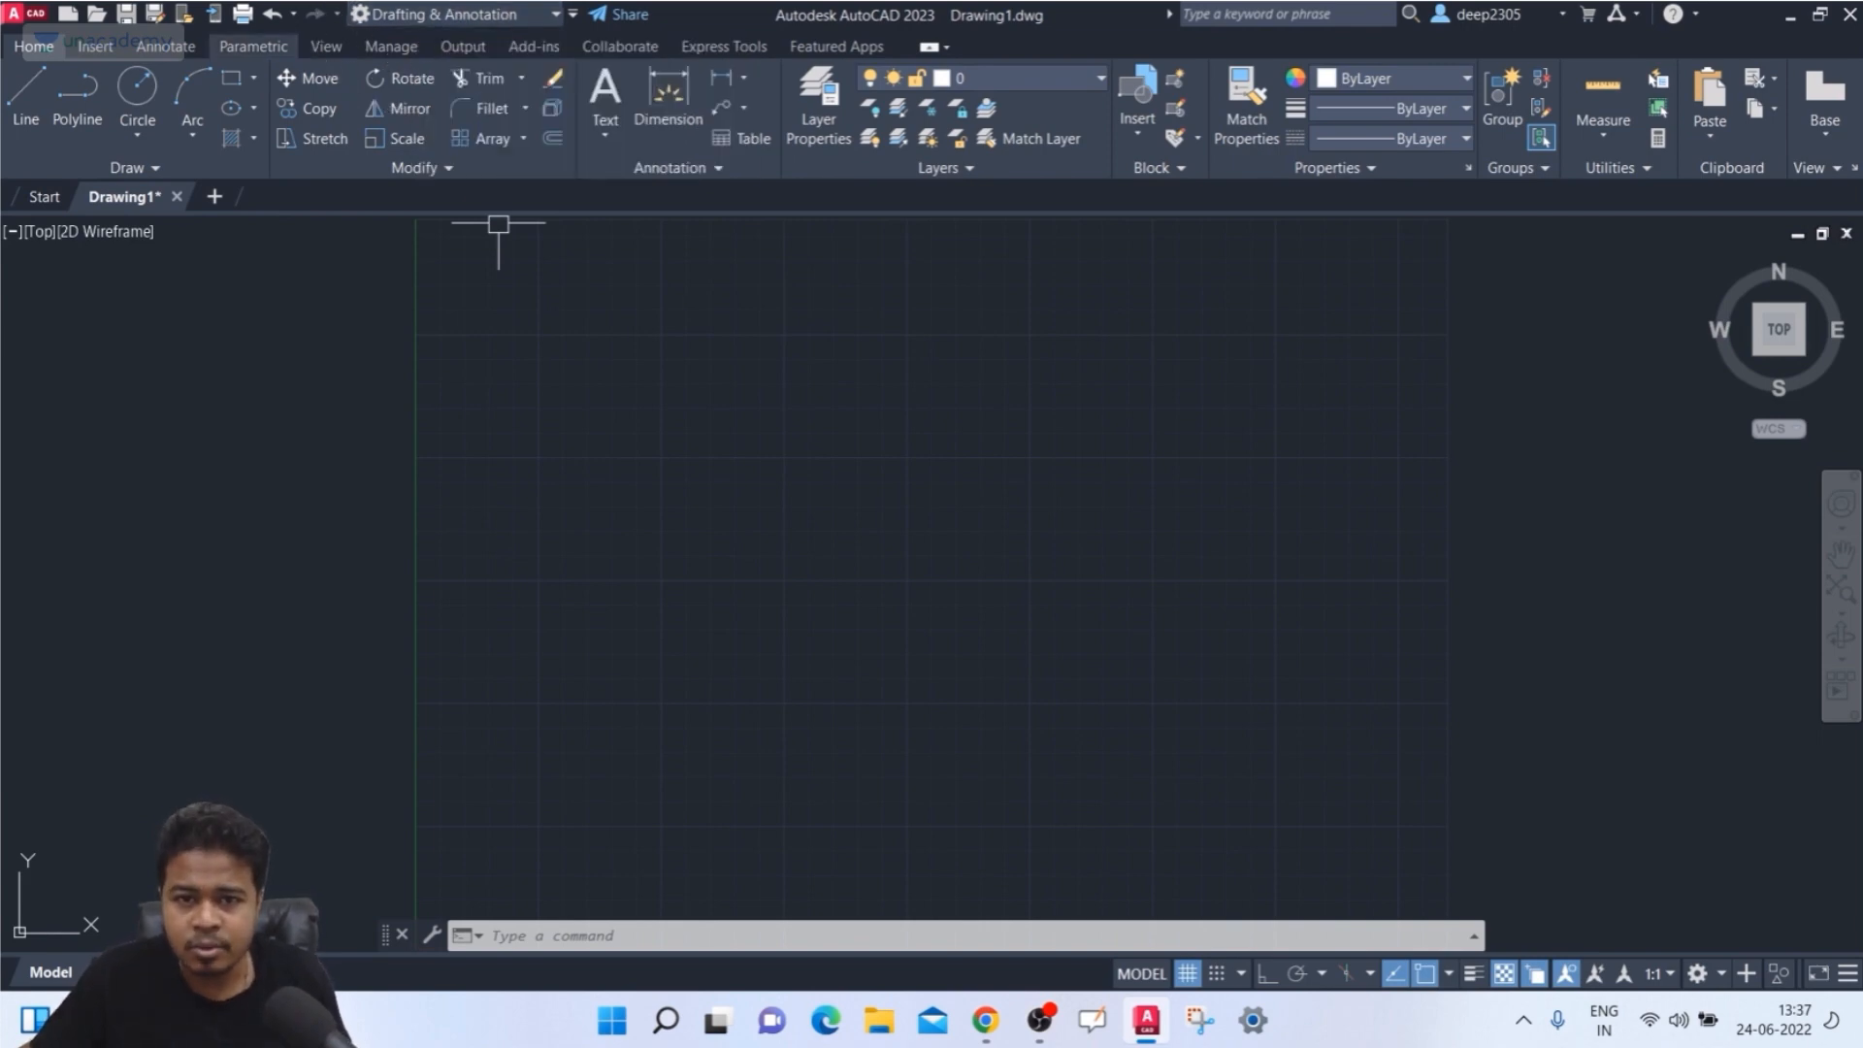
- Draw a wide rectangle with the Rectangle command in the middle of the empty drawing
{"action": "left_click", "coordinate": [252, 46]}
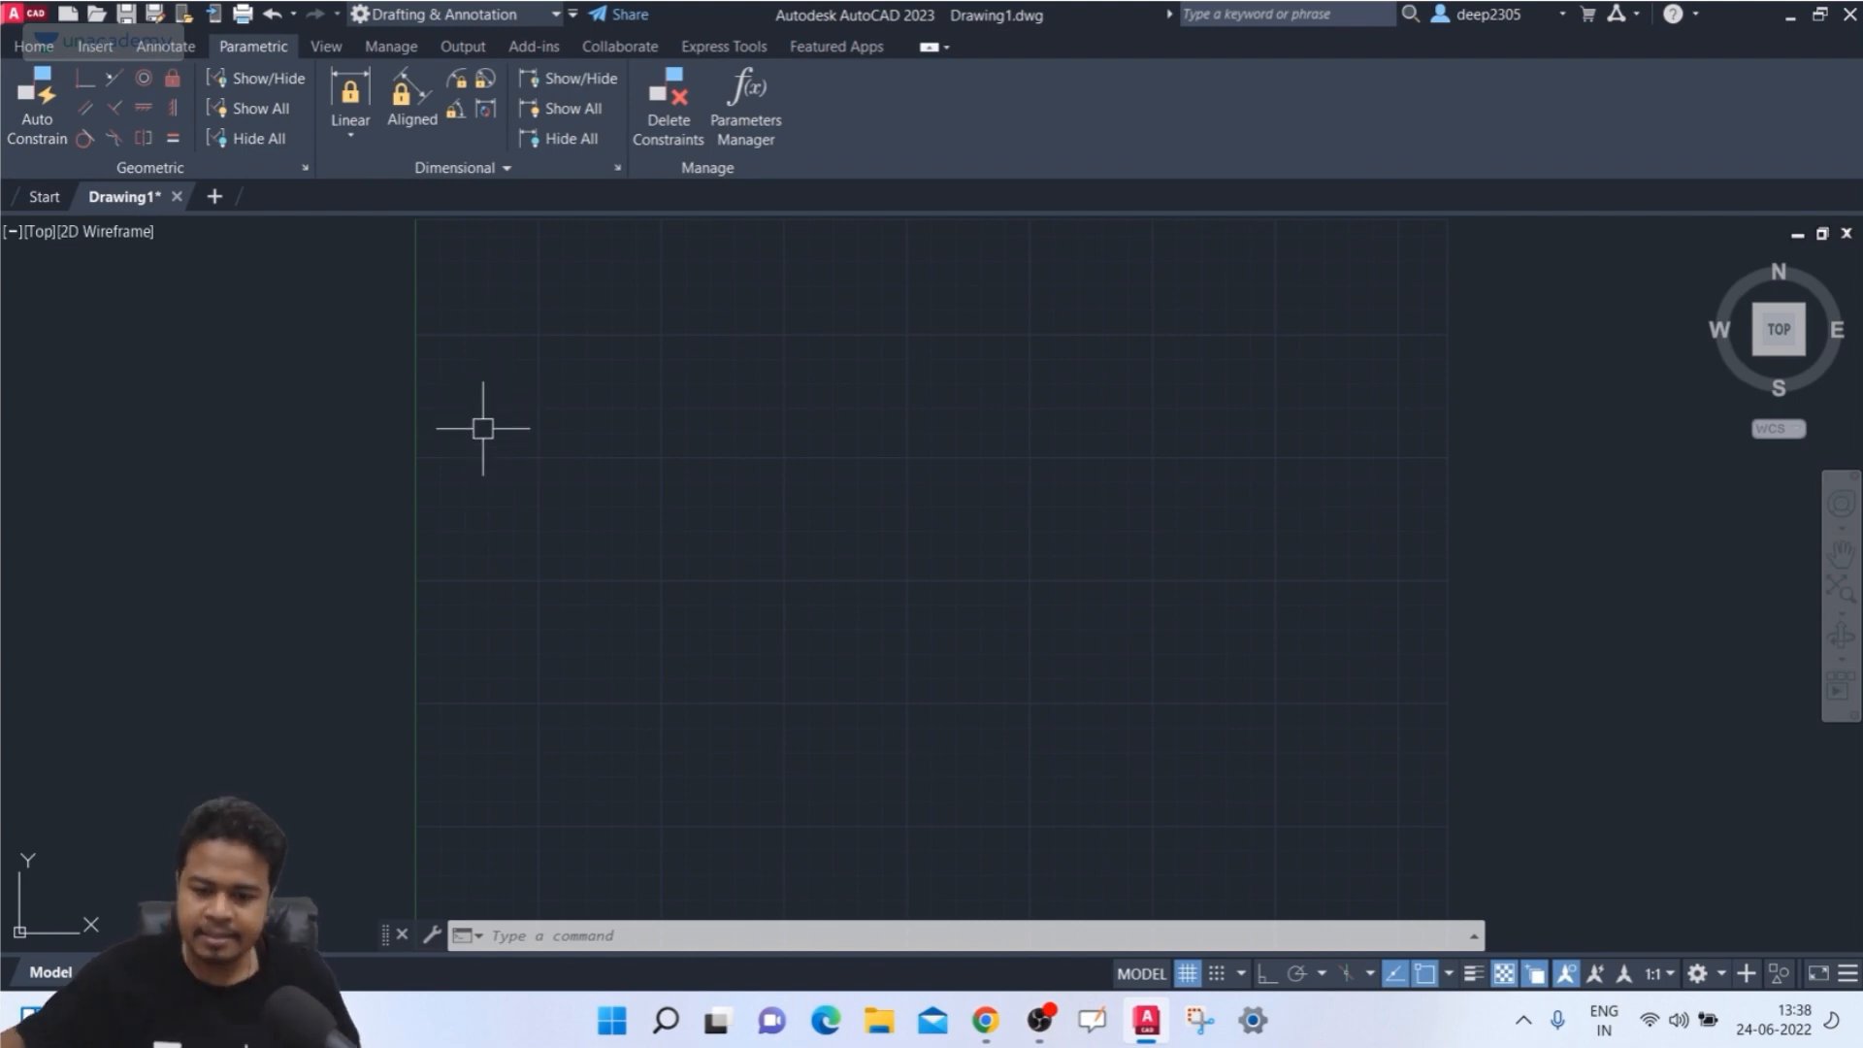
{"action": "type", "text": "un"}
{"action": "key", "text": "Return"}
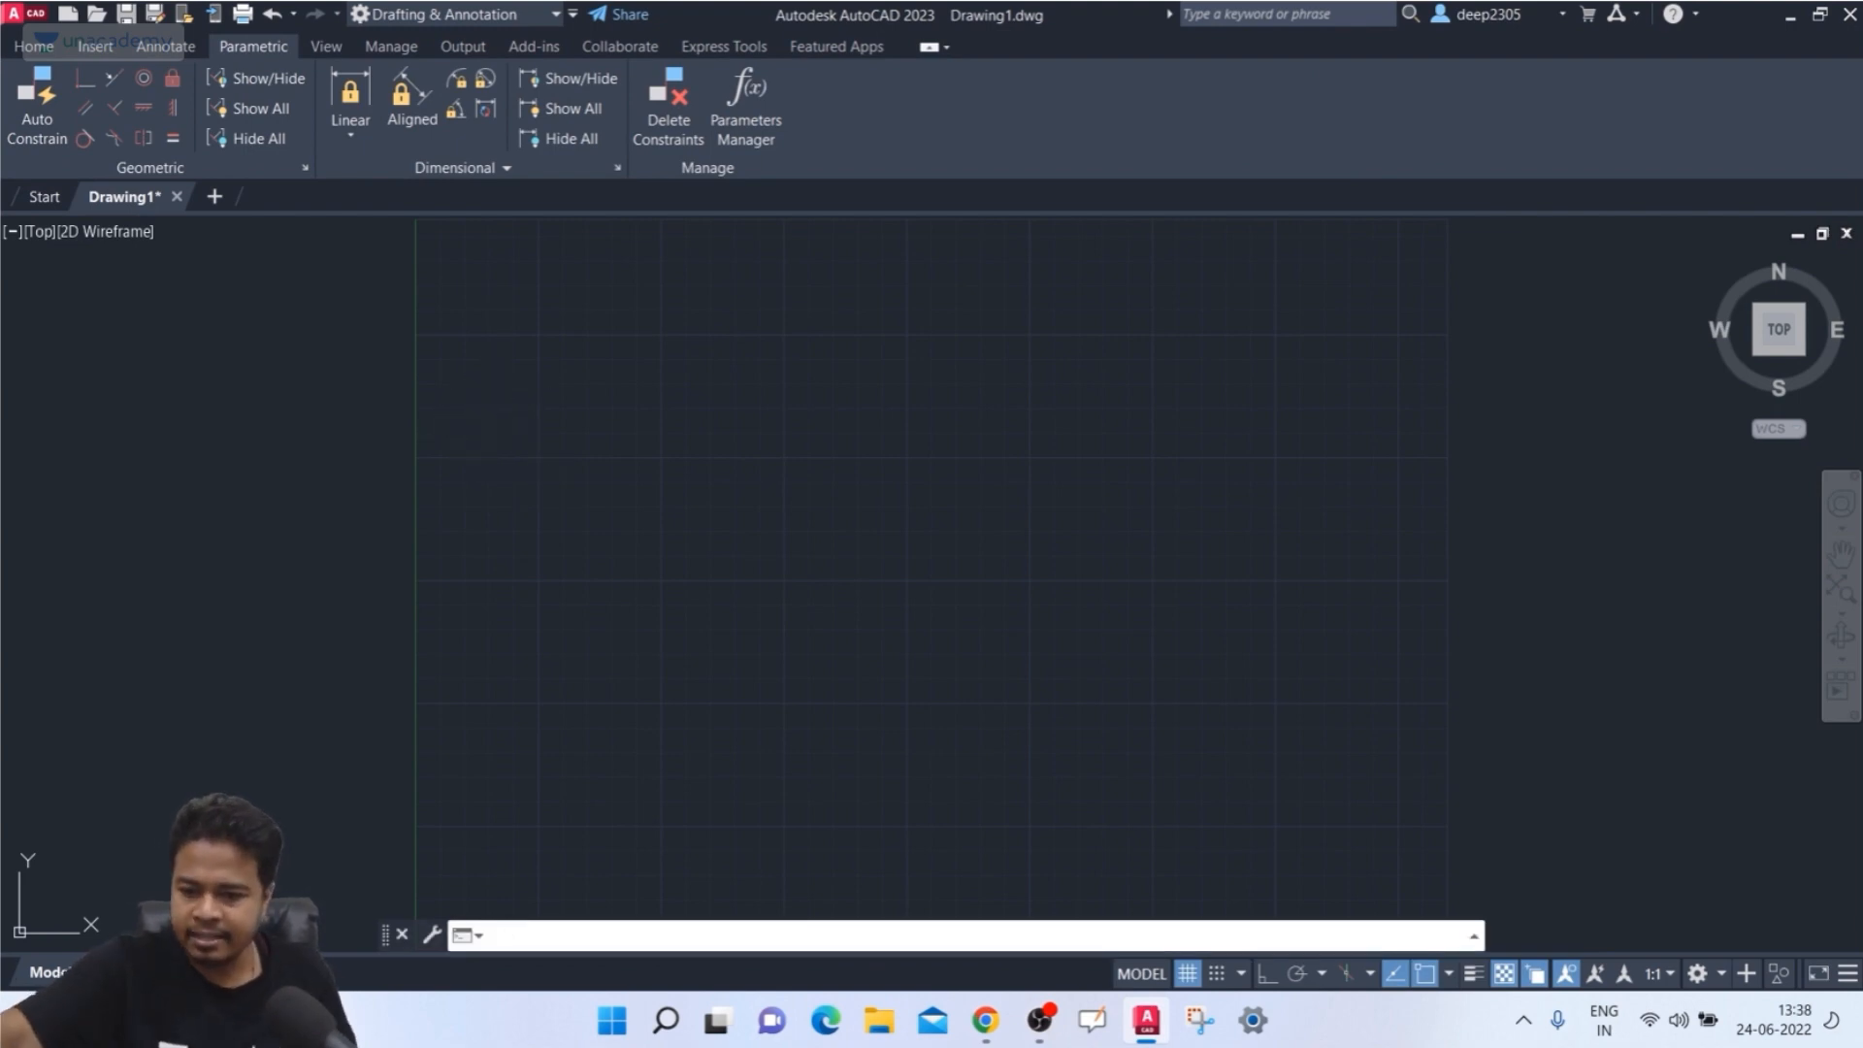
{"action": "type", "text": "rec"}
{"action": "key", "text": "Return"}
{"action": "left_click", "coordinate": [544, 411]}
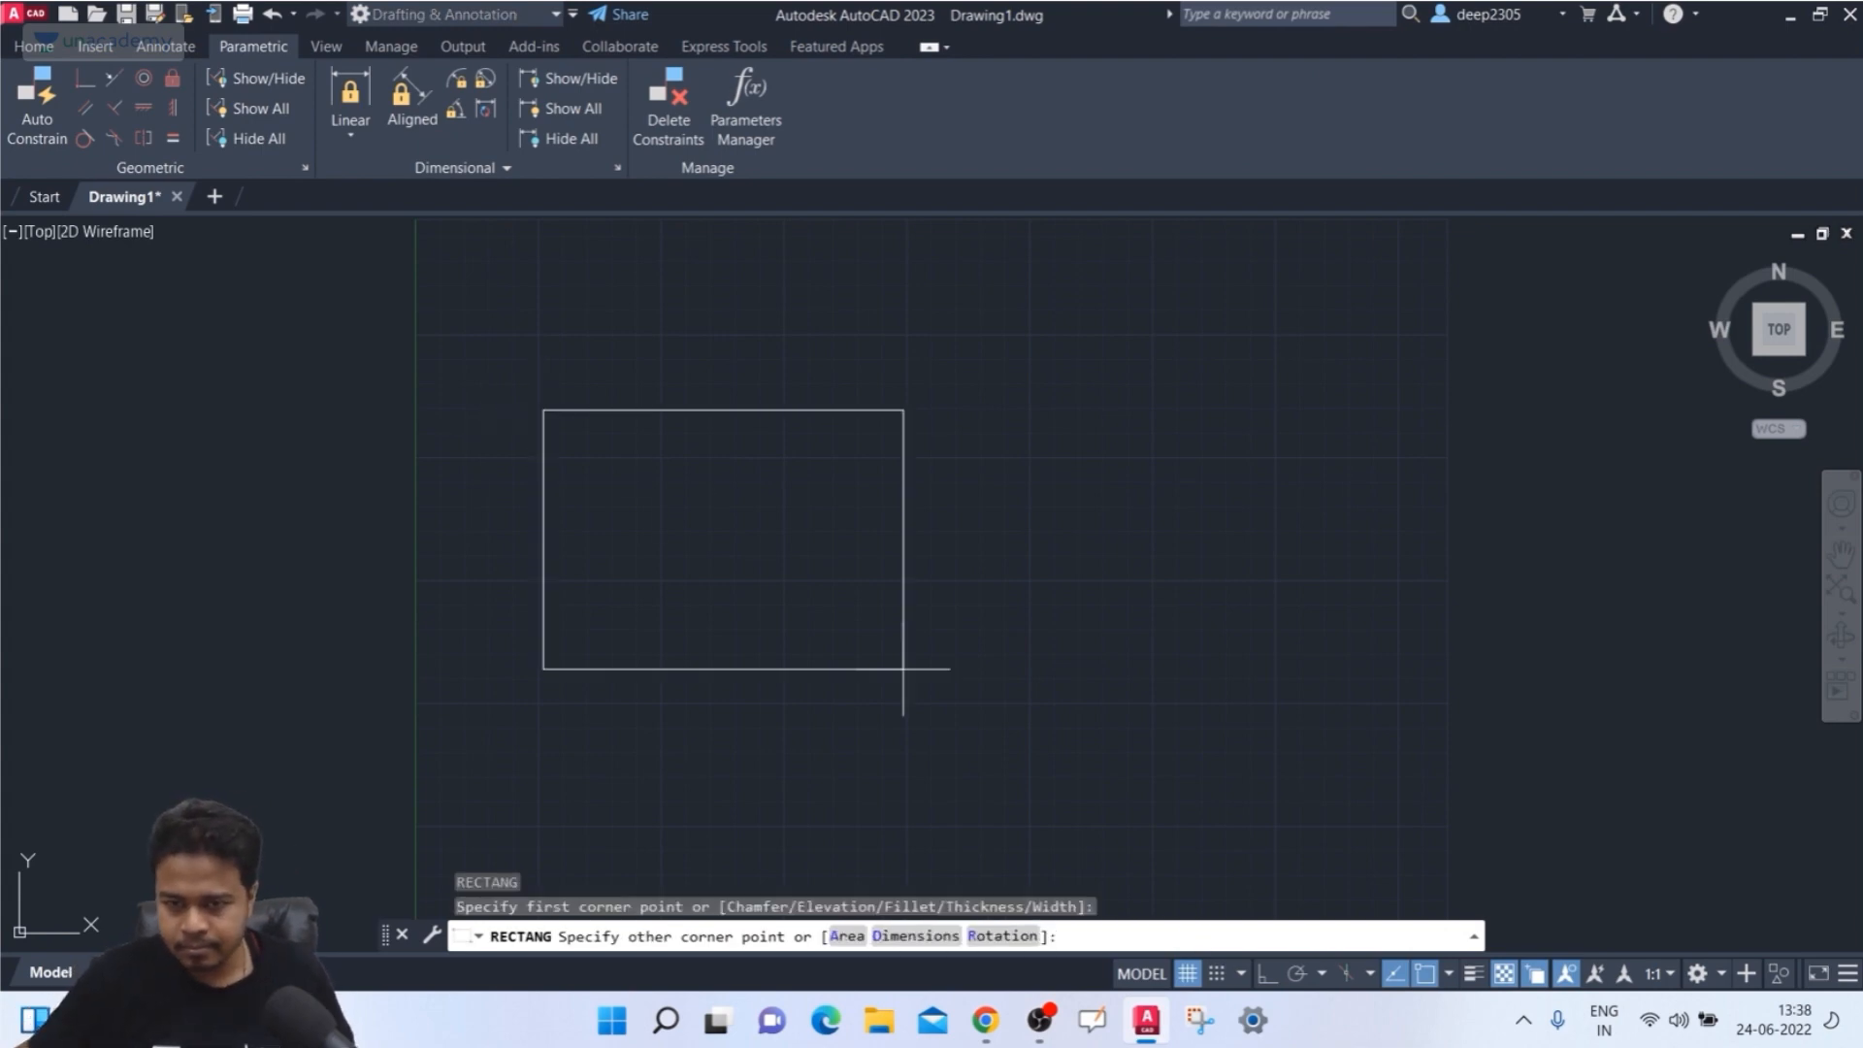
{"action": "left_click", "coordinate": [1106, 662]}
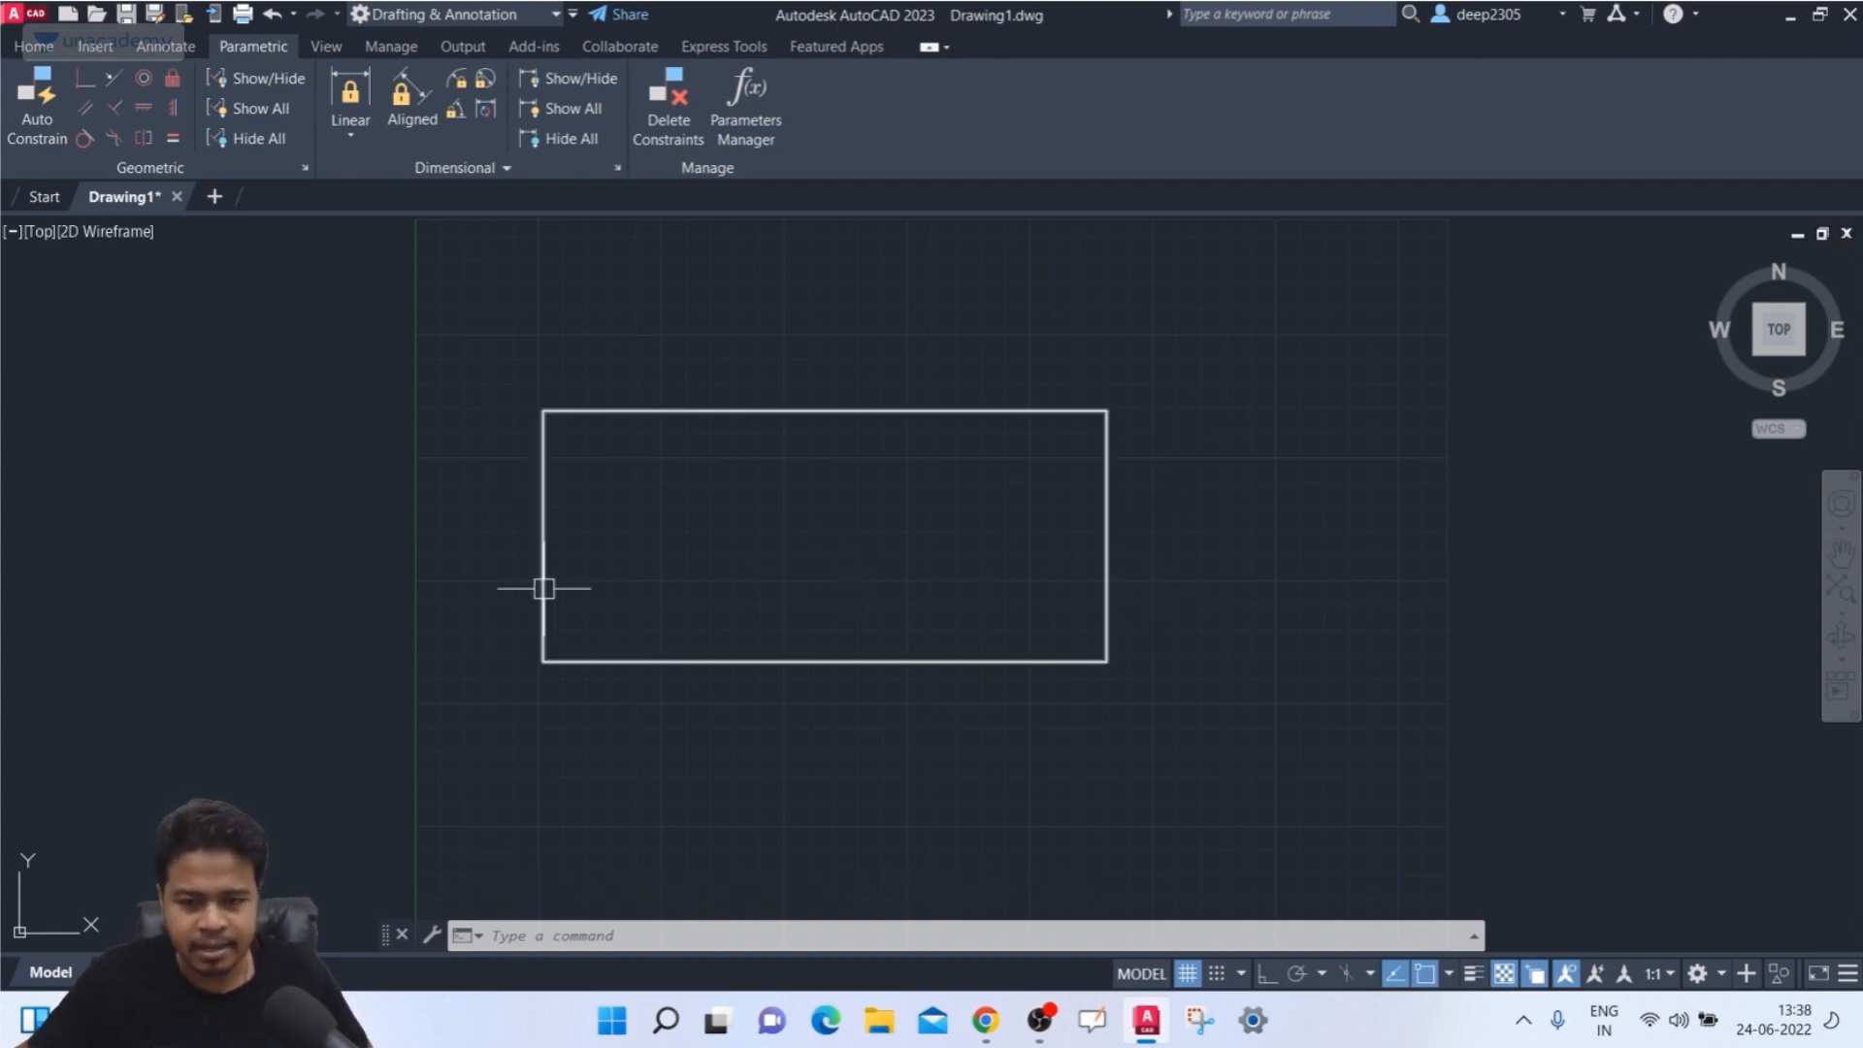
- Apply geometric constraints to the rectangle automatically with AutoConstrain
{"action": "scroll", "coordinate": [543, 588], "scroll_direction": "up", "scroll_amount": 4}
{"action": "scroll", "coordinate": [541, 573], "scroll_direction": "down", "scroll_amount": 3}
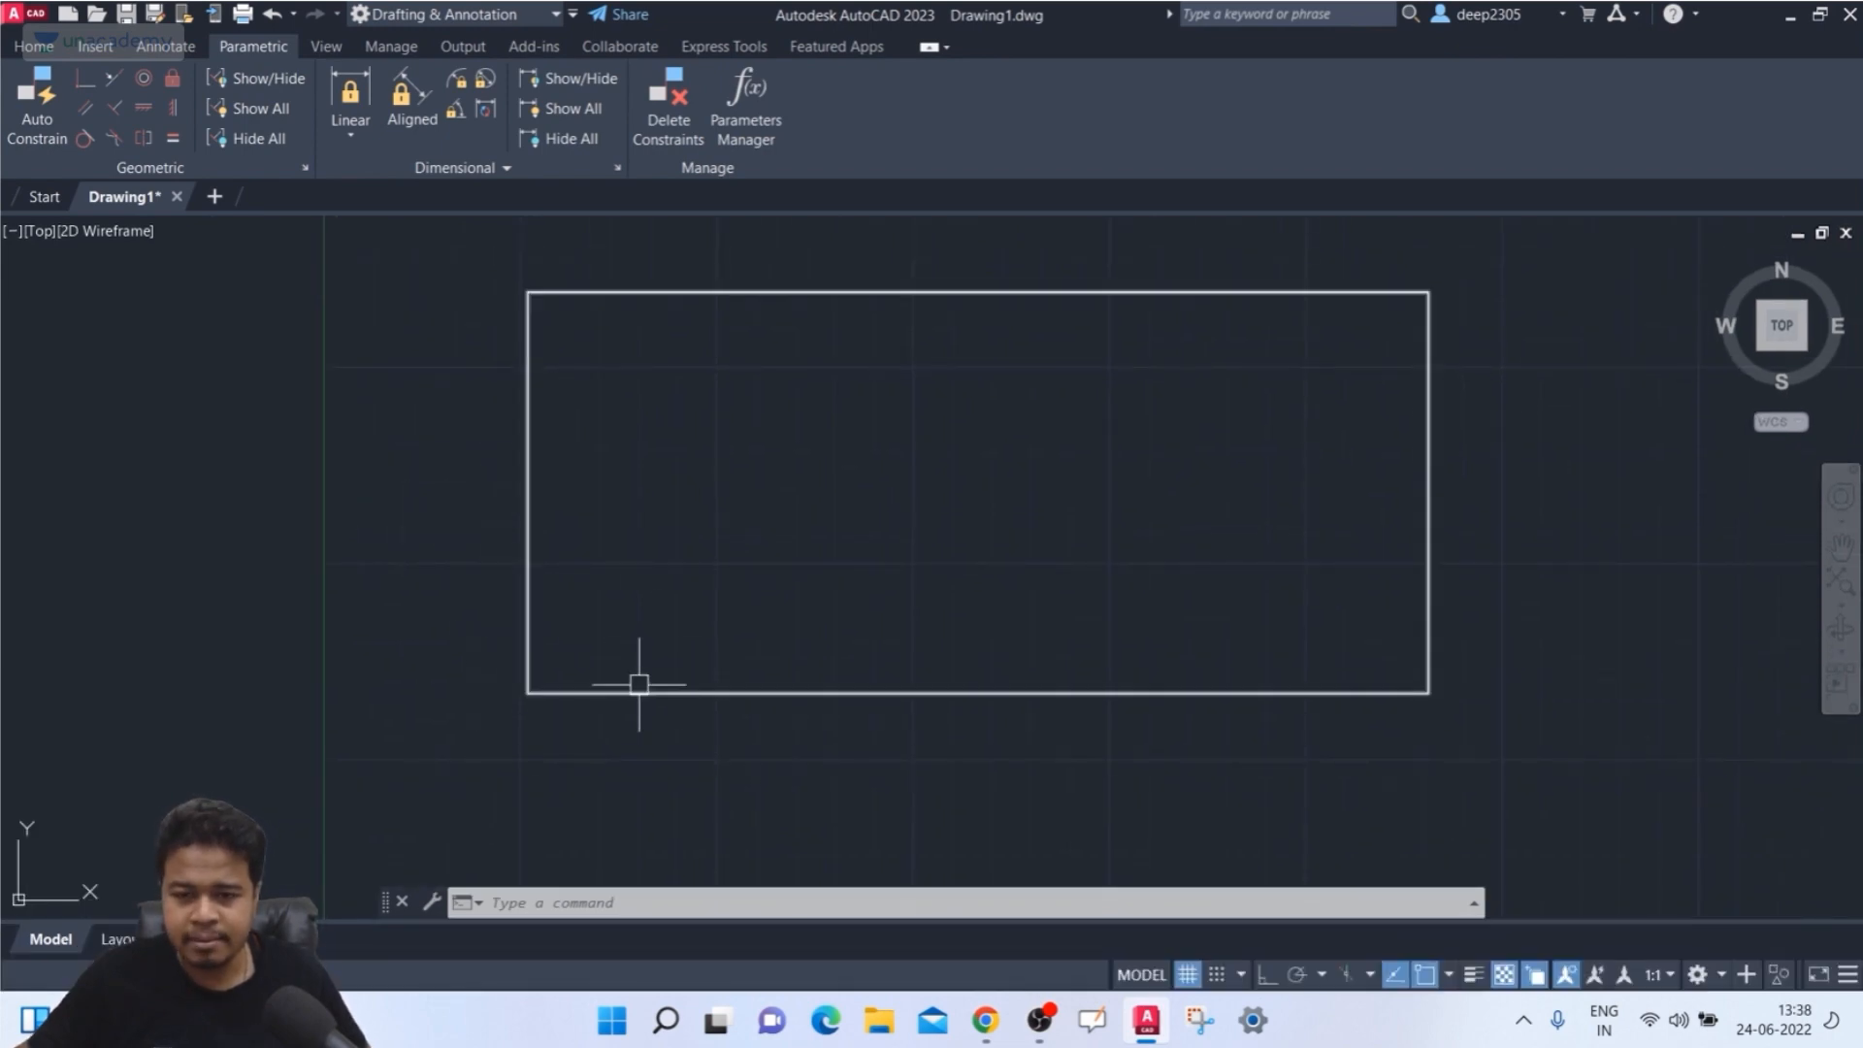
{"action": "middle_click_drag", "start_coordinate": [653, 594], "coordinate": [602, 612]}
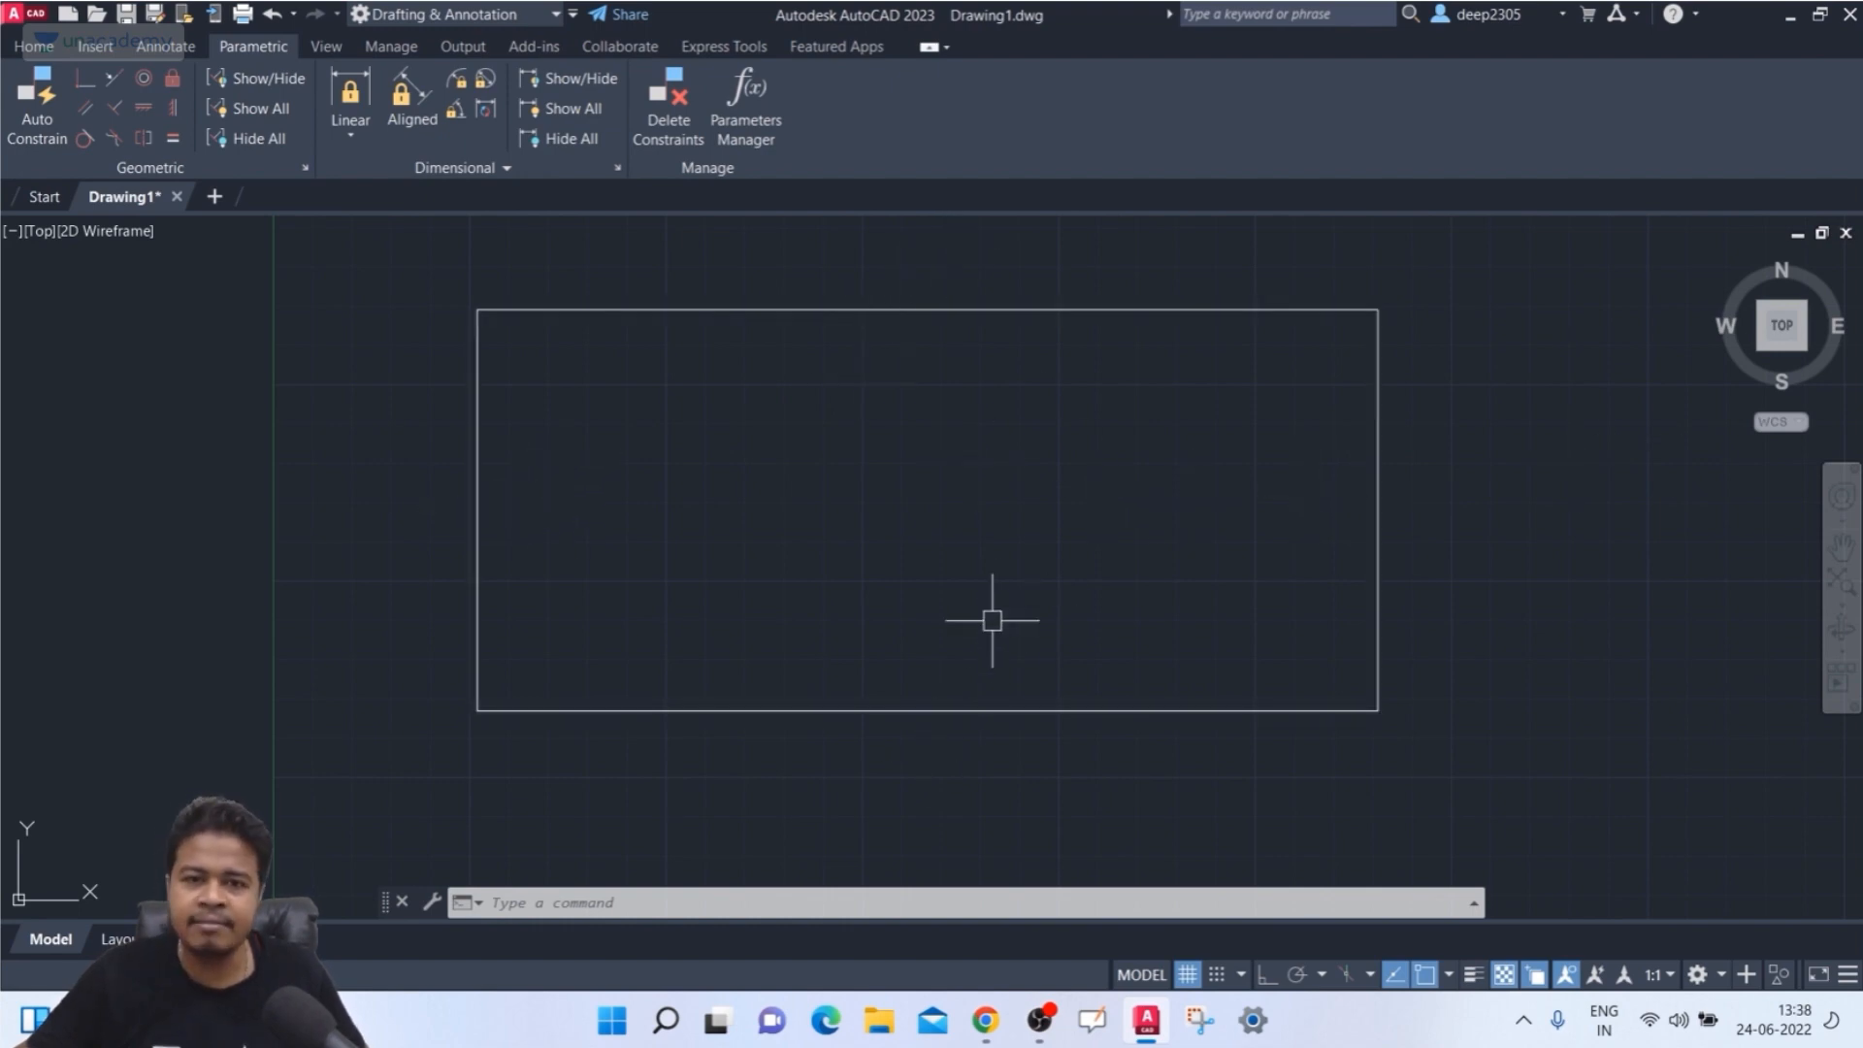
{"action": "scroll", "coordinate": [1008, 597], "scroll_direction": "down", "scroll_amount": 2}
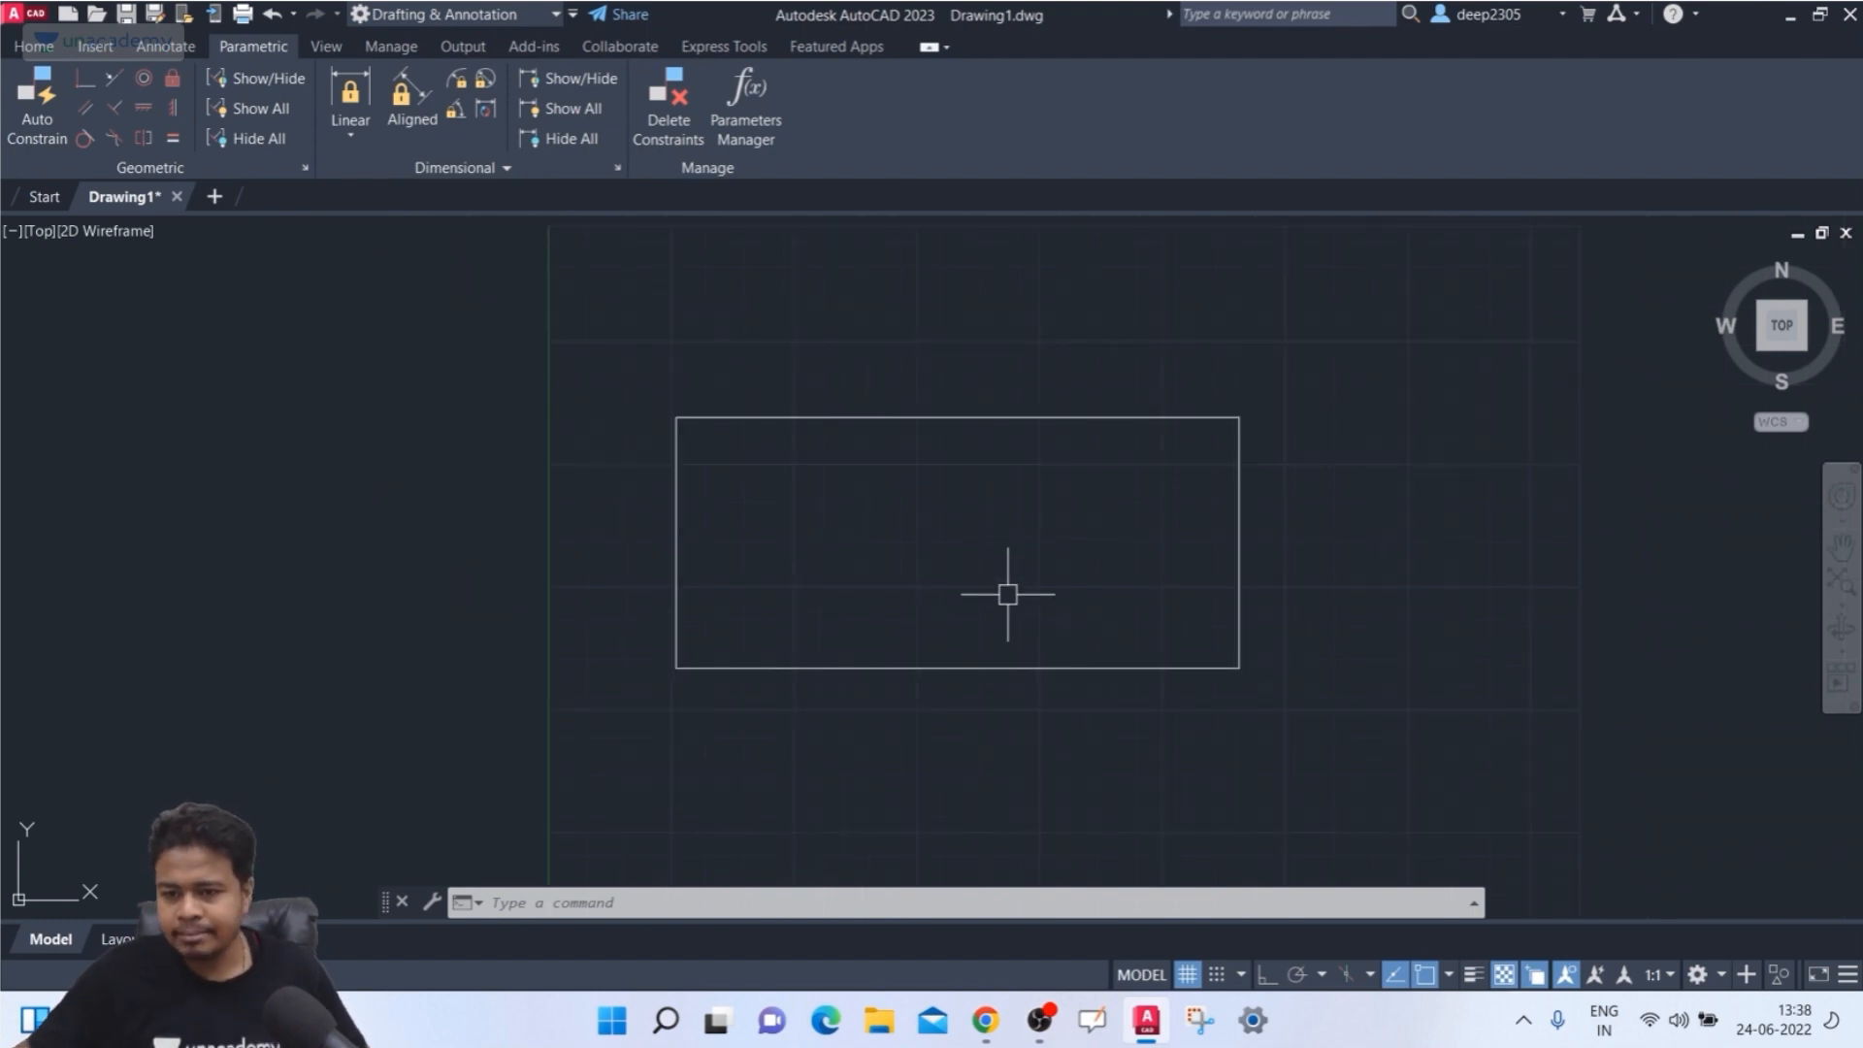
{"action": "middle_click_drag", "start_coordinate": [1007, 594], "coordinate": [973, 582]}
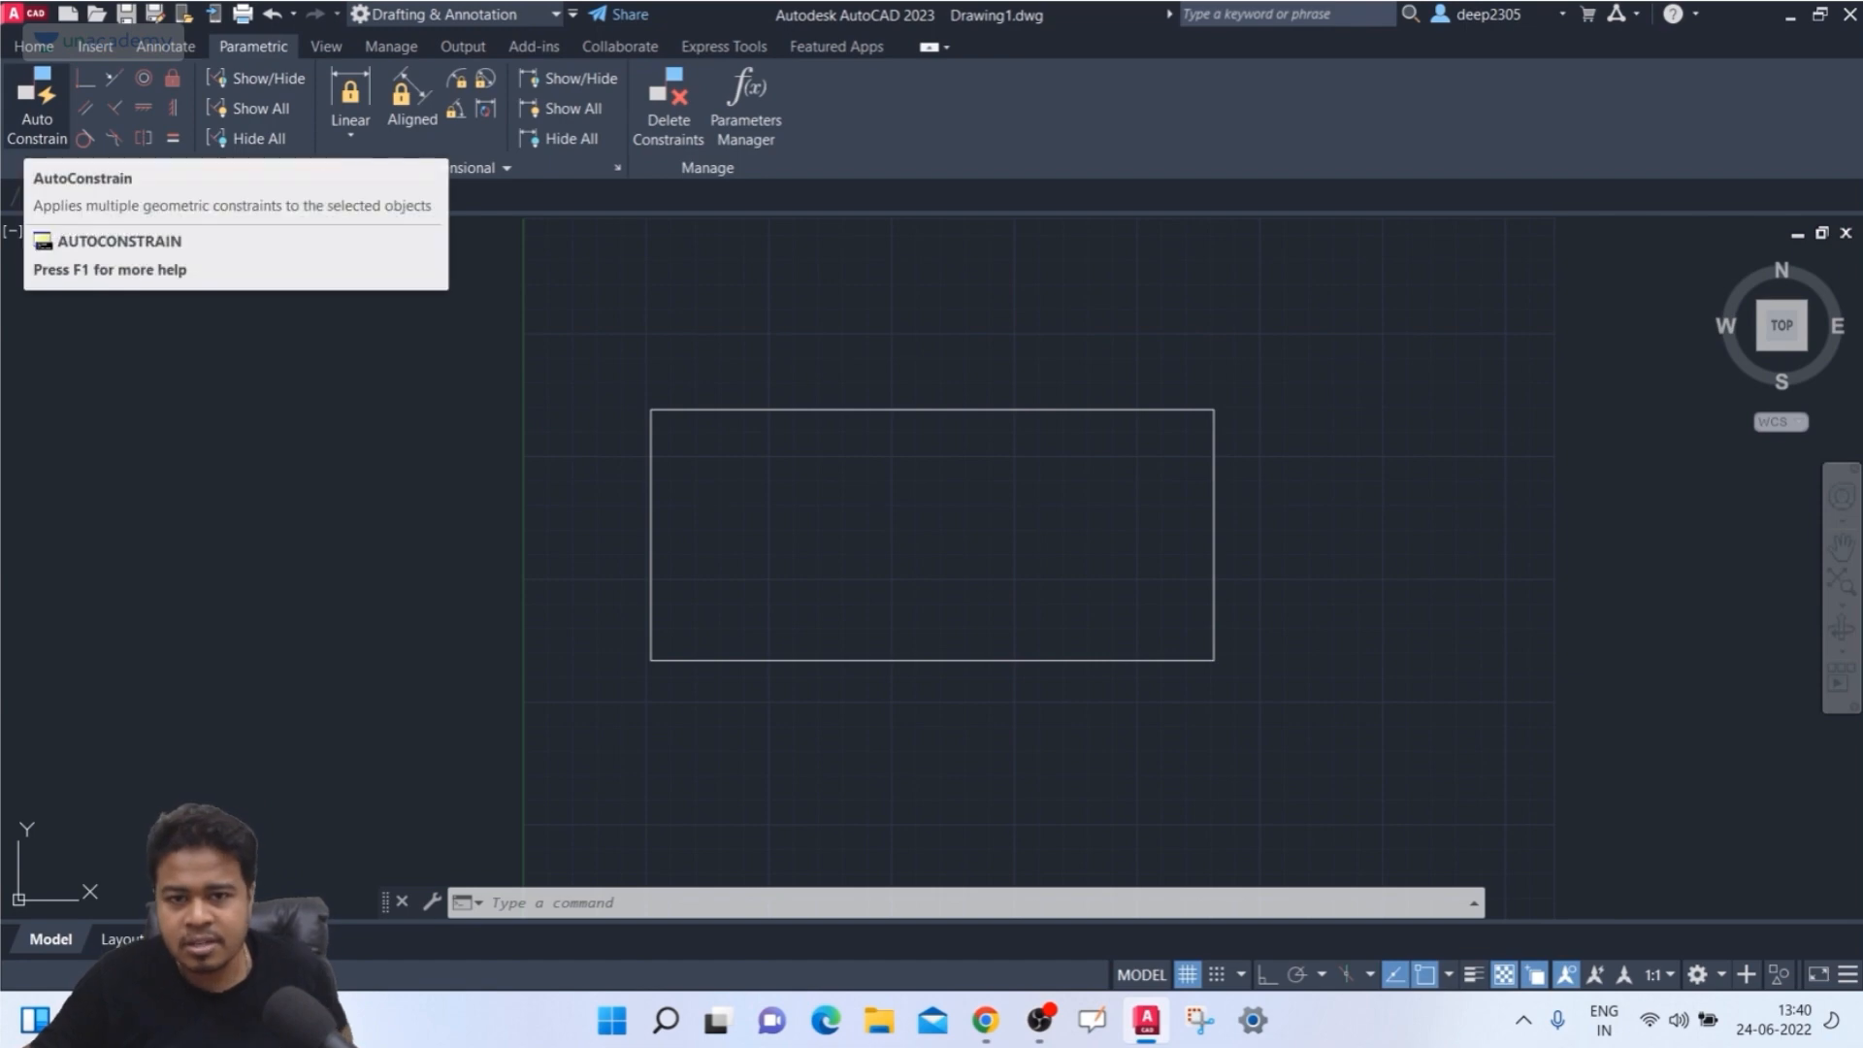
{"action": "left_click", "coordinate": [36, 97]}
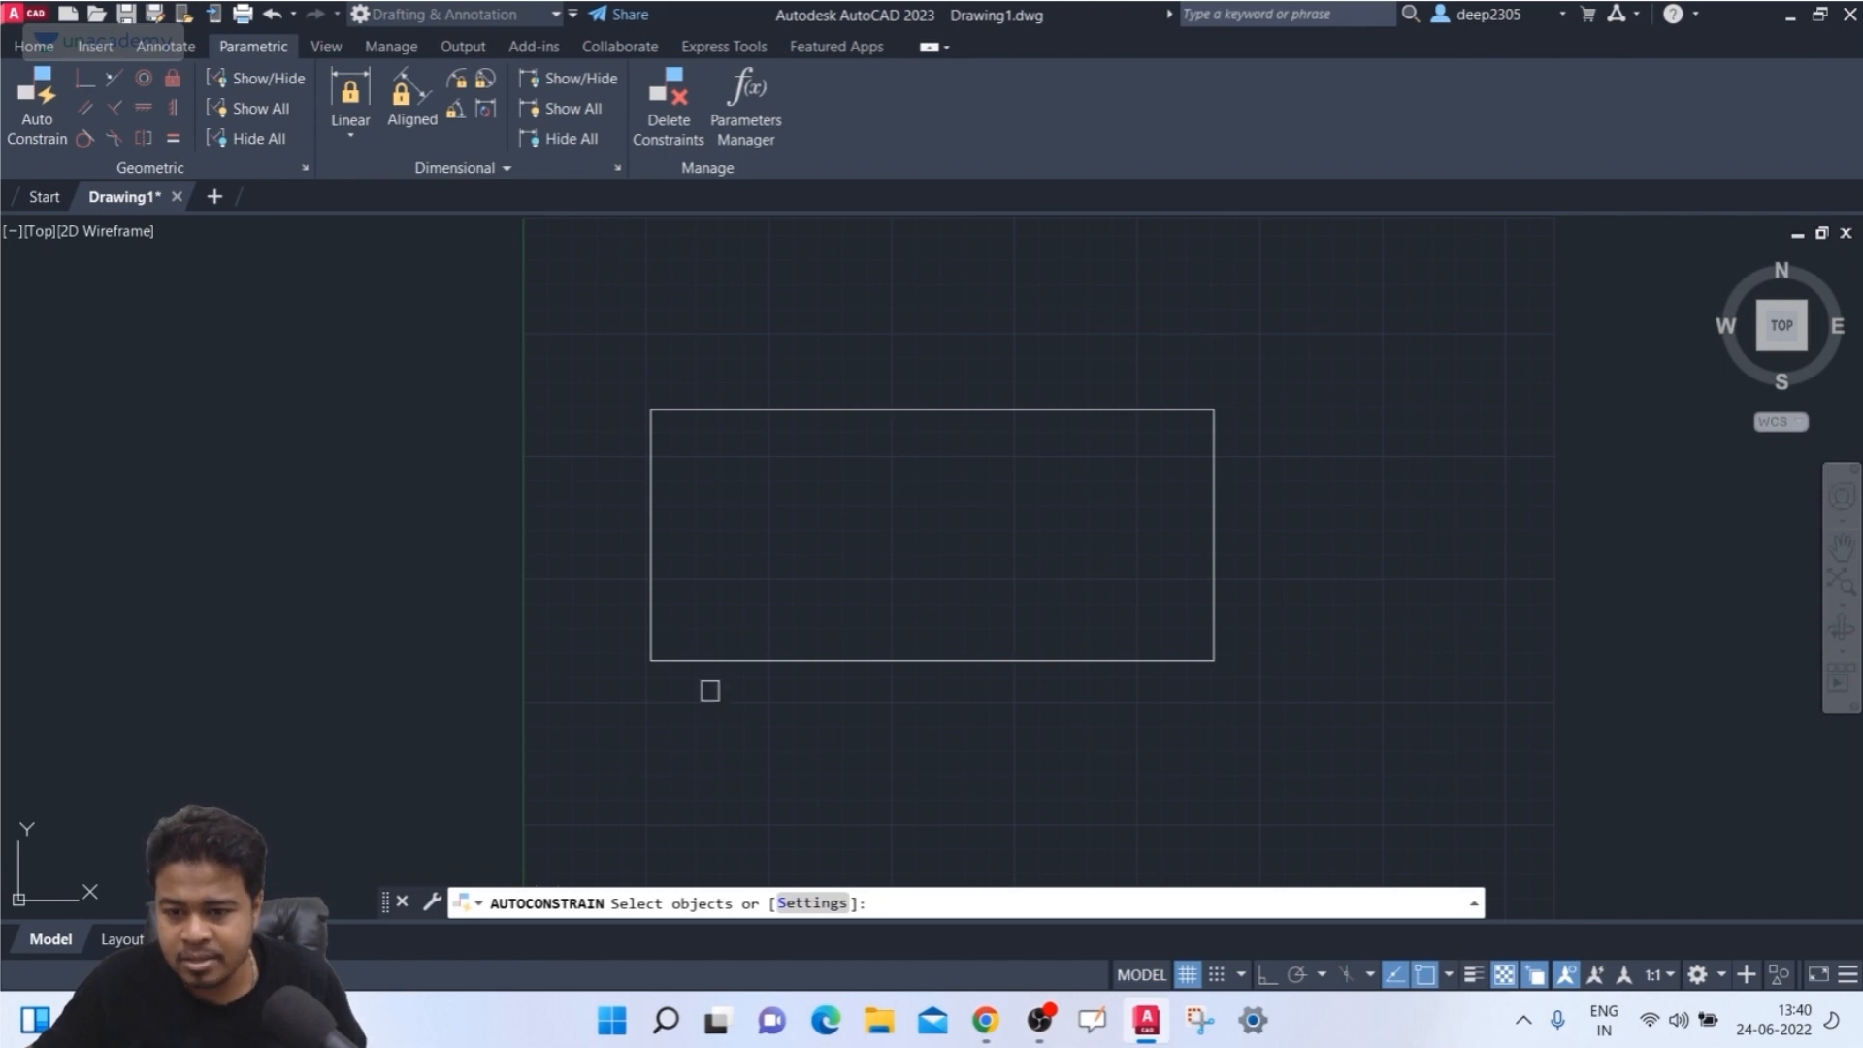
{"action": "left_click", "coordinate": [707, 662]}
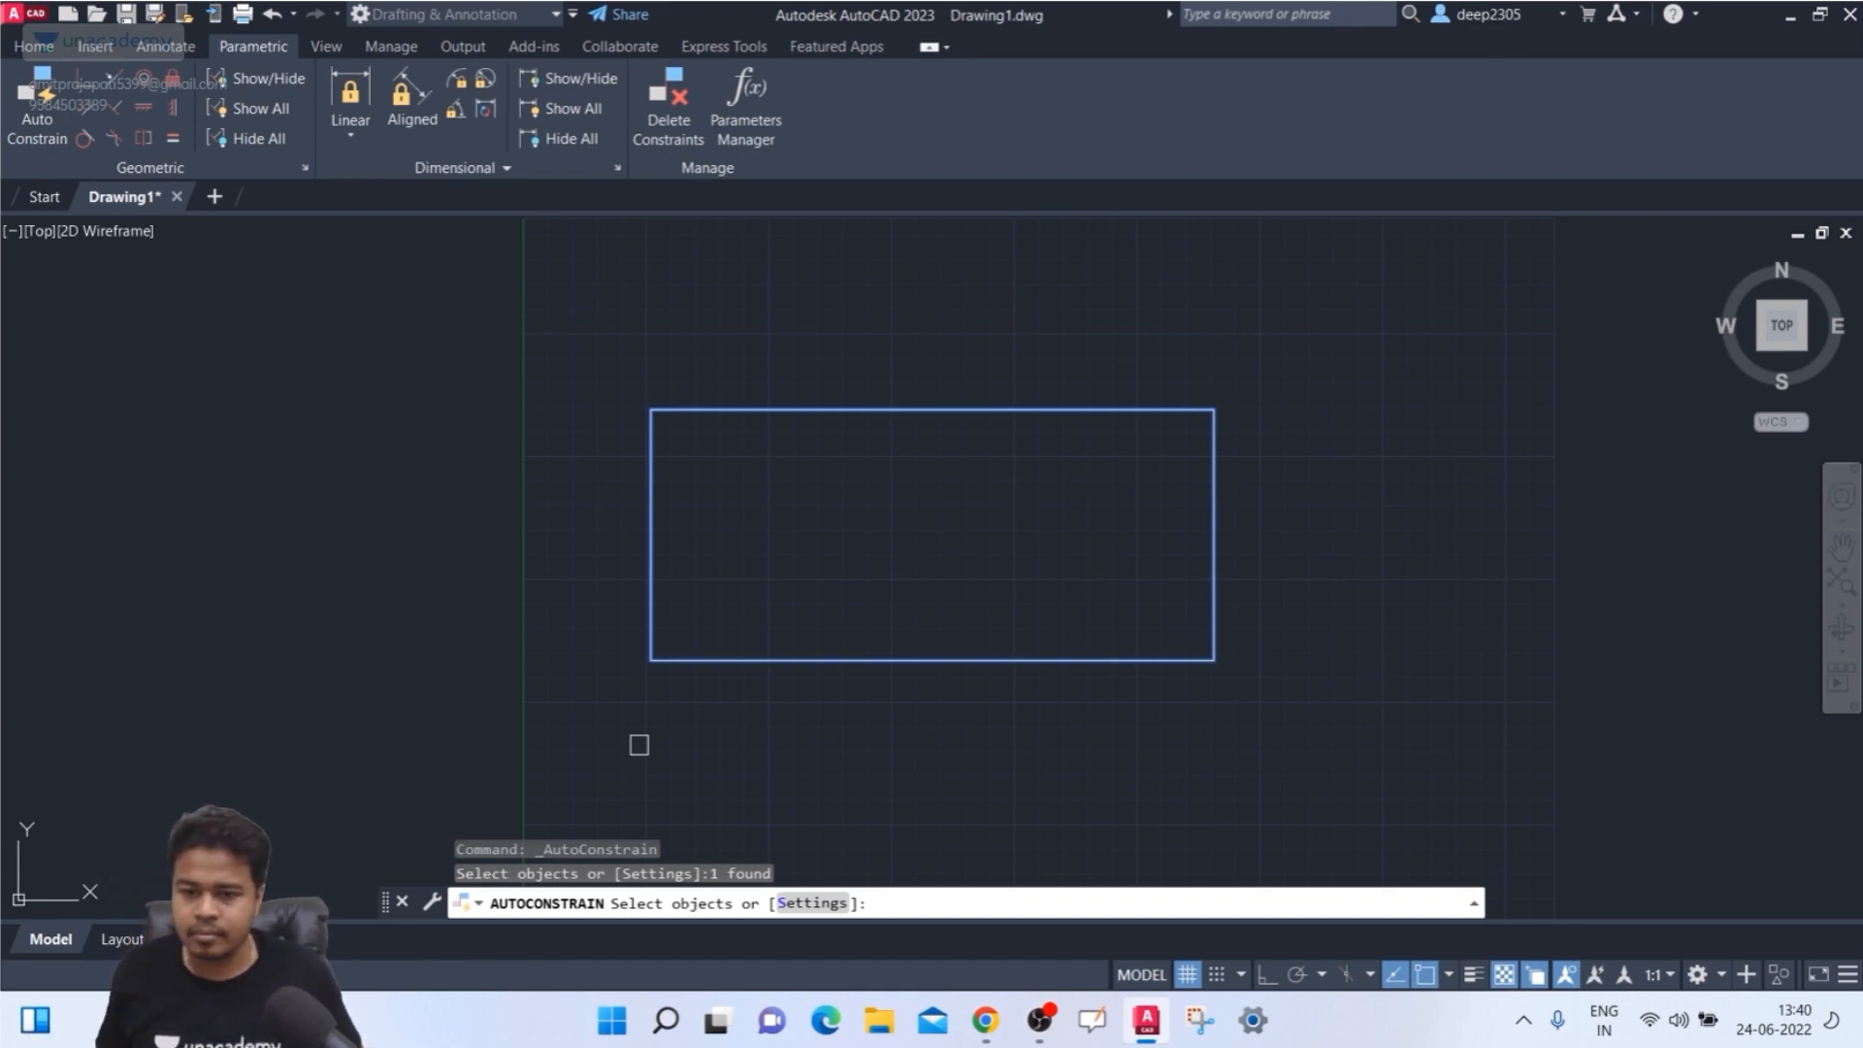
{"action": "key", "text": "Return"}
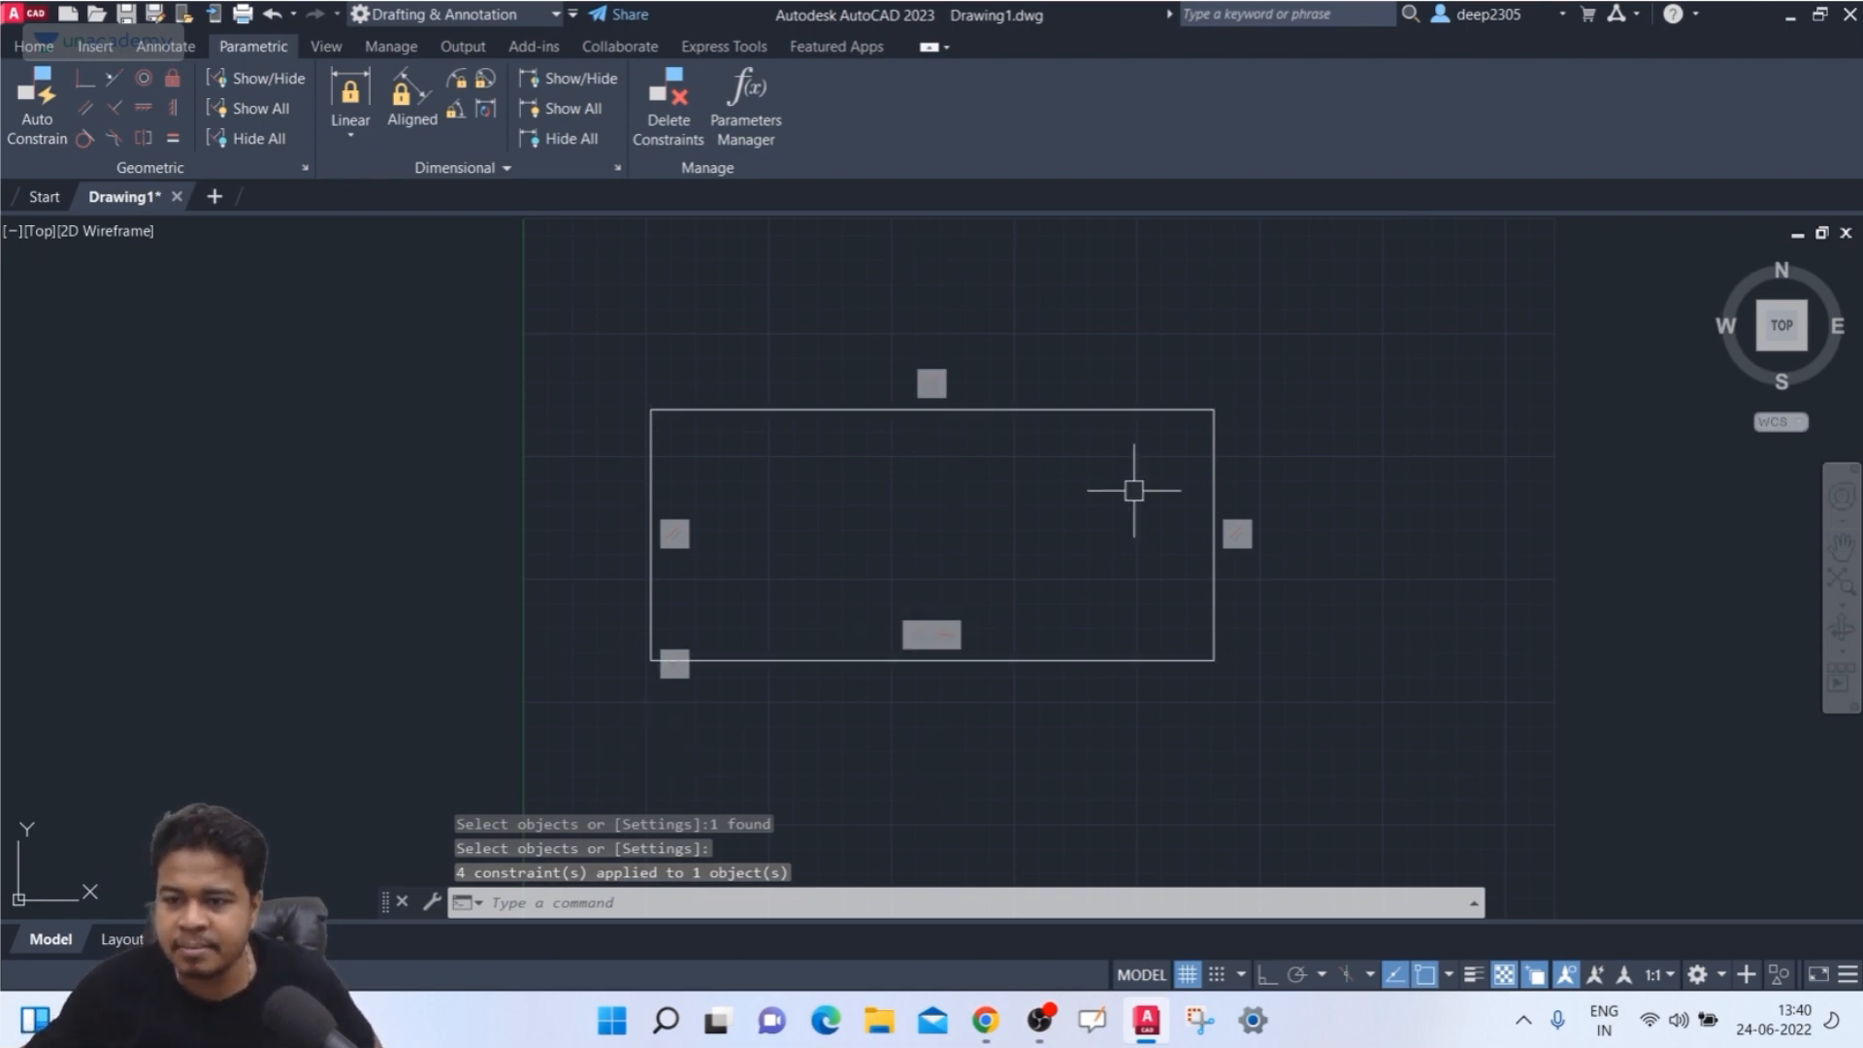
{"action": "key", "text": "Escape"}
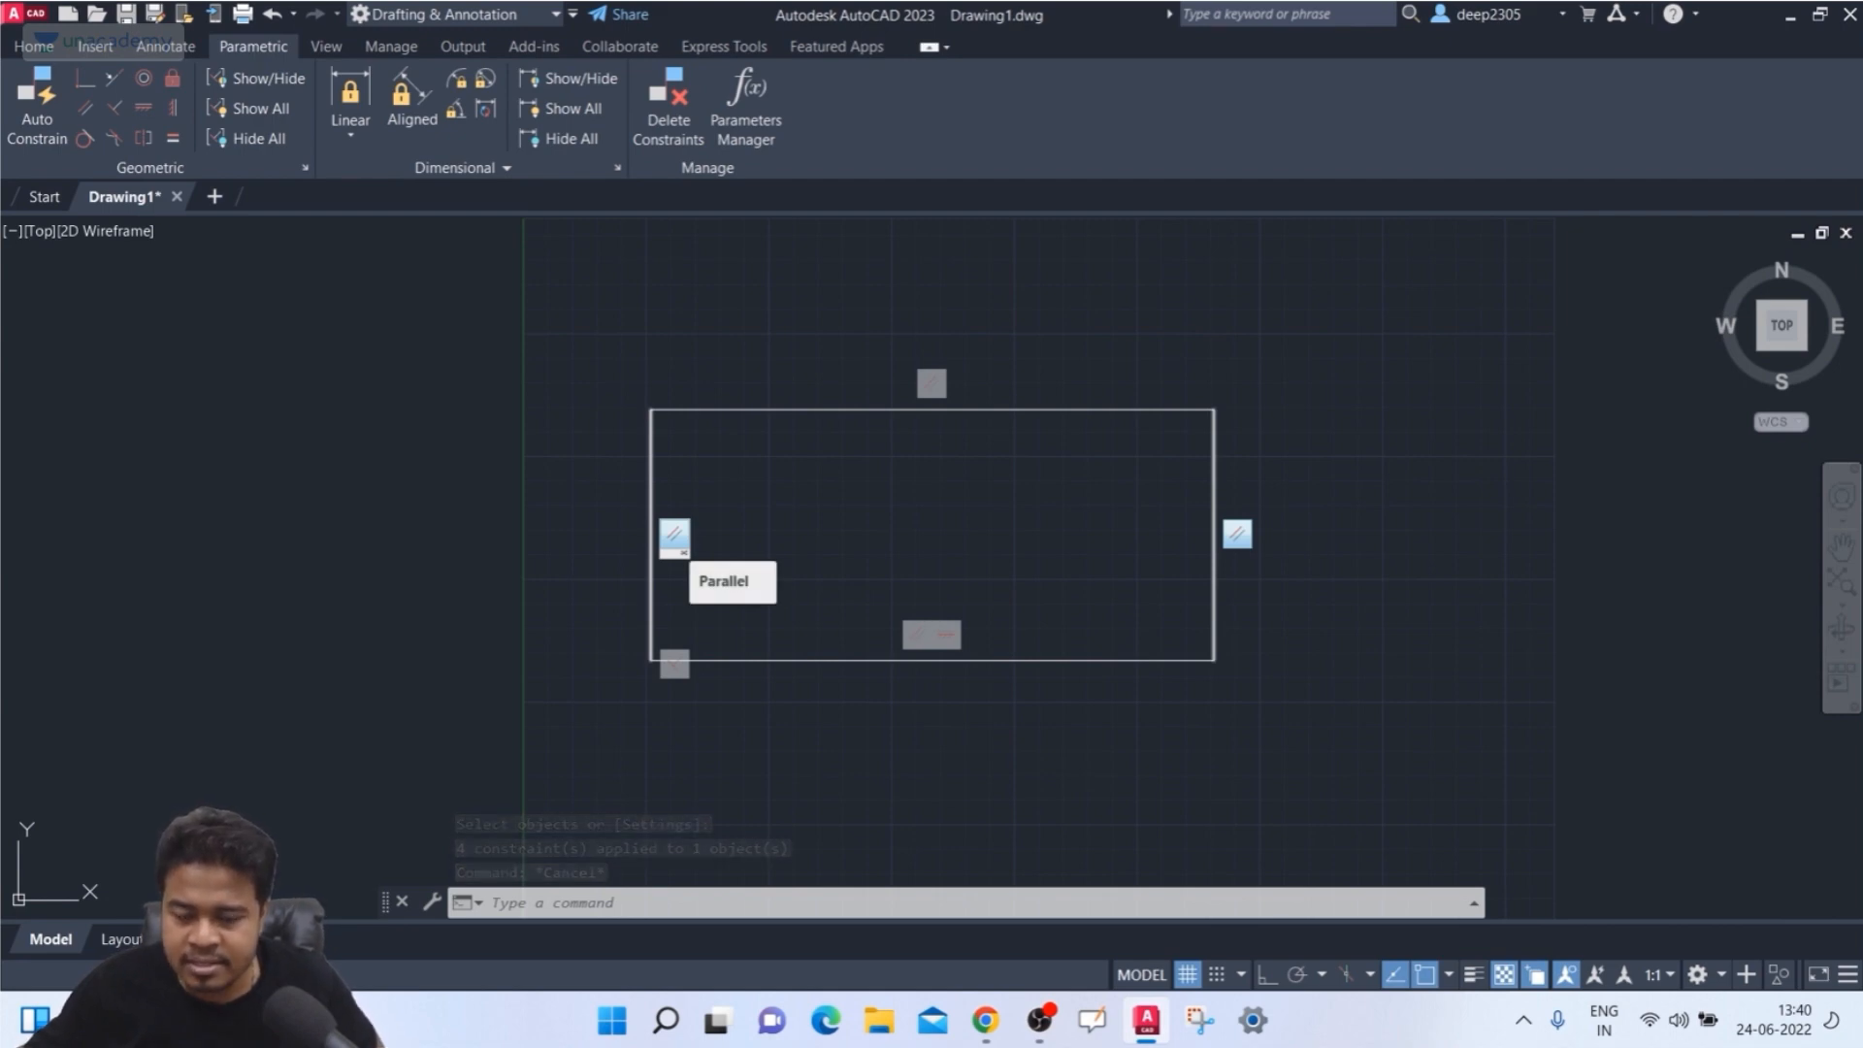
- Examine the parallel constraint markers on the rectangle's opposite sides
{"action": "key", "text": "ctrl"}
{"action": "key", "text": "ctrl"}
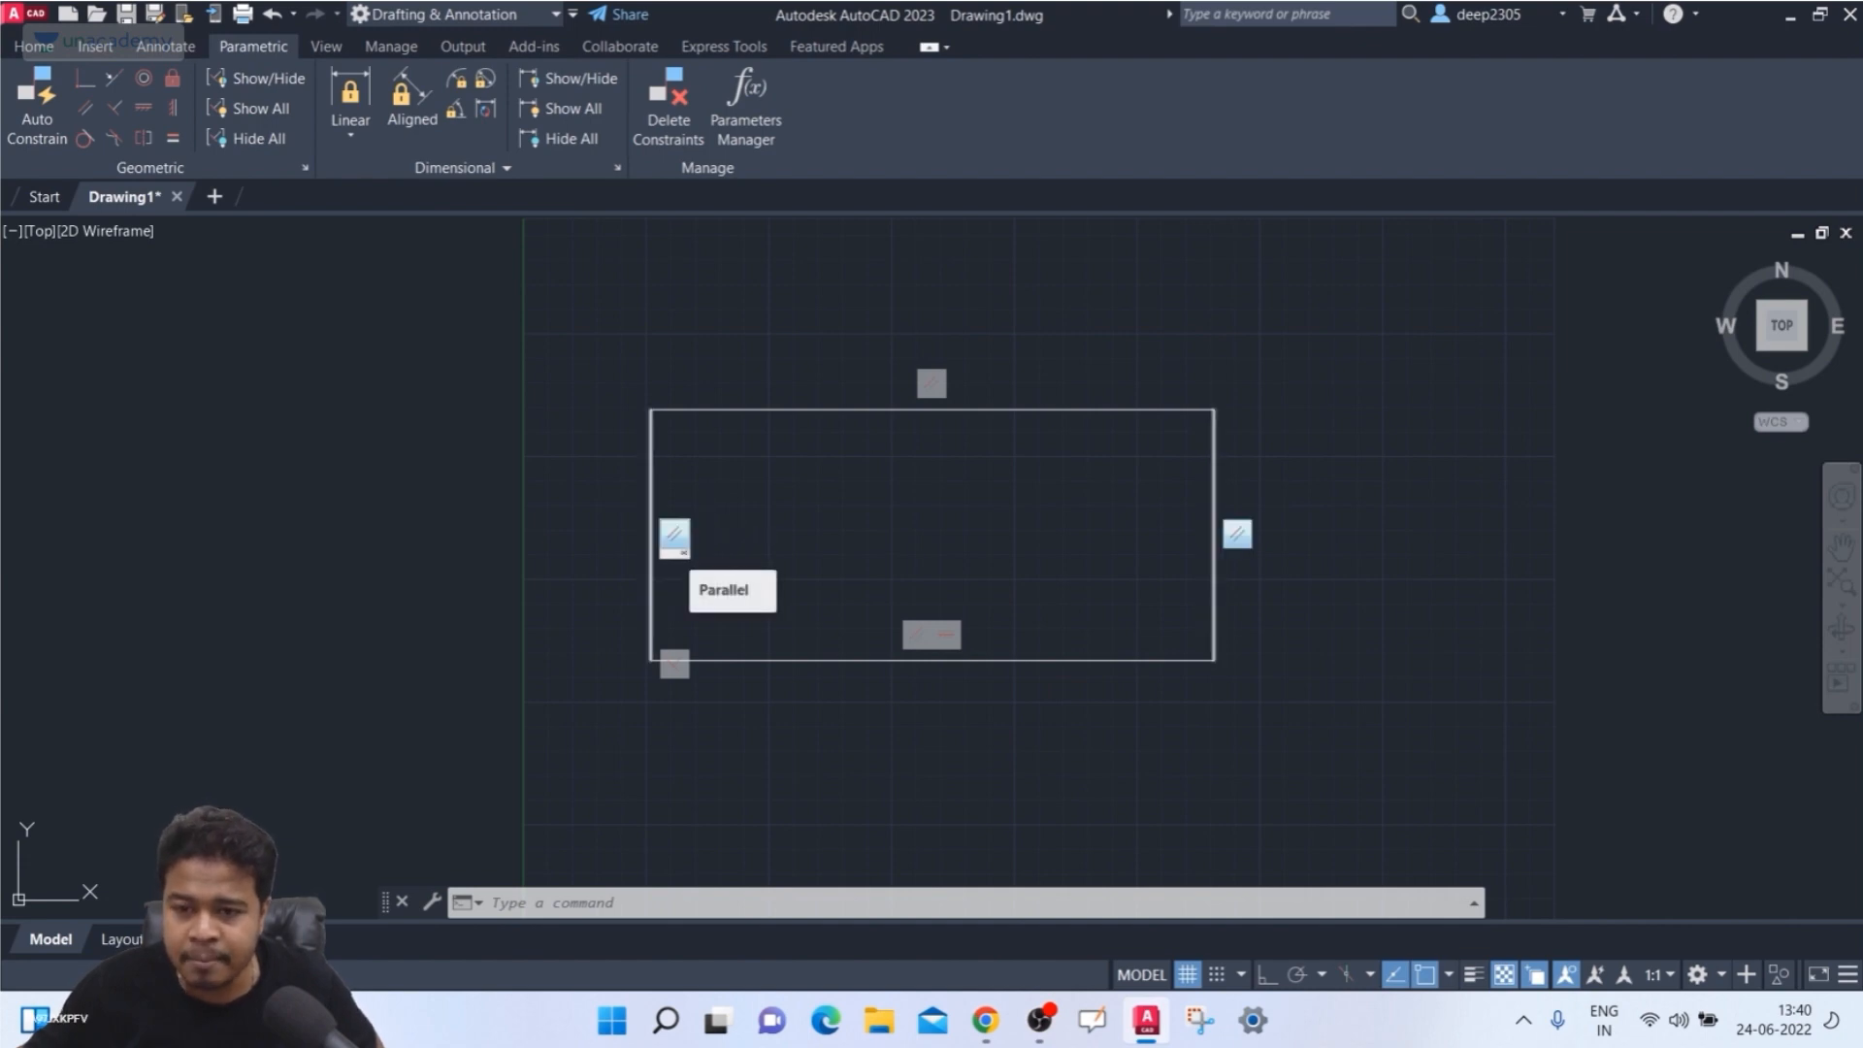
{"action": "left_click", "coordinate": [674, 536]}
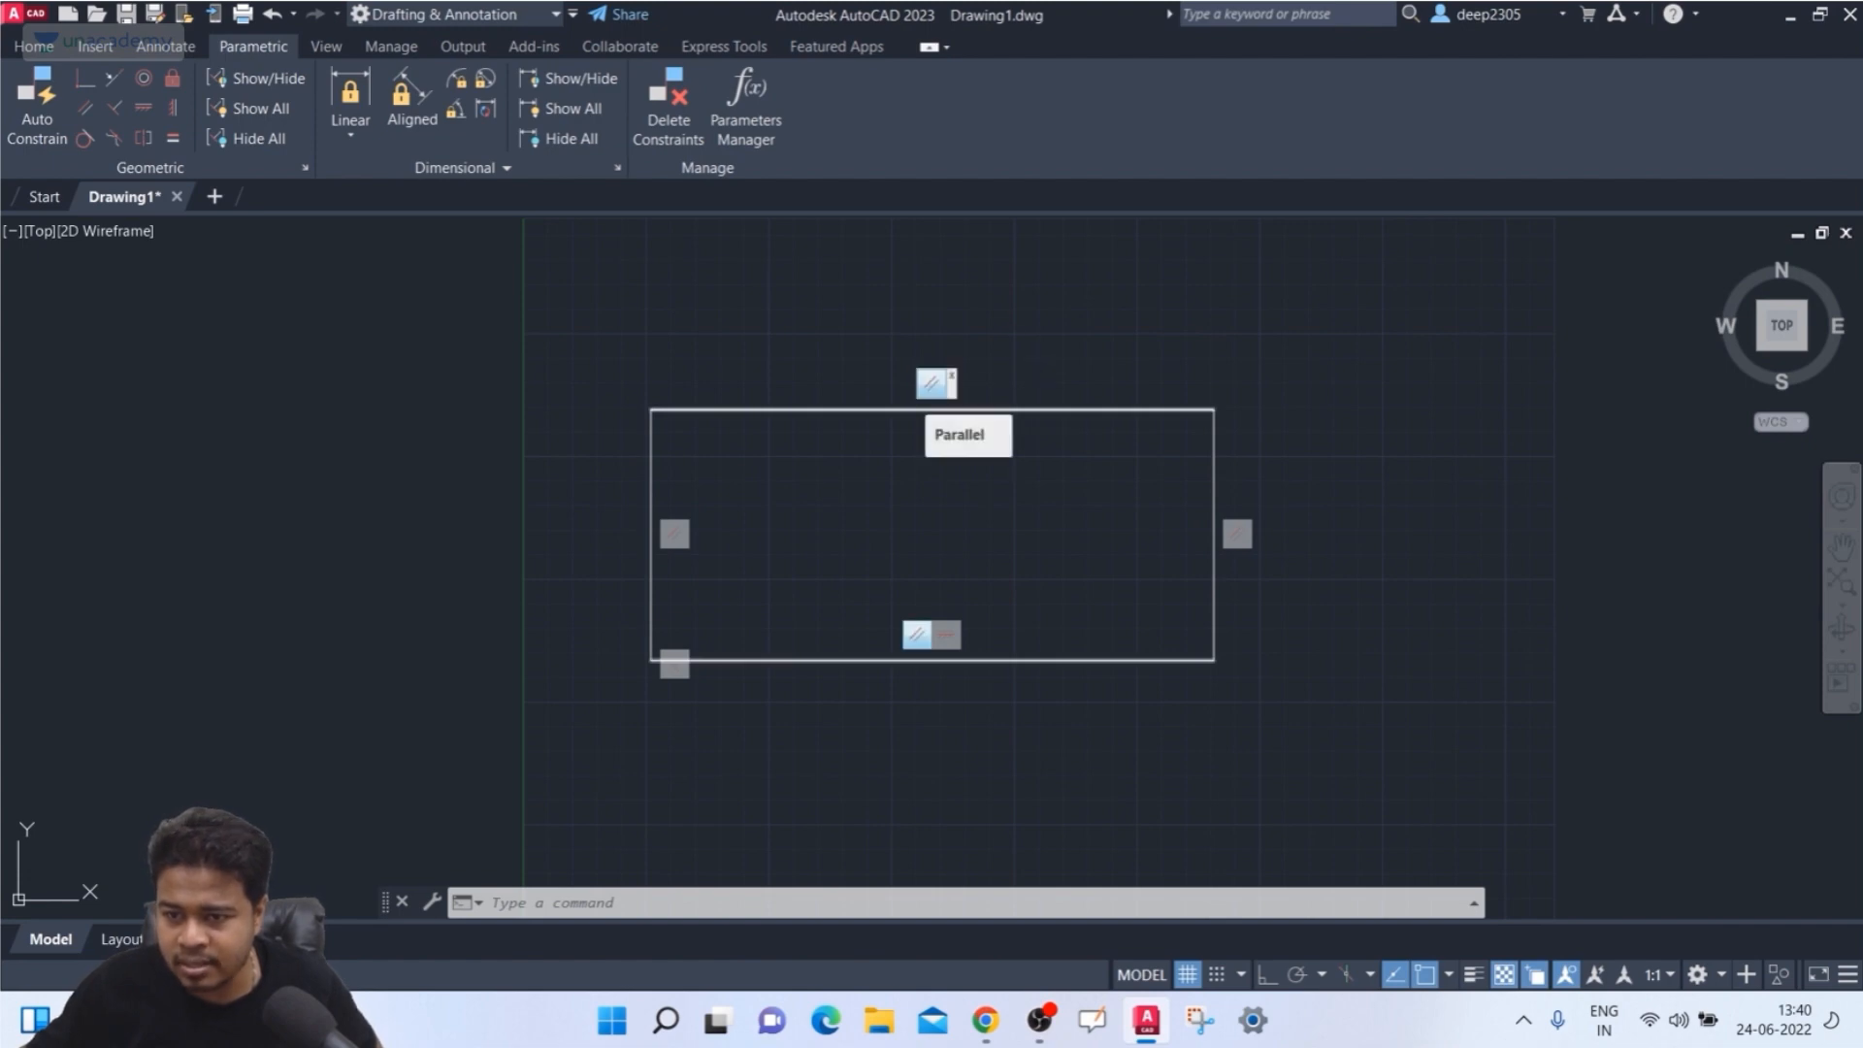
{"action": "key", "text": "ctrl"}
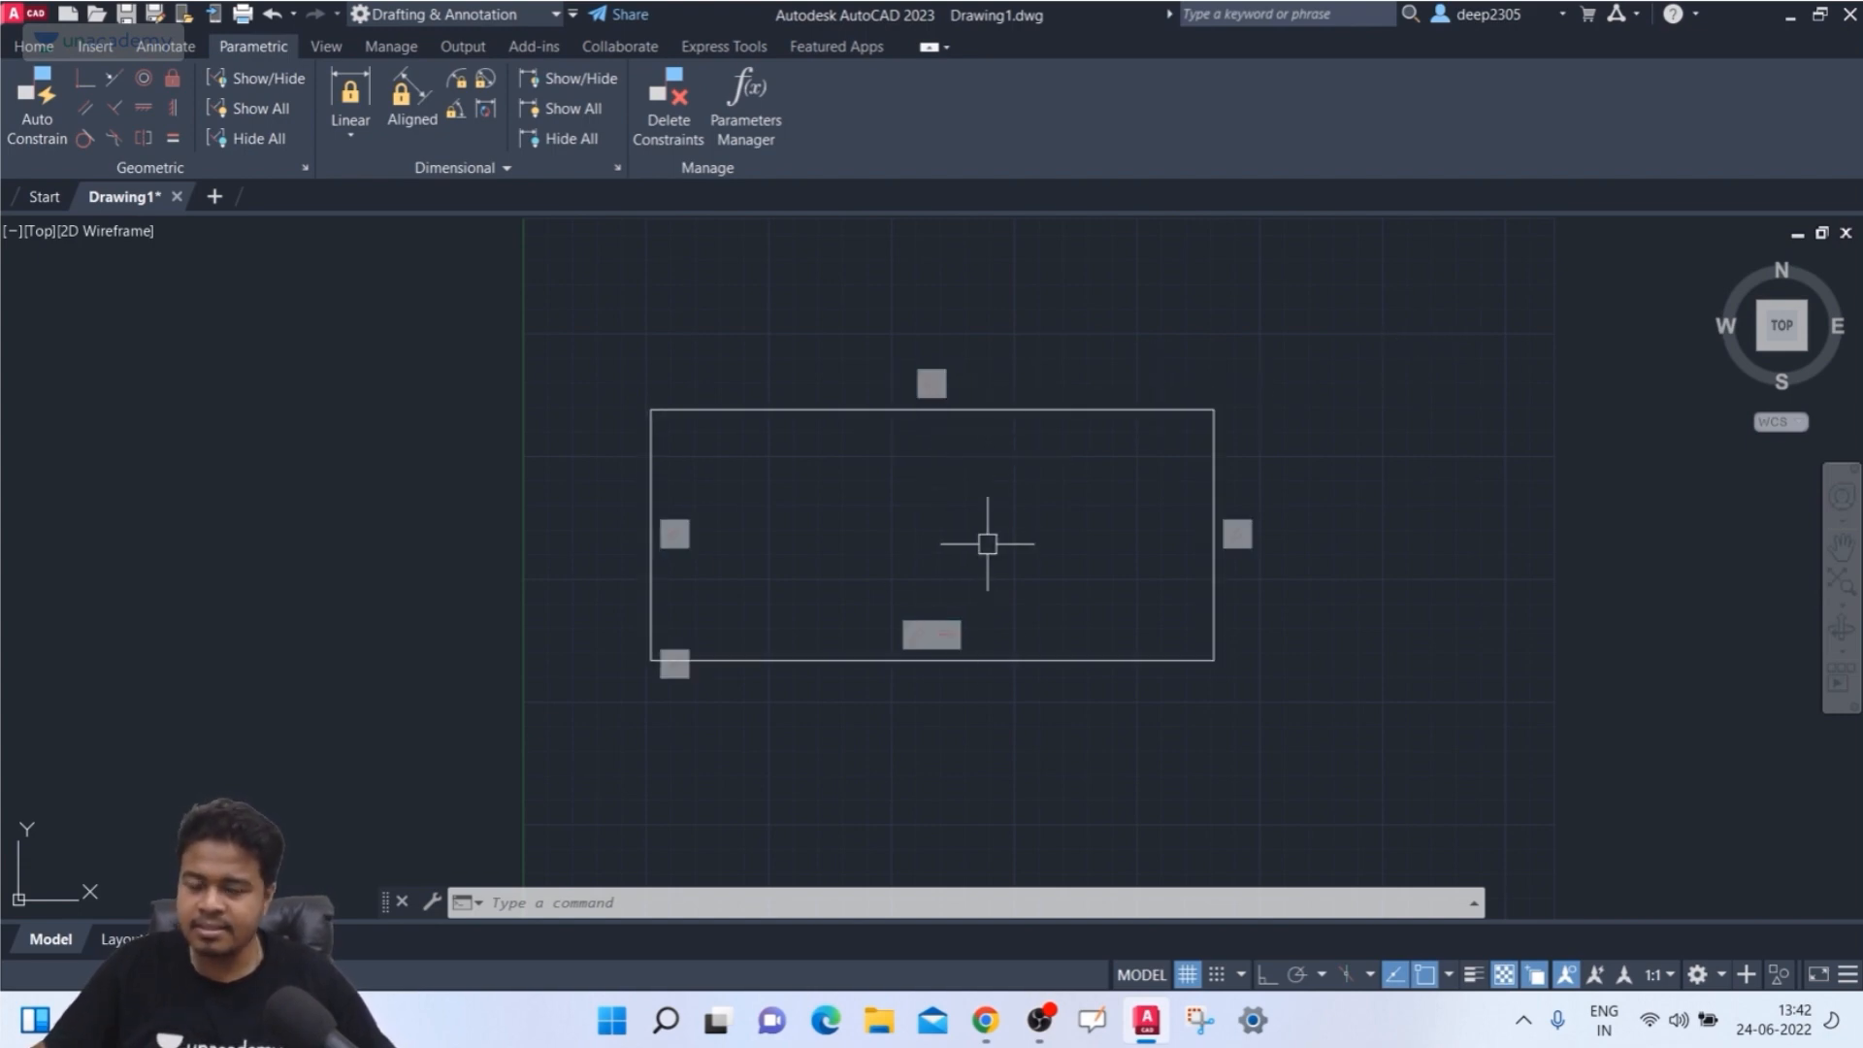
- Stretch the constrained rectangle's upper-right corner outward and back inward to slightly less than its drawn size
{"action": "left_click", "coordinate": [999, 410]}
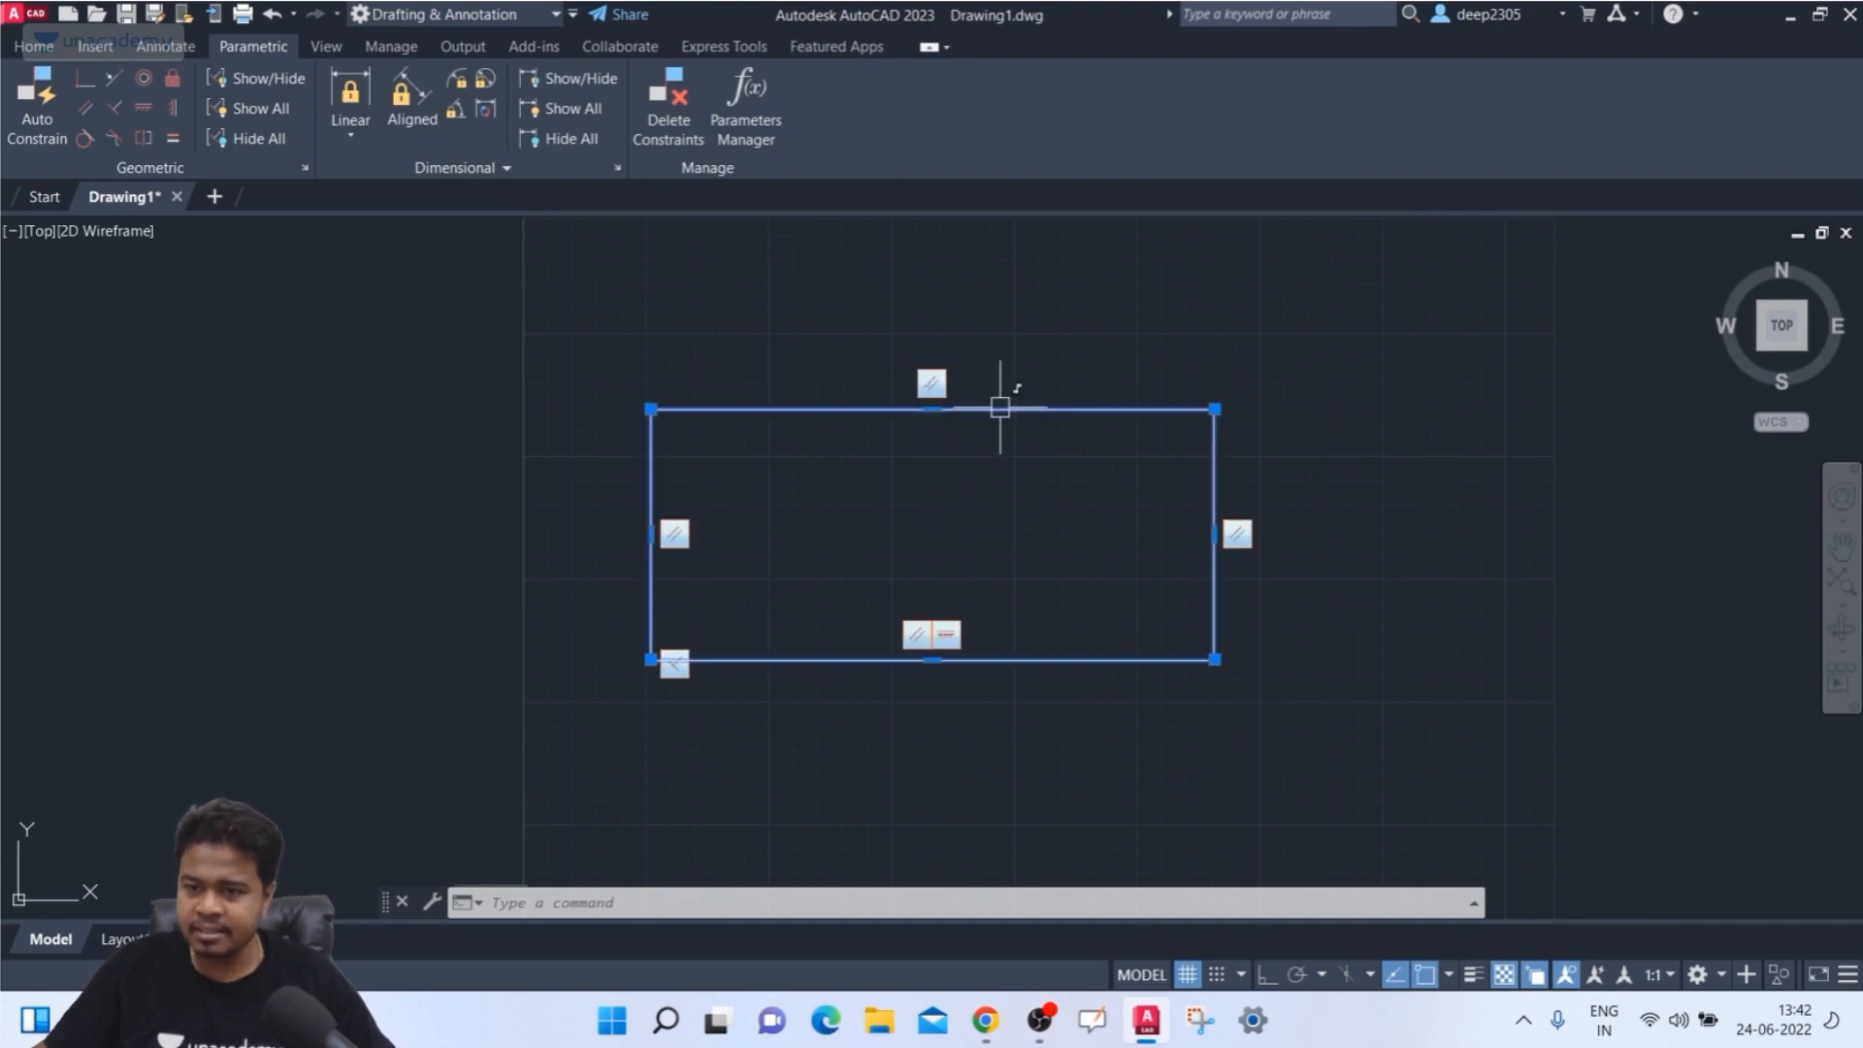
{"action": "left_click", "coordinate": [1214, 409]}
{"action": "left_click", "coordinate": [1338, 348]}
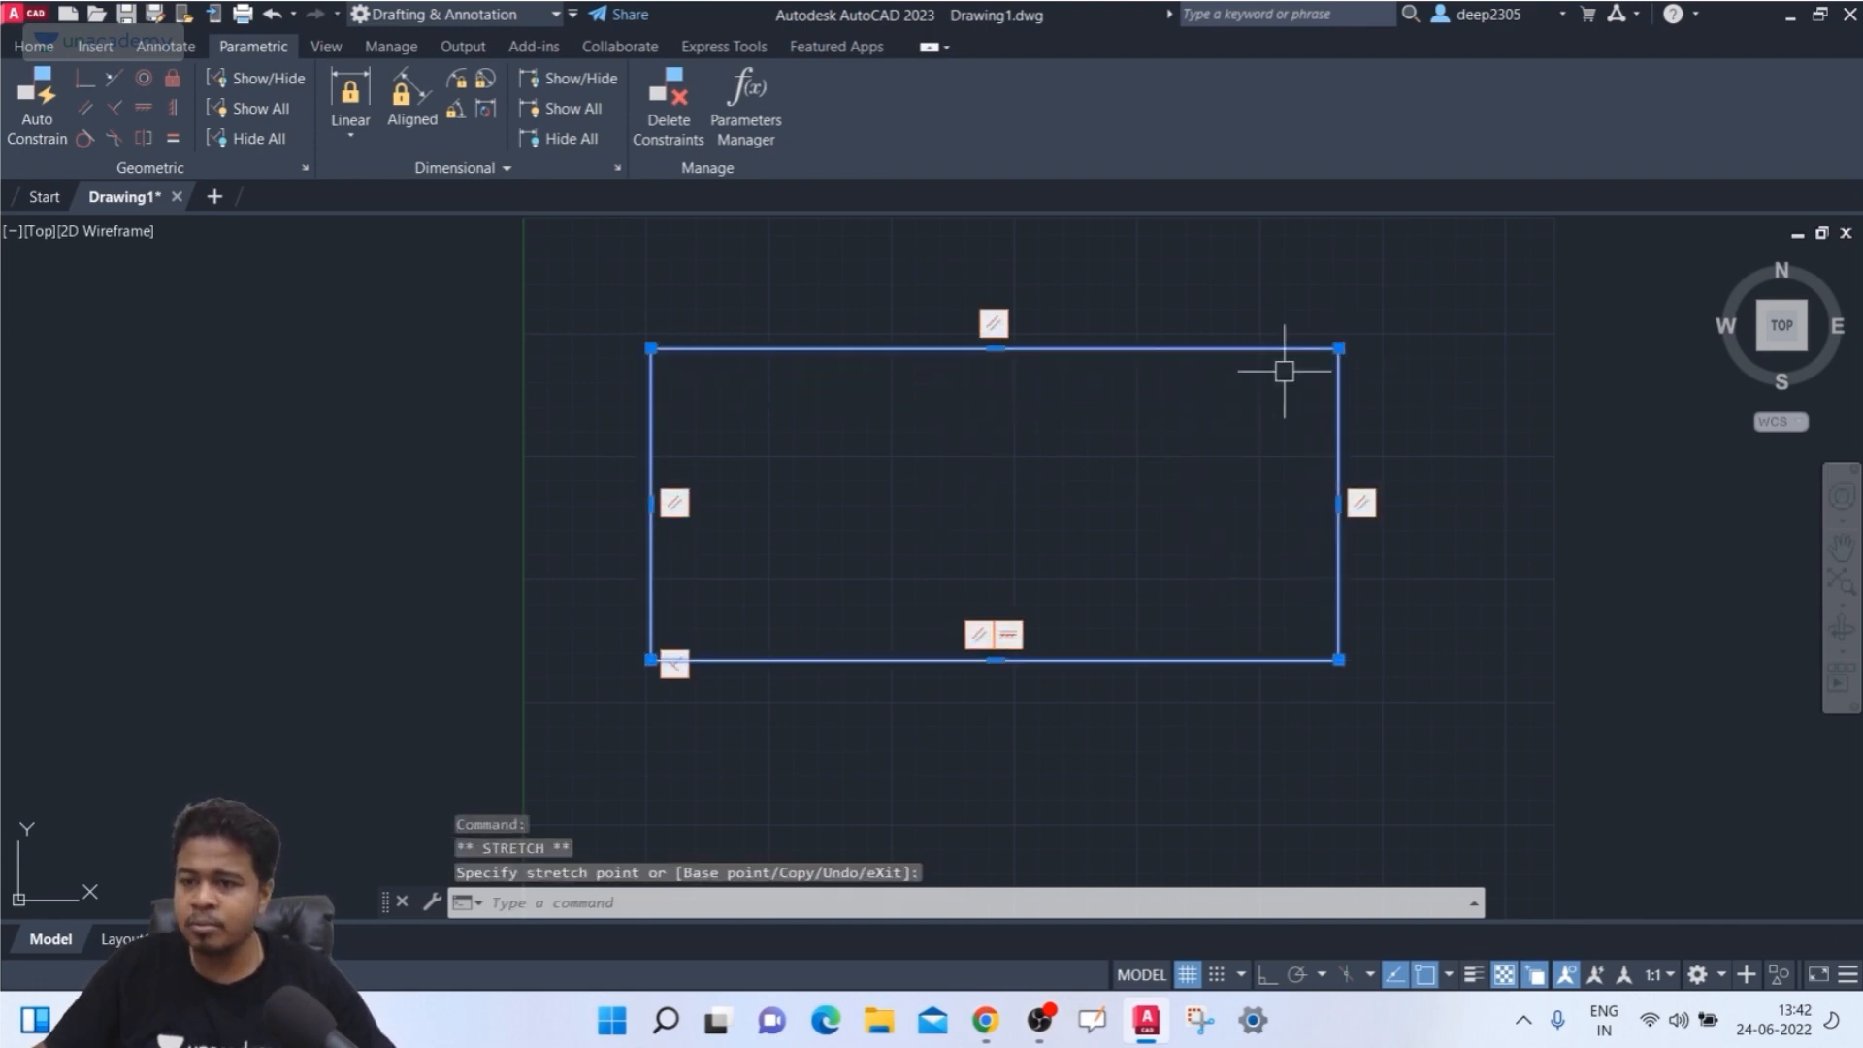
{"action": "left_click", "coordinate": [1338, 347]}
{"action": "left_click", "coordinate": [1220, 408]}
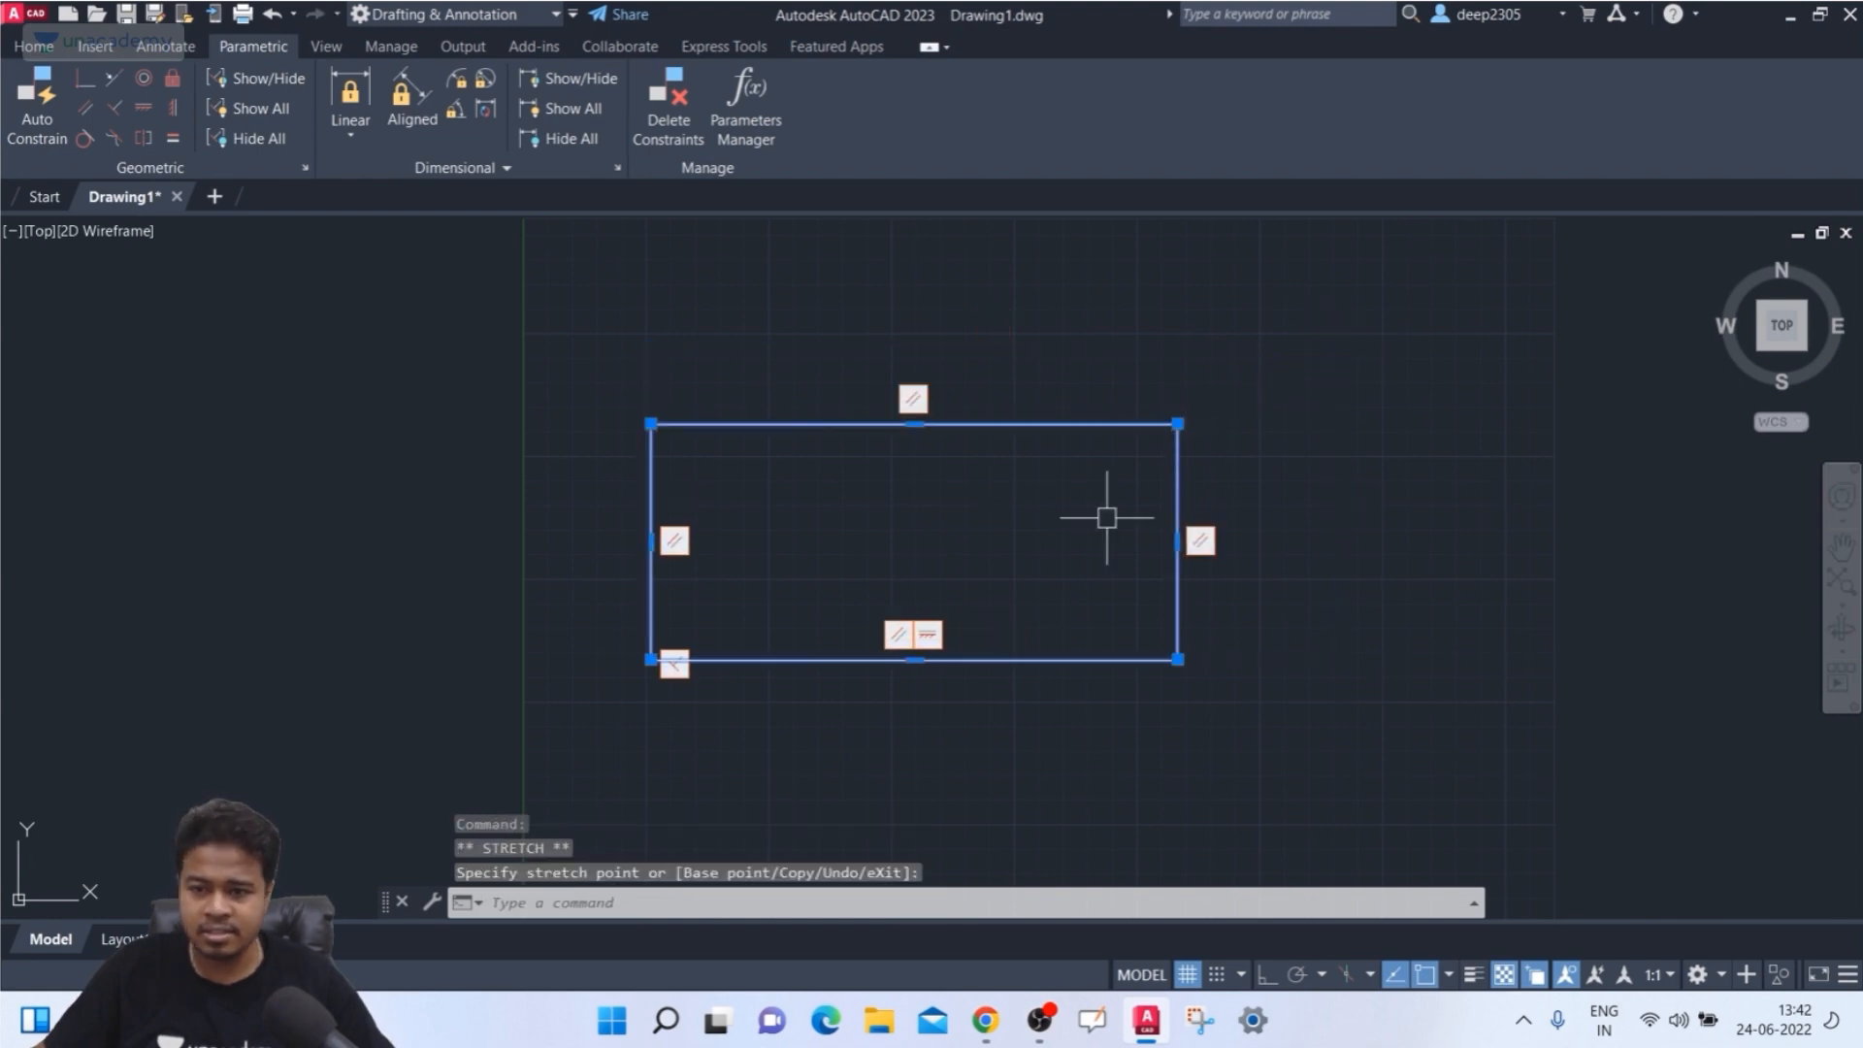
{"action": "key", "text": "Escape"}
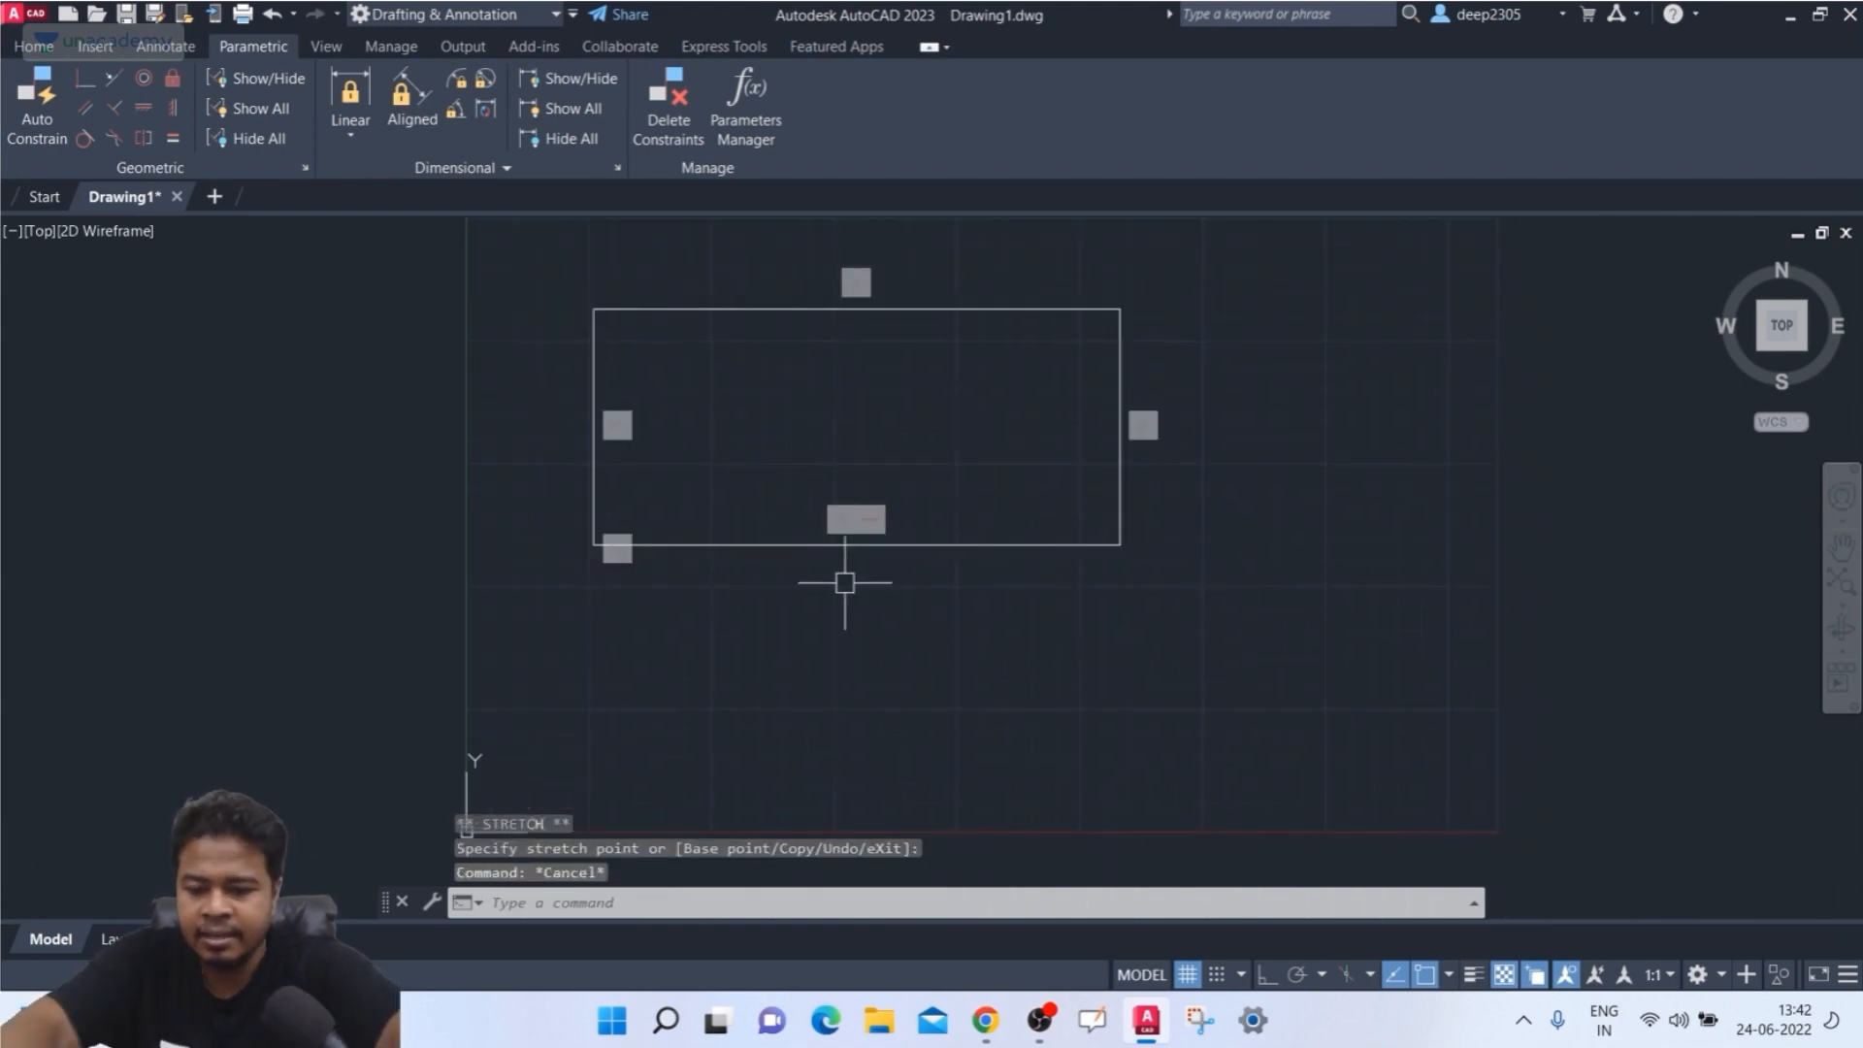
- Draw a second, unconstrained rectangle of similar width below the constrained one
{"action": "type", "text": "rec"}
{"action": "key", "text": "Return"}
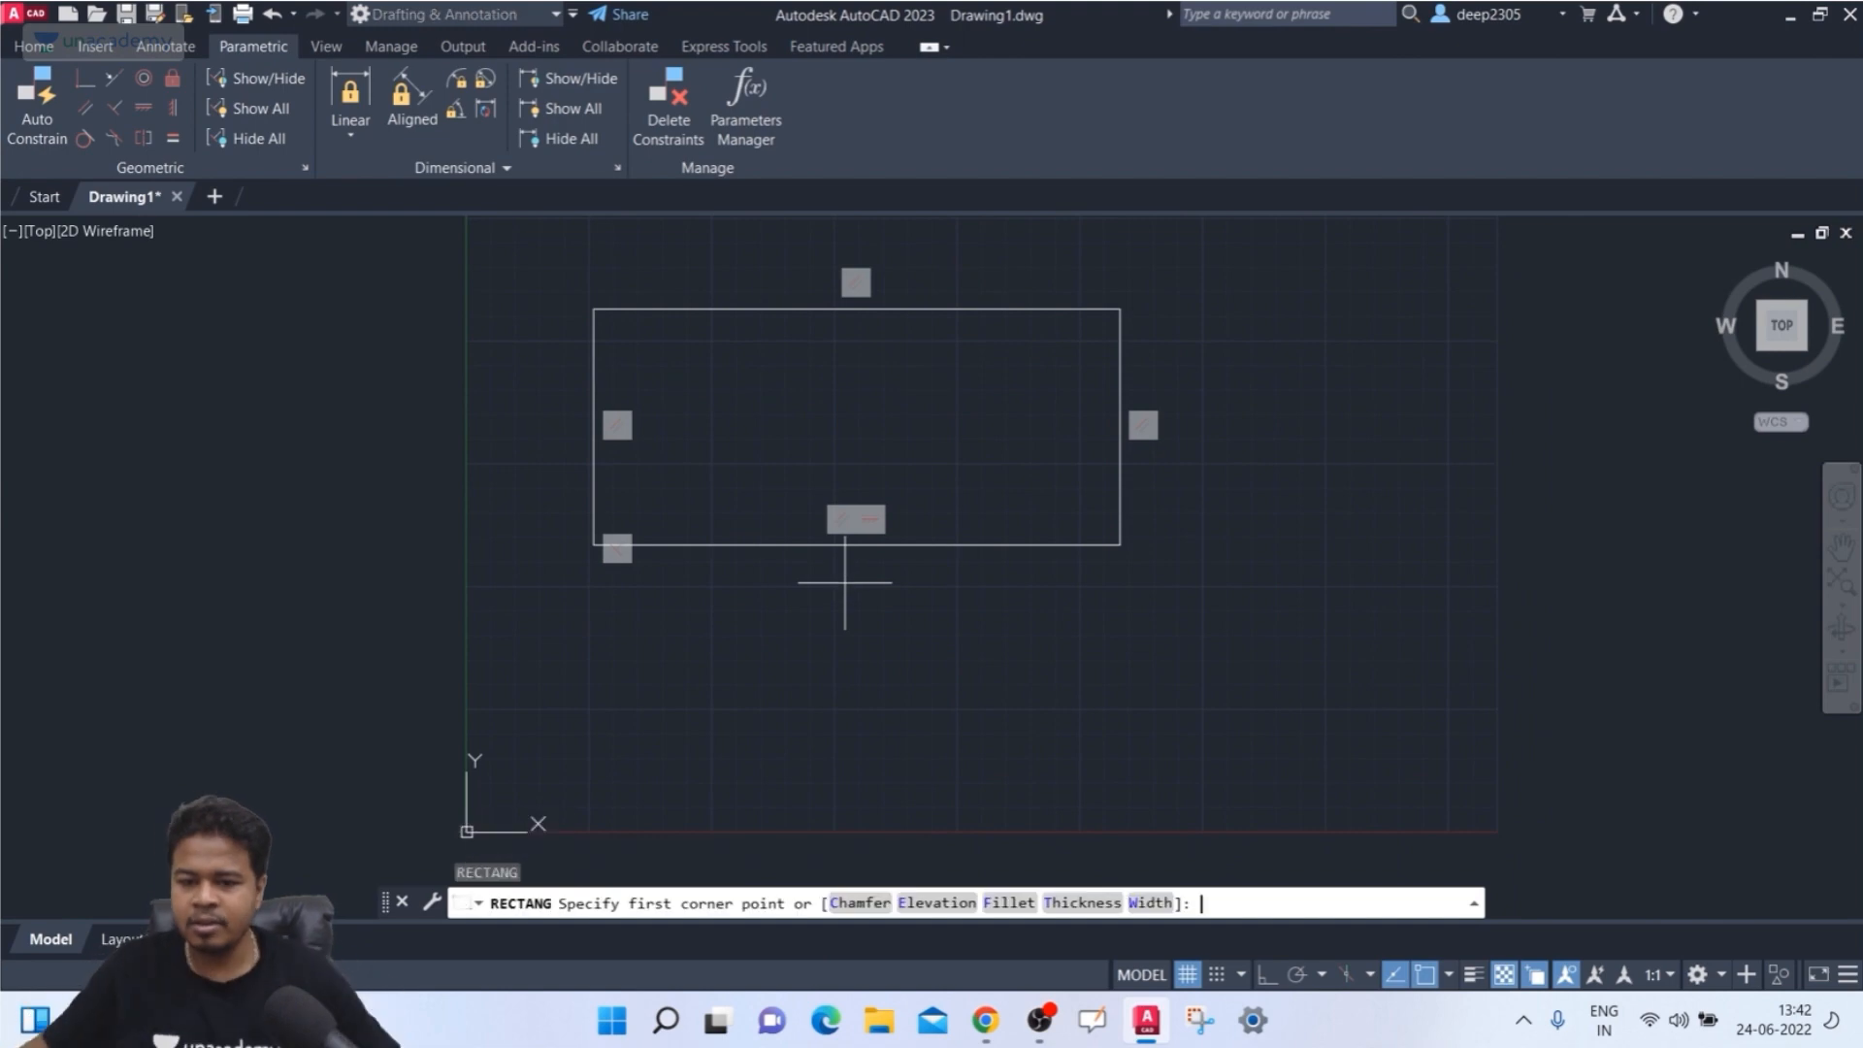
{"action": "left_click", "coordinate": [602, 639]}
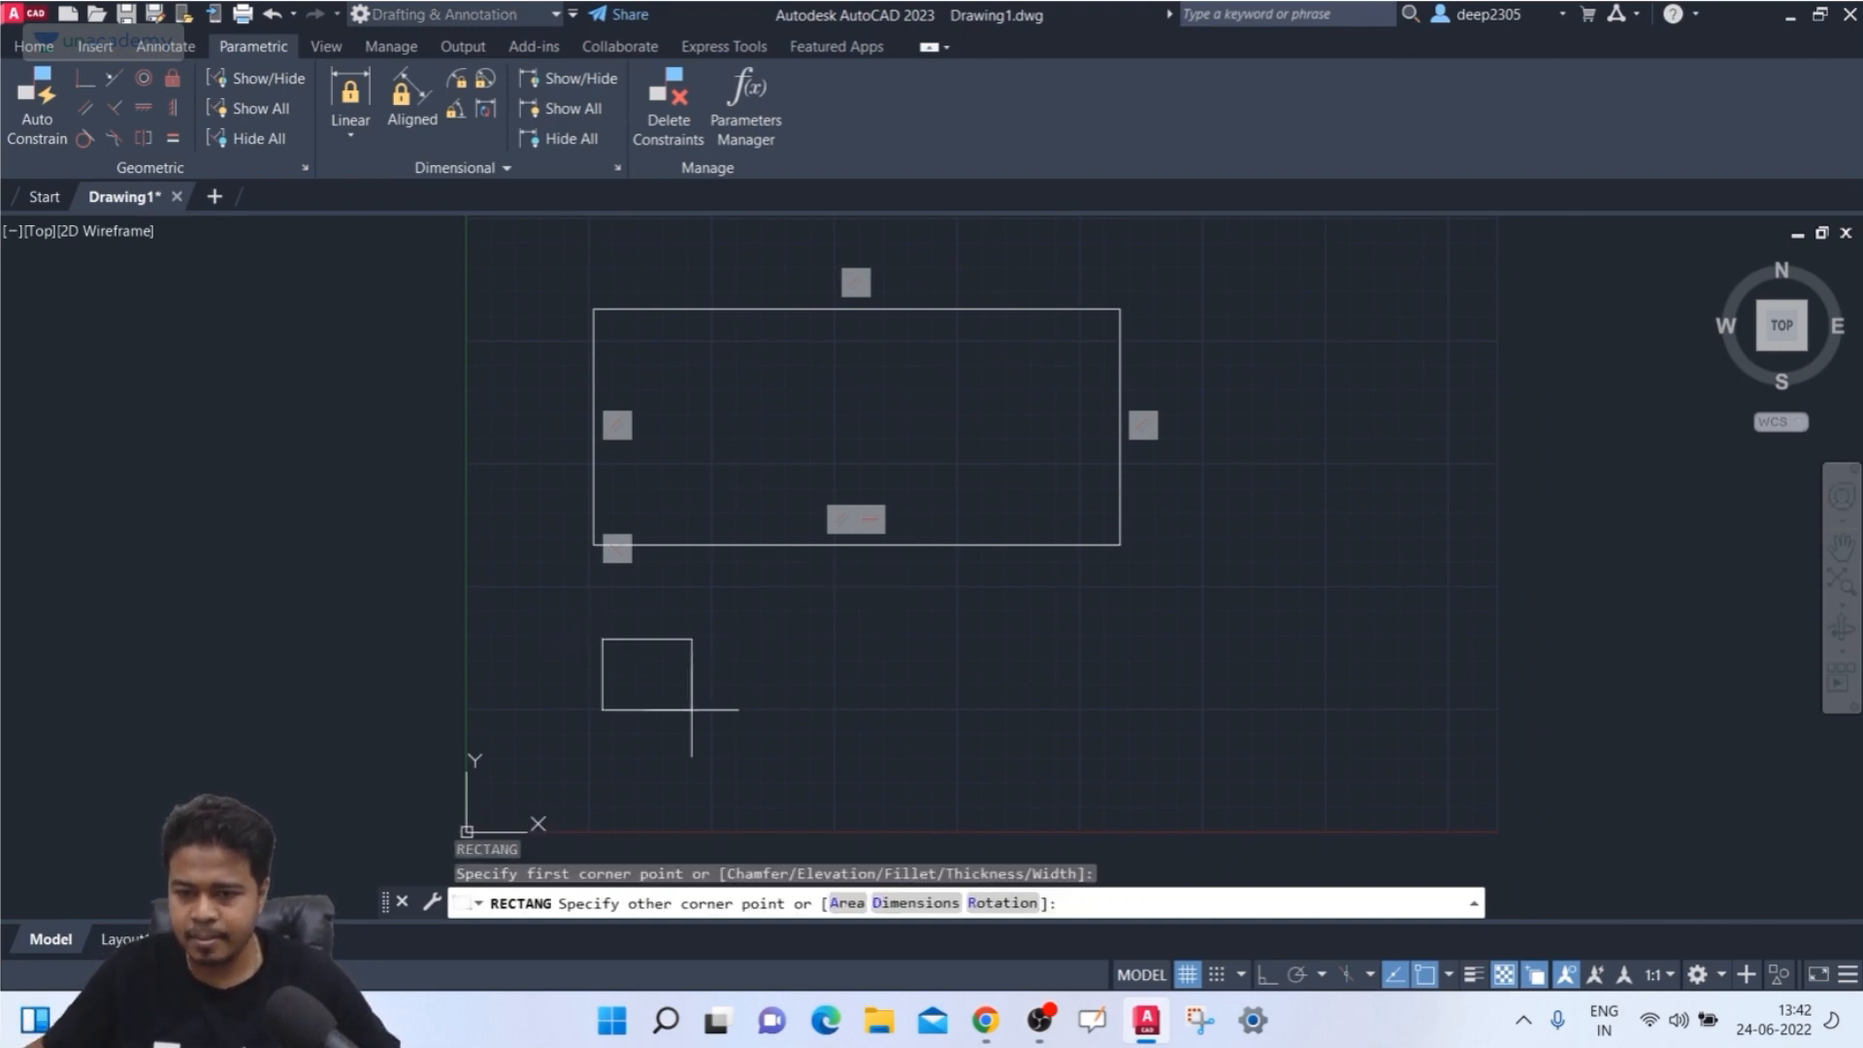
{"action": "left_click", "coordinate": [1139, 813]}
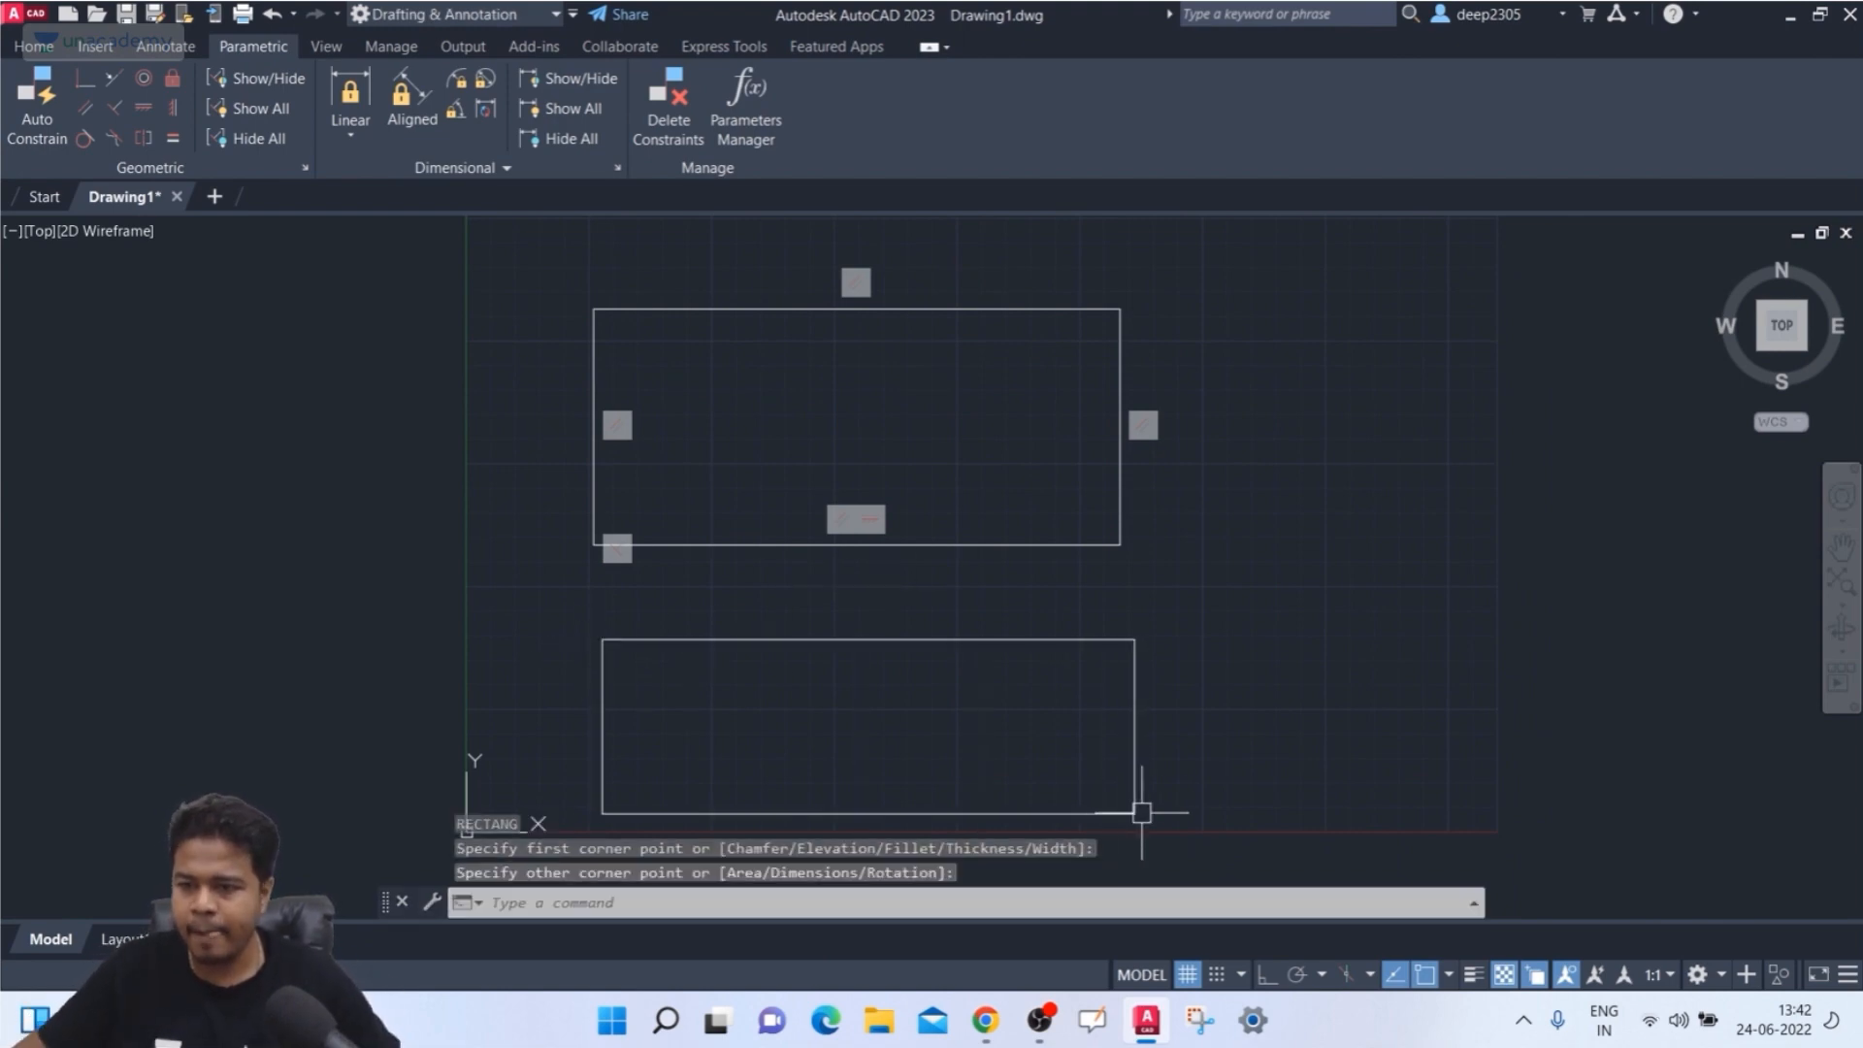
- Stretch the unconstrained lower rectangle's upper-right corner up and outward to distort its shape
{"action": "left_click", "coordinate": [1184, 732]}
{"action": "left_click", "coordinate": [1128, 747]}
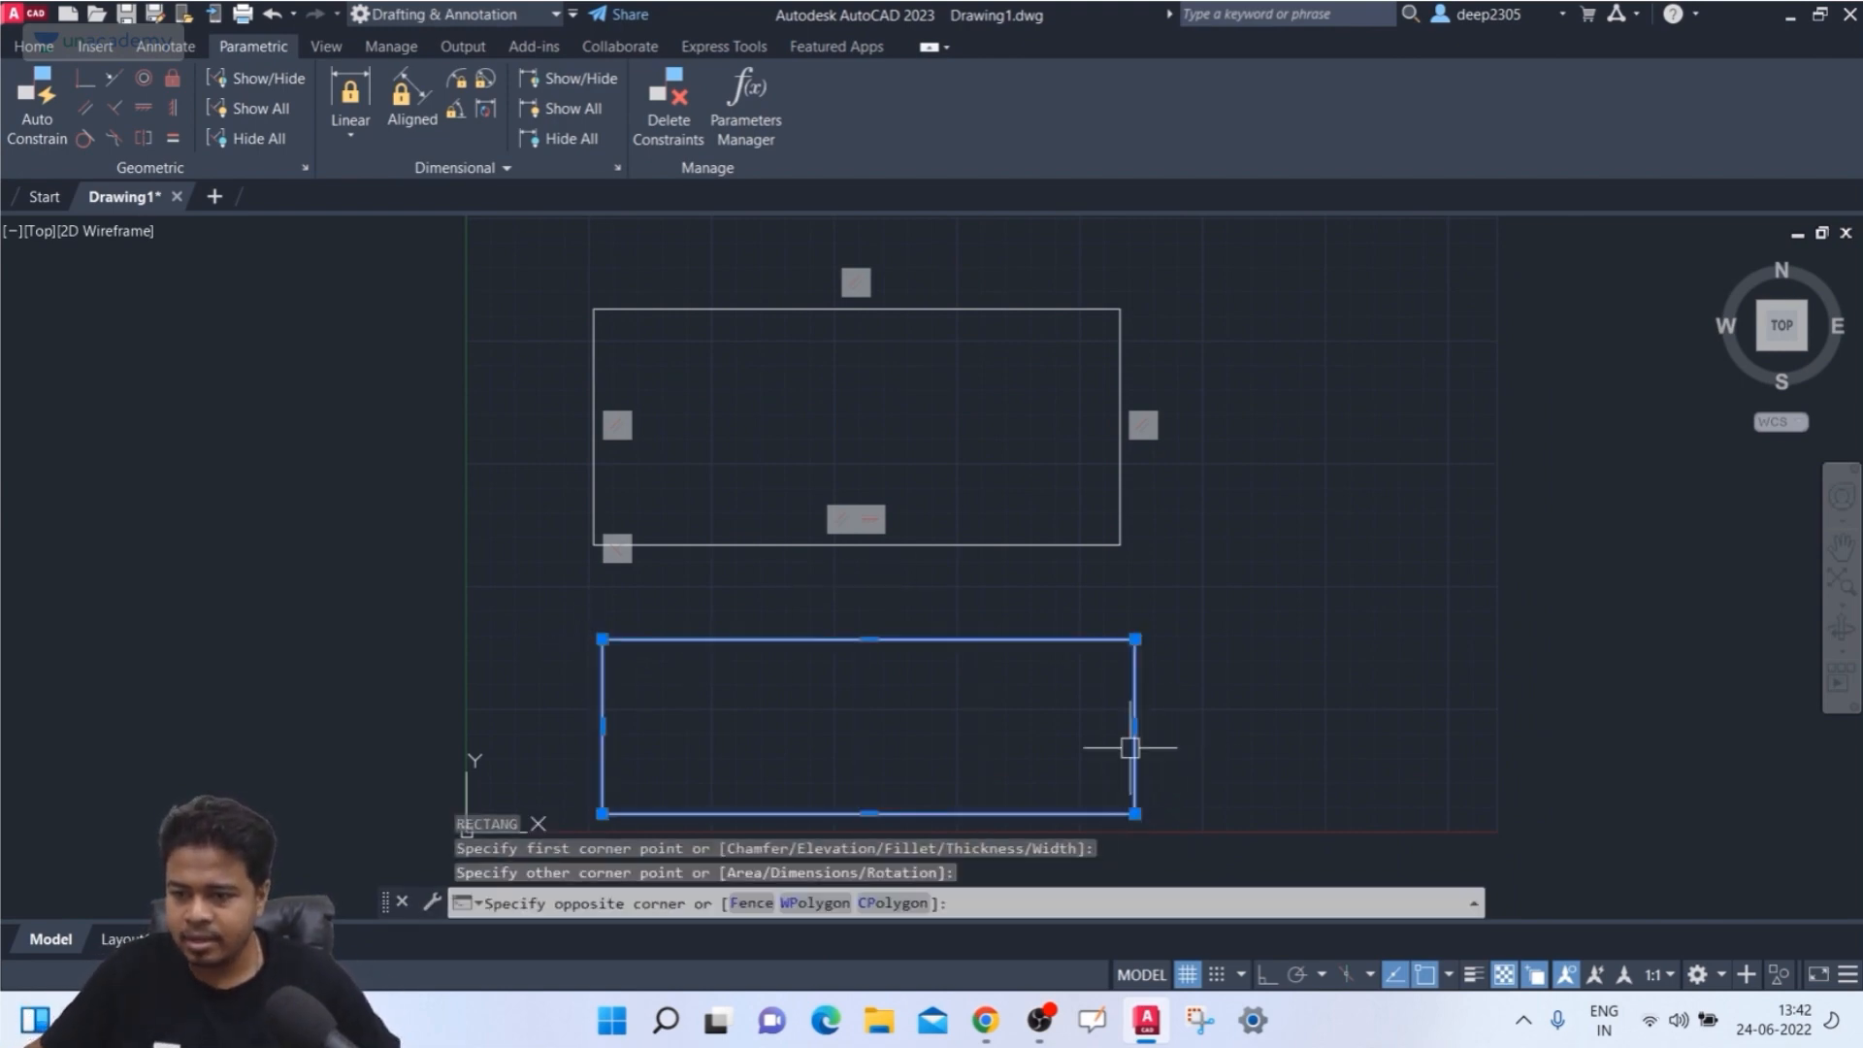
{"action": "left_click", "coordinate": [1135, 639]}
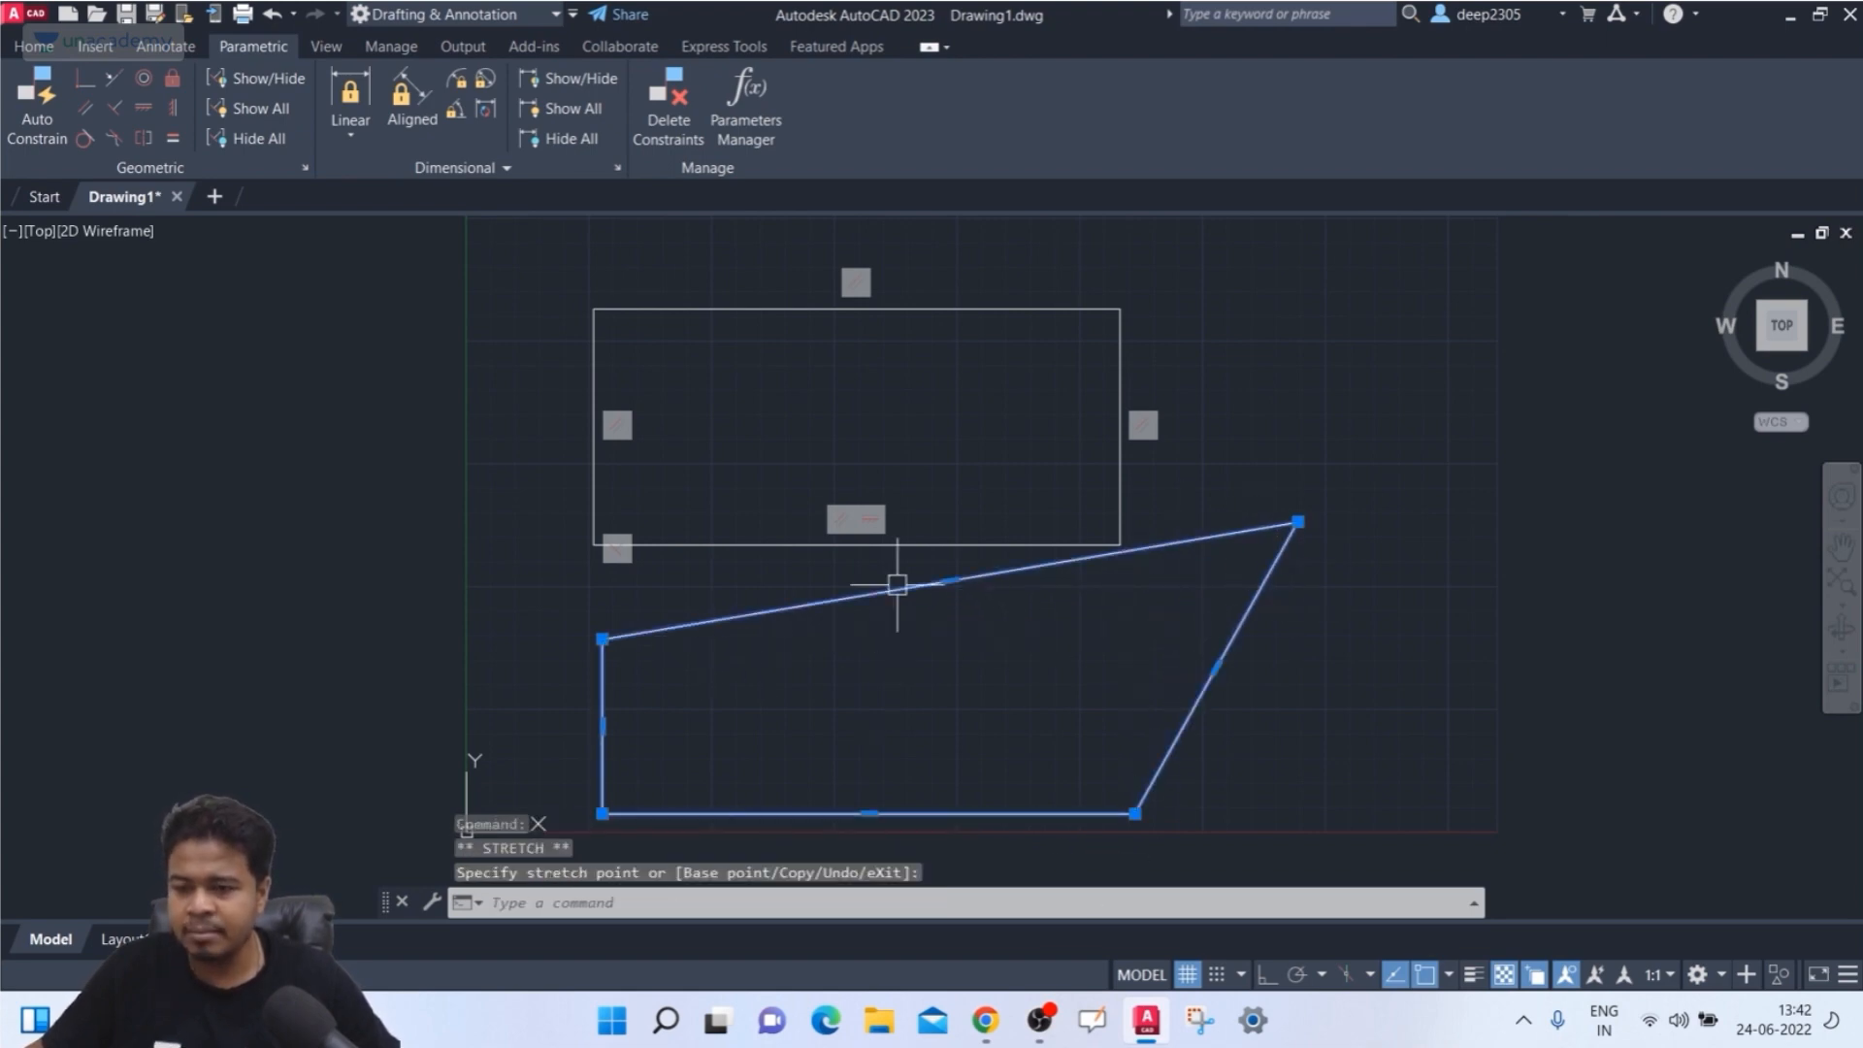
{"action": "left_click", "coordinate": [1299, 532]}
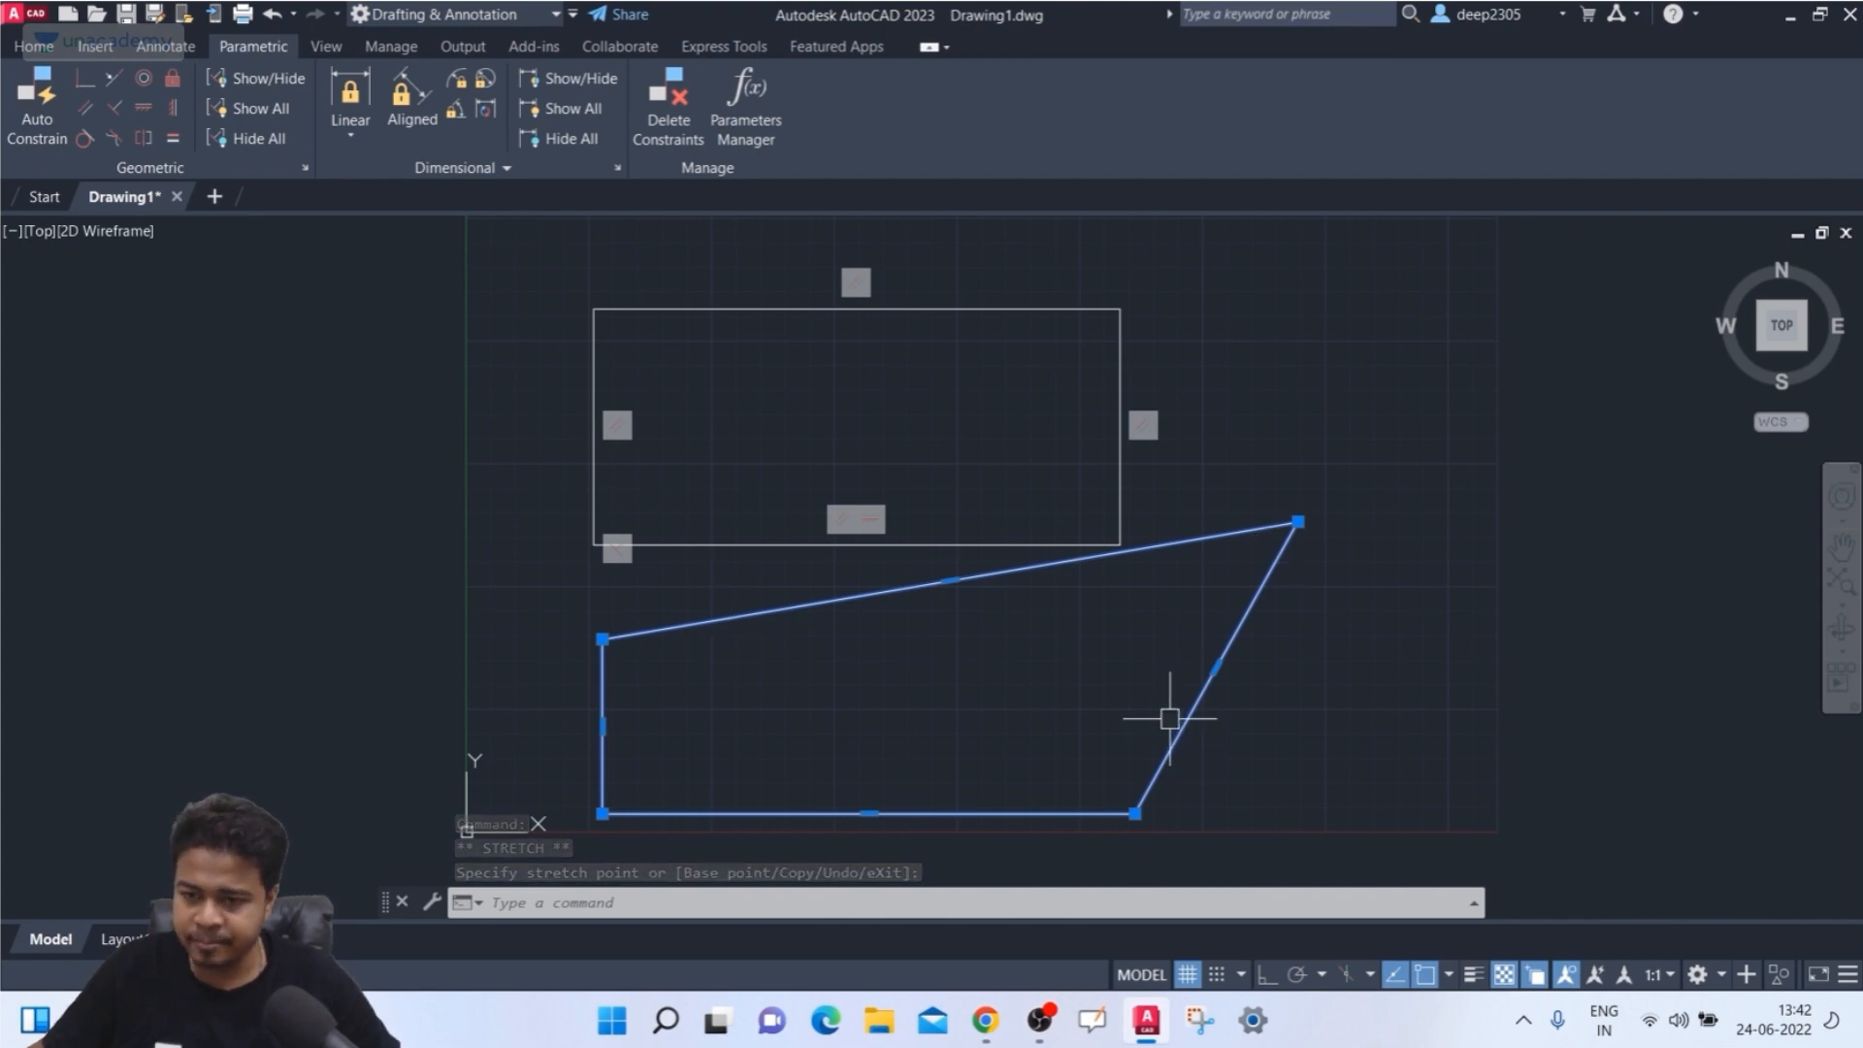
- Select the constrained upper rectangle and stretch its upper-right corner up and outward
{"action": "left_click", "coordinate": [1147, 307]}
{"action": "left_click", "coordinate": [1081, 349]}
{"action": "middle_click_drag", "start_coordinate": [1081, 349], "coordinate": [980, 330]}
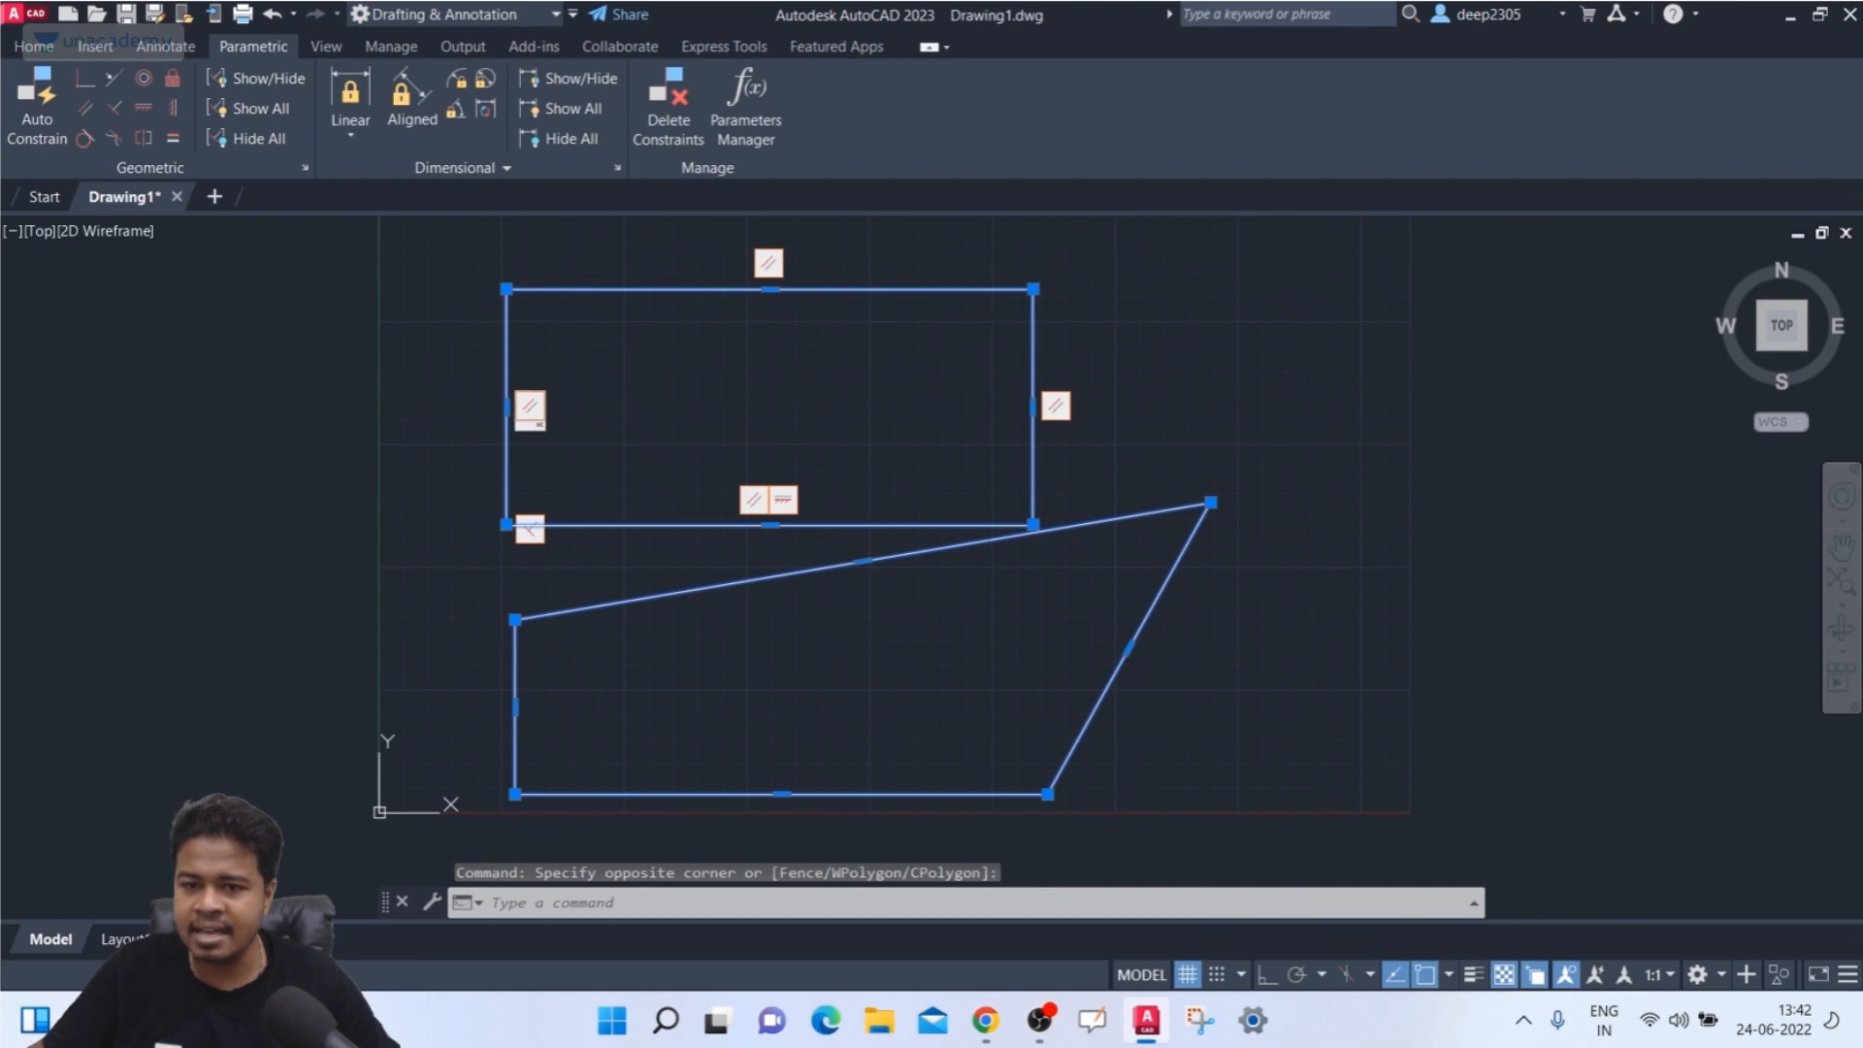
{"action": "middle_click_drag", "start_coordinate": [1001, 408], "coordinate": [988, 430]}
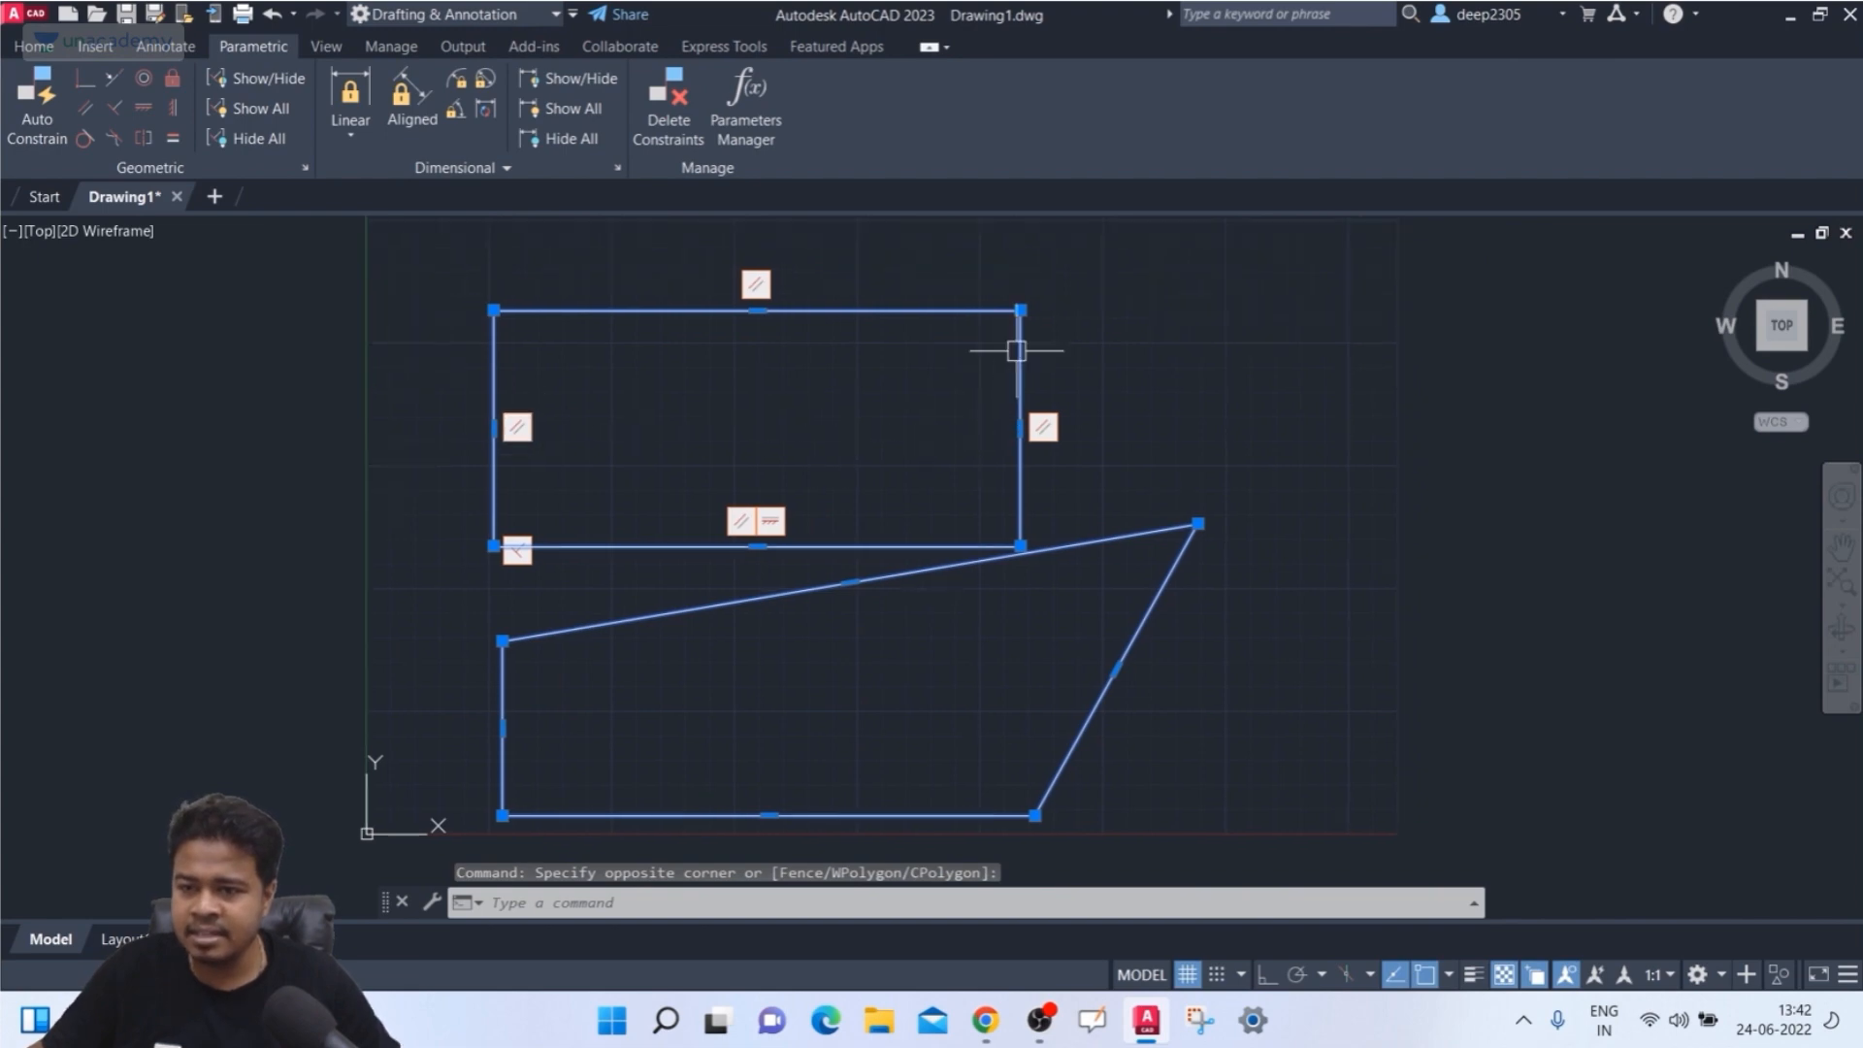
{"action": "left_click", "coordinate": [1021, 310]}
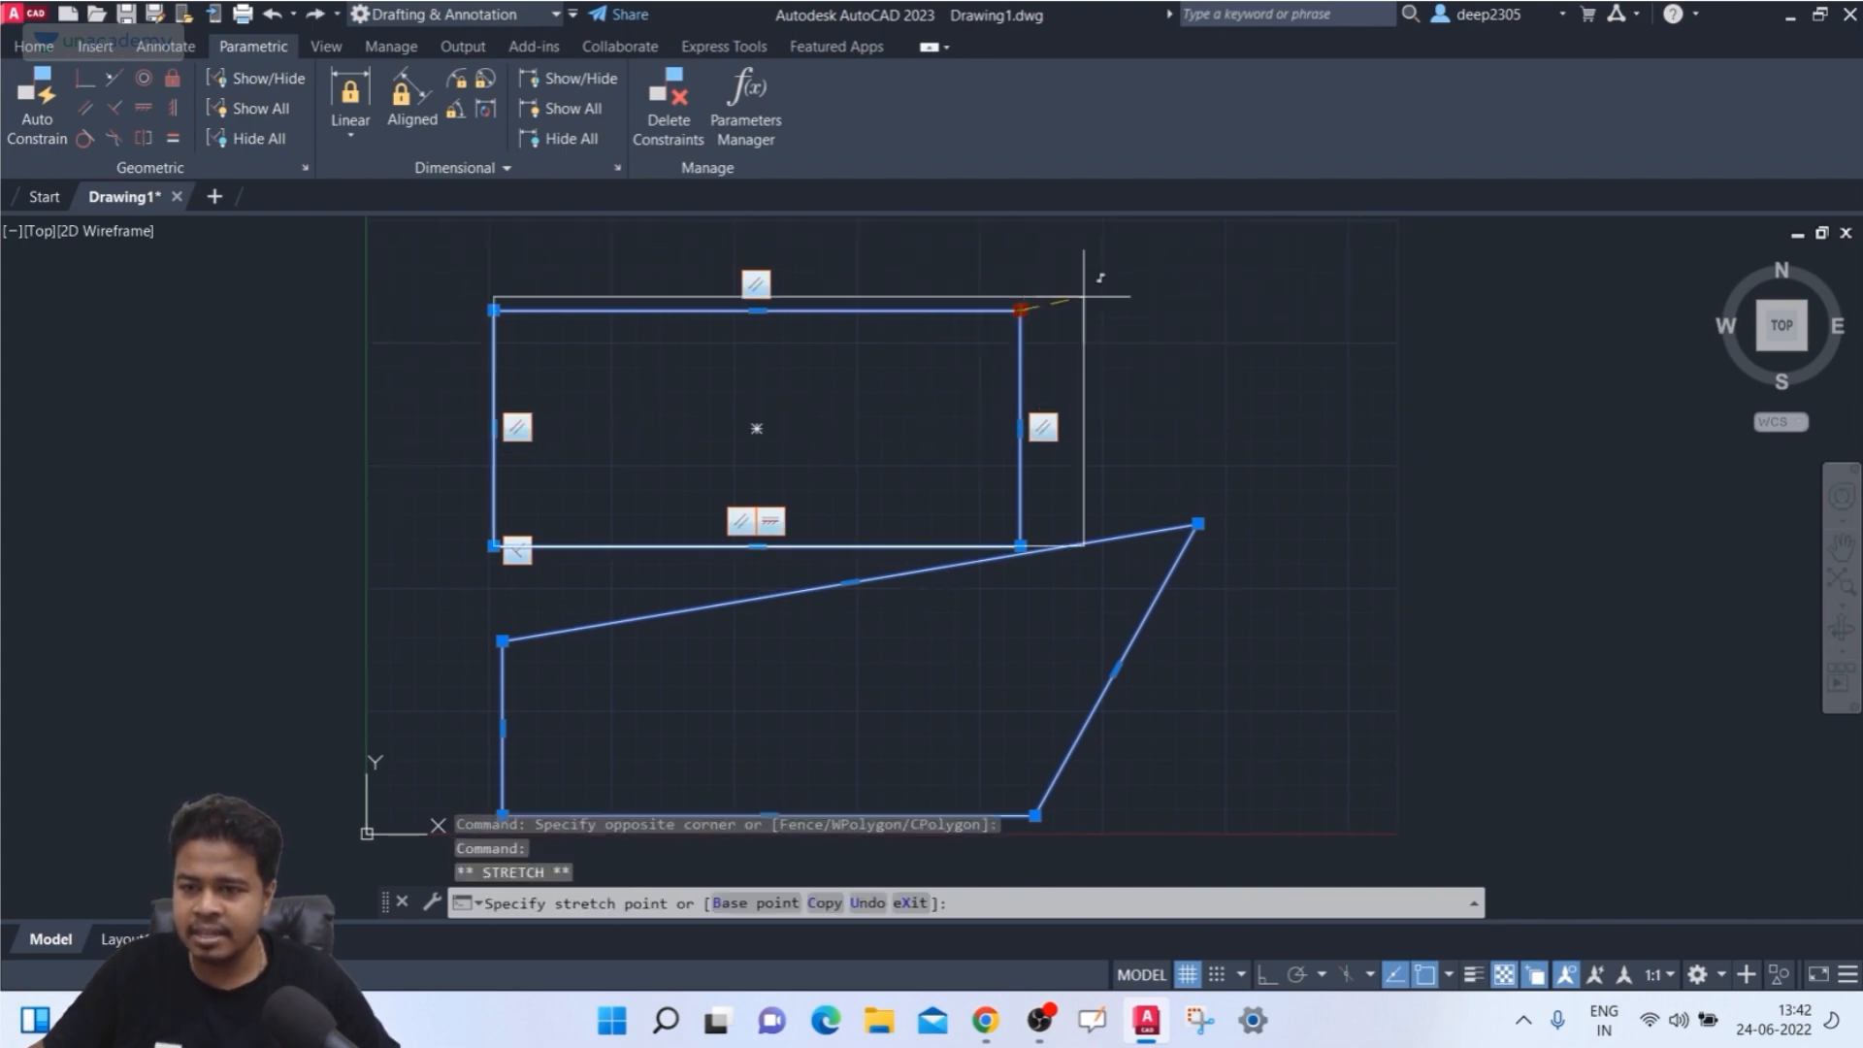
{"action": "left_click", "coordinate": [1112, 275]}
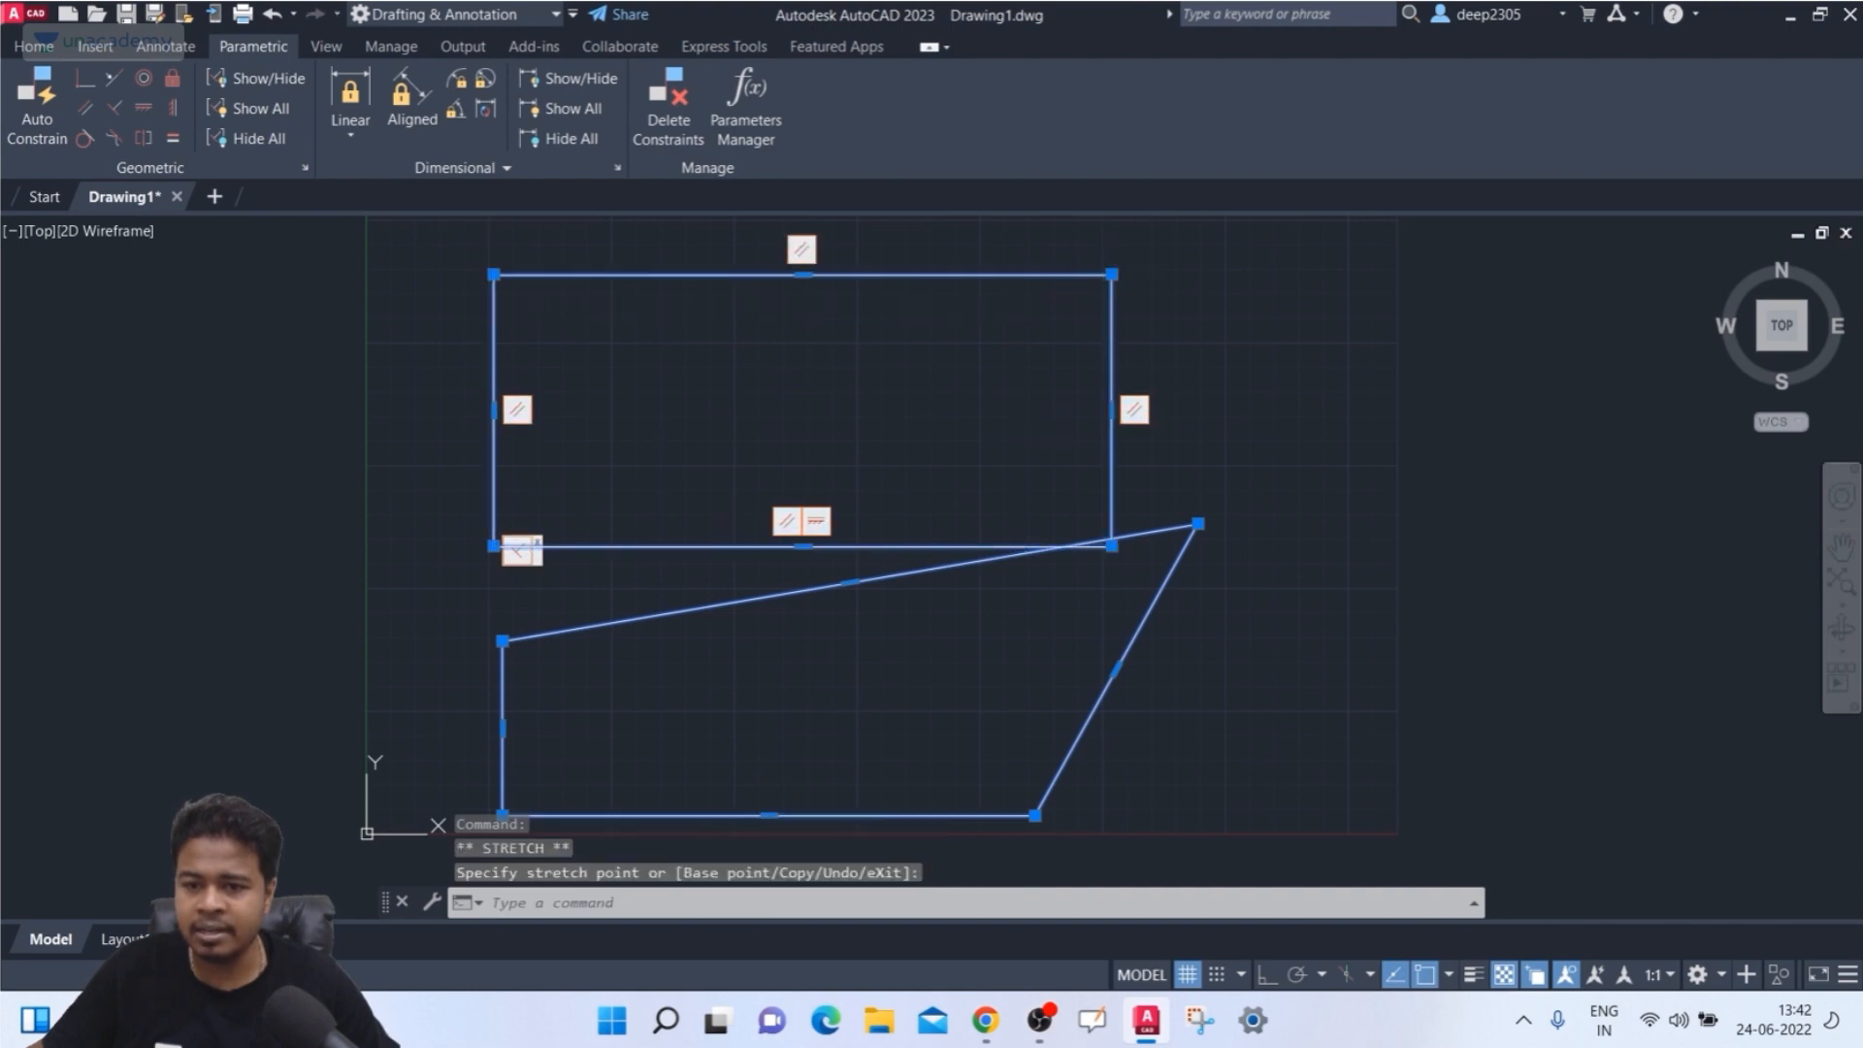
- Move the constrained rectangle's lower-left corner up and to the right, and stretch its lower-right corner inward to narrow it
{"action": "left_click", "coordinate": [494, 546]}
{"action": "left_click", "coordinate": [651, 473]}
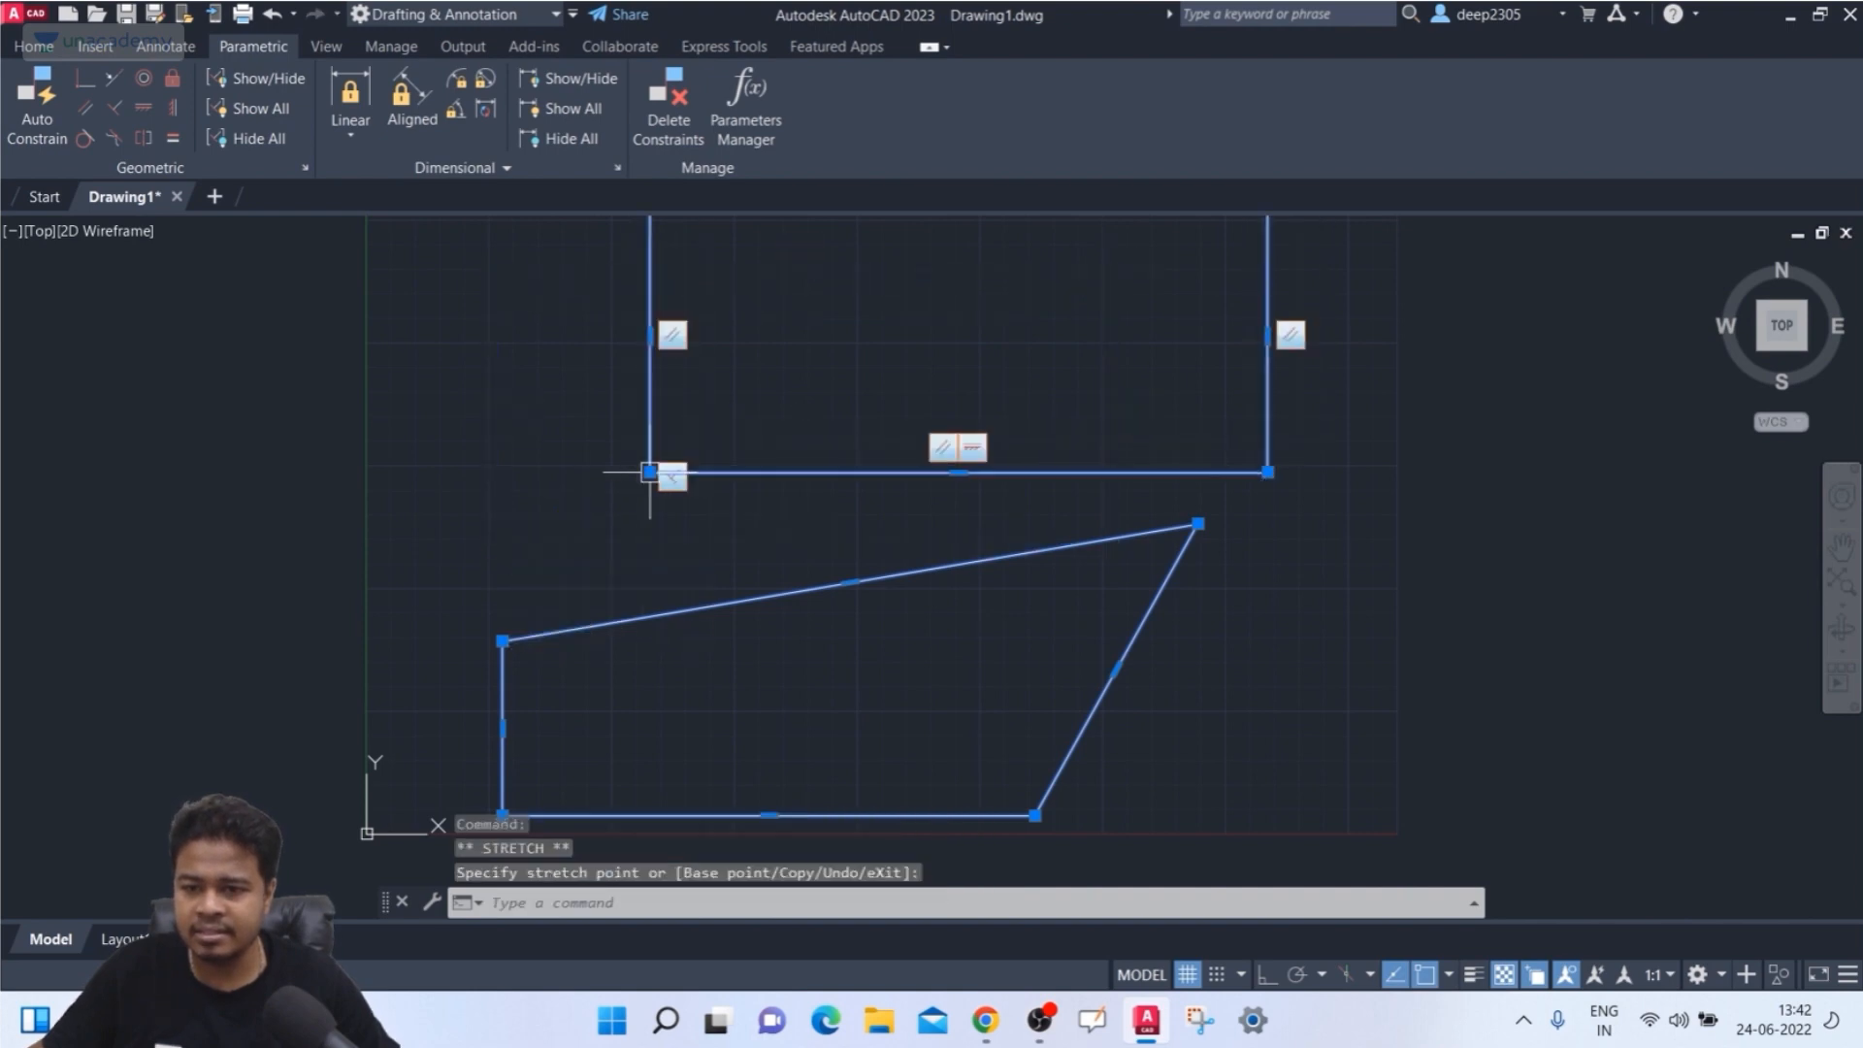
{"action": "scroll", "coordinate": [886, 476], "scroll_direction": "down", "scroll_amount": 2}
{"action": "middle_click_drag", "start_coordinate": [886, 476], "coordinate": [802, 491]}
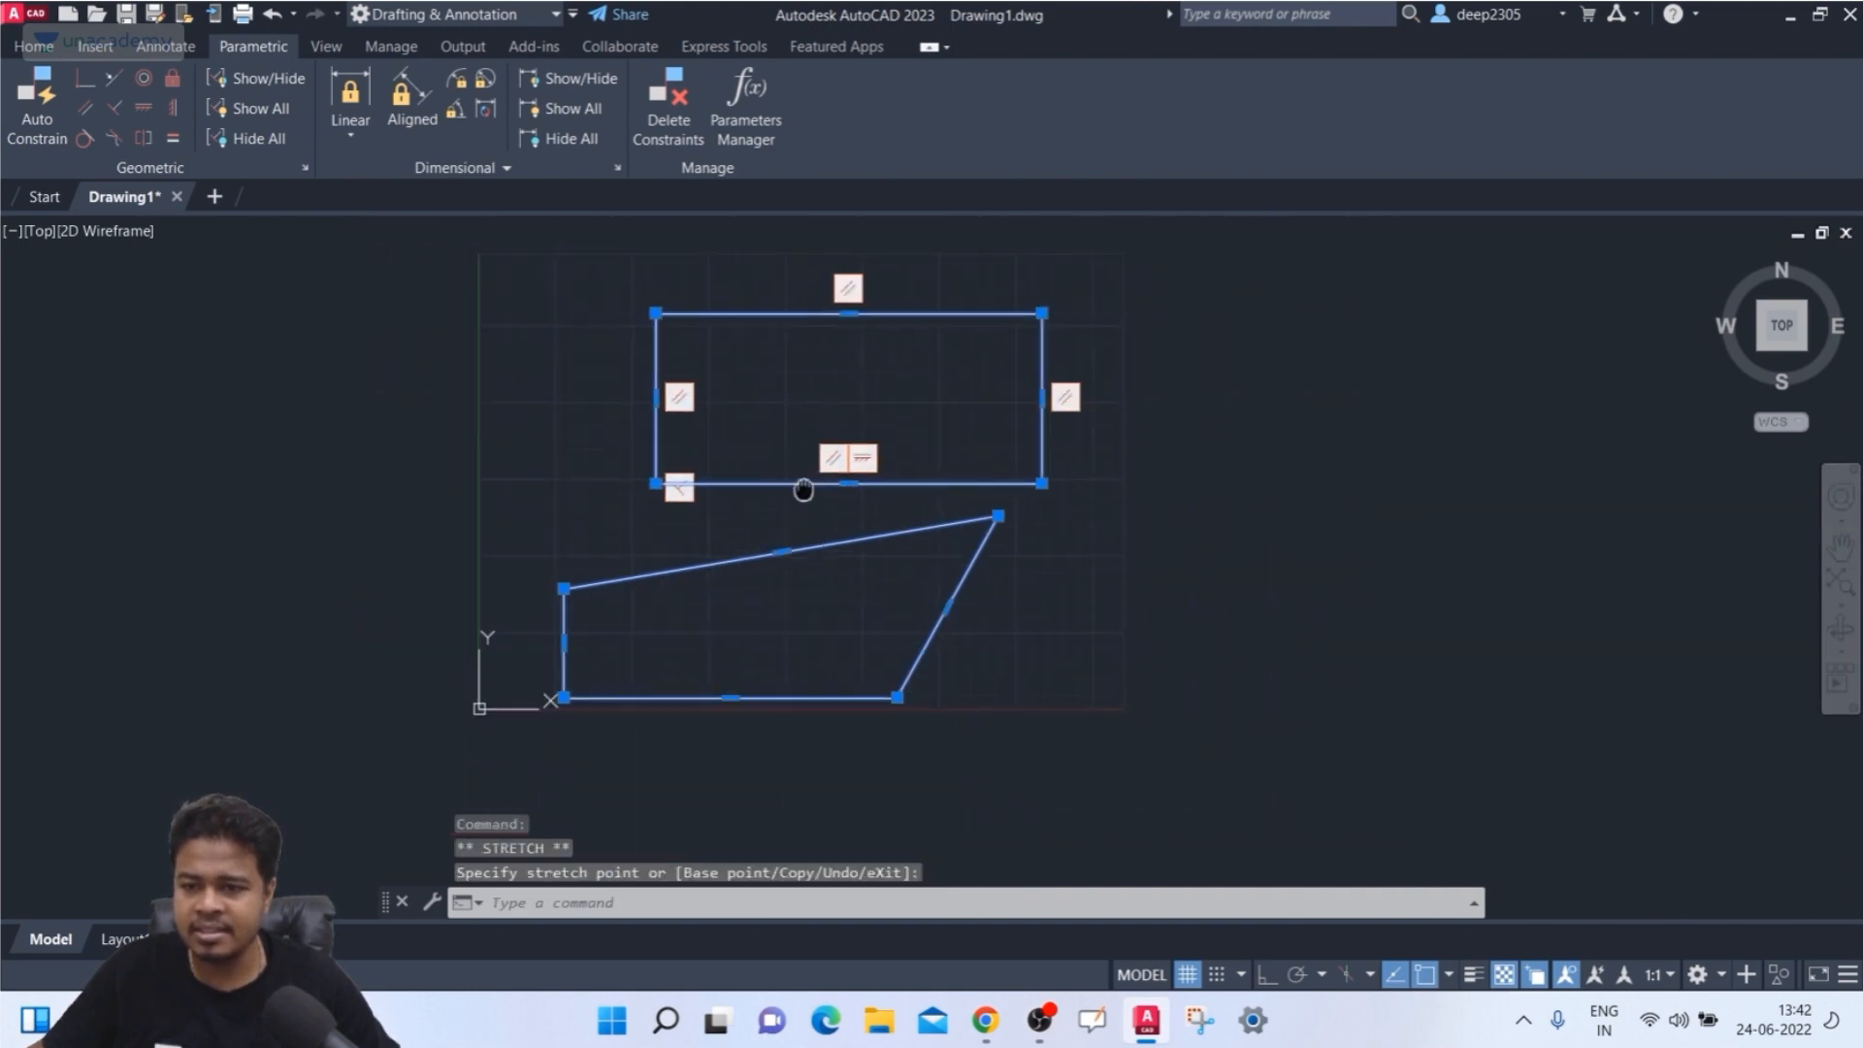
{"action": "left_click", "coordinate": [1040, 482]}
{"action": "left_click", "coordinate": [919, 445]}
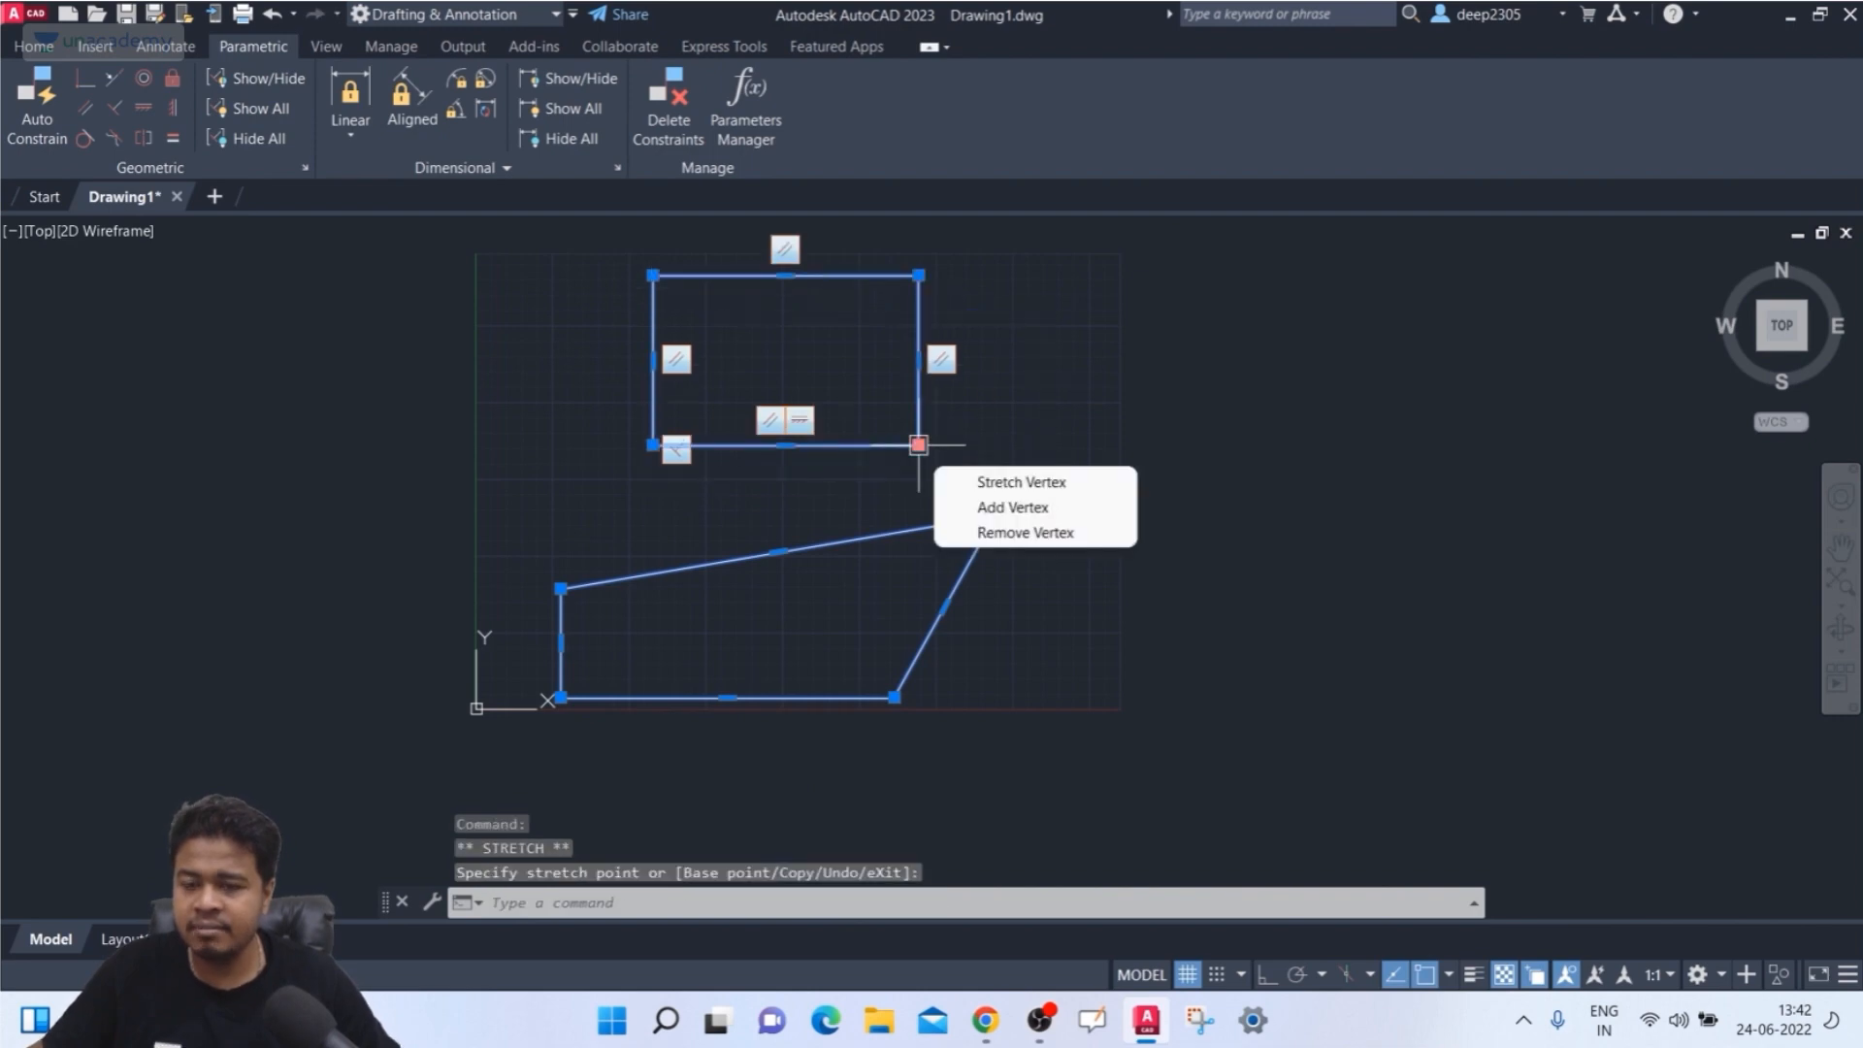
- Stretch the constrained rectangle's upper-left corner horizontally to the left to widen the shape
{"action": "middle_click_drag", "start_coordinate": [737, 492], "coordinate": [707, 529]}
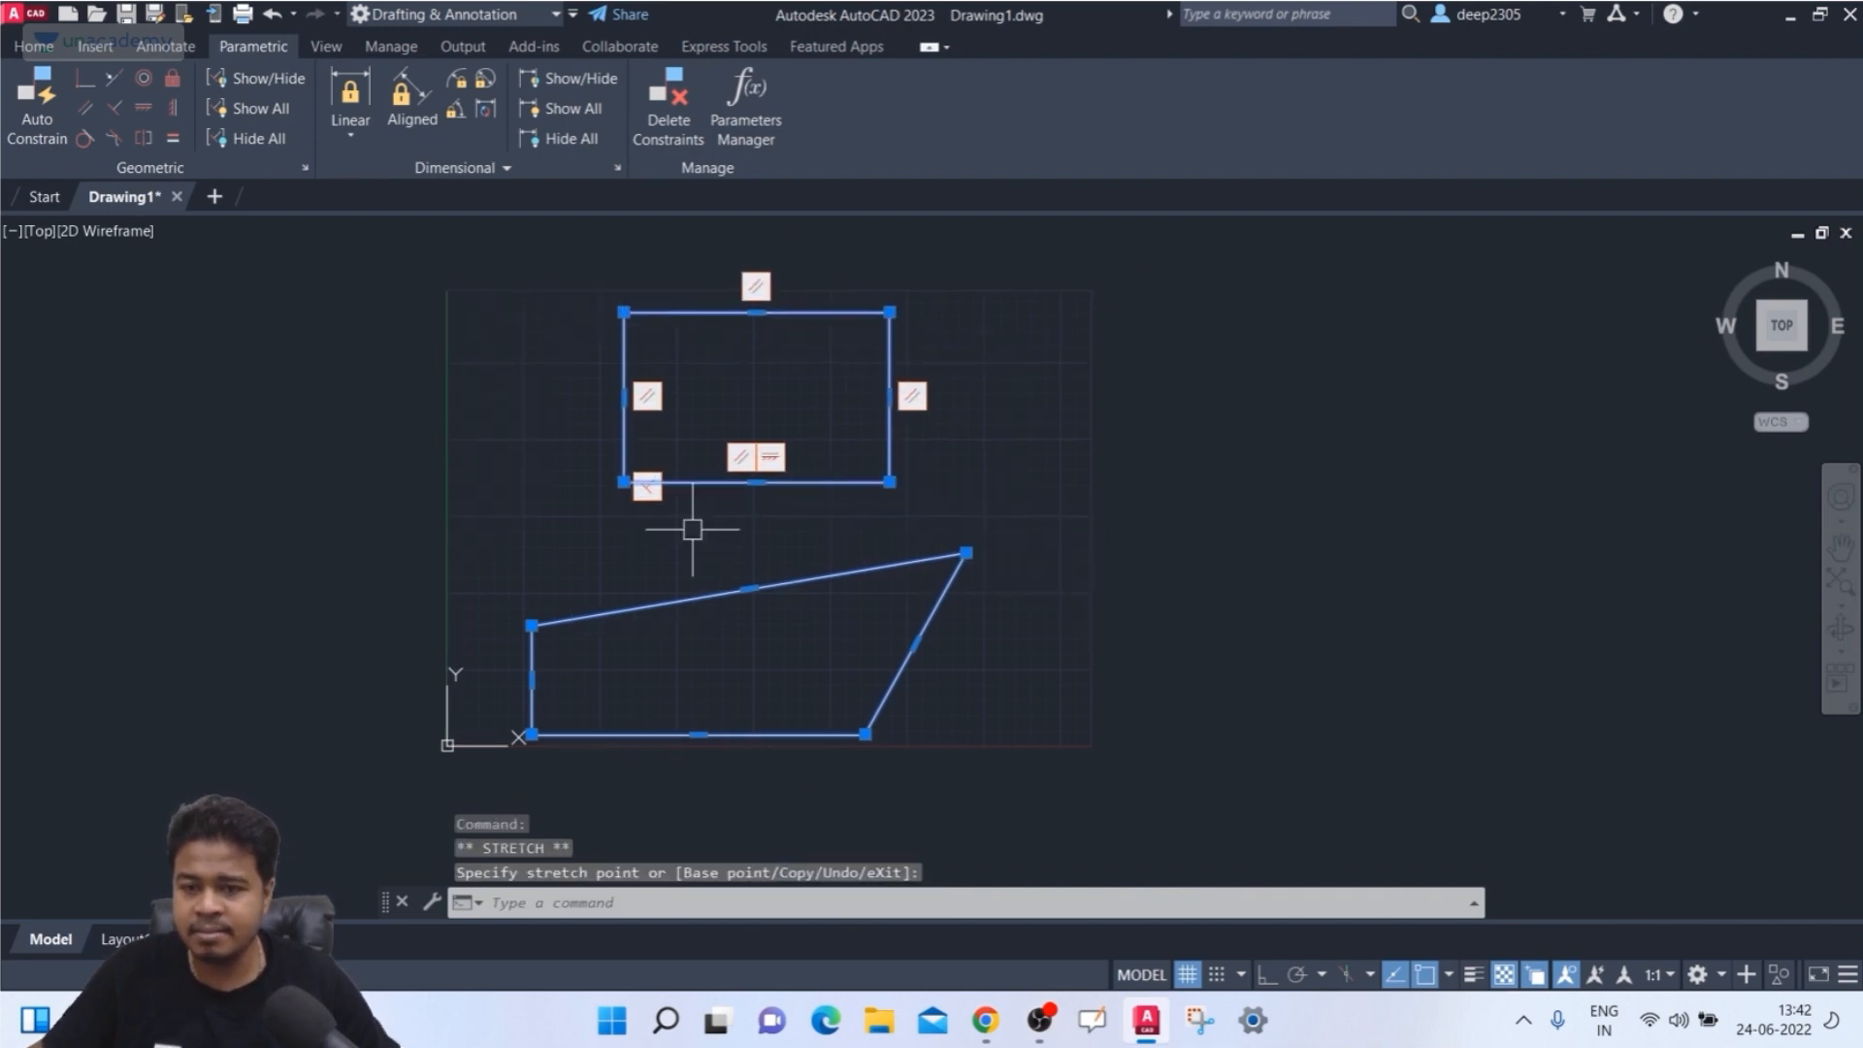
{"action": "left_click", "coordinate": [624, 311]}
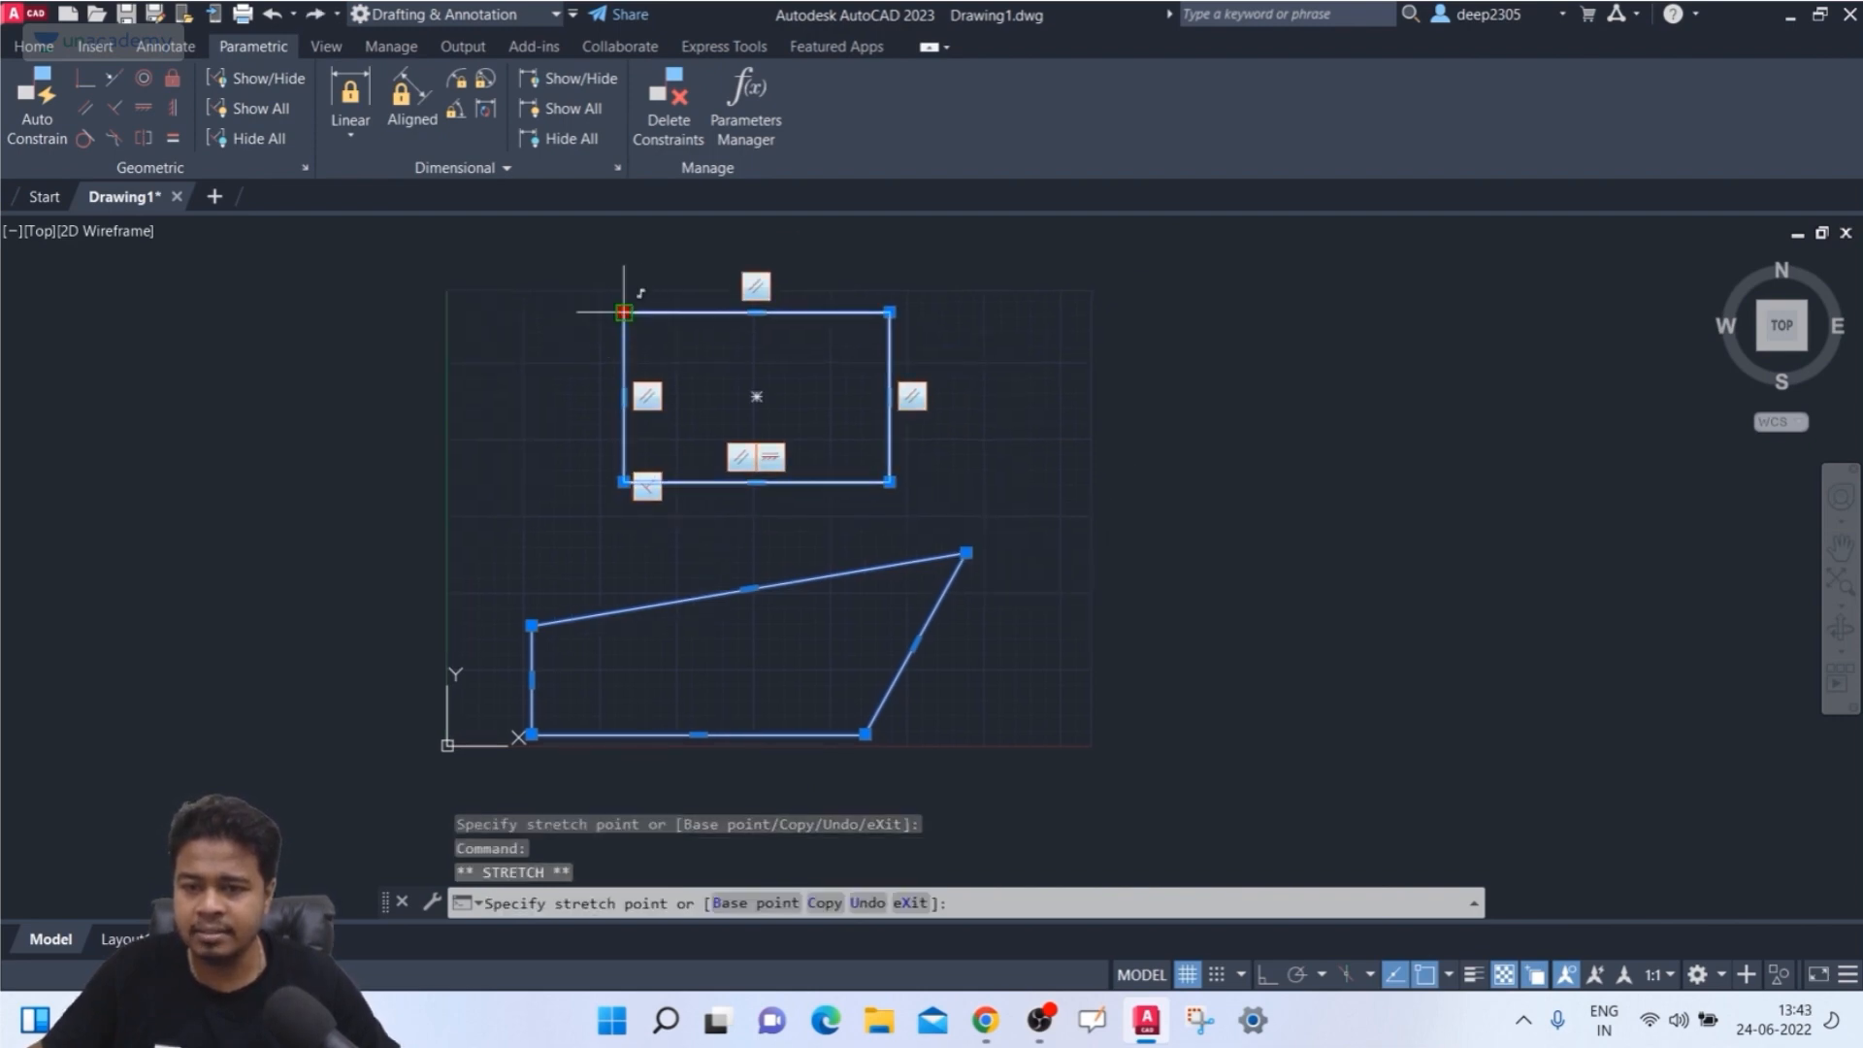
{"action": "left_click", "coordinate": [495, 312]}
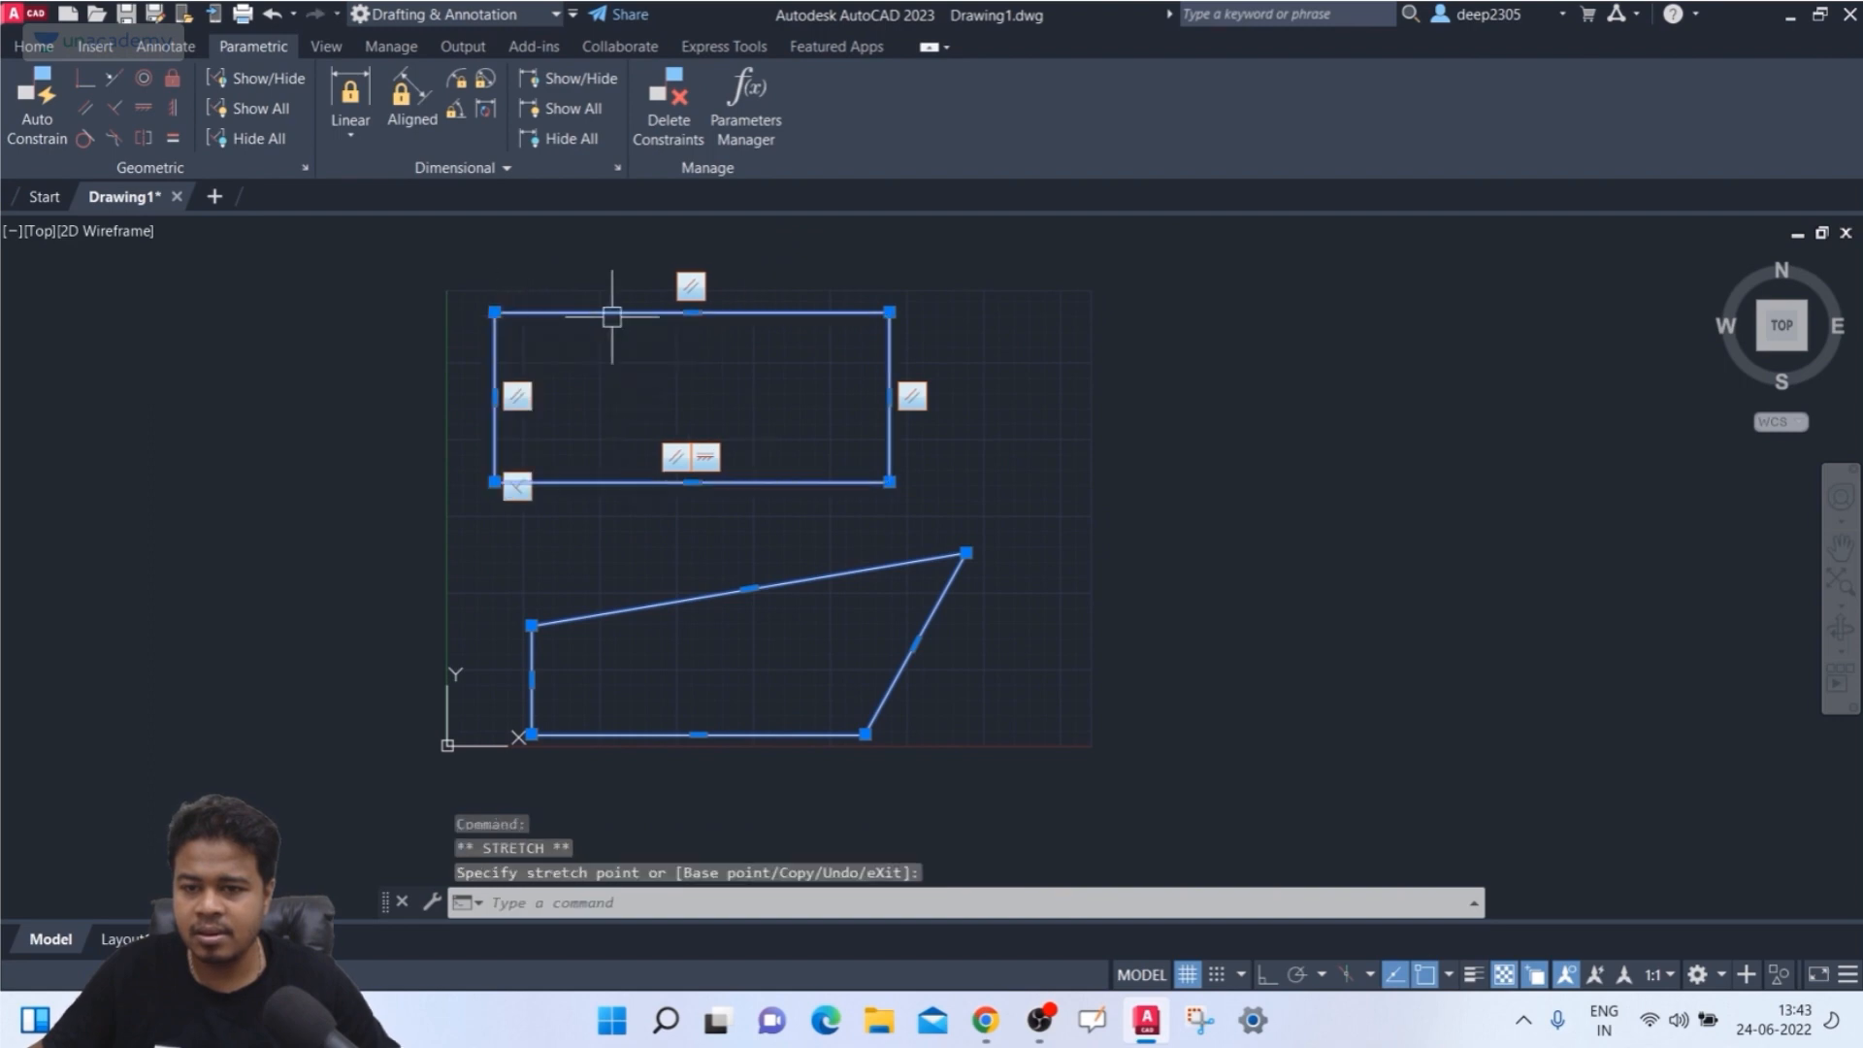
- Stretch the constrained rectangle's upper-right corner up and outward, and its upper-left corner up and inward
{"action": "left_click", "coordinate": [890, 312]}
{"action": "left_click", "coordinate": [968, 282]}
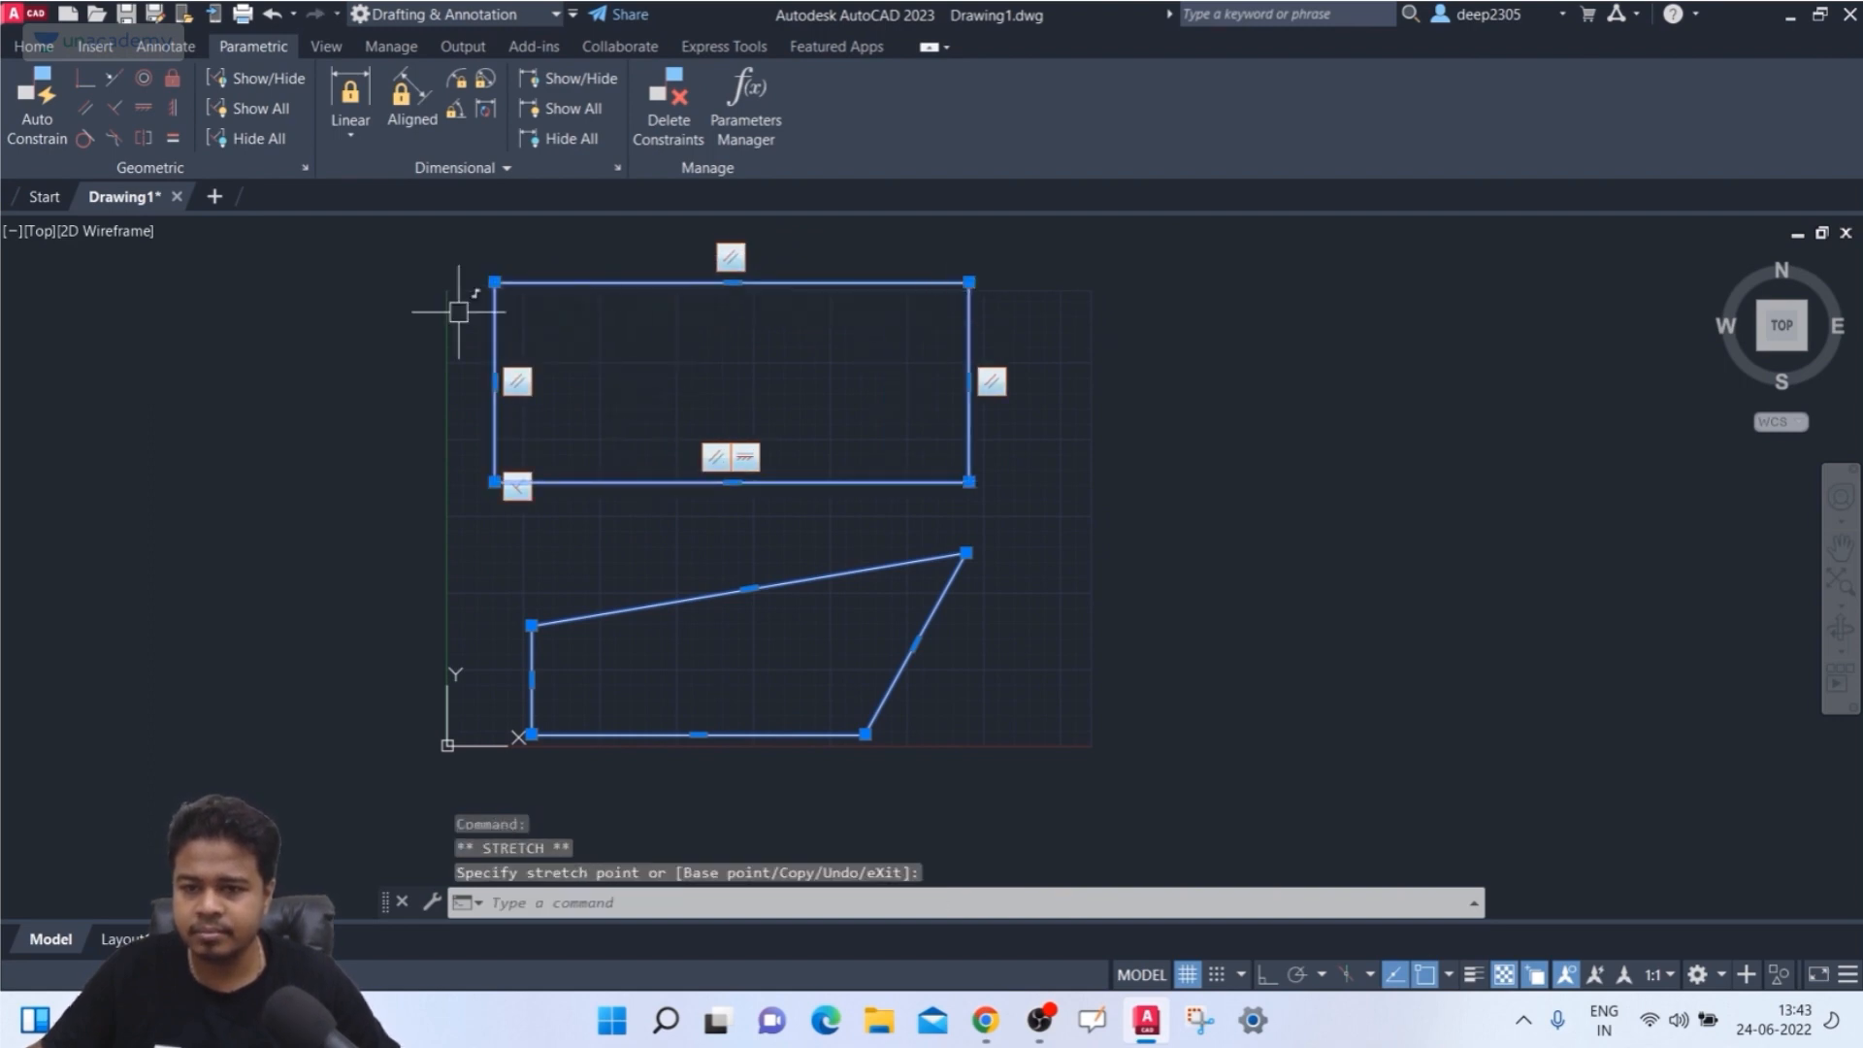
{"action": "left_click", "coordinate": [495, 282]}
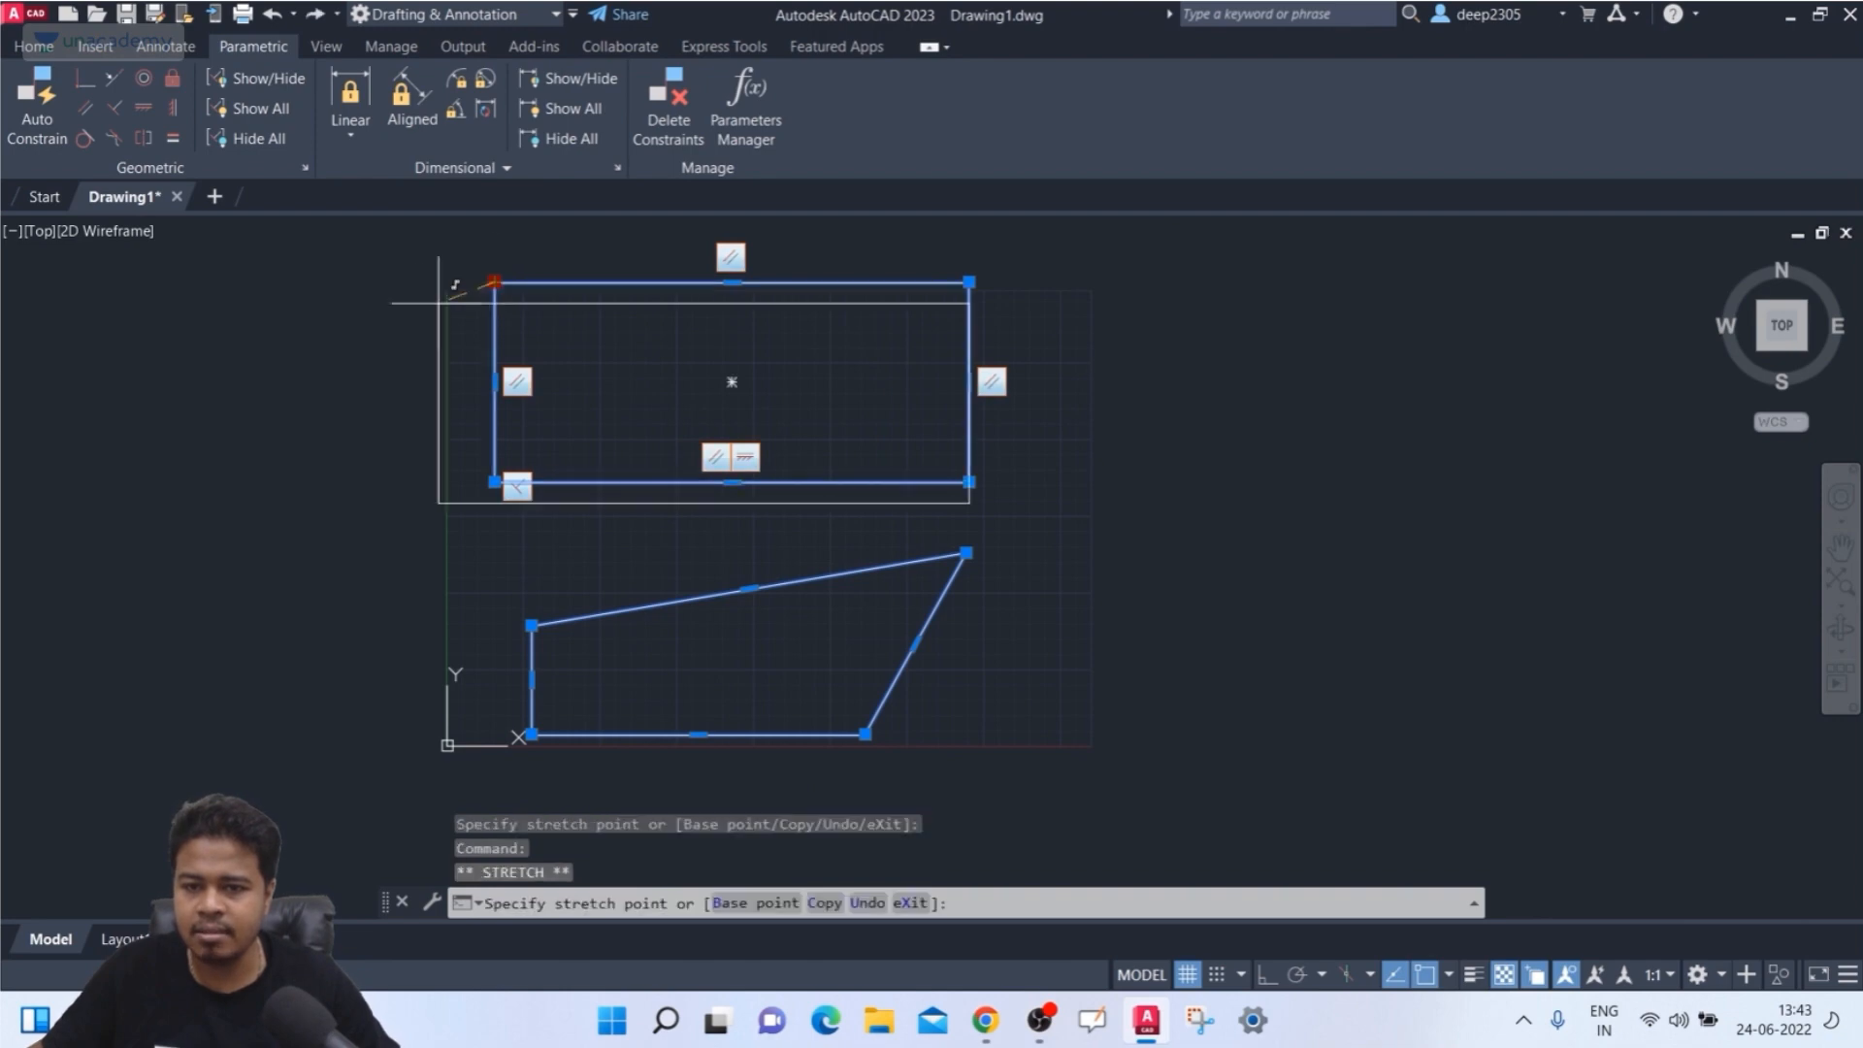
{"action": "left_click", "coordinate": [674, 267]}
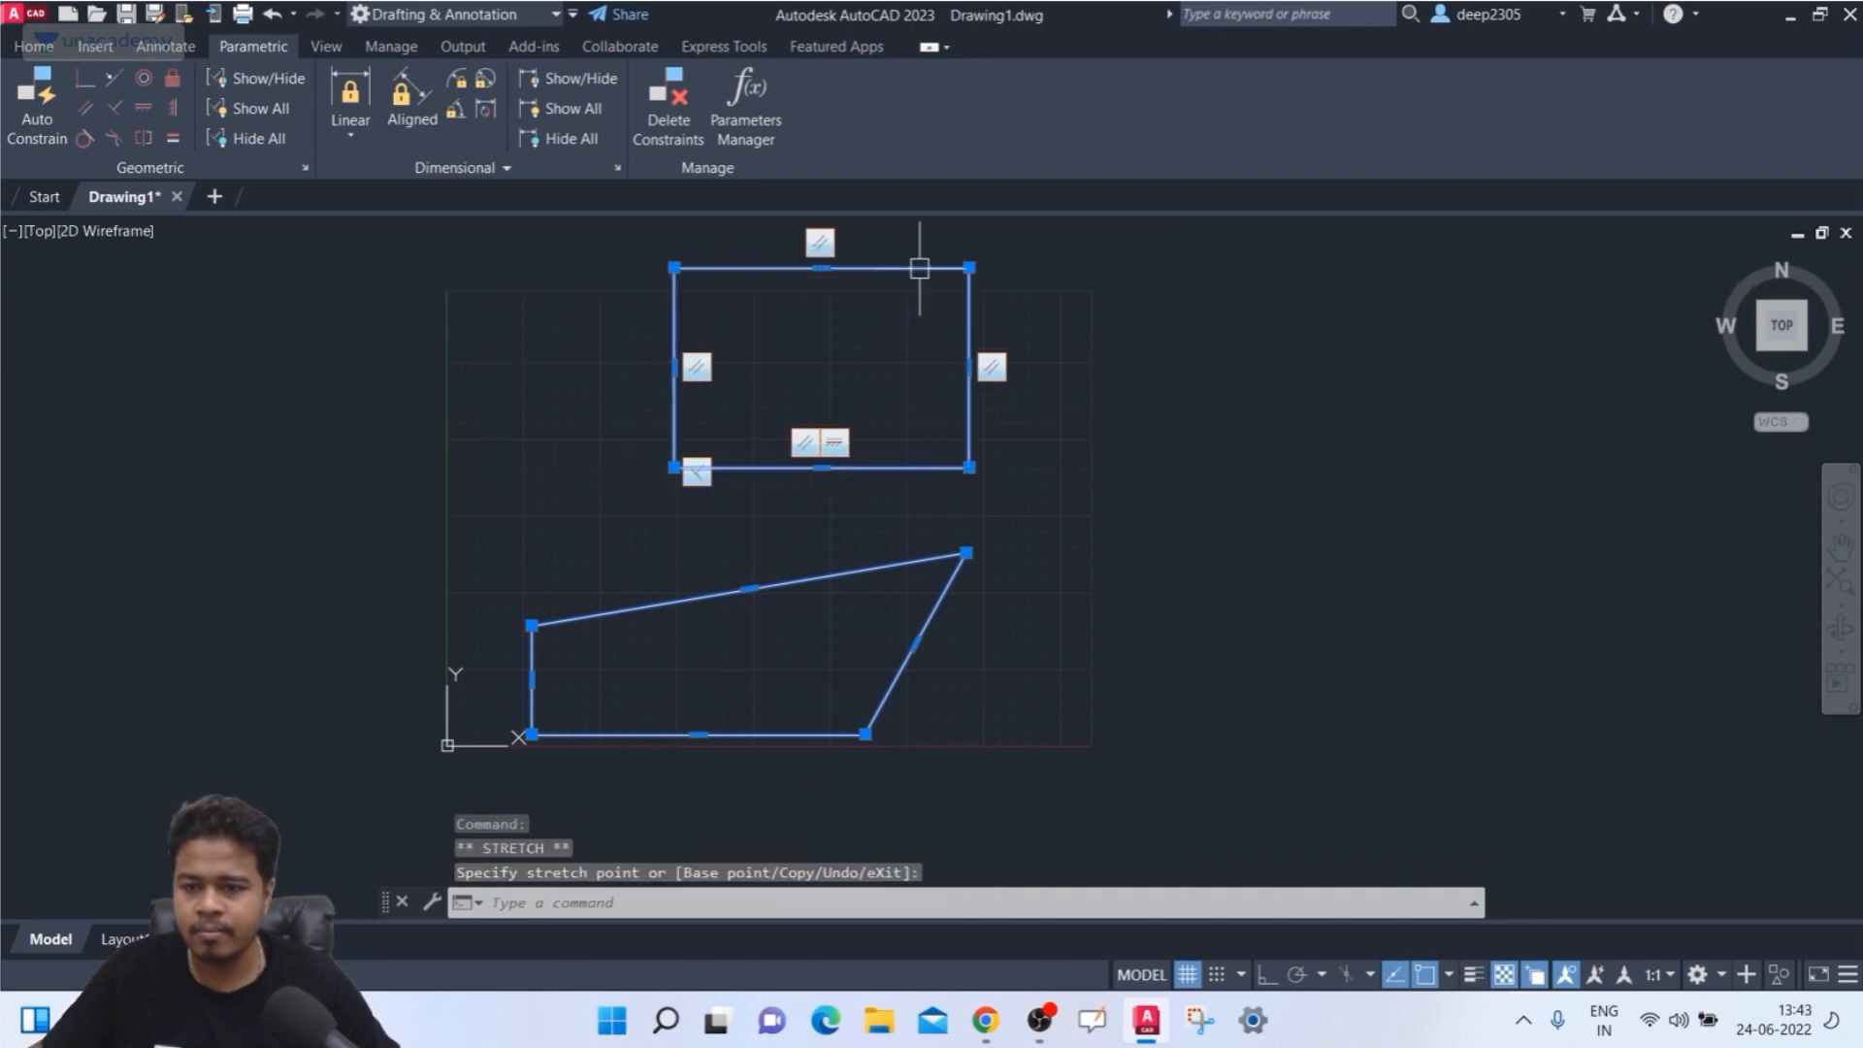
- Widen the constrained rectangle by stretching its upper-right corner horizontally to the right
{"action": "left_click", "coordinate": [968, 267]}
{"action": "left_click", "coordinate": [1093, 267]}
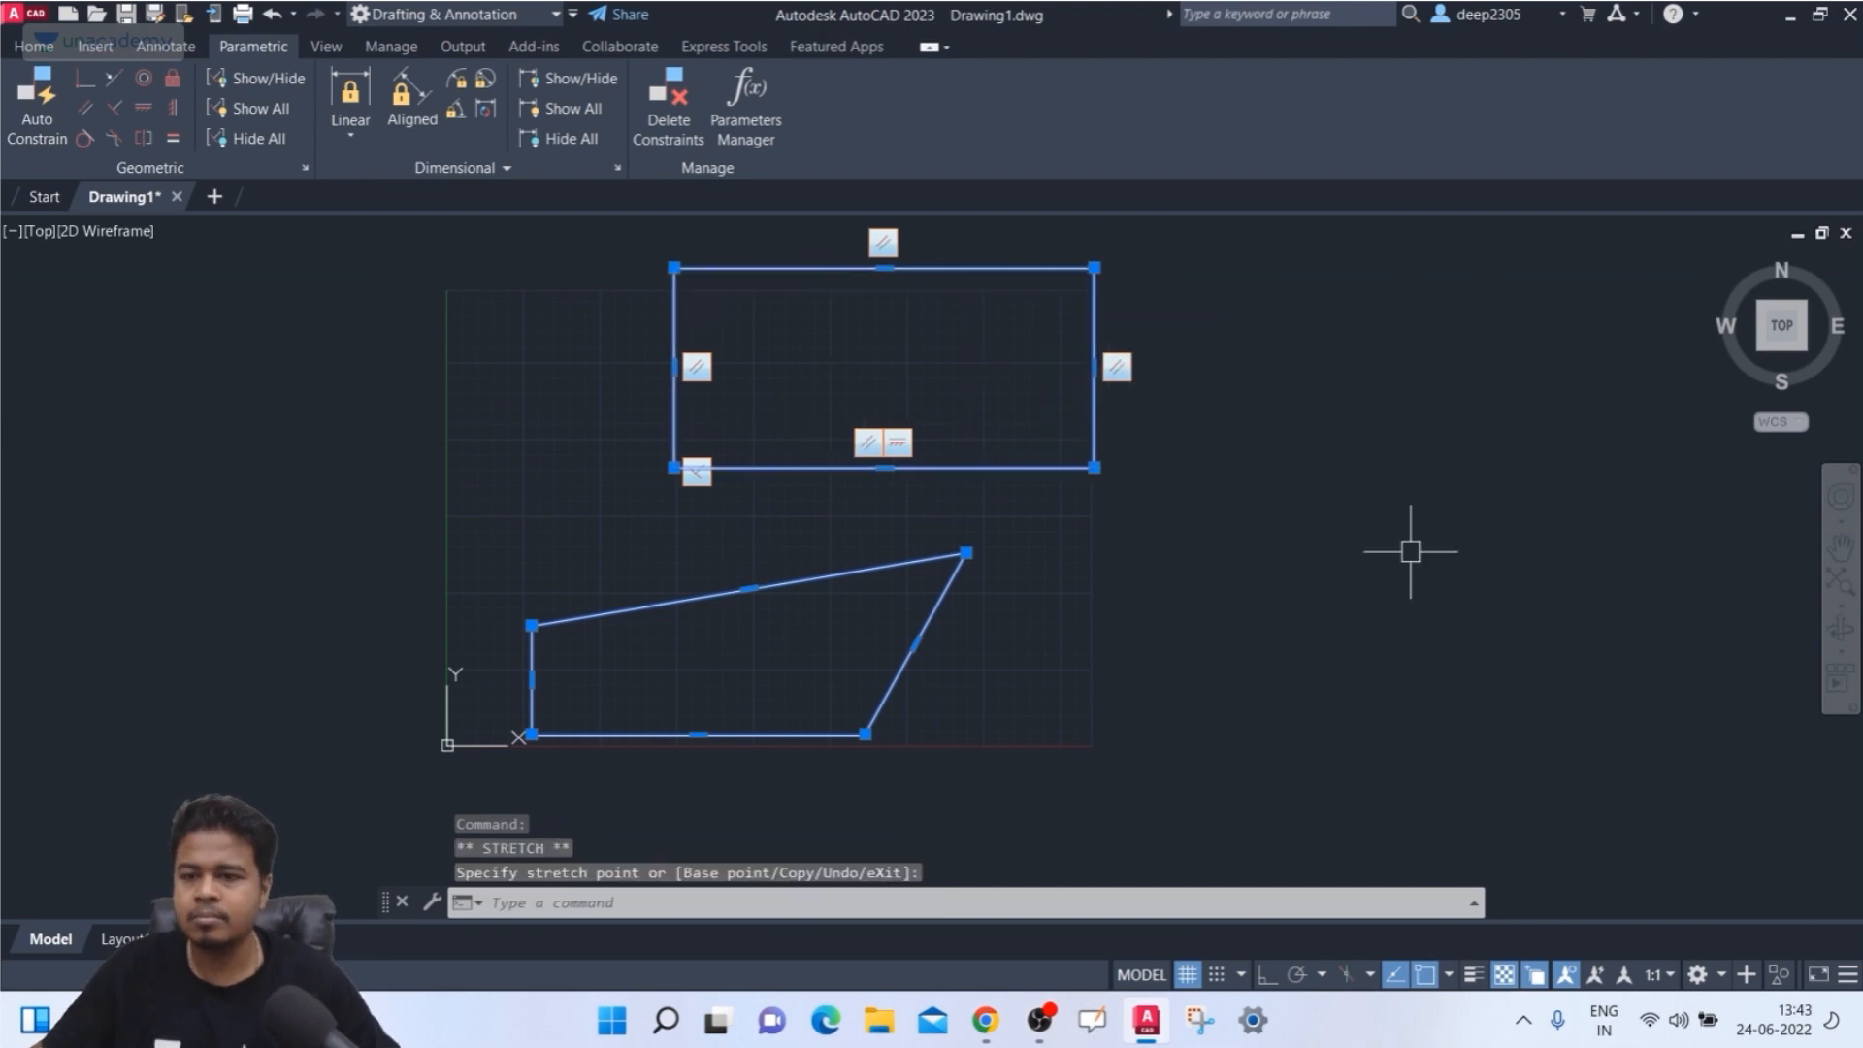
{"action": "middle_click_drag", "start_coordinate": [1143, 631], "coordinate": [1094, 649]}
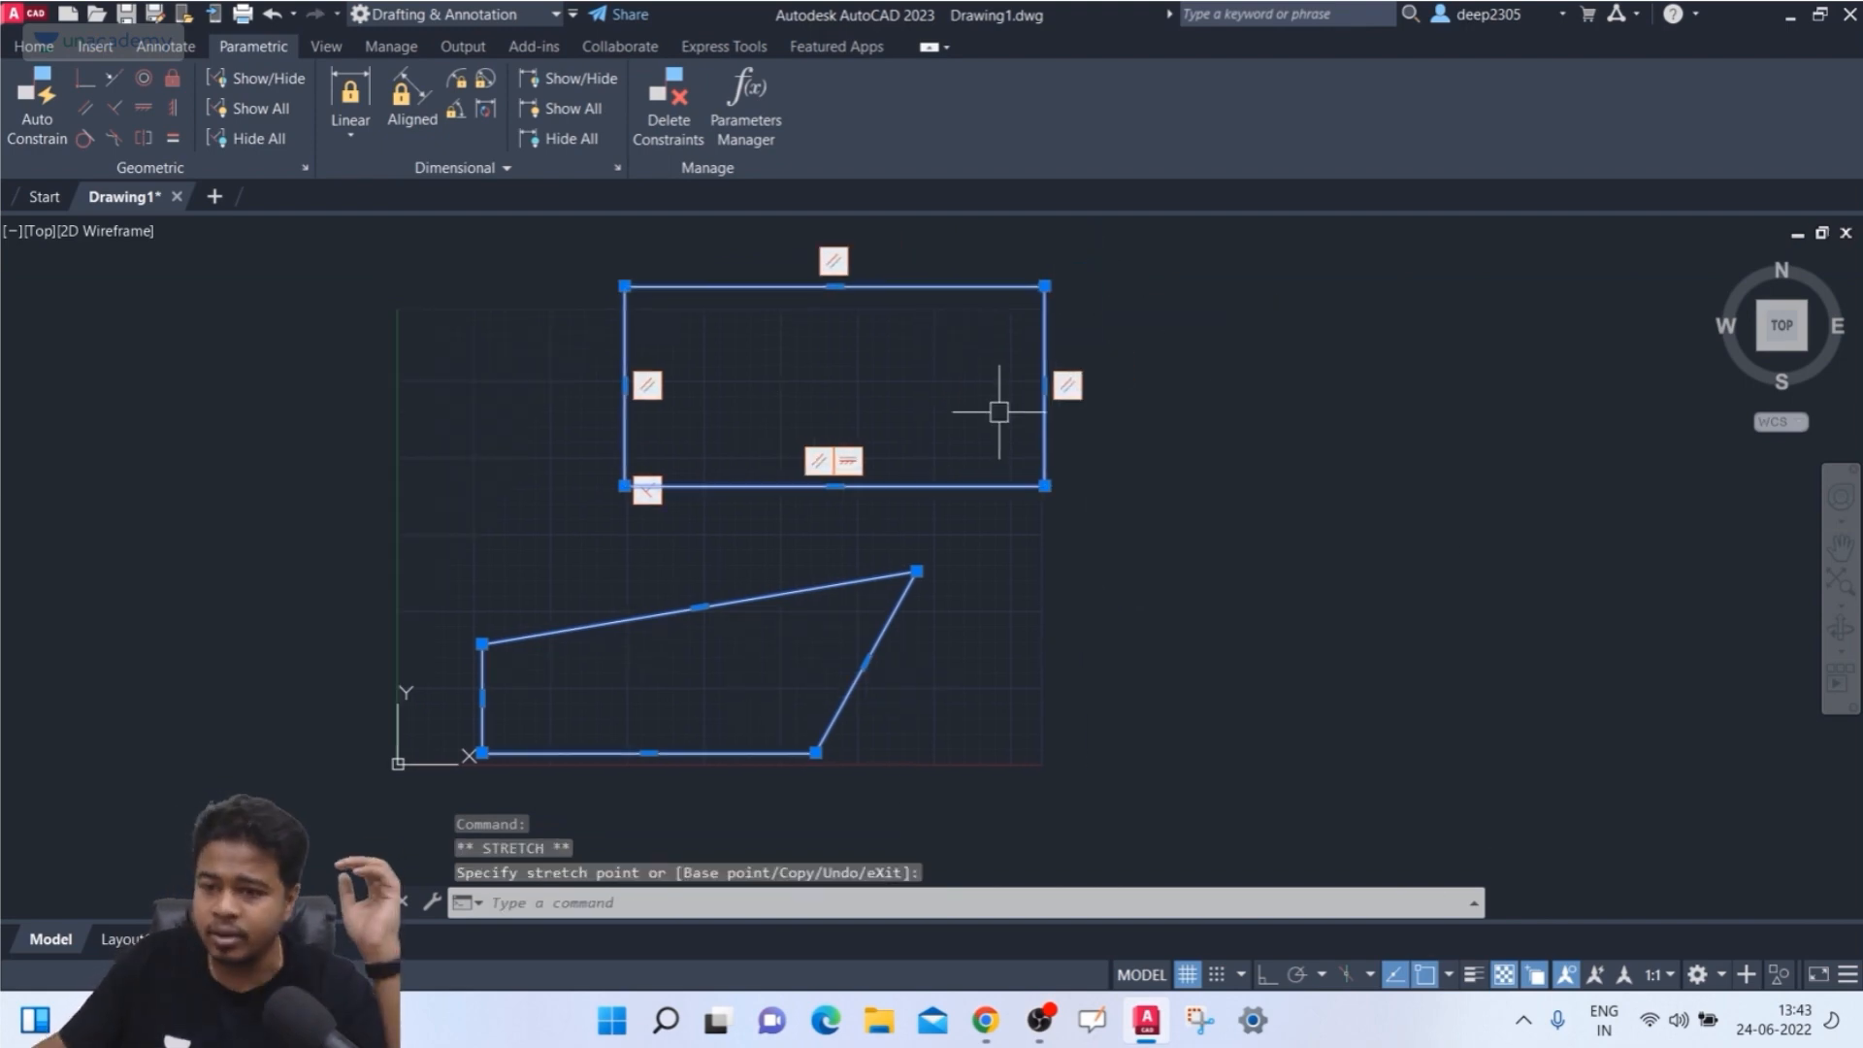
{"action": "middle_click_drag", "start_coordinate": [1000, 412], "coordinate": [999, 432]}
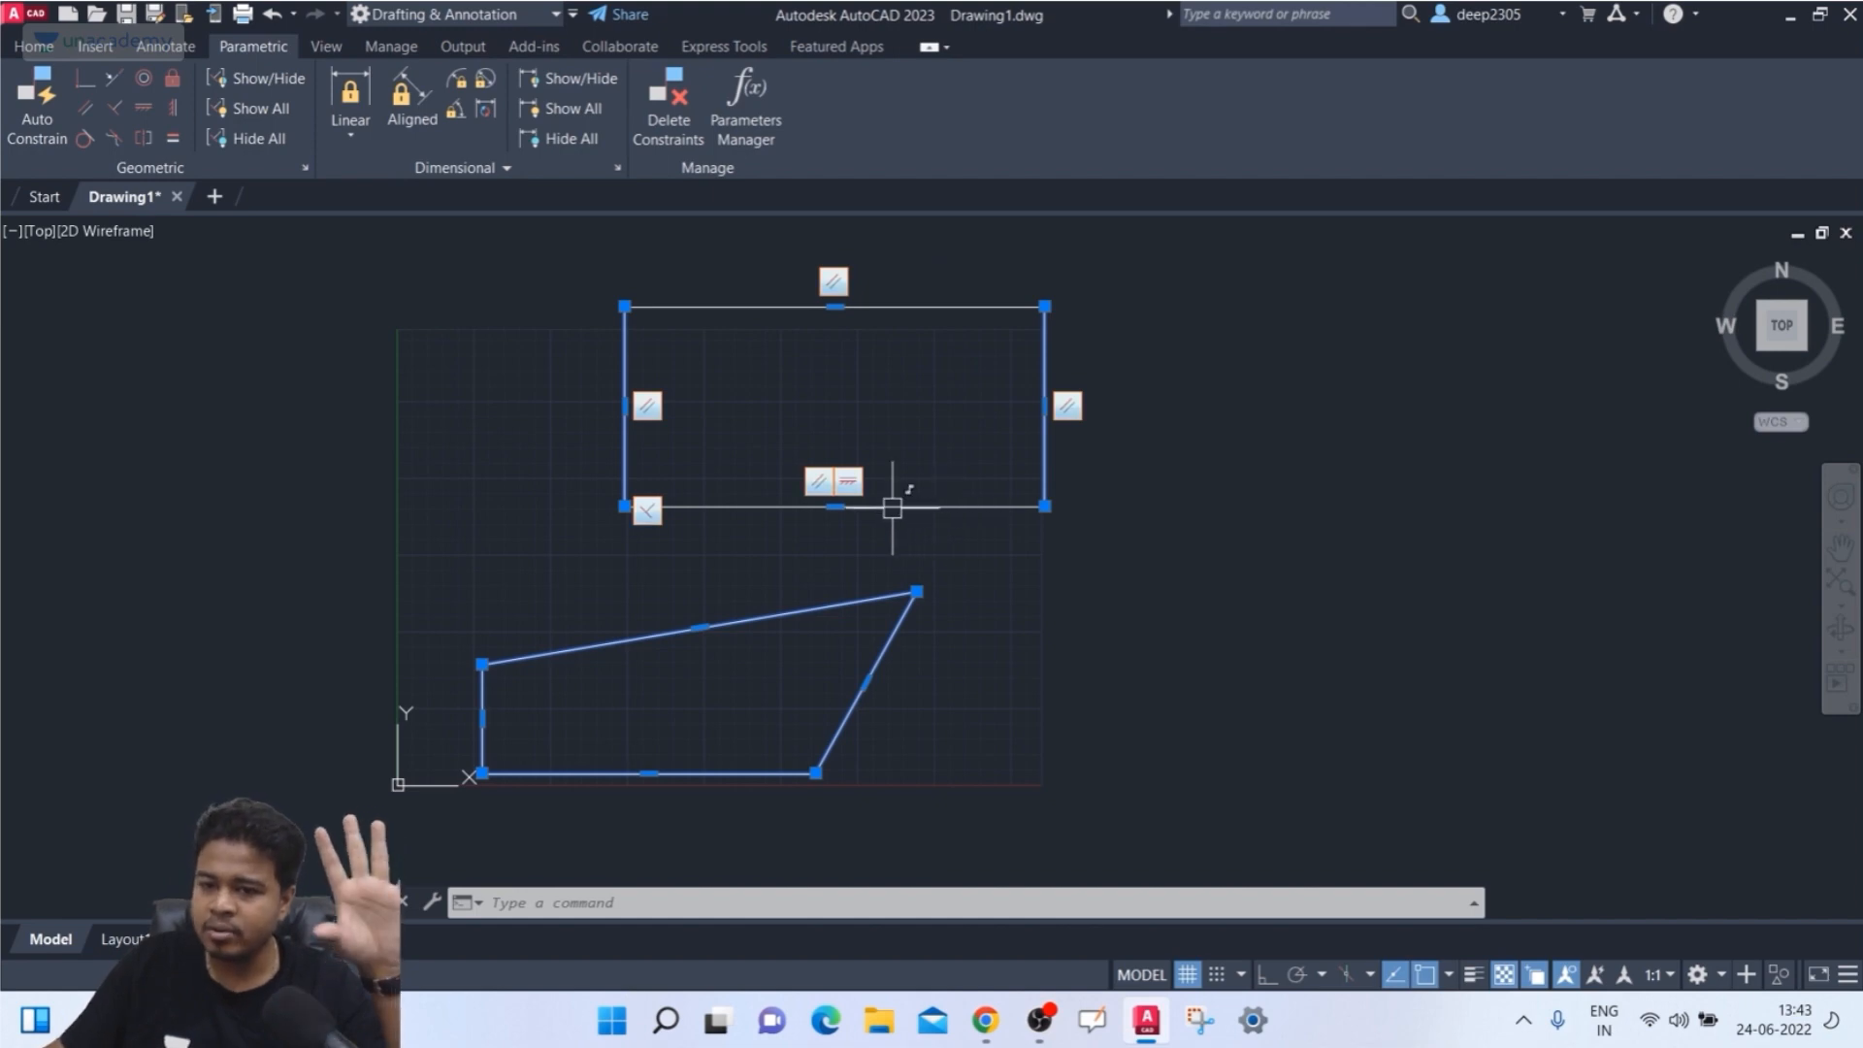
- Erase both the constrained rectangle and the distorted unconstrained shape from the drawing
{"action": "left_click", "coordinate": [940, 483]}
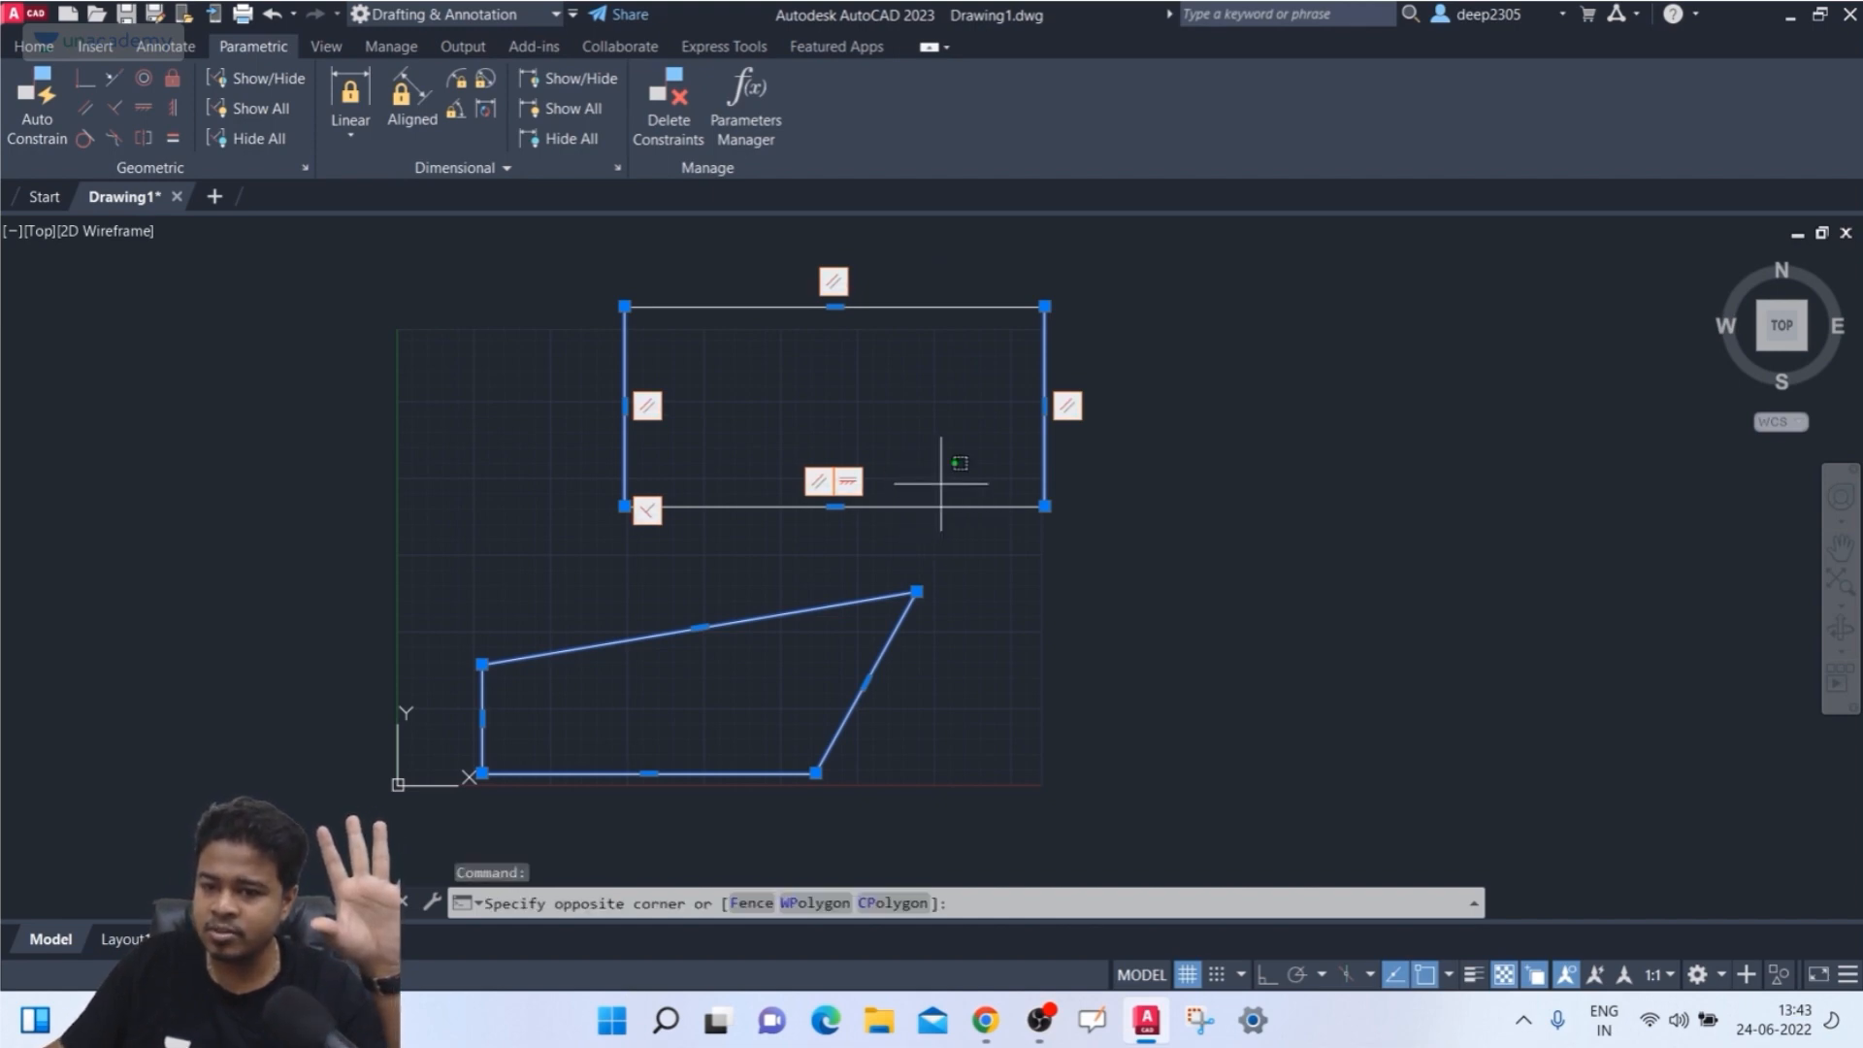
{"action": "left_click", "coordinate": [911, 519]}
{"action": "left_click", "coordinate": [960, 466]}
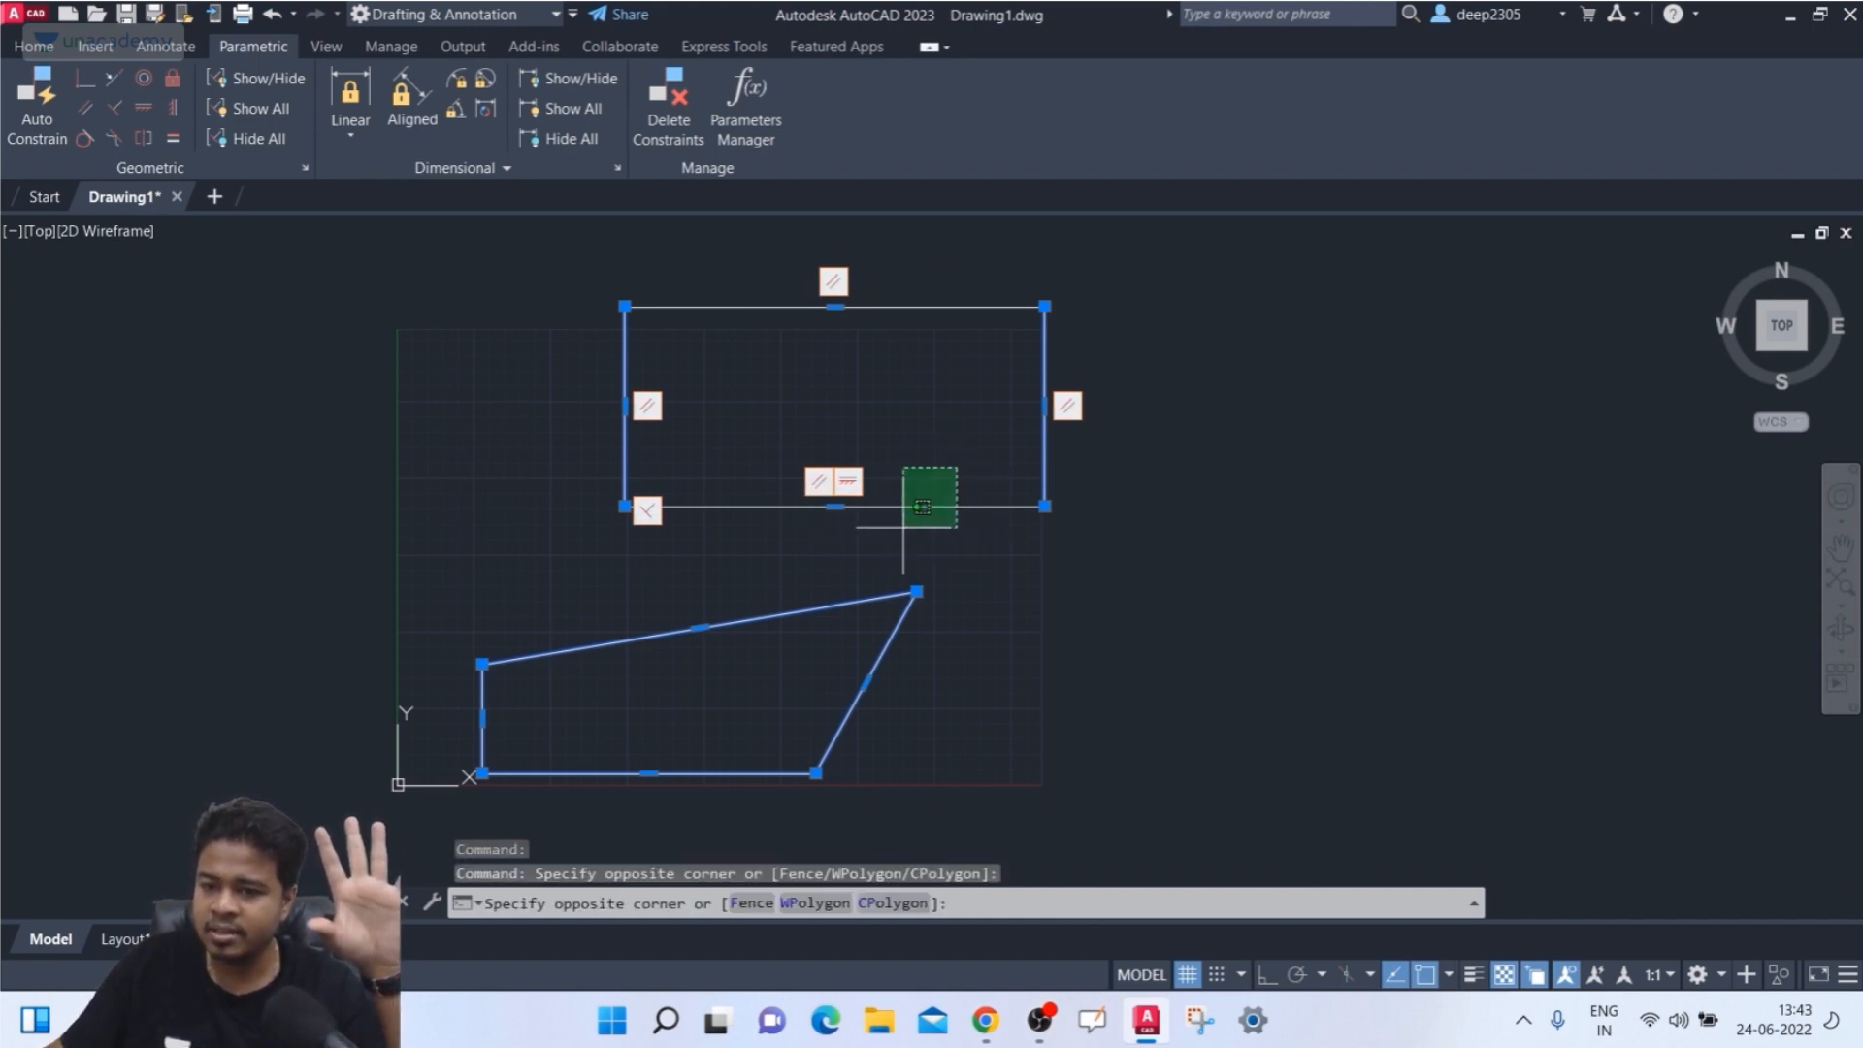
{"action": "left_click", "coordinate": [904, 526]}
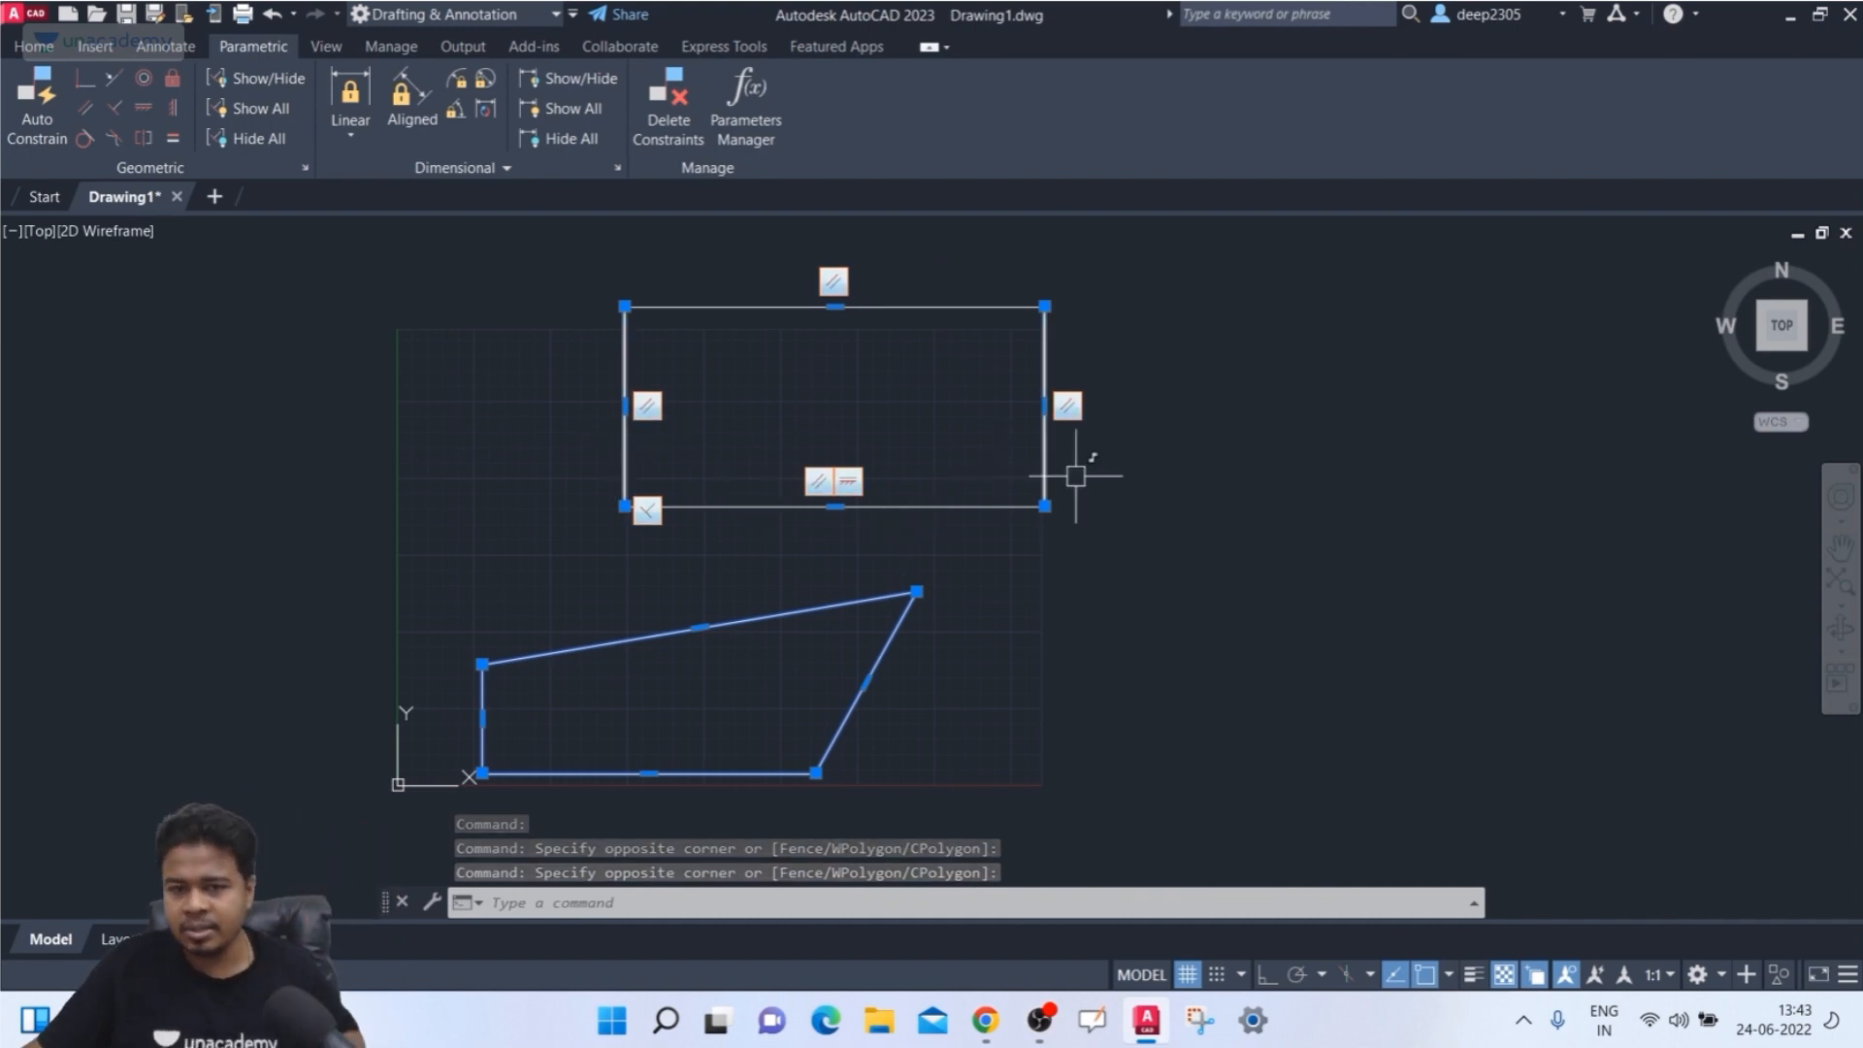
{"action": "key", "text": "Delete"}
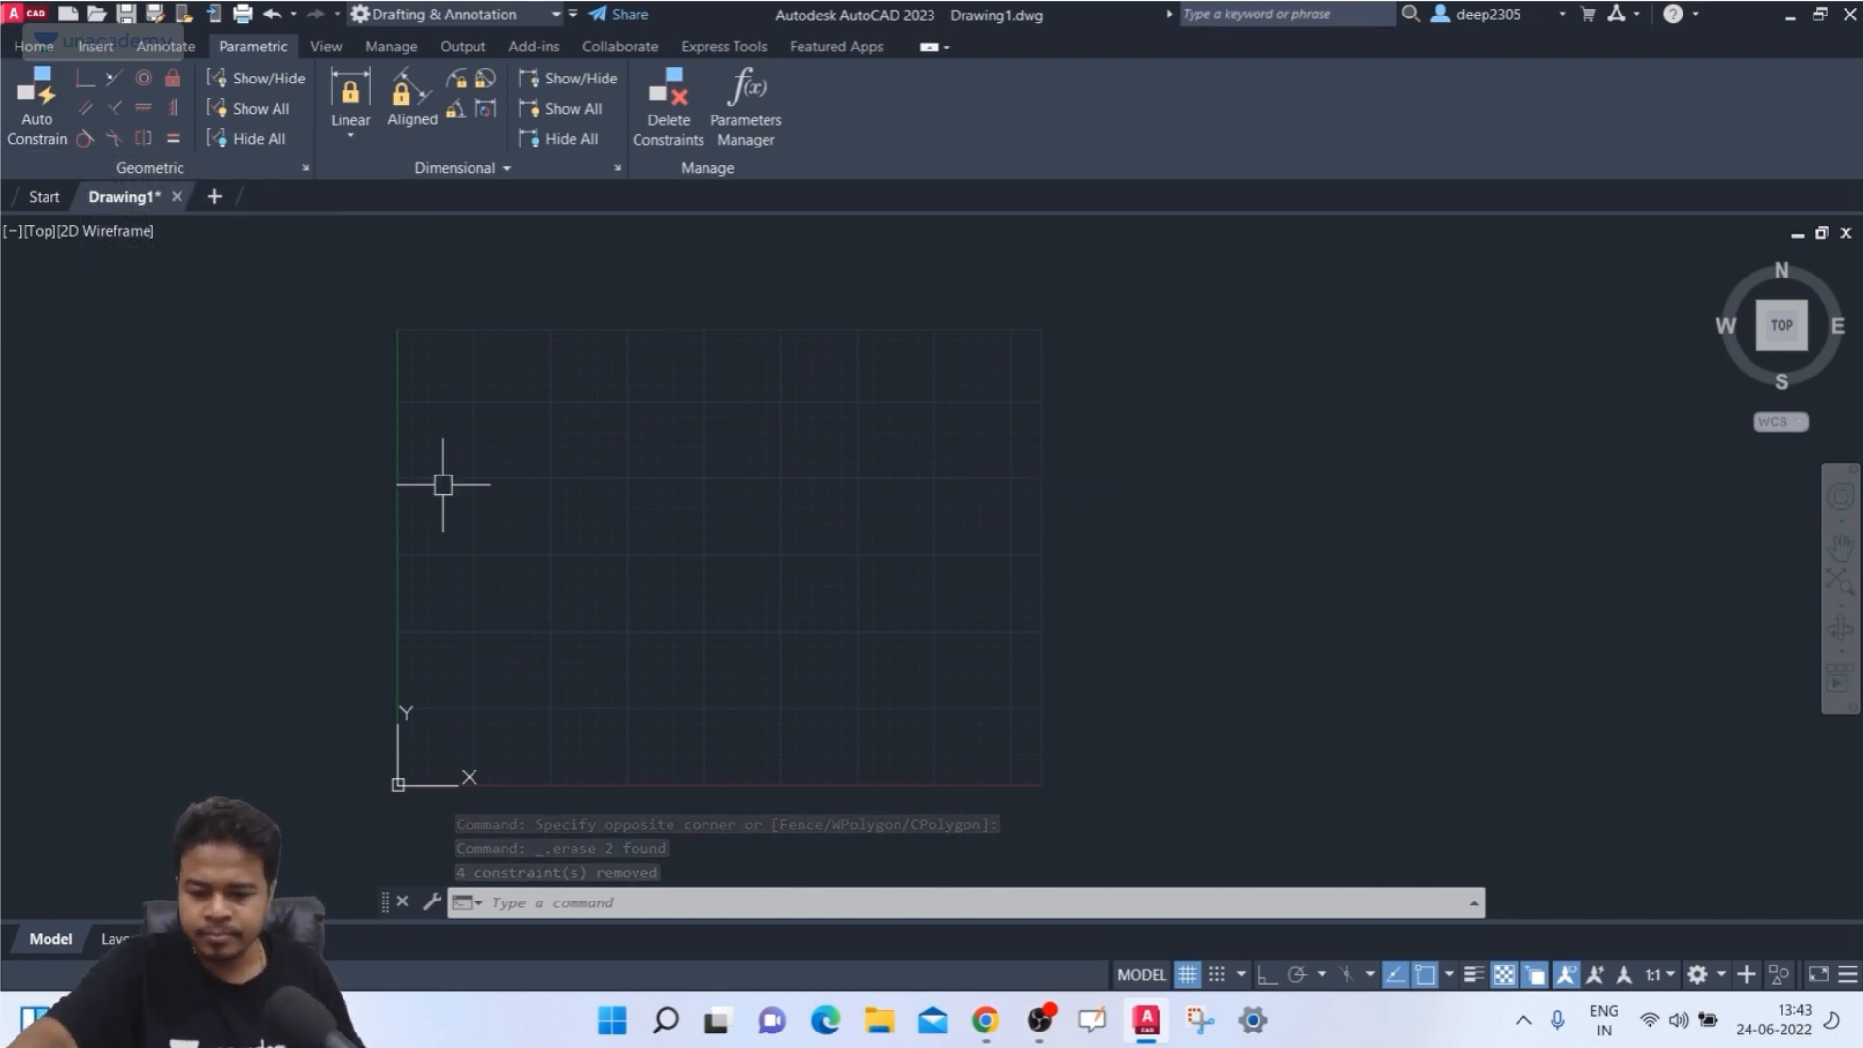
- Draw a wide horizontal rectangle across the lower middle of the grid area
{"action": "type", "text": "rec"}
{"action": "key", "text": "Return"}
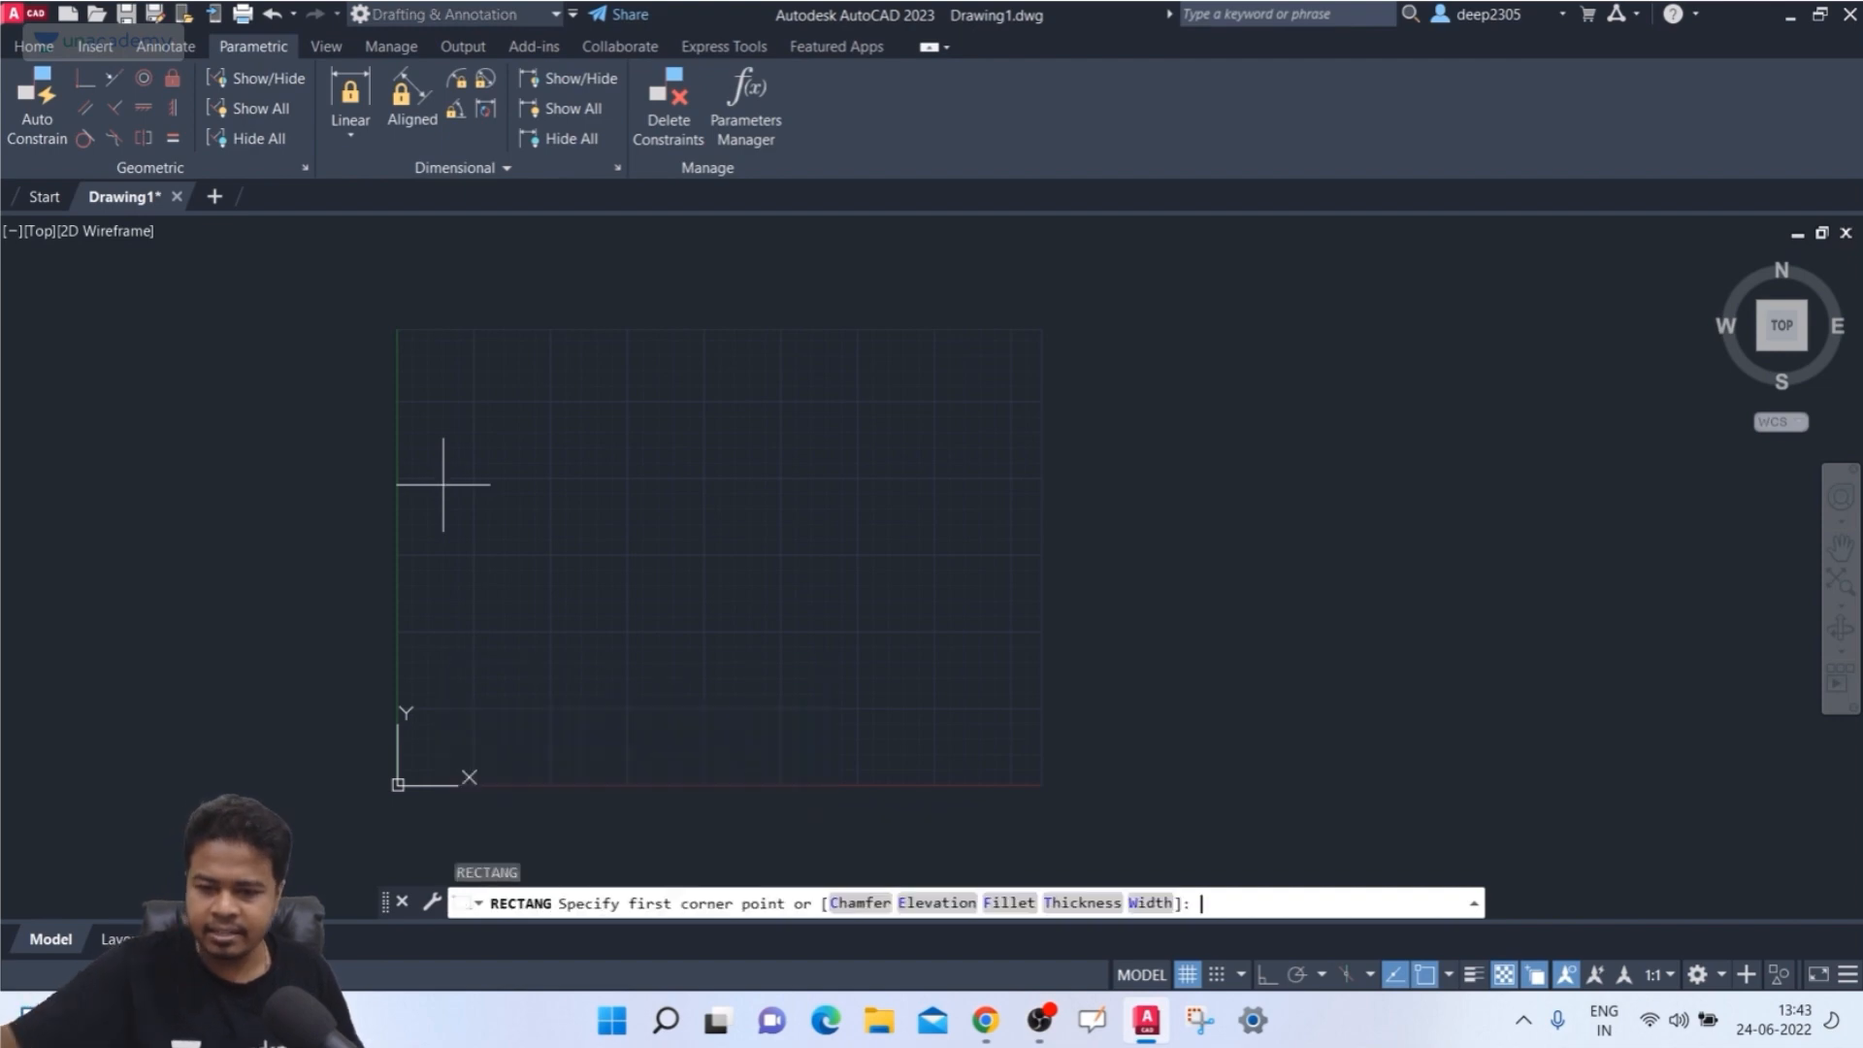
{"action": "left_click", "coordinate": [444, 488]}
{"action": "left_click", "coordinate": [935, 663]}
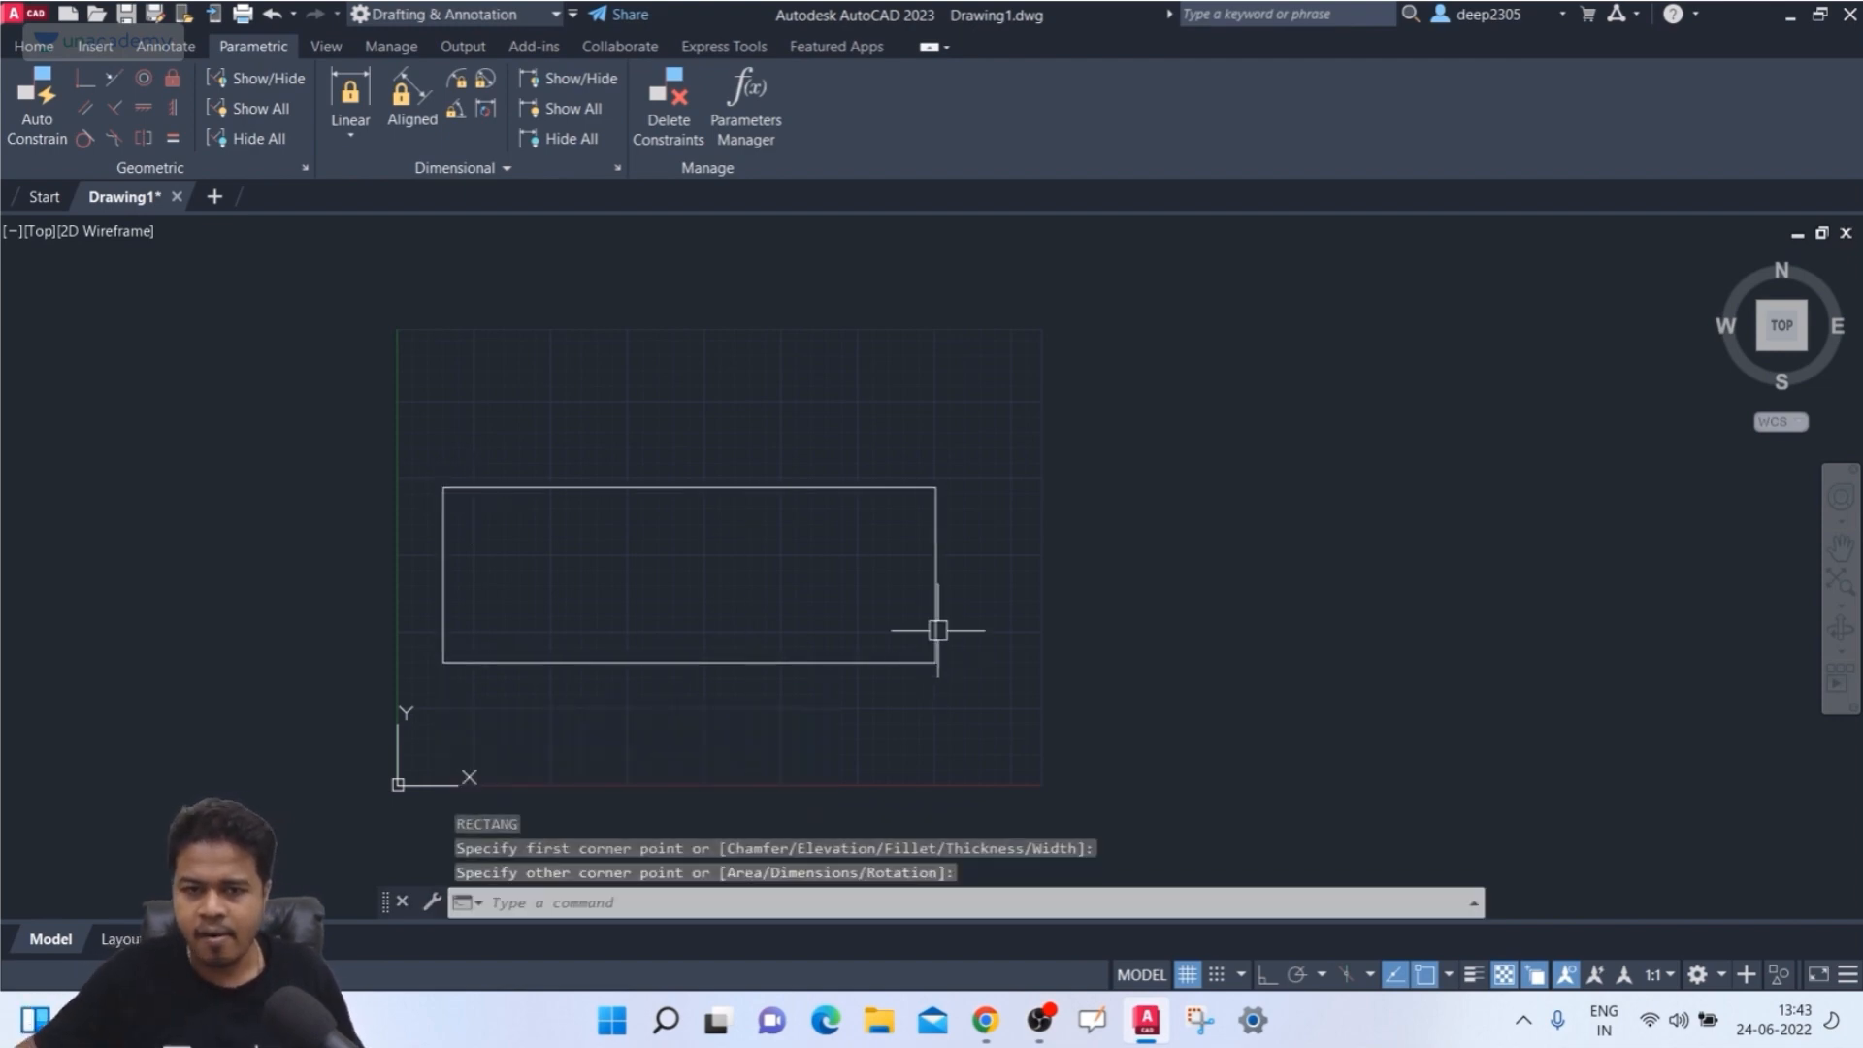
- Draw a circle centred on the midpoint of the rectangle's right edge, passing through its lower-right corner
{"action": "type", "text": "c"}
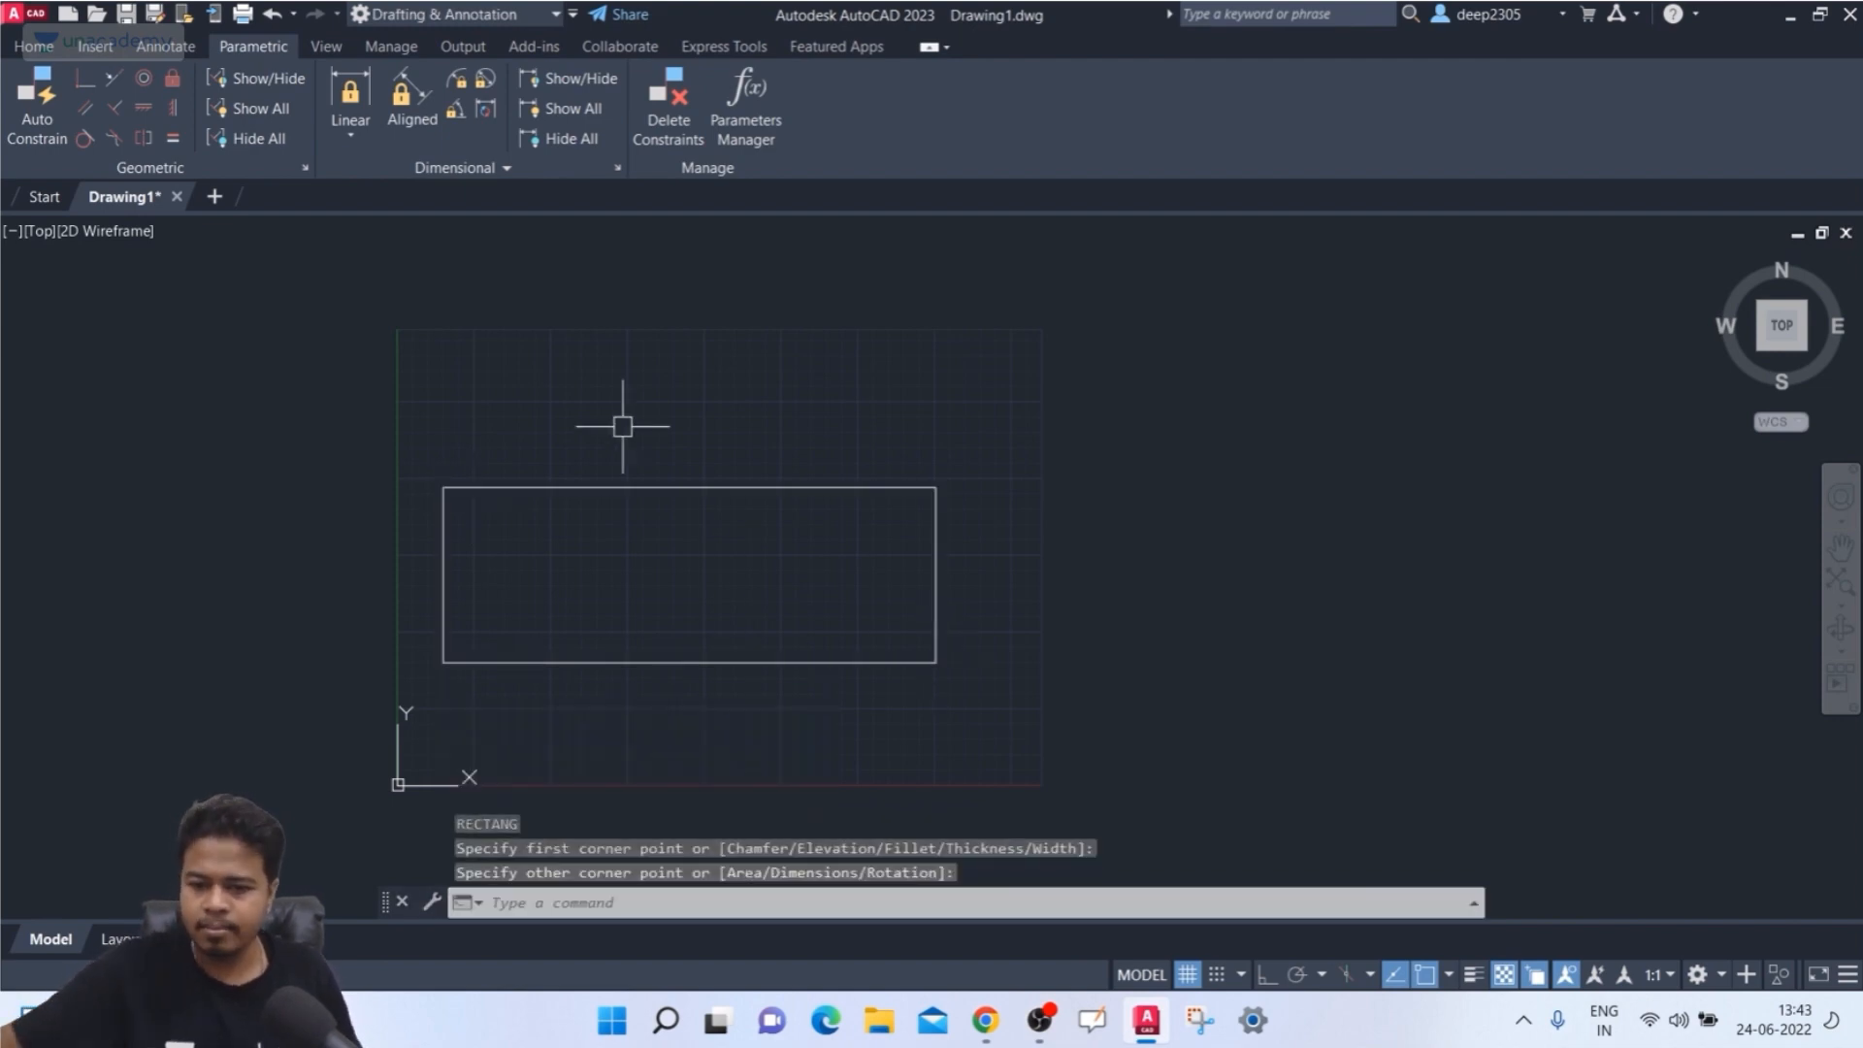
{"action": "key", "text": "Return"}
{"action": "left_click", "coordinate": [937, 574]}
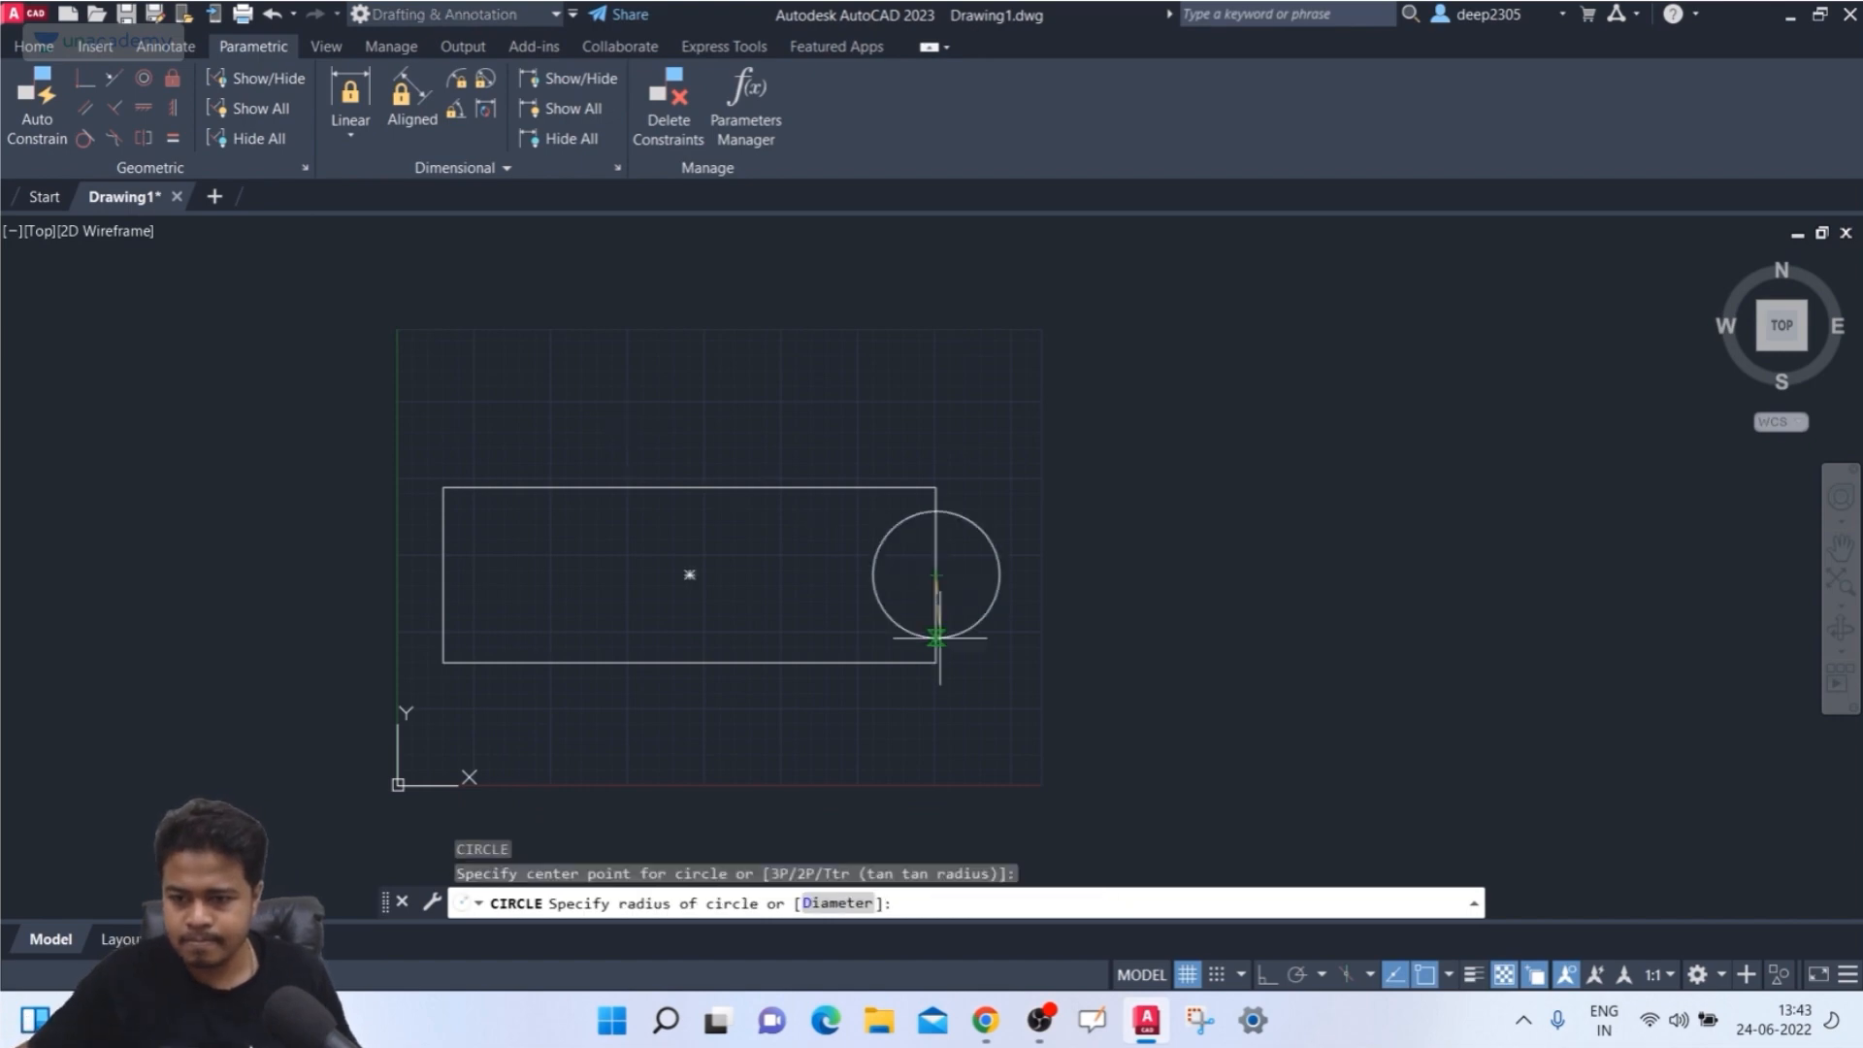
{"action": "left_click", "coordinate": [938, 663]}
{"action": "middle_click_drag", "start_coordinate": [610, 536], "coordinate": [575, 537]}
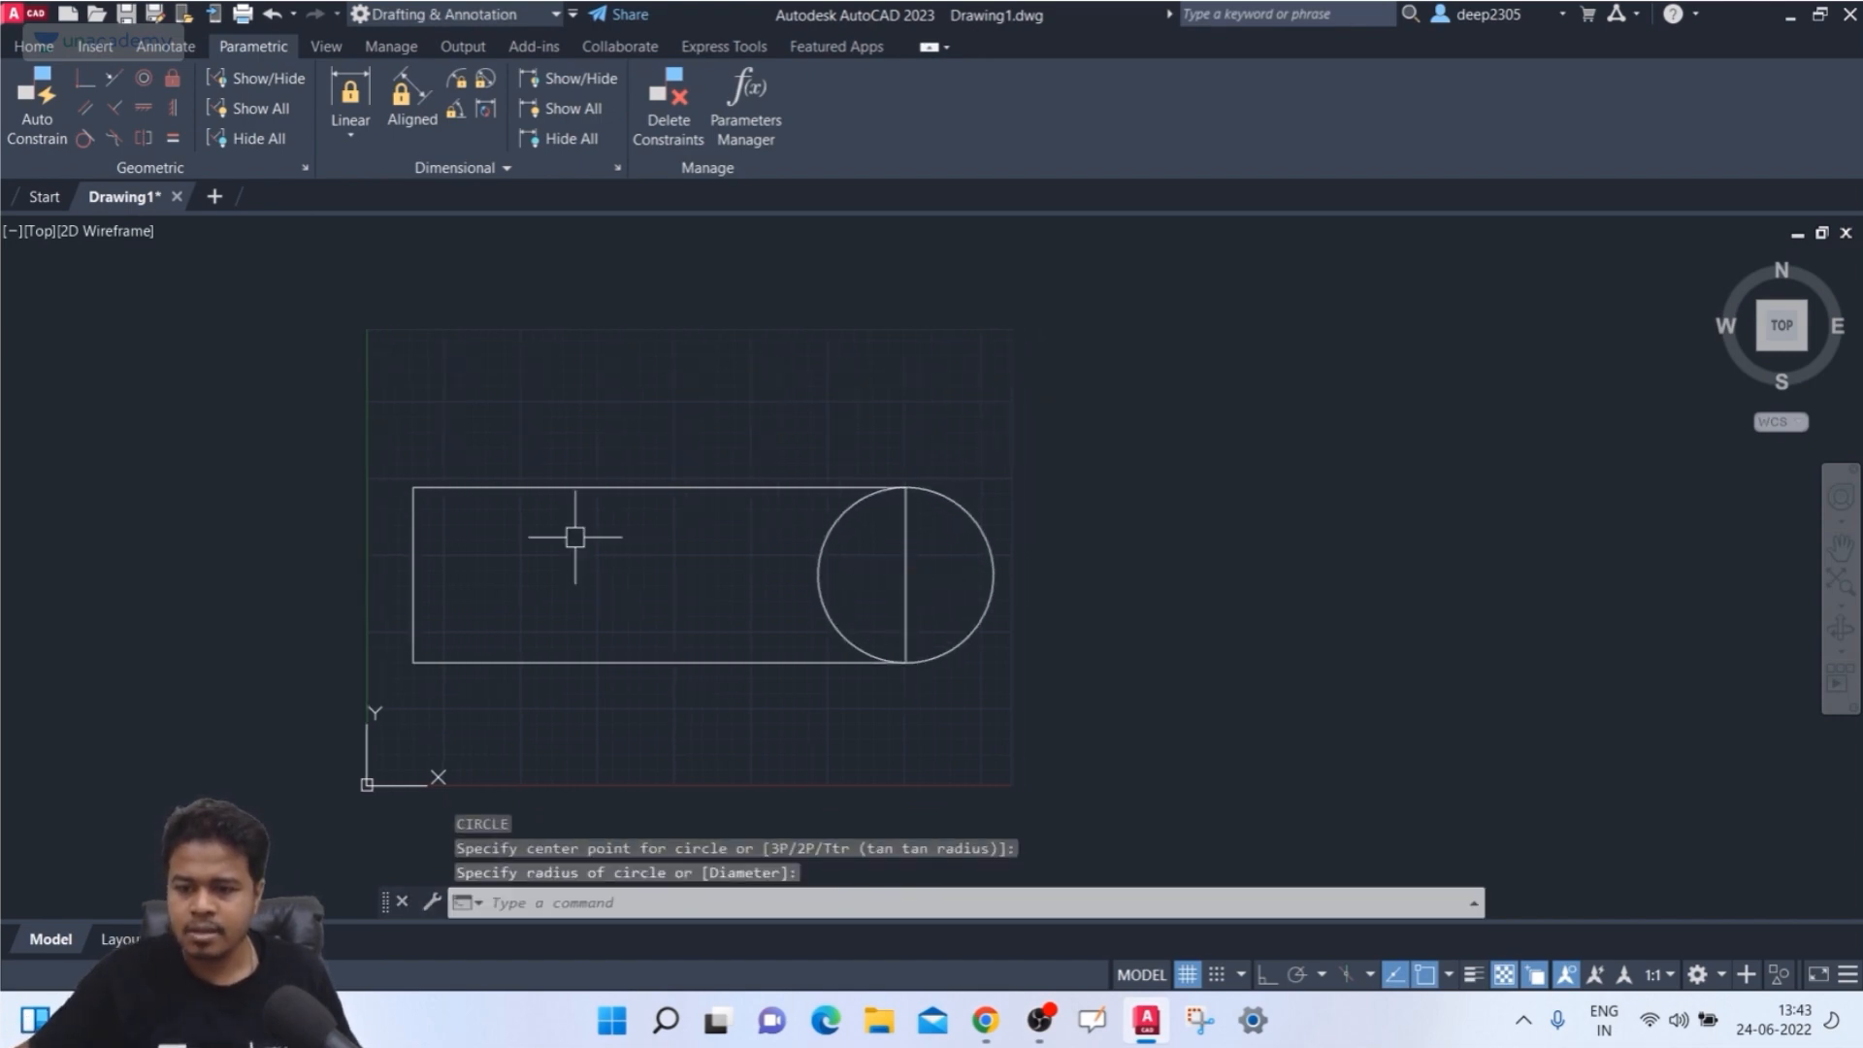
- Draw a matching circle centred on the midpoint of the rectangle's left edge, passing through its lower-left corner
{"action": "key", "text": "Return"}
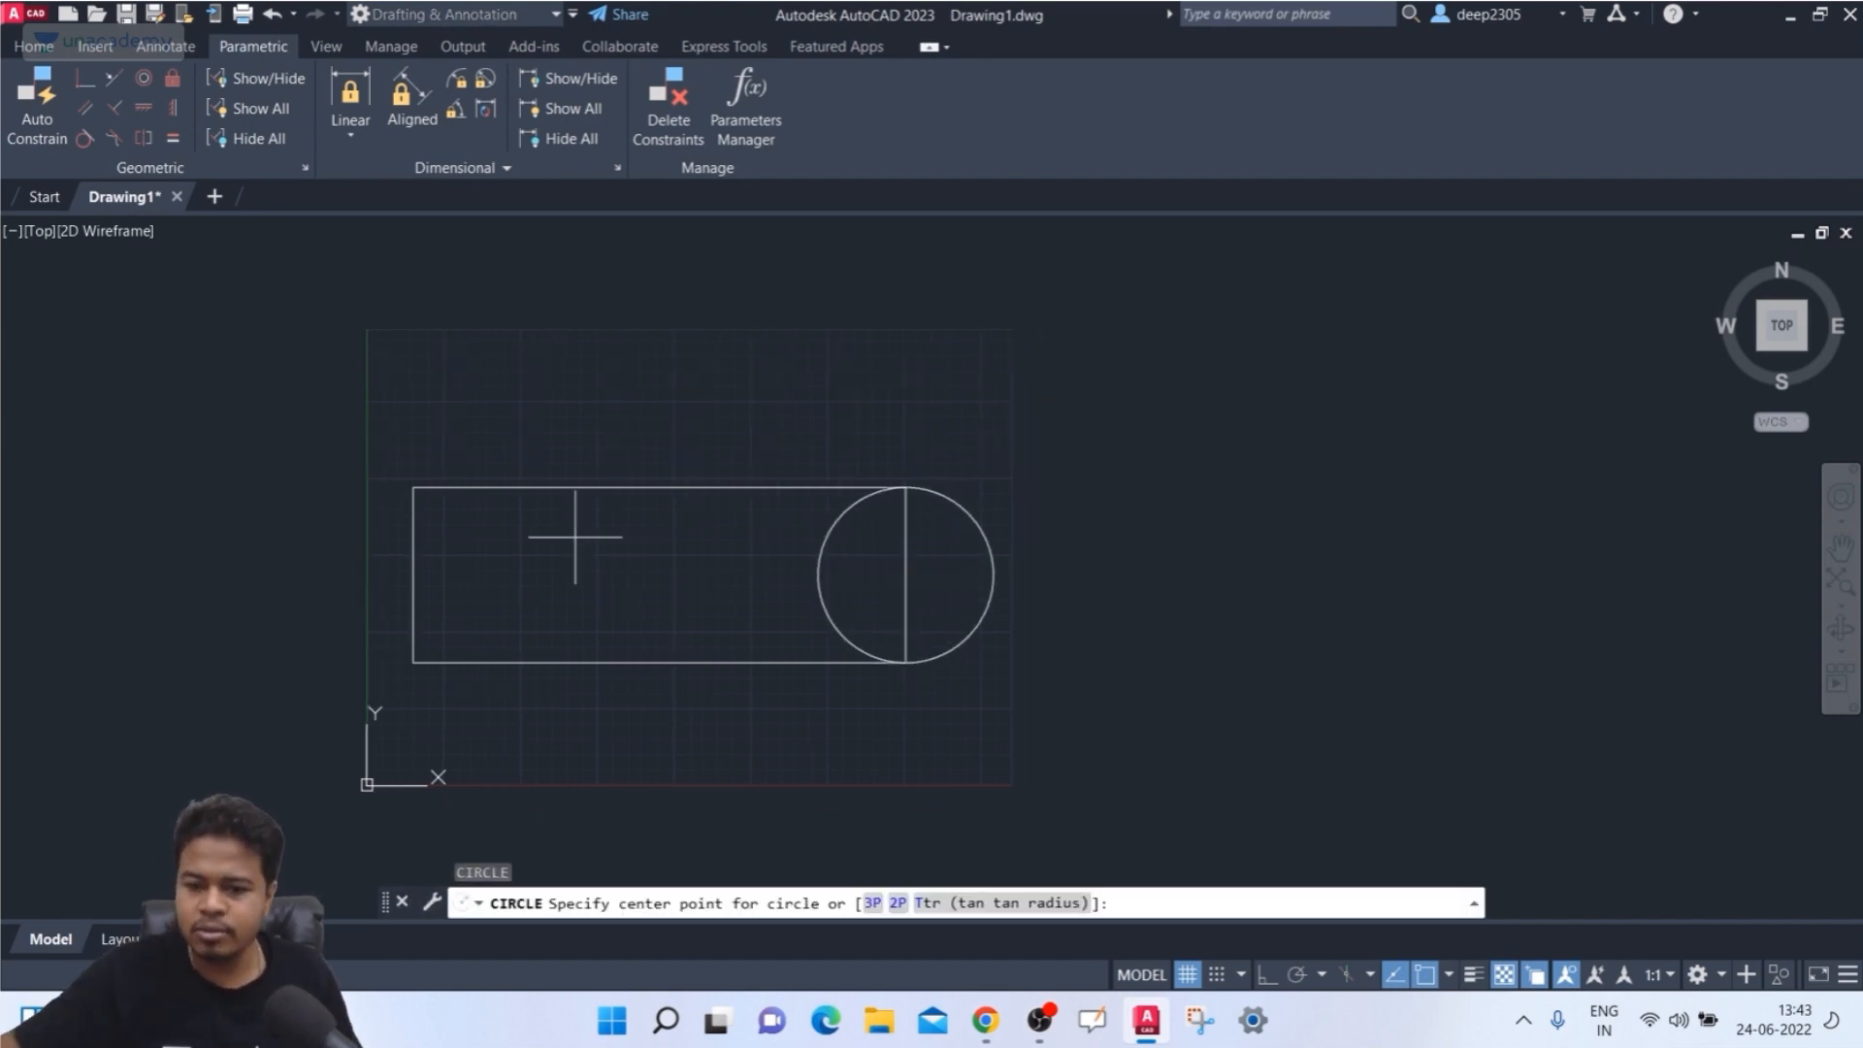
{"action": "left_click", "coordinate": [413, 574]}
{"action": "left_click", "coordinate": [414, 663]}
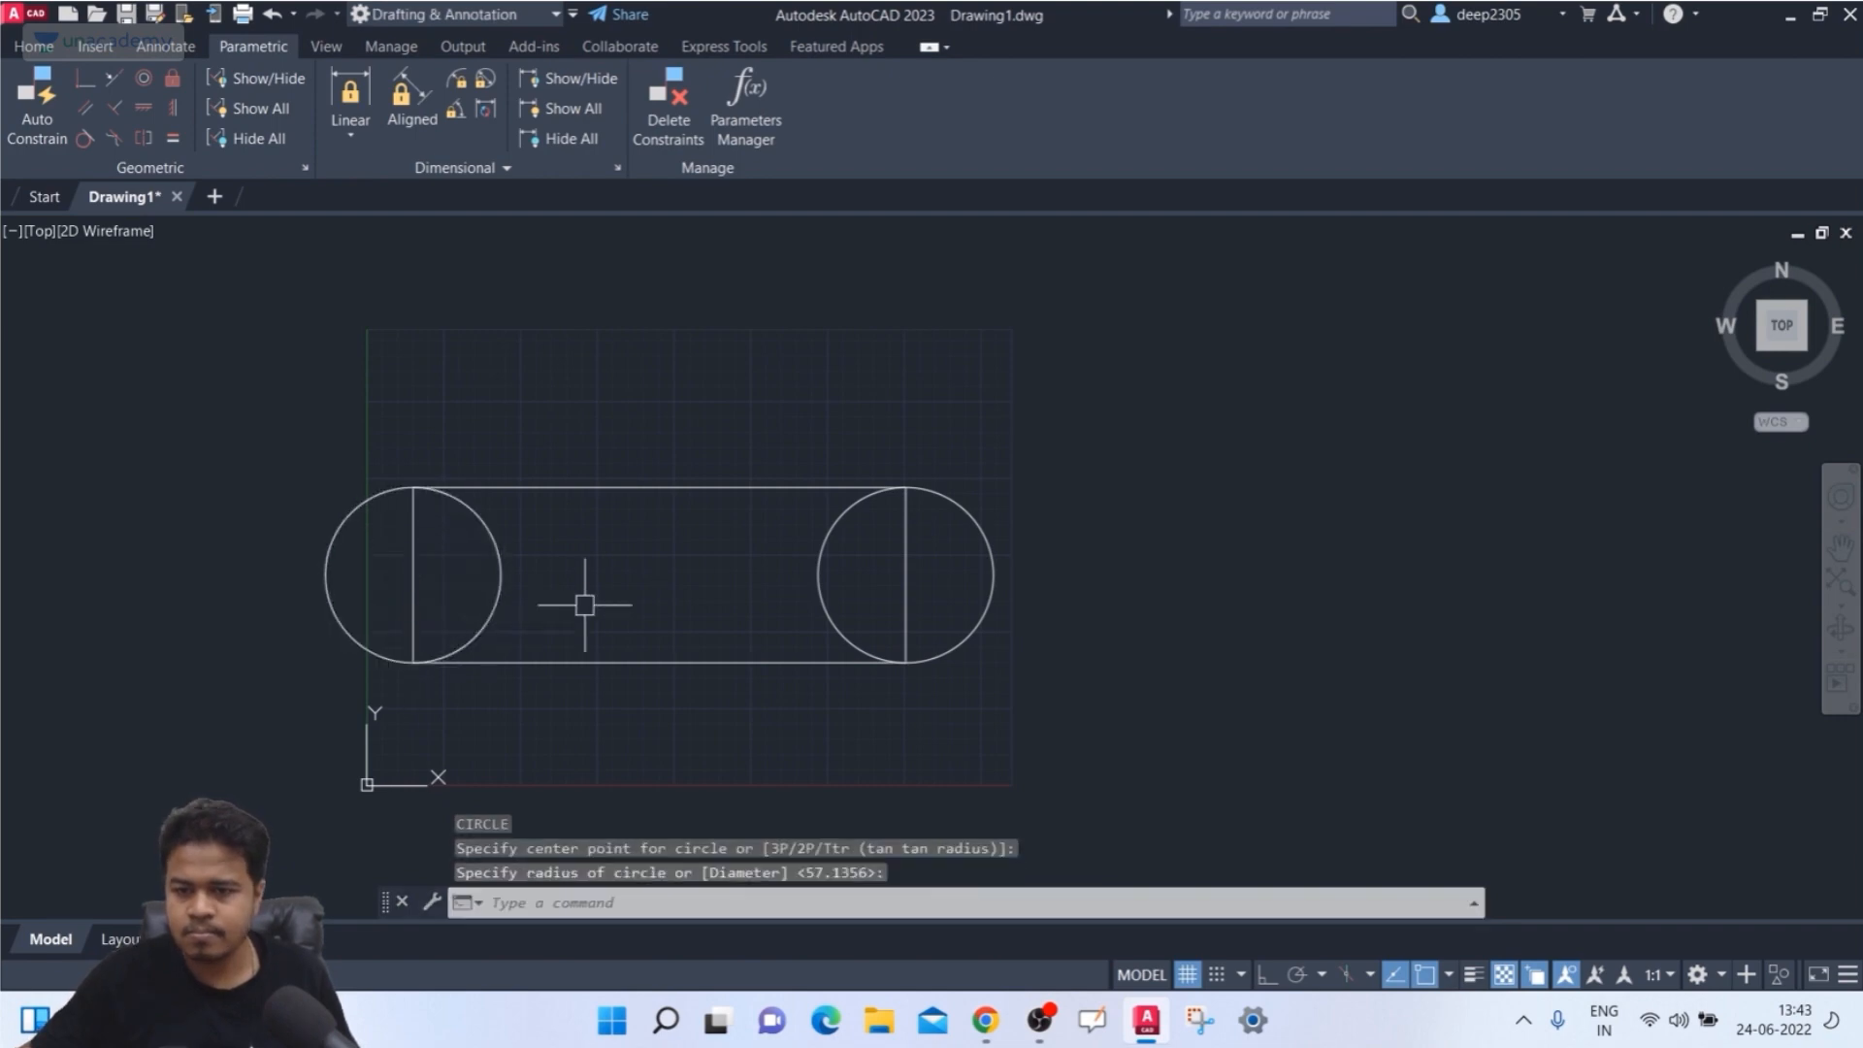
{"action": "middle_click_drag", "start_coordinate": [615, 593], "coordinate": [636, 578]}
- Apply Auto Constrain to the left circle, the rectangle and the right circle
{"action": "left_click", "coordinate": [37, 101]}
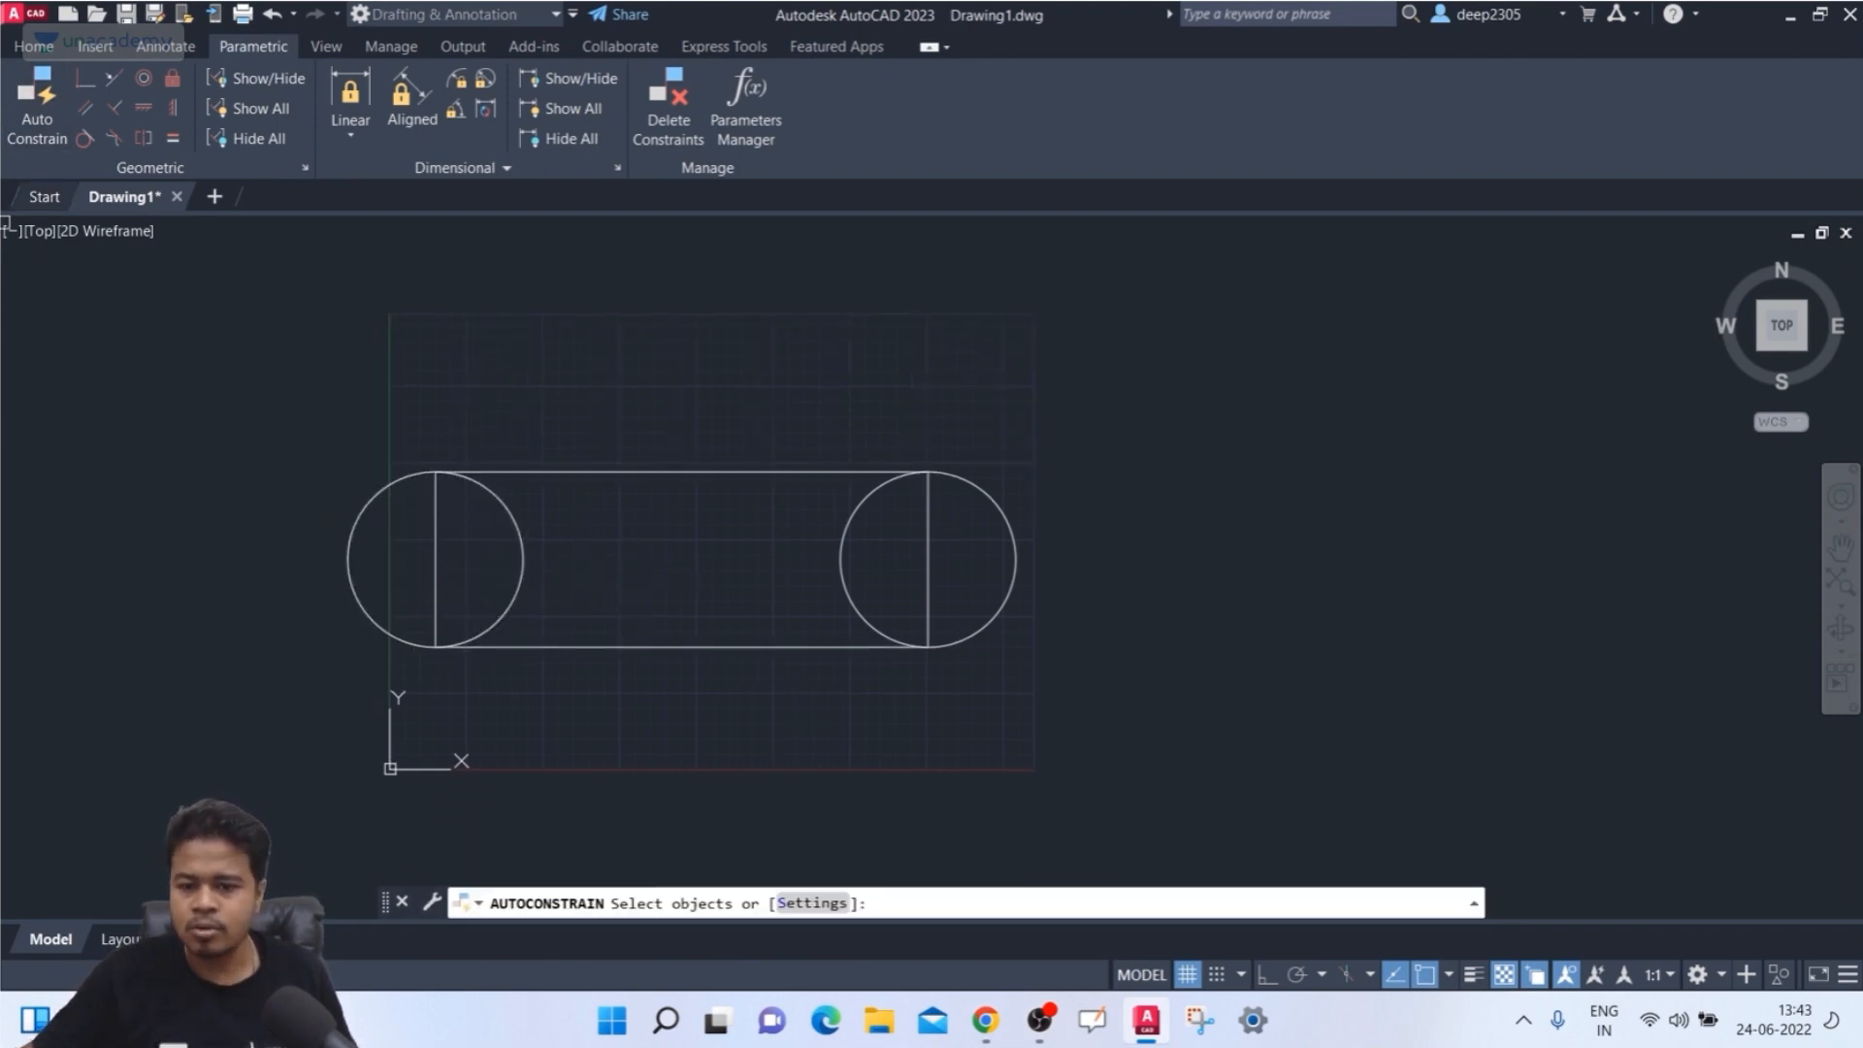
{"action": "left_click", "coordinate": [417, 490]}
{"action": "left_click", "coordinate": [372, 480]}
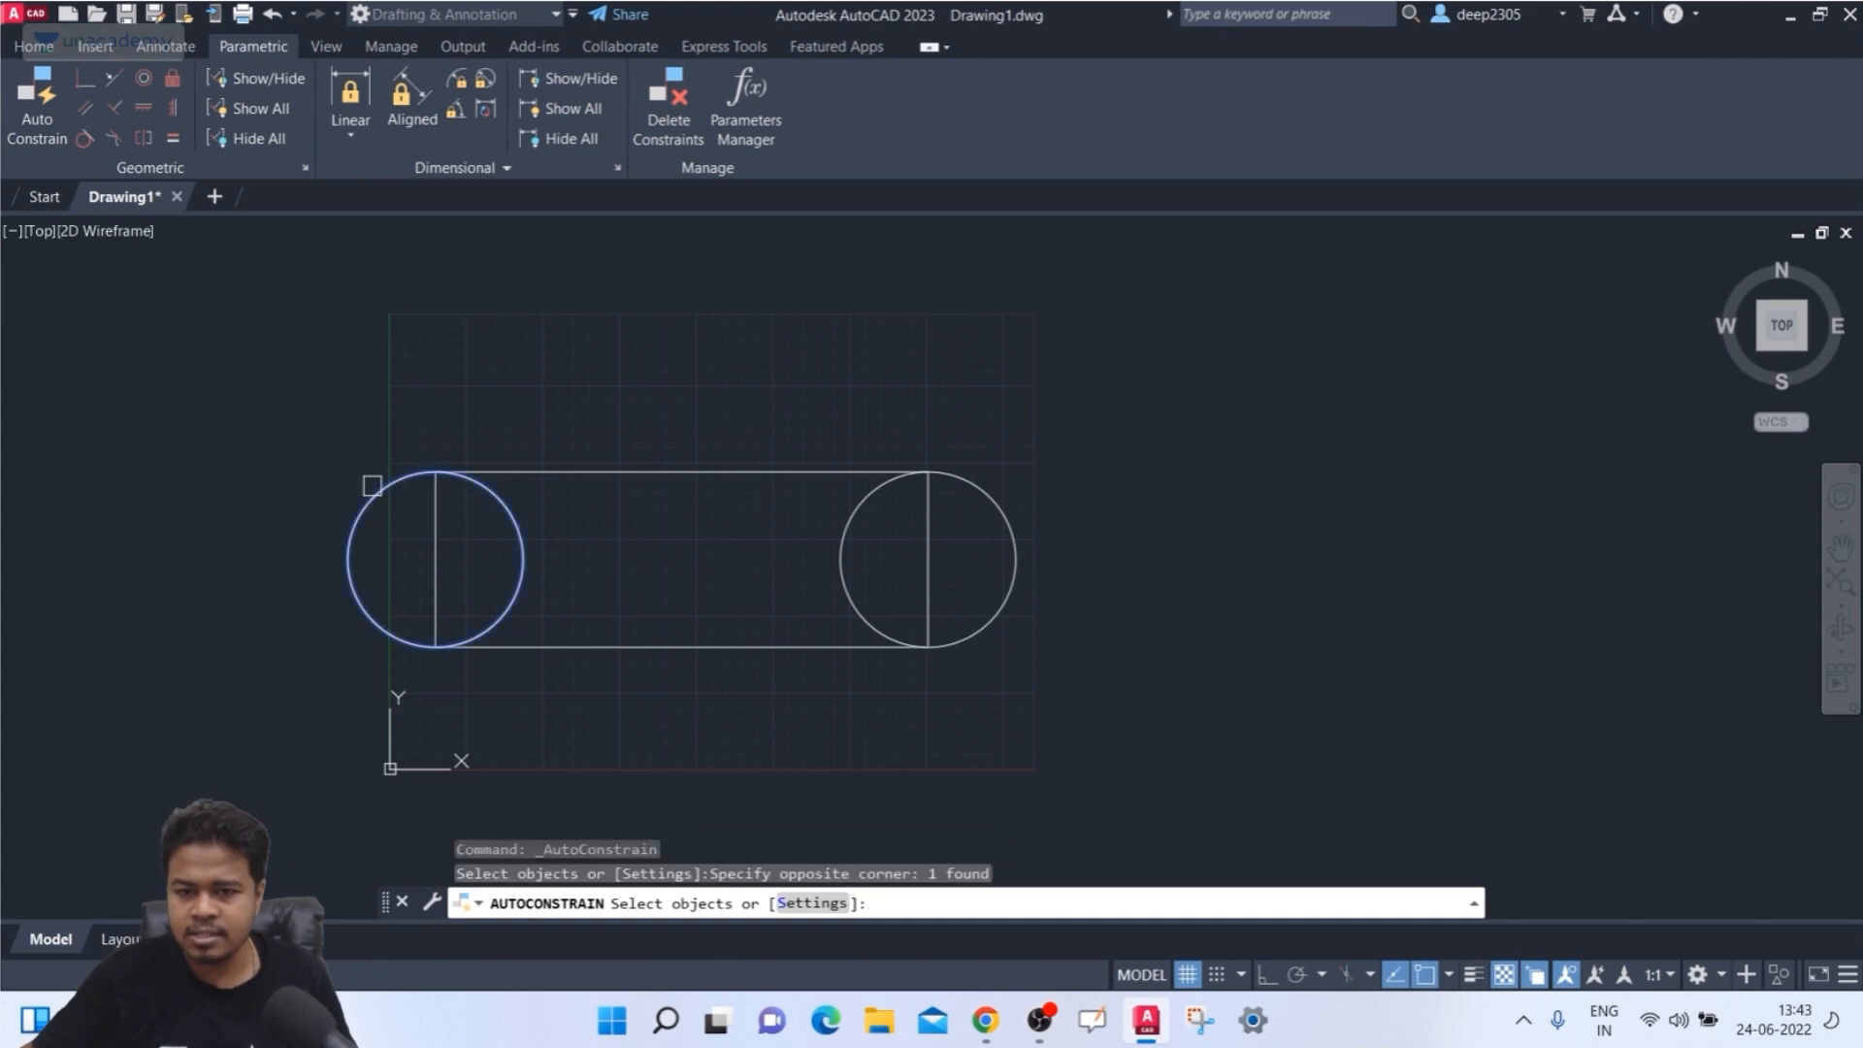
{"action": "left_click", "coordinate": [518, 472]}
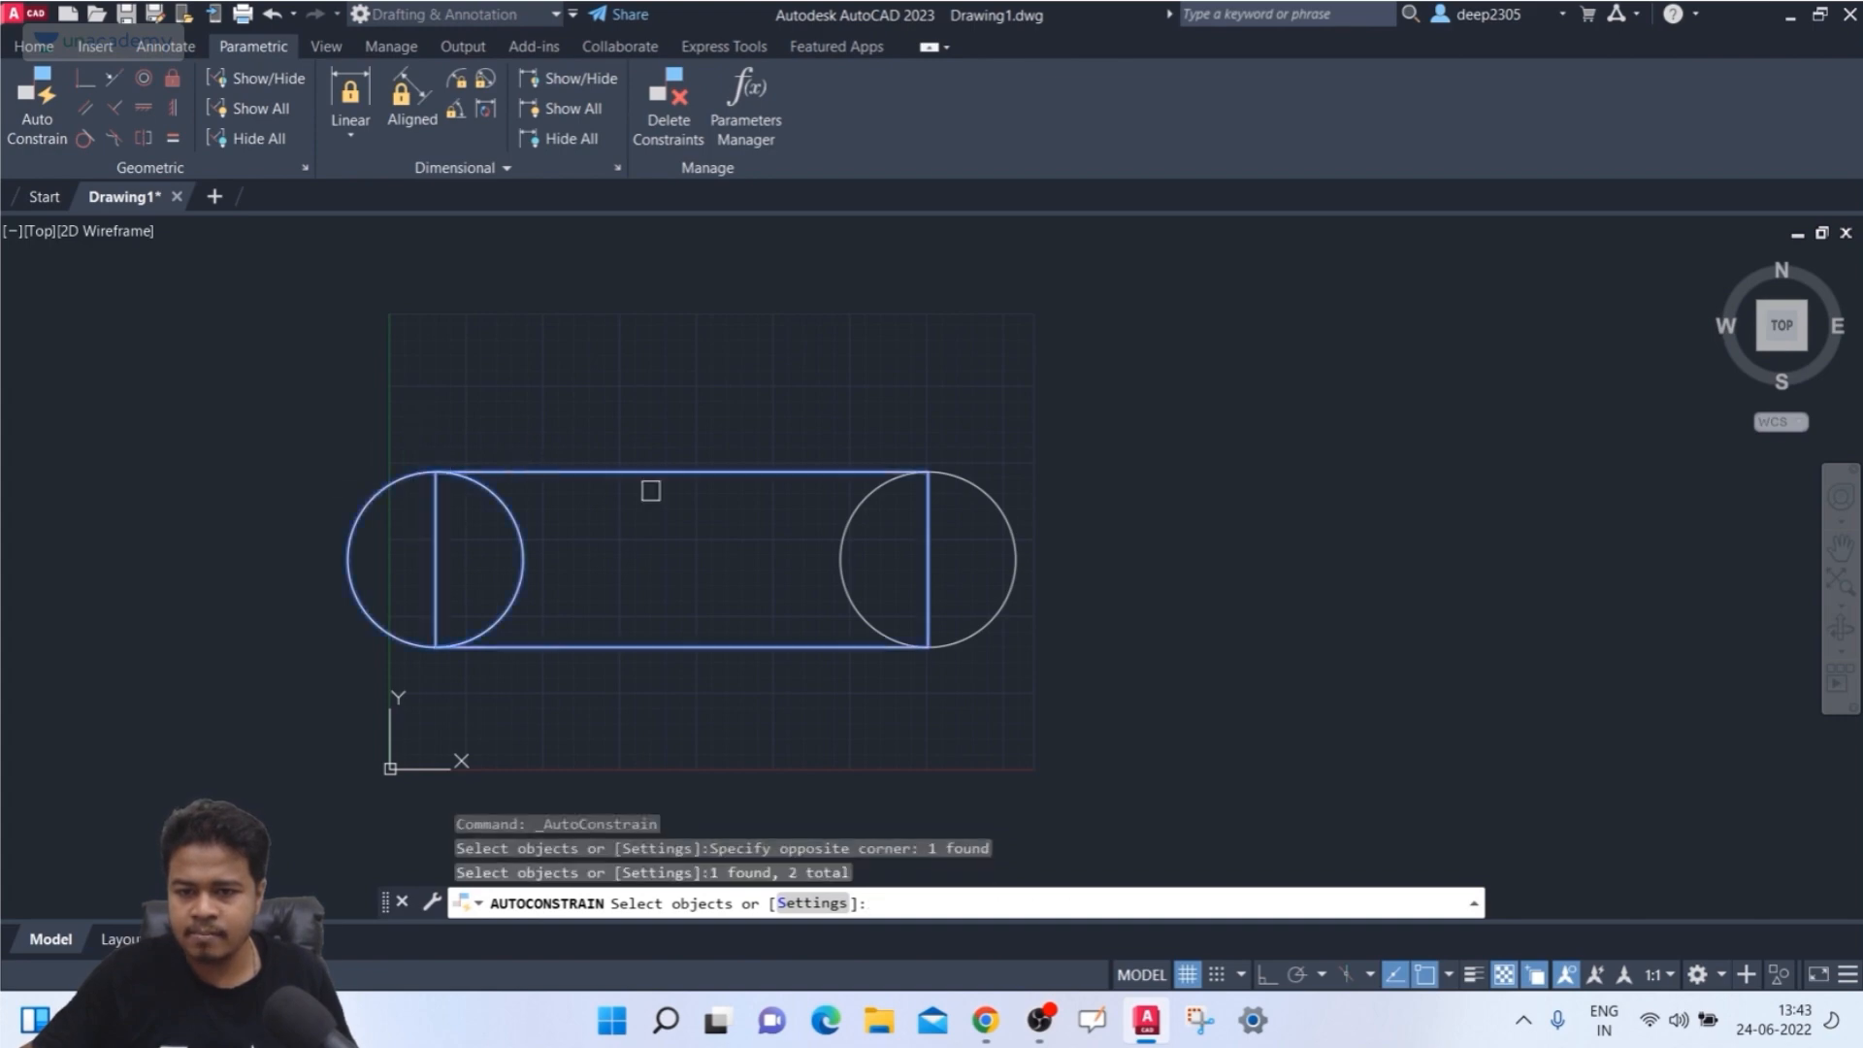
{"action": "left_click", "coordinate": [1022, 524]}
{"action": "key", "text": "Return"}
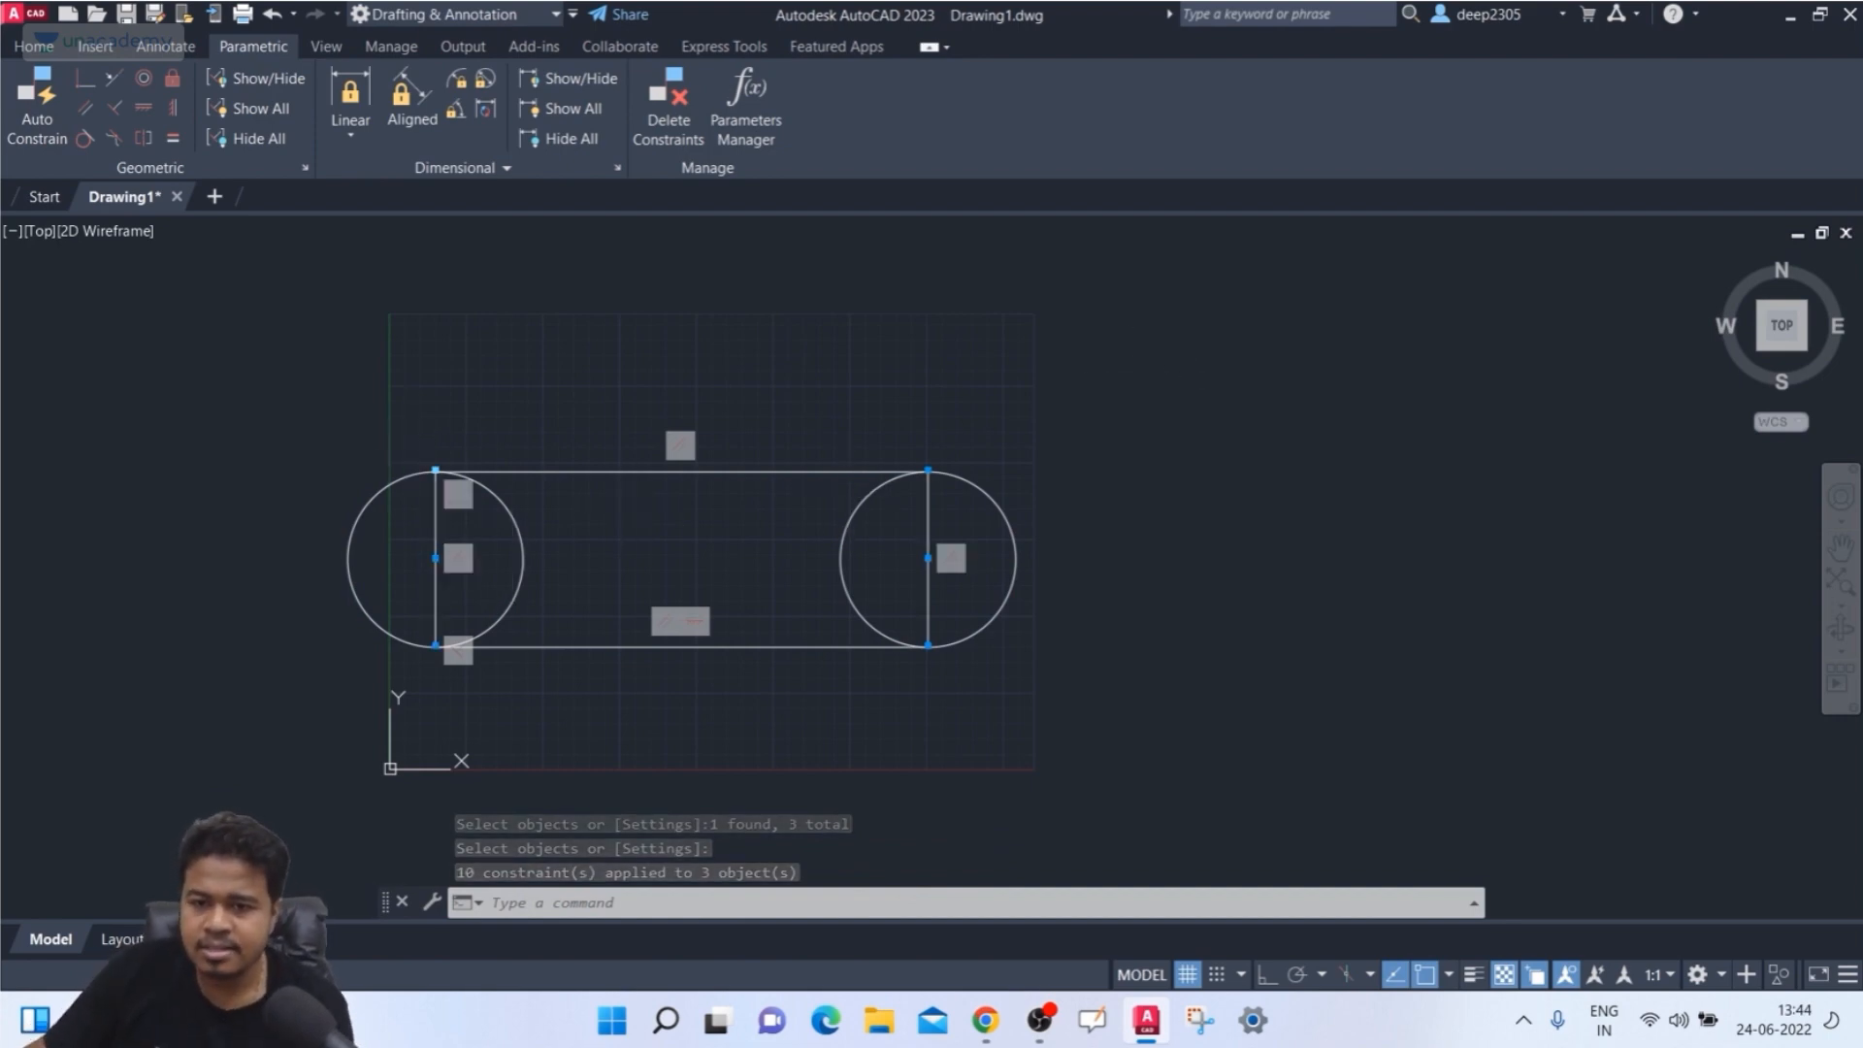
- Select the constrained rectangle and stretch its upper-right corner up and outward to lengthen the shape
{"action": "scroll", "coordinate": [458, 561], "scroll_direction": "up", "scroll_amount": 3}
{"action": "scroll", "coordinate": [456, 558], "scroll_direction": "down", "scroll_amount": 1}
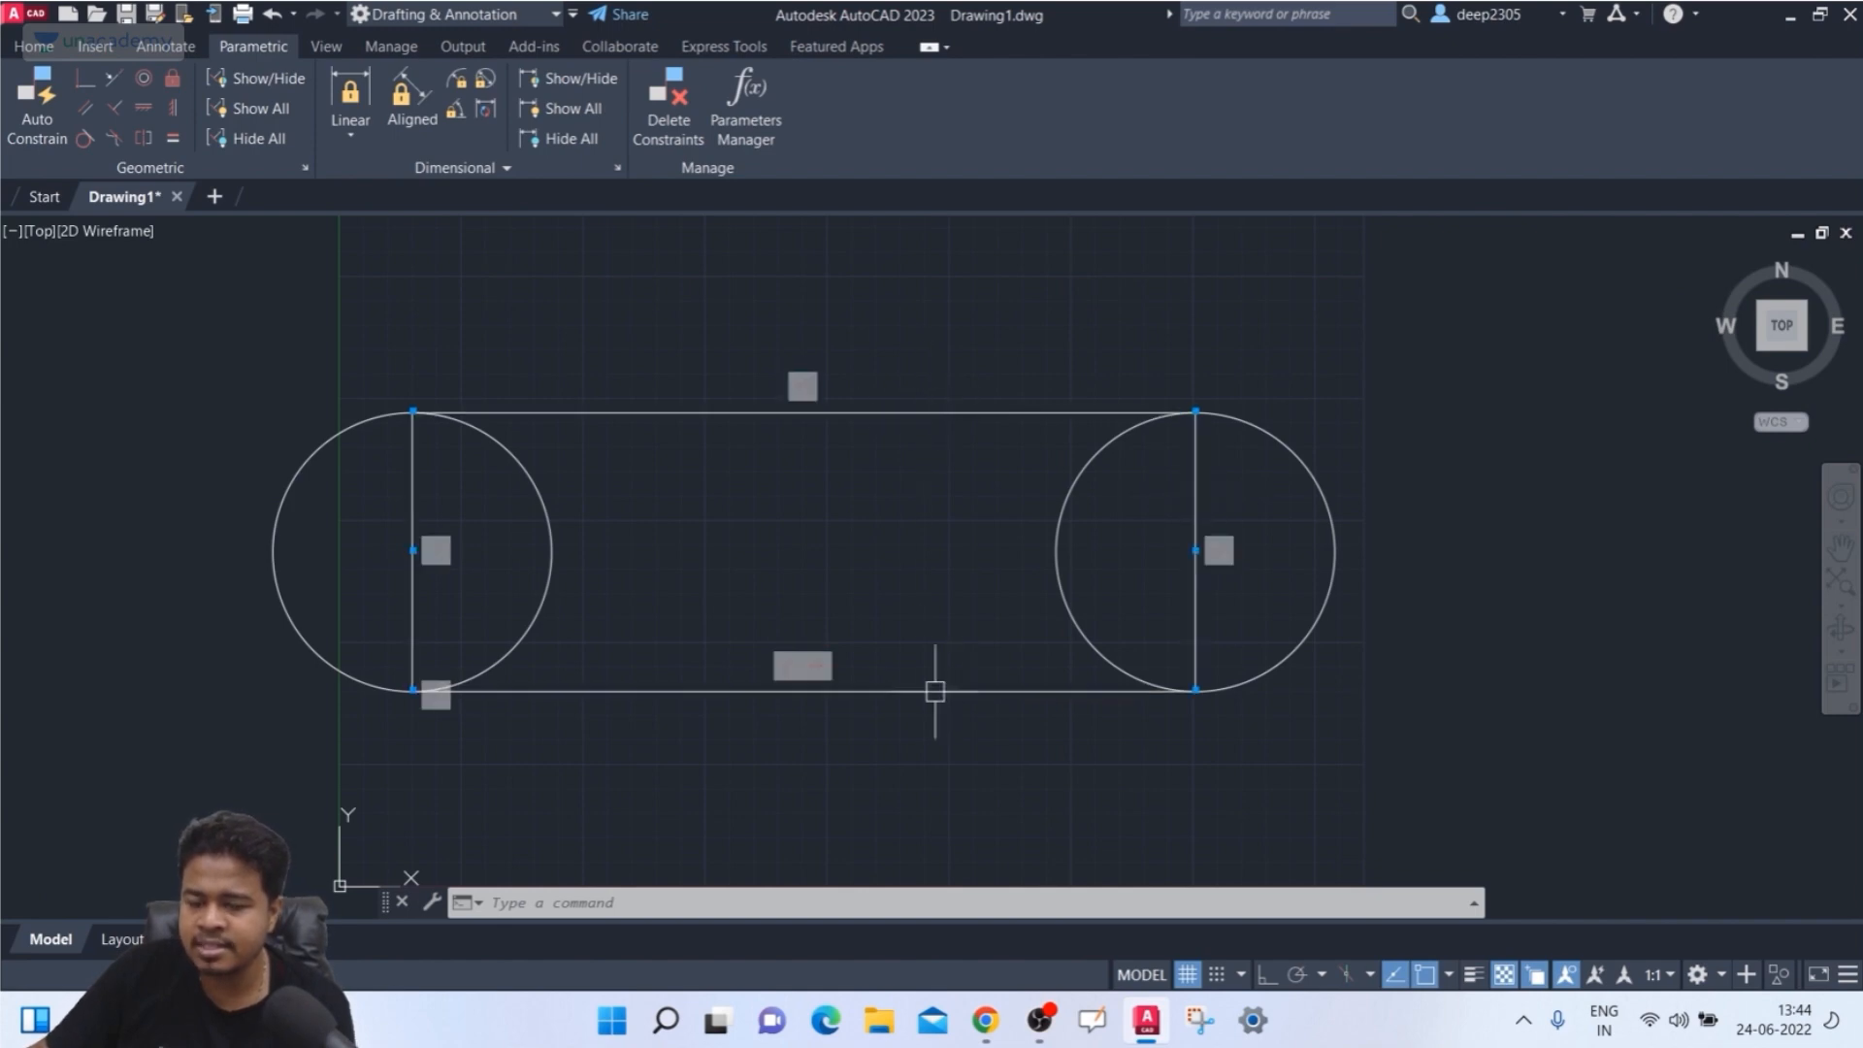
{"action": "left_click", "coordinate": [860, 687]}
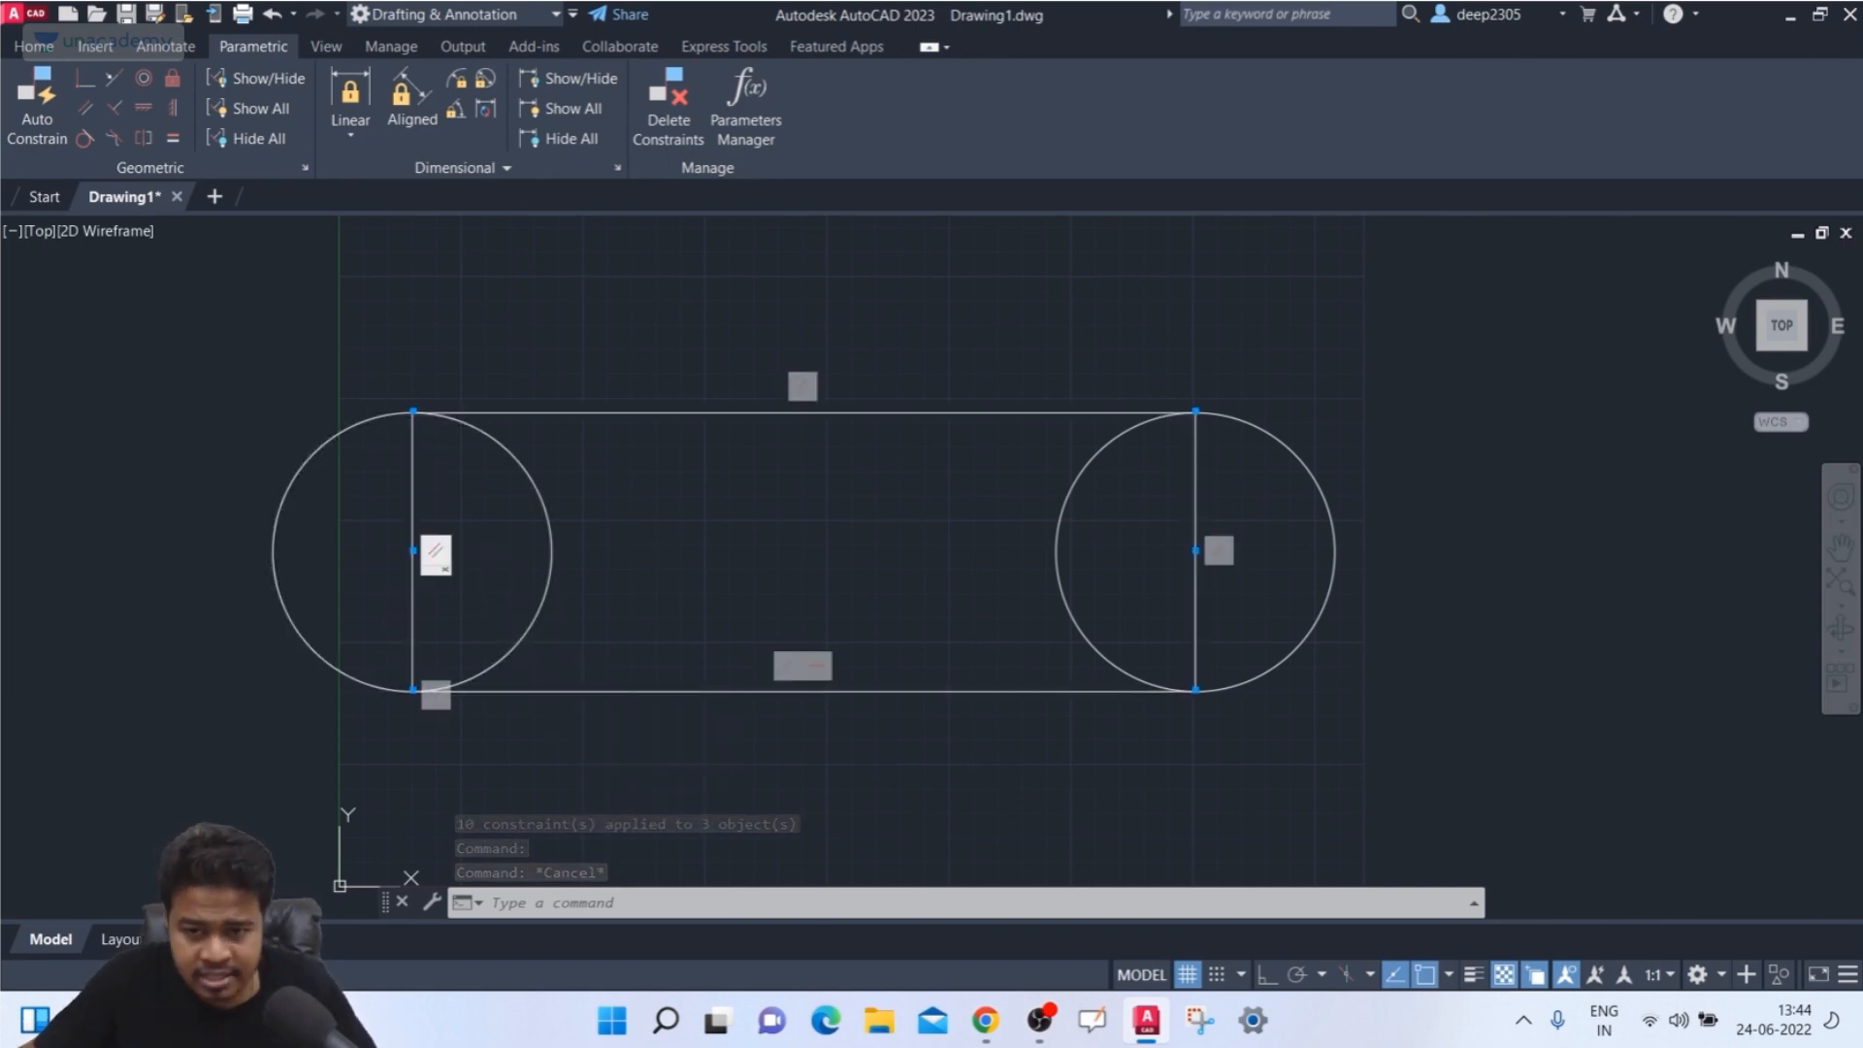
{"action": "key", "text": "Escape"}
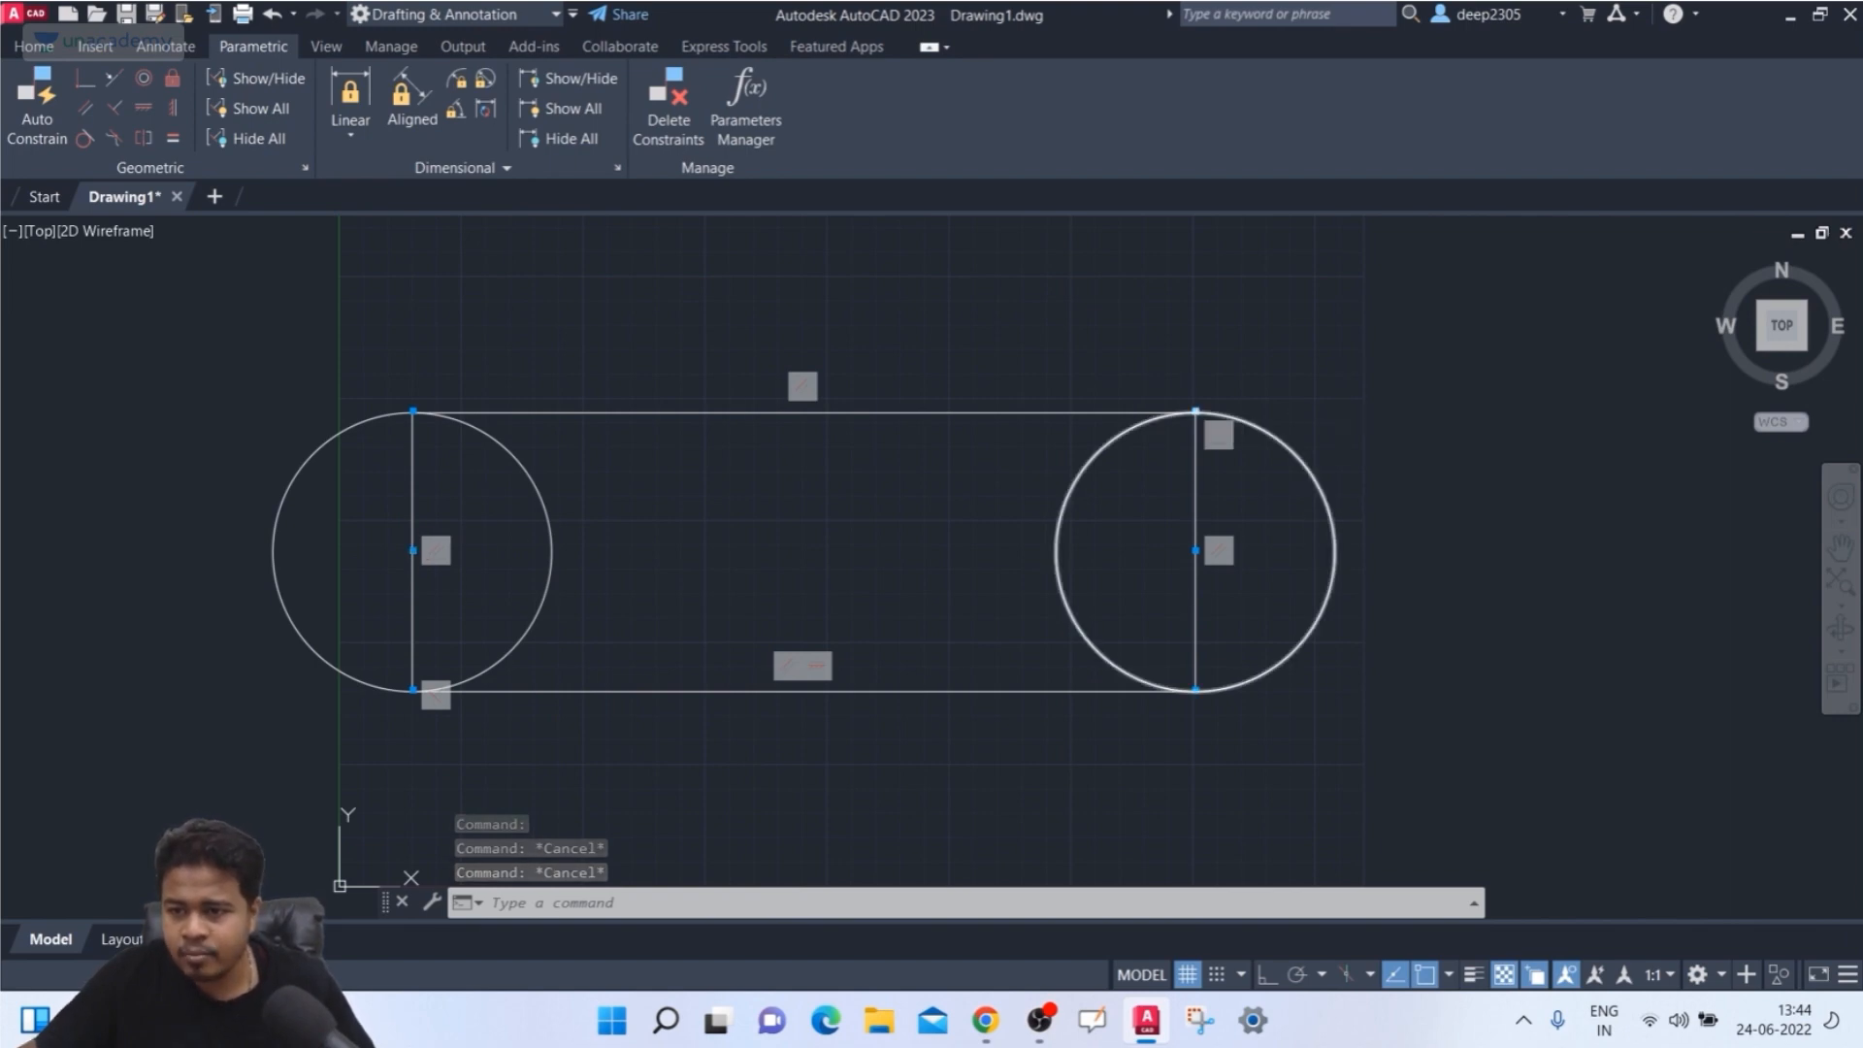
{"action": "left_click", "coordinate": [998, 366]}
{"action": "left_click", "coordinate": [894, 486]}
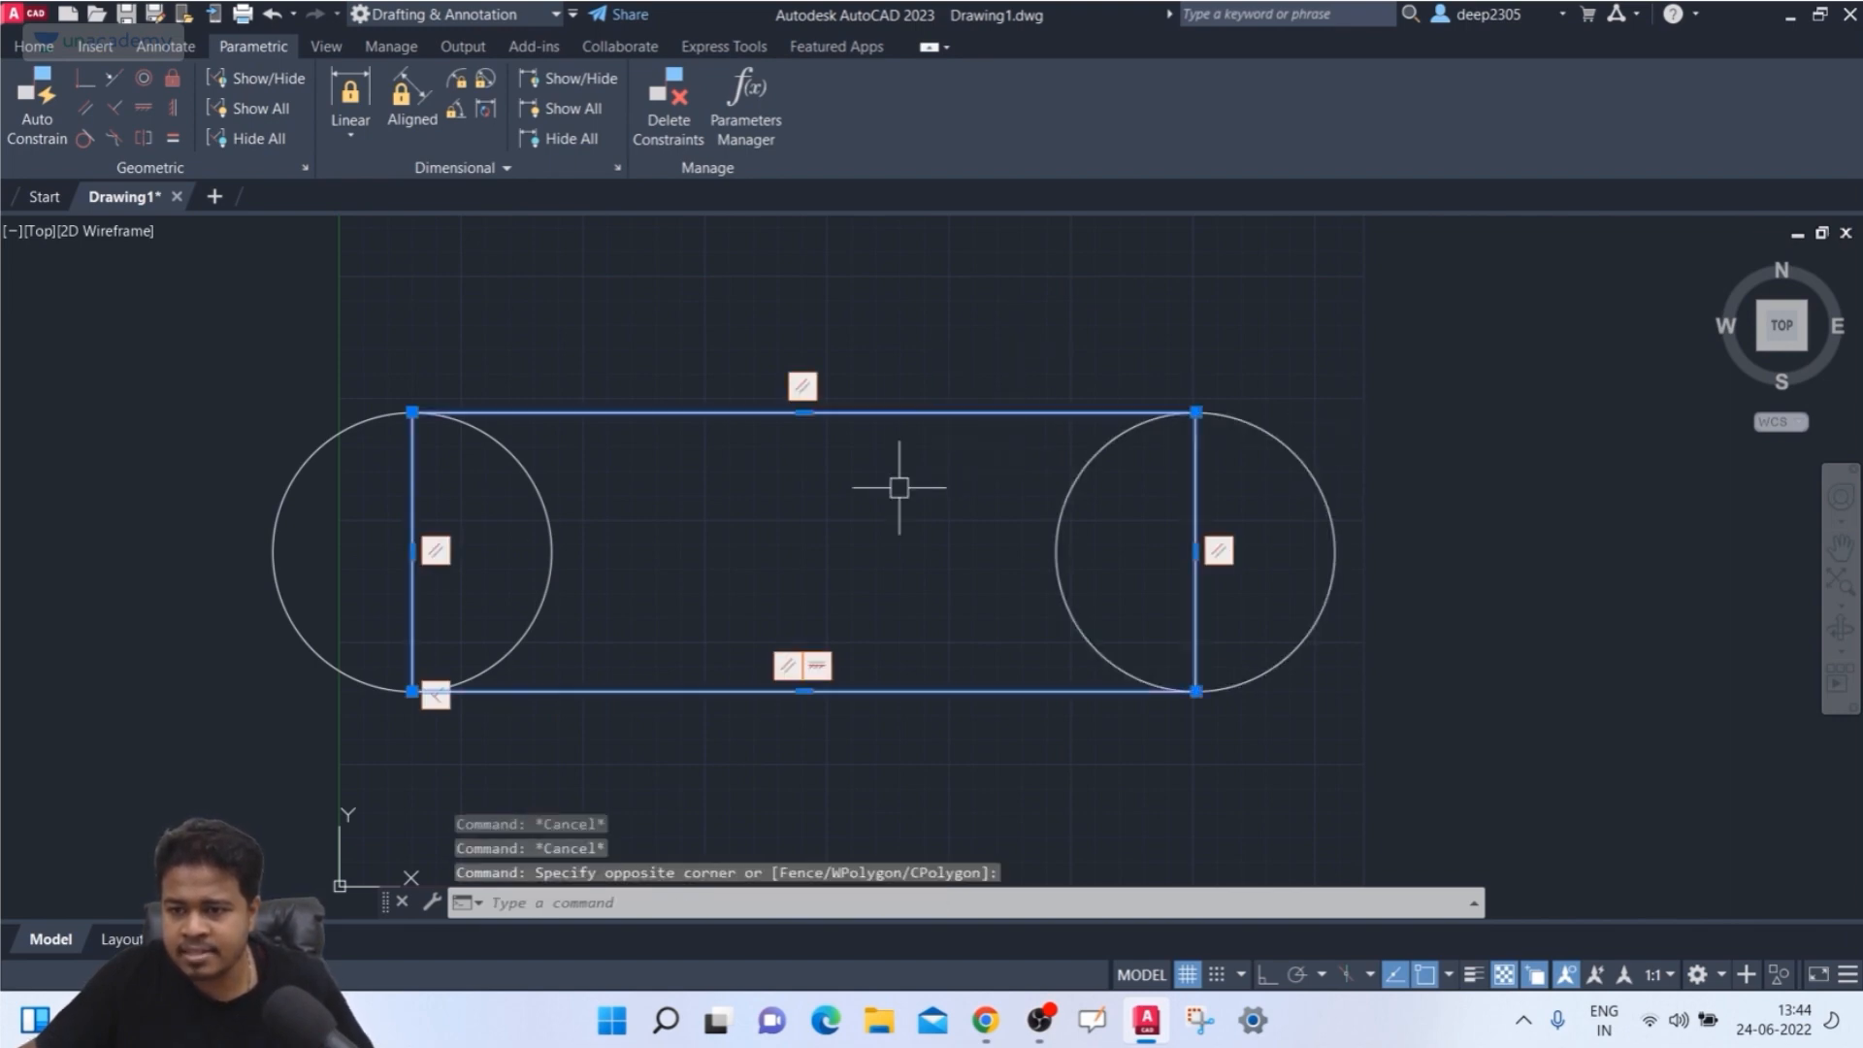
{"action": "left_click", "coordinate": [1196, 411]}
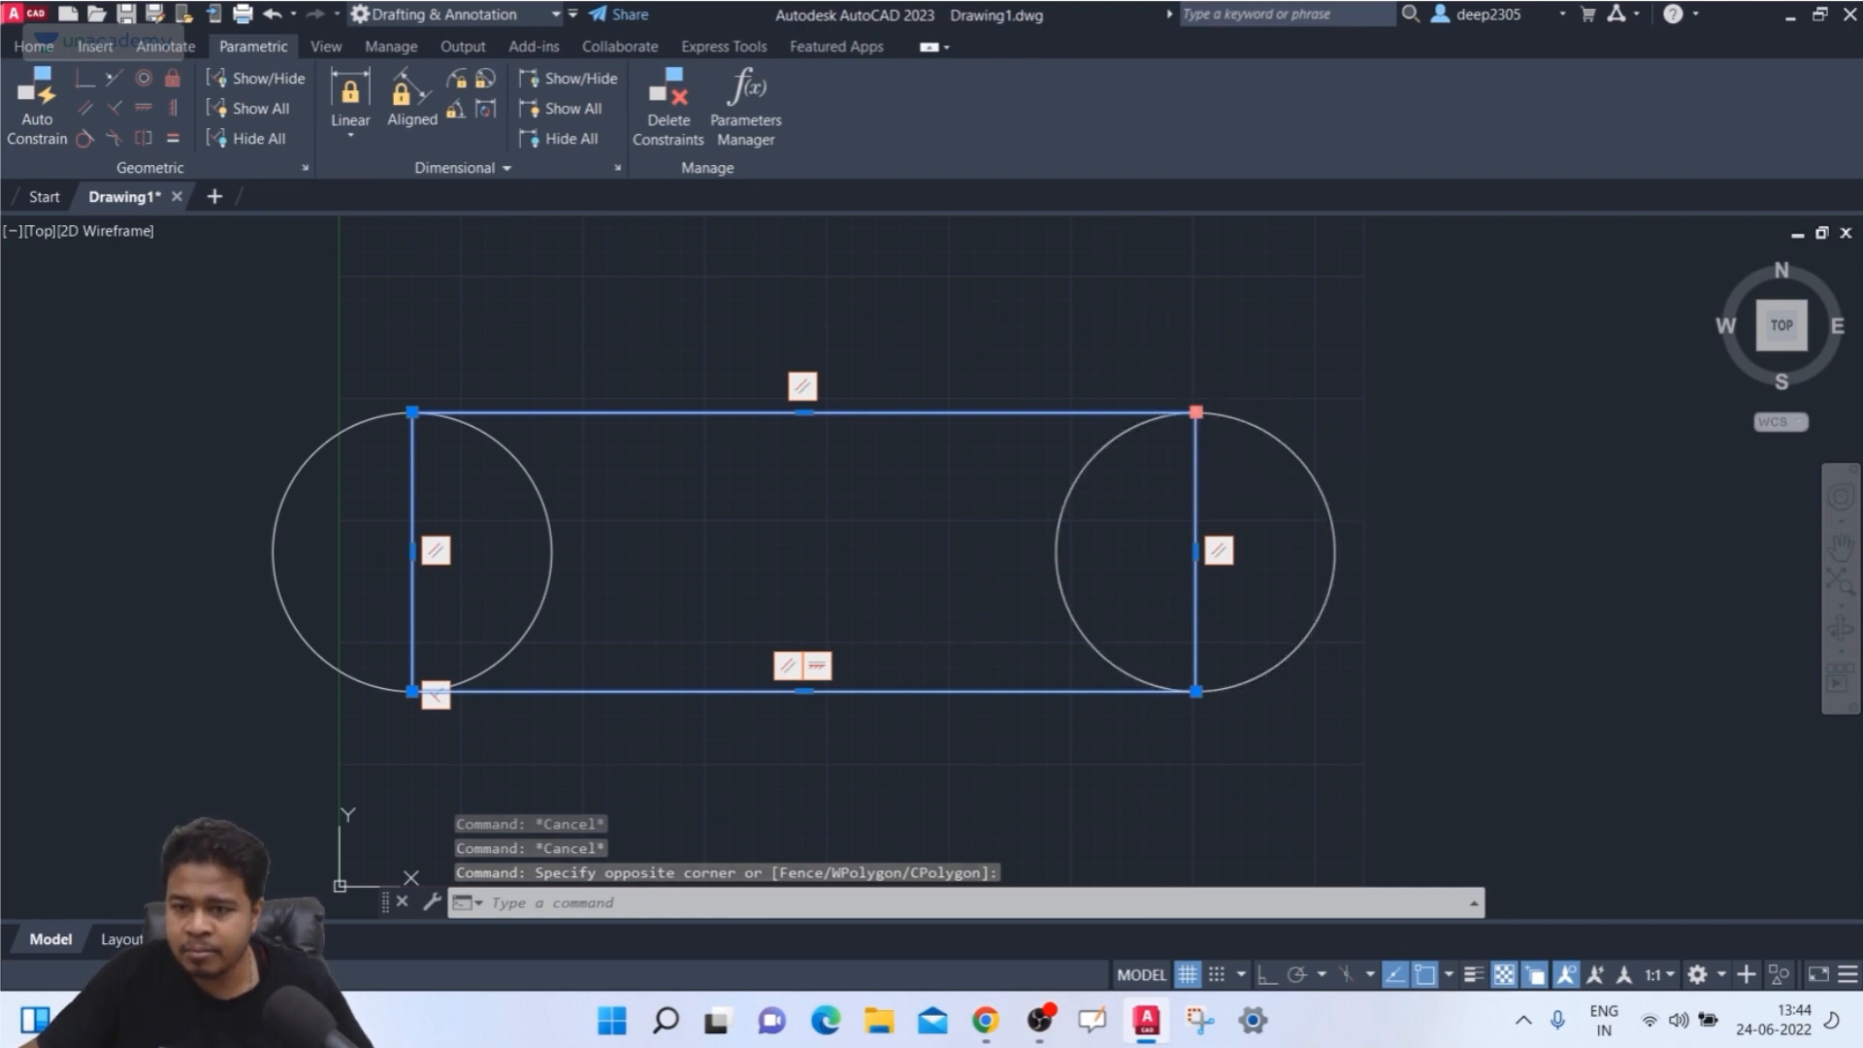
{"action": "left_click", "coordinate": [1310, 316]}
{"action": "middle_click_drag", "start_coordinate": [935, 449], "coordinate": [881, 572]}
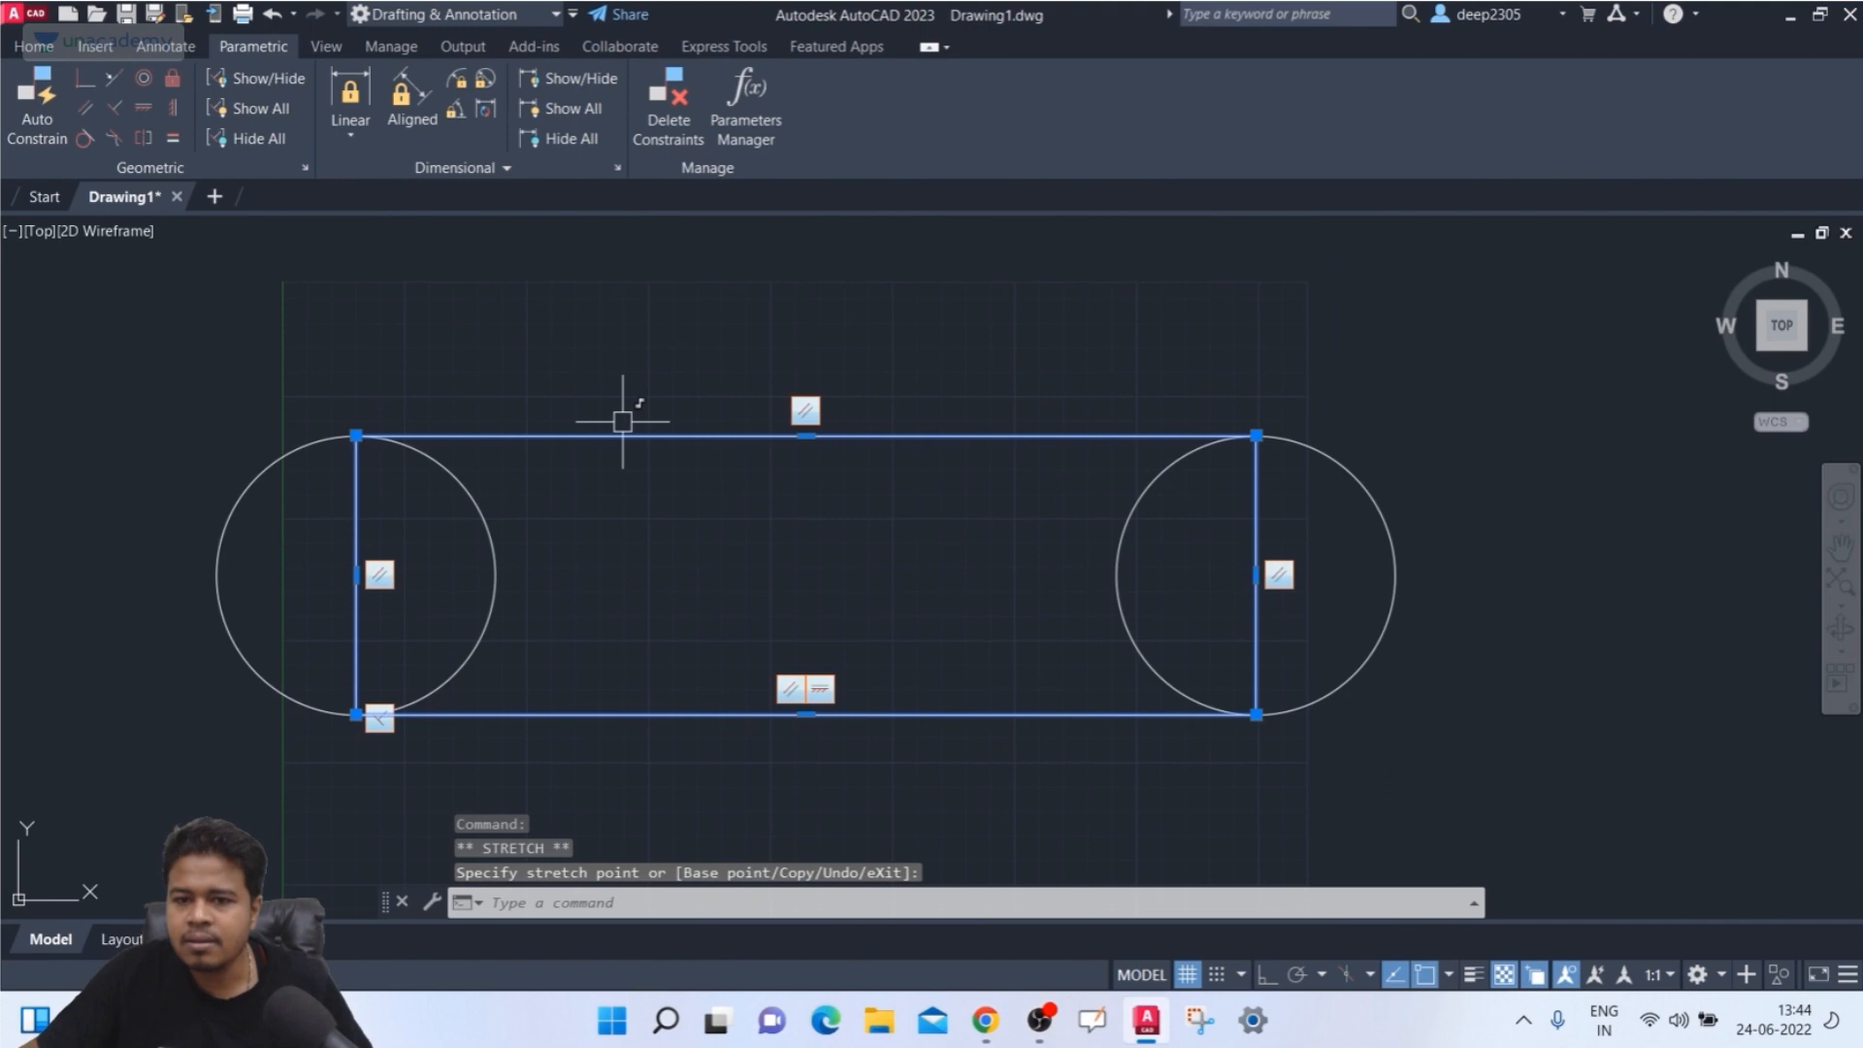
- Stretch the rectangle's upper-left corner straight up and its bottom edge's midpoint back down, and clear the selection
{"action": "left_click", "coordinate": [356, 436]}
{"action": "left_click", "coordinate": [356, 350]}
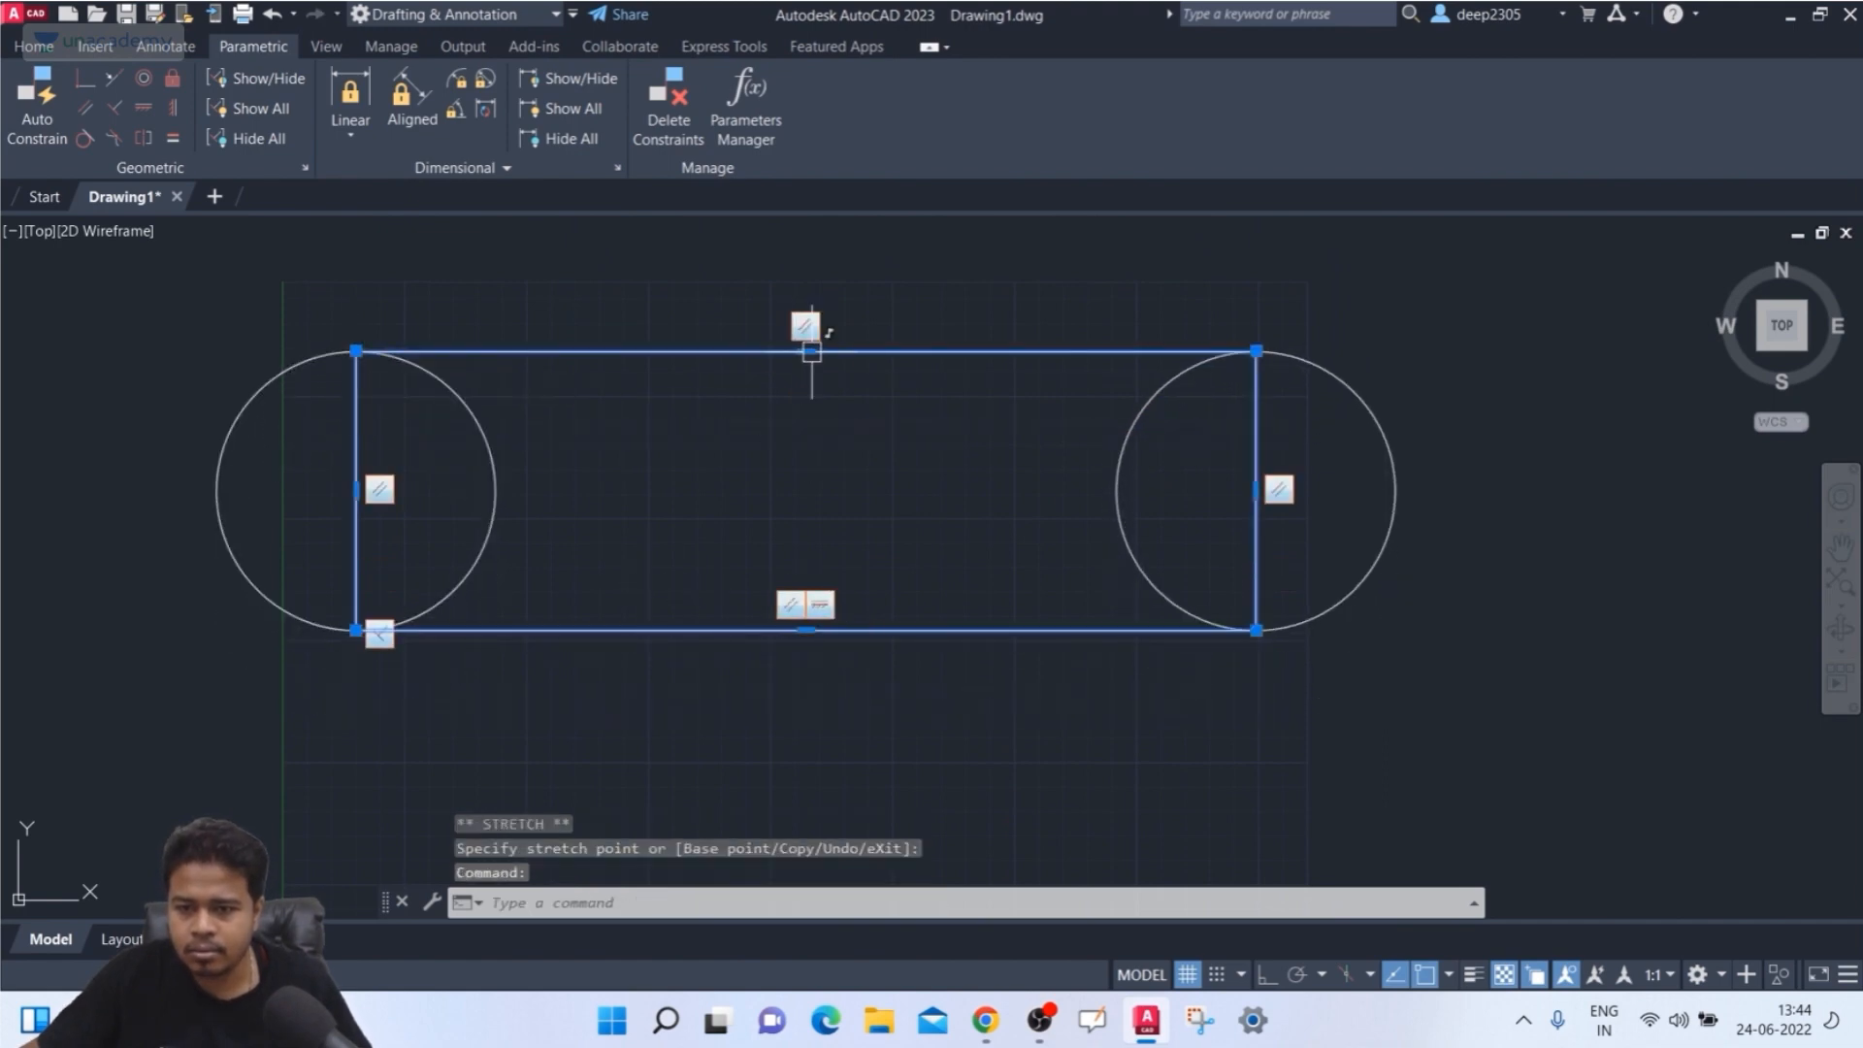
{"action": "left_click", "coordinate": [805, 631]}
{"action": "left_click", "coordinate": [805, 718]}
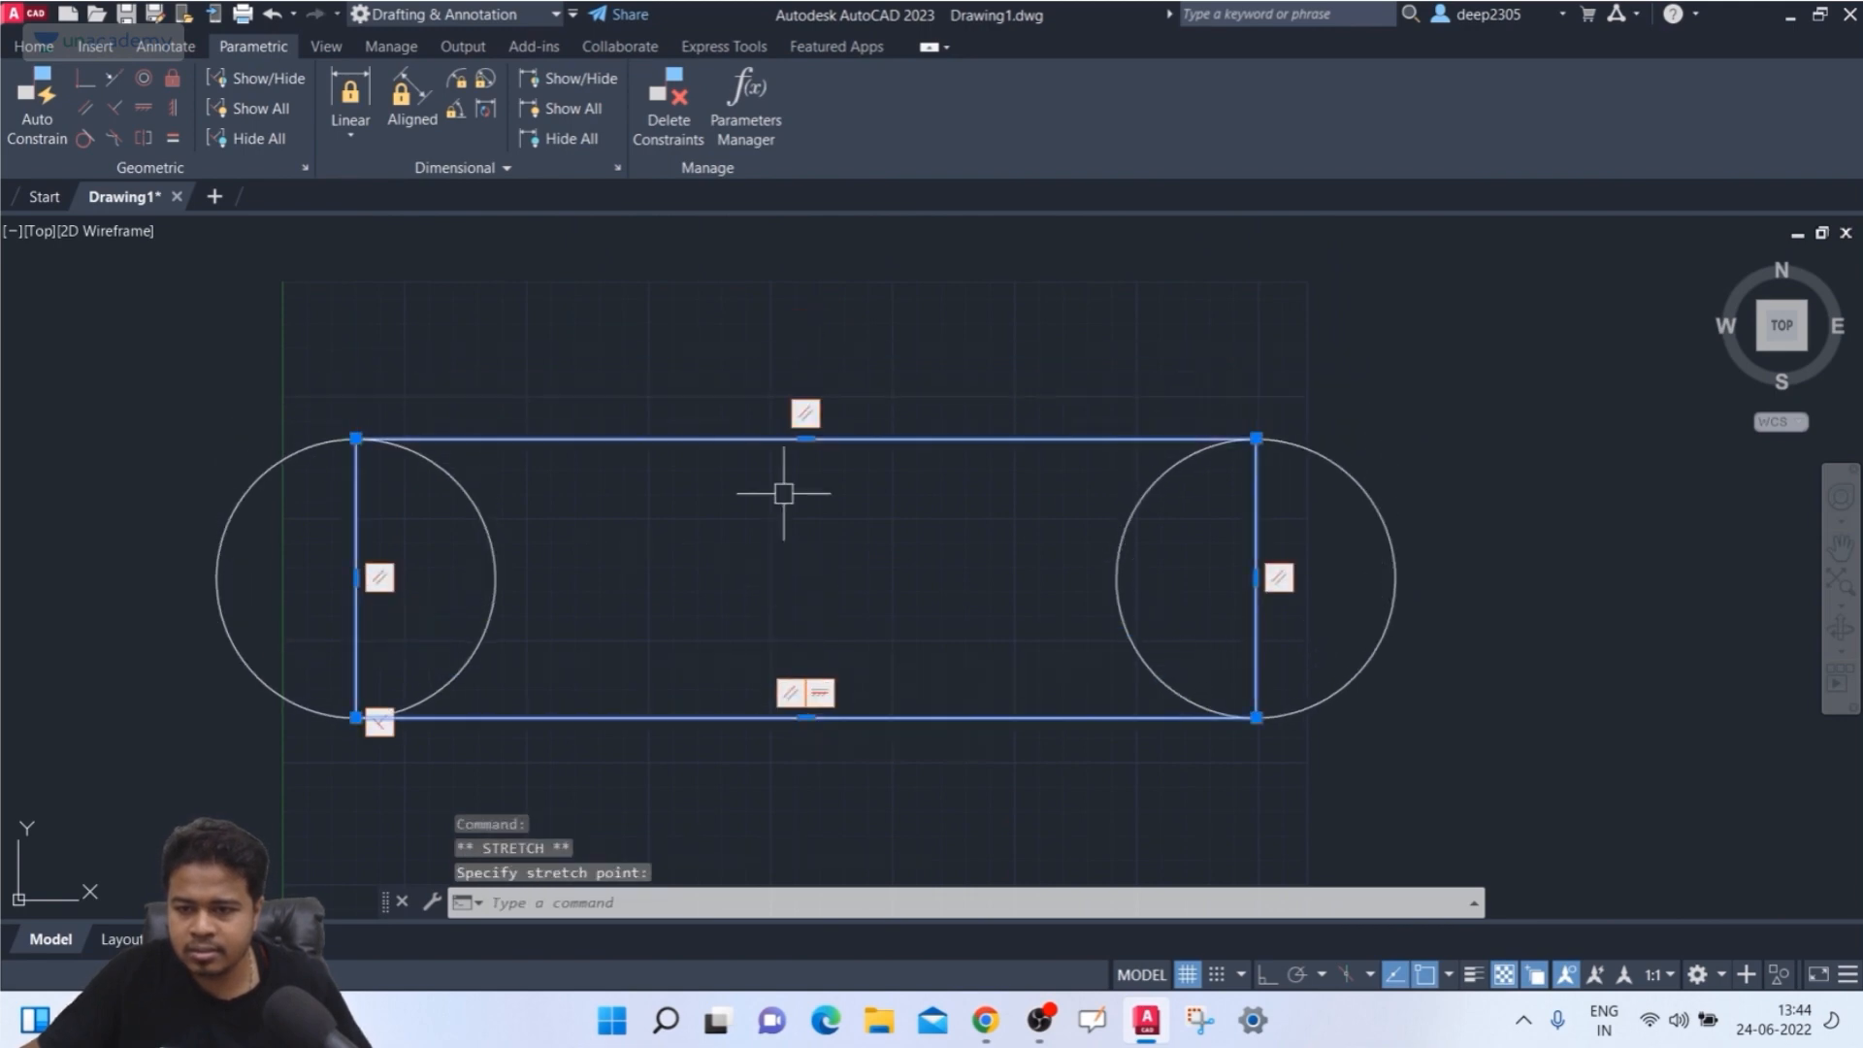
{"action": "left_click", "coordinate": [808, 453]}
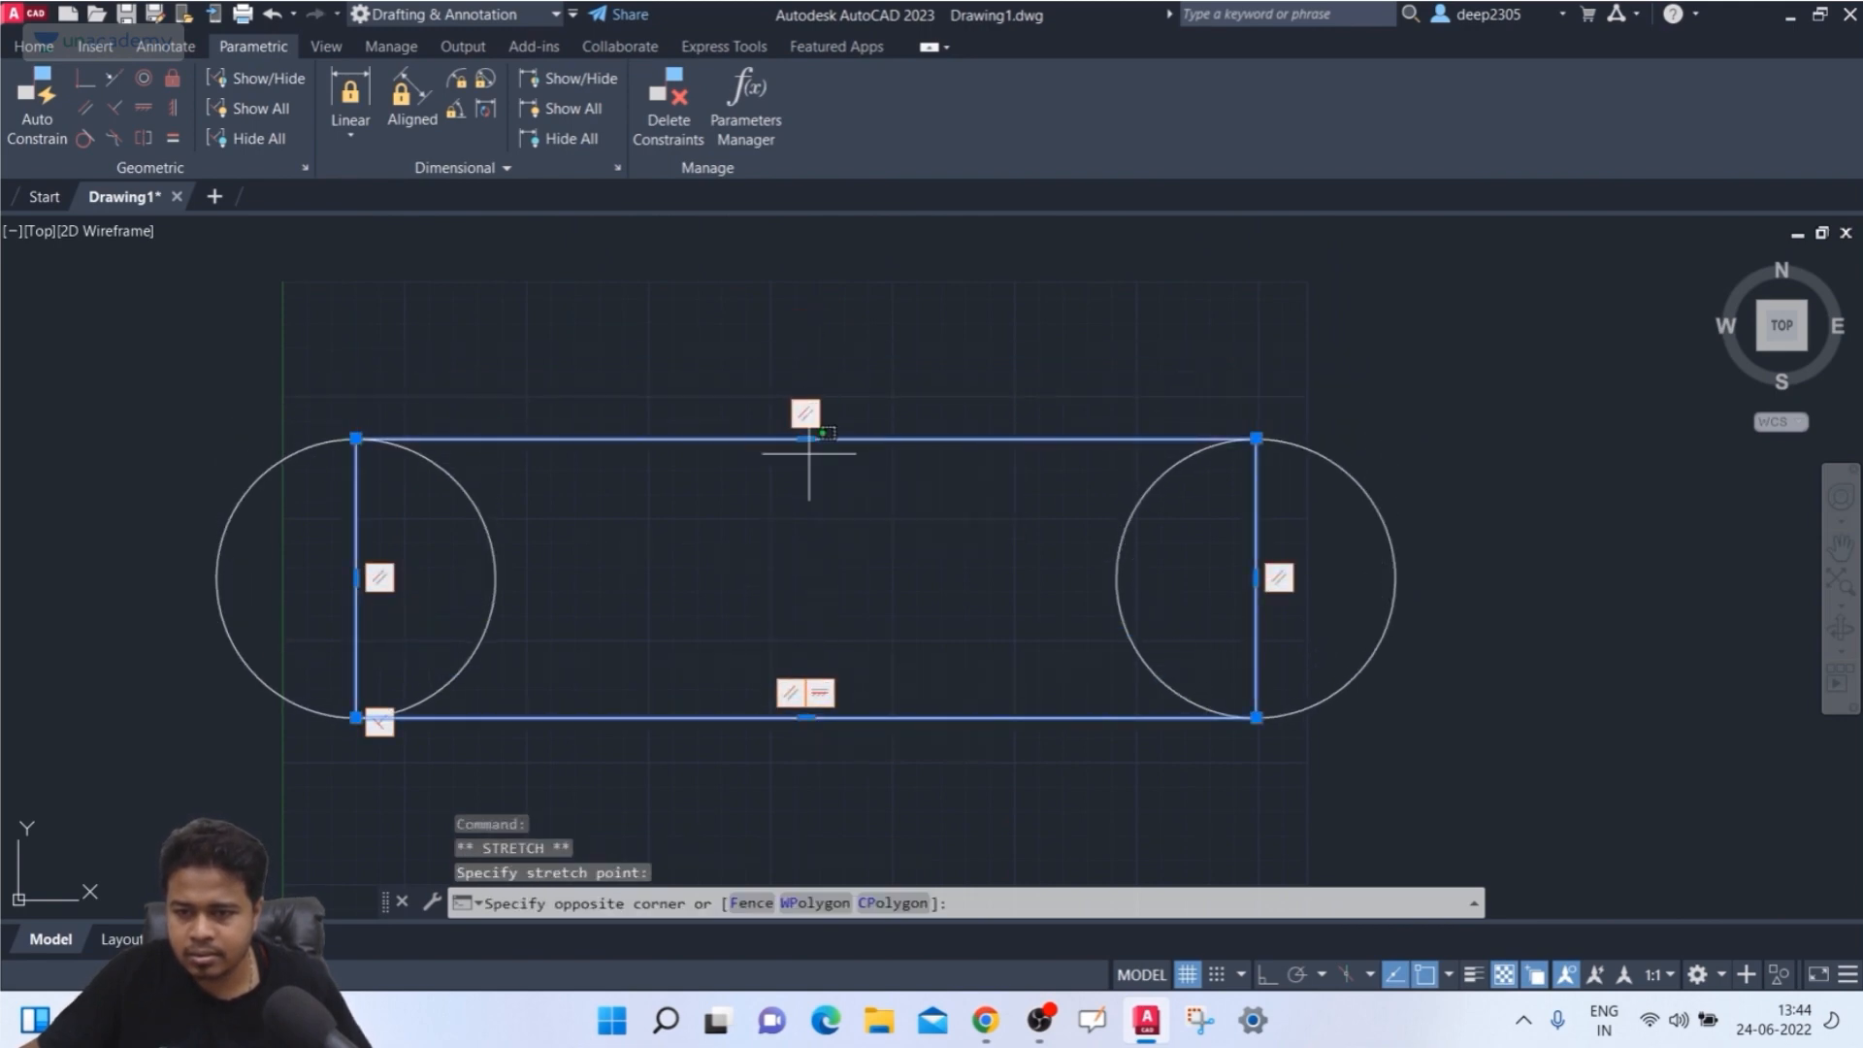
{"action": "key", "text": "Escape"}
{"action": "key", "text": "Escape"}
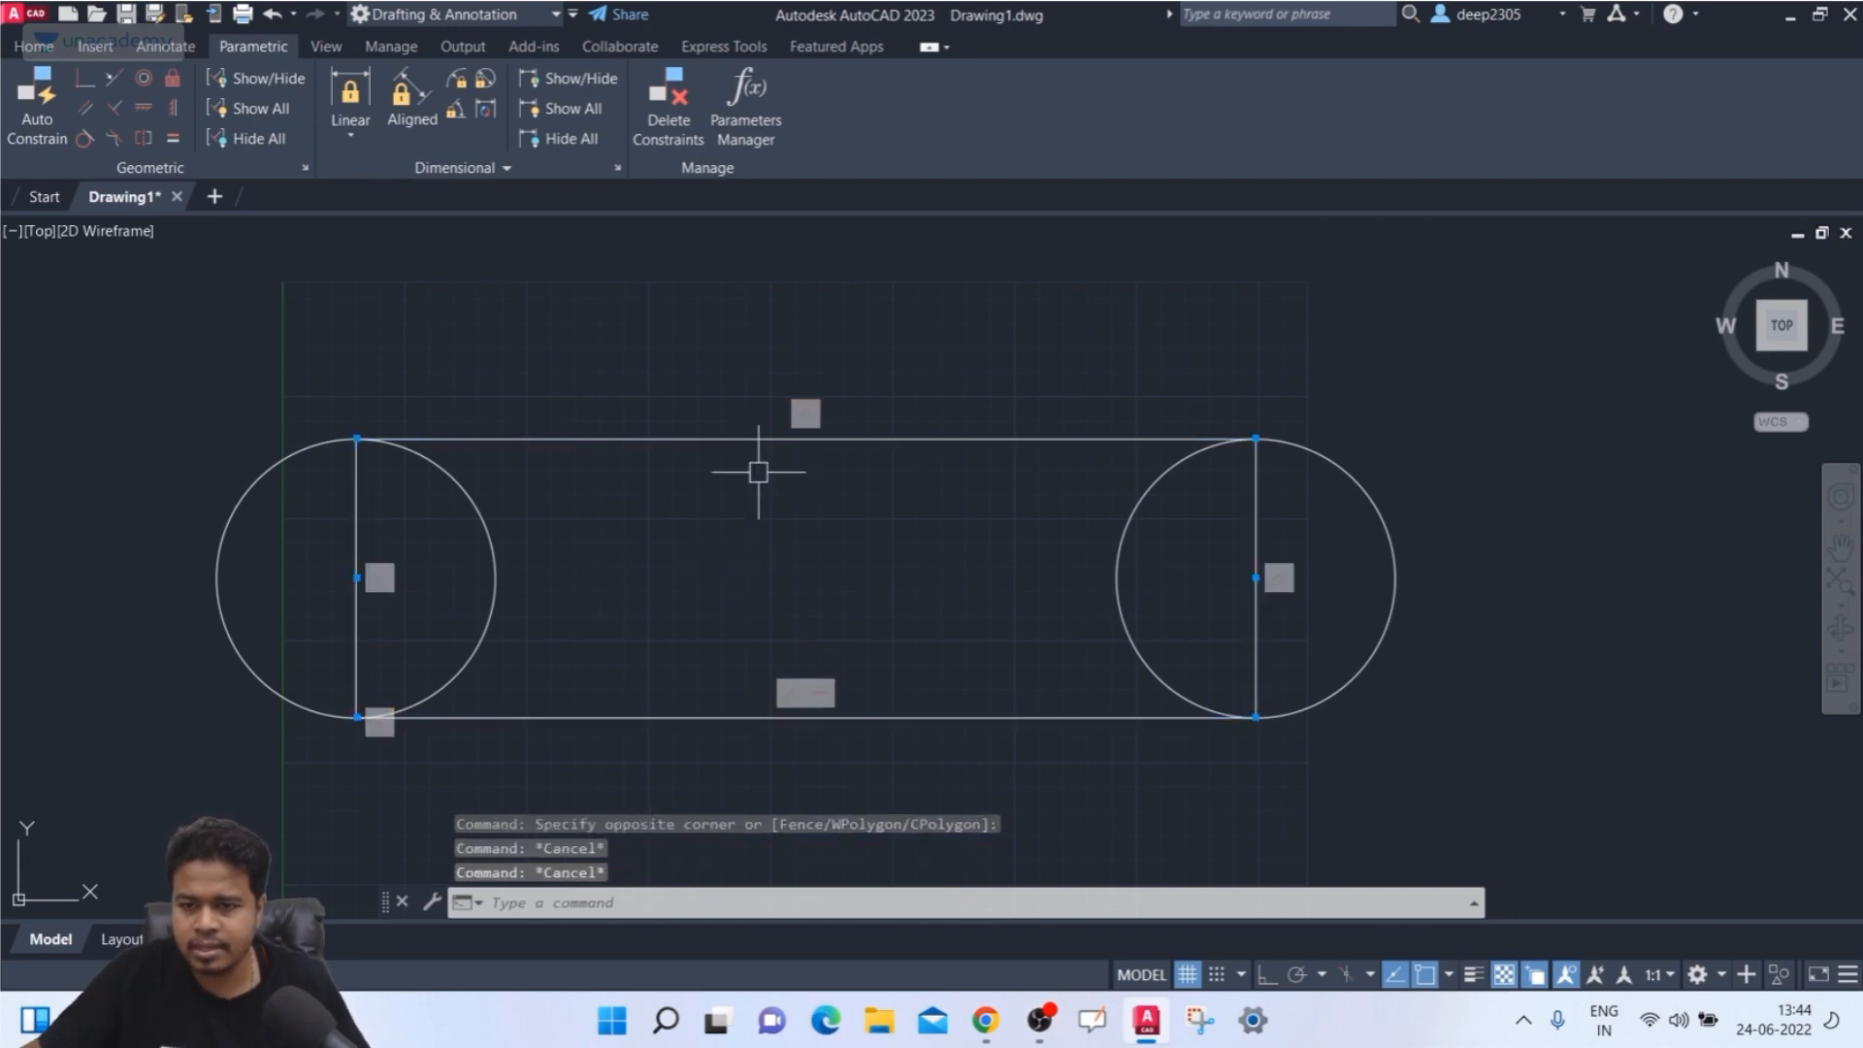
- Select the rectangle and stretch its upper-right corner inward and slightly down to shorten the shape
{"action": "left_click", "coordinate": [738, 439]}
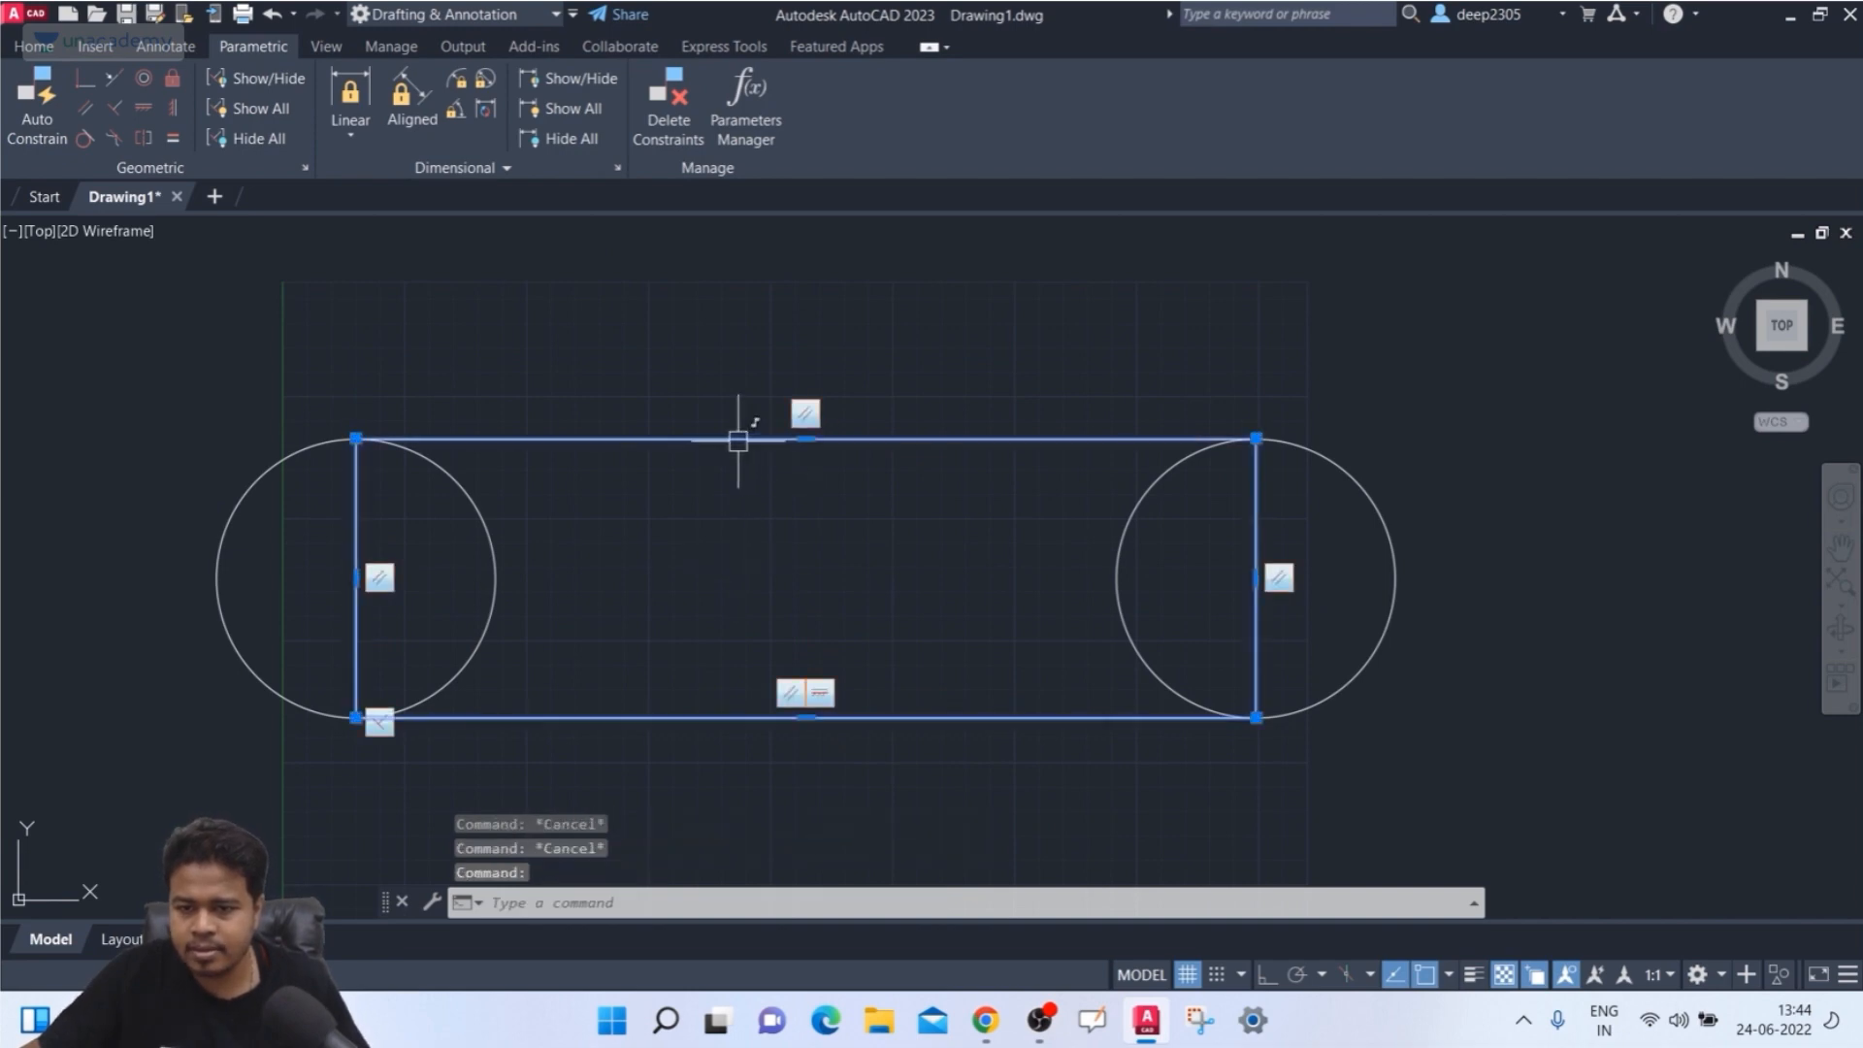
{"action": "left_click", "coordinate": [1257, 438]}
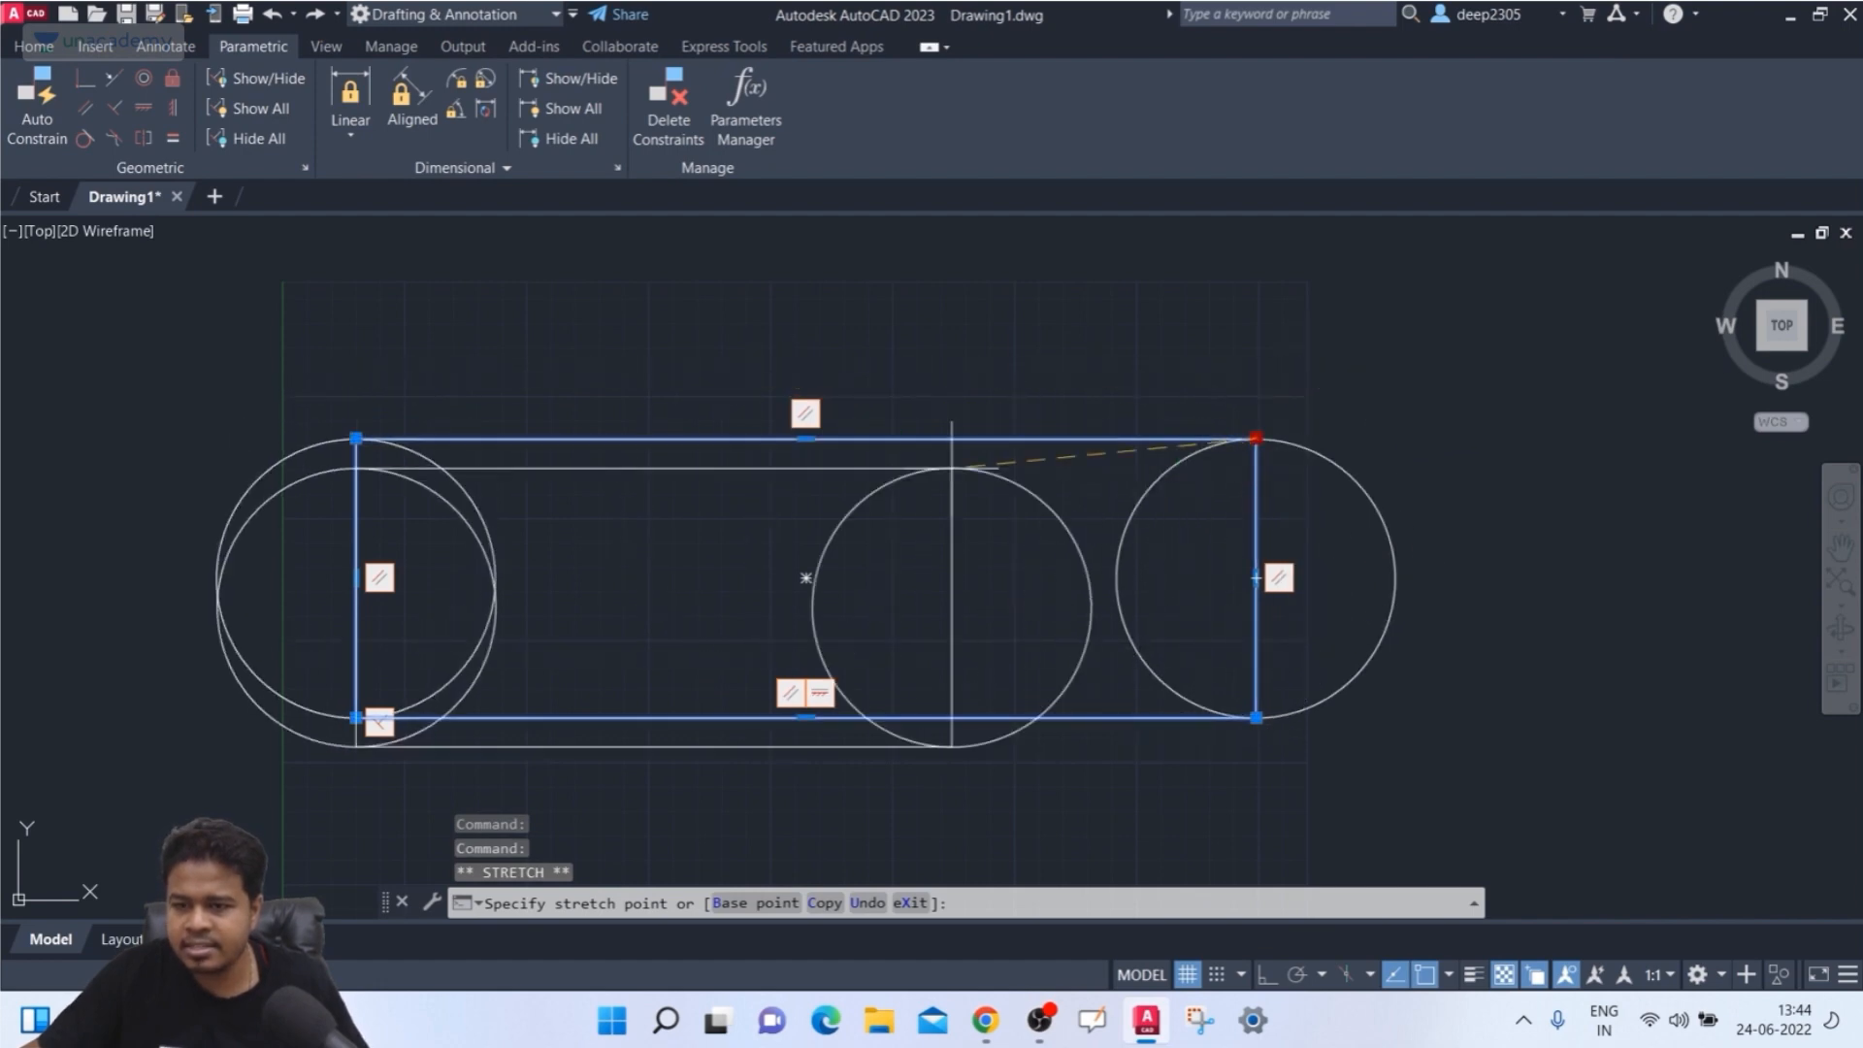
{"action": "left_click", "coordinate": [951, 438]}
{"action": "middle_click_drag", "start_coordinate": [588, 517], "coordinate": [586, 537]}
{"action": "key", "text": "Escape"}
- Stretch the rectangle's top edge straight up from its midpoint, move the bottom edge's midpoint back down, and clear the selection
{"action": "left_click", "coordinate": [1056, 545]}
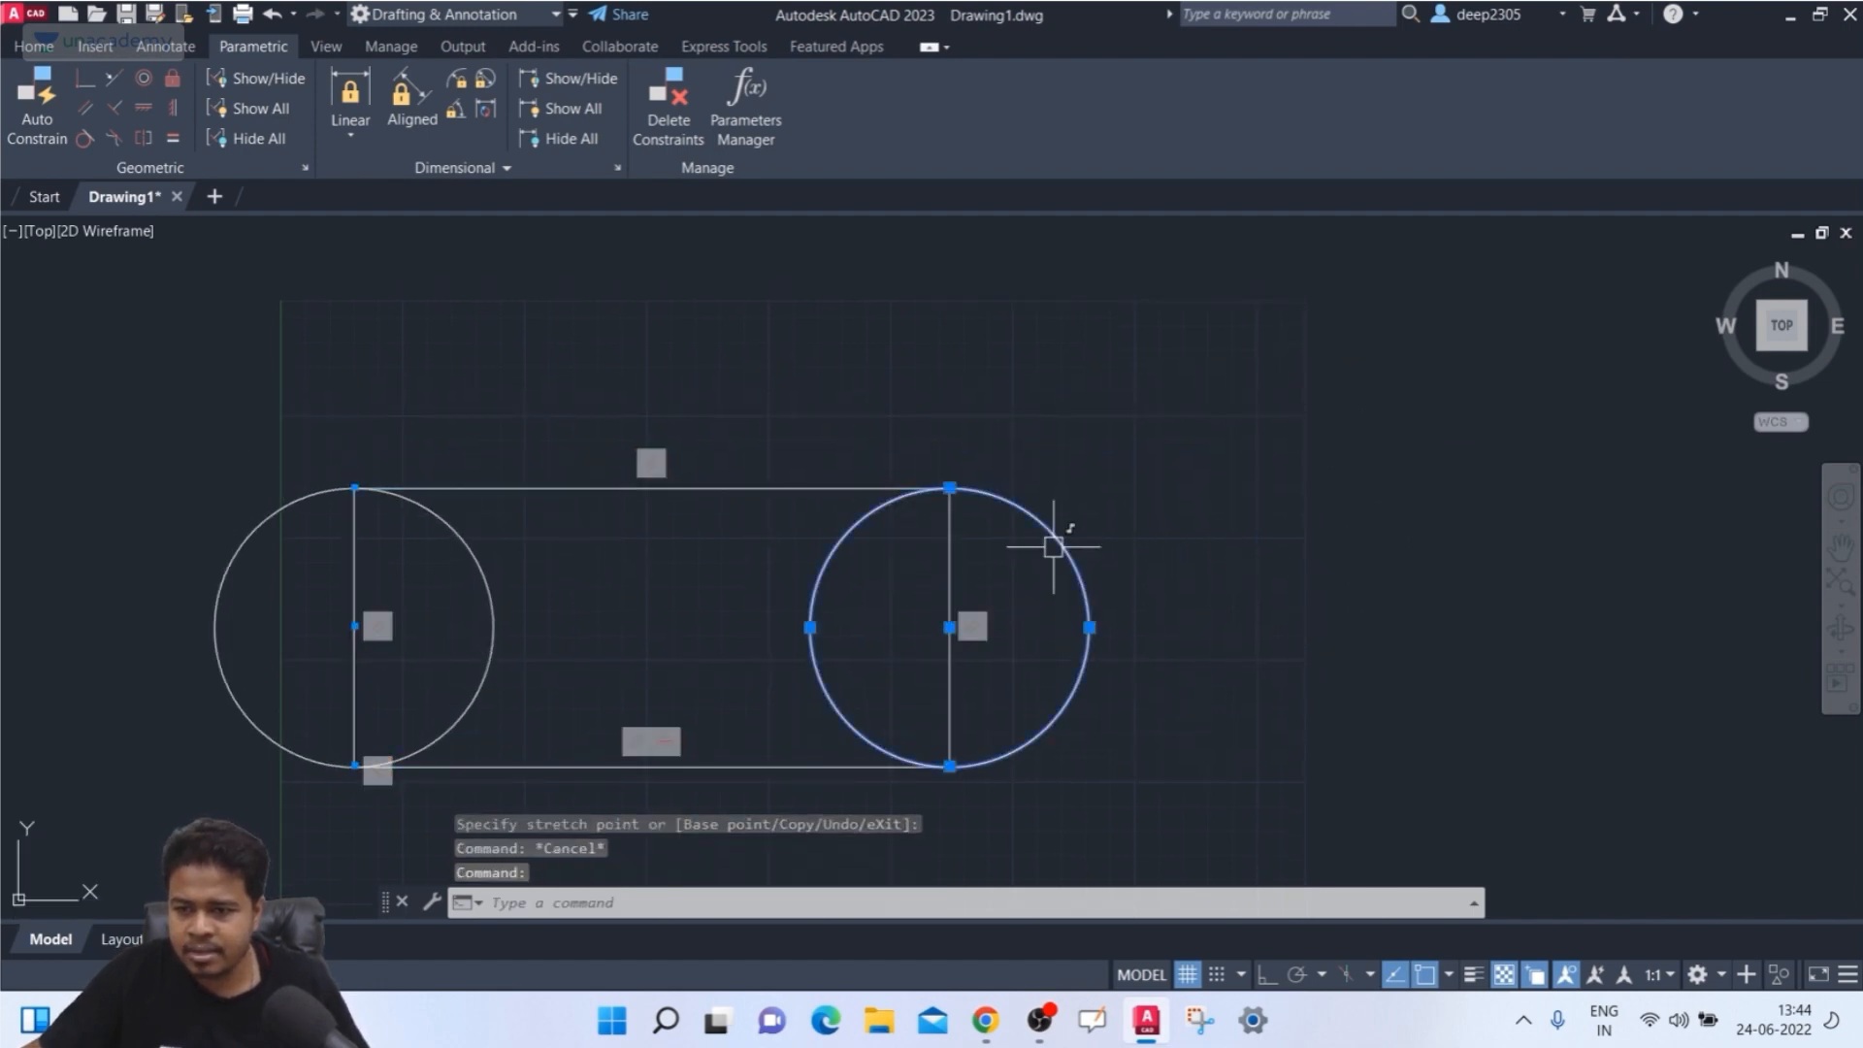
{"action": "key", "text": "Escape"}
{"action": "left_click", "coordinate": [602, 488]}
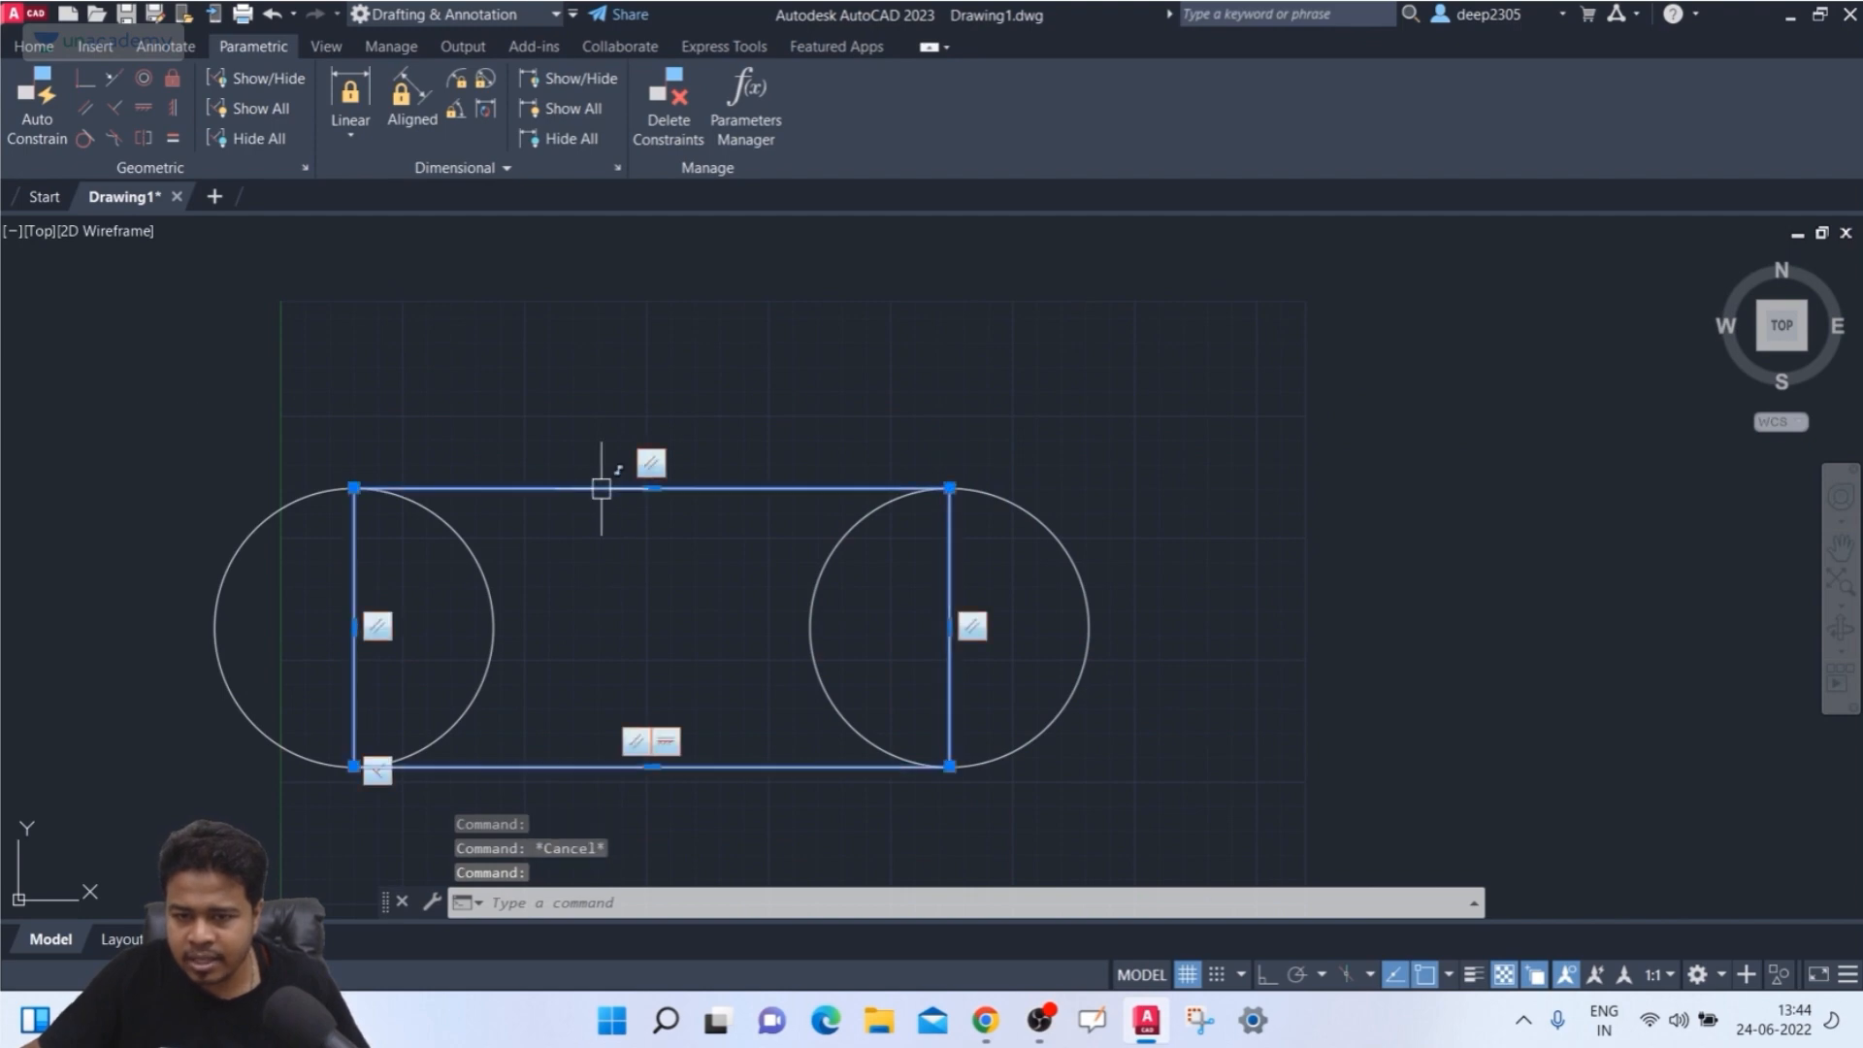
{"action": "left_click", "coordinate": [652, 488]}
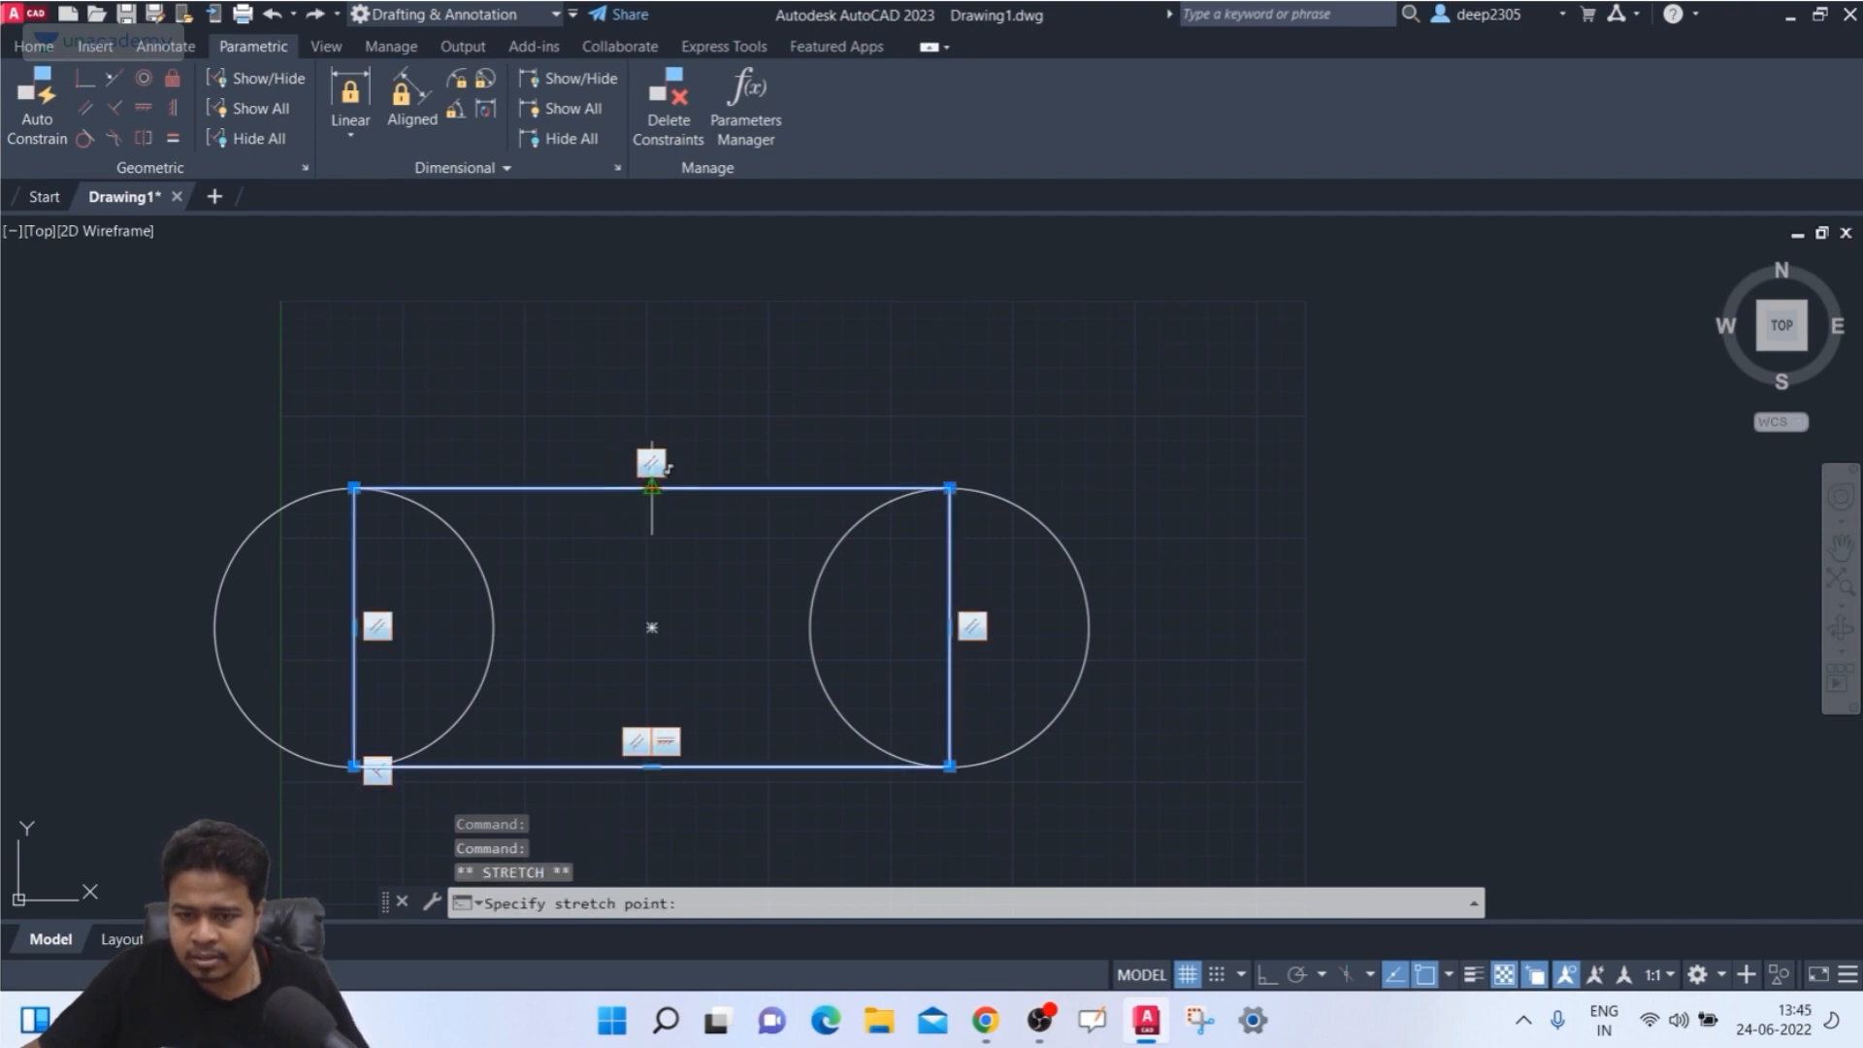
{"action": "left_click", "coordinate": [658, 385]}
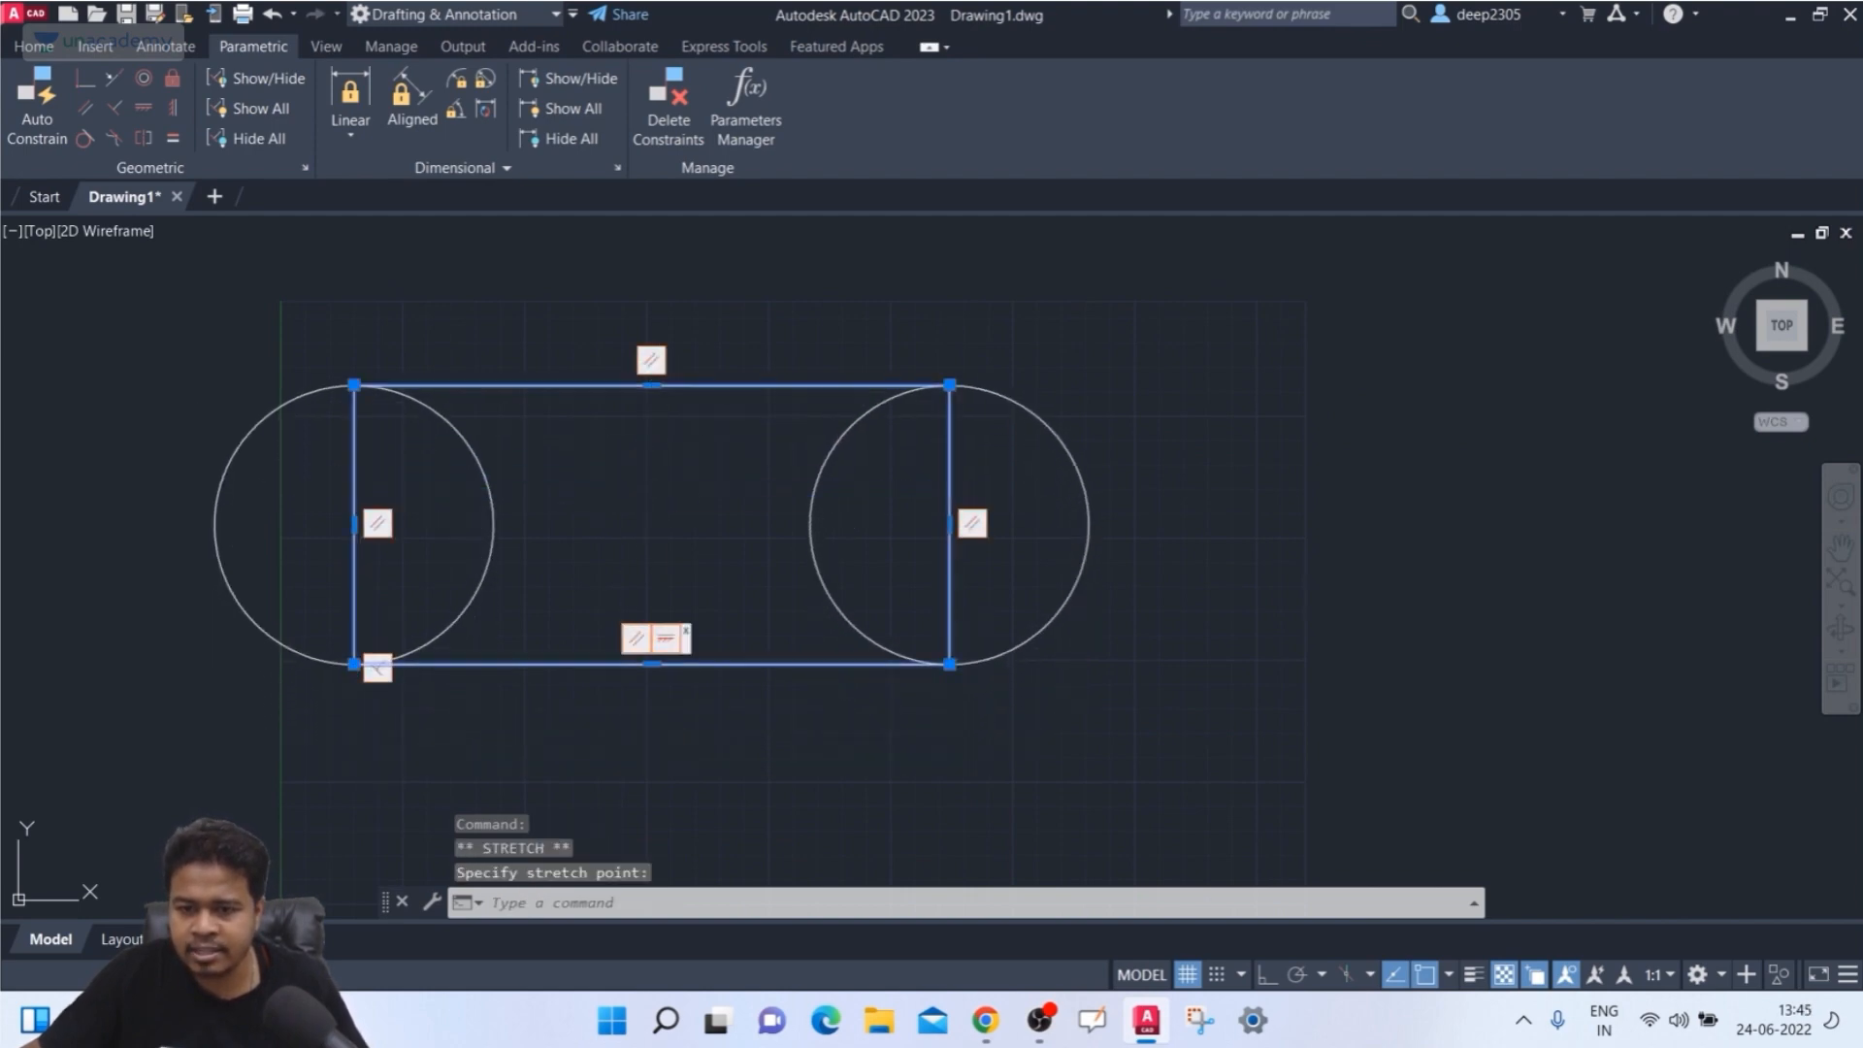
{"action": "left_click", "coordinate": [653, 665]}
{"action": "left_click", "coordinate": [642, 739]}
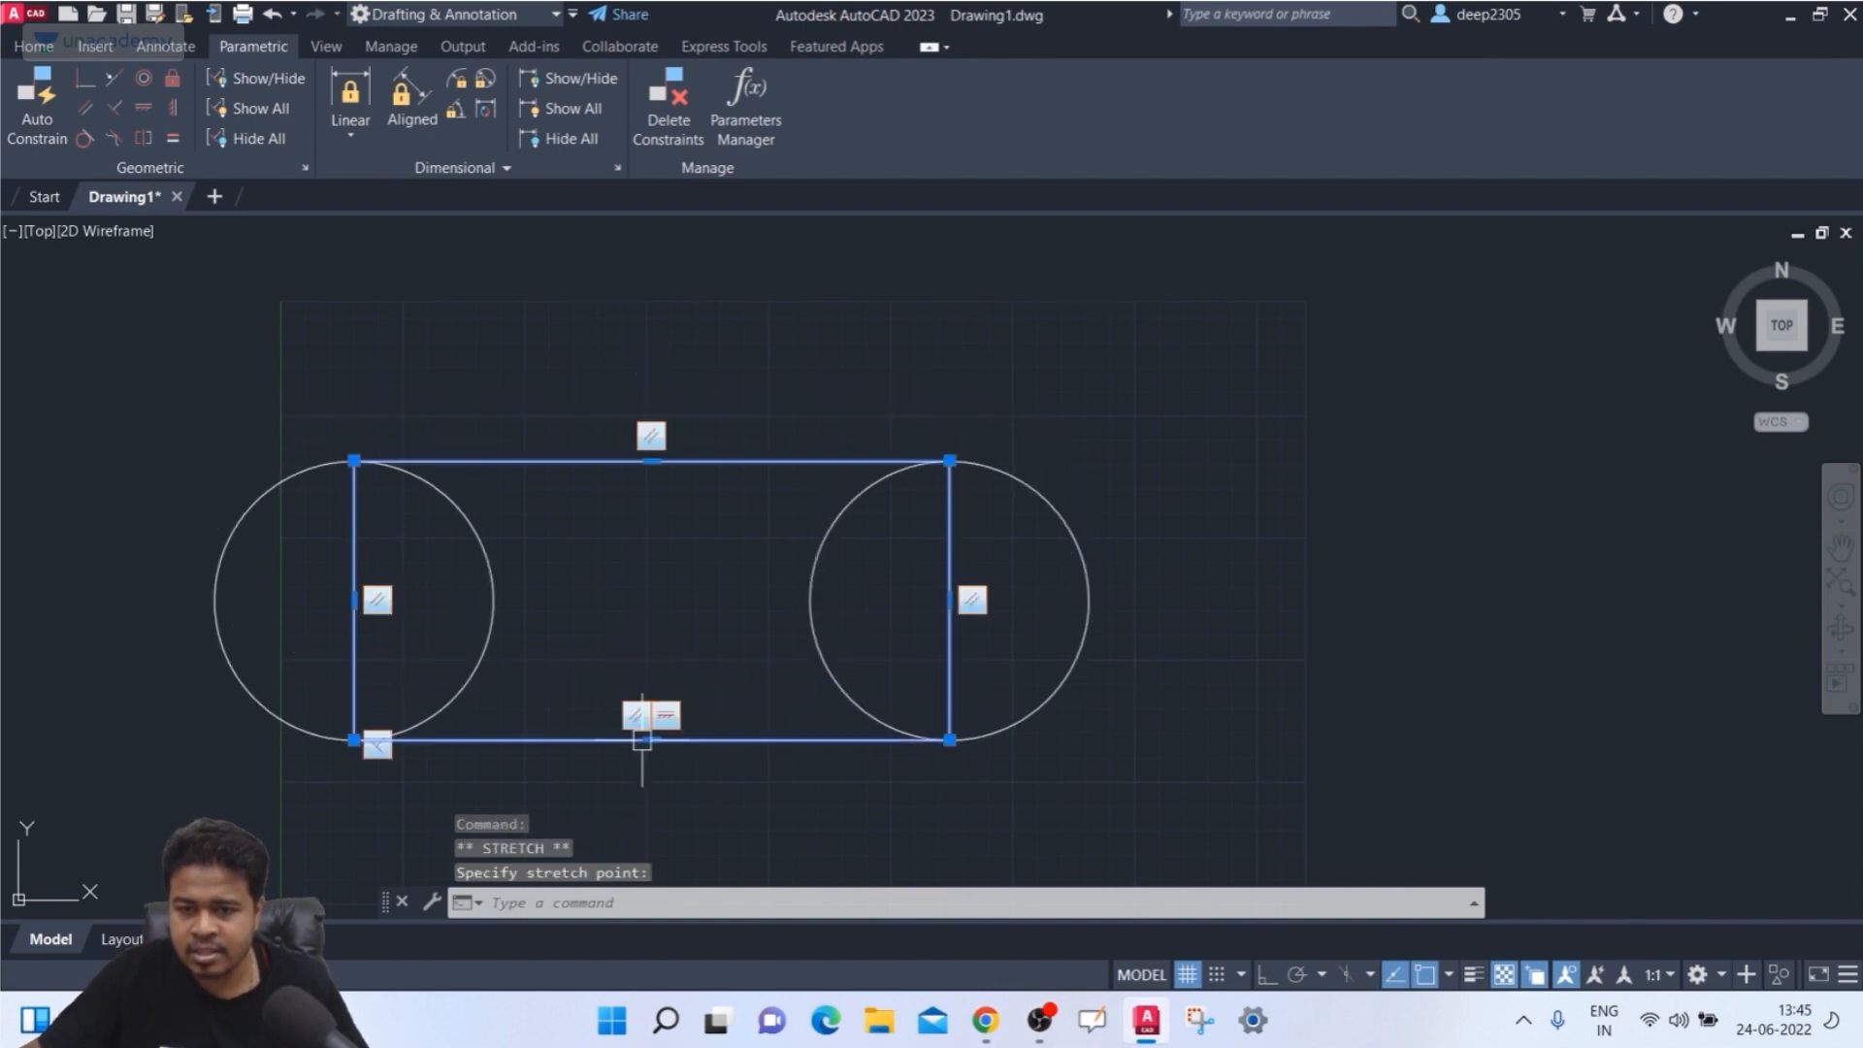
{"action": "key", "text": "Escape"}
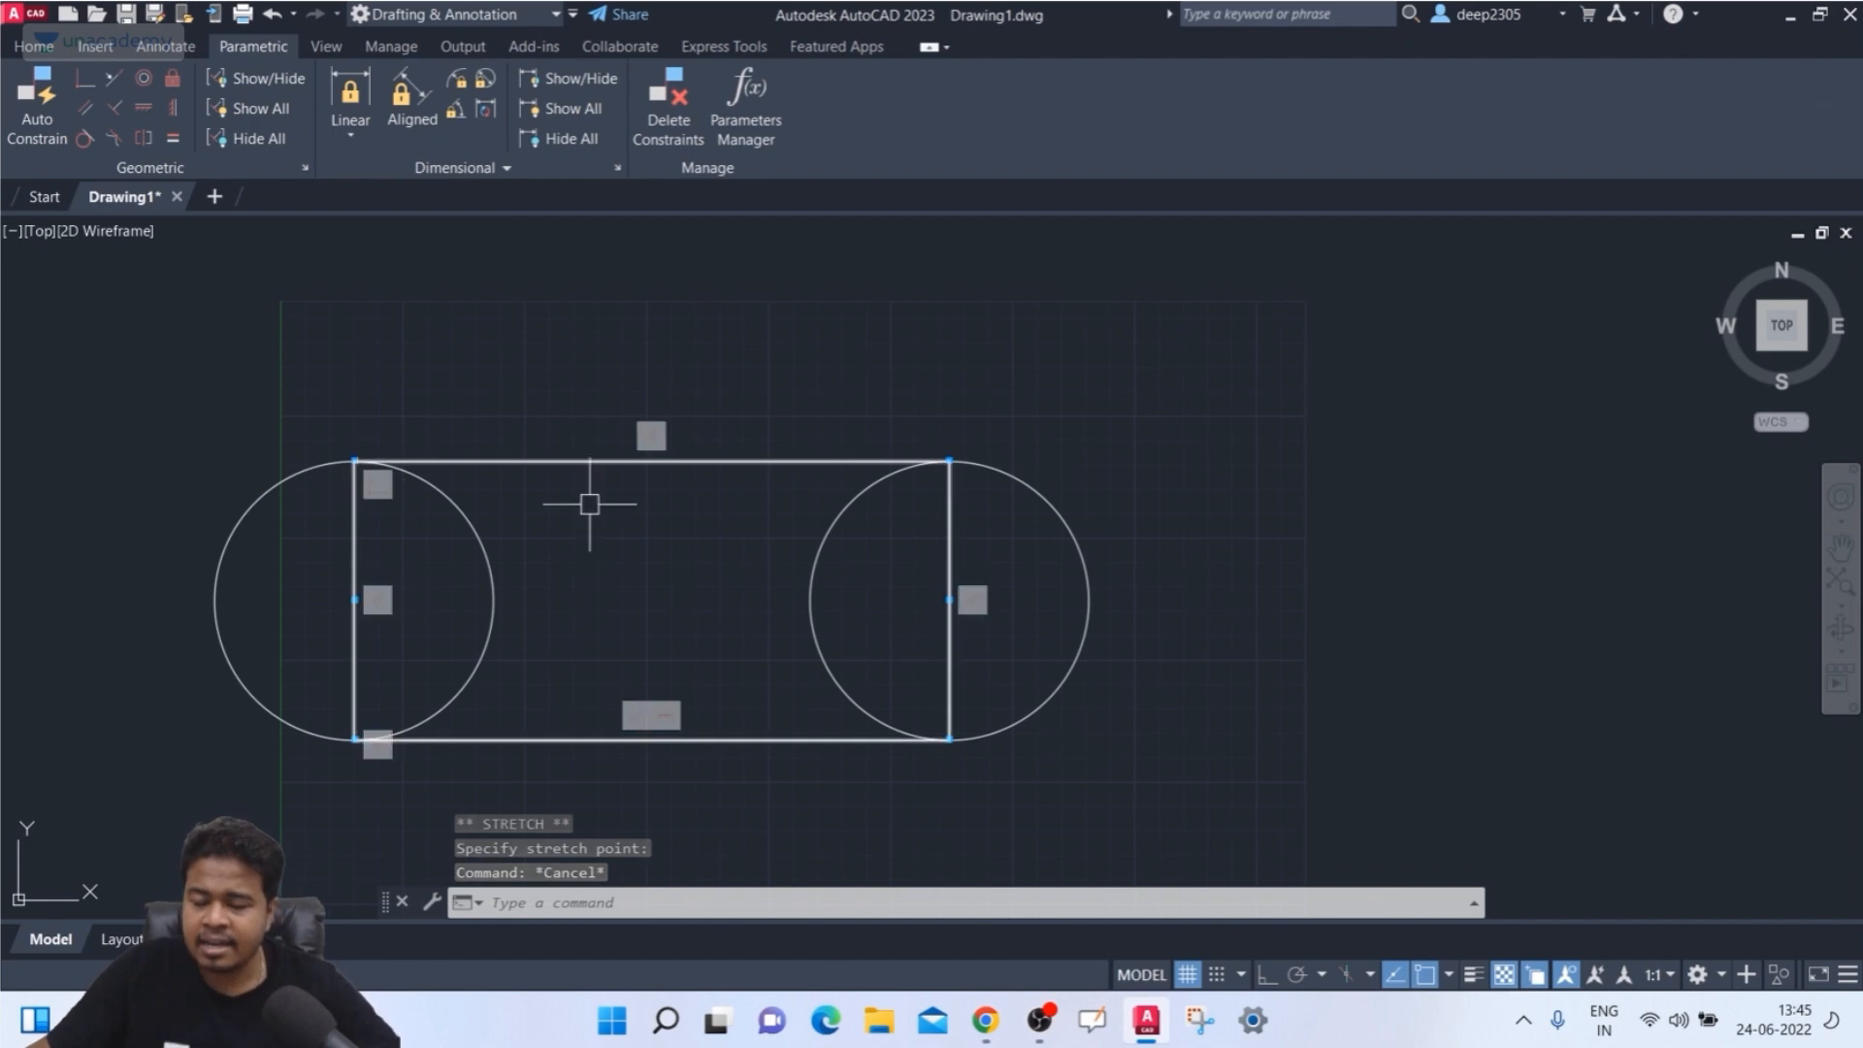
- Stretch the right circle's top quadrant point straight up by about 12.8 units to enlarge it, and clear the selection
{"action": "left_click", "coordinate": [852, 507]}
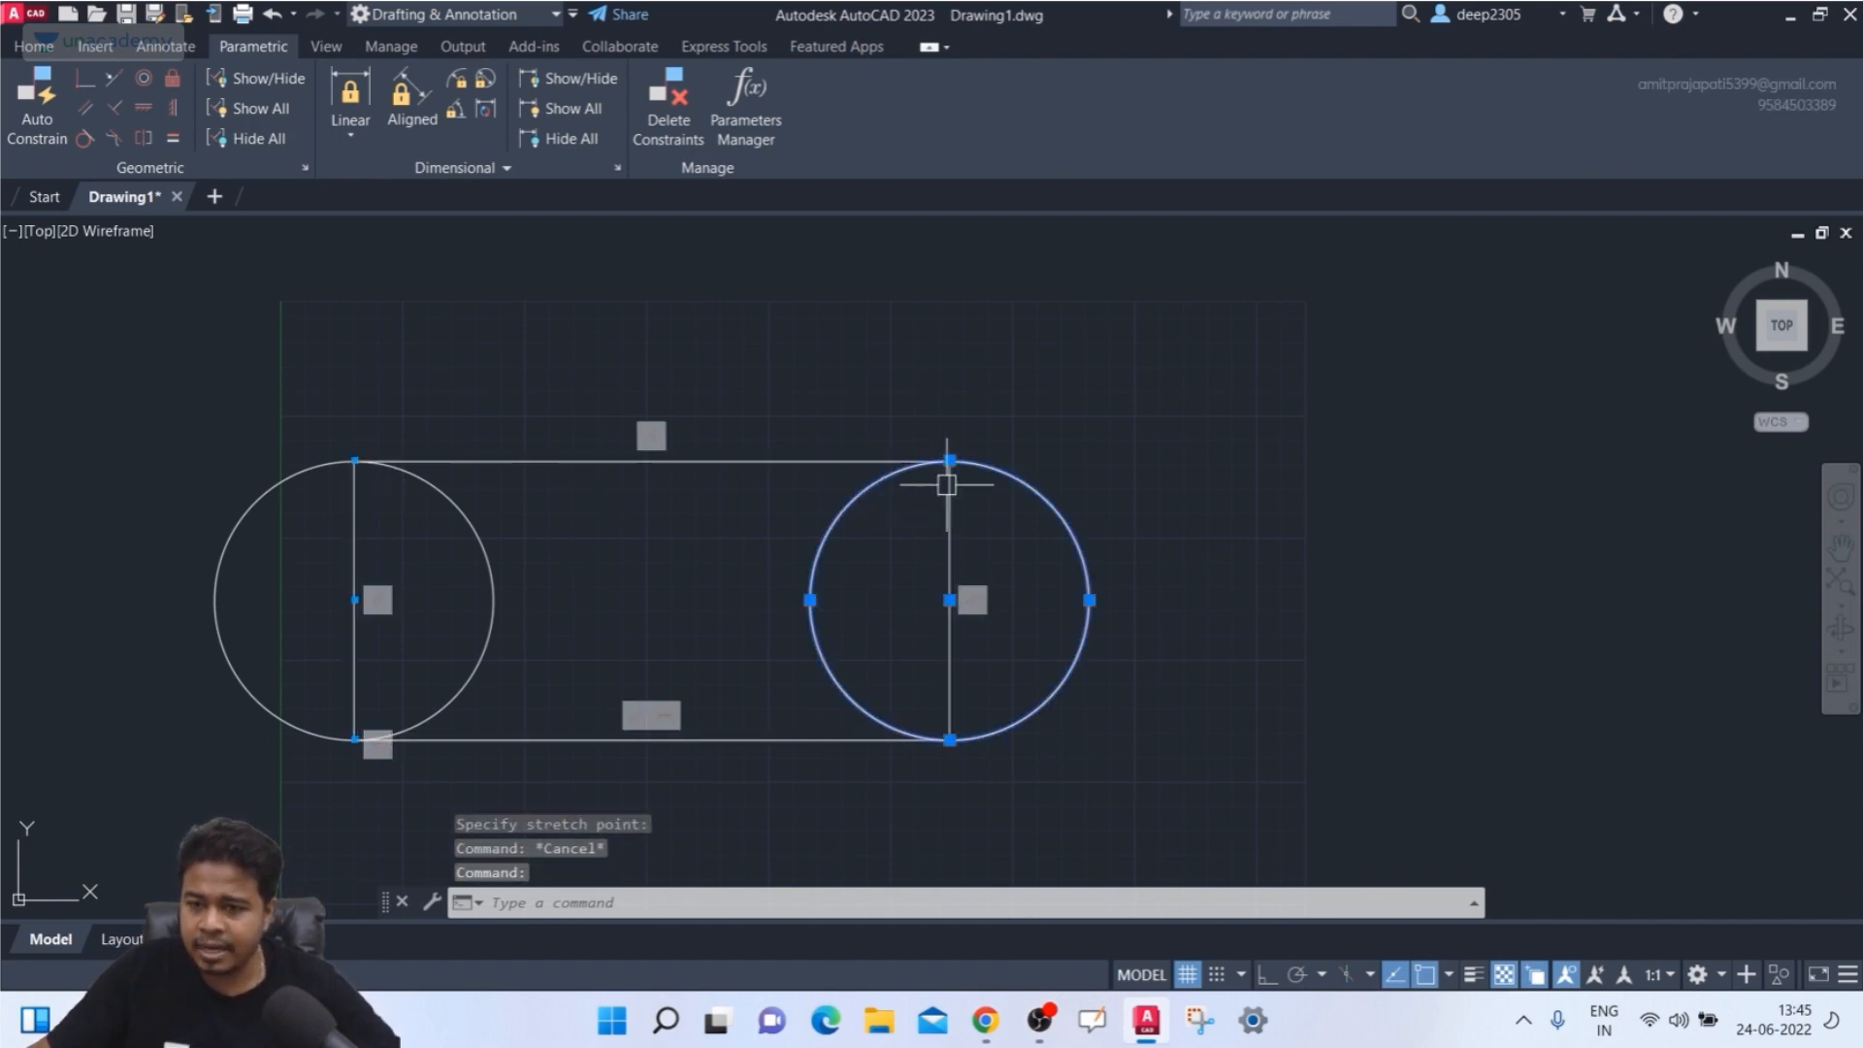
{"action": "left_click", "coordinate": [950, 460]}
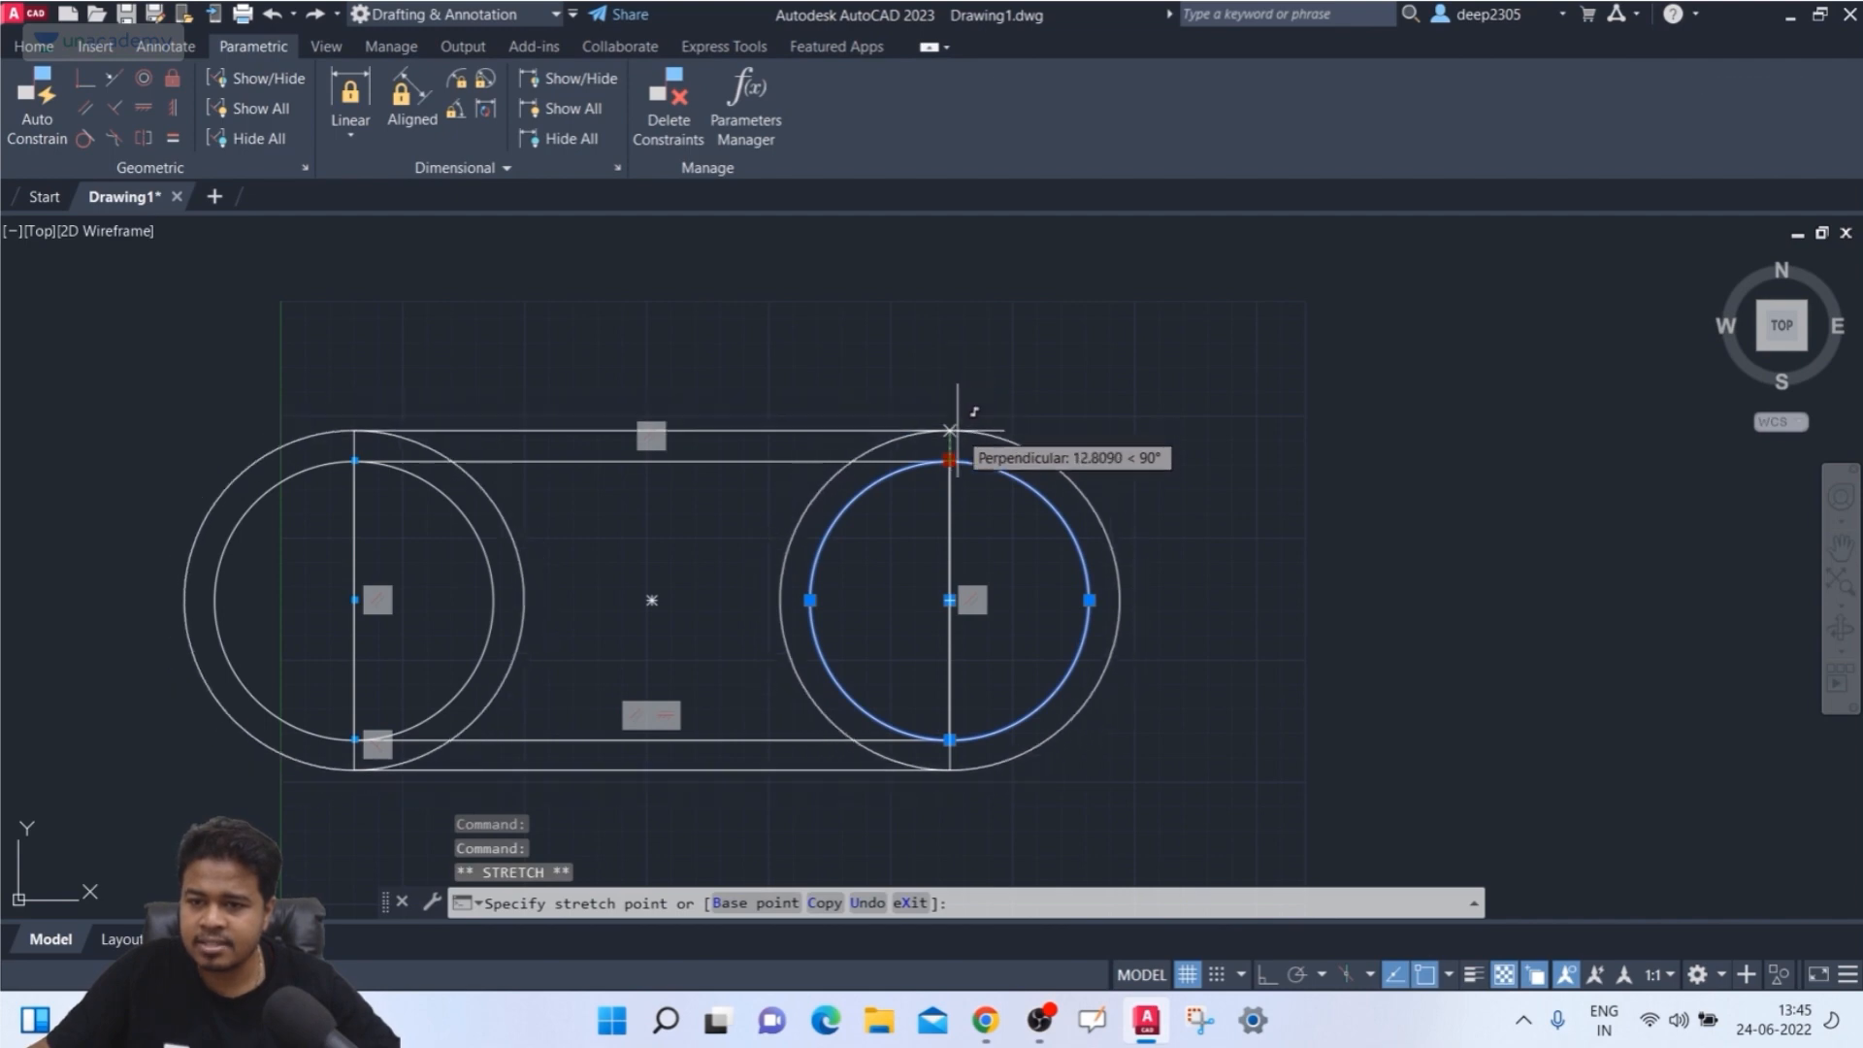
{"action": "left_click", "coordinate": [950, 431]}
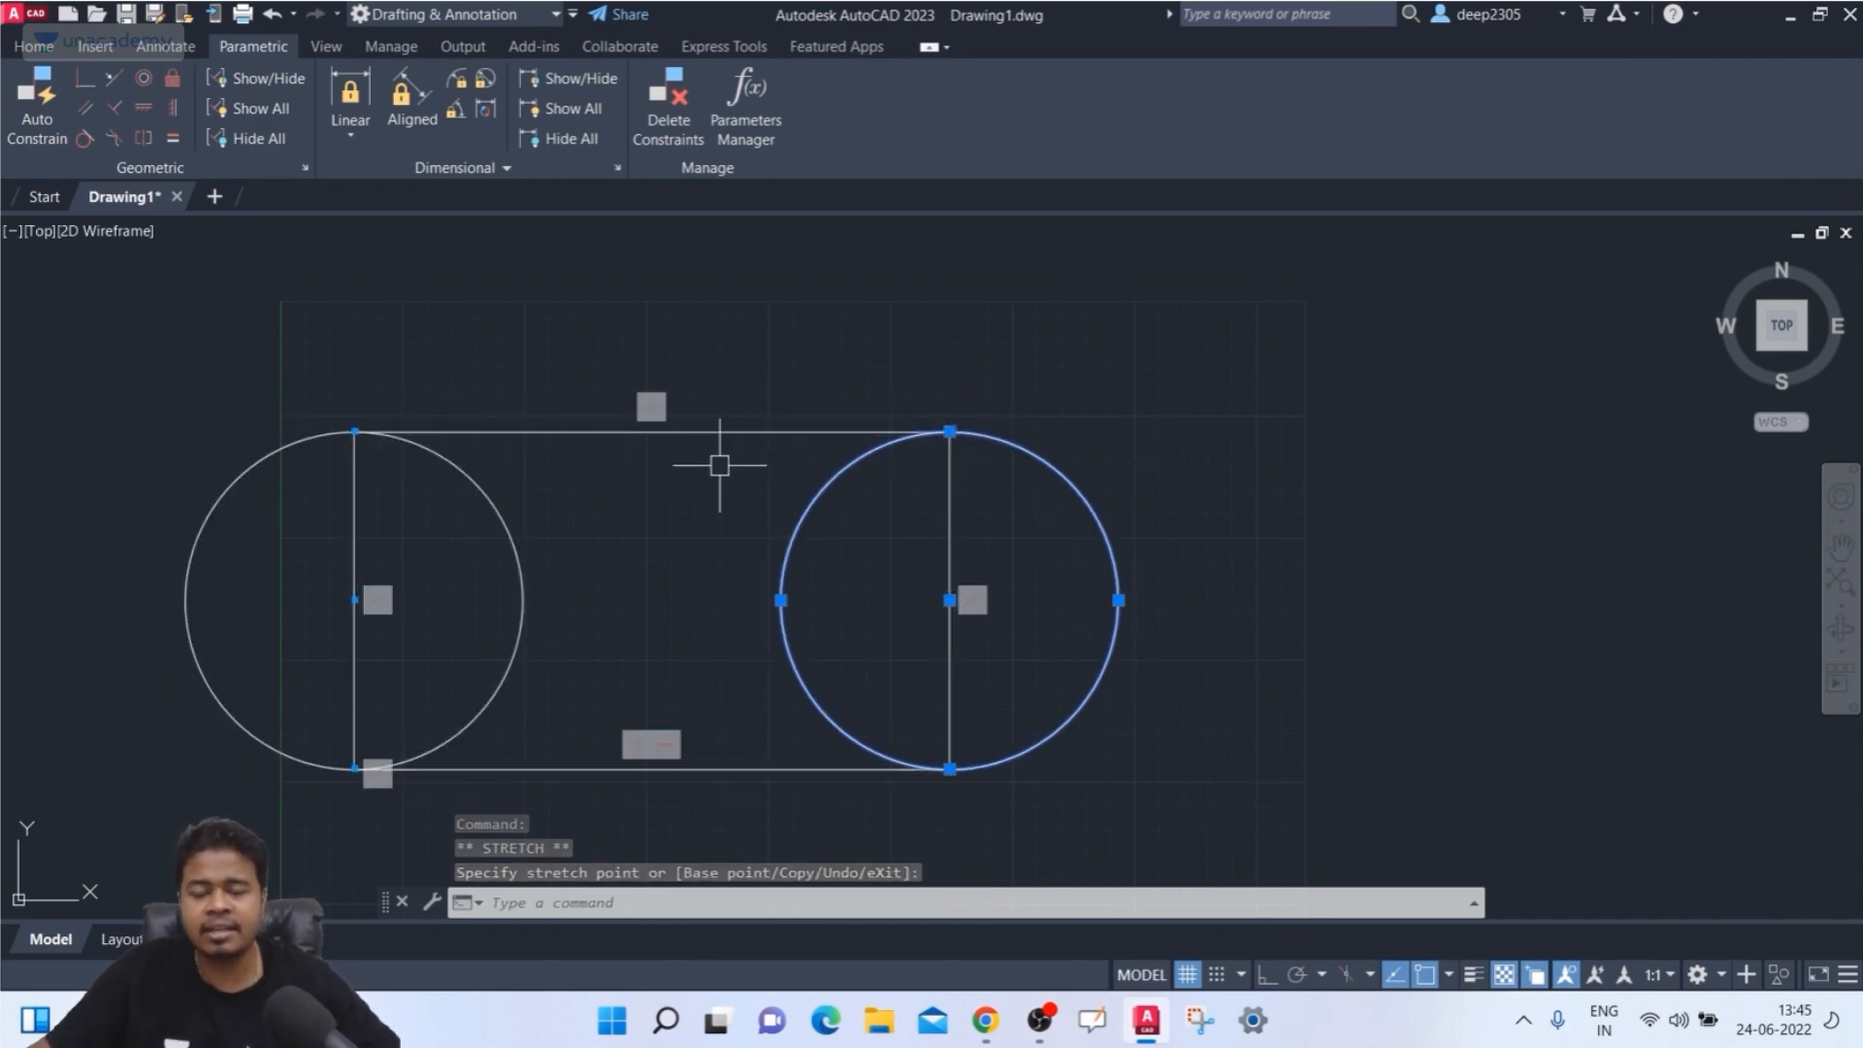
{"action": "key", "text": "Escape"}
- Select the rectangle and stretch its upper-left corner outward and slightly up to lengthen the shape, and clear the selection
{"action": "left_click", "coordinate": [790, 398]}
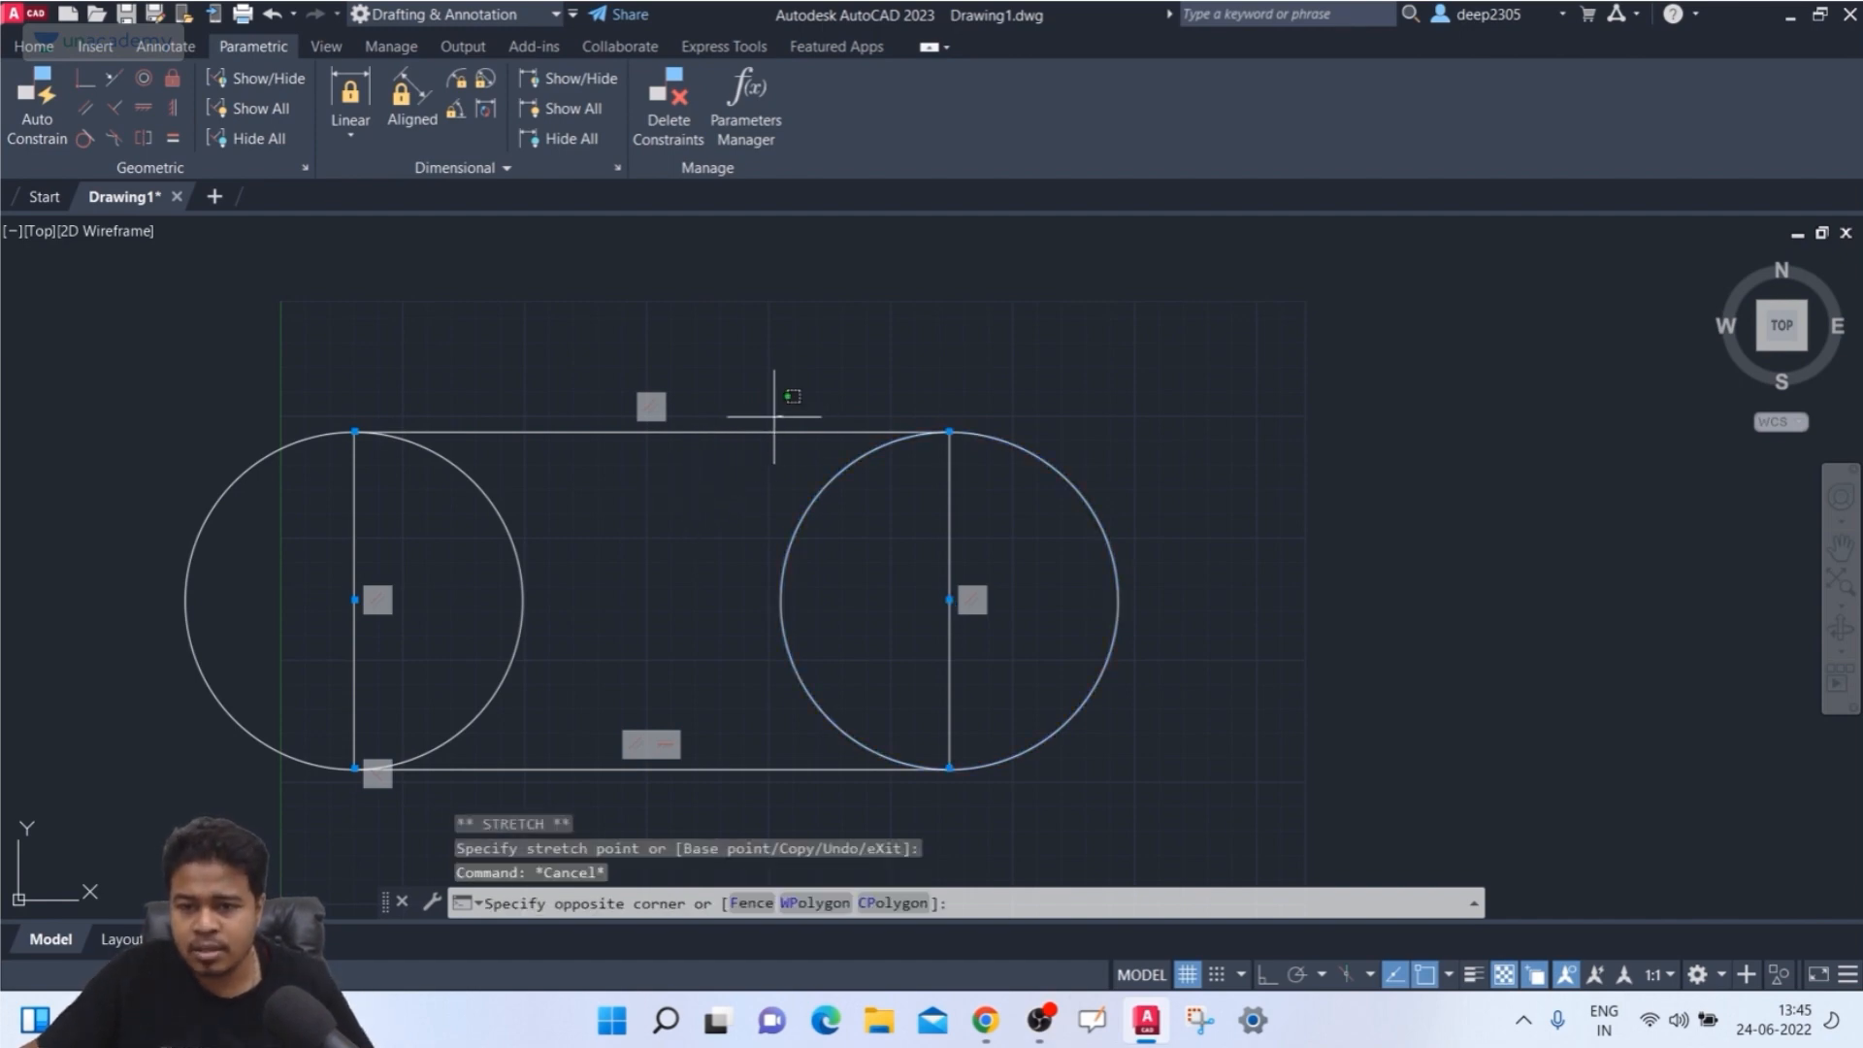
{"action": "left_click", "coordinate": [669, 459]}
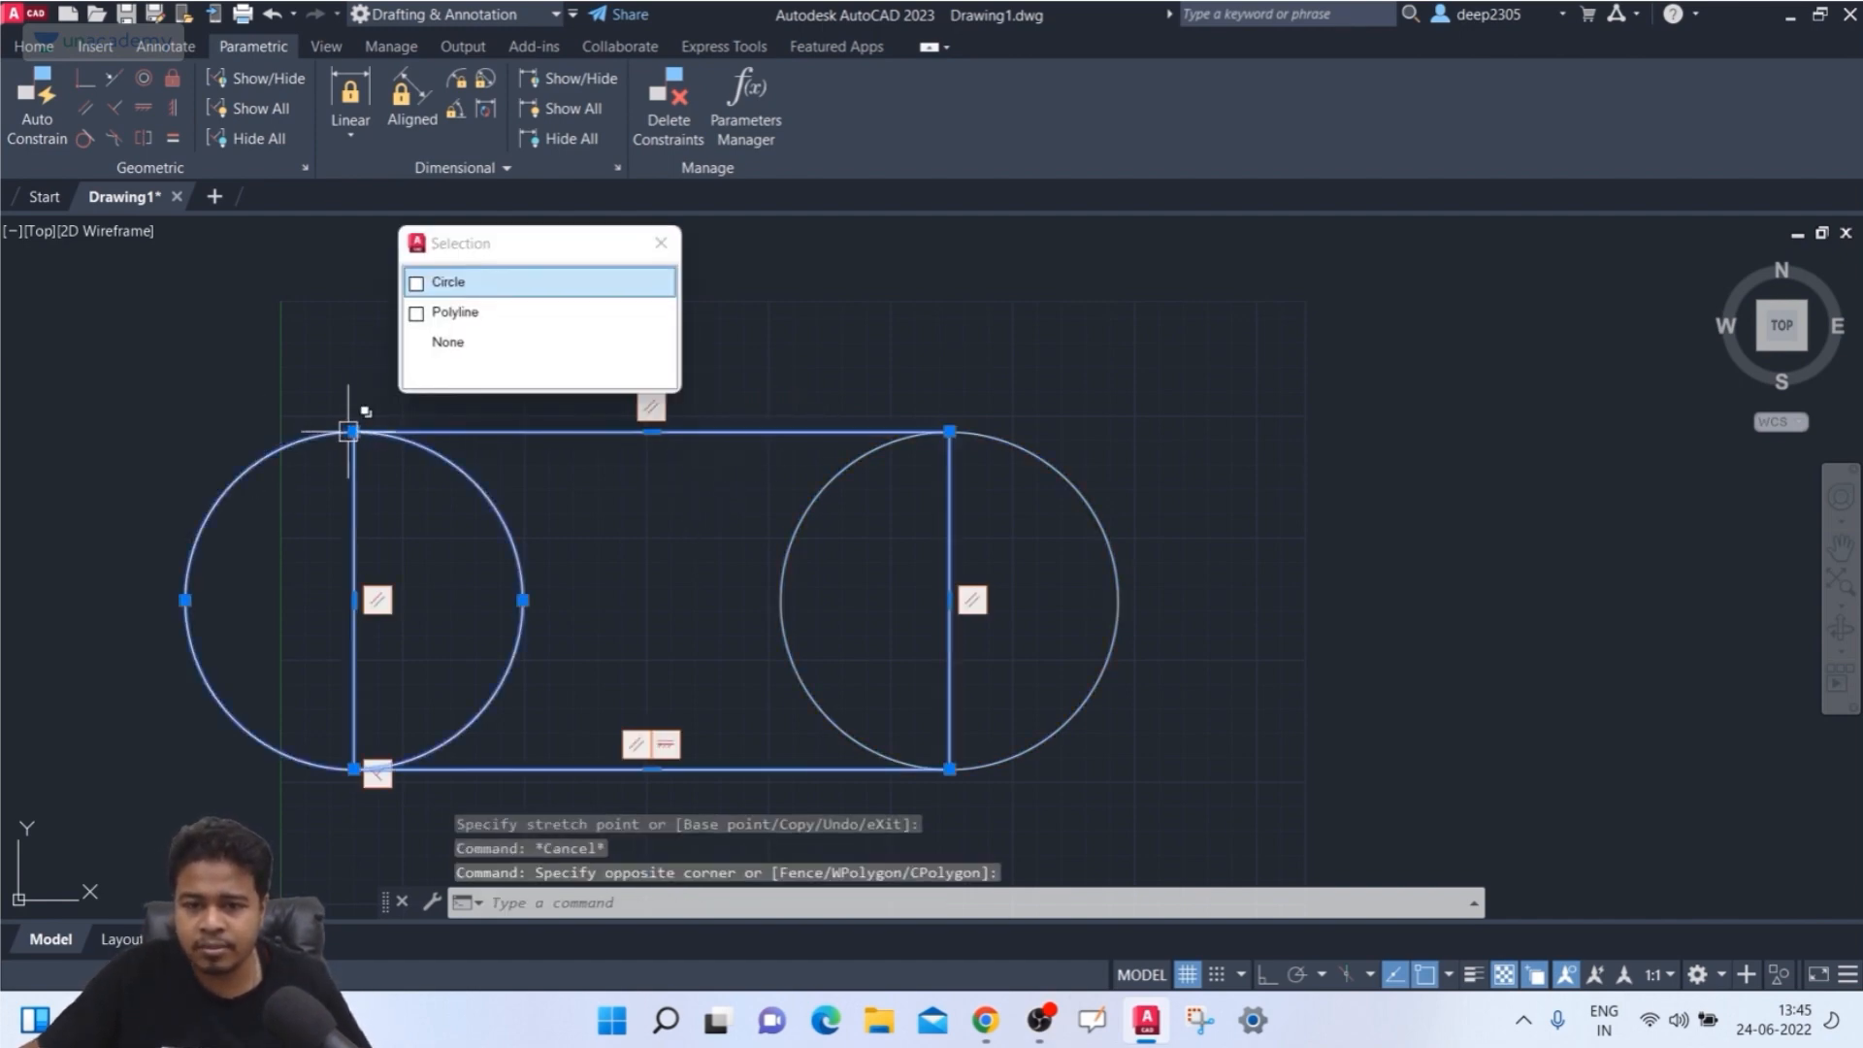
{"action": "key", "text": "Escape"}
{"action": "left_click", "coordinate": [417, 424]}
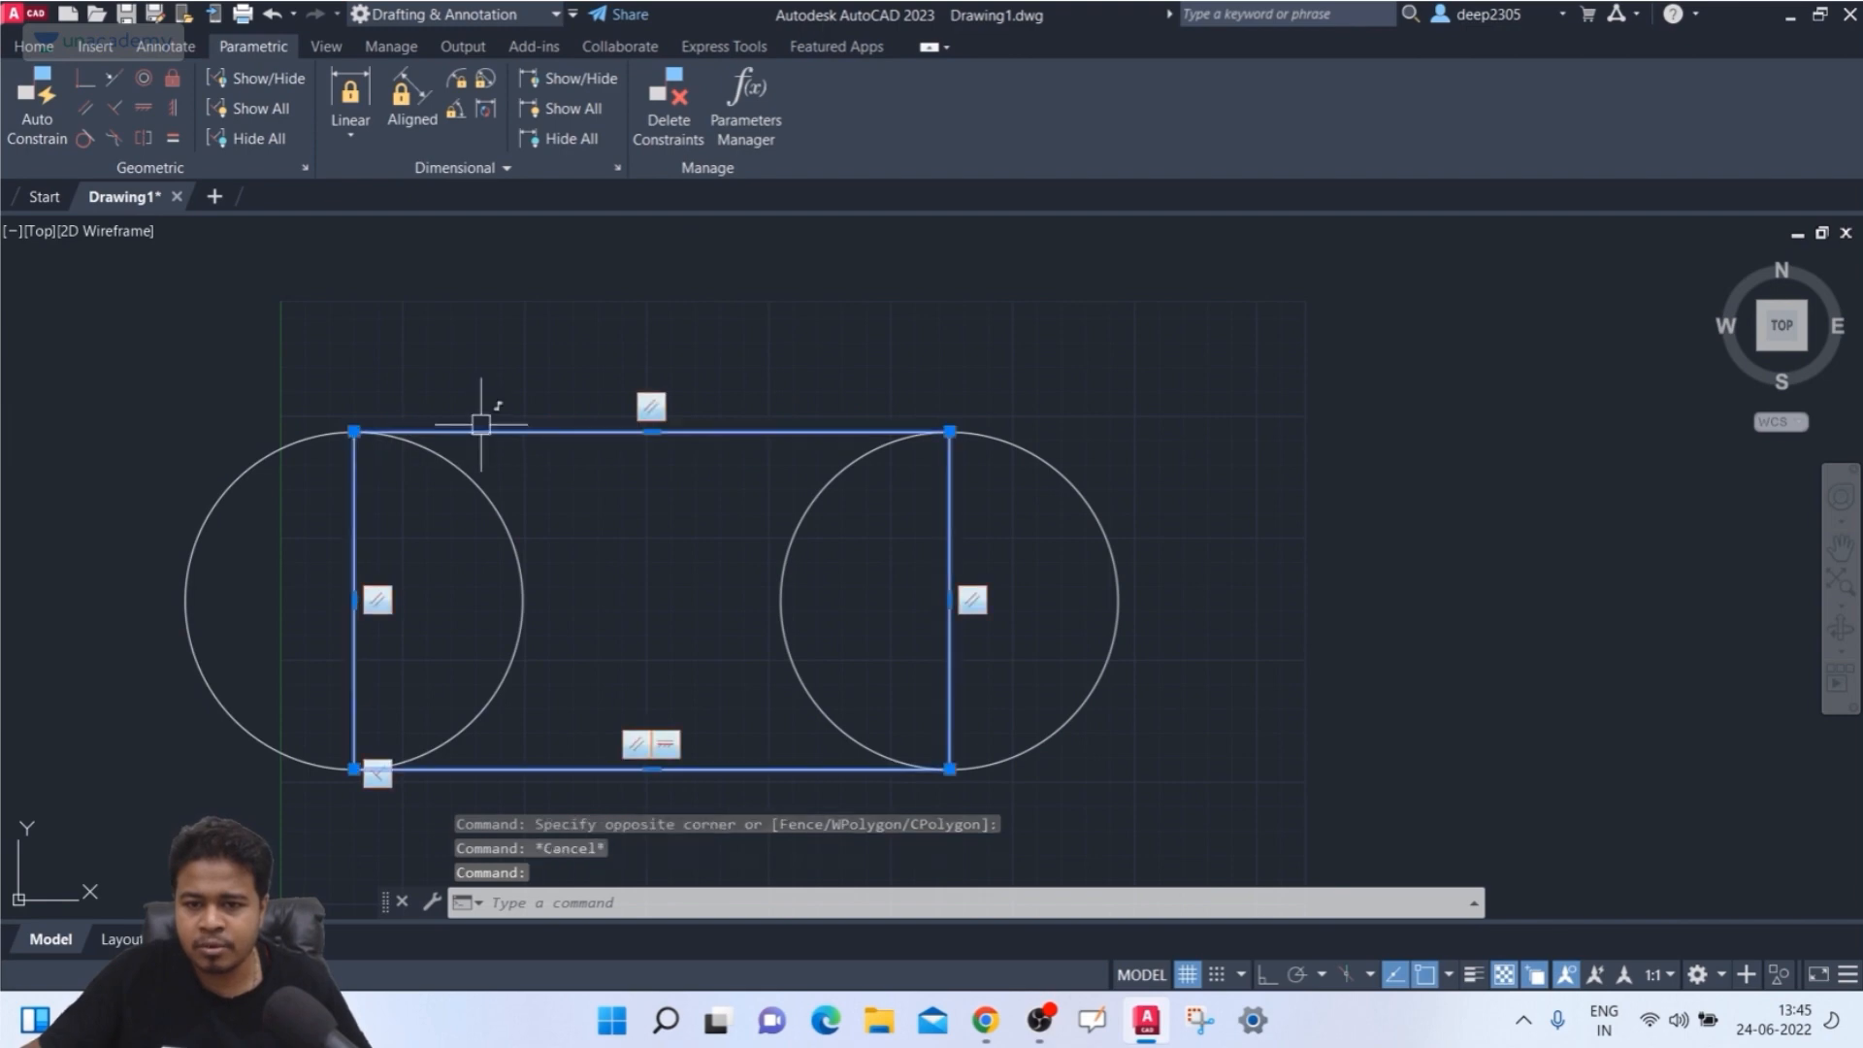
{"action": "left_click", "coordinate": [354, 431]}
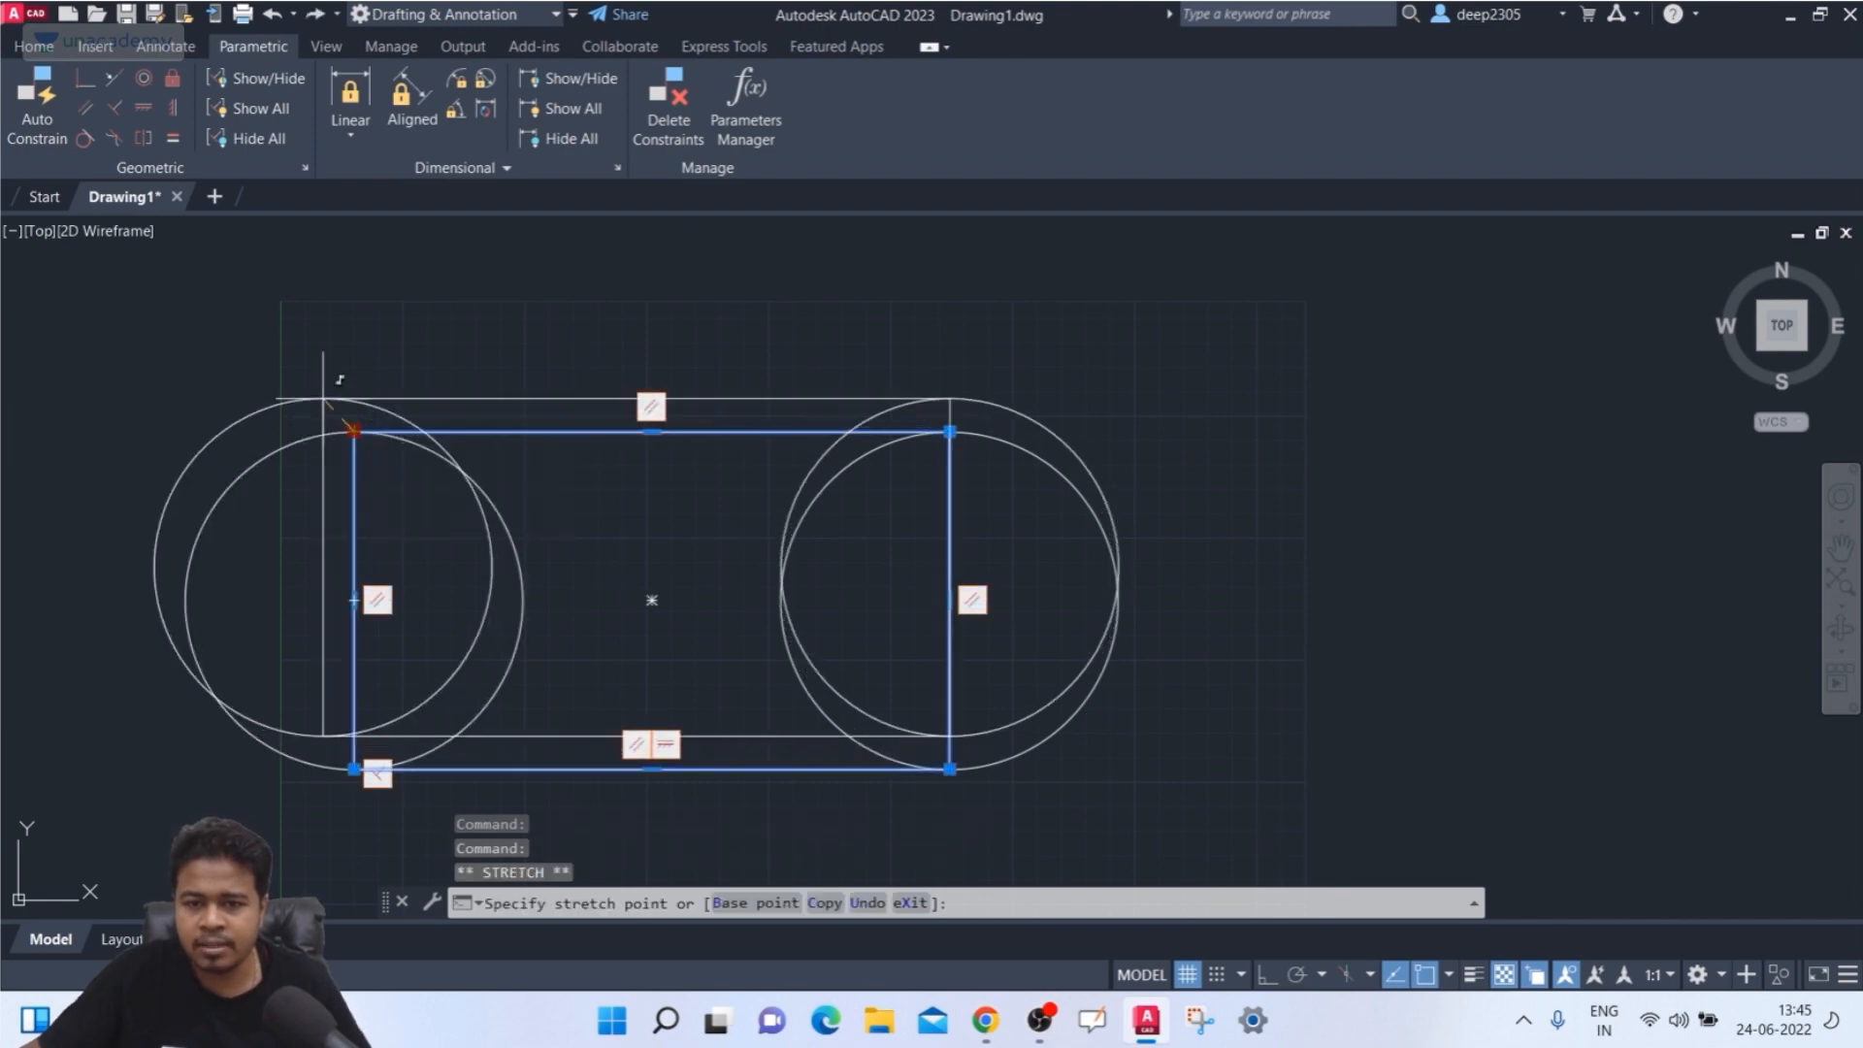
{"action": "key", "text": "Escape"}
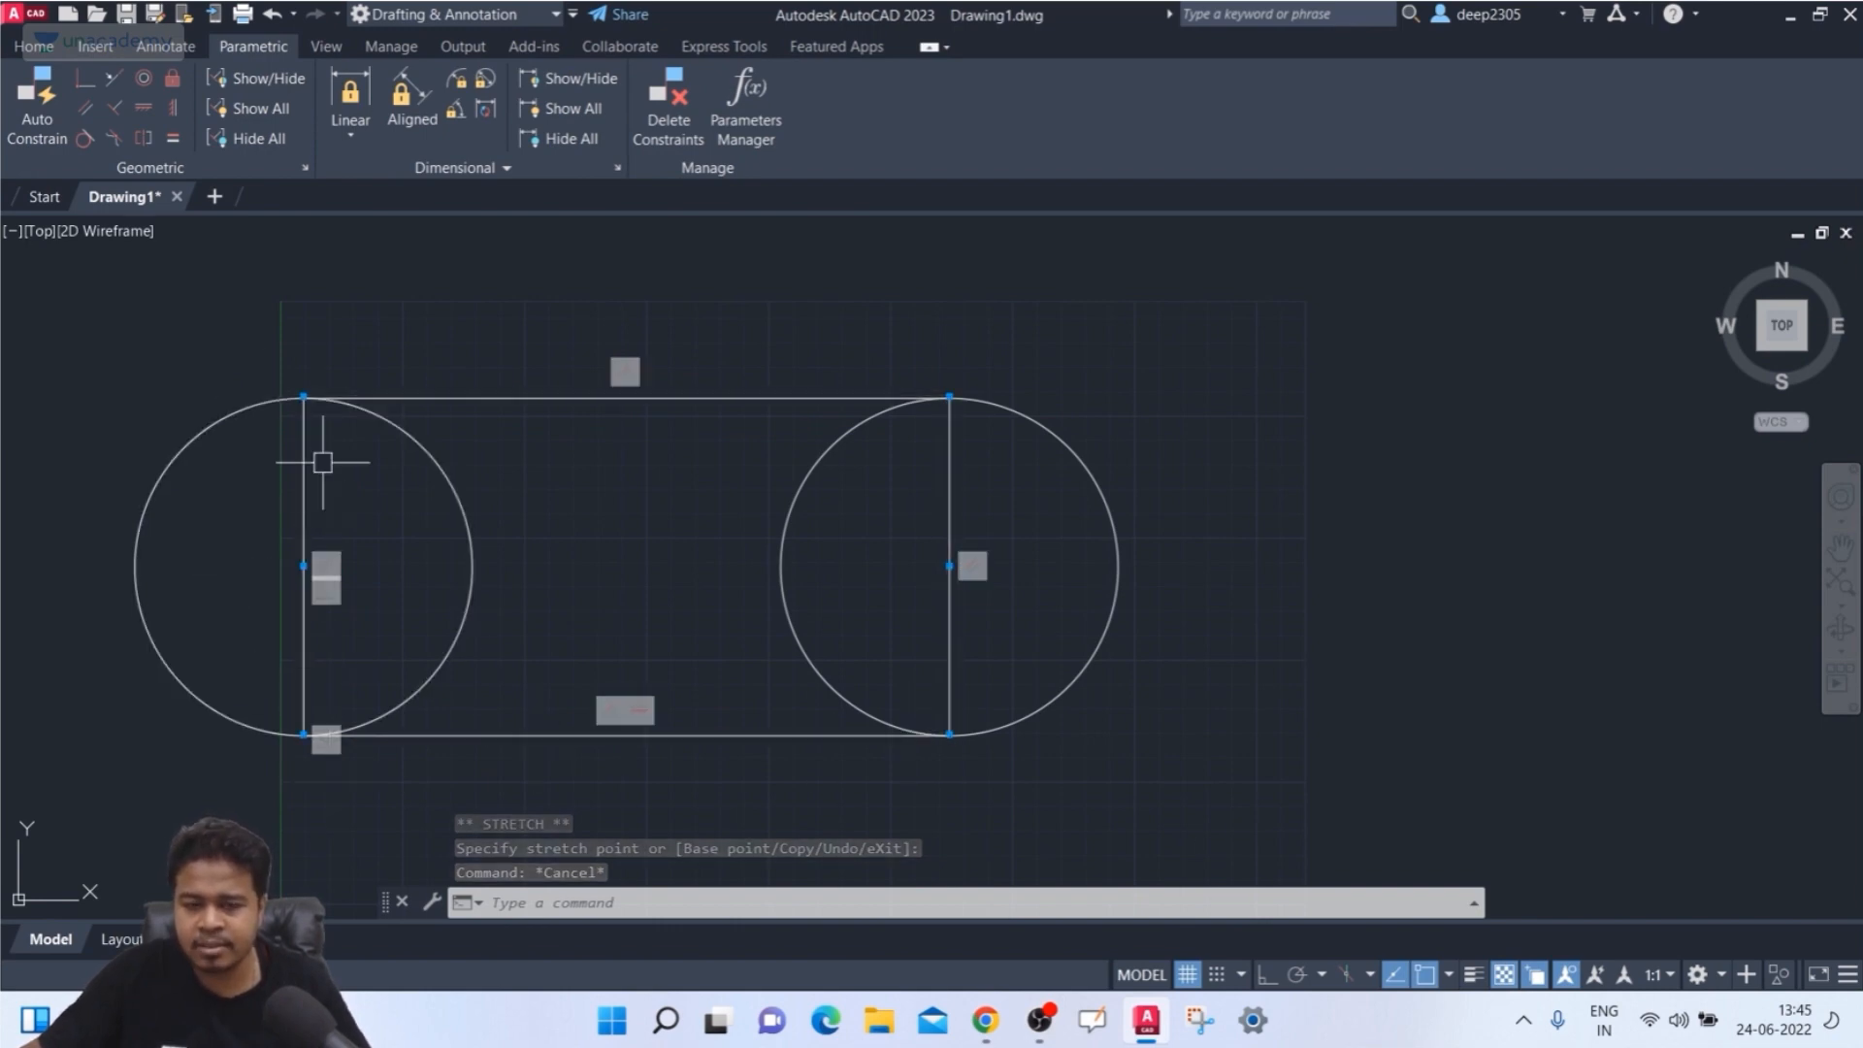
- Select the rectangle and stretch its upper-right corner up and outward to lengthen the shape, and clear the selection
{"action": "left_click", "coordinate": [873, 398]}
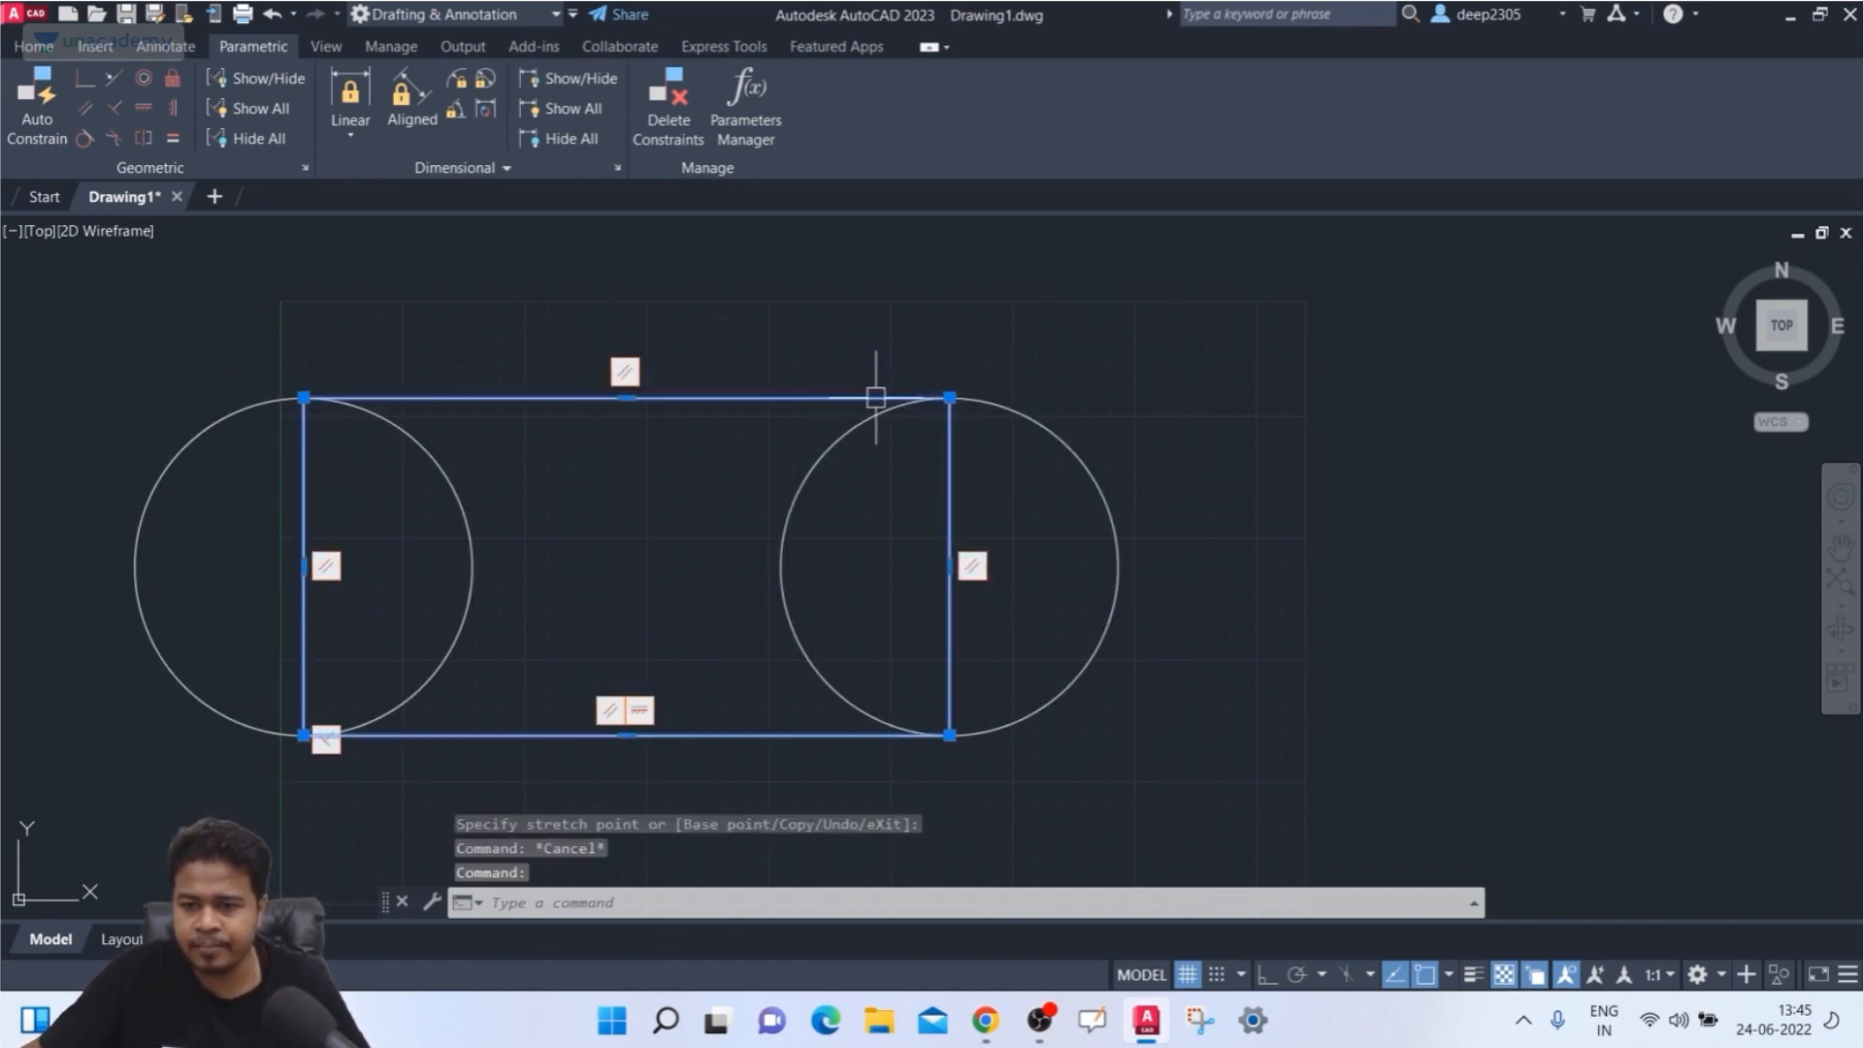
{"action": "left_click", "coordinate": [949, 398]}
{"action": "left_click", "coordinate": [988, 354]}
{"action": "middle_click_drag", "start_coordinate": [813, 541], "coordinate": [806, 589]}
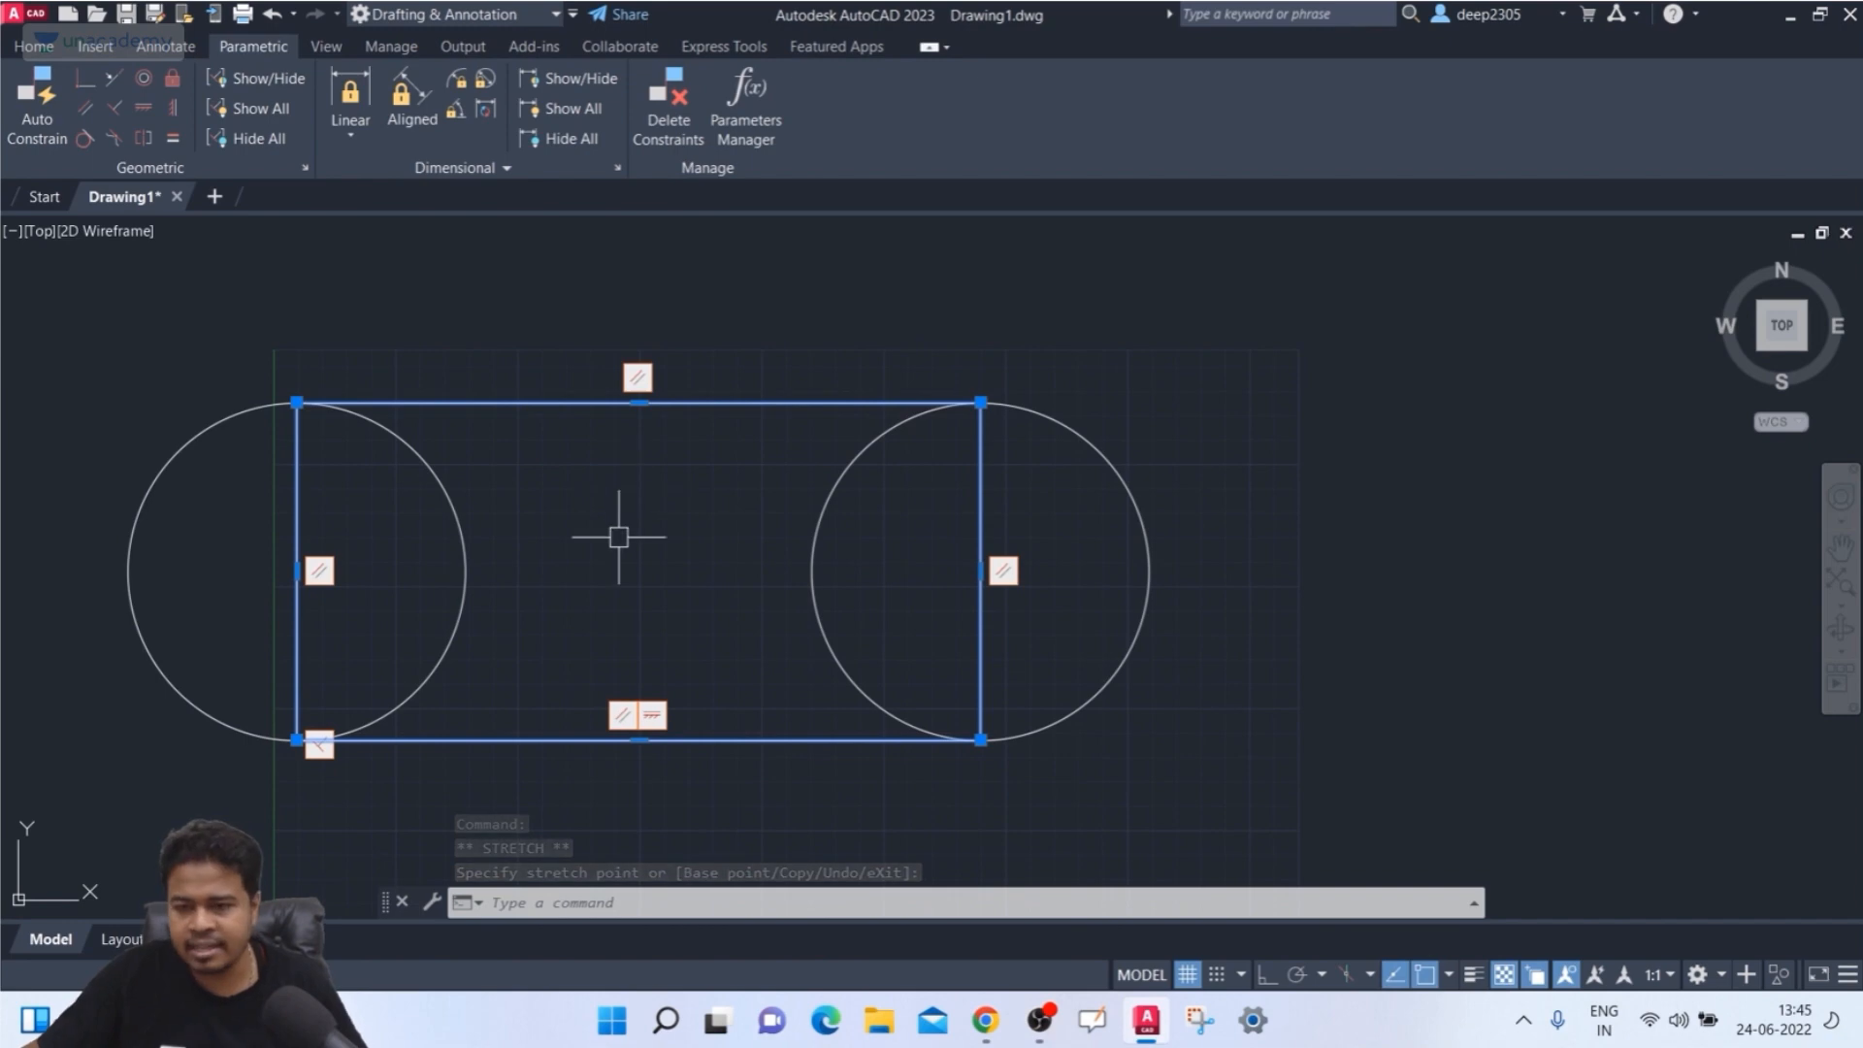
{"action": "key", "text": "Escape"}
- Select the right circle and stretch its right quadrant point outward to enlarge it, and clear the selection
{"action": "left_click", "coordinate": [748, 512]}
{"action": "left_click", "coordinate": [1015, 579]}
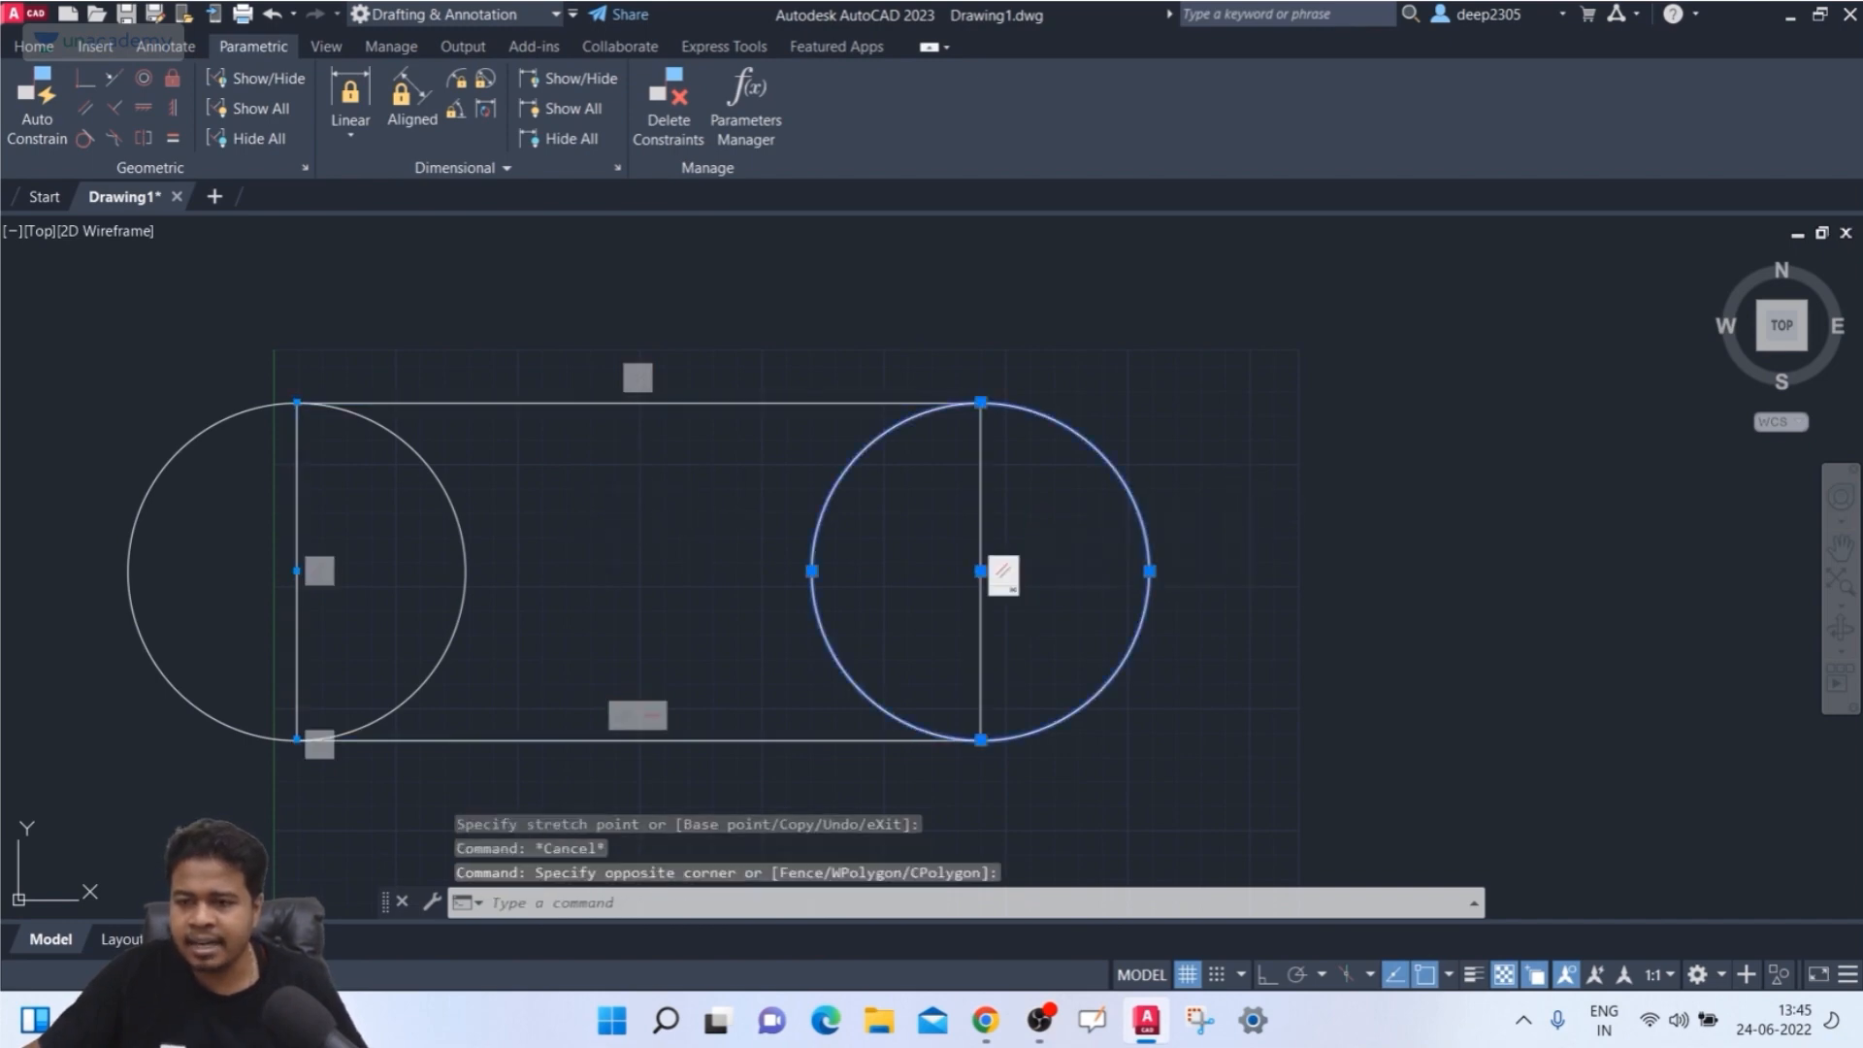
{"action": "left_click", "coordinate": [1150, 571]}
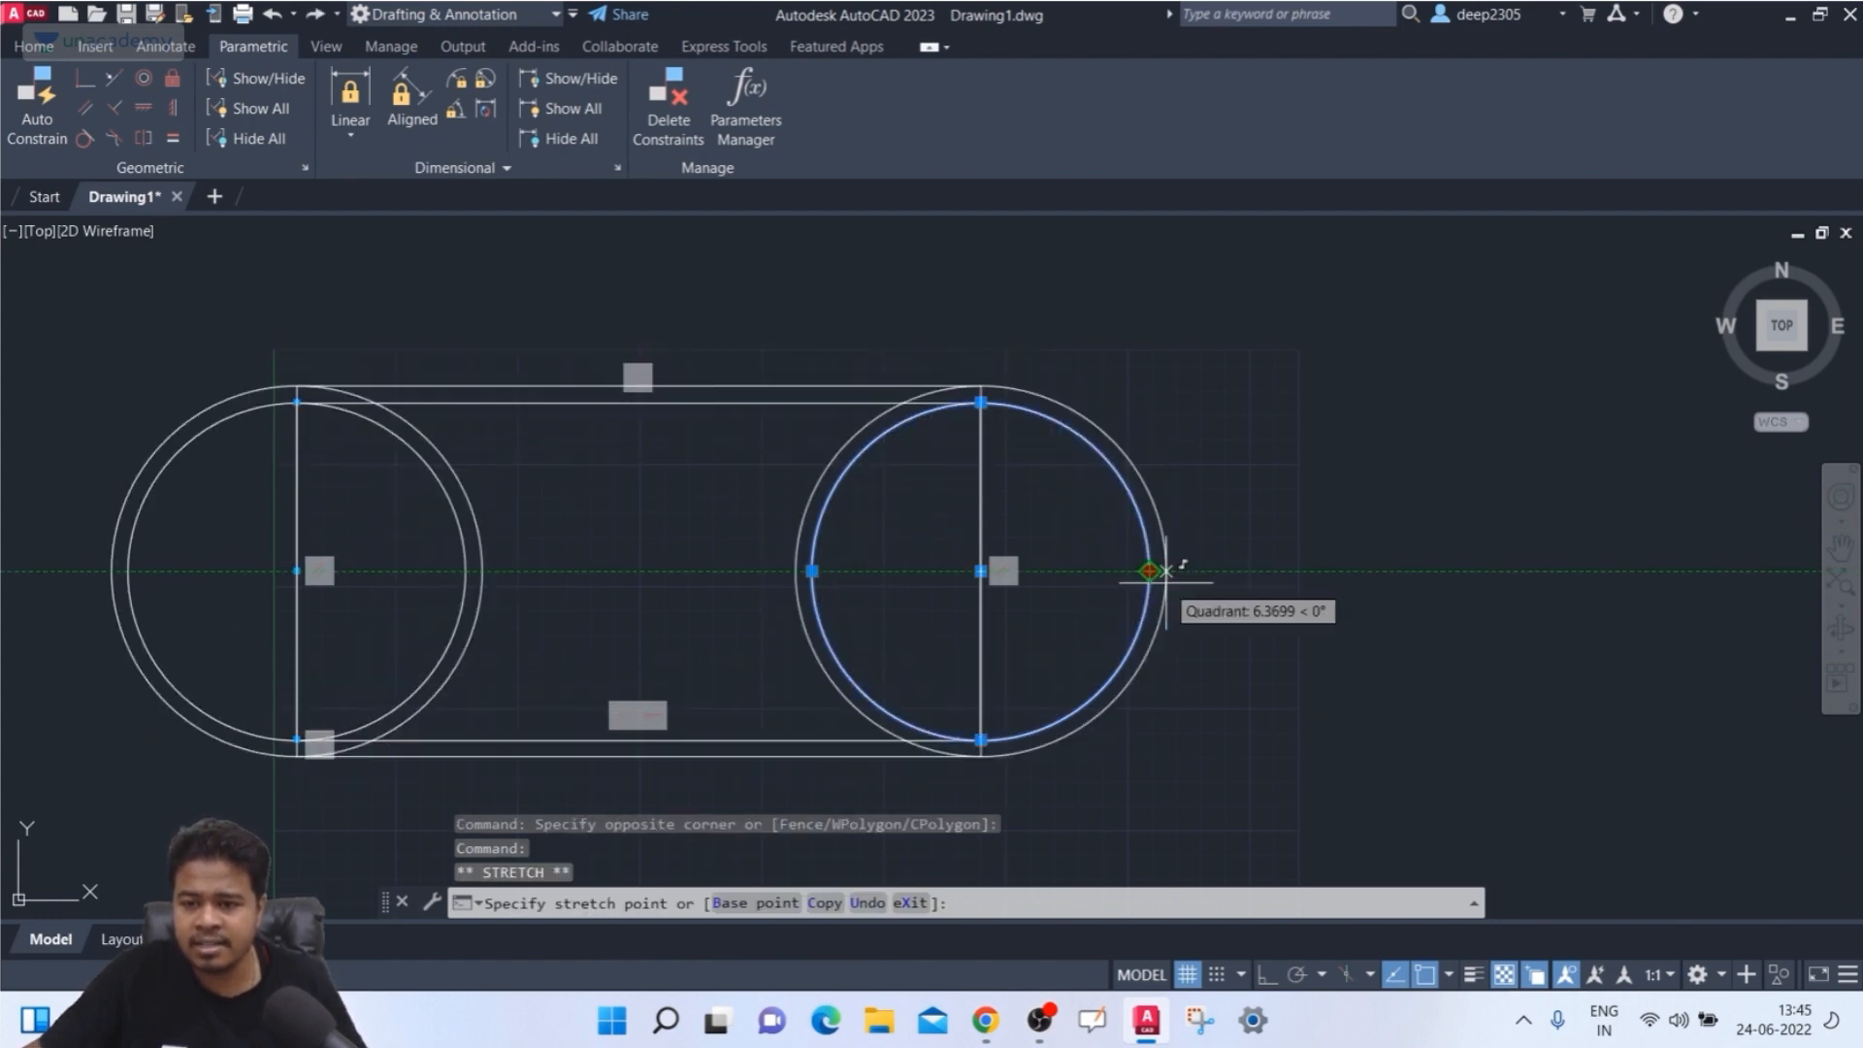
{"action": "left_click", "coordinate": [1177, 580]}
{"action": "key", "text": "Escape"}
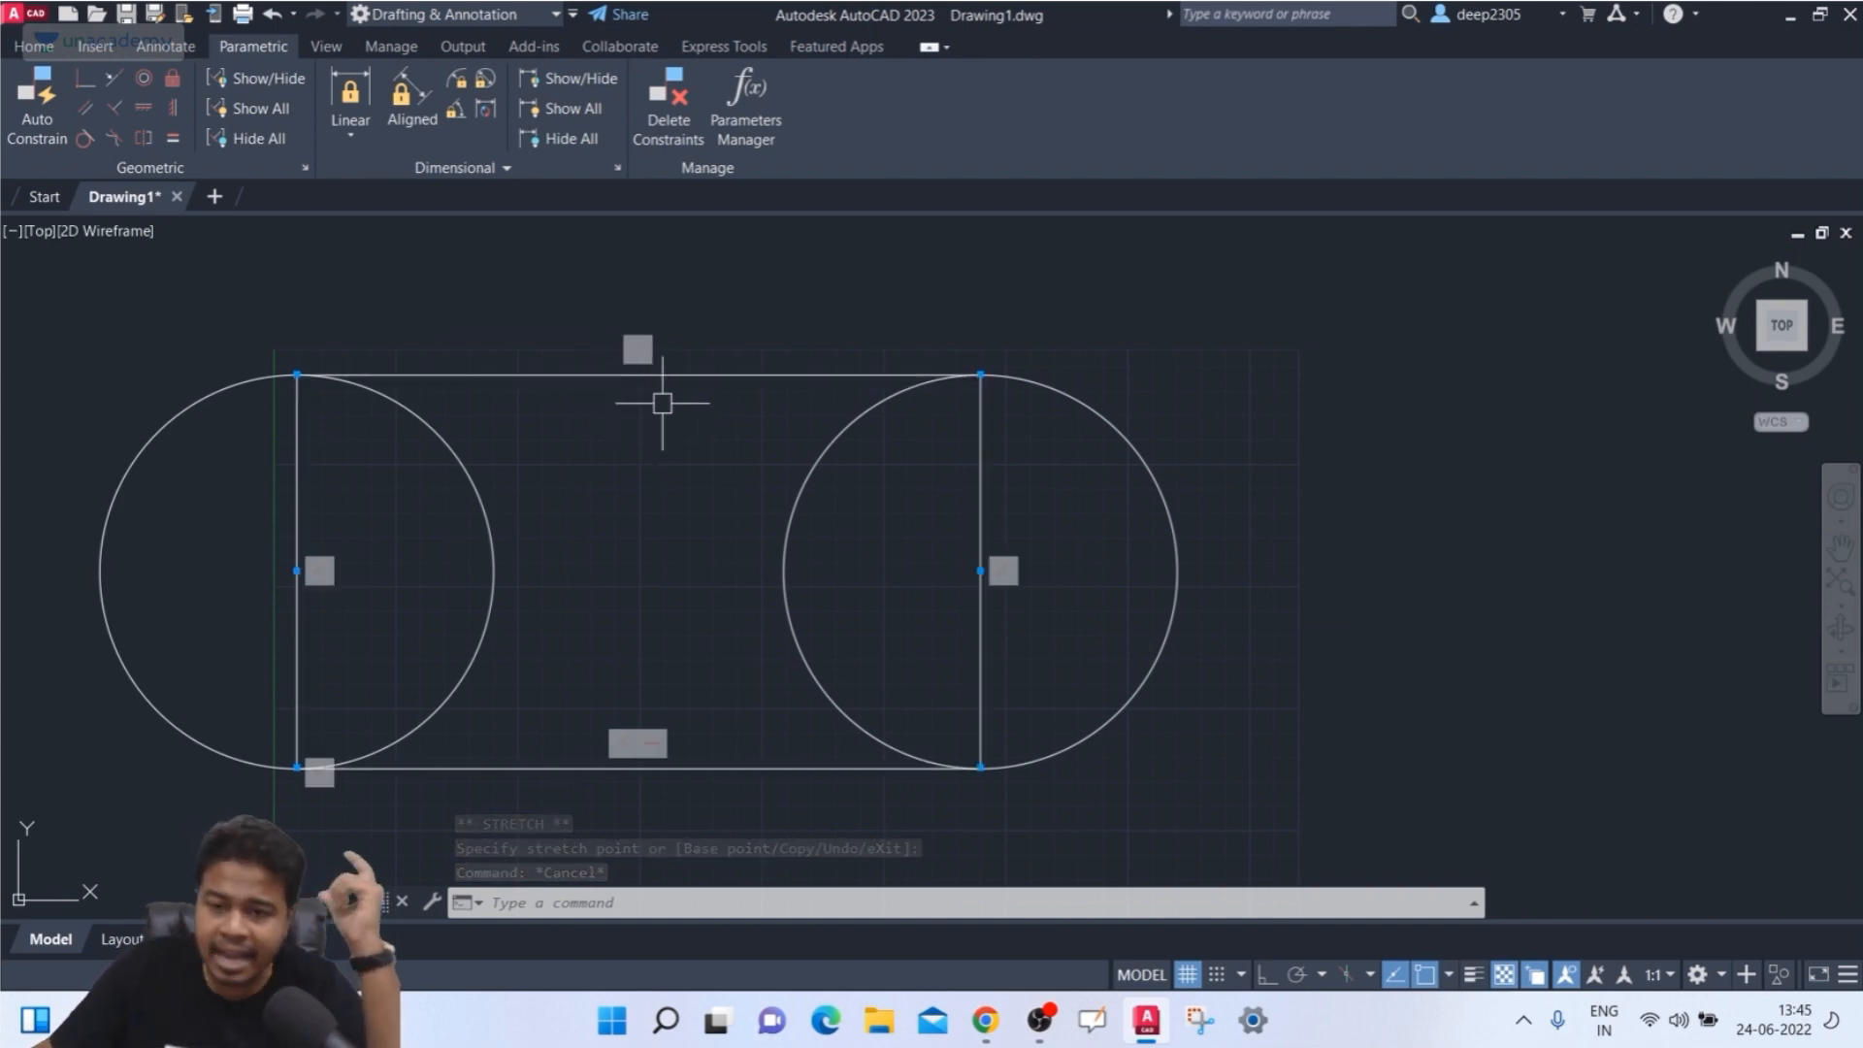
- Select the right circle and stretch its right quadrant point inward to shrink it, and clear the selection
{"action": "left_click", "coordinate": [1446, 533]}
{"action": "left_click", "coordinate": [1122, 647]}
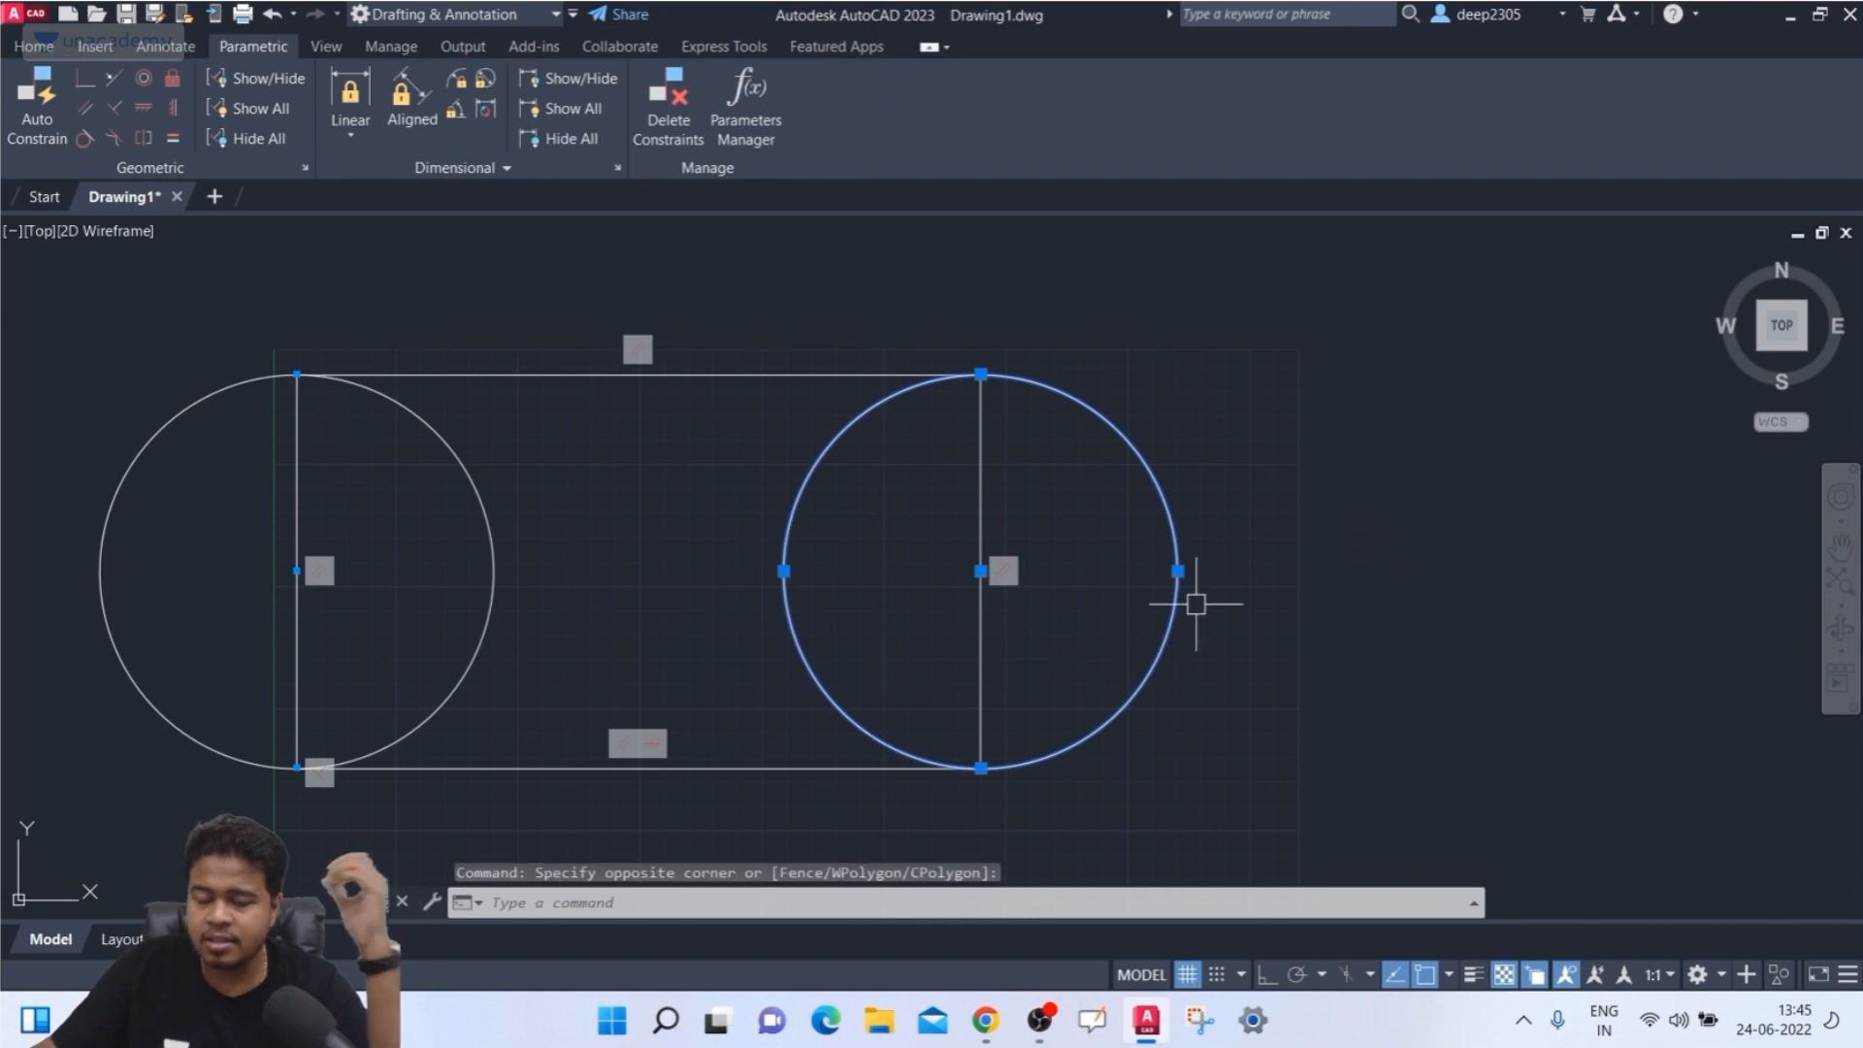
{"action": "left_click", "coordinate": [1177, 570]}
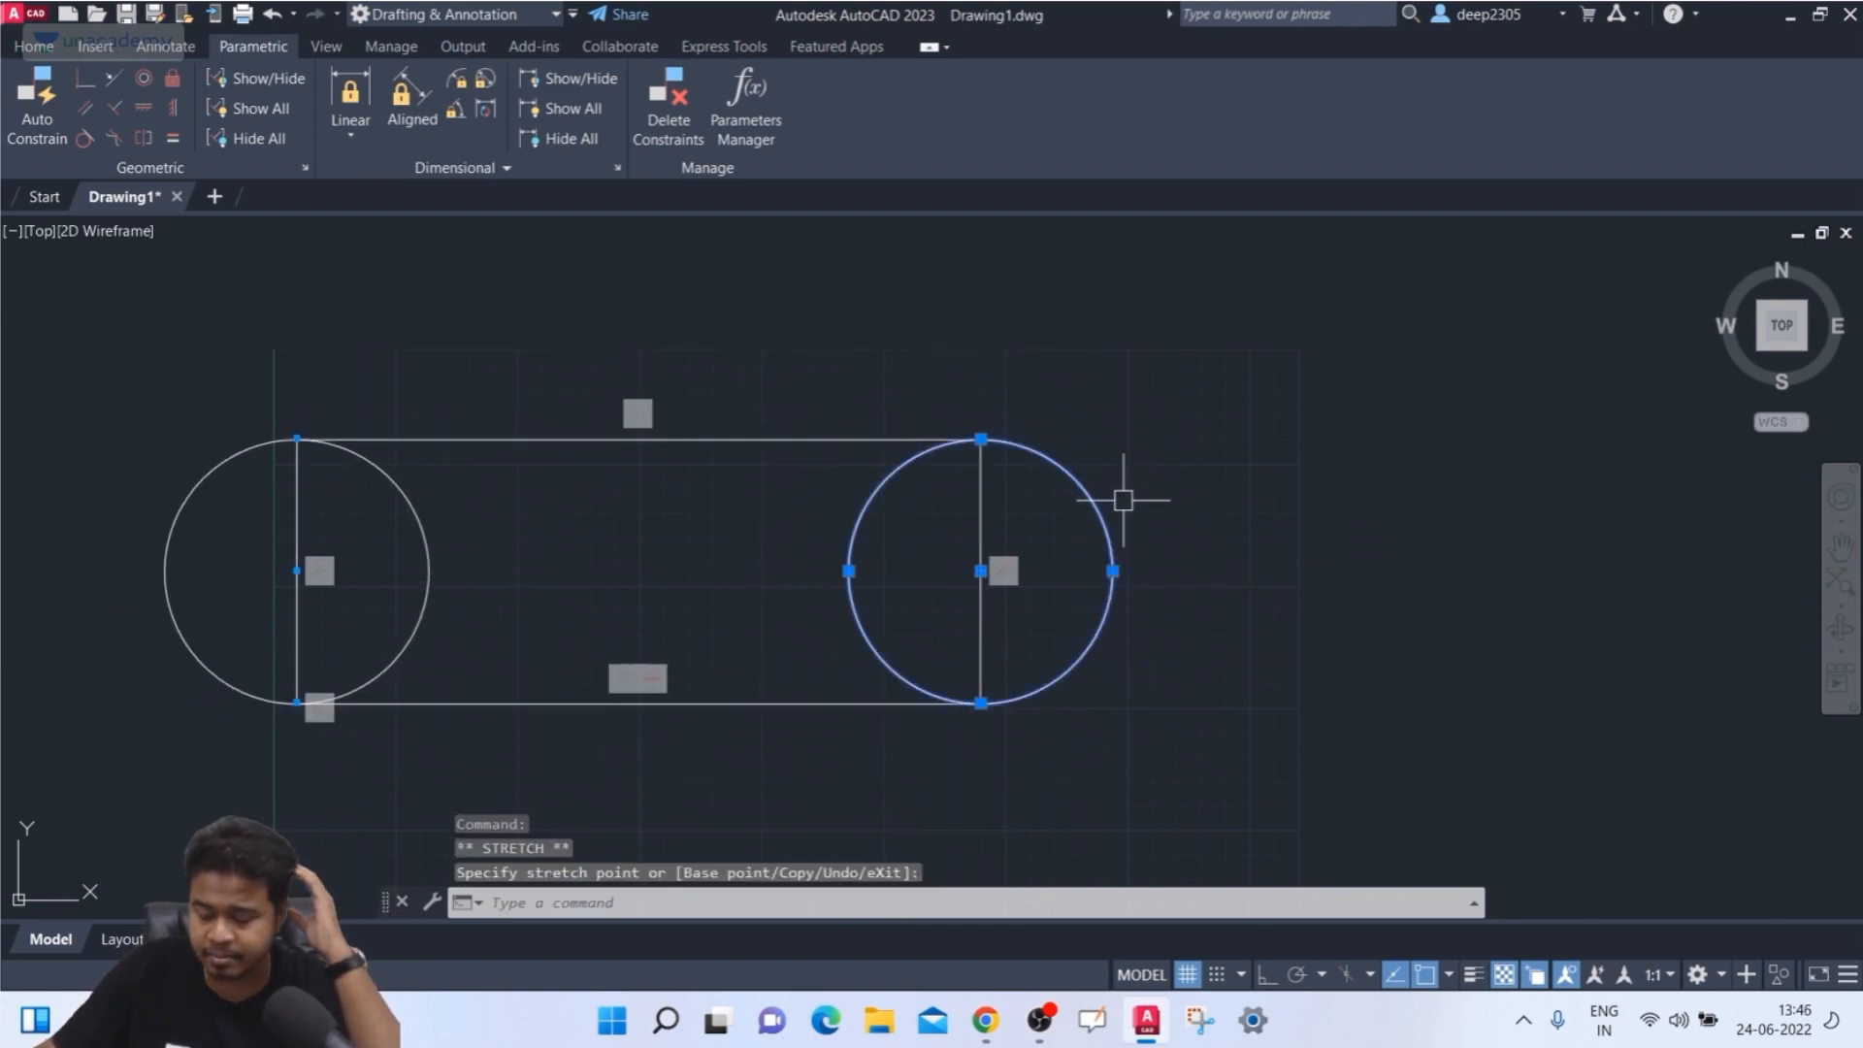
{"action": "left_click", "coordinate": [901, 441]}
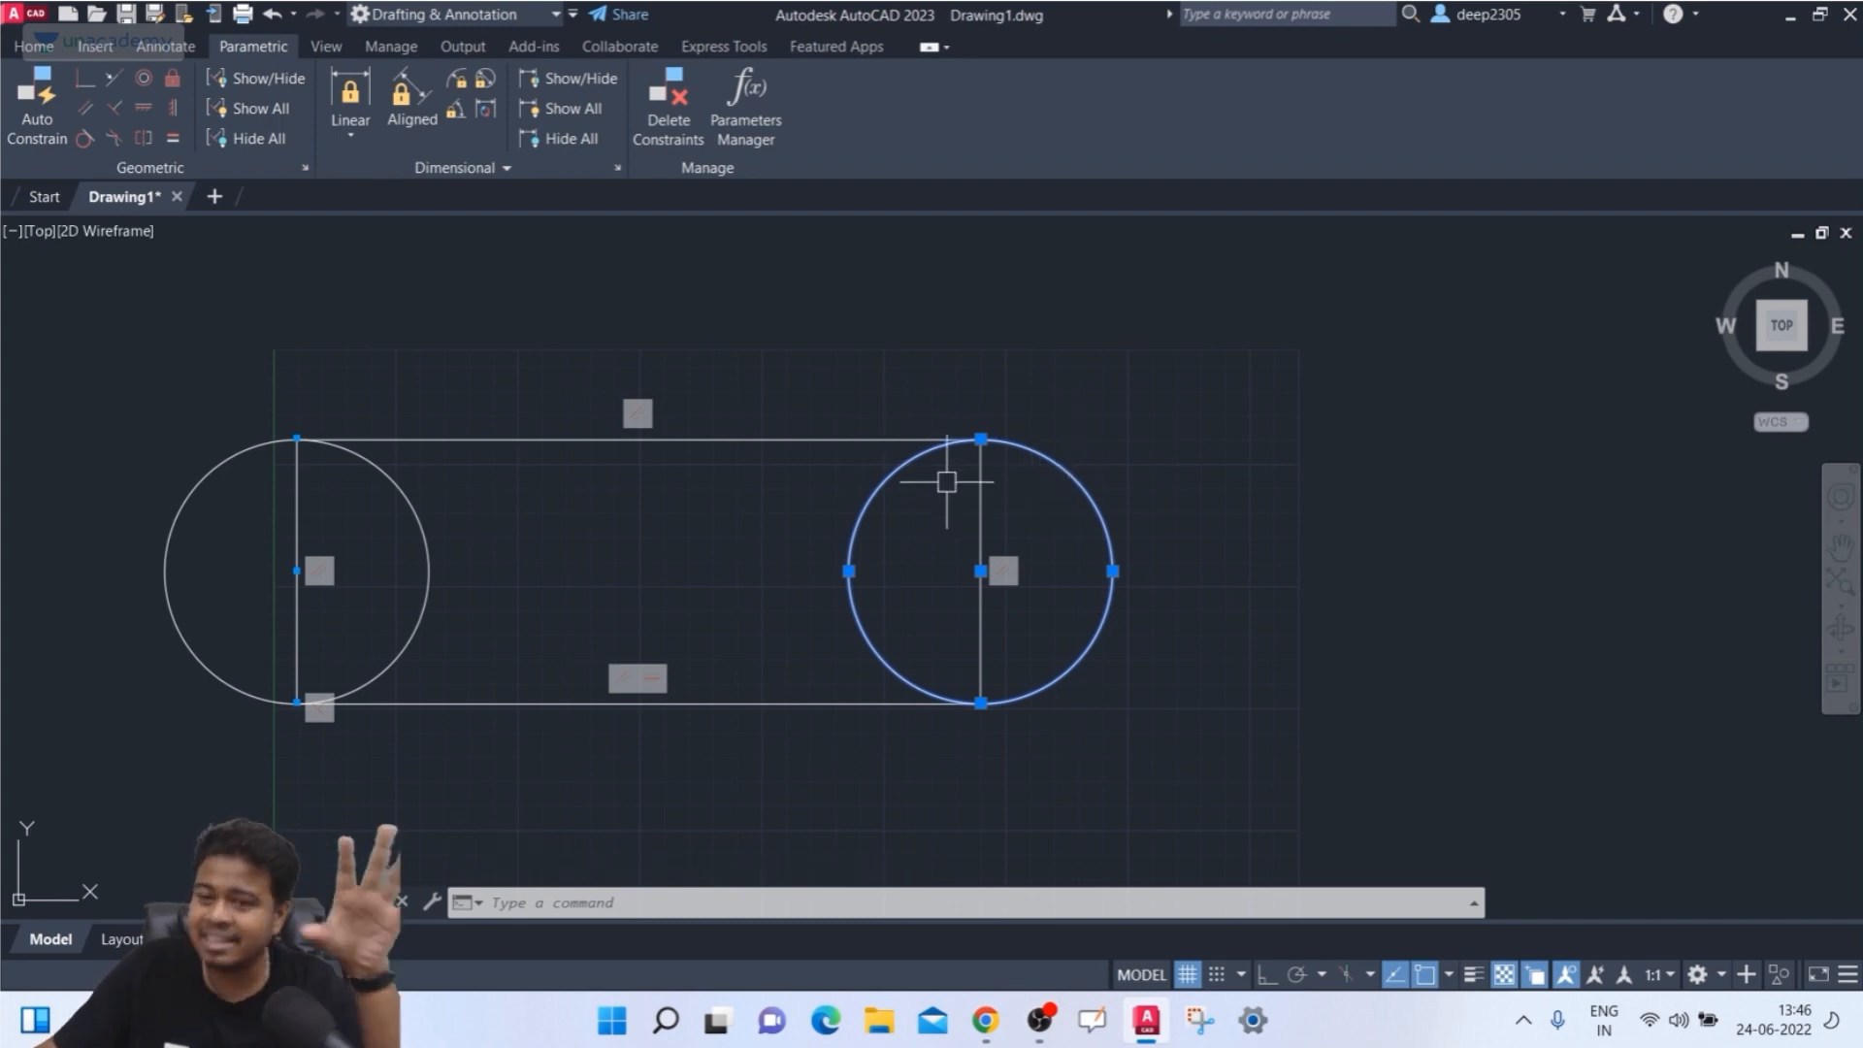
{"action": "key", "text": "Escape"}
- Try to stretch the rectangle's upper-left corner straight up, and undo that stretch
{"action": "left_click", "coordinate": [782, 413]}
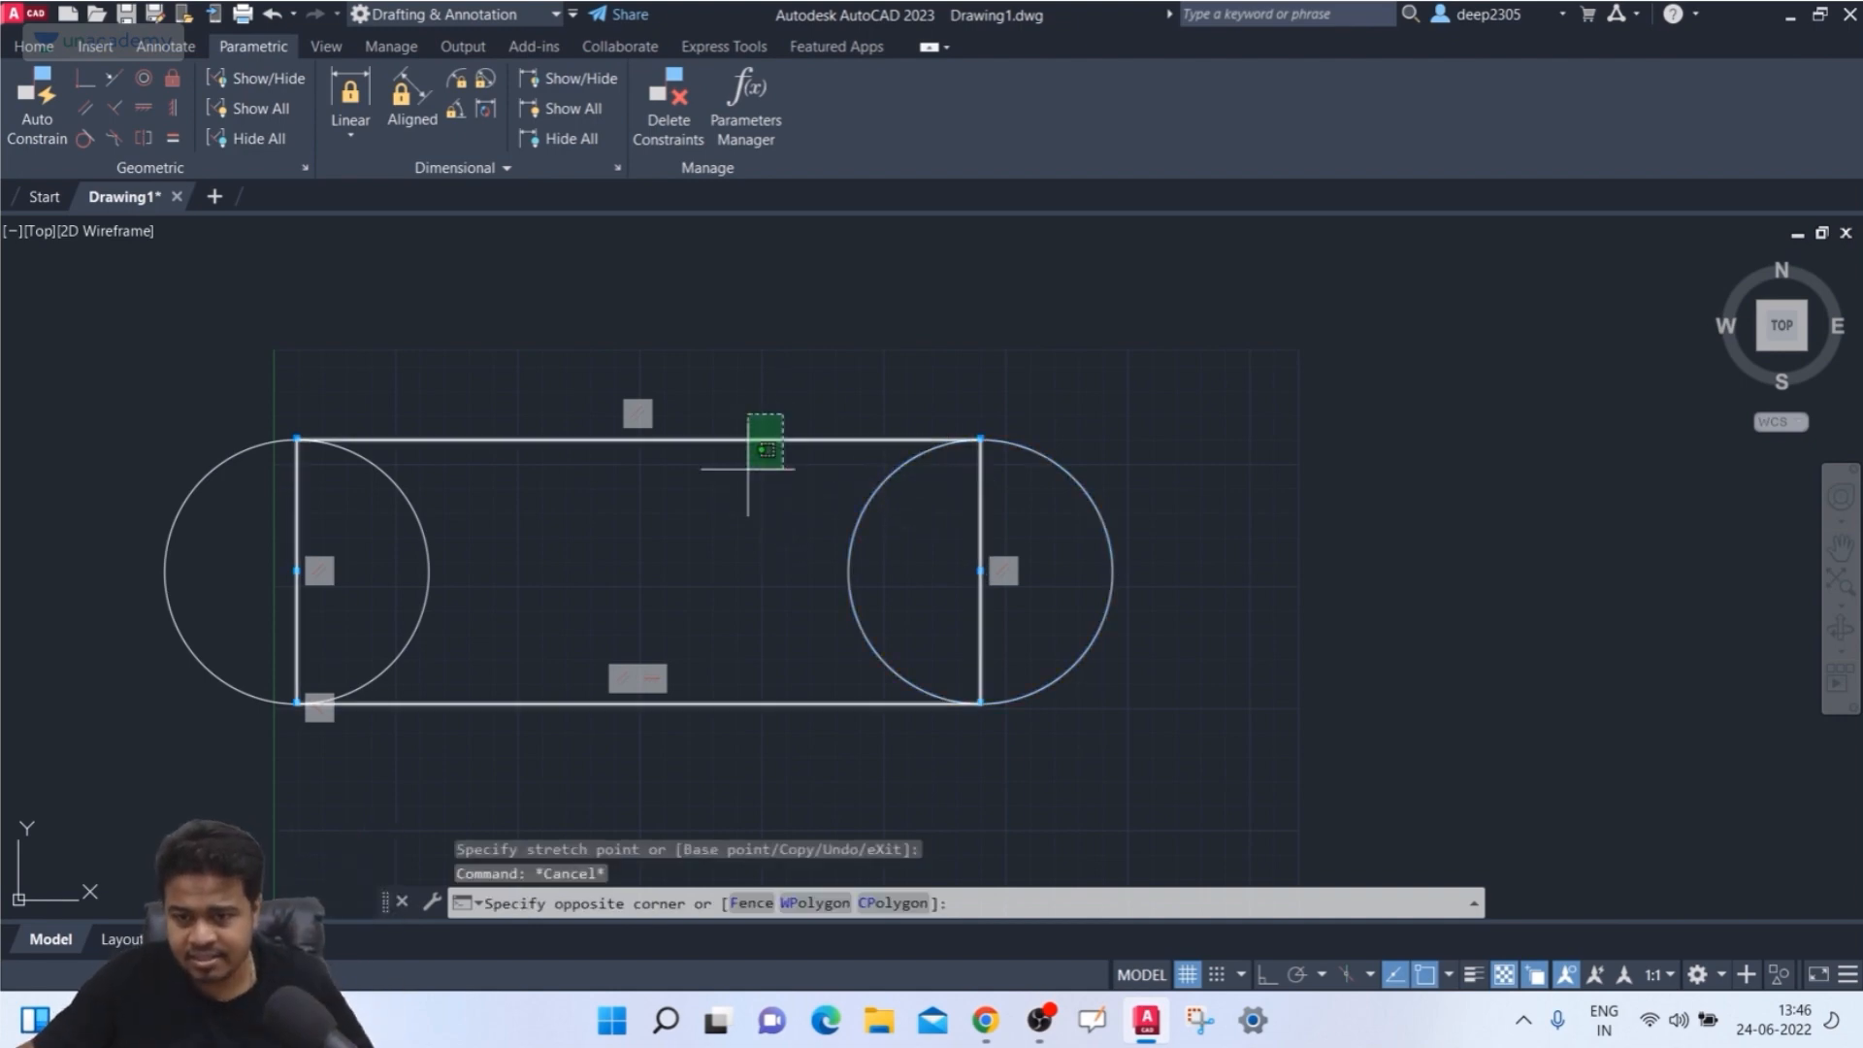
{"action": "left_click", "coordinate": [747, 470]}
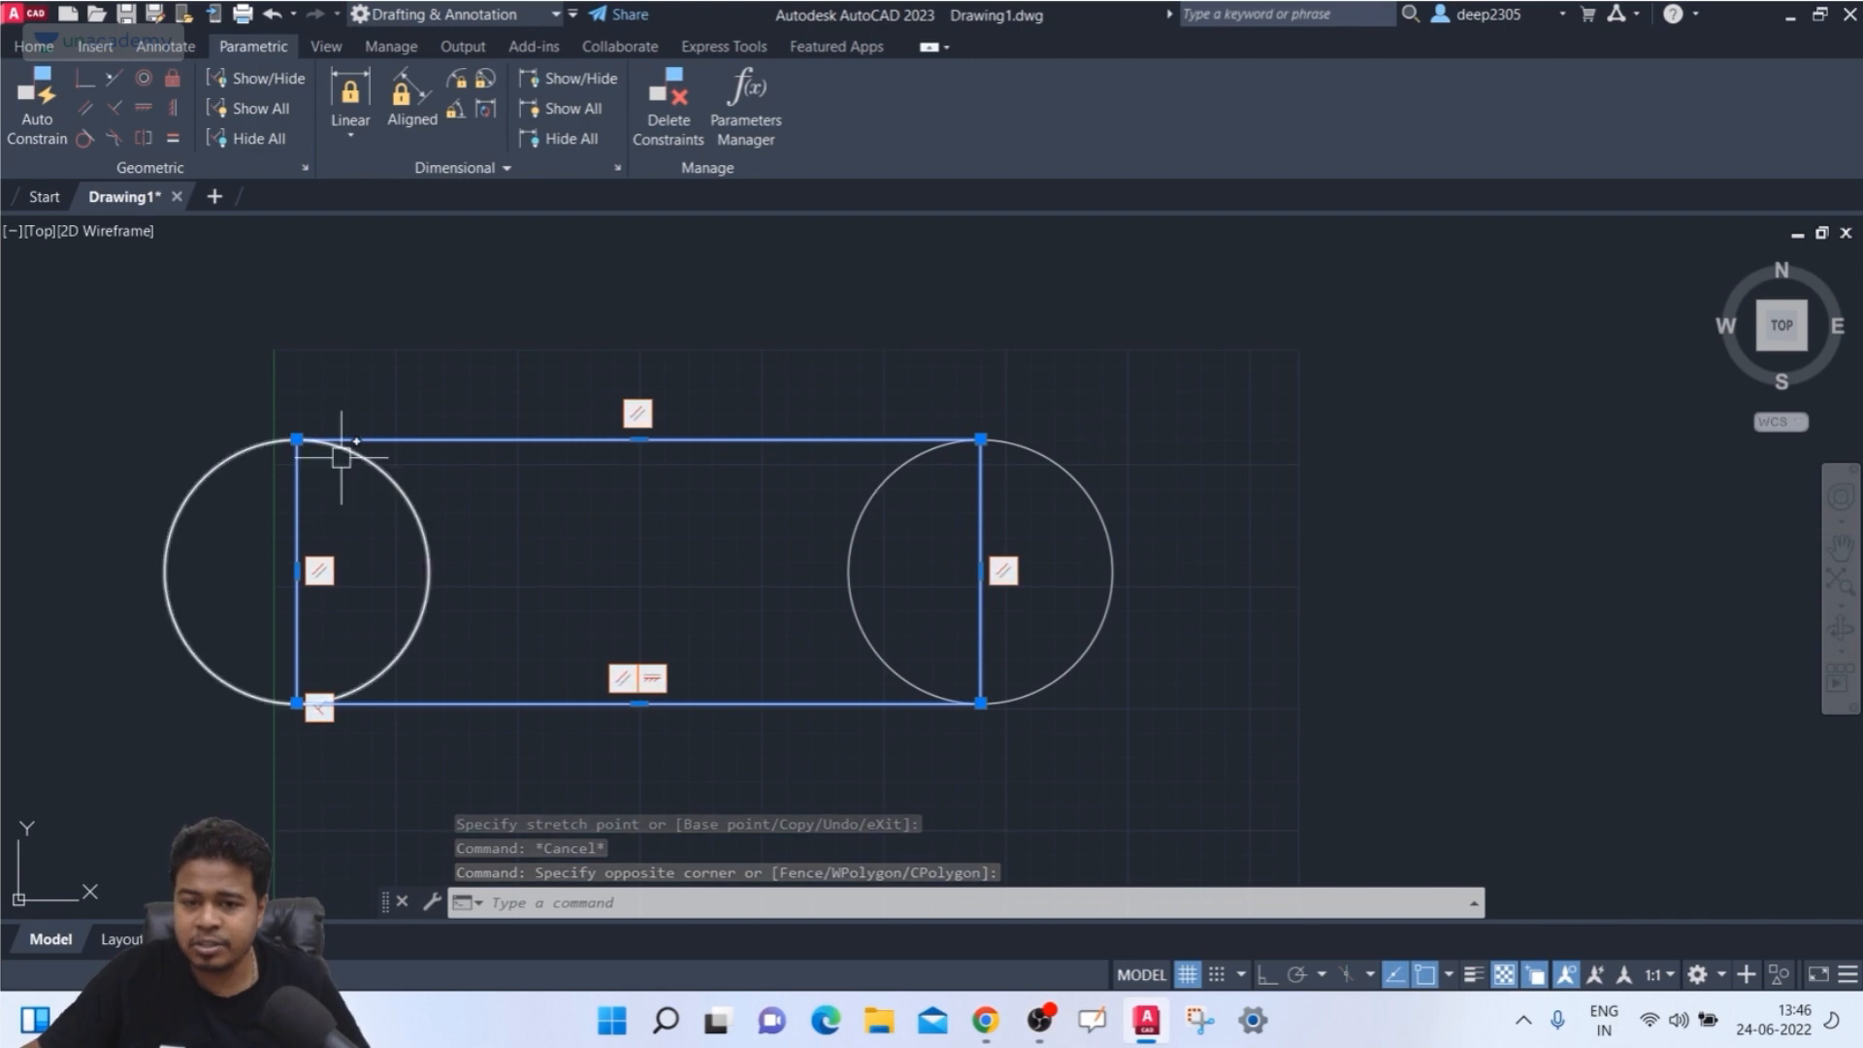
{"action": "left_click", "coordinate": [297, 438]}
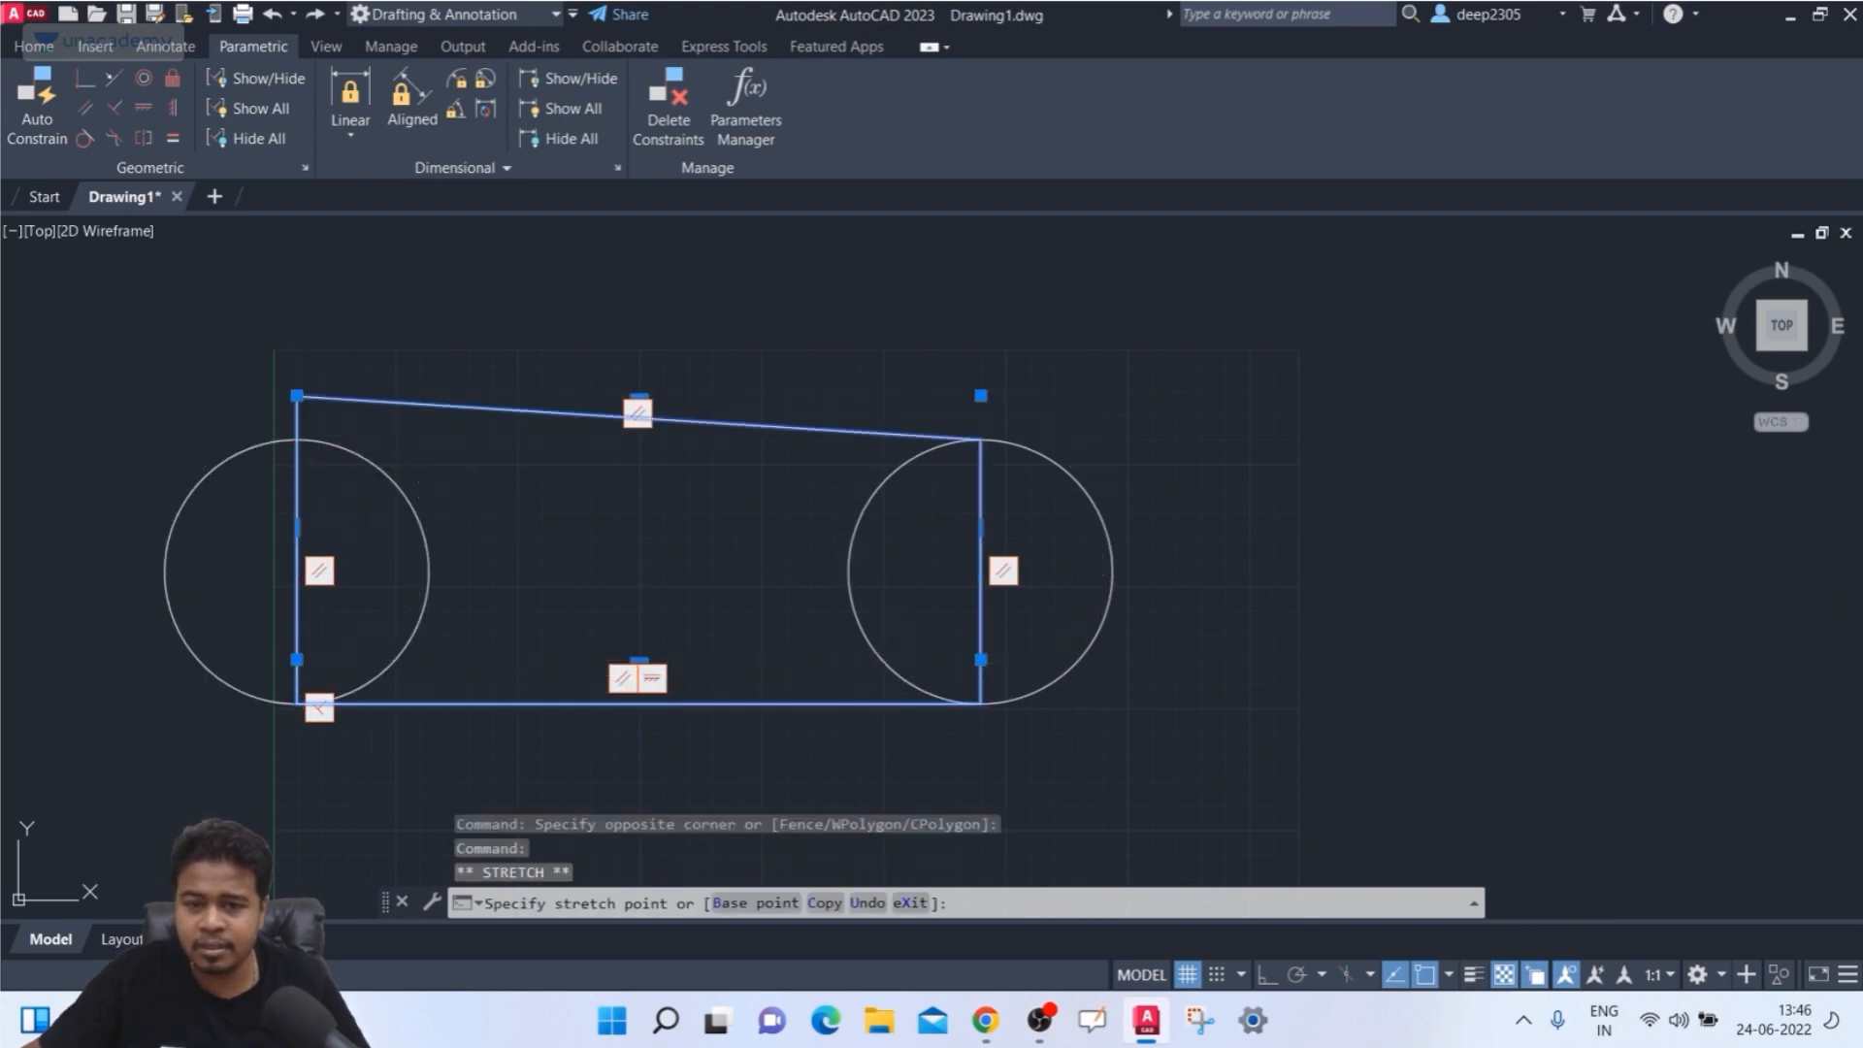
{"action": "left_click", "coordinate": [297, 395]}
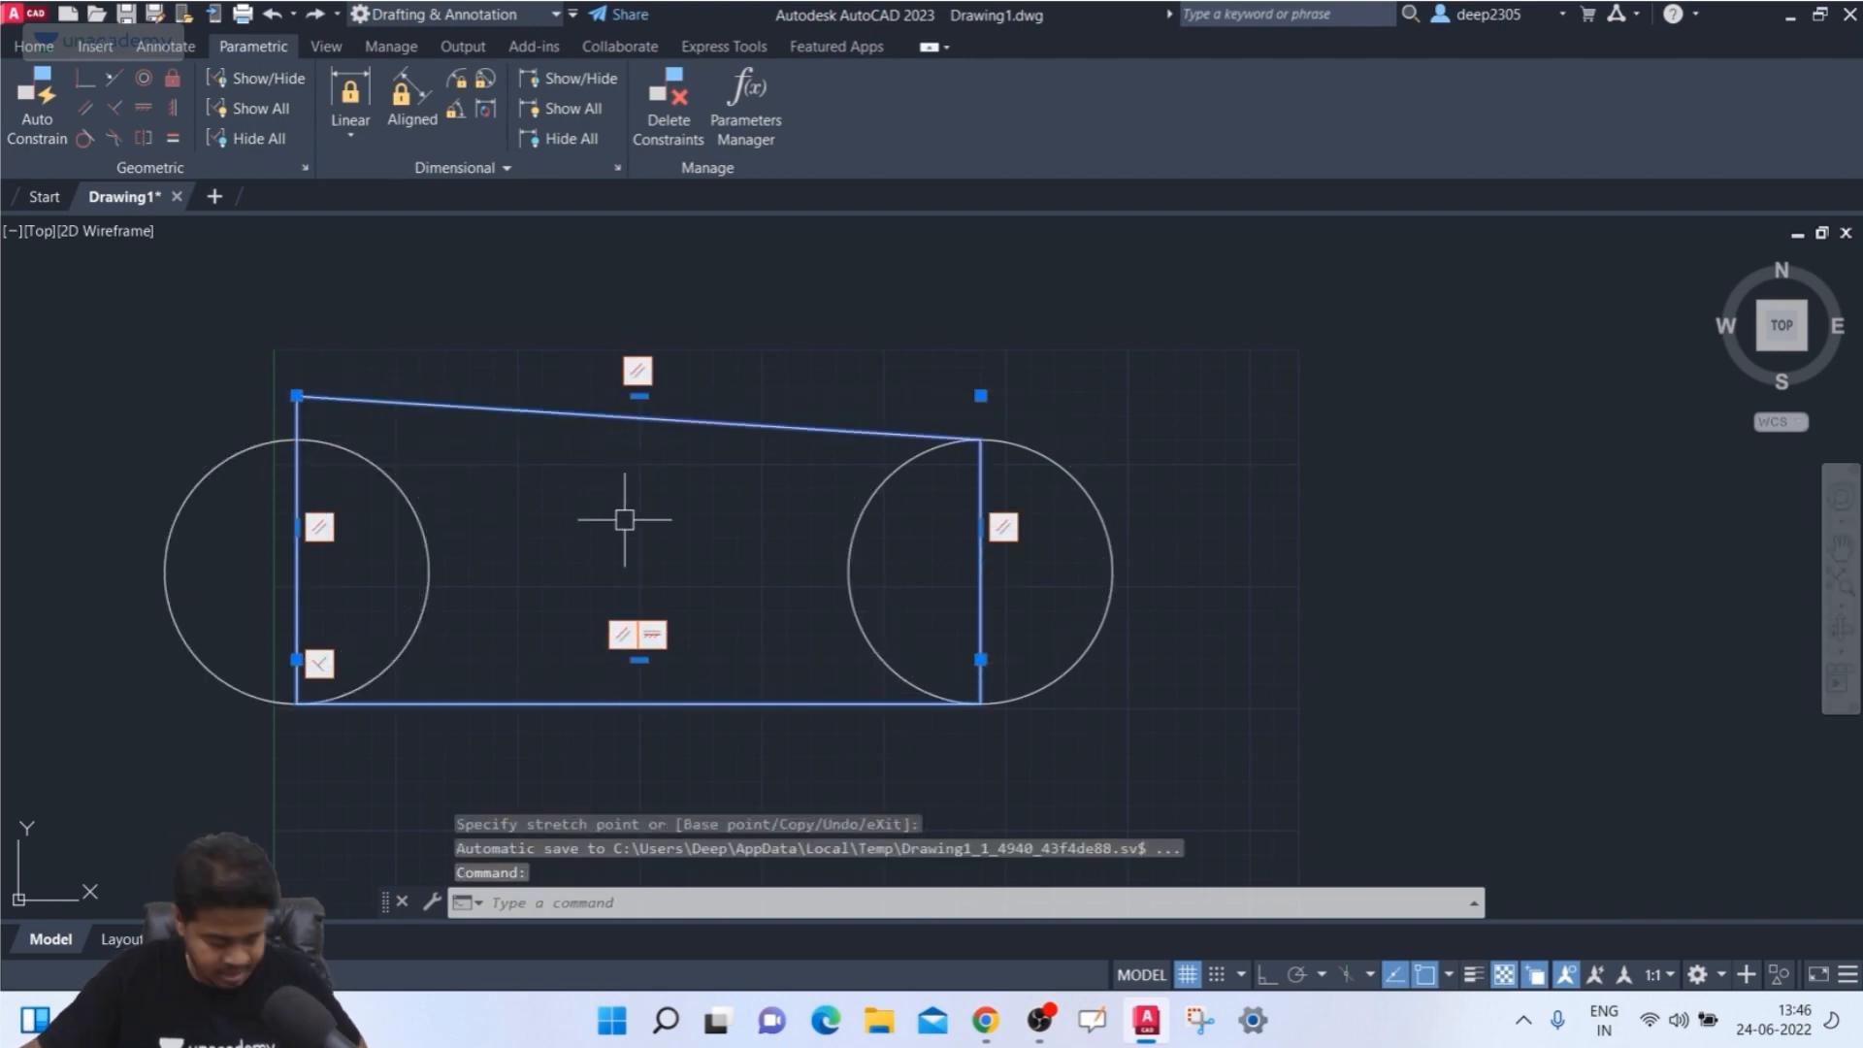
{"action": "key", "text": "ctrl+z"}
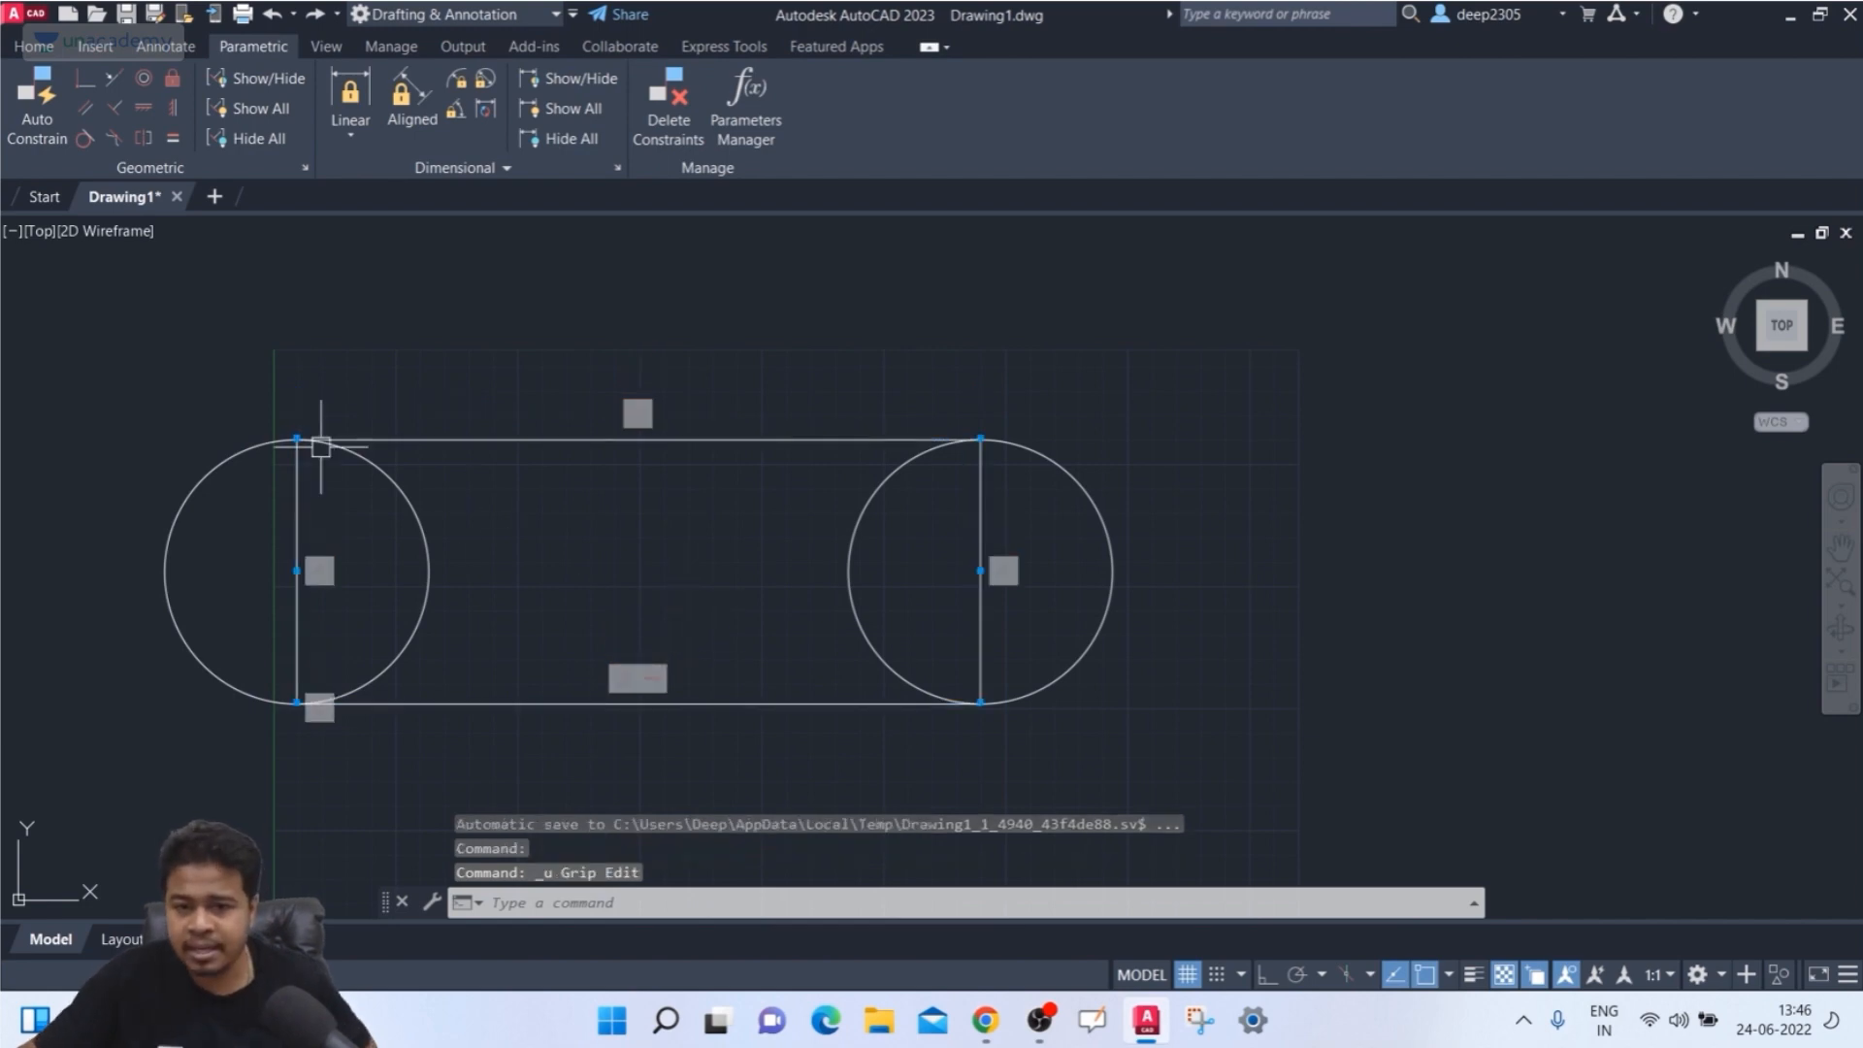
- Select the rectangle, stretch its upper-left and upper-right corners straight up in turn, and clear the selection
{"action": "left_click_drag", "start_coordinate": [492, 393], "coordinate": [478, 449]}
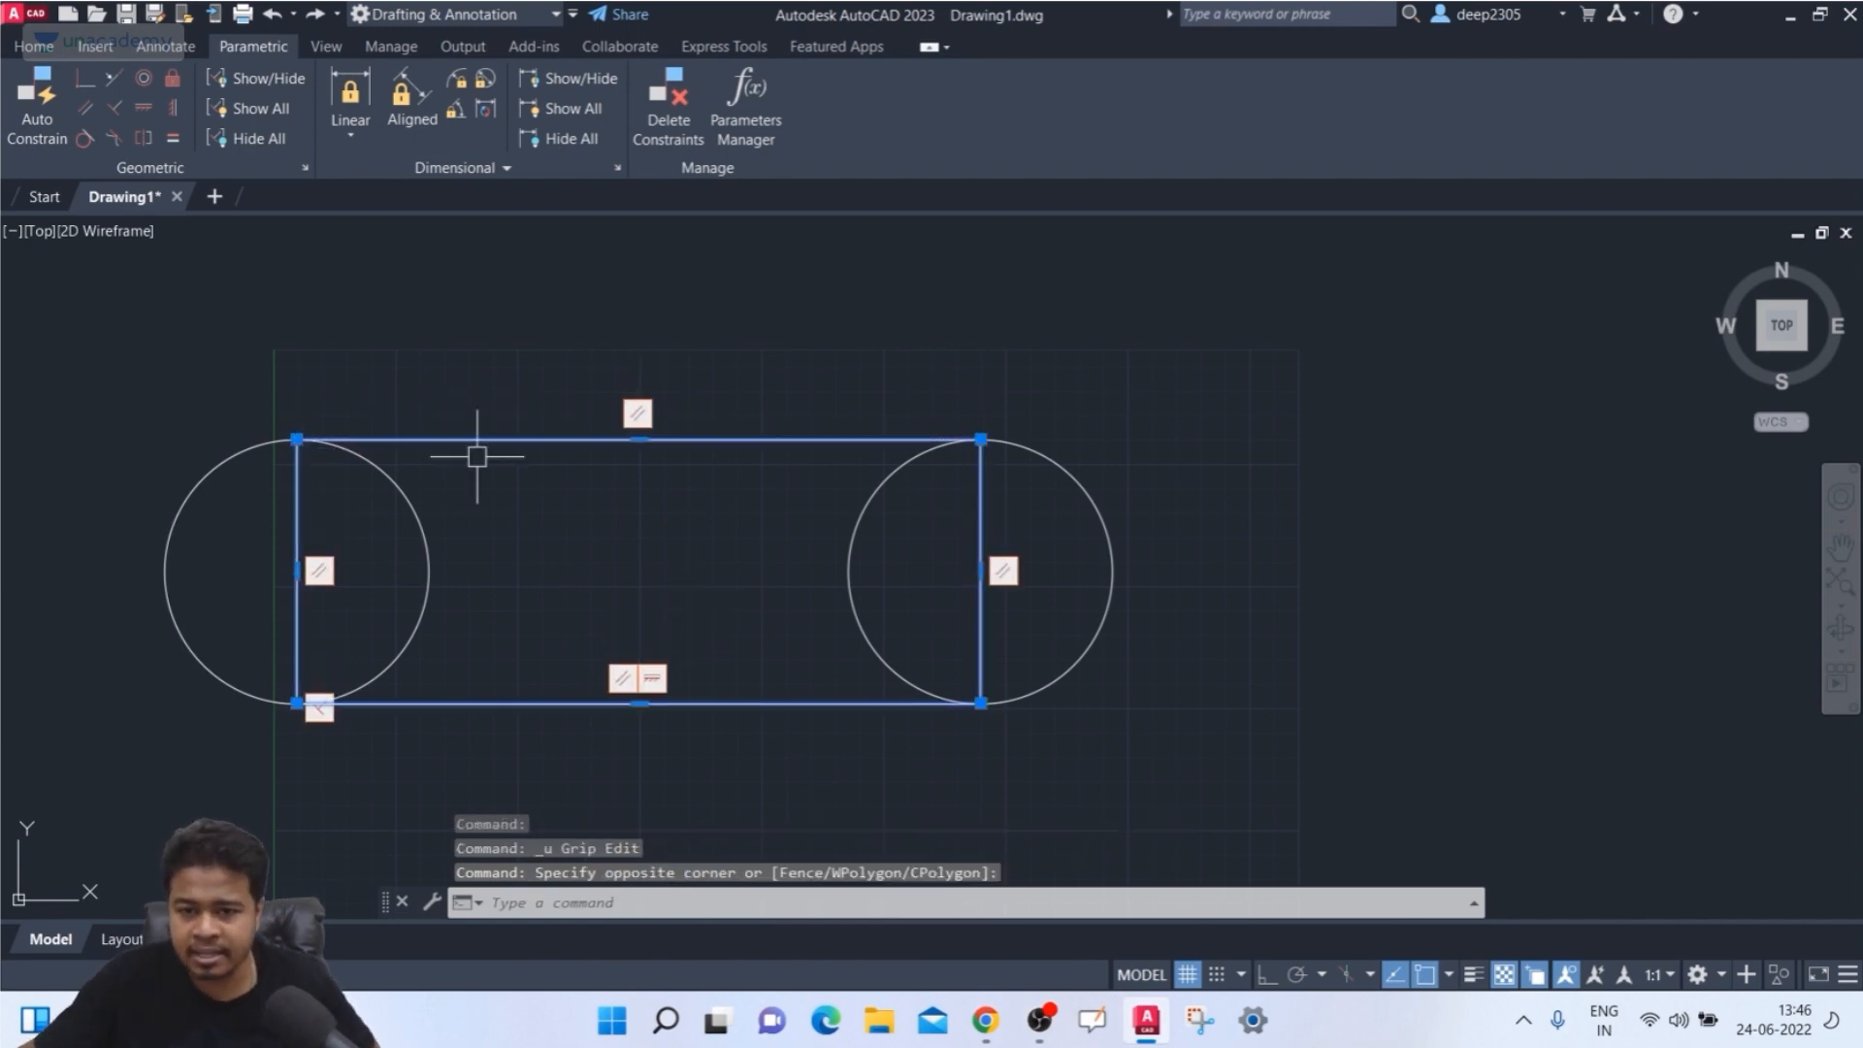
{"action": "left_click", "coordinate": [297, 439]}
{"action": "left_click", "coordinate": [297, 386]}
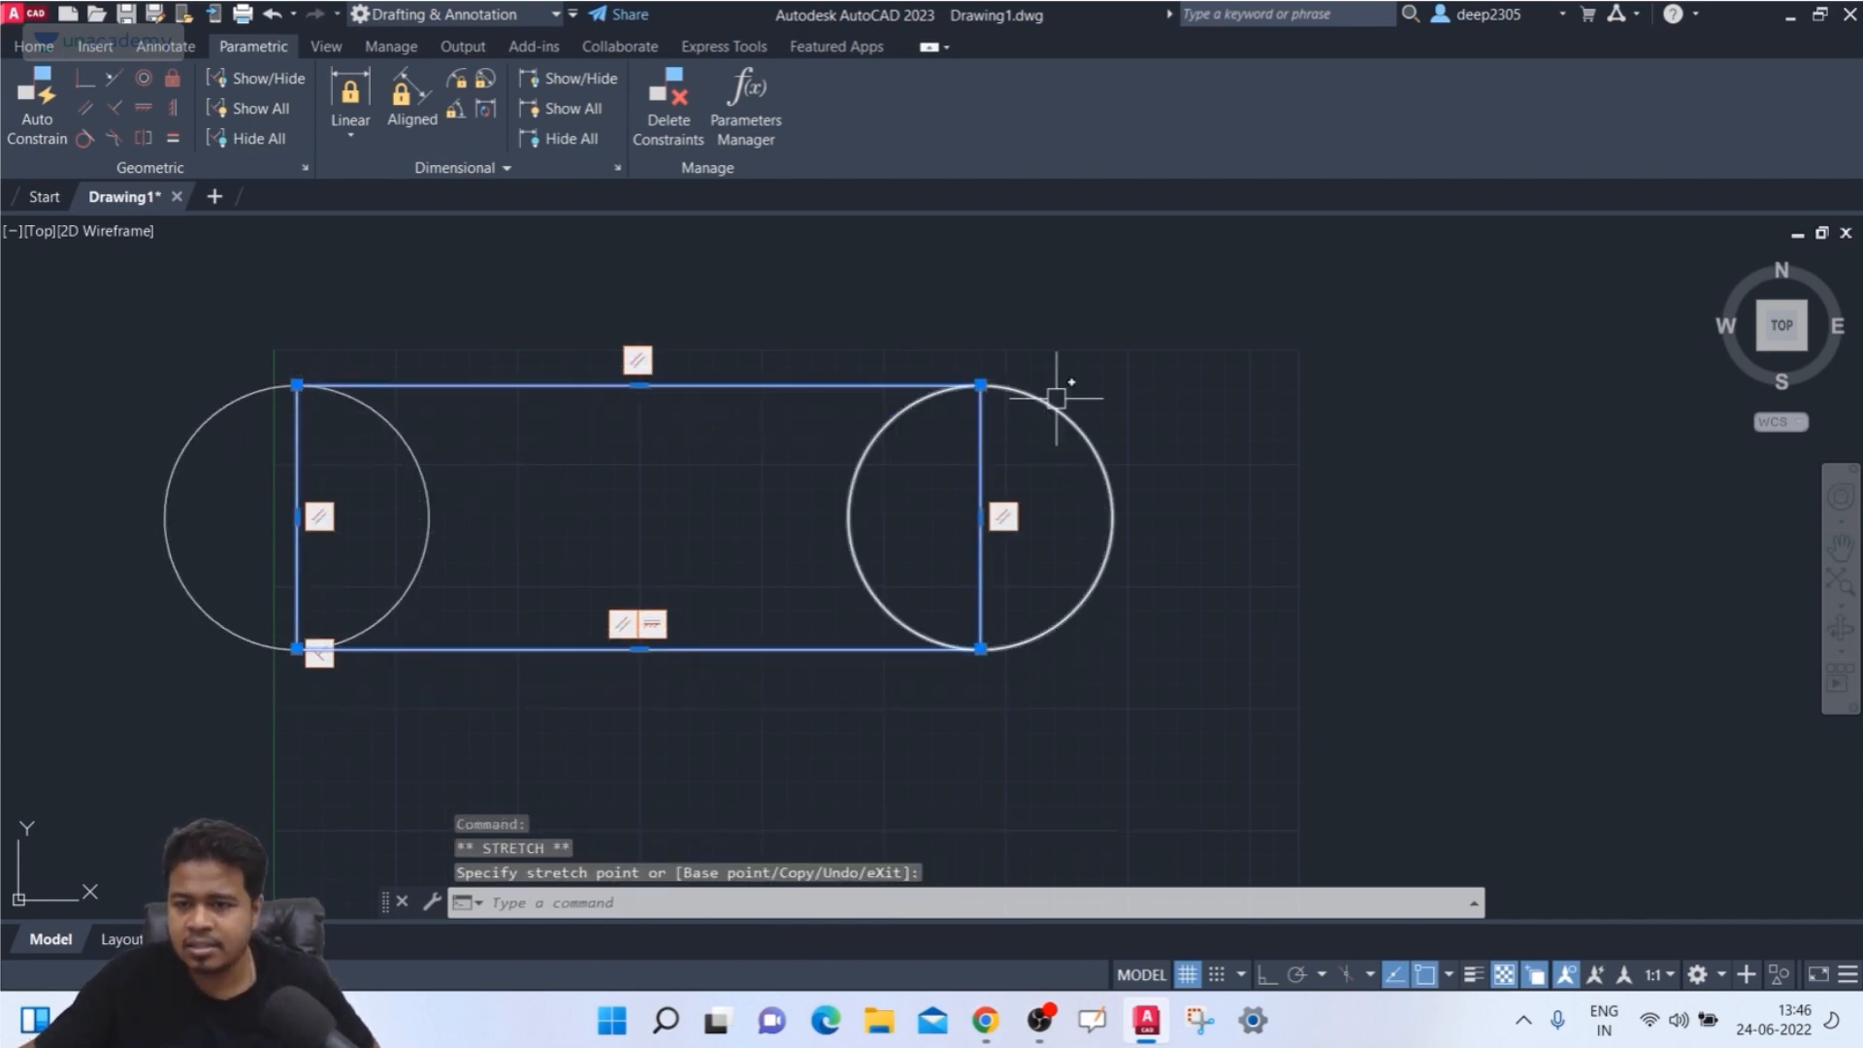
{"action": "left_click", "coordinate": [981, 385]}
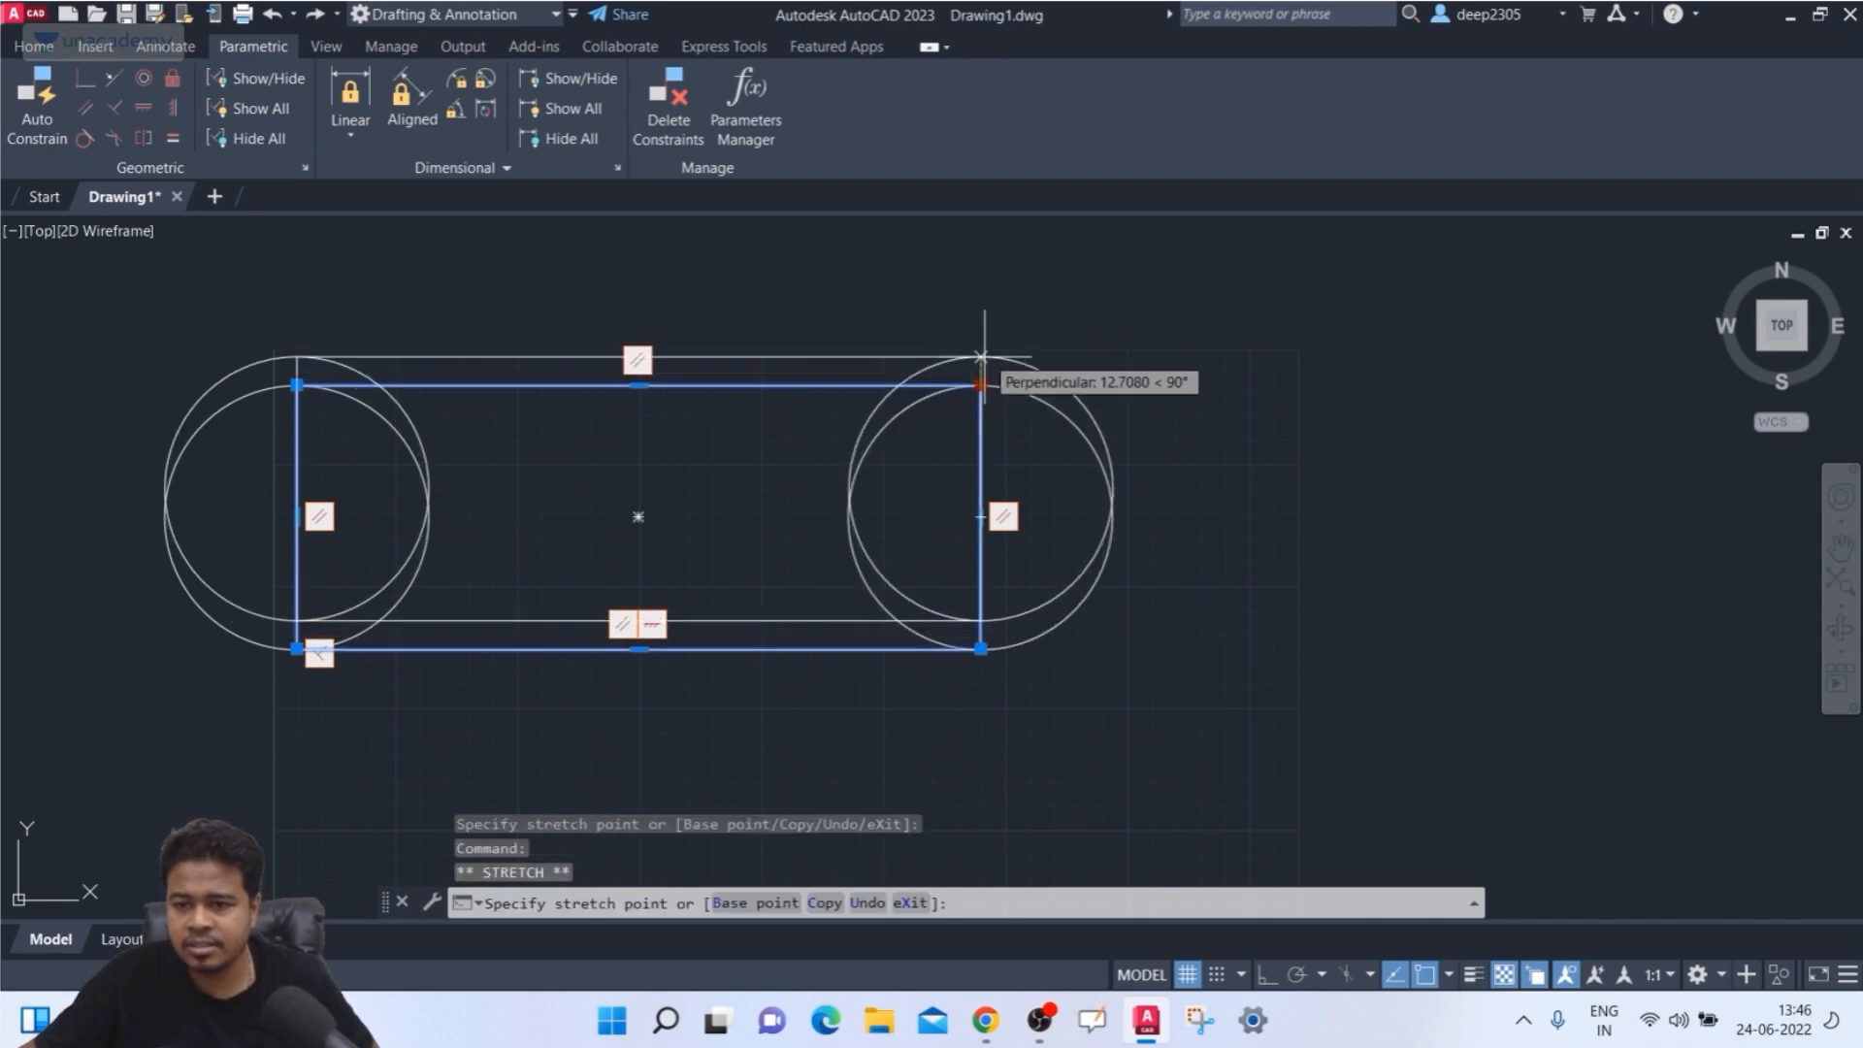
{"action": "left_click", "coordinate": [981, 350]}
{"action": "middle_click_drag", "start_coordinate": [874, 488], "coordinate": [860, 544]}
{"action": "key", "text": "Escape"}
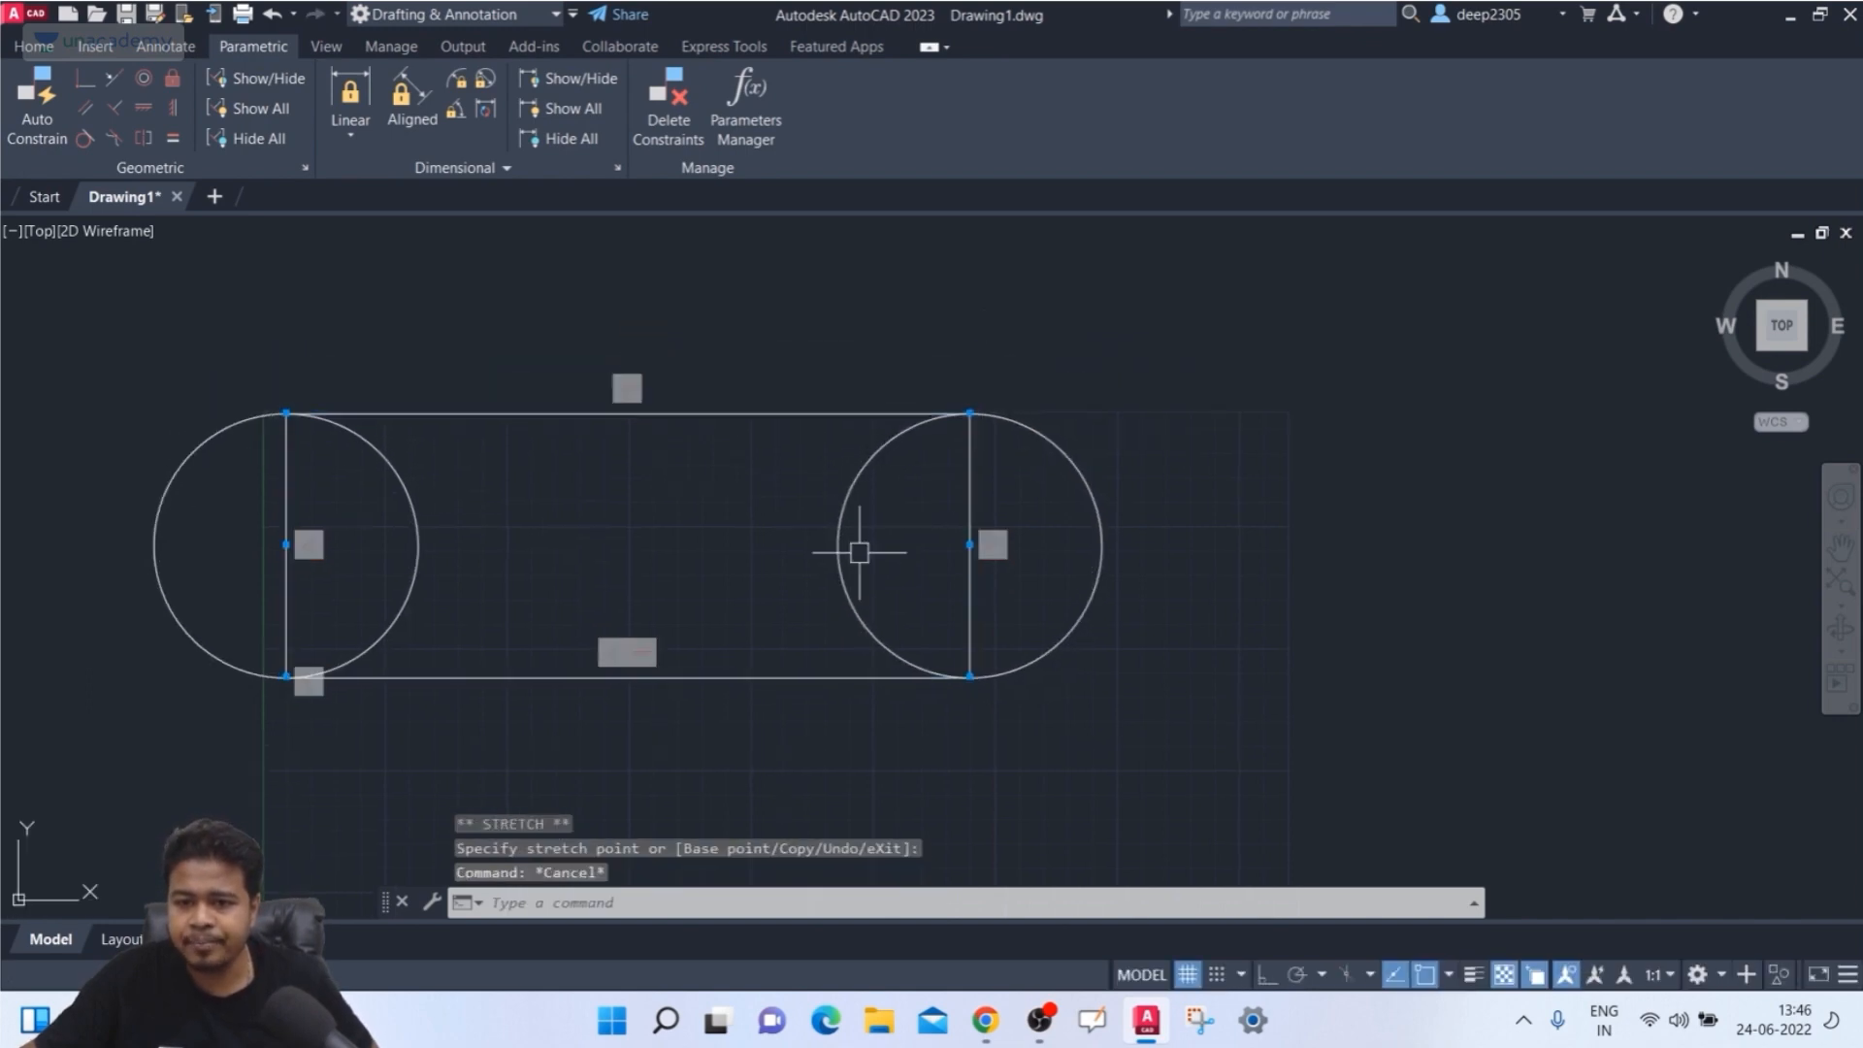
- Select the left circle and stretch its right quadrant point outward to enlarge it, and clear the selection
{"action": "left_click", "coordinate": [416, 418]}
{"action": "key", "text": "Escape"}
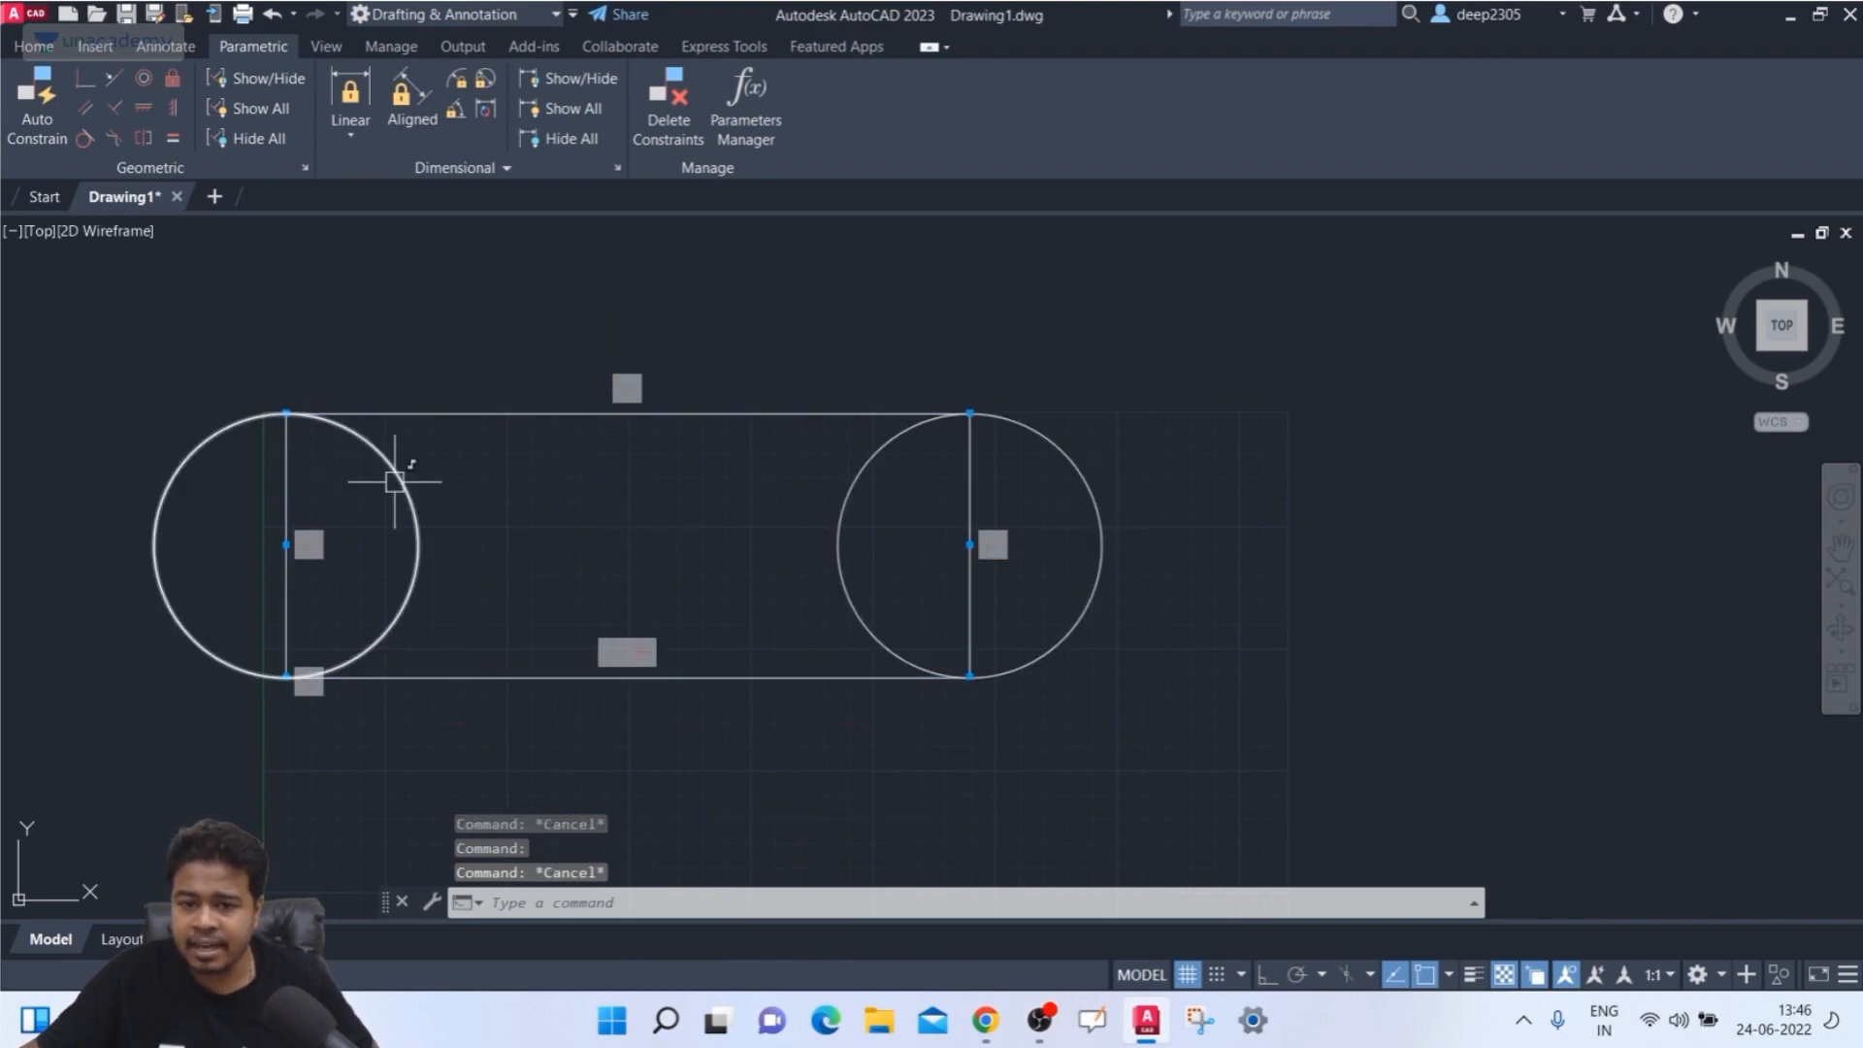
{"action": "left_click", "coordinate": [421, 556]}
{"action": "left_click", "coordinate": [415, 550]}
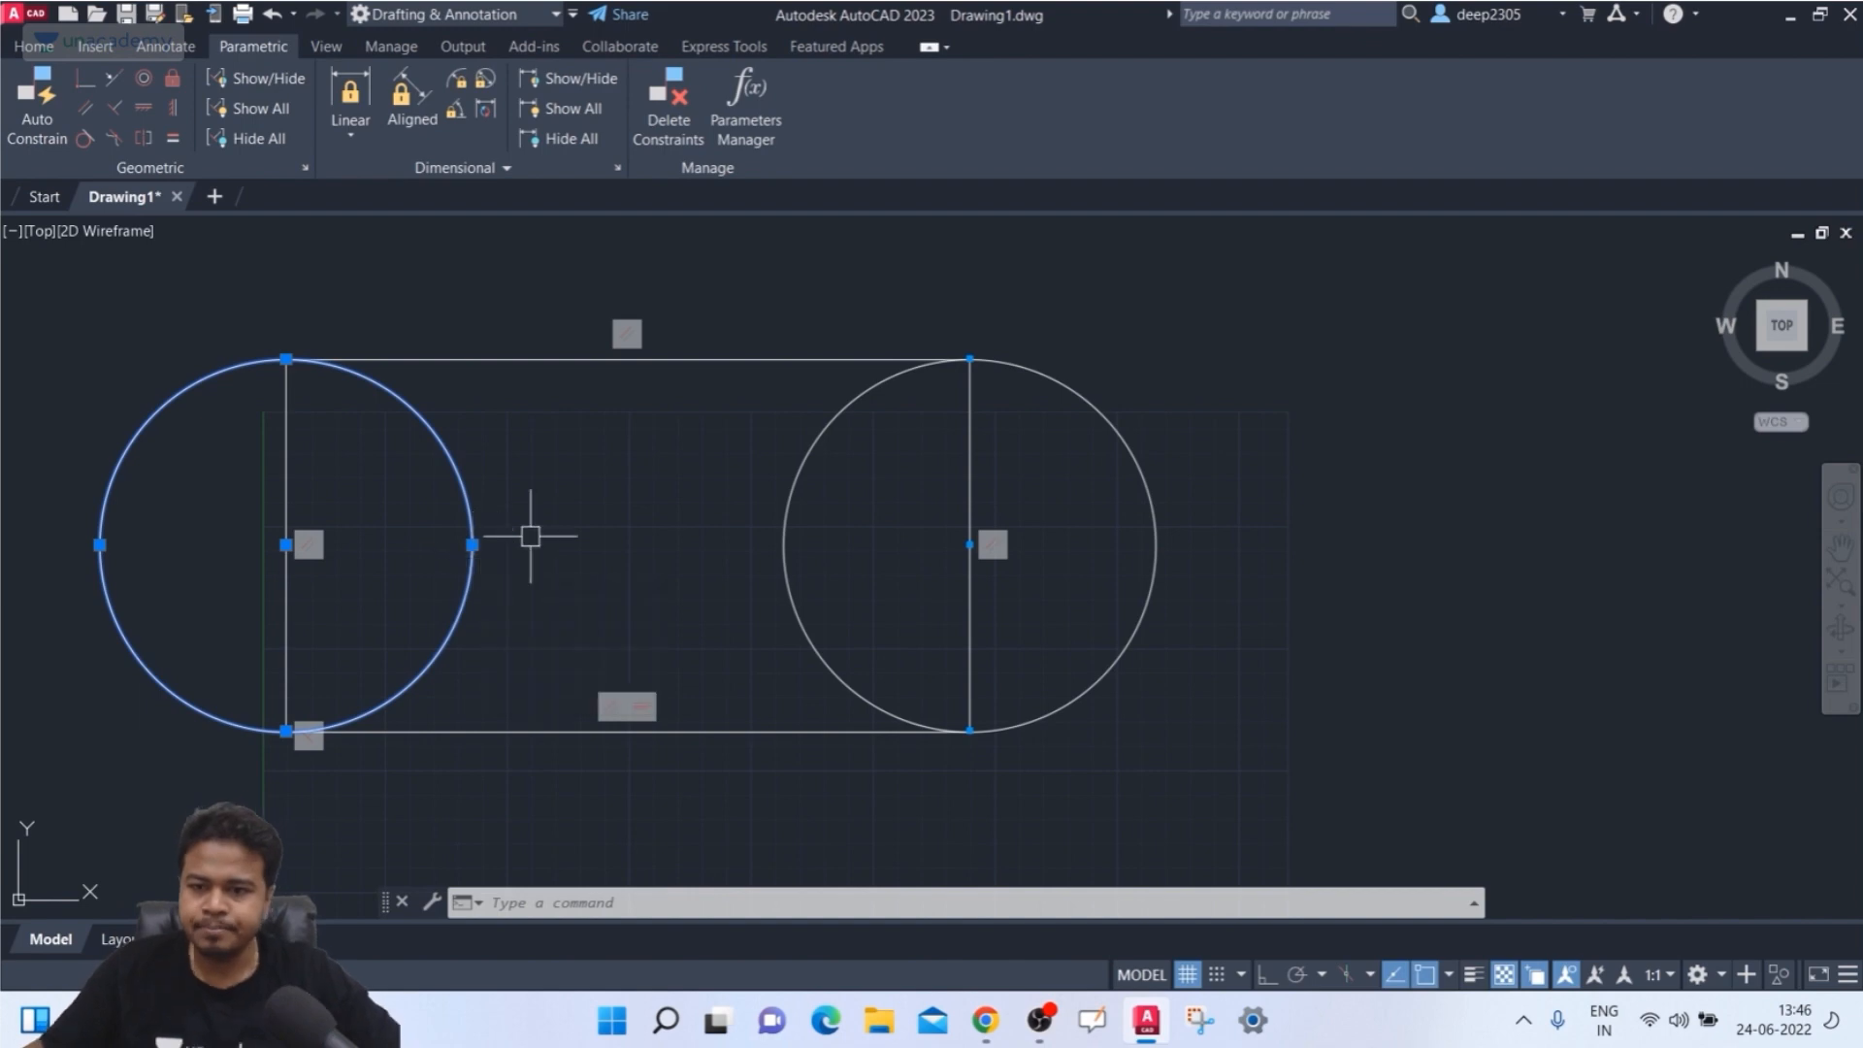
{"action": "key", "text": "Escape"}
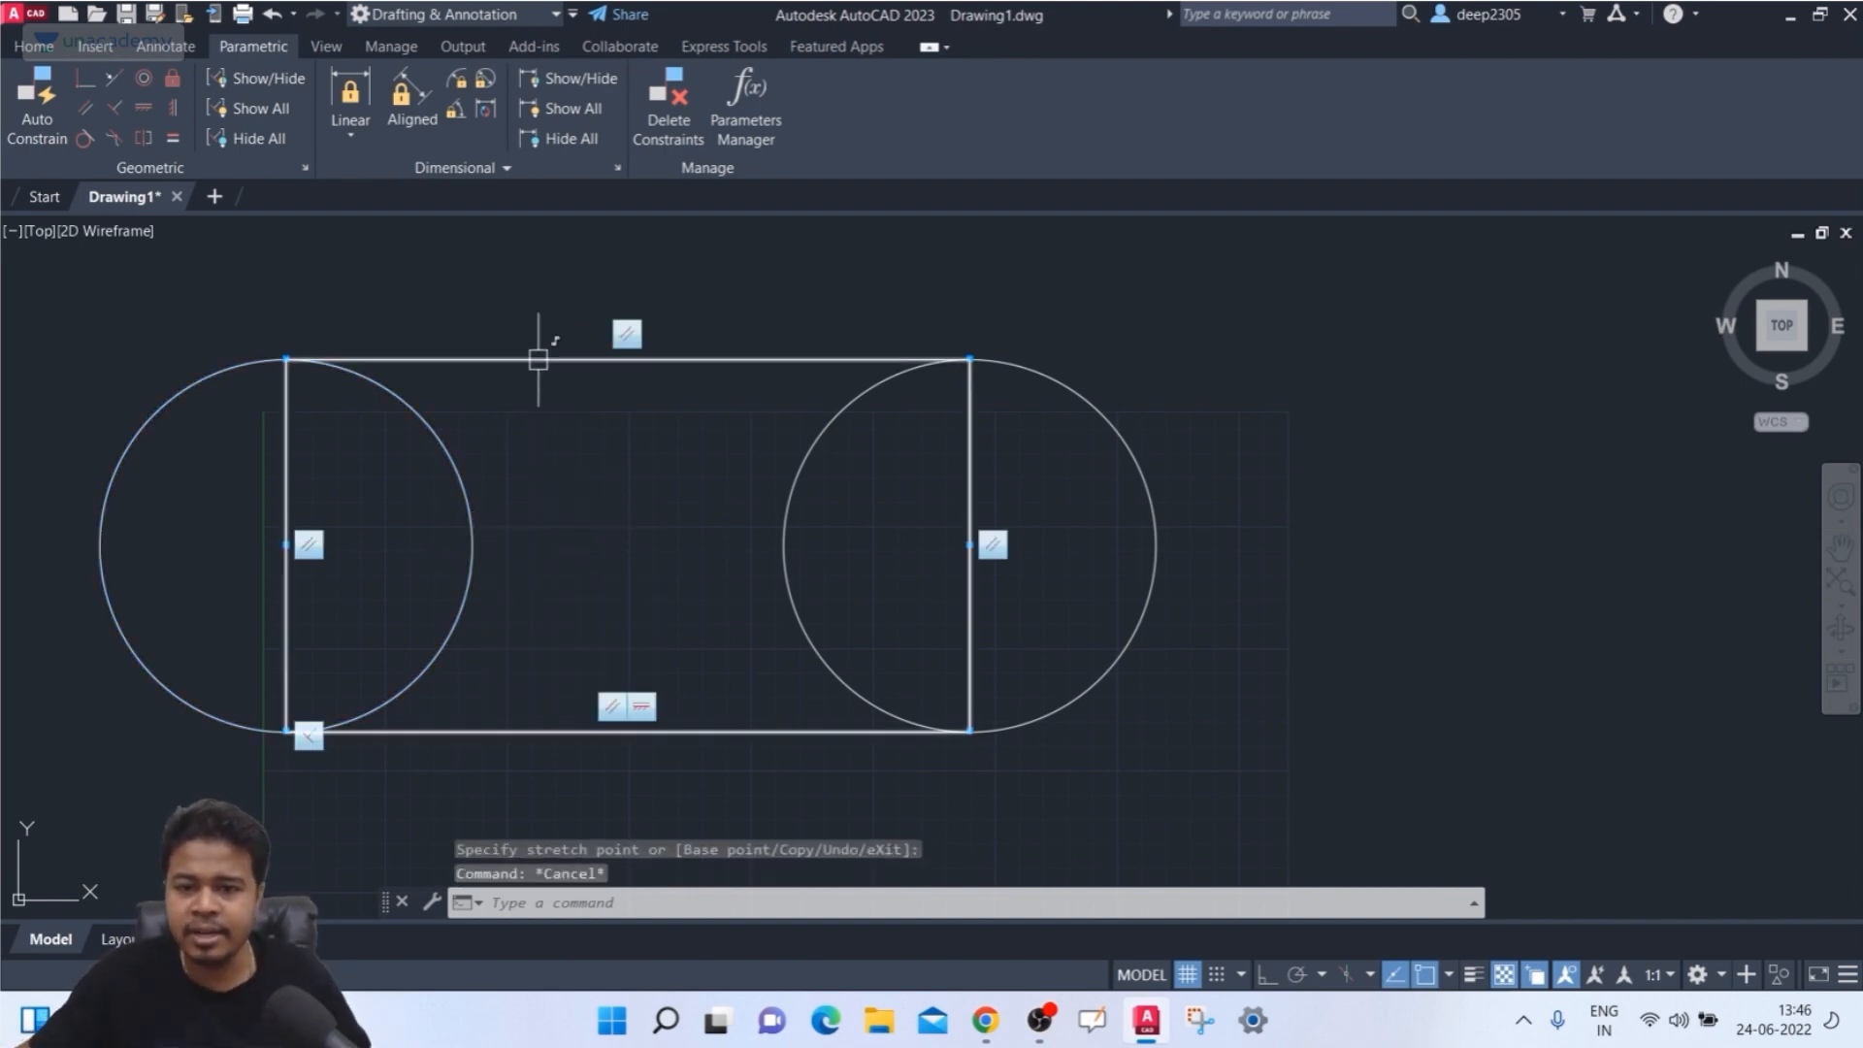
- Select the rectangle and stretch its upper-left corner well up and slightly outward
{"action": "left_click", "coordinate": [541, 326]}
{"action": "left_click", "coordinate": [335, 360]}
{"action": "left_click", "coordinate": [285, 359]}
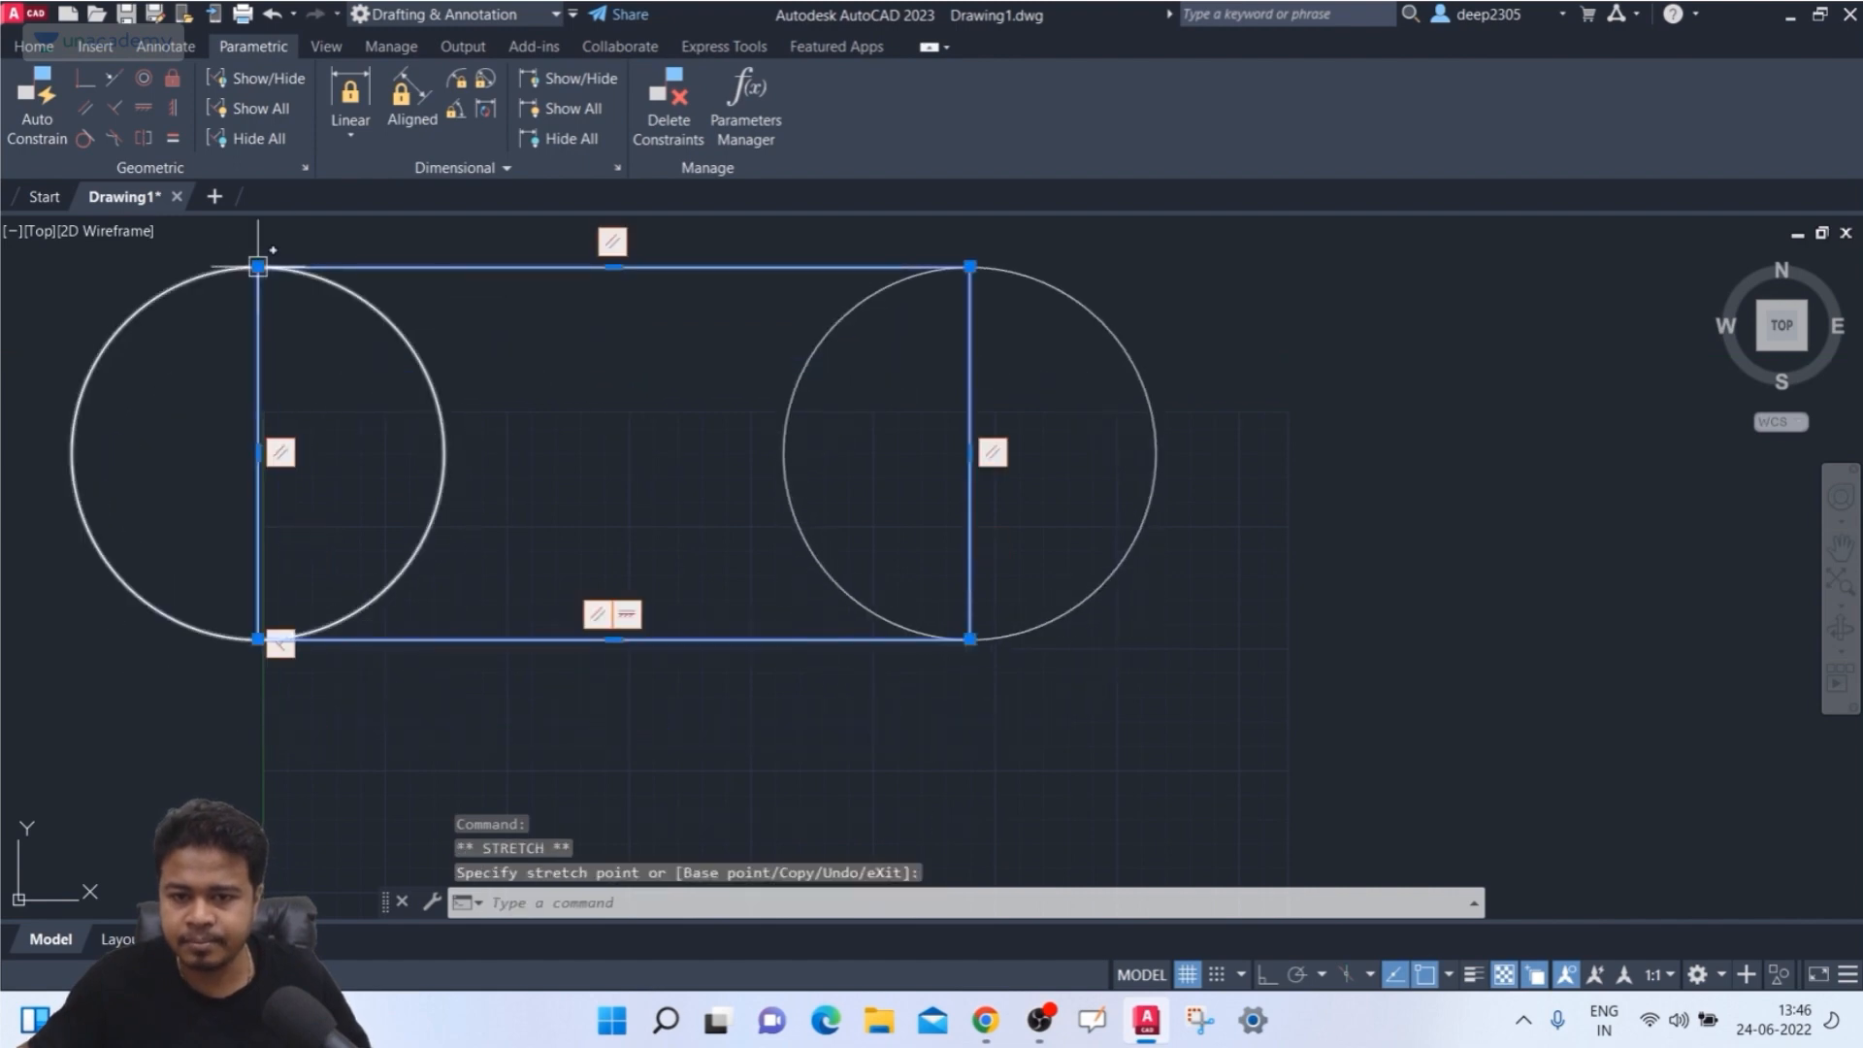
- Erase the rectangle and both end circles to leave the drawing empty
{"action": "key", "text": "Escape"}
{"action": "scroll", "coordinate": [404, 457], "scroll_direction": "down", "scroll_amount": 3}
{"action": "scroll", "coordinate": [405, 457], "scroll_direction": "up", "scroll_amount": 4}
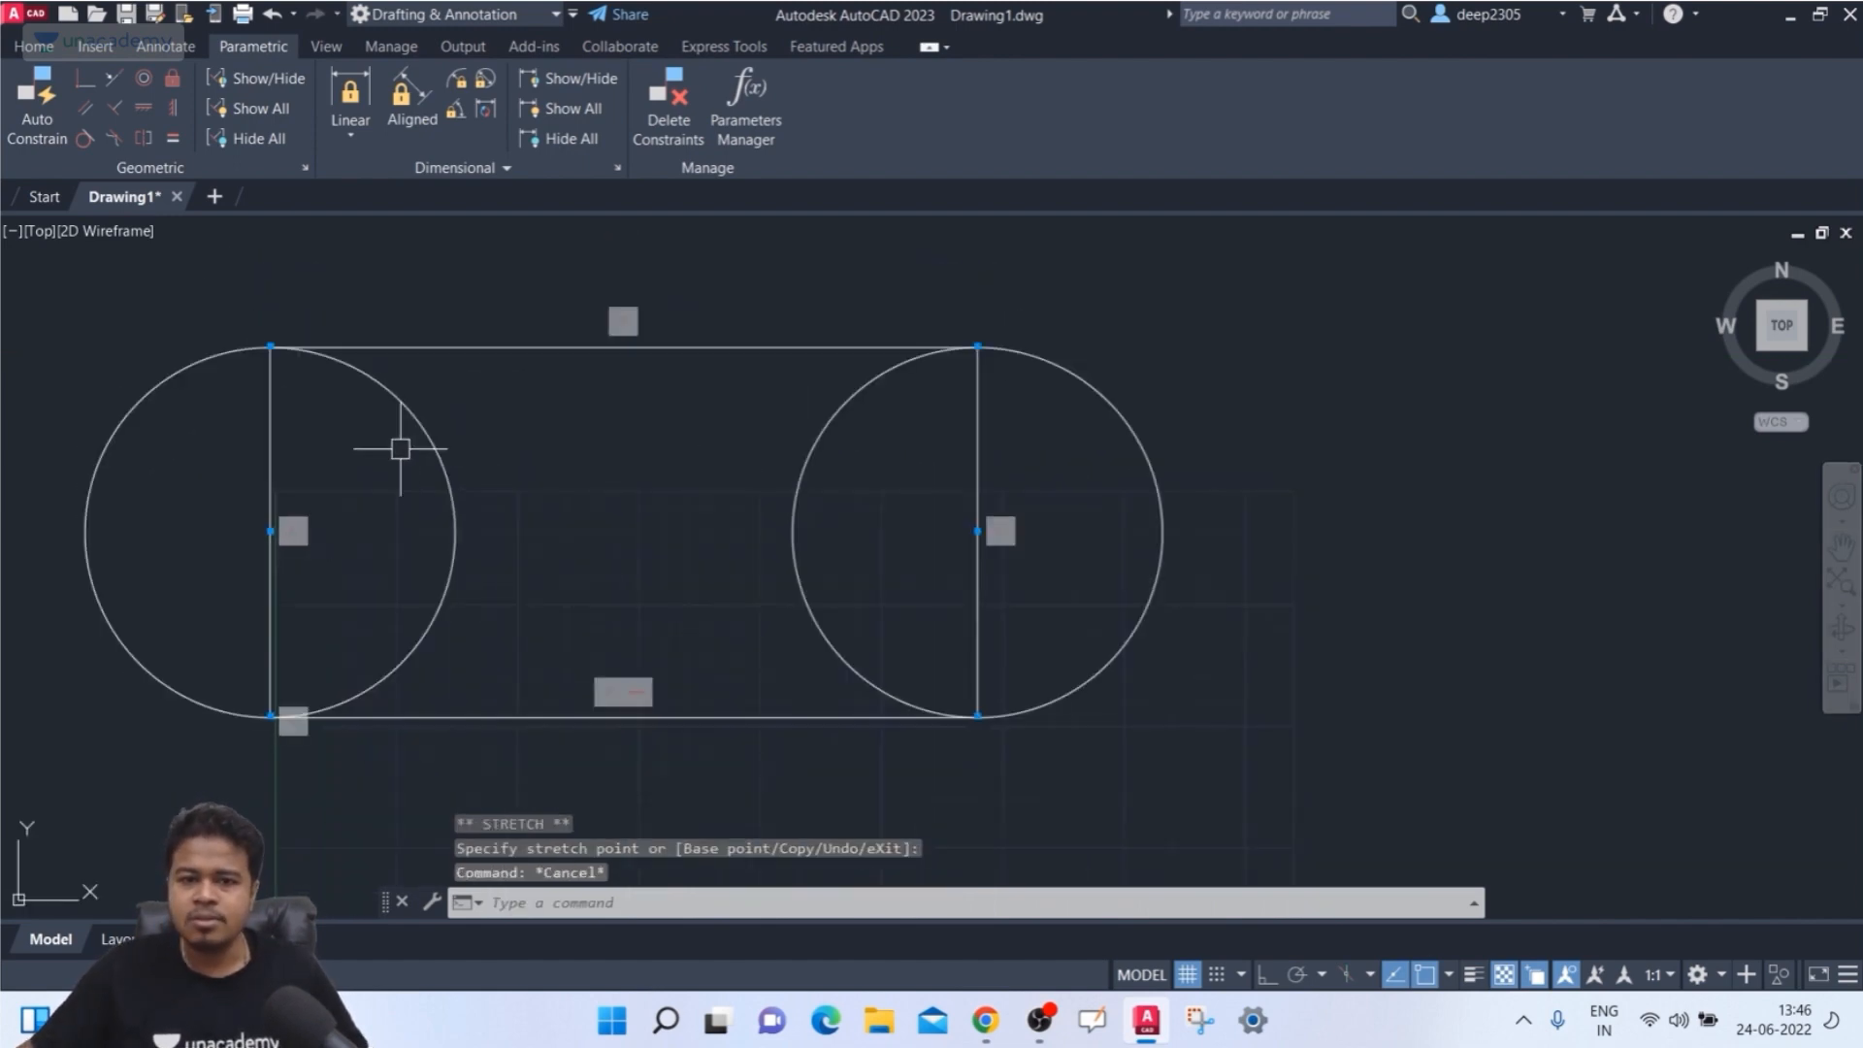
{"action": "scroll", "coordinate": [520, 340], "scroll_direction": "down", "scroll_amount": 2}
{"action": "left_click", "coordinate": [963, 328]}
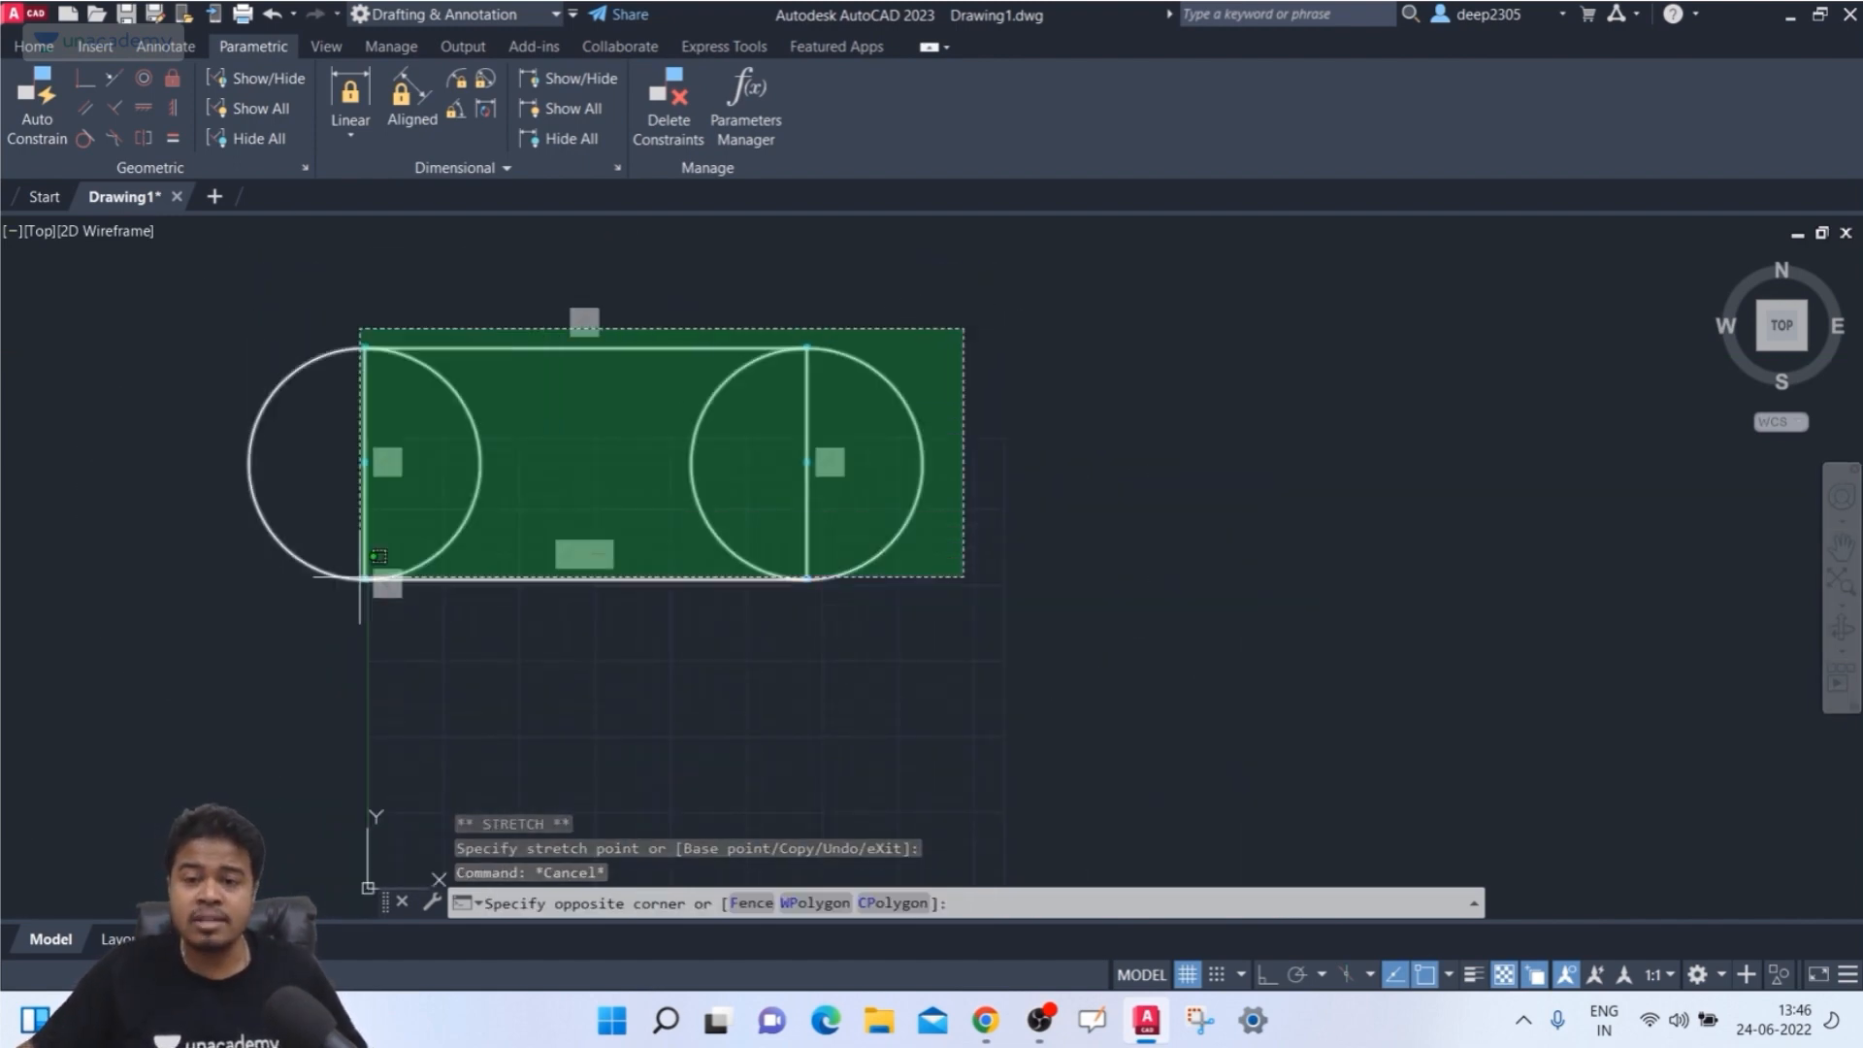
{"action": "left_click", "coordinate": [162, 628]}
{"action": "key", "text": "Delete"}
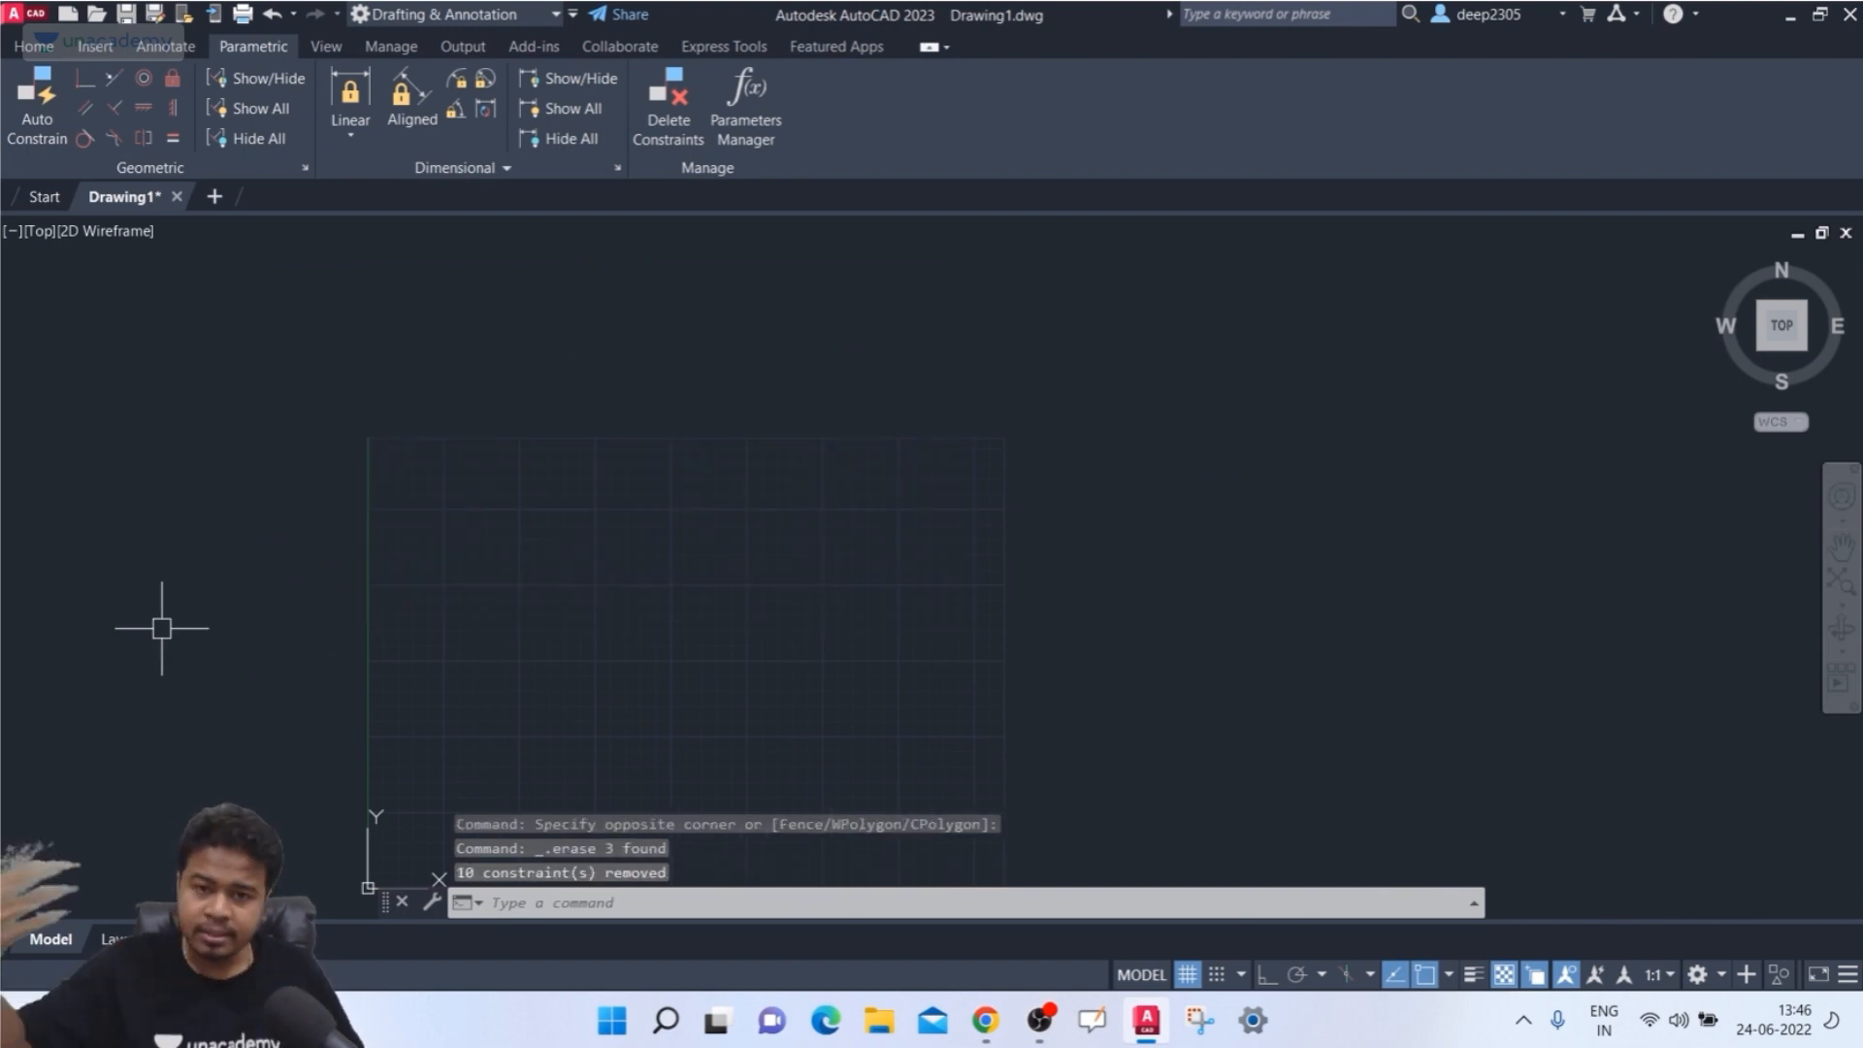
{"action": "middle_click_drag", "start_coordinate": [499, 629], "coordinate": [536, 533]}
{"action": "scroll", "coordinate": [533, 532], "scroll_direction": "up", "scroll_amount": 3}
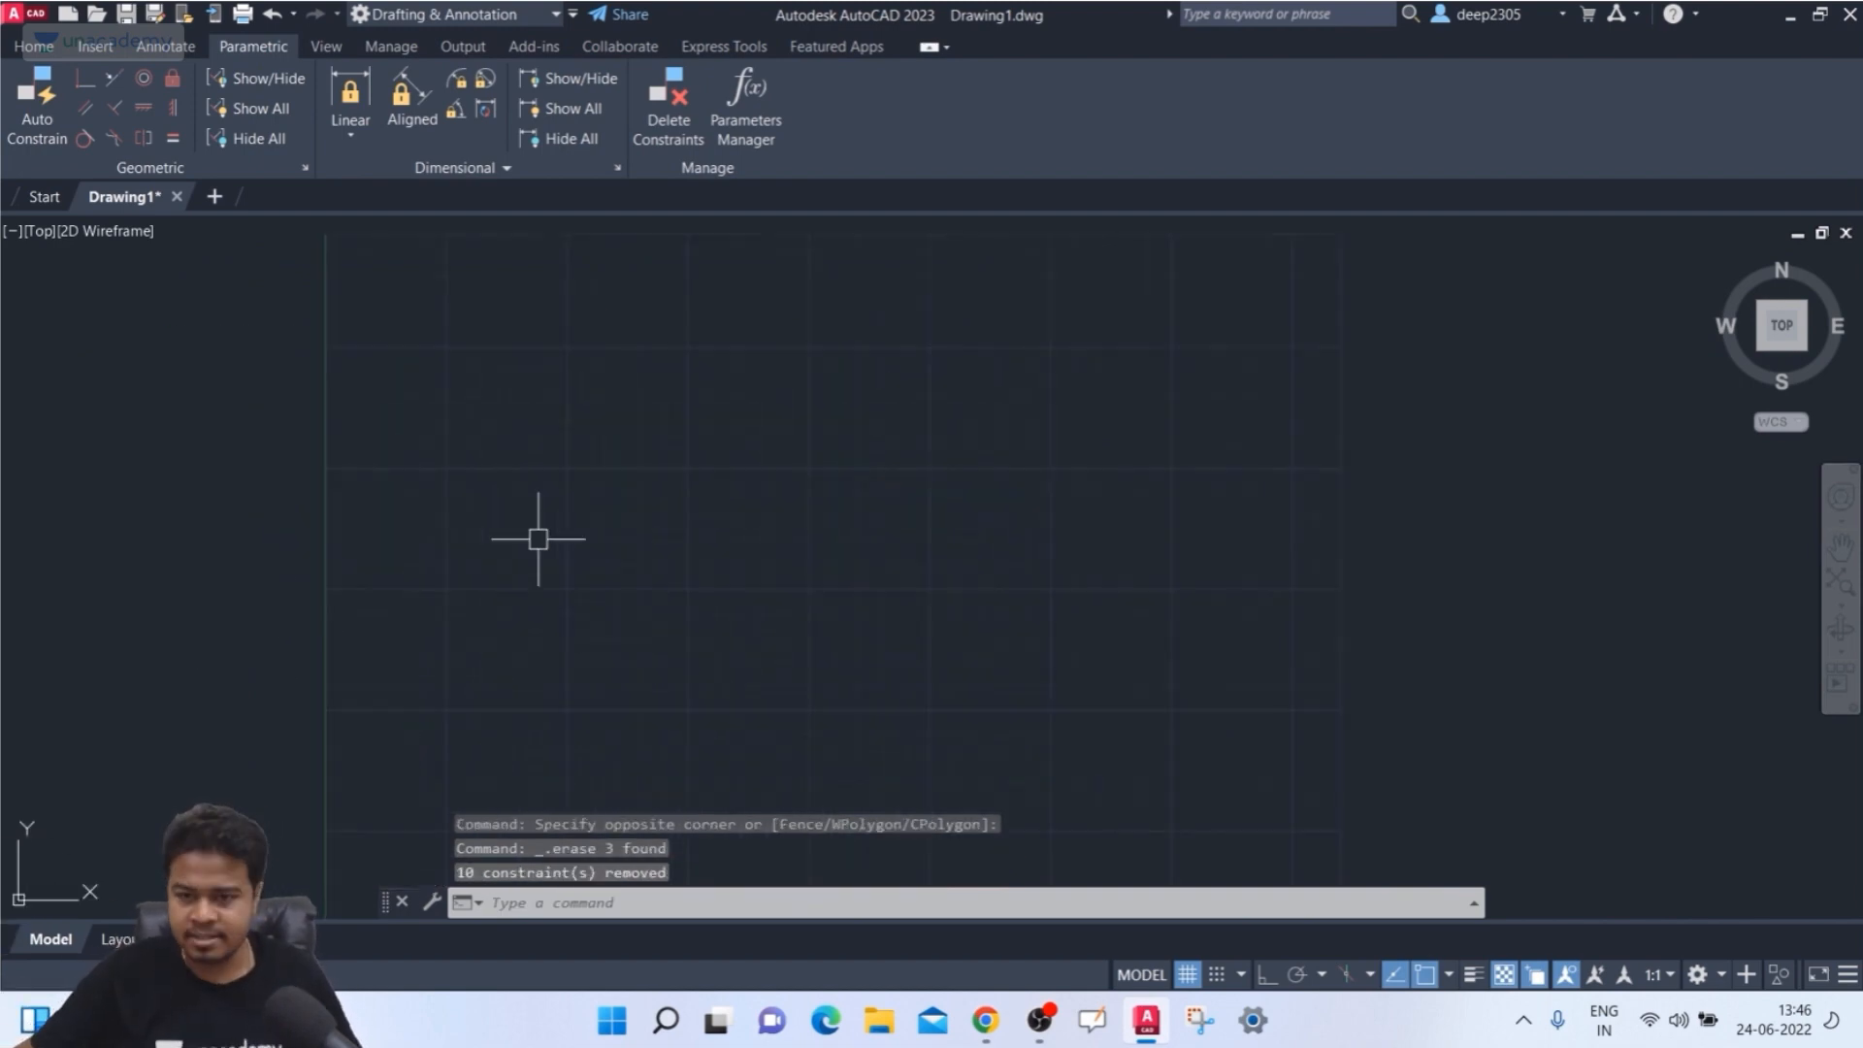
{"action": "scroll", "coordinate": [566, 491], "scroll_direction": "down", "scroll_amount": 3}
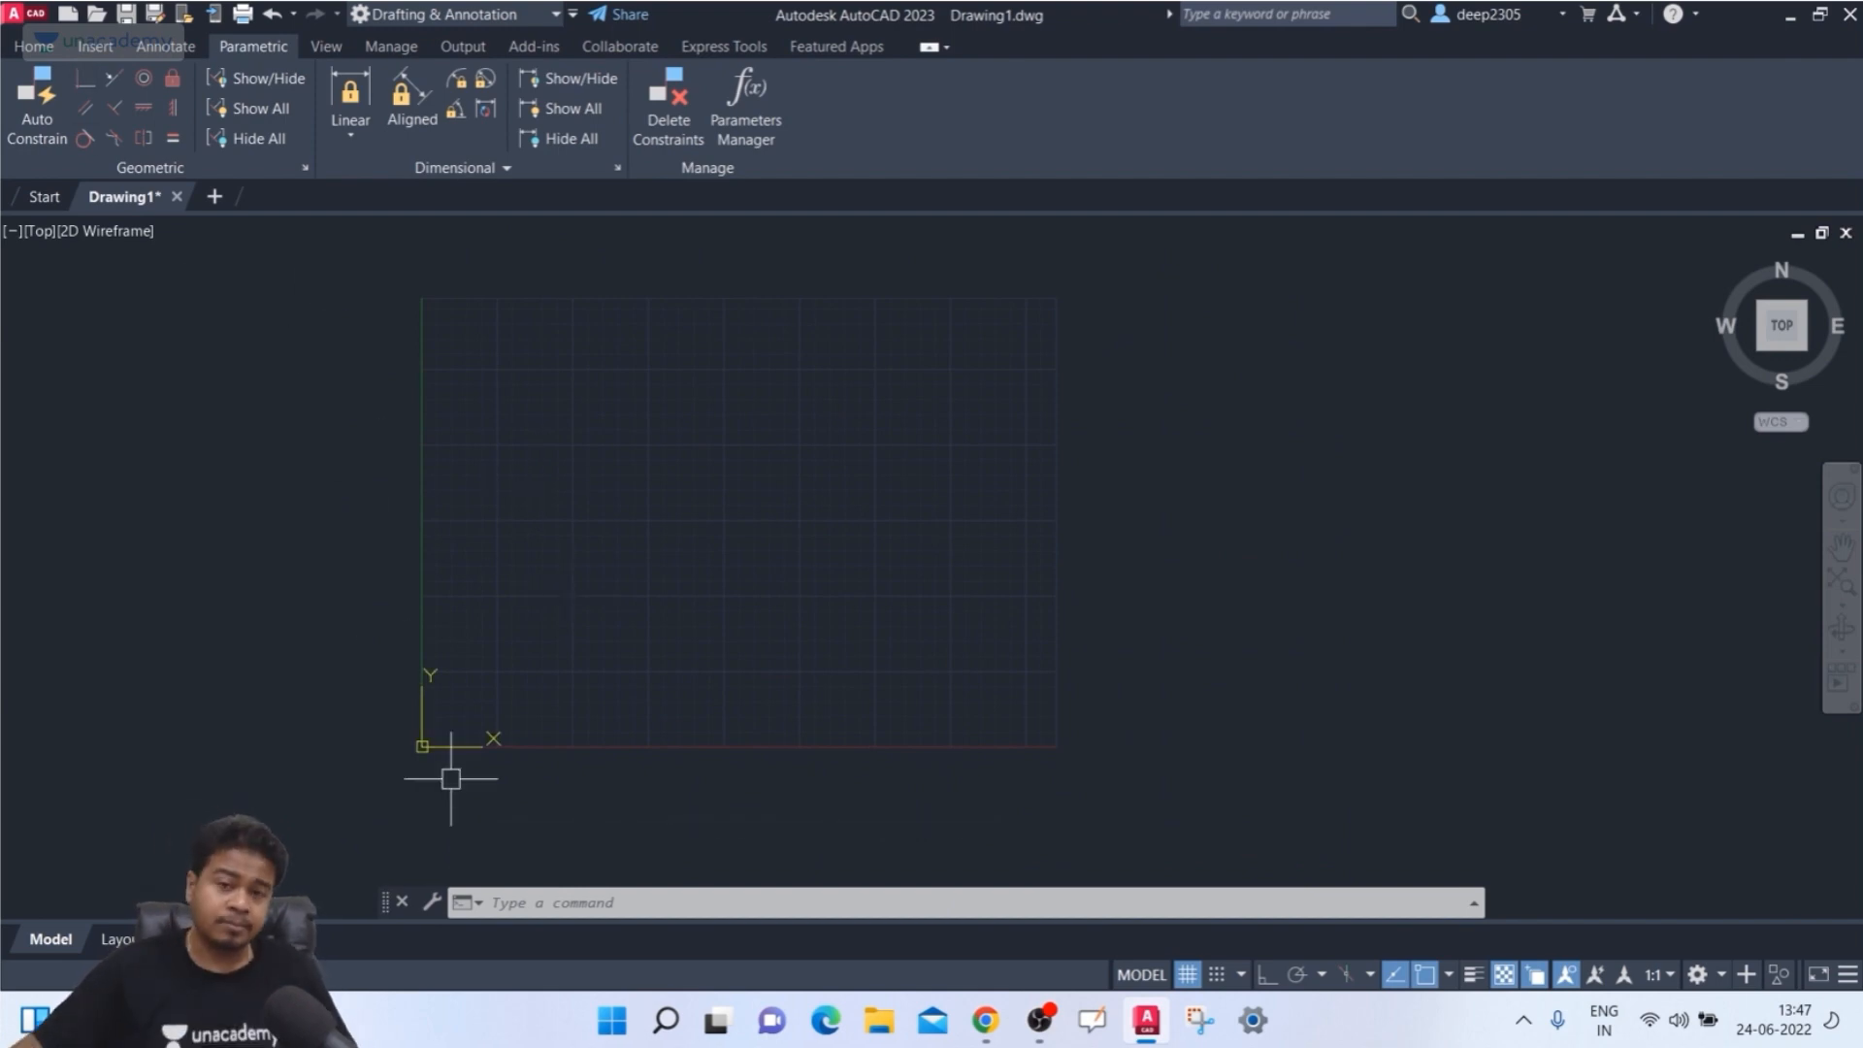
{"action": "key", "text": "Escape"}
{"action": "key", "text": "Escape"}
{"action": "key", "text": "Escape"}
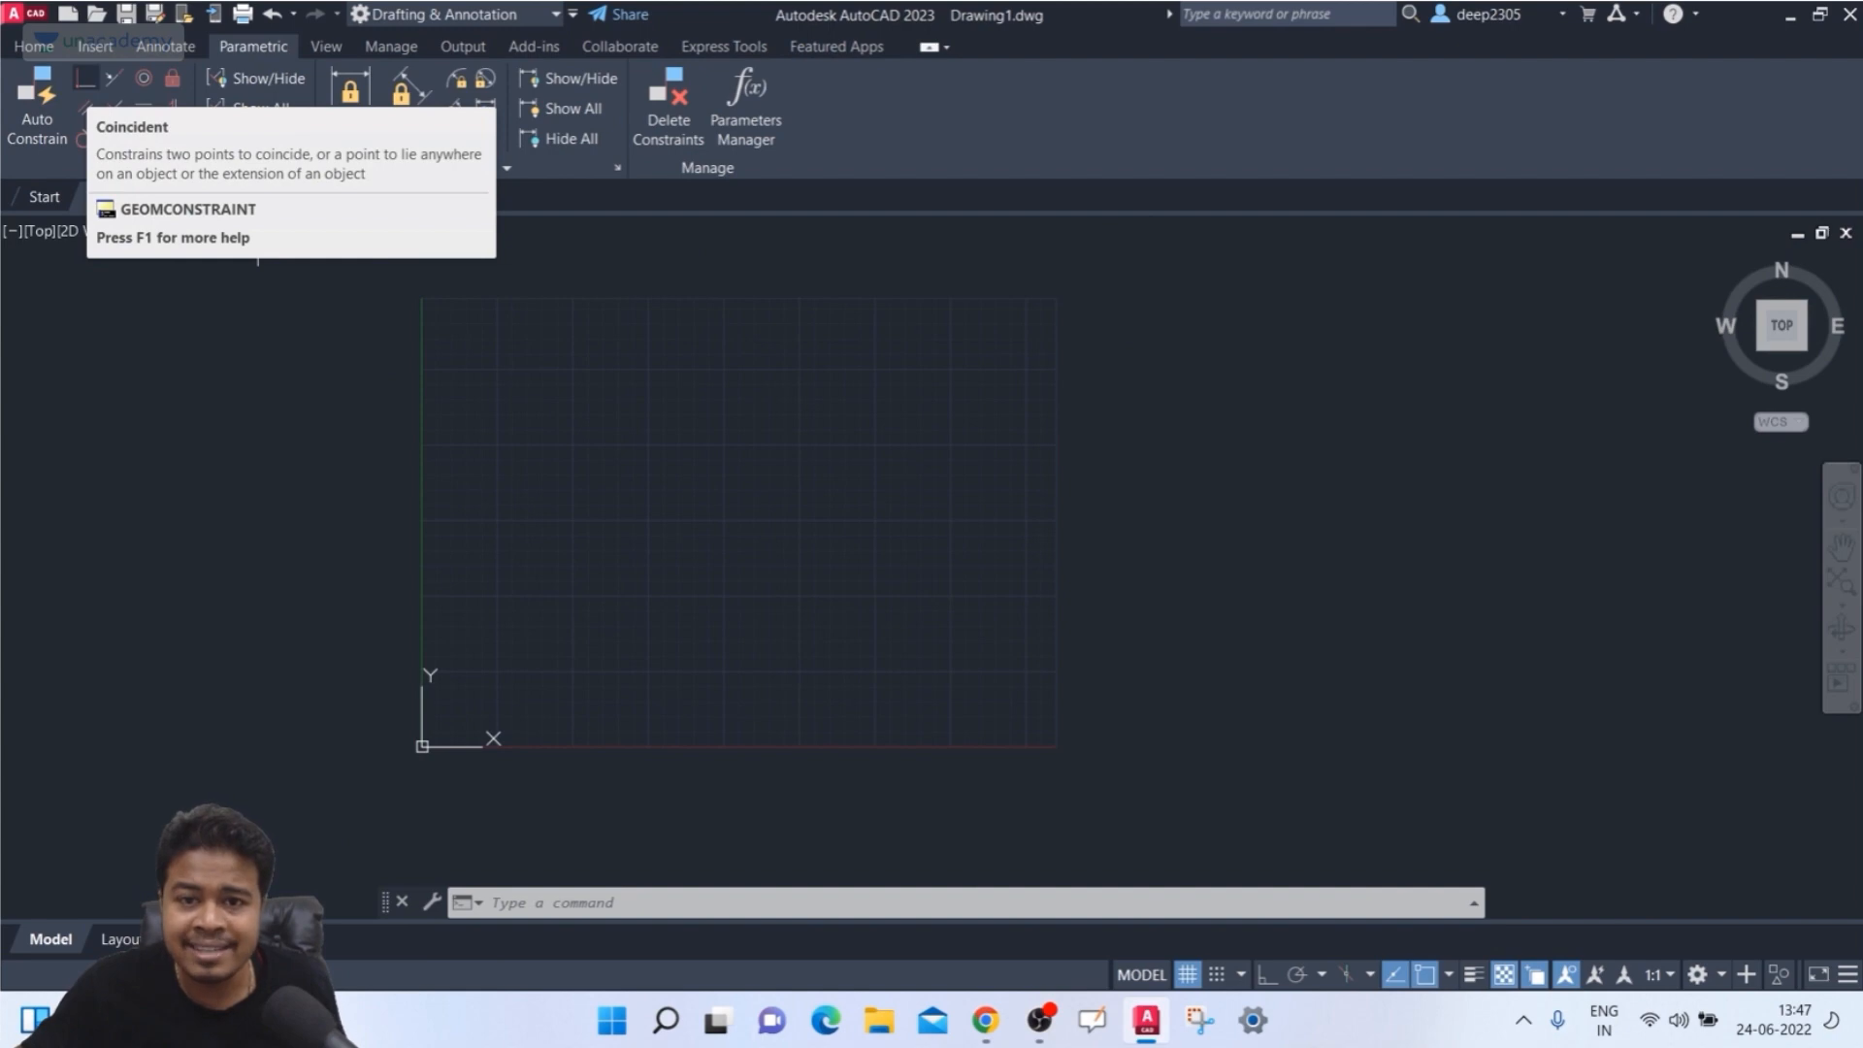
{"action": "left_click", "coordinate": [85, 79]}
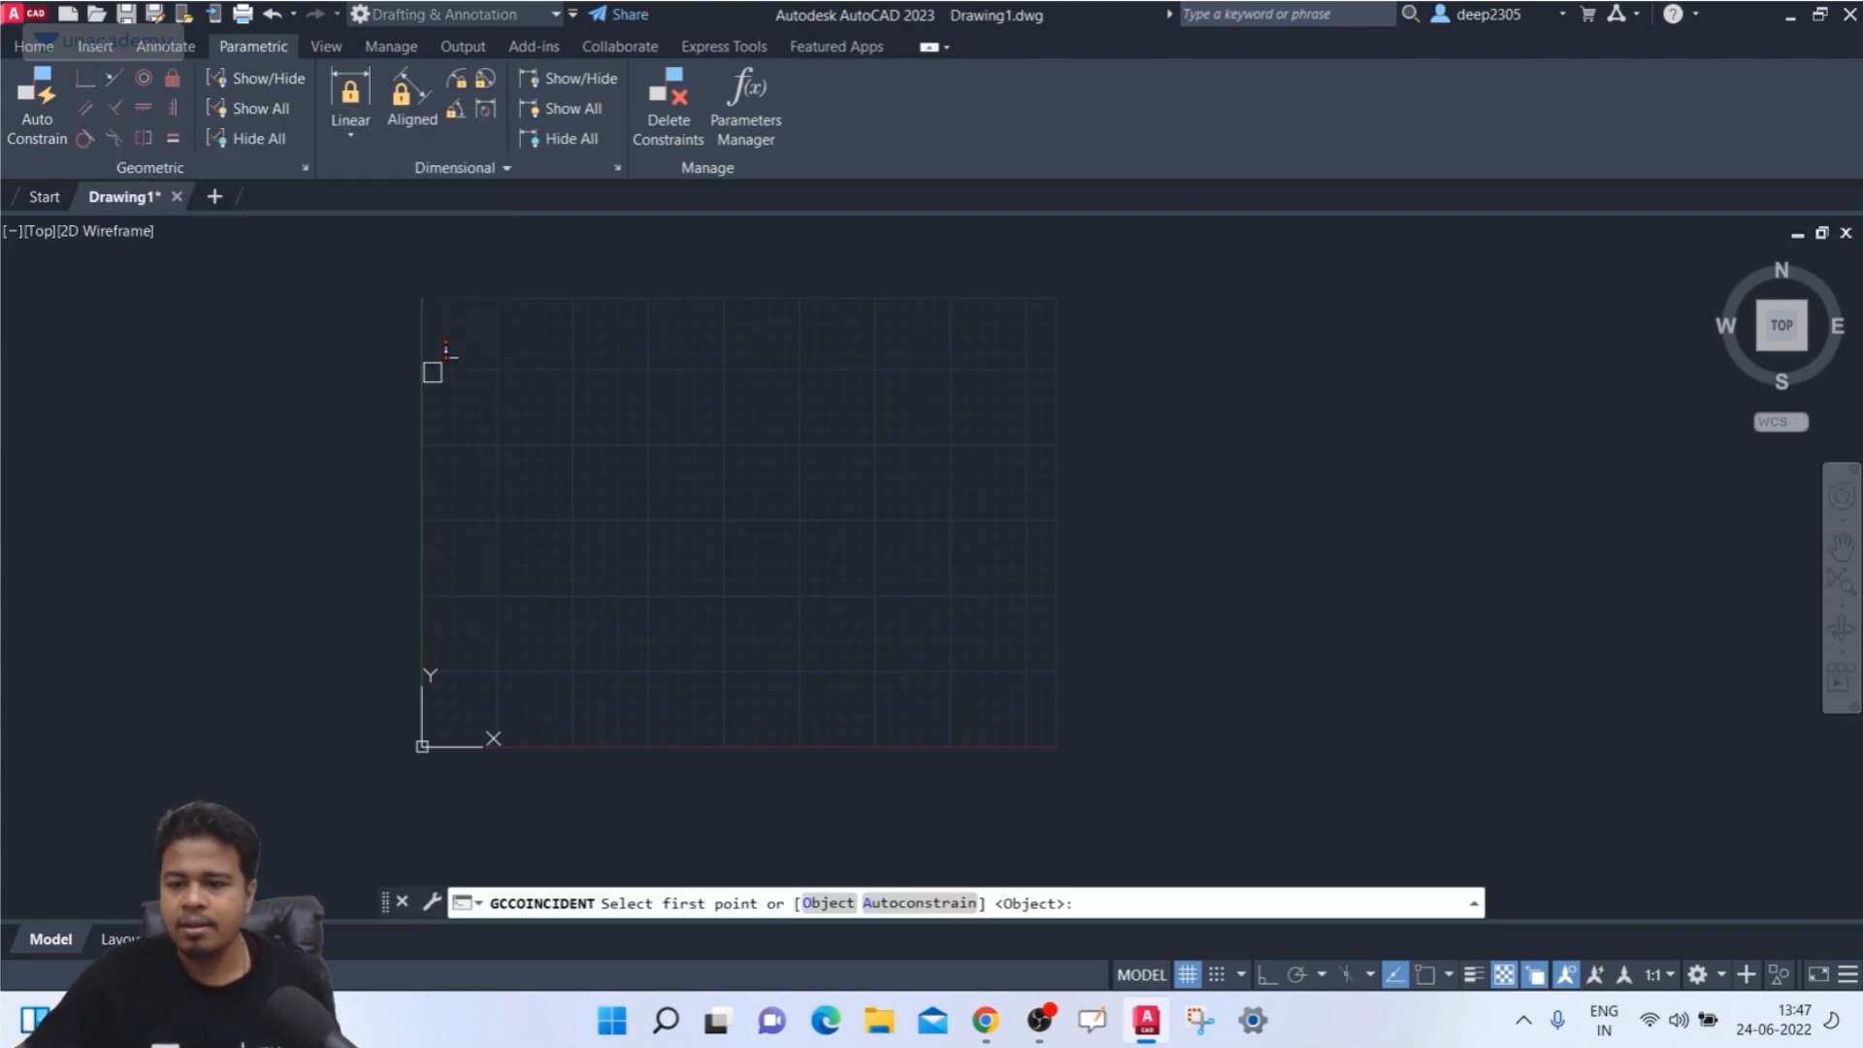
{"action": "key", "text": "Escape"}
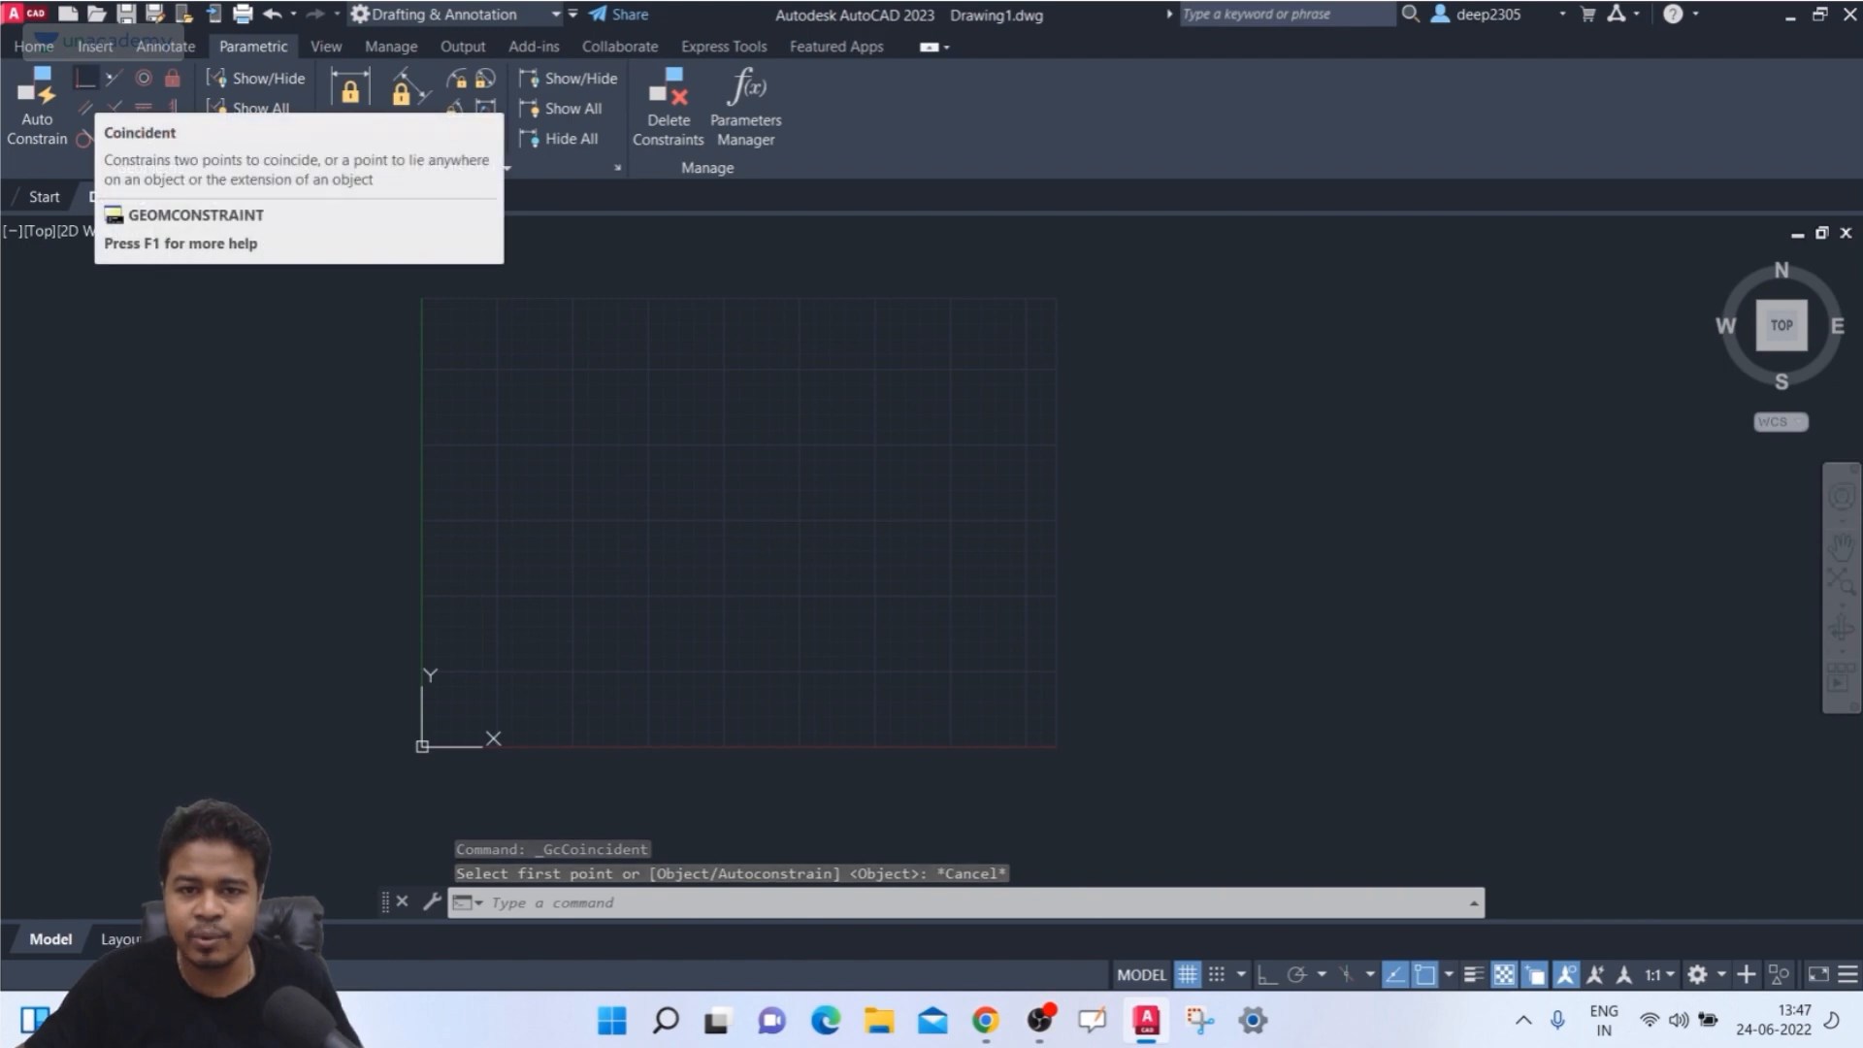
{"action": "key", "text": "Escape"}
- Draw a single line rising to the right across the middle of the grid area
{"action": "type", "text": "l"}
{"action": "key", "text": "Return"}
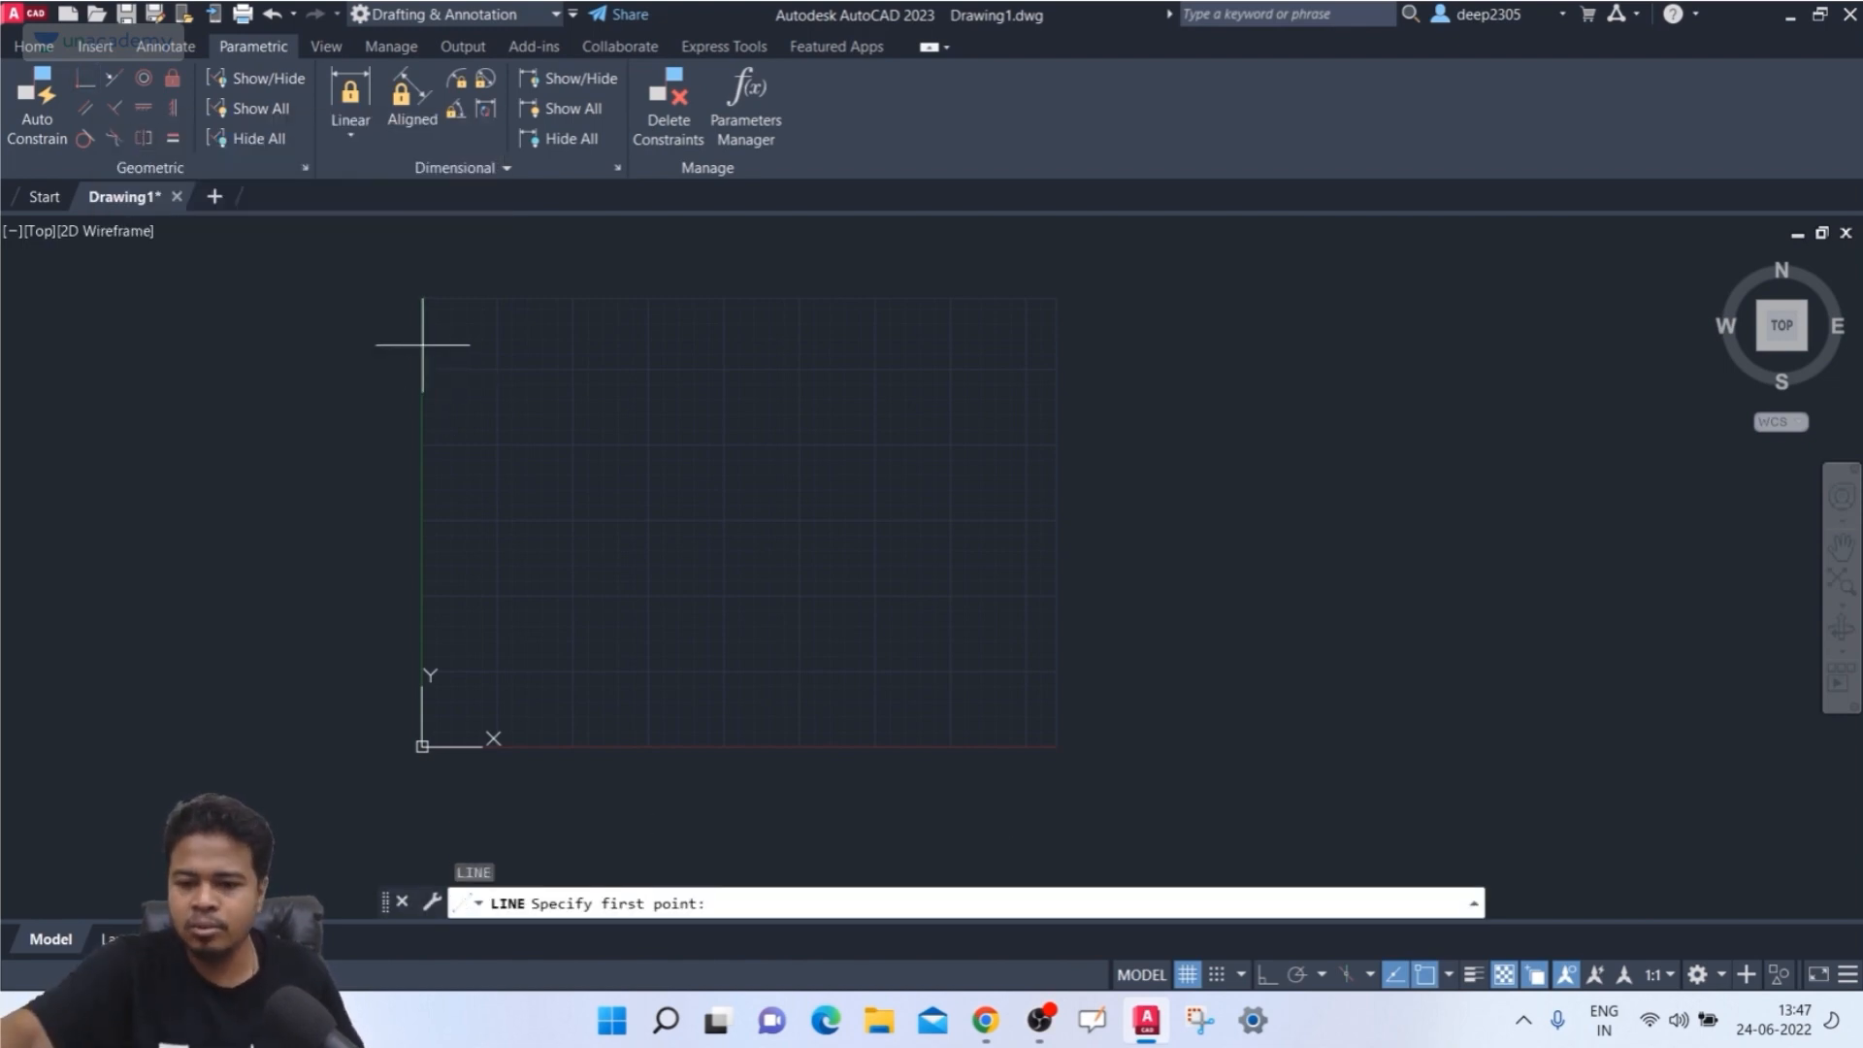
{"action": "left_click", "coordinate": [568, 536]}
{"action": "left_click", "coordinate": [822, 393]}
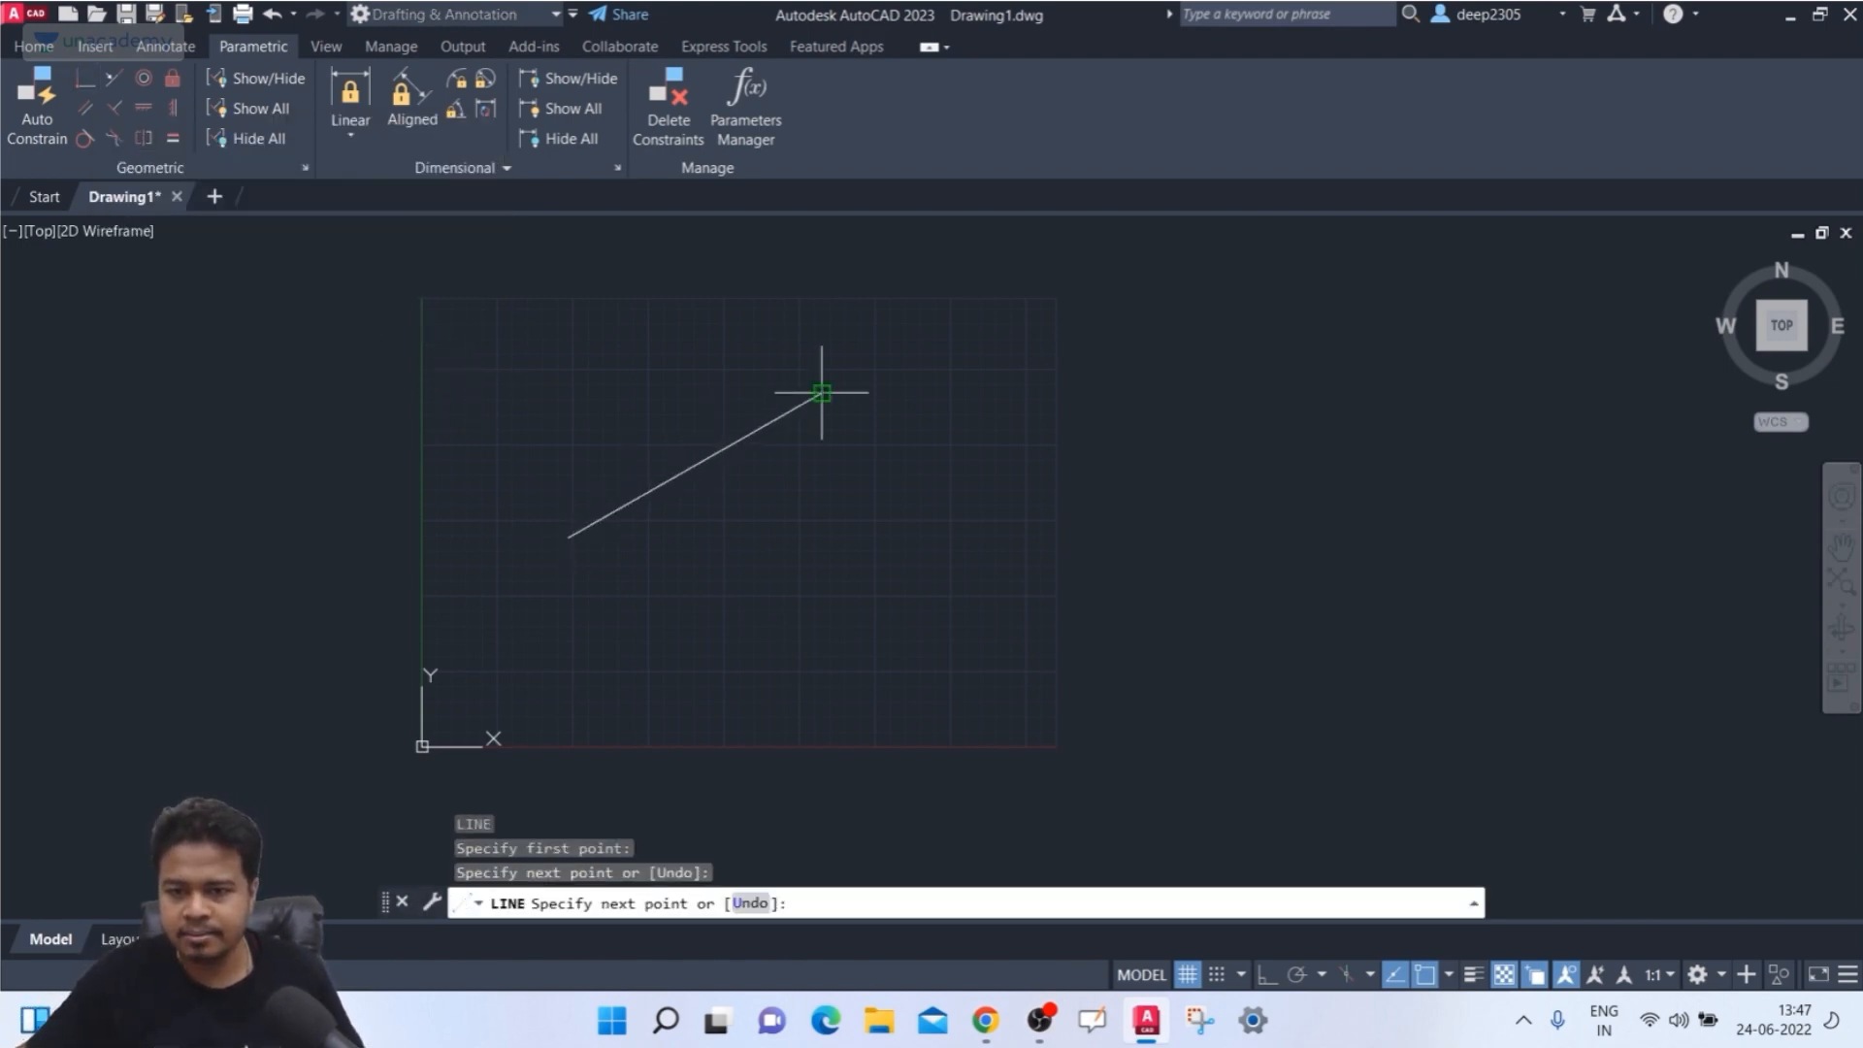
{"action": "key", "text": "Escape"}
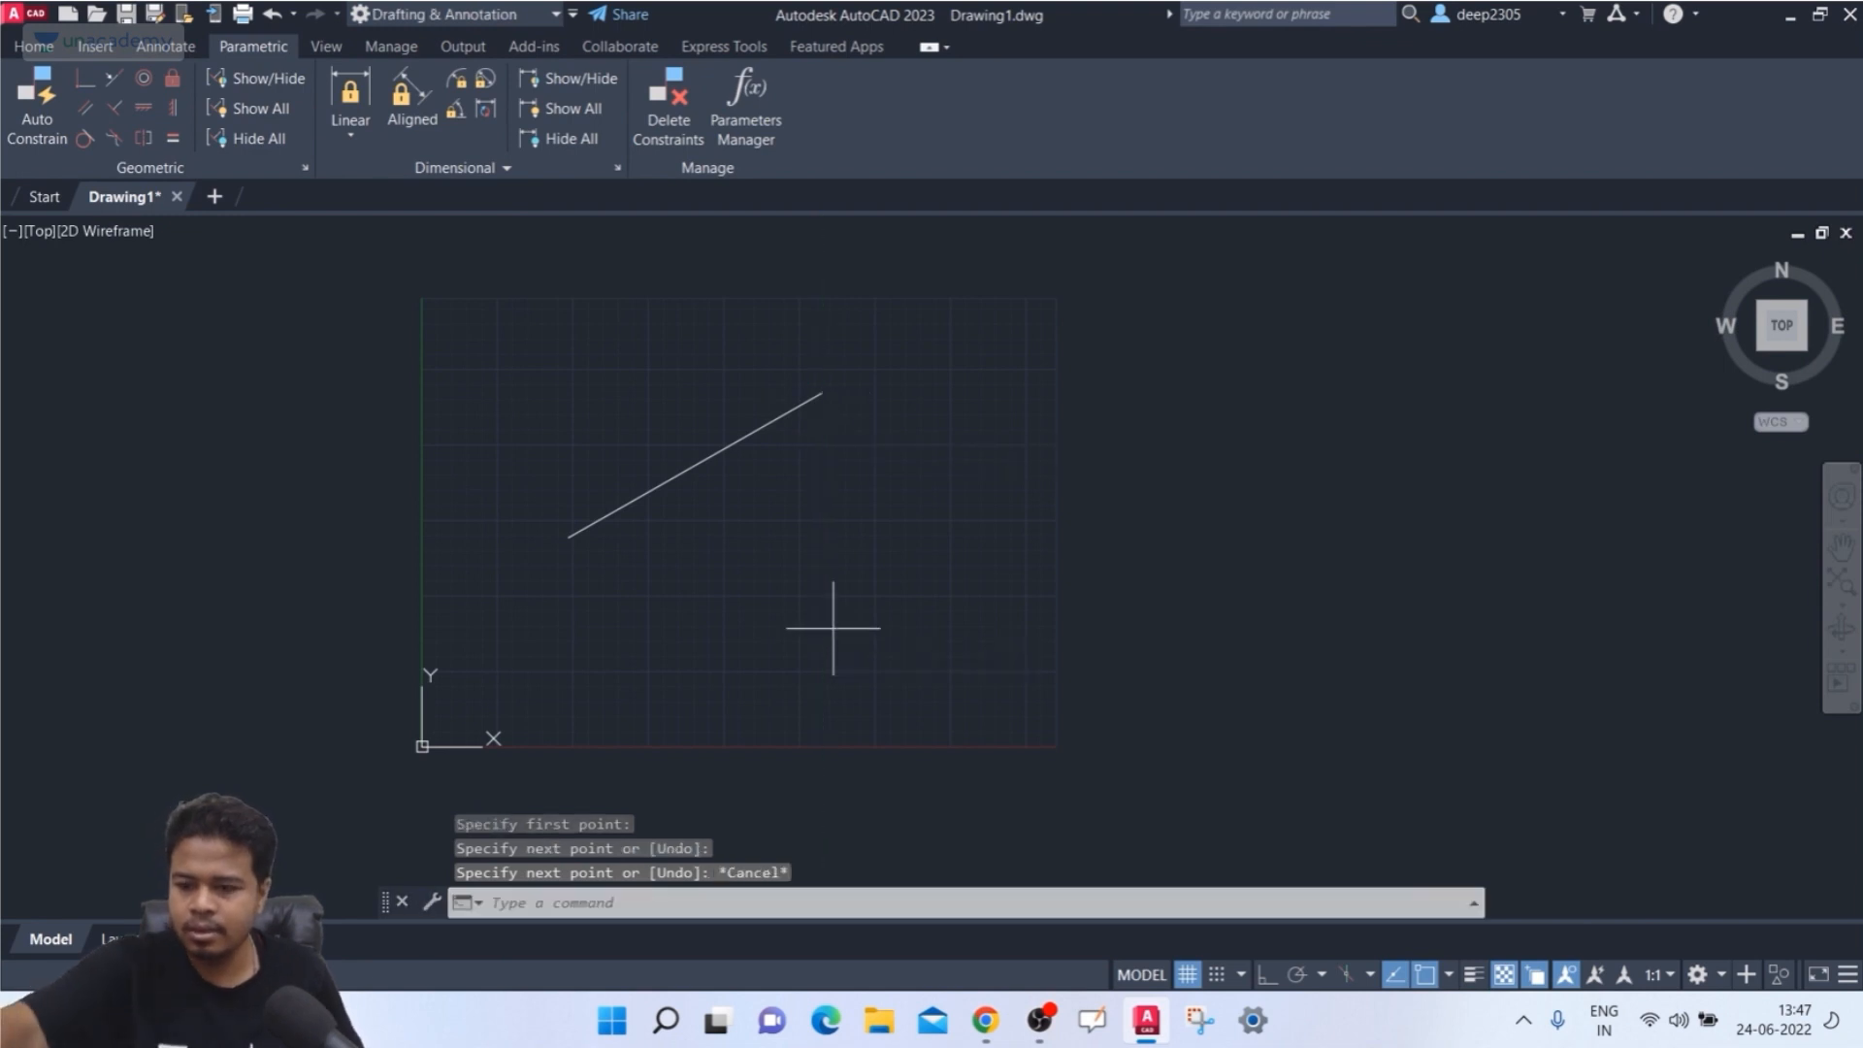
- Draw a second, steep separate line whose upper end lies just below and right of the first line's upper end
{"action": "type", "text": "l"}
{"action": "key", "text": "Return"}
{"action": "left_click", "coordinate": [808, 635]}
{"action": "left_click", "coordinate": [871, 441]}
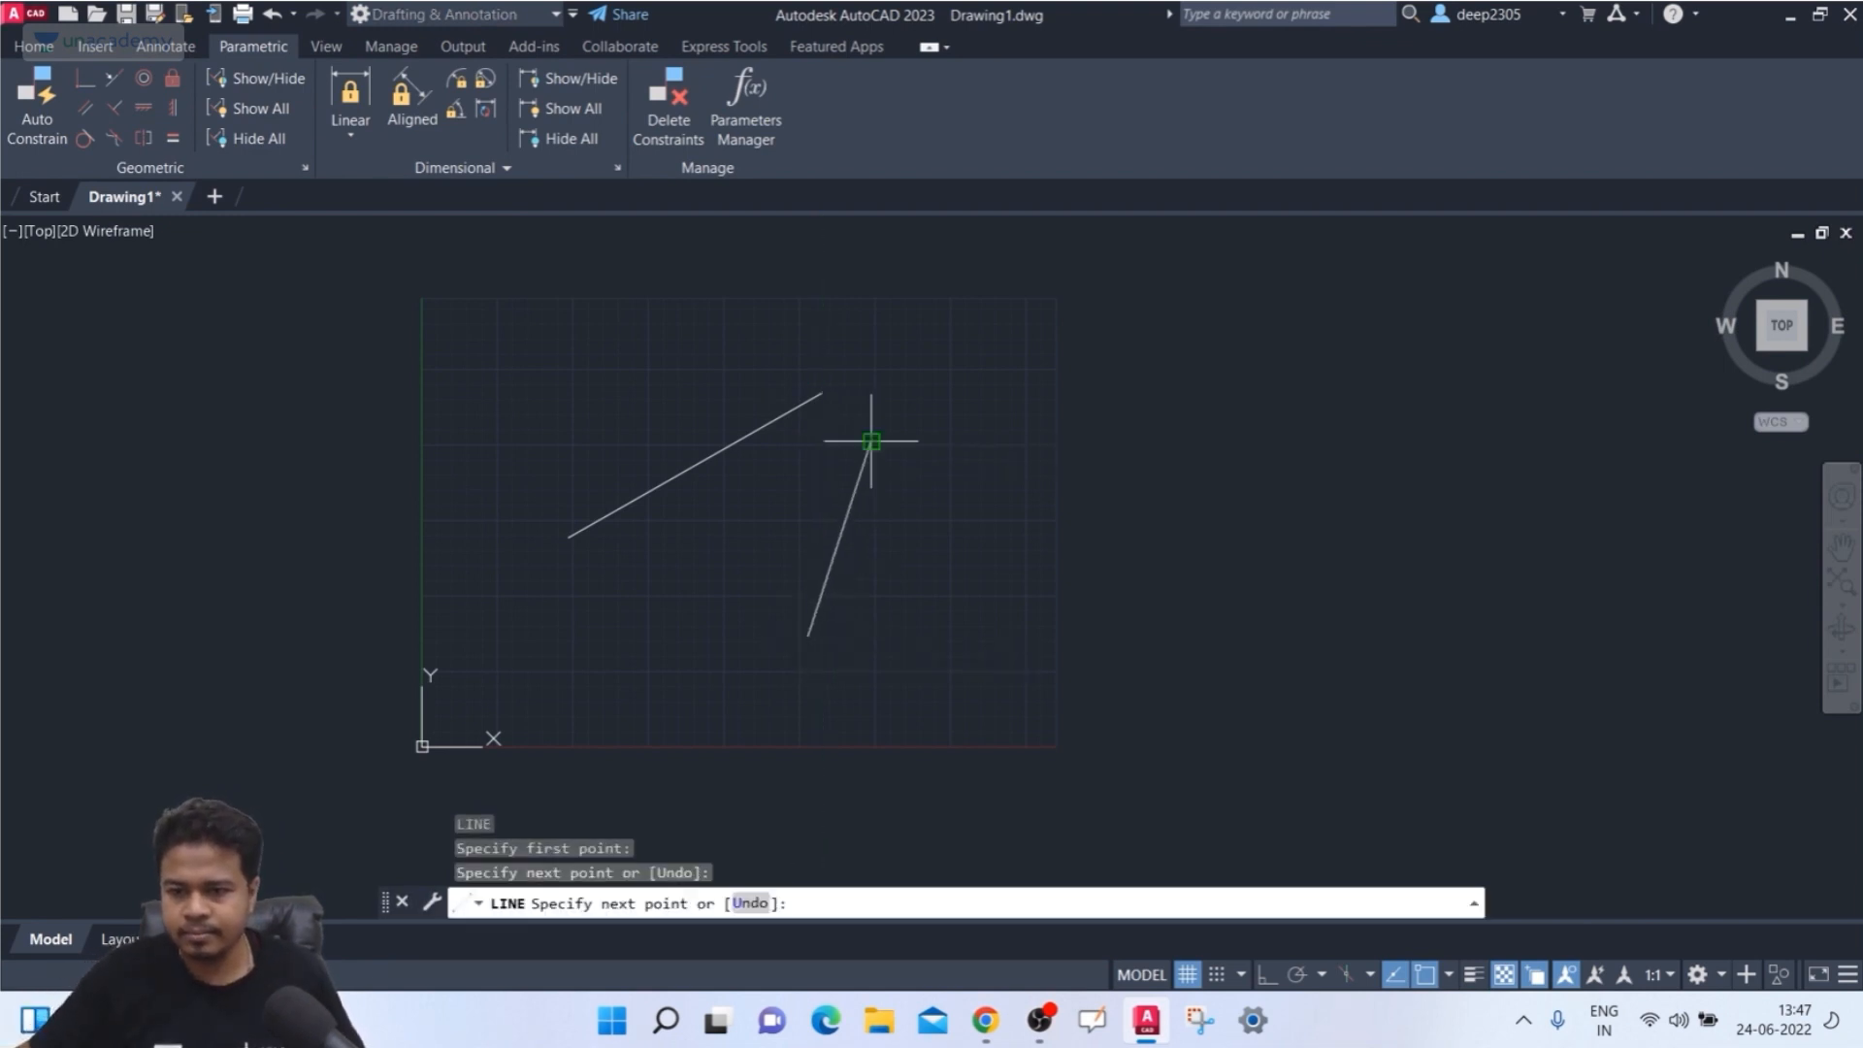
{"action": "key", "text": "Return"}
- Draw two connected line segments to the right of the others, rising to a peak and then dropping steeply
{"action": "key", "text": "Return"}
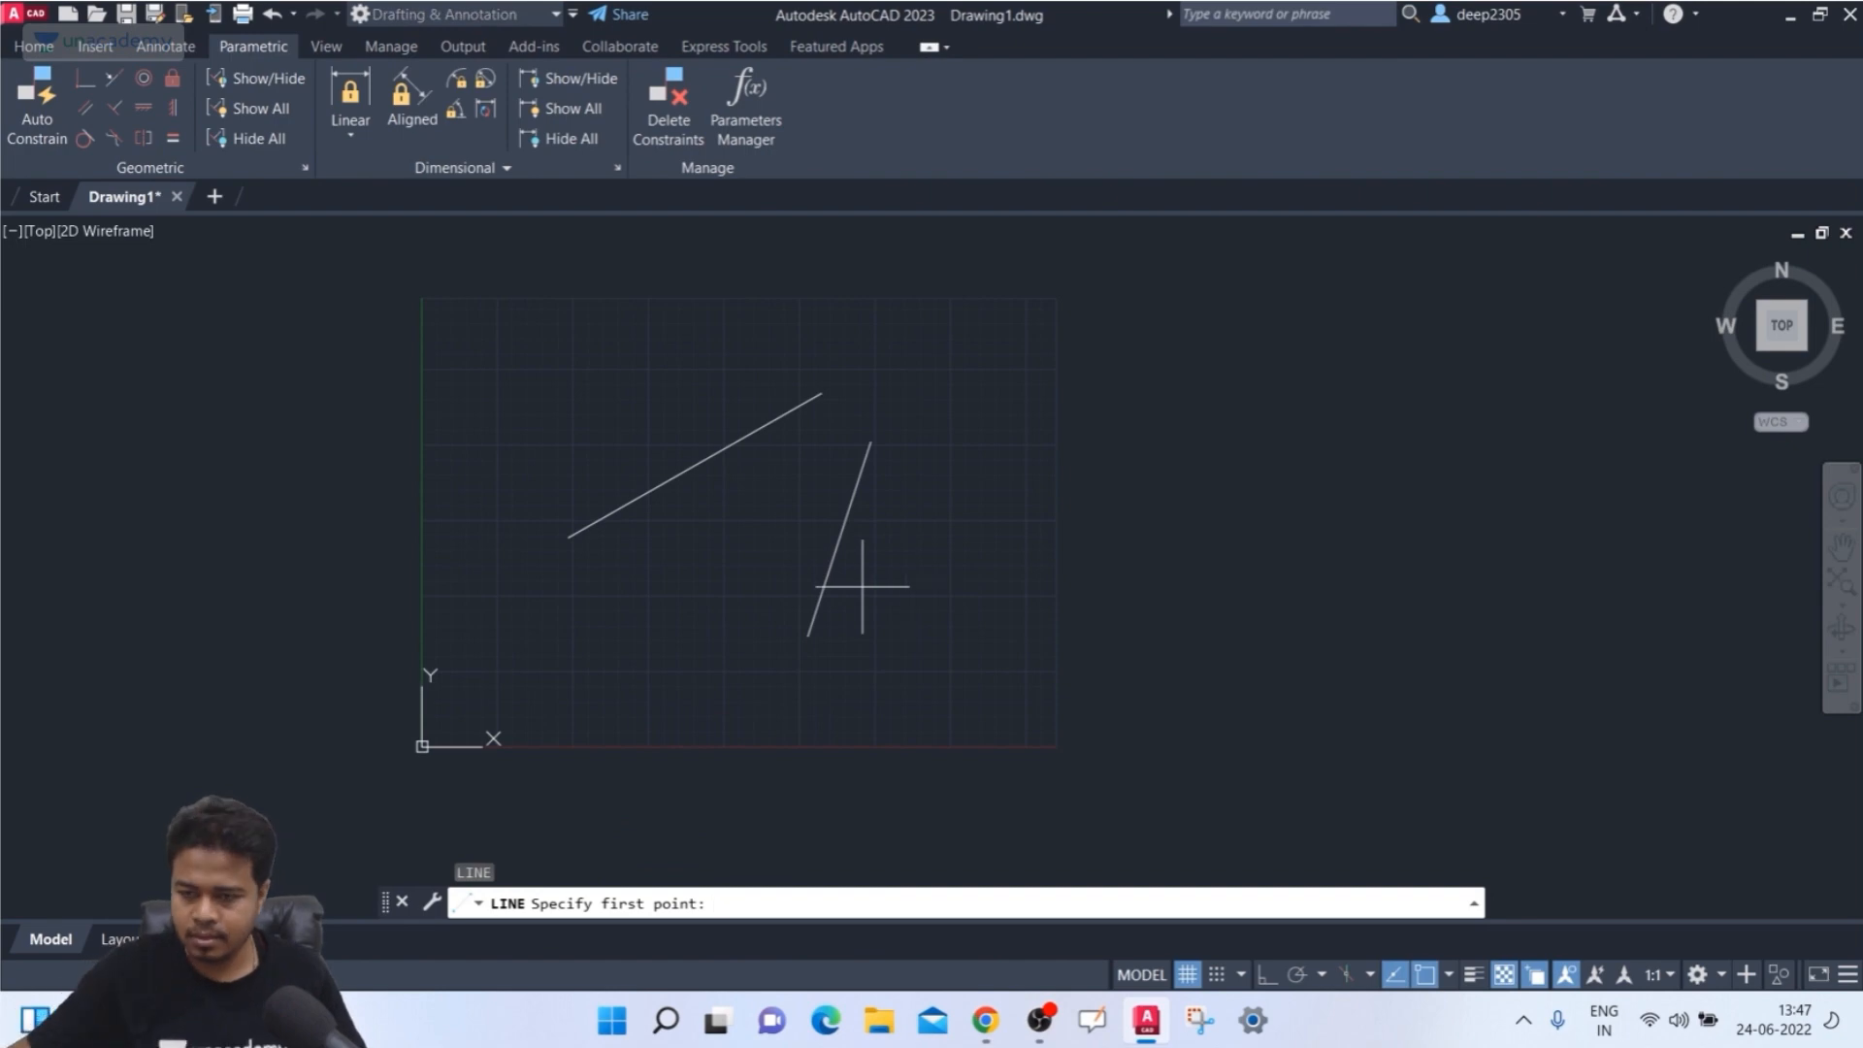
{"action": "left_click", "coordinate": [1019, 418]}
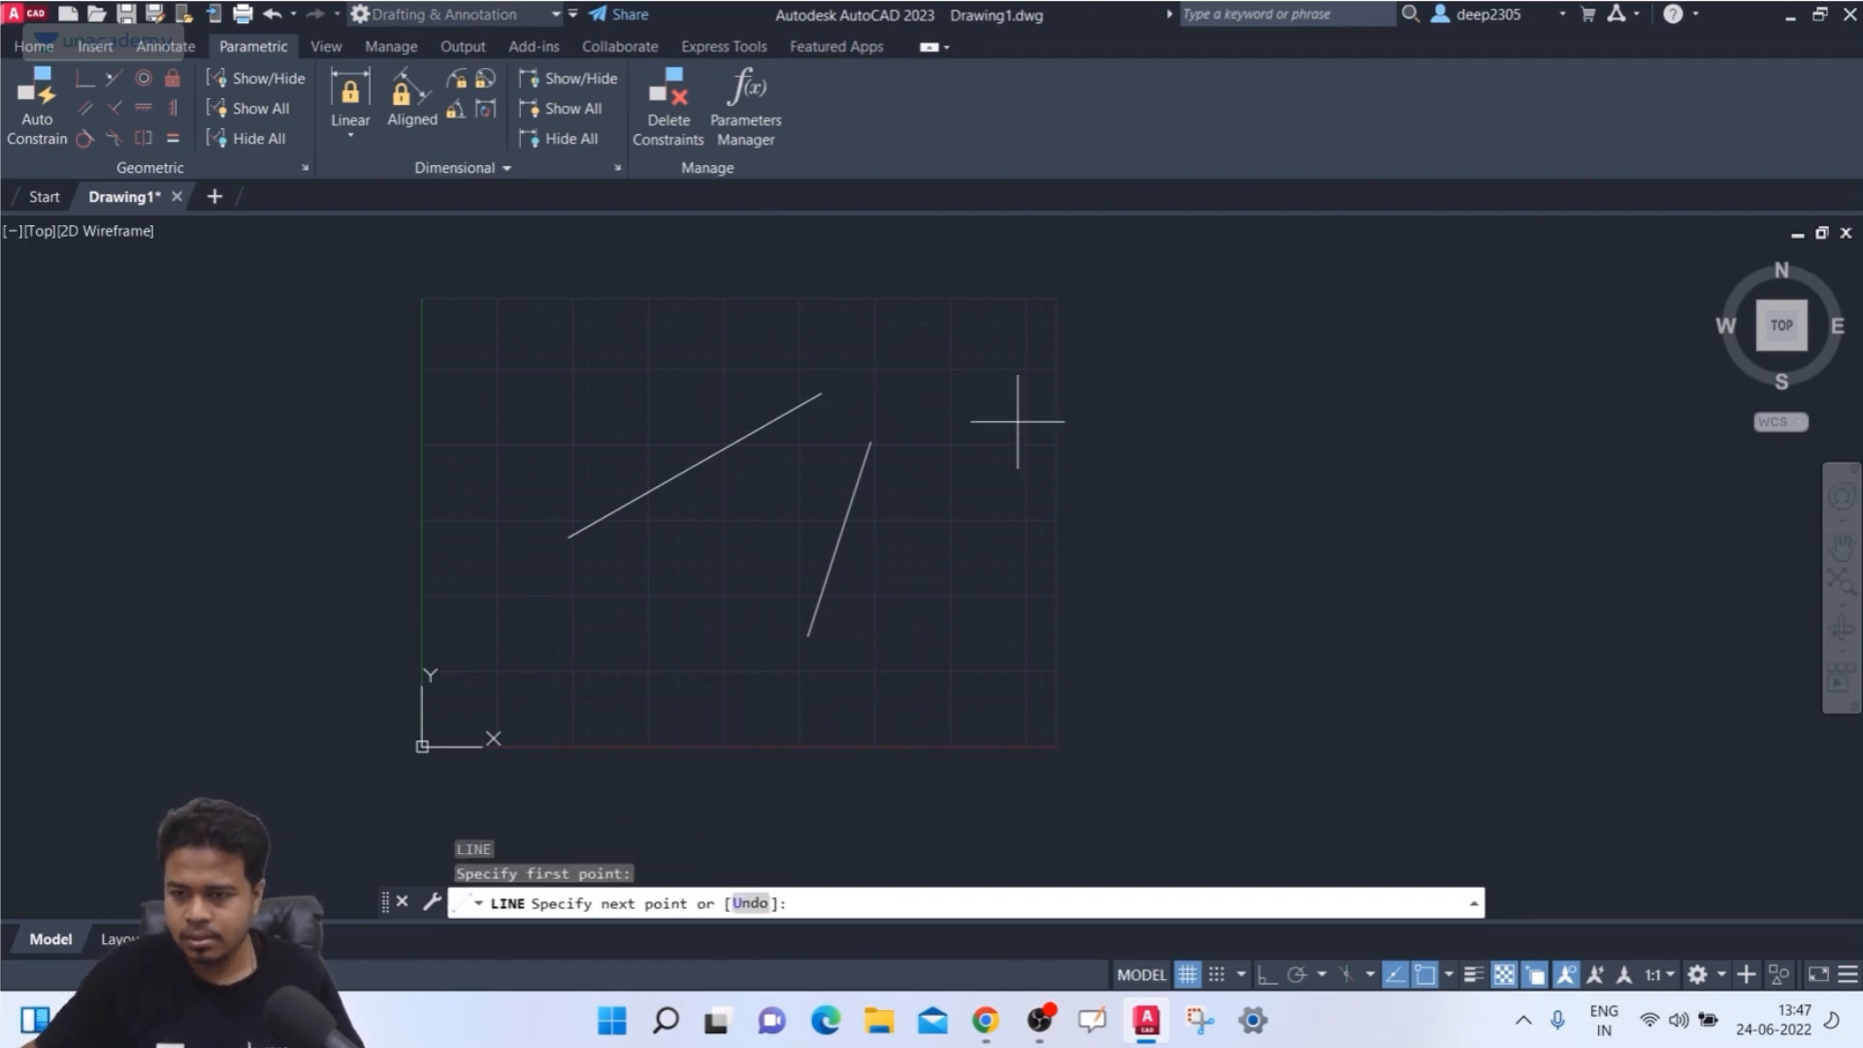
{"action": "left_click", "coordinate": [1233, 531]}
{"action": "key", "text": "Escape"}
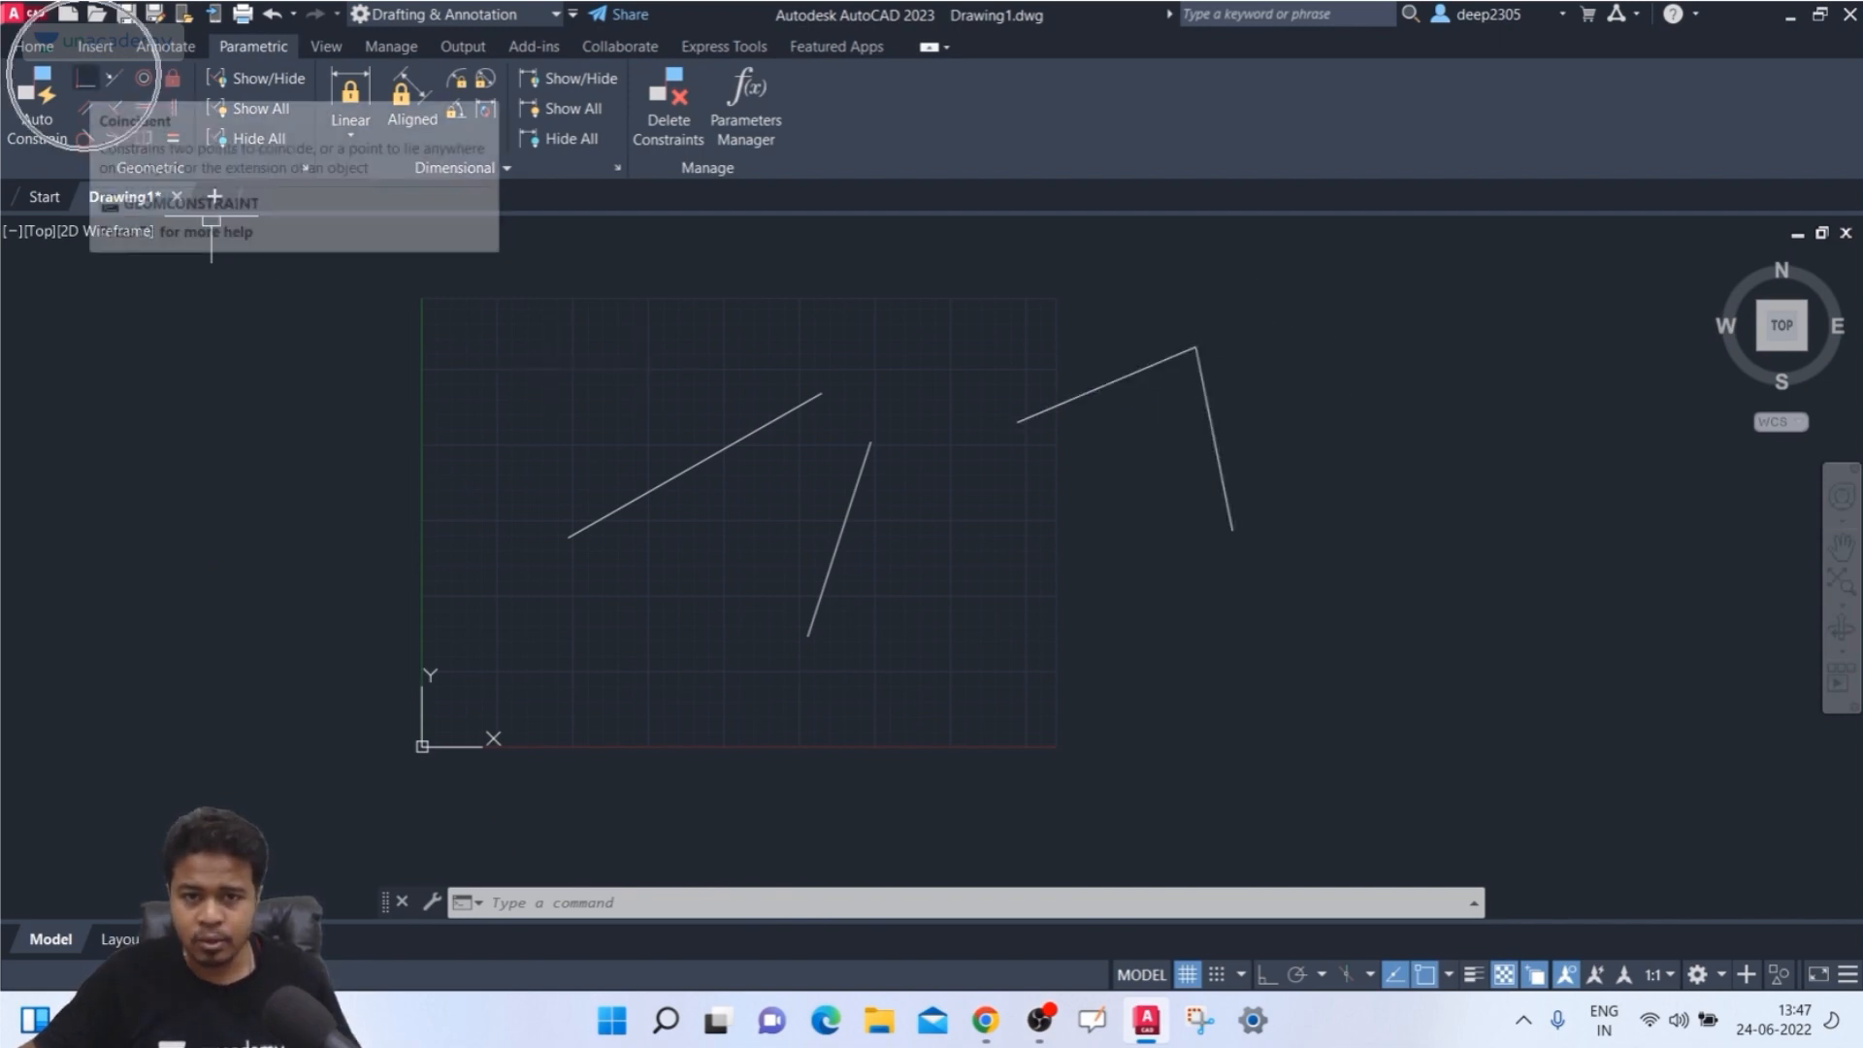
- Apply a Coincident constraint joining the steep line's upper end to the first line's upper end
{"action": "key", "text": "Return"}
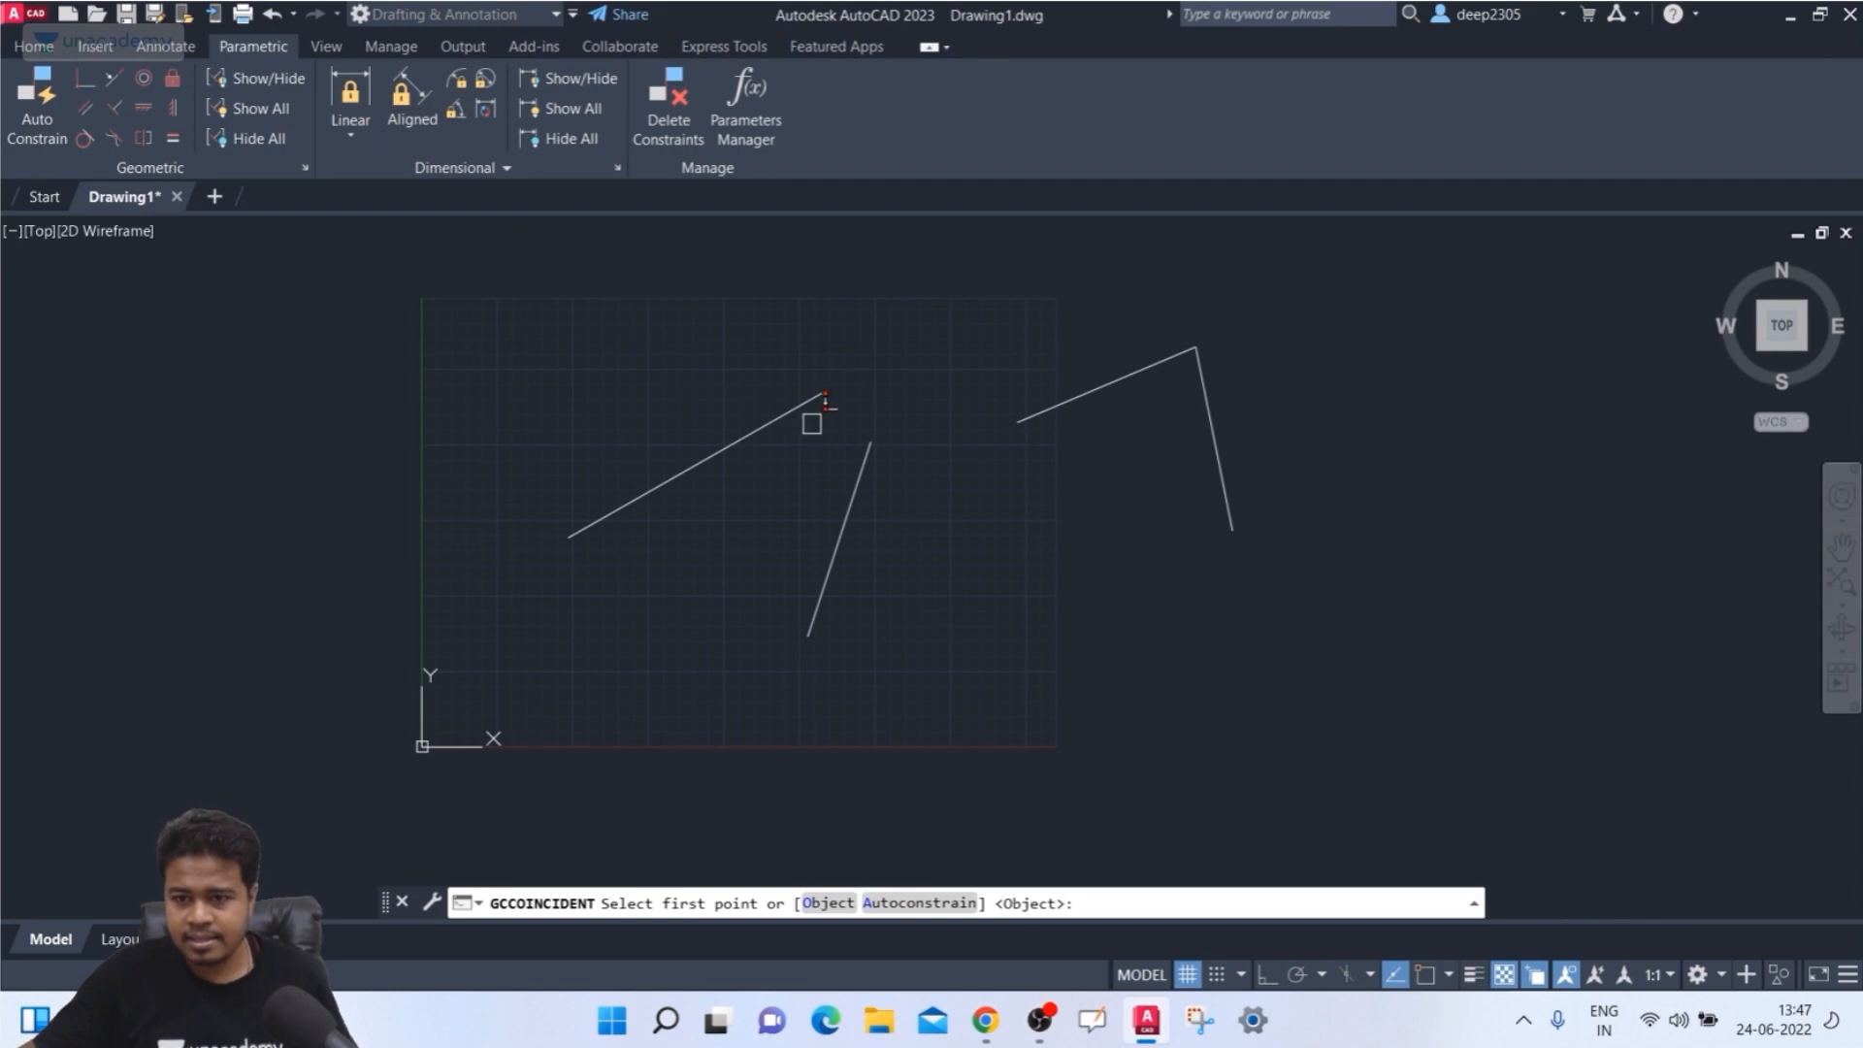
{"action": "left_click", "coordinate": [823, 396]}
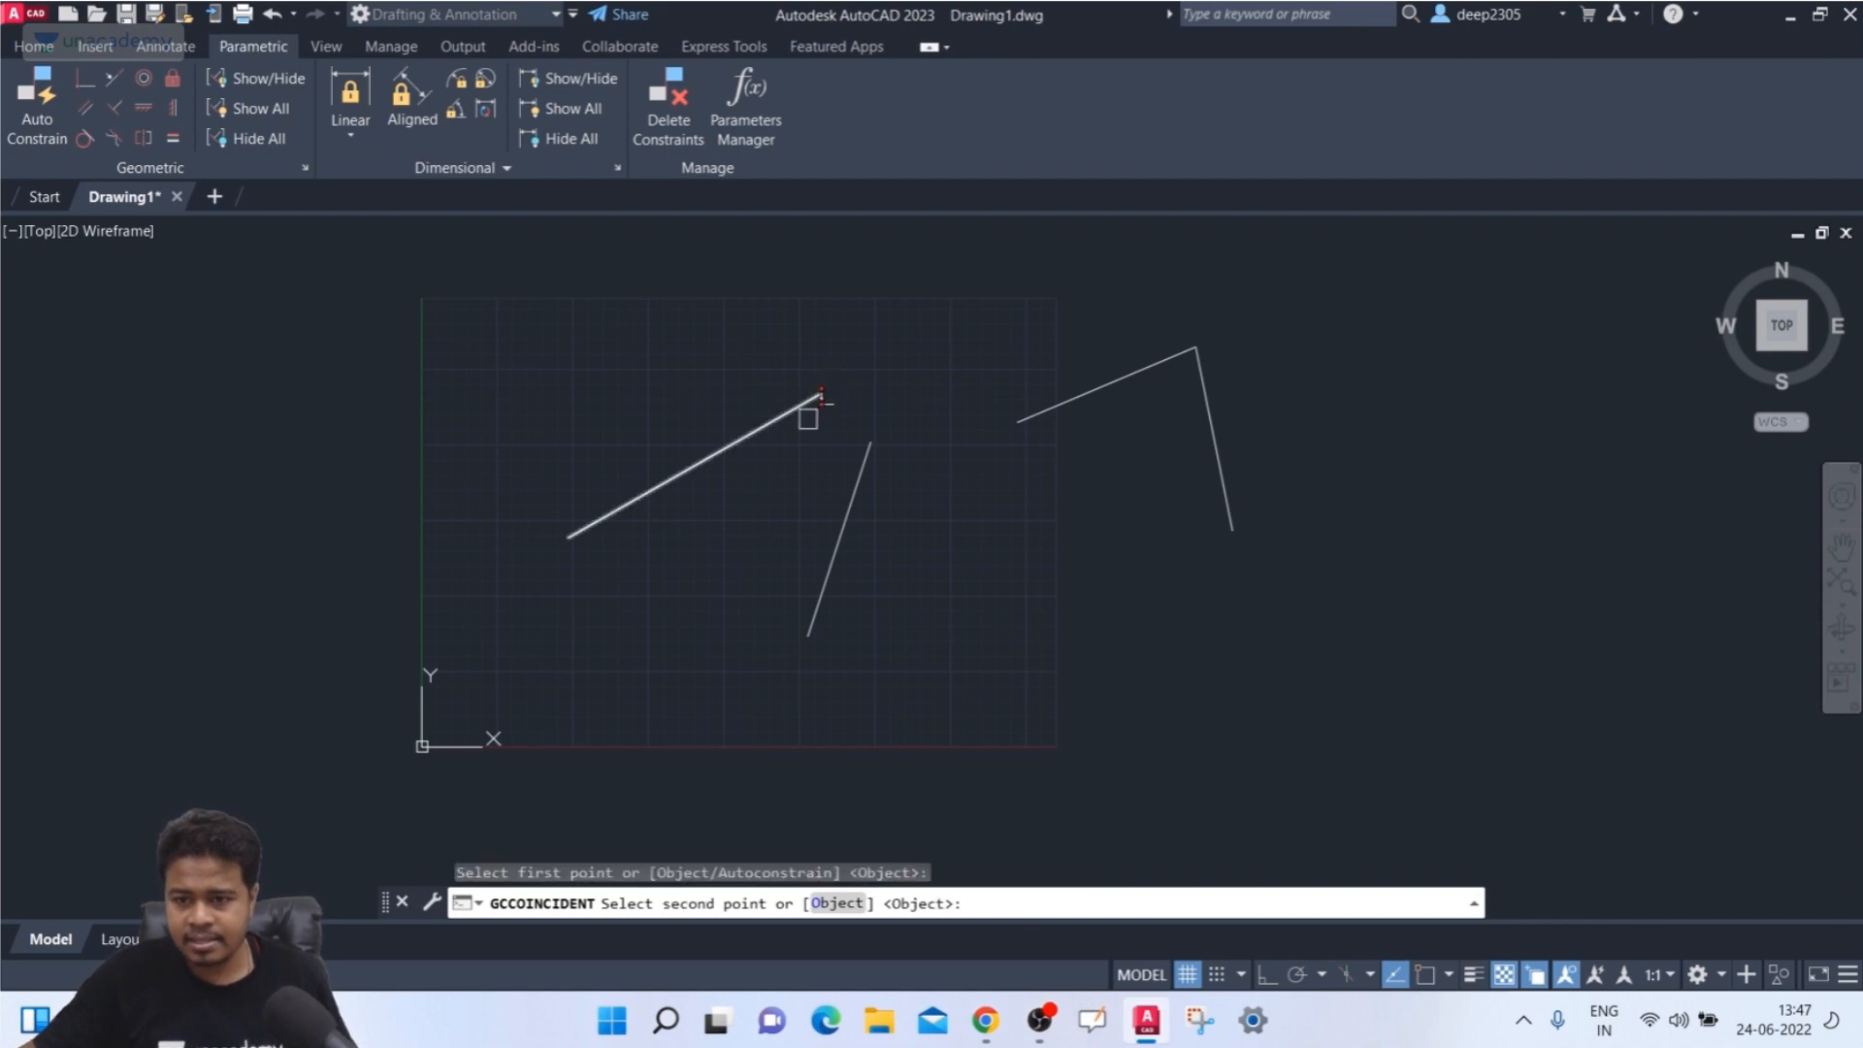
{"action": "left_click", "coordinate": [847, 482]}
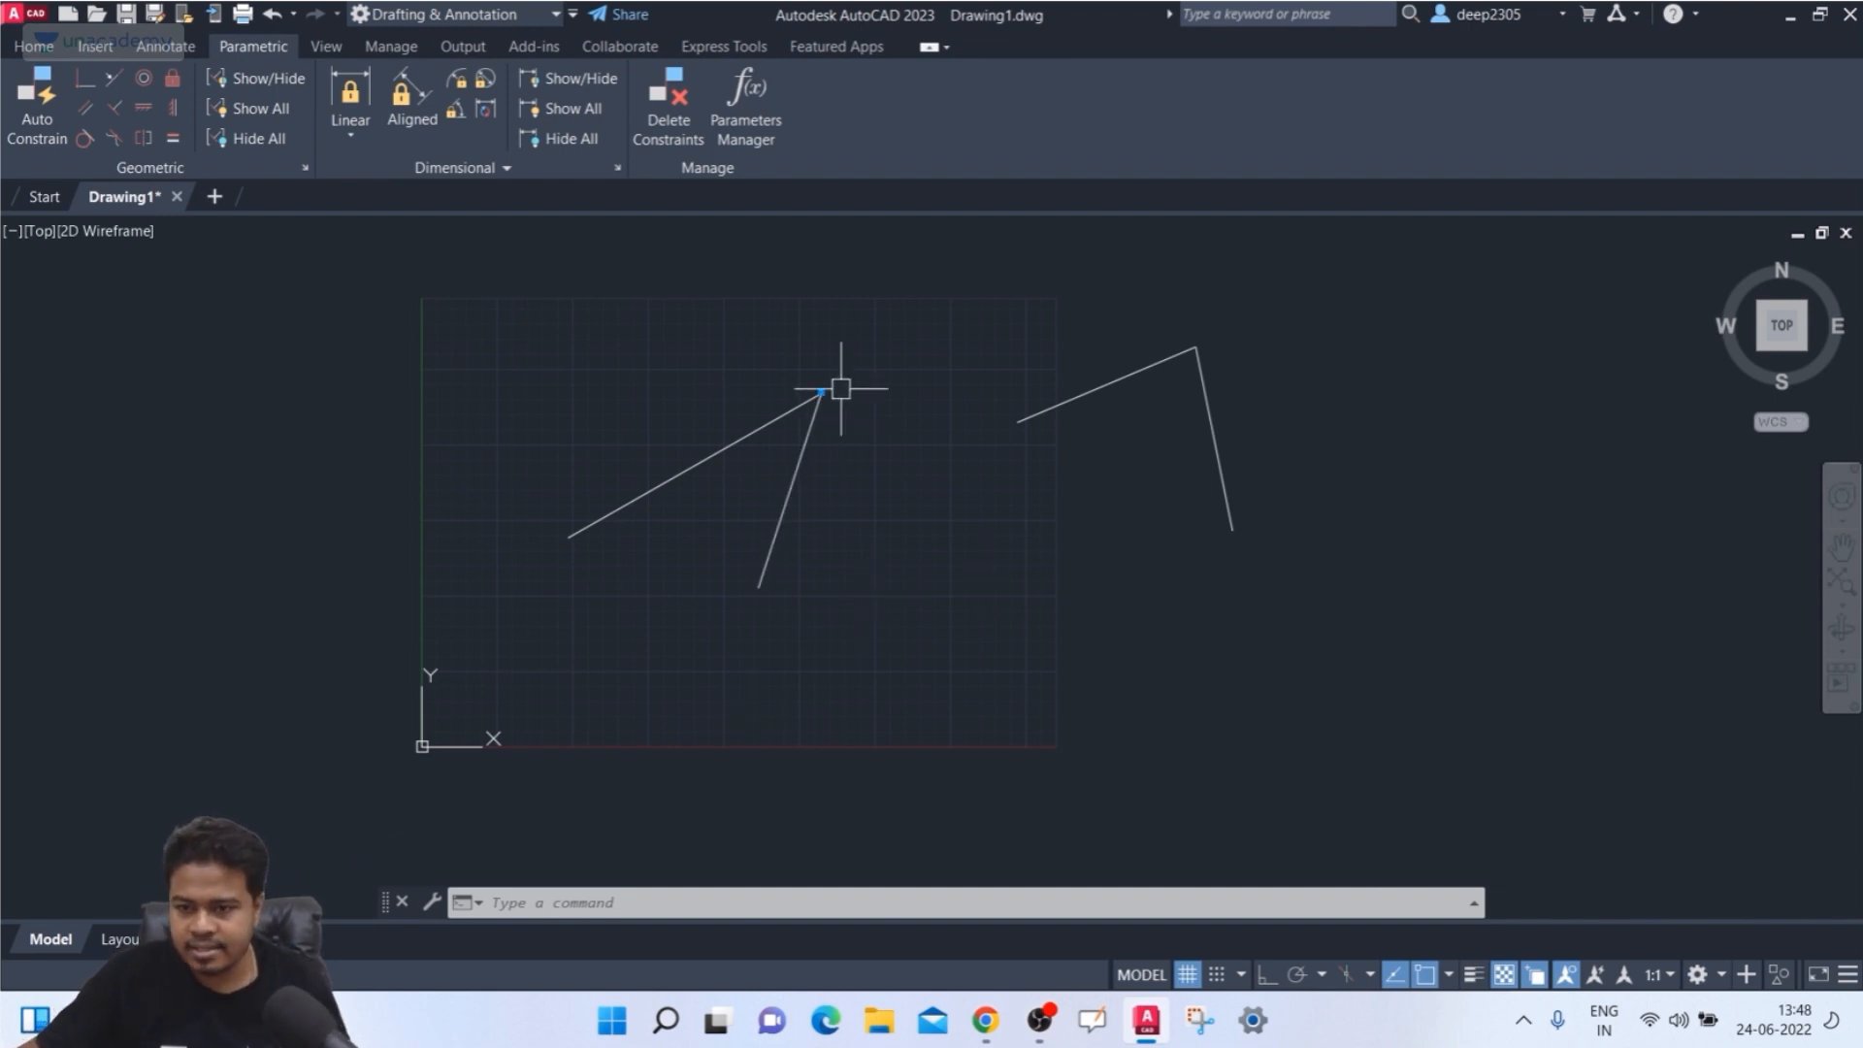
- Stretch the steep line's lower end down and to the right, and move the line down-left by its midpoint
{"action": "scroll", "coordinate": [840, 388], "scroll_direction": "up", "scroll_amount": 2}
{"action": "key", "text": "Escape"}
{"action": "left_click", "coordinate": [888, 519]}
{"action": "left_click", "coordinate": [698, 624]}
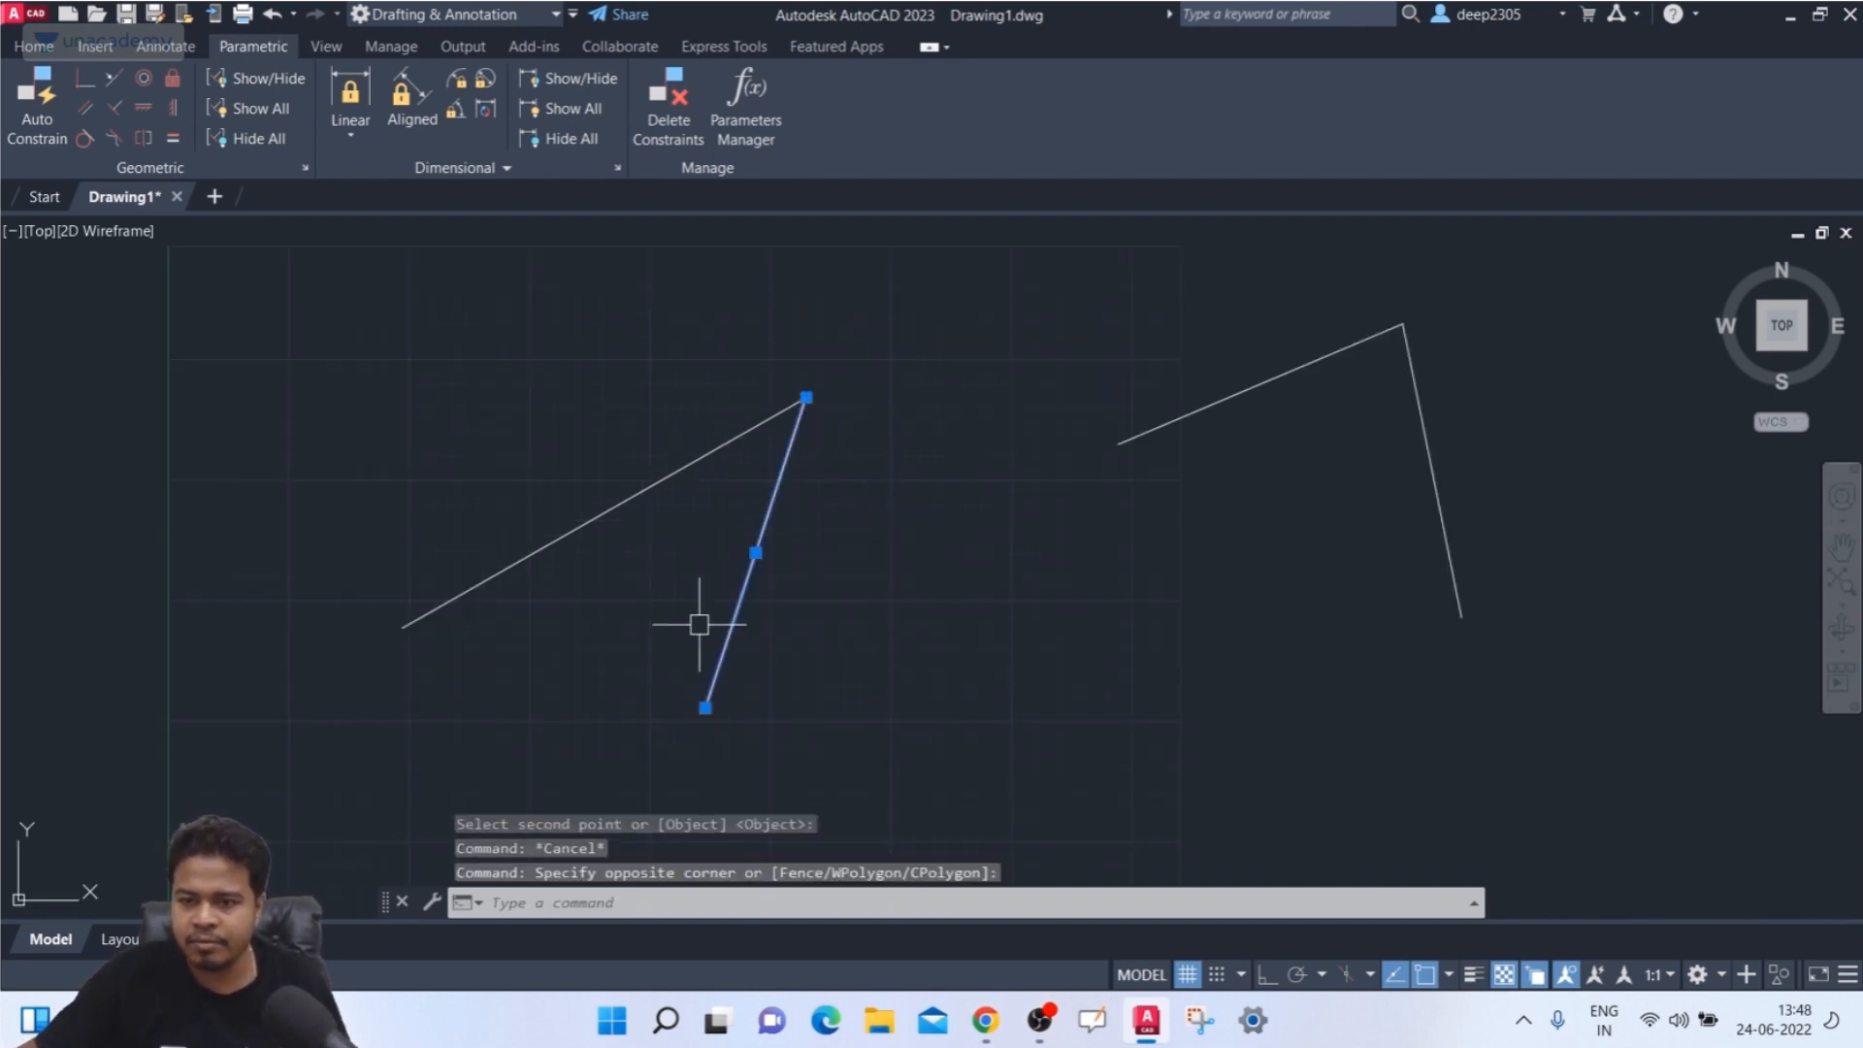
{"action": "scroll", "coordinate": [732, 616], "scroll_direction": "down", "scroll_amount": 1}
{"action": "left_click", "coordinate": [719, 671]}
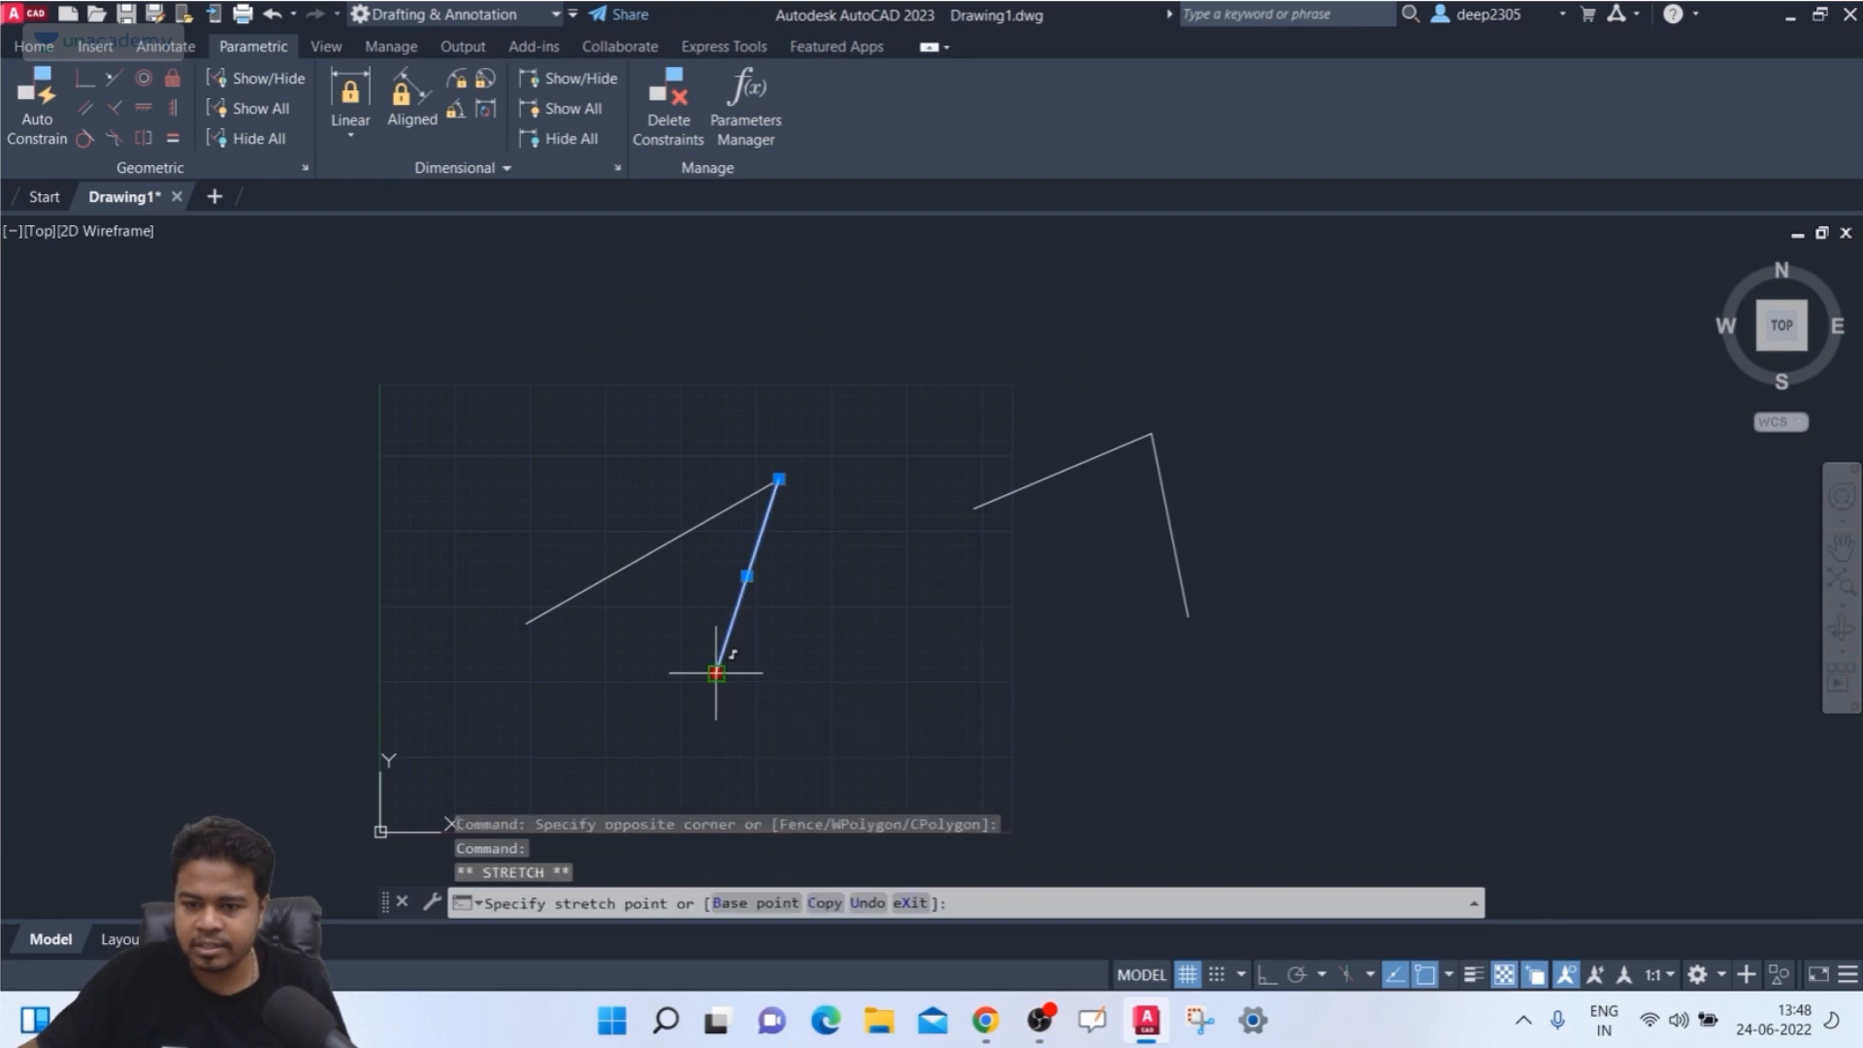
{"action": "left_click", "coordinate": [932, 762]}
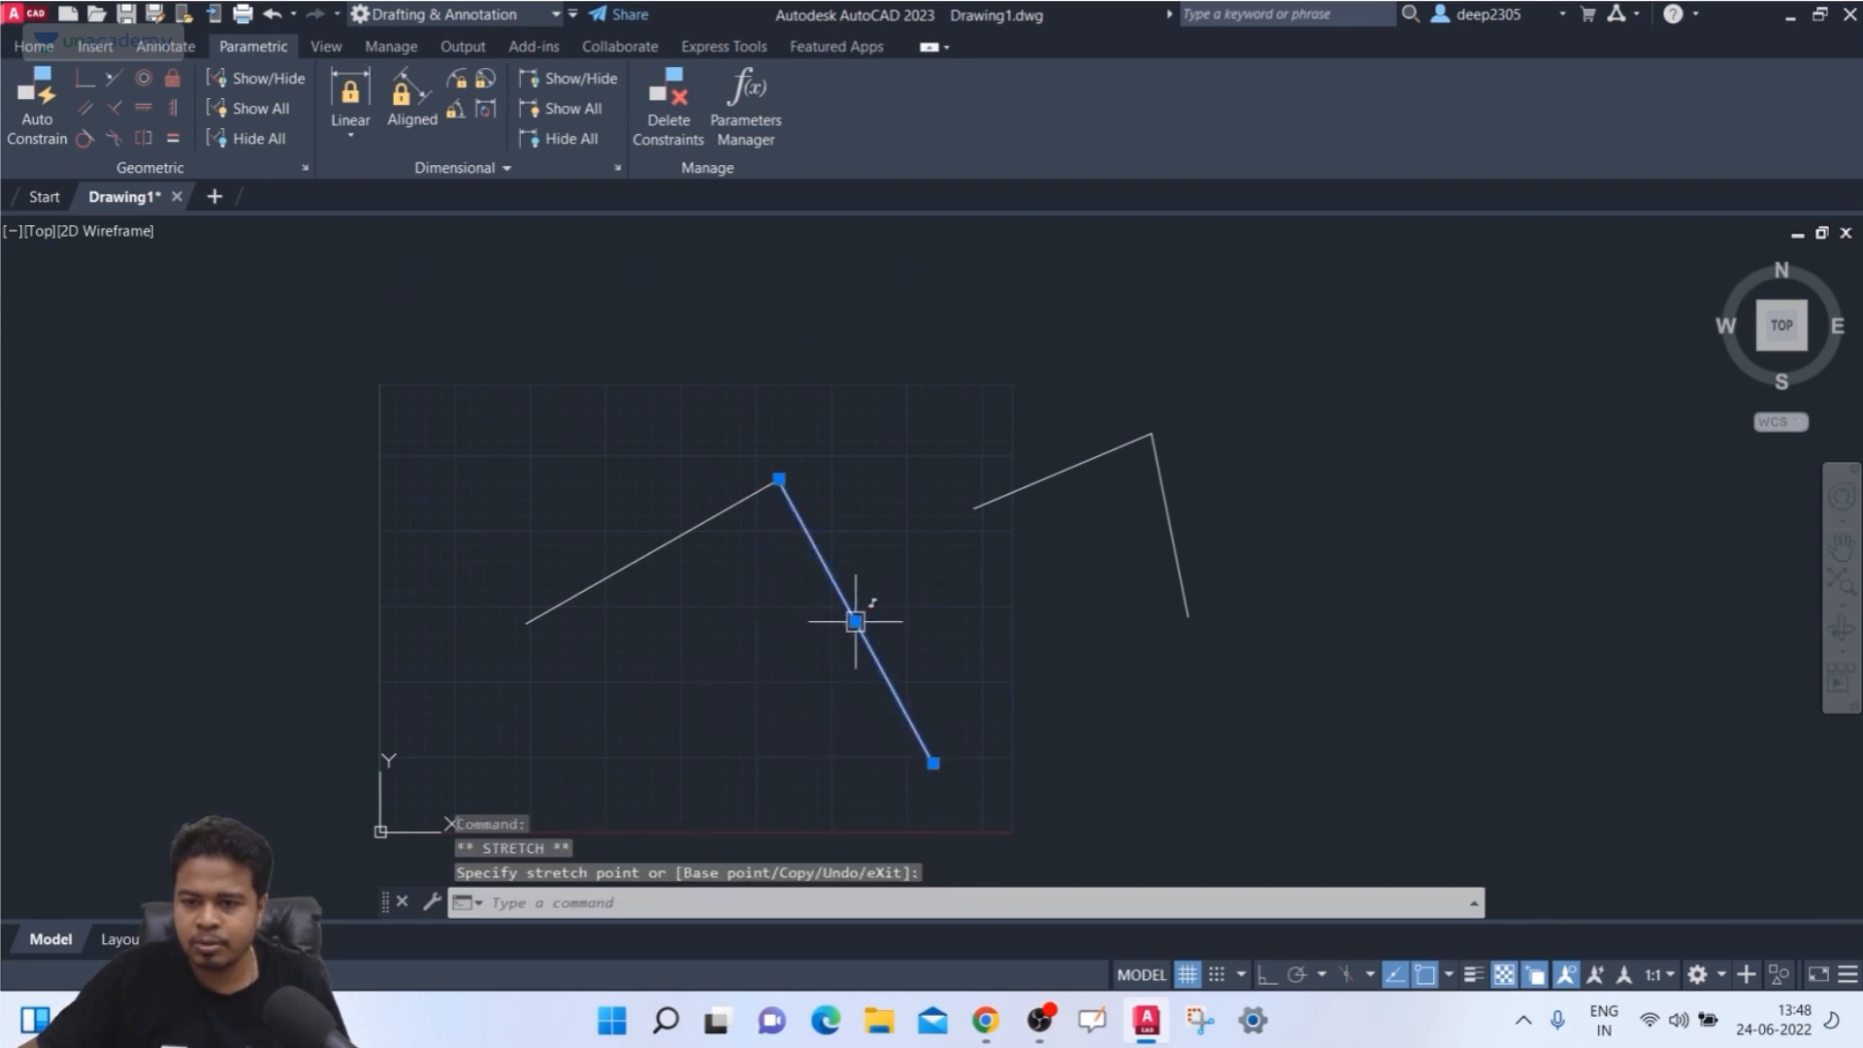
{"action": "left_click", "coordinate": [854, 621]}
{"action": "left_click", "coordinate": [799, 683]}
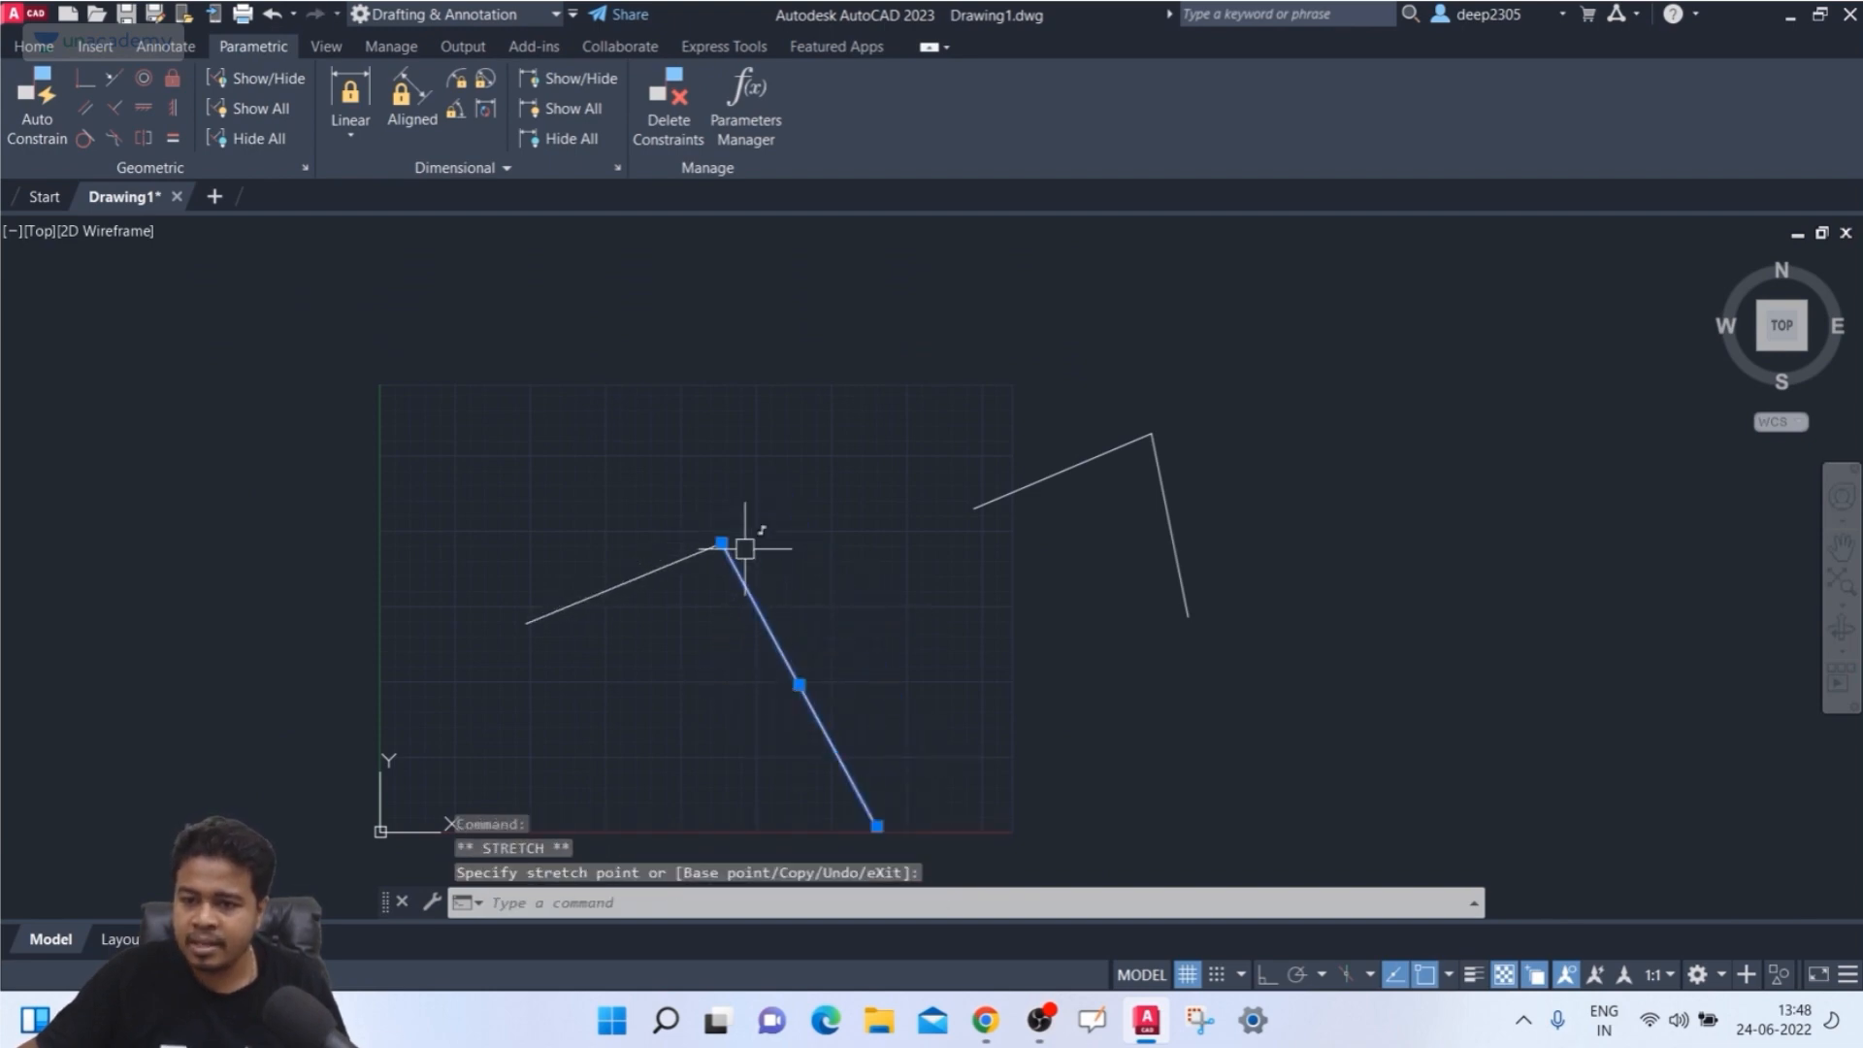
{"action": "key", "text": "Escape"}
- Stretch the first line's free end down and to the left, and move that line up-left by its midpoint
{"action": "left_click", "coordinate": [622, 584]}
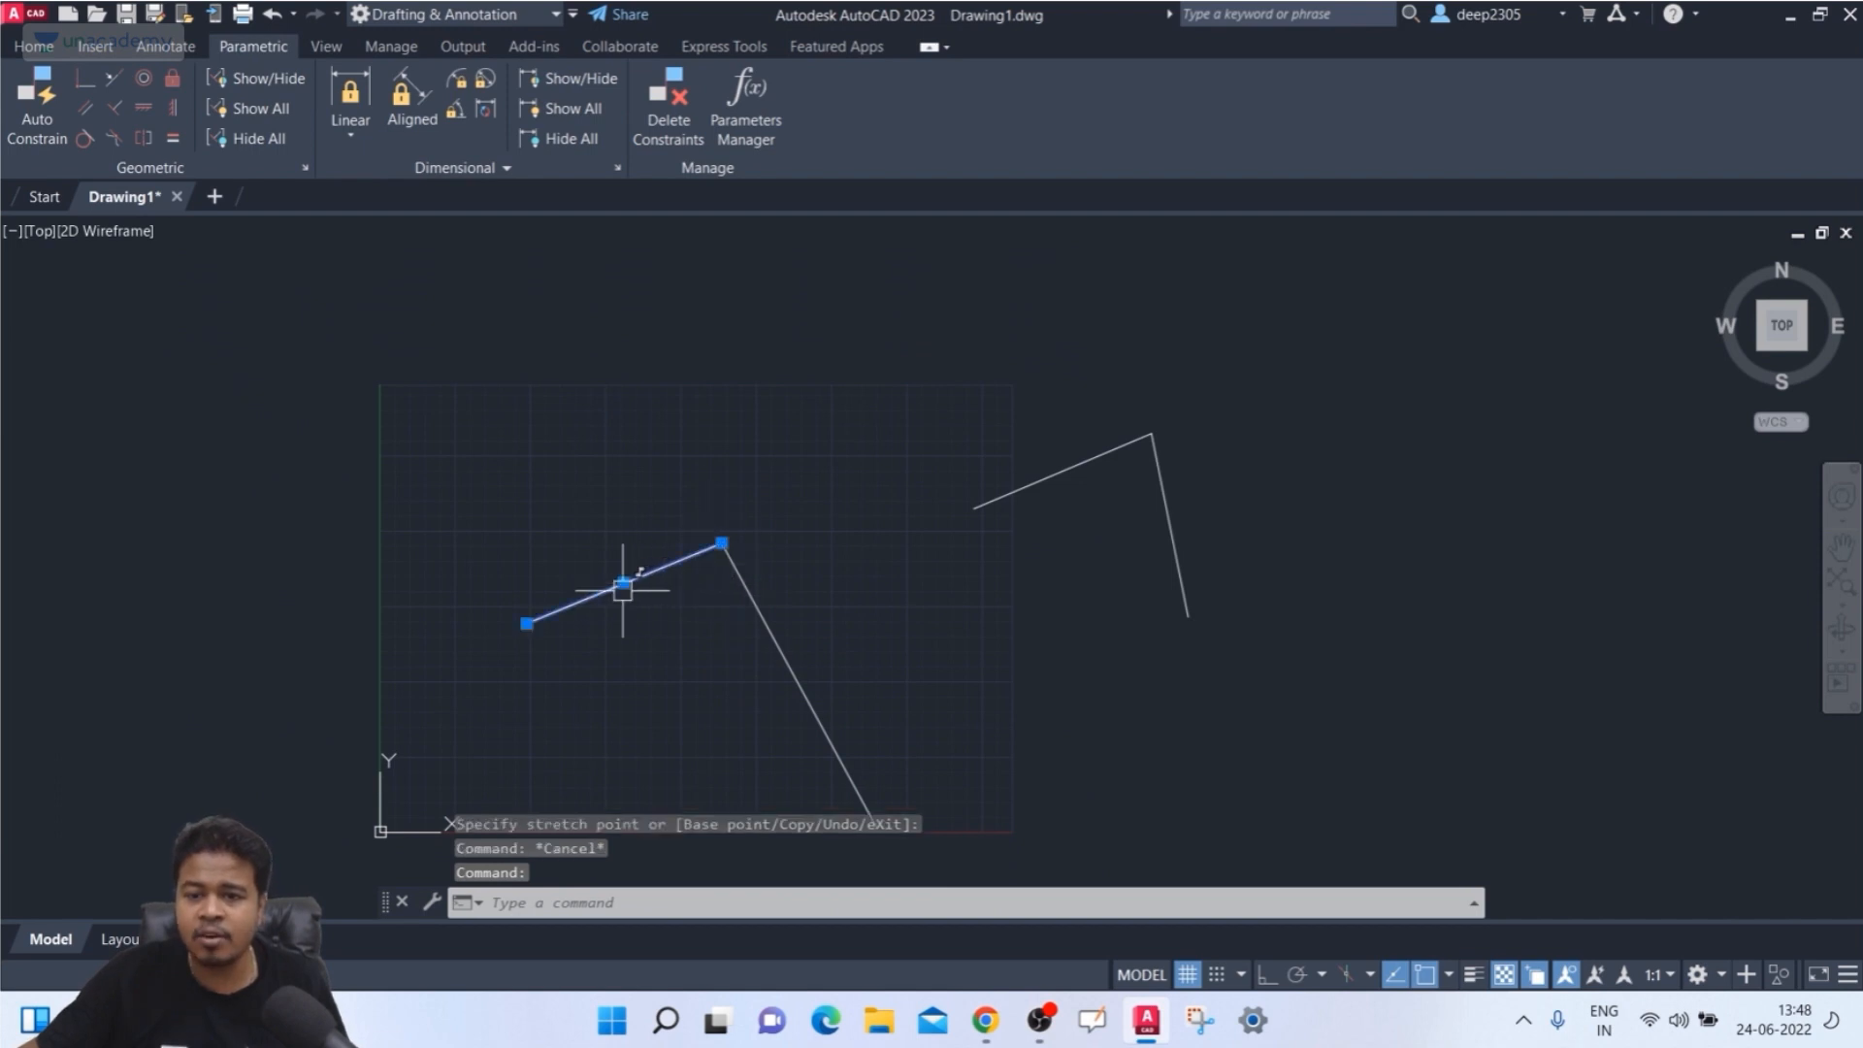
{"action": "left_click", "coordinate": [526, 623]}
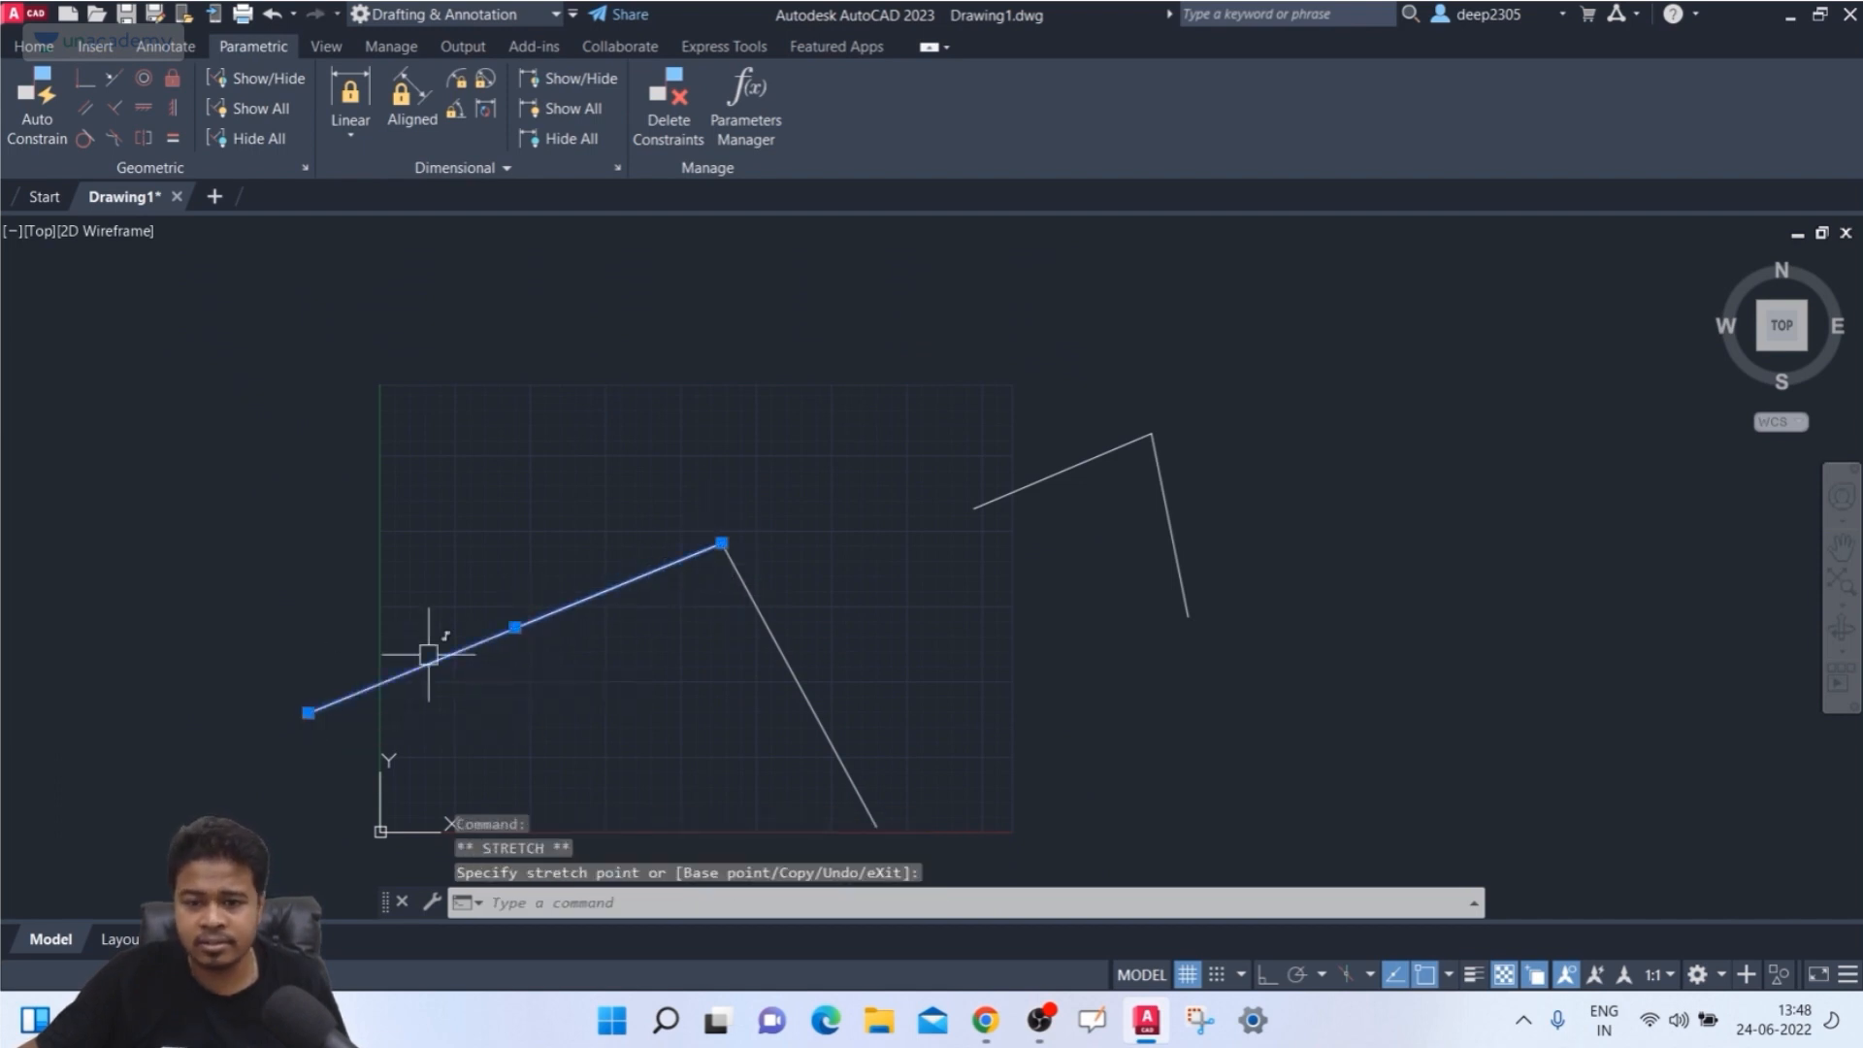
{"action": "left_click", "coordinate": [515, 627]}
{"action": "left_click", "coordinate": [460, 536]}
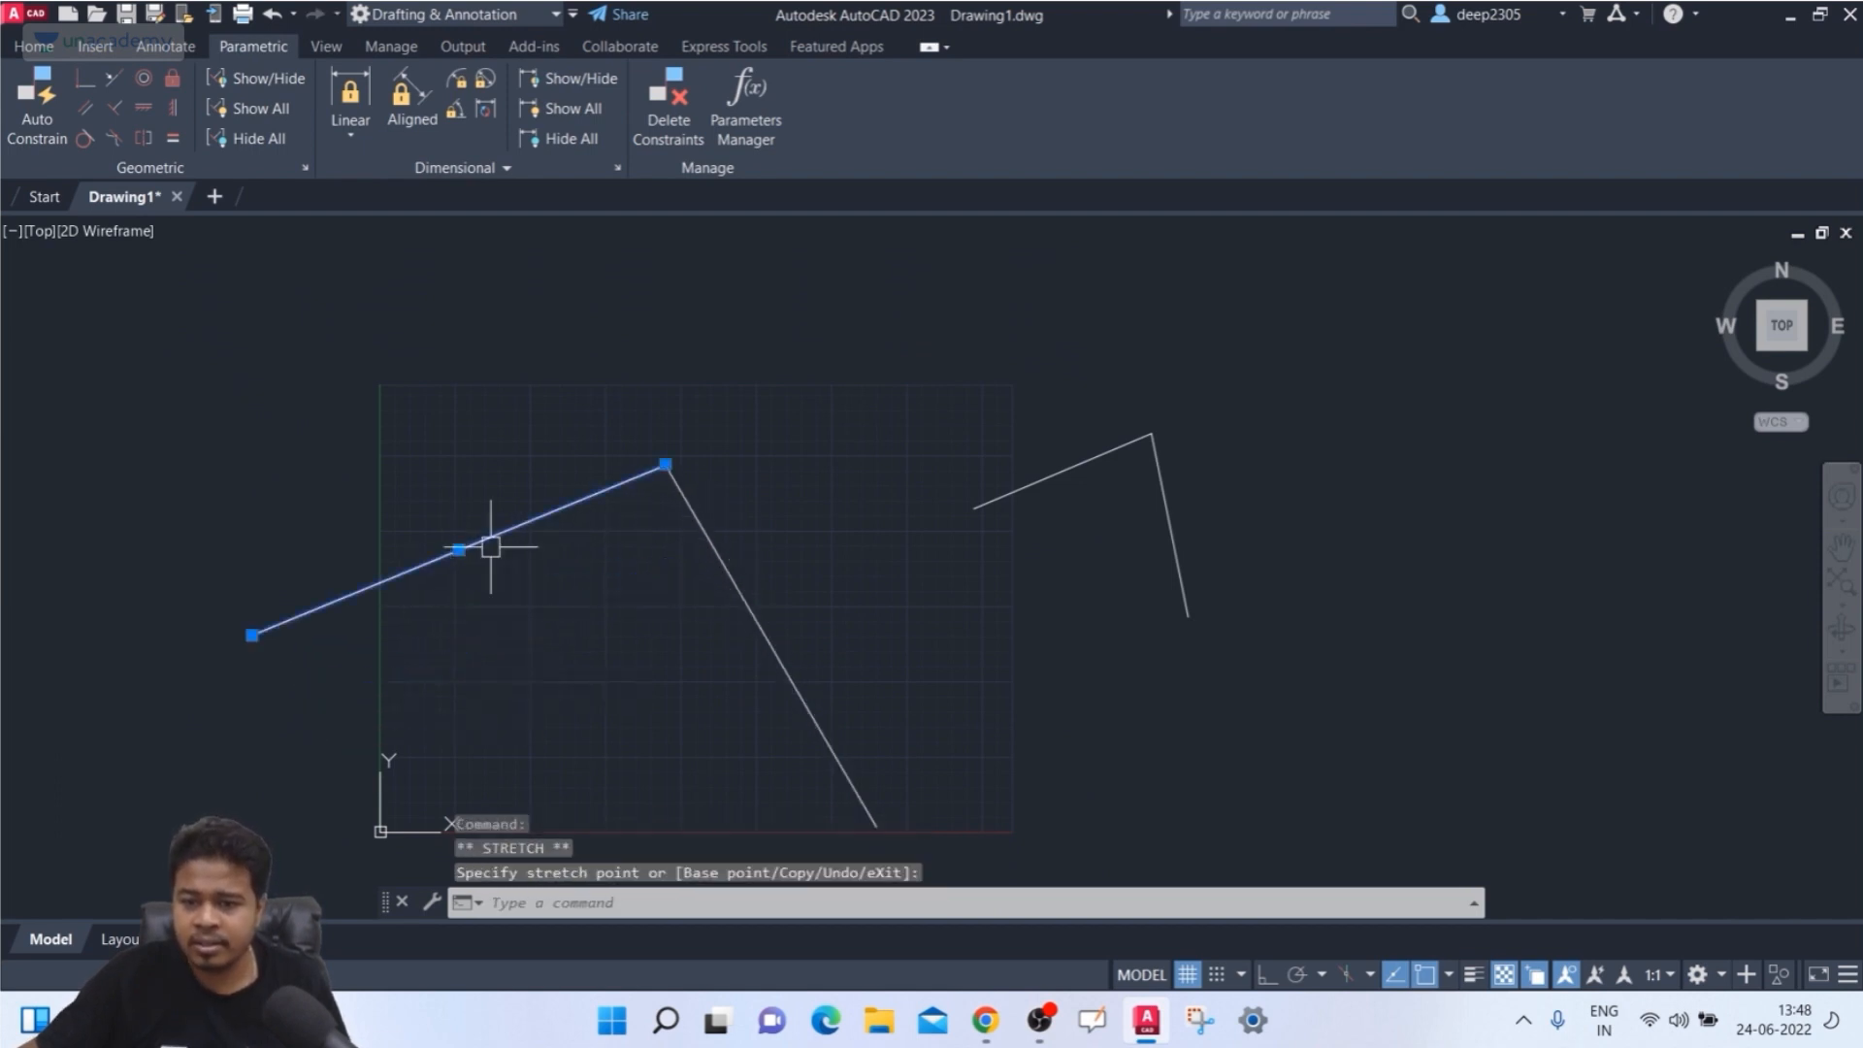
{"action": "key", "text": "Escape"}
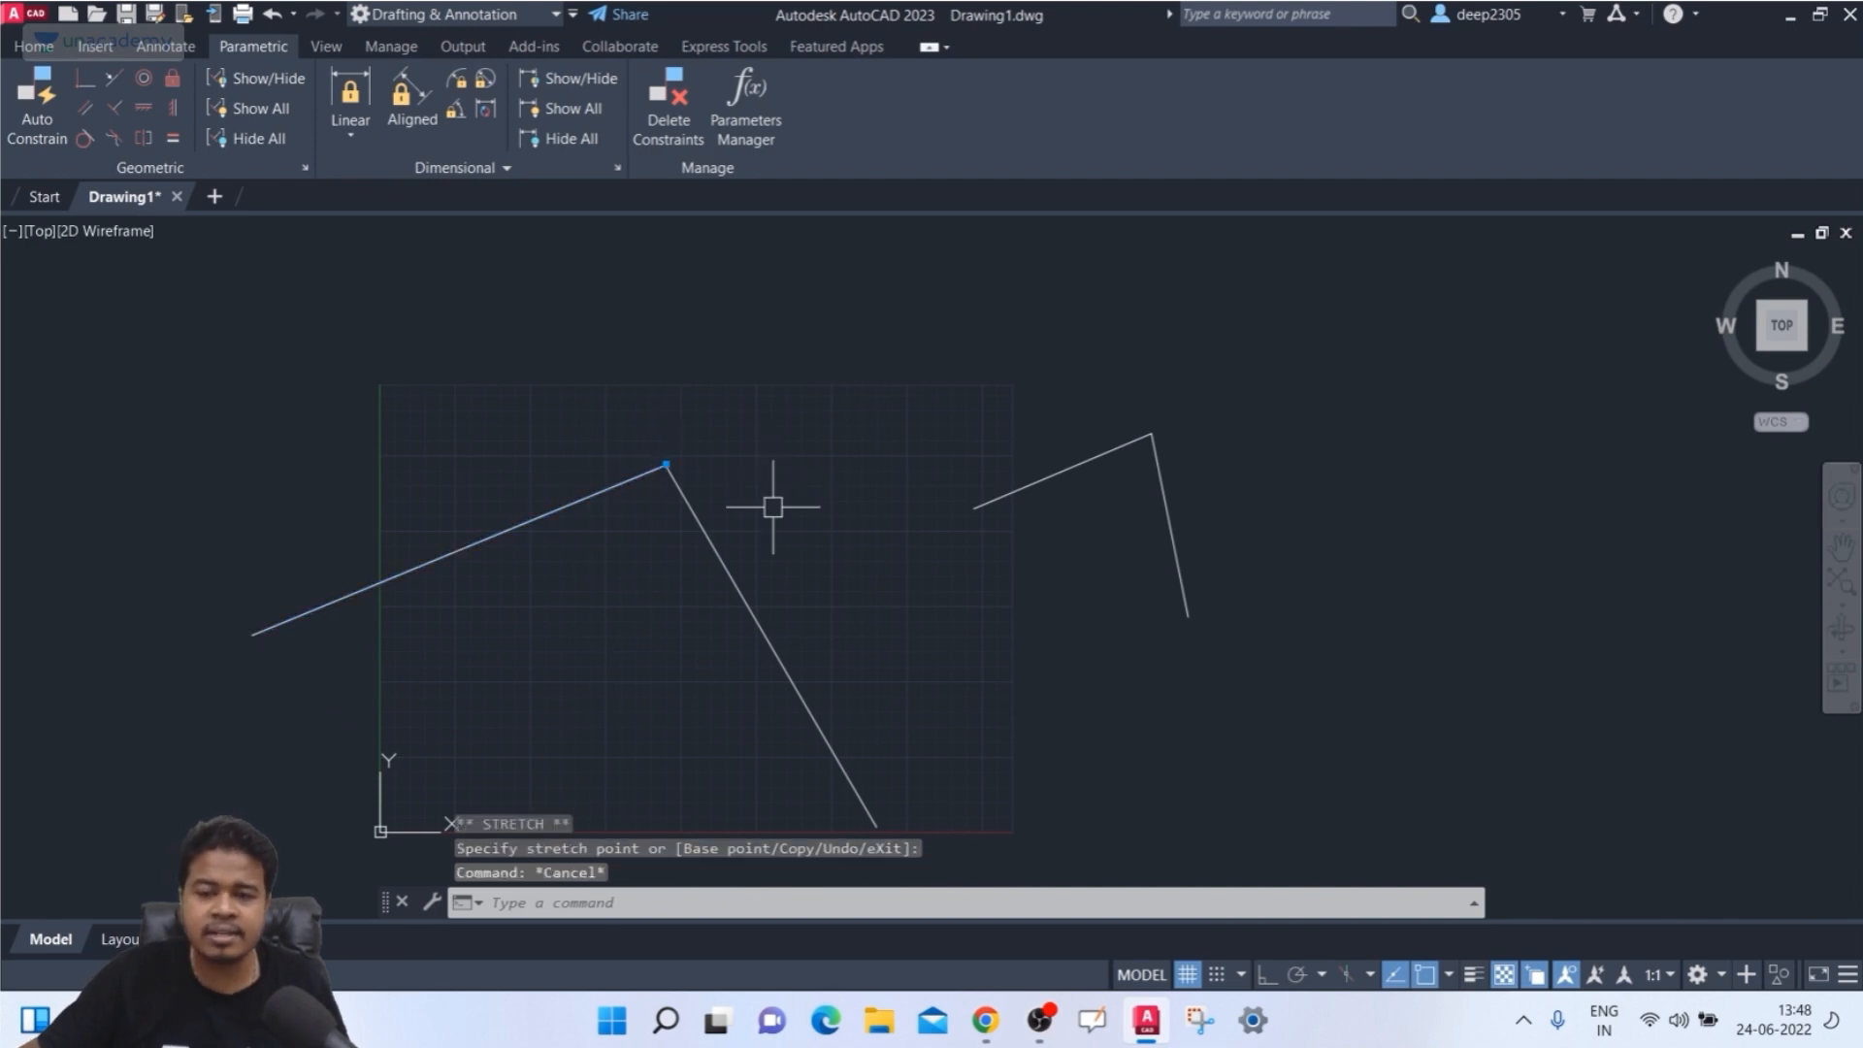
{"action": "left_click", "coordinate": [666, 466]}
{"action": "key", "text": "Escape"}
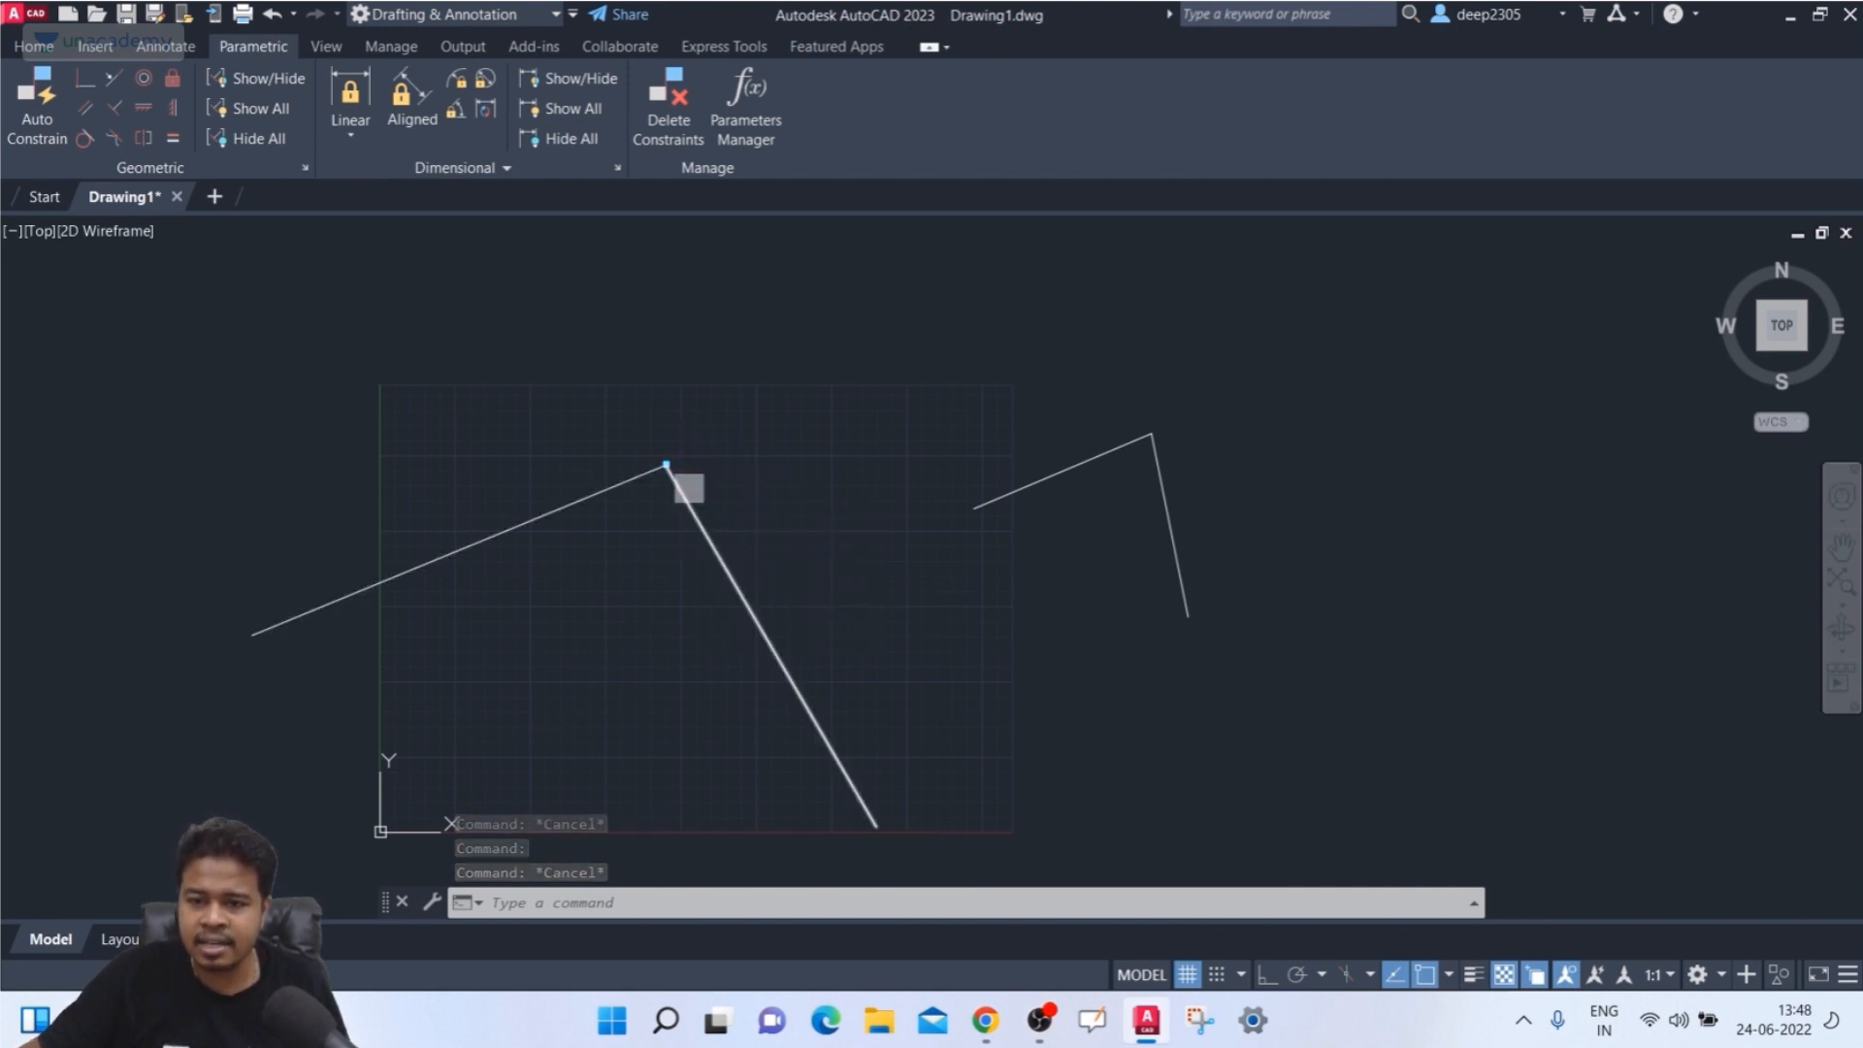
{"action": "left_click", "coordinate": [669, 97]}
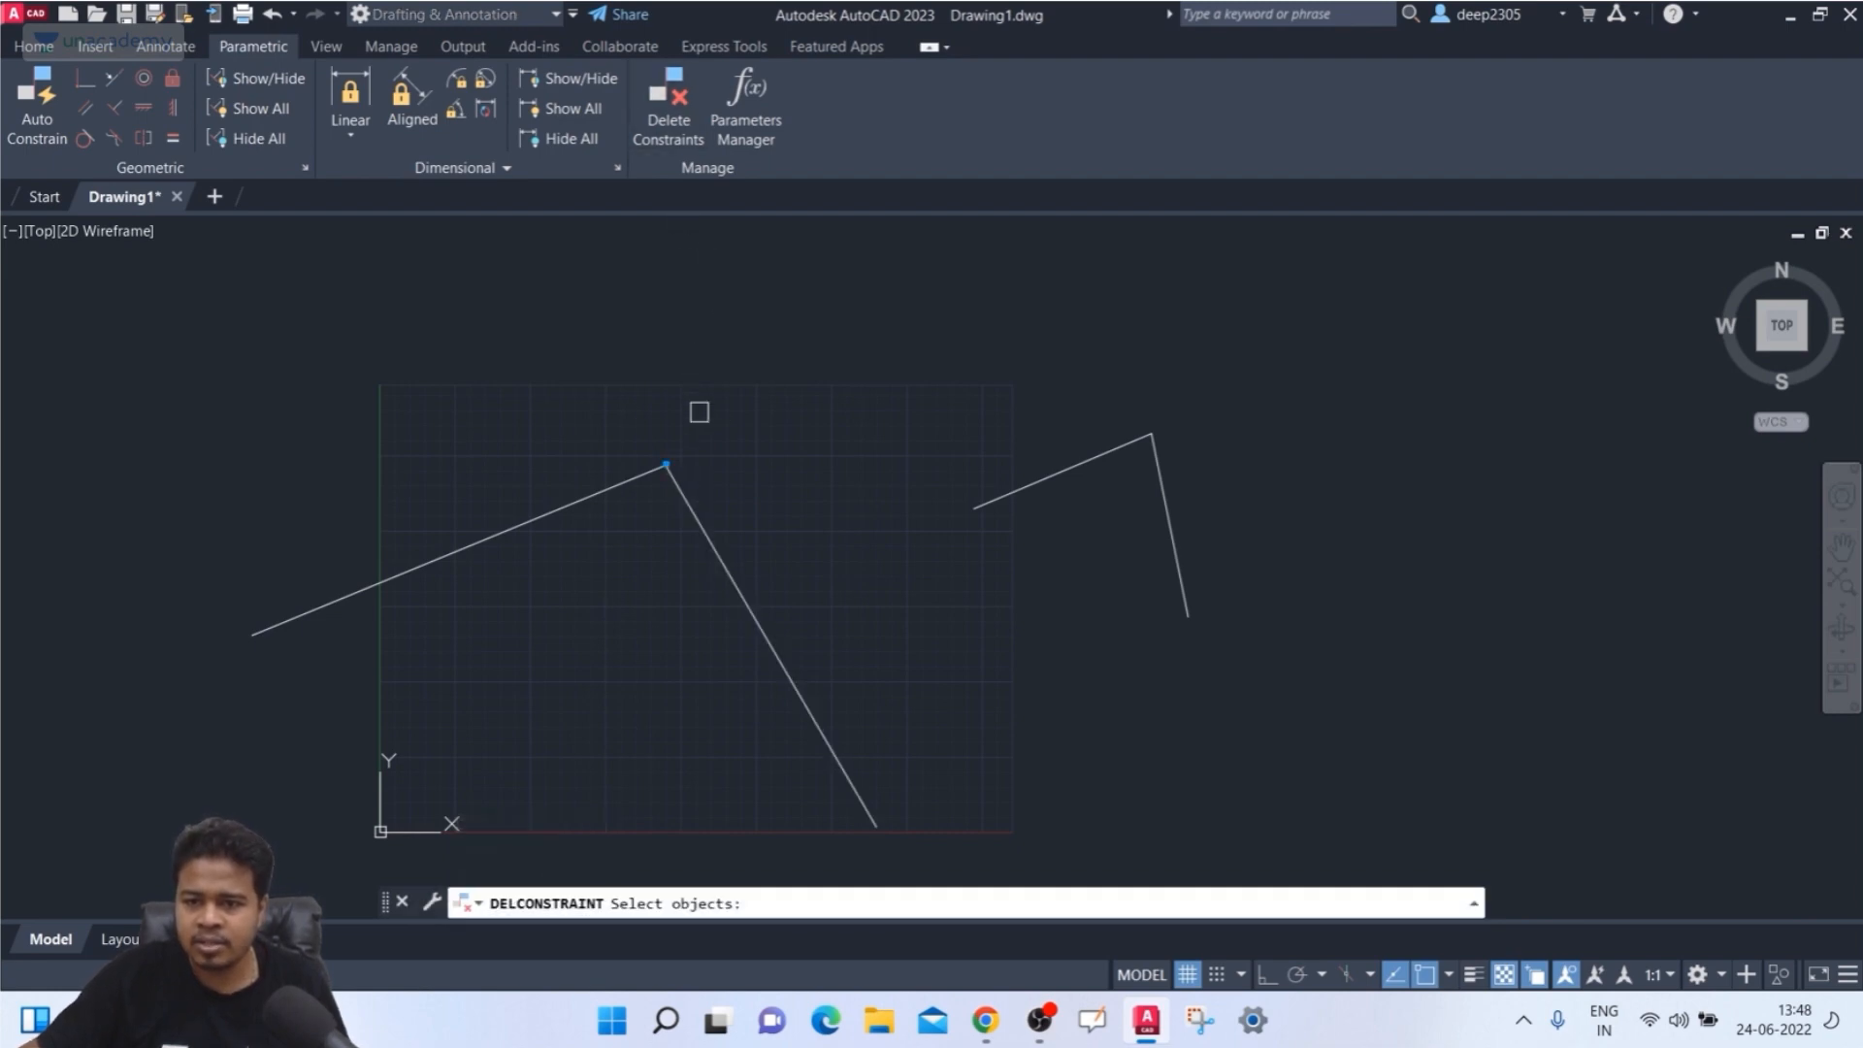
{"action": "left_click", "coordinate": [679, 474]}
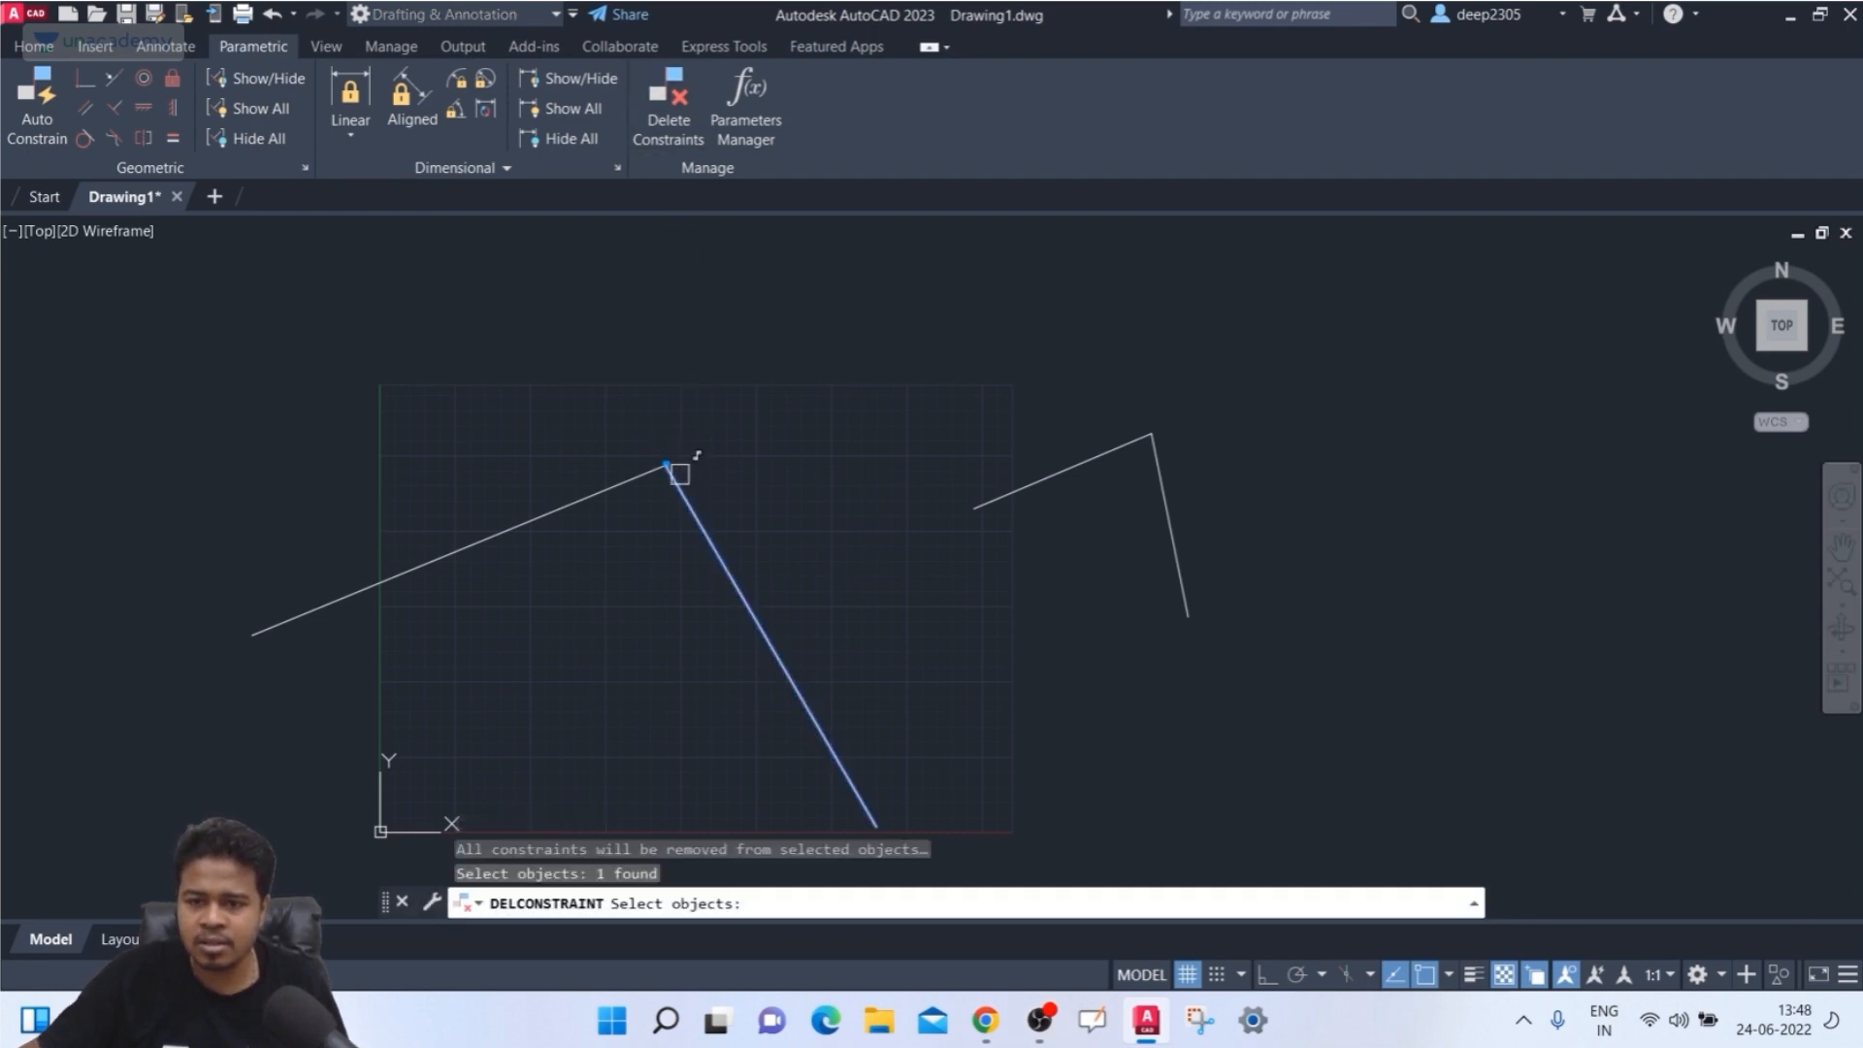
{"action": "key", "text": "Escape"}
{"action": "key", "text": "Escape"}
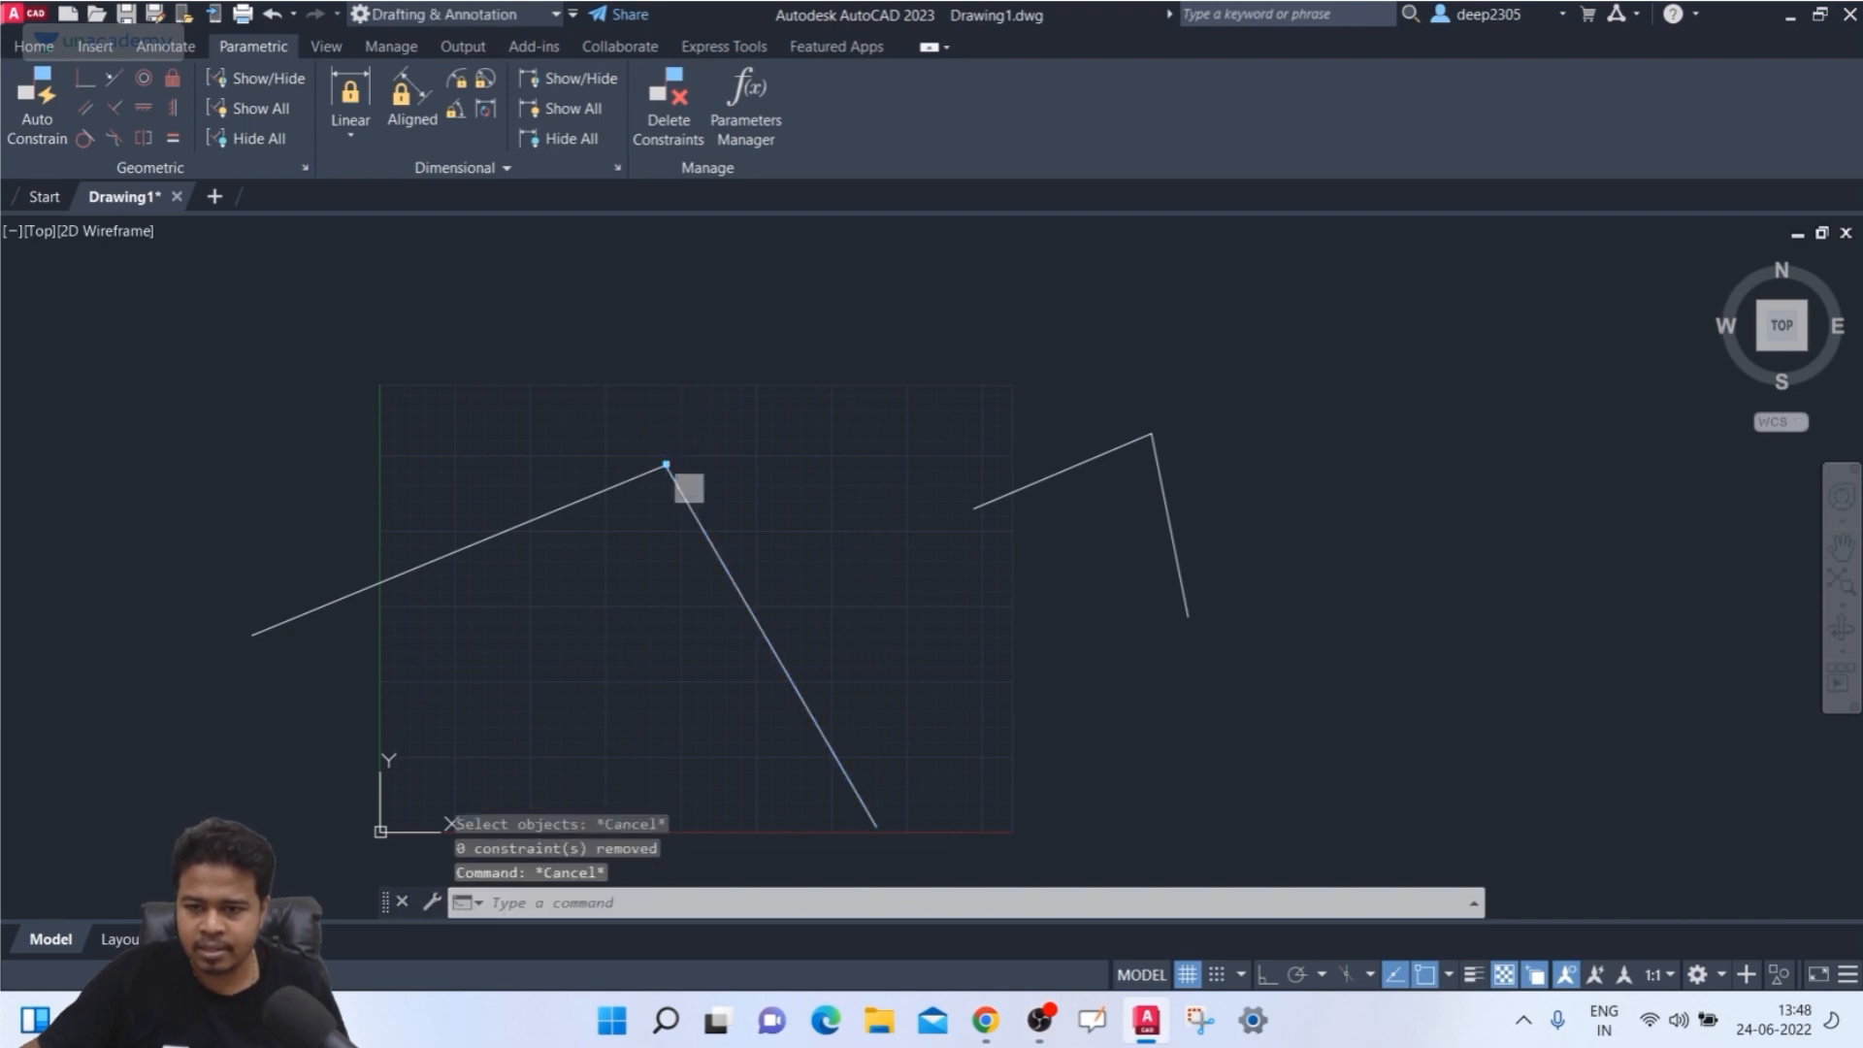
- Delete the coincident constraint at the shared corner and stretch the steep line's upper end away to the right
{"action": "right_click", "coordinate": [691, 489]}
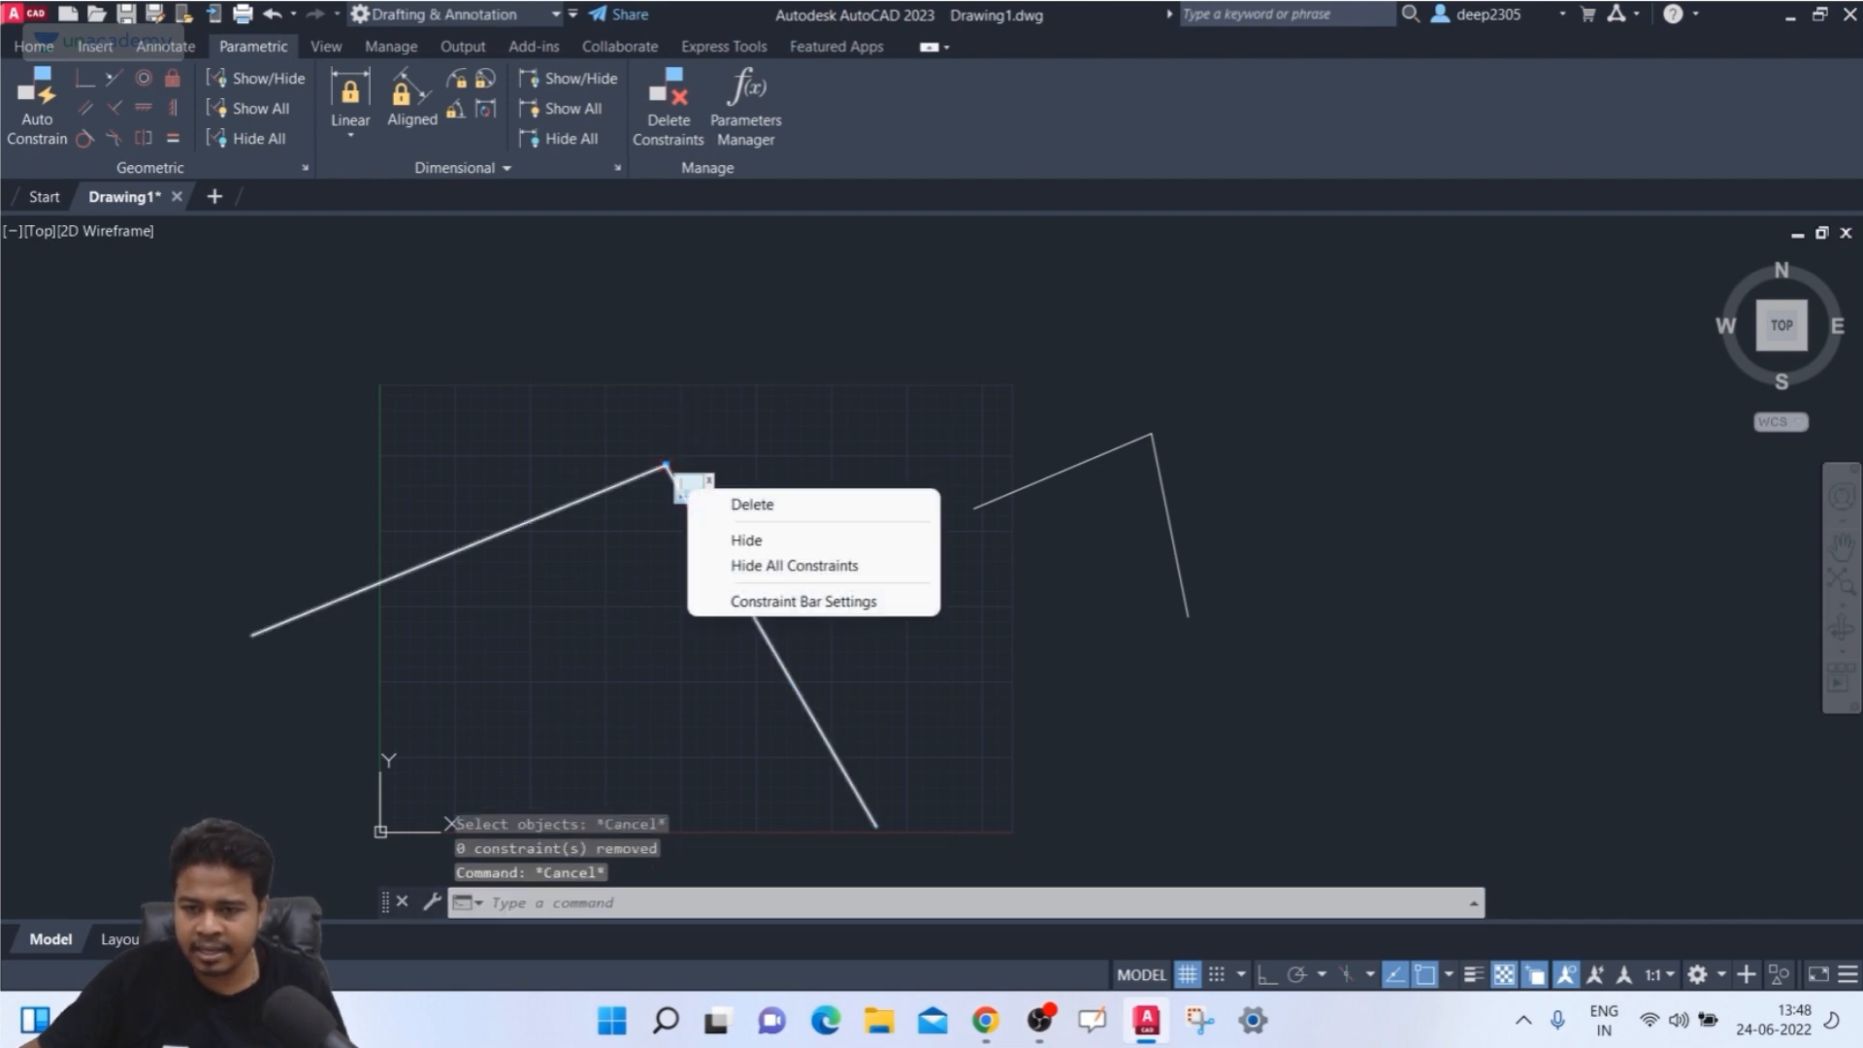
{"action": "left_click", "coordinate": [718, 504]}
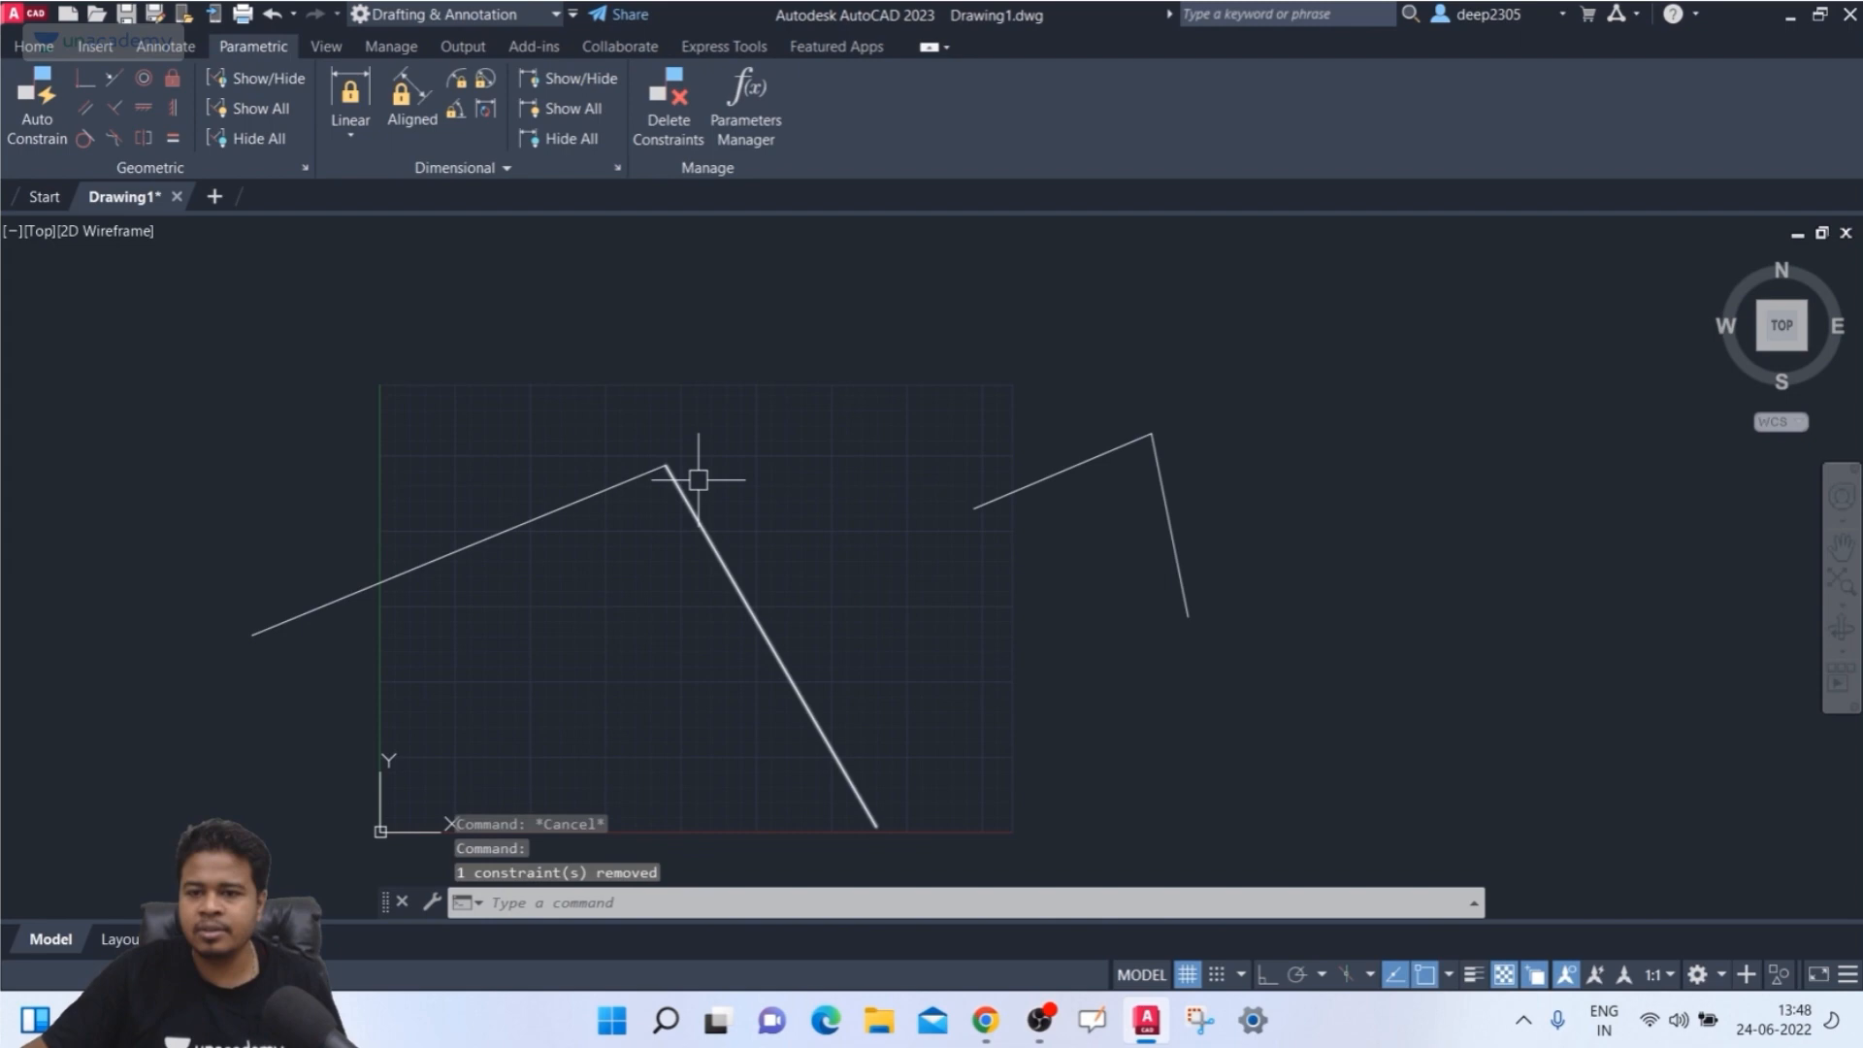
{"action": "left_click", "coordinate": [699, 528]}
{"action": "left_click", "coordinate": [664, 465]}
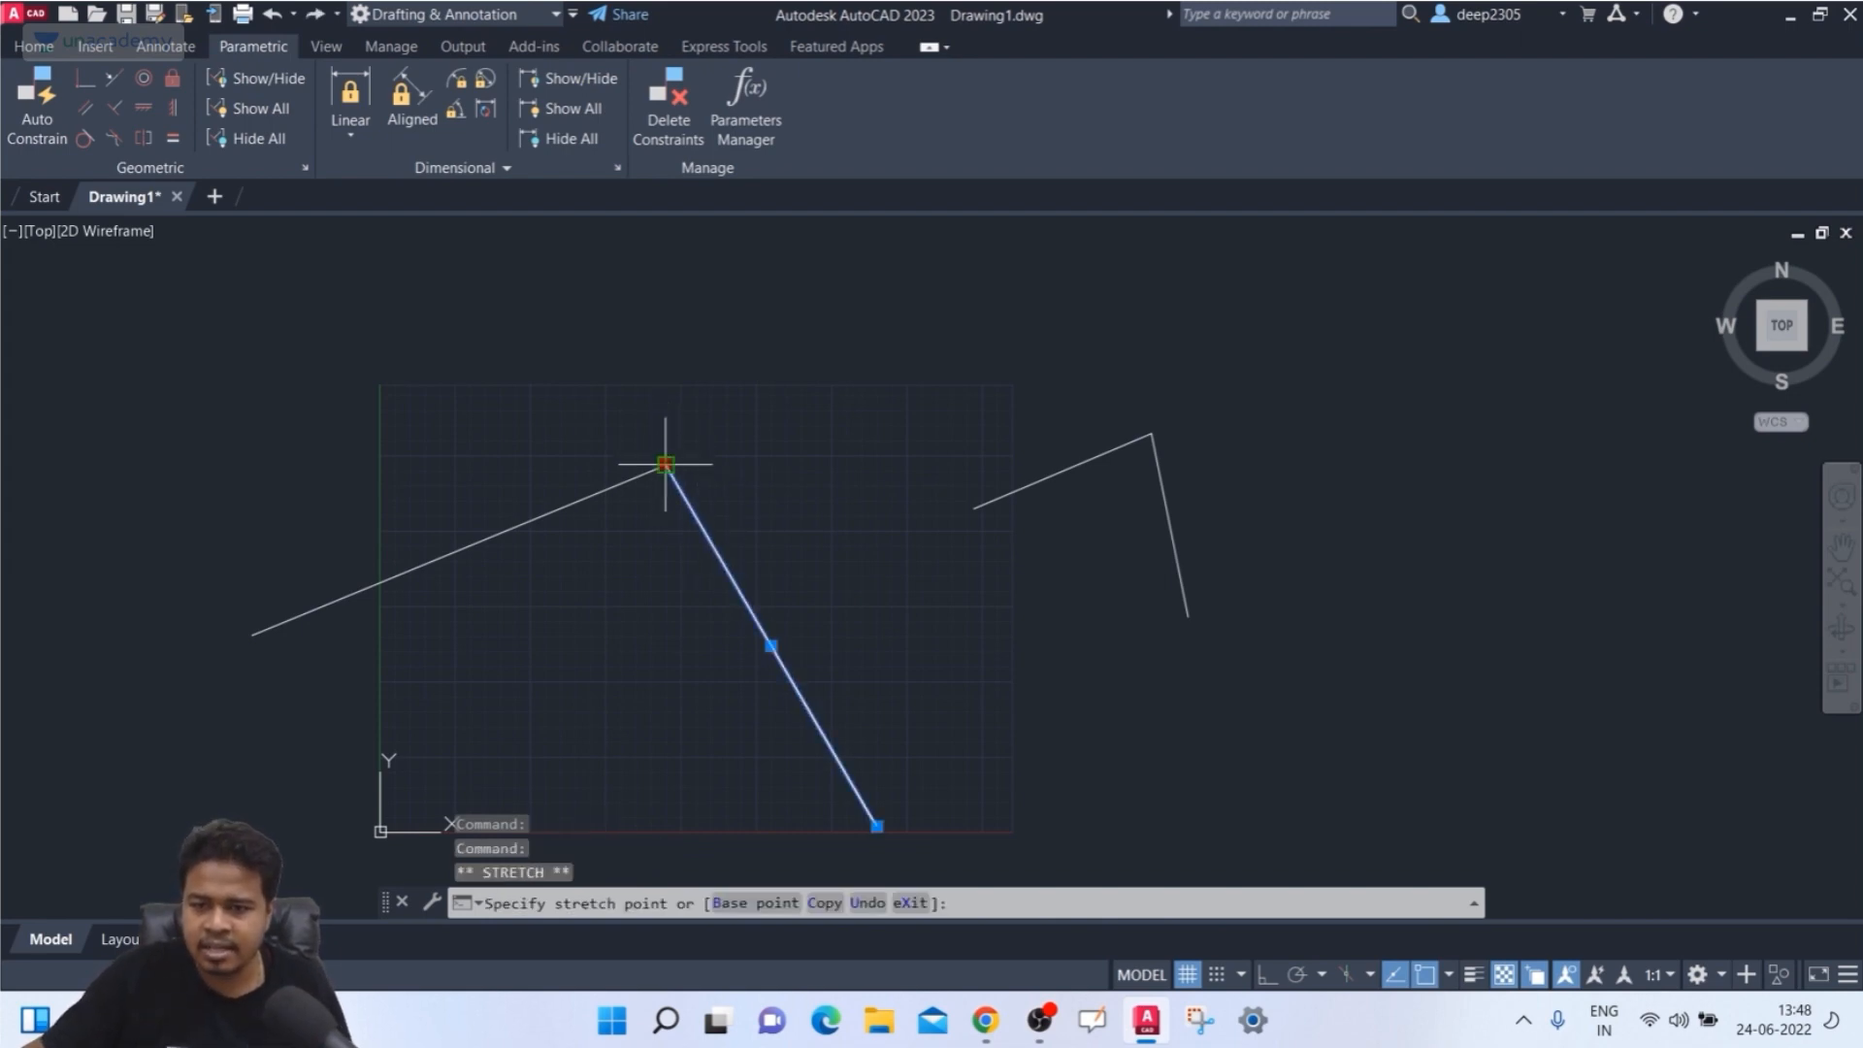
{"action": "key", "text": "Escape"}
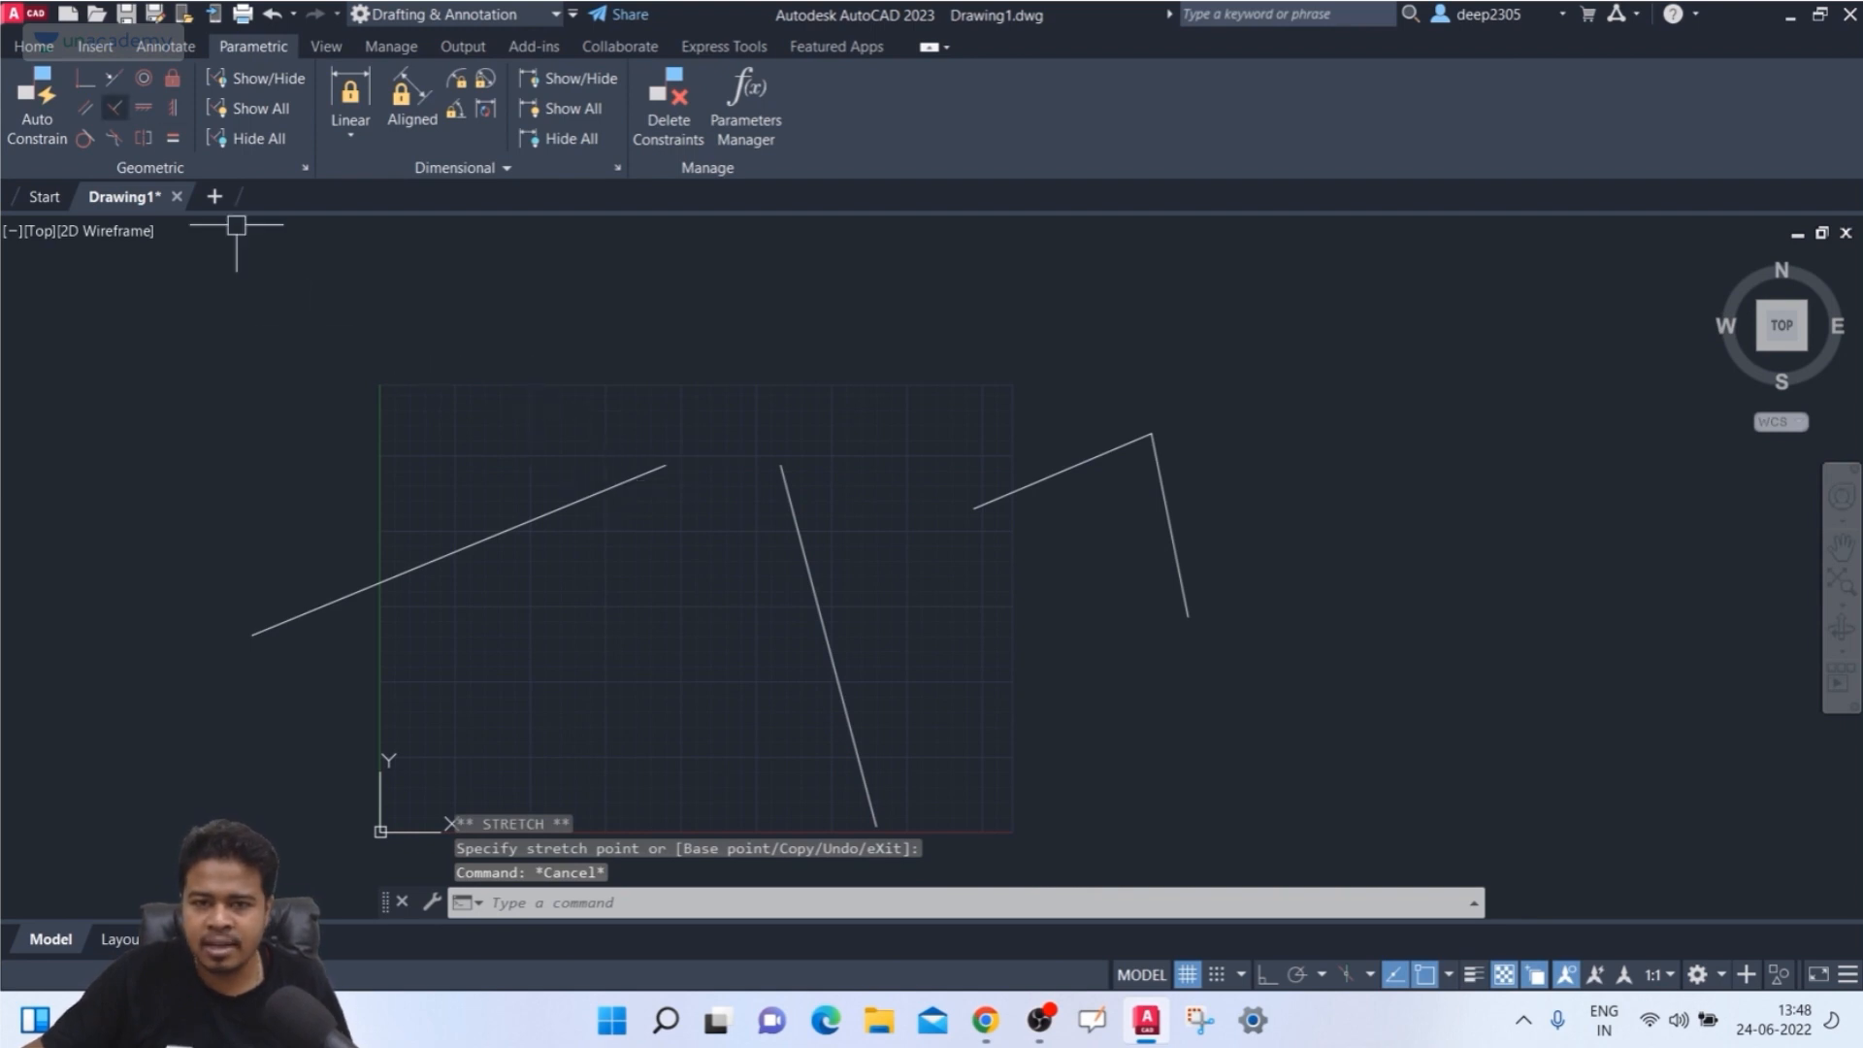
- Apply a Coincident constraint joining the first line's upper end to the midpoint of the separate steep line
{"action": "left_click", "coordinate": [85, 77]}
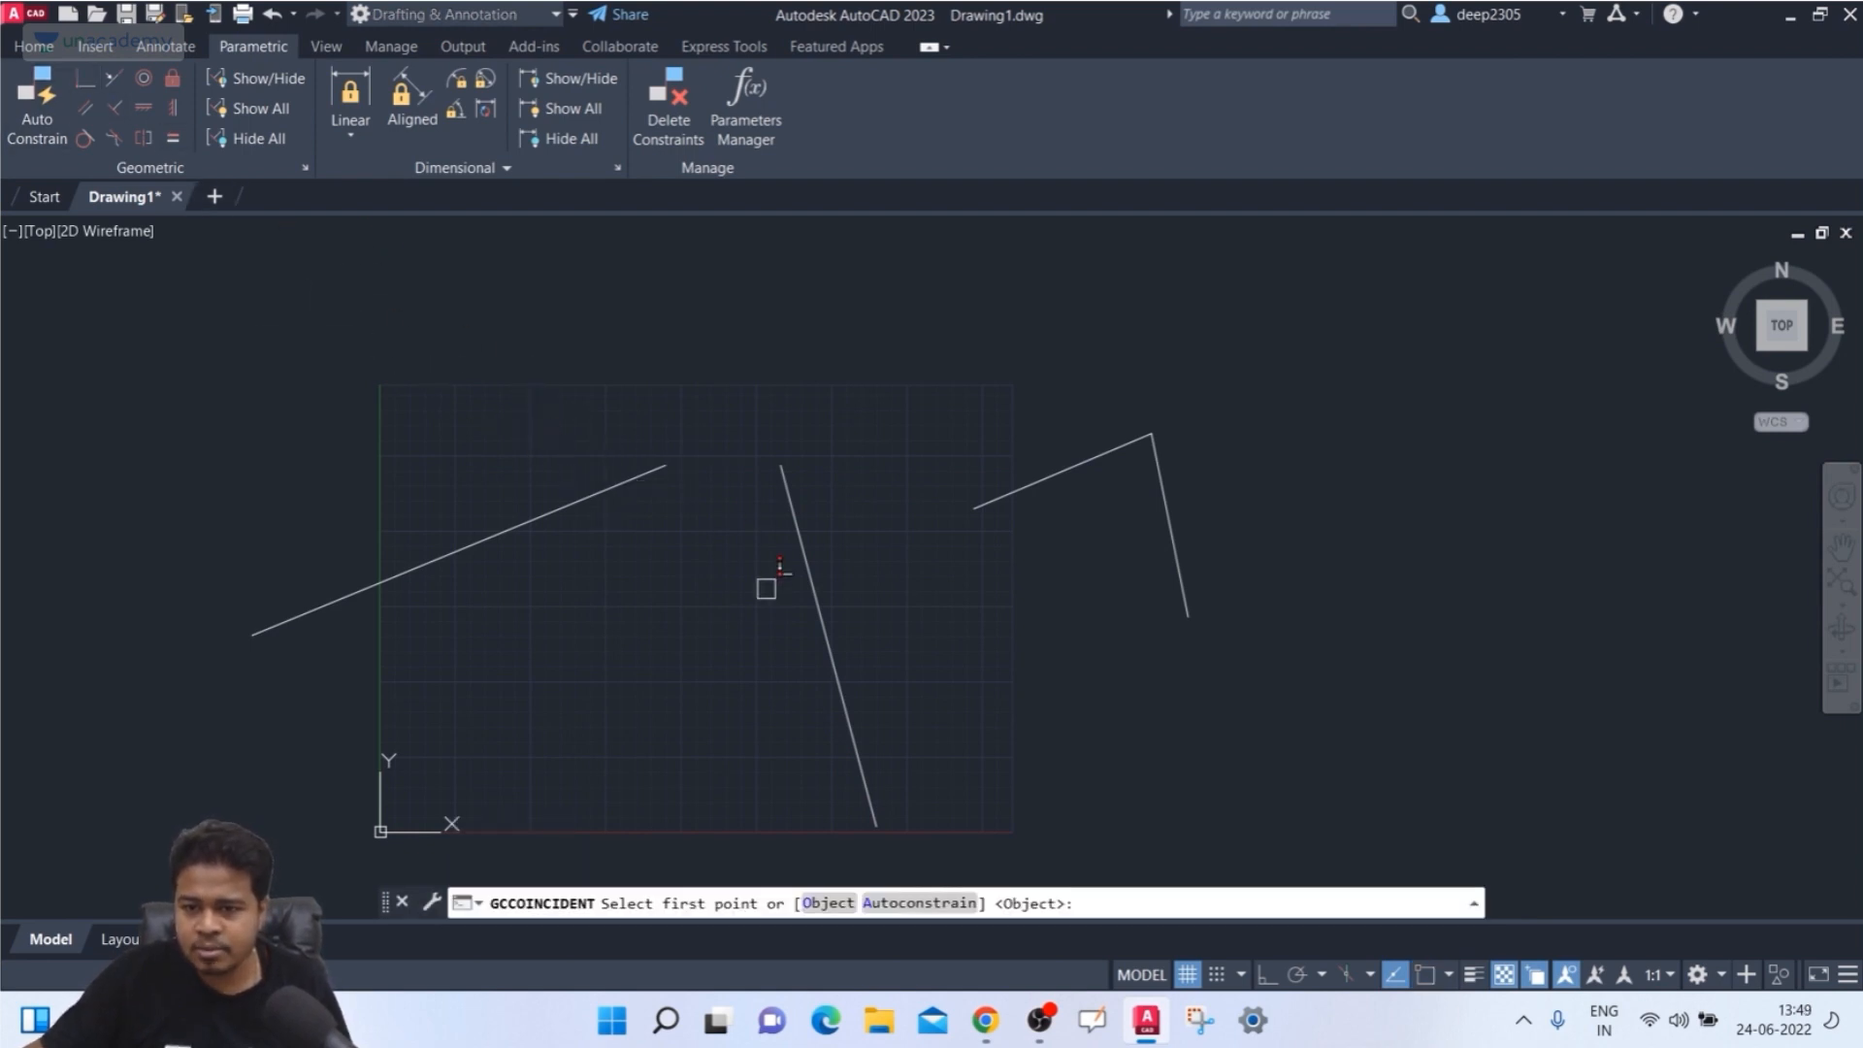
{"action": "left_click", "coordinate": [801, 549]}
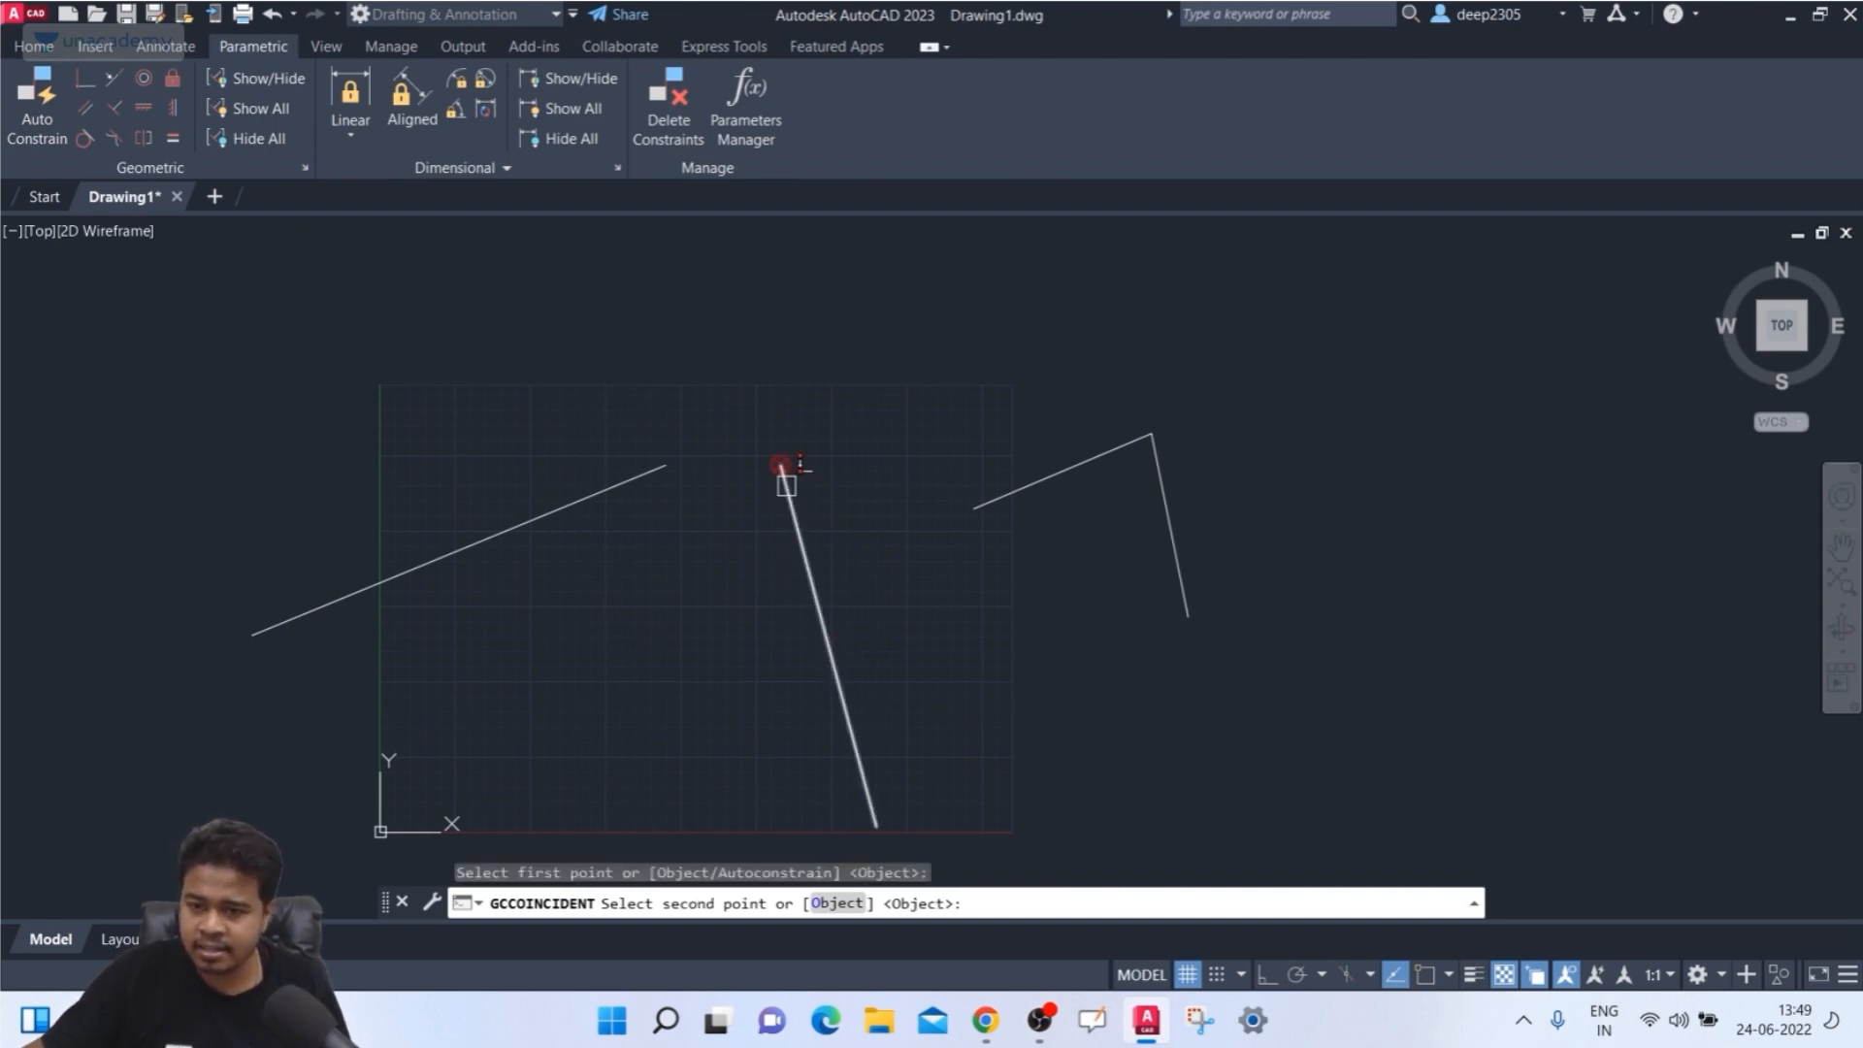
{"action": "left_click", "coordinate": [606, 510]}
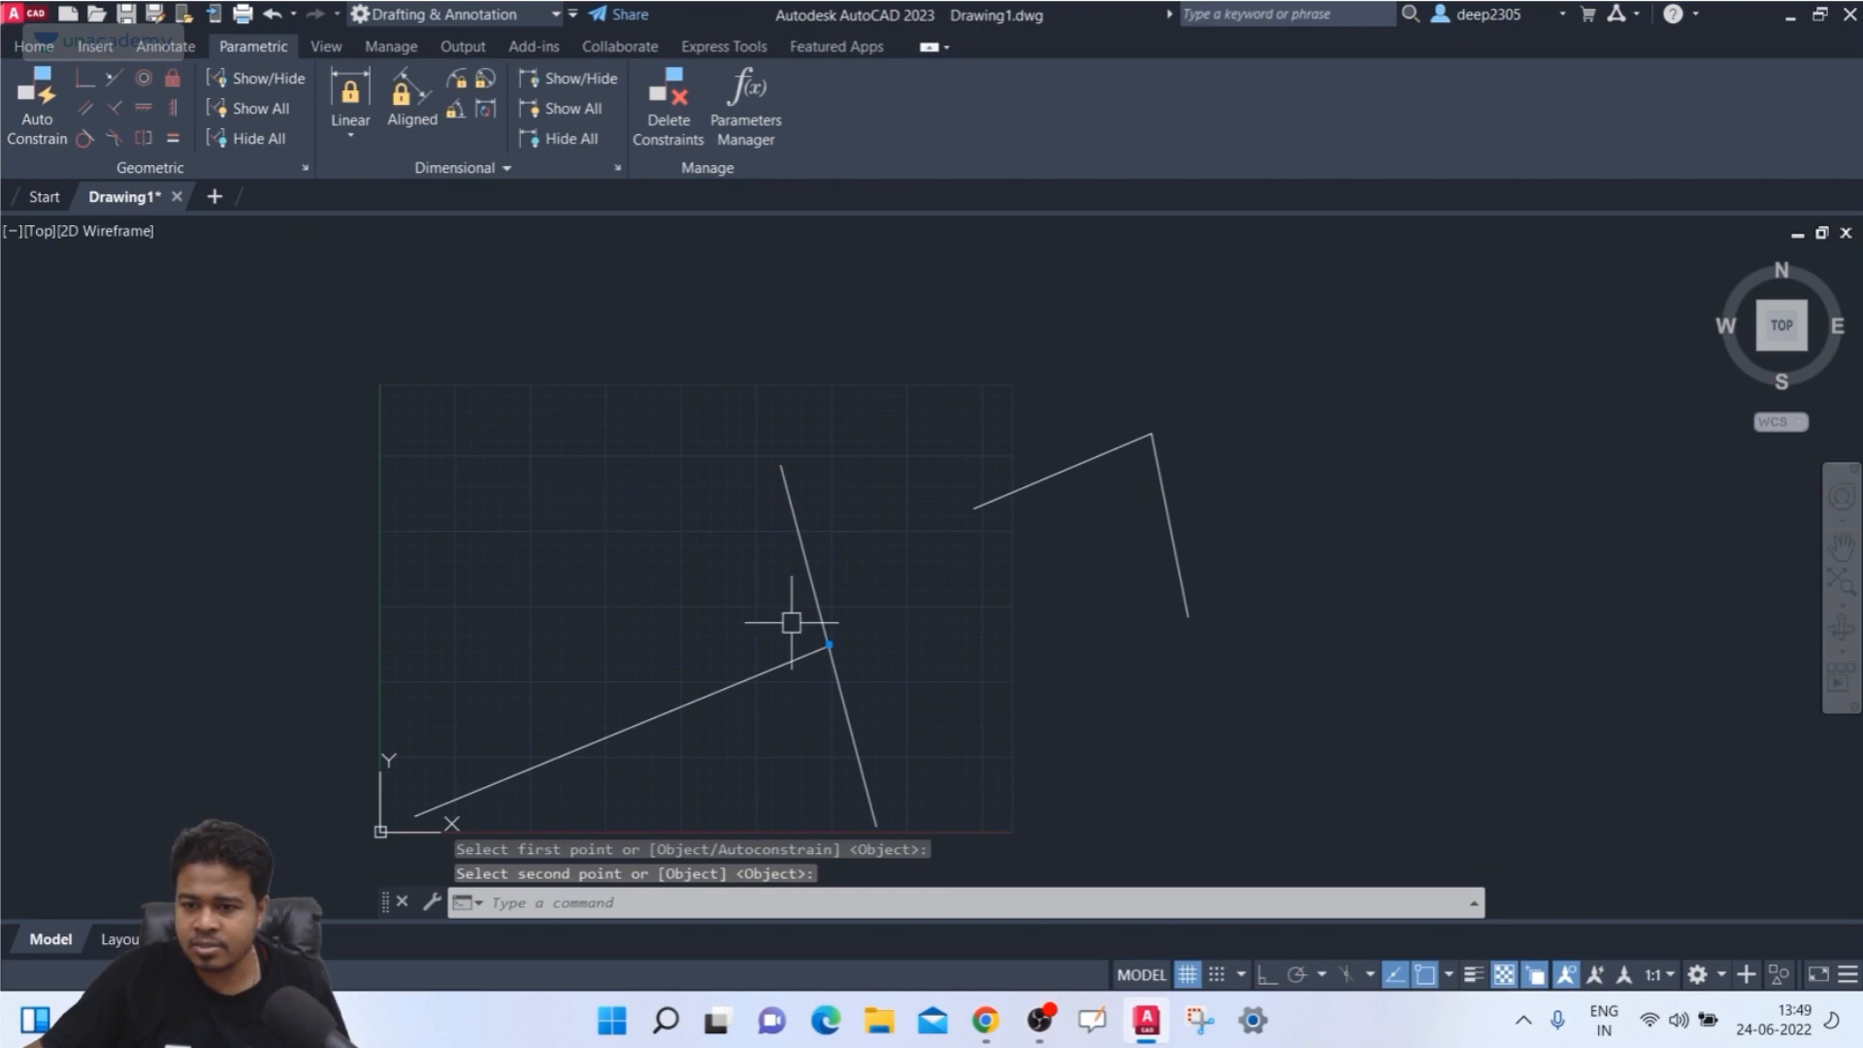
{"action": "middle_click_drag", "start_coordinate": [739, 544], "coordinate": [678, 428]}
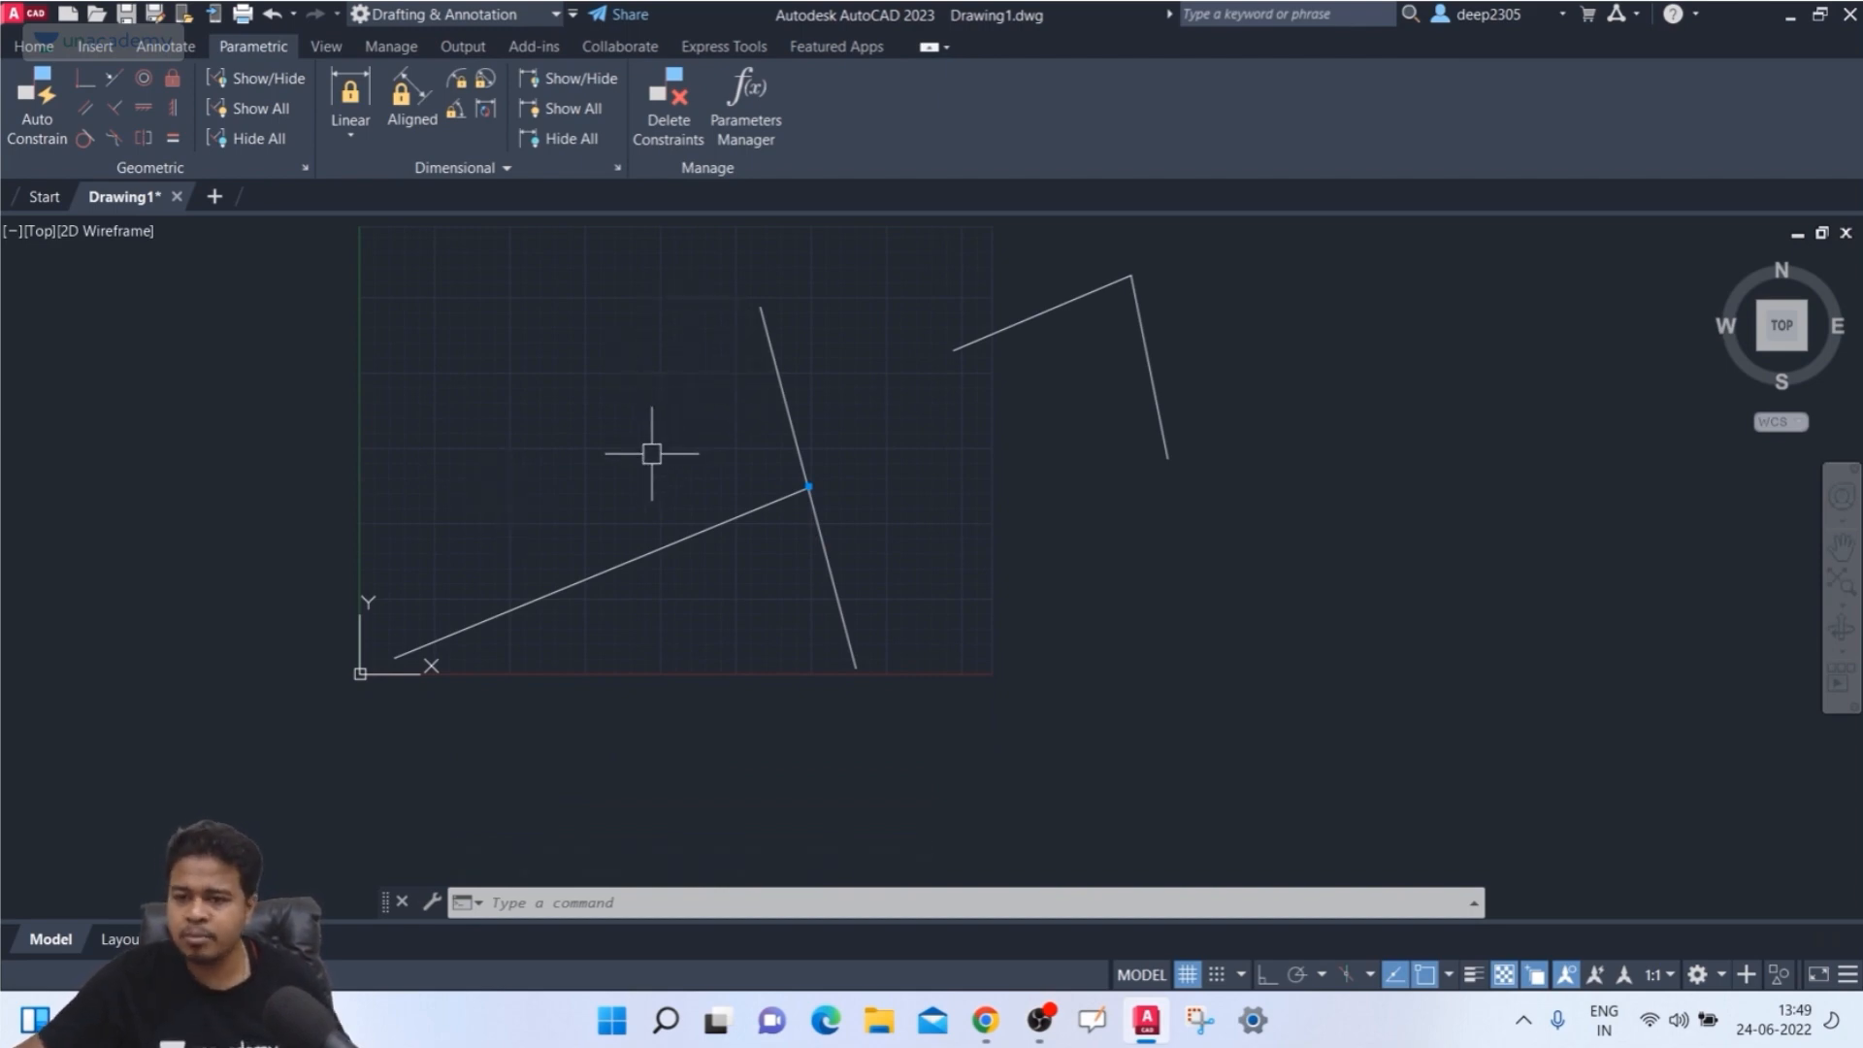
{"action": "scroll", "coordinate": [653, 432], "scroll_direction": "down", "scroll_amount": 2}
{"action": "scroll", "coordinate": [718, 475], "scroll_direction": "up", "scroll_amount": 2}
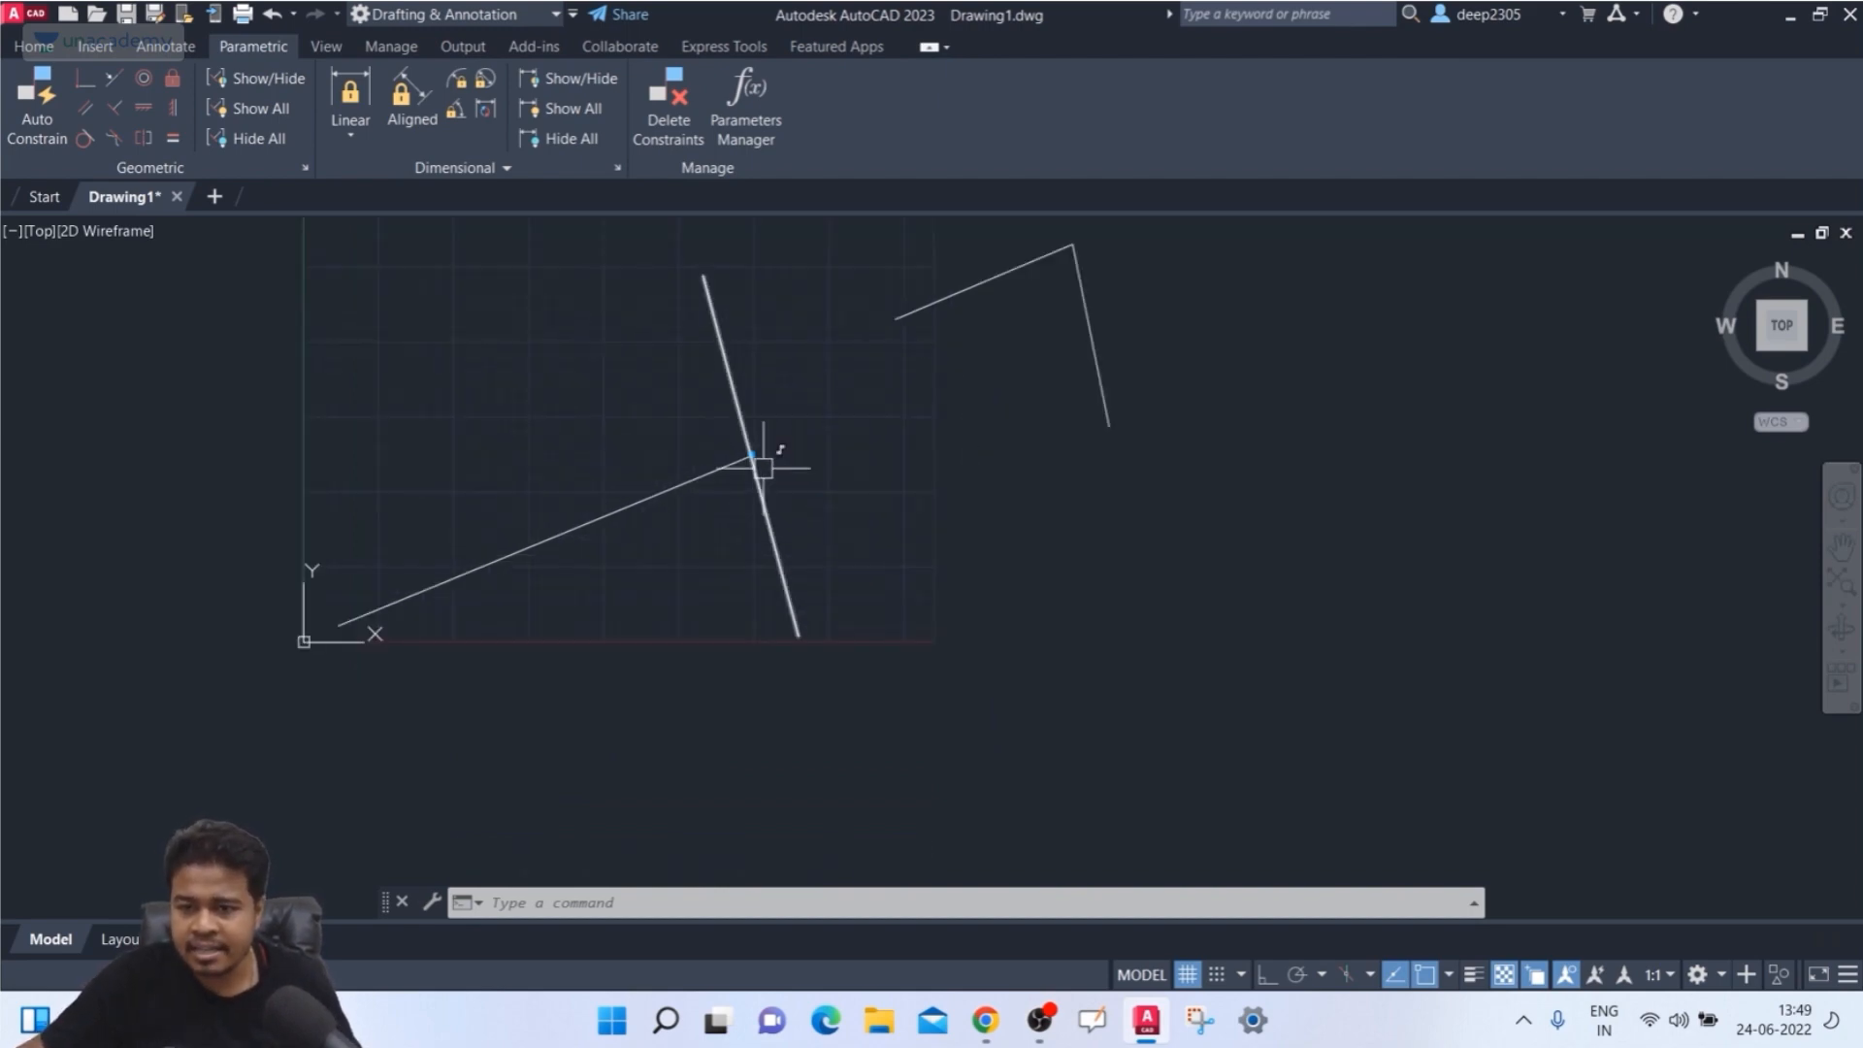
{"action": "scroll", "coordinate": [774, 477], "scroll_direction": "up", "scroll_amount": 2}
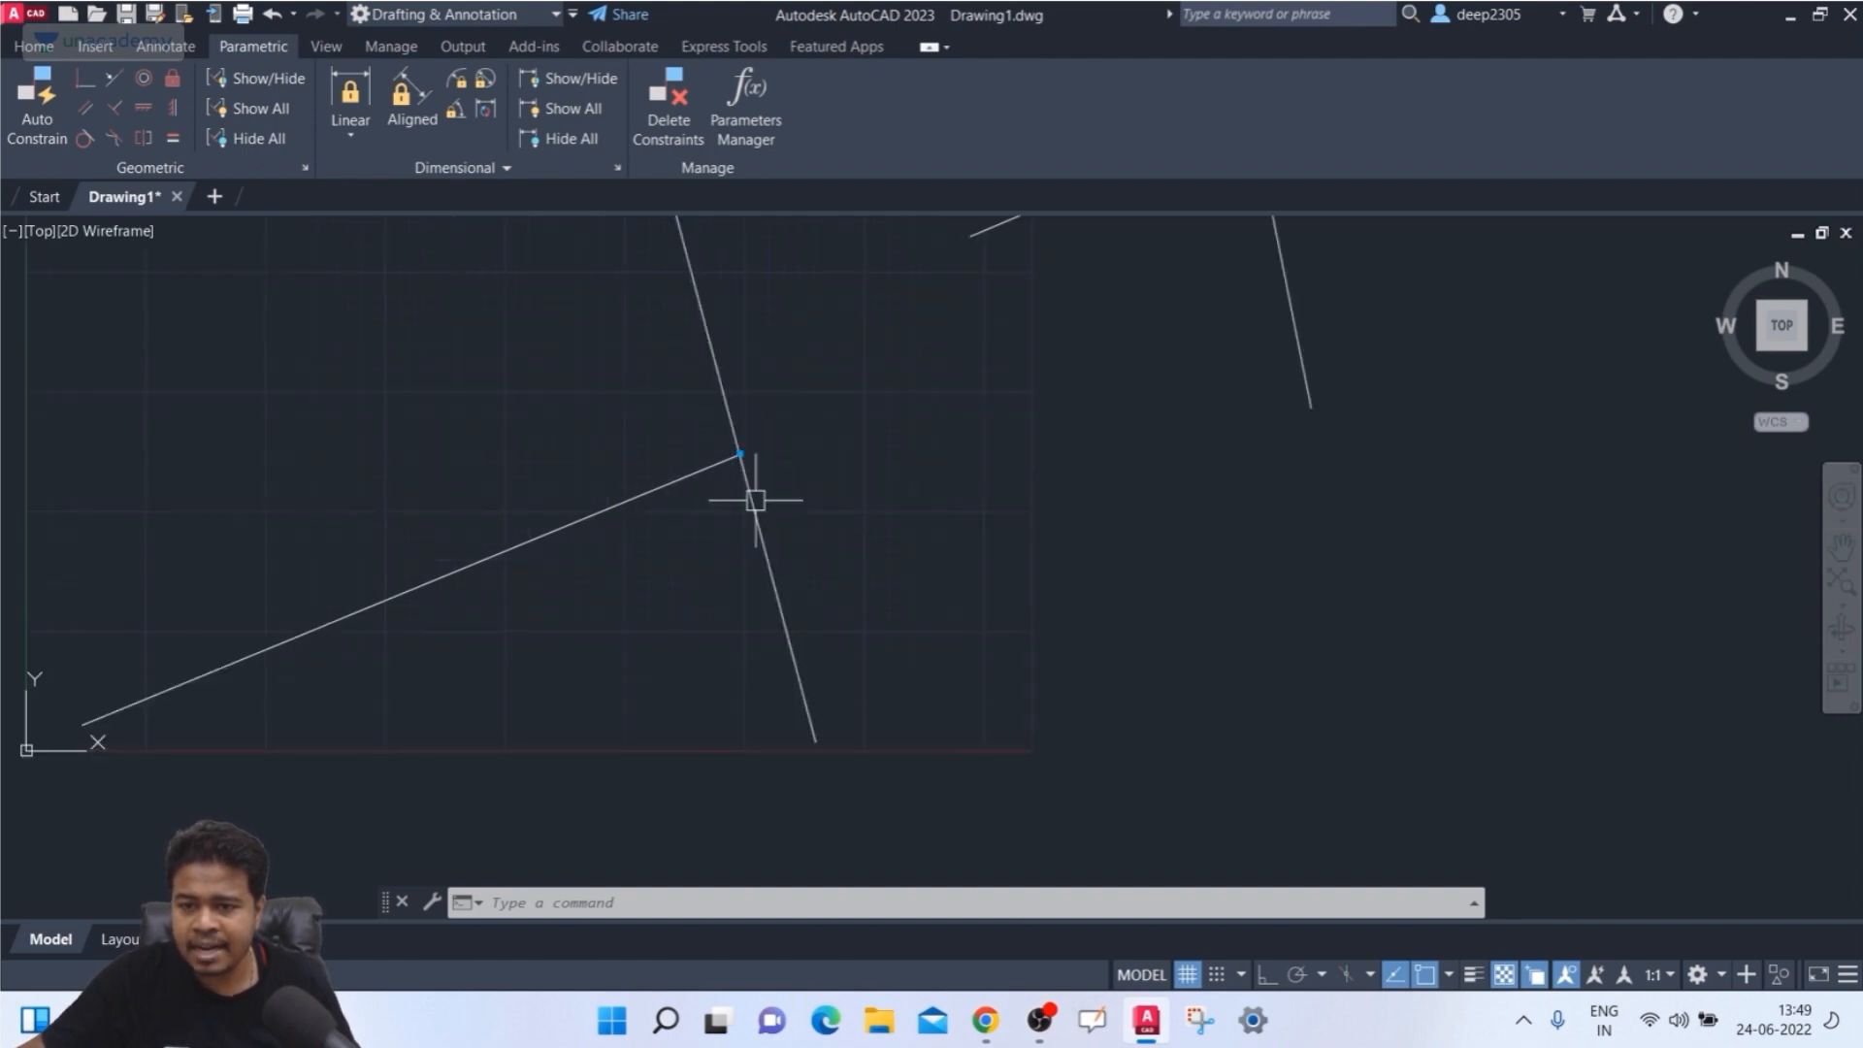
{"action": "scroll", "coordinate": [686, 446], "scroll_direction": "down", "scroll_amount": 3}
{"action": "key", "text": "Escape"}
{"action": "key", "text": "Escape"}
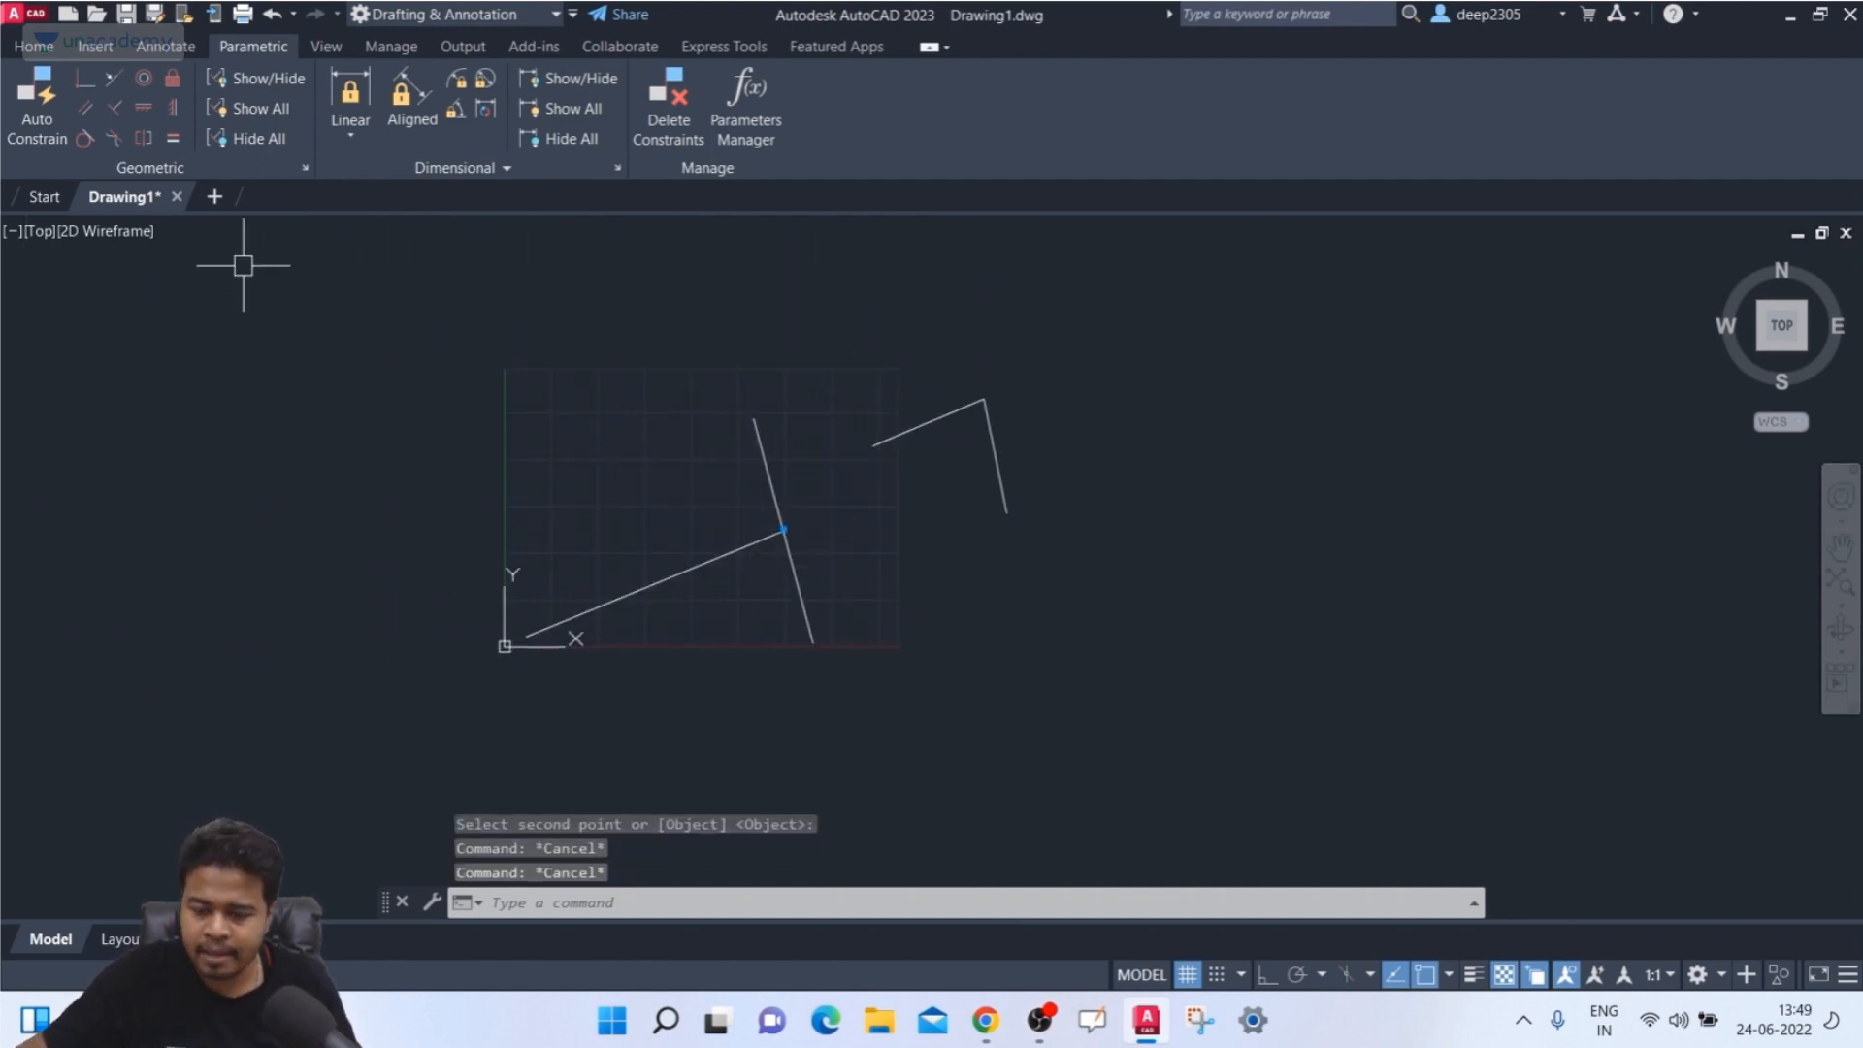
- Draw a separate line rising diagonally to the right, up and to the left of the grid area
{"action": "type", "text": "l"}
{"action": "key", "text": "Return"}
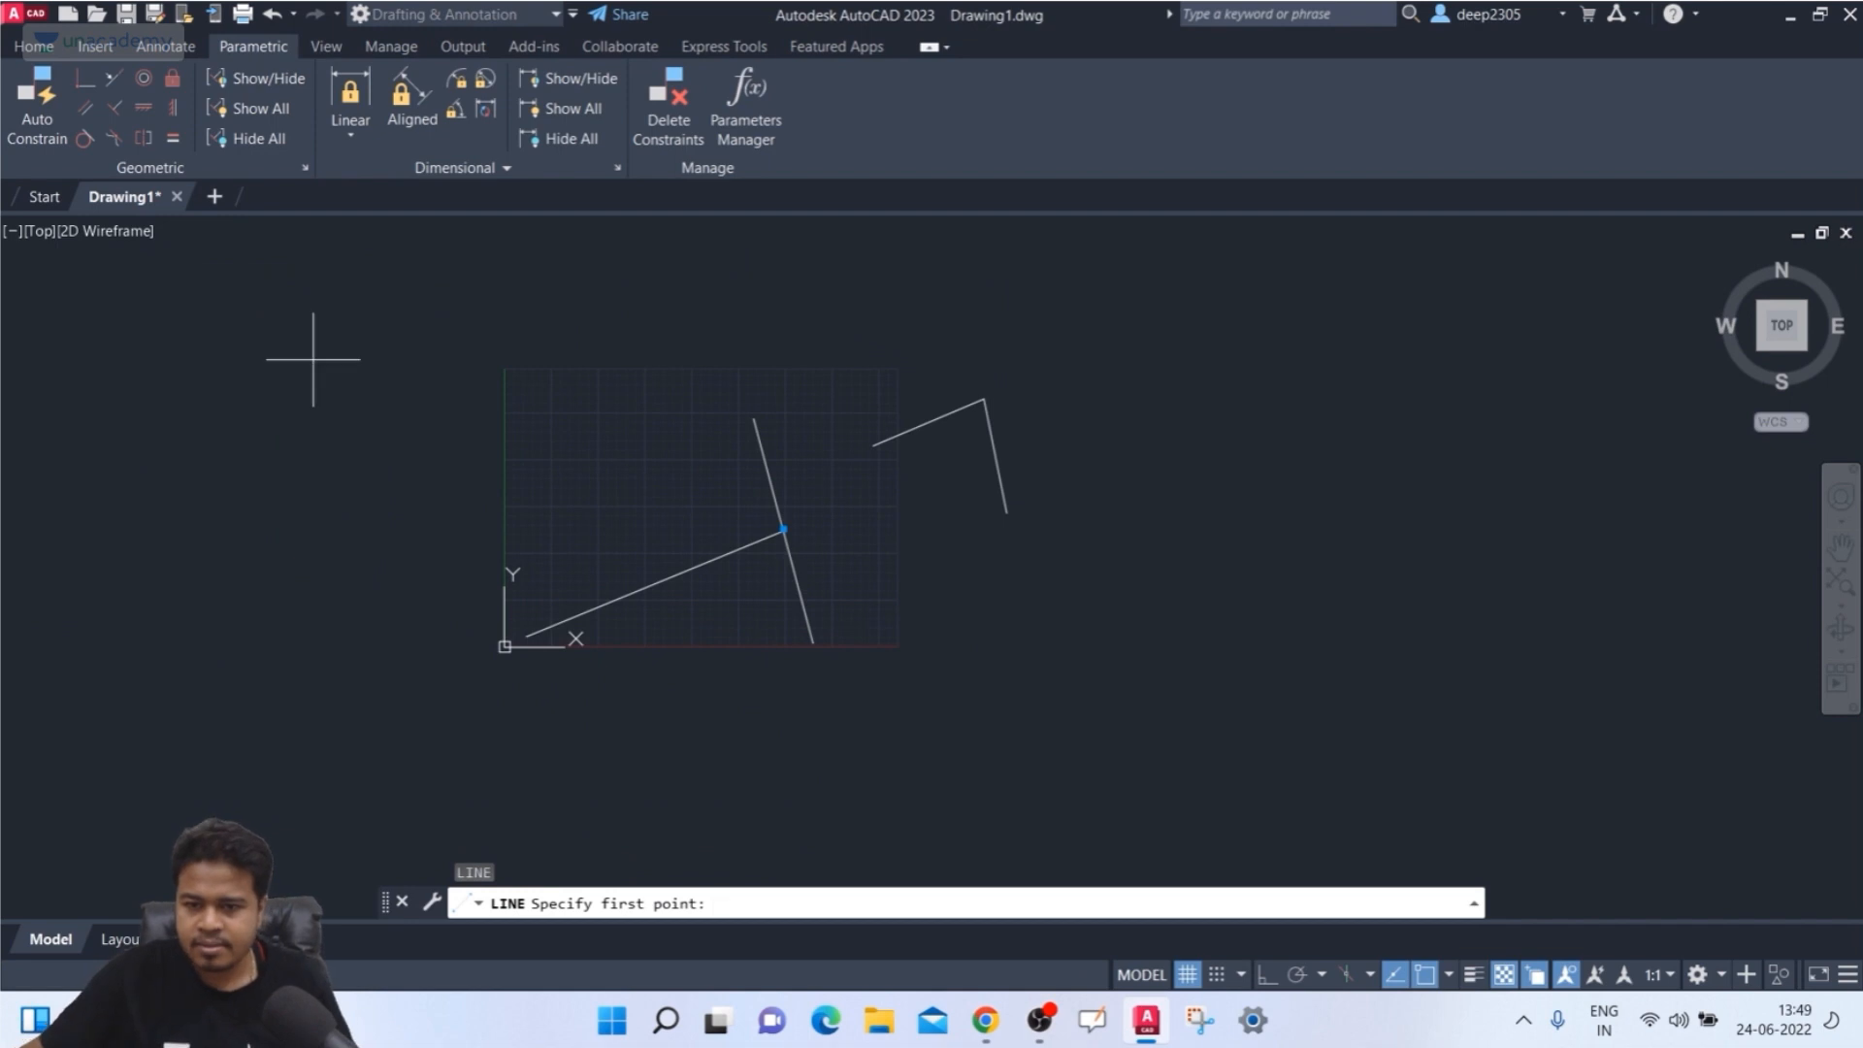
{"action": "left_click", "coordinate": [323, 446]}
{"action": "left_click", "coordinate": [460, 311]}
{"action": "key", "text": "Escape"}
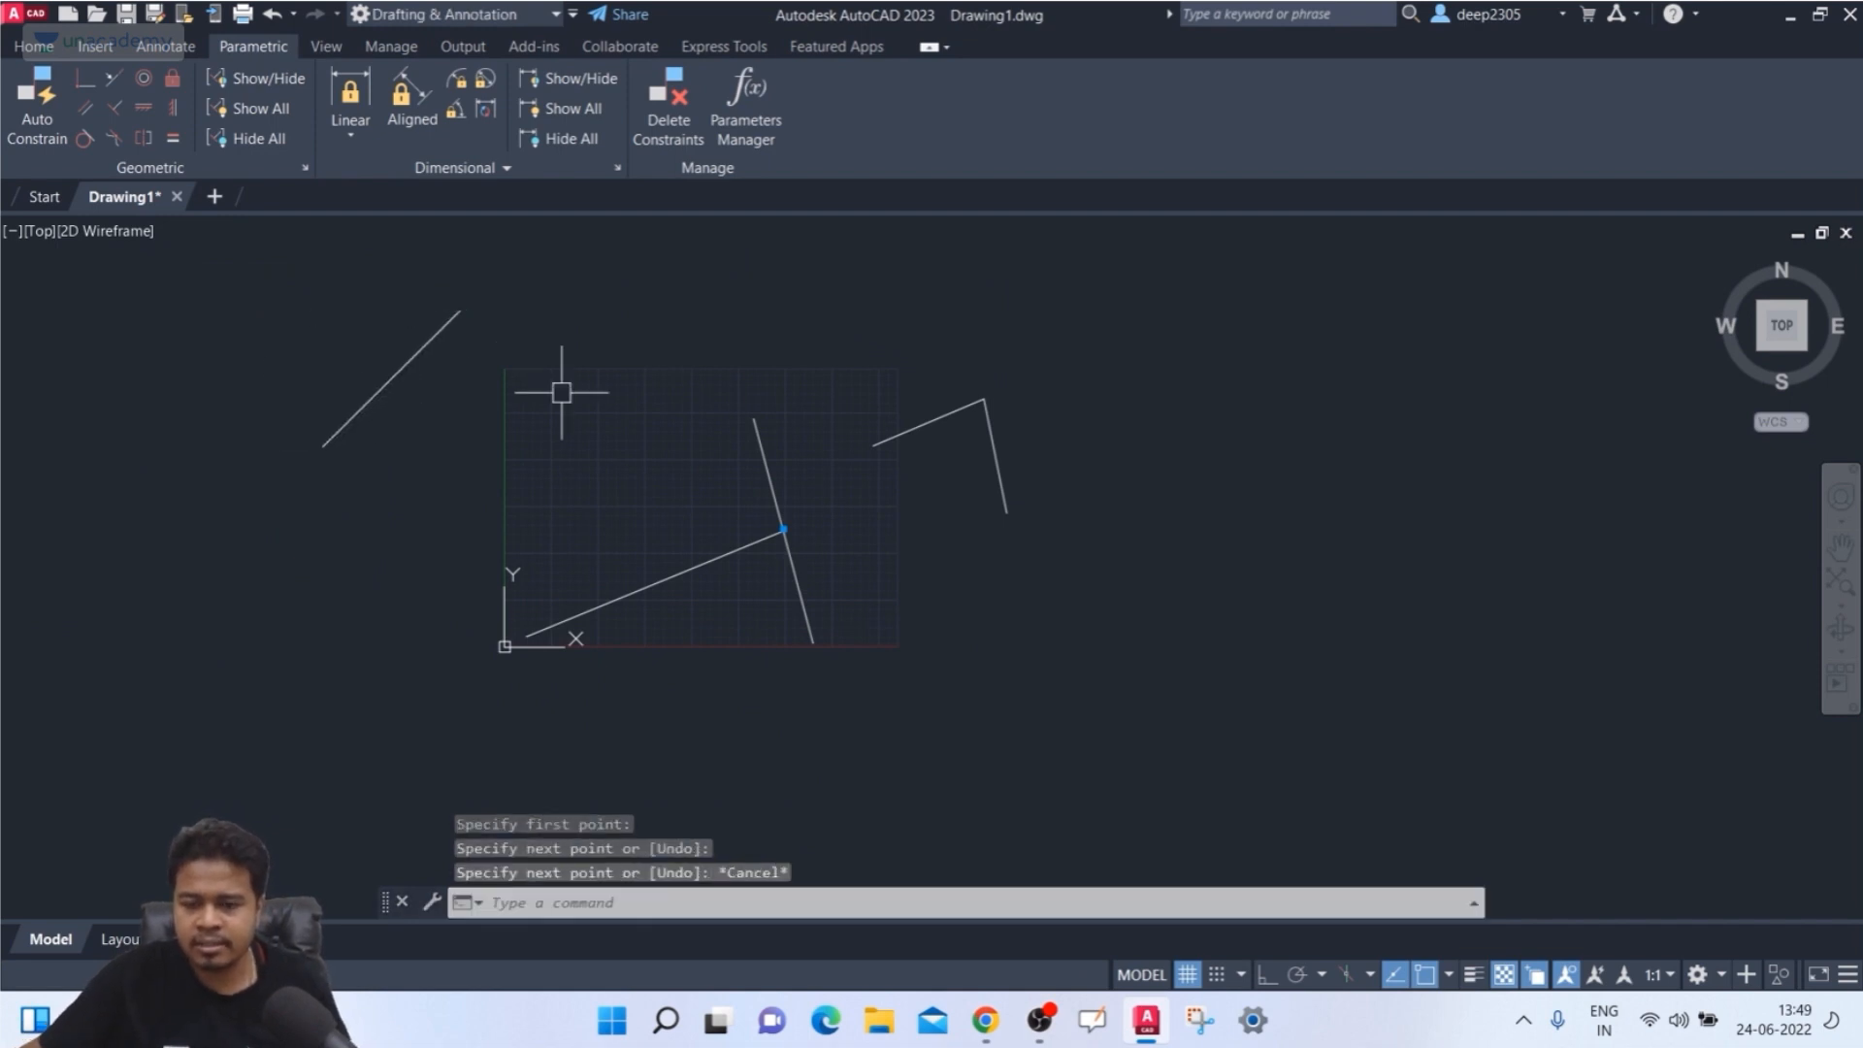
- Draw a short steep line inside the grid area, between the new diagonal line and the constrained pair
{"action": "type", "text": "l"}
{"action": "key", "text": "Return"}
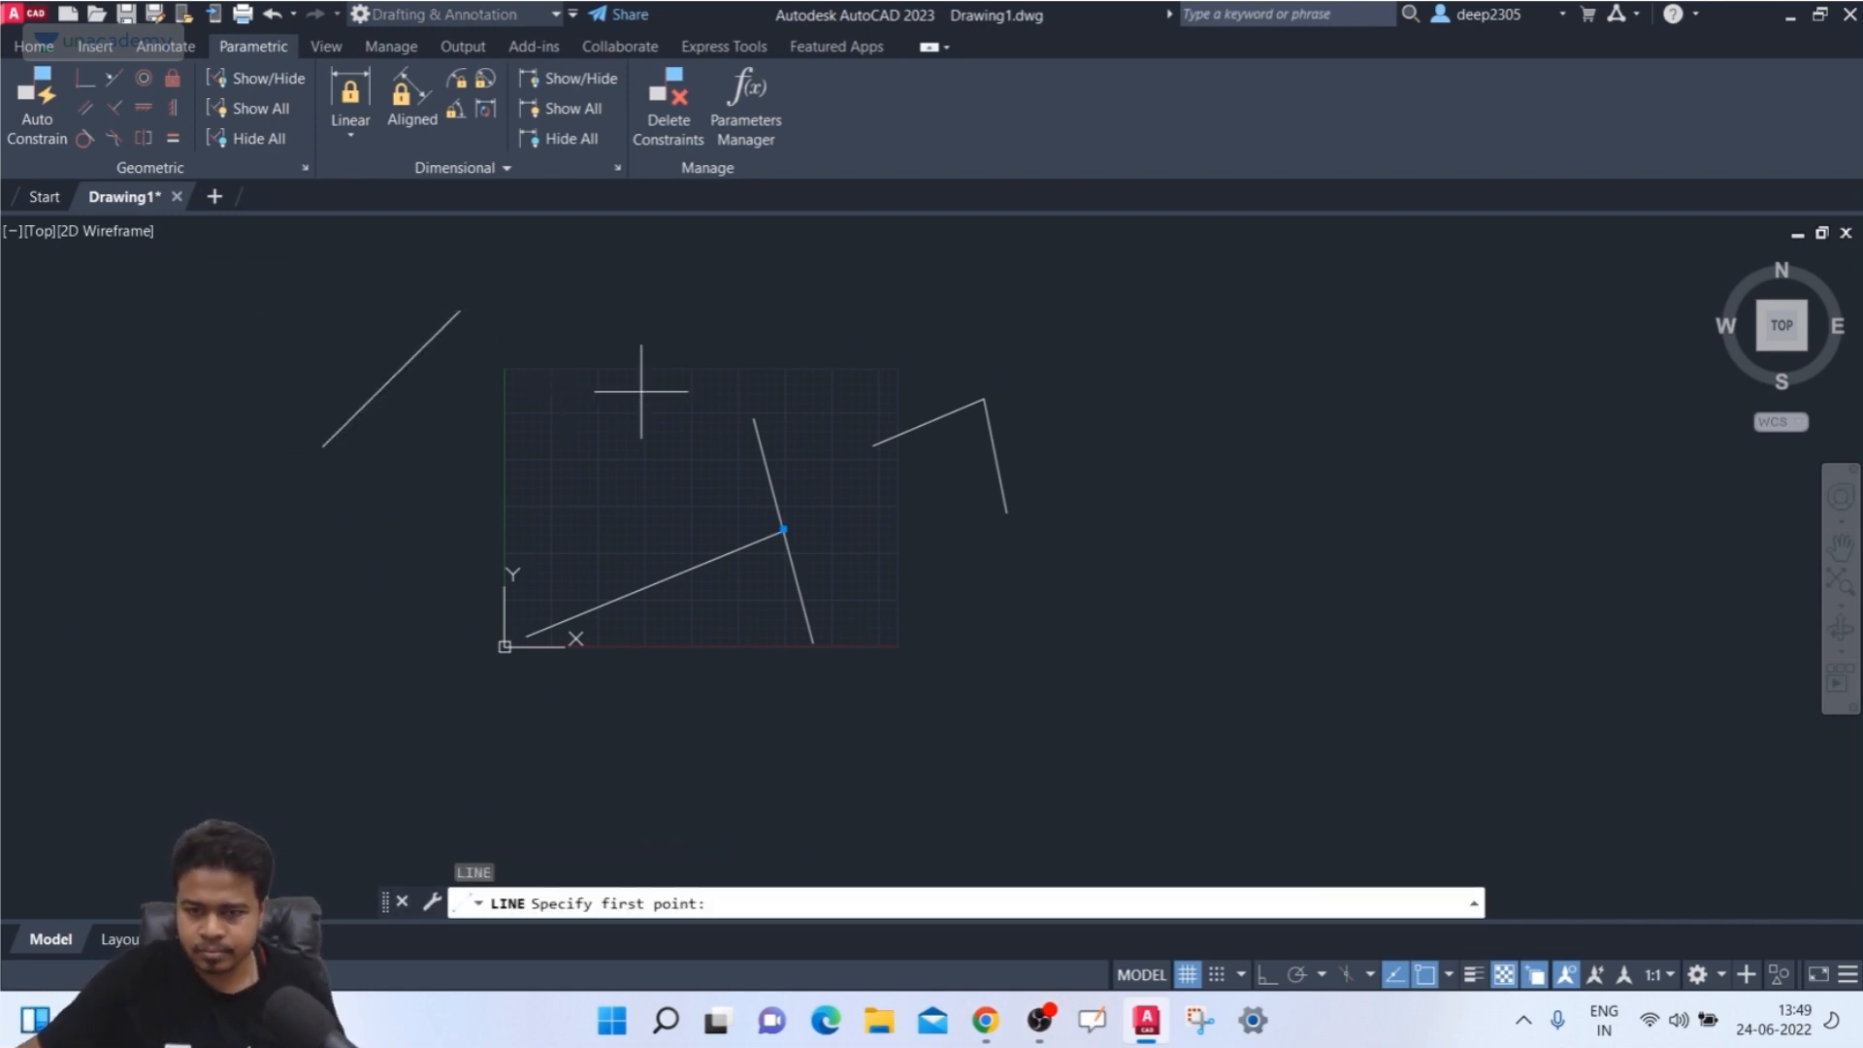
{"action": "left_click", "coordinate": [601, 390]}
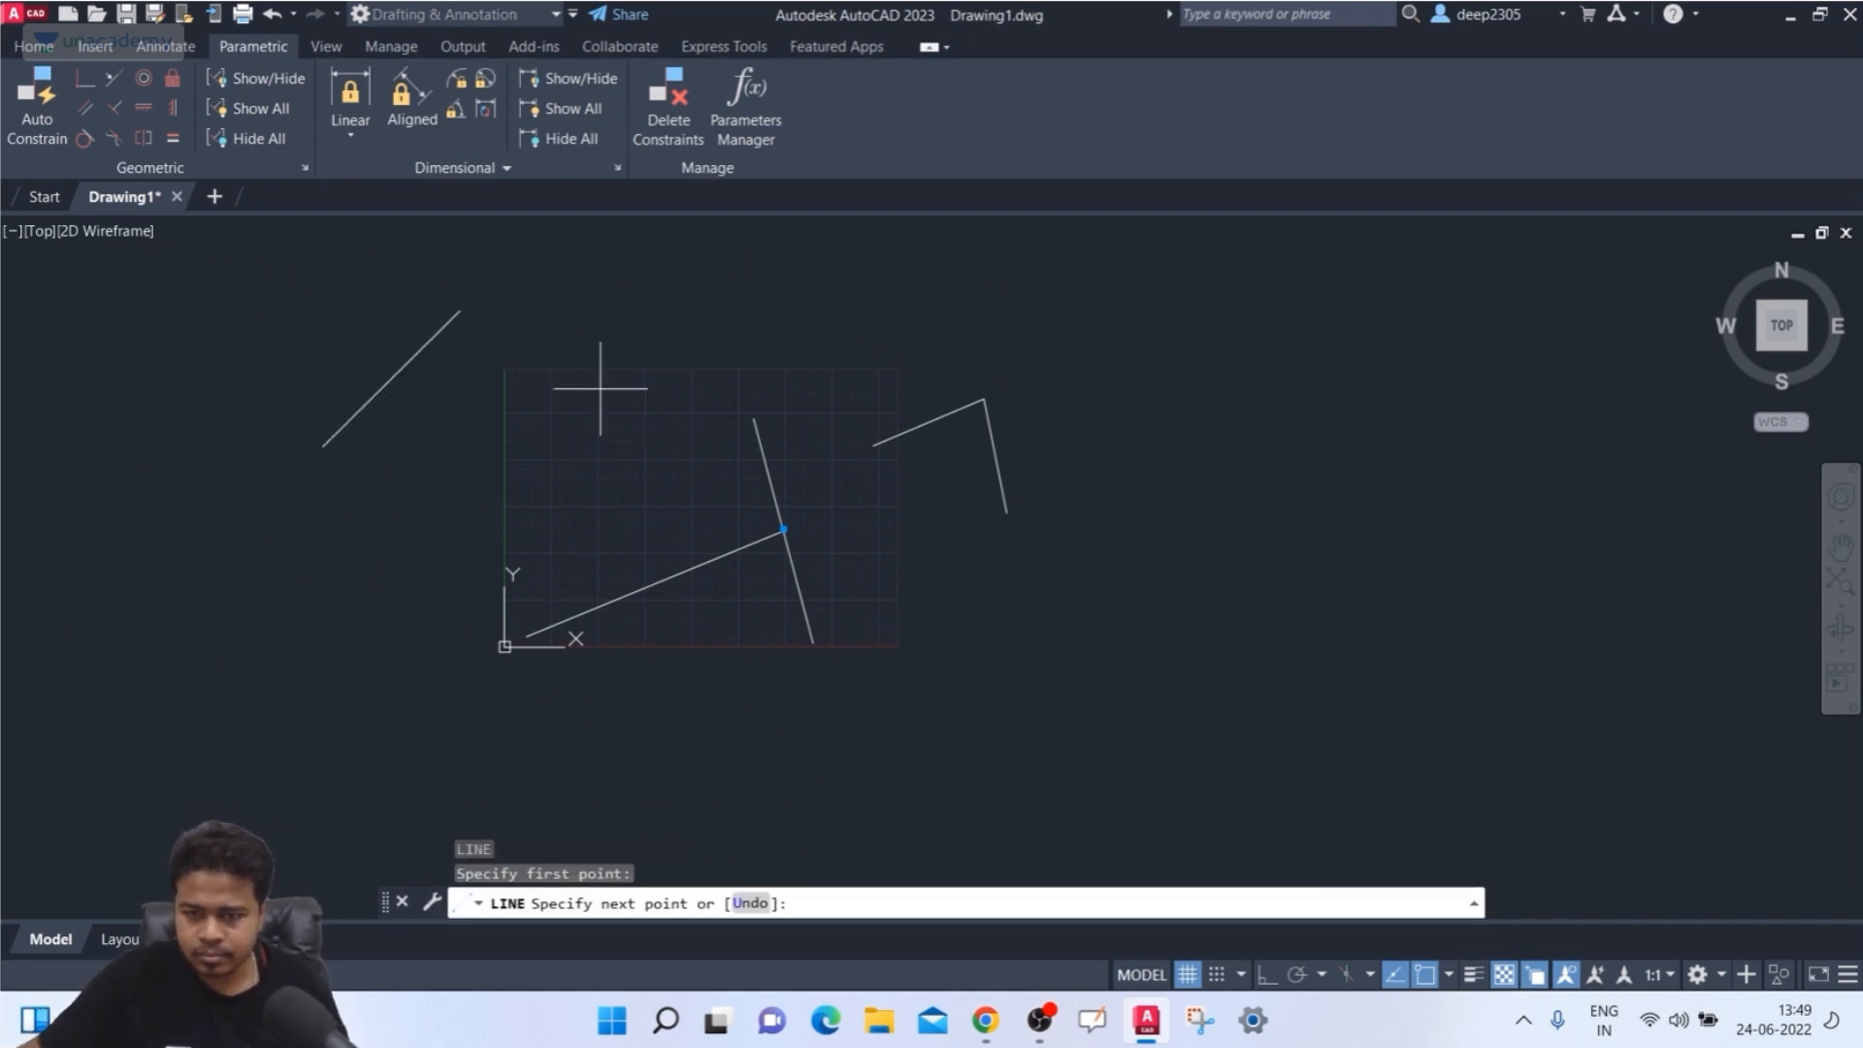
{"action": "left_click", "coordinate": [623, 533]}
{"action": "key", "text": "Escape"}
- Apply a Coincident constraint joining the short steep line's midpoint to the new diagonal line's lower end
{"action": "scroll", "coordinate": [624, 358], "scroll_direction": "up", "scroll_amount": 2}
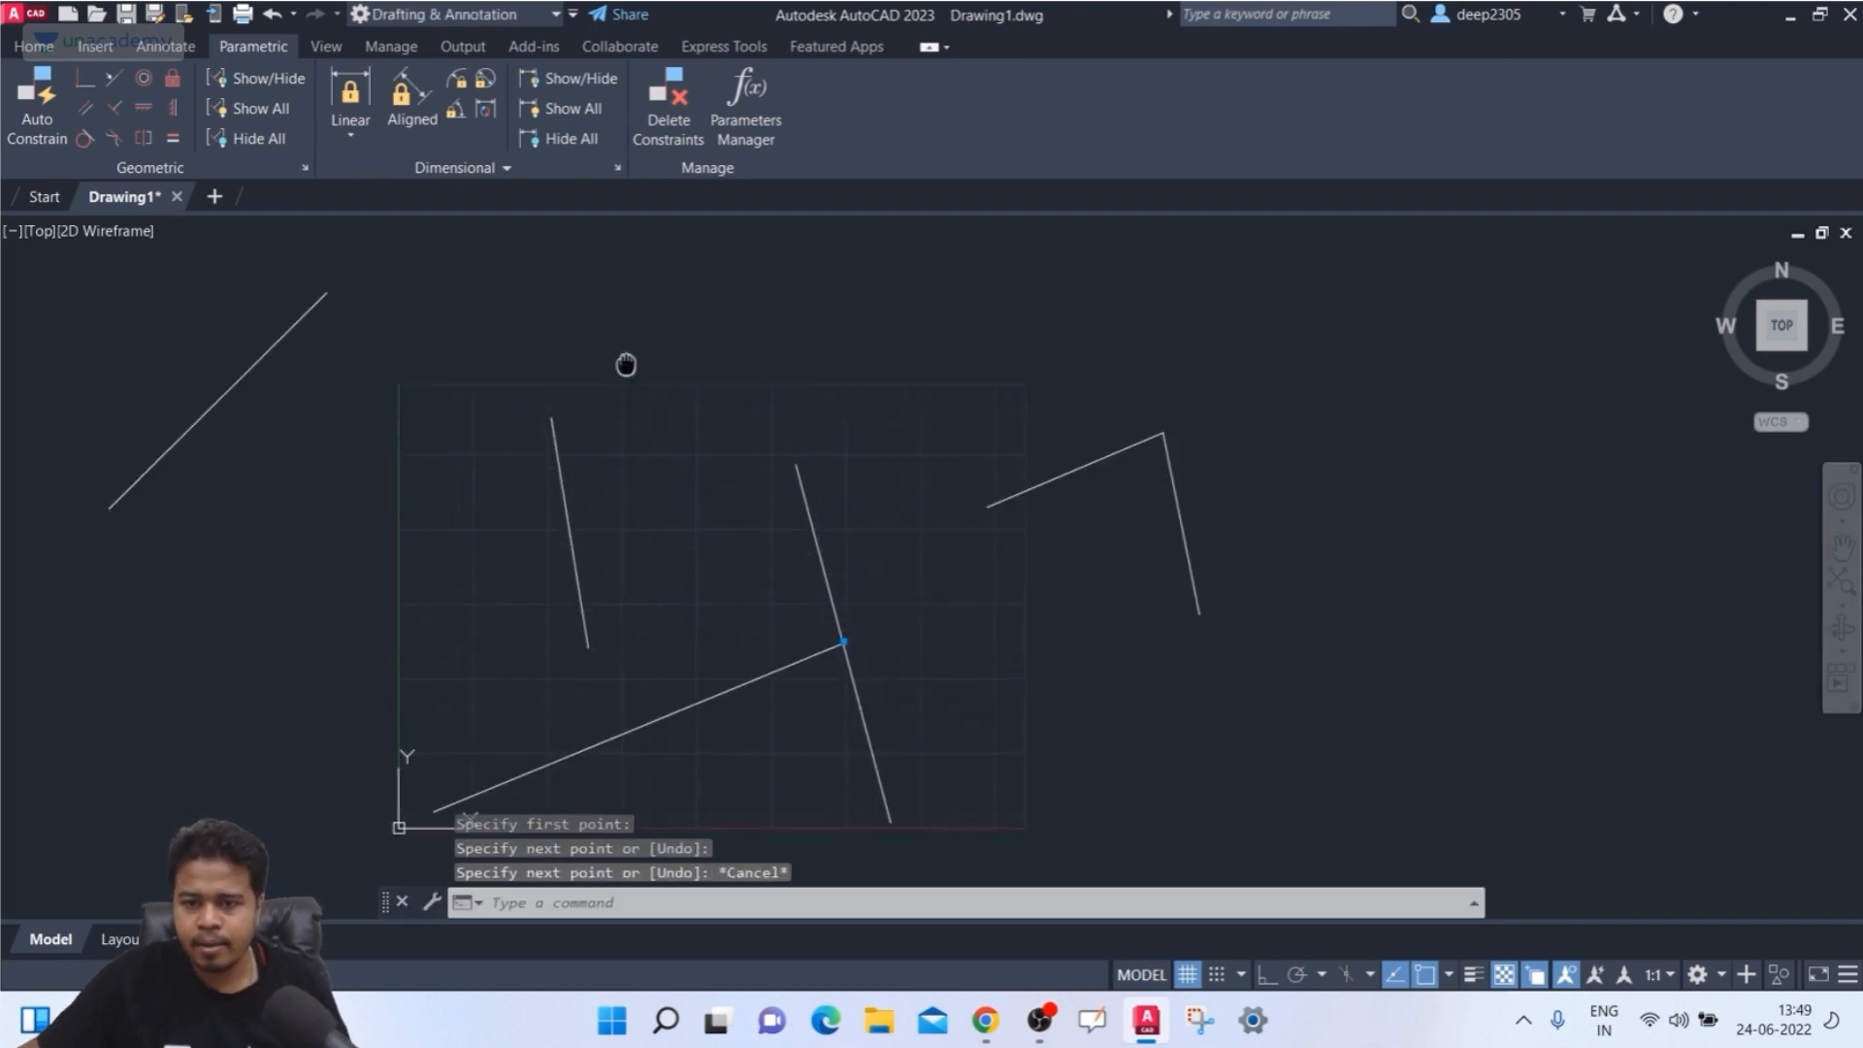
{"action": "middle_click_drag", "start_coordinate": [626, 364], "coordinate": [655, 379]}
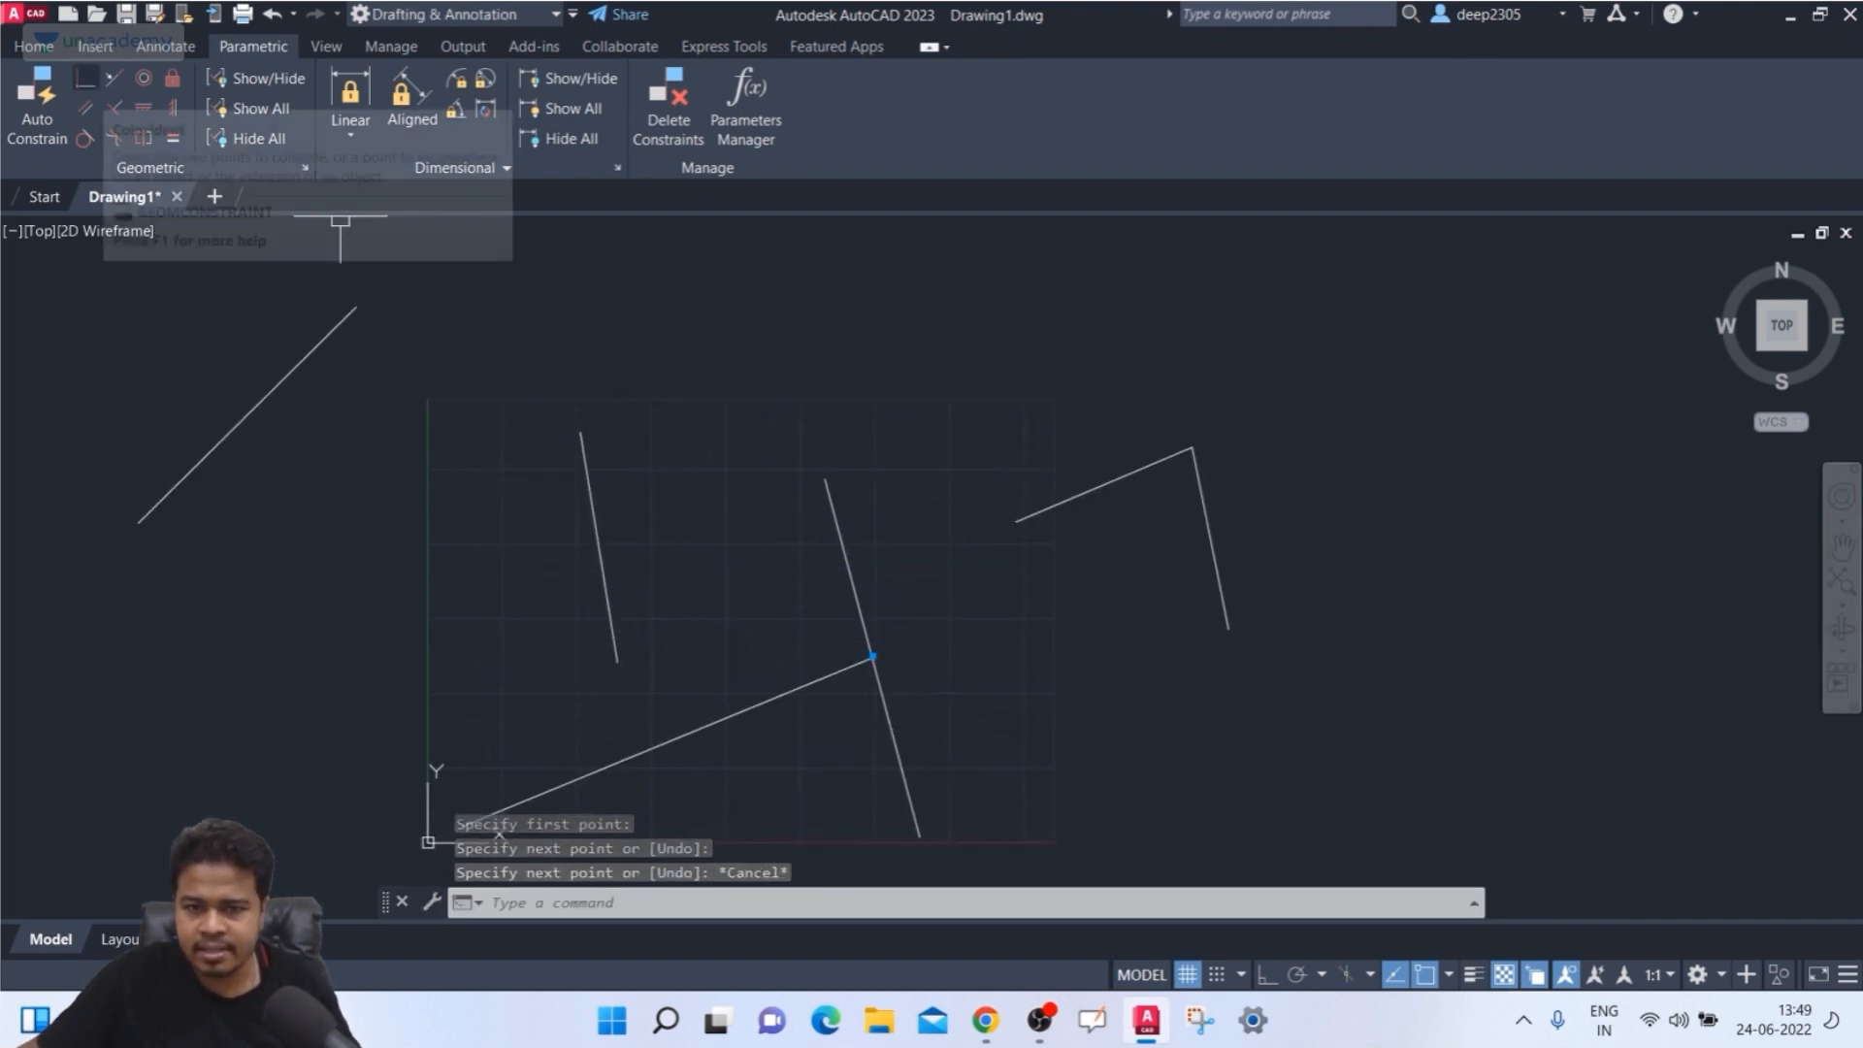
{"action": "left_click", "coordinate": [85, 78]}
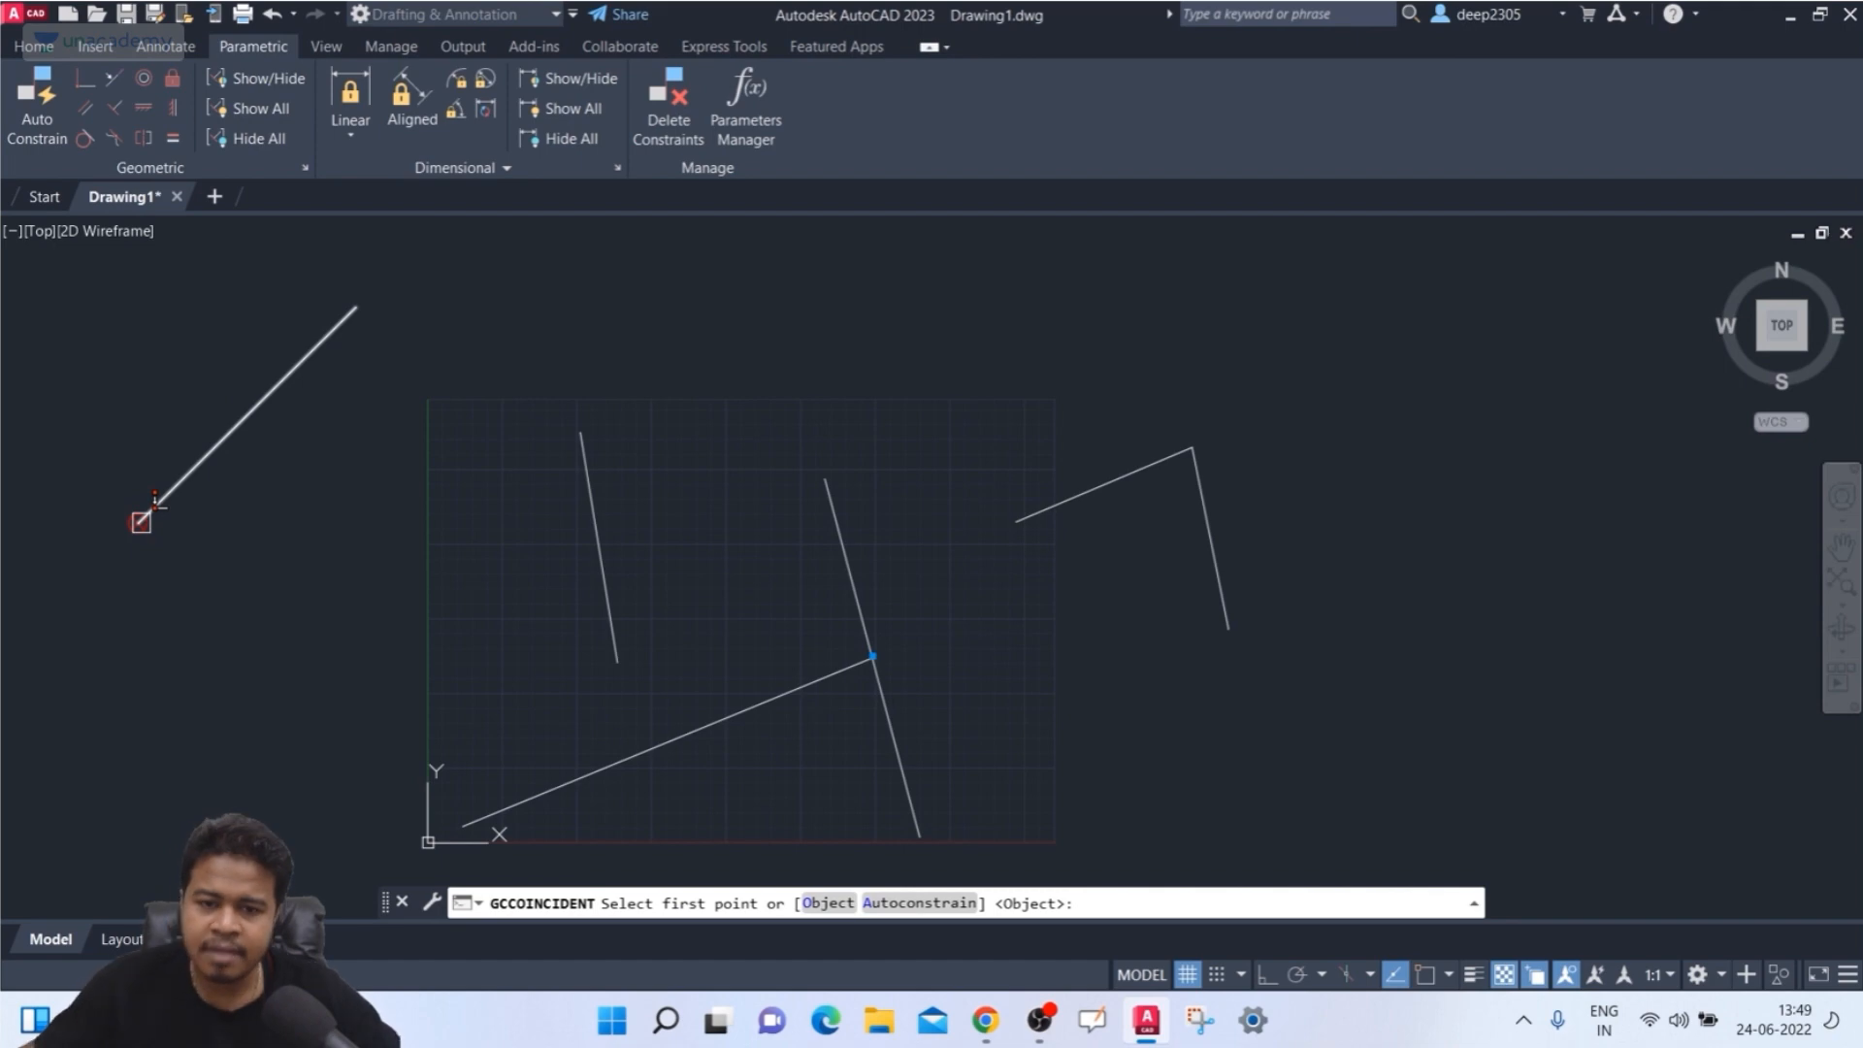
{"action": "left_click", "coordinate": [141, 522]}
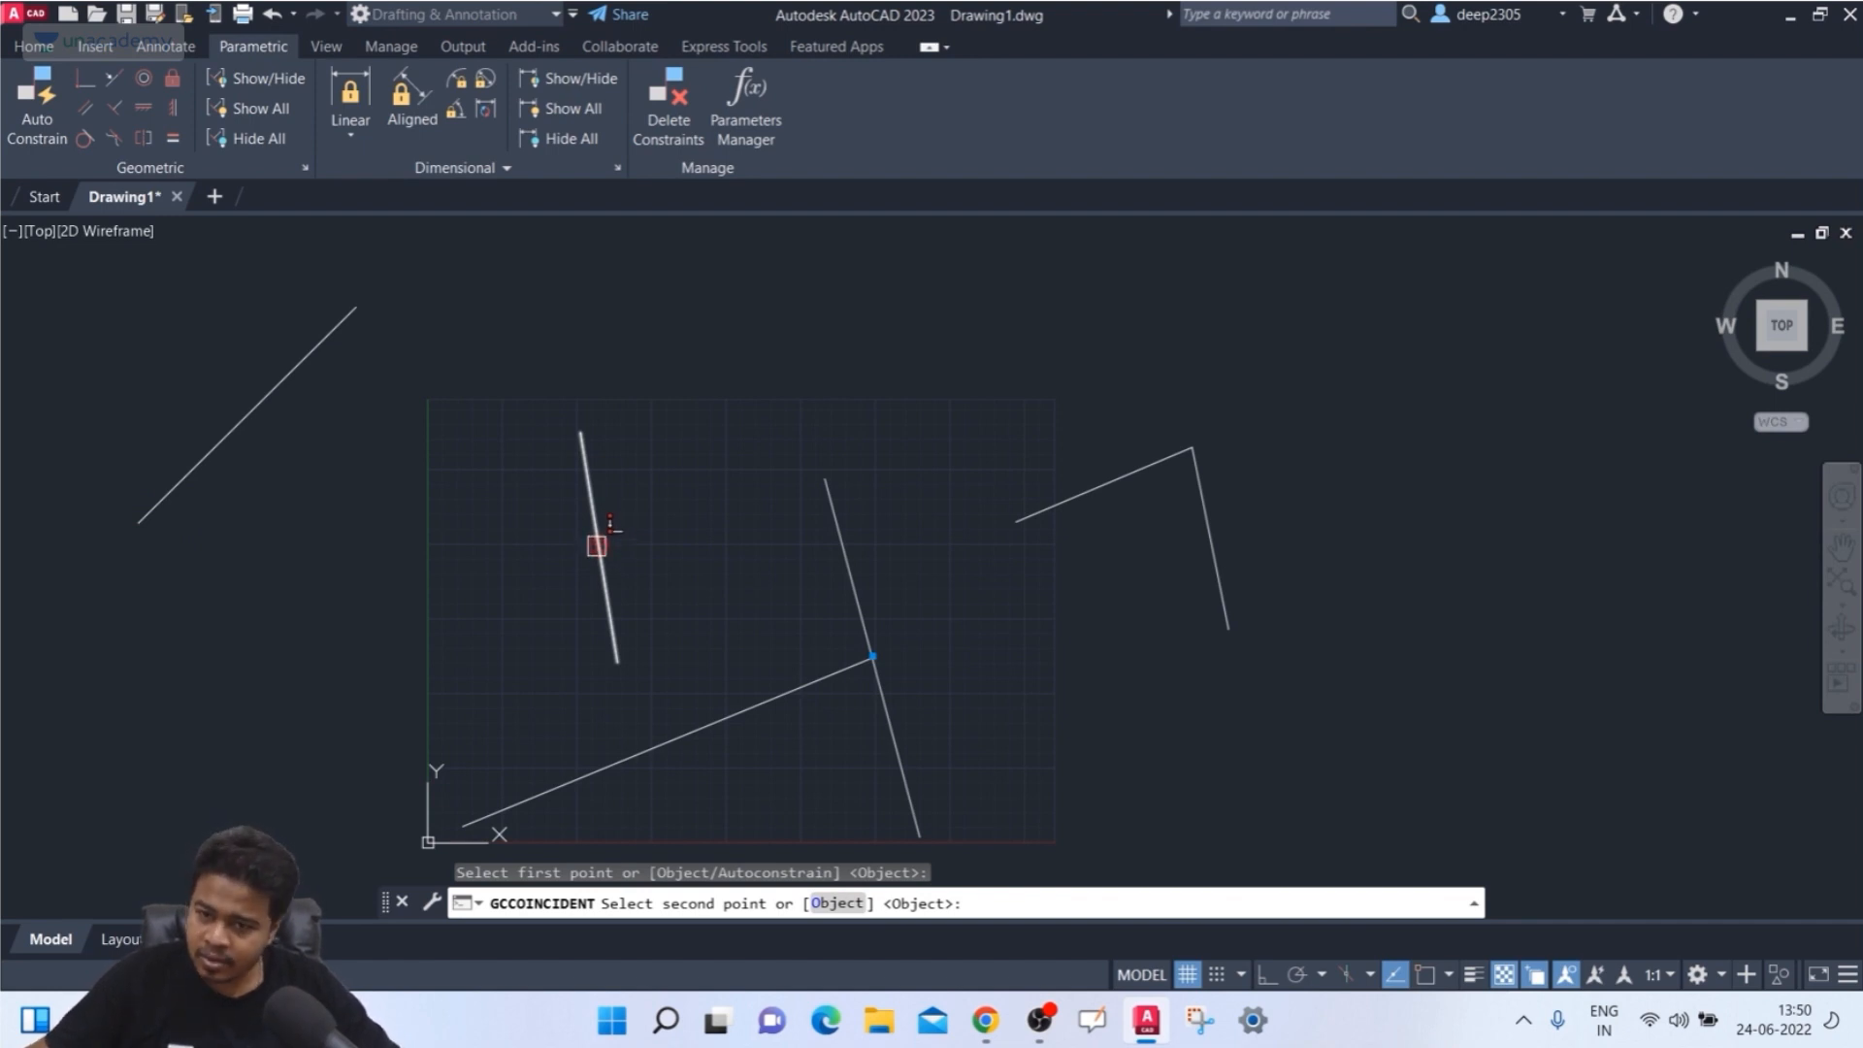
{"action": "left_click", "coordinate": [597, 545]}
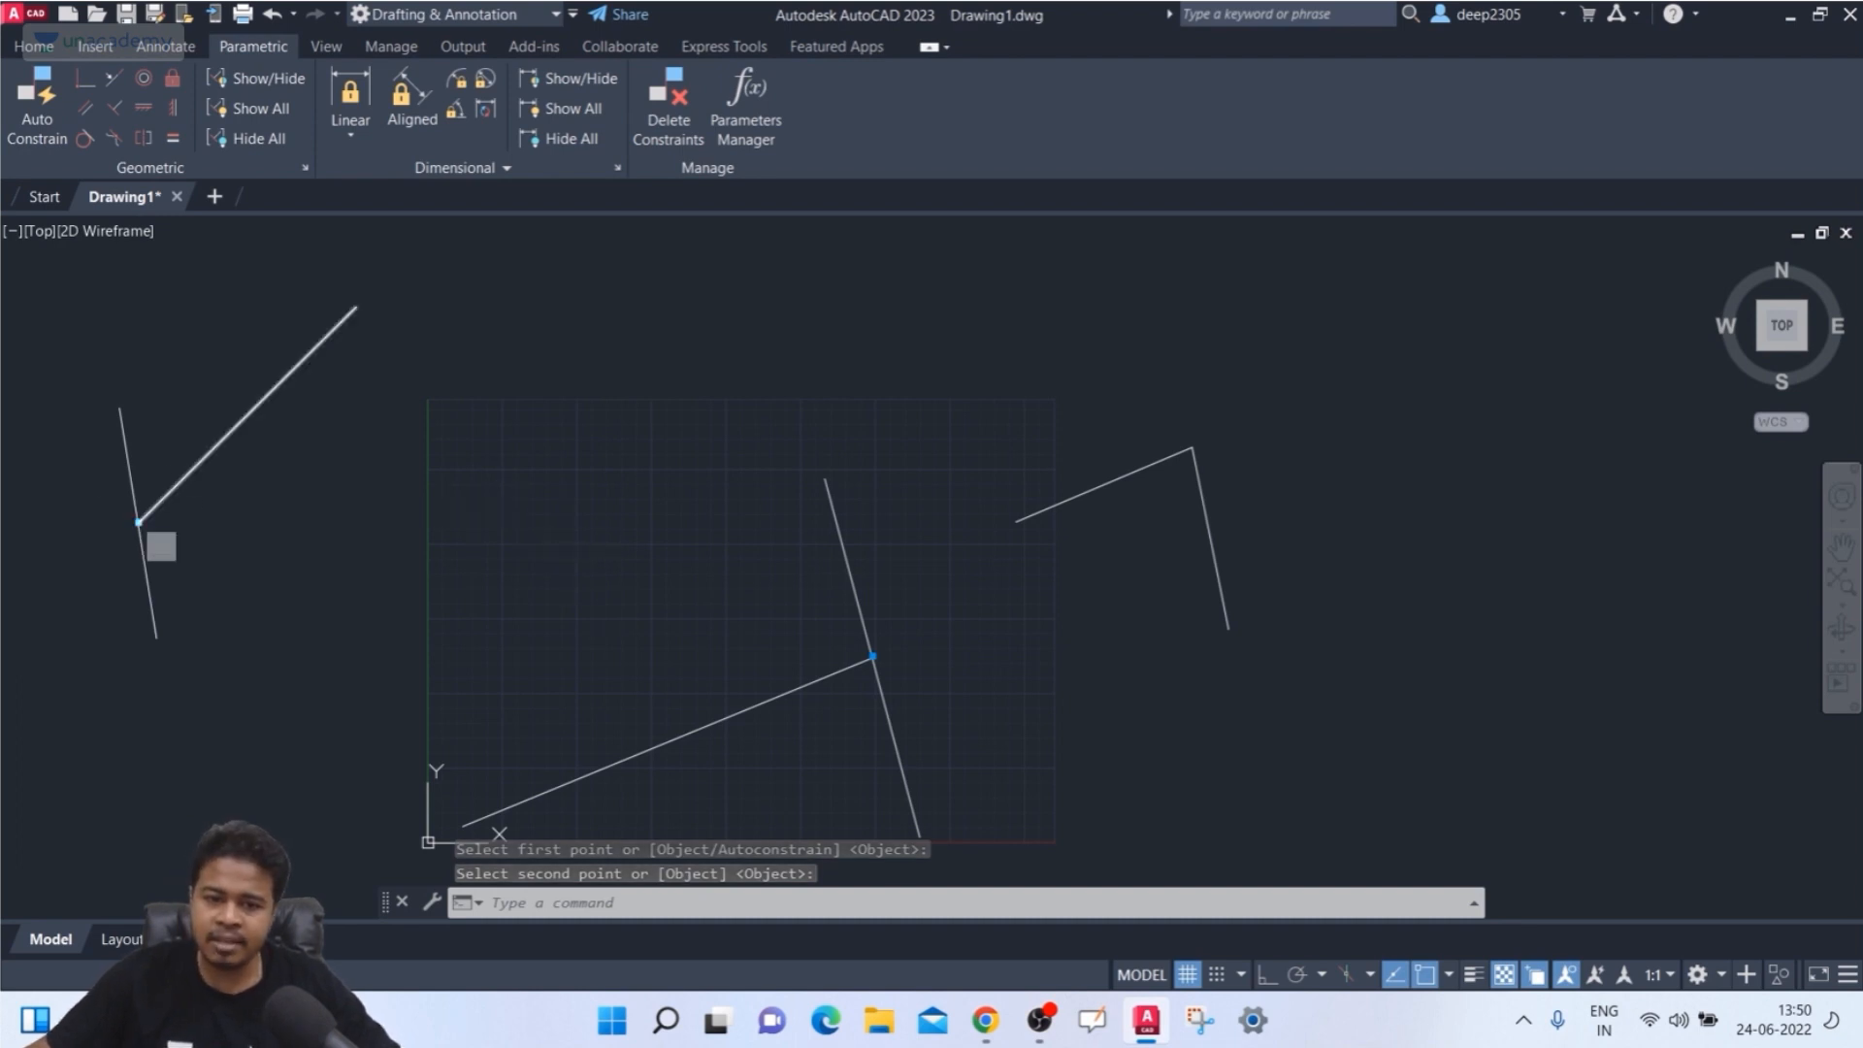
{"action": "left_click", "coordinate": [156, 502]}
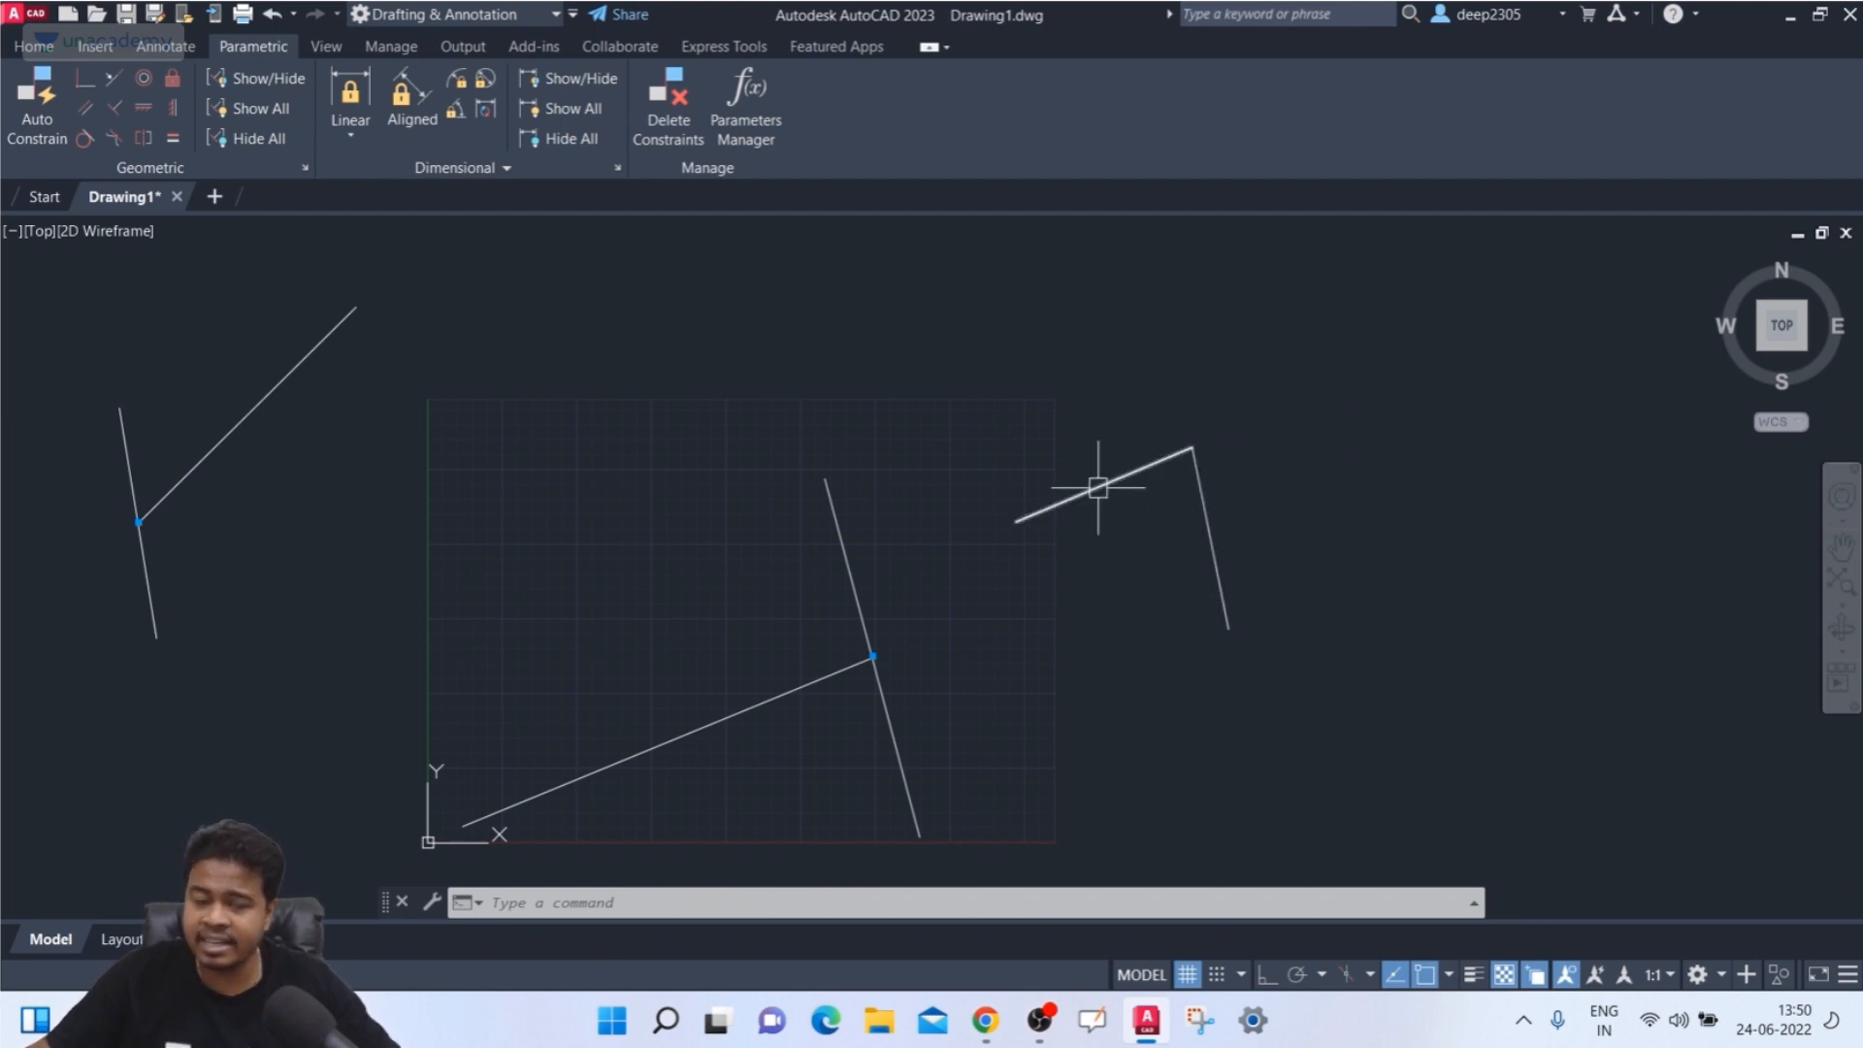
- Try a Coincident constraint between the sloping line's midpoint and the steep line's upper end in the rightmost pair, and undo it
{"action": "left_click", "coordinate": [85, 77]}
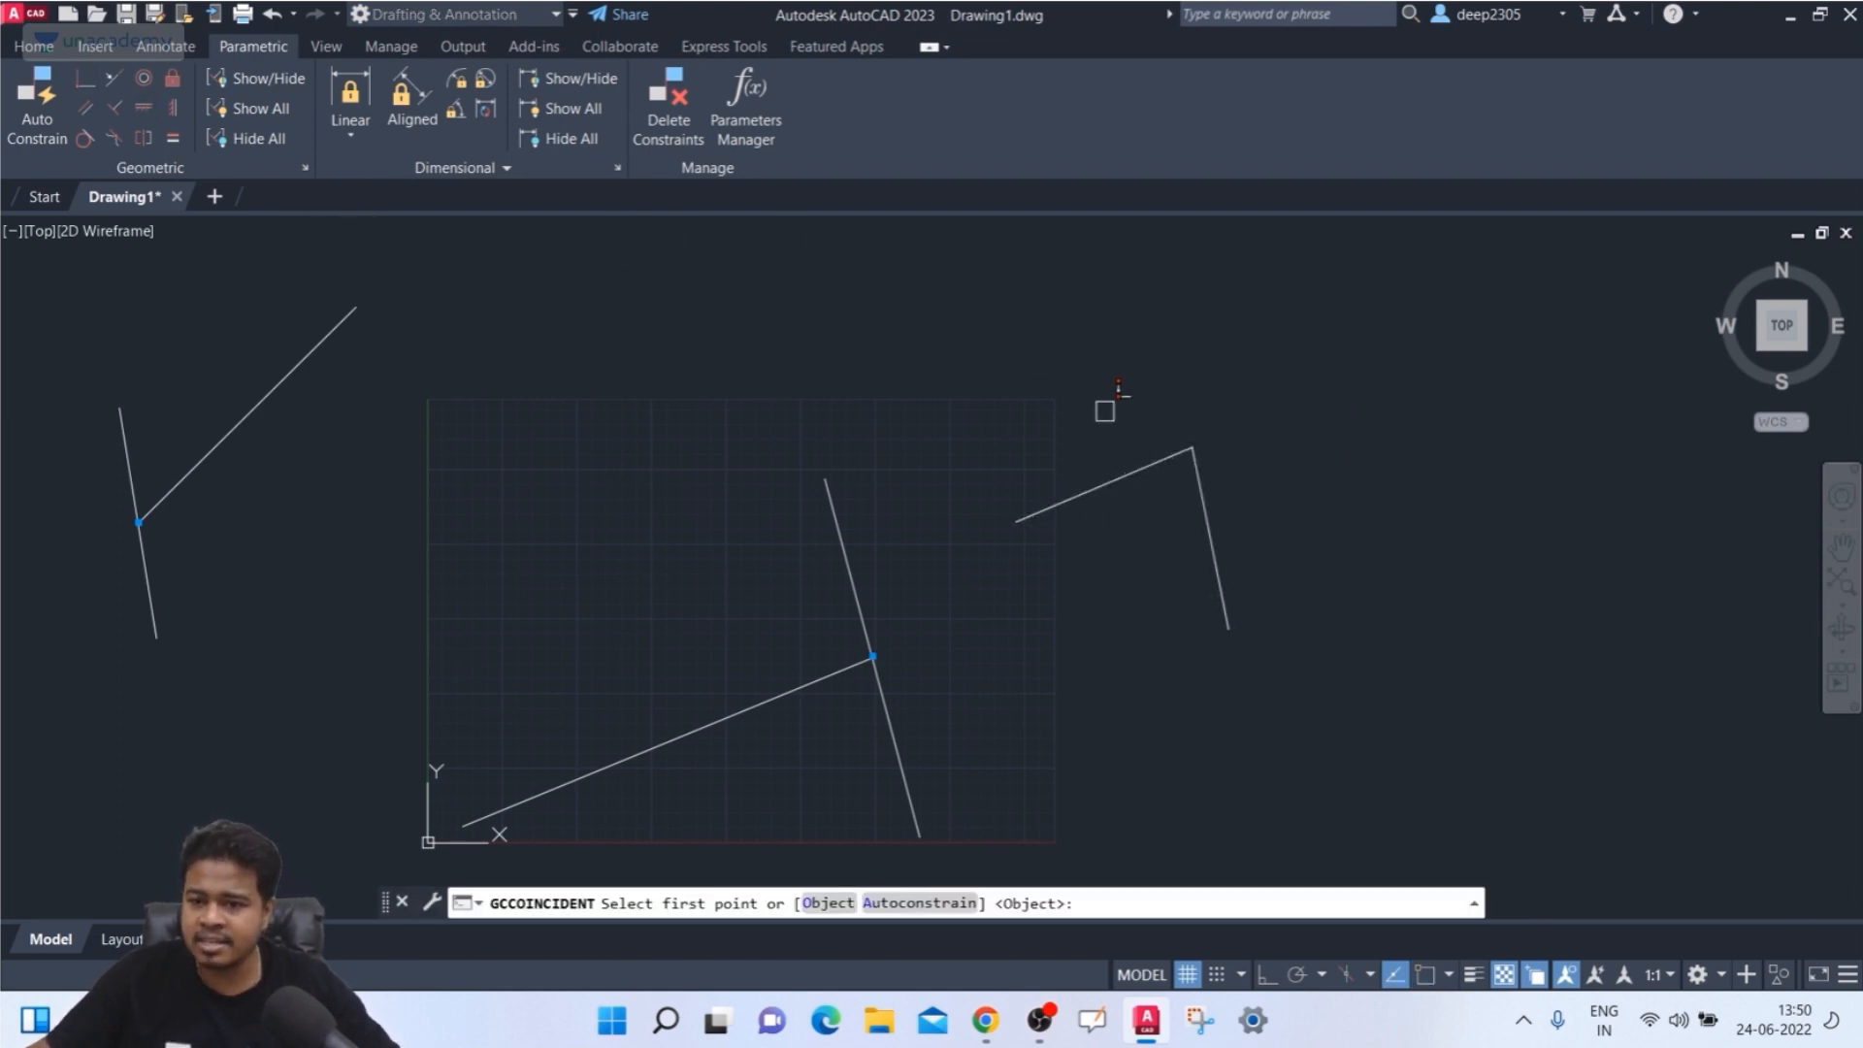
{"action": "left_click", "coordinate": [1124, 470]}
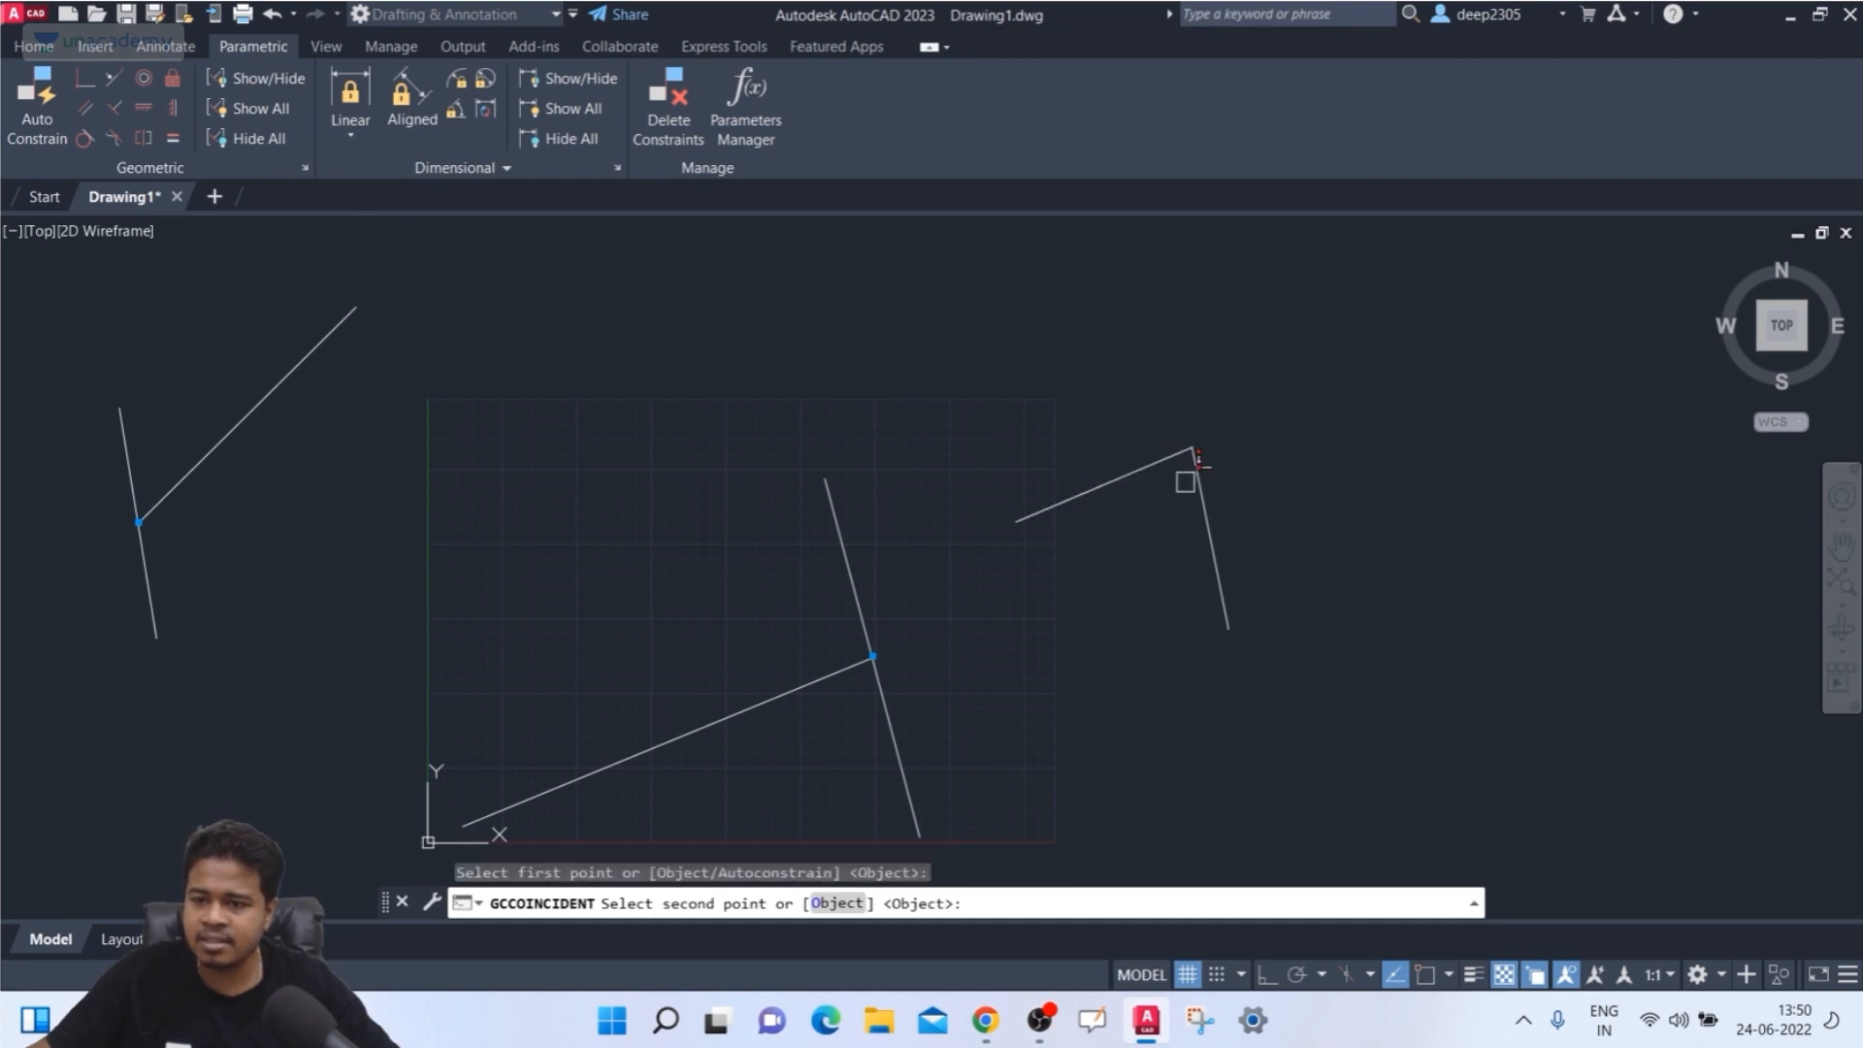
{"action": "left_click", "coordinate": [1192, 447]}
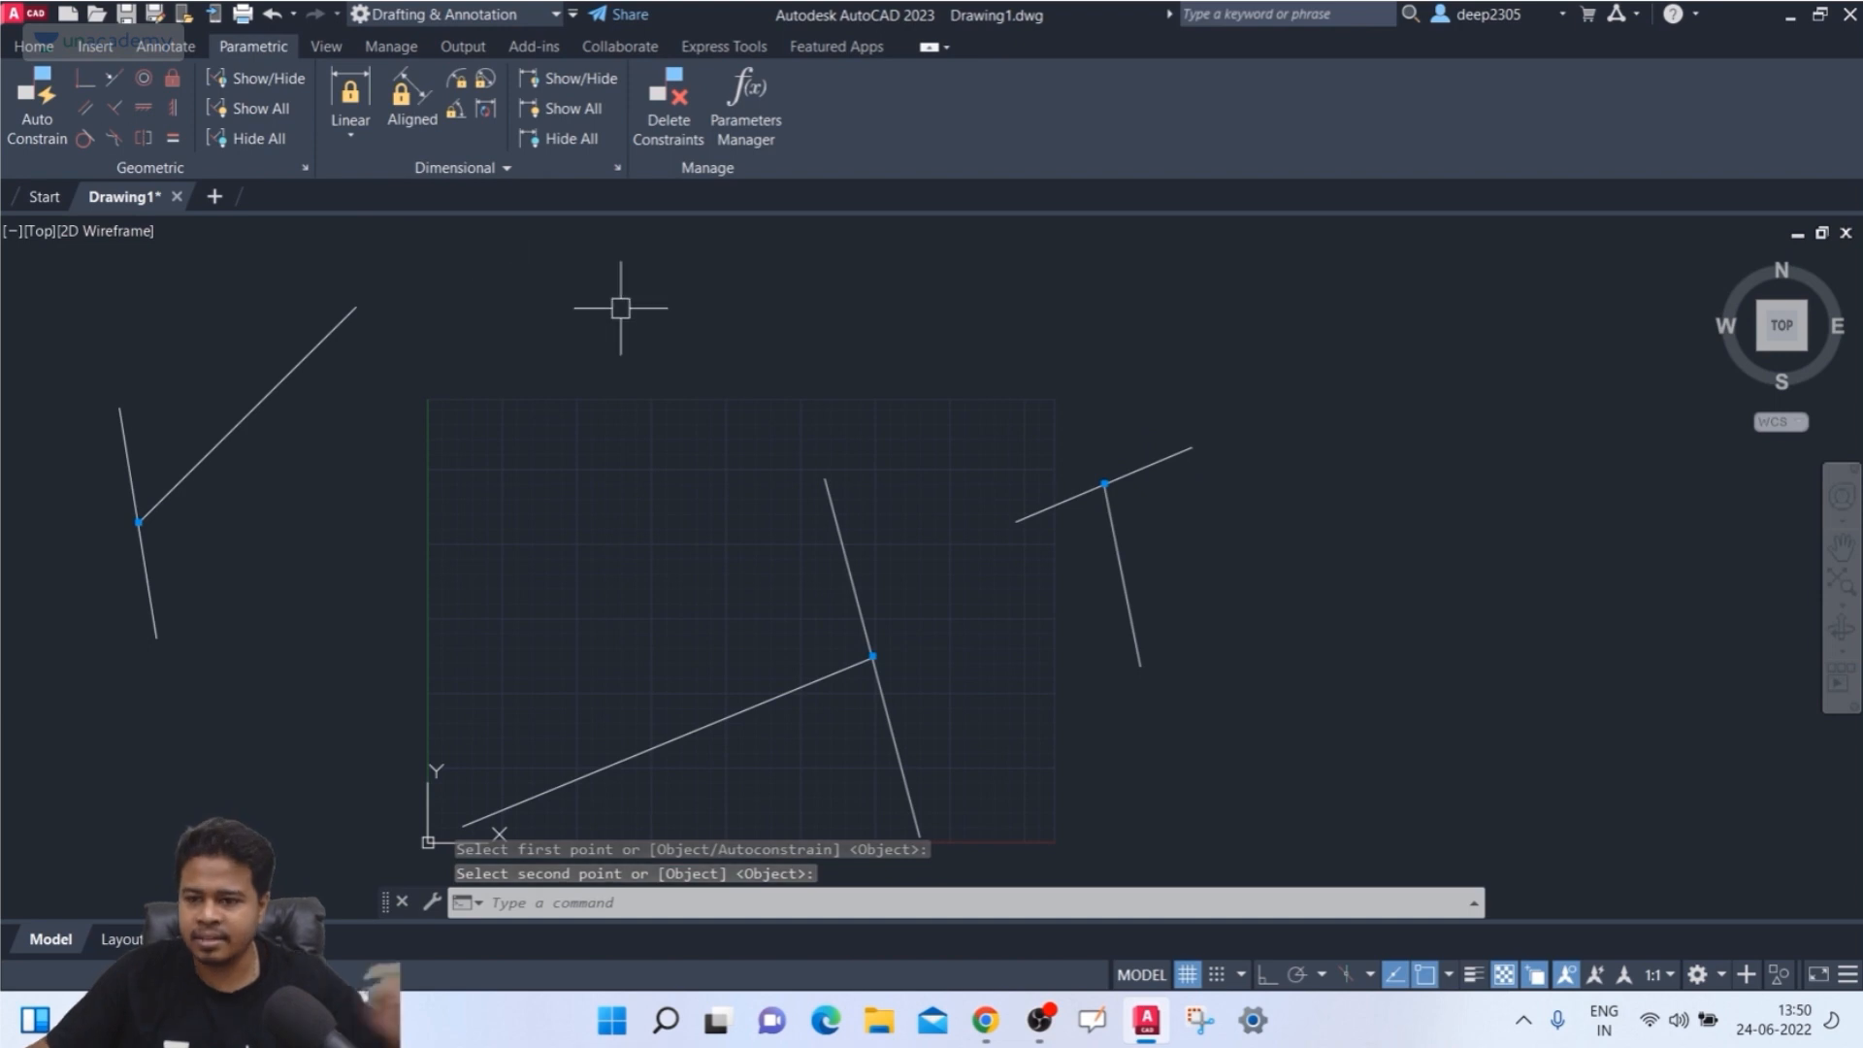
{"action": "key", "text": "ctrl+z"}
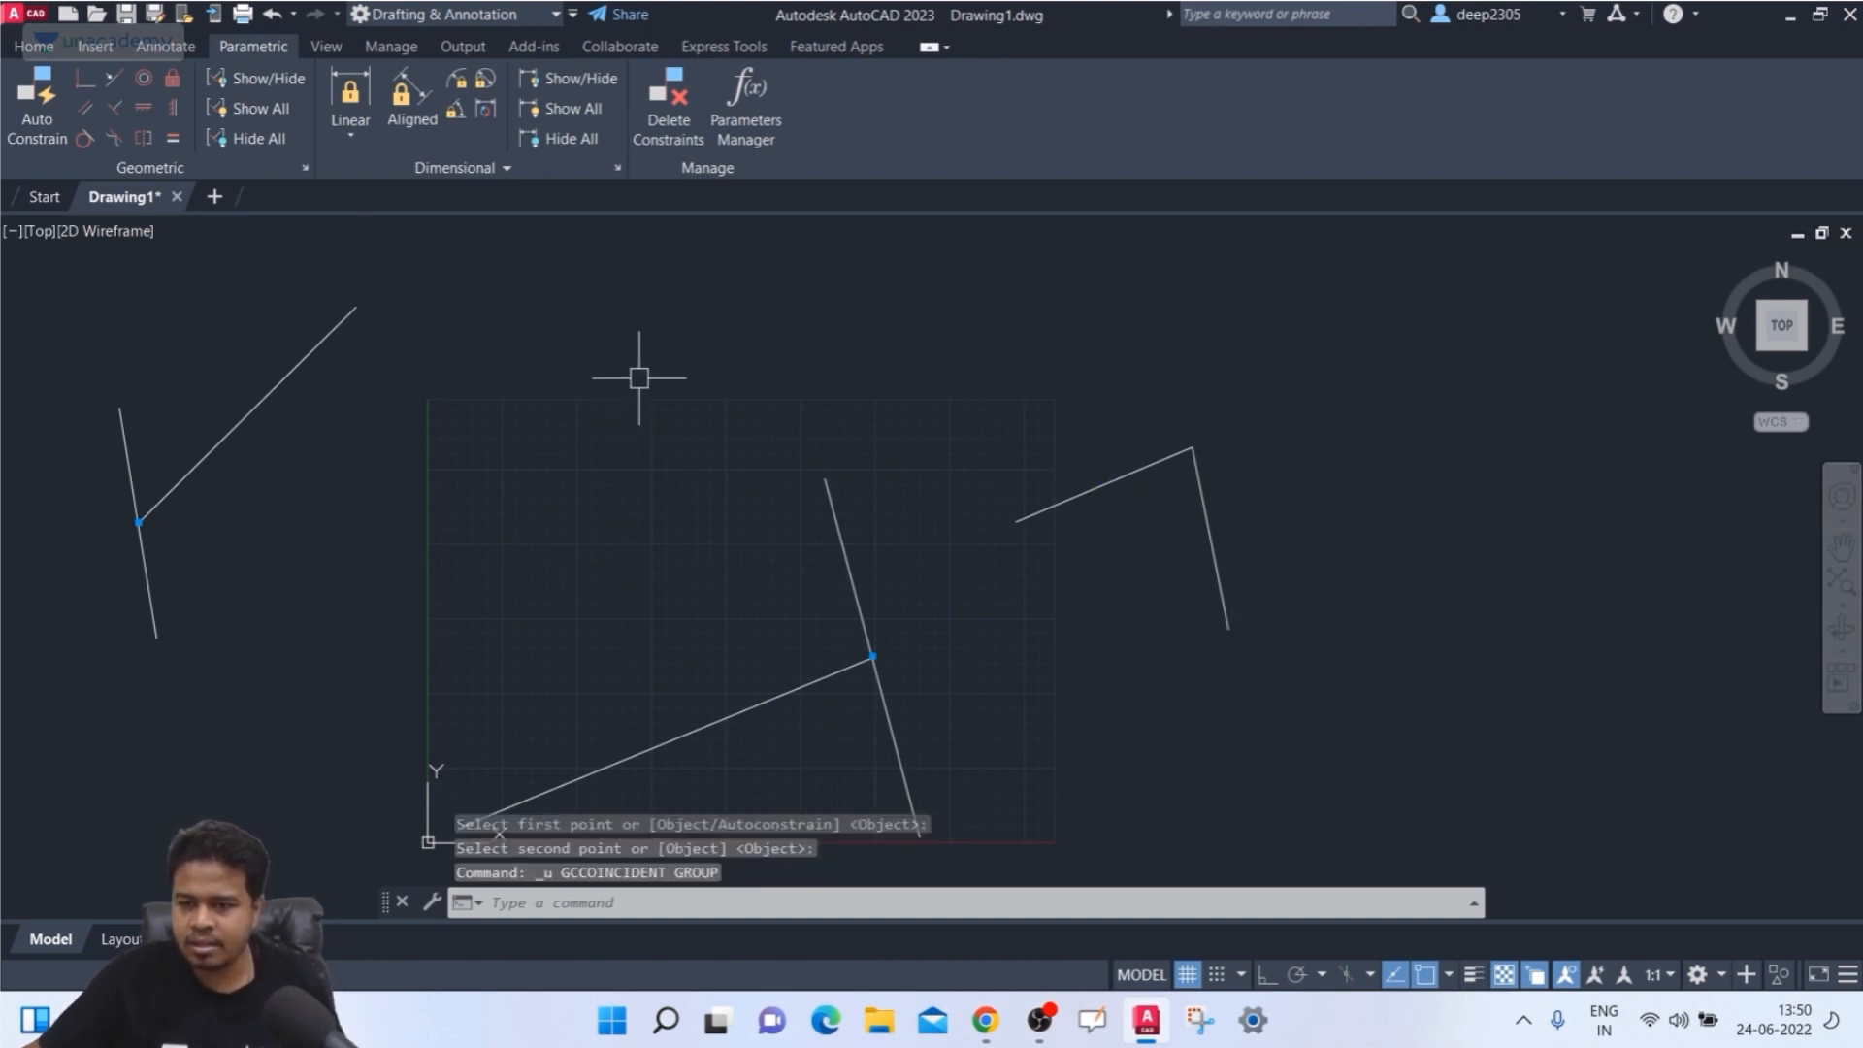
- Apply a Coincident constraint between the two line ends at the shared corner of the rightmost pair
{"action": "left_click", "coordinate": [85, 79]}
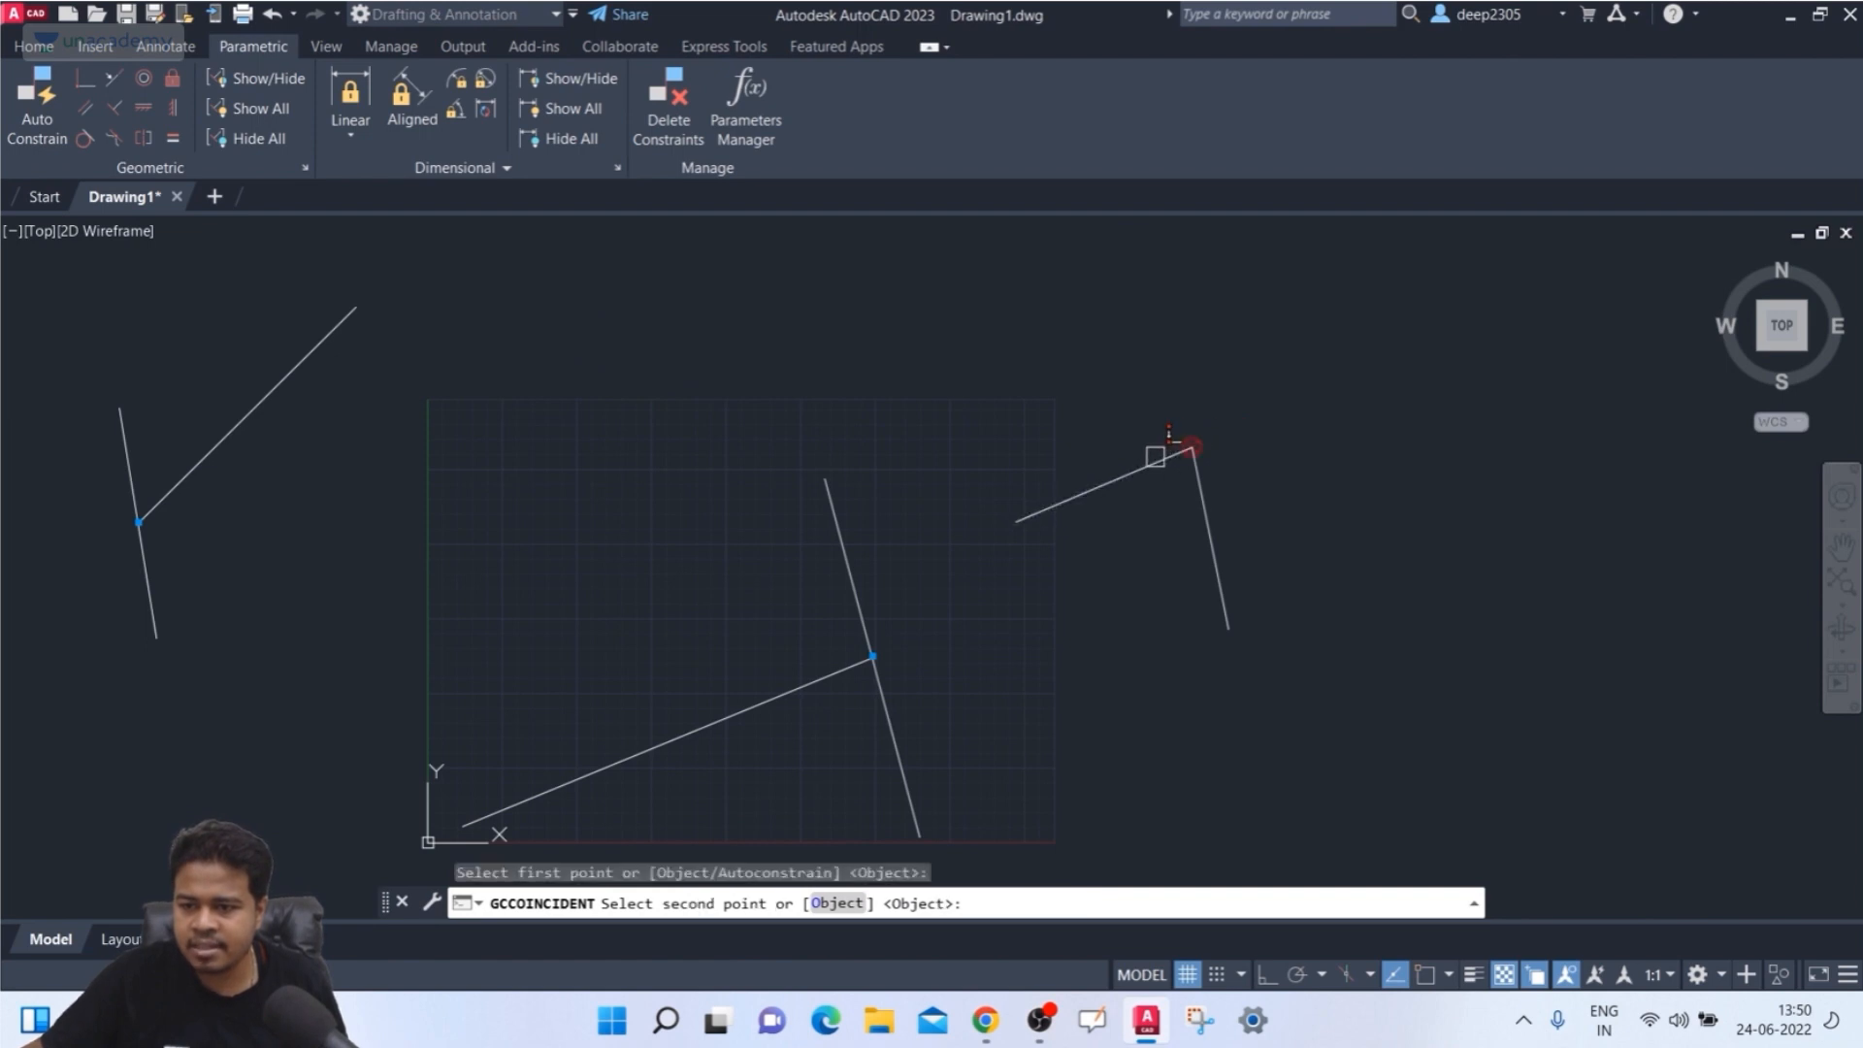
{"action": "left_click", "coordinate": [1169, 454]}
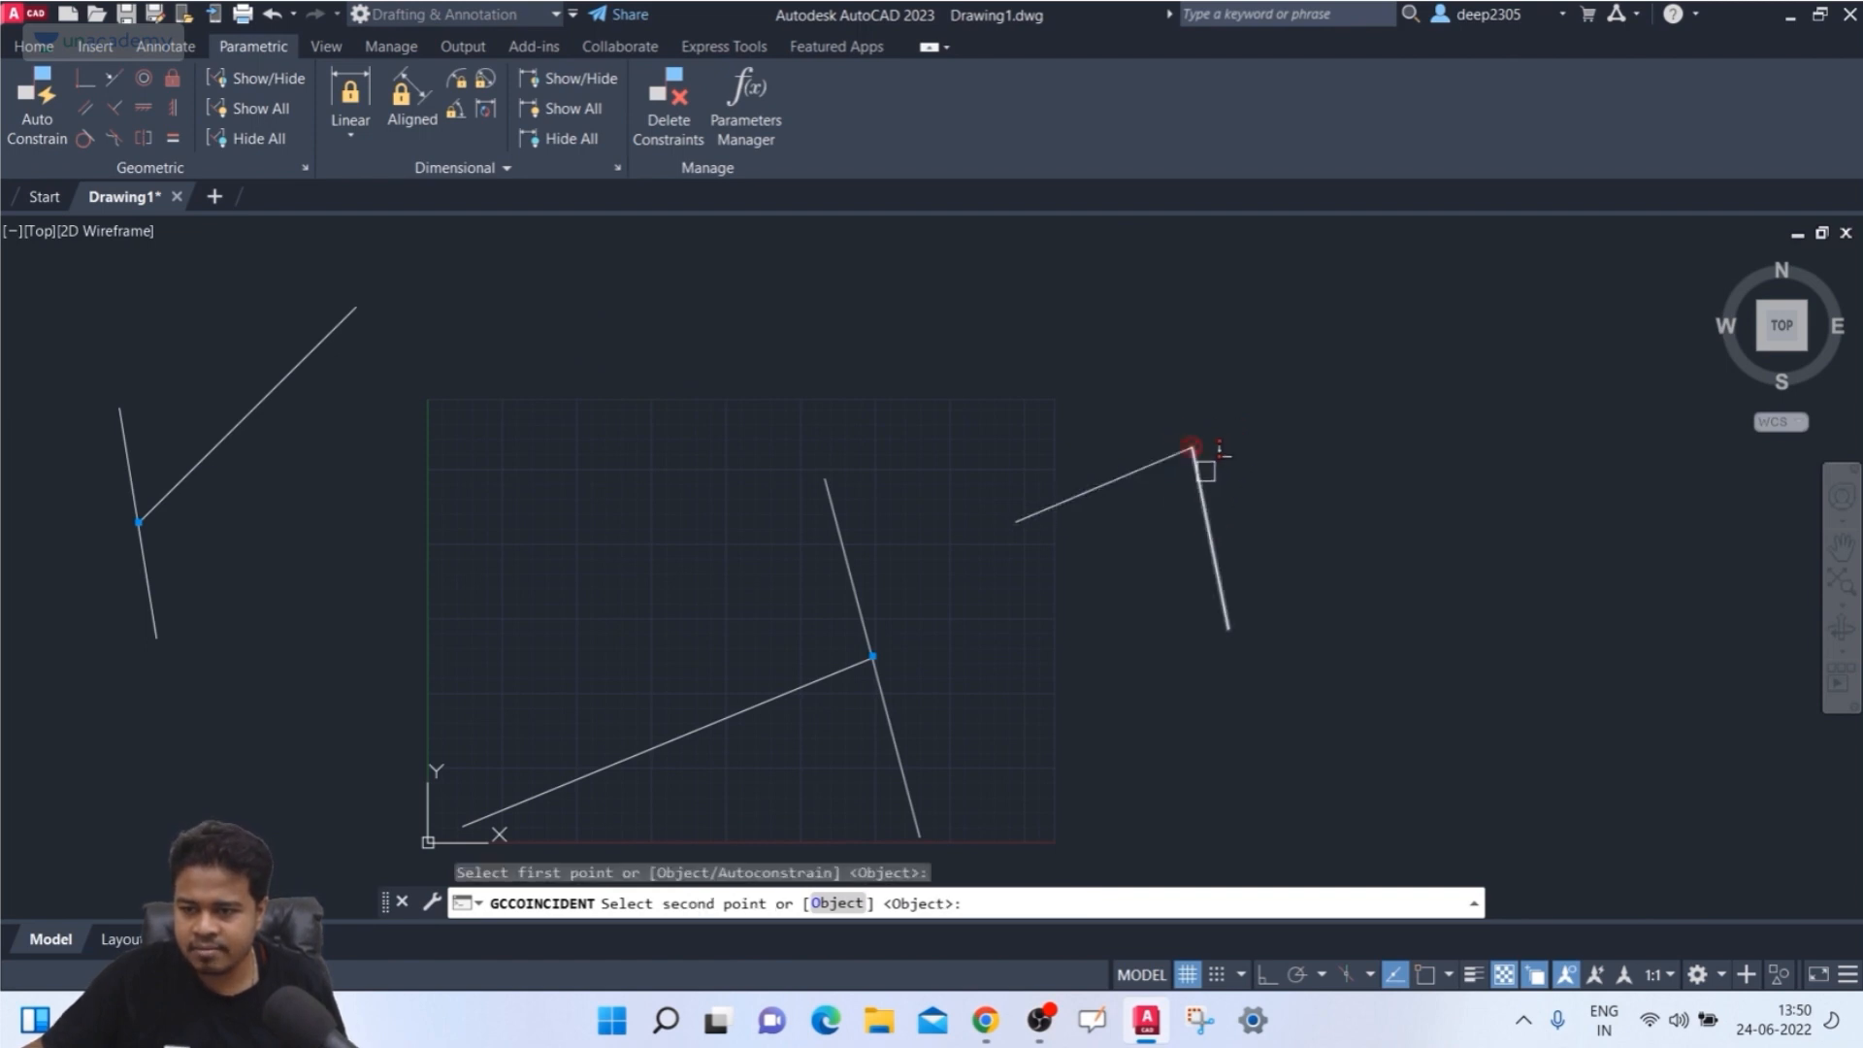
{"action": "left_click", "coordinate": [1191, 447]}
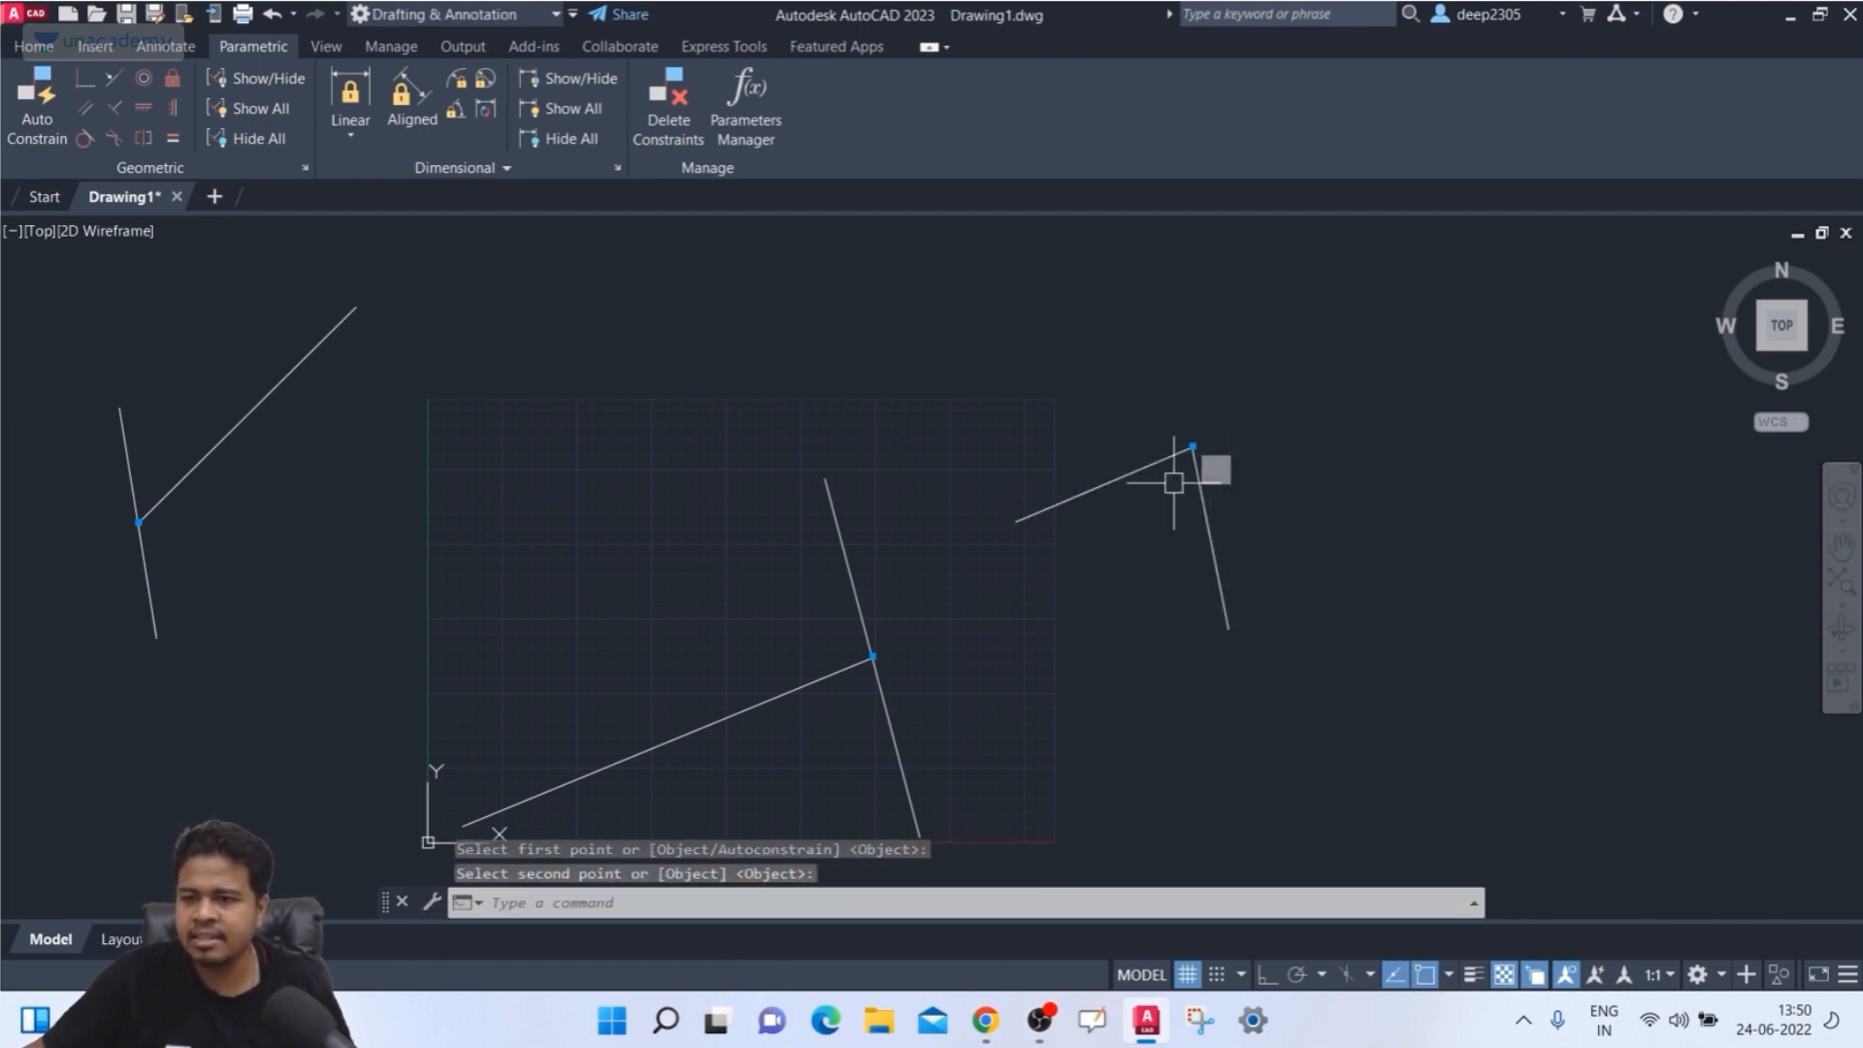
- Move the rightmost pair's sloping line up-left by its midpoint, and its steep line to the right by its midpoint
{"action": "left_click", "coordinate": [1095, 487]}
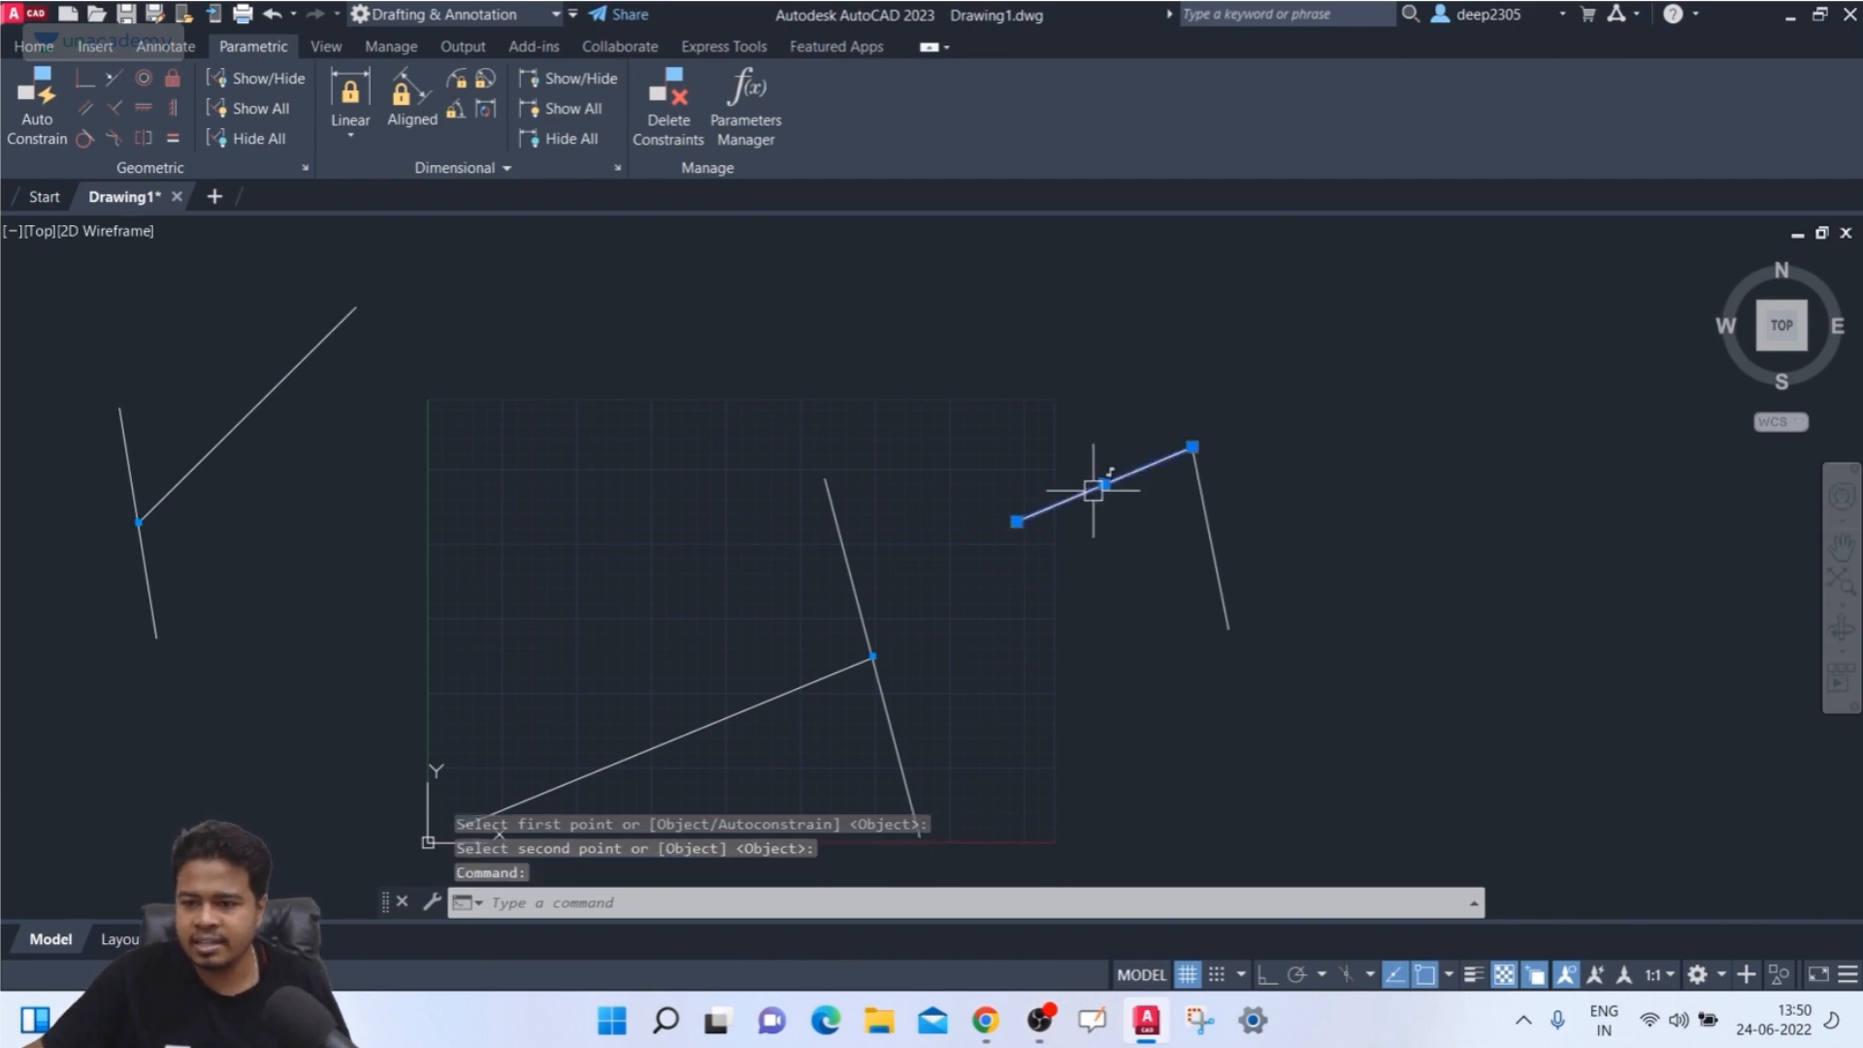
{"action": "left_click", "coordinate": [1104, 483]}
{"action": "left_click", "coordinate": [964, 373]}
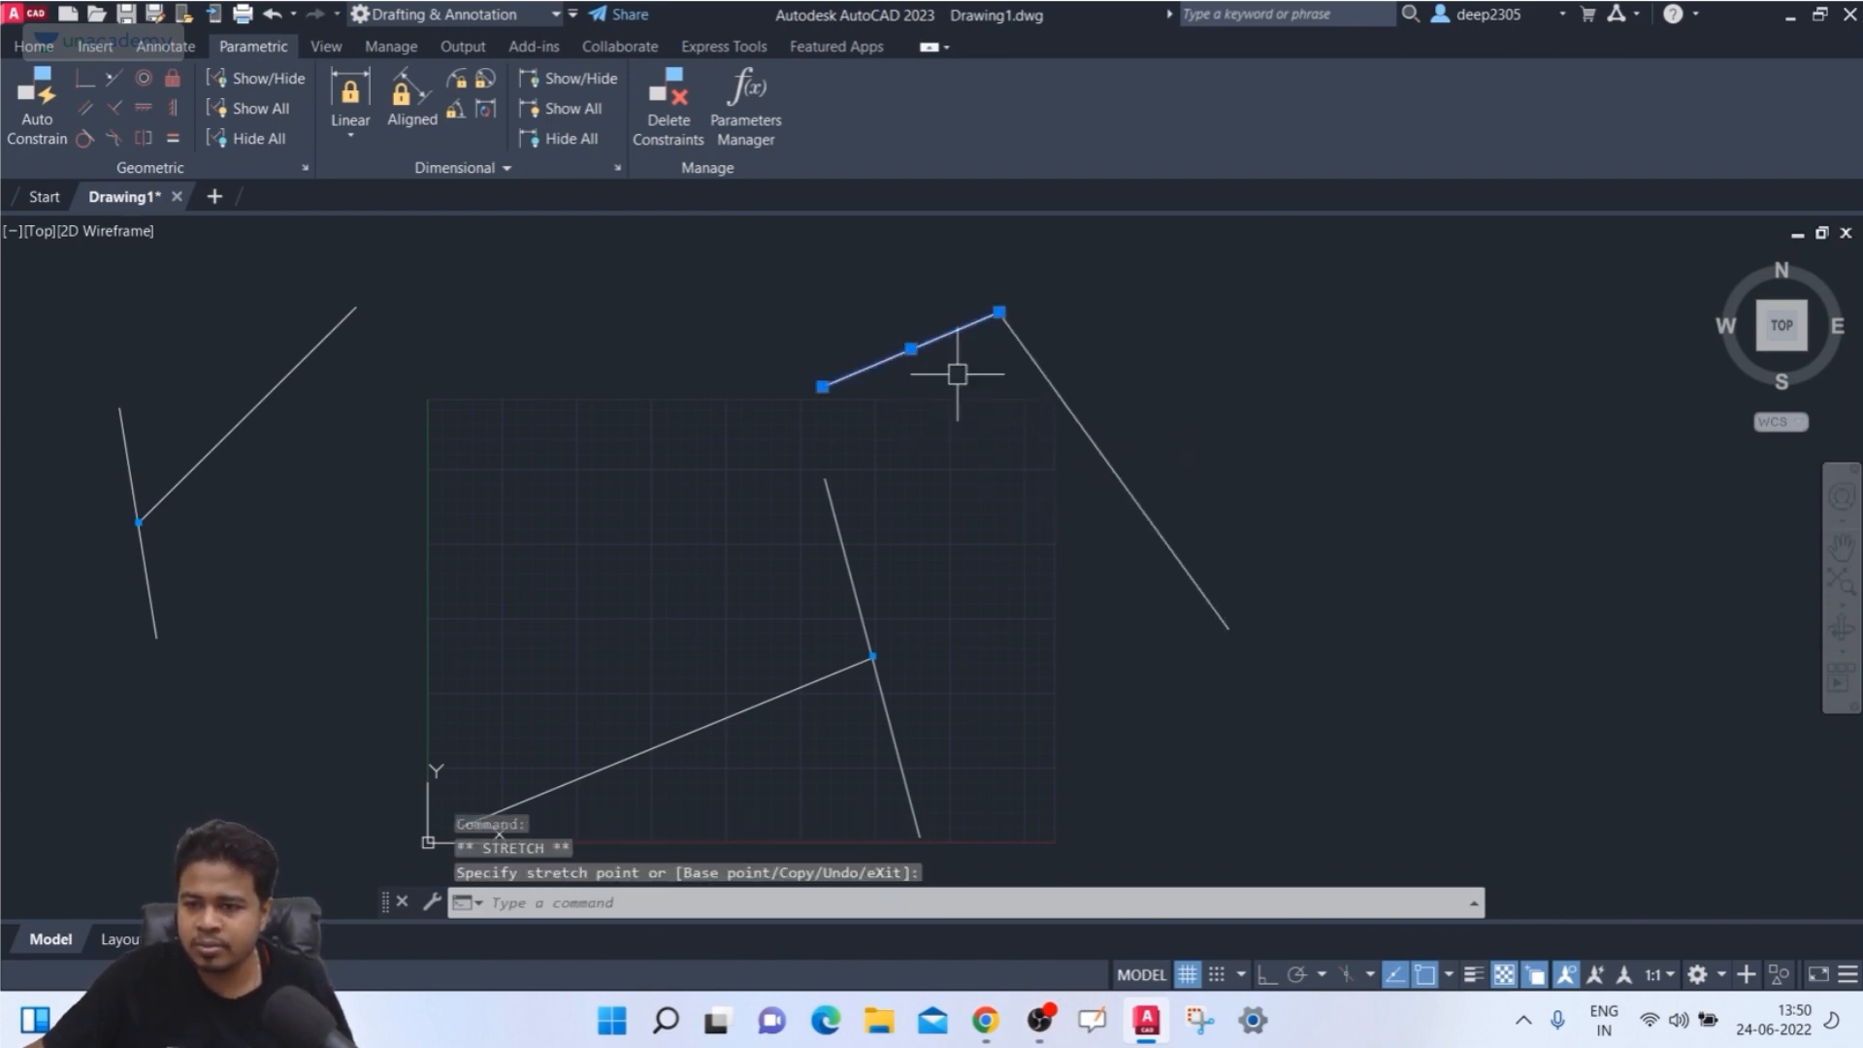
{"action": "left_click", "coordinate": [1087, 425]}
{"action": "left_click", "coordinate": [1298, 473]}
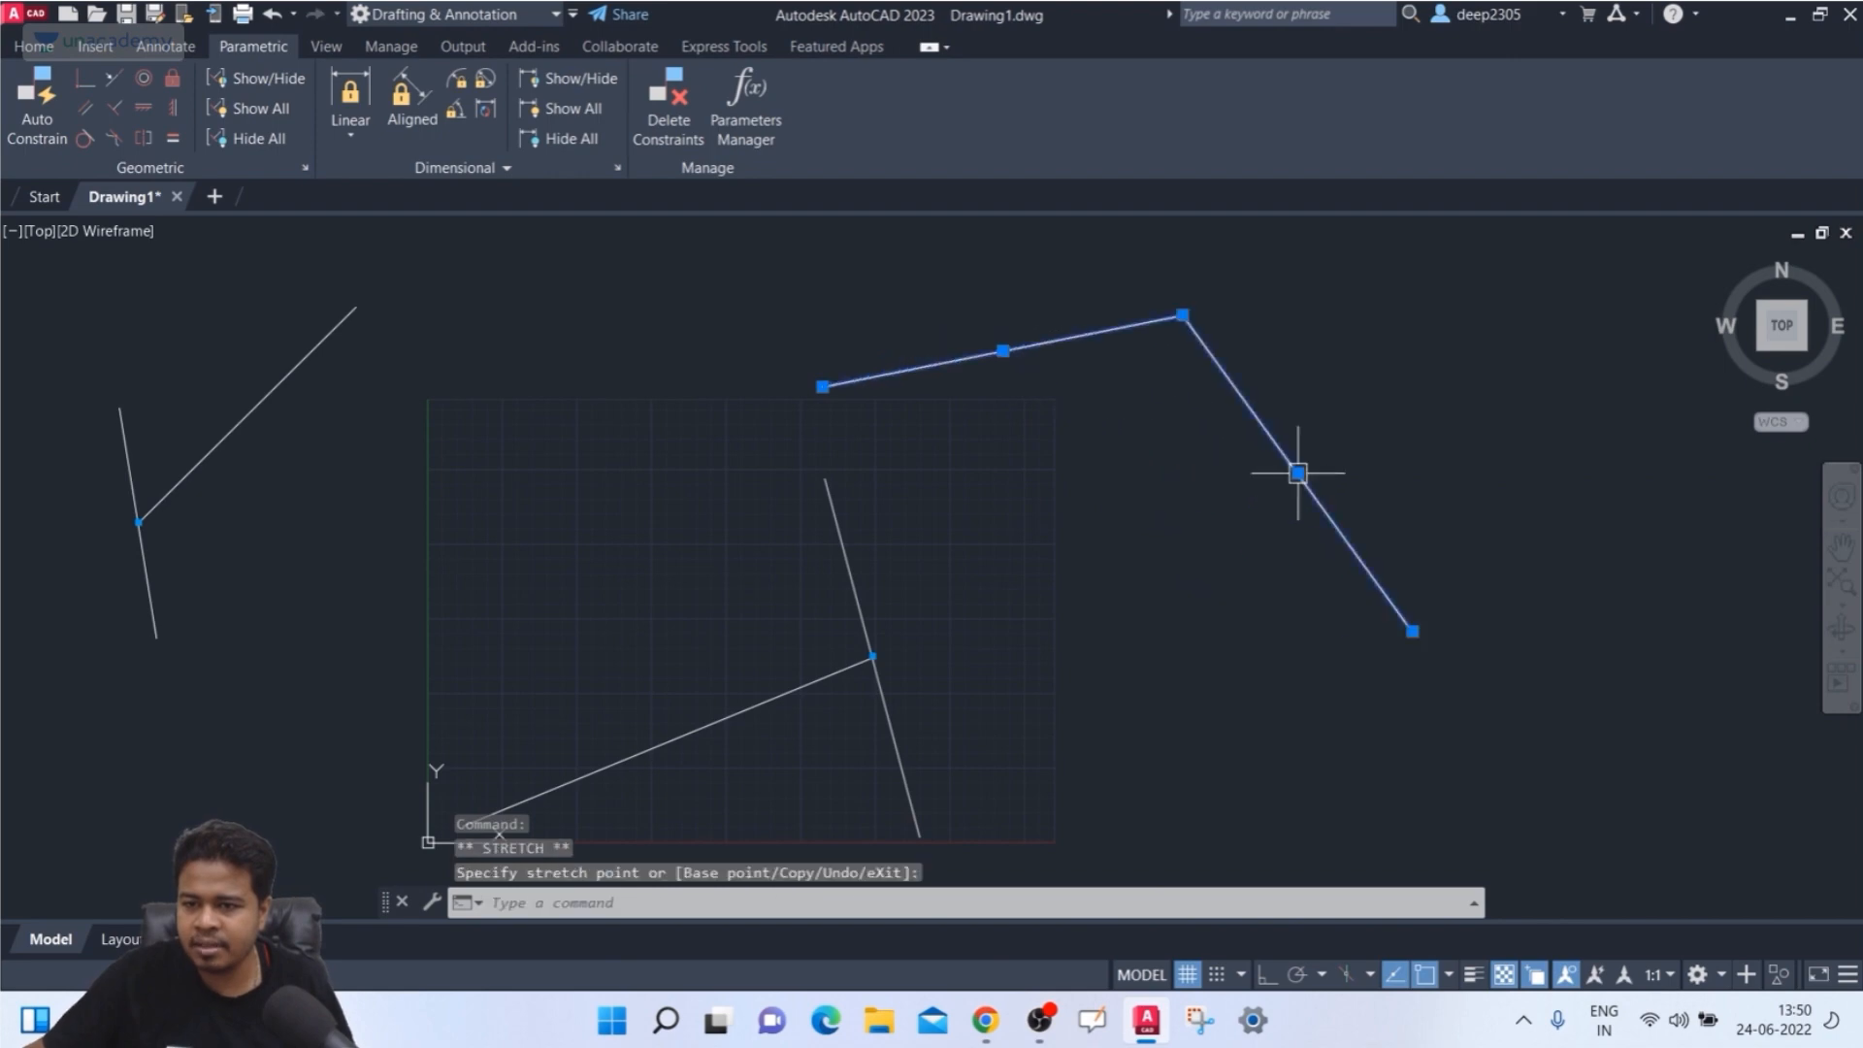
{"action": "key", "text": "Escape"}
- Stretch the free left end of the pair's sloping line further to the left and slightly up
{"action": "left_click", "coordinate": [1019, 346]}
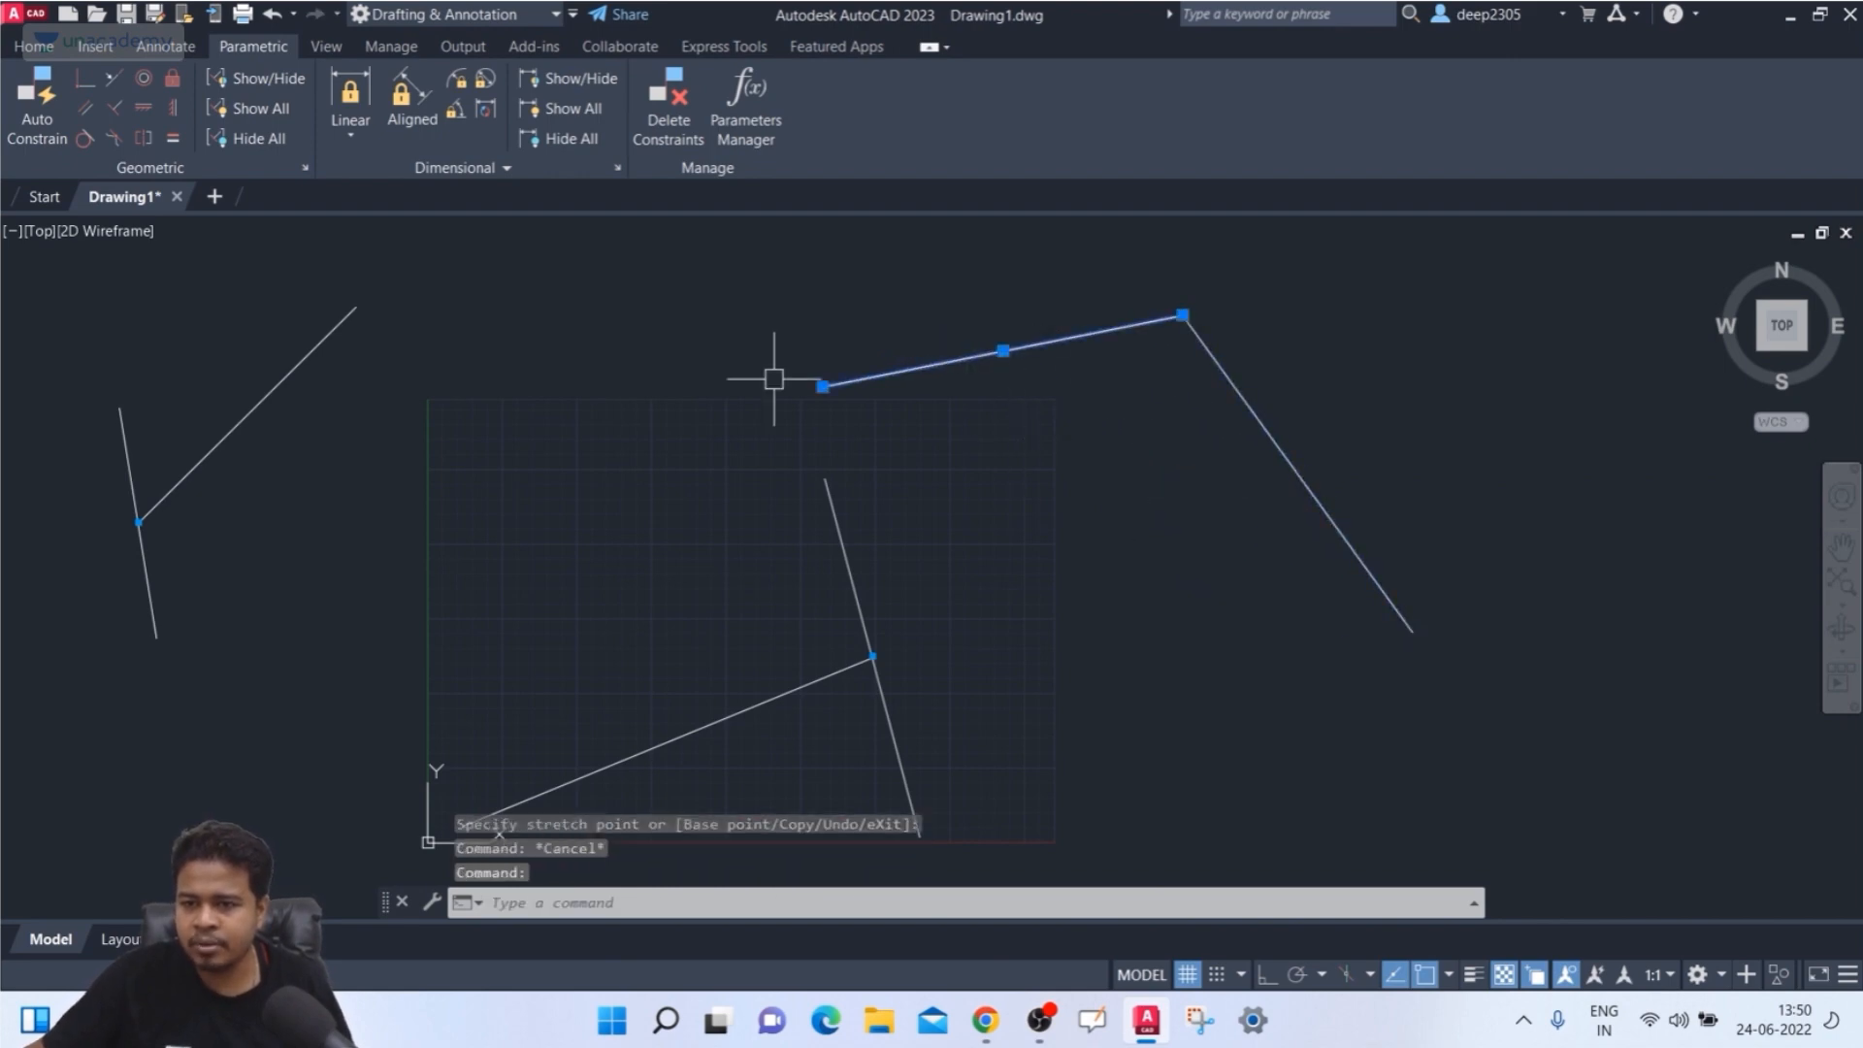
{"action": "left_click", "coordinate": [822, 386]}
{"action": "left_click", "coordinate": [594, 342]}
{"action": "key", "text": "Escape"}
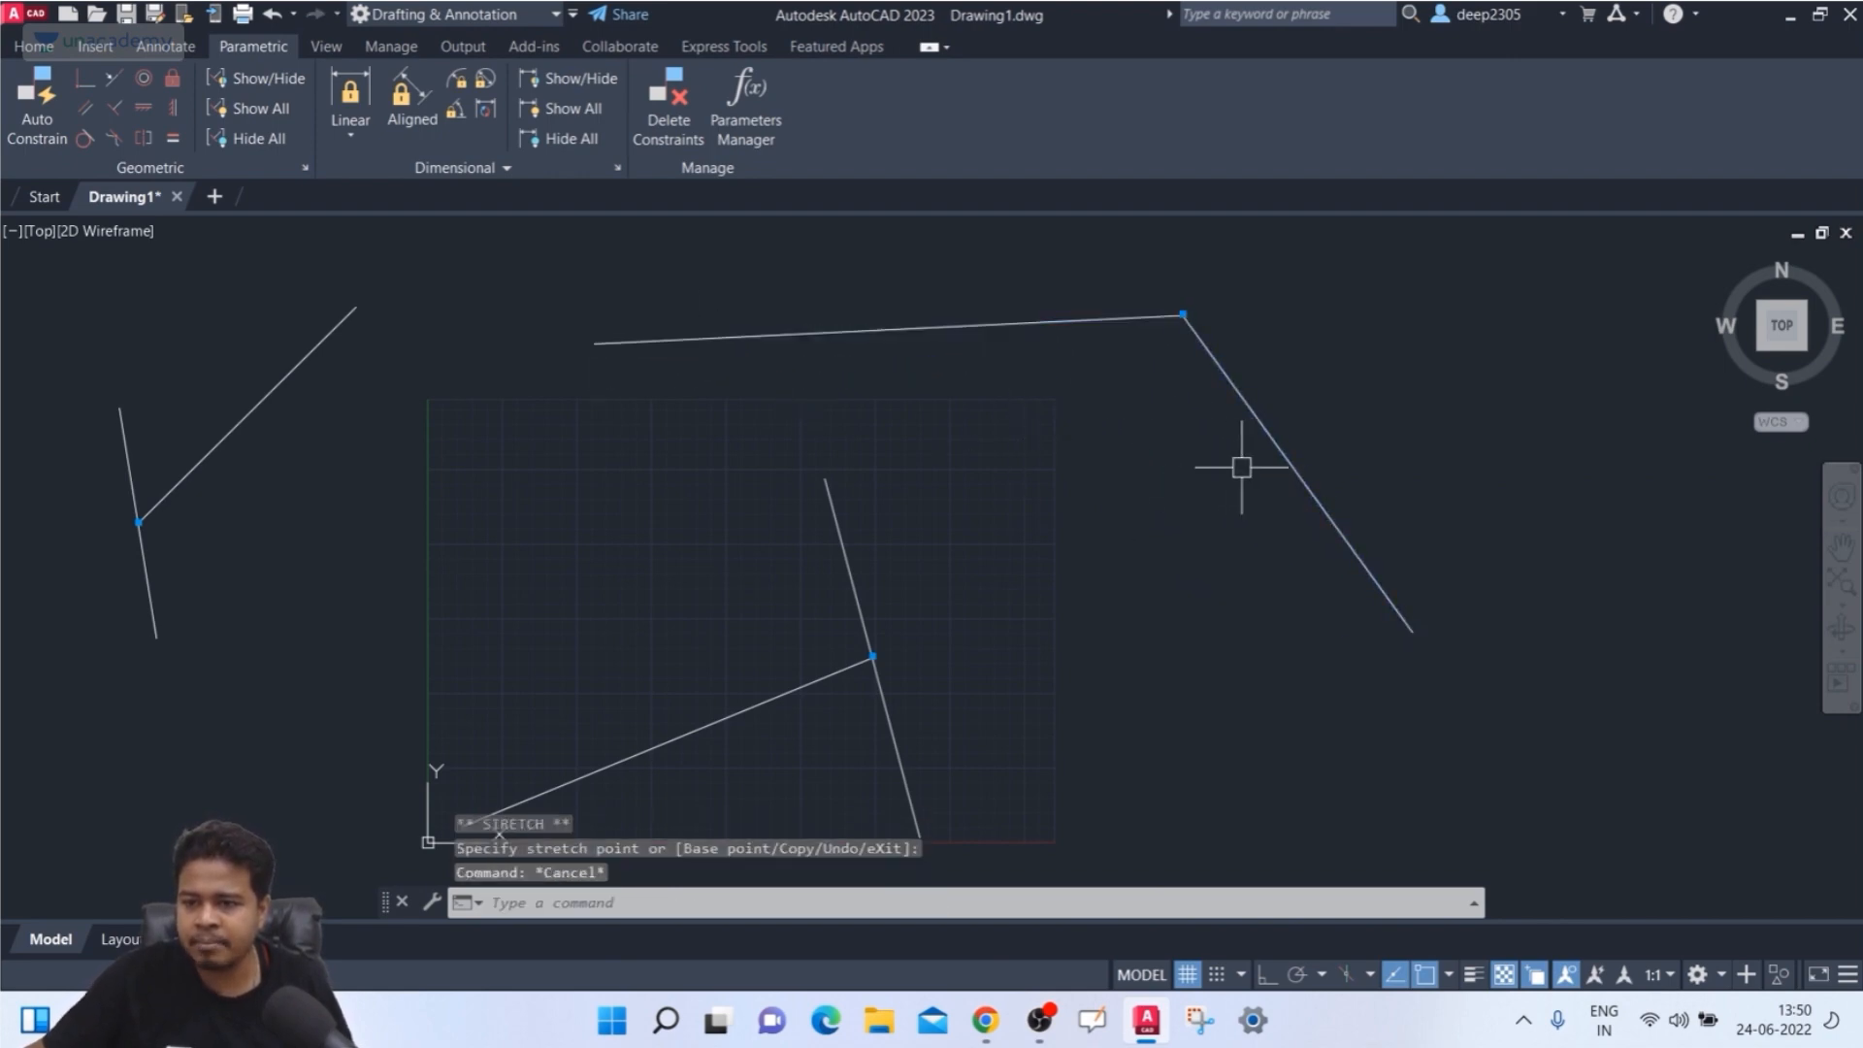
- Stretch the pair's steep line by its lower end down and to the left, and move the line down-left by its midpoint
{"action": "left_click", "coordinate": [1273, 445]}
{"action": "left_click", "coordinate": [1411, 630]}
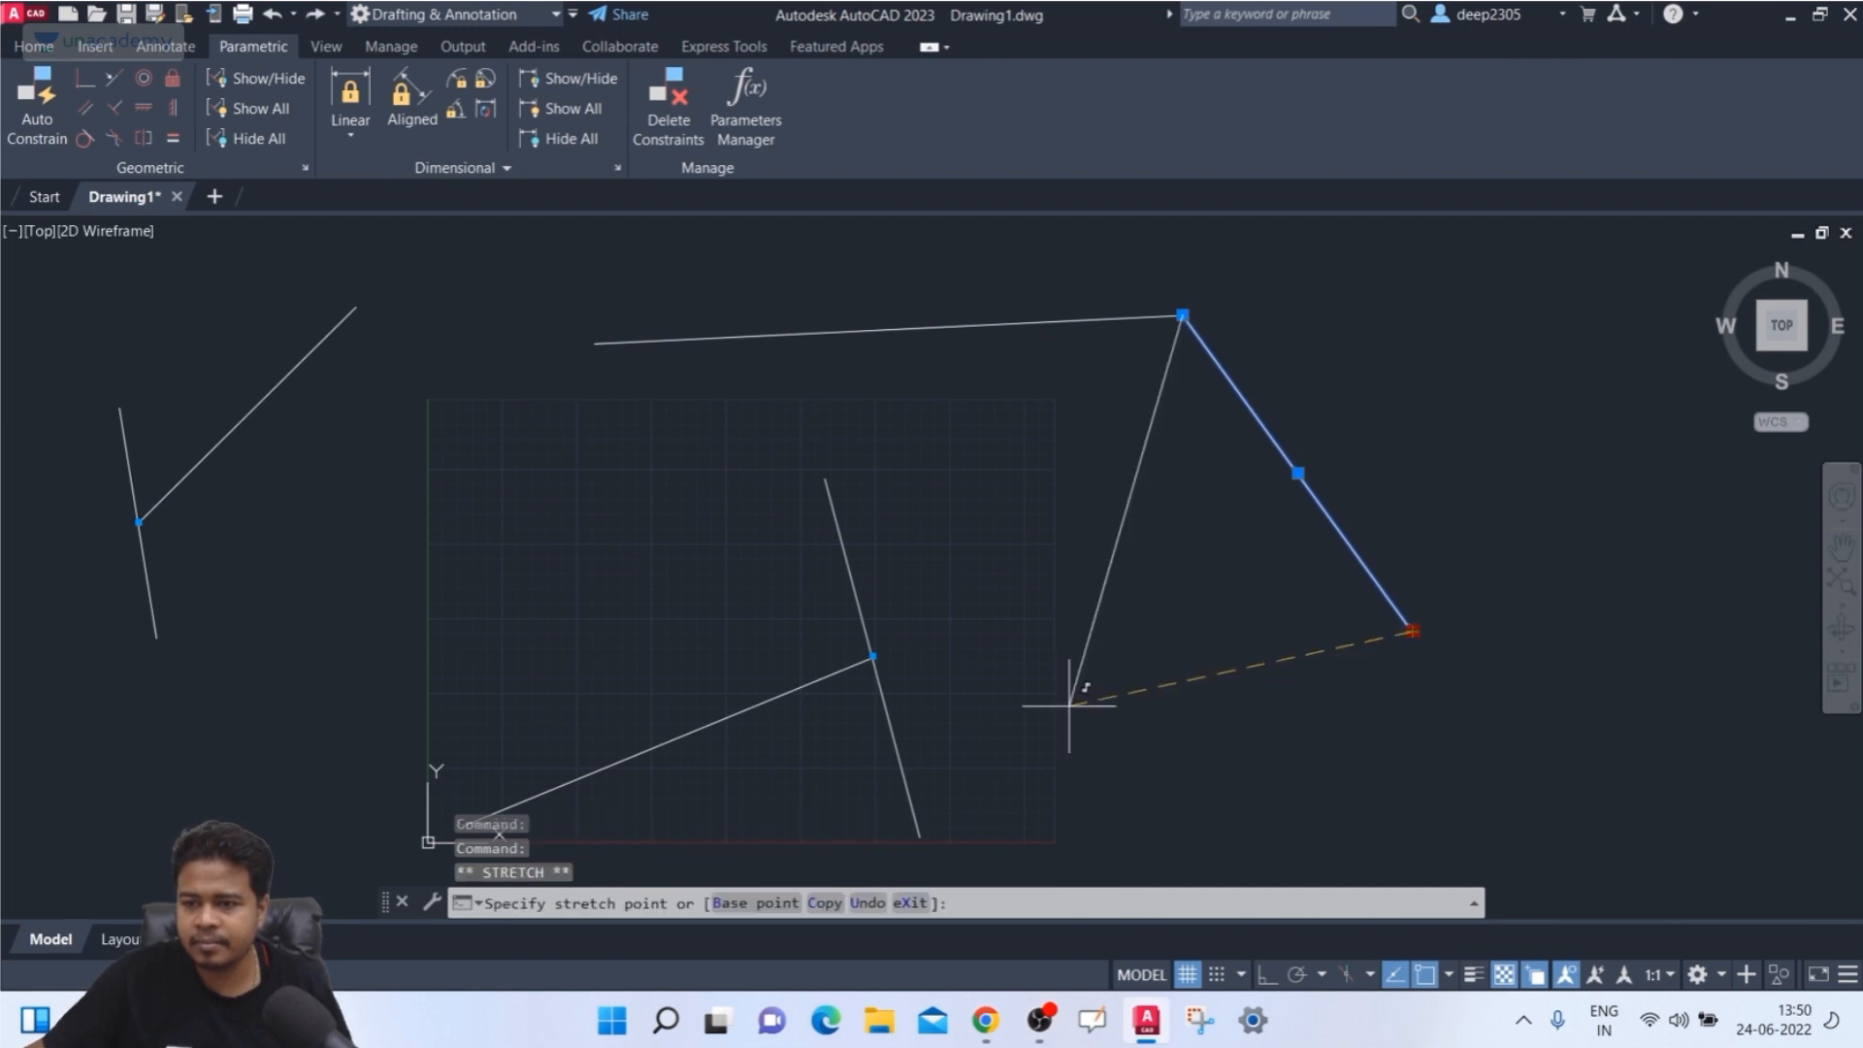
{"action": "left_click", "coordinate": [1064, 707]}
{"action": "left_click", "coordinate": [1182, 314]}
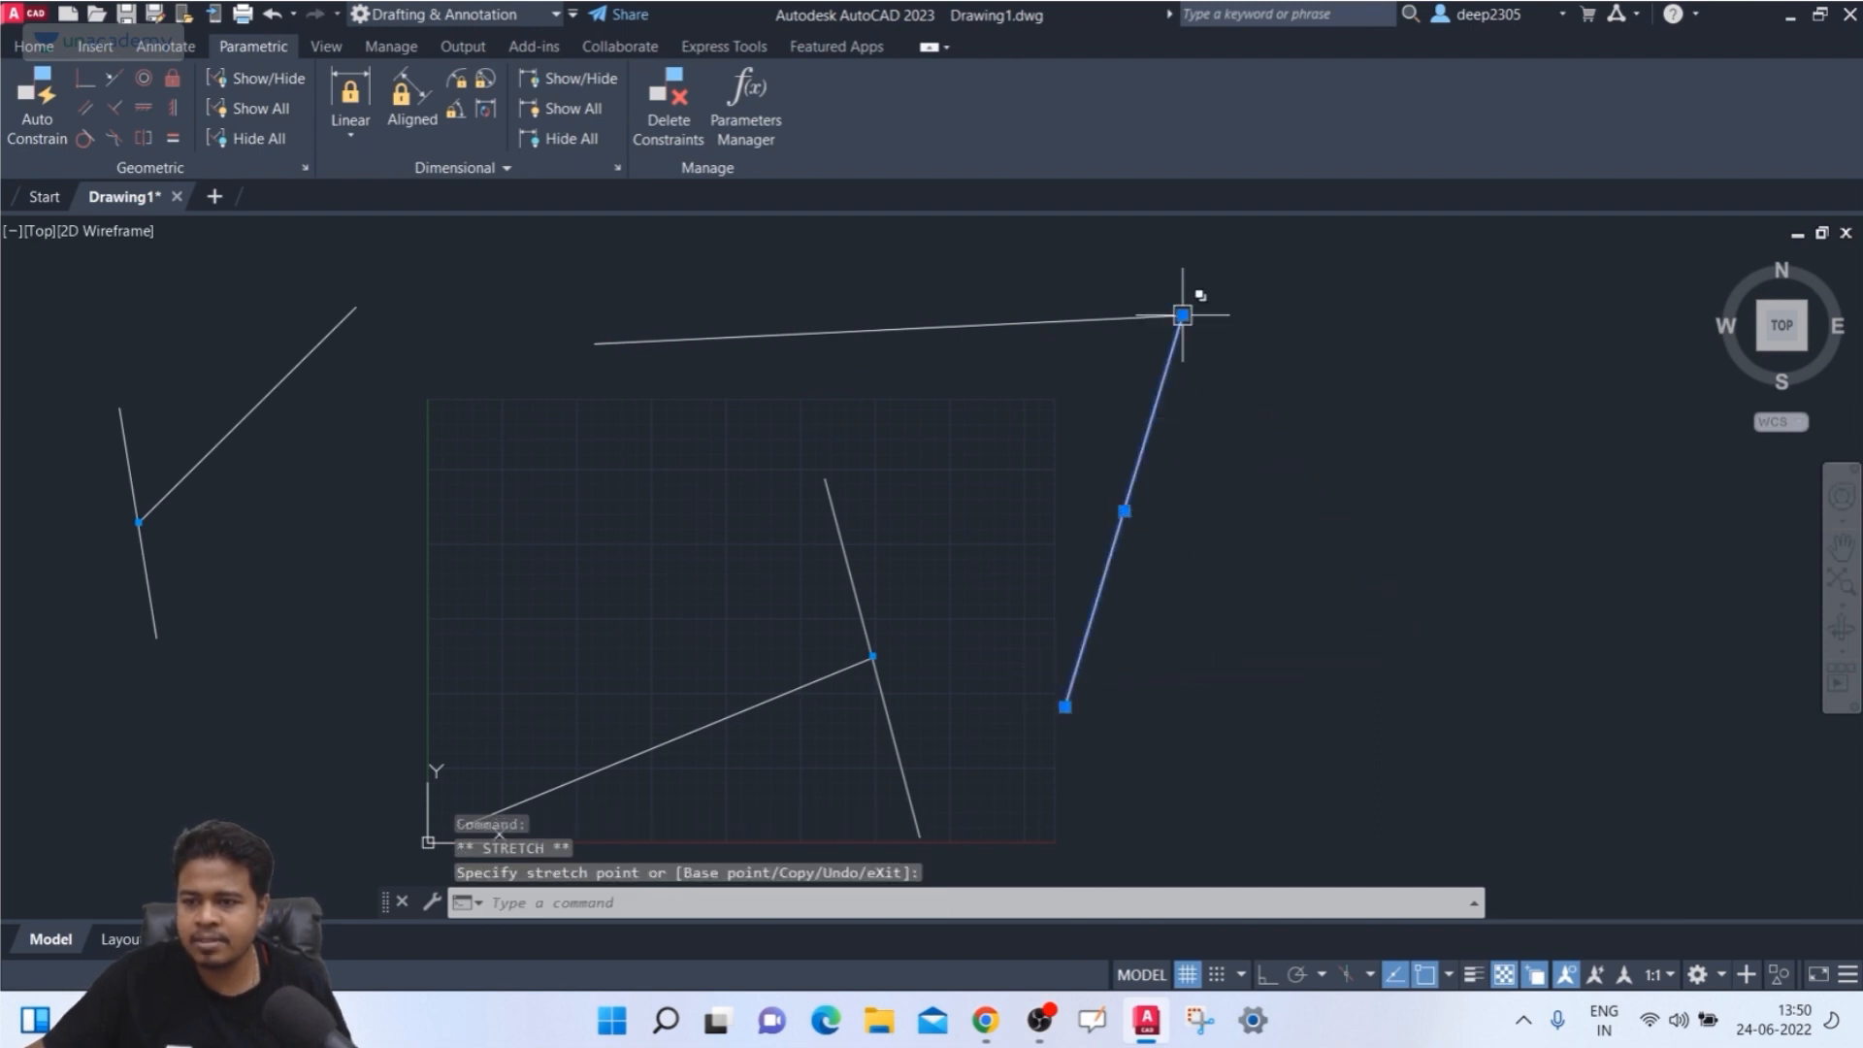
{"action": "left_click", "coordinate": [1124, 507]}
{"action": "left_click", "coordinate": [1052, 591]}
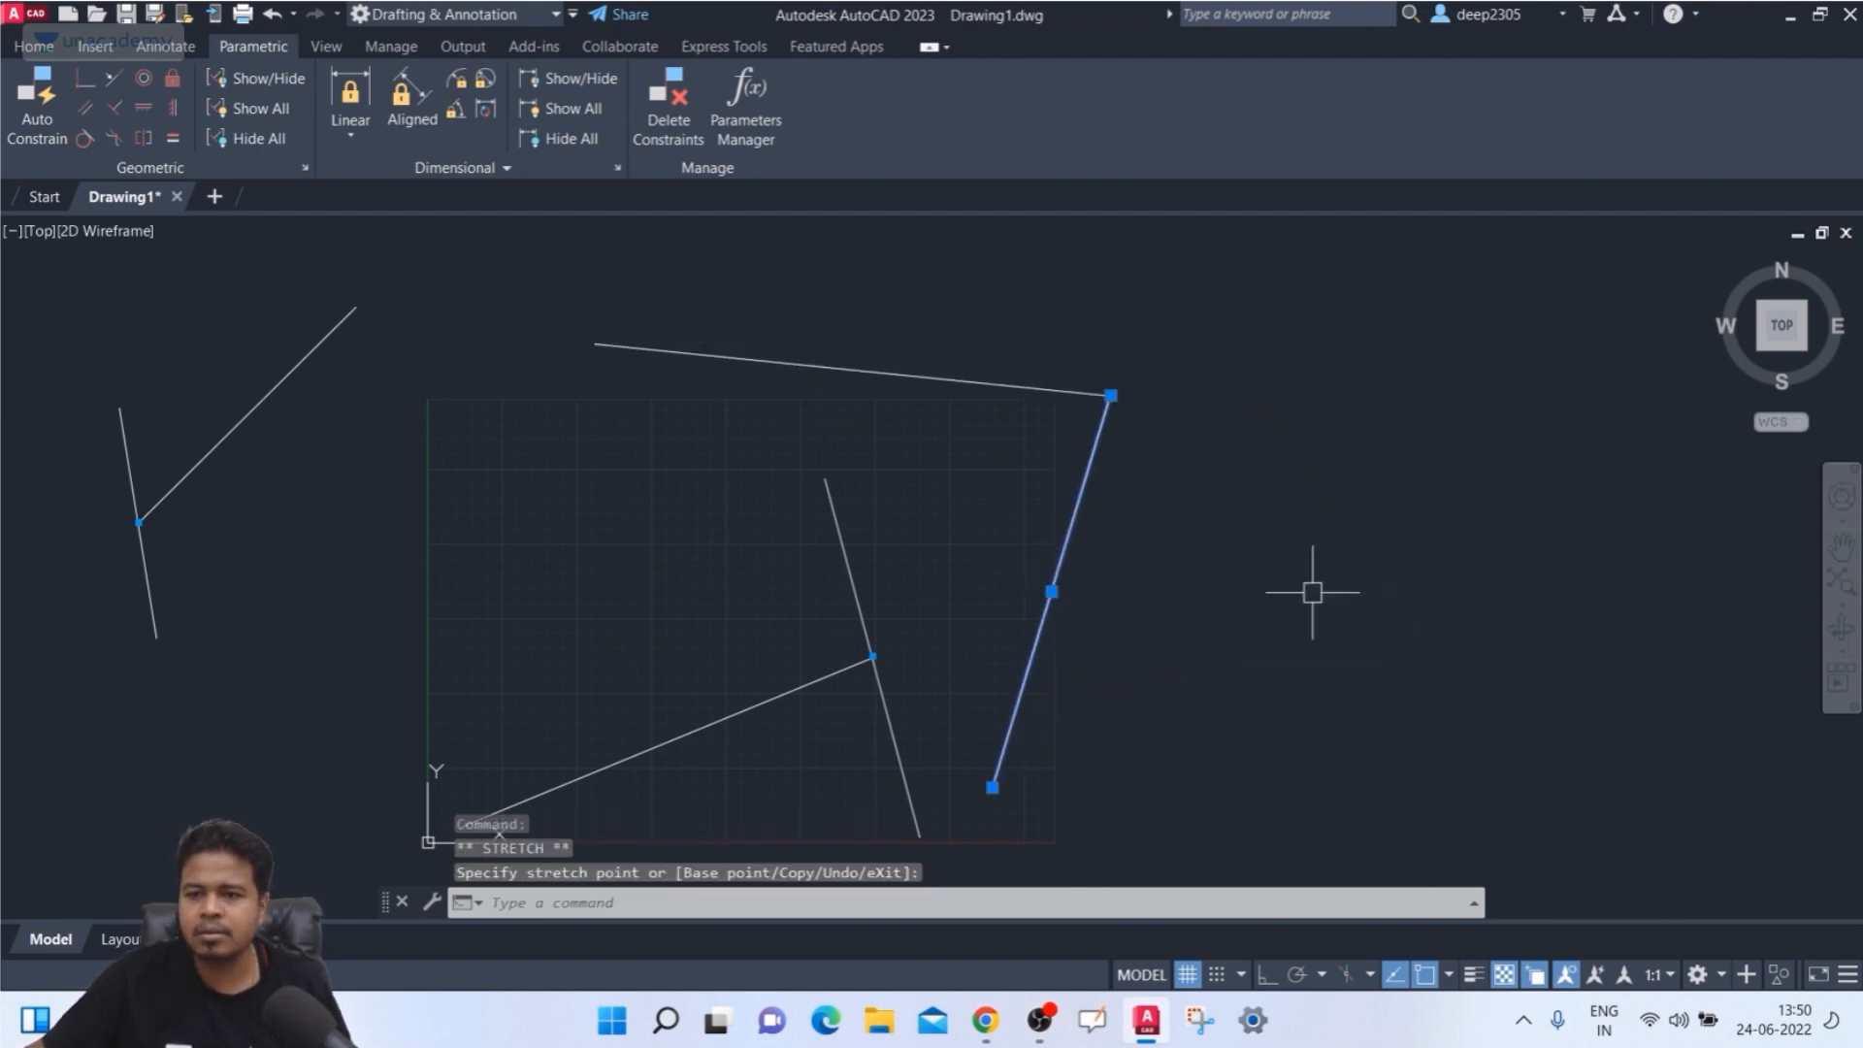
{"action": "key", "text": "Escape"}
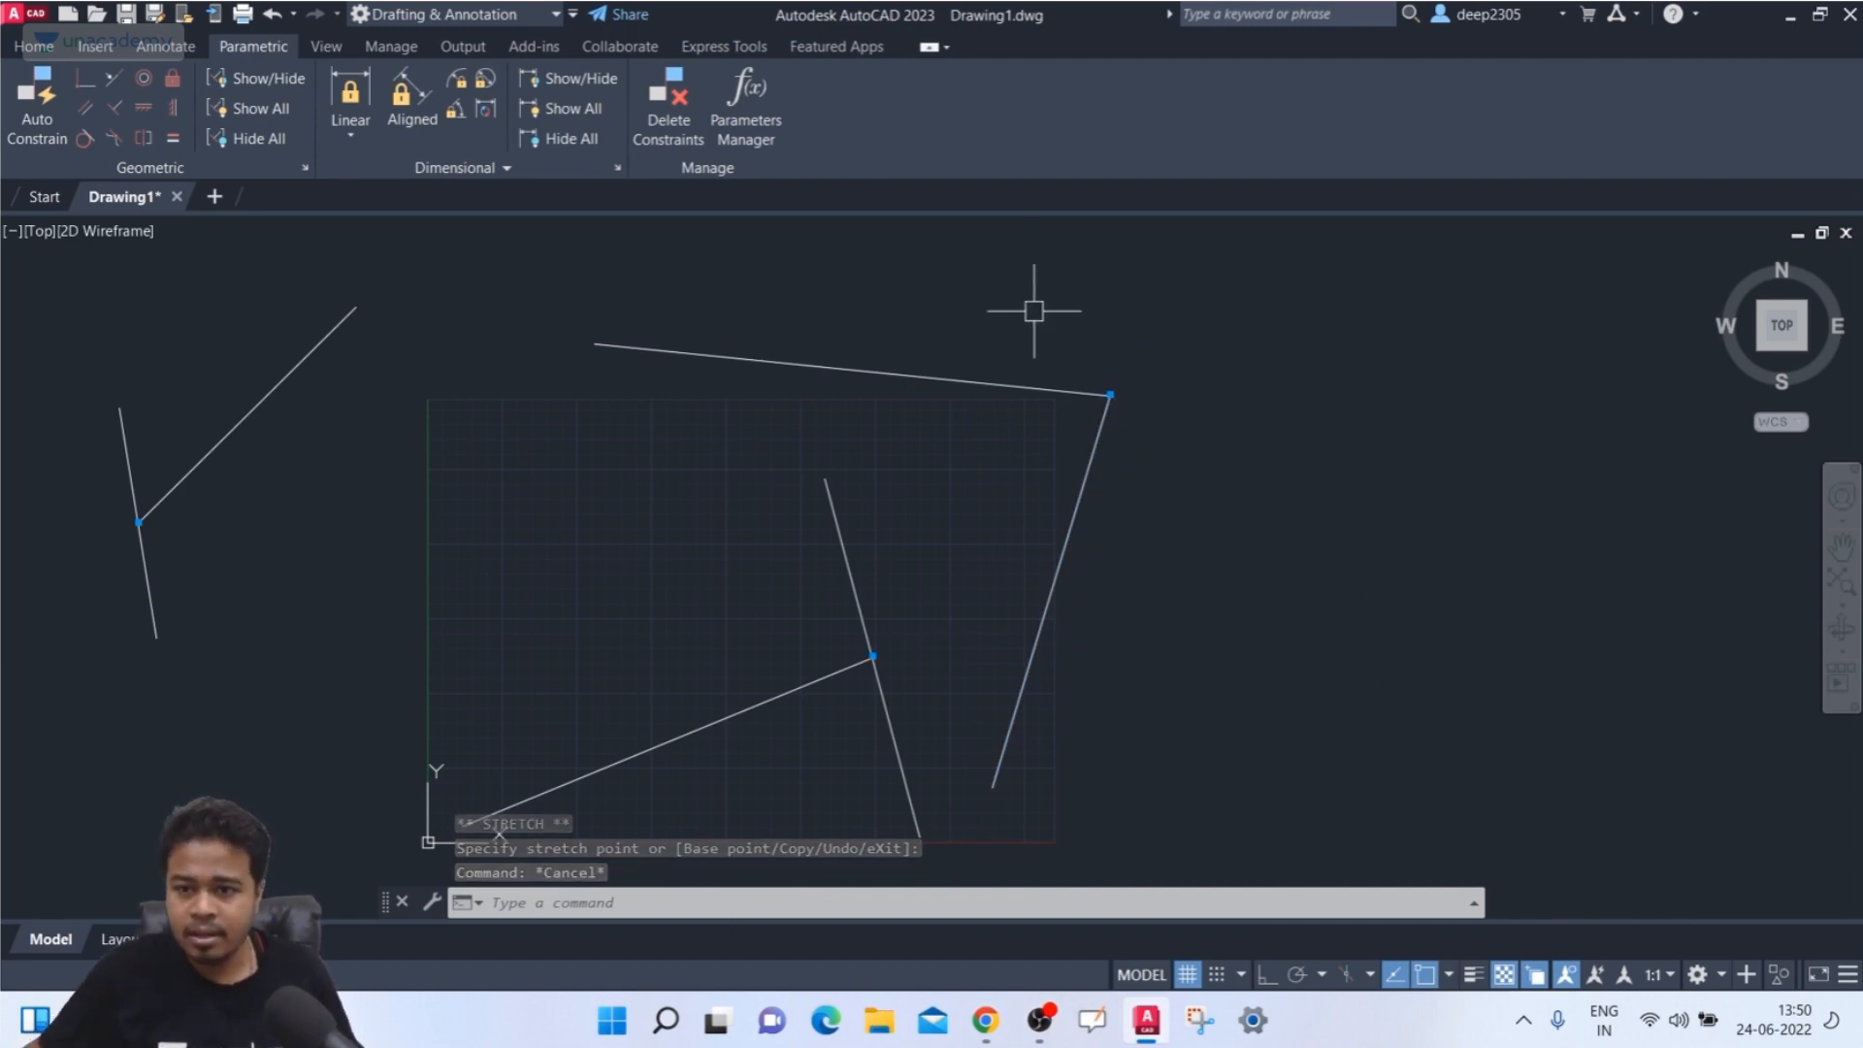
- Select all the lines in the drawing and delete them
{"action": "scroll", "coordinate": [1033, 311], "scroll_direction": "down", "scroll_amount": 2}
{"action": "left_click", "coordinate": [1199, 301]}
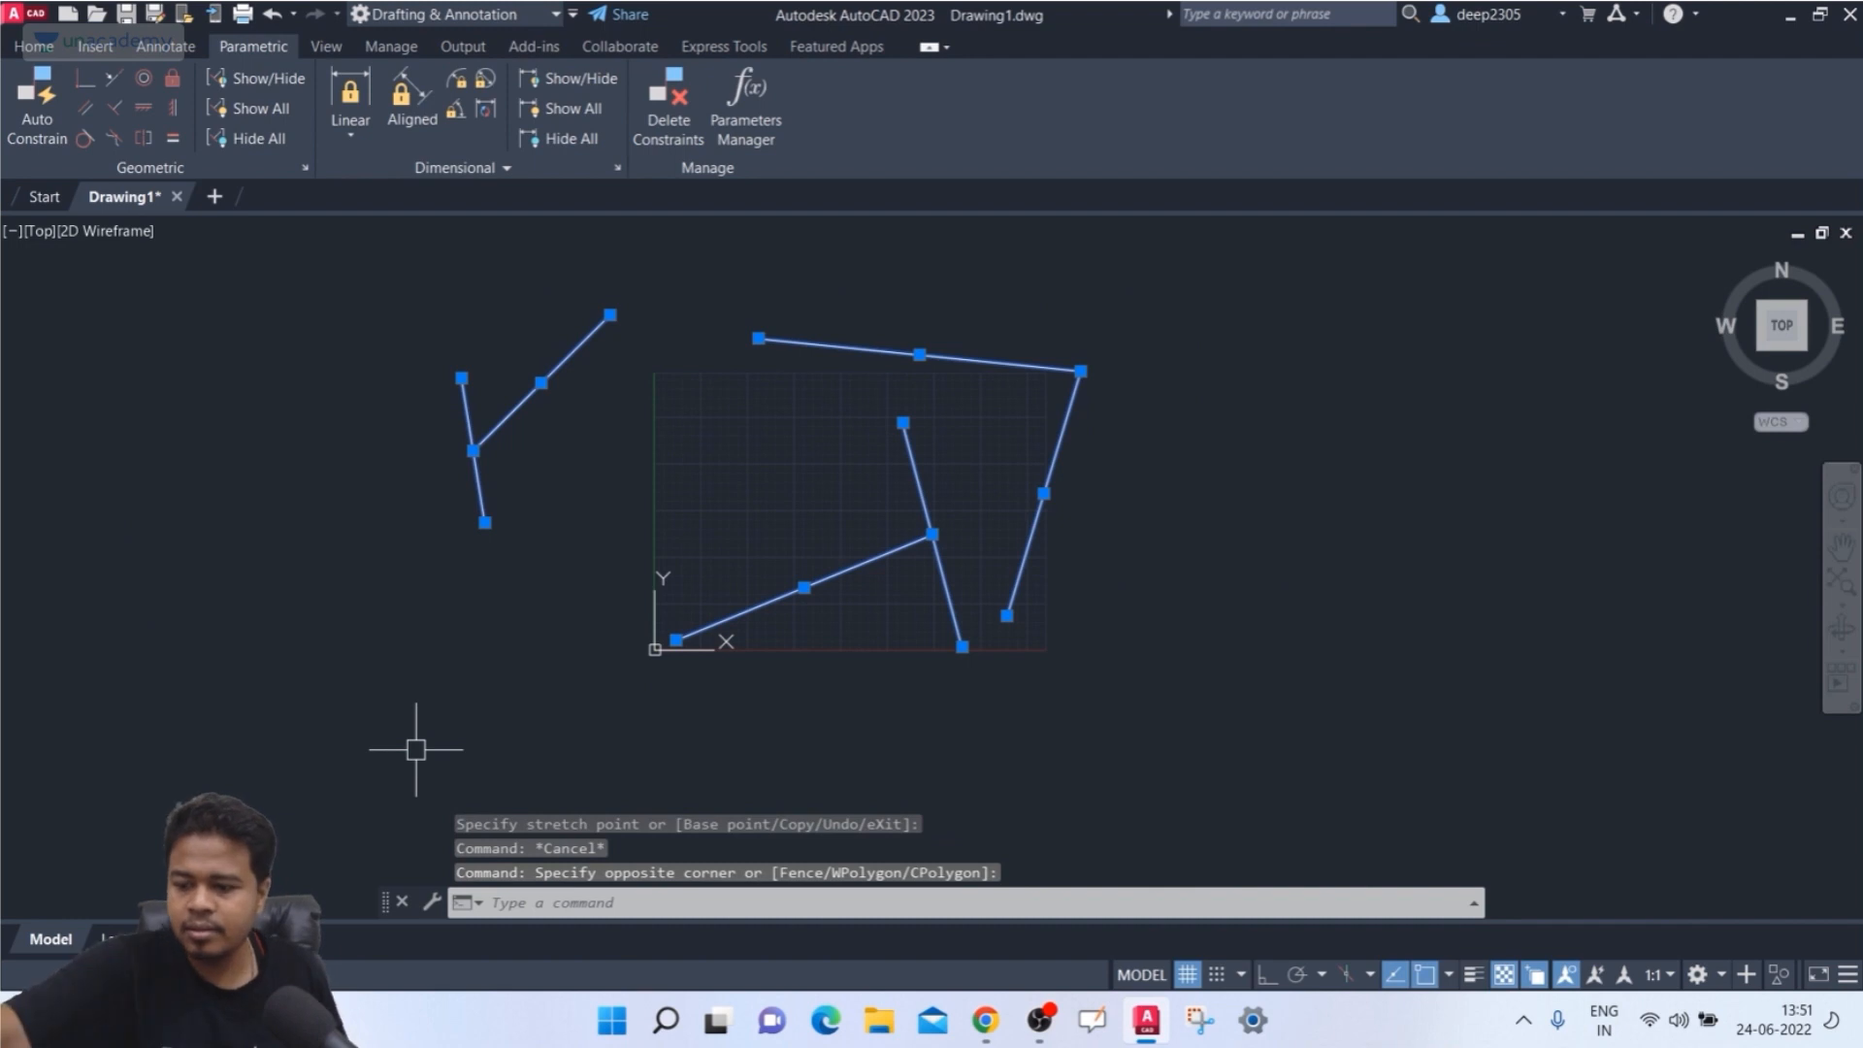
{"action": "key", "text": "Delete"}
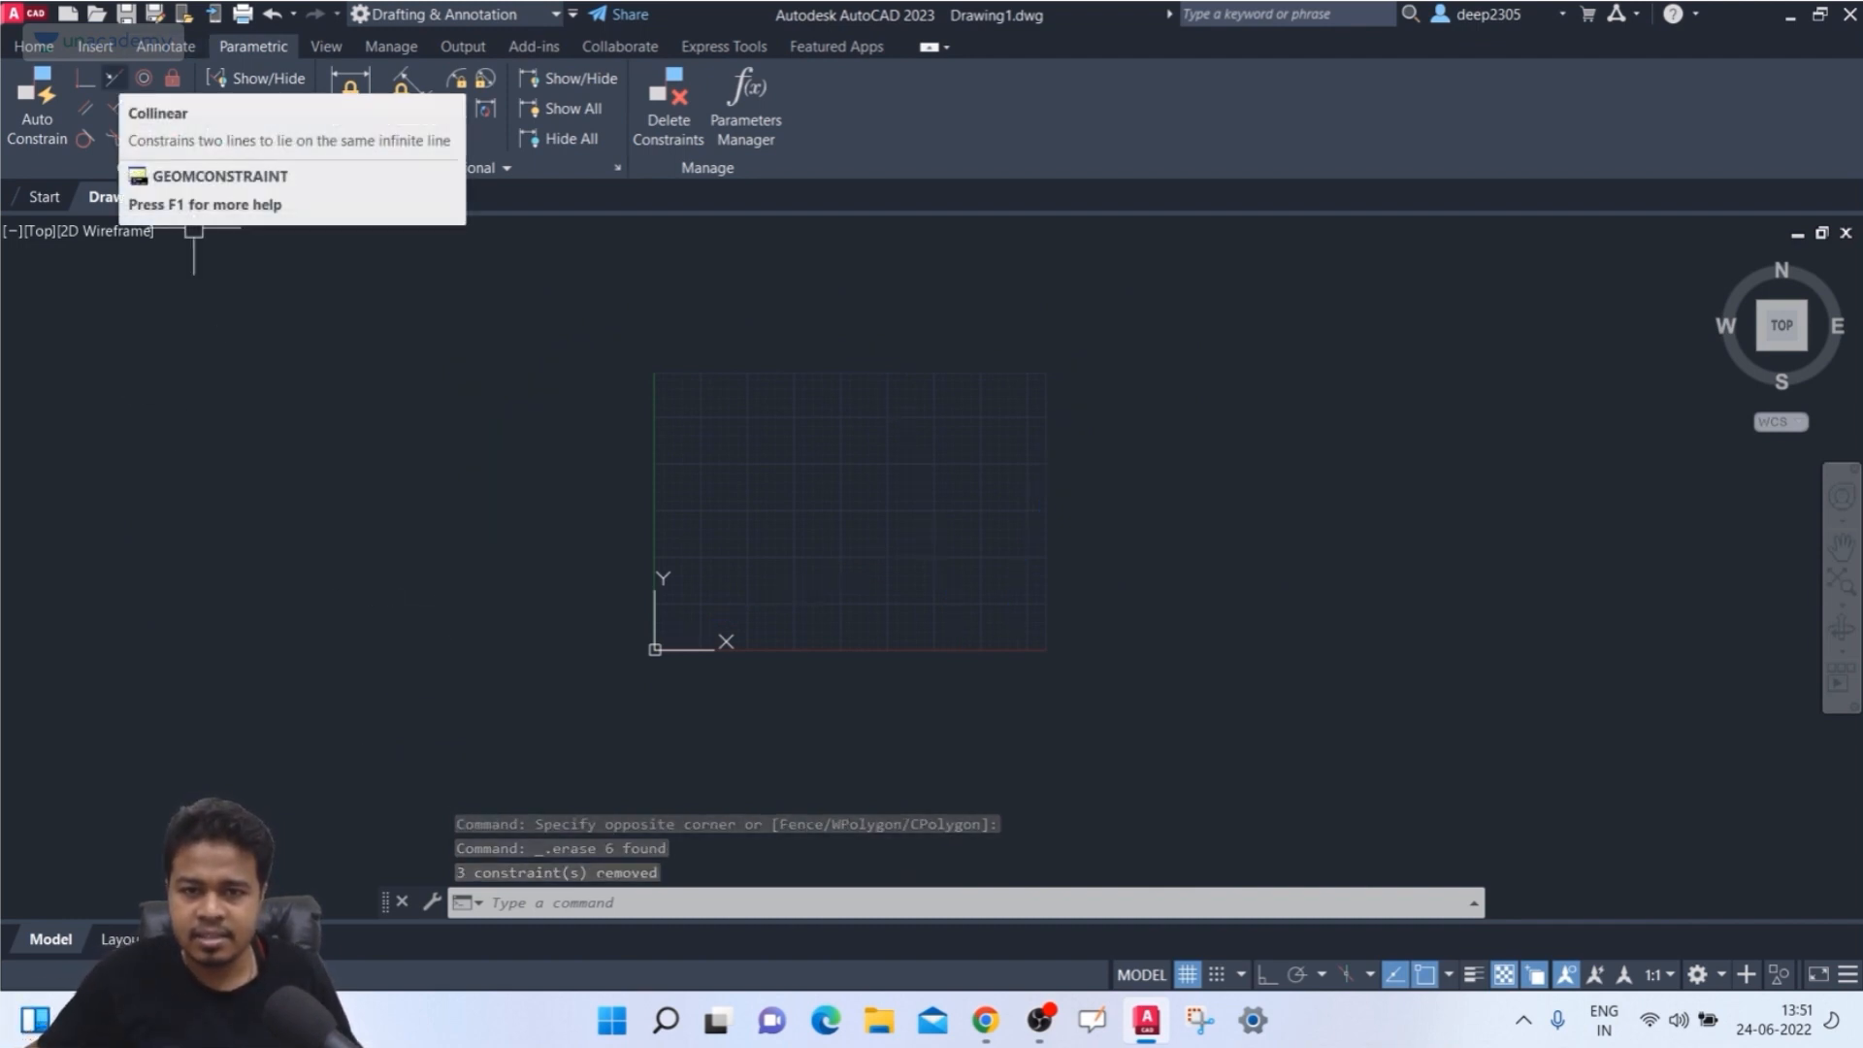
- Draw two separate lines falling to the right, a gently sloping one and a steeper, longer one above it
{"action": "key", "text": "Escape"}
{"action": "scroll", "coordinate": [737, 558], "scroll_direction": "up", "scroll_amount": 2}
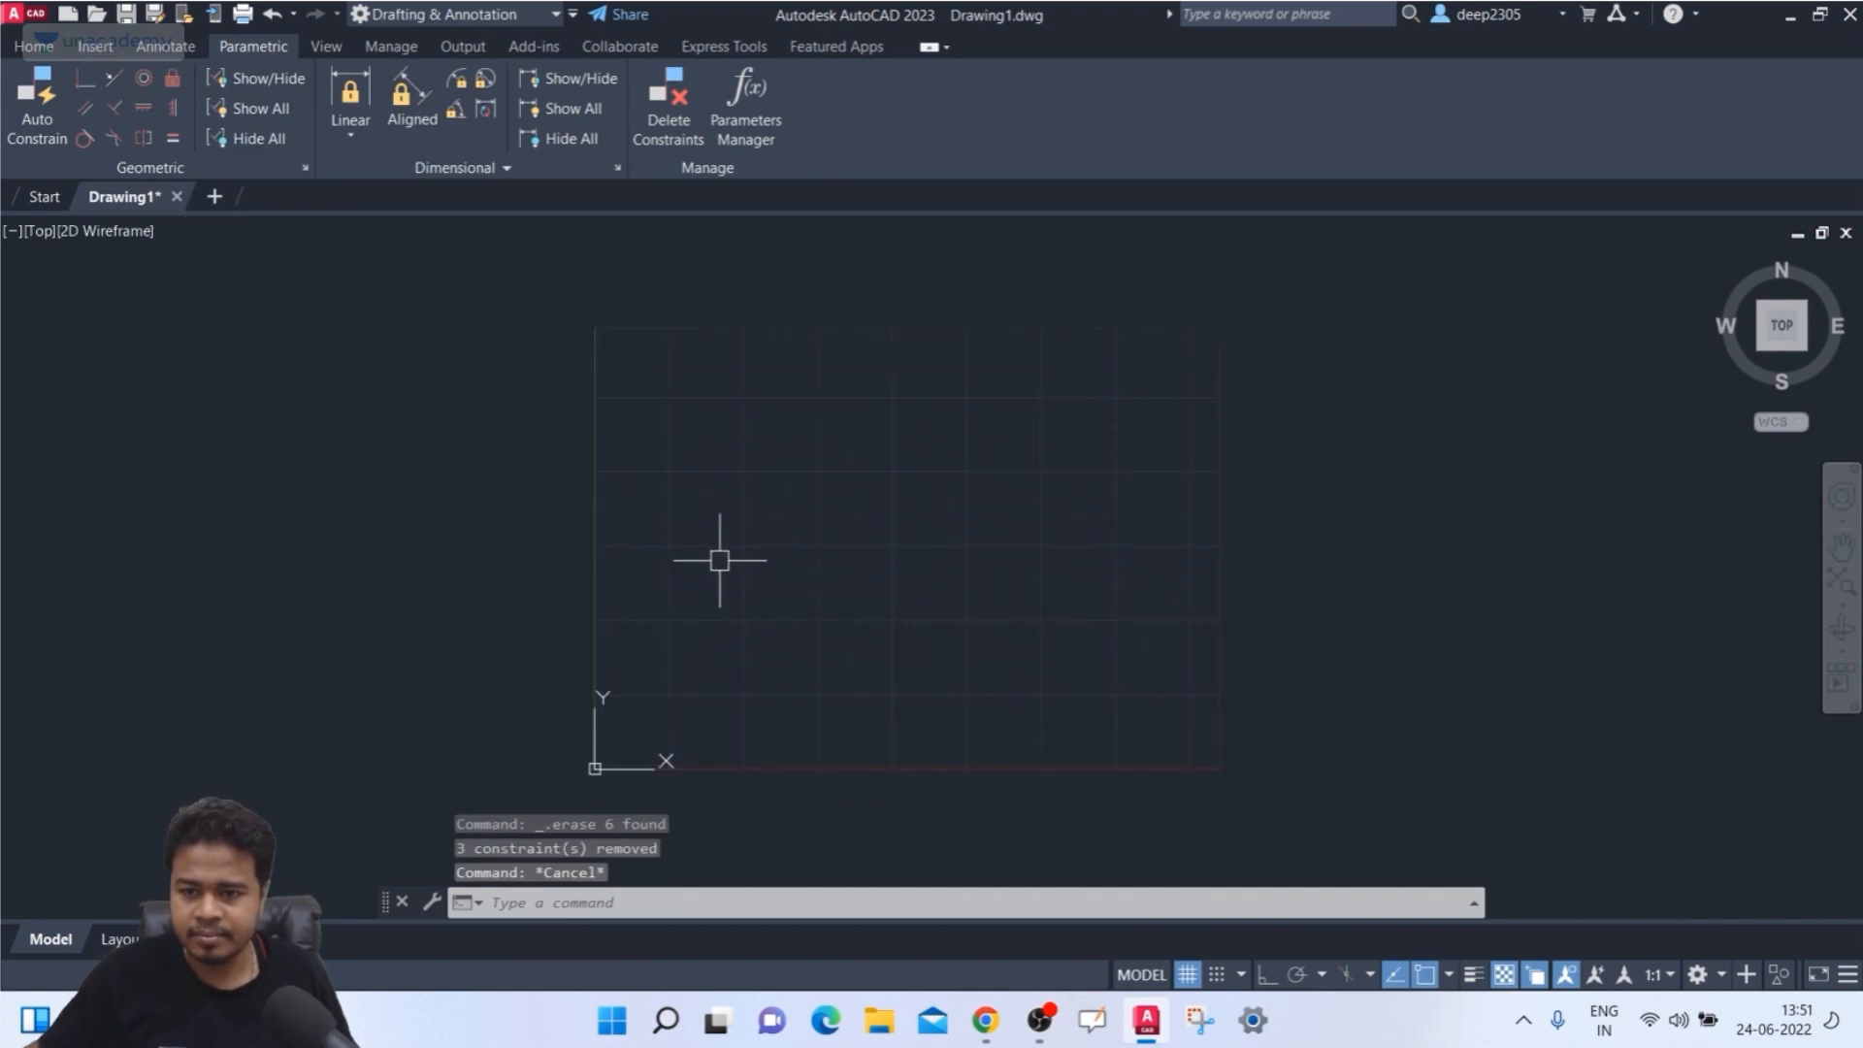
{"action": "type", "text": "l"}
{"action": "key", "text": "Return"}
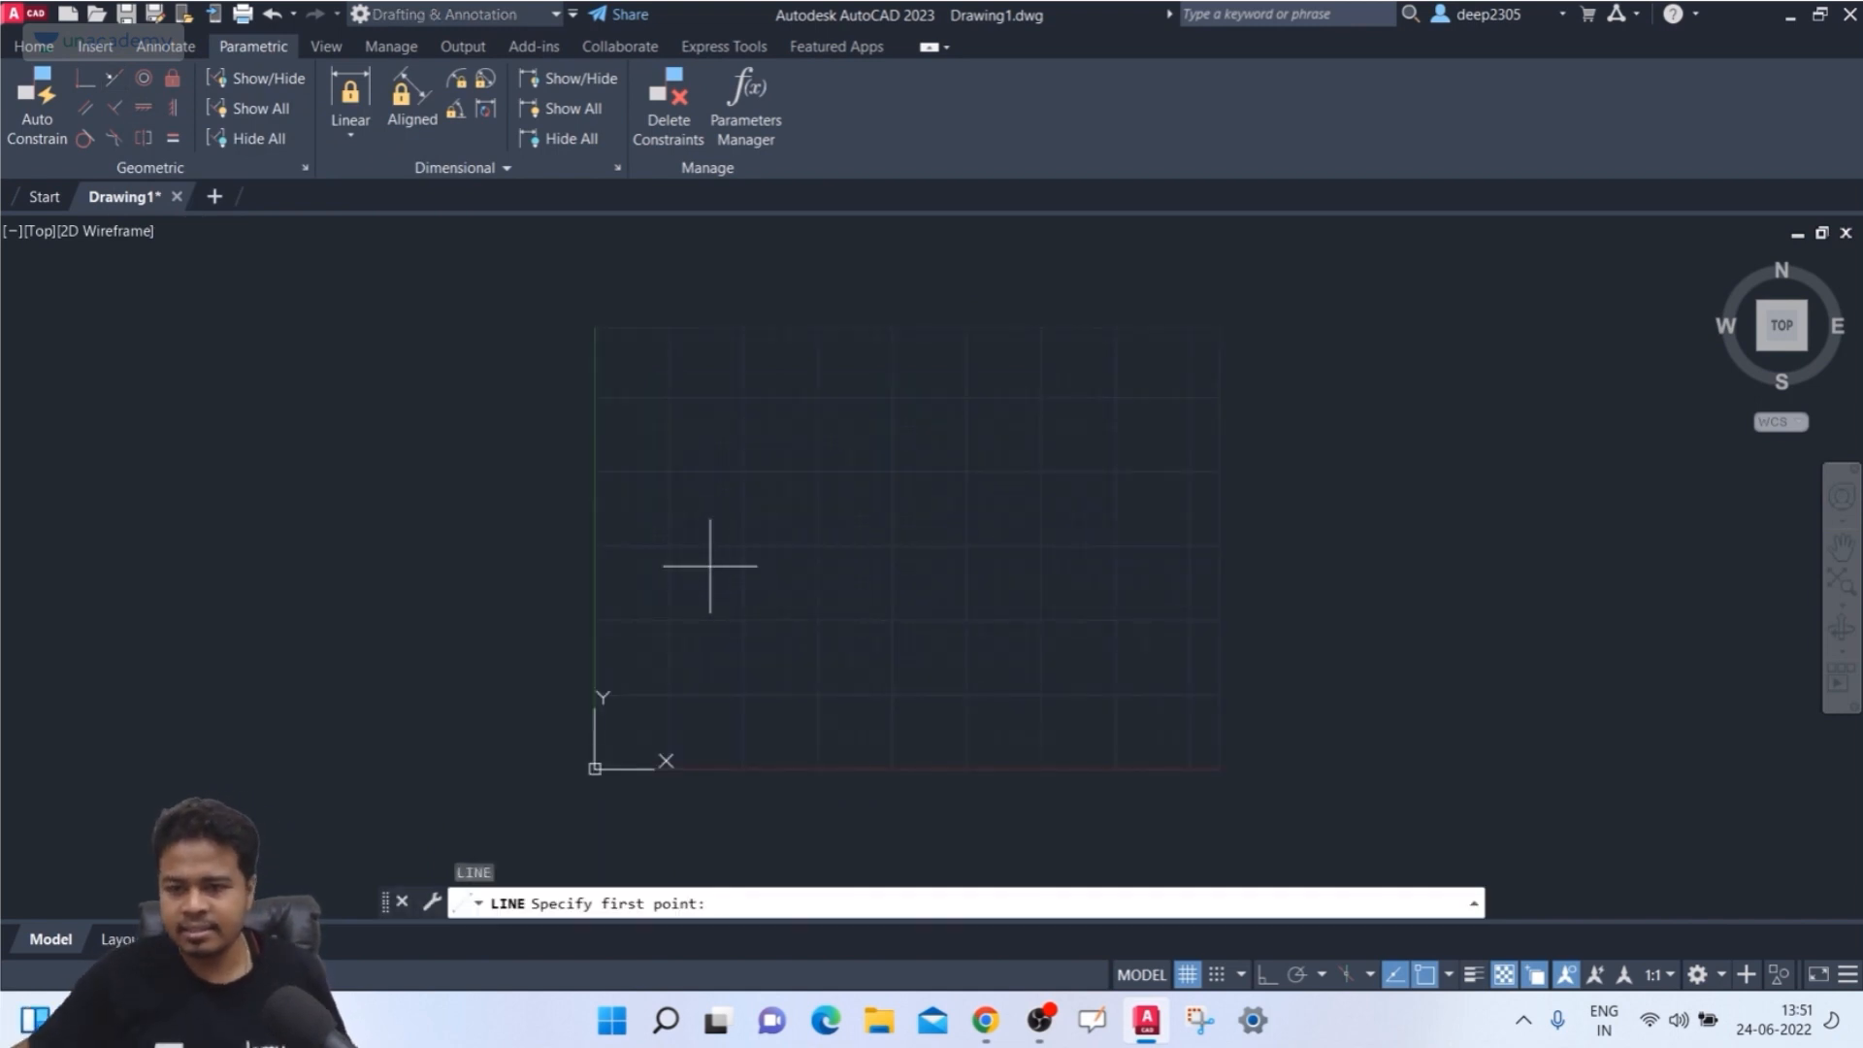
{"action": "left_click", "coordinate": [790, 486]}
{"action": "left_click", "coordinate": [1286, 642]}
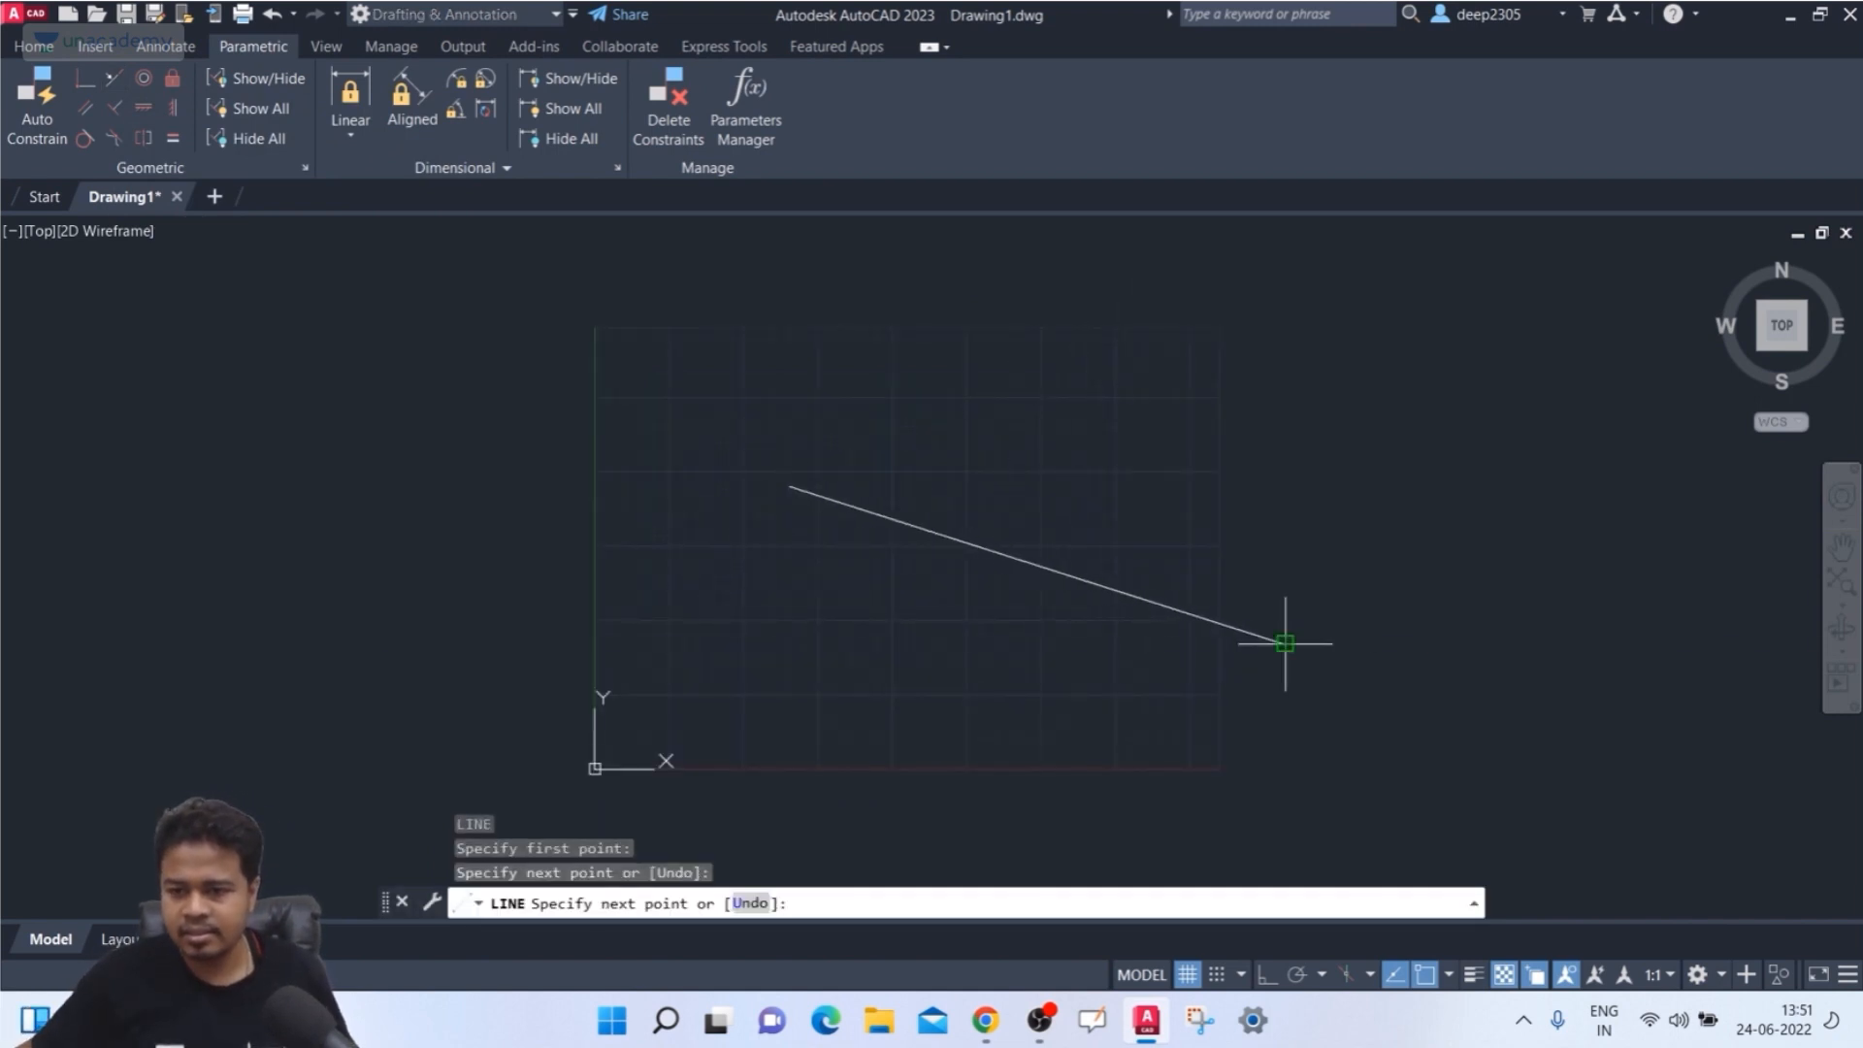
{"action": "key", "text": "Return"}
{"action": "key", "text": "Return"}
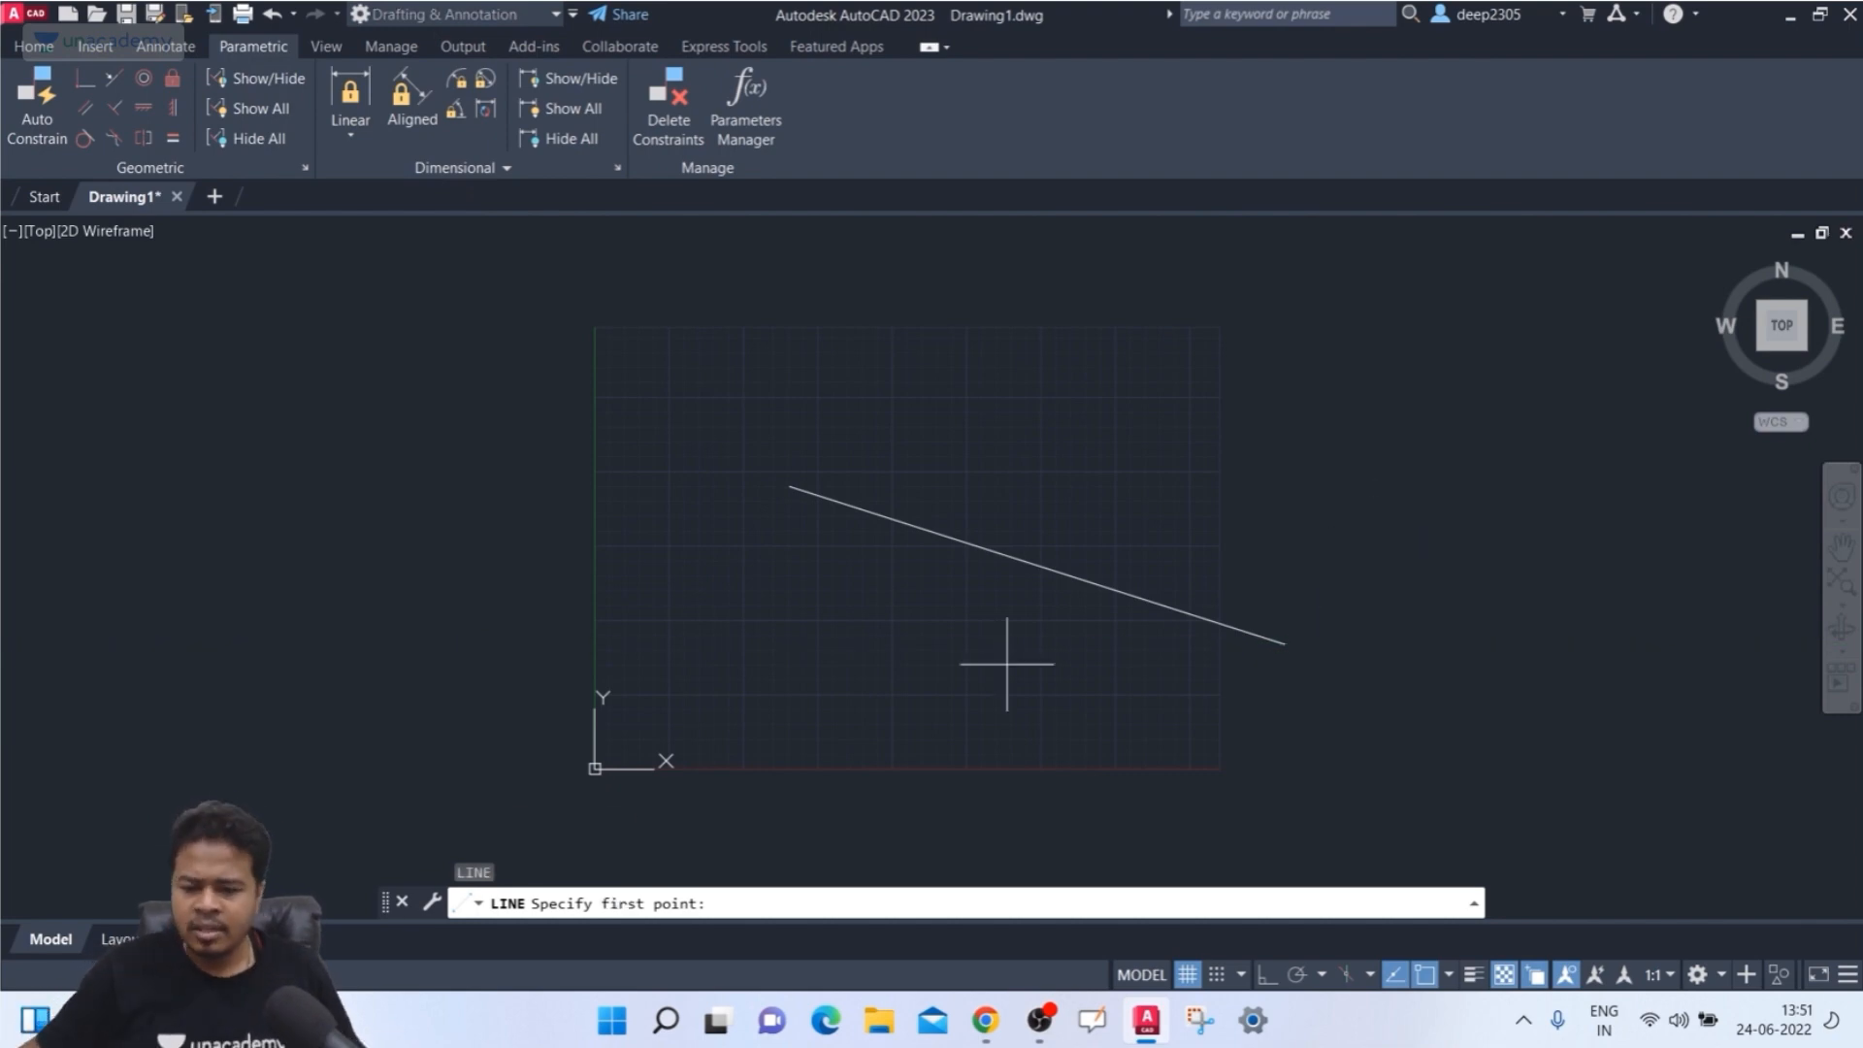
{"action": "left_click", "coordinate": [885, 252]}
{"action": "left_click", "coordinate": [1429, 602]}
{"action": "key", "text": "Escape"}
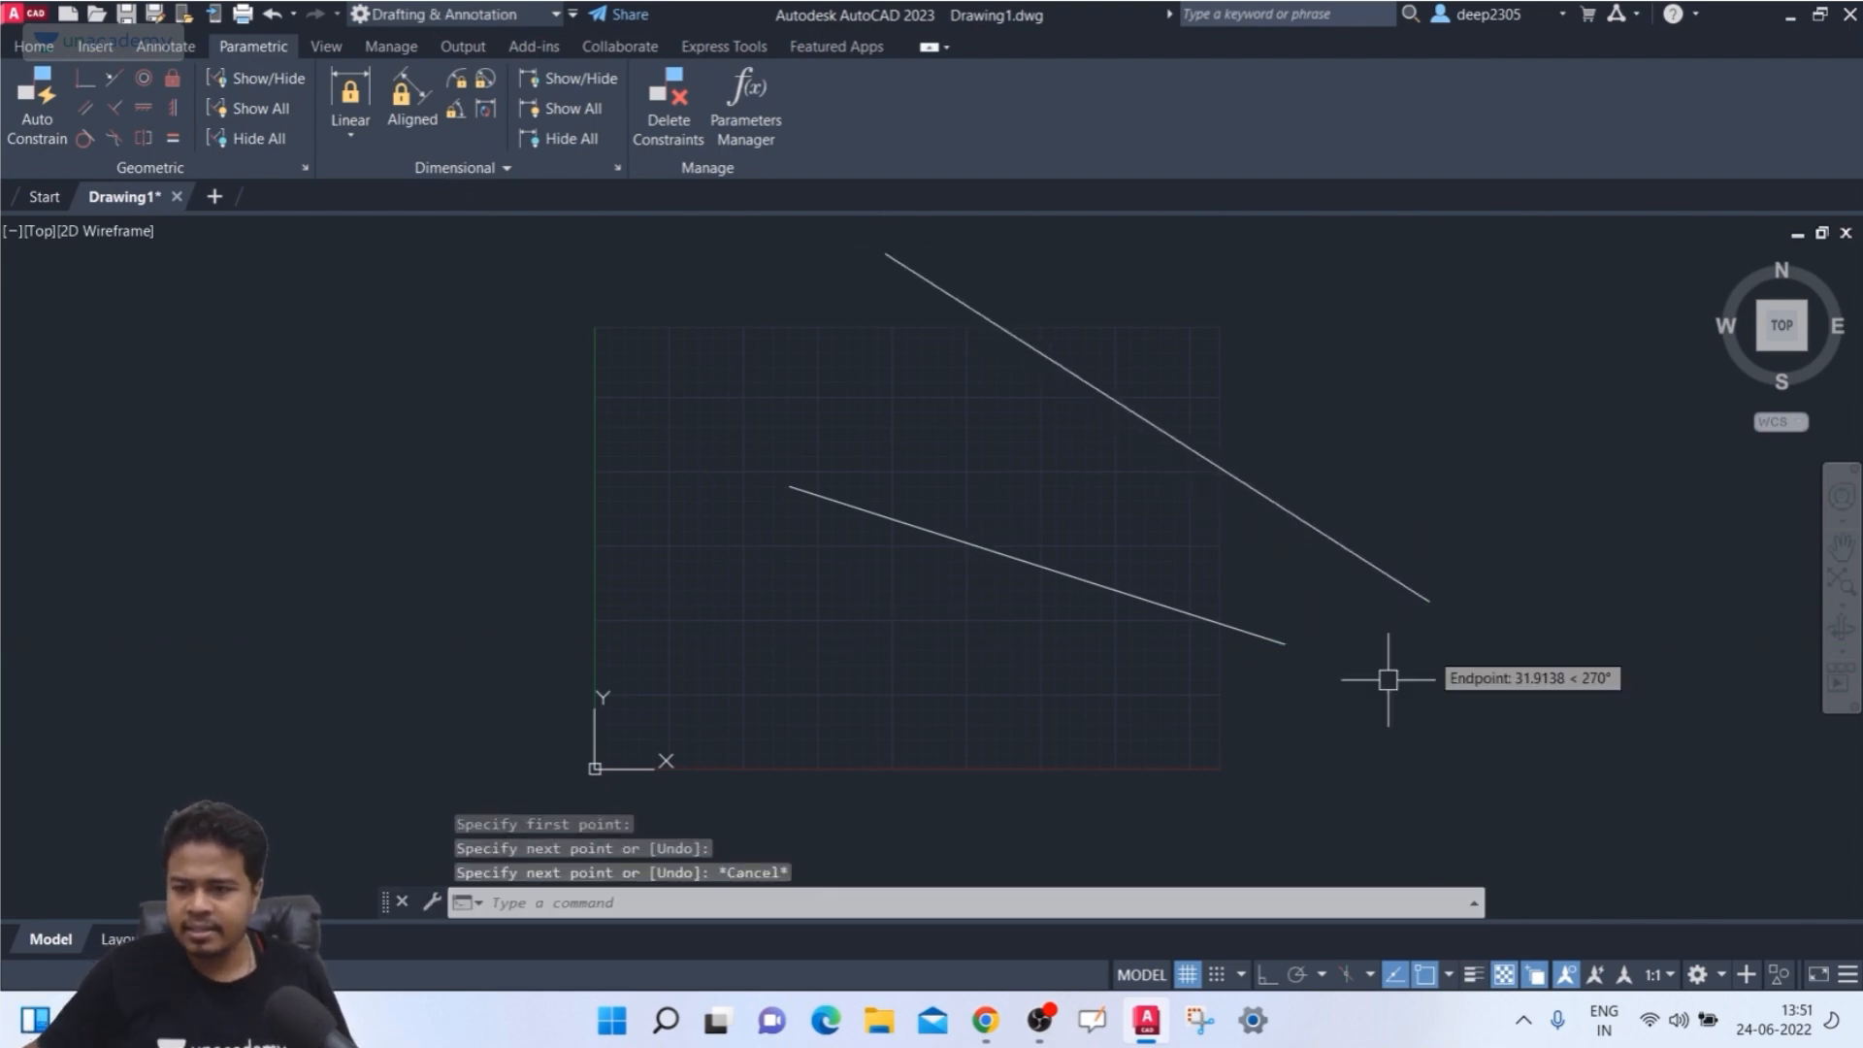
- Apply a Collinear constraint with the upper steeper line as the first object and the lower line as the second
{"action": "middle_click_drag", "start_coordinate": [1302, 694], "coordinate": [1261, 698]}
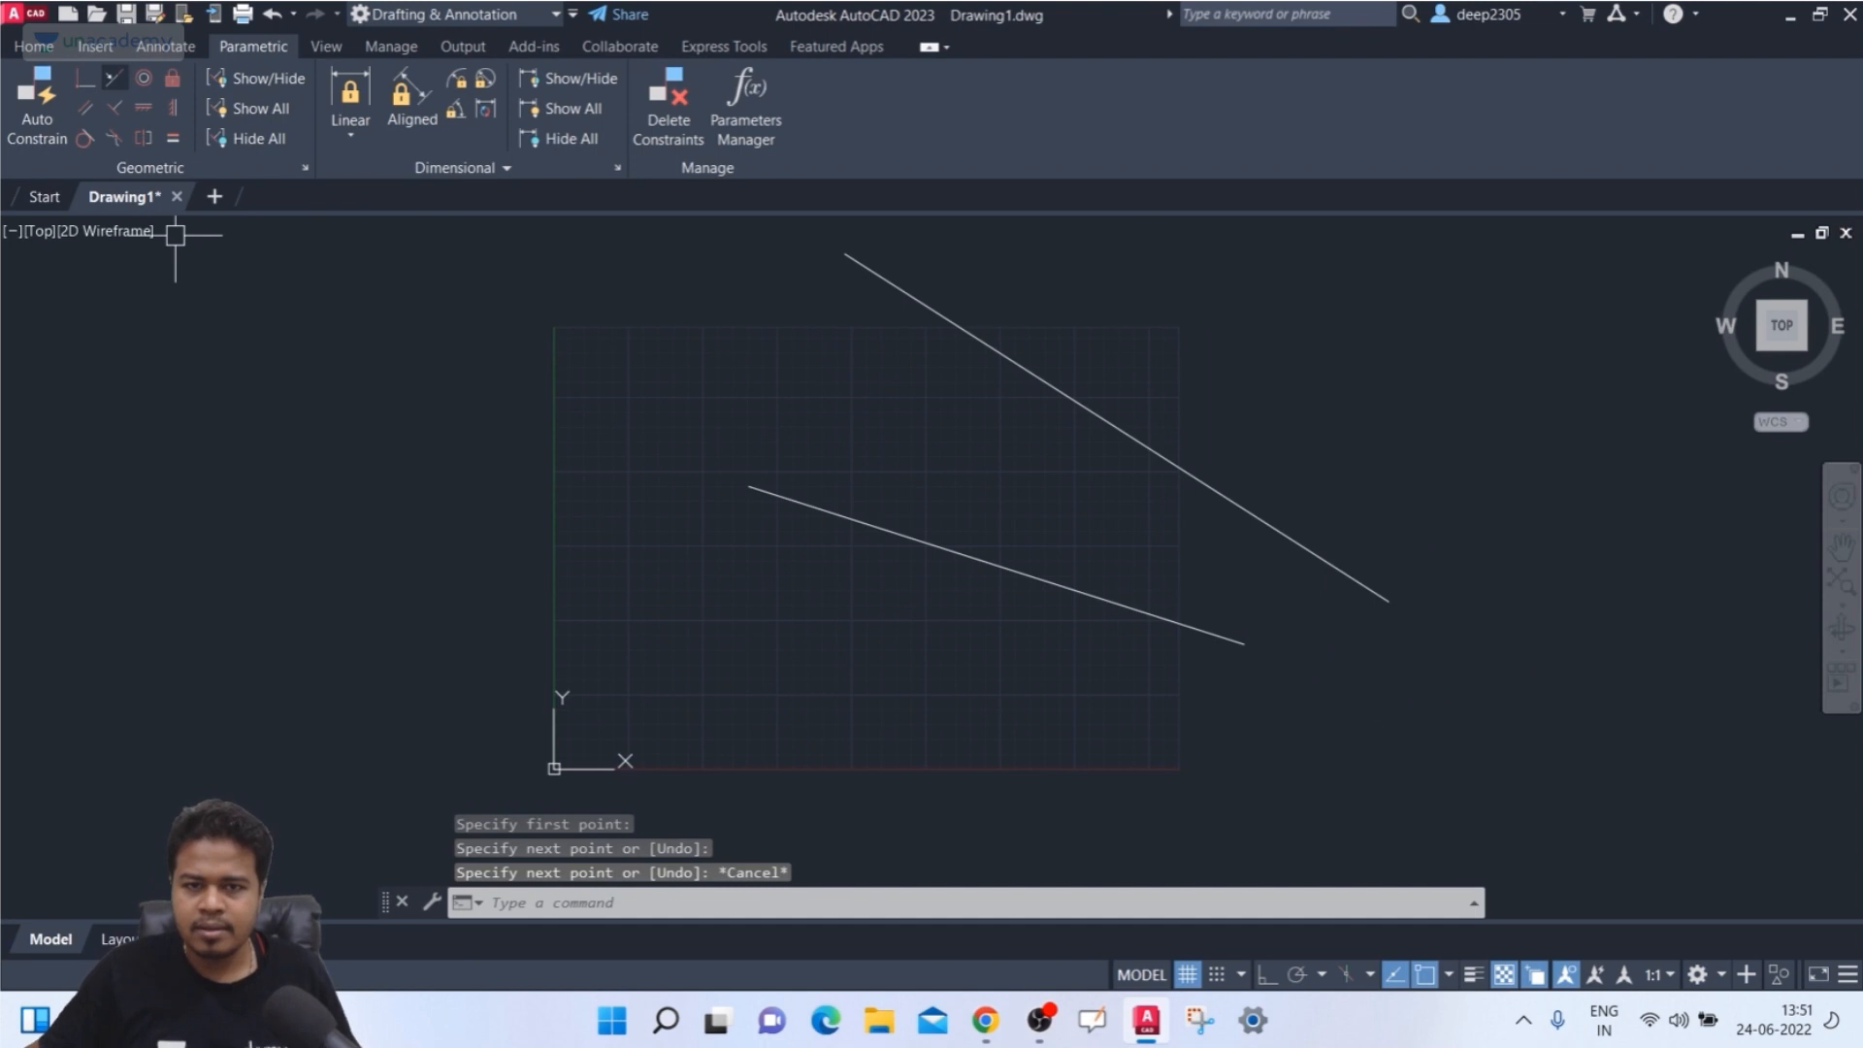
{"action": "left_click", "coordinate": [114, 78]}
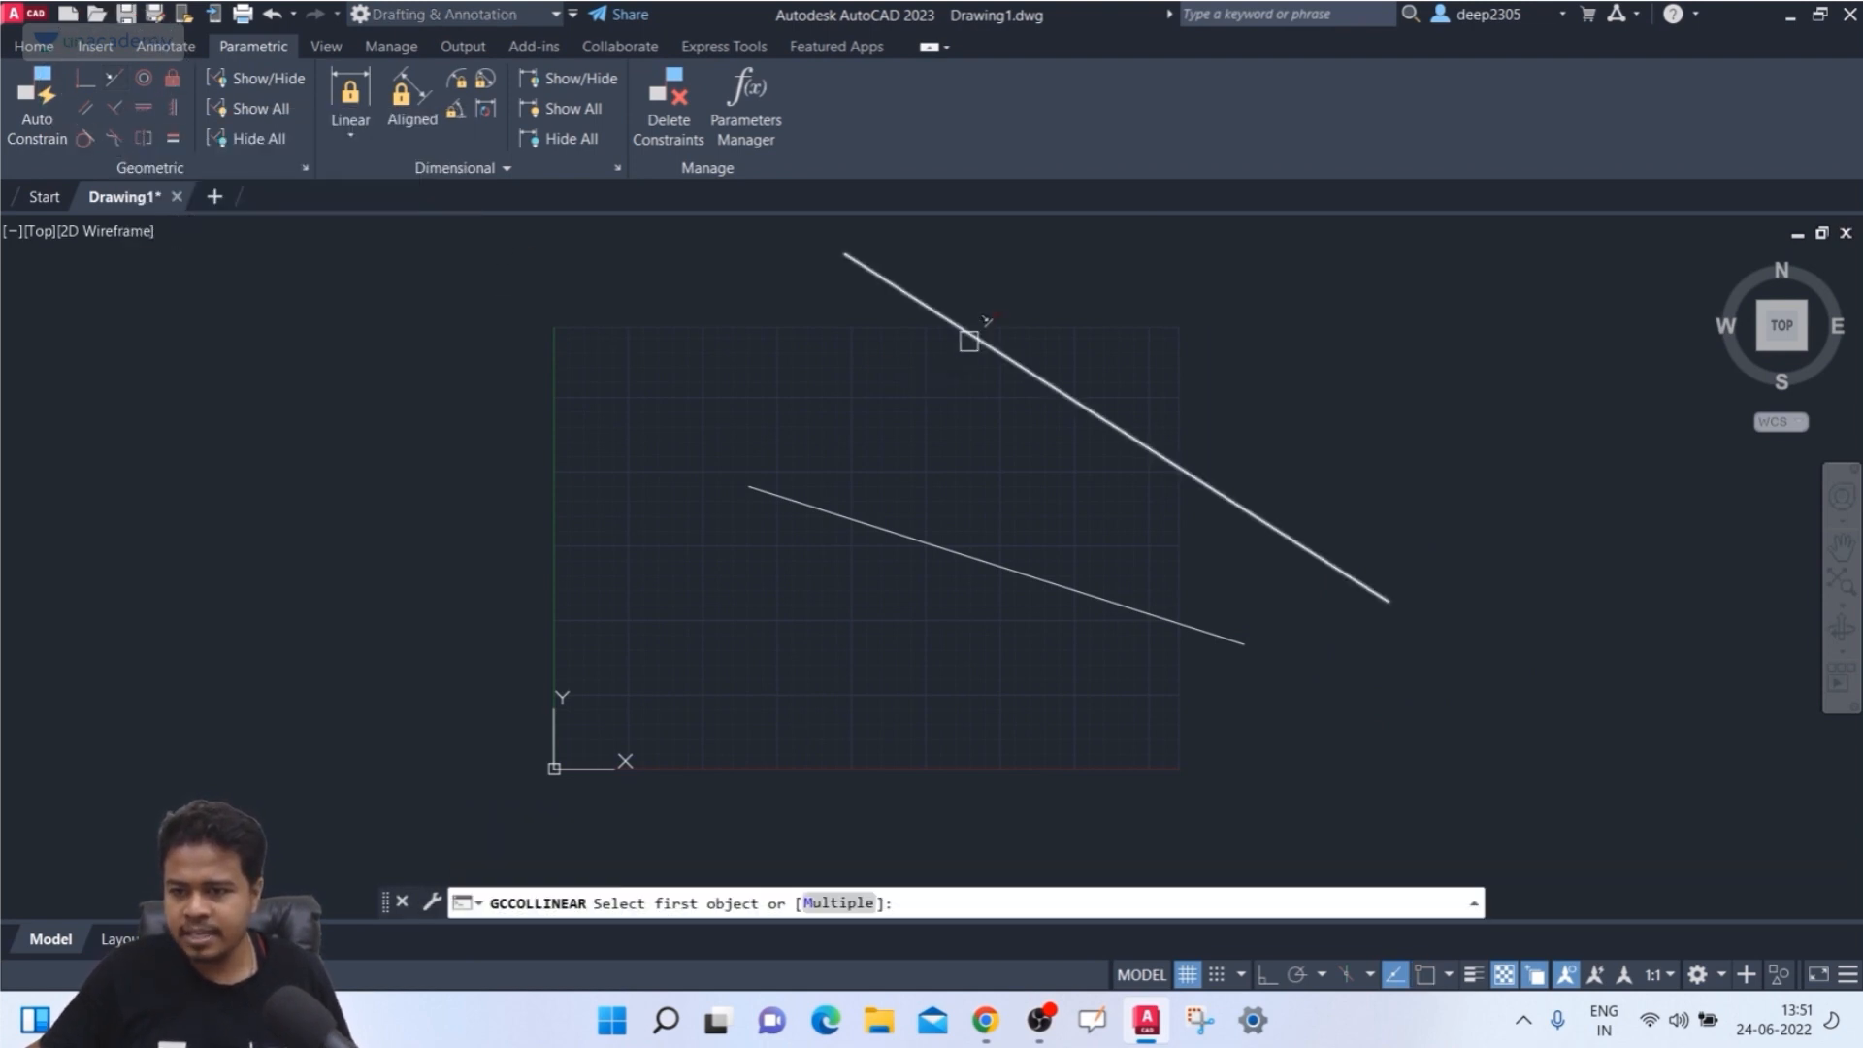
{"action": "left_click", "coordinate": [969, 342]}
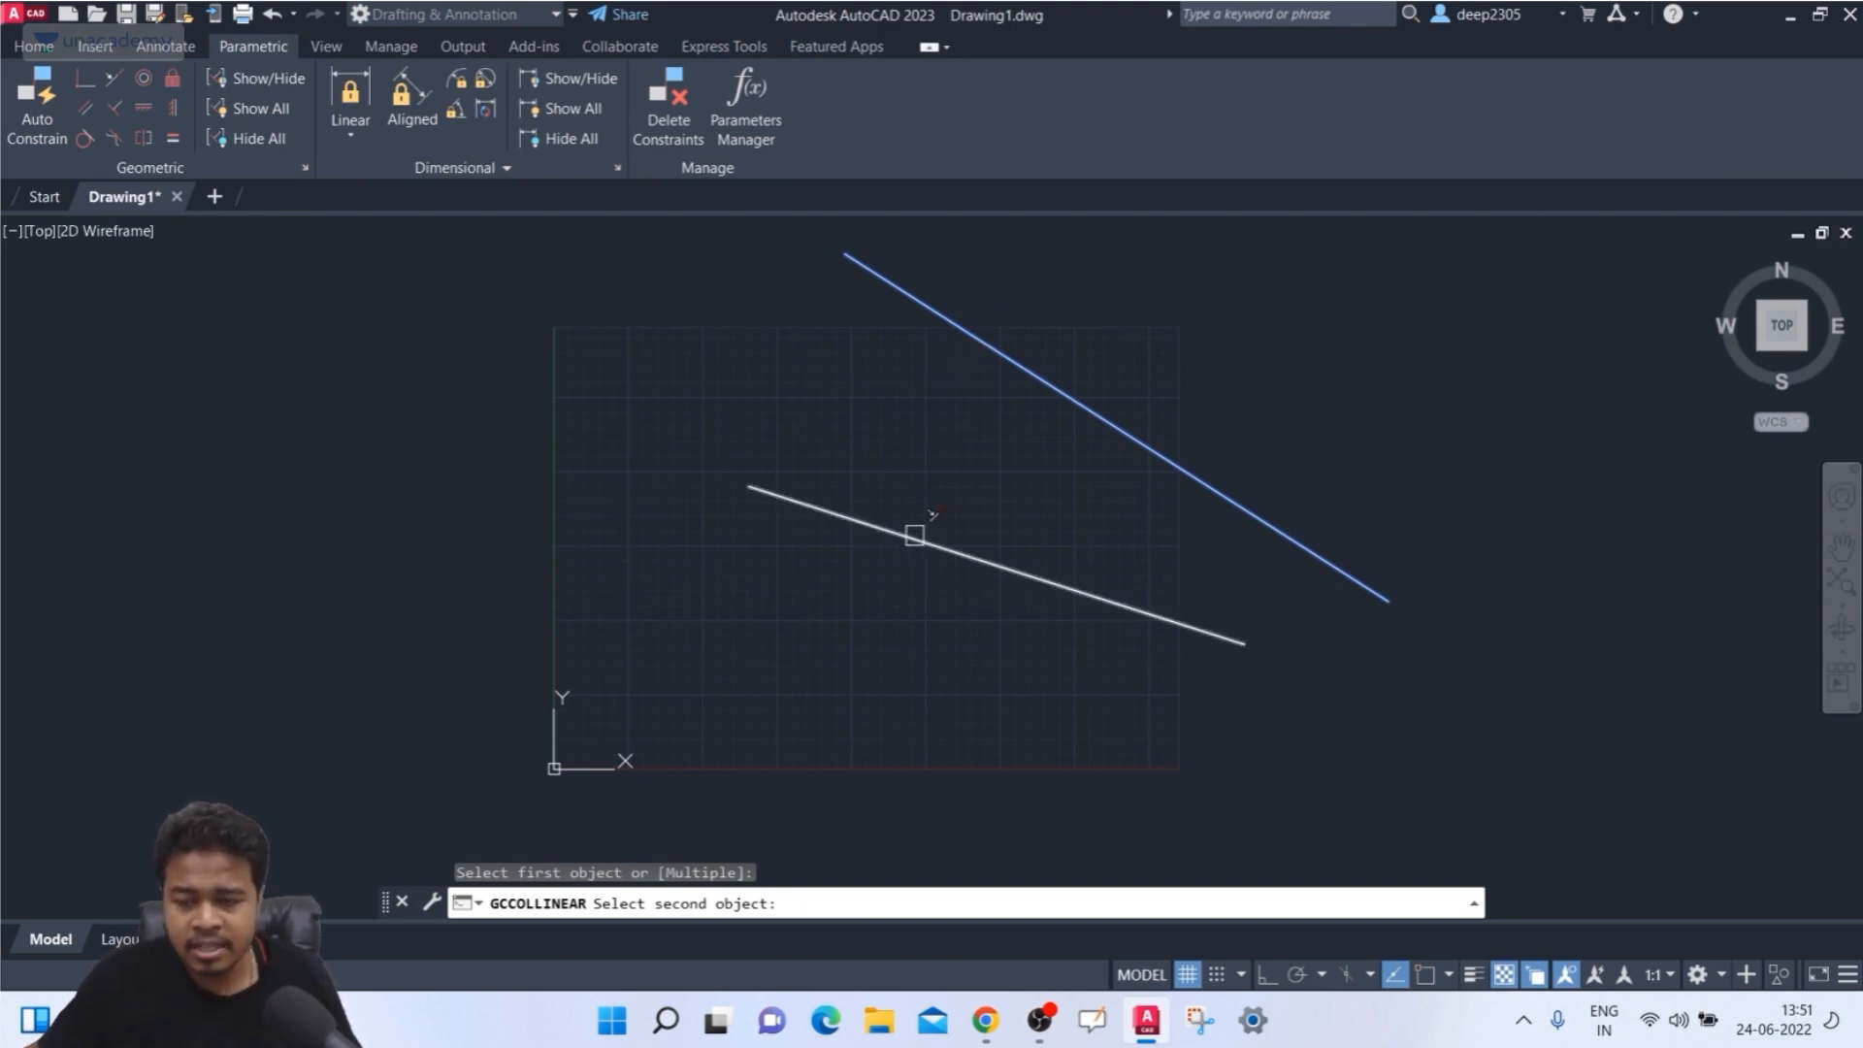
{"action": "left_click", "coordinate": [914, 535]}
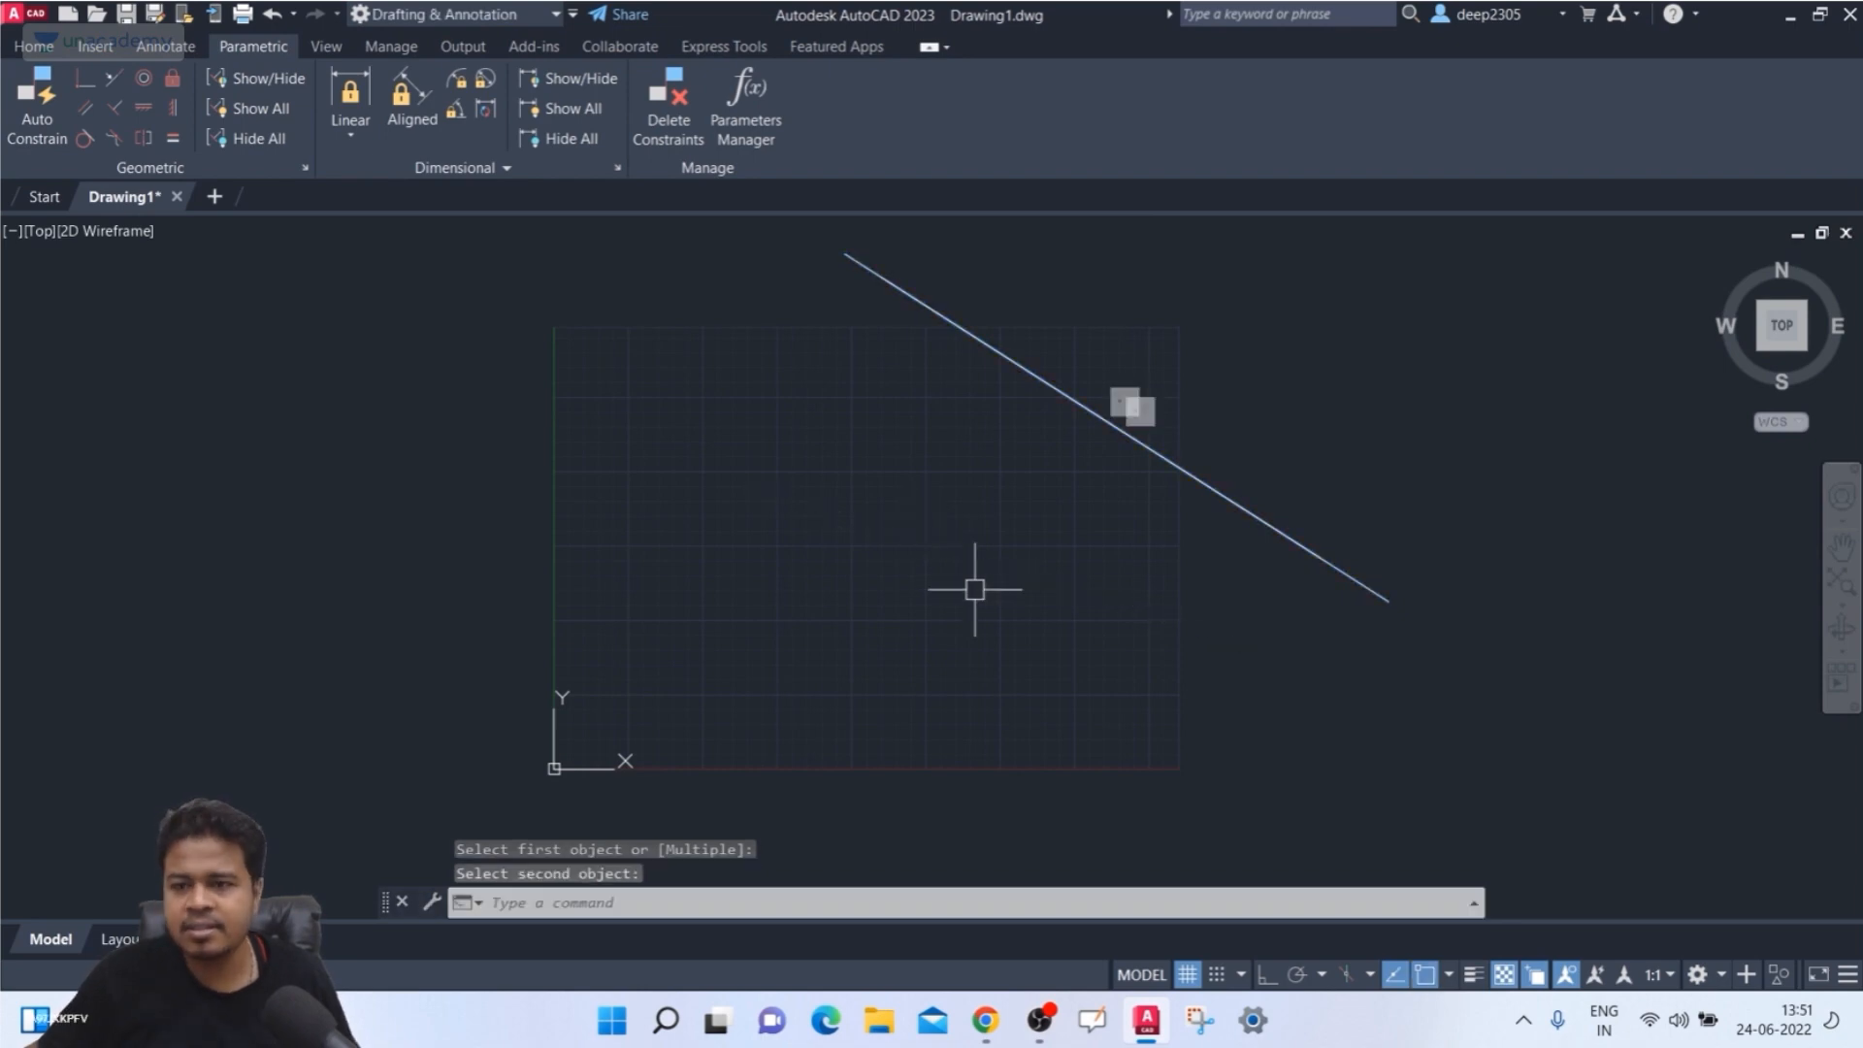
- Select the overlapping collinear lines at their end and along their shared stretch to examine each line's extent
{"action": "middle_click_drag", "start_coordinate": [931, 533], "coordinate": [869, 569]}
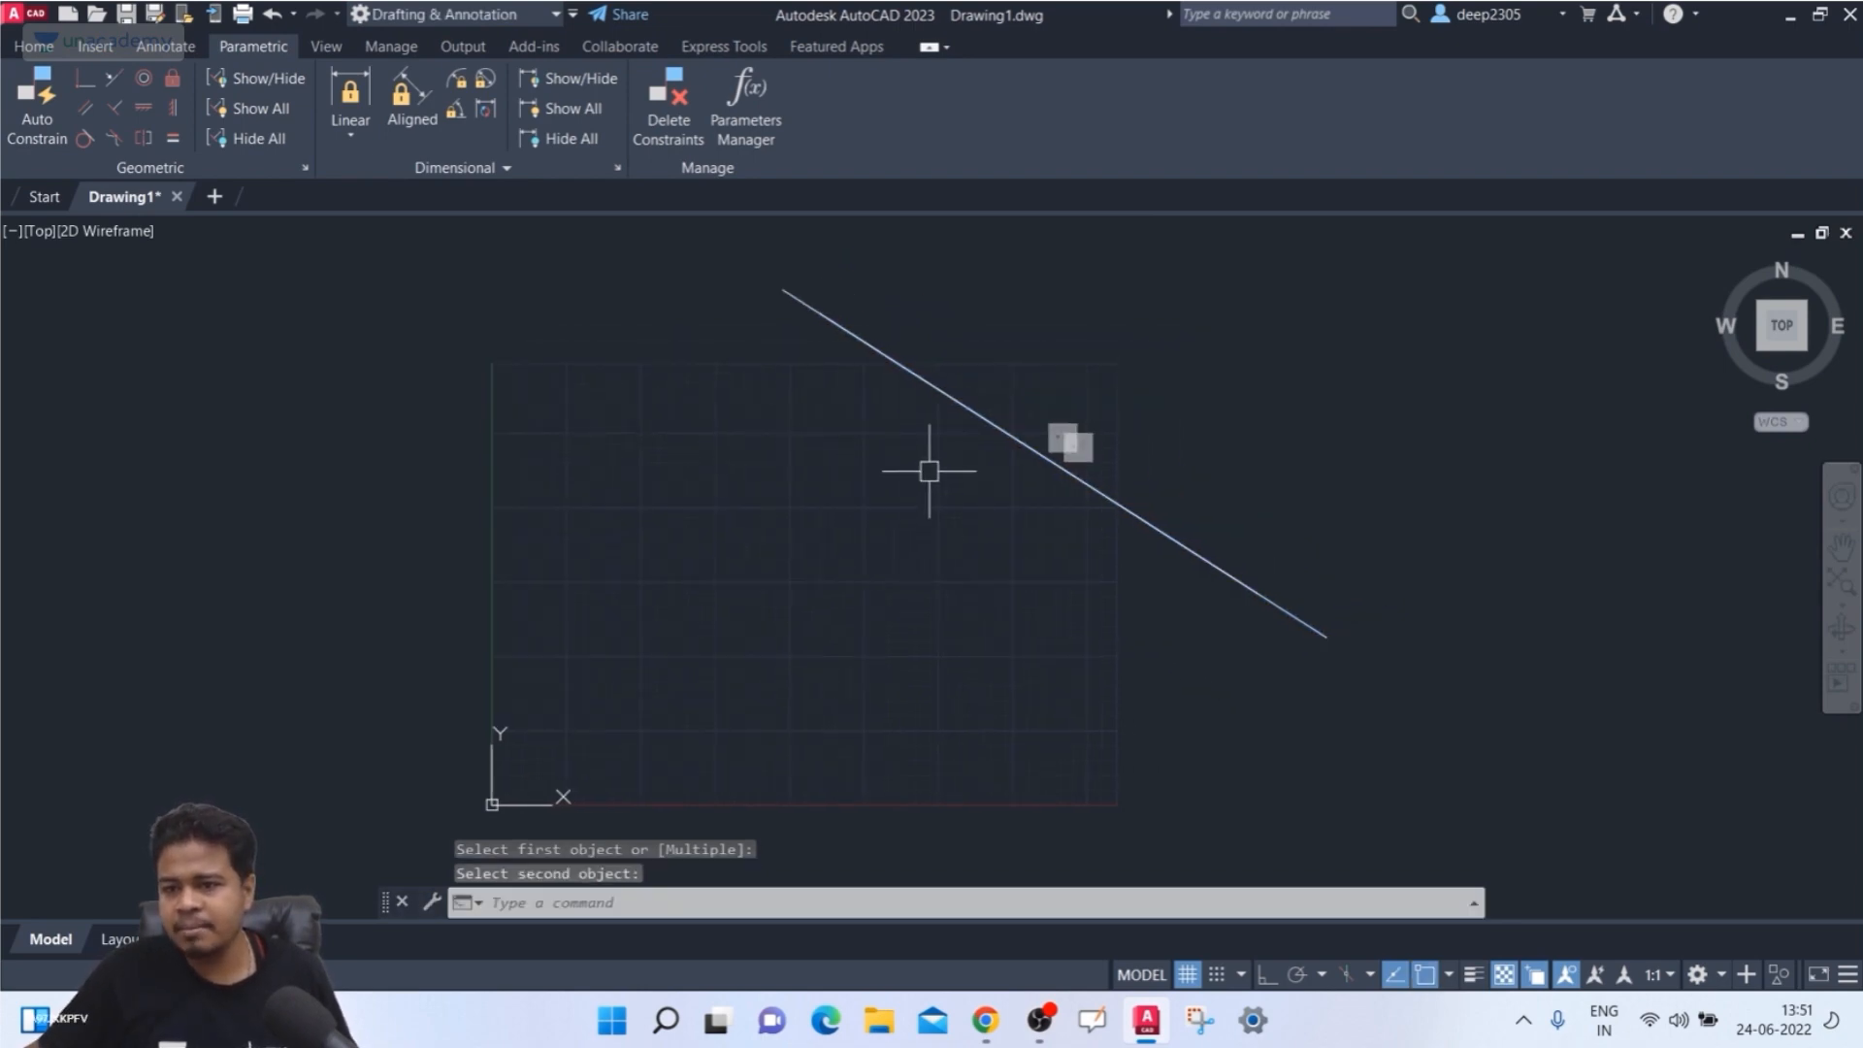
{"action": "key", "text": "Escape"}
{"action": "left_click", "coordinate": [790, 294]}
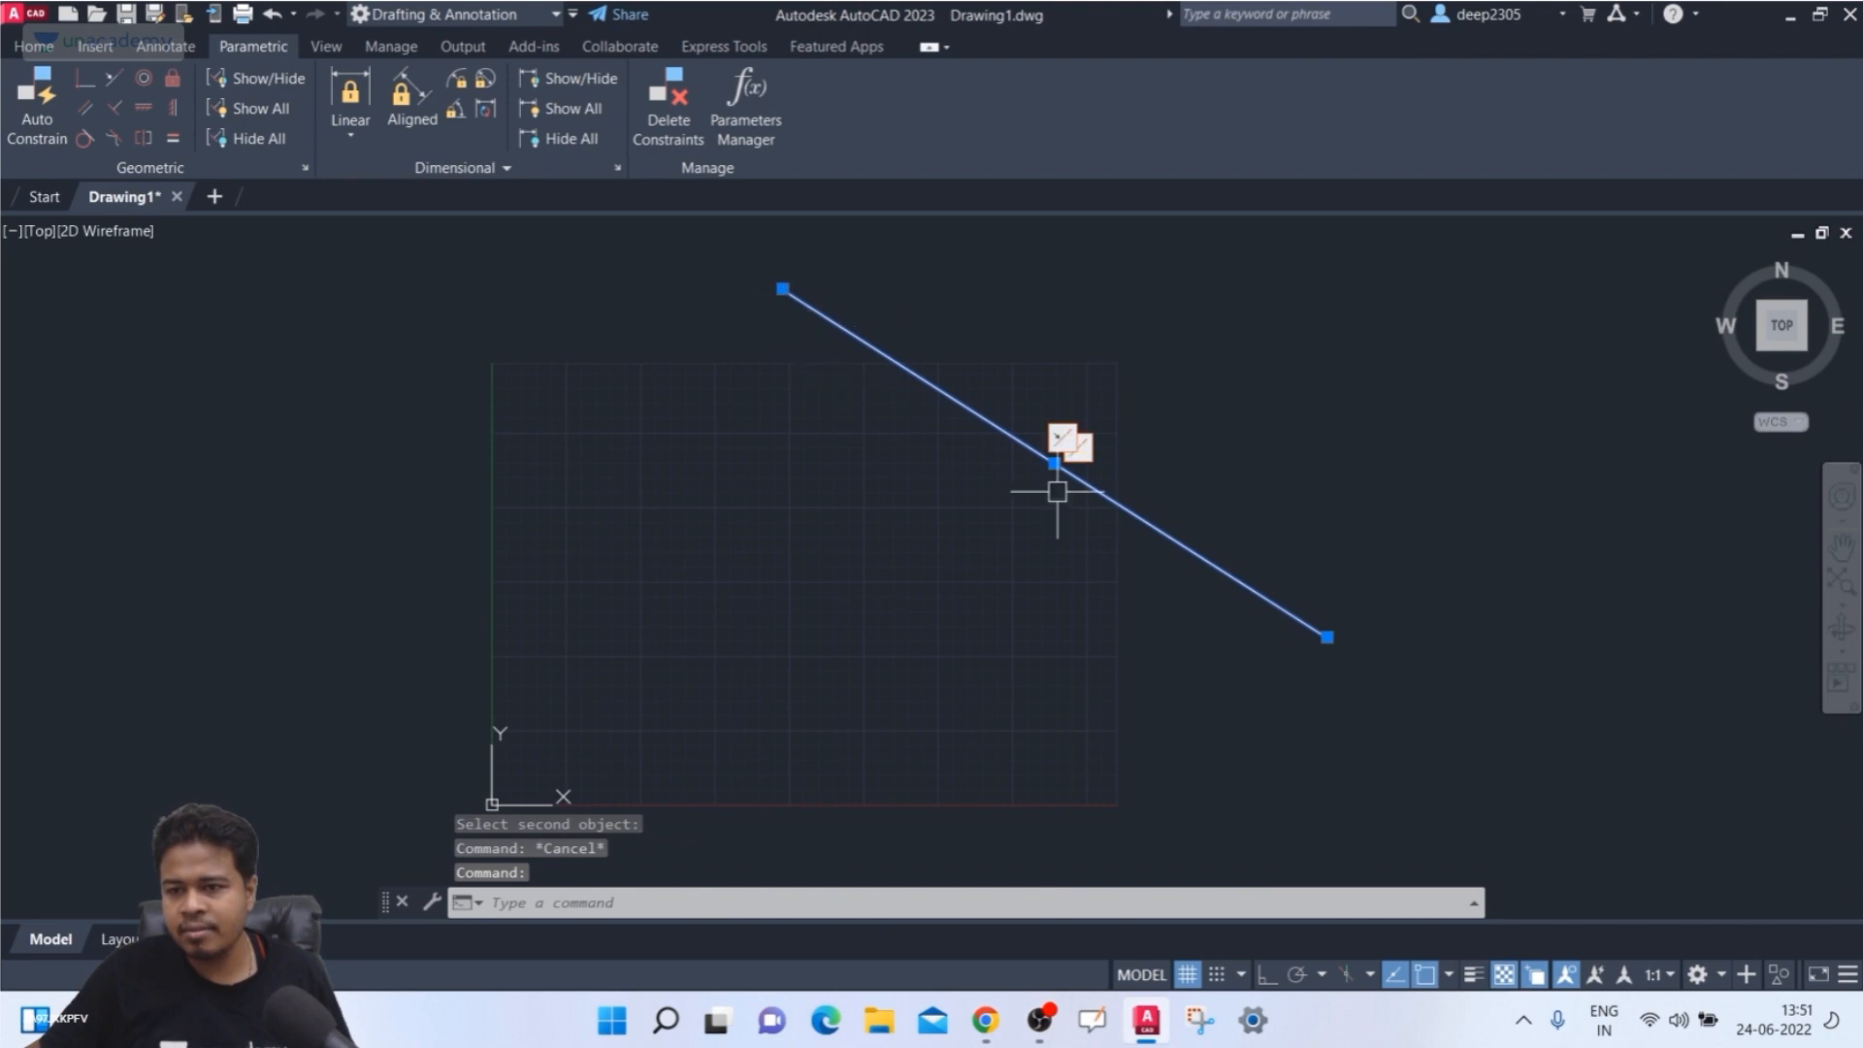
{"action": "key", "text": "Escape"}
{"action": "left_click", "coordinate": [980, 419]}
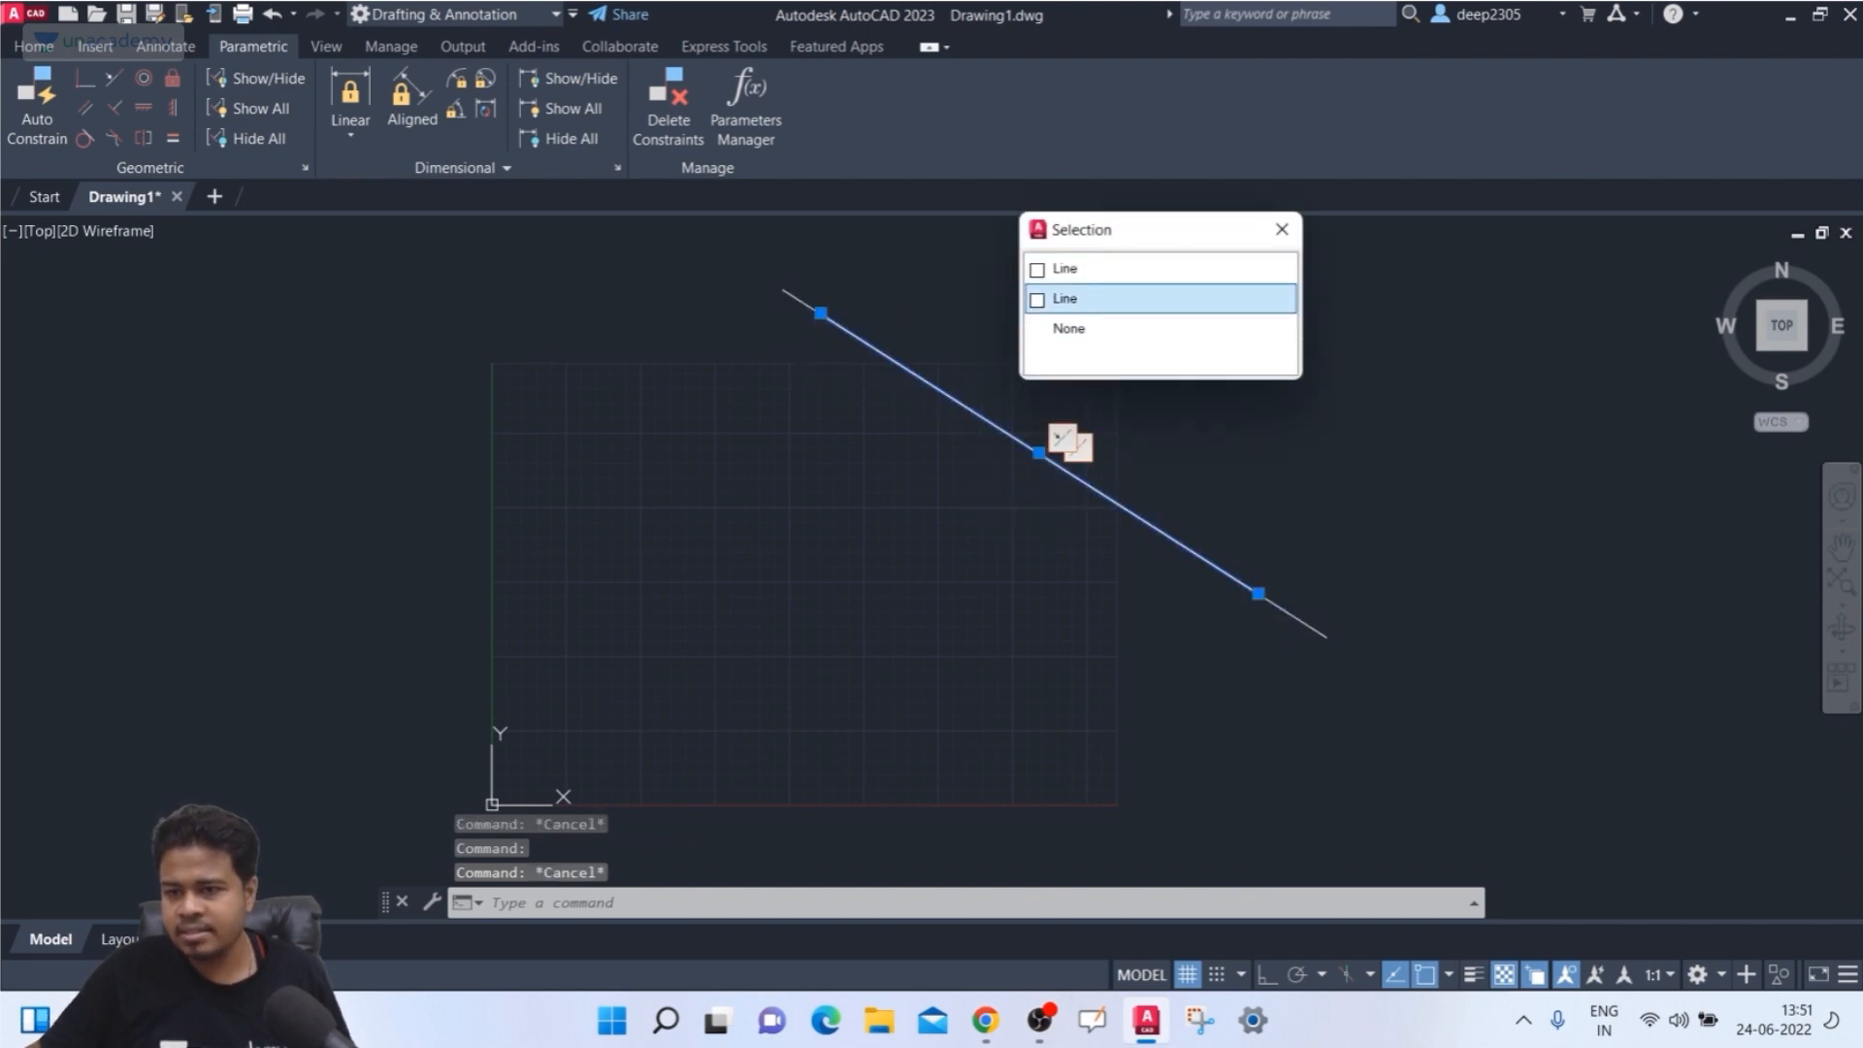
{"action": "key", "text": "Escape"}
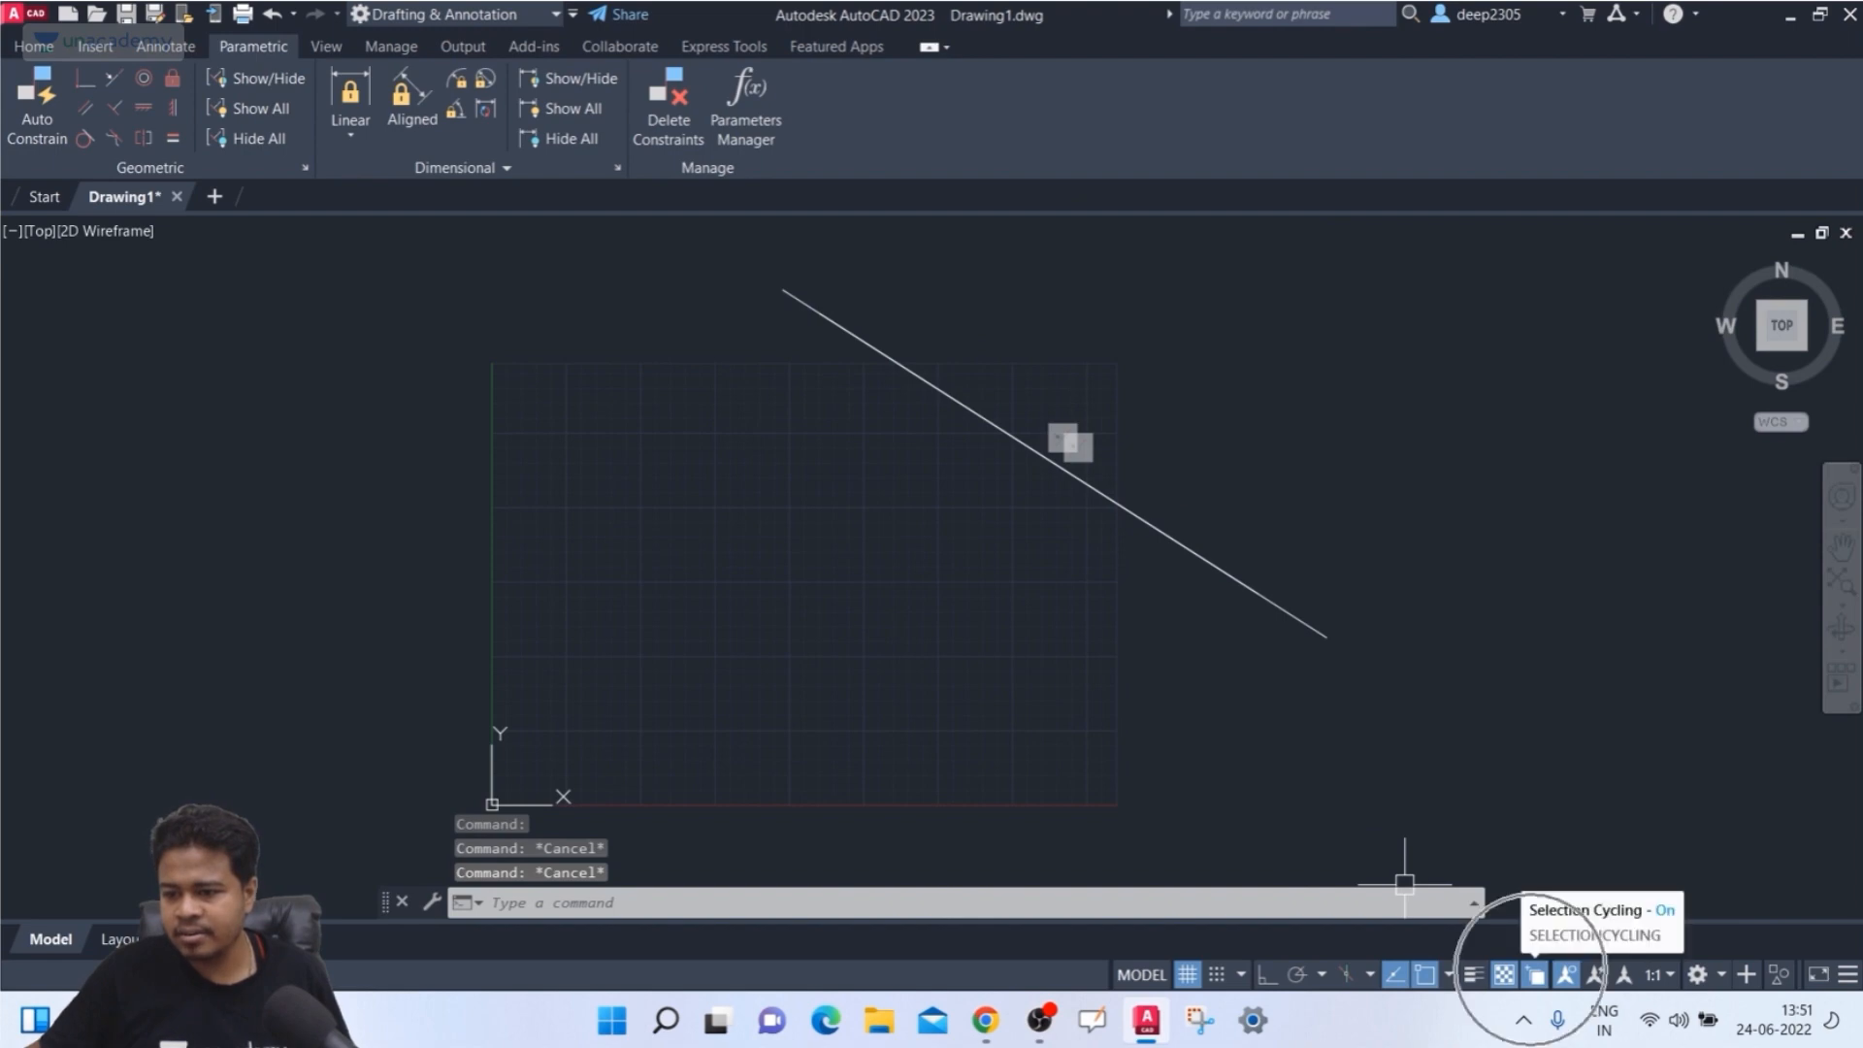
- Switch Selection Cycling off and back on, and show where it is listed among the status bar customization options
{"action": "left_click", "coordinate": [1535, 974]}
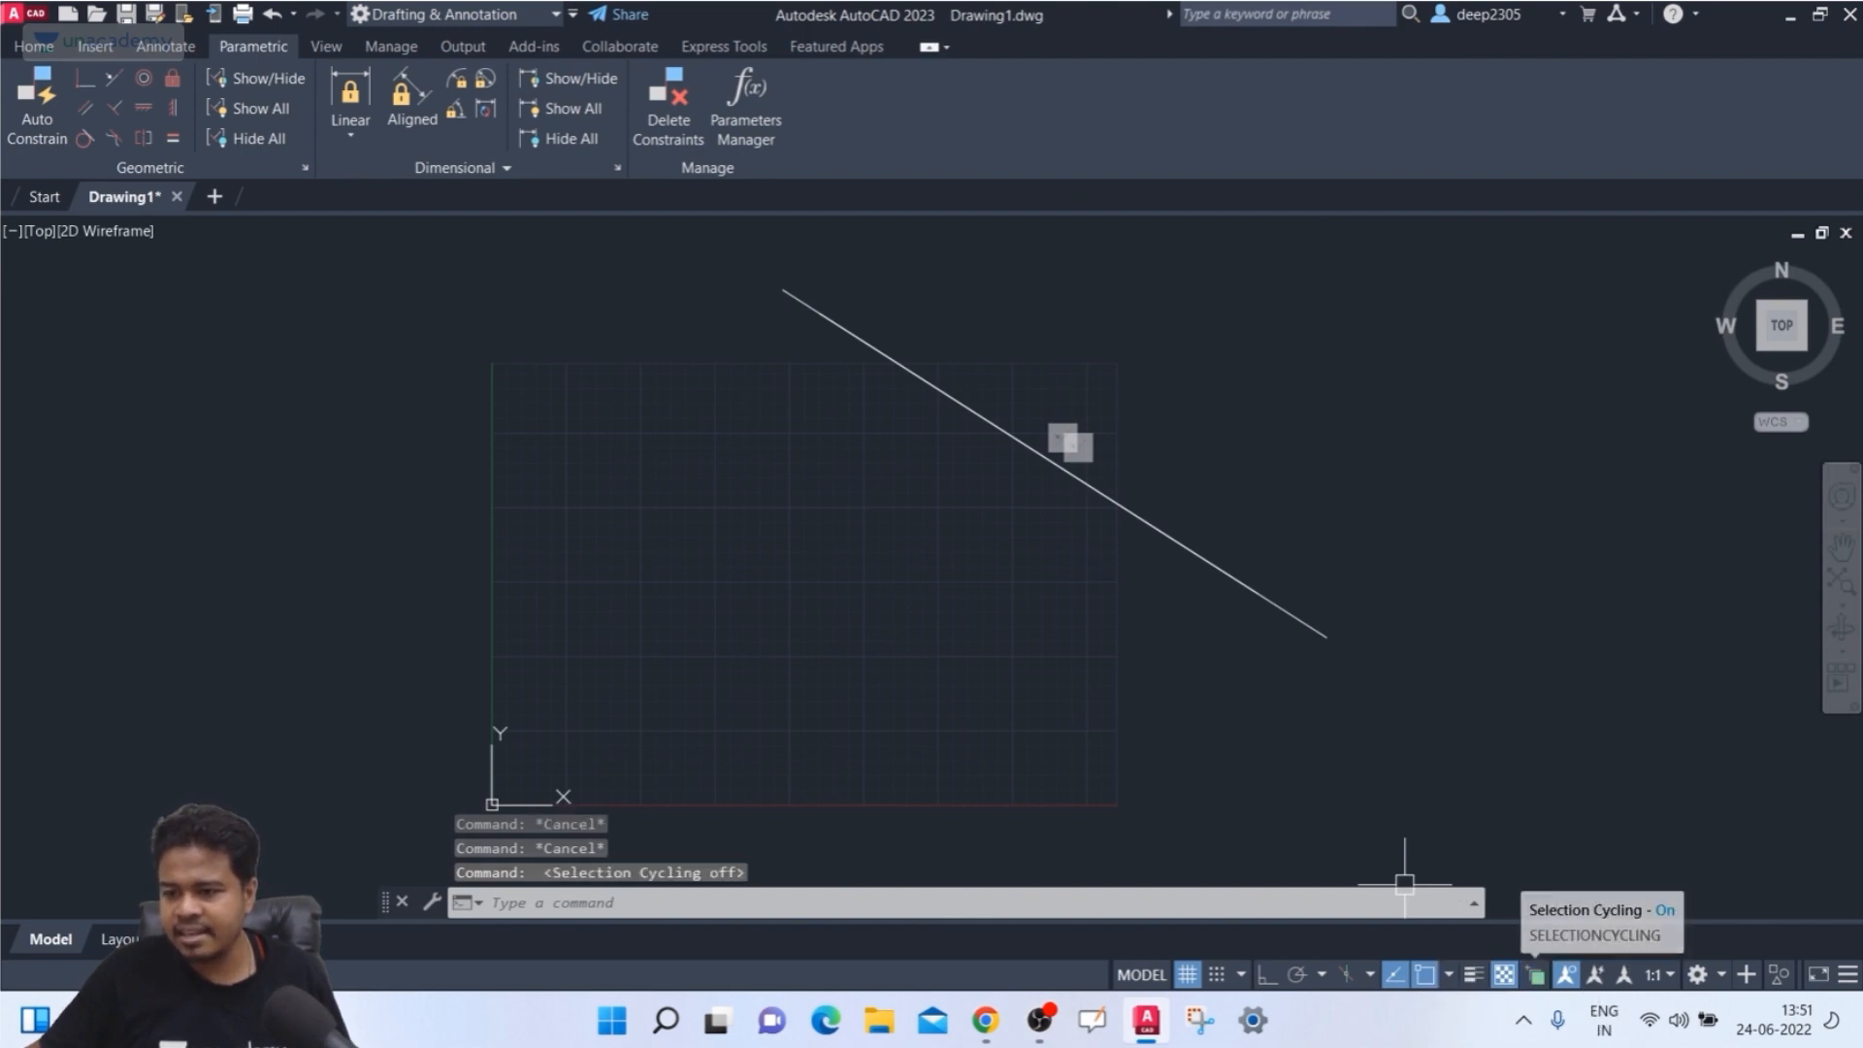
{"action": "left_click", "coordinate": [1535, 974]}
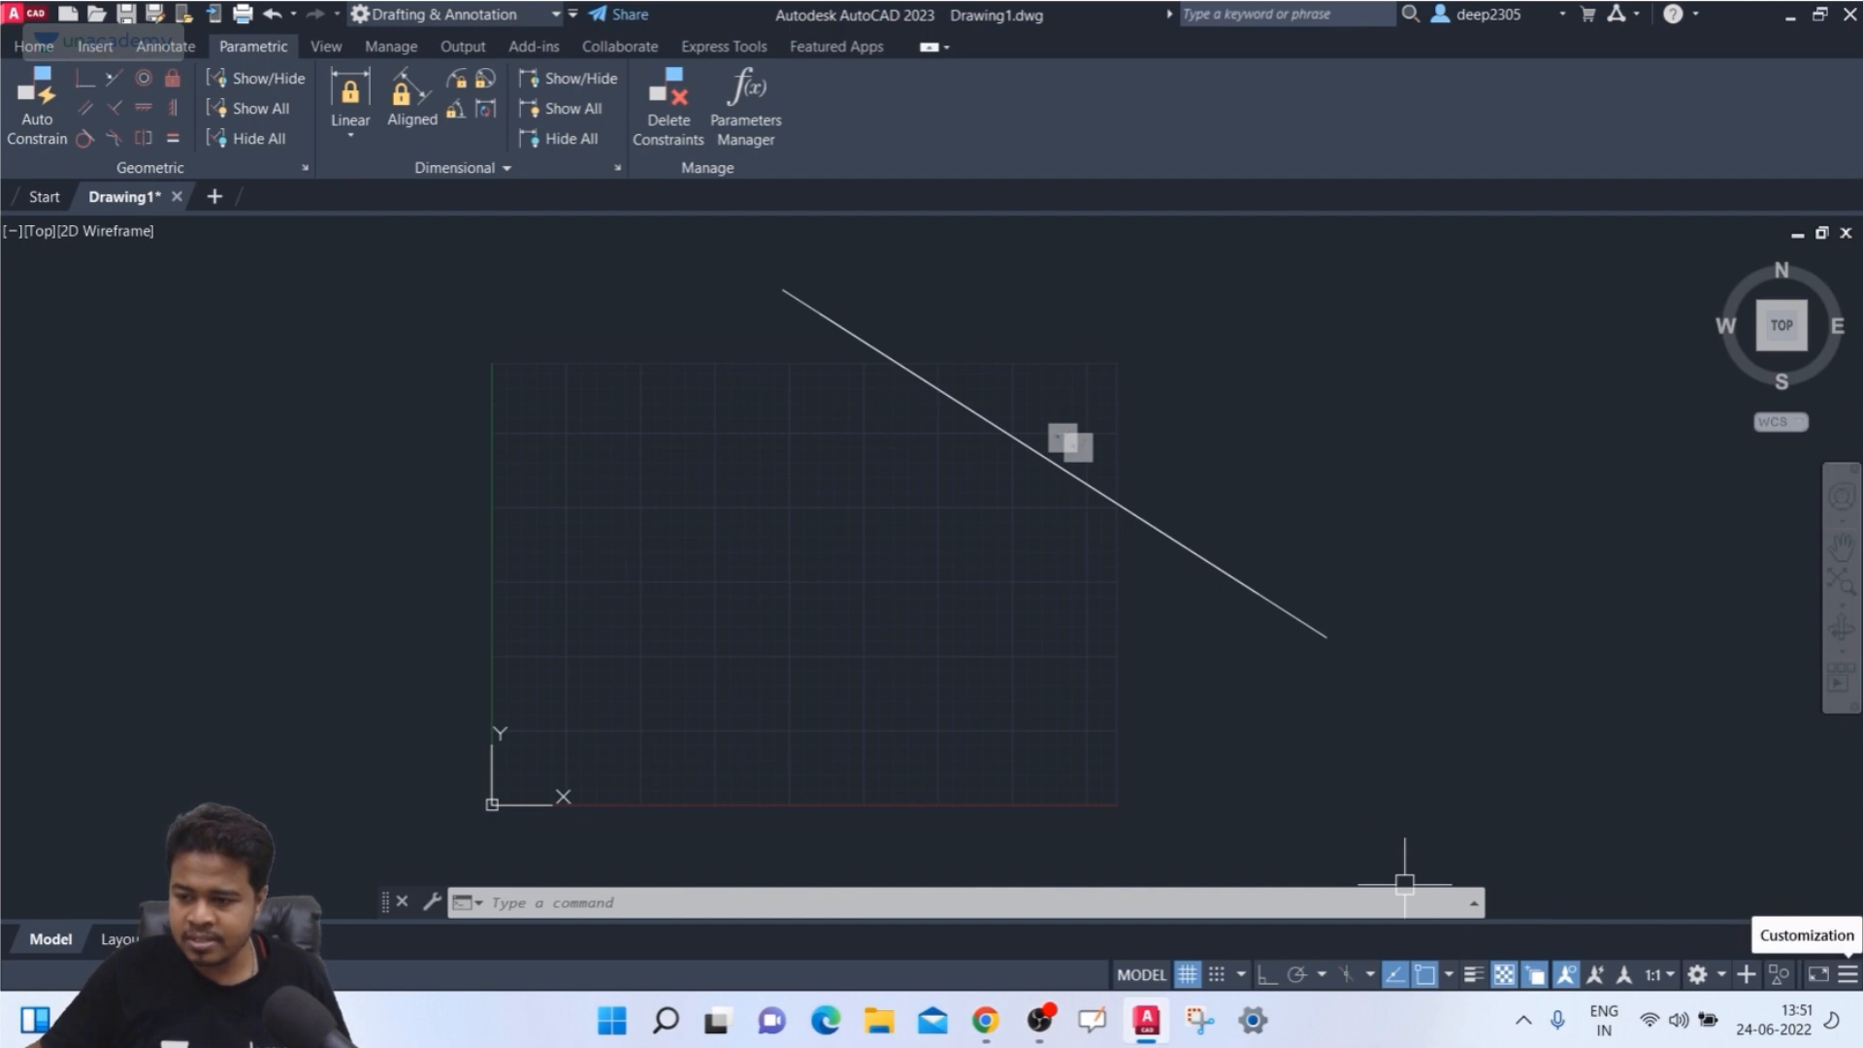
{"action": "left_click", "coordinate": [1848, 975]}
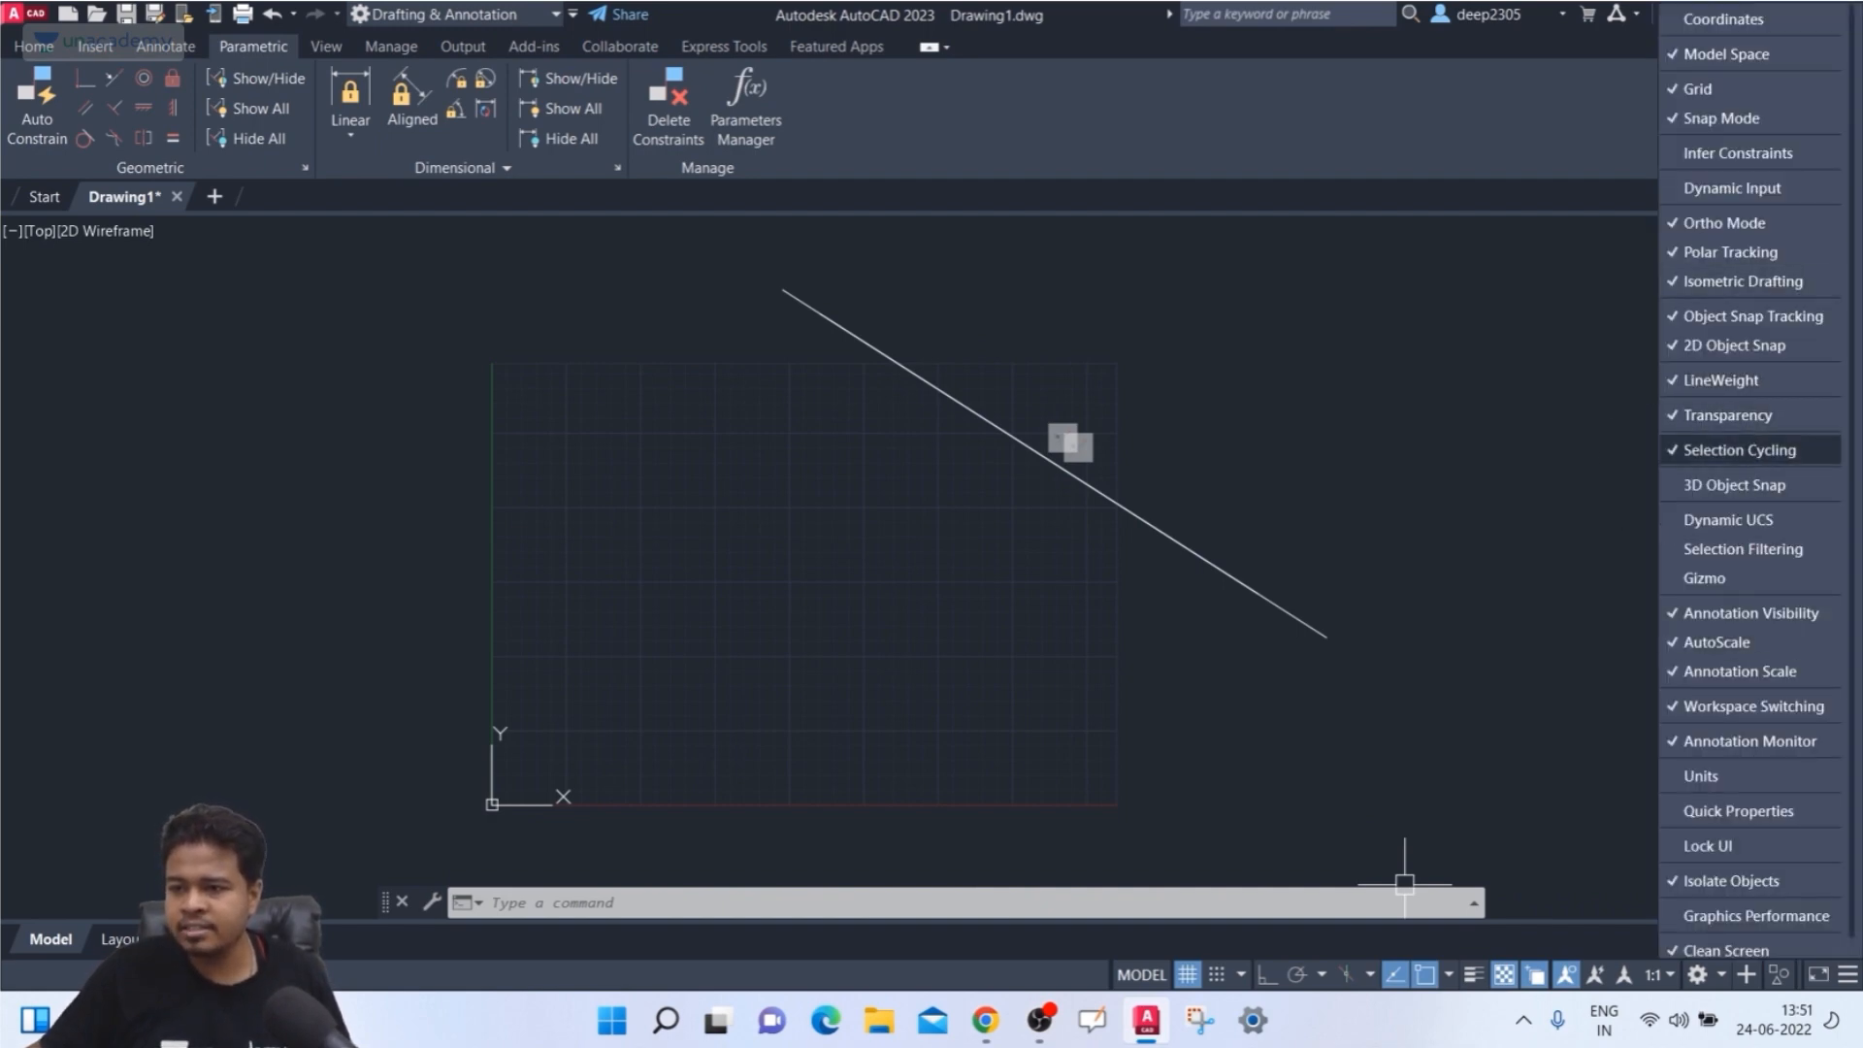
{"action": "left_click", "coordinate": [1537, 519]}
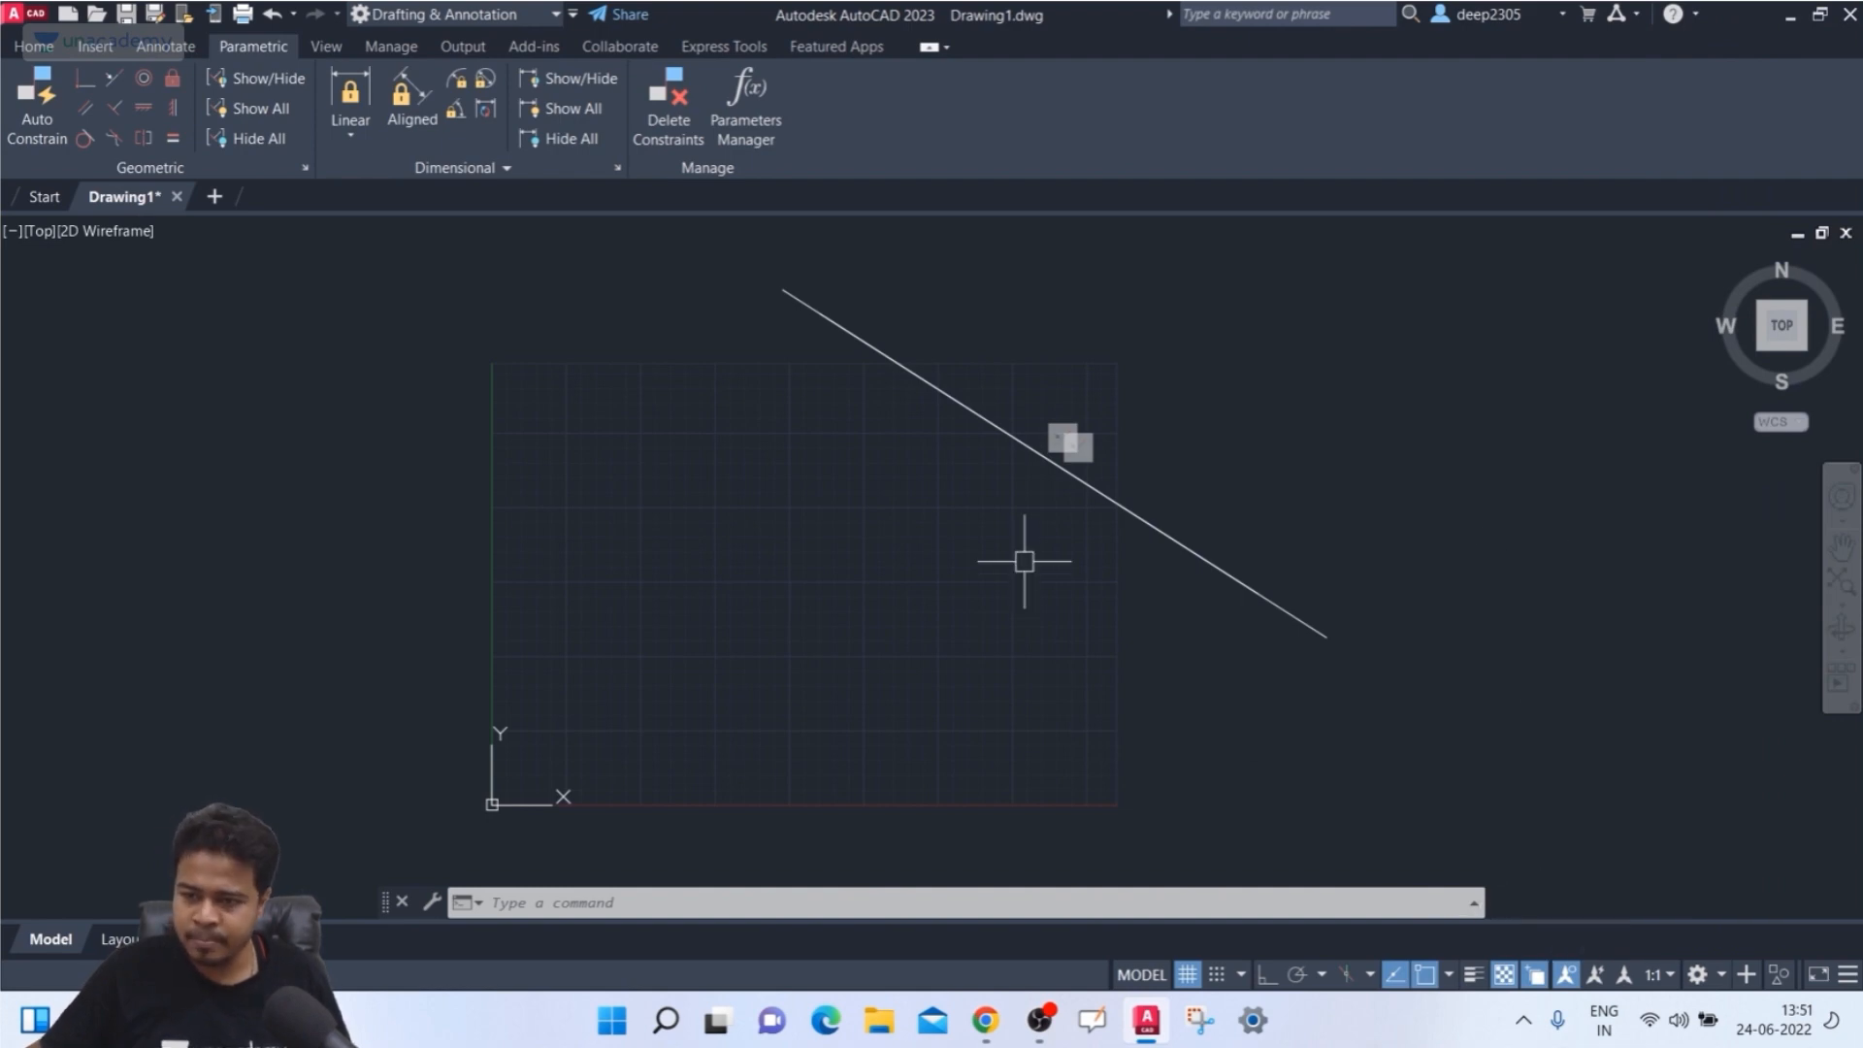
- Pick the shorter of the two overlapping lines through selection cycling to examine it, and clear the selection
{"action": "middle_click_drag", "start_coordinate": [998, 511], "coordinate": [990, 561]}
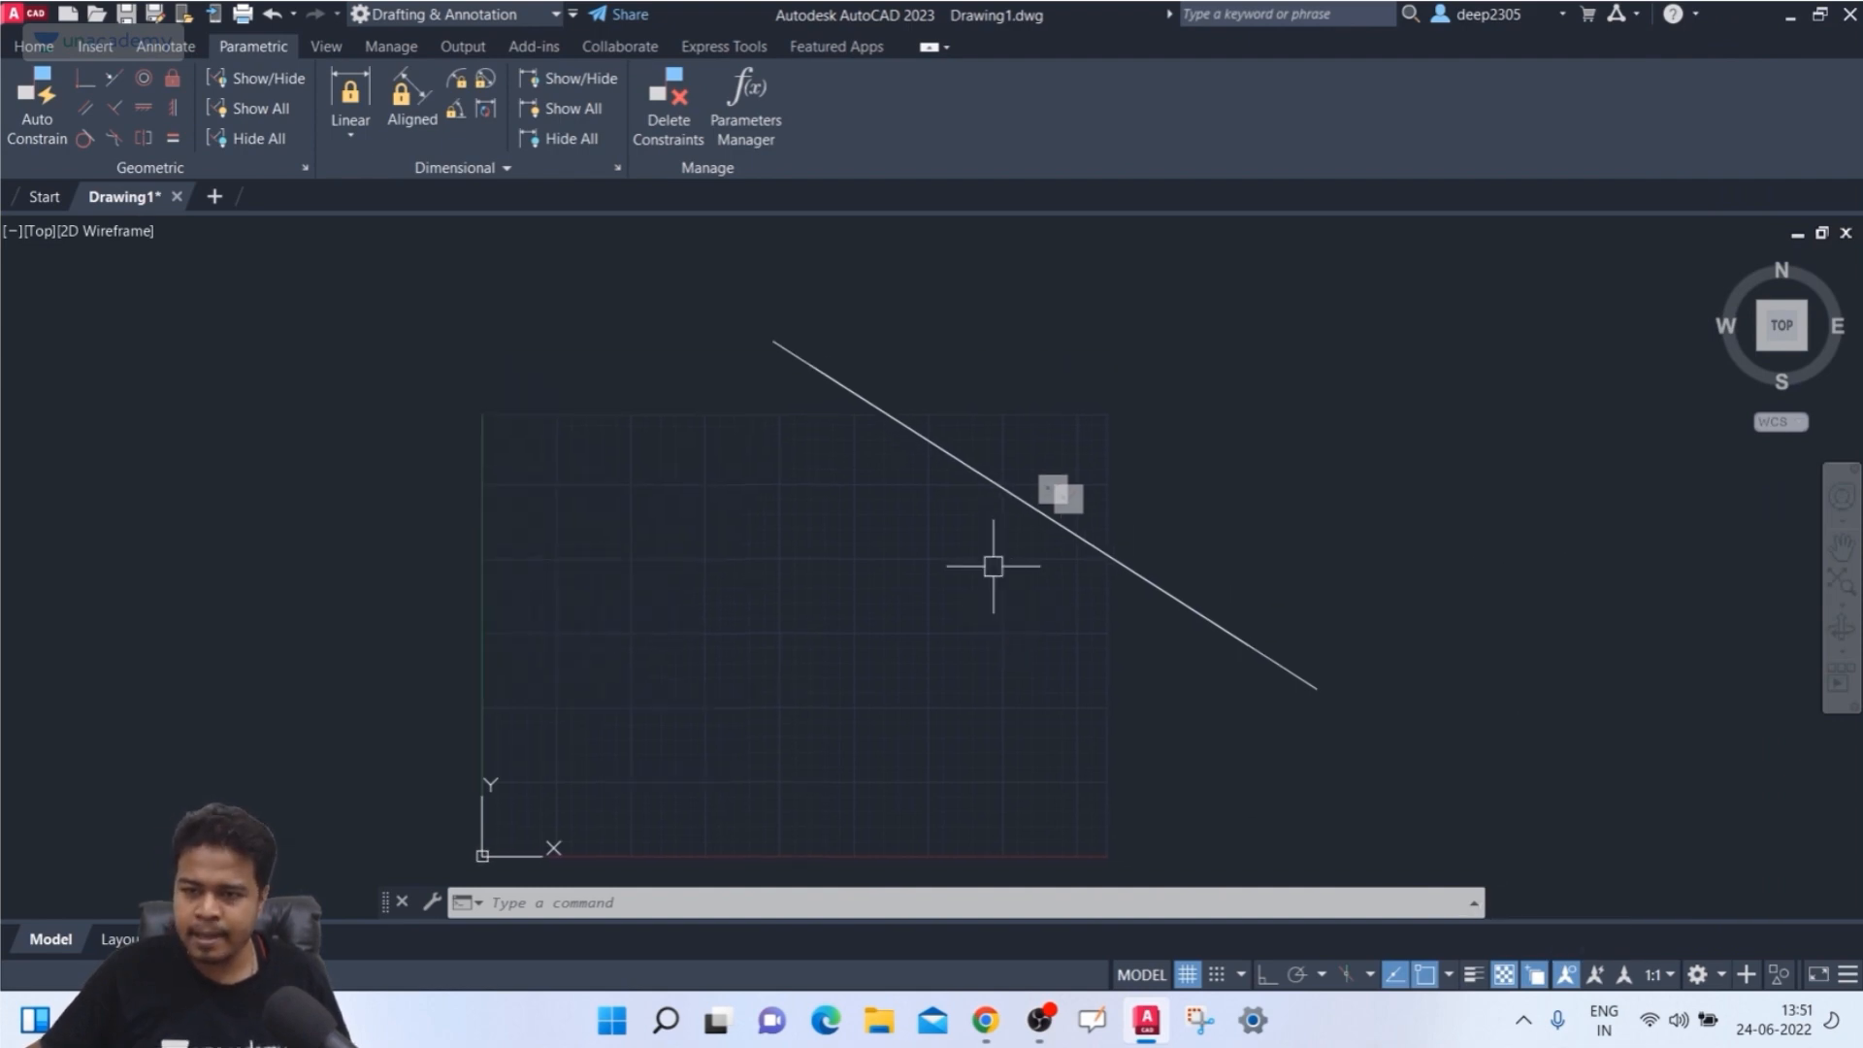
{"action": "left_click", "coordinate": [985, 479]}
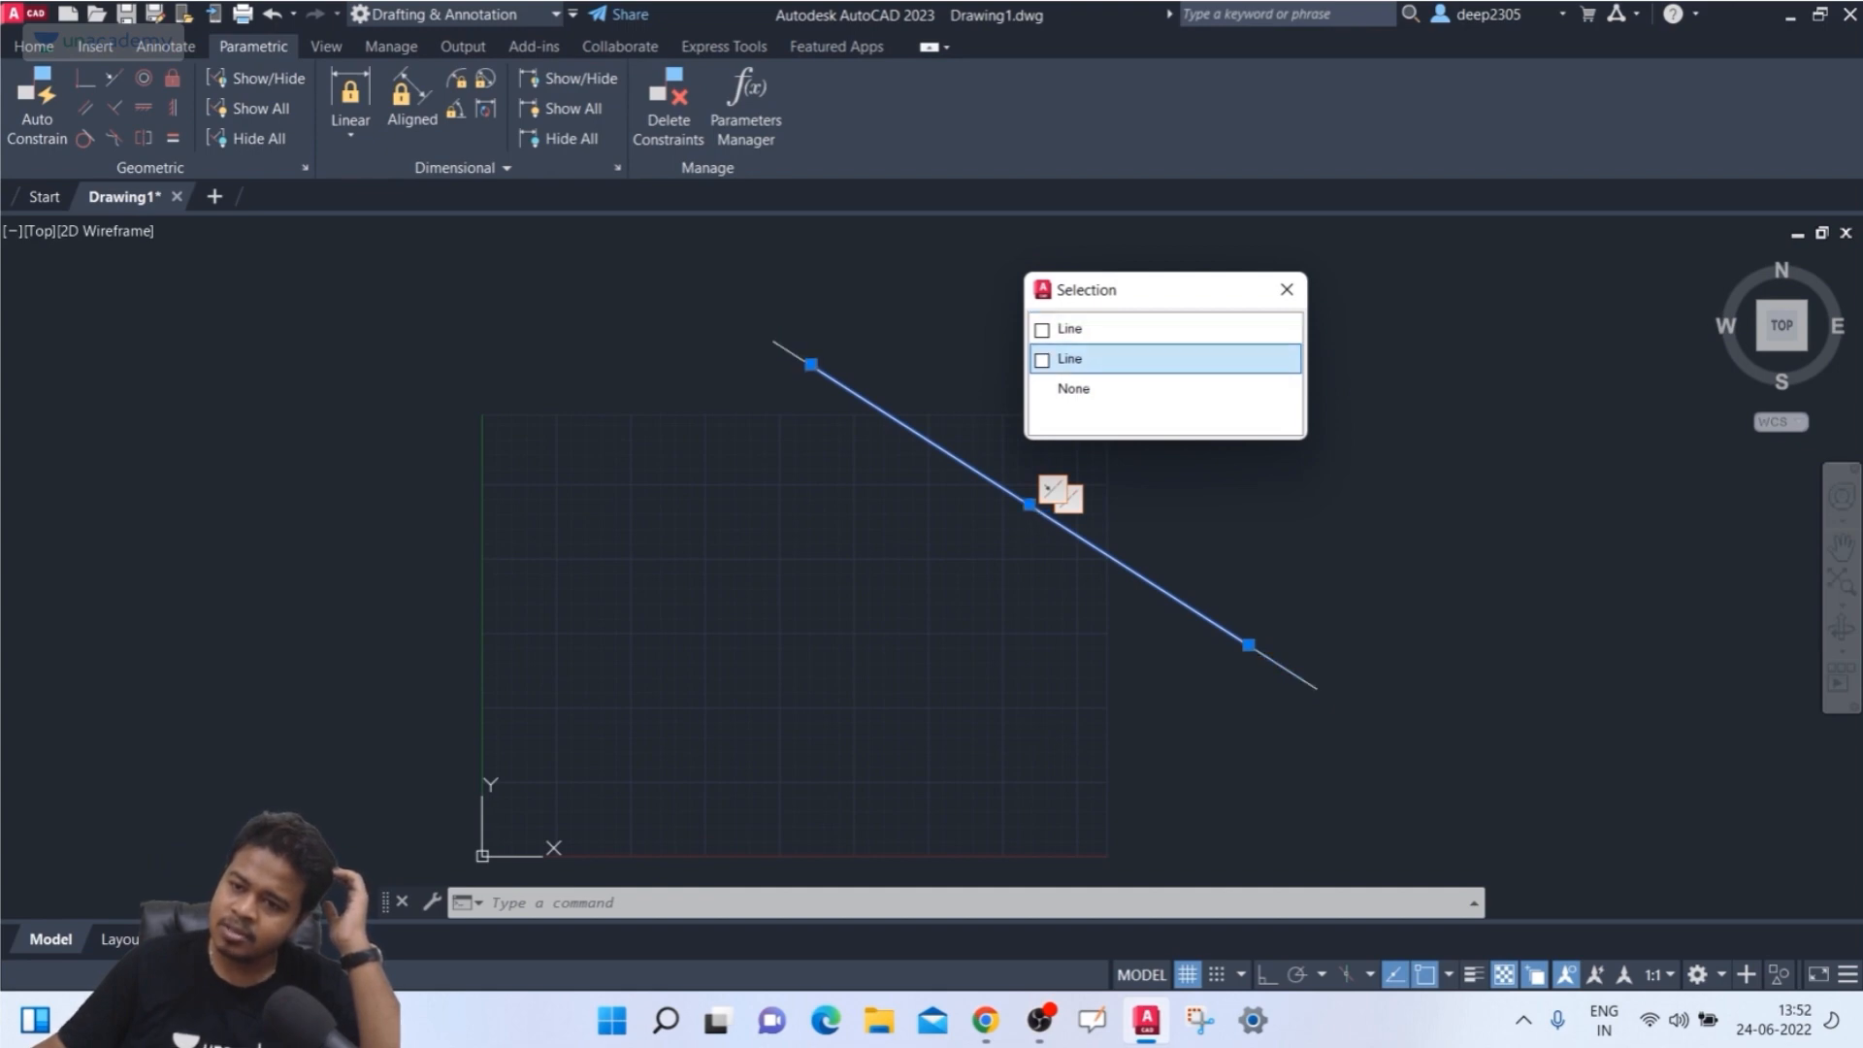
{"action": "left_click", "coordinate": [1087, 359]}
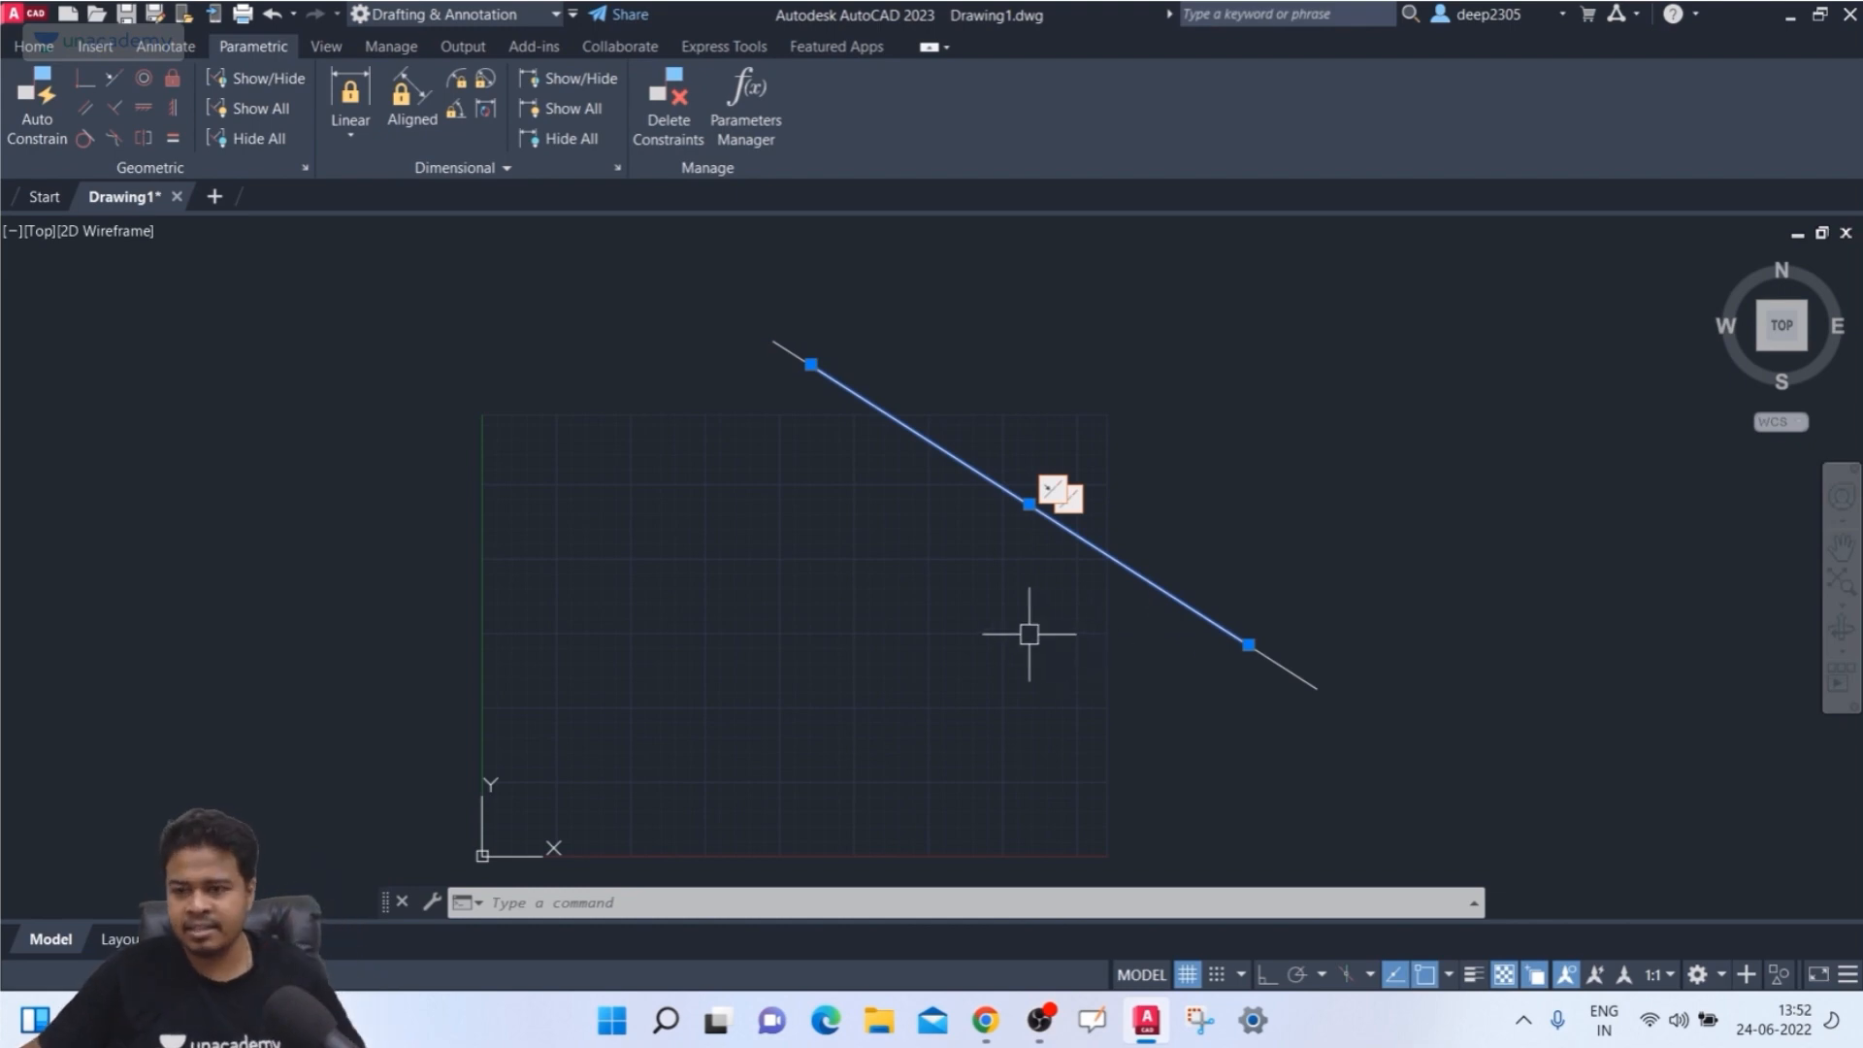
{"action": "key", "text": "Escape"}
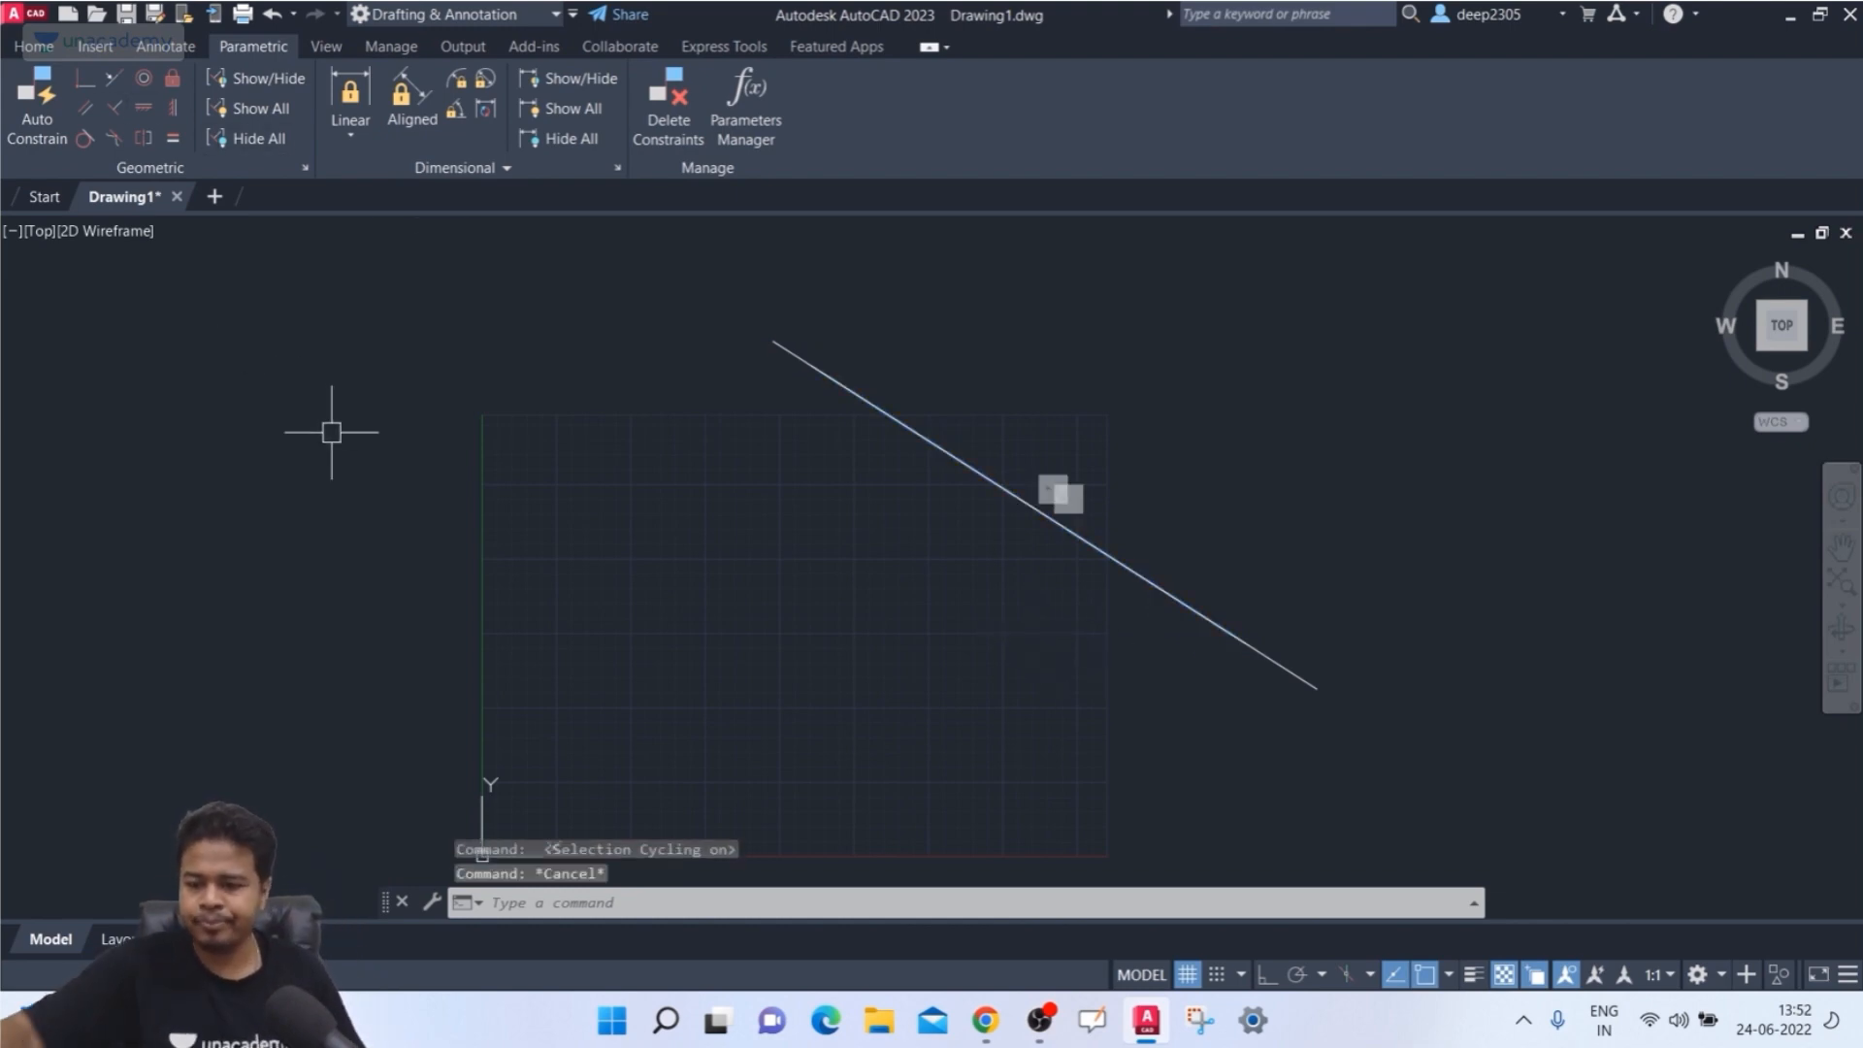
- Draw two short lines to the left of the collinear pair, one rising to the right and one below it falling to the right
{"action": "type", "text": "l"}
{"action": "key", "text": "Return"}
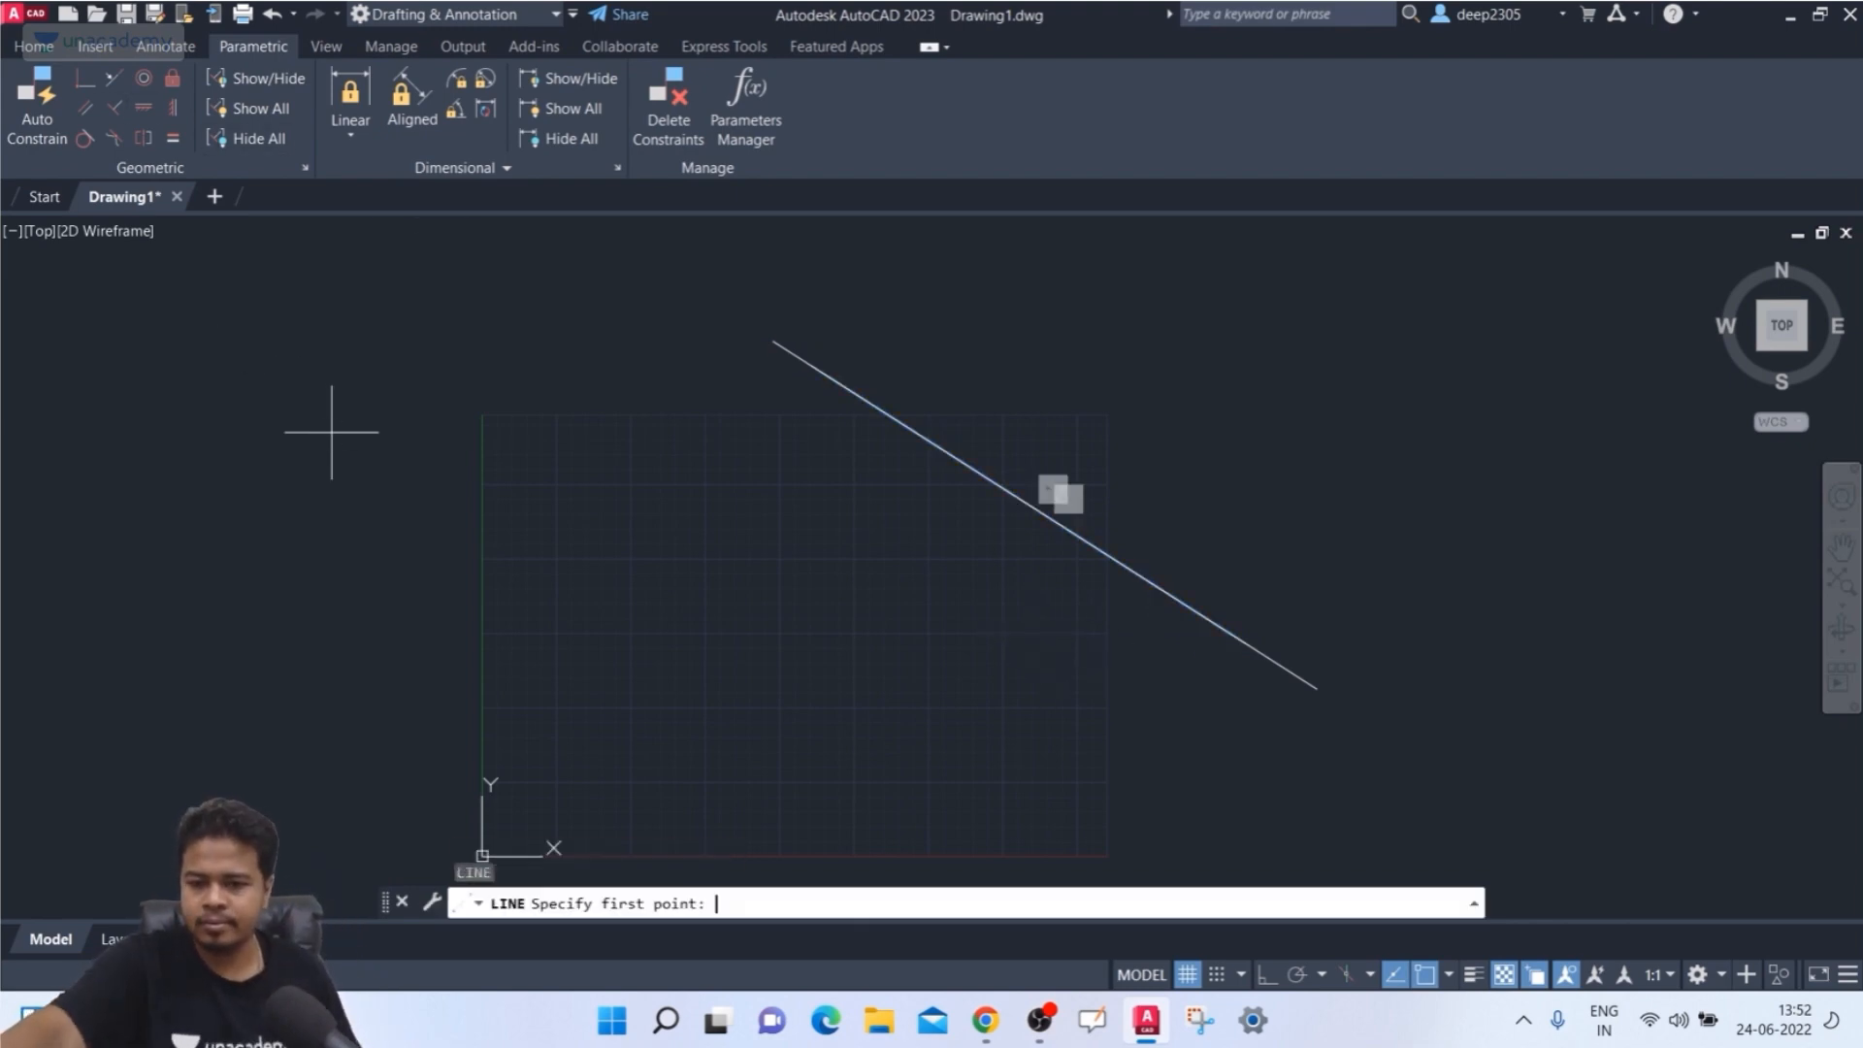
{"action": "left_click", "coordinate": [257, 554]}
{"action": "left_click", "coordinate": [441, 402]}
{"action": "key", "text": "Return"}
{"action": "key", "text": "Return"}
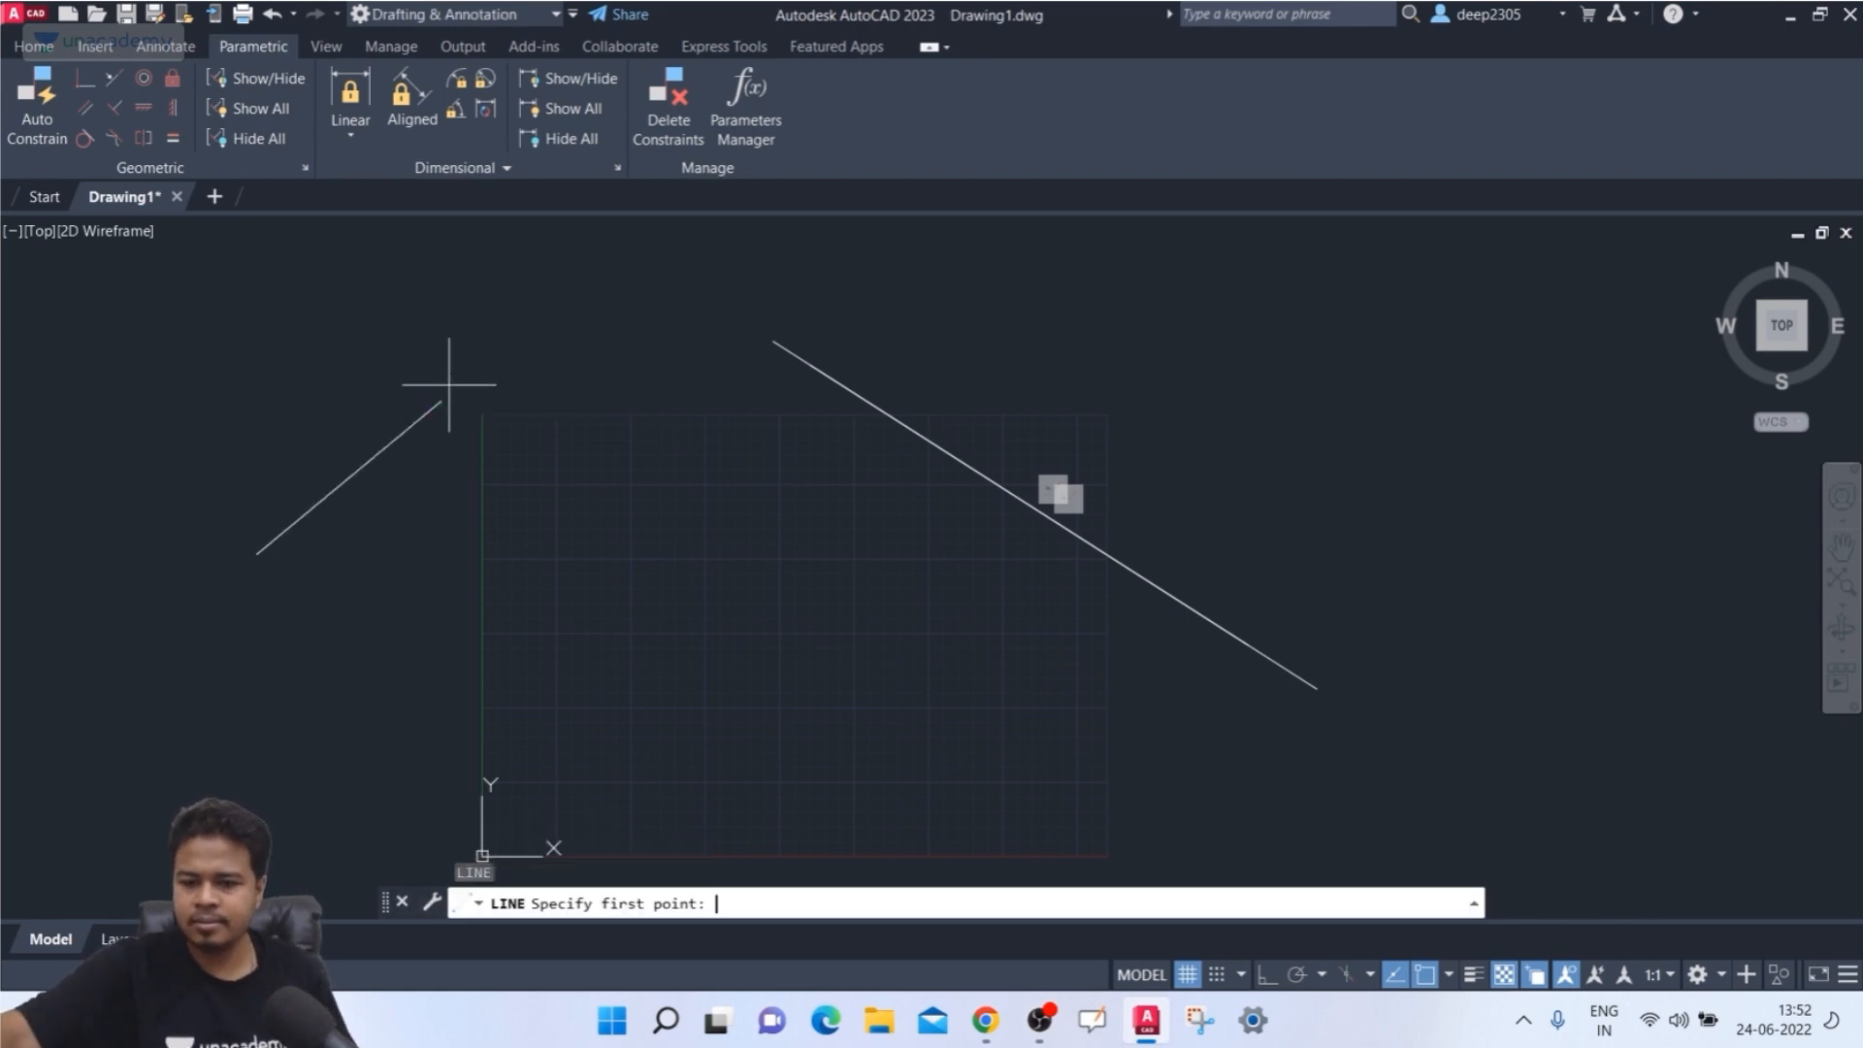
{"action": "left_click", "coordinate": [463, 564]}
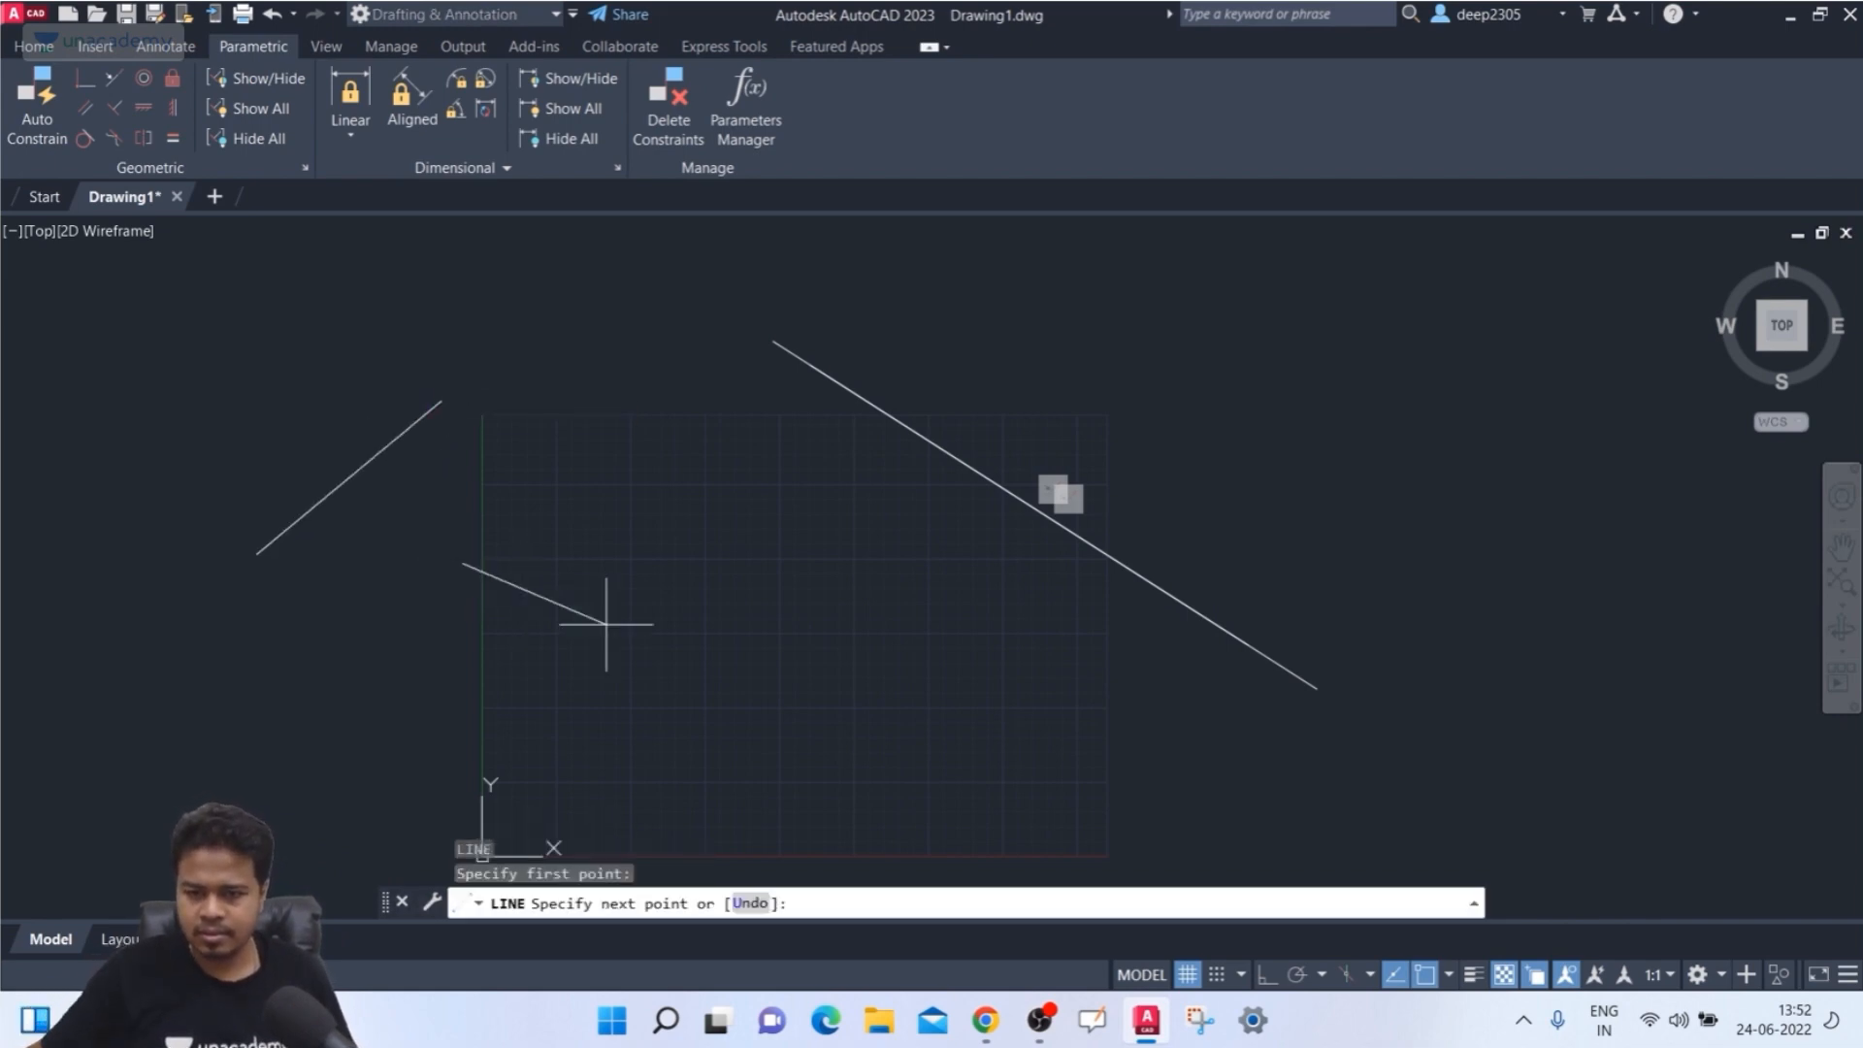
{"action": "left_click", "coordinate": [663, 650]}
{"action": "key", "text": "Escape"}
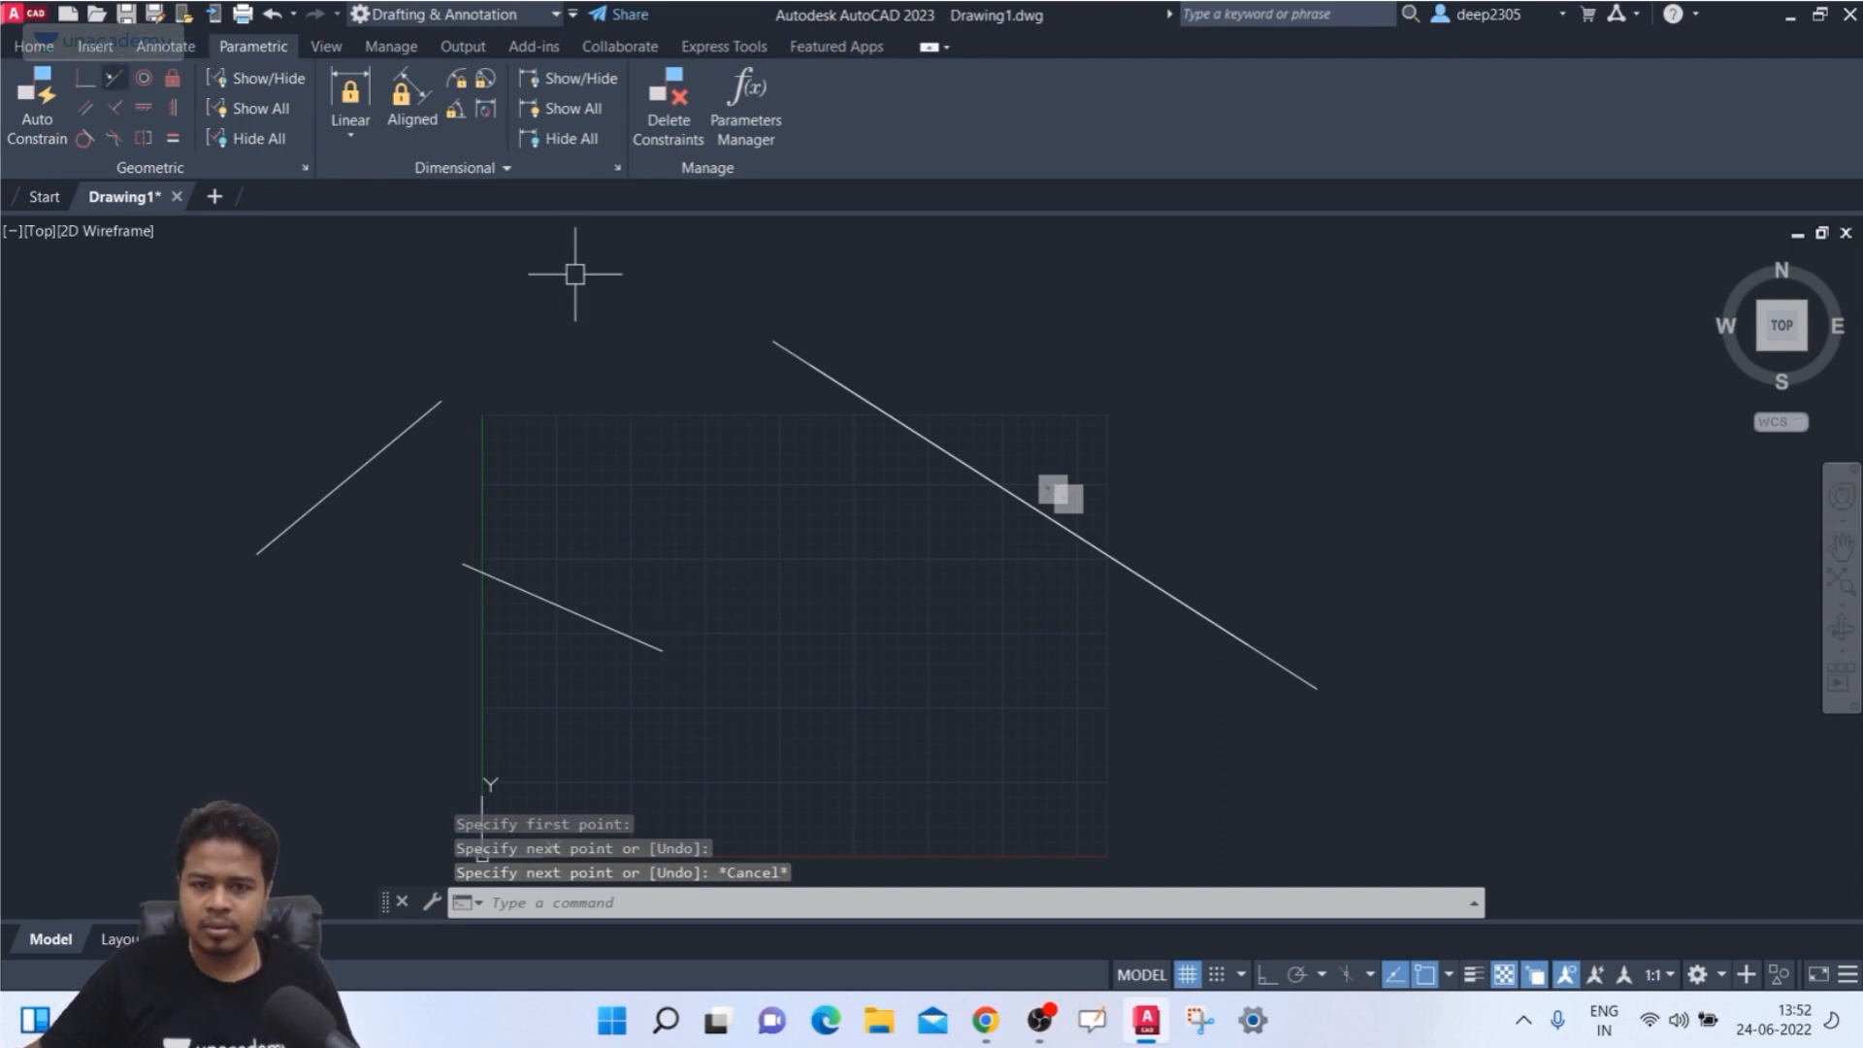
- Make the short falling line collinear with the short rising line
{"action": "left_click", "coordinate": [114, 78]}
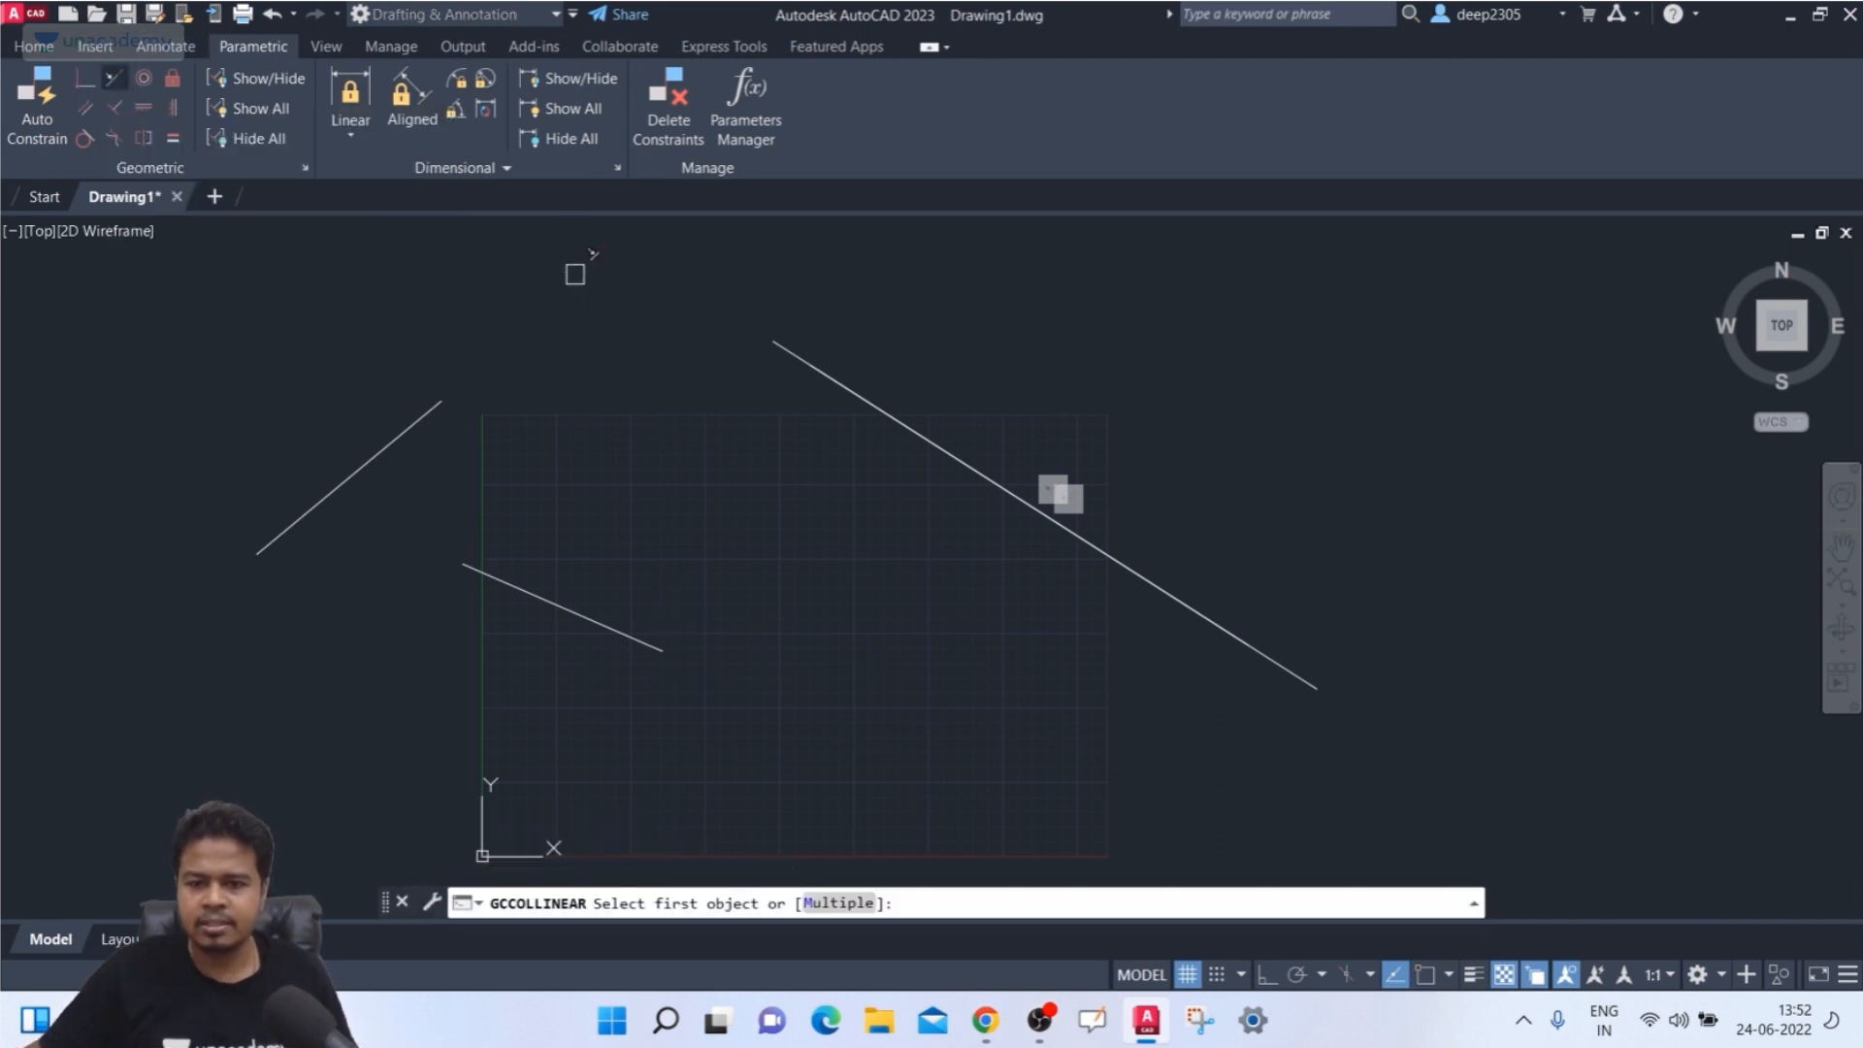
{"action": "left_click", "coordinate": [396, 428]}
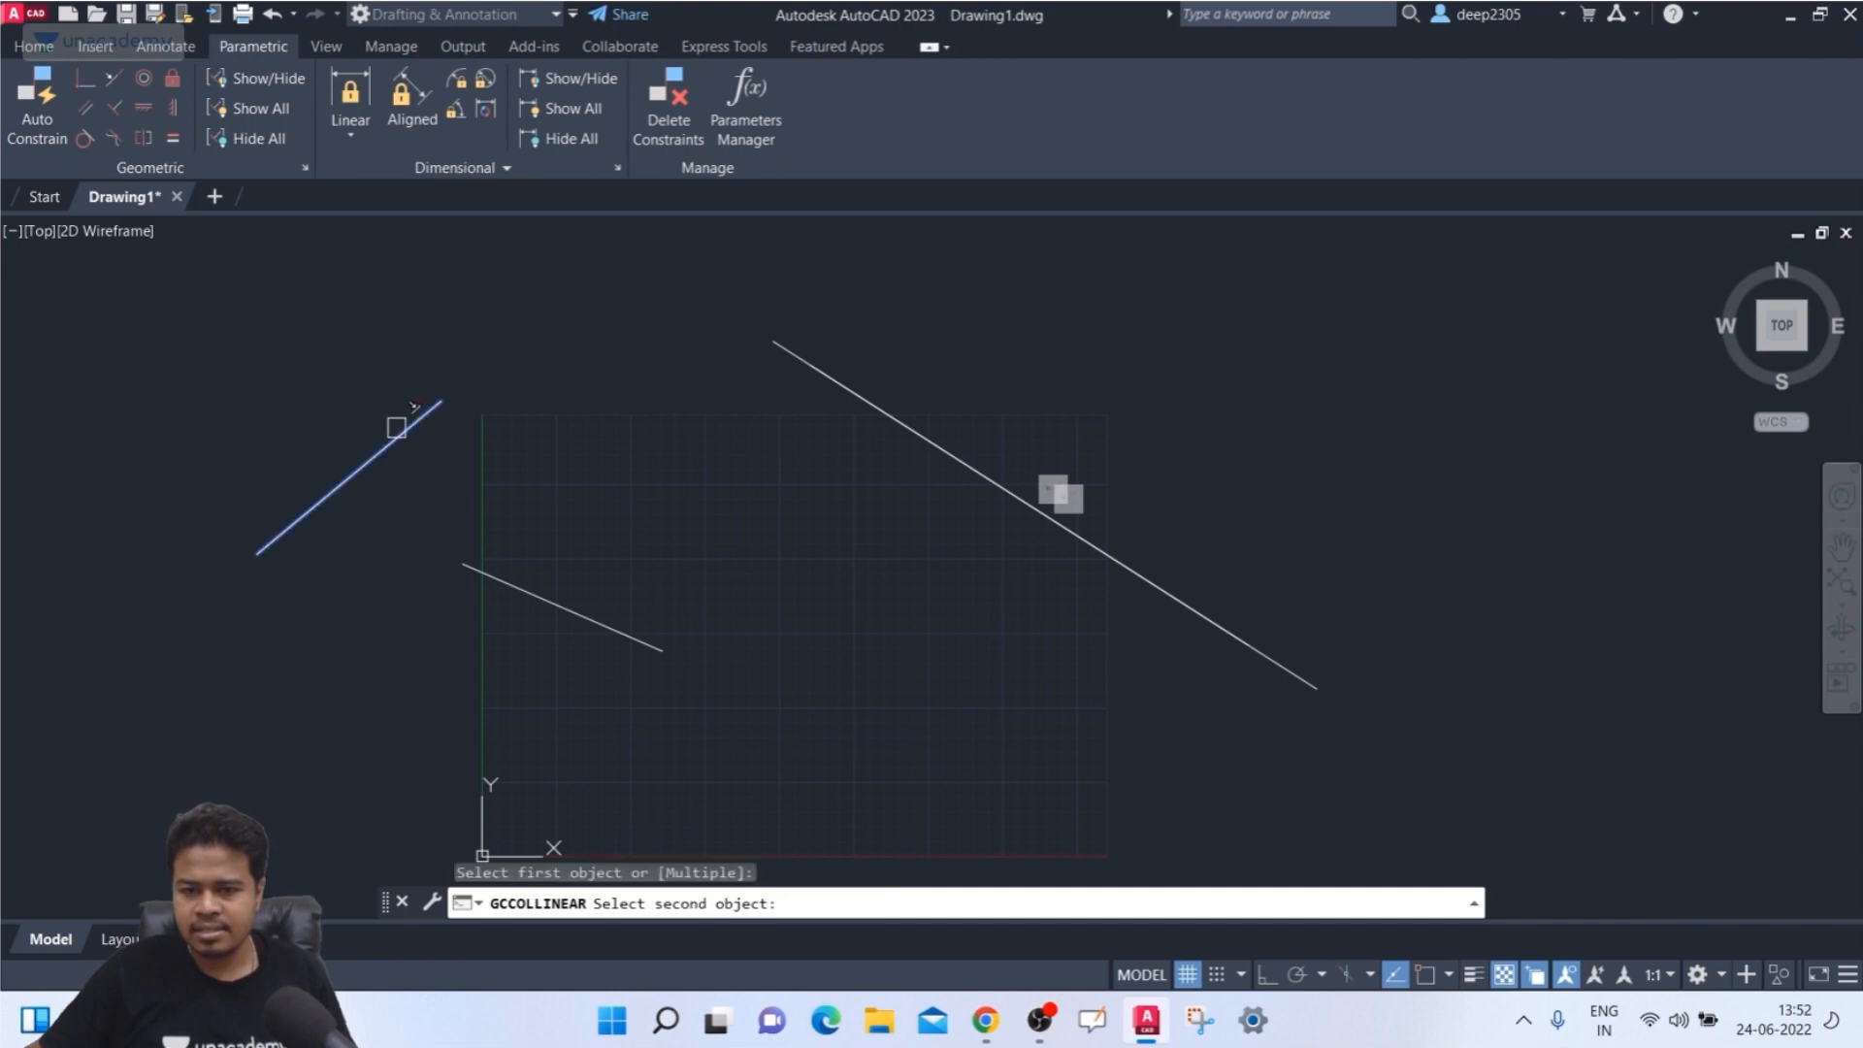
{"action": "left_click", "coordinate": [513, 588]}
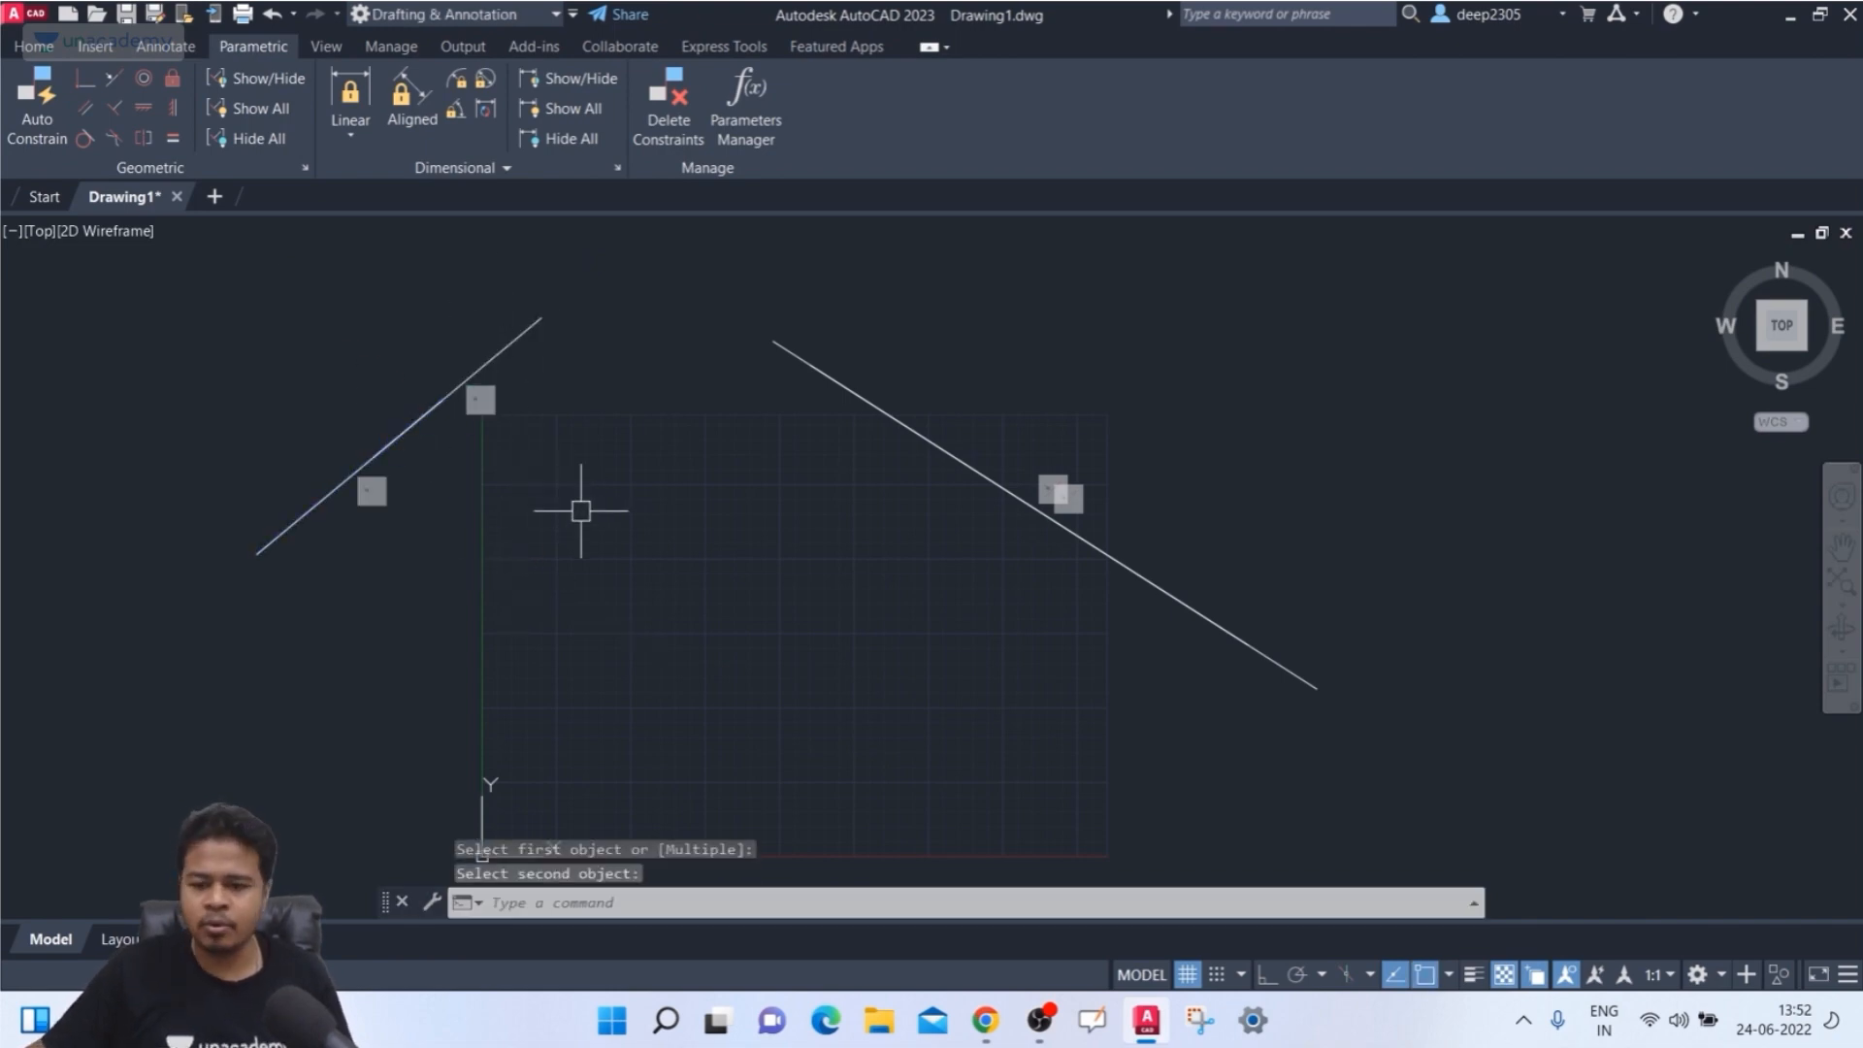
- Draw a rectangle in the empty area below and between the two collinear pairs
{"action": "type", "text": "rec"}
{"action": "key", "text": "Return"}
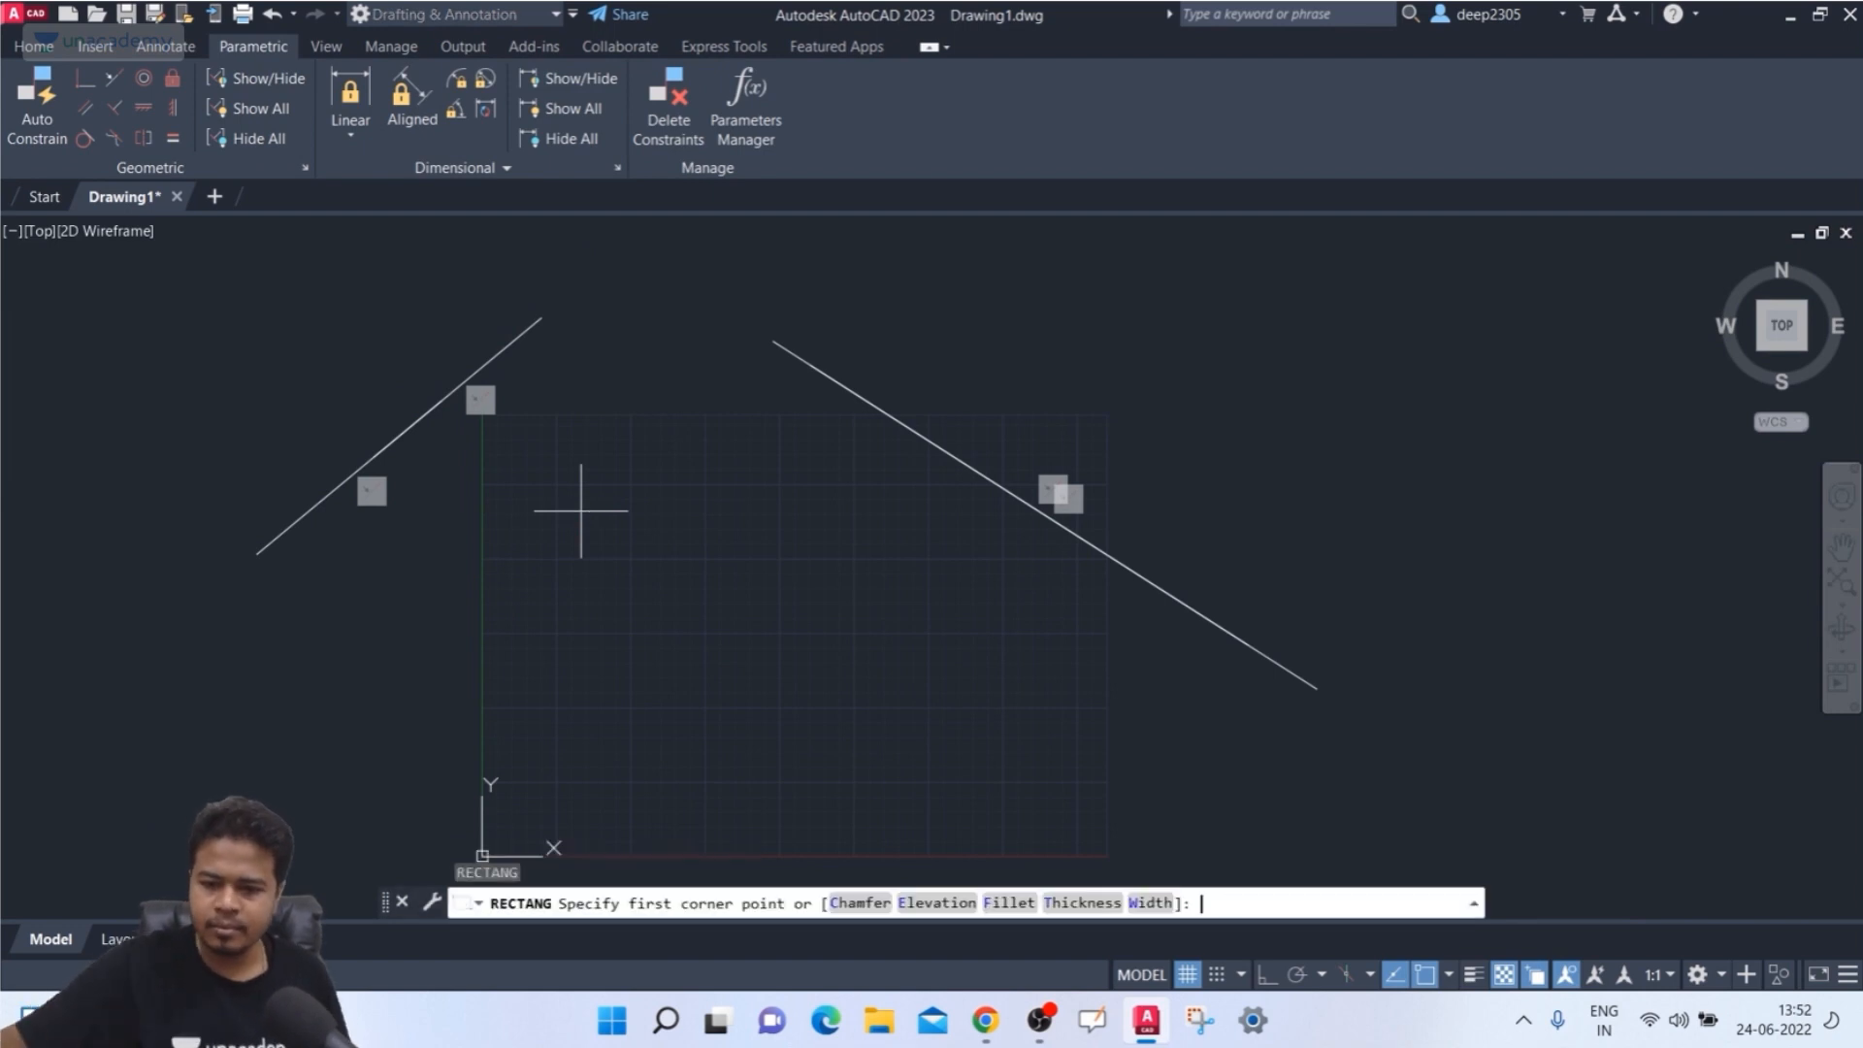
{"action": "left_click", "coordinate": [606, 566]}
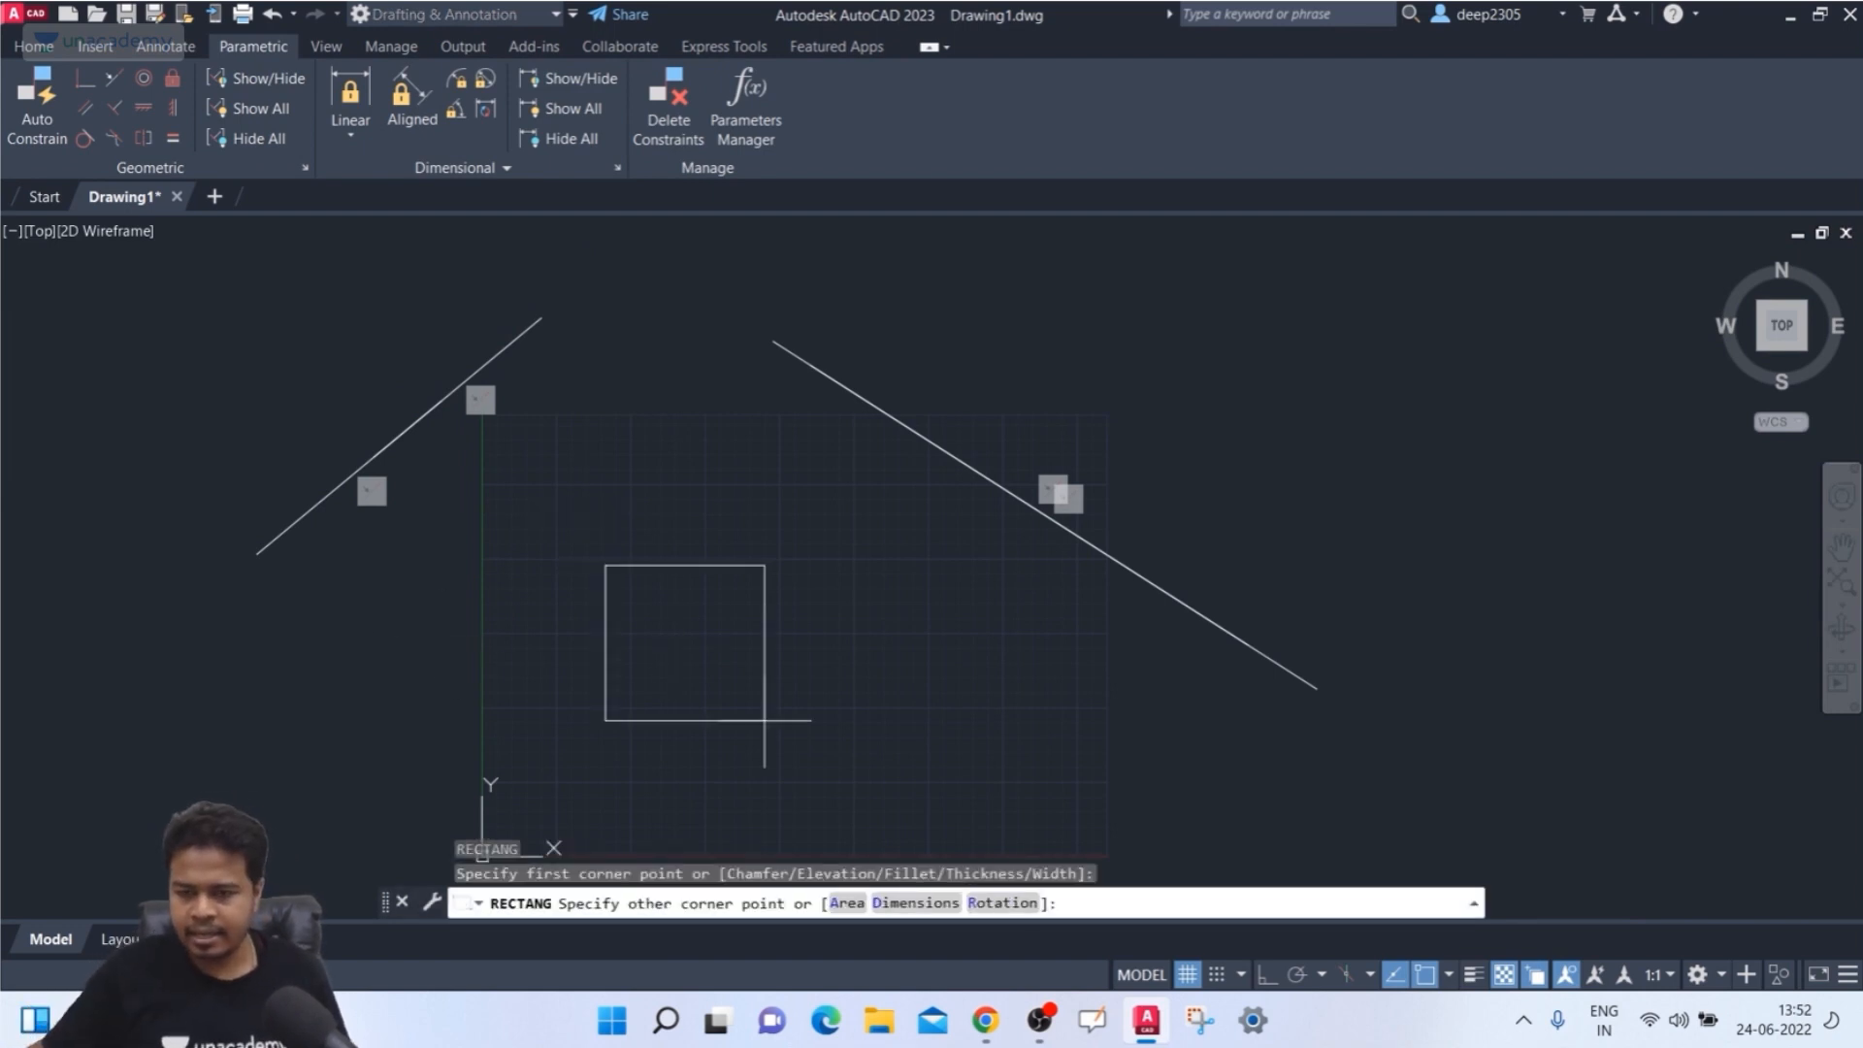
{"action": "left_click", "coordinate": [850, 733]}
- Draw a short sloping line below and to the right of the rectangle, from its upper right end to its lower left end
{"action": "middle_click_drag", "start_coordinate": [820, 696], "coordinate": [792, 583]}
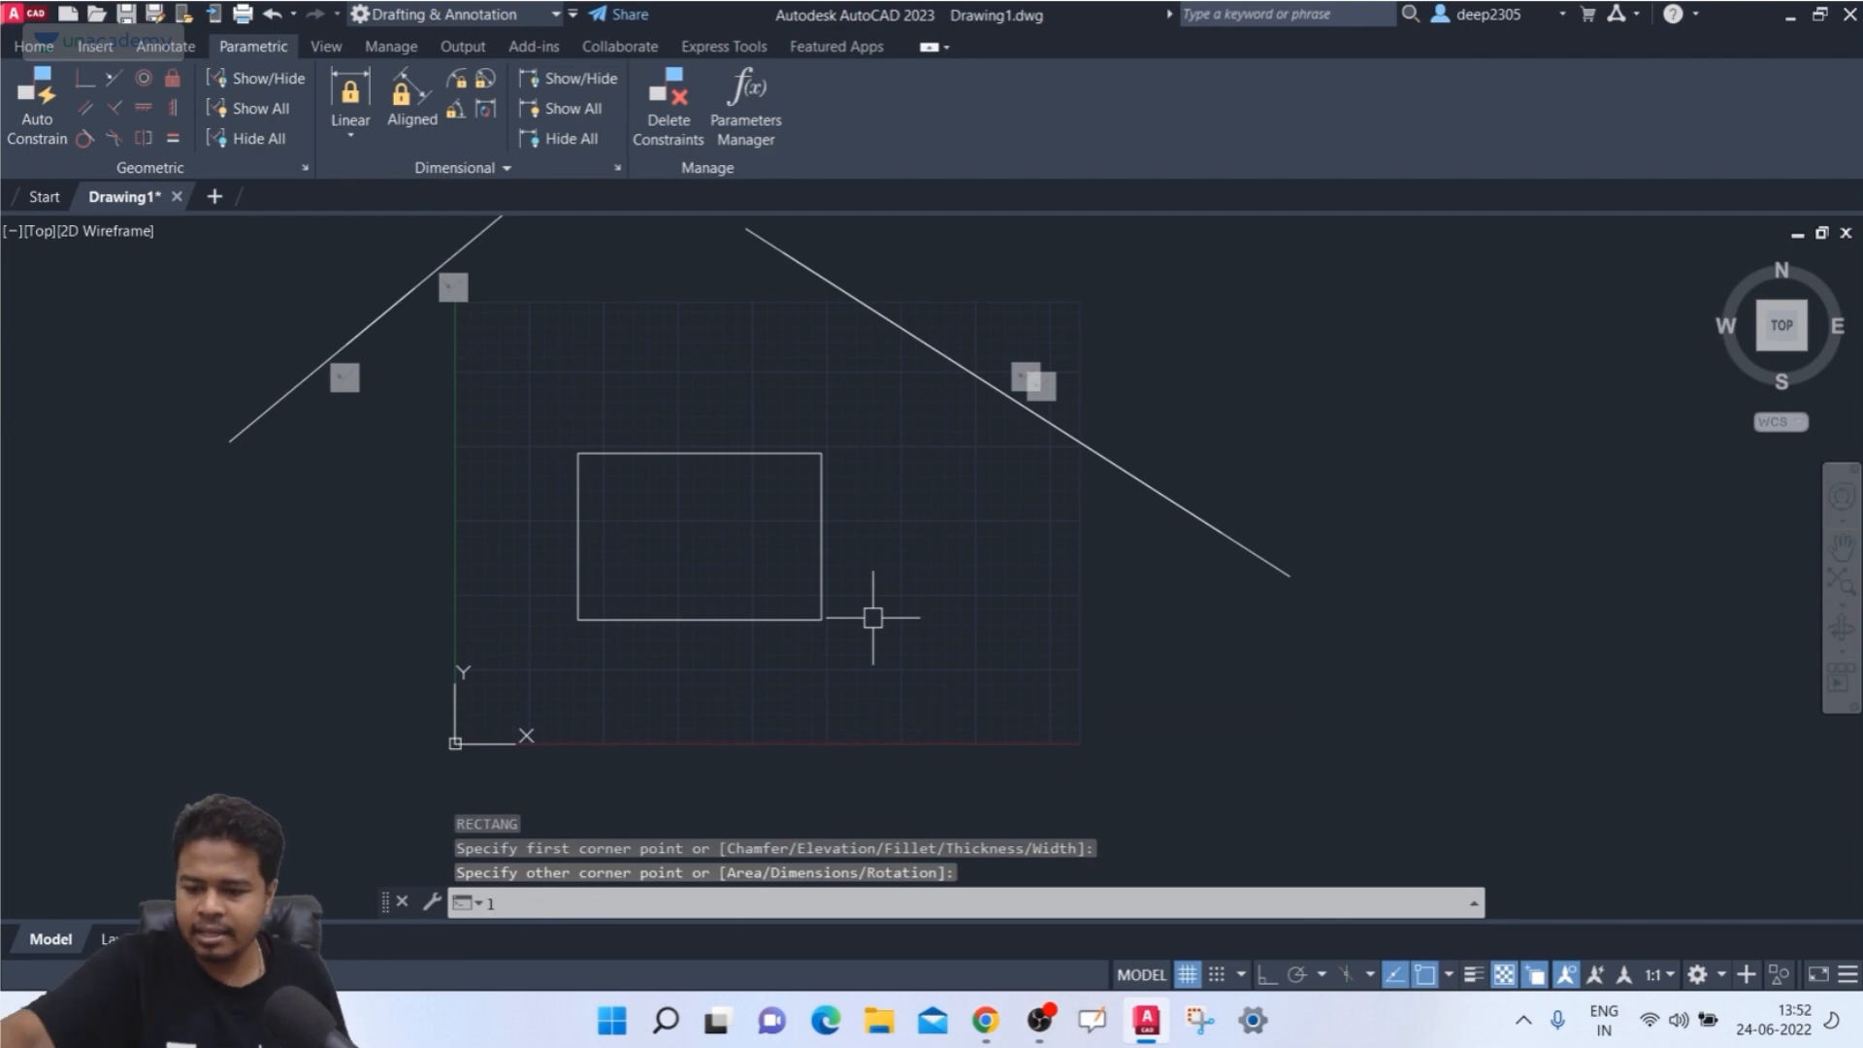
{"action": "key", "text": "Return"}
{"action": "left_click", "coordinate": [969, 685]}
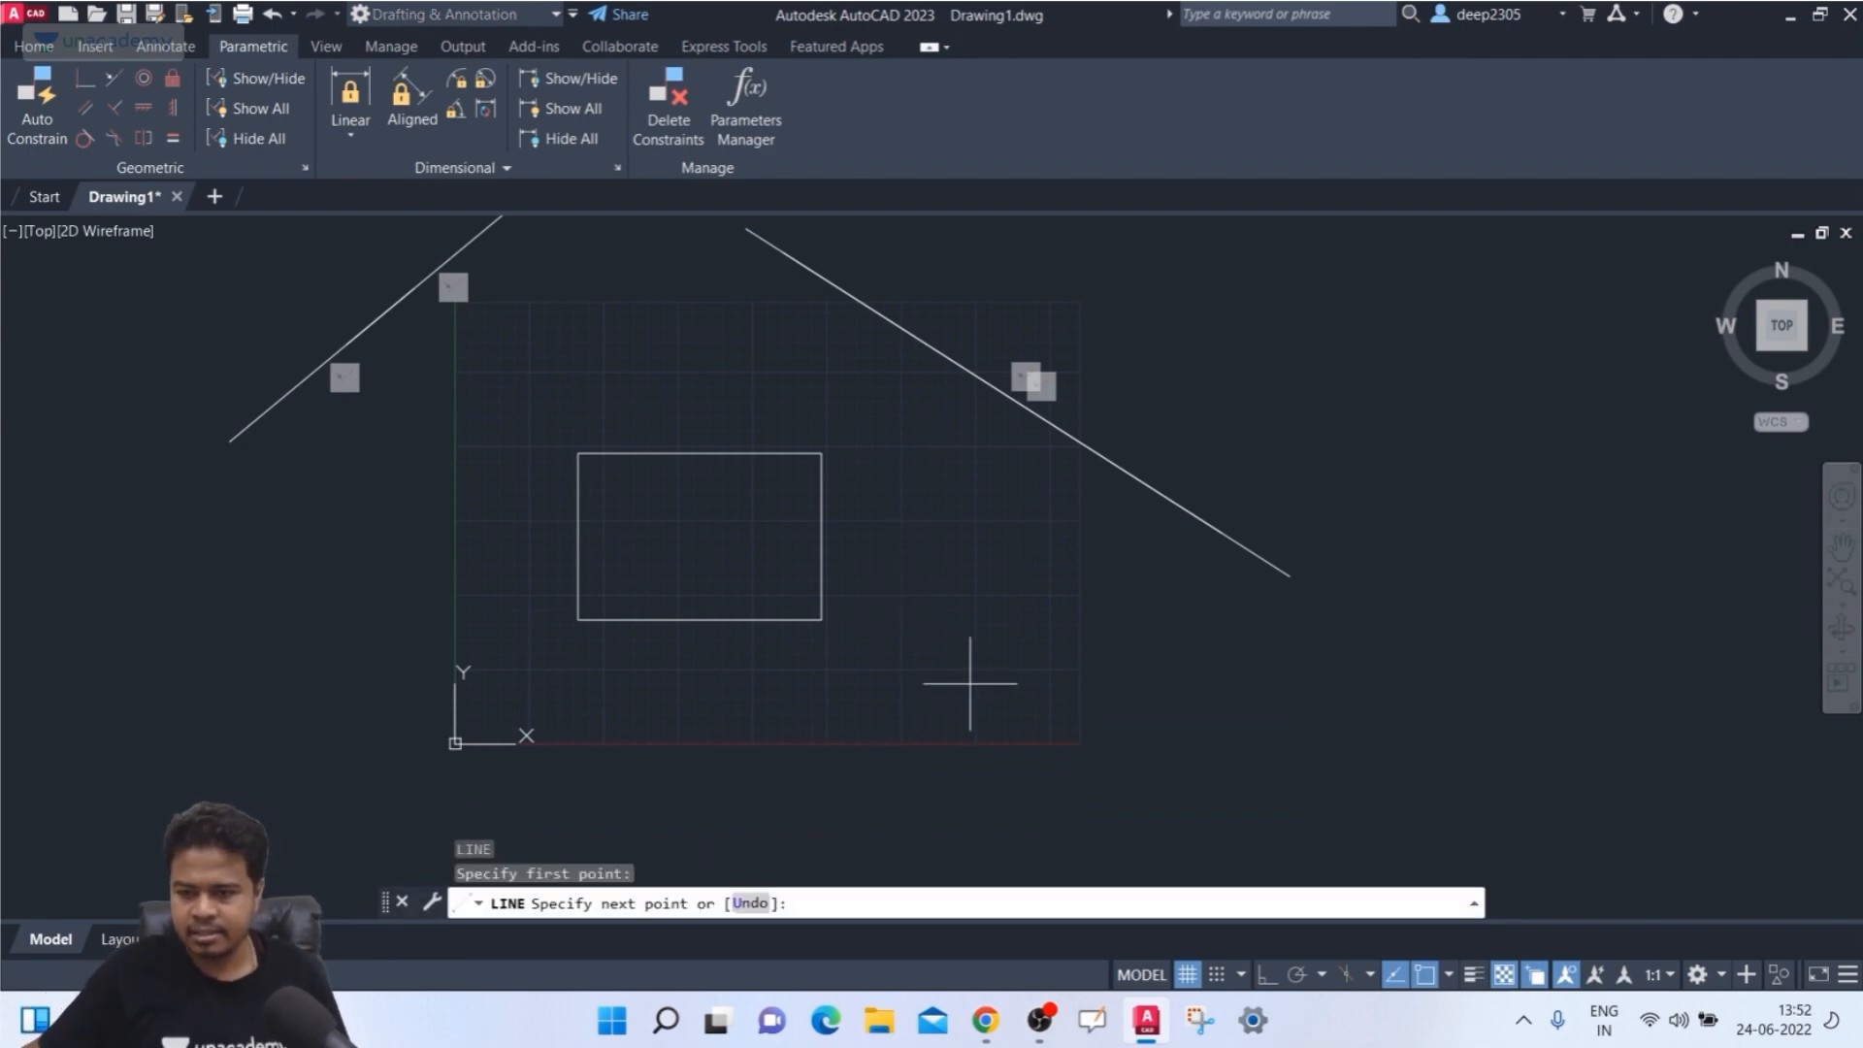
{"action": "left_click", "coordinate": [781, 808]}
{"action": "key", "text": "Escape"}
- Make the short sloping line collinear with the rectangle's bottom edge
{"action": "left_click", "coordinate": [115, 78]}
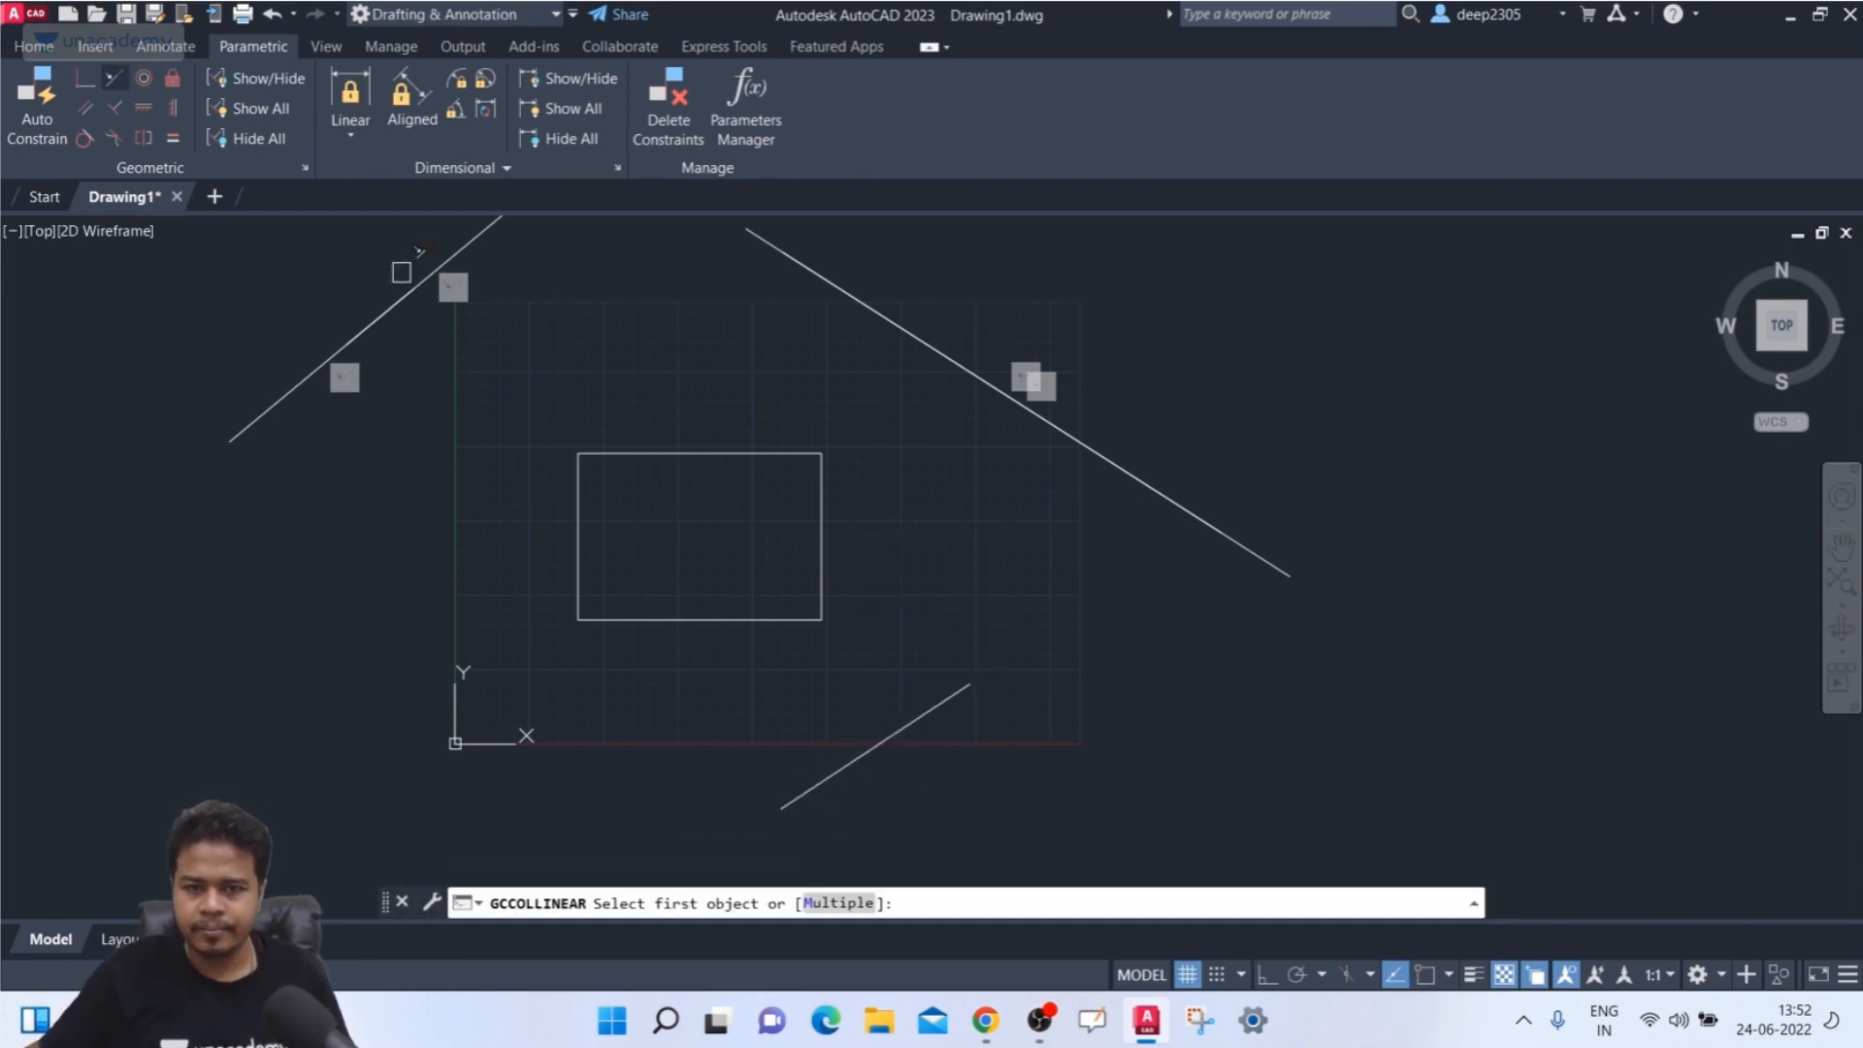
{"action": "left_click", "coordinate": [678, 612]}
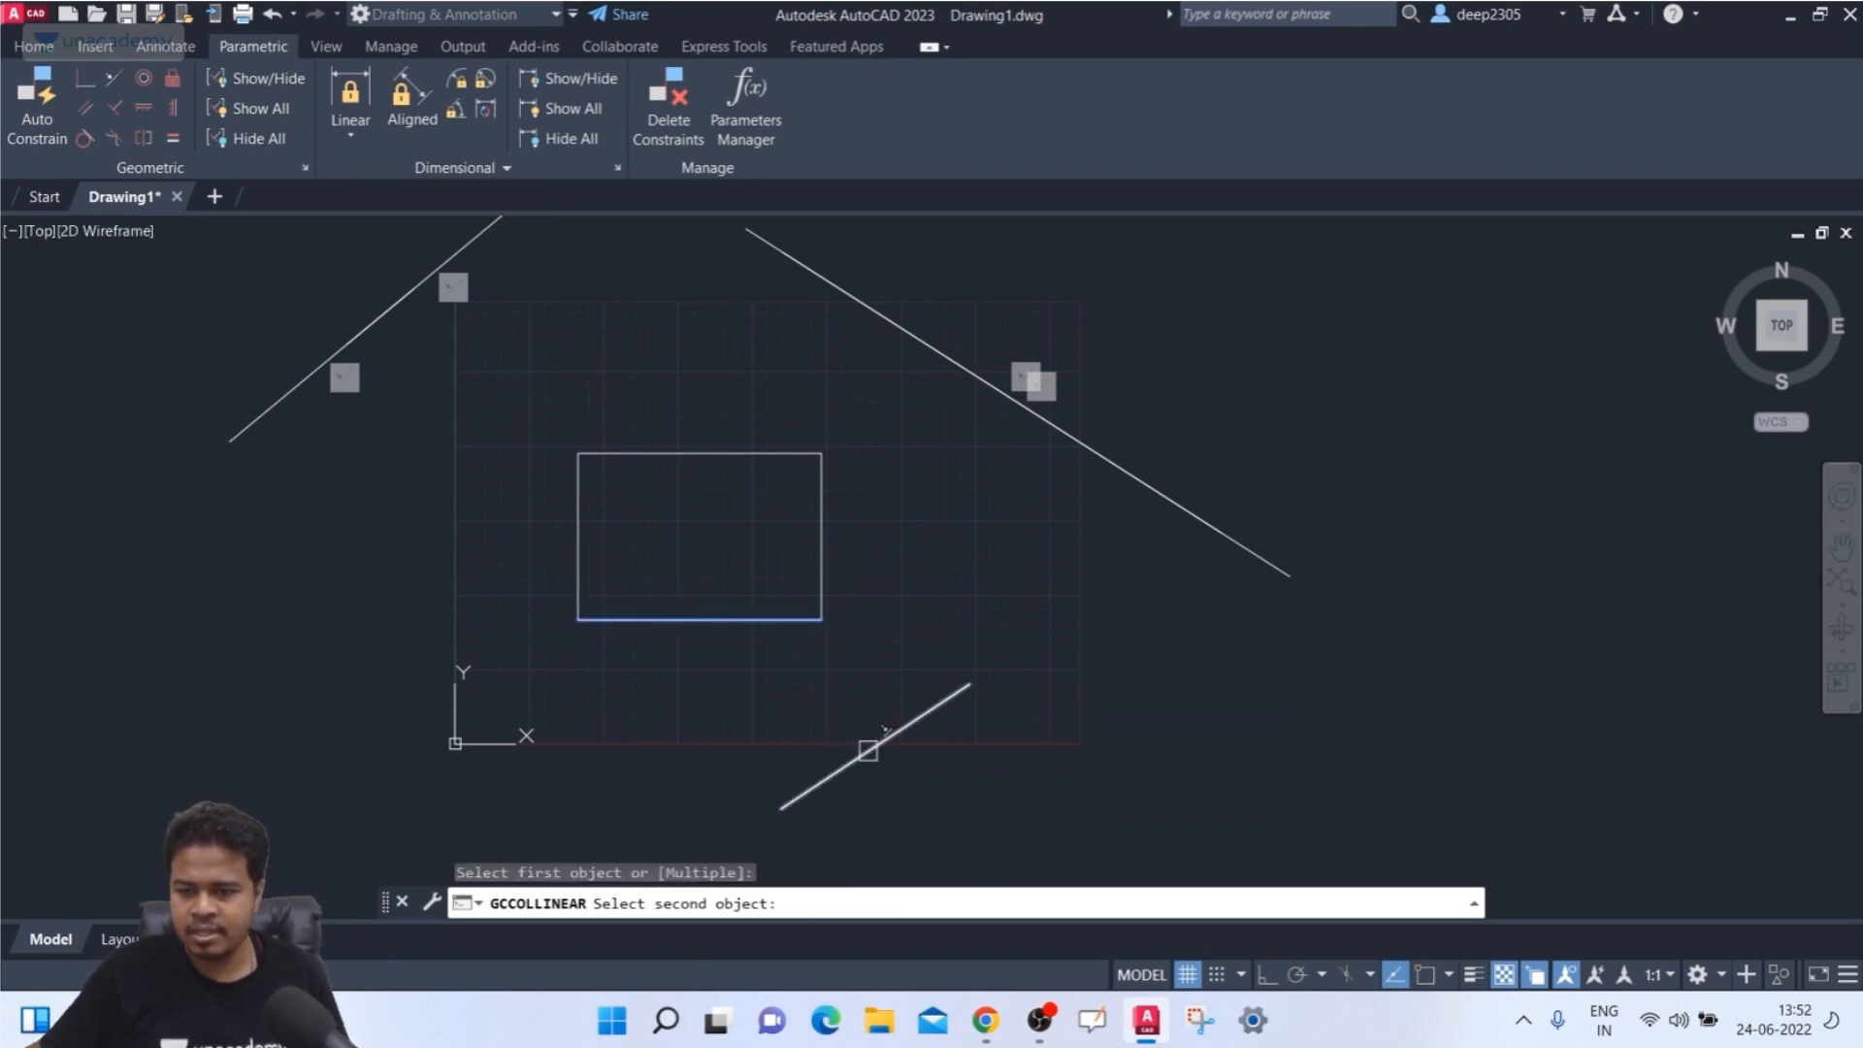
{"action": "left_click", "coordinate": [867, 750]}
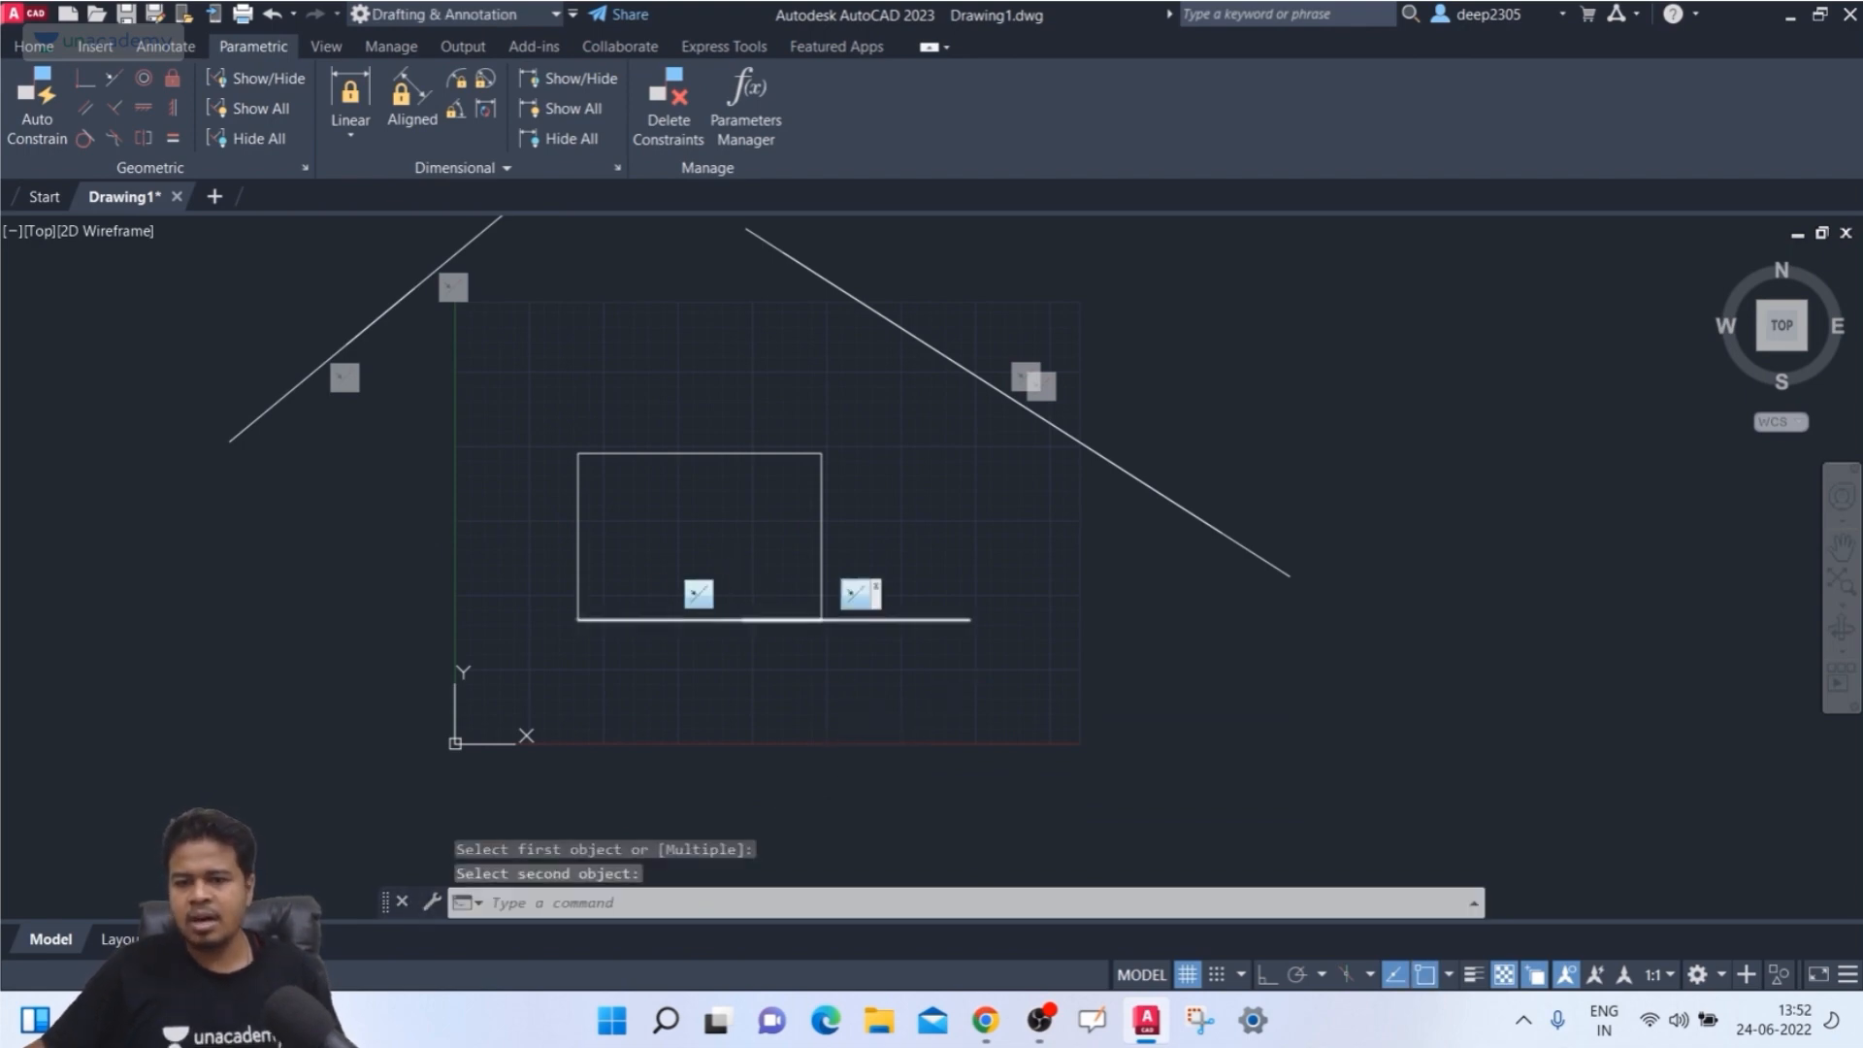
- Stretch the line collinear with the rectangle's bottom edge downward by its midpoint, and lower its right endpoint so it slopes
{"action": "scroll", "coordinate": [788, 610], "scroll_direction": "up", "scroll_amount": 4}
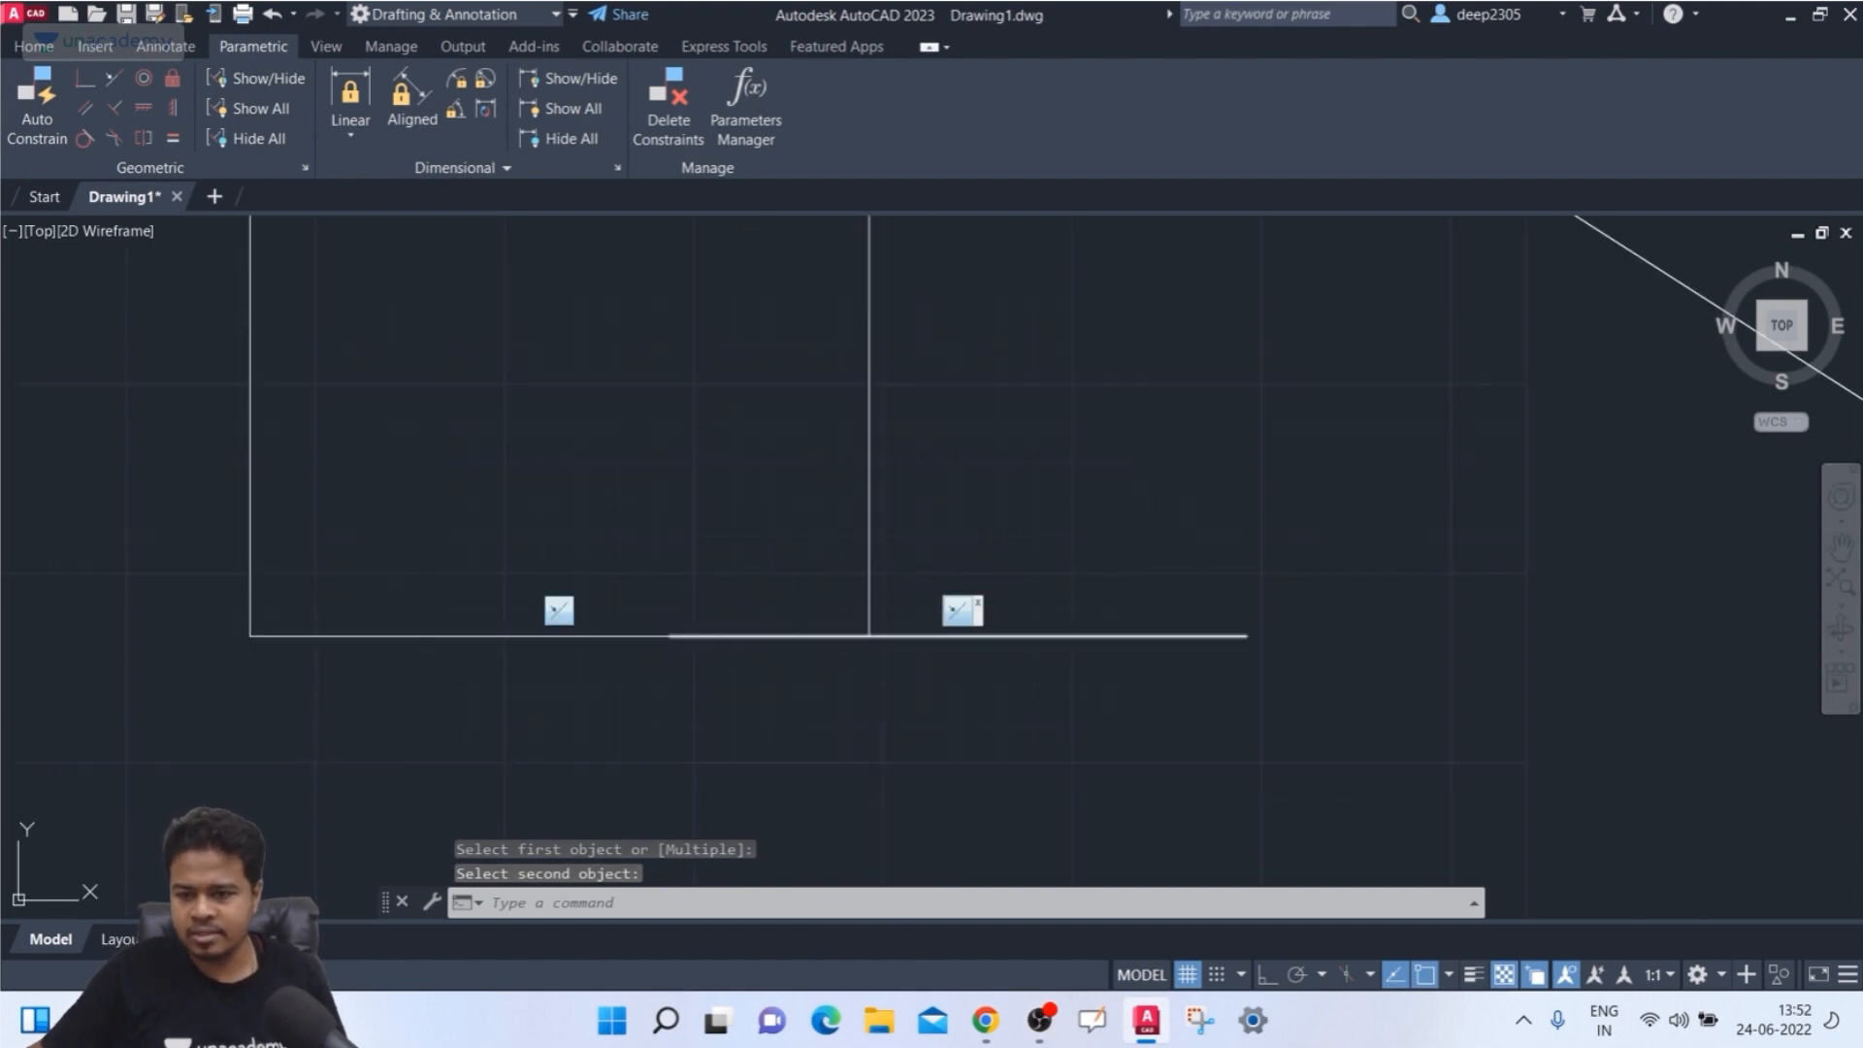
{"action": "left_click", "coordinate": [1031, 636]}
{"action": "left_click", "coordinate": [958, 635]}
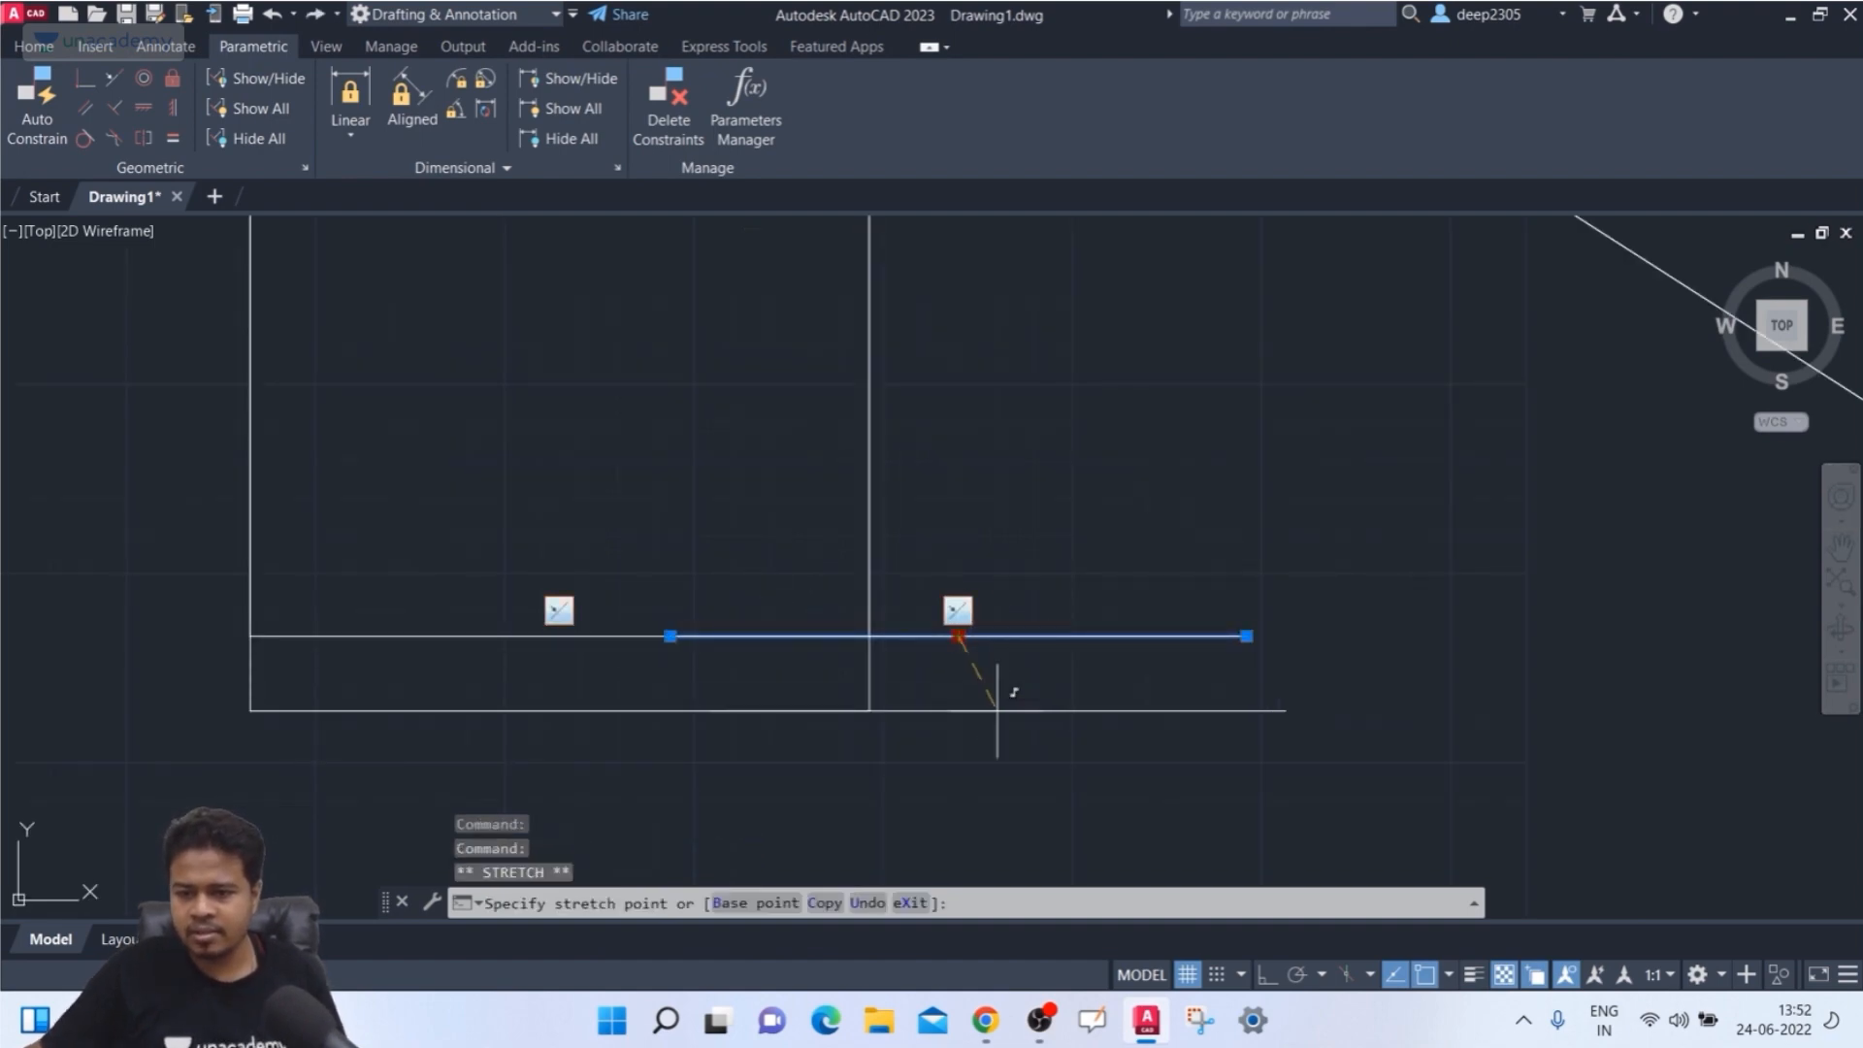
{"action": "scroll", "coordinate": [1048, 679], "scroll_direction": "down", "scroll_amount": 2}
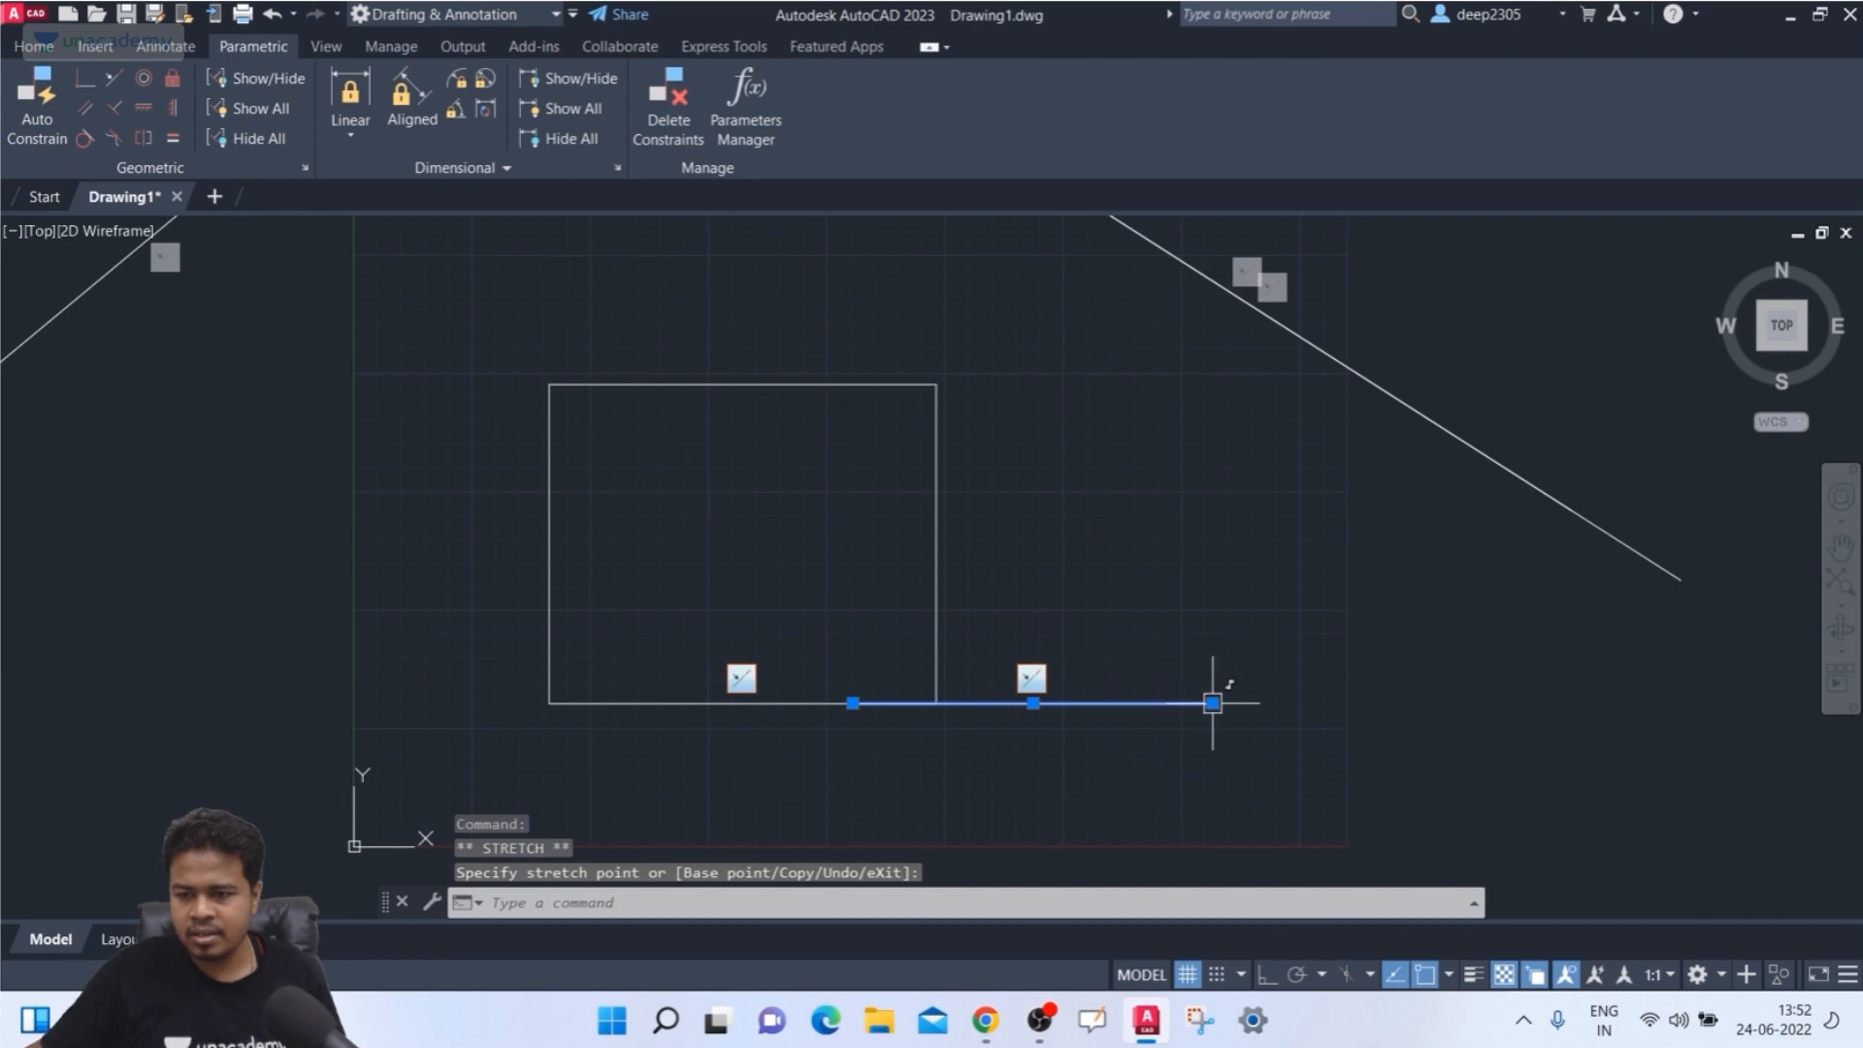
{"action": "left_click", "coordinate": [1178, 792]}
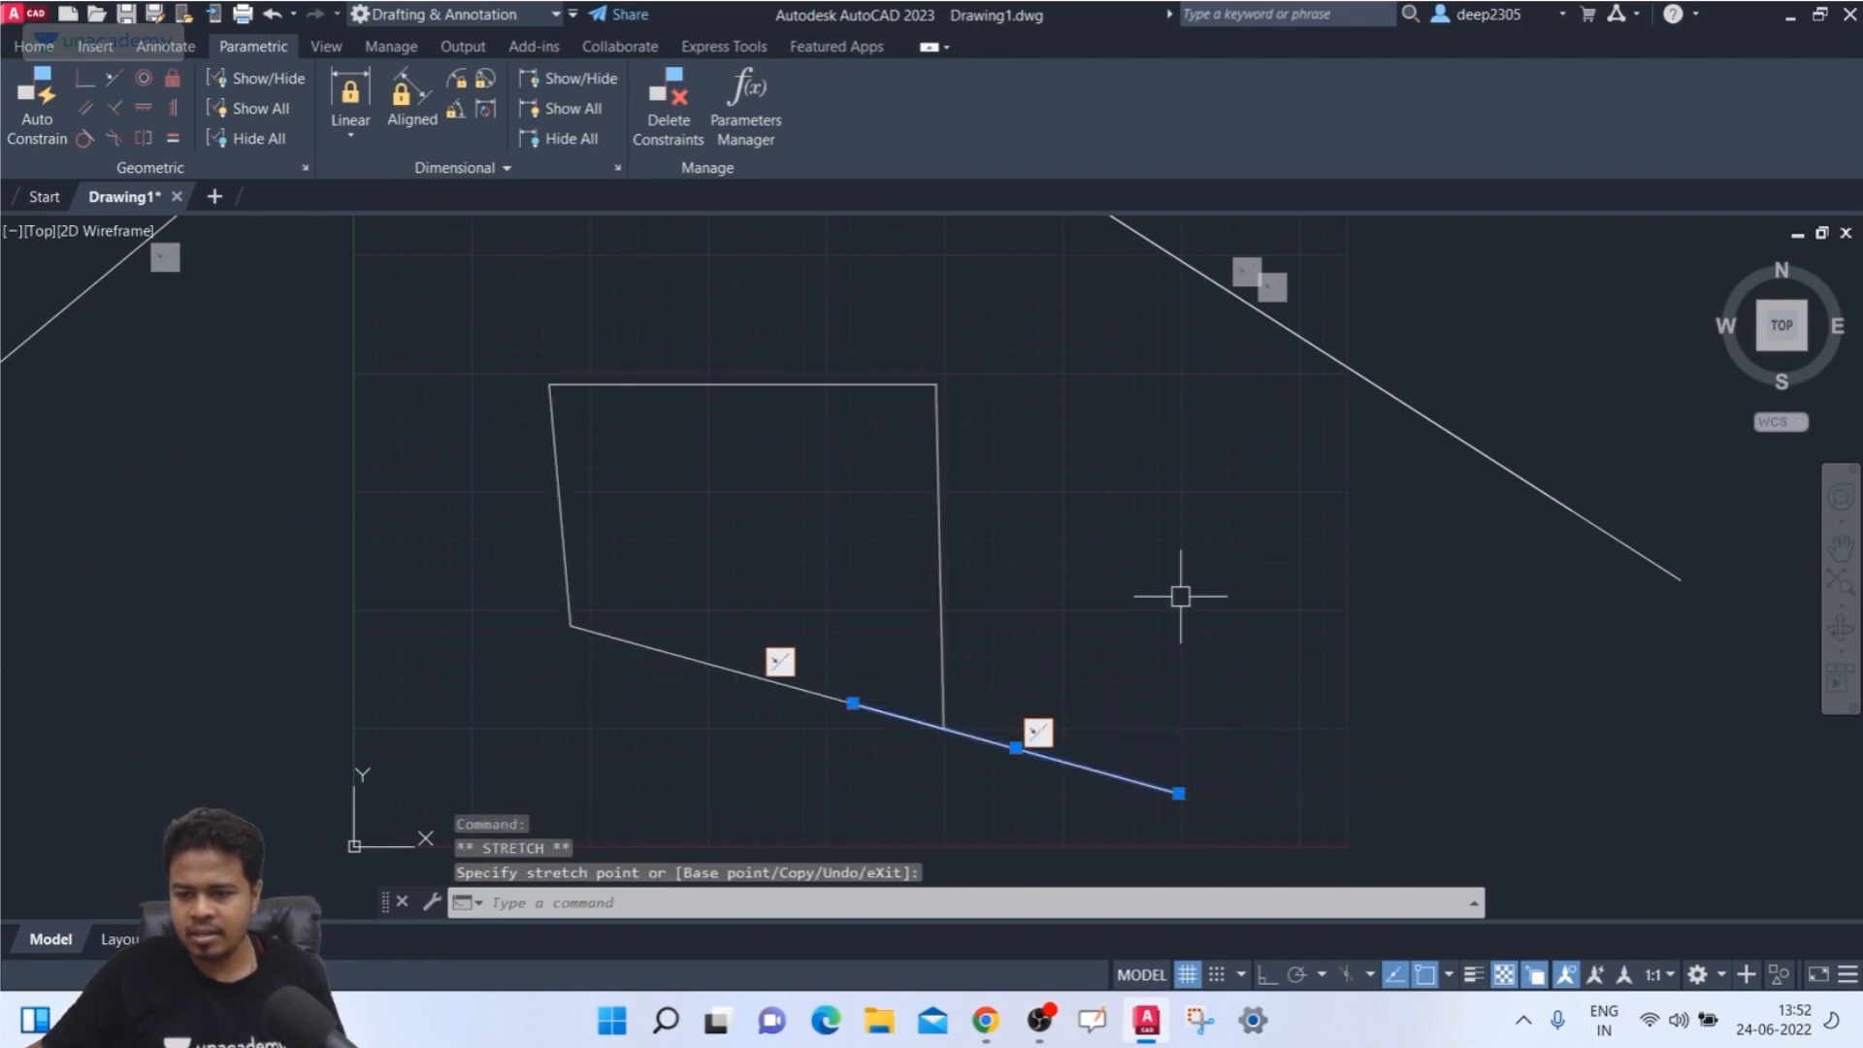
- Lower the collinear line's left endpoint below its right one, and move the line up and to the left by its midpoint
{"action": "middle_click_drag", "start_coordinate": [1181, 596], "coordinate": [1097, 395]}
{"action": "left_click", "coordinate": [835, 494]}
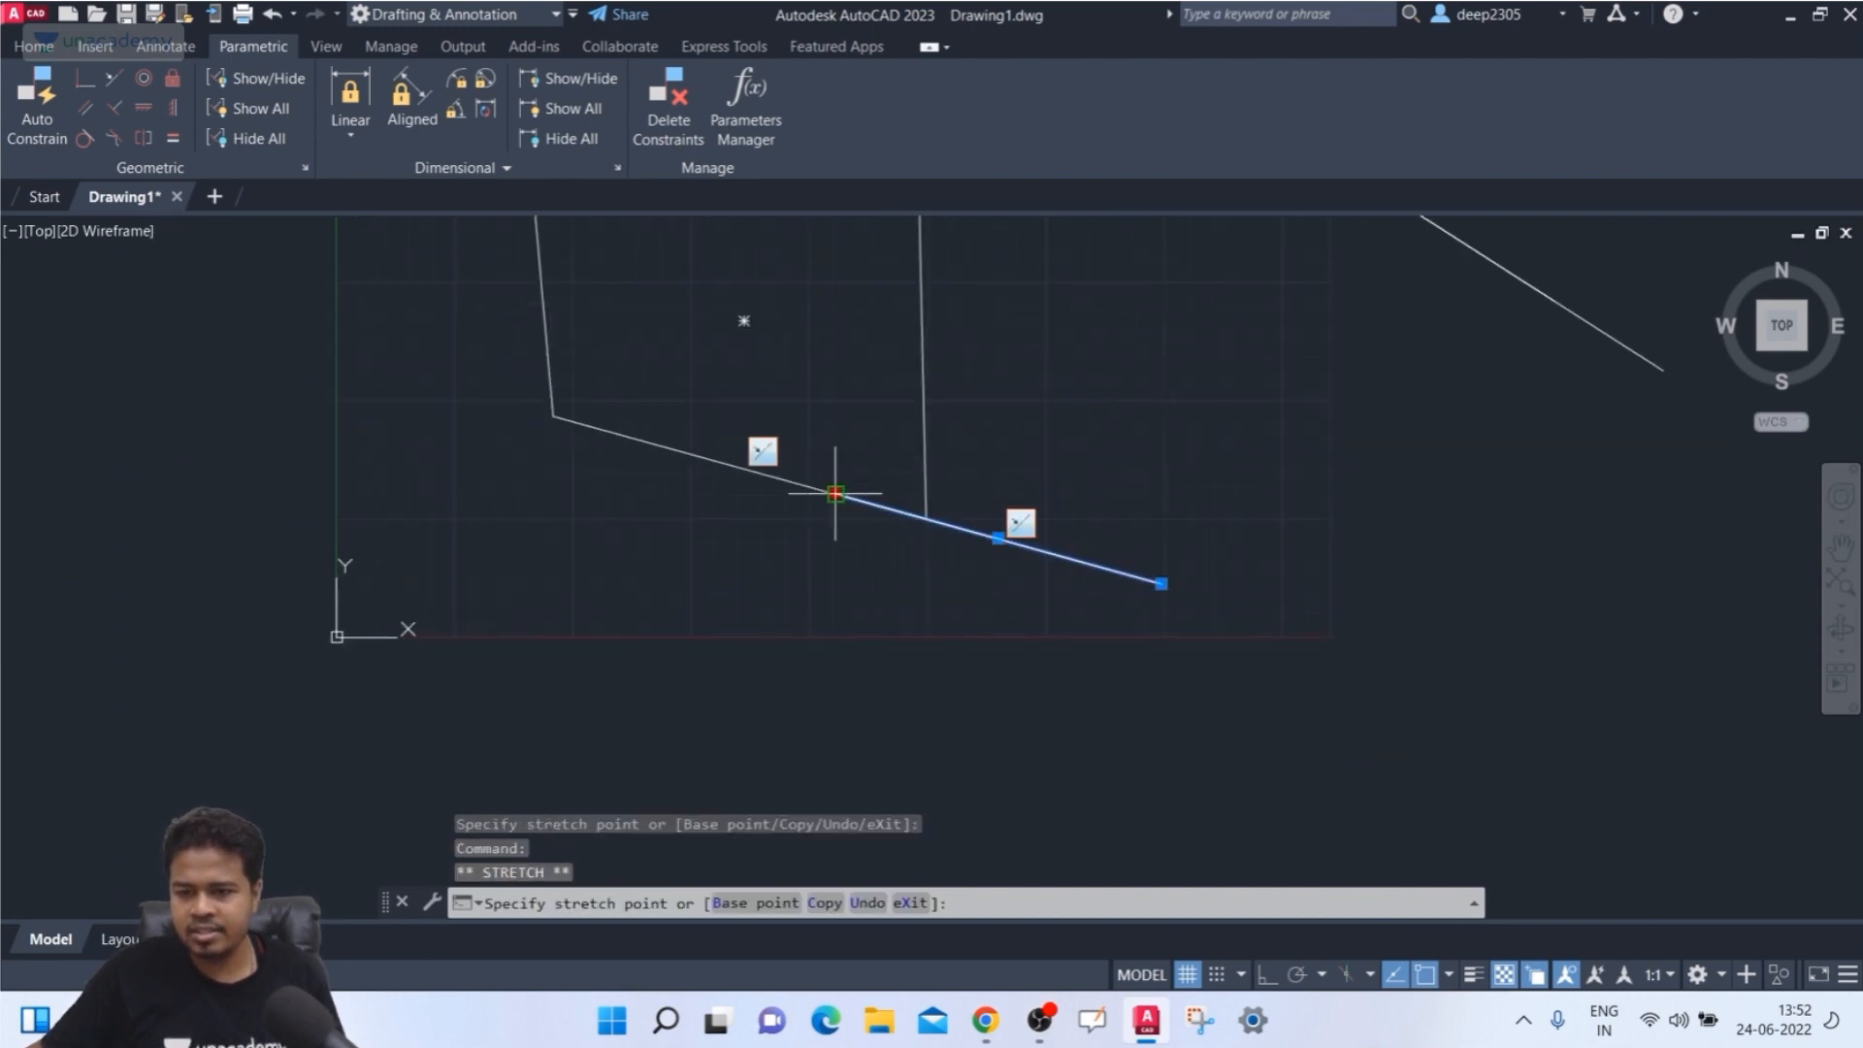
{"action": "left_click", "coordinate": [853, 688]}
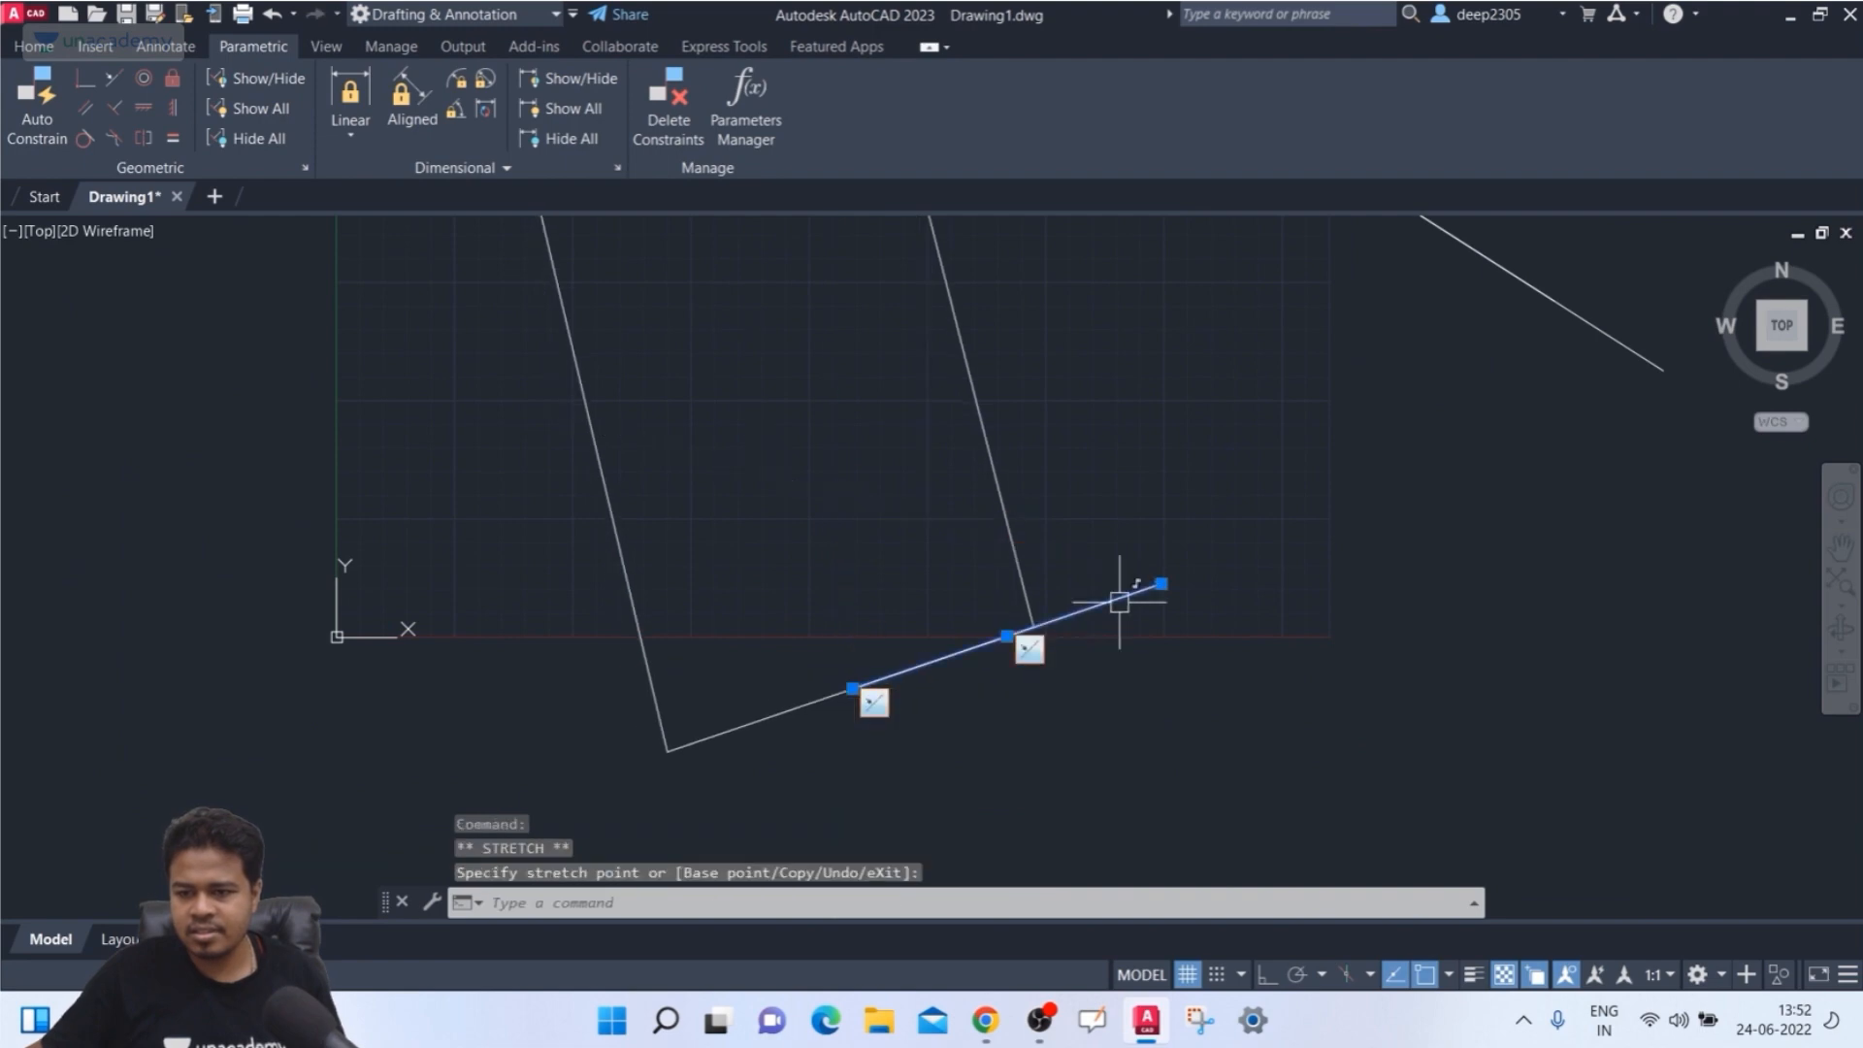
{"action": "left_click", "coordinate": [1007, 636]}
{"action": "left_click", "coordinate": [848, 434]}
{"action": "scroll", "coordinate": [904, 510], "scroll_direction": "down", "scroll_amount": 2}
{"action": "middle_click_drag", "start_coordinate": [885, 516], "coordinate": [702, 441]}
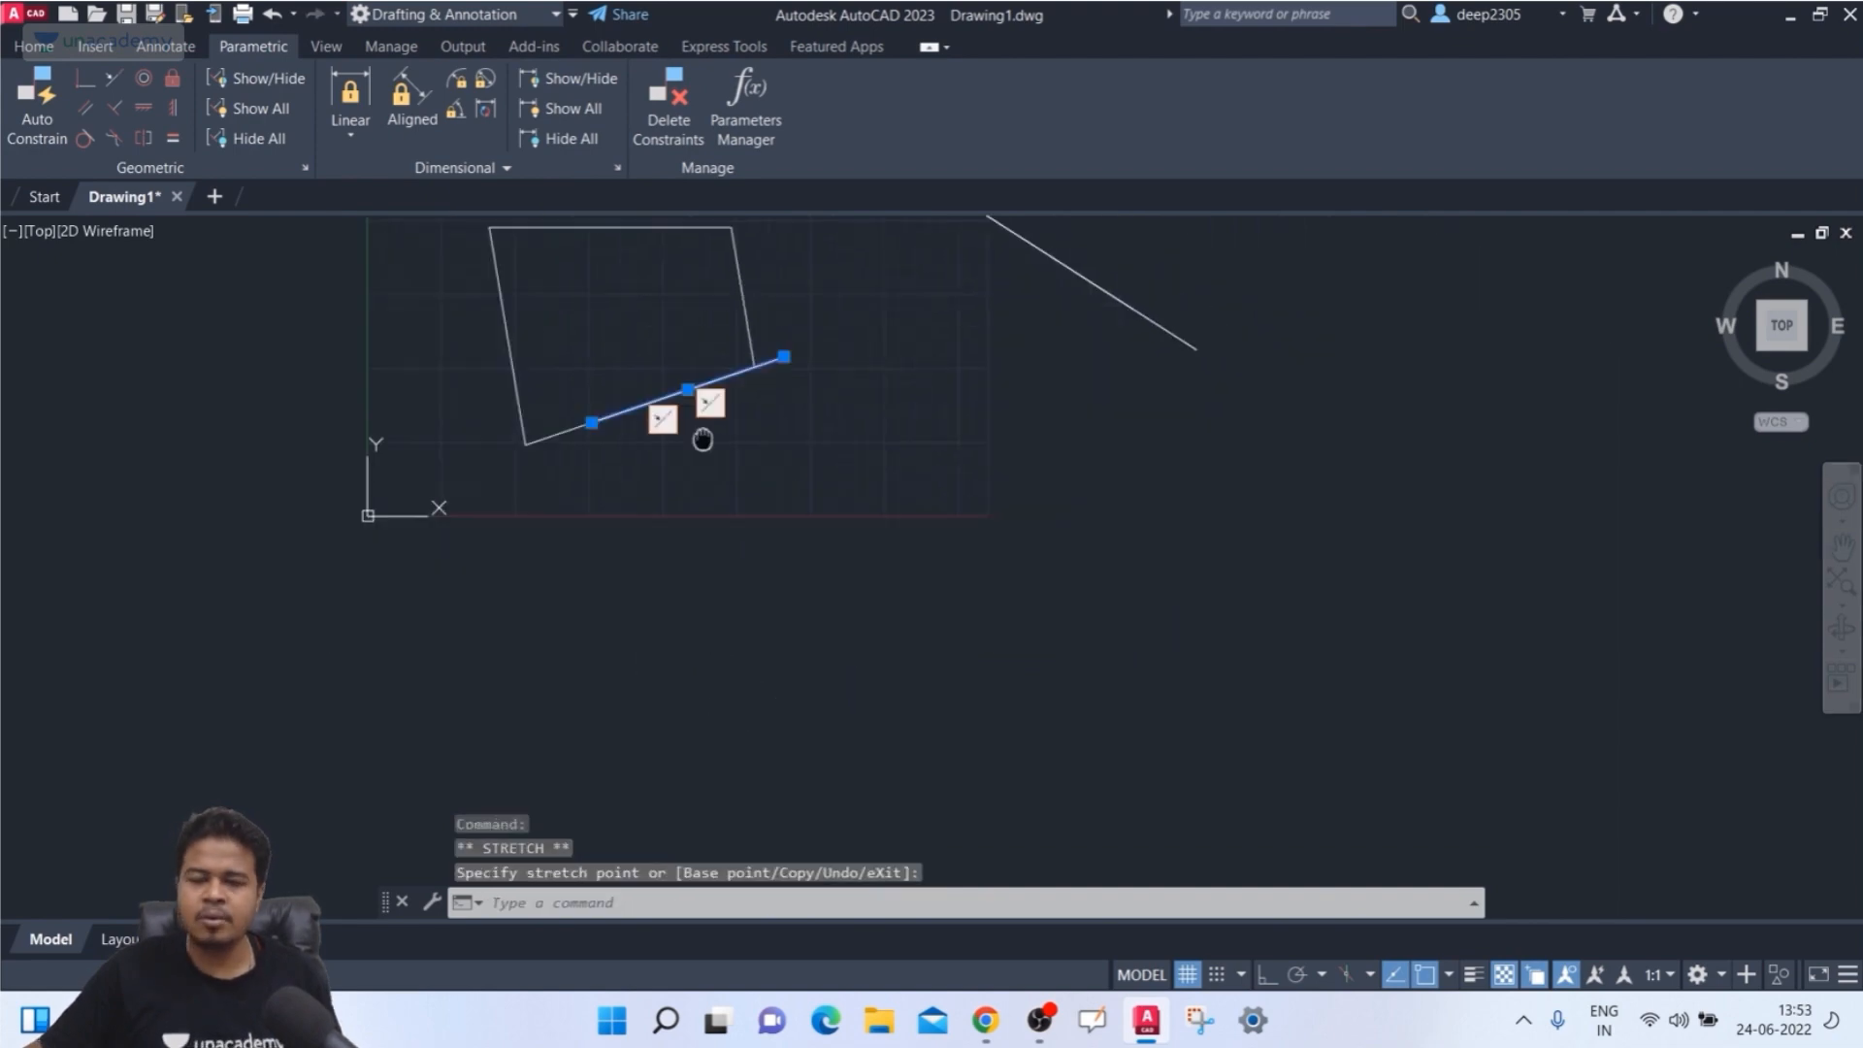
{"action": "key", "text": "Escape"}
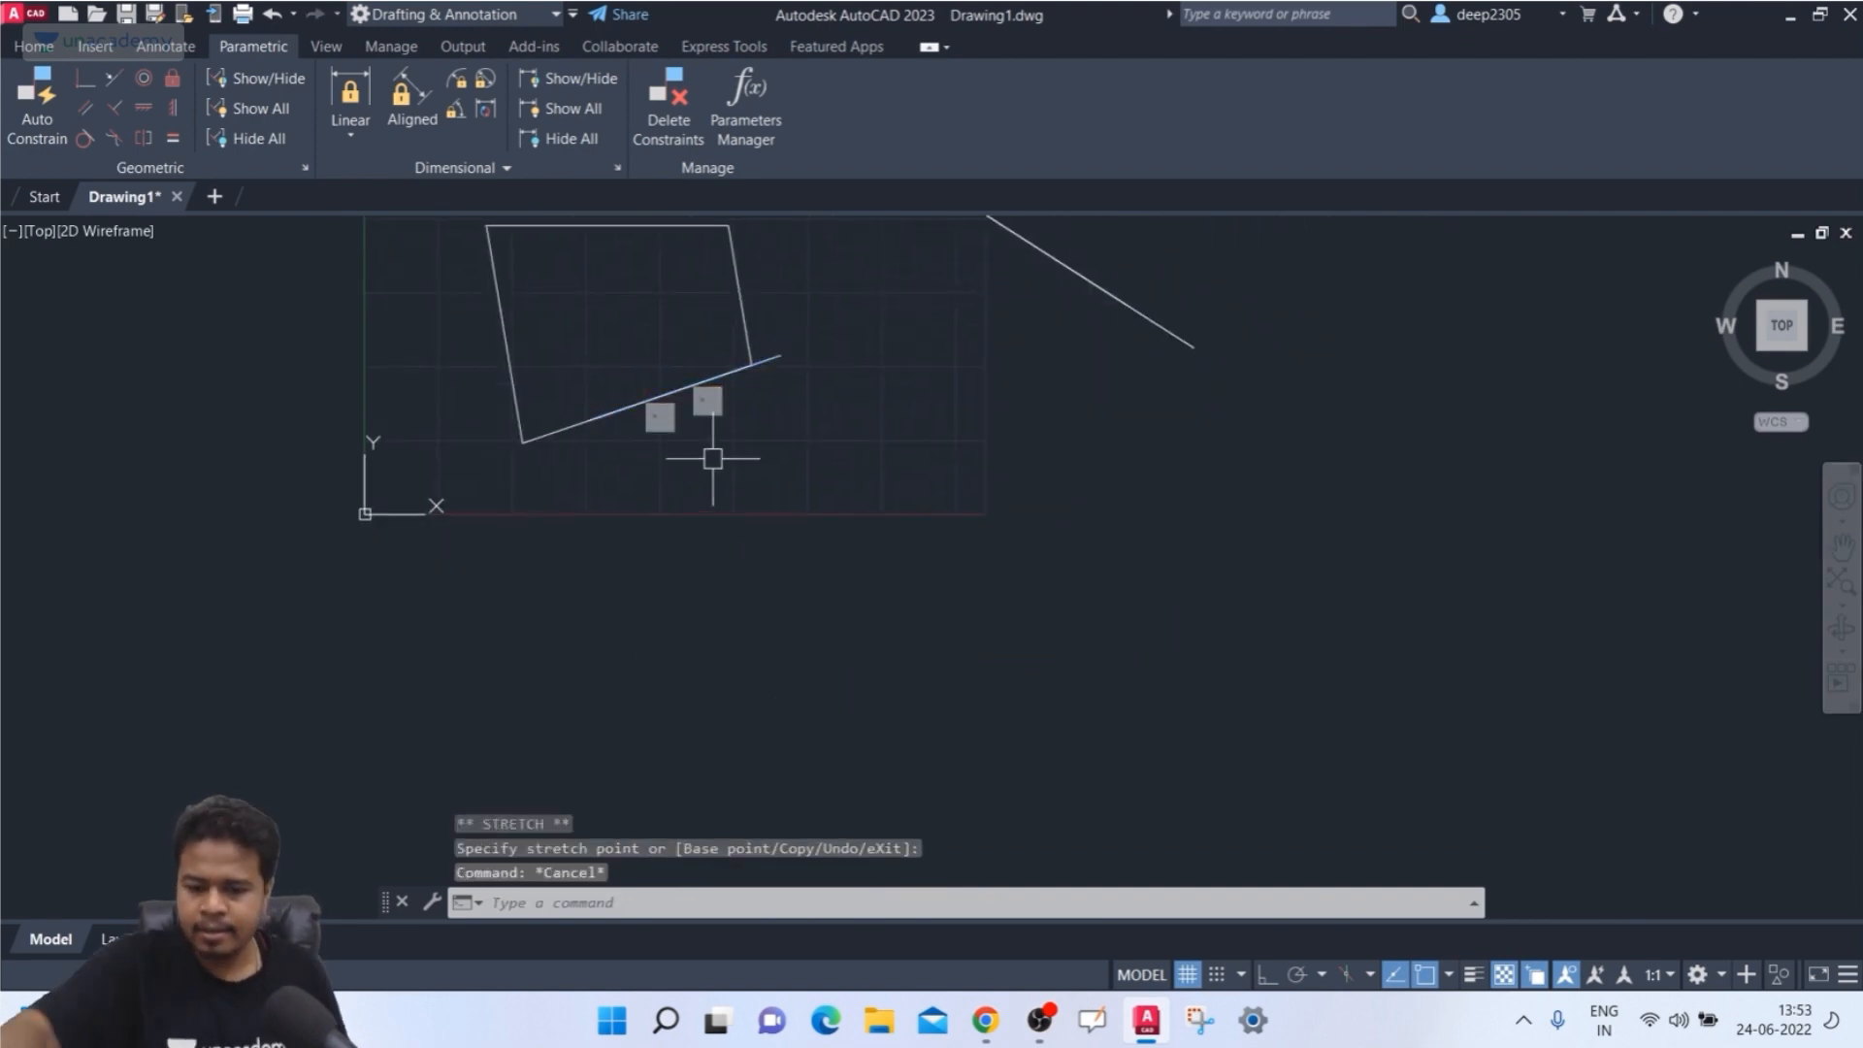
- Draw a circle with a radius of about 113 units below and to the right of the distorted rectangle
{"action": "type", "text": "c"}
{"action": "key", "text": "Return"}
{"action": "left_click", "coordinate": [1006, 555]}
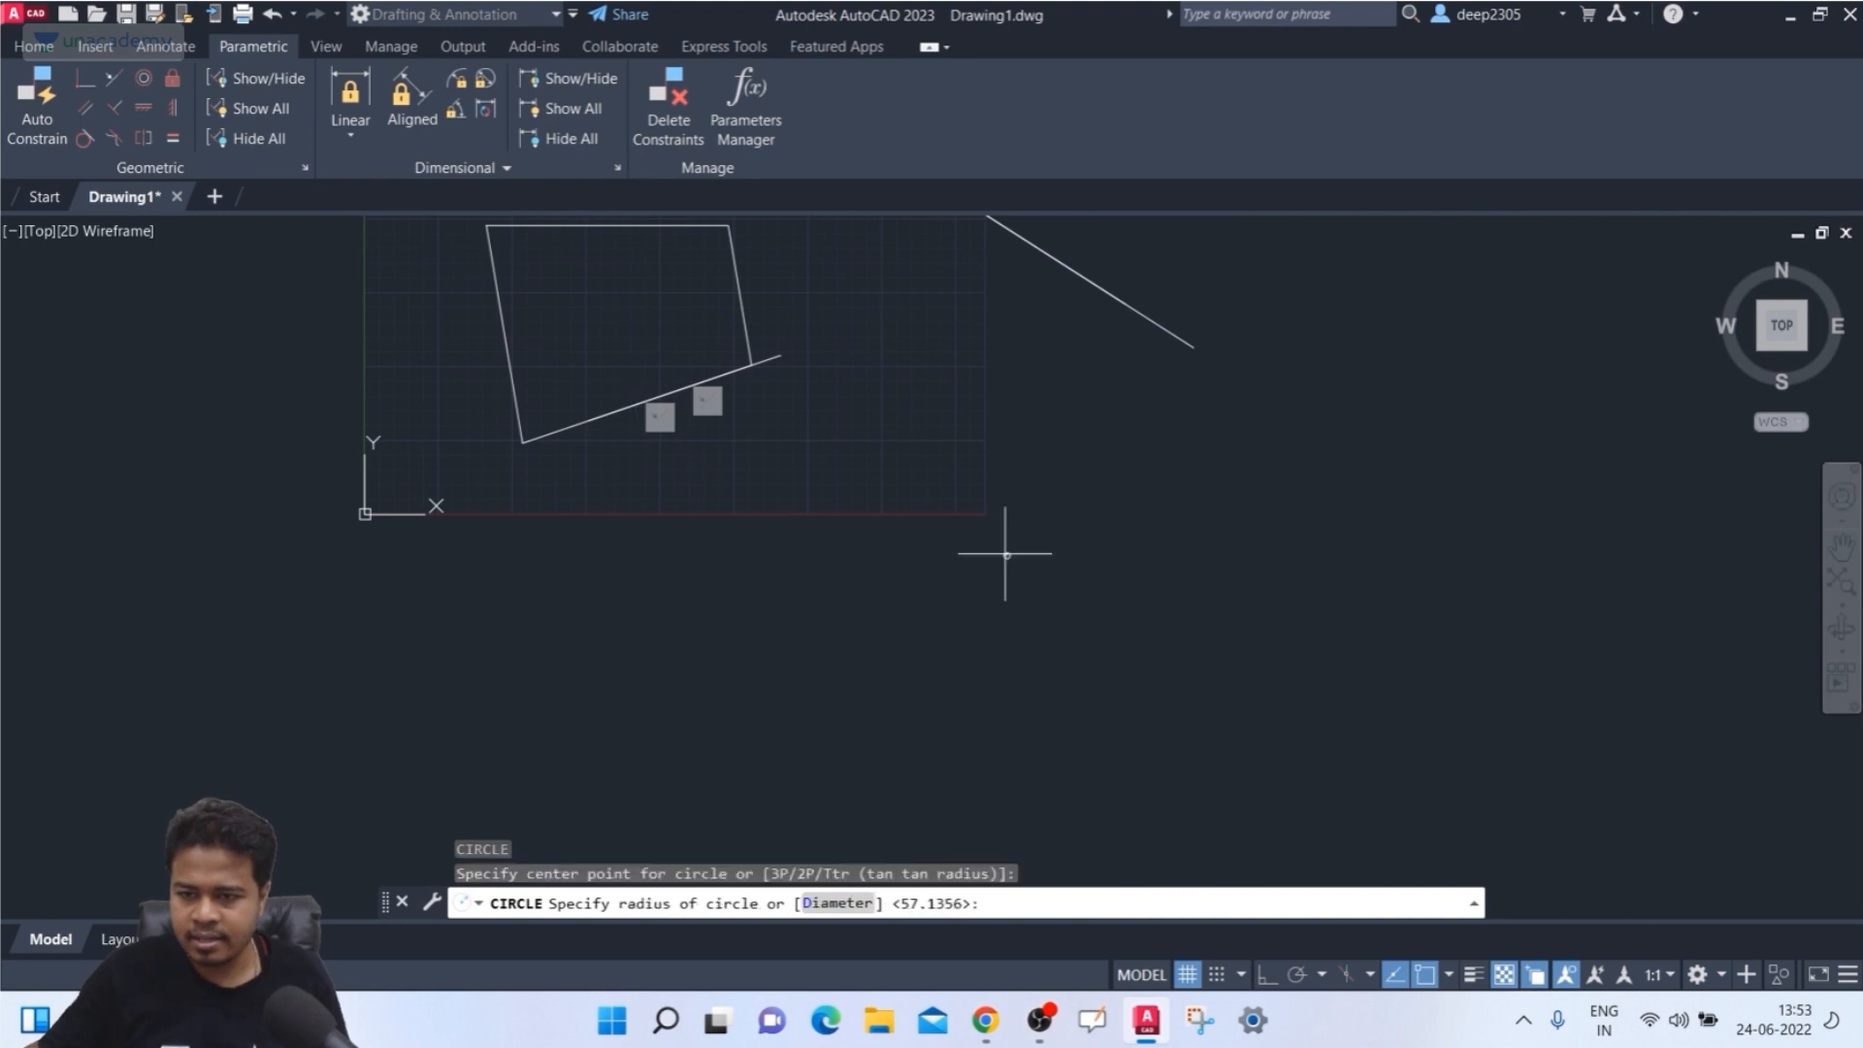
{"action": "left_click", "coordinate": [869, 650]}
- Draw a wide rectangle to the right of the circle
{"action": "type", "text": "rec"}
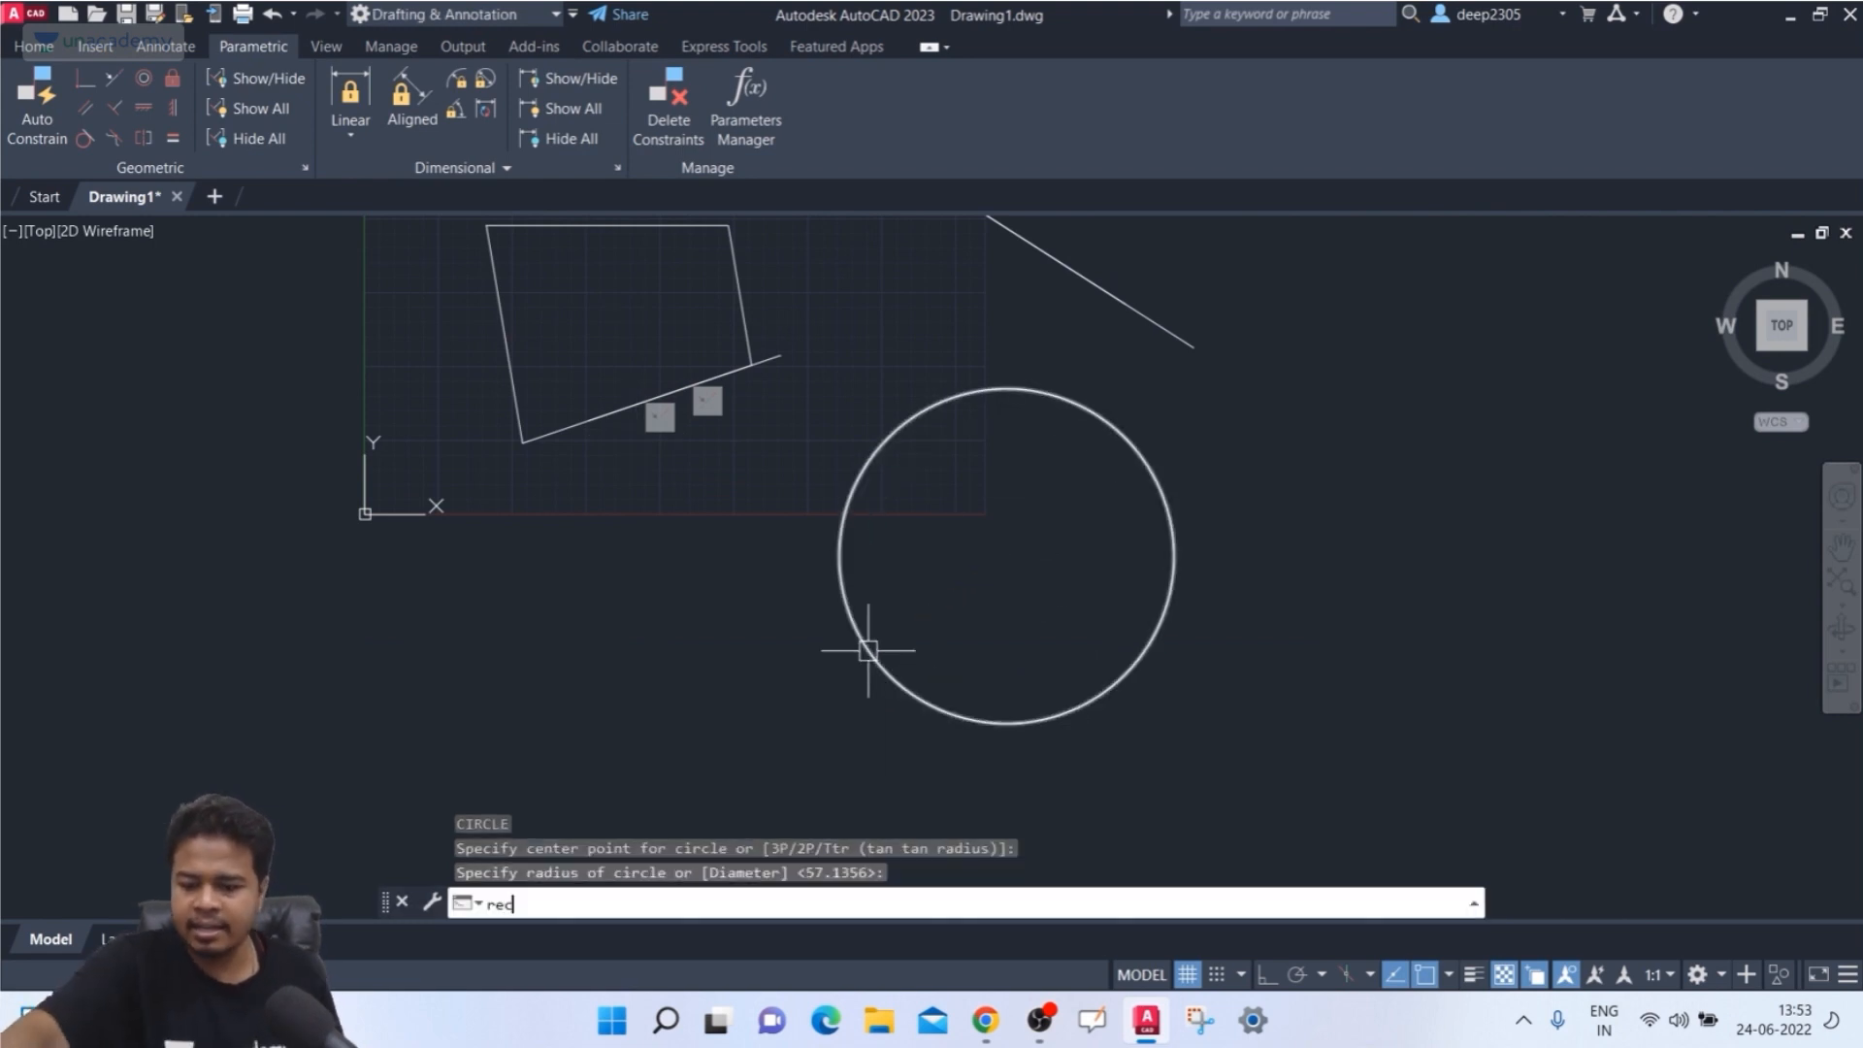
{"action": "key", "text": "Return"}
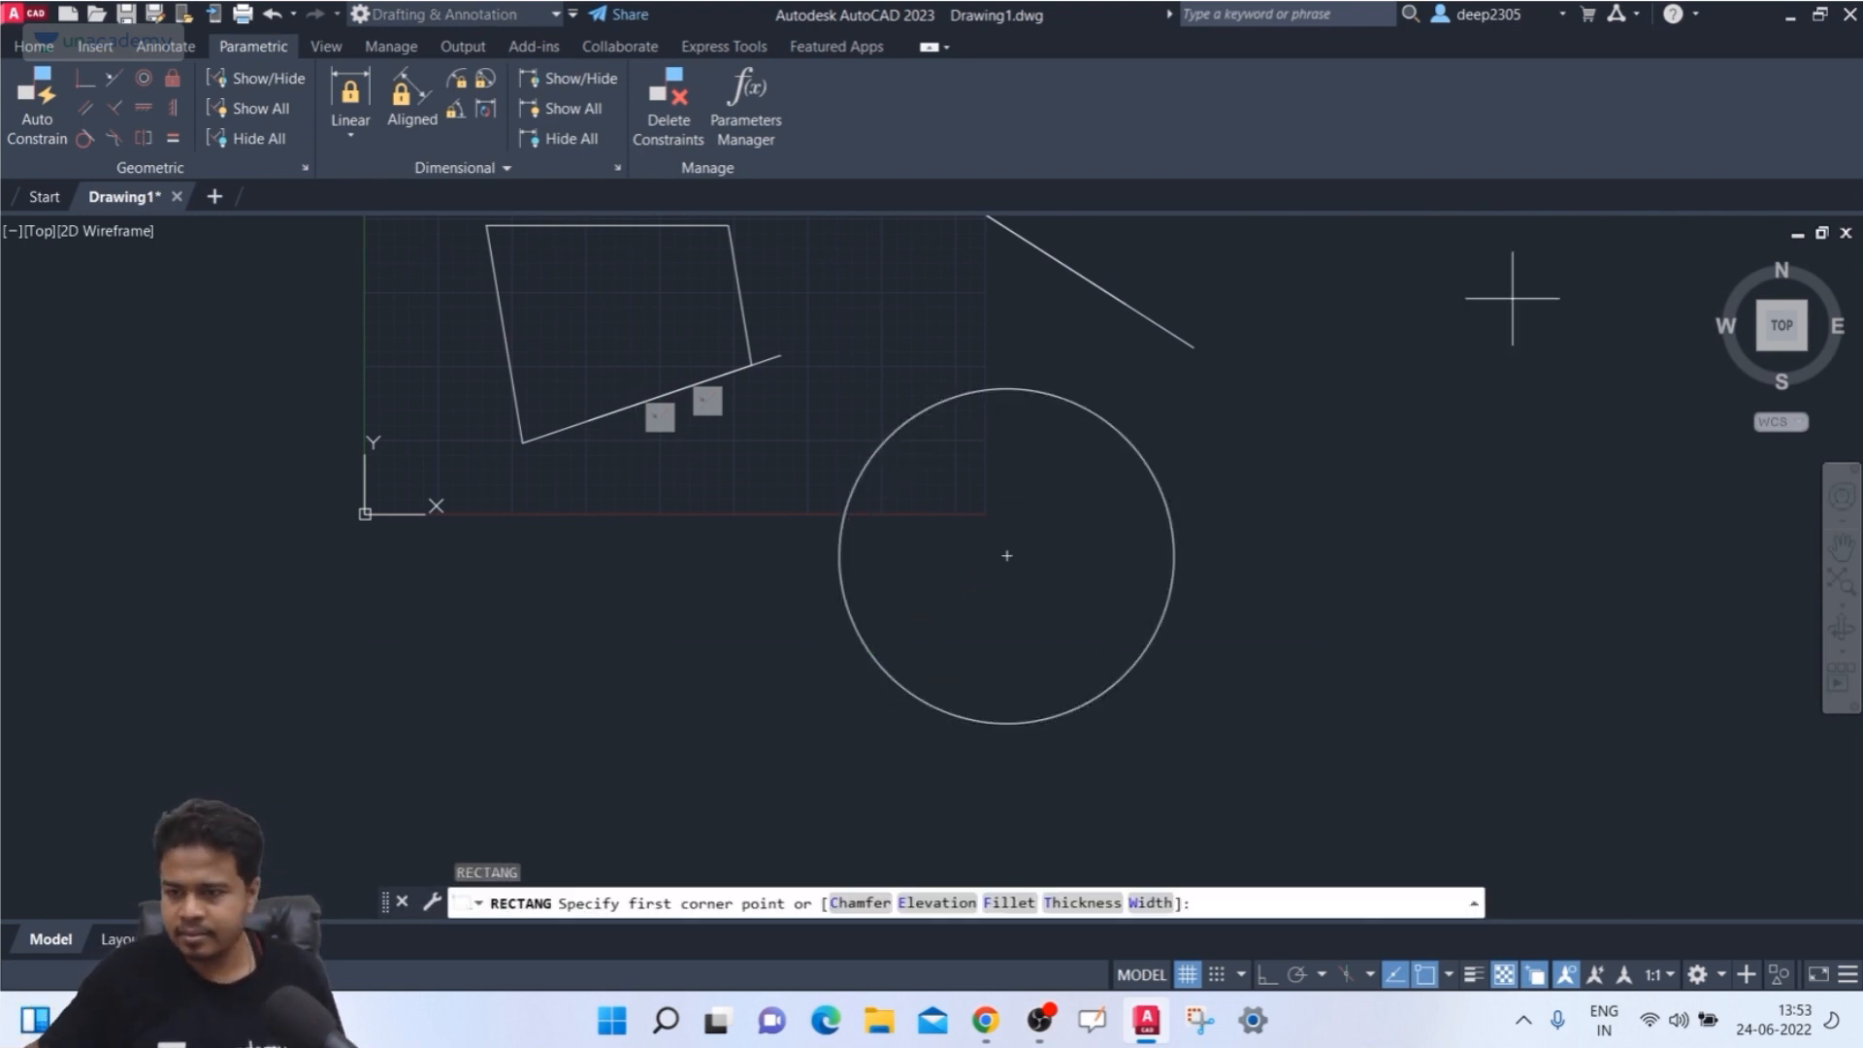
{"action": "left_click", "coordinate": [1249, 402]}
{"action": "left_click", "coordinate": [1603, 565]}
{"action": "key", "text": "Escape"}
{"action": "key", "text": "Escape"}
{"action": "key", "text": "Escape"}
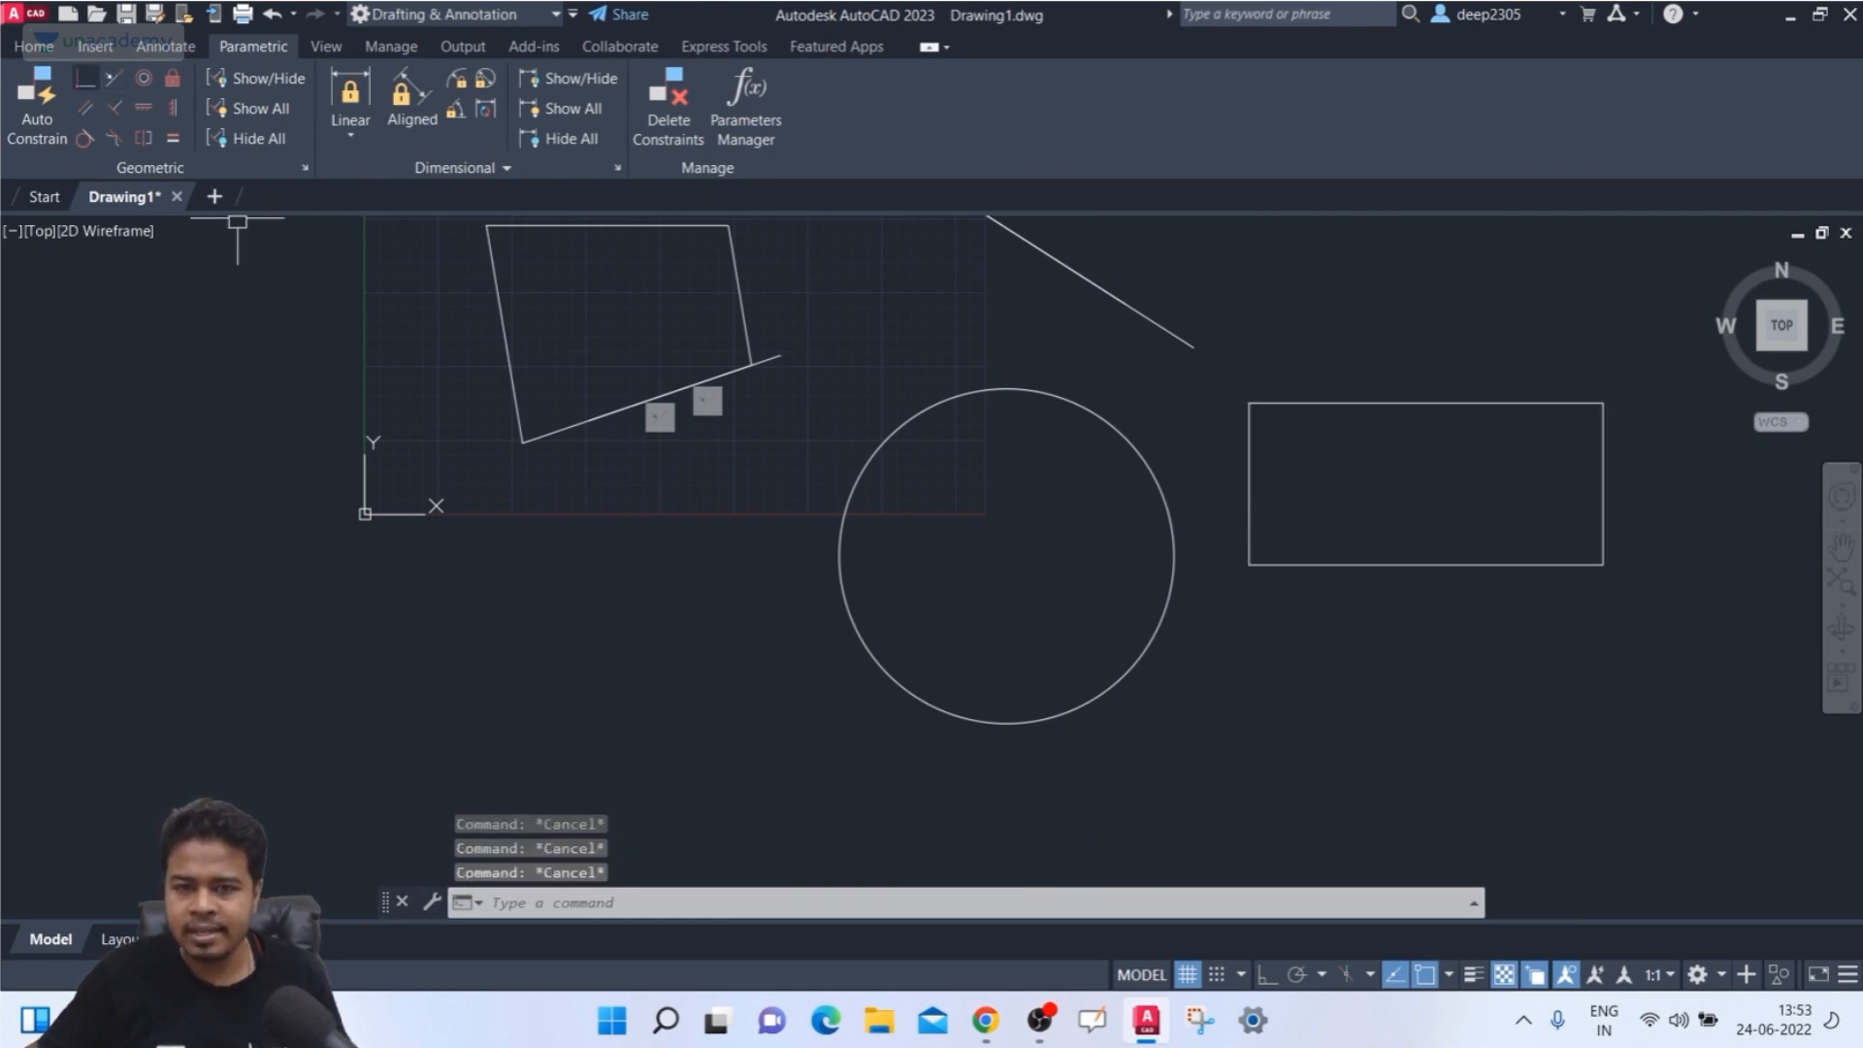
- Try to make the midpoint of the unconstrained rectangle's top edge coincident with the circle's centre, and undo it
{"action": "left_click", "coordinate": [86, 78]}
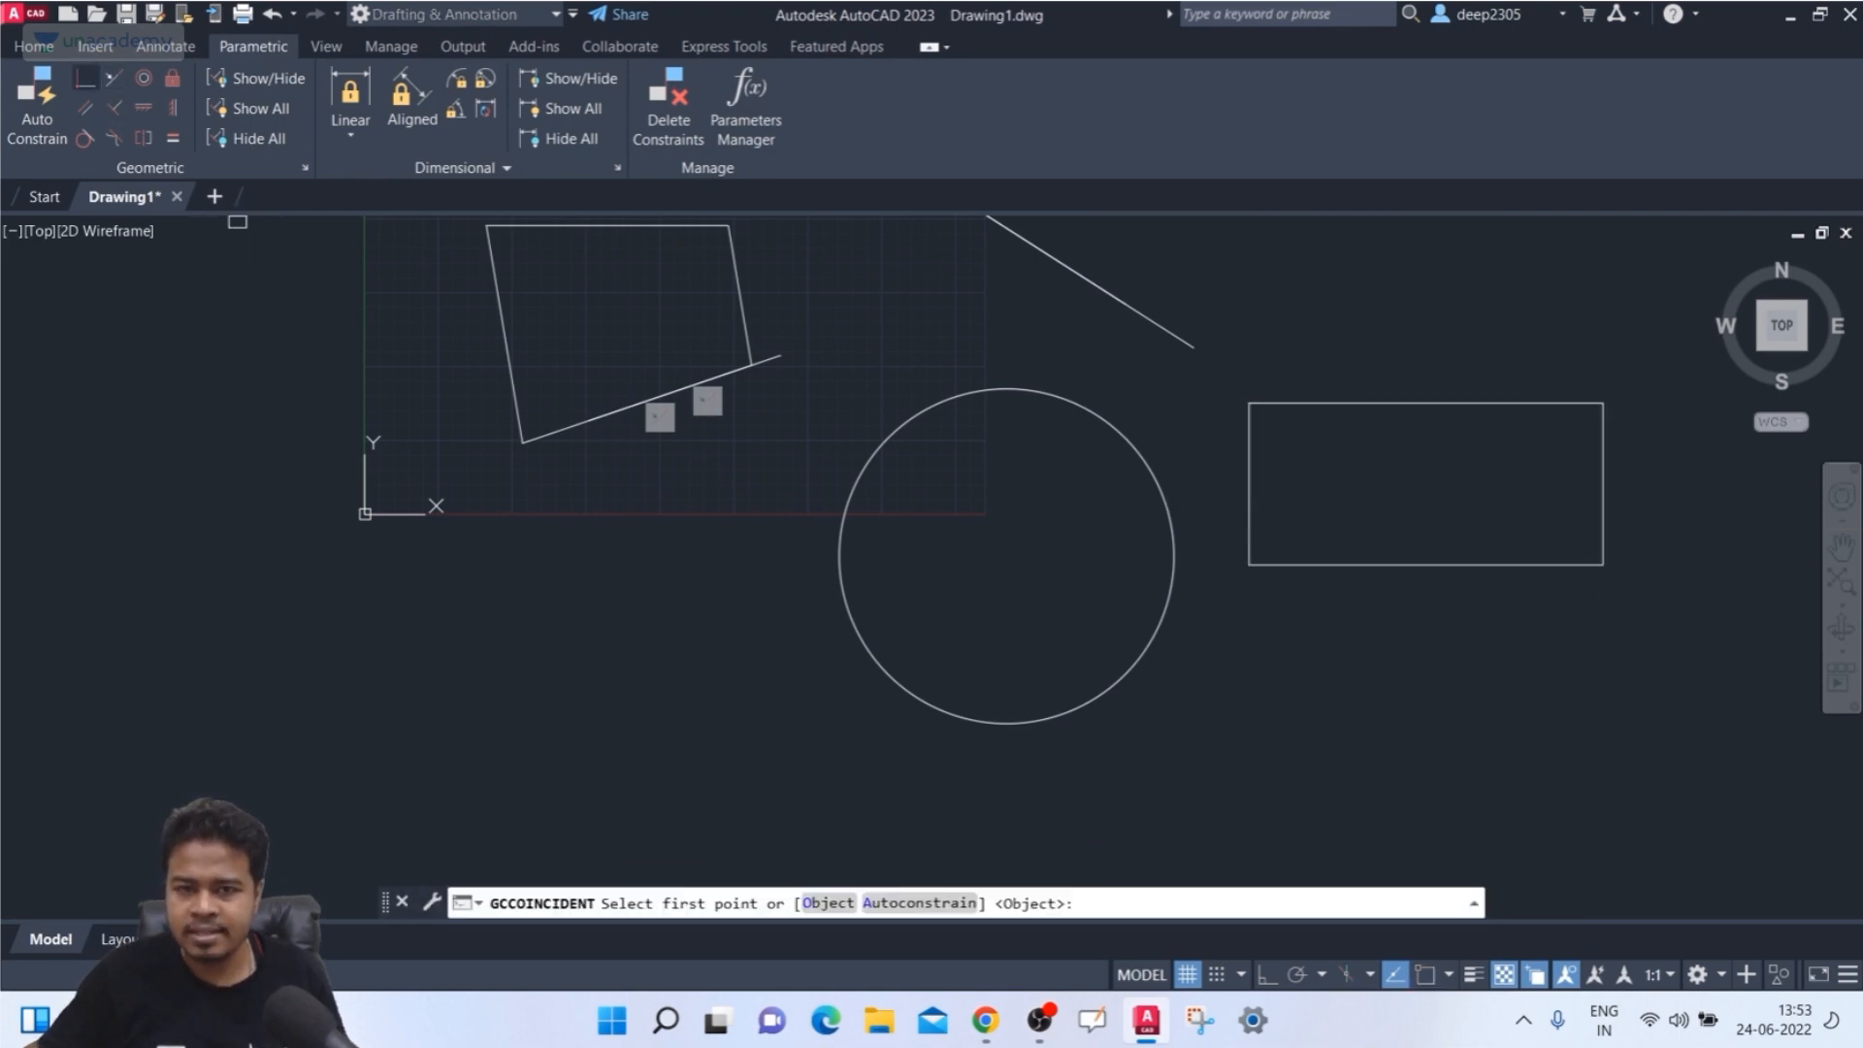
{"action": "left_click", "coordinate": [861, 658]}
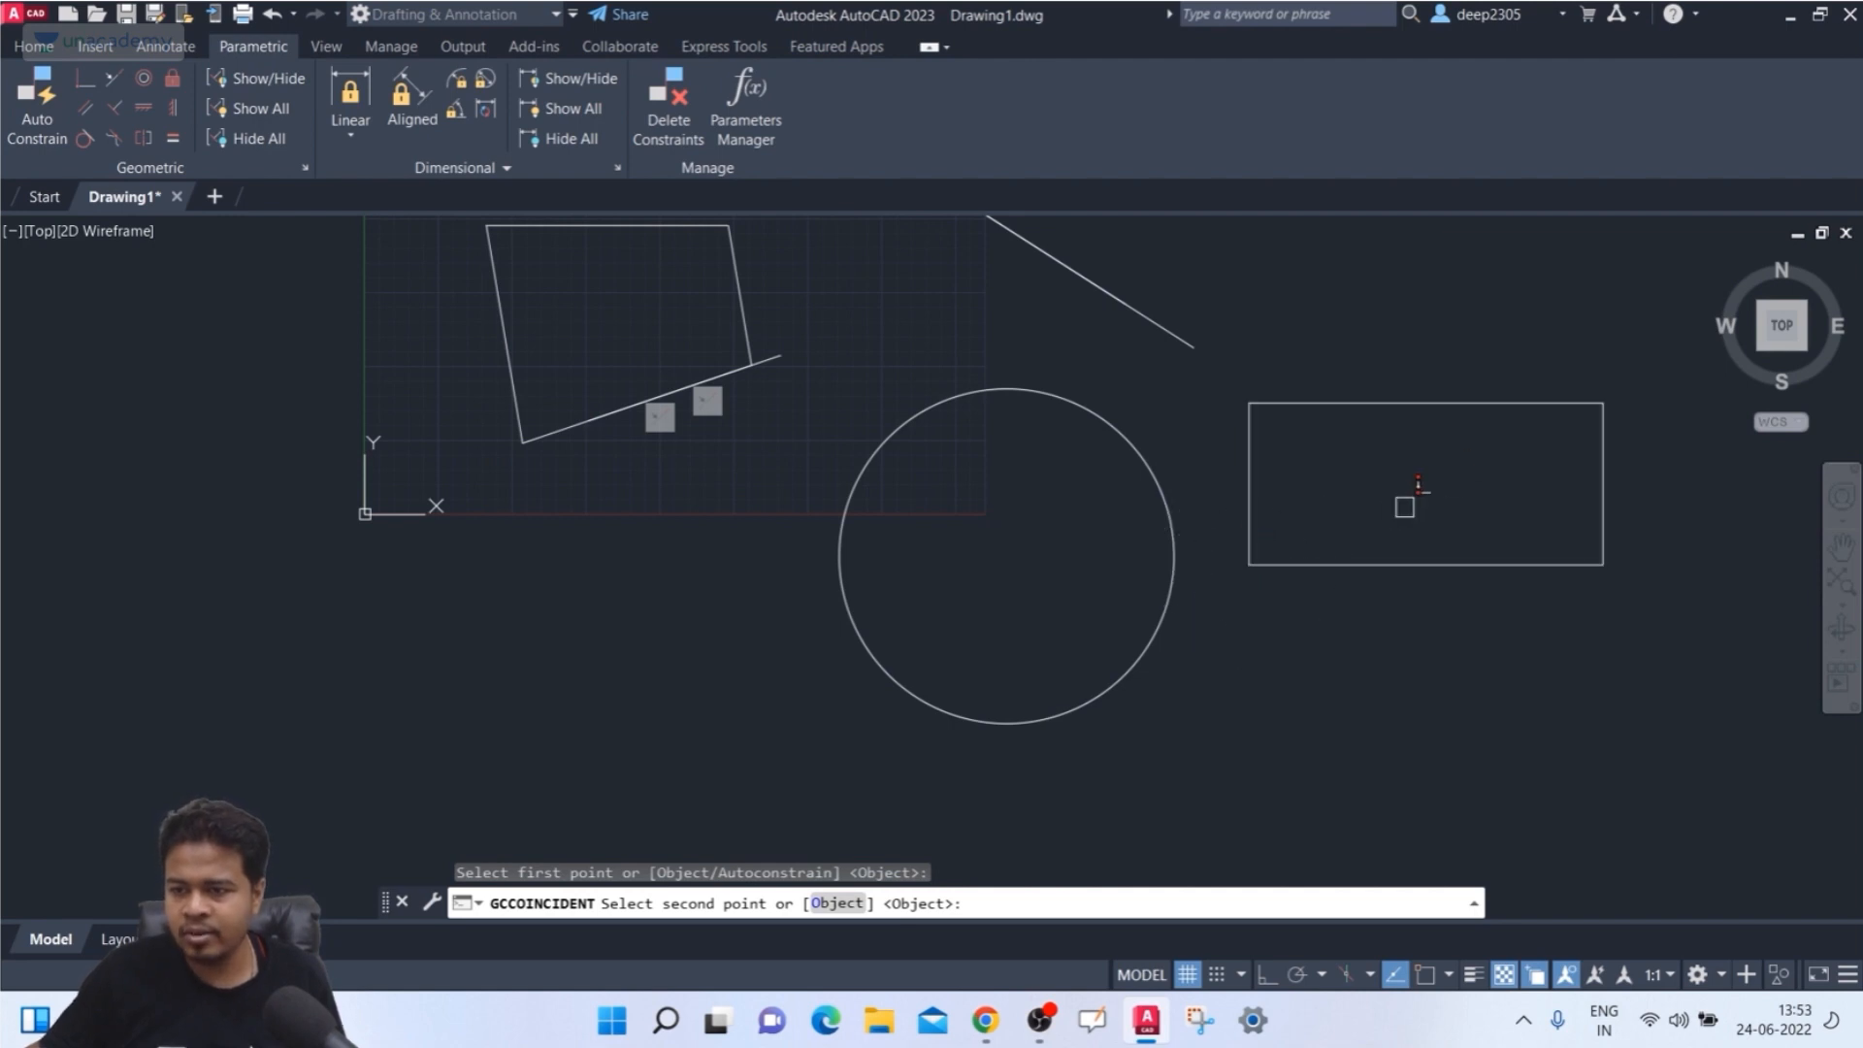
{"action": "left_click", "coordinate": [1455, 406]}
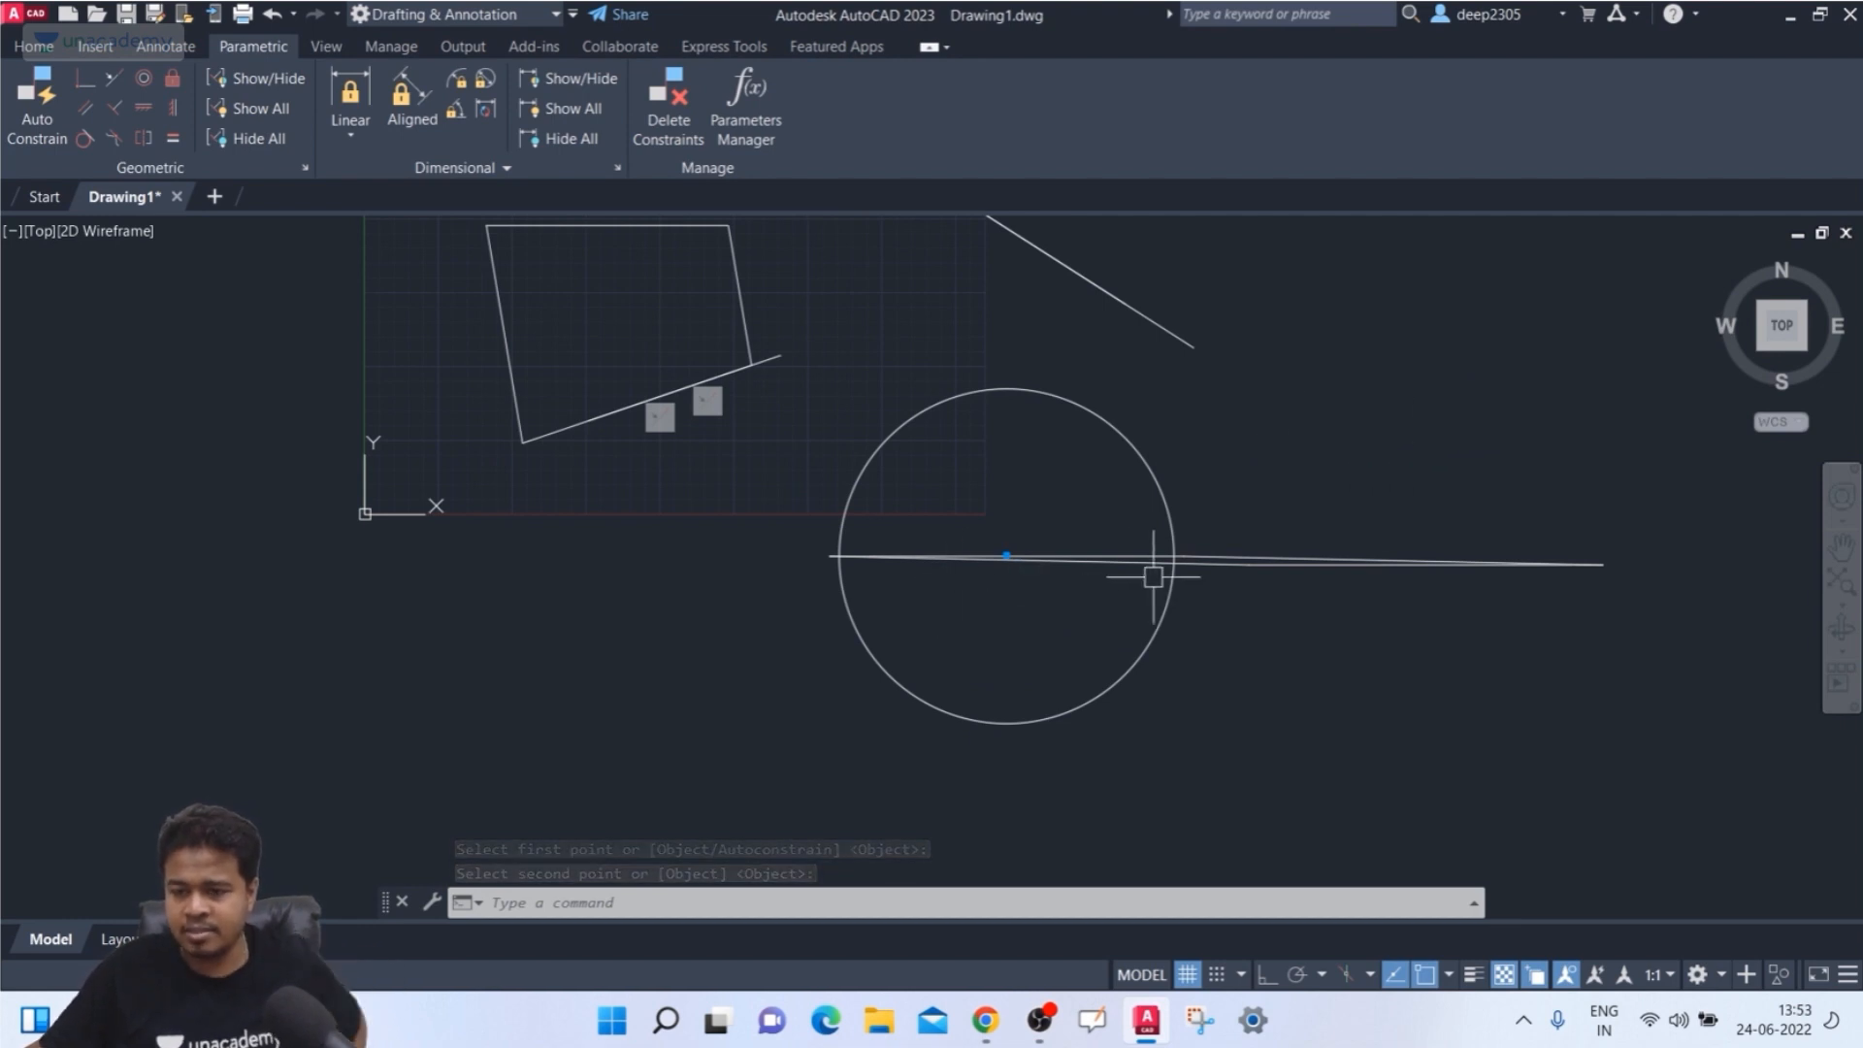
{"action": "key", "text": "ctrl+z"}
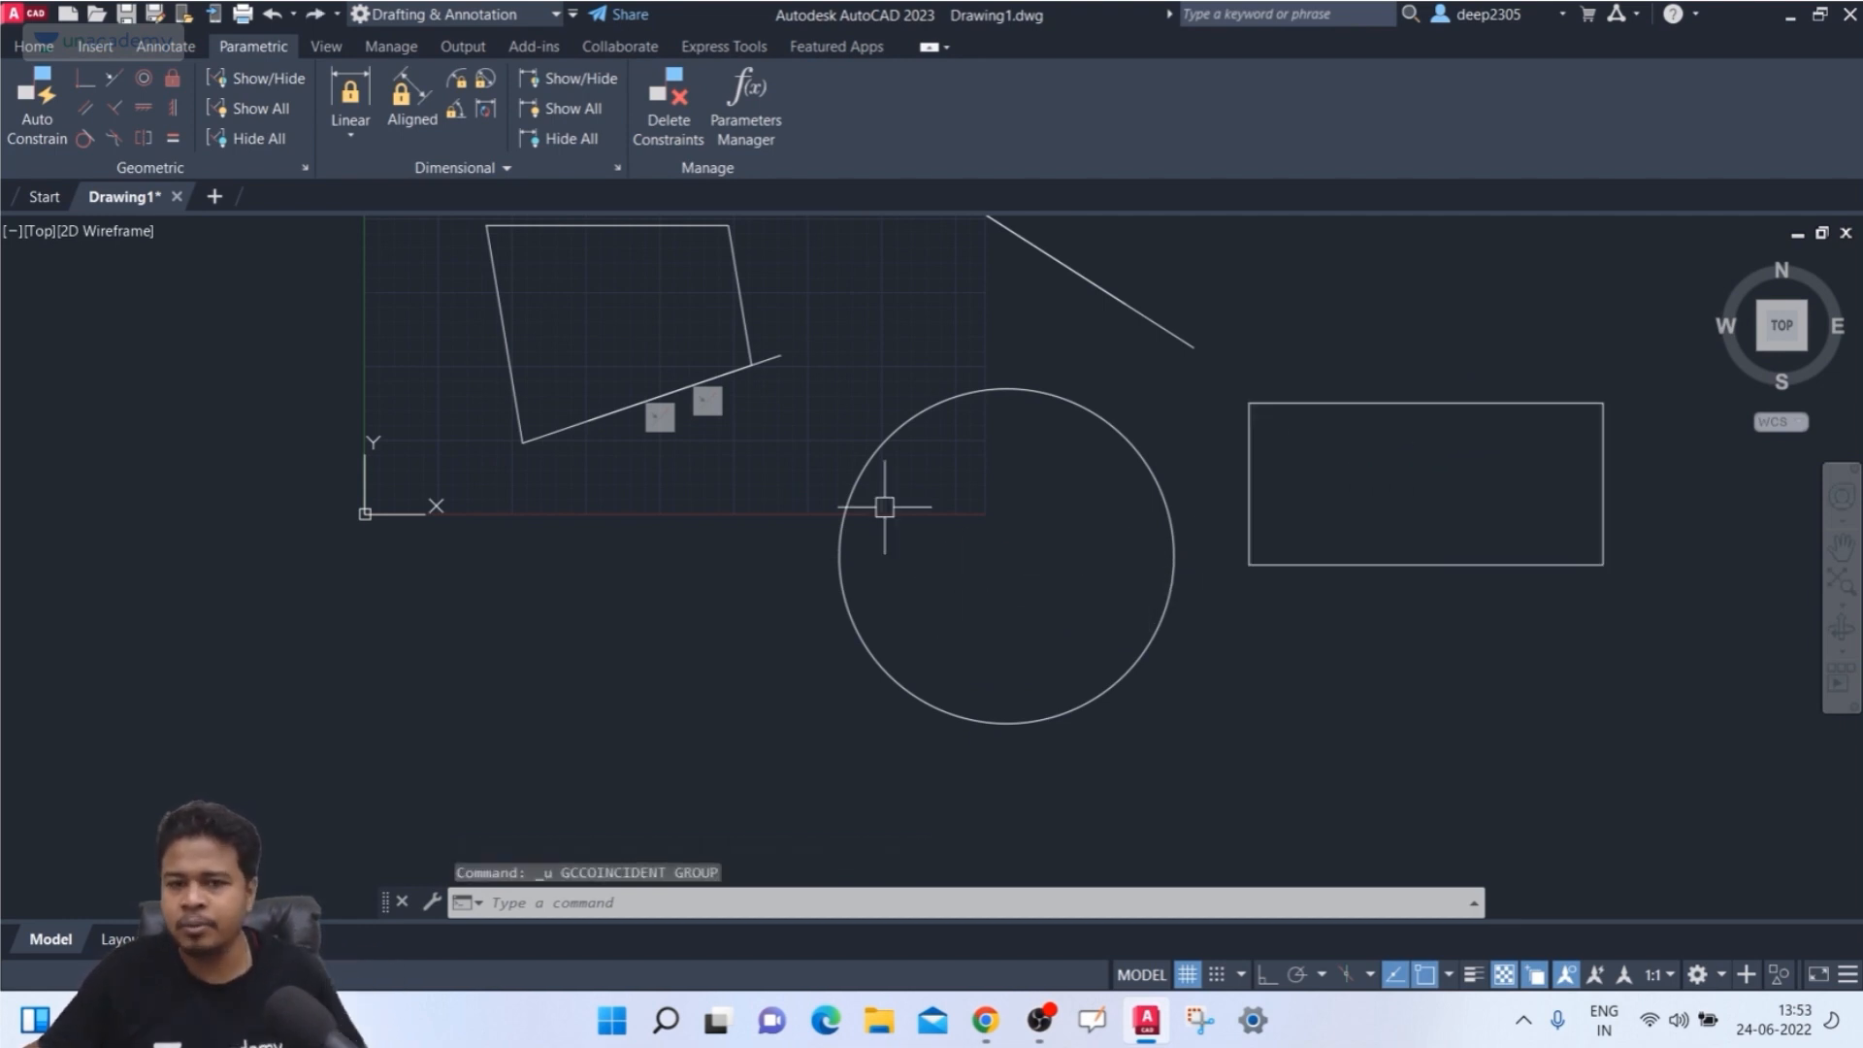
- Apply Auto Constrain to the rectangle to the right of the circle
{"action": "left_click", "coordinate": [37, 102]}
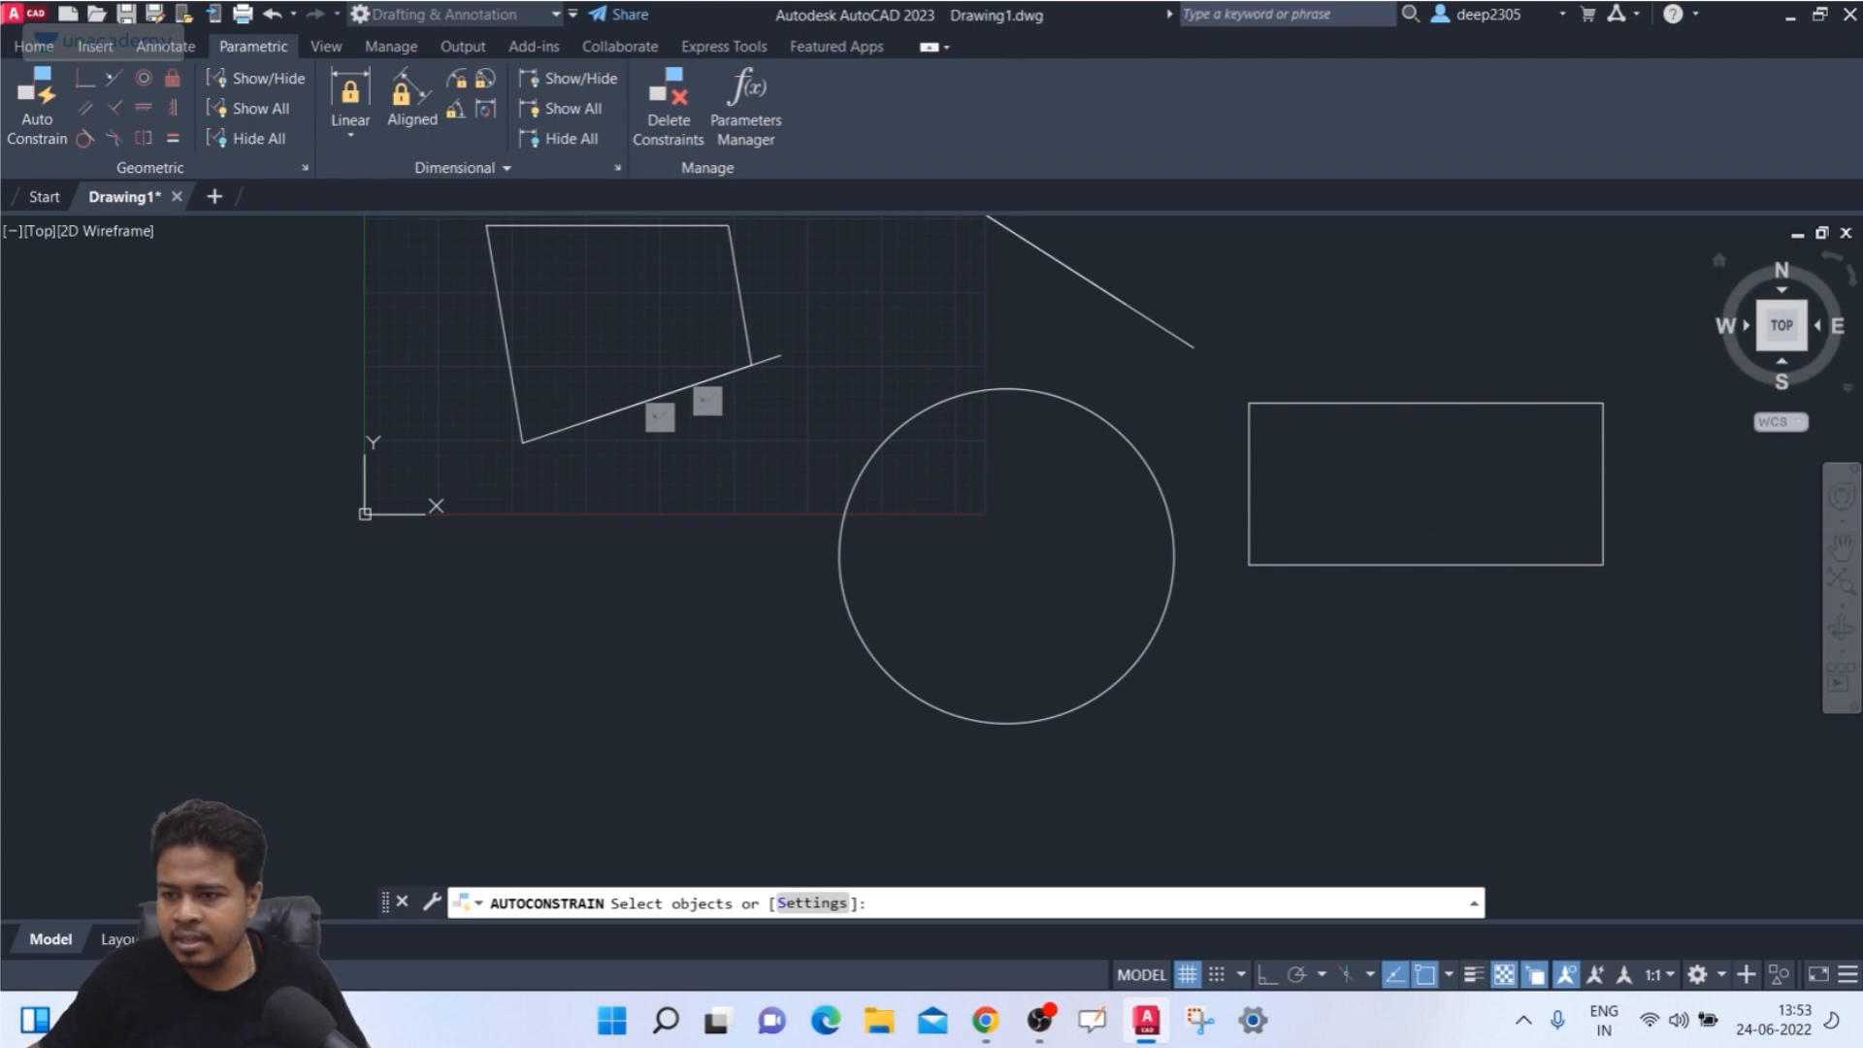
{"action": "left_click", "coordinate": [1682, 368]}
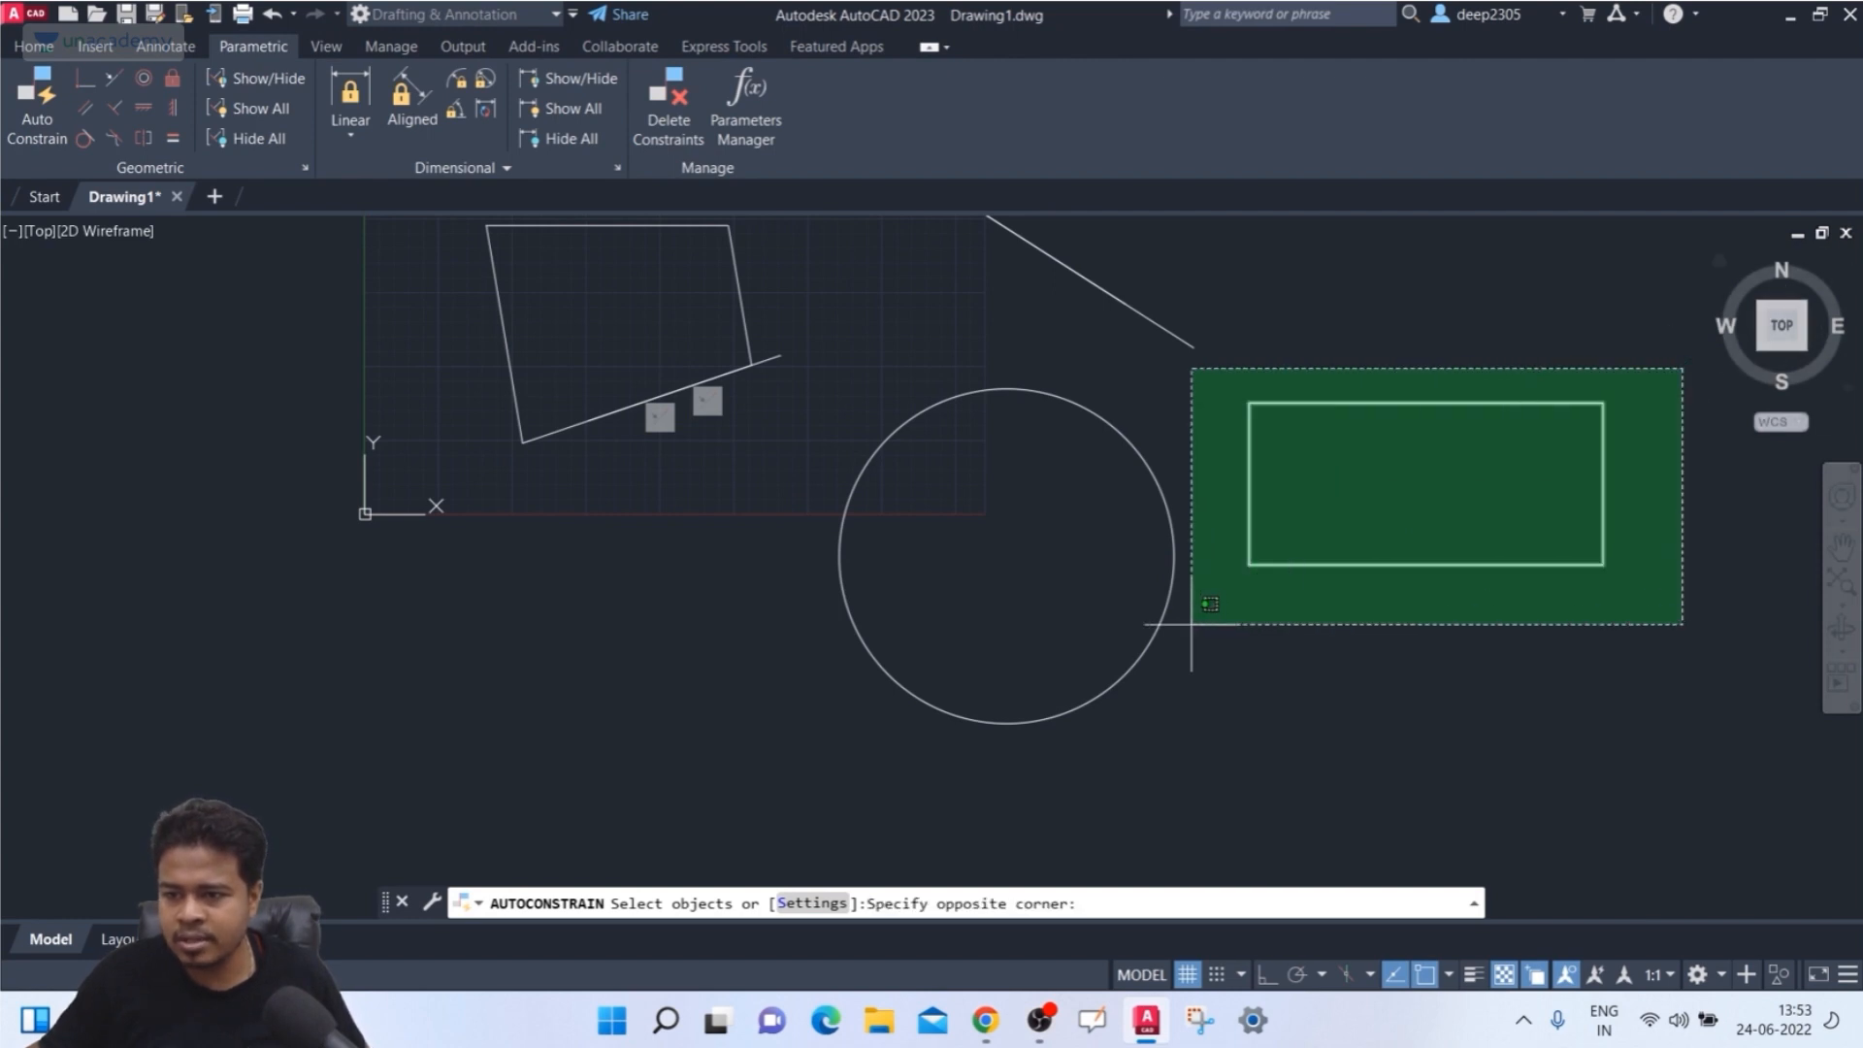
{"action": "left_click", "coordinate": [1192, 625]}
{"action": "key", "text": "Return"}
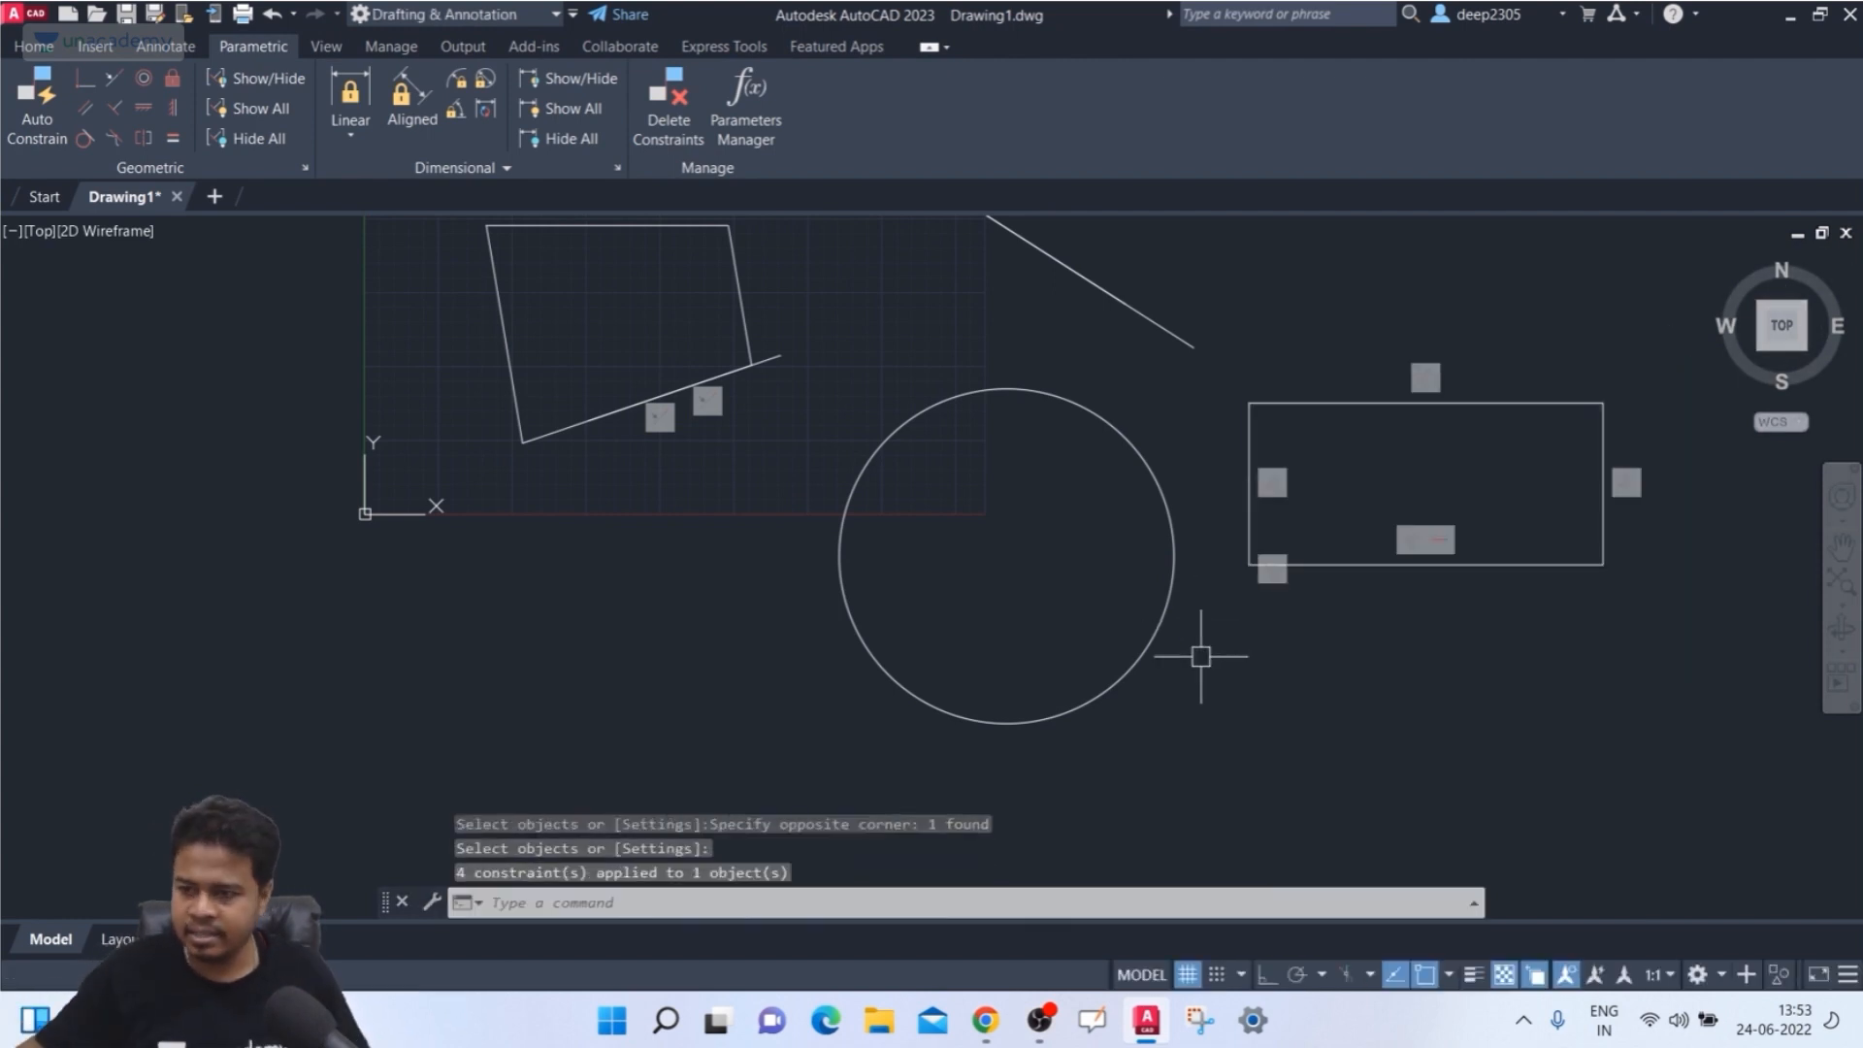
{"action": "key", "text": "Escape"}
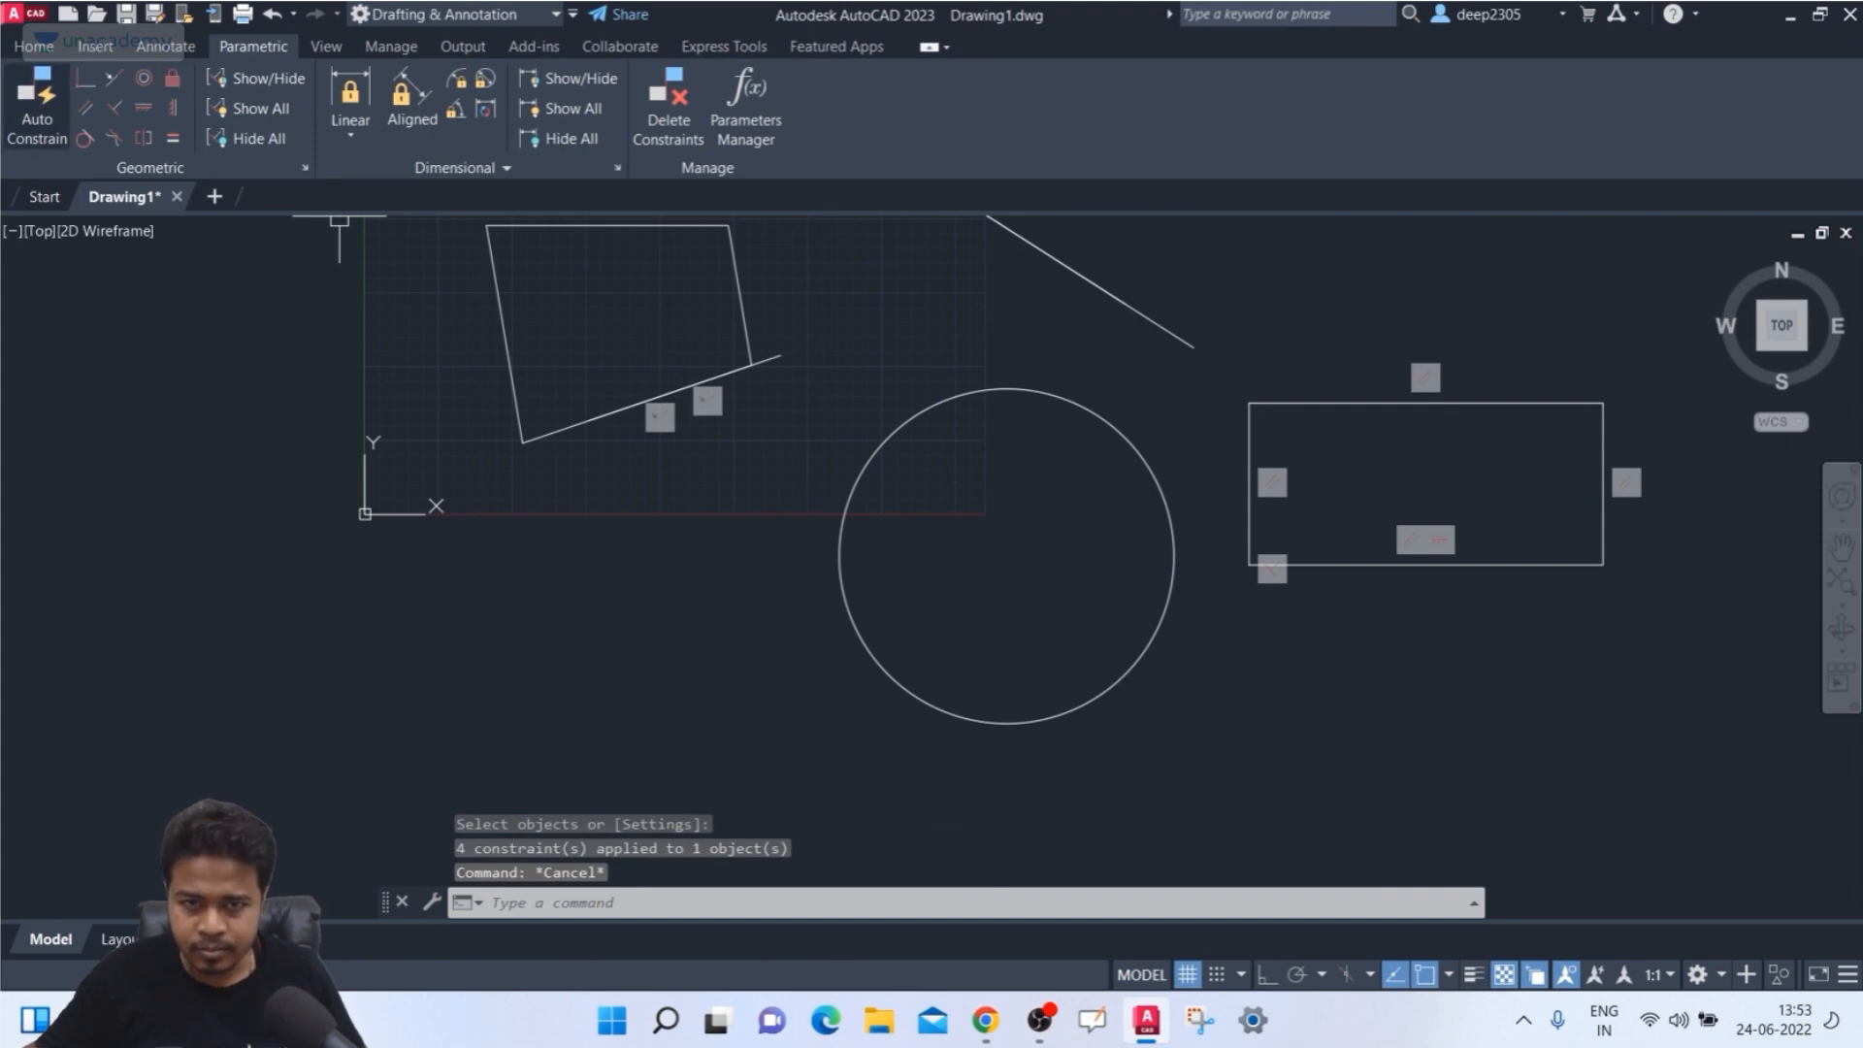
- Make the midpoint of the auto-constrained rectangle's top edge coincident with the circle's centre
{"action": "left_click", "coordinate": [86, 77]}
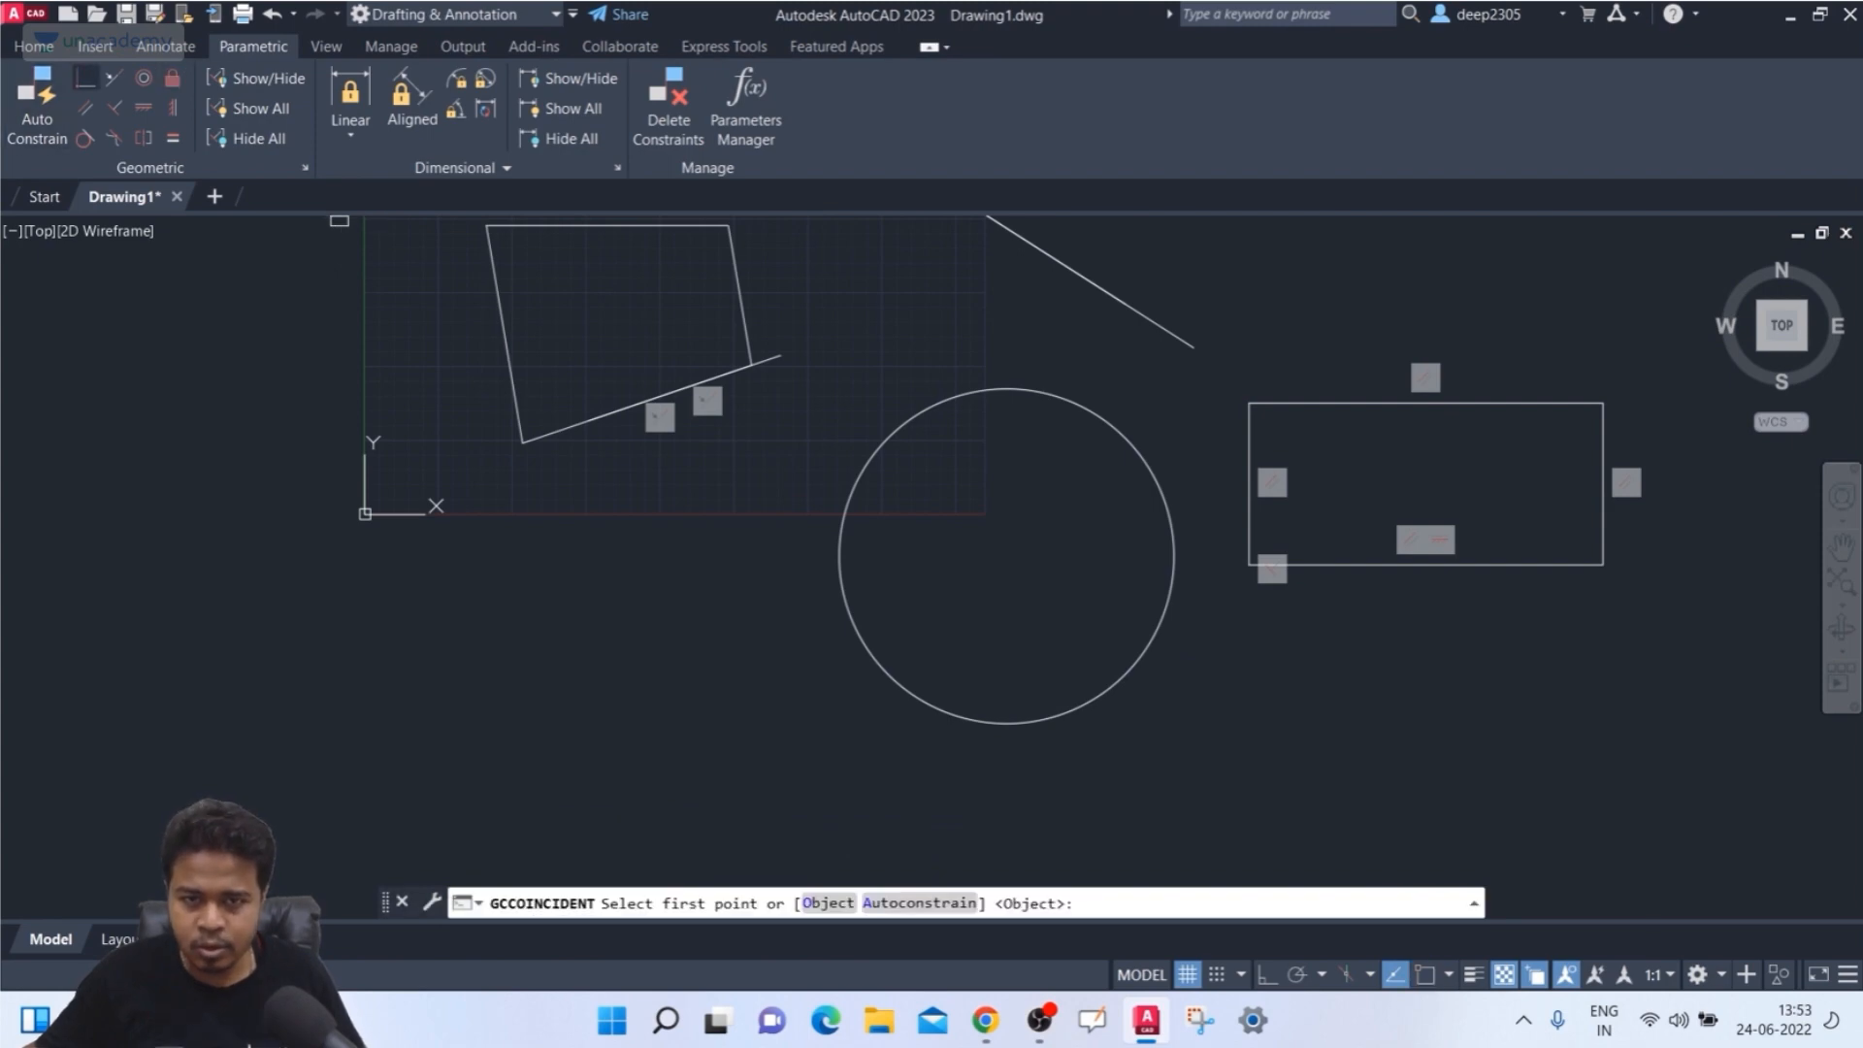
{"action": "left_click", "coordinate": [976, 390]}
{"action": "left_click", "coordinate": [1453, 399]}
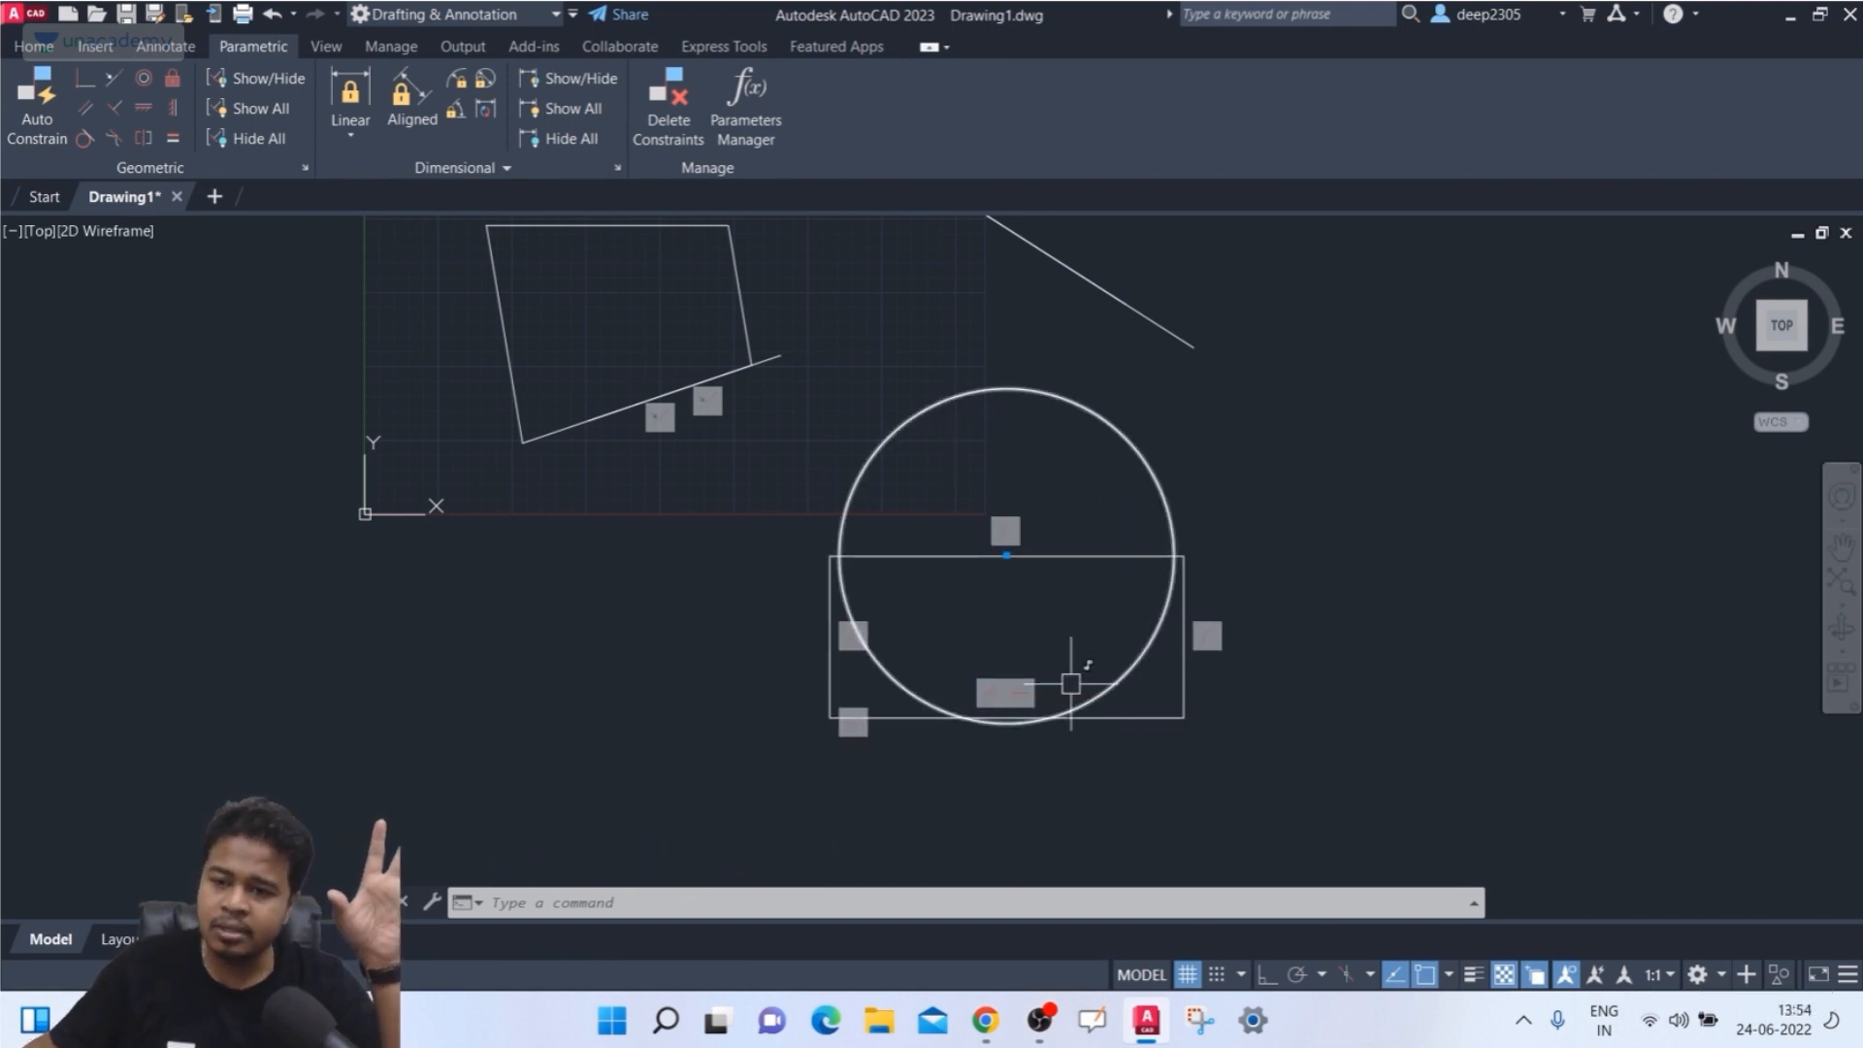
- Erase all lines, both rectangles and the circle from the drawing
{"action": "scroll", "coordinate": [1171, 520], "scroll_direction": "down", "scroll_amount": 1}
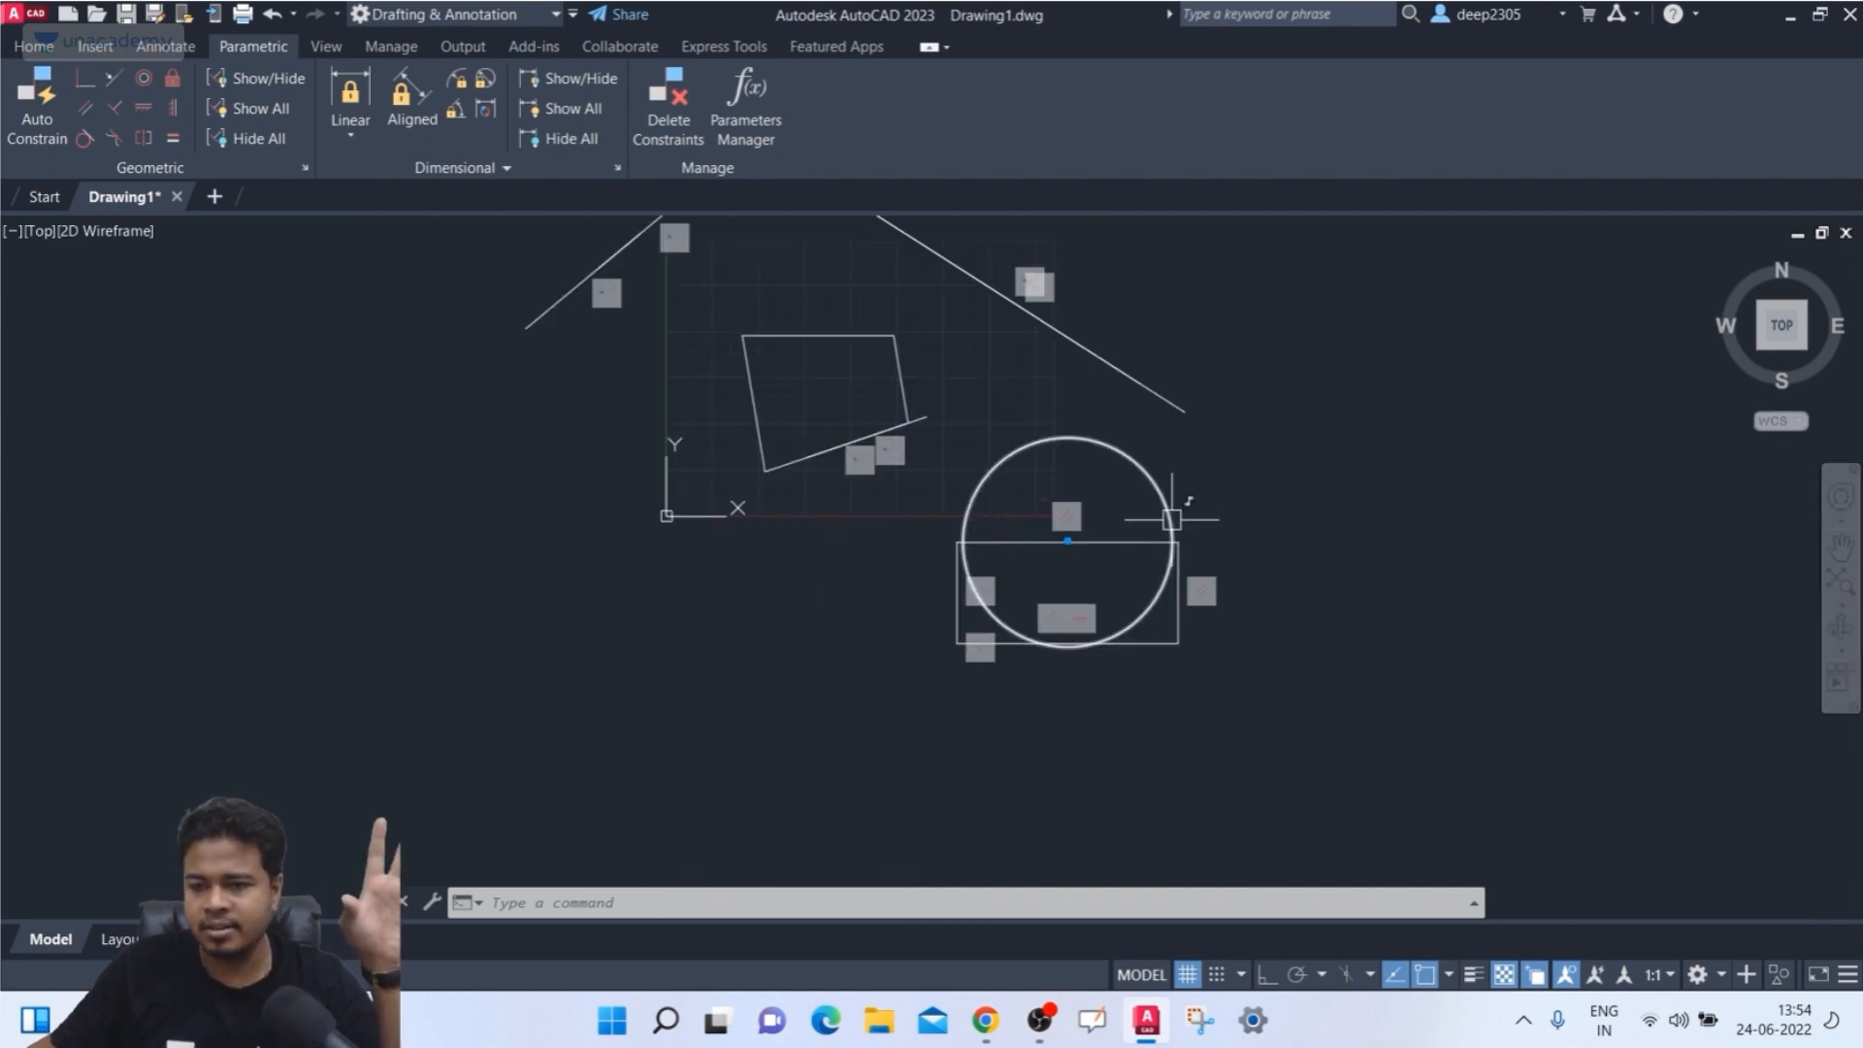
{"action": "mouse_move", "coordinate": [1171, 519]}
{"action": "middle_mouse_down"}
{"action": "mouse_move", "coordinate": [1168, 553]}
{"action": "mouse_move", "coordinate": [1129, 587]}
{"action": "middle_mouse_up"}
{"action": "left_click", "coordinate": [1337, 360]}
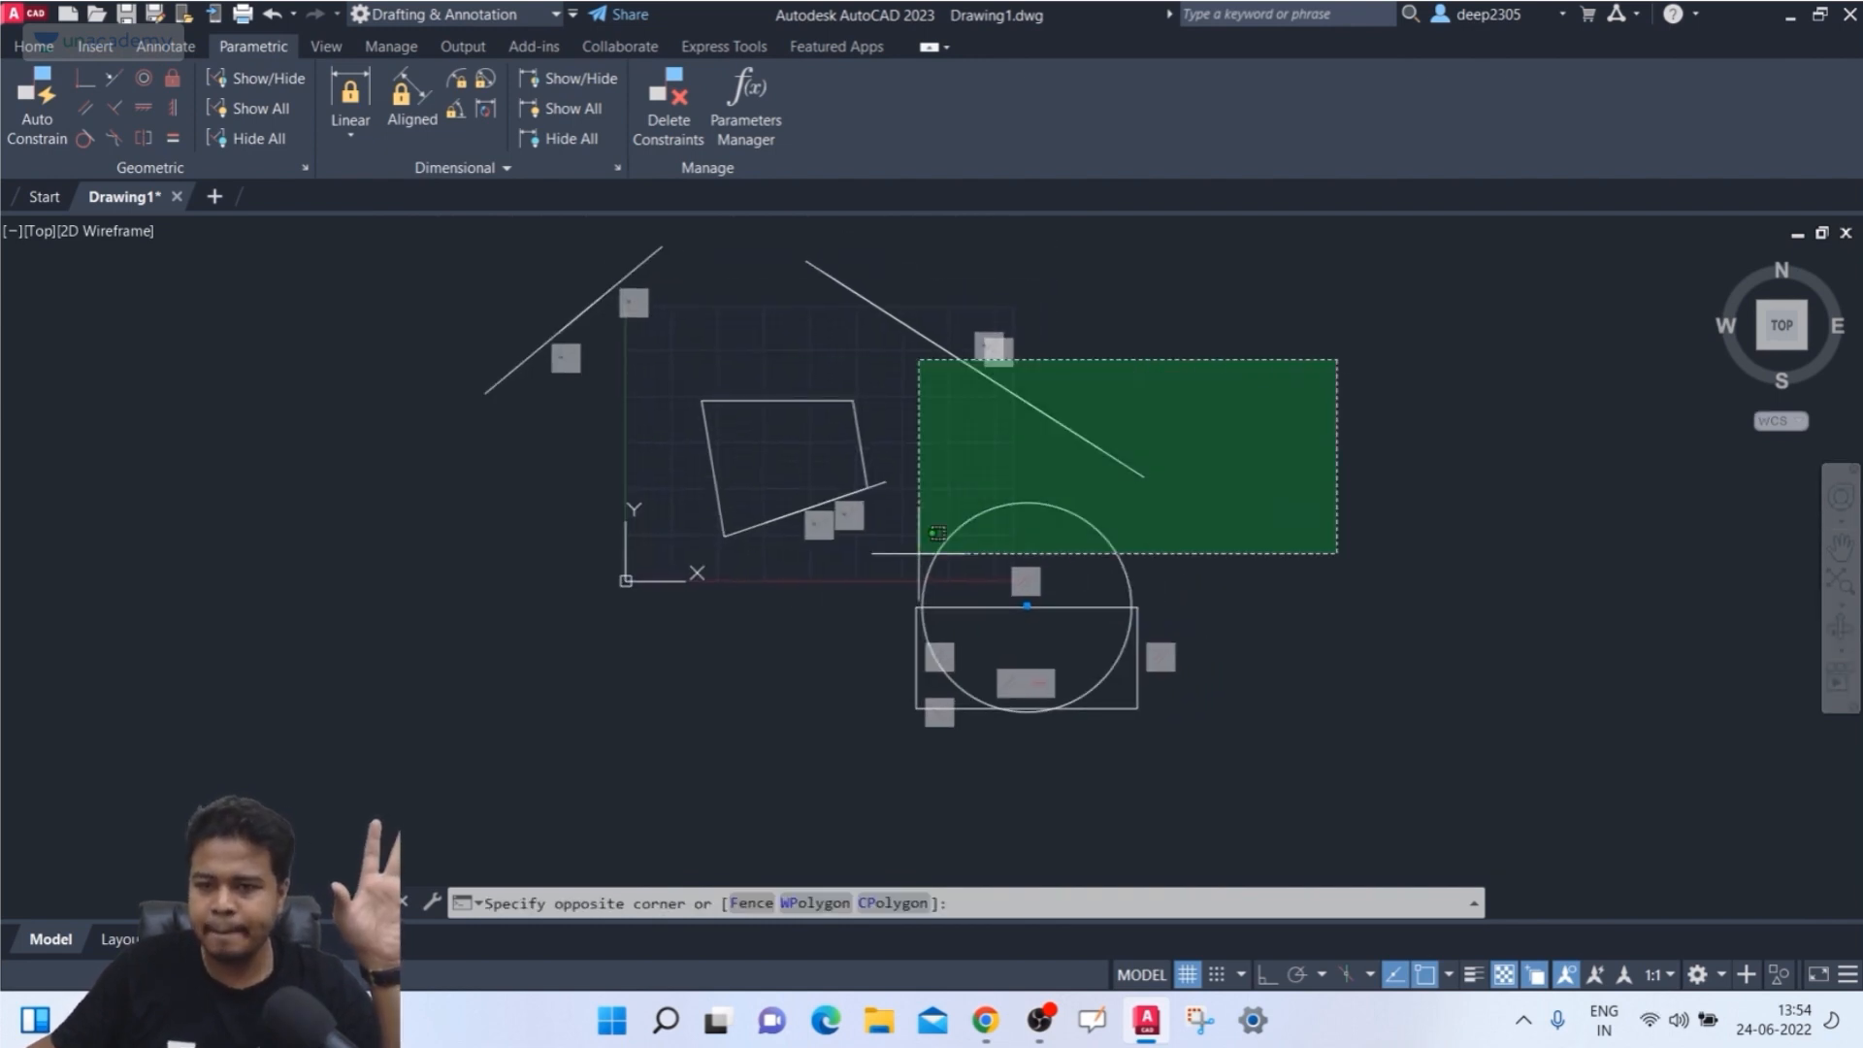
{"action": "left_click", "coordinate": [450, 696]}
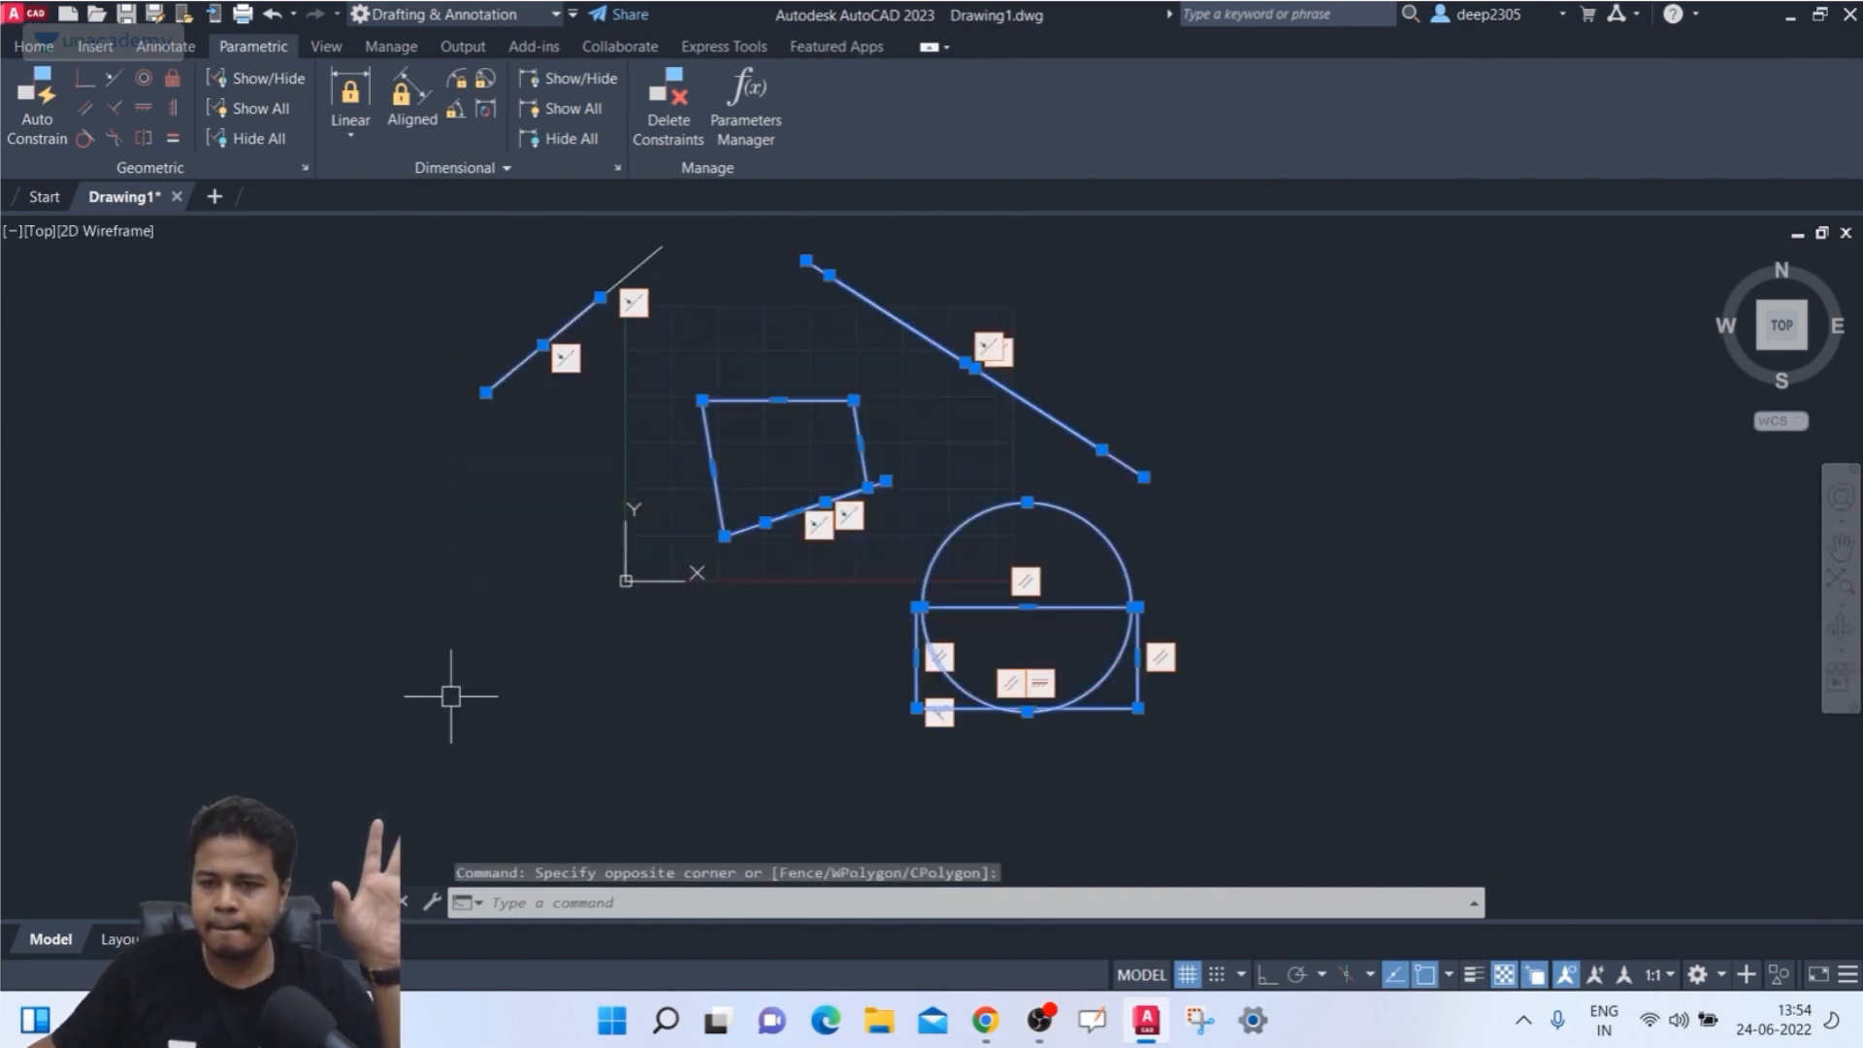
{"action": "left_click", "coordinate": [1114, 254]}
{"action": "left_click", "coordinate": [403, 352]}
{"action": "key", "text": "Delete"}
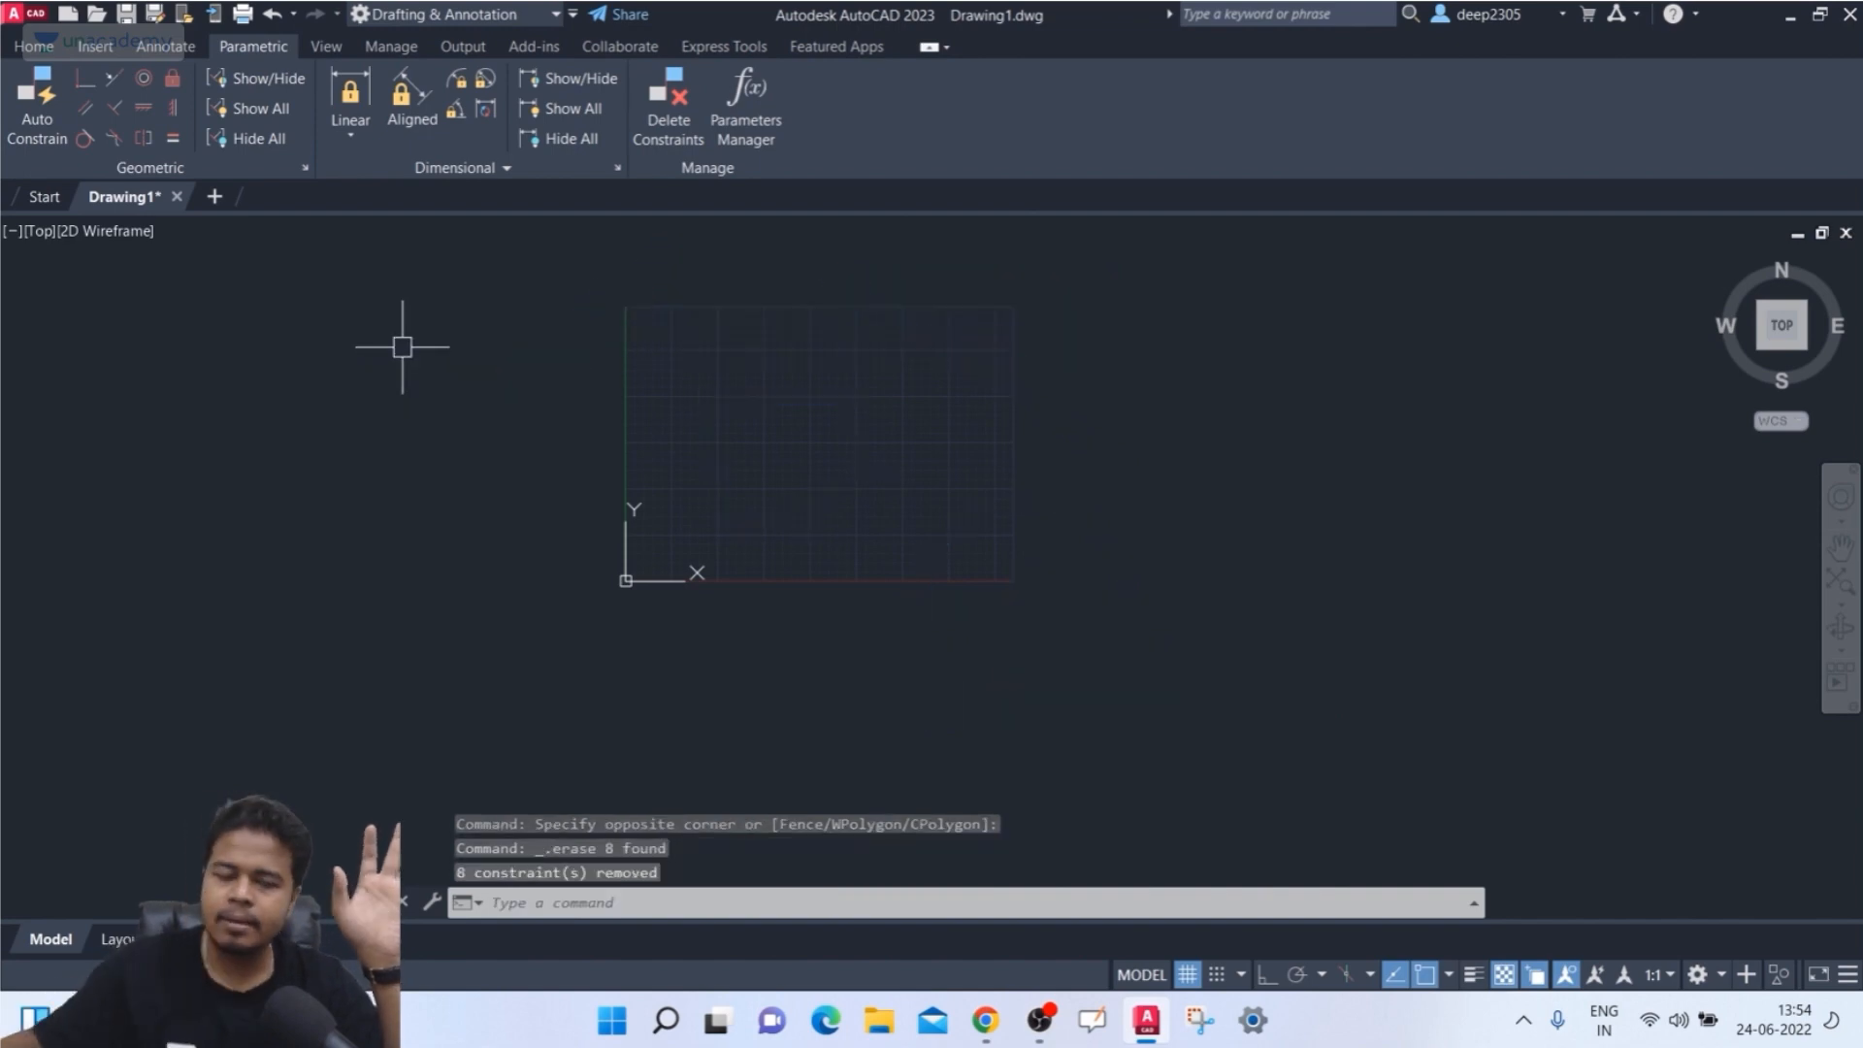
- Draw a wide rectangle near the middle of the empty grid area
{"action": "scroll", "coordinate": [852, 517], "scroll_direction": "up", "scroll_amount": 2}
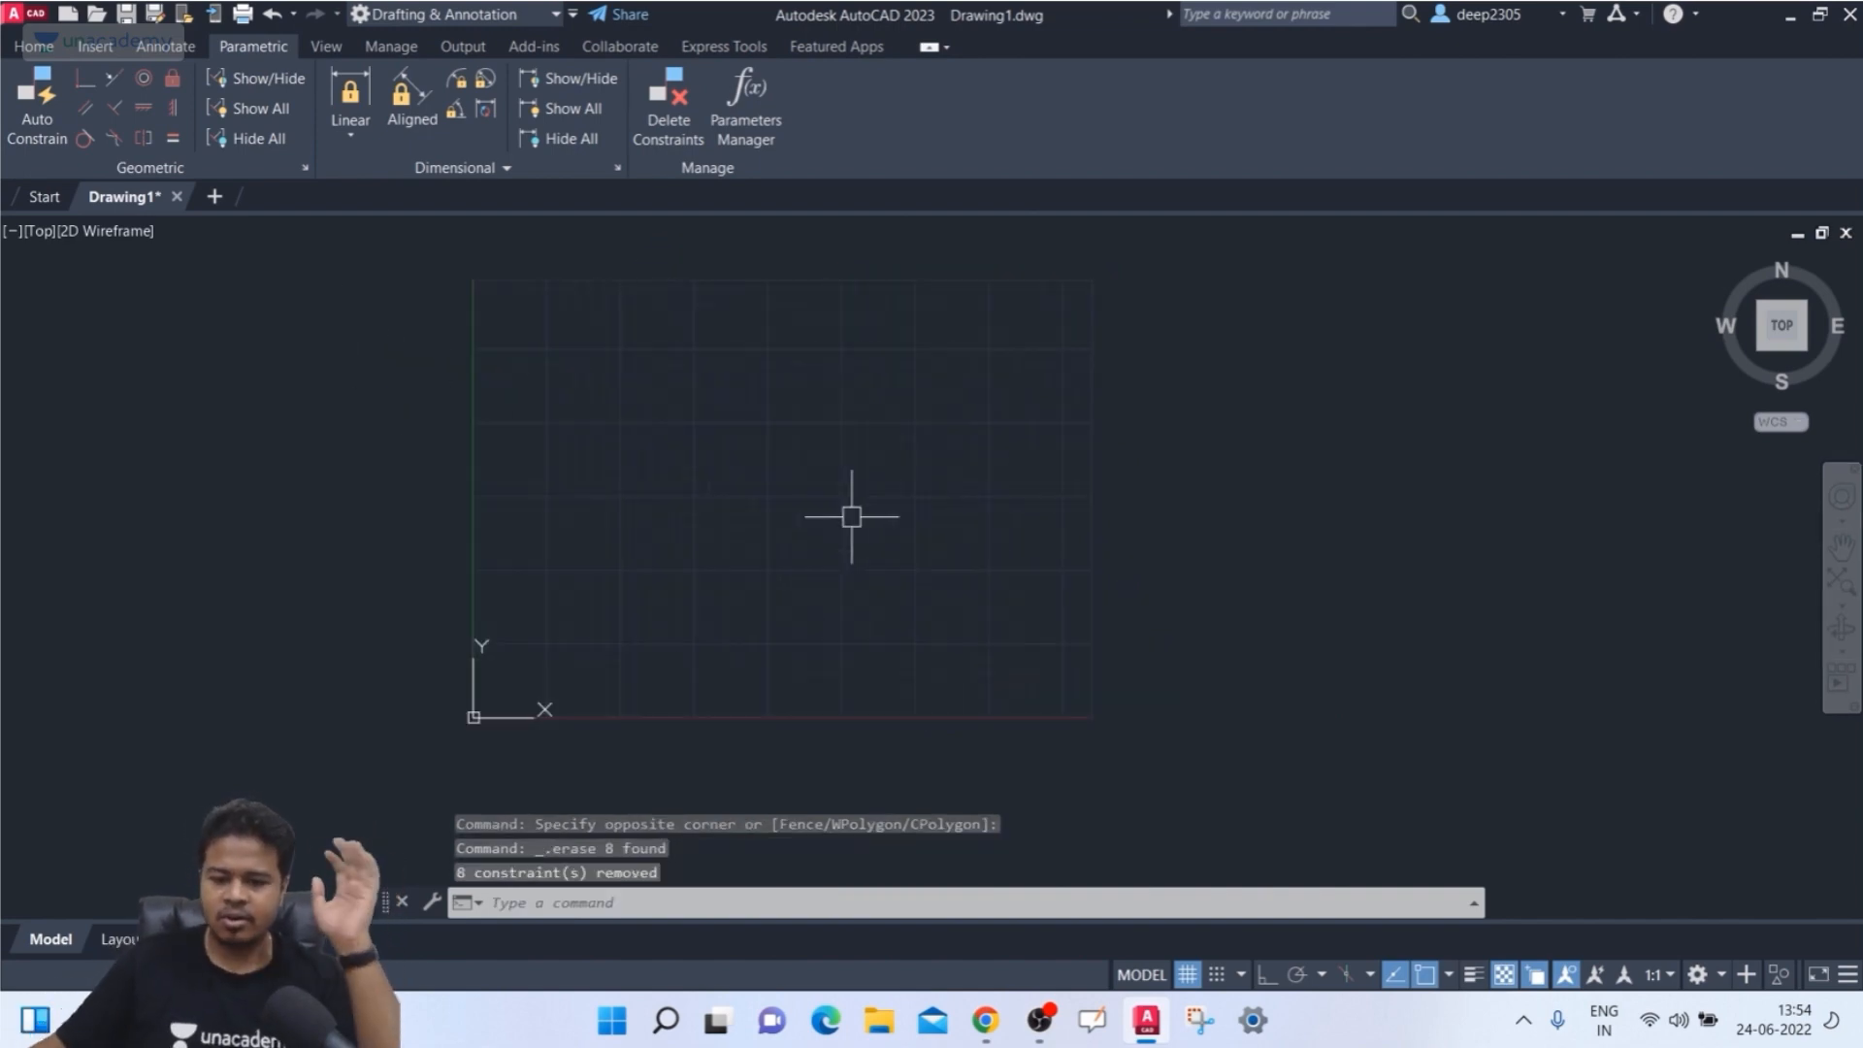
{"action": "type", "text": "rec"}
{"action": "key", "text": "Return"}
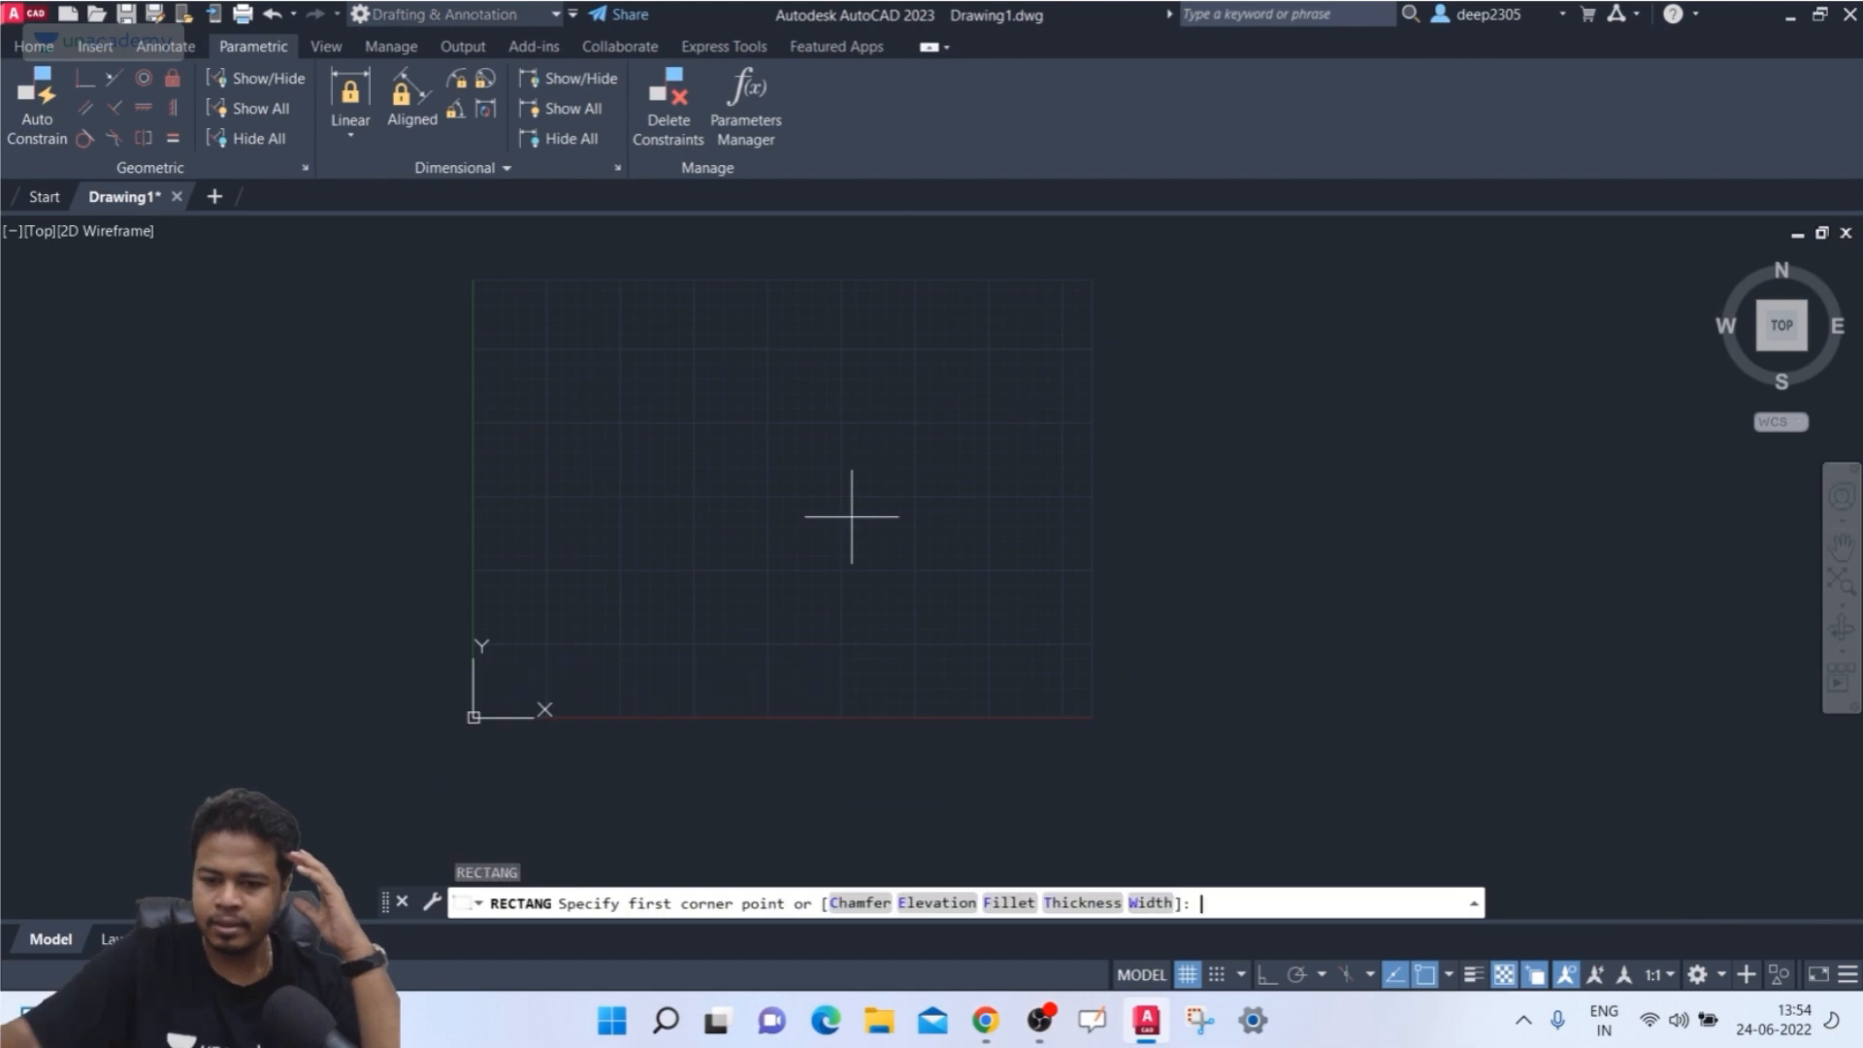
{"action": "left_click", "coordinate": [641, 407]}
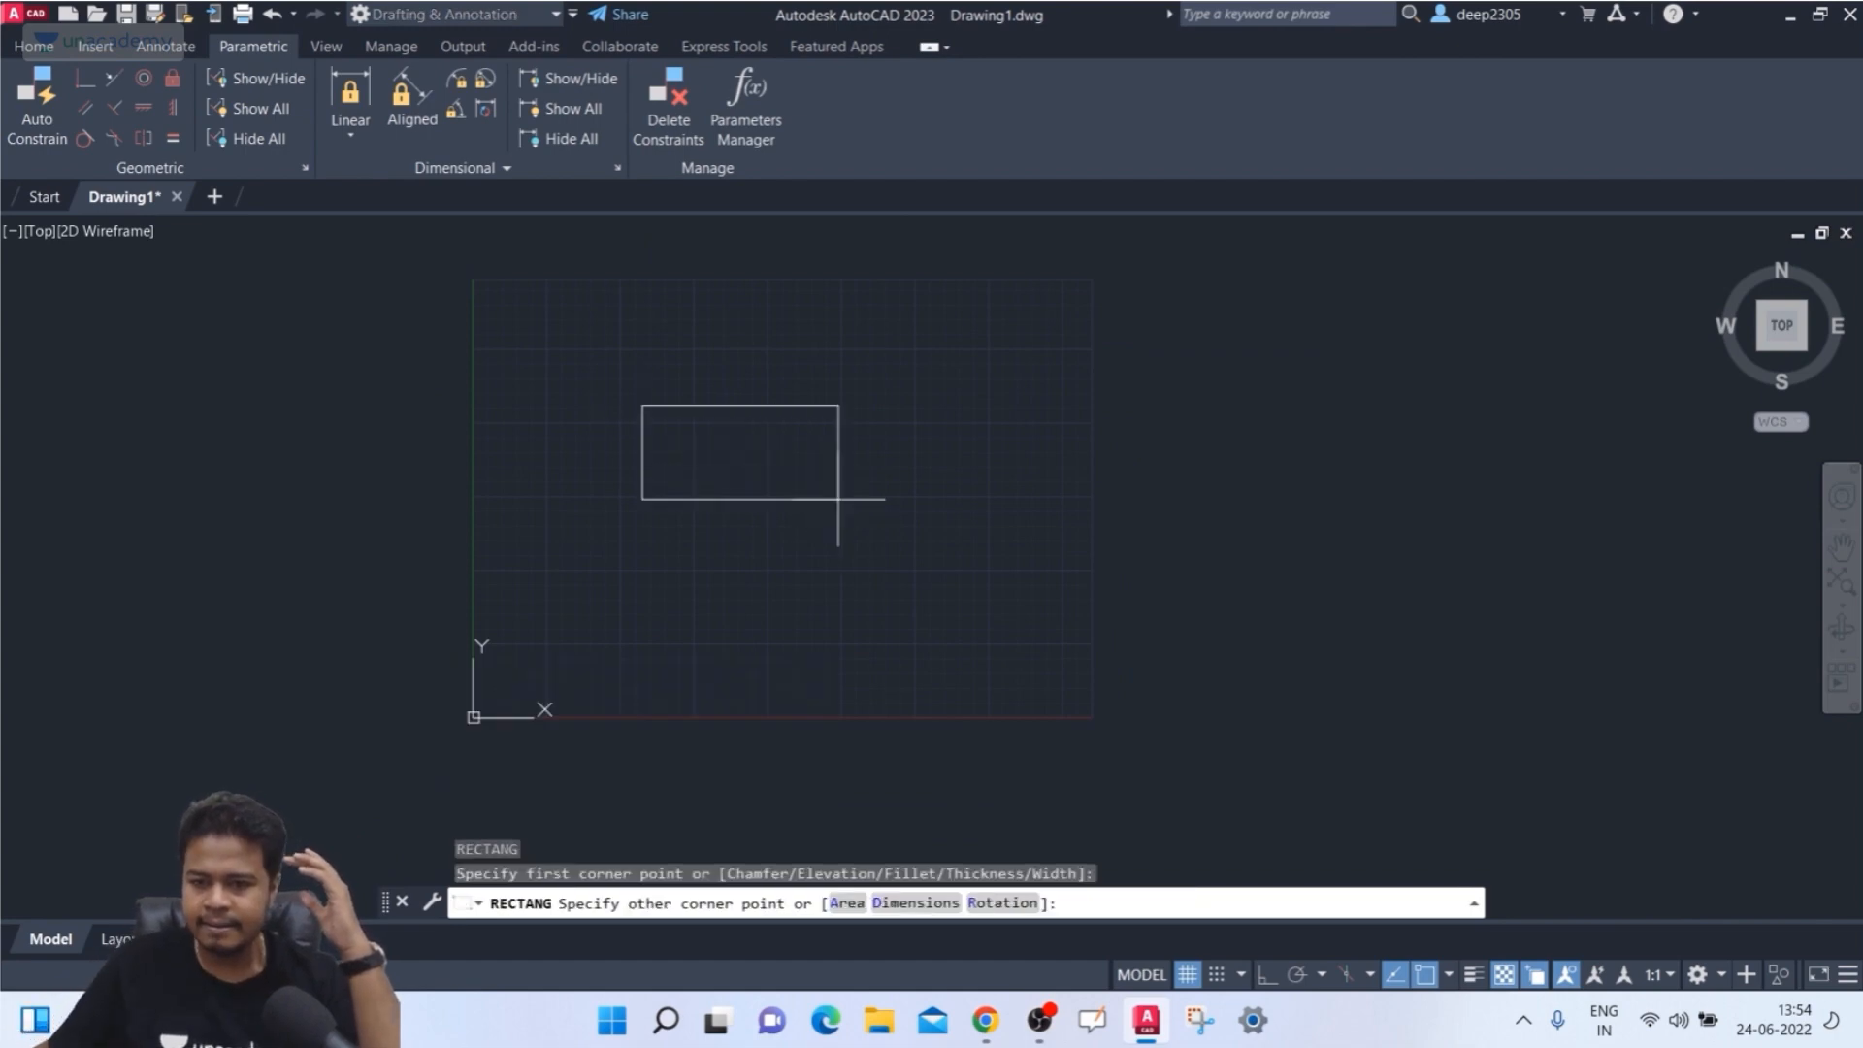
{"action": "left_click", "coordinate": [920, 544]}
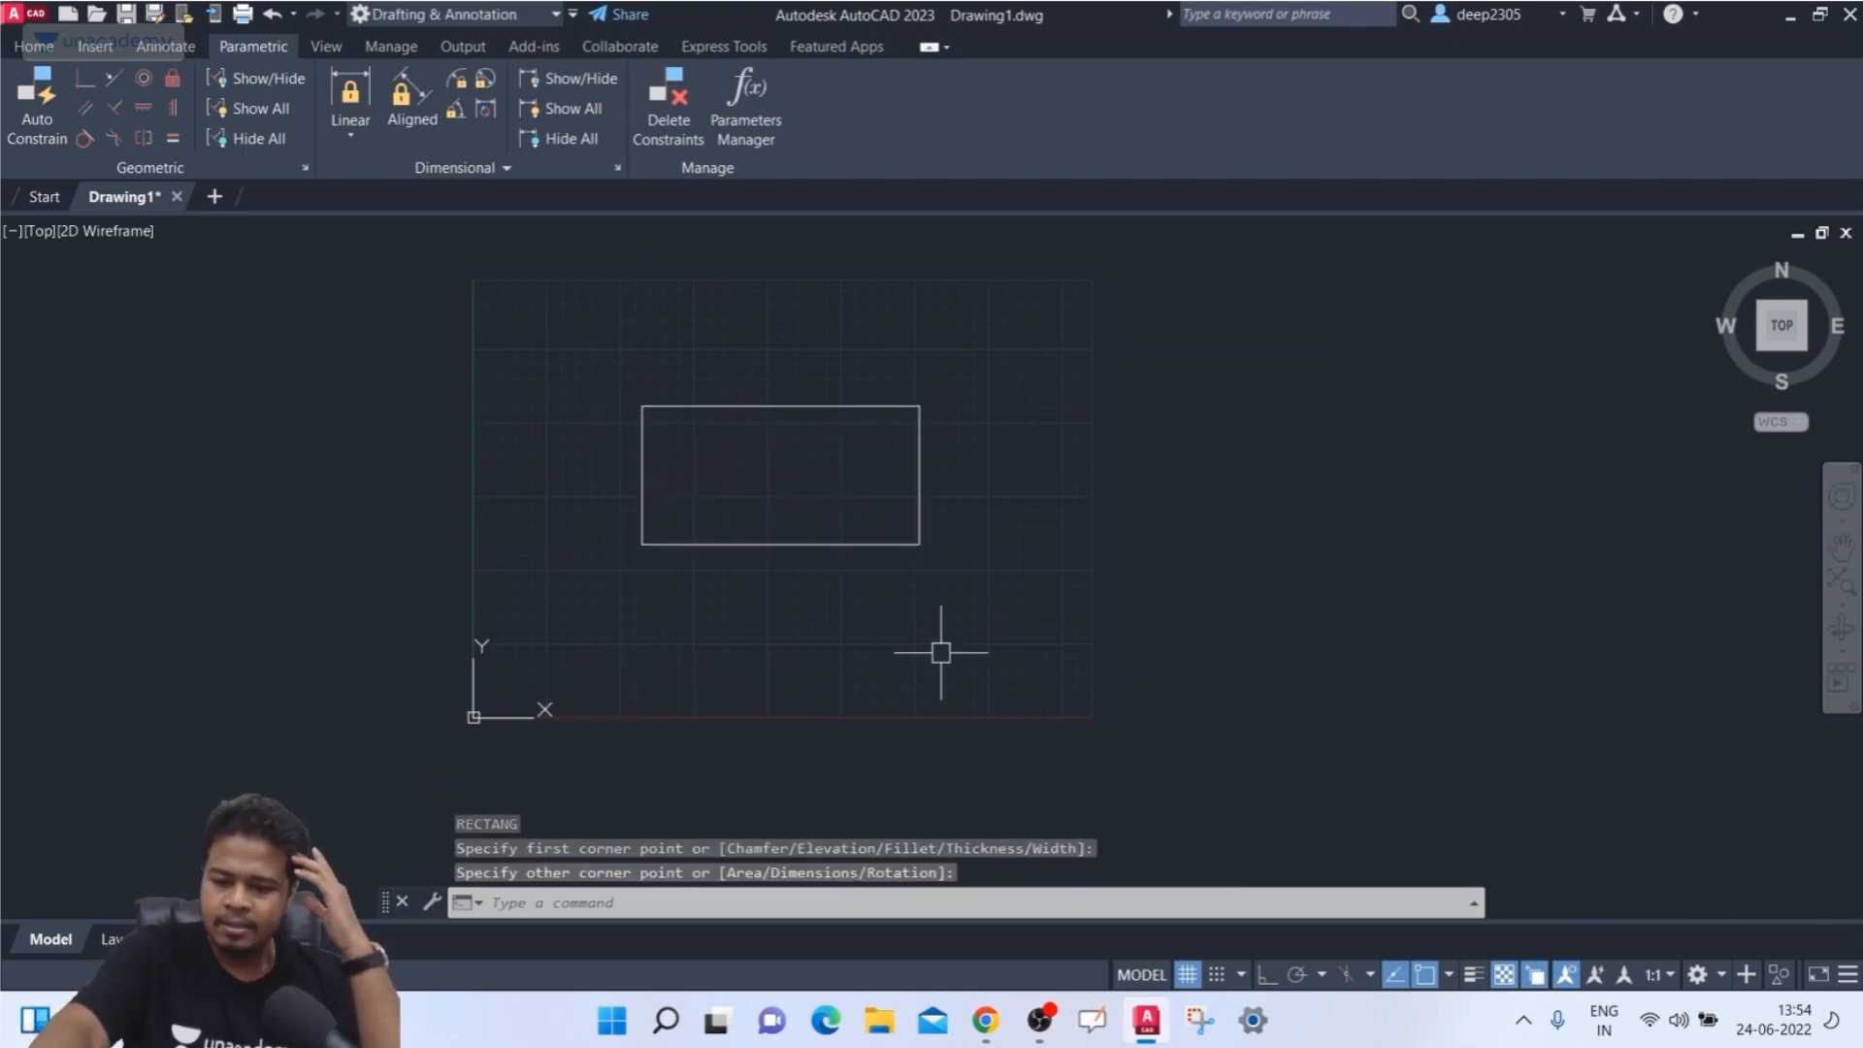
- Draw a circle above and to the right of the rectangle
{"action": "key", "text": "Return"}
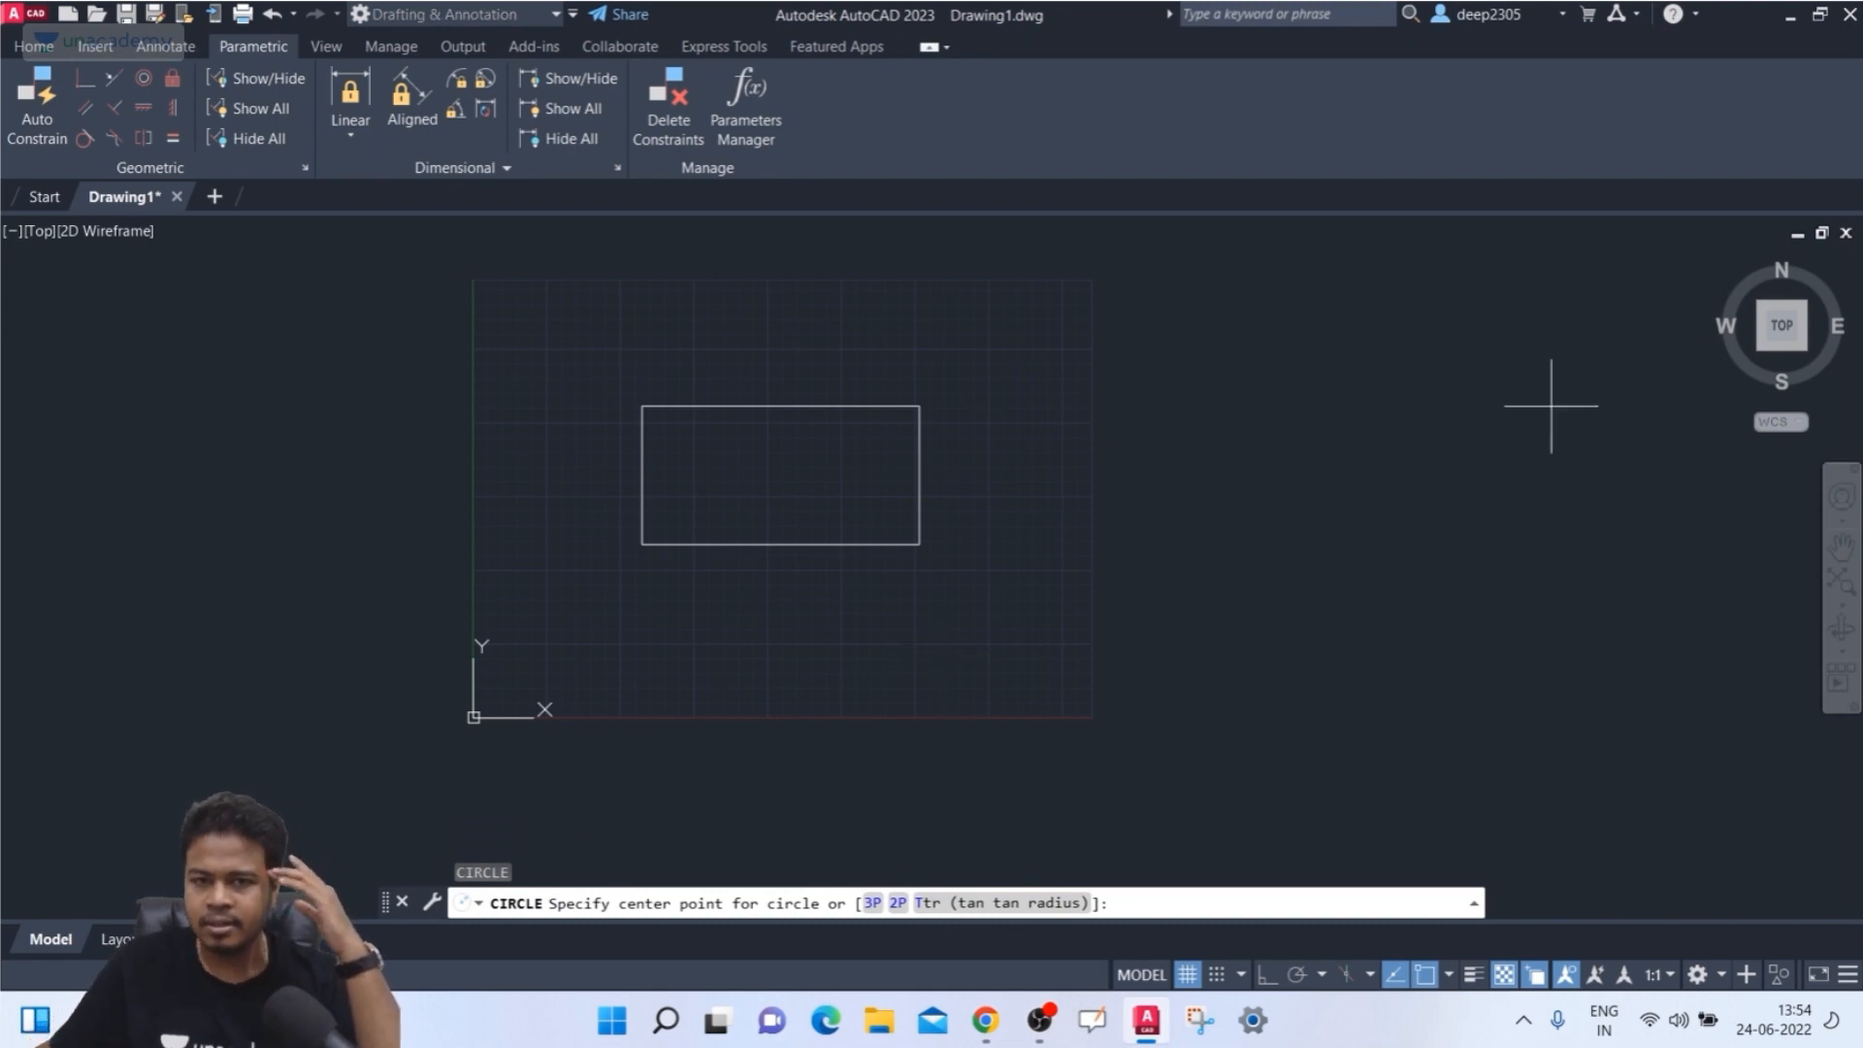
{"action": "left_click", "coordinate": [1145, 318]}
{"action": "left_click", "coordinate": [1170, 401]}
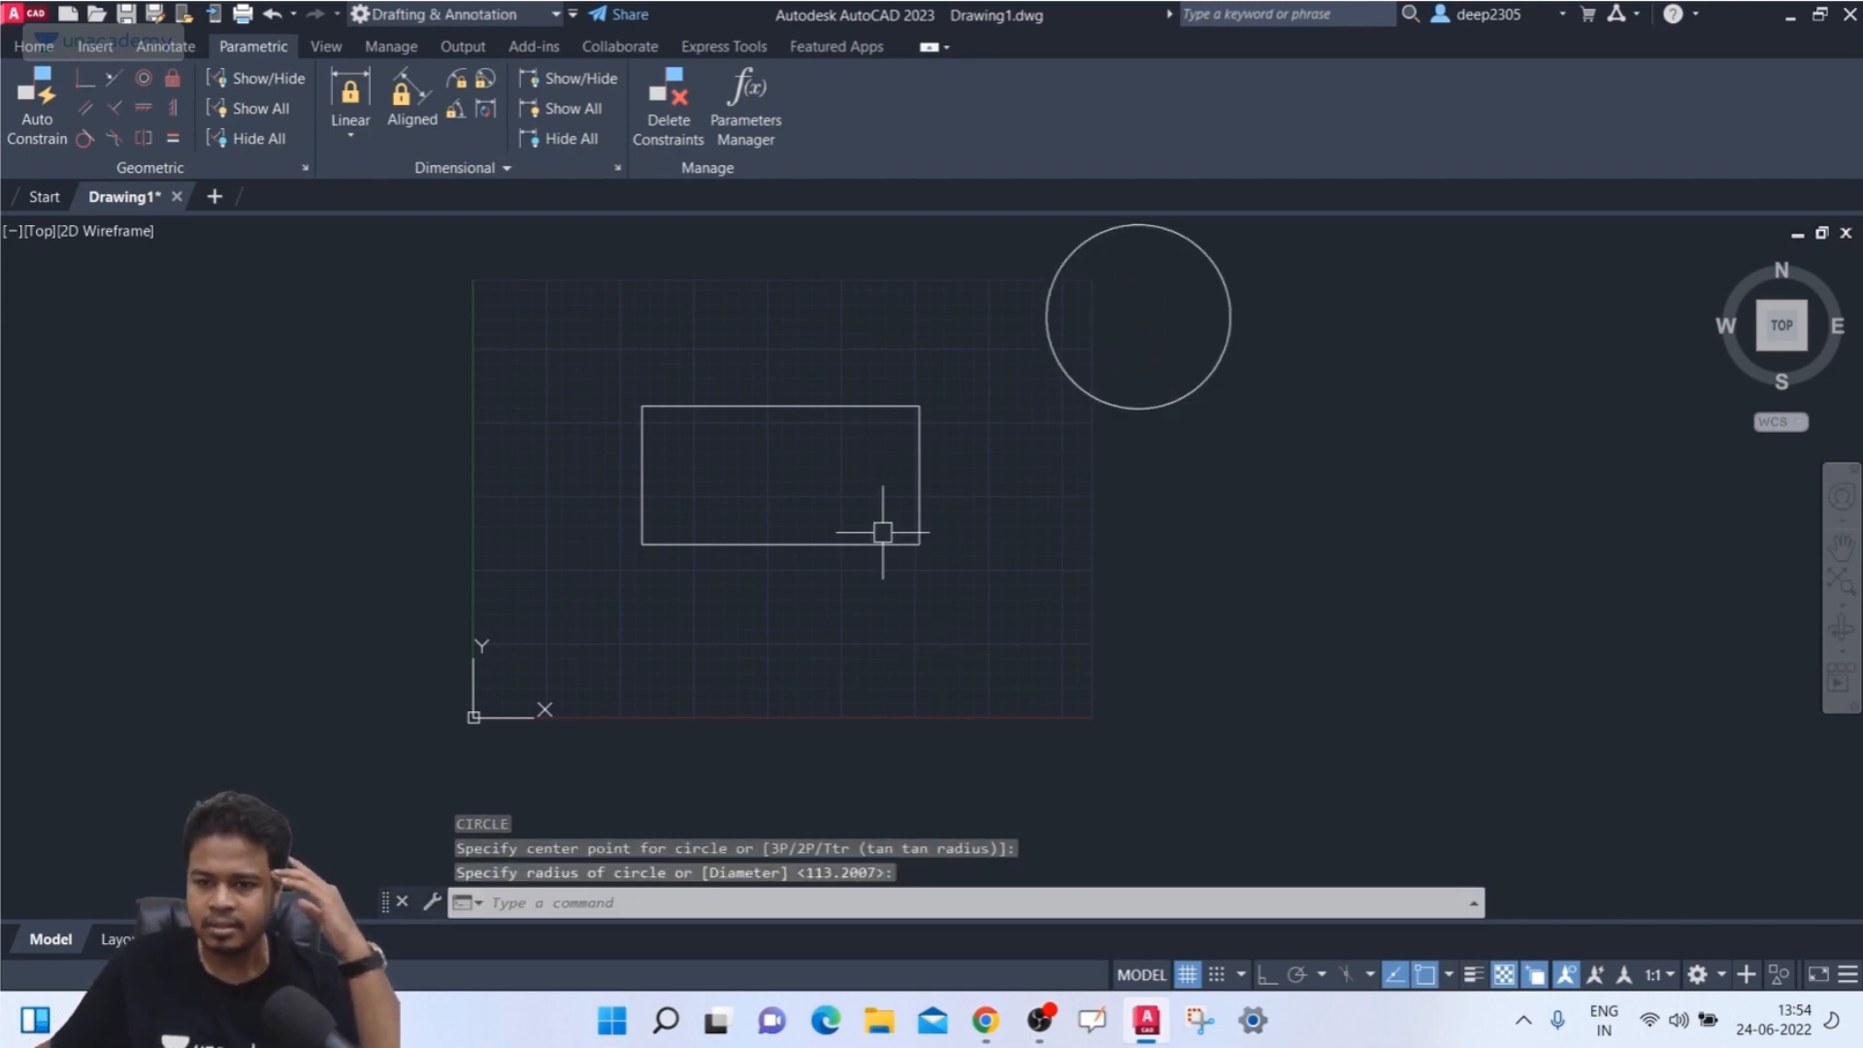
- Draw a six-sided polygon circumscribed about a circle, placed below the existing circle and to the right of the rectangle
{"action": "type", "text": "pol"}
{"action": "key", "text": "Return"}
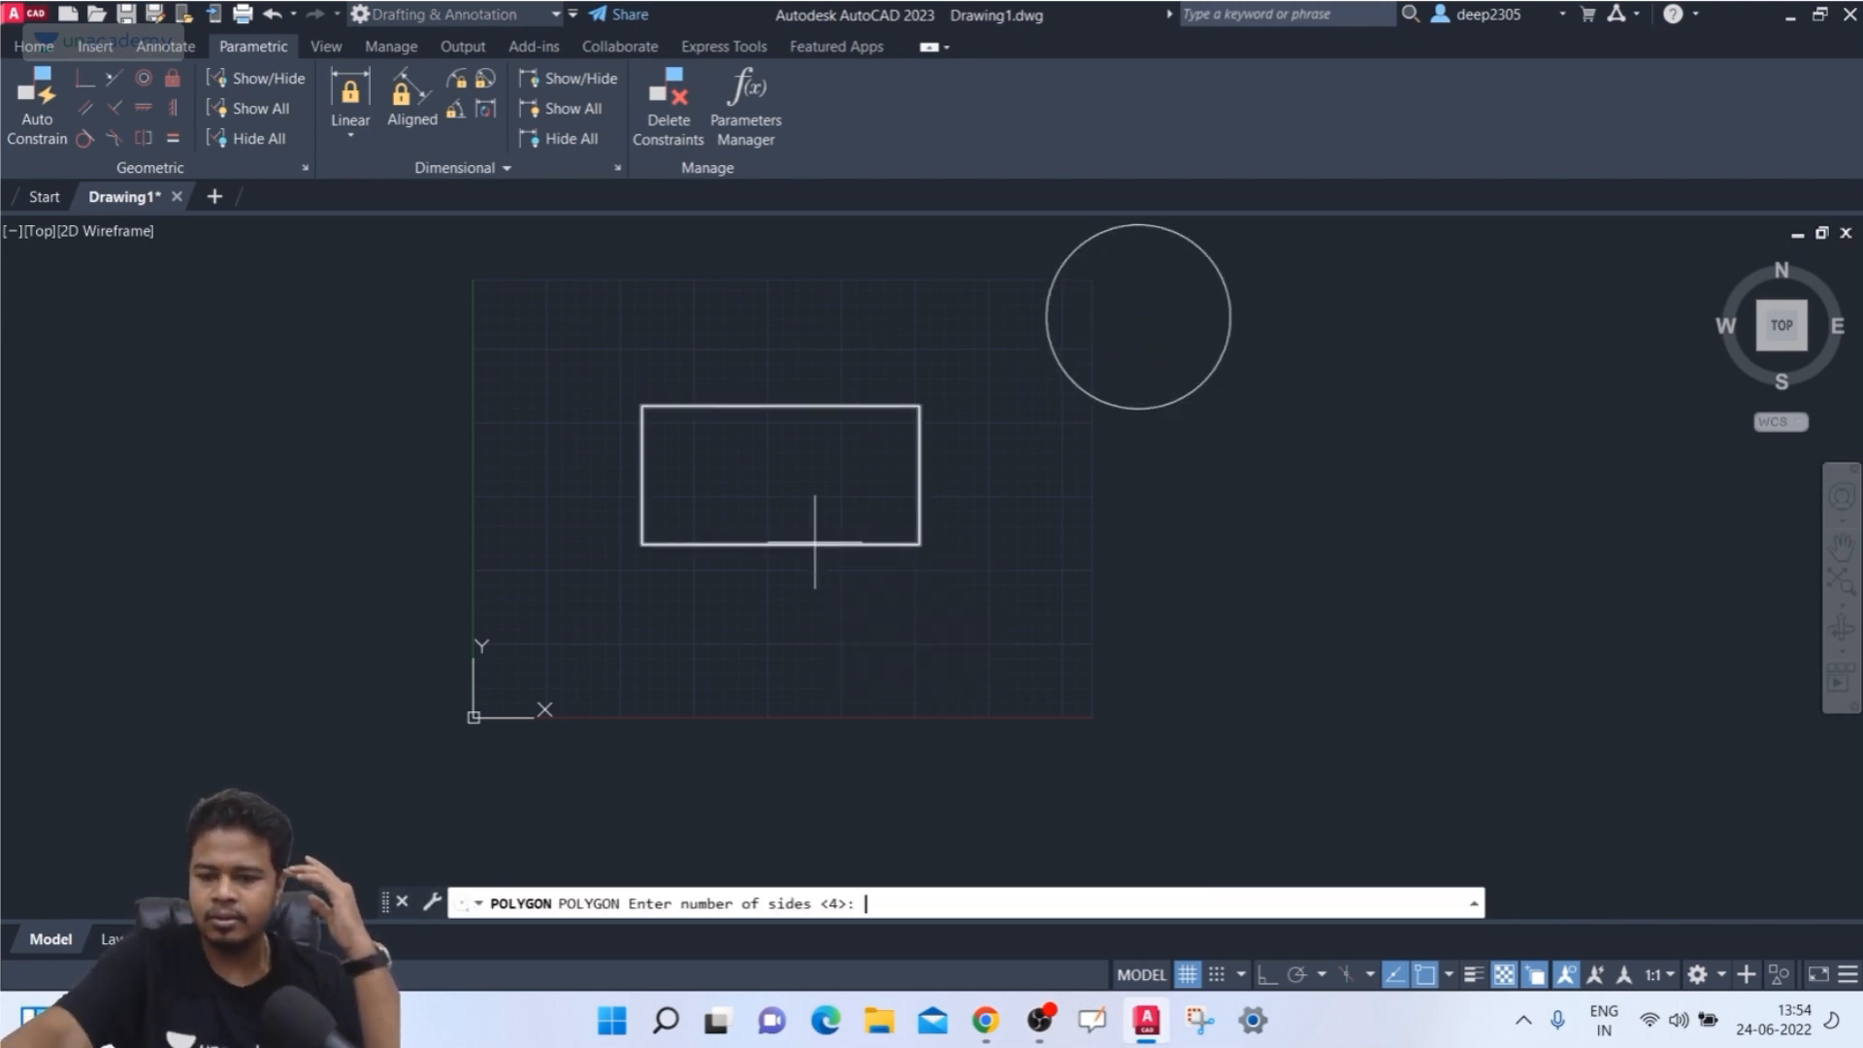
{"action": "type", "text": "6"}
{"action": "key", "text": "Return"}
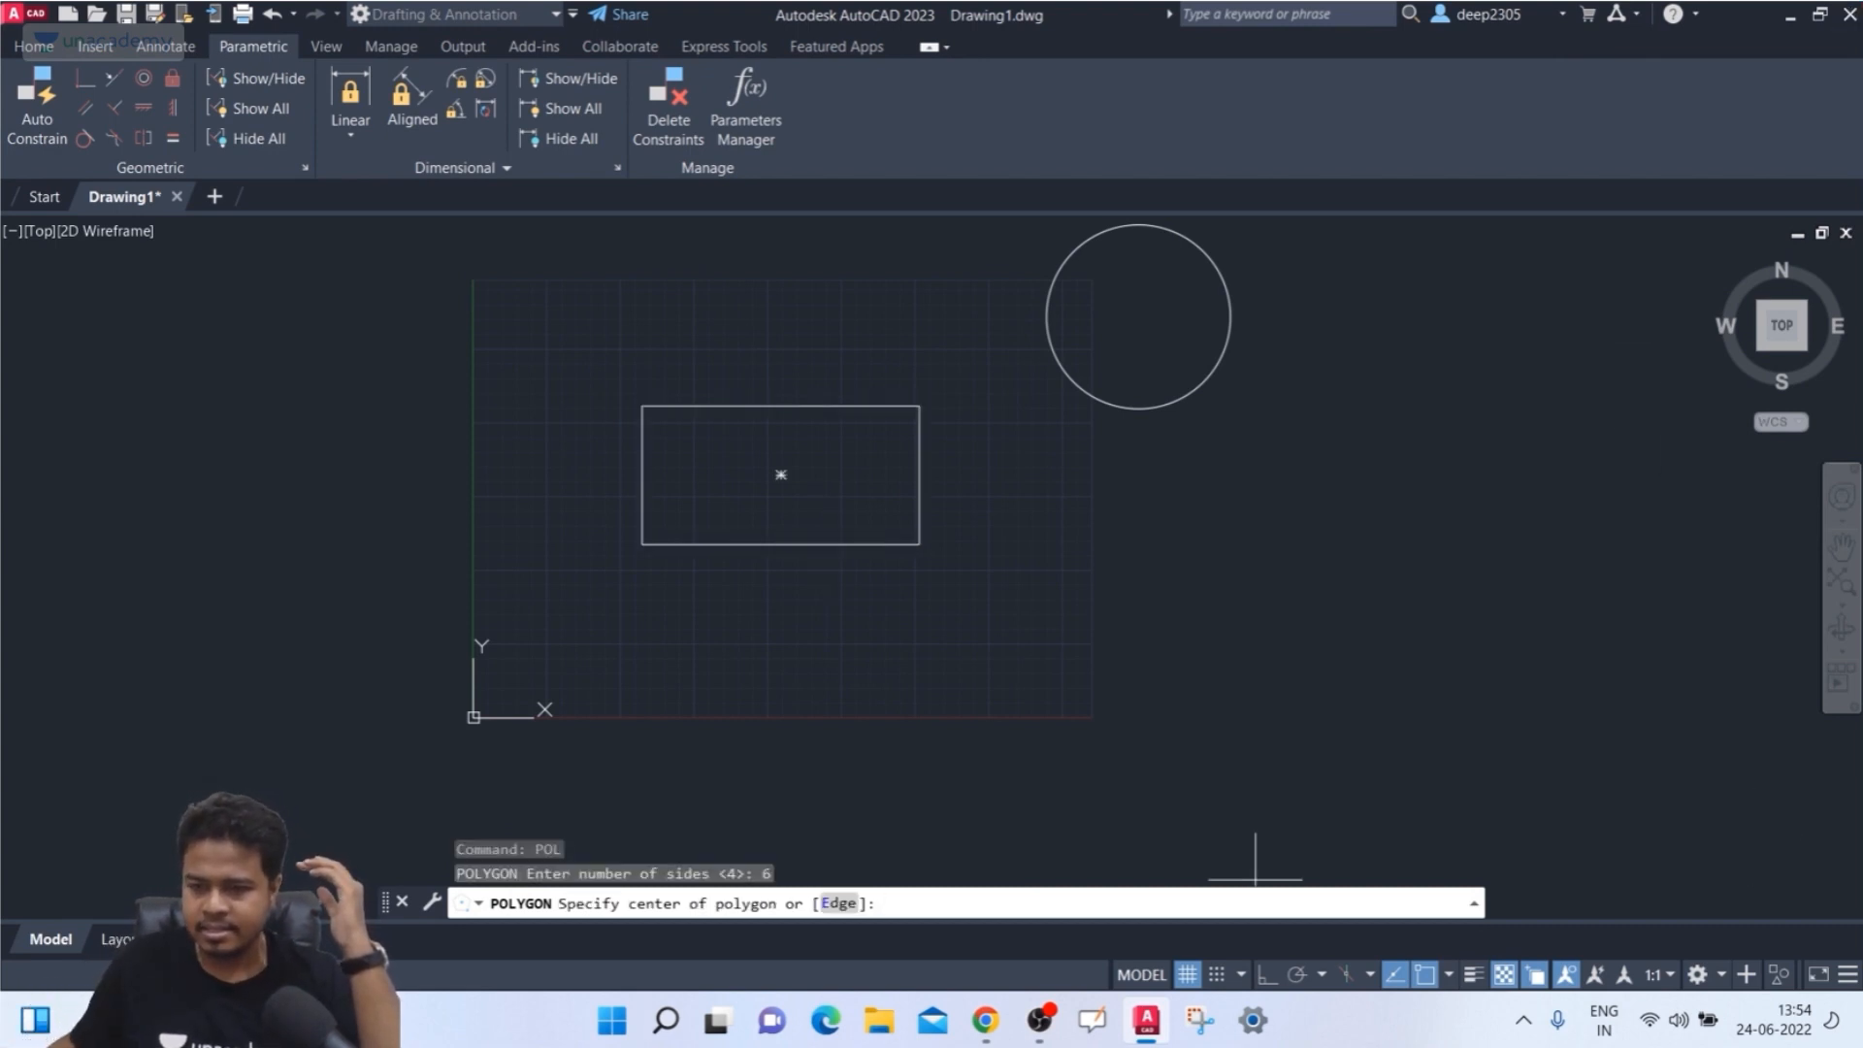
{"action": "left_click", "coordinate": [1129, 619]}
{"action": "type", "text": "c"}
{"action": "key", "text": "Return"}
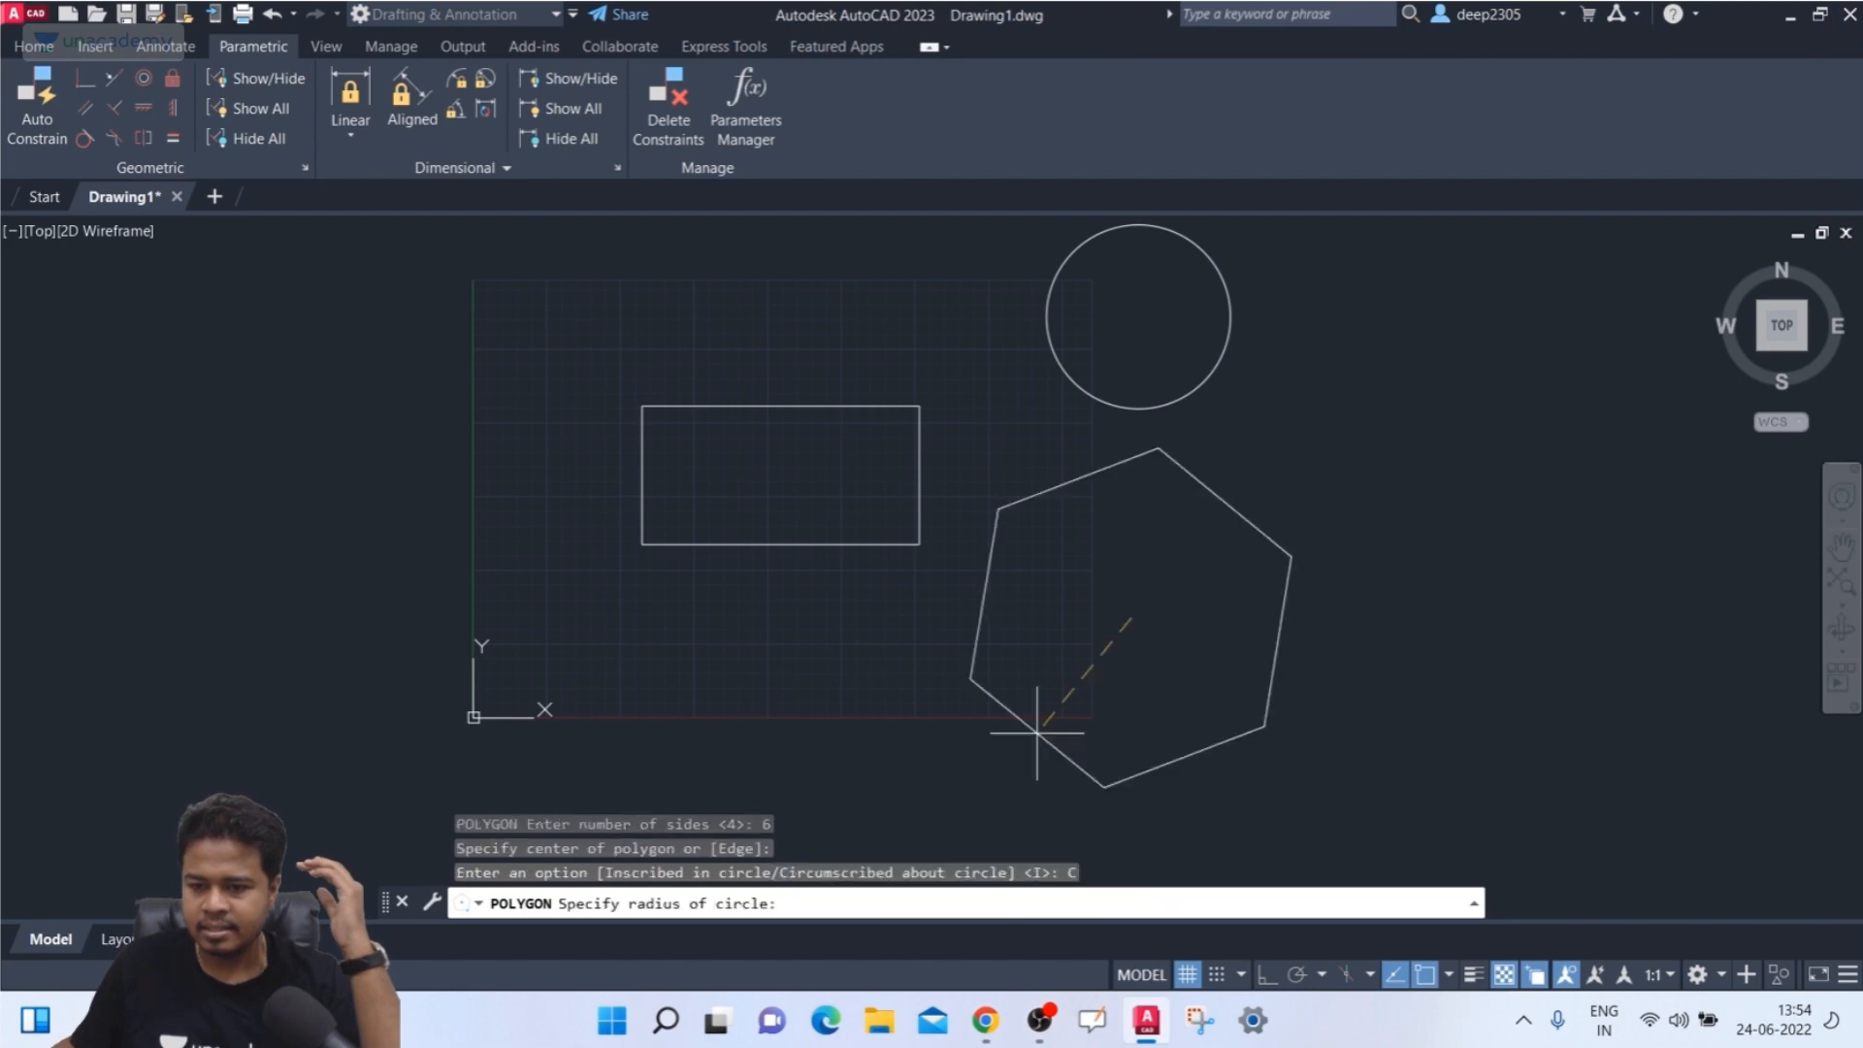
{"action": "left_click", "coordinate": [1048, 643]}
{"action": "middle_click_drag", "start_coordinate": [1310, 628], "coordinate": [1277, 599]}
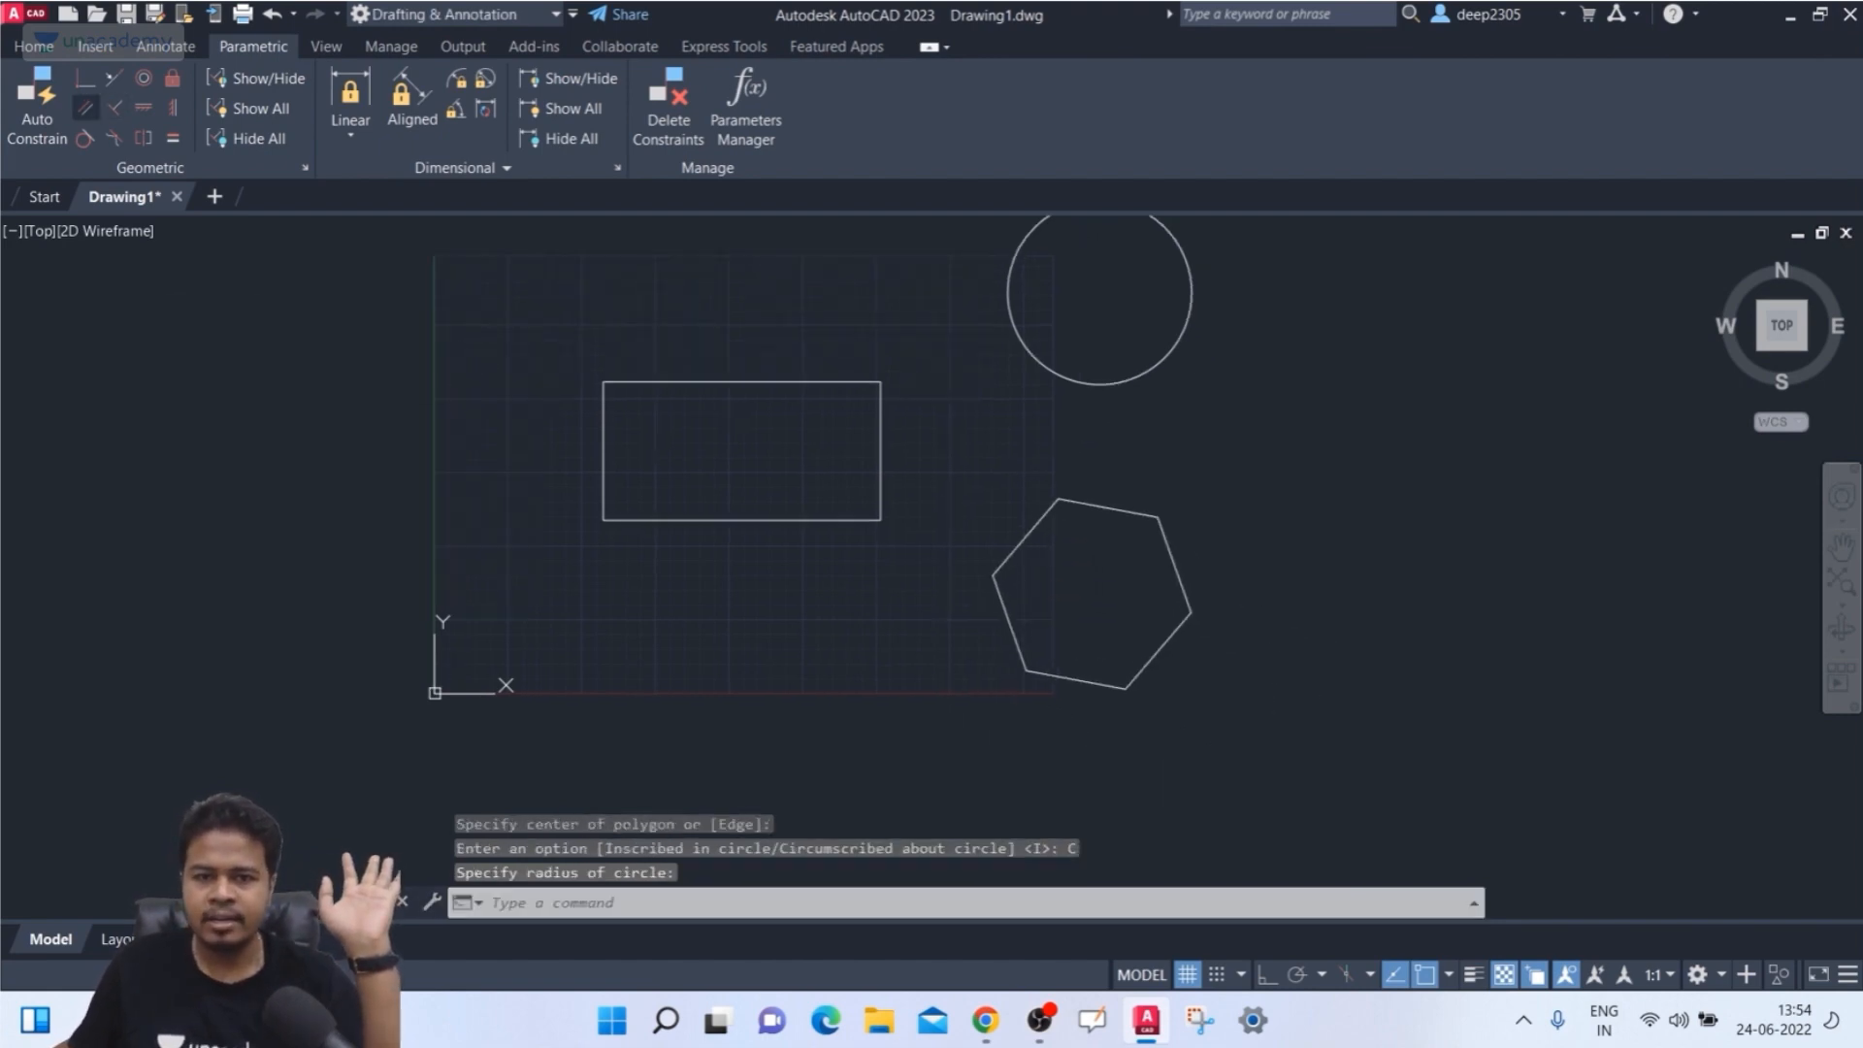
- Try making the midpoint of the hexagon's upper-left edge coincident with the midpoint of the rectangle's left edge, and undo it
{"action": "left_click", "coordinate": [85, 77]}
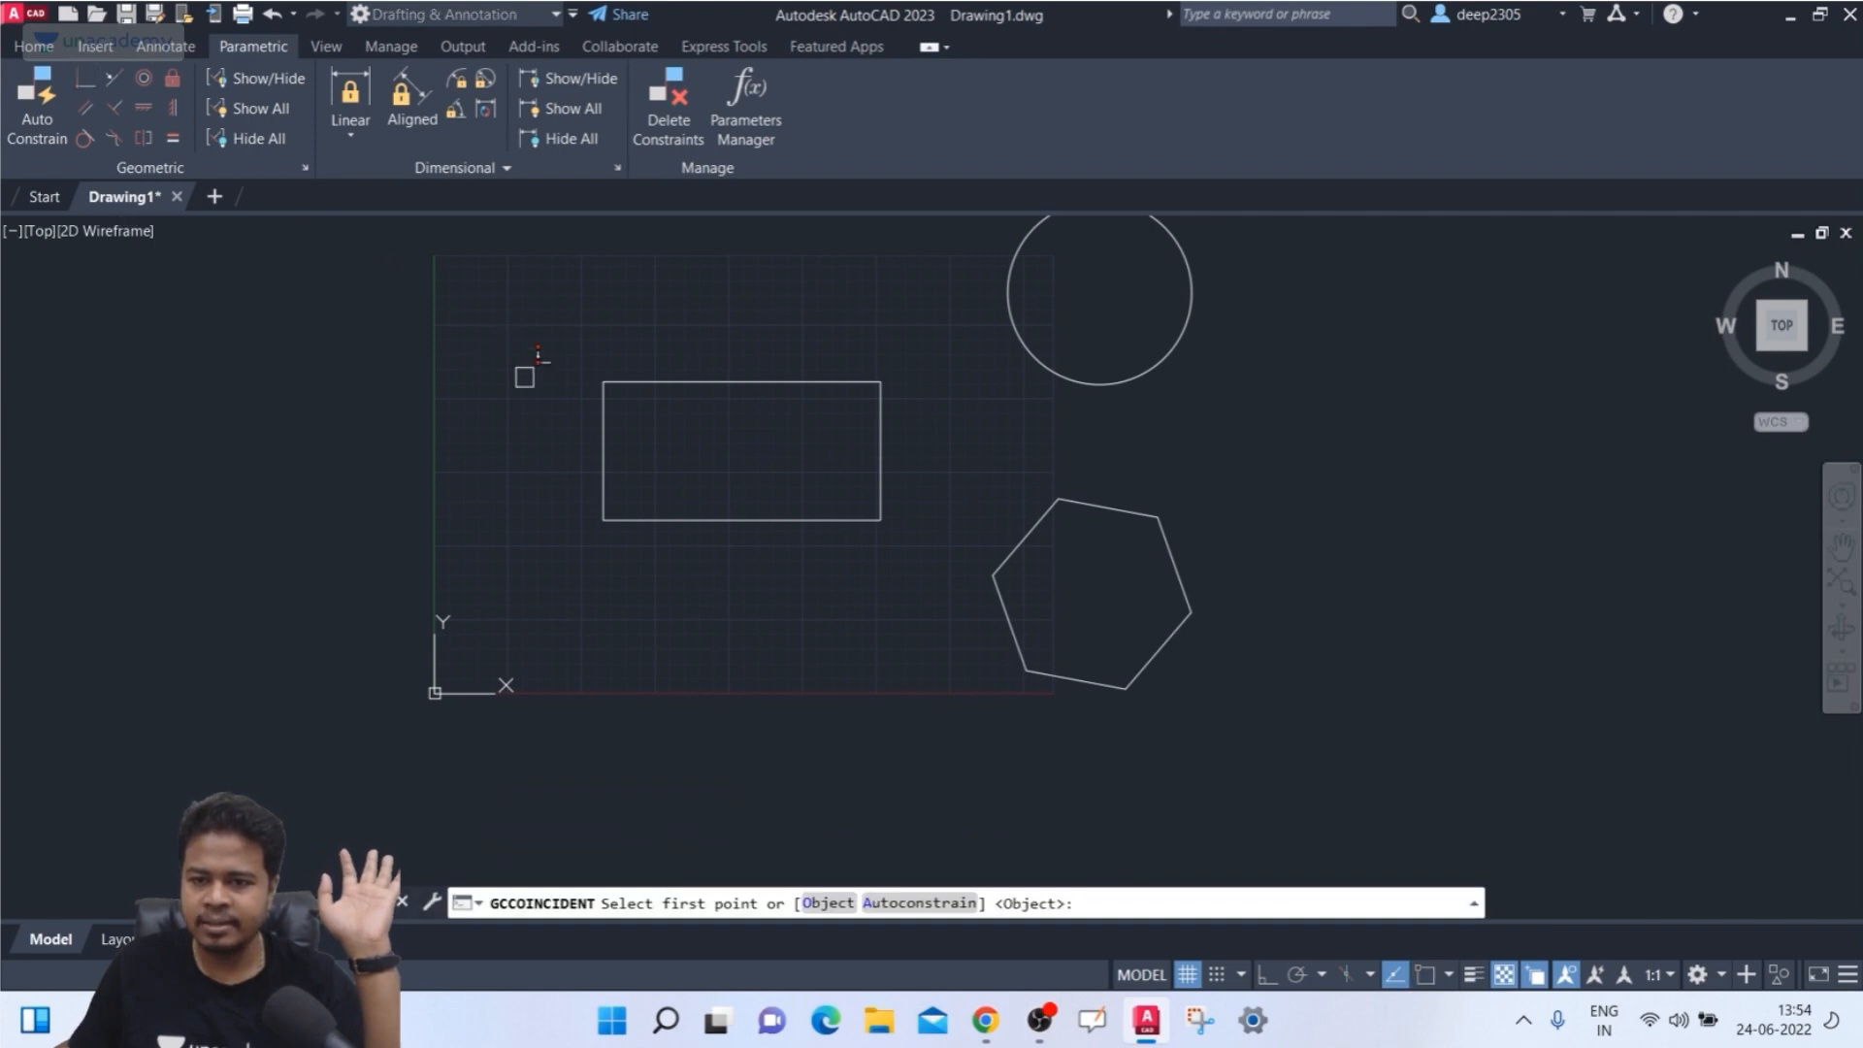
{"action": "left_click", "coordinate": [610, 428]}
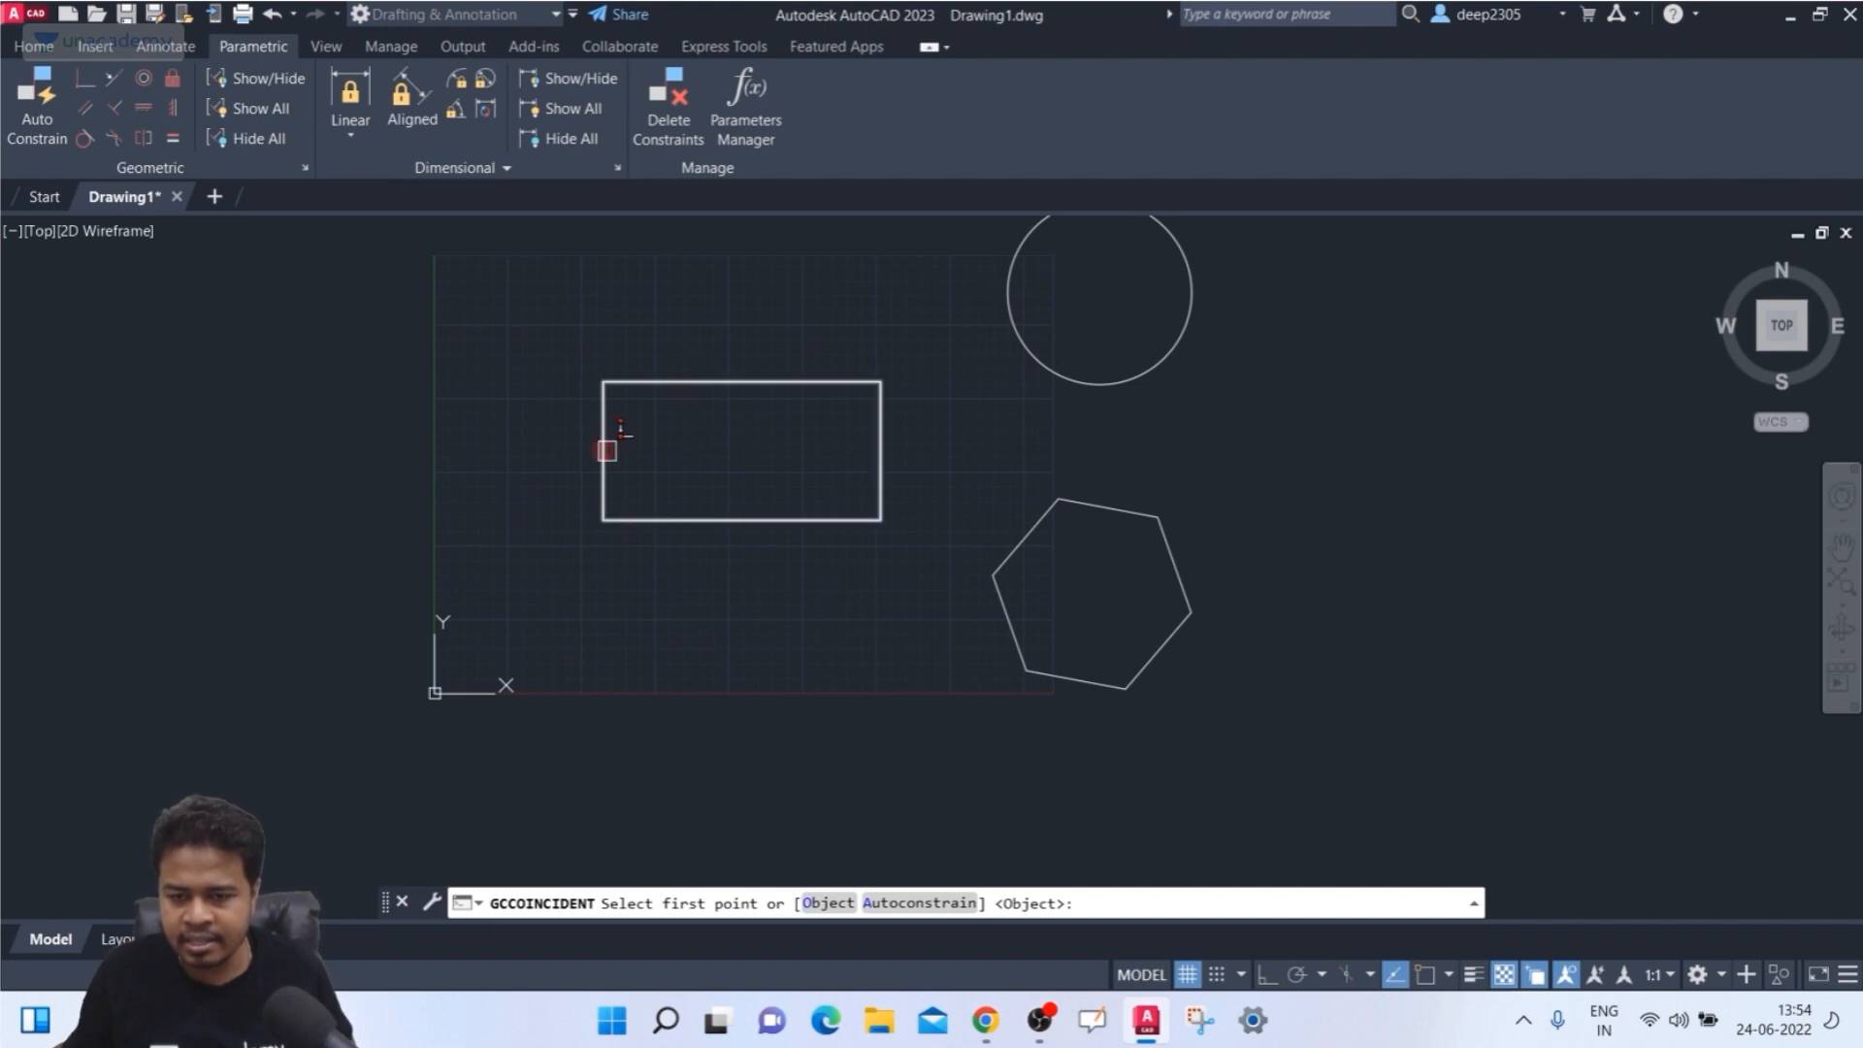
{"action": "left_click", "coordinate": [617, 430]}
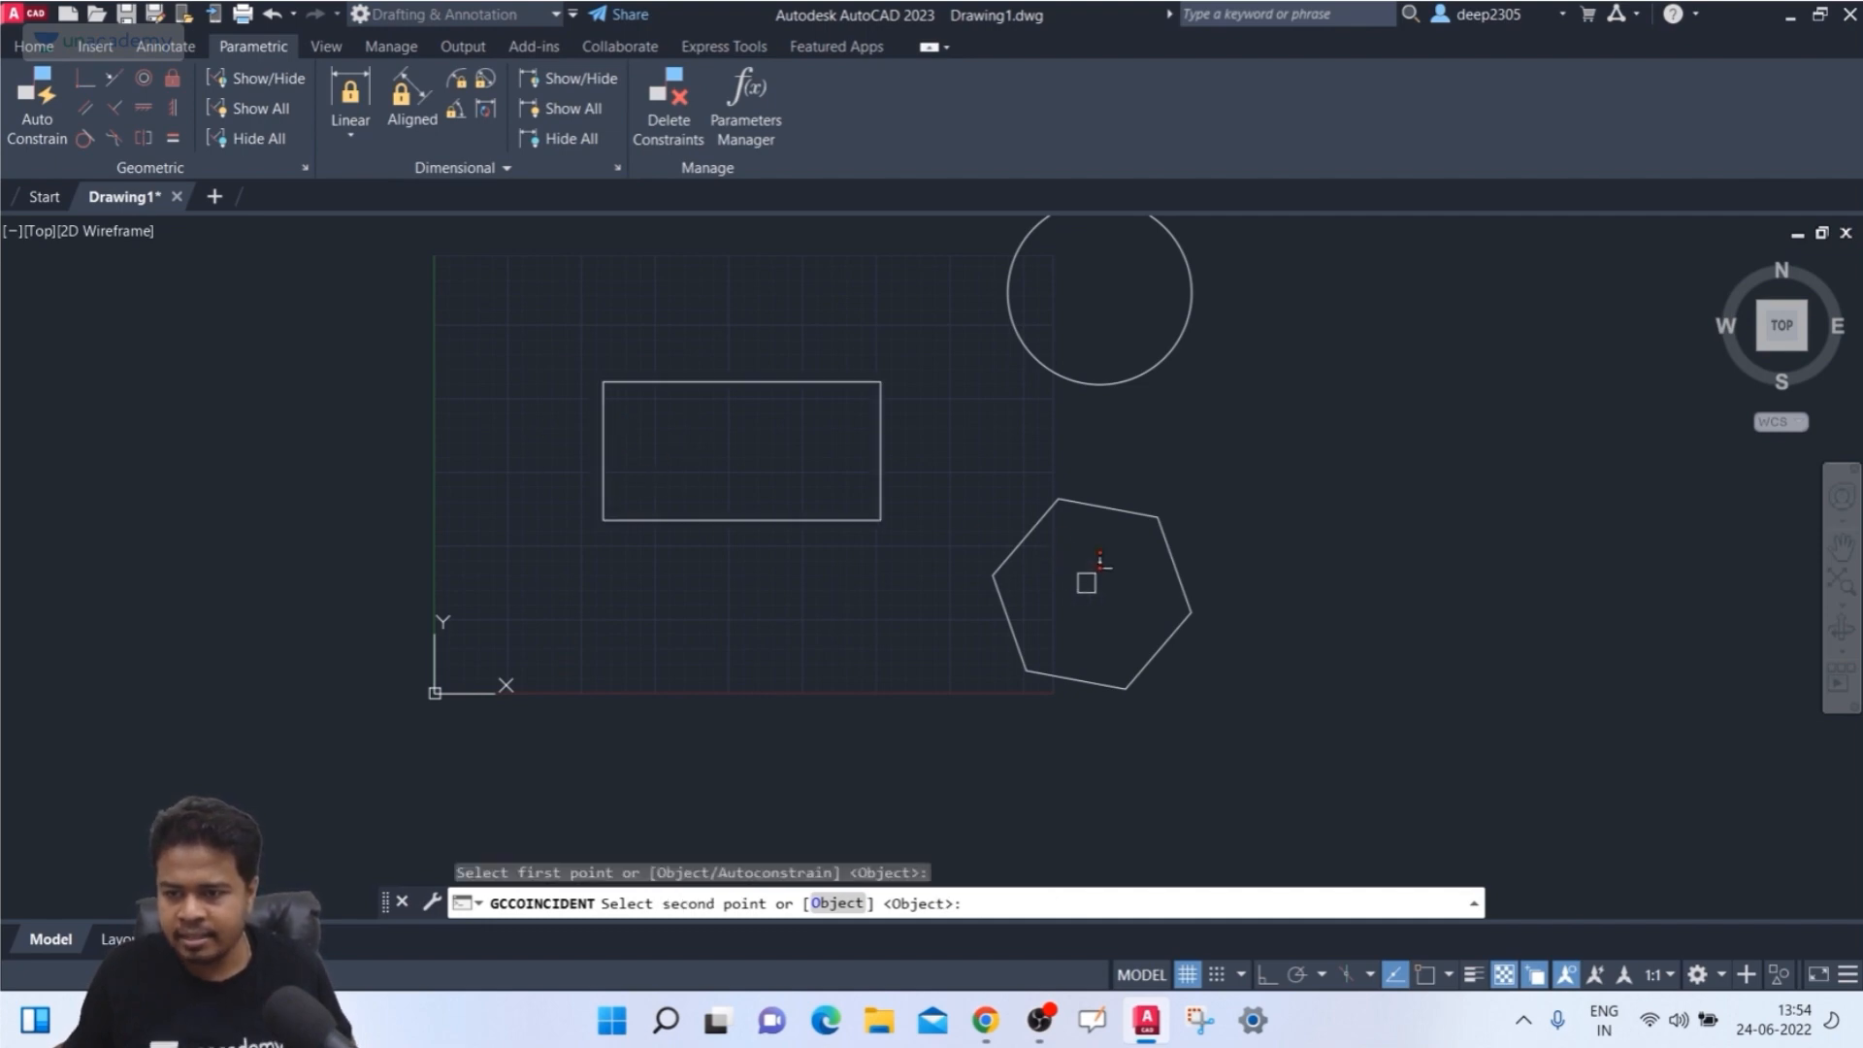
{"action": "left_click", "coordinate": [1014, 621]}
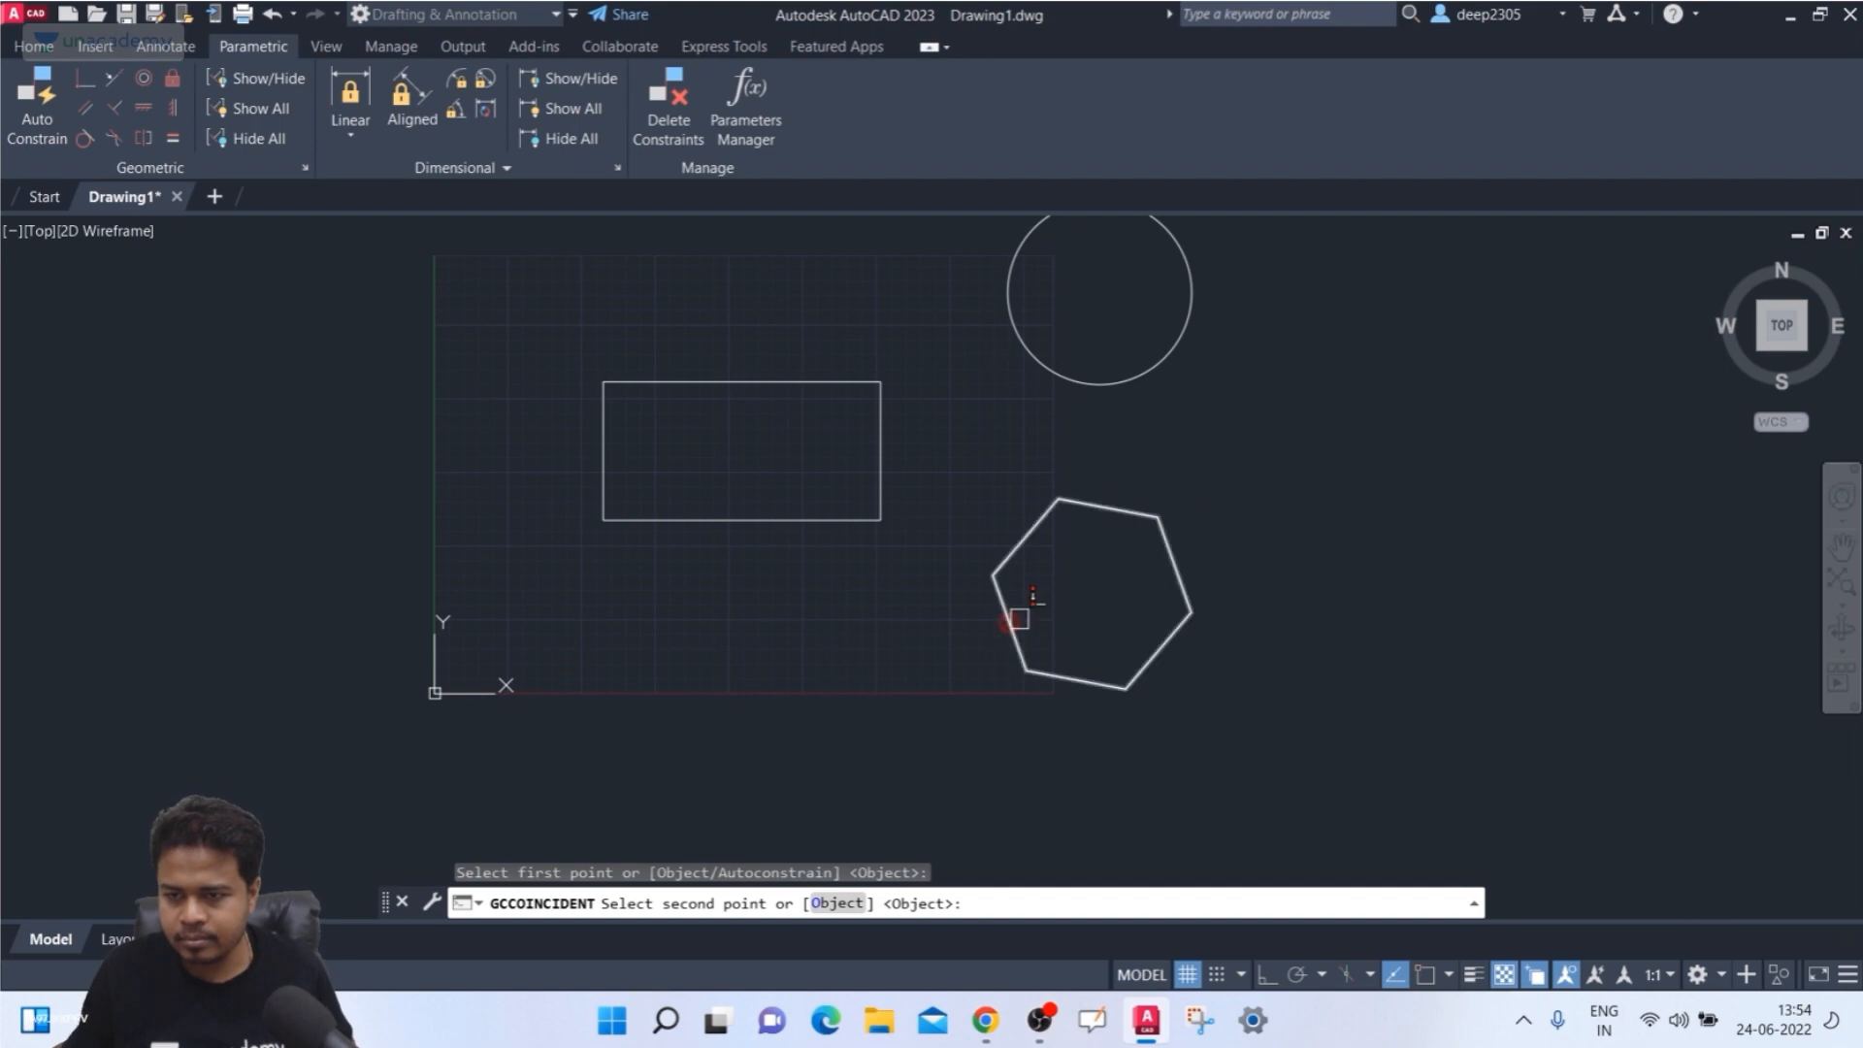
{"action": "left_click", "coordinate": [1038, 524]}
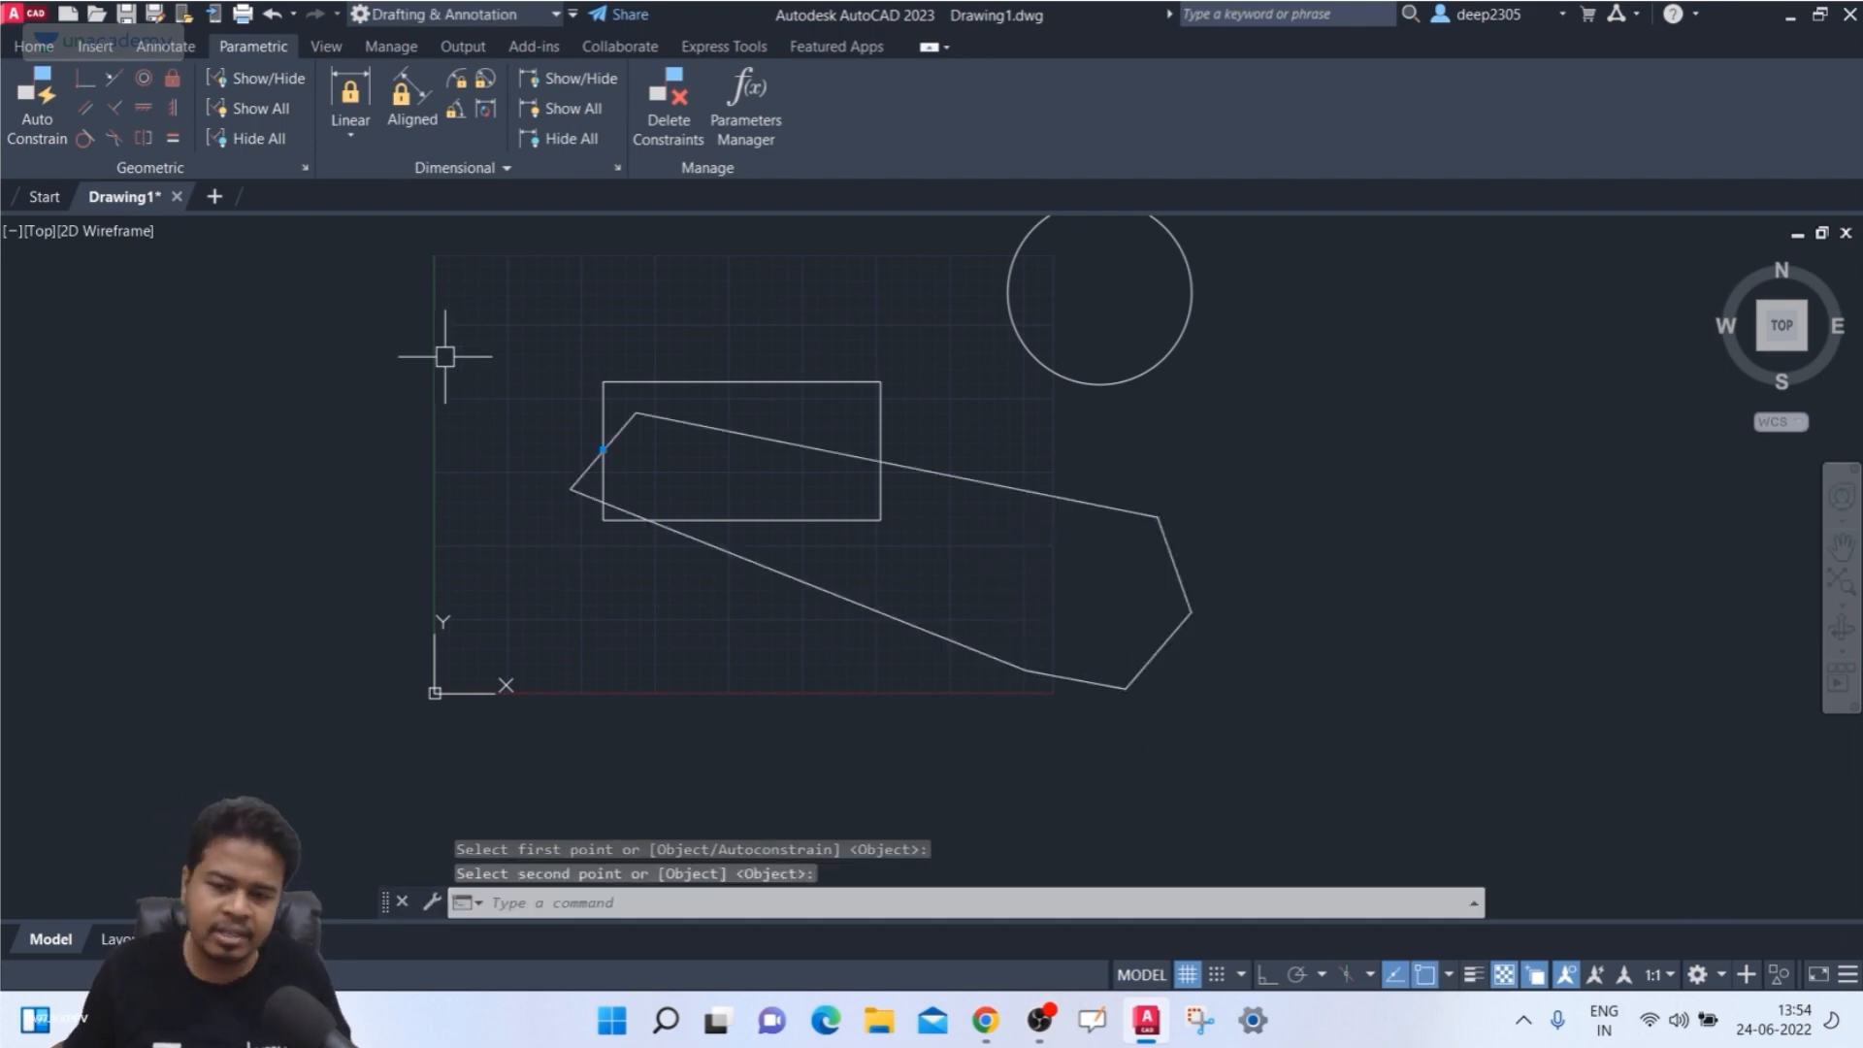
{"action": "key", "text": "ctrl+z"}
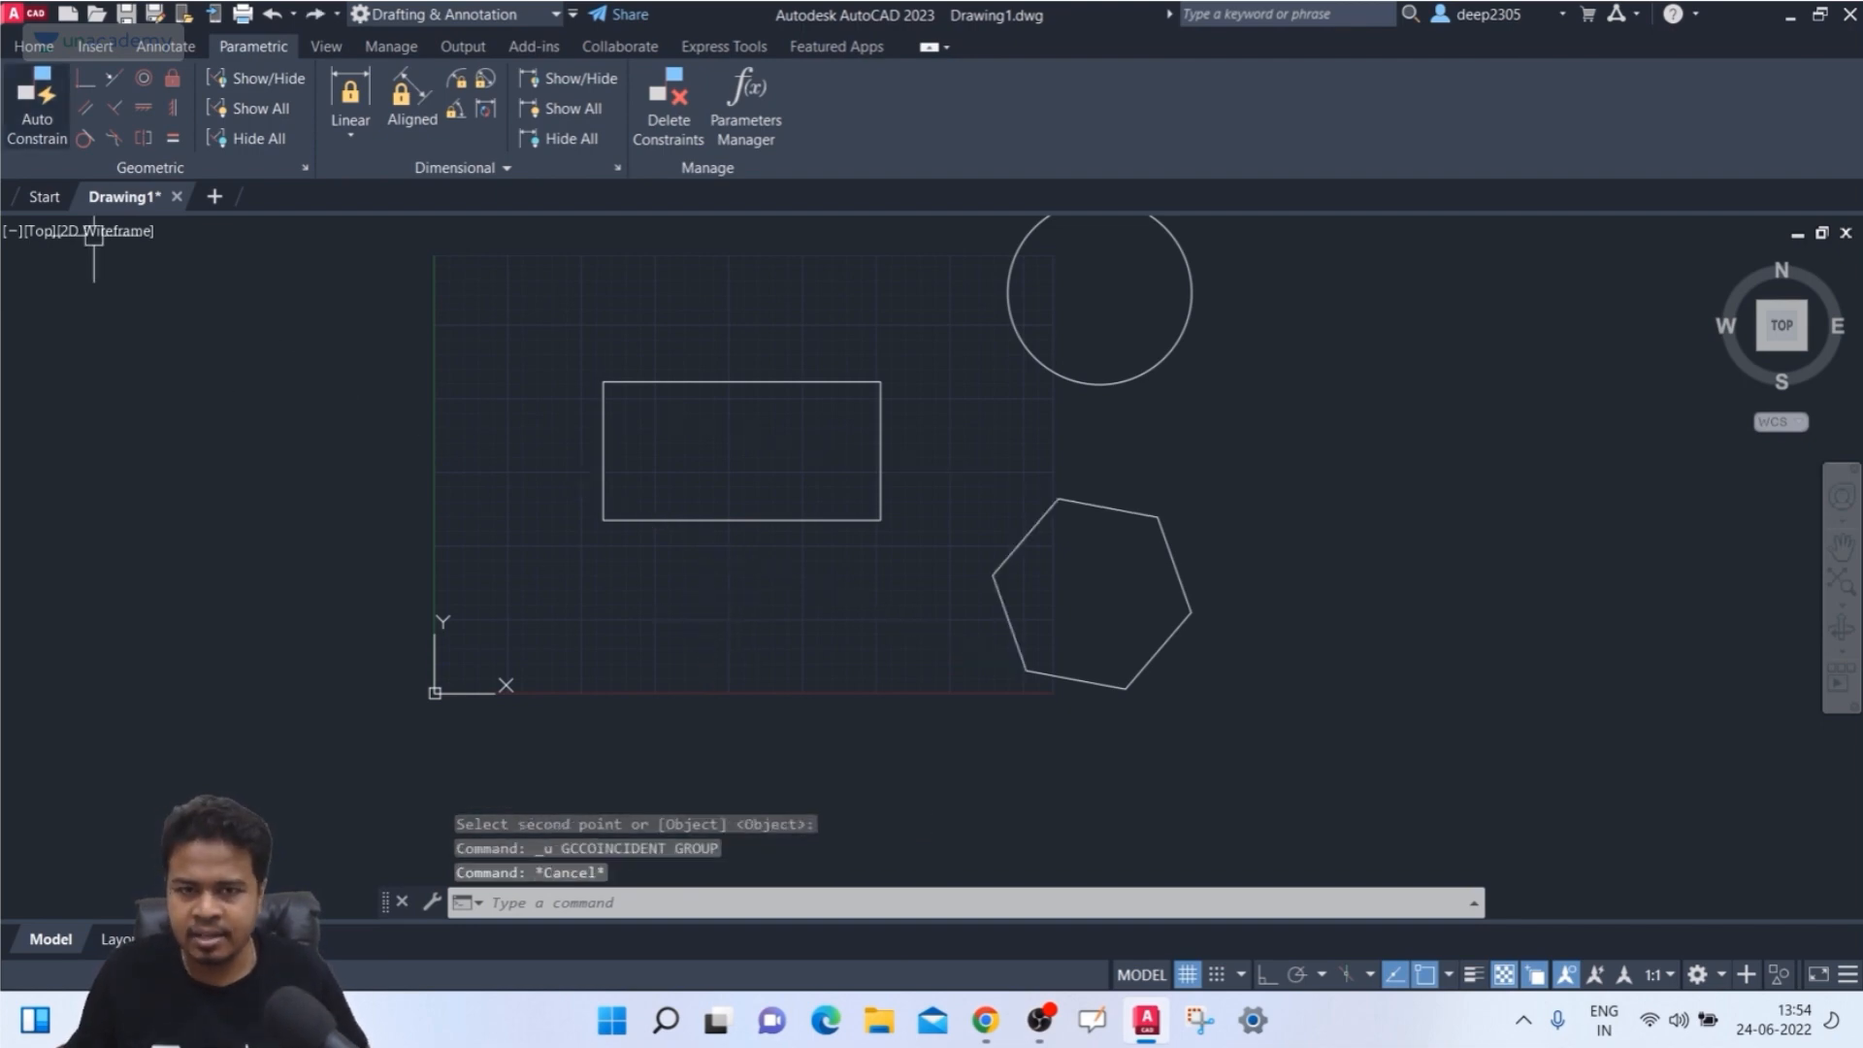
- Apply Auto Constrain to the hexagon
{"action": "left_click", "coordinate": [37, 102]}
{"action": "left_click", "coordinate": [1362, 493]}
{"action": "left_click", "coordinate": [941, 736]}
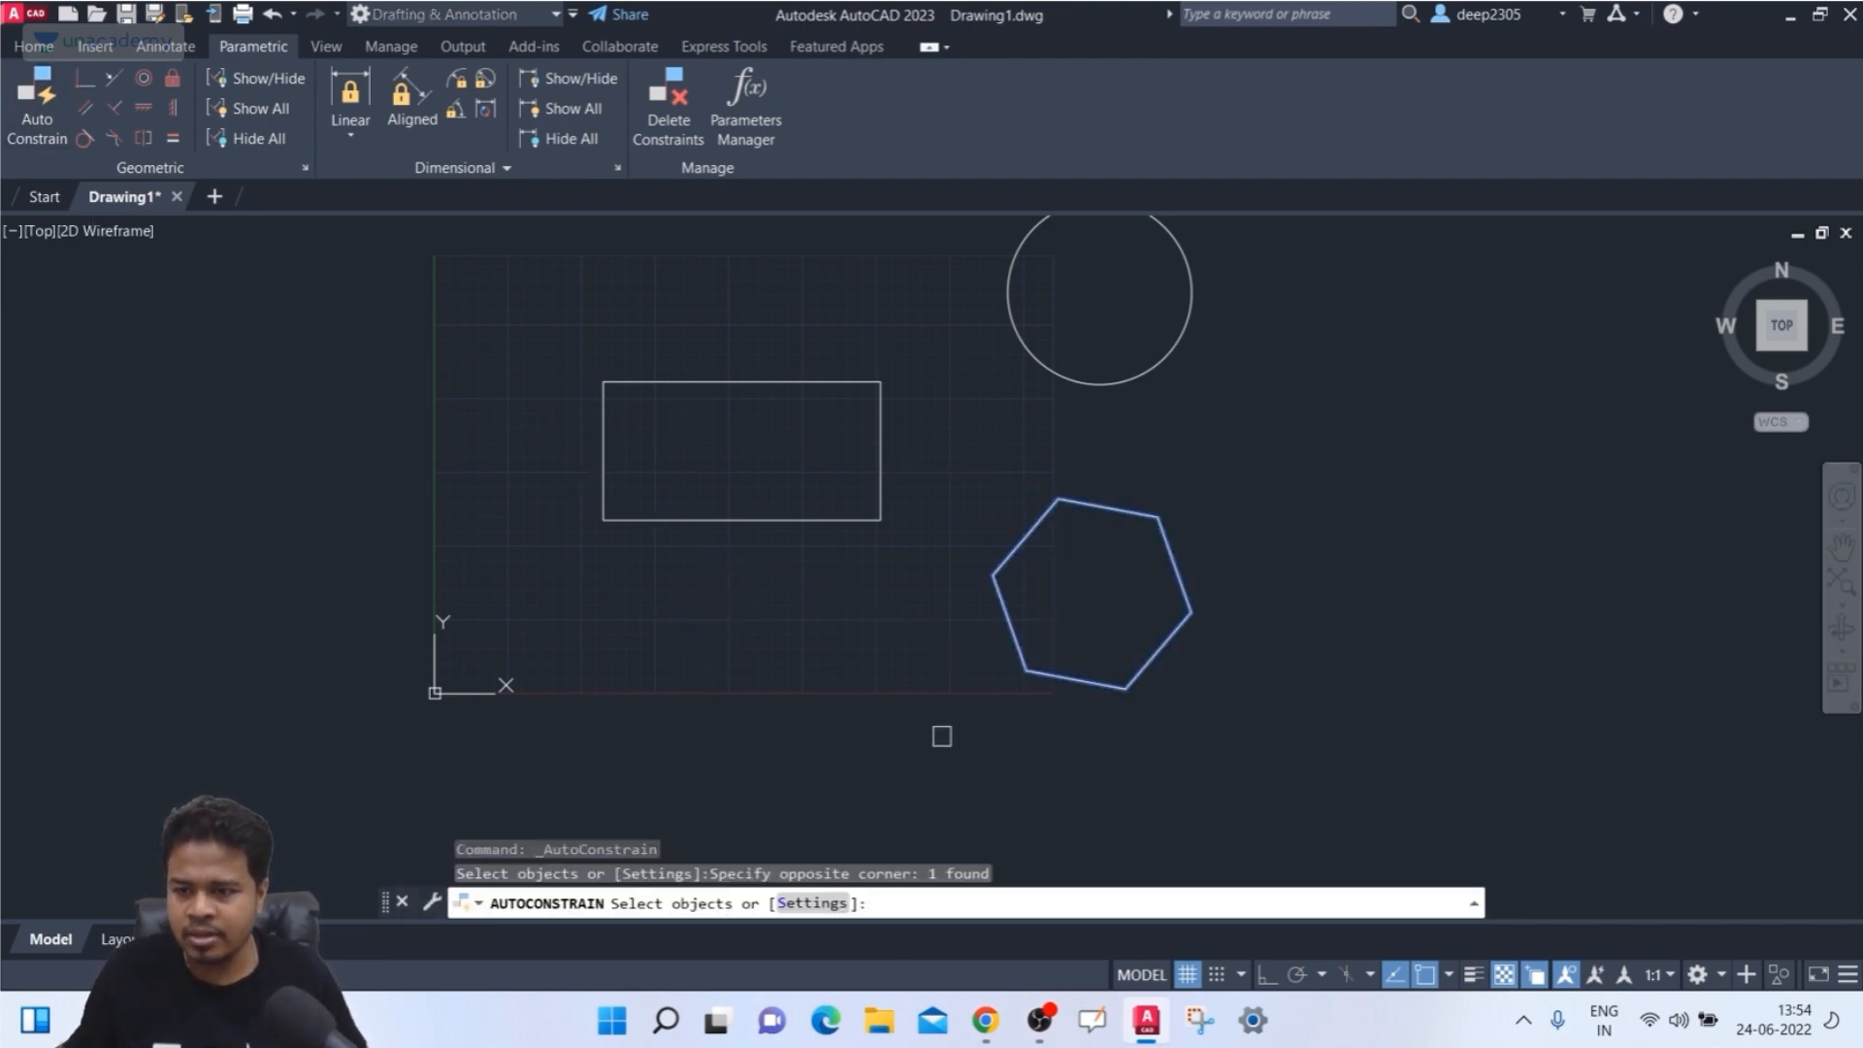
{"action": "key", "text": "Return"}
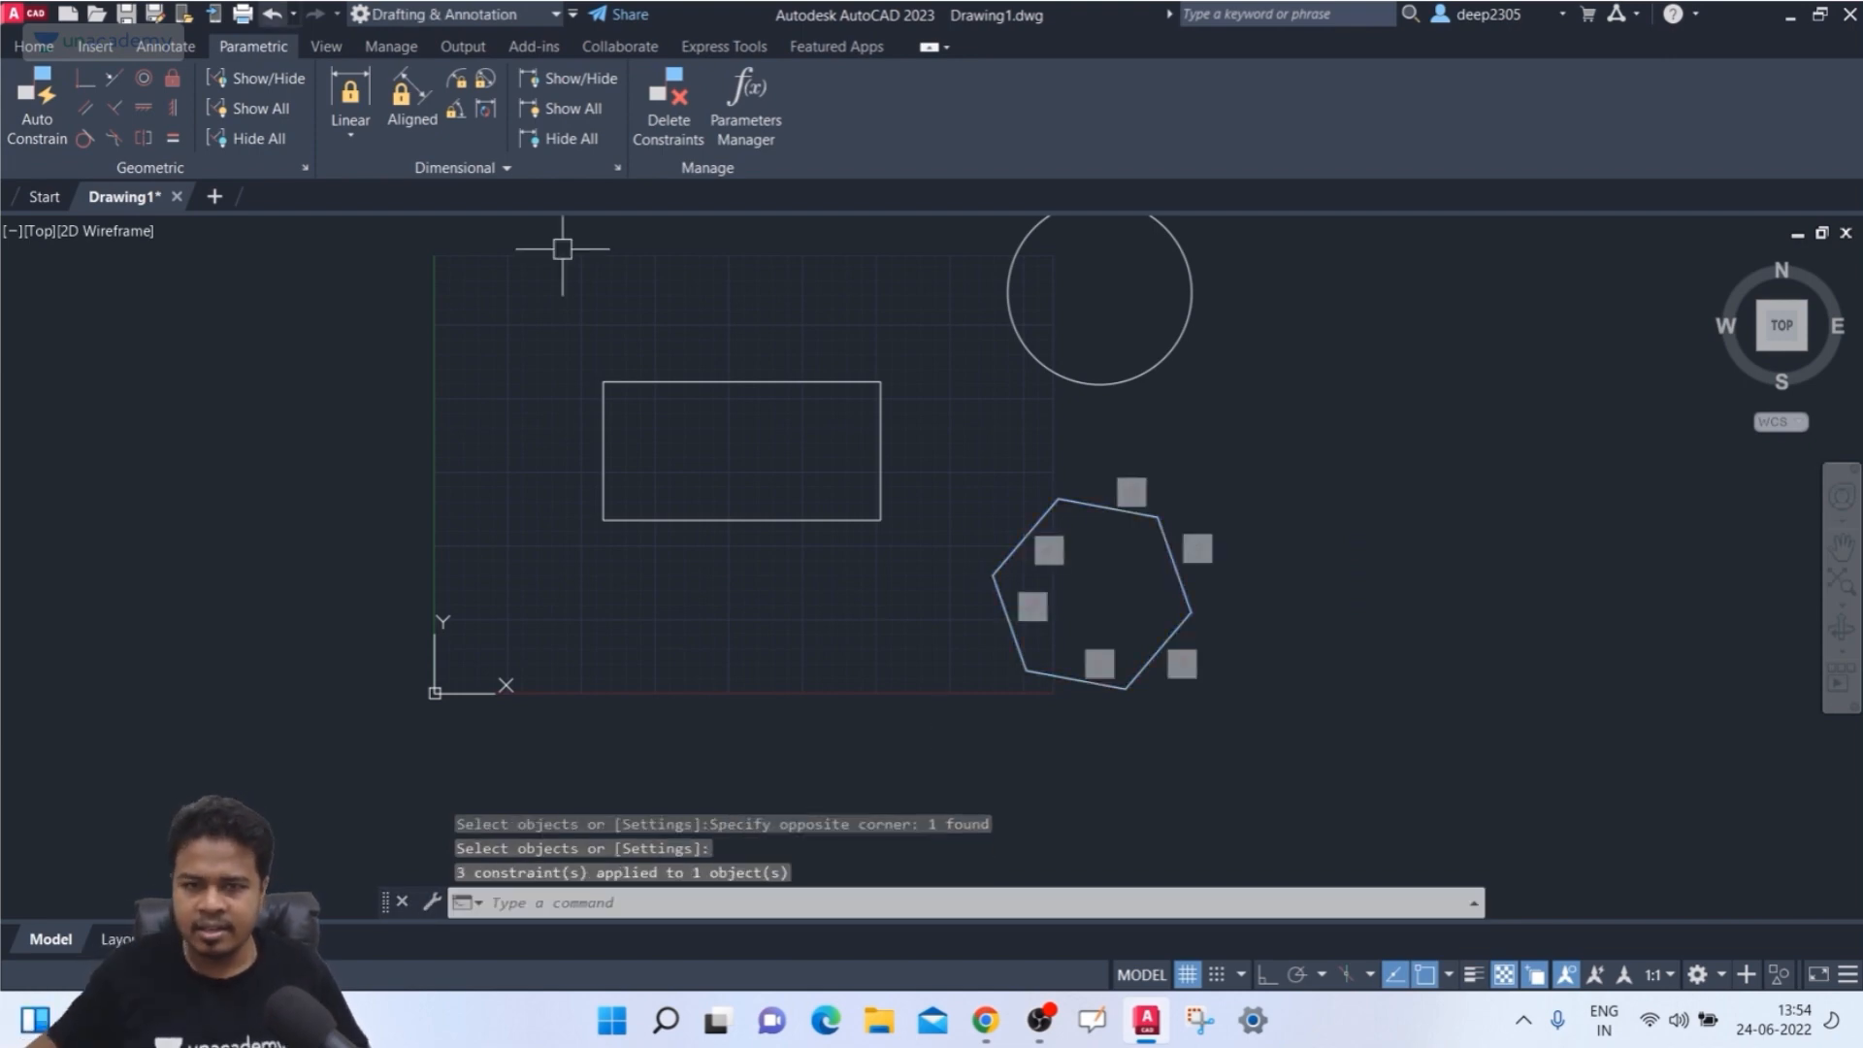
- Make the hexagon's upper-left vertex coincident with the midpoint of the rectangle's left edge
{"action": "left_click", "coordinate": [85, 77]}
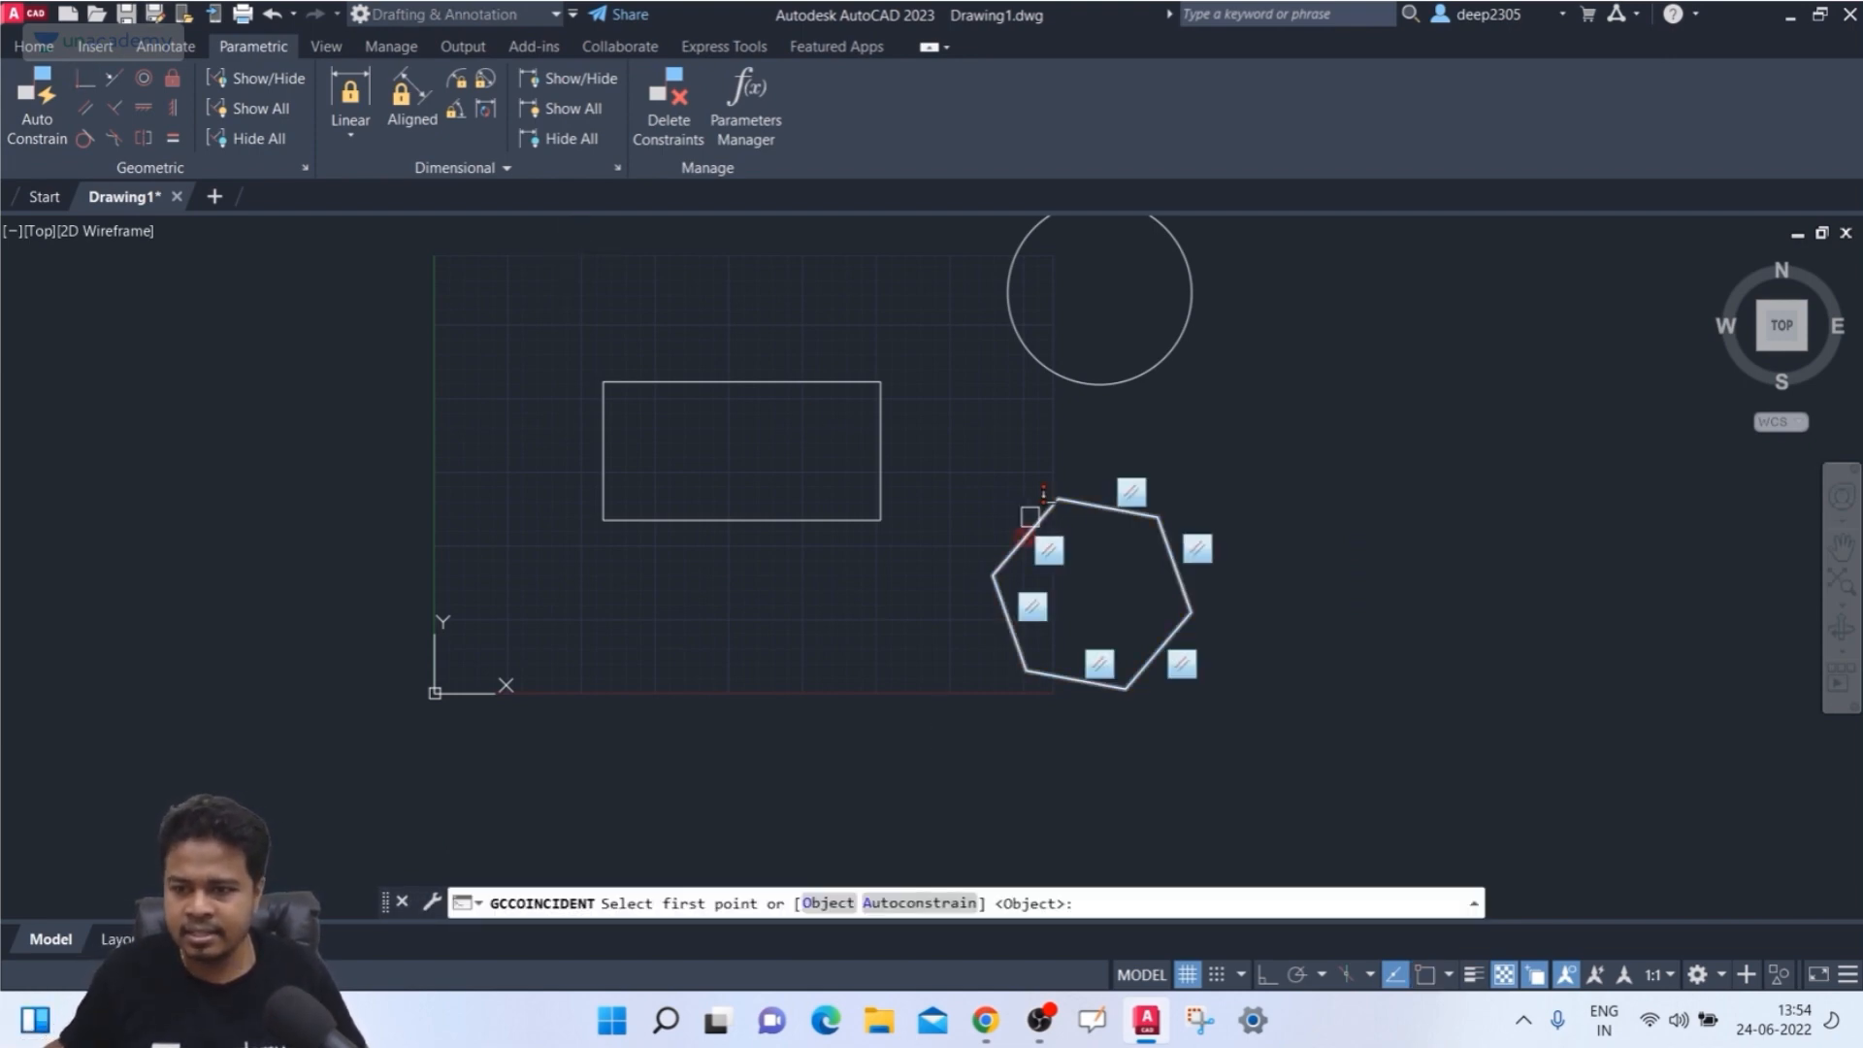
{"action": "left_click", "coordinate": [602, 434]}
{"action": "left_click", "coordinate": [1057, 500]}
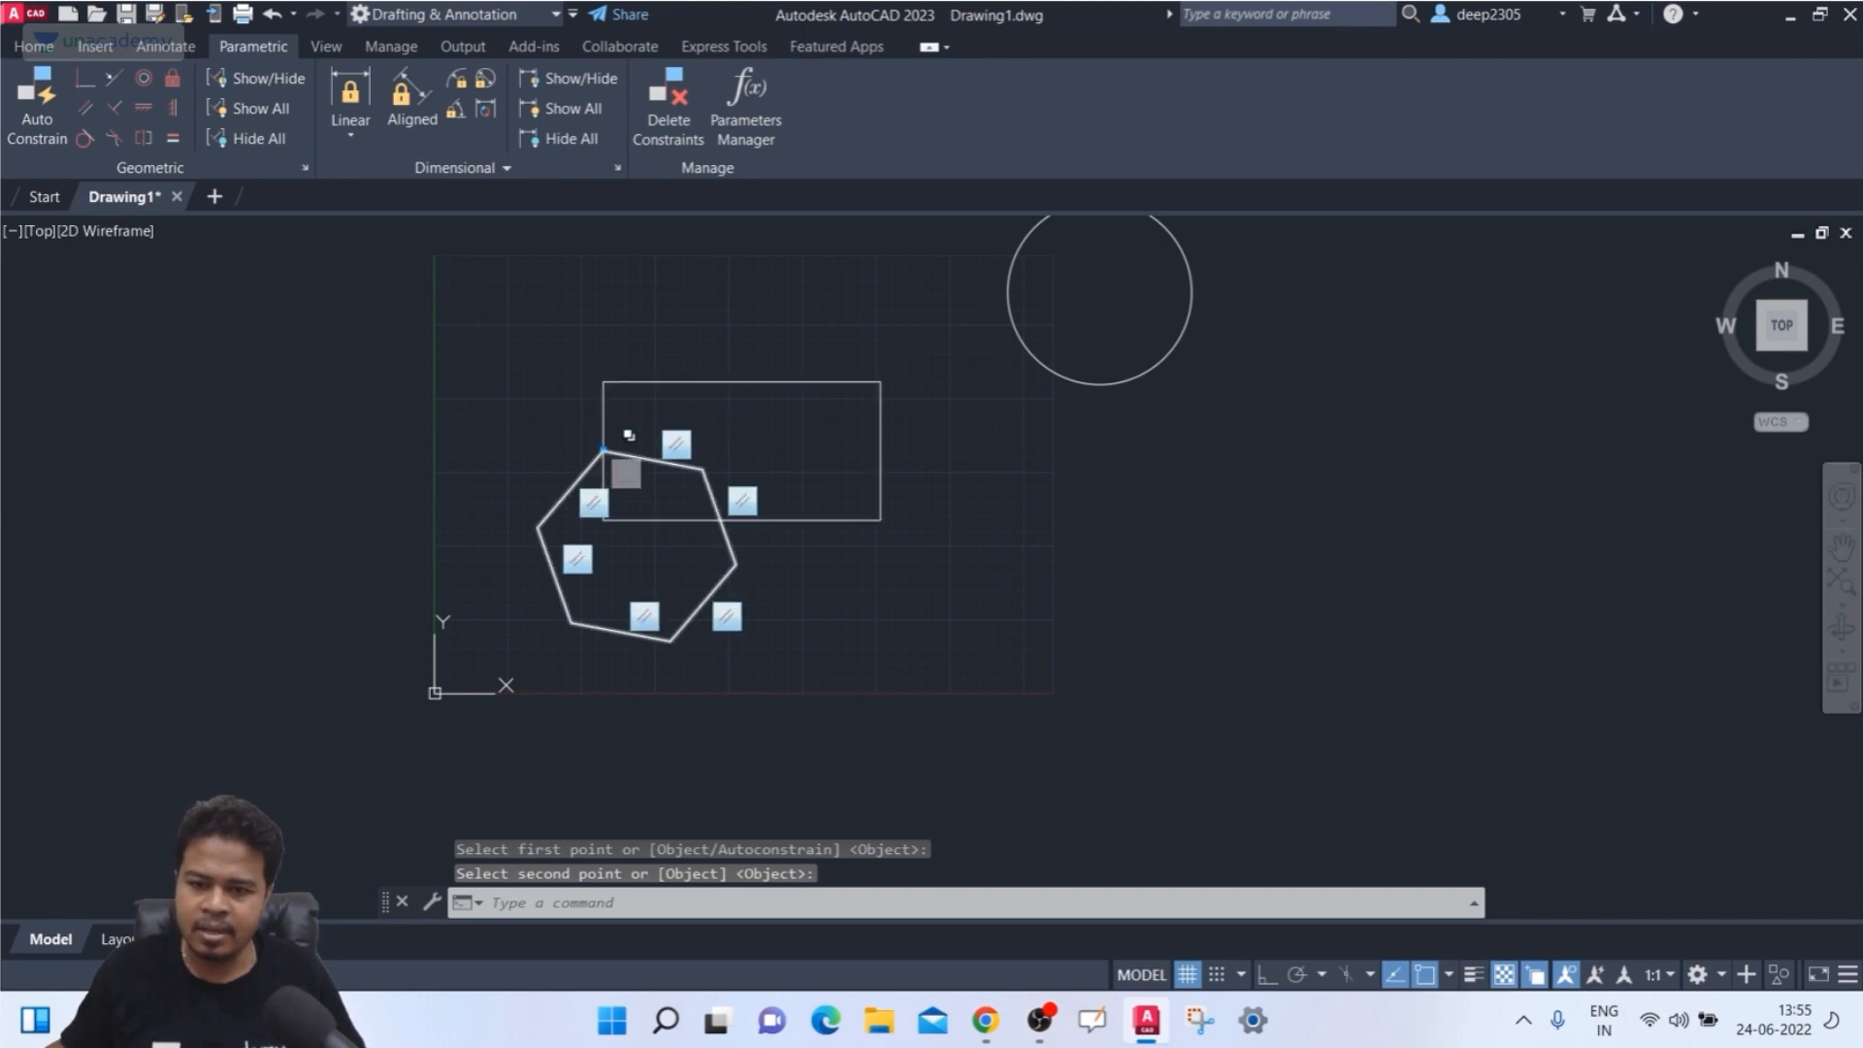
{"action": "scroll", "coordinate": [634, 471], "scroll_direction": "up", "scroll_amount": 2}
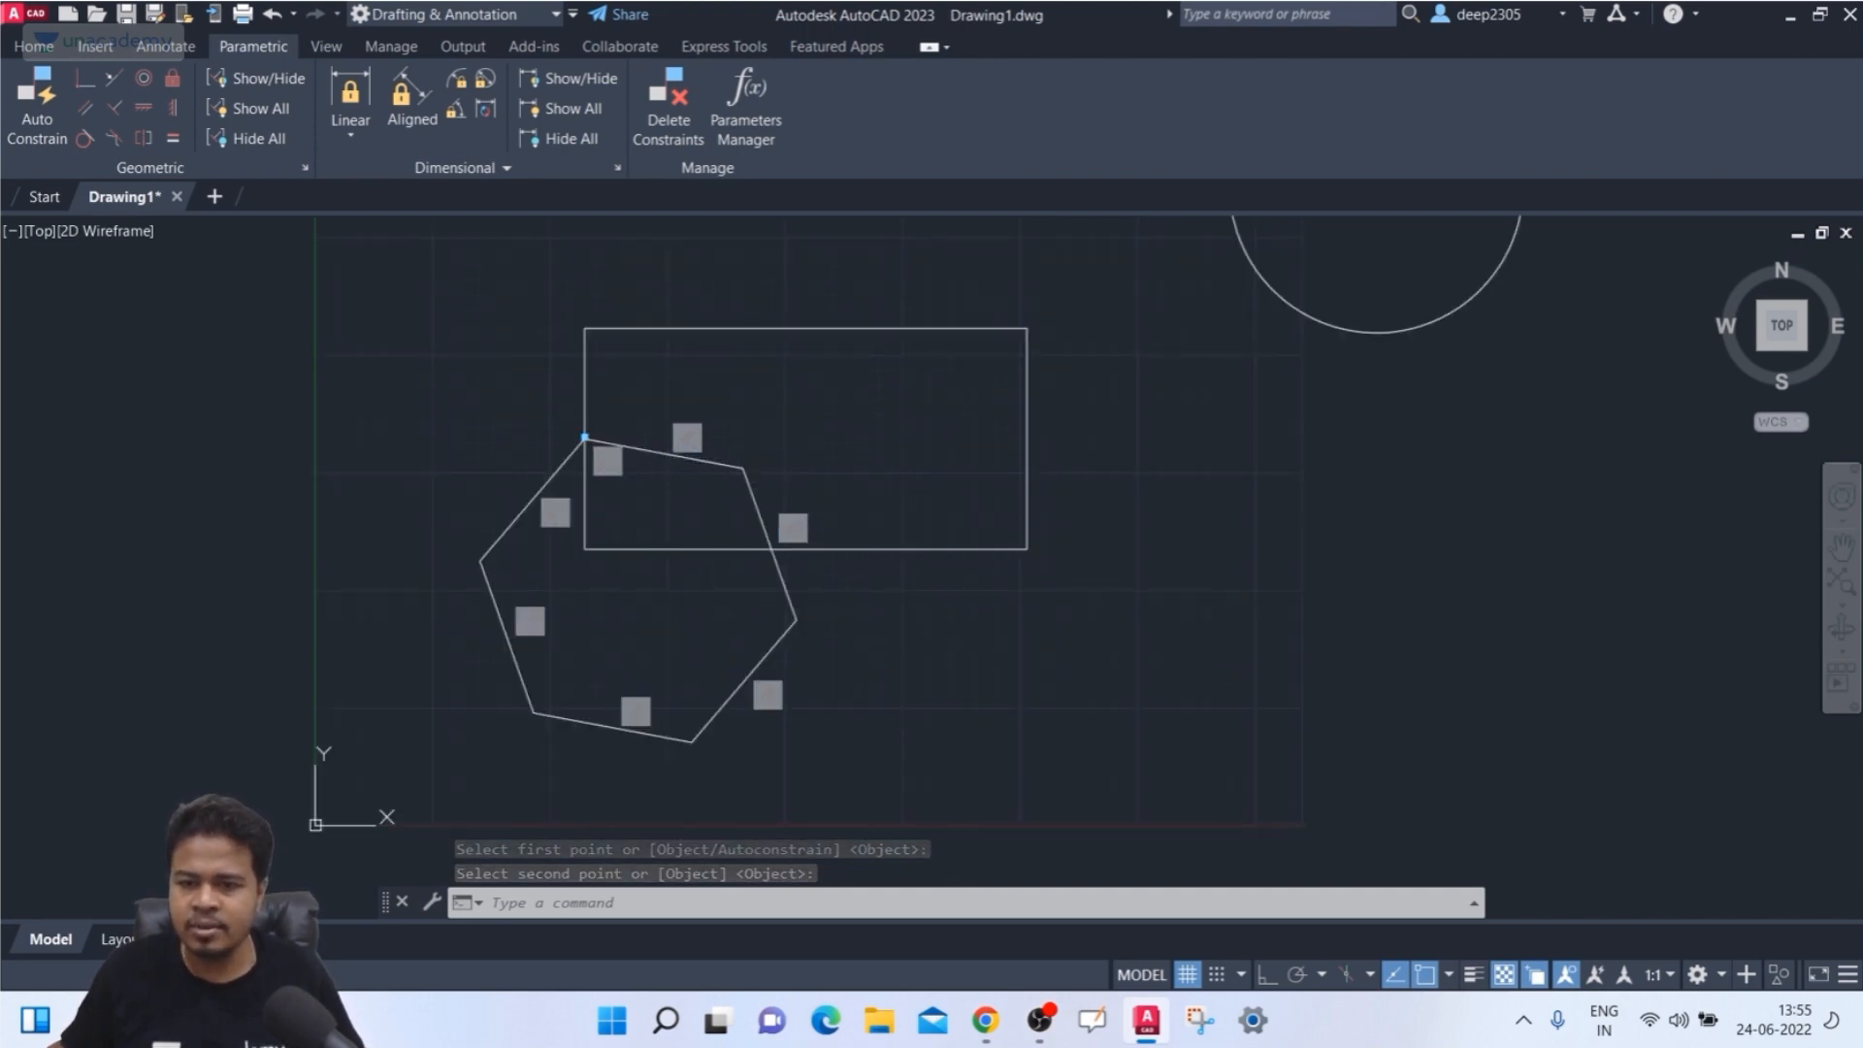
{"action": "scroll", "coordinate": [595, 442], "scroll_direction": "up", "scroll_amount": 4}
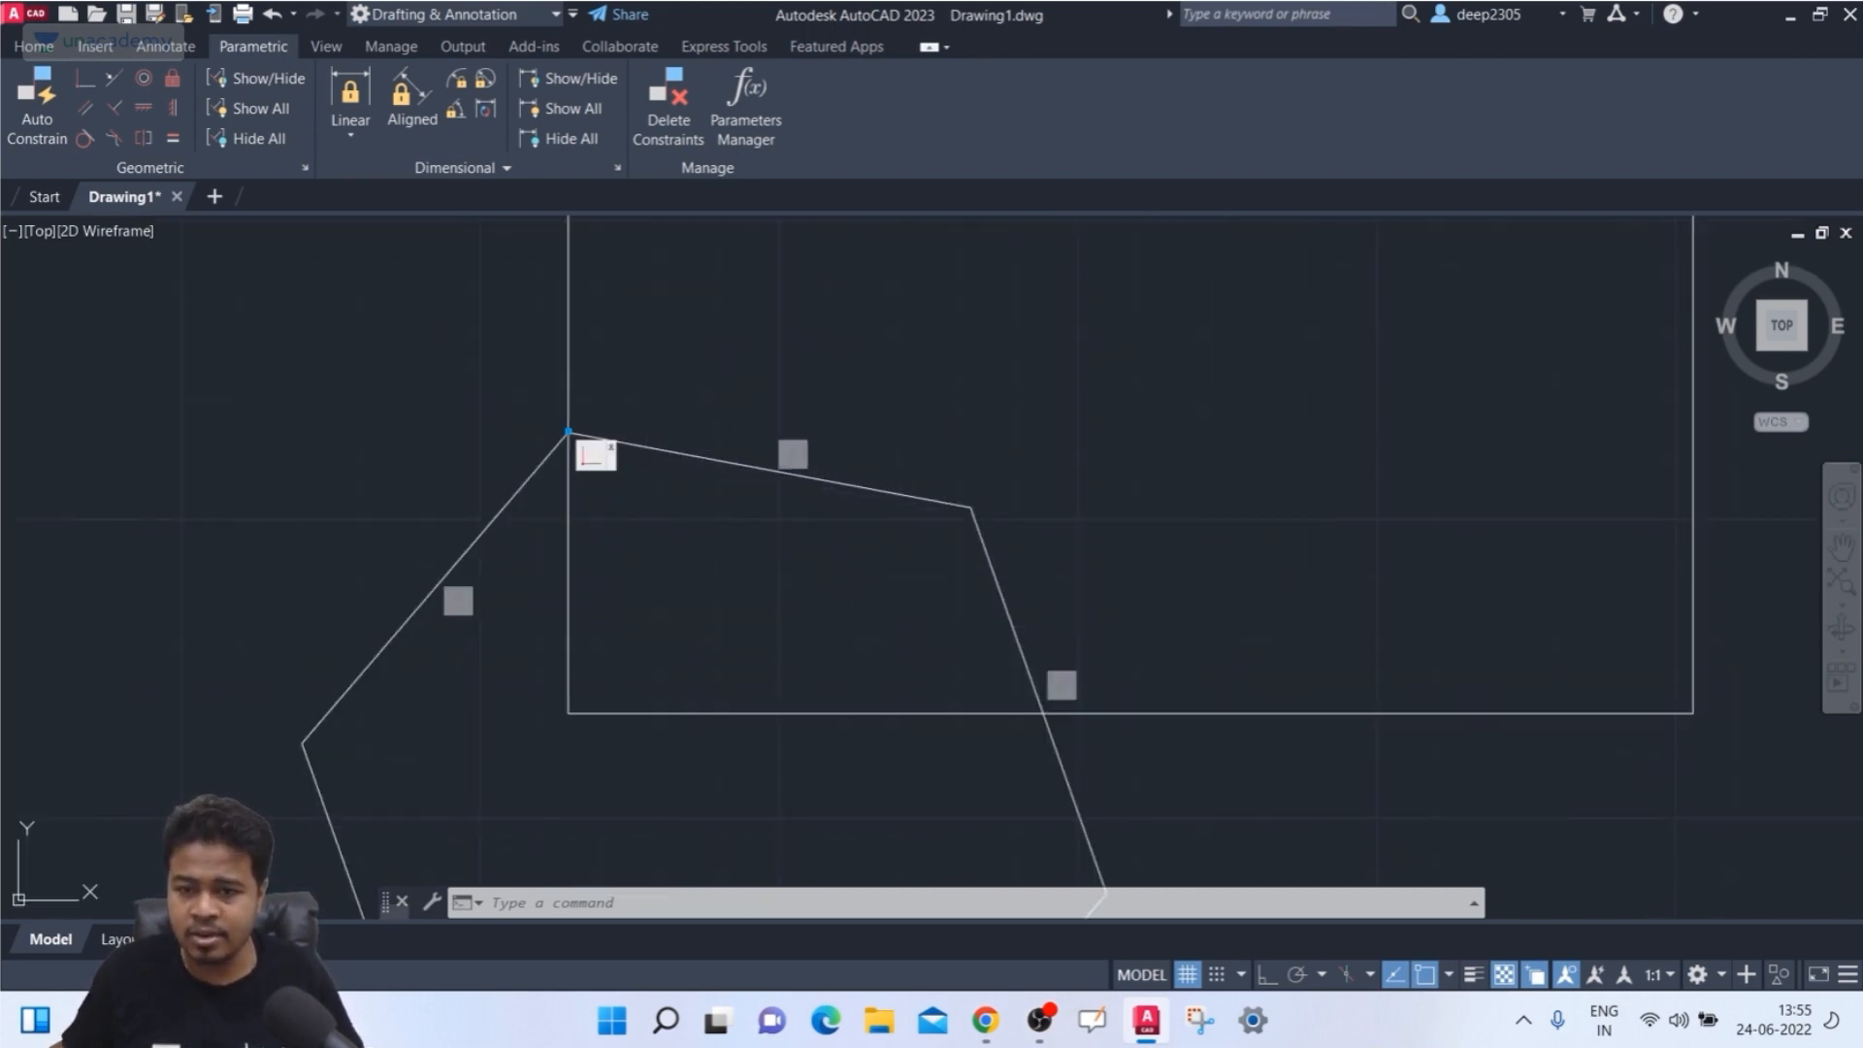
{"action": "scroll", "coordinate": [572, 434], "scroll_direction": "down", "scroll_amount": 4}
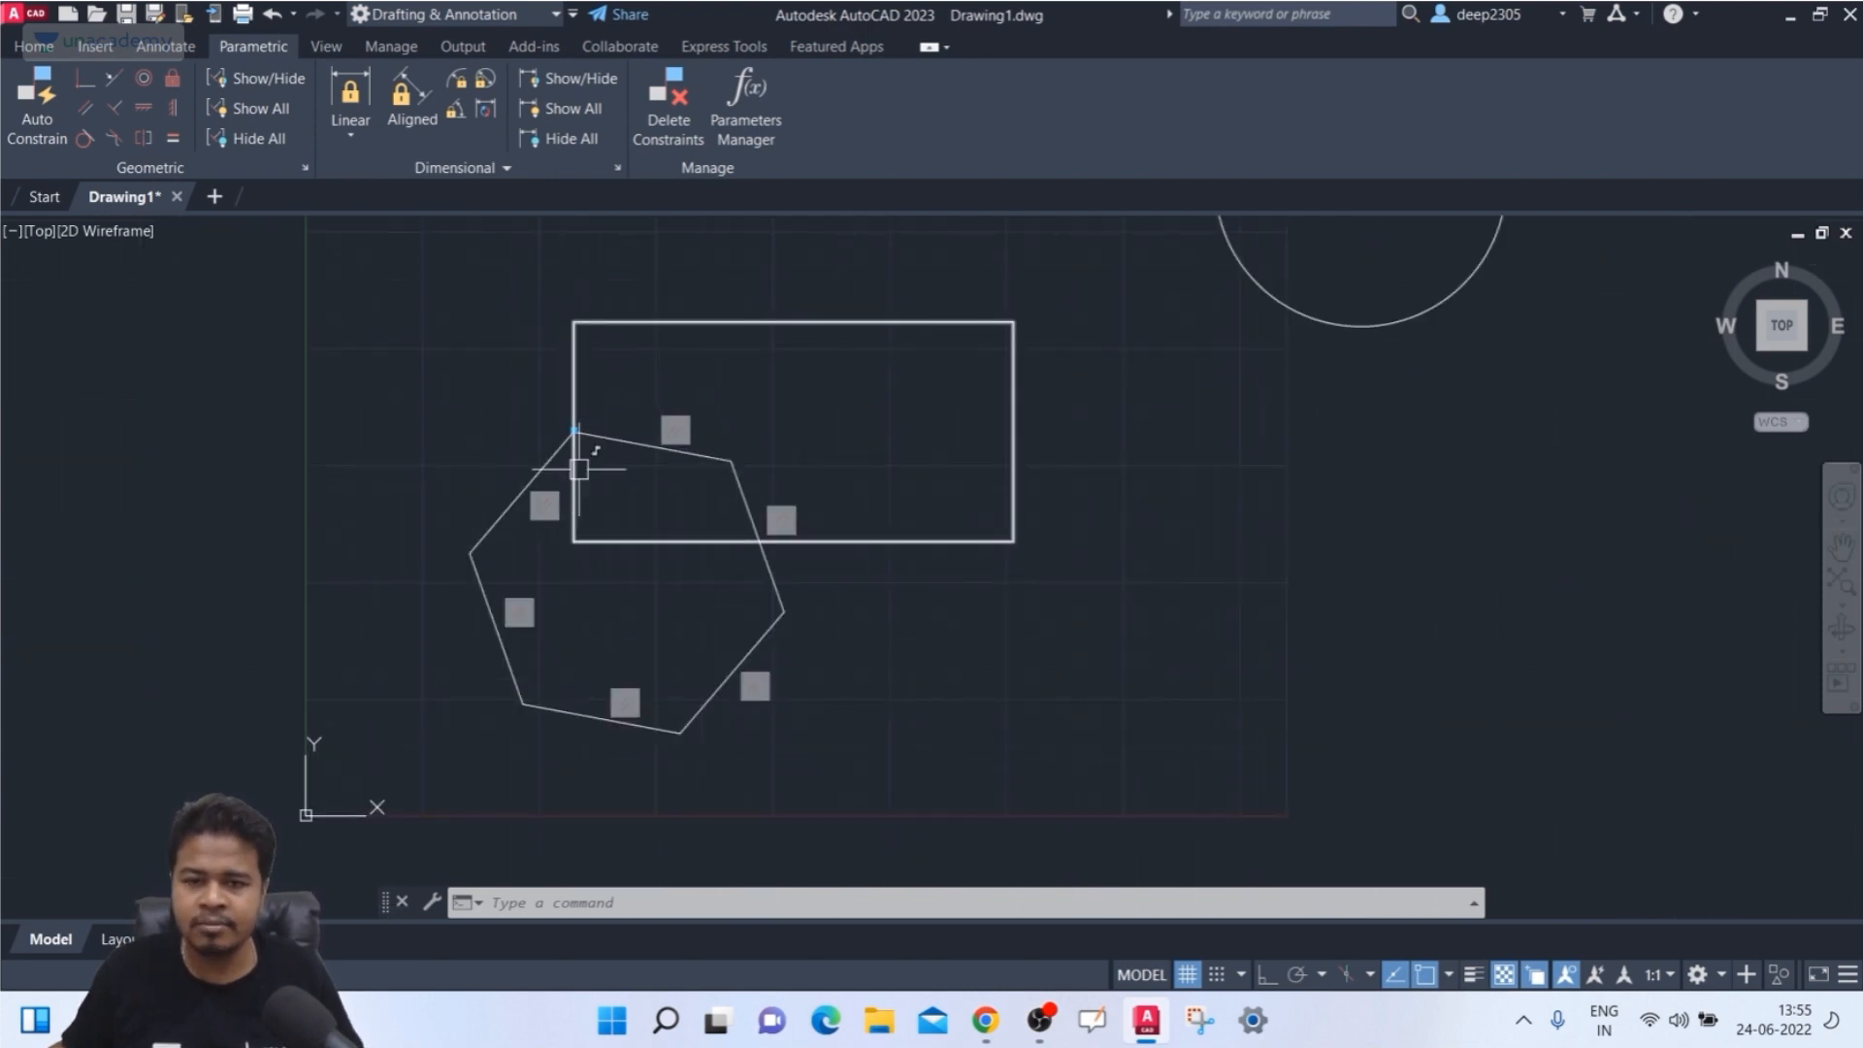
{"action": "scroll", "coordinate": [579, 469], "scroll_direction": "down", "scroll_amount": 4}
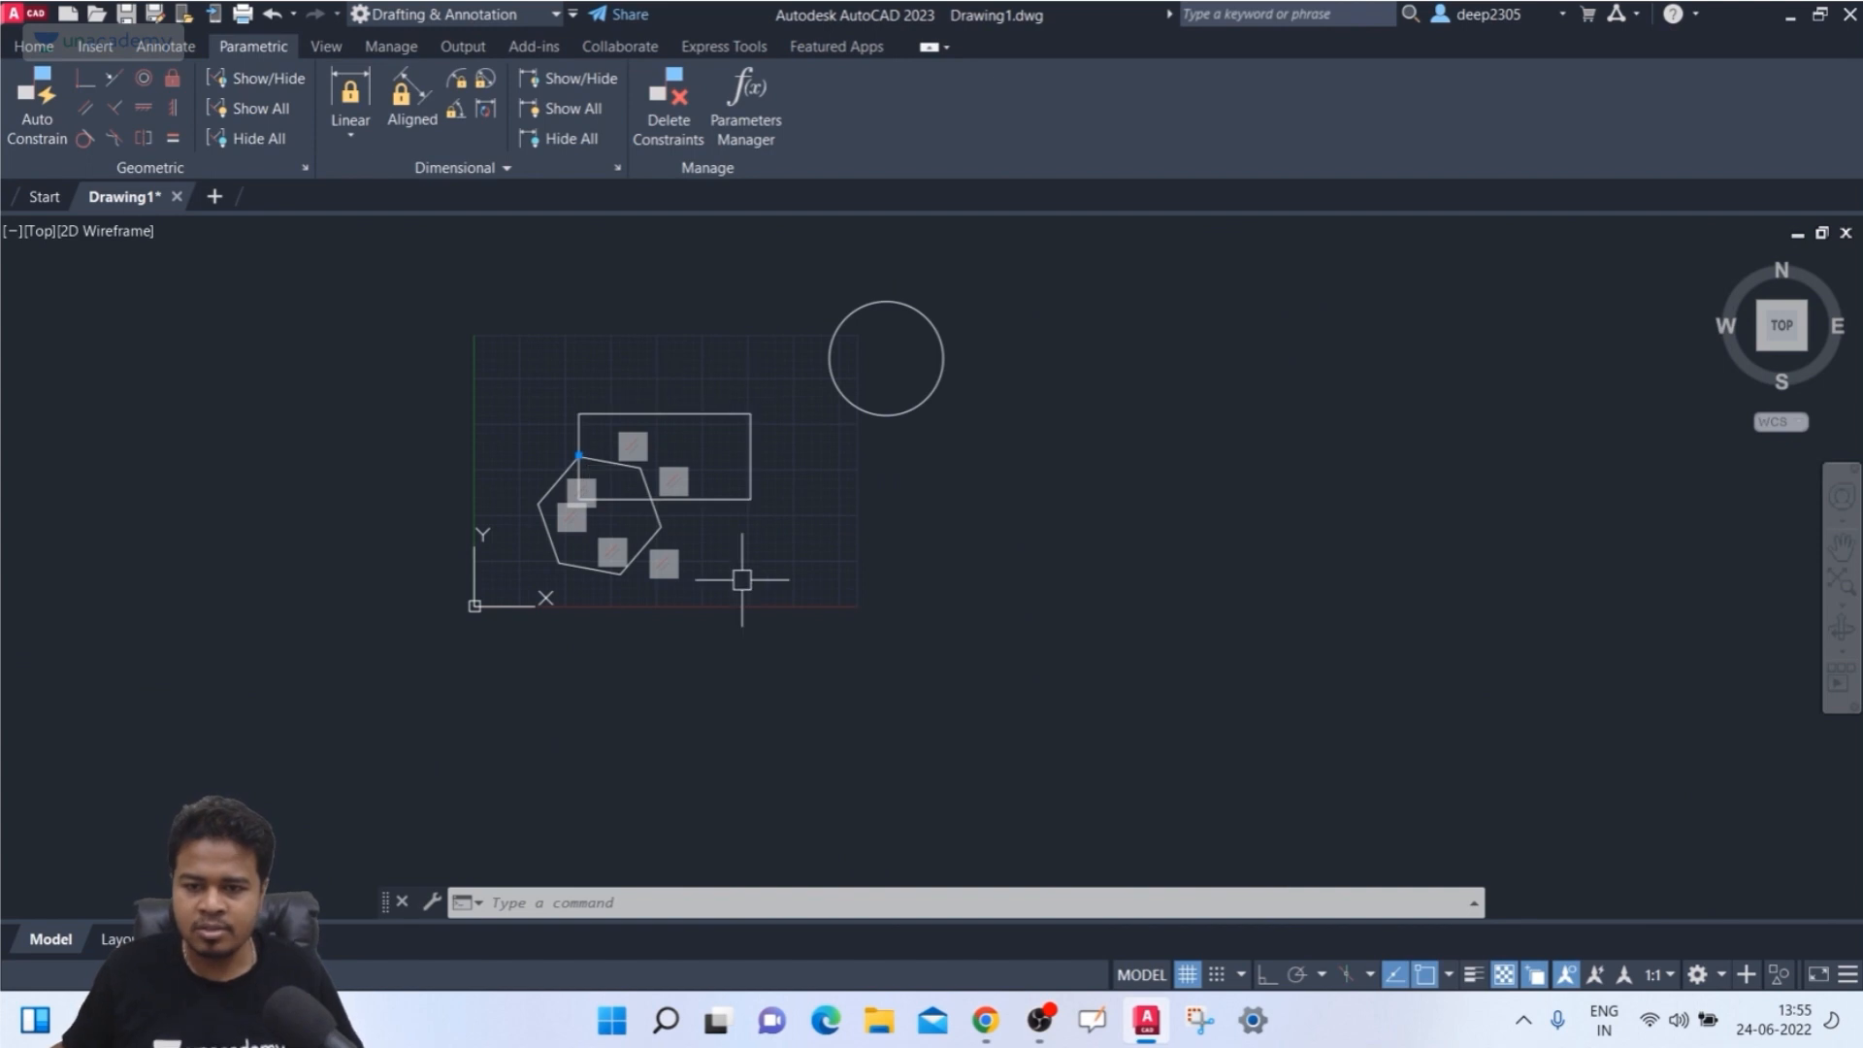
- Erase the rectangle, the hexagon and the circle from the drawing
{"action": "scroll", "coordinate": [655, 533], "scroll_direction": "up", "scroll_amount": 2}
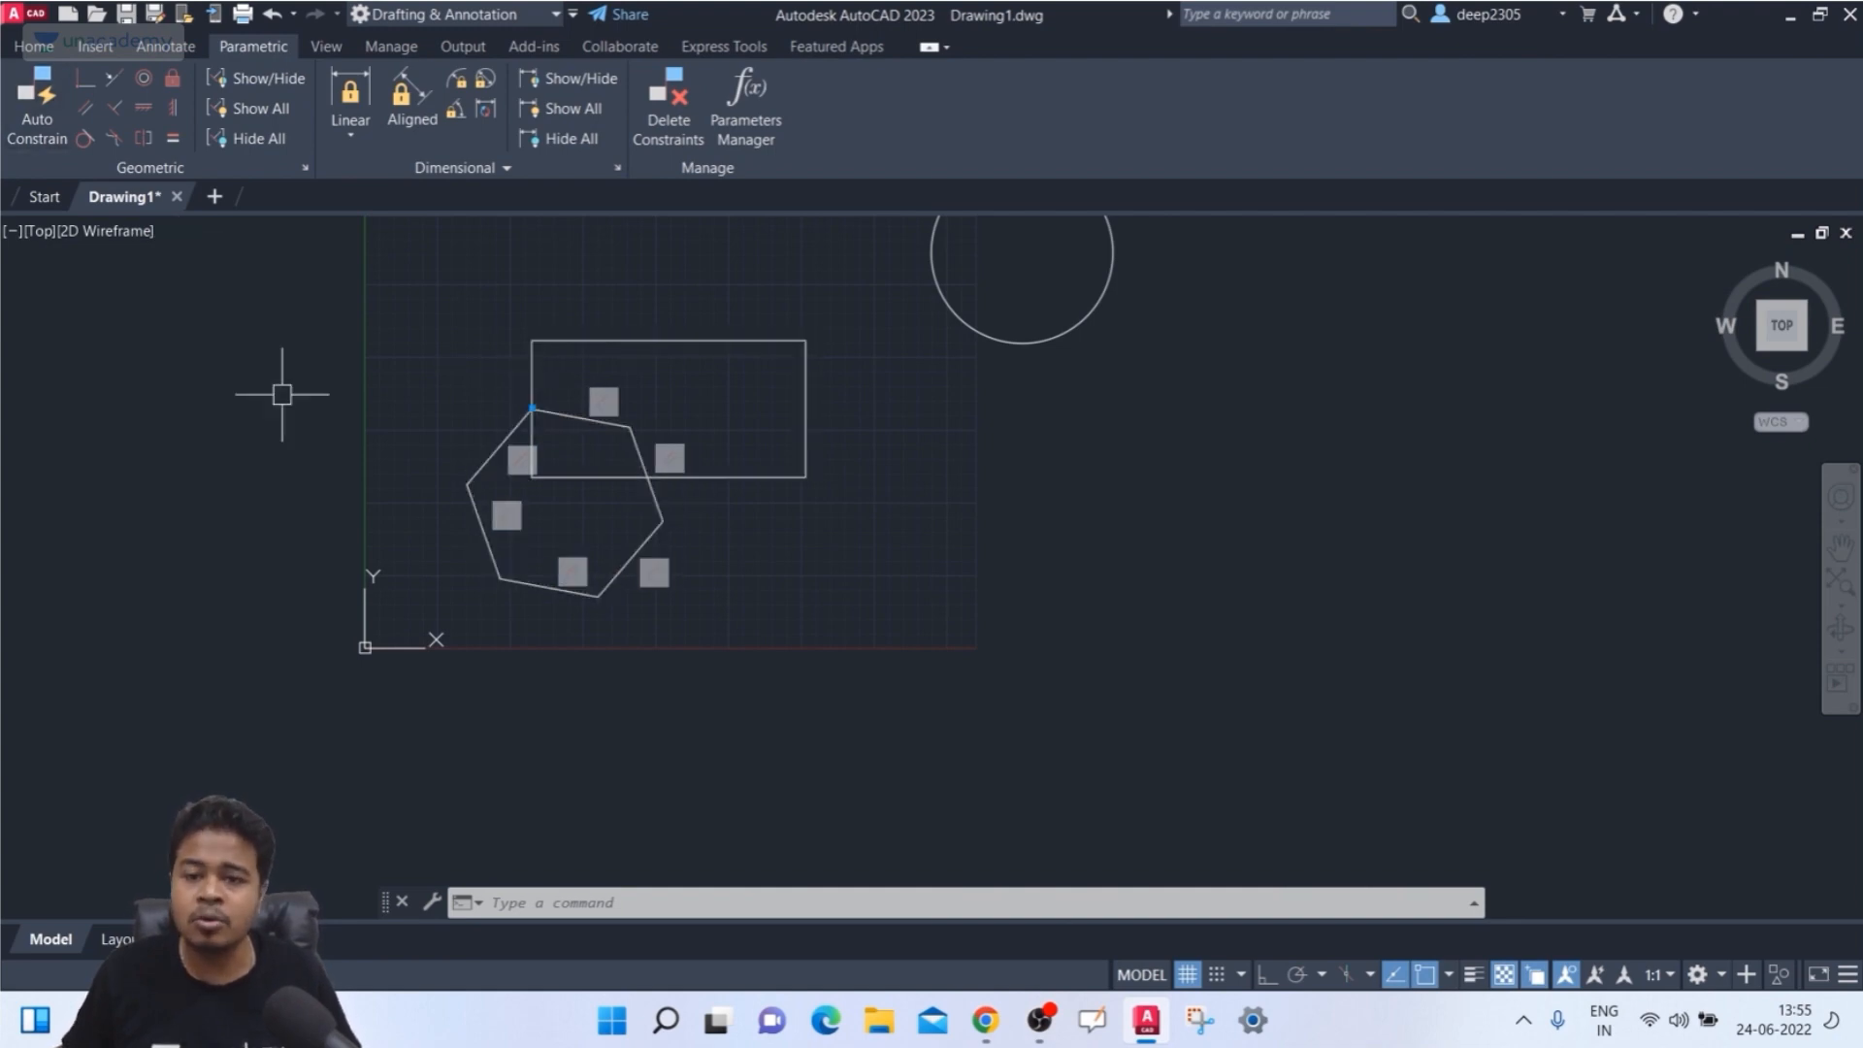
{"action": "scroll", "coordinate": [520, 422], "scroll_direction": "down", "scroll_amount": 3}
{"action": "scroll", "coordinate": [529, 427], "scroll_direction": "up", "scroll_amount": 2}
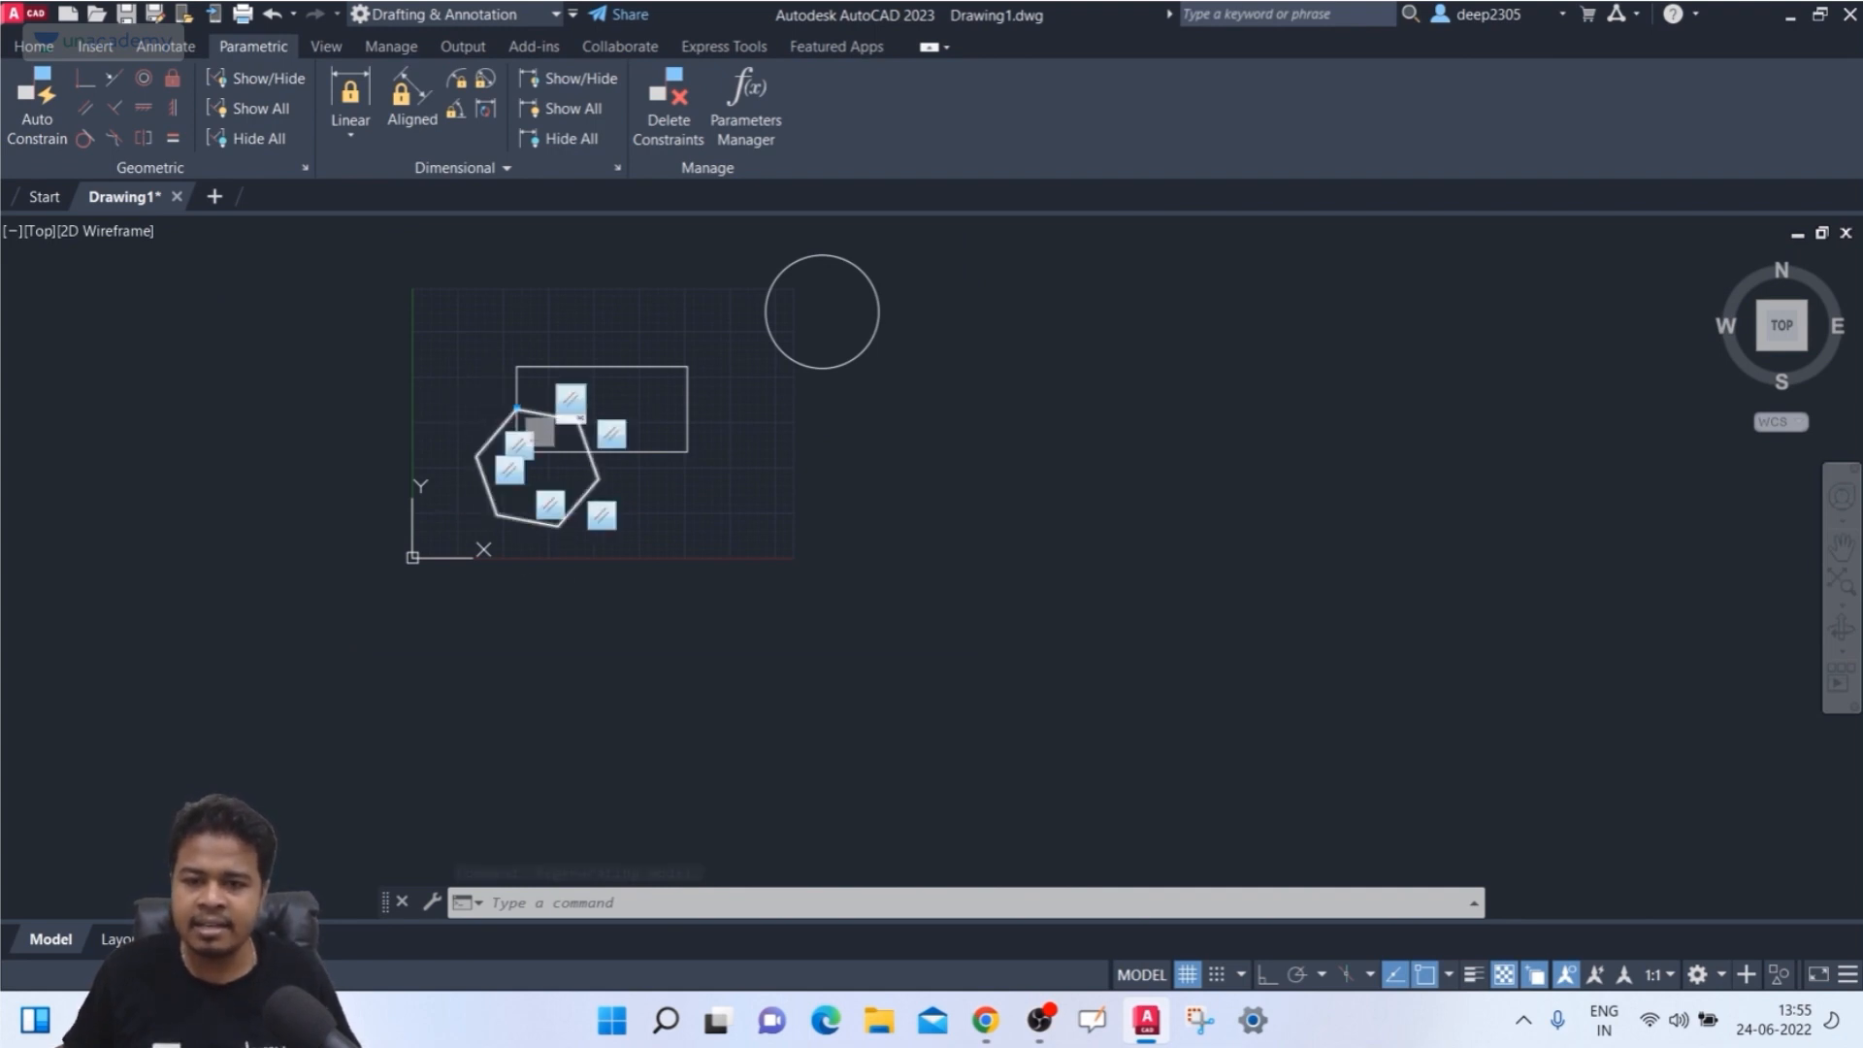
{"action": "left_click", "coordinate": [1173, 236]}
{"action": "left_click", "coordinate": [420, 600]}
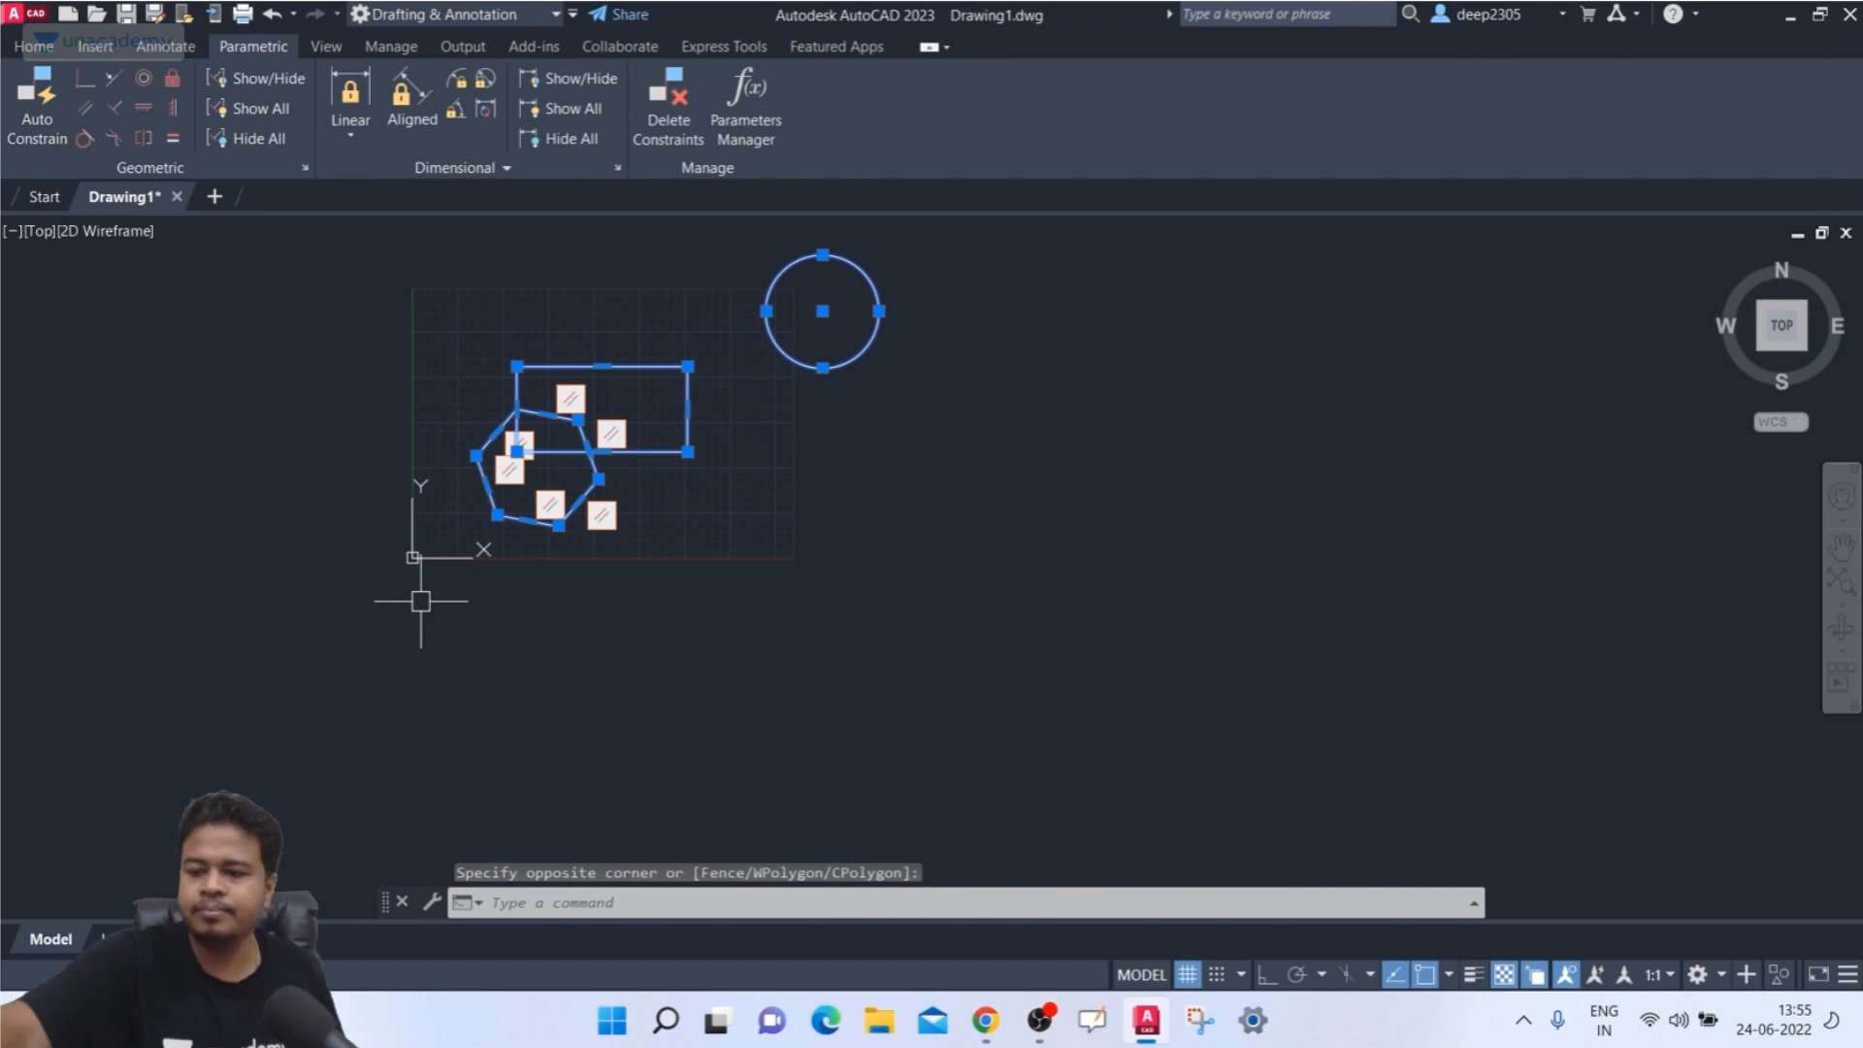
{"action": "key", "text": "Delete"}
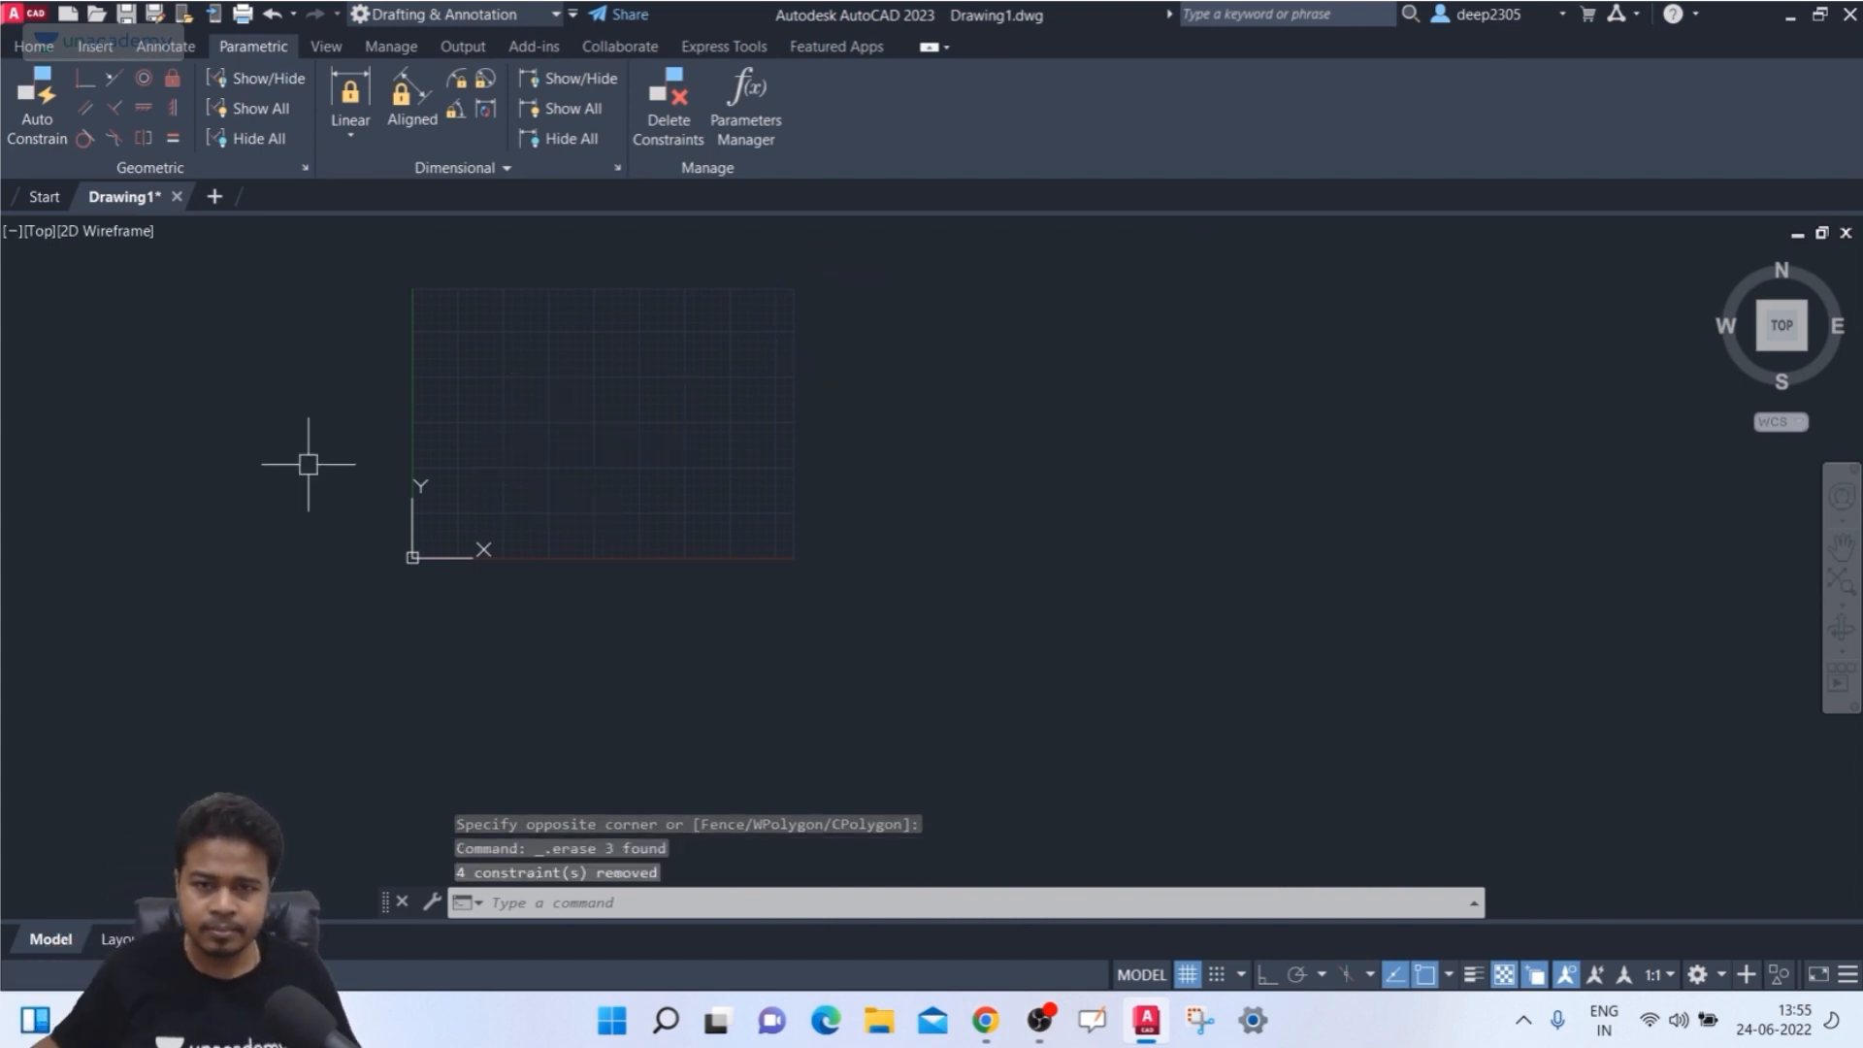
- Draw a circle with a radius of about 119 over the grid area and a smaller circle to its right
{"action": "type", "text": "c"}
{"action": "key", "text": "Return"}
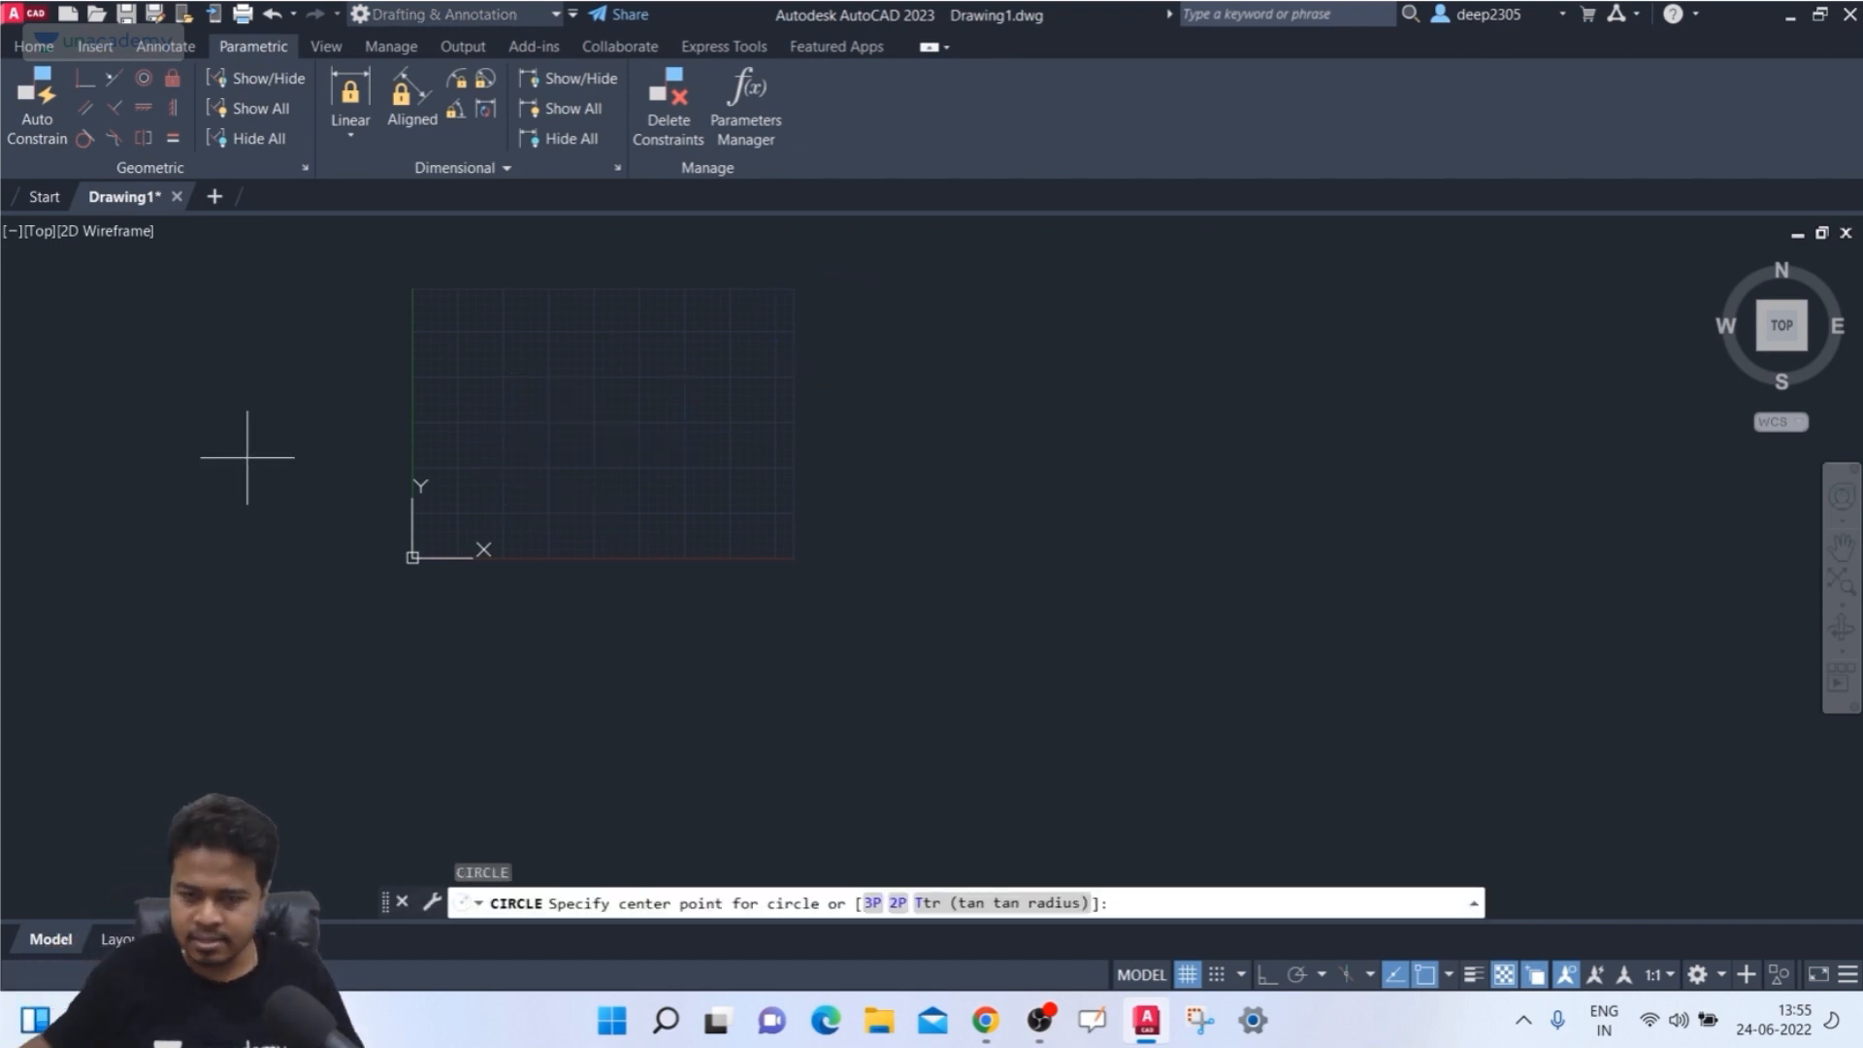
{"action": "left_click", "coordinate": [609, 355]}
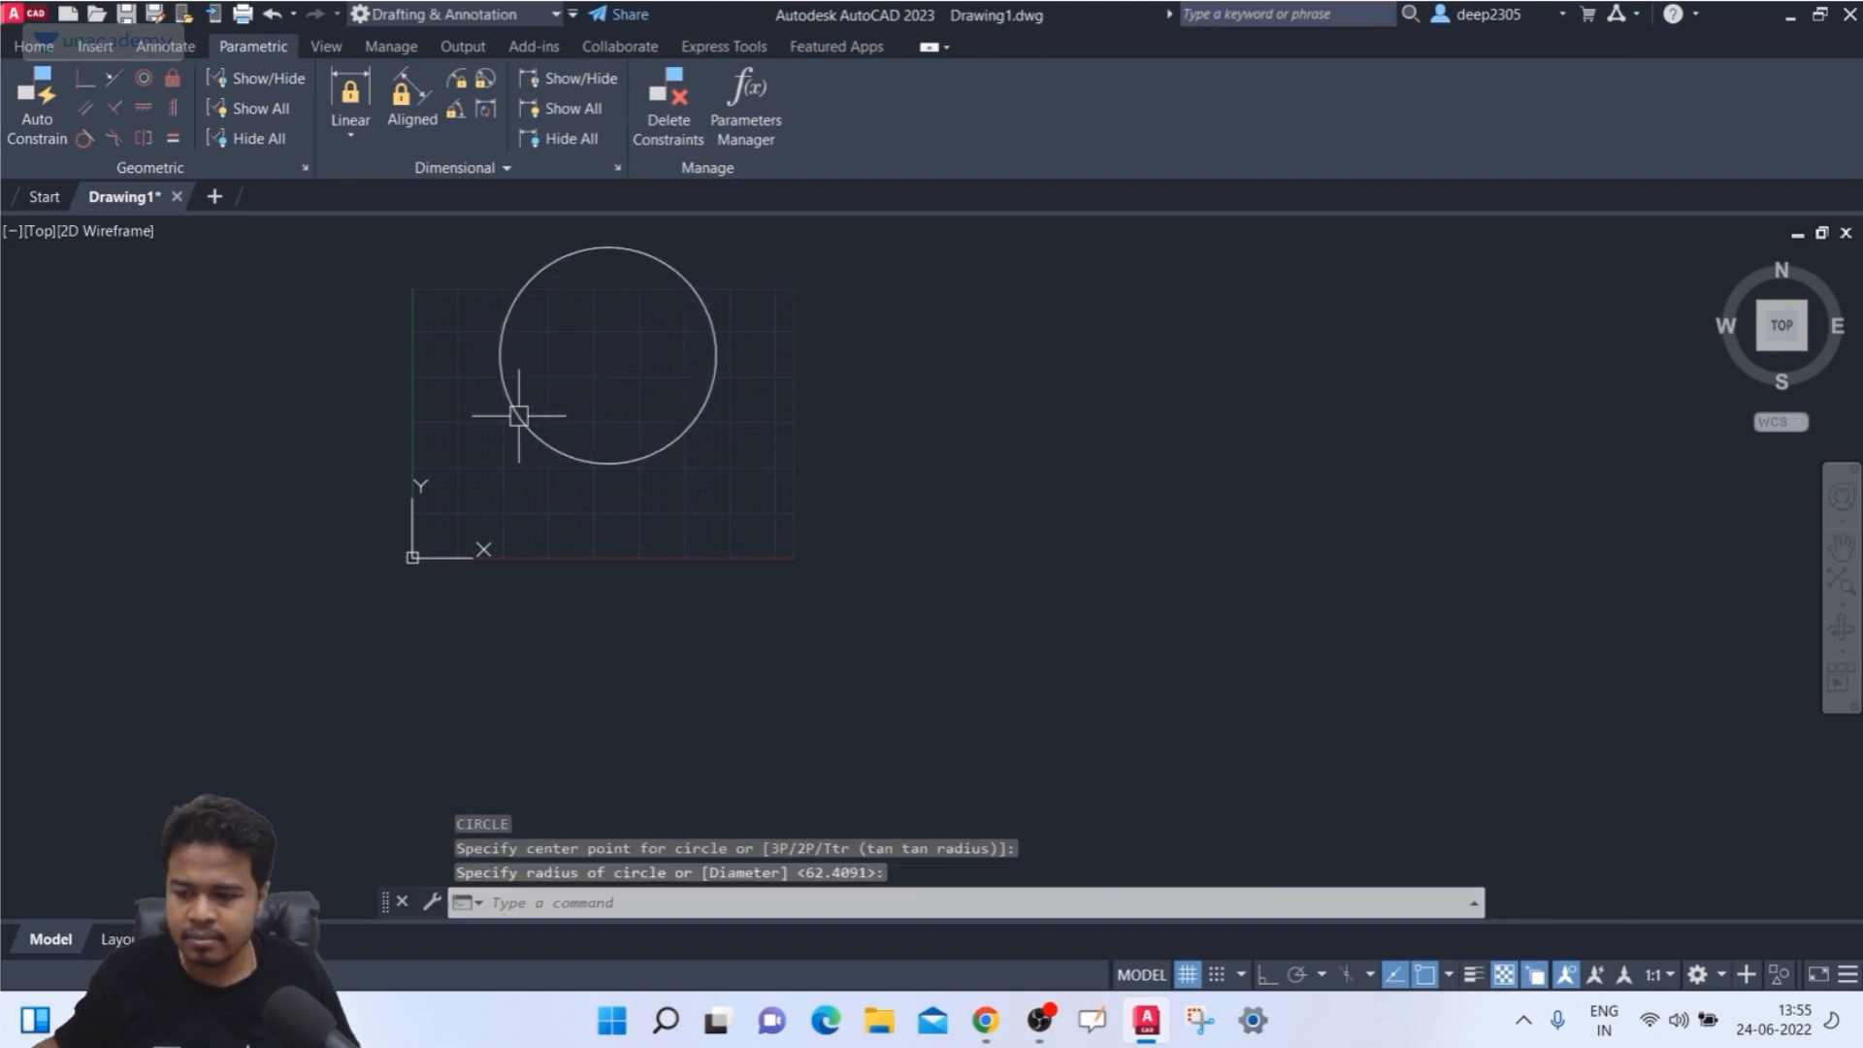
{"action": "left_click", "coordinate": [519, 415]}
{"action": "key", "text": "Return"}
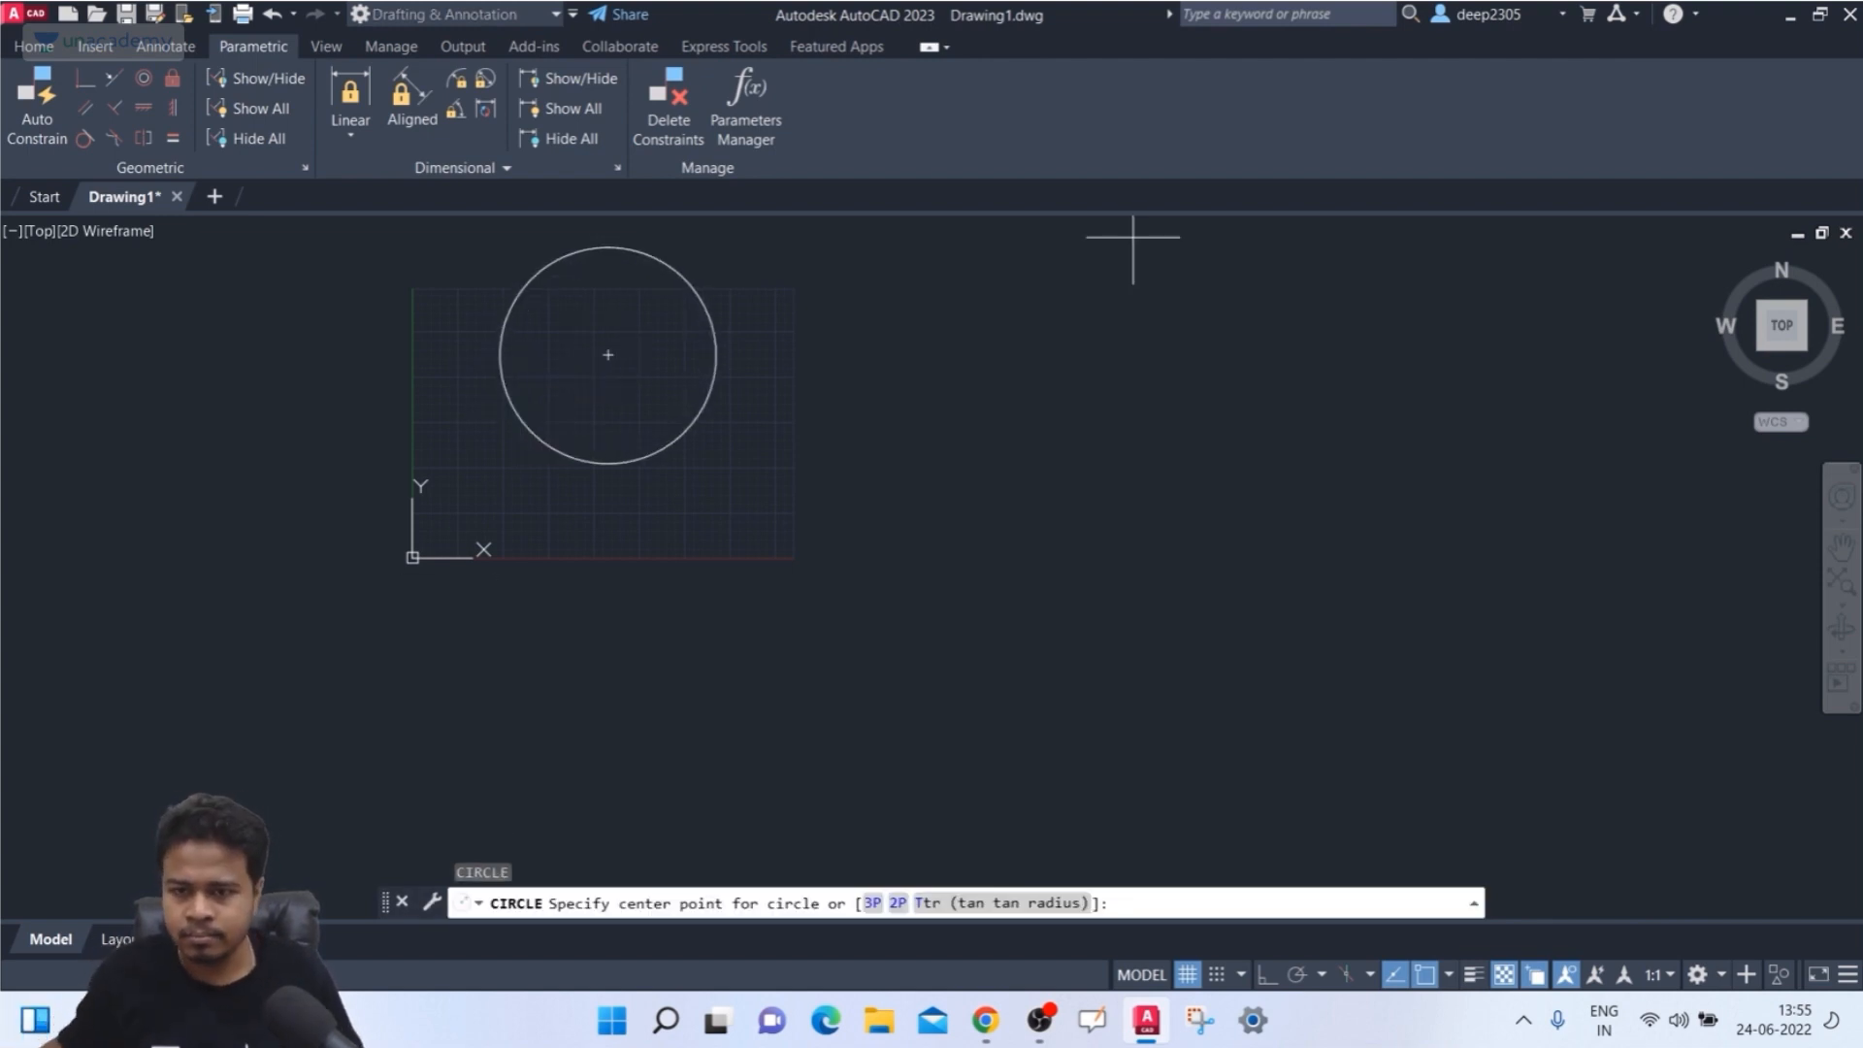
{"action": "left_click", "coordinate": [963, 392]}
{"action": "left_click", "coordinate": [943, 463]}
{"action": "key", "text": "Escape"}
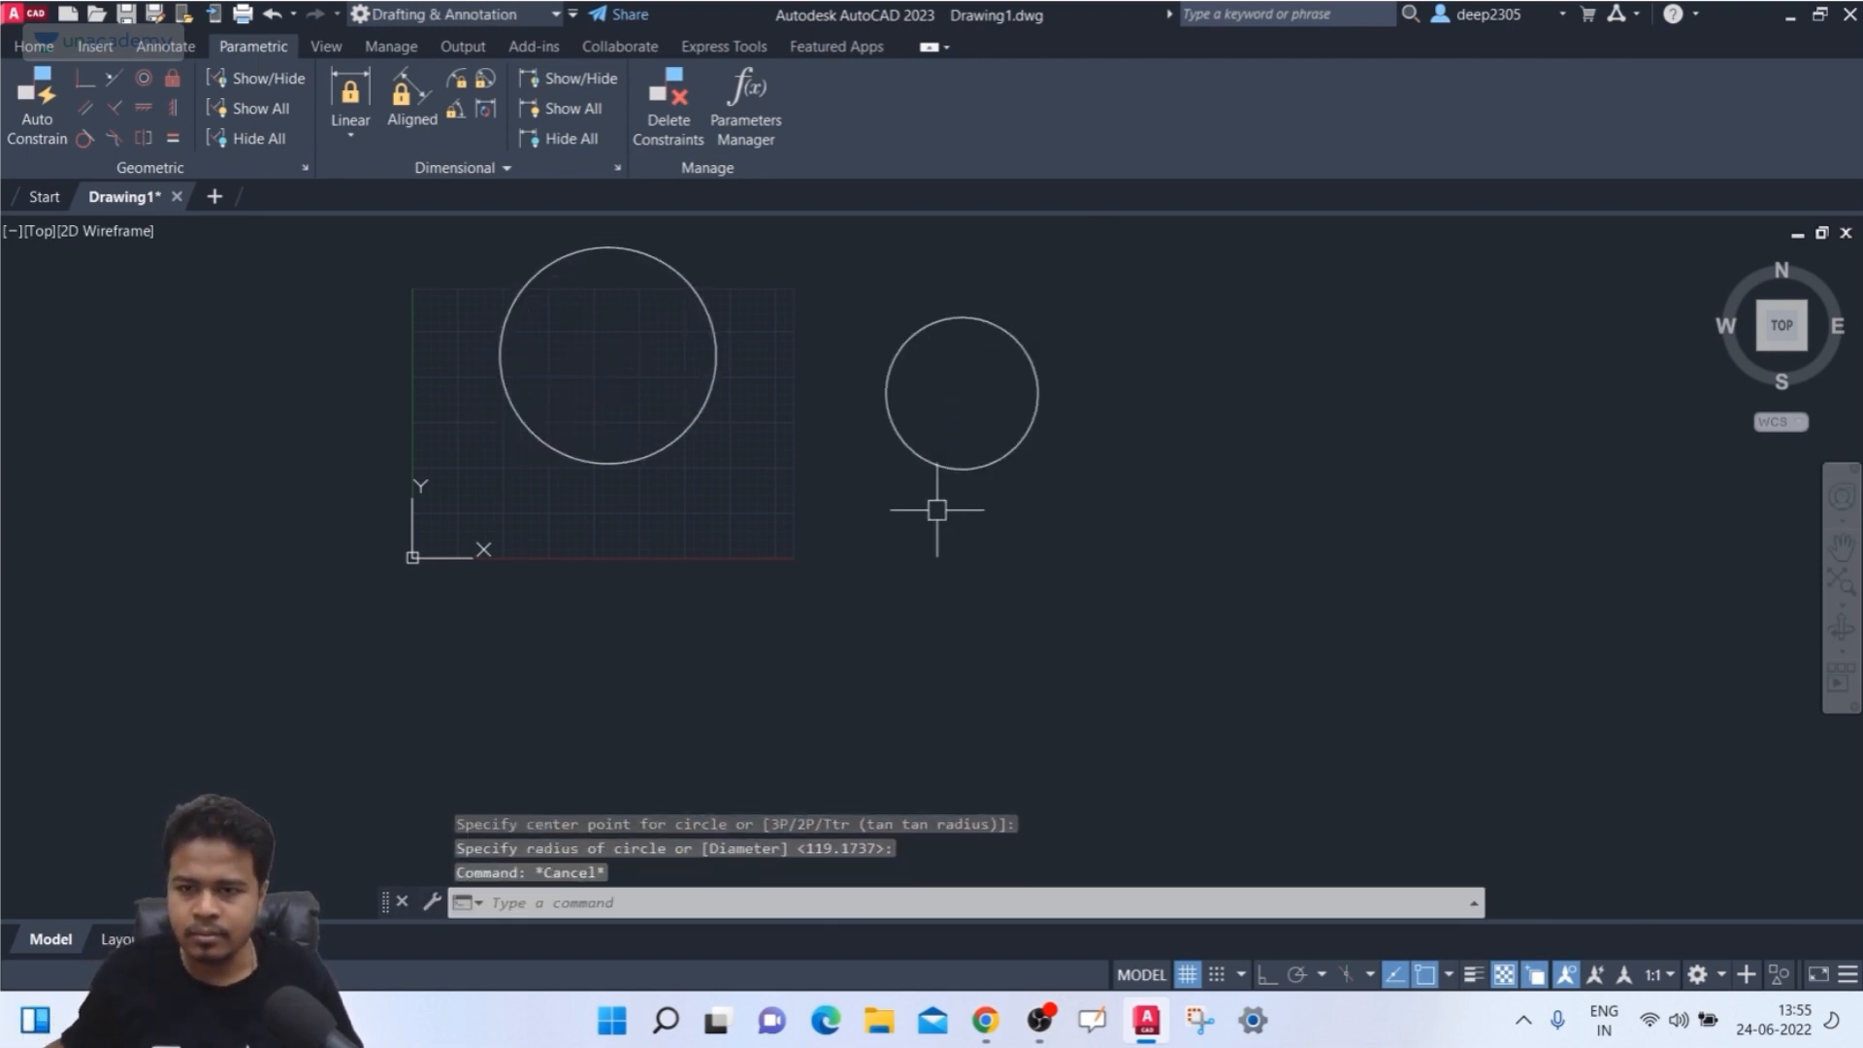
- Apply a Concentric constraint that centres the smaller circle on the larger one
{"action": "middle_click_drag", "start_coordinate": [940, 508], "coordinate": [956, 584]}
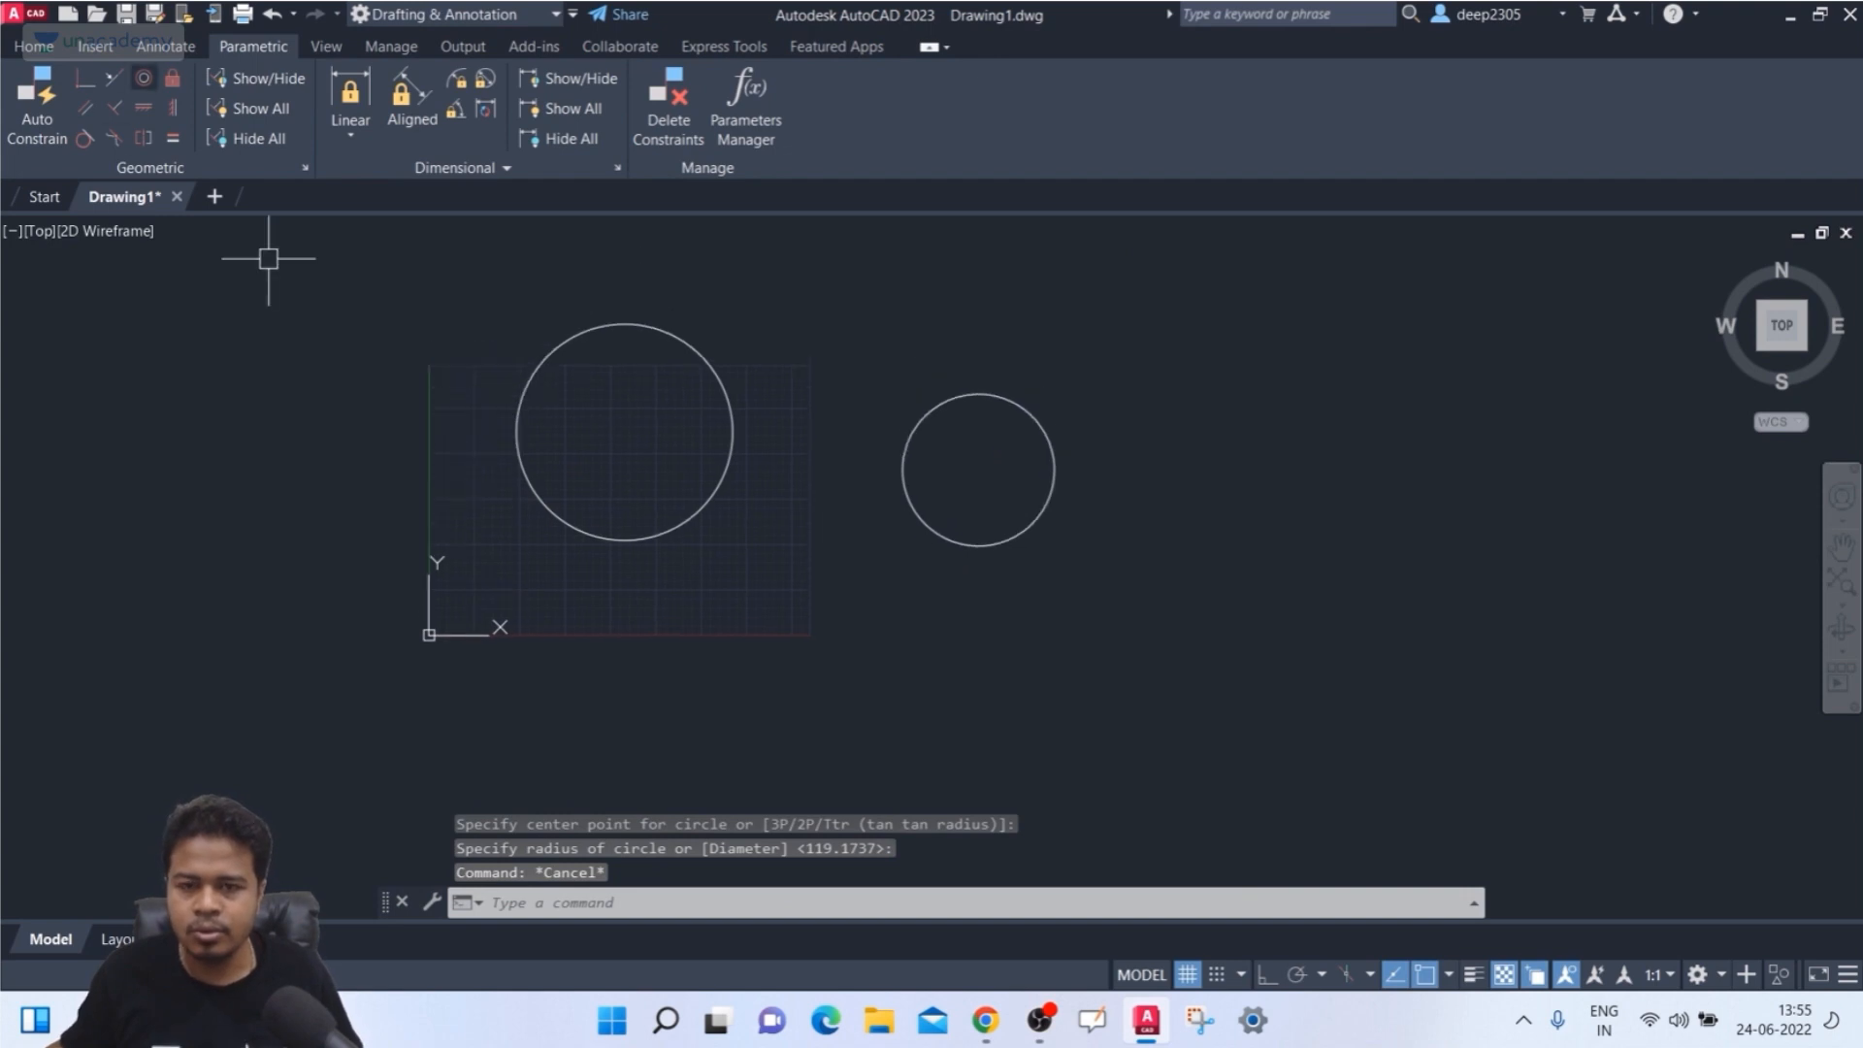
{"action": "left_click", "coordinate": [144, 78]}
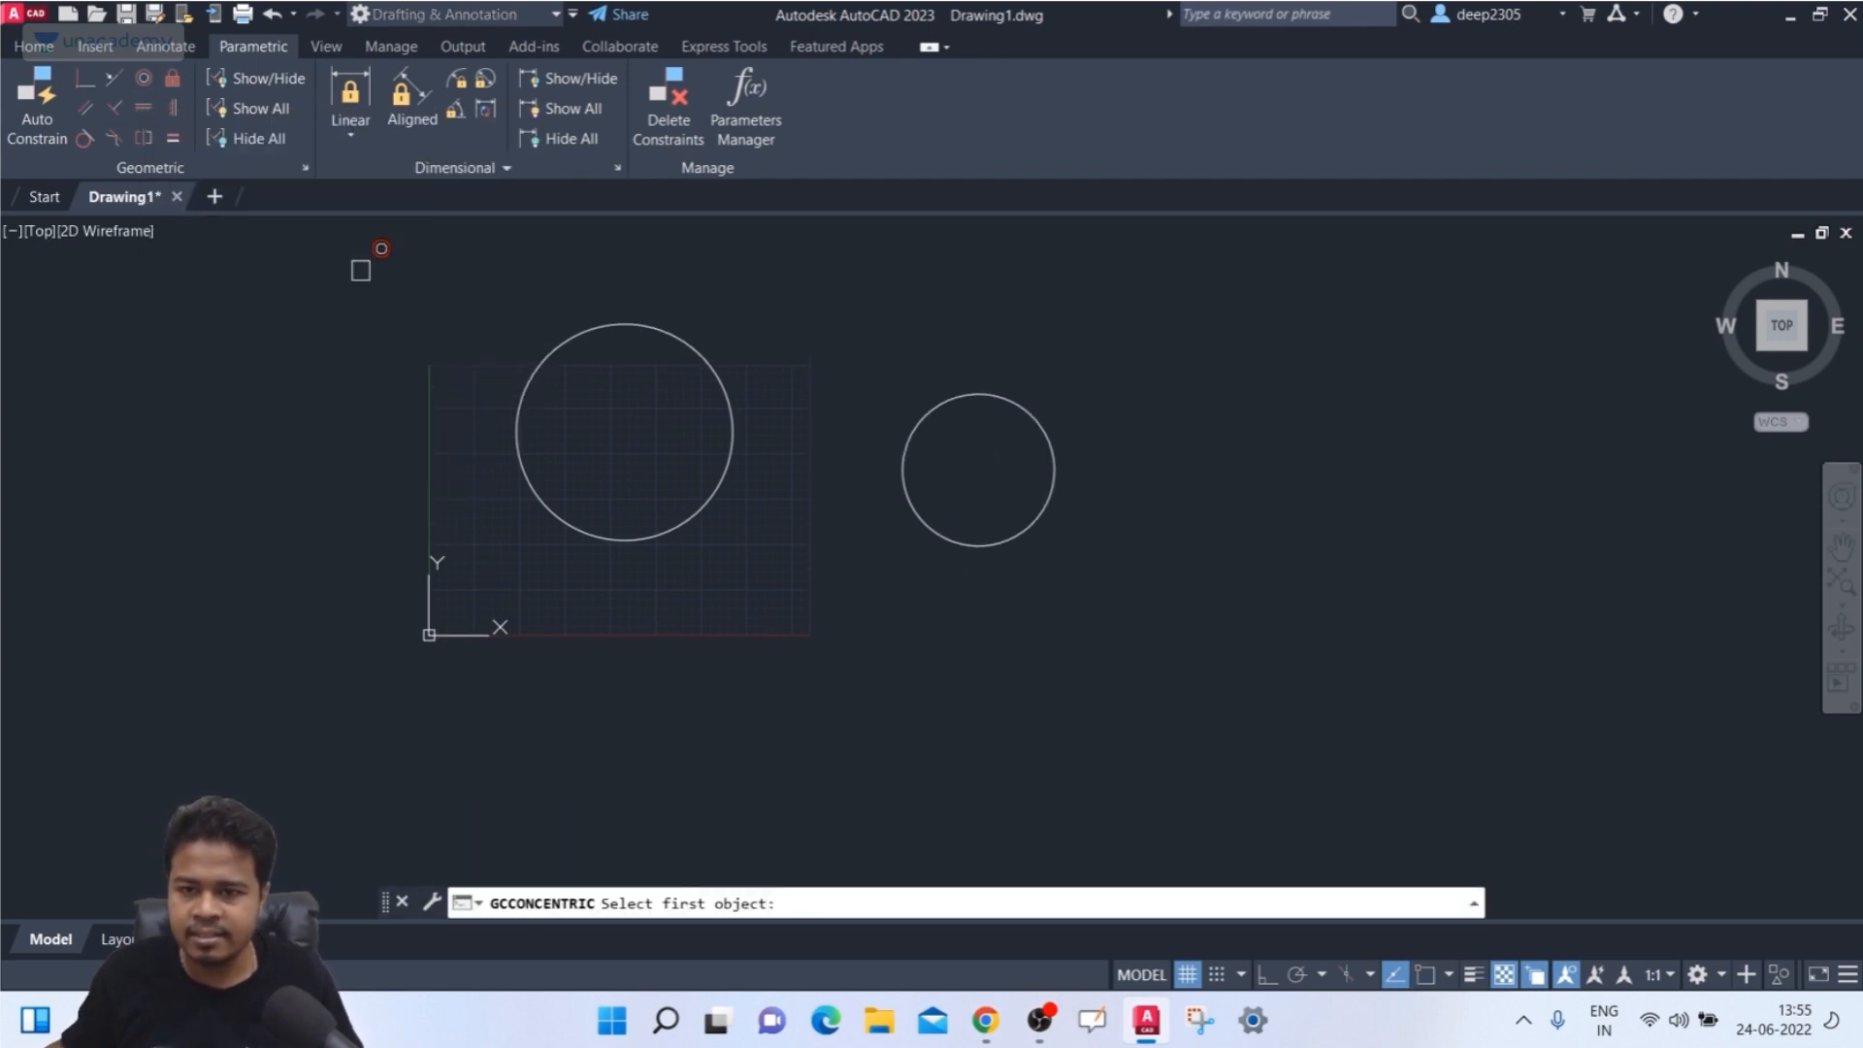
{"action": "left_click", "coordinate": [642, 323]}
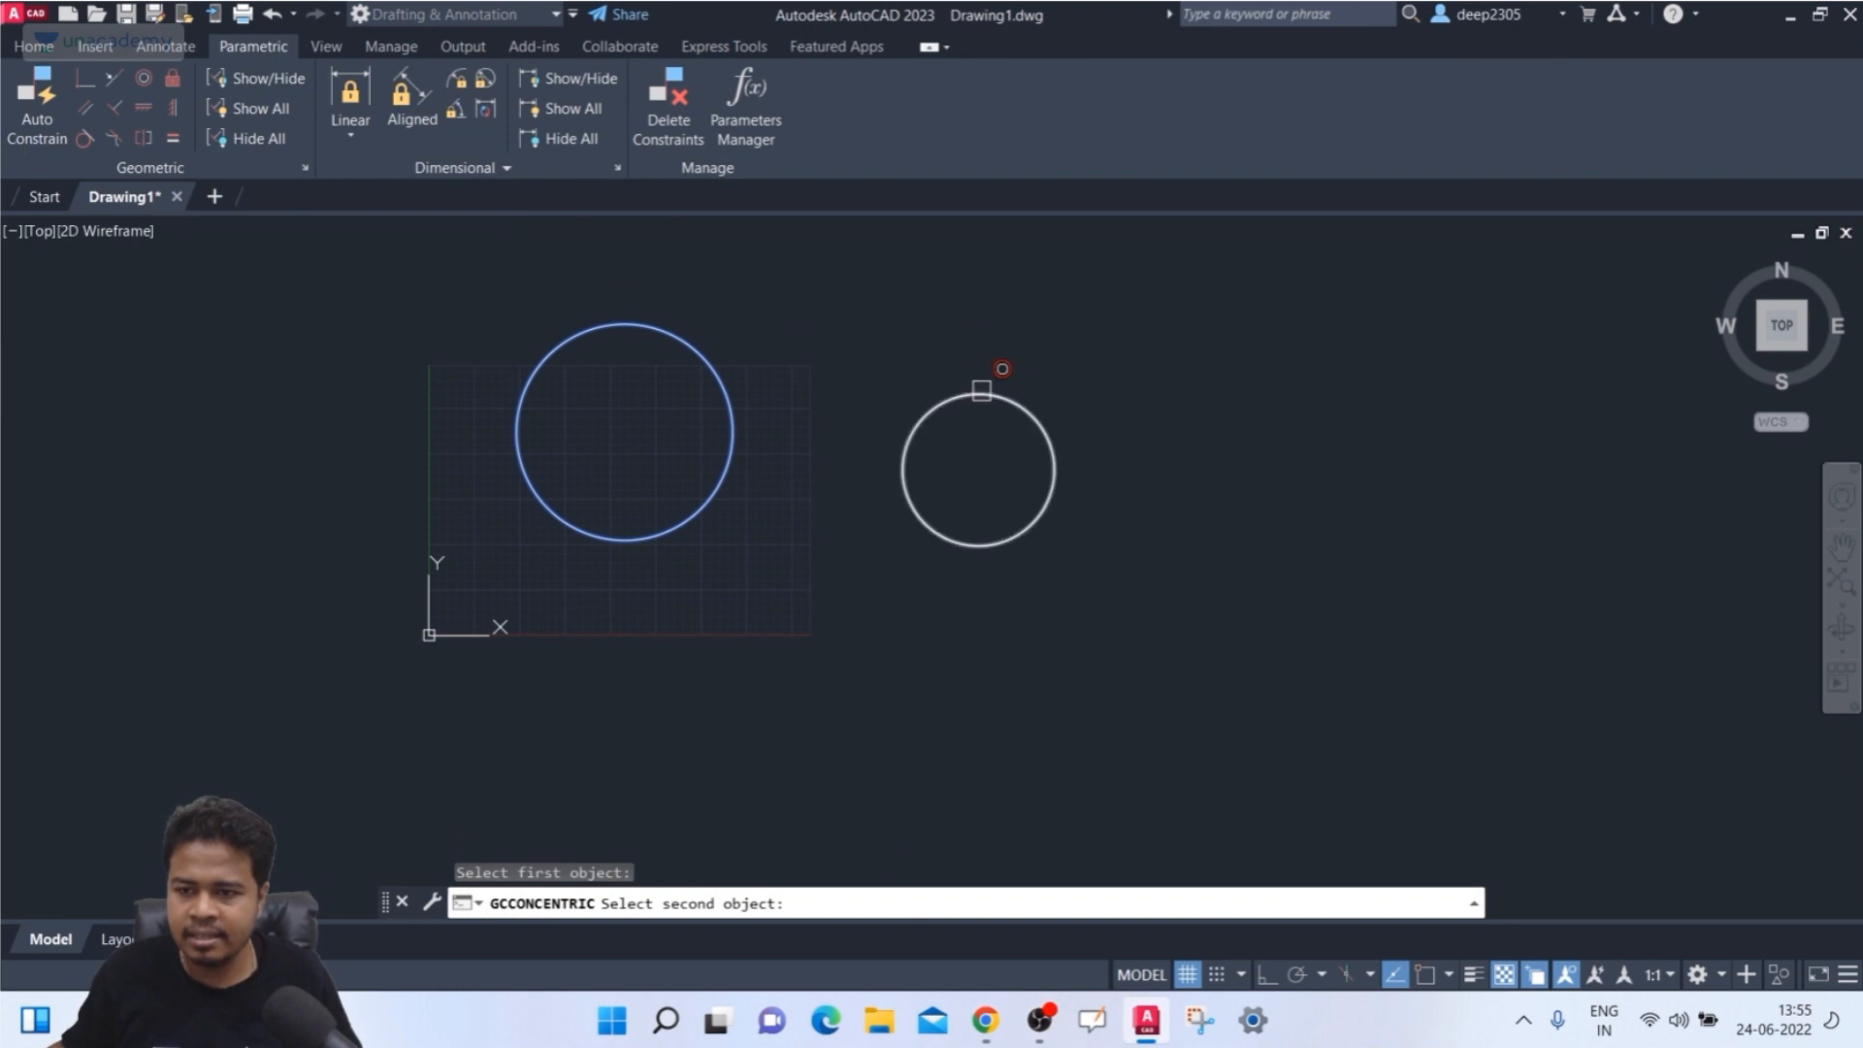
{"action": "left_click", "coordinate": [978, 394]}
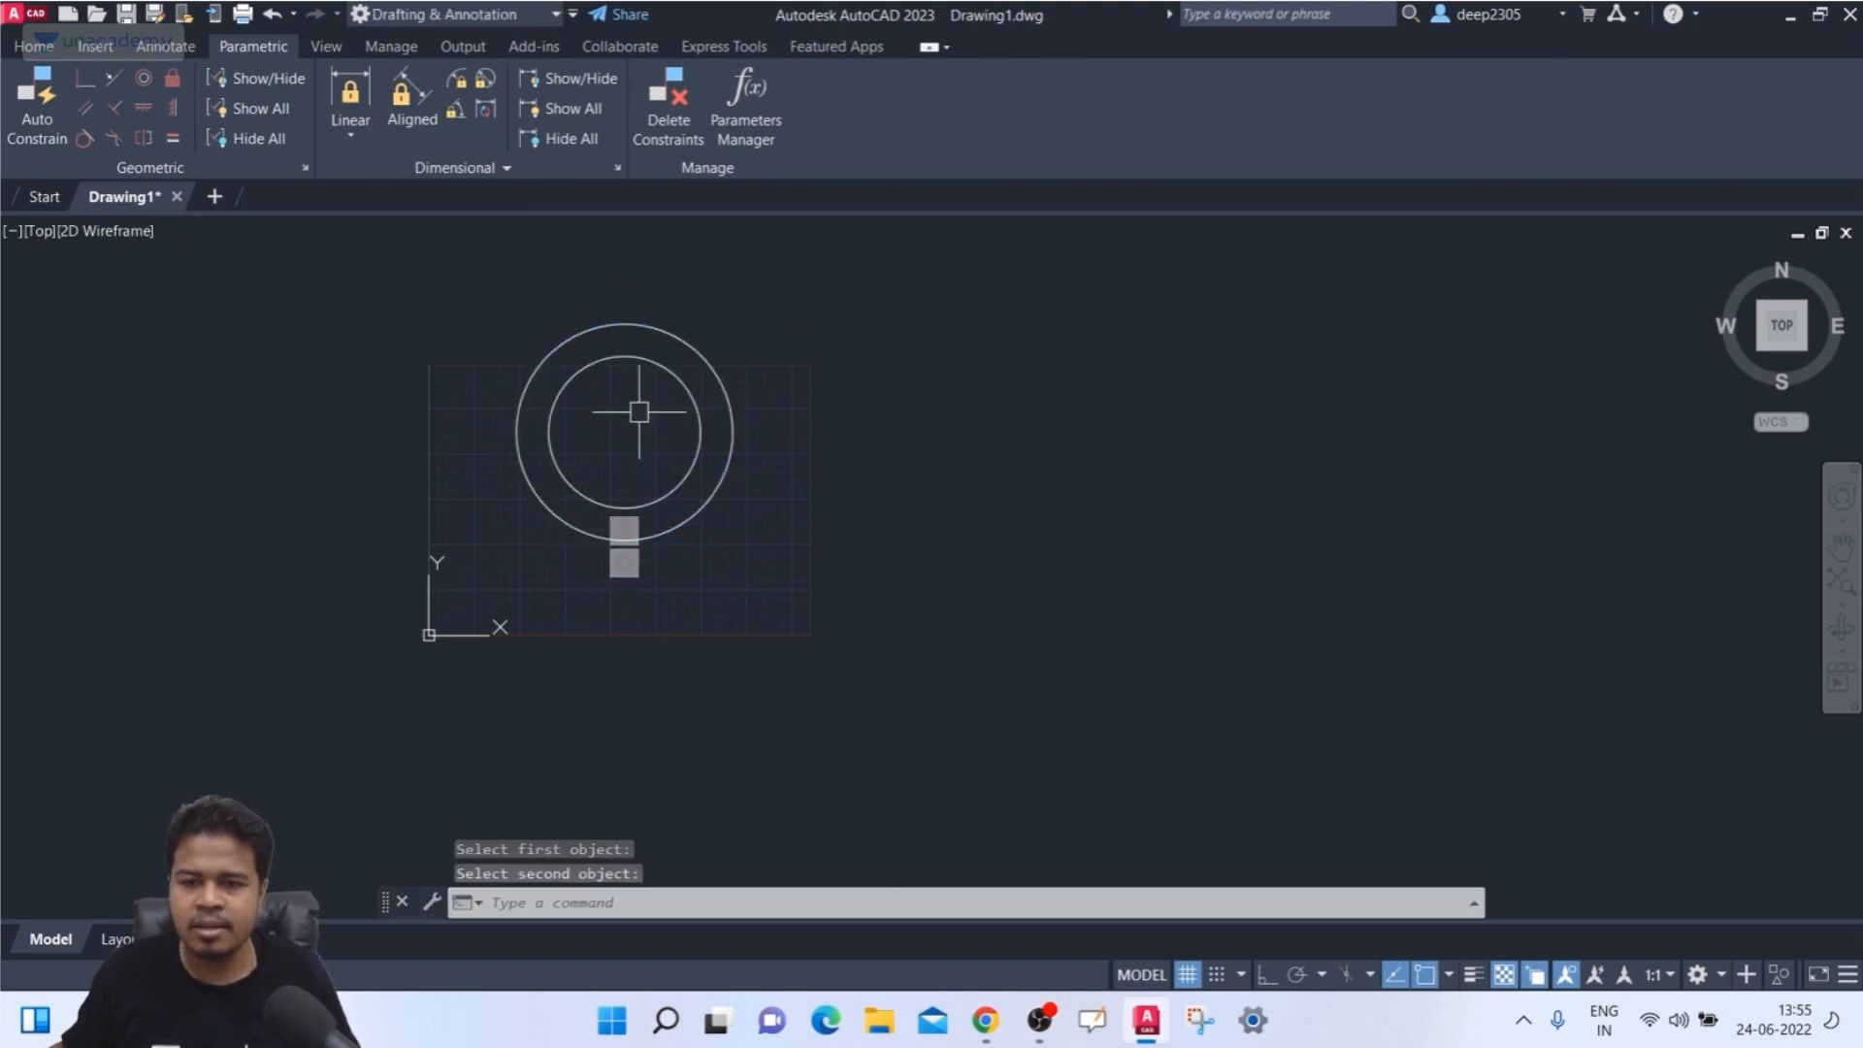
- Move the inner circle by its centre grip to the empty area well to the right of the grid
{"action": "mouse_move", "coordinate": [745, 425]}
{"action": "middle_mouse_down"}
{"action": "mouse_move", "coordinate": [665, 446]}
{"action": "mouse_move", "coordinate": [482, 438]}
{"action": "middle_mouse_up"}
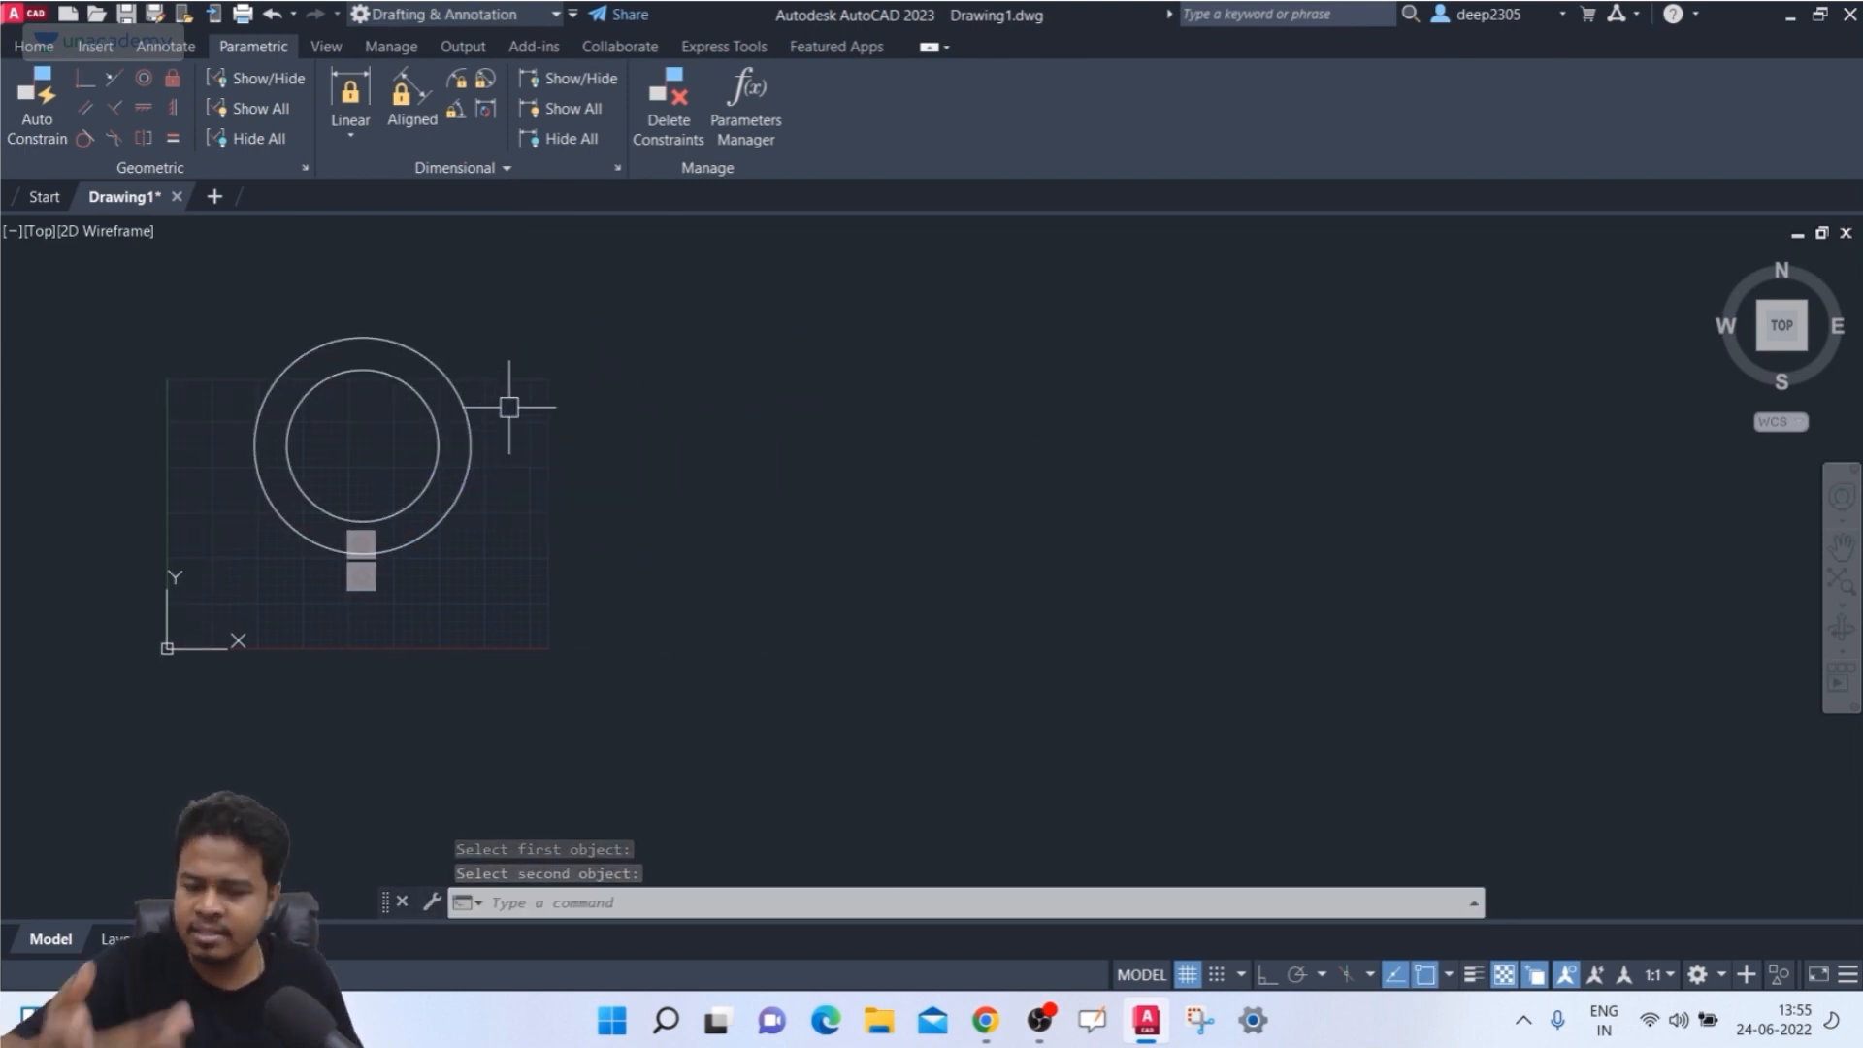
{"action": "left_click", "coordinate": [404, 394]}
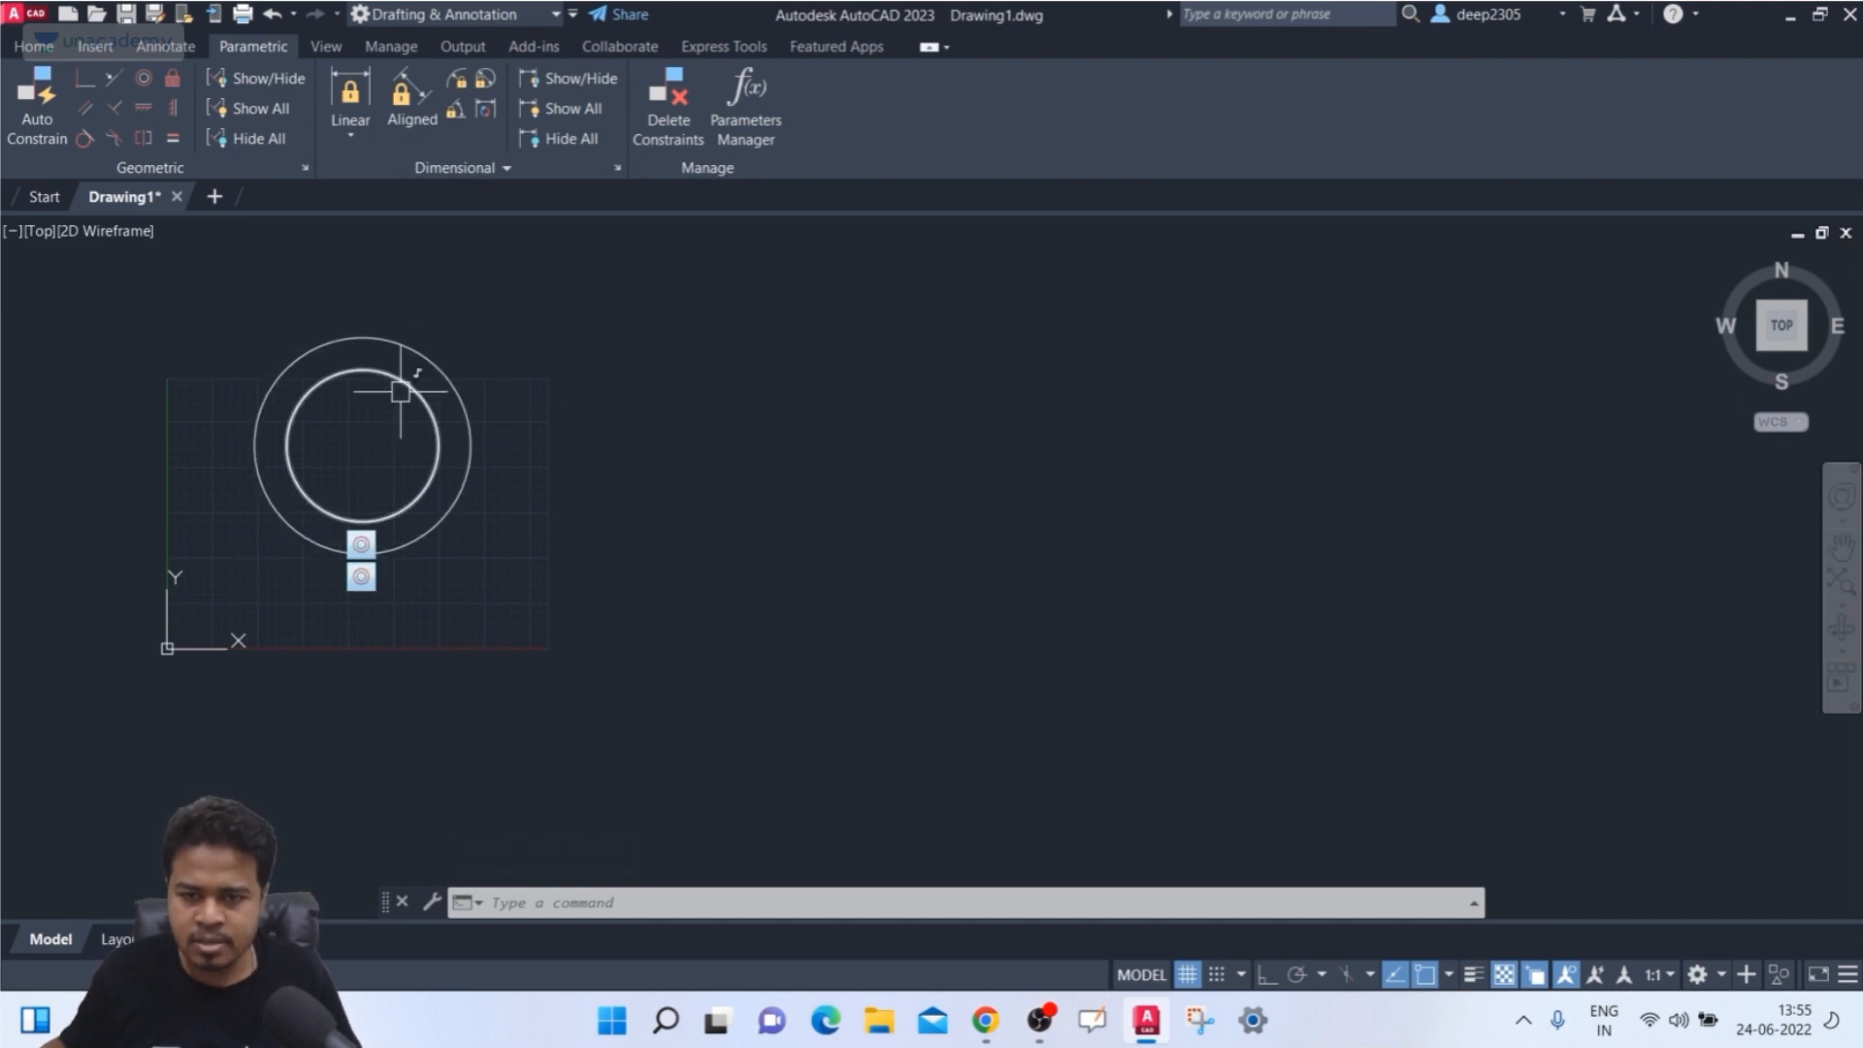
{"action": "left_click", "coordinate": [359, 443]}
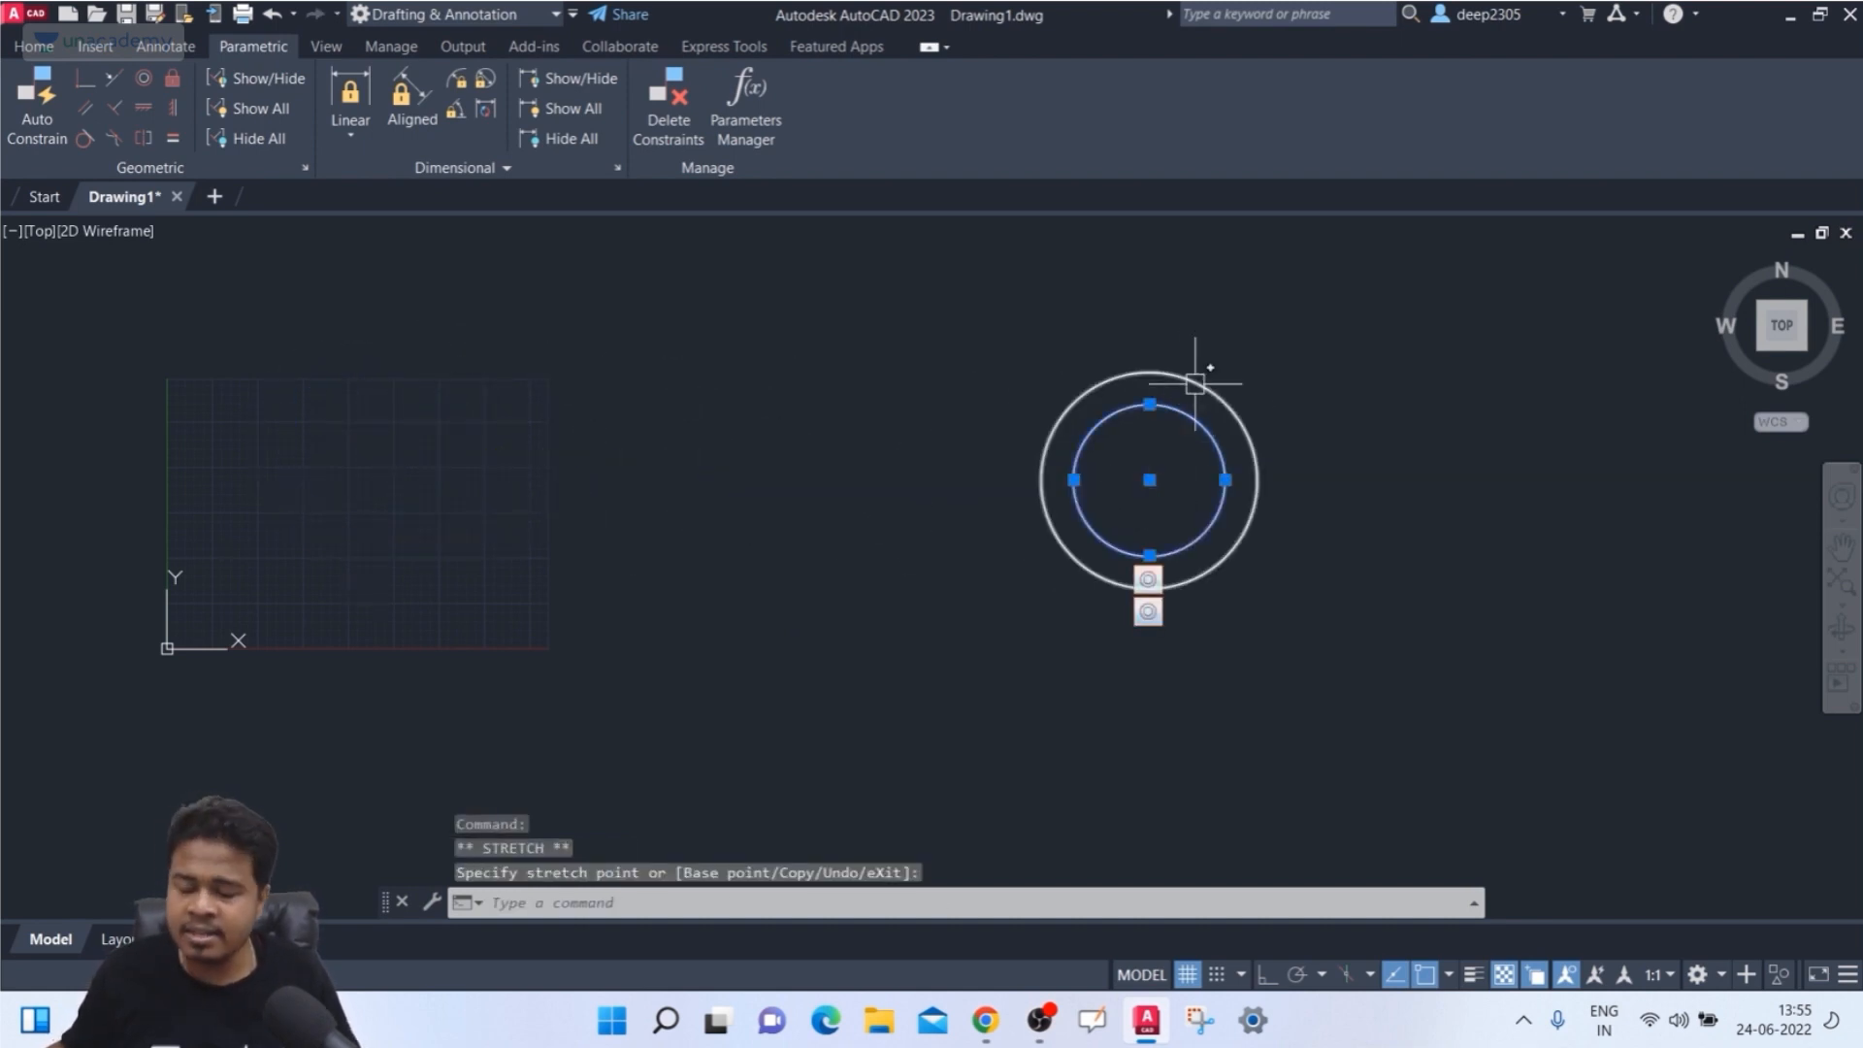
{"action": "key", "text": "Escape"}
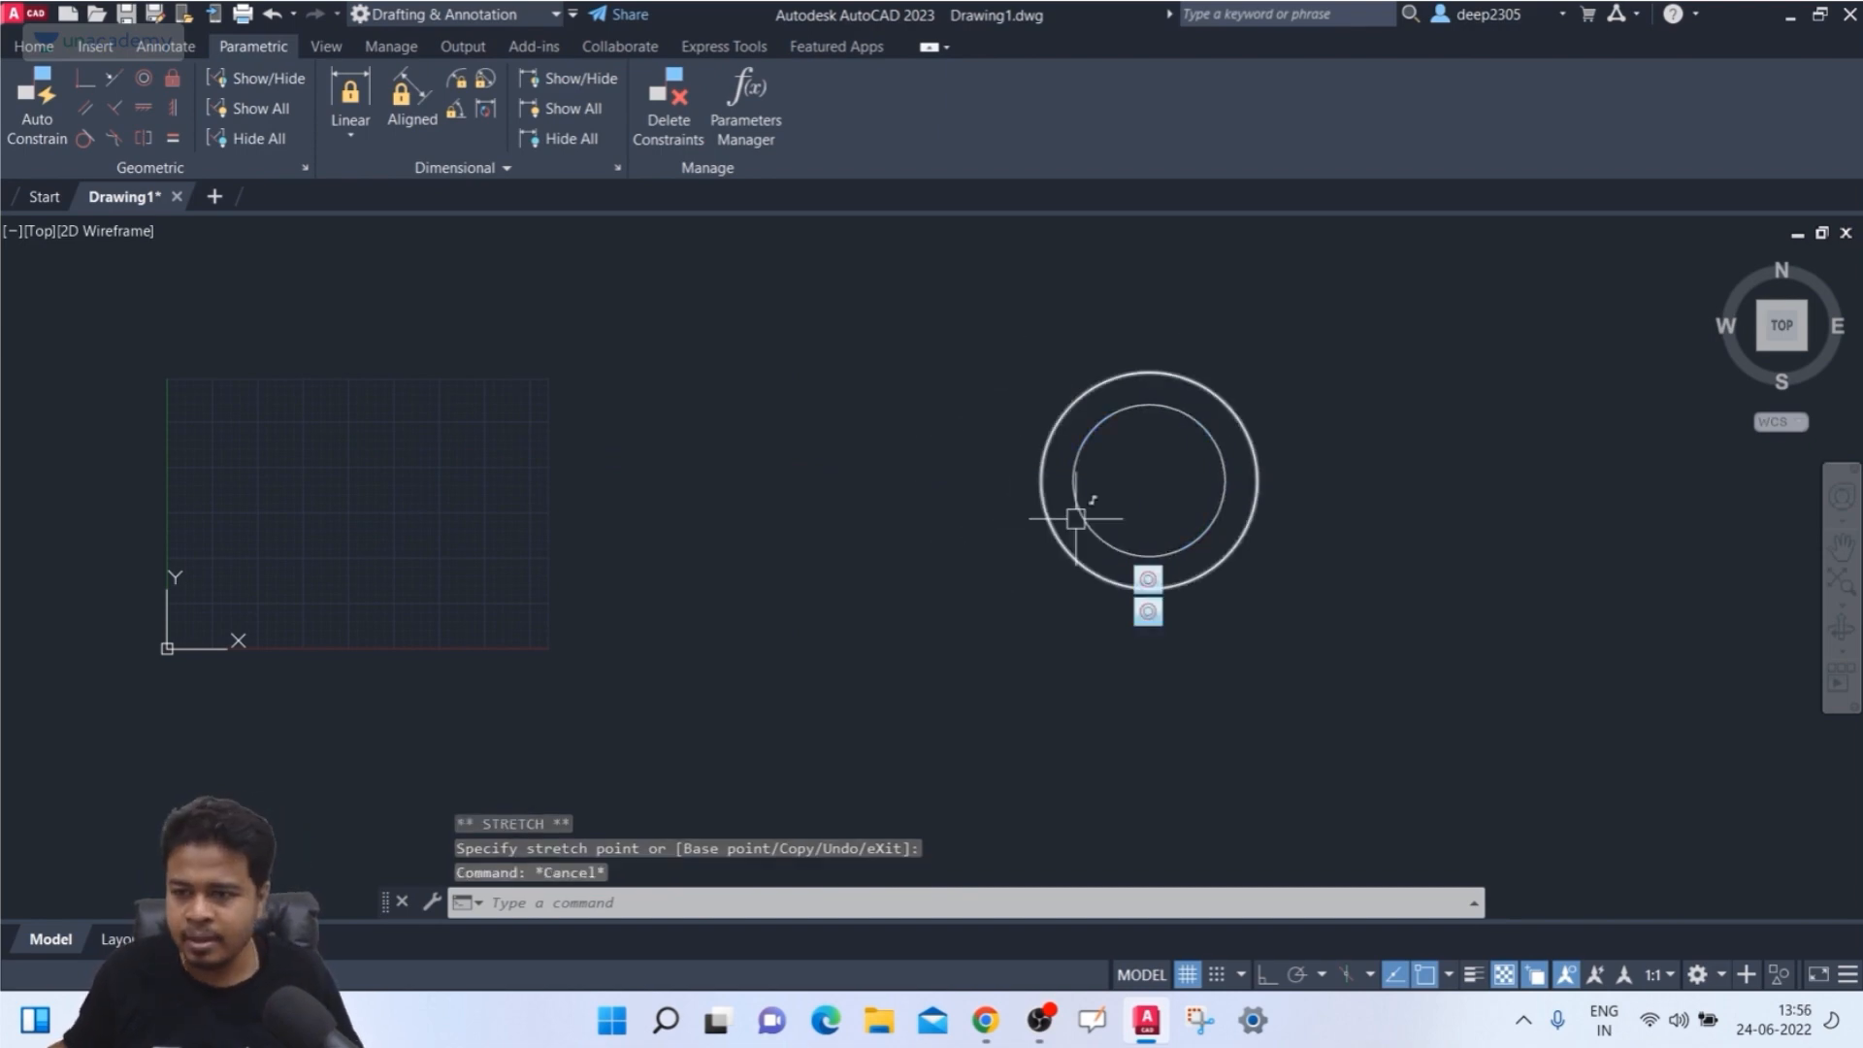
- Enlarge the inner circle by its quadrant grip until it surrounds the other circle
{"action": "left_click", "coordinate": [1225, 479]}
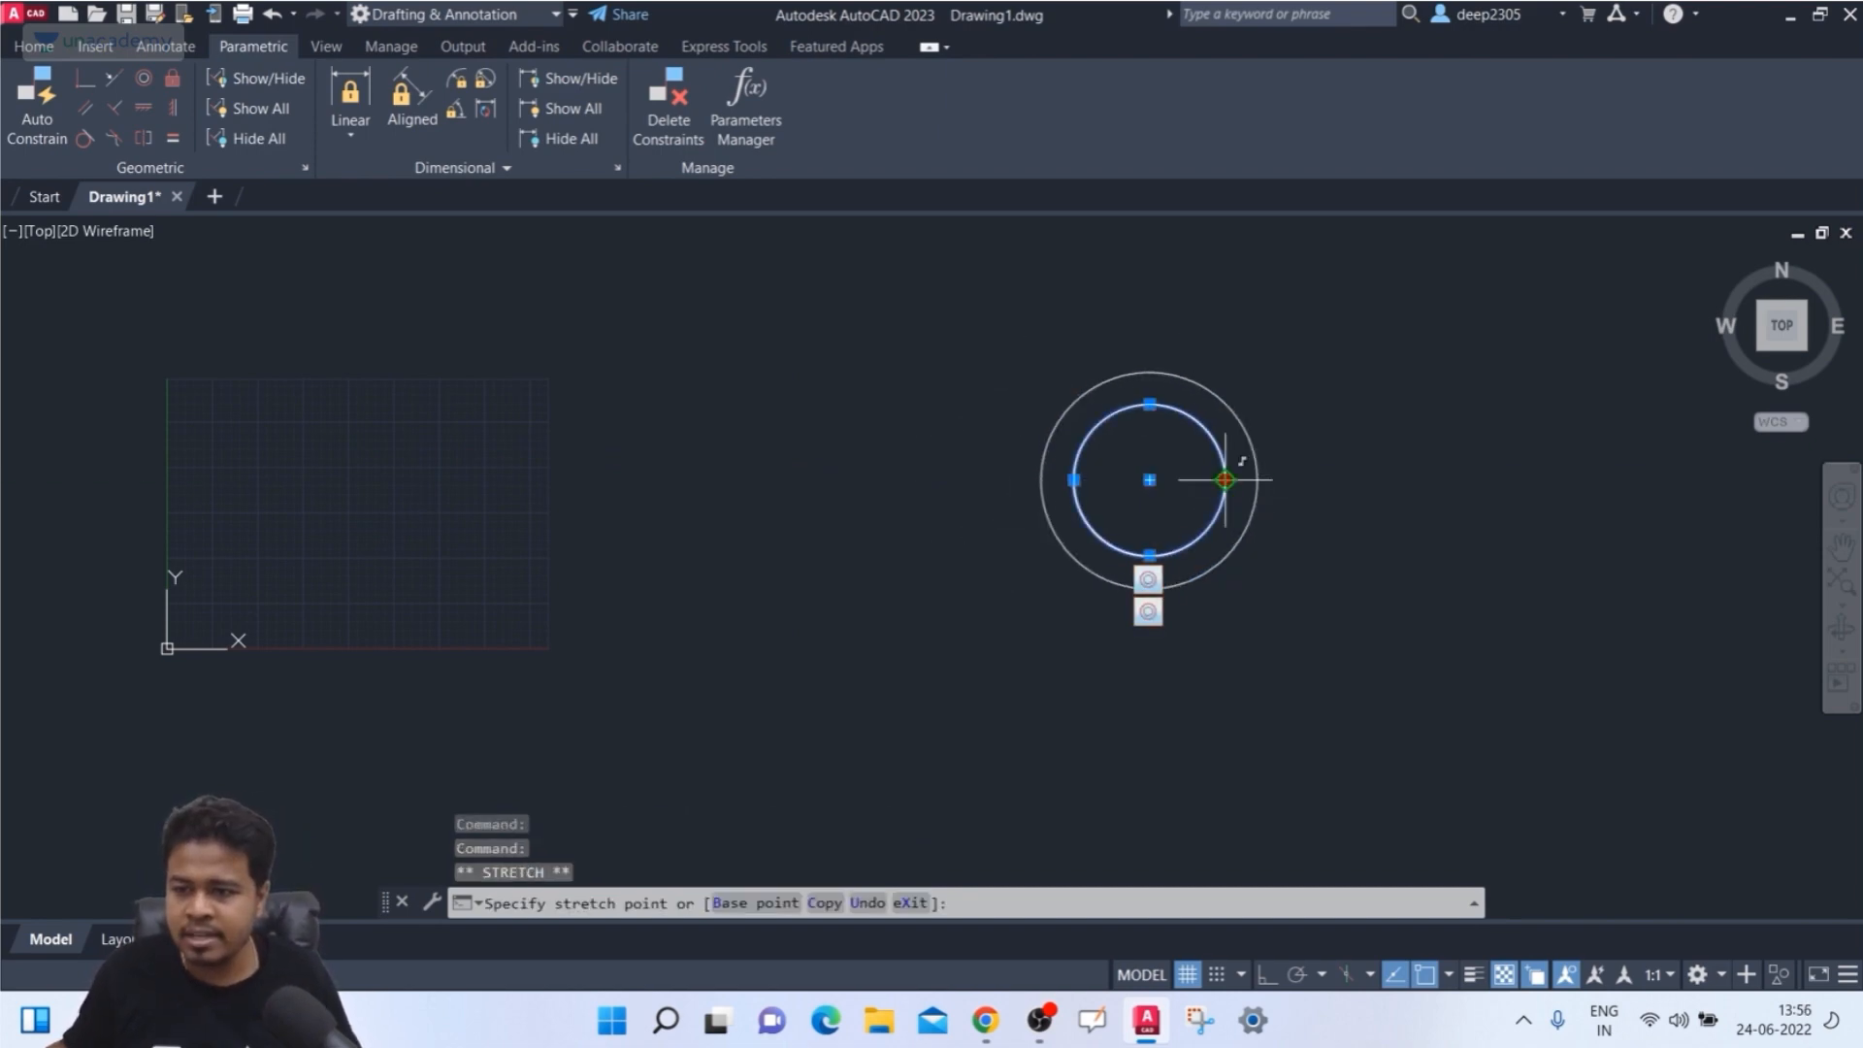
{"action": "left_click", "coordinate": [1340, 481]}
{"action": "key", "text": "Escape"}
{"action": "left_click", "coordinate": [1226, 402]}
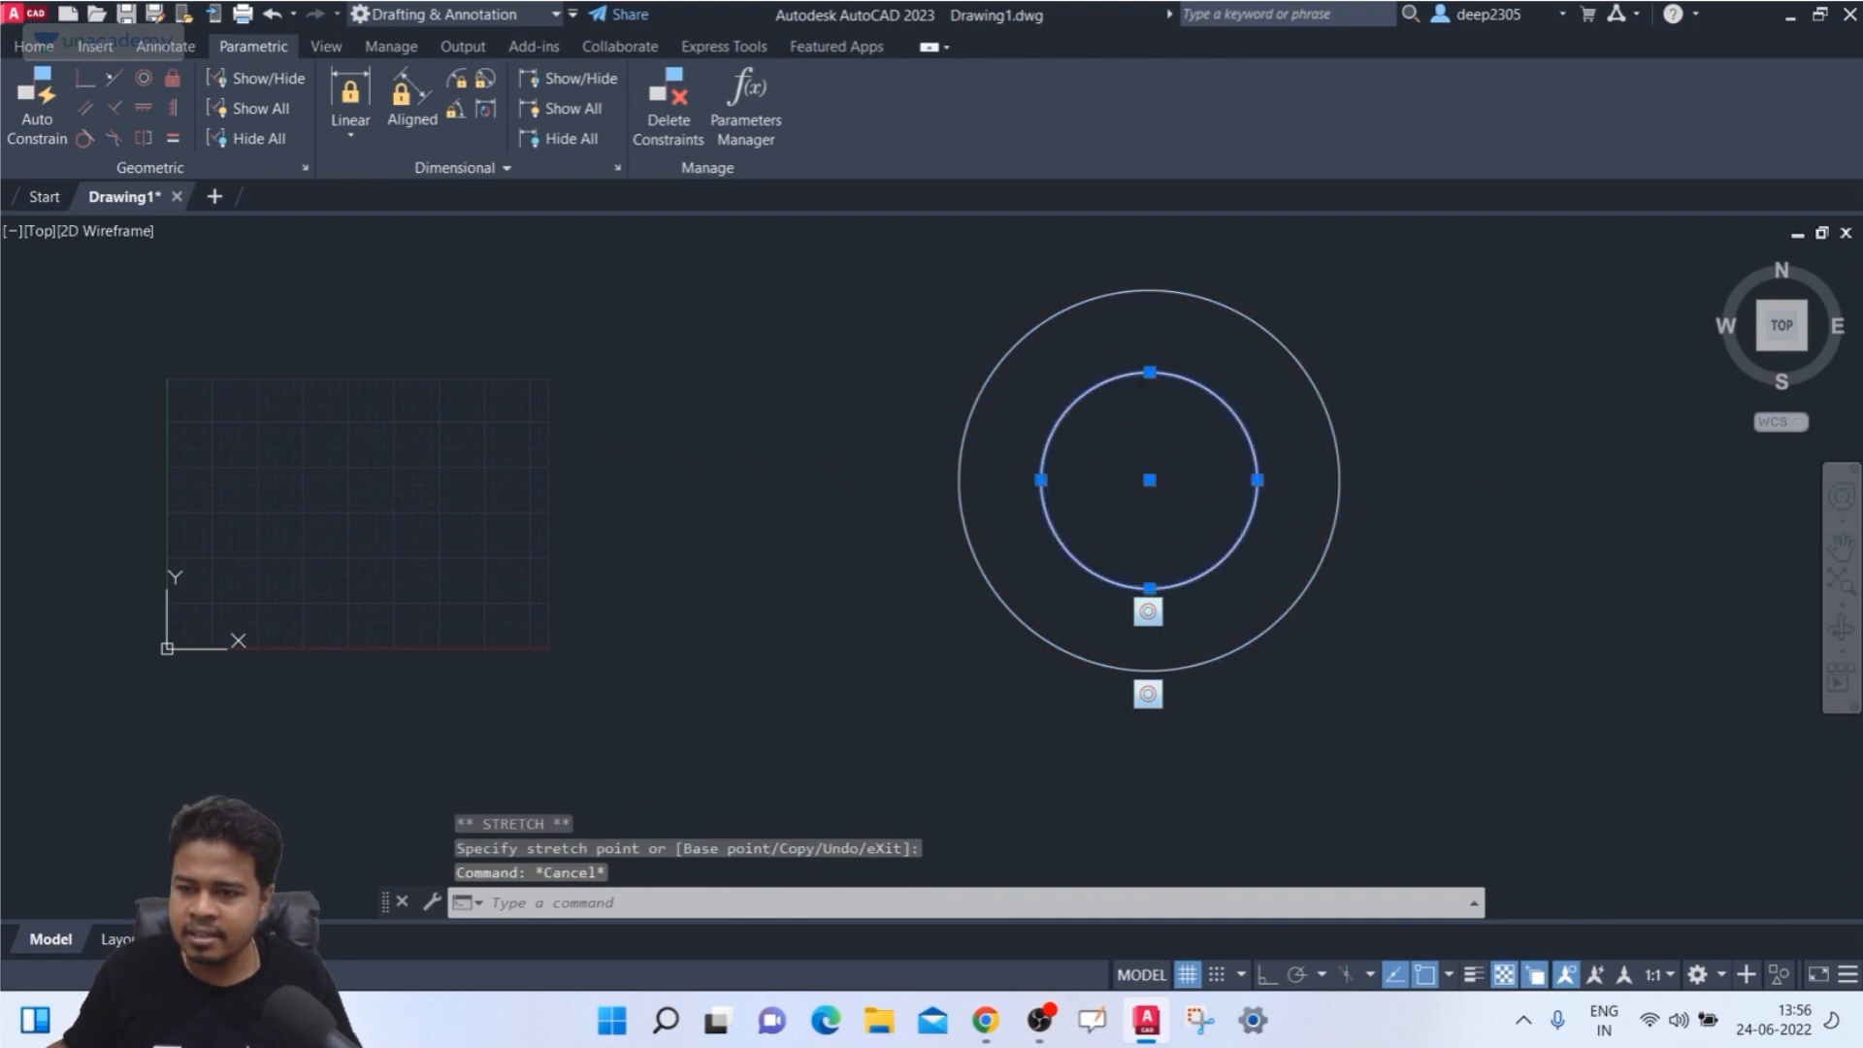
{"action": "left_click", "coordinate": [1290, 362]}
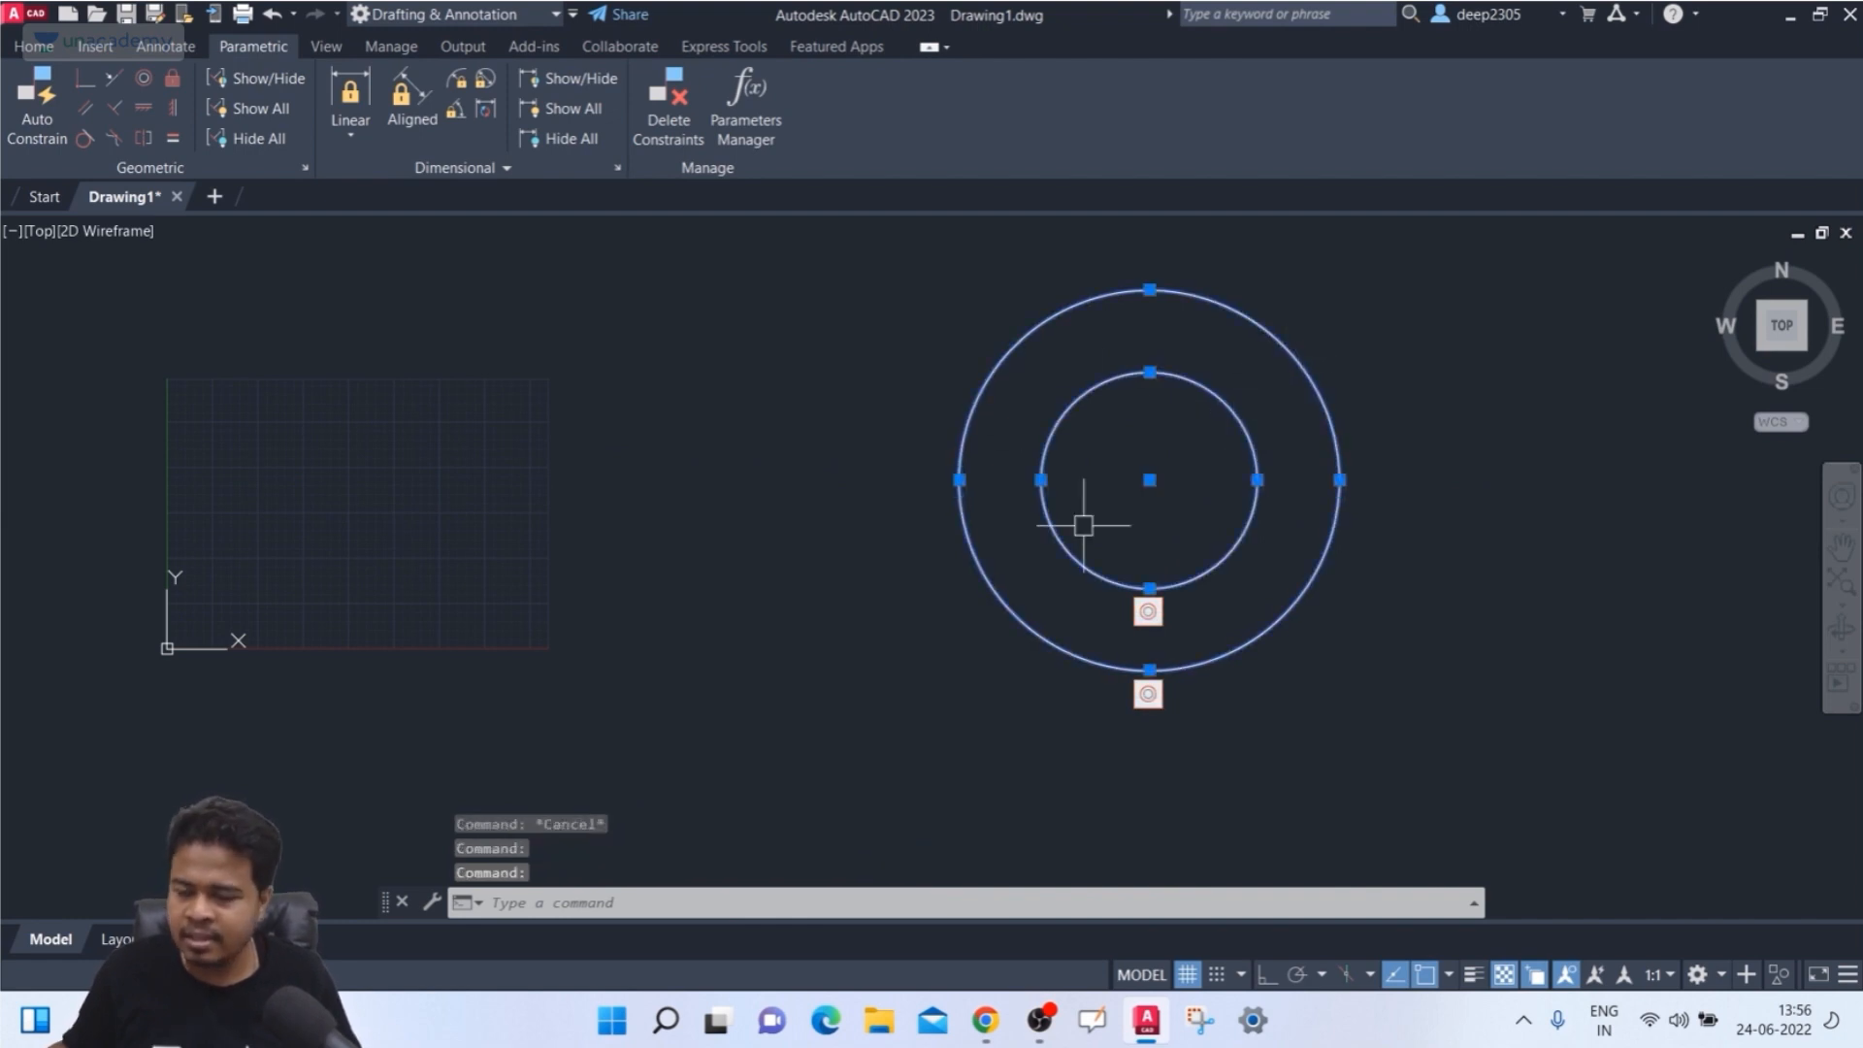
{"action": "key", "text": "Escape"}
- Move the inner circle by its centre grip back toward the grid, placing the concentric pair just to the grid's right
{"action": "left_click", "coordinate": [1223, 404]}
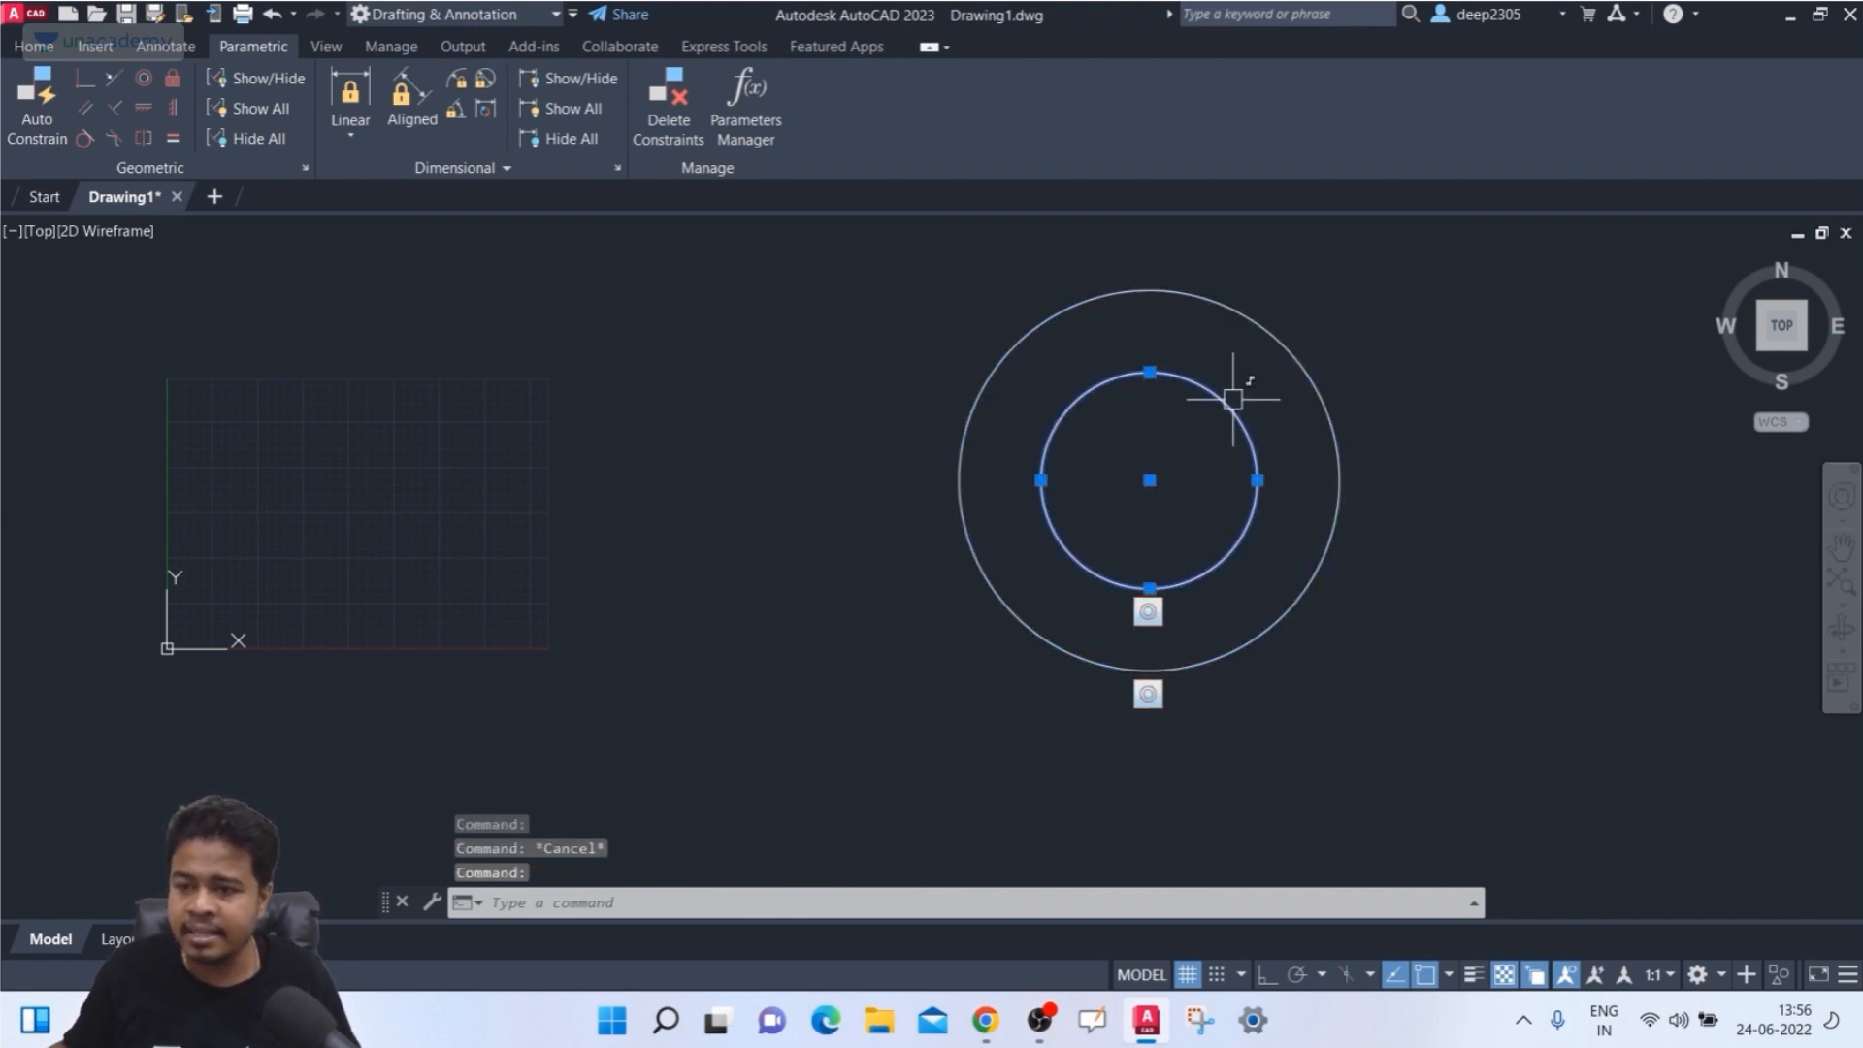
{"action": "left_click", "coordinate": [1155, 481]}
{"action": "left_click", "coordinate": [838, 471]}
{"action": "key", "text": "Escape"}
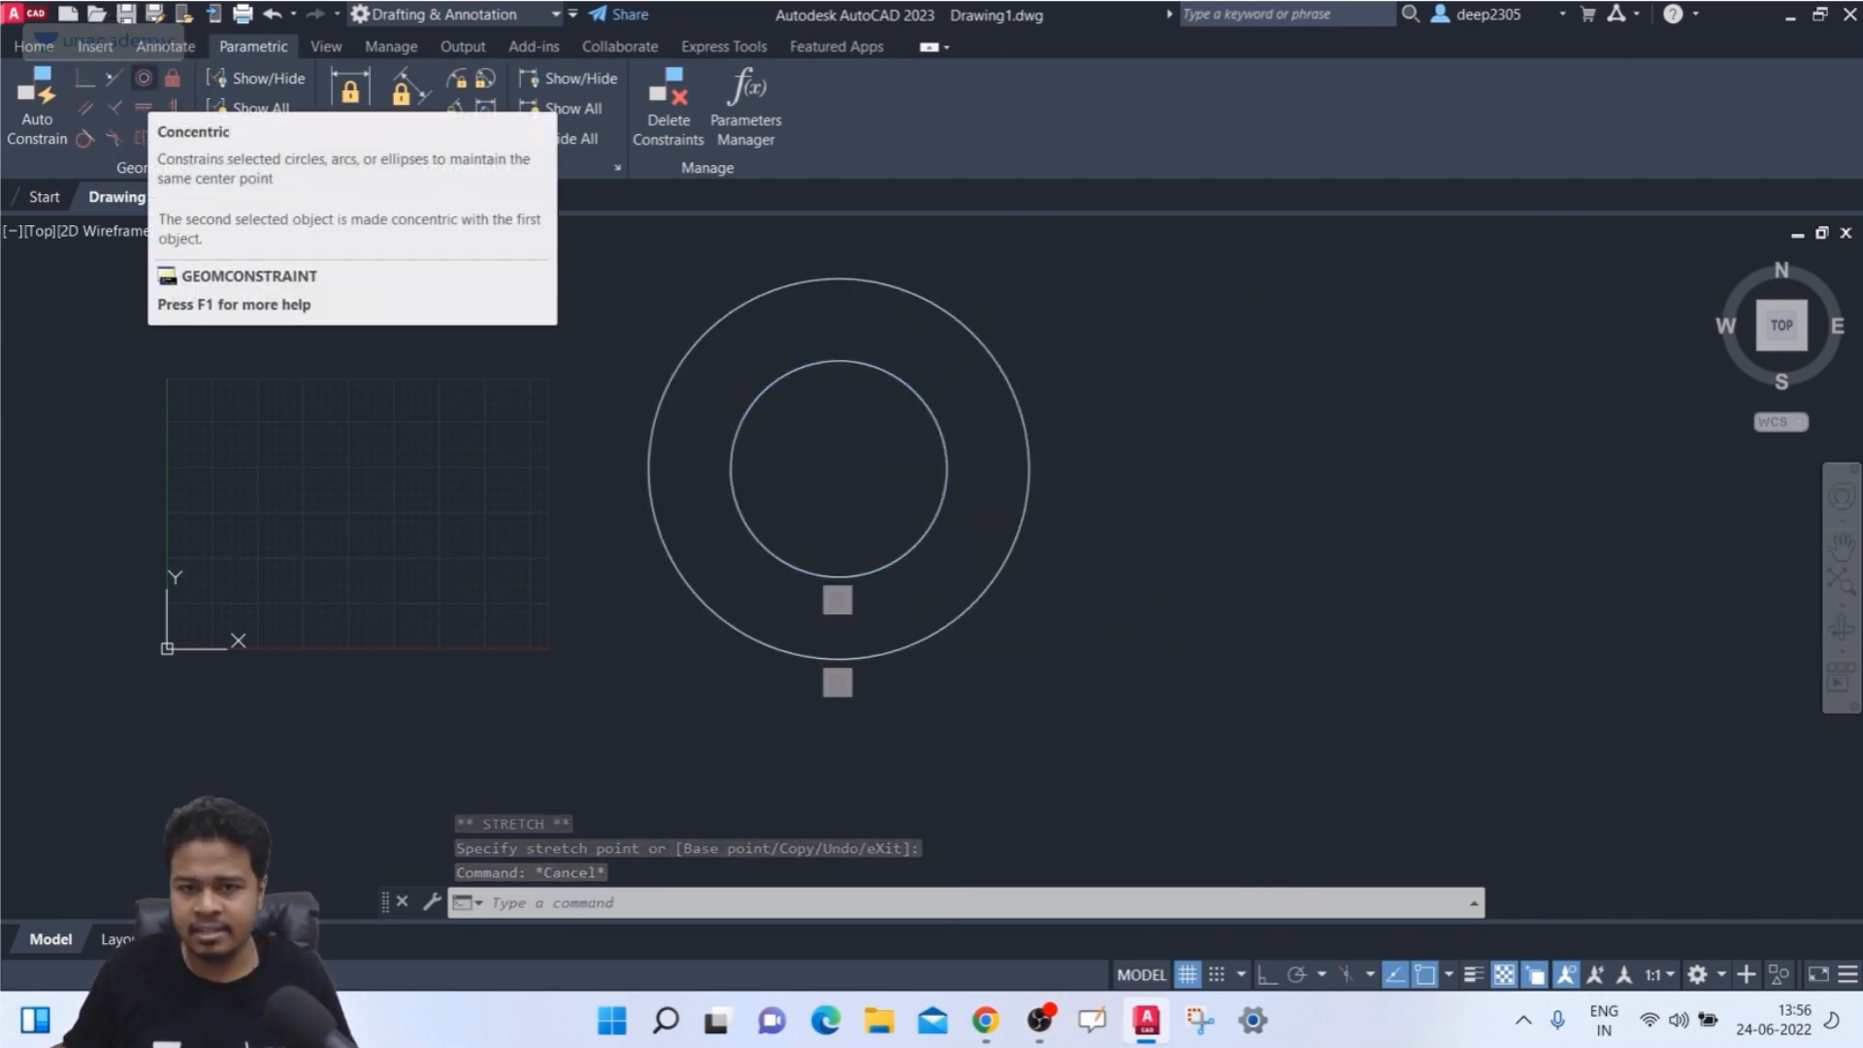
{"action": "key", "text": "Escape"}
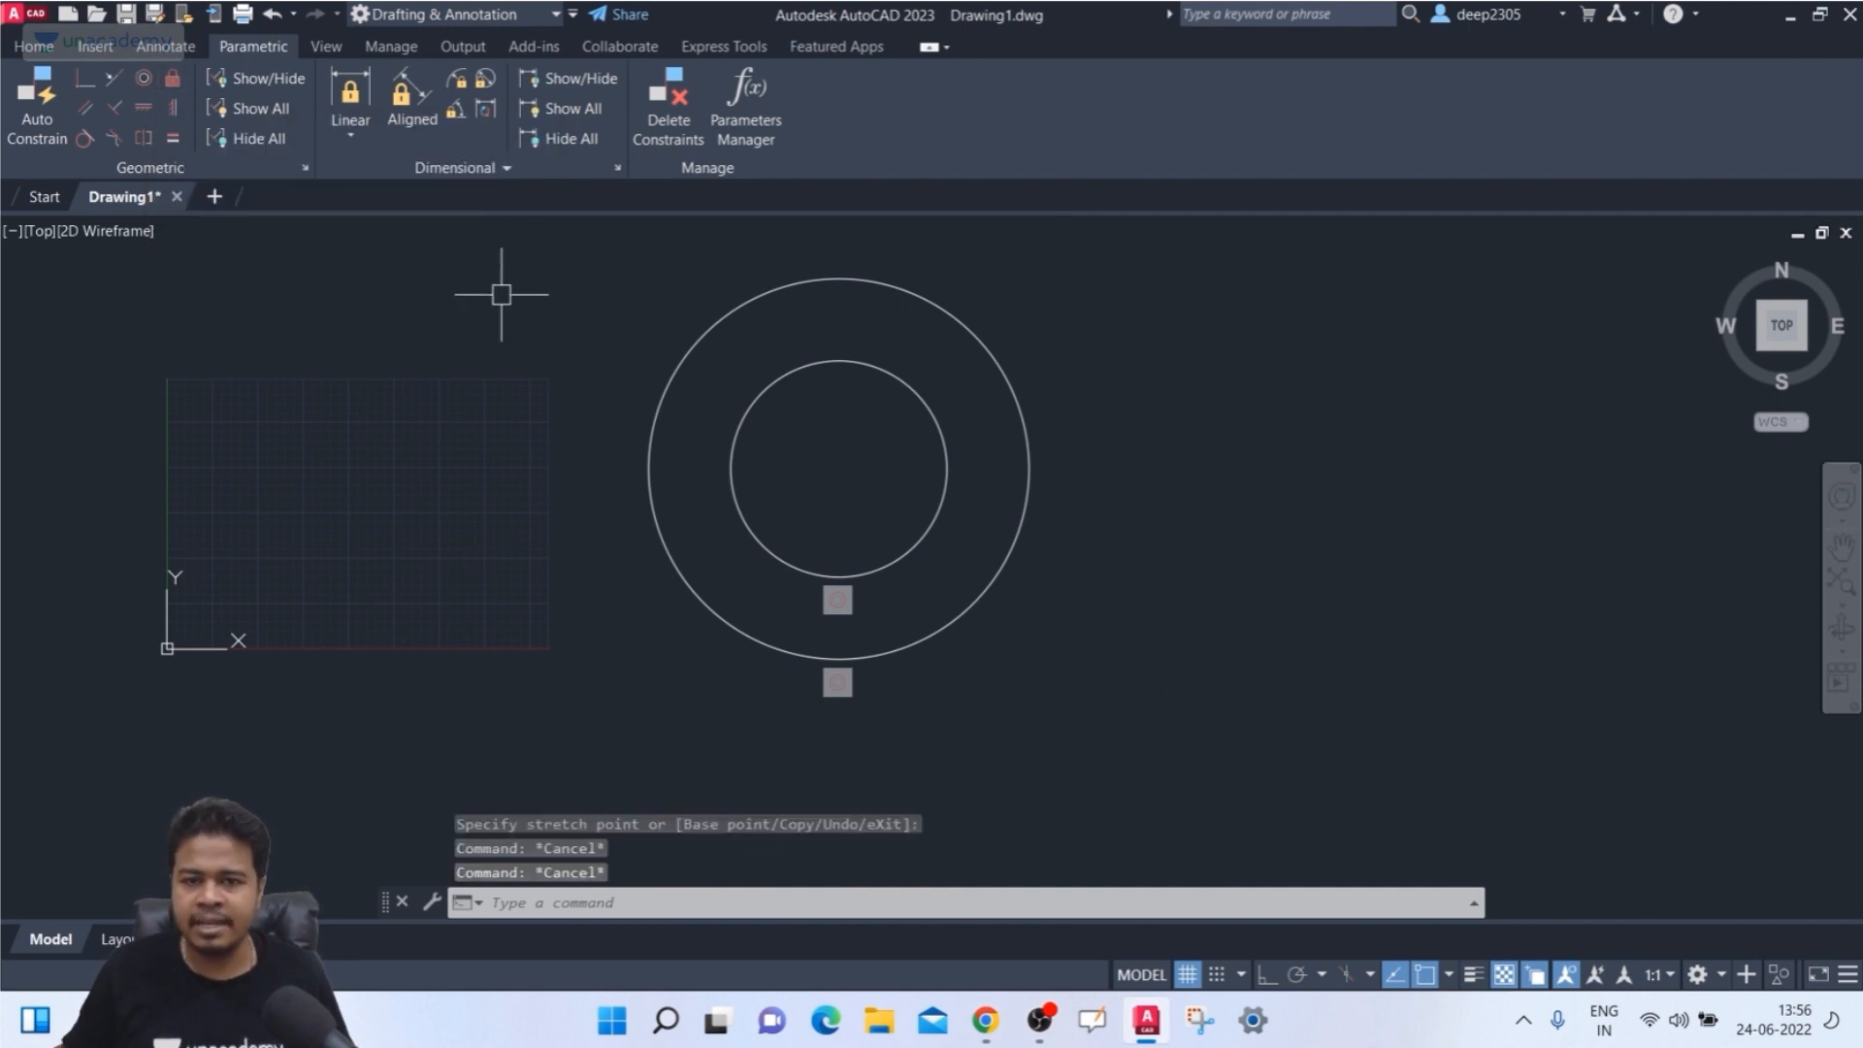
- Draw a circle with a radius of about 68 over the upper-left part of the grid
{"action": "middle_click_drag", "start_coordinate": [422, 335], "coordinate": [446, 324]}
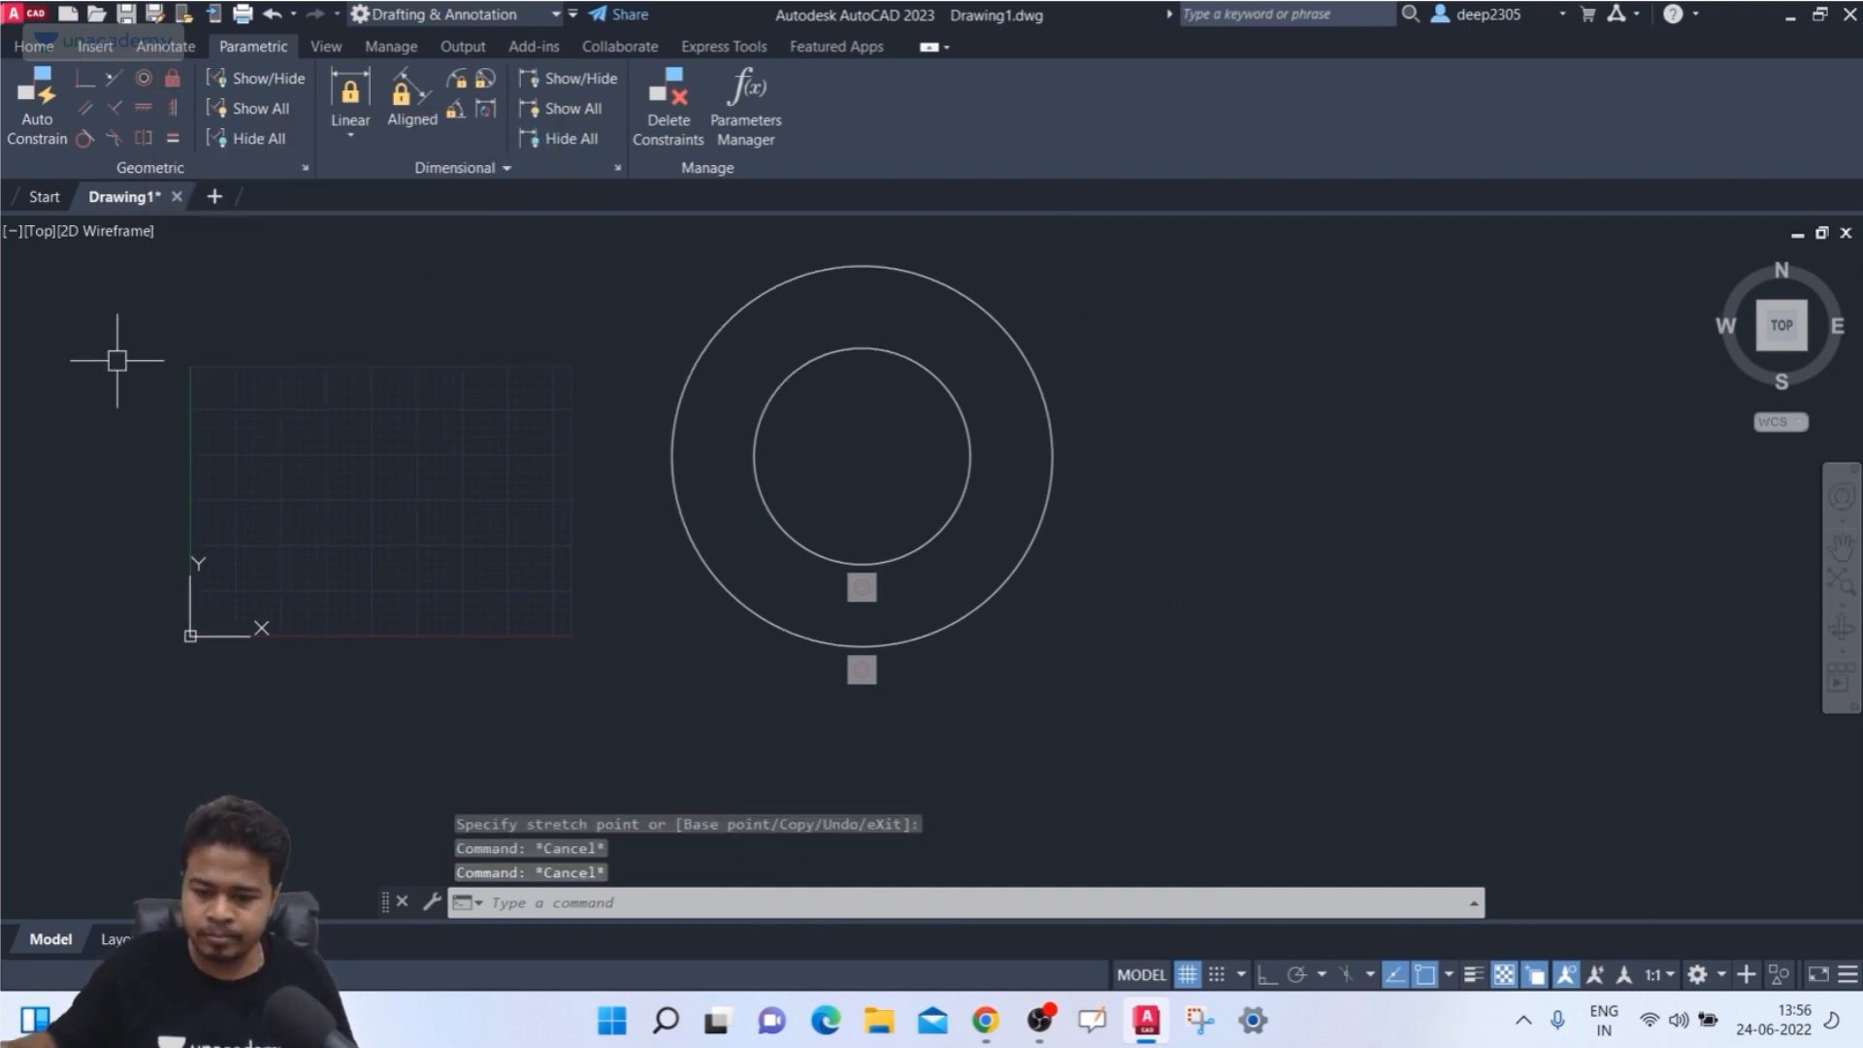
{"action": "type", "text": "c"}
{"action": "key", "text": "Return"}
{"action": "left_click", "coordinate": [277, 397]}
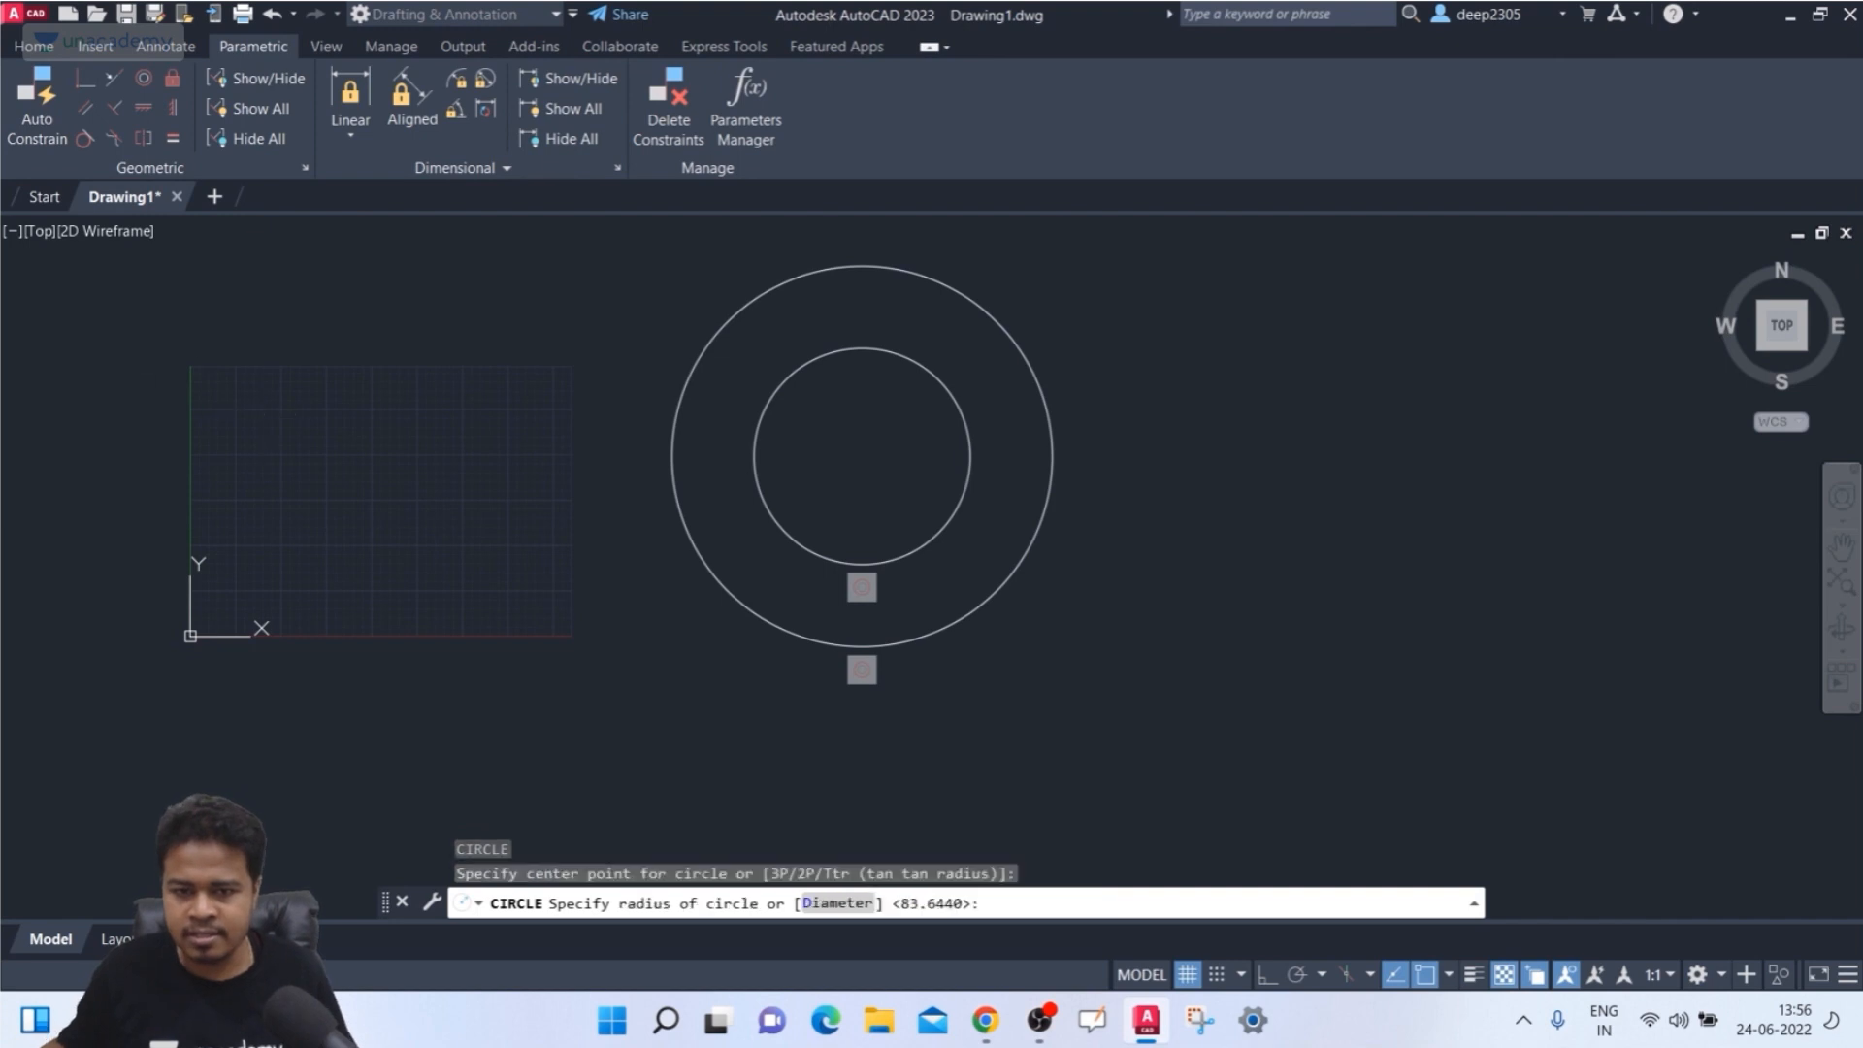
{"action": "left_click", "coordinate": [269, 457]}
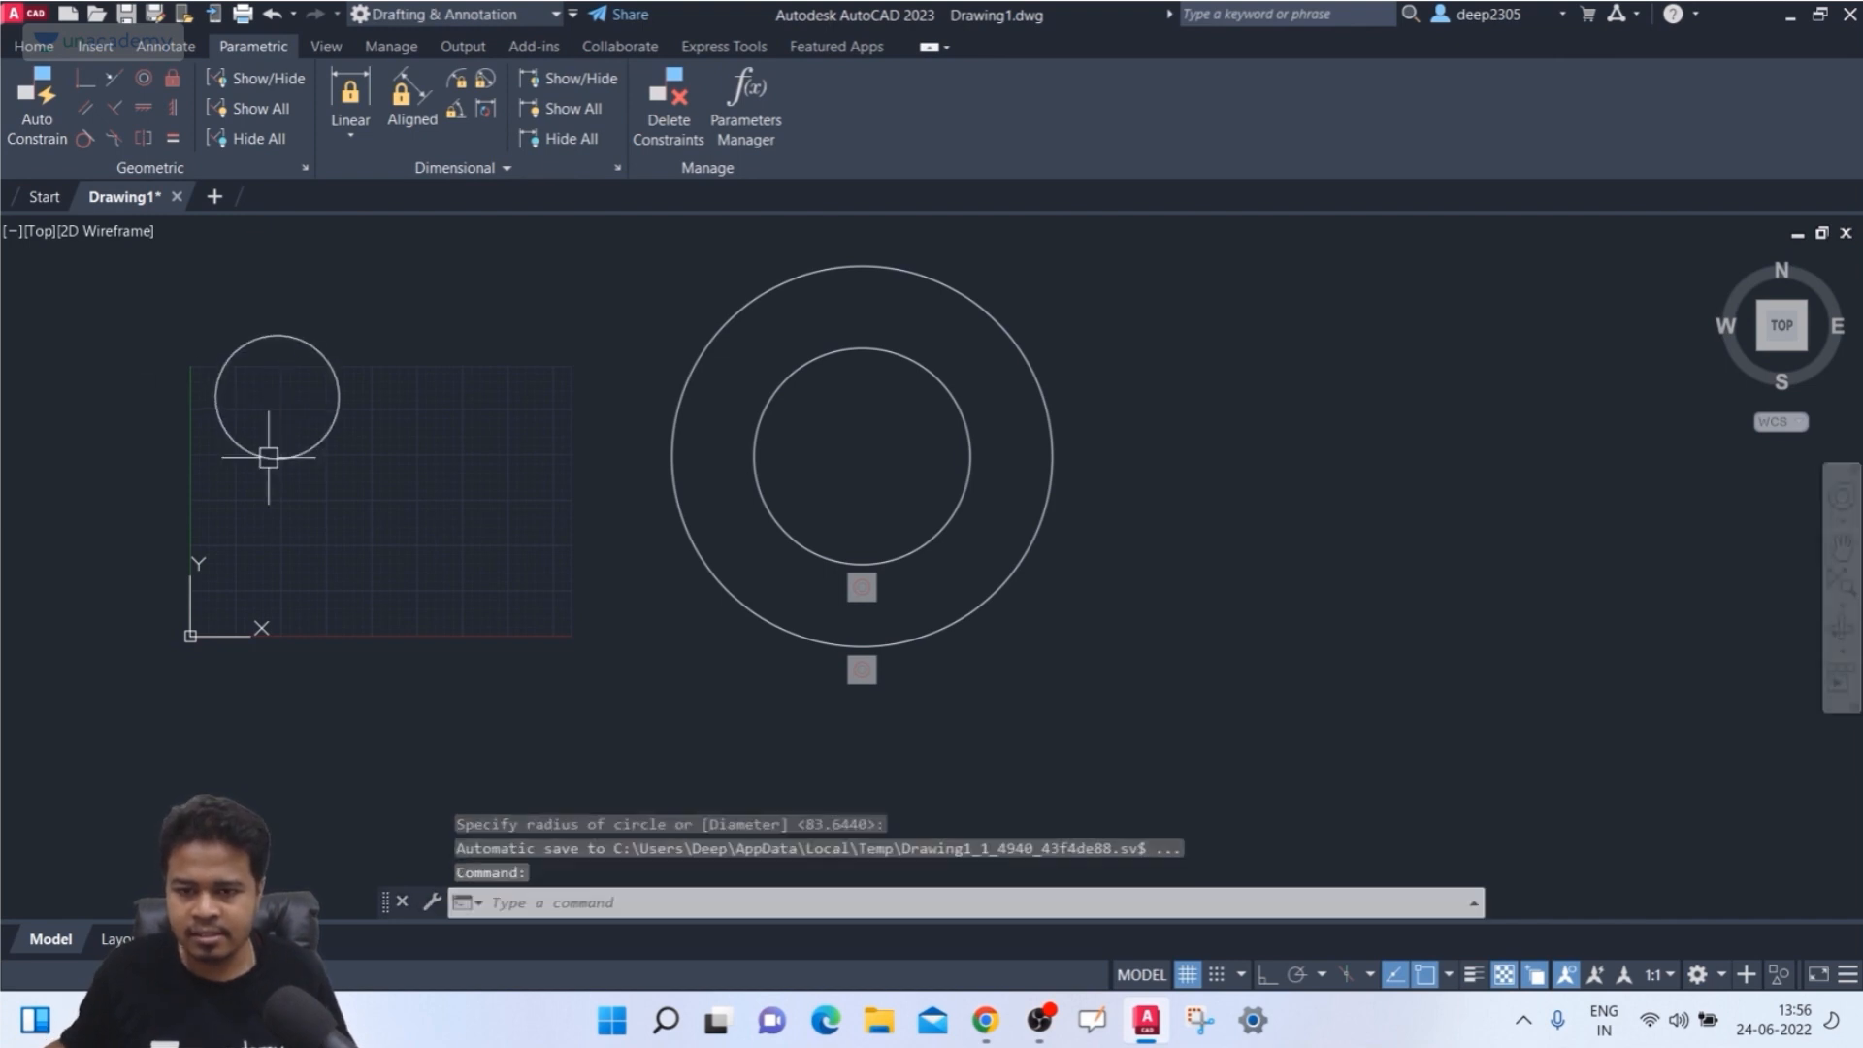
{"action": "left_click", "coordinate": [509, 533]}
{"action": "key", "text": "Escape"}
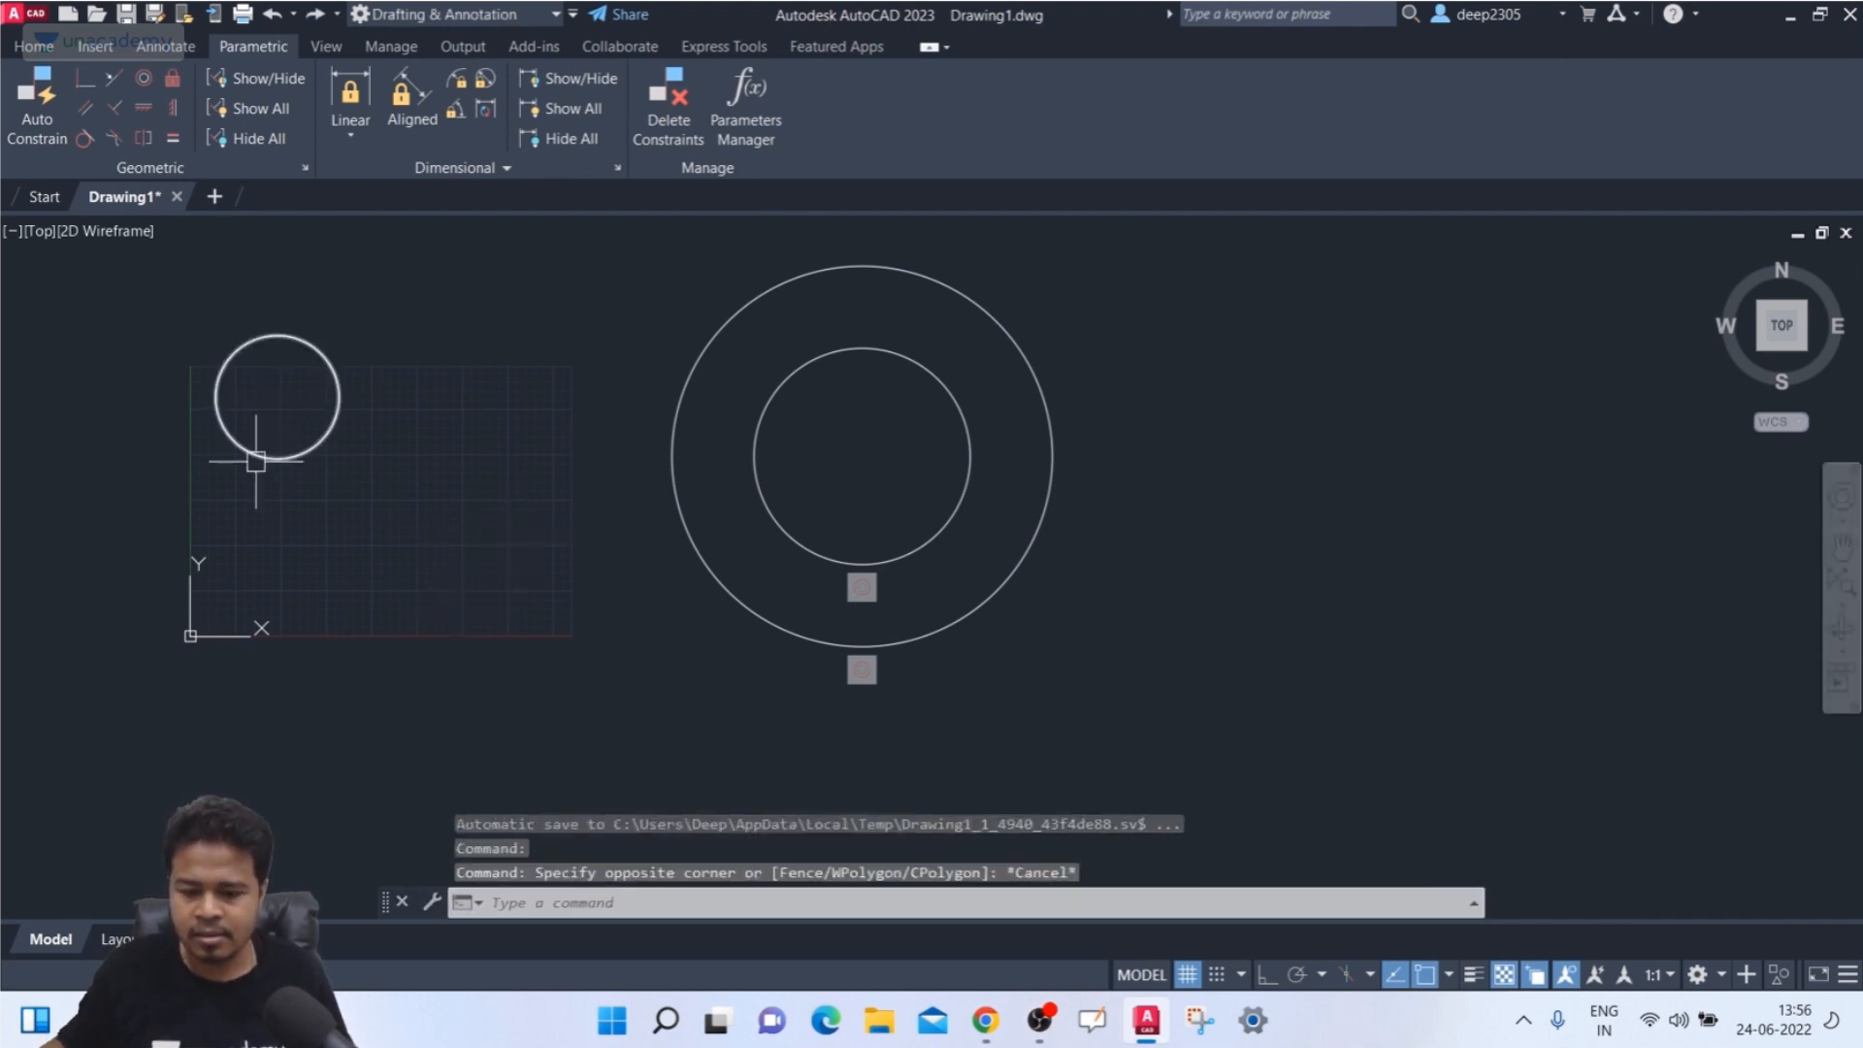
- Draw a second circle with a radius of about 117 over the lower-right part of the grid
{"action": "key", "text": "Return"}
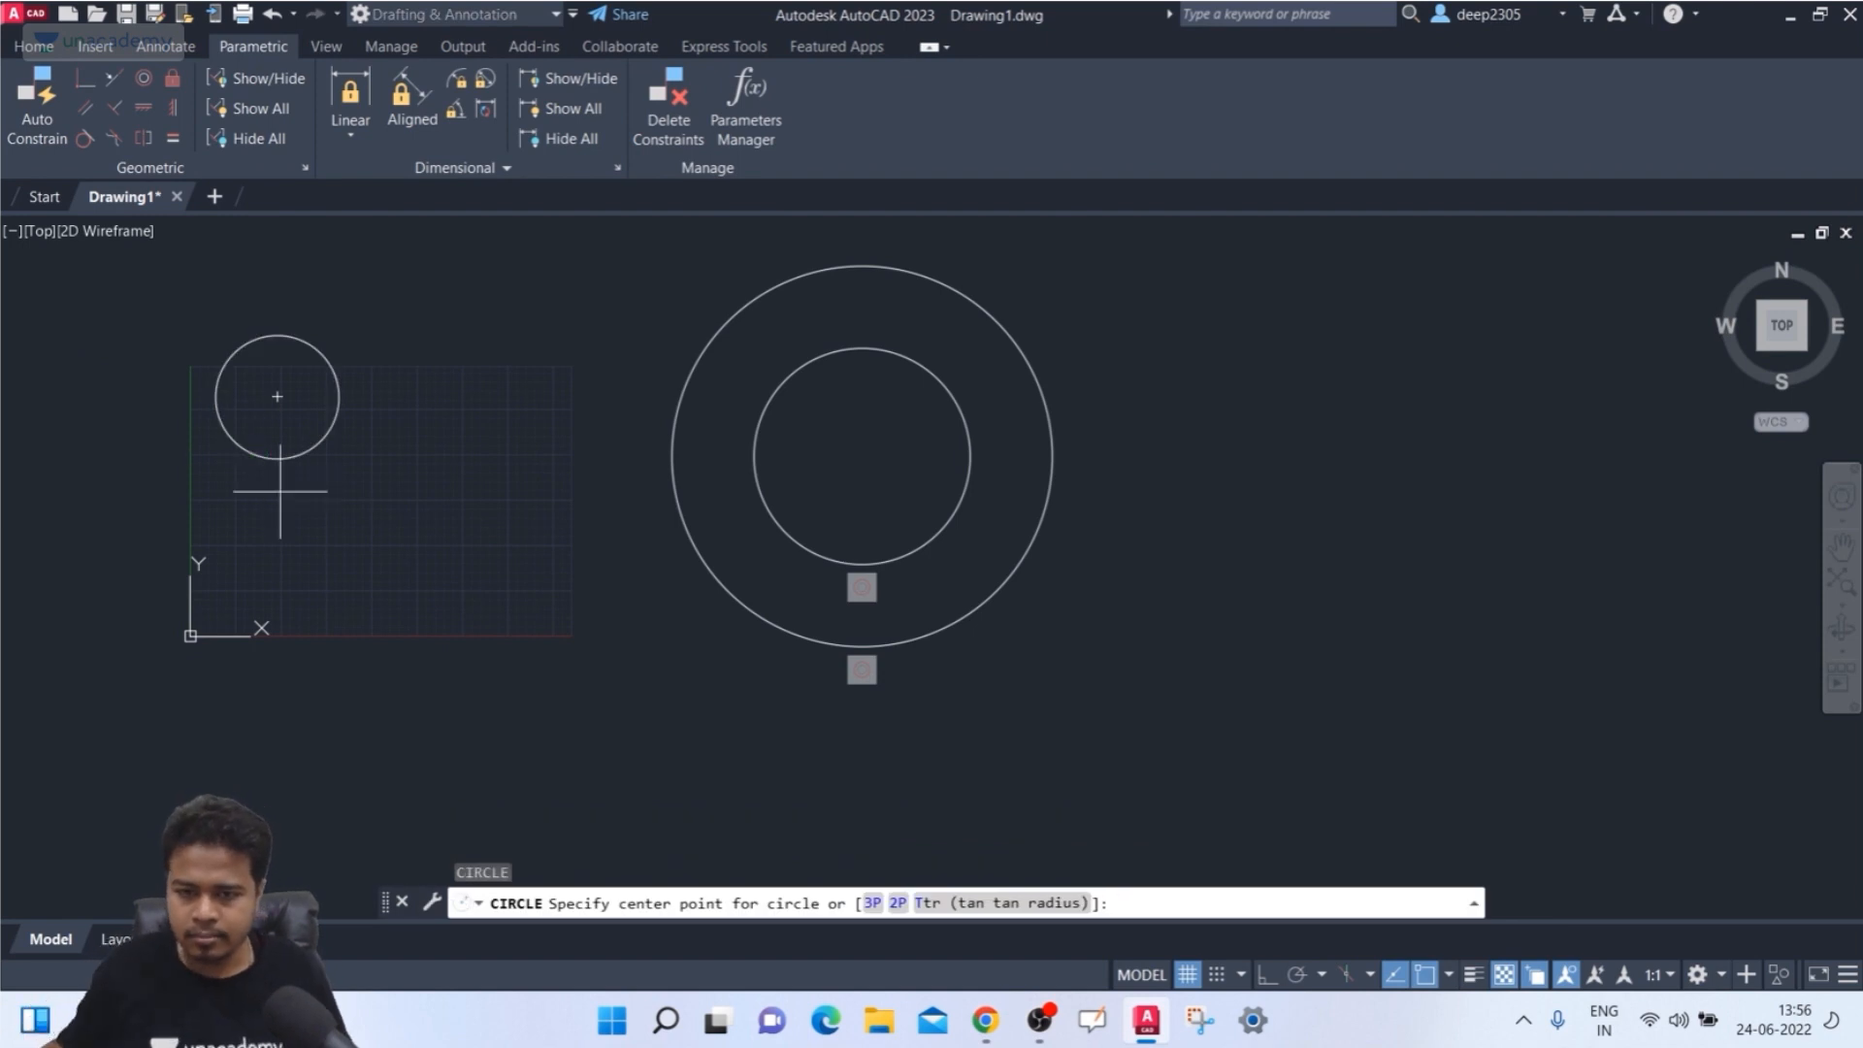
{"action": "left_click", "coordinate": [484, 548]}
{"action": "left_click", "coordinate": [417, 632]}
{"action": "key", "text": "Escape"}
{"action": "key", "text": "Escape"}
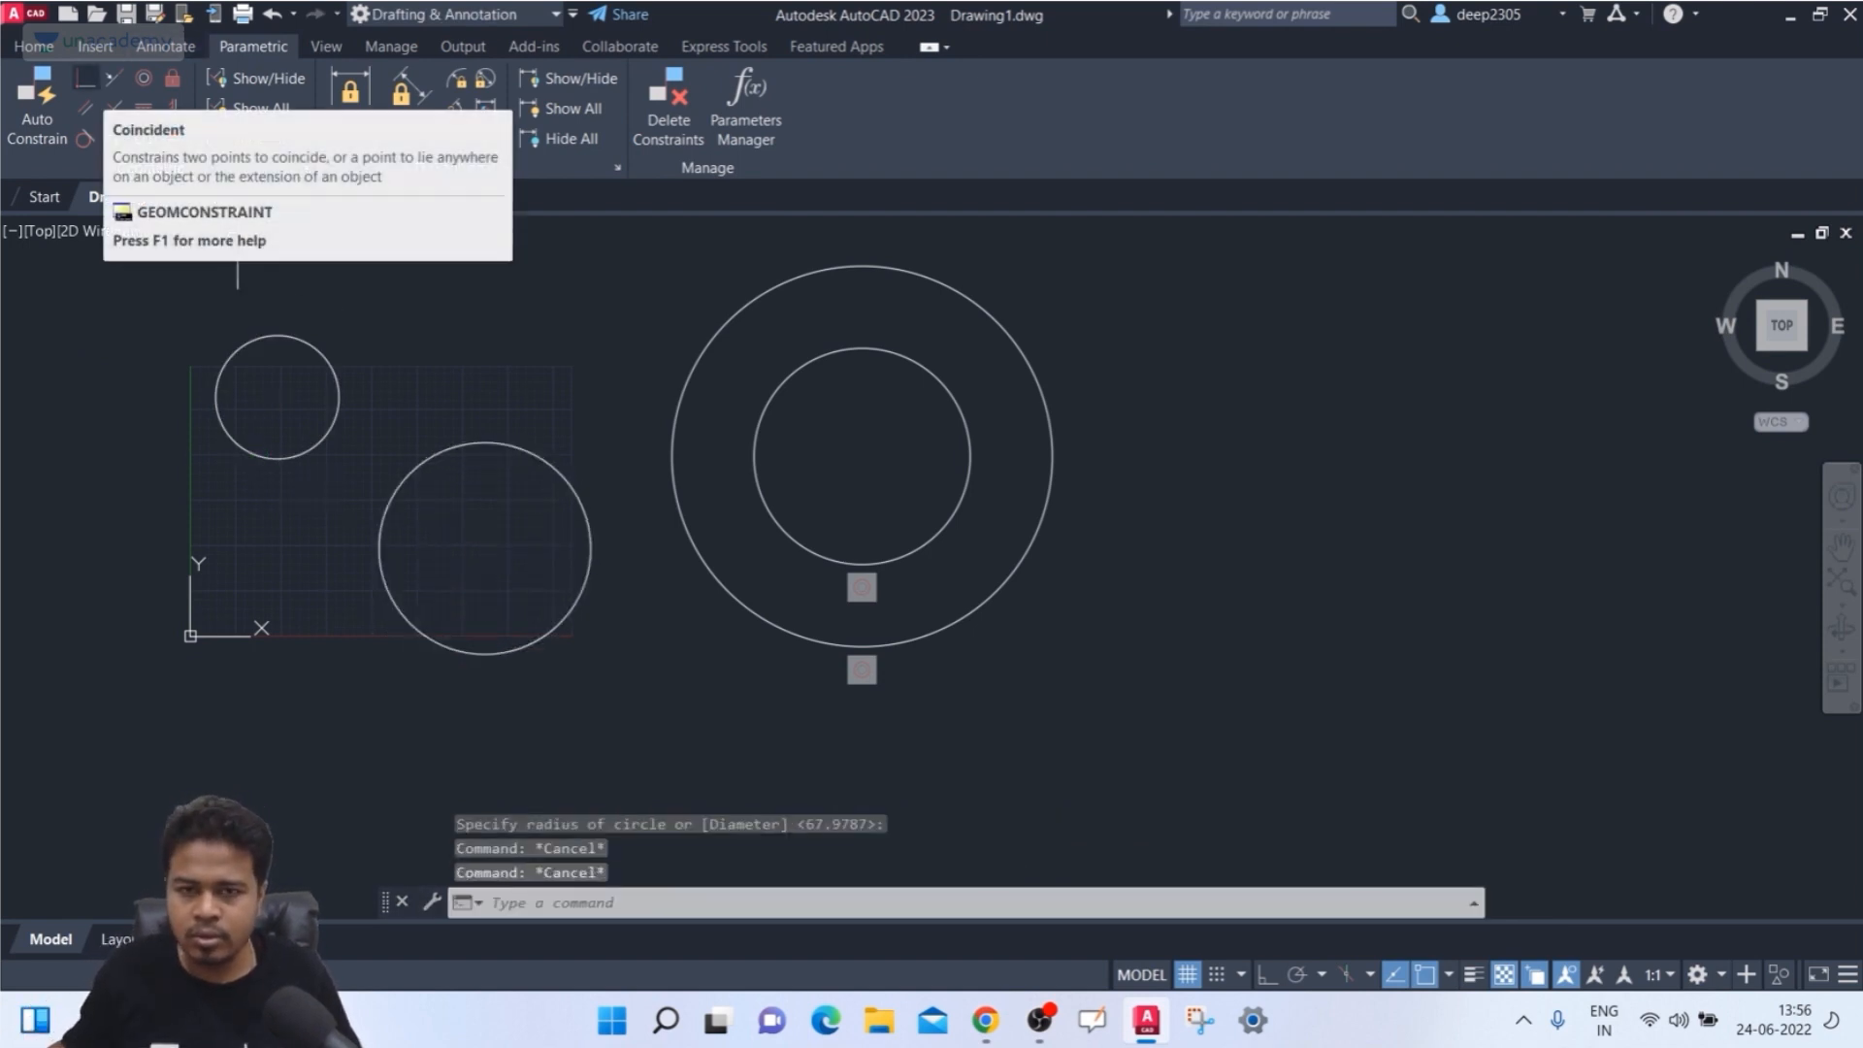
- Apply a Coincident constraint that joins the larger grid circle's centre to the smaller circle's centre
{"action": "left_click", "coordinate": [85, 77]}
{"action": "left_click", "coordinate": [307, 449]}
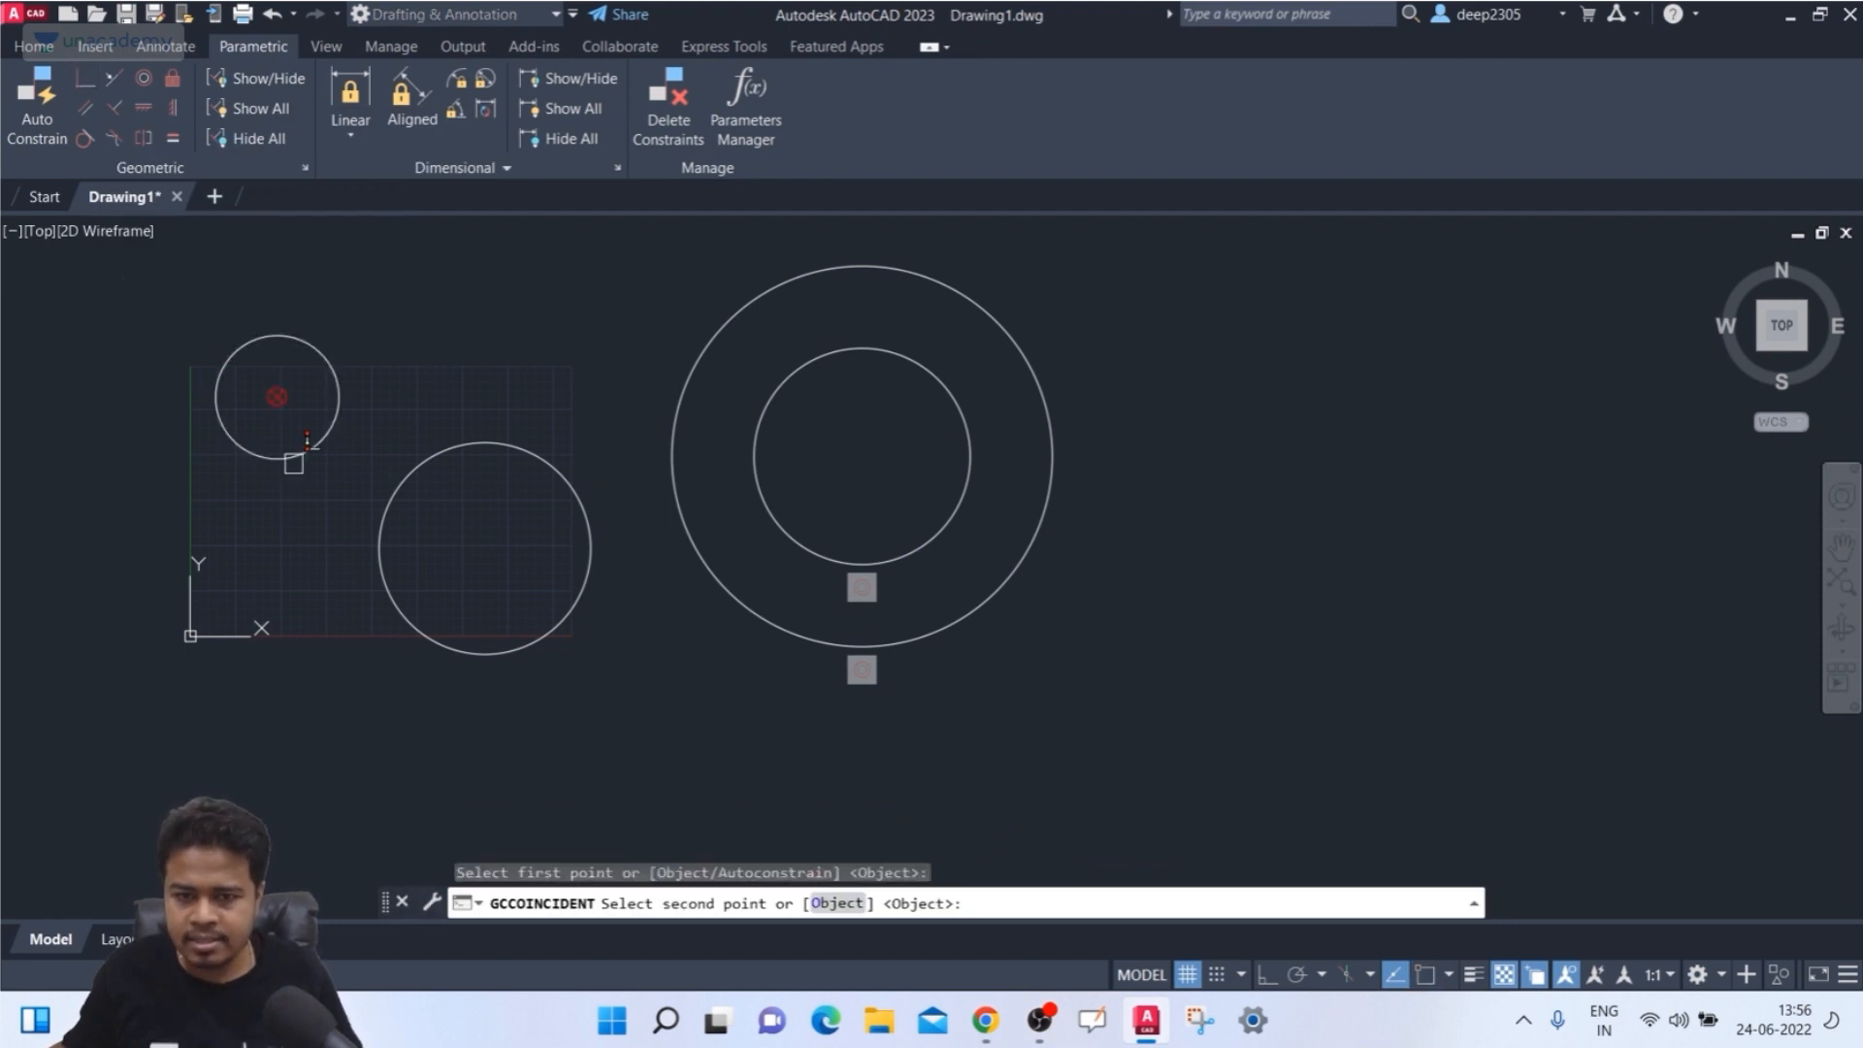
{"action": "left_click", "coordinate": [386, 549]}
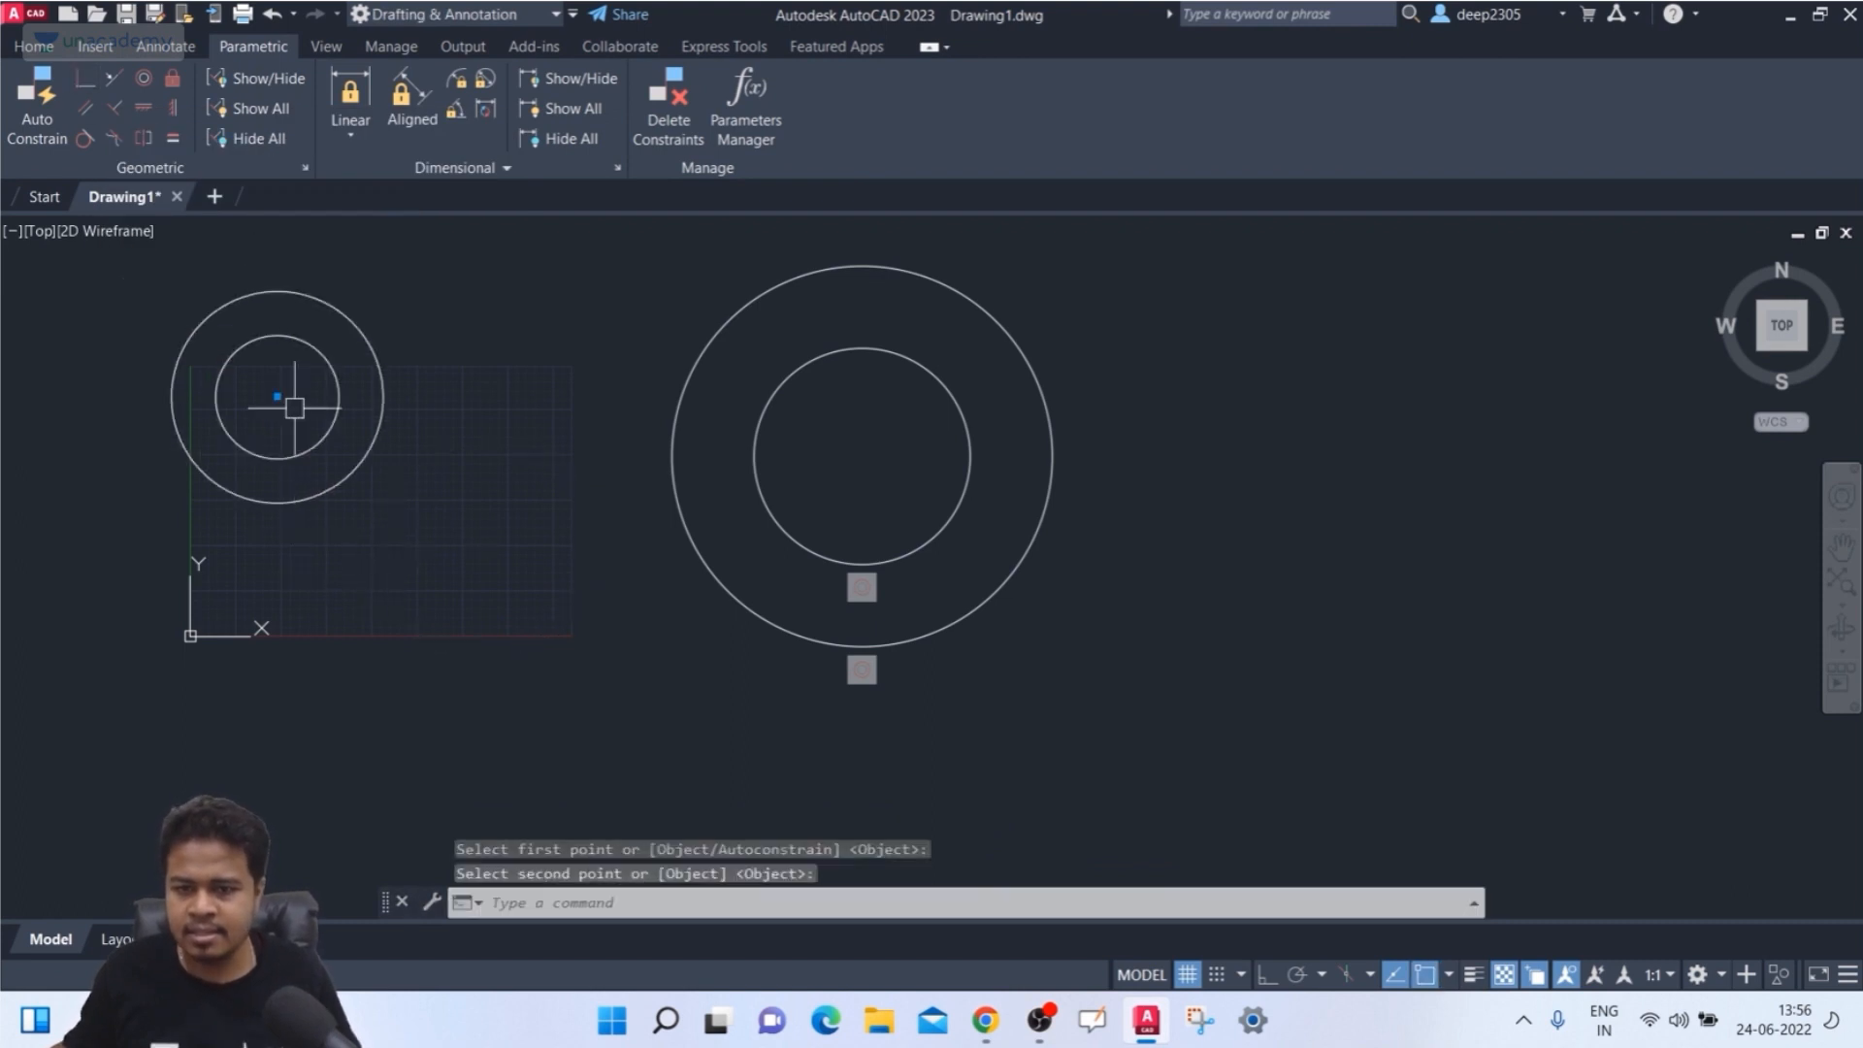
{"action": "key", "text": "Escape"}
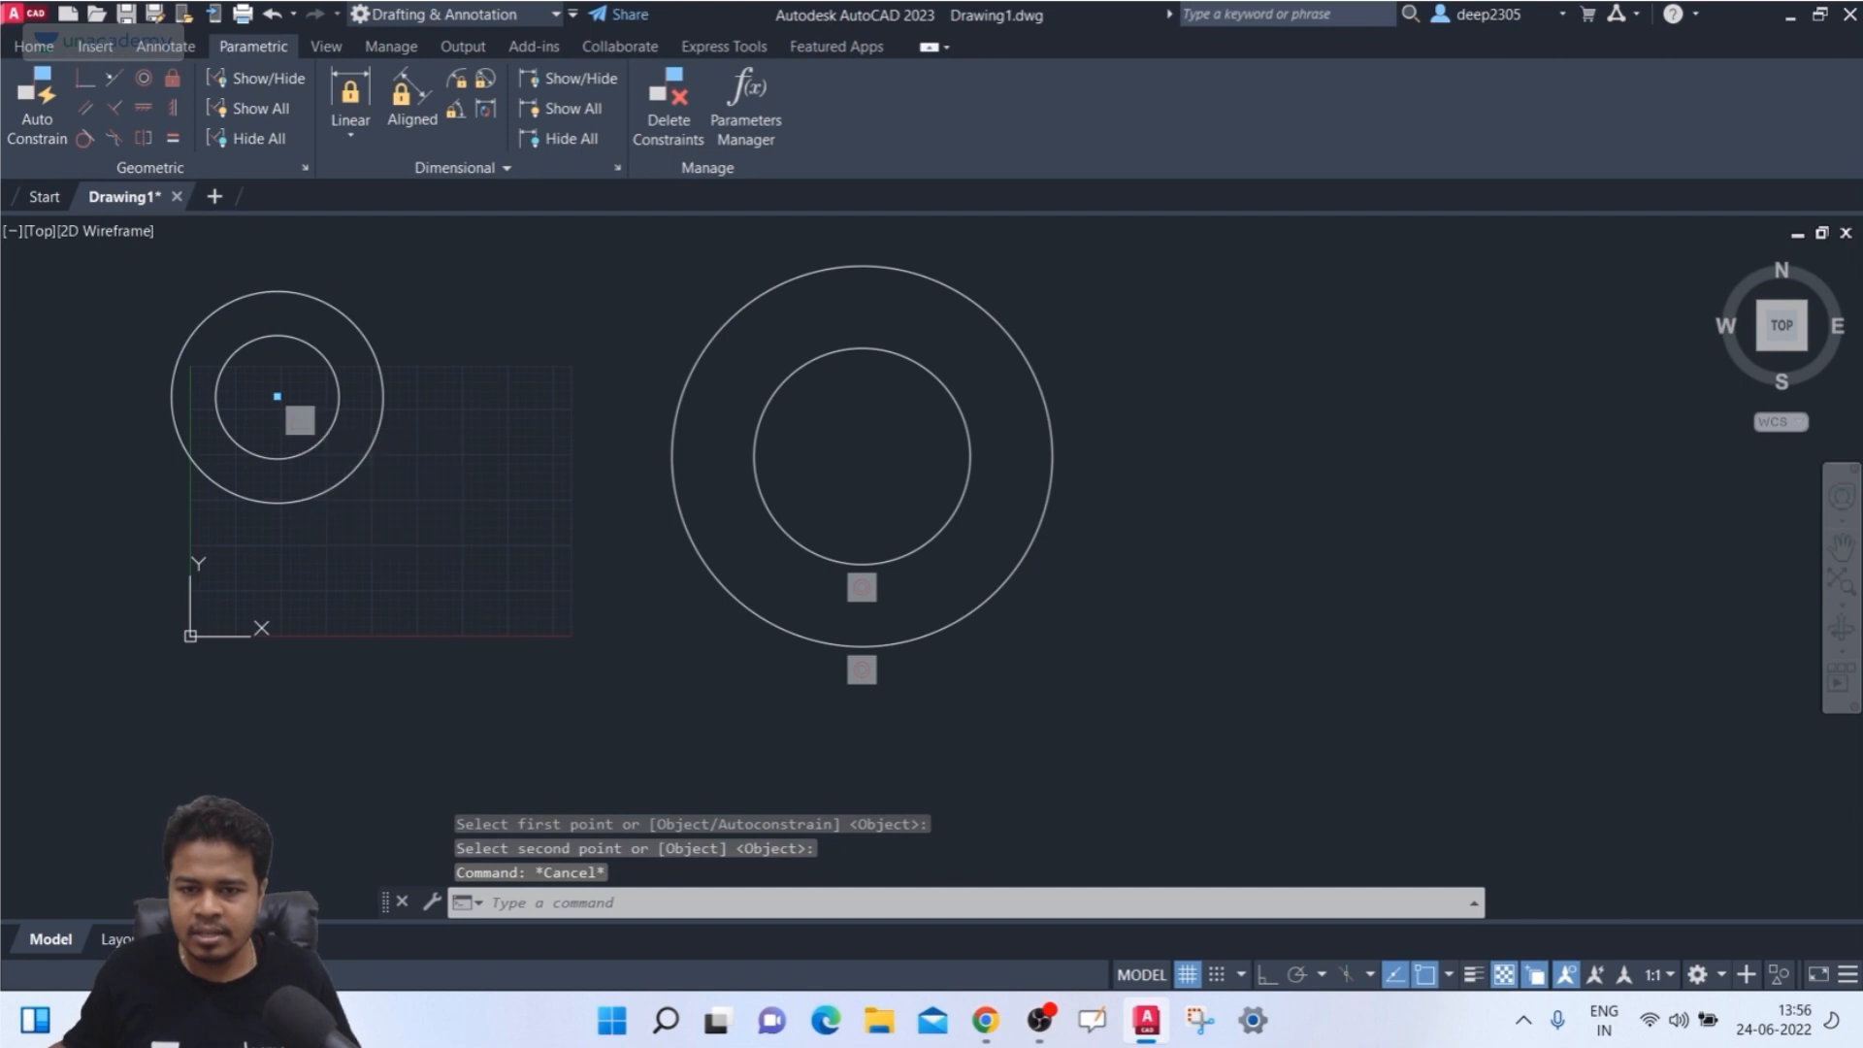
- Move the smaller grid circle by its centre grip down and right within the grid area
{"action": "left_click", "coordinate": [325, 361]}
{"action": "left_click", "coordinate": [278, 394]}
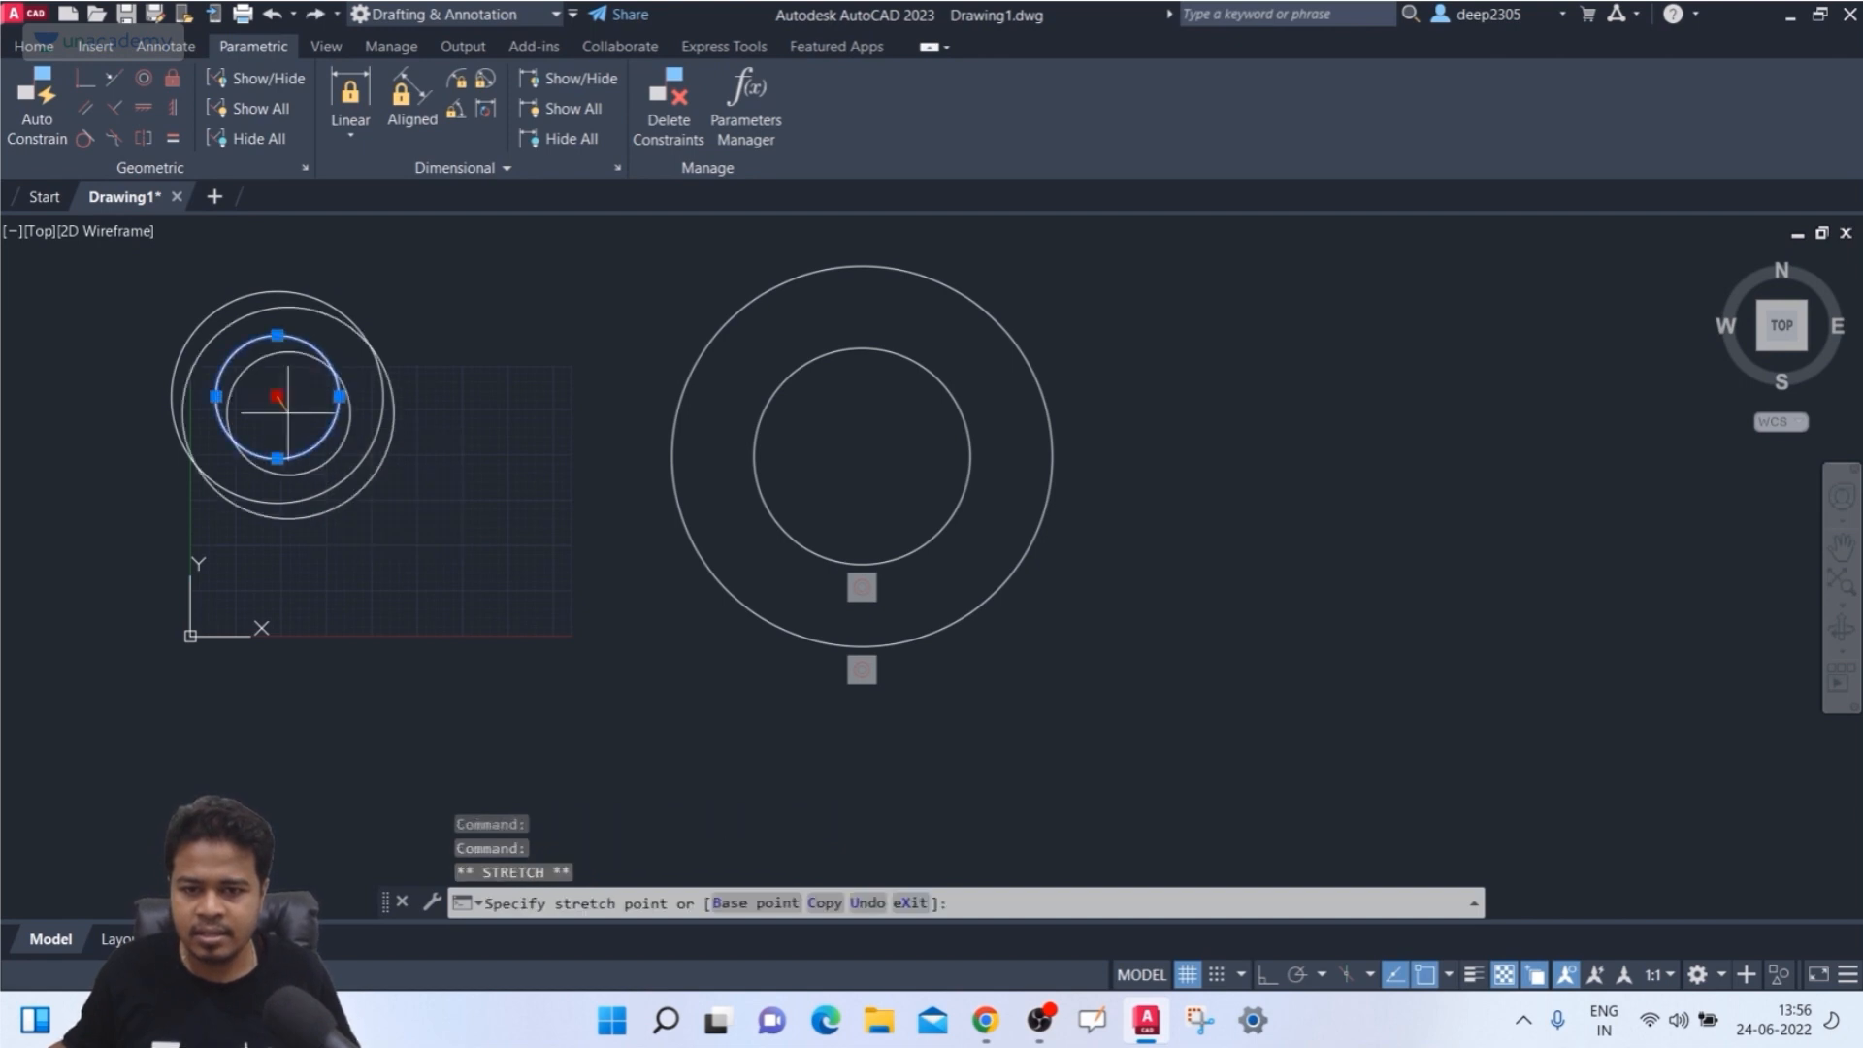
{"action": "middle_click_drag", "start_coordinate": [404, 477], "coordinate": [395, 390]}
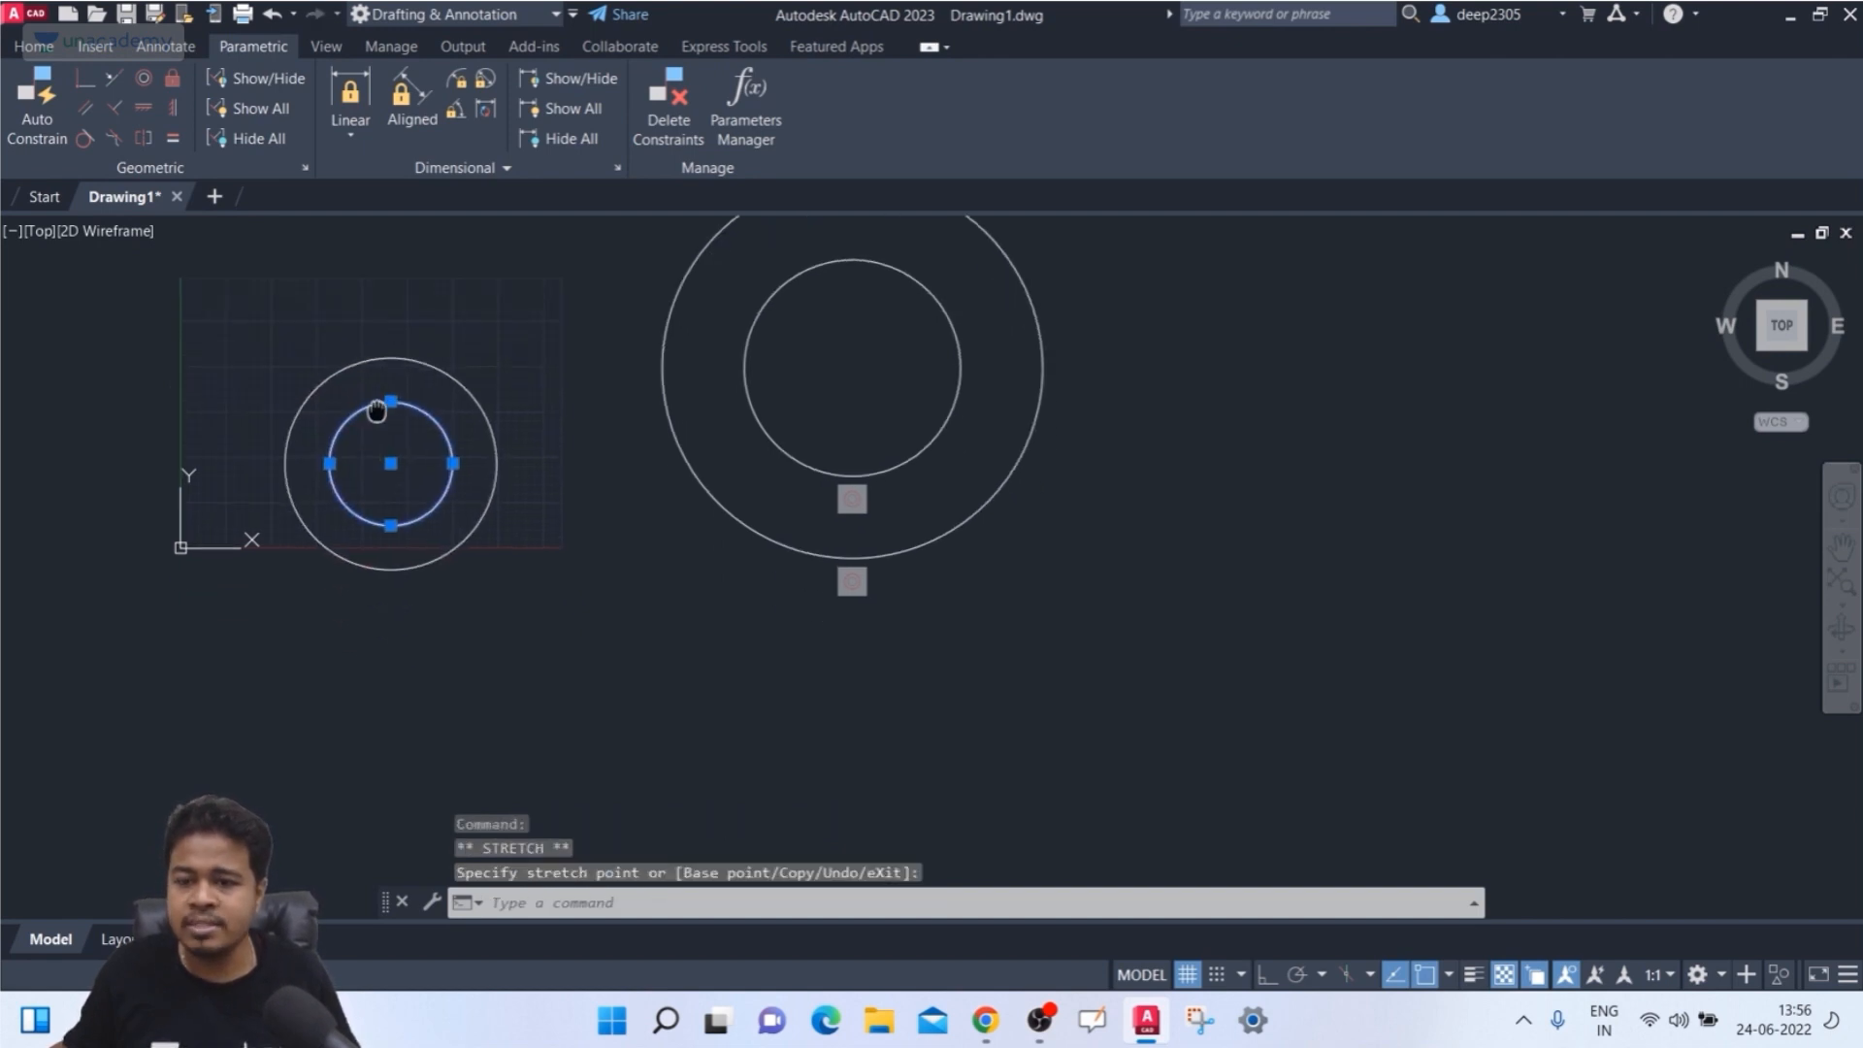
{"action": "key", "text": "Escape"}
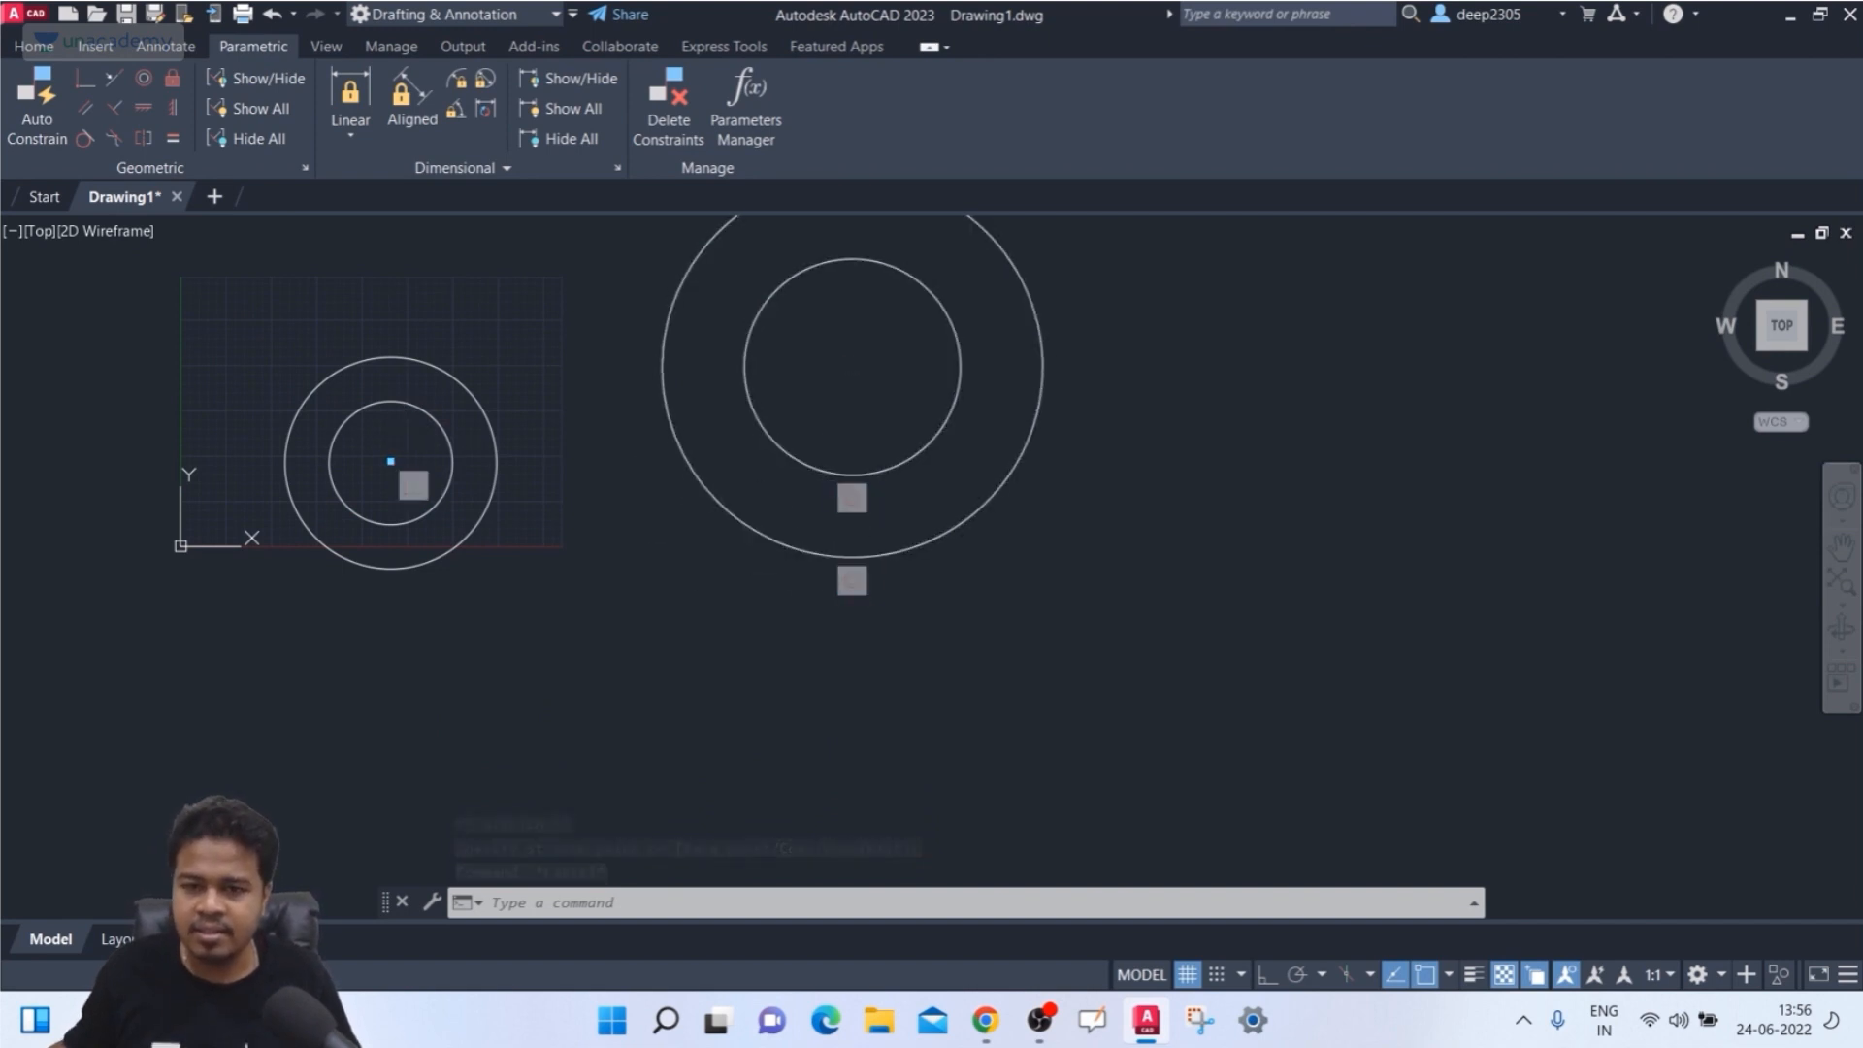
{"action": "left_click", "coordinate": [391, 456]}
{"action": "left_click", "coordinate": [404, 485]}
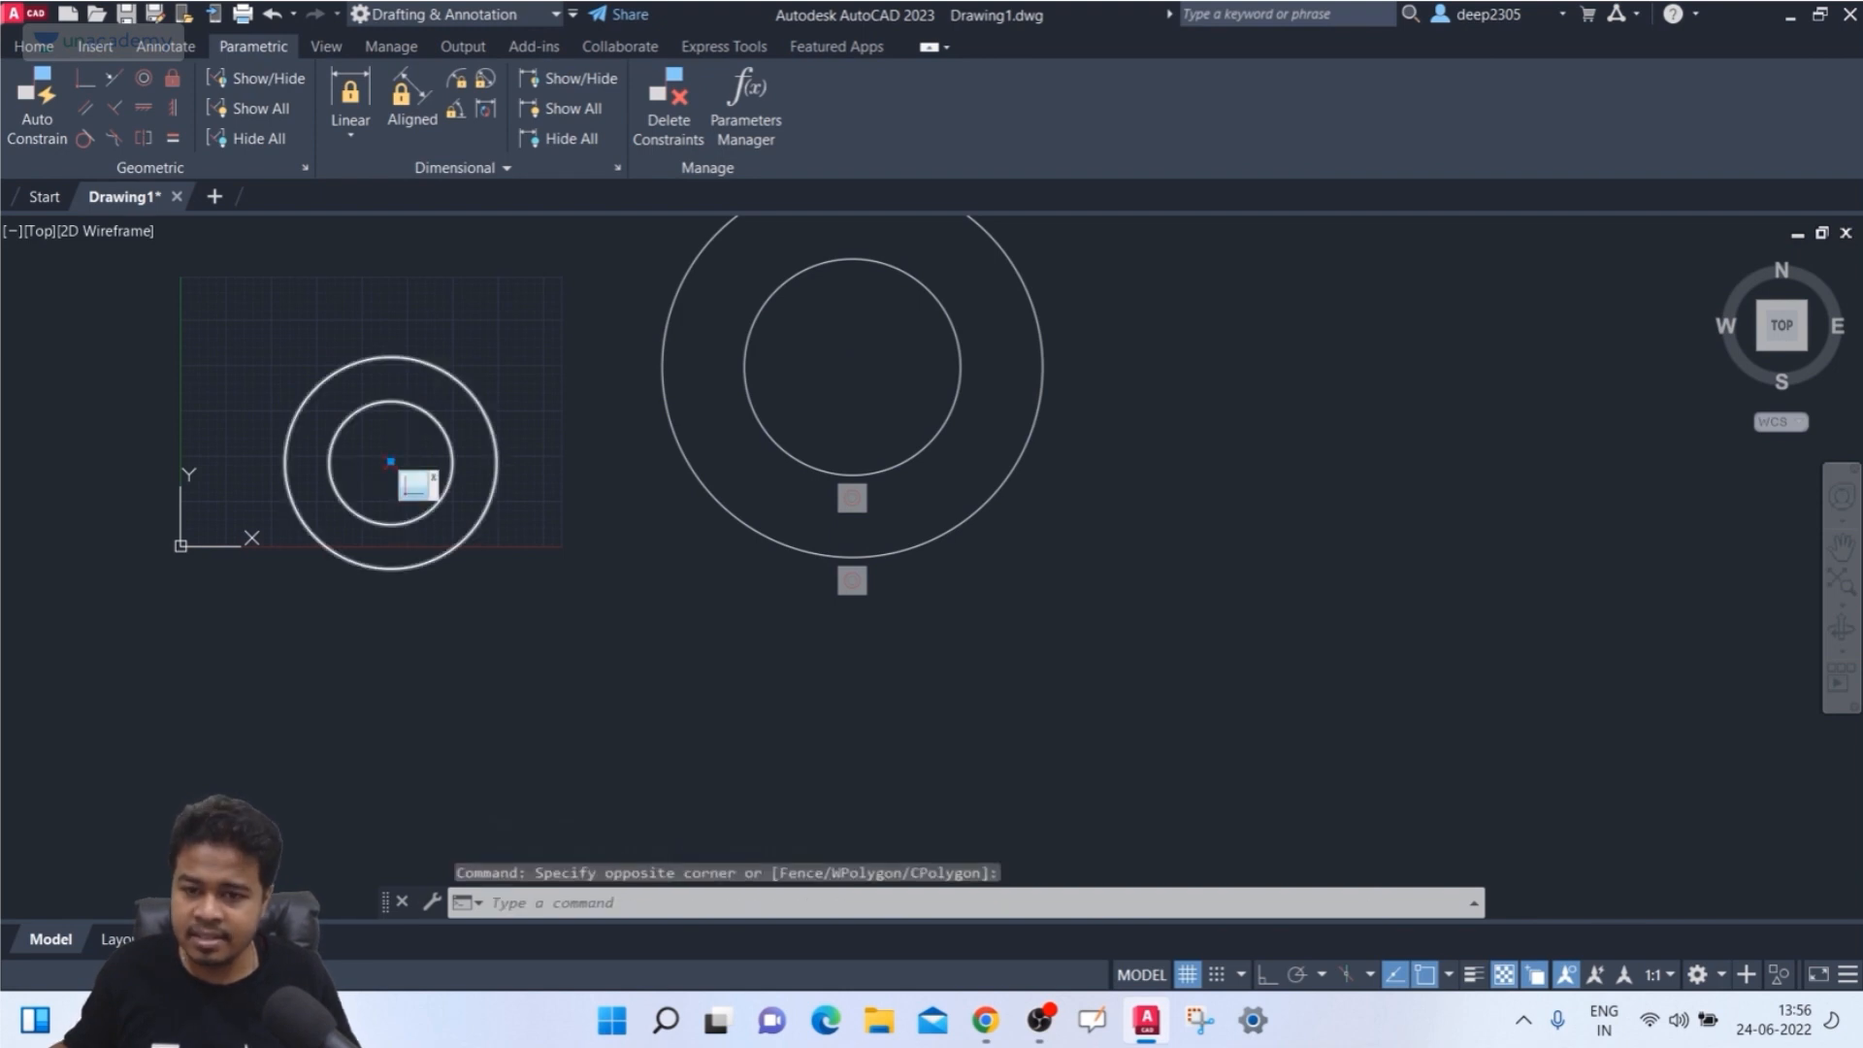
{"action": "key", "text": "Escape"}
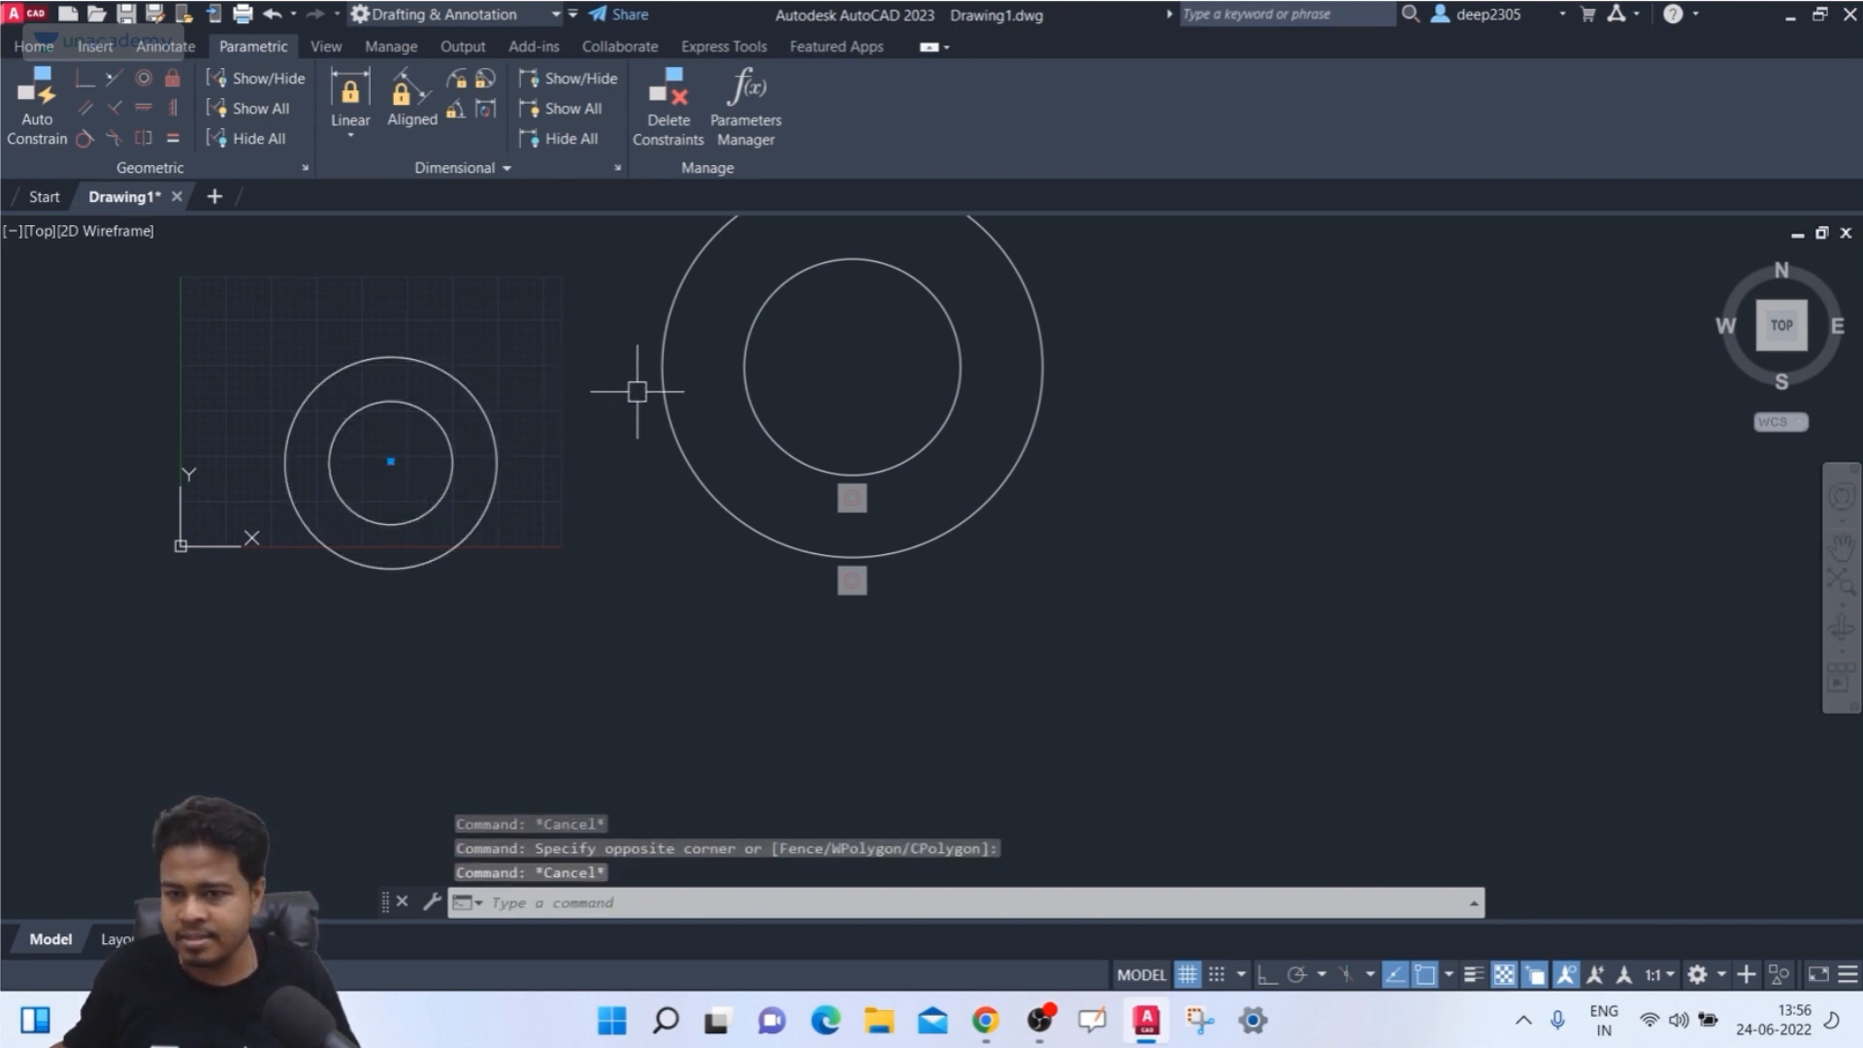
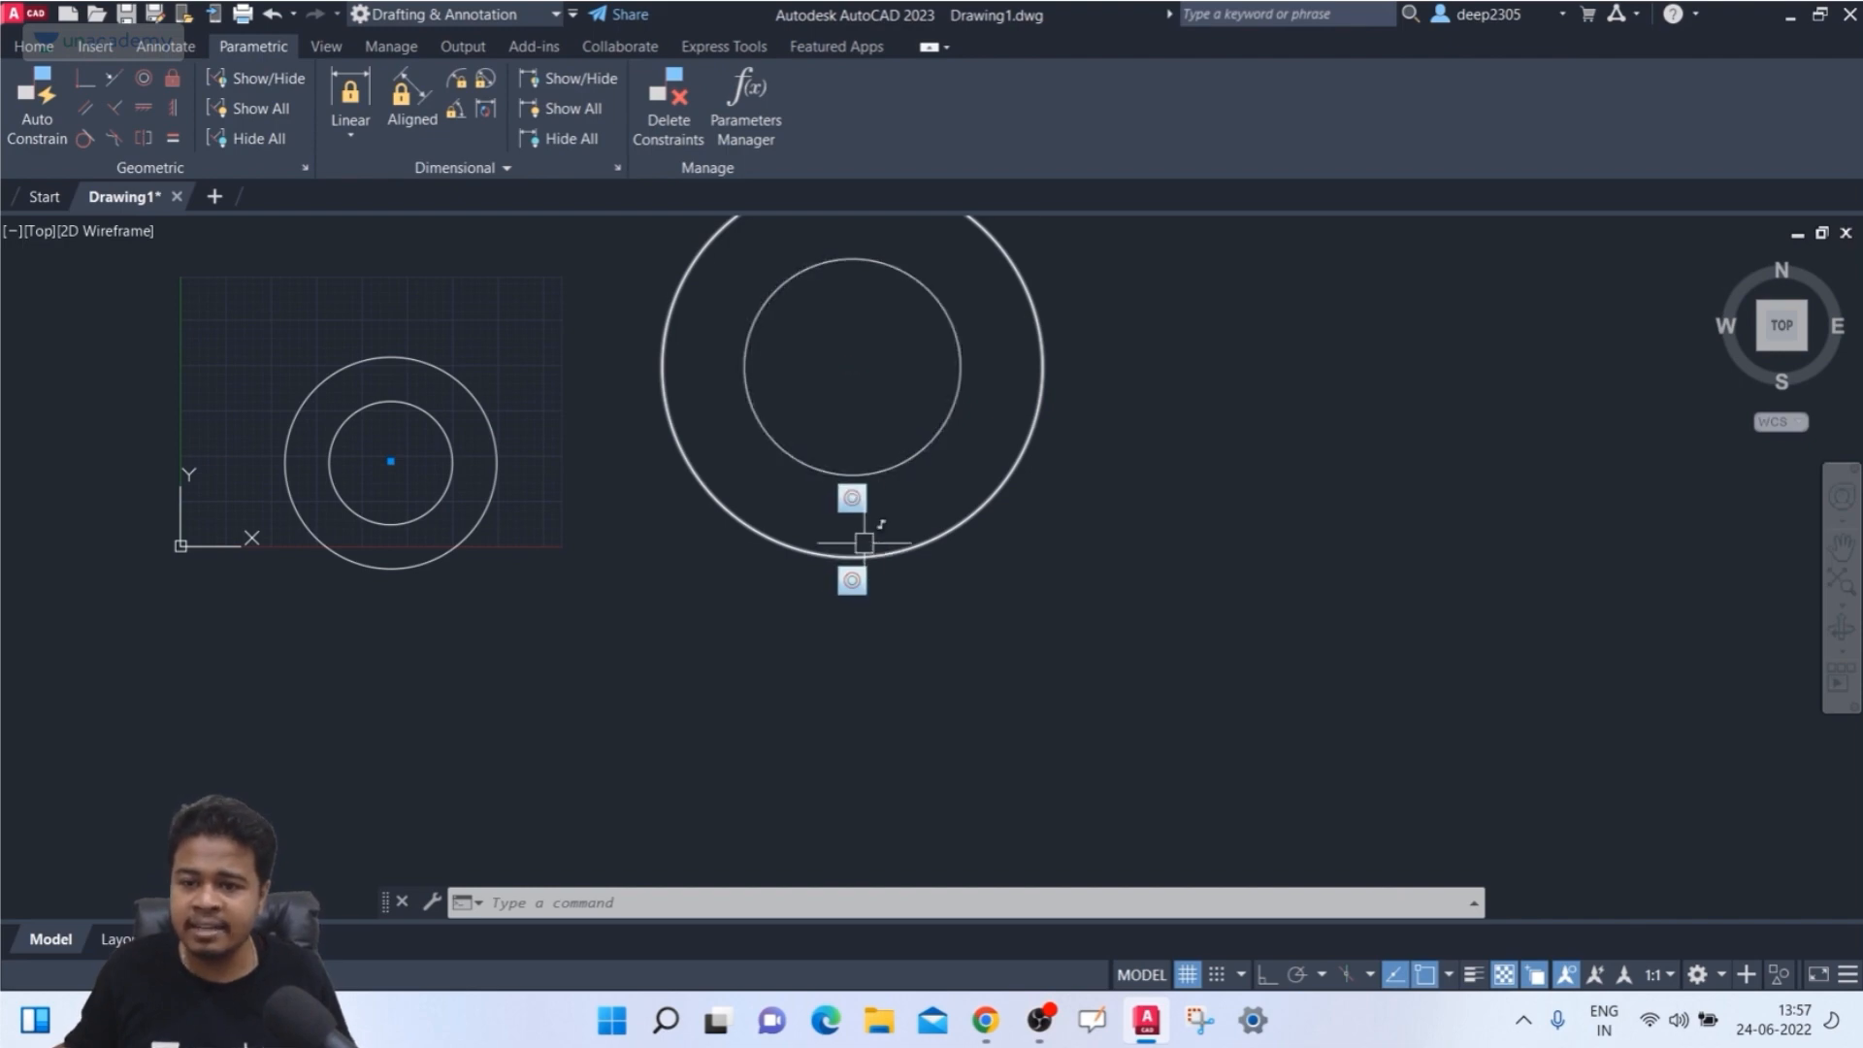
- Erase both pairs of circles from the drawing
{"action": "middle_click_drag", "start_coordinate": [868, 525], "coordinate": [862, 578]}
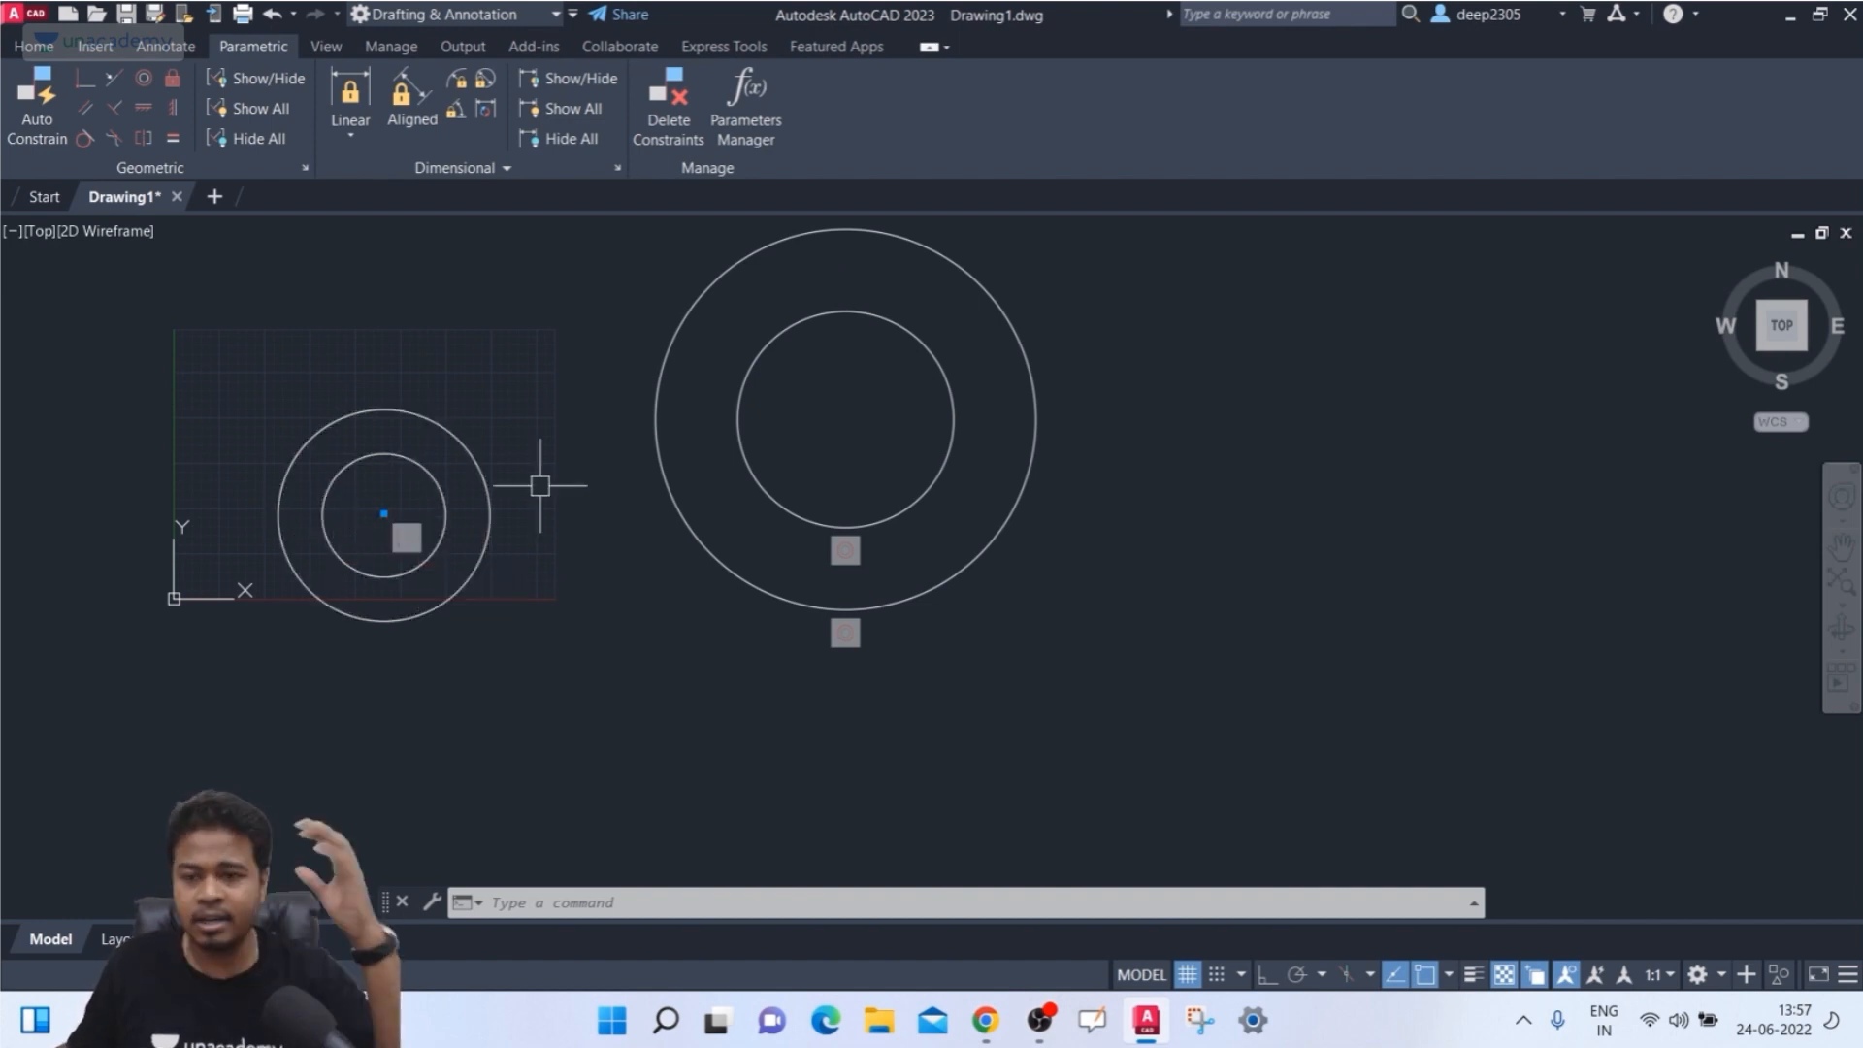
{"action": "middle_click_drag", "start_coordinate": [585, 486], "coordinate": [534, 518]}
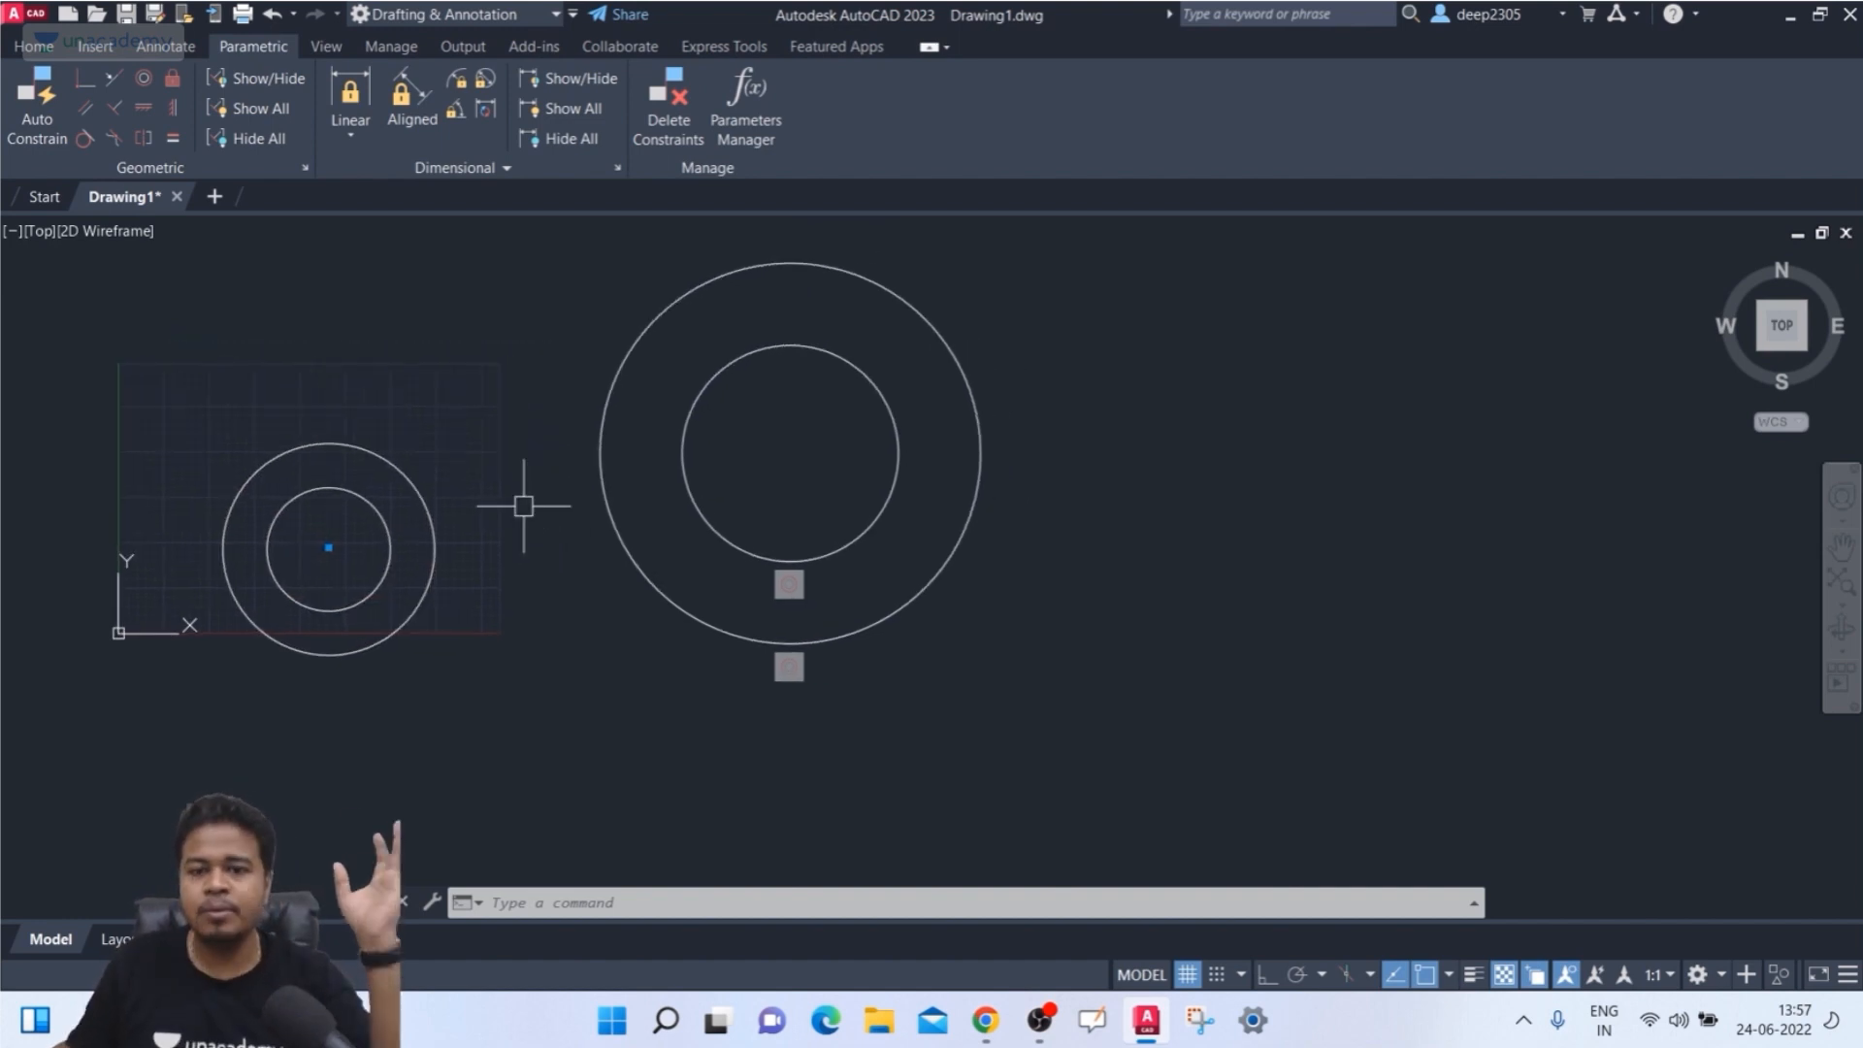
{"action": "middle_click_drag", "start_coordinate": [527, 404], "coordinate": [564, 394]}
{"action": "left_click", "coordinate": [1155, 315]}
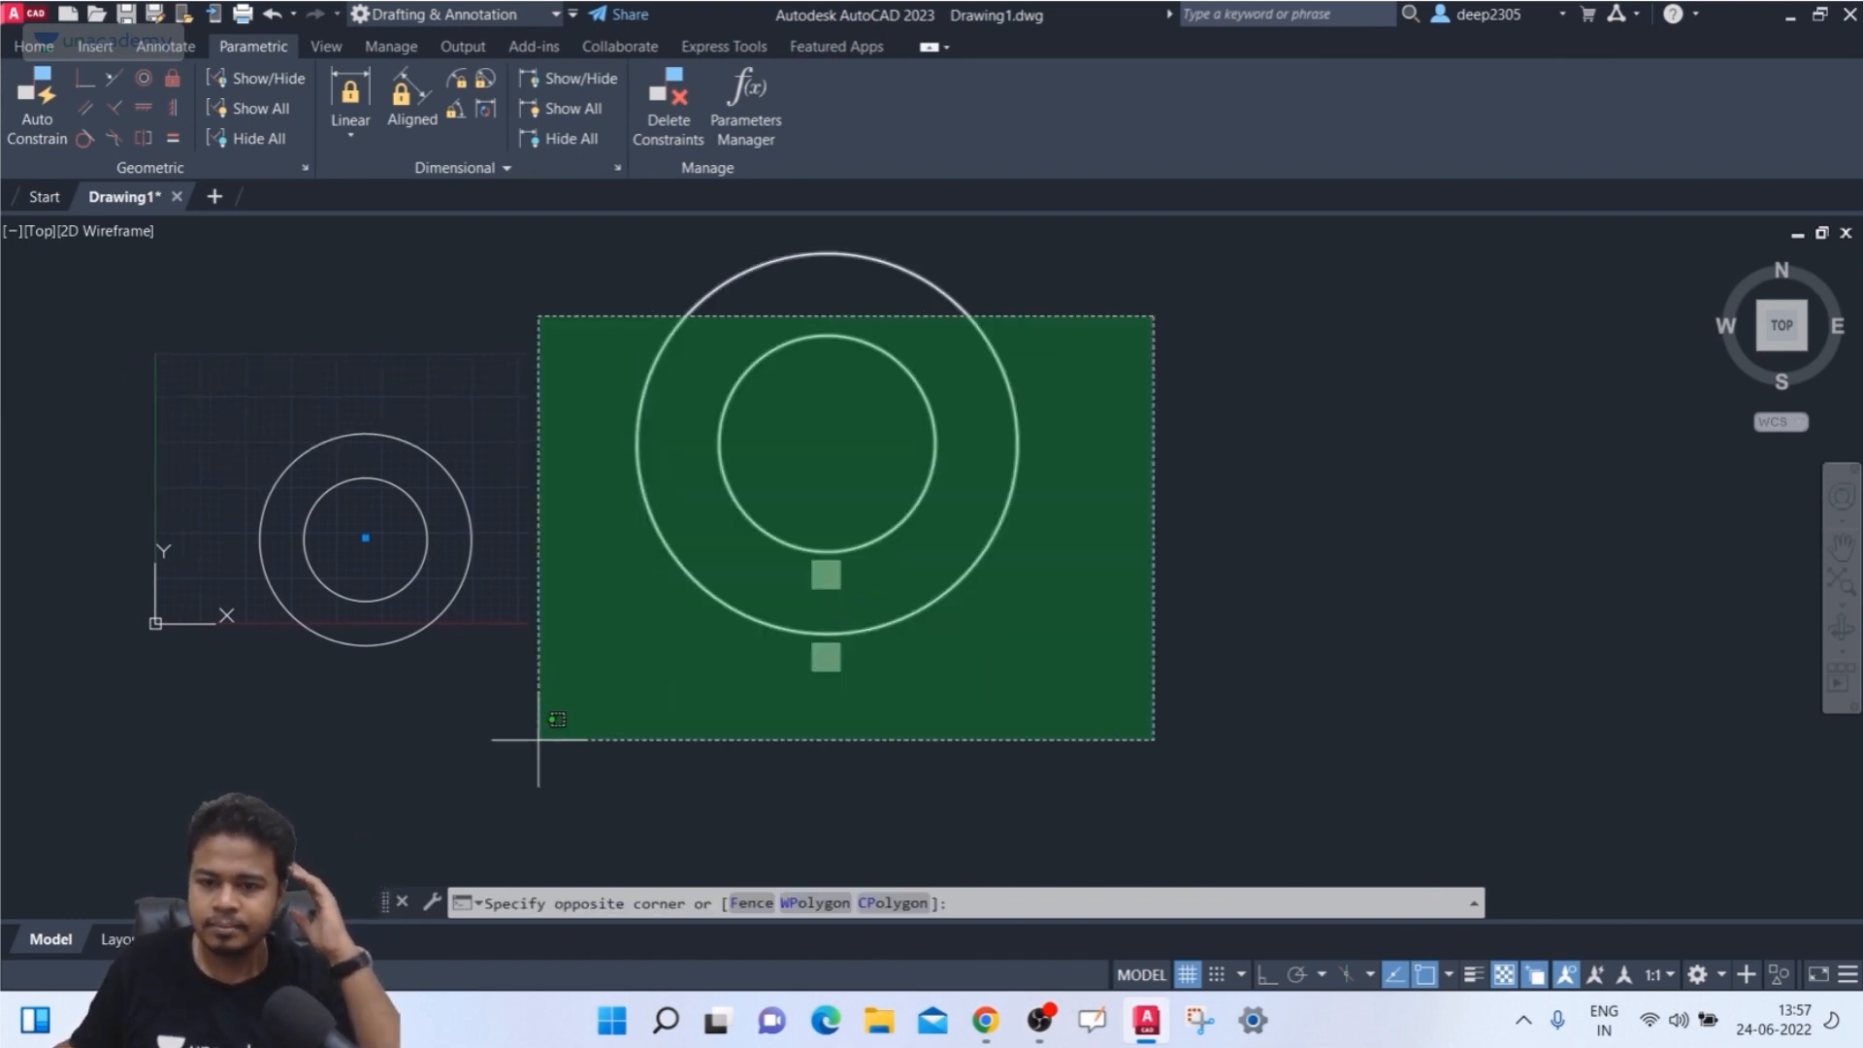
{"action": "left_click", "coordinate": [256, 786]}
{"action": "key", "text": "Delete"}
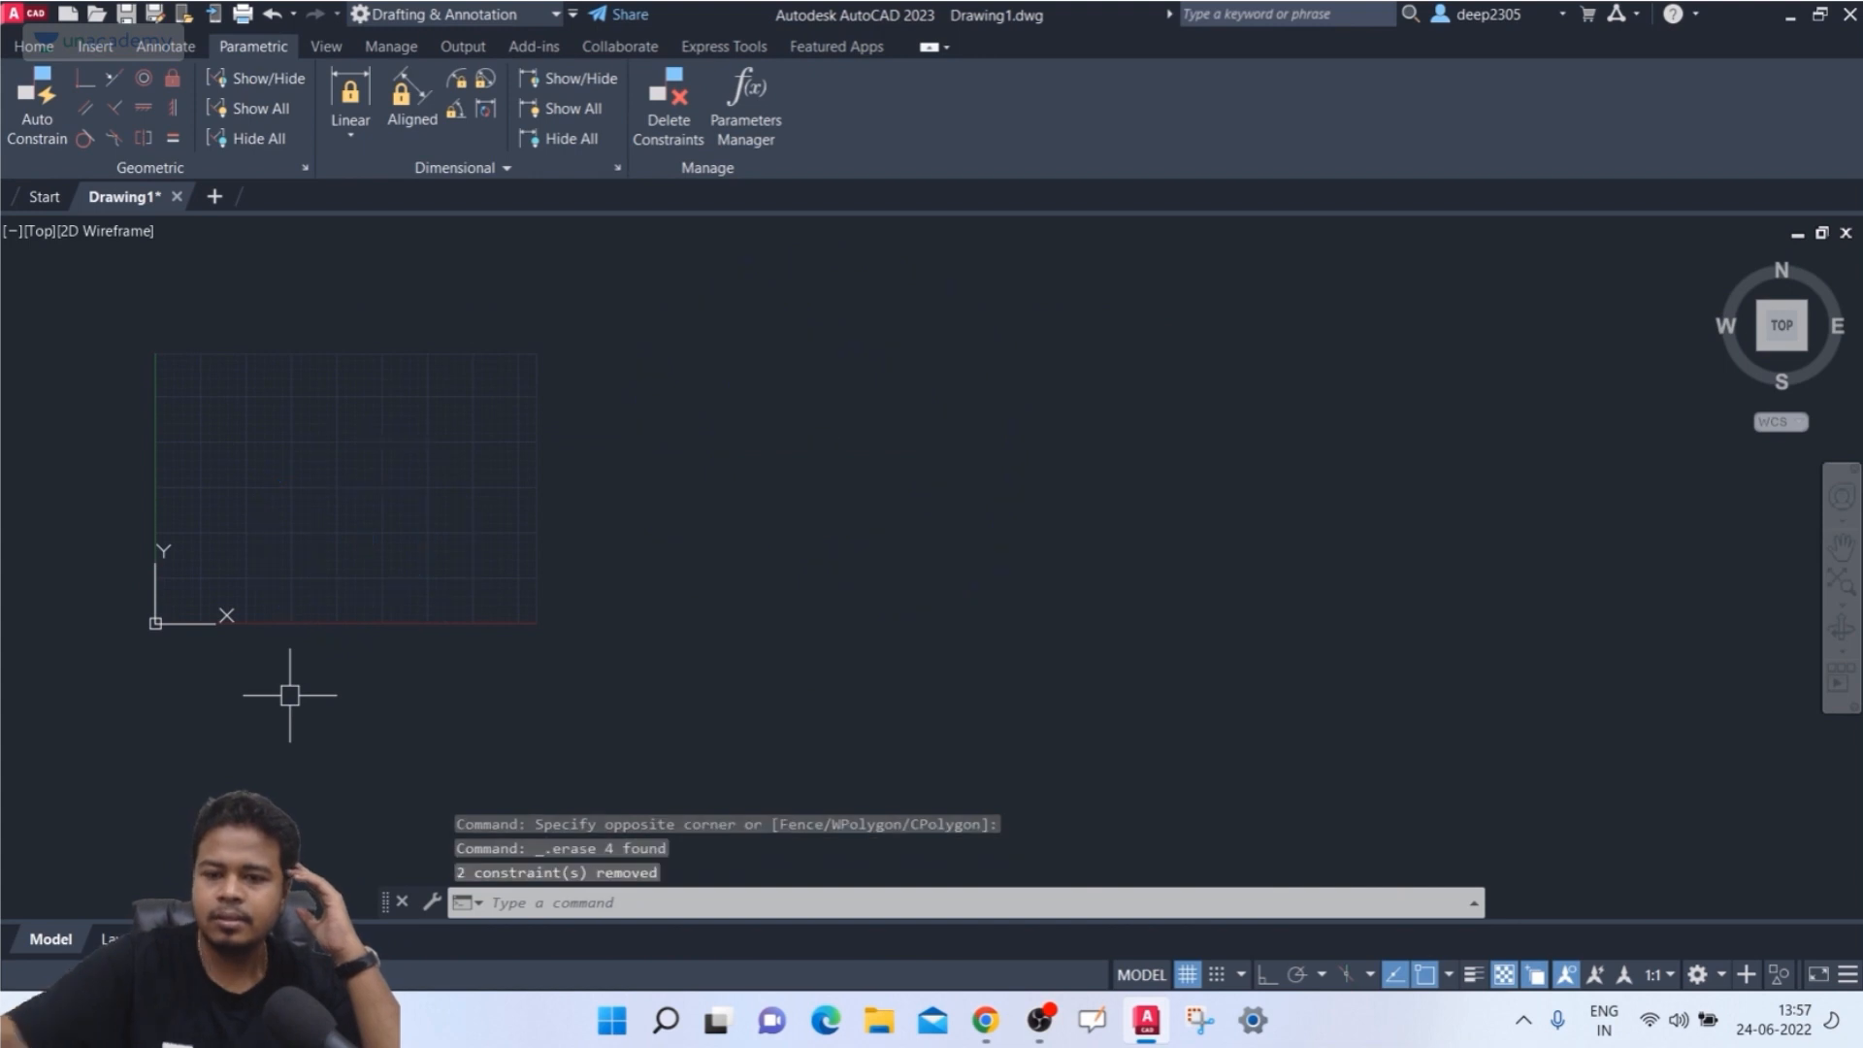
- Draw a circle over the lower-right part of the grid, extending slightly past its right and lower edges
{"action": "type", "text": "c"}
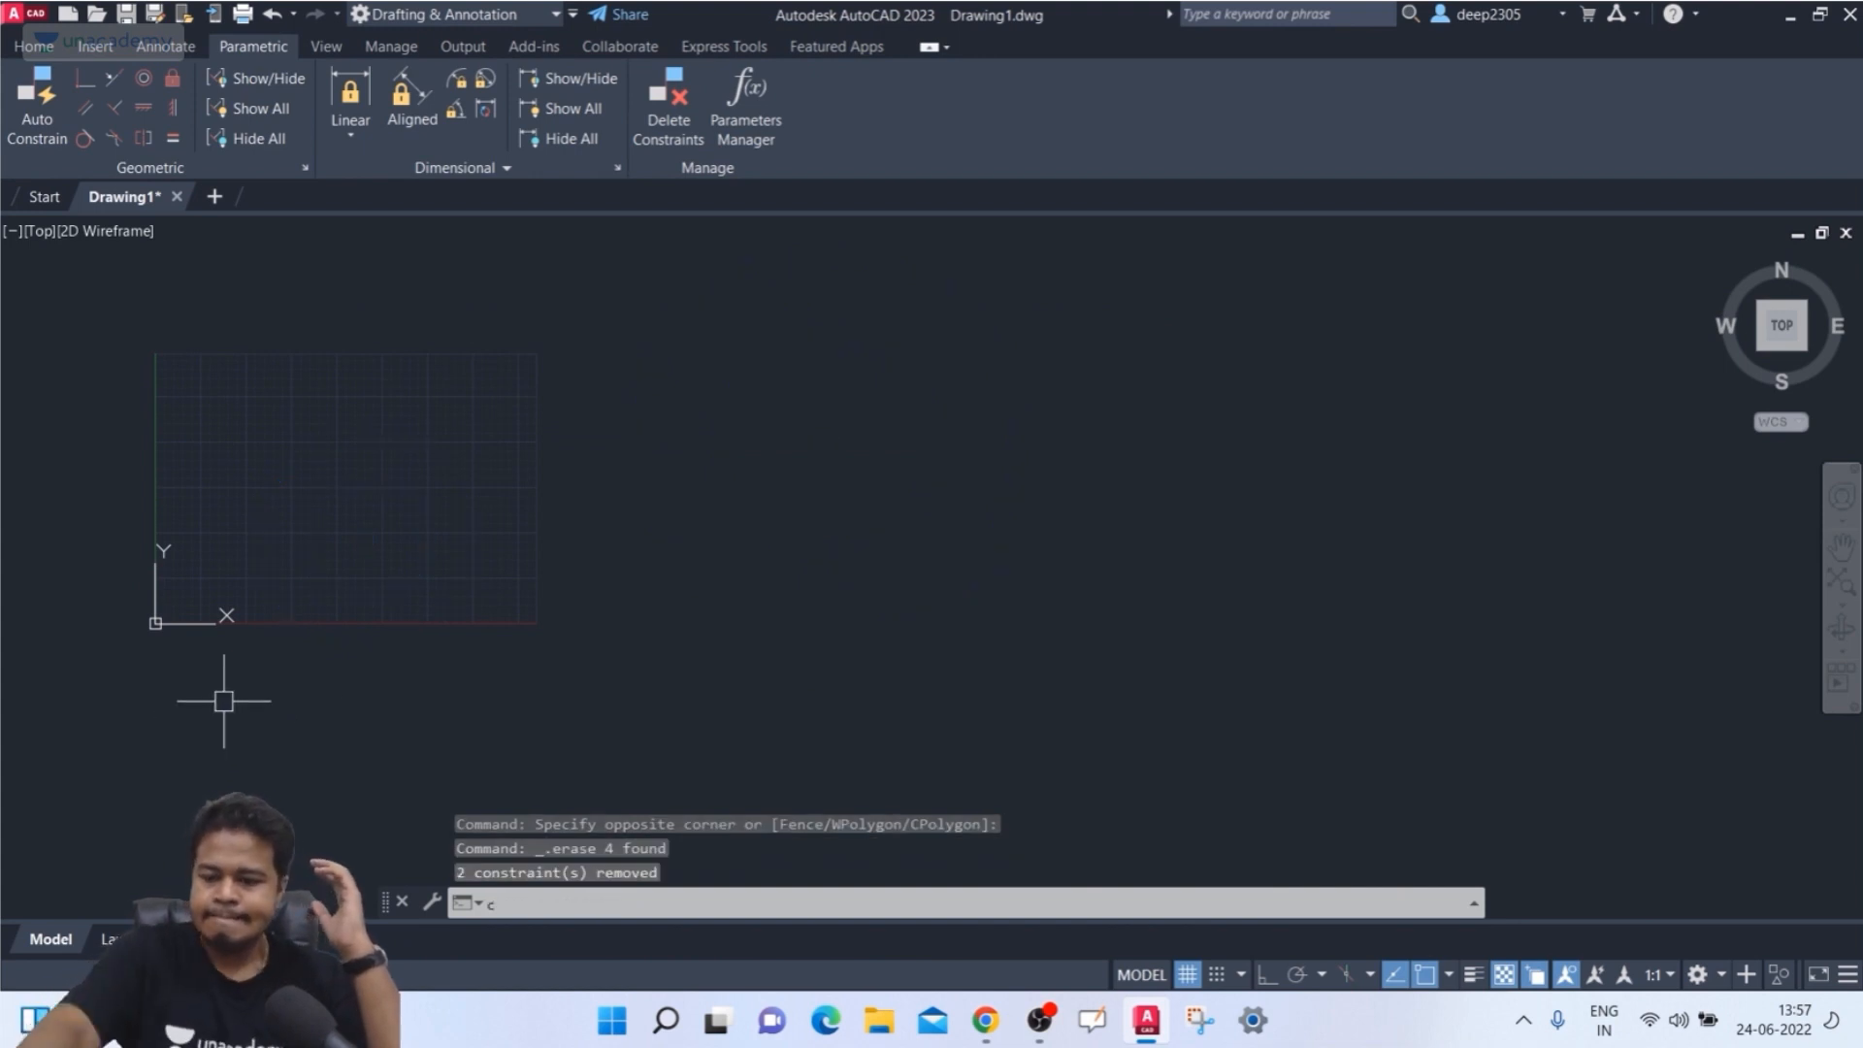
{"action": "key", "text": "Return"}
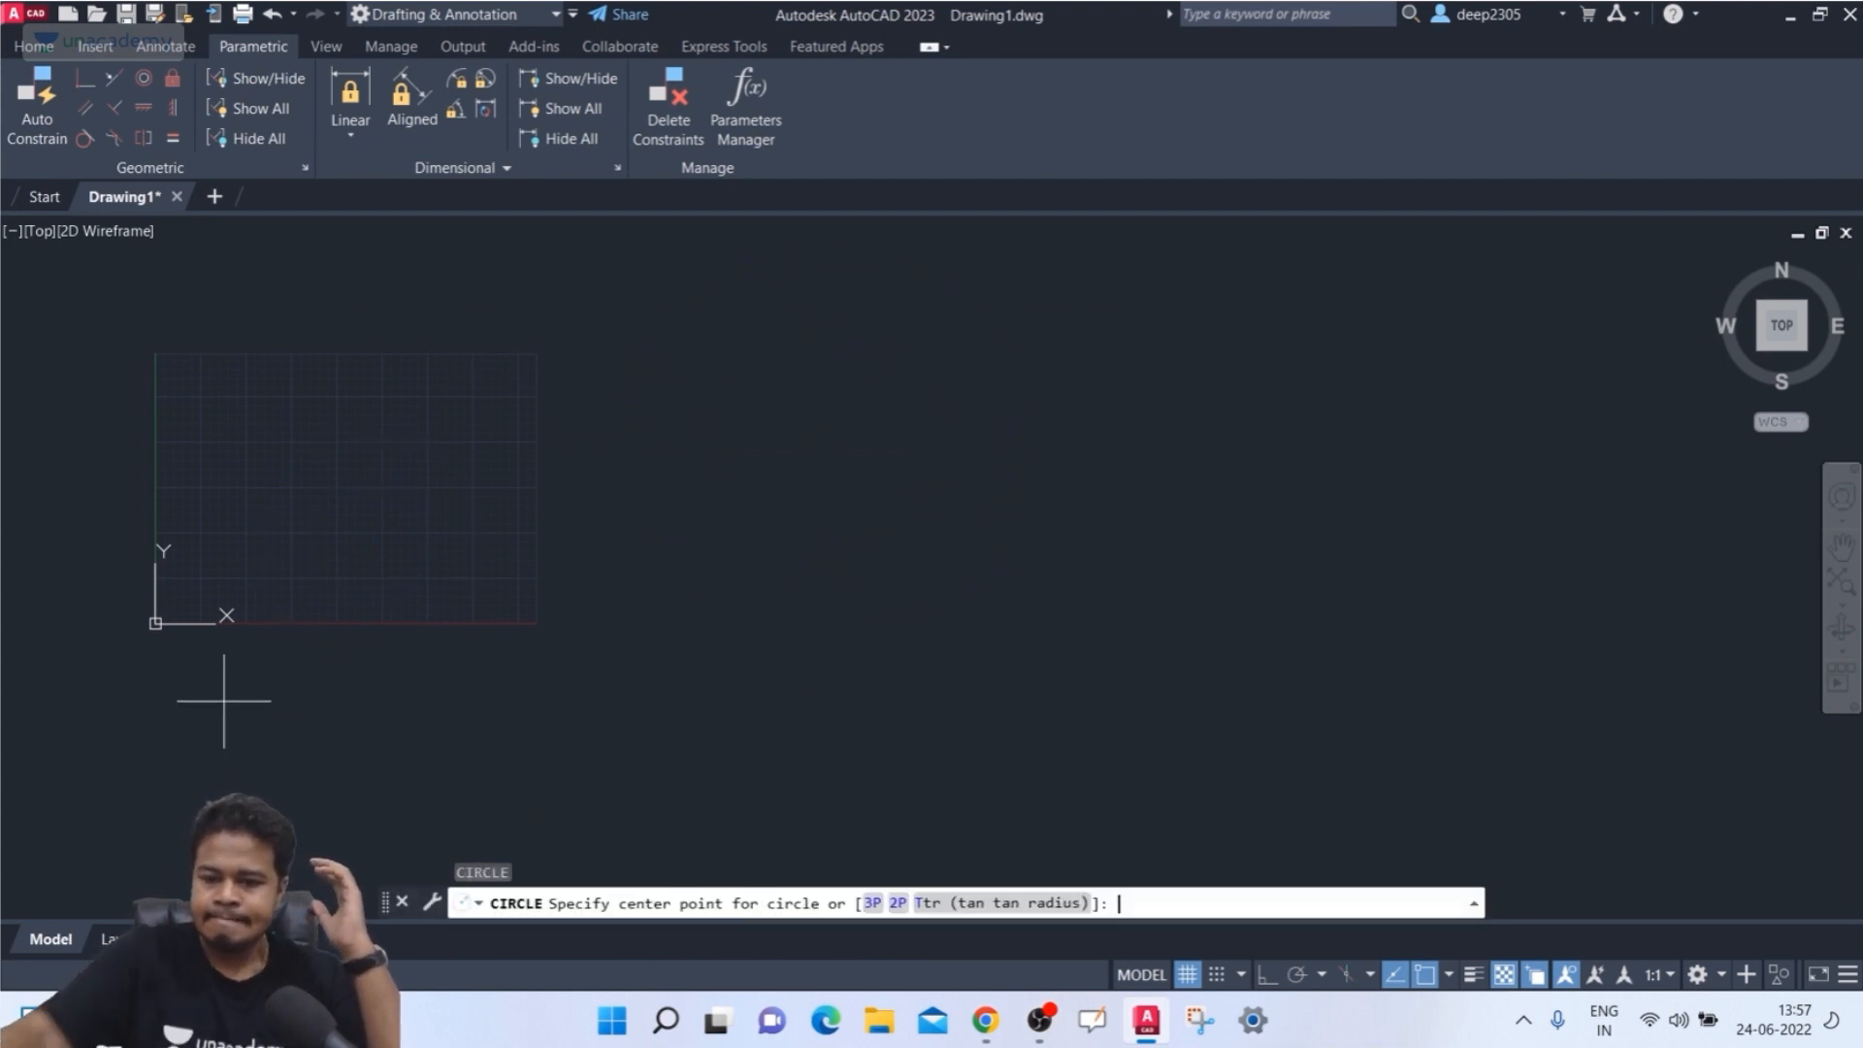
{"action": "left_click", "coordinate": [456, 537]}
{"action": "left_click", "coordinate": [420, 650]}
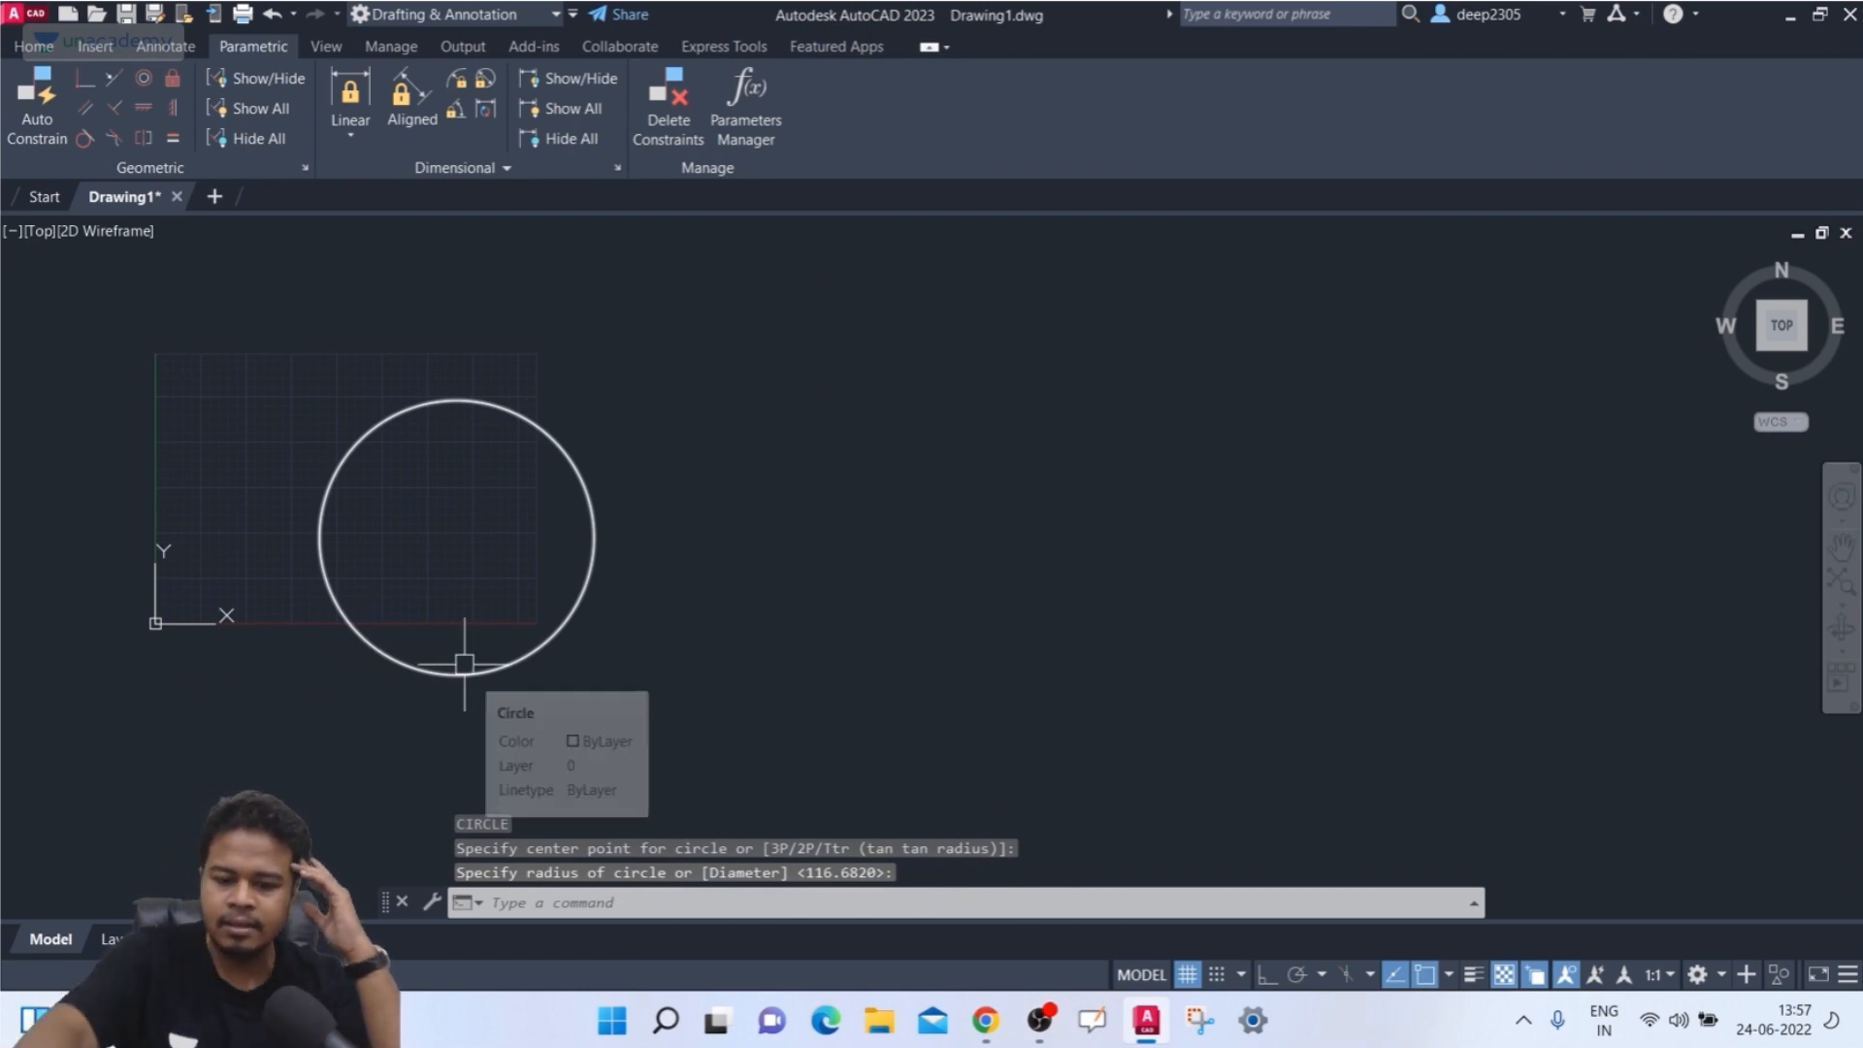
- Draw a three-point arc to the right of the circle, curving up and over toward the lower right
{"action": "type", "text": "arc"}
{"action": "key", "text": "Return"}
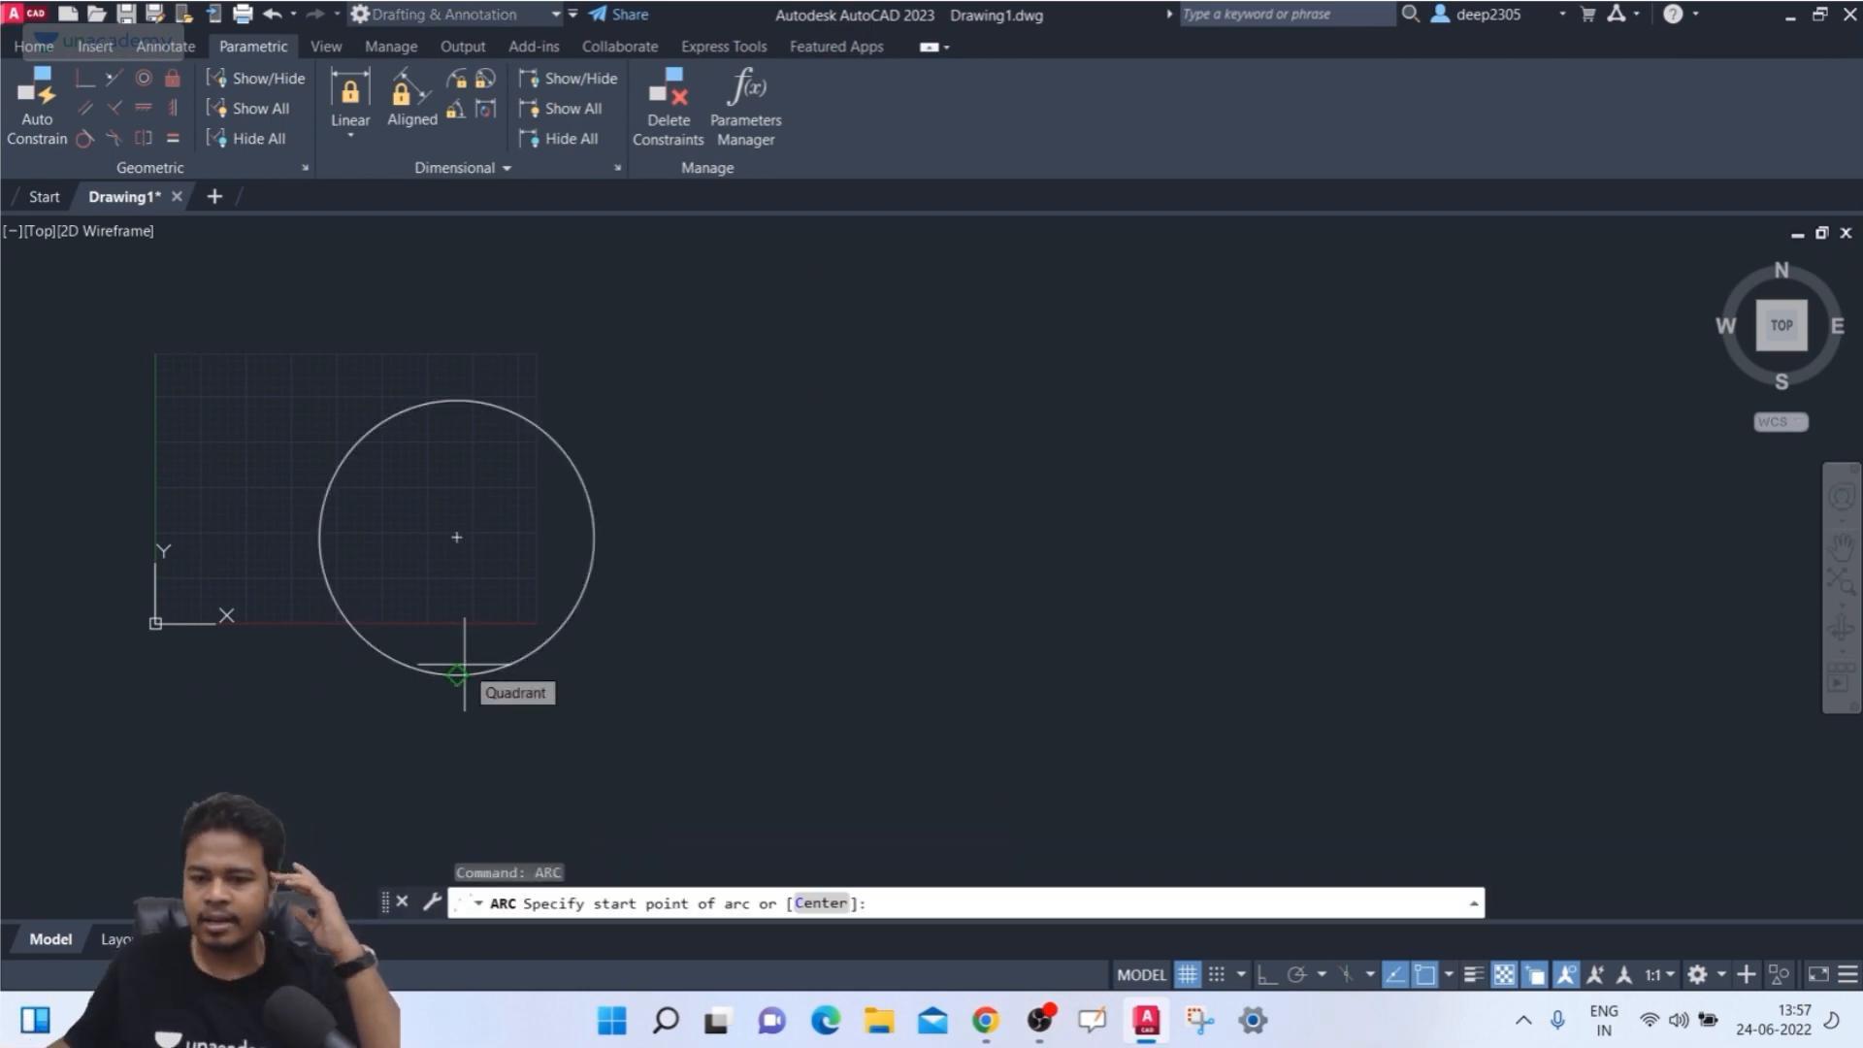
{"action": "left_click", "coordinate": [649, 367]}
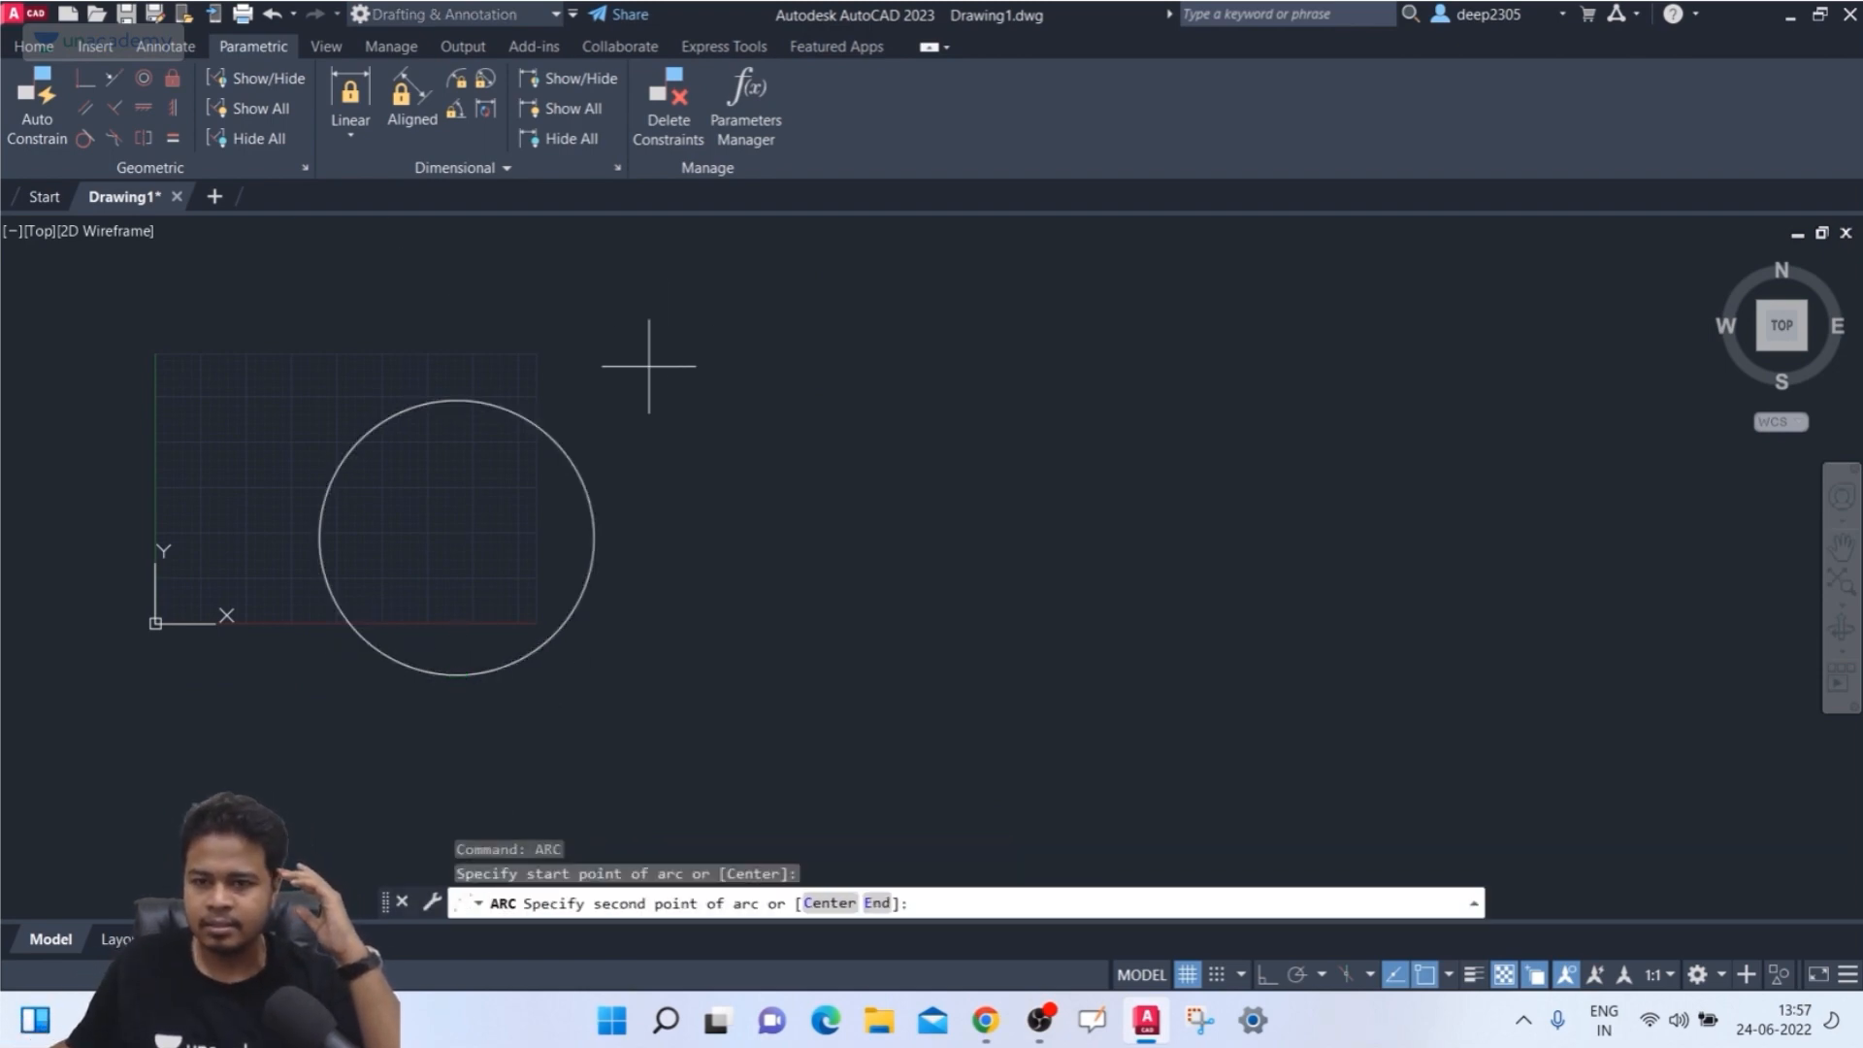
{"action": "left_click", "coordinate": [949, 392]}
{"action": "left_click", "coordinate": [1041, 533]}
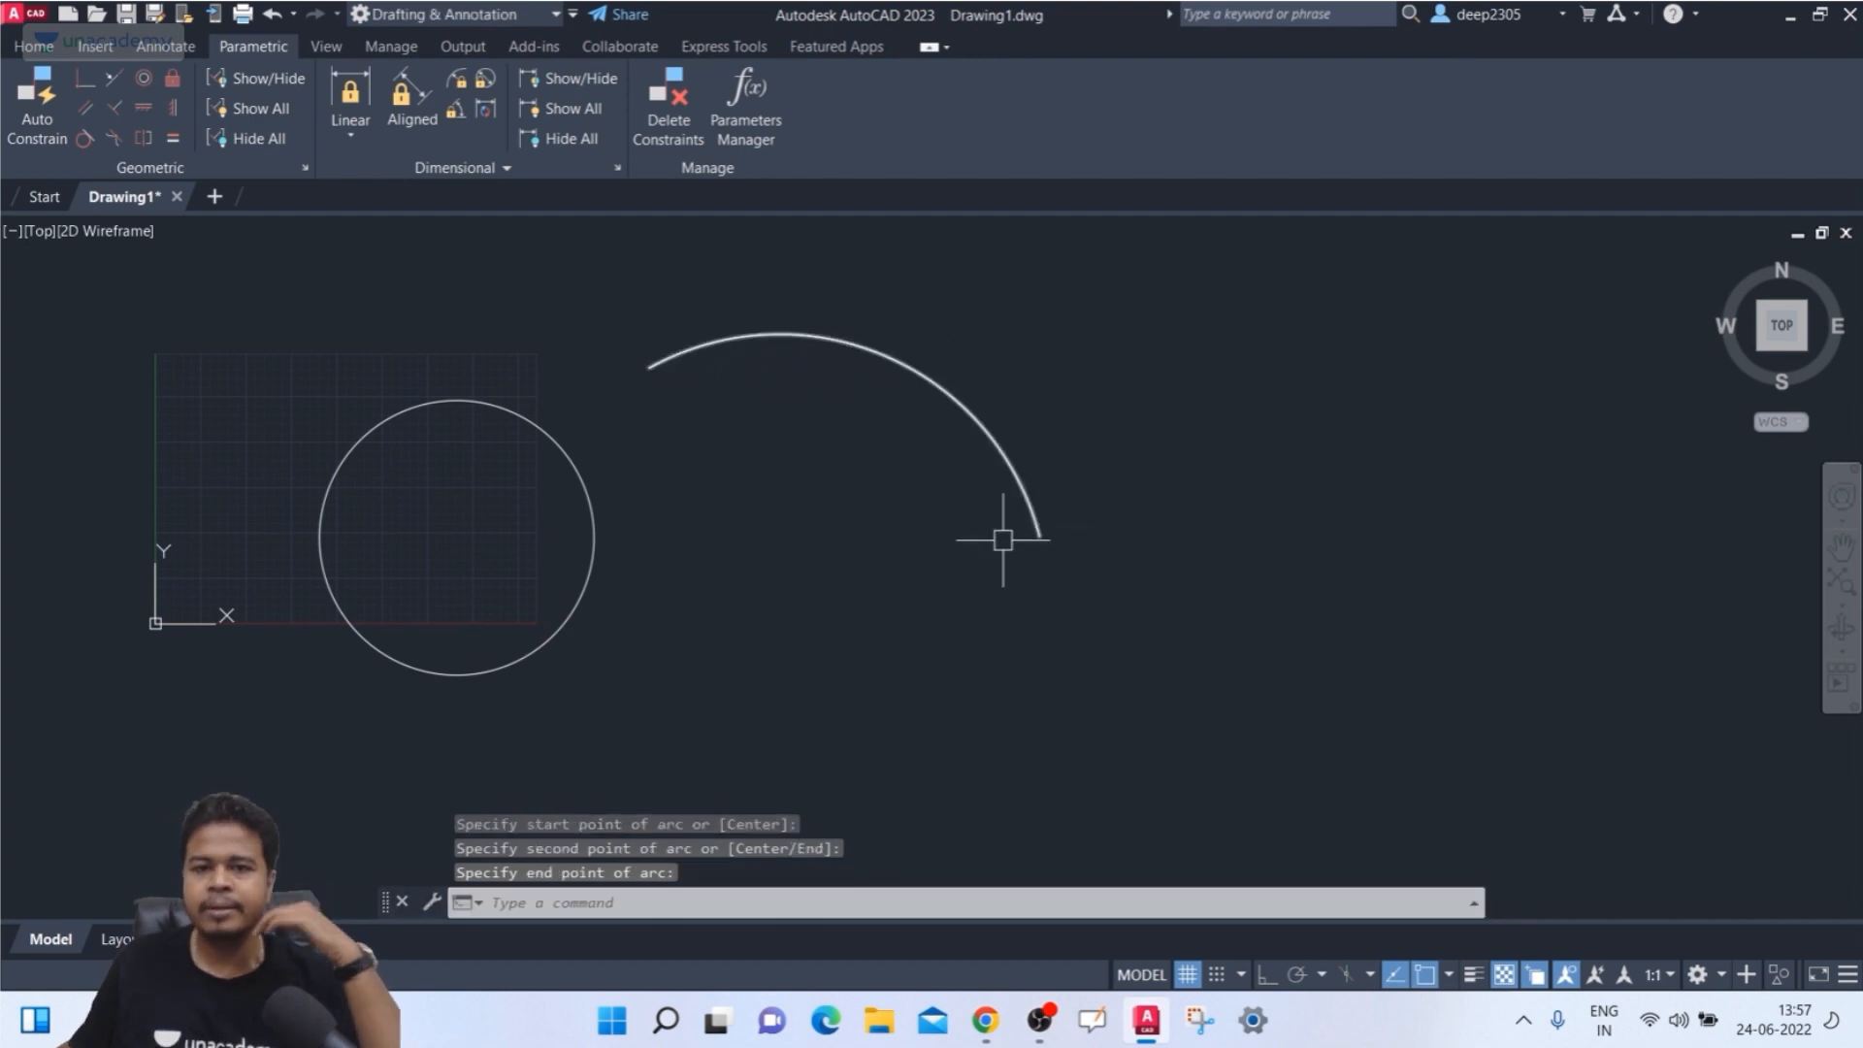
- Apply a Concentric constraint that centres the arc on the circle
{"action": "left_click", "coordinate": [144, 78]}
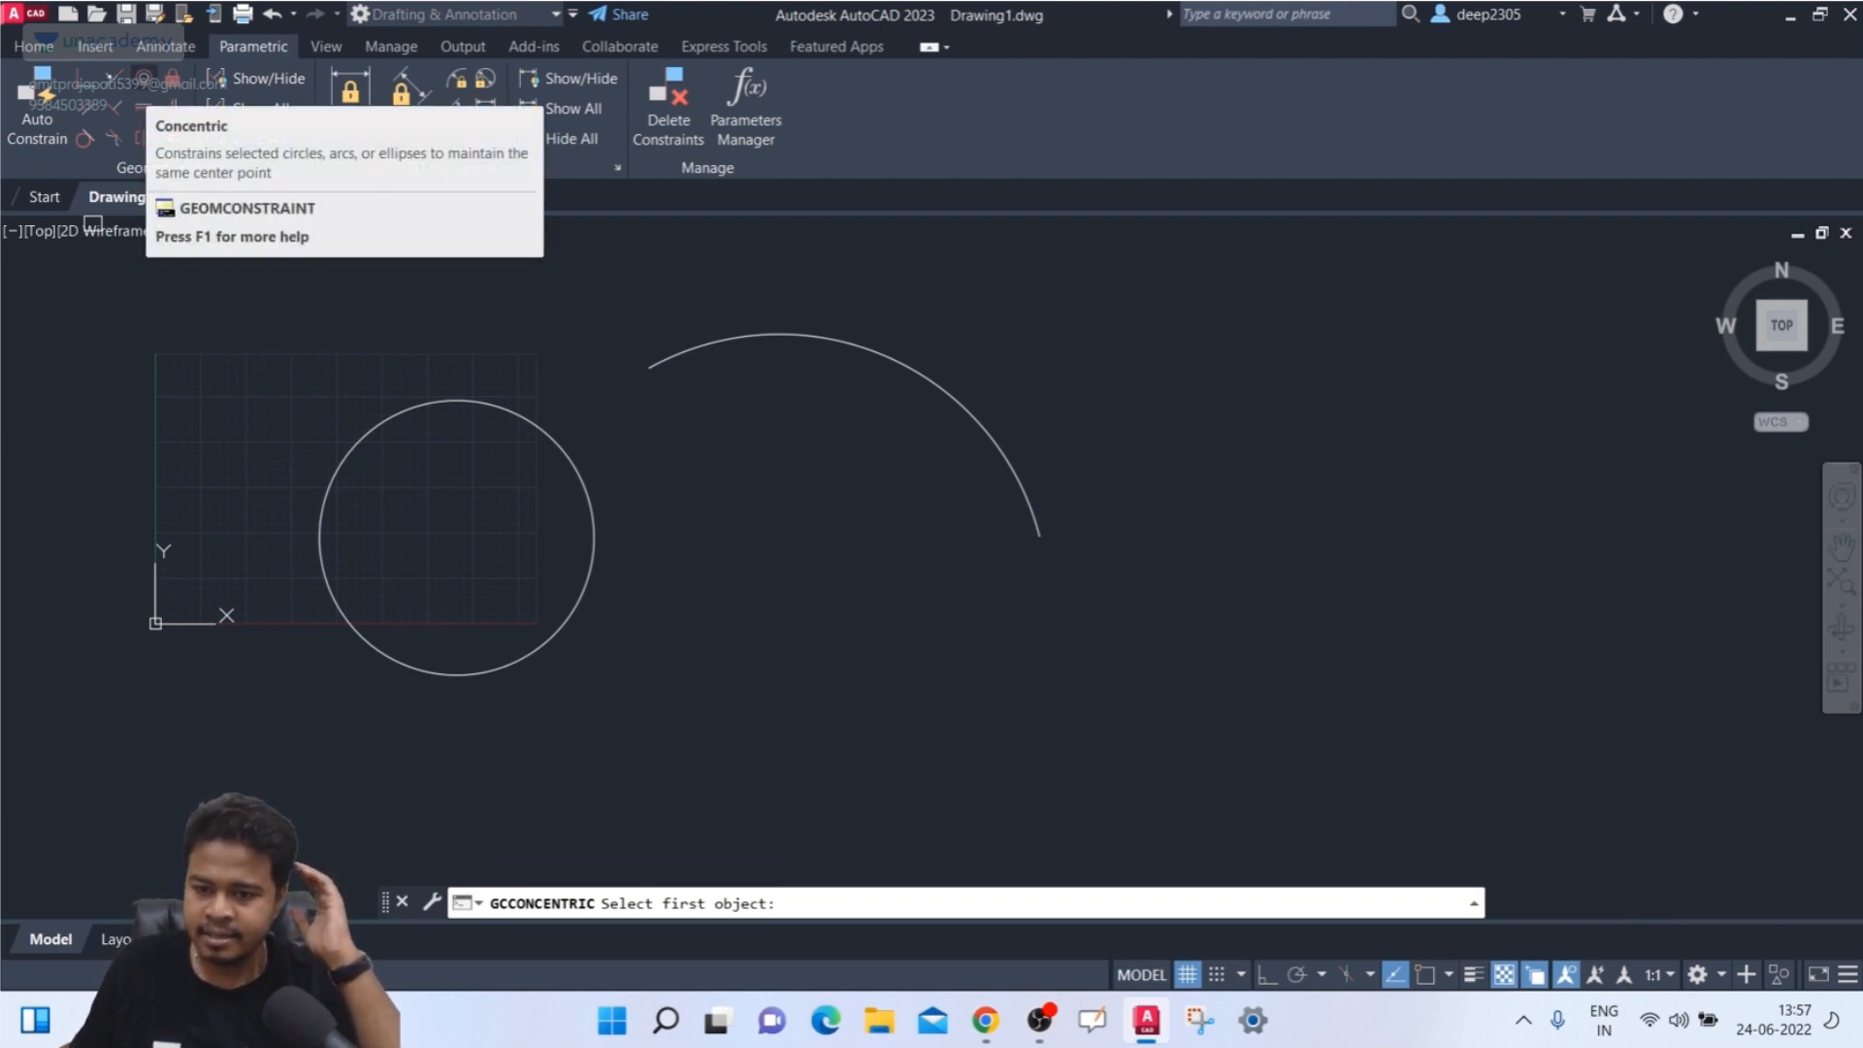
{"action": "left_click", "coordinate": [464, 396]}
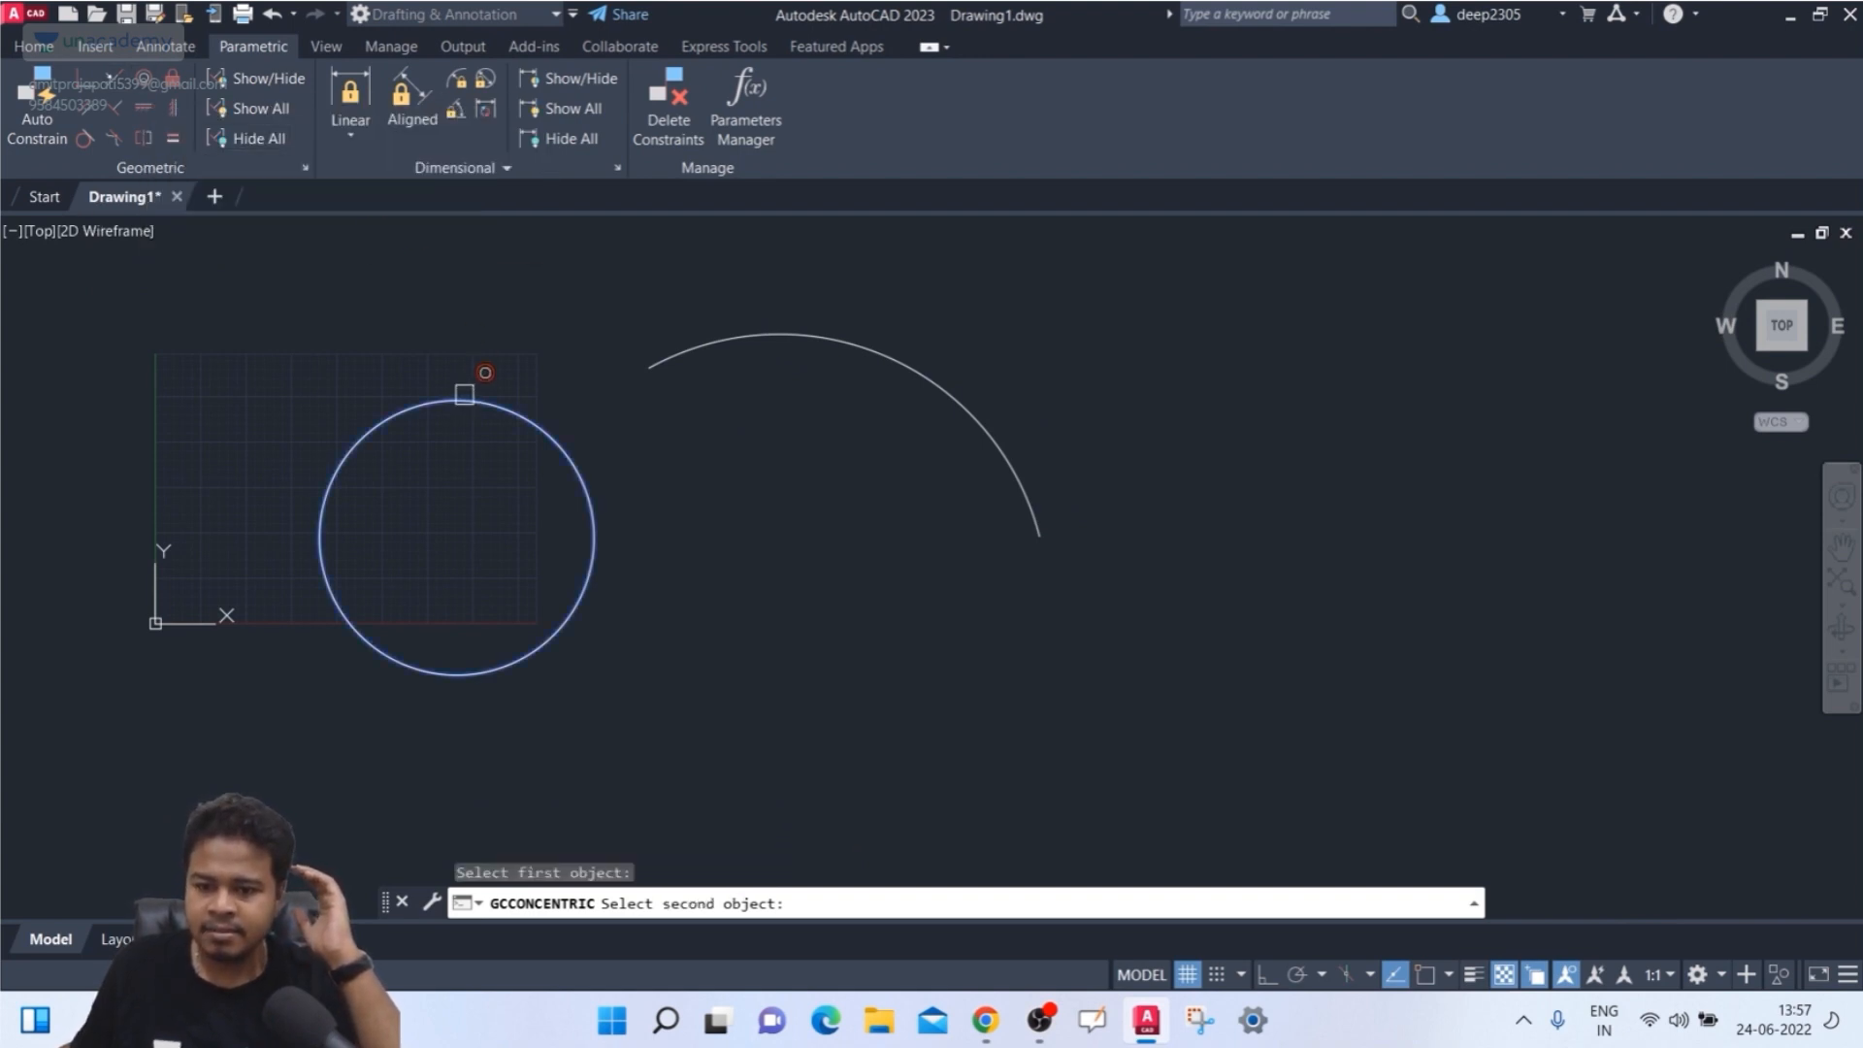
{"action": "left_click", "coordinate": [673, 341]}
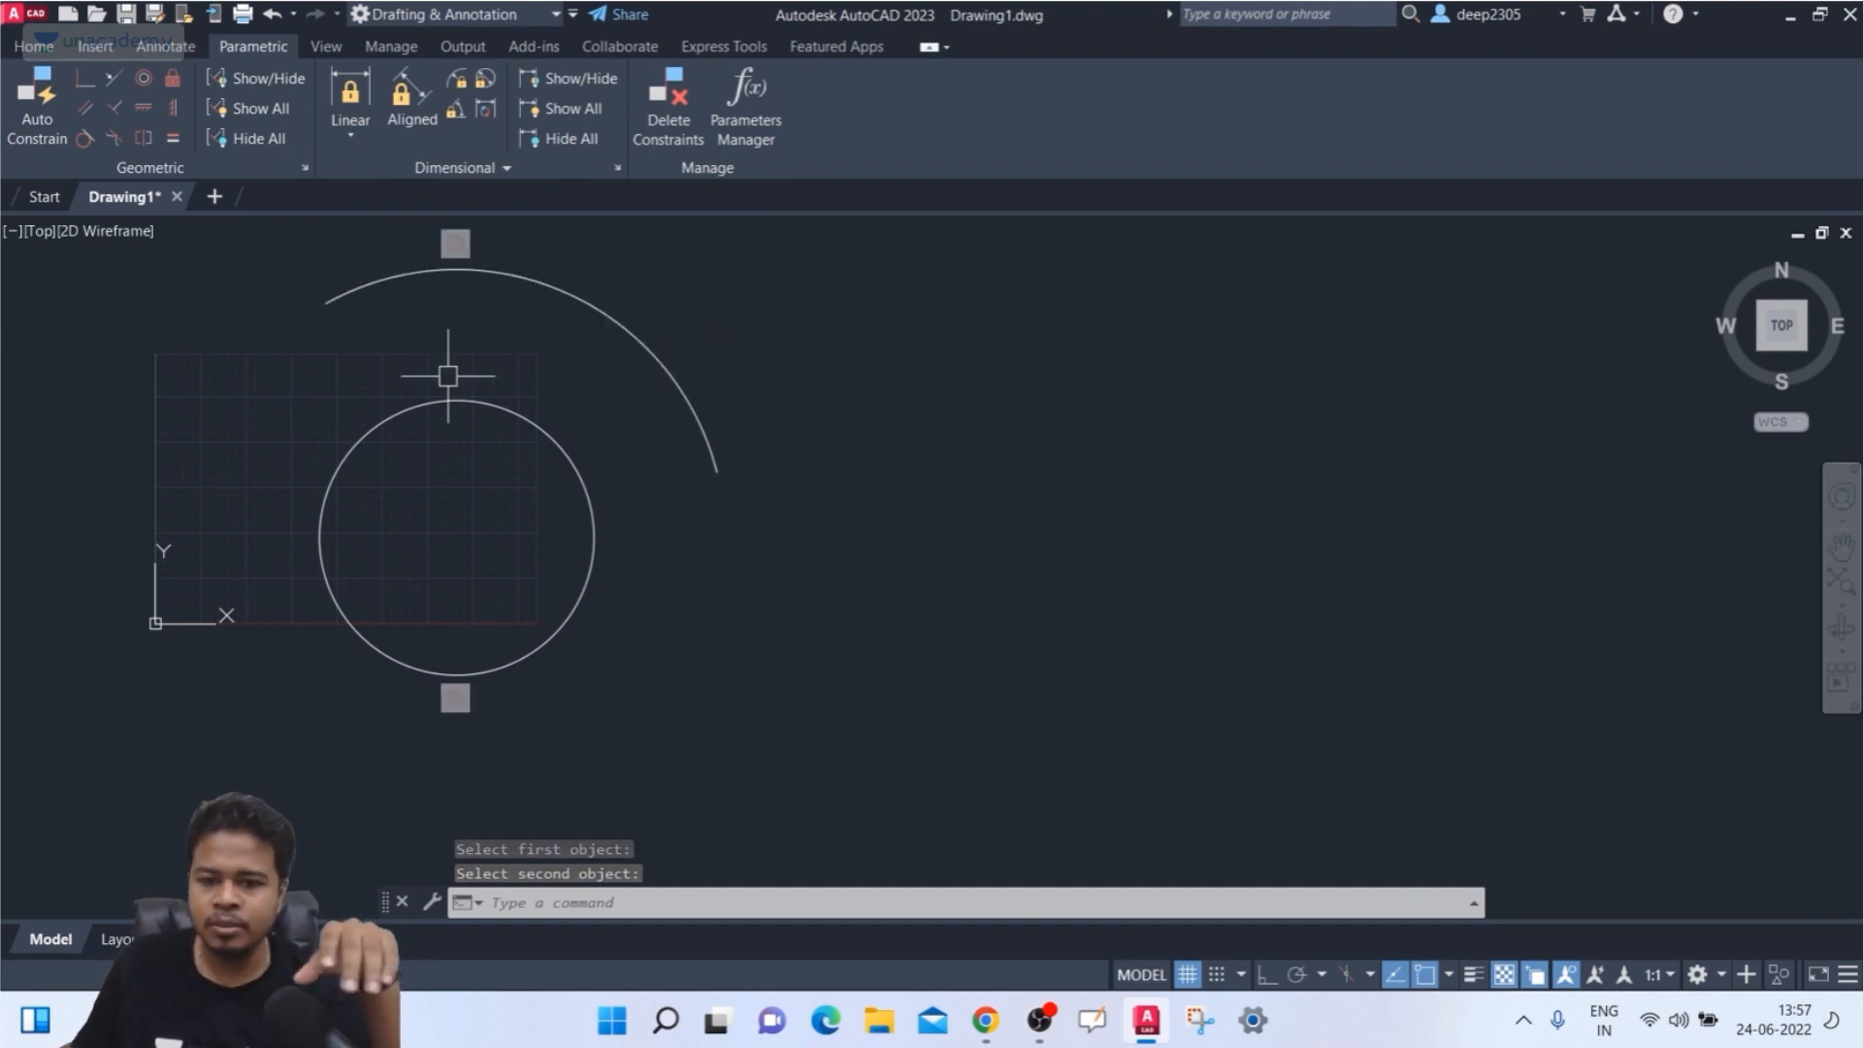
- Move the circle by its centre to the right of the grid, and shift it partway back toward the grid
{"action": "left_click", "coordinate": [335, 481]}
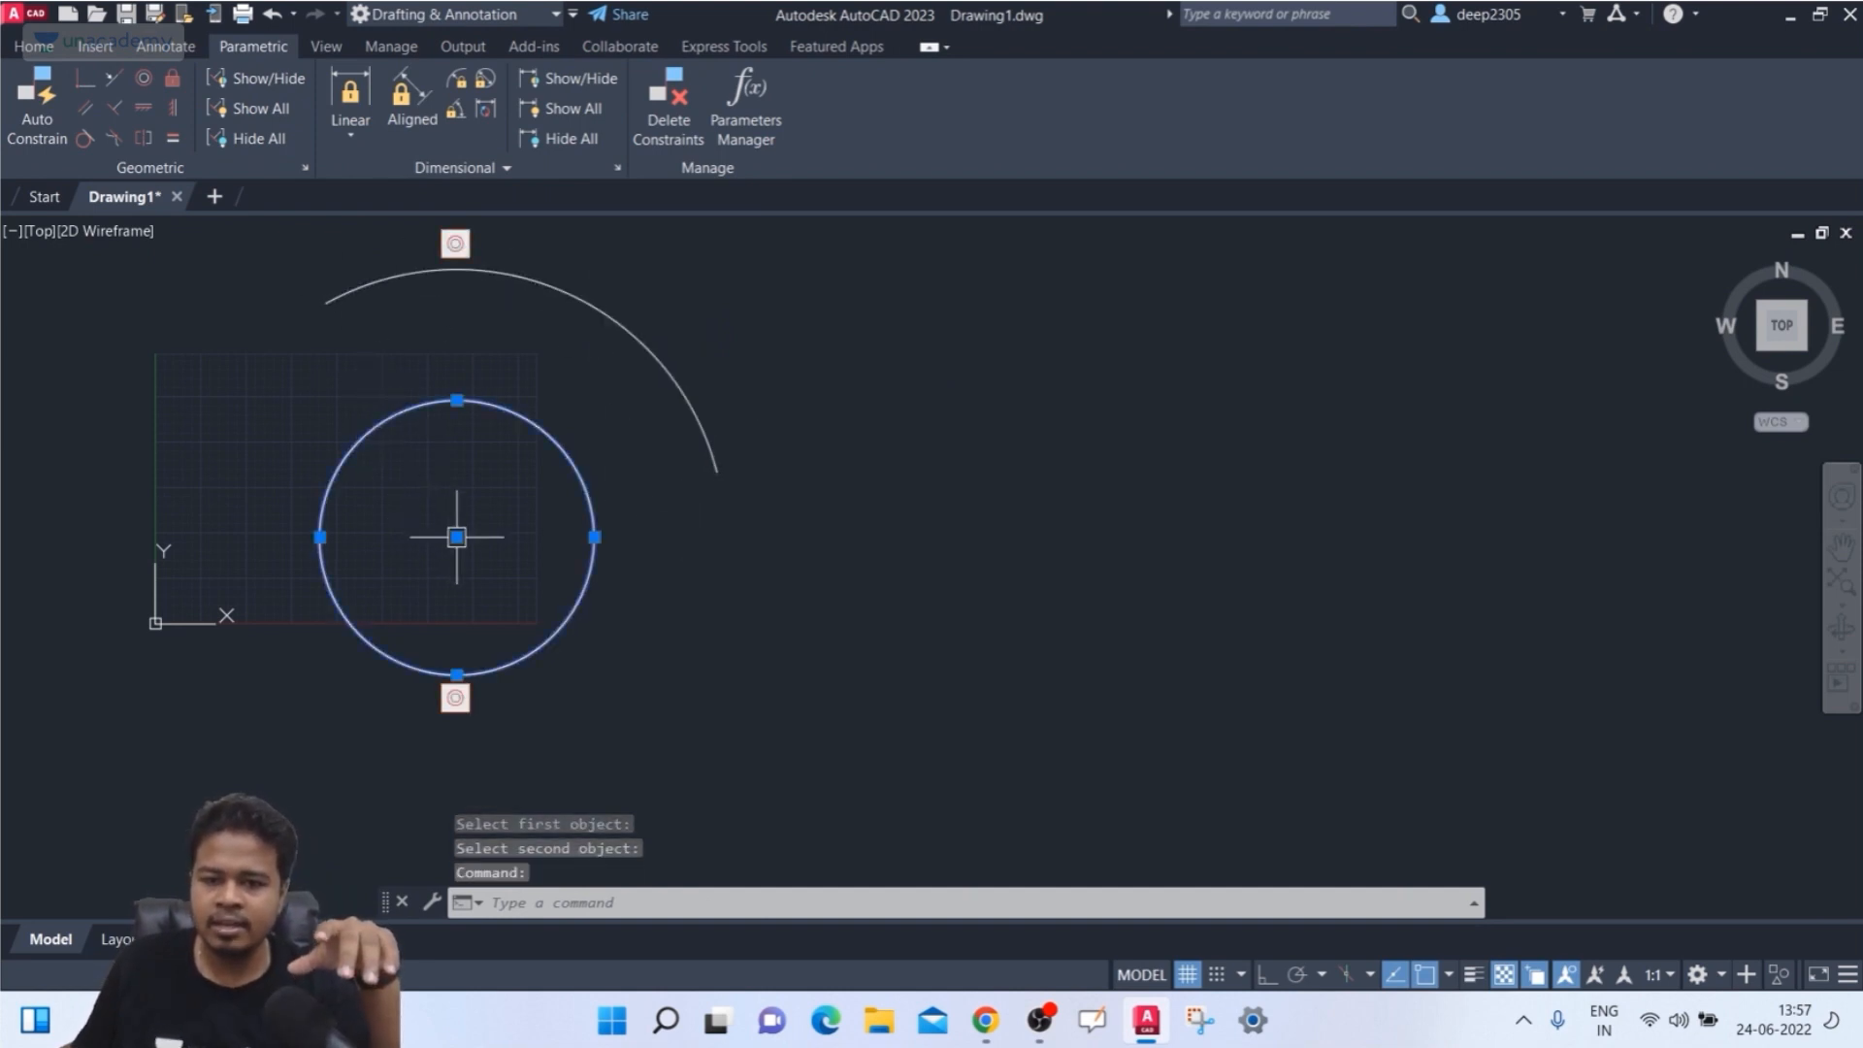
{"action": "left_click", "coordinate": [457, 536]}
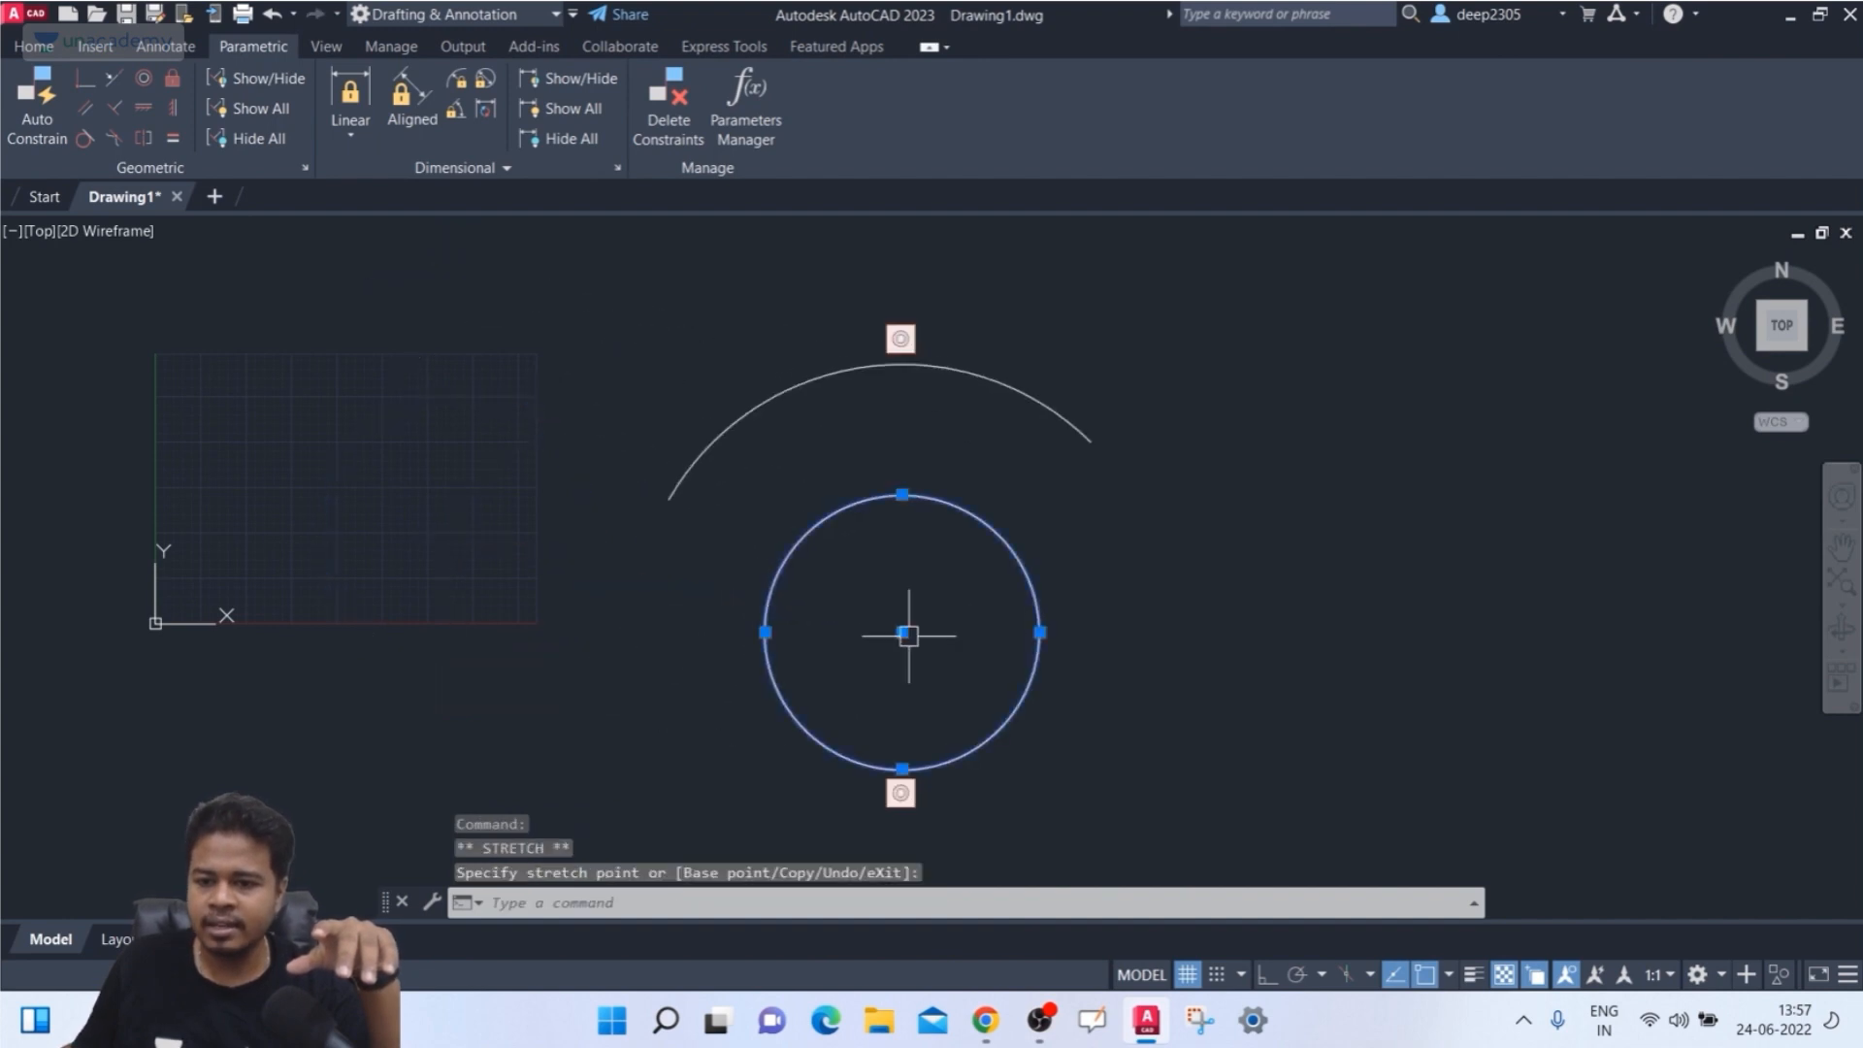
{"action": "left_click", "coordinate": [903, 633]}
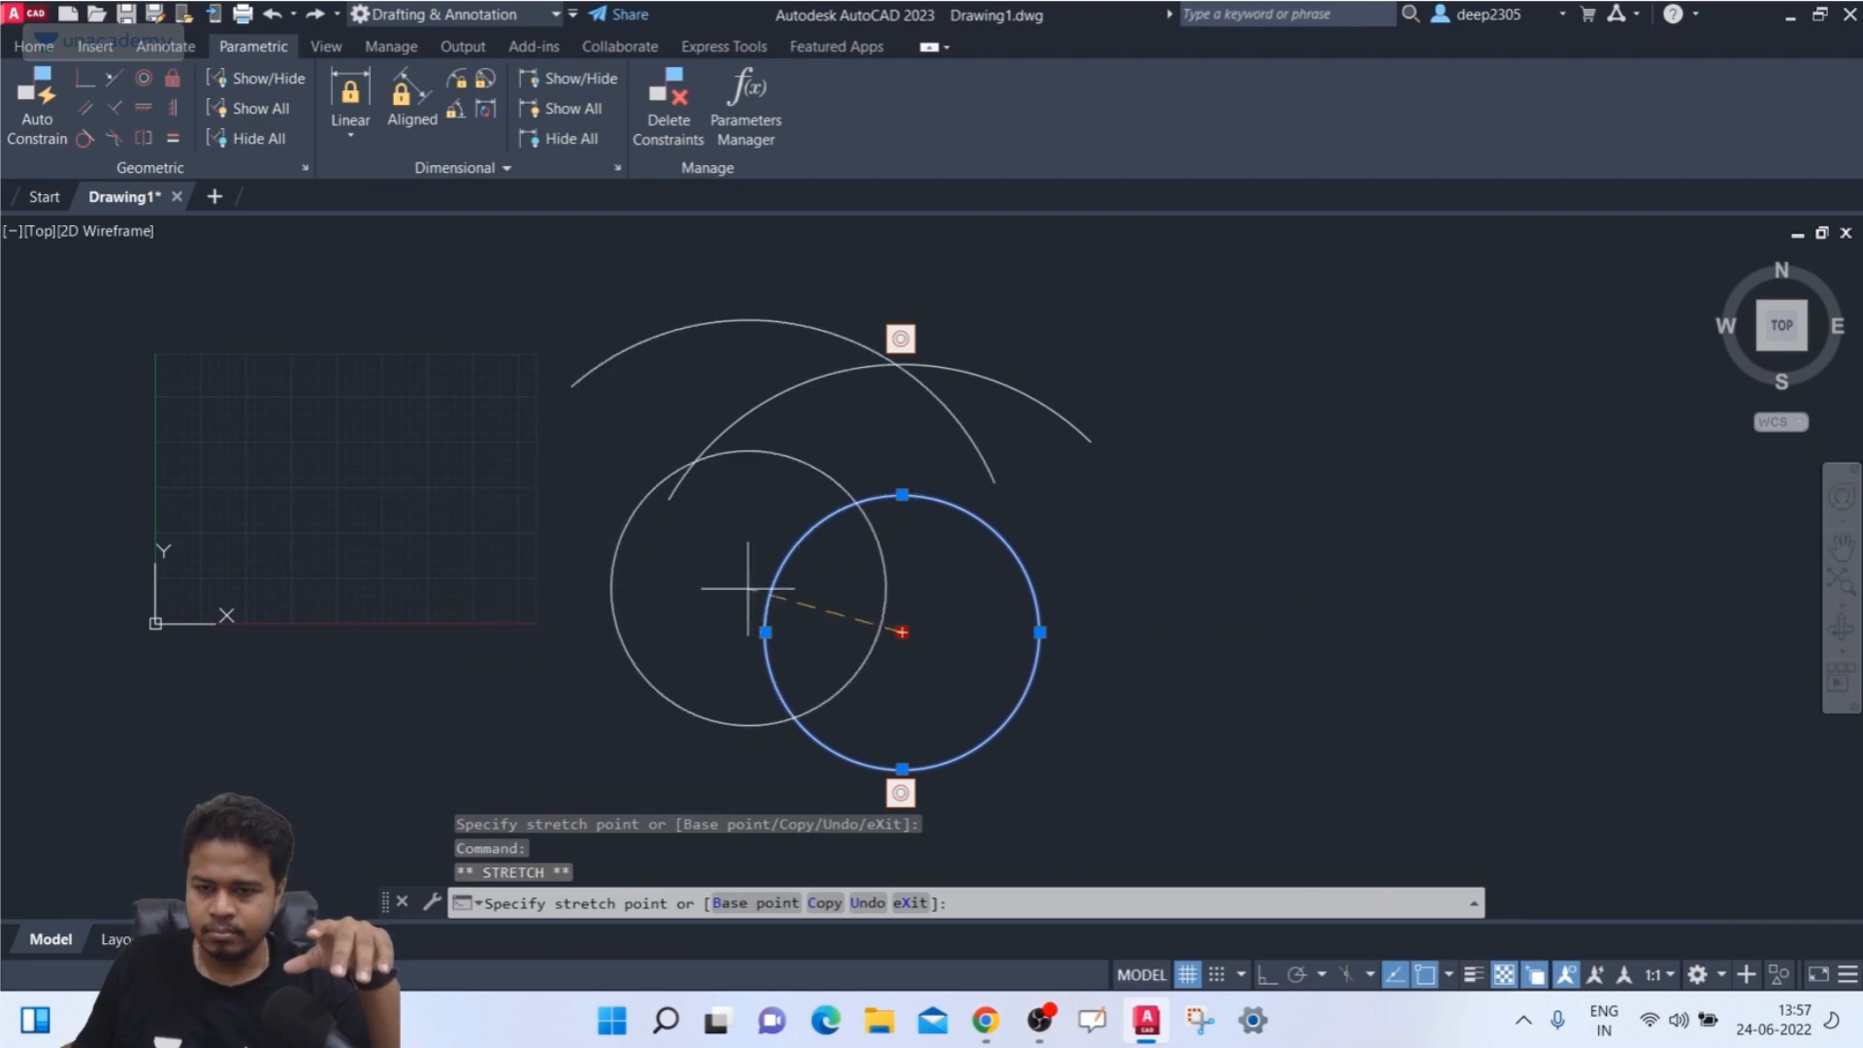
{"action": "left_click", "coordinate": [748, 587]}
- Erase the concentric circle and arc from the drawing
{"action": "left_click", "coordinate": [1306, 292]}
{"action": "left_click", "coordinate": [578, 604]}
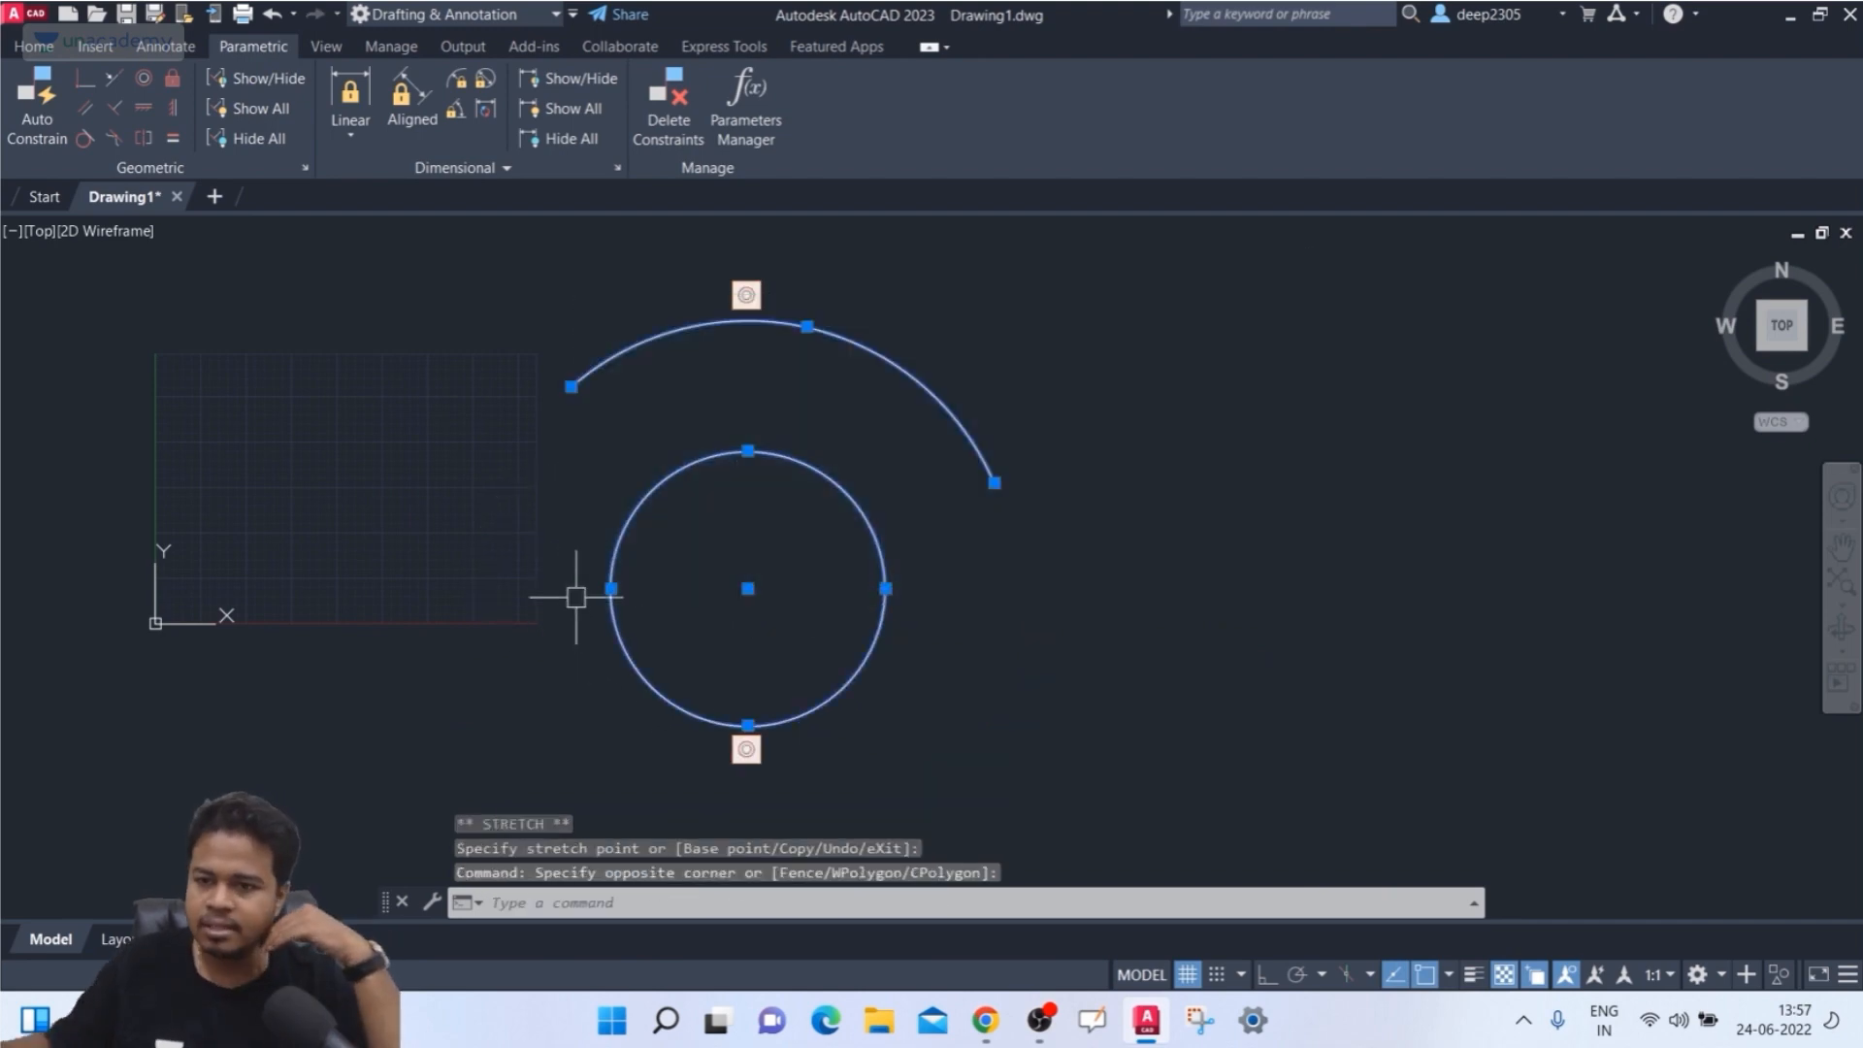
{"action": "key", "text": "Delete"}
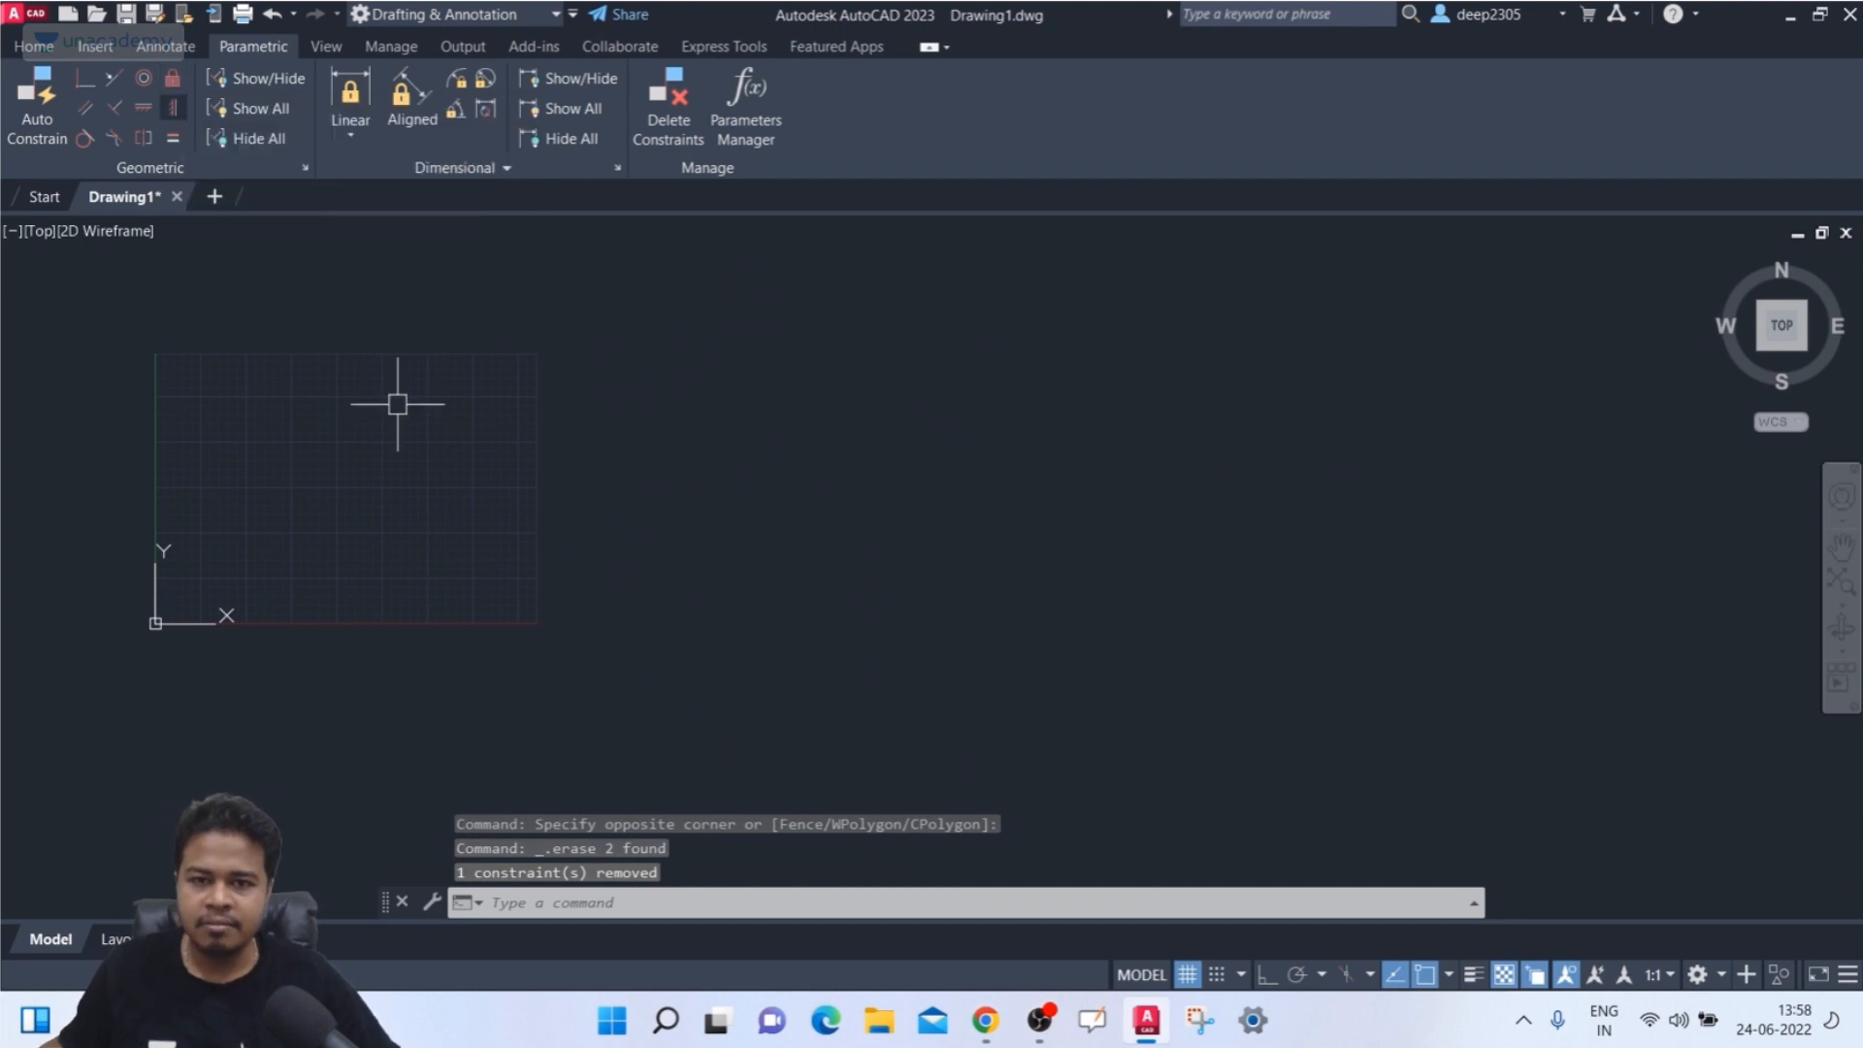
- Draw a wide rectangle starting inside the grid and extending past its right edge
{"action": "type", "text": "rec"}
{"action": "key", "text": "Return"}
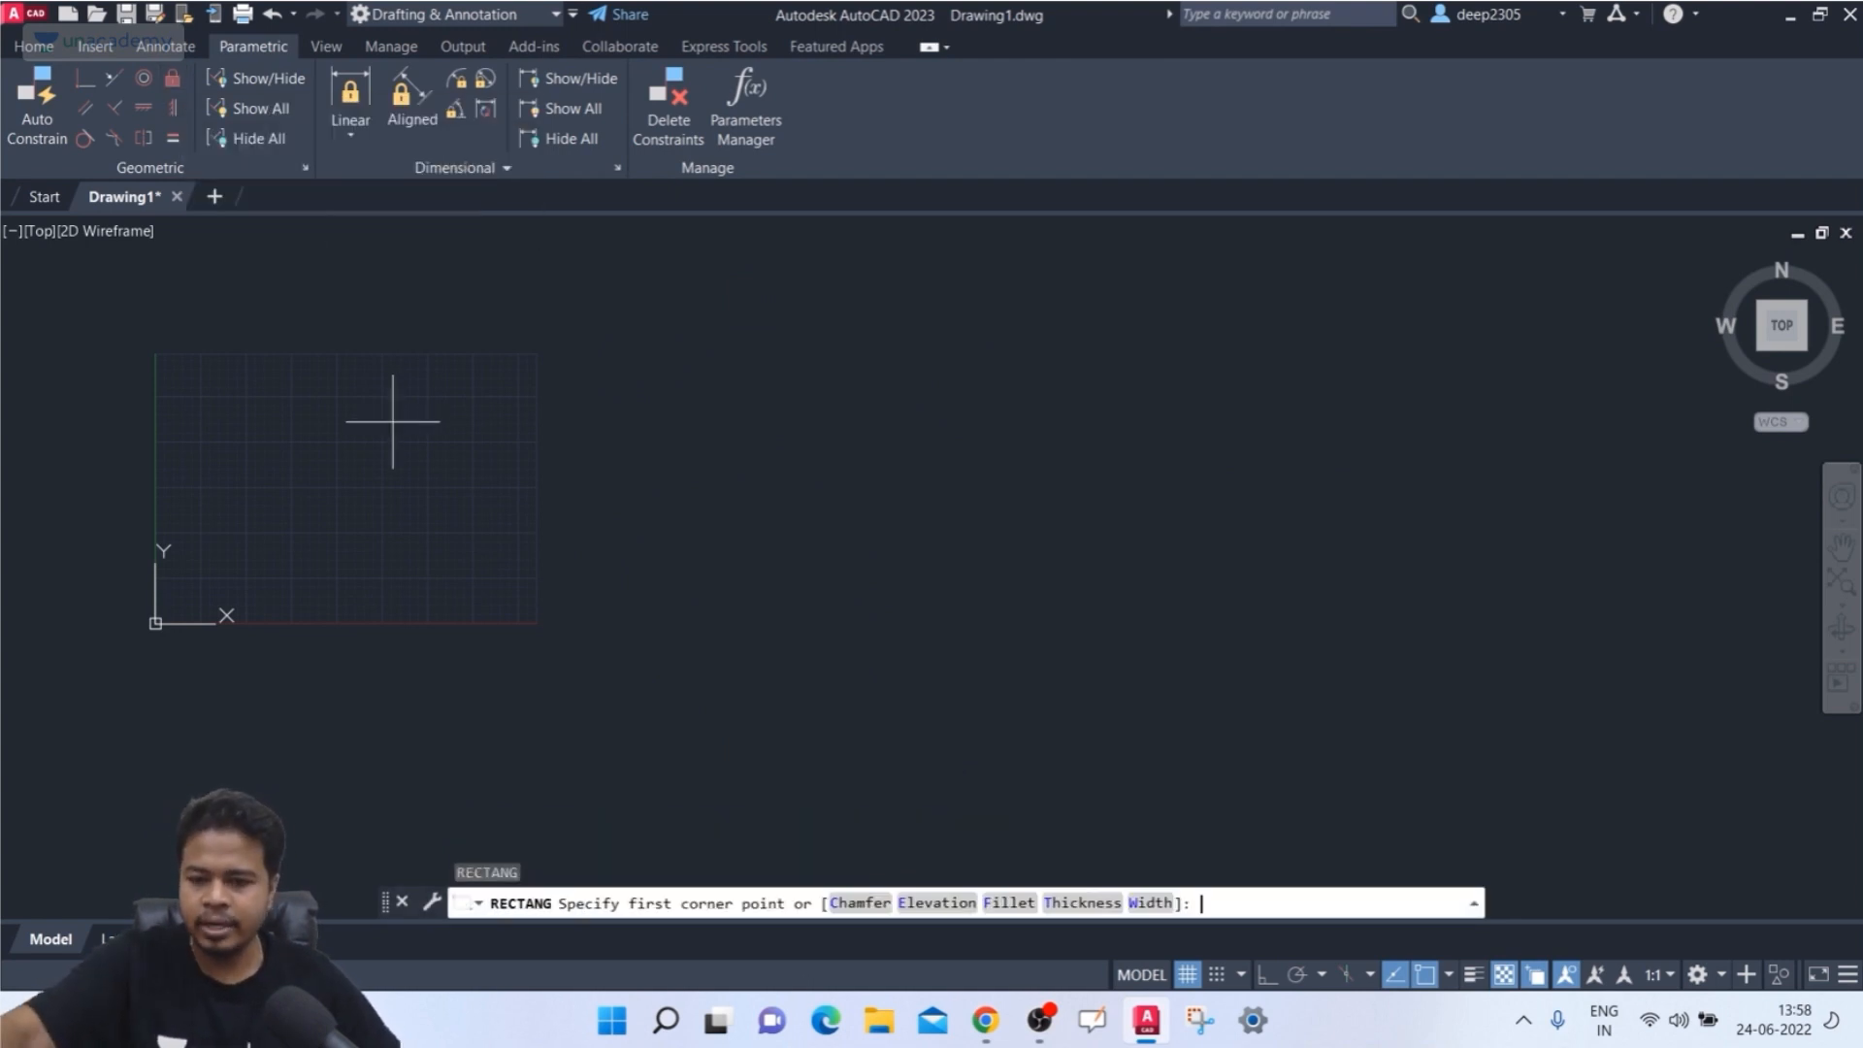
{"action": "left_click", "coordinate": [377, 424]}
{"action": "left_click", "coordinate": [656, 542]}
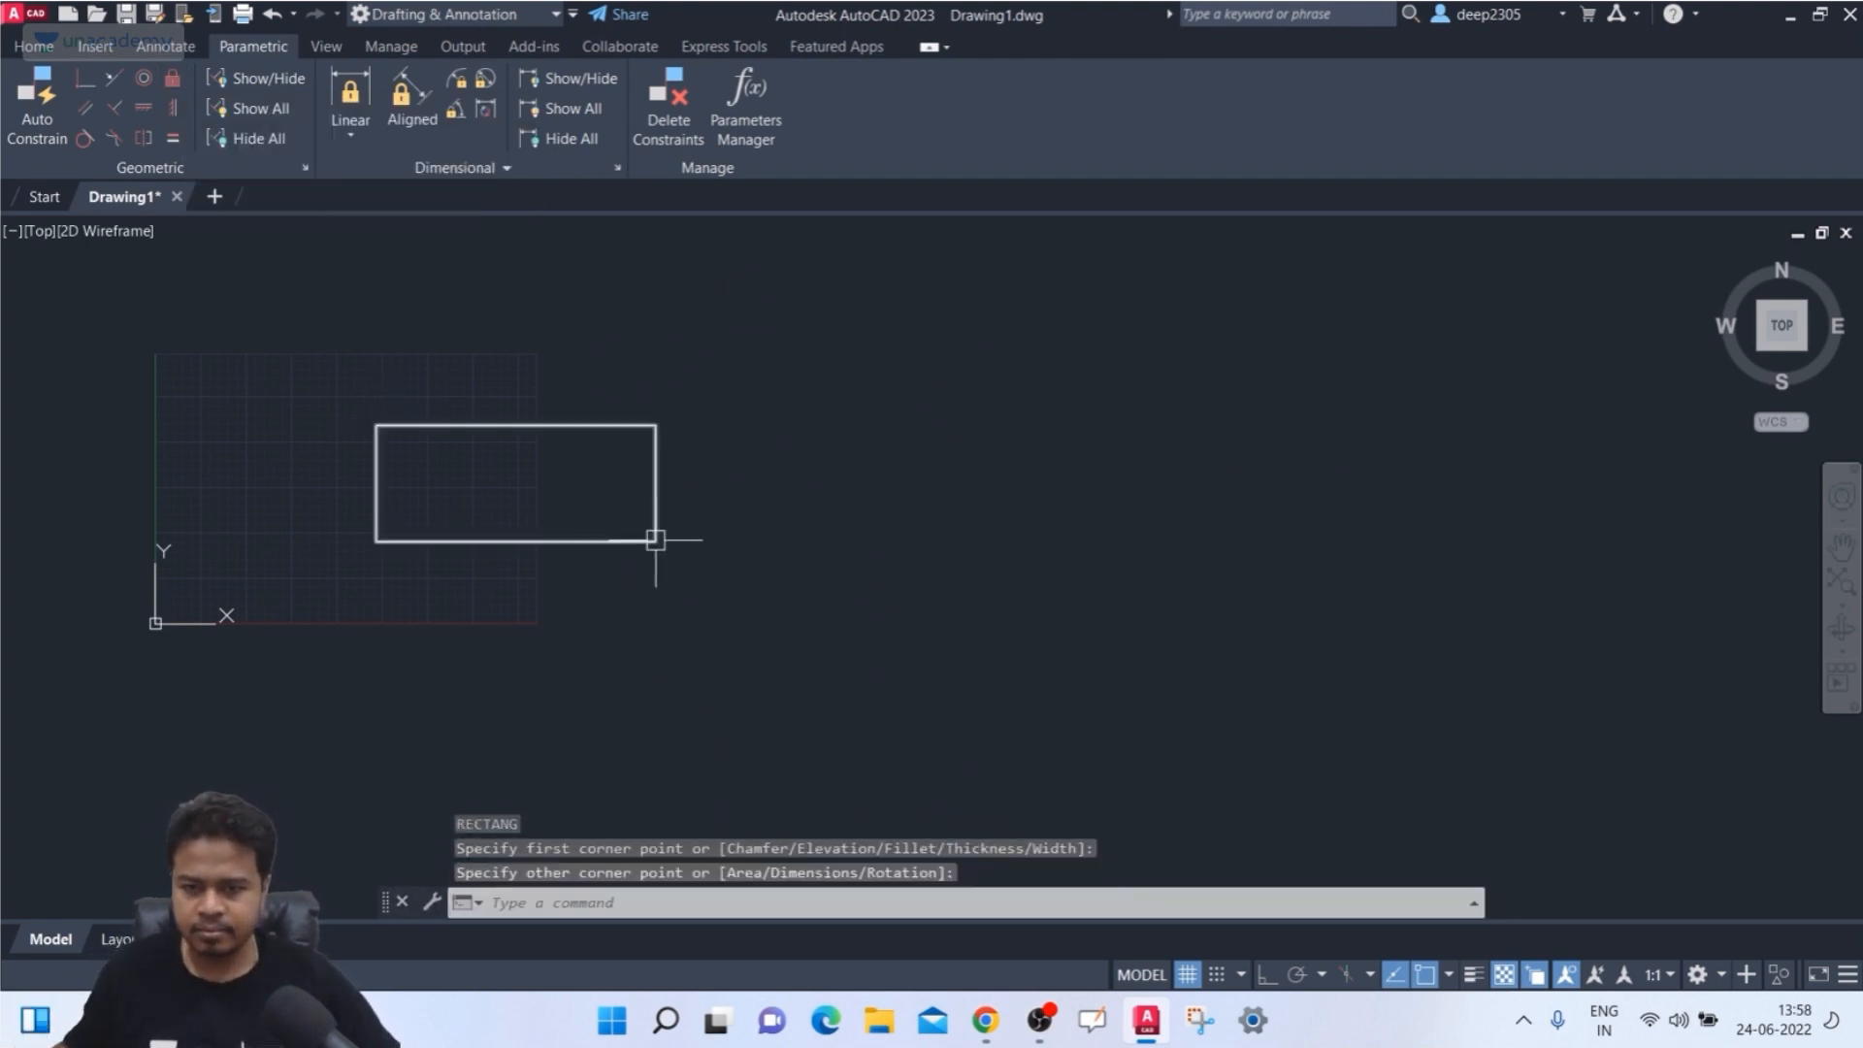
- Apply a Fix constraint to the midpoint of the rectangle's bottom edge
{"action": "left_click", "coordinate": [171, 77]}
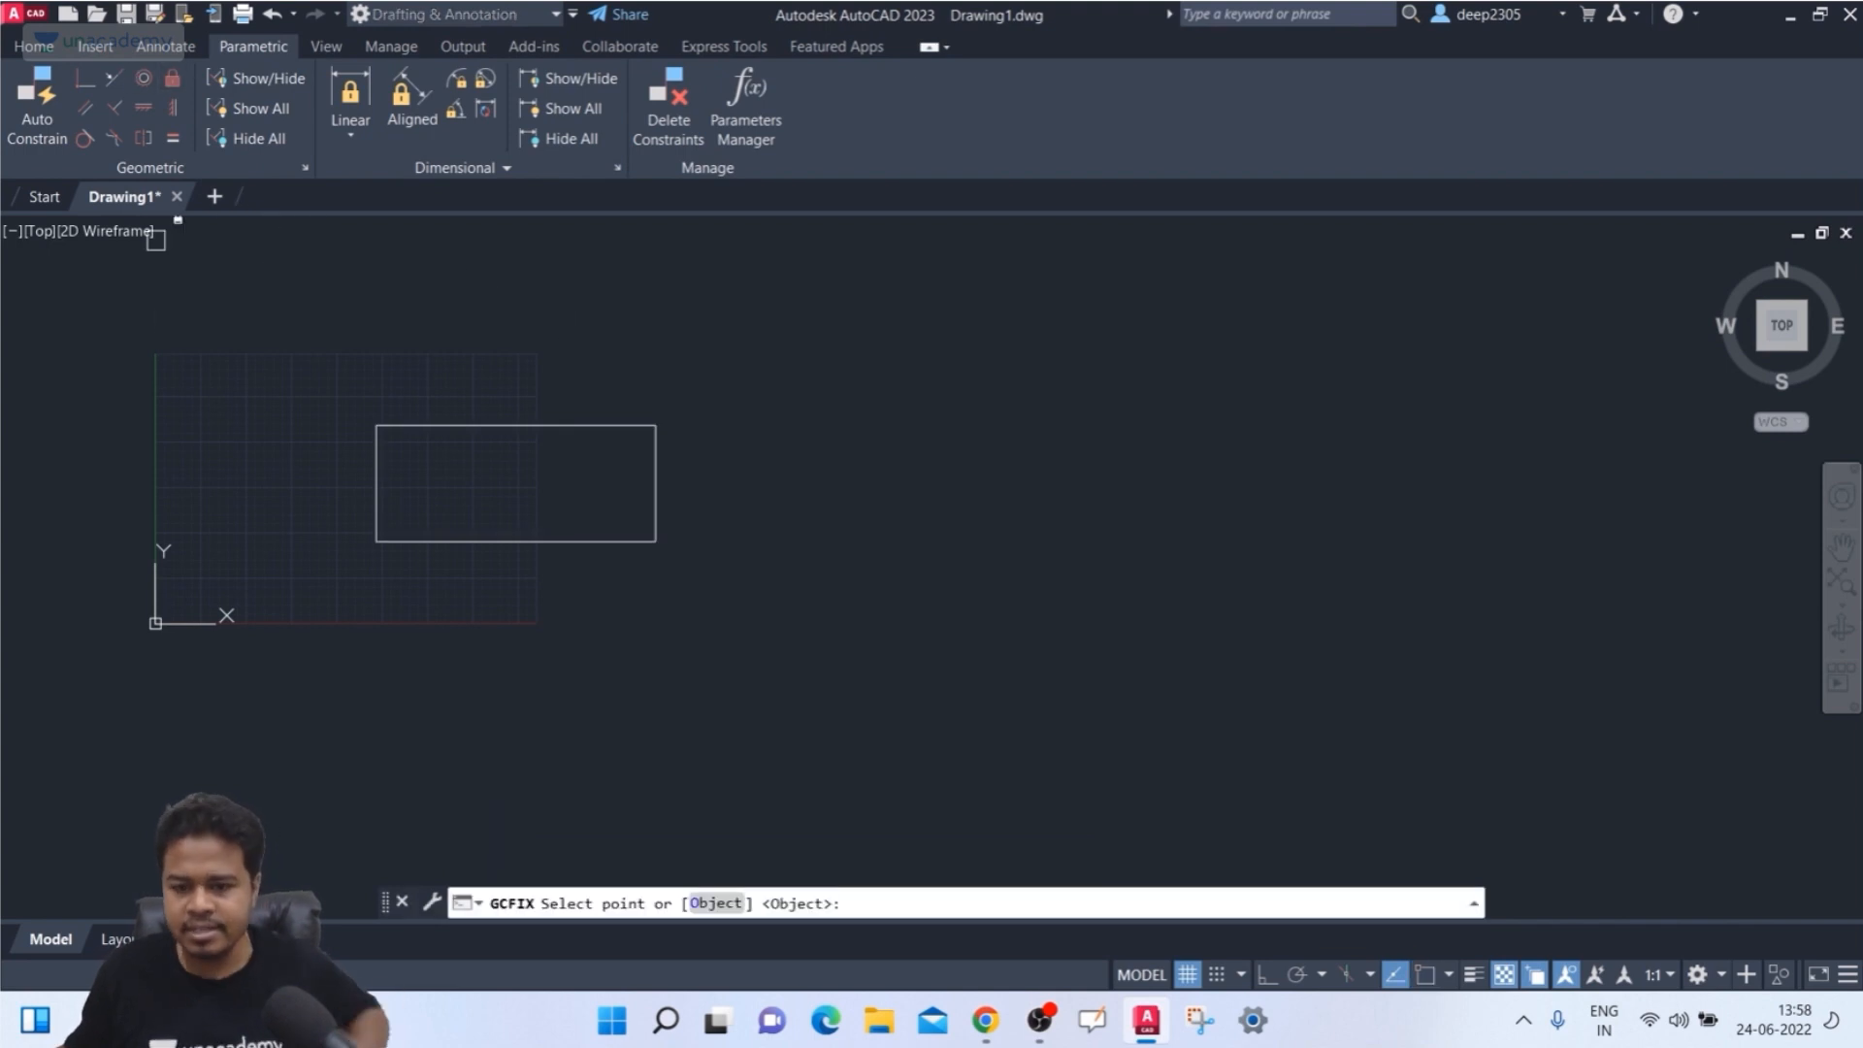
{"action": "key", "text": "ctrl"}
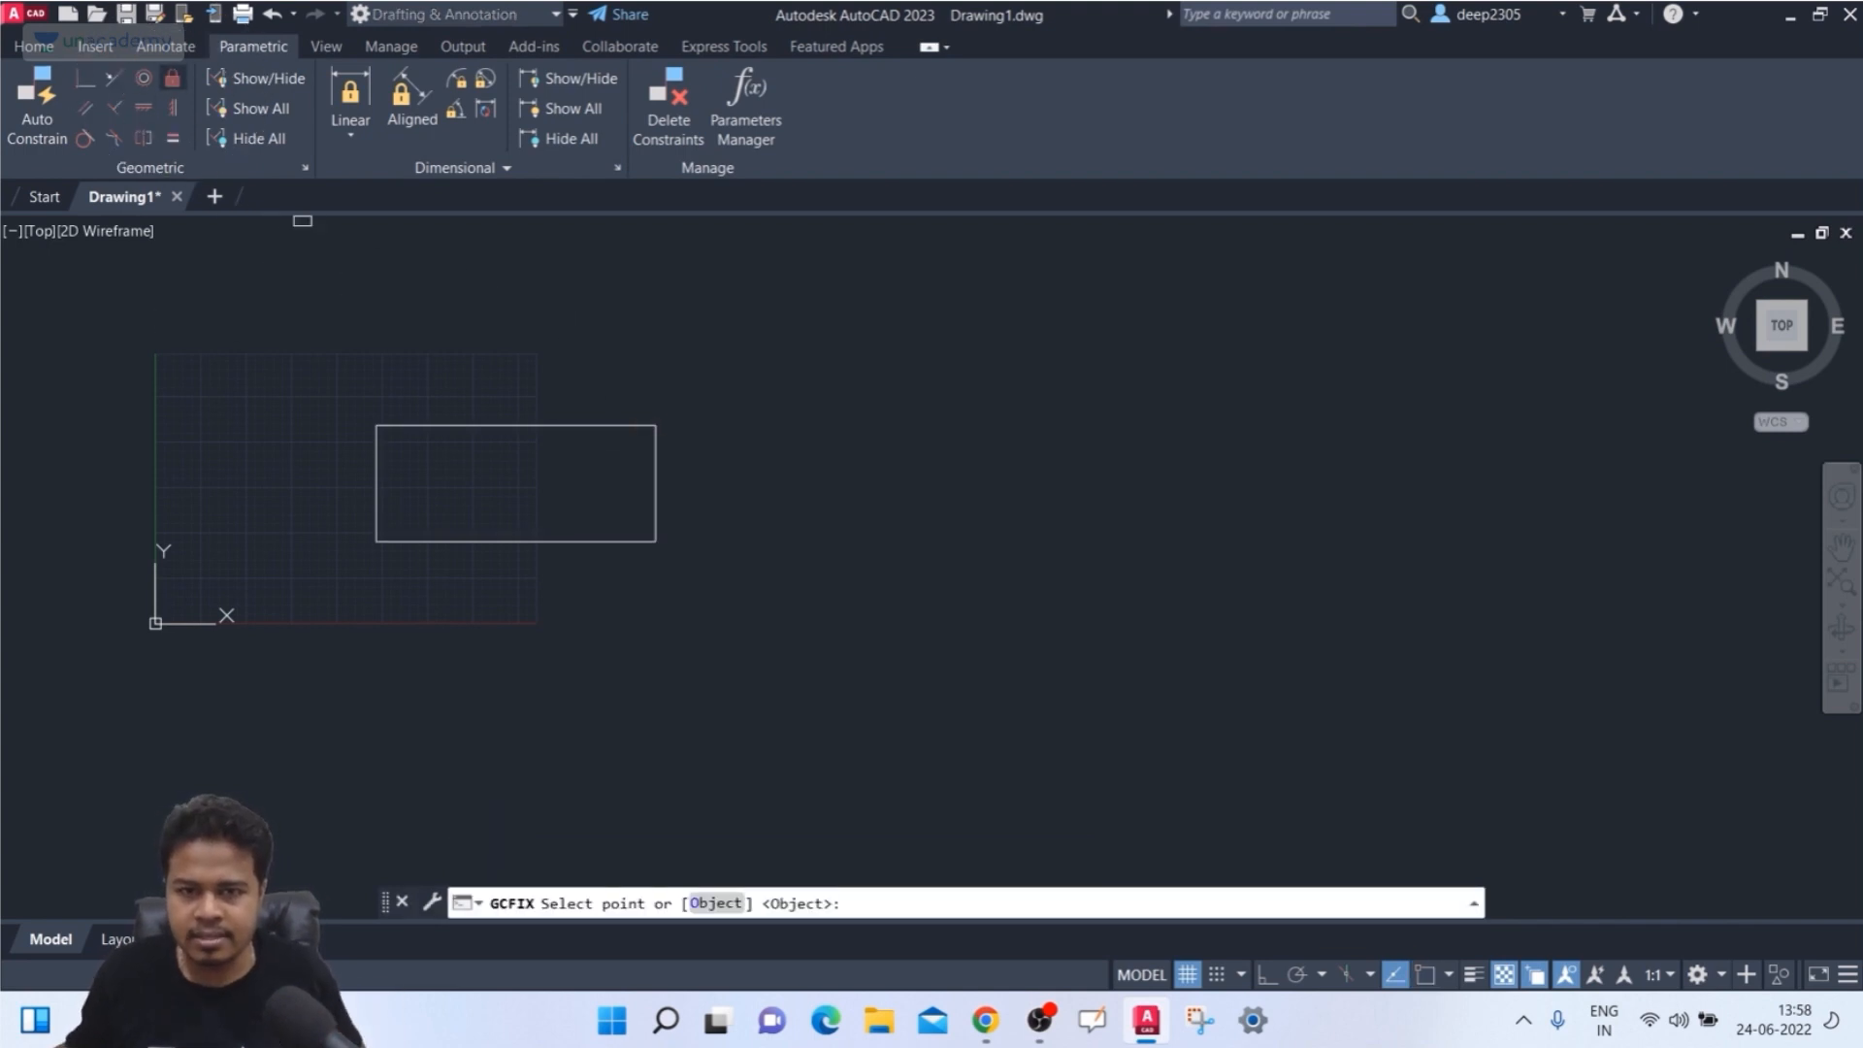
{"action": "left_click", "coordinate": [966, 364]}
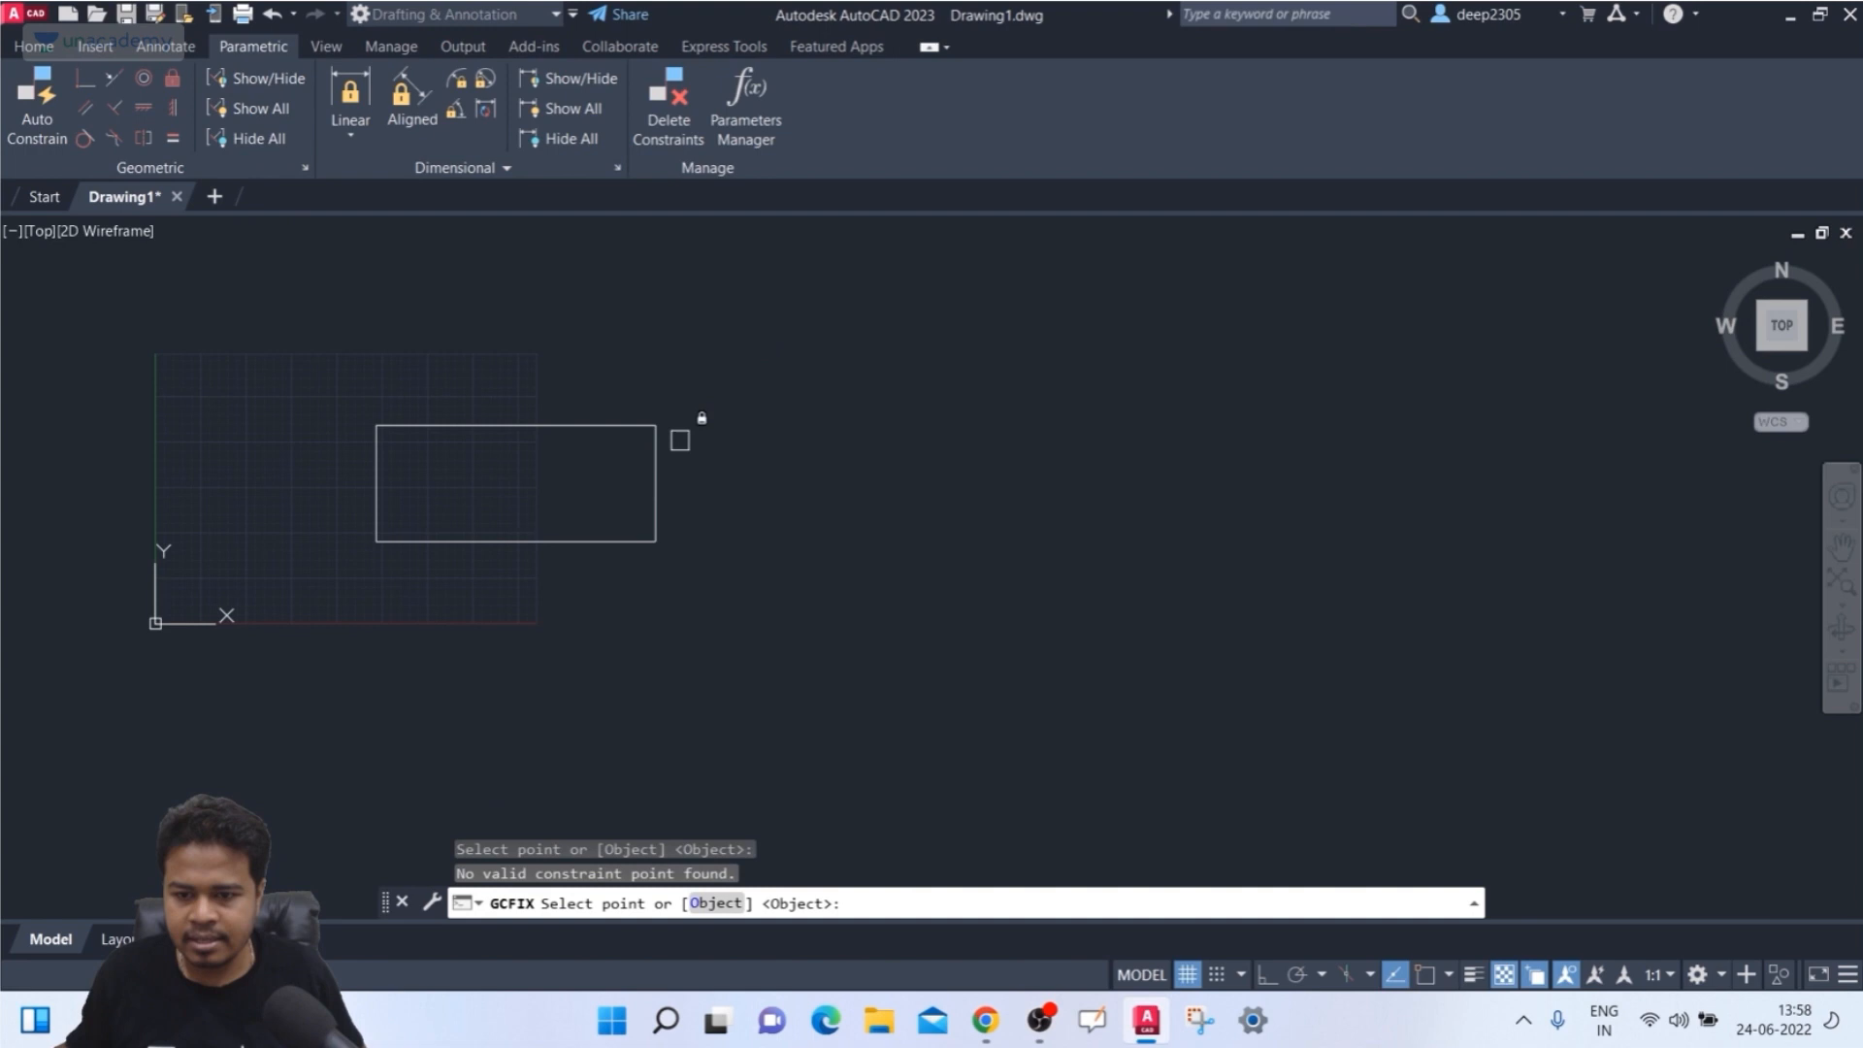
{"action": "left_click", "coordinate": [486, 542]}
{"action": "scroll", "coordinate": [524, 509], "scroll_direction": "up", "scroll_amount": 4}
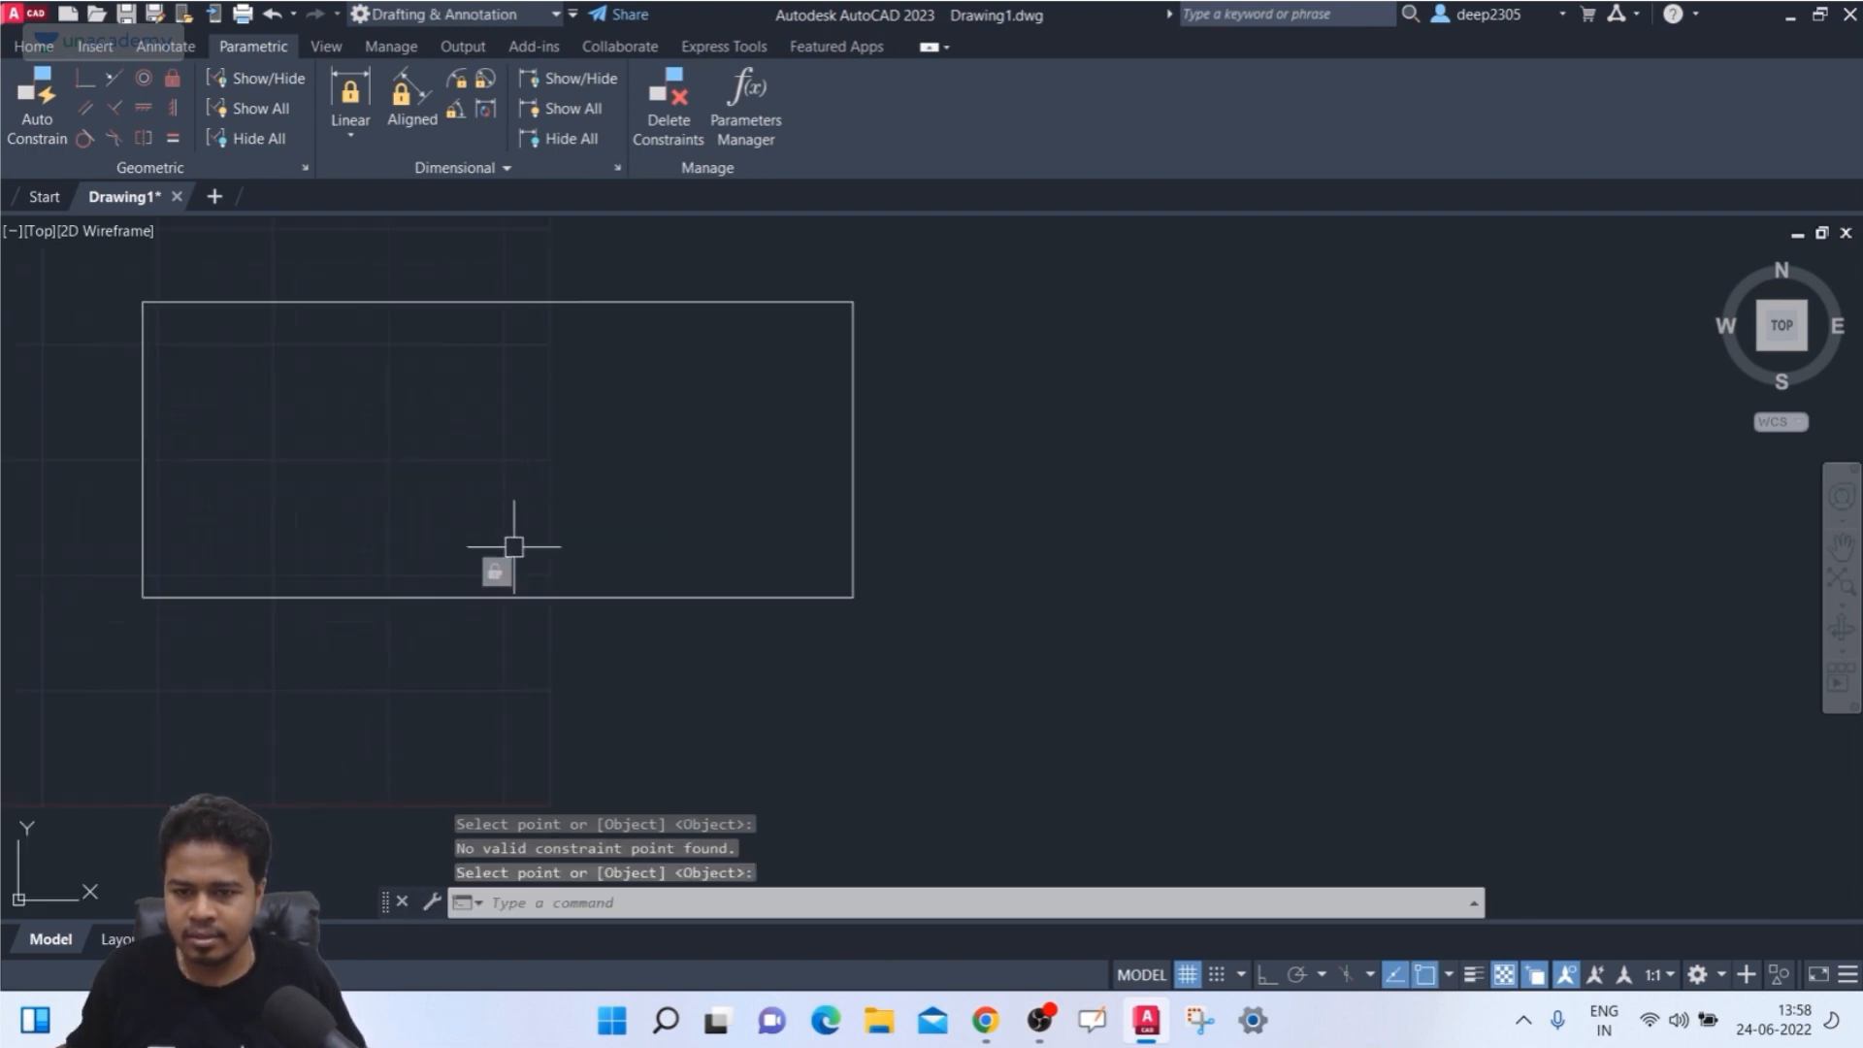
{"action": "key", "text": "Escape"}
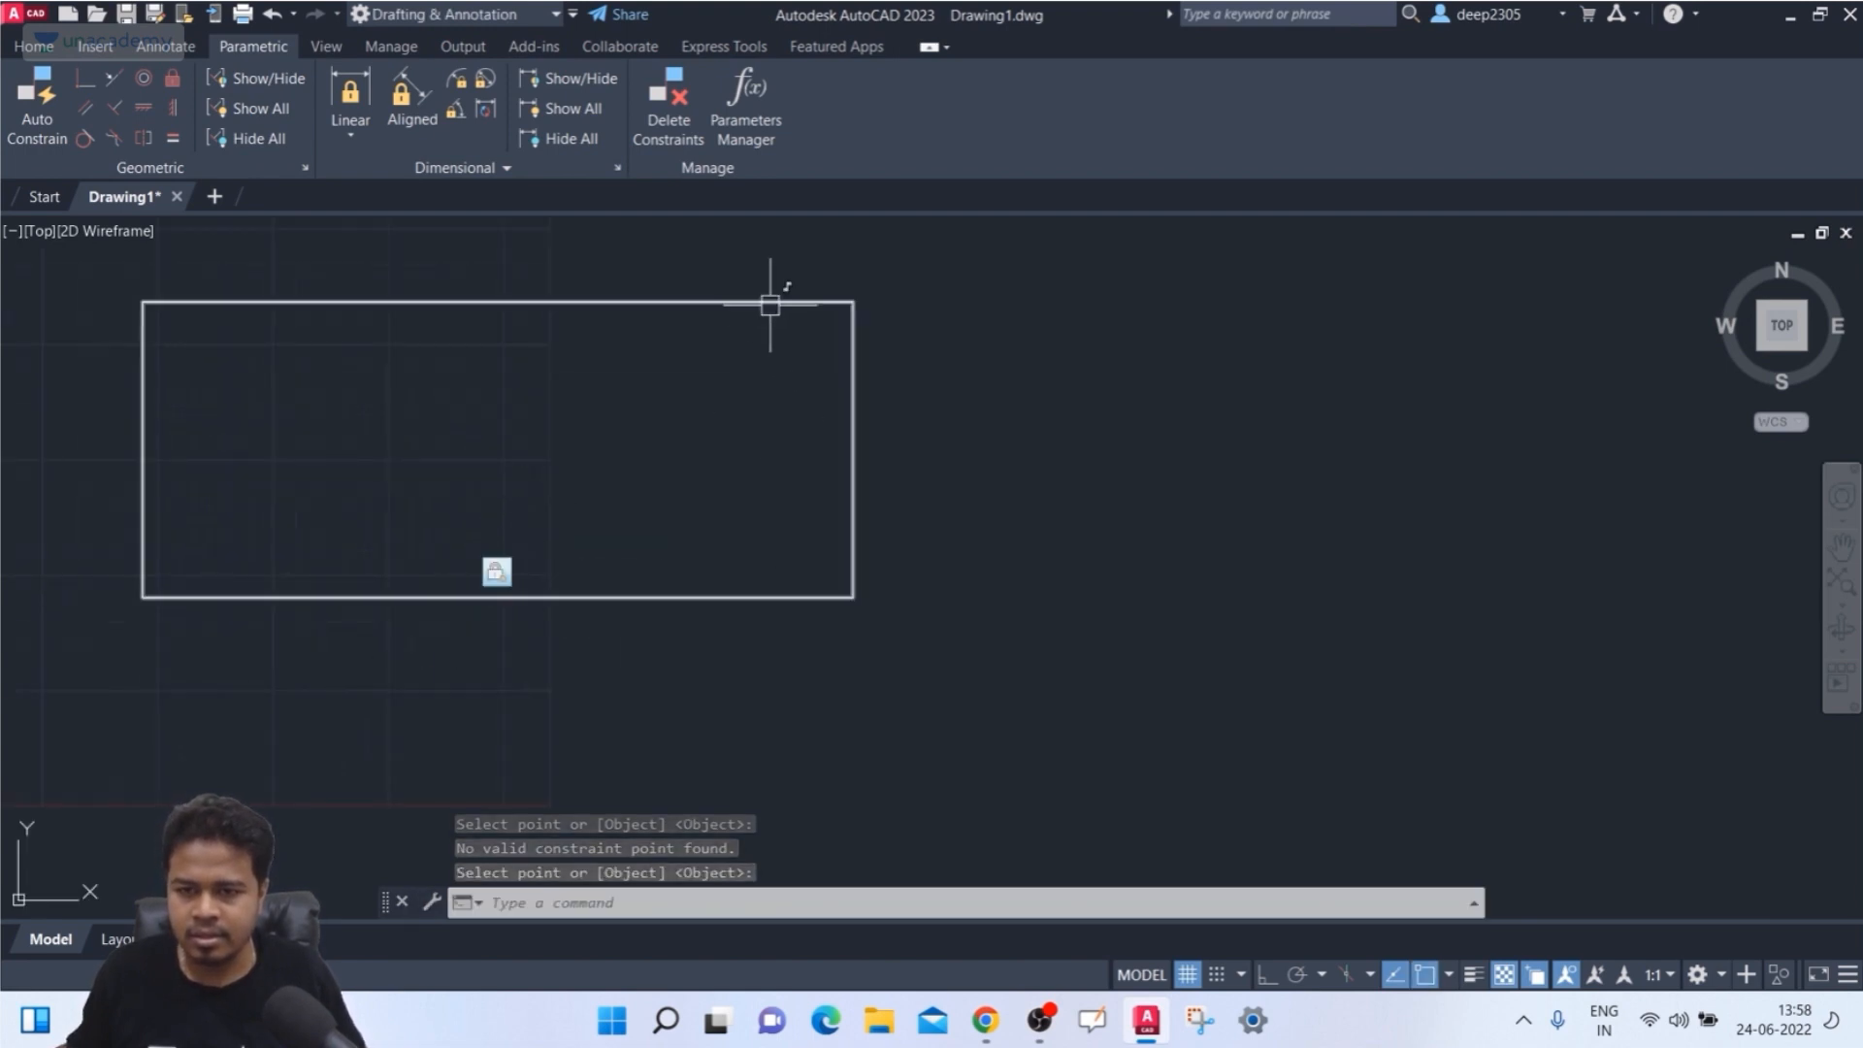
- Try stretching the rectangle's upper-right corner inward and downward, and undo the stretch
{"action": "left_click", "coordinate": [769, 302]}
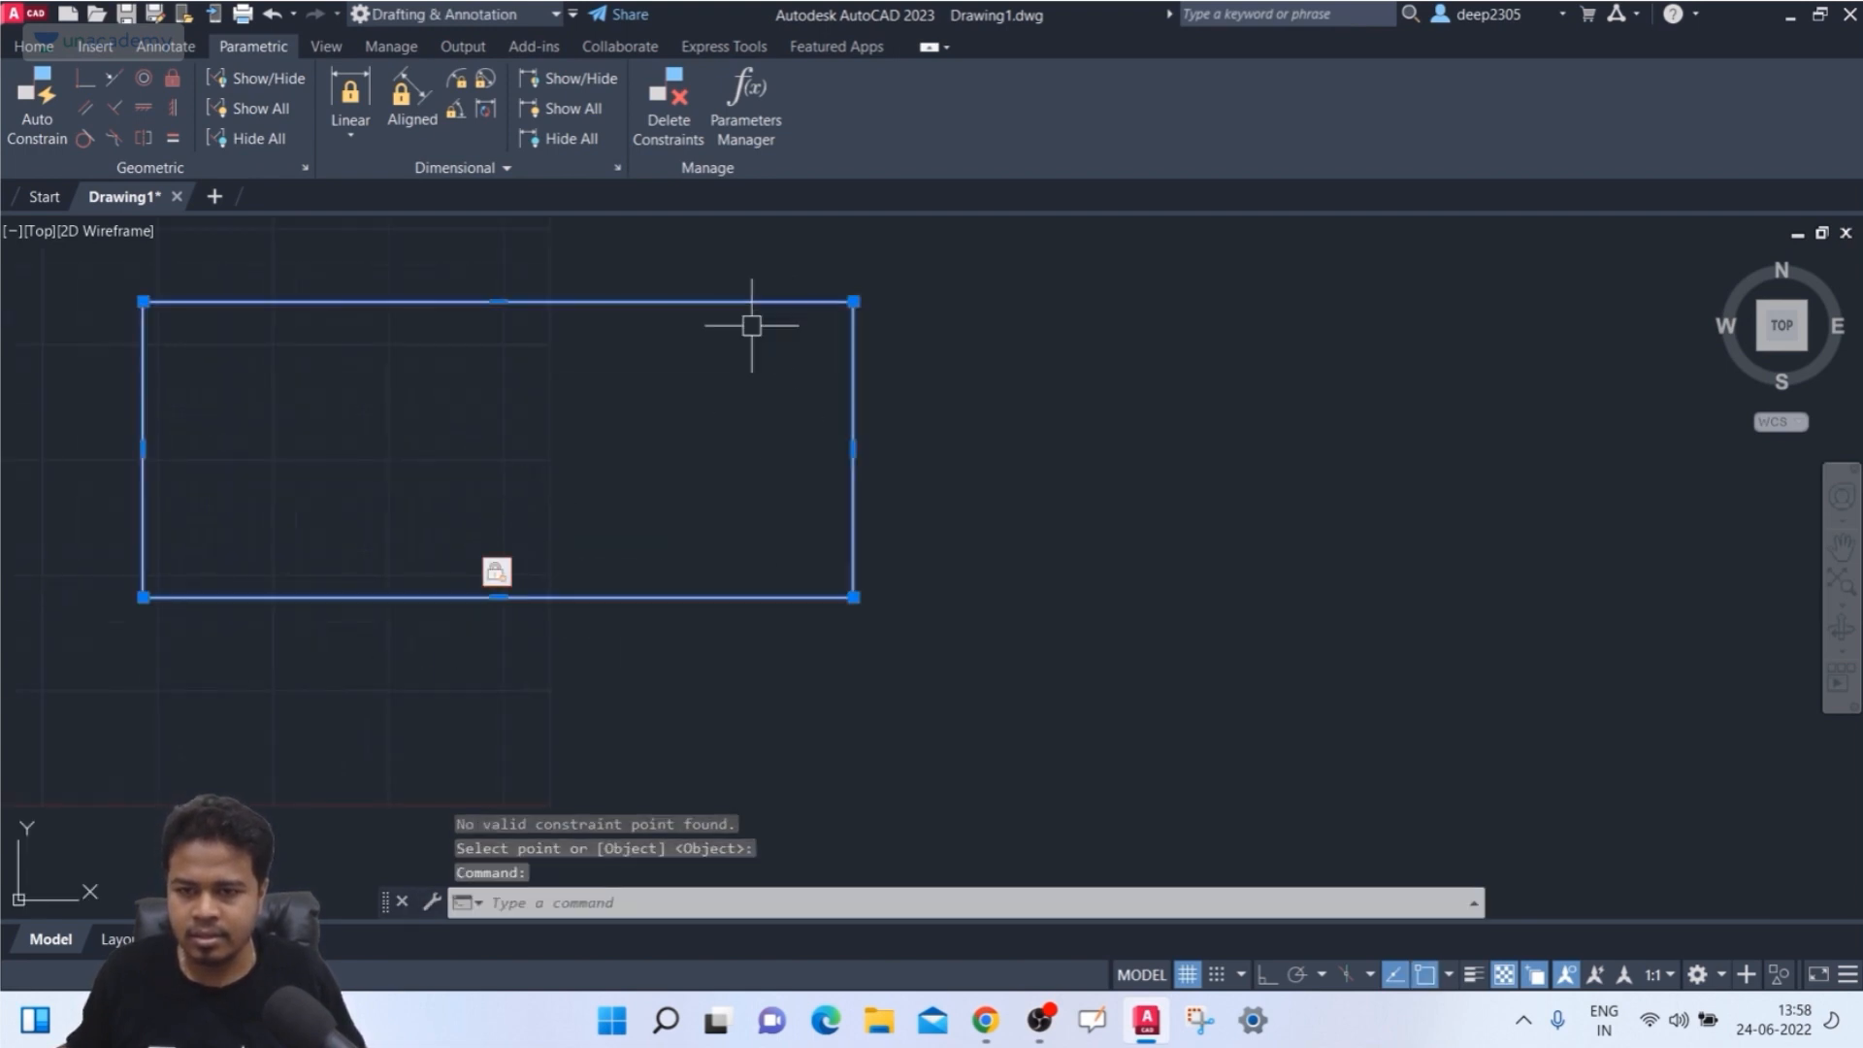
{"action": "left_click", "coordinate": [854, 302]}
{"action": "left_click", "coordinate": [734, 394]}
{"action": "key", "text": "Escape"}
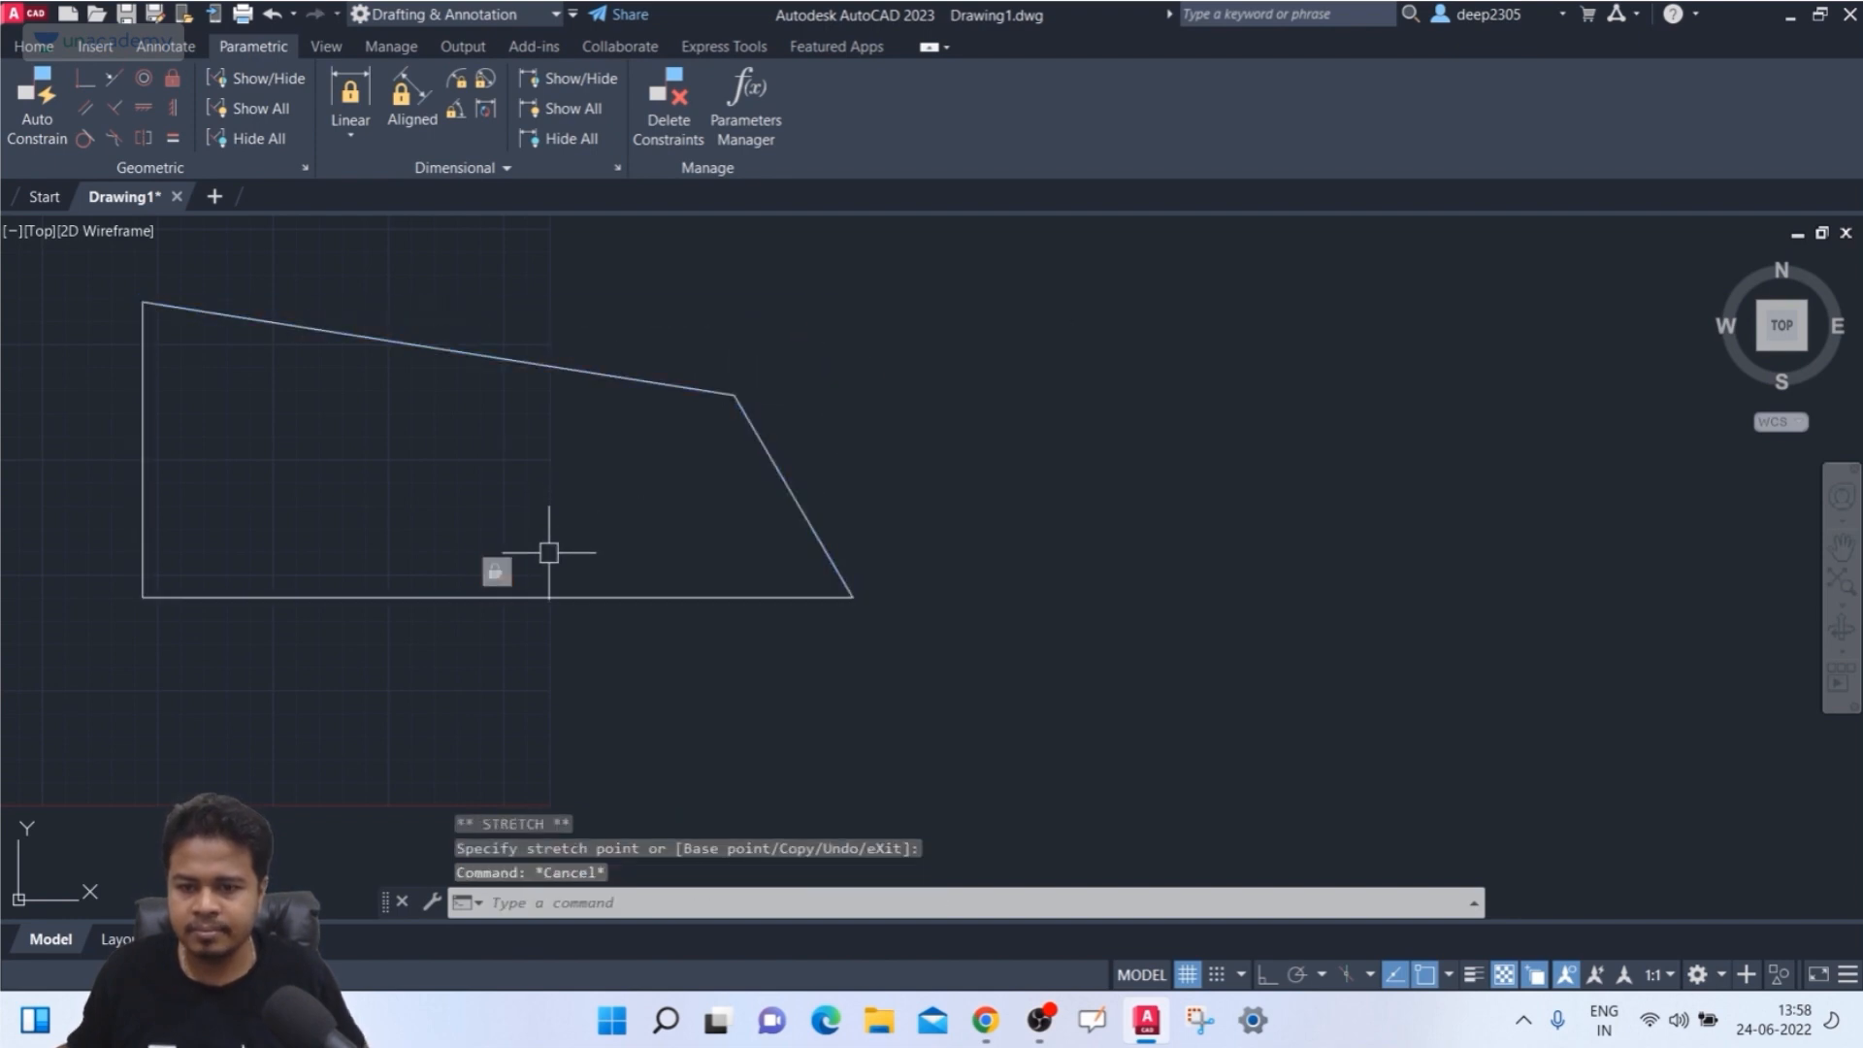
{"action": "key", "text": "ctrl+z"}
- Stretch the rectangle's bottom edge by its midpoint grip, tilting the edge about the fixed point
{"action": "left_click", "coordinate": [520, 598]}
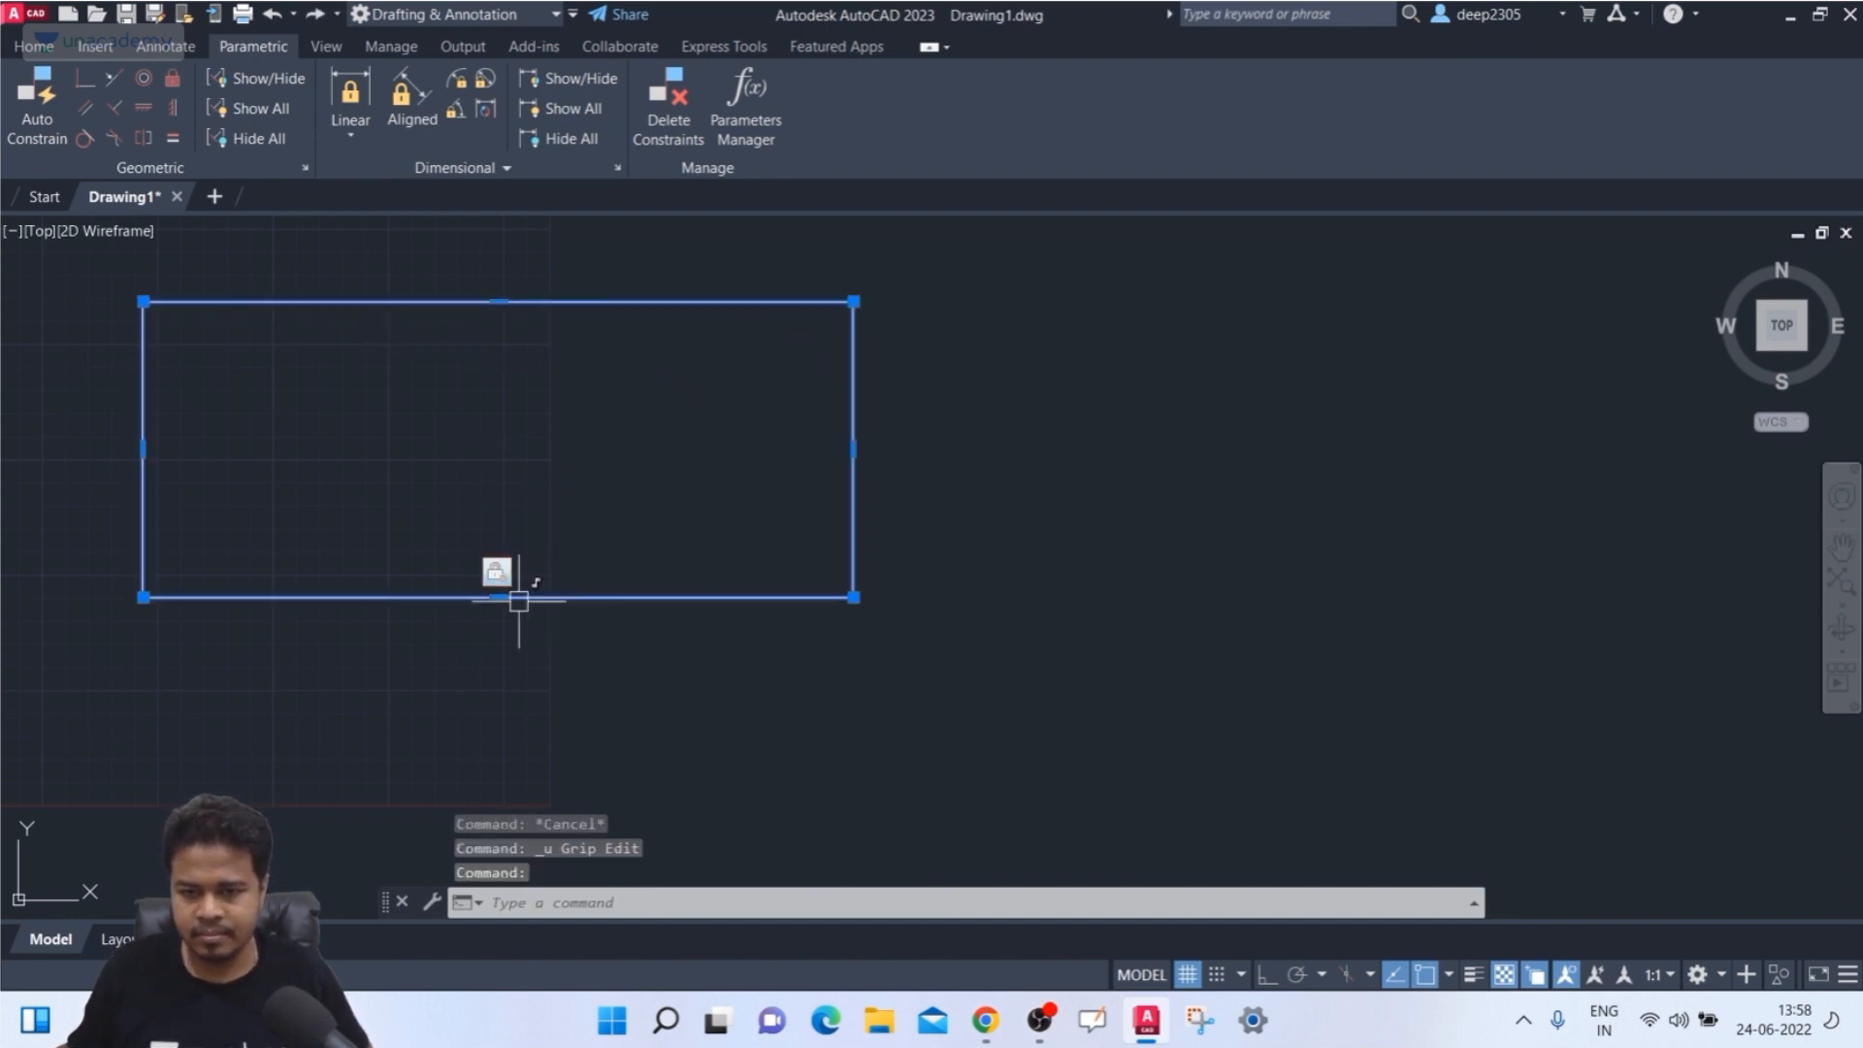
{"action": "left_click", "coordinate": [498, 598]}
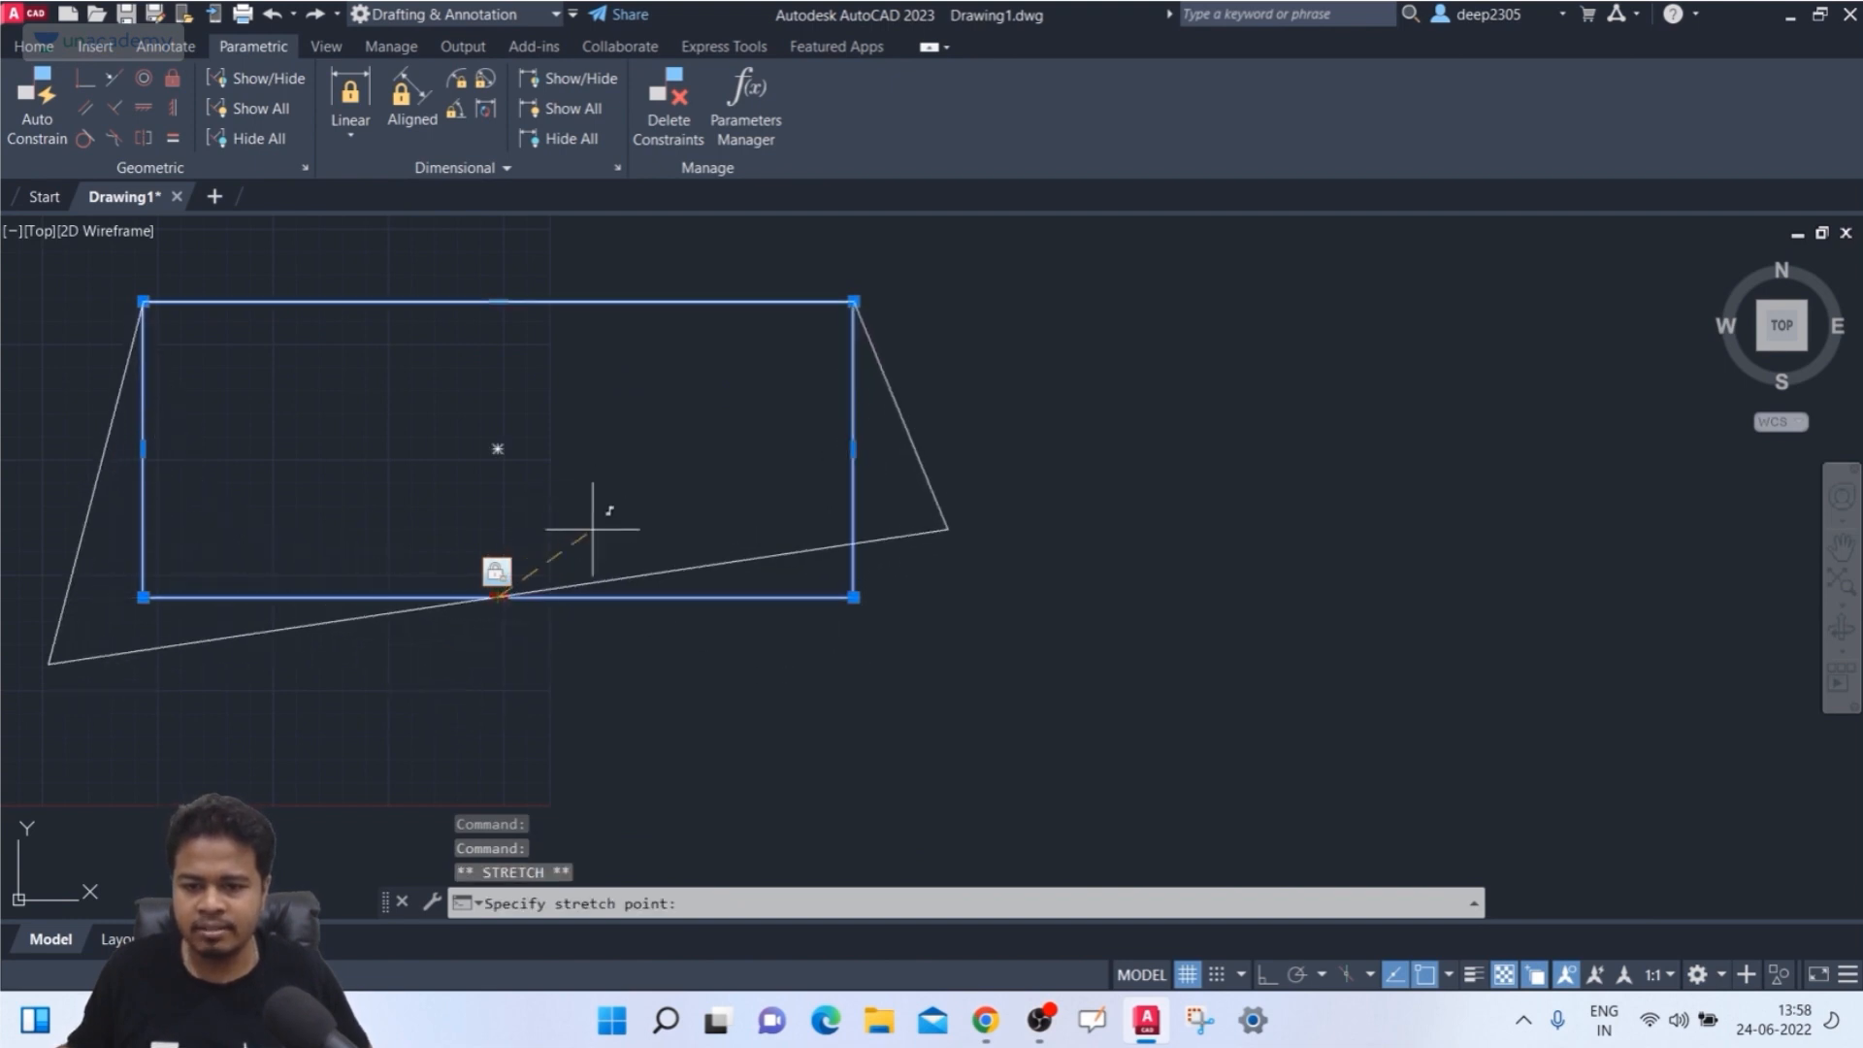
{"action": "left_click", "coordinate": [572, 615]}
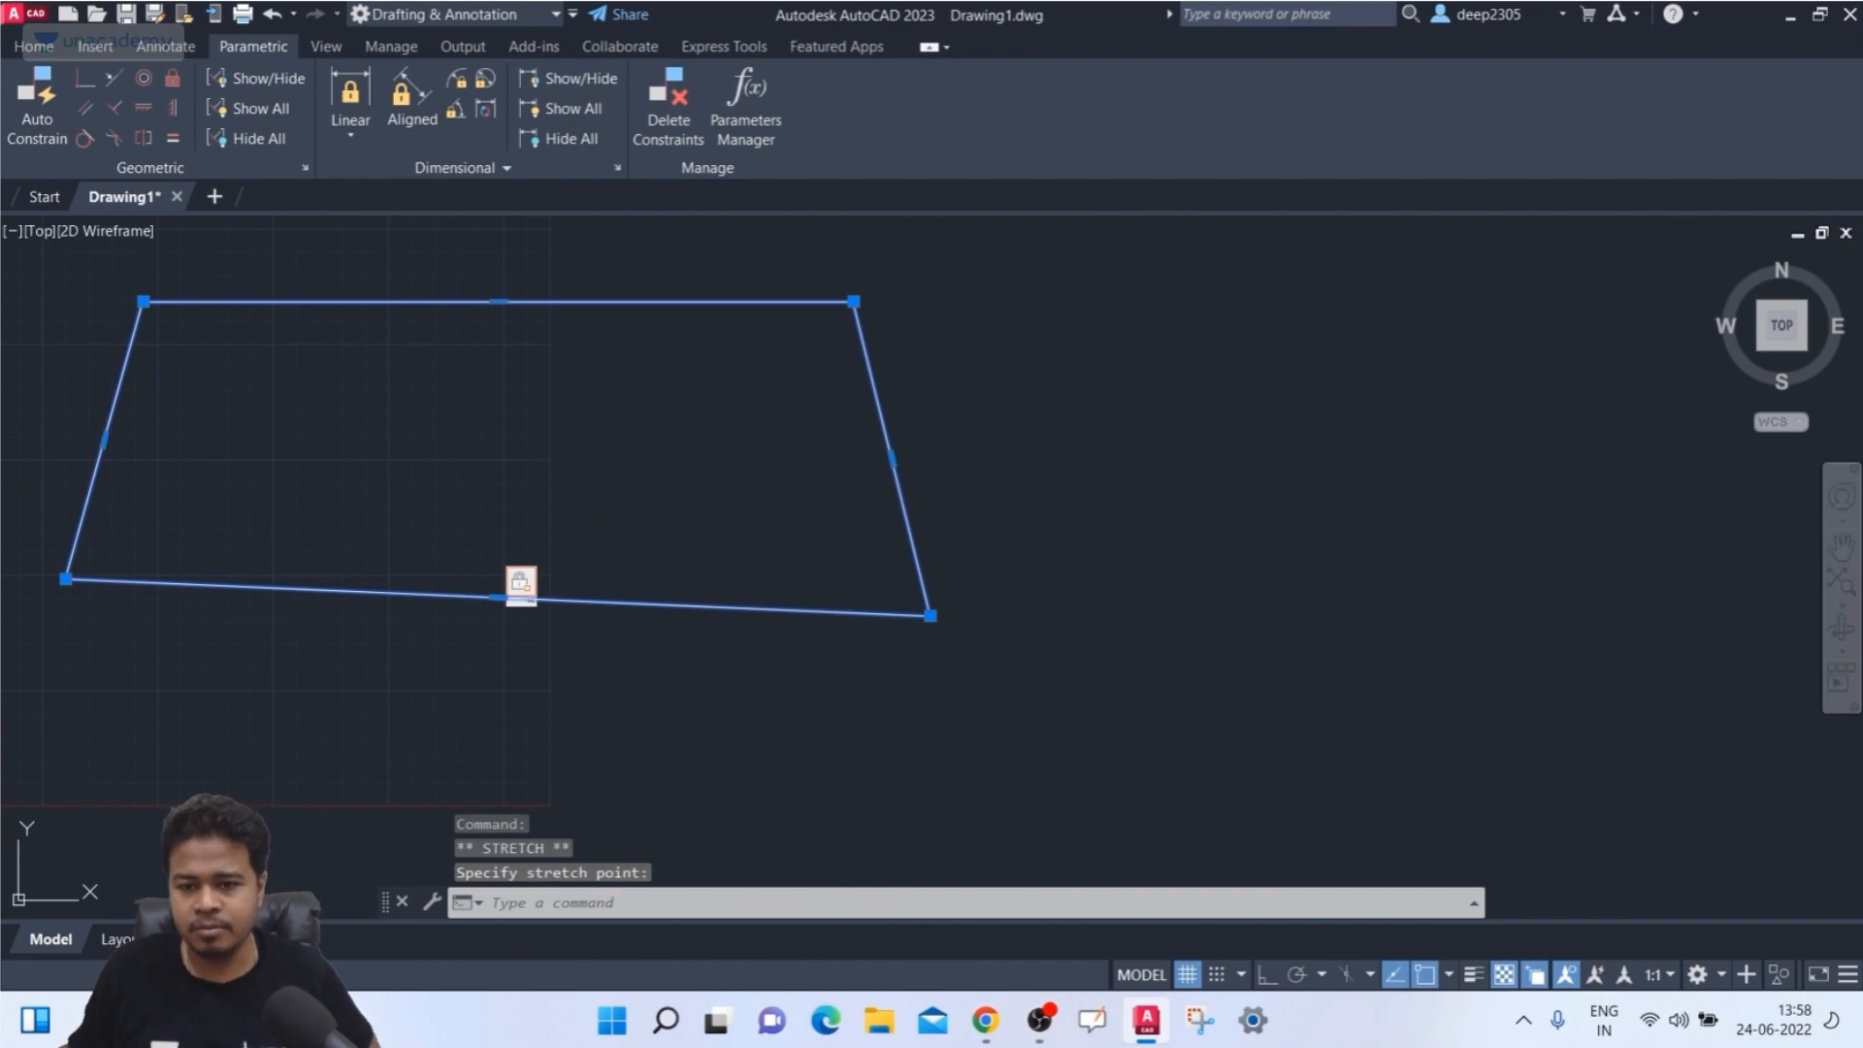
- Erase the distorted rectangle from the drawing
{"action": "left_click", "coordinate": [1131, 394]}
{"action": "left_click", "coordinate": [873, 538]}
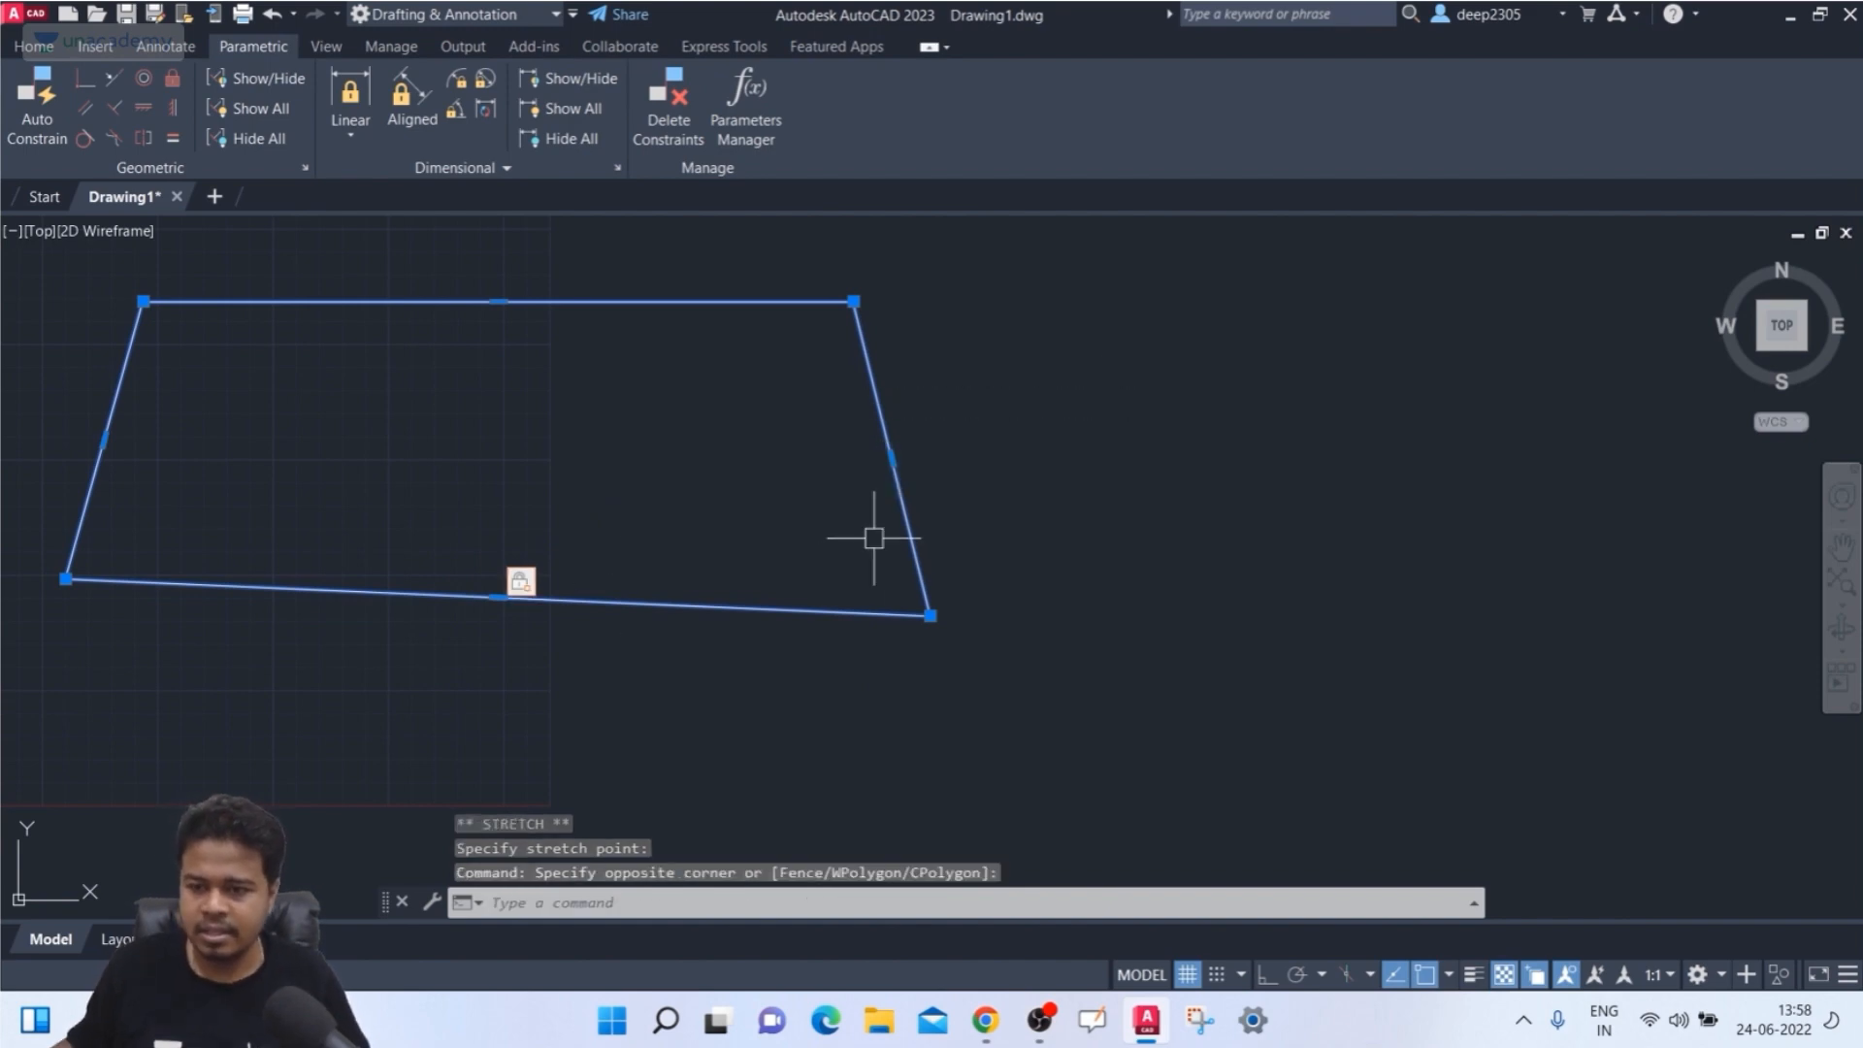
{"action": "key", "text": "Delete"}
- Draw a new wide rectangle over the lower part of the grid, extending past the grid's right edge
{"action": "type", "text": "rec"}
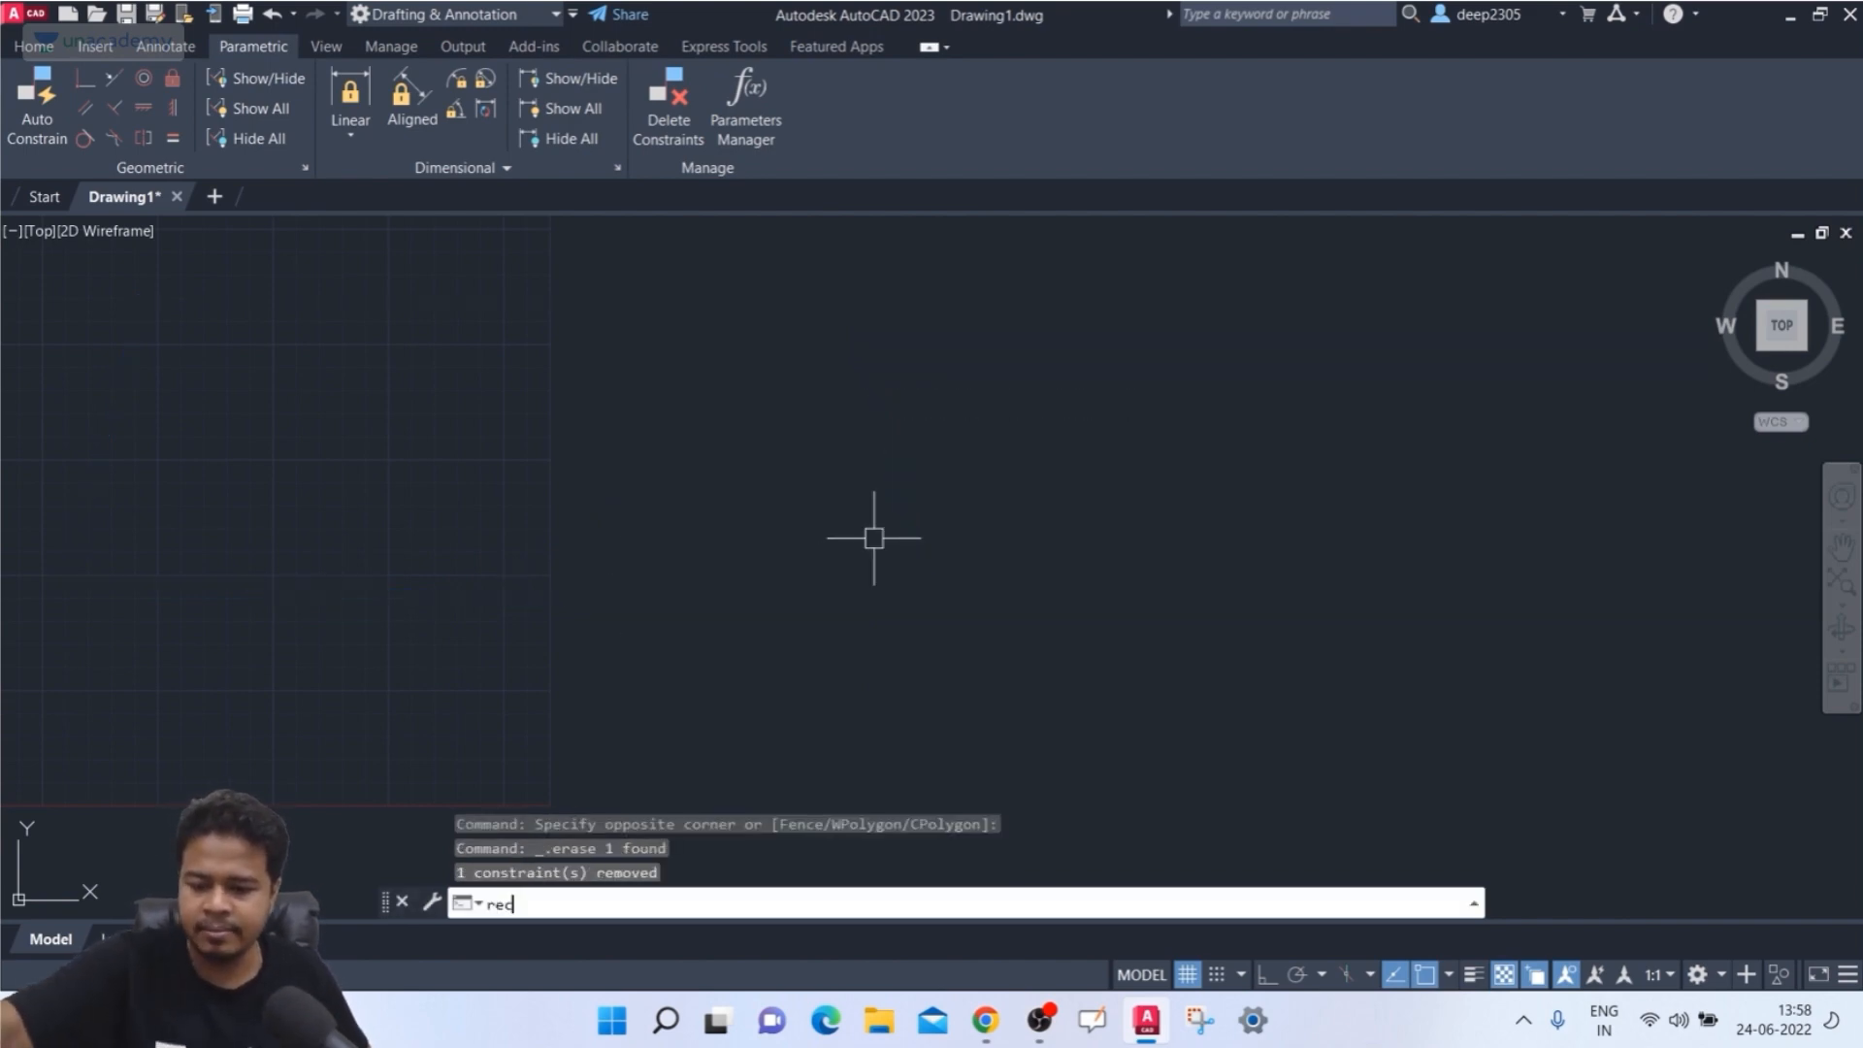
{"action": "key", "text": "Return"}
{"action": "left_click", "coordinate": [229, 476]}
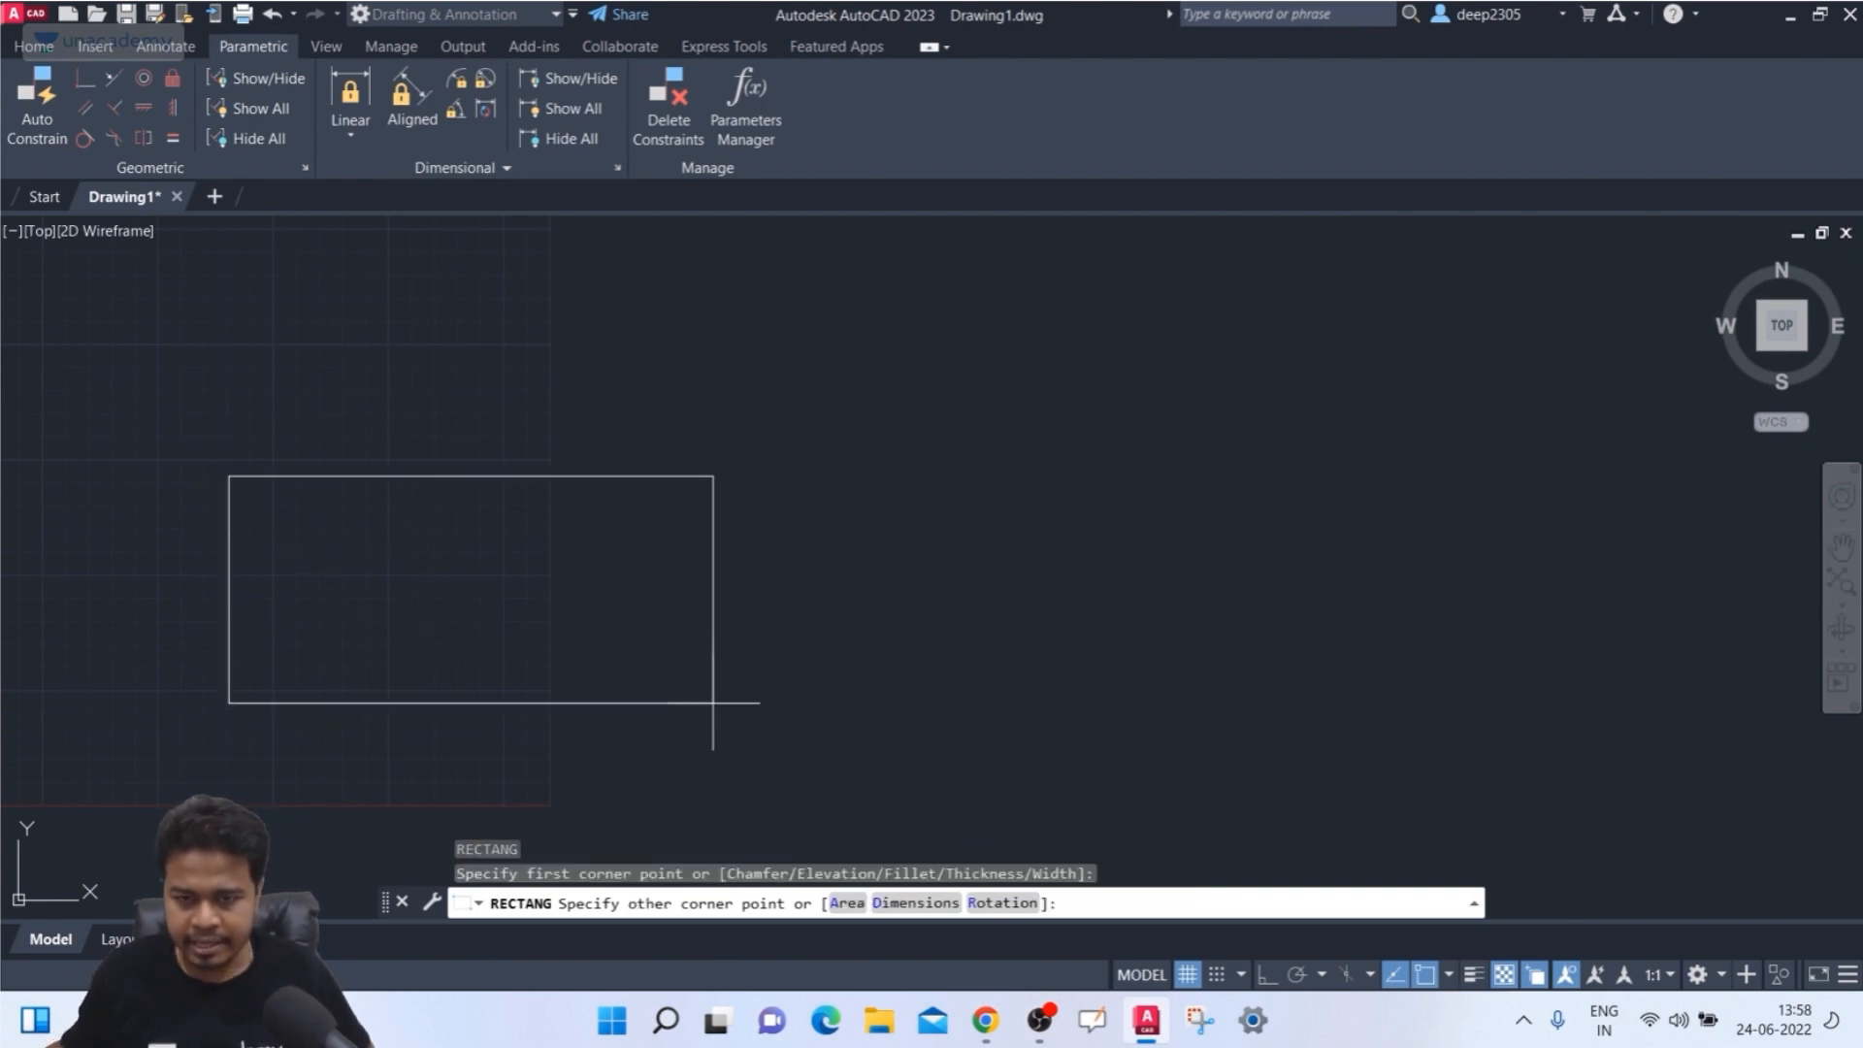
{"action": "left_click", "coordinate": [722, 699]}
{"action": "key", "text": "Escape"}
{"action": "key", "text": "Escape"}
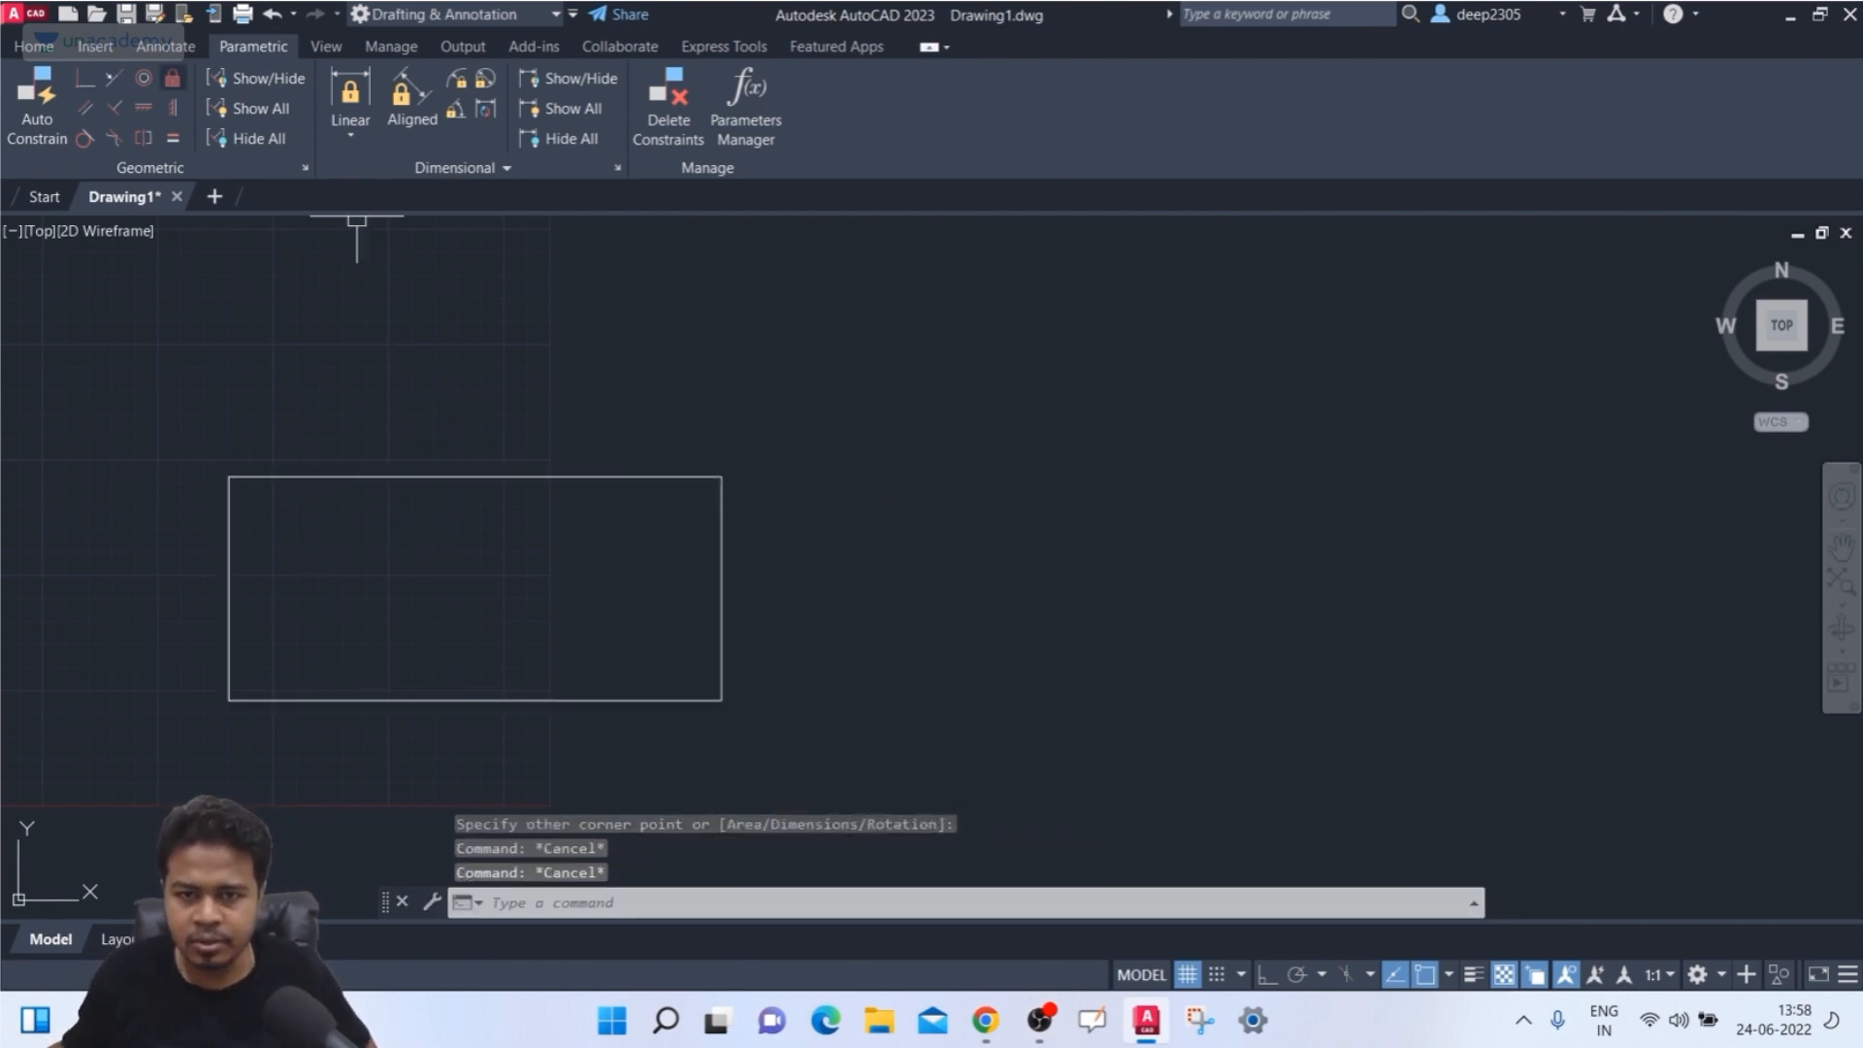
- Apply a Fix constraint to the midpoint of the new rectangle's right edge
{"action": "left_click", "coordinate": [173, 78]}
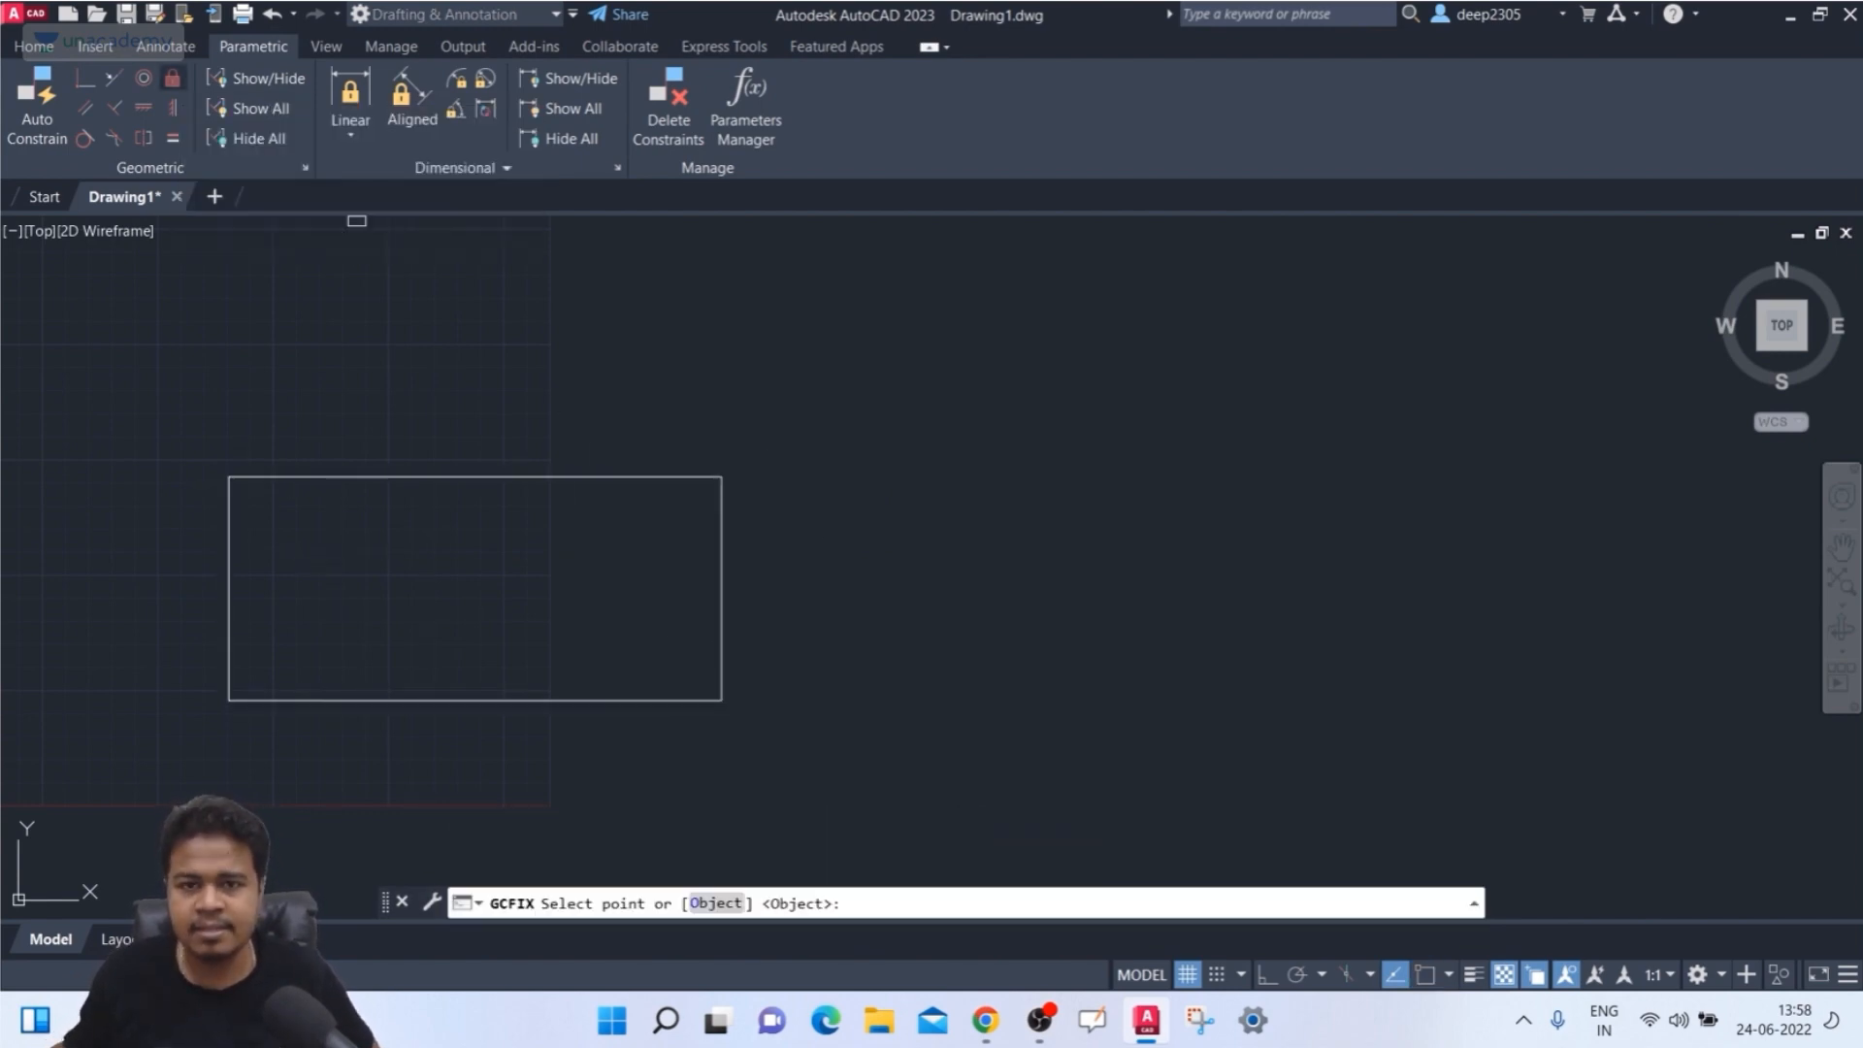
{"action": "middle_click_drag", "start_coordinate": [834, 600], "coordinate": [889, 497]}
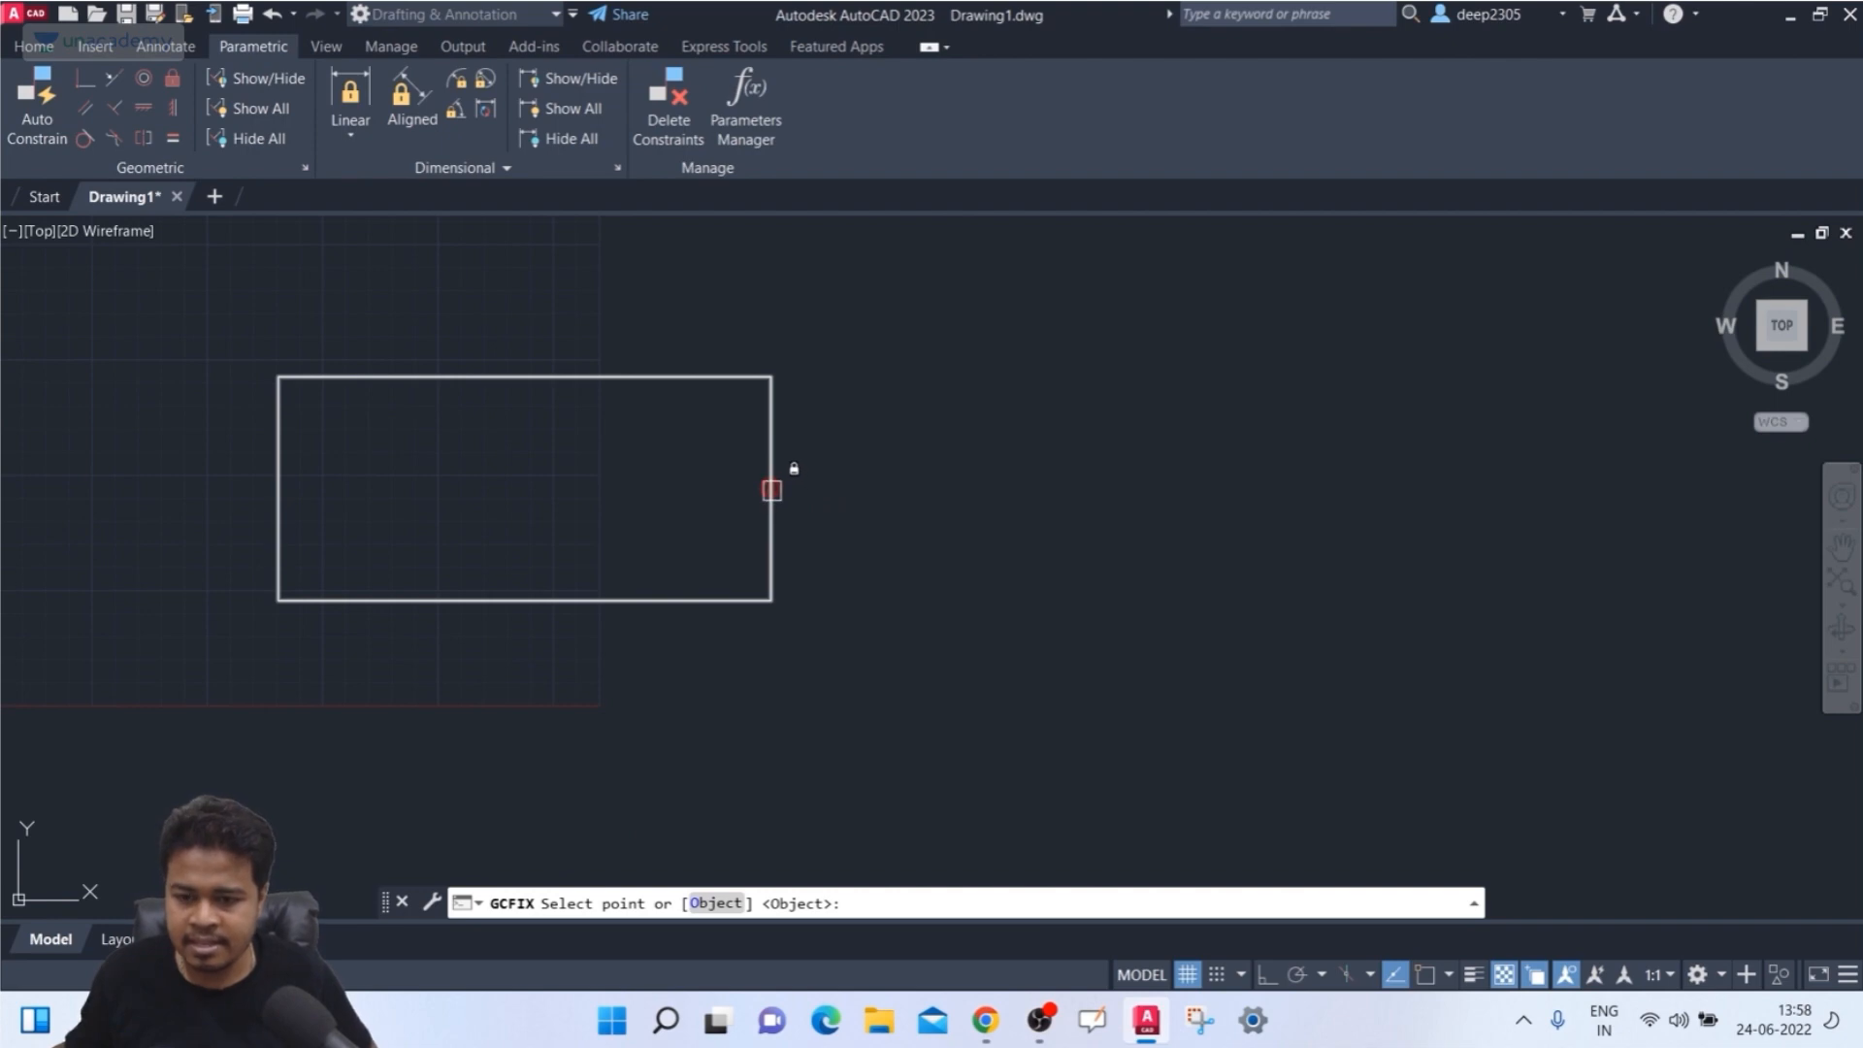
{"action": "left_click", "coordinate": [771, 490]}
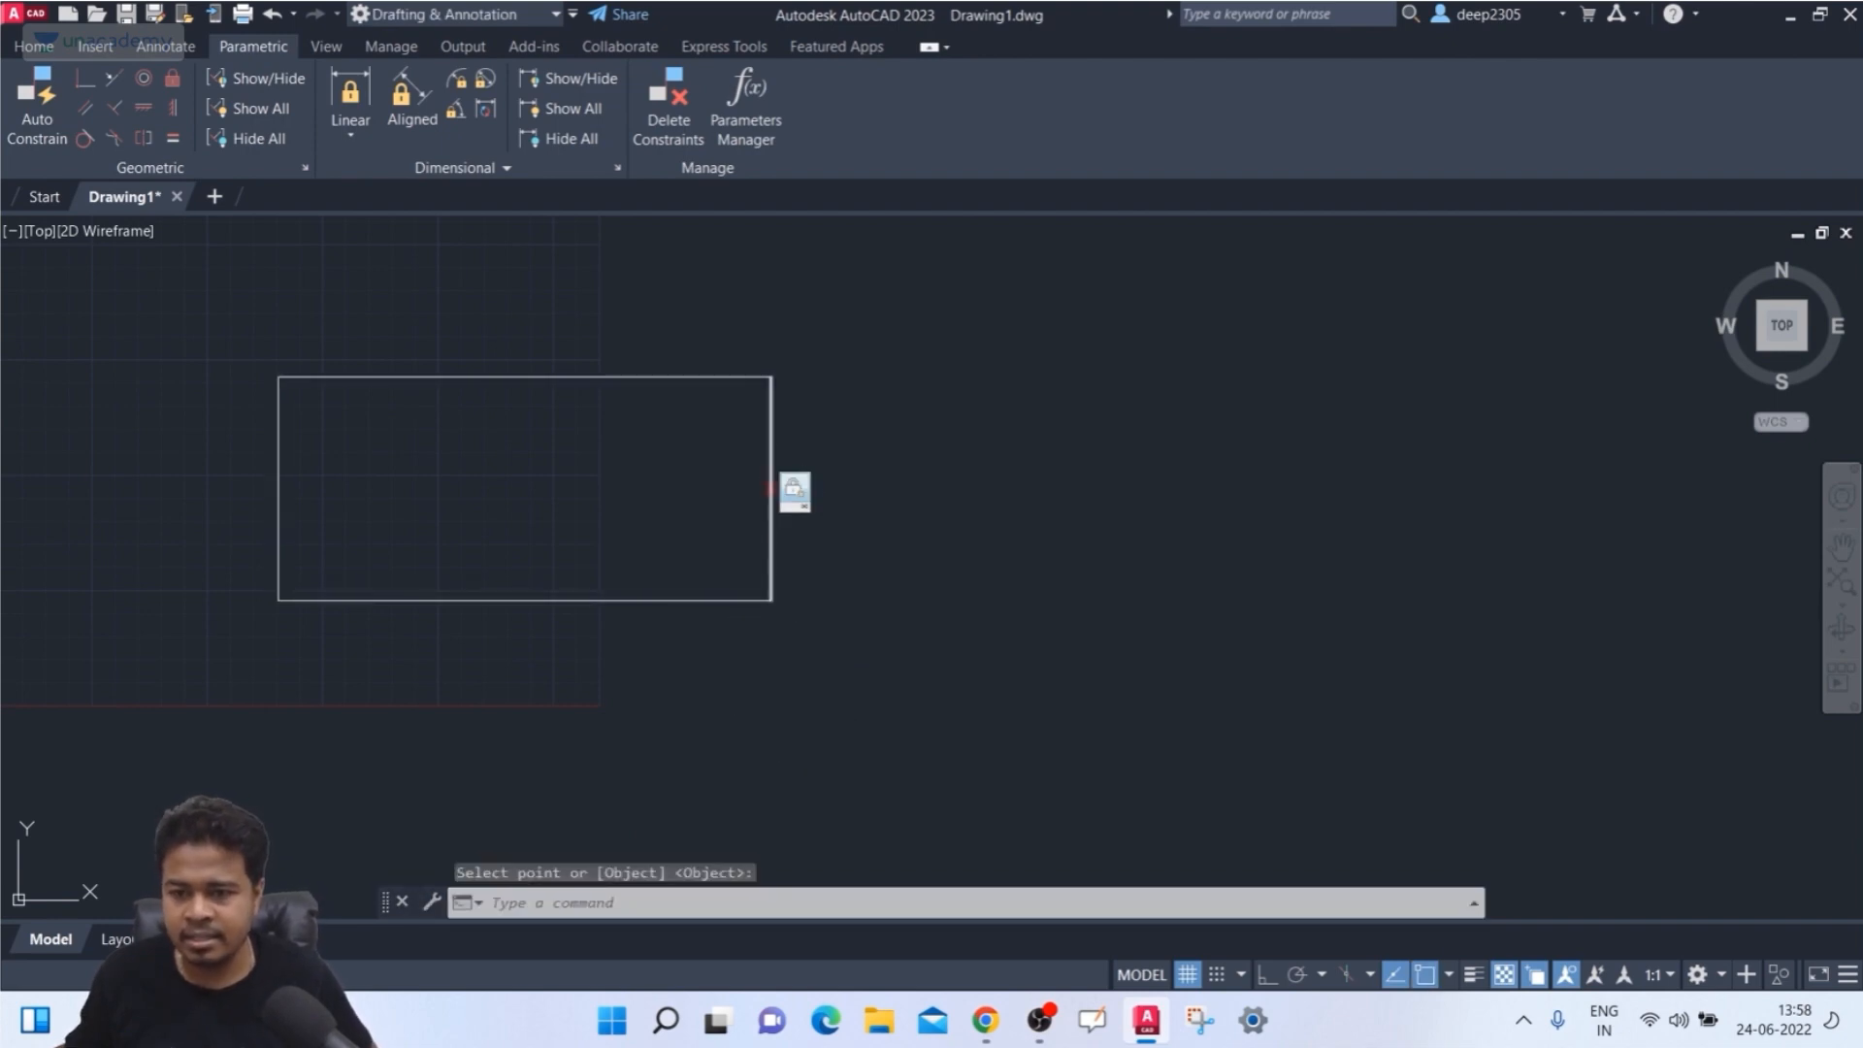
- Select the rectangle with the fixed right edge midpoint to show its grips
{"action": "scroll", "coordinate": [804, 484], "scroll_direction": "up", "scroll_amount": 4}
{"action": "scroll", "coordinate": [778, 495], "scroll_direction": "down", "scroll_amount": 3}
{"action": "scroll", "coordinate": [736, 533], "scroll_direction": "down", "scroll_amount": 1}
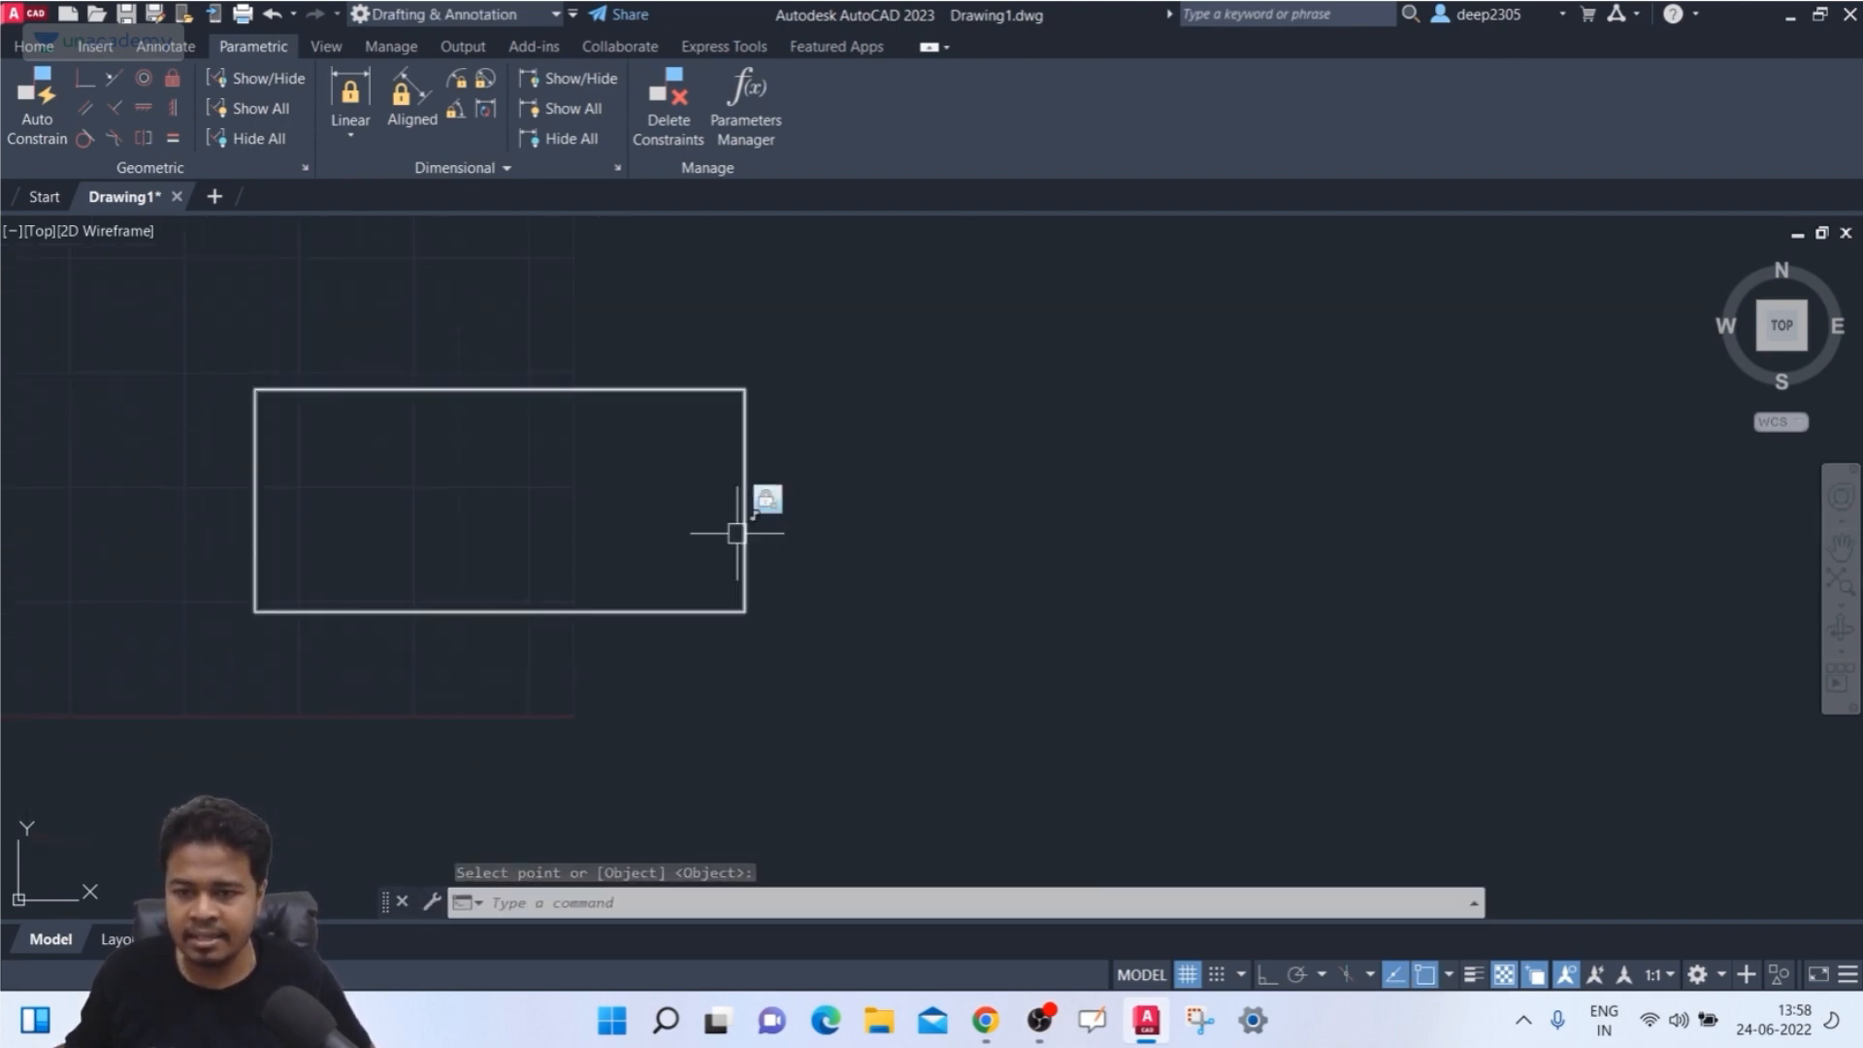
{"action": "left_click", "coordinate": [743, 531]}
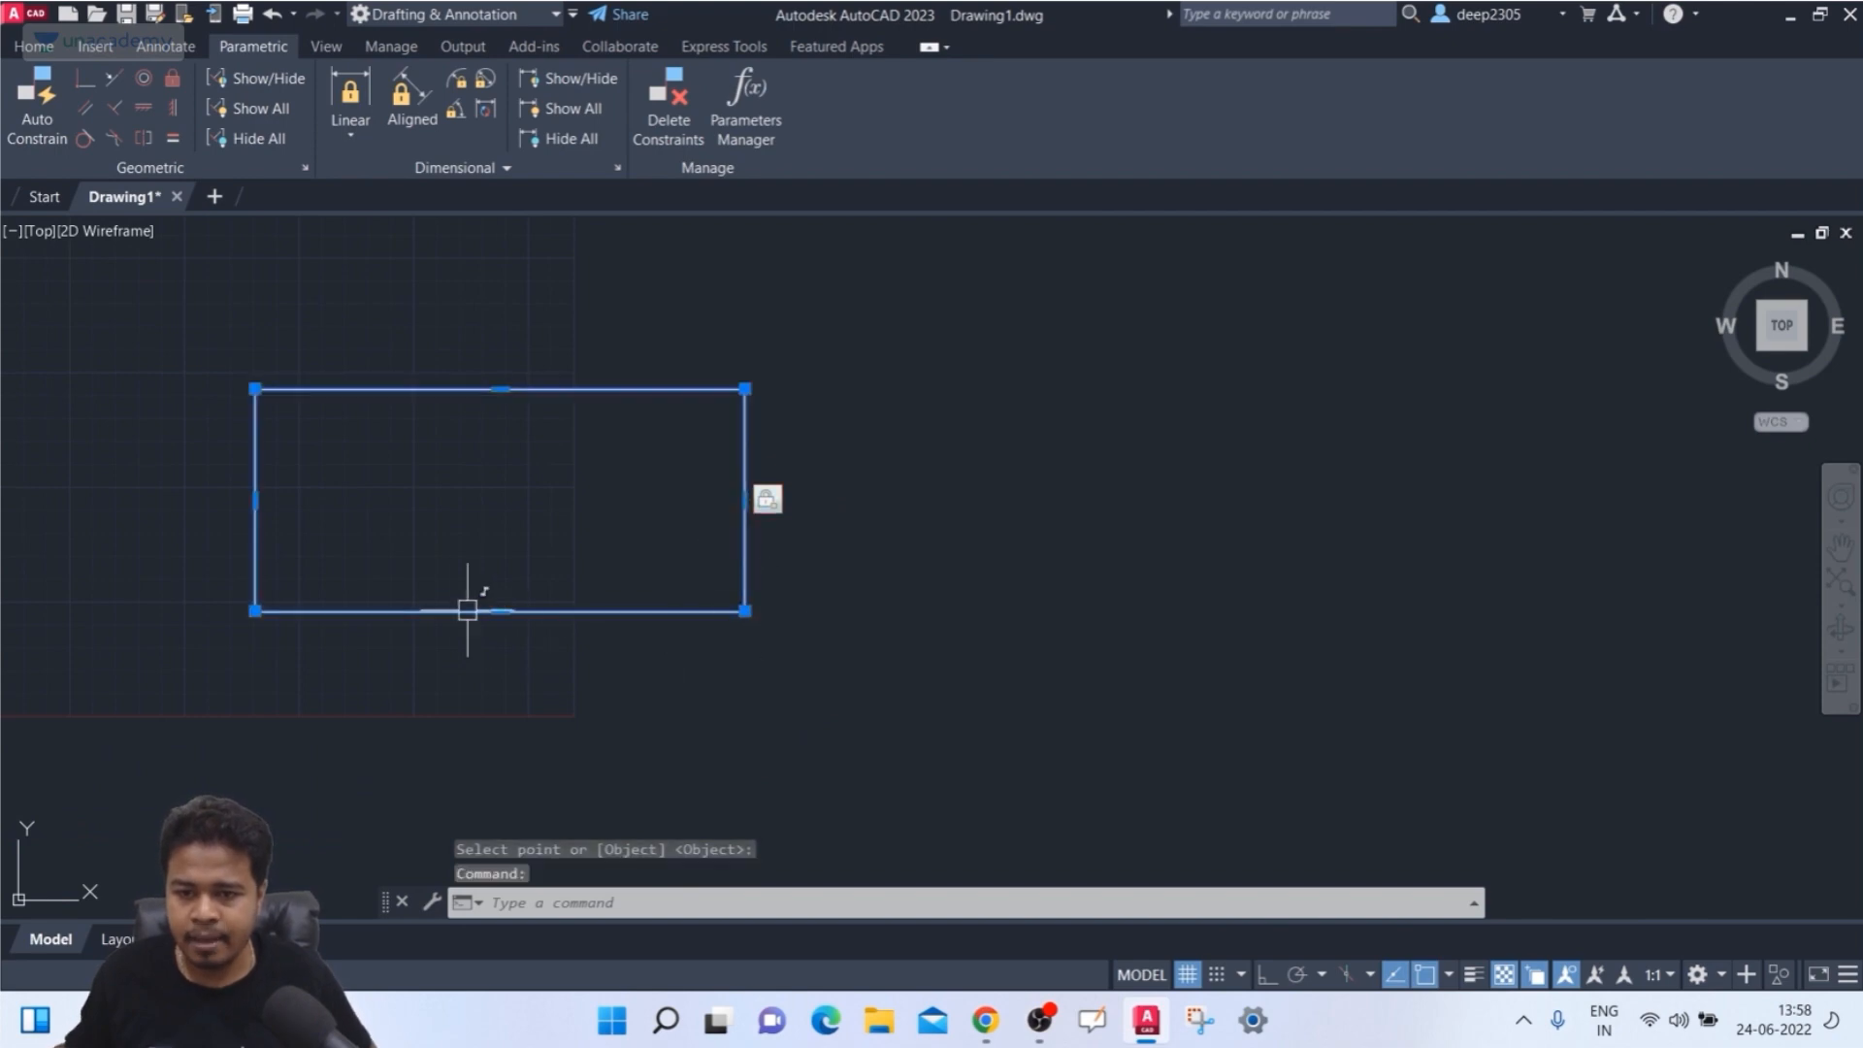
- Try stretching the rectangle's lower edge straight down with the right edge's midpoint fixed, and undo the stretch
{"action": "left_click", "coordinate": [500, 610]}
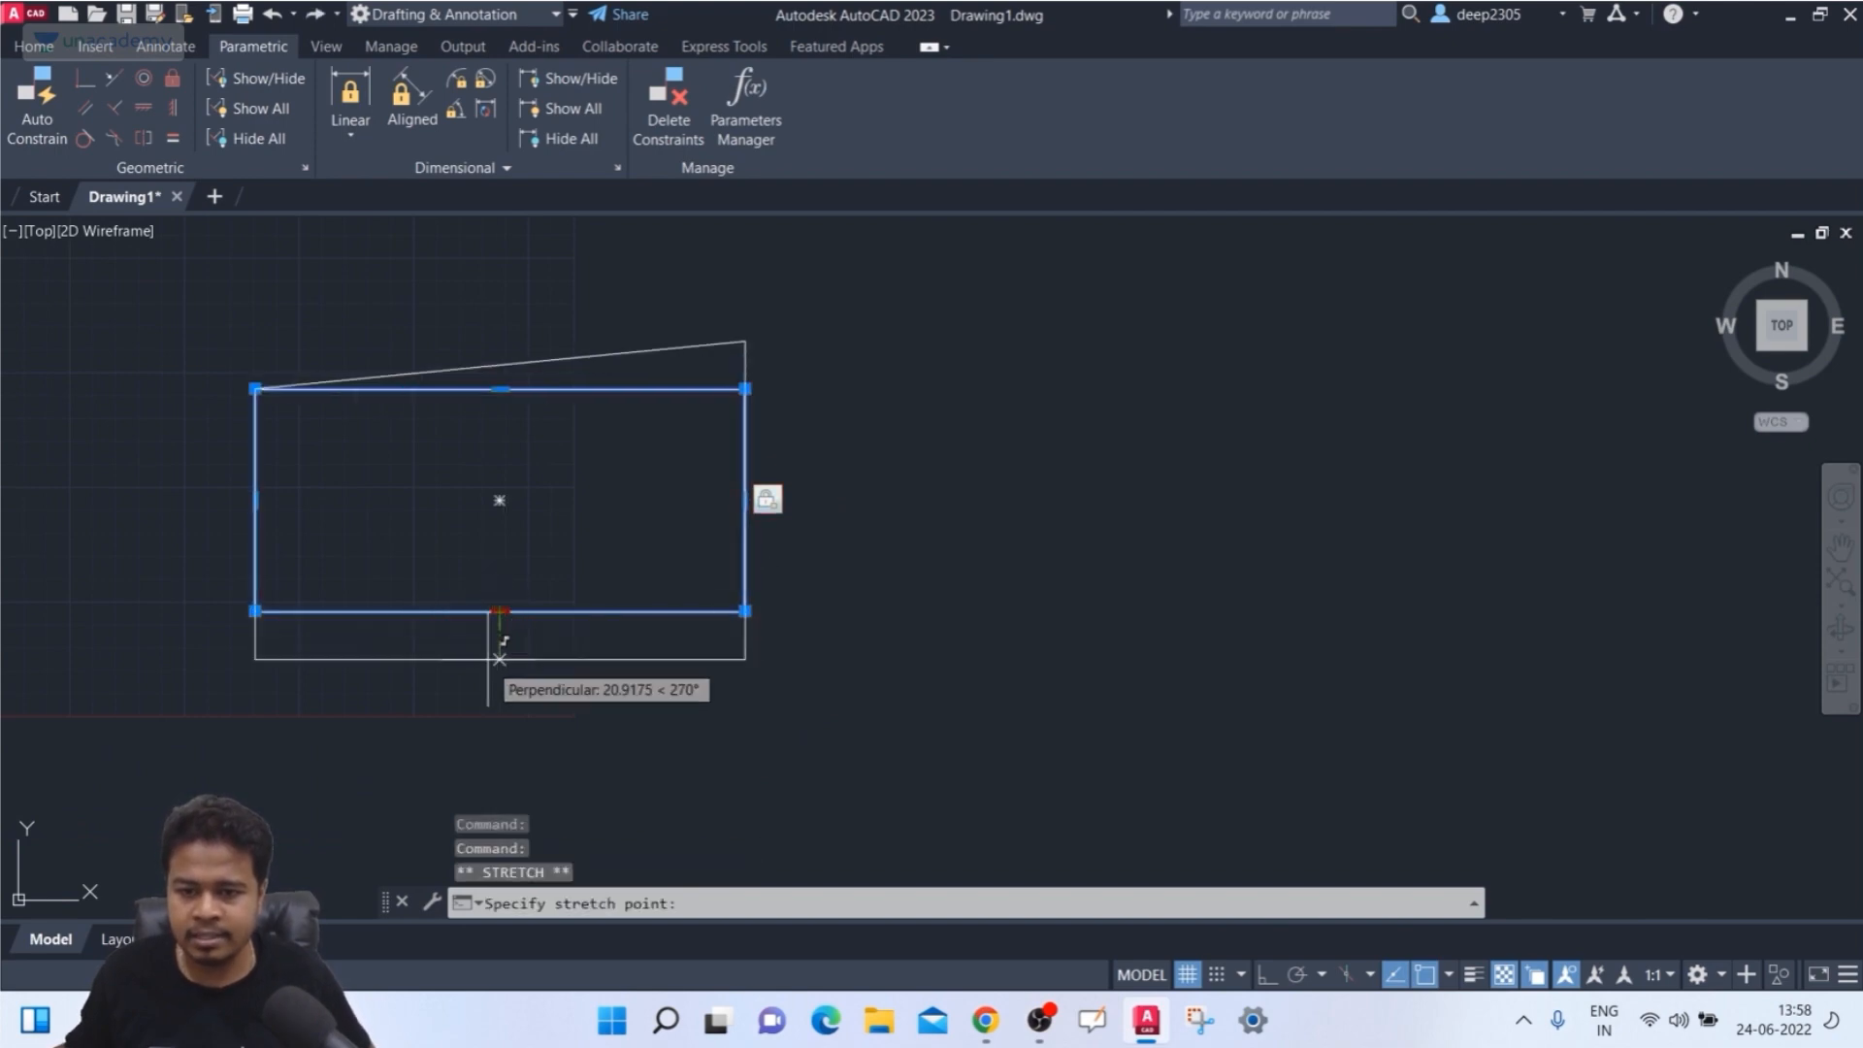
{"action": "left_click", "coordinate": [501, 727]}
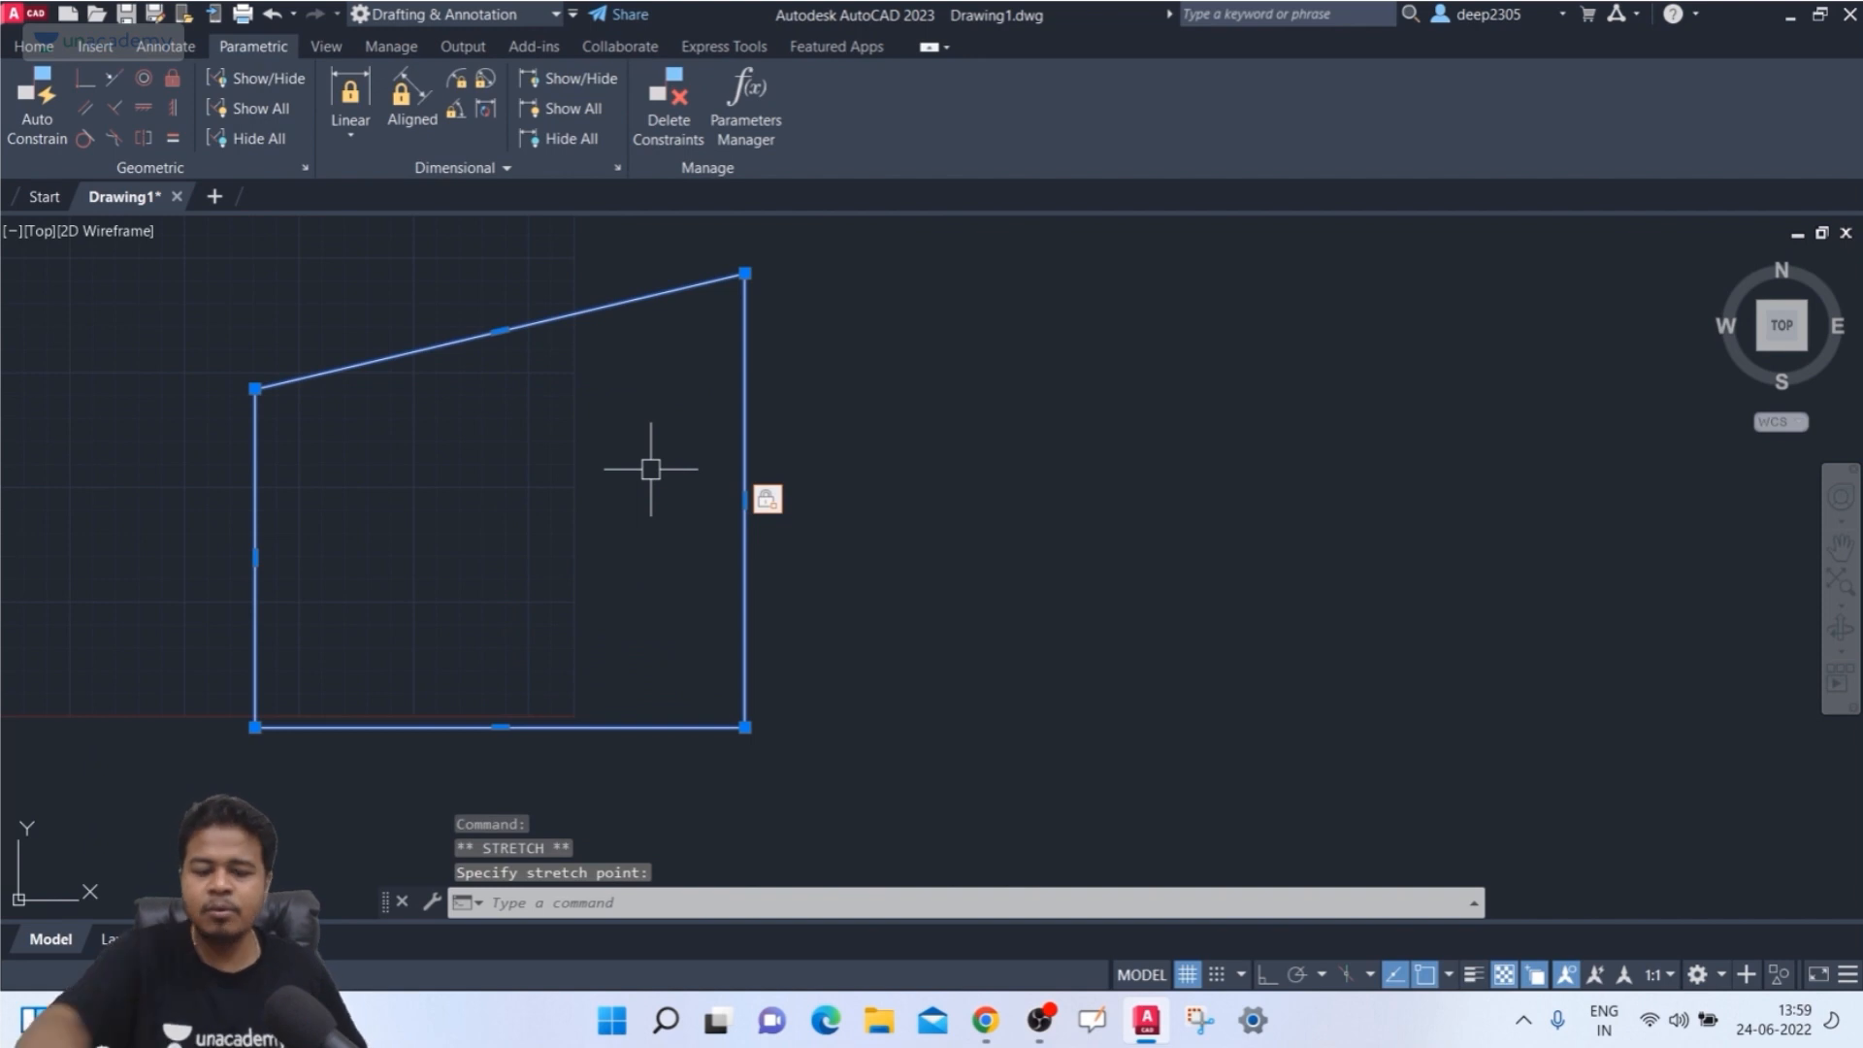
{"action": "key", "text": "ctrl+z"}
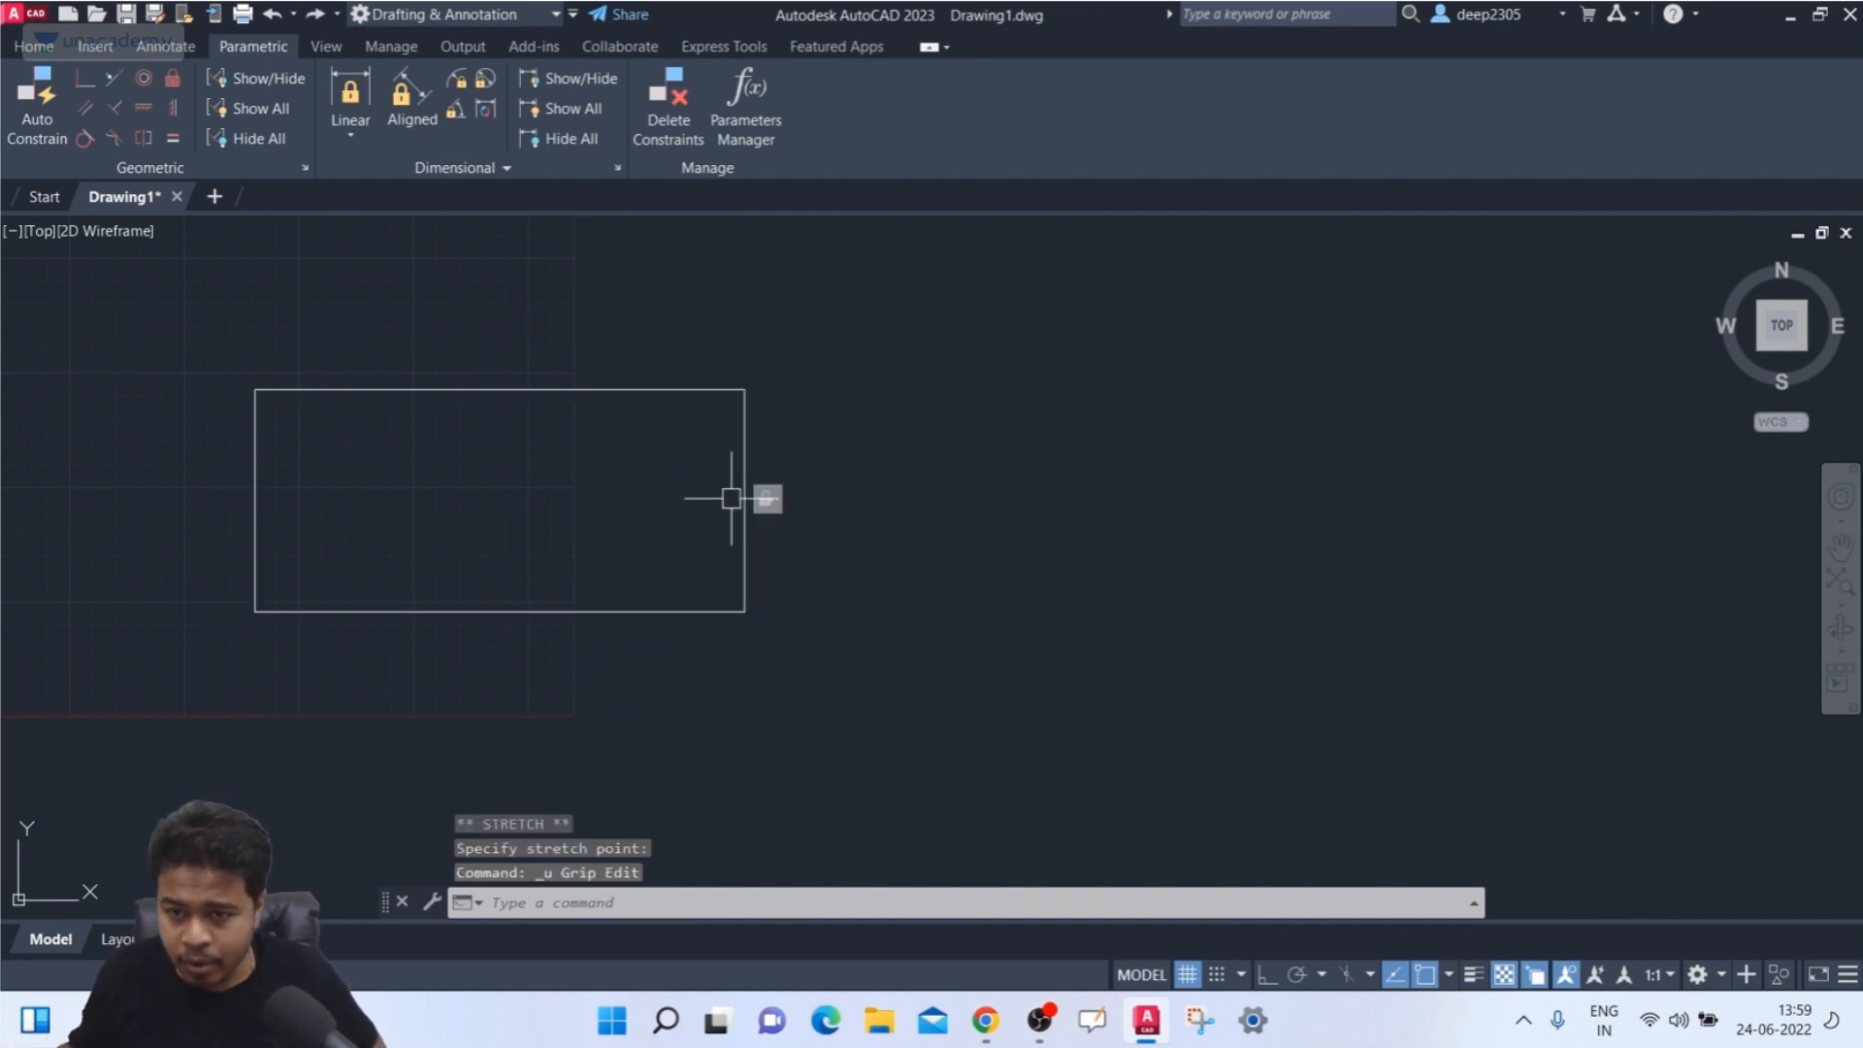
- Try stretching the rectangle's right-hand corners around the fixed midpoint of the right edge, and undo all the stretches
{"action": "left_click", "coordinate": [751, 532]}
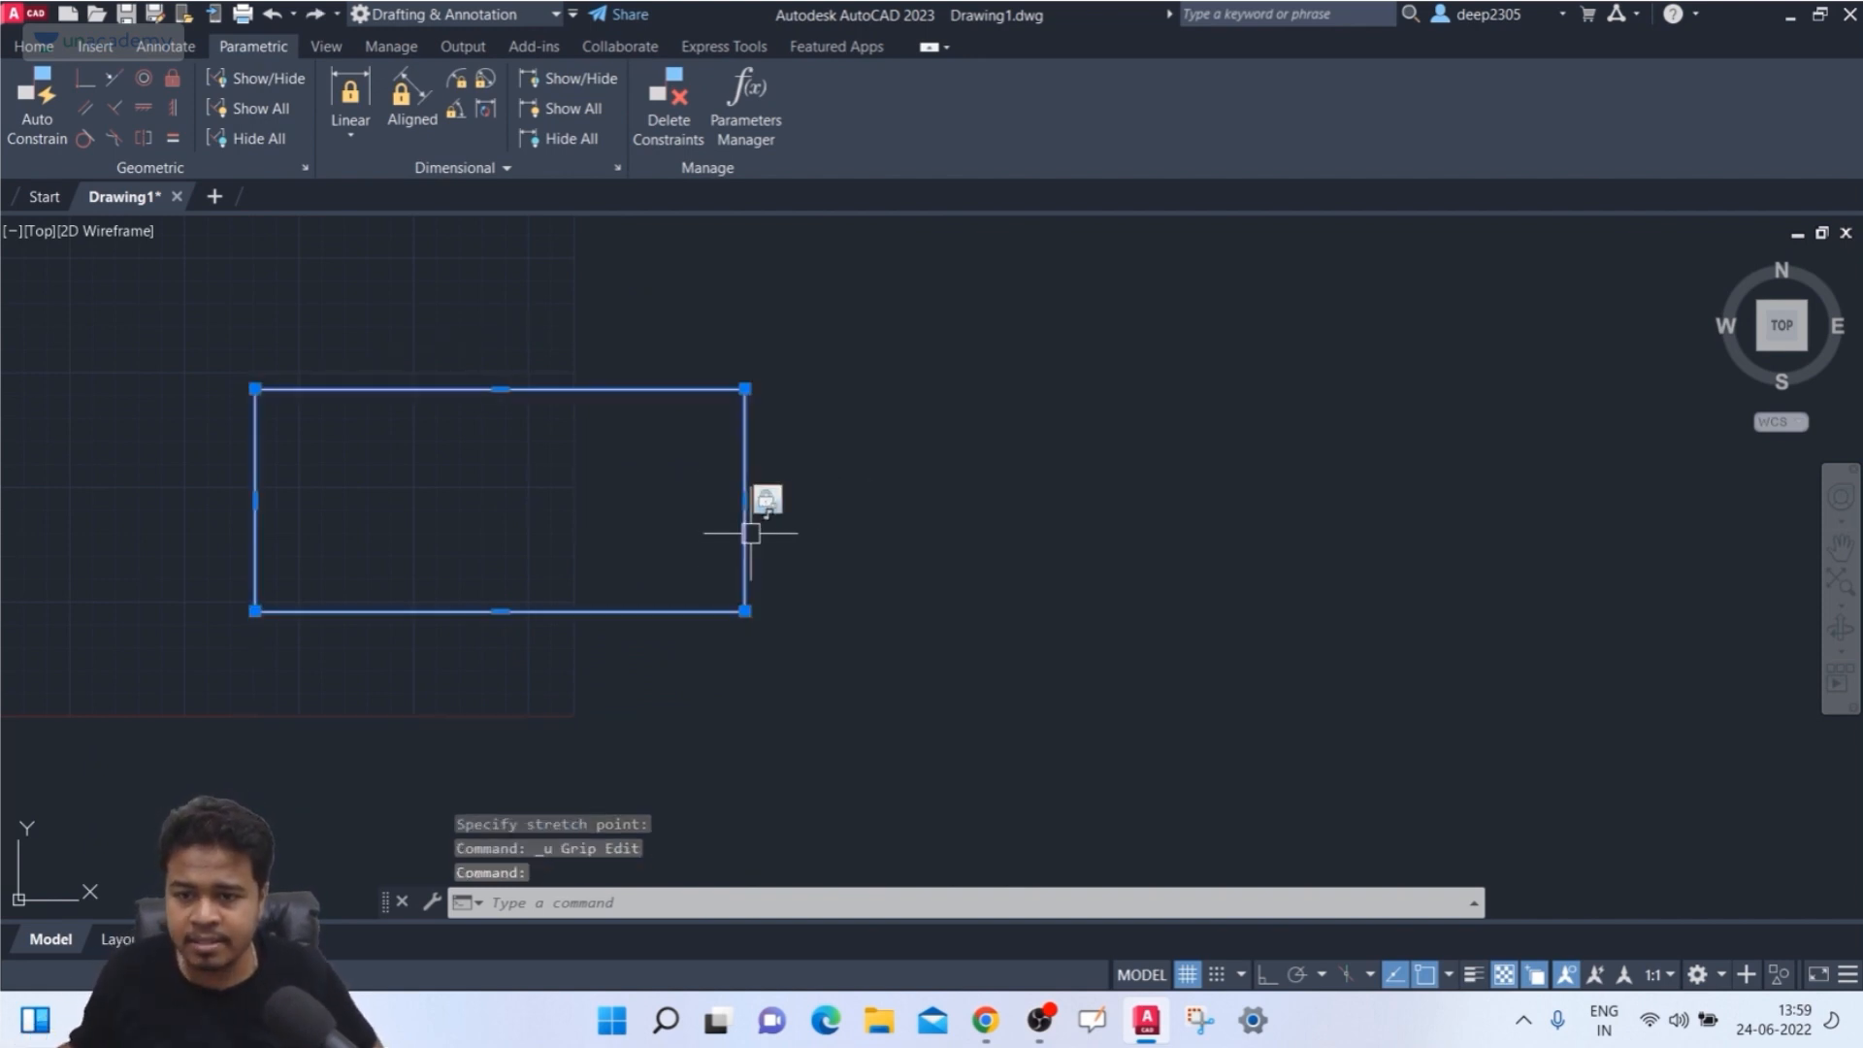
{"action": "left_click", "coordinate": [744, 388]}
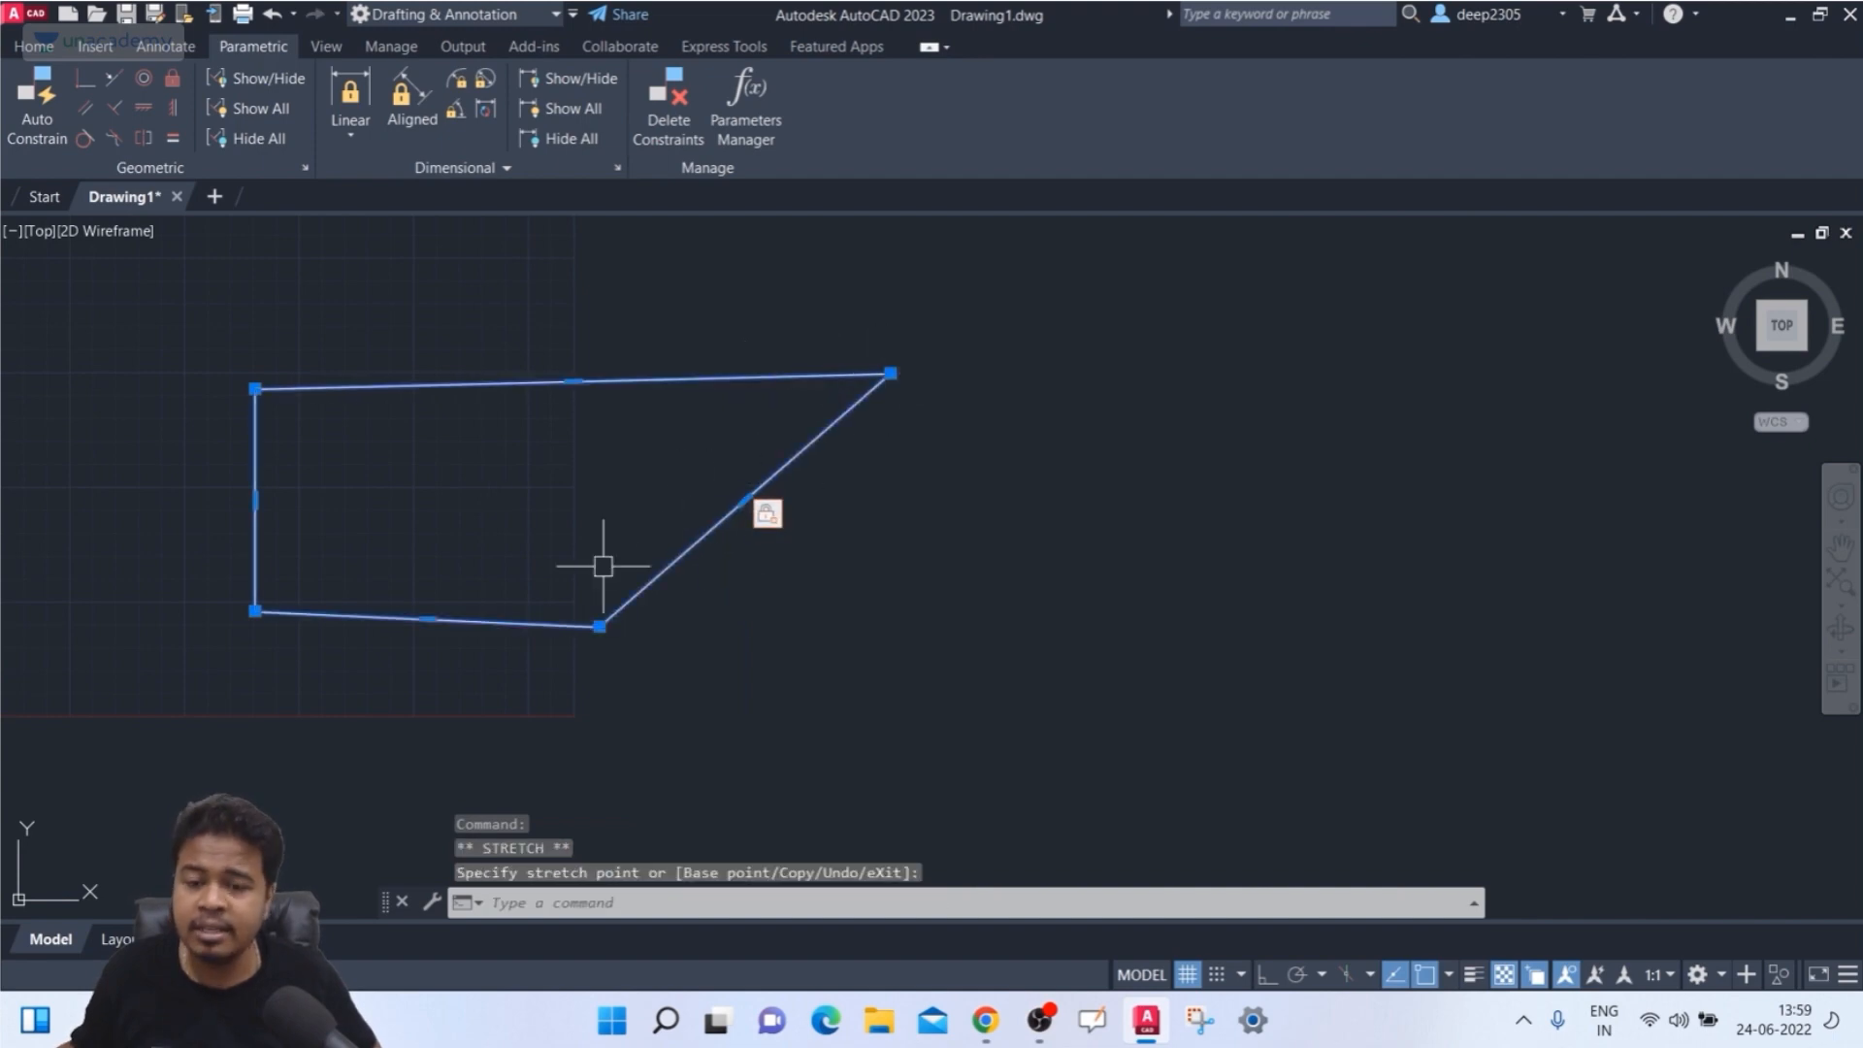
{"action": "left_click", "coordinate": [600, 626]}
{"action": "left_click", "coordinate": [877, 637]}
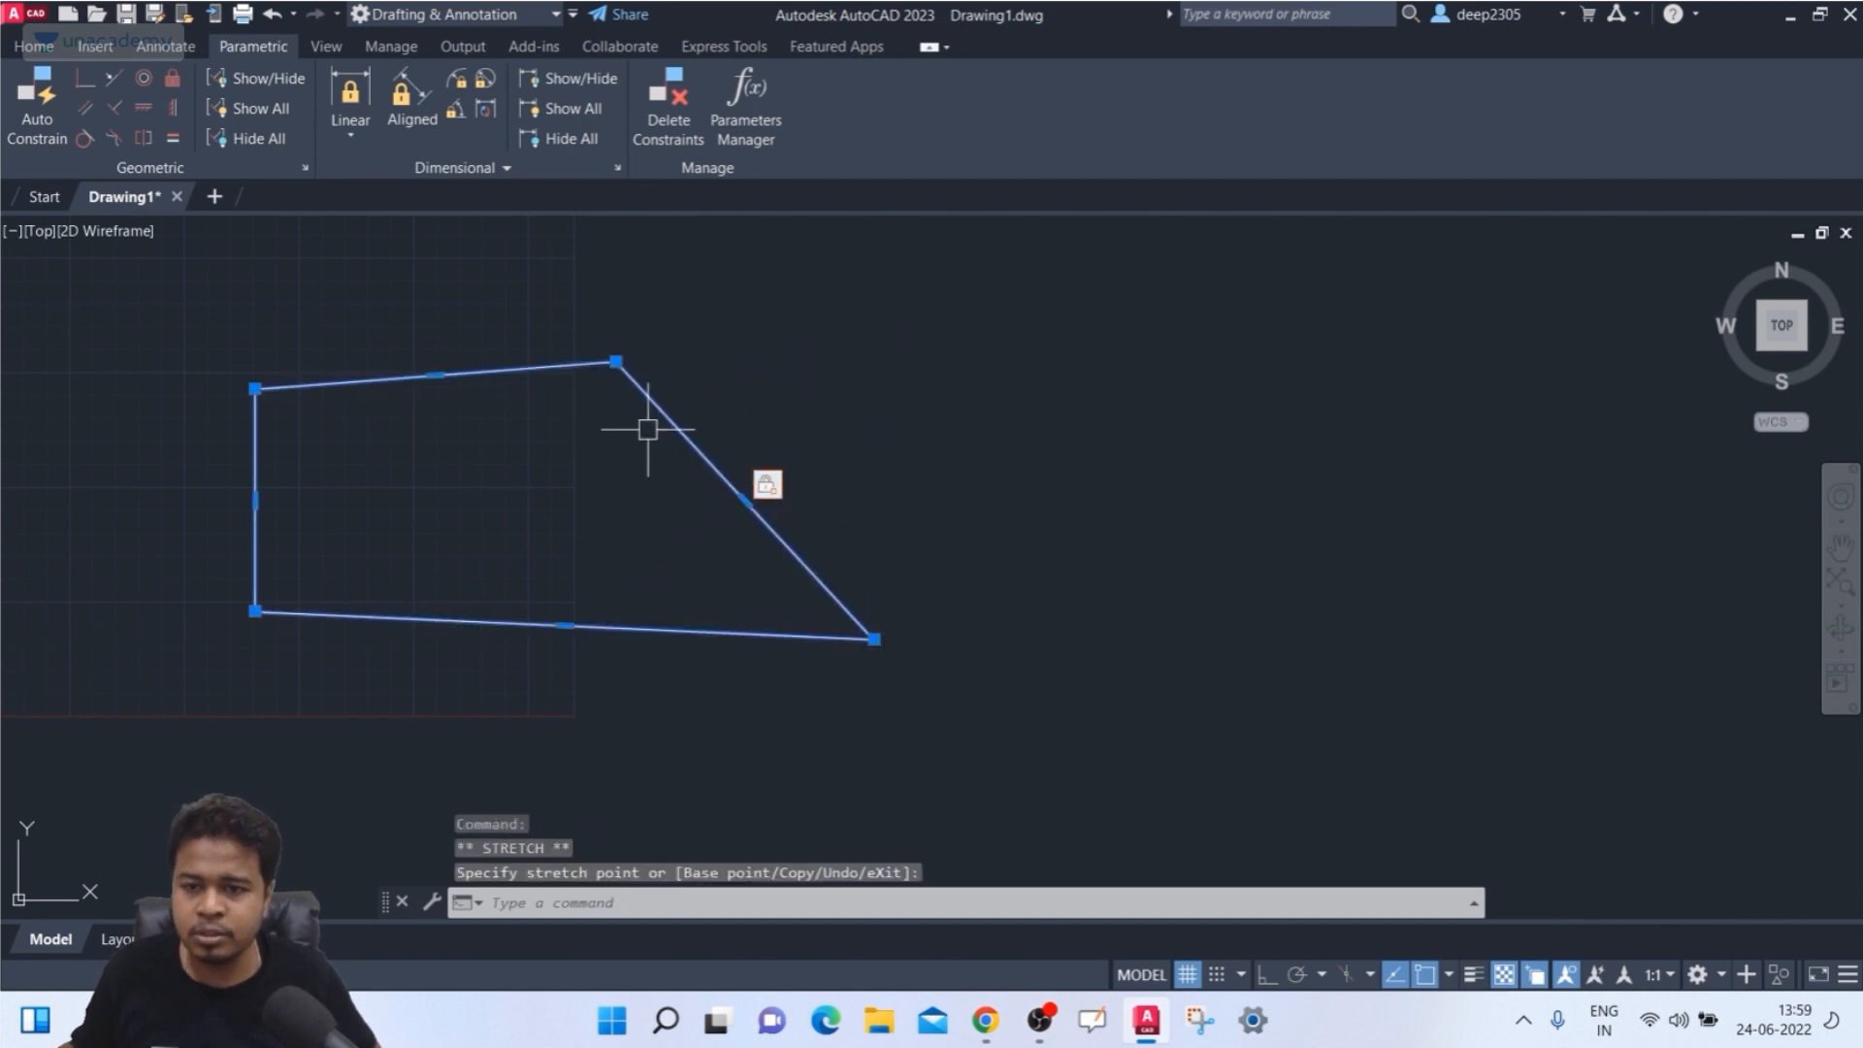
{"action": "left_click", "coordinate": [616, 361]}
{"action": "left_click", "coordinate": [890, 555]}
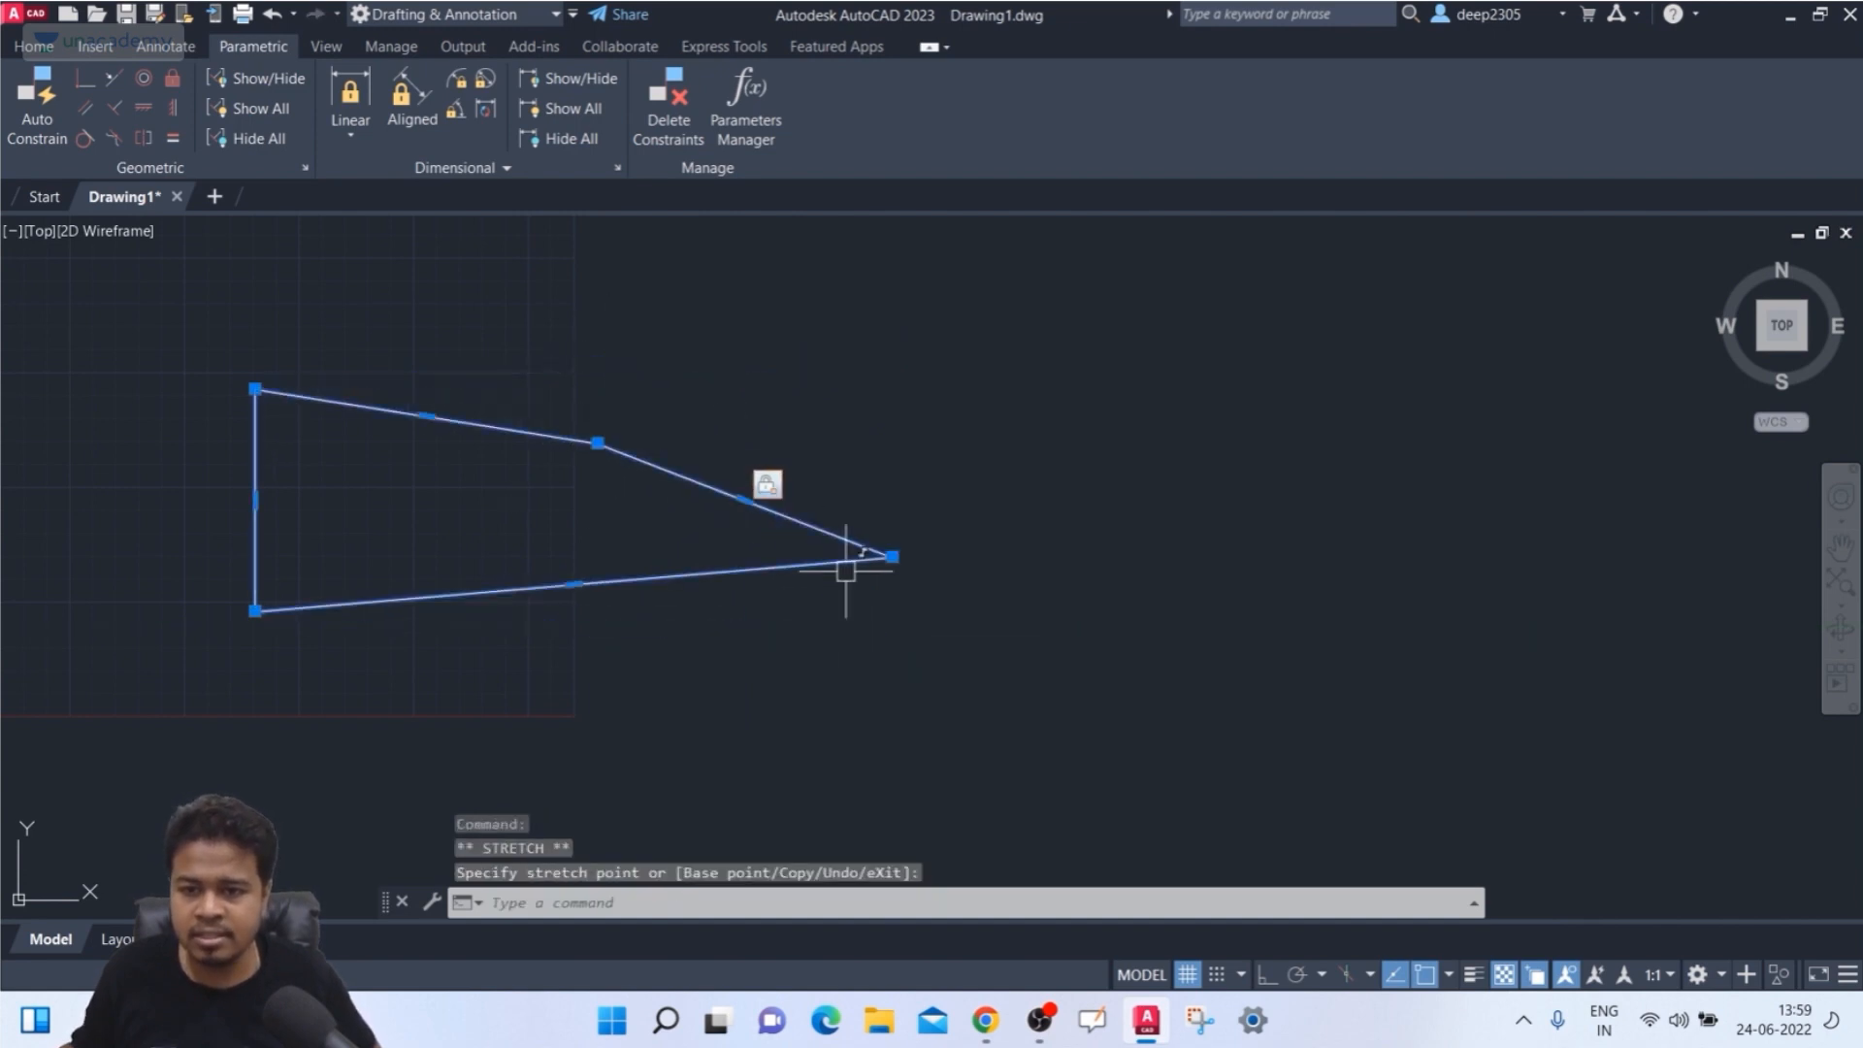
{"action": "key", "text": "ctrl+z"}
{"action": "key", "text": "ctrl+z"}
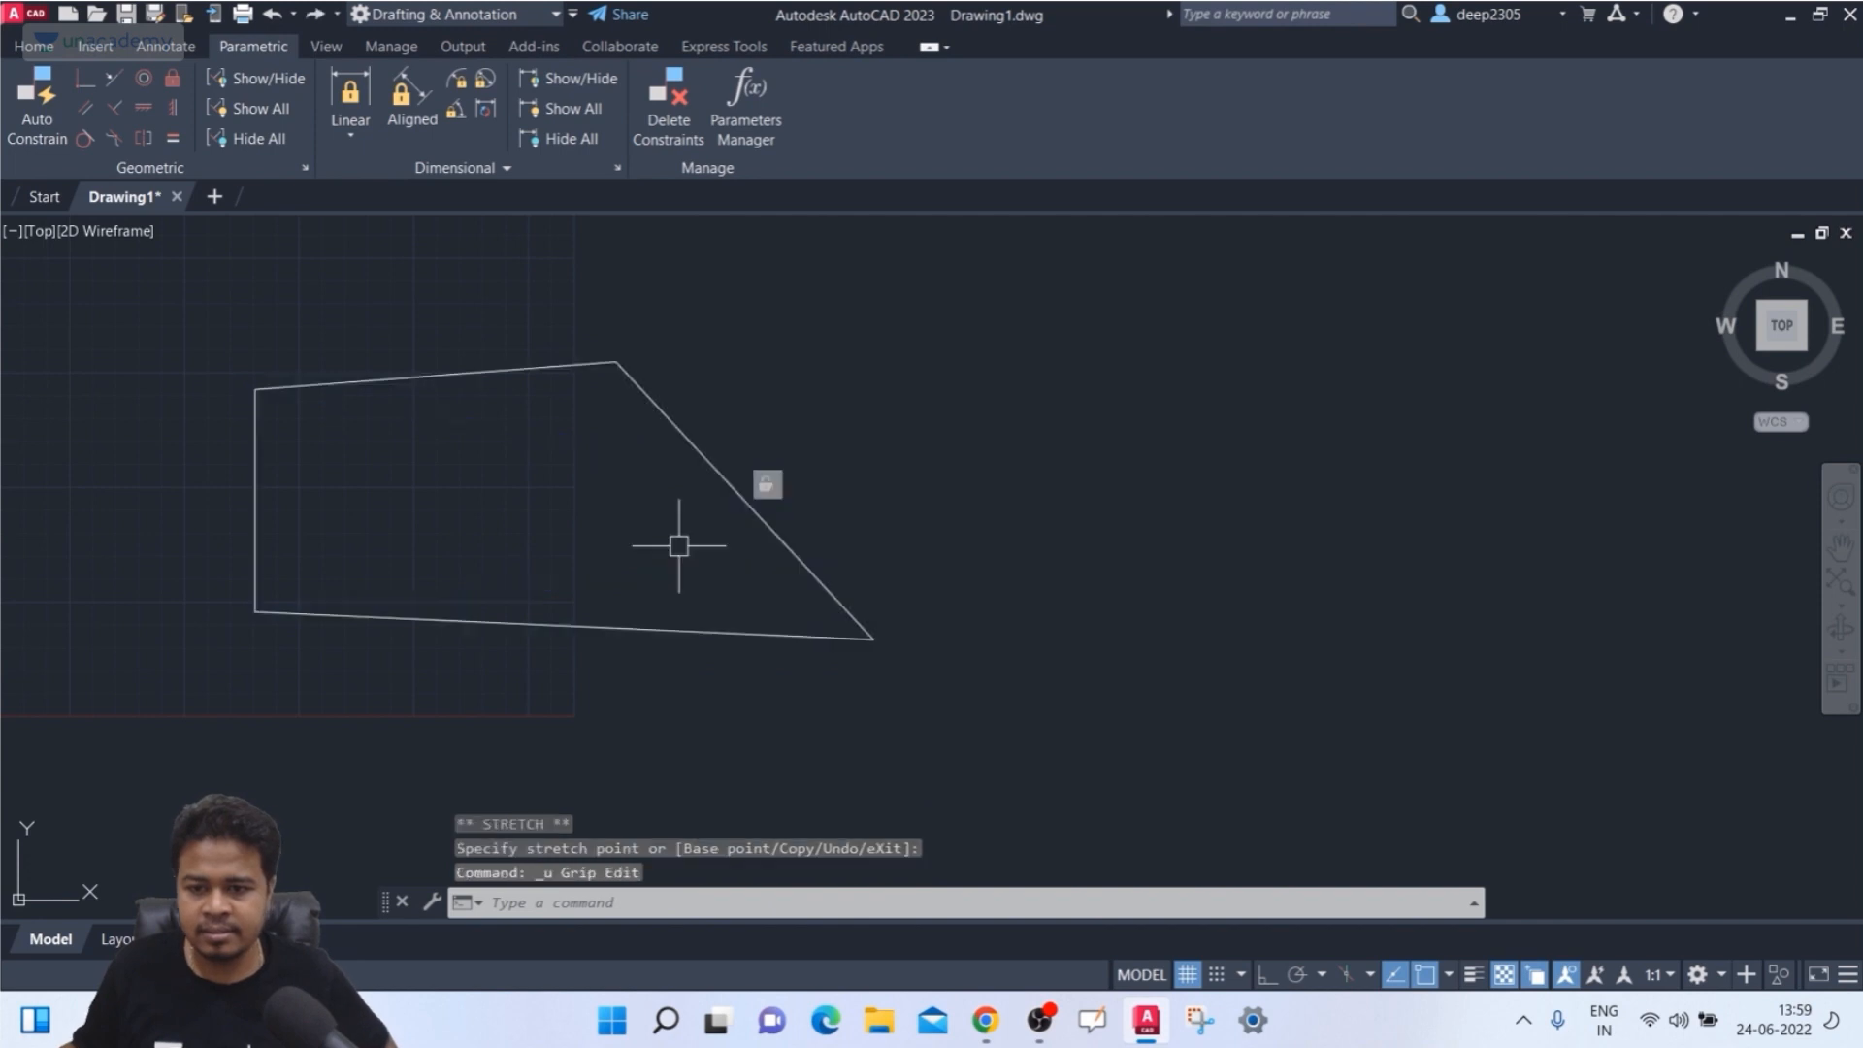
{"action": "key", "text": "ctrl+z"}
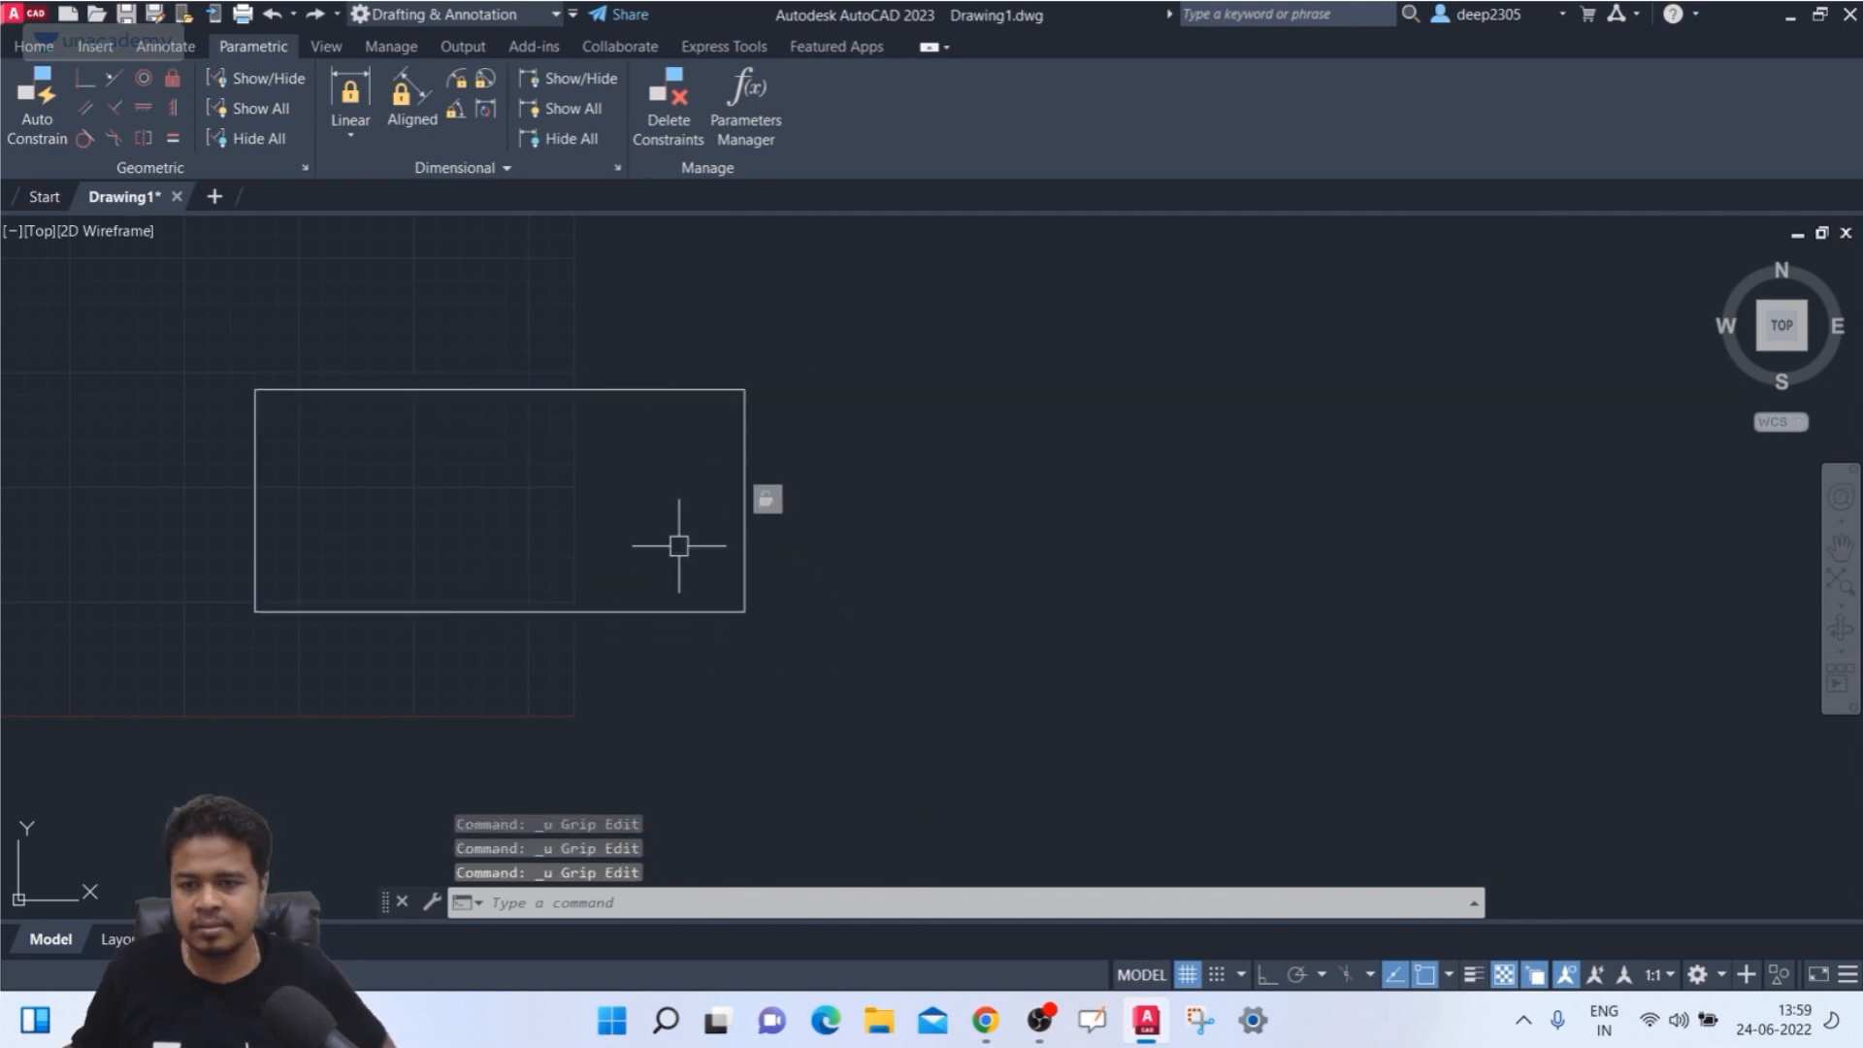
- Delete the Fix constraint from the midpoint of the rectangle's right edge
{"action": "right_click", "coordinate": [768, 497]}
{"action": "left_click", "coordinate": [825, 507]}
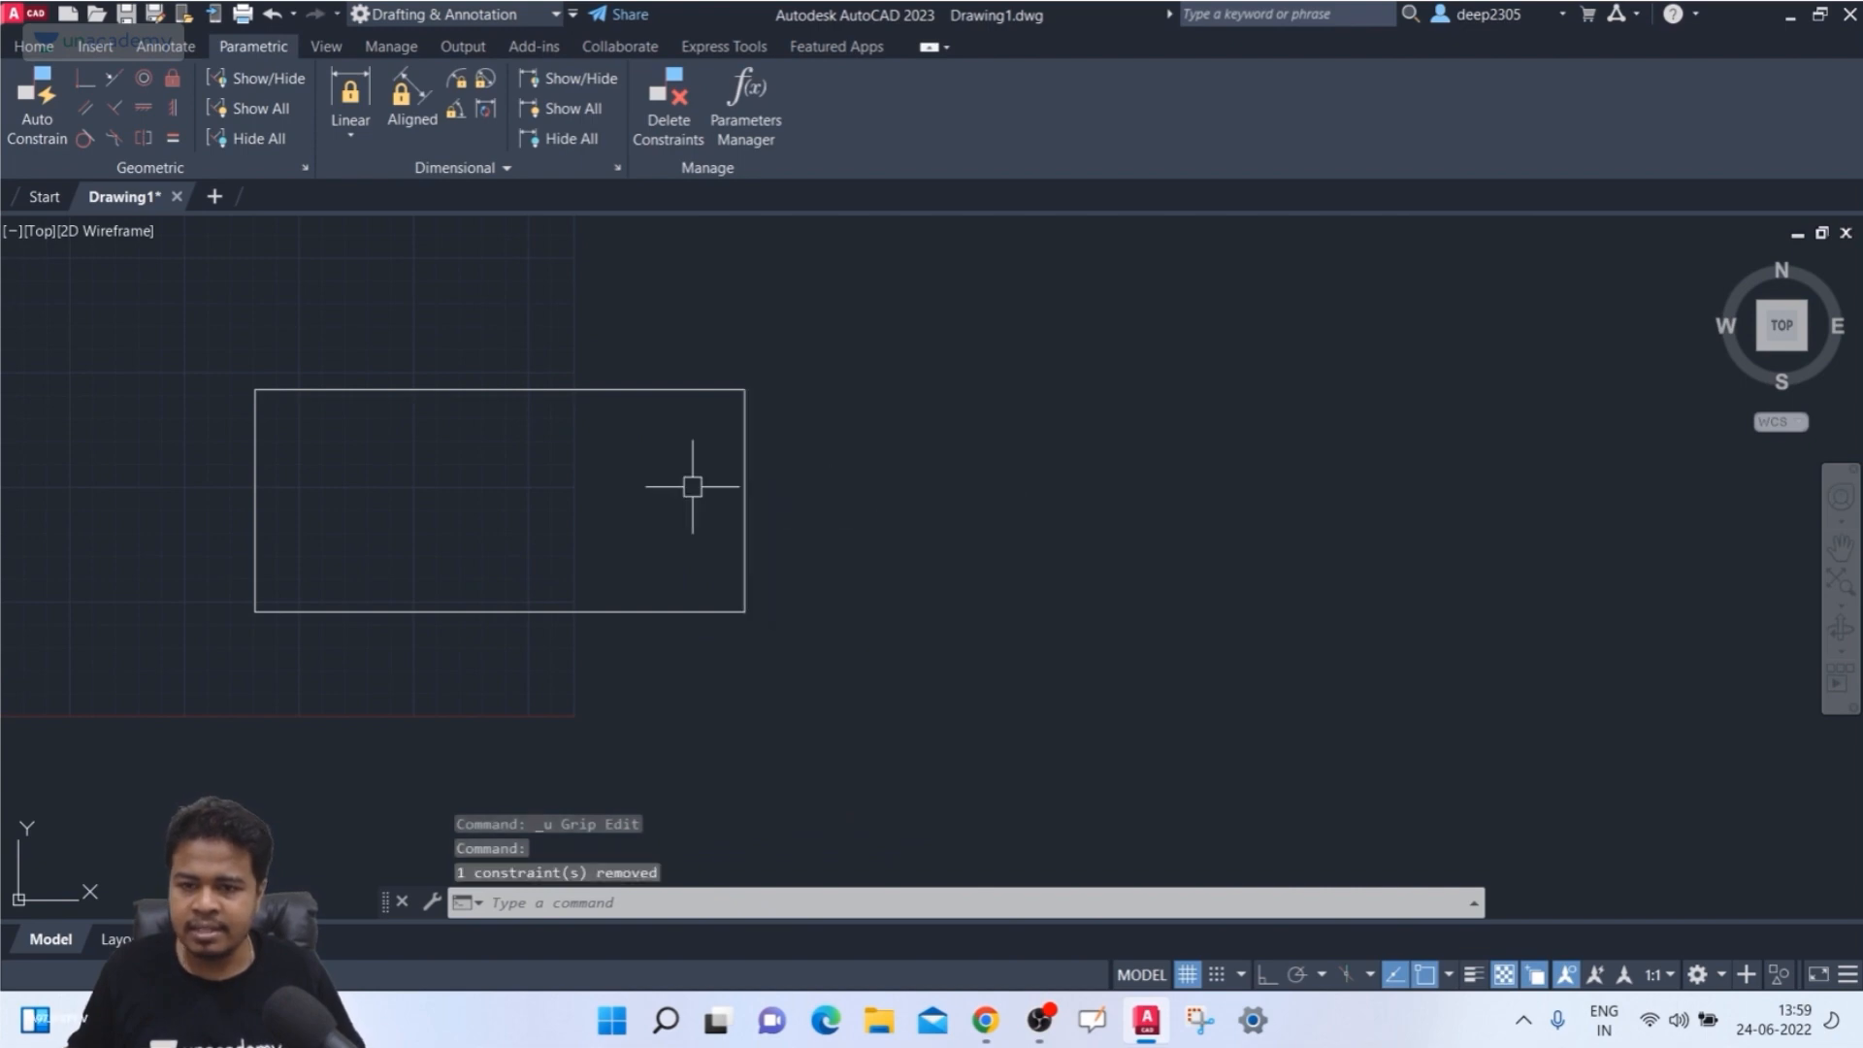
{"action": "key", "text": "Escape"}
{"action": "key", "text": "Escape"}
{"action": "key", "text": "Escape"}
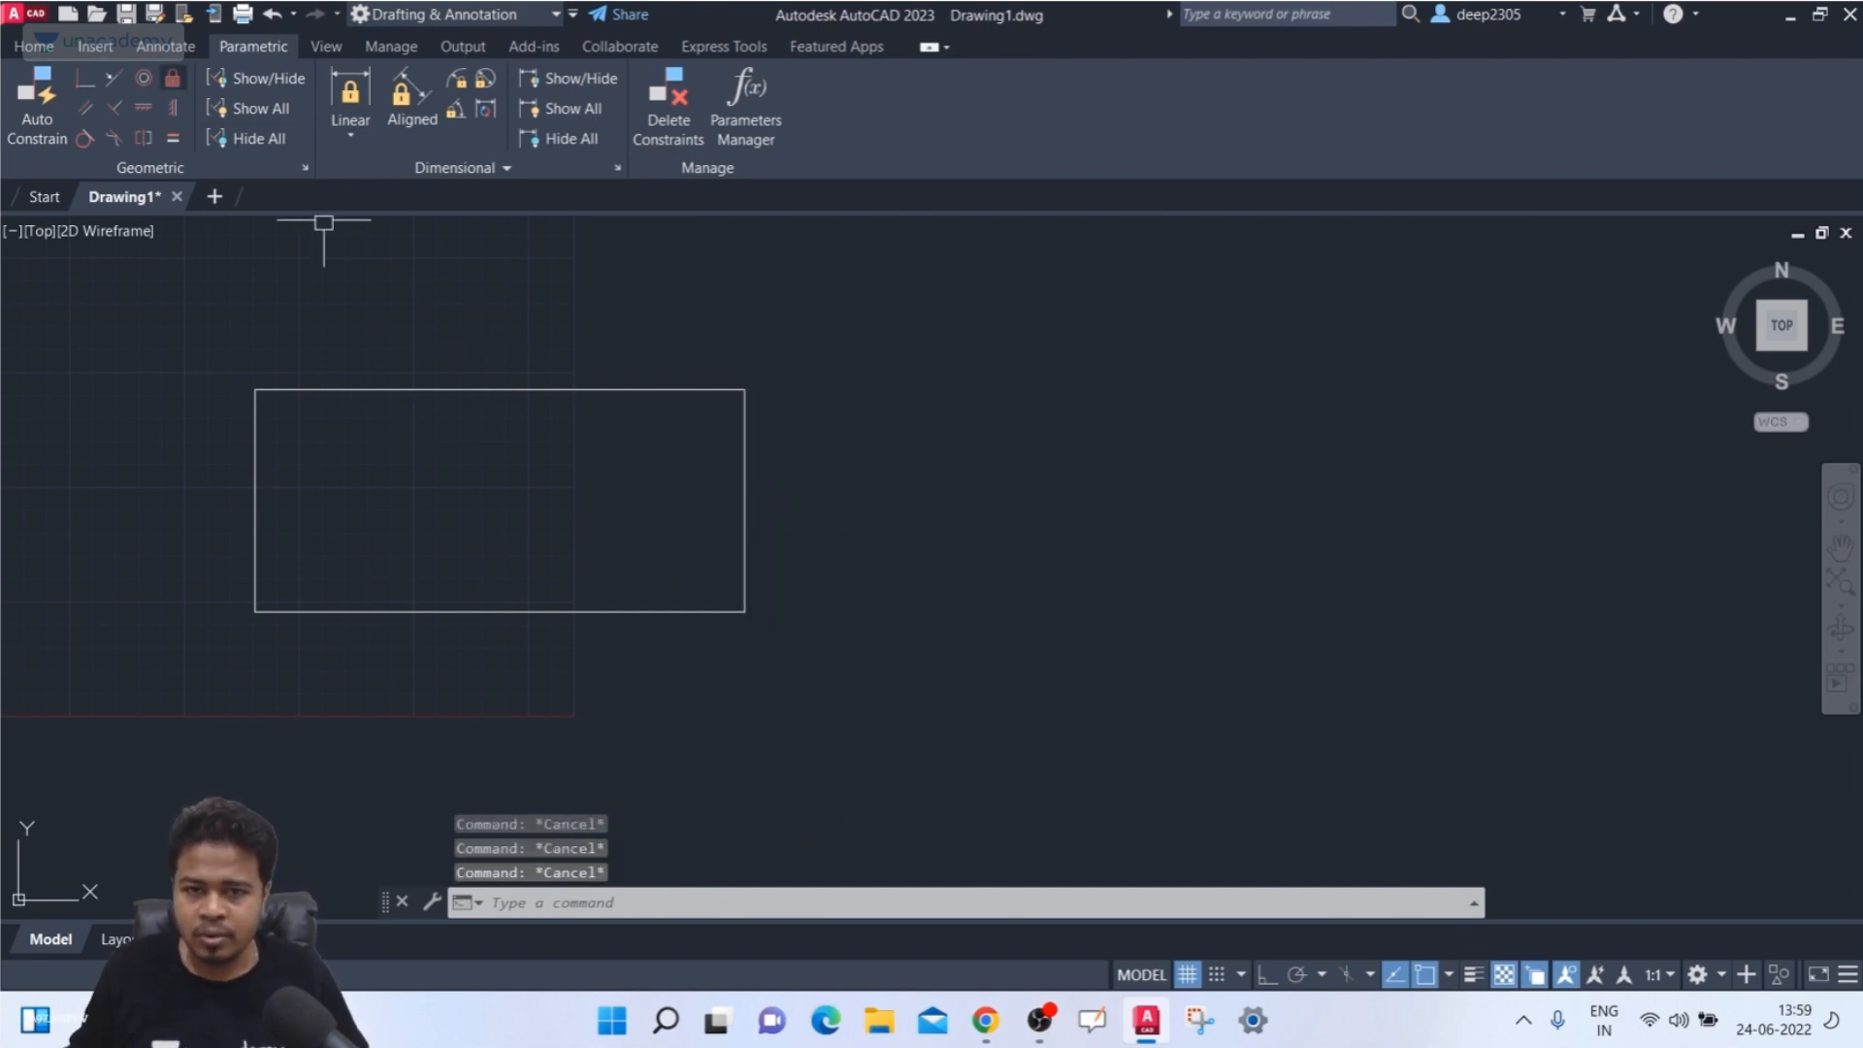
- Apply a Fix constraint to the rectangle's lower edge using the Object option
{"action": "left_click", "coordinate": [173, 78]}
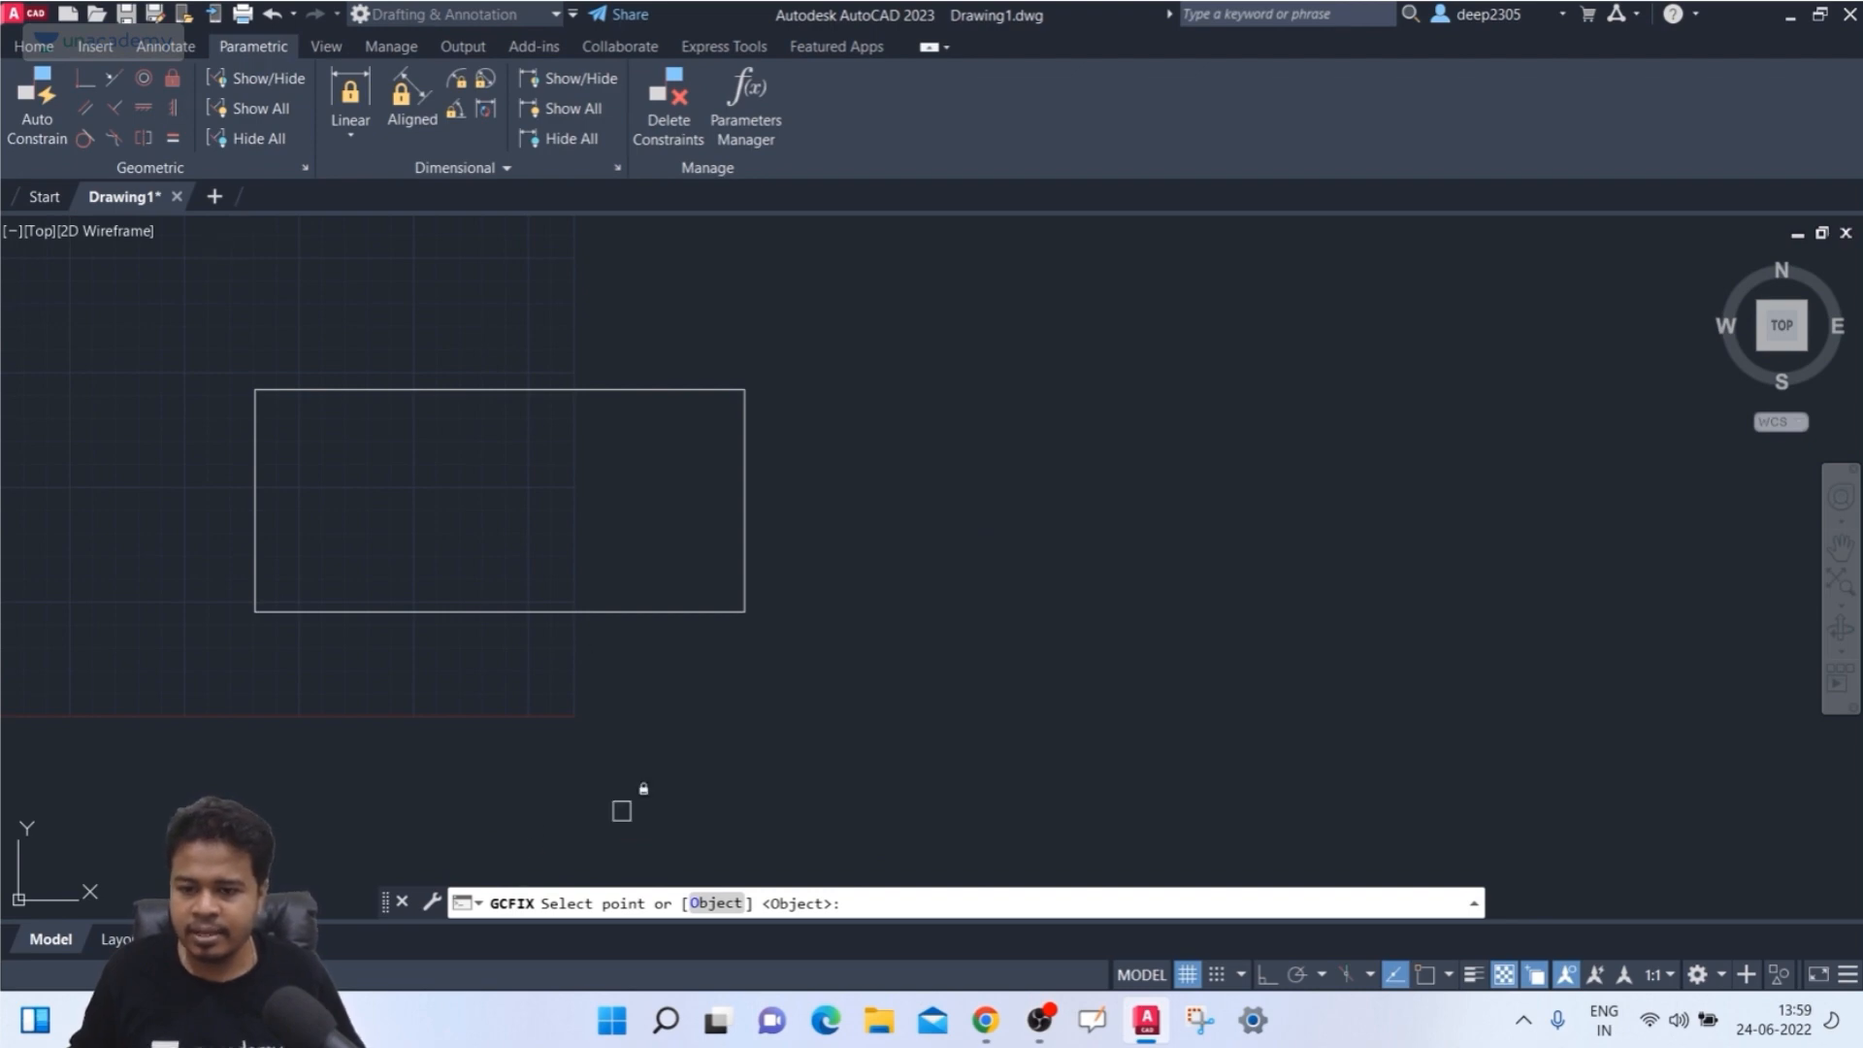
{"action": "left_click", "coordinate": [703, 903]}
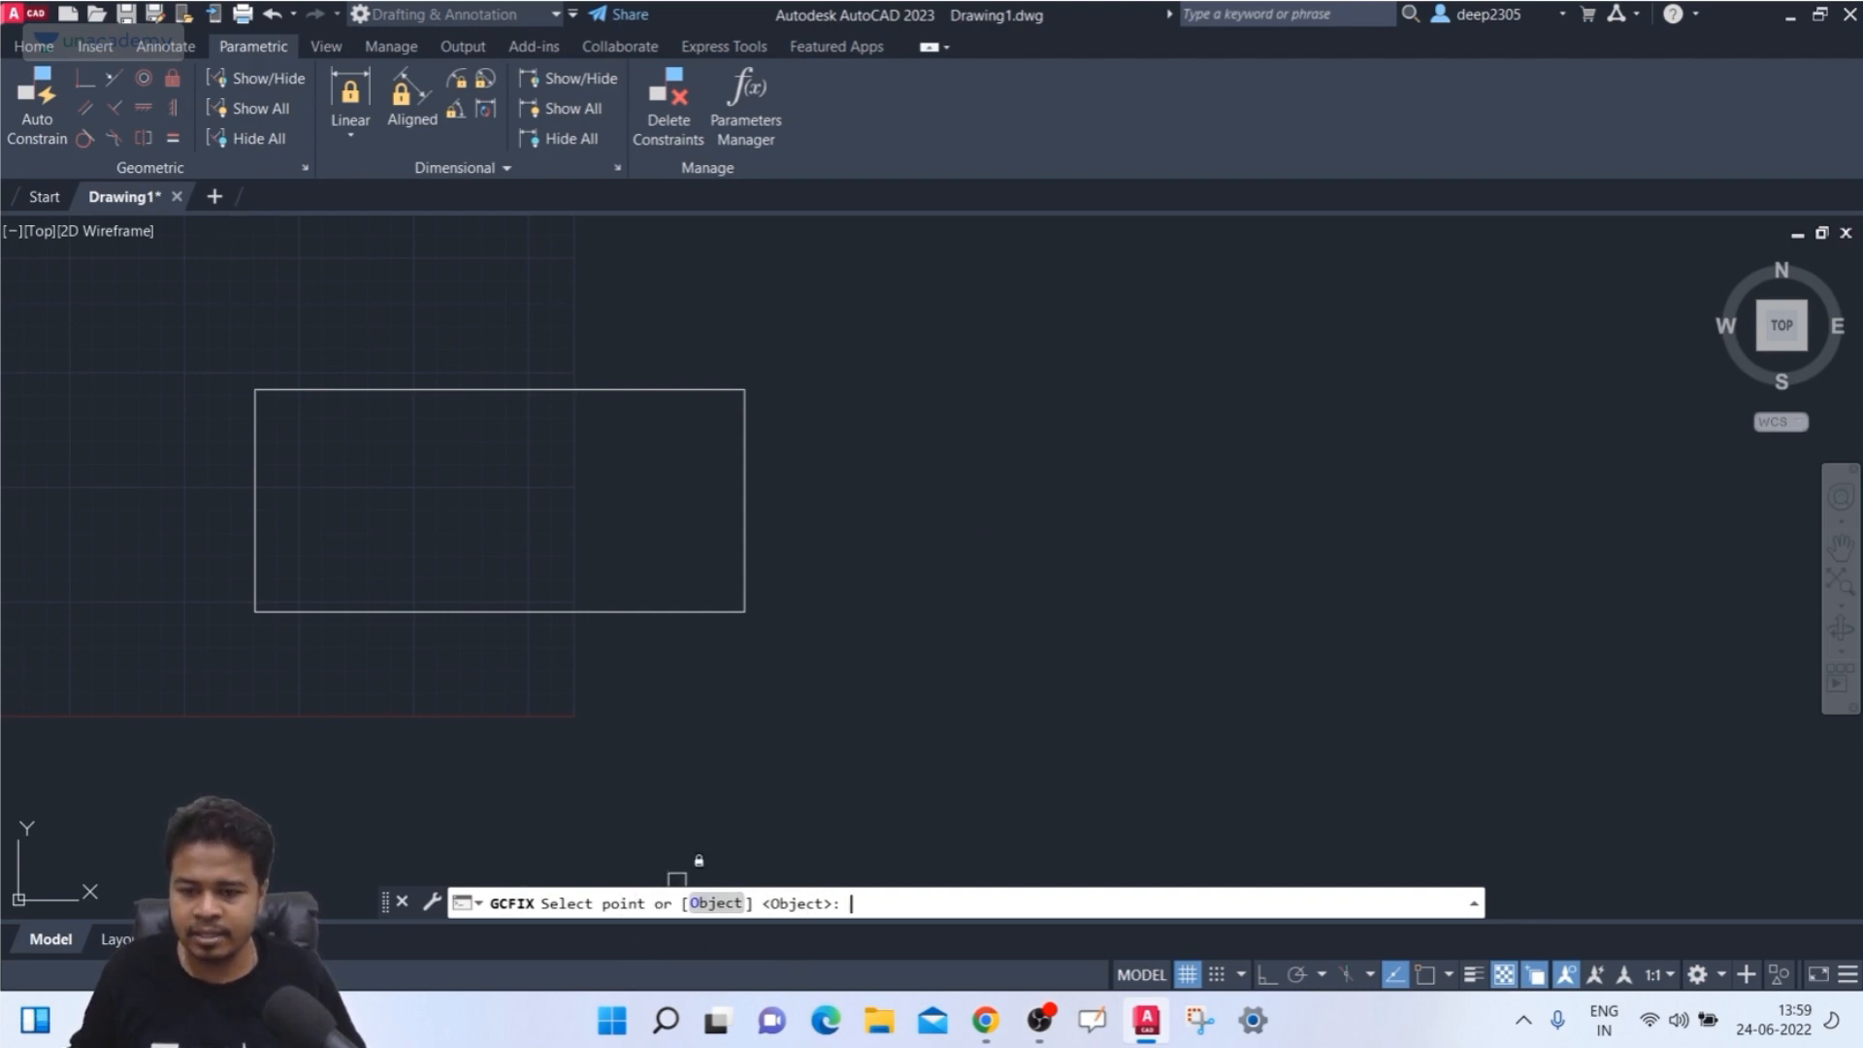
{"action": "left_click", "coordinate": [584, 607]}
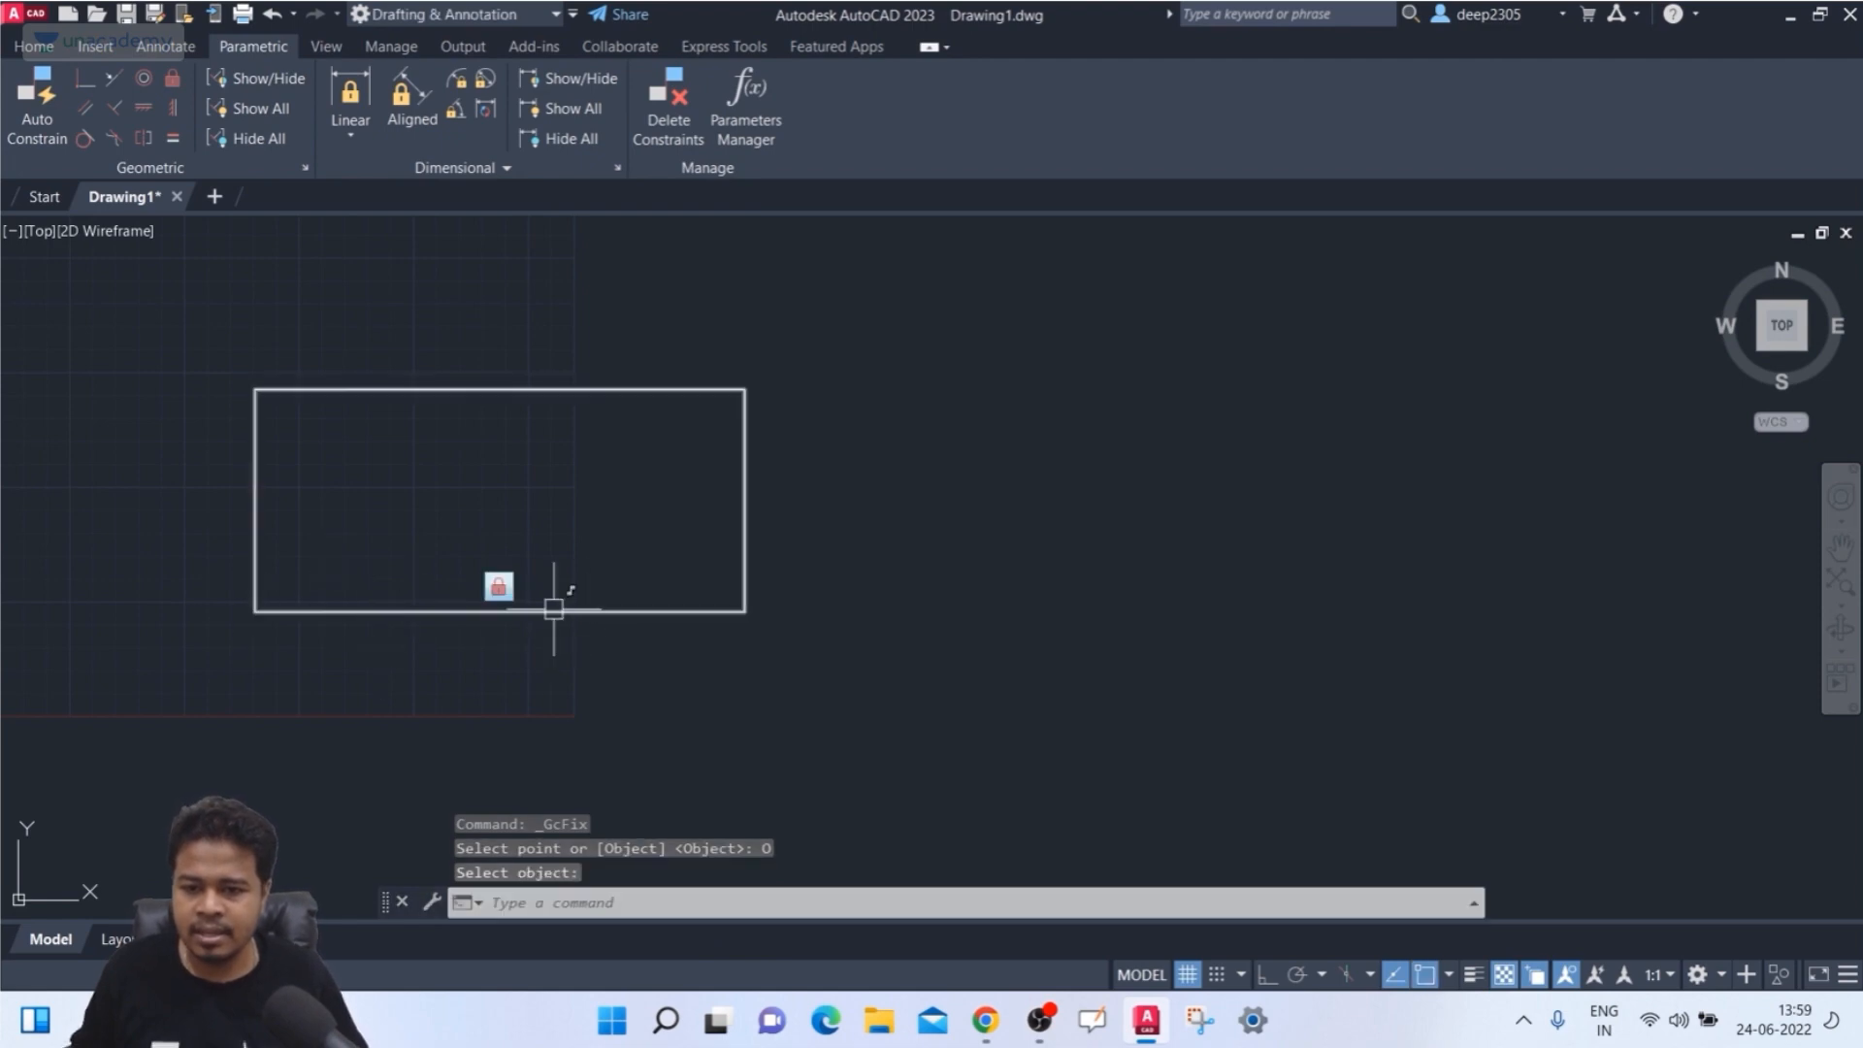
{"action": "key", "text": "Escape"}
- Try to stretch the fixed lower edge from its midpoint and its right corner, and cancel the stretch
{"action": "left_click", "coordinate": [583, 601]}
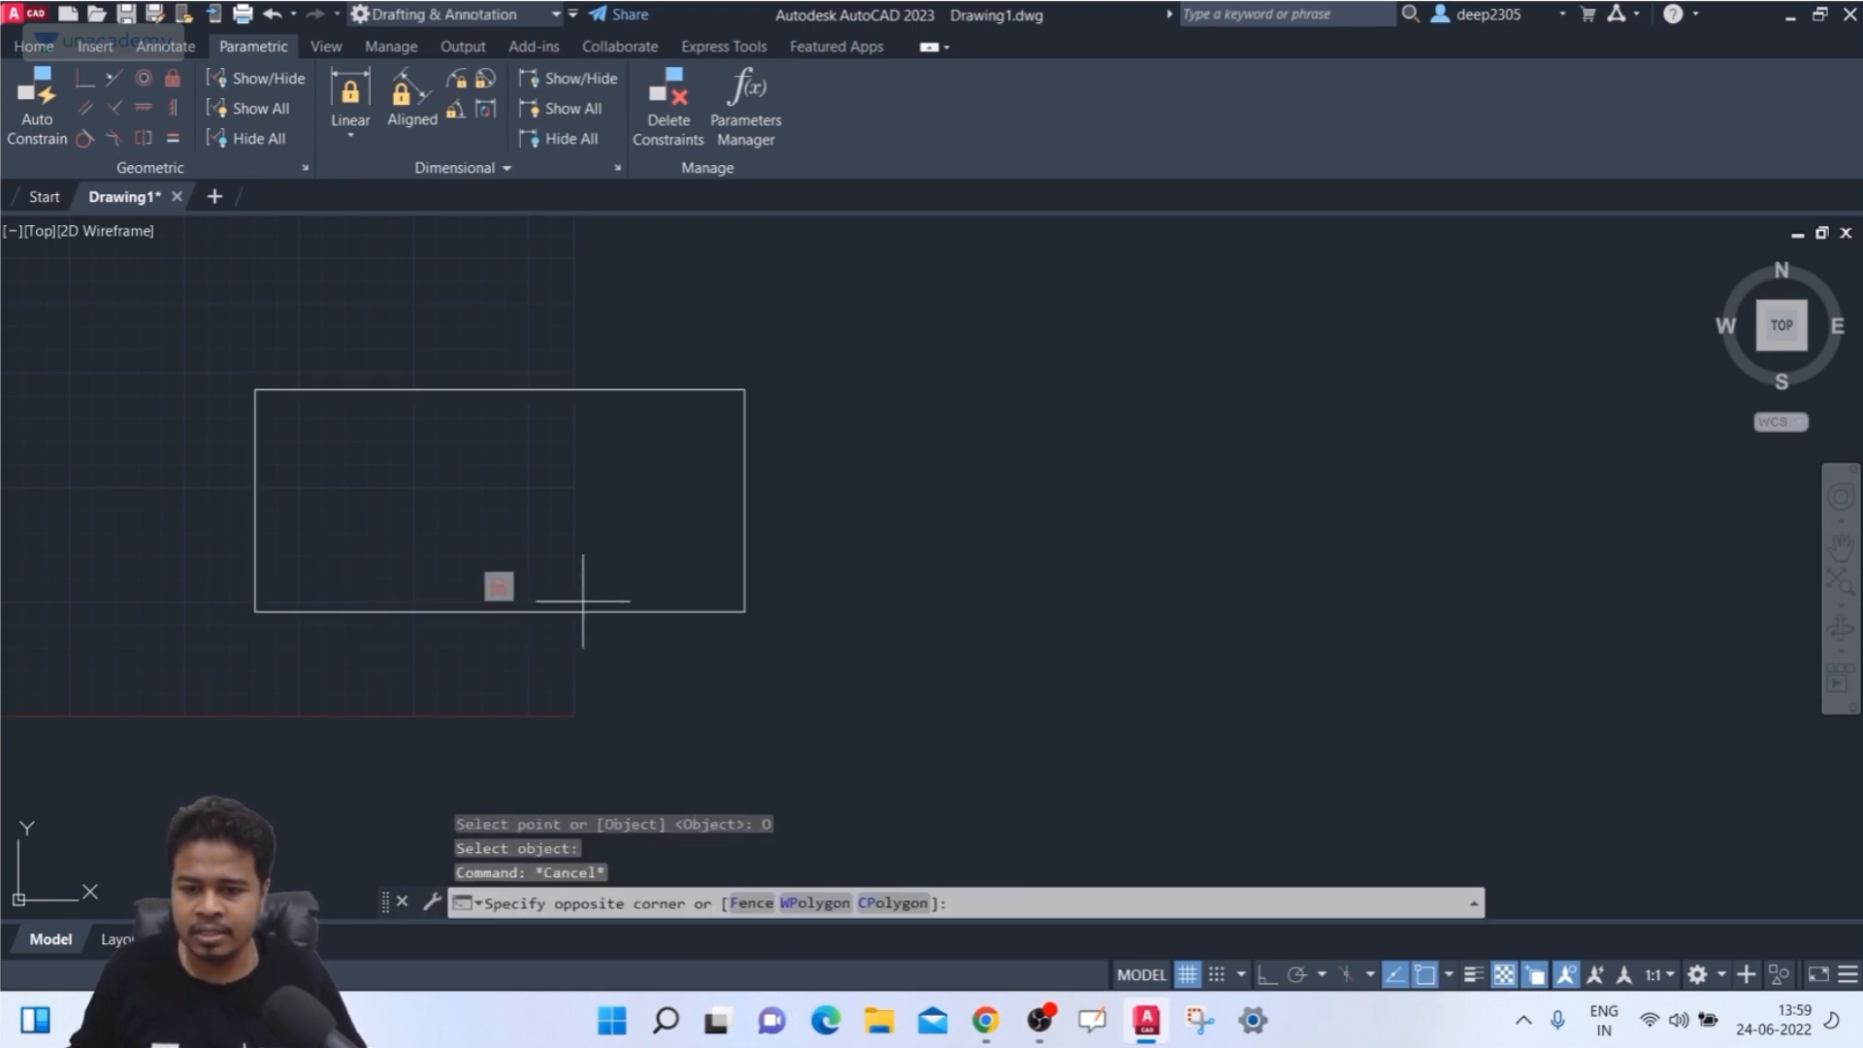
{"action": "left_click", "coordinate": [549, 655]}
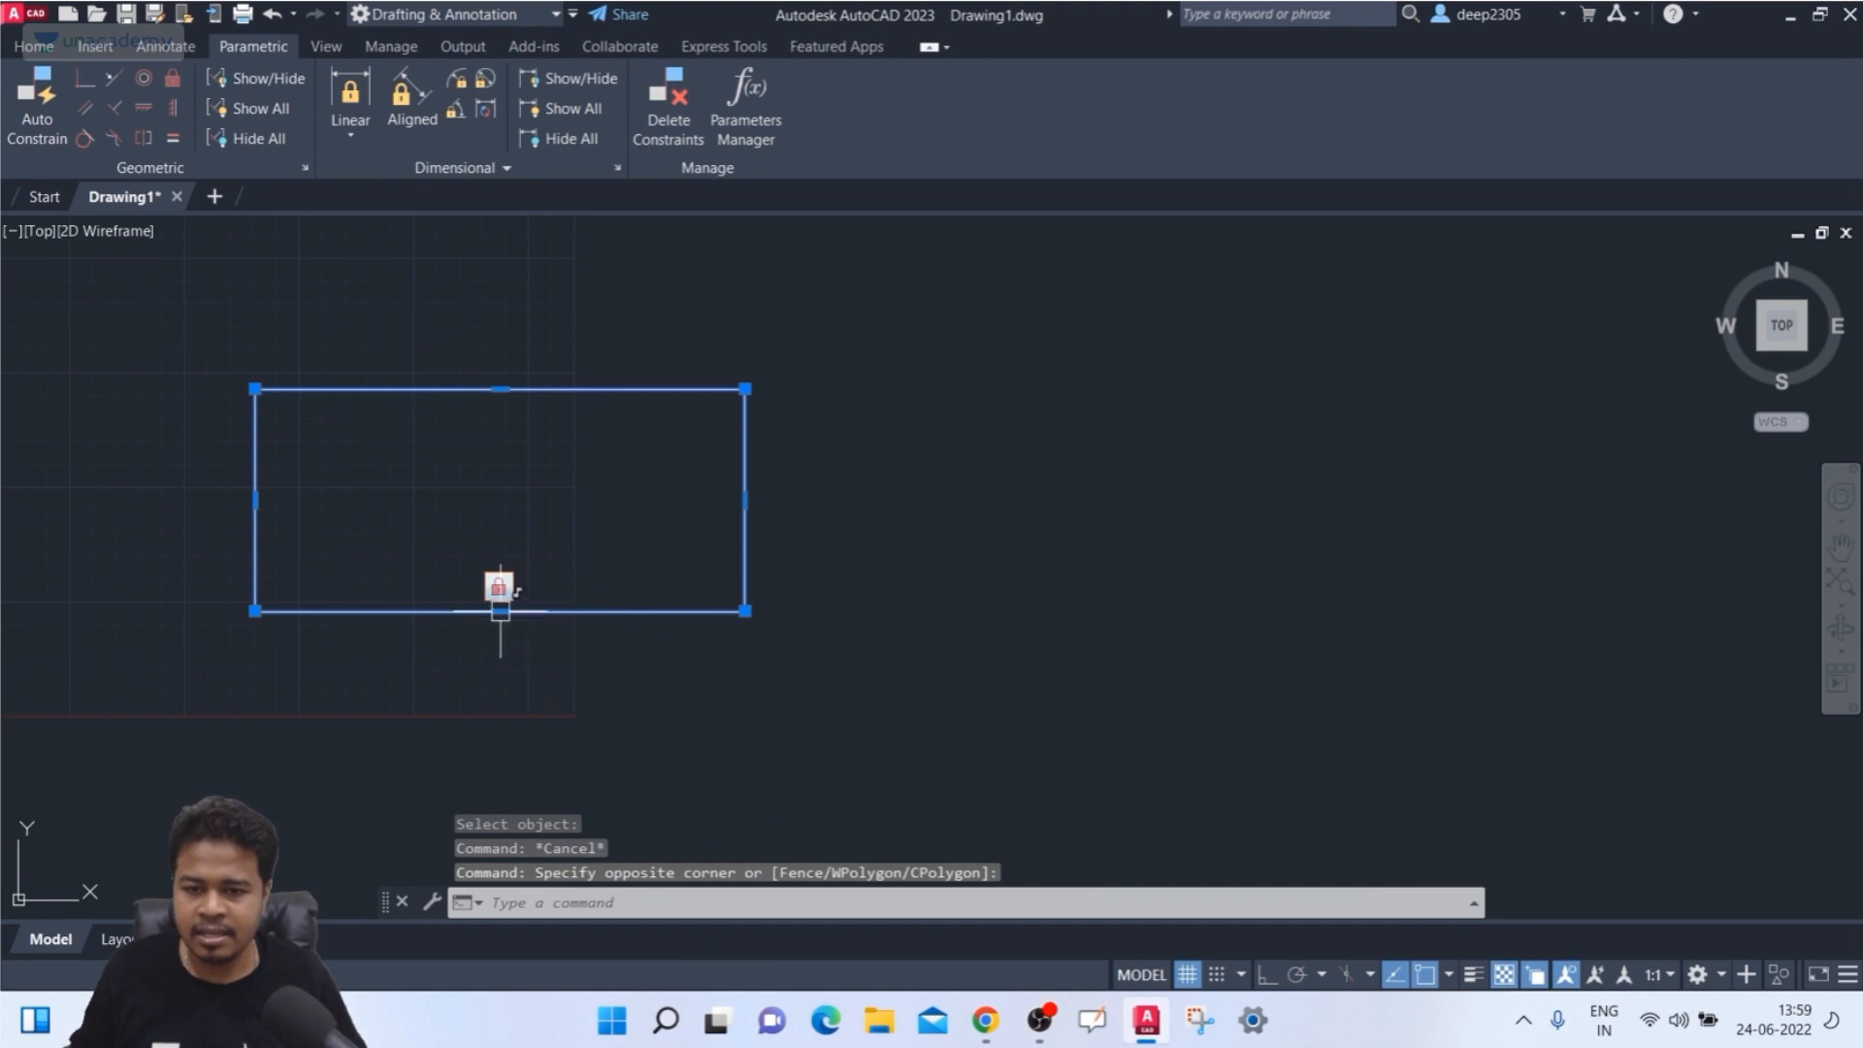
{"action": "left_click", "coordinate": [500, 611]}
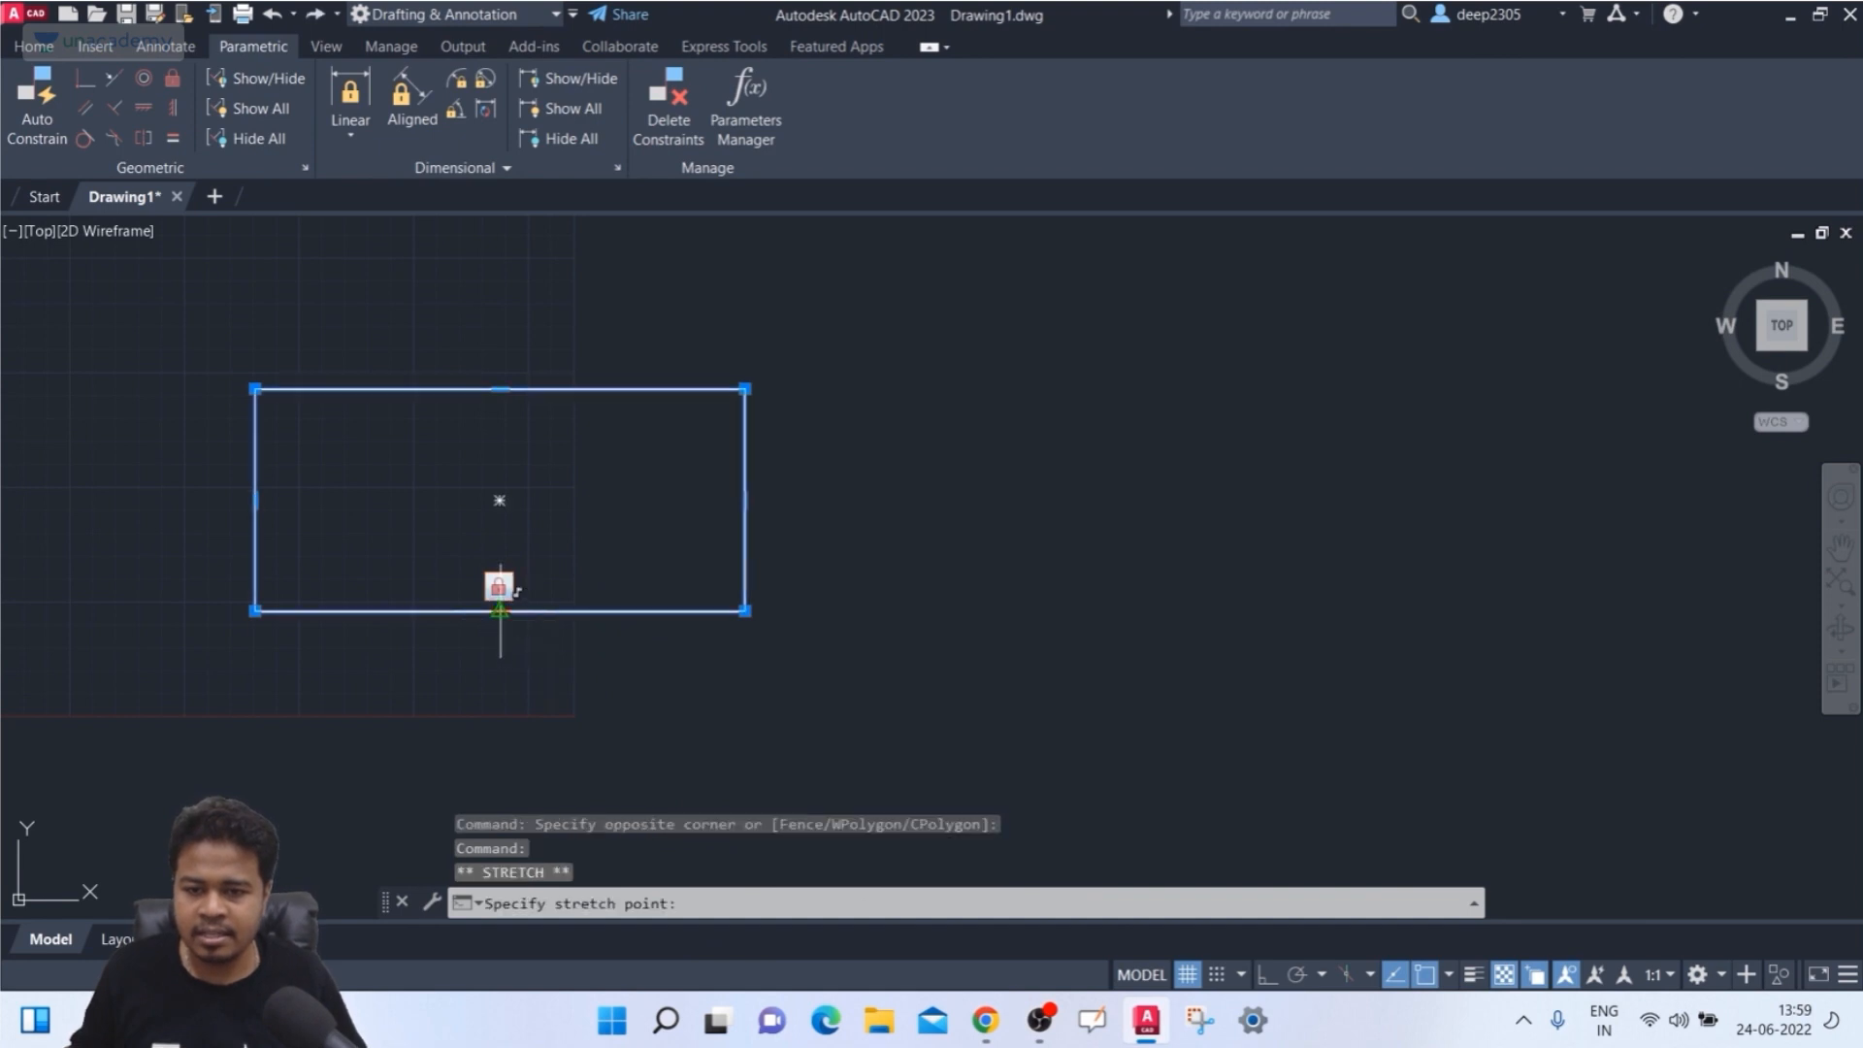
{"action": "left_click", "coordinate": [745, 608]}
{"action": "left_click", "coordinate": [744, 610]}
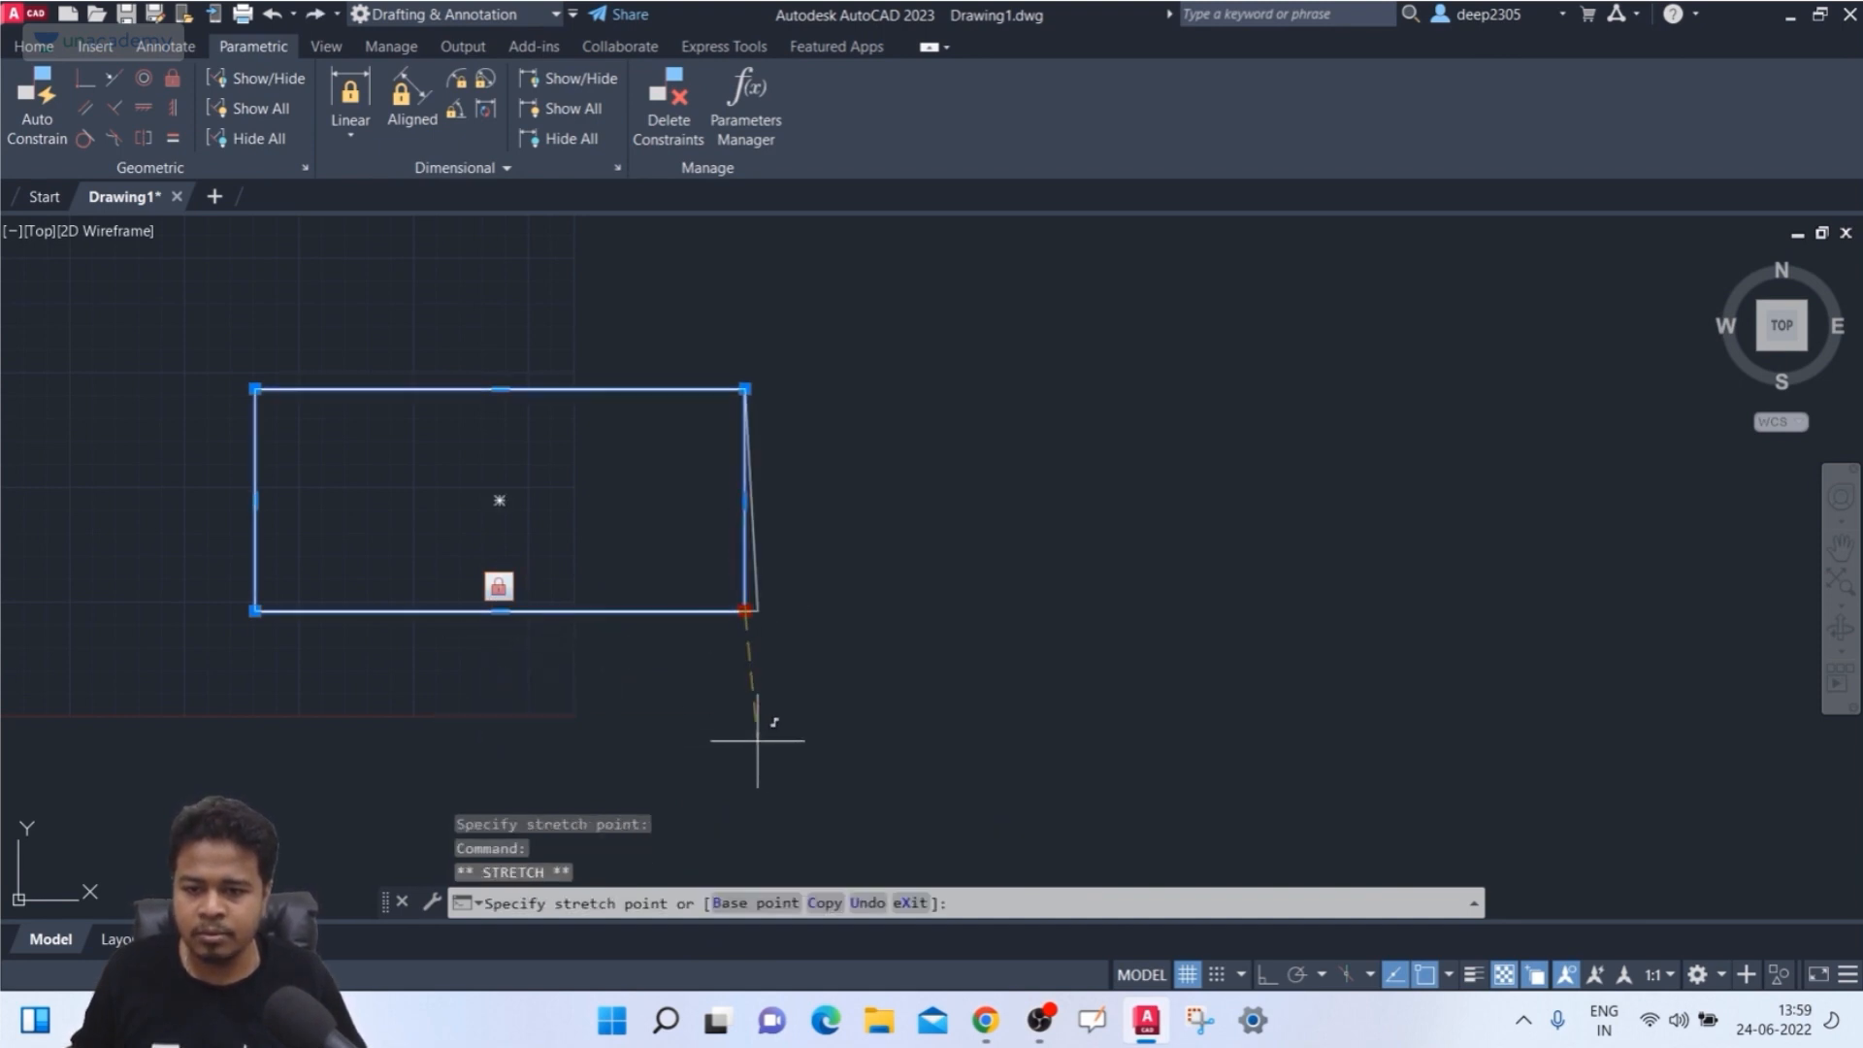
{"action": "key", "text": "Escape"}
{"action": "key", "text": "Escape"}
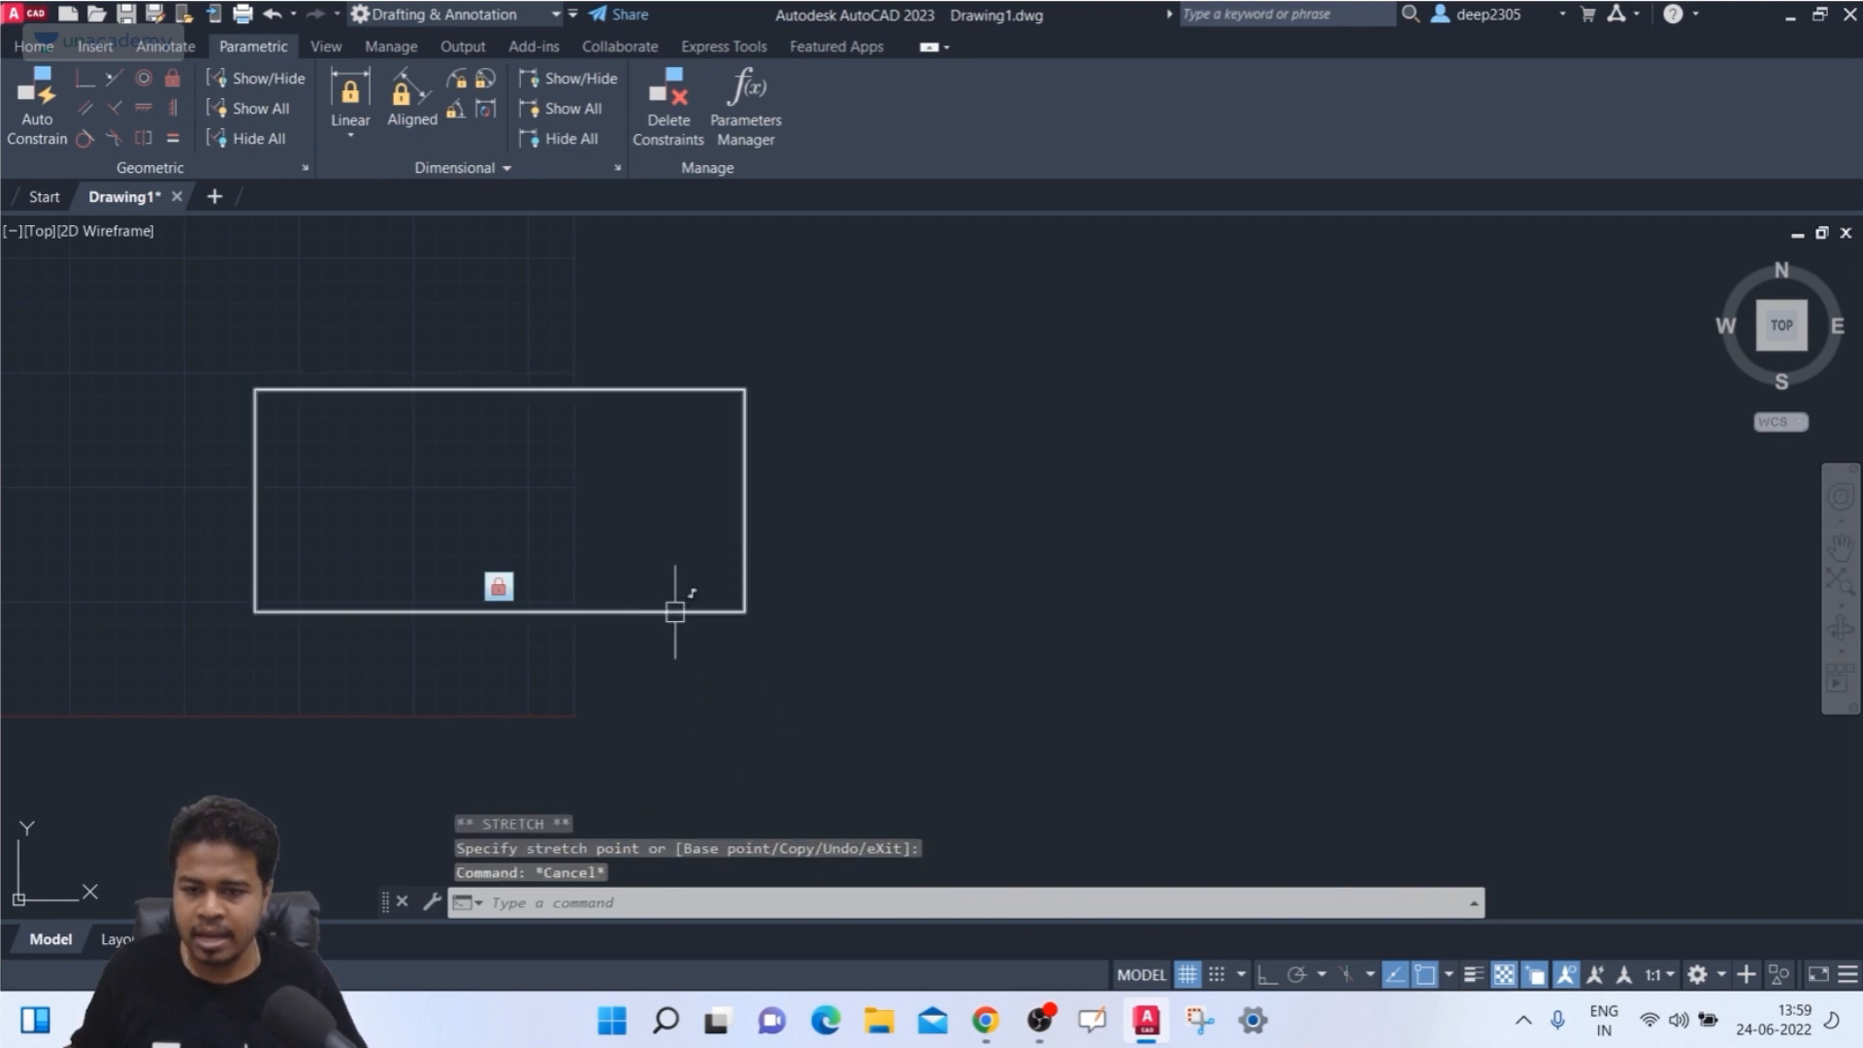
- Try stretching both lower corners outward along the fixed lower edge, and undo both stretches
{"action": "left_click", "coordinate": [675, 611]}
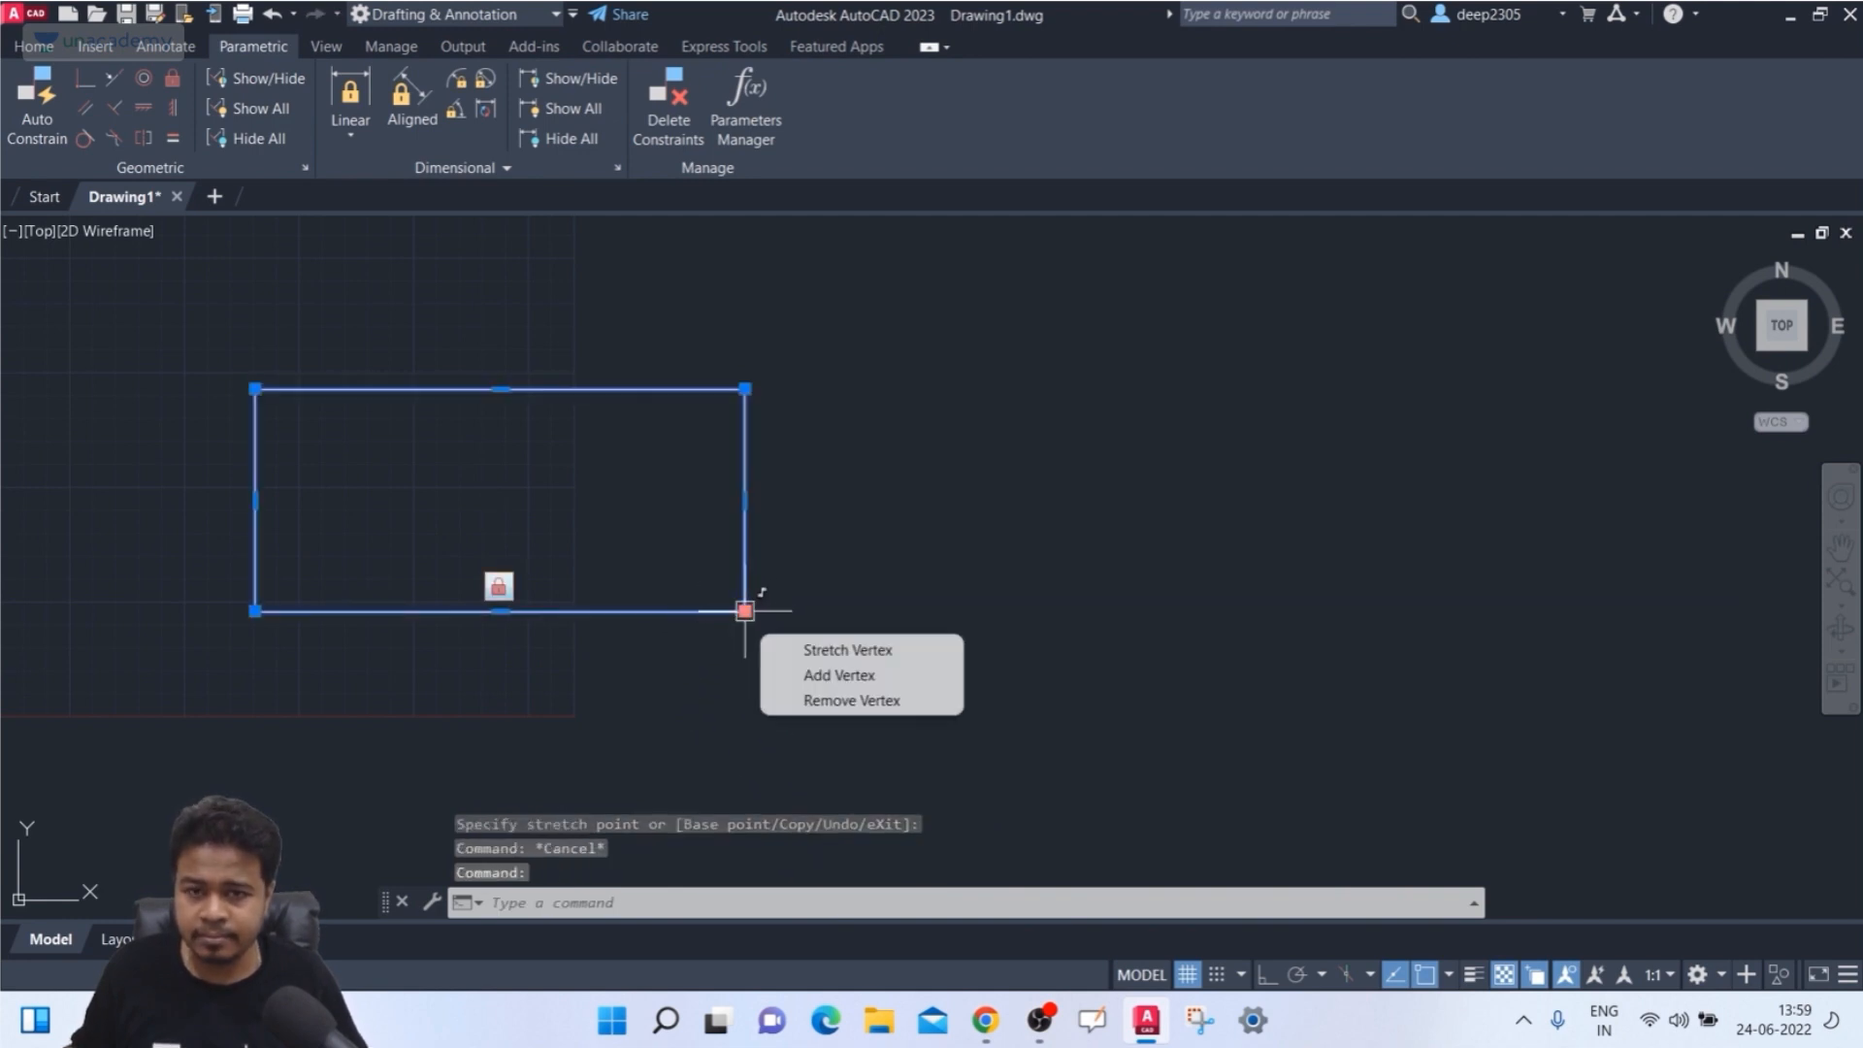
{"action": "left_click", "coordinate": [745, 610]}
{"action": "left_click", "coordinate": [997, 610]}
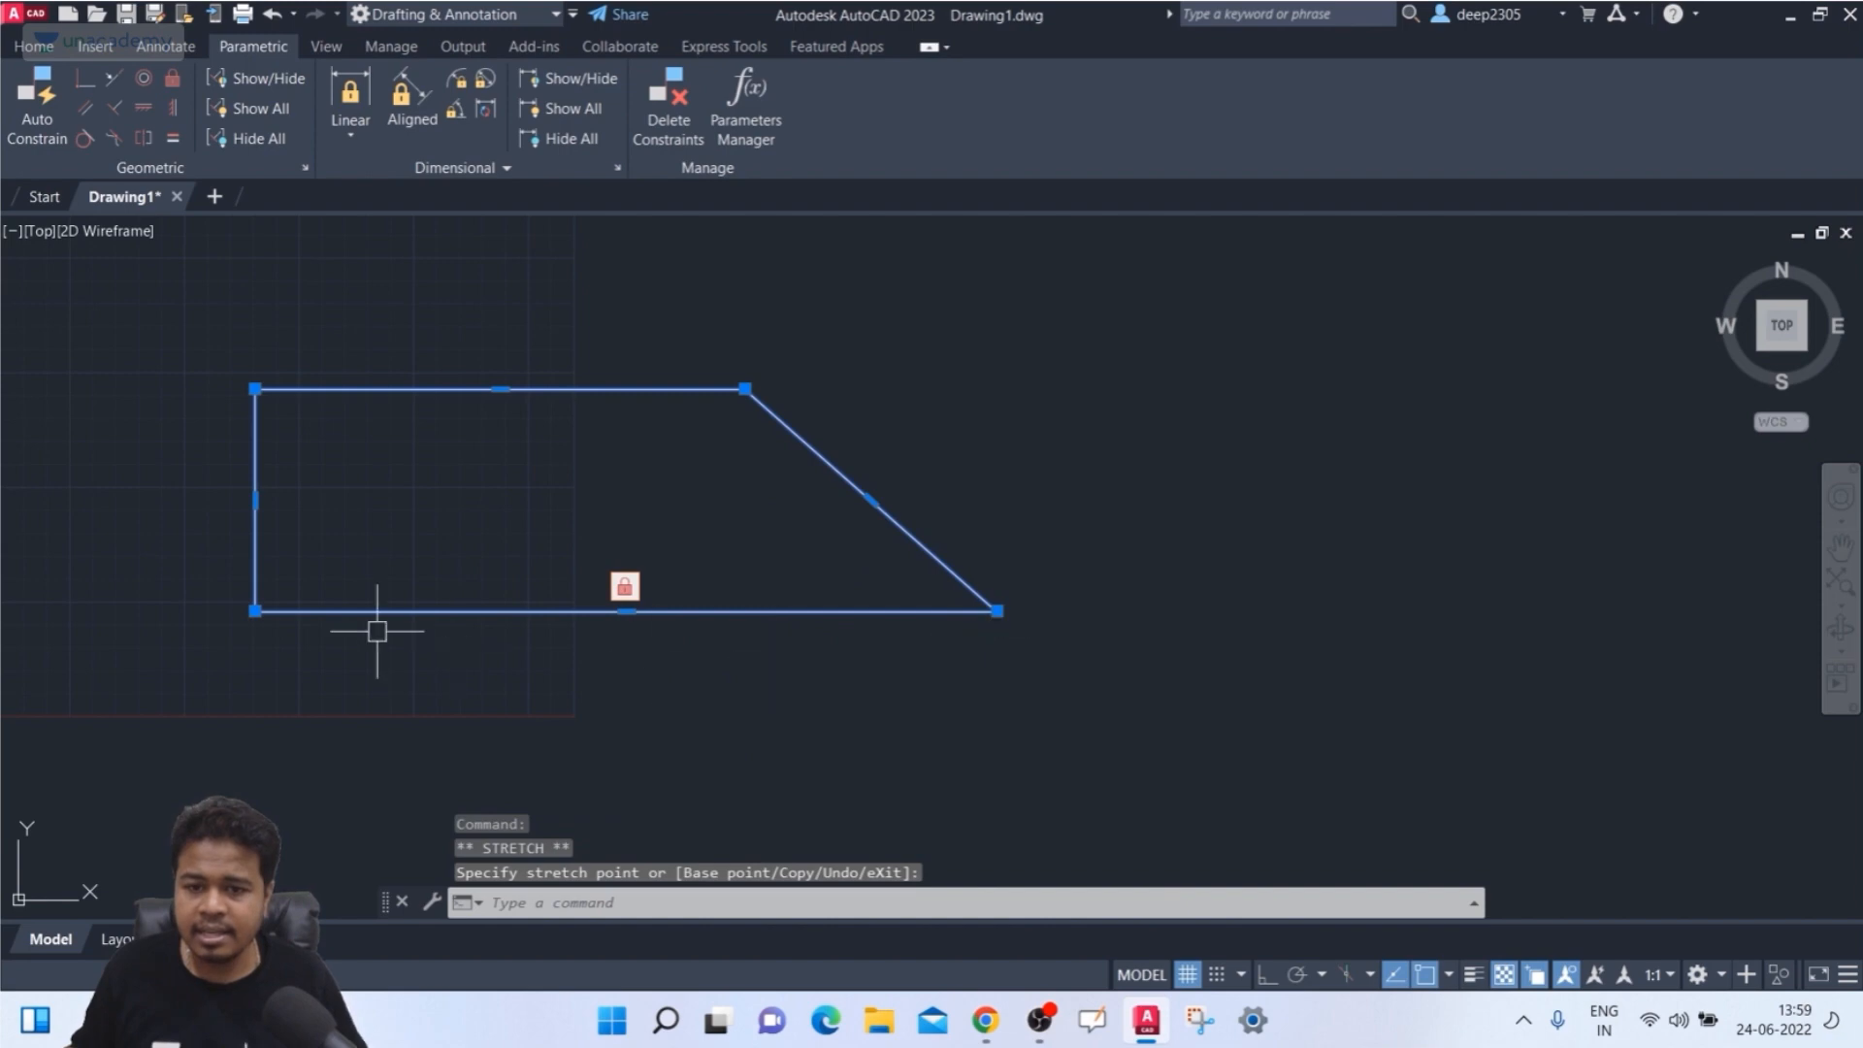
{"action": "left_click", "coordinate": [255, 610]}
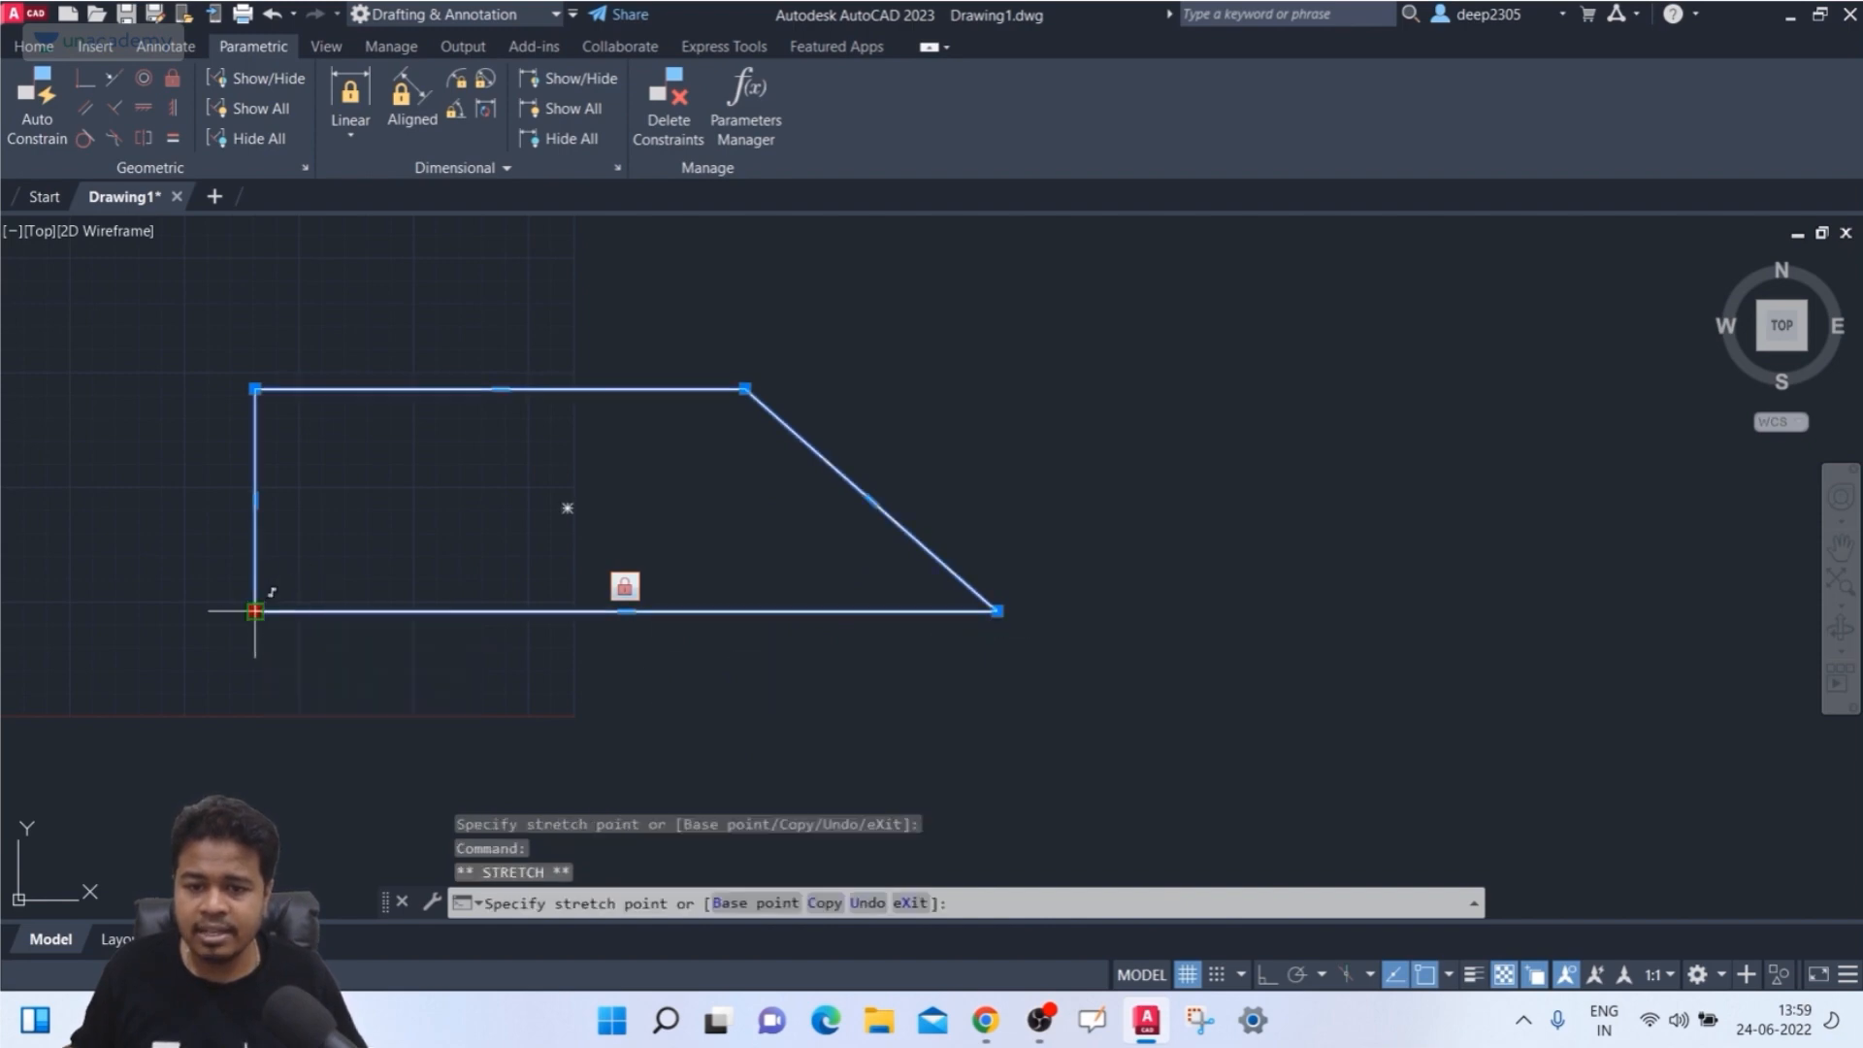
{"action": "left_click", "coordinate": [145, 611]}
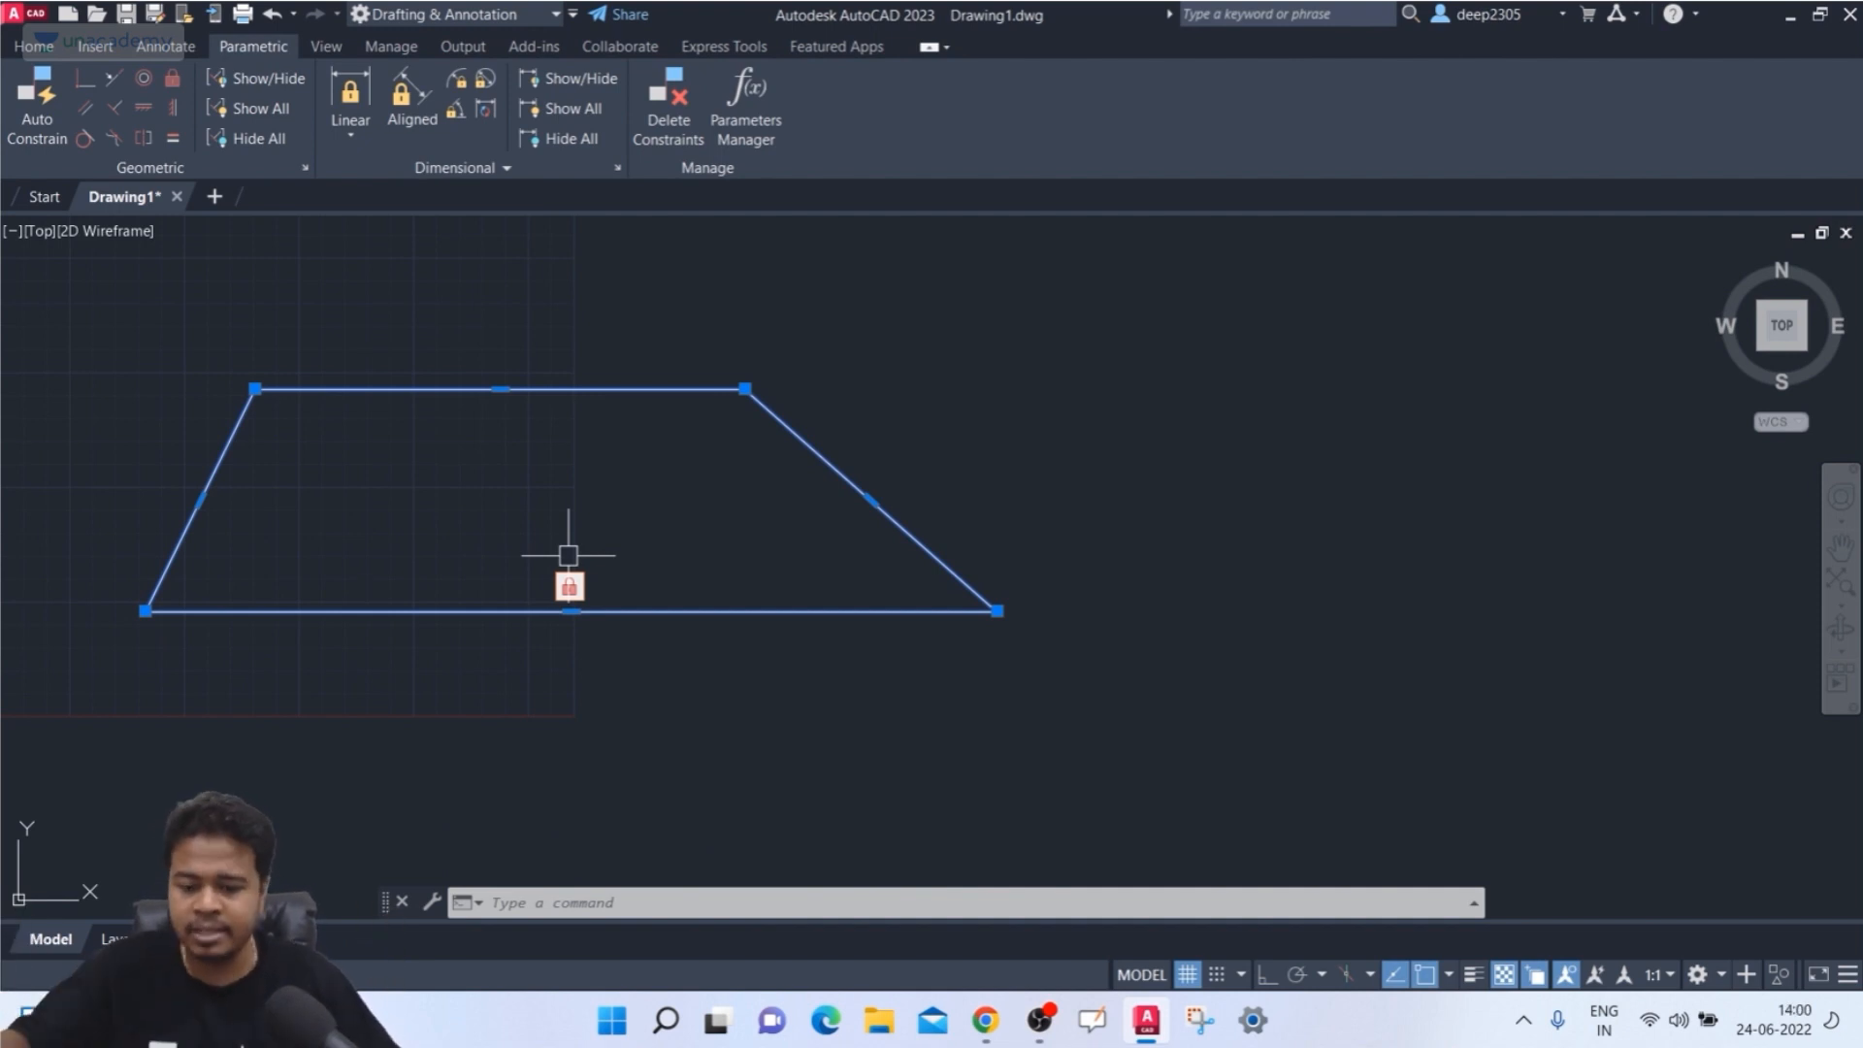
{"action": "key", "text": "ctrl+z"}
{"action": "key", "text": "ctrl+z"}
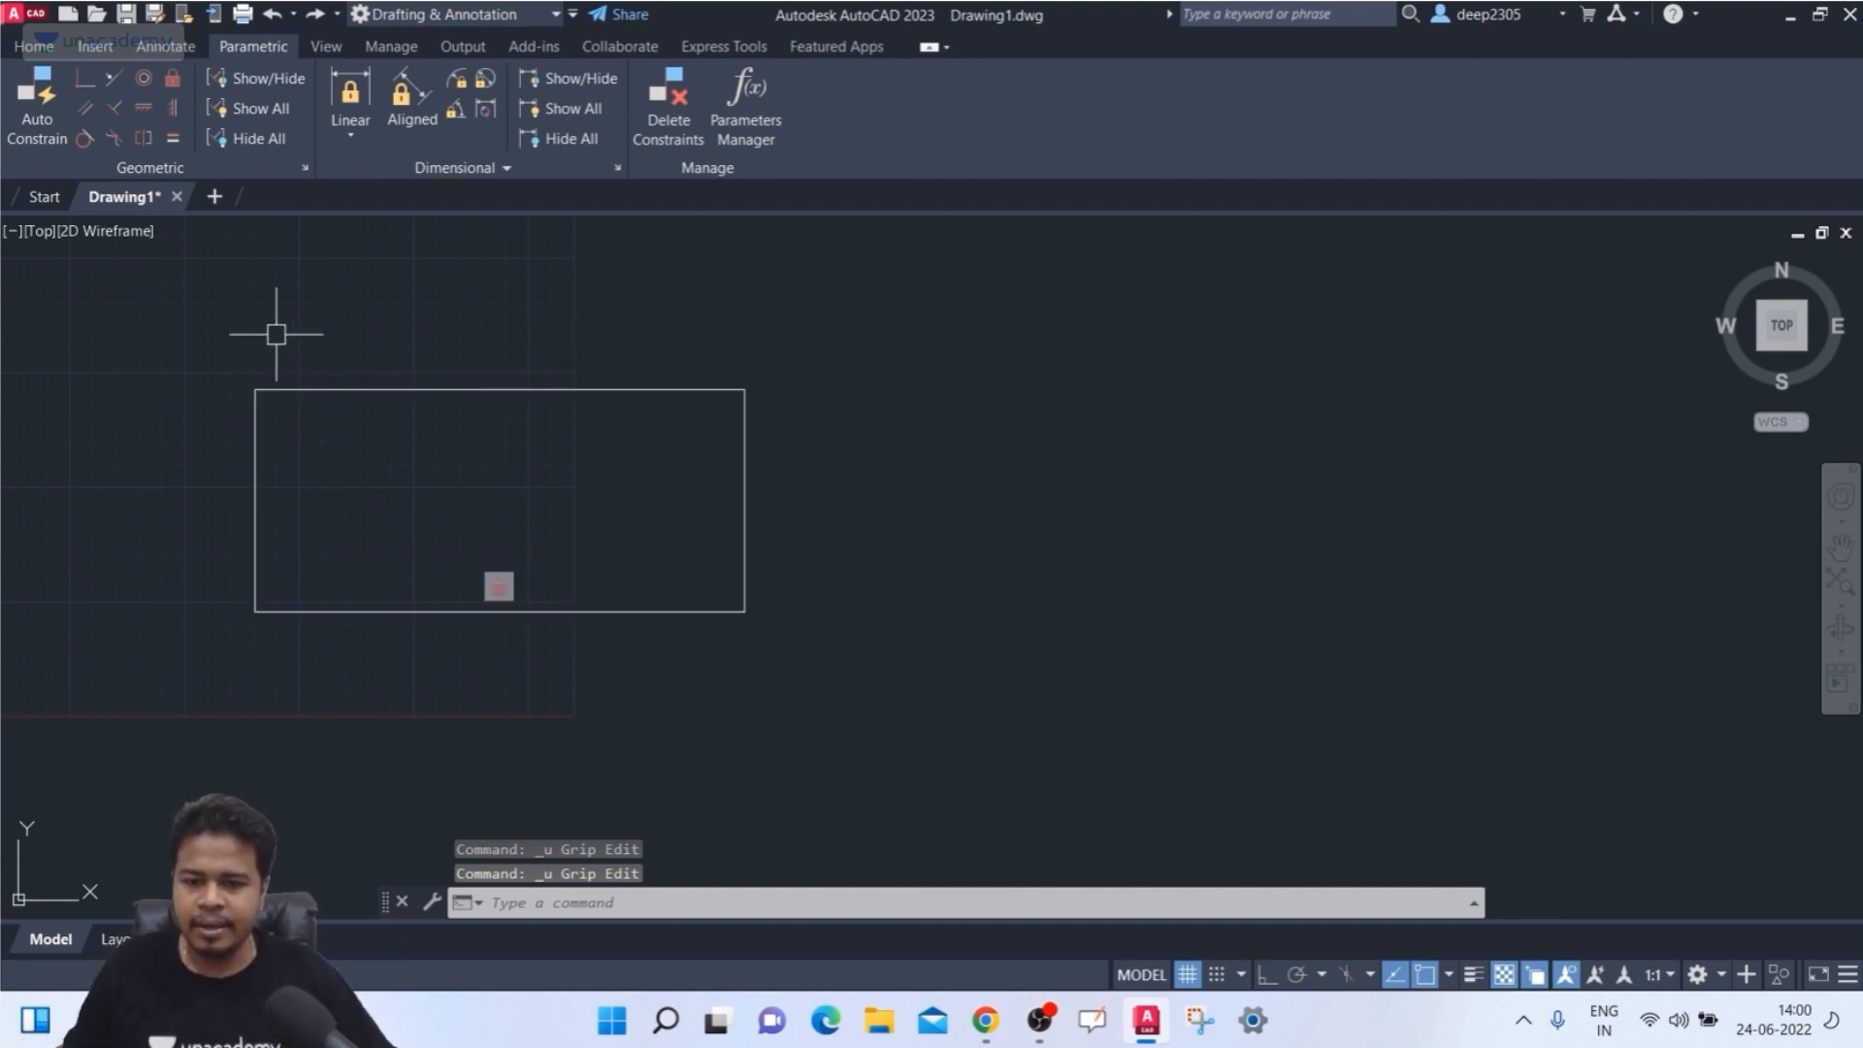
- Apply a Fix constraint to the midpoint of the rectangle's upper edge
{"action": "left_click", "coordinate": [173, 78]}
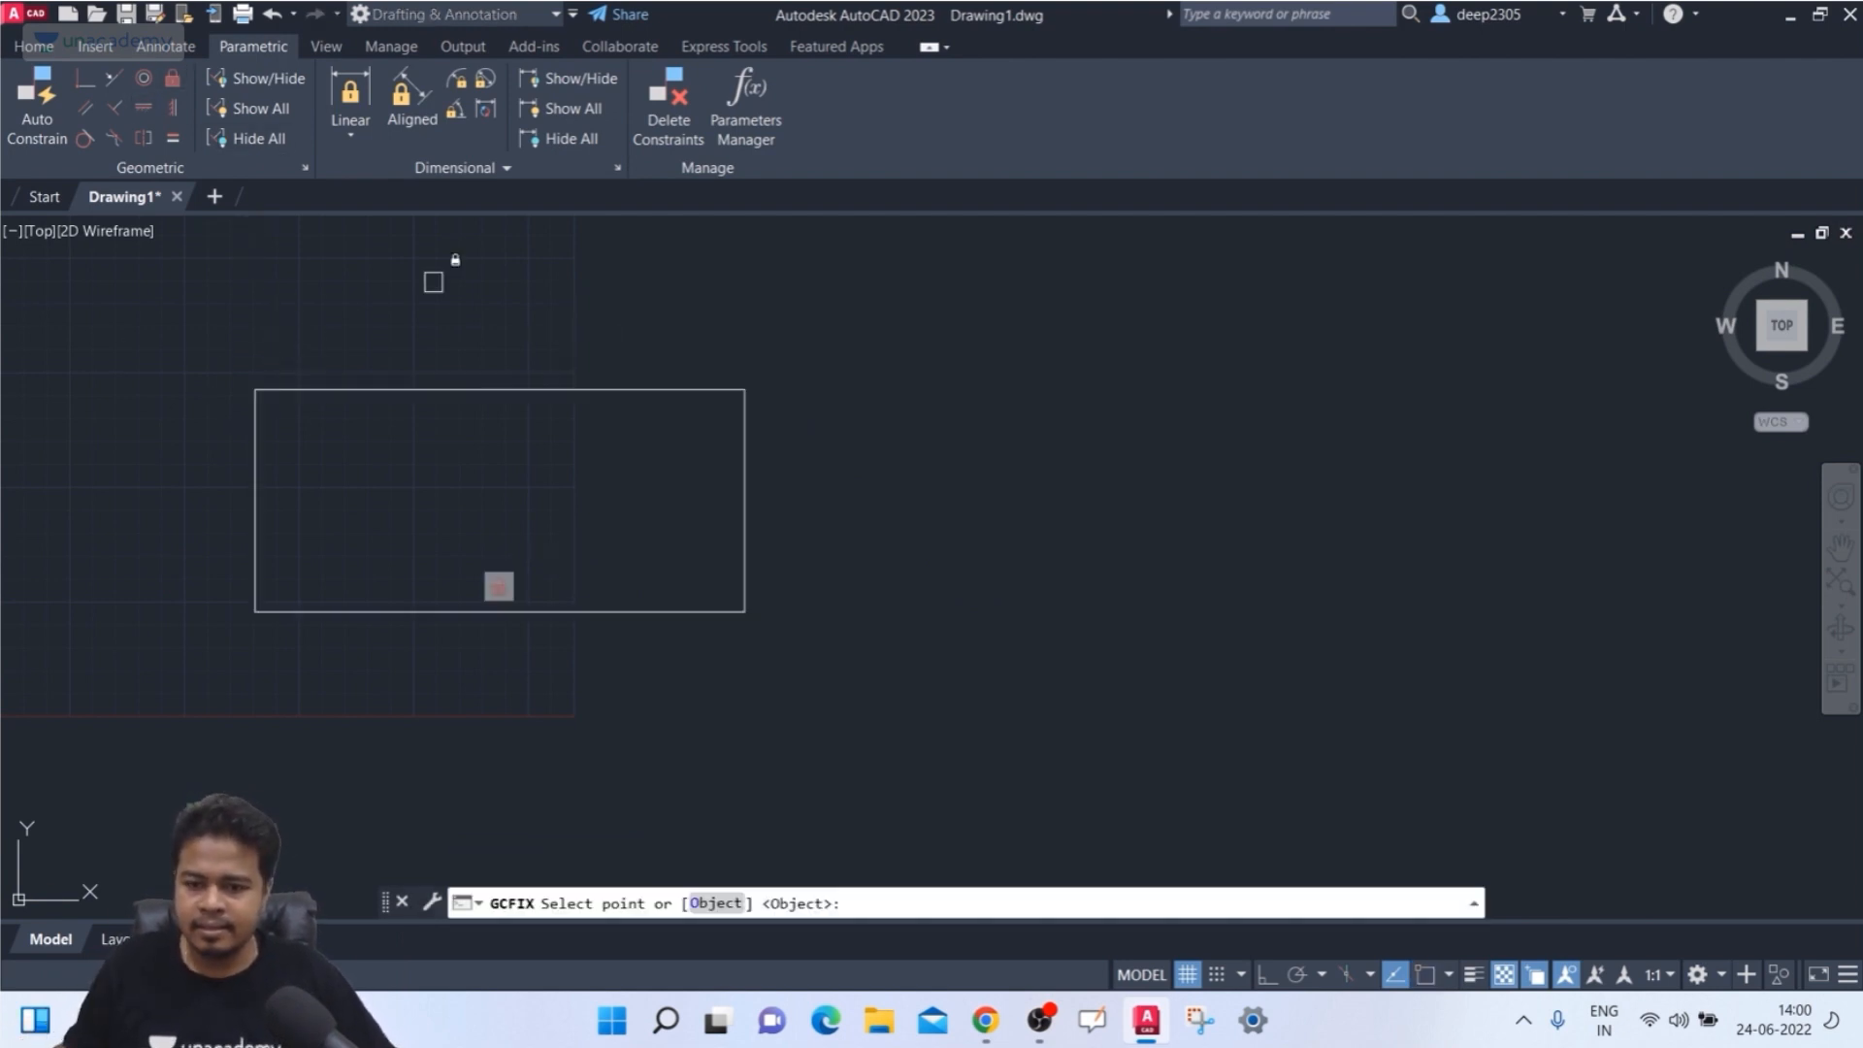
{"action": "left_click", "coordinate": [587, 389]}
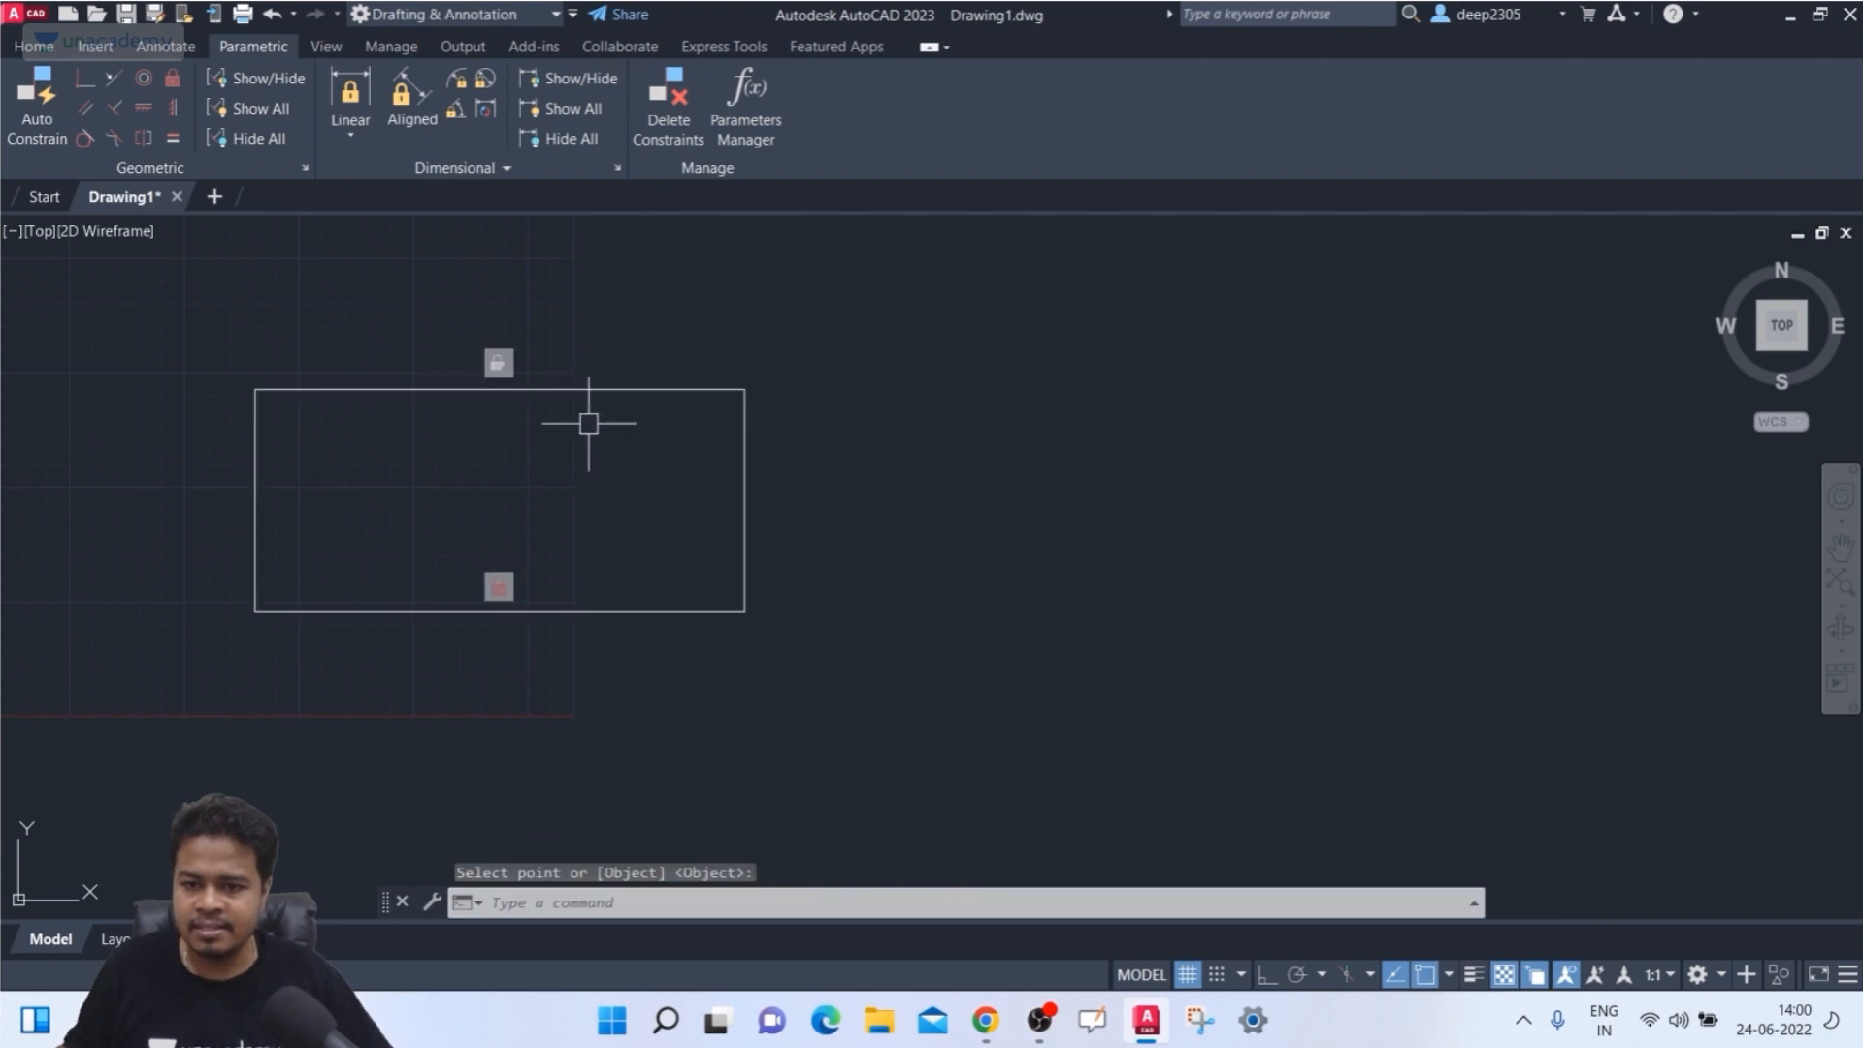
- Try stretching the upper right corner horizontally outward with the upper edge's midpoint fixed, and undo the stretch
{"action": "left_click", "coordinate": [612, 389]}
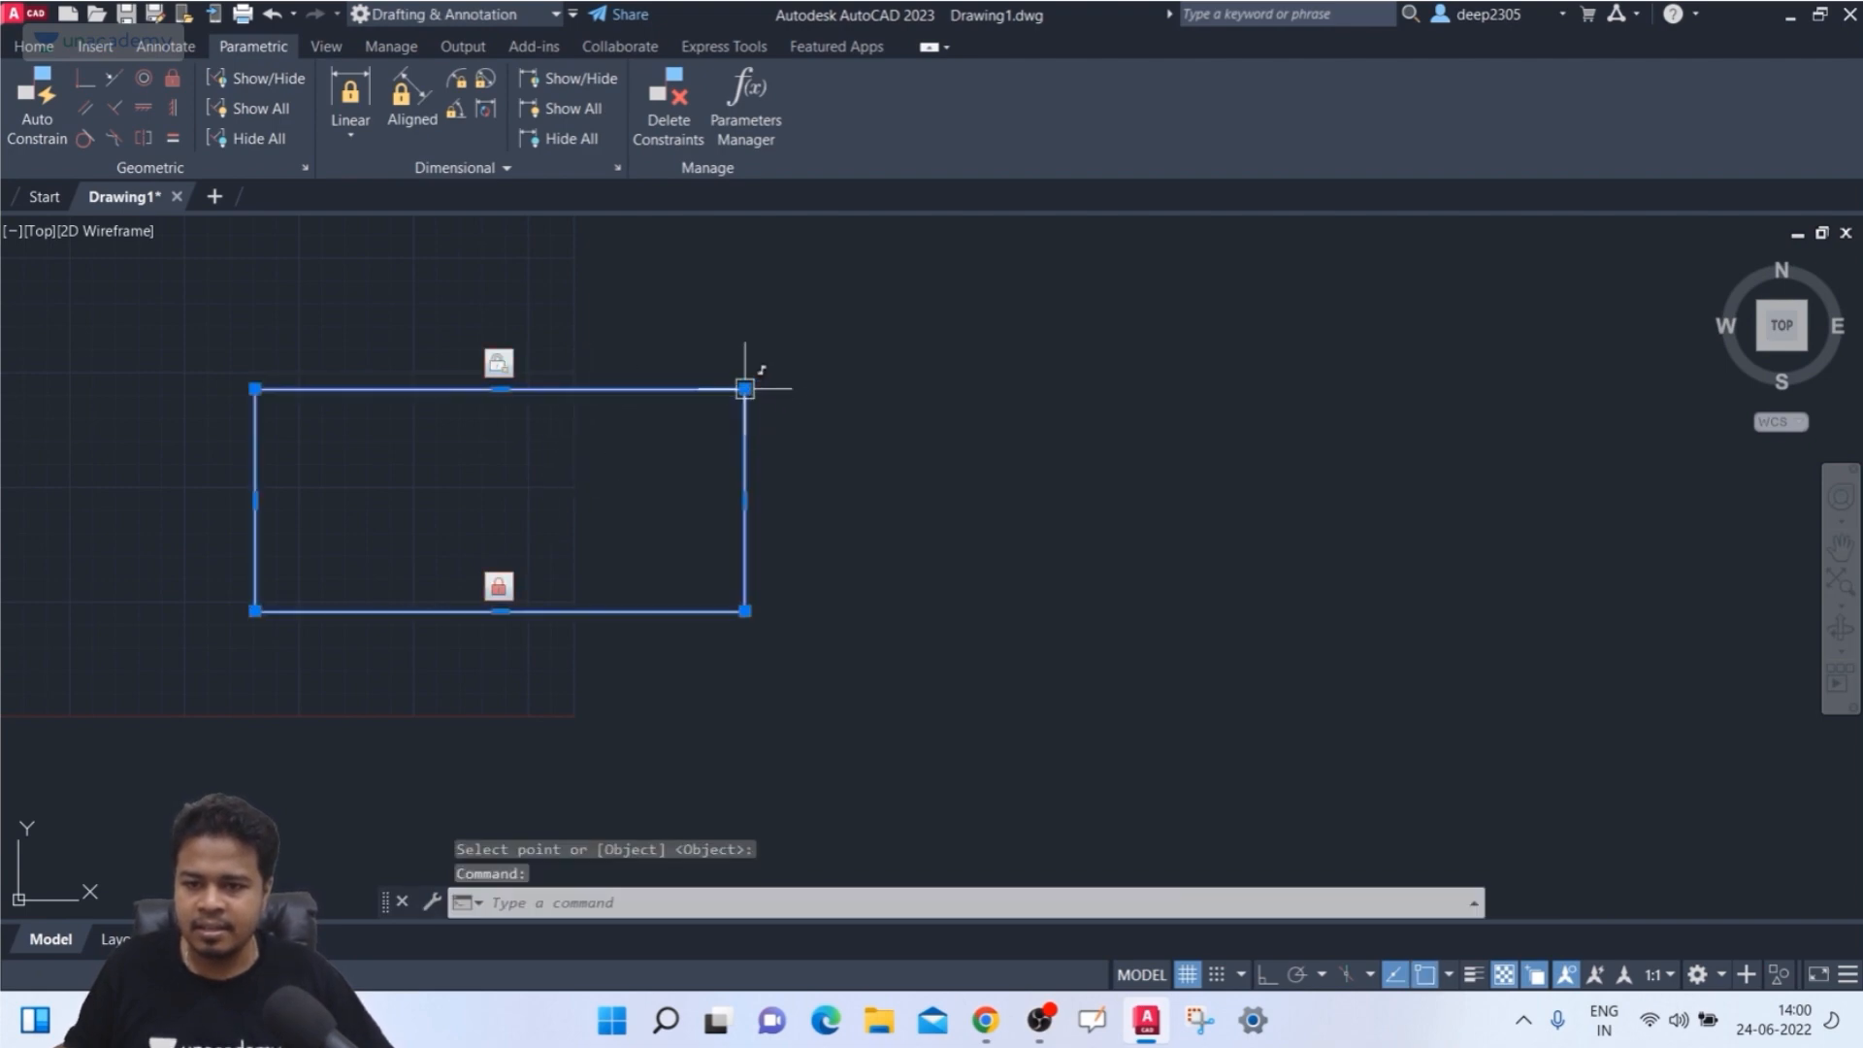
{"action": "left_click", "coordinate": [746, 389]}
{"action": "left_click", "coordinate": [951, 389]}
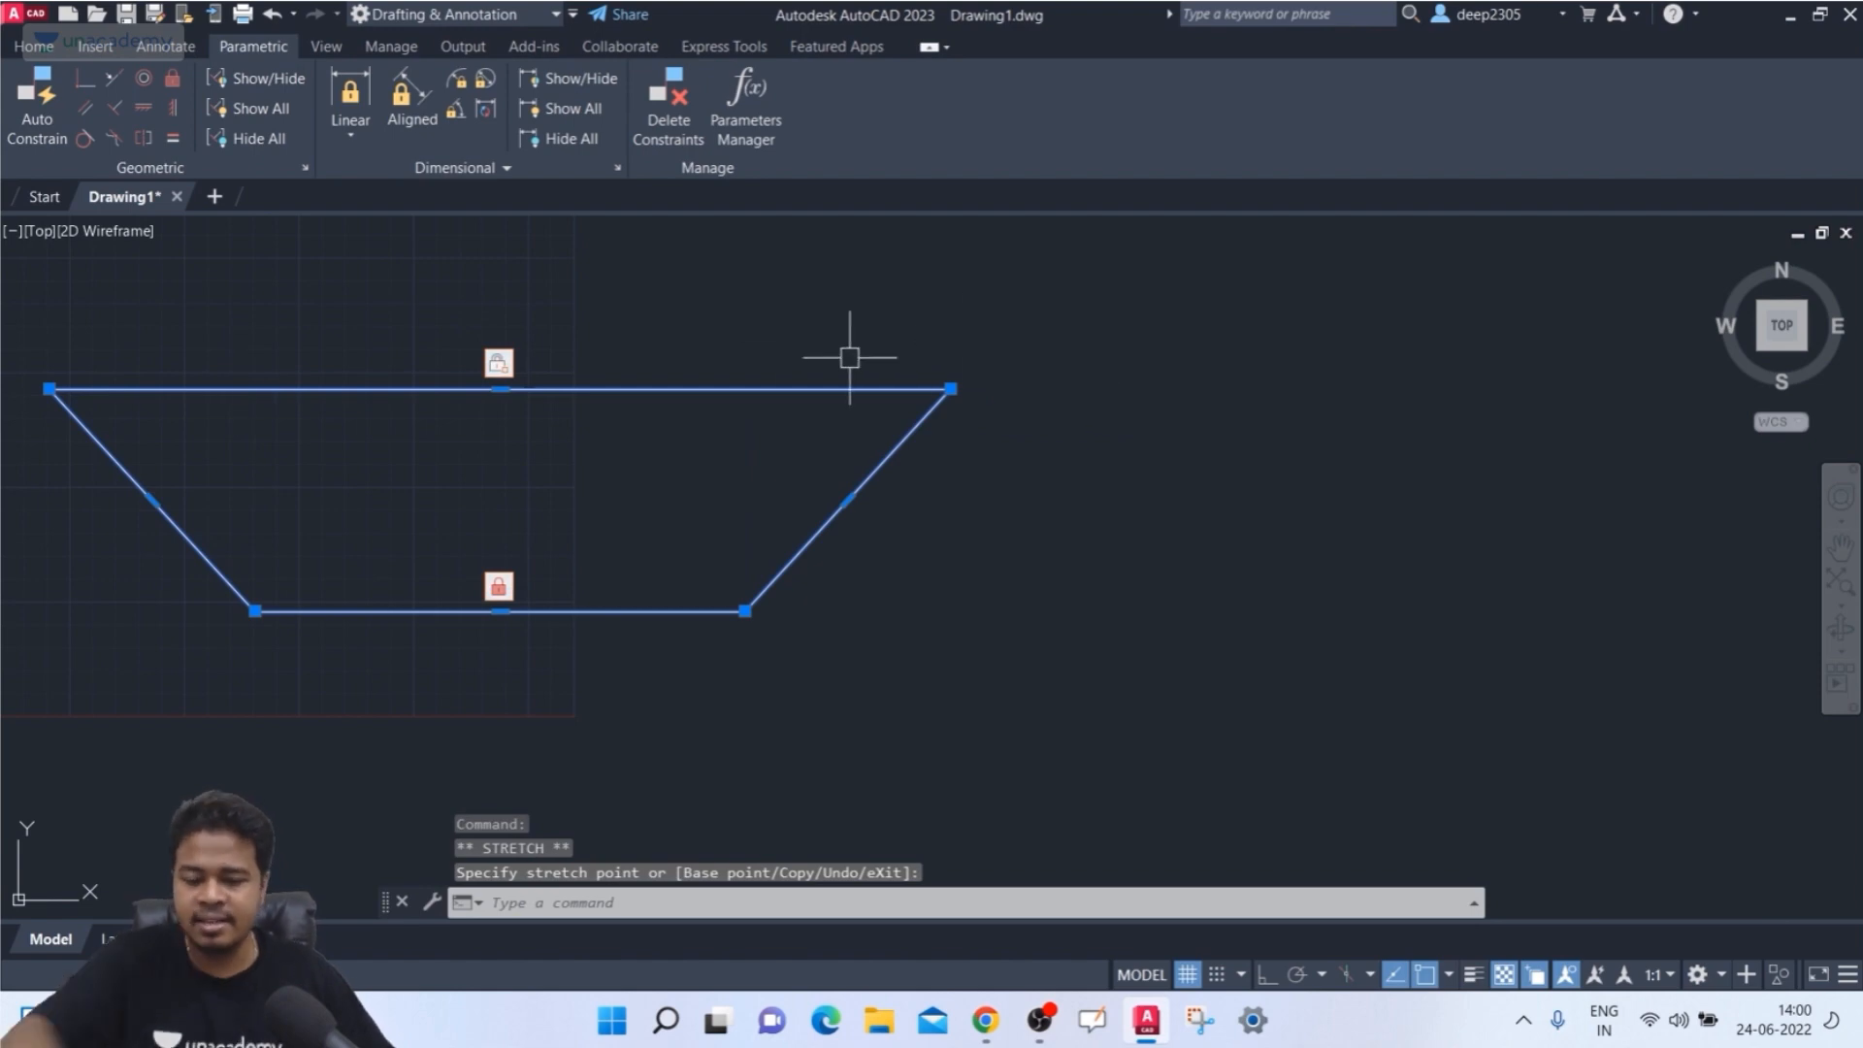
{"action": "key", "text": "ctrl+z"}
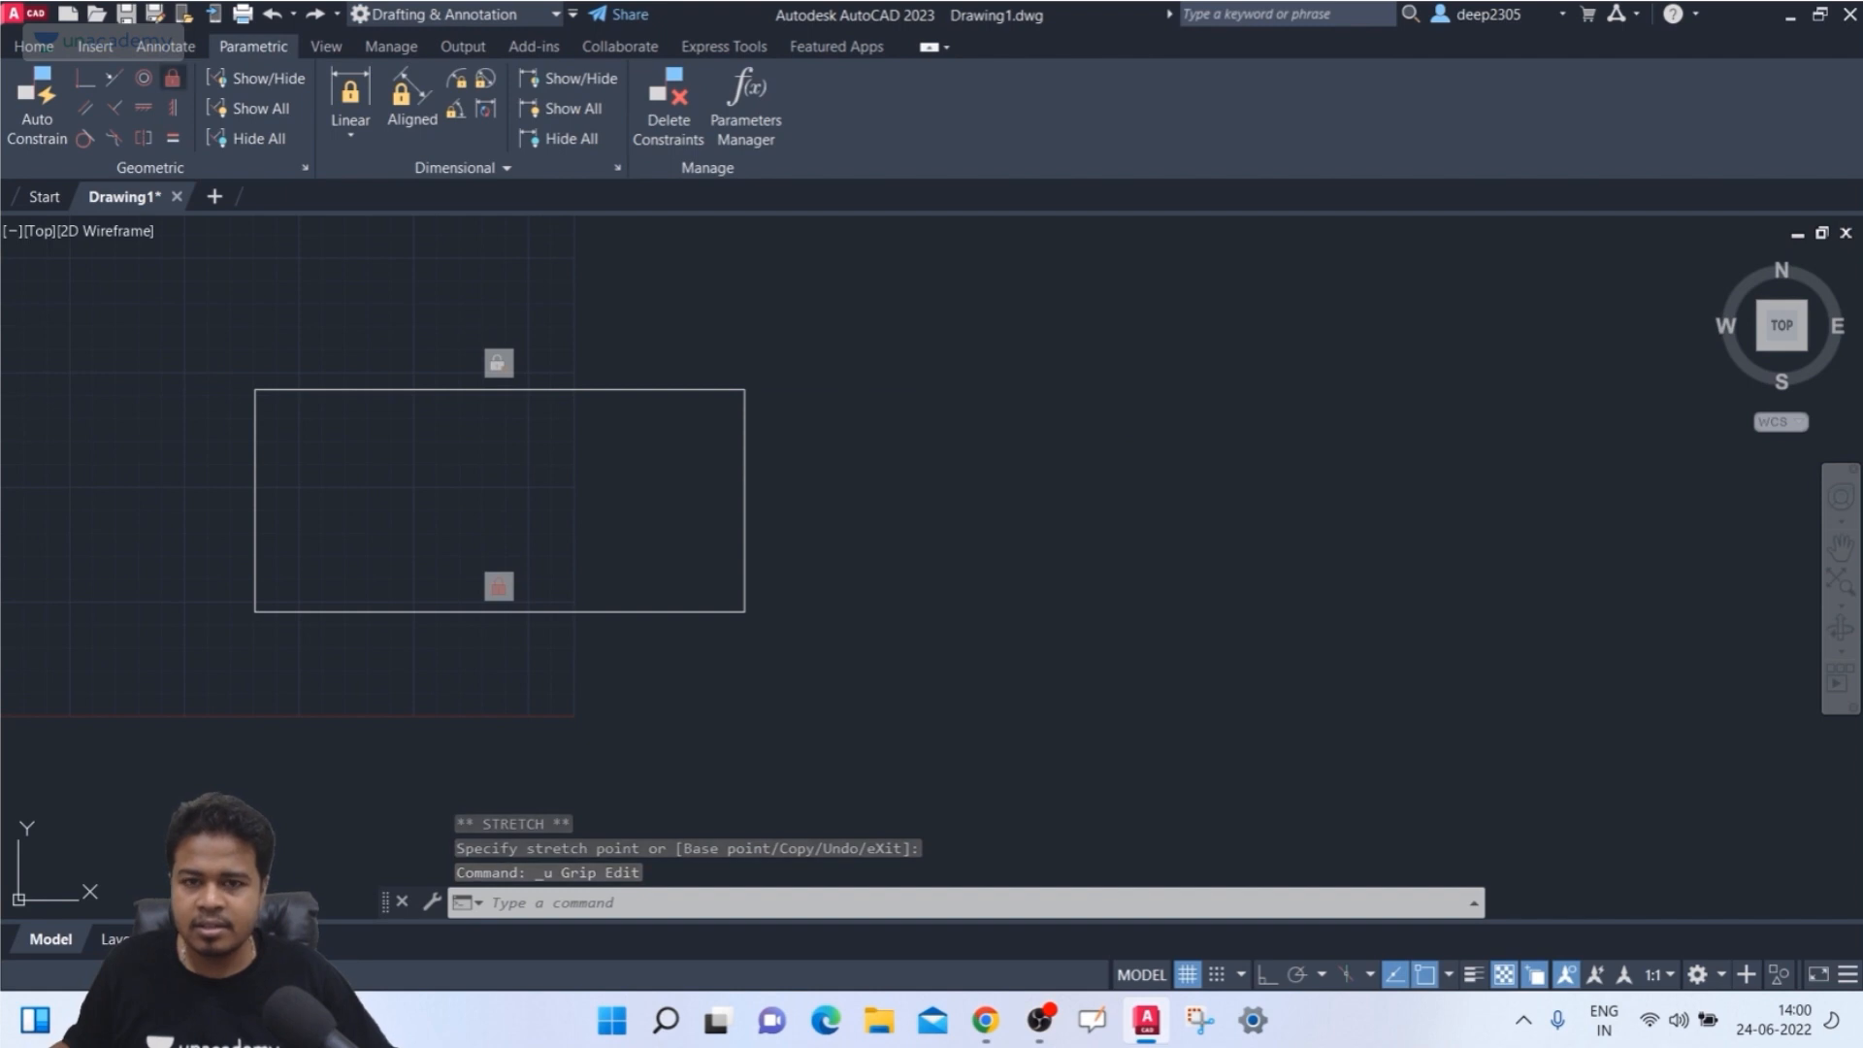
- Apply Fix constraints to the rectangle's right and left edges using the Object option
{"action": "left_click", "coordinate": [173, 78]}
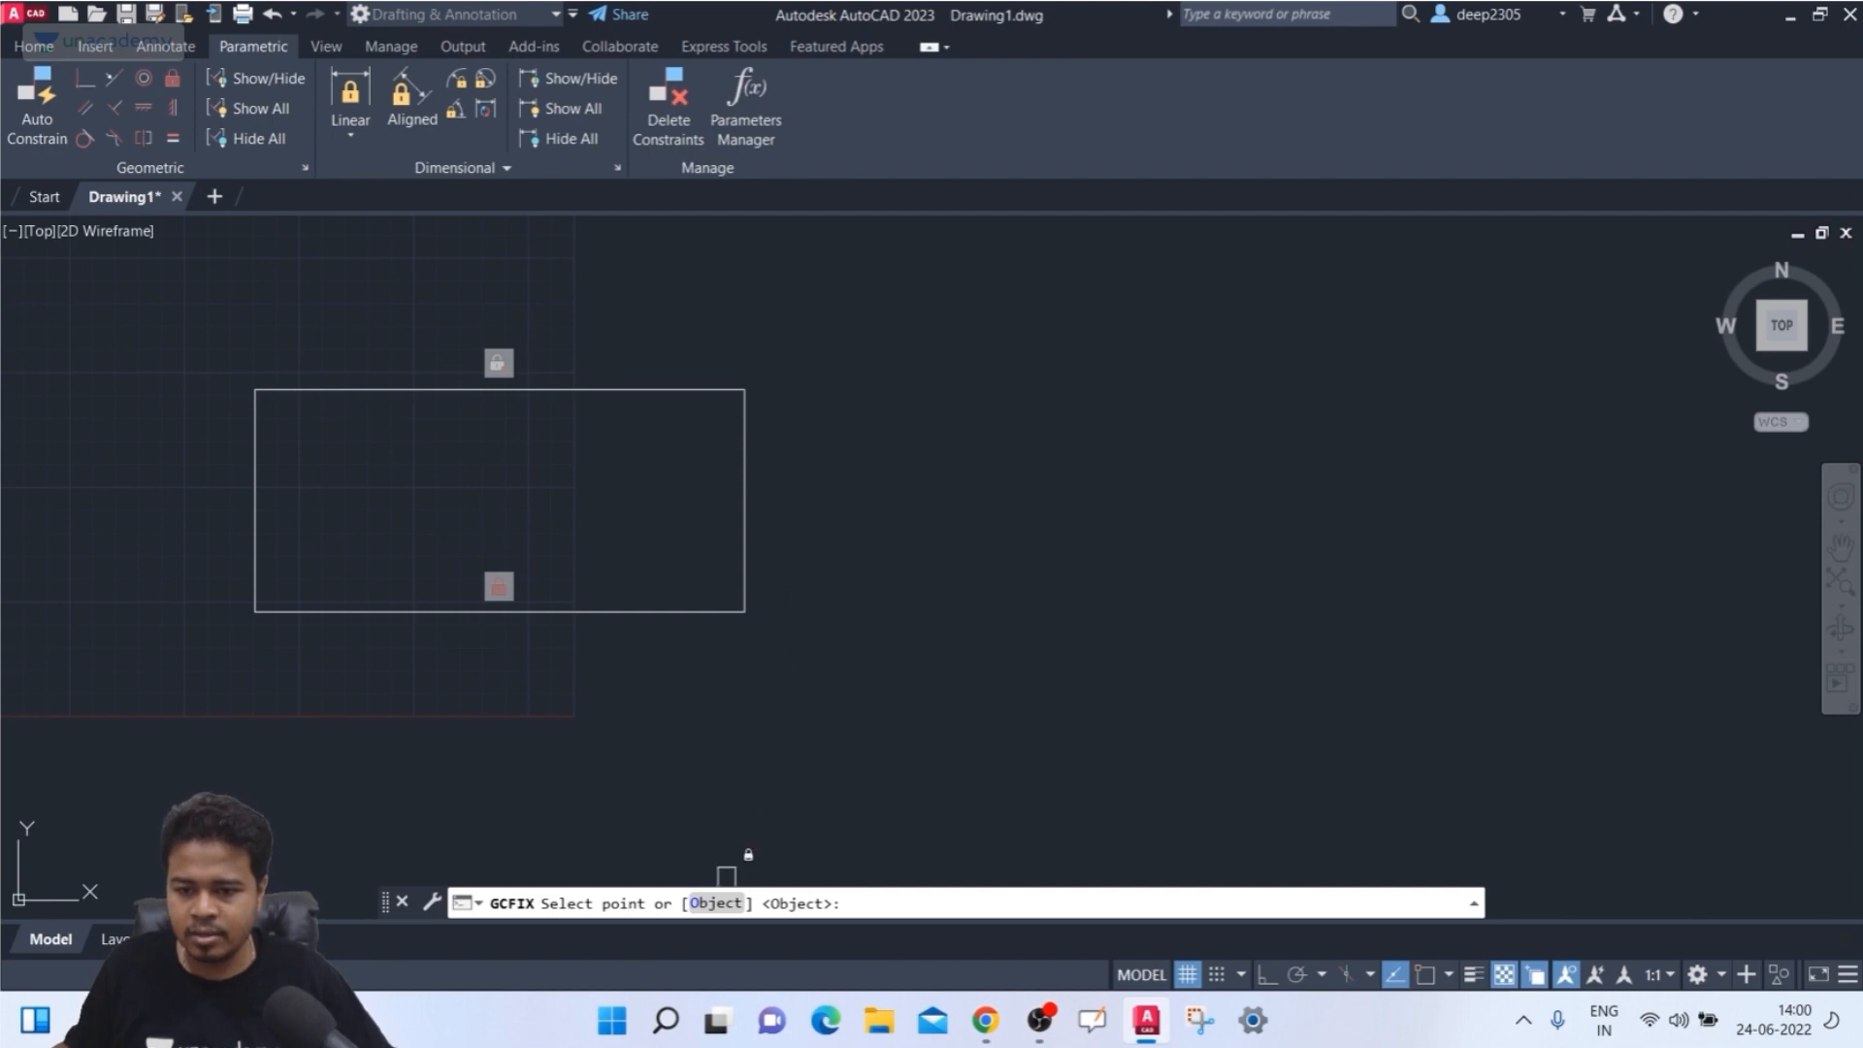
{"action": "left_click", "coordinate": [715, 902]}
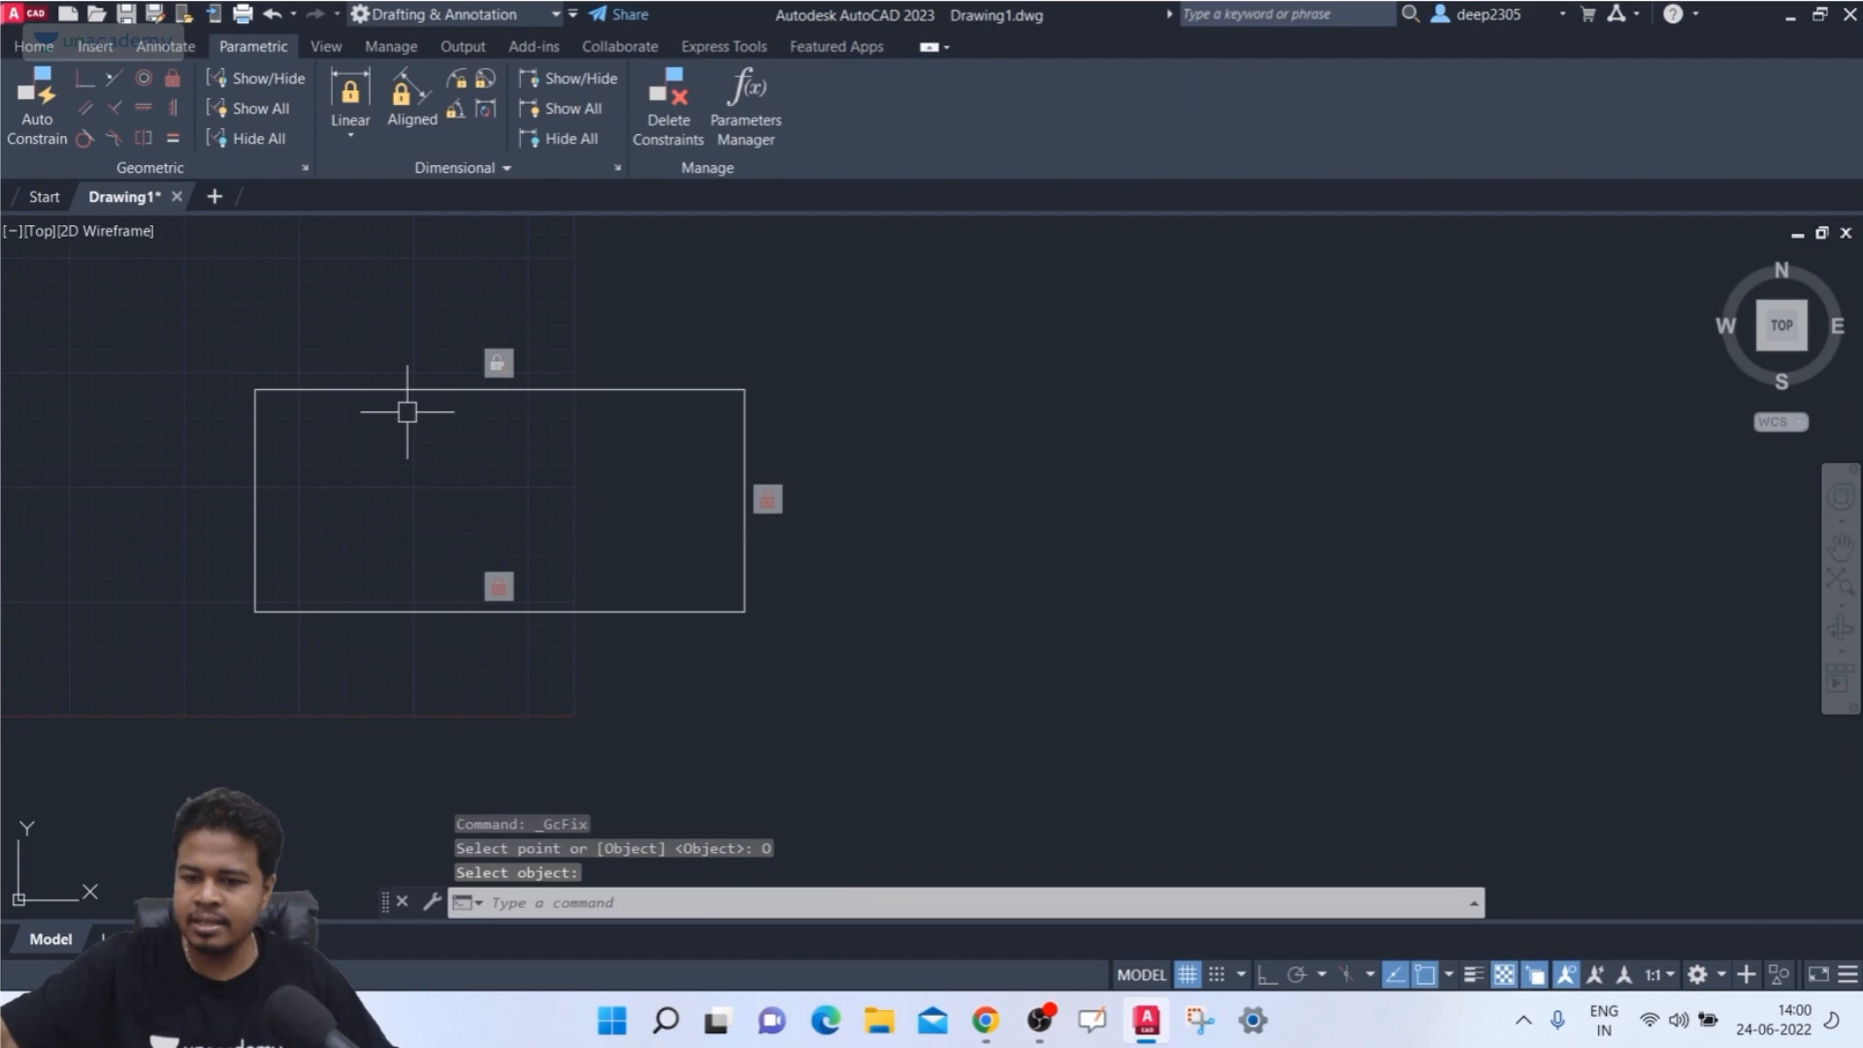
{"action": "key", "text": "Return"}
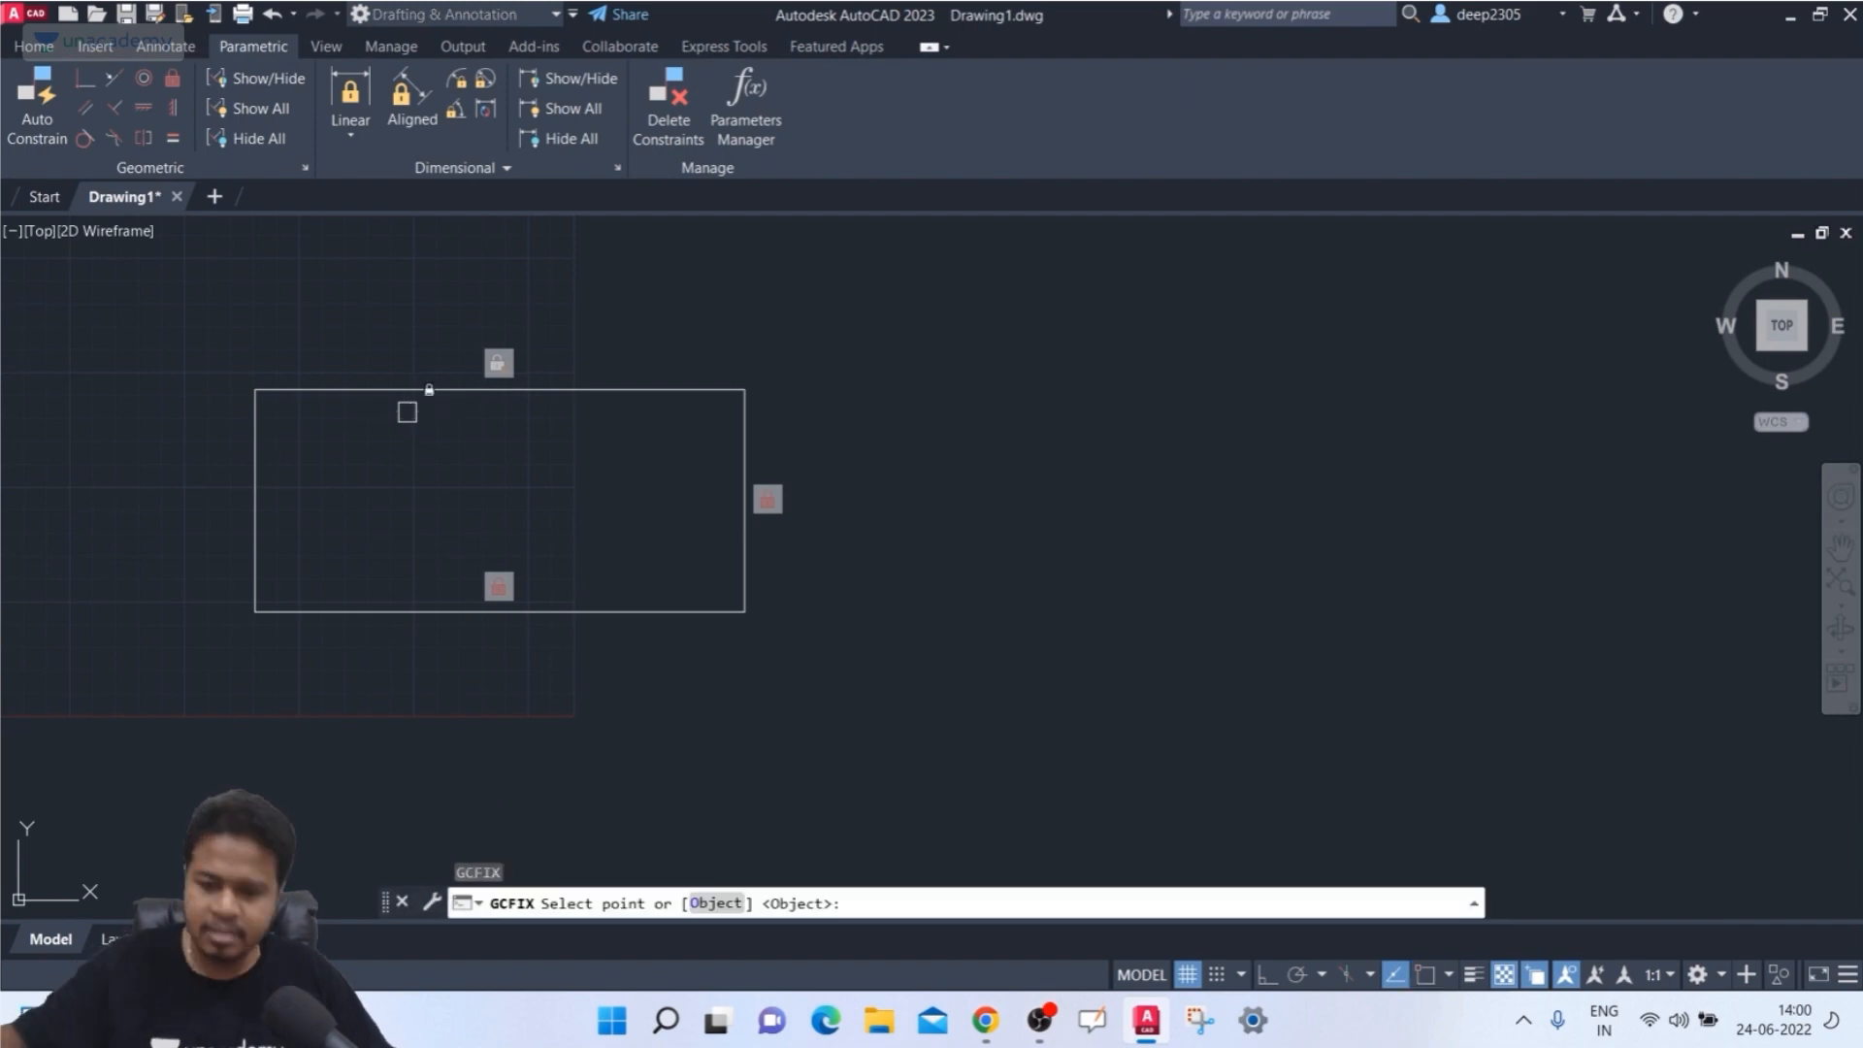
{"action": "left_click", "coordinate": [715, 902]}
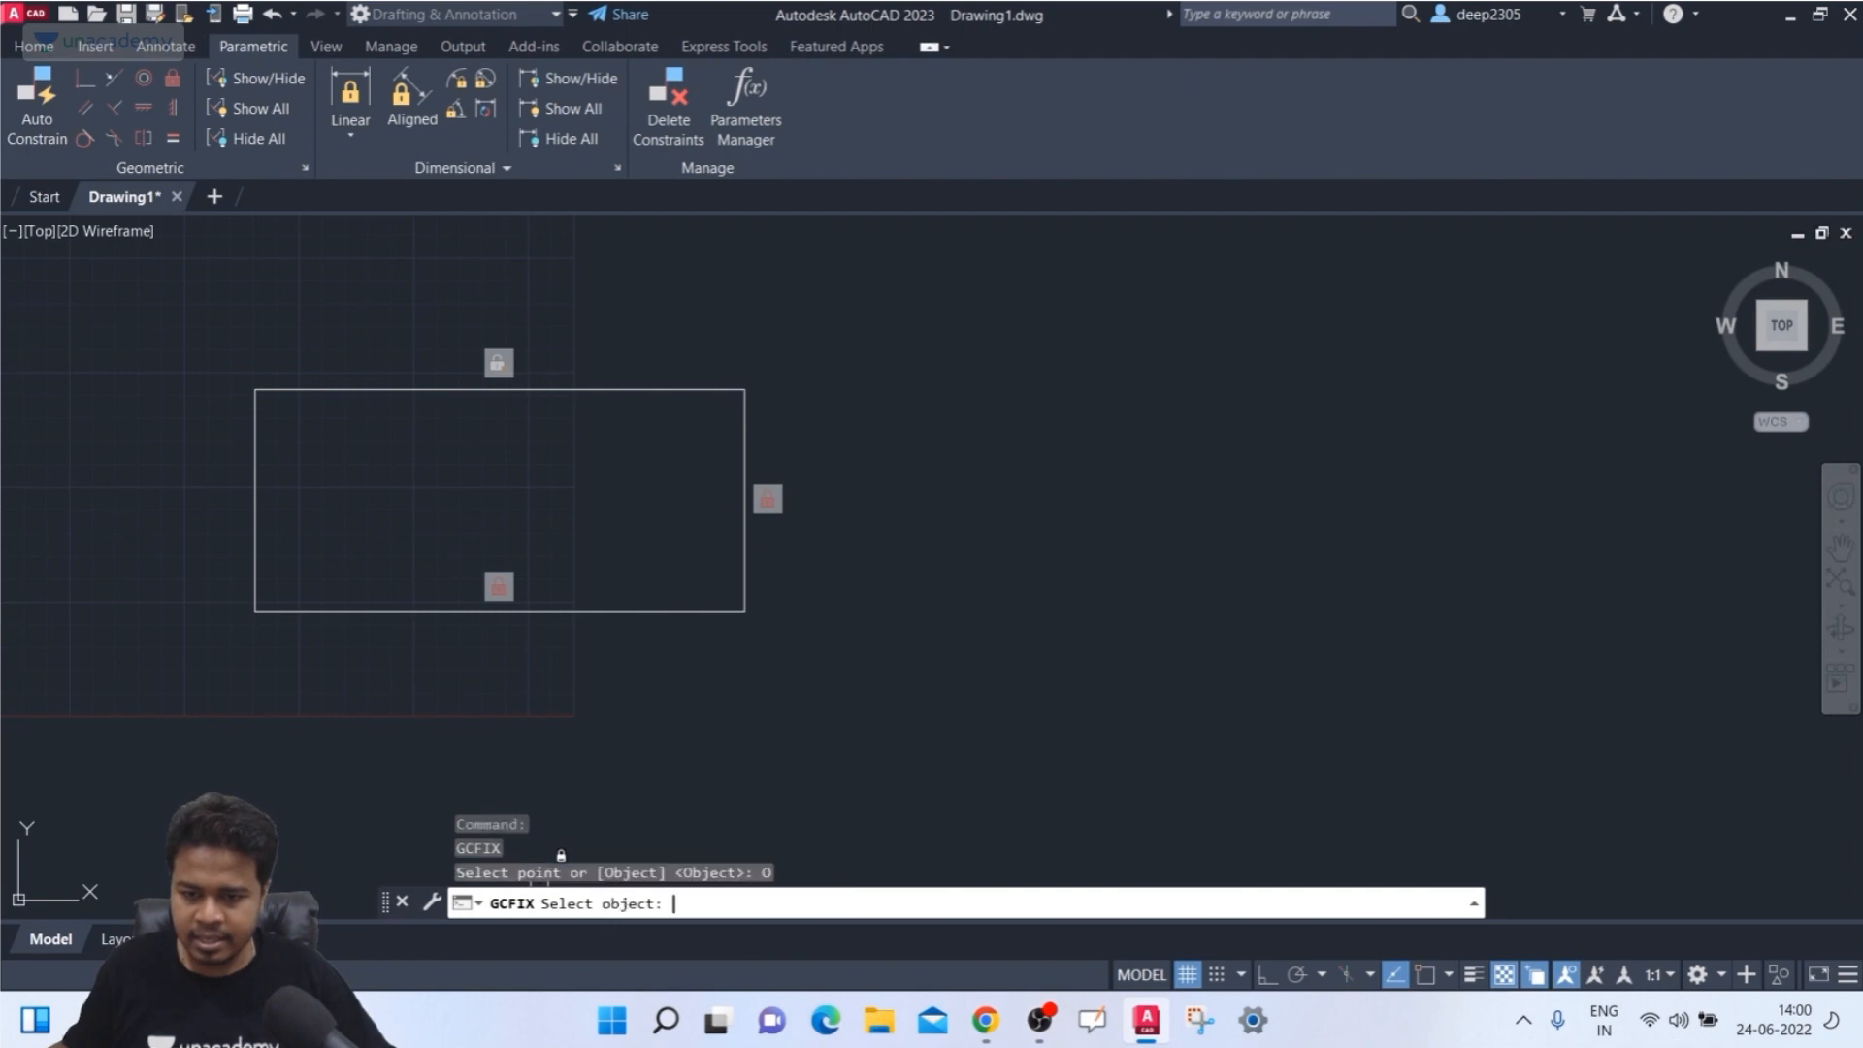
{"action": "left_click", "coordinate": [250, 532]}
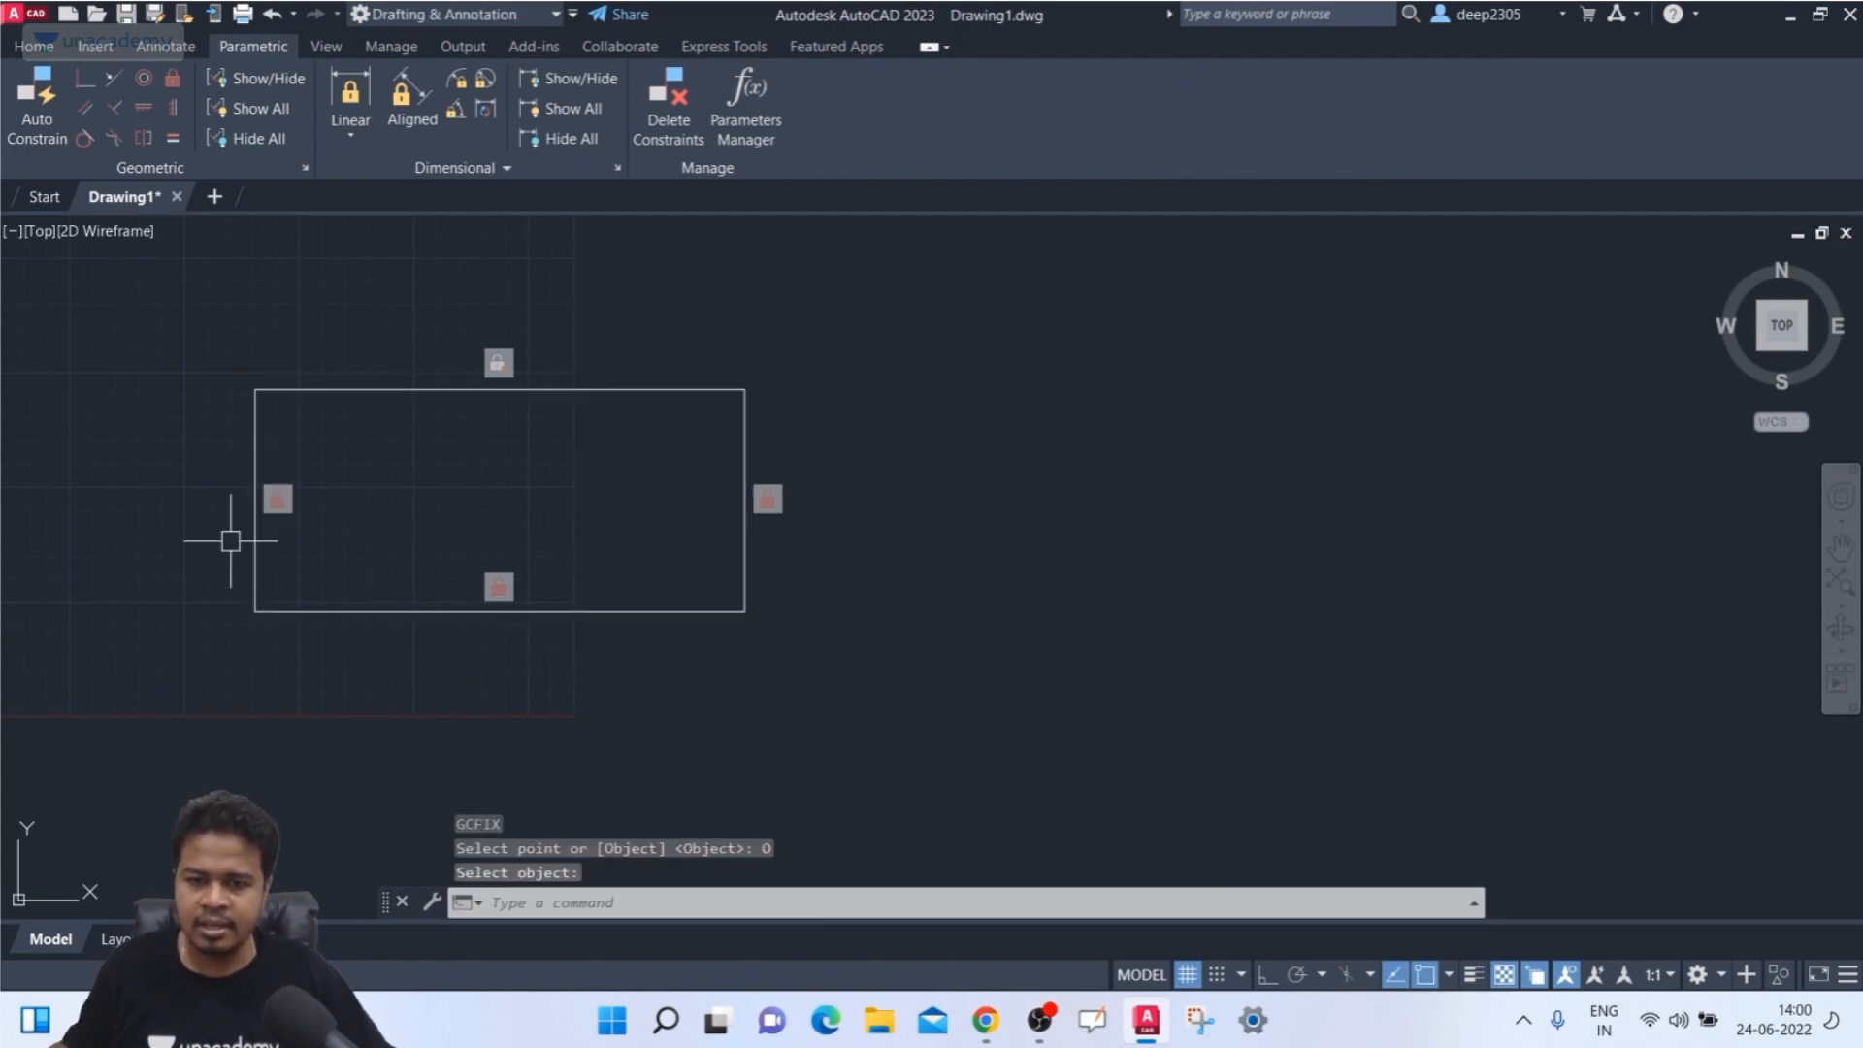
- Try stretching the rectangle's upper right corner outward with both side edges fixed, and undo the stretch
{"action": "left_click", "coordinate": [639, 389]}
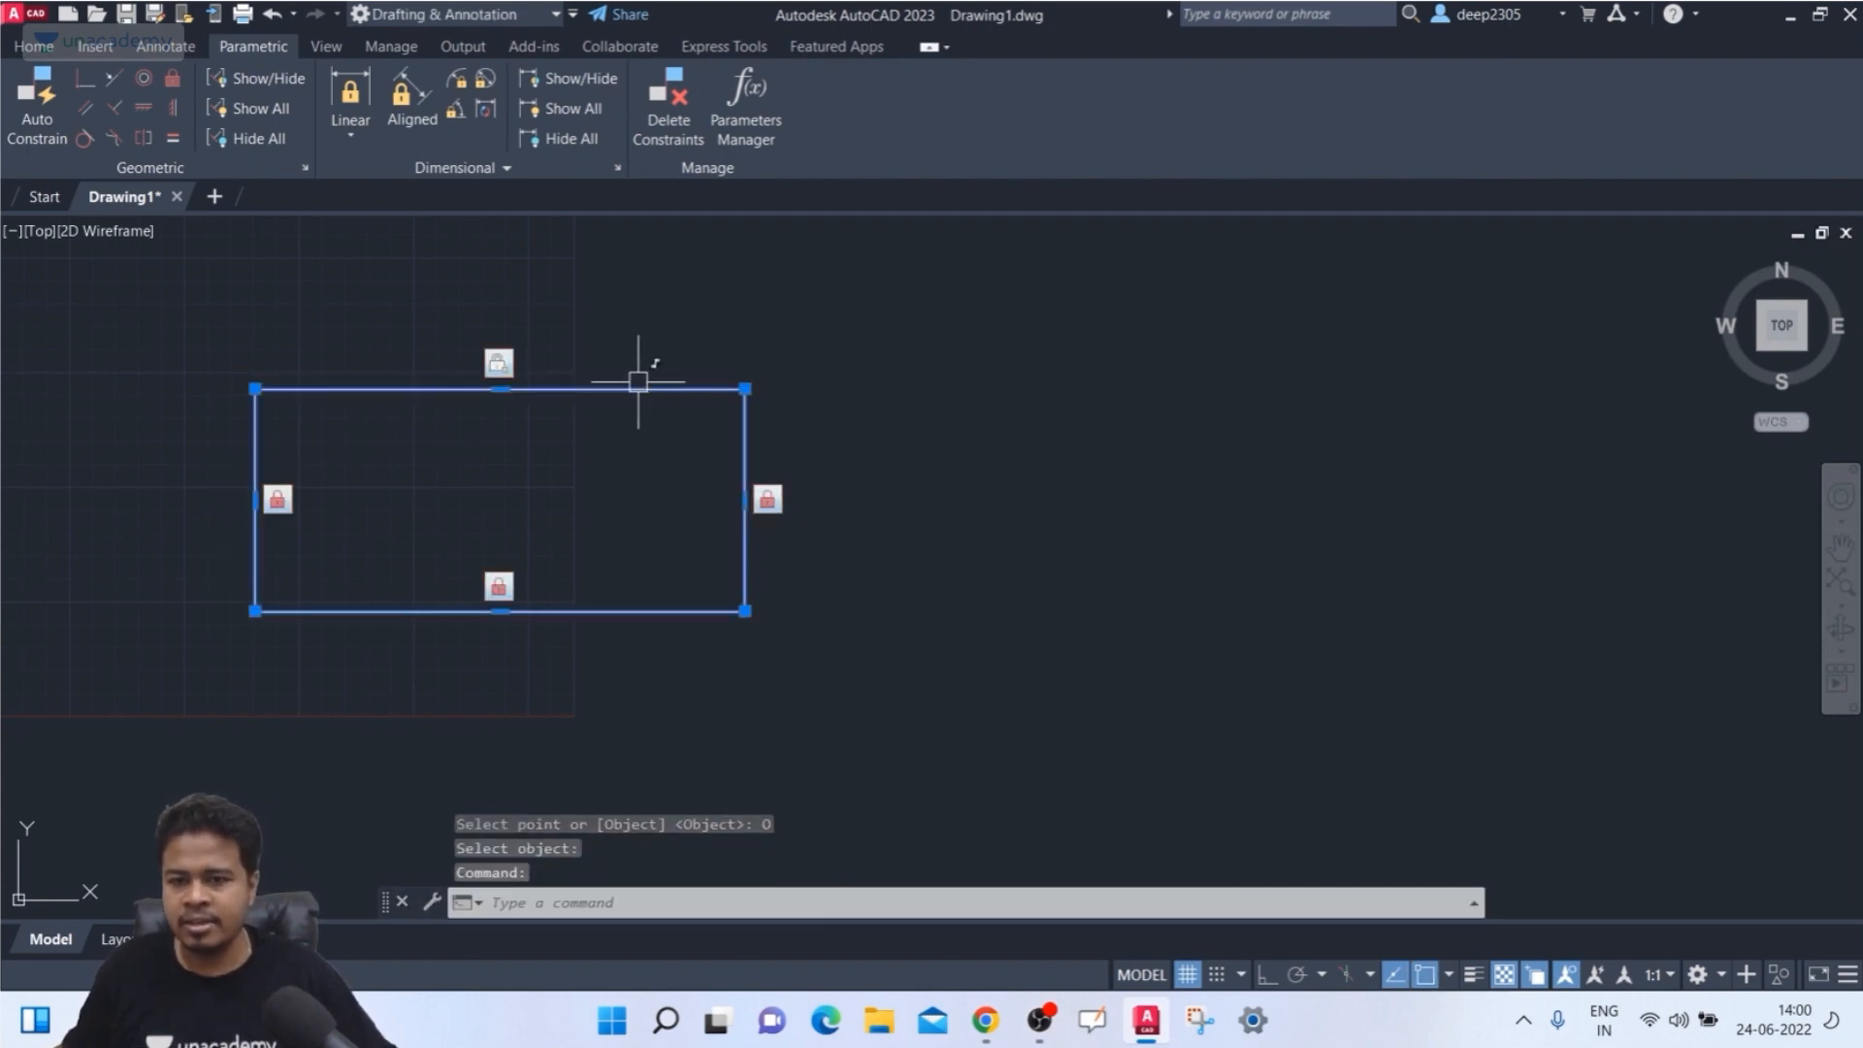
{"action": "left_click", "coordinate": [744, 388]}
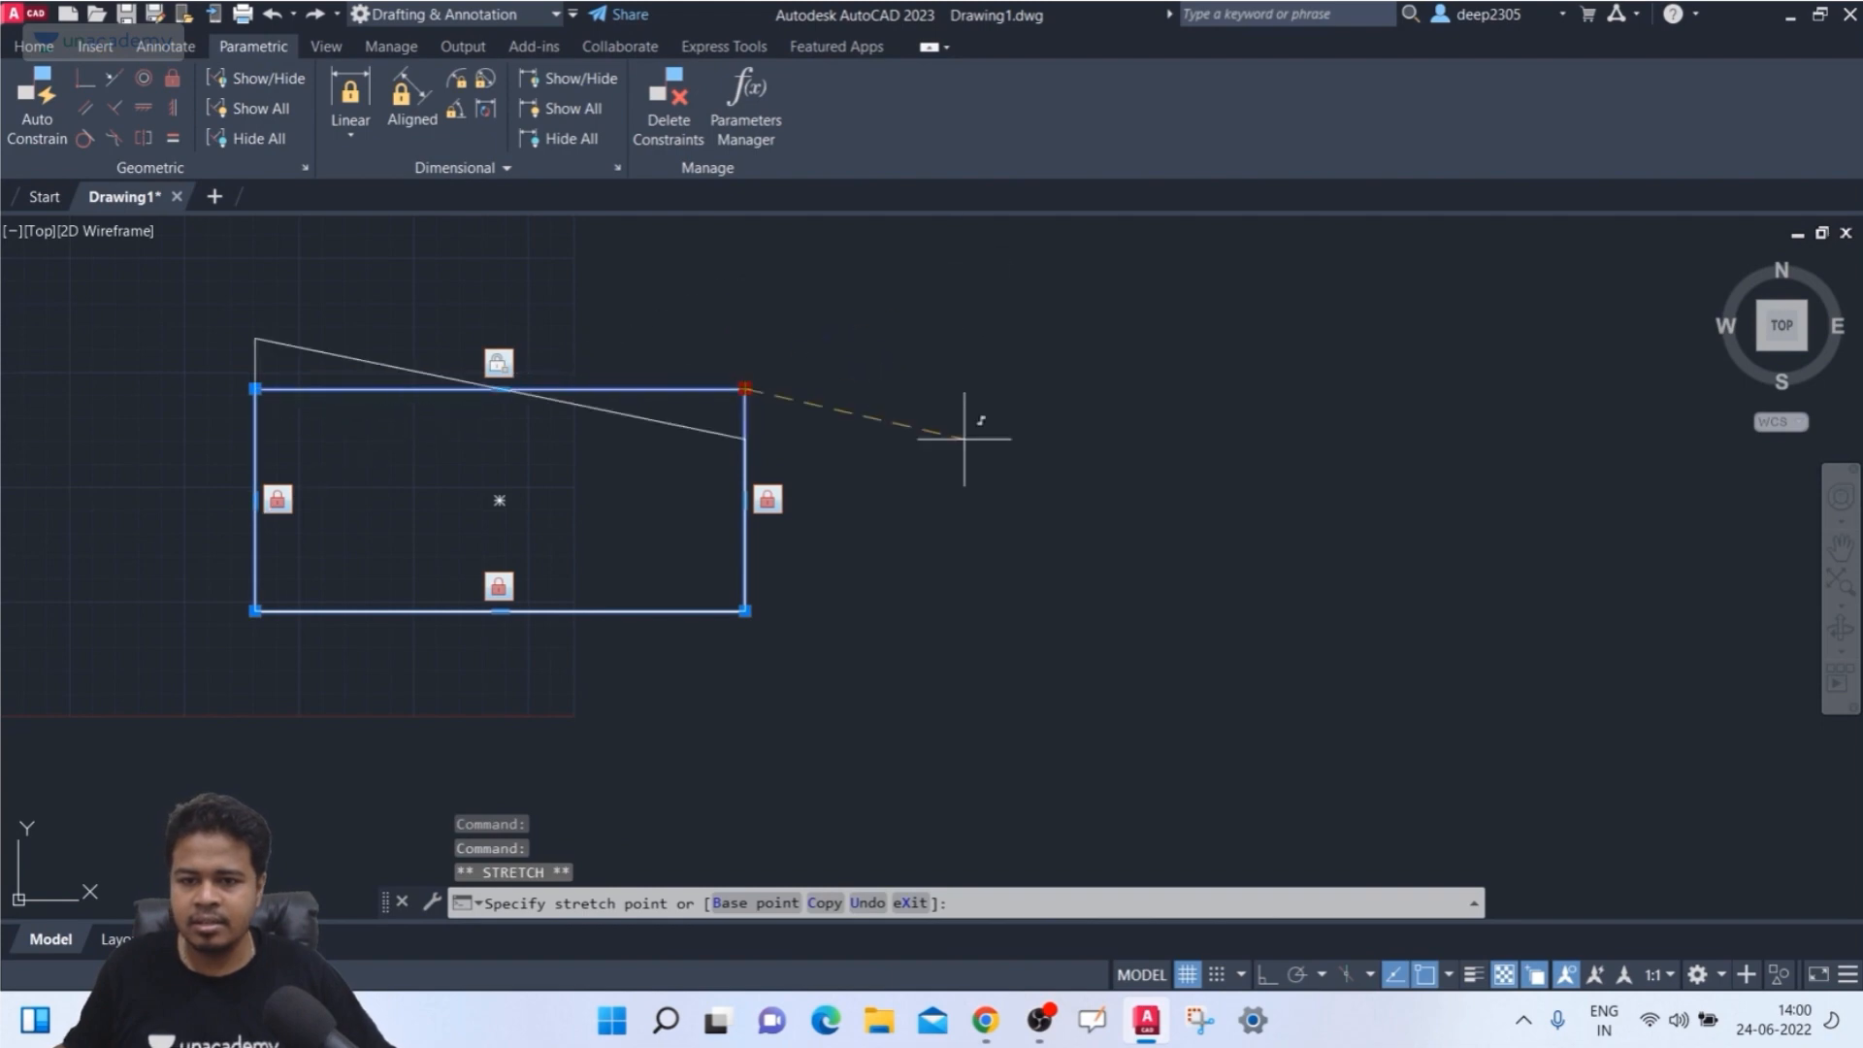
{"action": "left_click", "coordinate": [932, 485]}
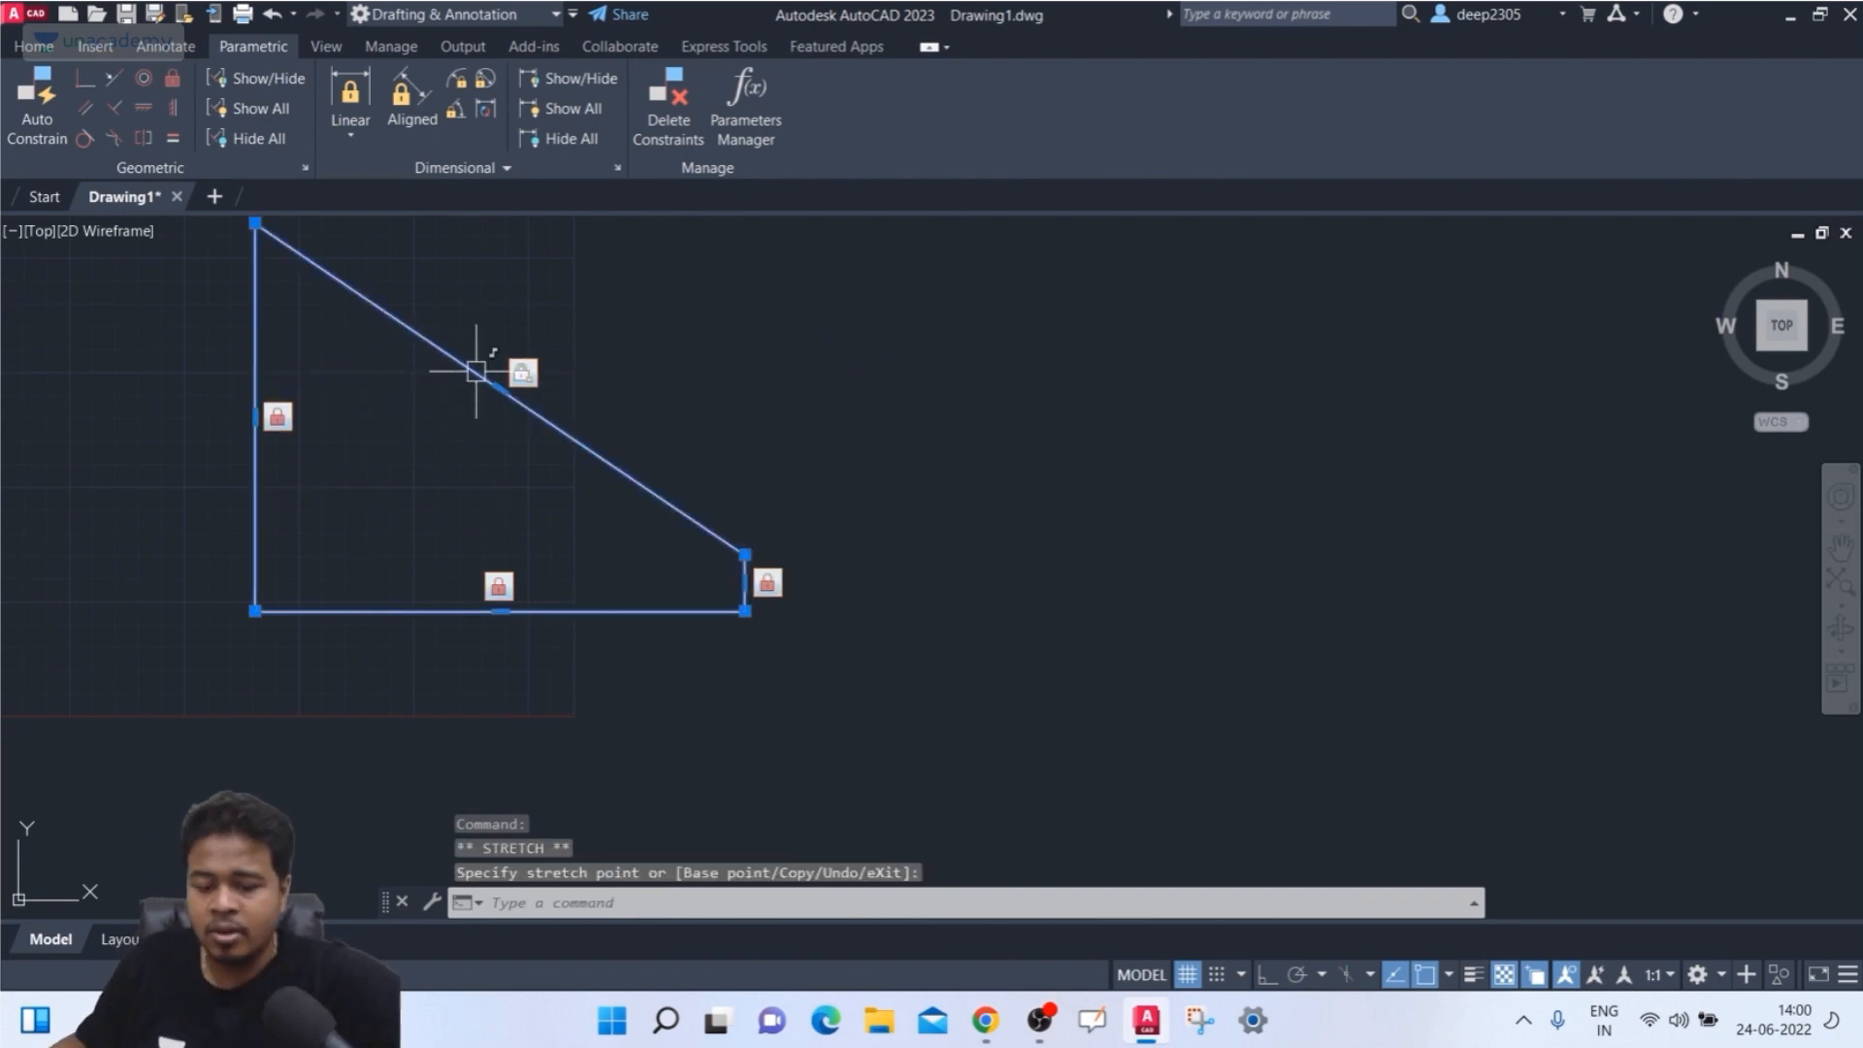
{"action": "key", "text": "ctrl+z"}
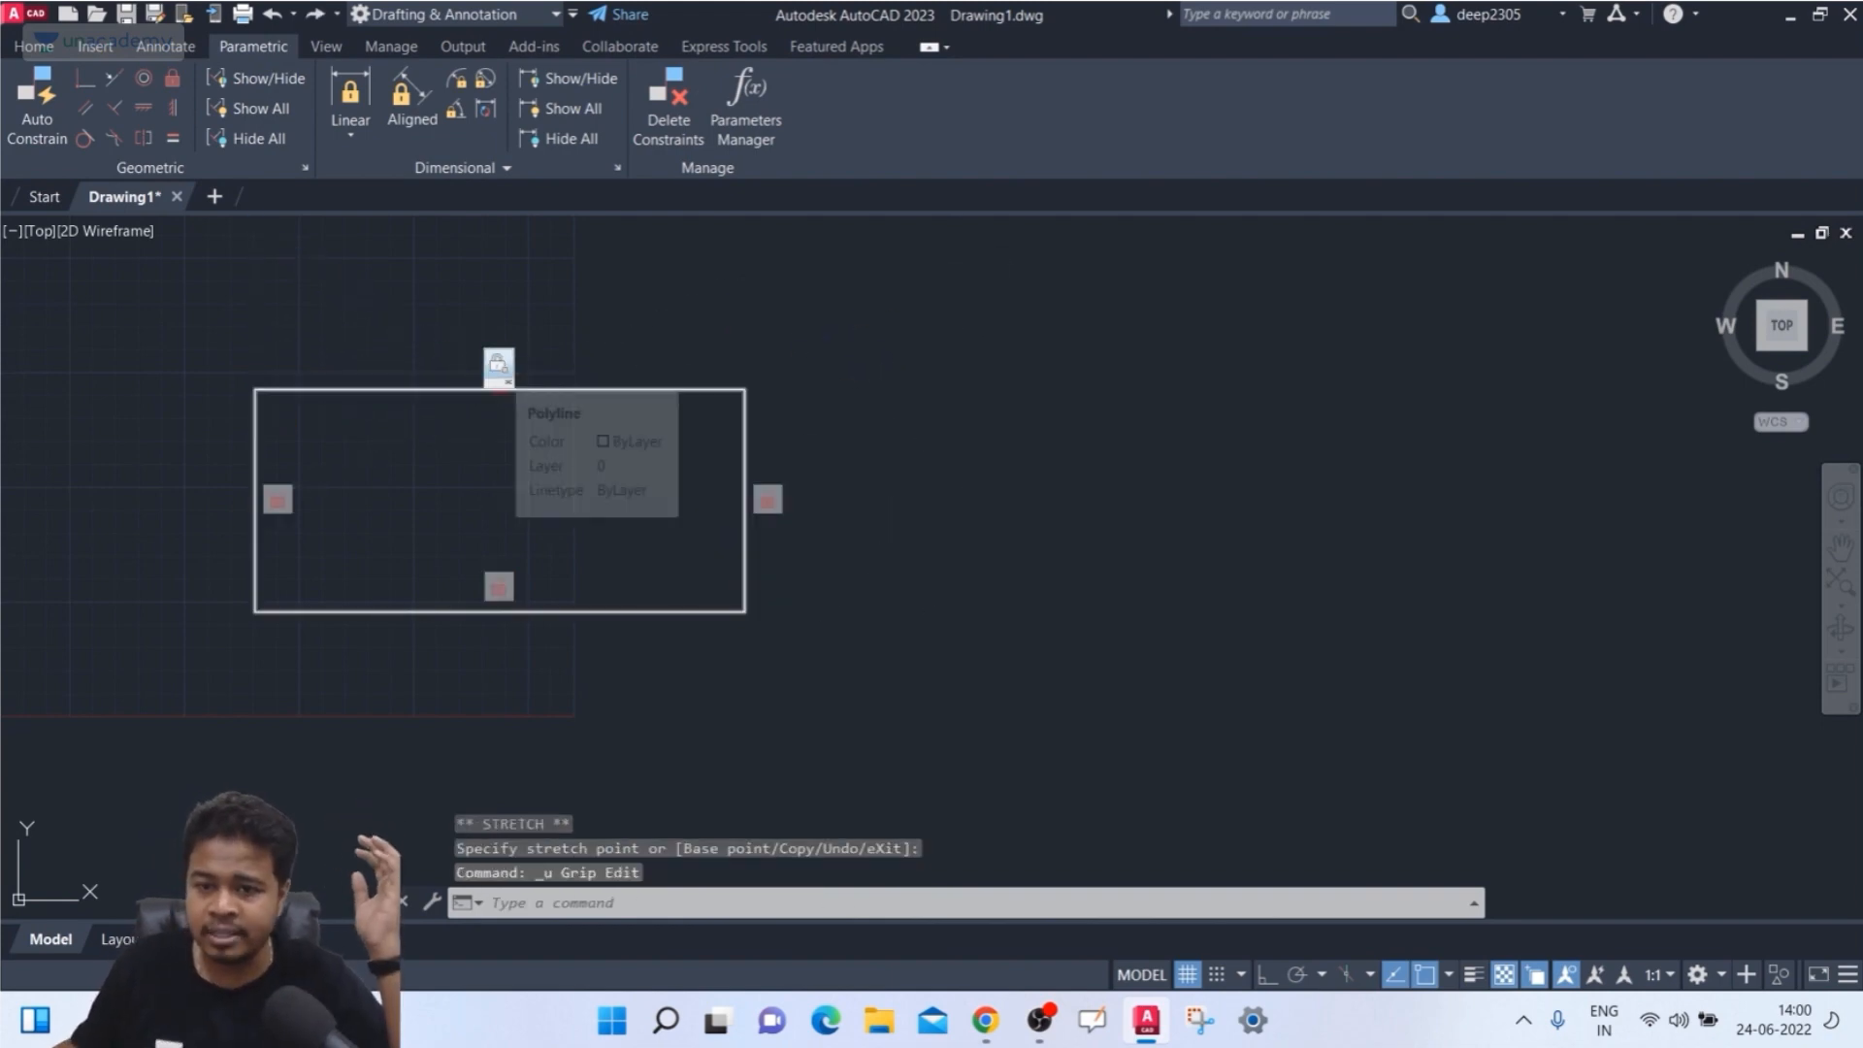
- Replace the Fix constraint on the upper edge's midpoint with one on the whole upper edge using the Object option
{"action": "right_click", "coordinate": [498, 366]}
{"action": "left_click", "coordinate": [517, 382]}
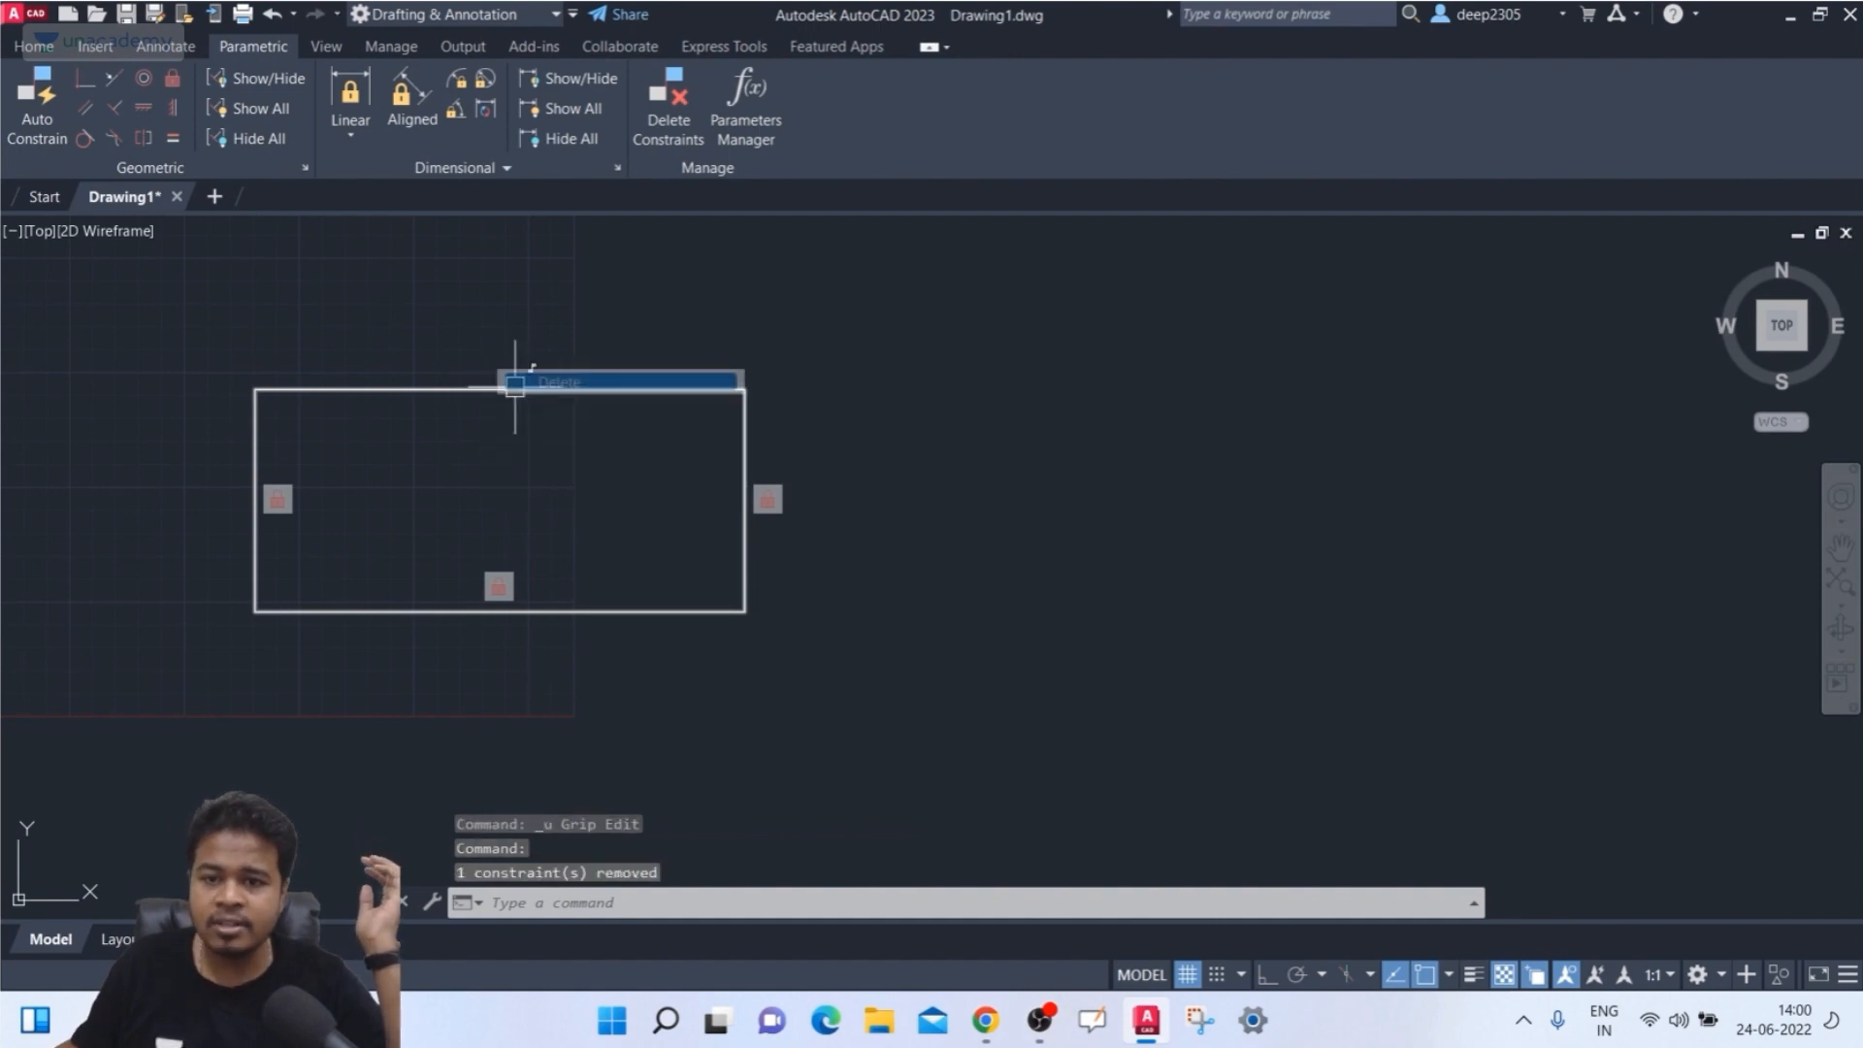
{"action": "left_click", "coordinate": [172, 78]}
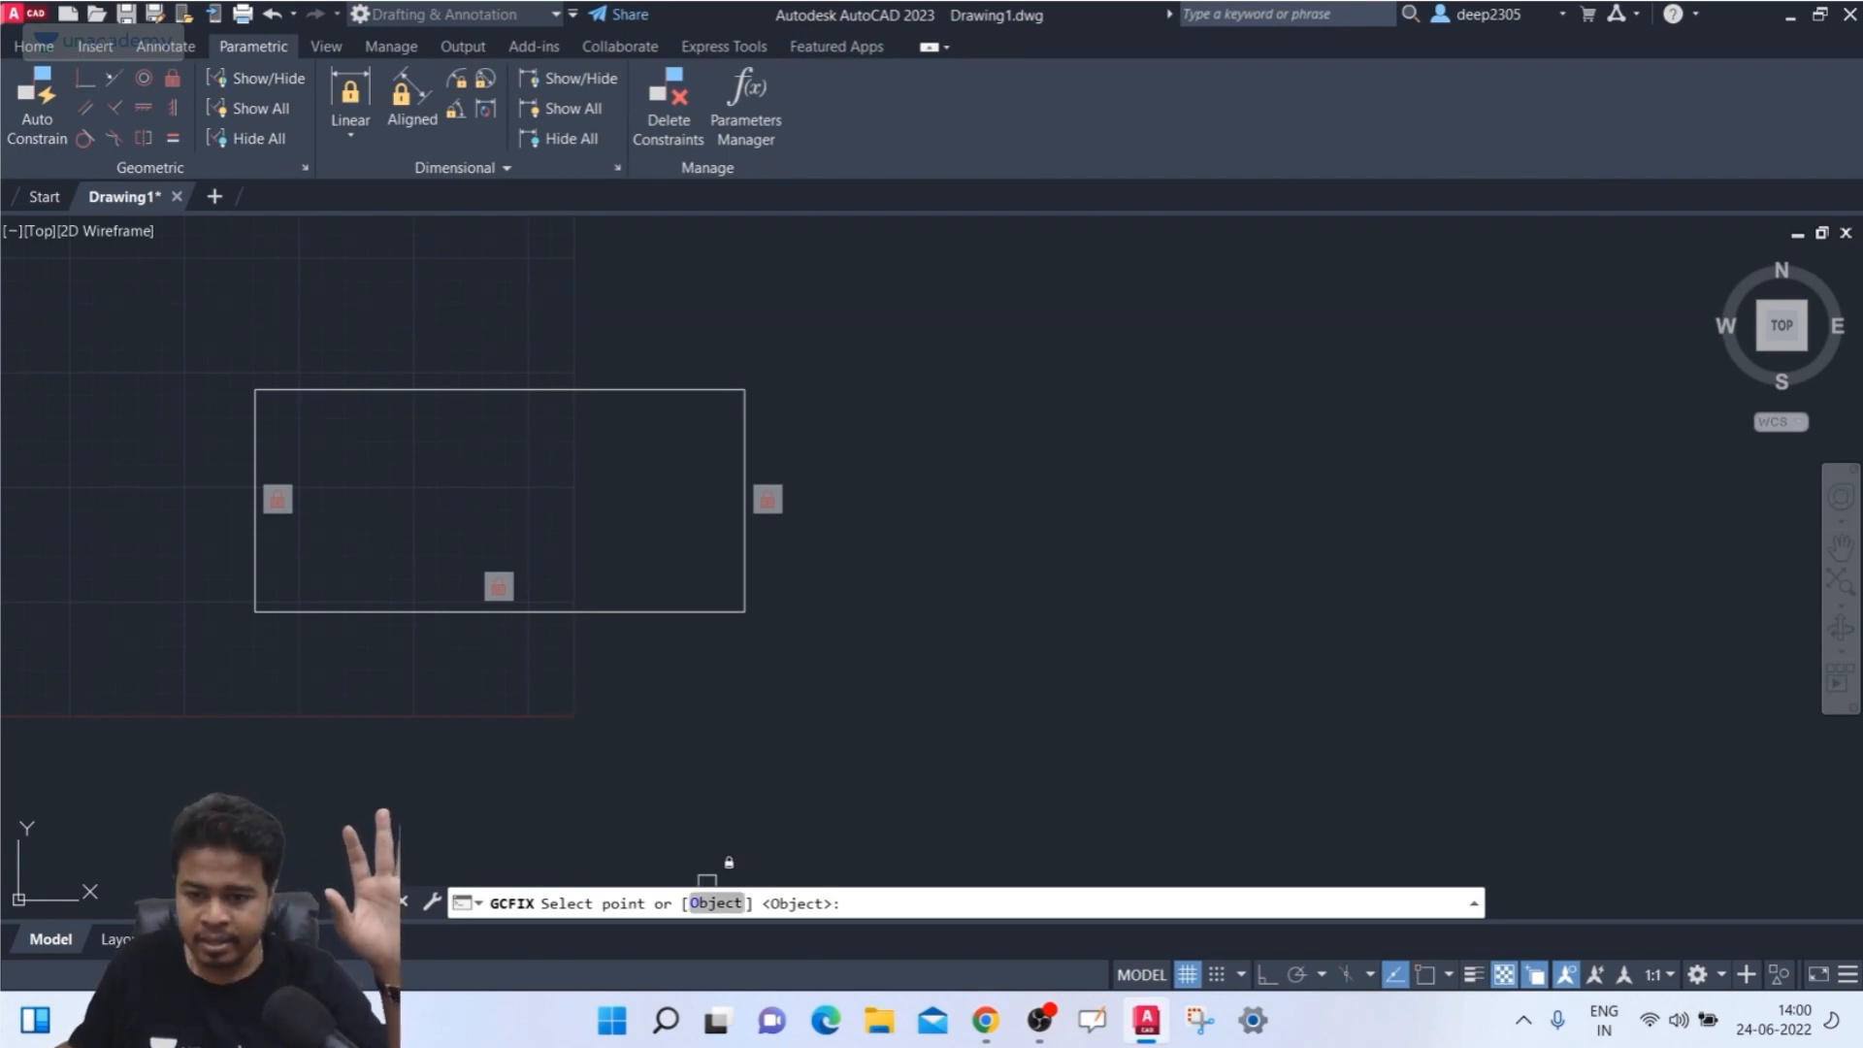
{"action": "left_click", "coordinate": [715, 902]}
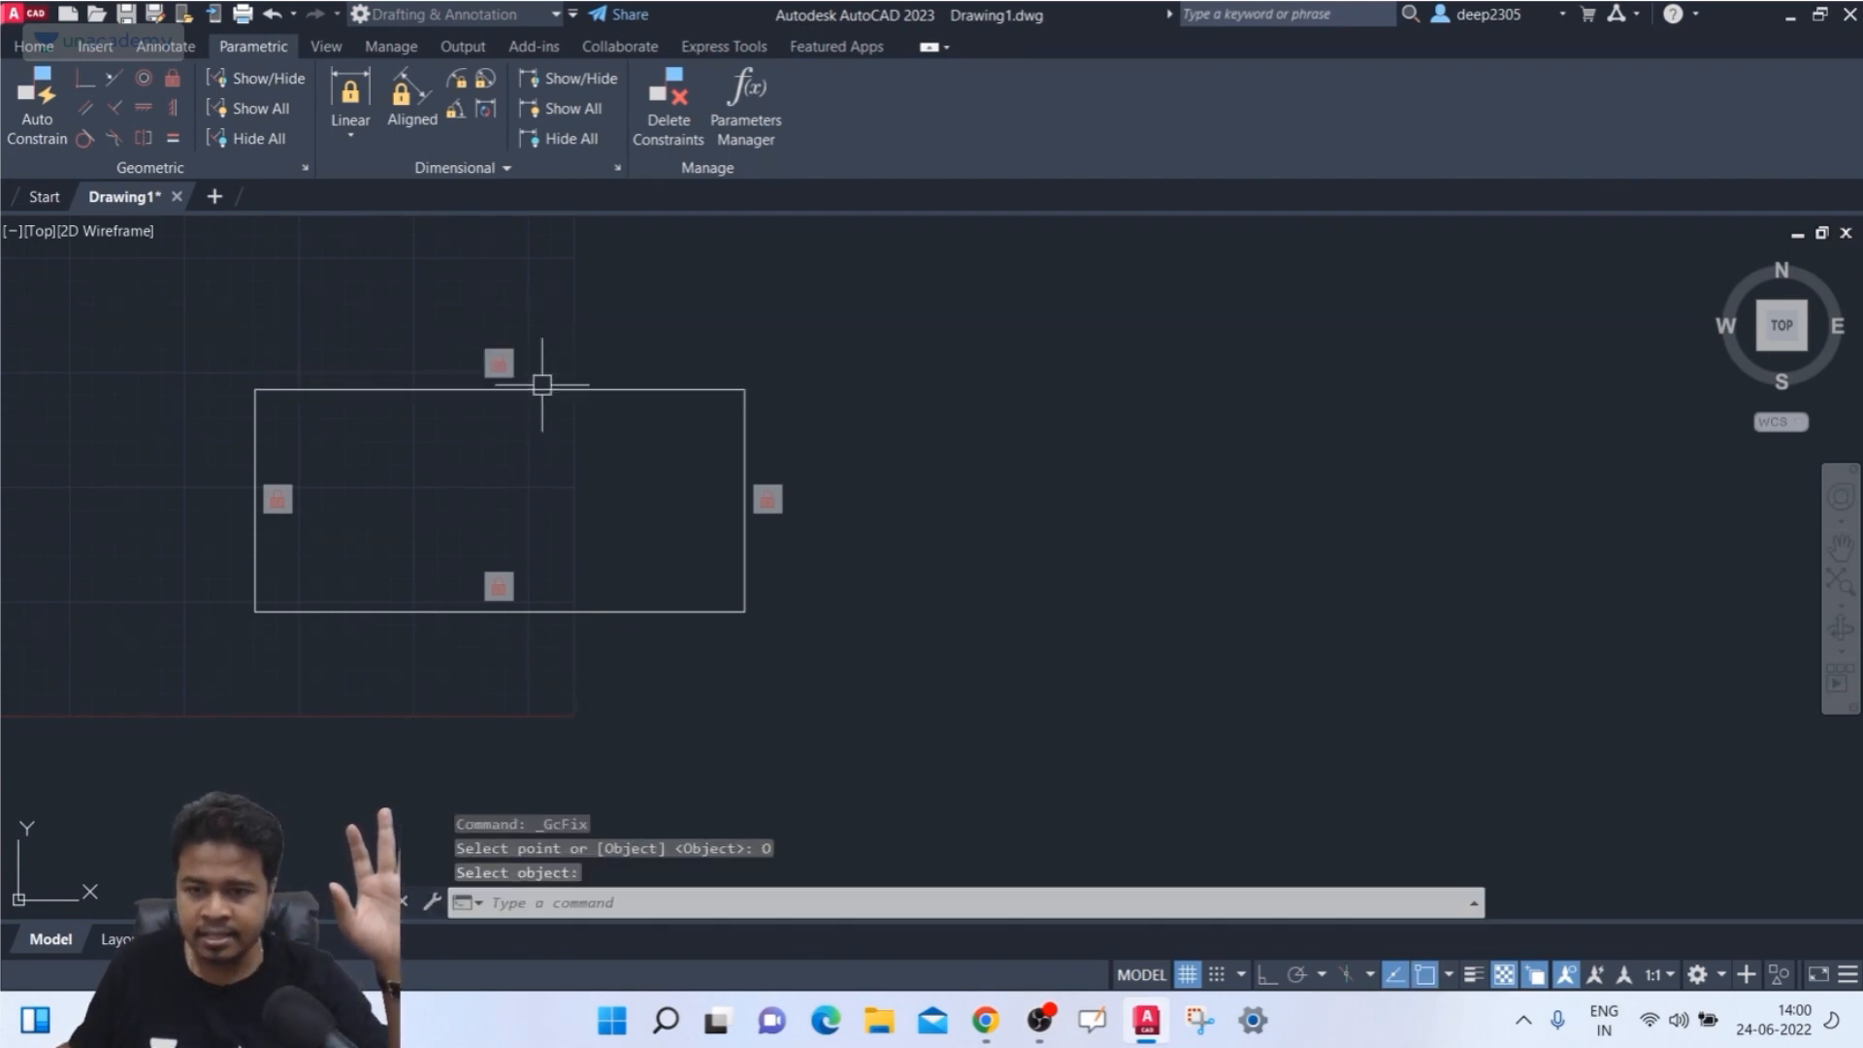
- Try stretching the upper right corner outward with all four edges of the rectangle fixed
{"action": "left_click", "coordinate": [774, 395]}
{"action": "left_click", "coordinate": [745, 395]}
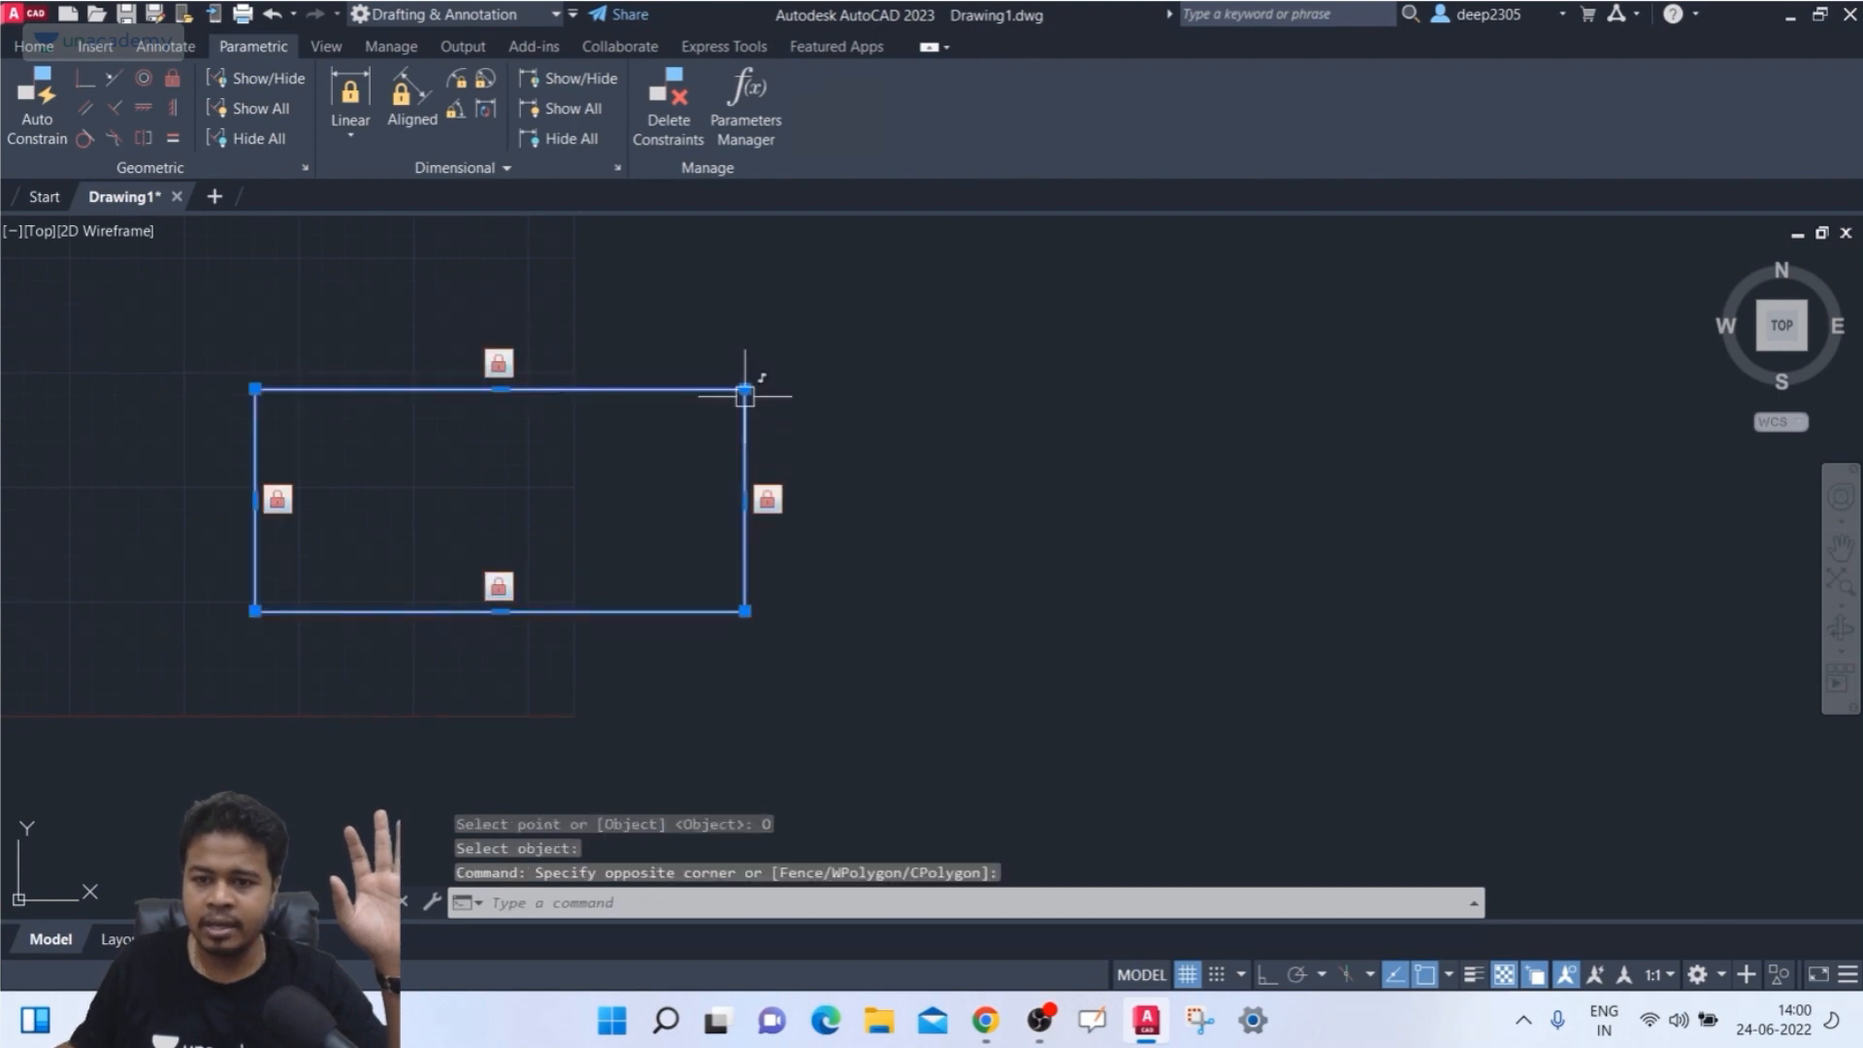
{"action": "left_click", "coordinate": [745, 388]}
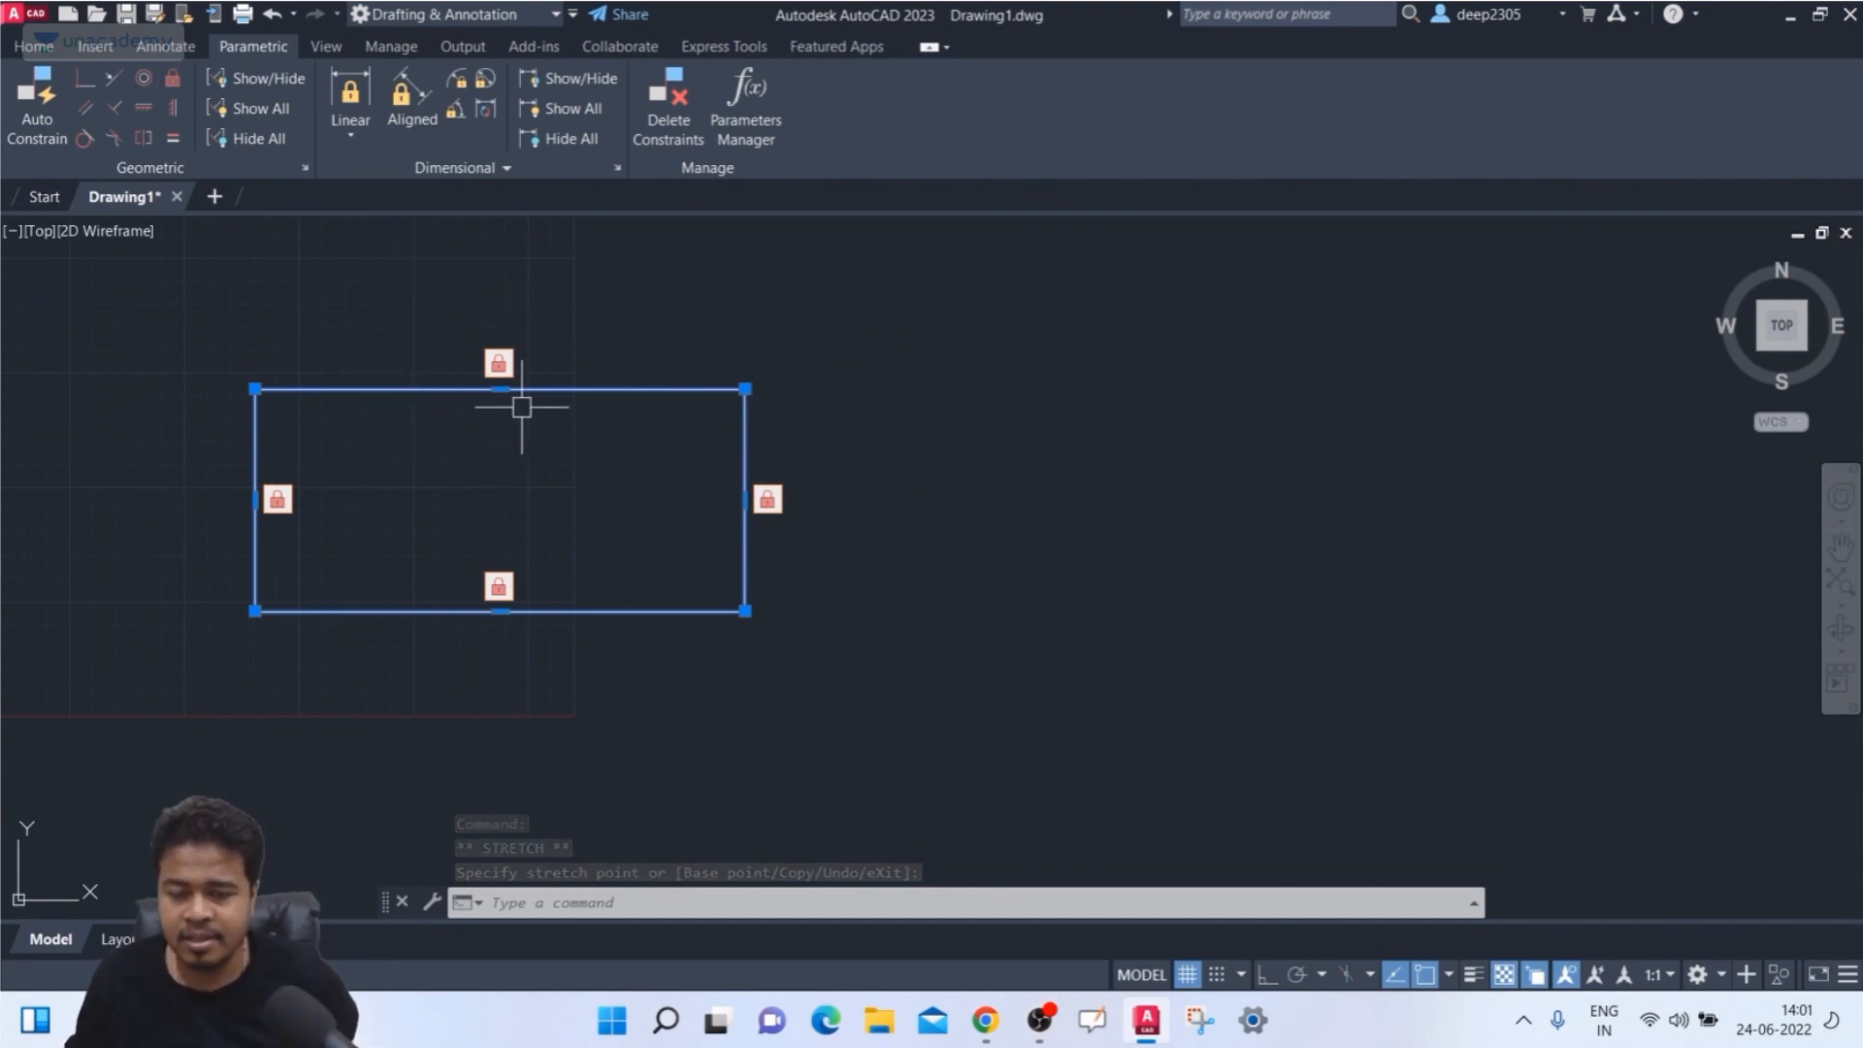
{"action": "left_click", "coordinate": [1067, 309]}
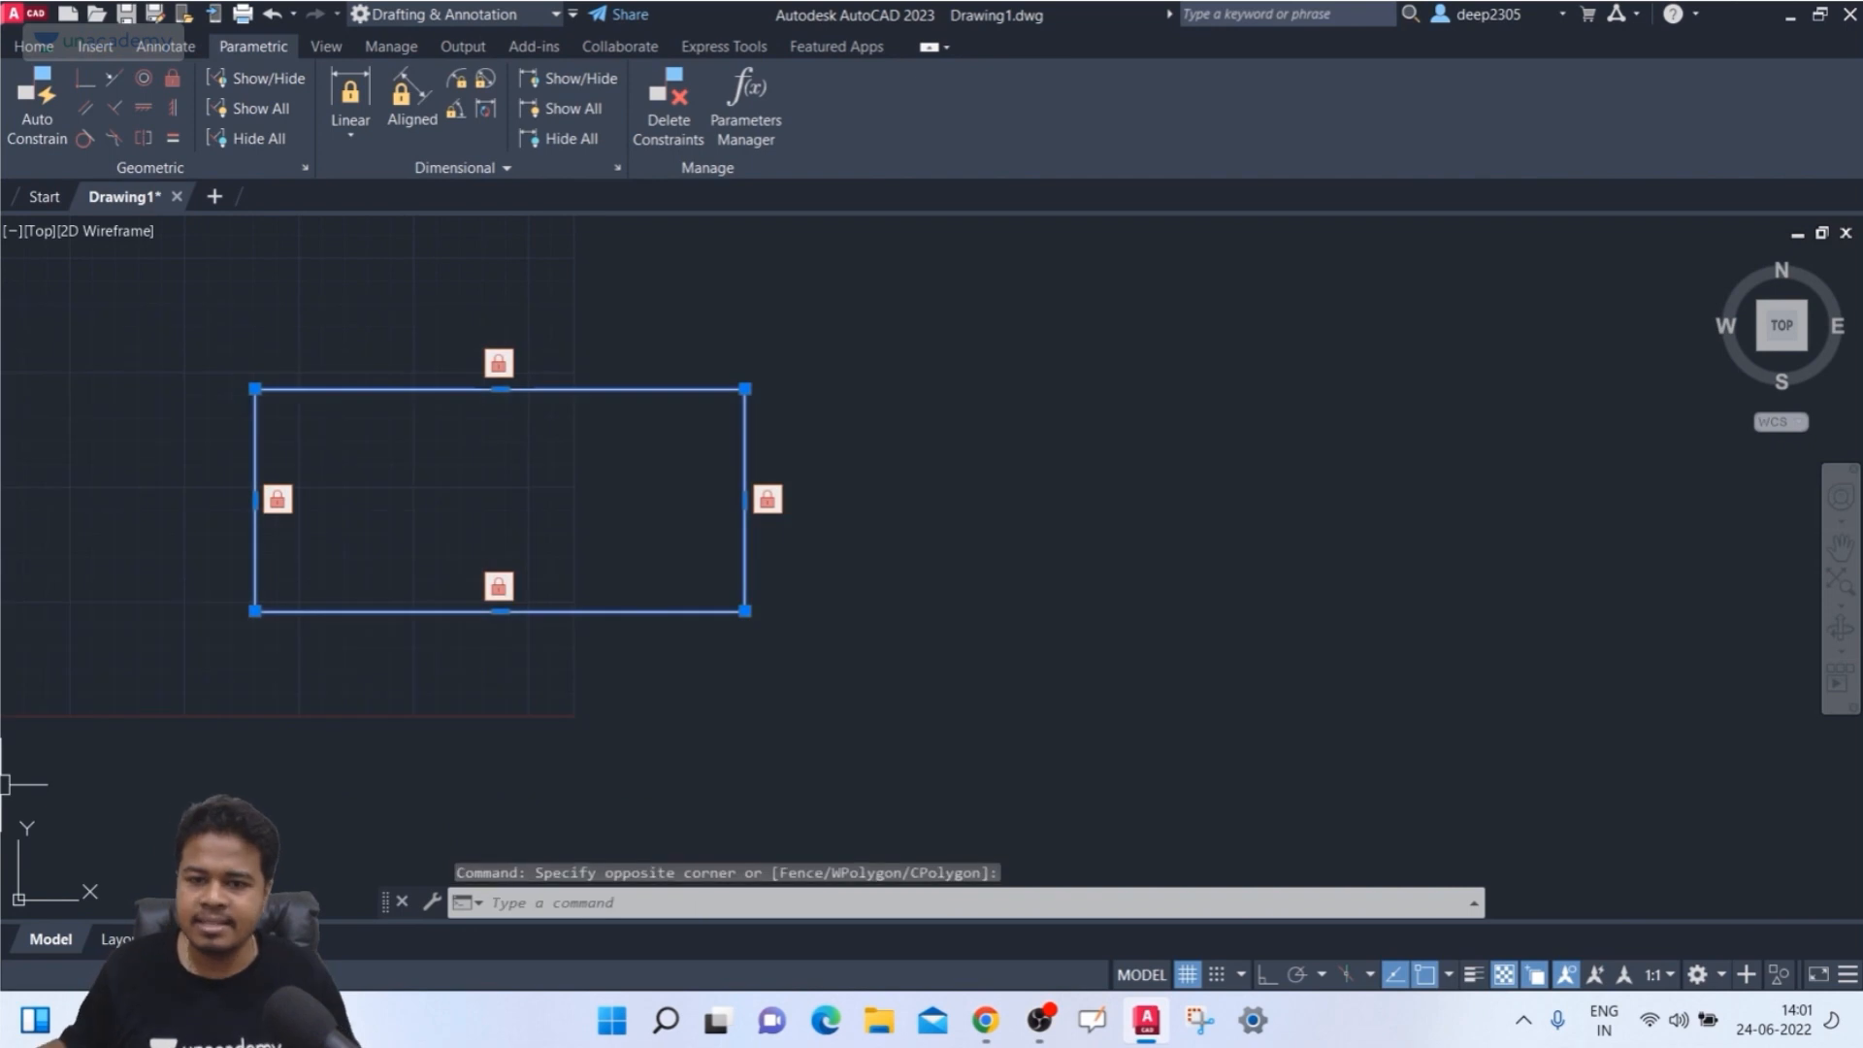
- Erase the fully constrained rectangle from the drawing
{"action": "key", "text": "Delete"}
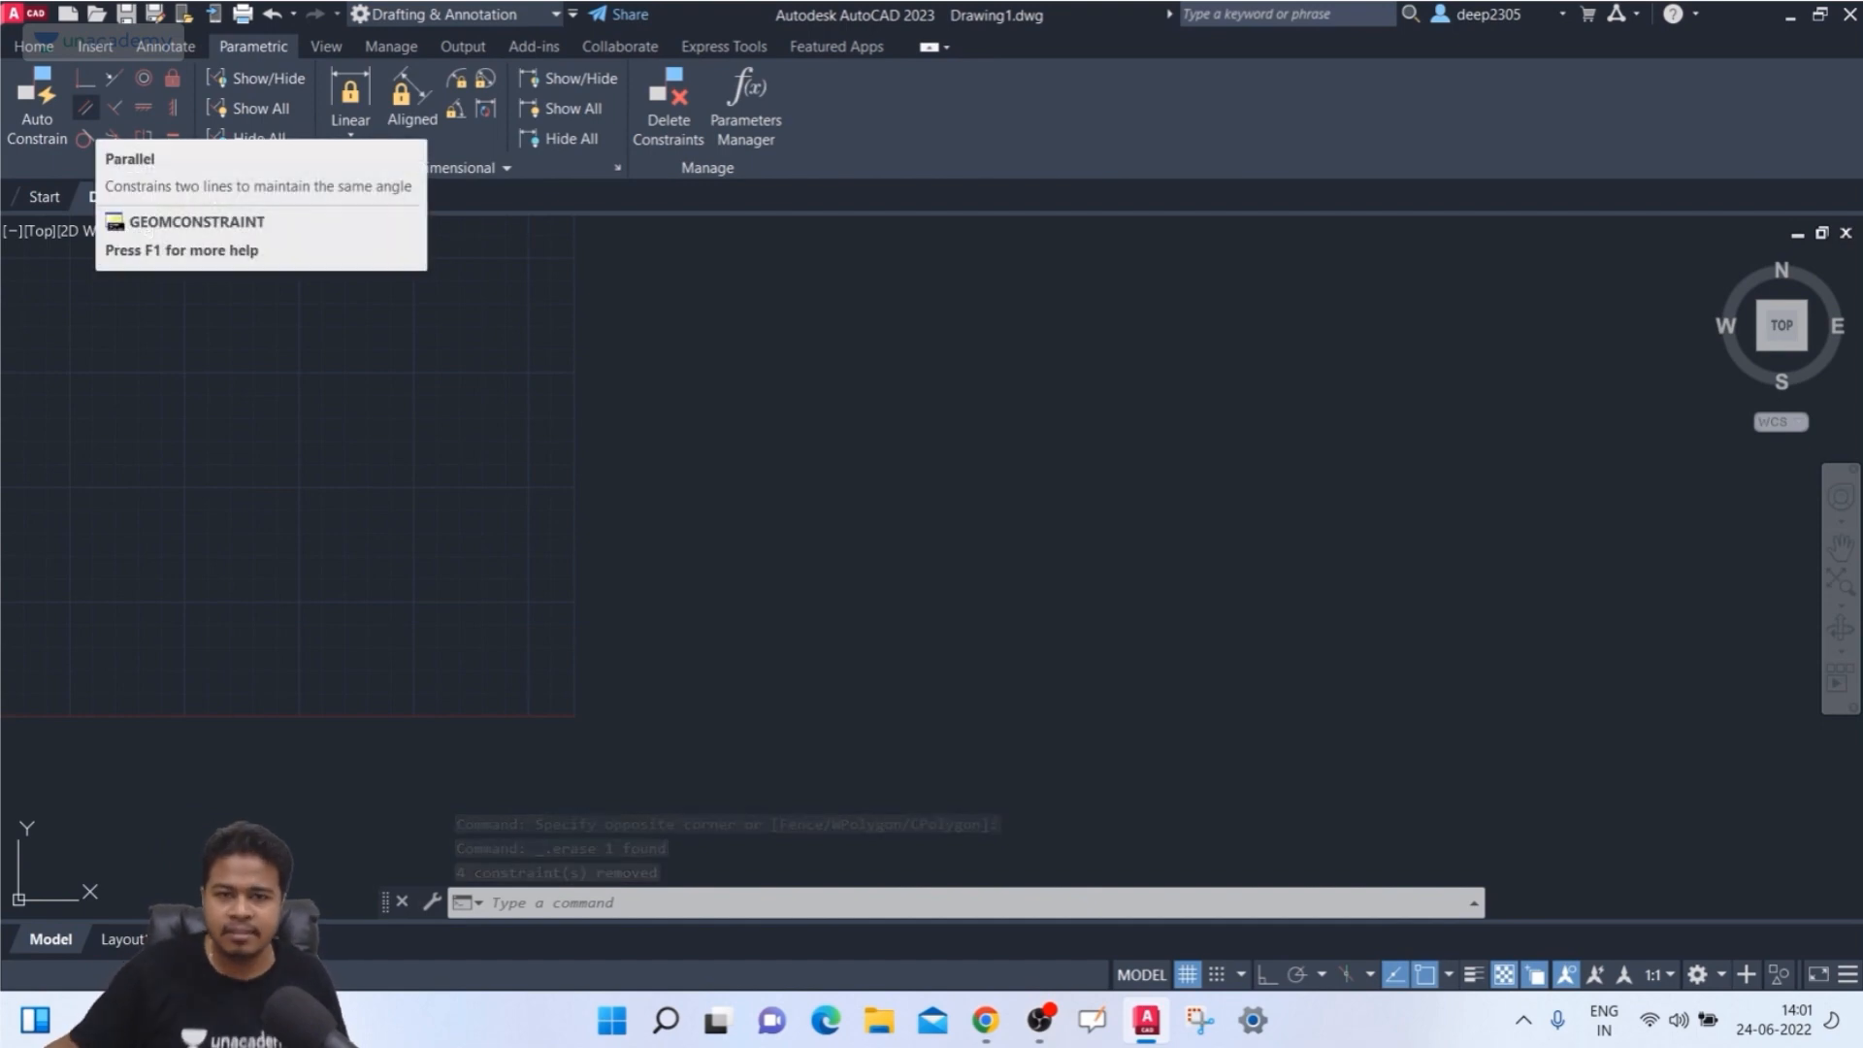
{"action": "key", "text": "Escape"}
{"action": "key", "text": "Escape"}
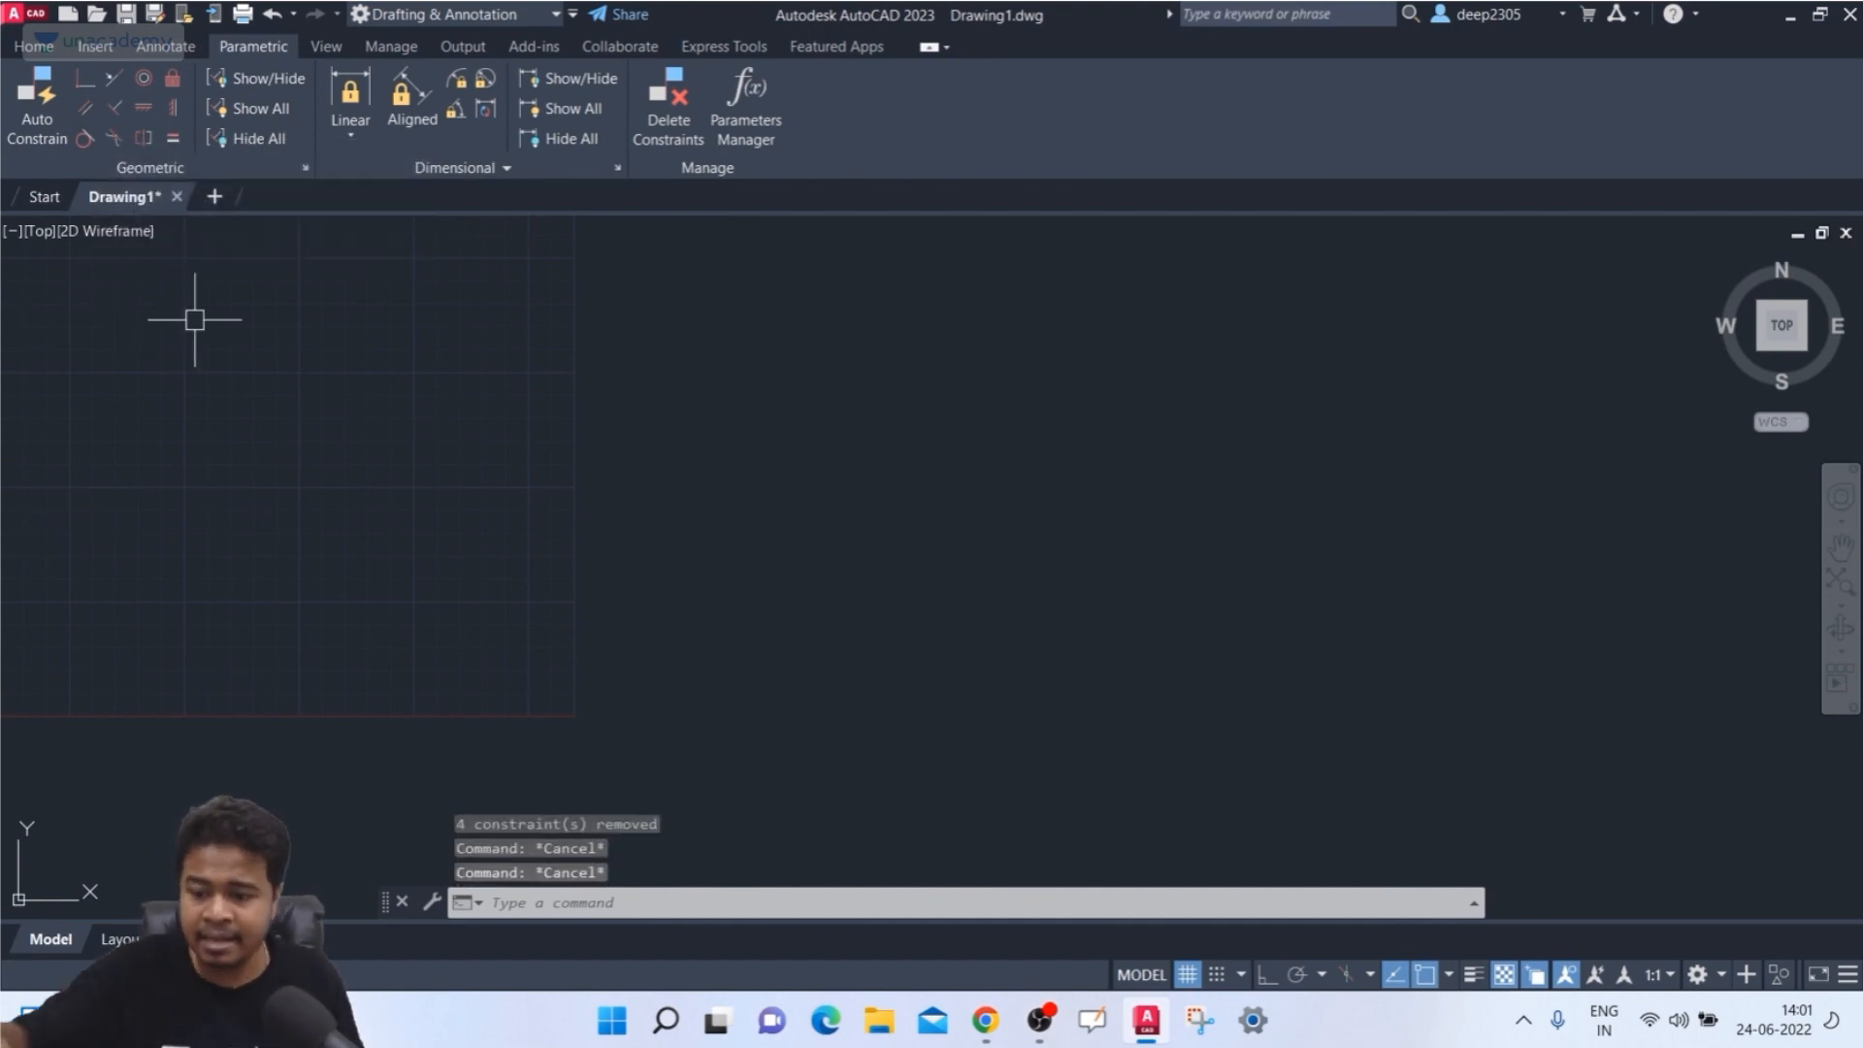
- Draw a single line sloping gently down to the right across the upper part of the drawing area
{"action": "type", "text": "l"}
{"action": "key", "text": "Return"}
{"action": "left_click", "coordinate": [195, 319]}
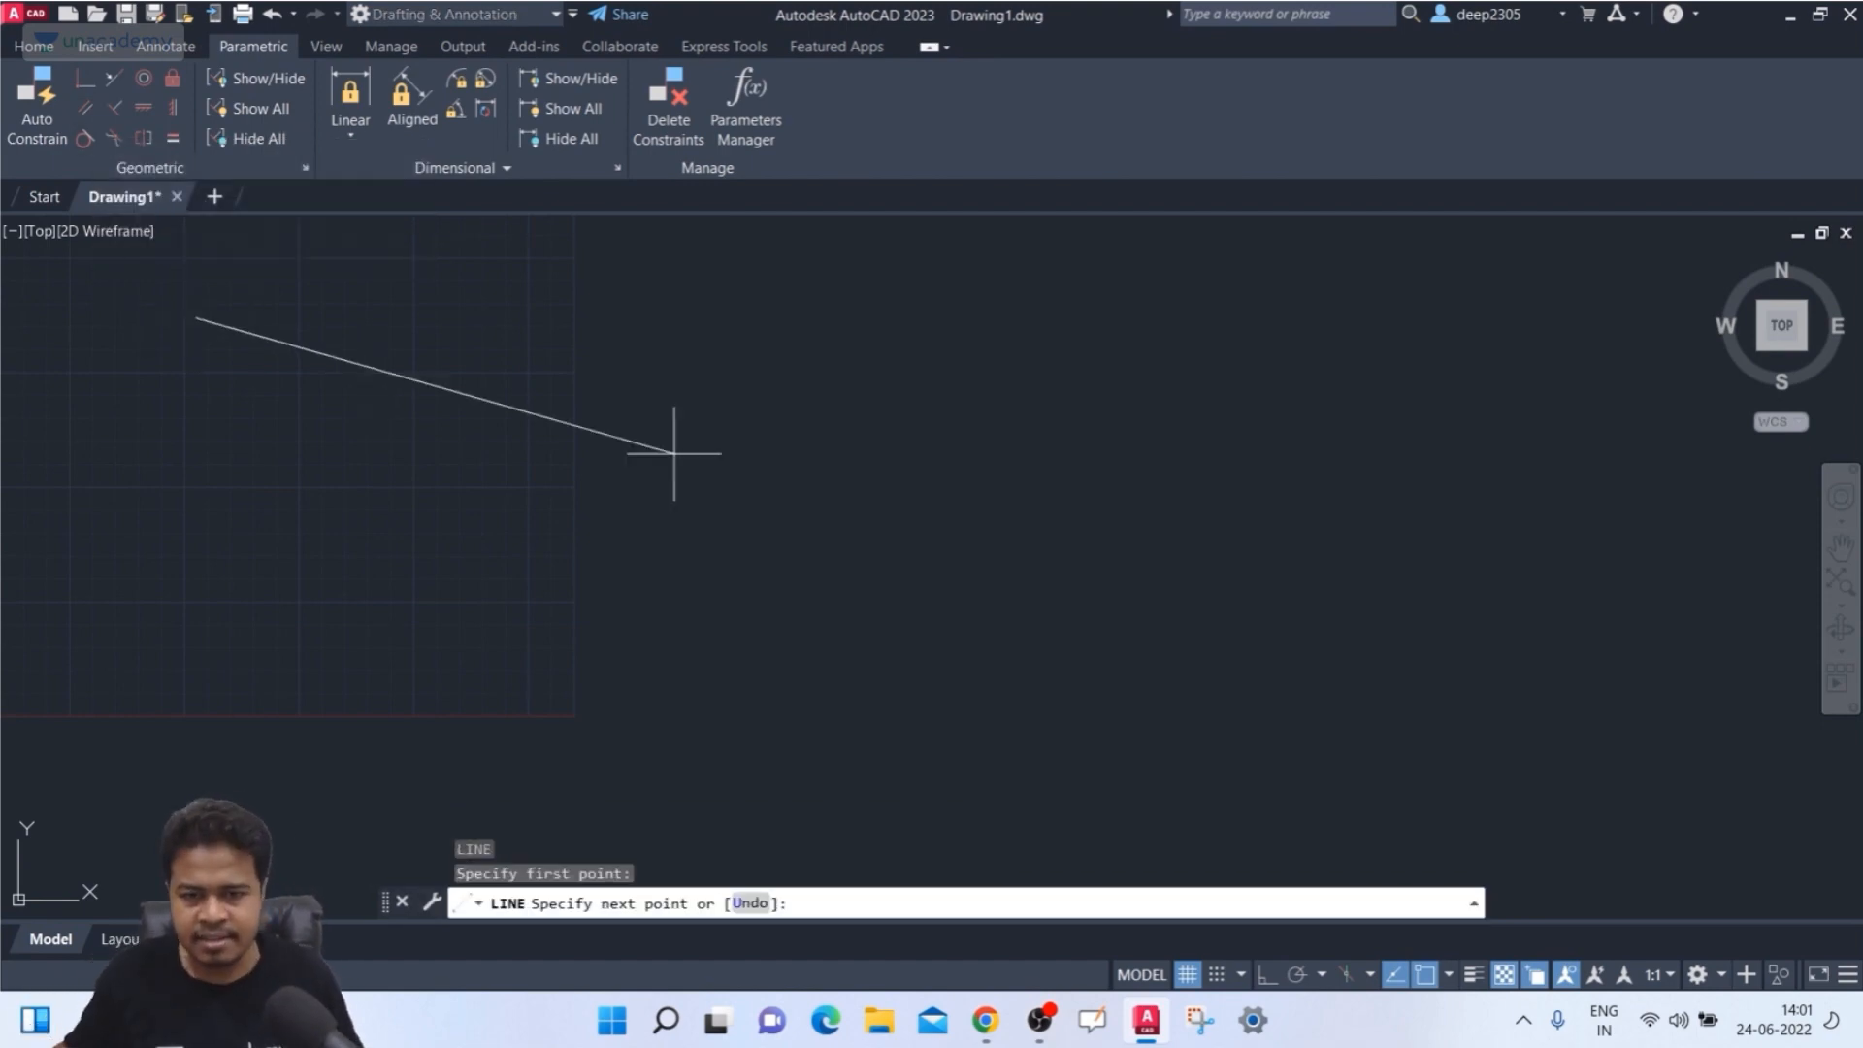
{"action": "left_click", "coordinate": [776, 489]}
{"action": "key", "text": "Escape"}
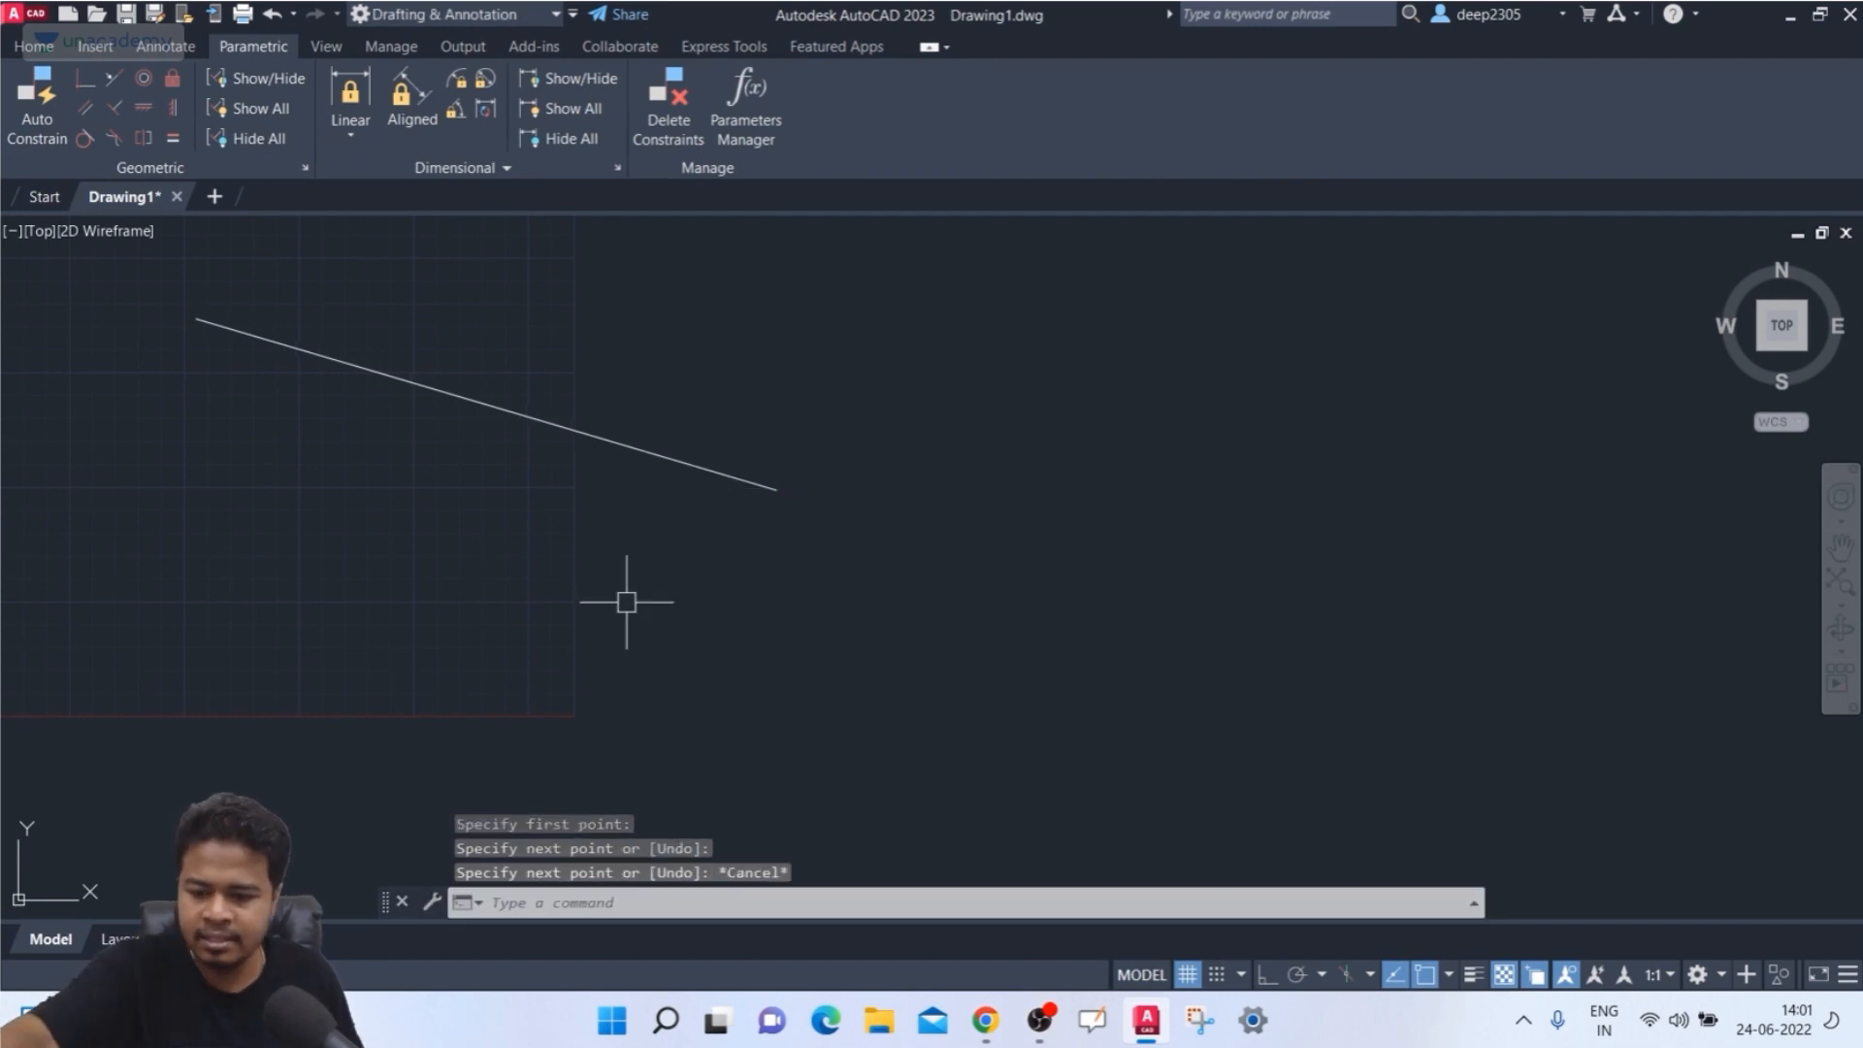
- Draw a slightly rotated 6-sided polygon circumscribed about a circle, below the sloping line's left end
{"action": "type", "text": "pl"}
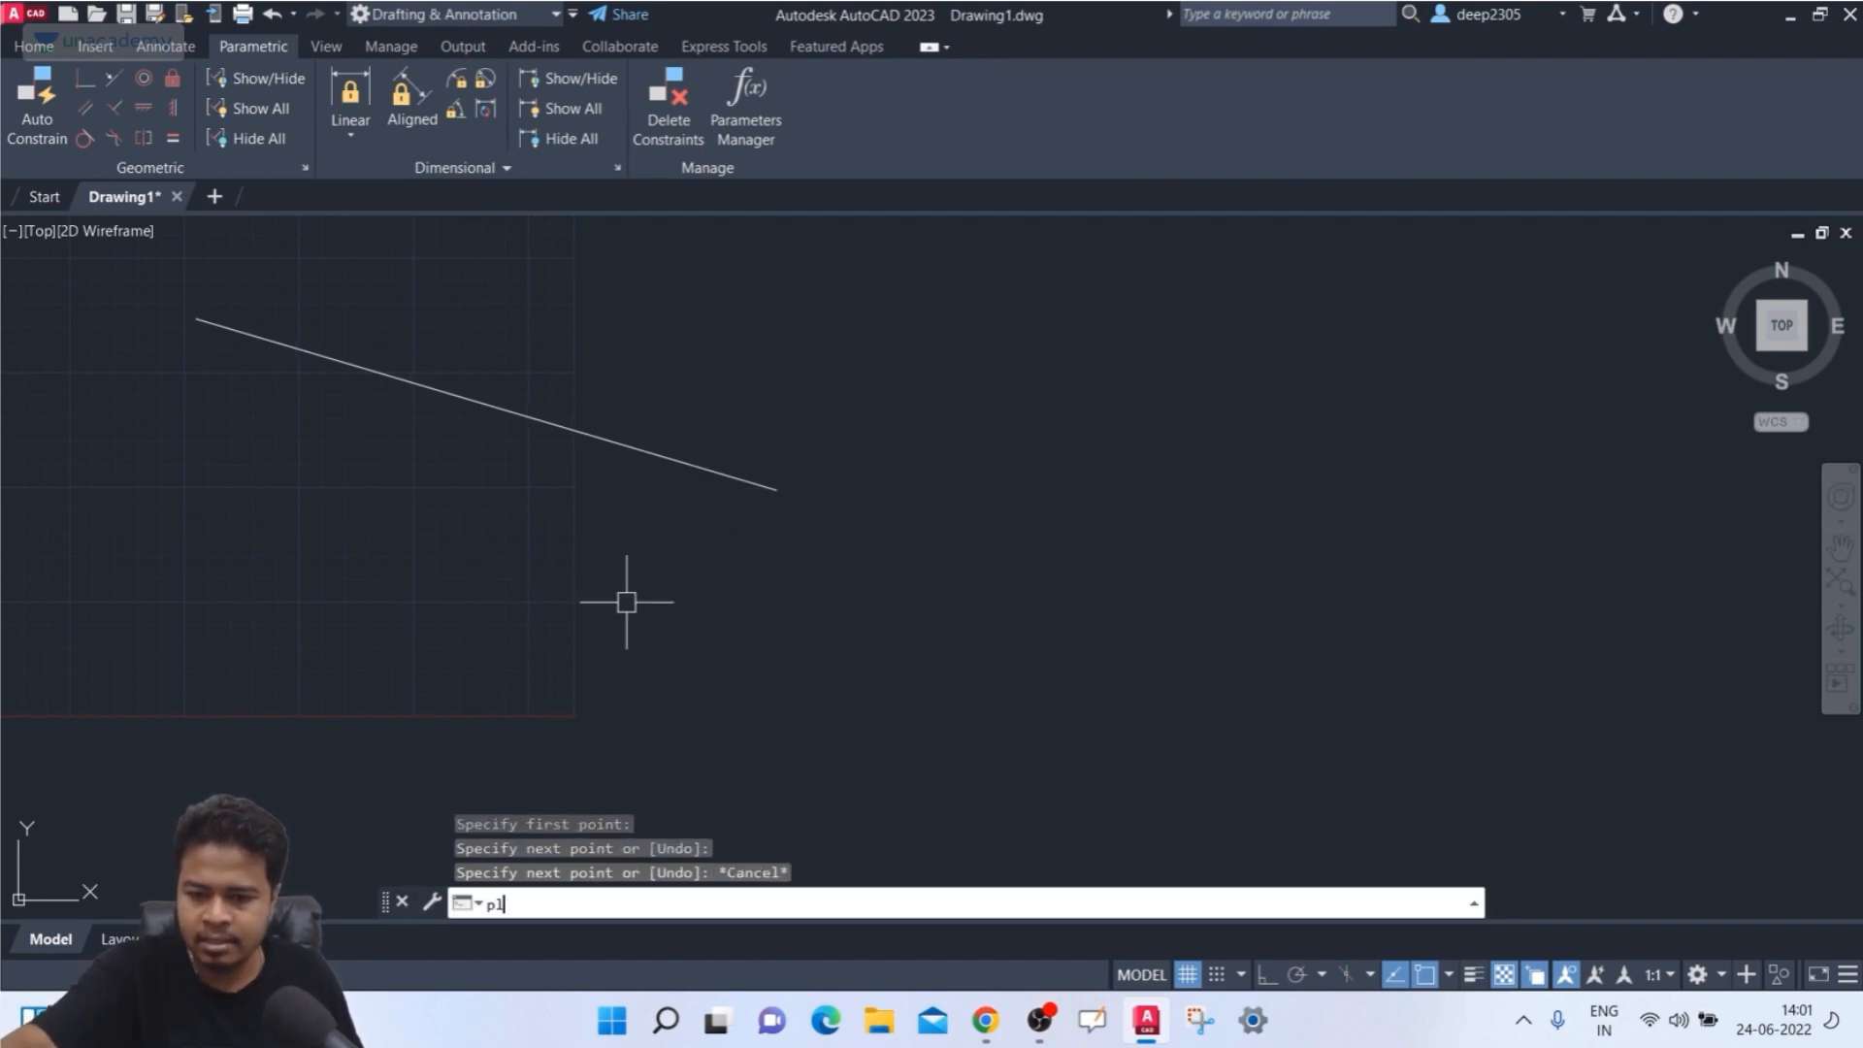
{"action": "key", "text": "BackSpace"}
{"action": "type", "text": "ol"}
{"action": "key", "text": "Return"}
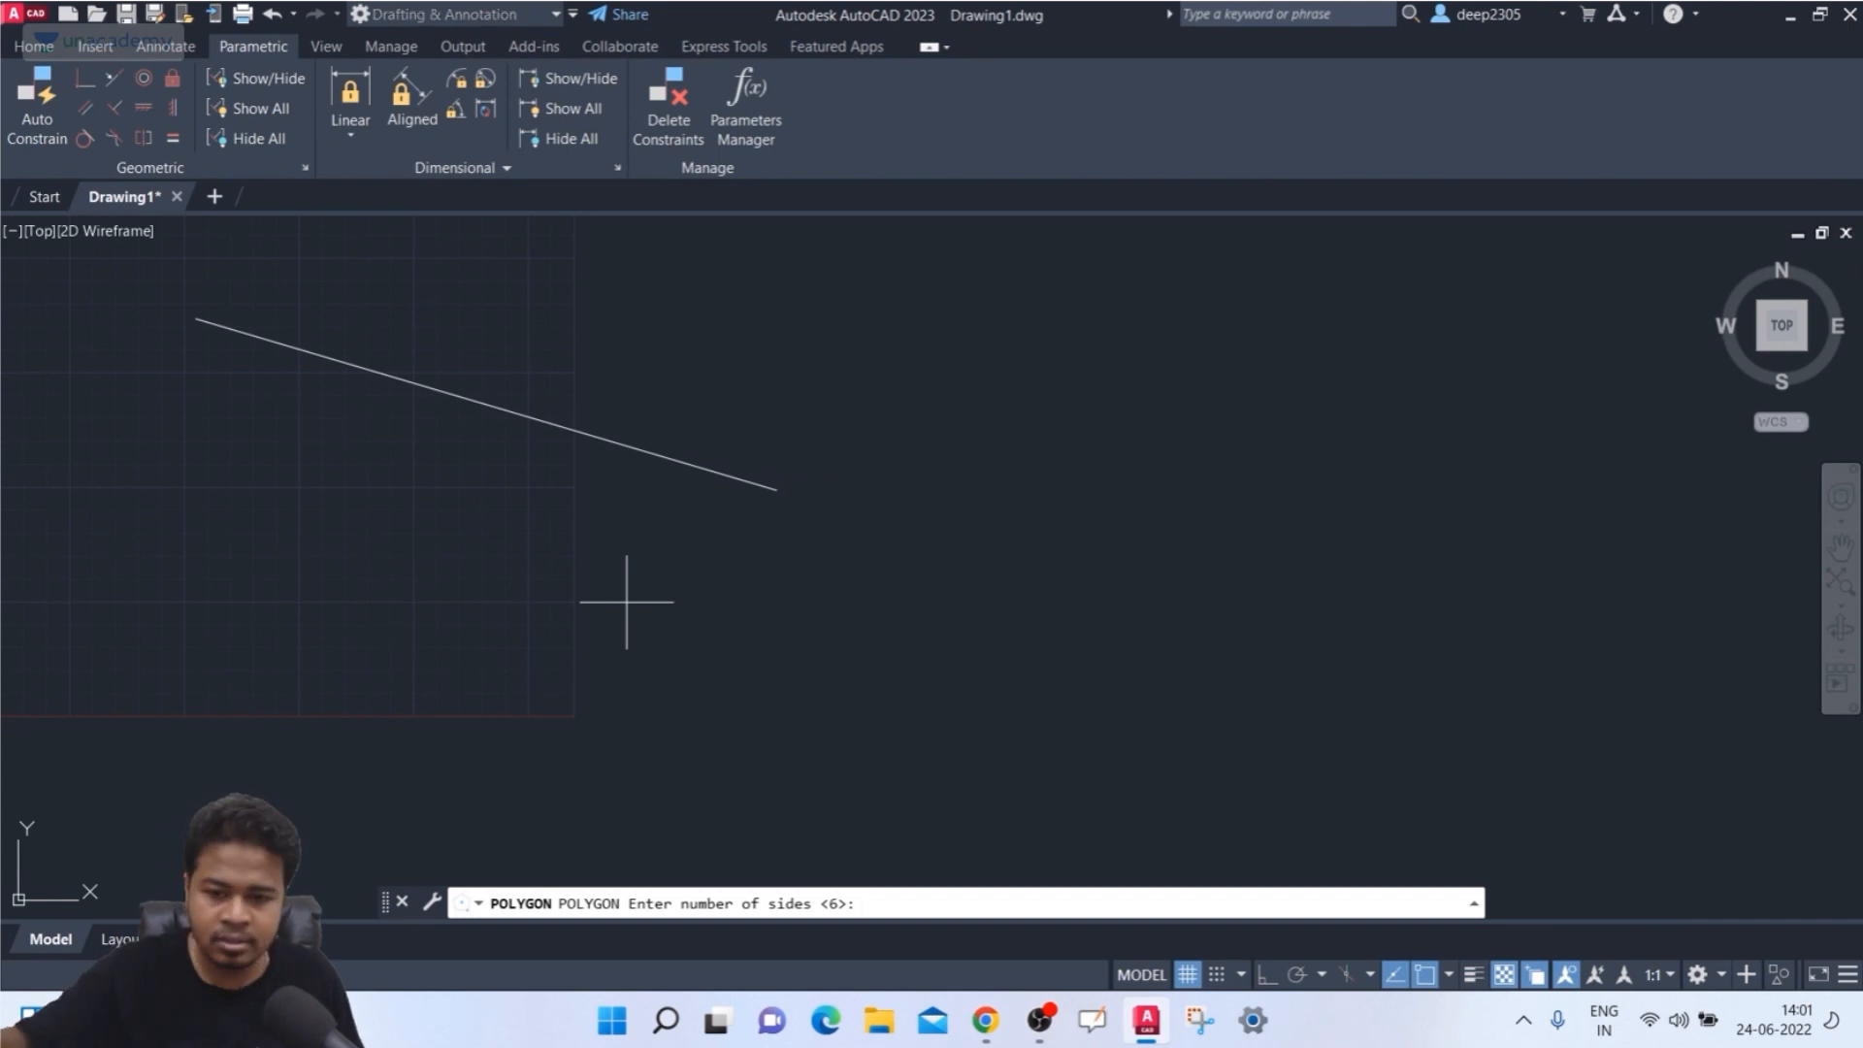
{"action": "key", "text": "Return"}
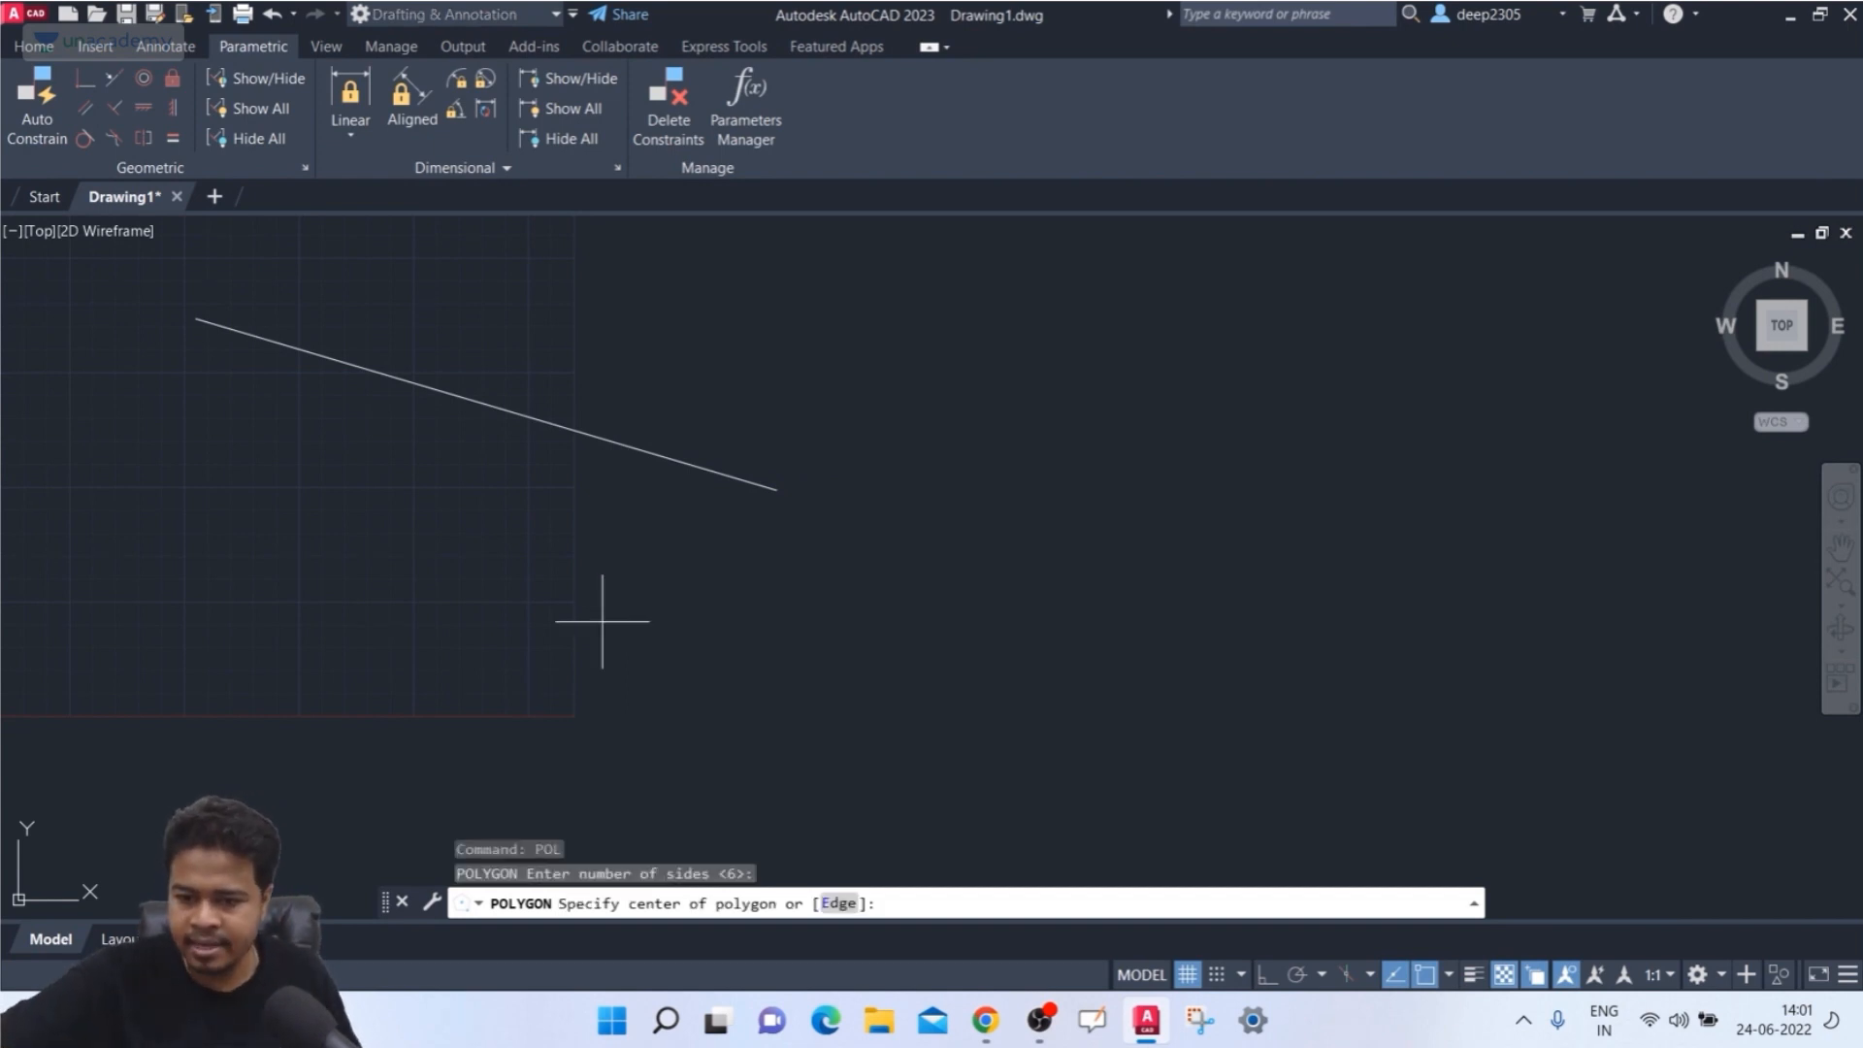
{"action": "left_click", "coordinate": [213, 700]}
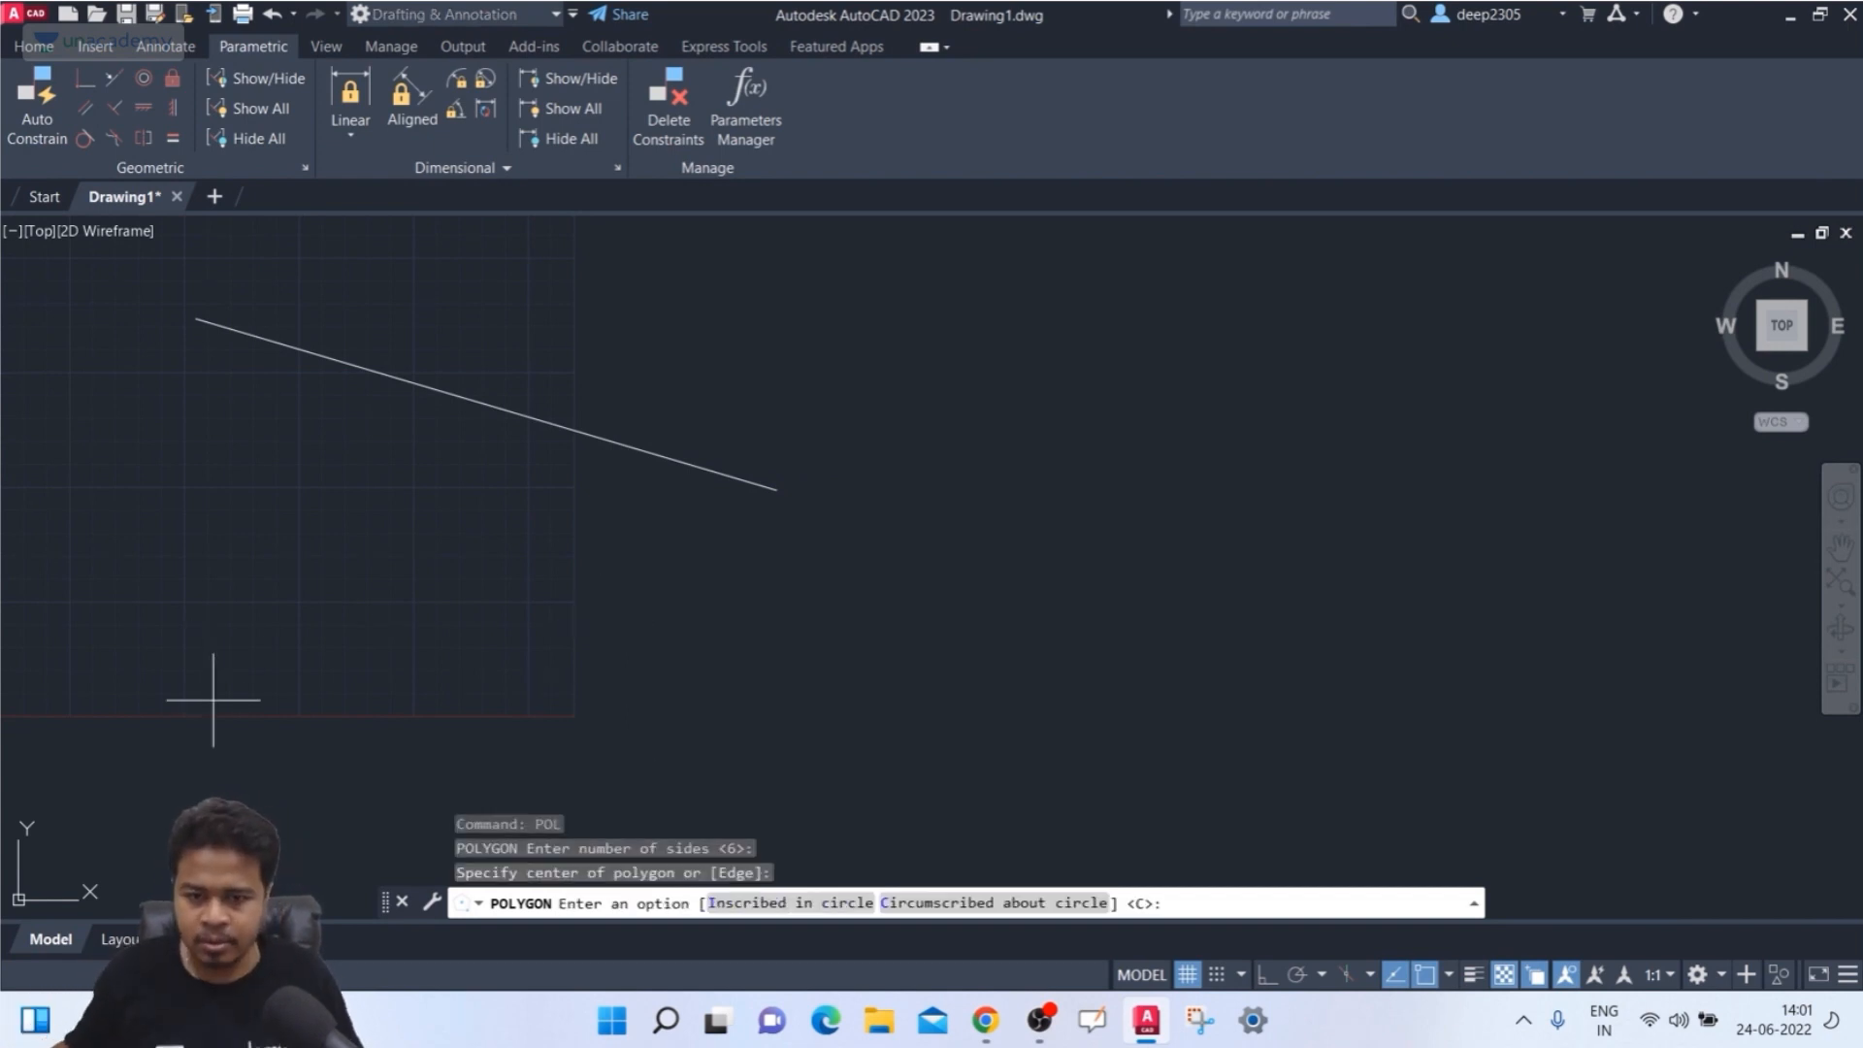
{"action": "left_click", "coordinate": [994, 903]}
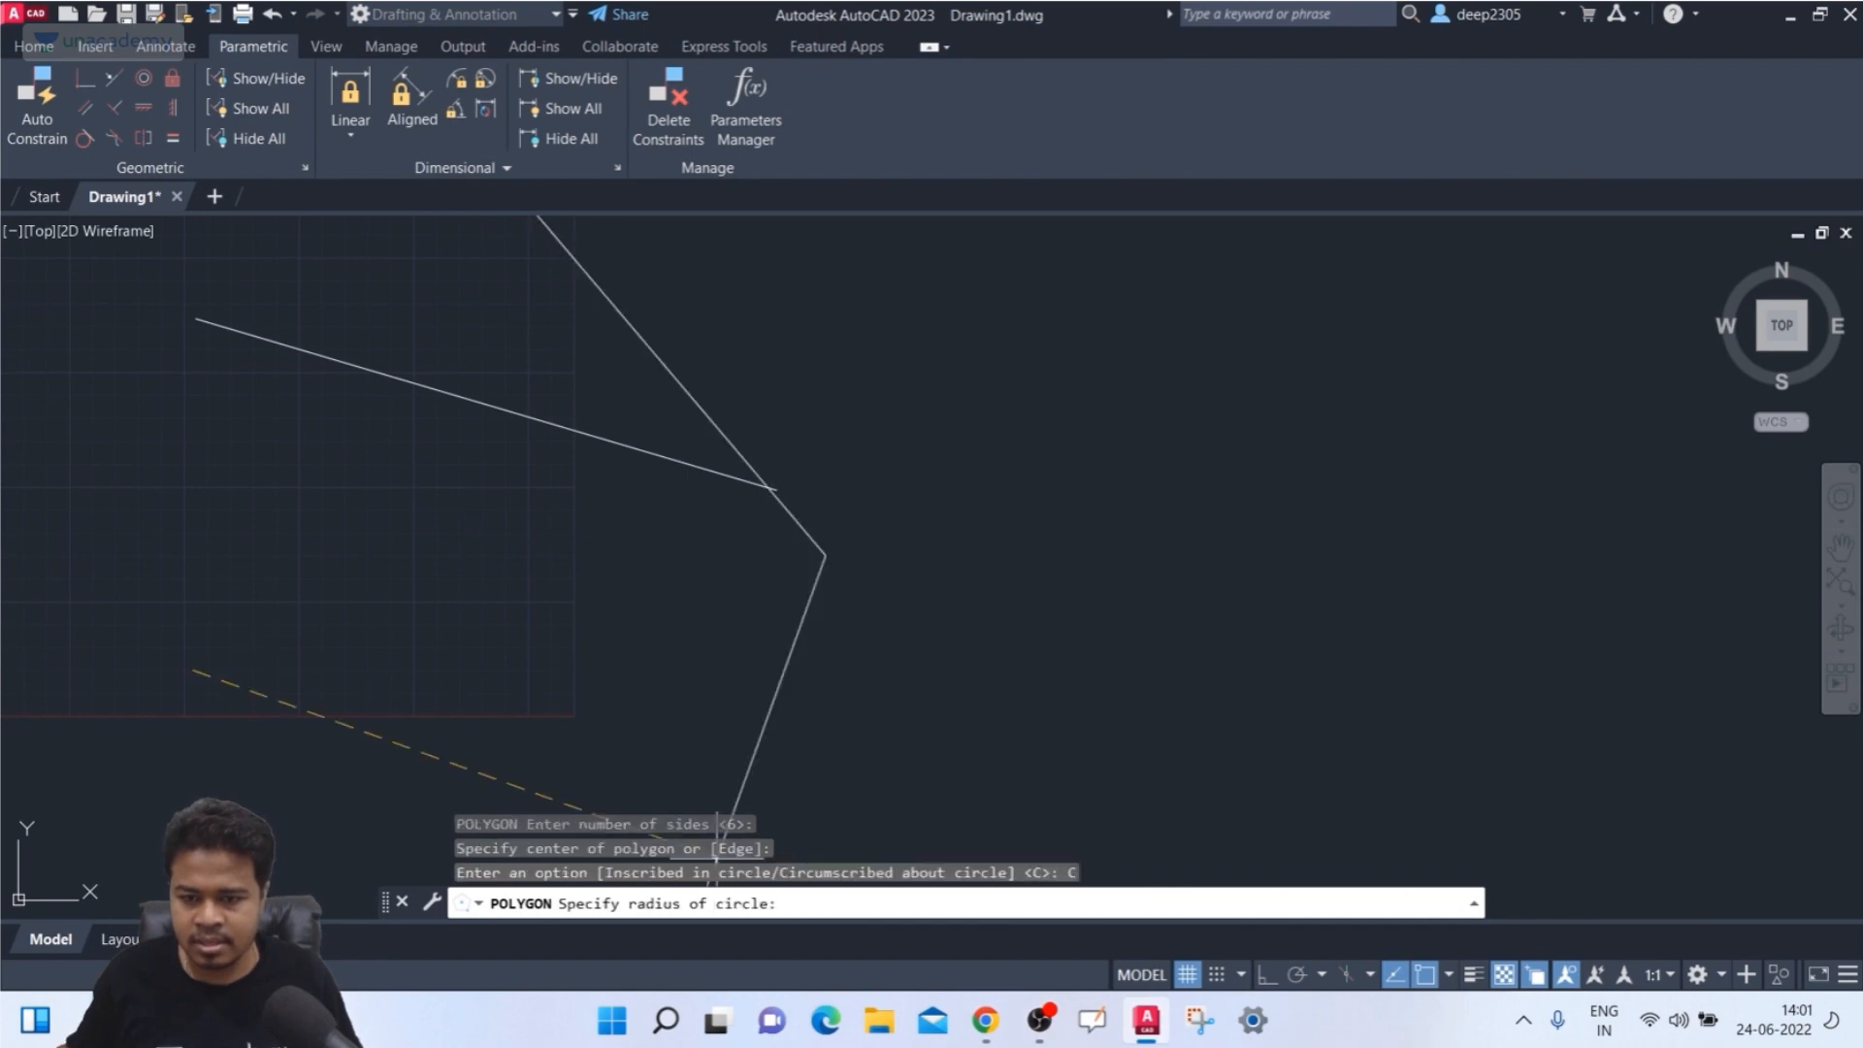
{"action": "left_click", "coordinate": [337, 684]}
{"action": "mouse_move", "coordinate": [420, 656]}
{"action": "middle_mouse_down"}
{"action": "mouse_move", "coordinate": [557, 607]}
{"action": "mouse_move", "coordinate": [557, 466]}
{"action": "middle_mouse_up"}
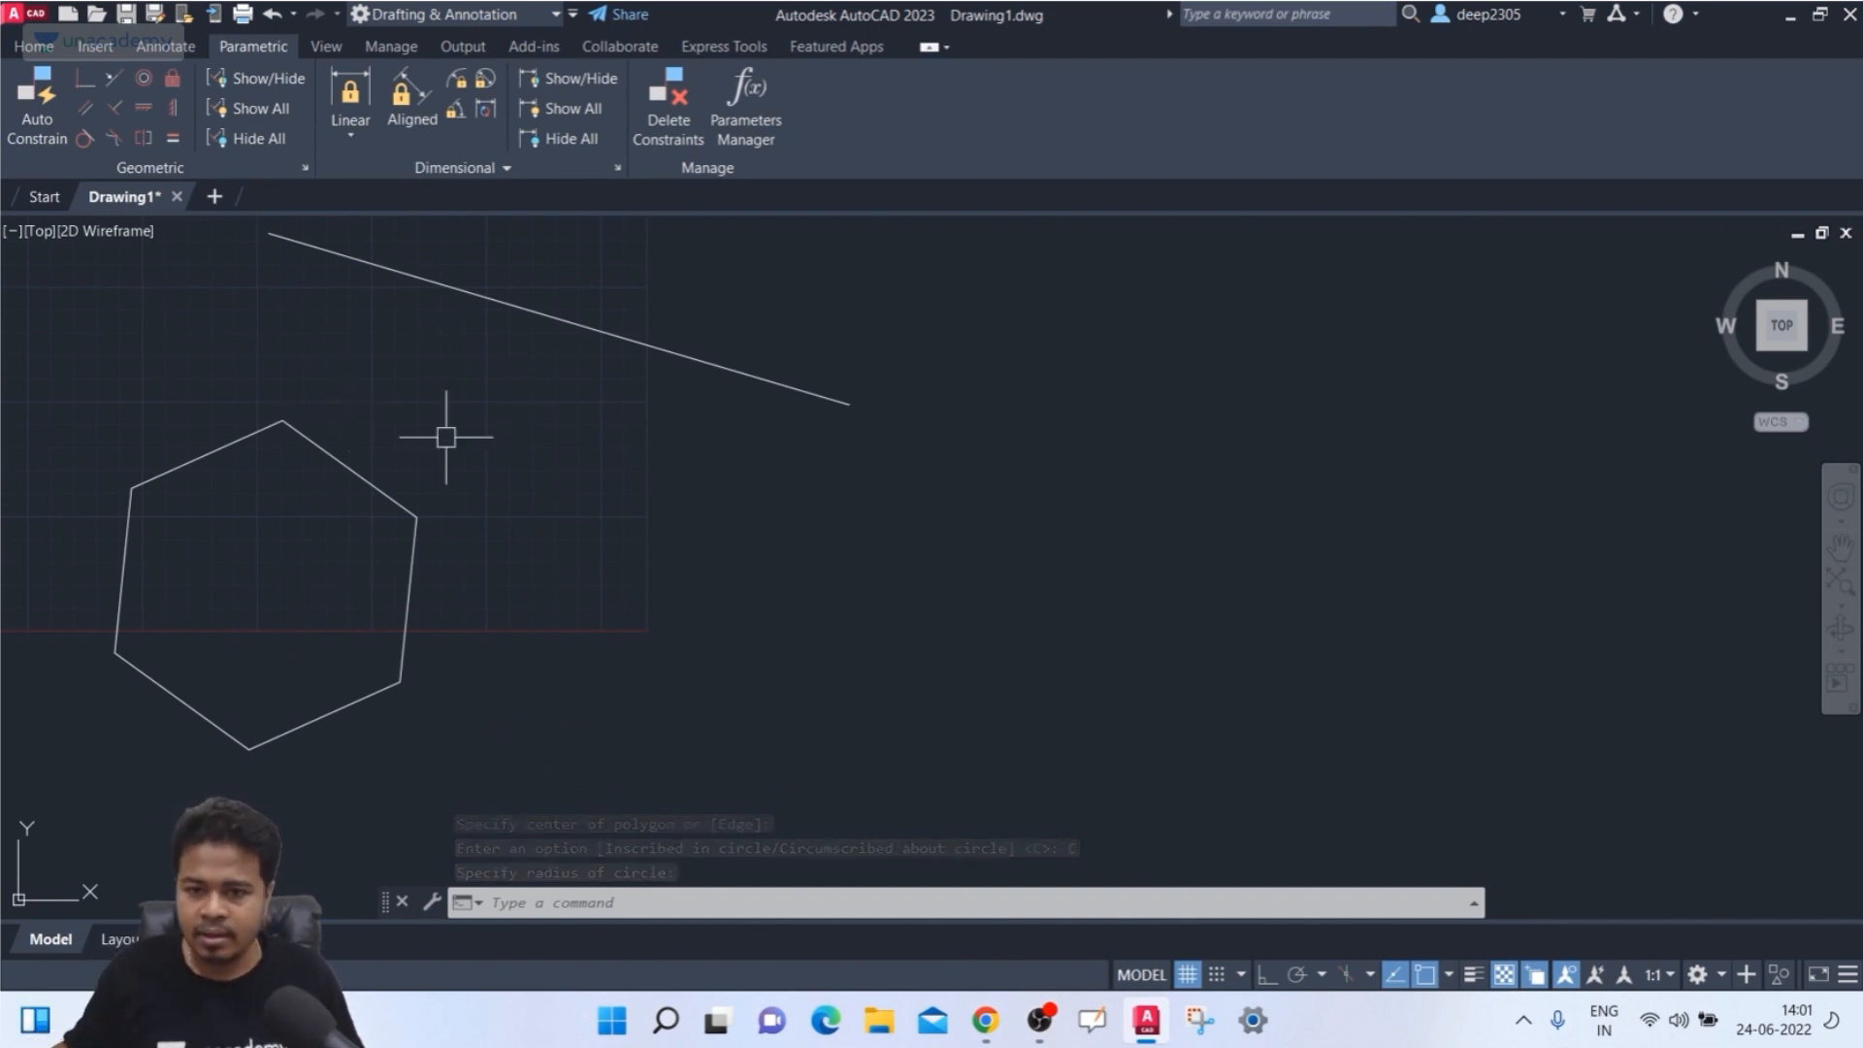
- Draw a wide, low rectangle to the right of the hexagon, below the sloping line
{"action": "type", "text": "rec"}
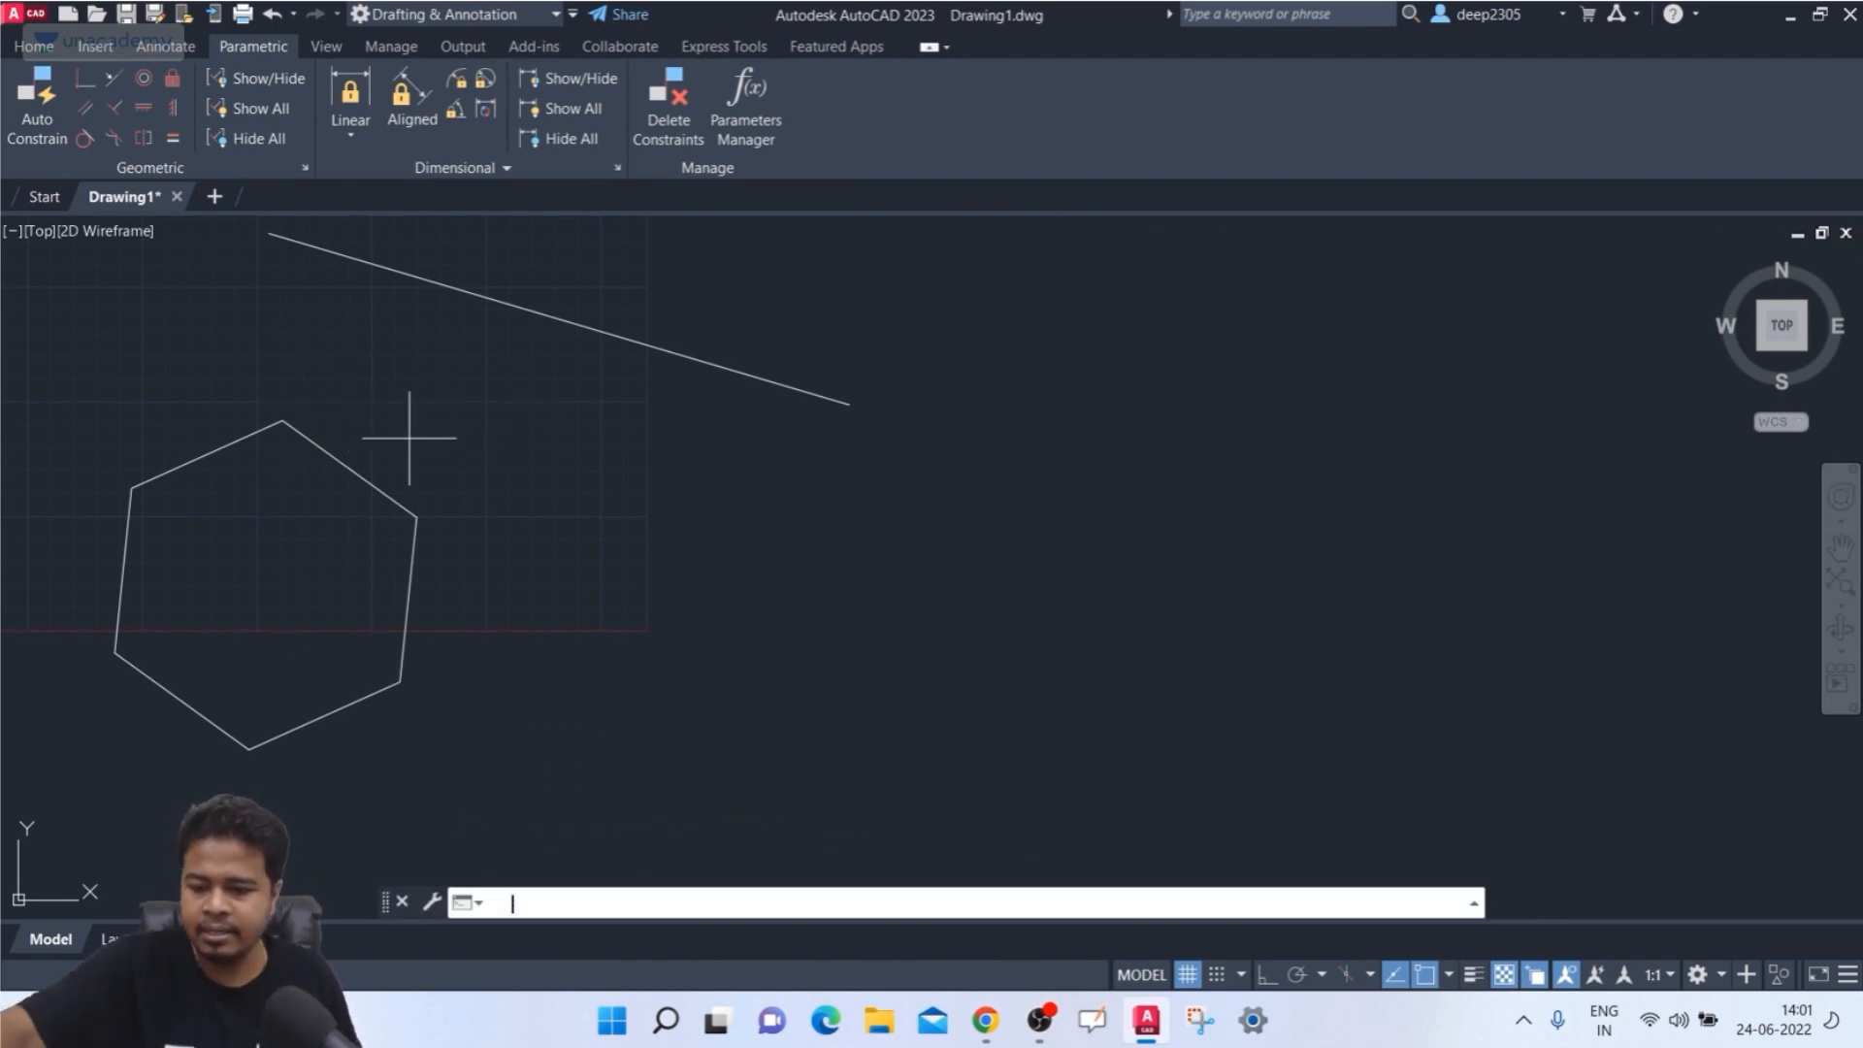
{"action": "key", "text": "Return"}
{"action": "left_click", "coordinate": [602, 535]}
{"action": "left_click", "coordinate": [954, 638]}
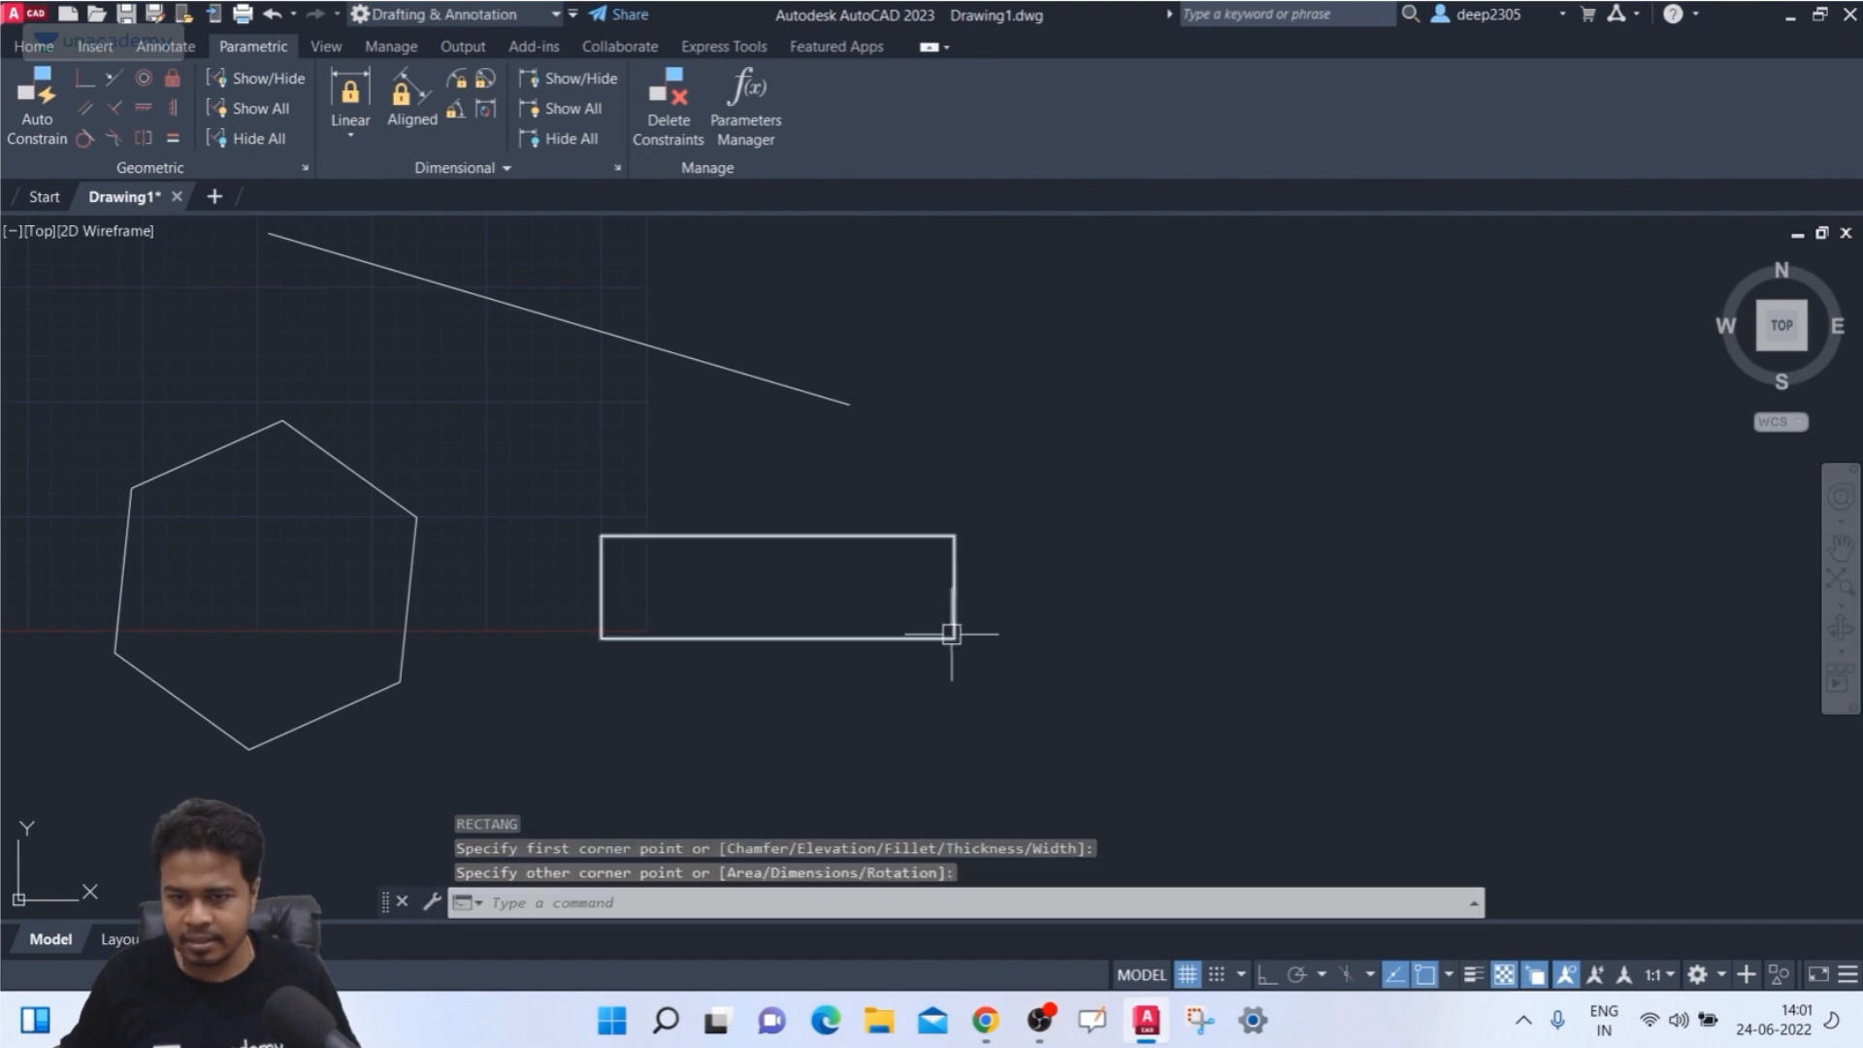
{"action": "key", "text": "Escape"}
{"action": "key", "text": "Escape"}
{"action": "key", "text": "Escape"}
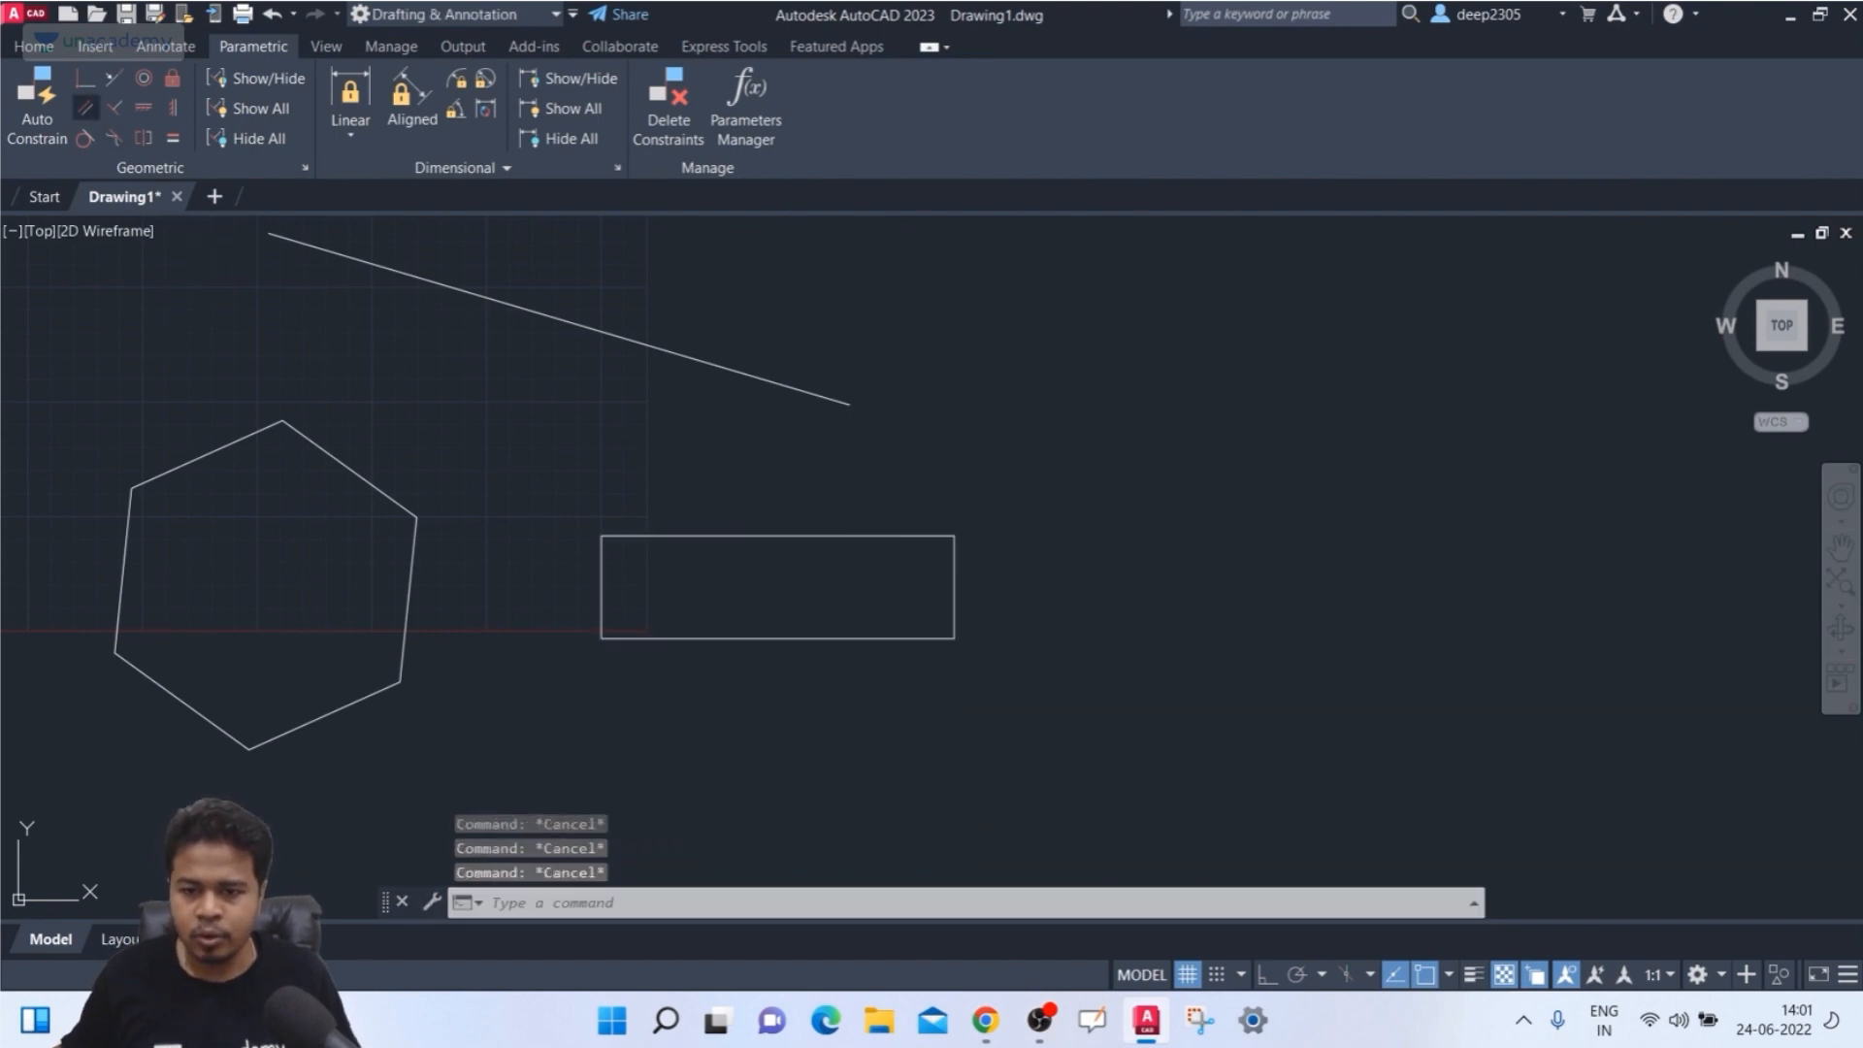
- Try a Parallel constraint with the sloping line as first object and the hexagon's upper right edge as second, and undo it
{"action": "left_click", "coordinate": [86, 108]}
{"action": "left_click", "coordinate": [423, 279]}
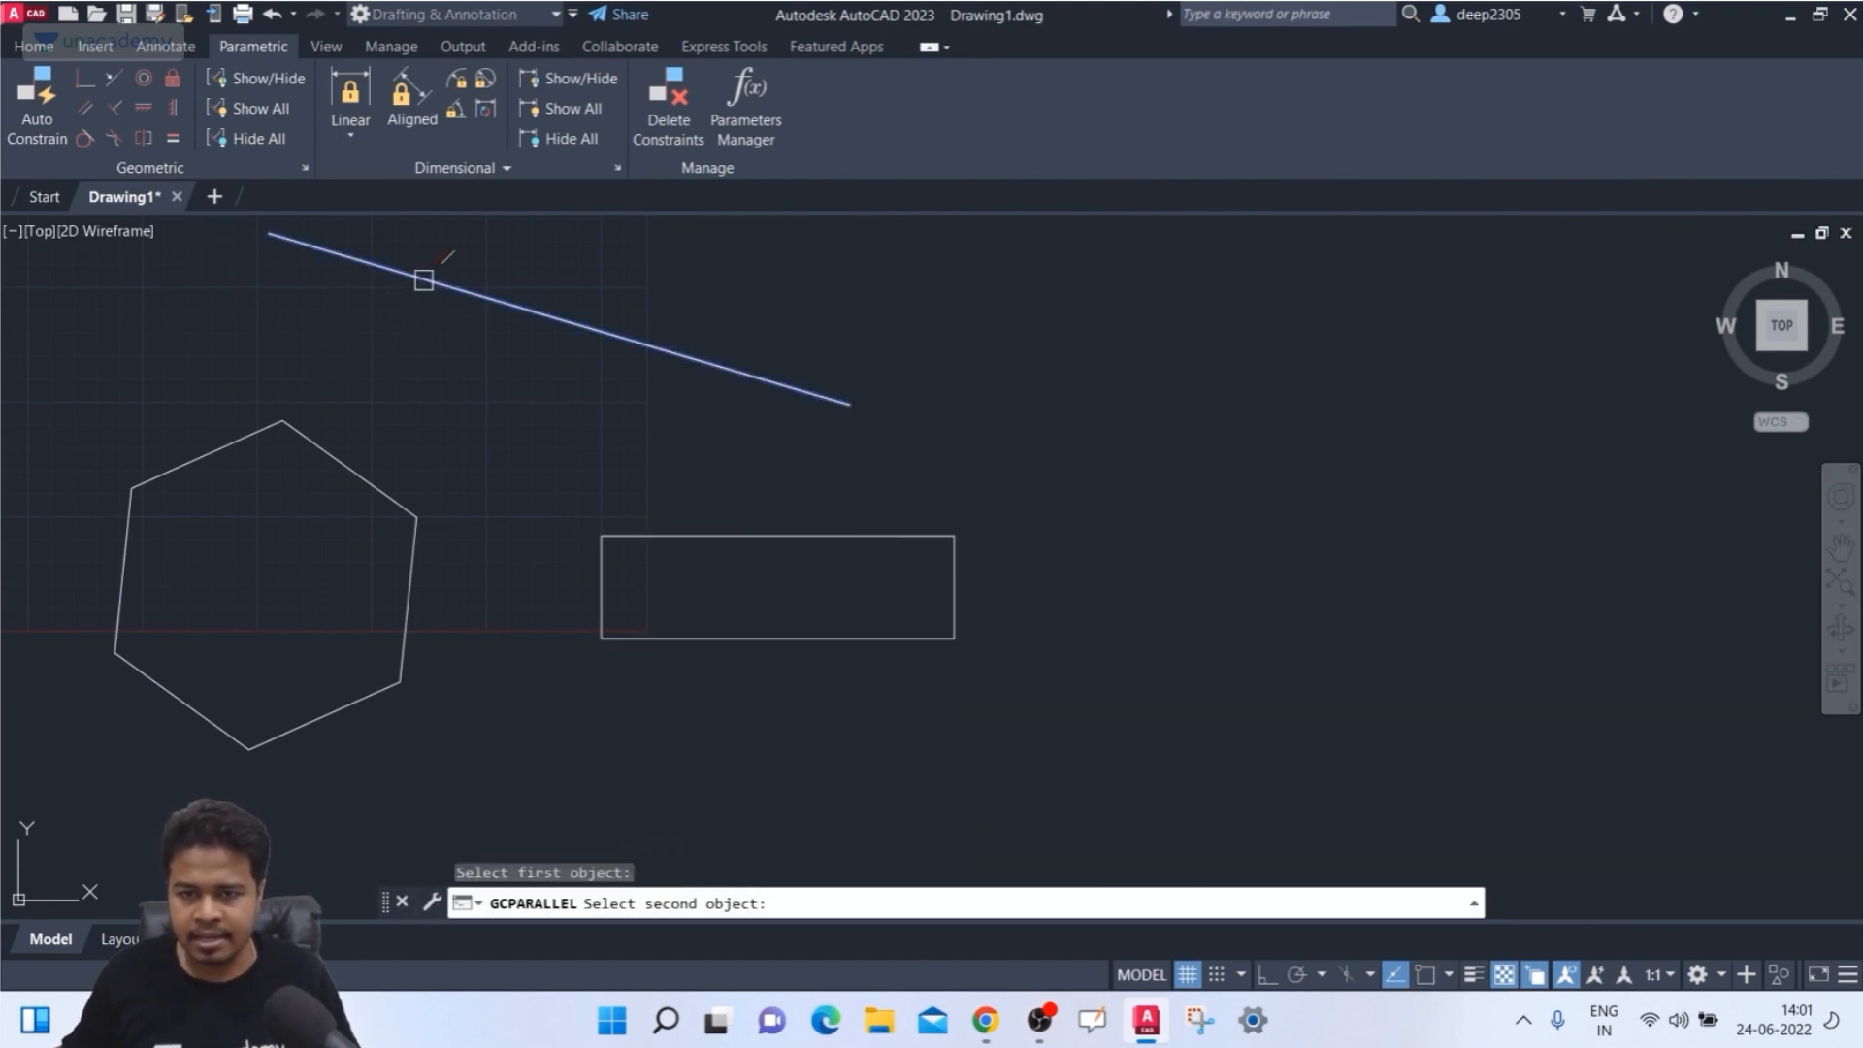
{"action": "left_click", "coordinate": [346, 466]}
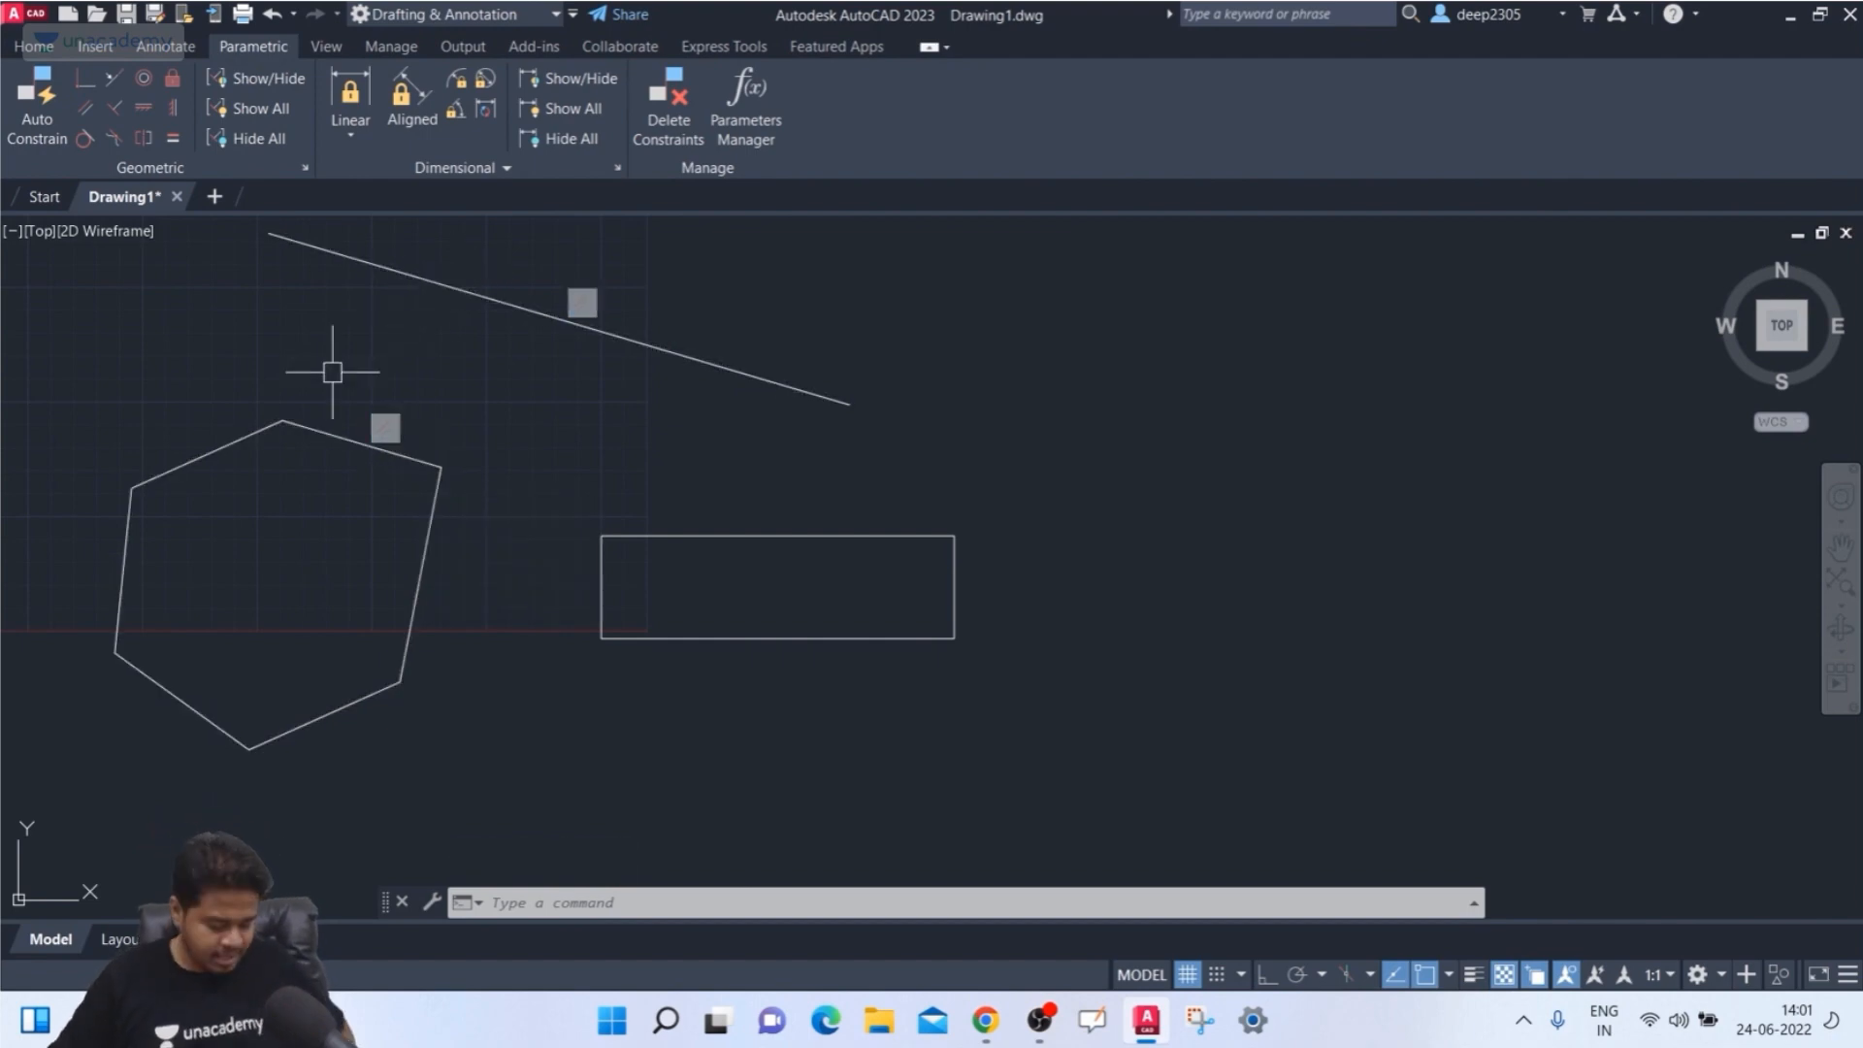
{"action": "key", "text": "ctrl+z"}
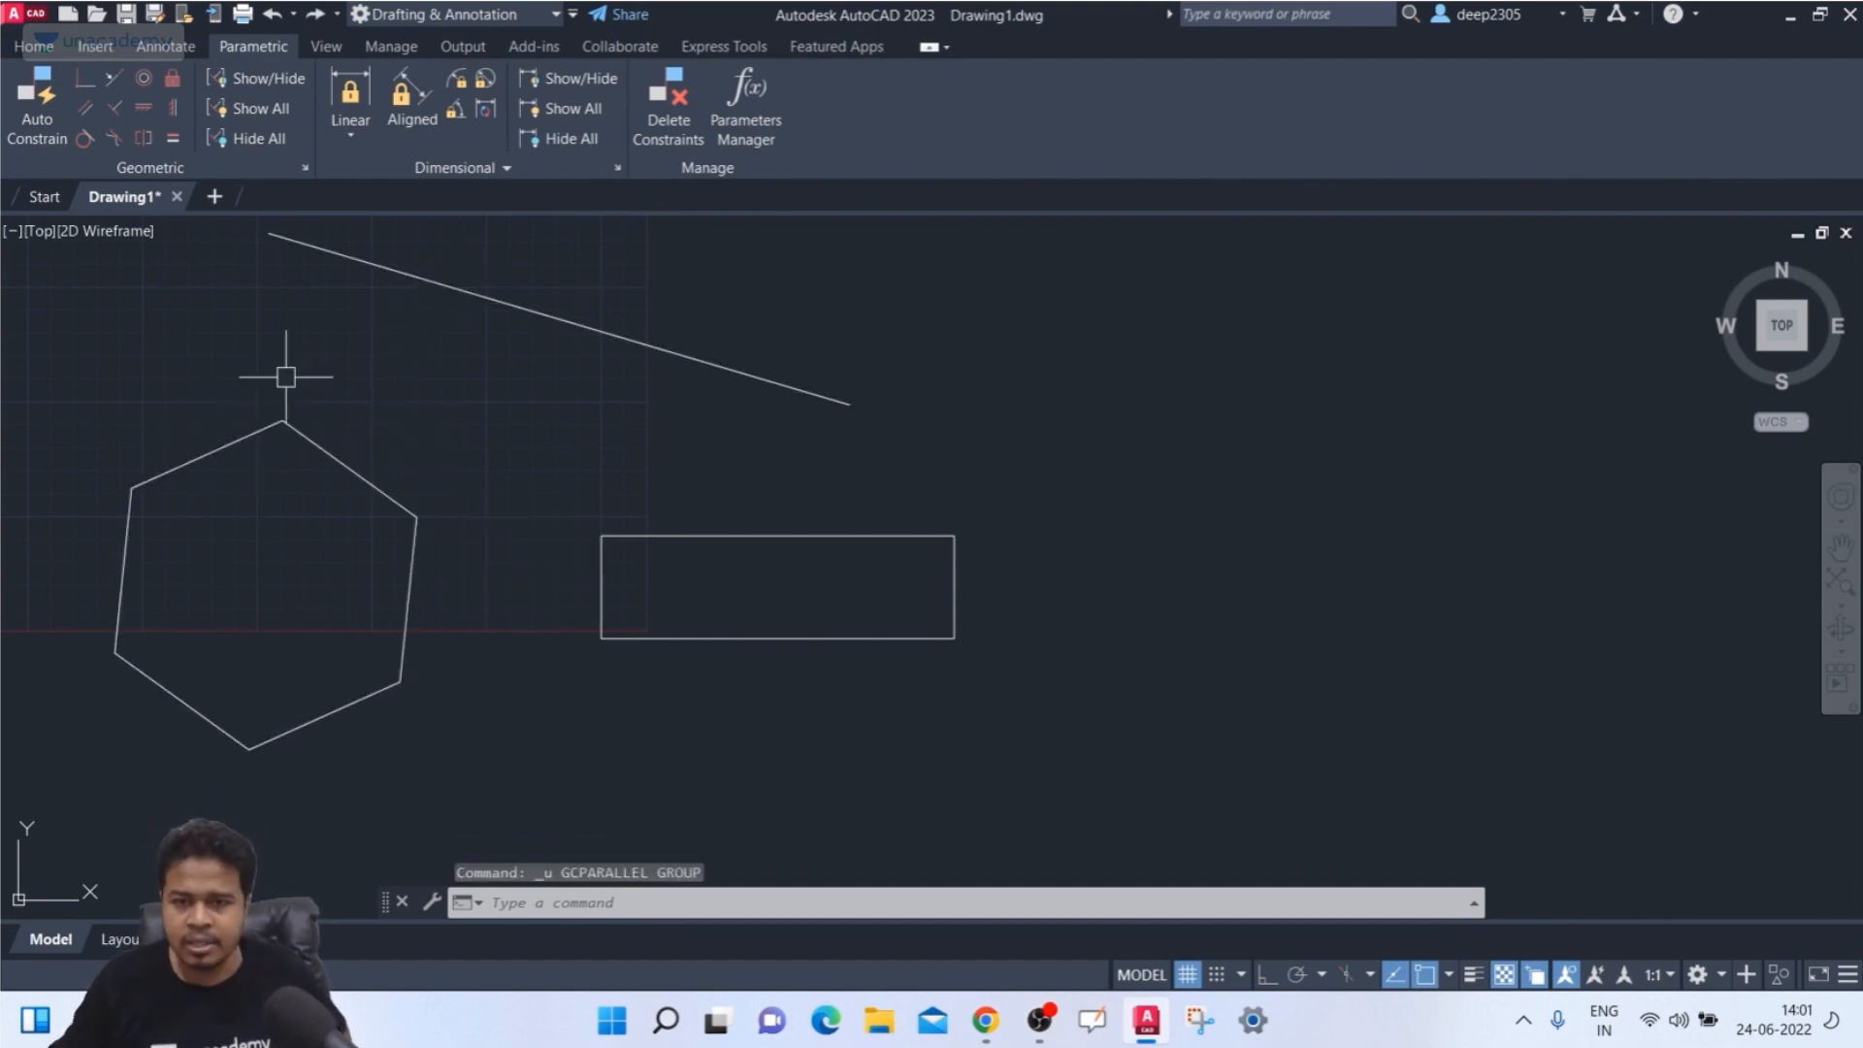
{"action": "key", "text": "Escape"}
- Apply a Parallel constraint with the hexagon's upper right edge as first object and the sloping line as second
{"action": "left_click", "coordinate": [85, 108]}
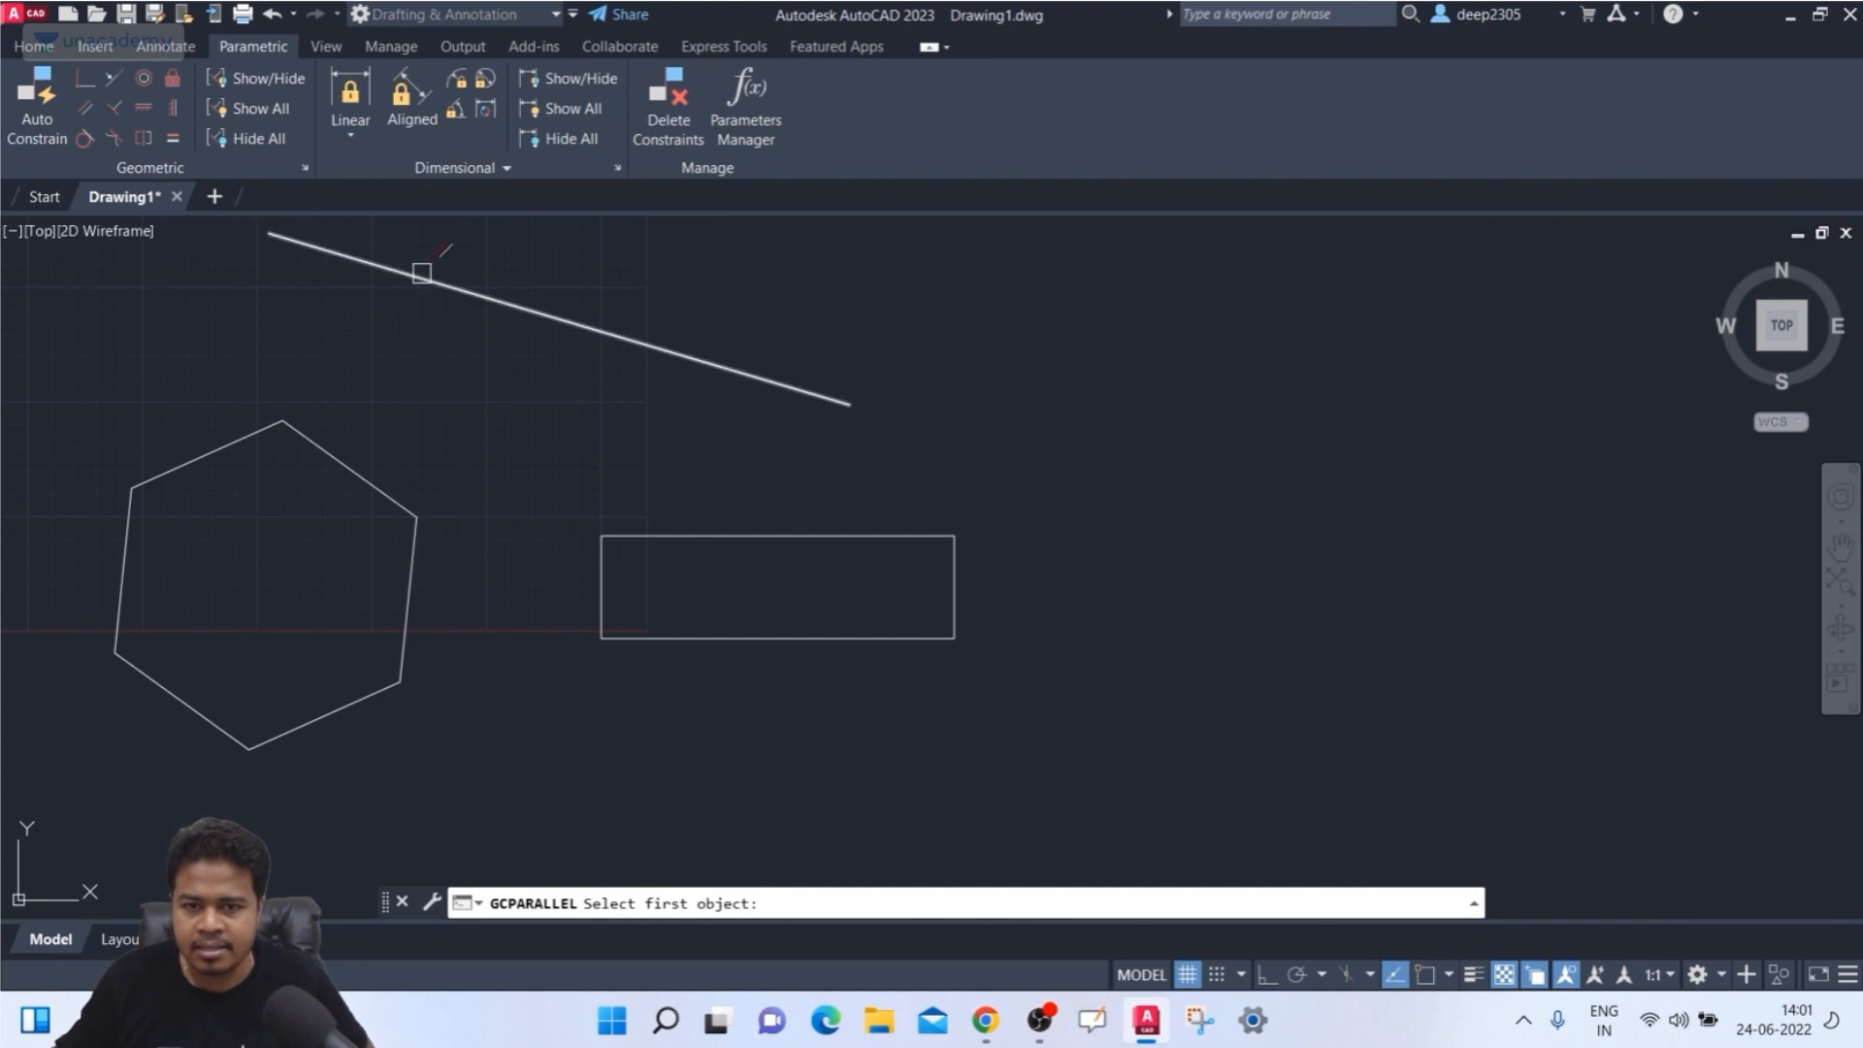
{"action": "left_click", "coordinate": [348, 459]}
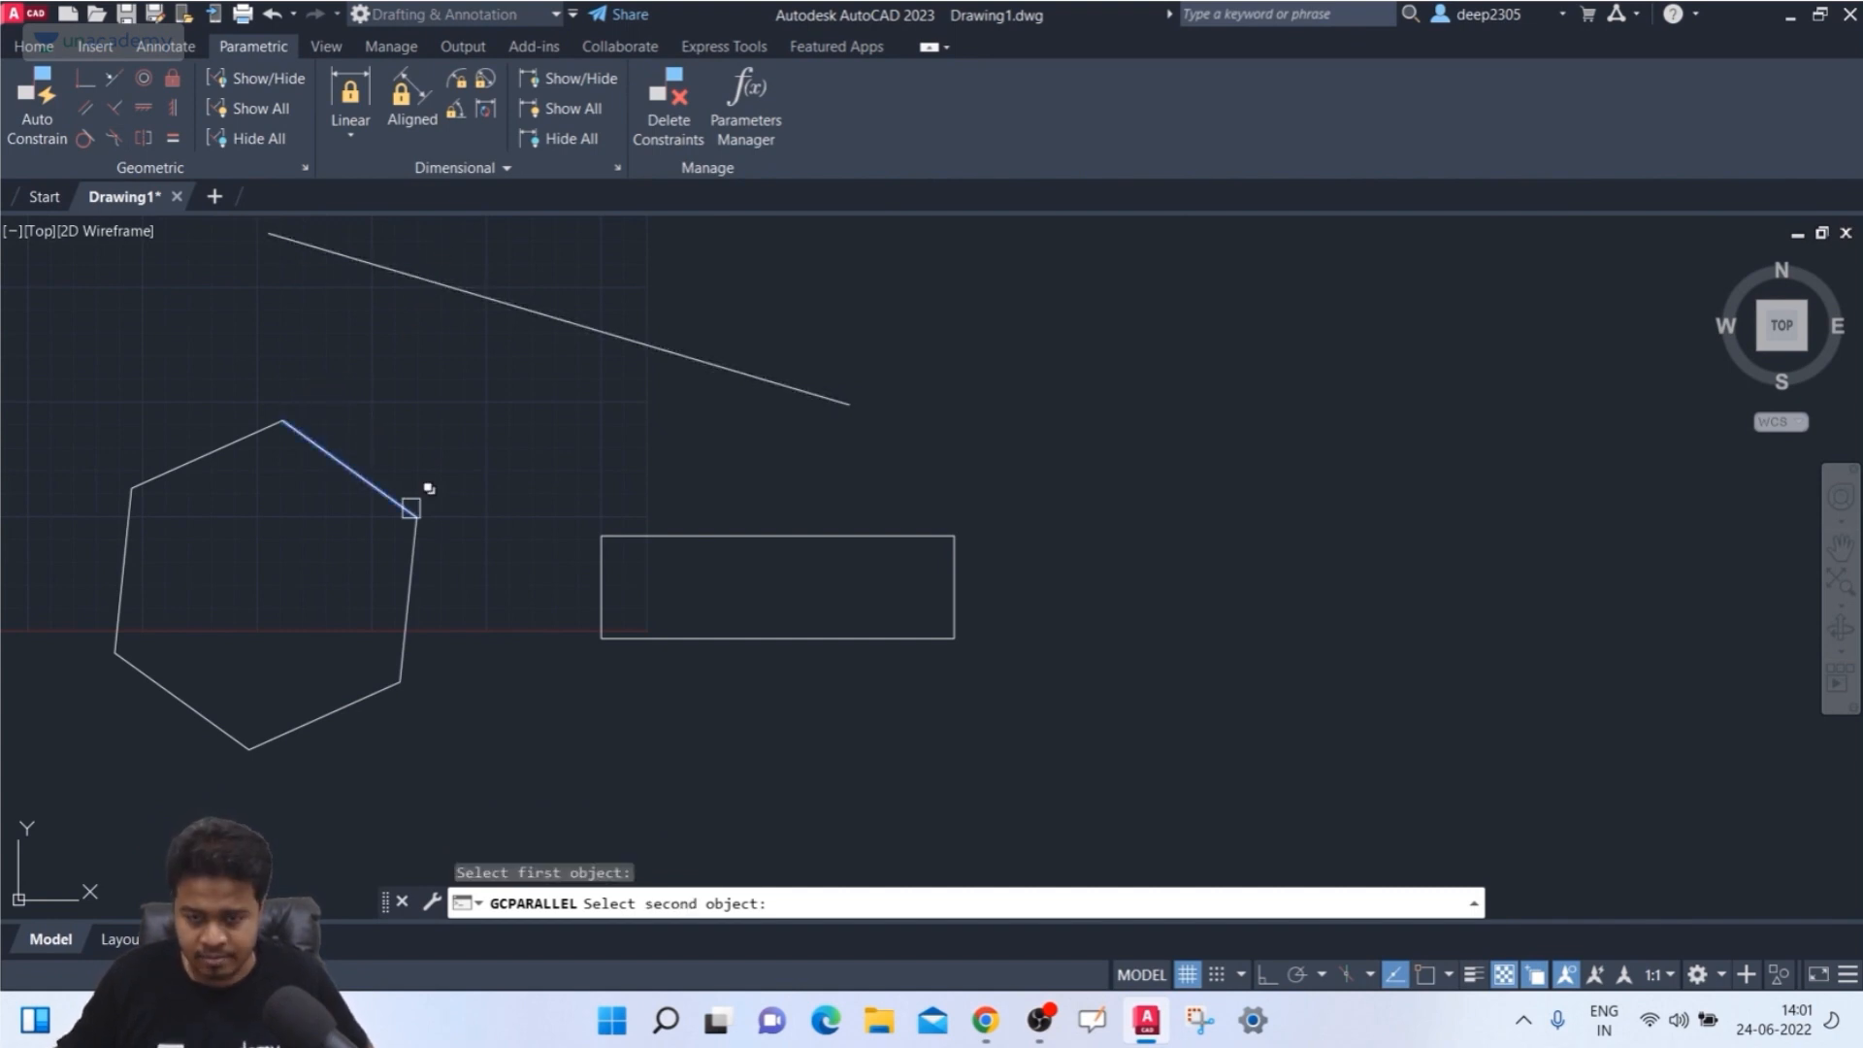
{"action": "left_click", "coordinate": [486, 303]}
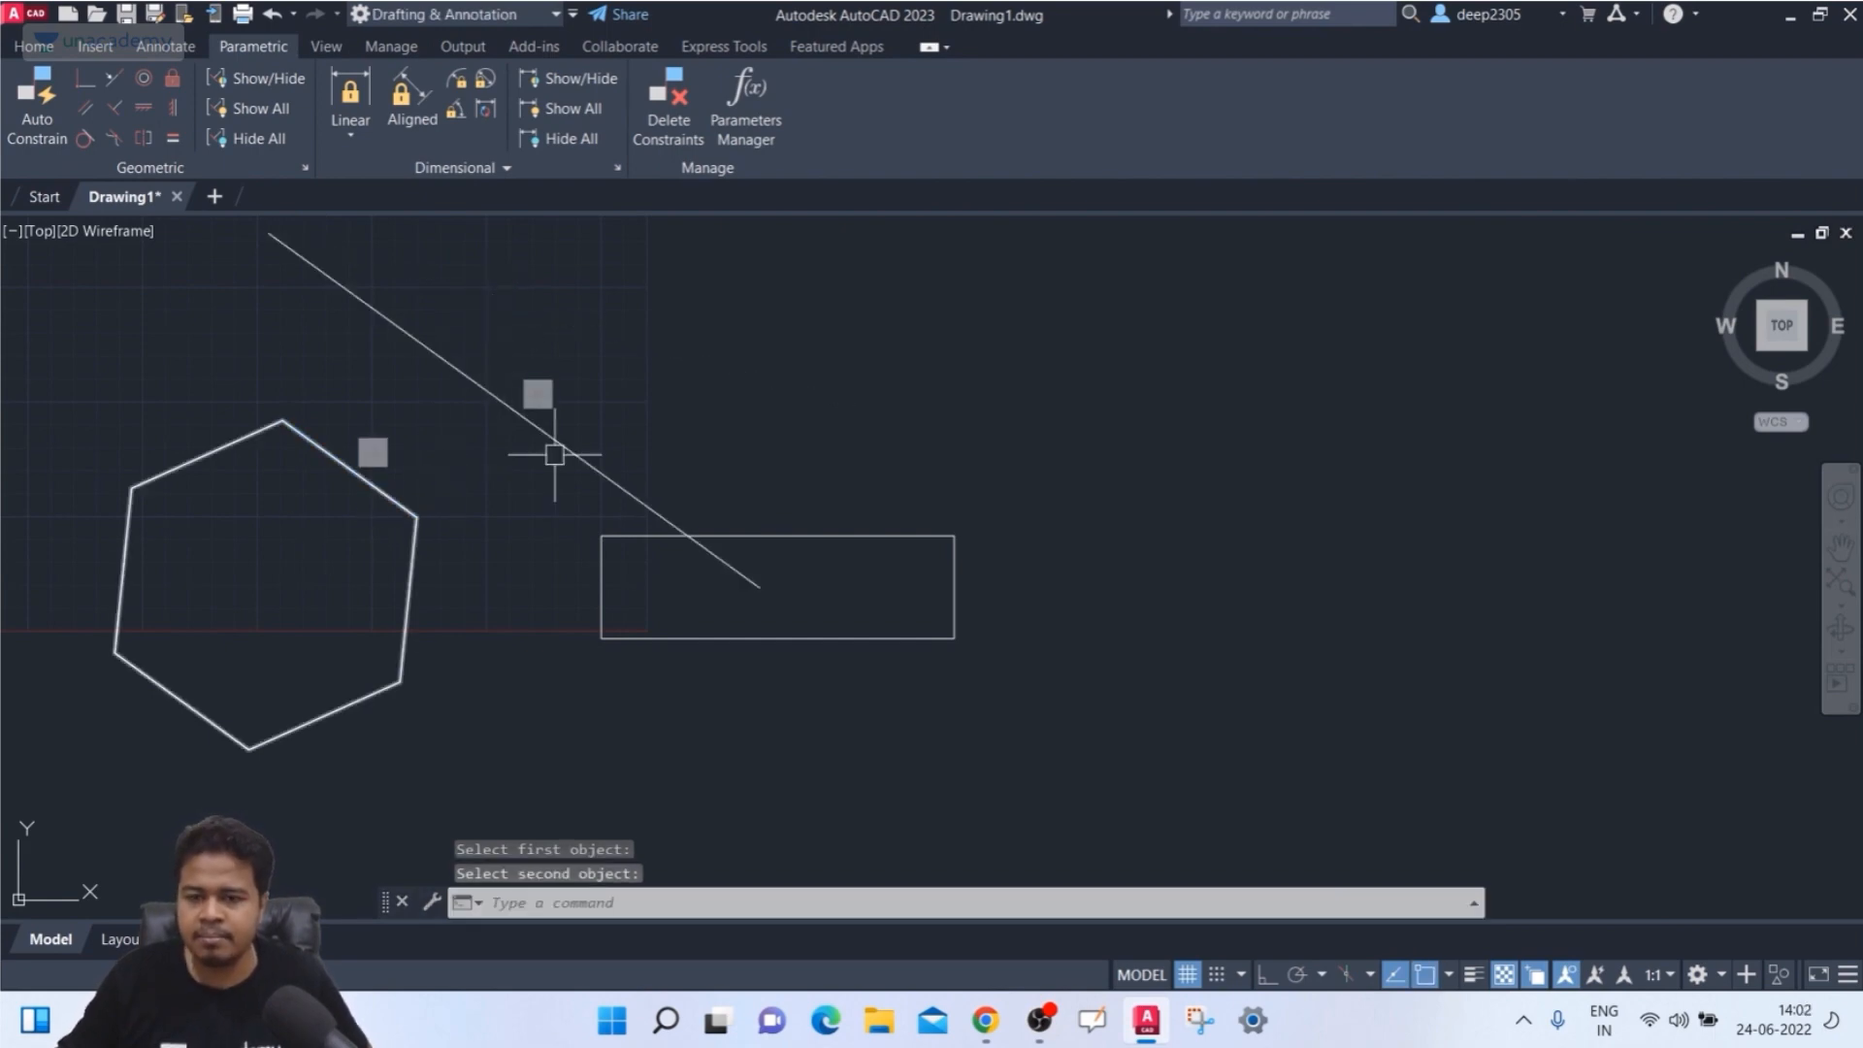
- Try a Parallel constraint with the rectangle's upper edge as first object and the sloping line as second, and undo it
{"action": "middle_click_drag", "start_coordinate": [506, 599], "coordinate": [465, 613]}
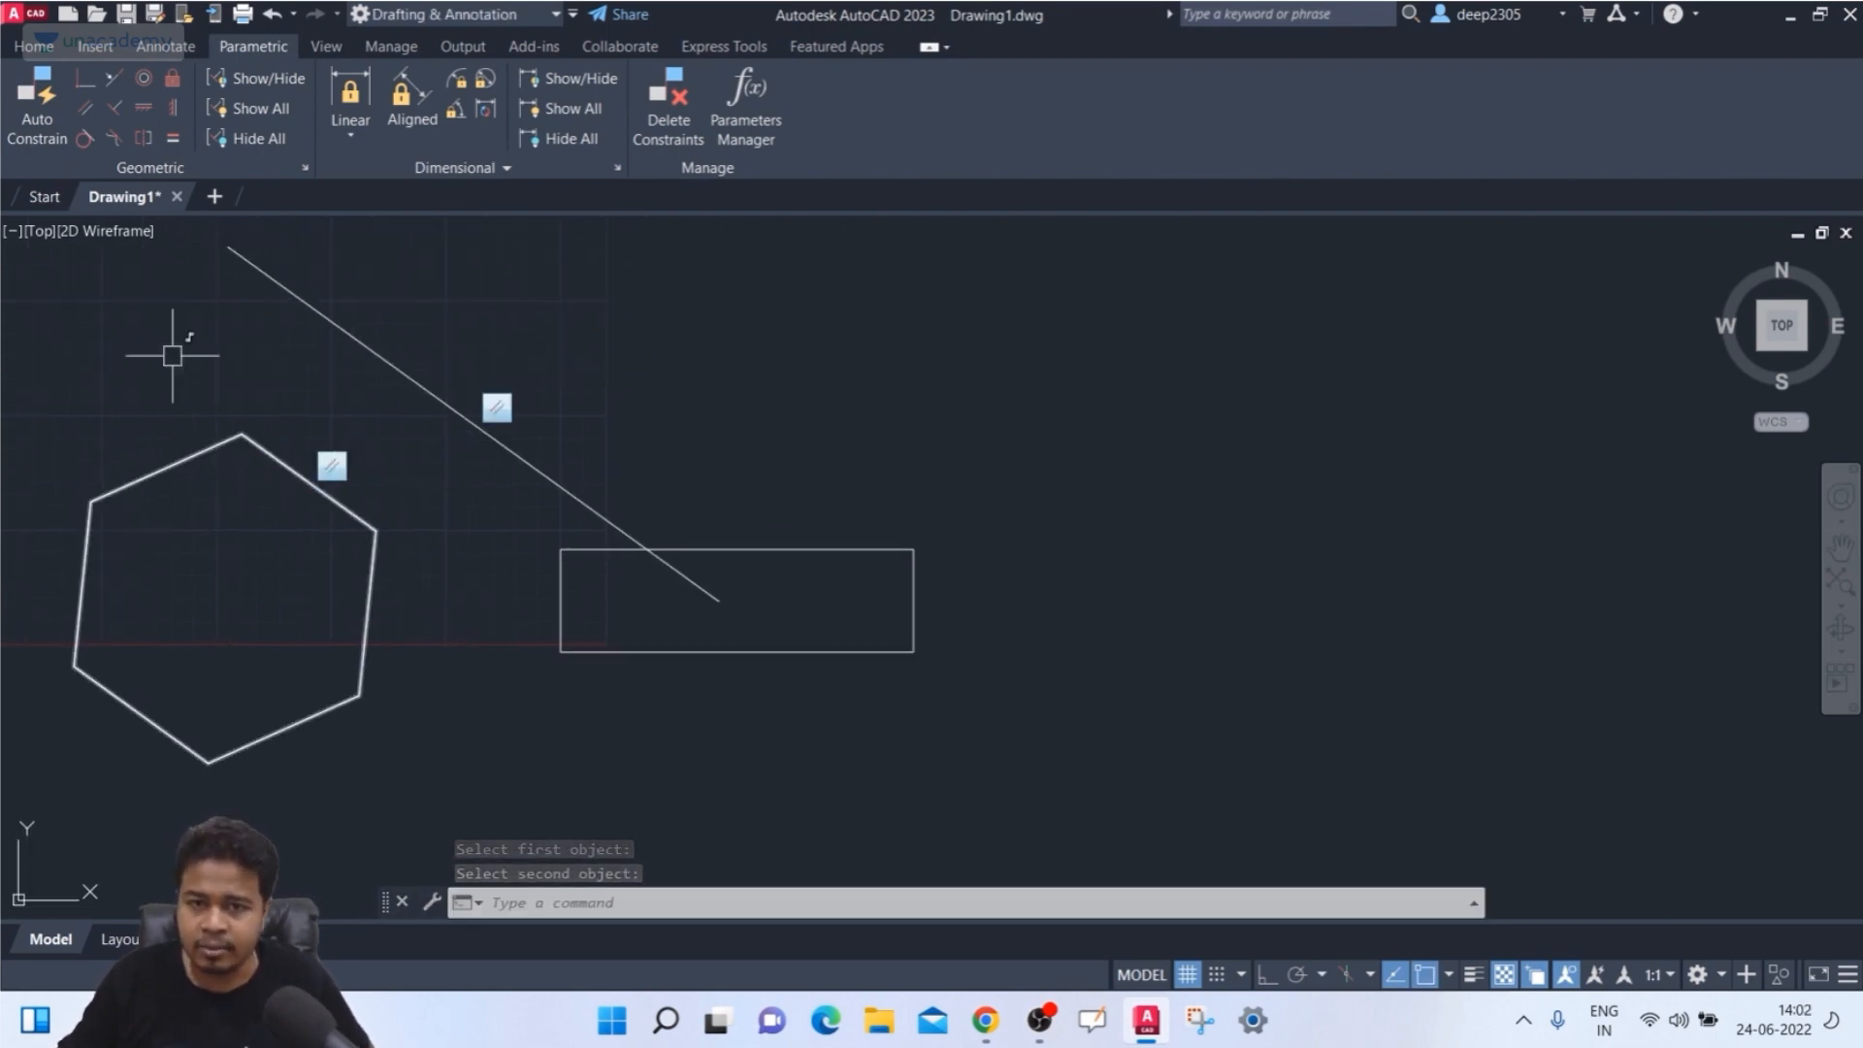
{"action": "left_click", "coordinate": [86, 107]}
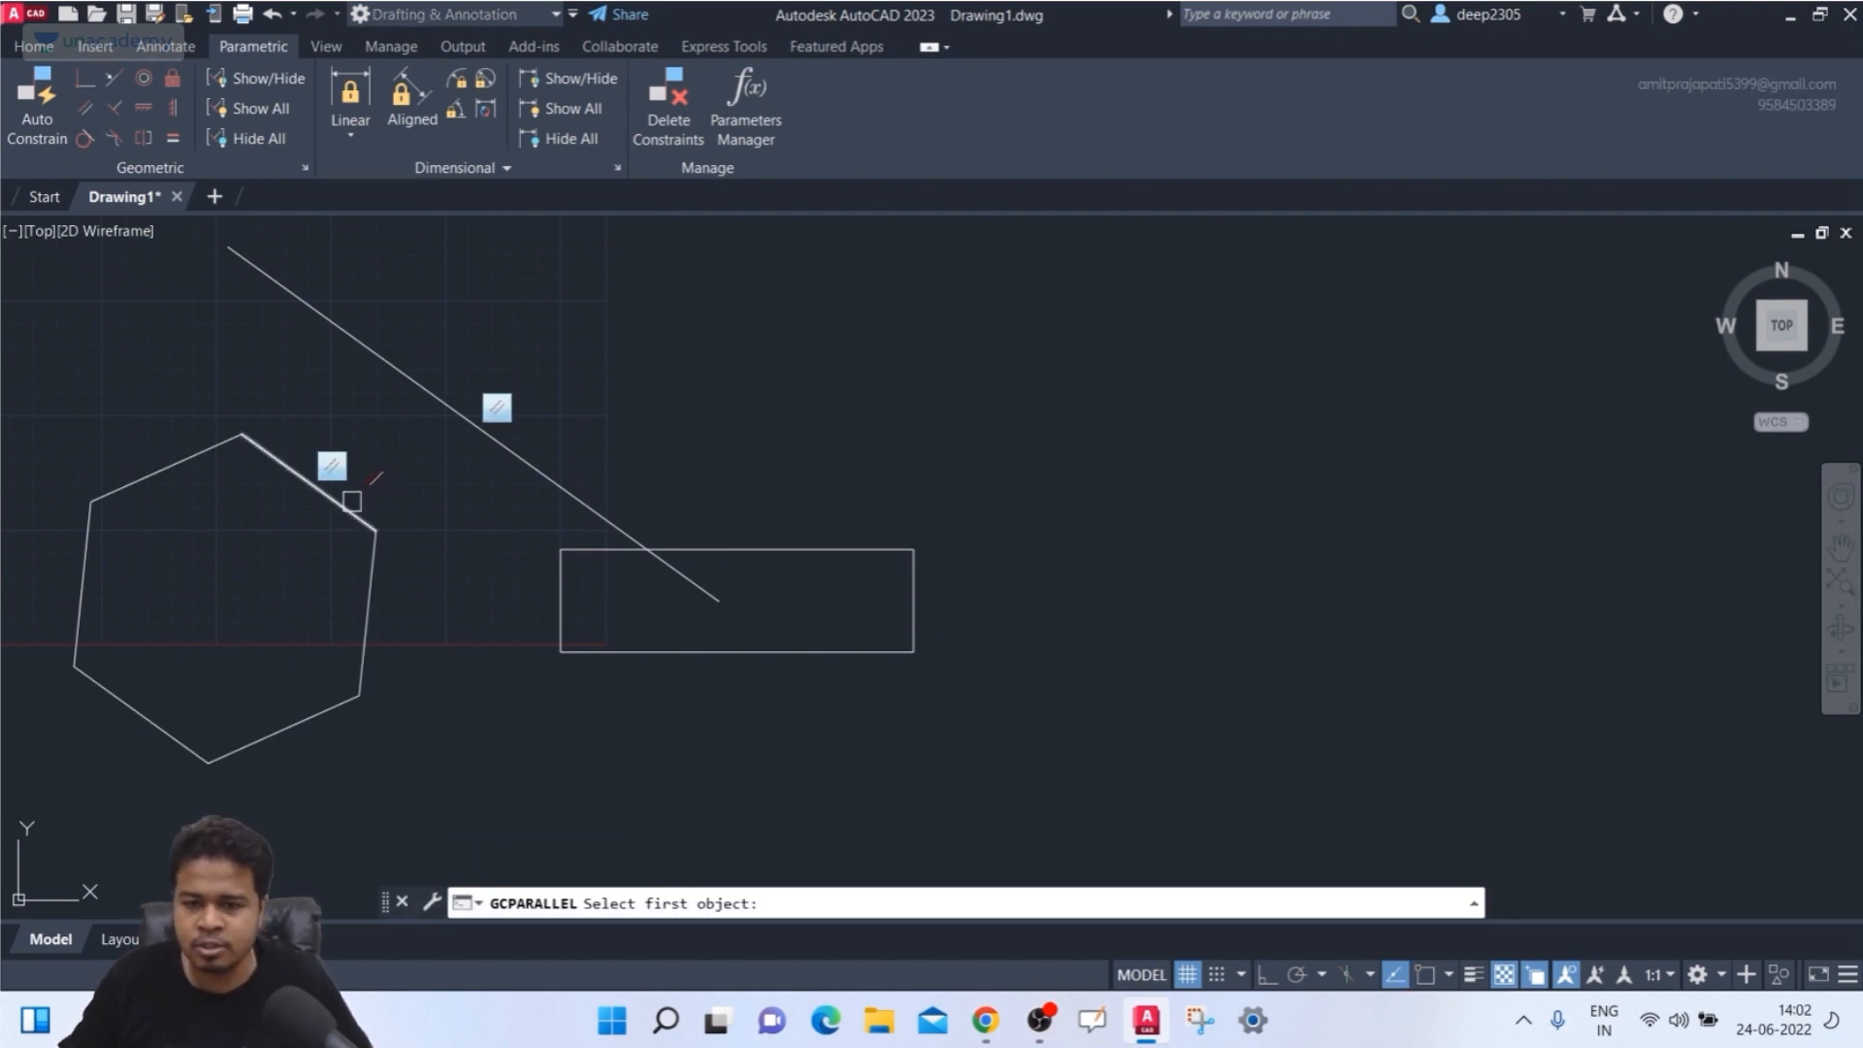
{"action": "left_click", "coordinate": [713, 549]}
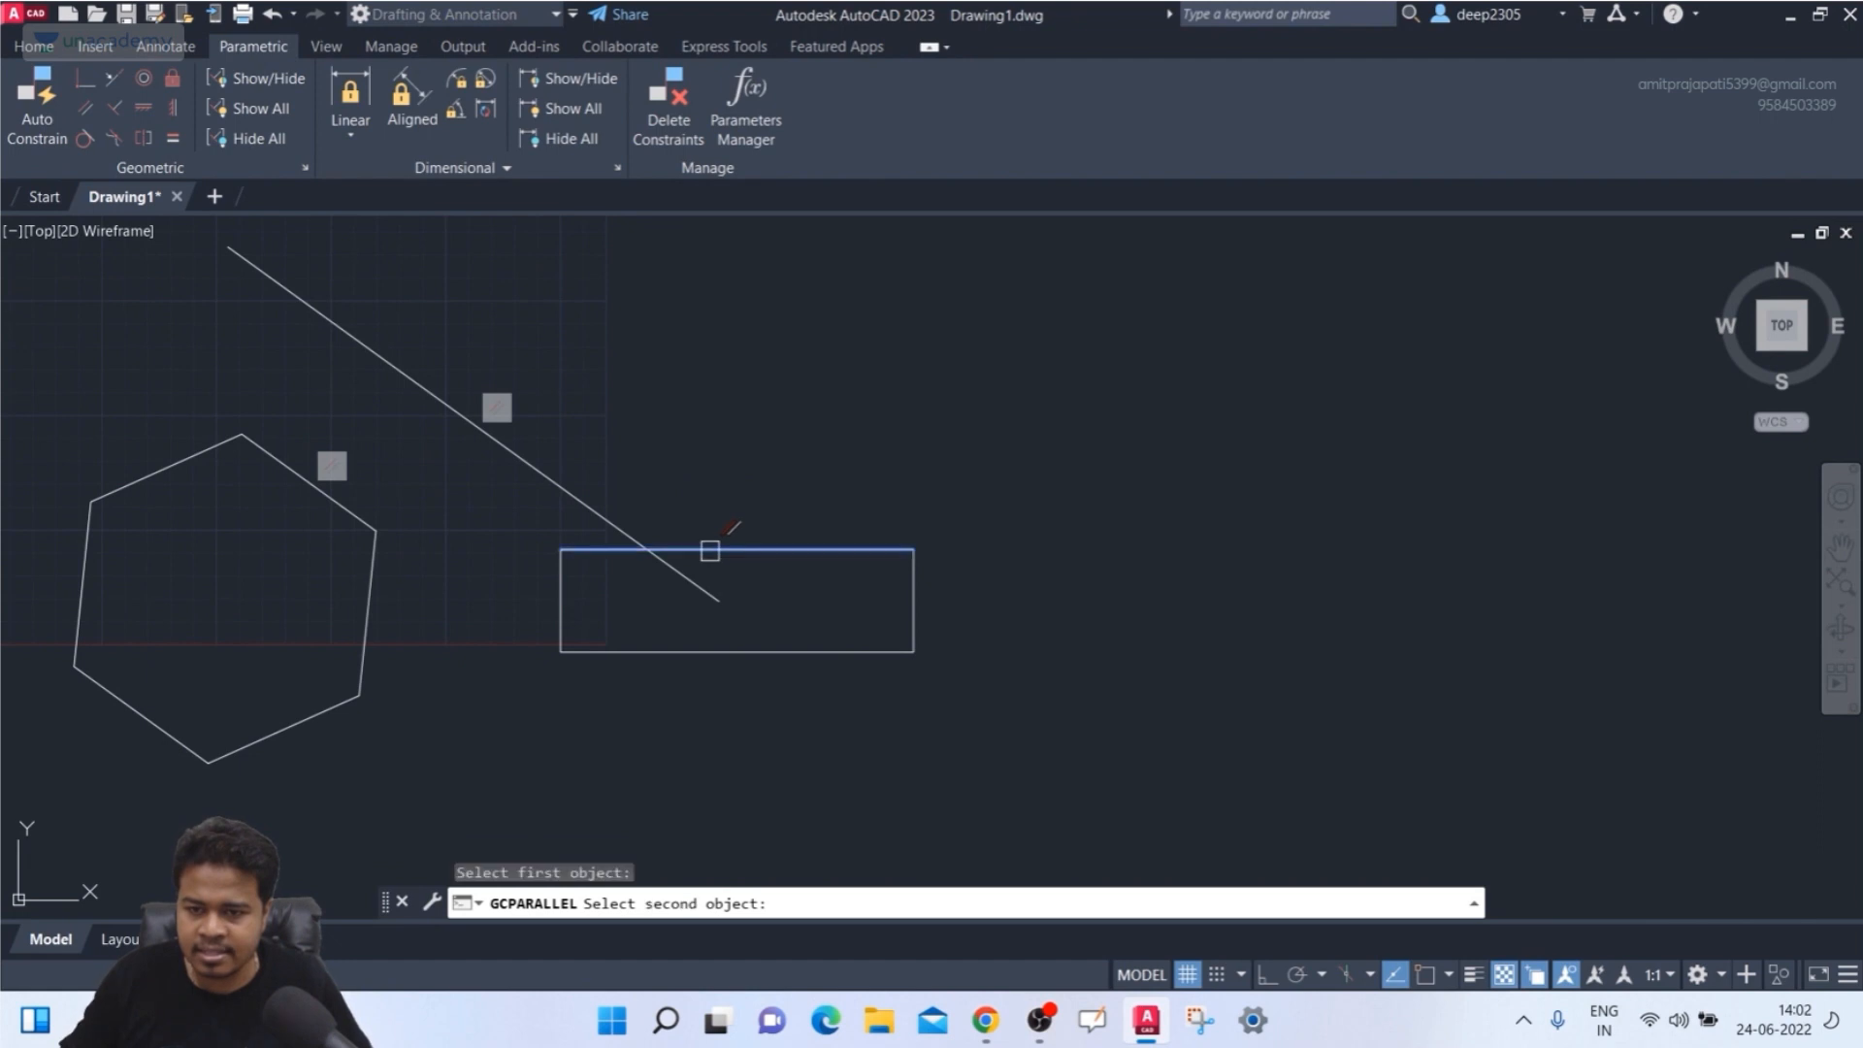
{"action": "left_click", "coordinate": [586, 516]}
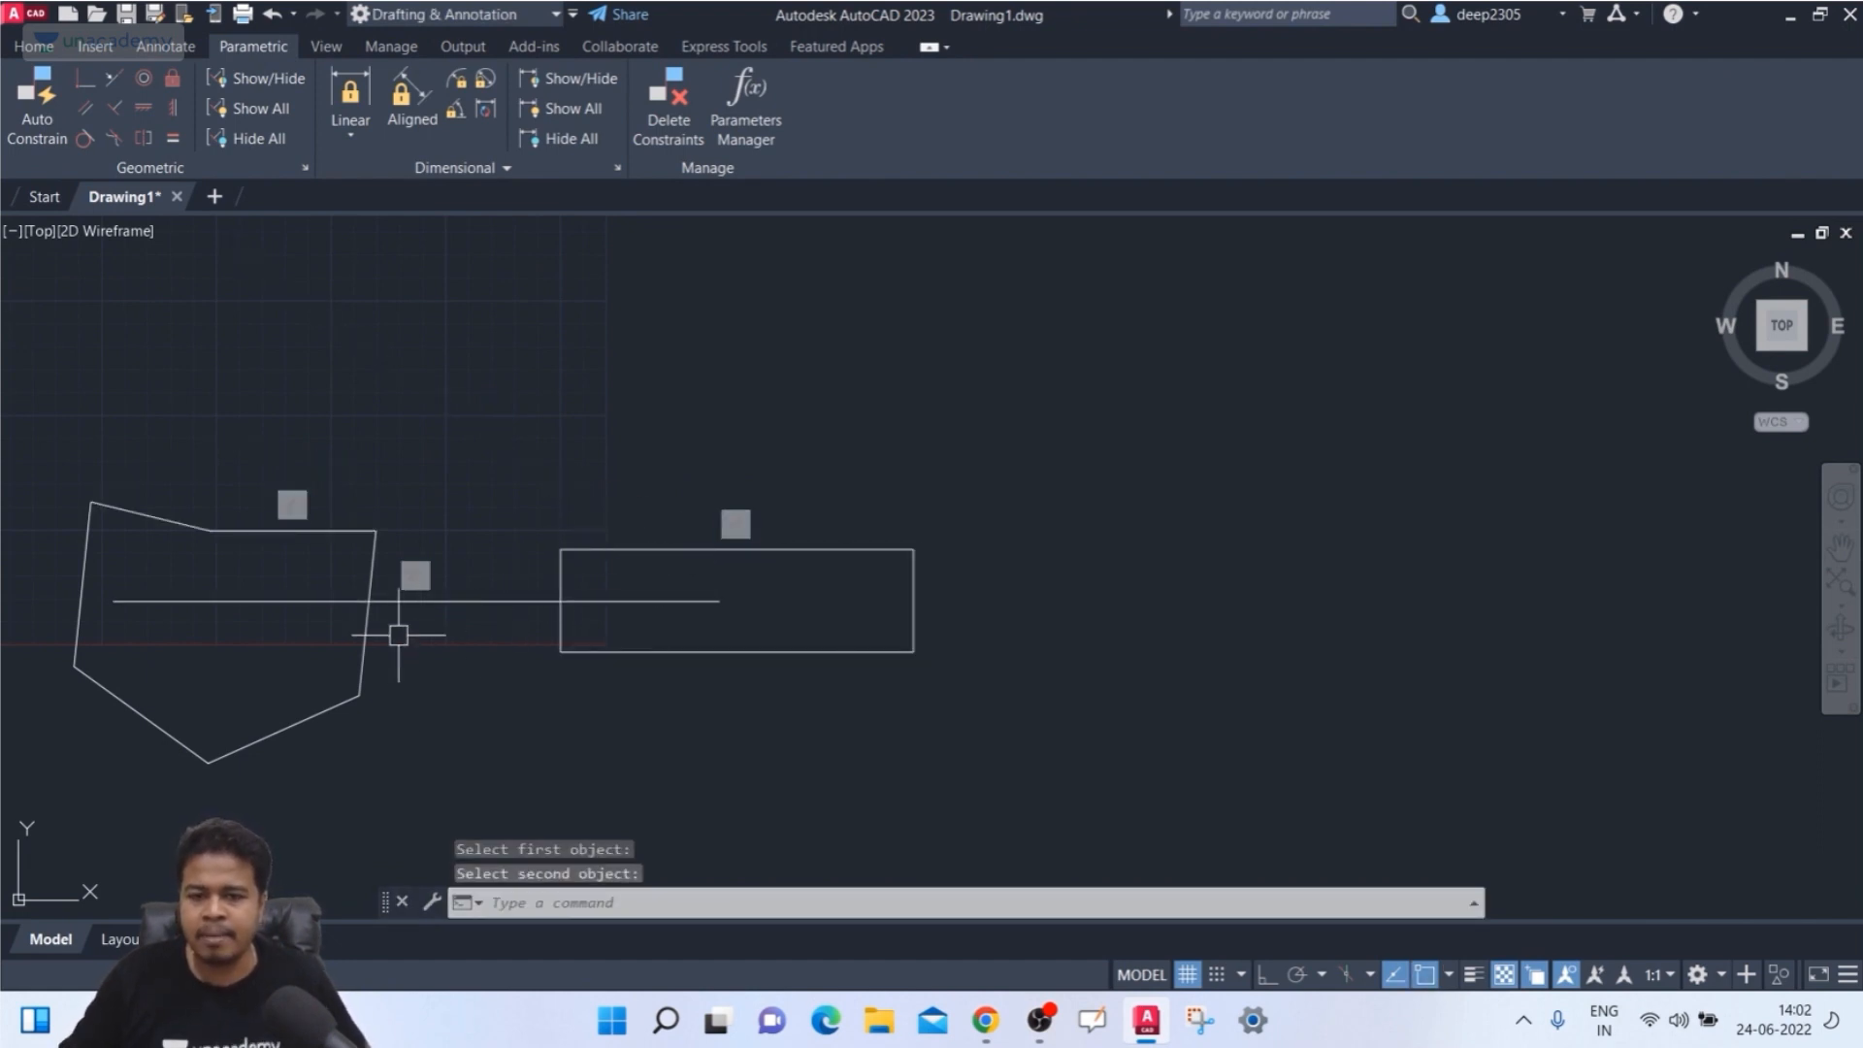
{"action": "key", "text": "ctrl+z"}
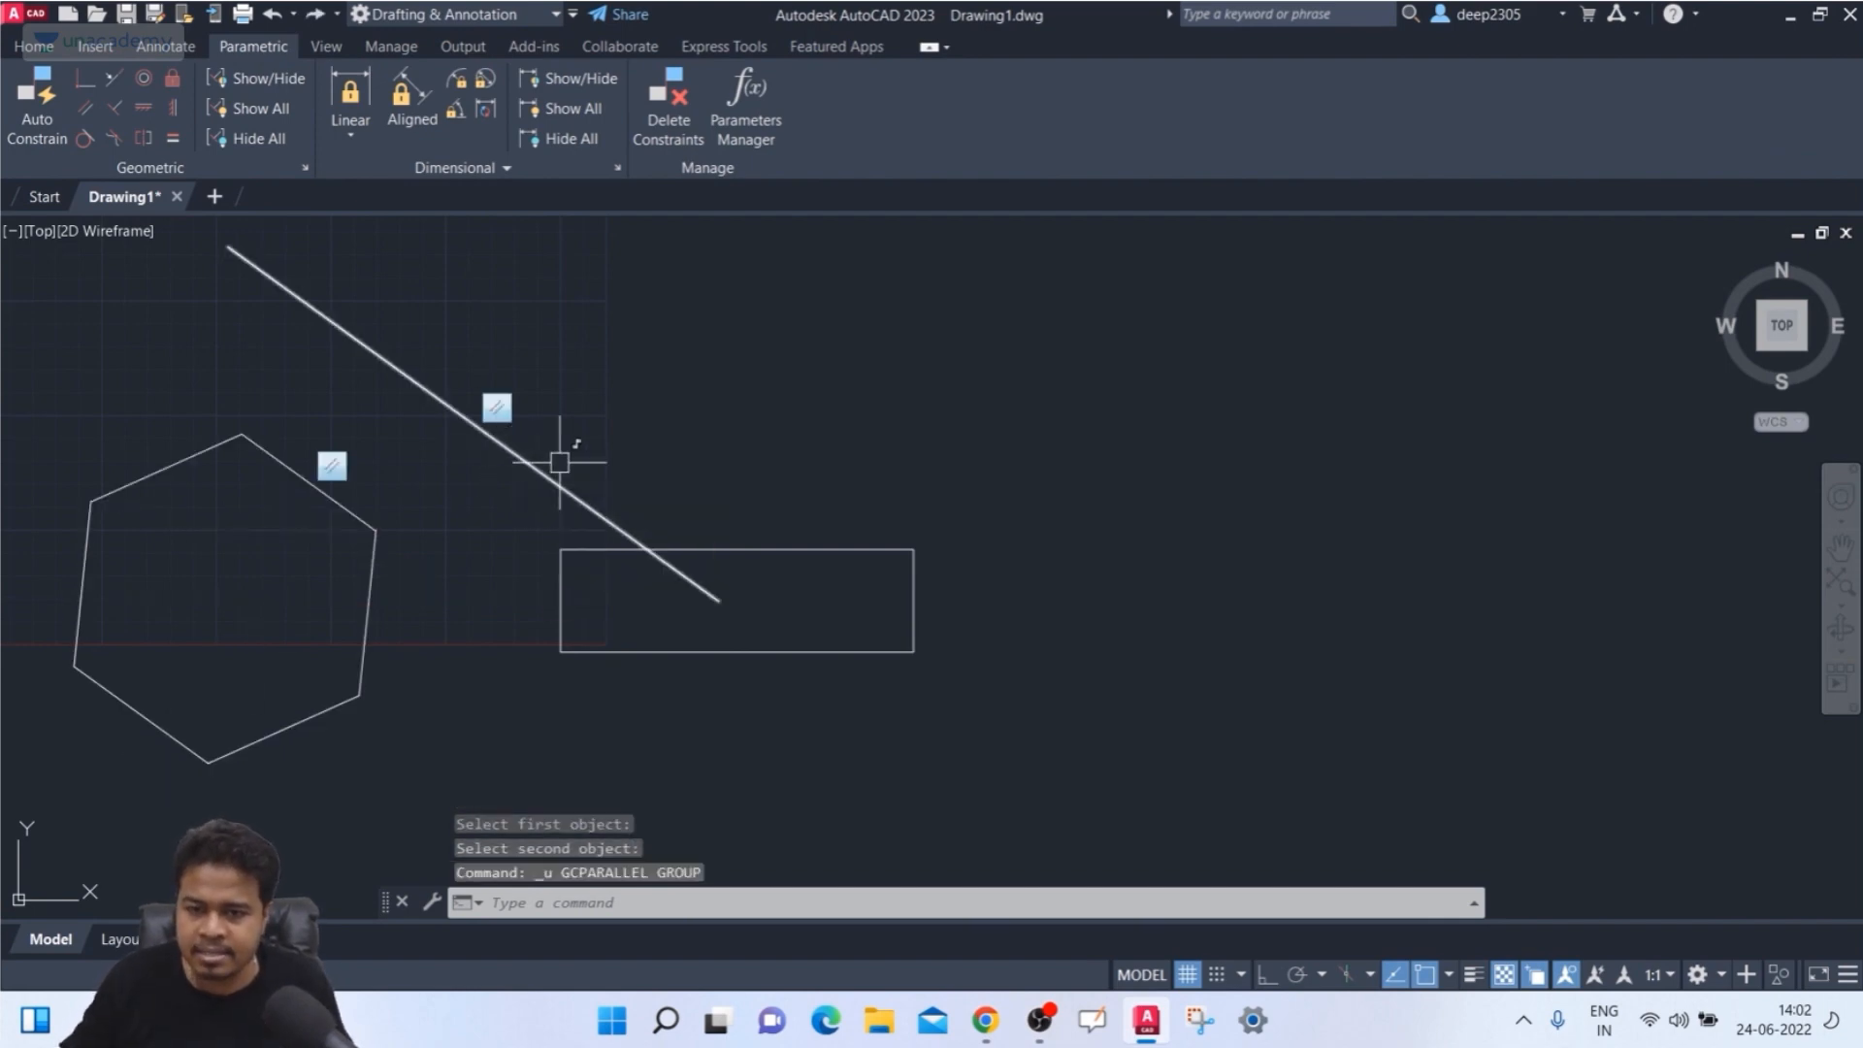
- Try a Parallel constraint with the sloping line as first object and the rectangle's upper edge as second, and undo it
{"action": "left_click", "coordinate": [85, 108]}
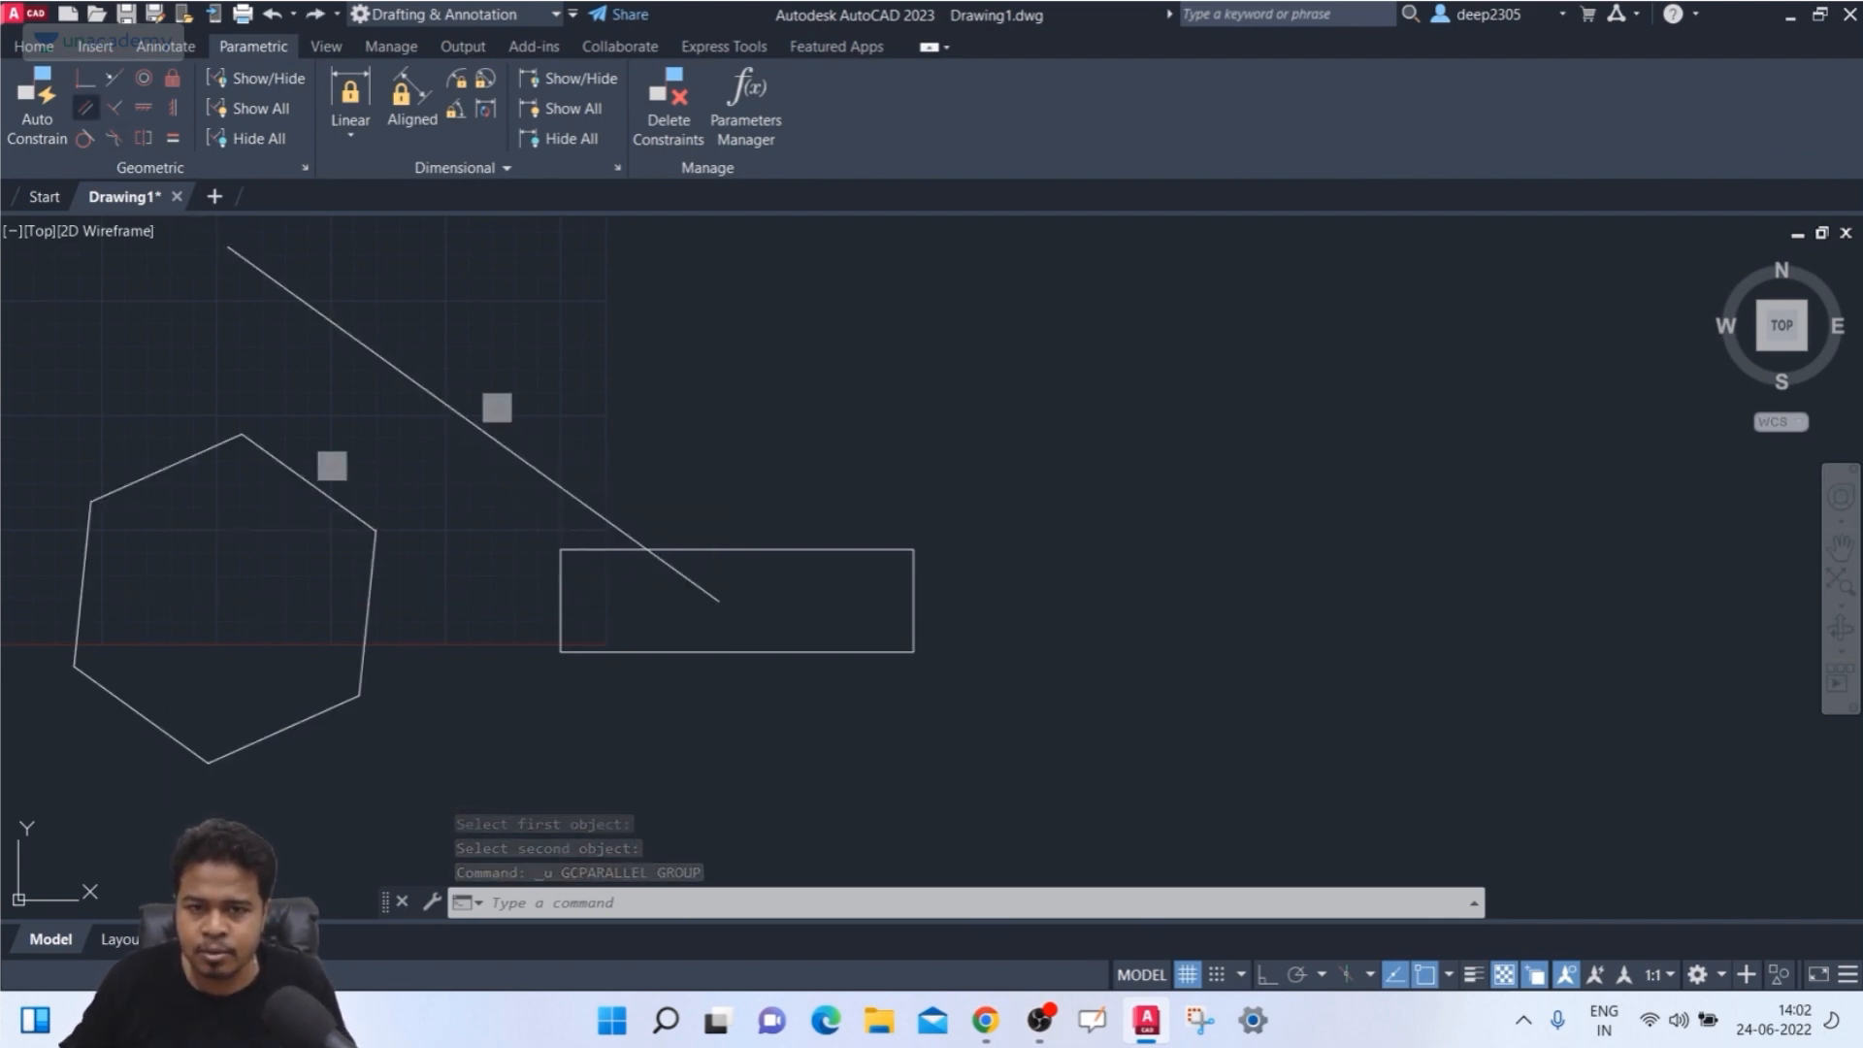
{"action": "left_click", "coordinate": [332, 320]}
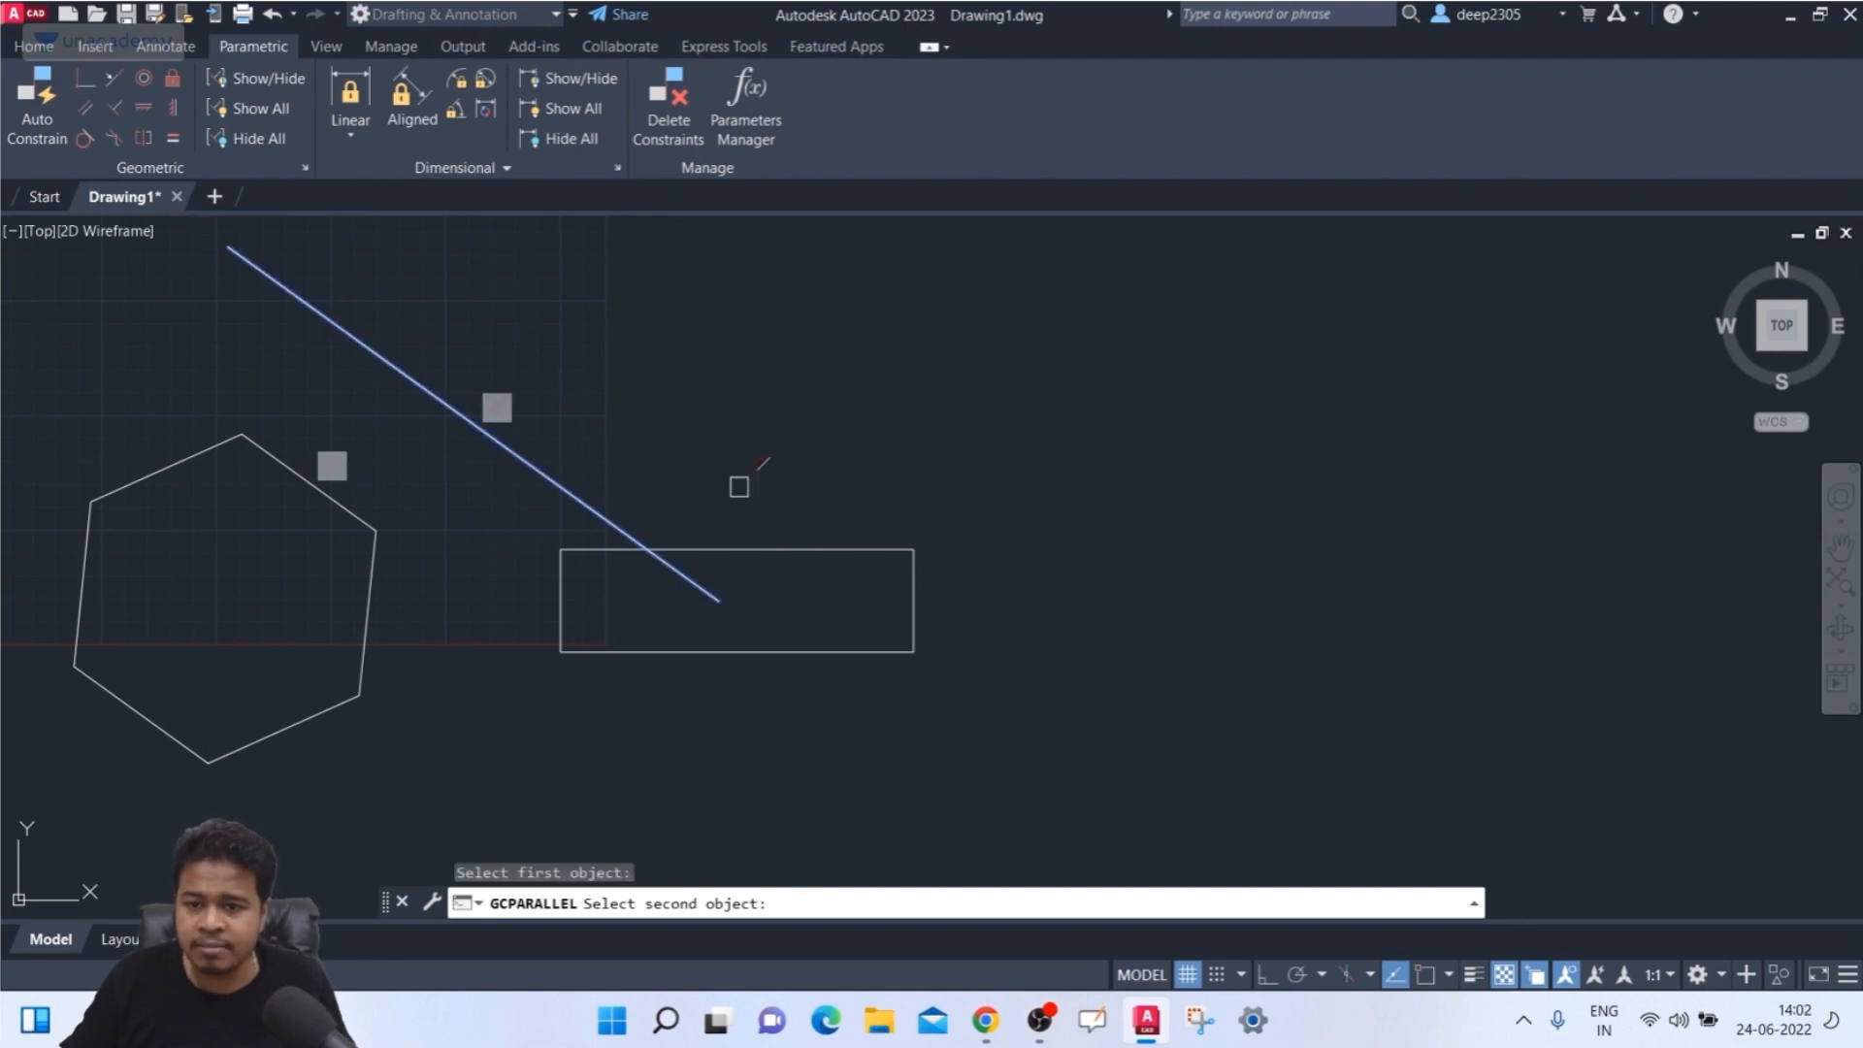
{"action": "left_click", "coordinate": [767, 561]}
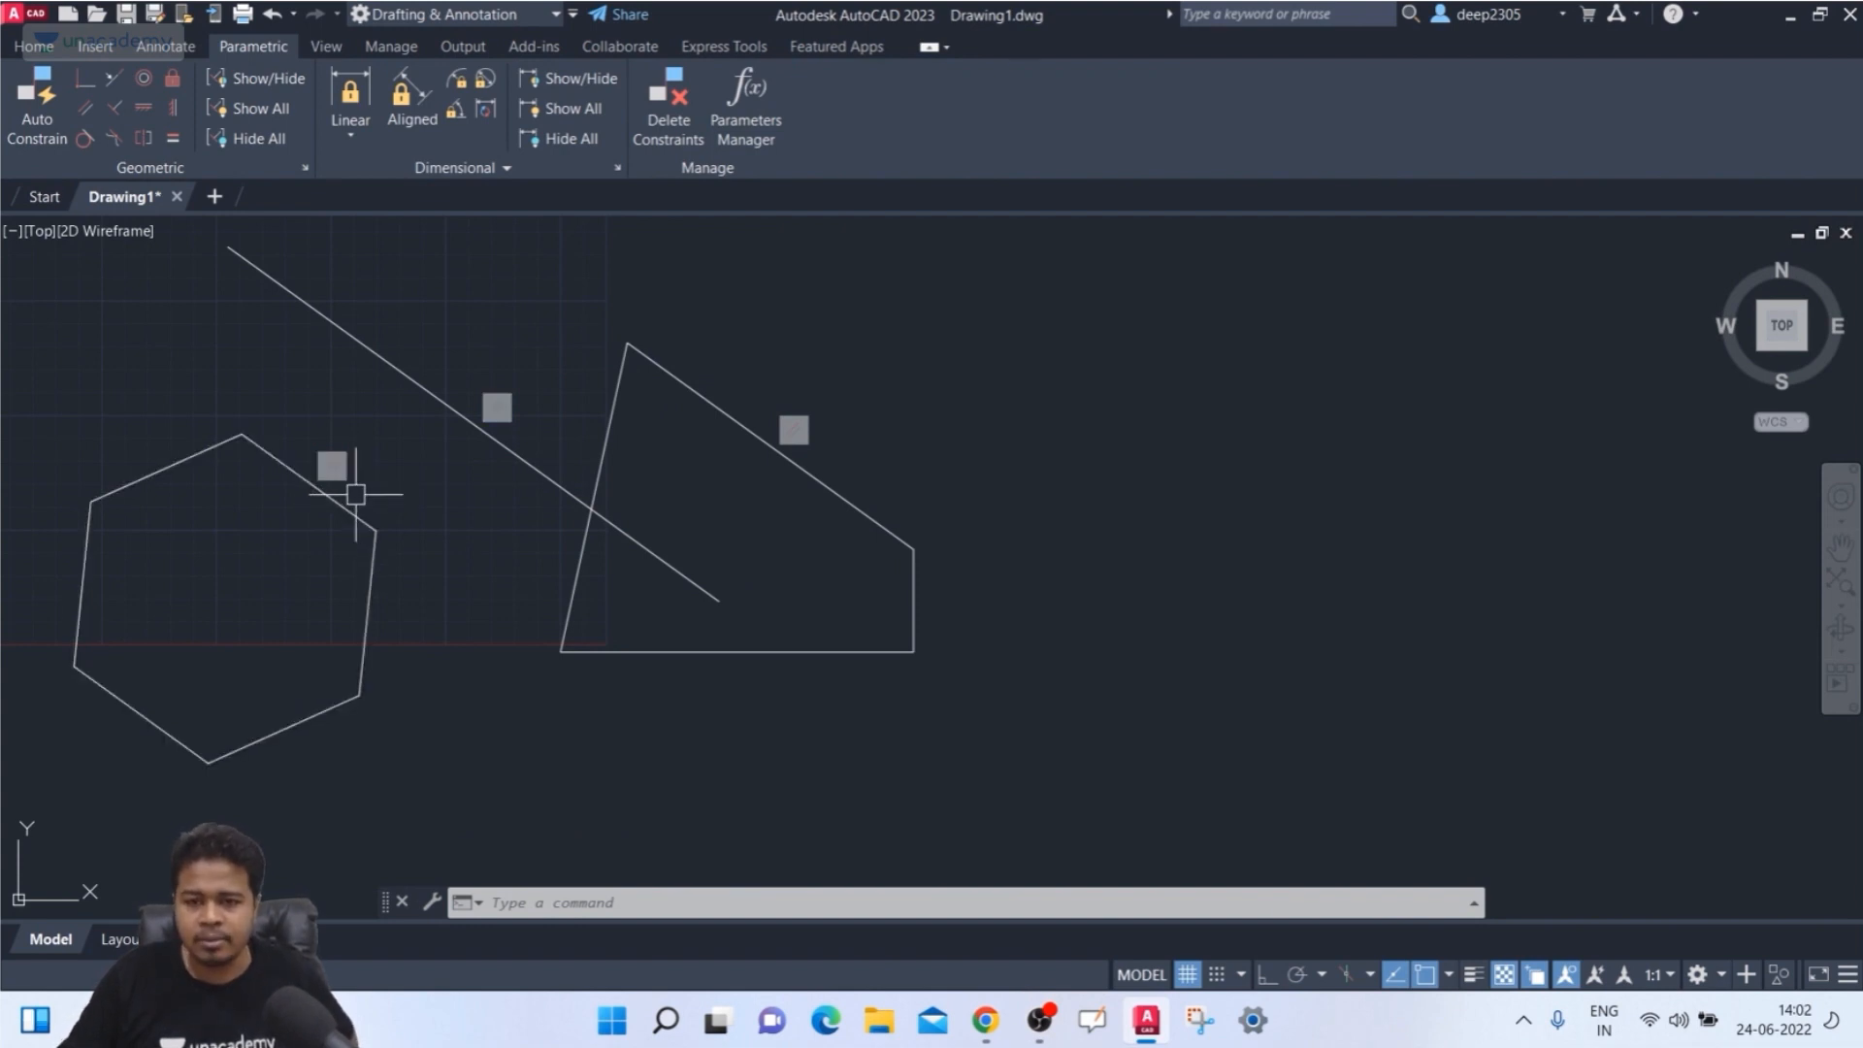
{"action": "key", "text": "ctrl+z"}
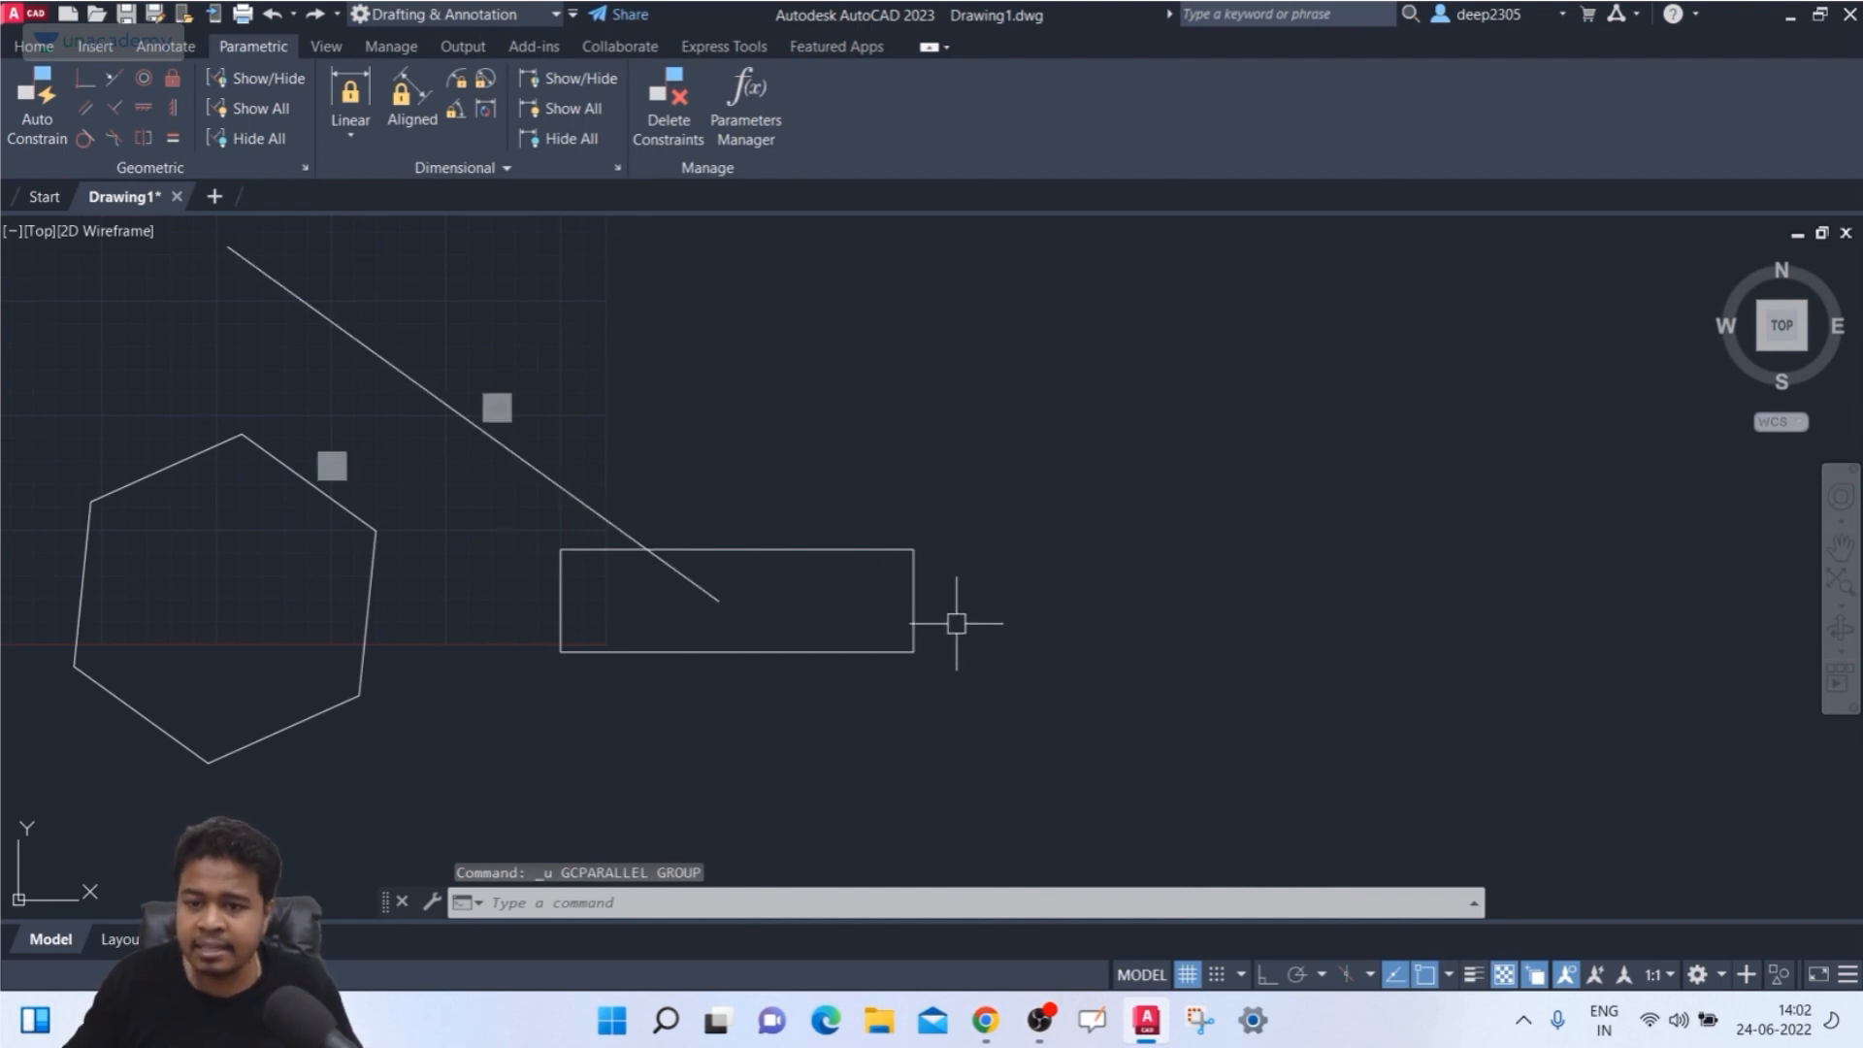
- Apply Auto Constrain to the rectangle
{"action": "left_click", "coordinate": [37, 105]}
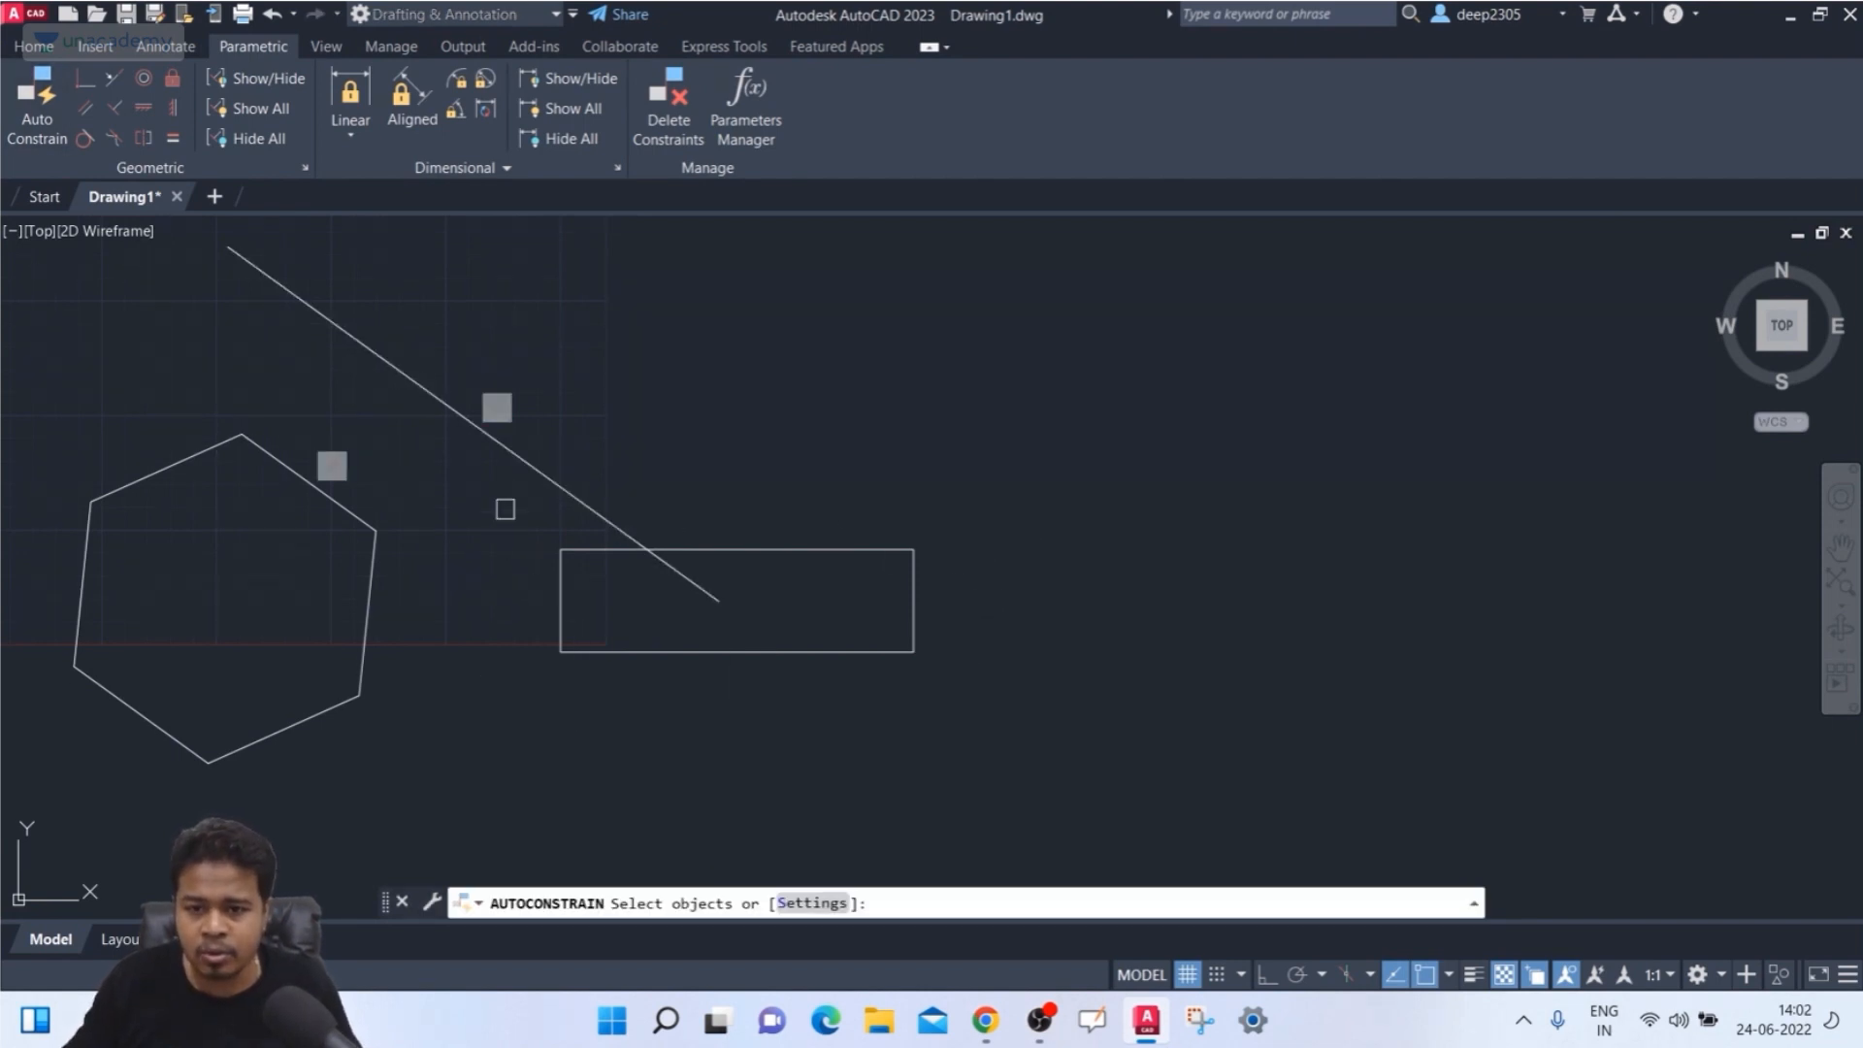
{"action": "left_click", "coordinate": [762, 551]}
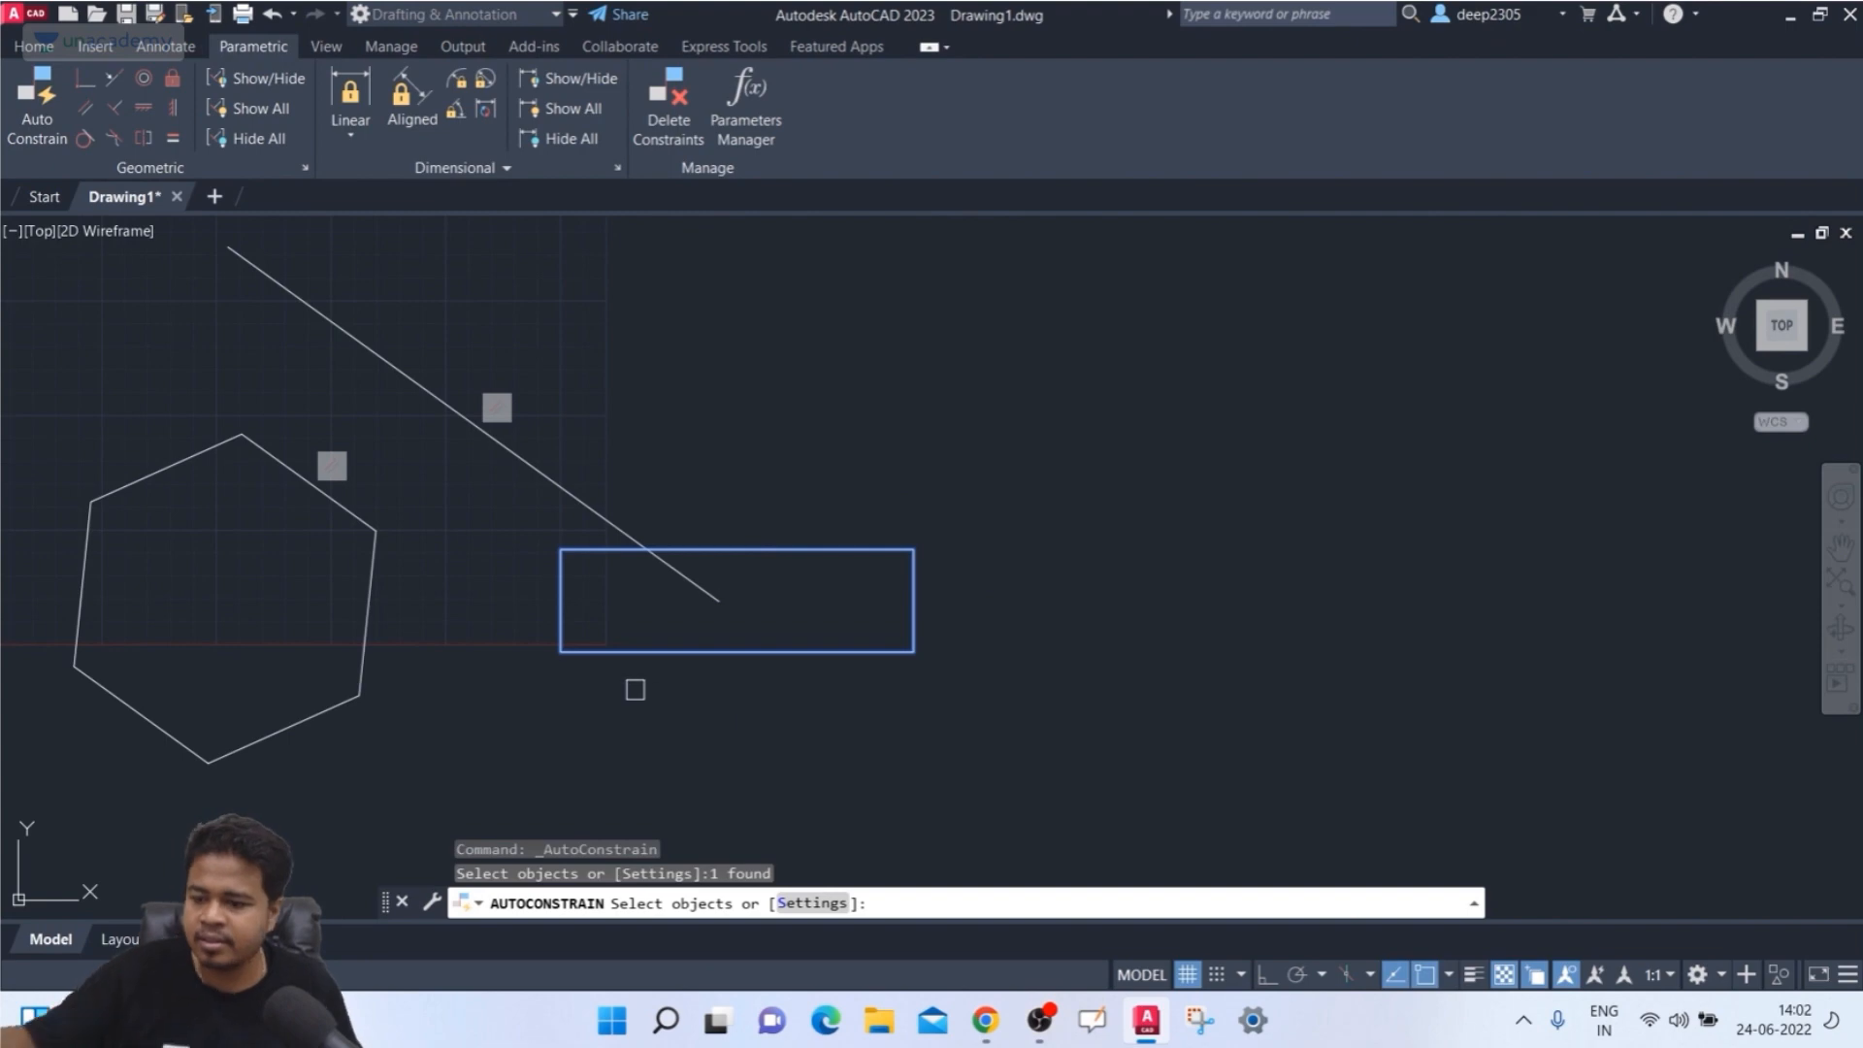
{"action": "key", "text": "Return"}
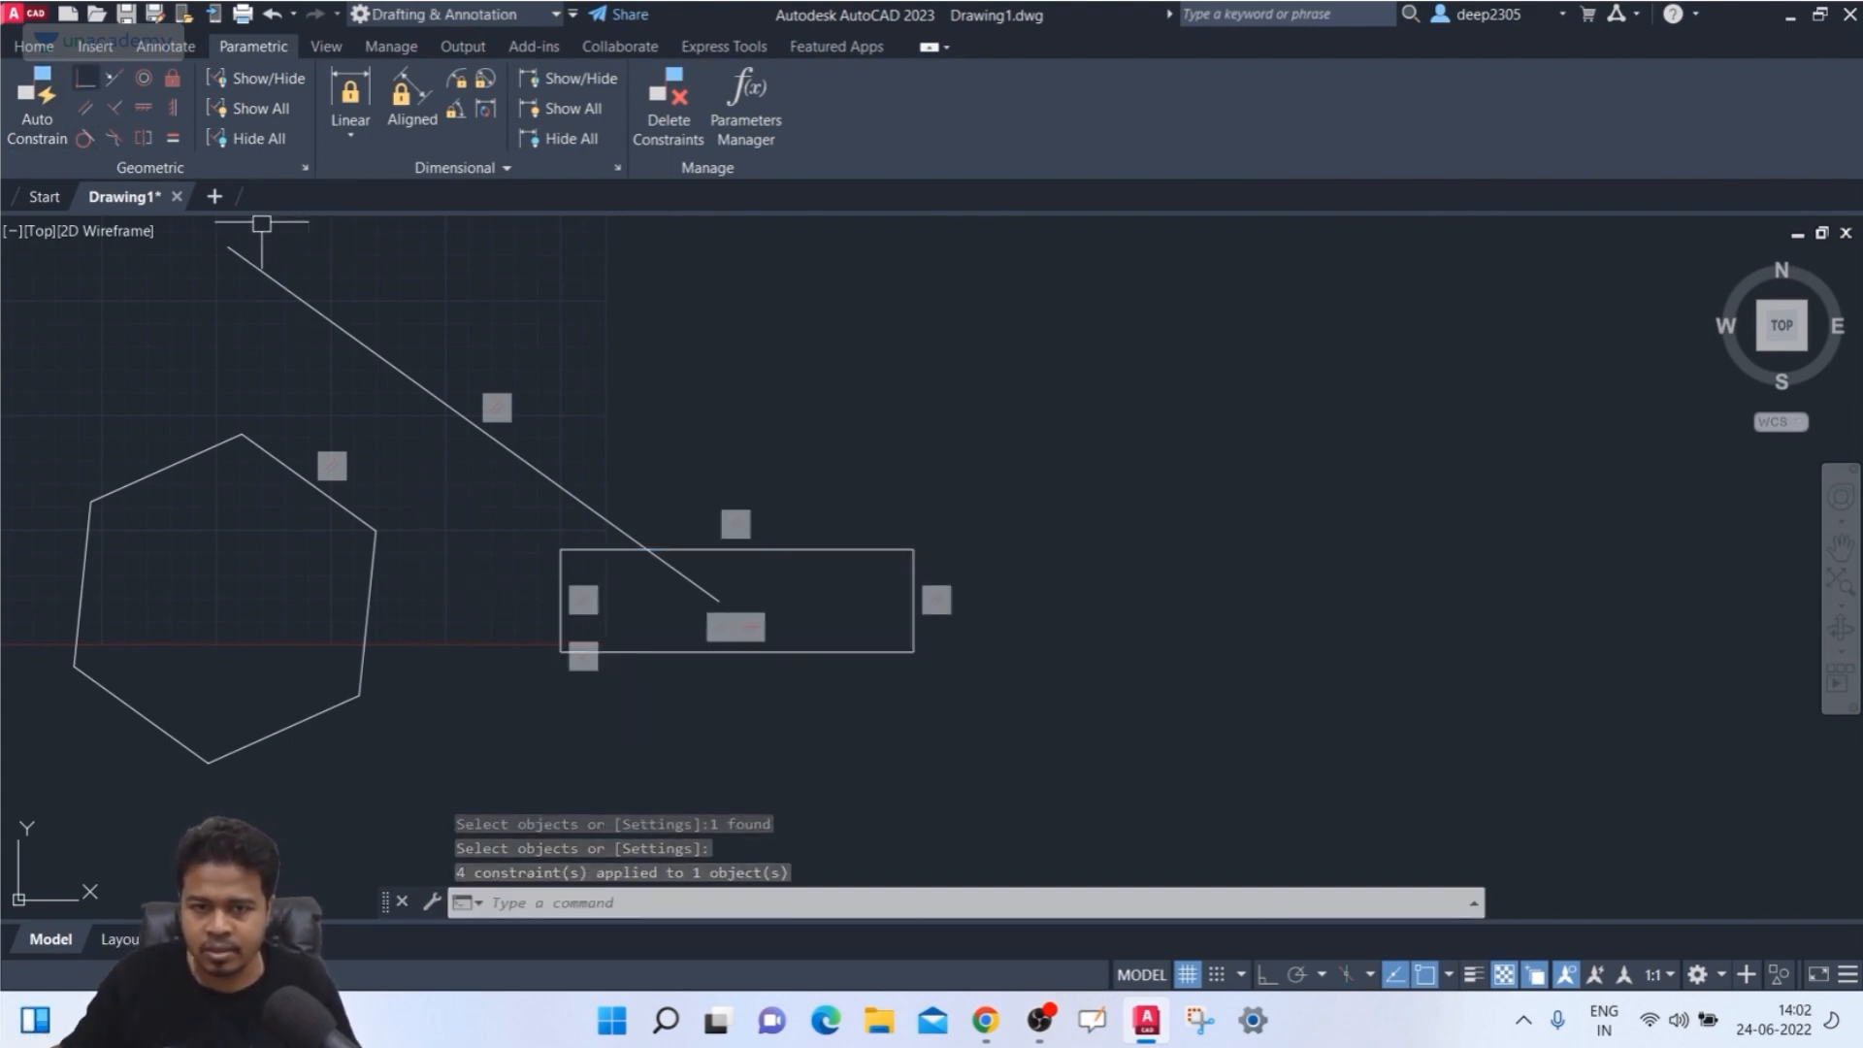
- Try a Parallel constraint with the sloping line as first object and the rectangle's lower edge as second, and undo it
{"action": "left_click", "coordinate": [85, 108]}
{"action": "left_click", "coordinate": [397, 379]}
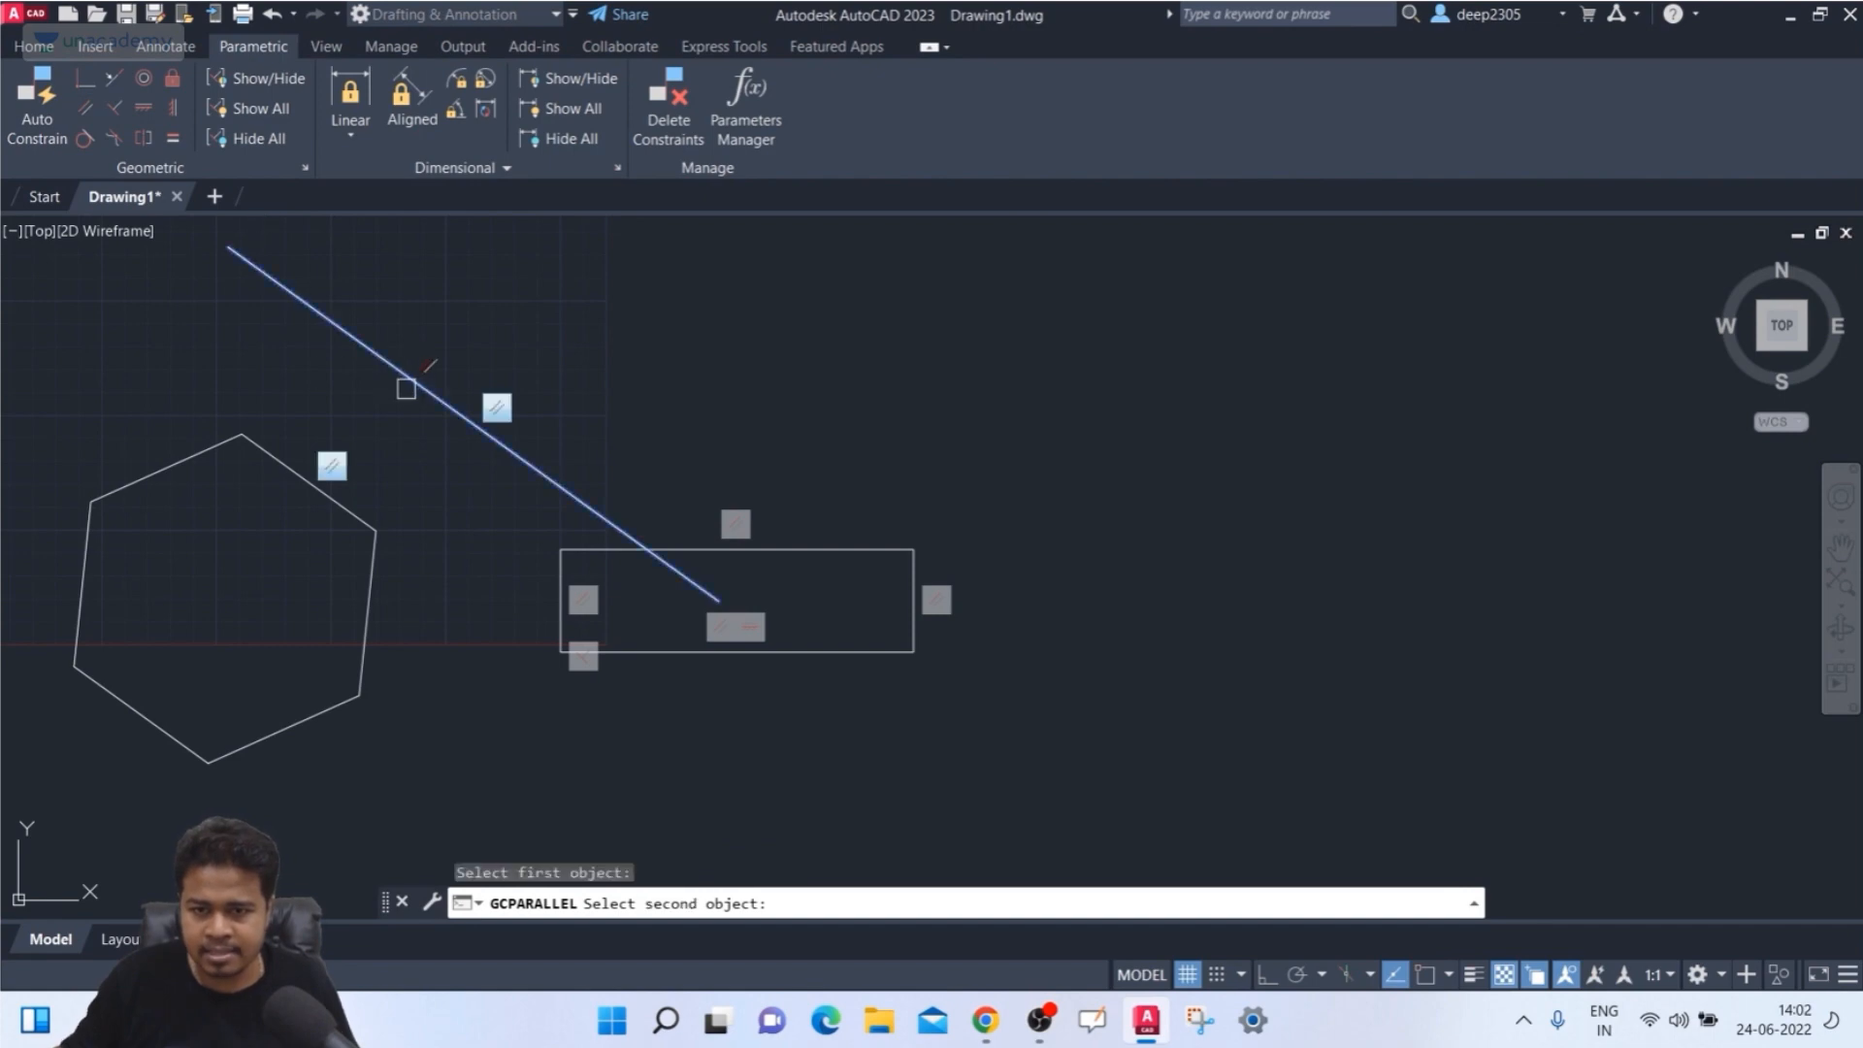
{"action": "left_click", "coordinate": [869, 650]}
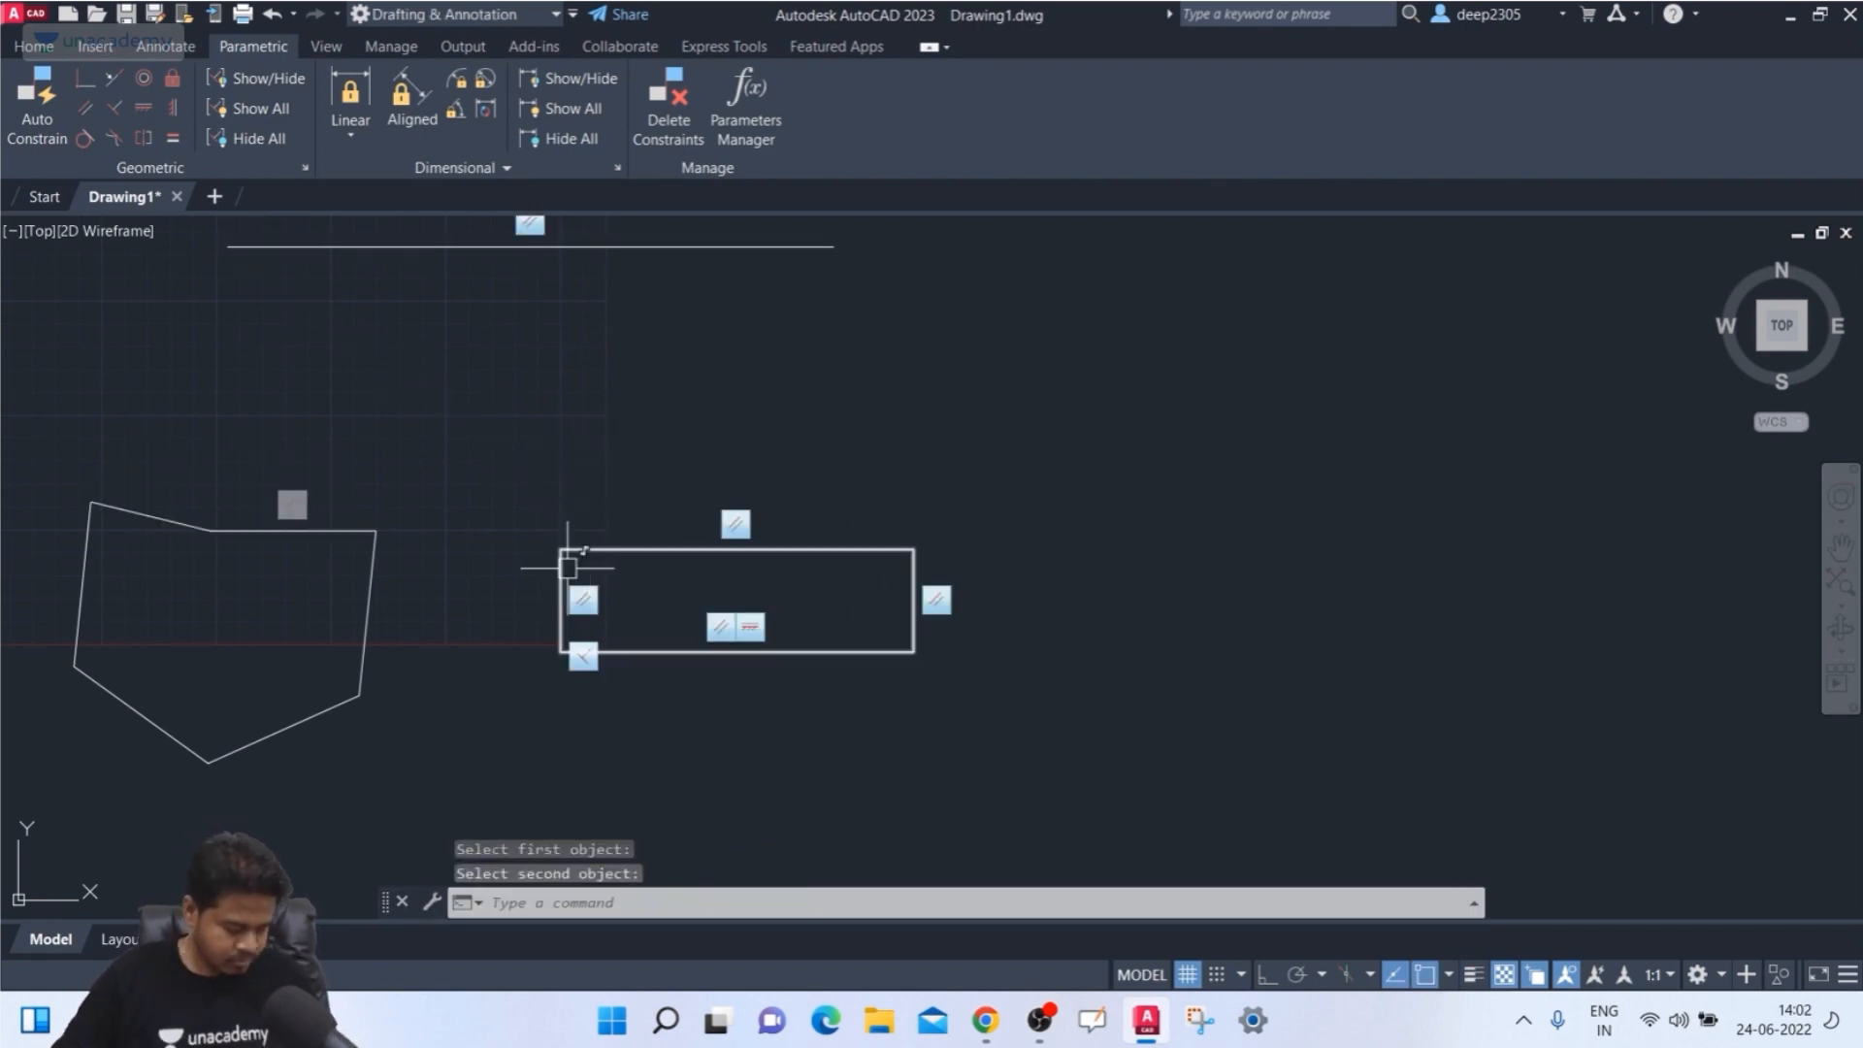
{"action": "key", "text": "ctrl+z"}
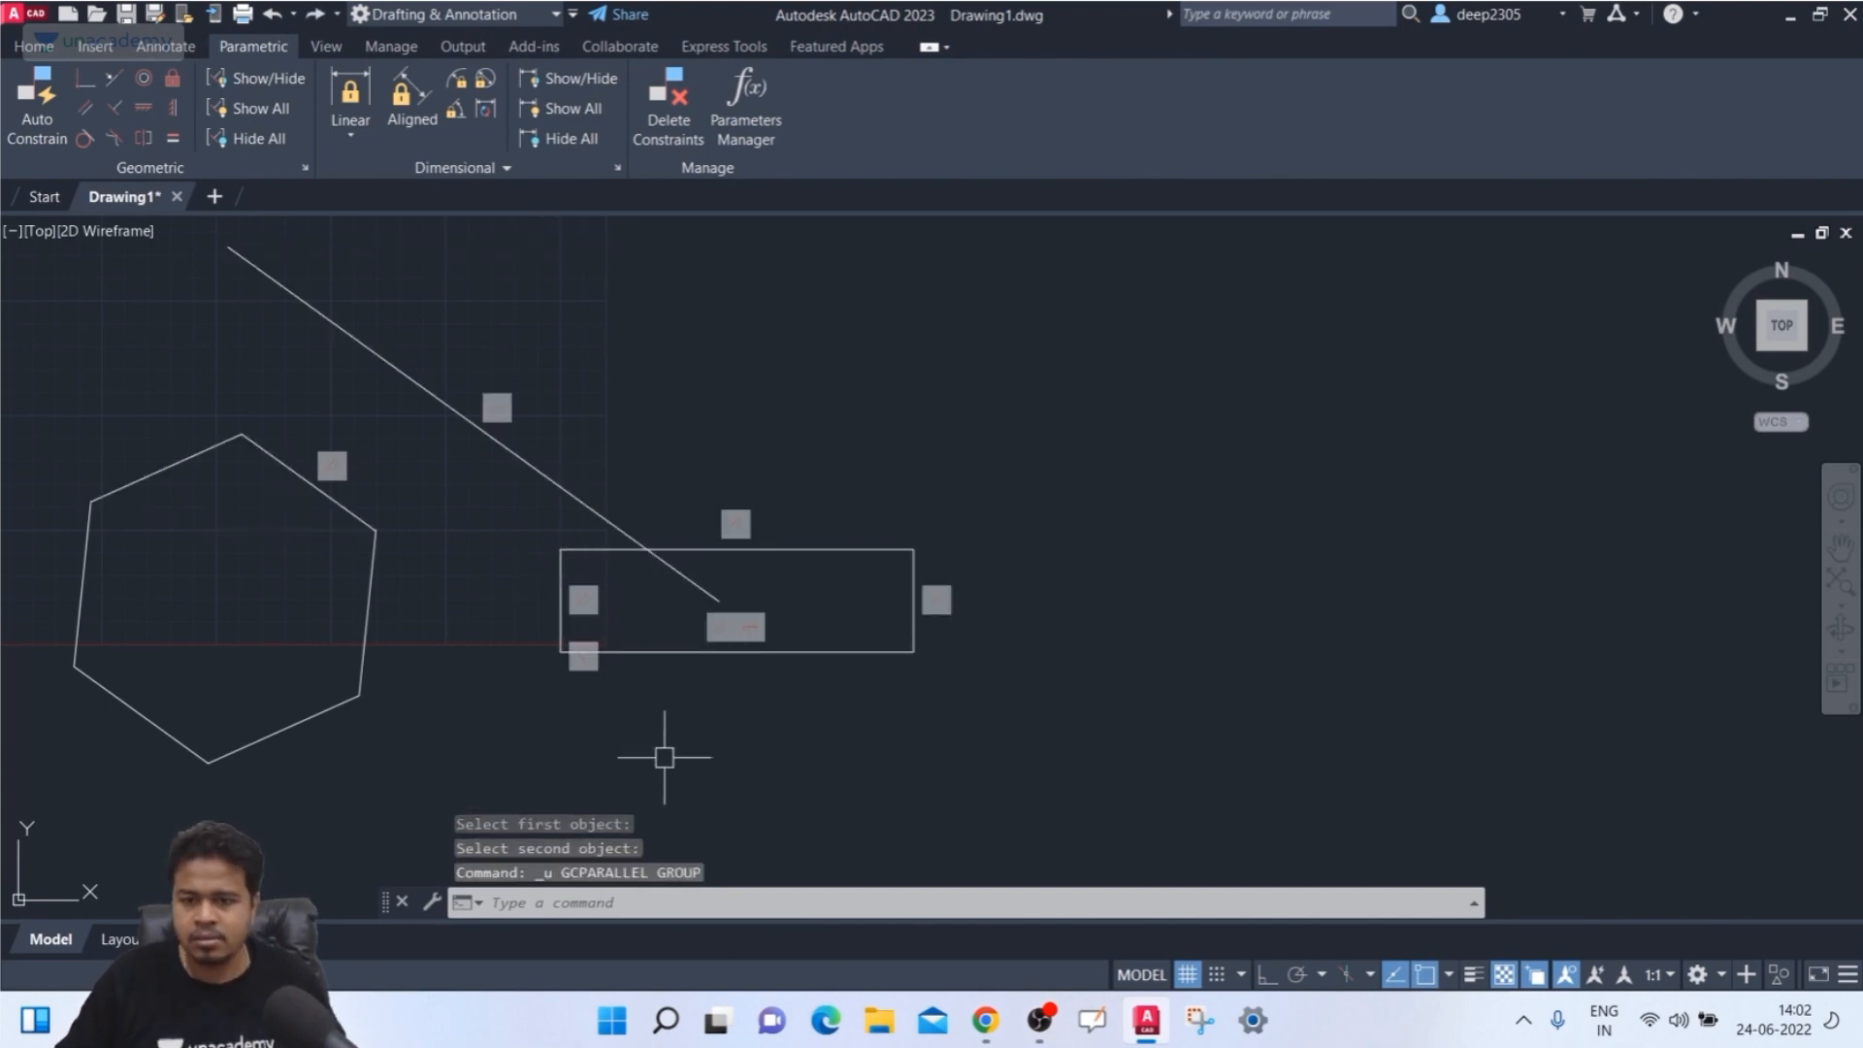
{"action": "key", "text": "Escape"}
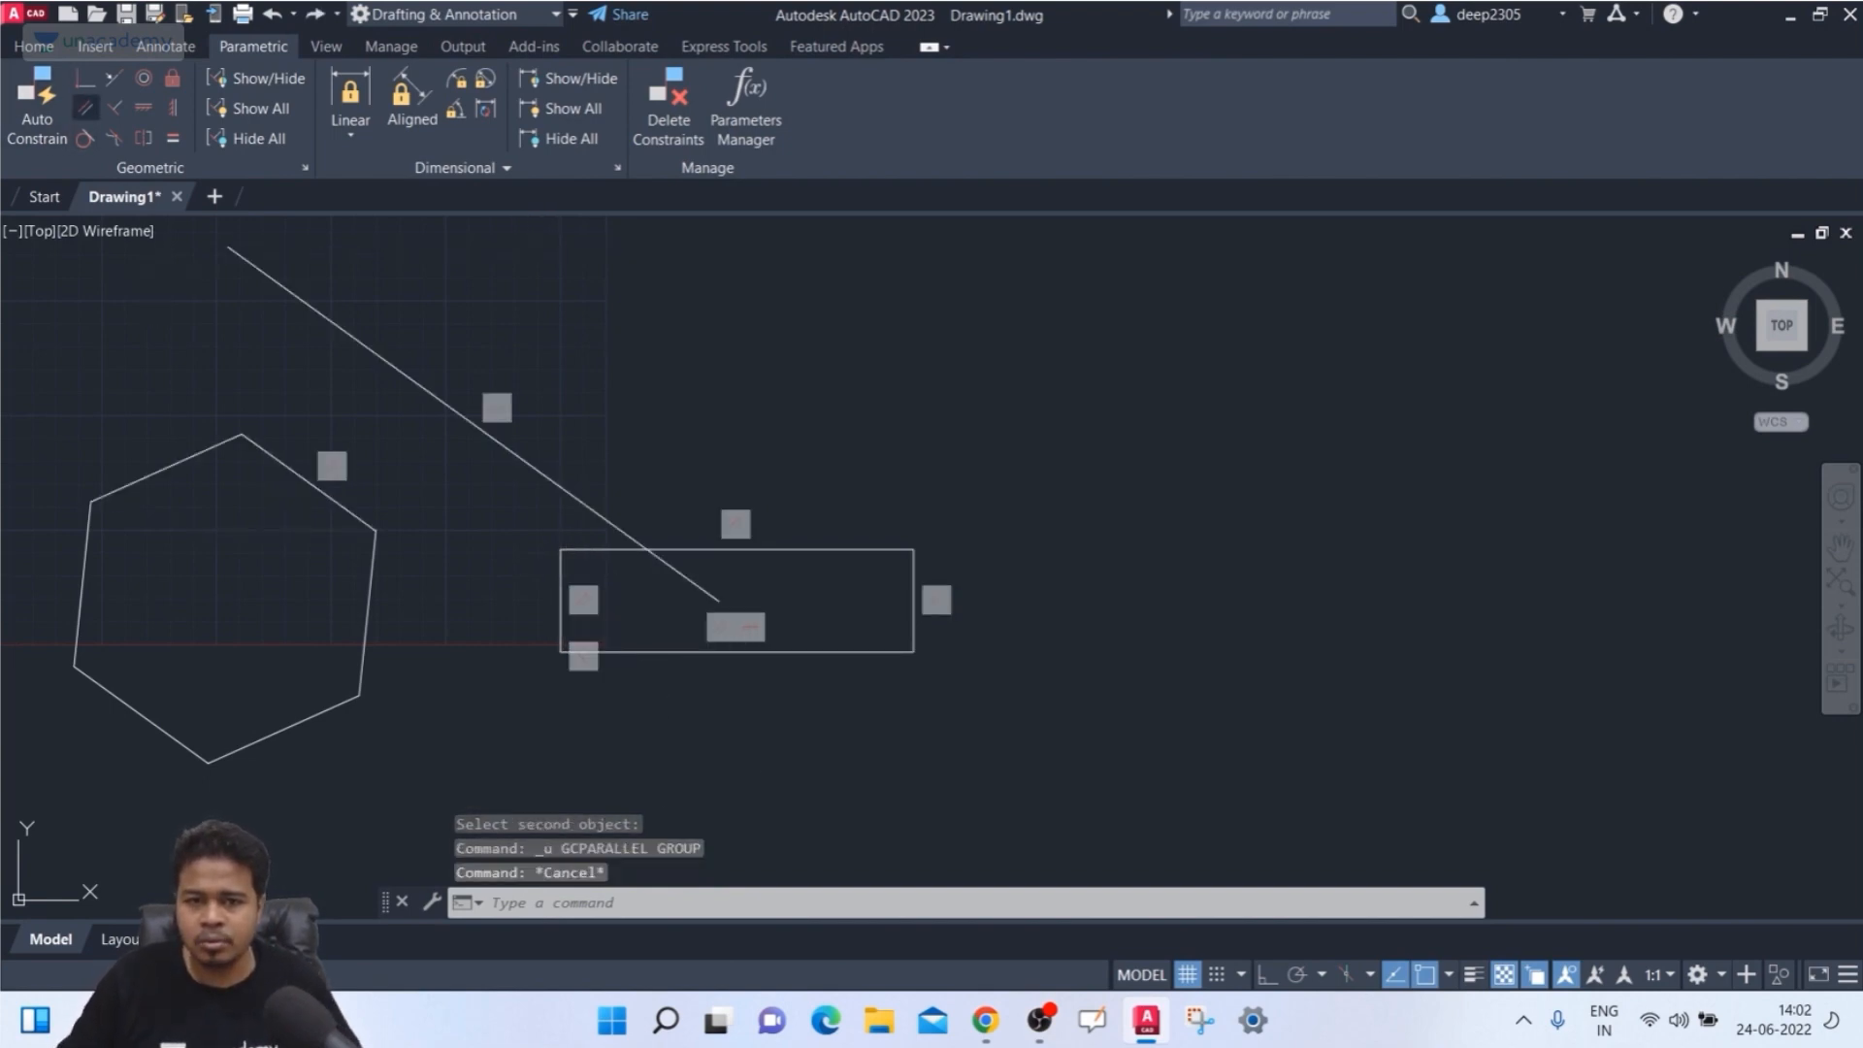
- Try a Parallel constraint from the sloping line to the upper edge of the auto-constrained rectangle, and undo it
{"action": "left_click", "coordinate": [85, 108]}
{"action": "left_click", "coordinate": [576, 493]}
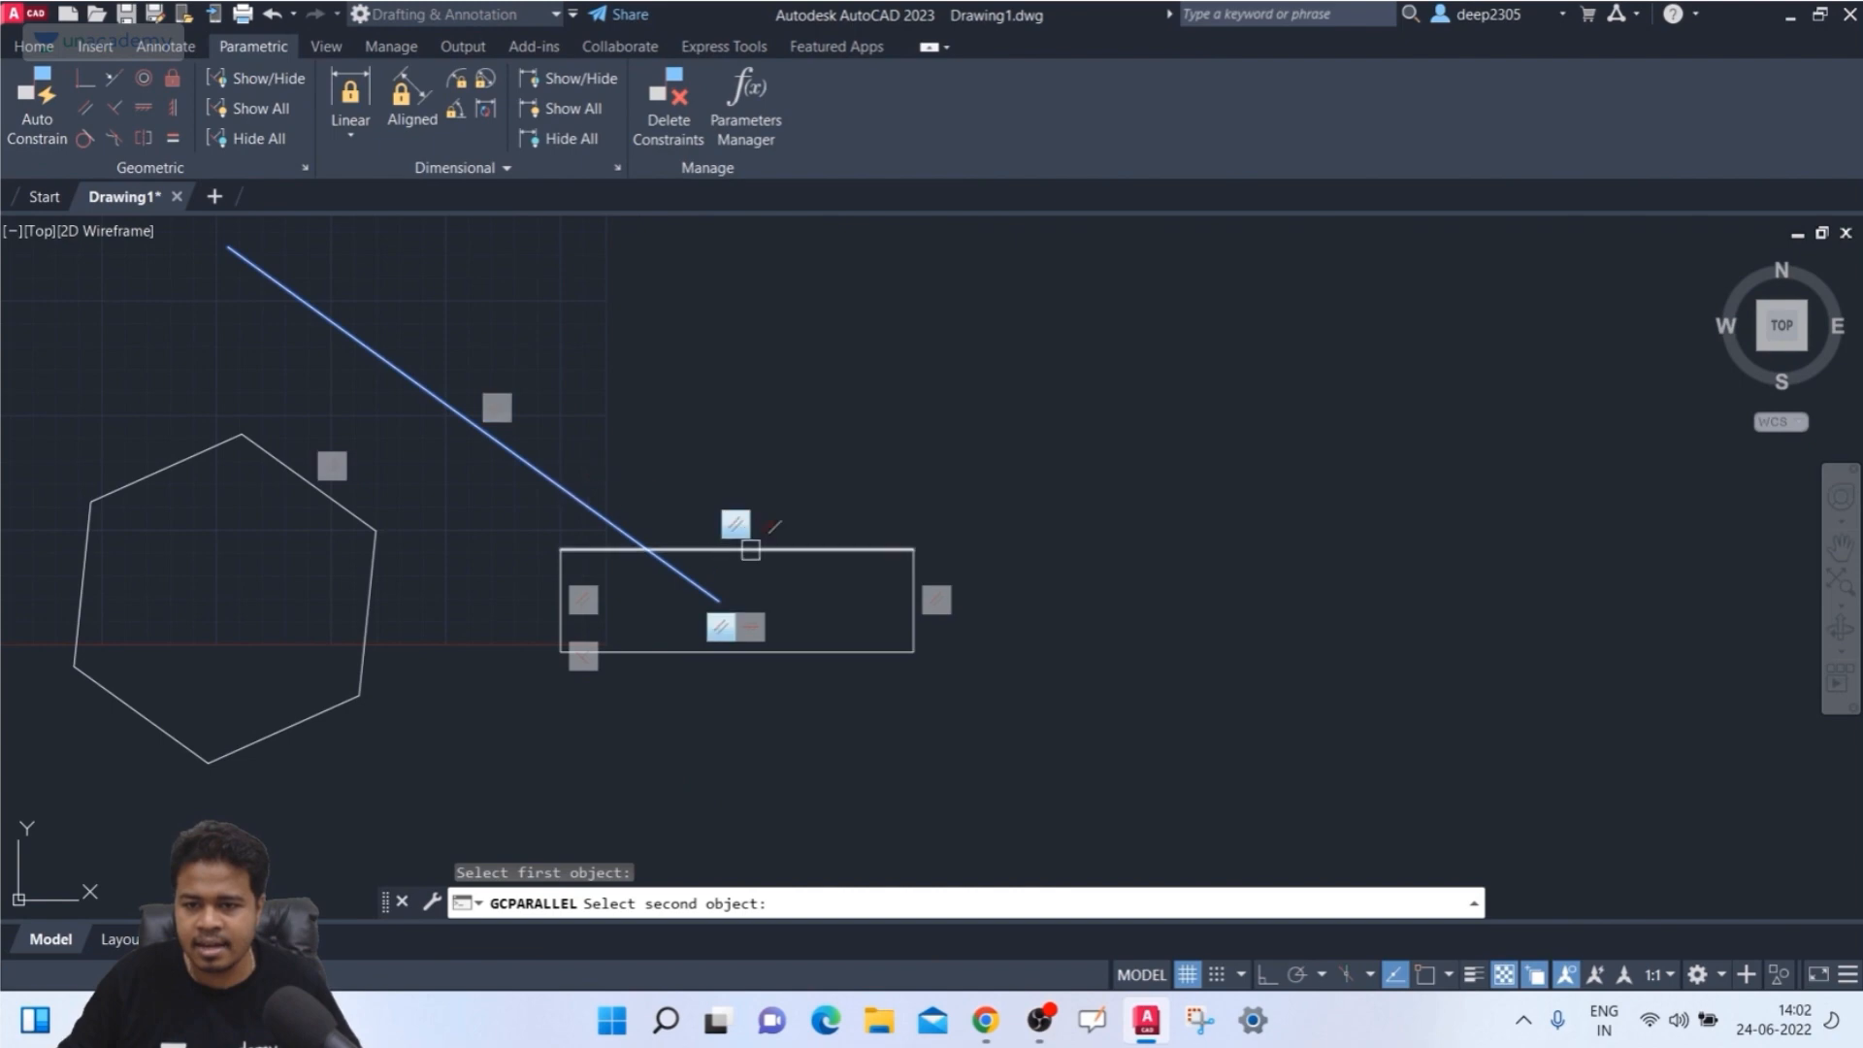
{"action": "left_click", "coordinate": [750, 550]}
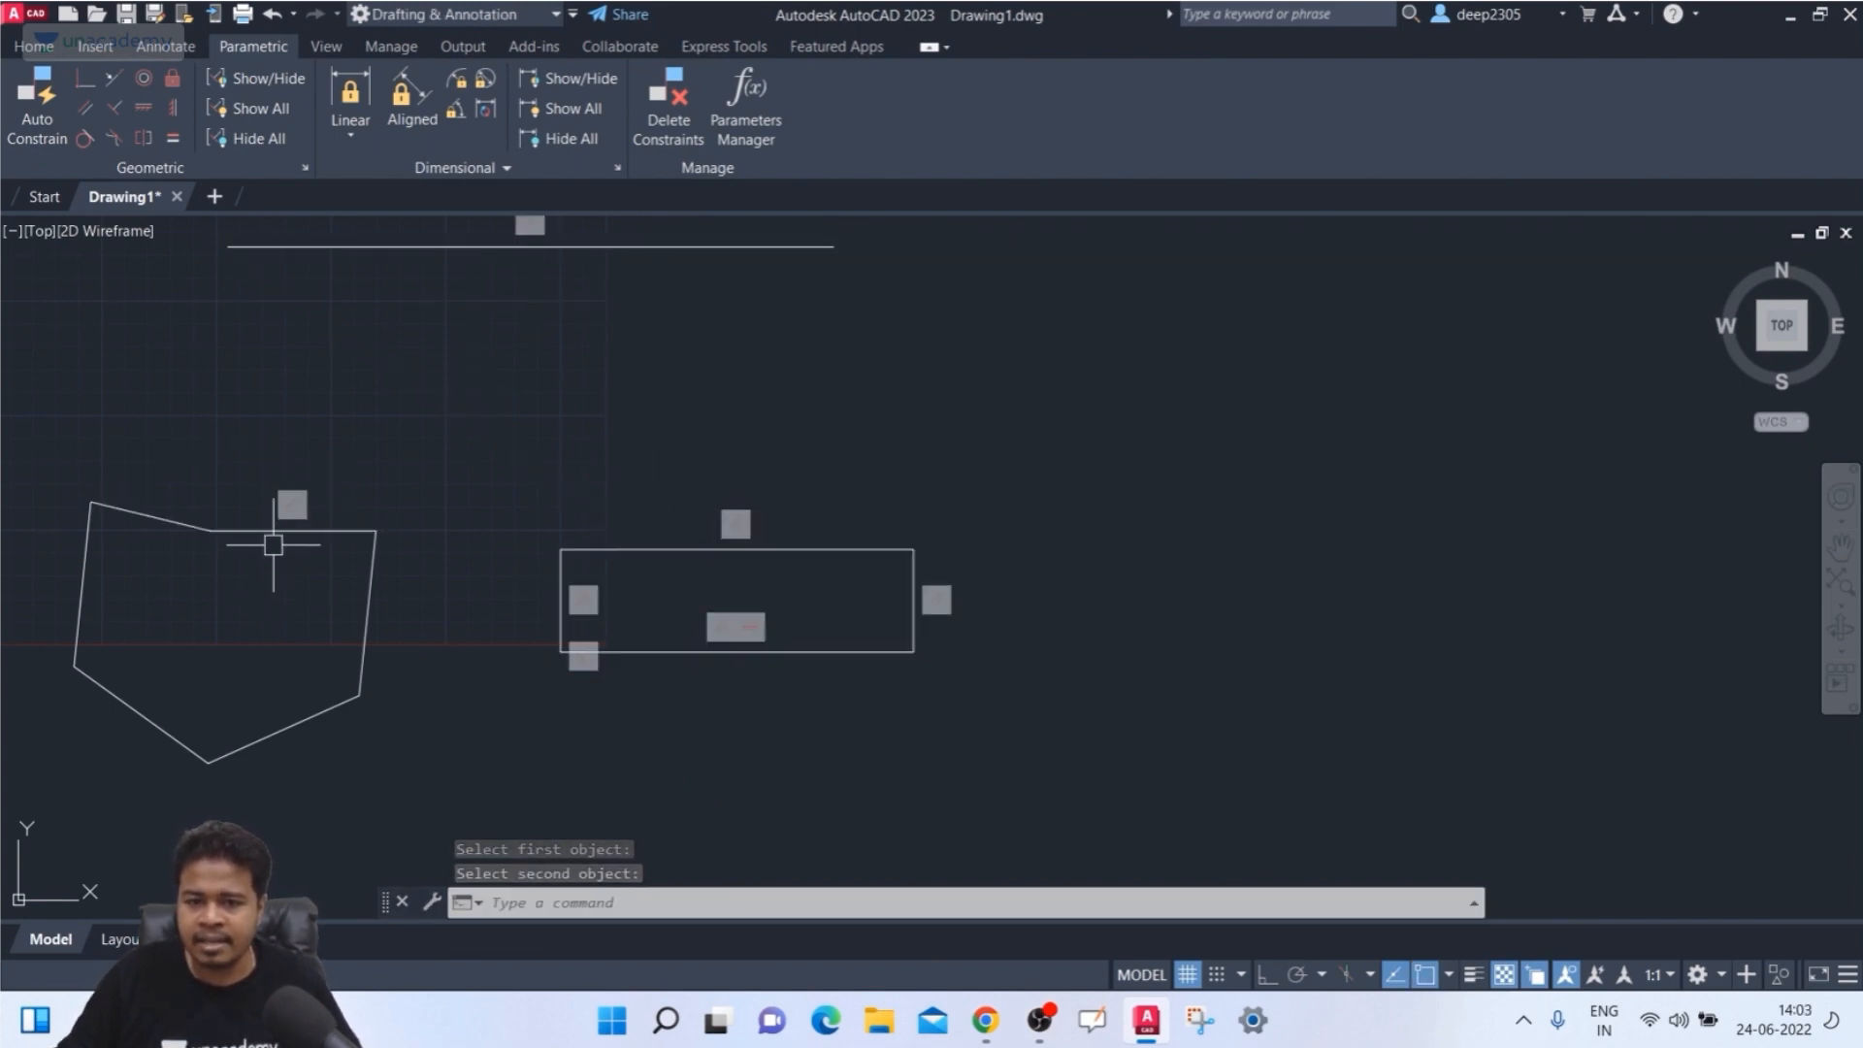
{"action": "key", "text": "ctrl+z"}
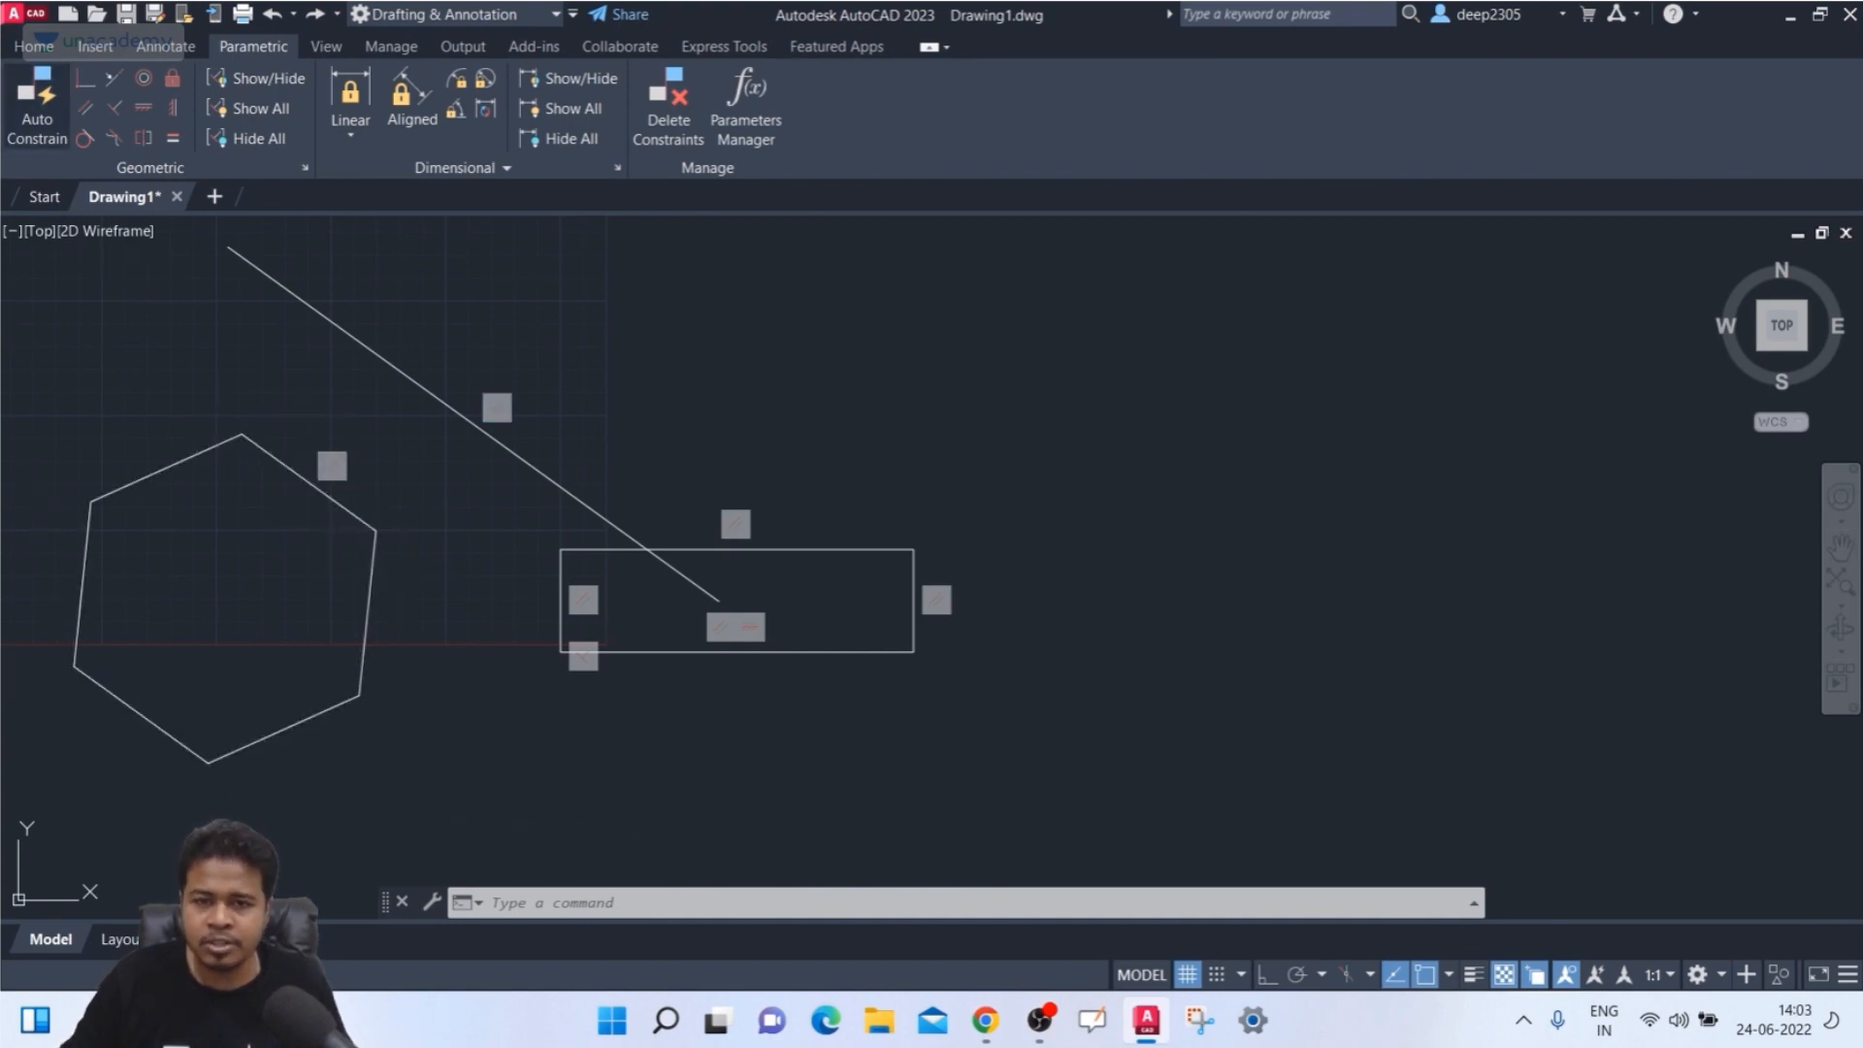
- Apply Auto Constrain to the hexagon
{"action": "left_click", "coordinate": [37, 102]}
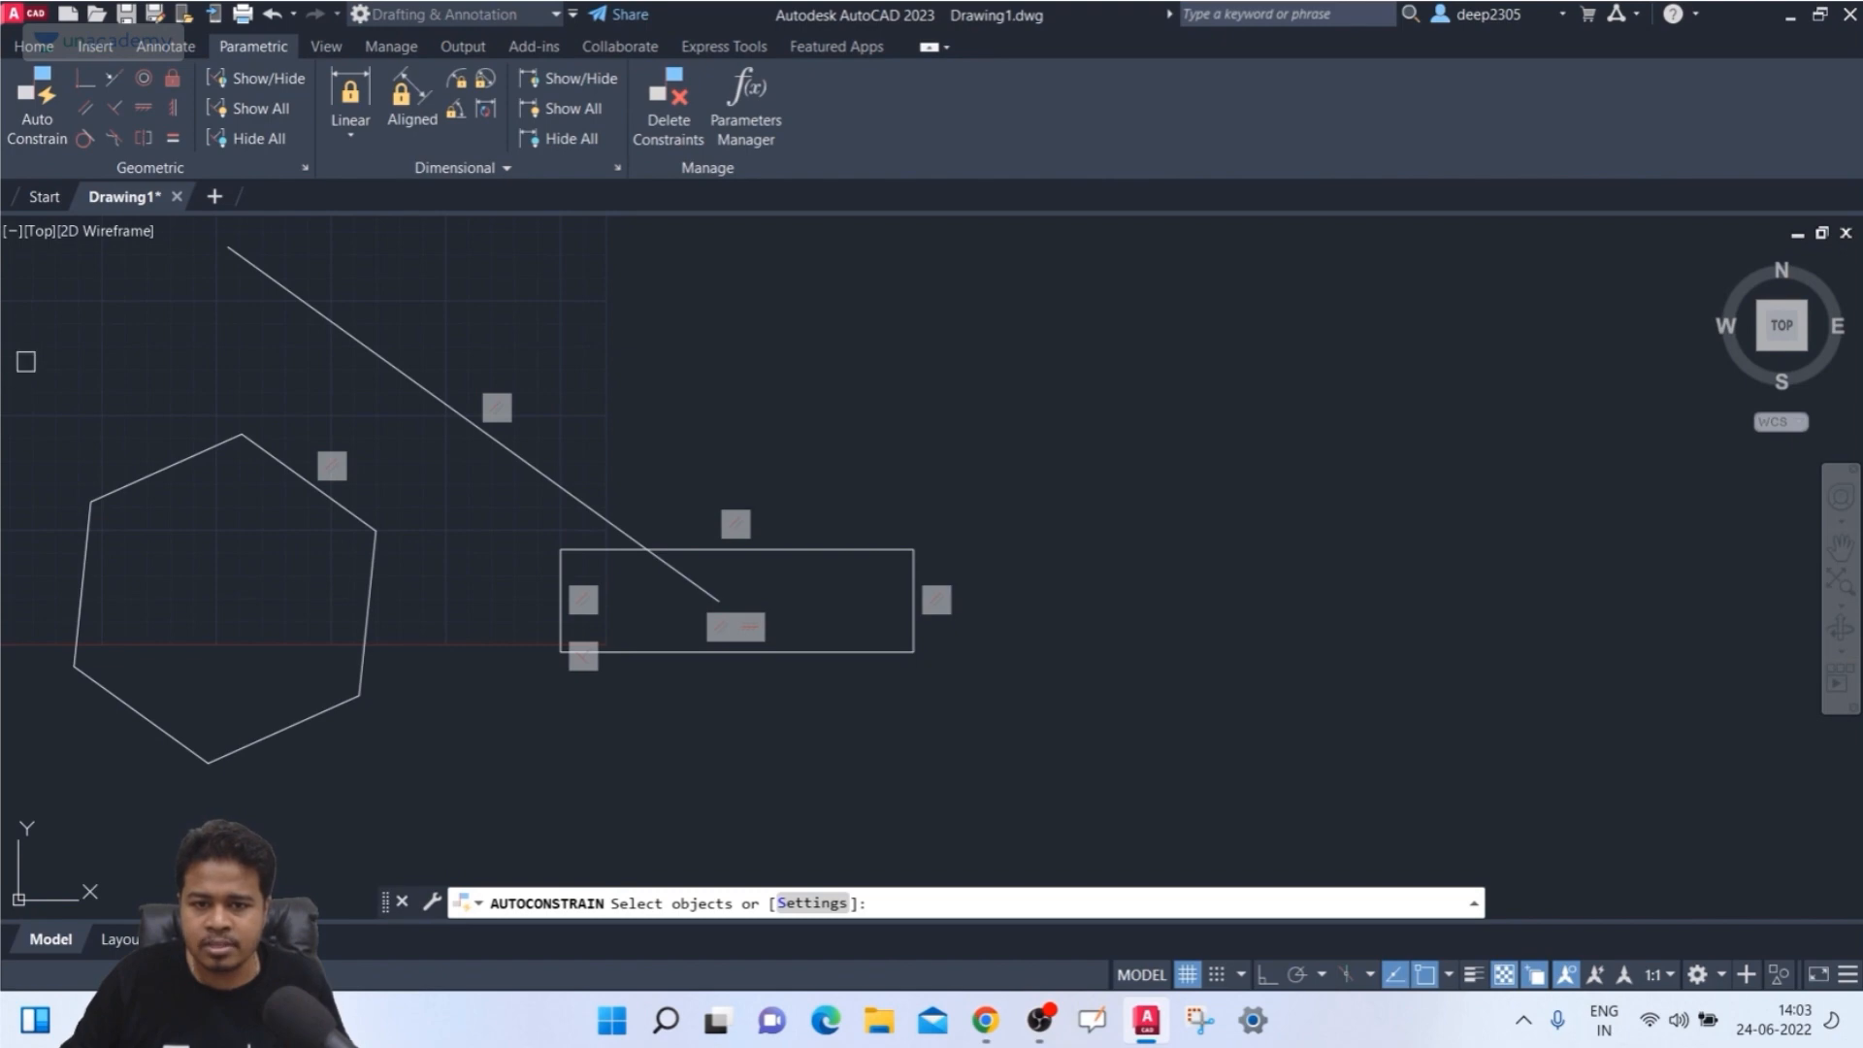
{"action": "left_click", "coordinate": [174, 465]}
{"action": "key", "text": "Return"}
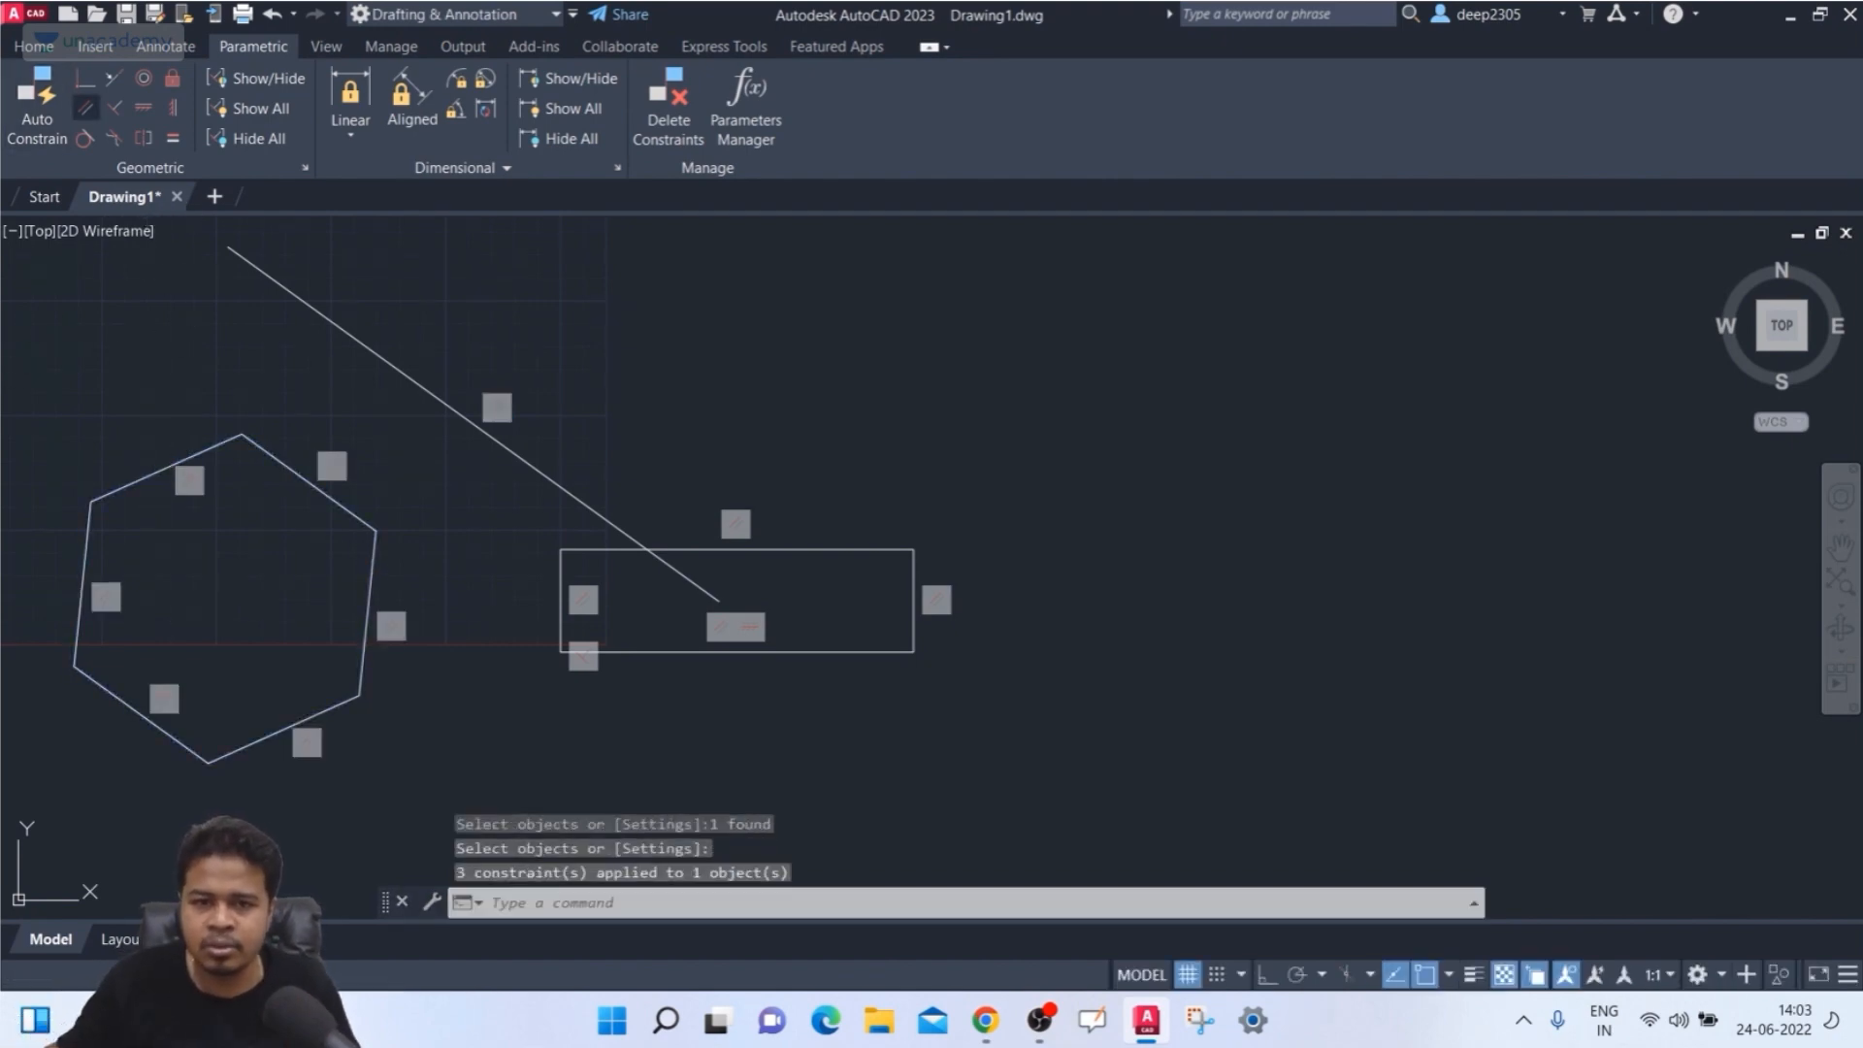
- Apply a Parallel constraint with the sloping line as first object and the auto-constrained rectangle's upper edge as second
{"action": "left_click", "coordinate": [85, 107]}
{"action": "left_click", "coordinate": [589, 508]}
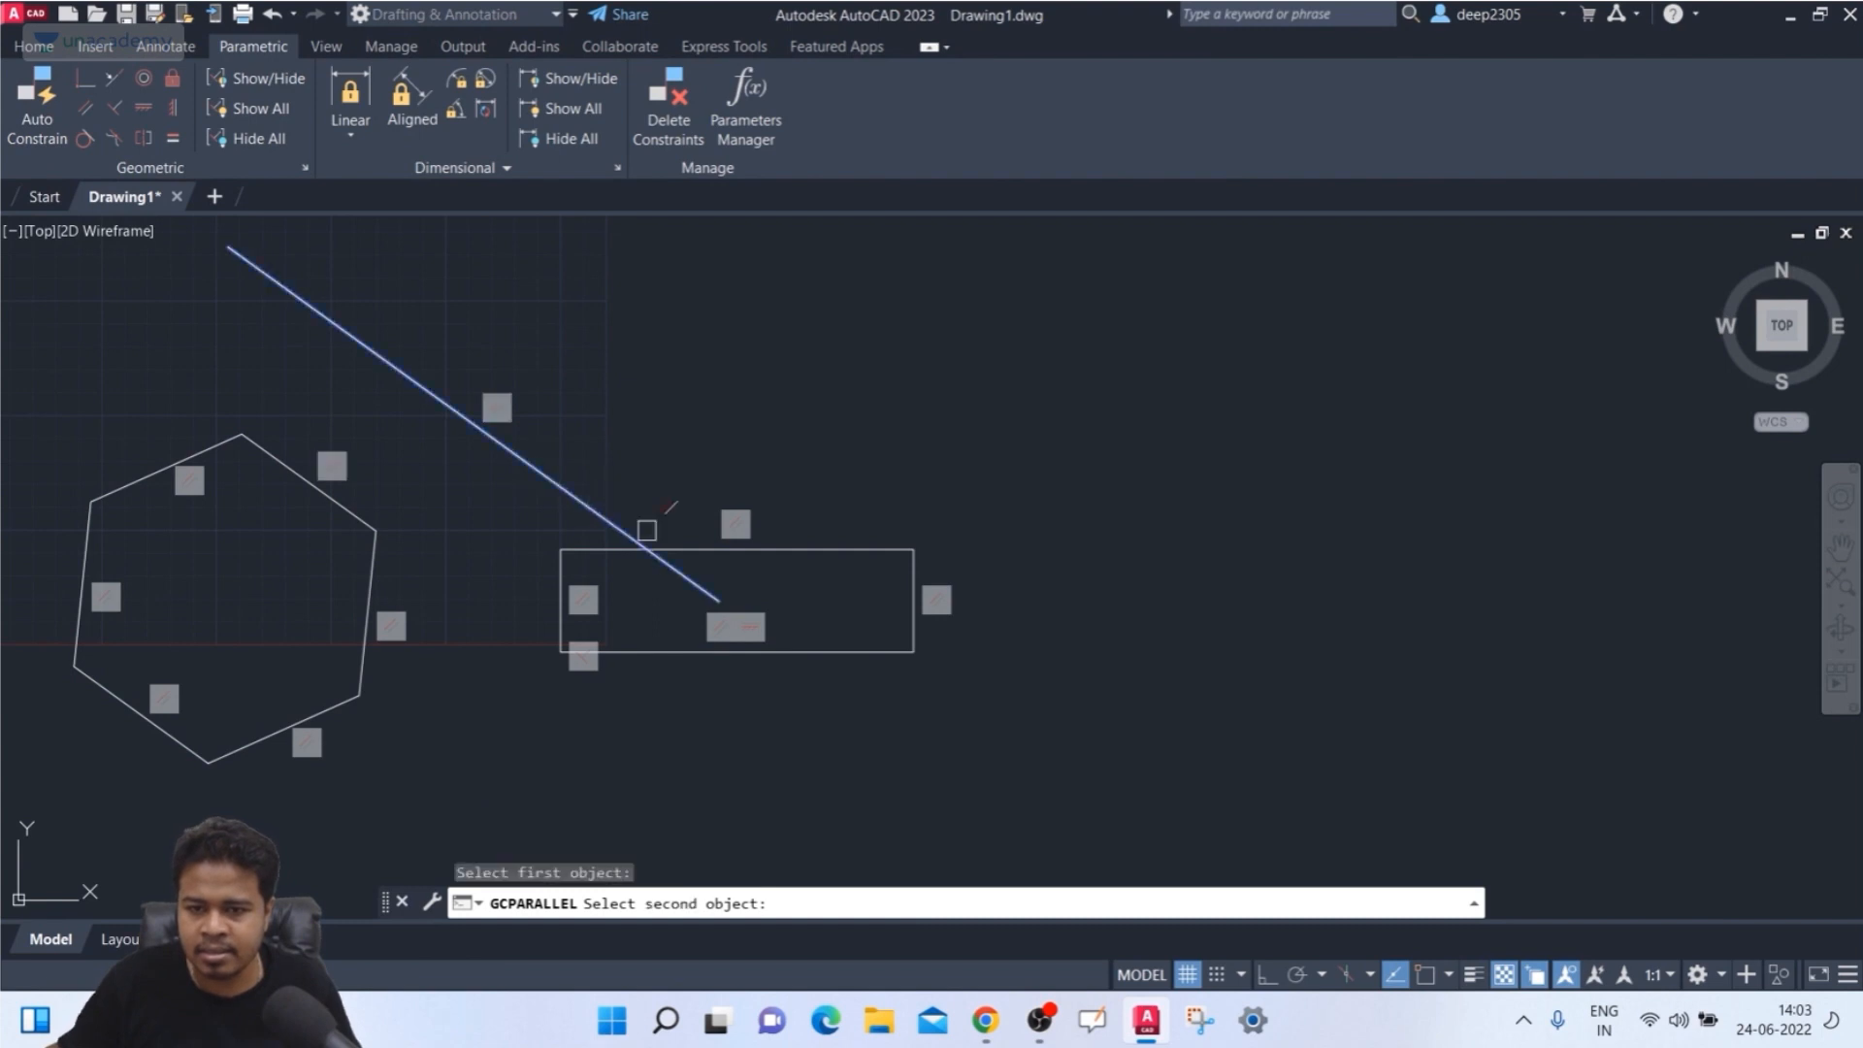
{"action": "left_click", "coordinate": [699, 549]}
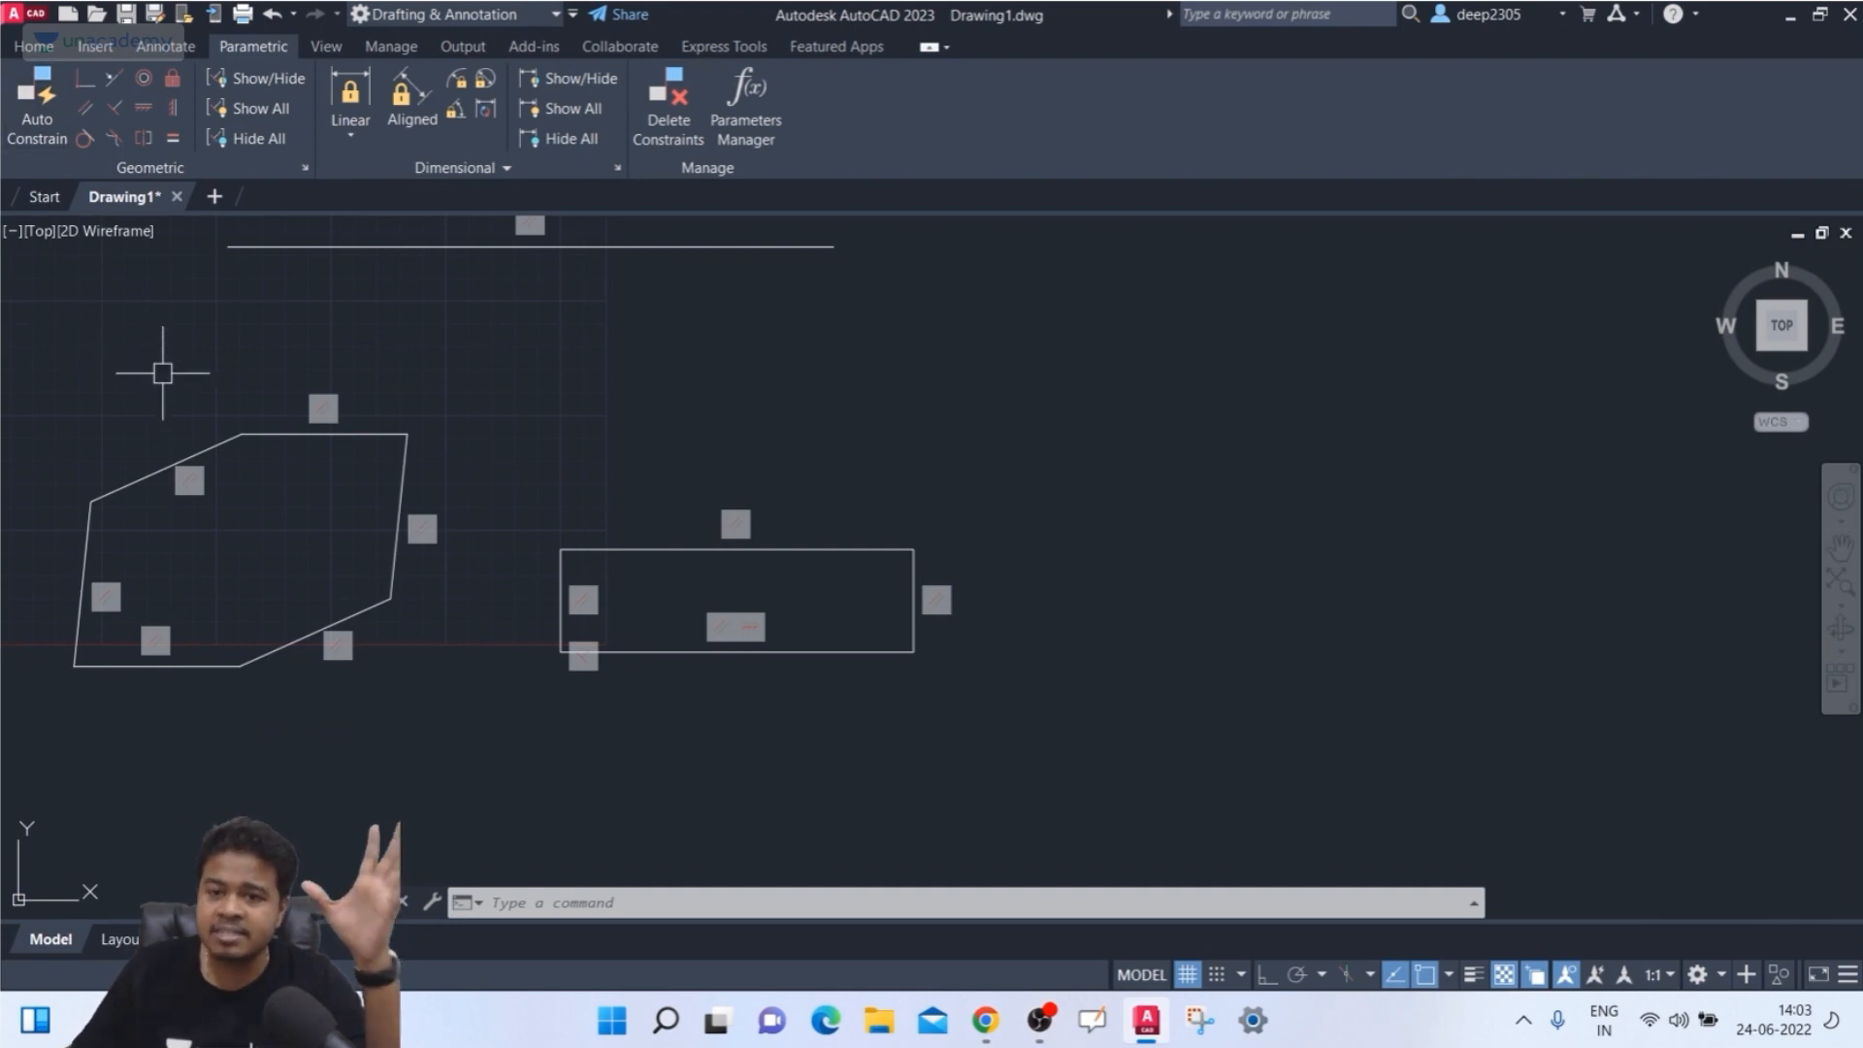
- Erase the line, the hexagon and the rectangle together
{"action": "scroll", "coordinate": [162, 373], "scroll_direction": "down", "scroll_amount": 2}
{"action": "middle_click_drag", "start_coordinate": [220, 409], "coordinate": [286, 441]}
{"action": "left_click", "coordinate": [1085, 263]}
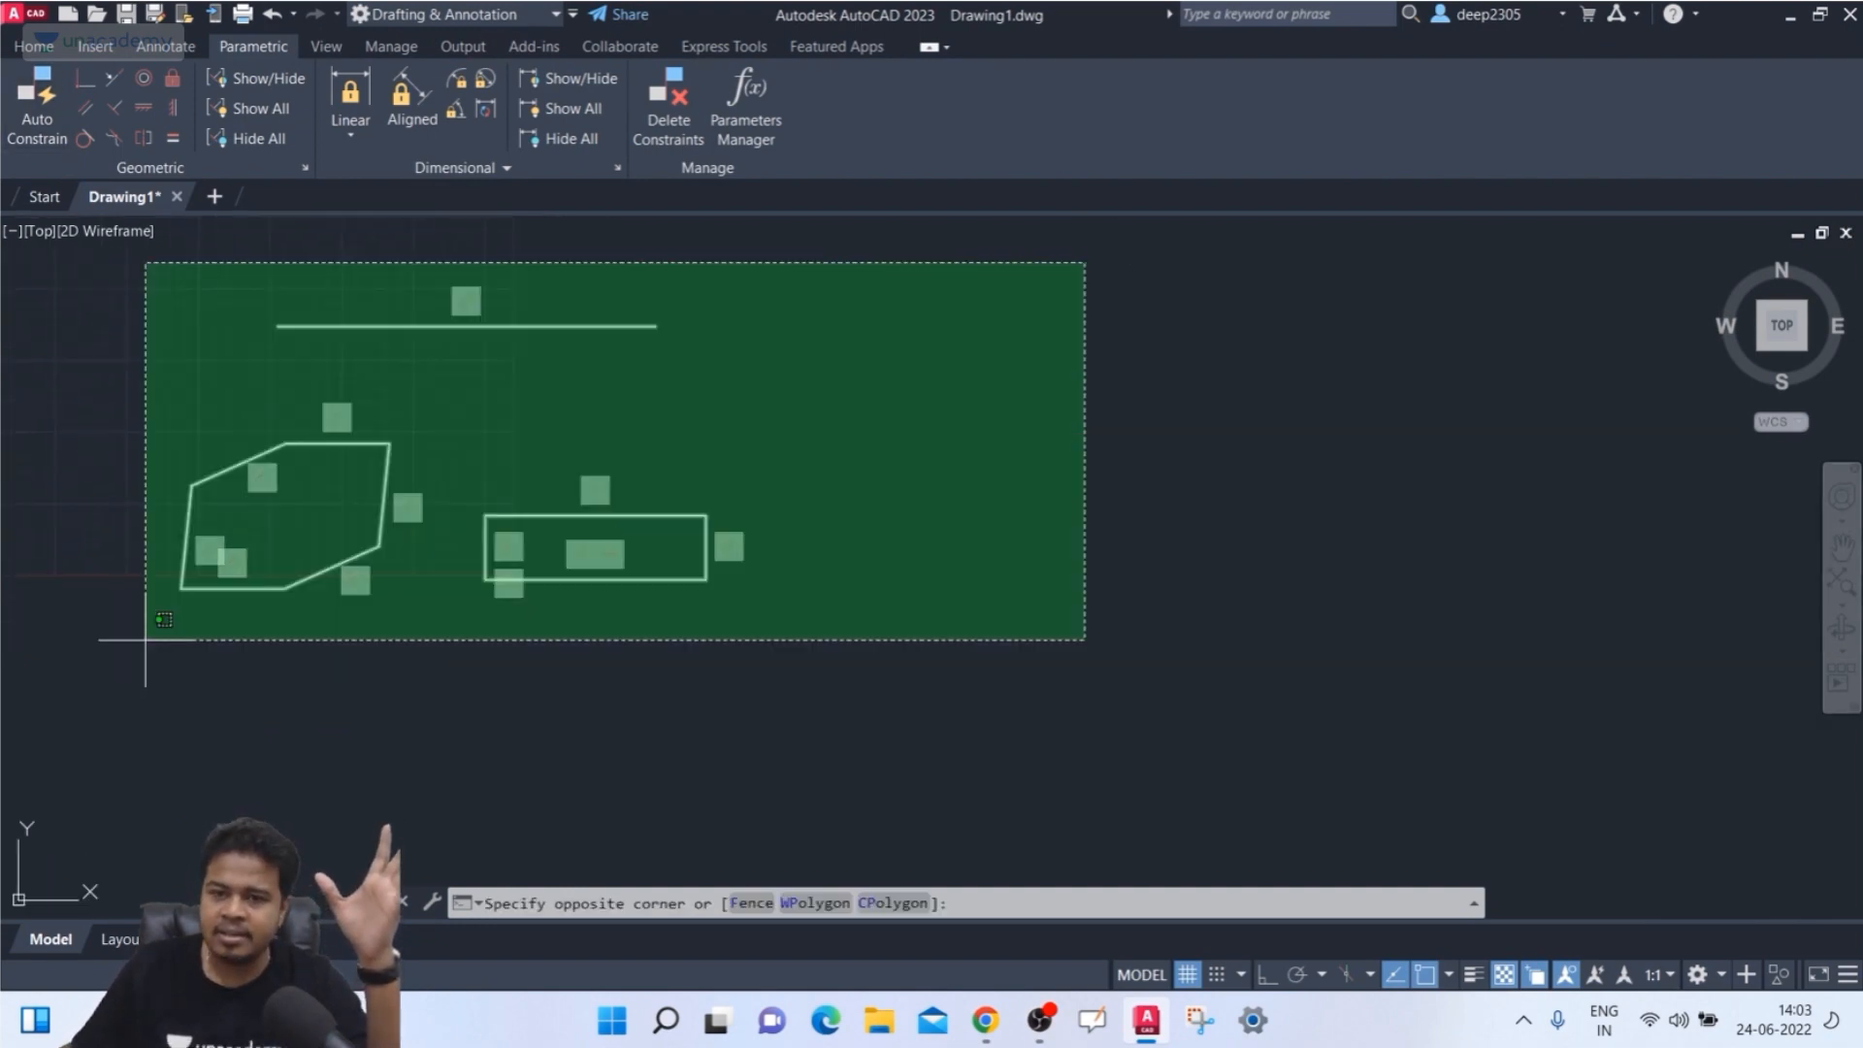
{"action": "left_click", "coordinate": [146, 640]}
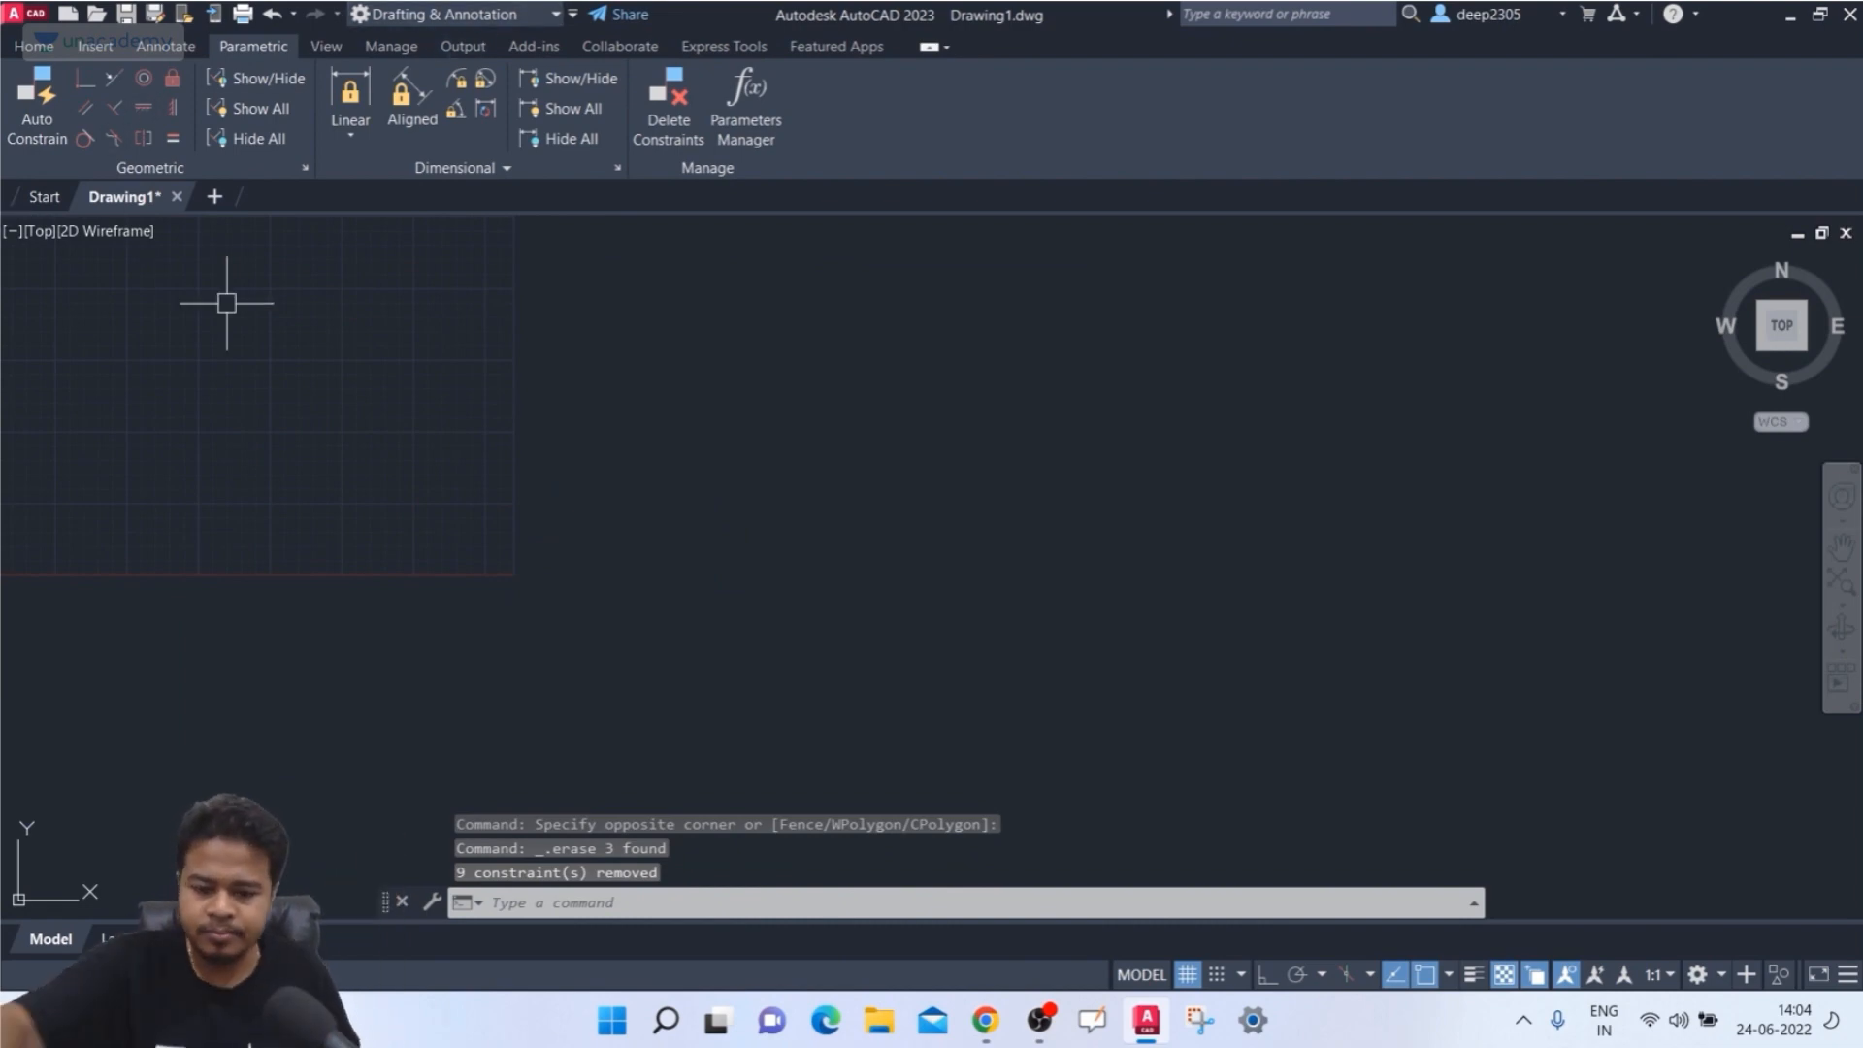
- Draw a rectangle somewhat wider than high in the empty drawing area
{"action": "type", "text": "rec"}
{"action": "key", "text": "Return"}
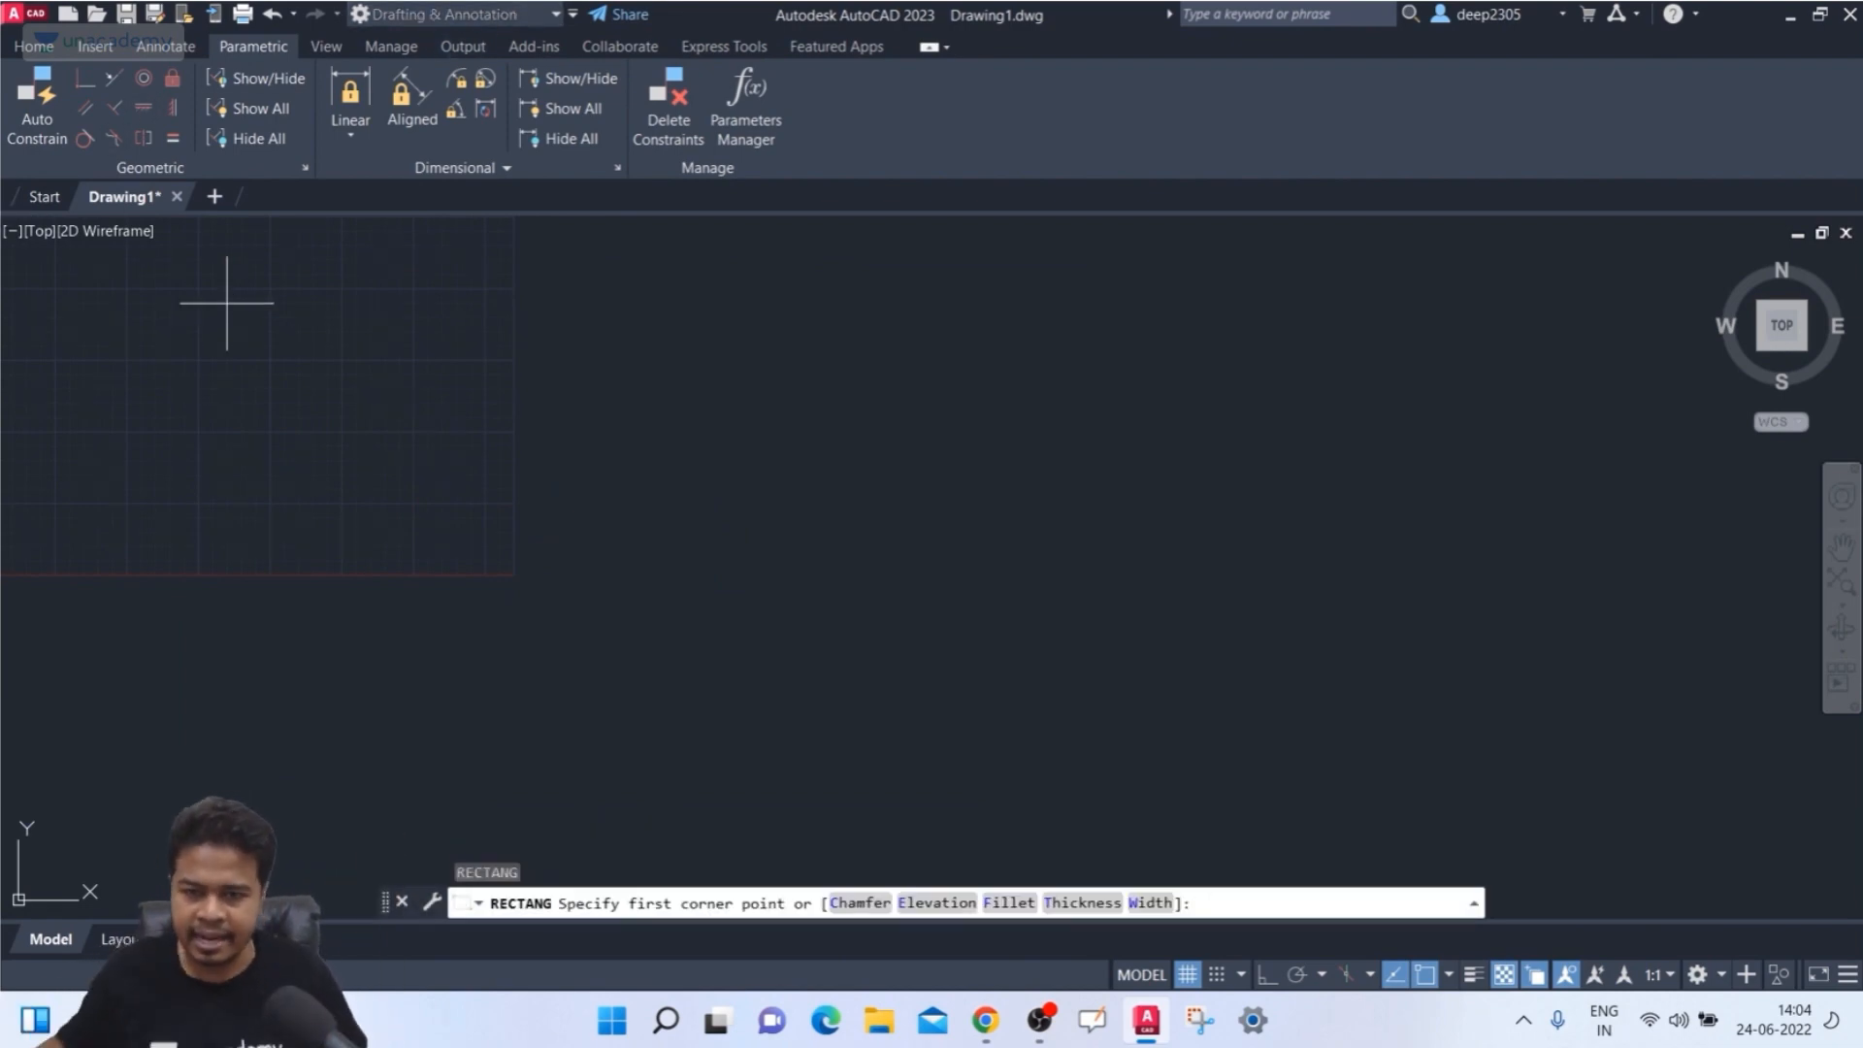
{"action": "left_click", "coordinate": [243, 357]}
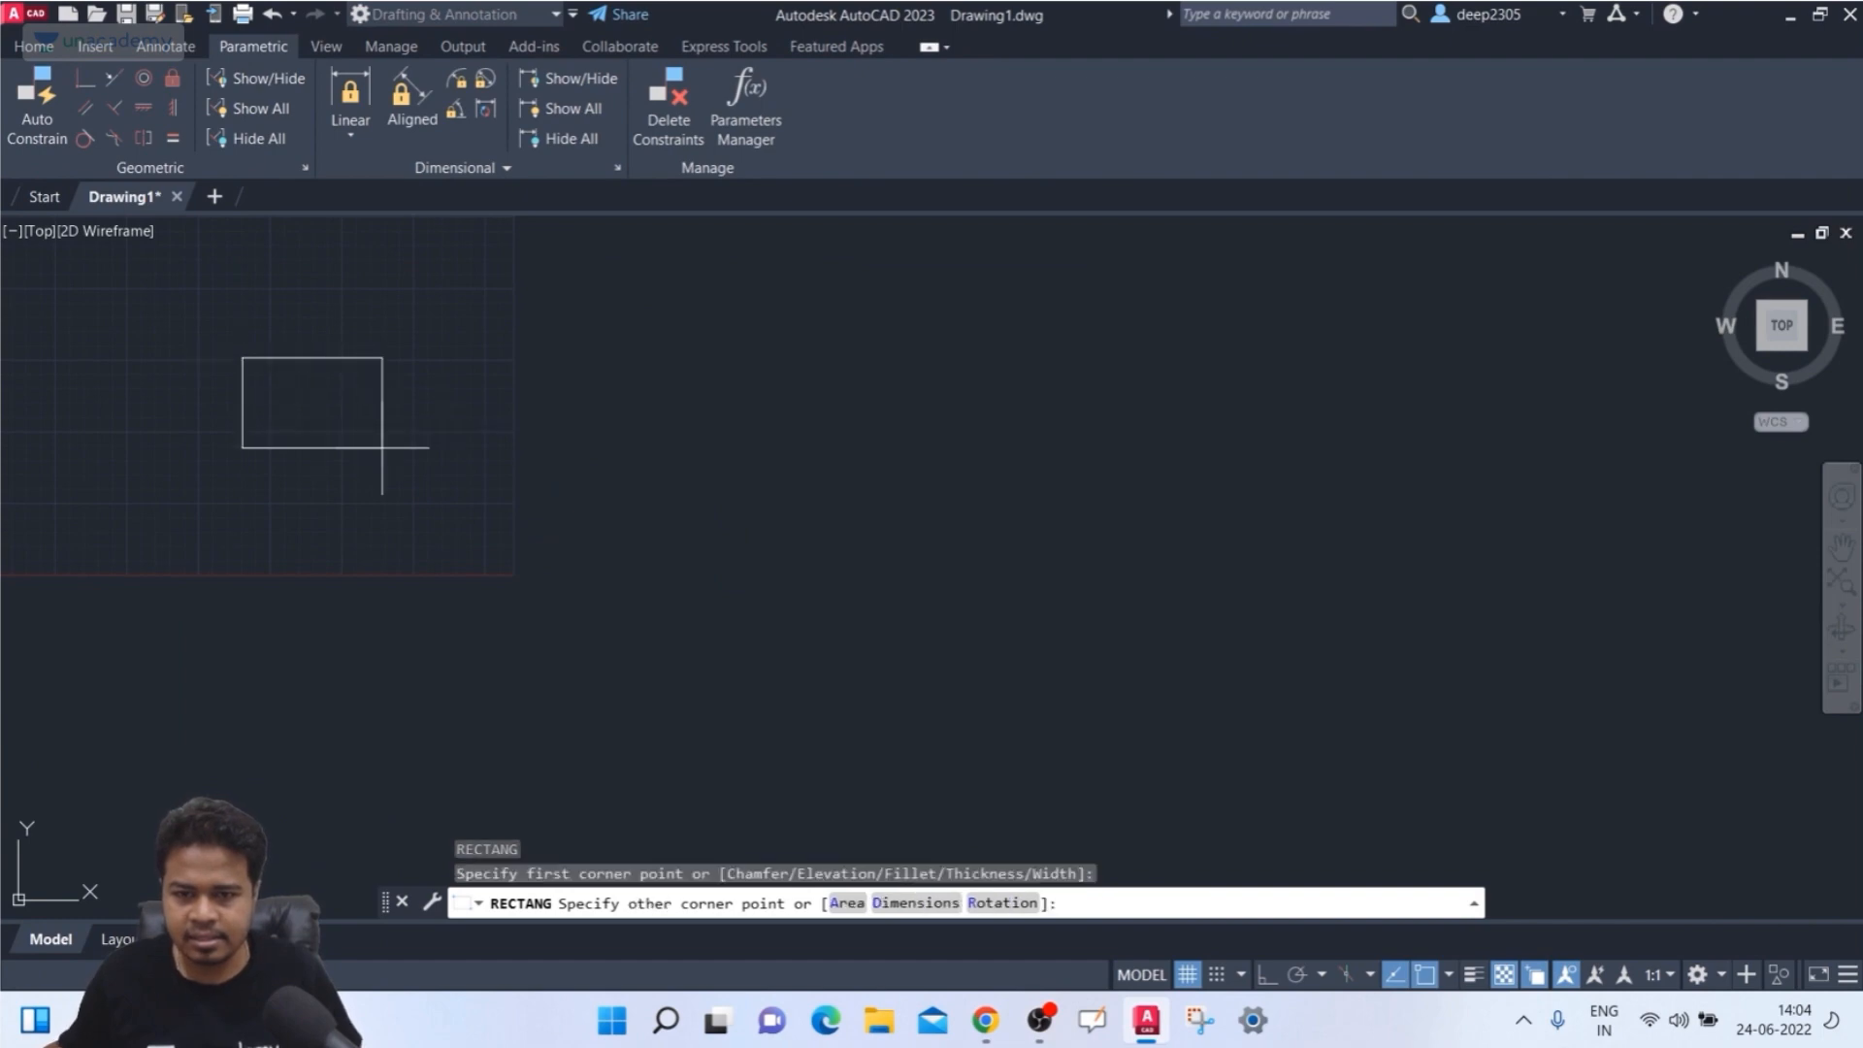
{"action": "left_click", "coordinate": [427, 469]}
{"action": "scroll", "coordinate": [408, 451], "scroll_direction": "up", "scroll_amount": 3}
{"action": "middle_click_drag", "start_coordinate": [395, 443], "coordinate": [504, 470]}
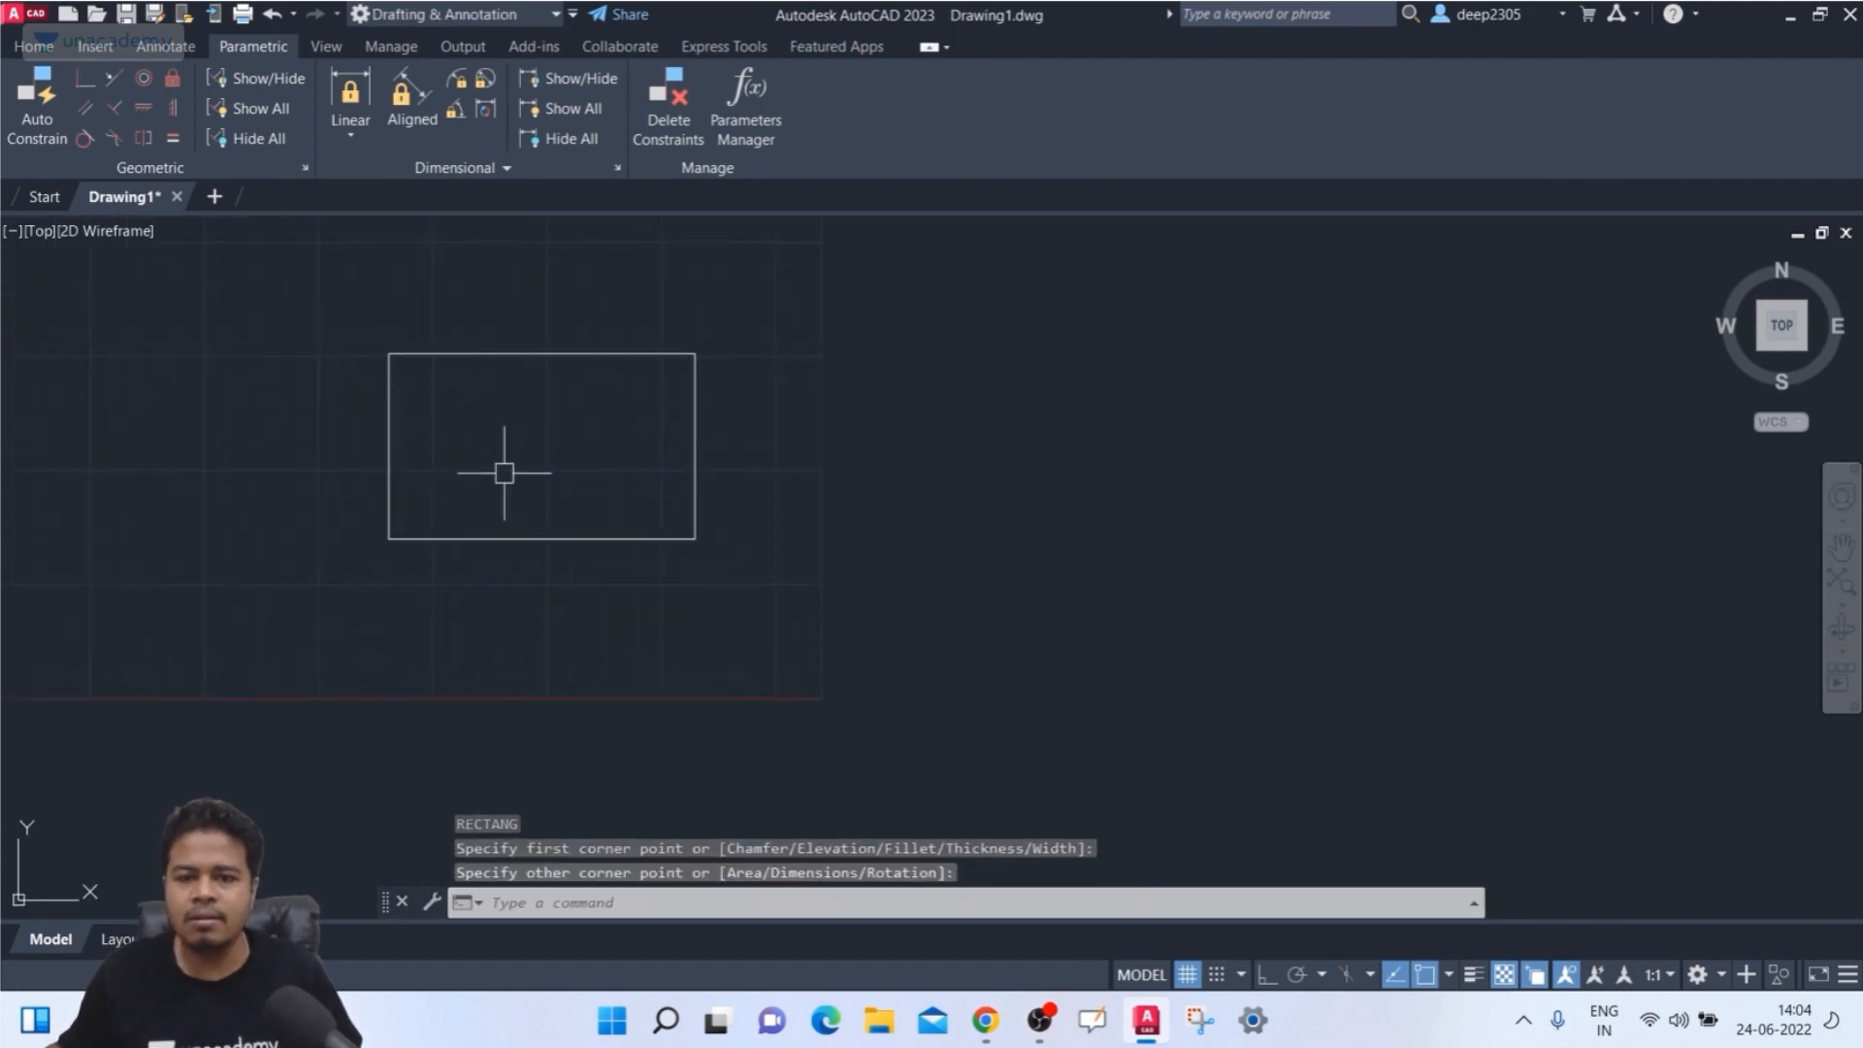
- Draw a single line to the left of the rectangle, sloping down to the left
{"action": "type", "text": "l"}
{"action": "key", "text": "Return"}
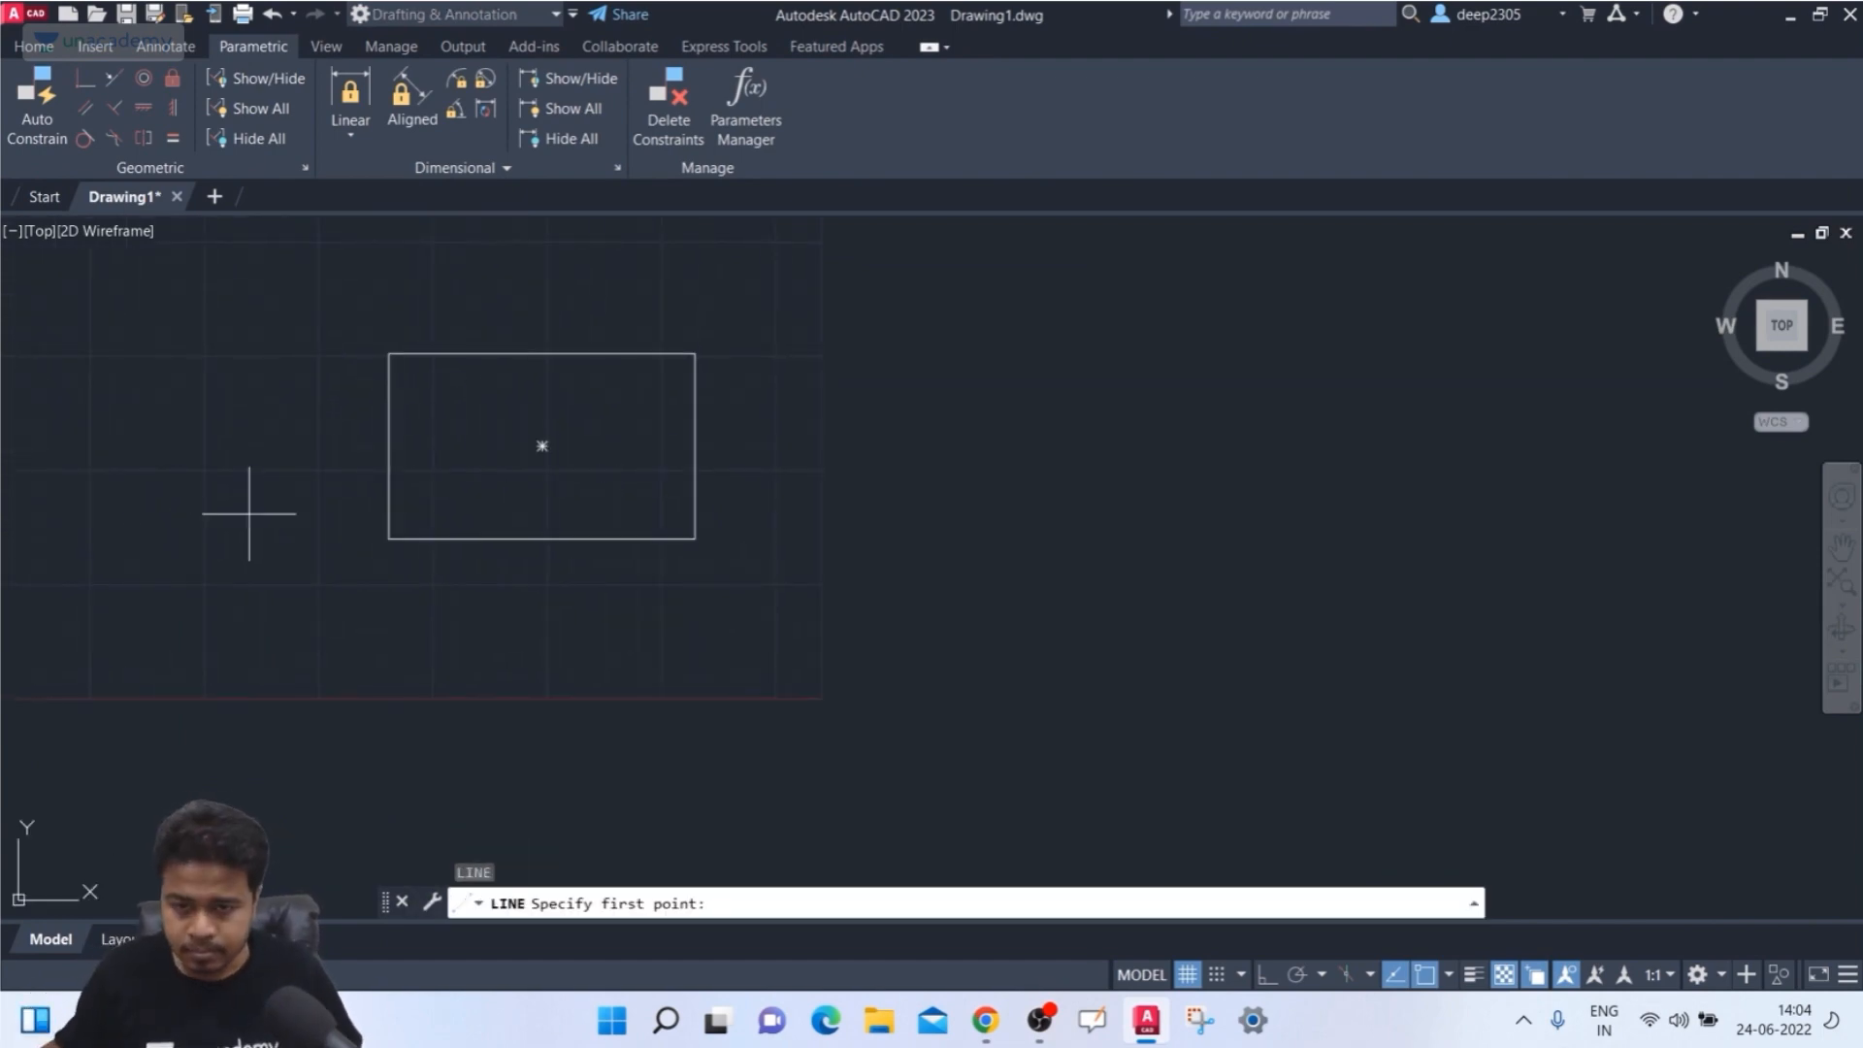
{"action": "left_click", "coordinate": [222, 447]}
{"action": "left_click", "coordinate": [71, 648]}
{"action": "key", "text": "Escape"}
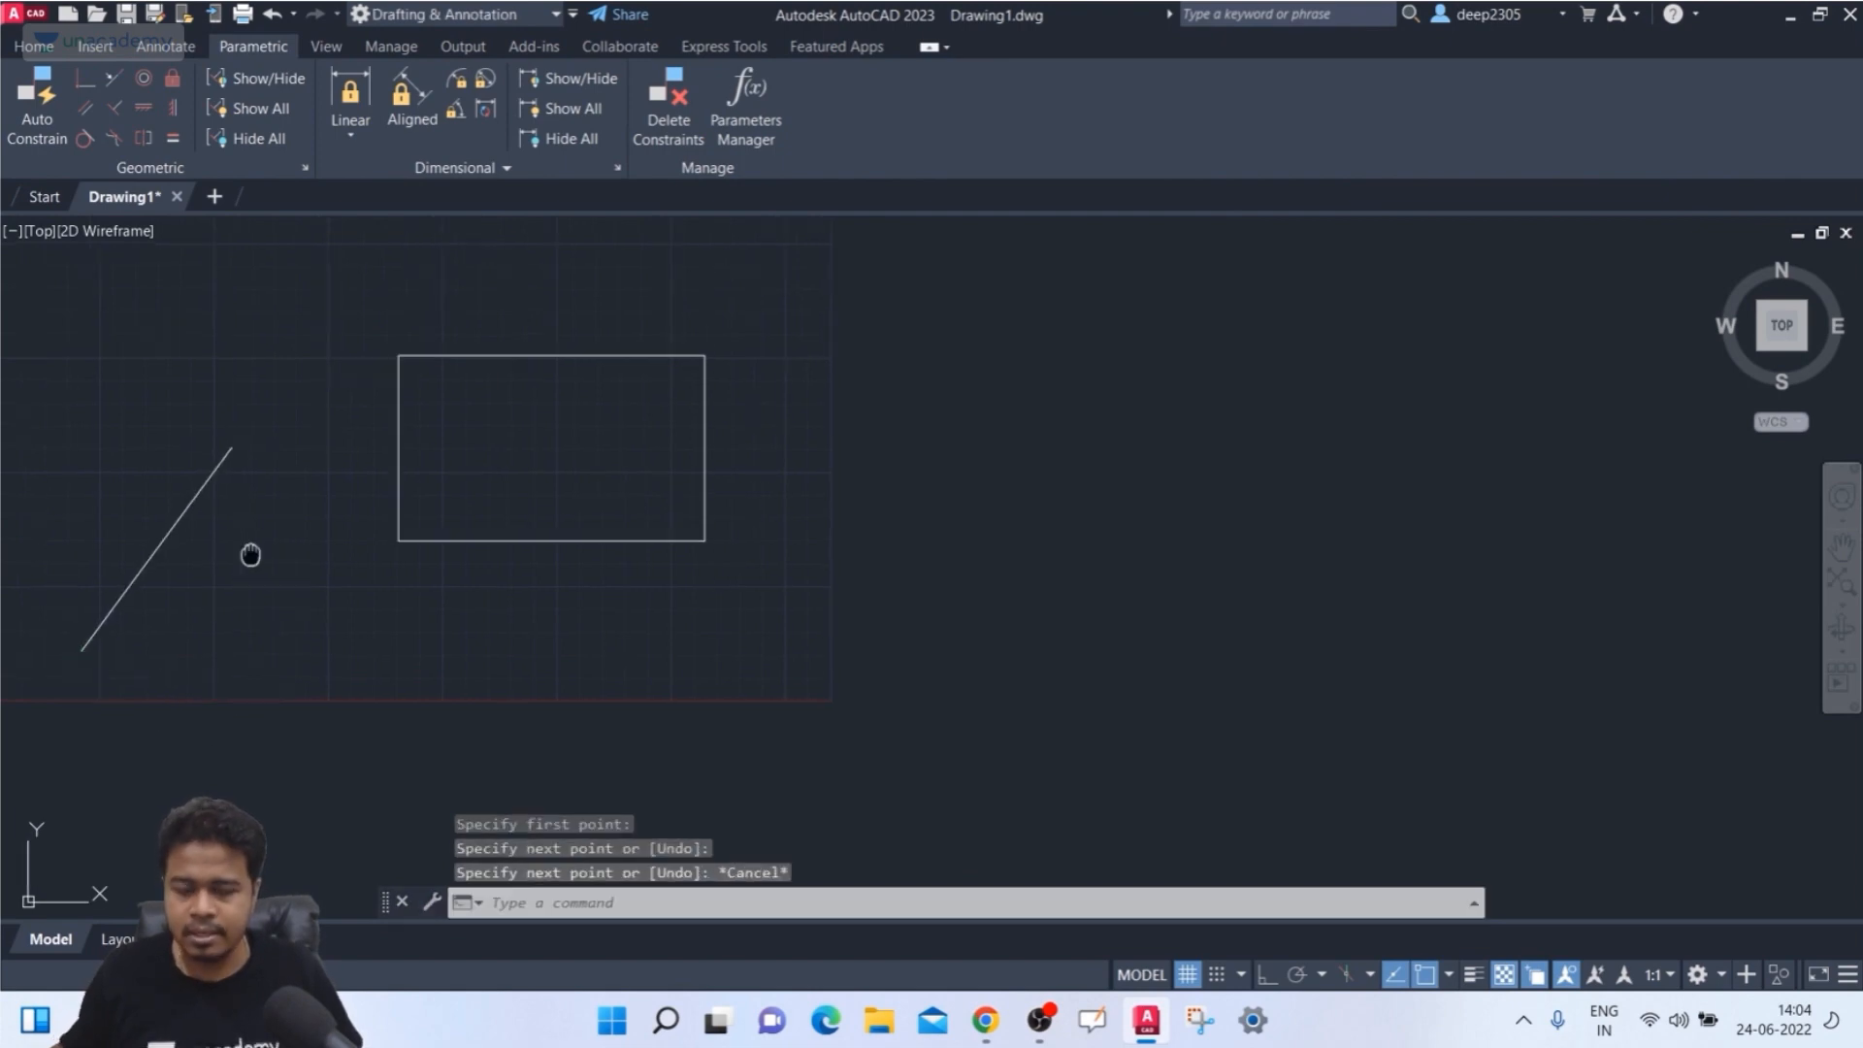
{"action": "middle_click_drag", "start_coordinate": [185, 518], "coordinate": [220, 533]}
{"action": "left_click", "coordinate": [208, 528]}
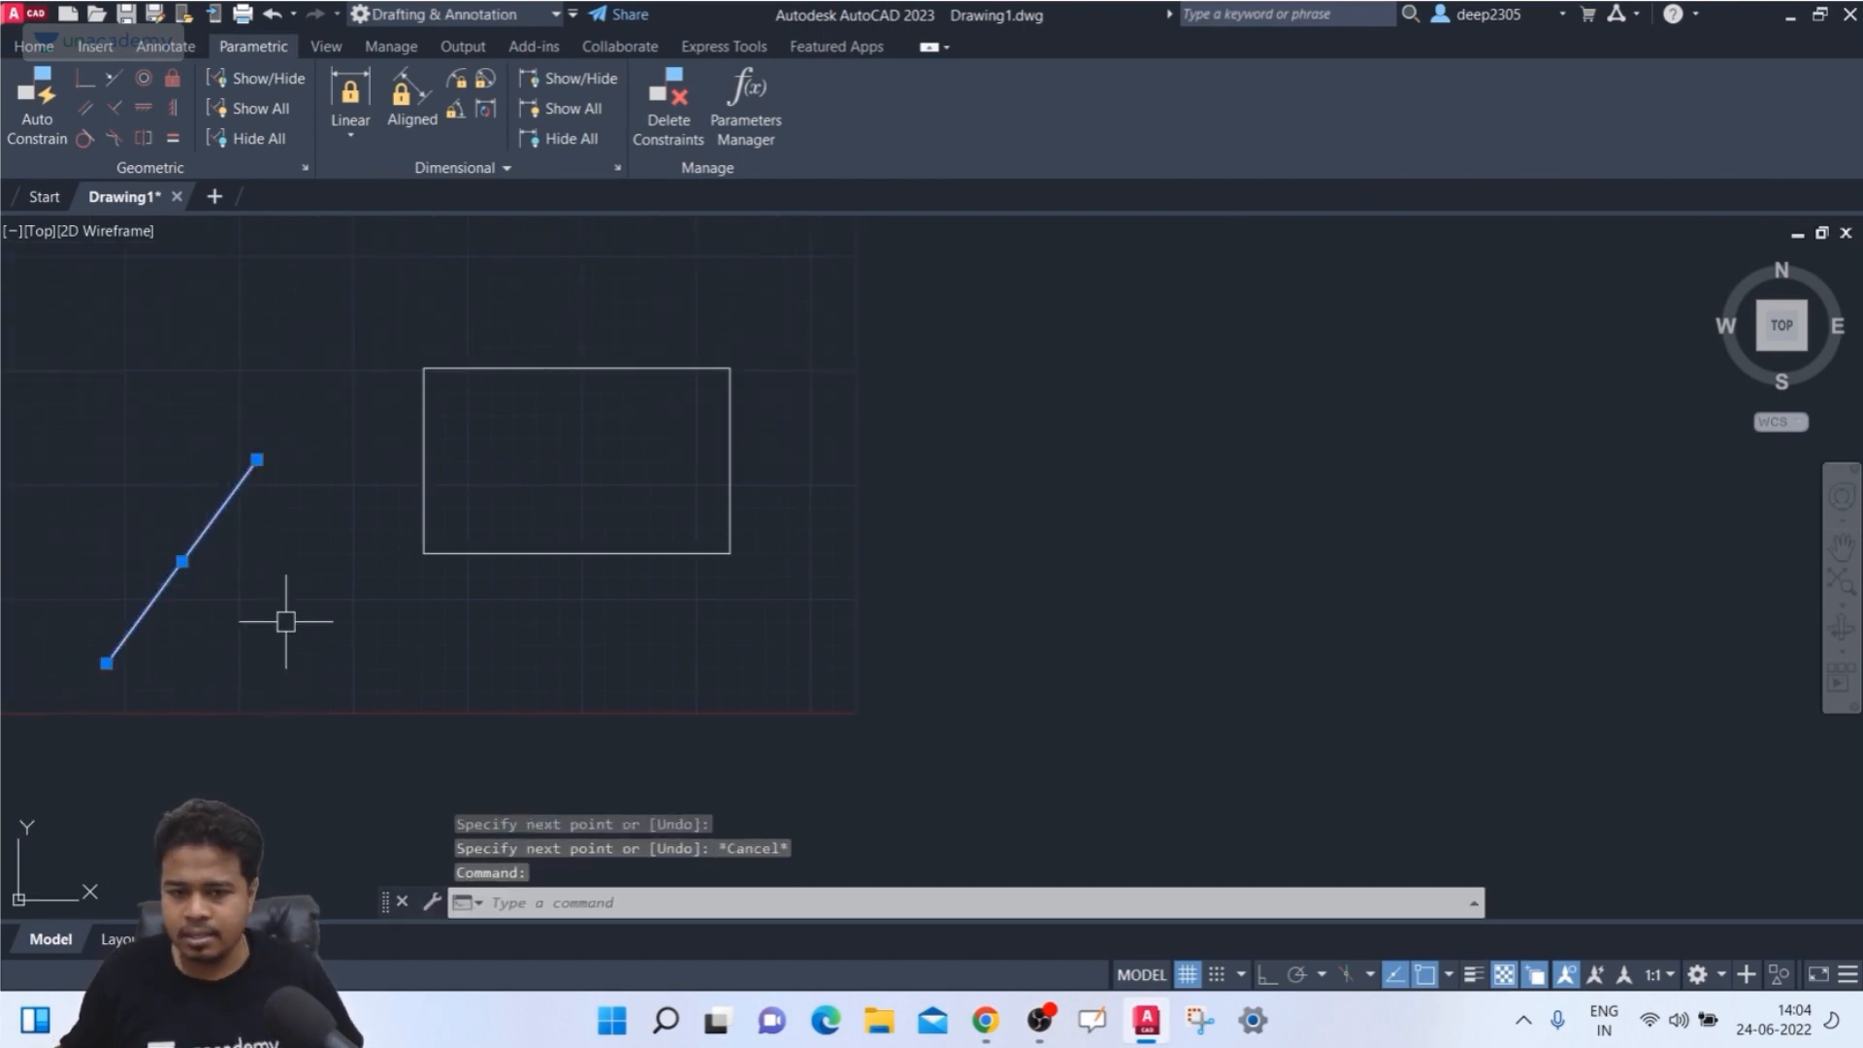
{"action": "left_click", "coordinate": [423, 468]}
{"action": "key", "text": "Escape"}
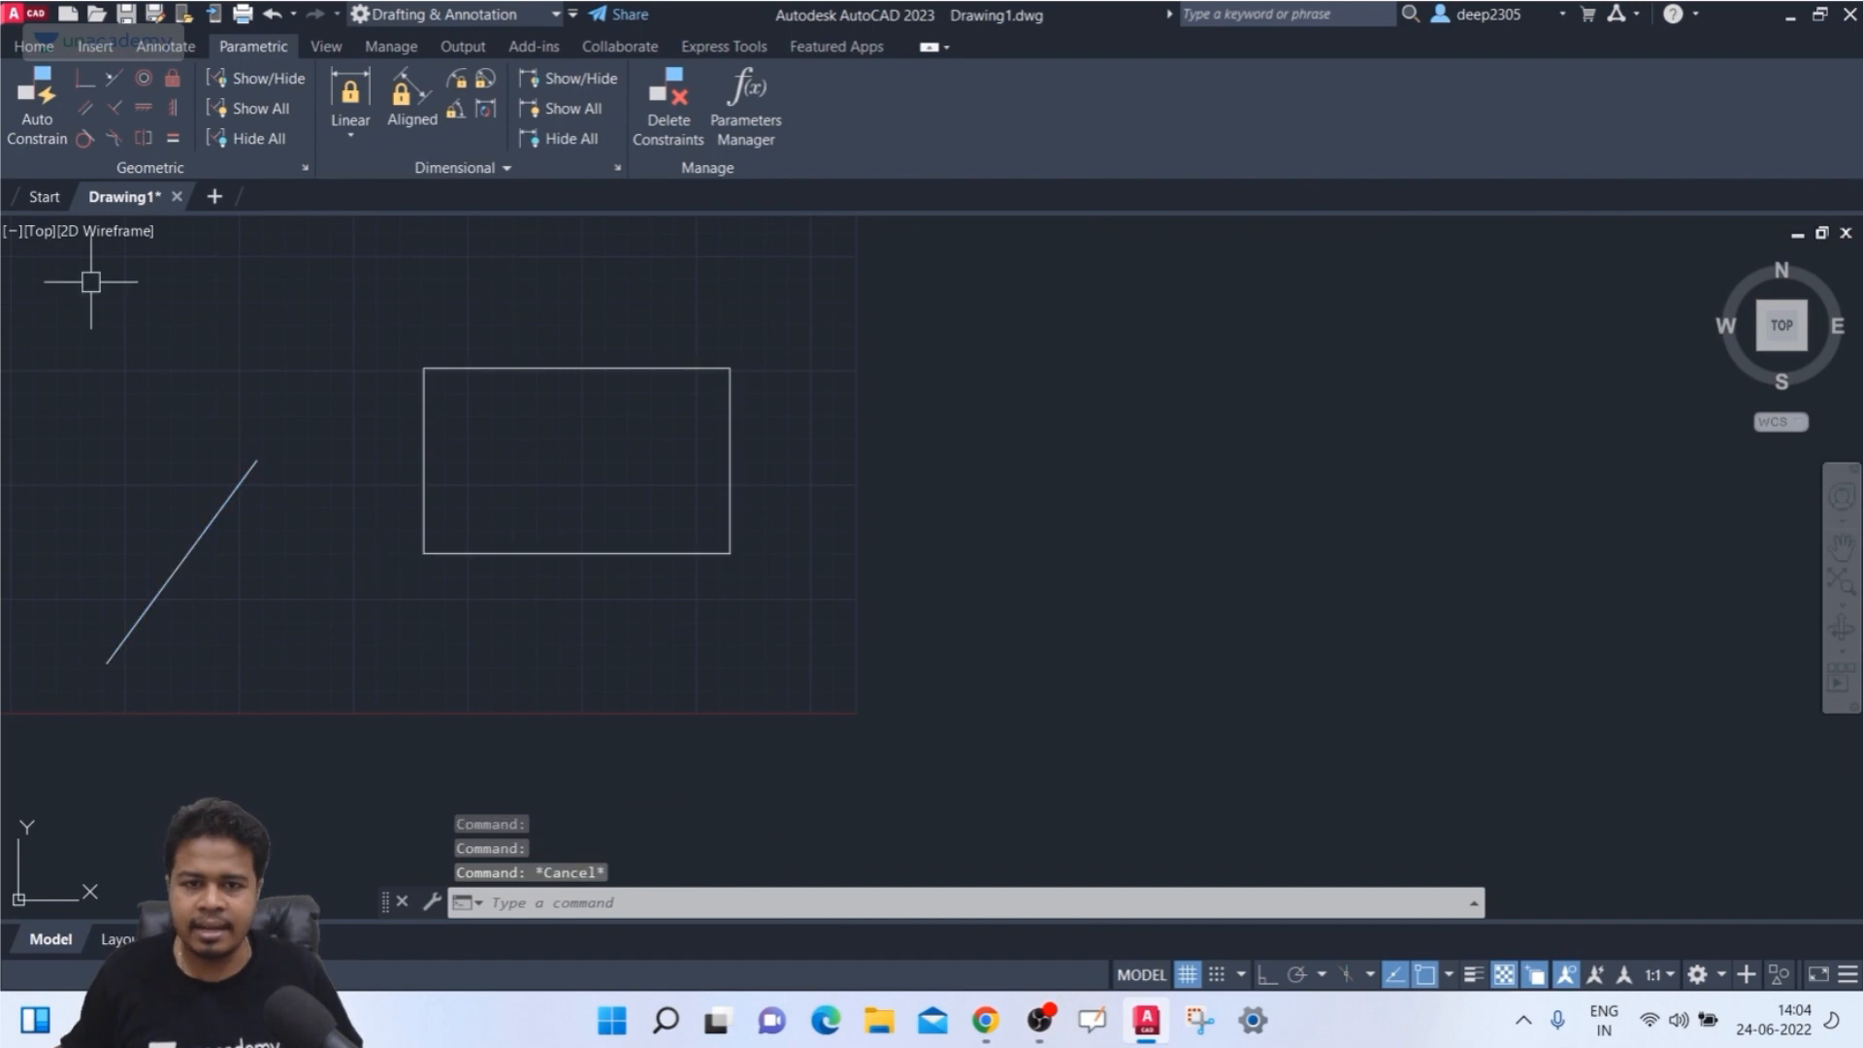
- Apply a Perpendicular constraint with the rectangle's left edge as first object and the sloping line as second
{"action": "left_click", "coordinate": [114, 108]}
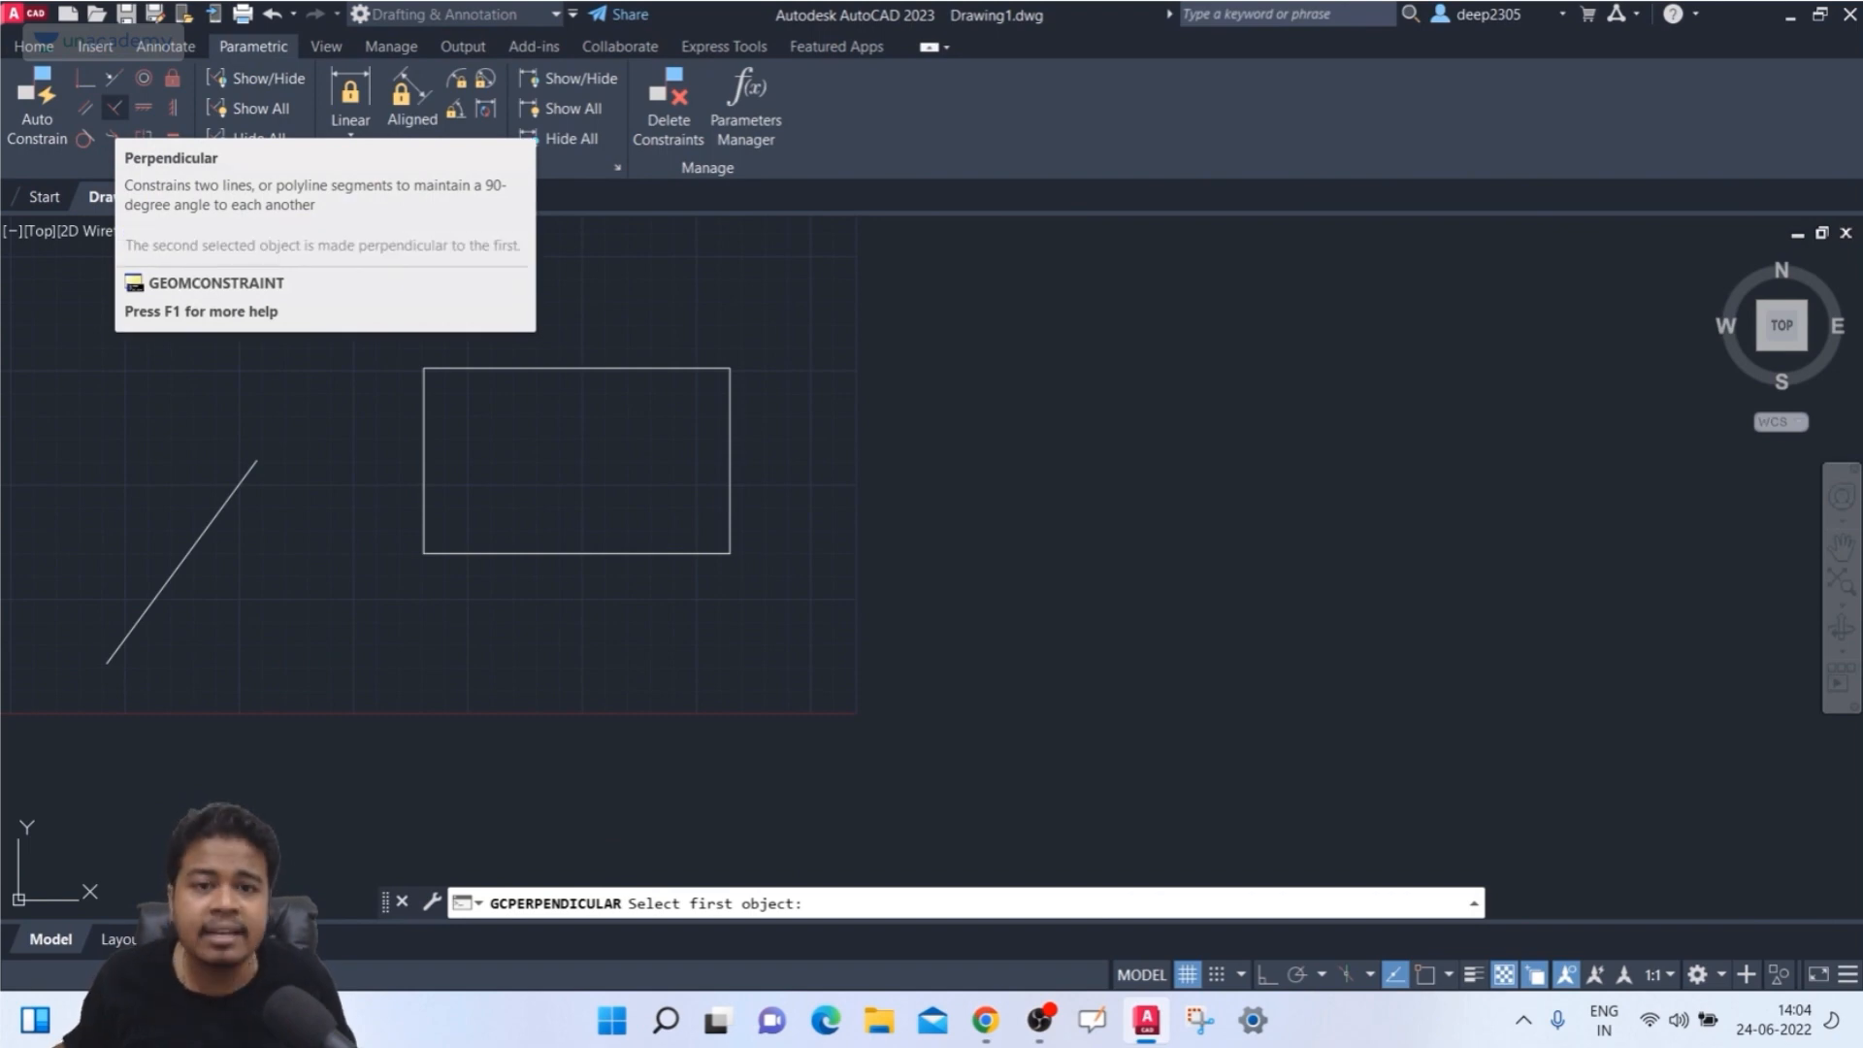
{"action": "left_click", "coordinate": [422, 396]}
{"action": "left_click", "coordinate": [241, 482]}
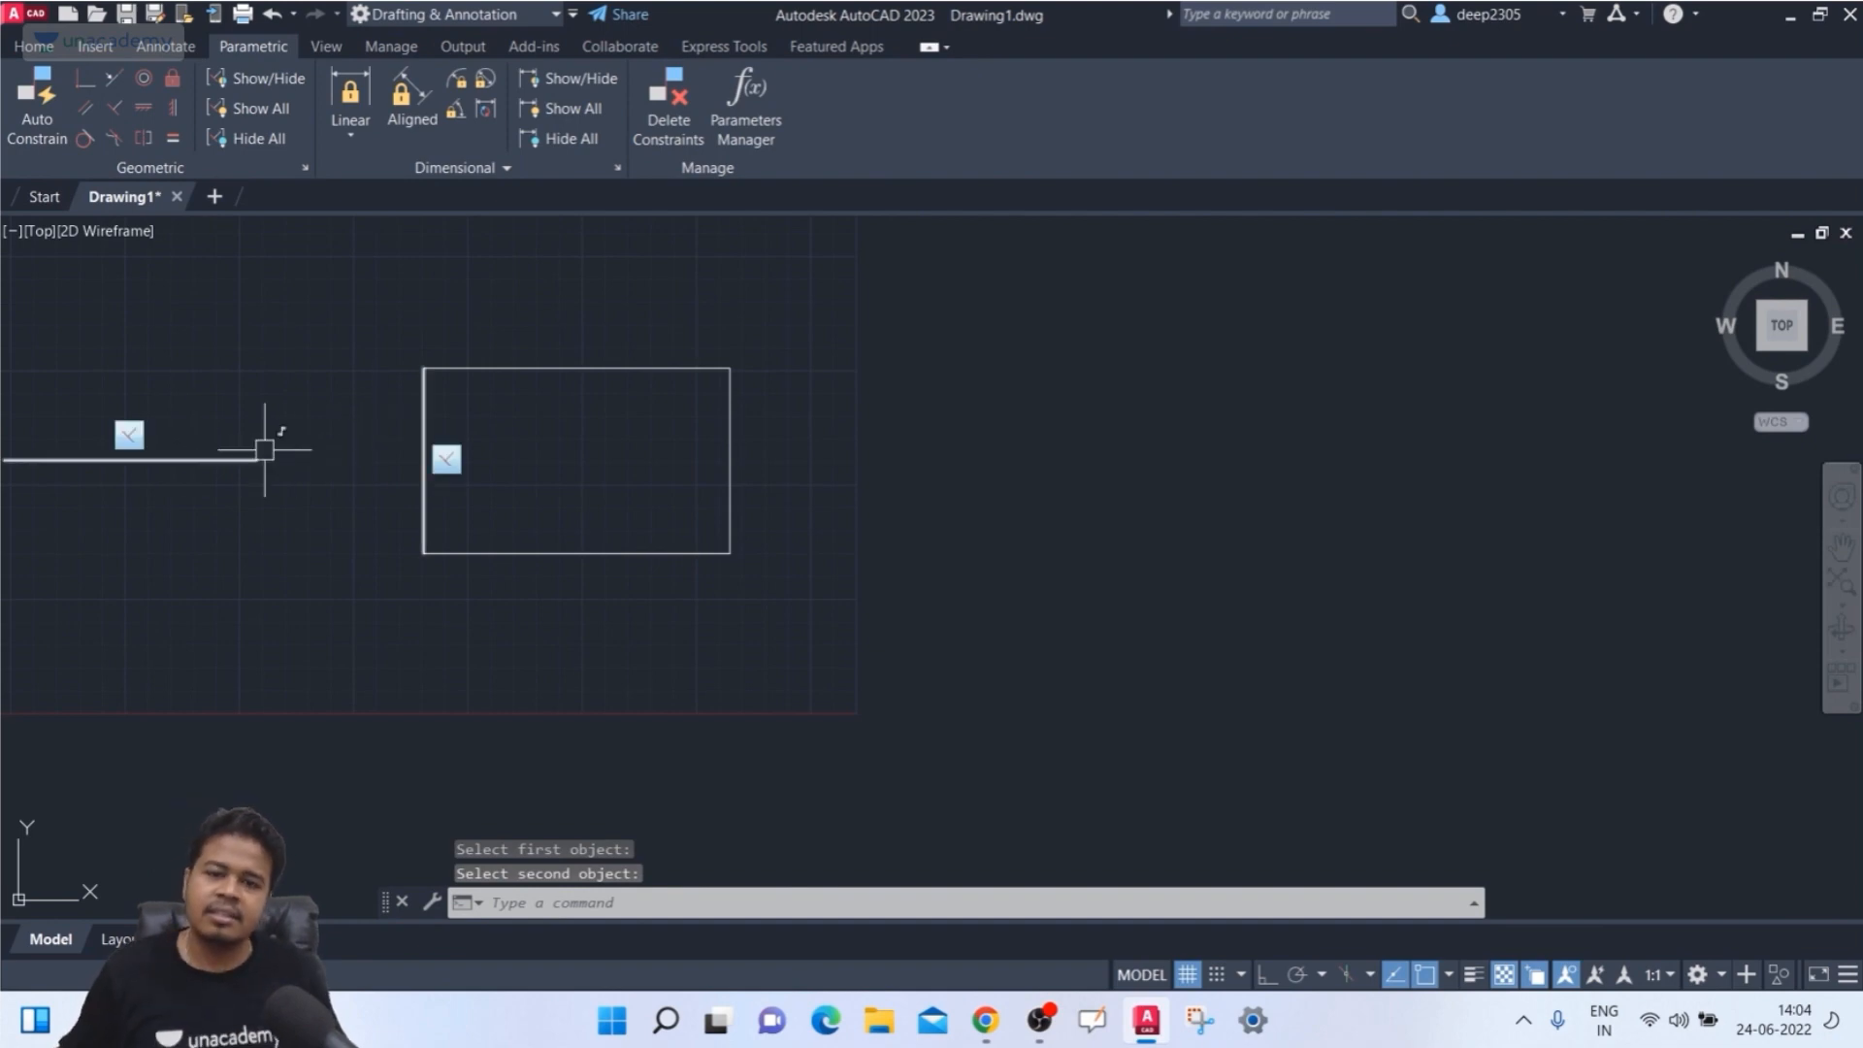
- Stretch the right end of the constrained line horizontally across the rectangle's left edge to inside the rectangle
{"action": "left_click", "coordinate": [231, 460]}
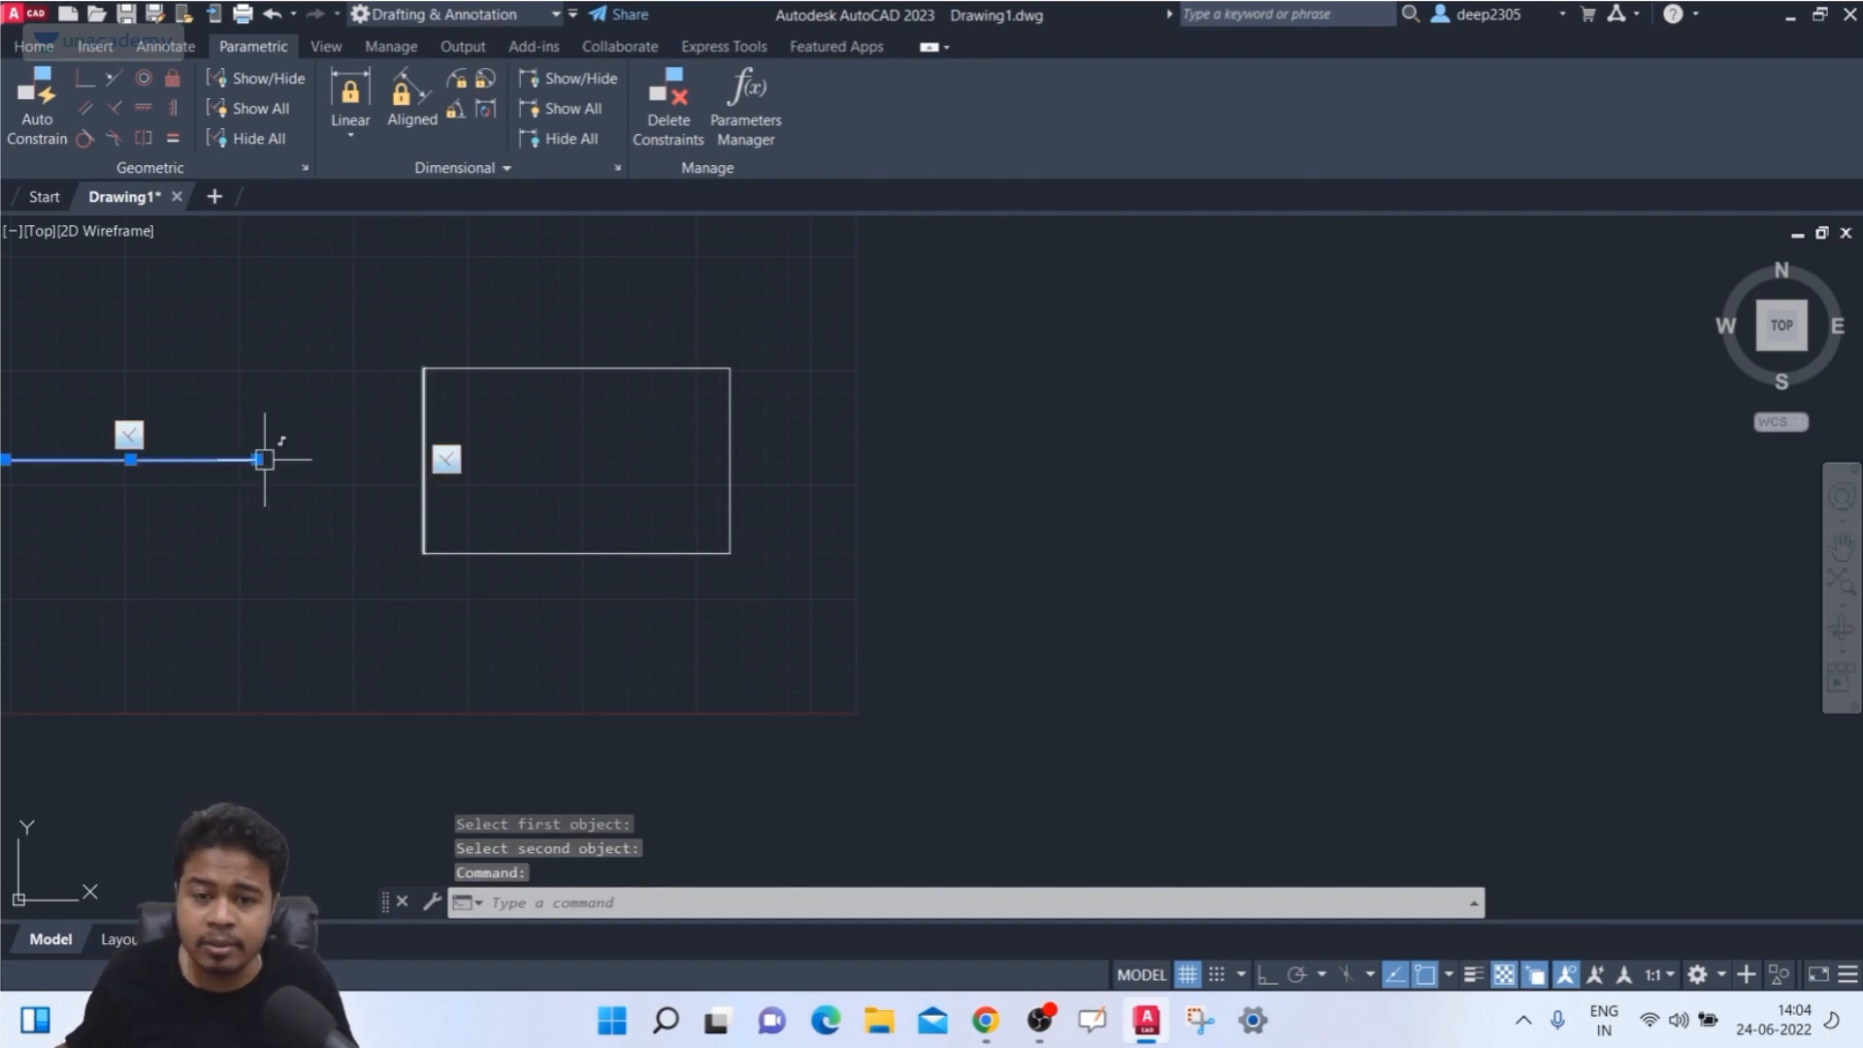
{"action": "left_click", "coordinate": [258, 459]}
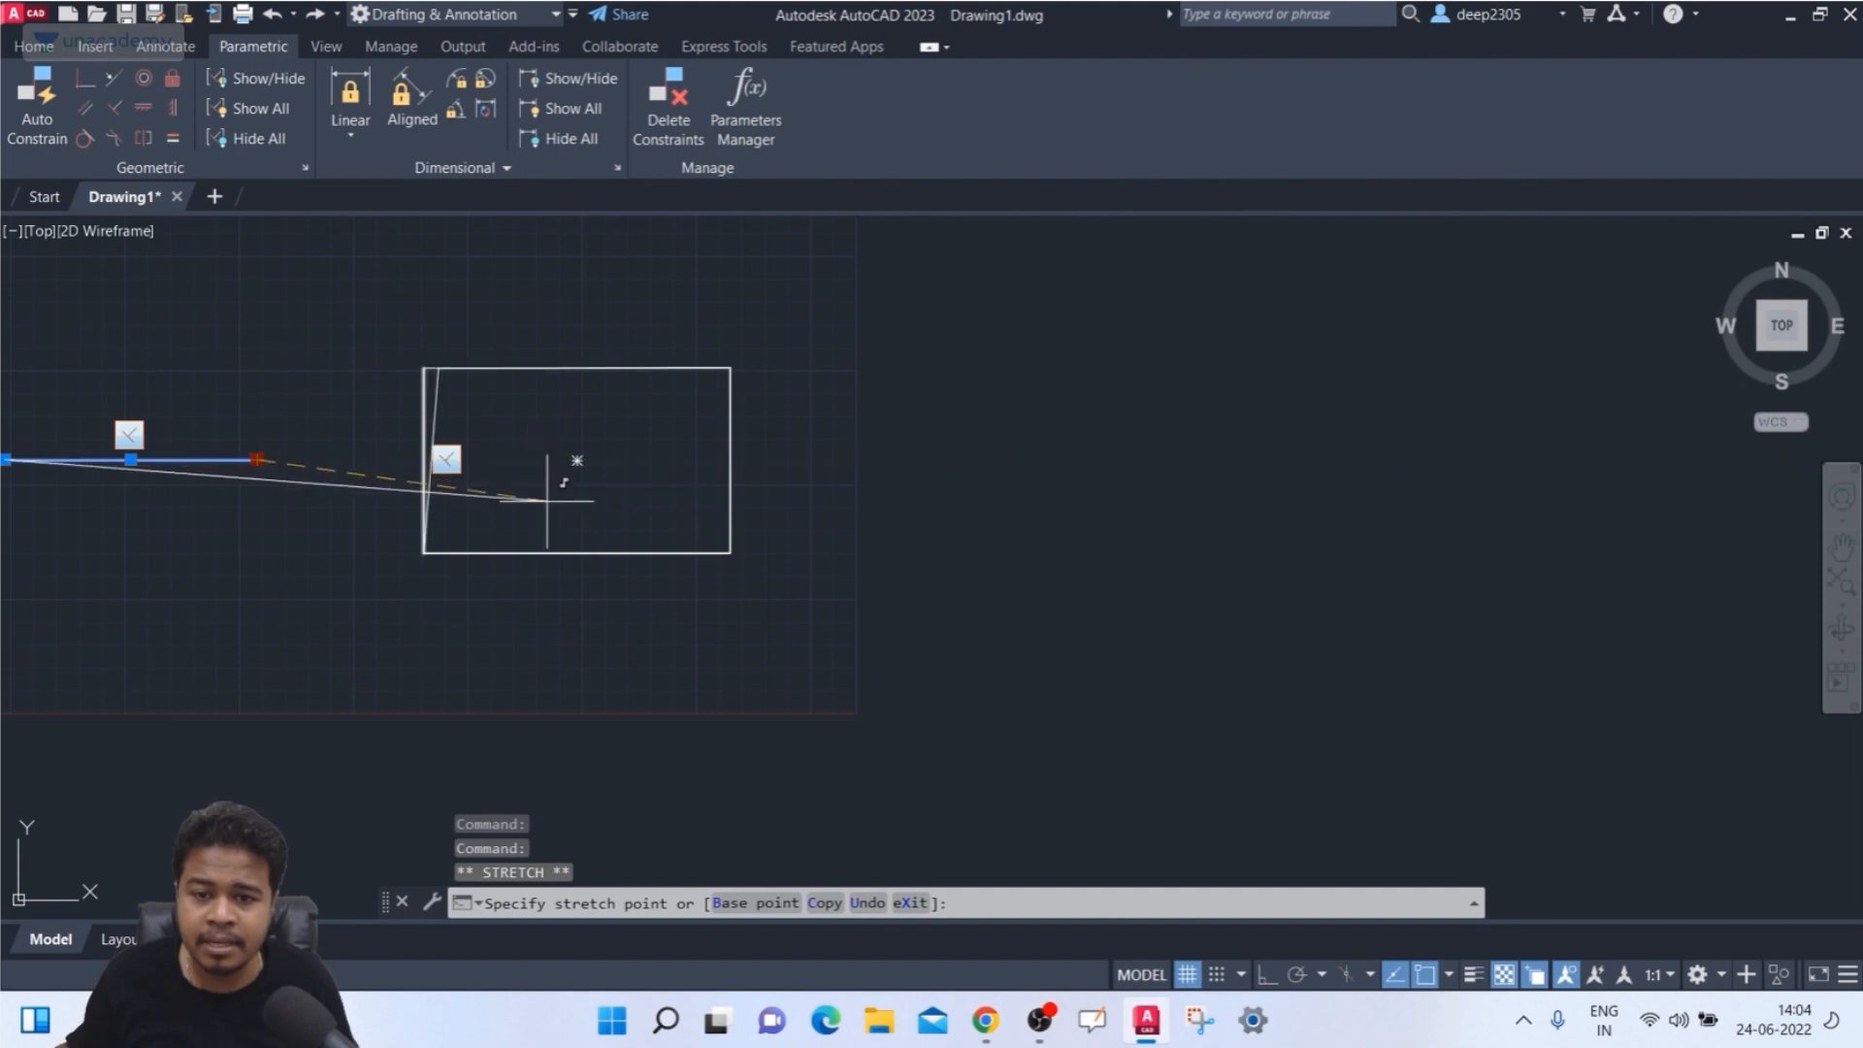
{"action": "left_click", "coordinate": [551, 459]}
{"action": "key", "text": "Escape"}
- Try stretching the line's right end to a point above the rectangle, and undo the stretch
{"action": "left_click", "coordinate": [551, 459]}
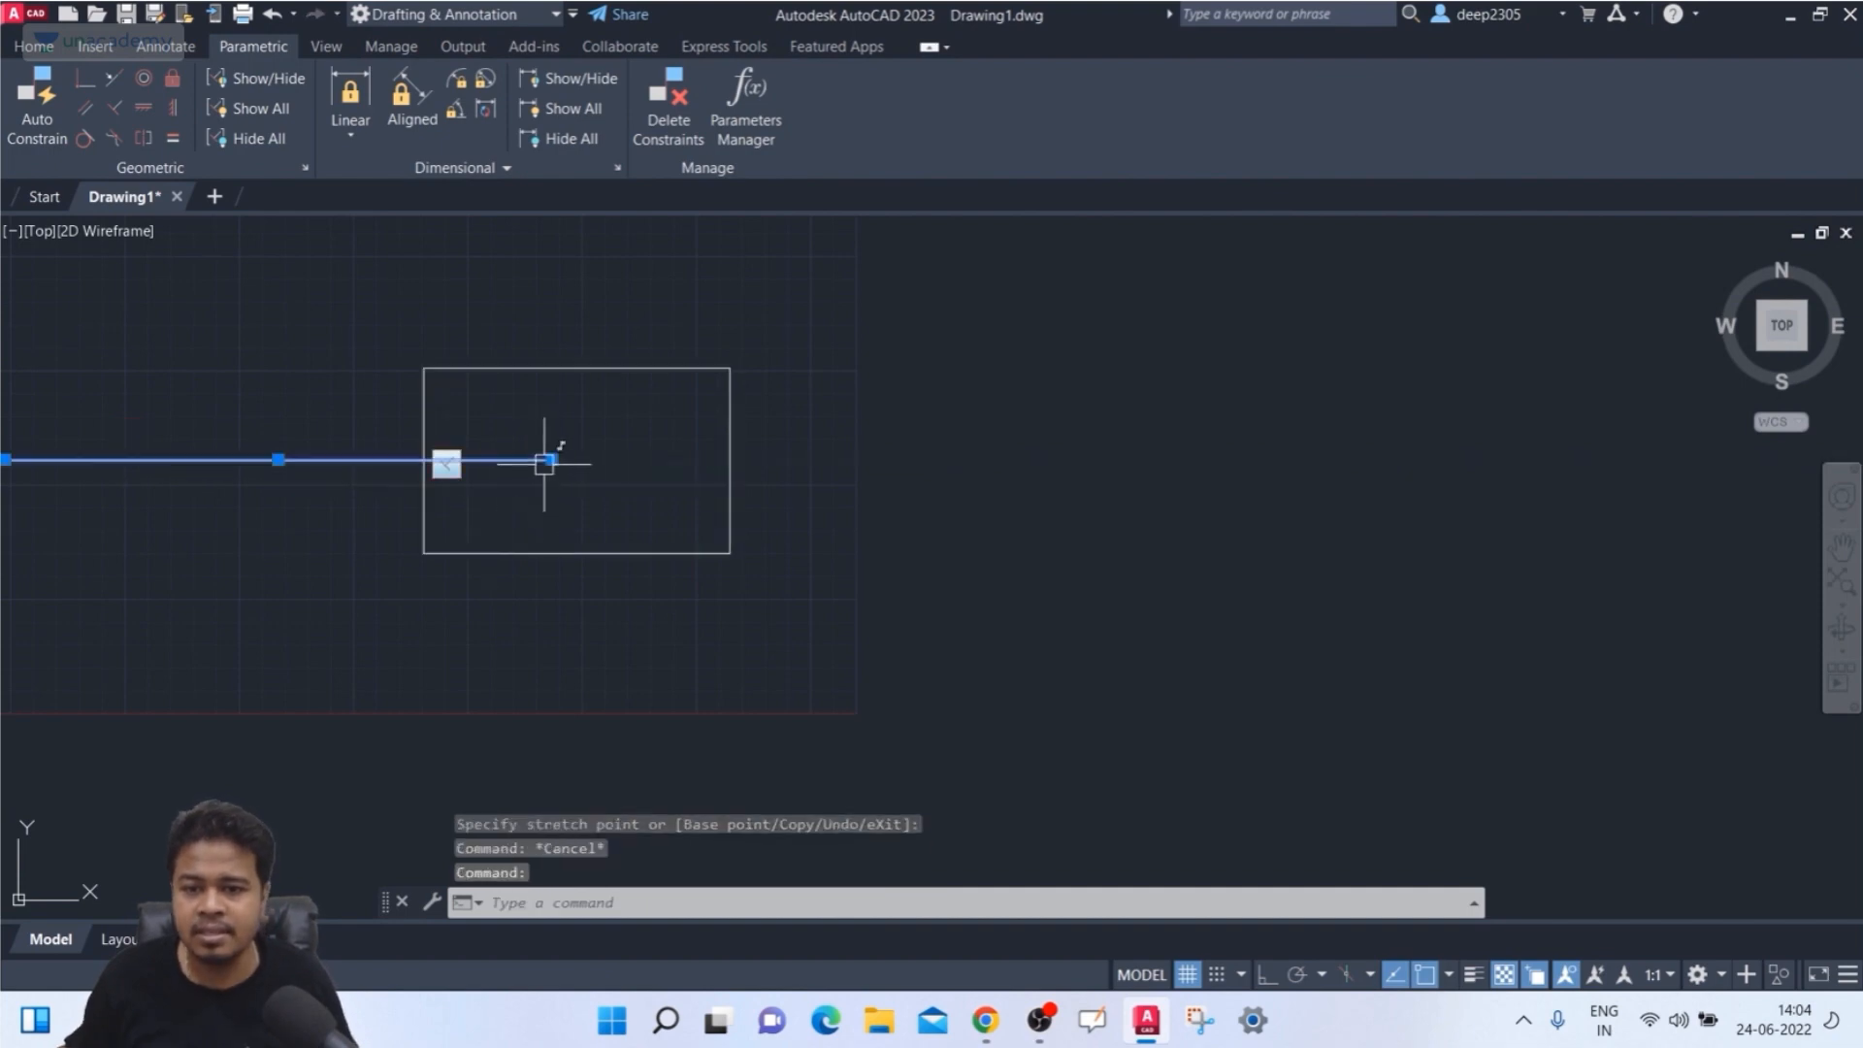
{"action": "left_click", "coordinate": [551, 459]}
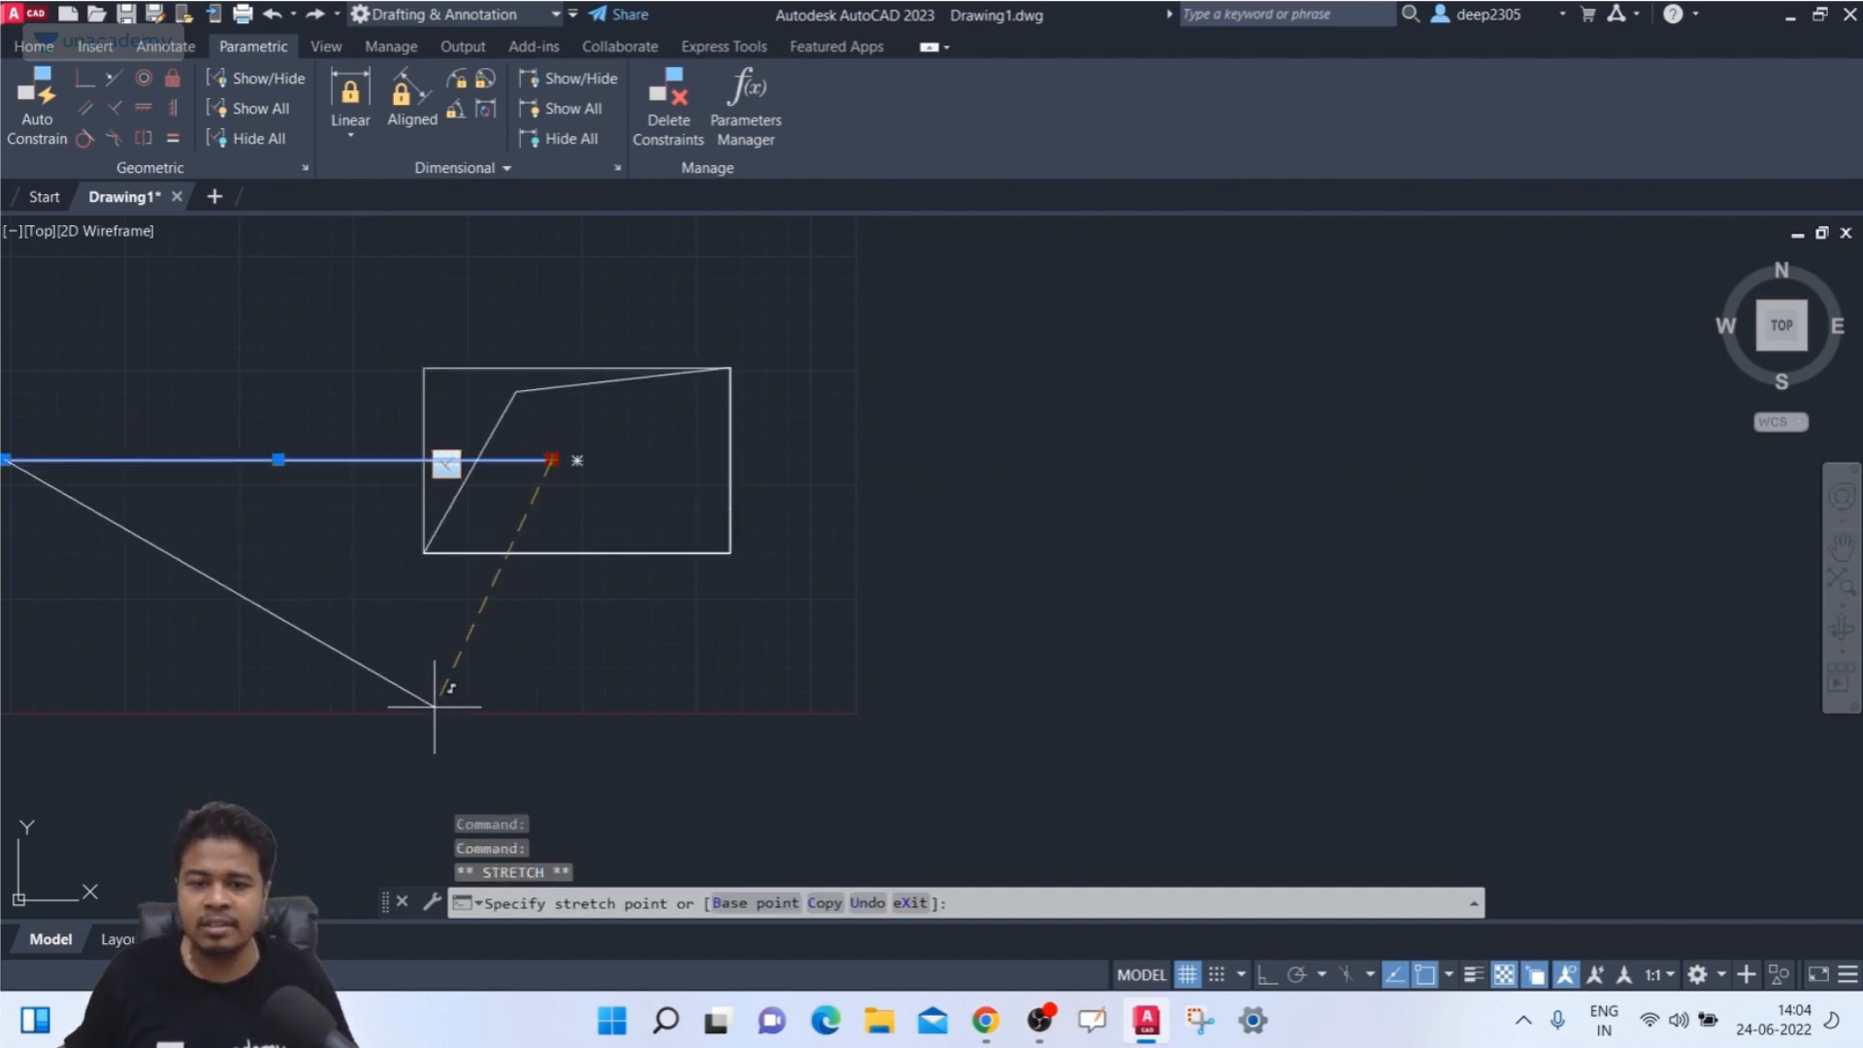
{"action": "left_click", "coordinate": [493, 273]}
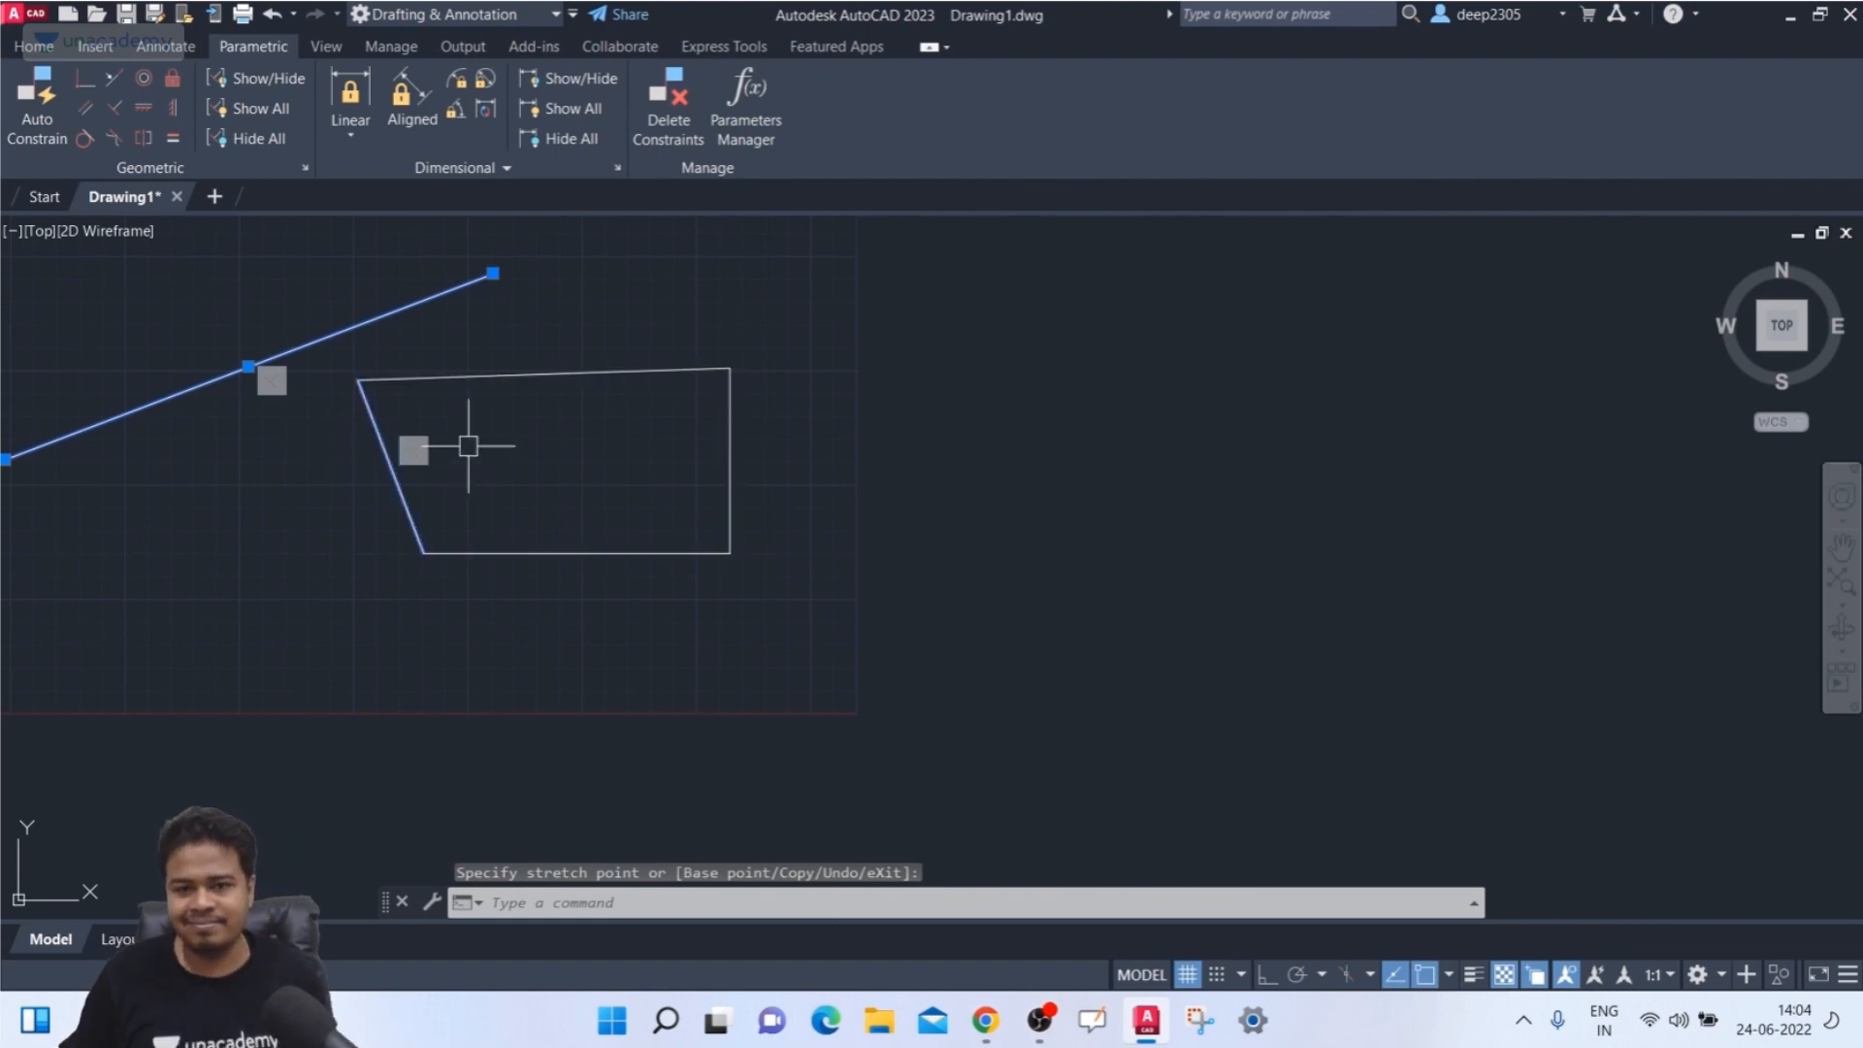
{"action": "key", "text": "ctrl+z"}
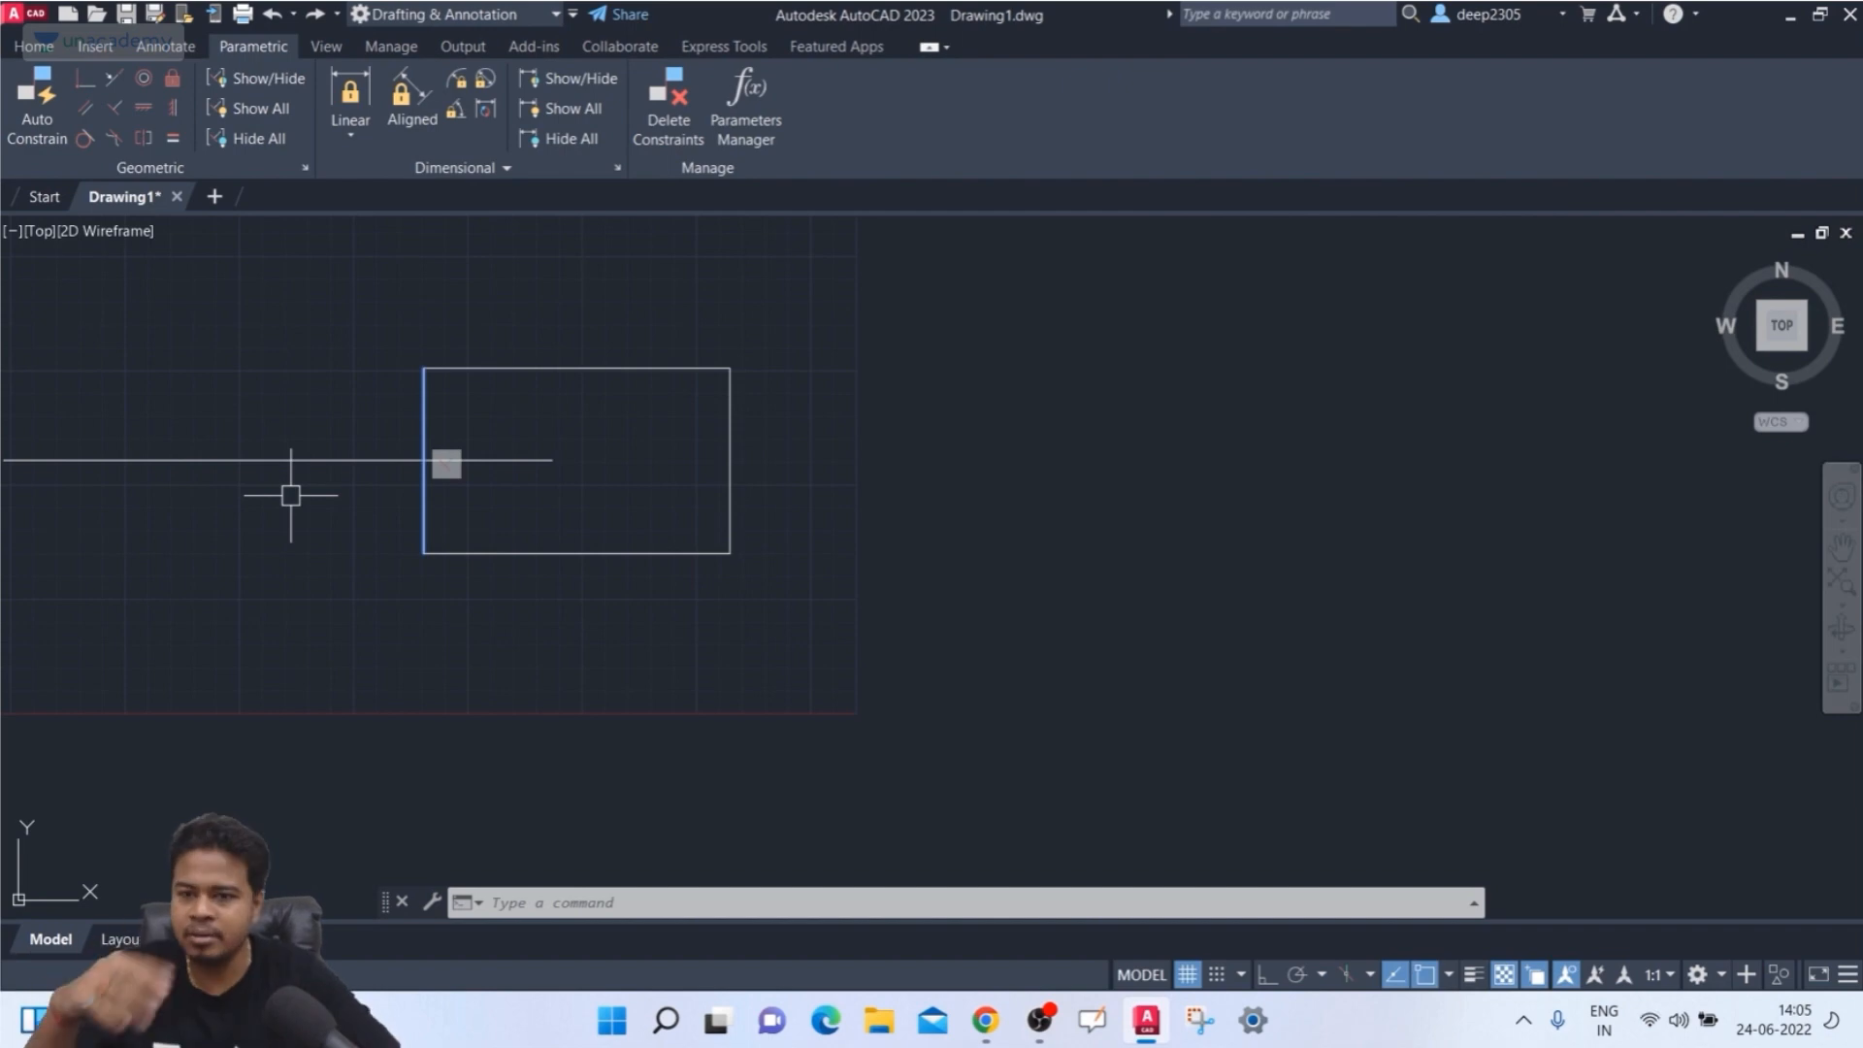
- Draw a six-sided polygon, inscribed in a circle, above and to the left of the rectangle
{"action": "type", "text": "p"}
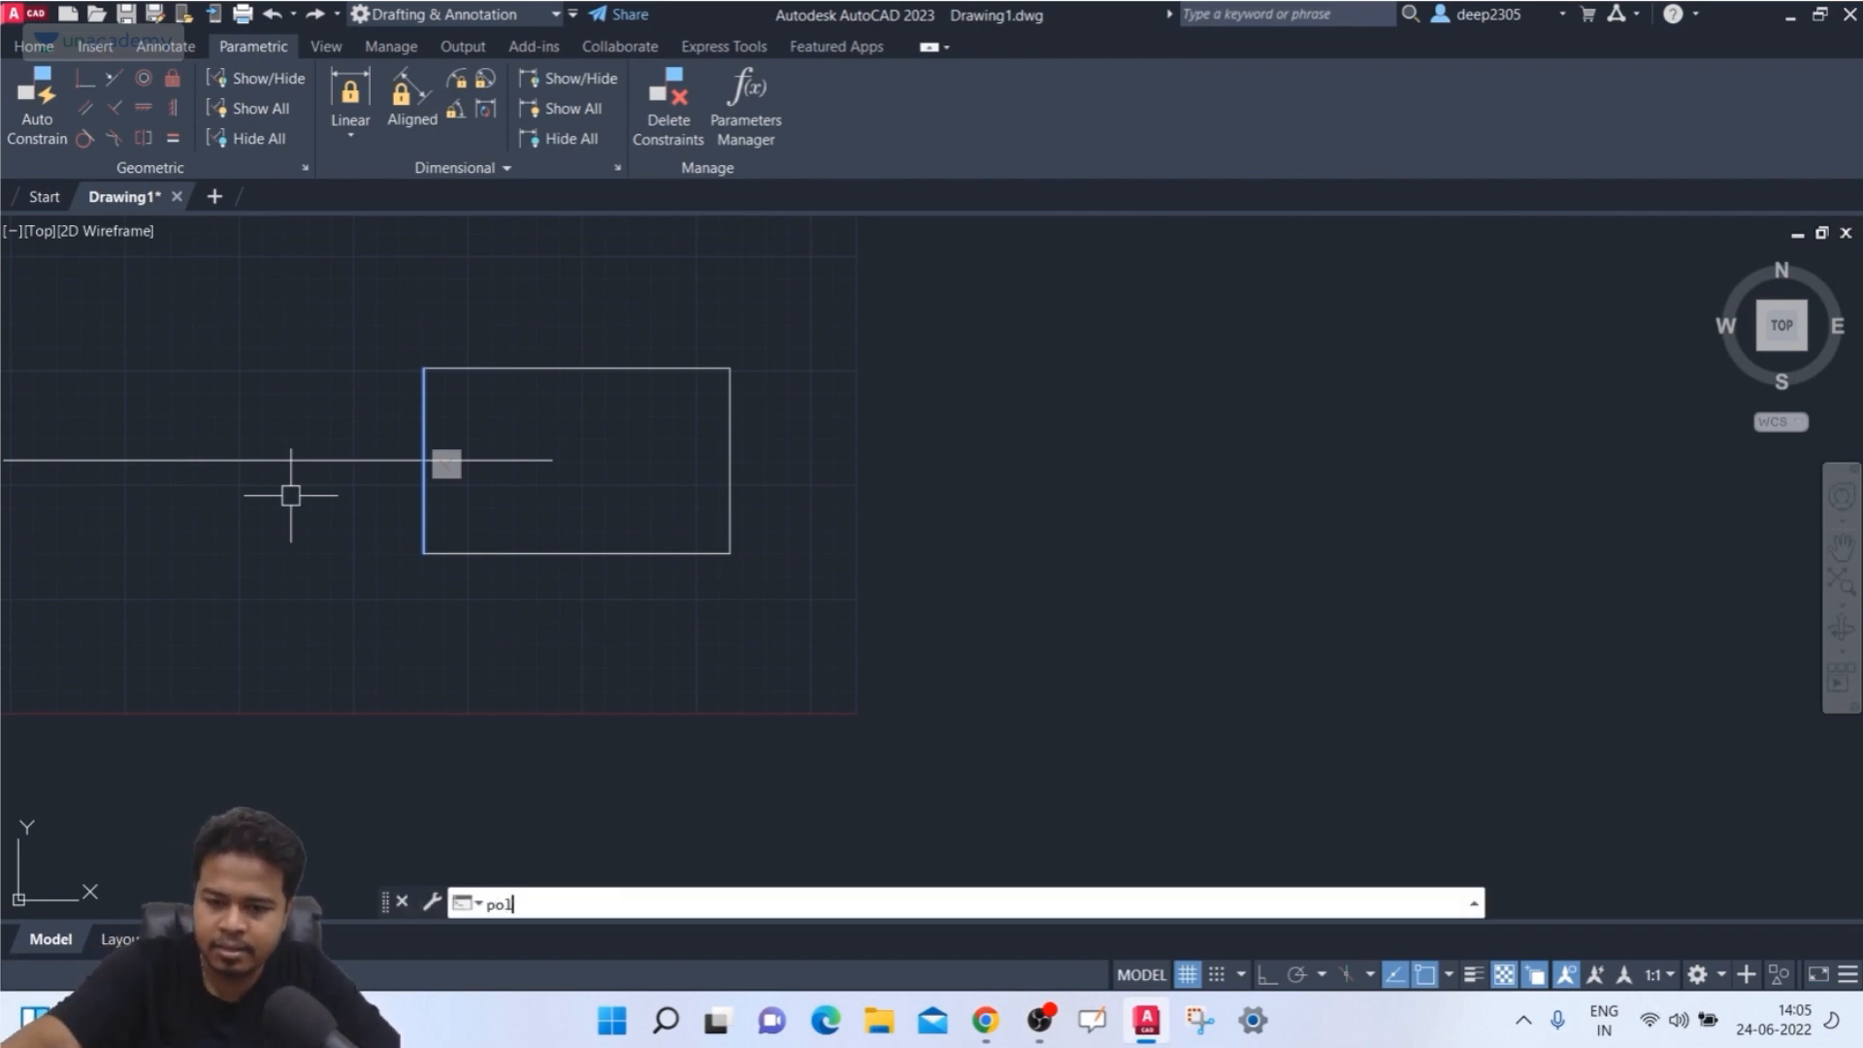
{"action": "type", "text": "ol"}
{"action": "key", "text": "Return"}
{"action": "scroll", "coordinate": [280, 492], "scroll_direction": "down", "scroll_amount": 2}
{"action": "middle_click_drag", "start_coordinate": [277, 490], "coordinate": [388, 636]}
{"action": "key", "text": "Return"}
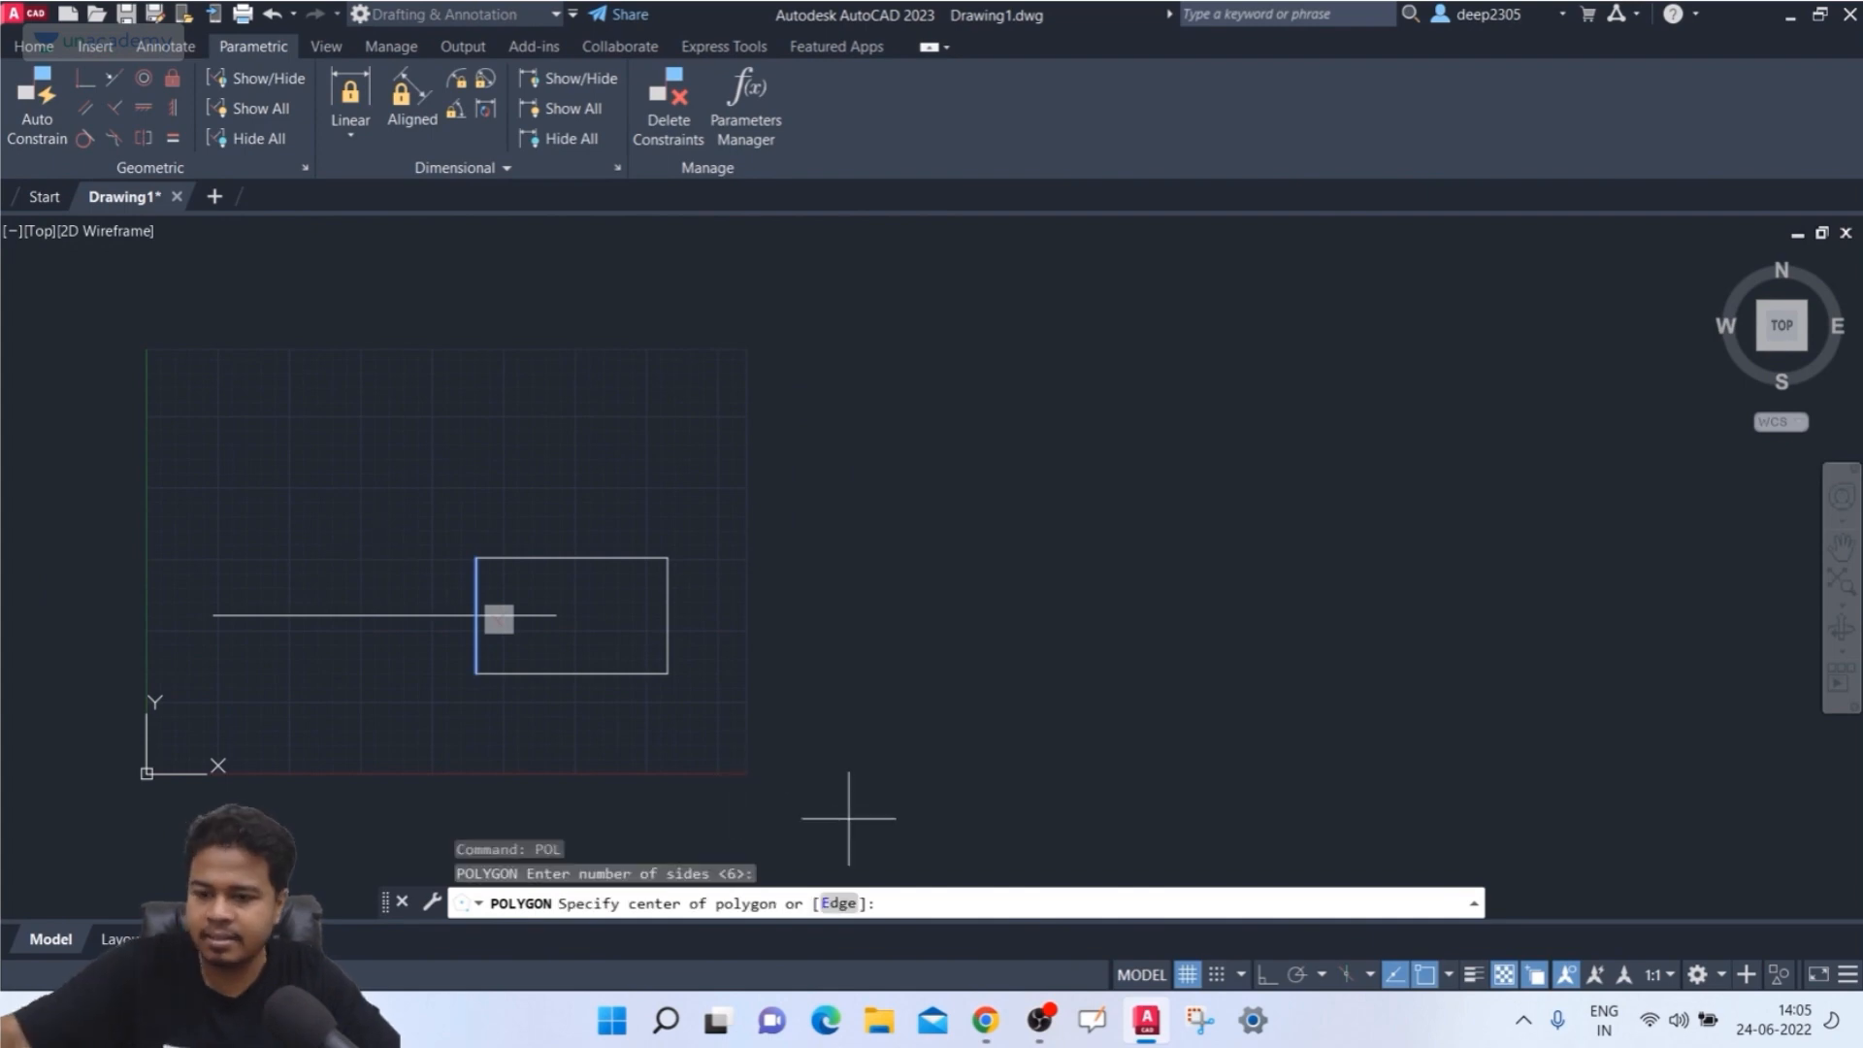
{"action": "left_click", "coordinate": [264, 398]}
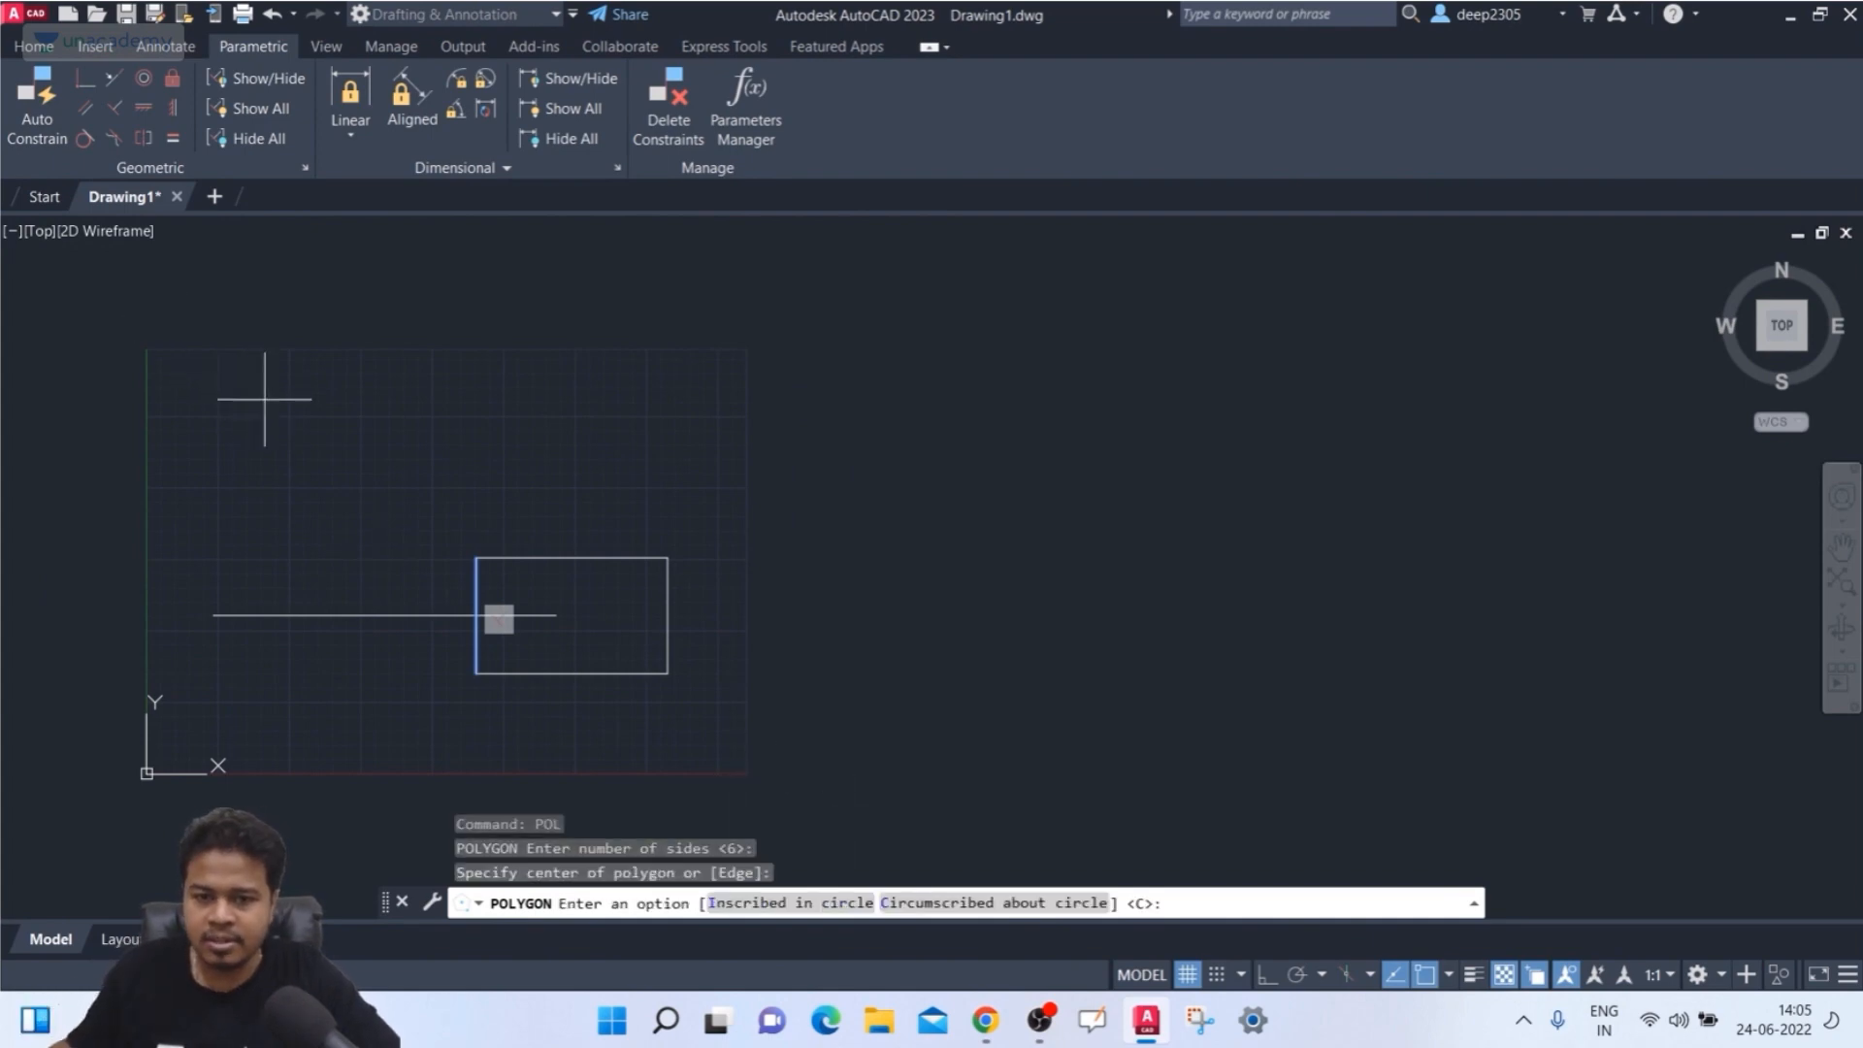
{"action": "type", "text": "I"}
{"action": "key", "text": "Return"}
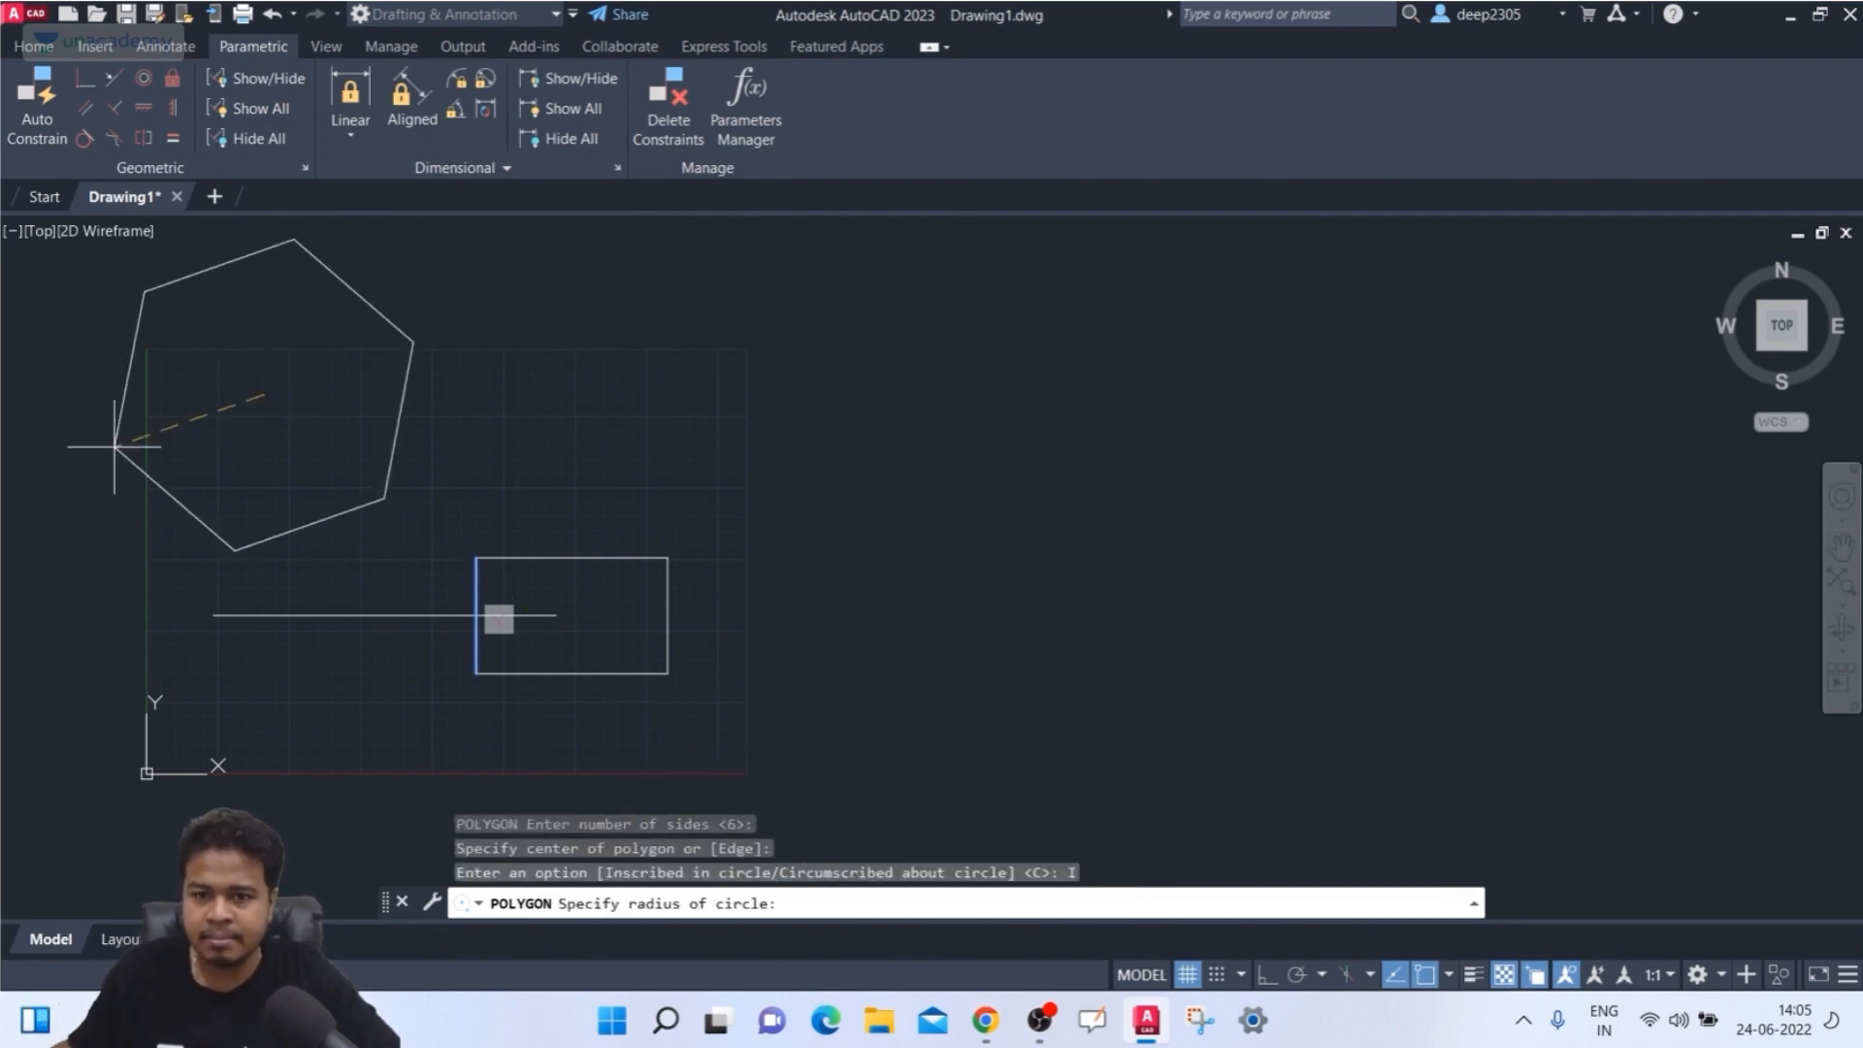
{"action": "left_click", "coordinate": [184, 393]}
{"action": "scroll", "coordinate": [291, 505], "scroll_direction": "up", "scroll_amount": 2}
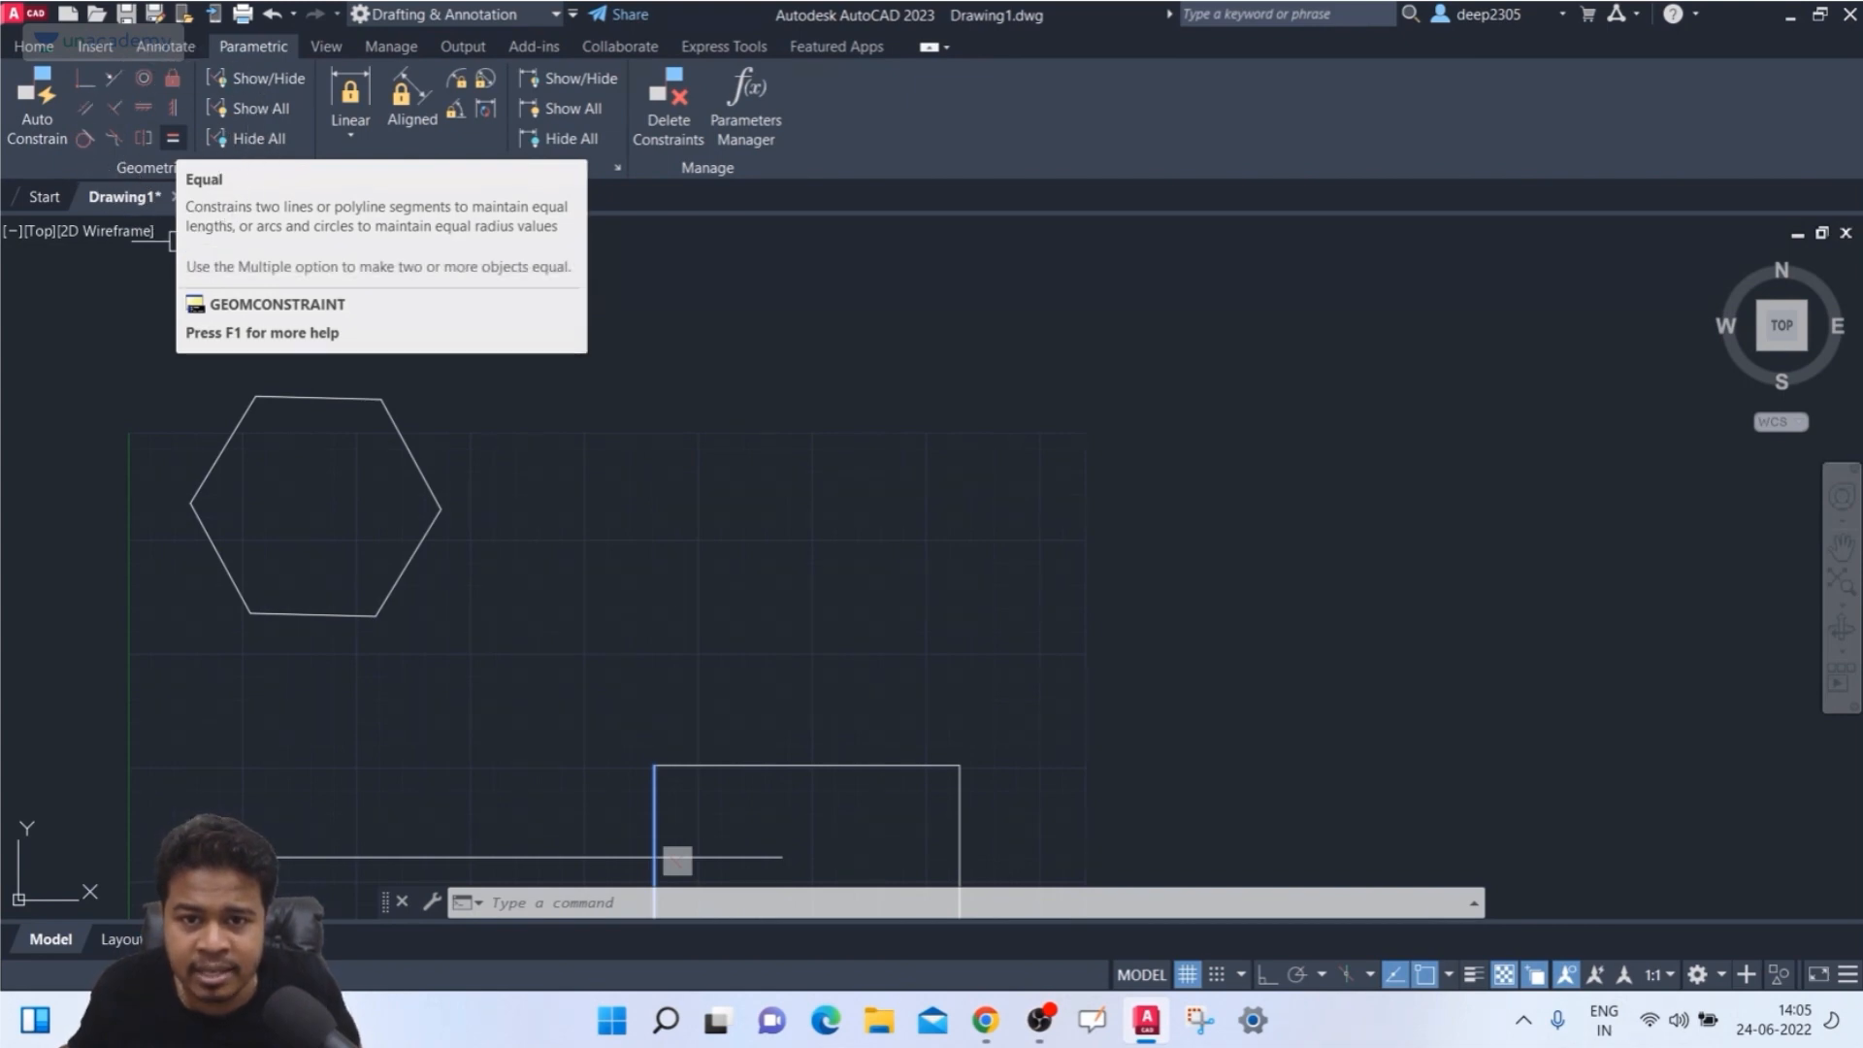
- Apply Equal constraints between the hexagon's top and upper-right sides, and between its upper-right and lower-right sides
{"action": "left_click", "coordinate": [172, 138]}
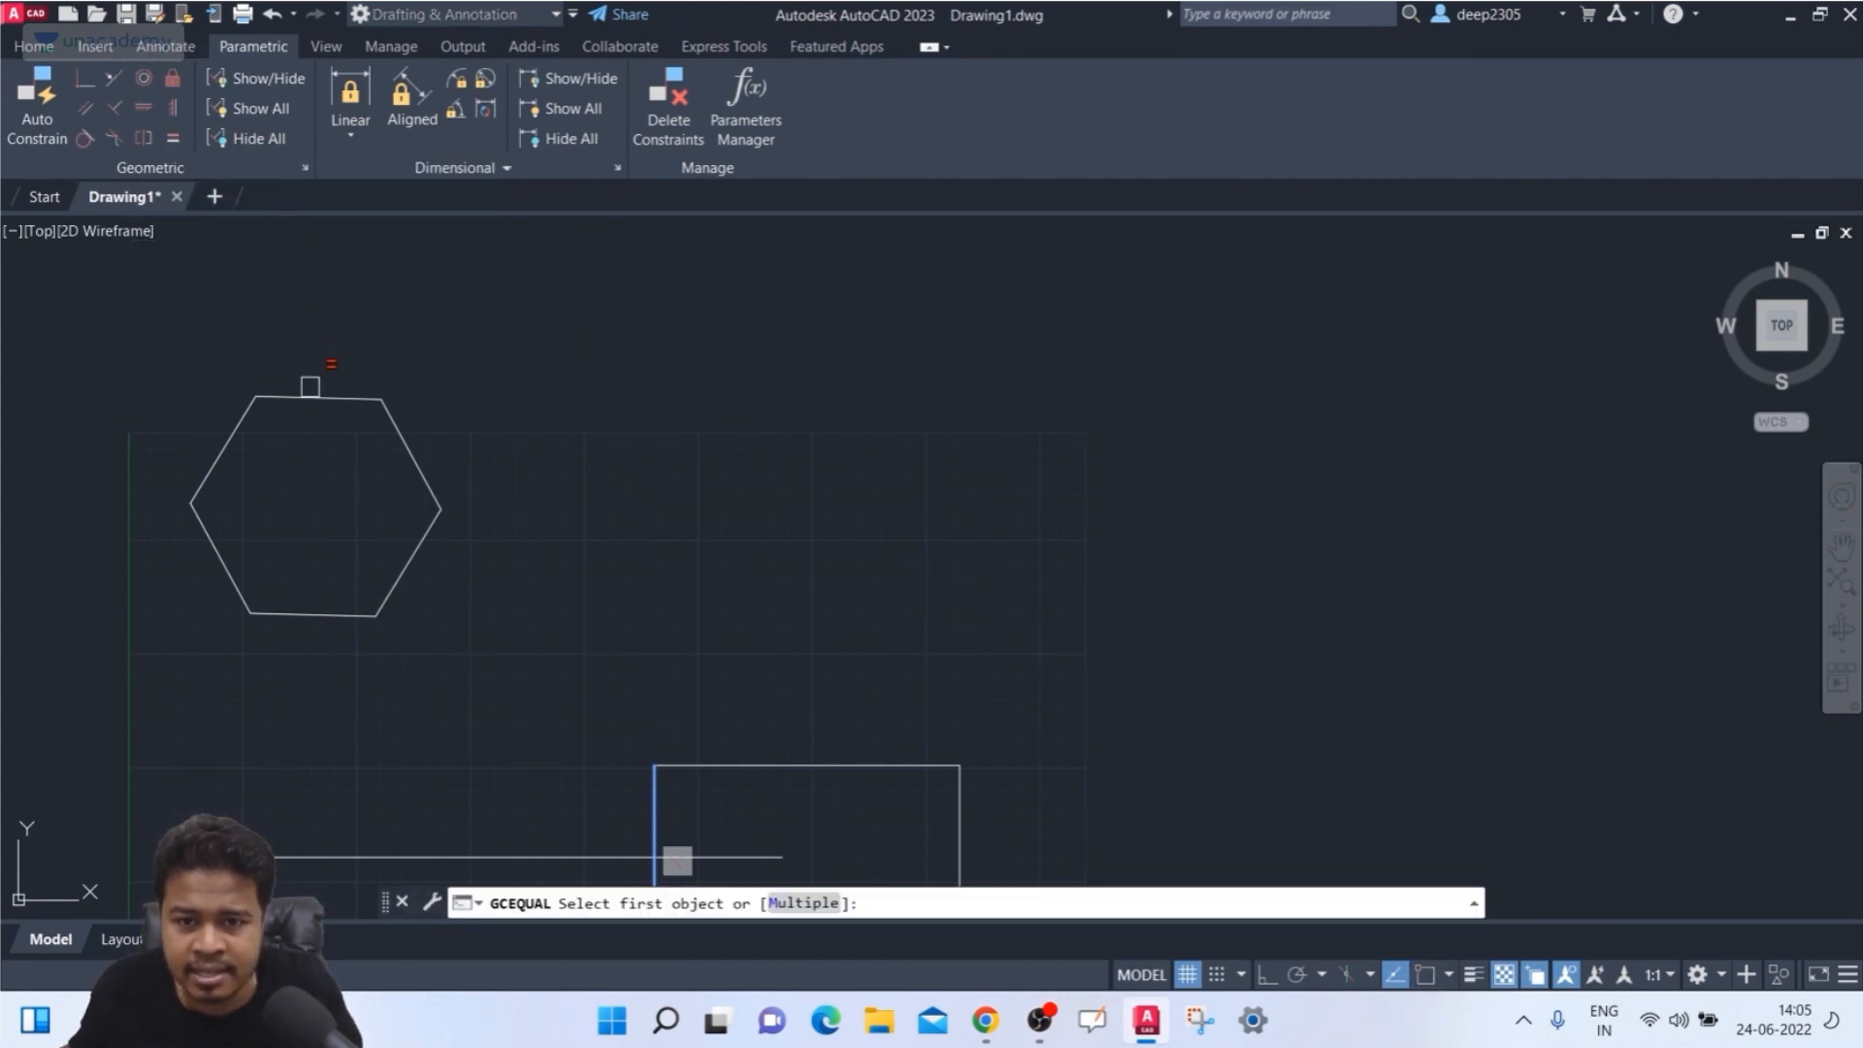
{"action": "left_click", "coordinate": [310, 396]}
{"action": "left_click", "coordinate": [401, 457]}
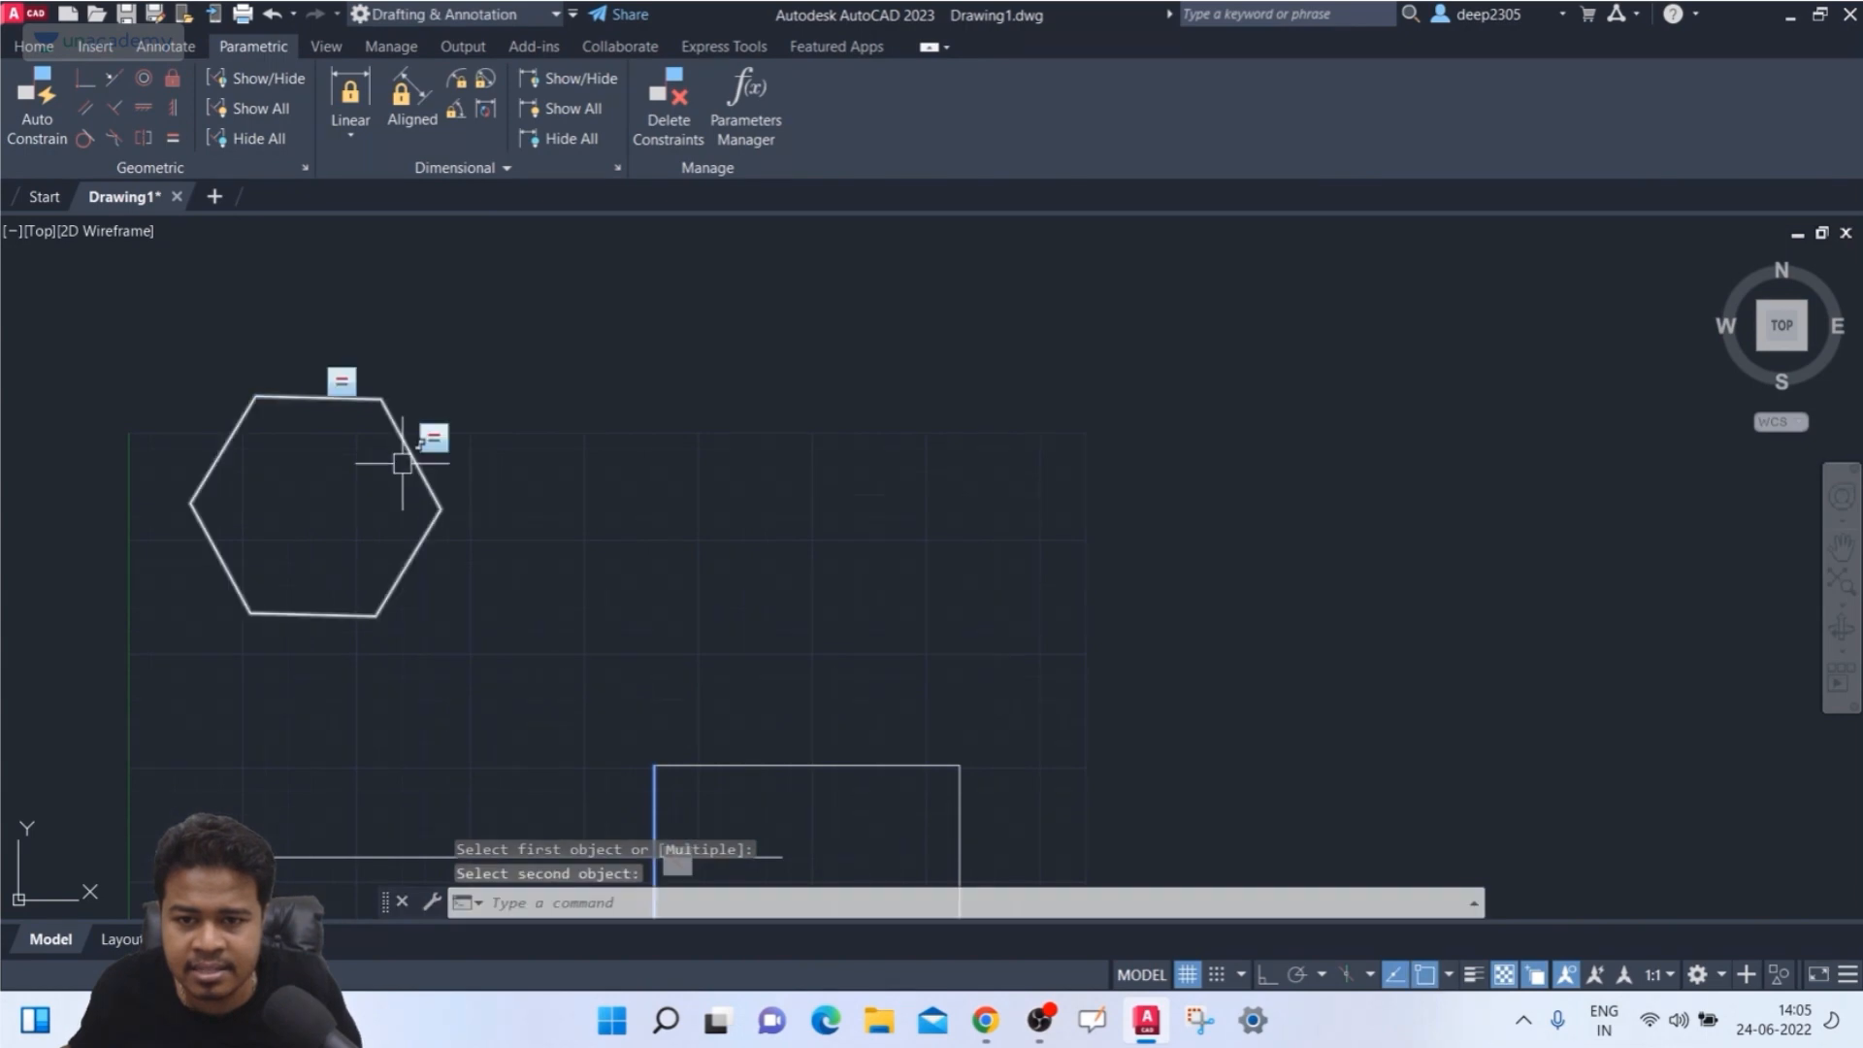
{"action": "key", "text": "Return"}
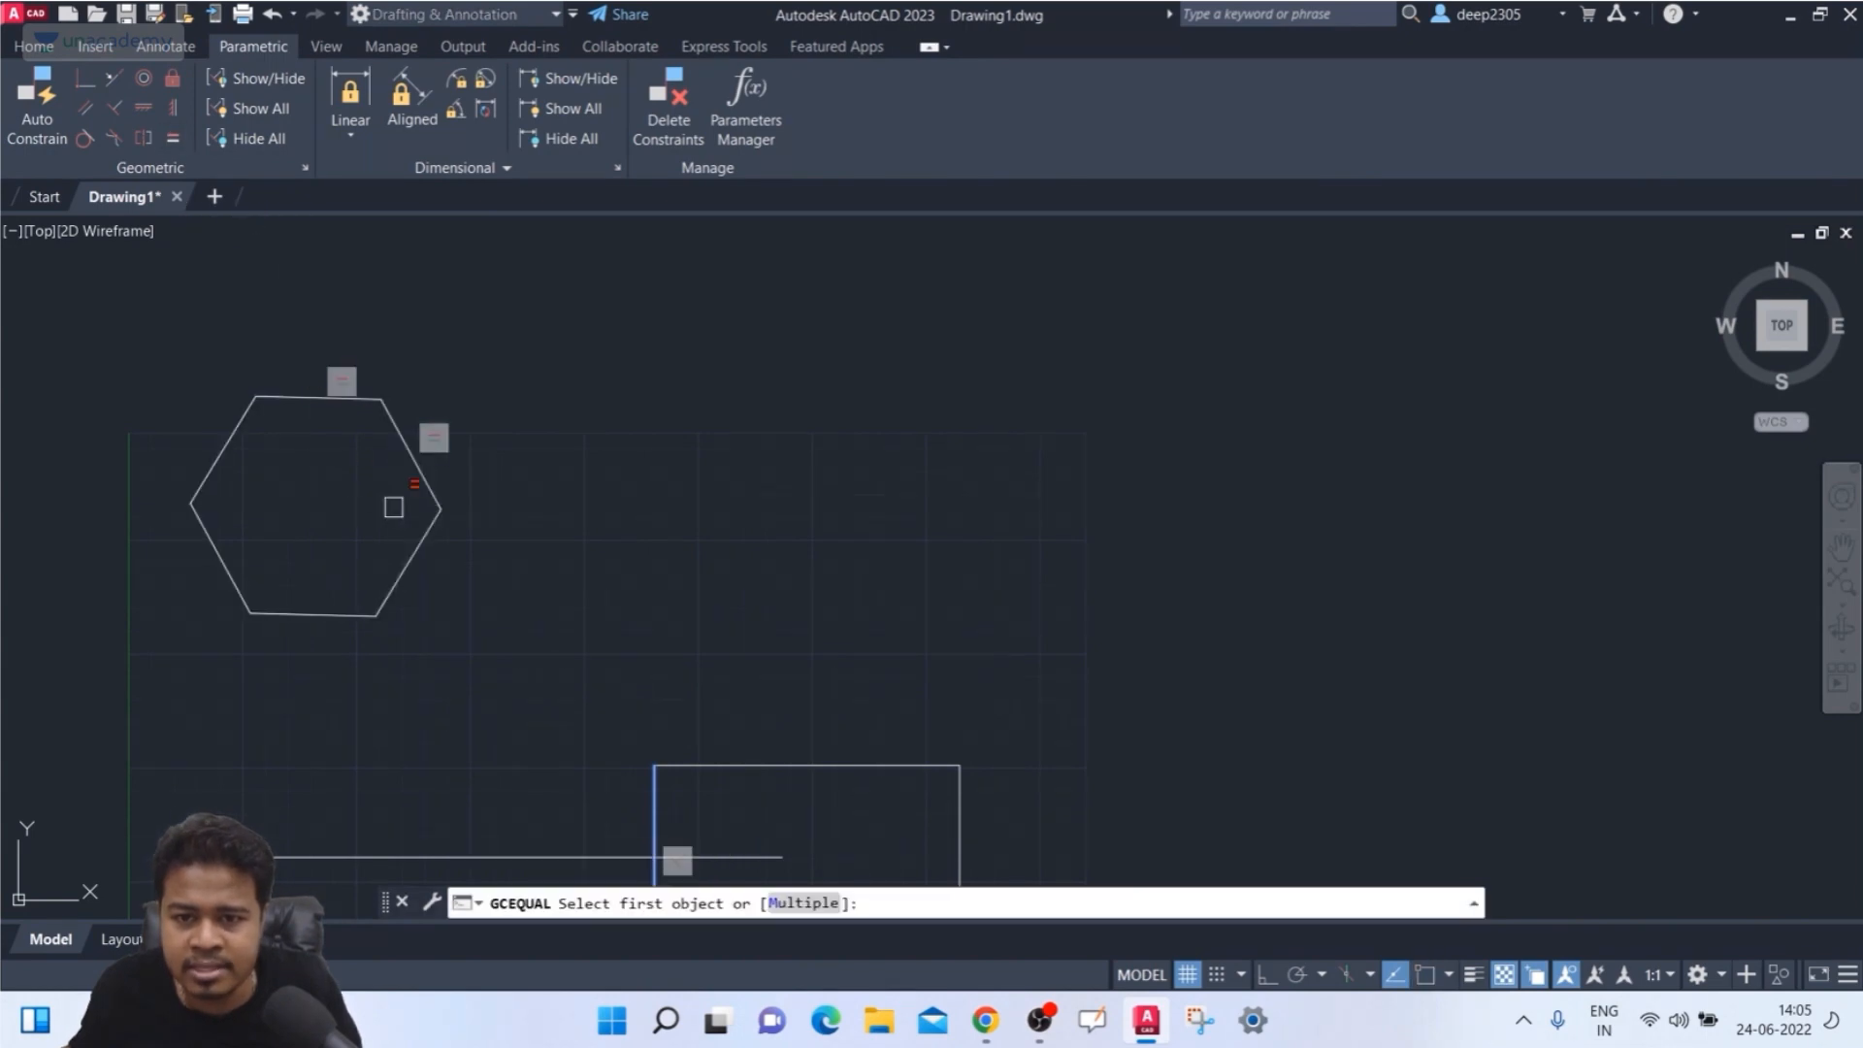
{"action": "left_click", "coordinate": [420, 483]}
{"action": "left_click", "coordinate": [400, 571]}
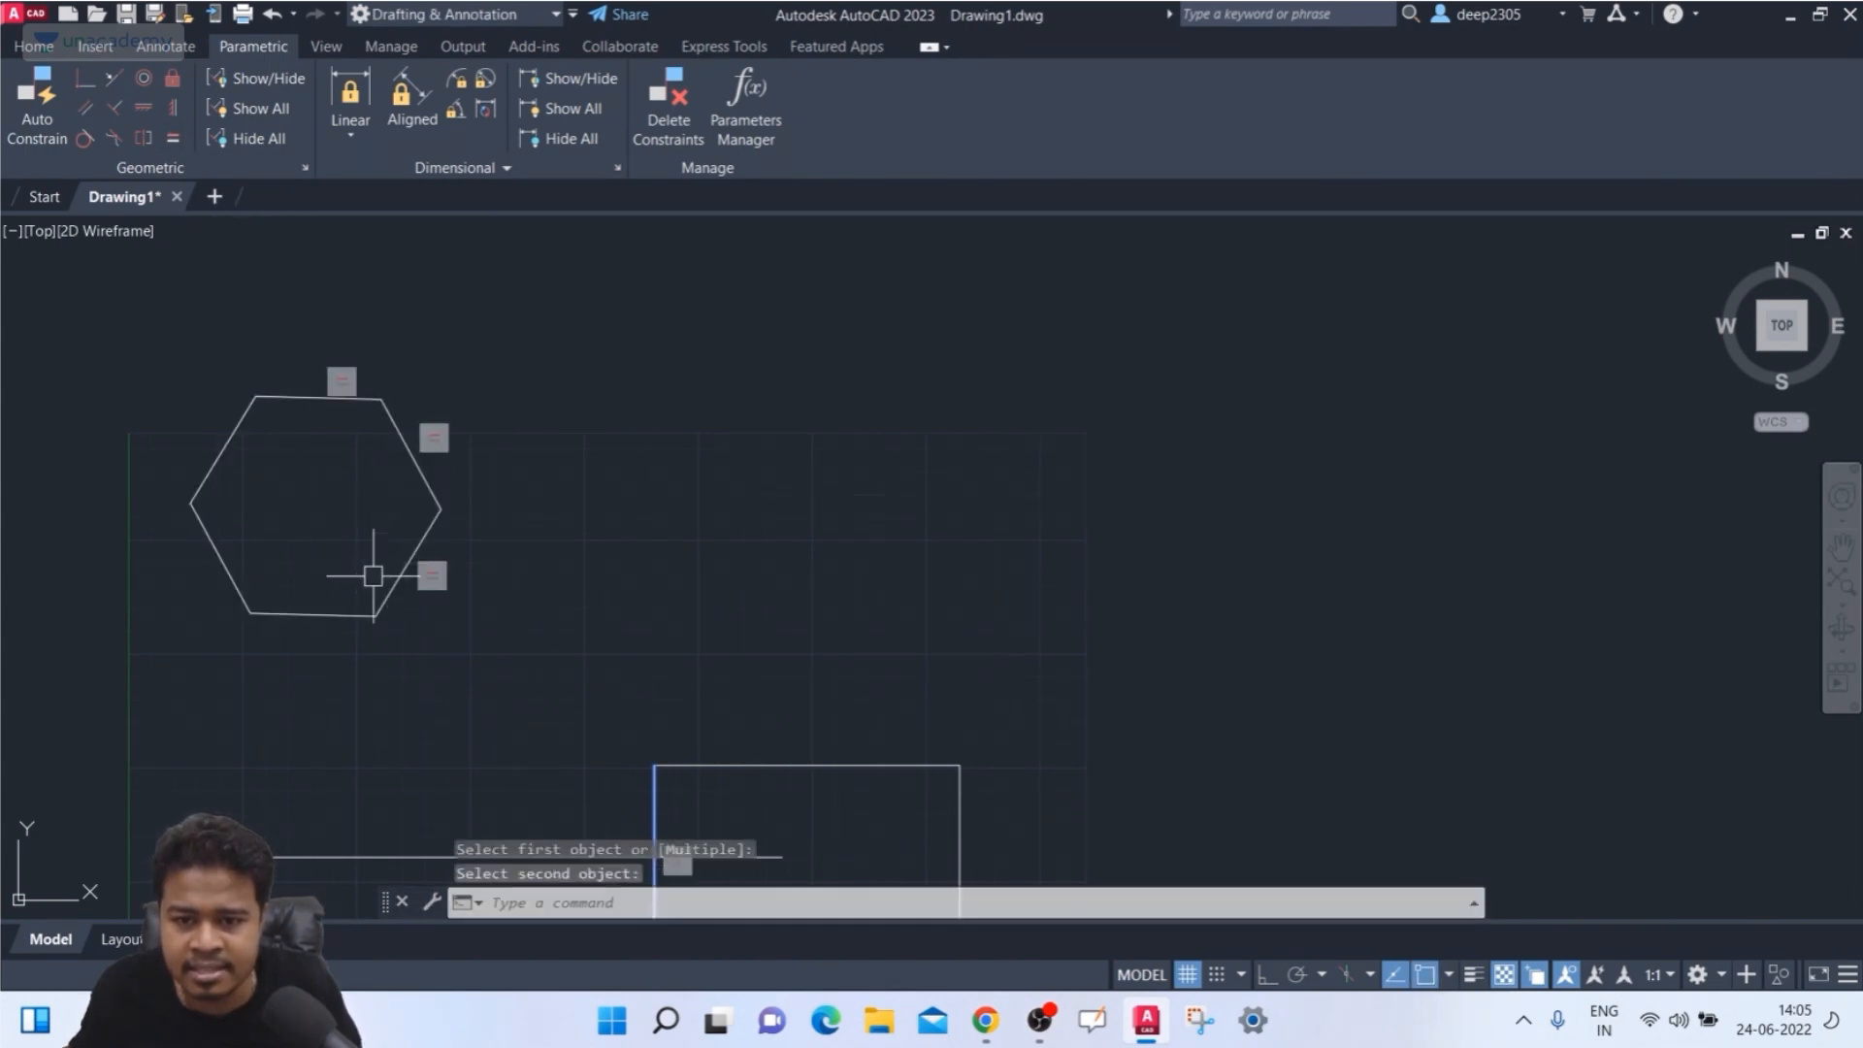
- Apply Equal constraints between the hexagon's lower-right and bottom sides, and between its bottom and lower-left sides
{"action": "key", "text": "Return"}
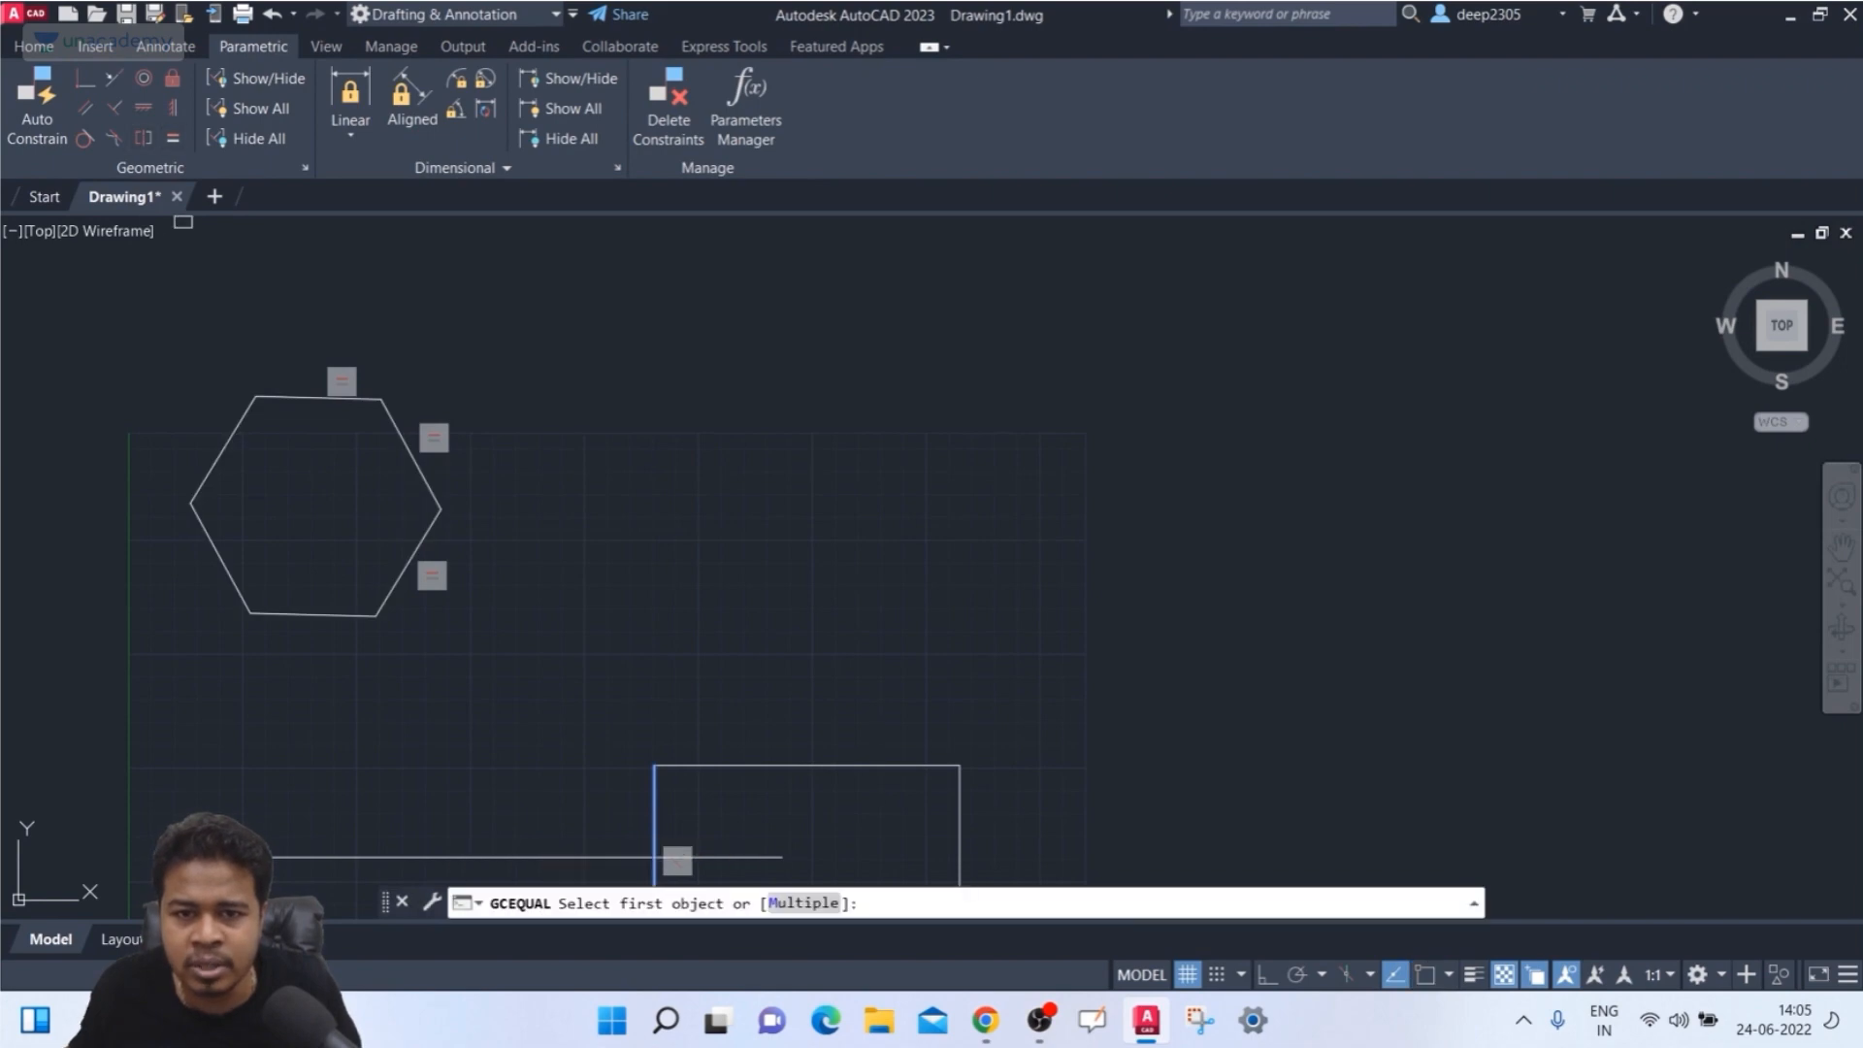
{"action": "left_click", "coordinate": [398, 573]}
{"action": "left_click", "coordinate": [336, 609]}
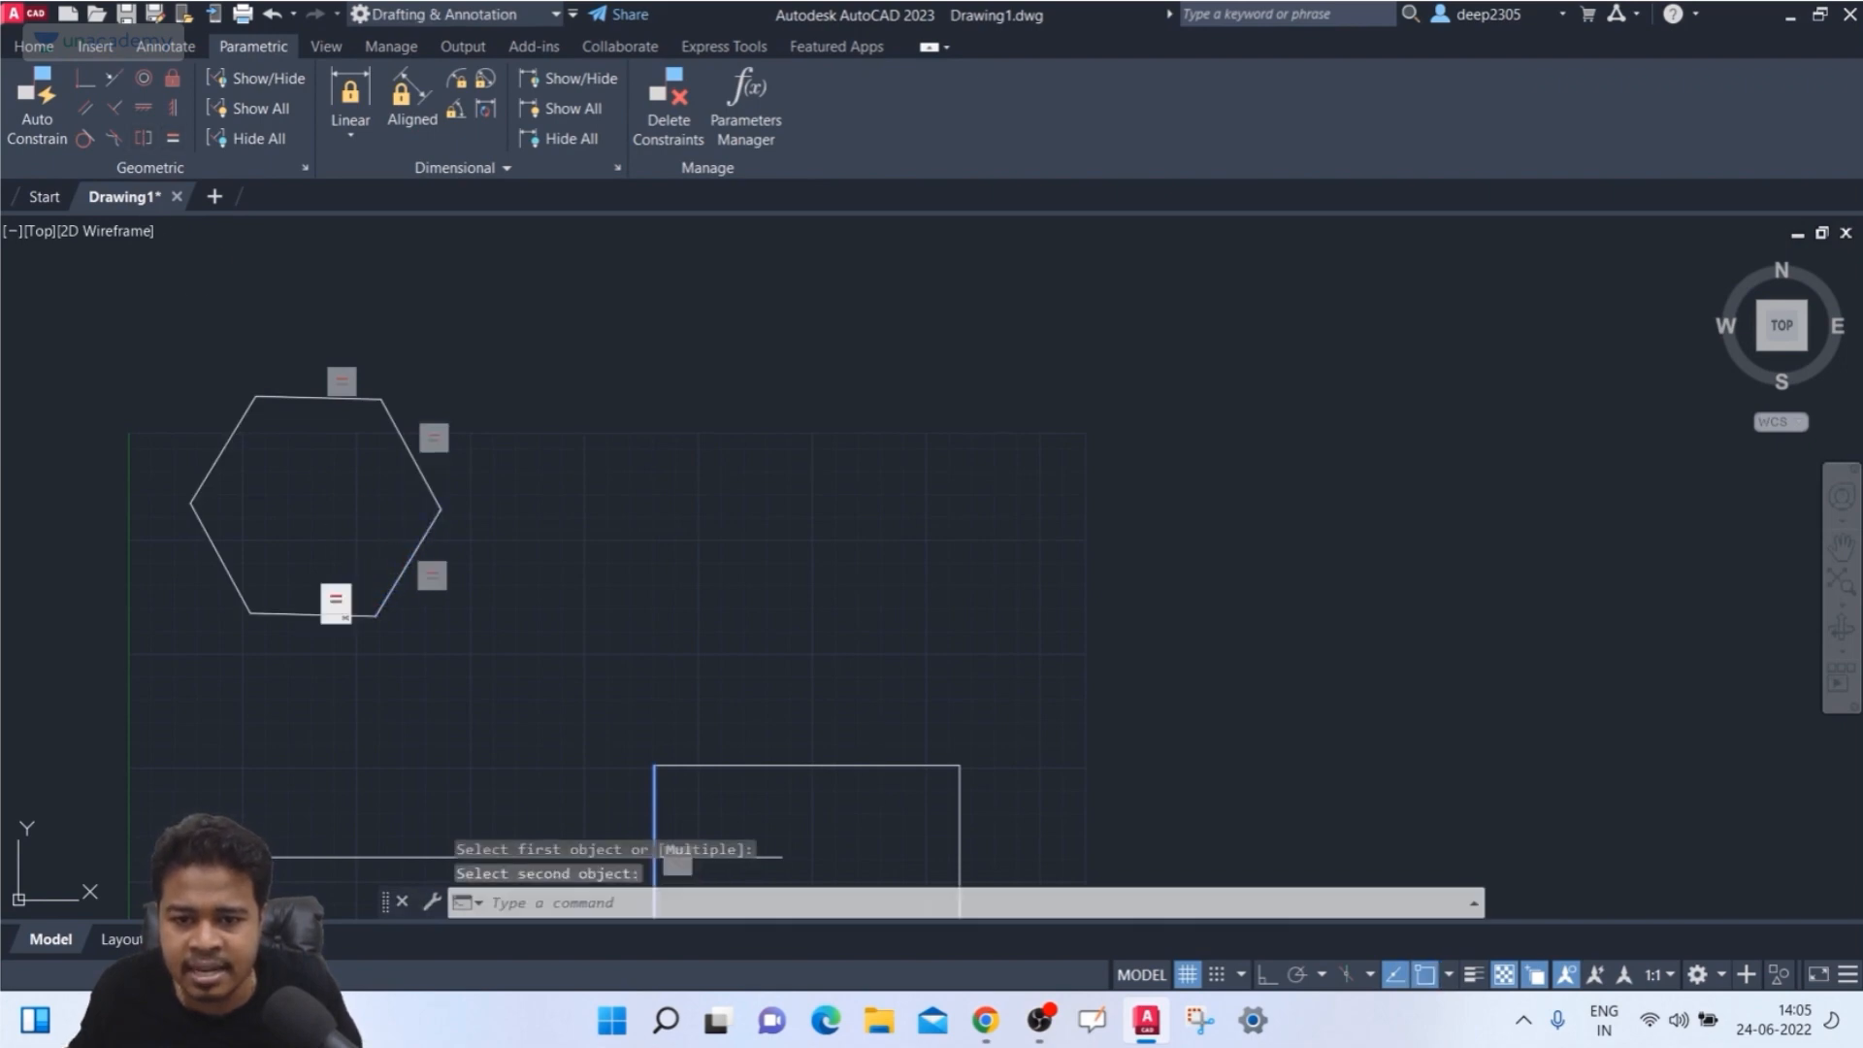
{"action": "key", "text": "Return"}
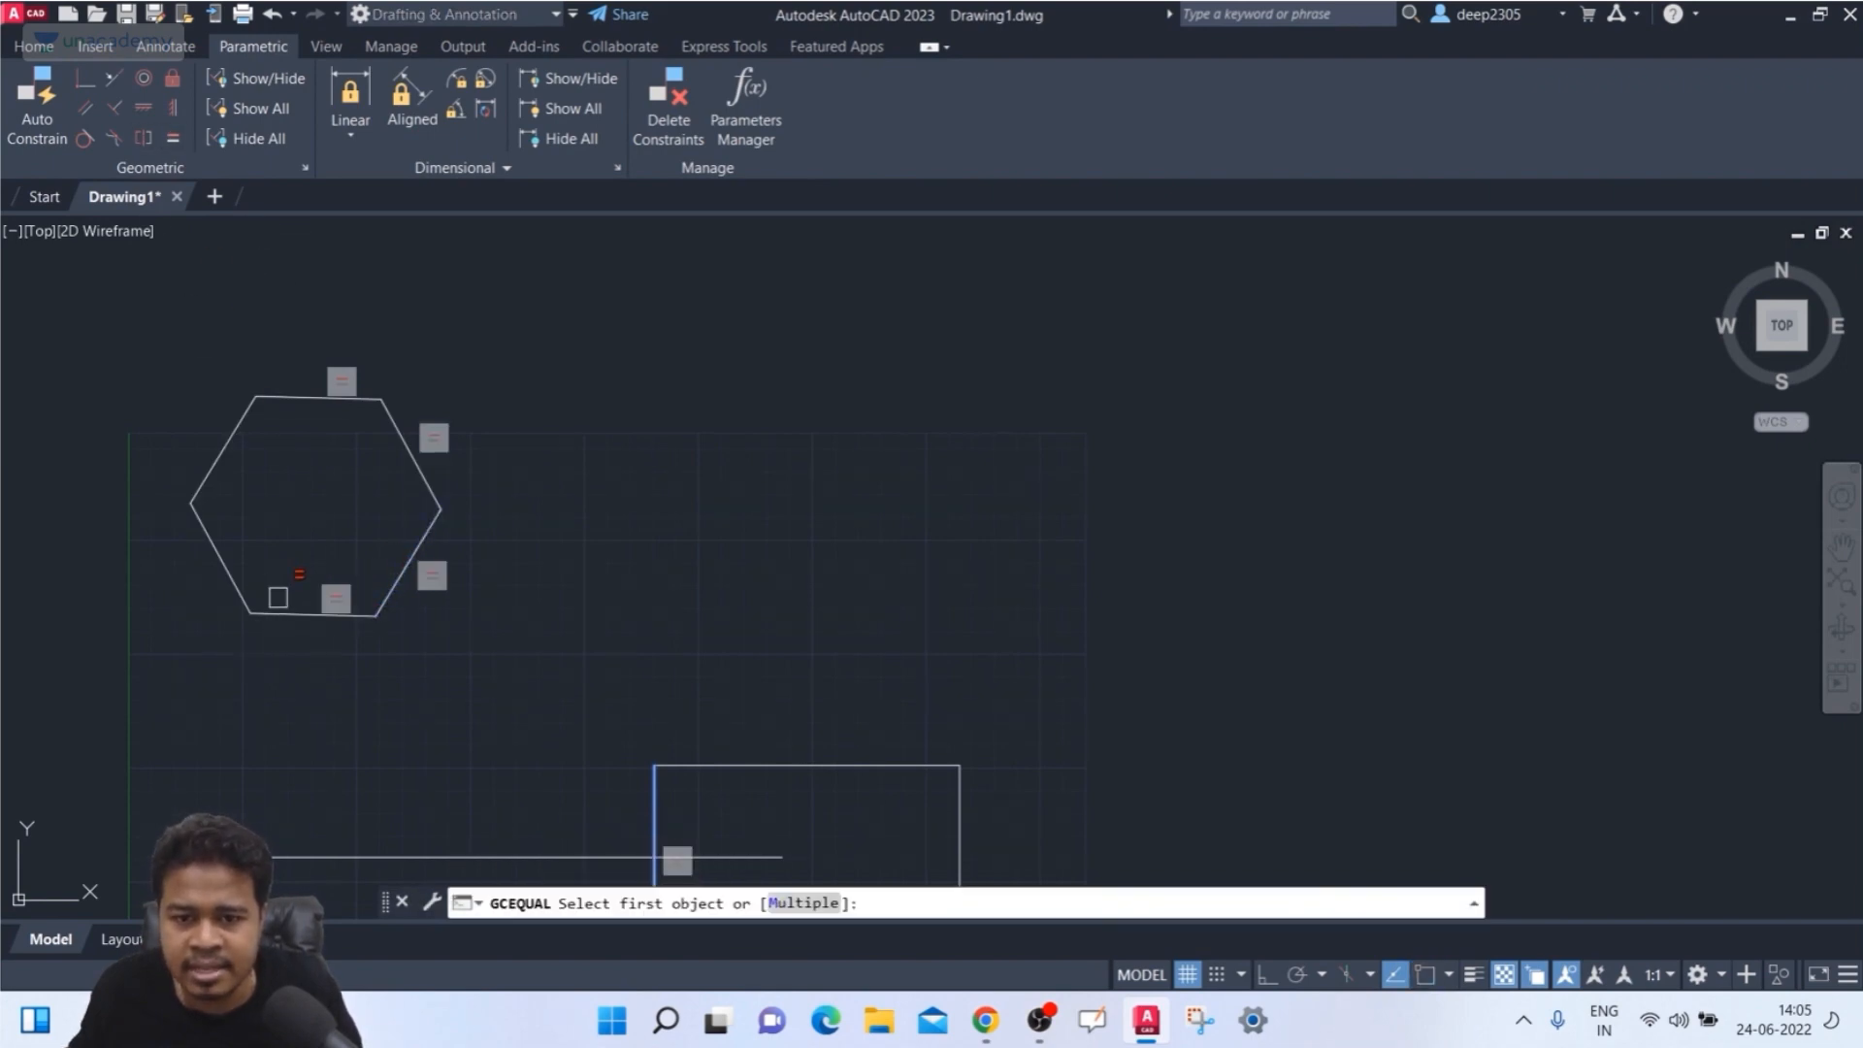
{"action": "left_click", "coordinate": [281, 611]}
{"action": "left_click", "coordinate": [223, 565]}
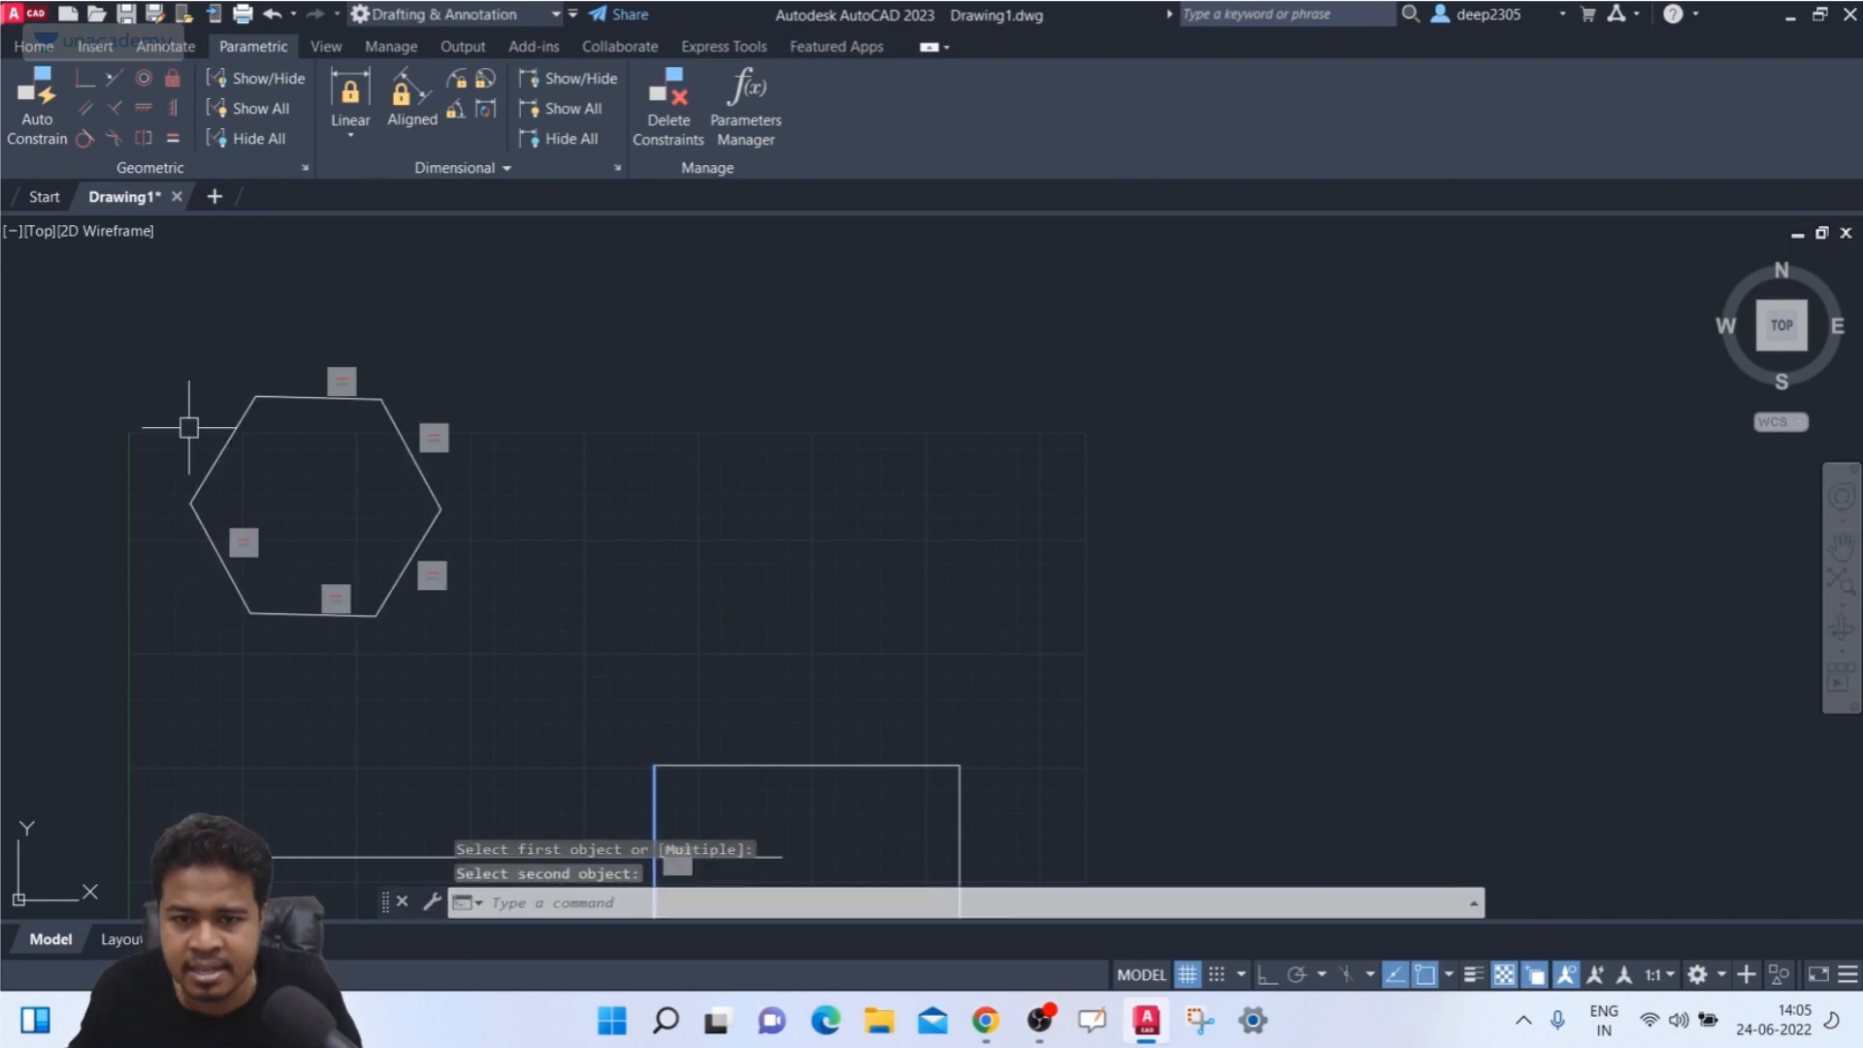
- Apply an Equal constraint between the hexagon's lower-left and upper-left sides
{"action": "key", "text": "Return"}
{"action": "left_click", "coordinate": [199, 515]}
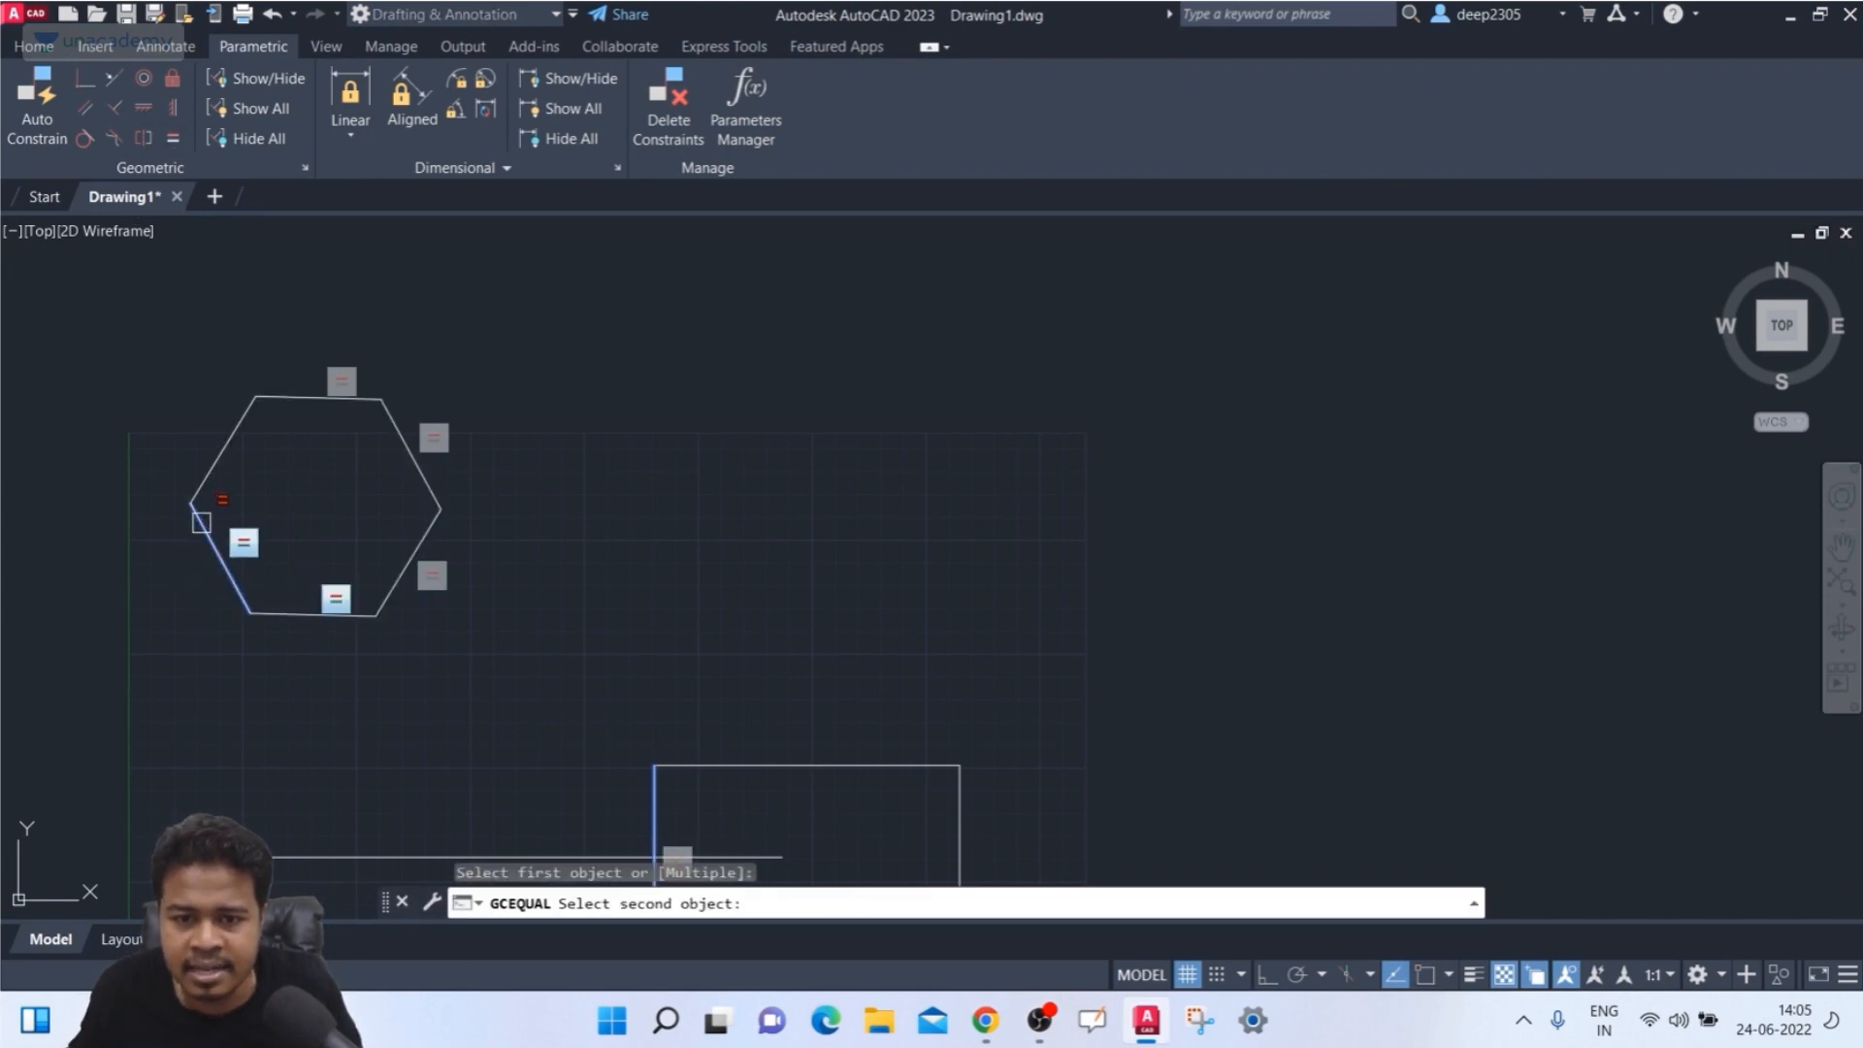
{"action": "left_click", "coordinate": [199, 493]}
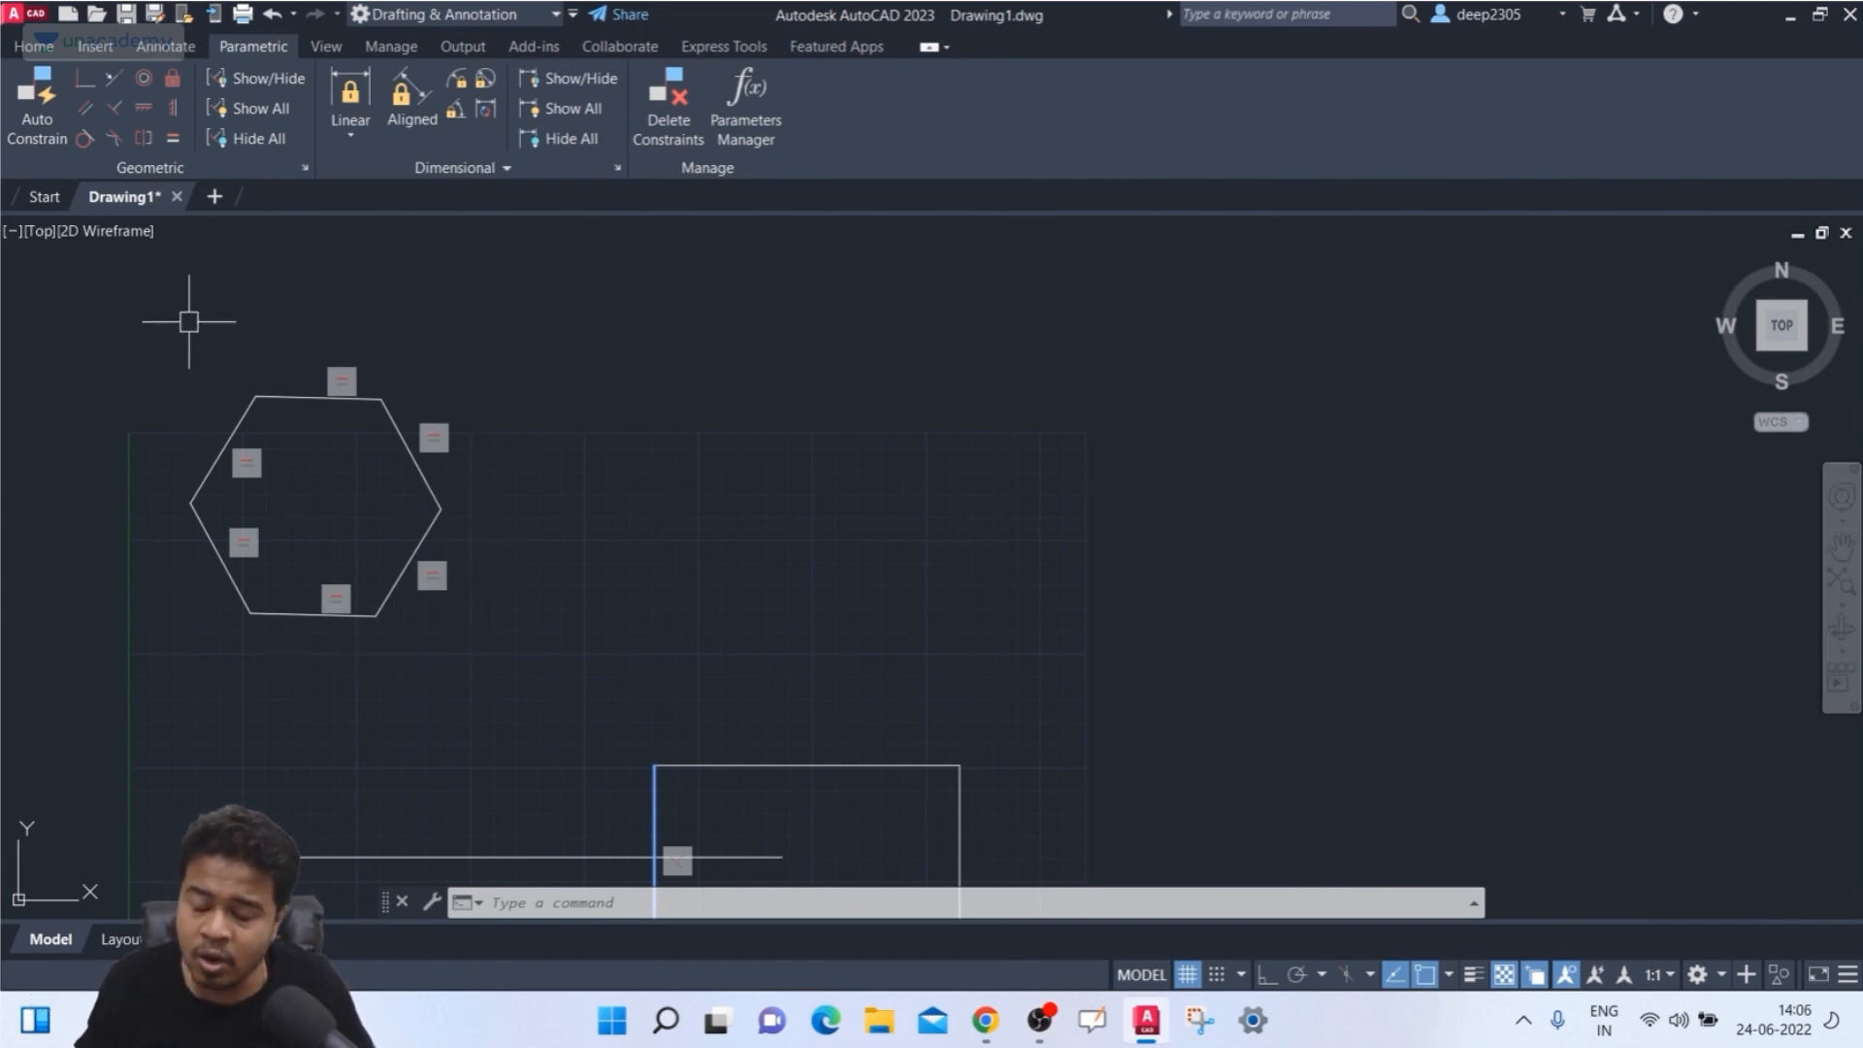
- Try stretching the hexagon's upper-right vertex up and outward twice, undoing each stretch
{"action": "left_click", "coordinate": [381, 404]}
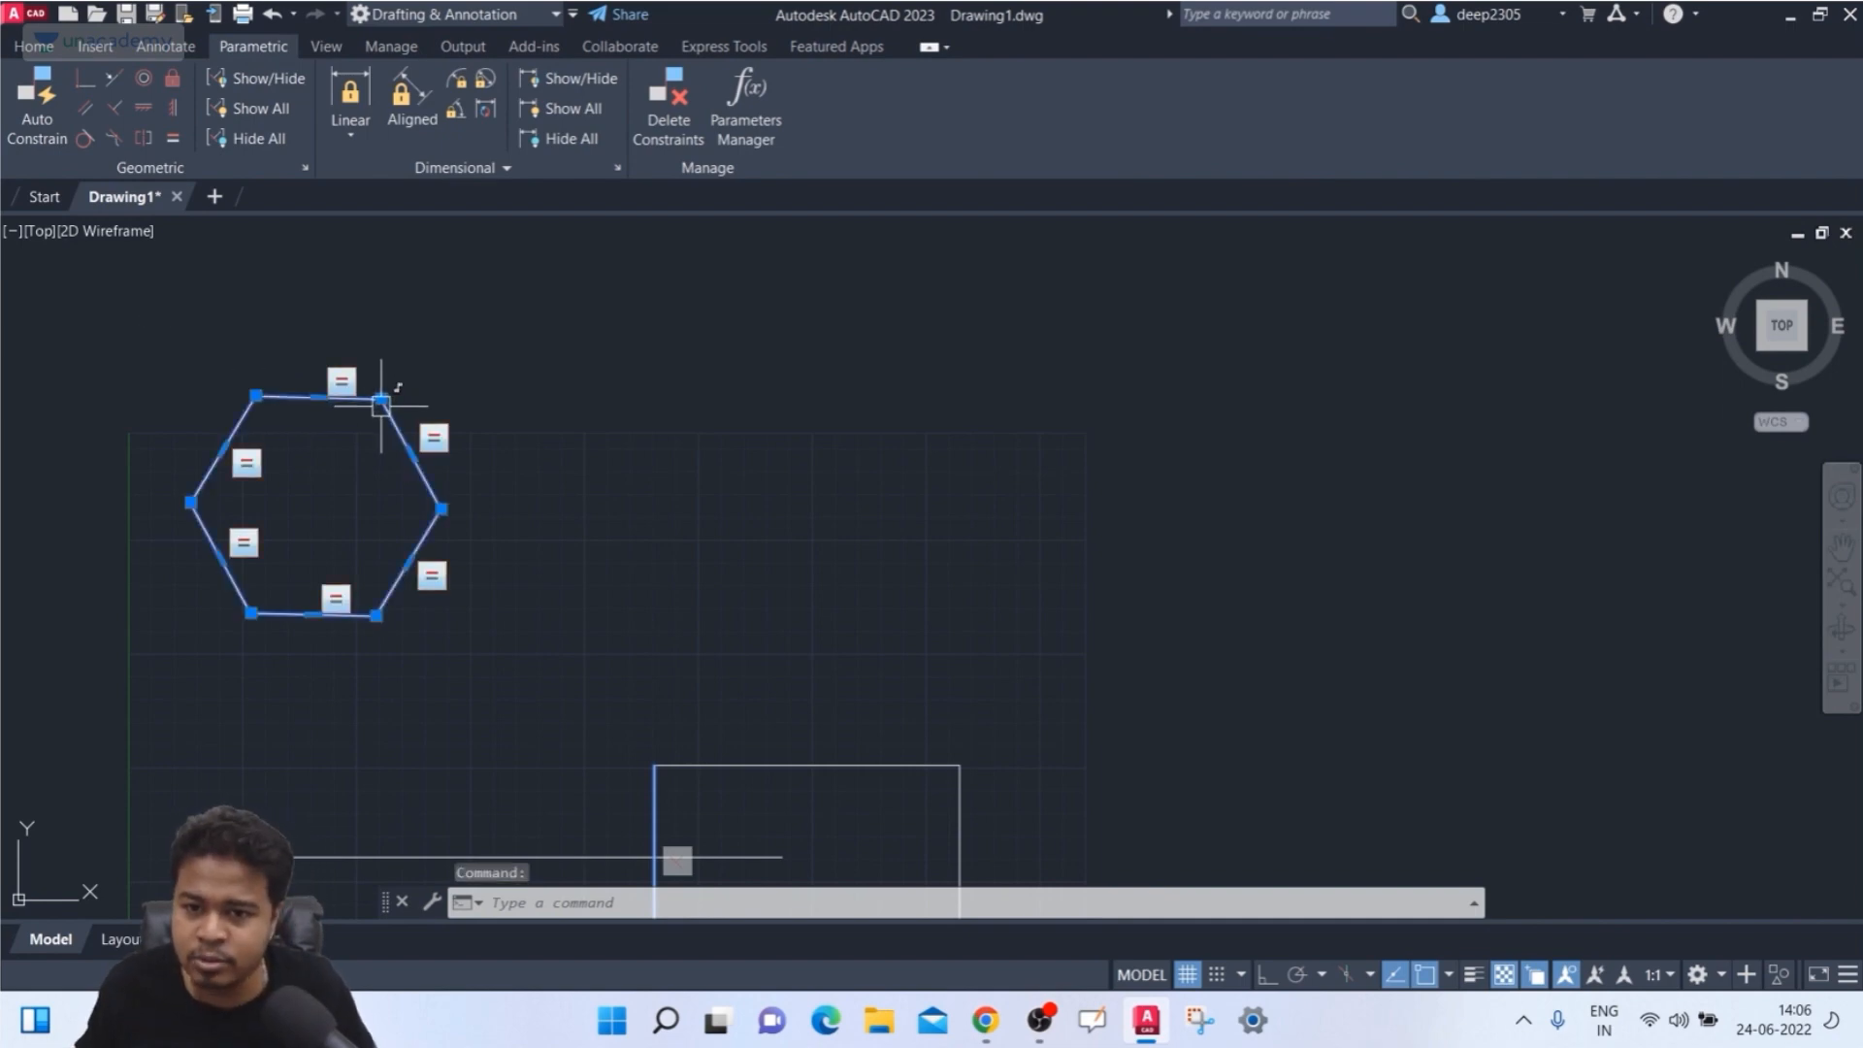
{"action": "left_click", "coordinate": [381, 398]}
{"action": "left_click", "coordinate": [425, 327]}
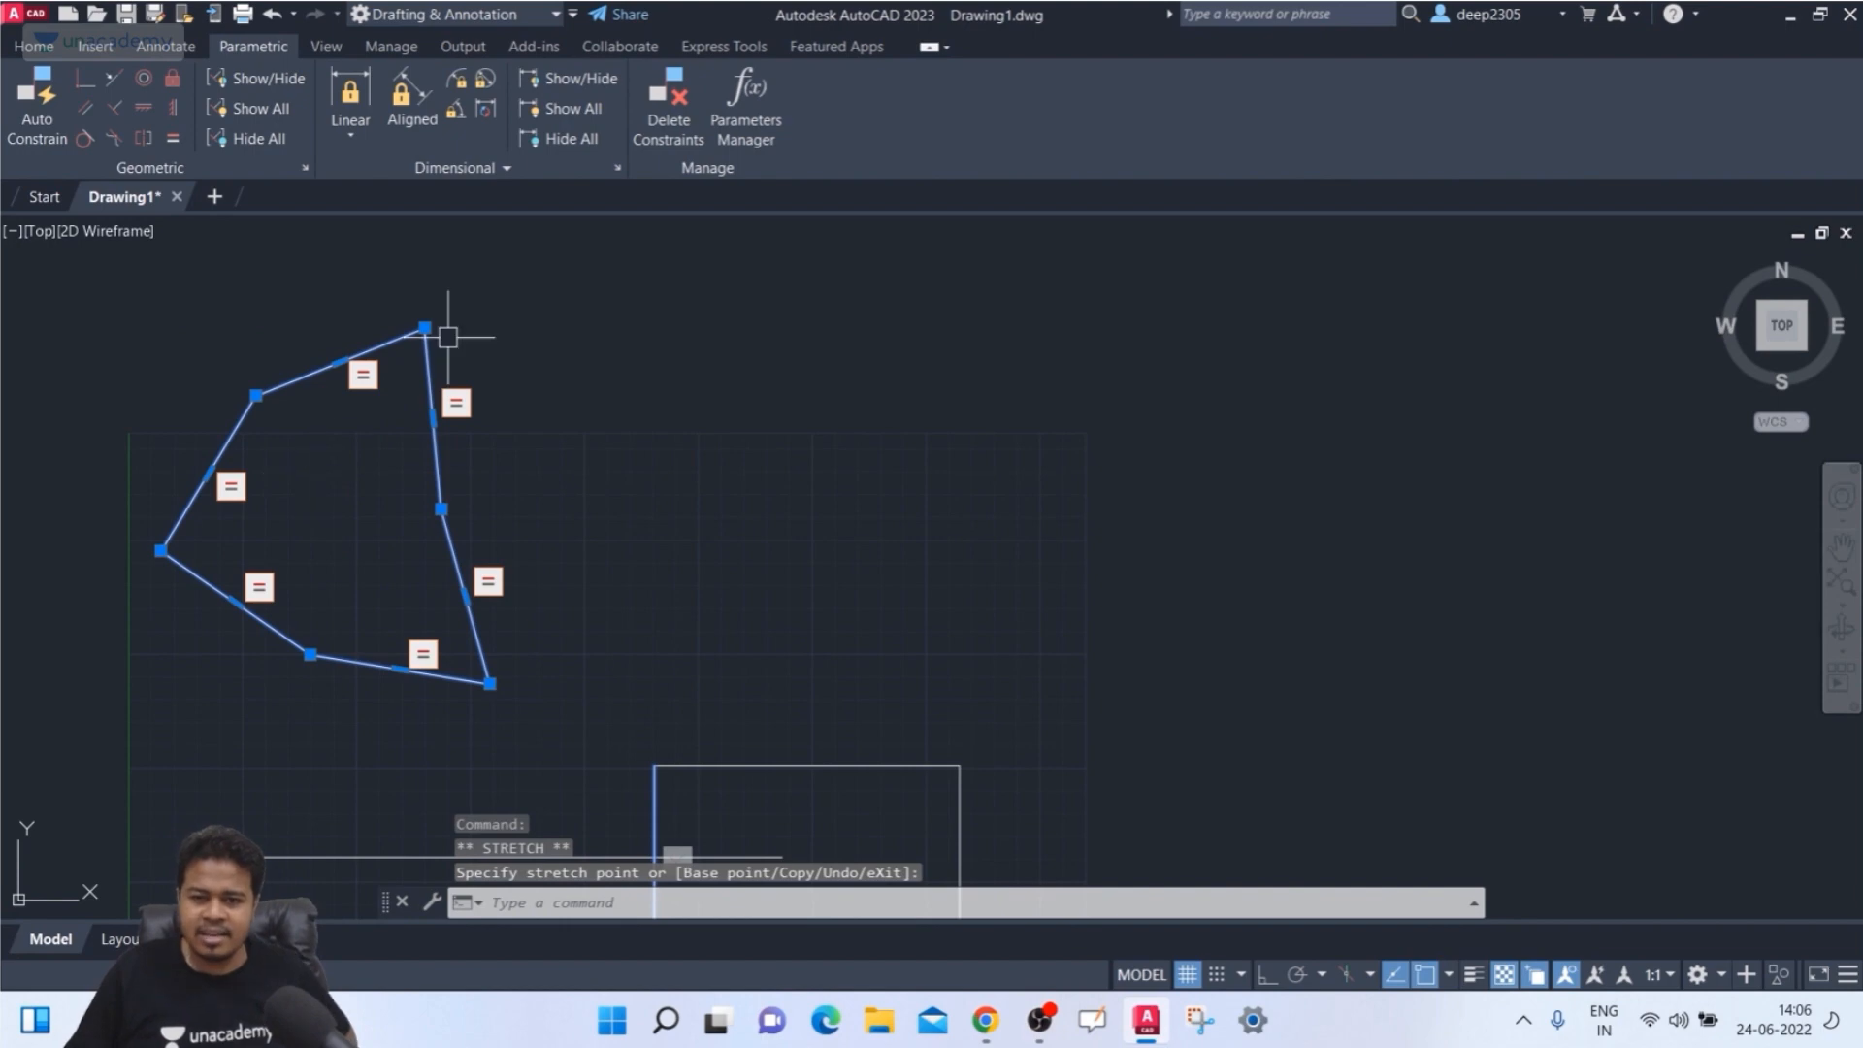
{"action": "key", "text": "ctrl+z"}
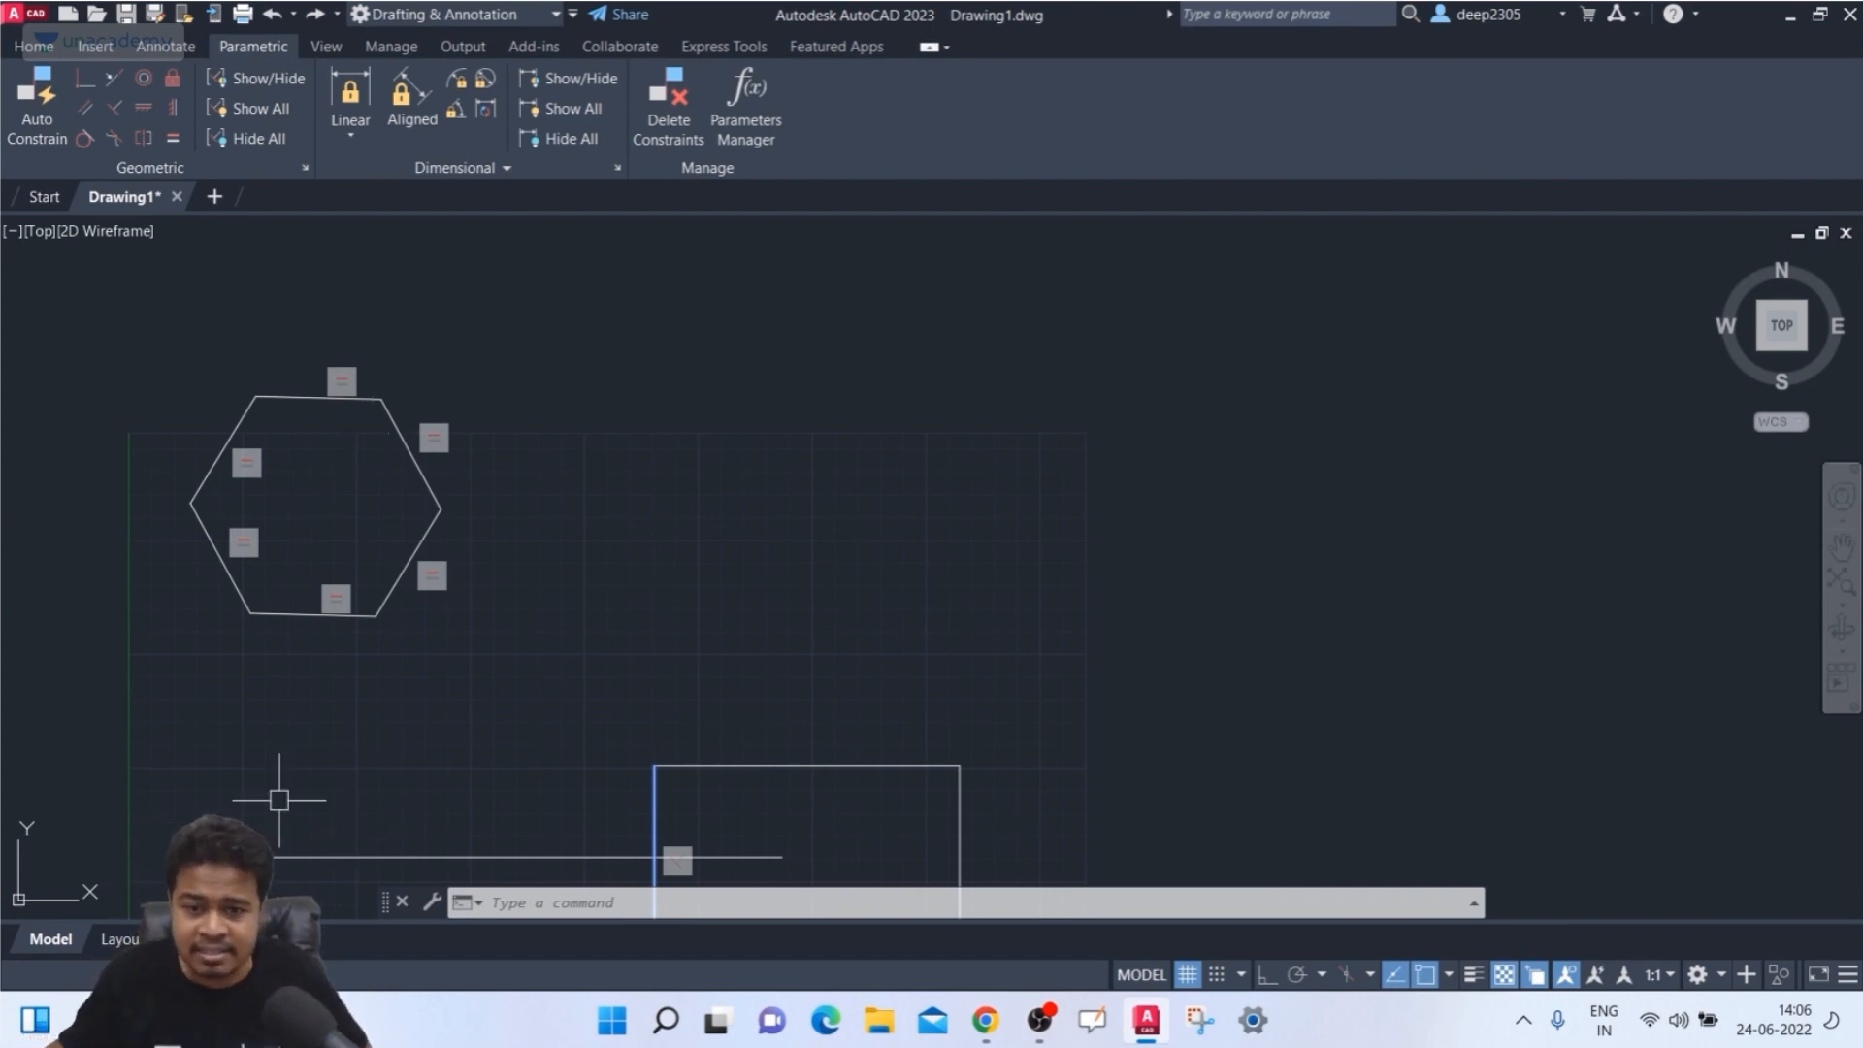
{"action": "left_click", "coordinate": [407, 445]}
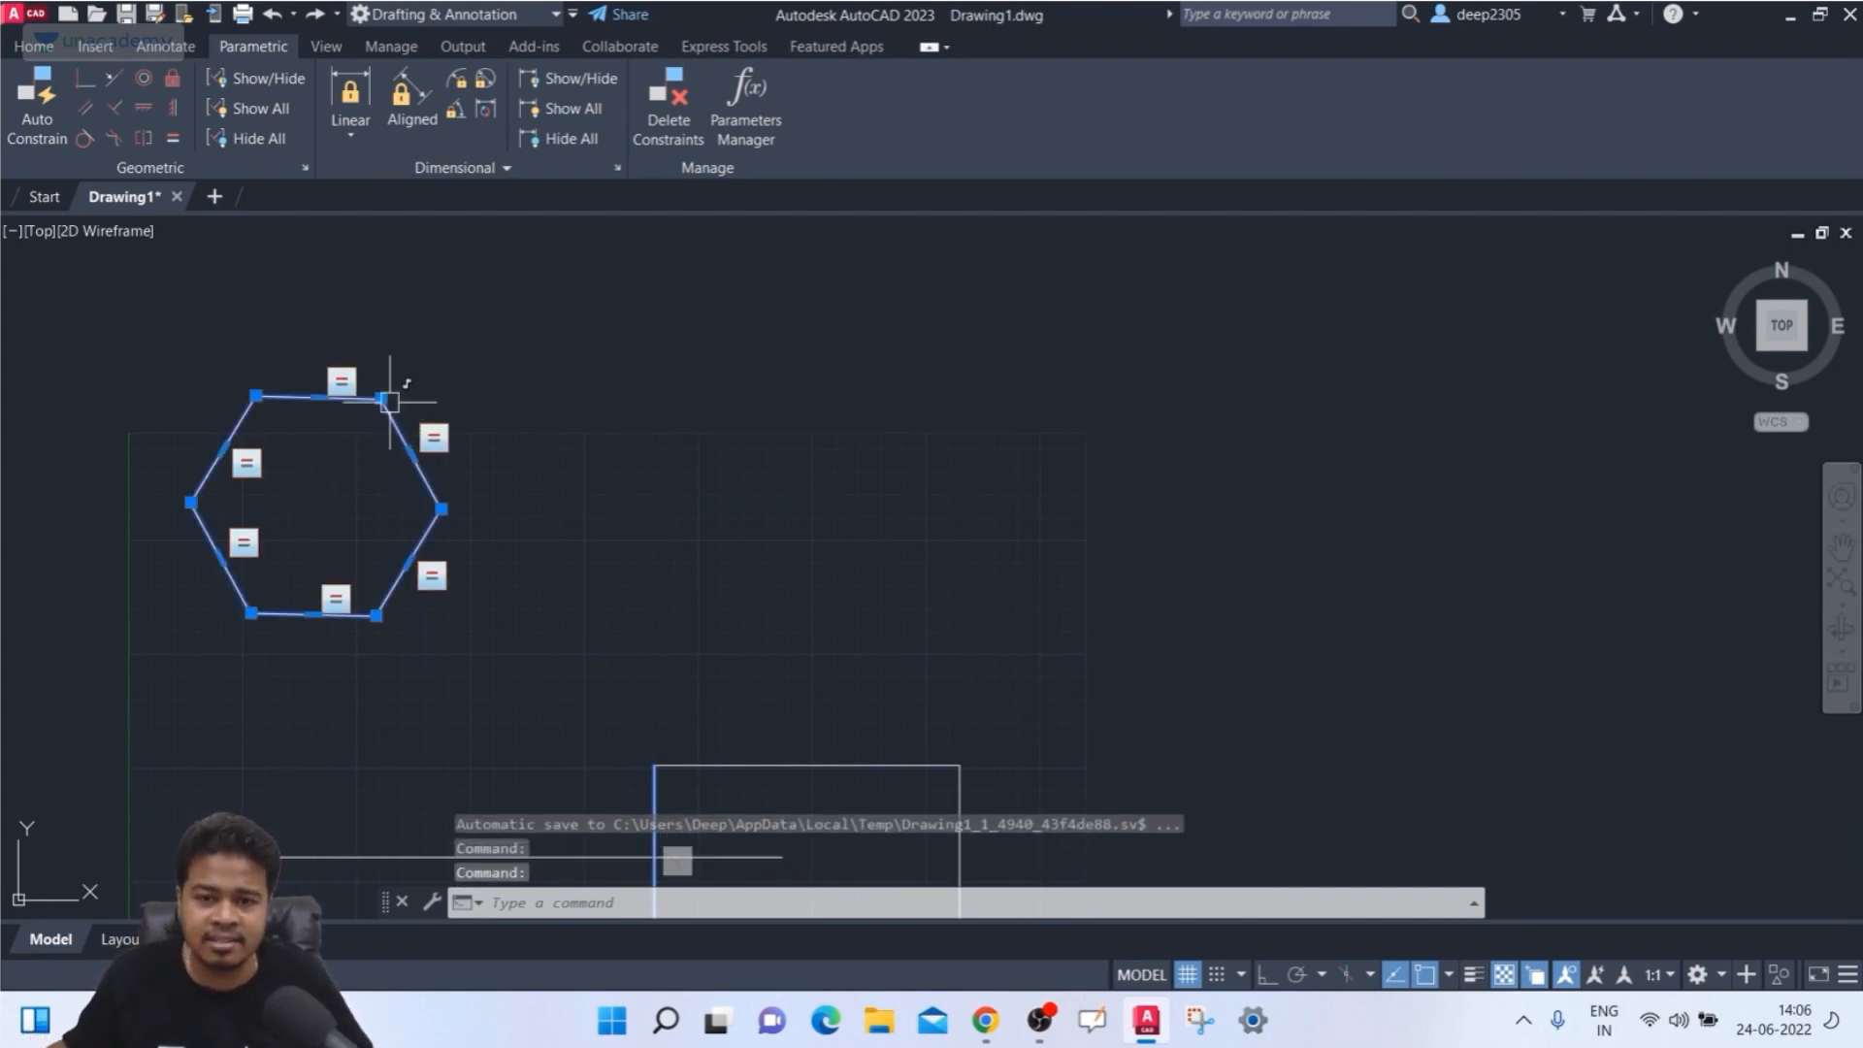
{"action": "left_click", "coordinate": [381, 397]}
{"action": "left_click", "coordinate": [436, 310]}
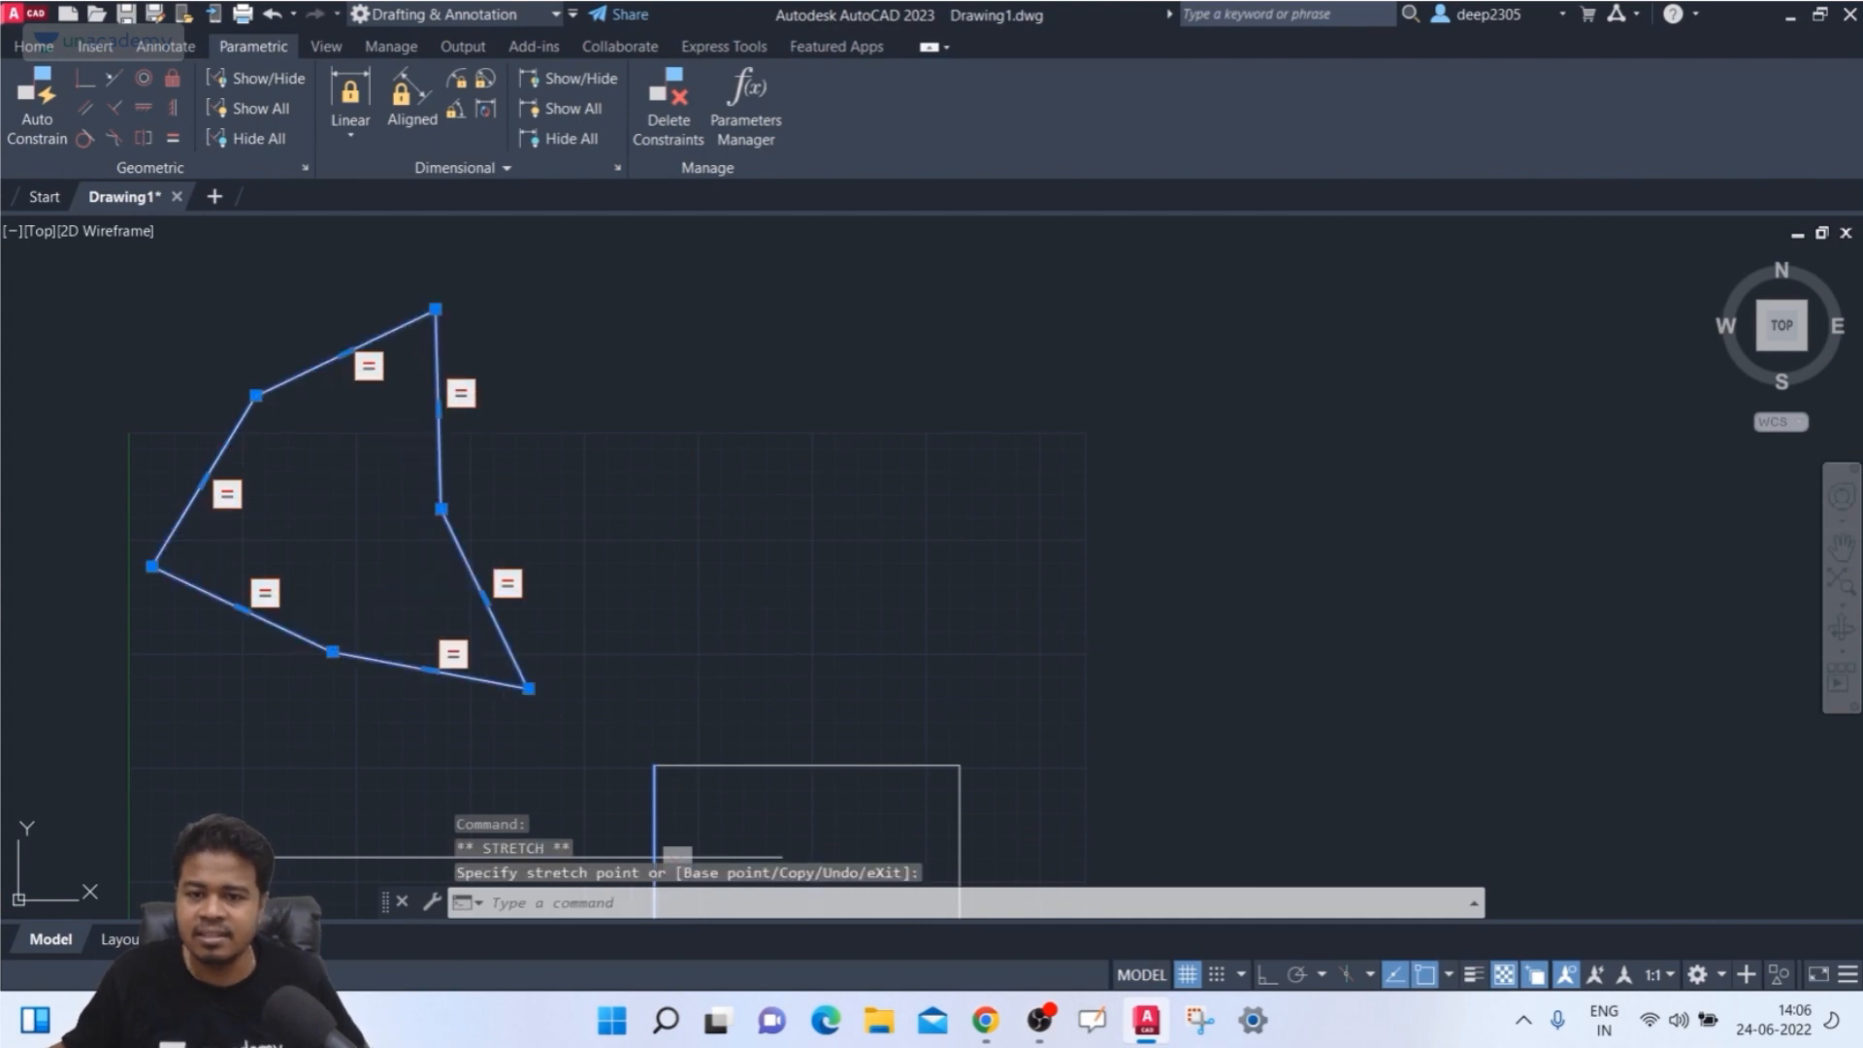
{"action": "key", "text": "ctrl+z"}
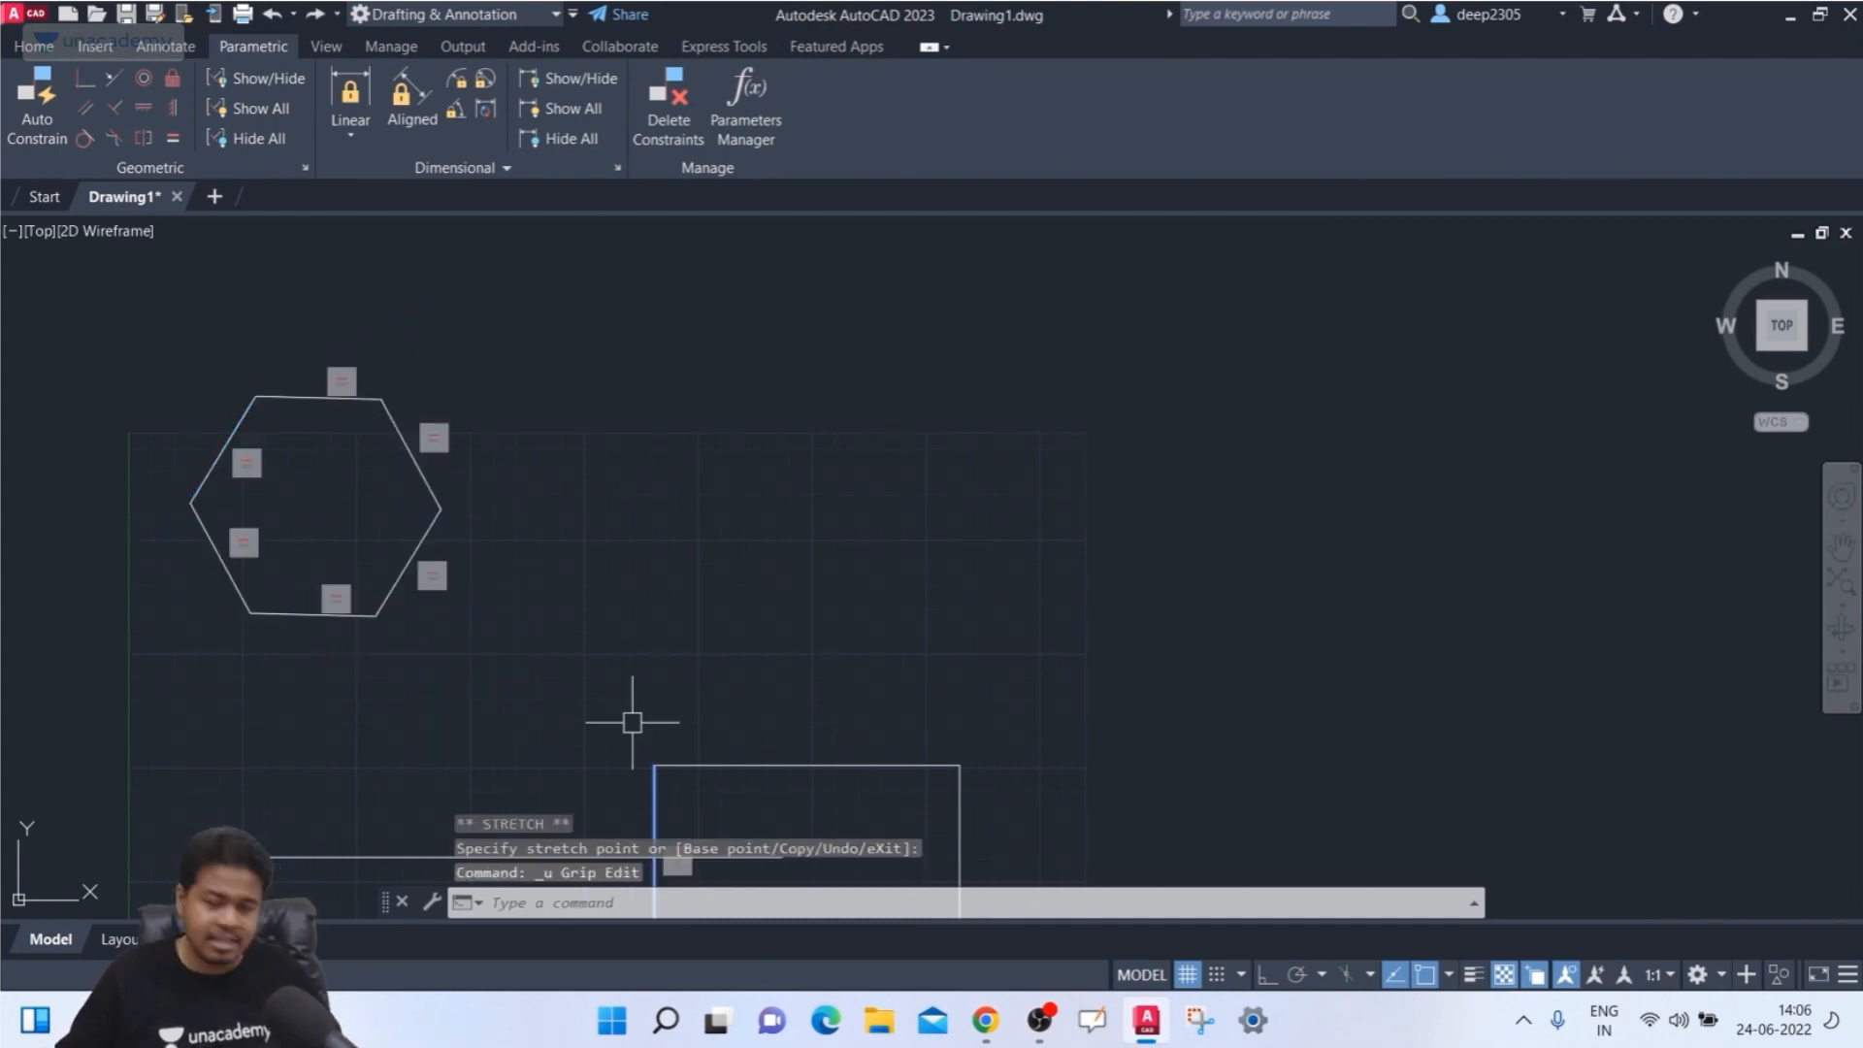
{"action": "key", "text": "Escape"}
{"action": "key", "text": "Escape"}
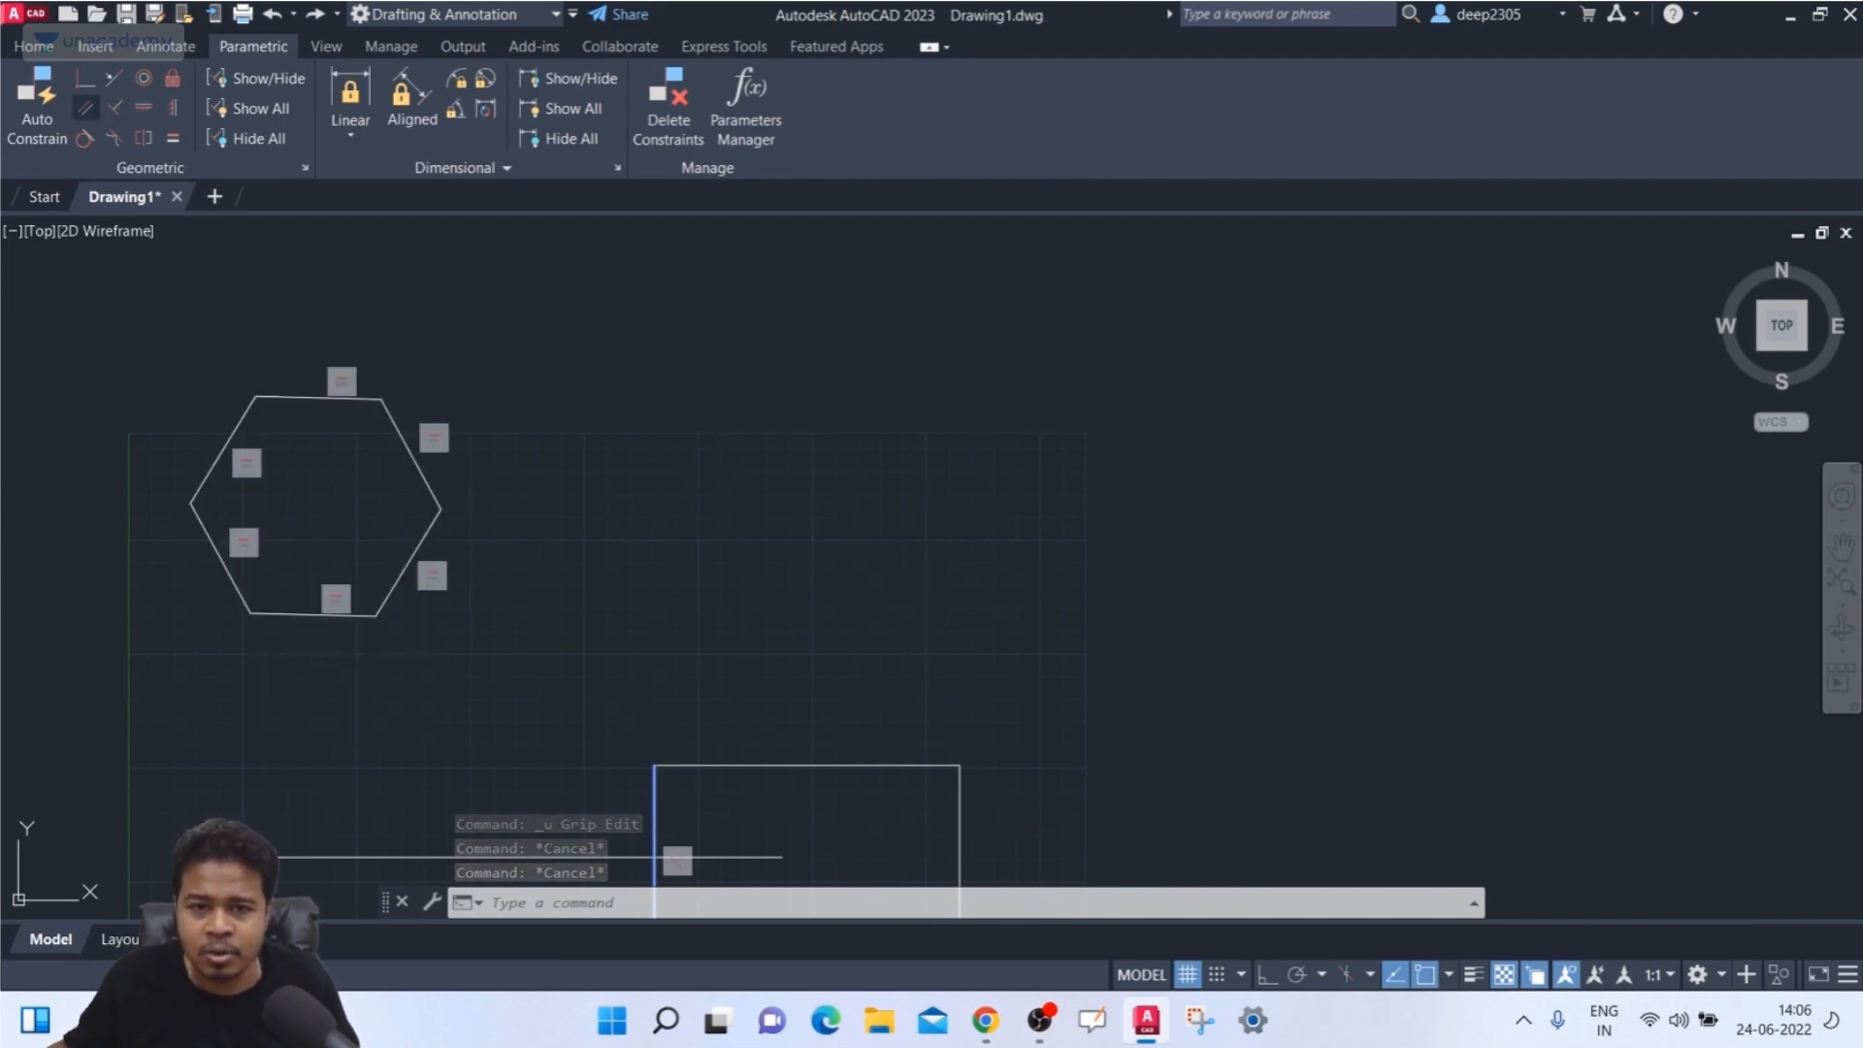
- Apply a Parallel constraint between the hexagon's lower-left and upper-right sides
{"action": "left_click", "coordinate": [85, 108]}
{"action": "left_click", "coordinate": [245, 602]}
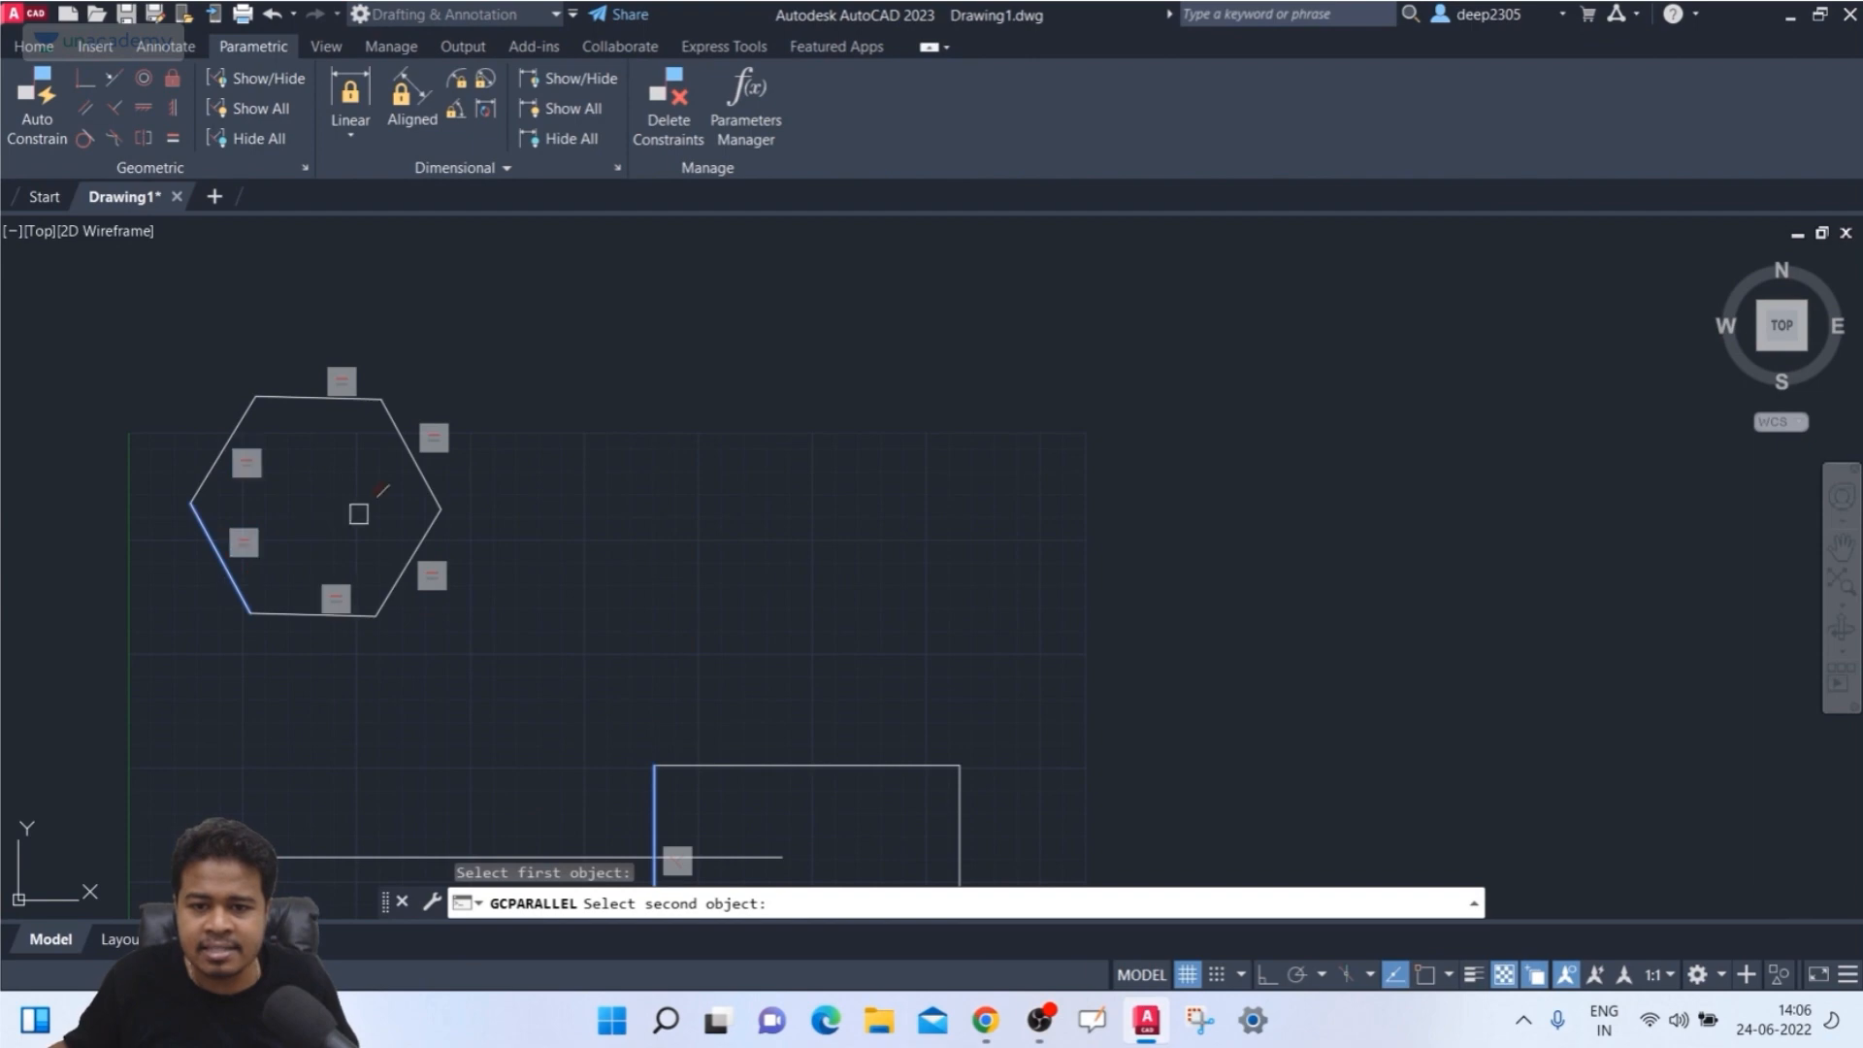
{"action": "left_click", "coordinate": [418, 478]}
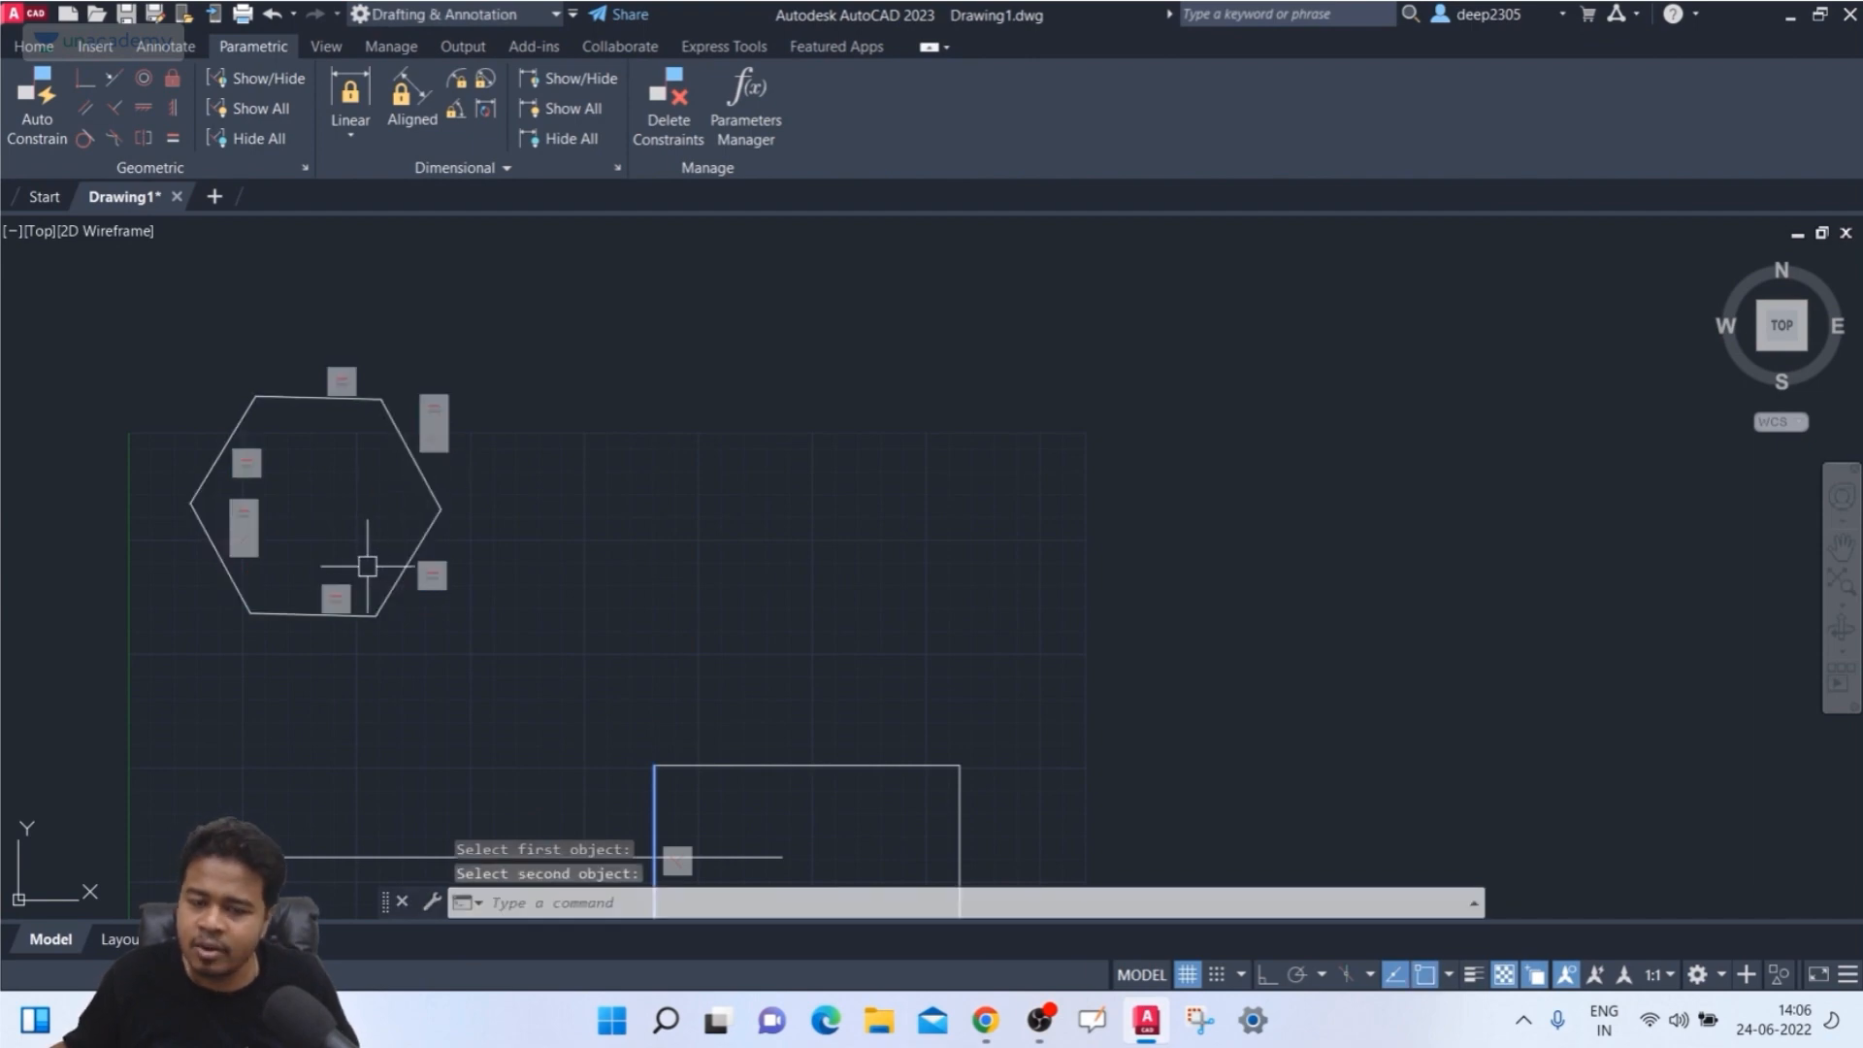
- Try to apply a Parallel constraint between the hexagon's upper-left and lower-right sides
{"action": "key", "text": "Return"}
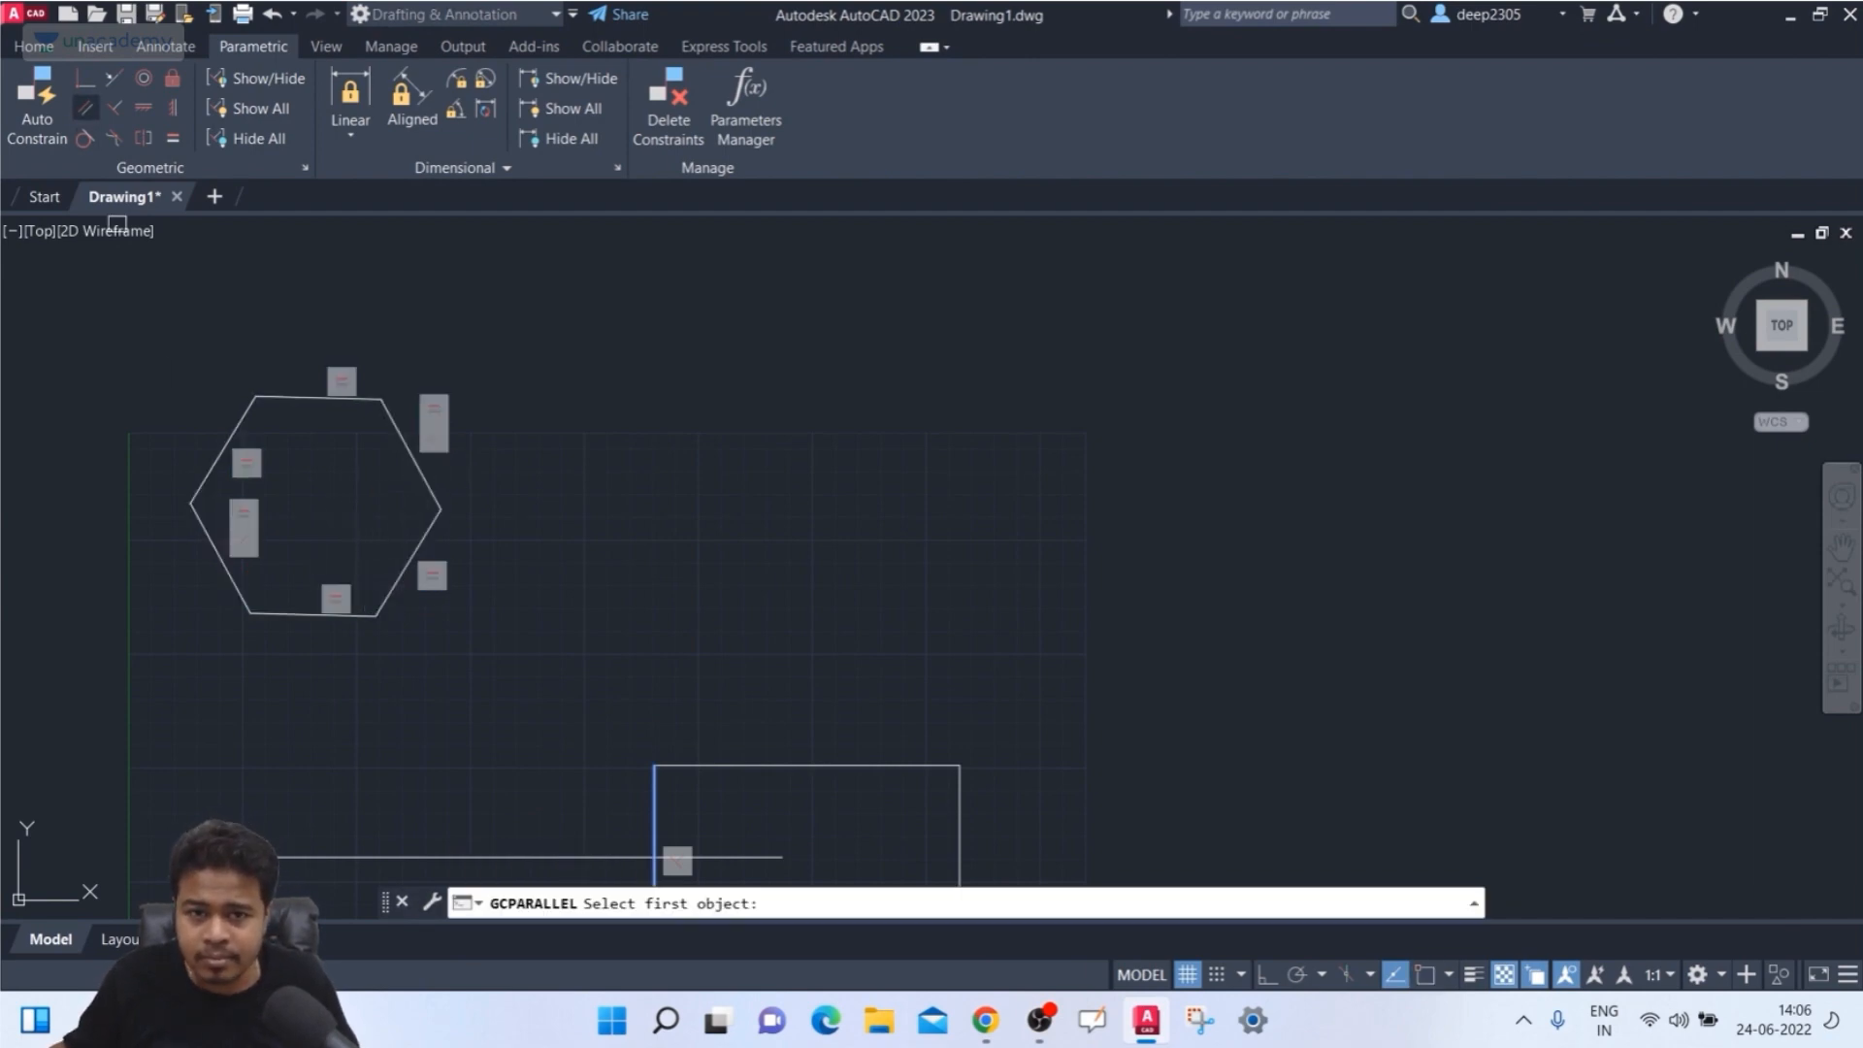
{"action": "left_click", "coordinate": [238, 427]}
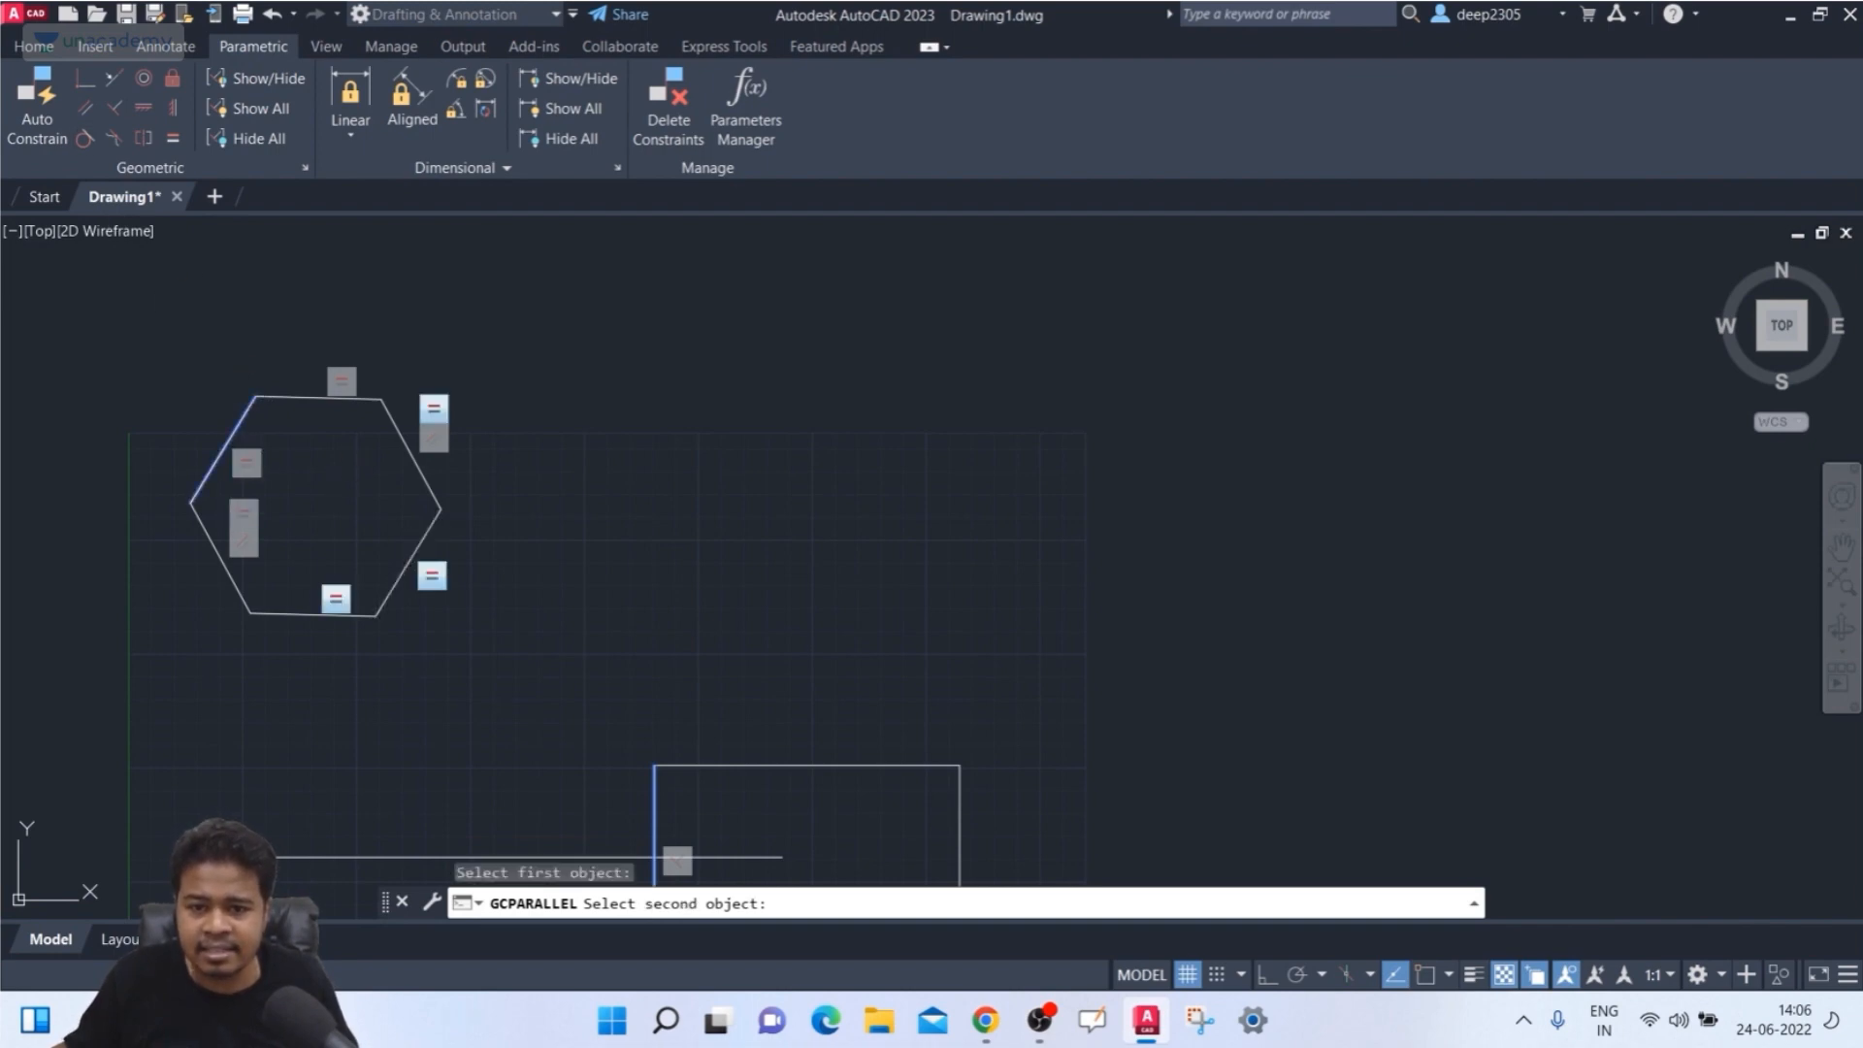
{"action": "left_click", "coordinate": [655, 857]}
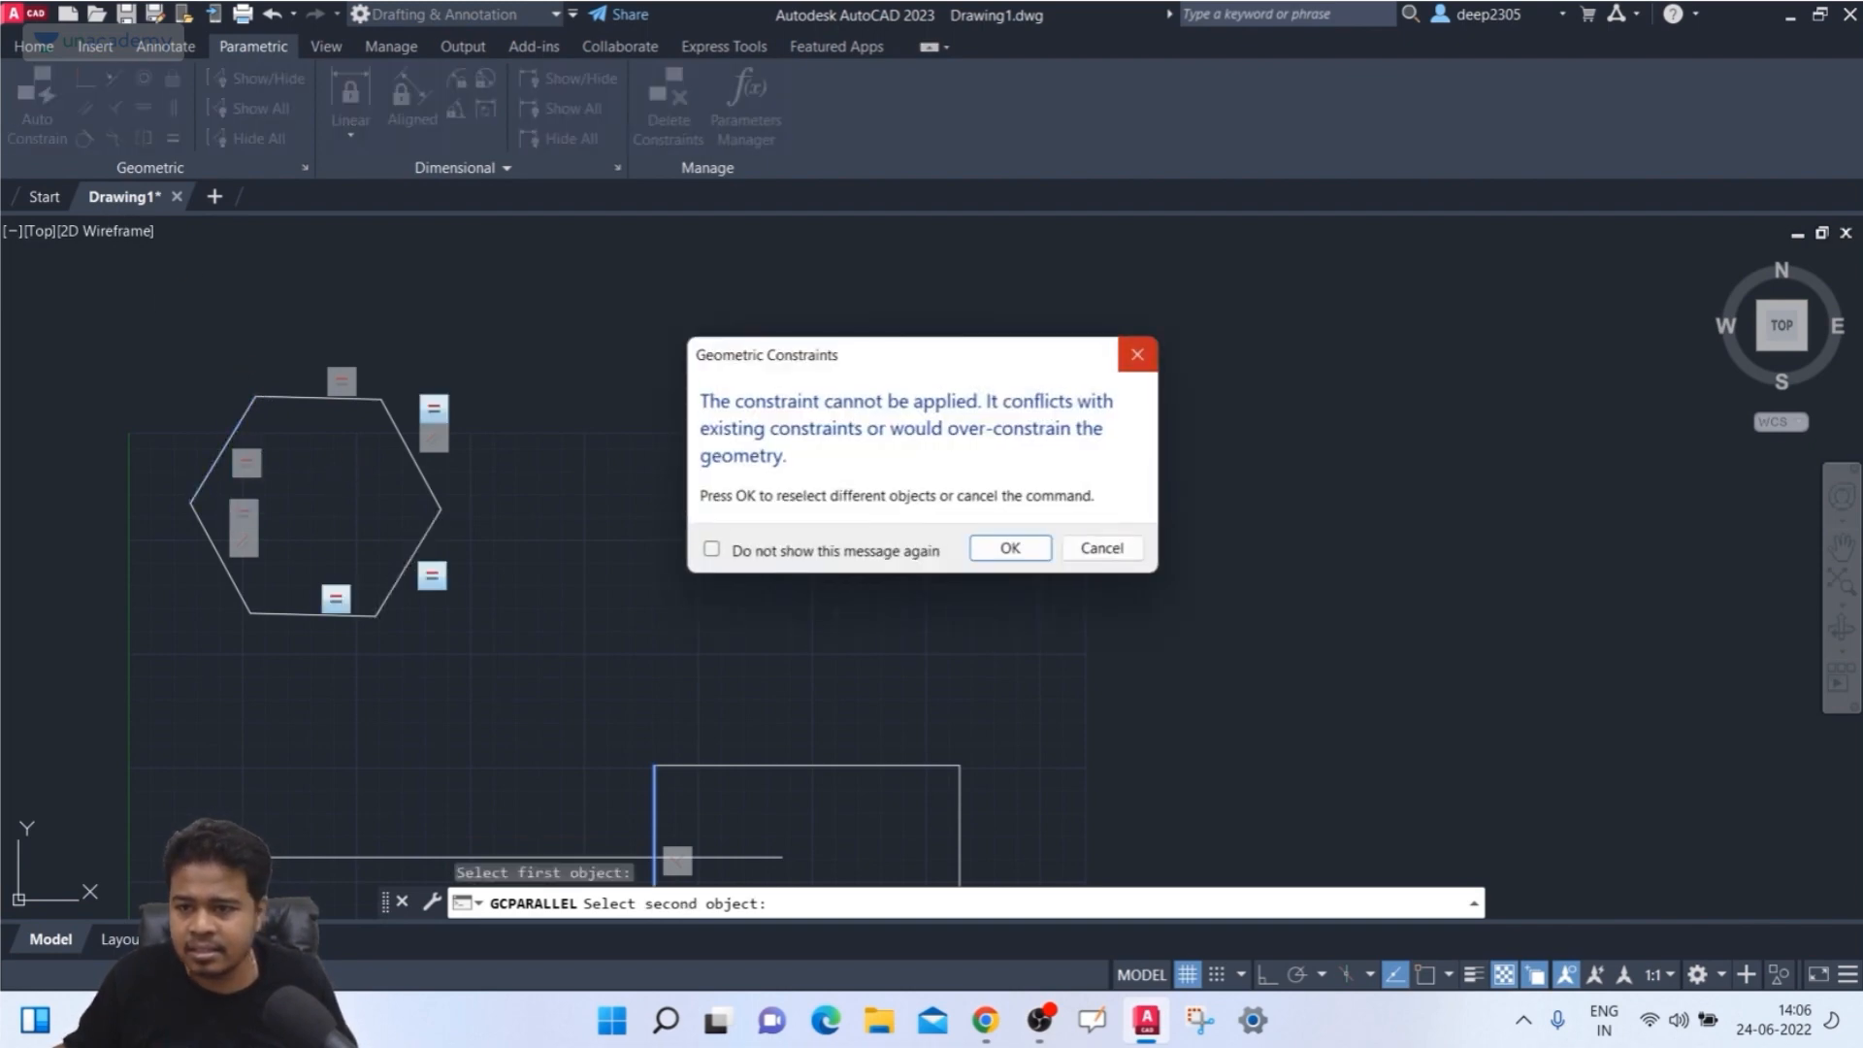
{"action": "left_click", "coordinate": [1137, 354]}
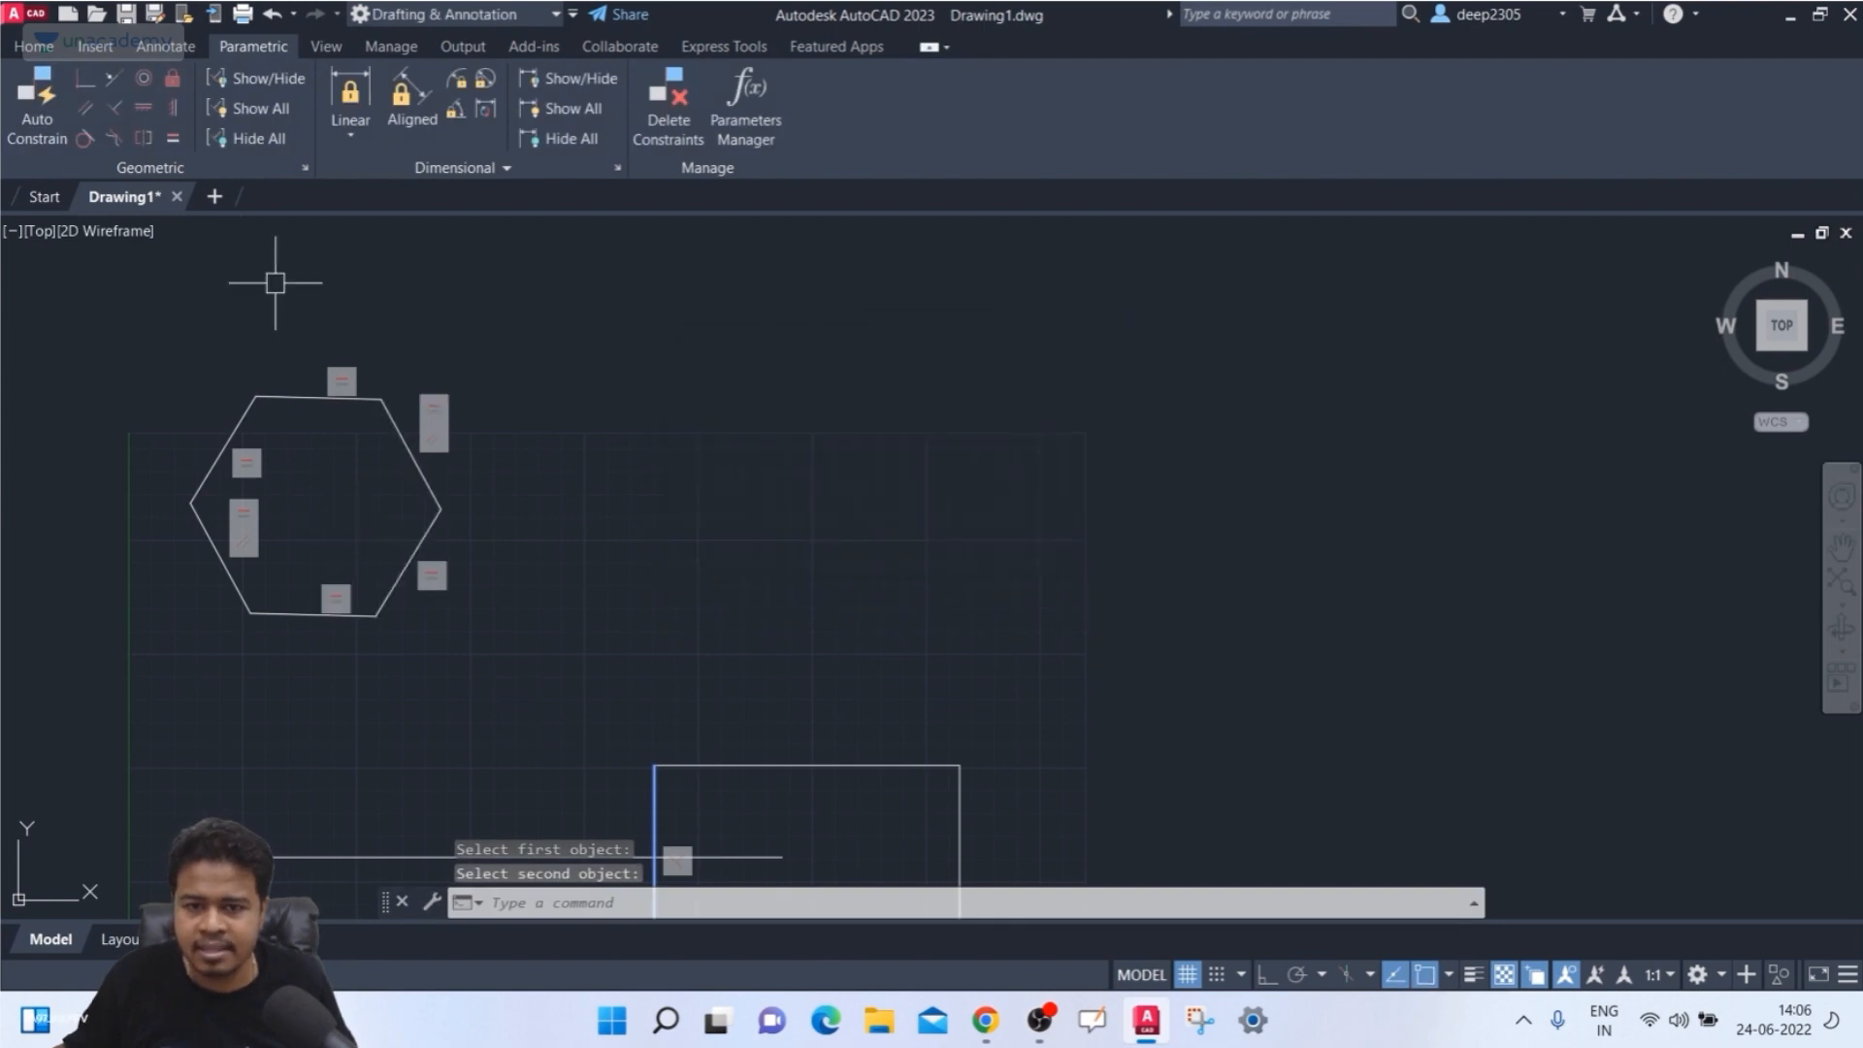
- Try to apply a Parallel constraint between the hexagon's top and bottom sides
{"action": "left_click", "coordinate": [86, 107]}
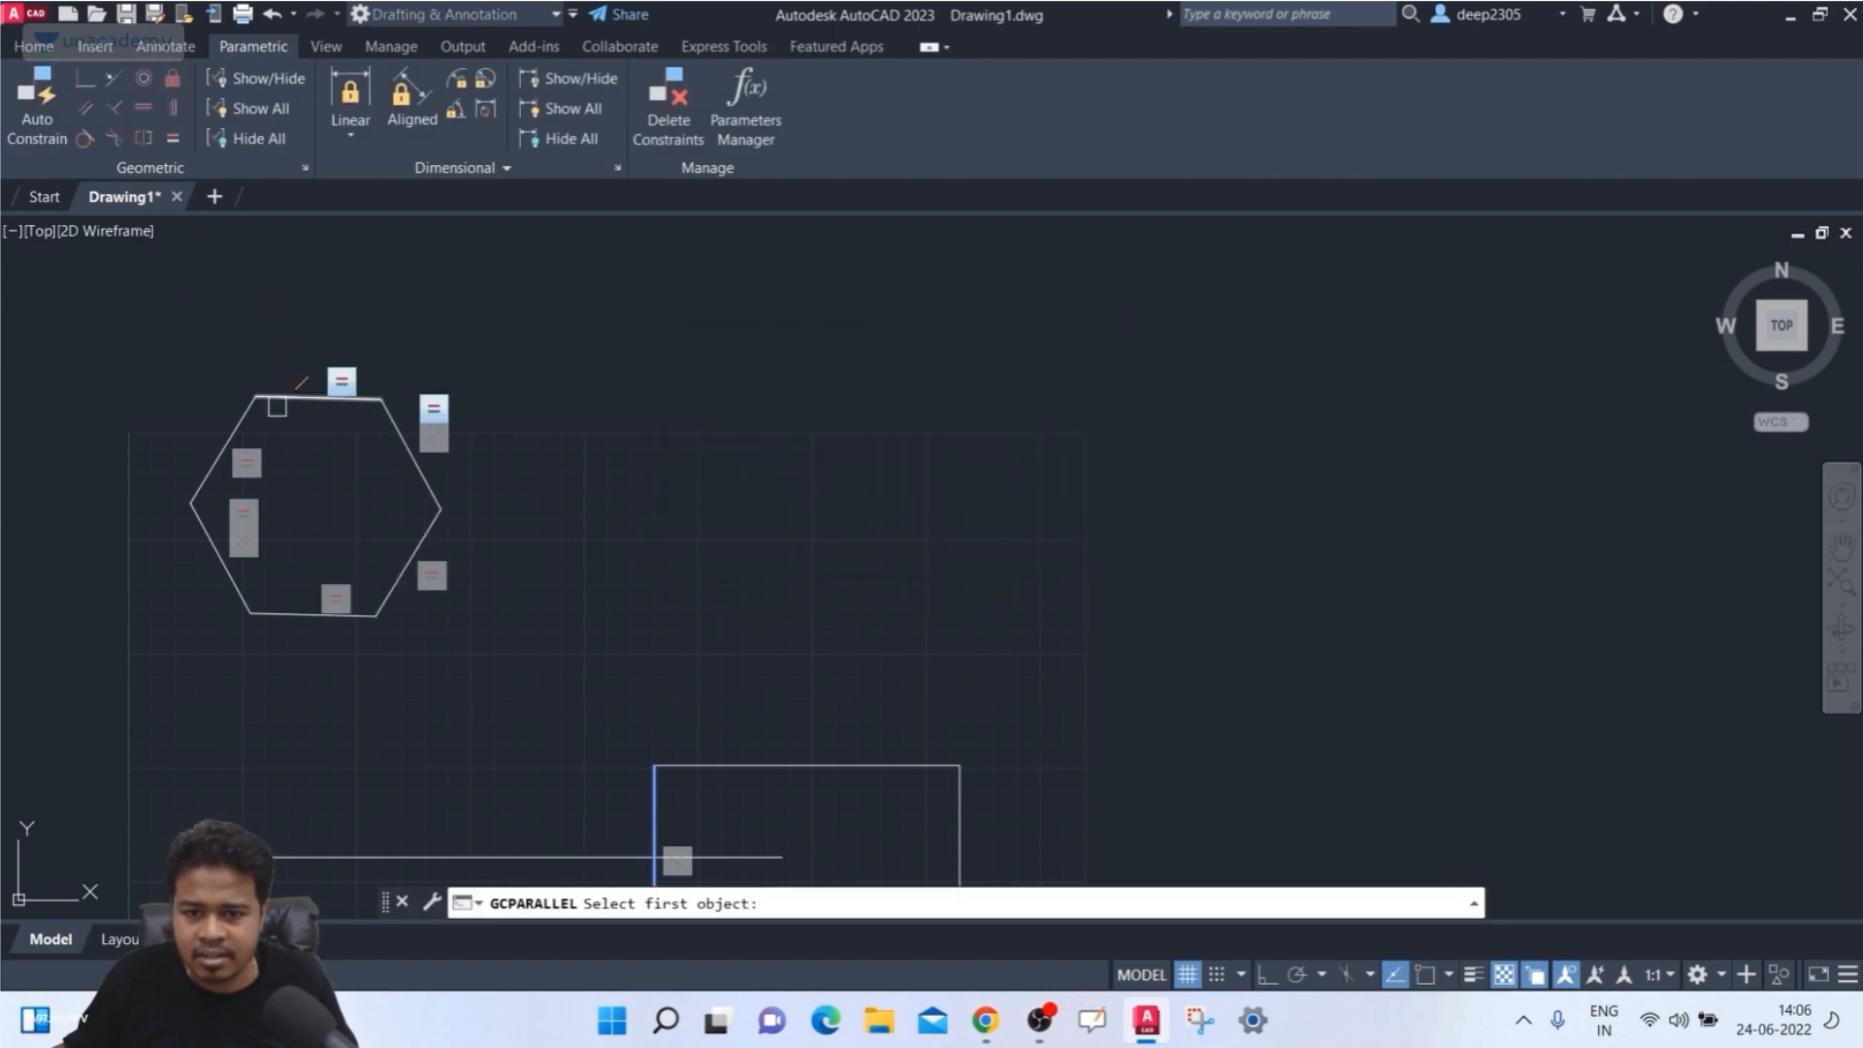
{"action": "left_click", "coordinate": [293, 398]}
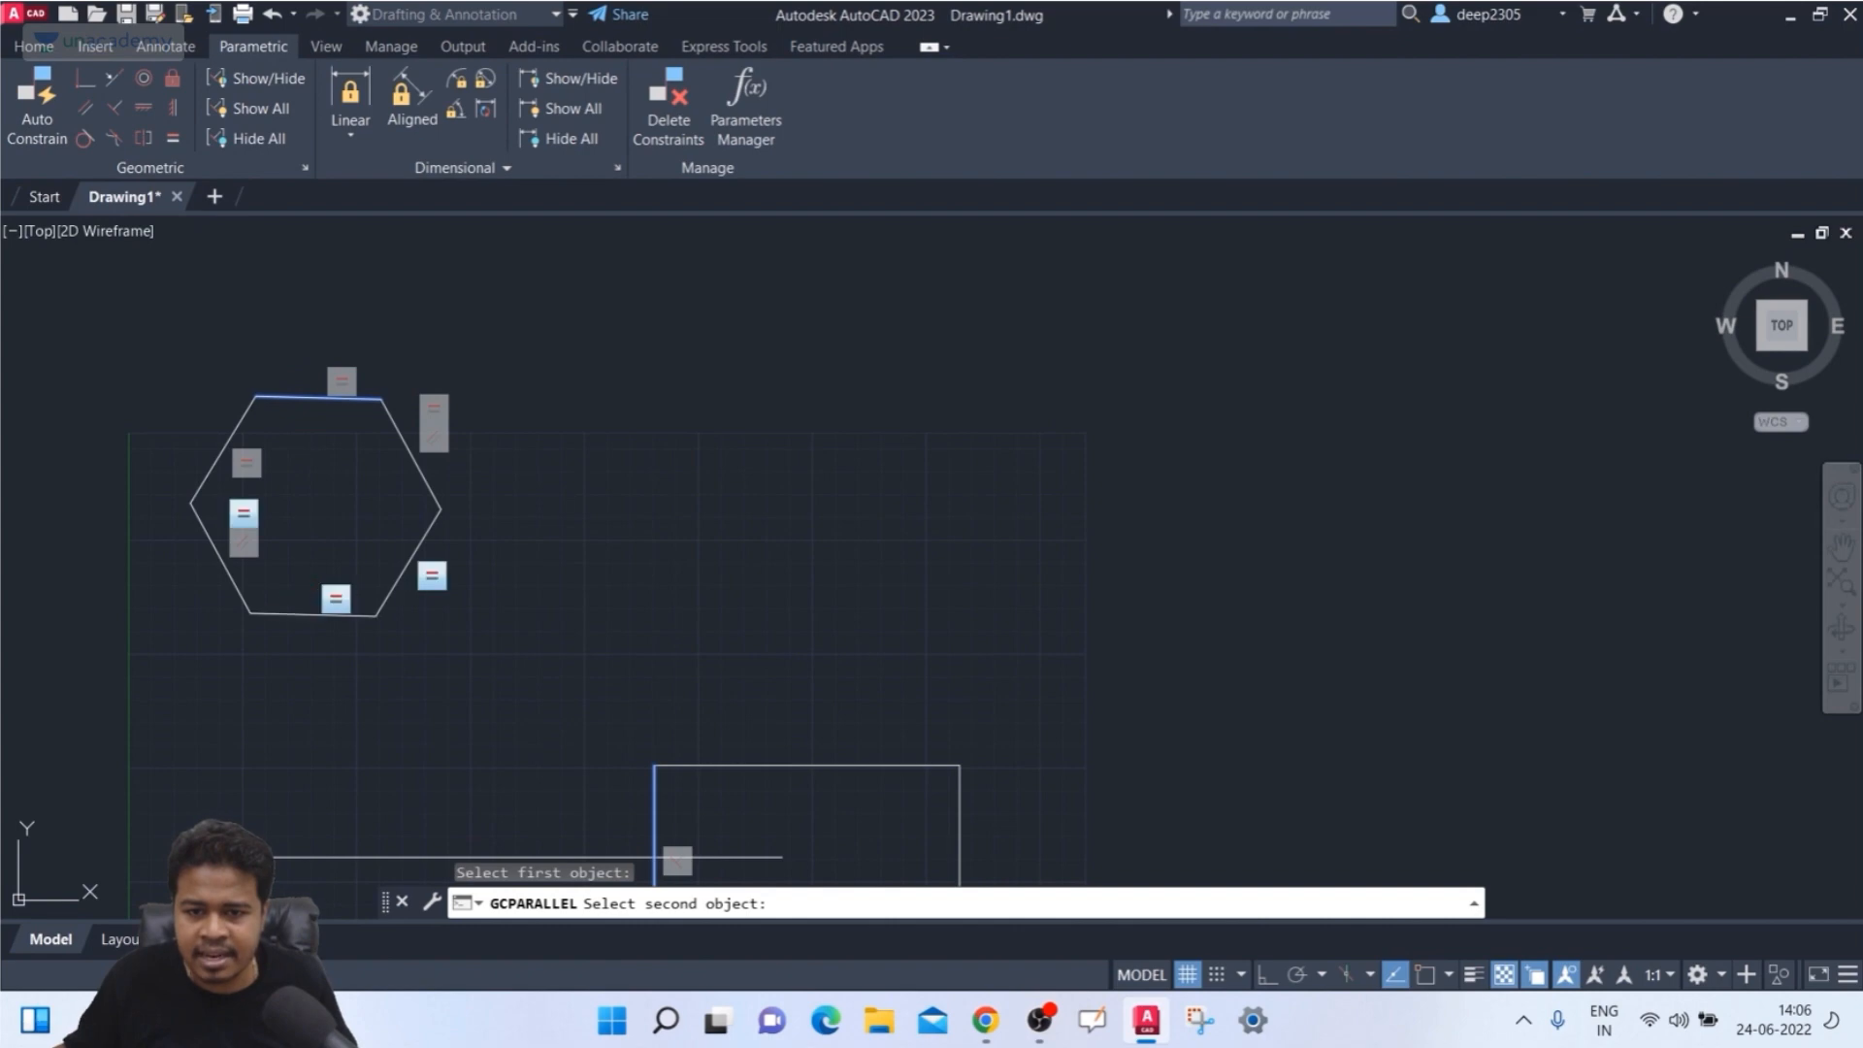
{"action": "key", "text": "Escape"}
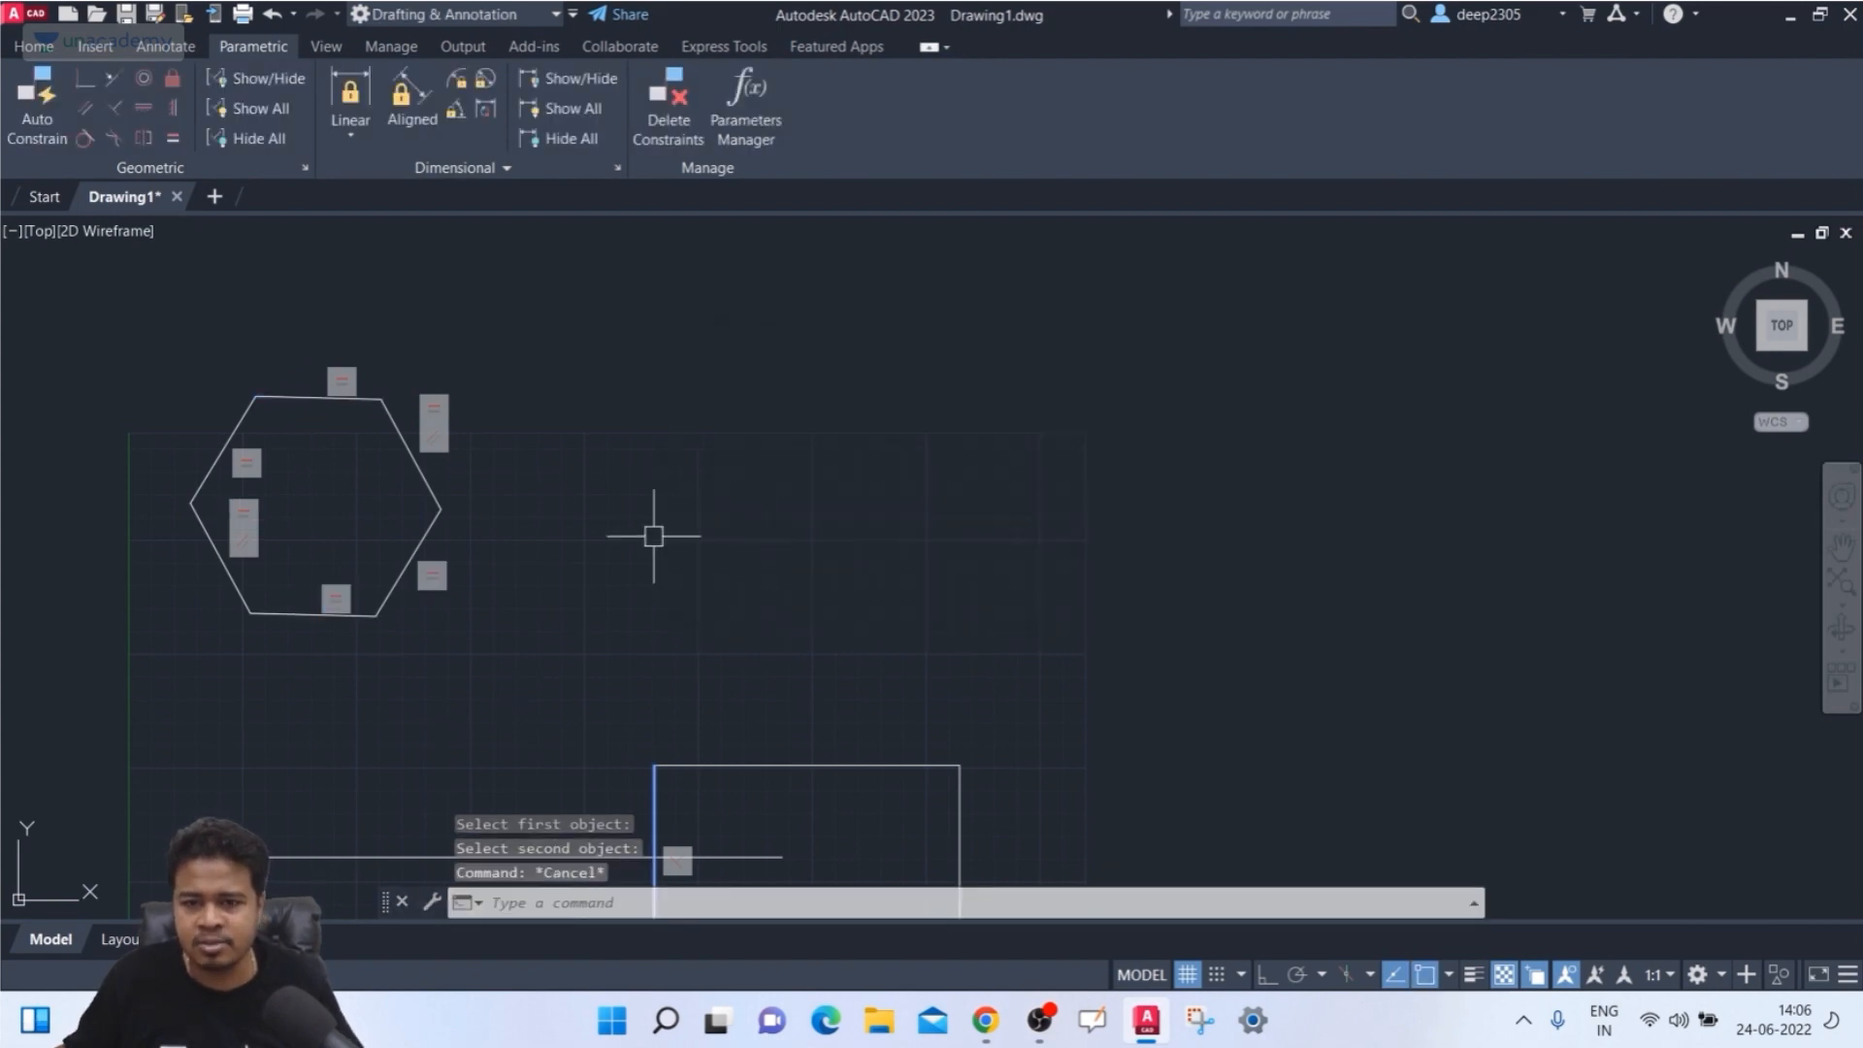
- Try stretching the hexagon's rightmost vertex horizontally outward, and undo the stretch
{"action": "left_click", "coordinate": [439, 484]}
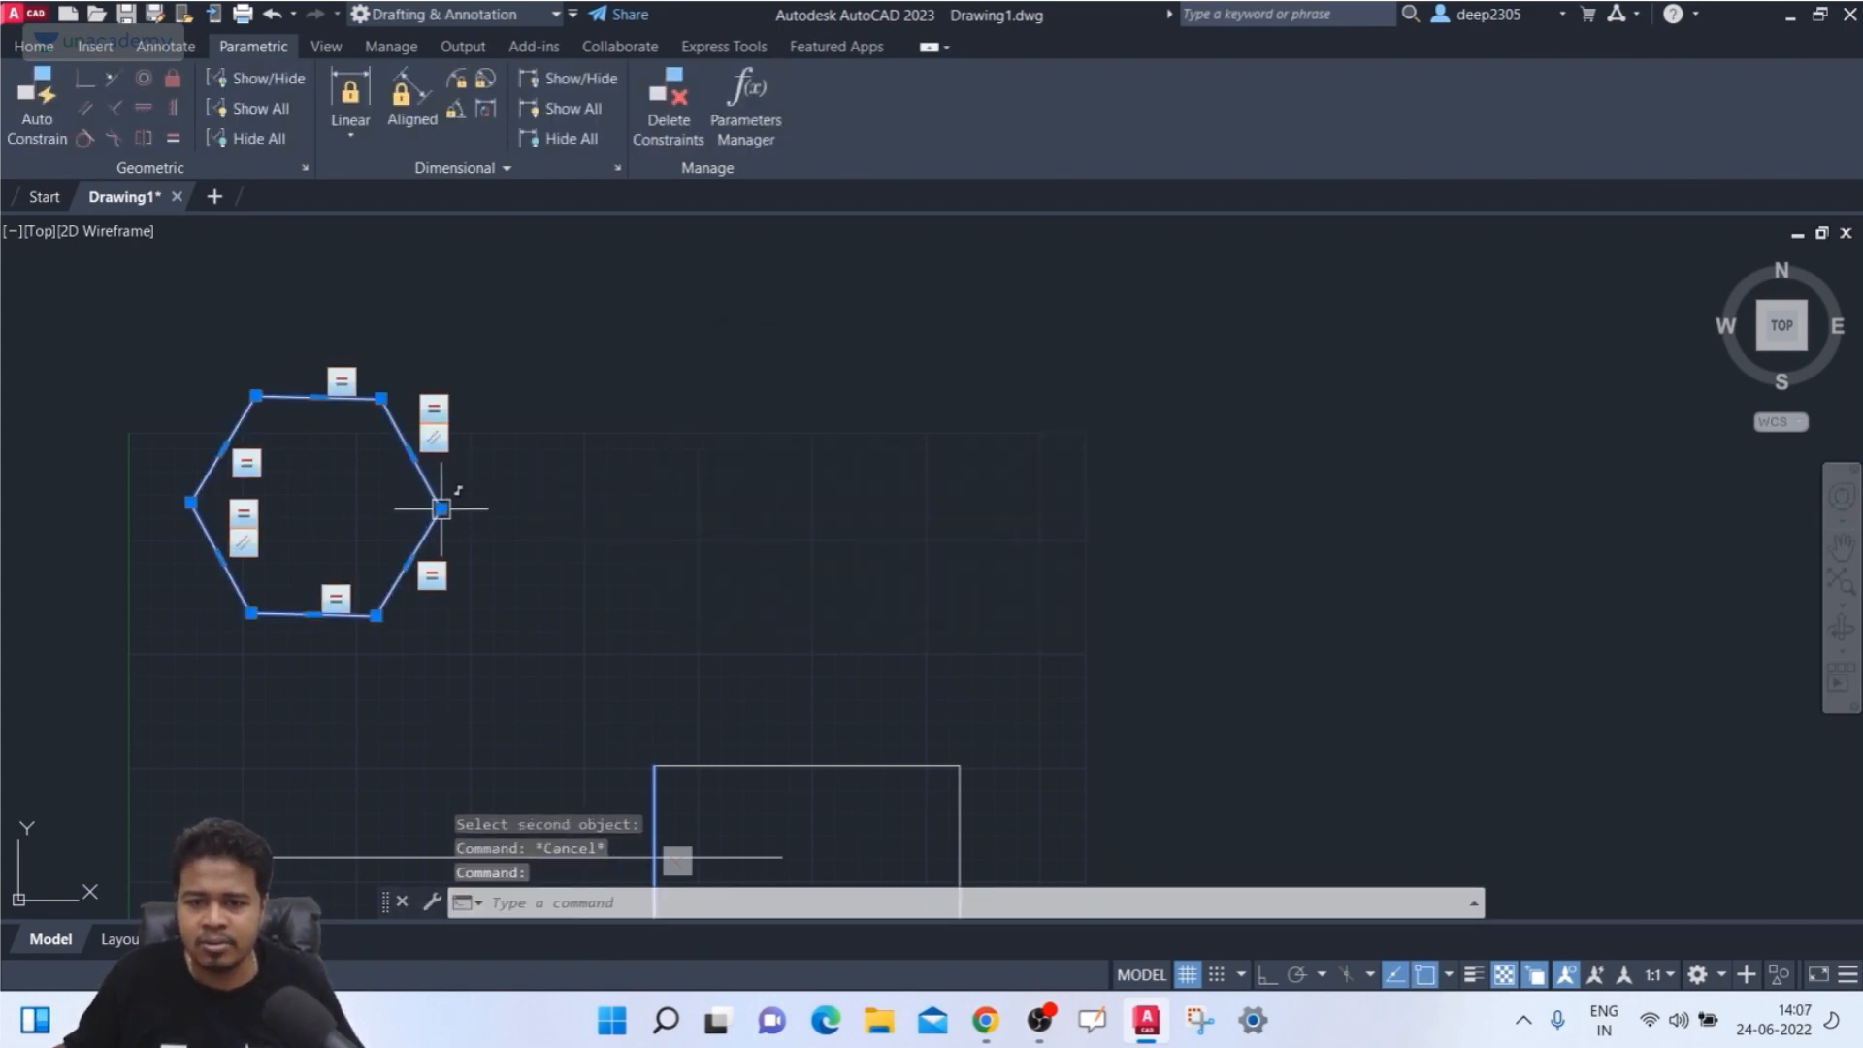
{"action": "left_click", "coordinate": [442, 509]}
{"action": "left_click", "coordinate": [553, 511]}
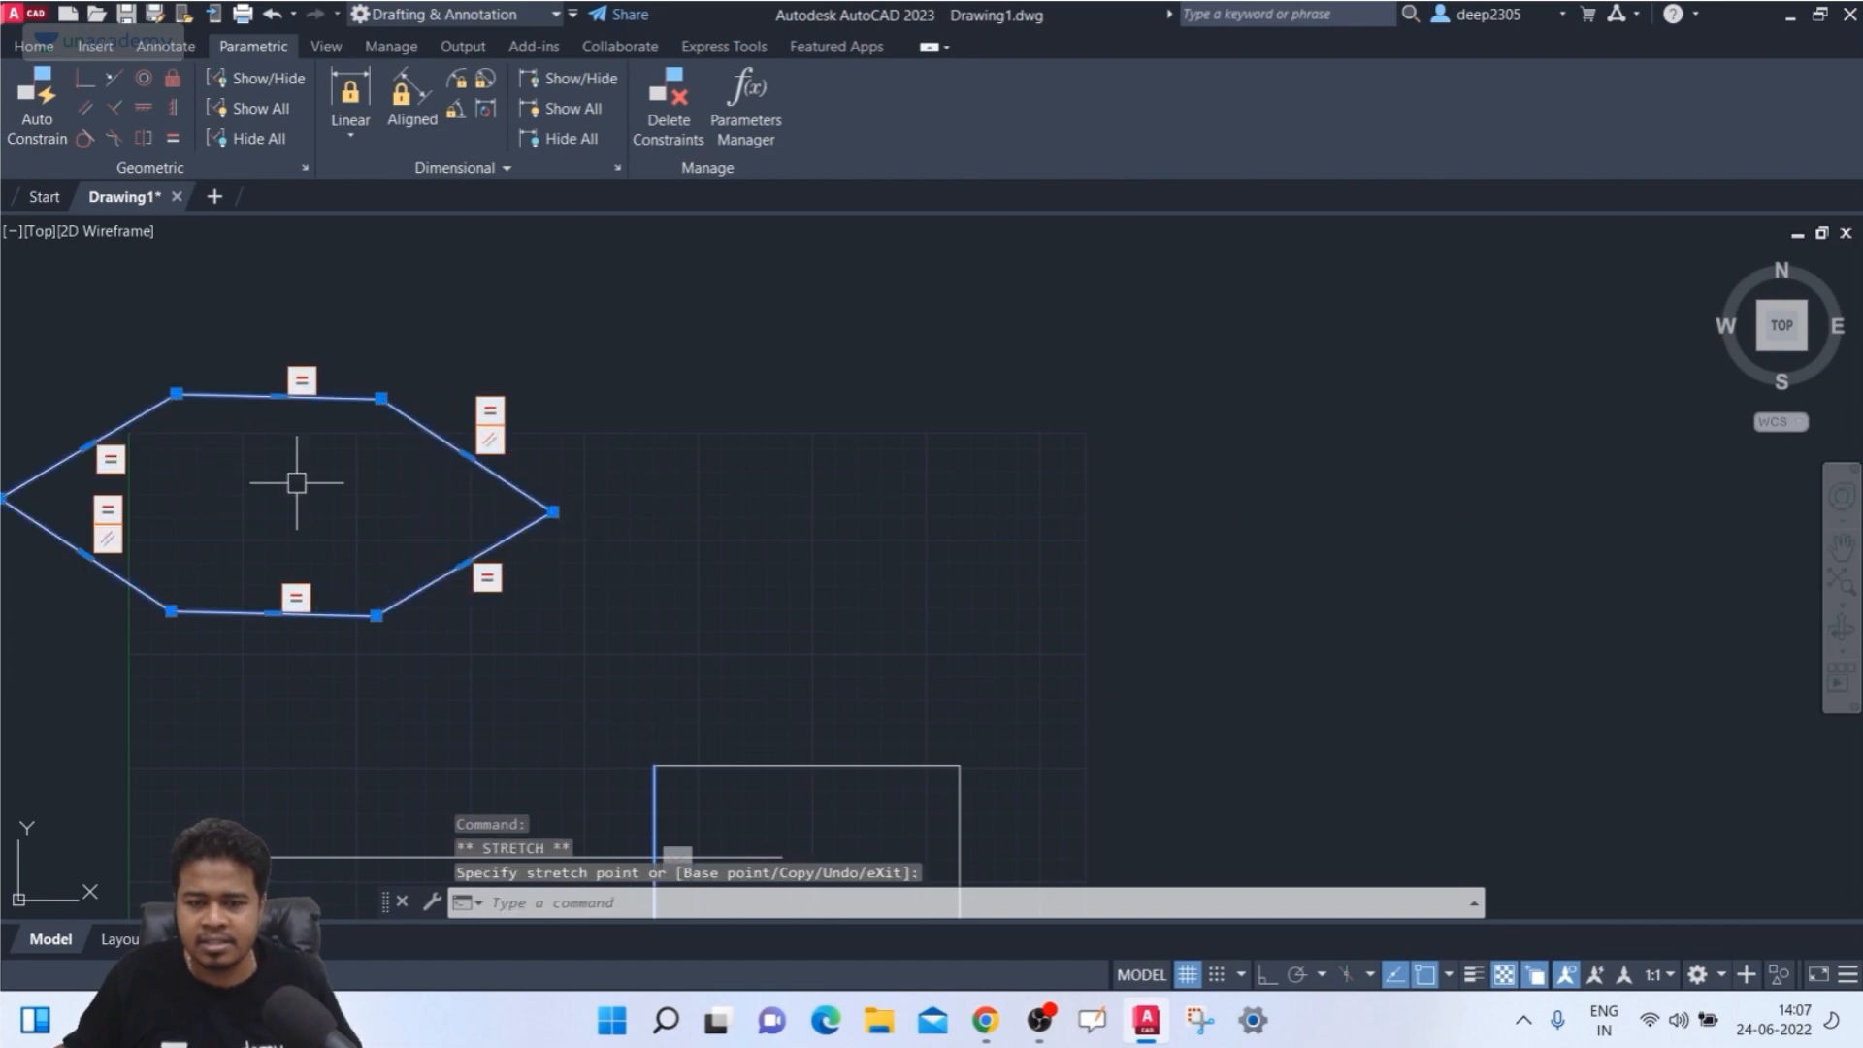
{"action": "middle_click_drag", "start_coordinate": [212, 491], "coordinate": [387, 590]}
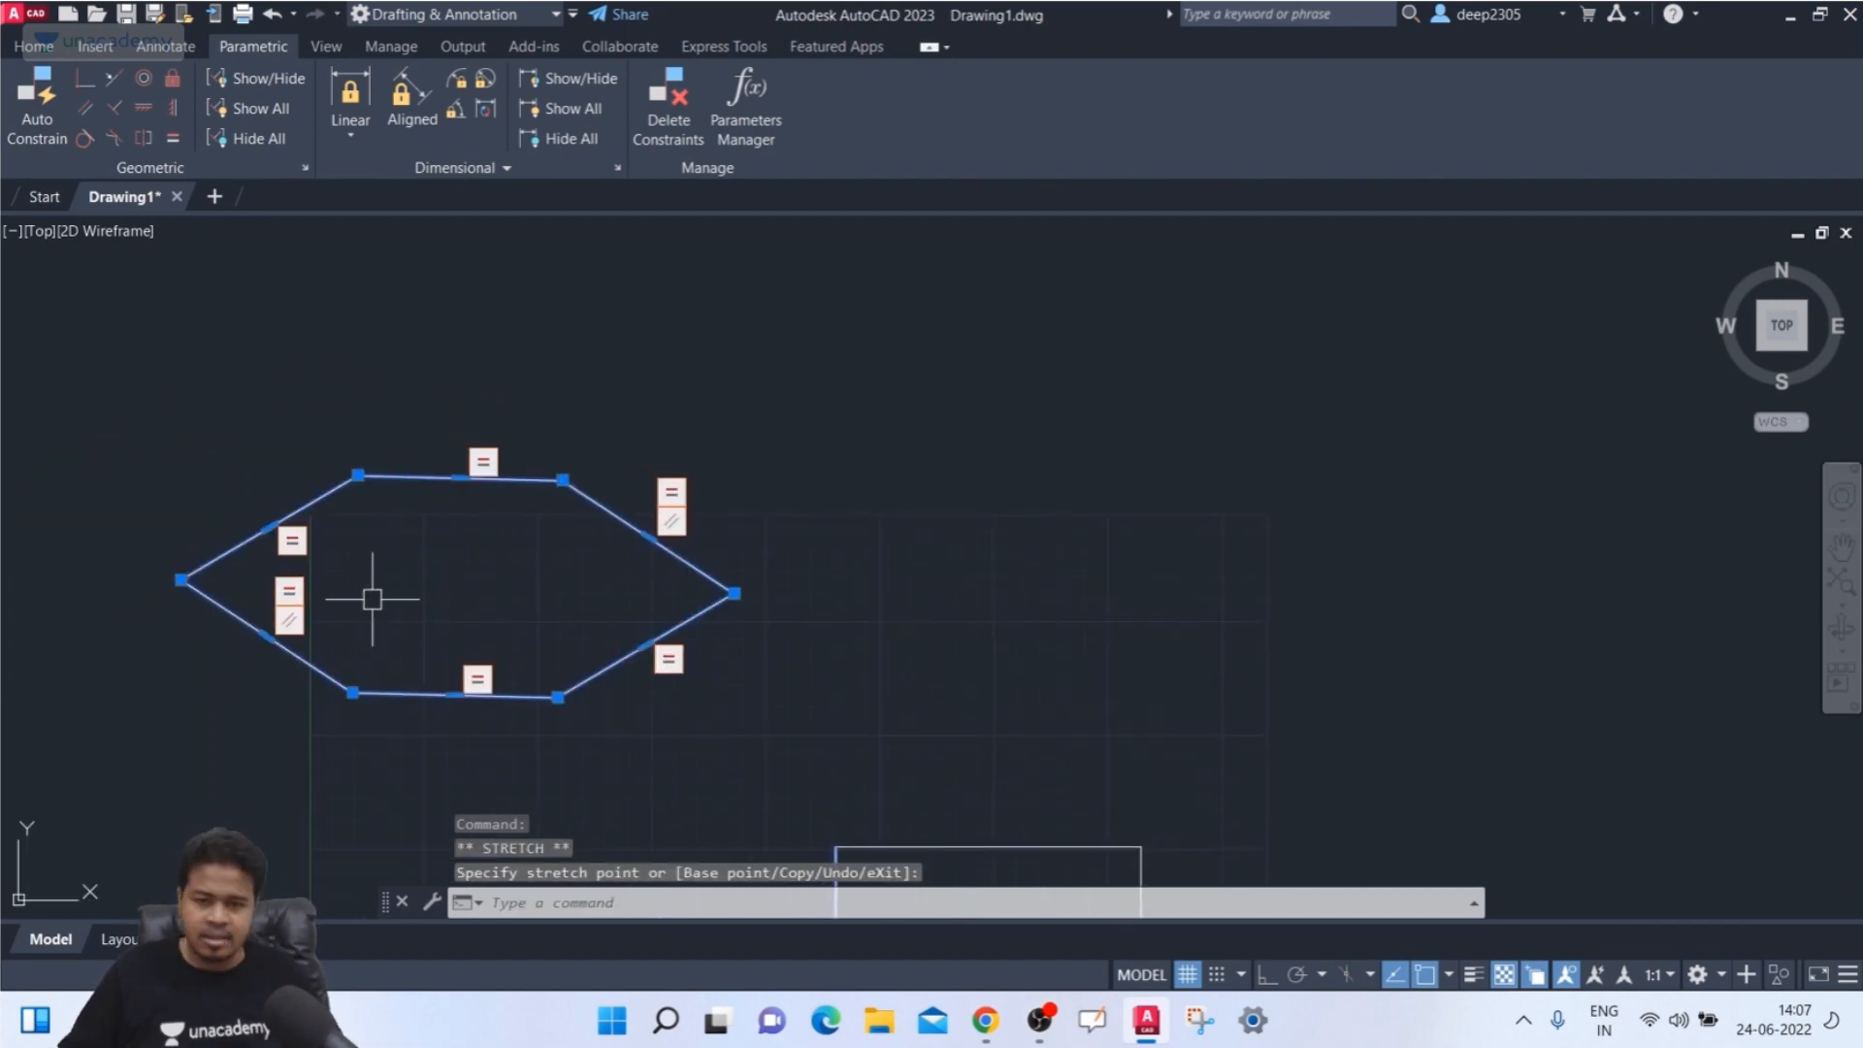
{"action": "key", "text": "ctrl+z"}
{"action": "key", "text": "ctrl+z"}
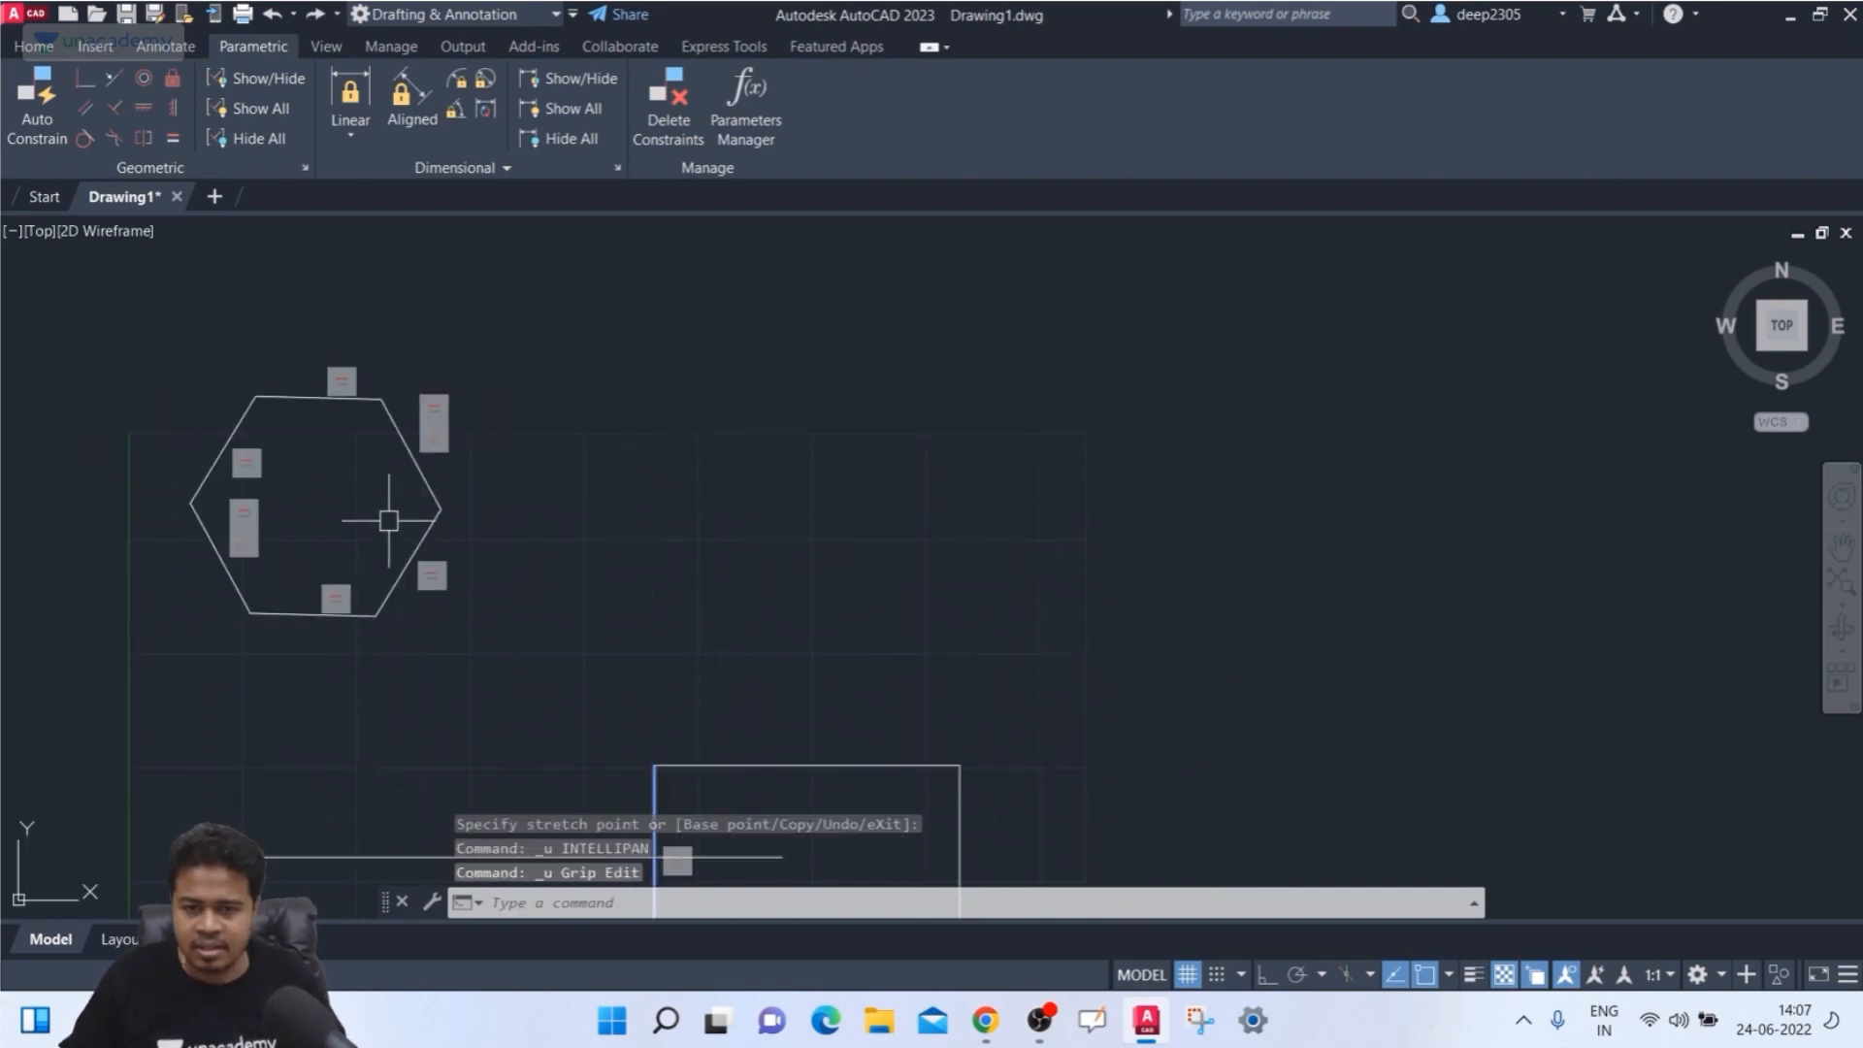
- Try stretching the hexagon's upper-left vertex up and to the left, and undo the stretch
{"action": "left_click", "coordinate": [275, 387]}
{"action": "left_click", "coordinate": [255, 395]}
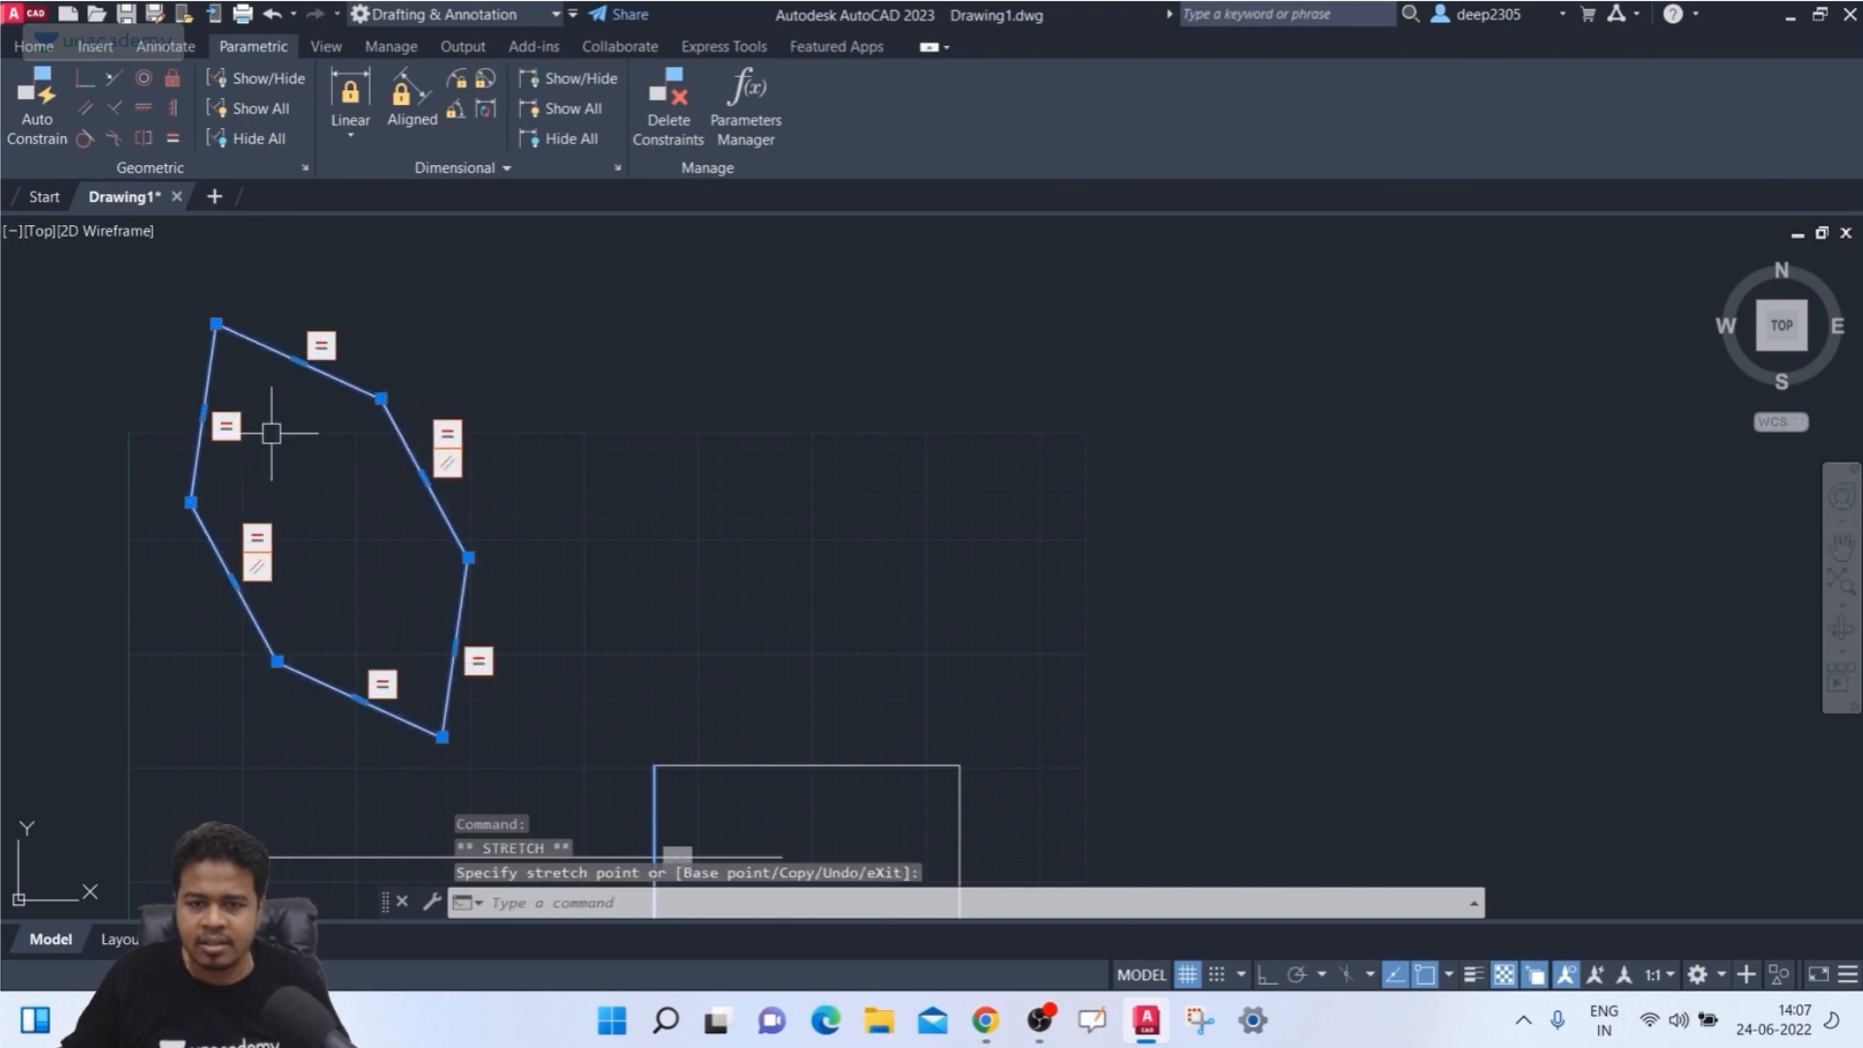
{"action": "key", "text": "ctrl+z"}
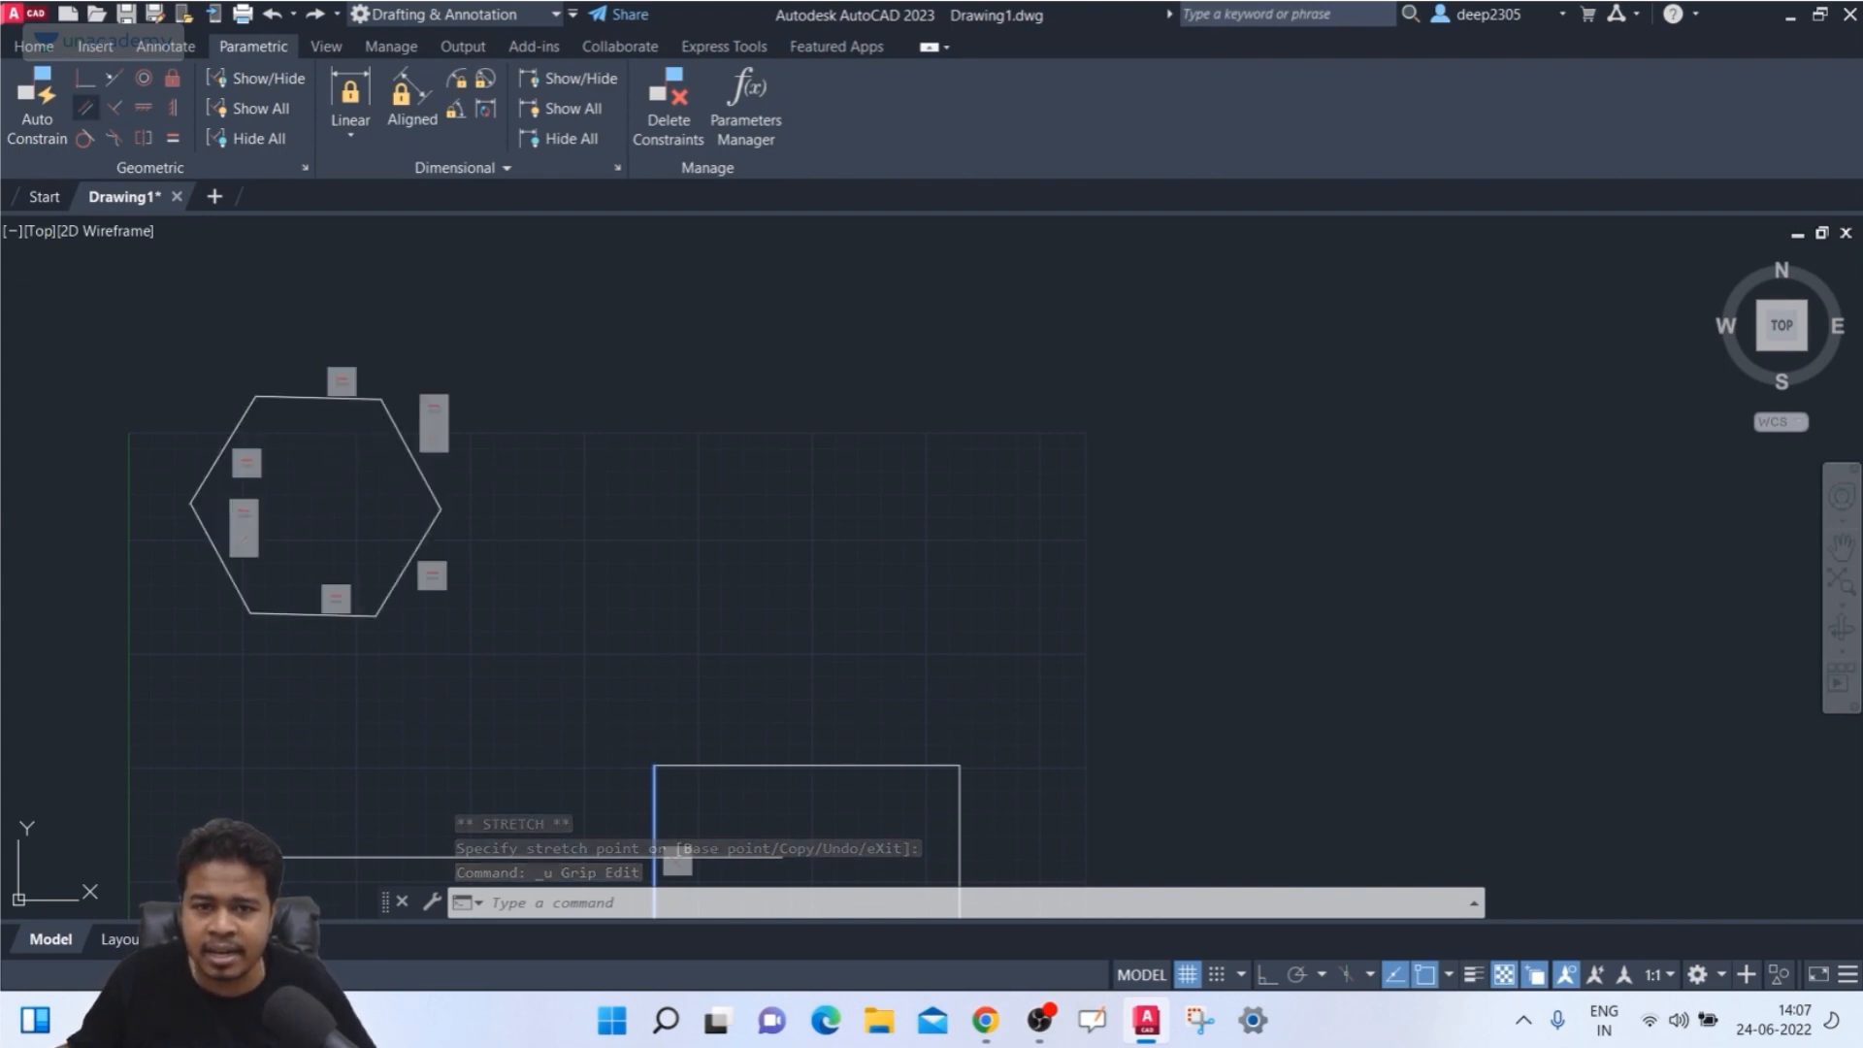
- Try again to apply a Parallel constraint between the hexagon's upper-left and lower-right sides
{"action": "left_click", "coordinate": [85, 108]}
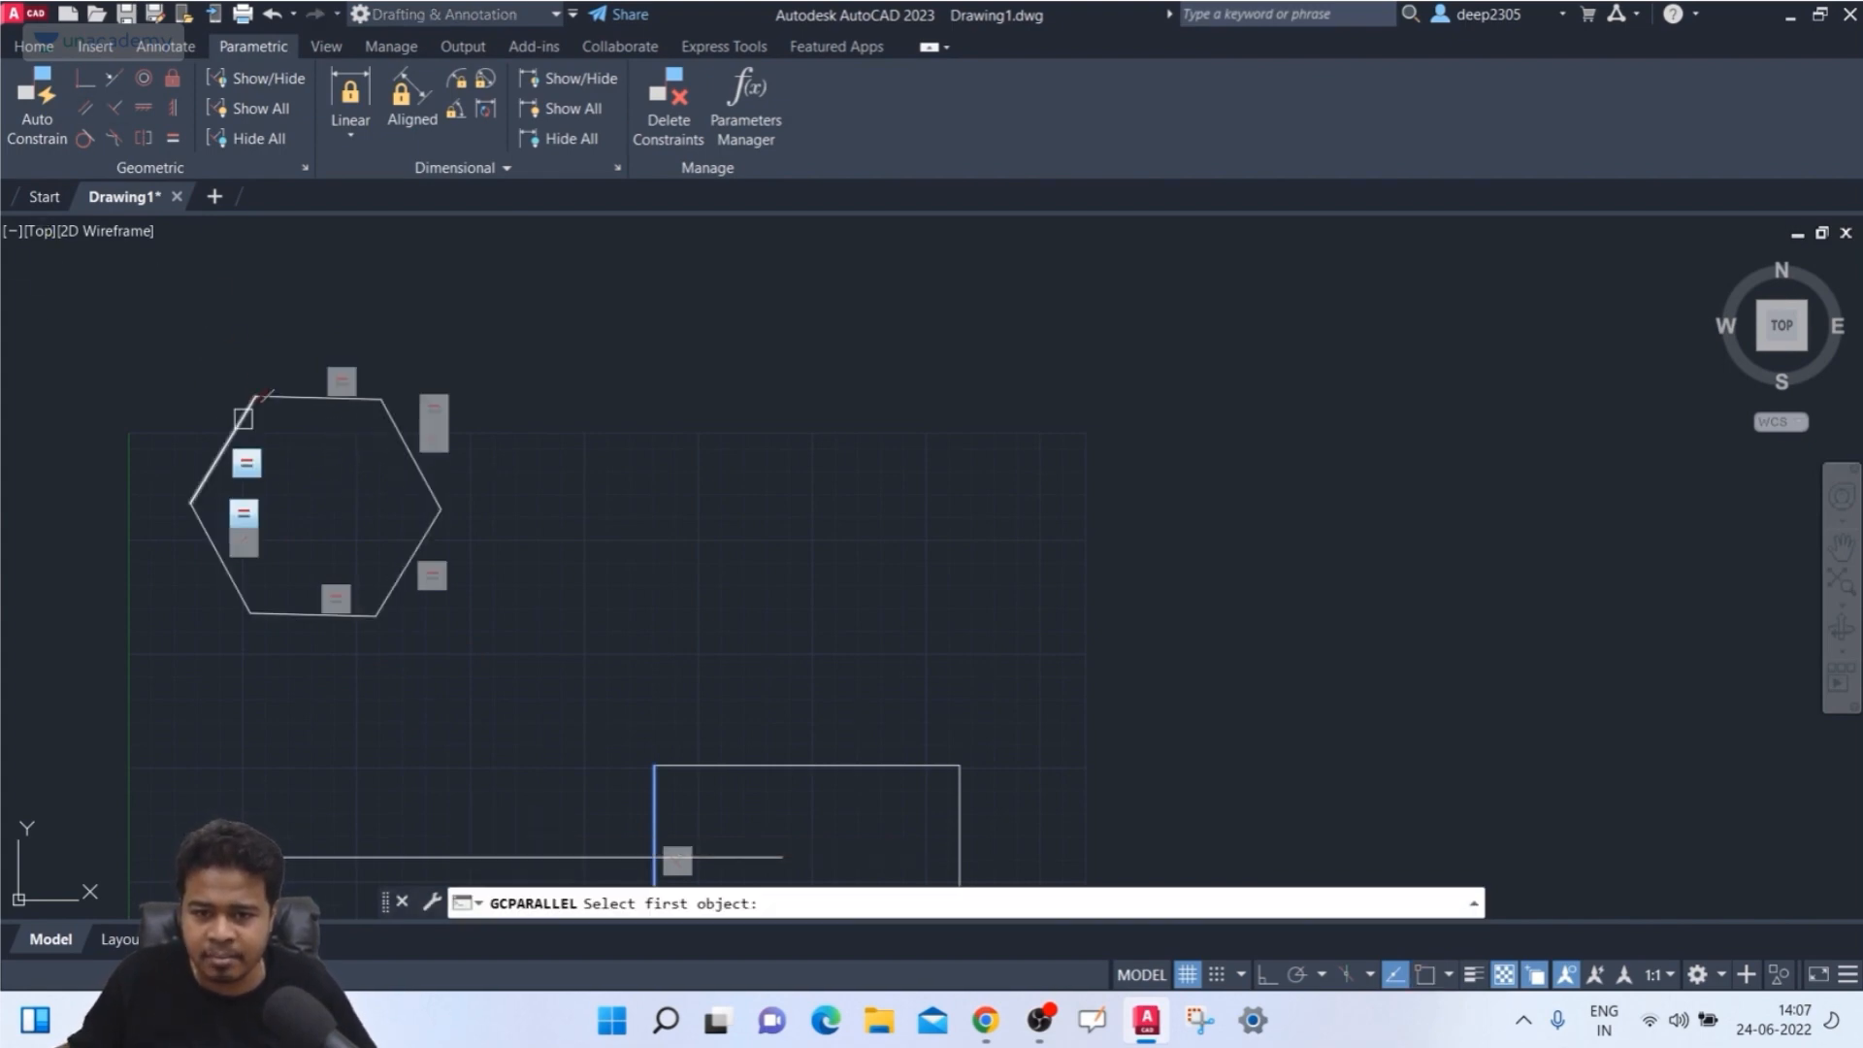
{"action": "left_click", "coordinate": [244, 418]}
{"action": "left_click", "coordinate": [437, 551]}
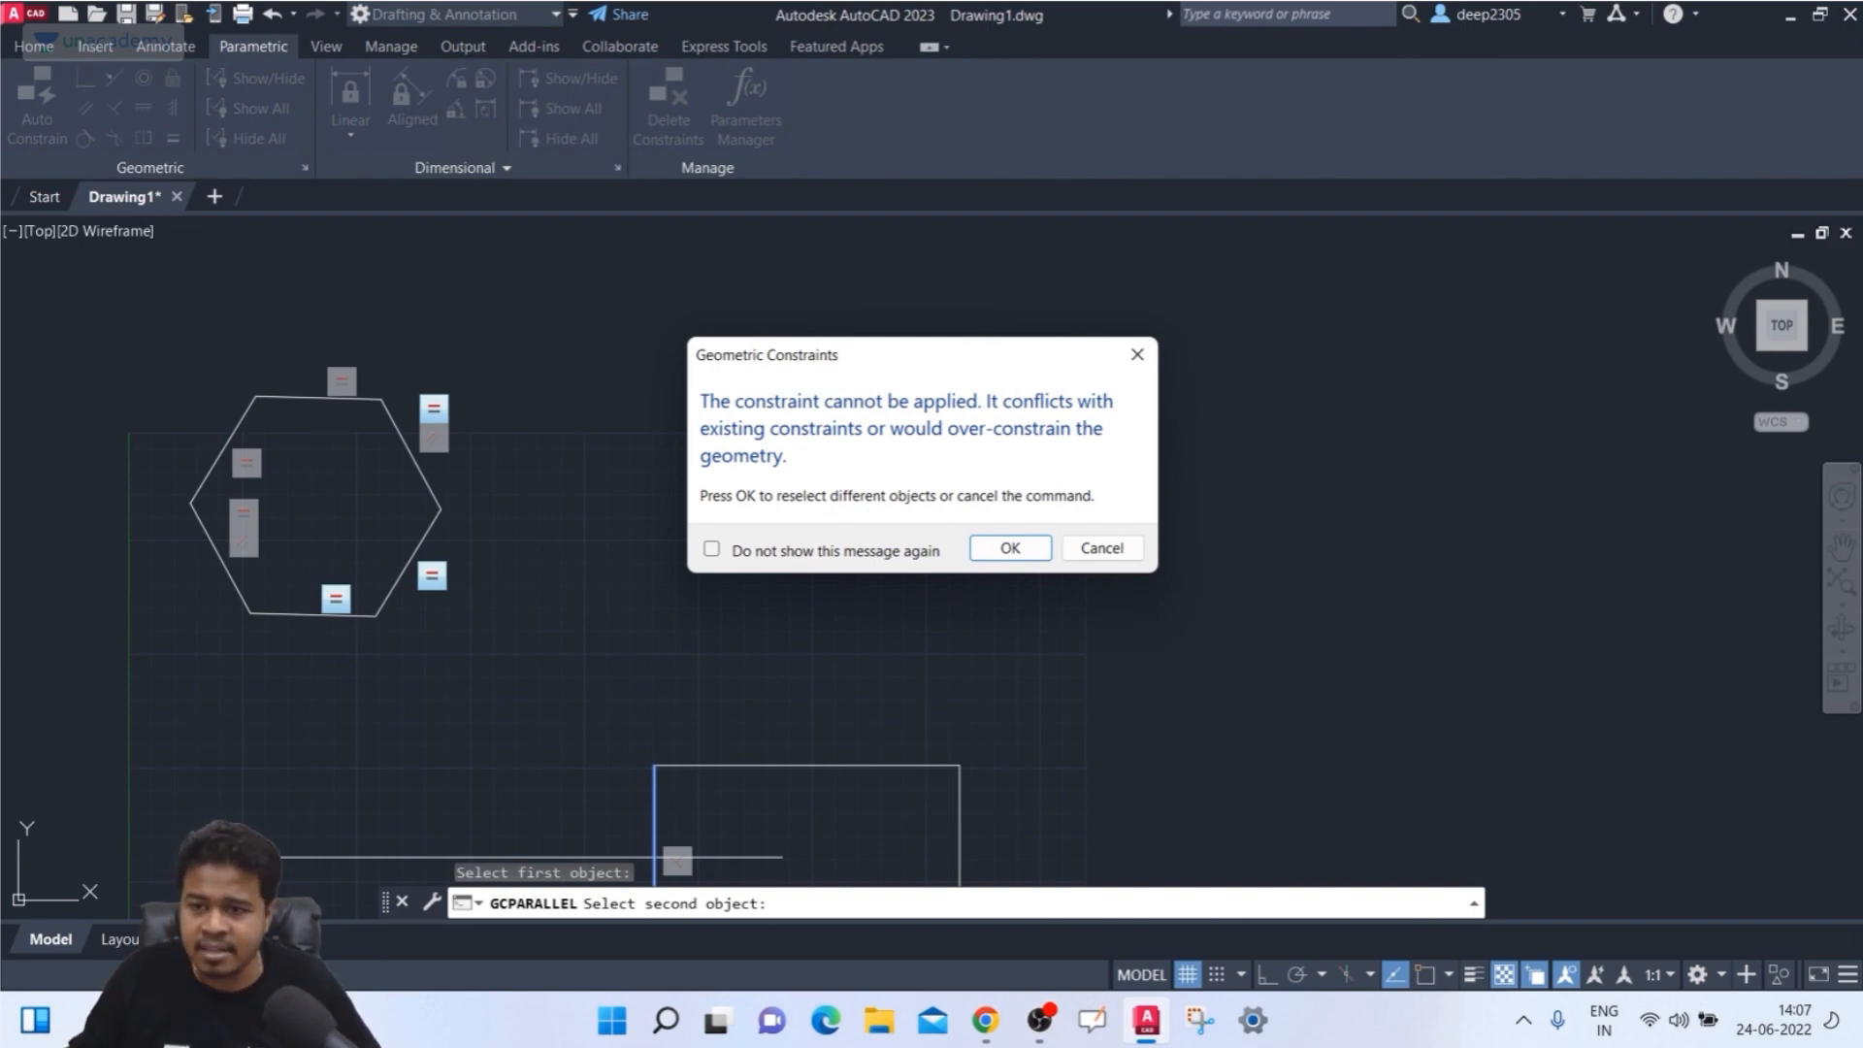
{"action": "key", "text": "Escape"}
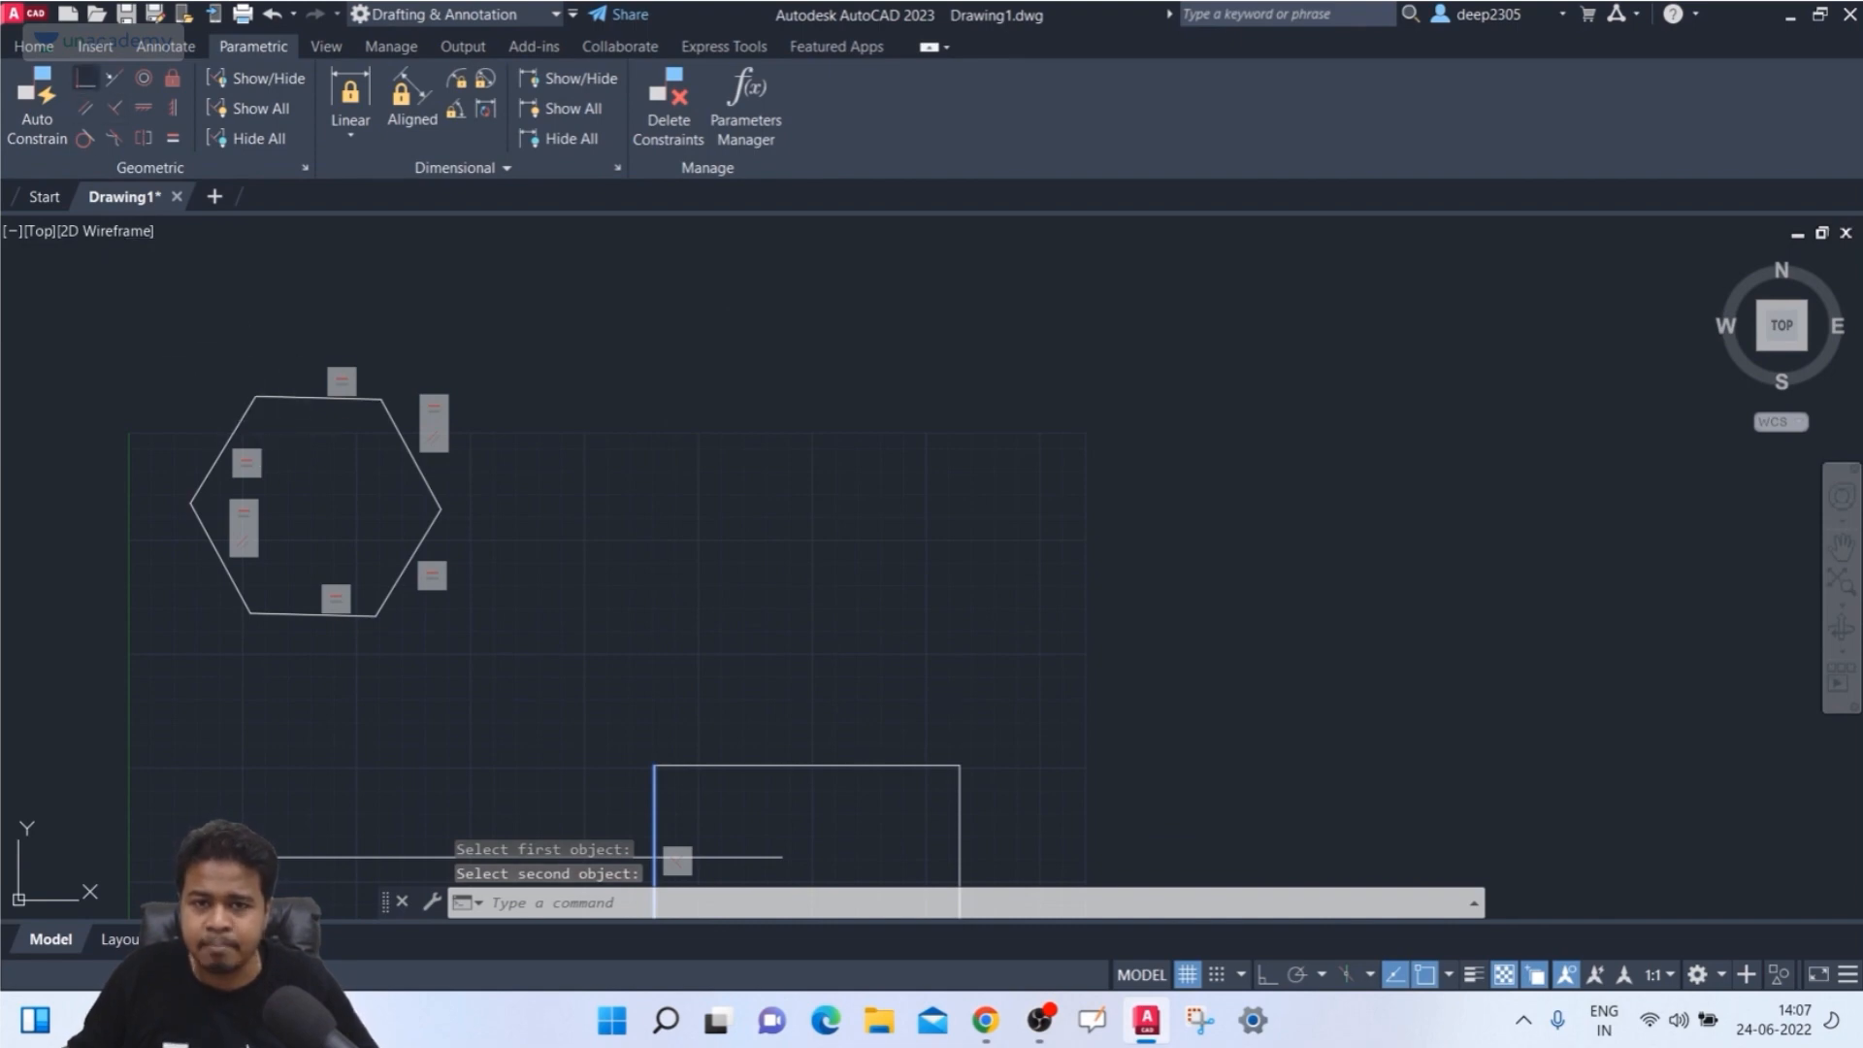
{"action": "left_click", "coordinate": [85, 108]}
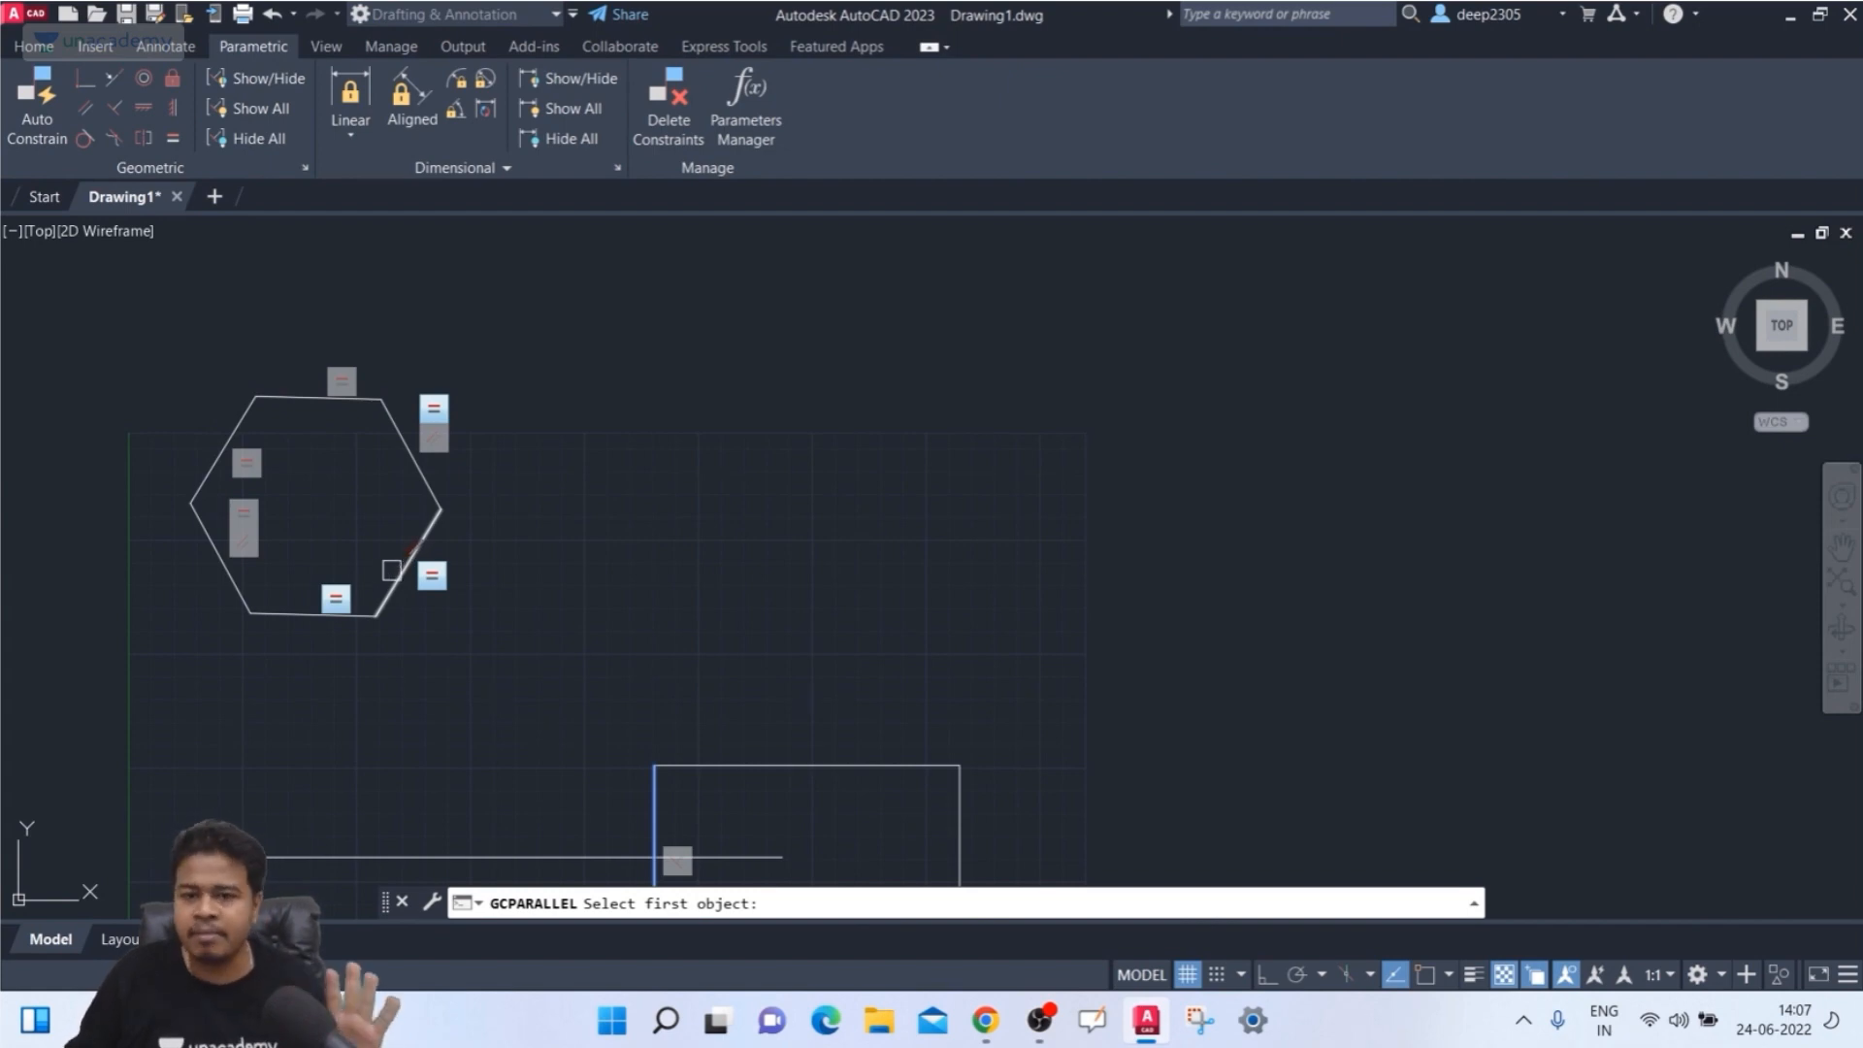
{"action": "key", "text": "Escape"}
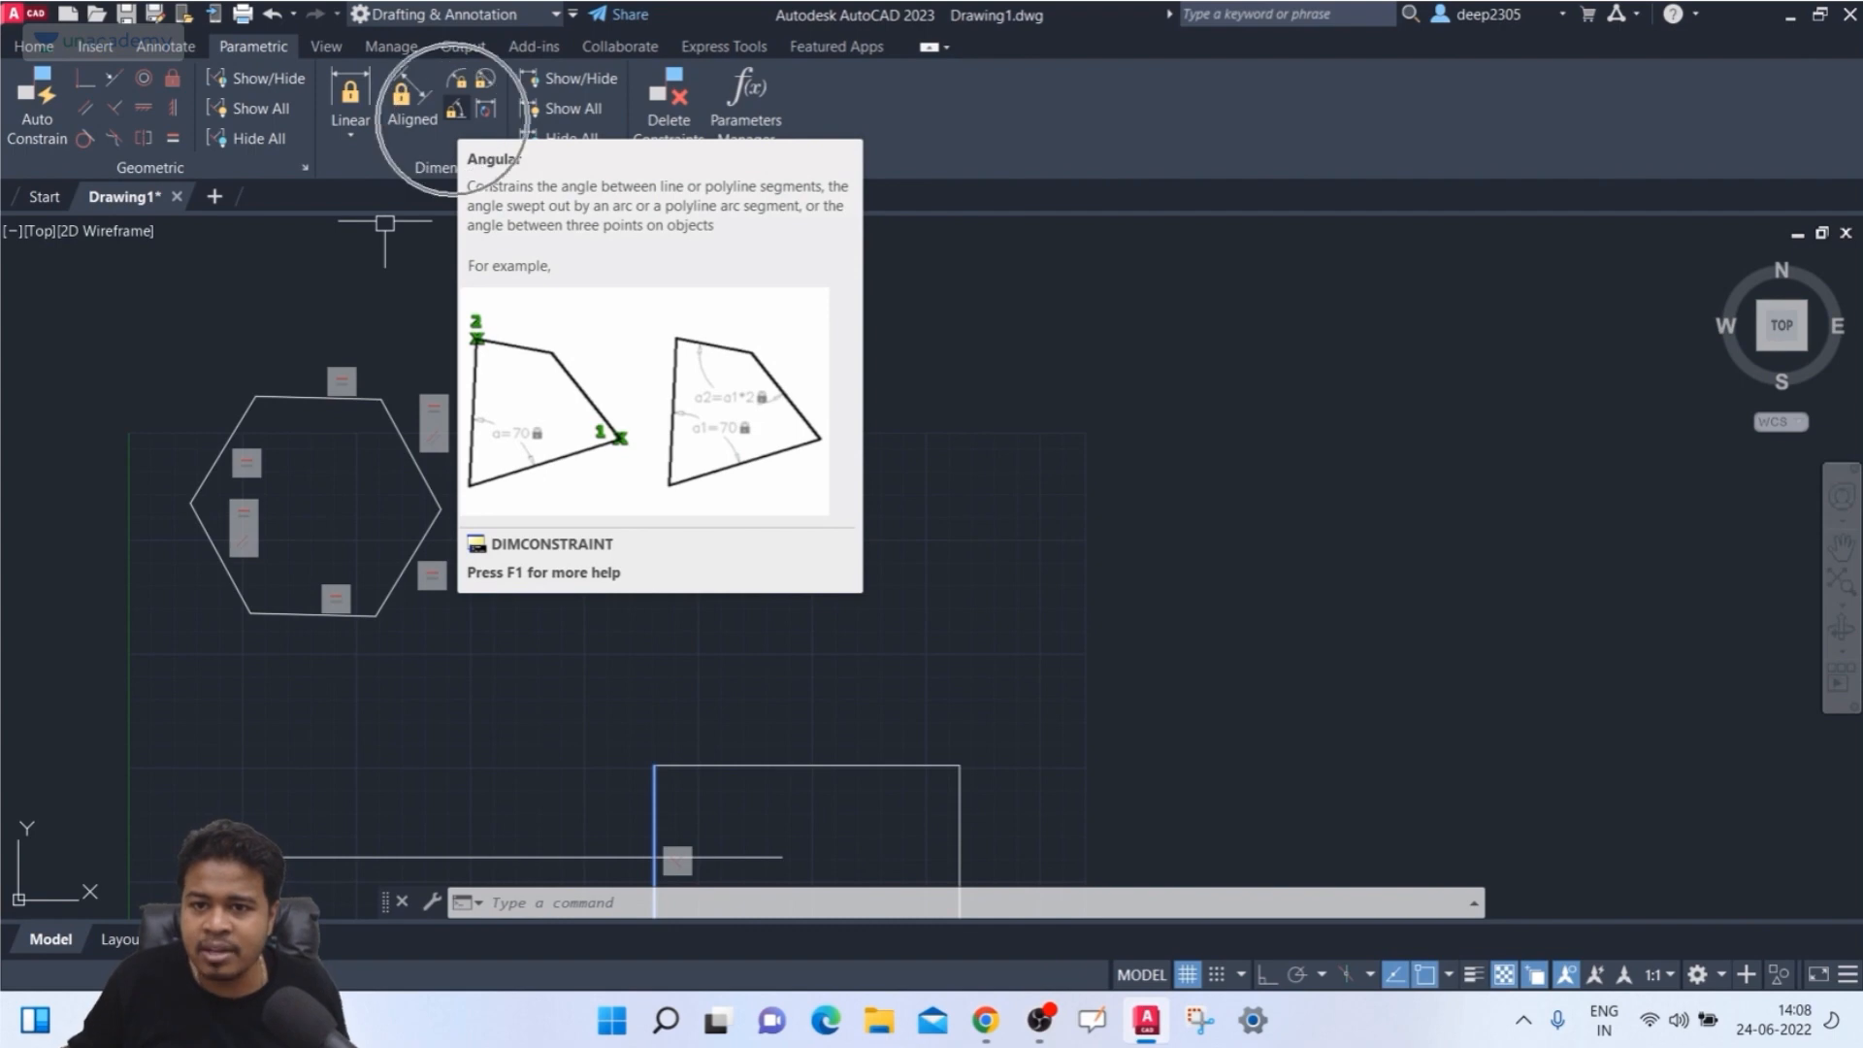
- Apply a 120° Angular dimensional constraint between the hexagon's upper-left and top sides, placing the dimension inside the corner
{"action": "left_click", "coordinate": [455, 109]}
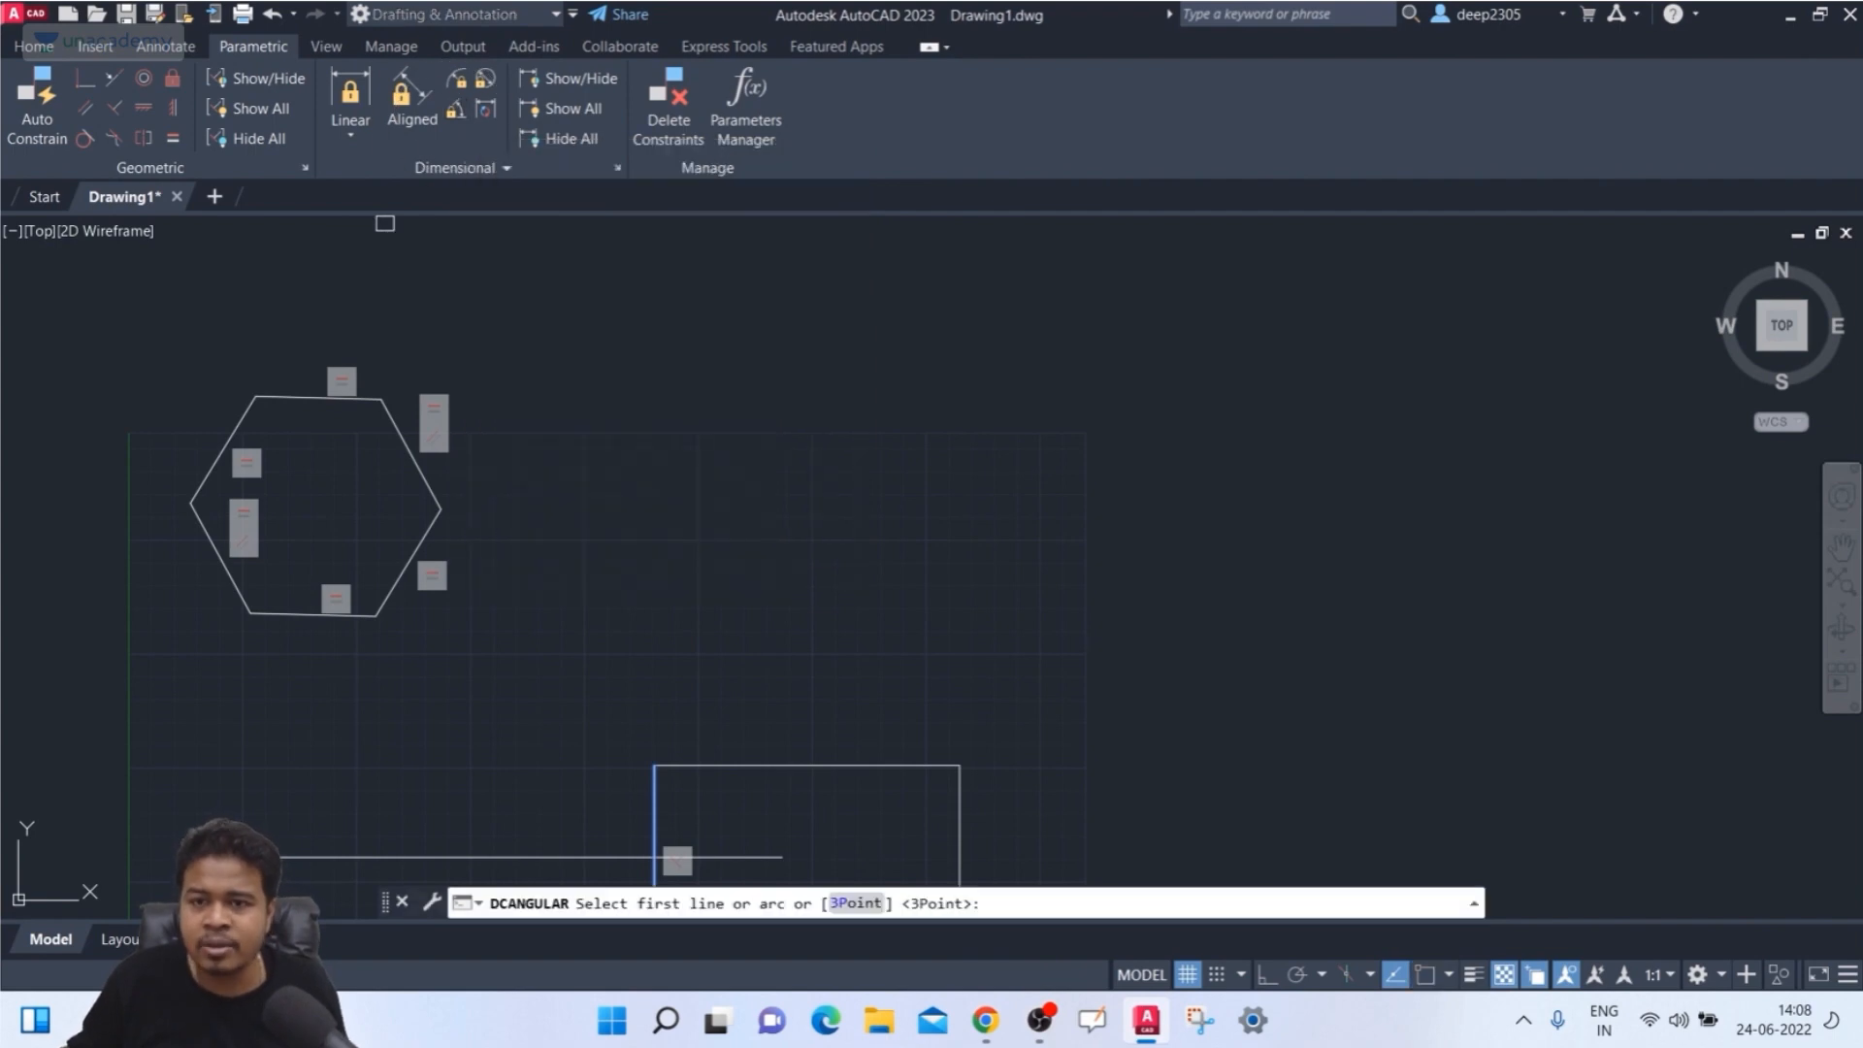
{"action": "left_click", "coordinate": [247, 412]}
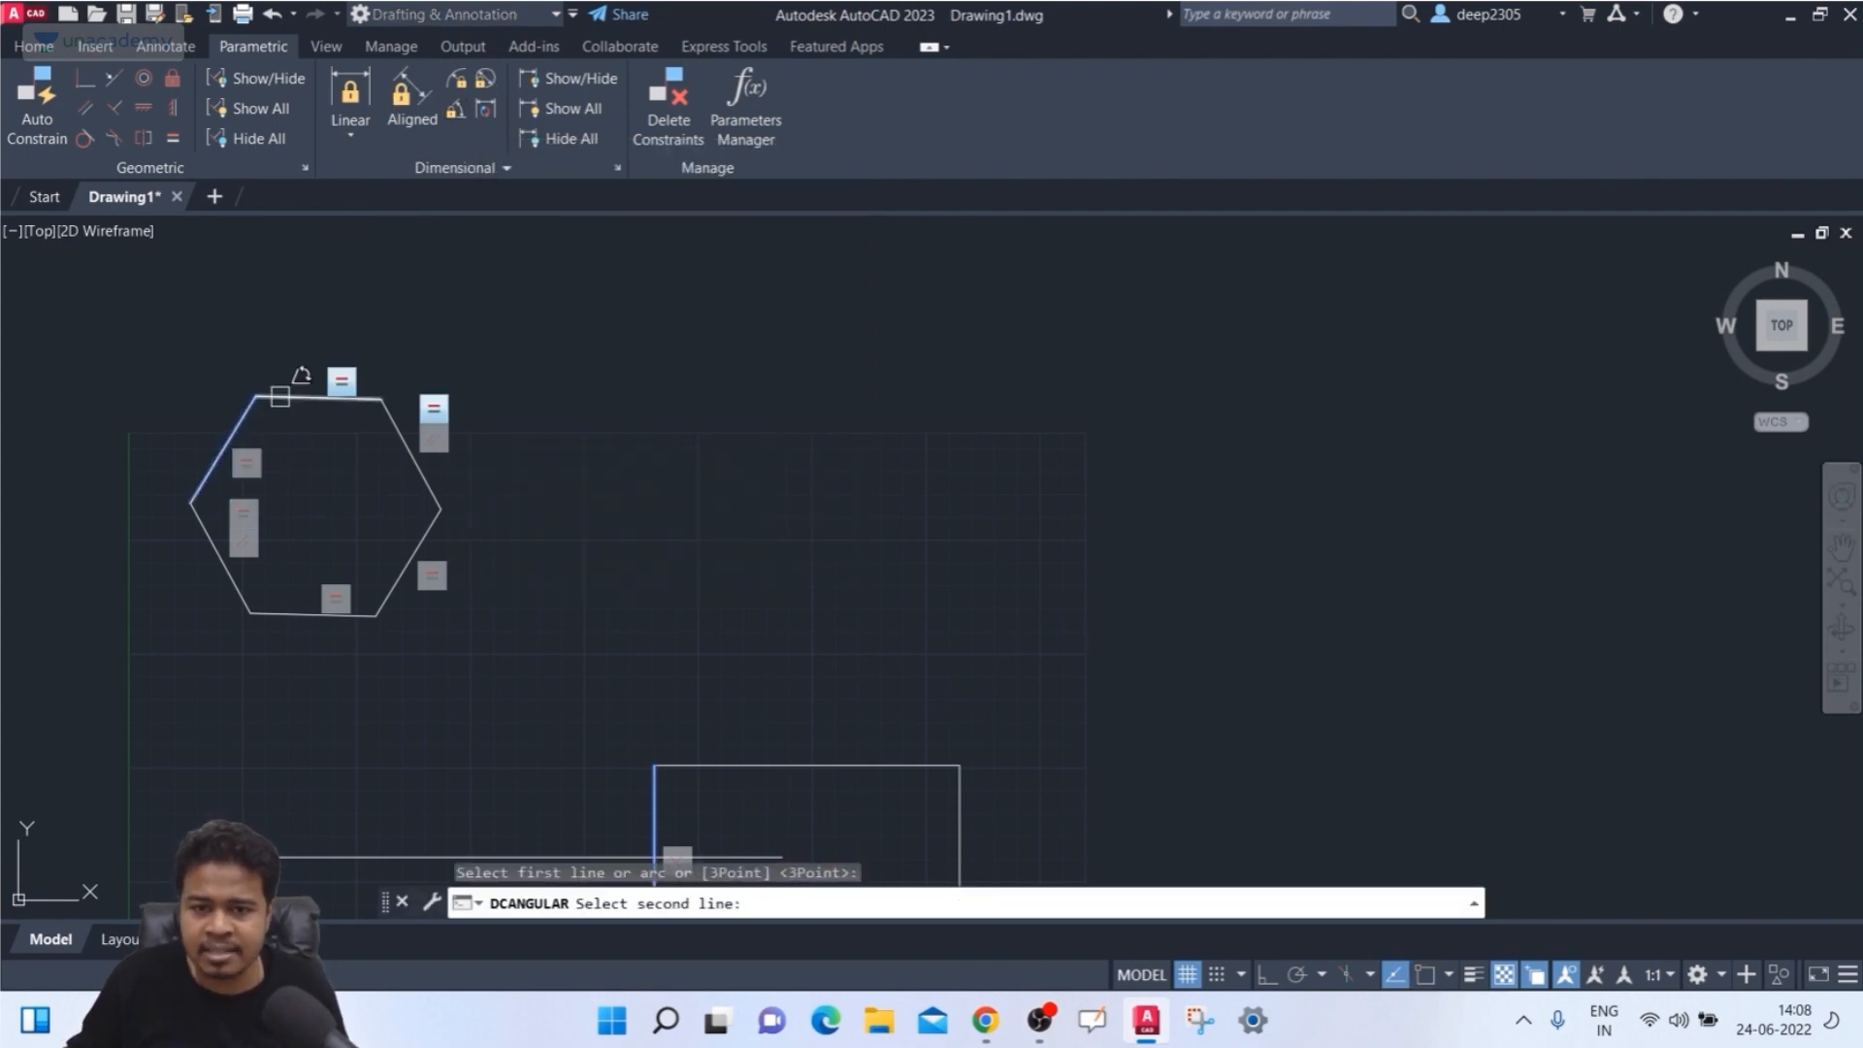
{"action": "left_click", "coordinate": [301, 397]}
{"action": "scroll", "coordinate": [282, 412], "scroll_direction": "up", "scroll_amount": 2}
{"action": "left_click", "coordinate": [277, 418]}
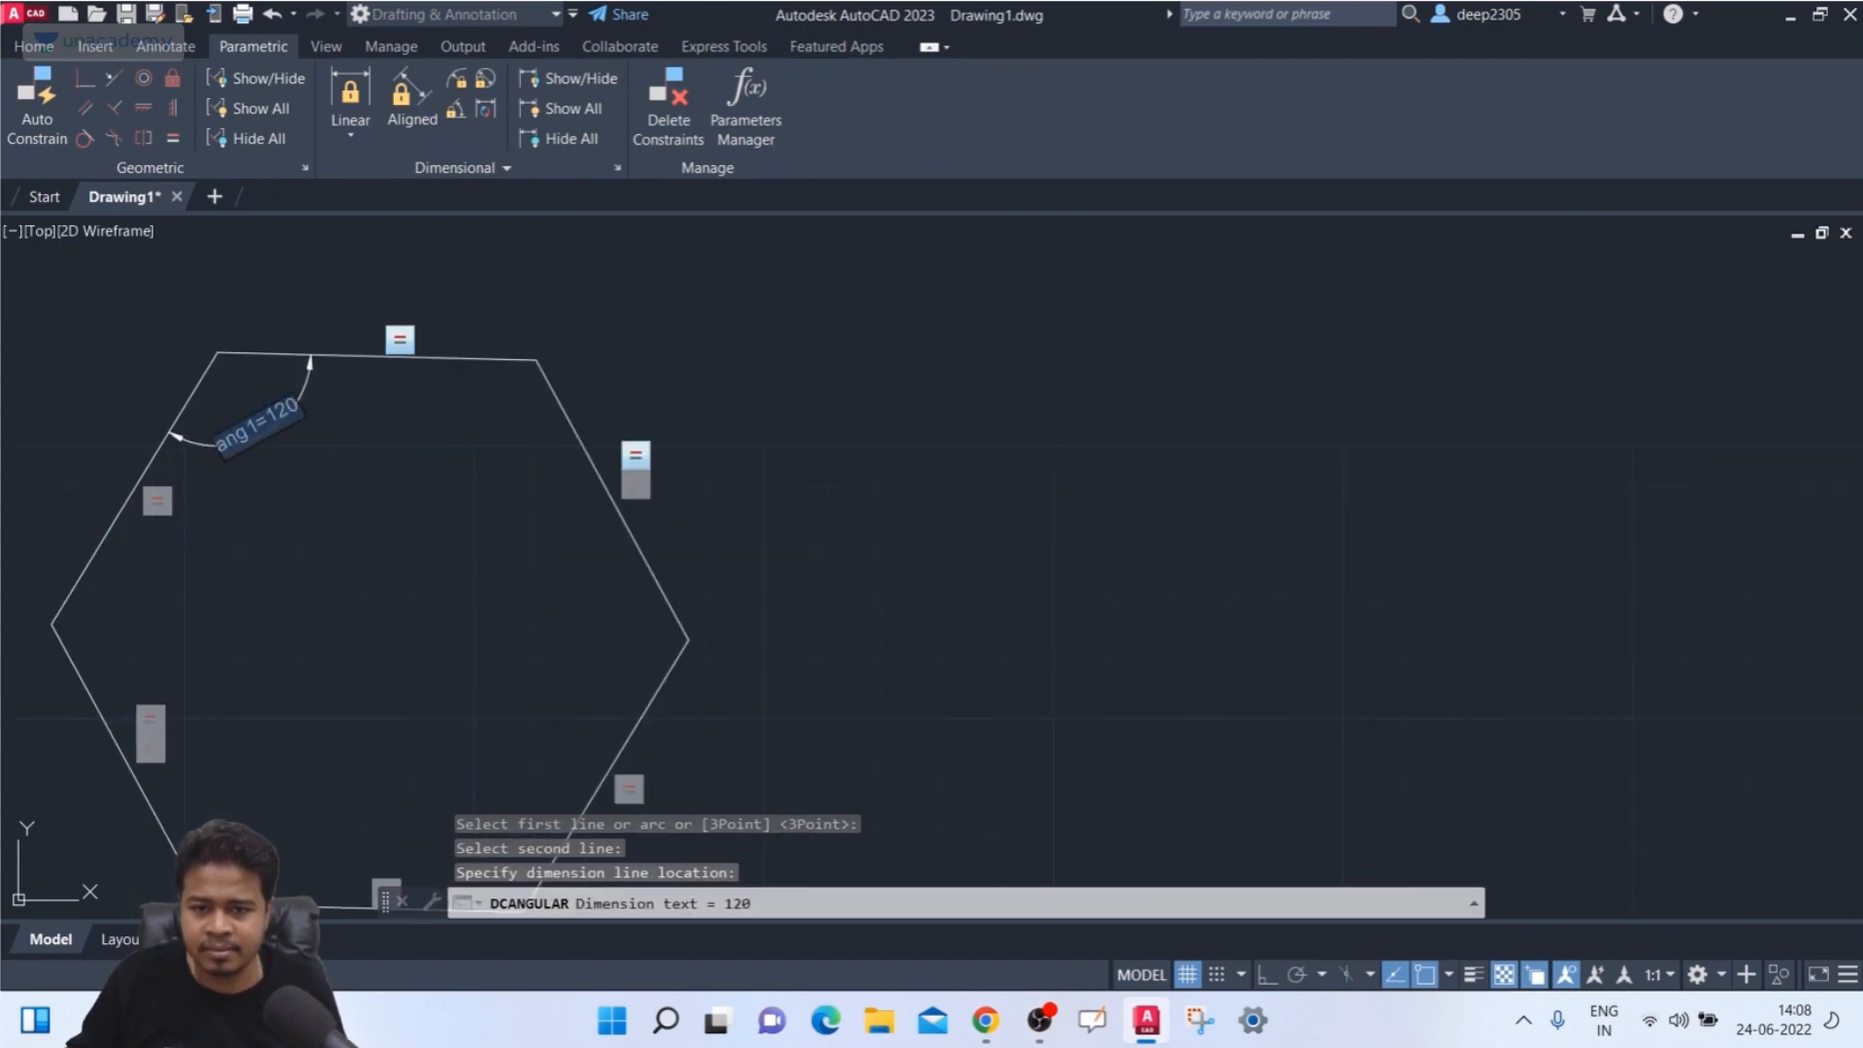
{"action": "key", "text": "Return"}
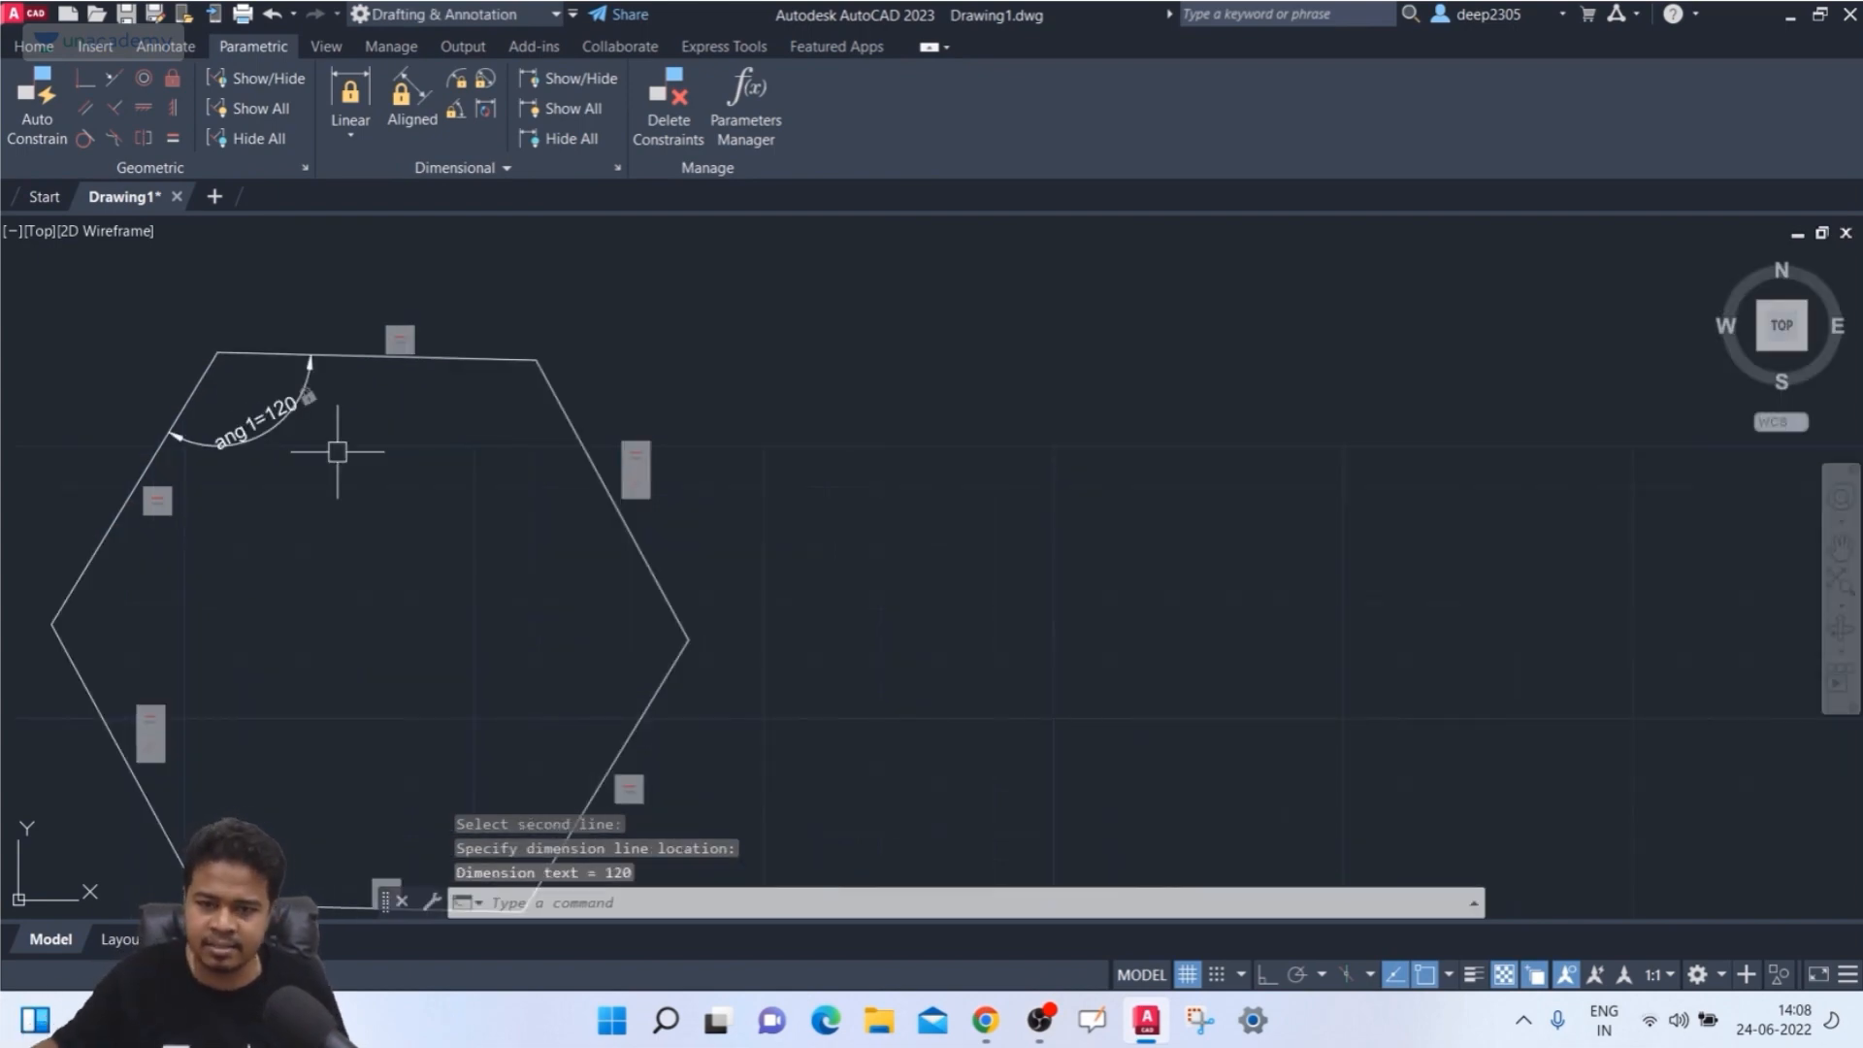
- Apply a 120° Angular dimensional constraint between the hexagon's top and upper-right sides, placing the dimension inside the corner
{"action": "scroll", "coordinate": [353, 465], "scroll_direction": "down", "scroll_amount": 2}
{"action": "middle_click_drag", "start_coordinate": [353, 466], "coordinate": [398, 462]}
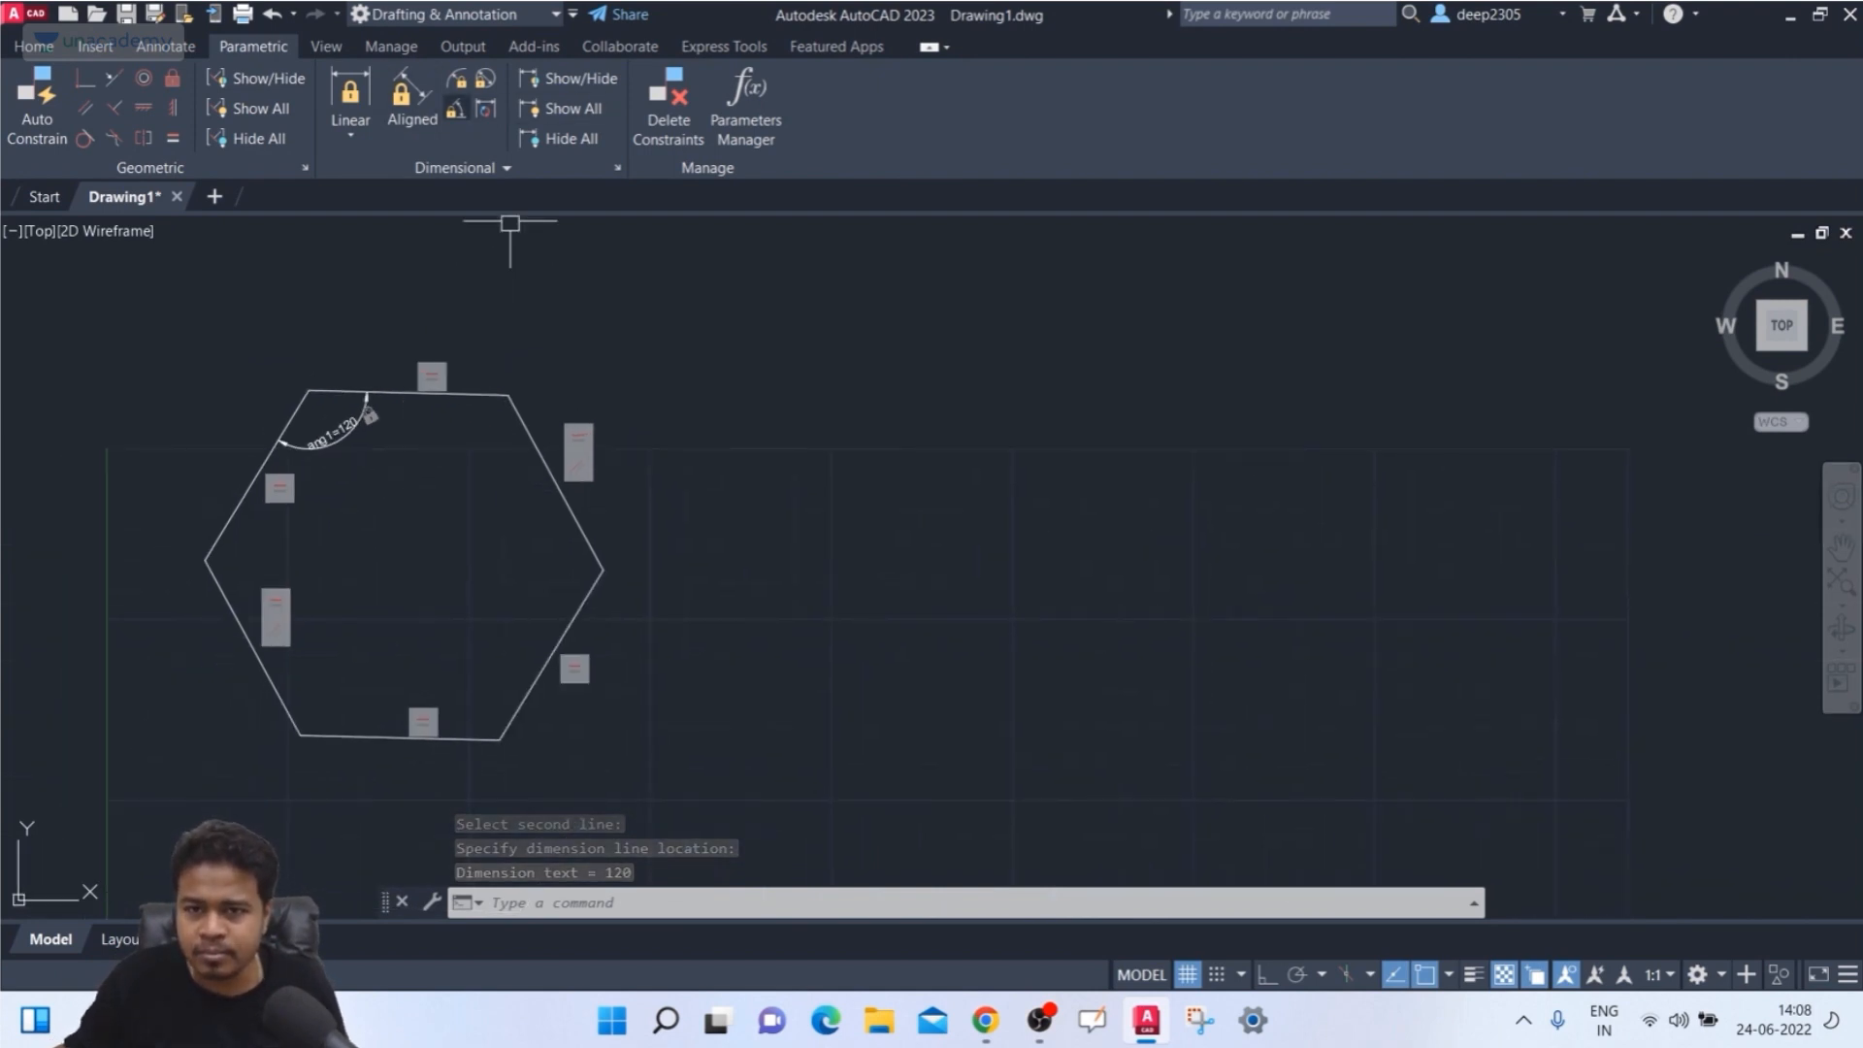
{"action": "left_click", "coordinate": [455, 109]}
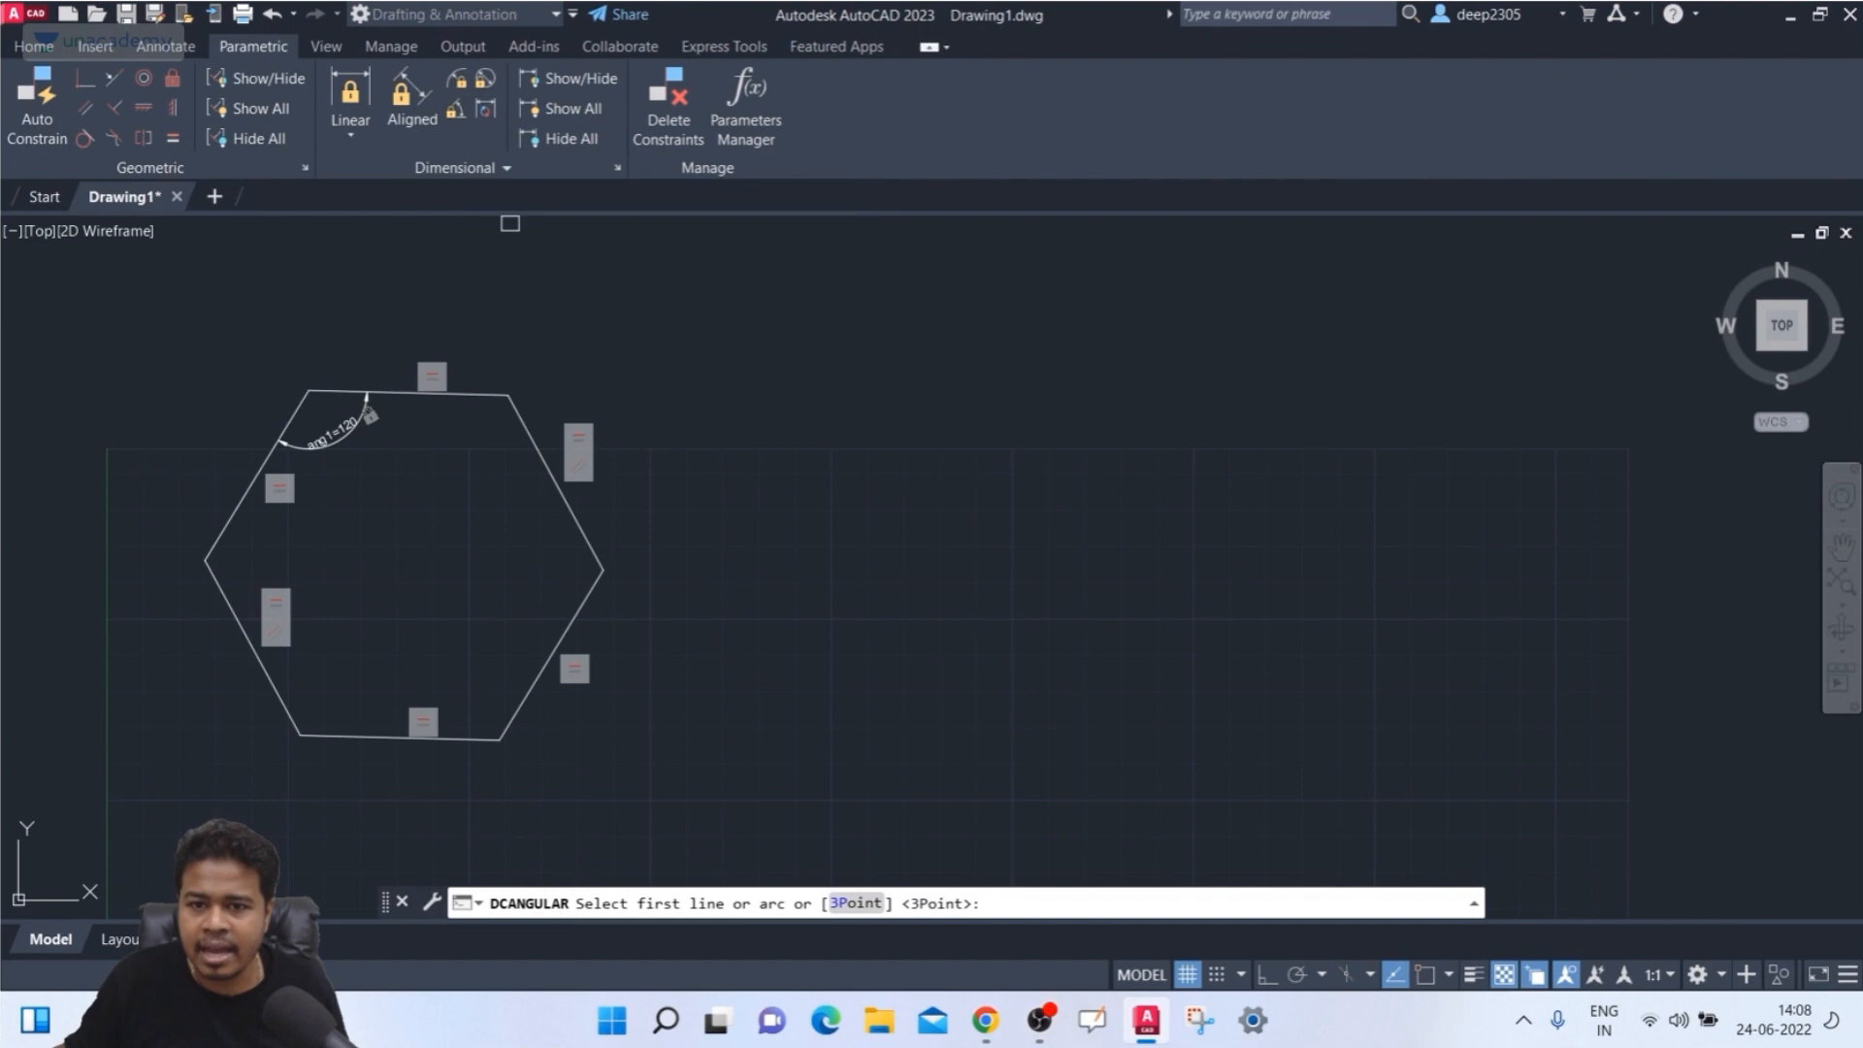
{"action": "left_click", "coordinate": [471, 398]}
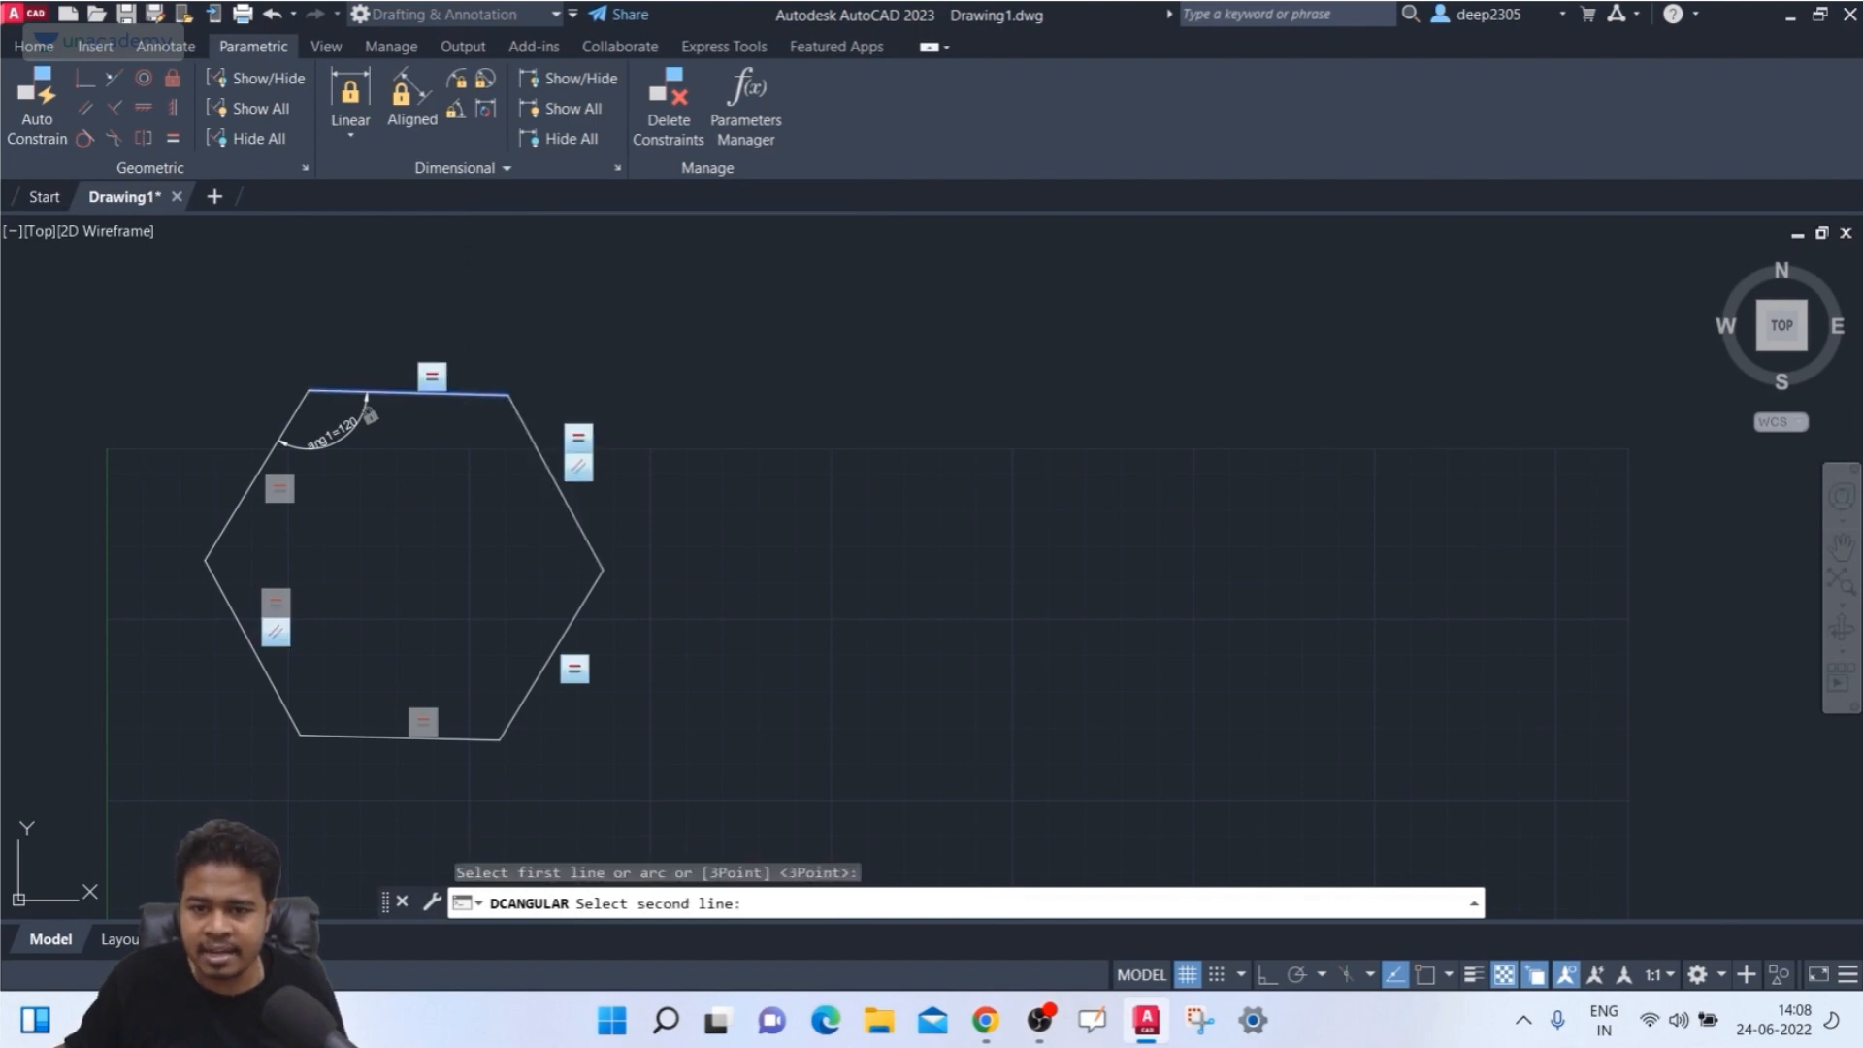
{"action": "left_click", "coordinate": [539, 451]}
{"action": "left_click", "coordinate": [485, 449]}
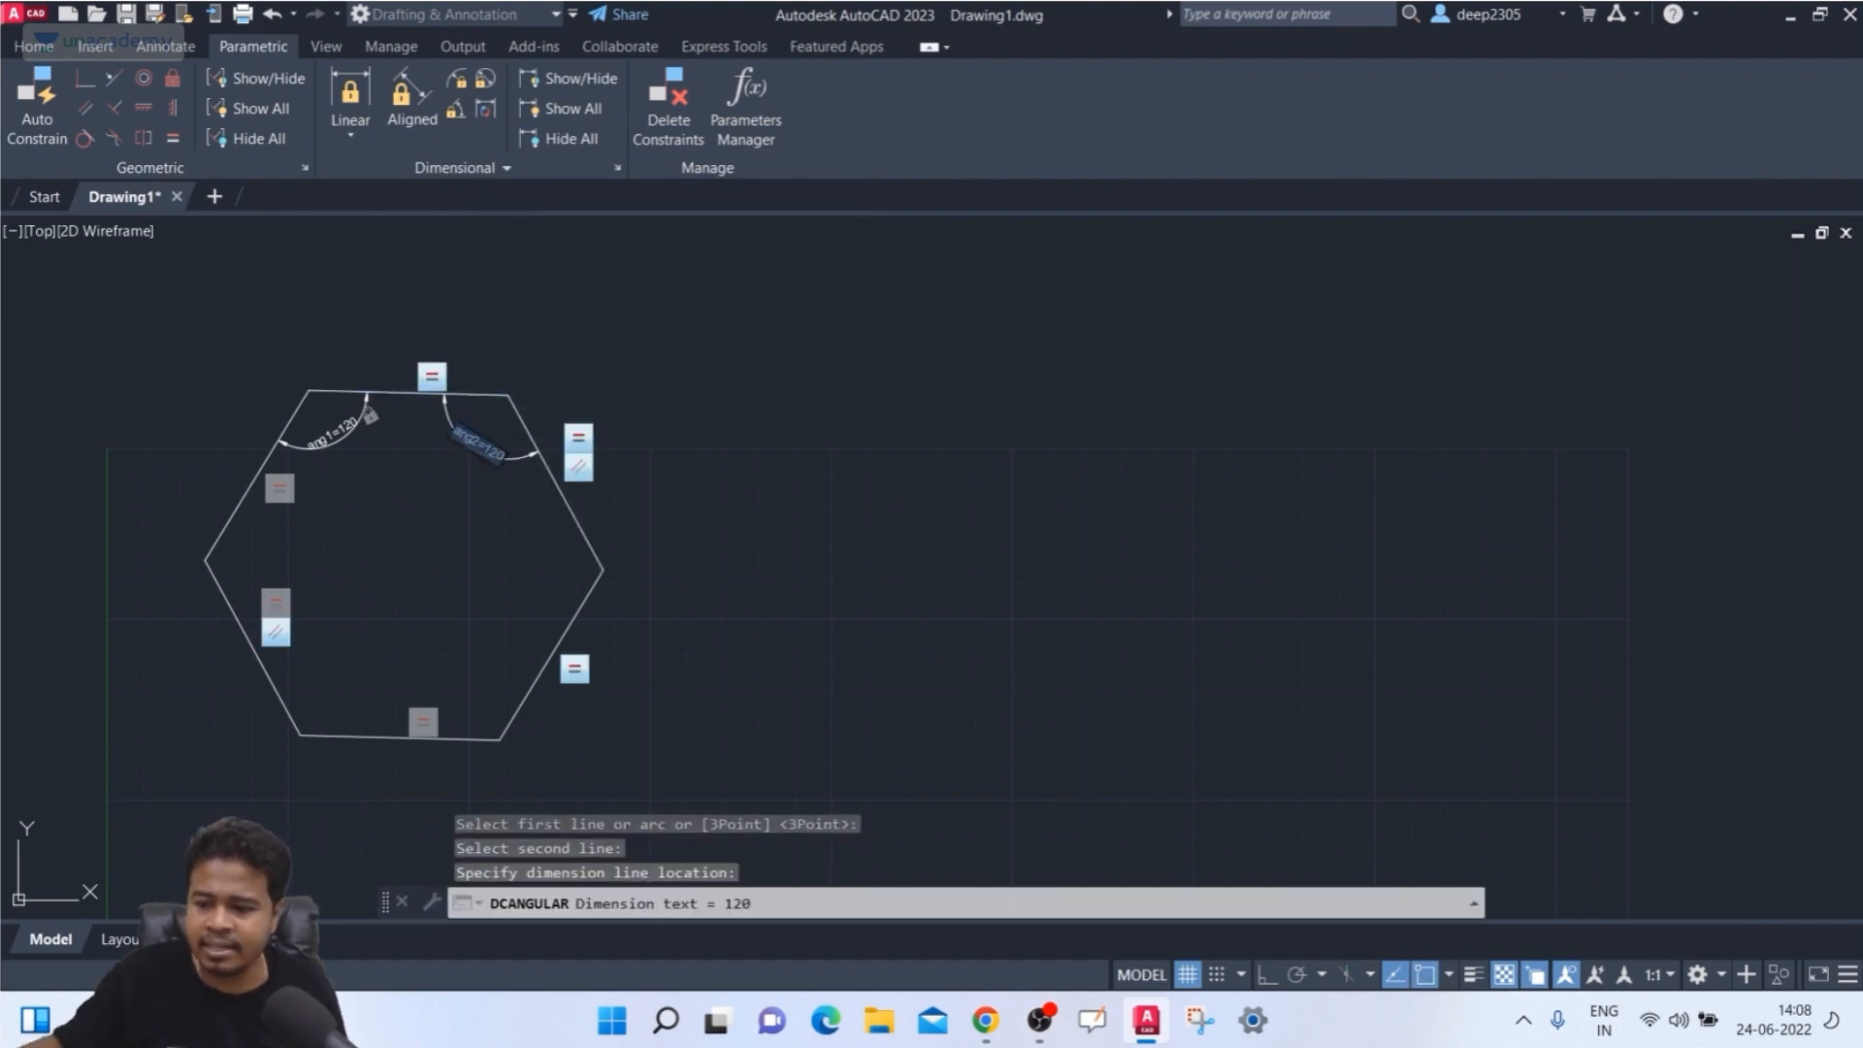
{"action": "key", "text": "Return"}
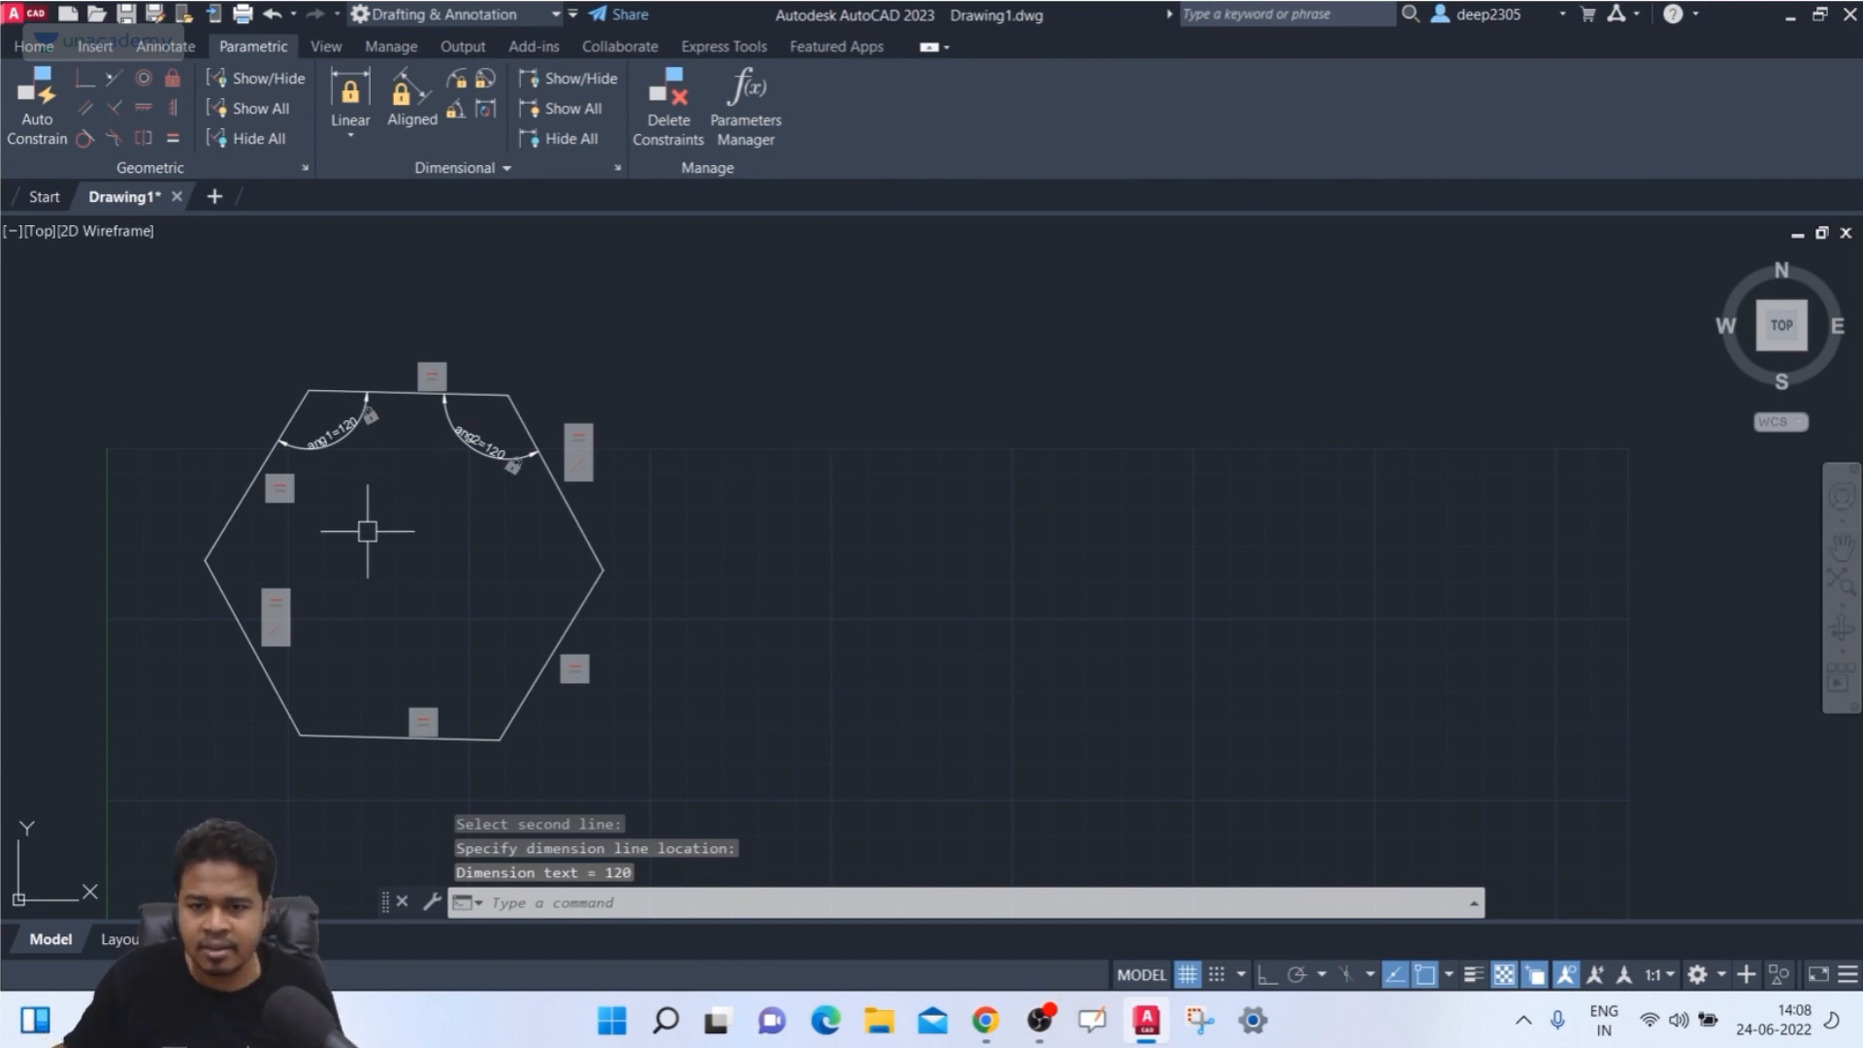
- Try to add a 120° Angular dimensional constraint between the hexagon's bottom and lower-left sides
{"action": "middle_click_drag", "start_coordinate": [369, 528], "coordinate": [369, 511]}
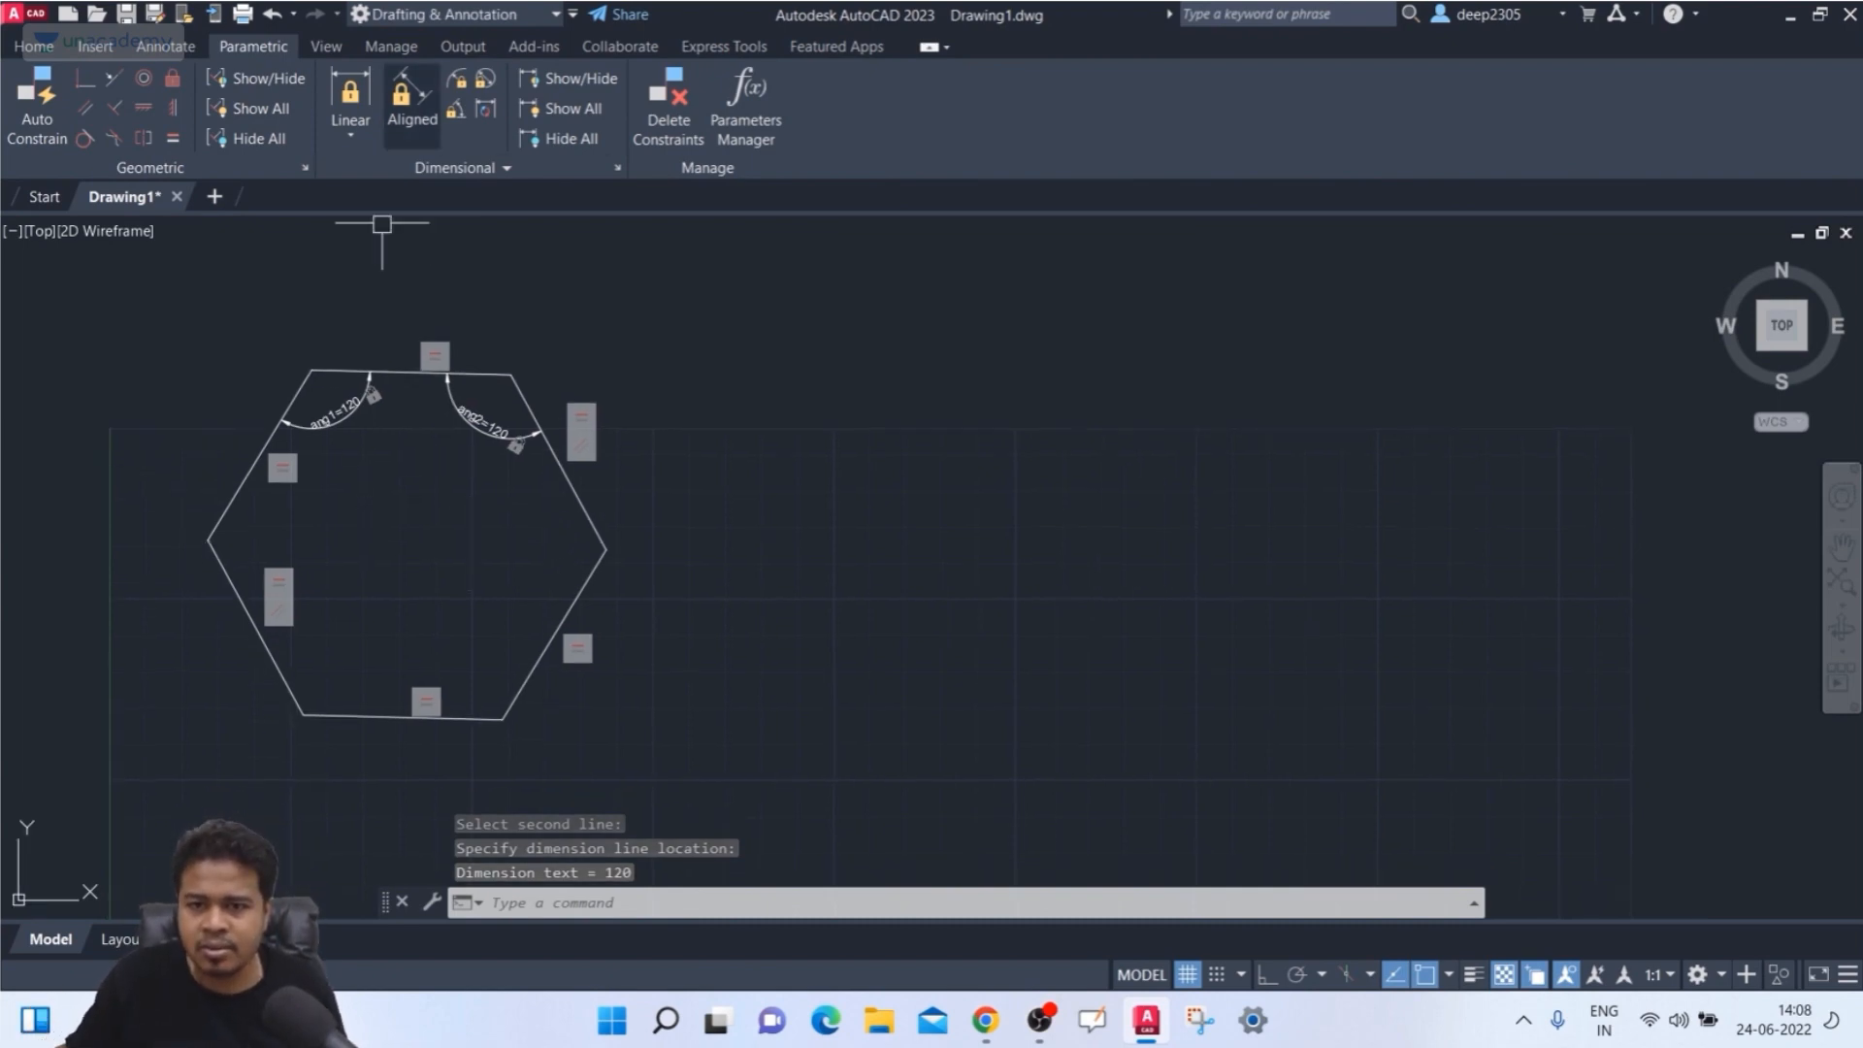
{"action": "key", "text": "Return"}
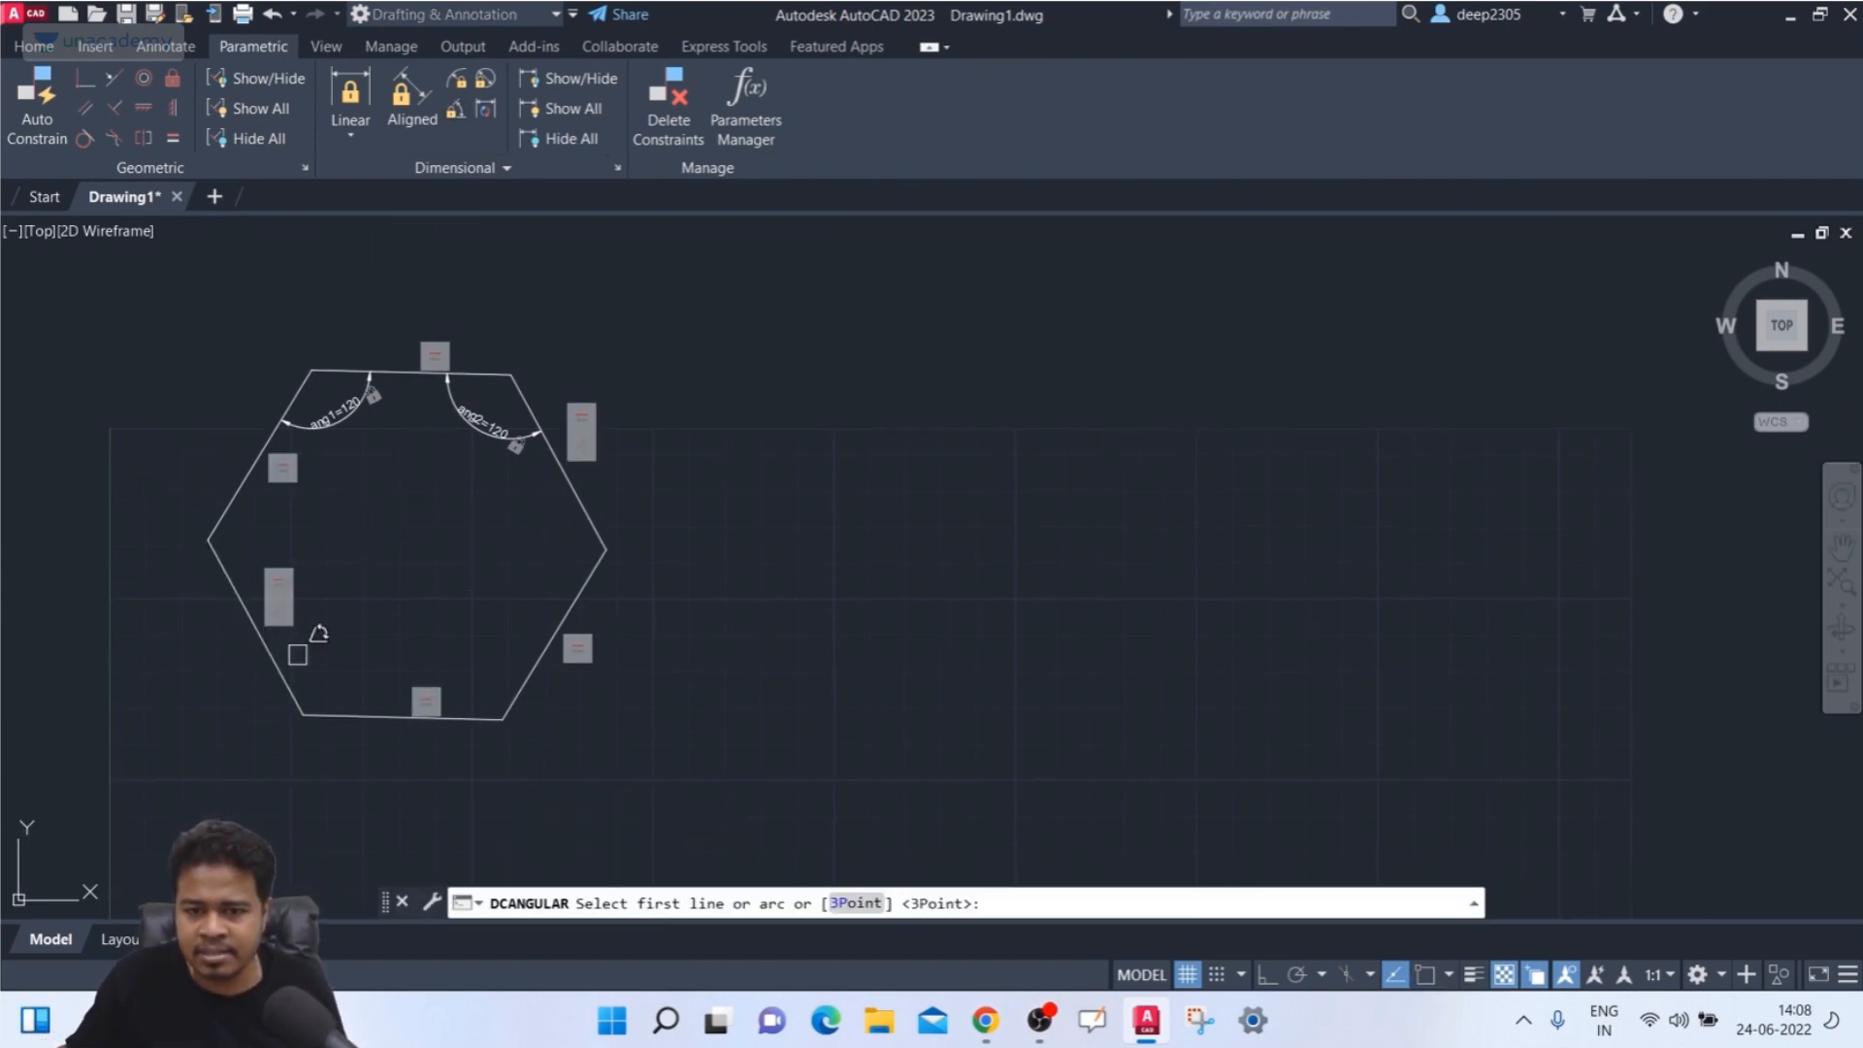
{"action": "left_click", "coordinate": [380, 716]}
{"action": "left_click", "coordinate": [266, 648]}
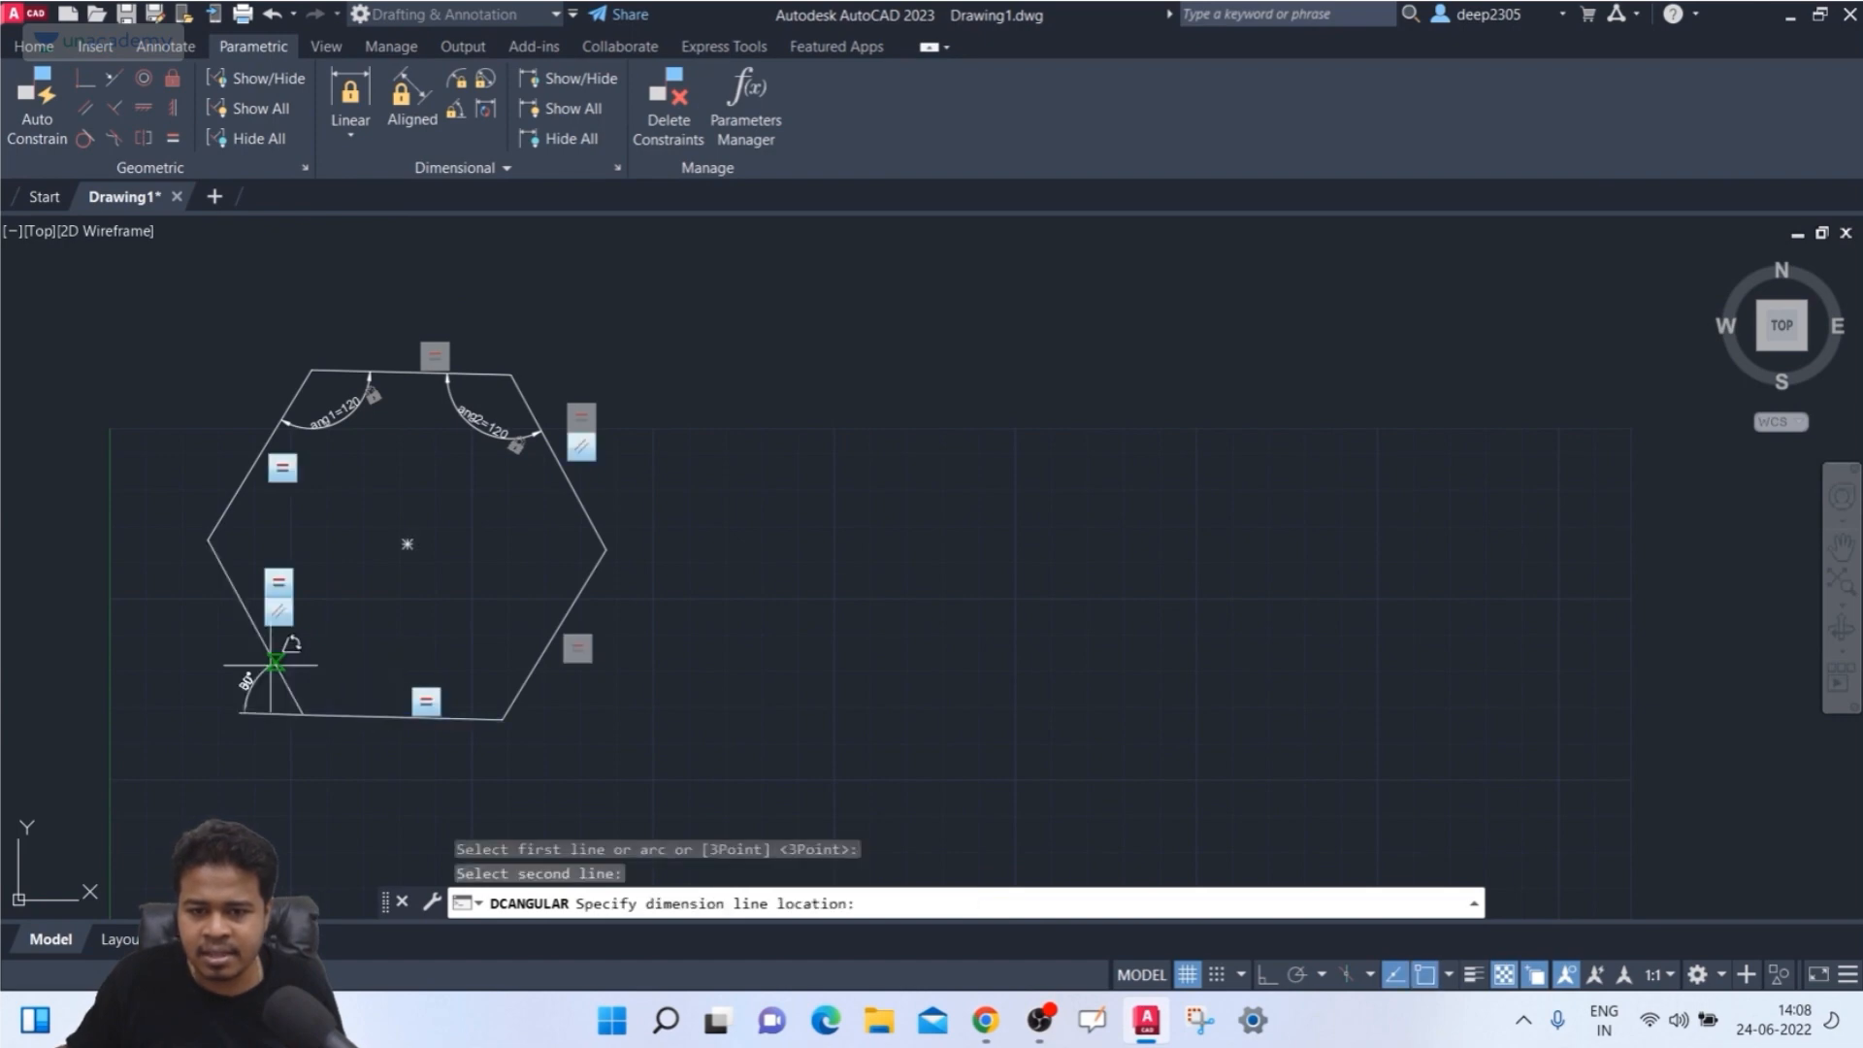
{"action": "left_click", "coordinate": [332, 662]}
{"action": "key", "text": "Return"}
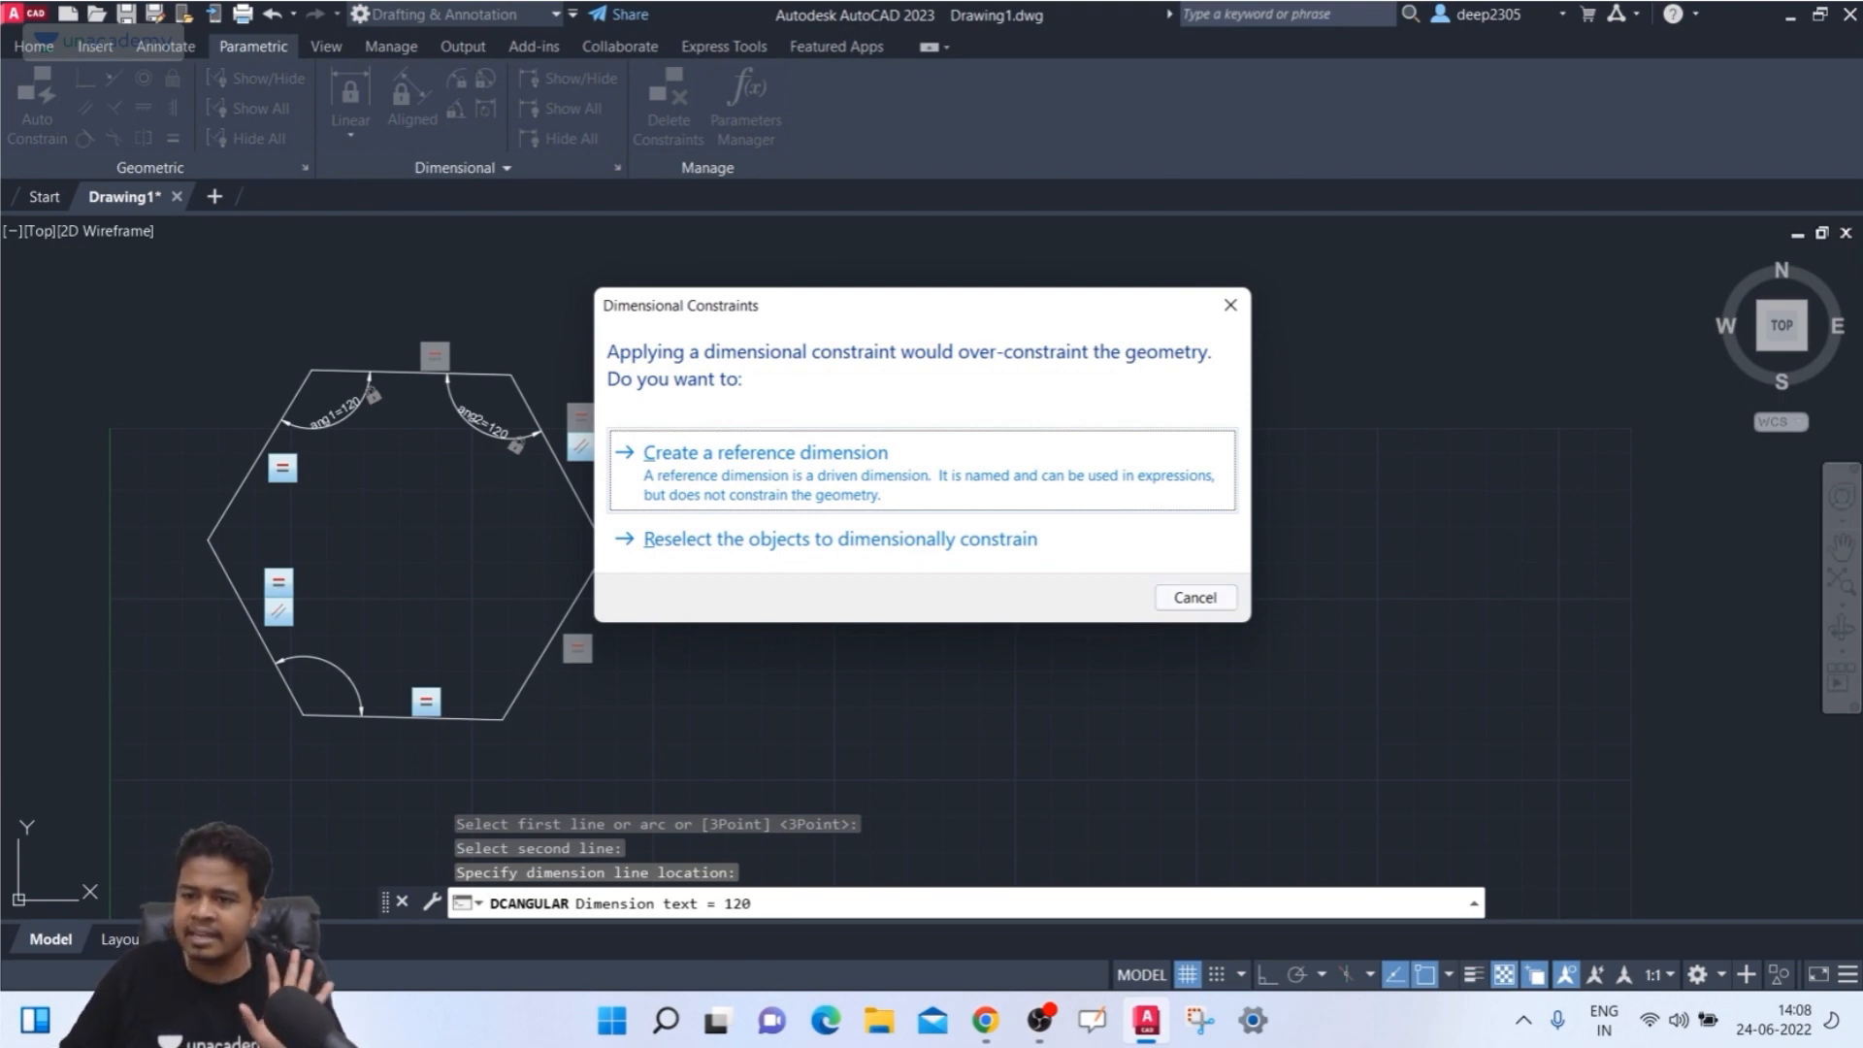
{"action": "left_click", "coordinate": [1164, 601]}
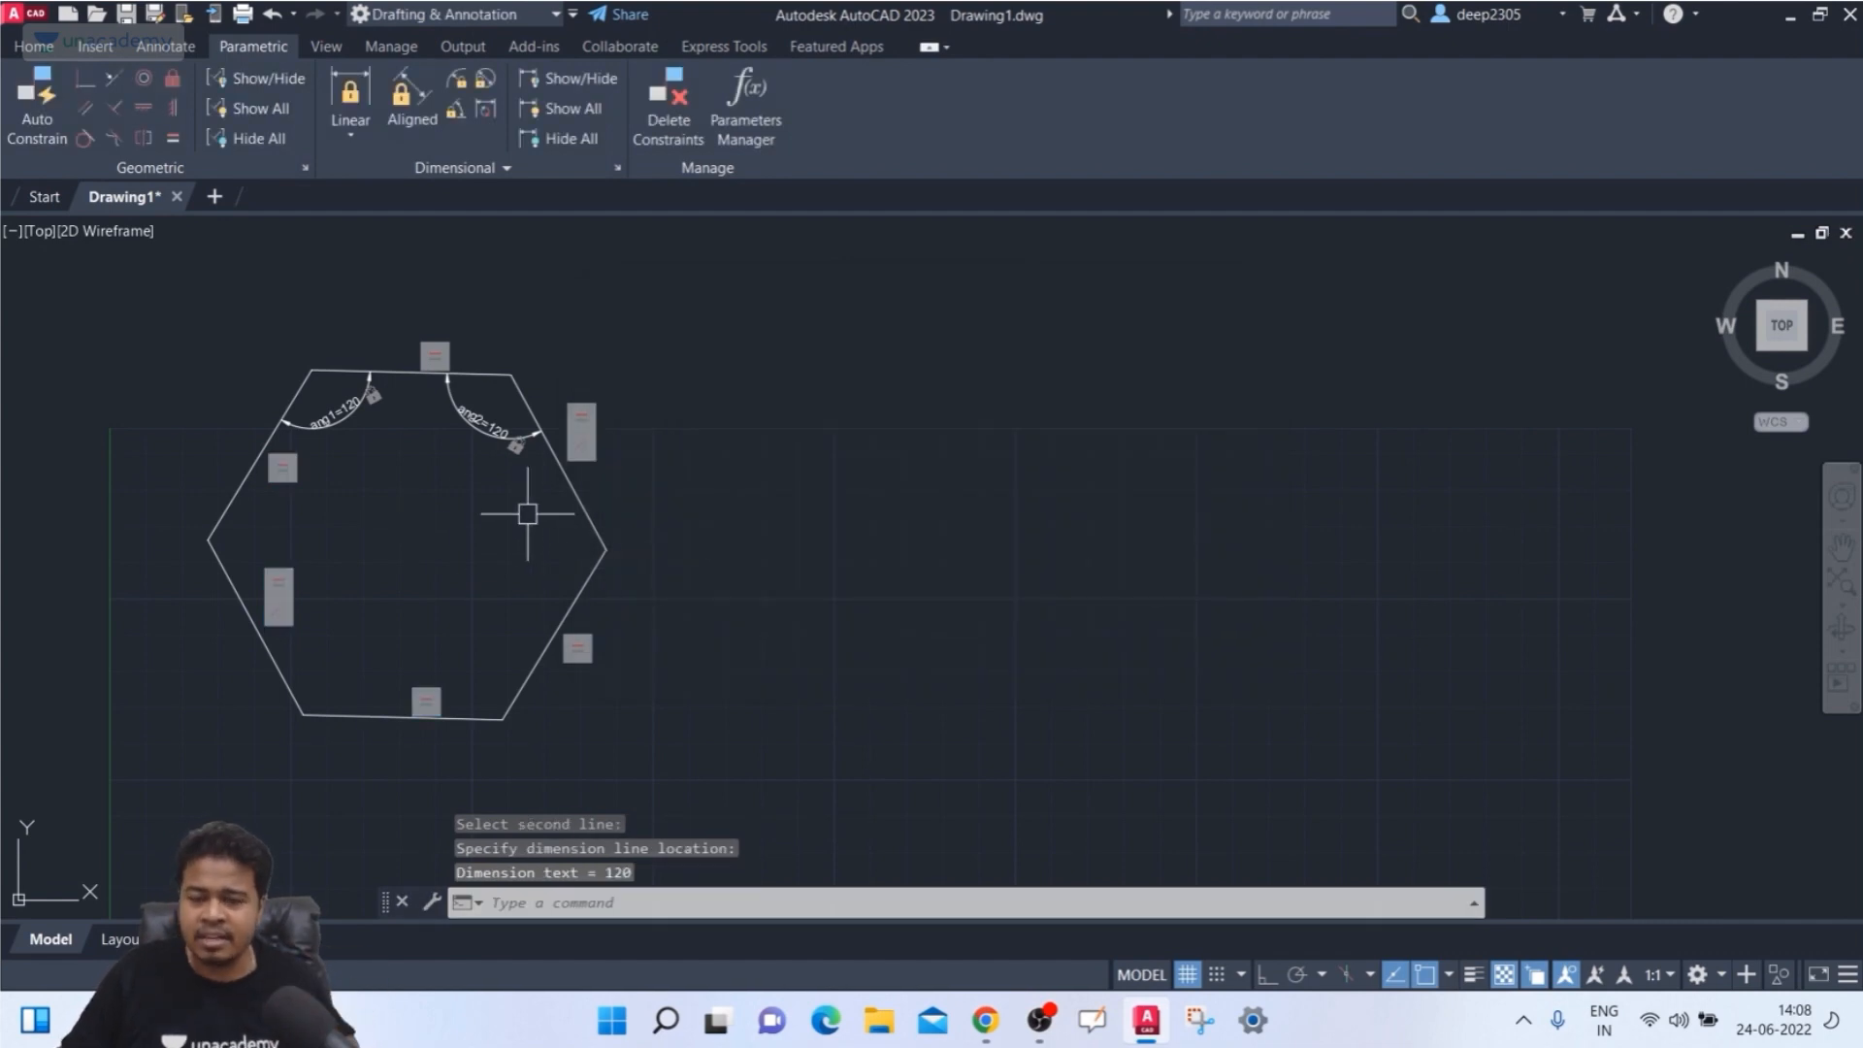
- Try stretching the hexagon's rightmost vertex to test the angular constraints, and undo the stretch
{"action": "left_click", "coordinate": [570, 491]}
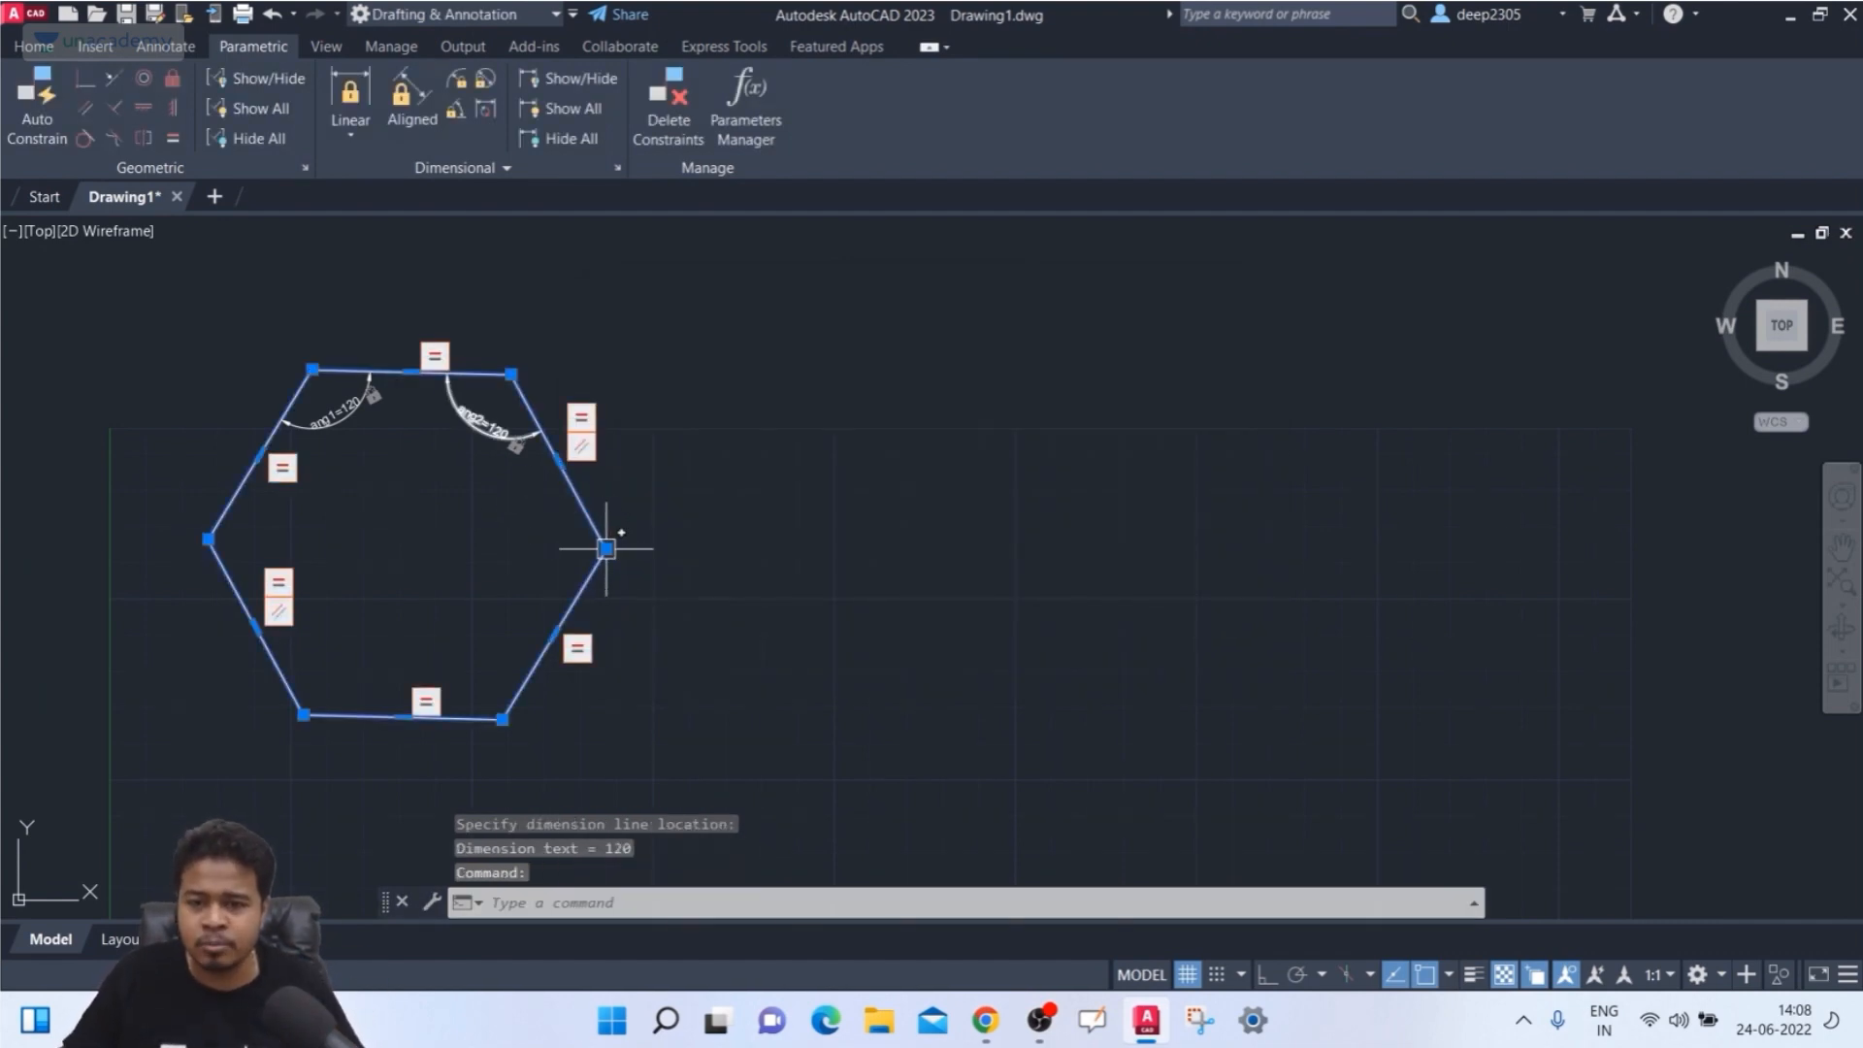
{"action": "left_click", "coordinate": [606, 548]}
{"action": "scroll", "coordinate": [630, 456], "scroll_direction": "down", "scroll_amount": 4}
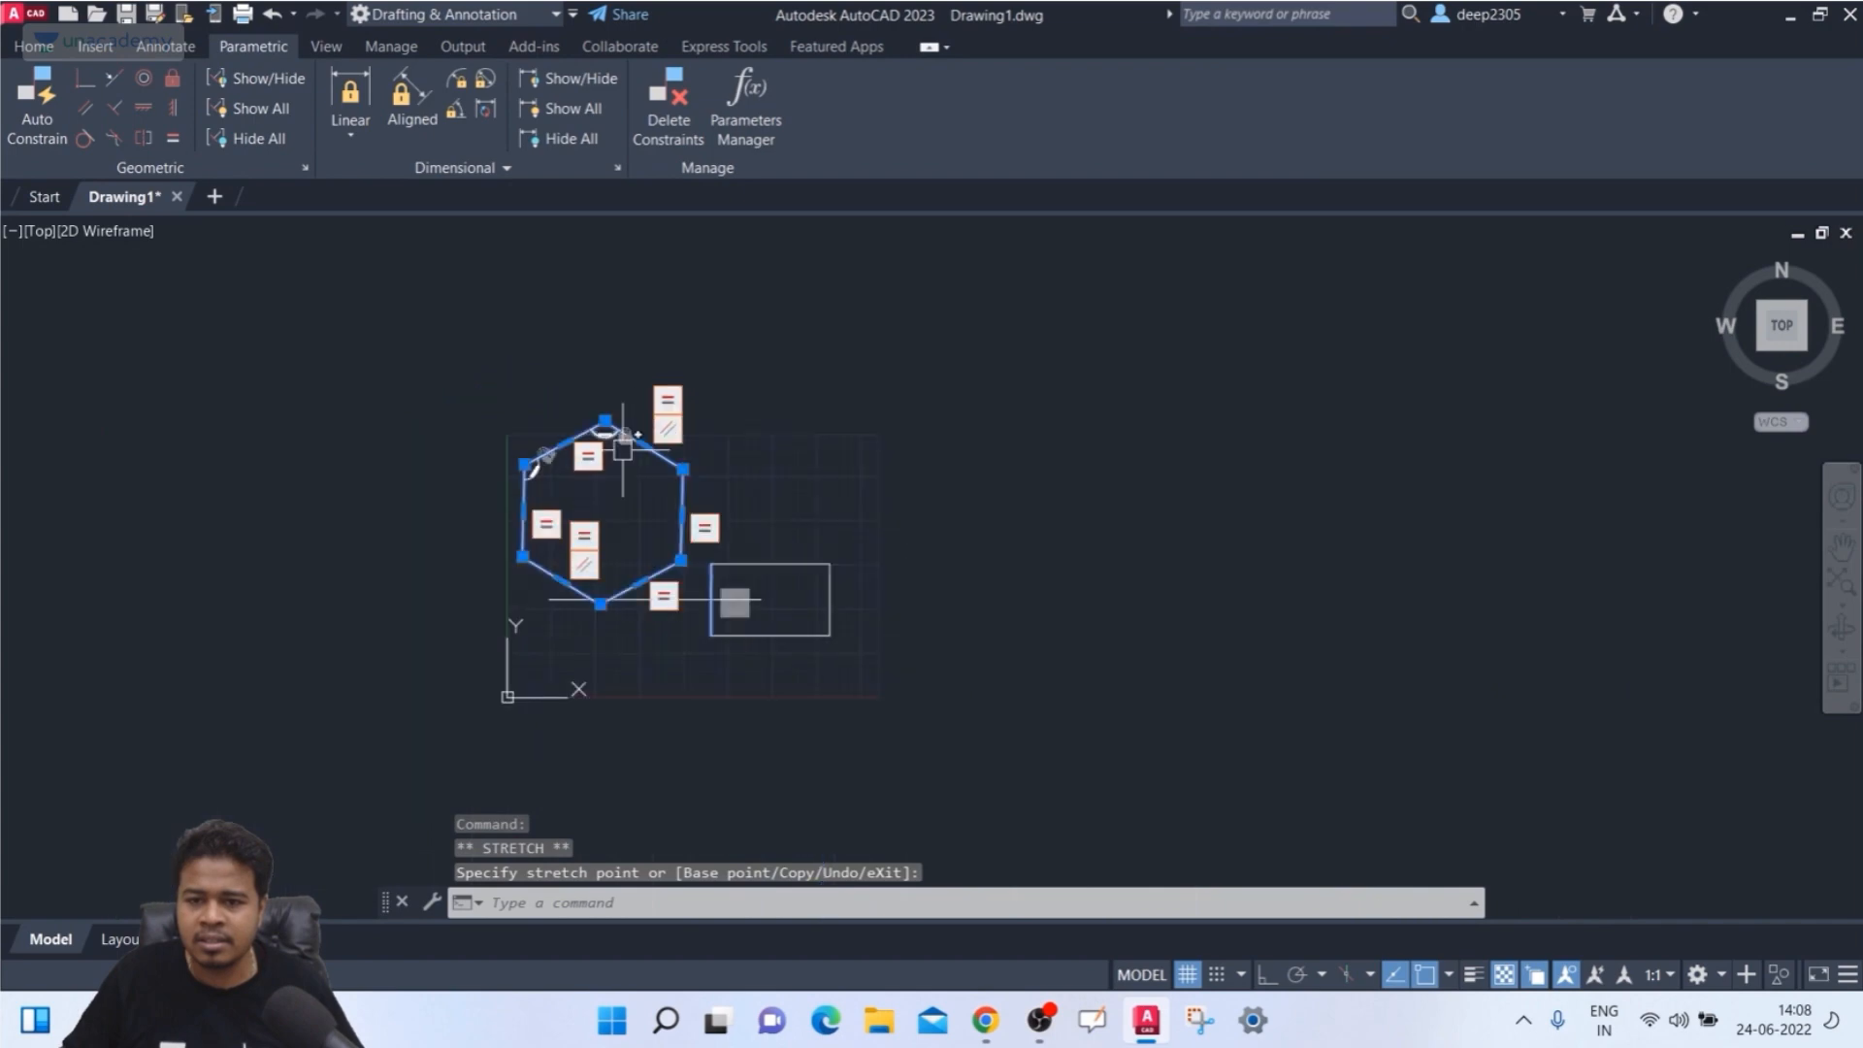
{"action": "scroll", "coordinate": [622, 449], "scroll_direction": "up", "scroll_amount": 4}
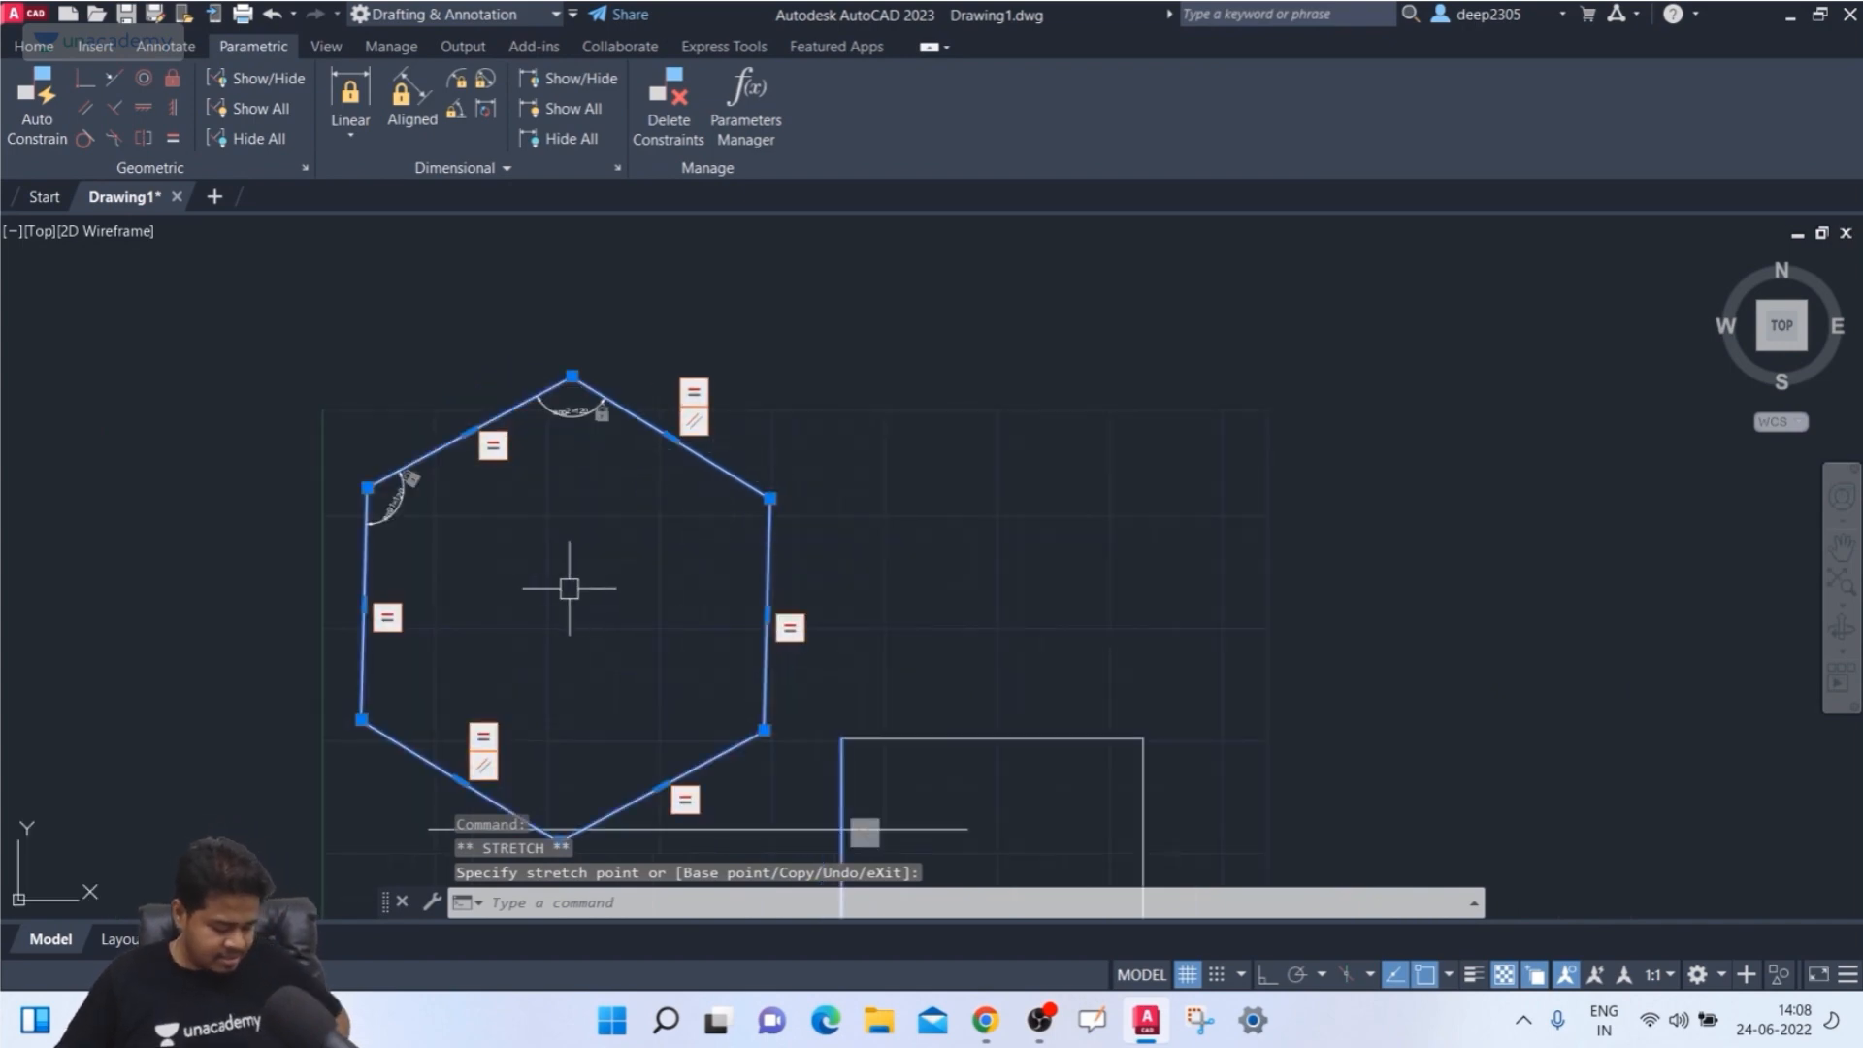
{"action": "key", "text": "ctrl+z"}
{"action": "scroll", "coordinate": [499, 604], "scroll_direction": "up", "scroll_amount": 2}
{"action": "scroll", "coordinate": [500, 587], "scroll_direction": "down", "scroll_amount": 3}
{"action": "key", "text": "ctrl+z"}
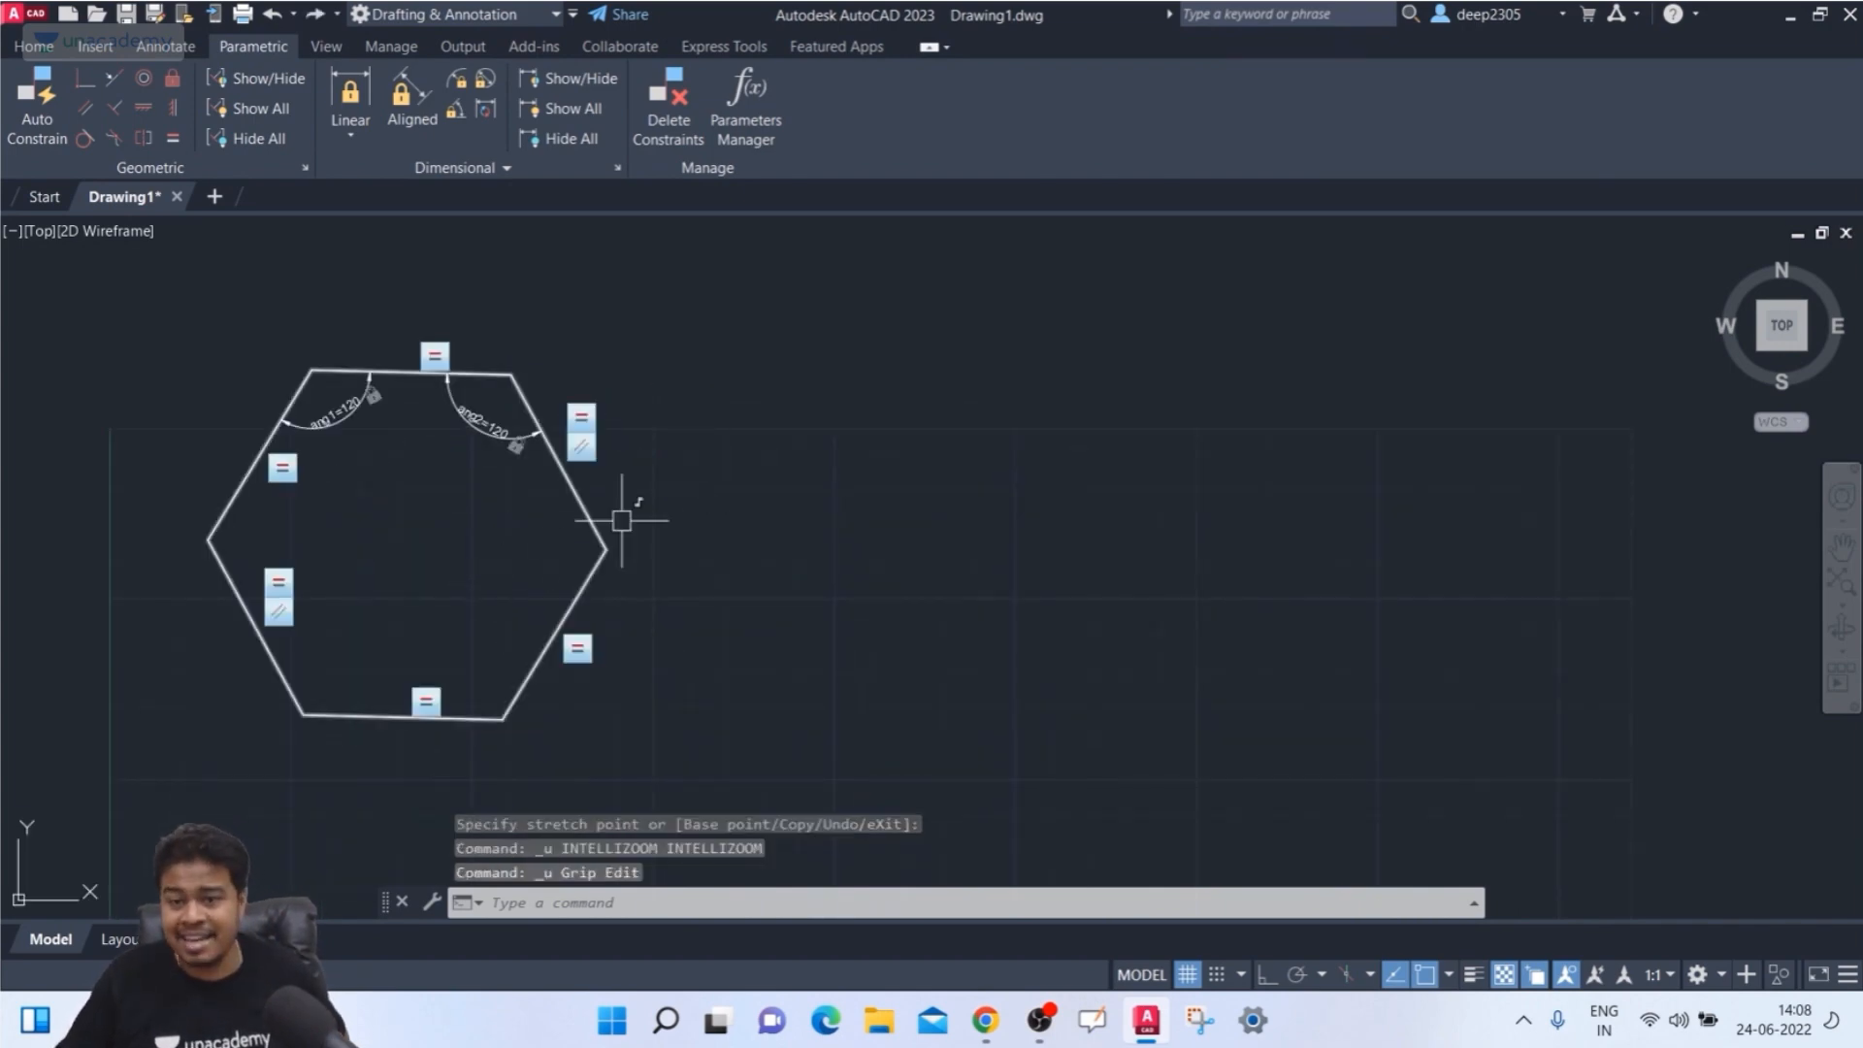
{"action": "left_click", "coordinate": [590, 514]}
{"action": "mouse_move", "coordinate": [606, 548]}
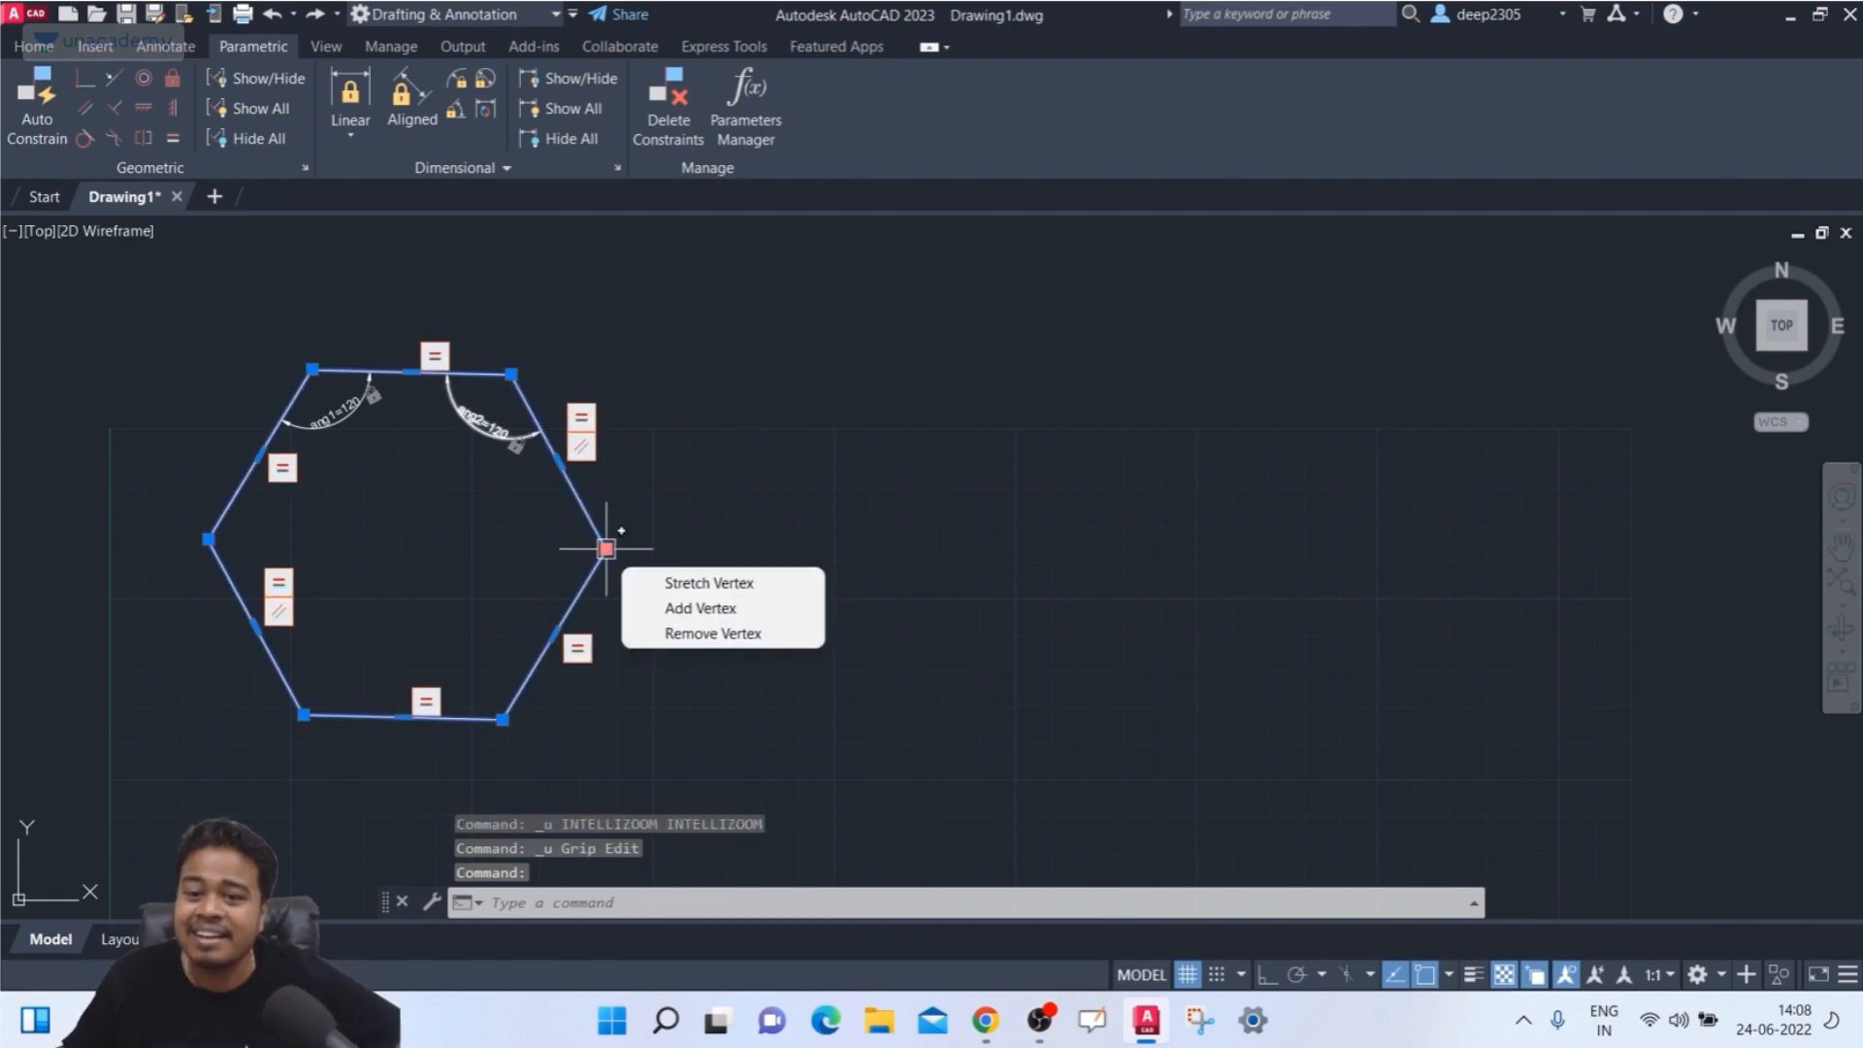
{"action": "left_click", "coordinate": [611, 485]}
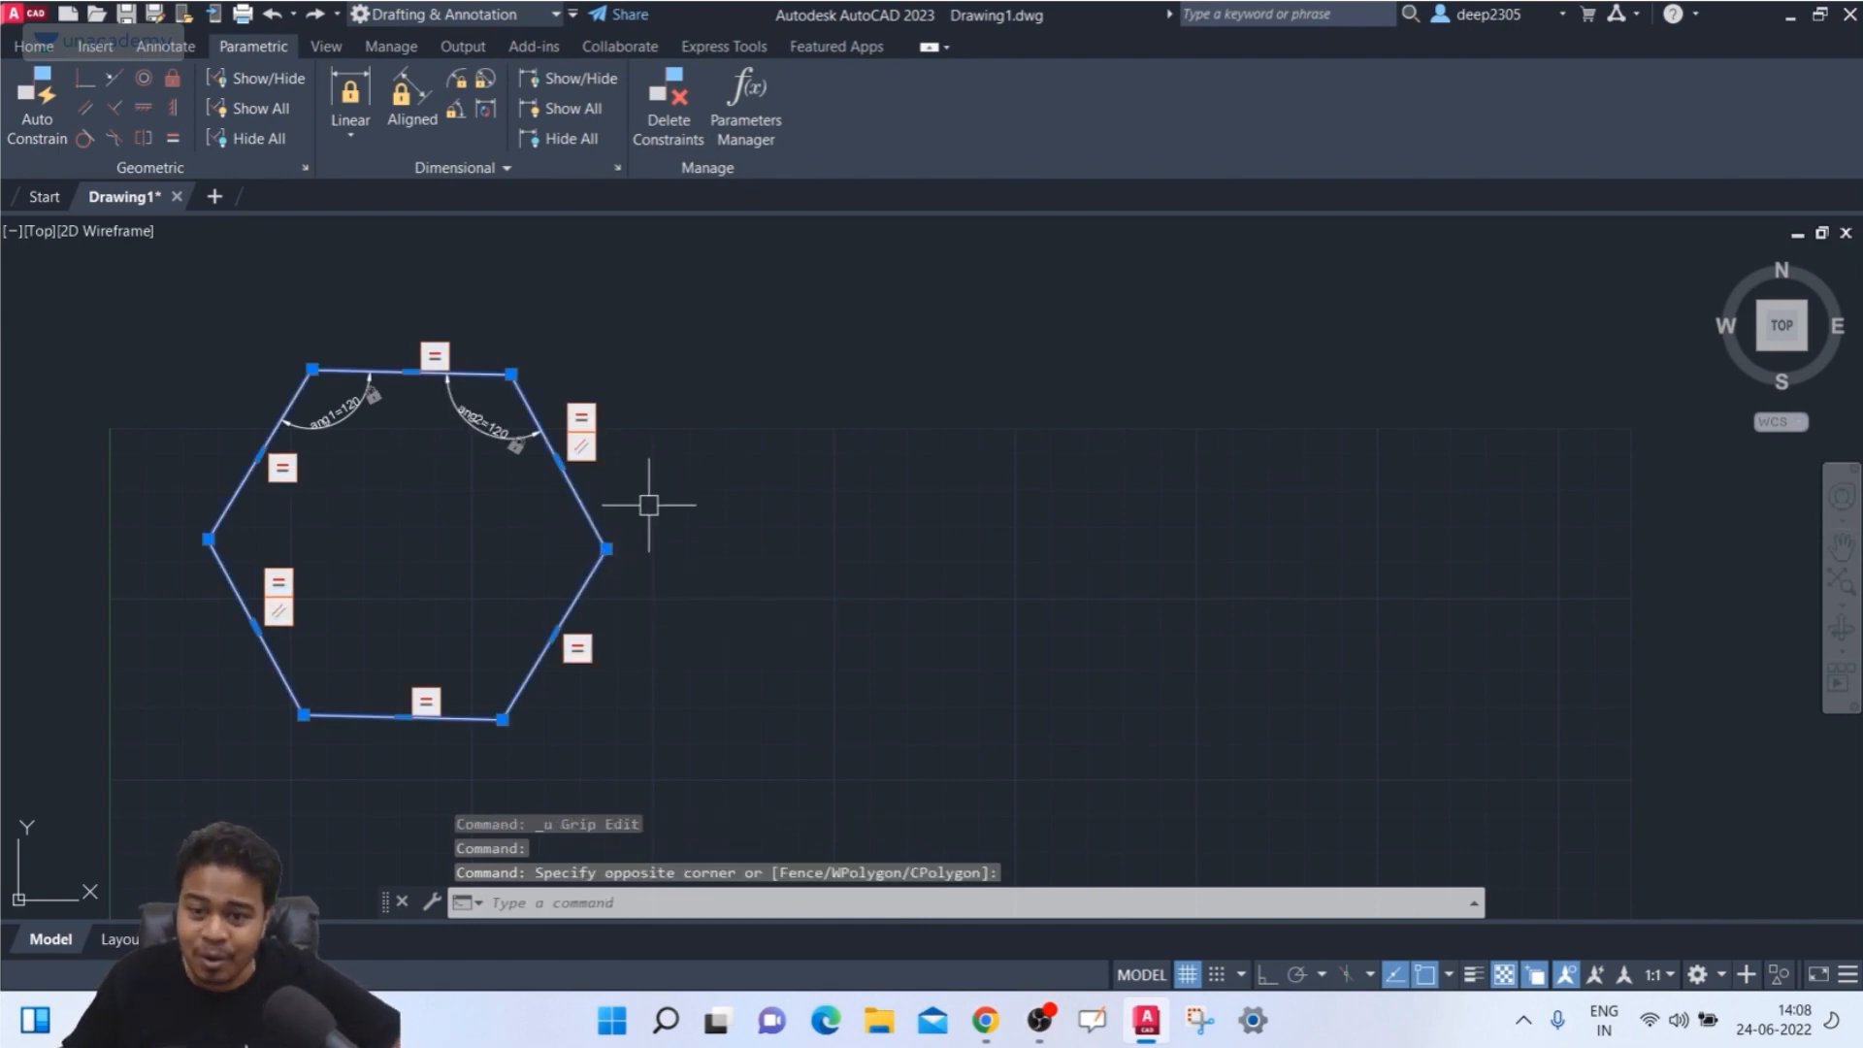
{"action": "key", "text": "Escape"}
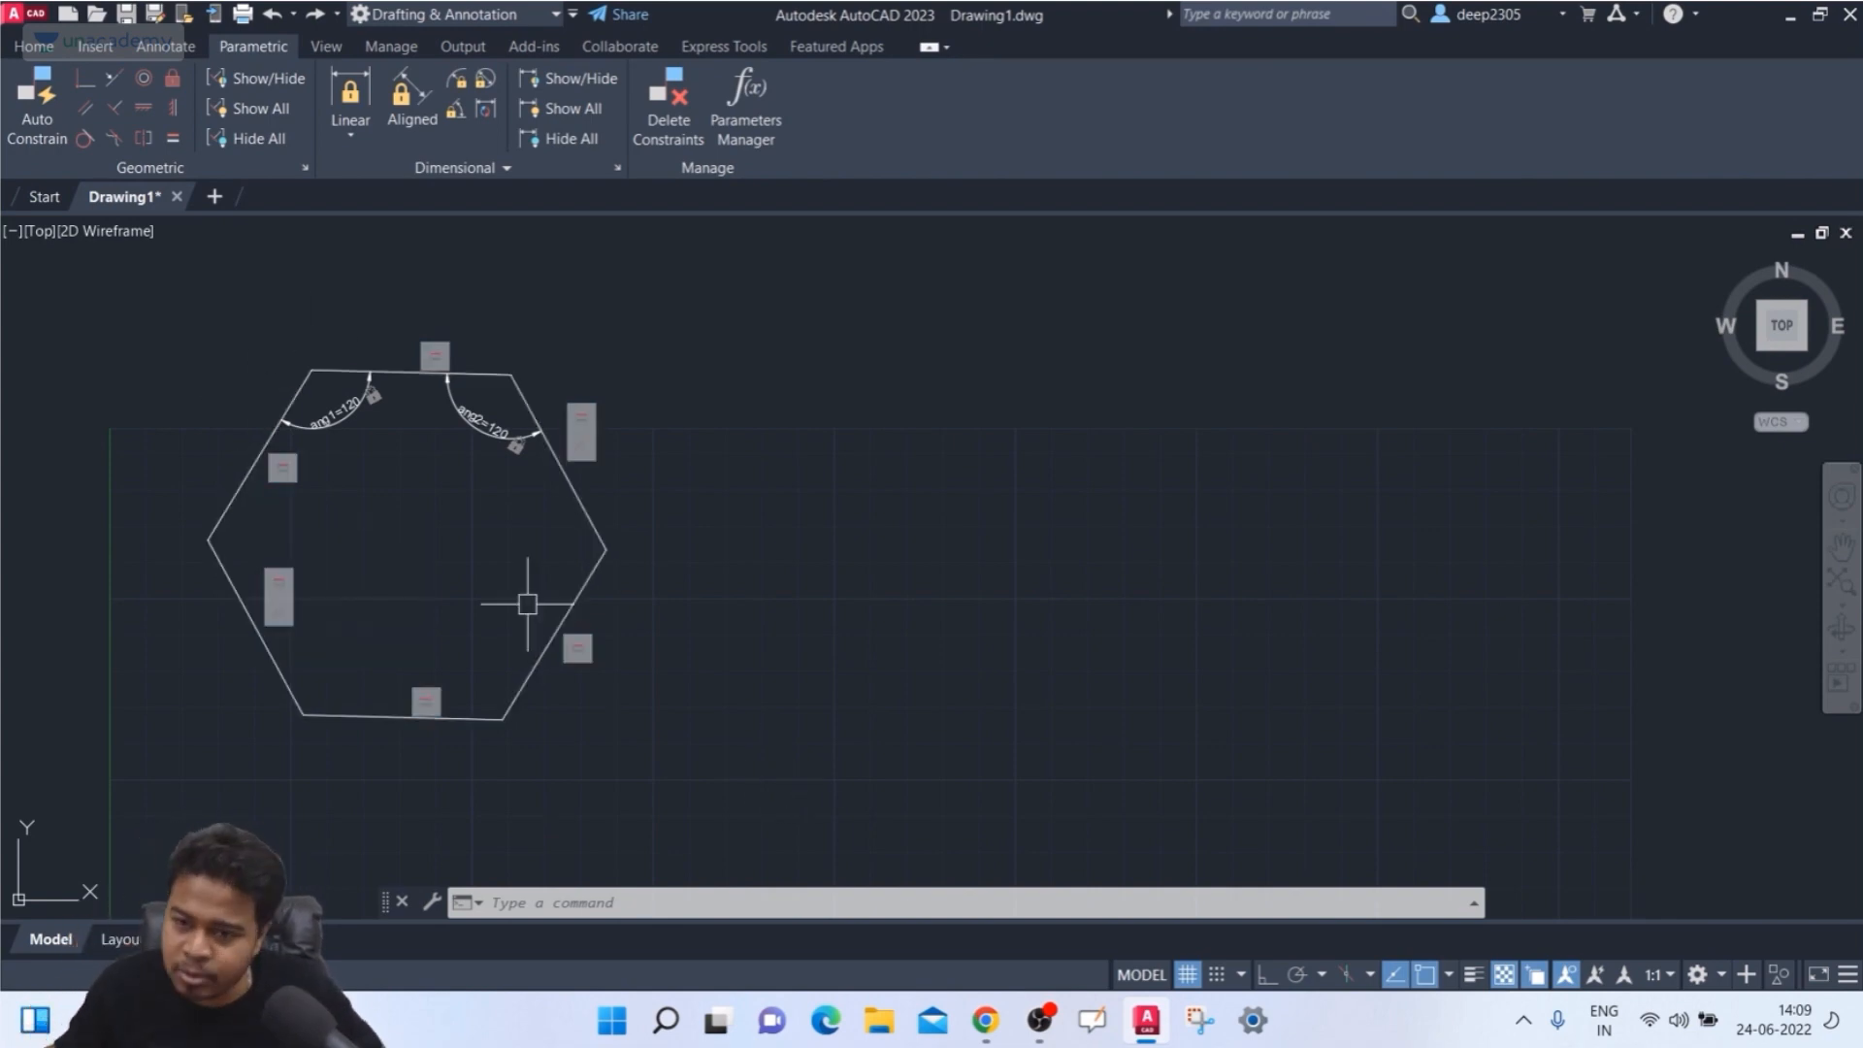
- Stretch the hexagon's rightmost vertex slightly down and outward to enlarge the constrained hexagon
{"action": "left_click", "coordinate": [572, 603]}
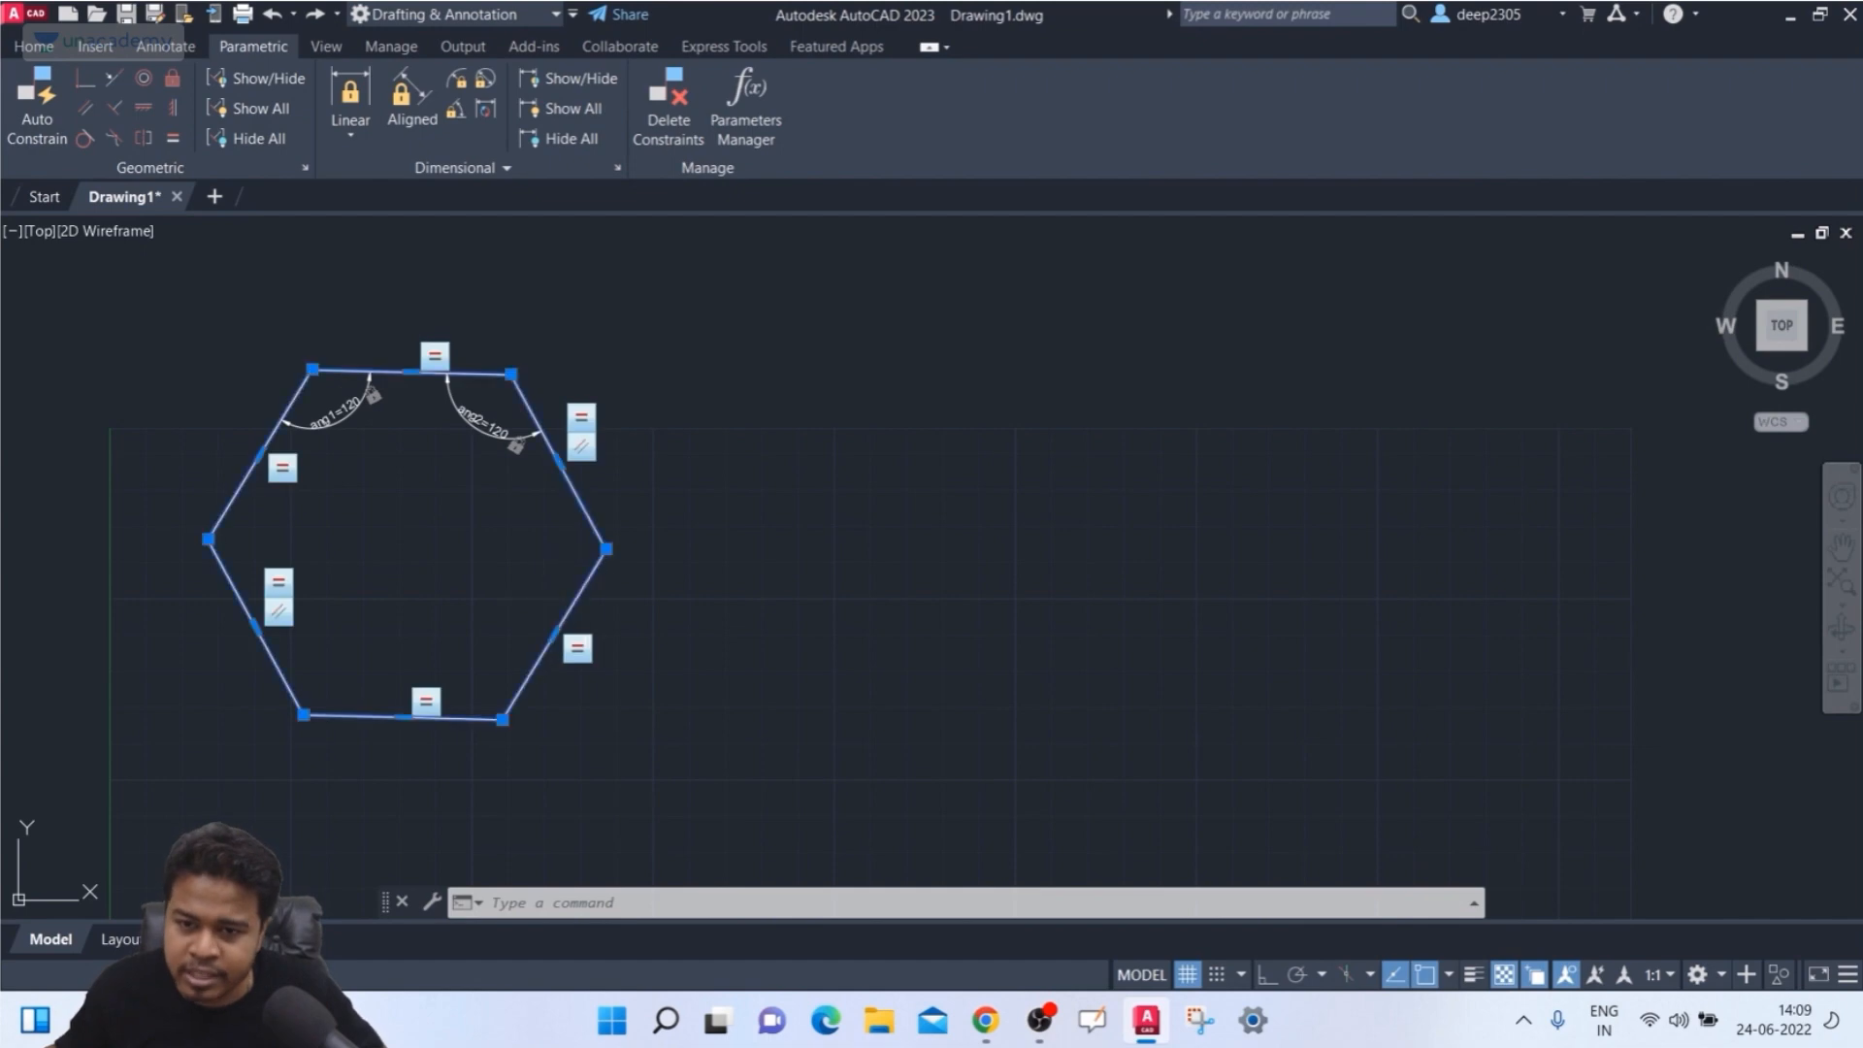
{"action": "left_click", "coordinate": [606, 549]}
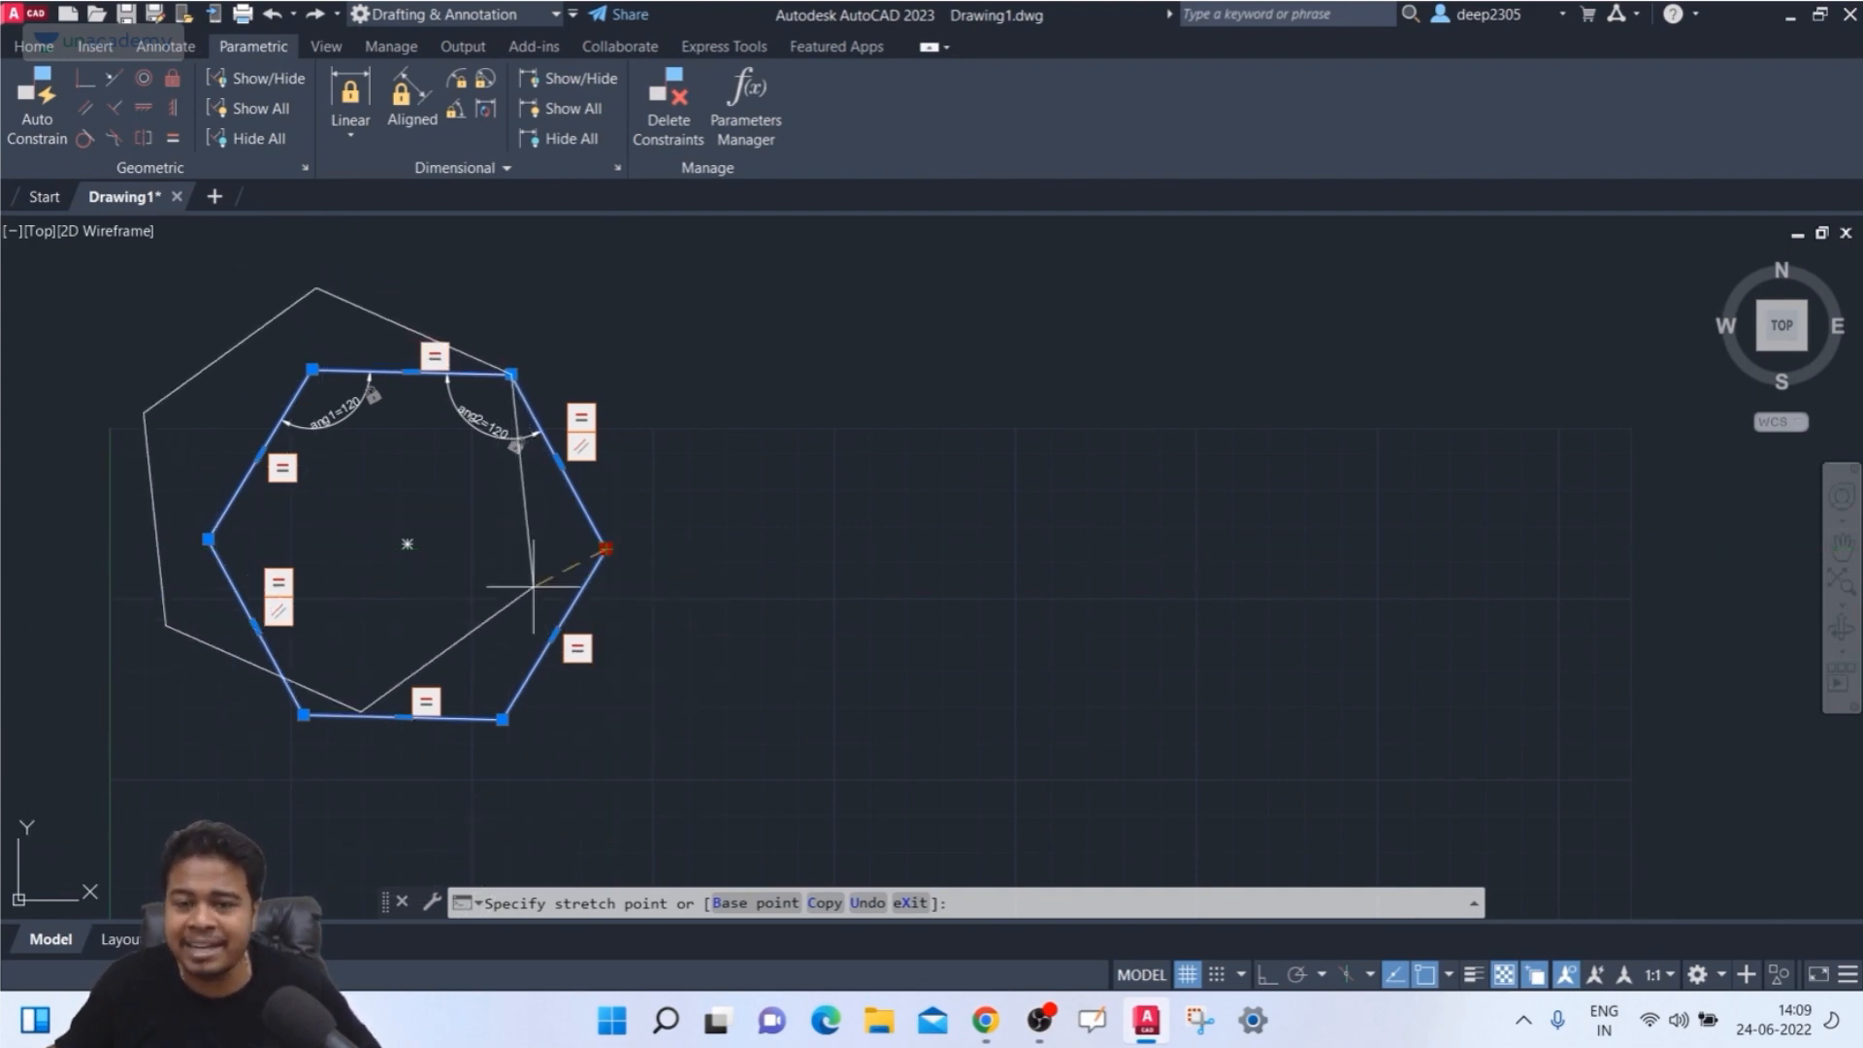
{"action": "left_click", "coordinate": [623, 582]}
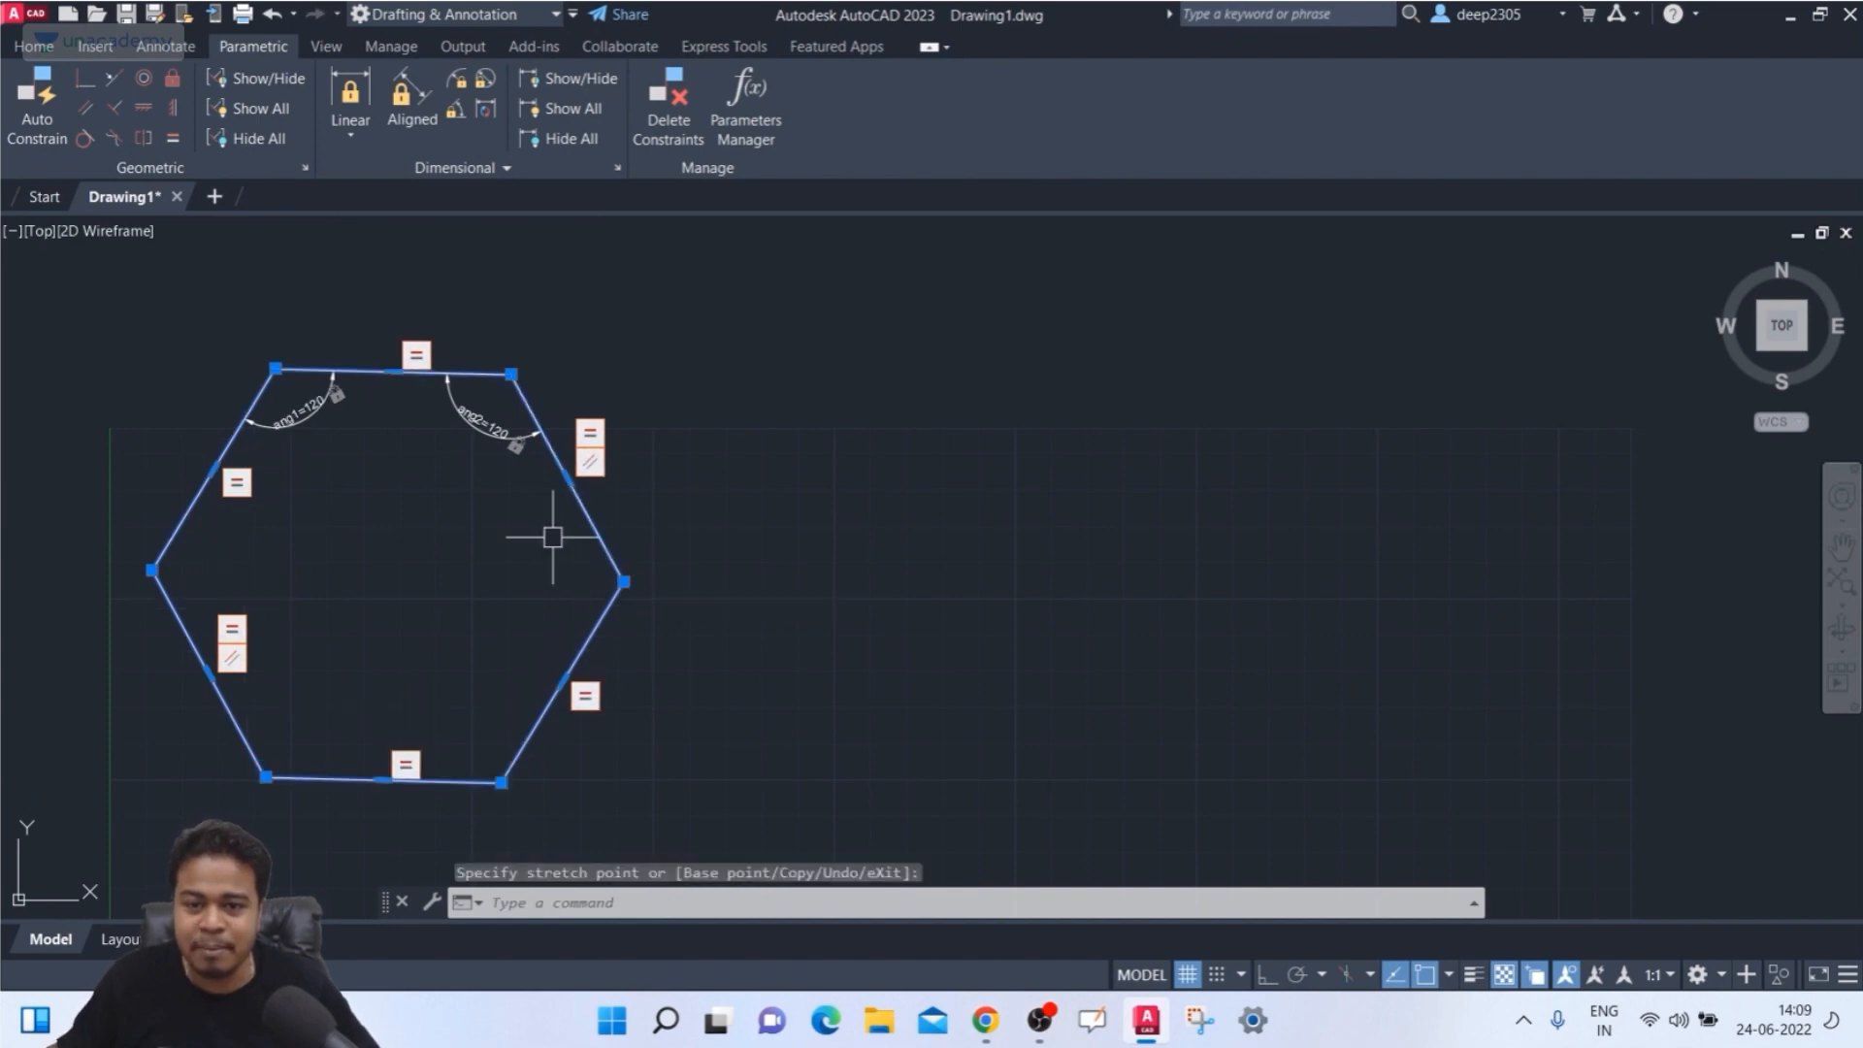
{"action": "key", "text": "Escape"}
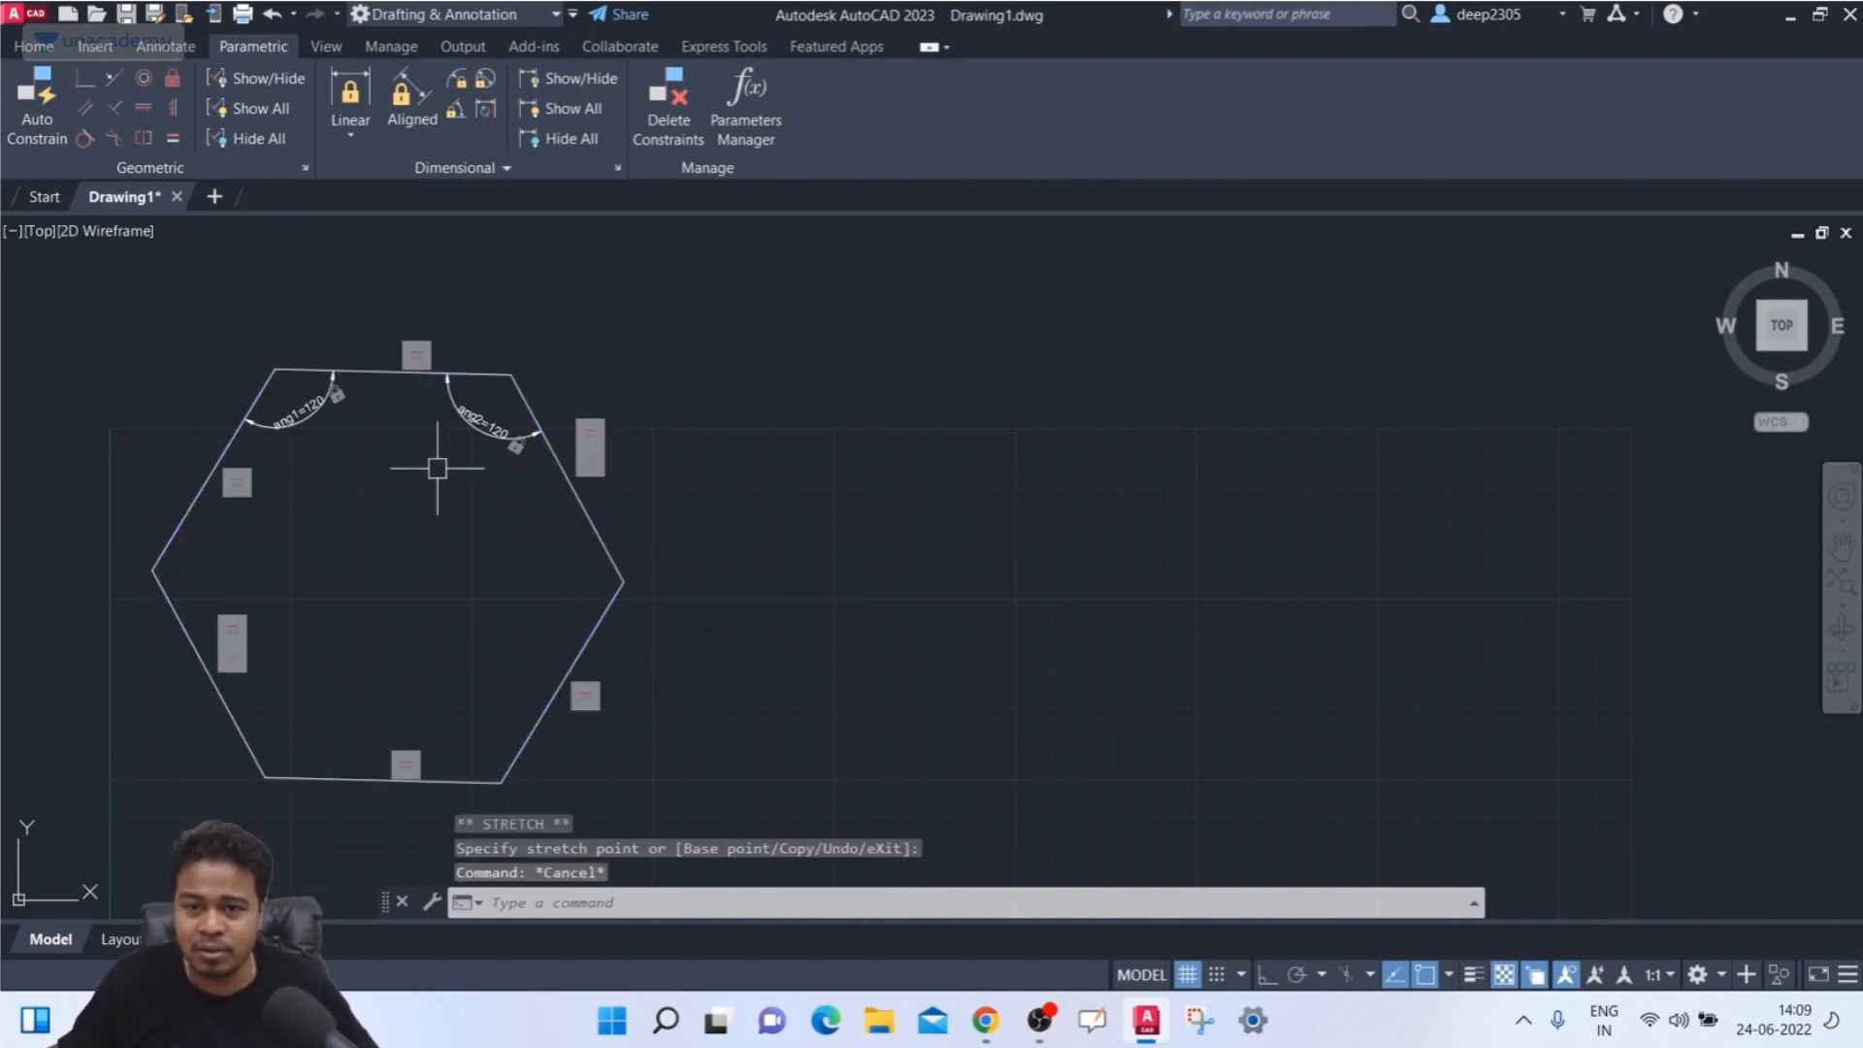
{"action": "middle_click_drag", "start_coordinate": [436, 466], "coordinate": [433, 422]}
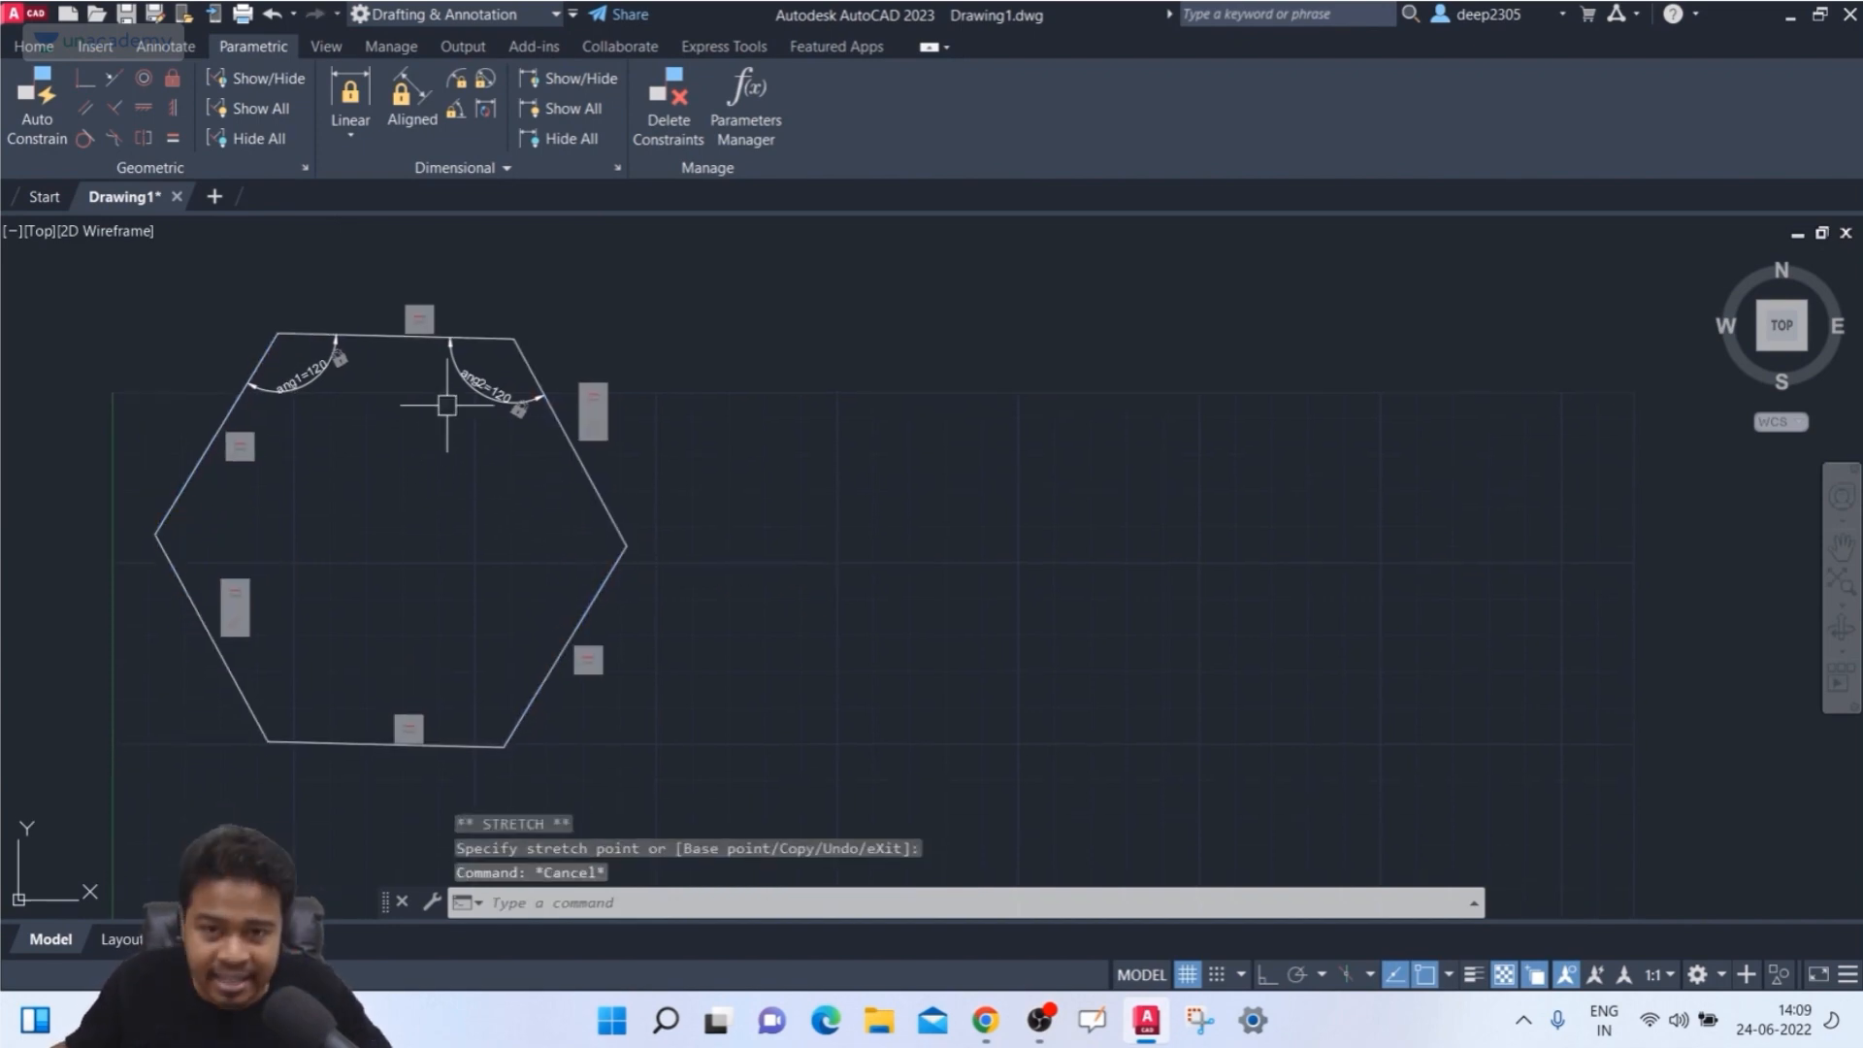
{"action": "left_click", "coordinate": [350, 134]}
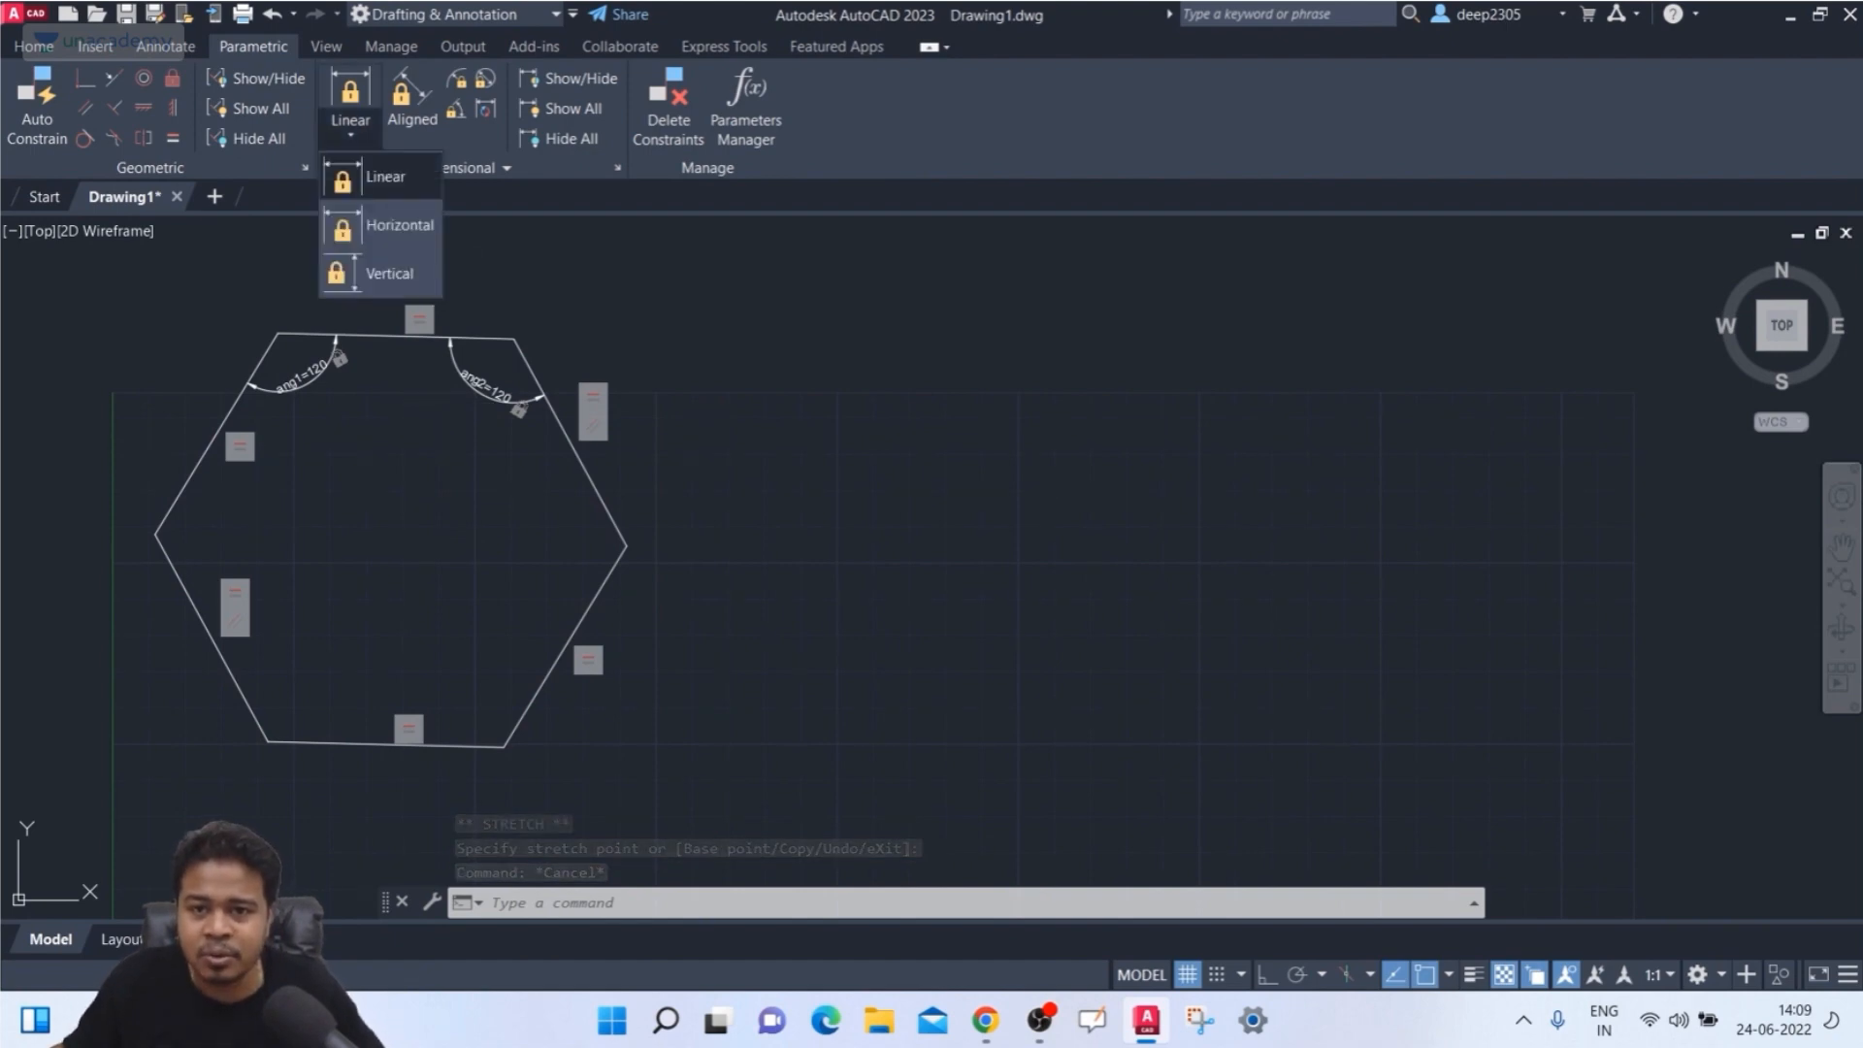
{"action": "left_click", "coordinate": [388, 174]}
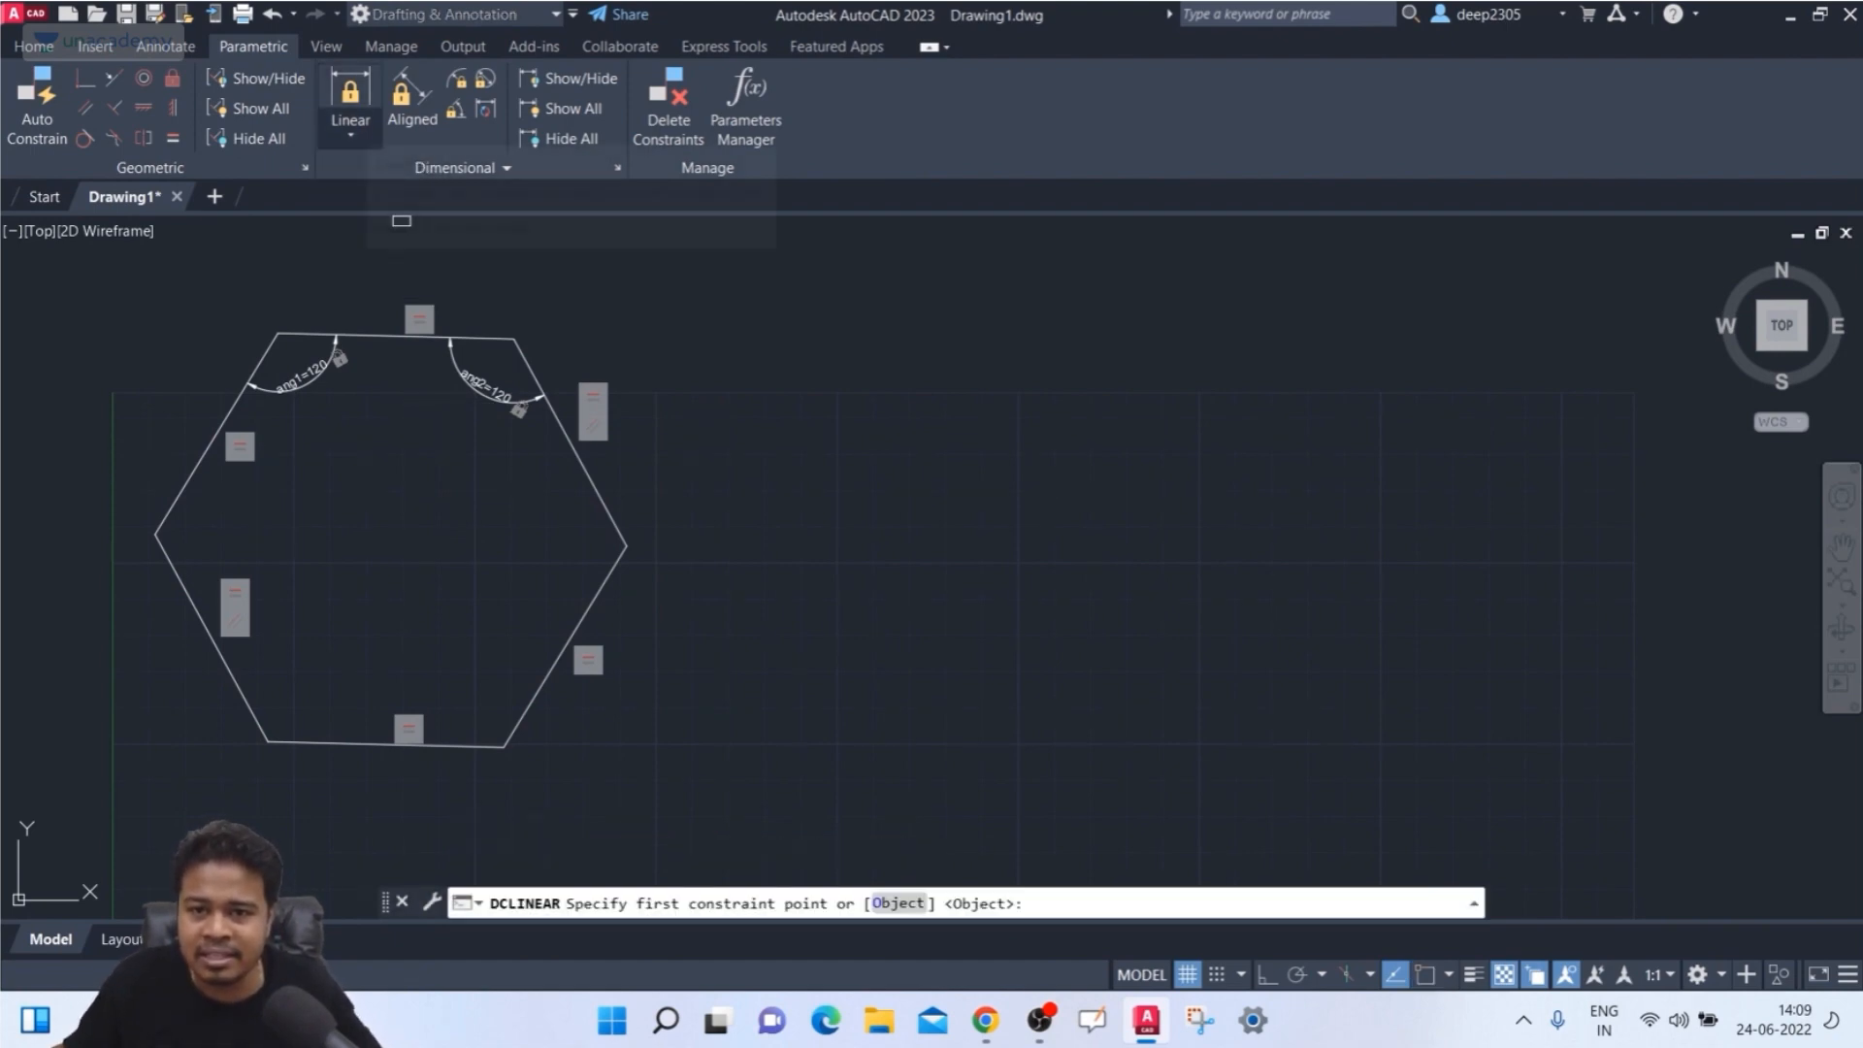
{"action": "left_click", "coordinate": [350, 134]}
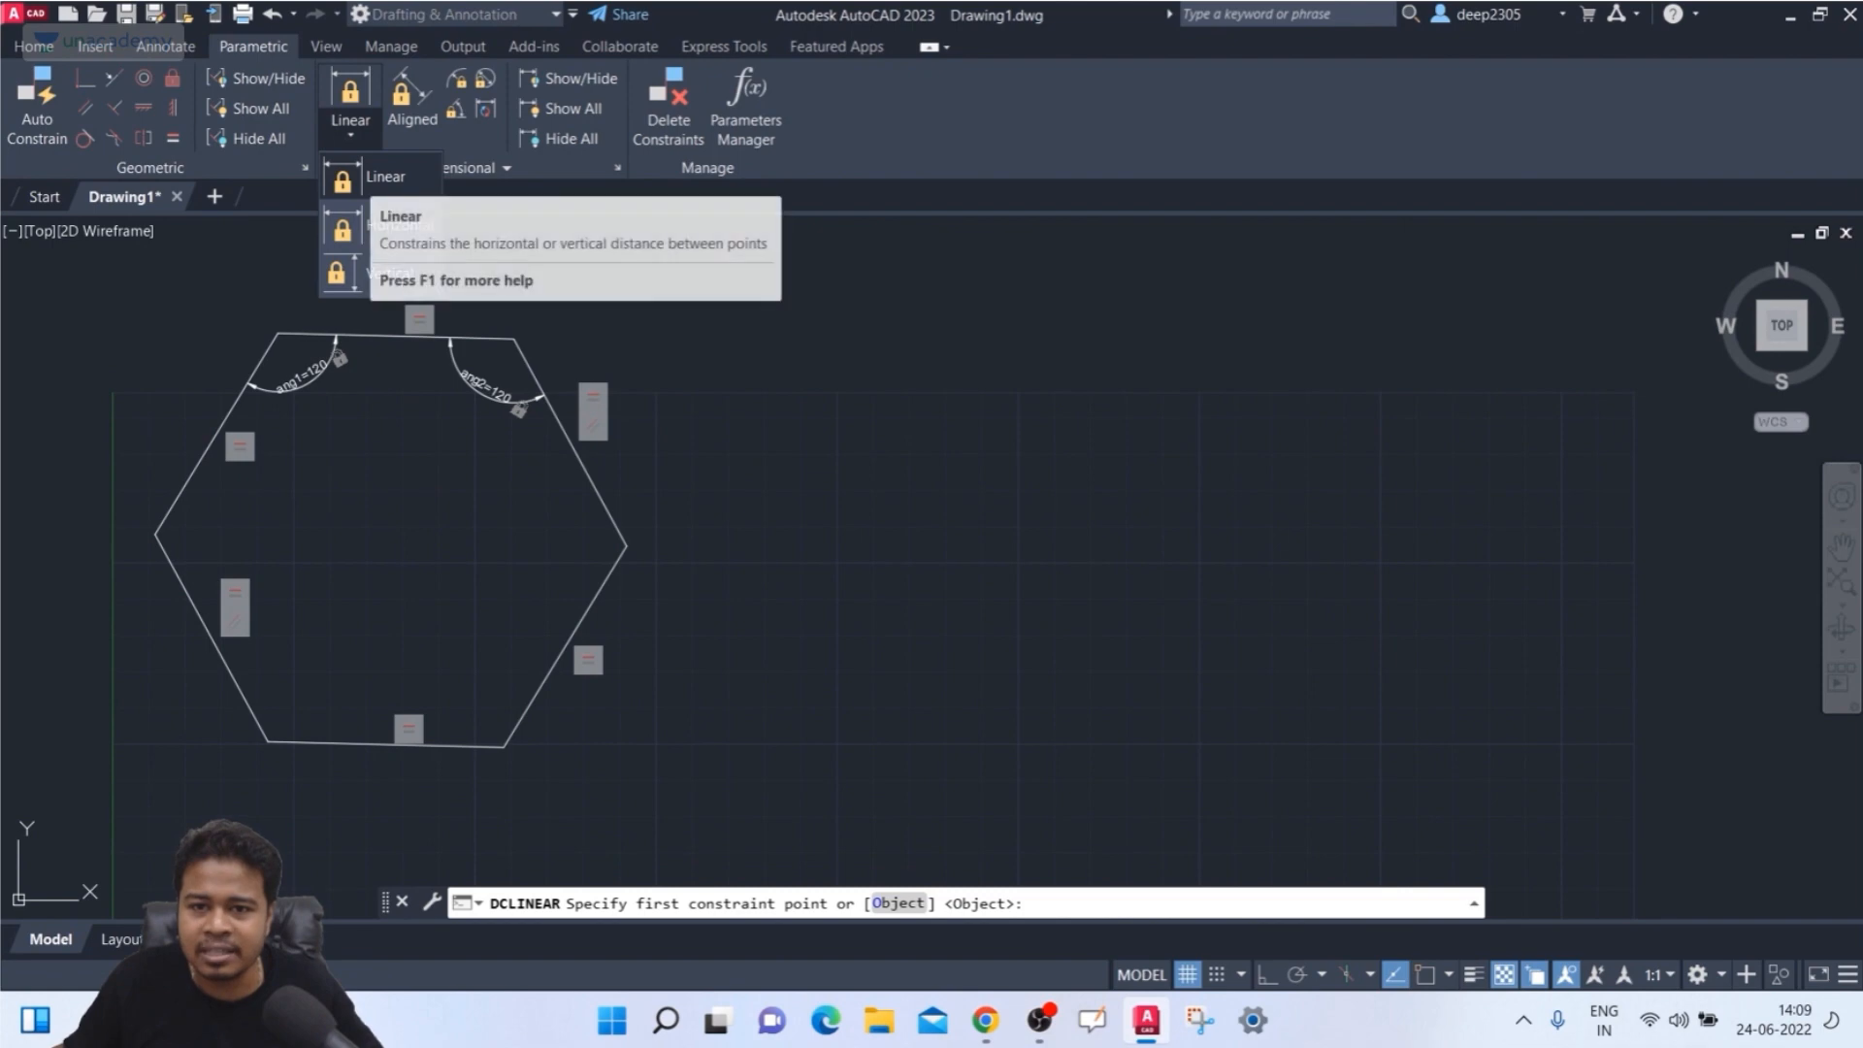
{"action": "left_click", "coordinate": [355, 178]}
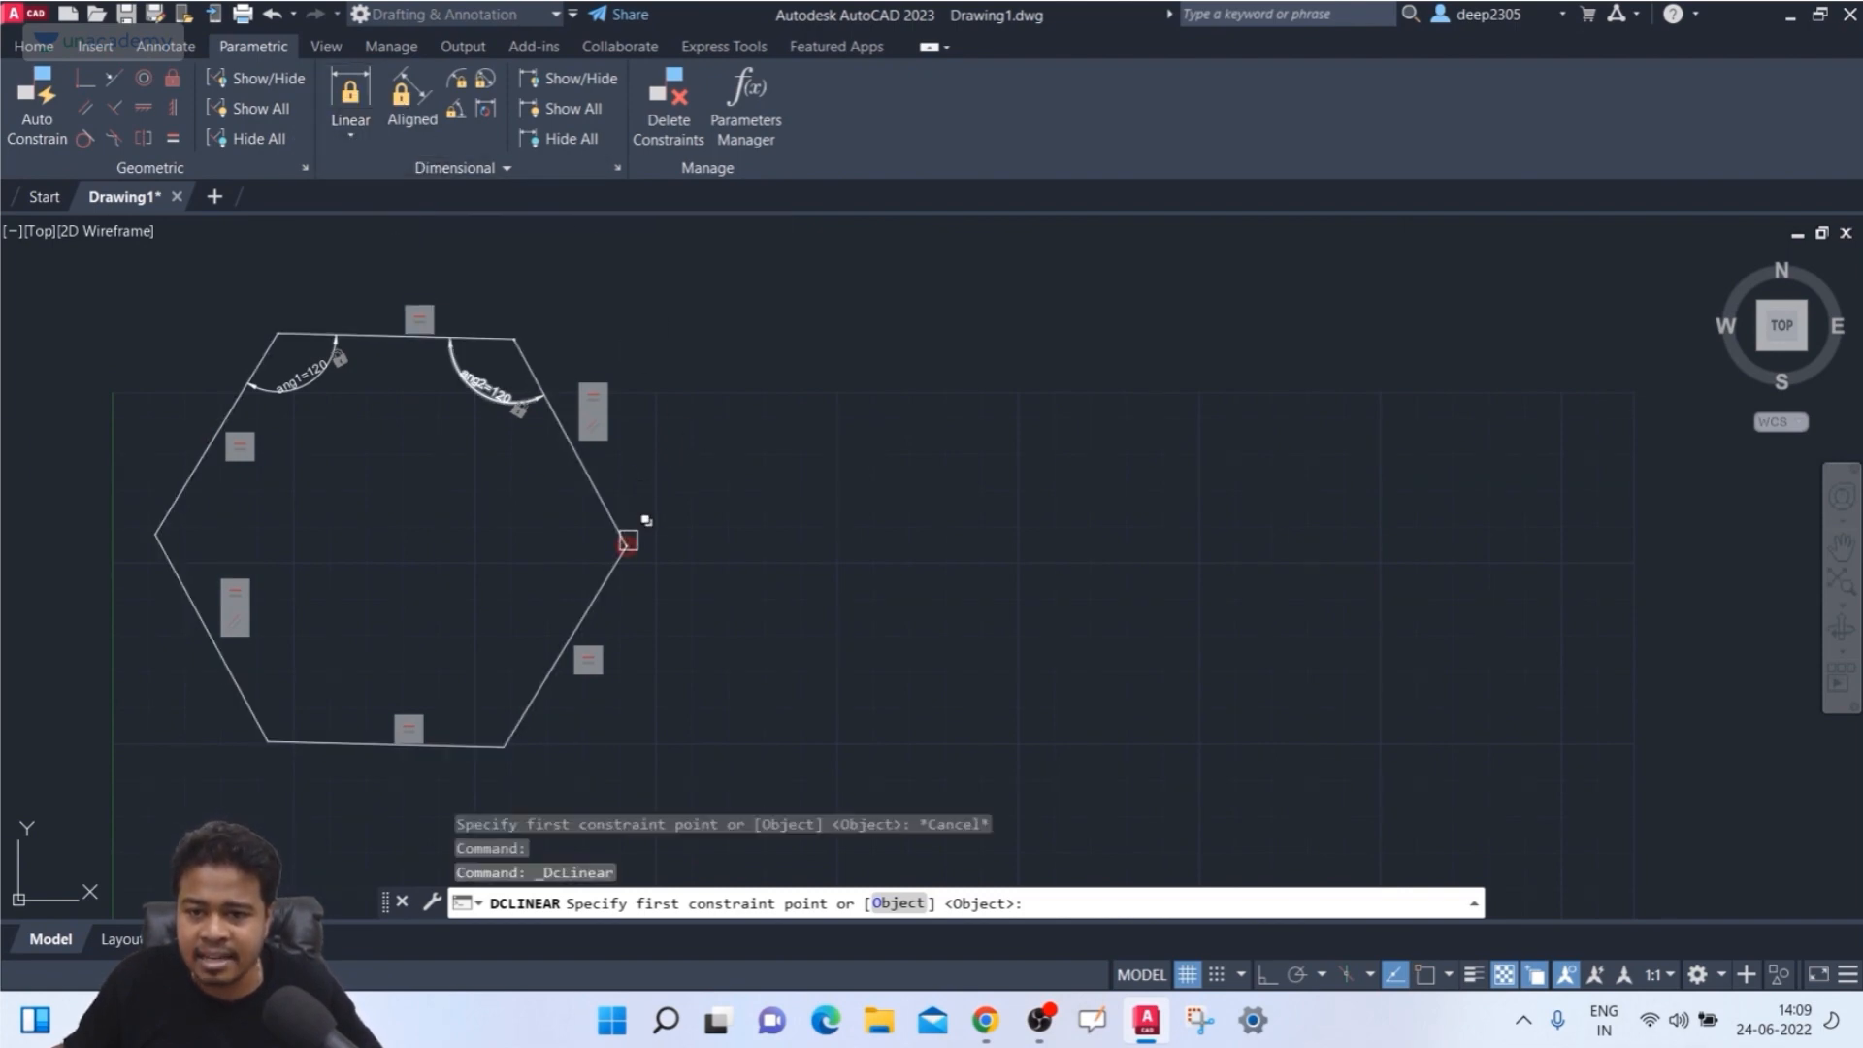
{"action": "left_click", "coordinate": [600, 433]}
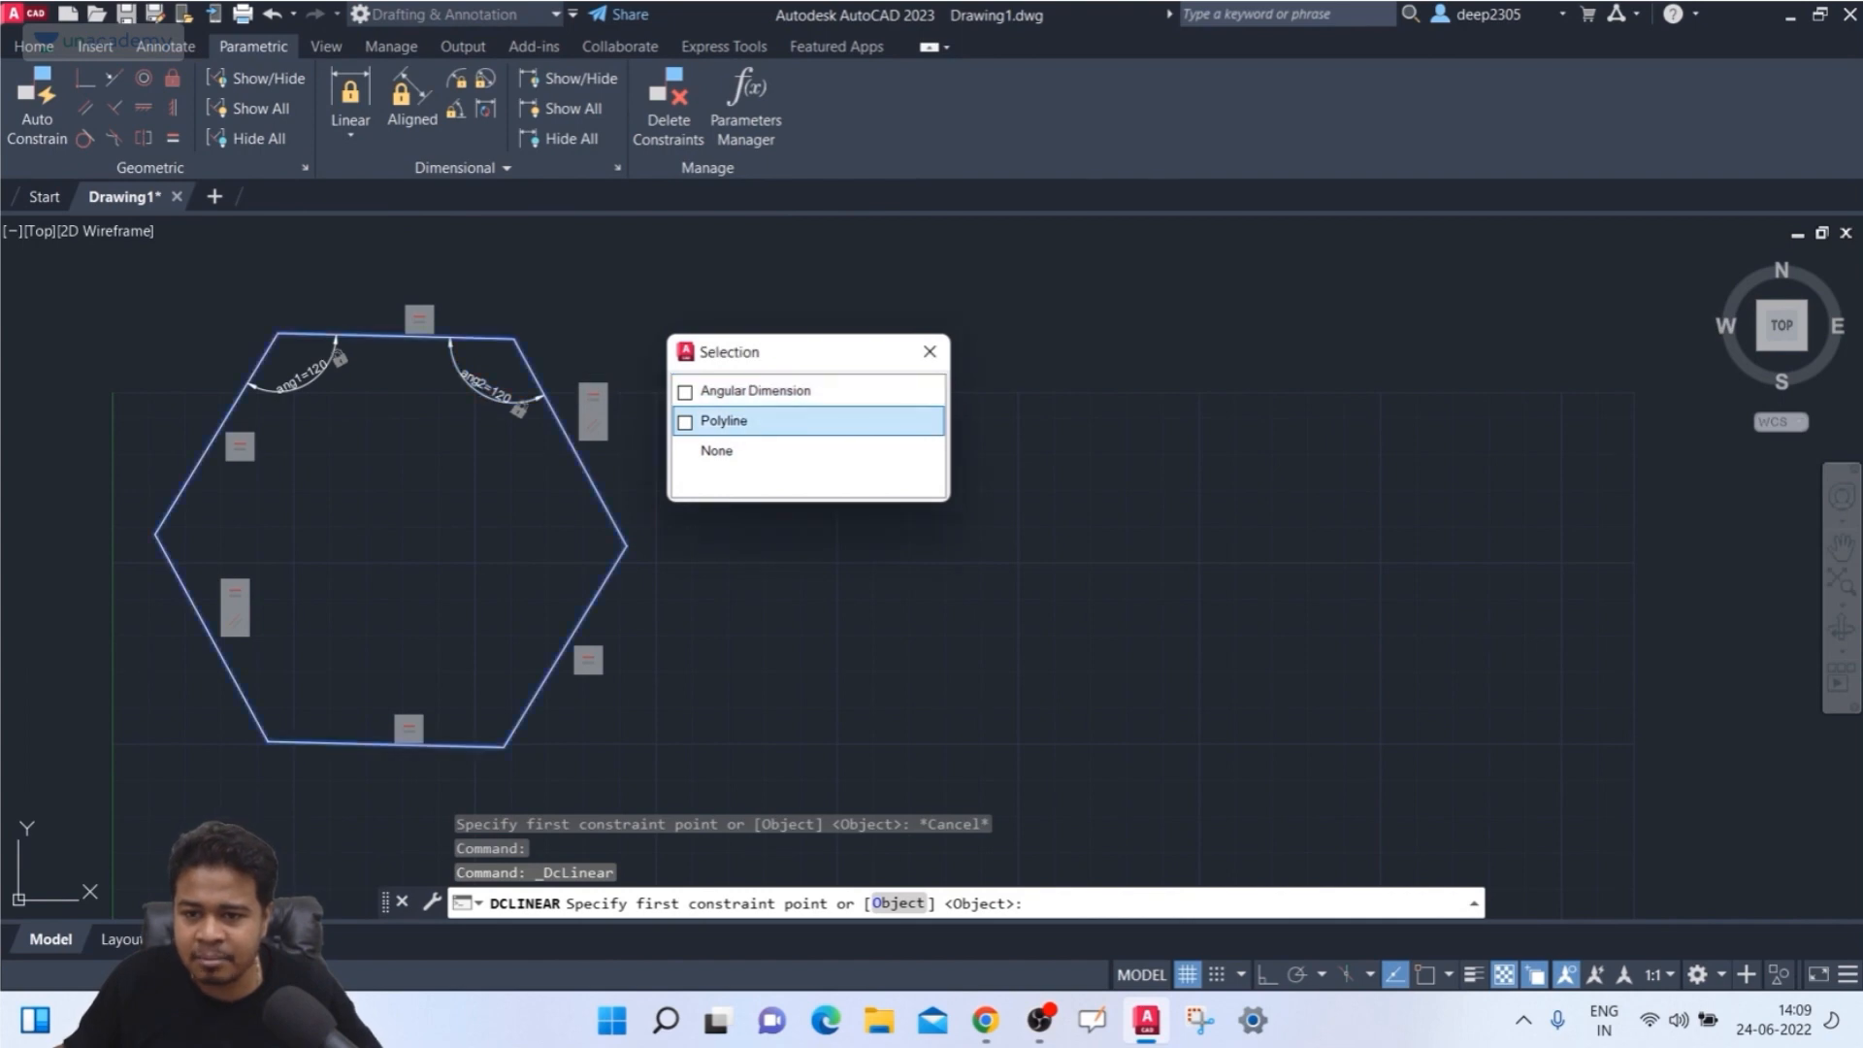
{"action": "left_click", "coordinate": [718, 421]}
{"action": "left_click", "coordinate": [510, 340]}
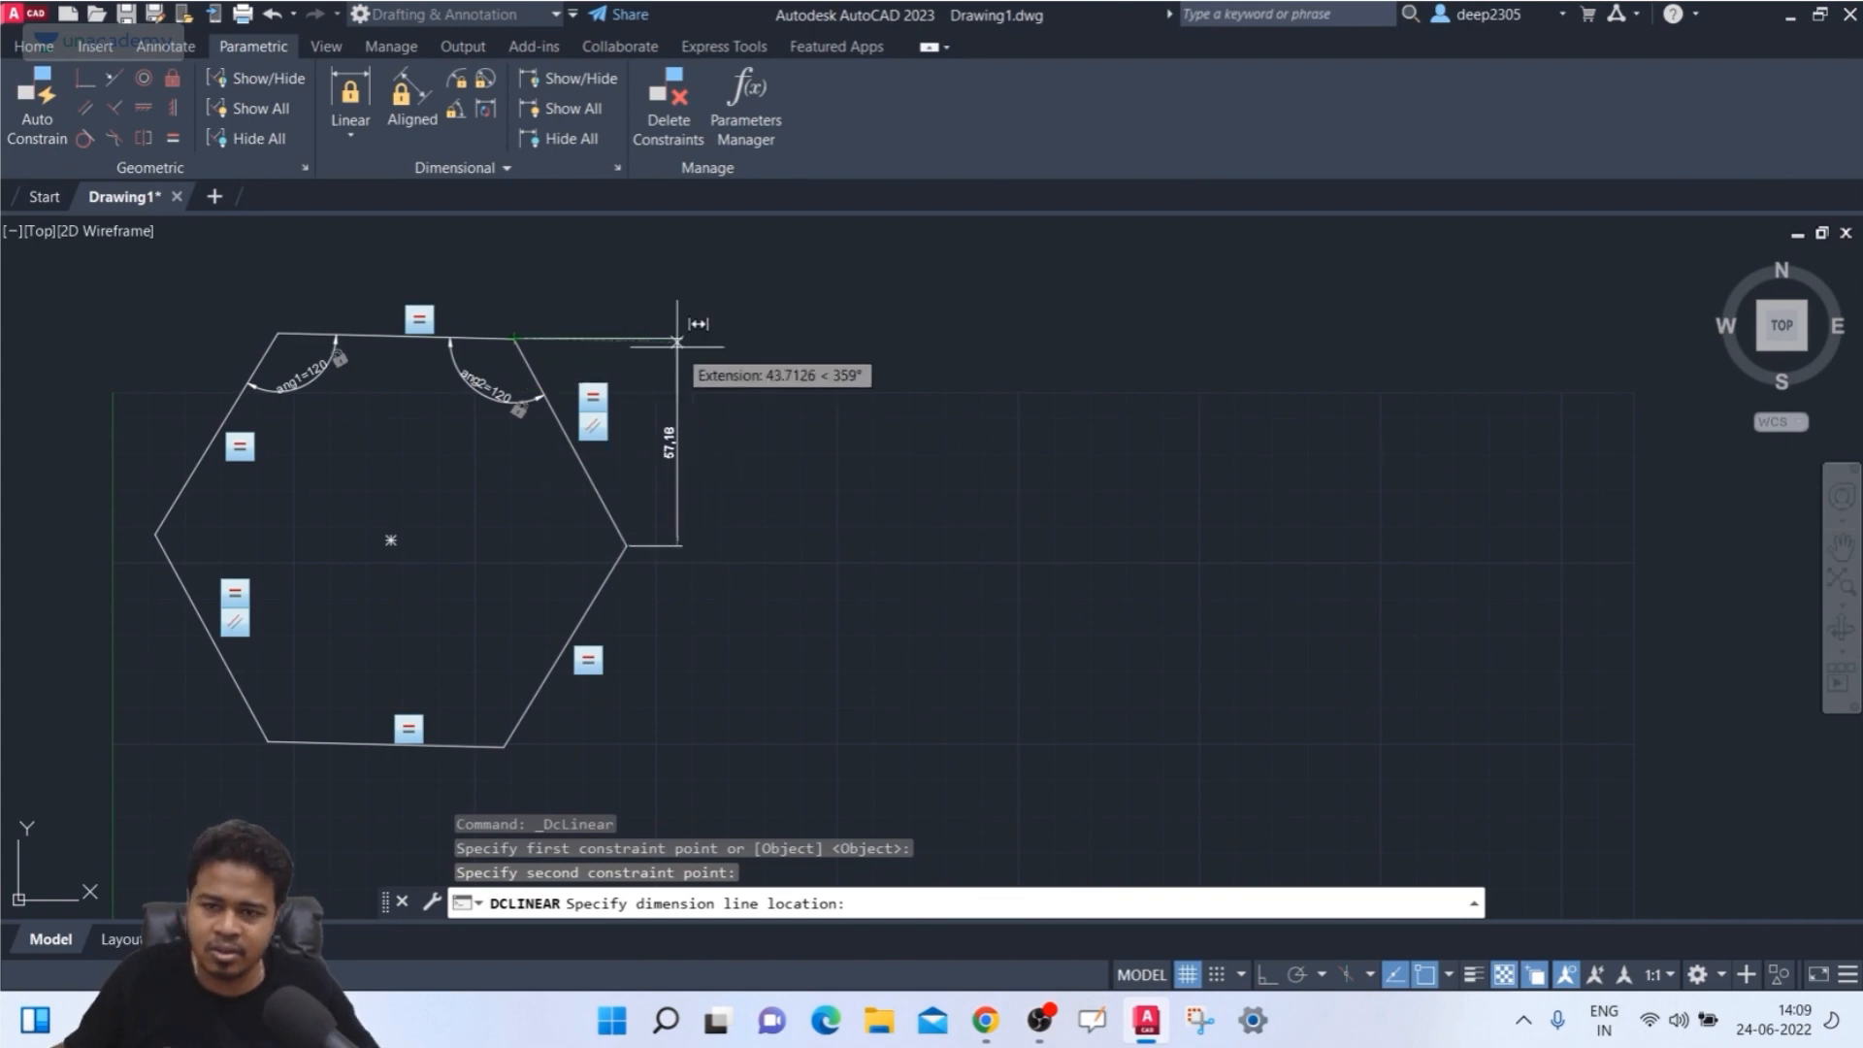
{"action": "key", "text": "Escape"}
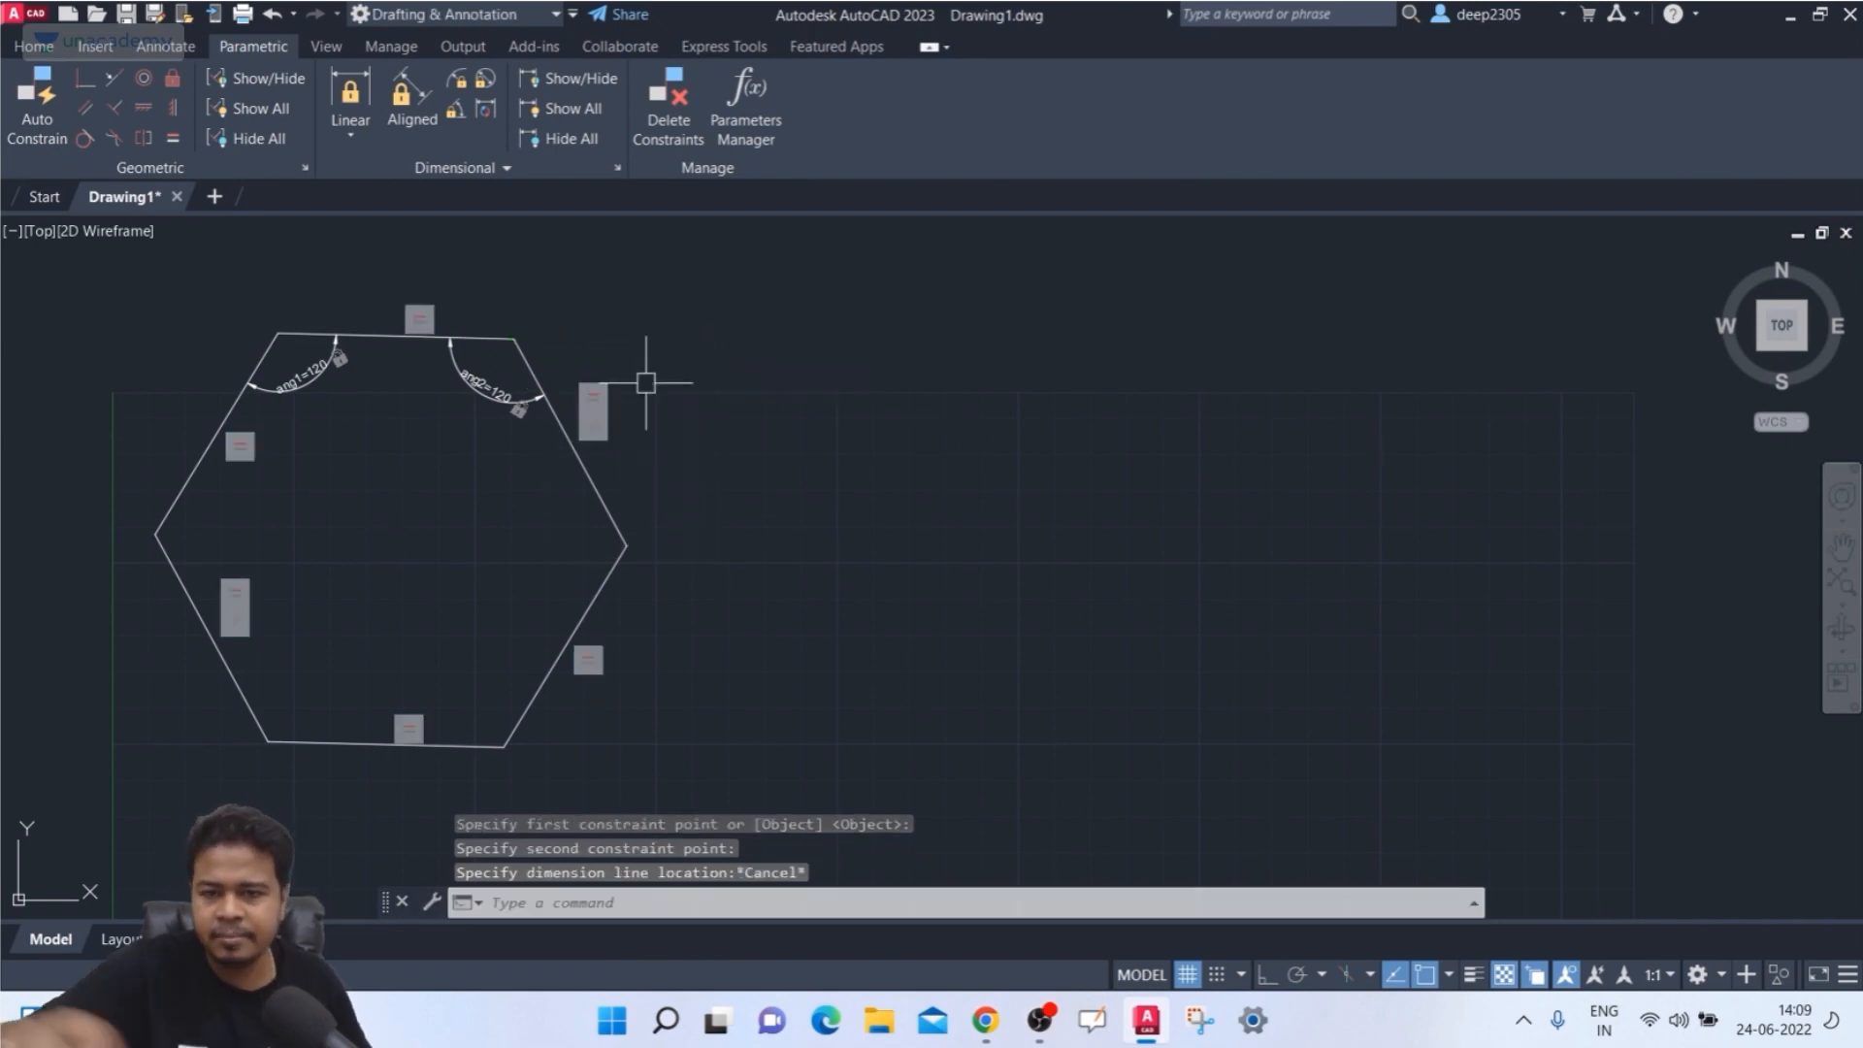
- Add an Aligned dimensional constraint between the endpoints of the hexagon's upper-right side, placing the dimension outside the shape
{"action": "left_click", "coordinate": [411, 101]}
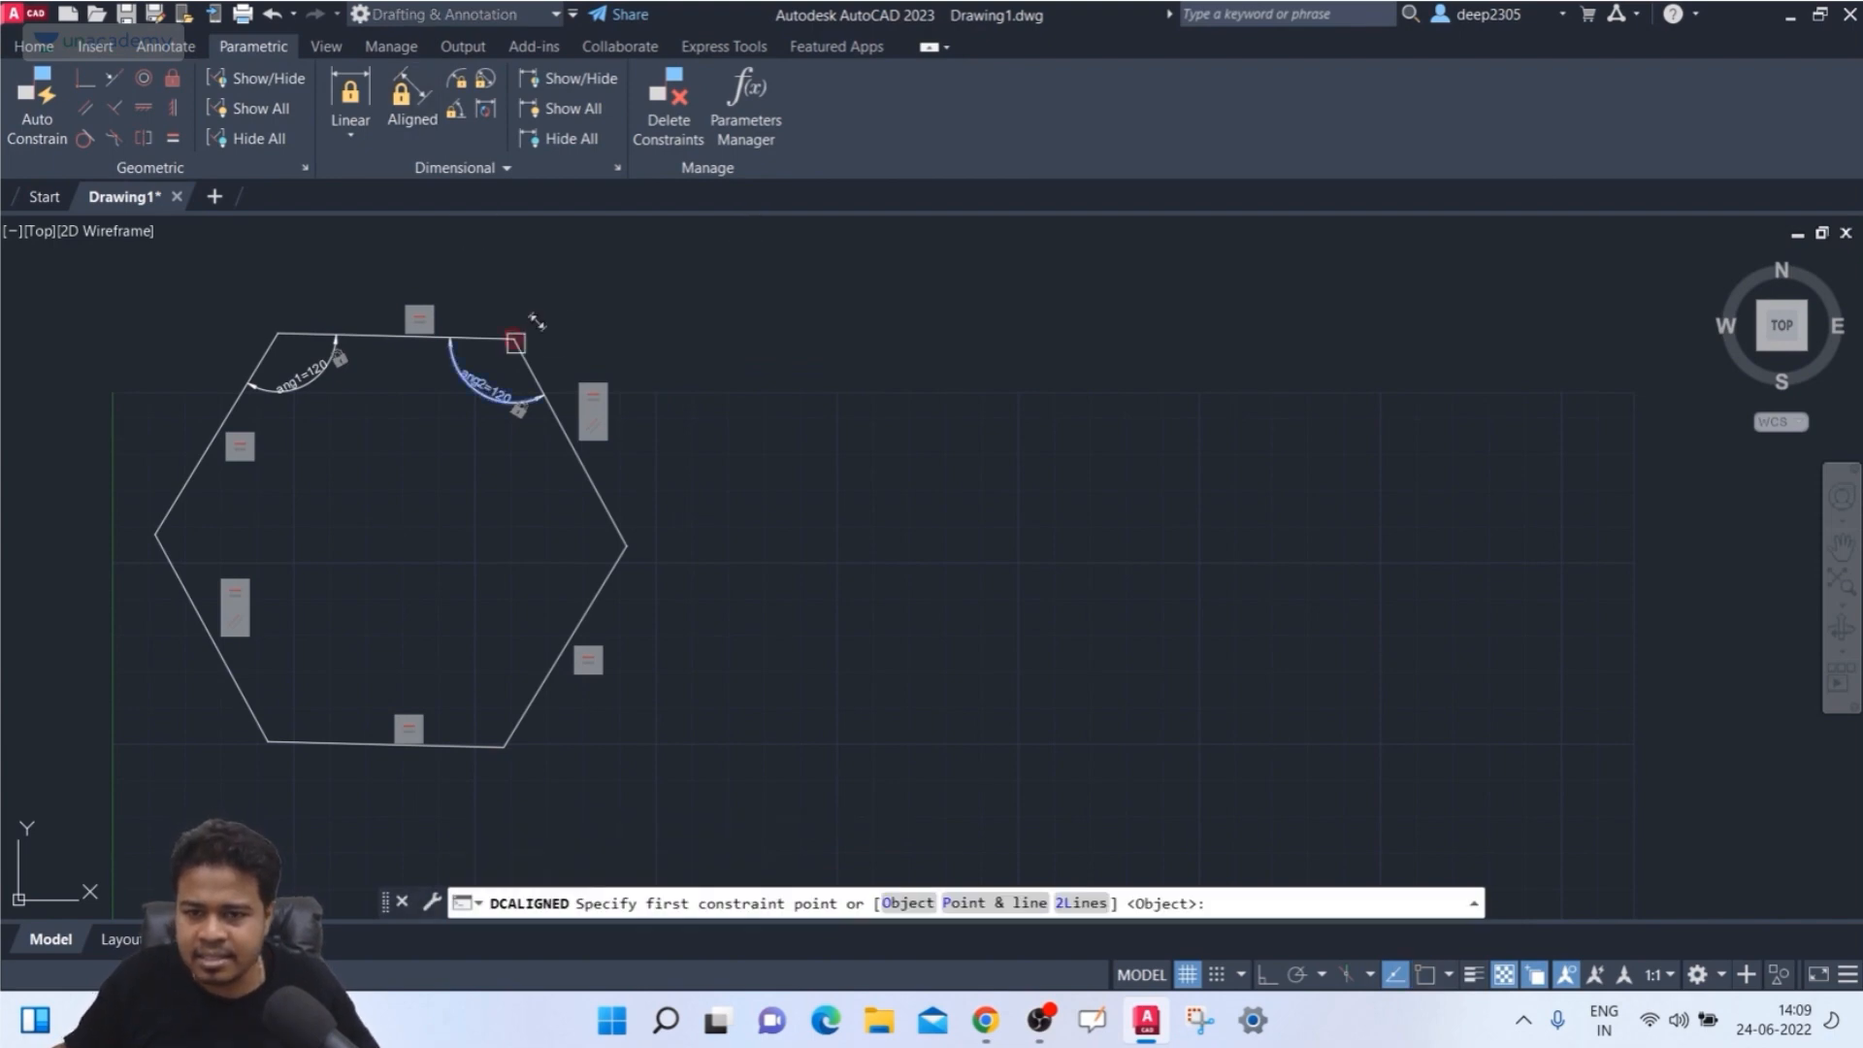
{"action": "left_click", "coordinate": [517, 342]}
{"action": "left_click", "coordinate": [611, 253]}
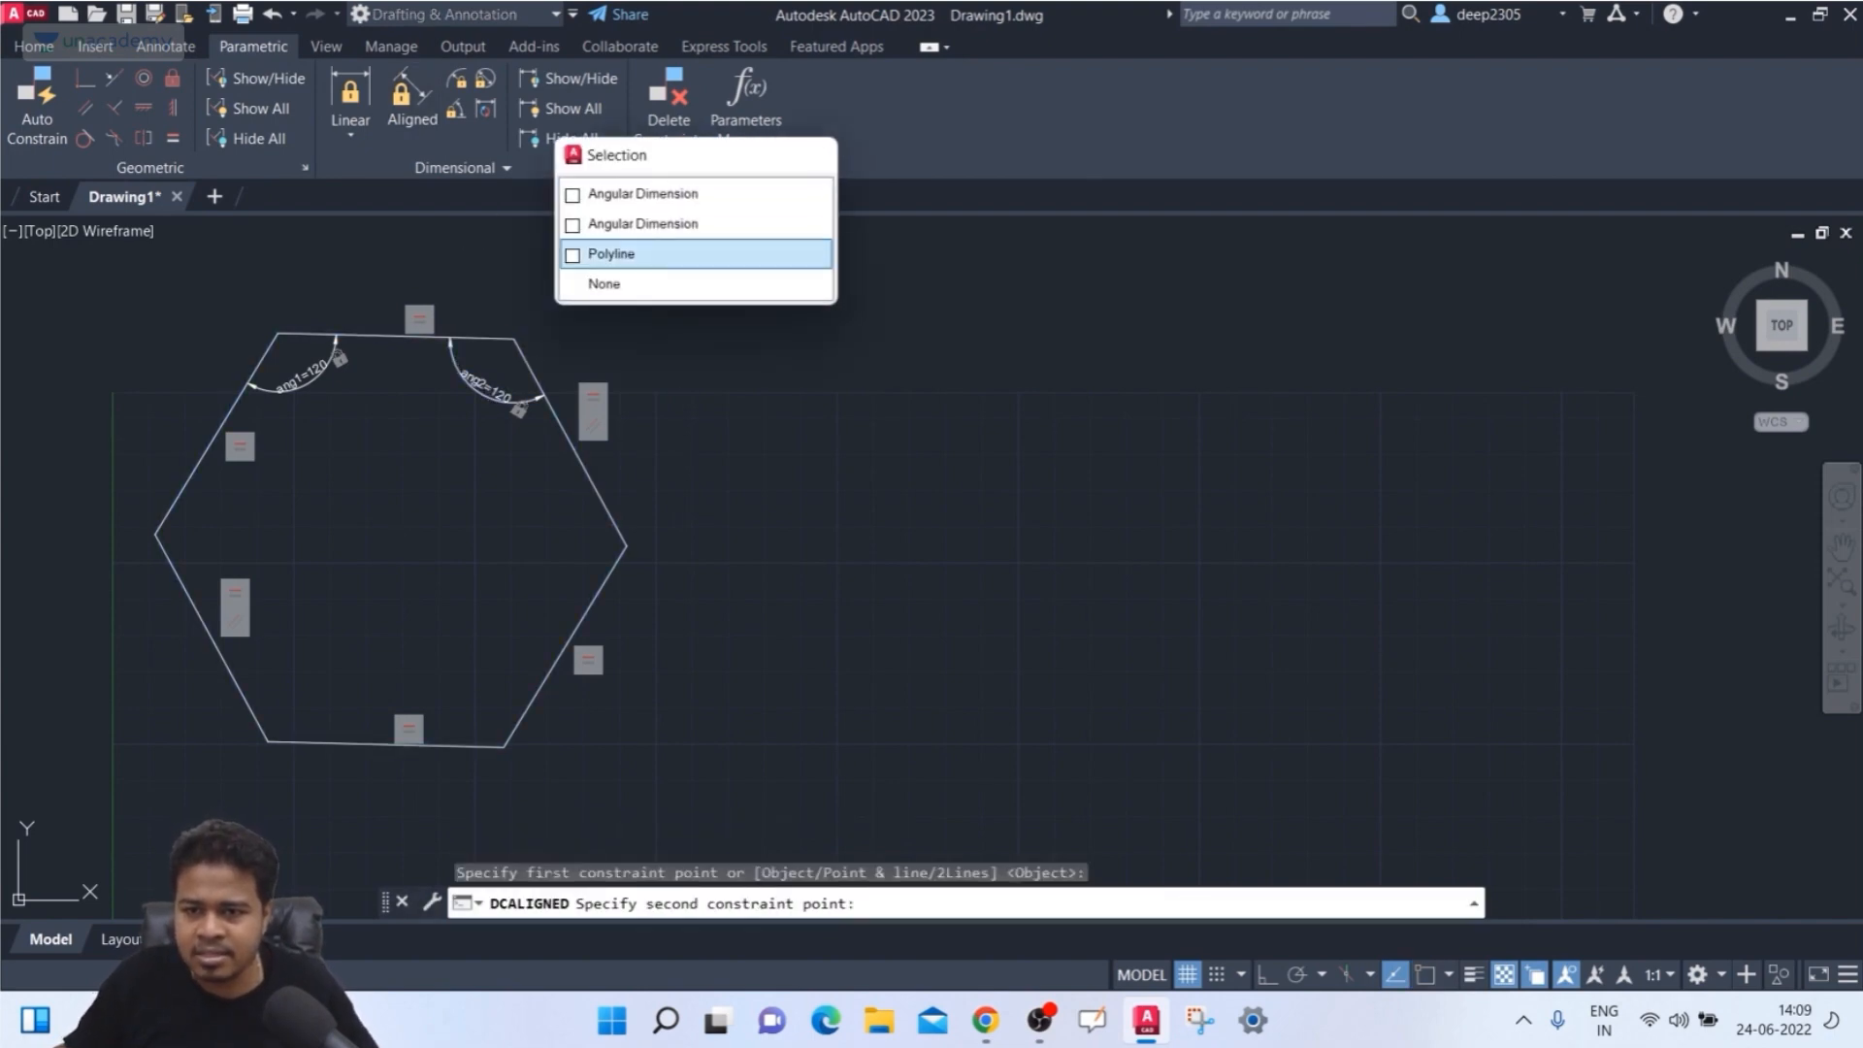
{"action": "left_click", "coordinate": [647, 525]}
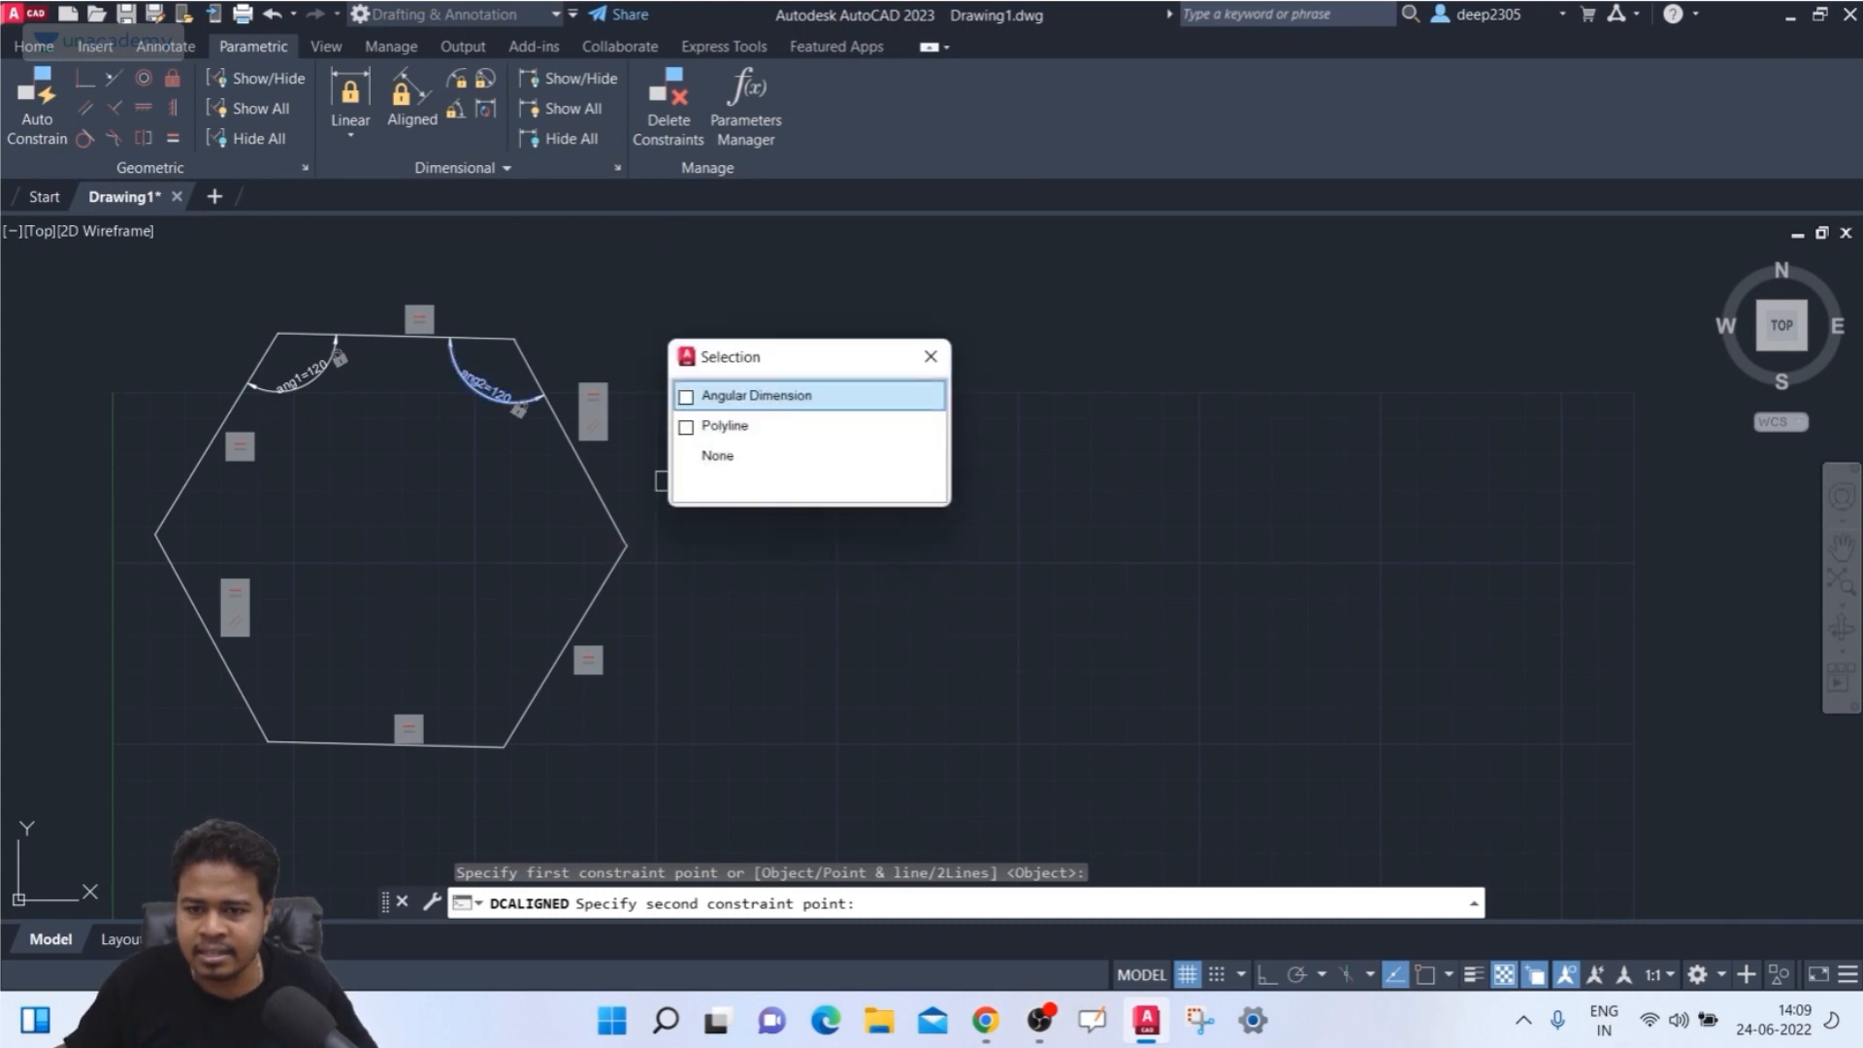
{"action": "left_click", "coordinate": [708, 419]}
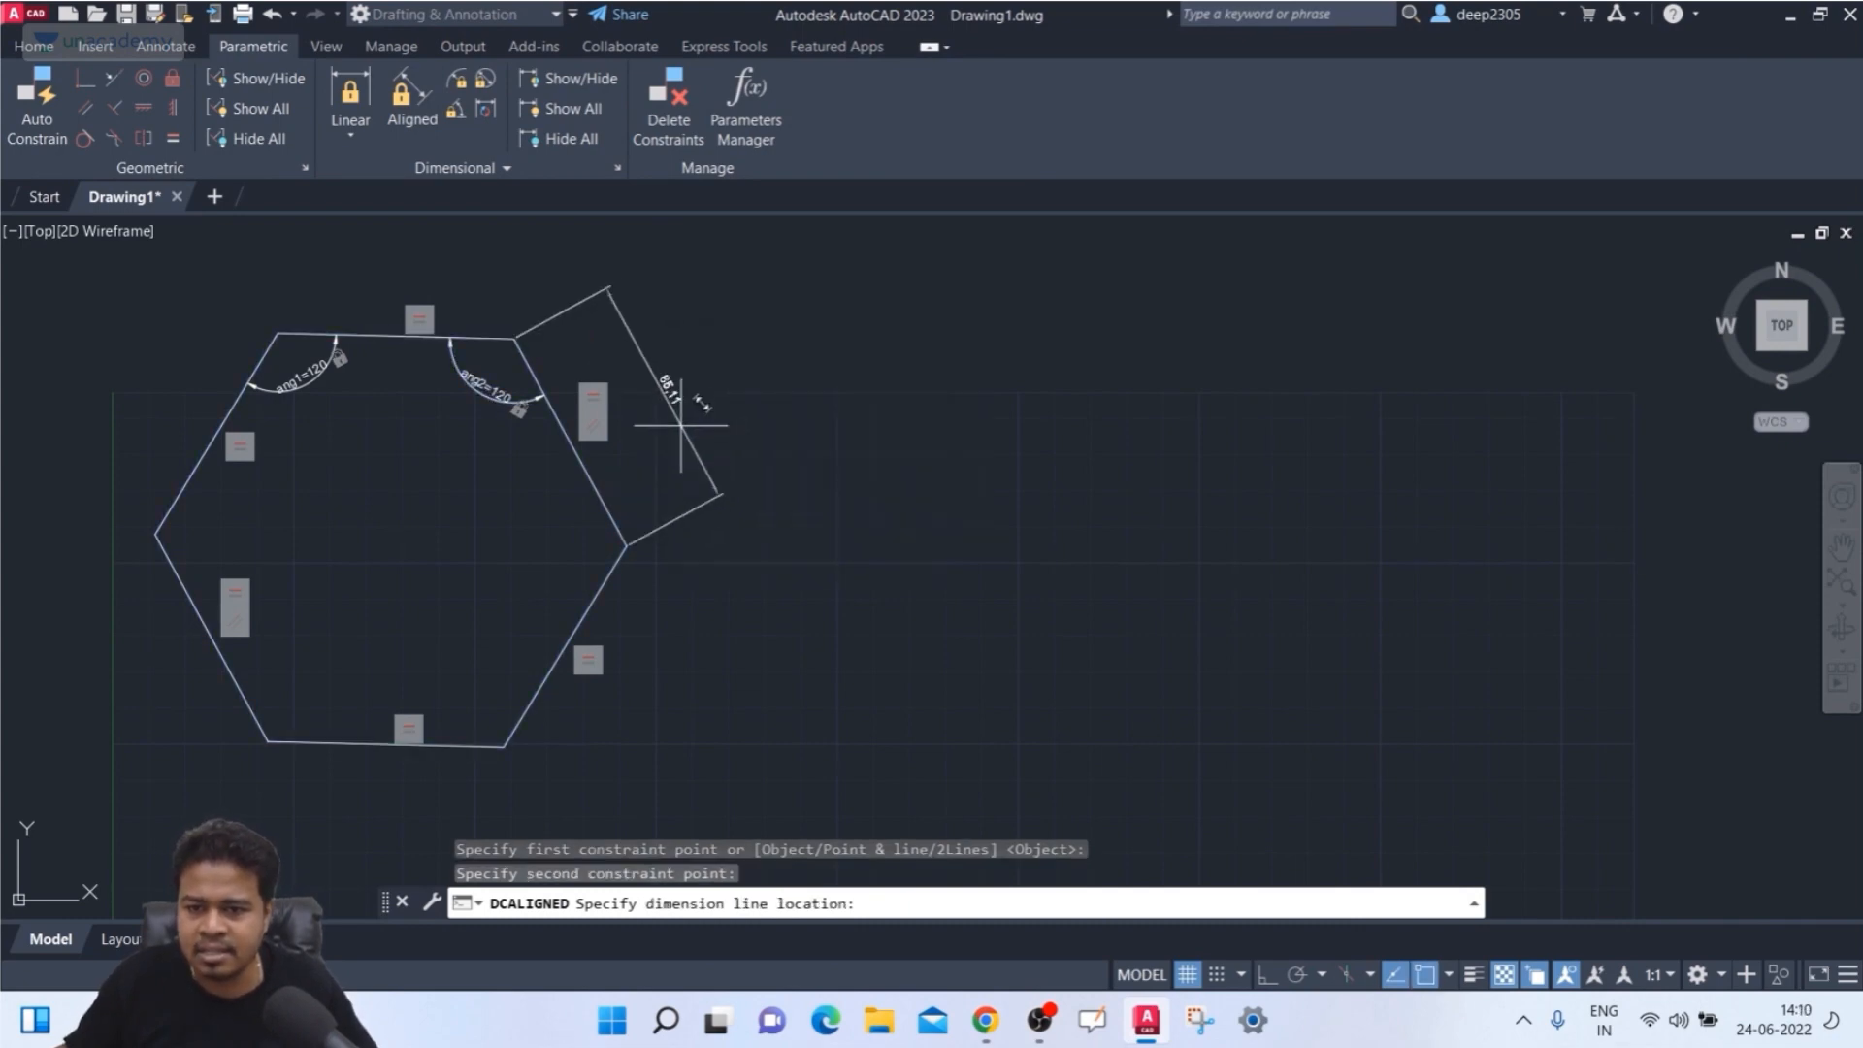
{"action": "left_click", "coordinate": [681, 424]}
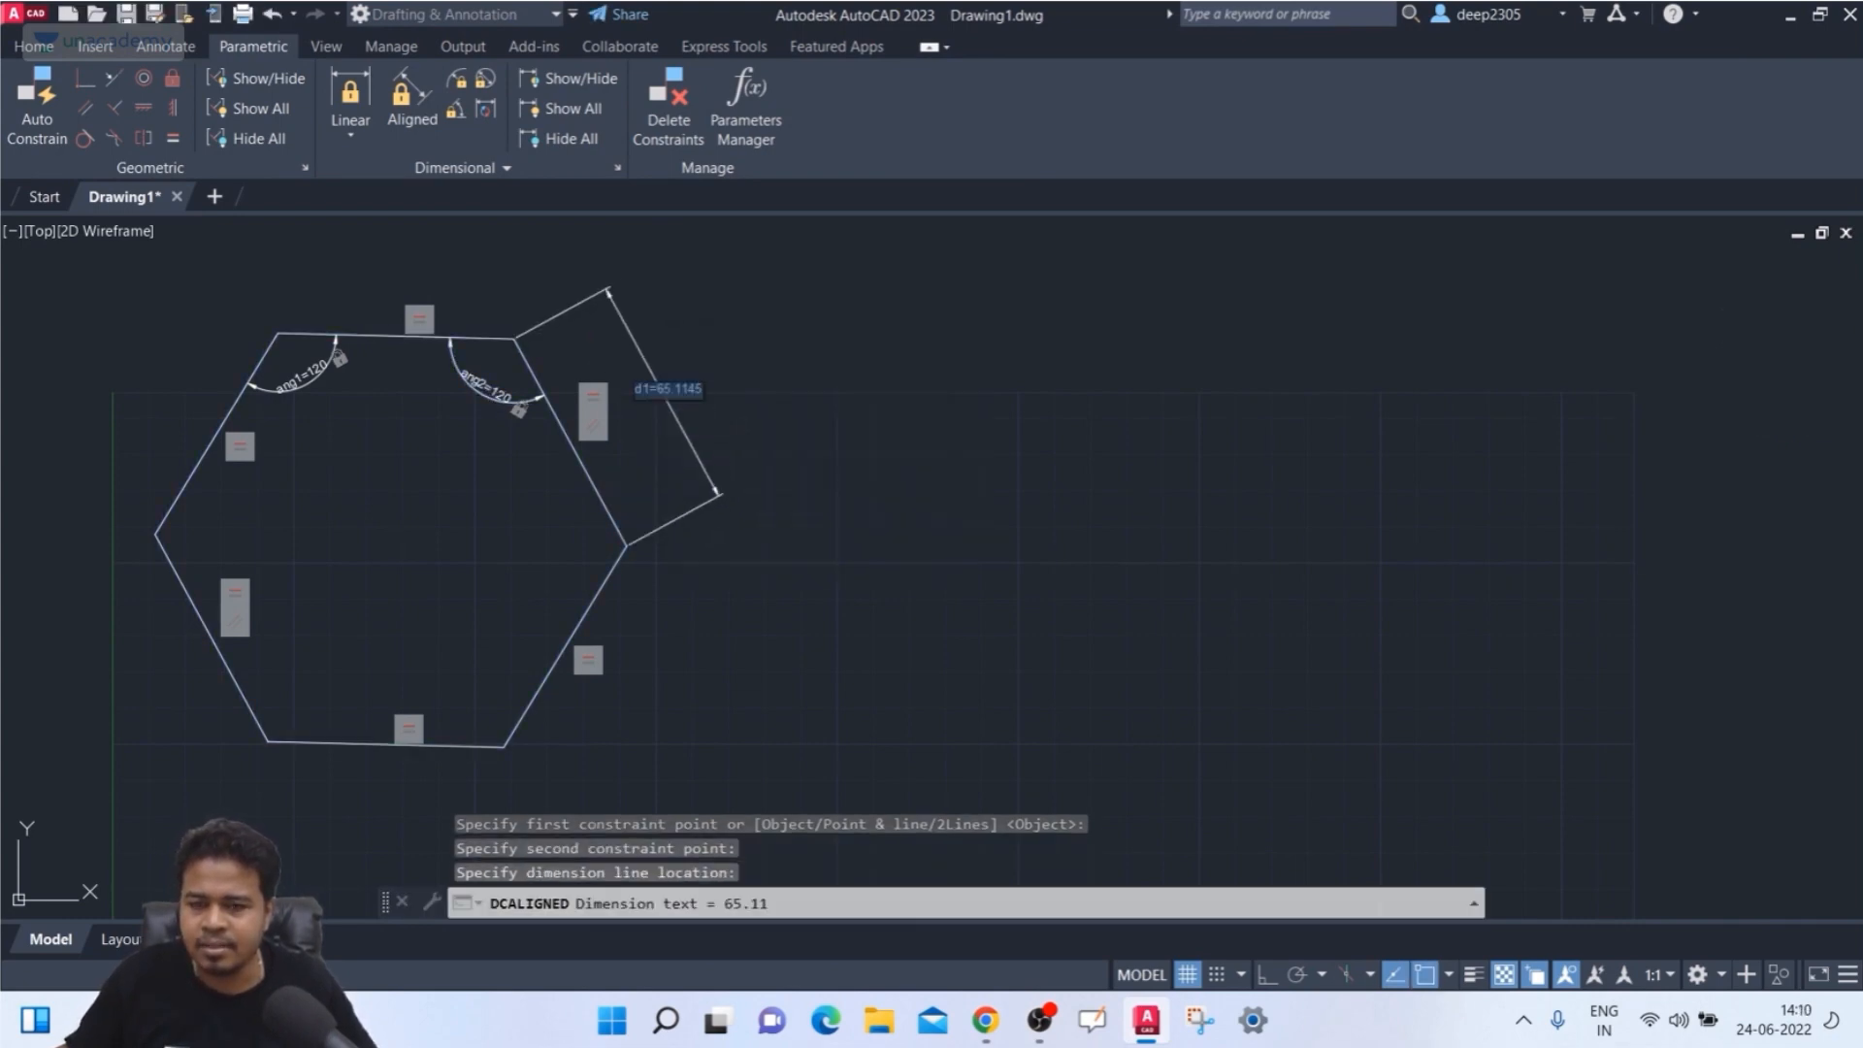
- Set the aligned dimensional constraint on the hexagon's upper-right side to 80
{"action": "scroll", "coordinate": [686, 391], "scroll_direction": "up", "scroll_amount": 4}
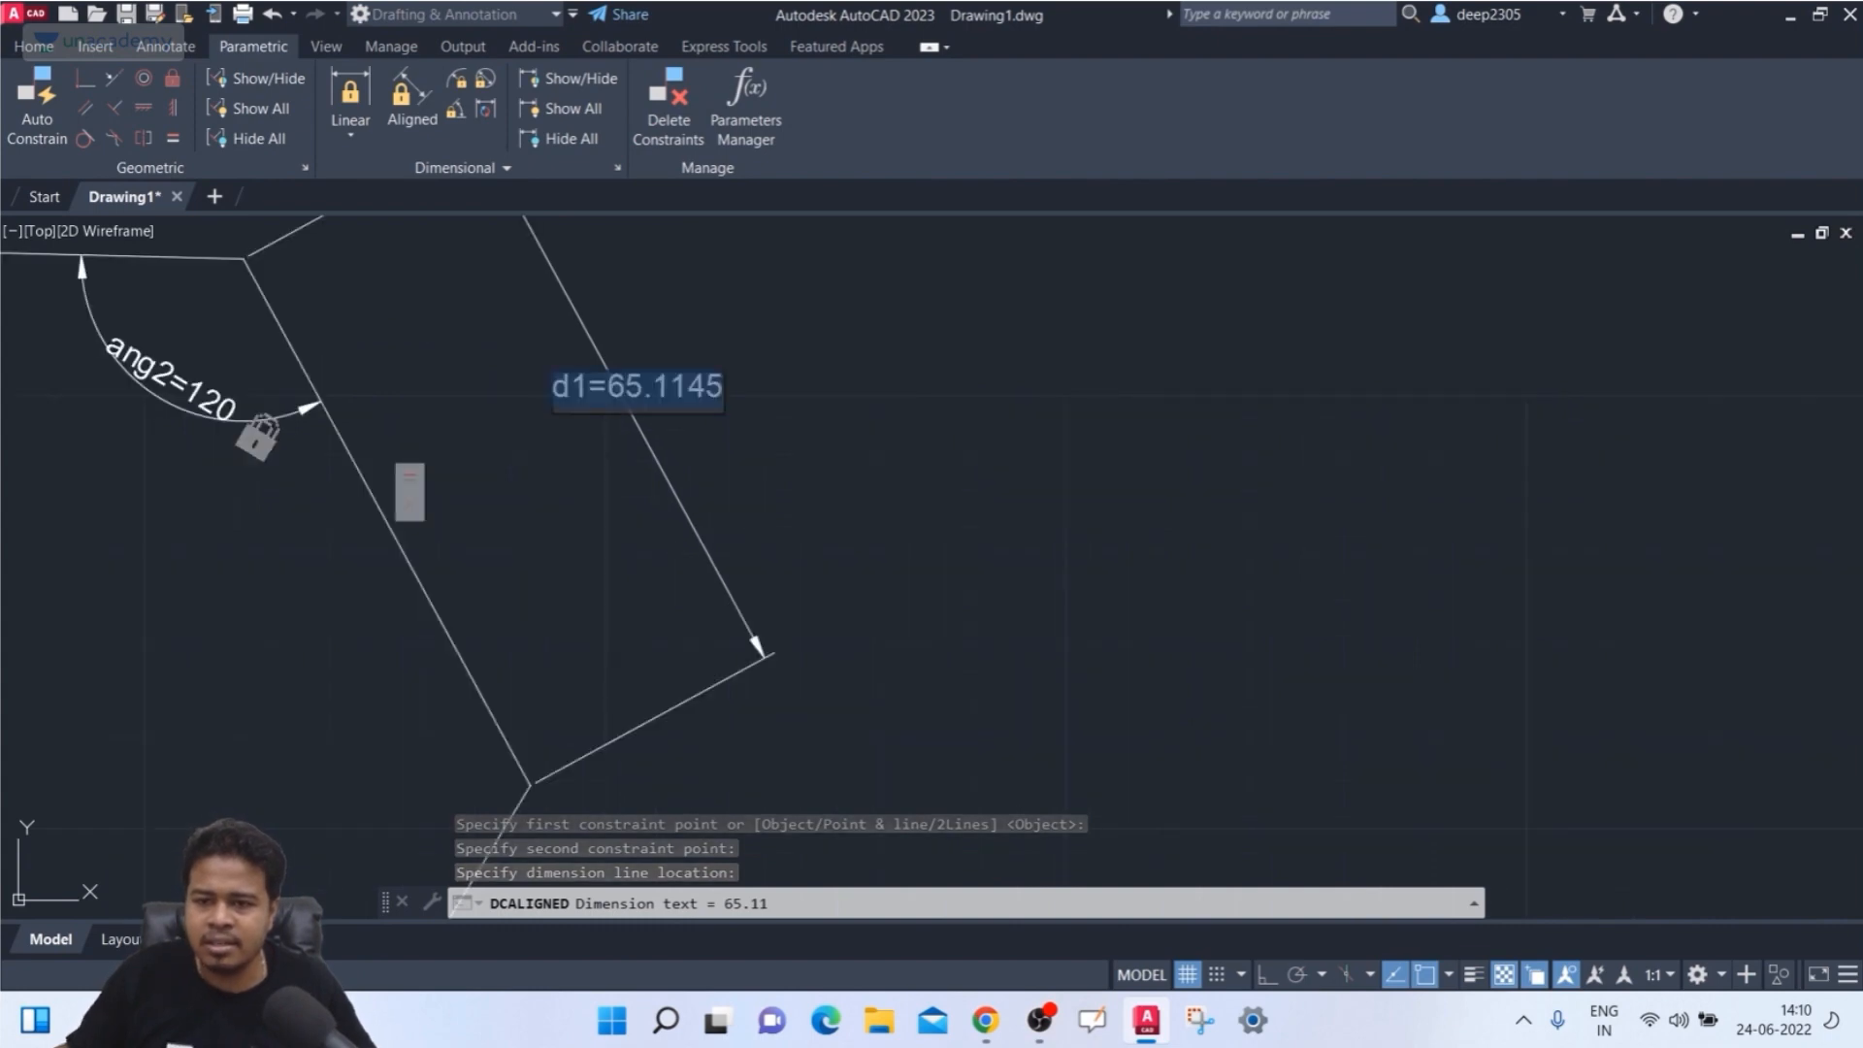
{"action": "left_click", "coordinate": [732, 382]}
{"action": "double_click", "coordinate": [672, 428]}
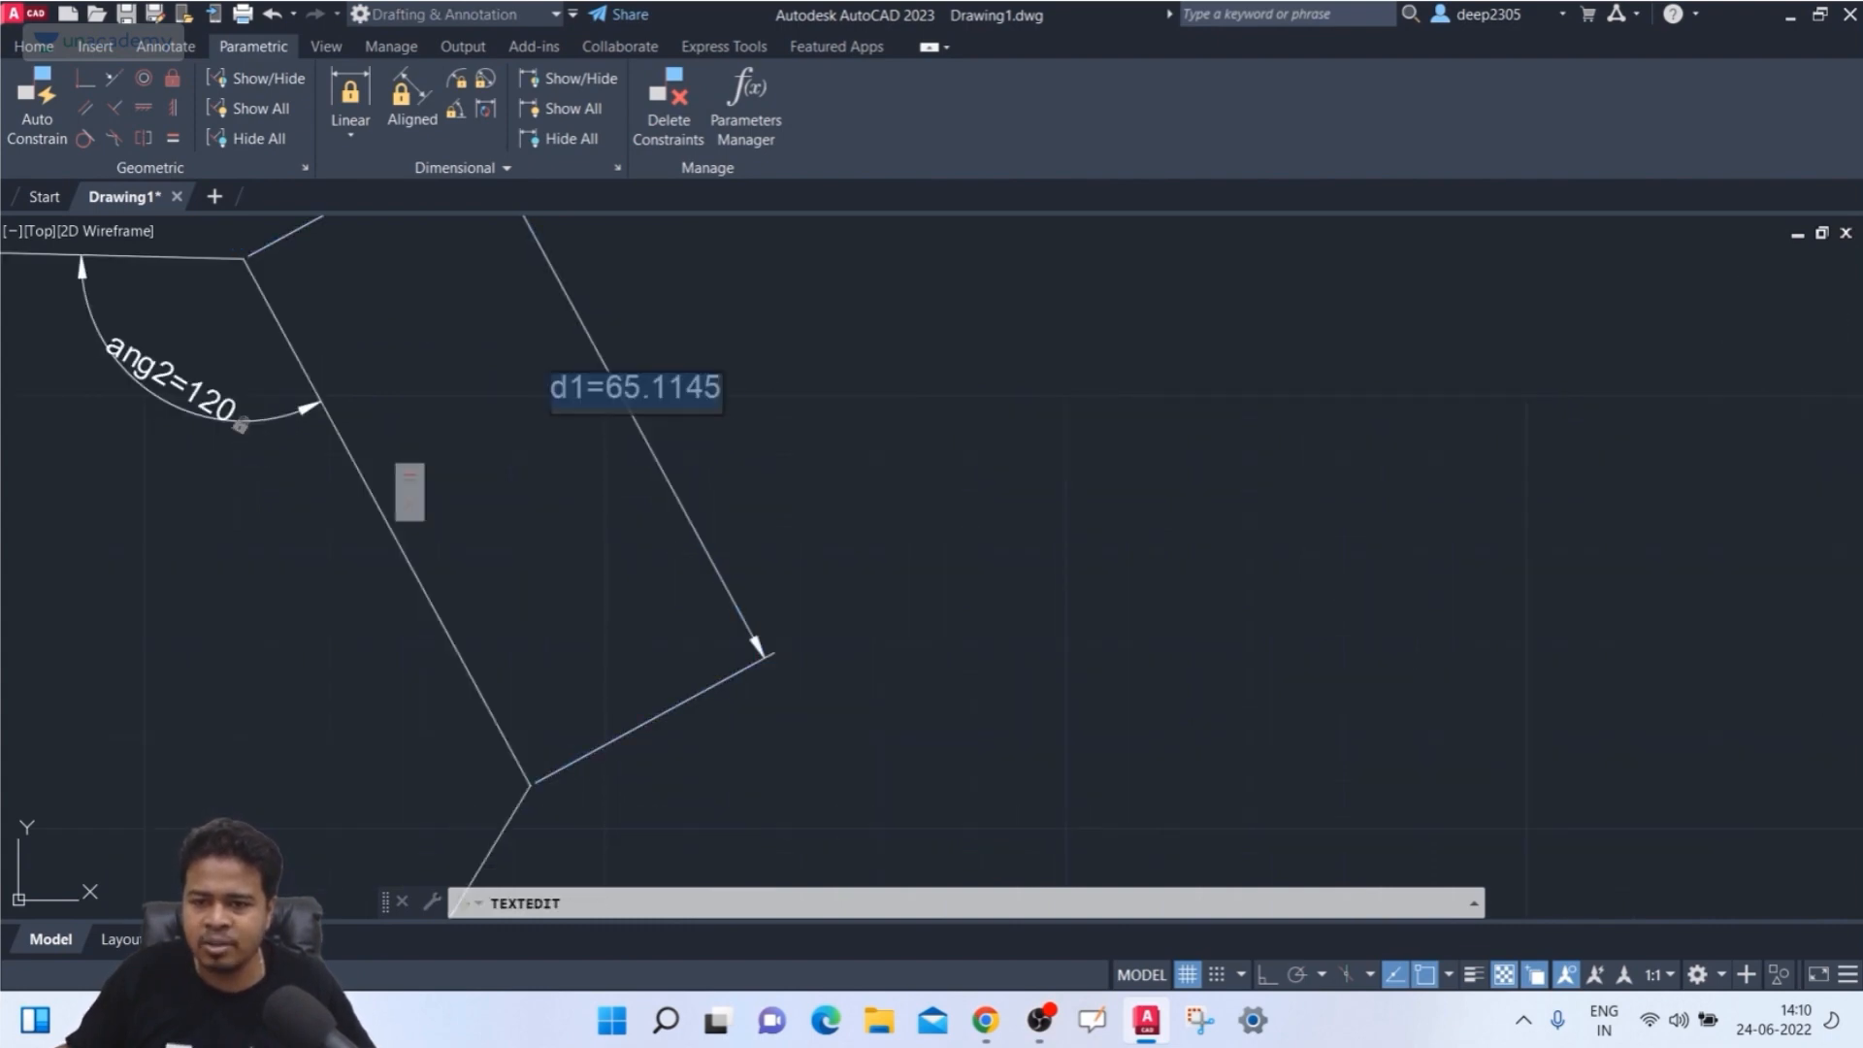
{"action": "left_click", "coordinate": [624, 391]}
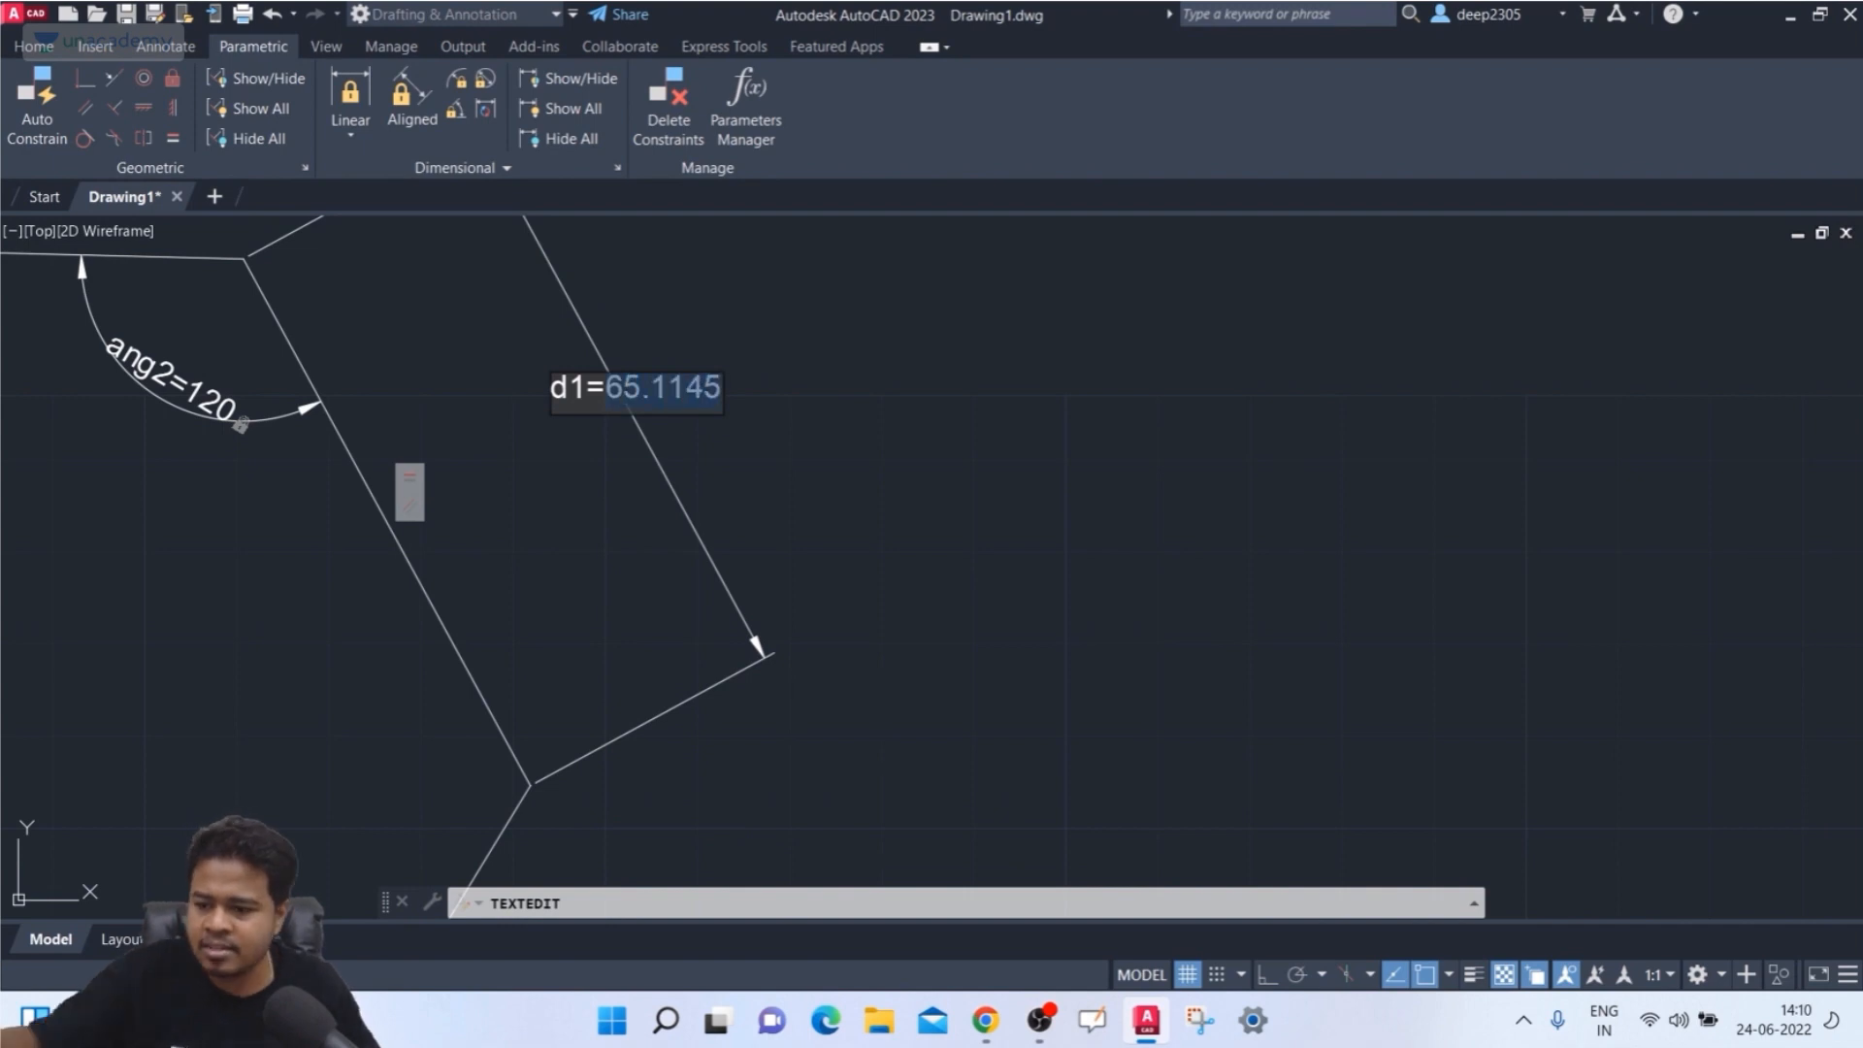
{"action": "type", "text": "80"}
{"action": "key", "text": "Return"}
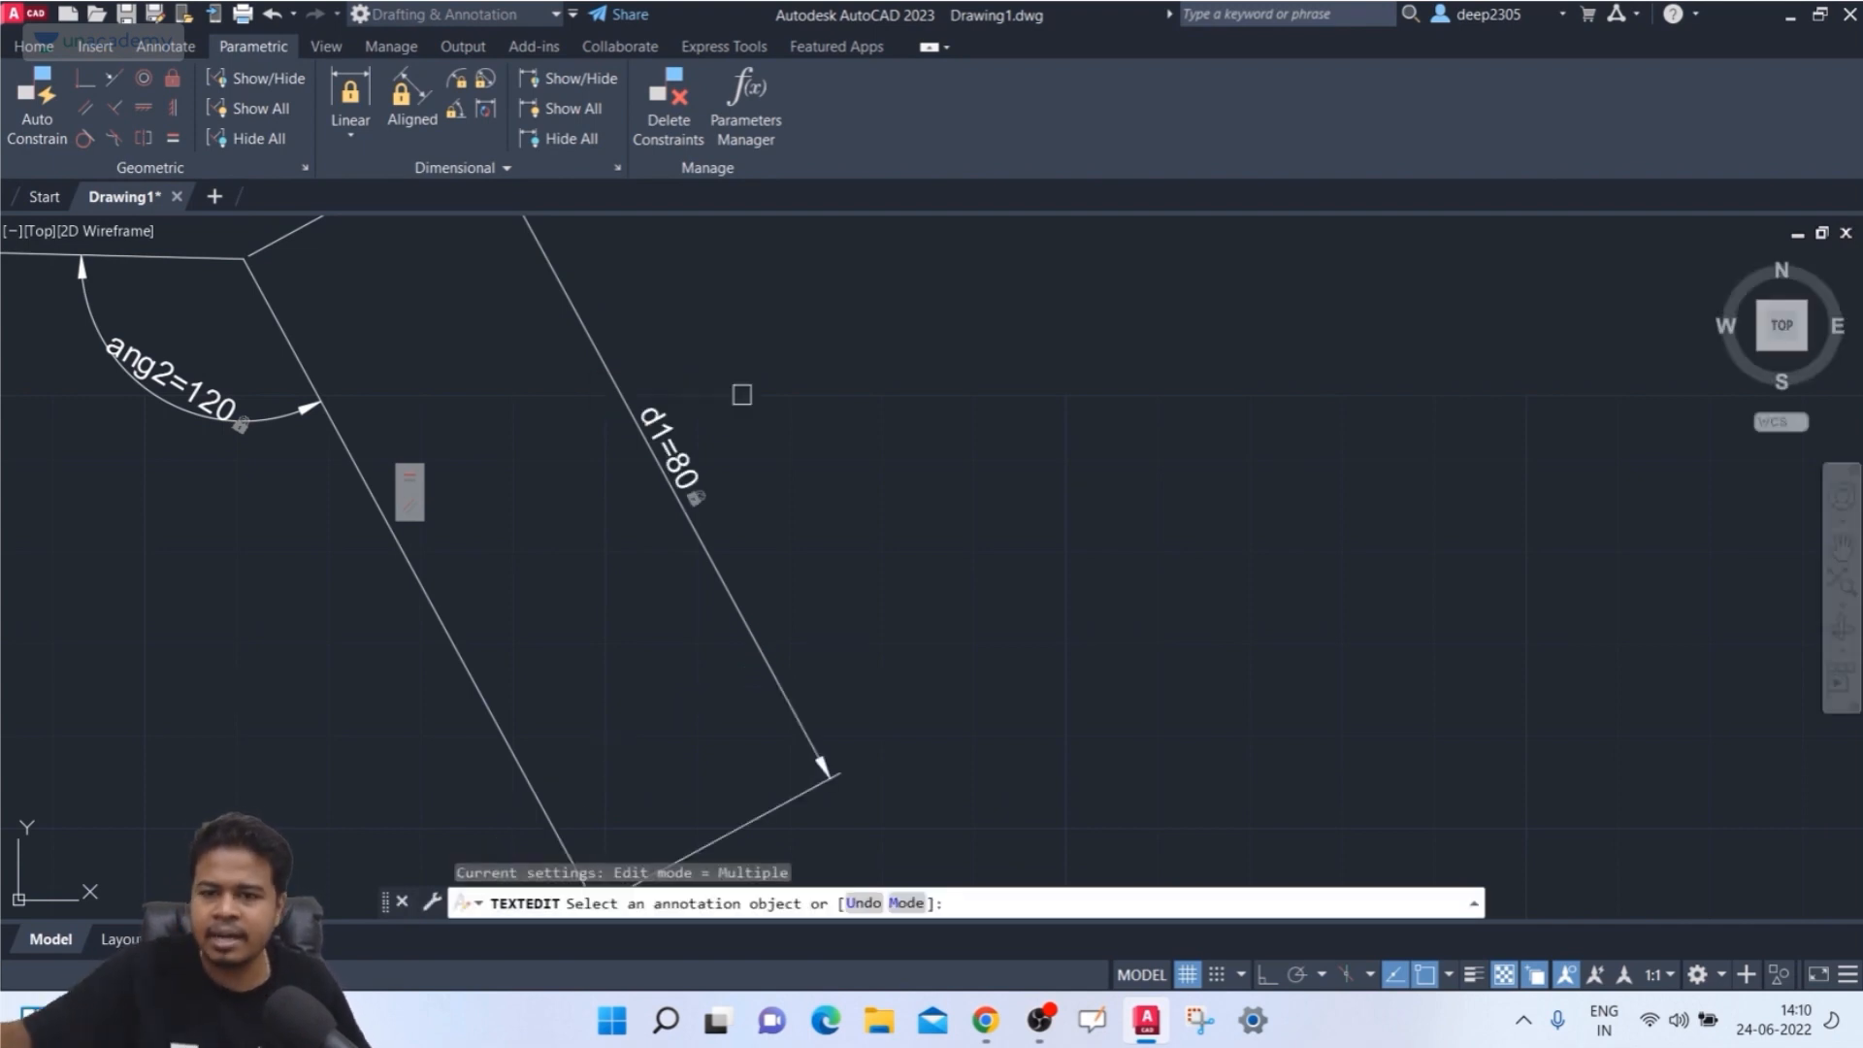
{"action": "scroll", "coordinate": [748, 408], "scroll_direction": "down", "scroll_amount": 4}
{"action": "key", "text": "Escape"}
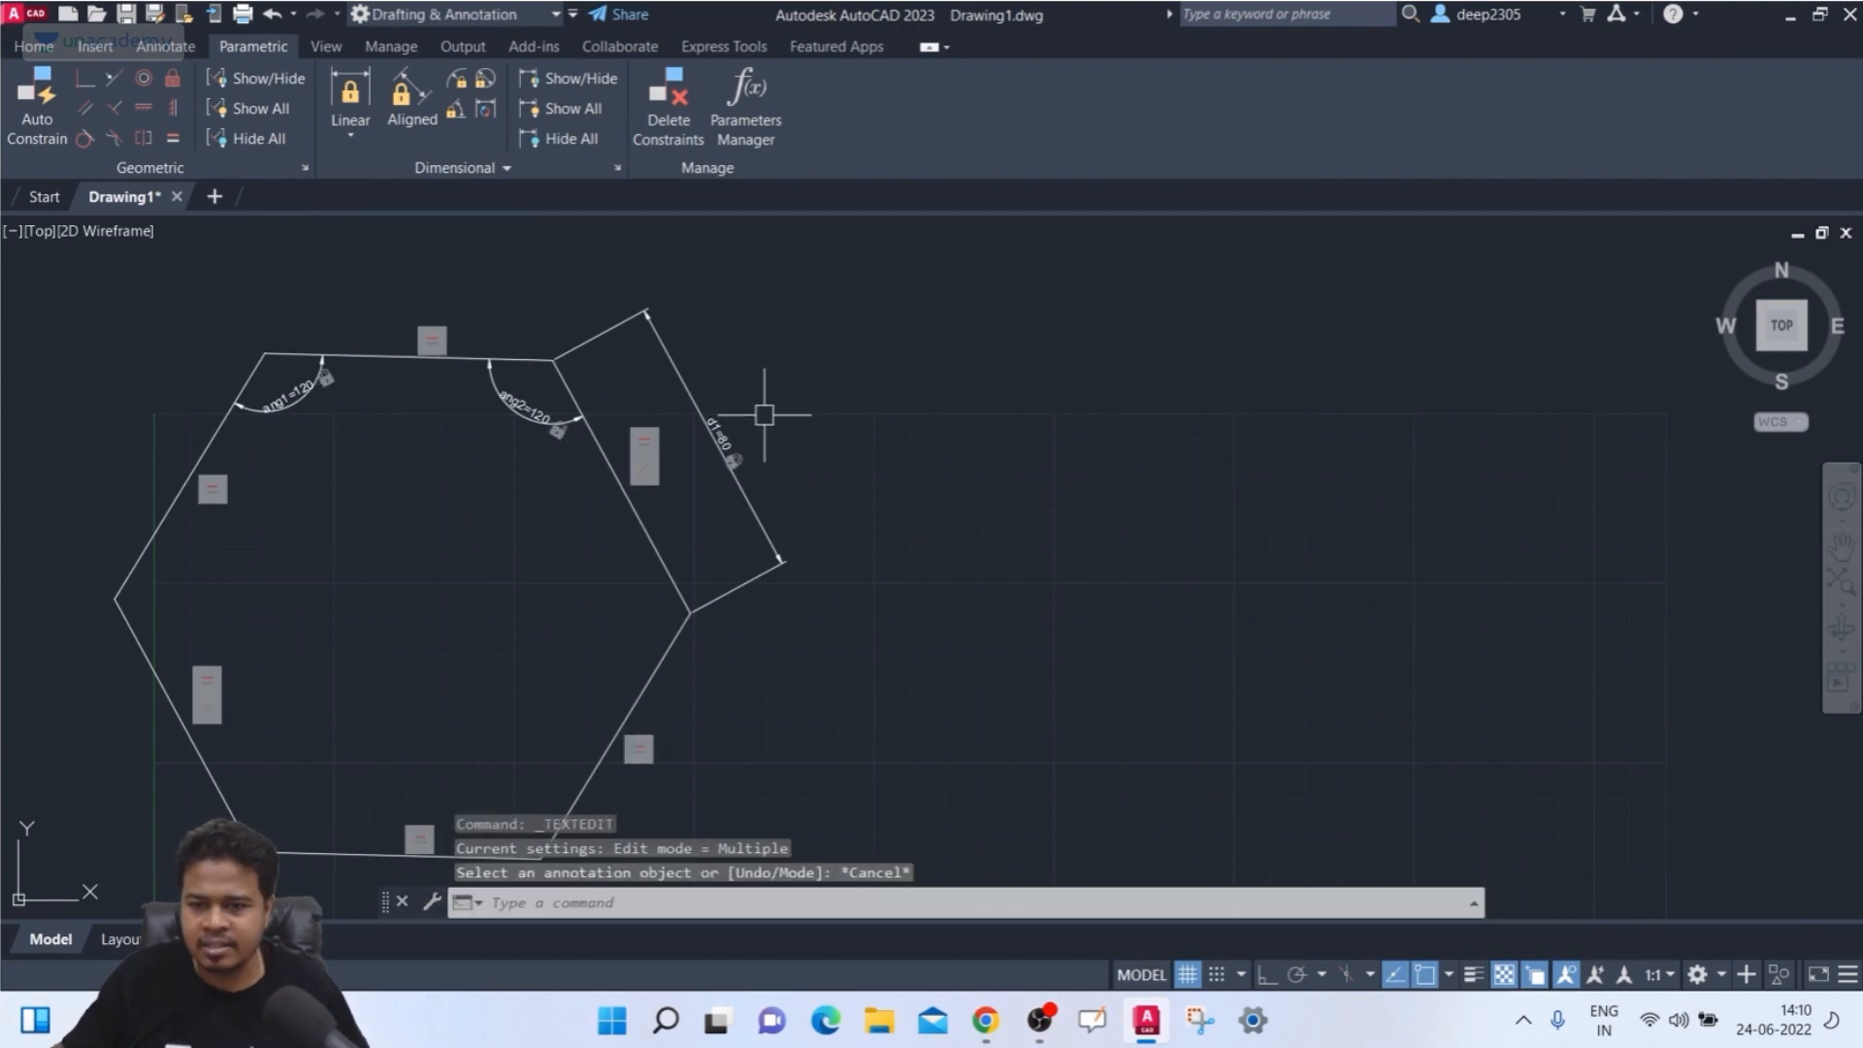
- Stretch the hexagon's rightmost vertex up and outward to test how the fully dimensioned shape moves
{"action": "scroll", "coordinate": [765, 415], "scroll_direction": "down", "scroll_amount": 2}
{"action": "left_click", "coordinate": [699, 618]}
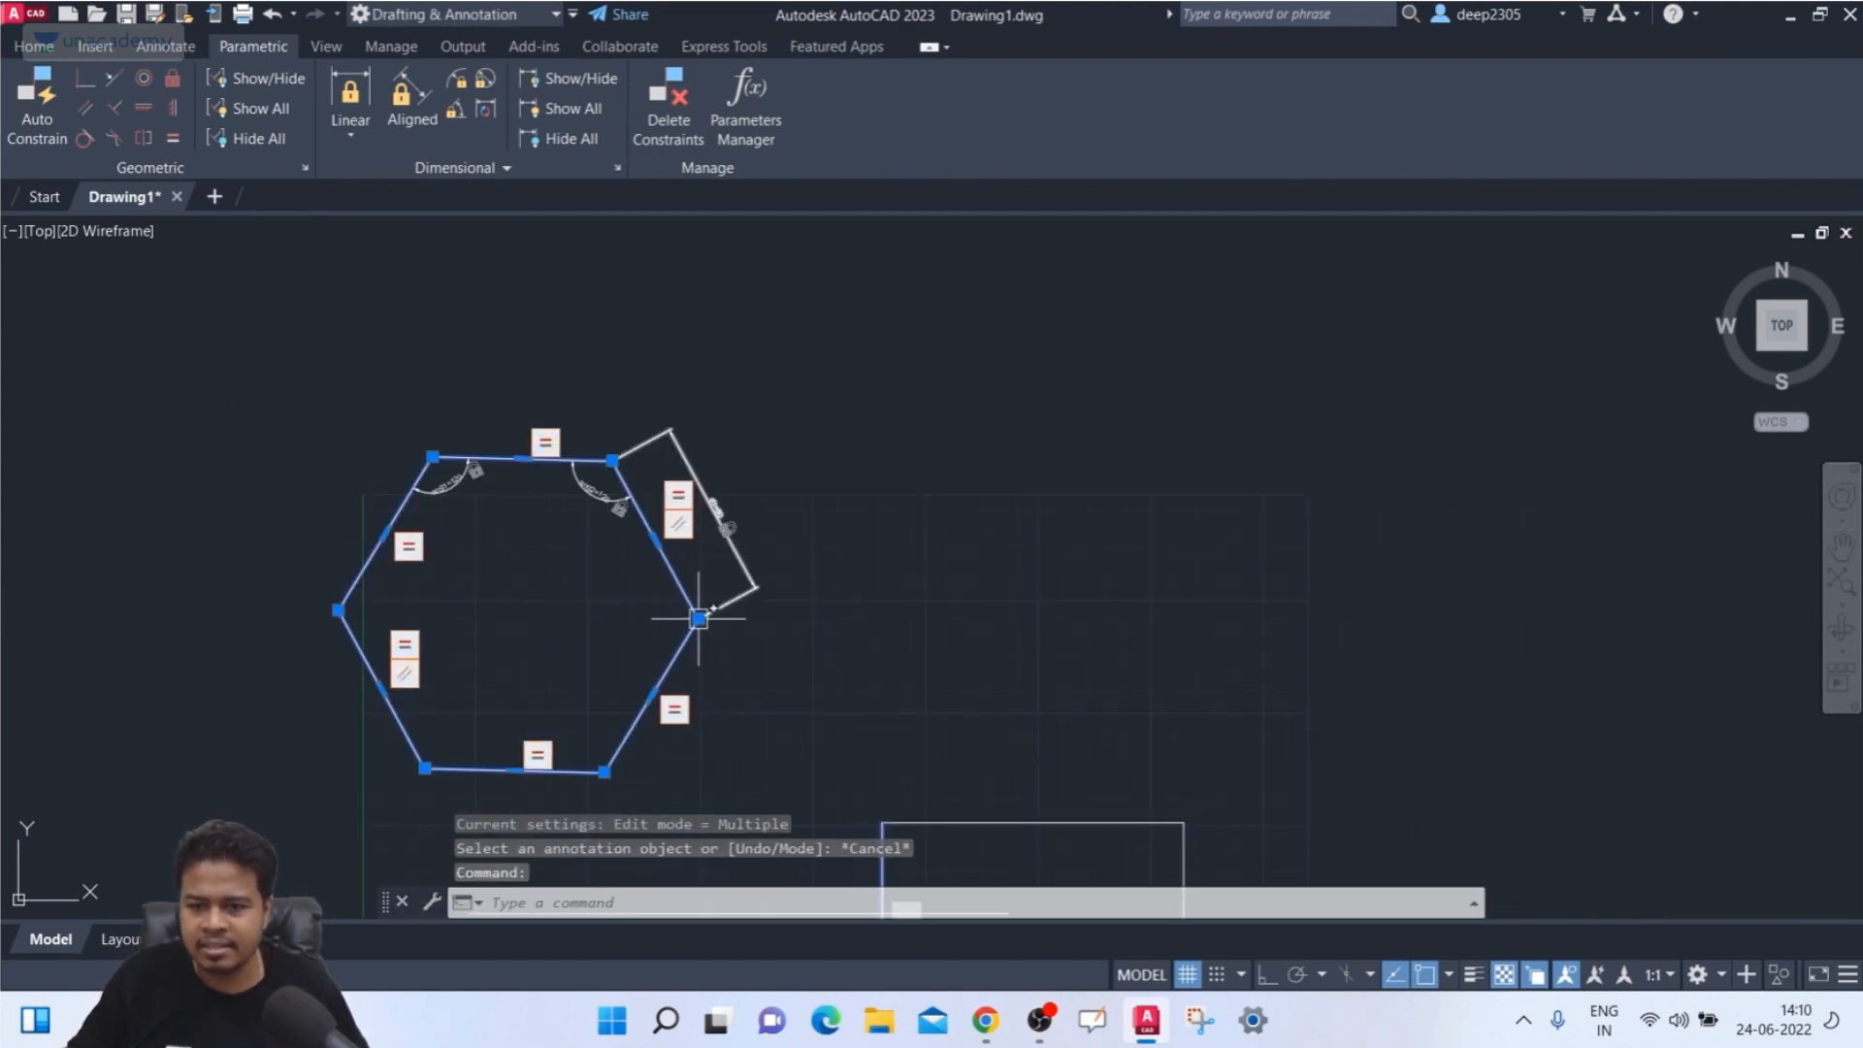
{"action": "left_click", "coordinate": [698, 618]}
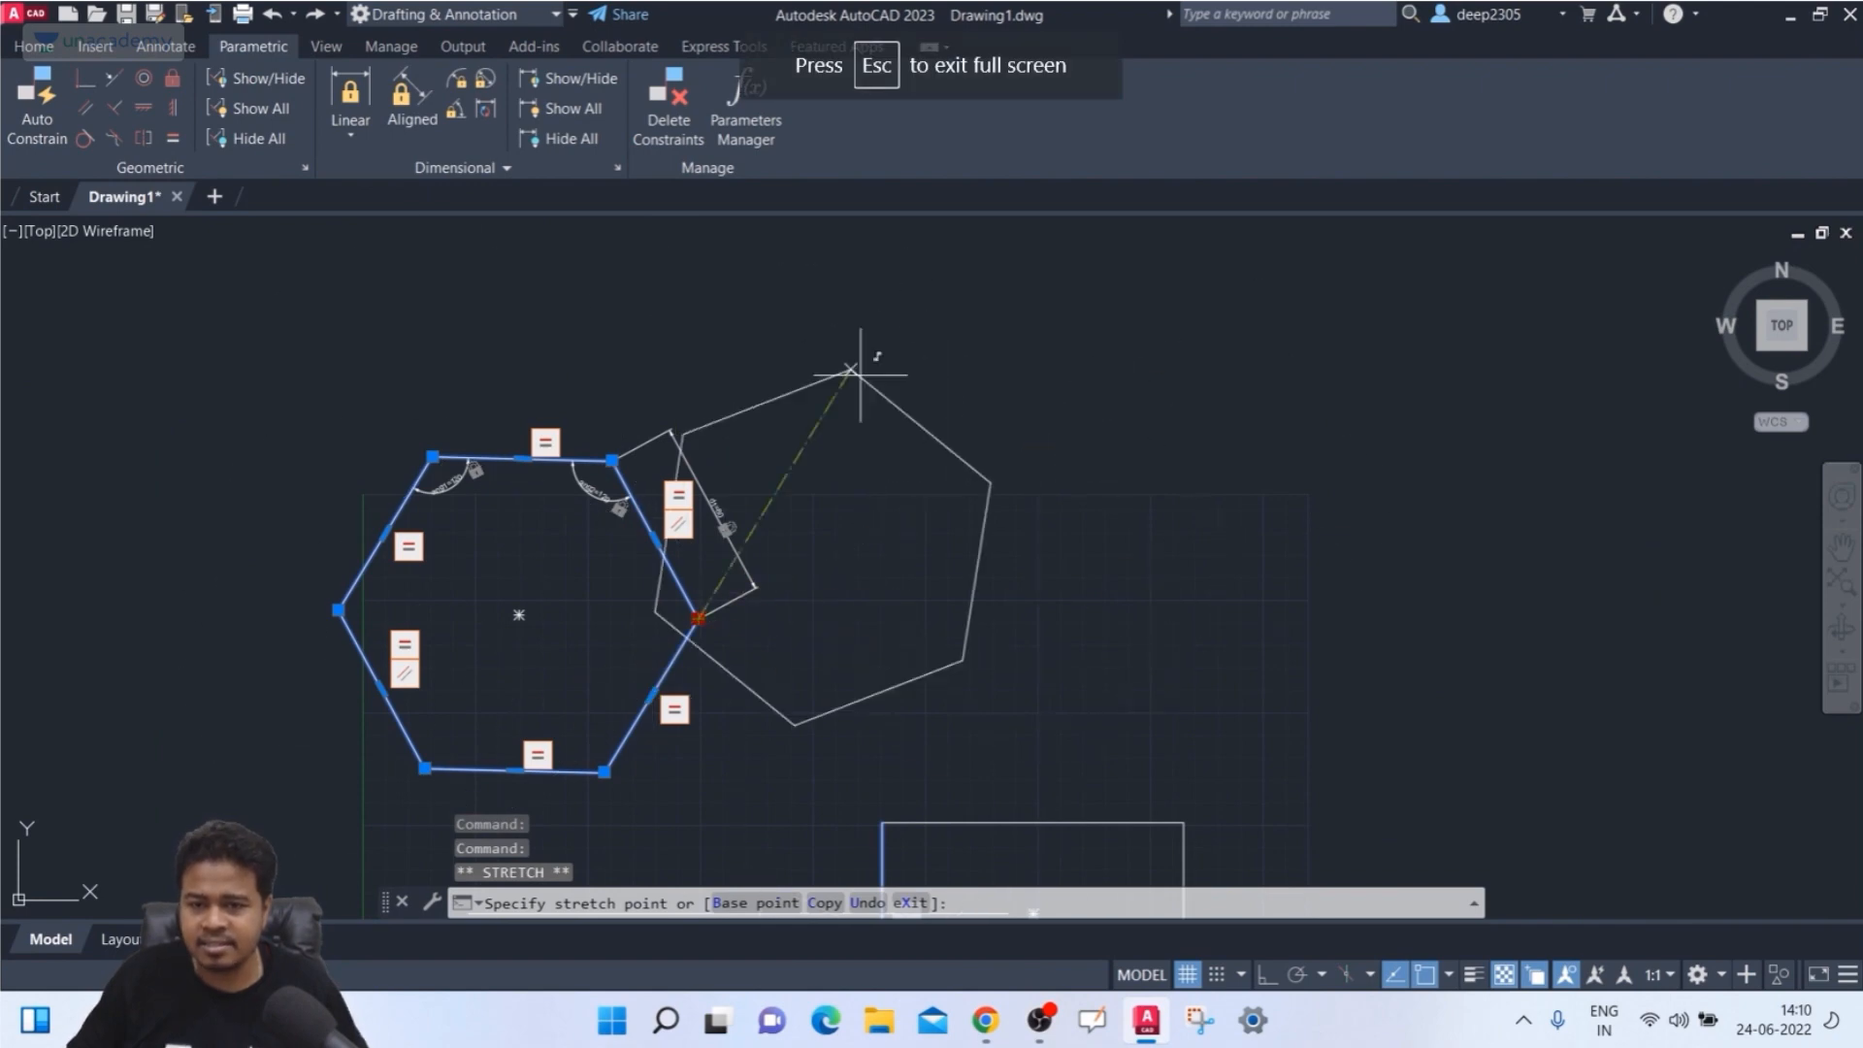
{"action": "left_click", "coordinate": [882, 417]}
{"action": "key", "text": "Escape"}
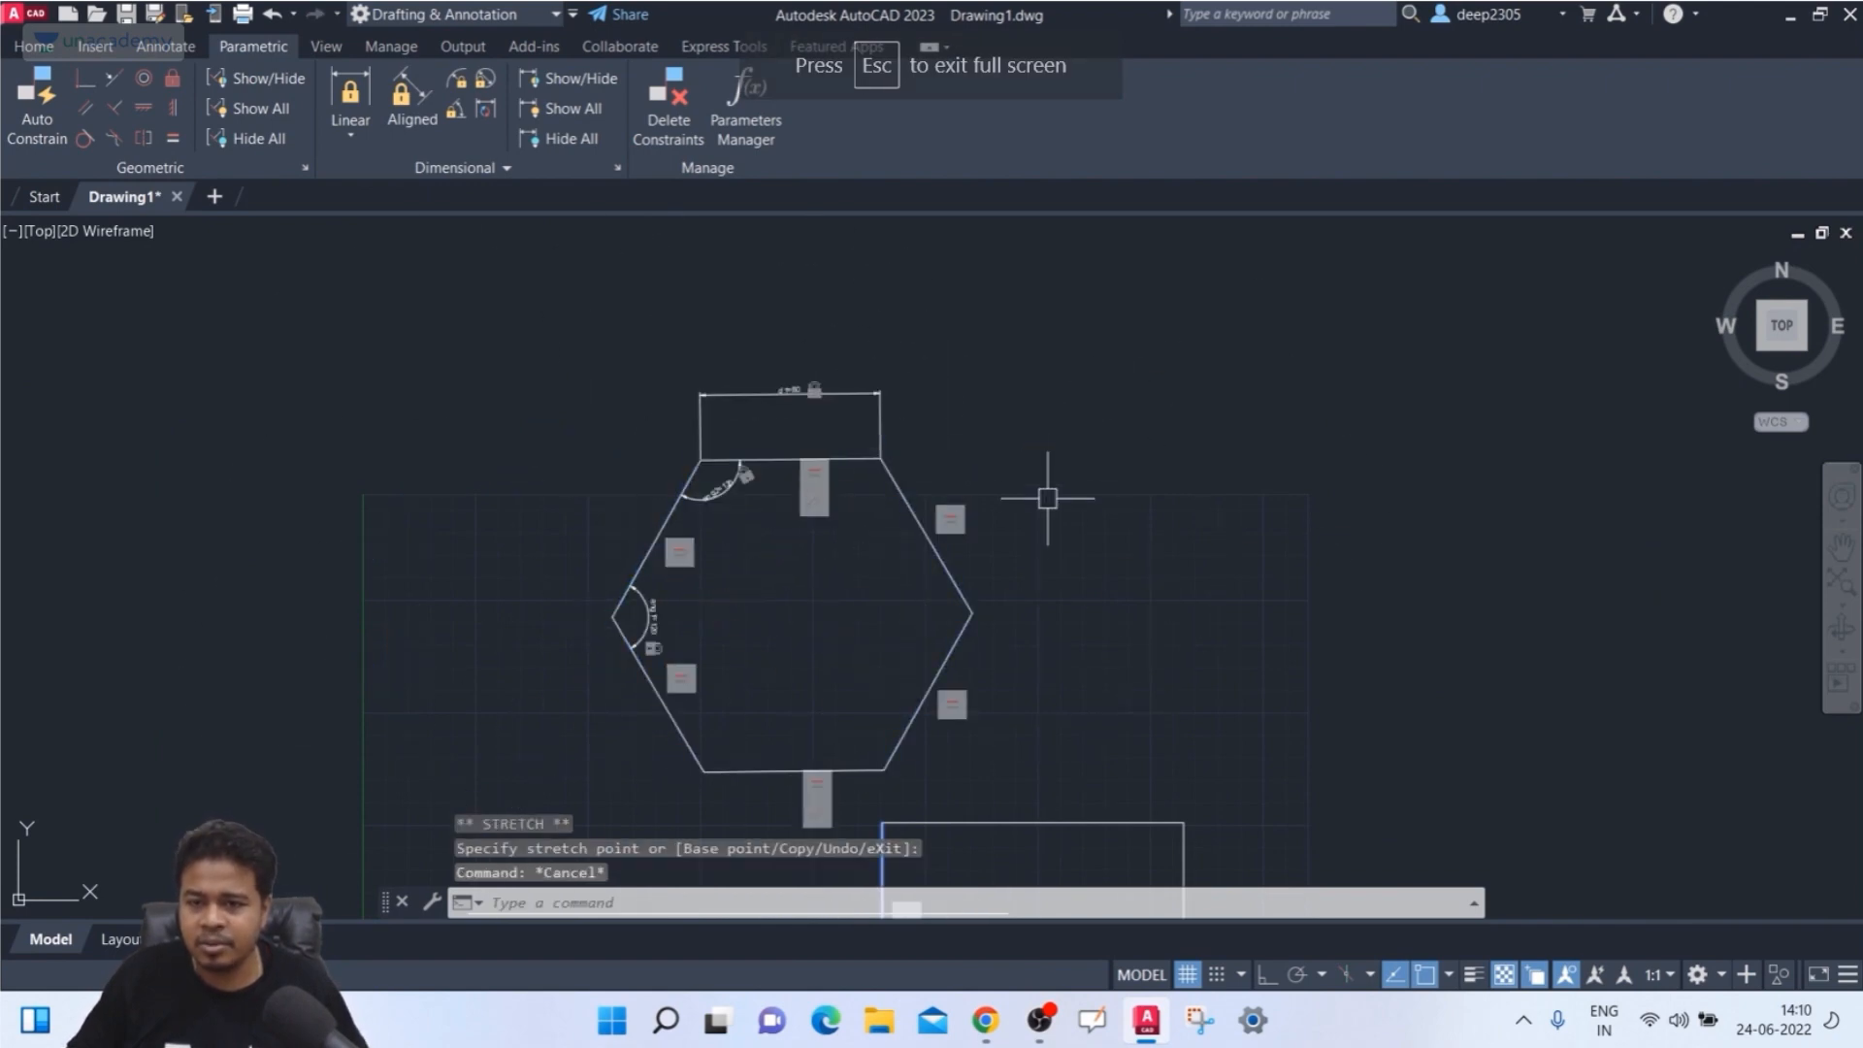
{"action": "middle_click_drag", "start_coordinate": [926, 465], "coordinate": [794, 411]}
{"action": "left_click", "coordinate": [751, 406]}
{"action": "key", "text": "Escape"}
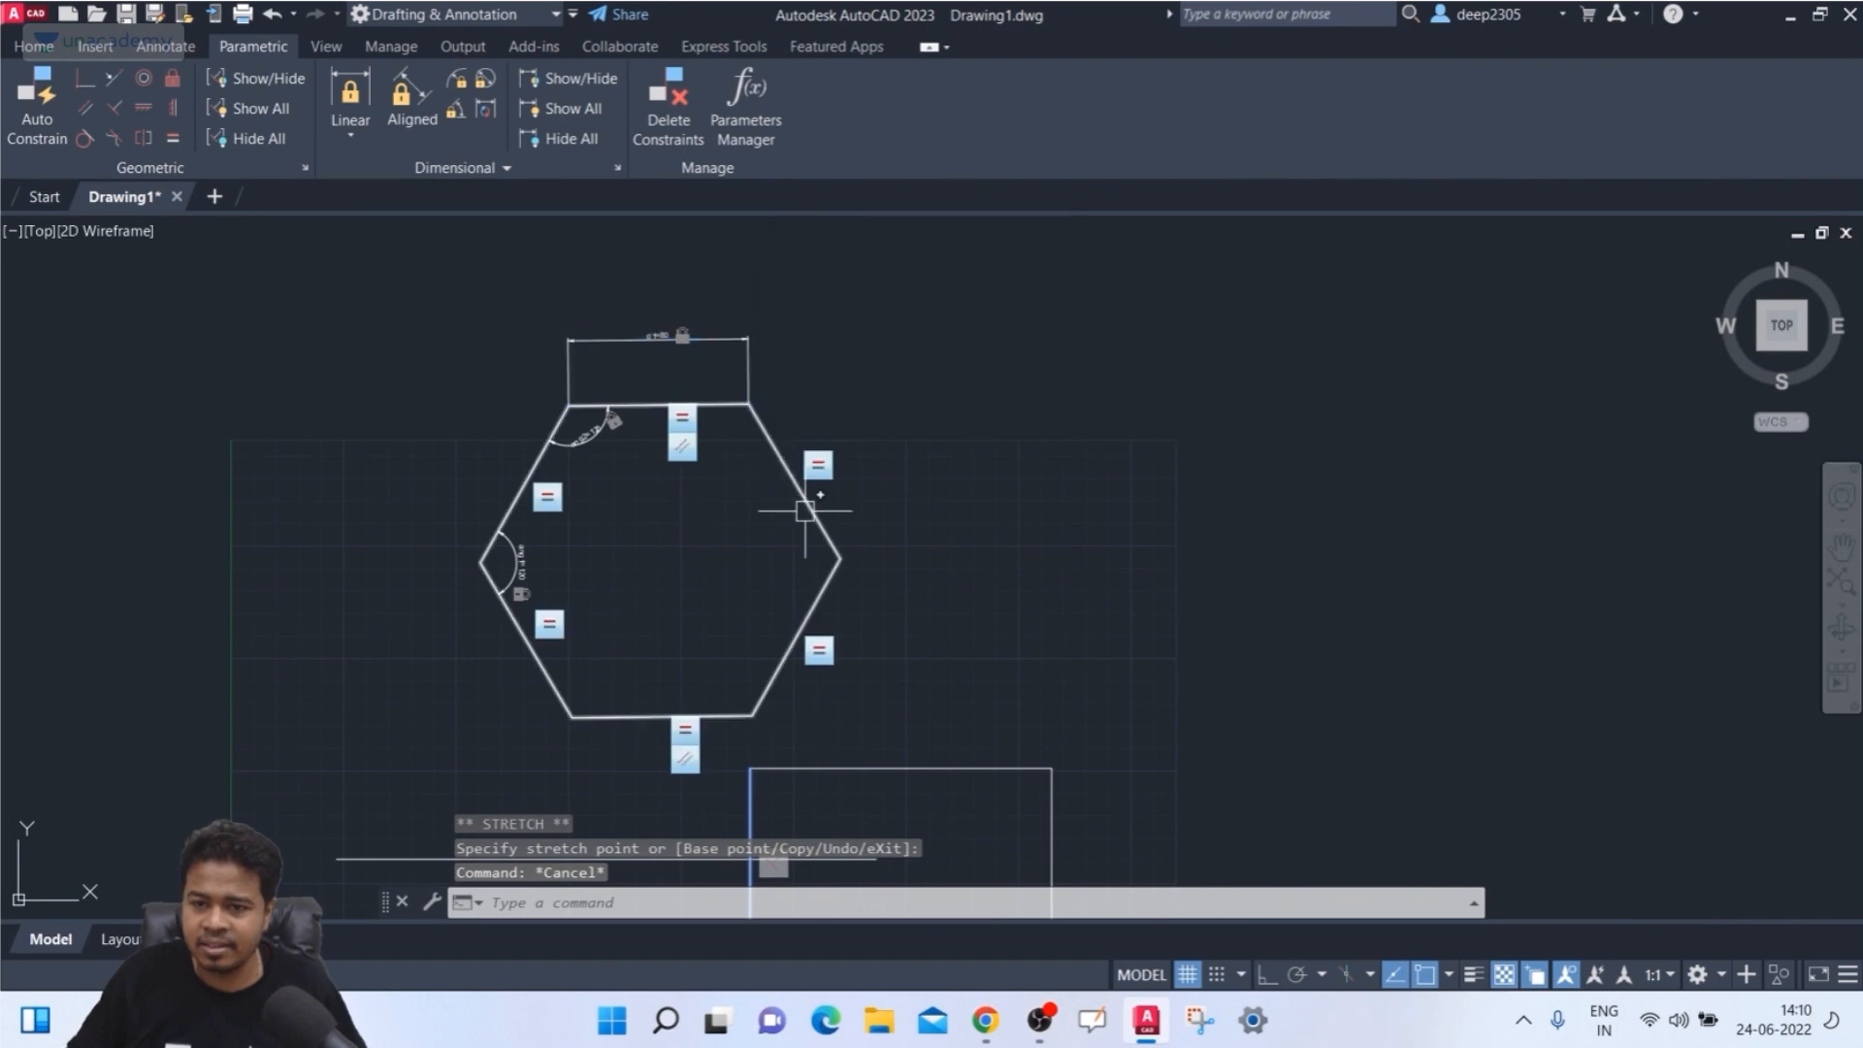
{"action": "left_click", "coordinate": [809, 506]}
{"action": "scroll", "coordinate": [694, 388], "scroll_direction": "up", "scroll_amount": 4}
{"action": "scroll", "coordinate": [558, 342], "scroll_direction": "down", "scroll_amount": 4}
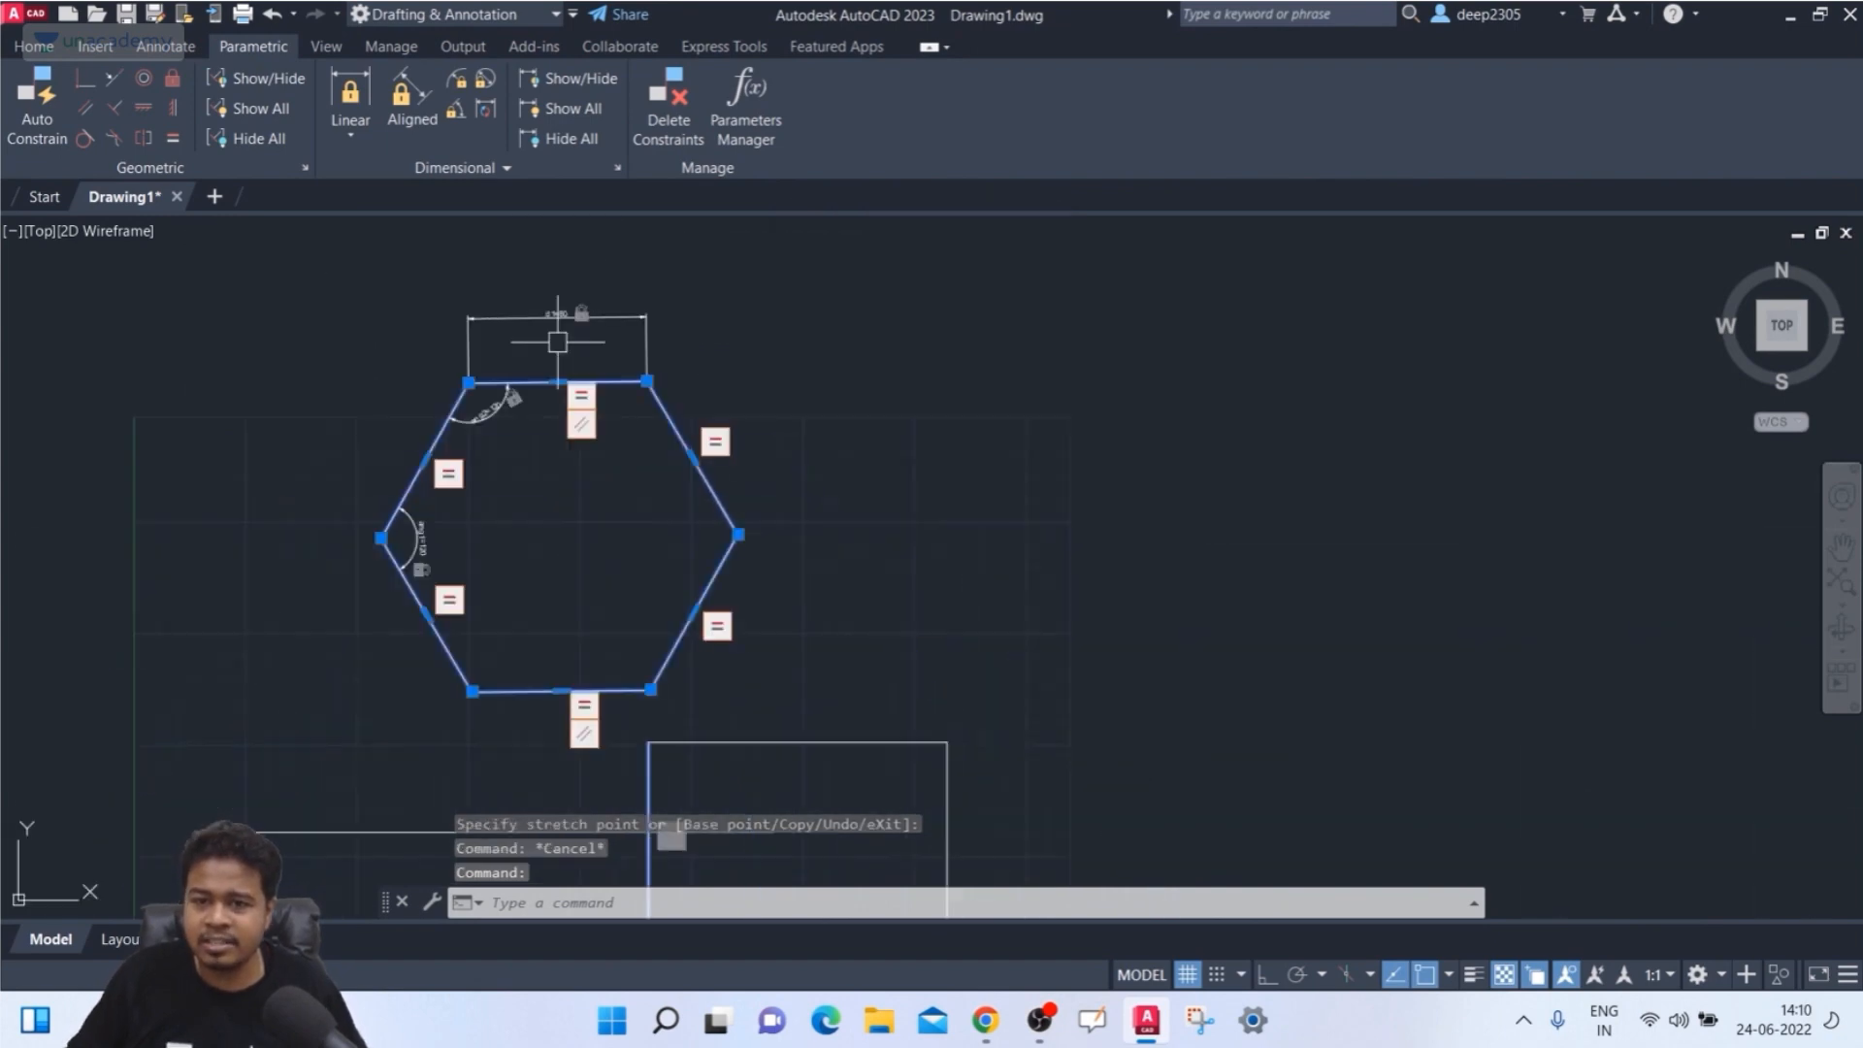
{"action": "key", "text": "Escape"}
{"action": "middle_click_drag", "start_coordinate": [413, 546], "coordinate": [448, 519]}
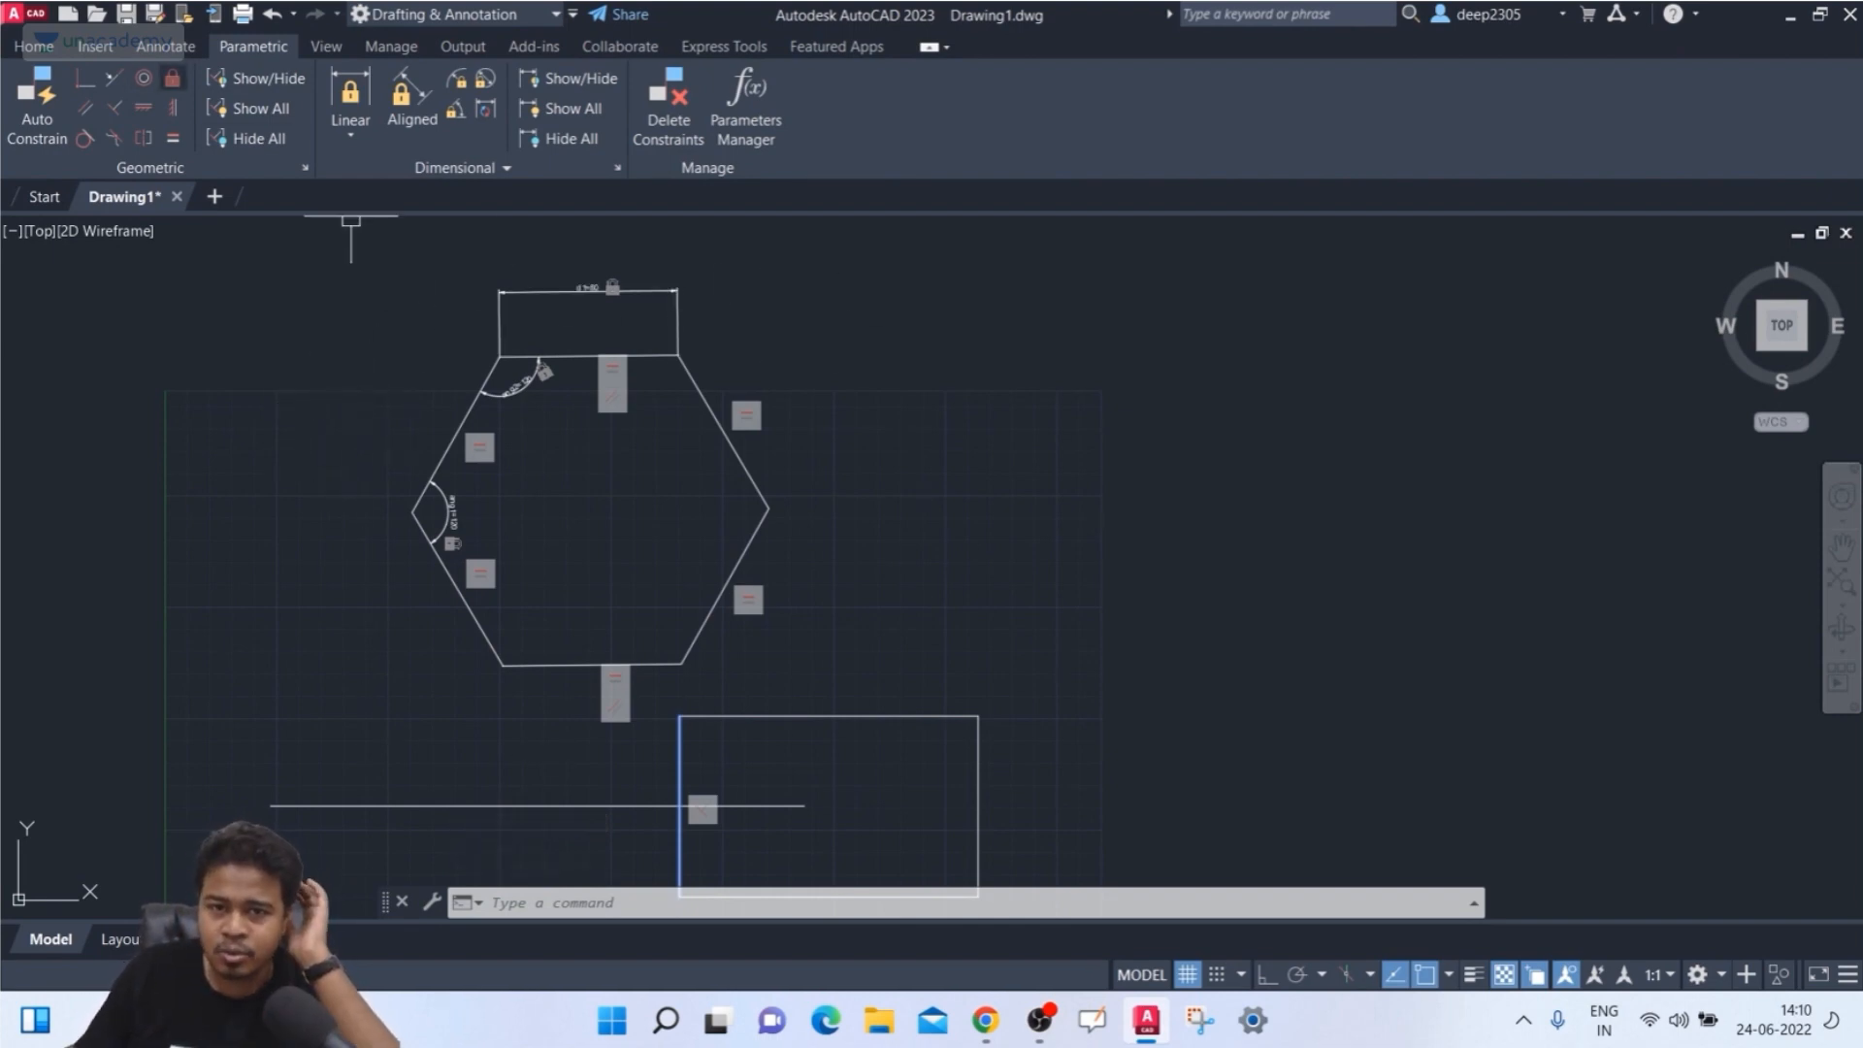
- Apply a Fix constraint to the hexagon's bottom side using the Object option
{"action": "left_click", "coordinate": [173, 79]}
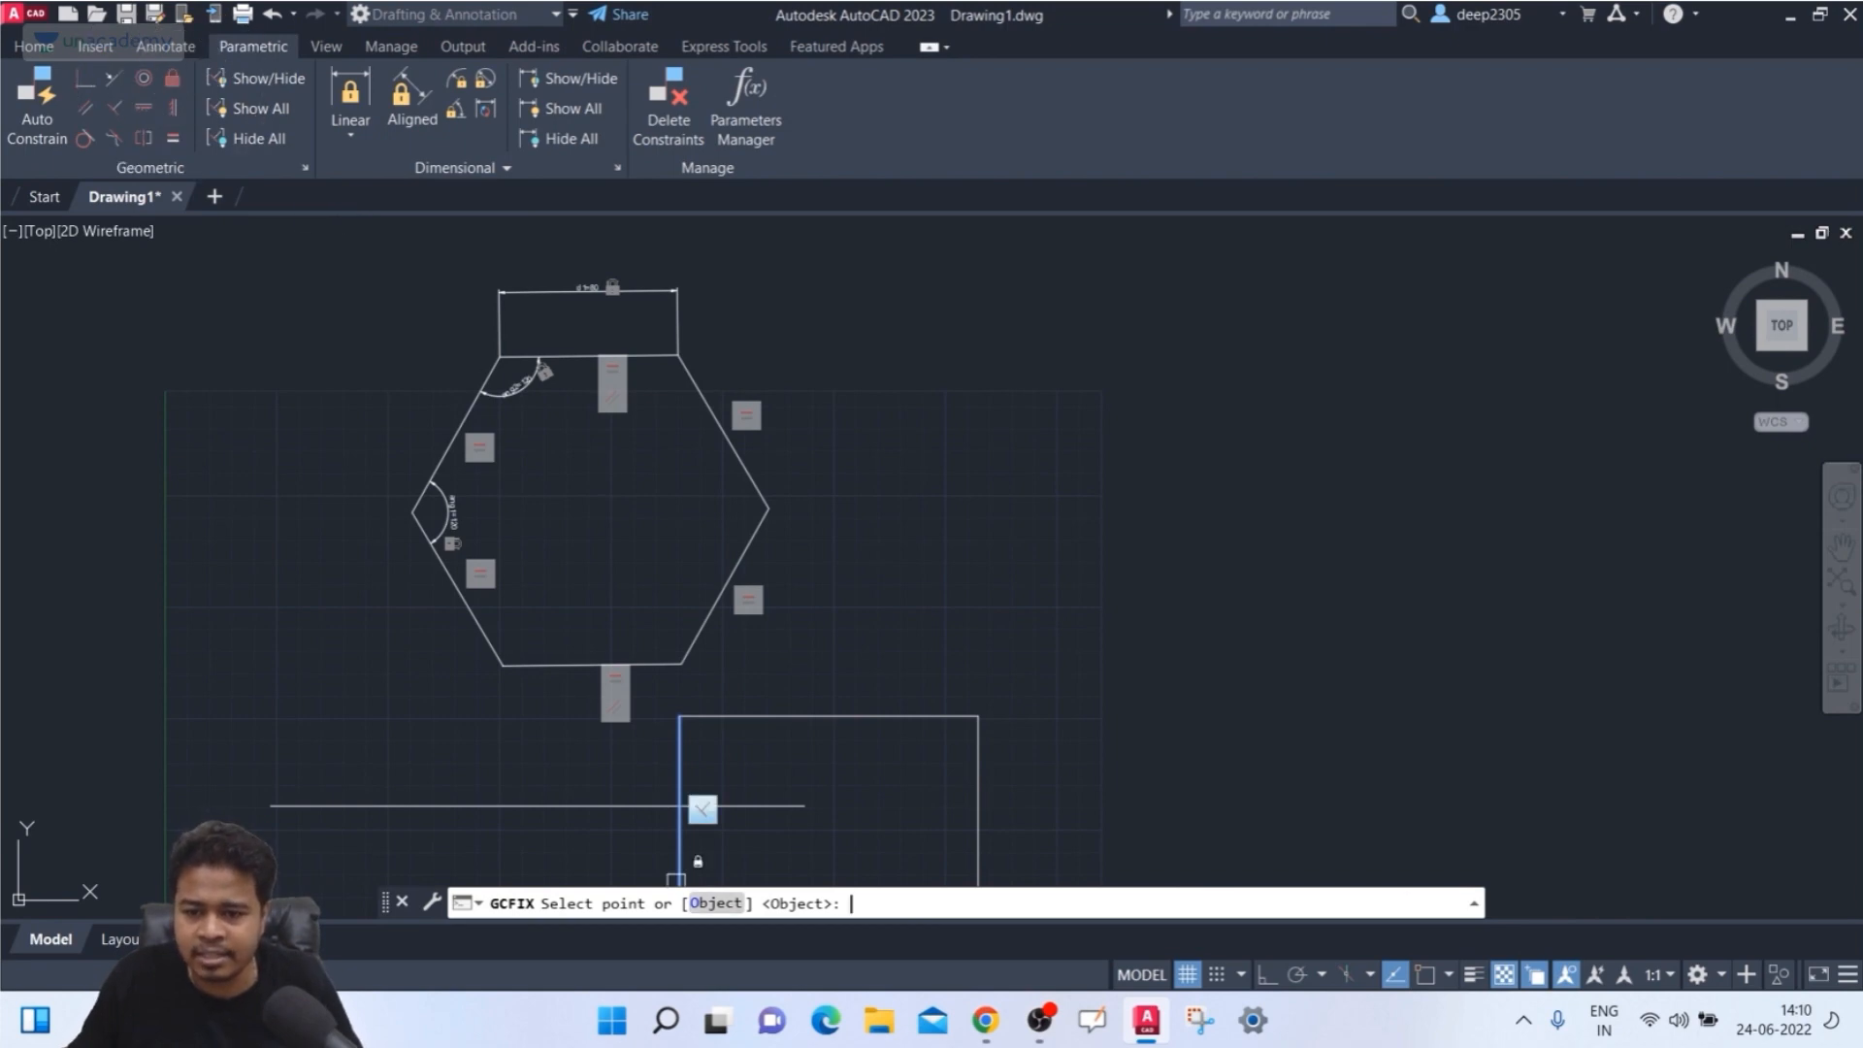
{"action": "type", "text": "O"}
{"action": "key", "text": "Return"}
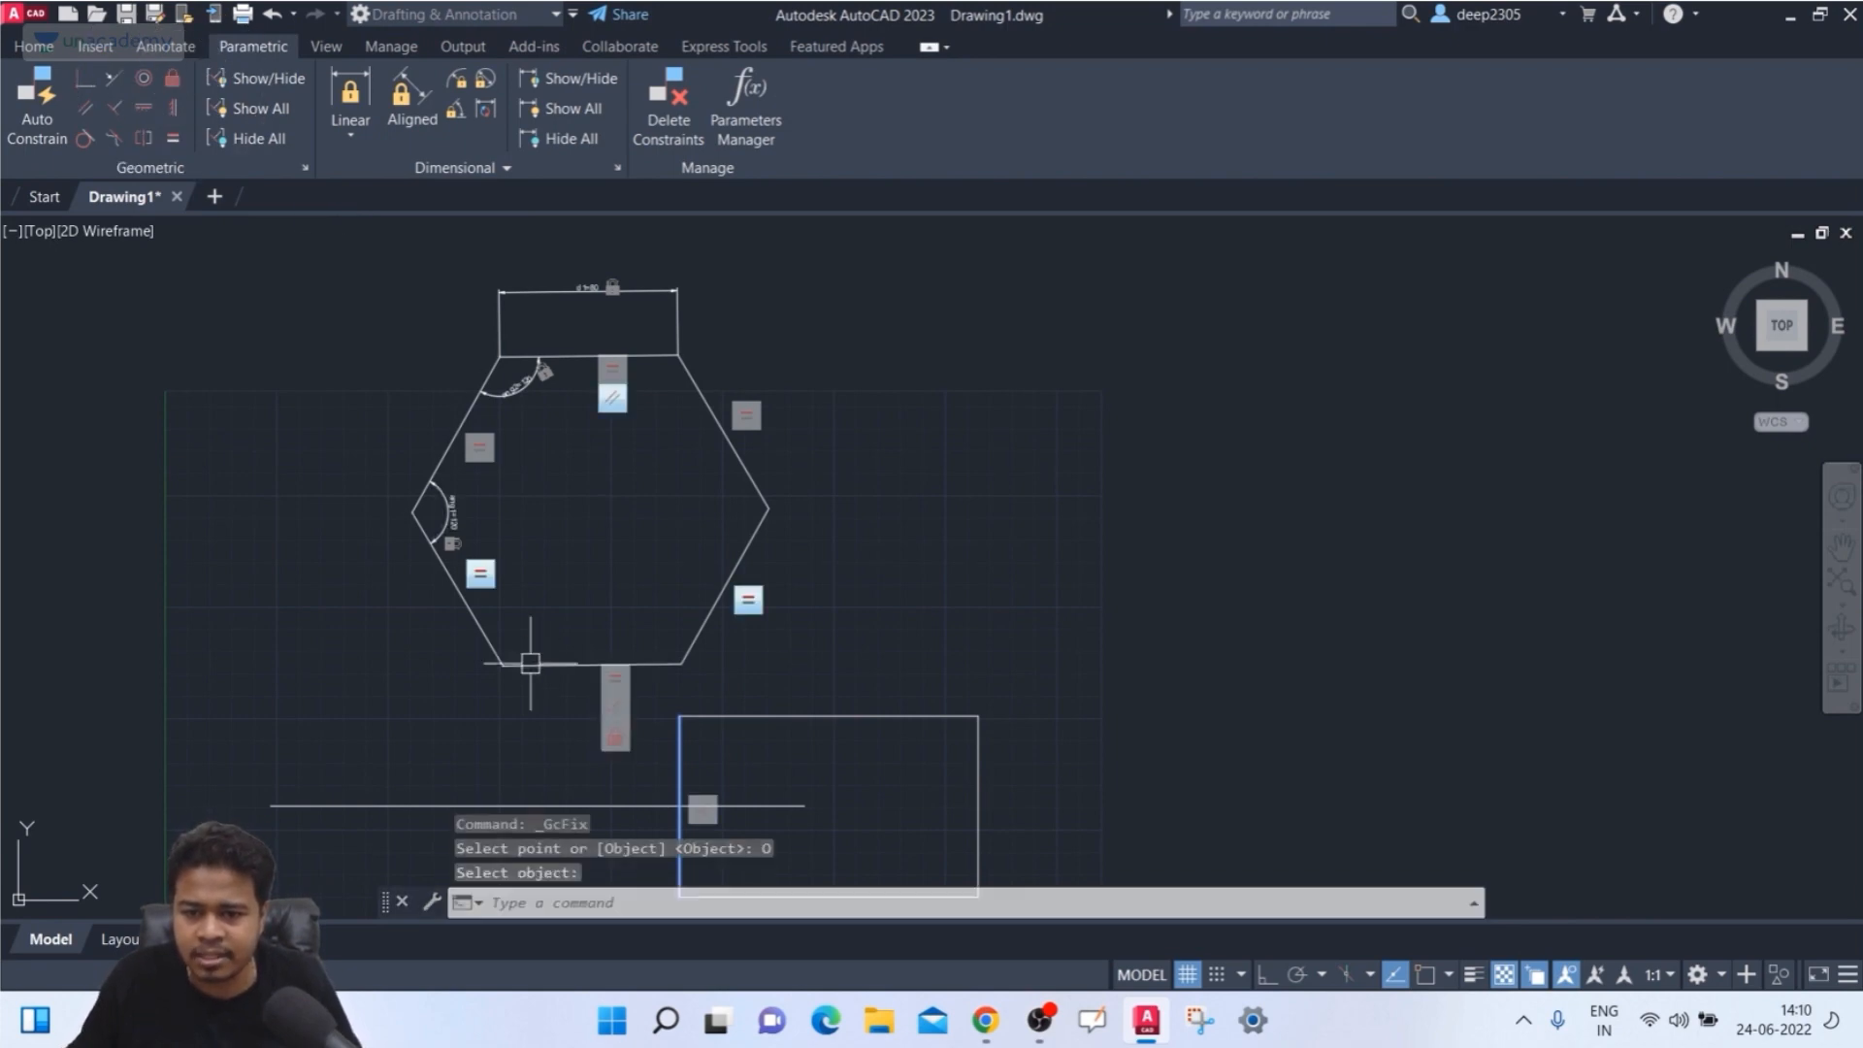
{"action": "key", "text": "Escape"}
- Stretch the hexagon's rightmost vertex horizontally to the right to test the Fix constraint on the bottom side
{"action": "left_click", "coordinate": [788, 546]}
{"action": "left_click", "coordinate": [766, 512]}
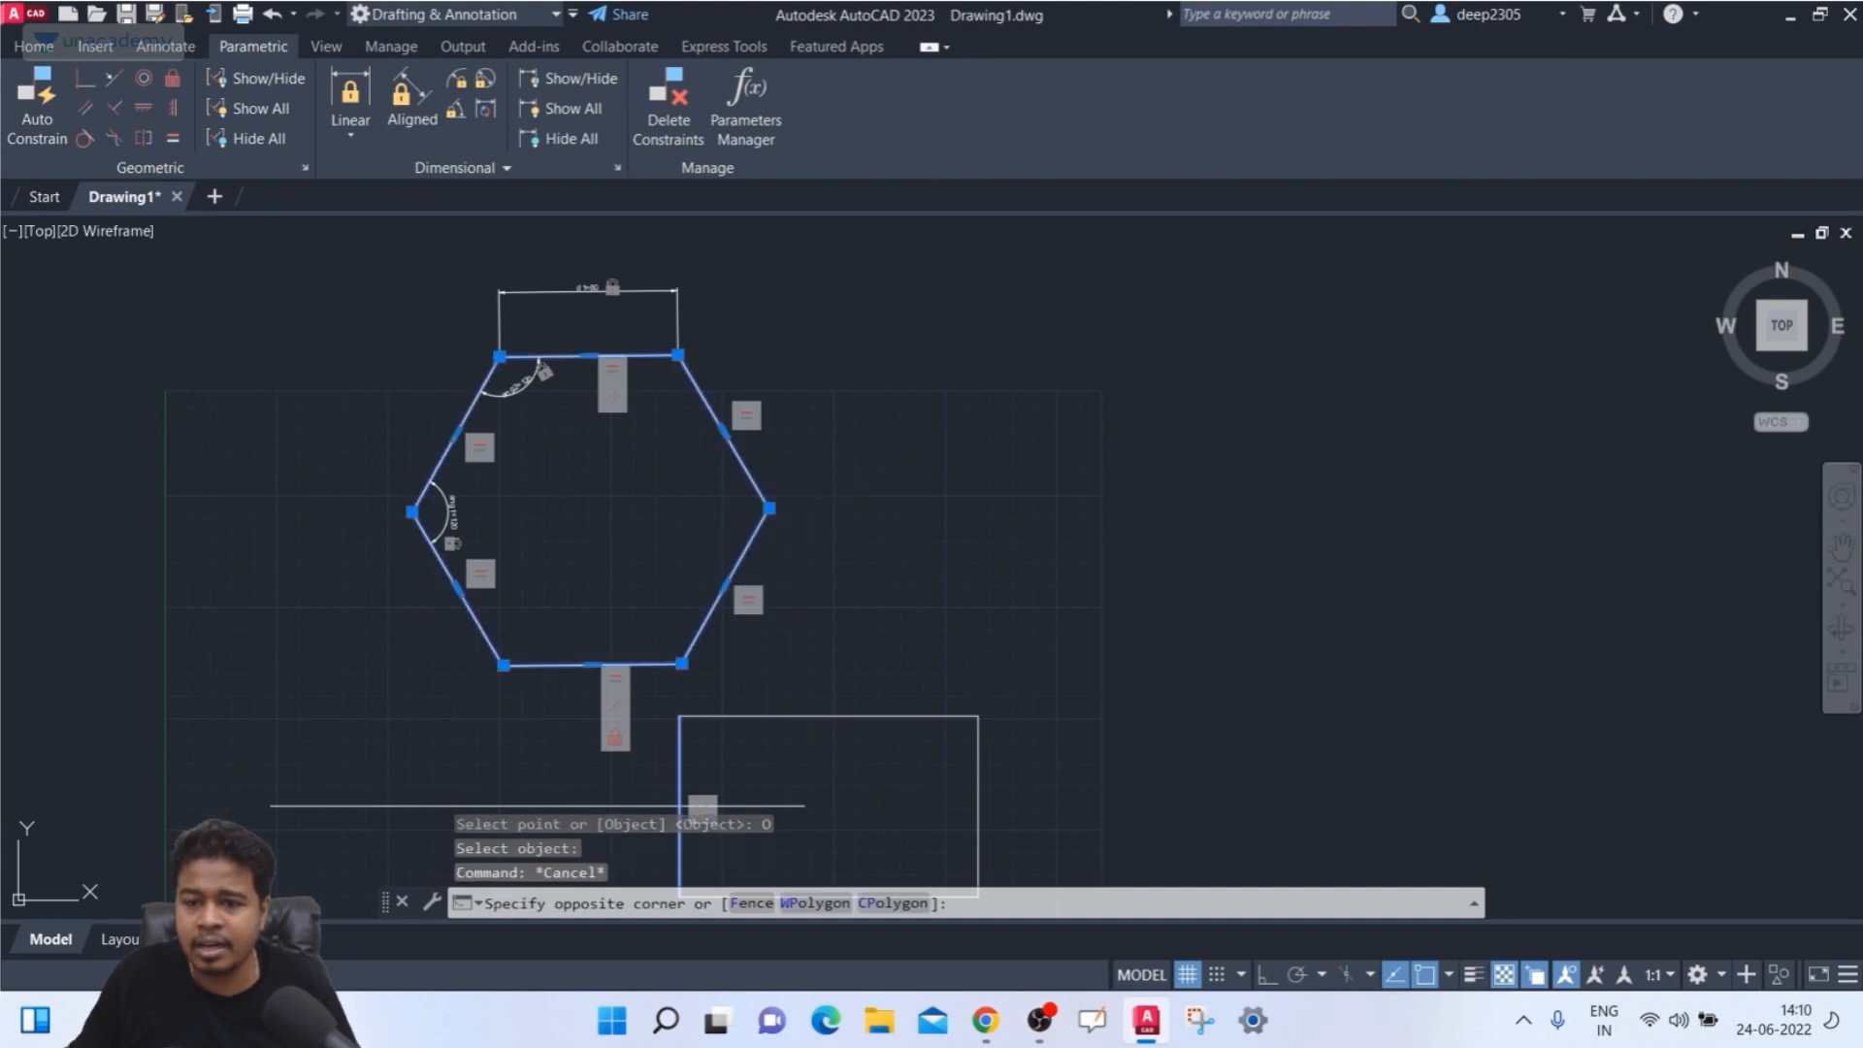
{"action": "left_click", "coordinate": [770, 507]}
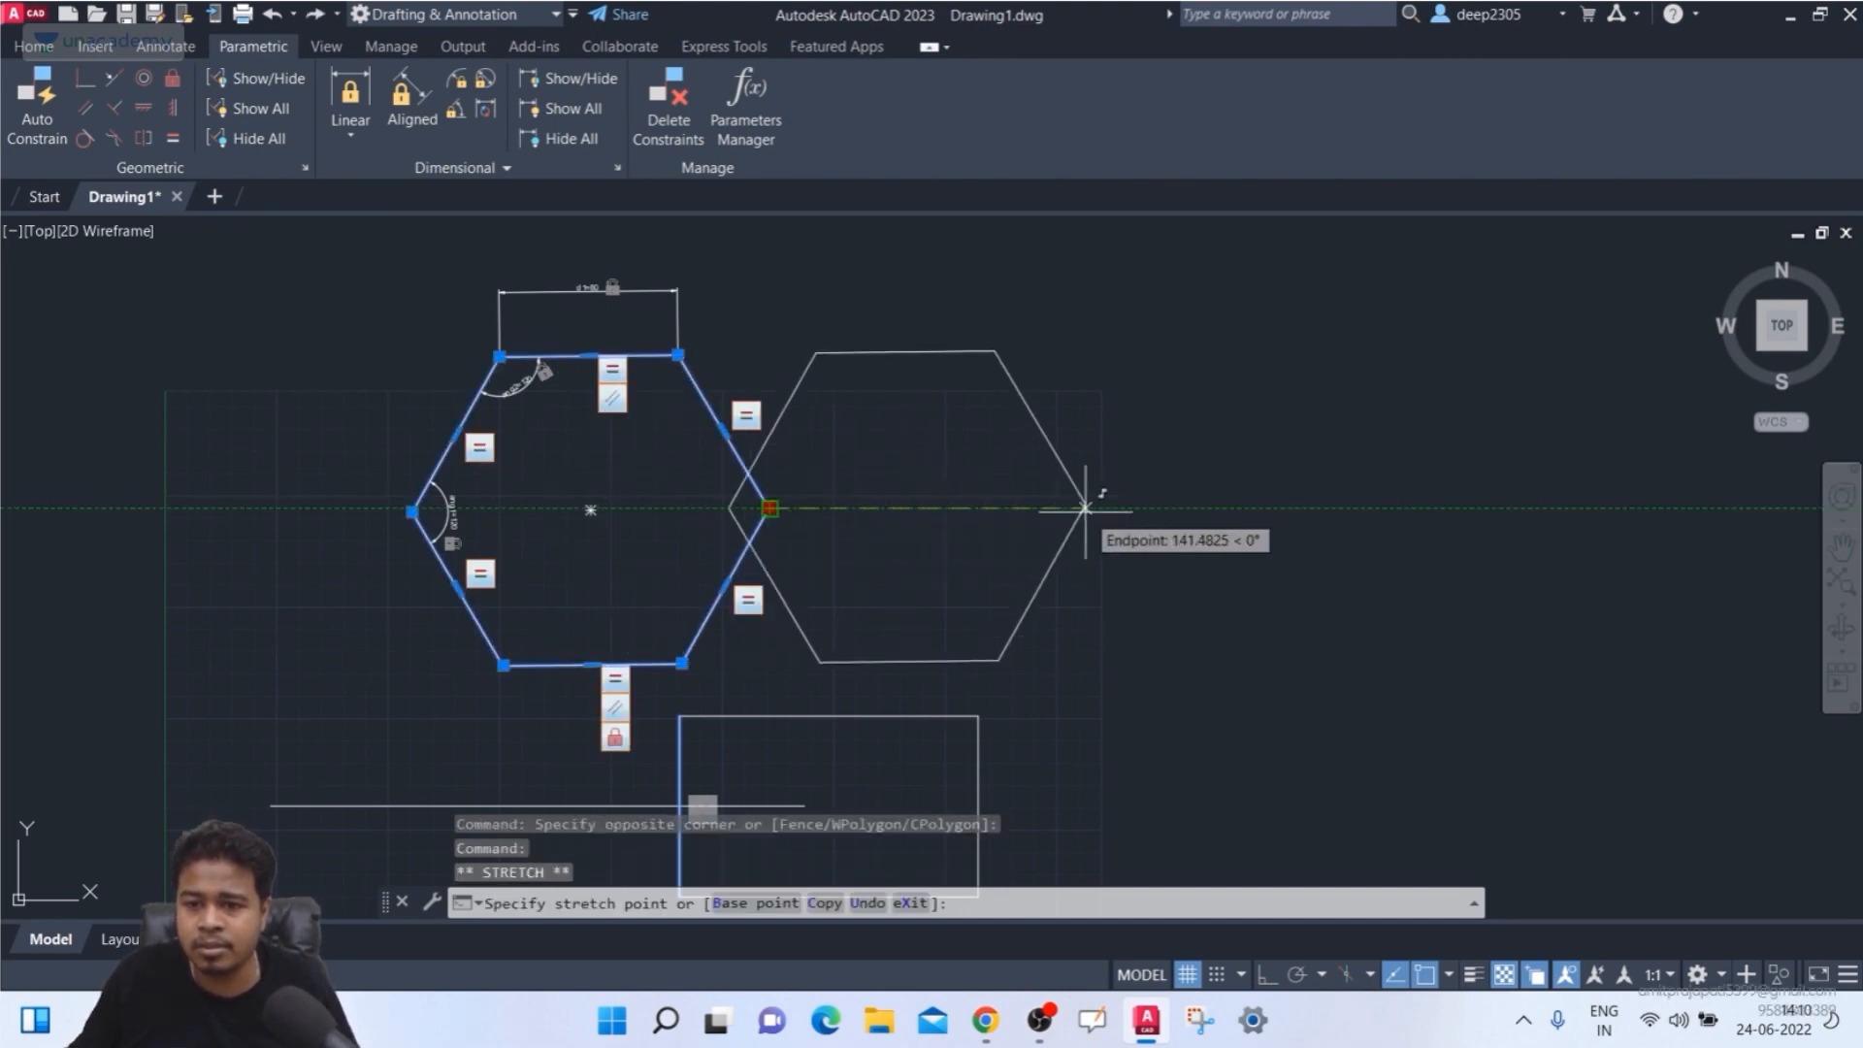
{"action": "left_click", "coordinate": [998, 507]}
{"action": "key", "text": "Escape"}
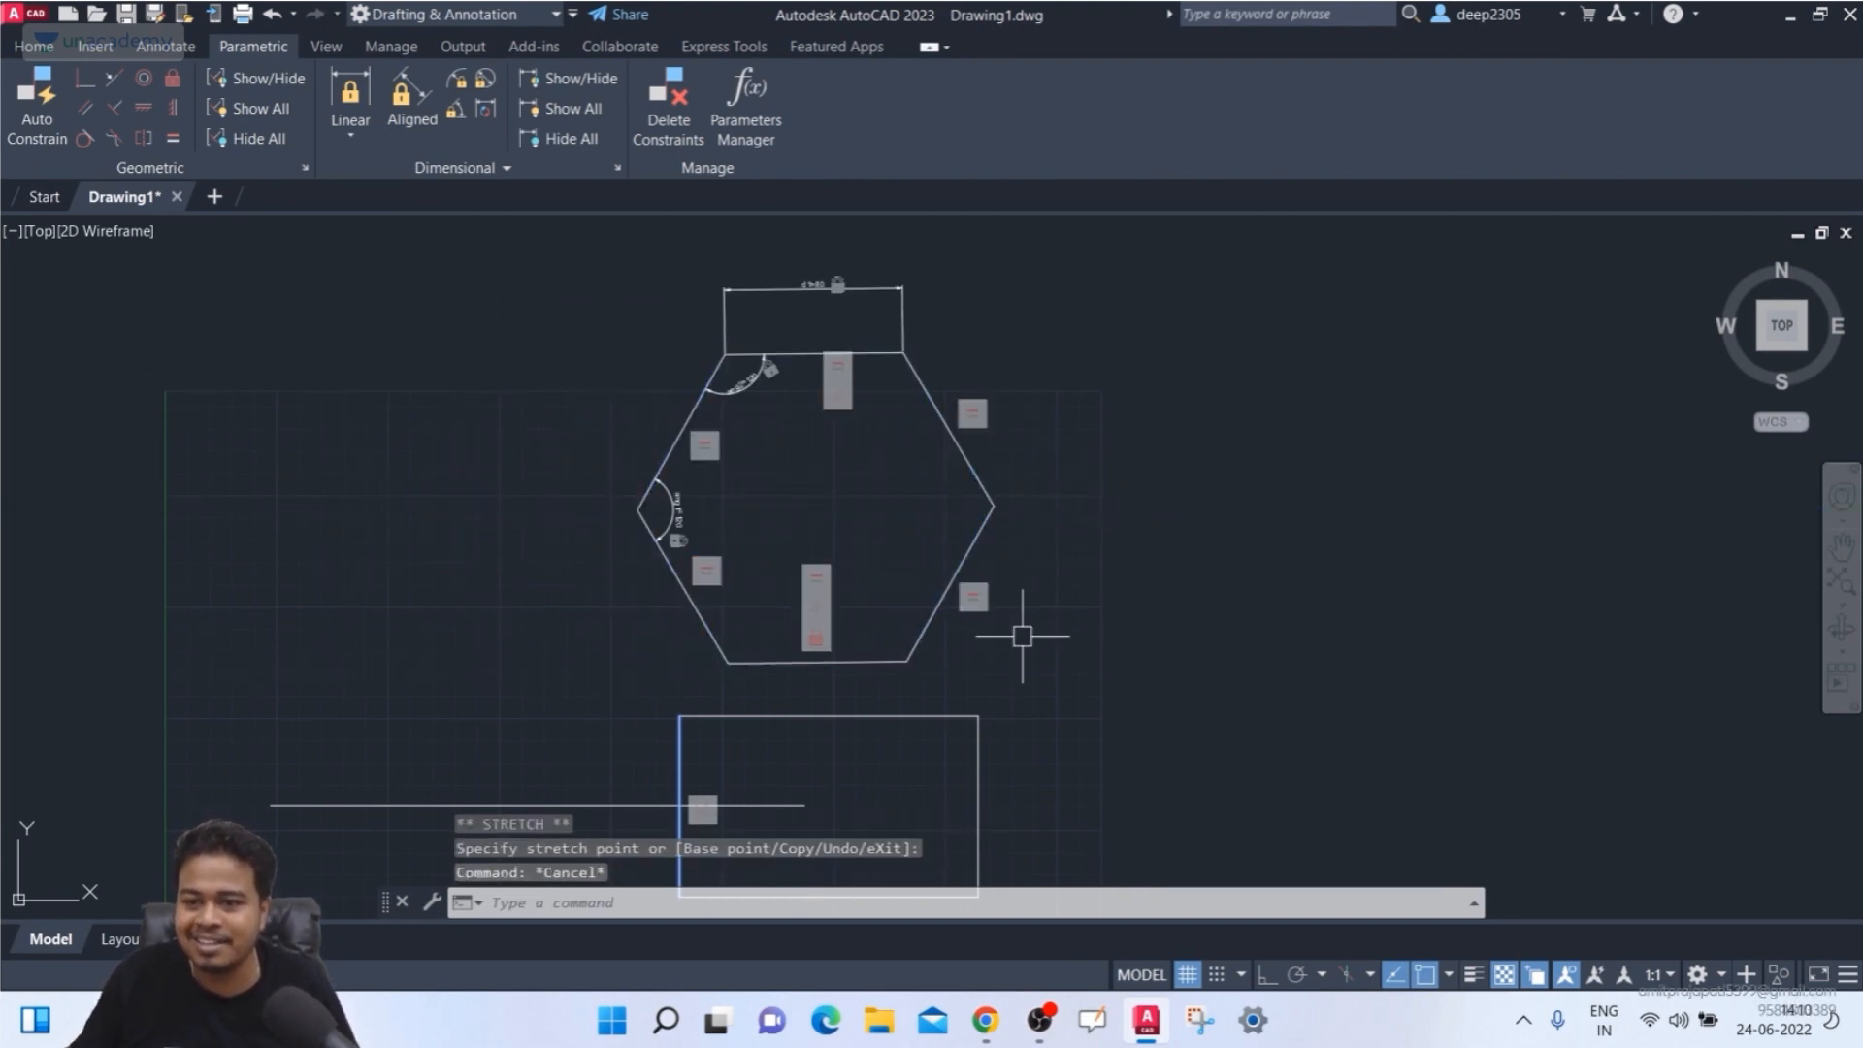
- Try another stretch of the hexagon's rightmost vertex to test the fixed bottom side, and undo it
{"action": "middle_click_drag", "start_coordinate": [1020, 633], "coordinate": [990, 633]}
{"action": "left_click", "coordinate": [952, 532]}
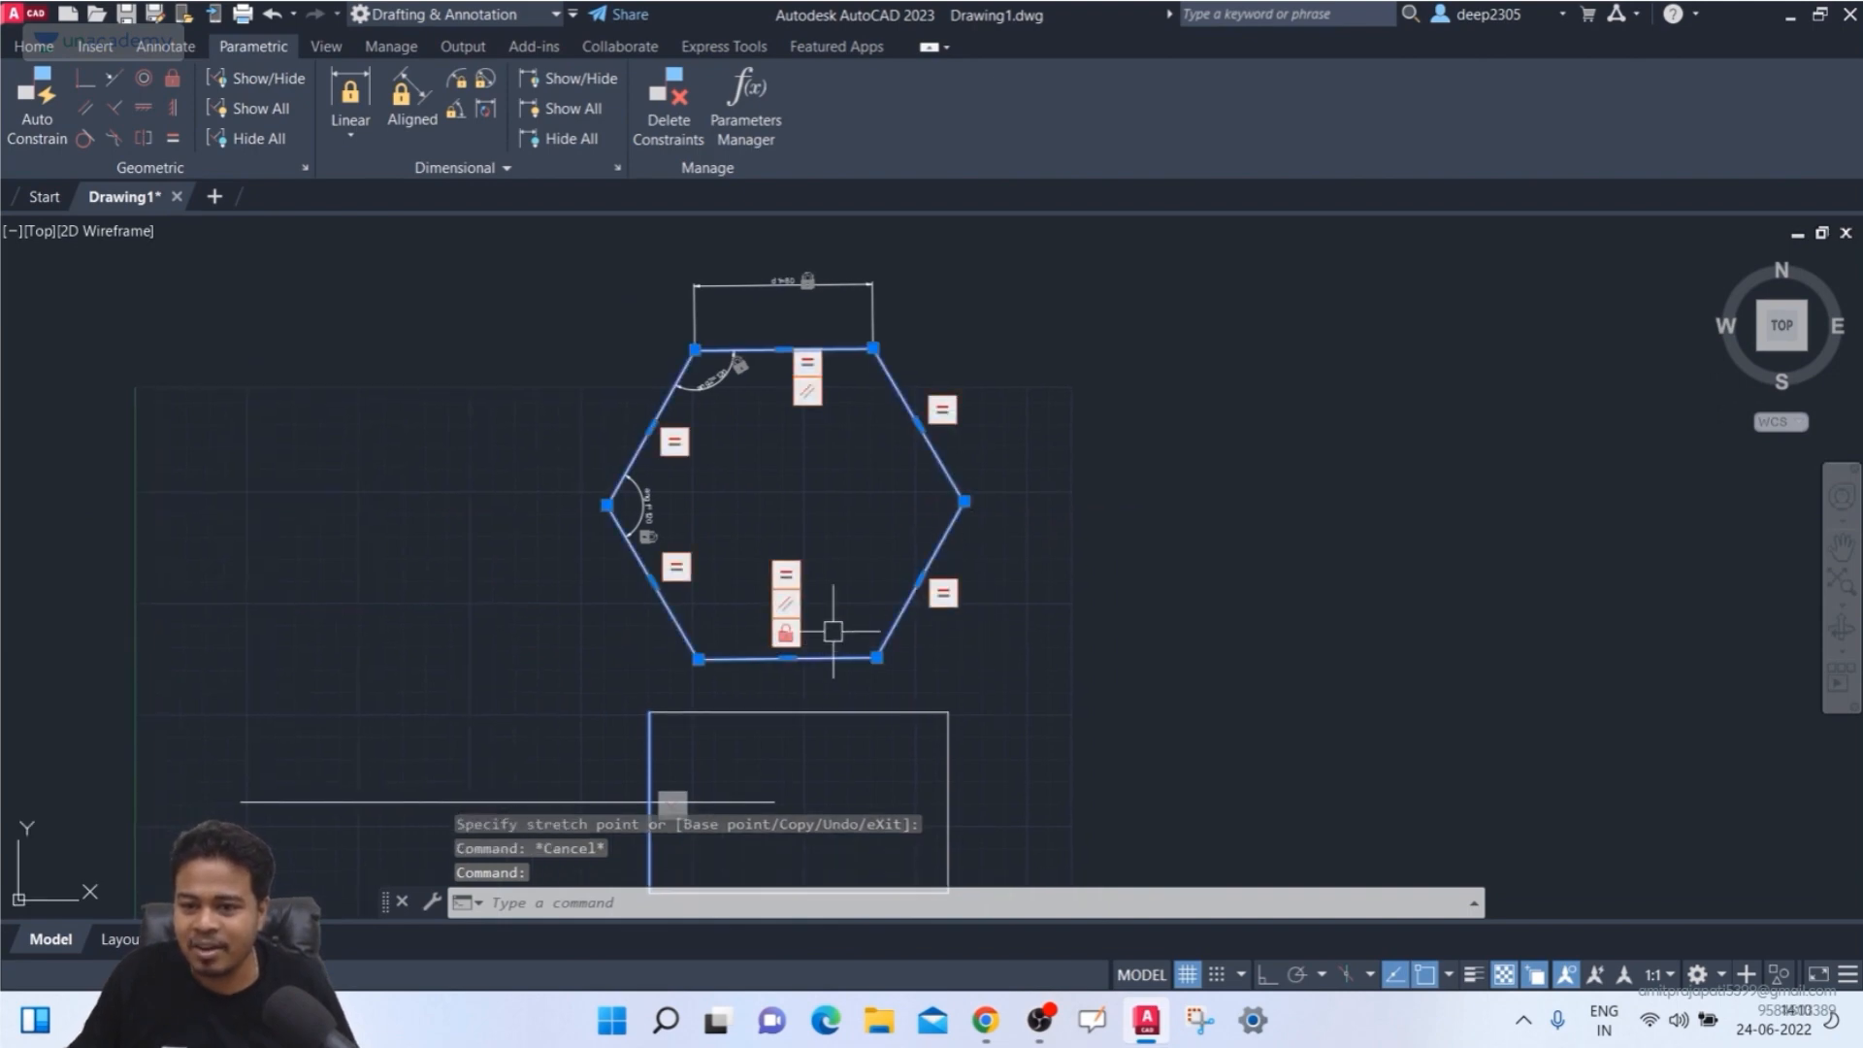
{"action": "left_click", "coordinate": [968, 502]}
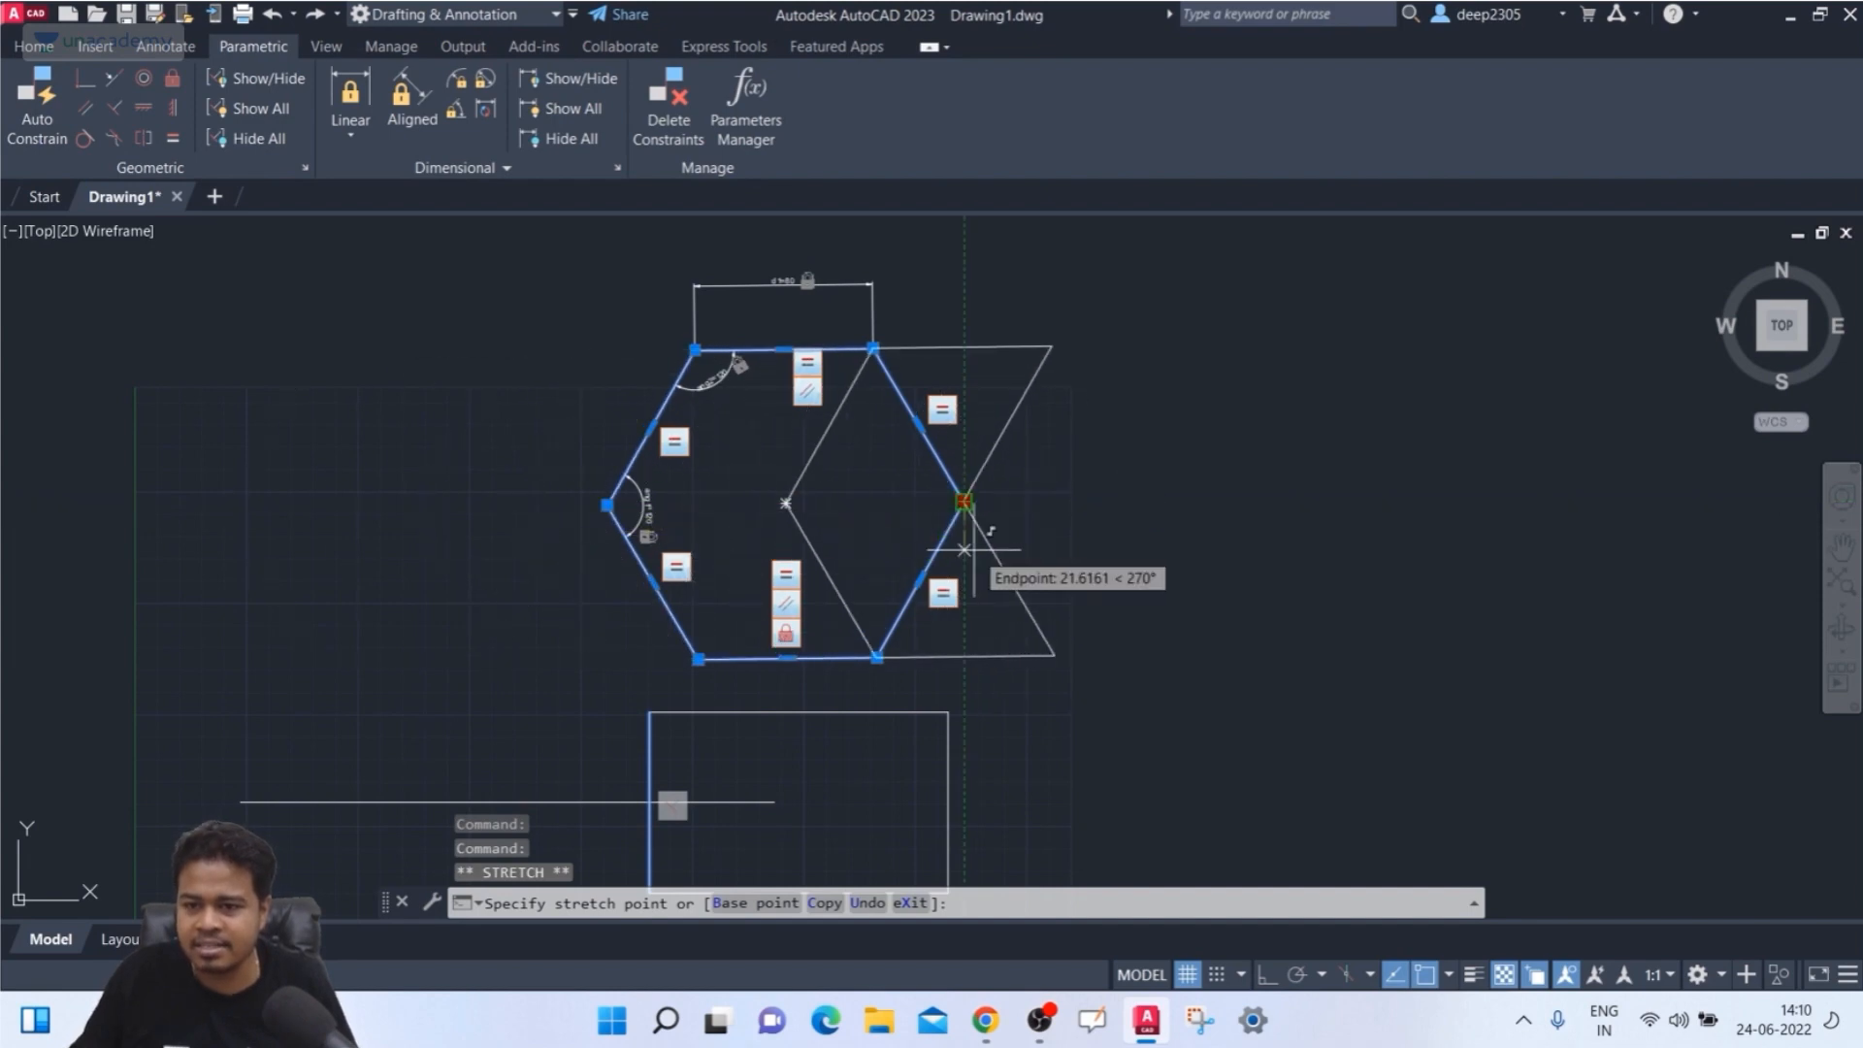
{"action": "left_click", "coordinate": [963, 502]}
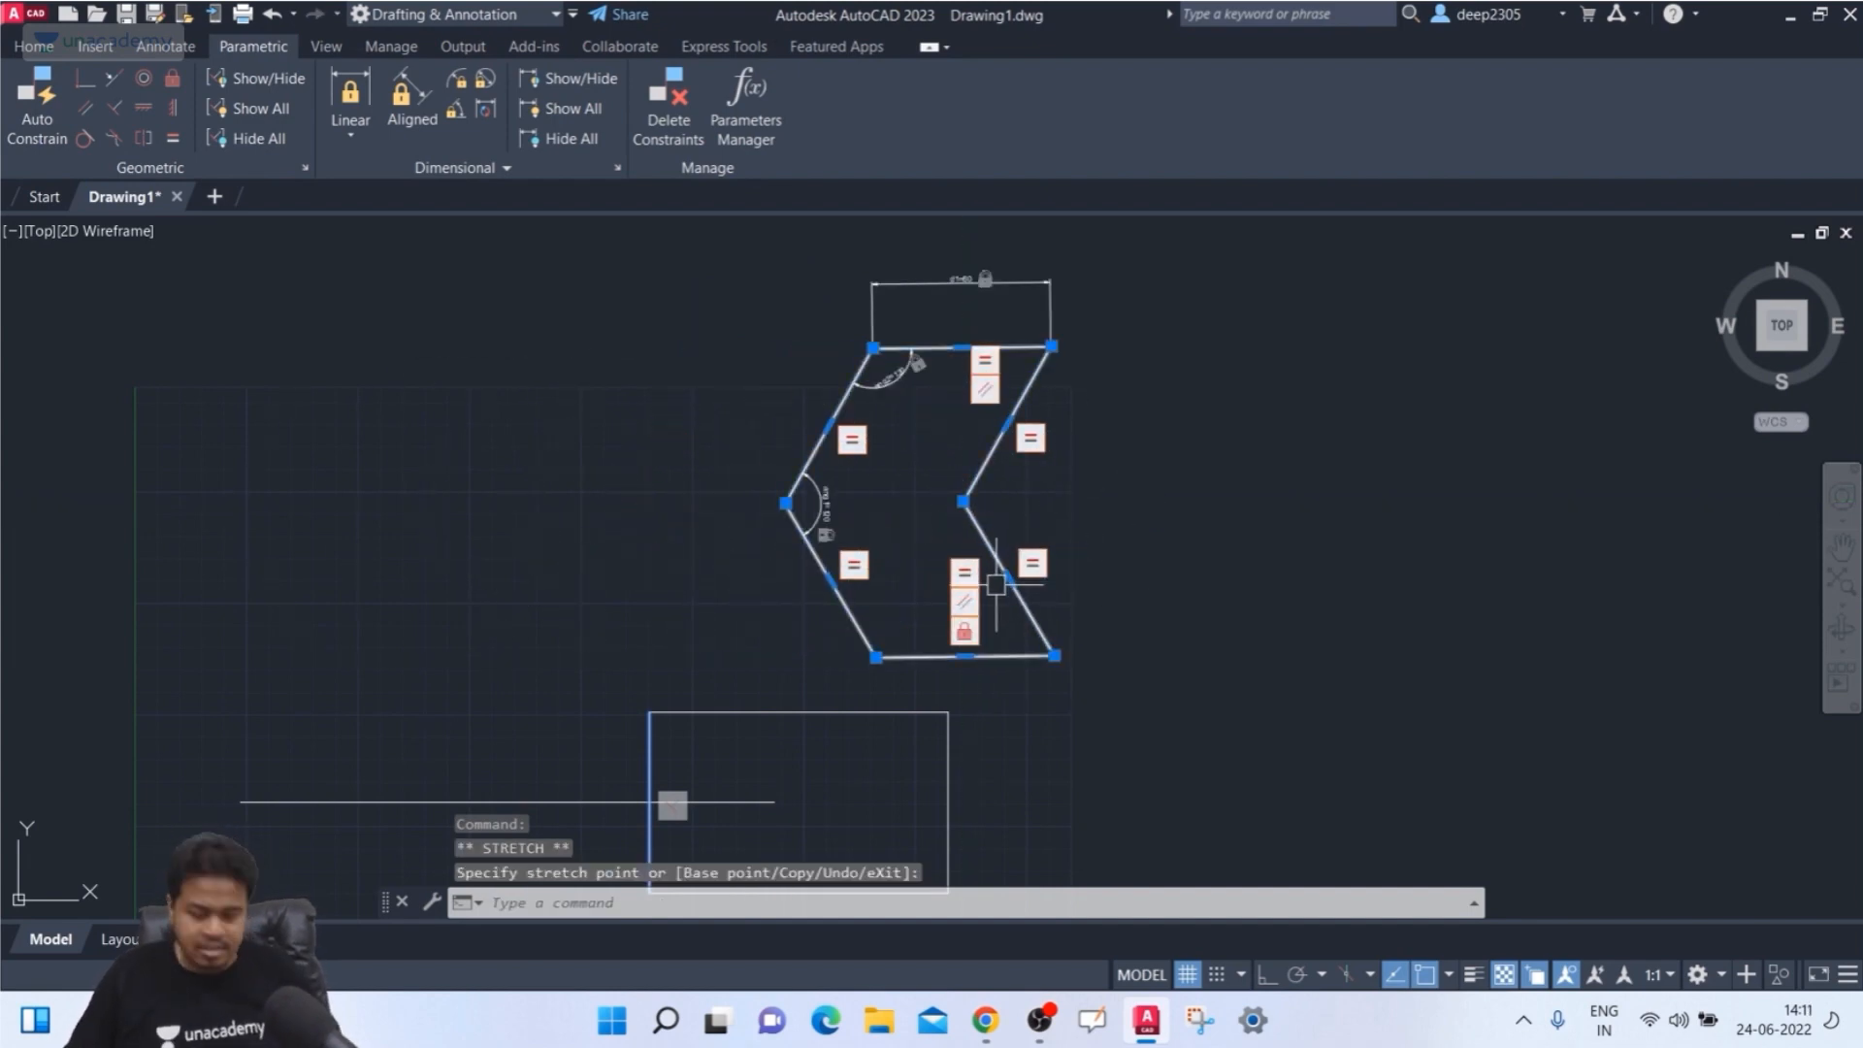
{"action": "key", "text": "ctrl+z"}
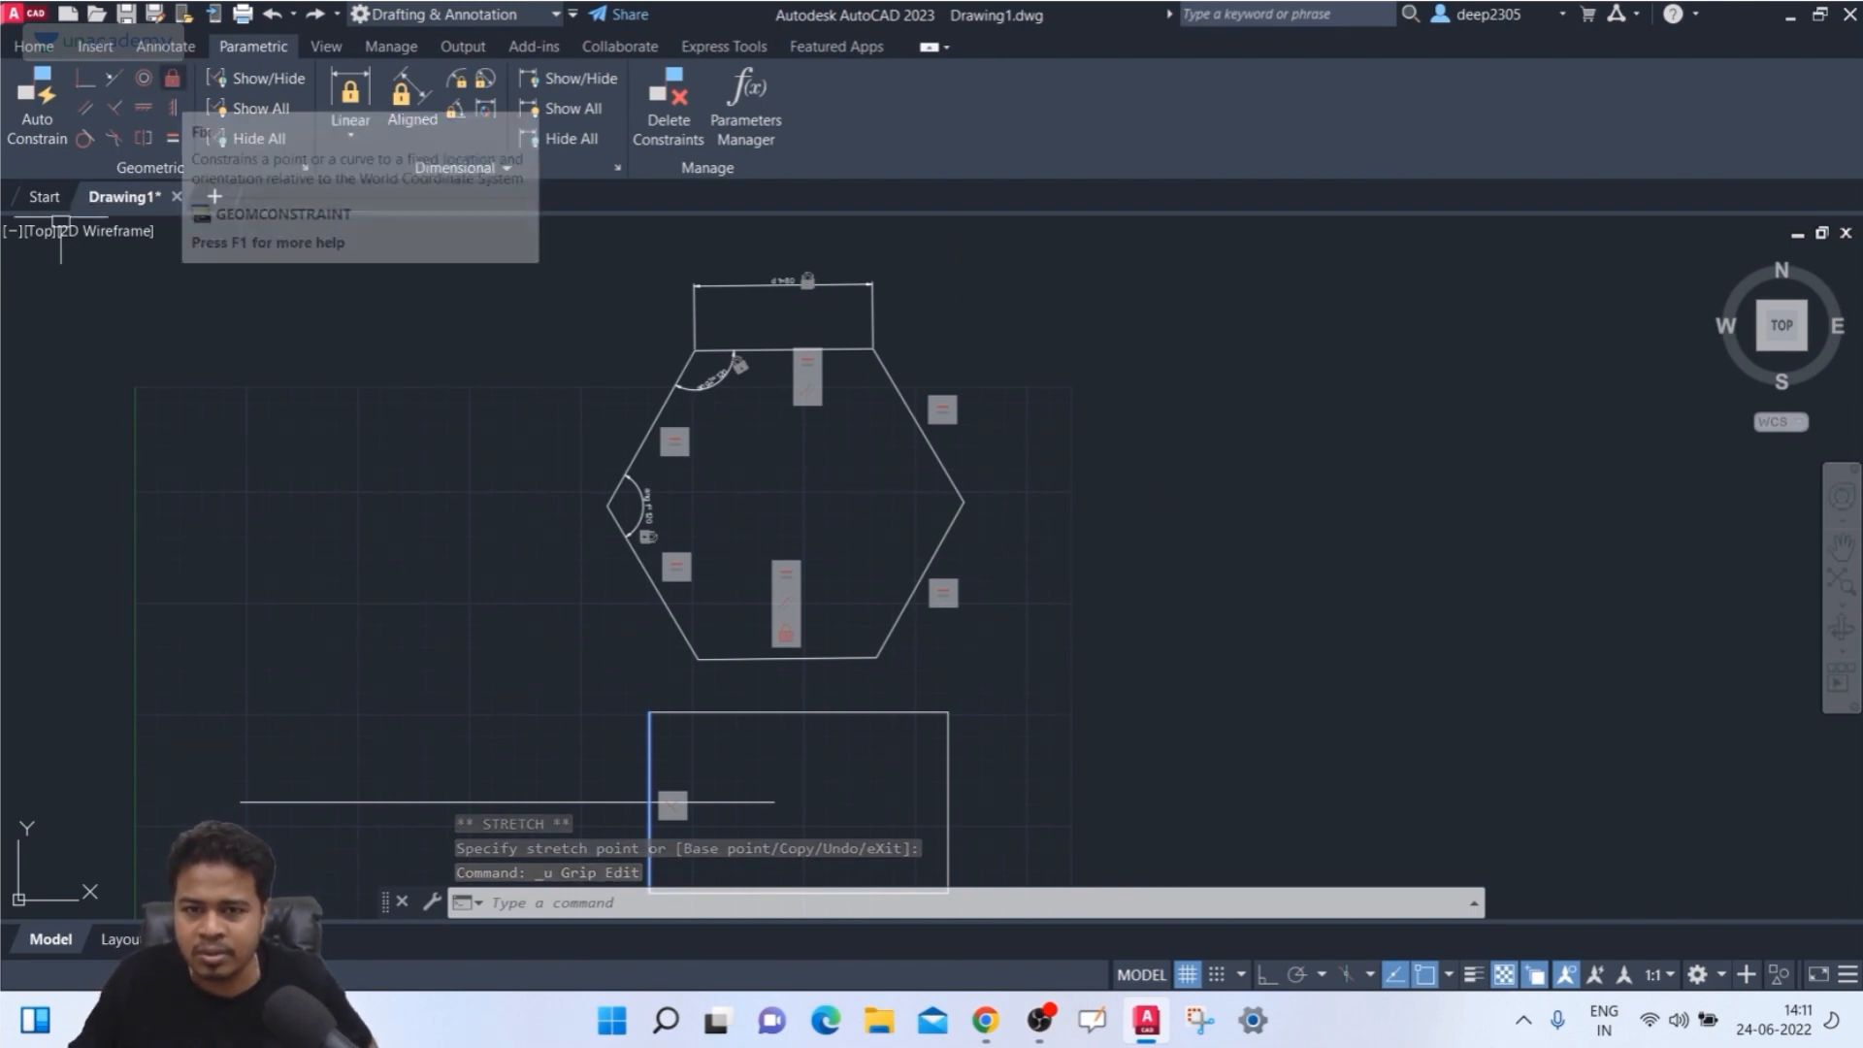
- Try to apply a Fix constraint to the hexagon's rightmost vertex
{"action": "left_click", "coordinate": [172, 78]}
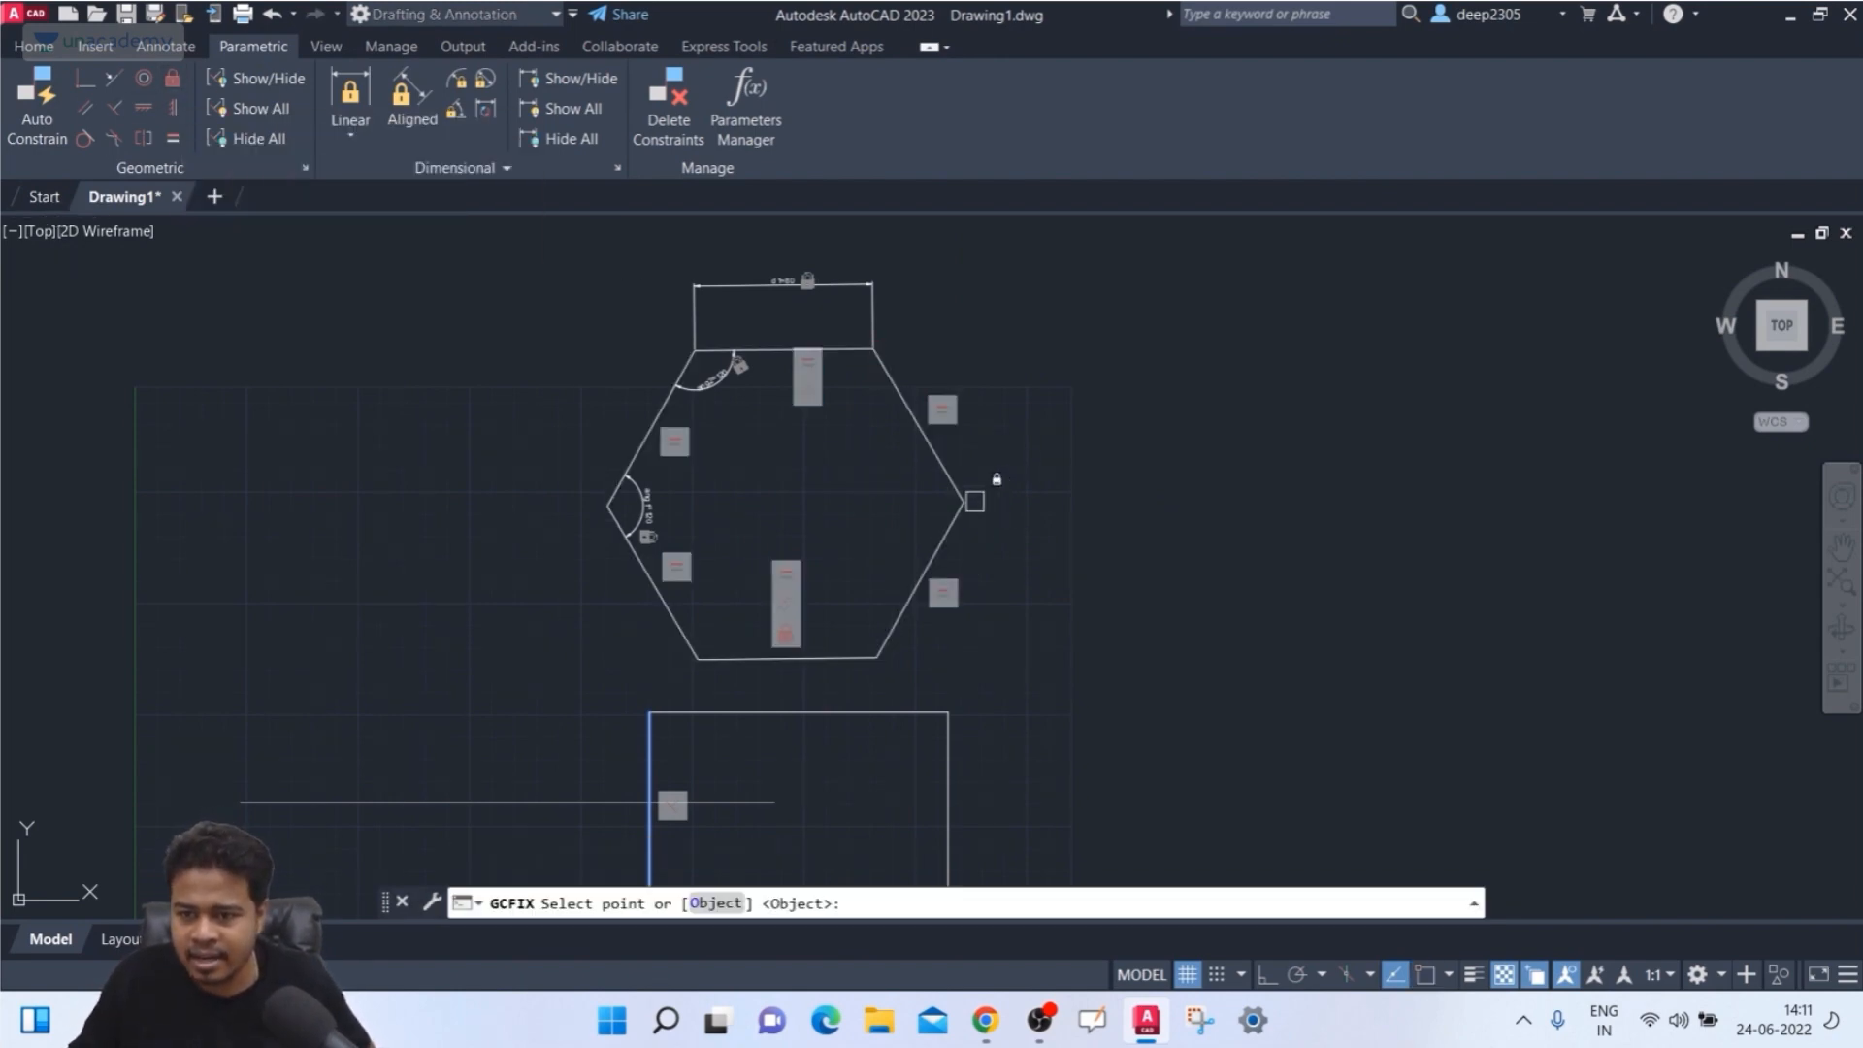
{"action": "left_click", "coordinate": [961, 500]}
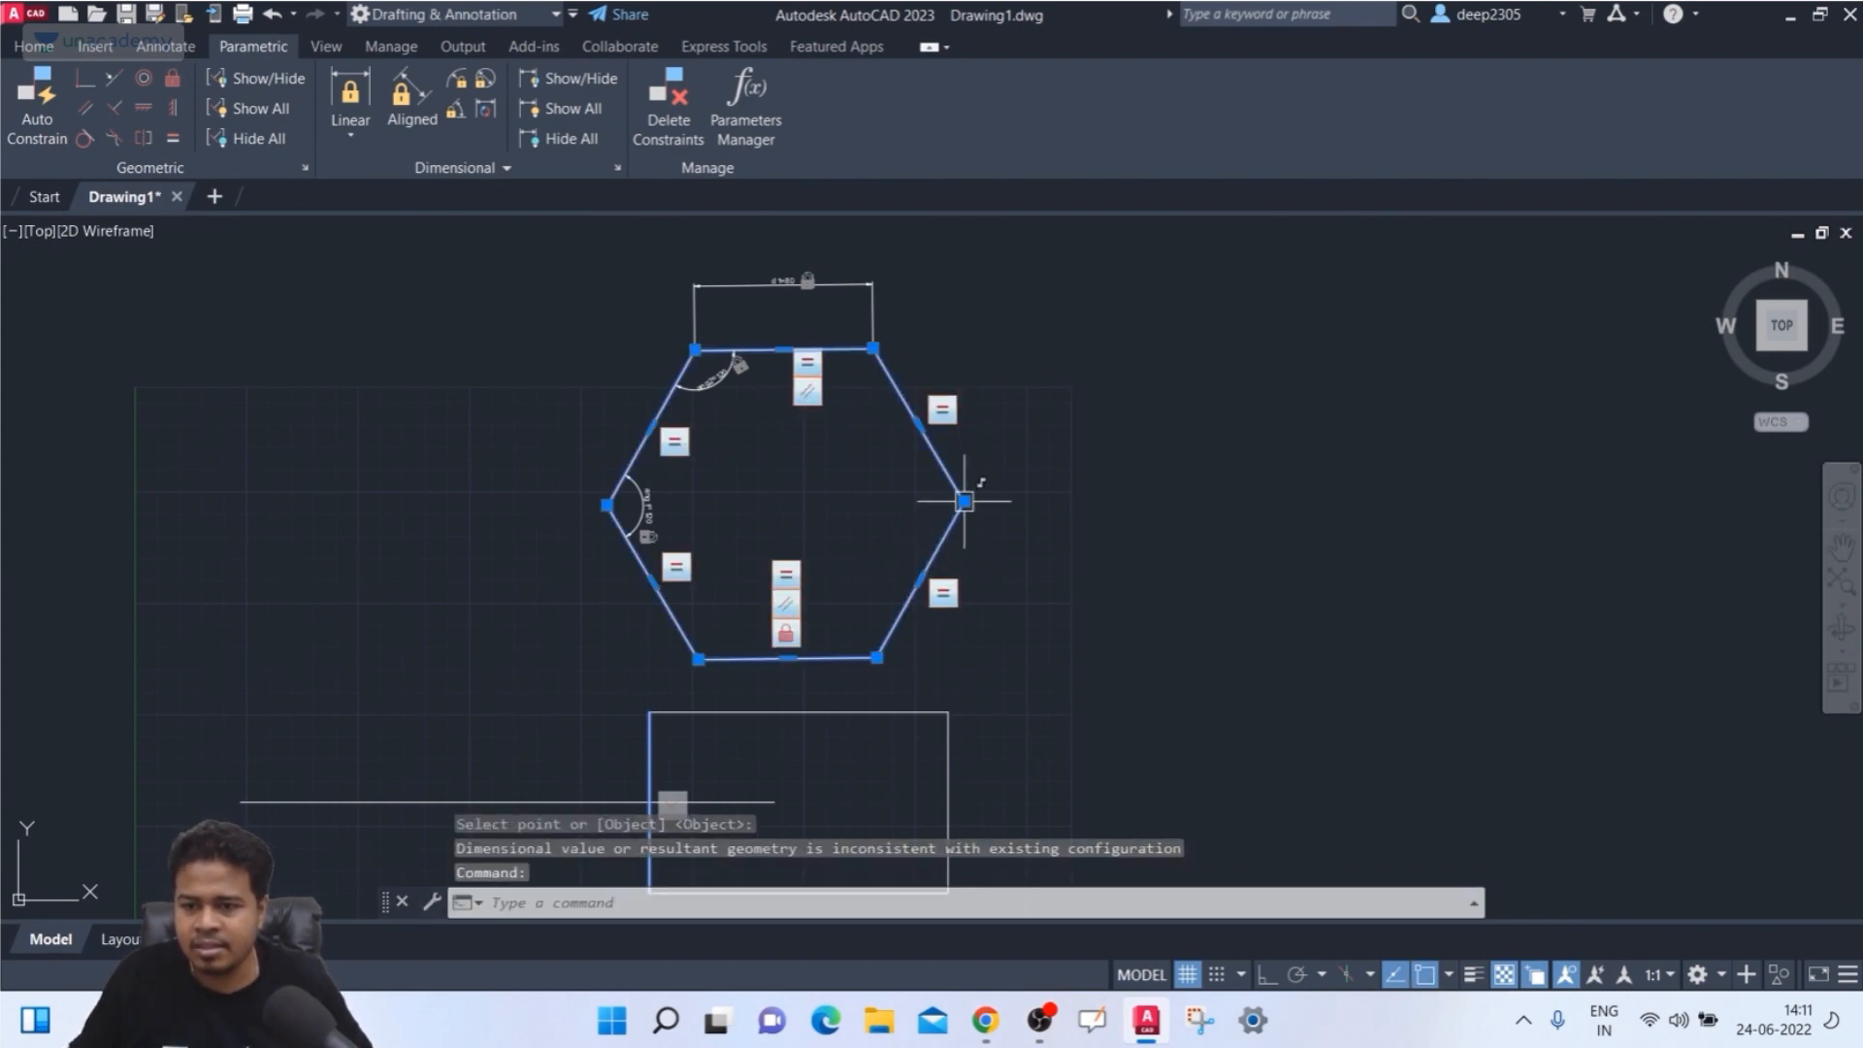
- Stretch the hexagon's rightmost vertex horizontally to the left to test the fixed bottom side, and clear the selection
{"action": "left_click", "coordinate": [965, 501]}
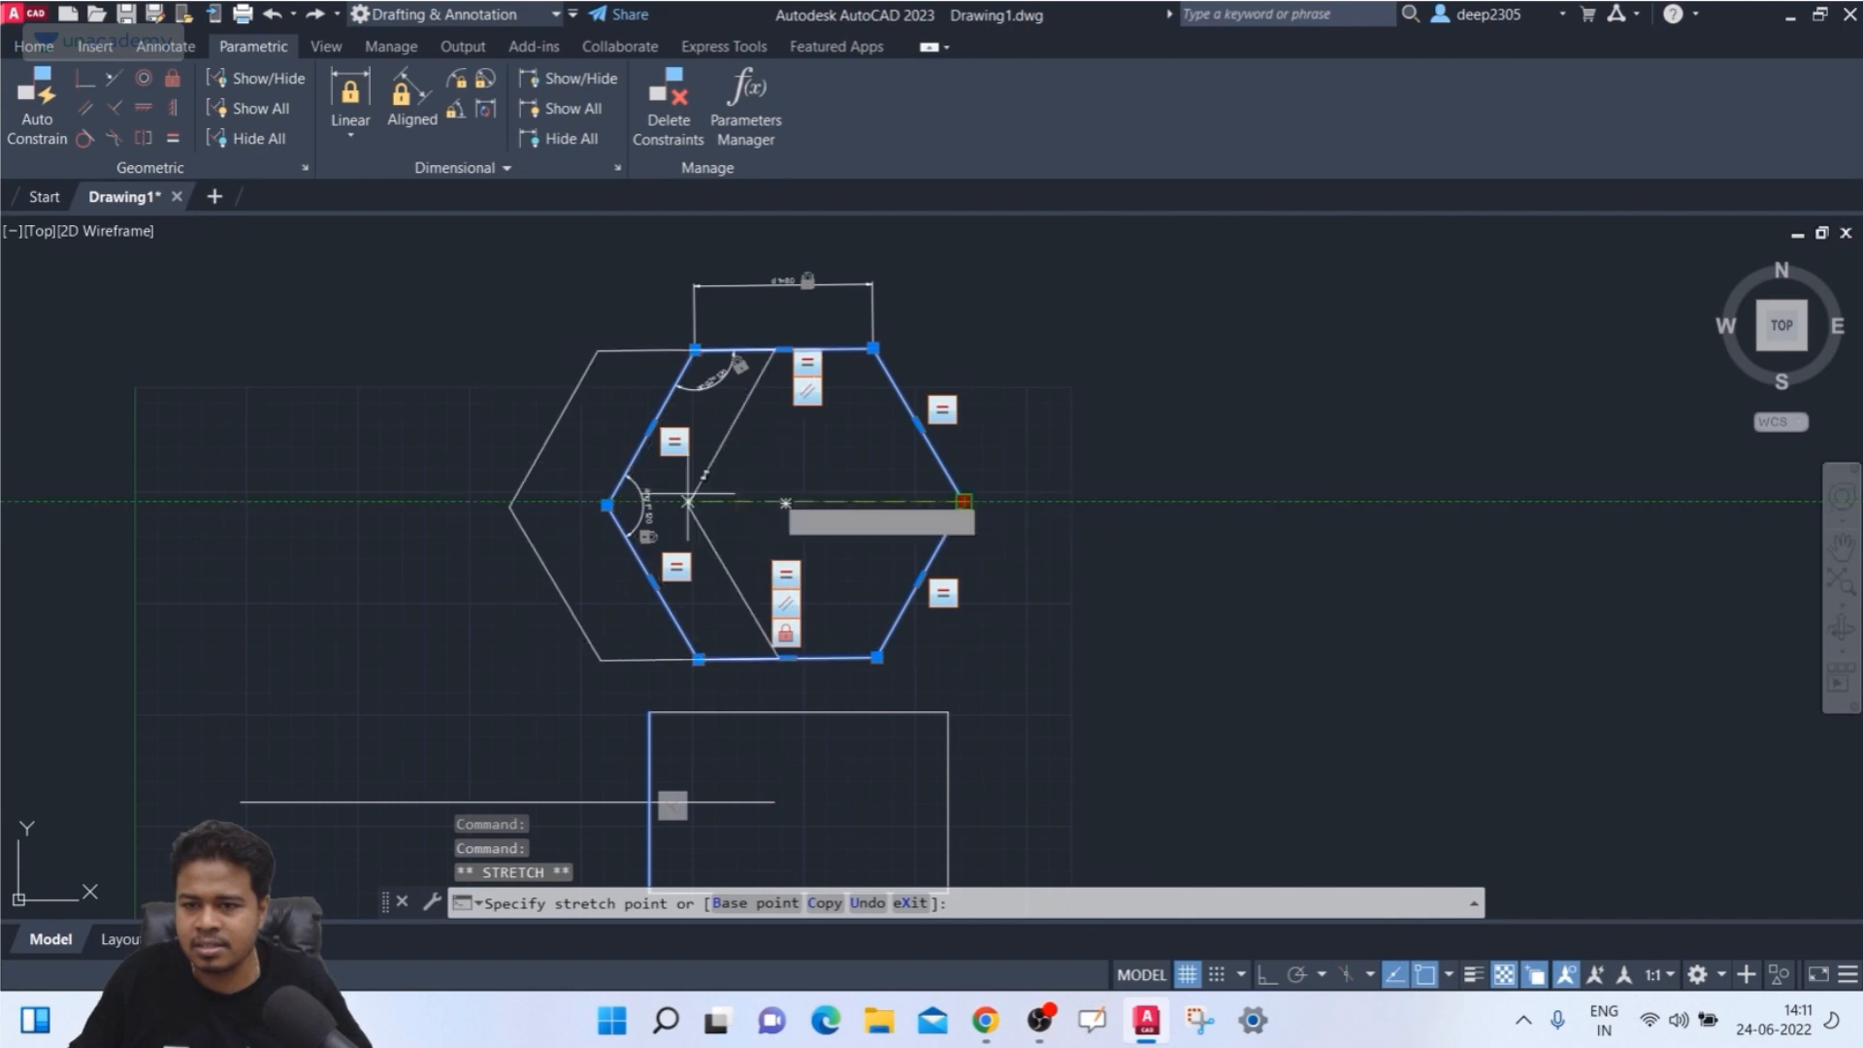
{"action": "left_click", "coordinate": [819, 502]}
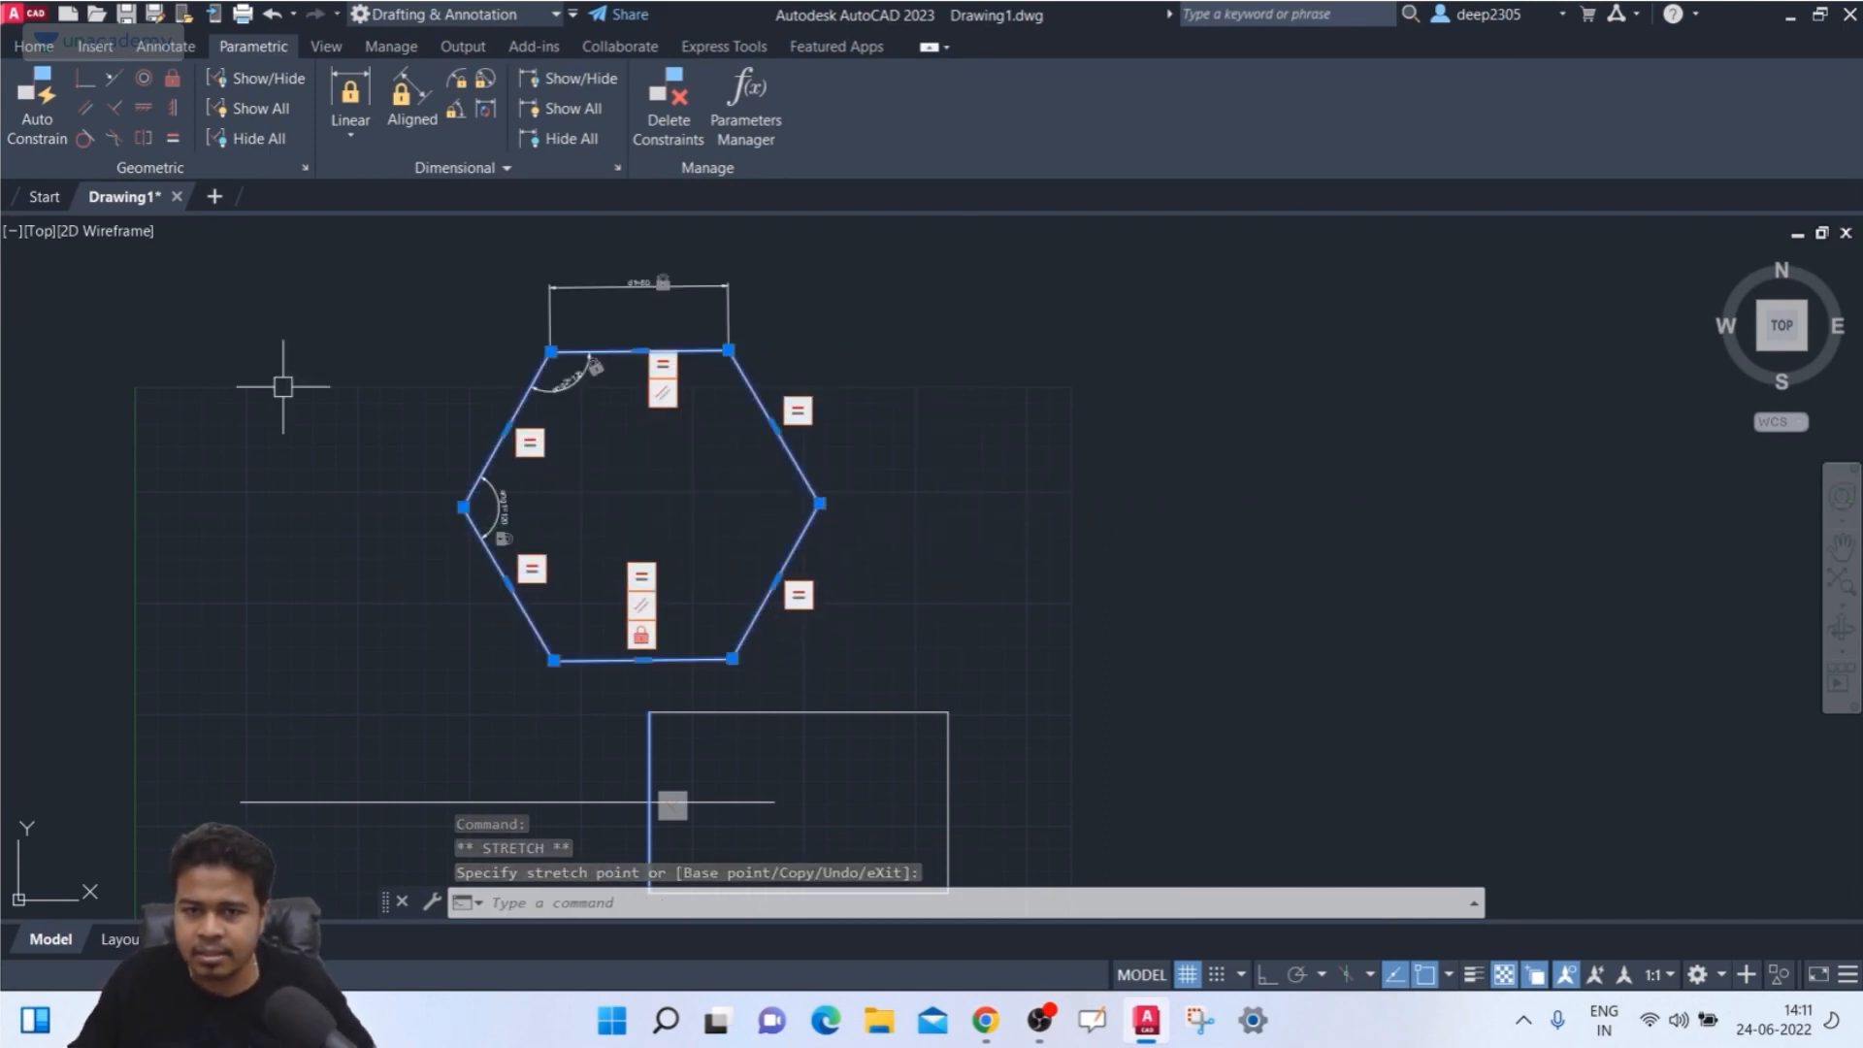
{"action": "key", "text": "Escape"}
{"action": "key", "text": "Escape"}
- Try to apply a Fix constraint to the hexagon's rightmost vertex and to its upper-left side
{"action": "left_click", "coordinate": [172, 77]}
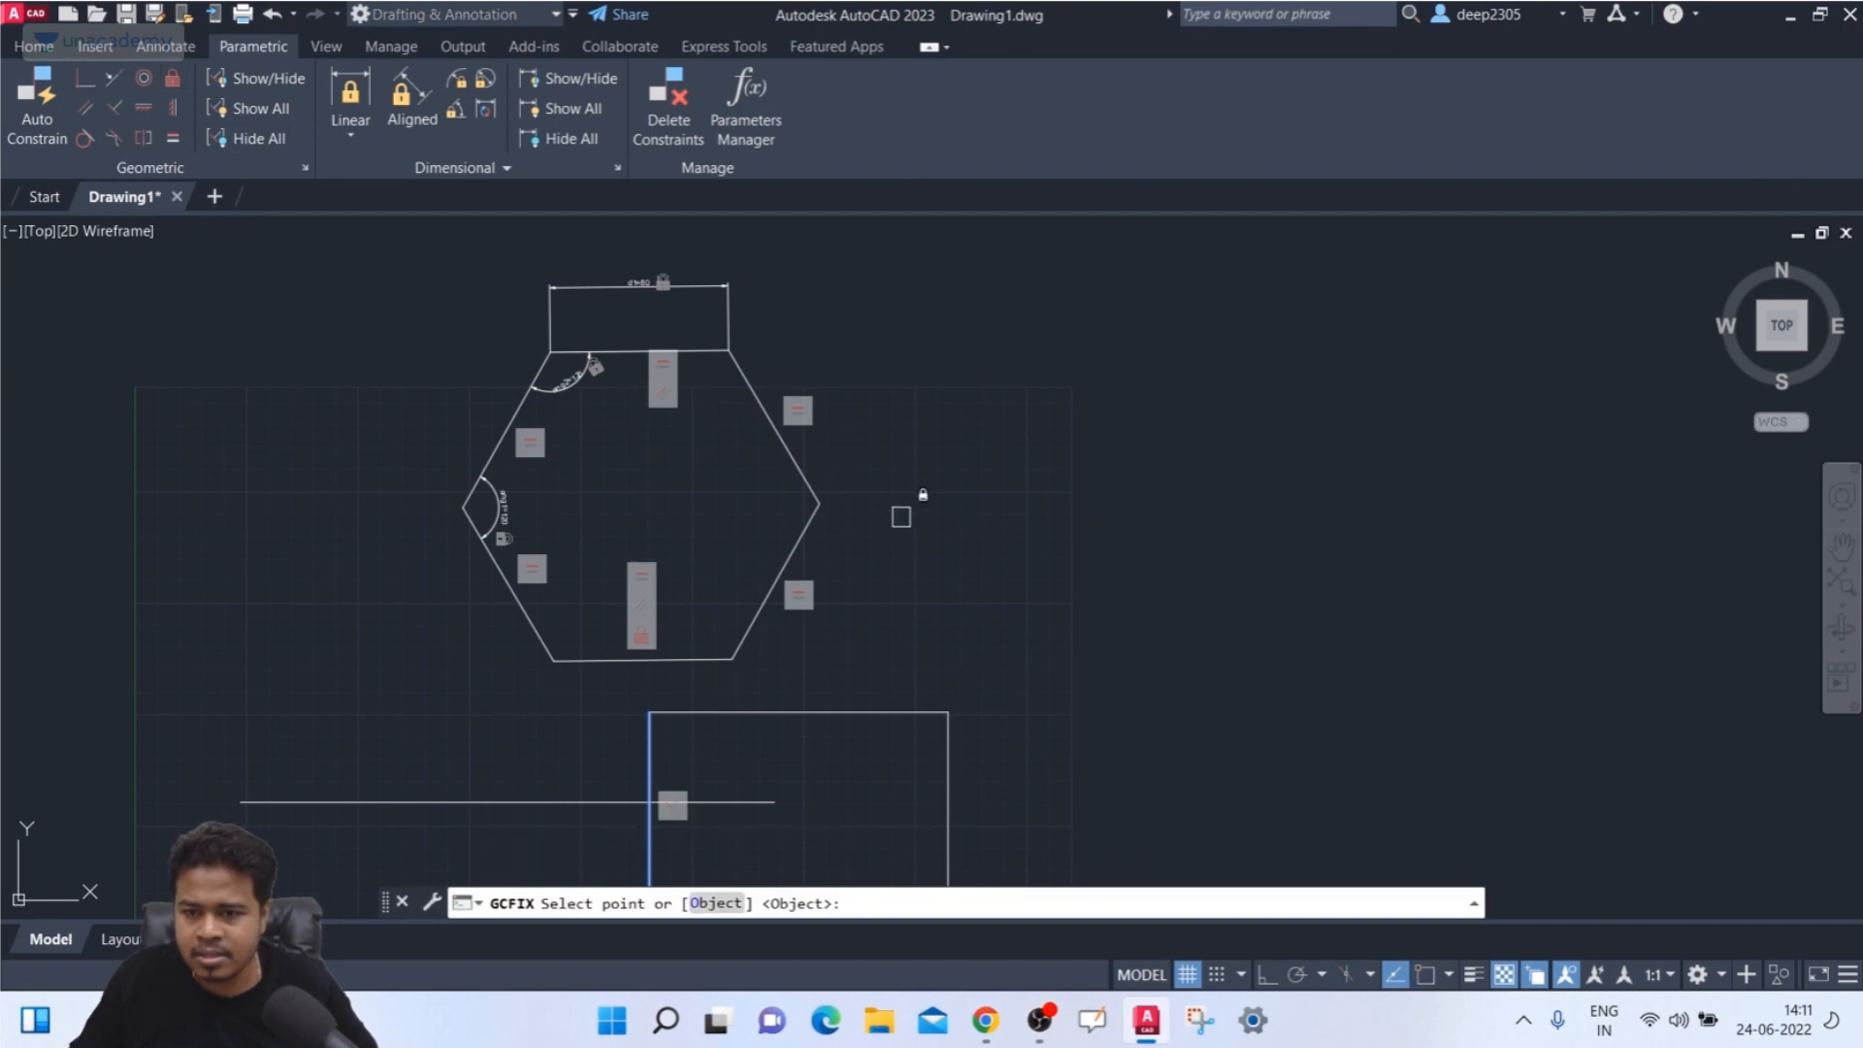
{"action": "left_click", "coordinate": [821, 502]}
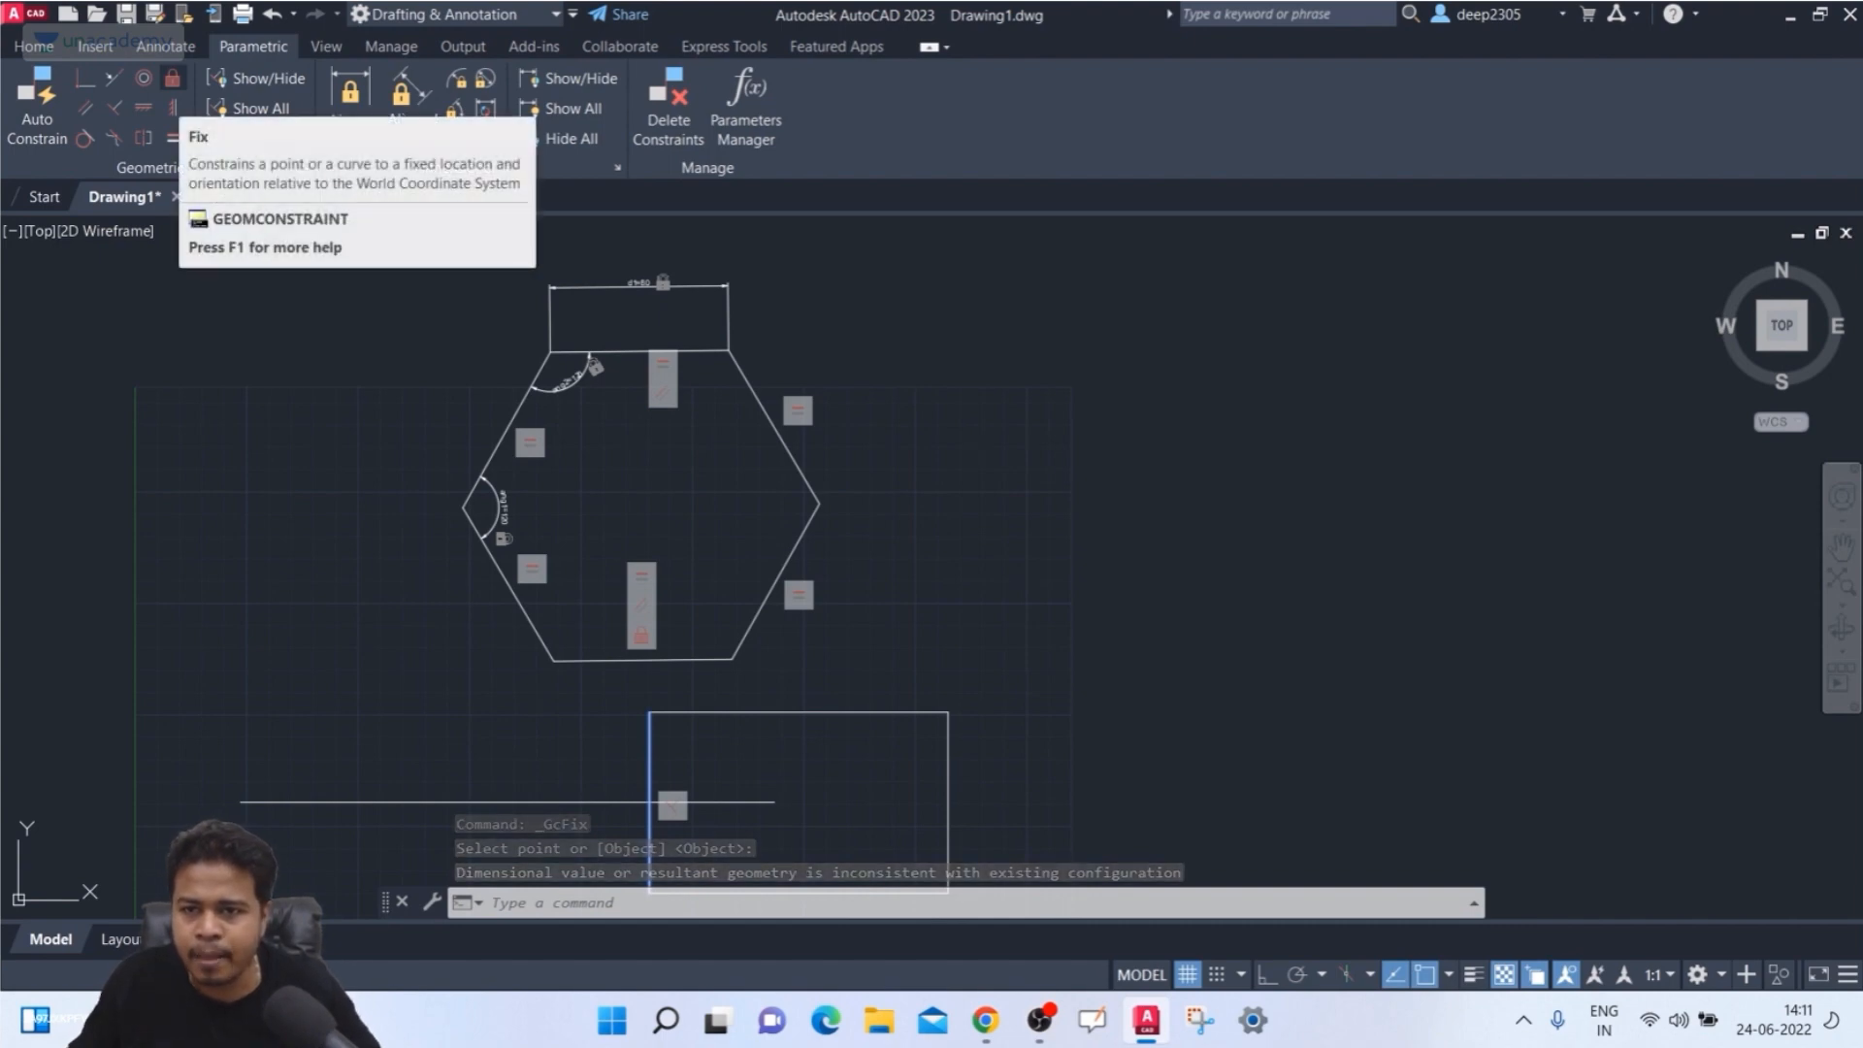
{"action": "left_click", "coordinate": [172, 78]}
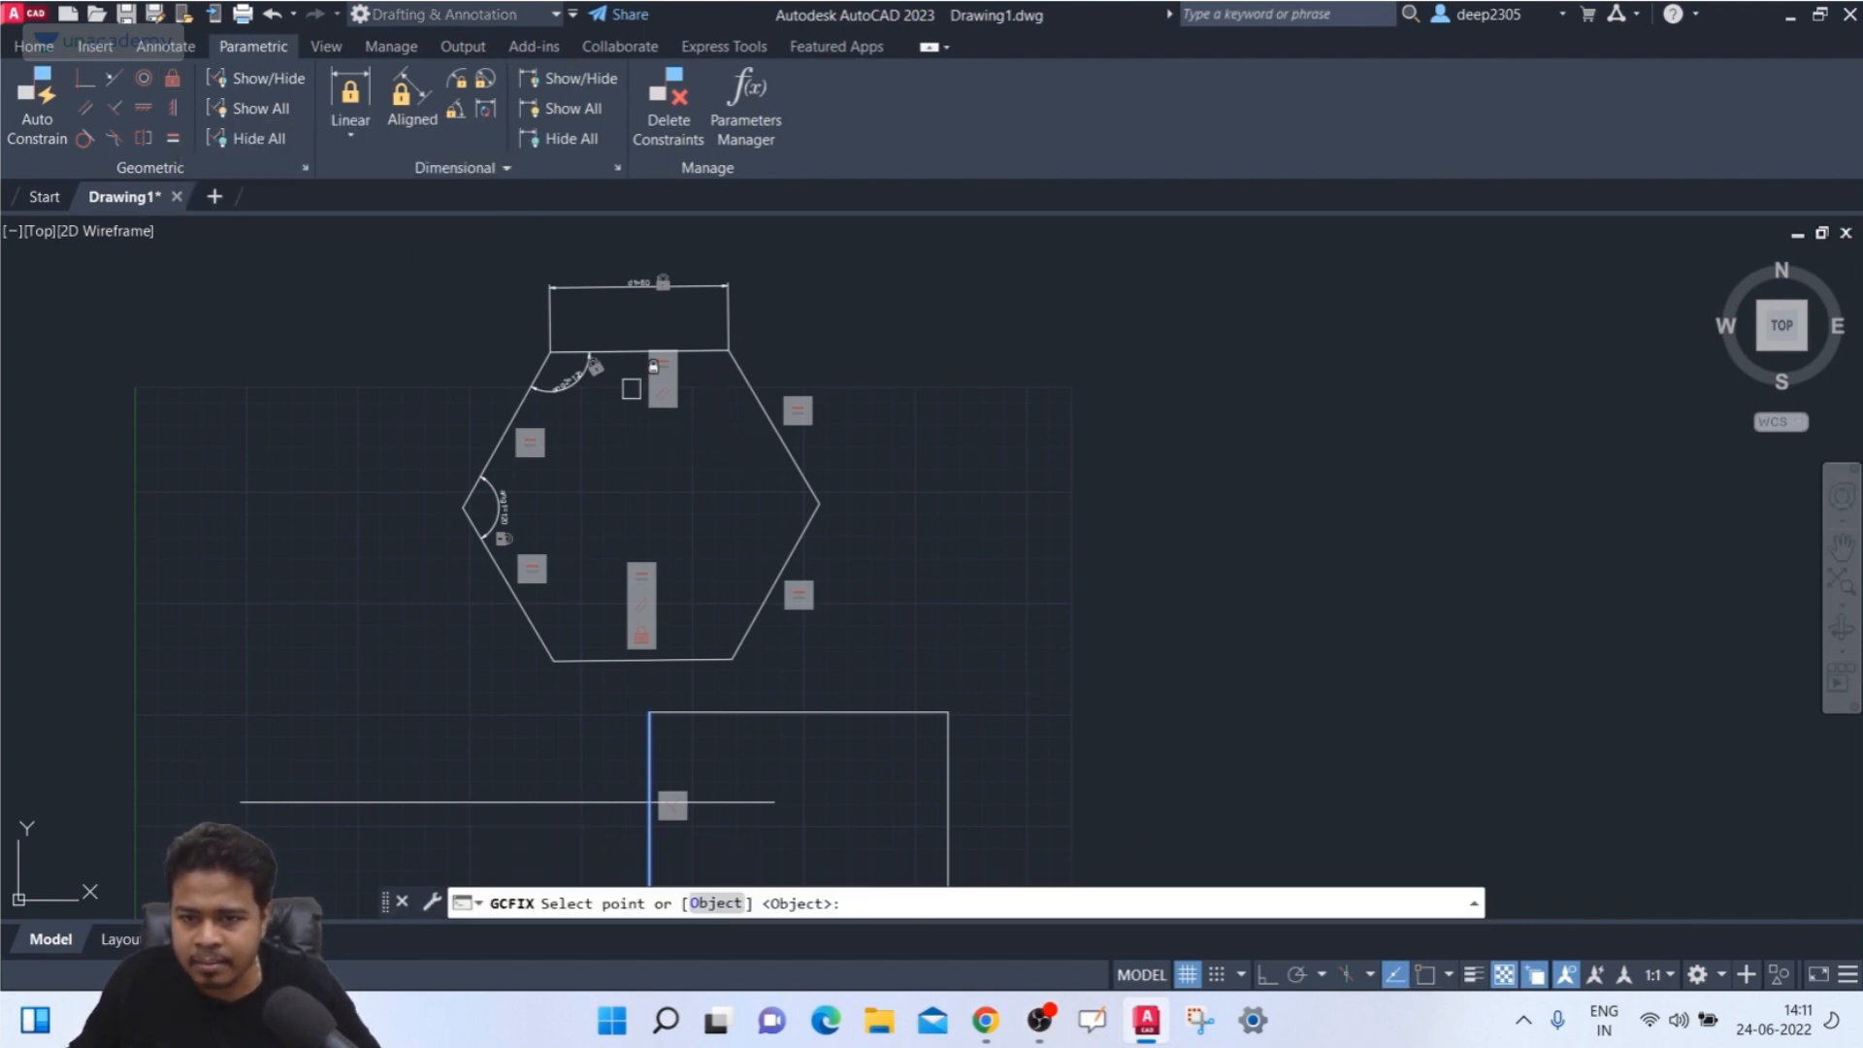
{"action": "left_click", "coordinate": [503, 428]}
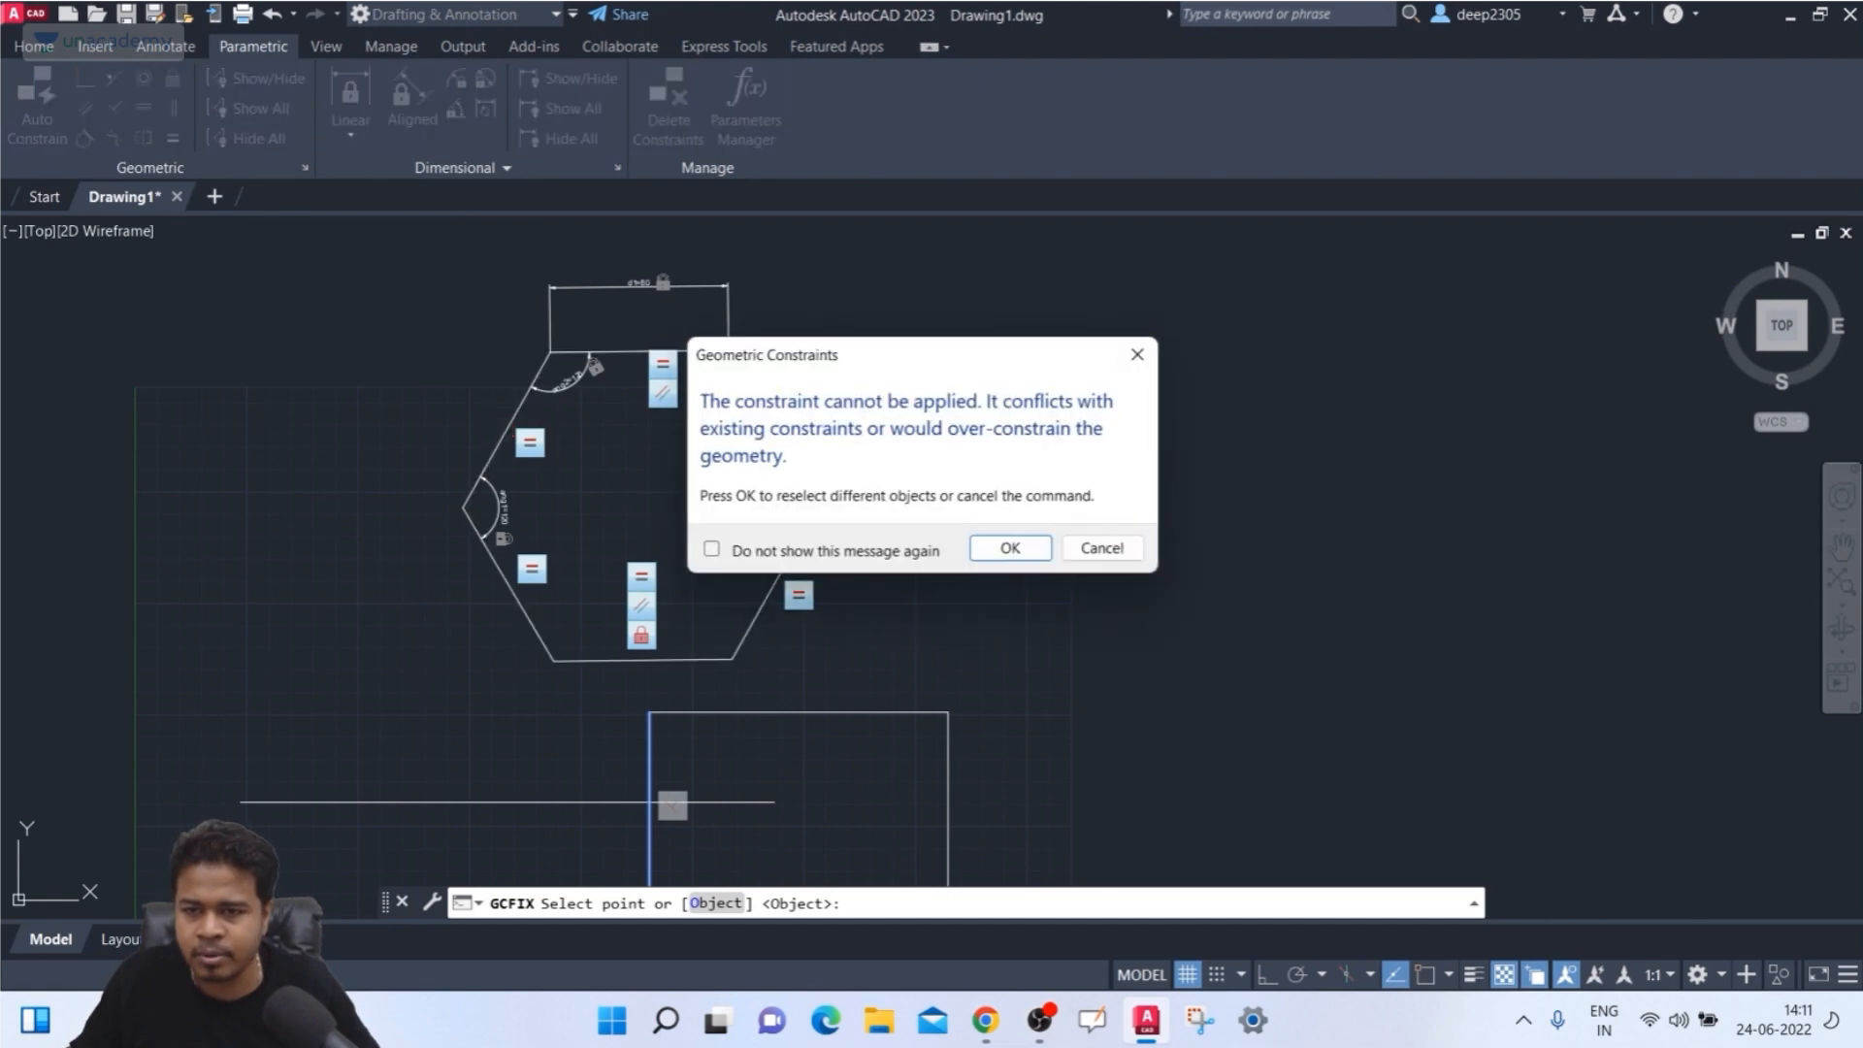
{"action": "left_click", "coordinate": [1137, 354]}
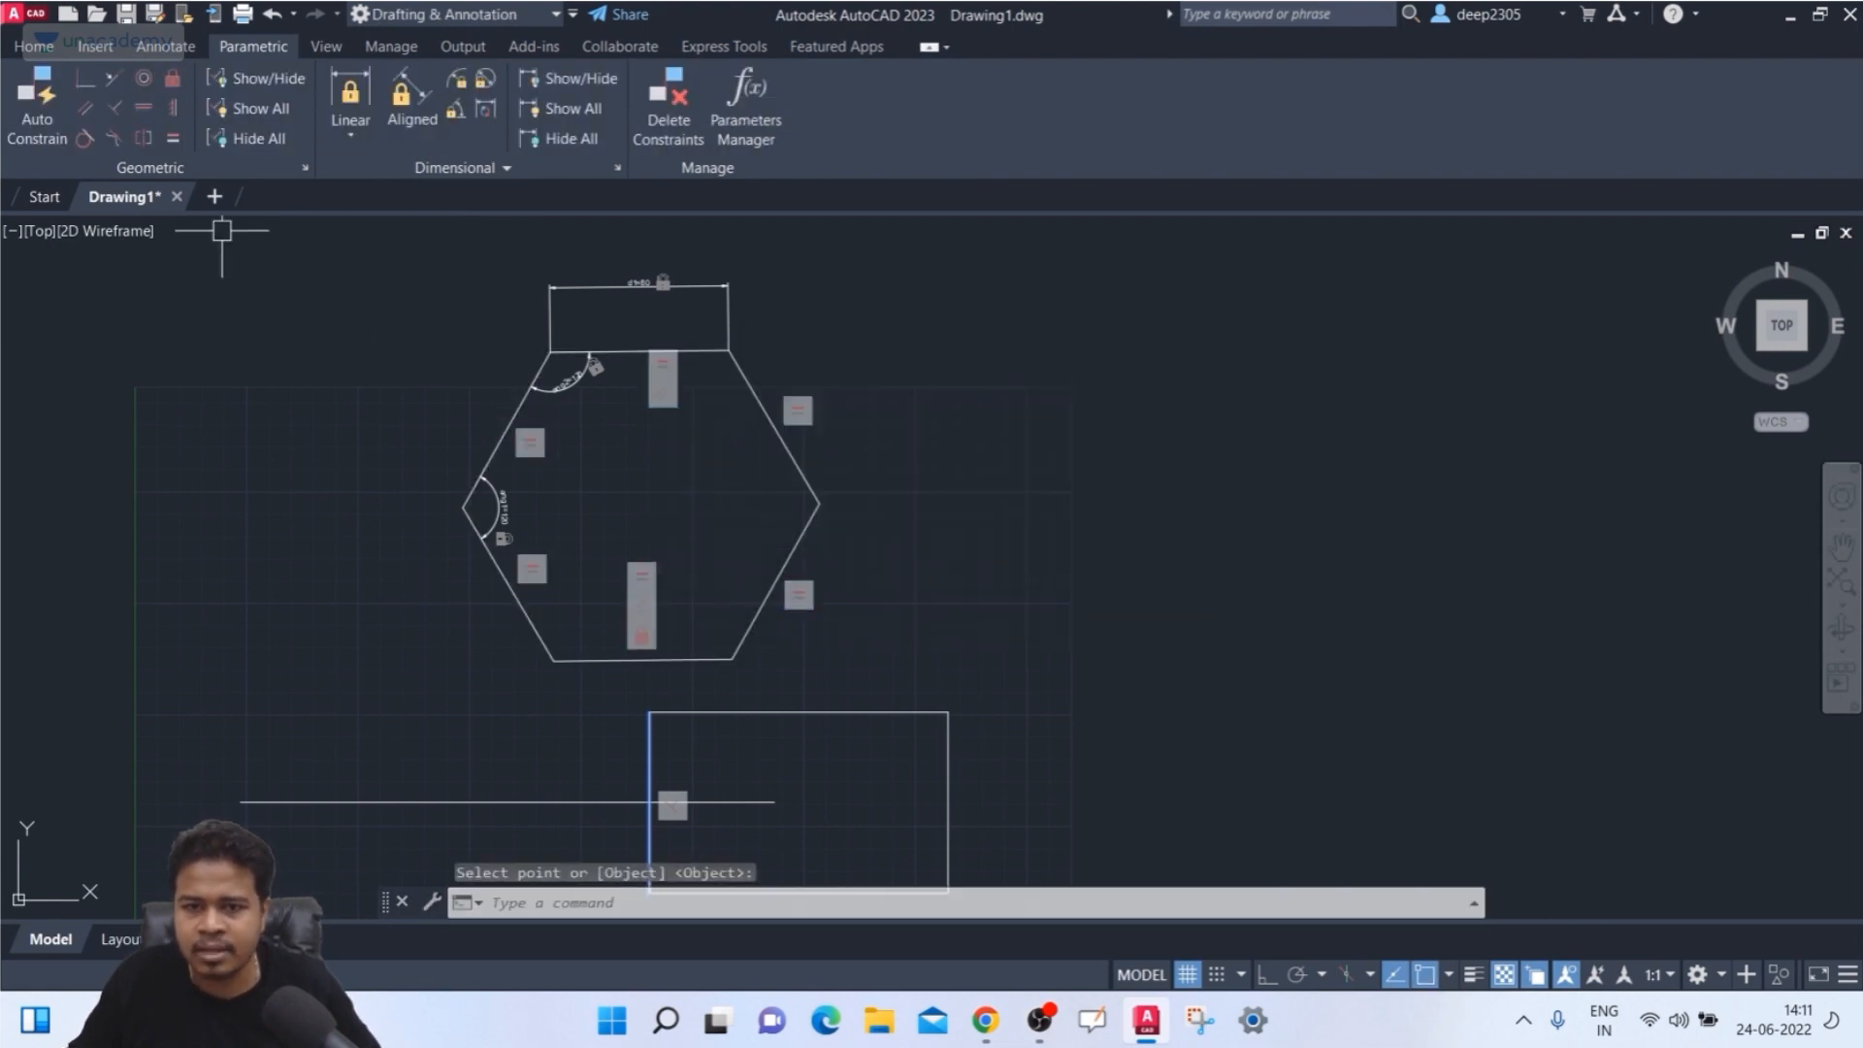
{"action": "key", "text": "Escape"}
- Try to apply a Fix constraint to the hexagon's leftmost vertex
{"action": "key", "text": "Return"}
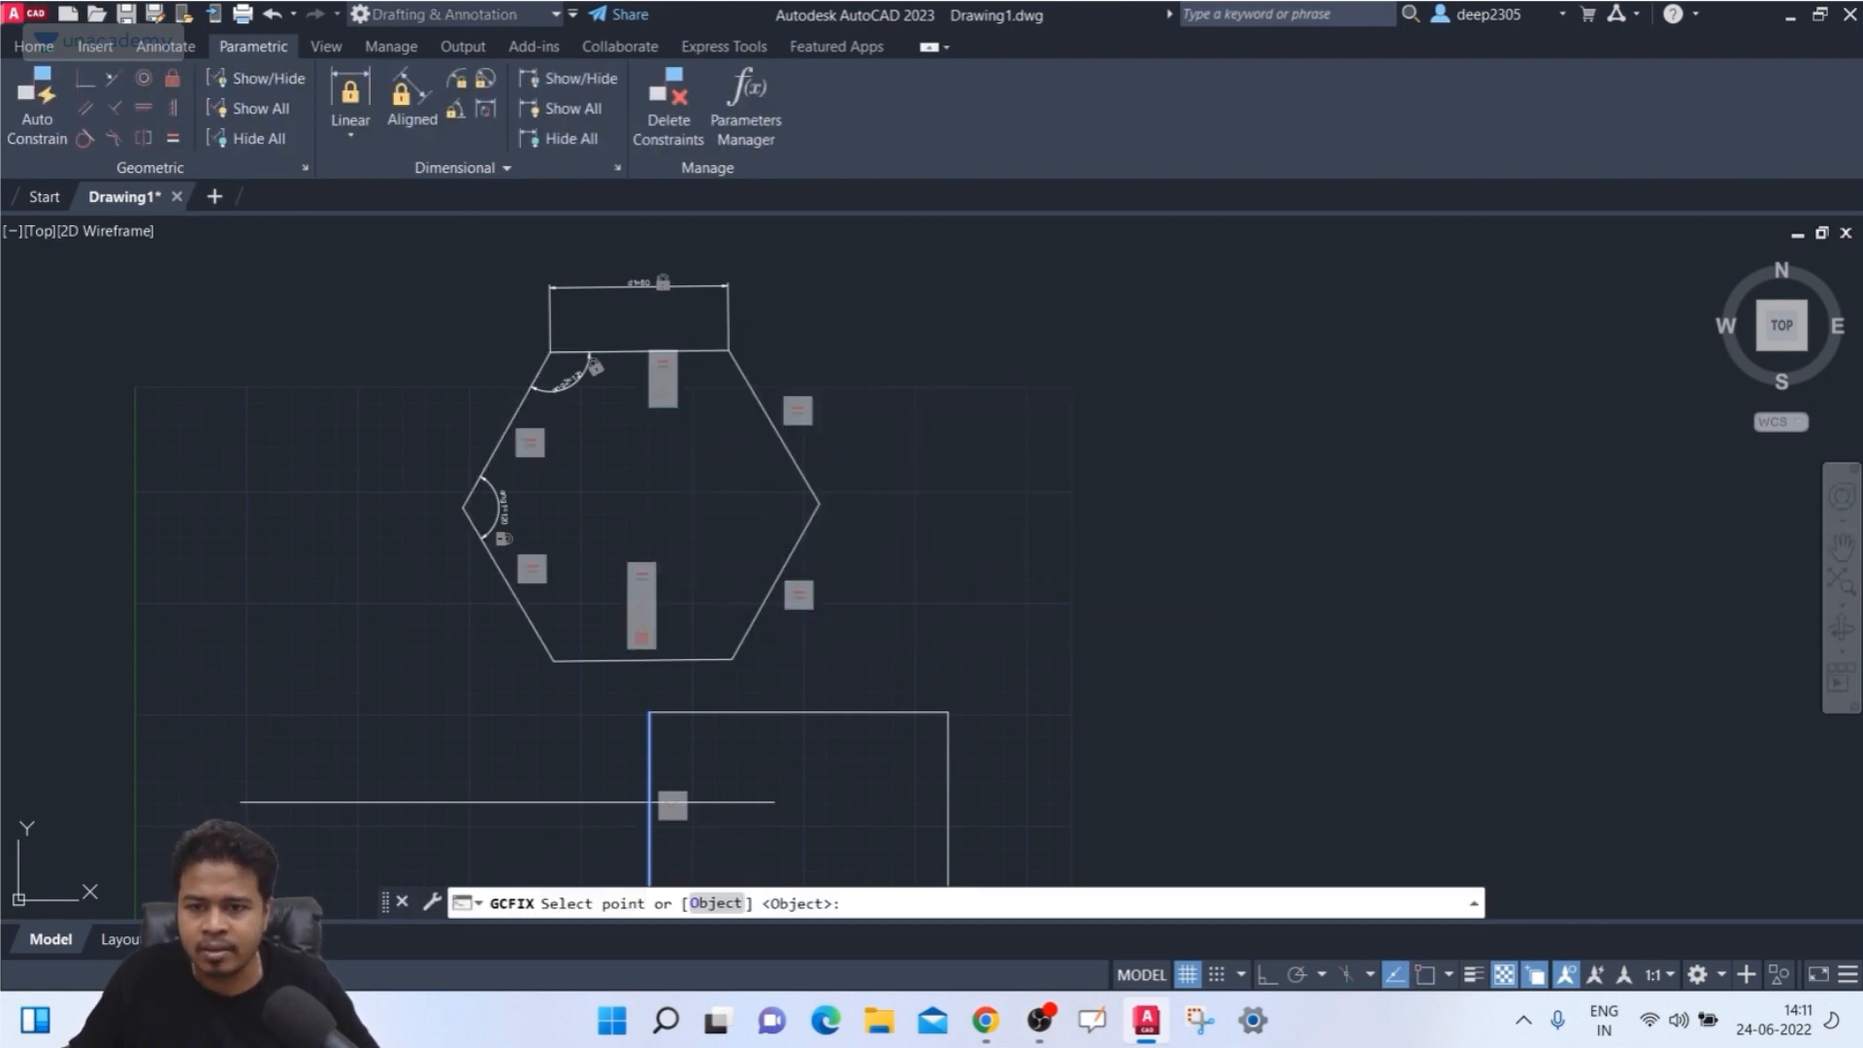
{"action": "left_click", "coordinate": [464, 509]}
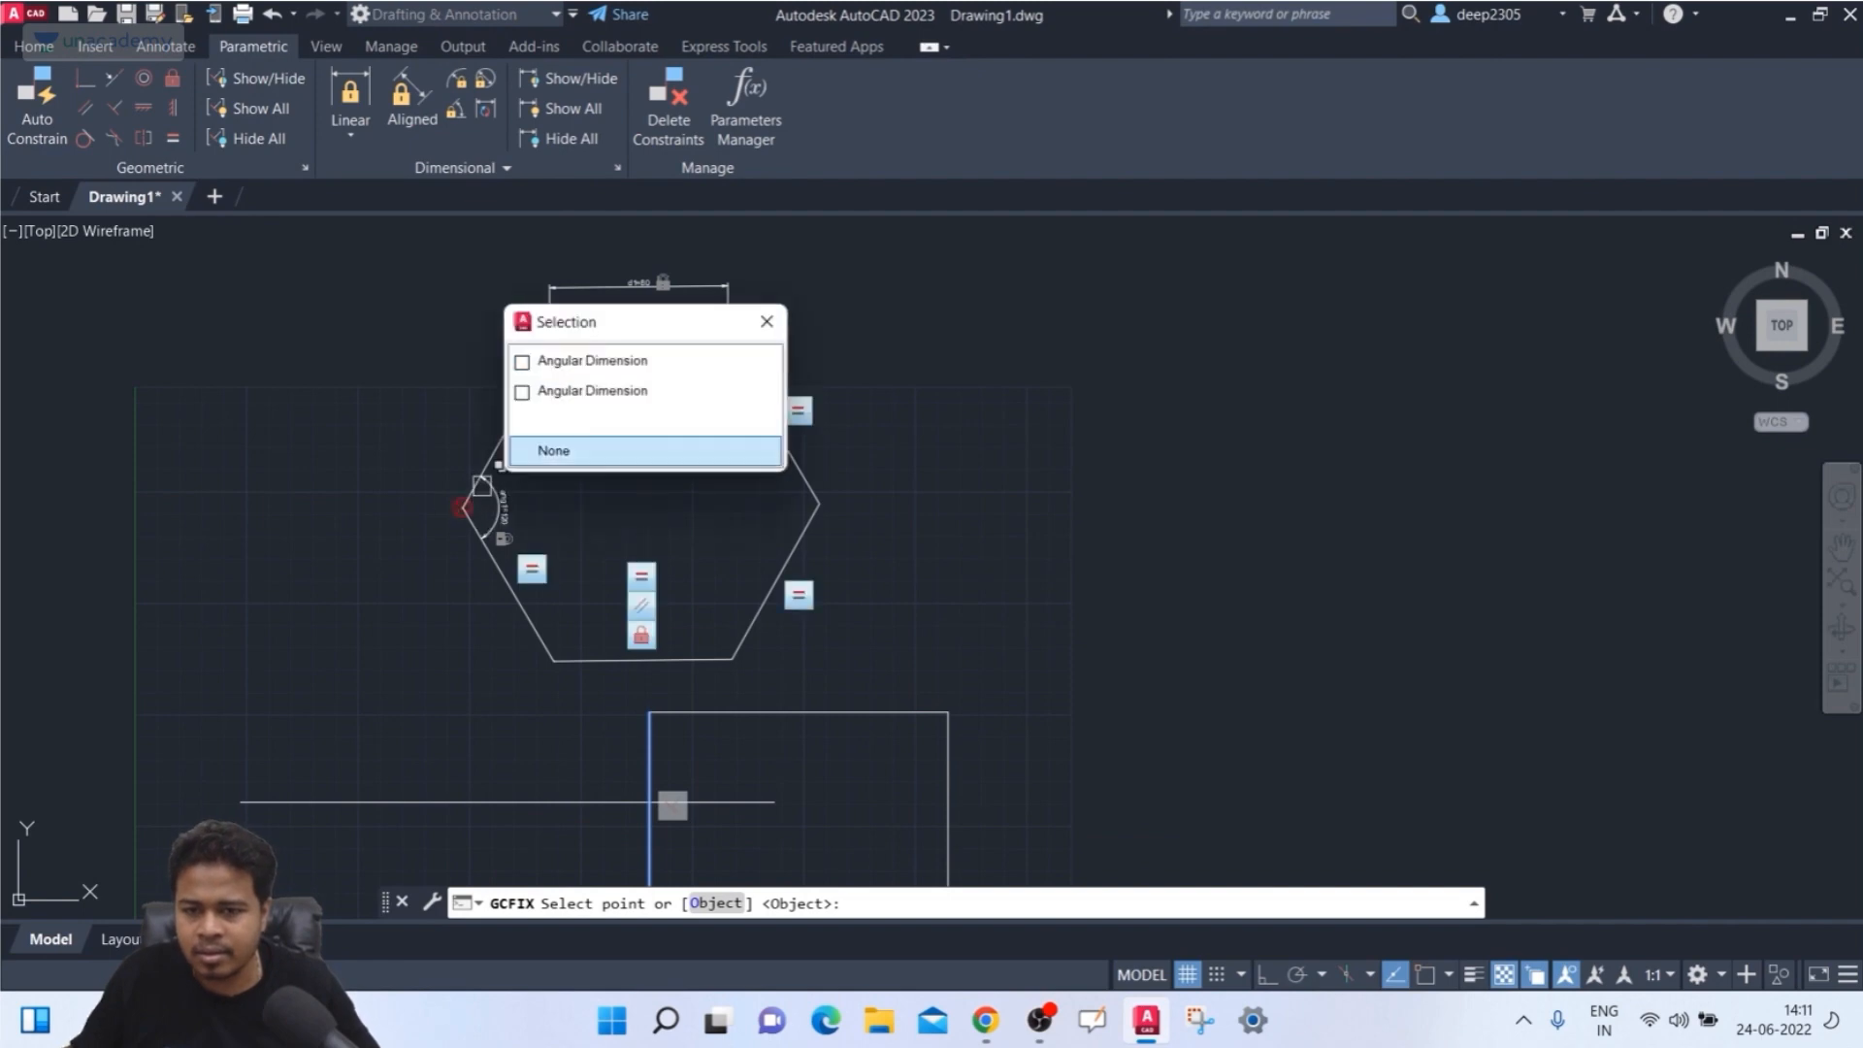
{"action": "left_click", "coordinate": [569, 417]}
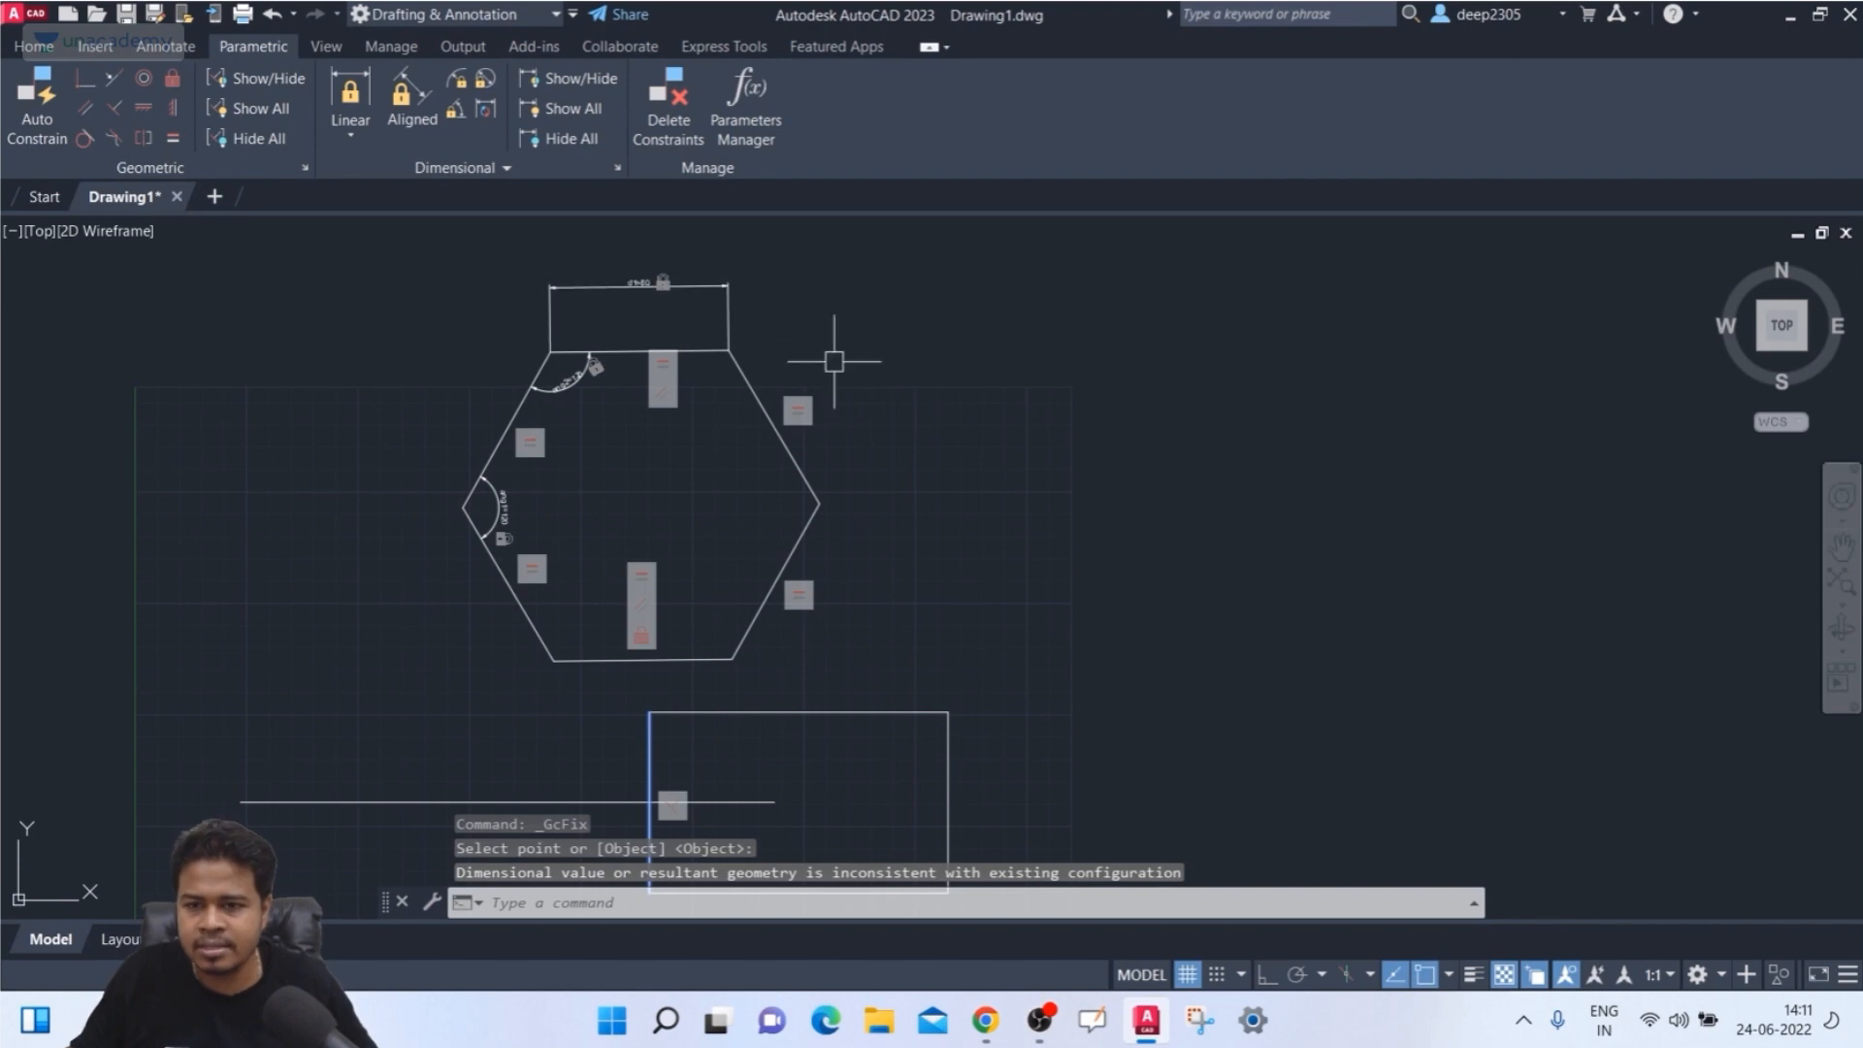
- Stretch the hexagon's rightmost vertex horizontally to the right to check whether the shape still moves, and clear the selection
{"action": "left_click", "coordinate": [863, 461]}
{"action": "left_click", "coordinate": [790, 485]}
{"action": "left_click", "coordinate": [820, 504]}
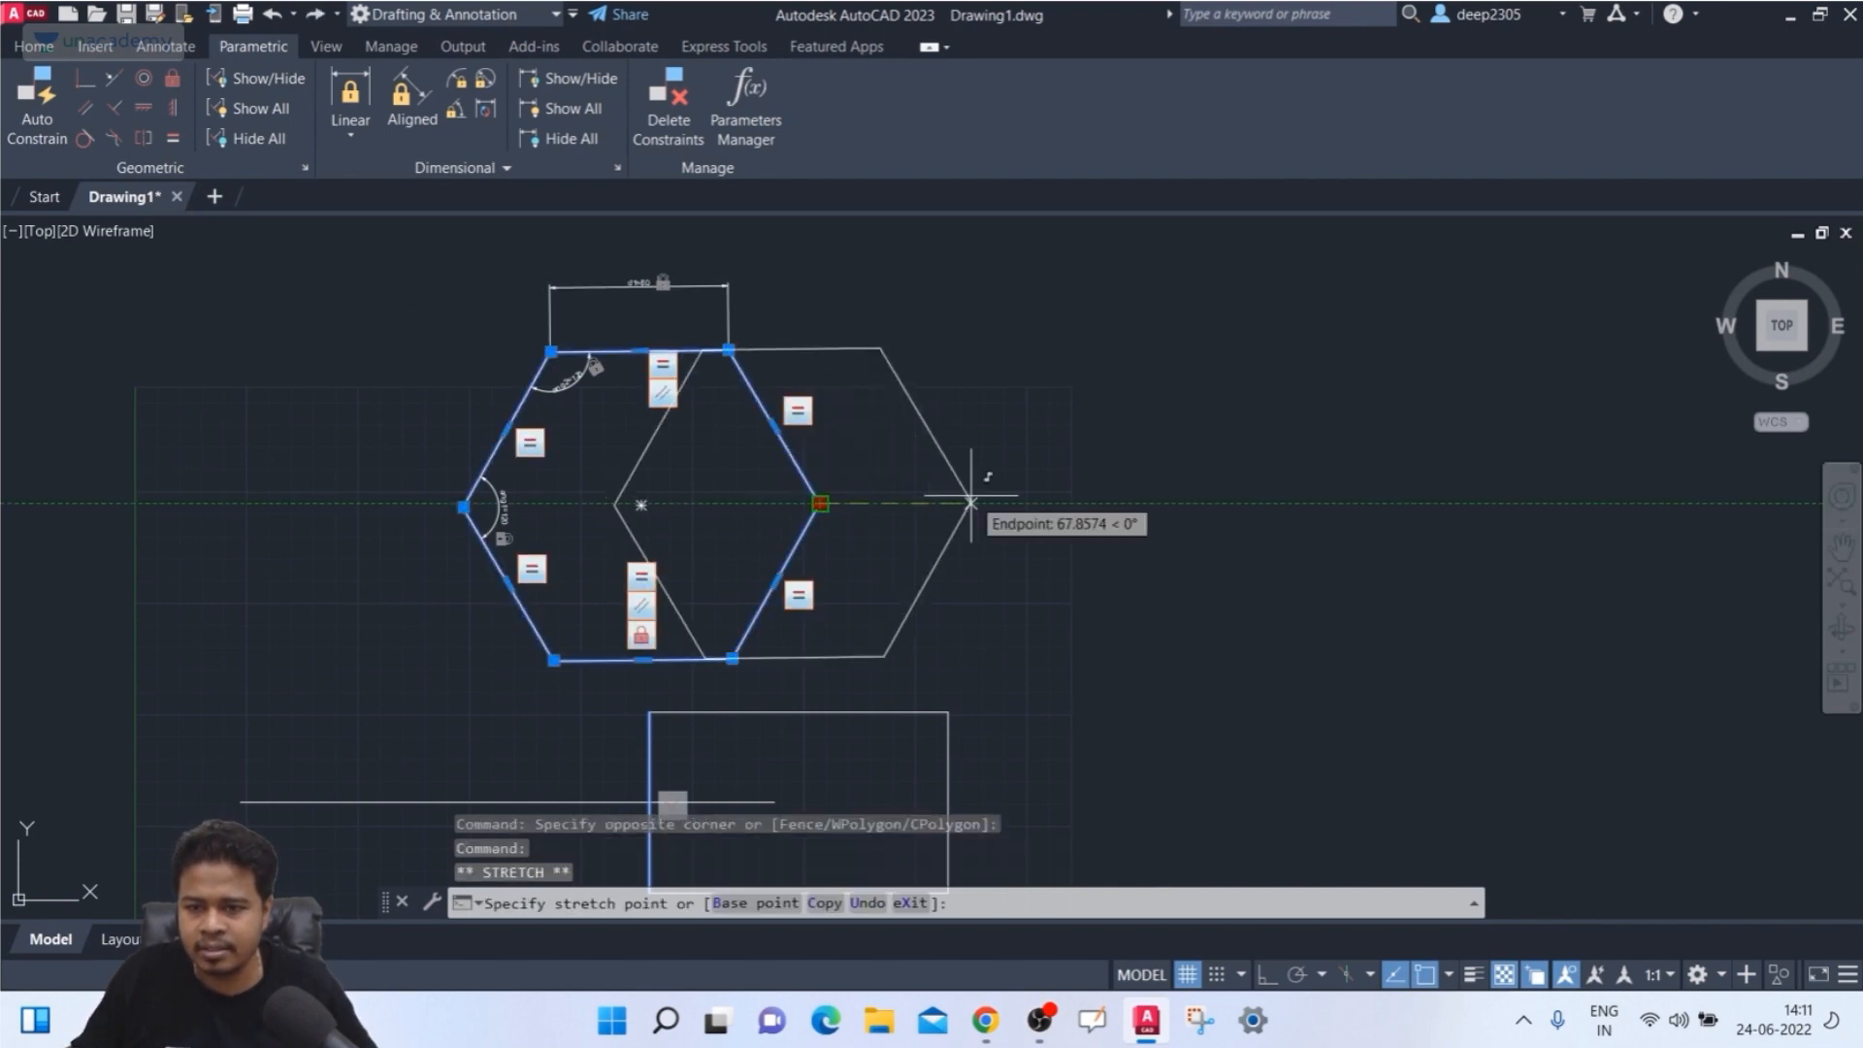
{"action": "left_click", "coordinate": [1011, 503]}
{"action": "key", "text": "Escape"}
{"action": "middle_click_drag", "start_coordinate": [917, 533], "coordinate": [788, 489]}
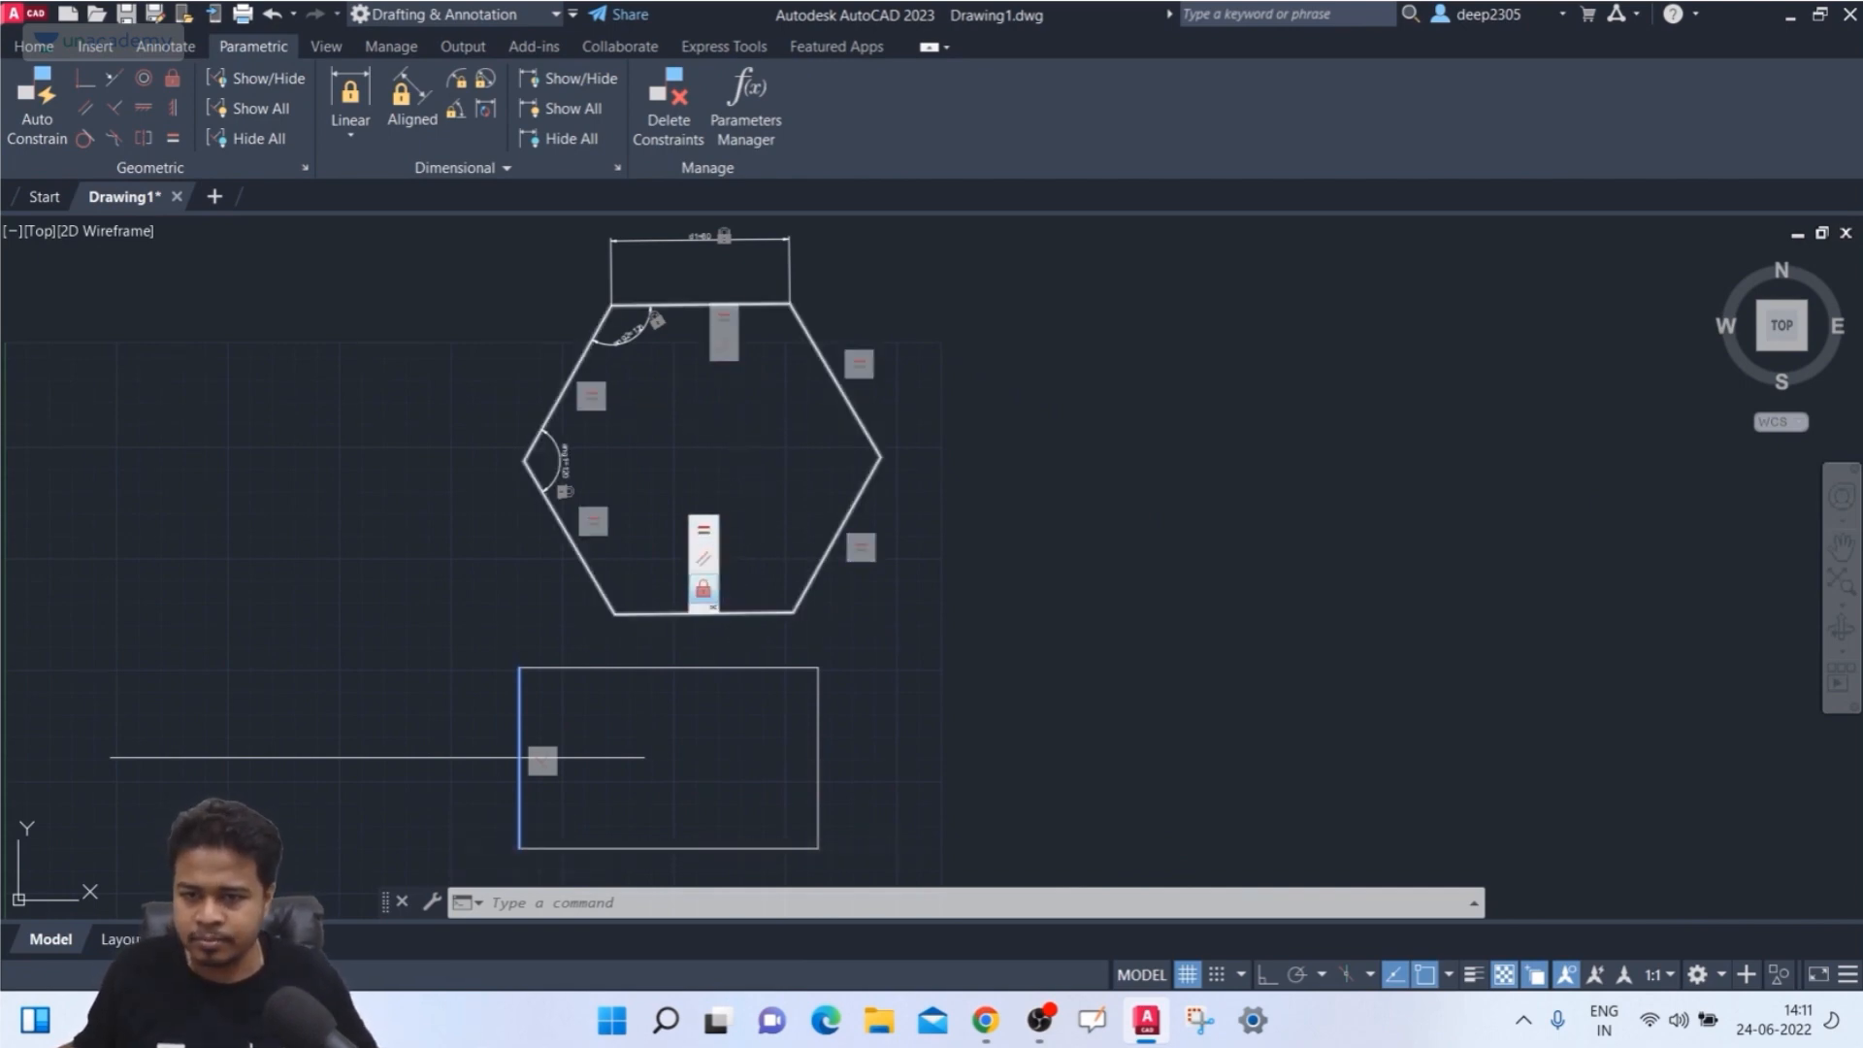
{"action": "key", "text": "Escape"}
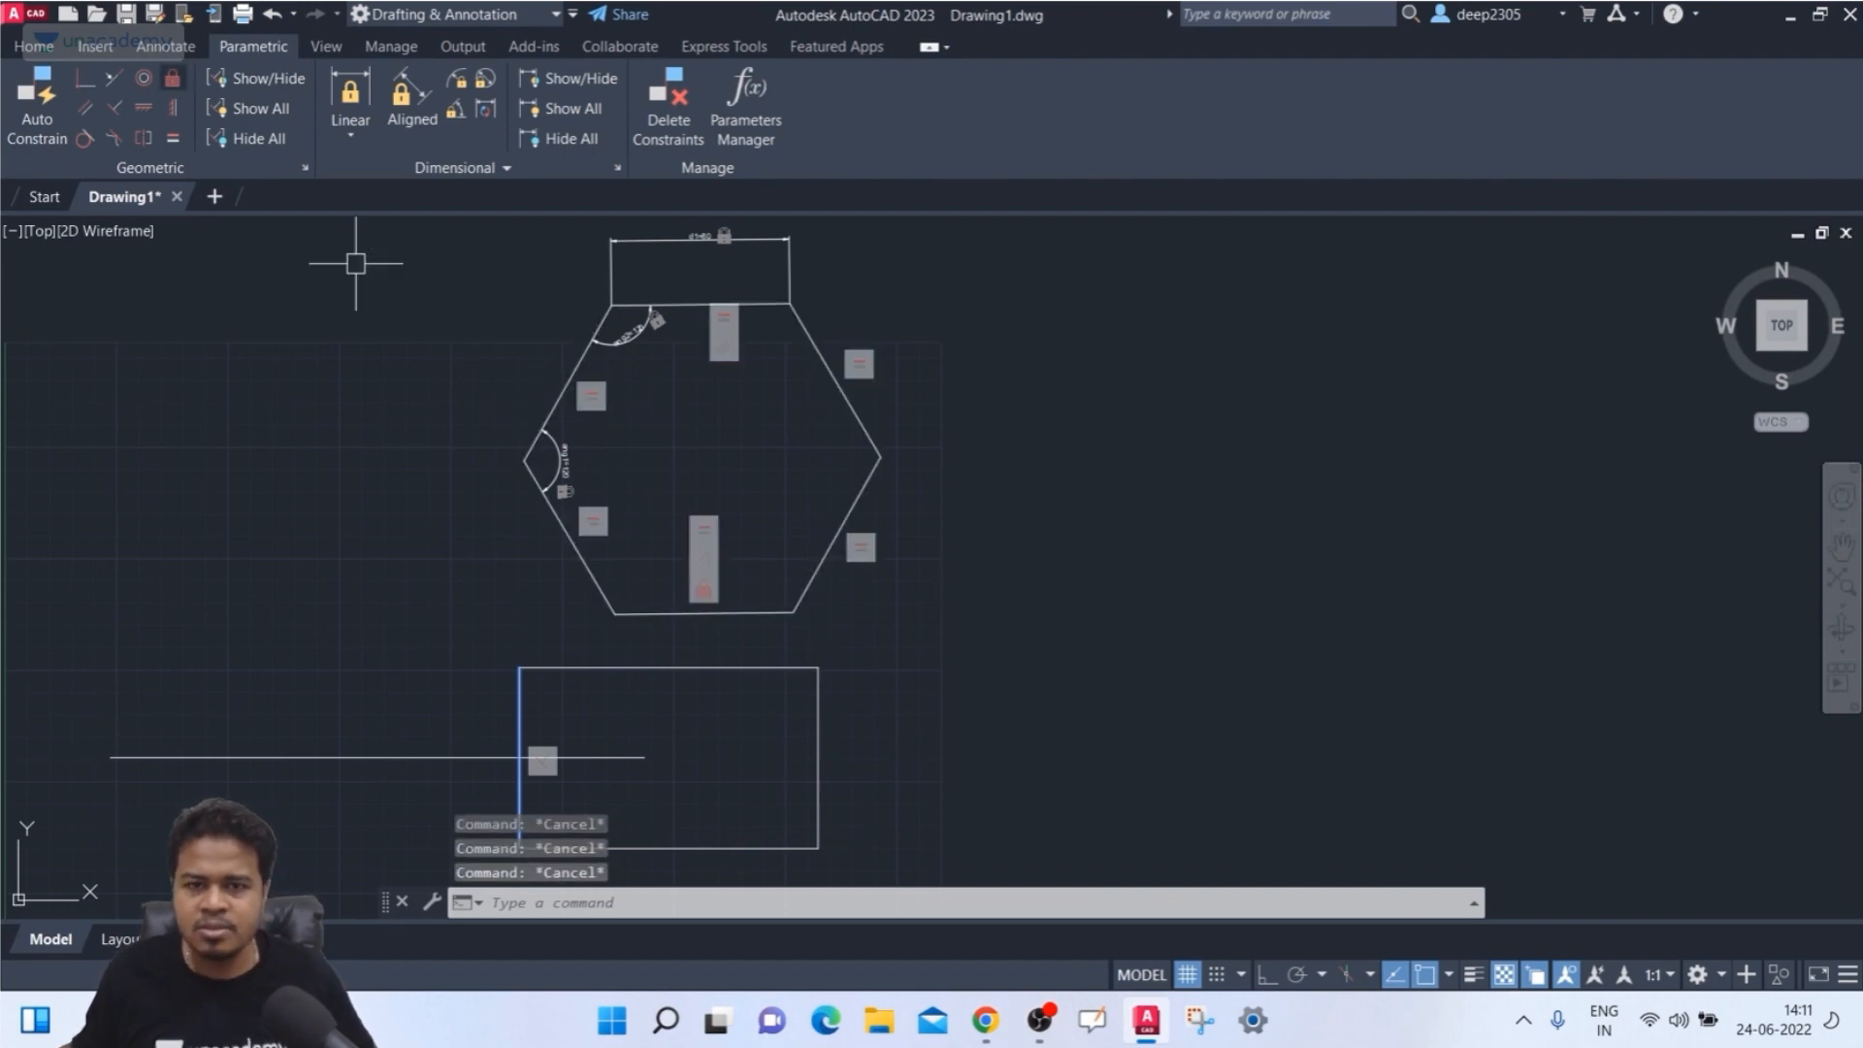
{"action": "scroll", "coordinate": [923, 456], "scroll_direction": "down", "scroll_amount": 2}
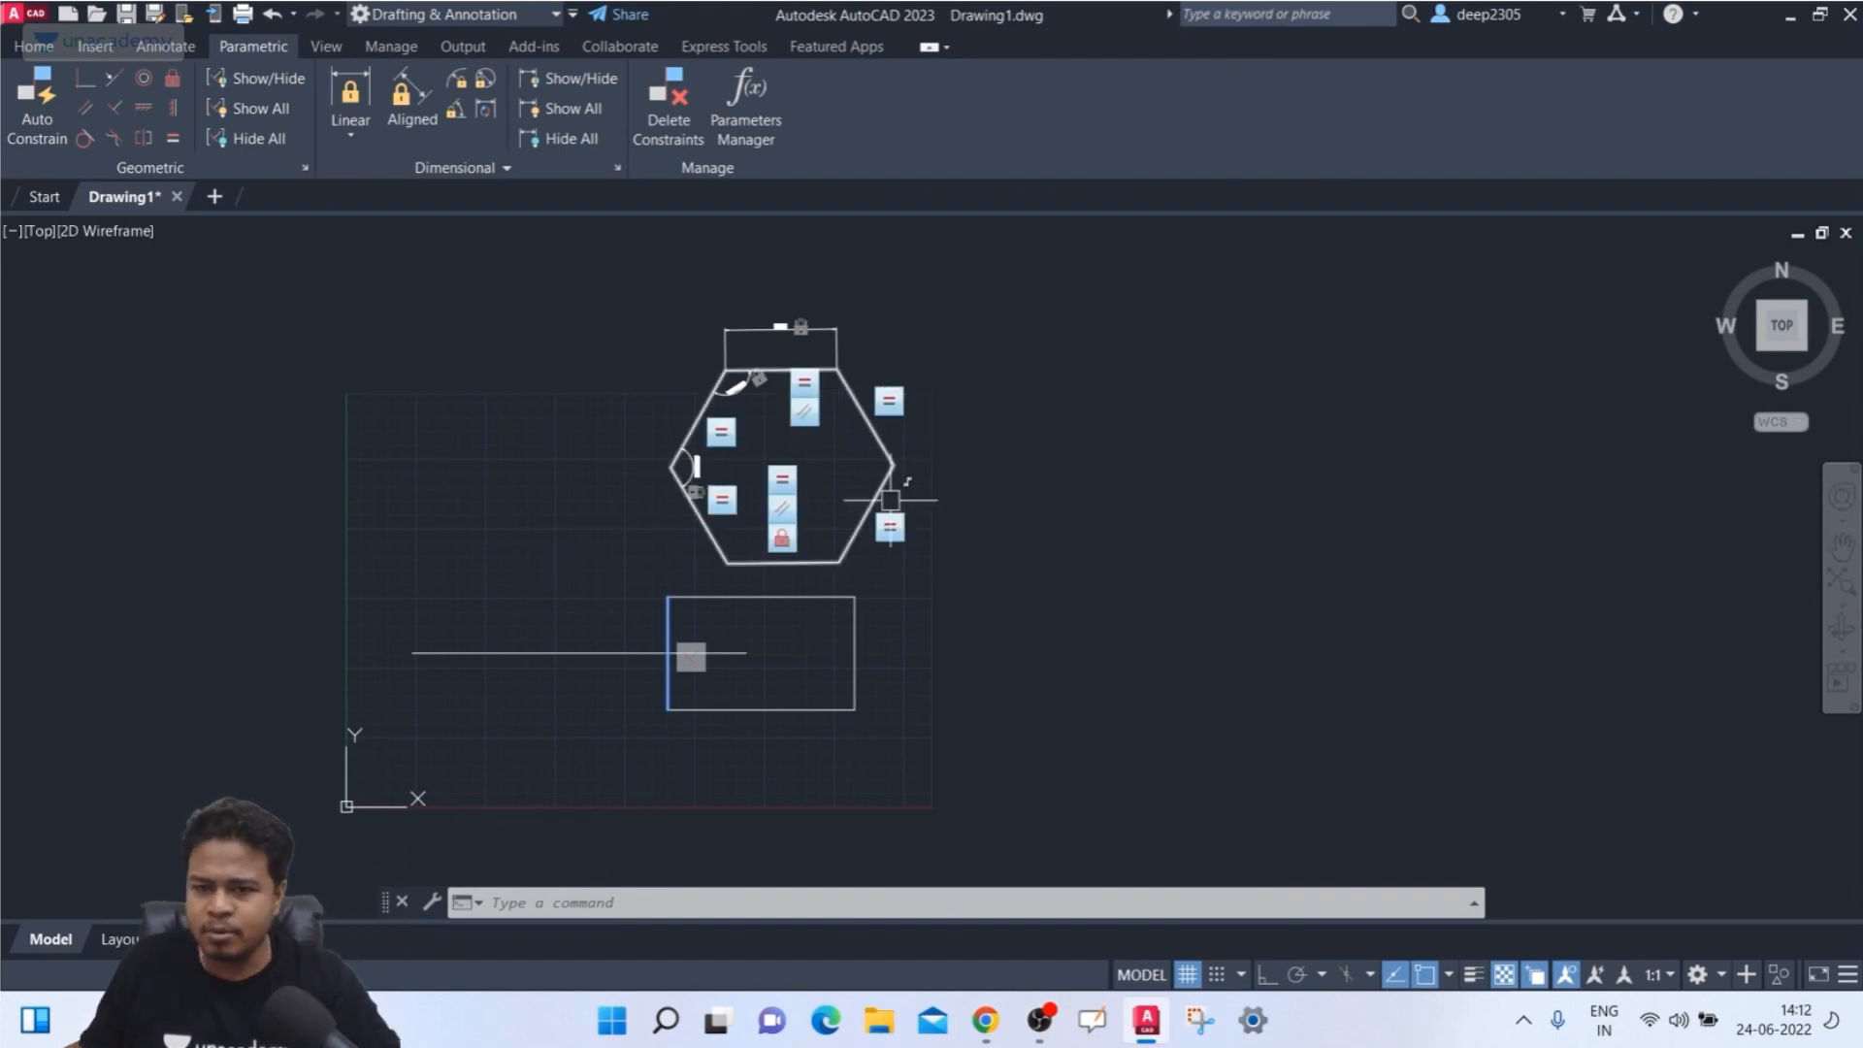
{"action": "scroll", "coordinate": [743, 376], "scroll_direction": "up", "scroll_amount": 2}
{"action": "scroll", "coordinate": [735, 390], "scroll_direction": "down", "scroll_amount": 2}
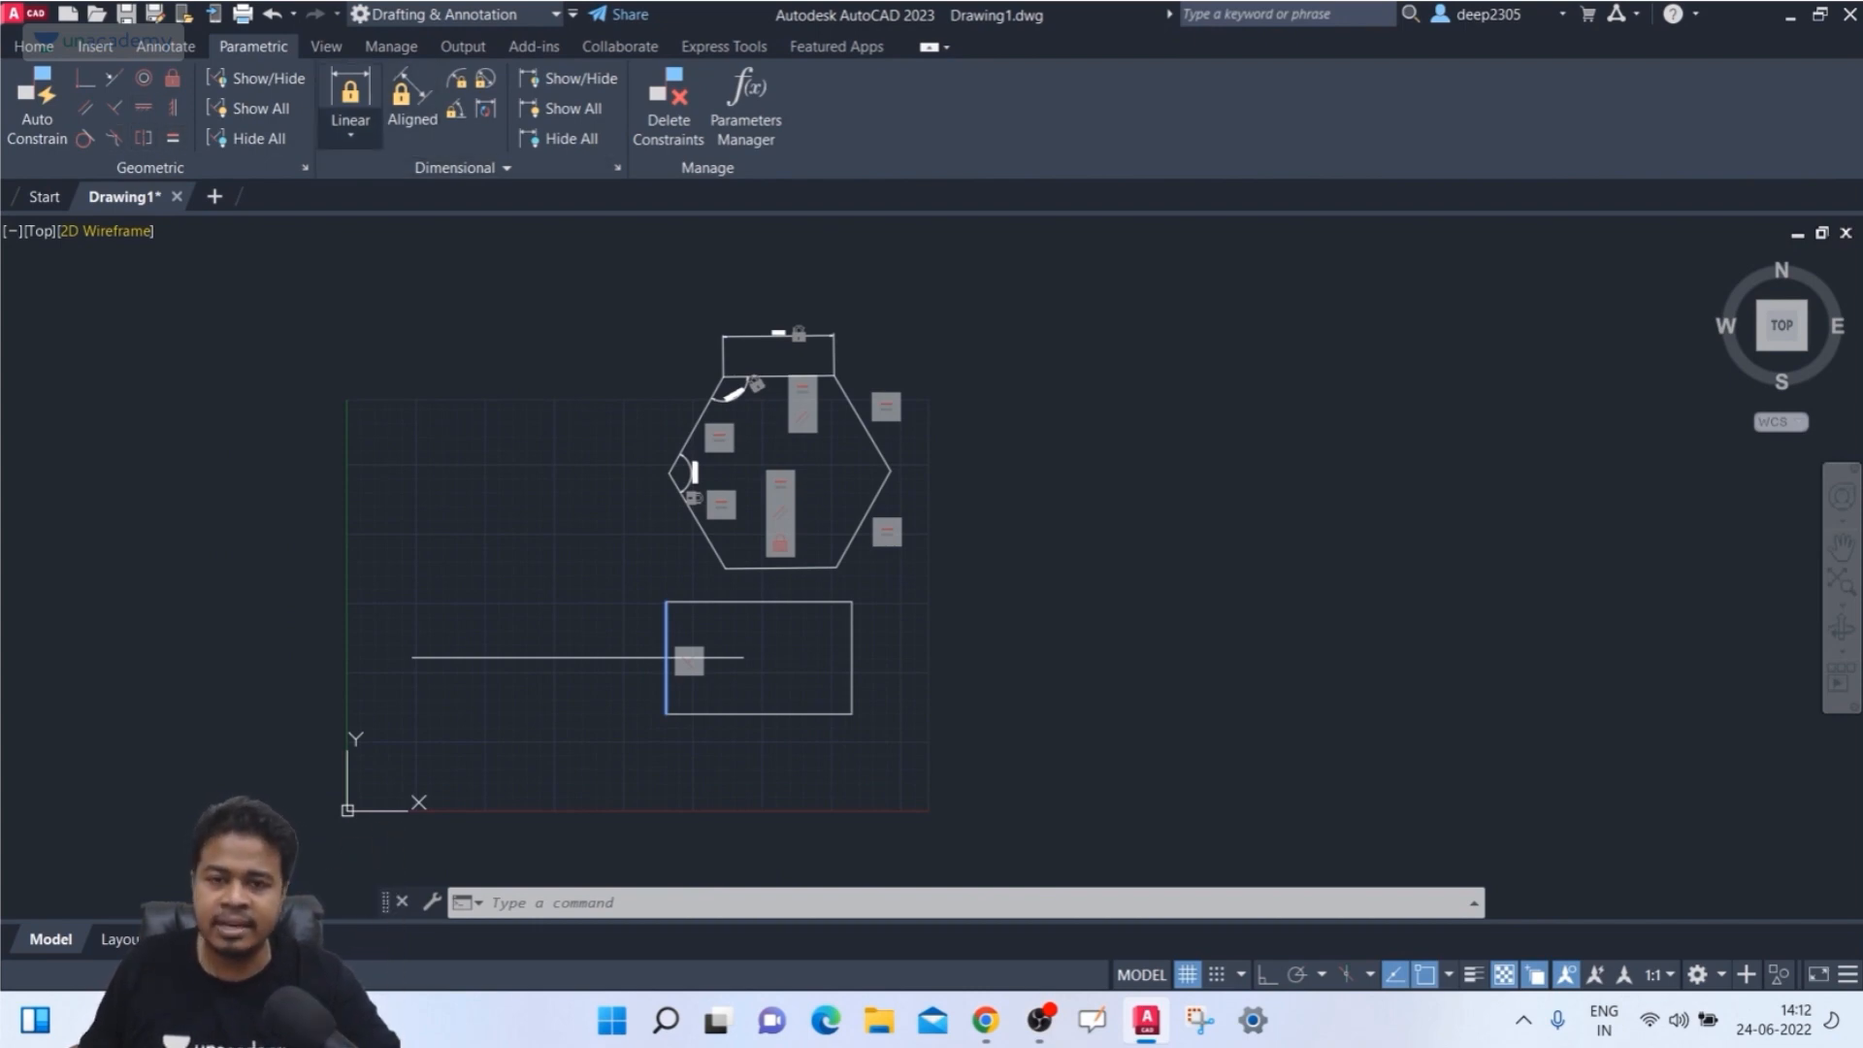
{"action": "left_click", "coordinate": [456, 168]}
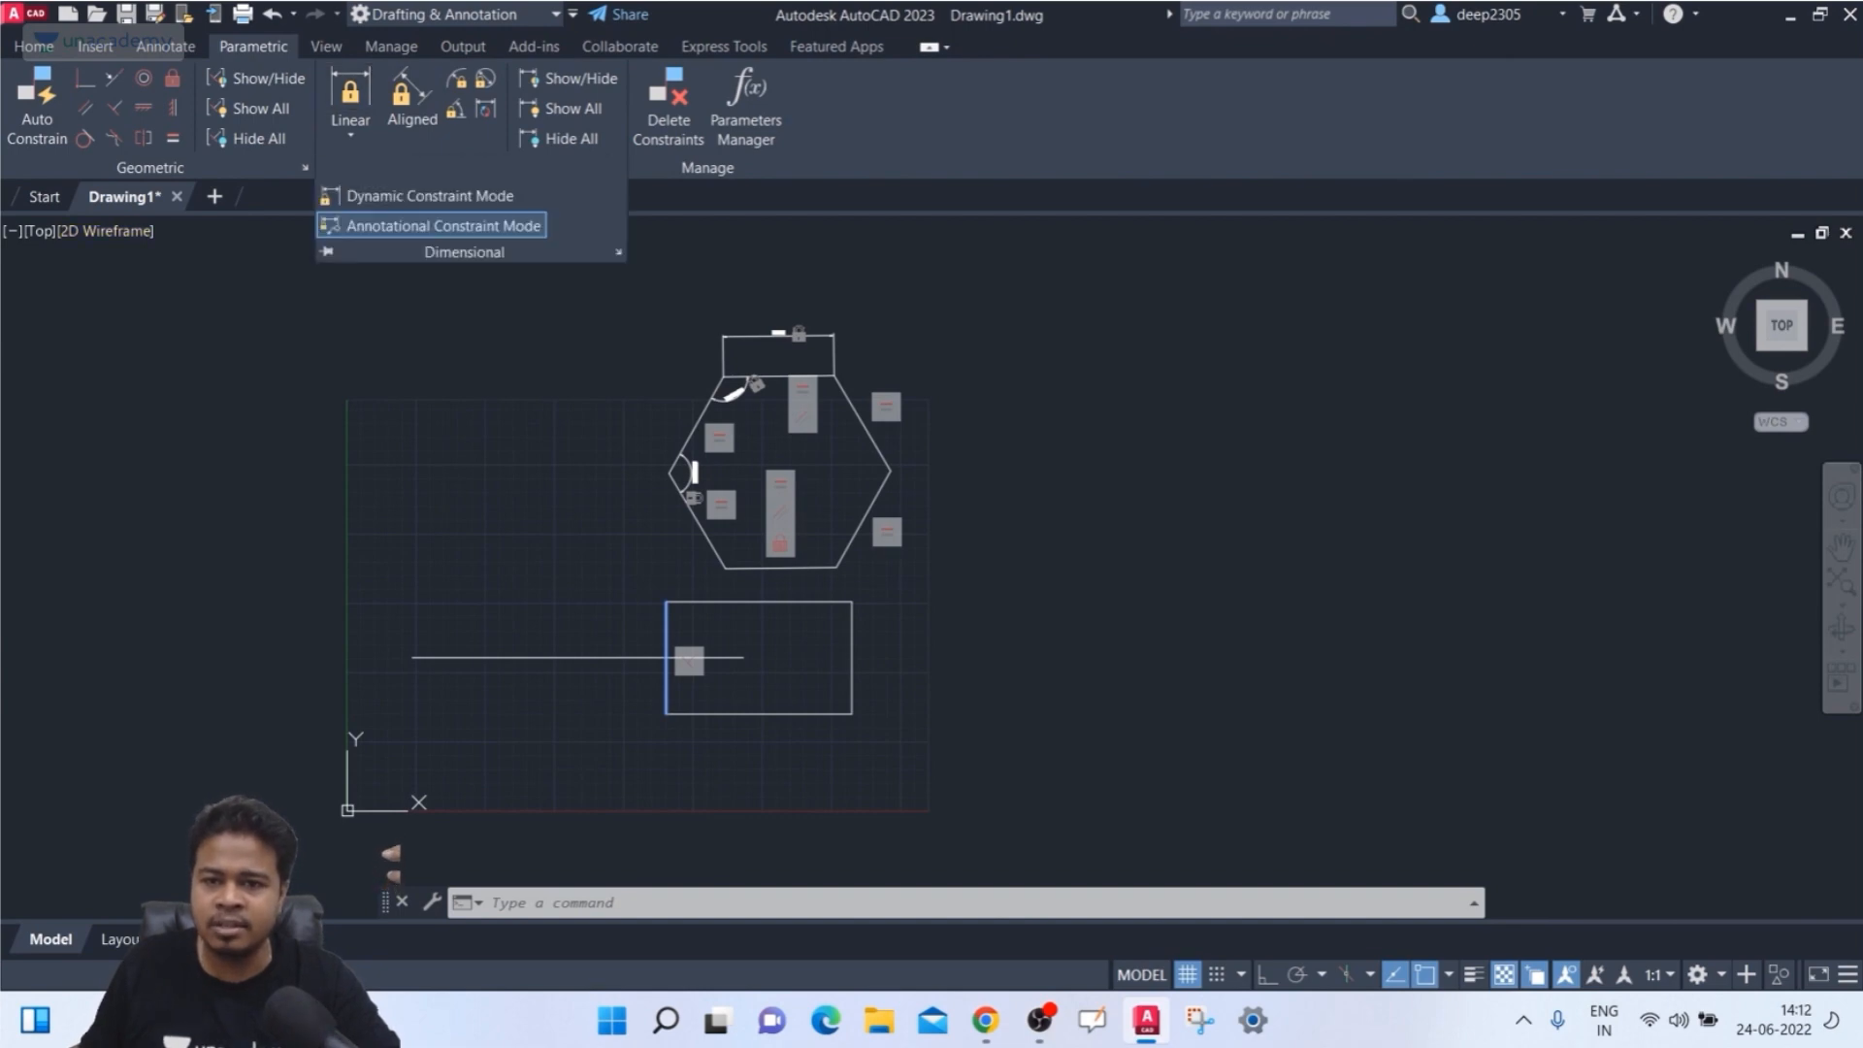
{"action": "left_click", "coordinate": [385, 340]}
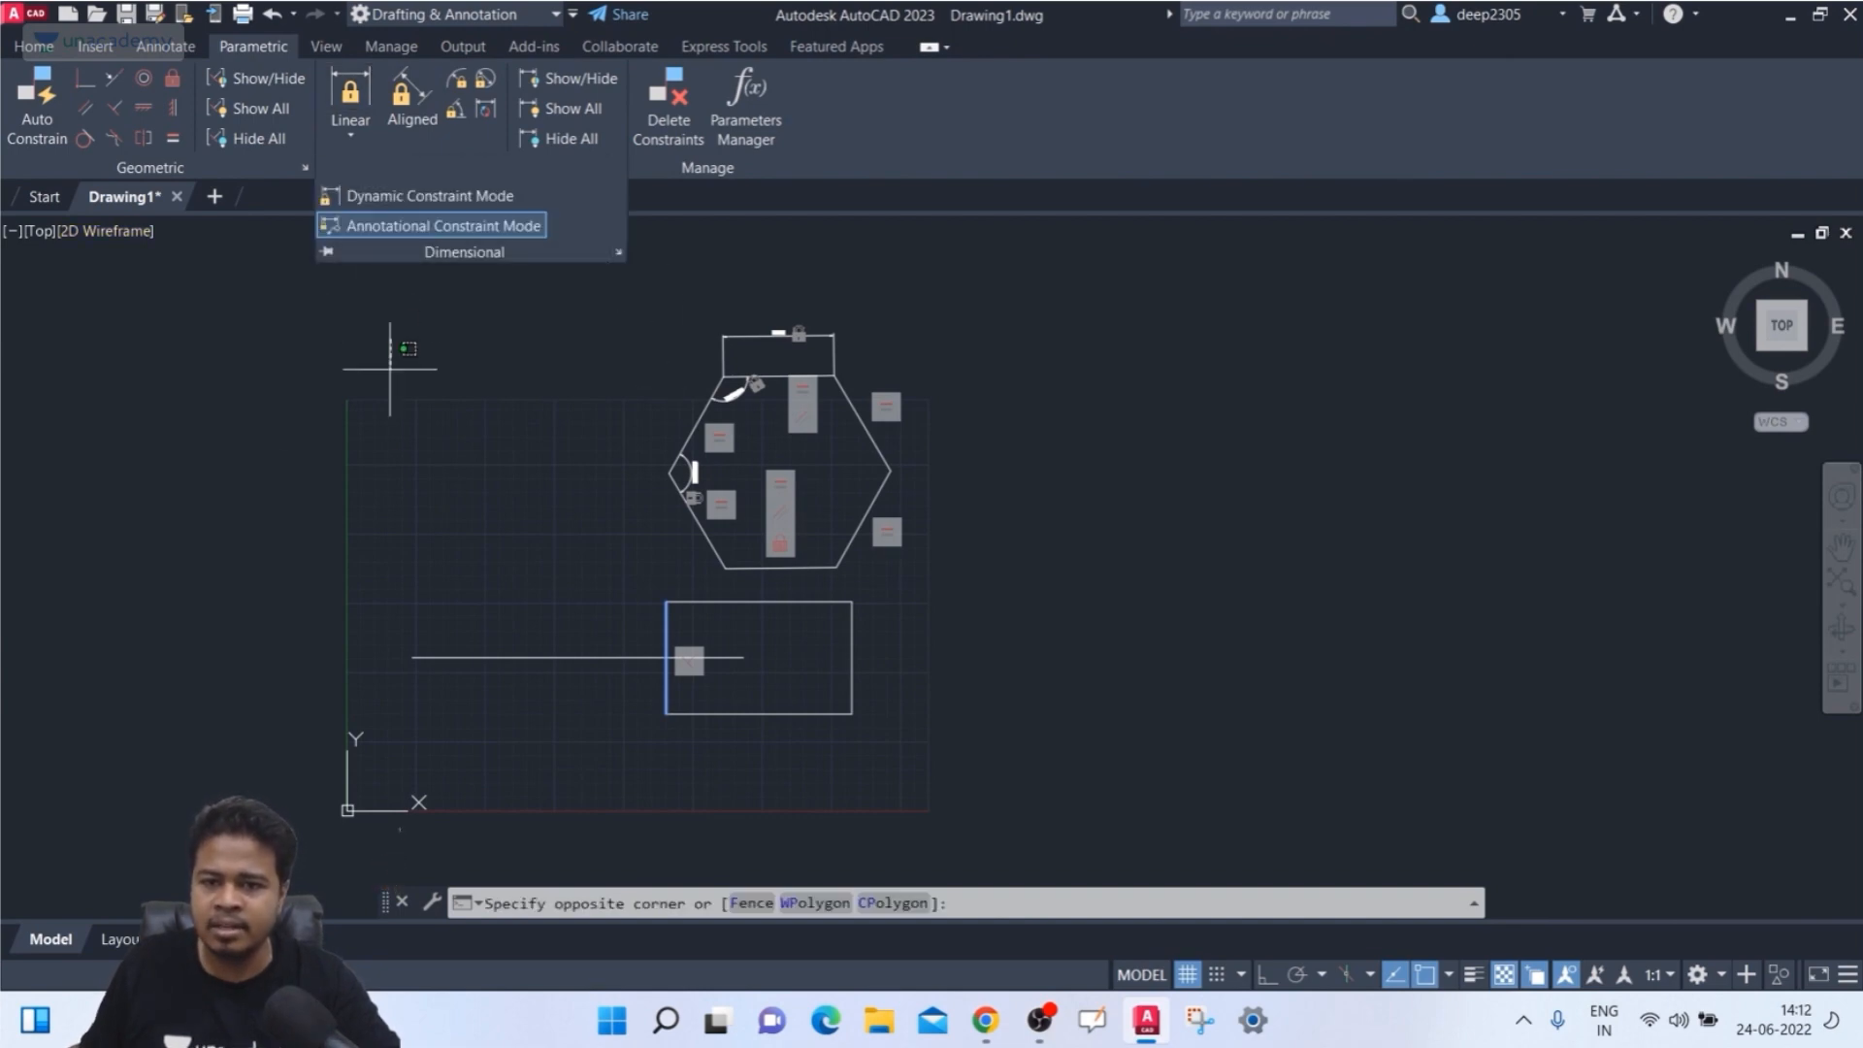
{"action": "left_click", "coordinate": [310, 482]}
- Stretch the hexagon's rightmost vertex slightly to the right, and its leftmost vertex farther to the left
{"action": "middle_click_drag", "start_coordinate": [840, 551], "coordinate": [837, 549]}
{"action": "scroll", "coordinate": [836, 549], "scroll_direction": "up", "scroll_amount": 2}
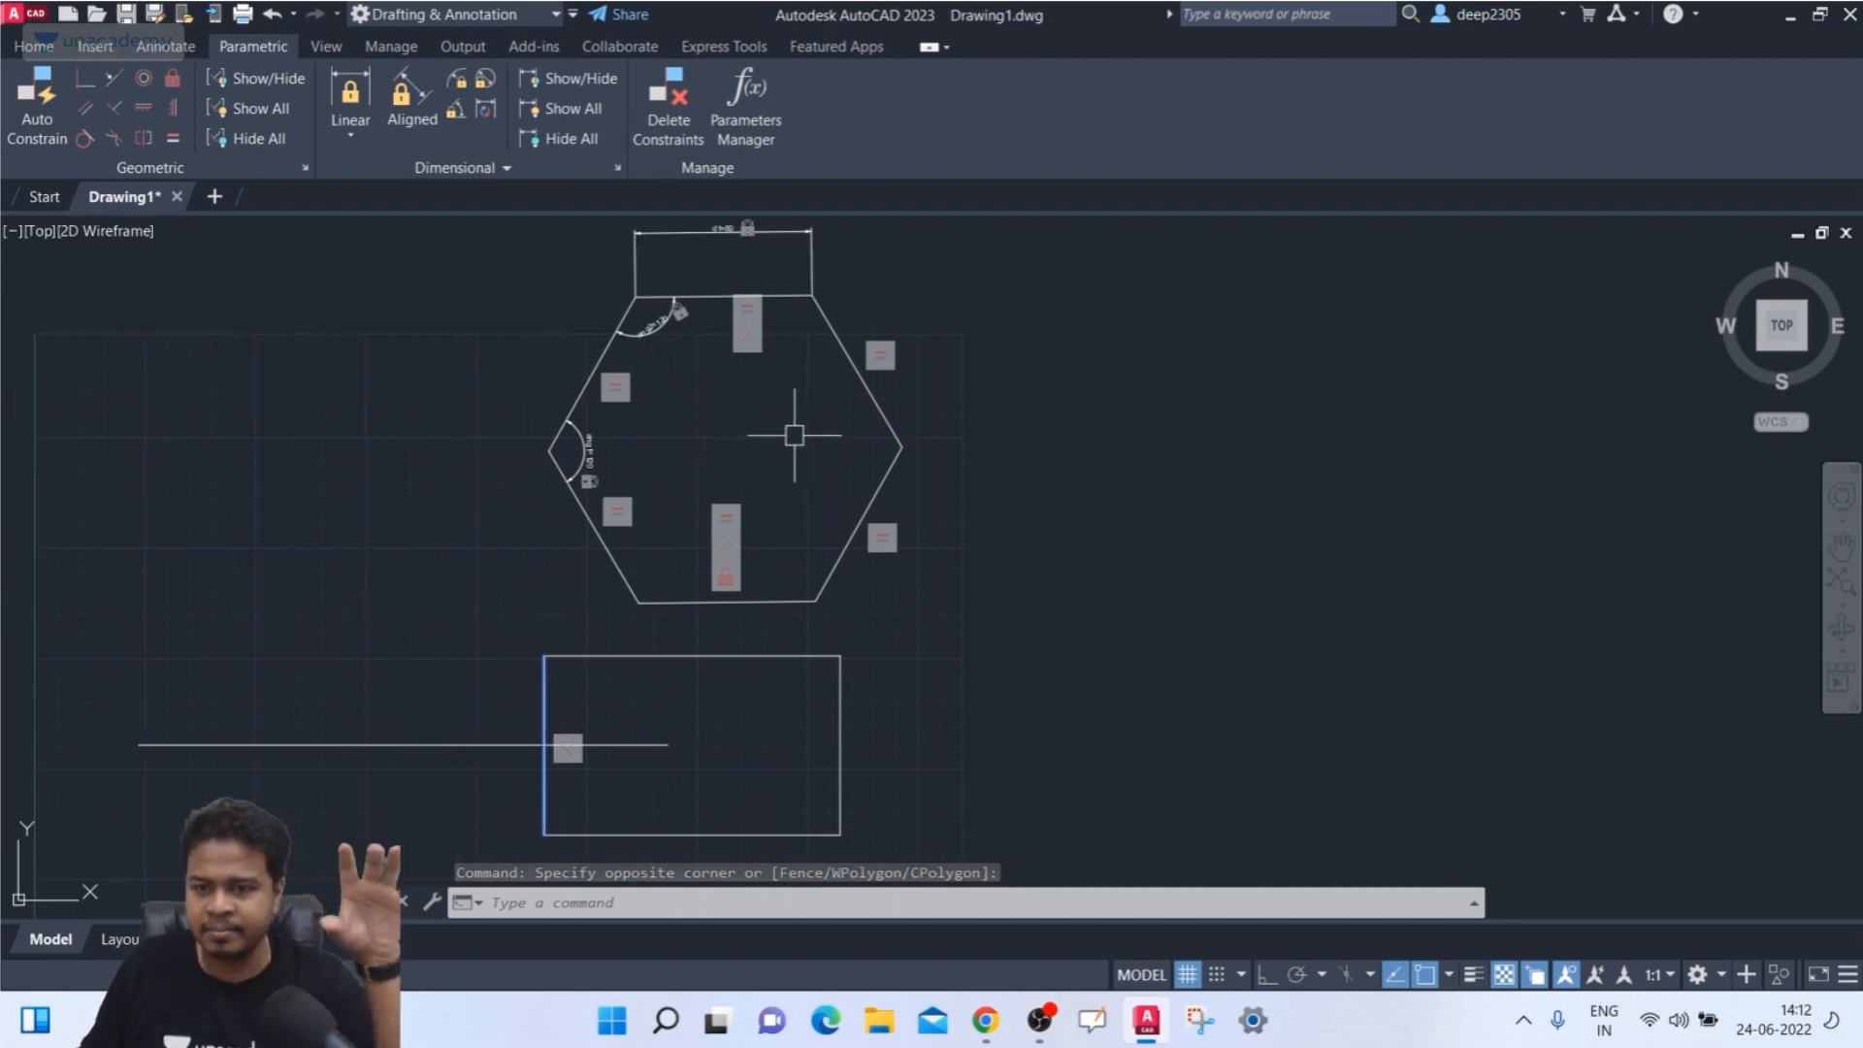
{"action": "scroll", "coordinate": [935, 424], "scroll_direction": "down", "scroll_amount": 1}
{"action": "scroll", "coordinate": [881, 407], "scroll_direction": "up", "scroll_amount": 2}
{"action": "scroll", "coordinate": [882, 415], "scroll_direction": "down", "scroll_amount": 1}
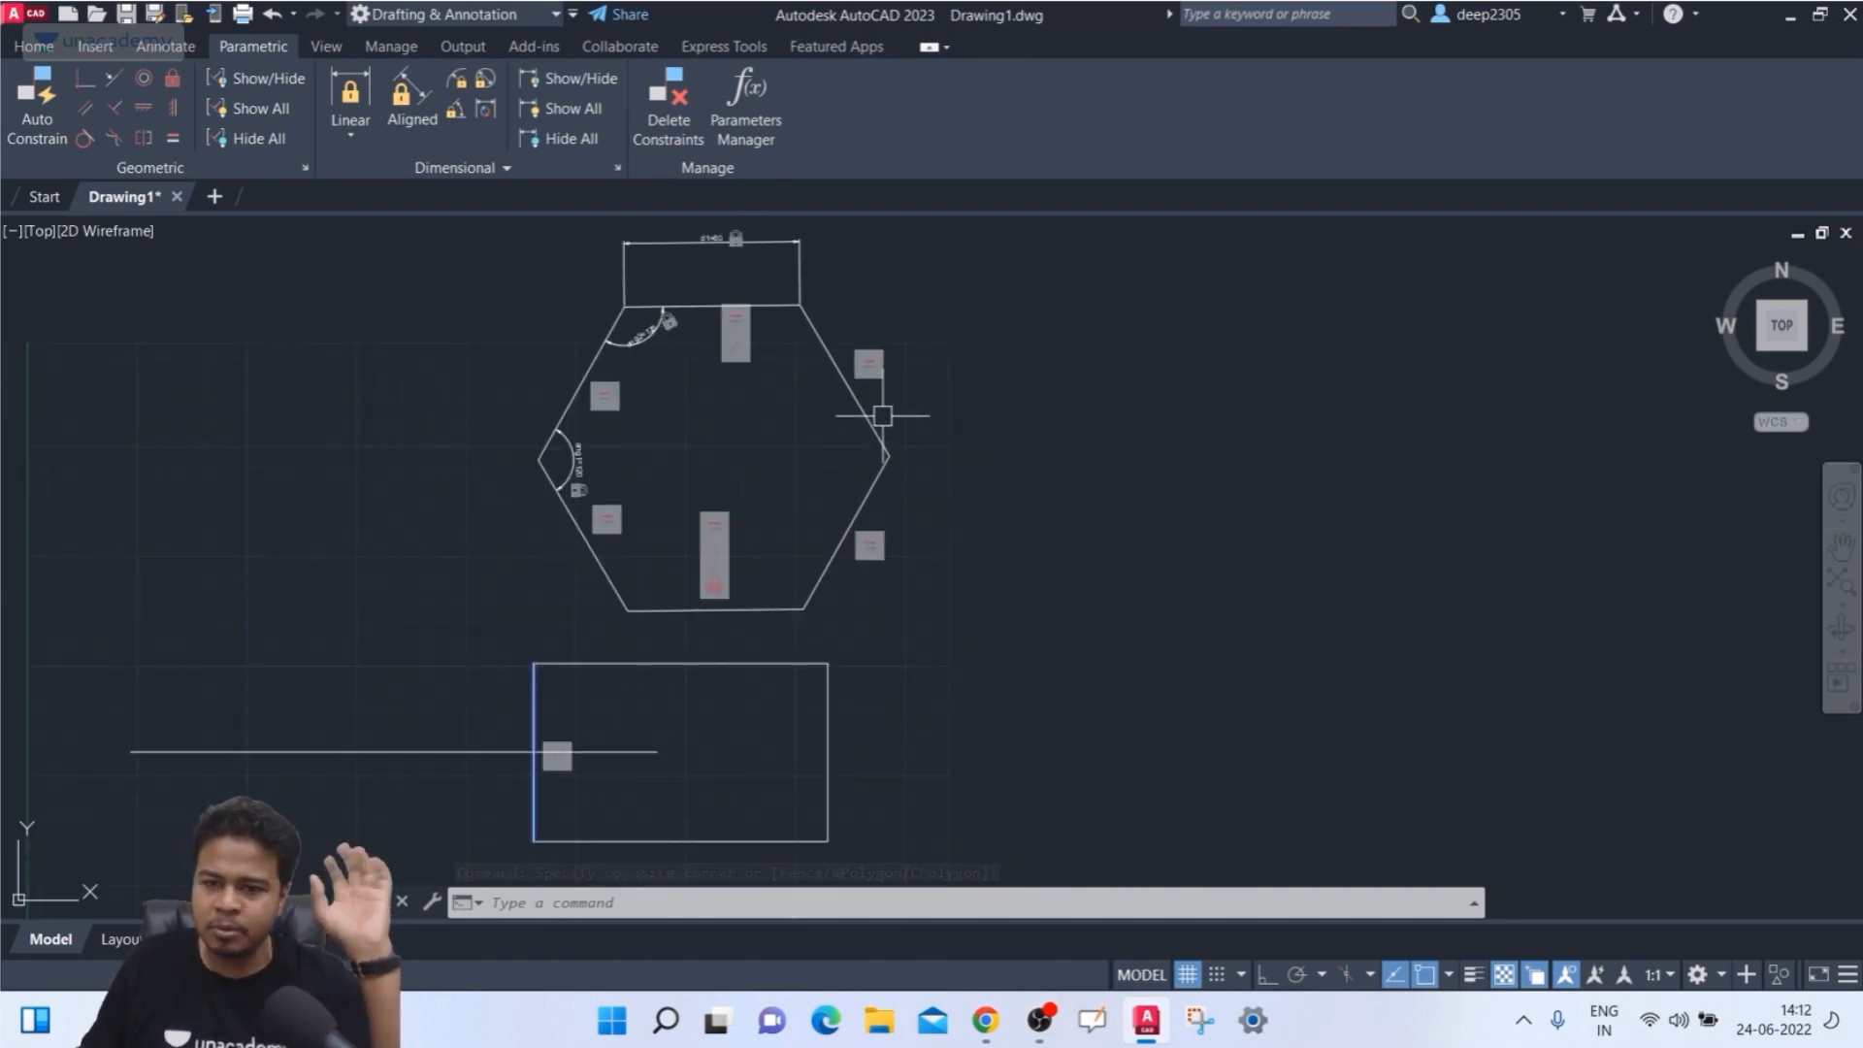
{"action": "left_click", "coordinate": [871, 435]}
{"action": "left_click", "coordinate": [890, 455]}
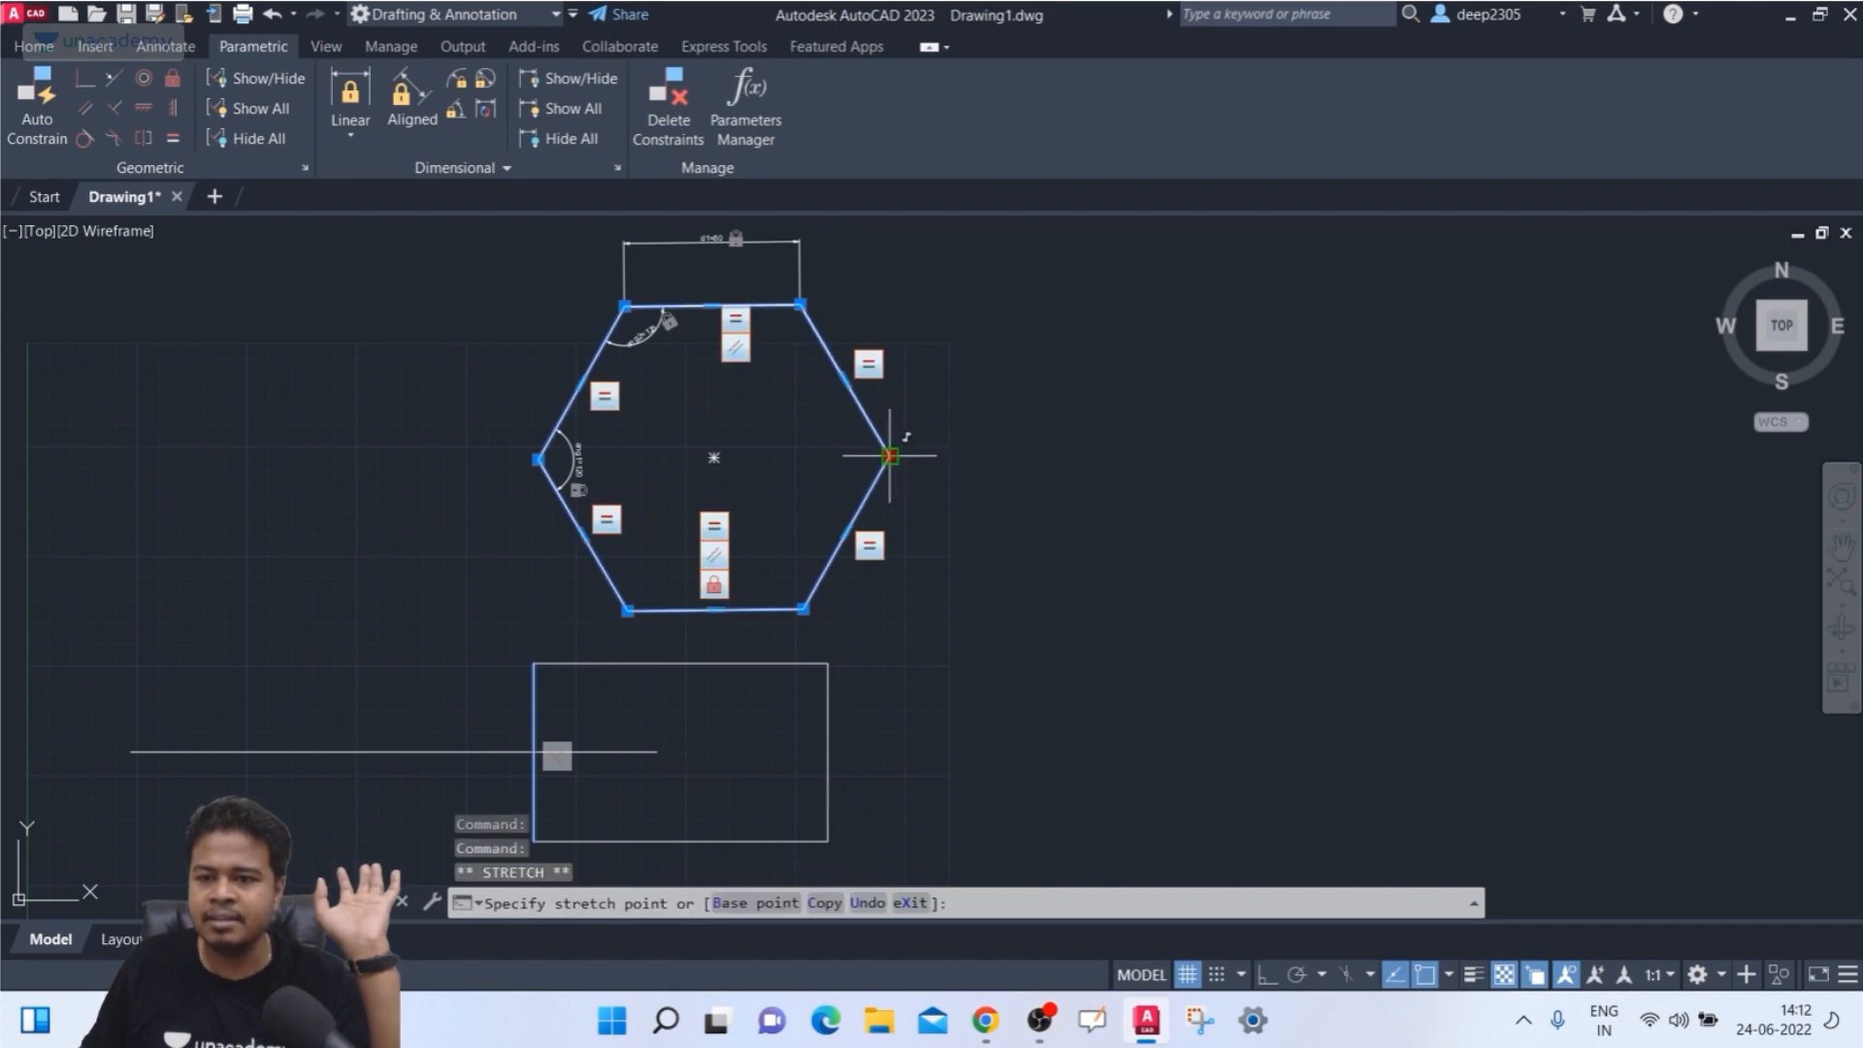
{"action": "left_click", "coordinate": [956, 454]}
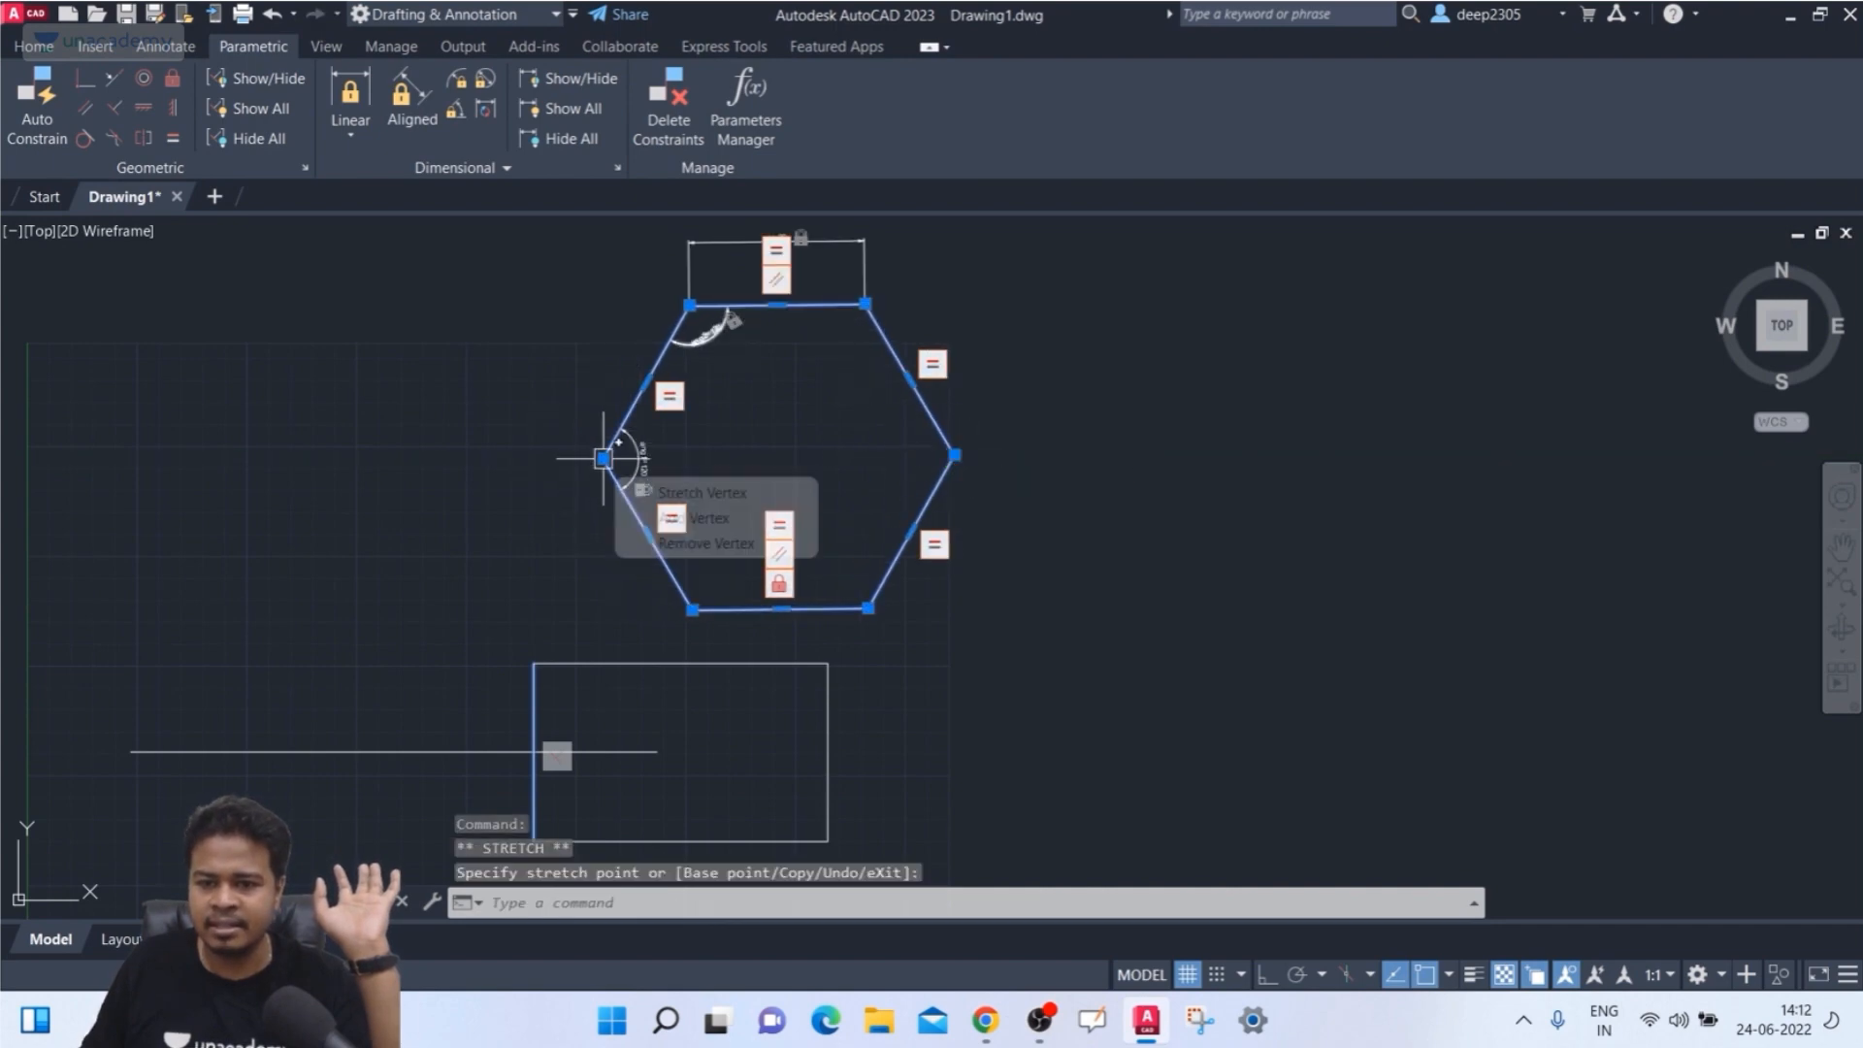
{"action": "left_click", "coordinate": [602, 457]}
{"action": "left_click", "coordinate": [397, 461]}
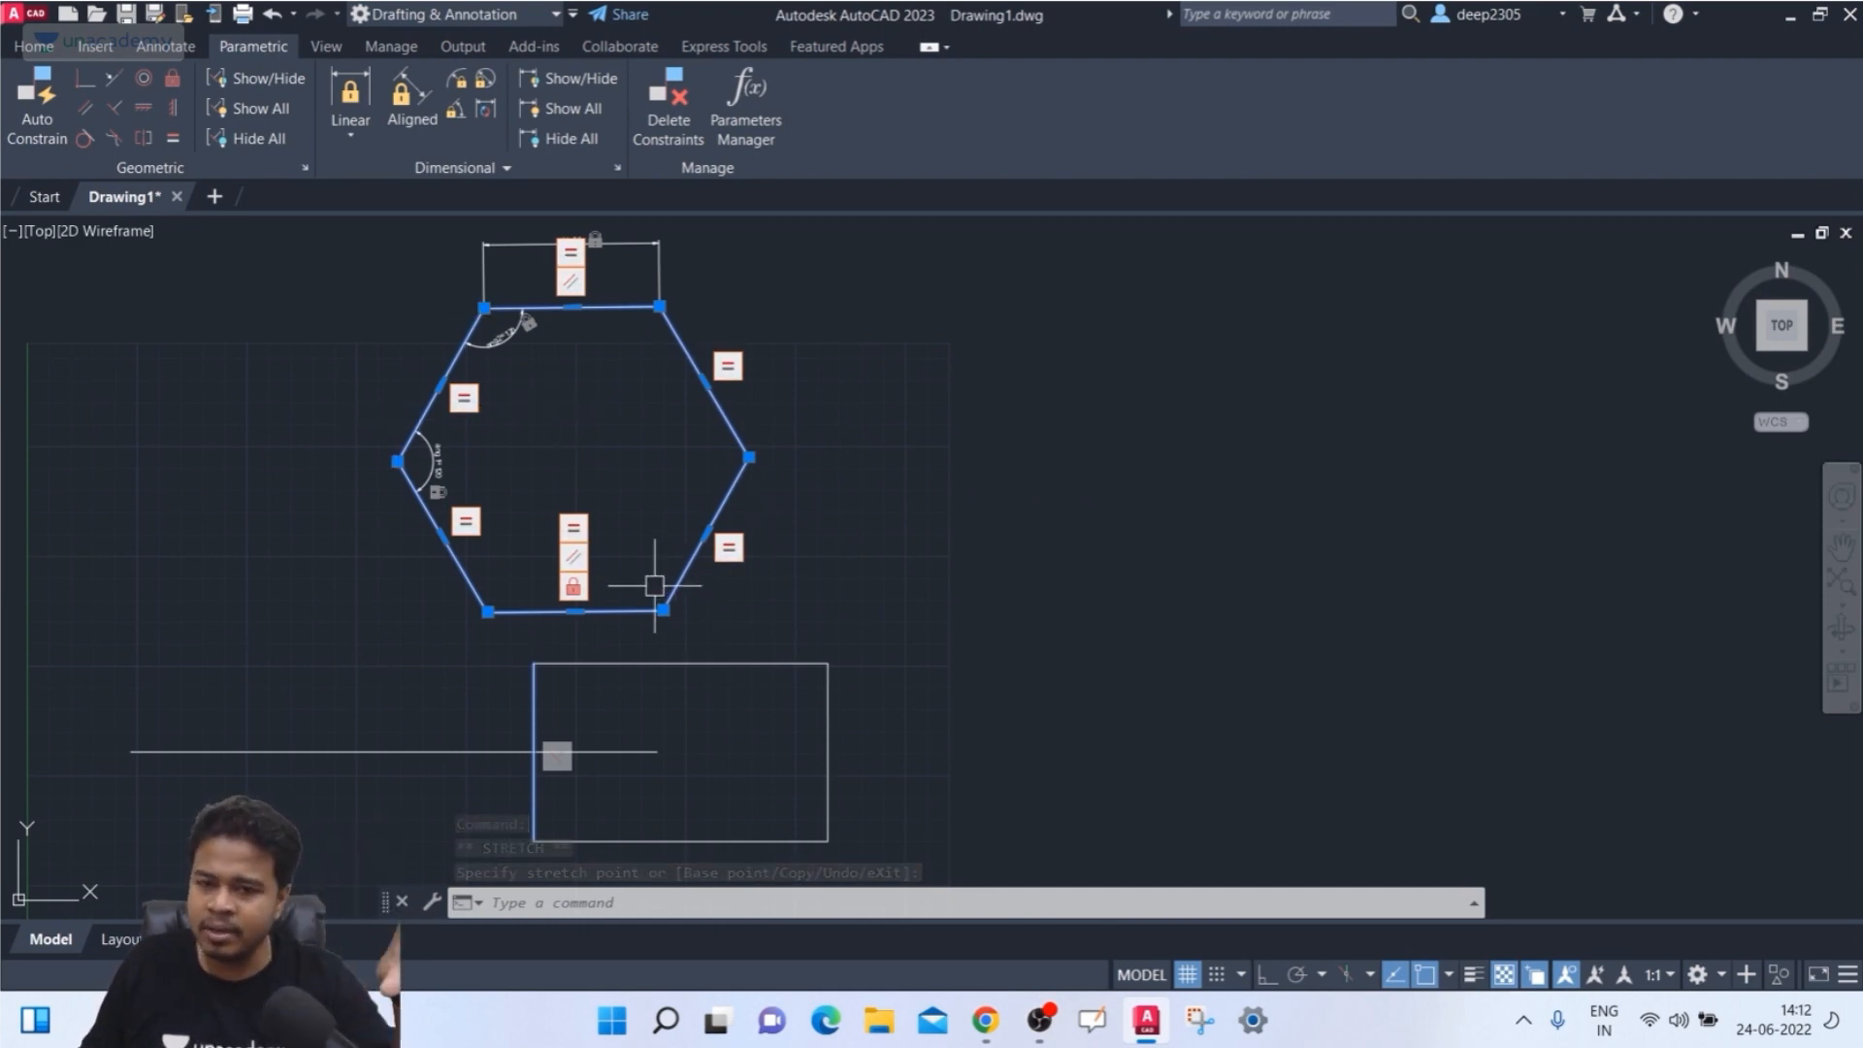
- Draw a slightly slanted, nearly vertical line about as tall as the hexagon in the empty area to the hexagon's left
{"action": "scroll", "coordinate": [612, 301], "scroll_direction": "up", "scroll_amount": 6}
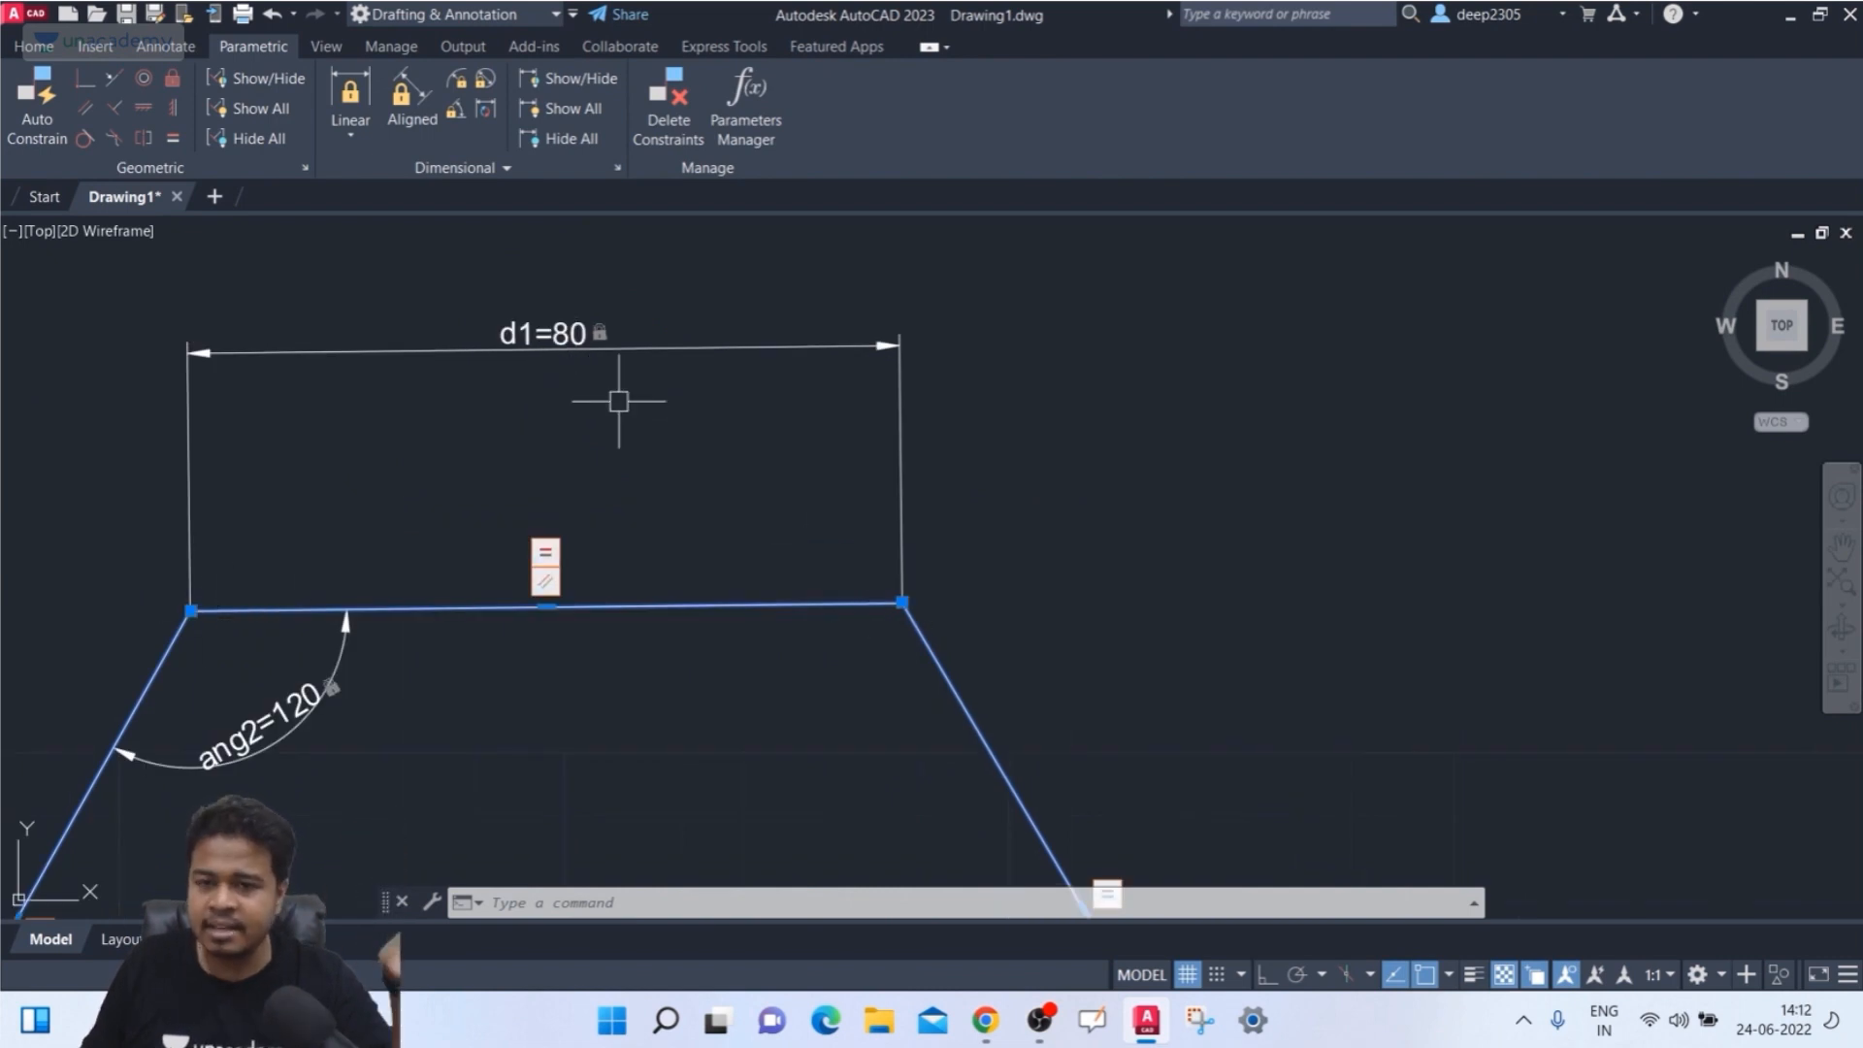
{"action": "scroll", "coordinate": [619, 401], "scroll_direction": "down", "scroll_amount": 2}
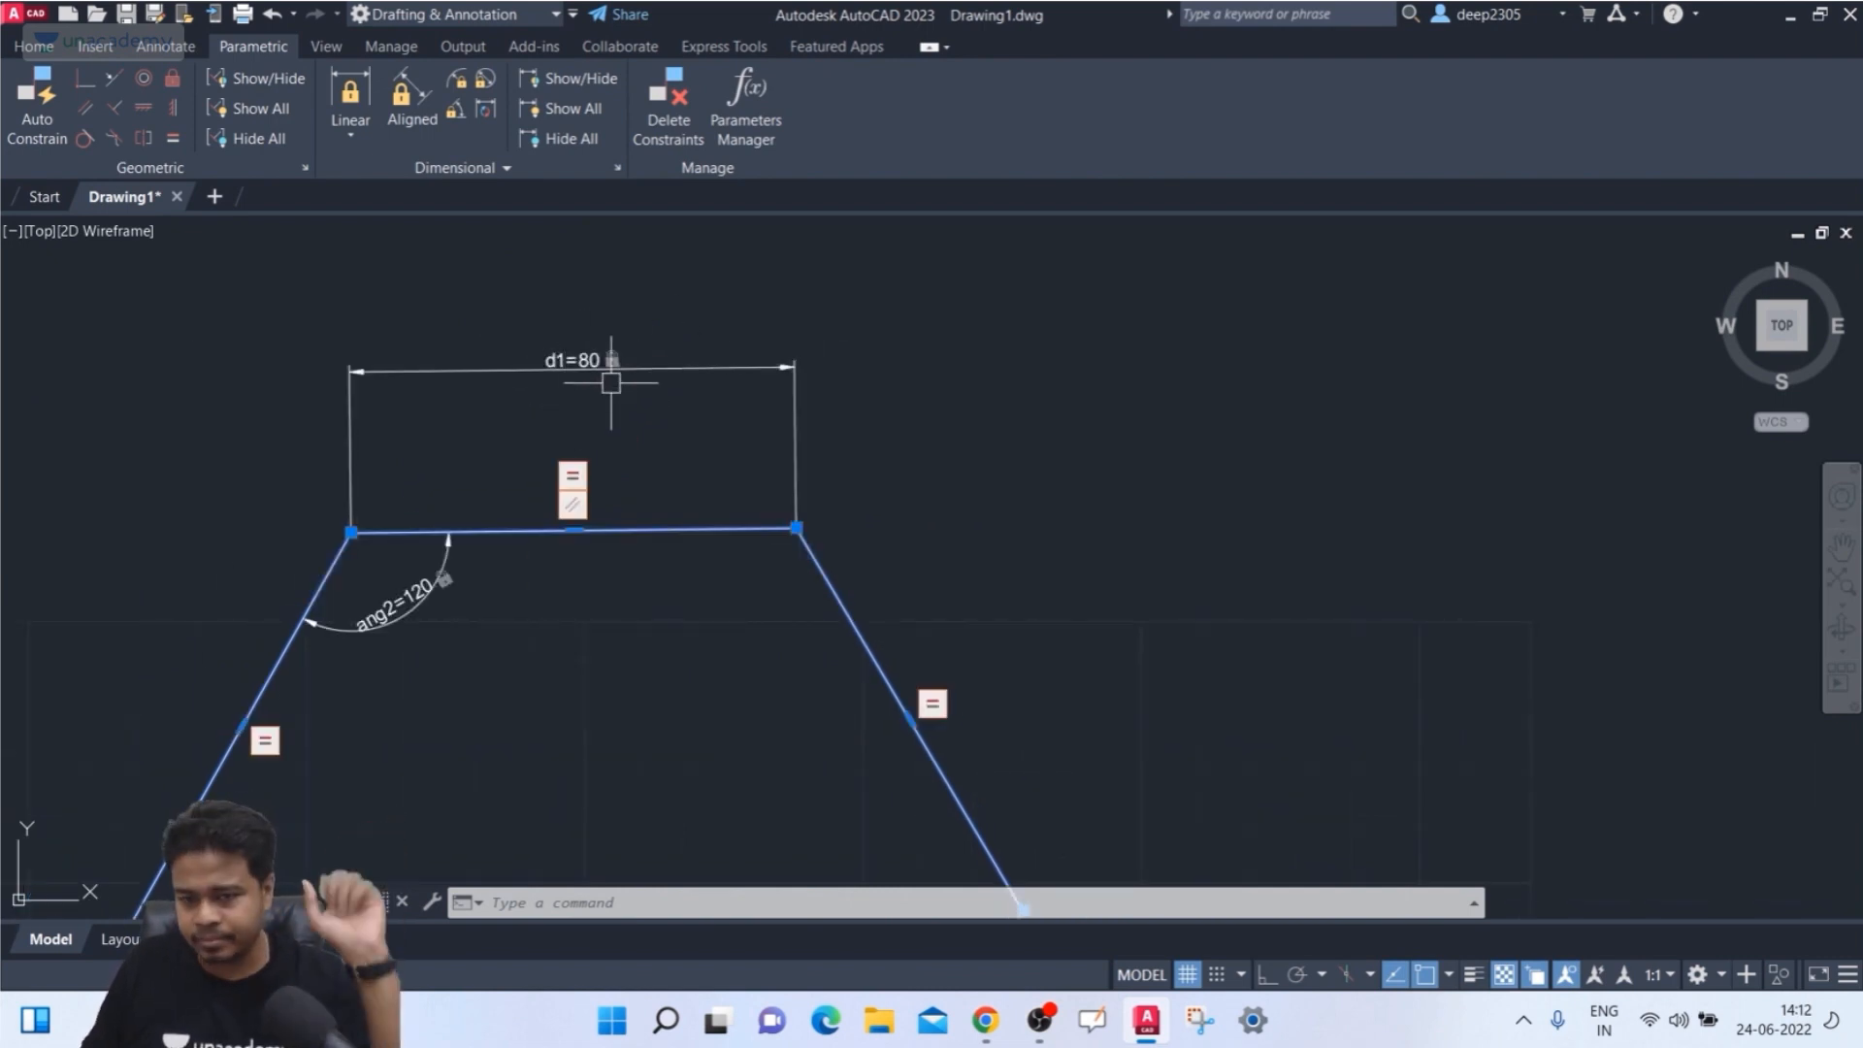
{"action": "scroll", "coordinate": [610, 383], "scroll_direction": "down", "scroll_amount": 4}
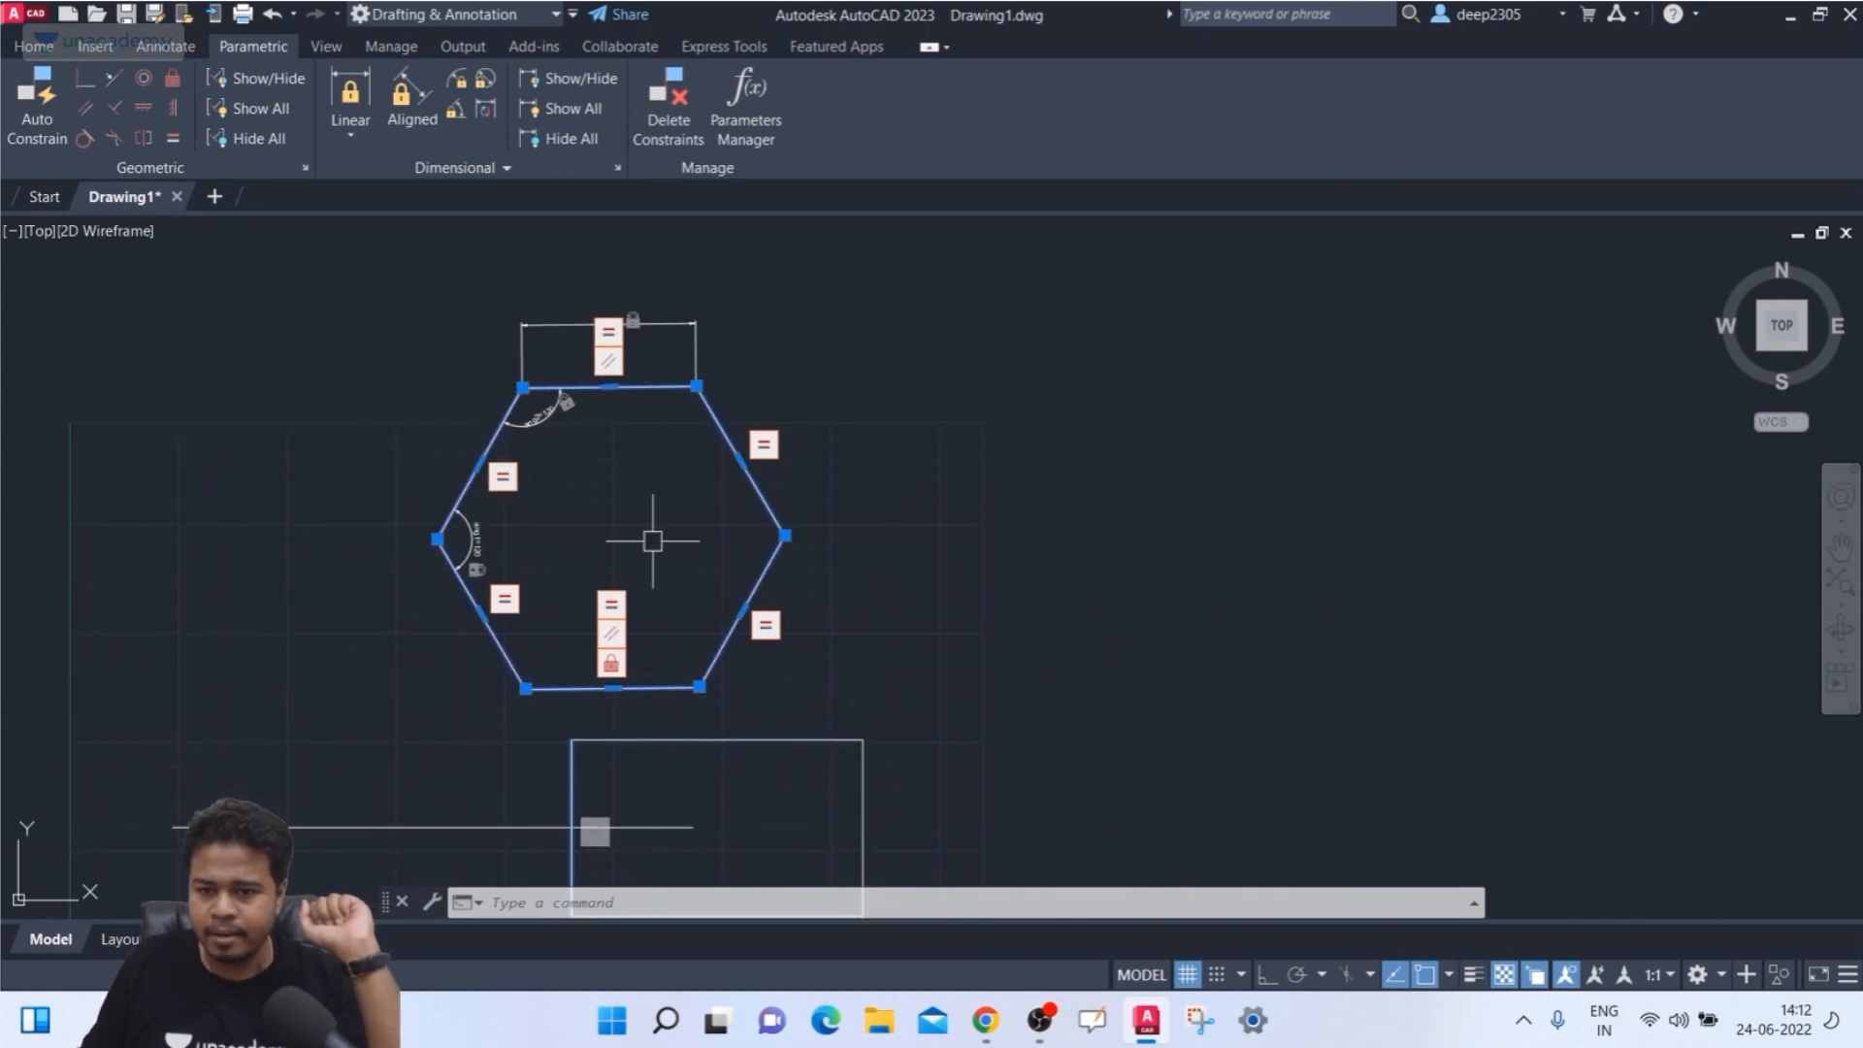
{"action": "middle_click_drag", "start_coordinate": [655, 626], "coordinate": [673, 550]}
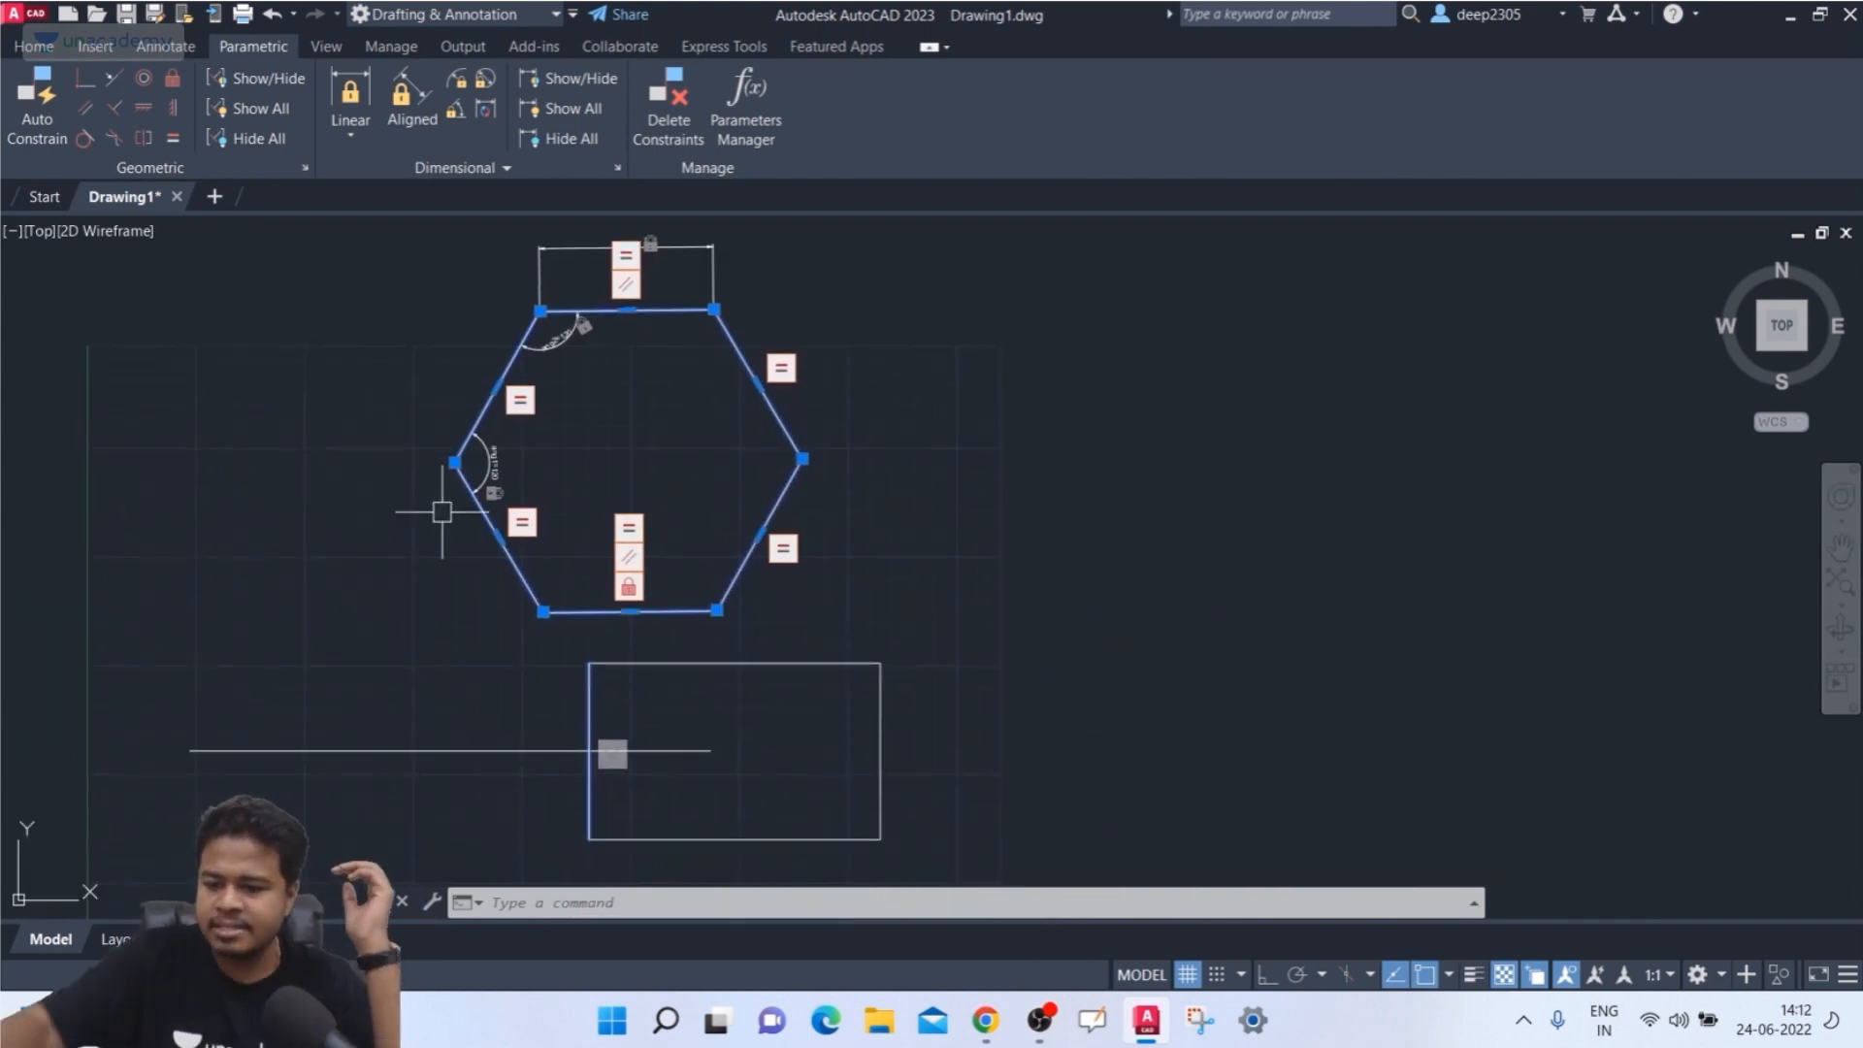
{"action": "type", "text": "l"}
{"action": "key", "text": "Return"}
{"action": "left_click", "coordinate": [275, 338]}
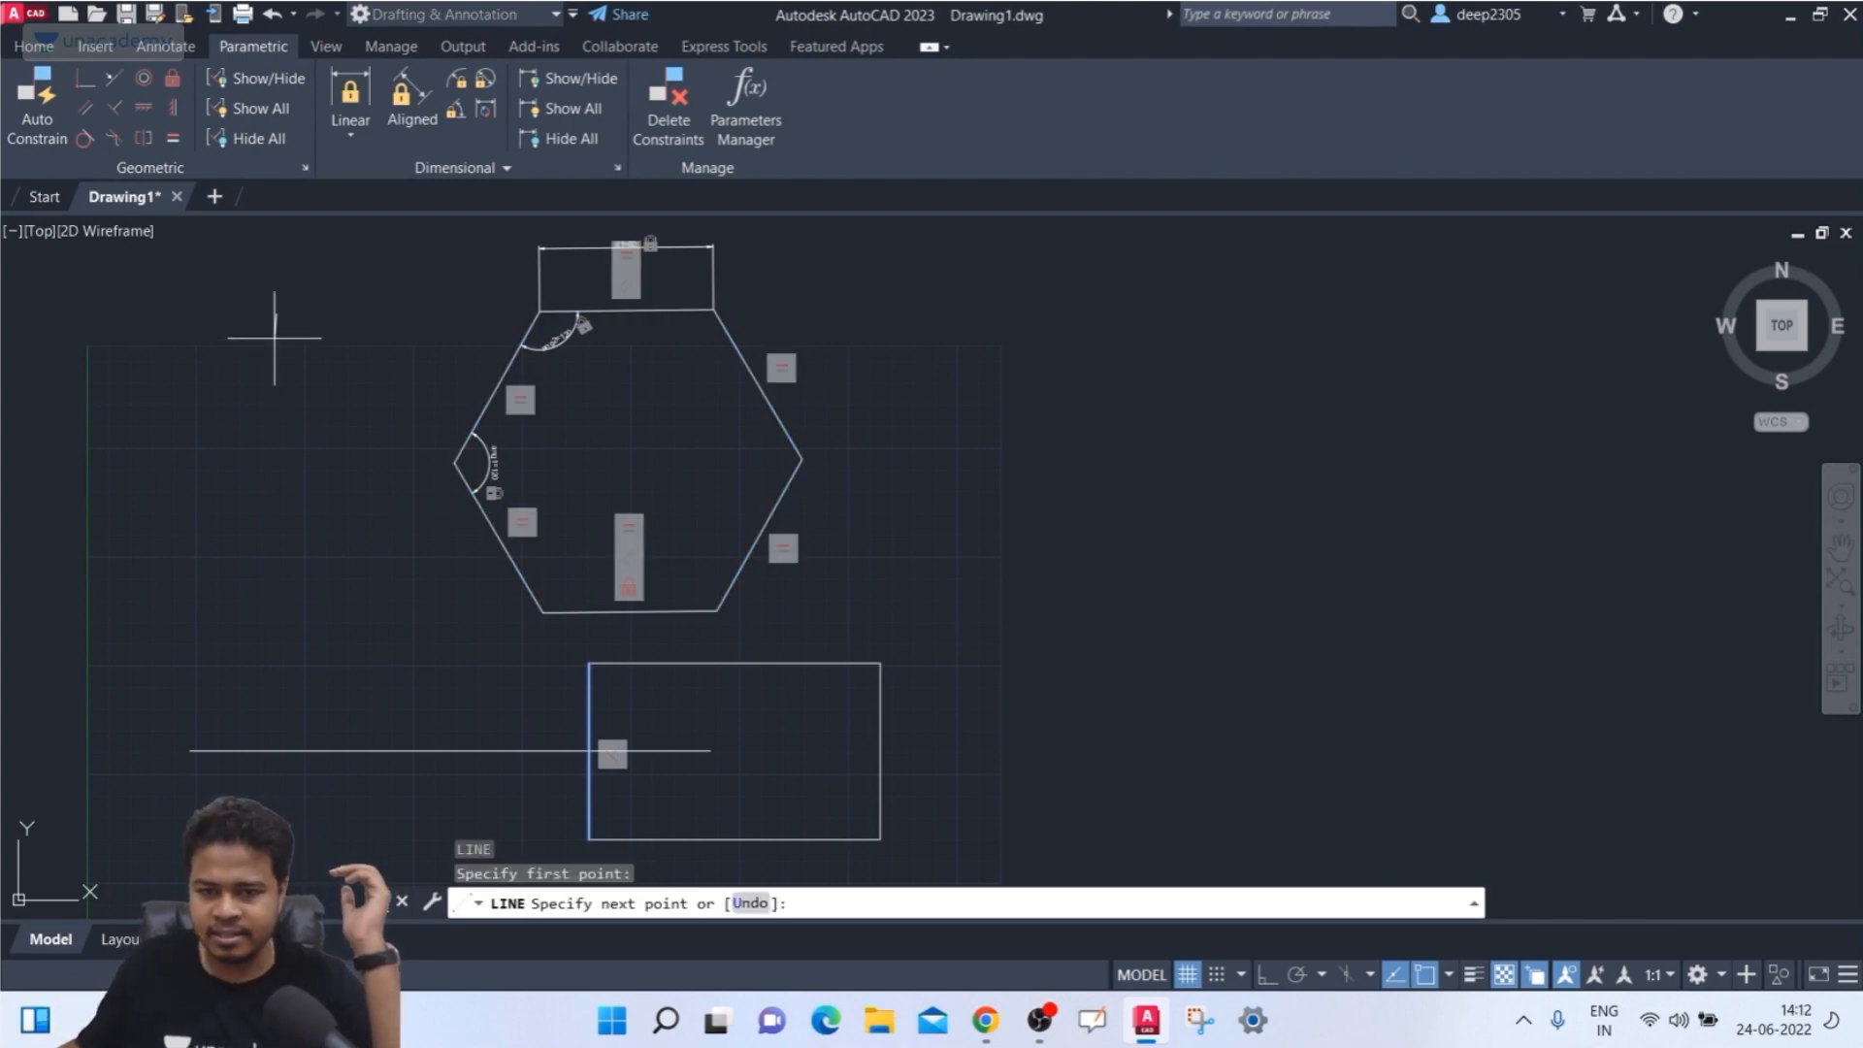
{"action": "left_click", "coordinate": [254, 634]}
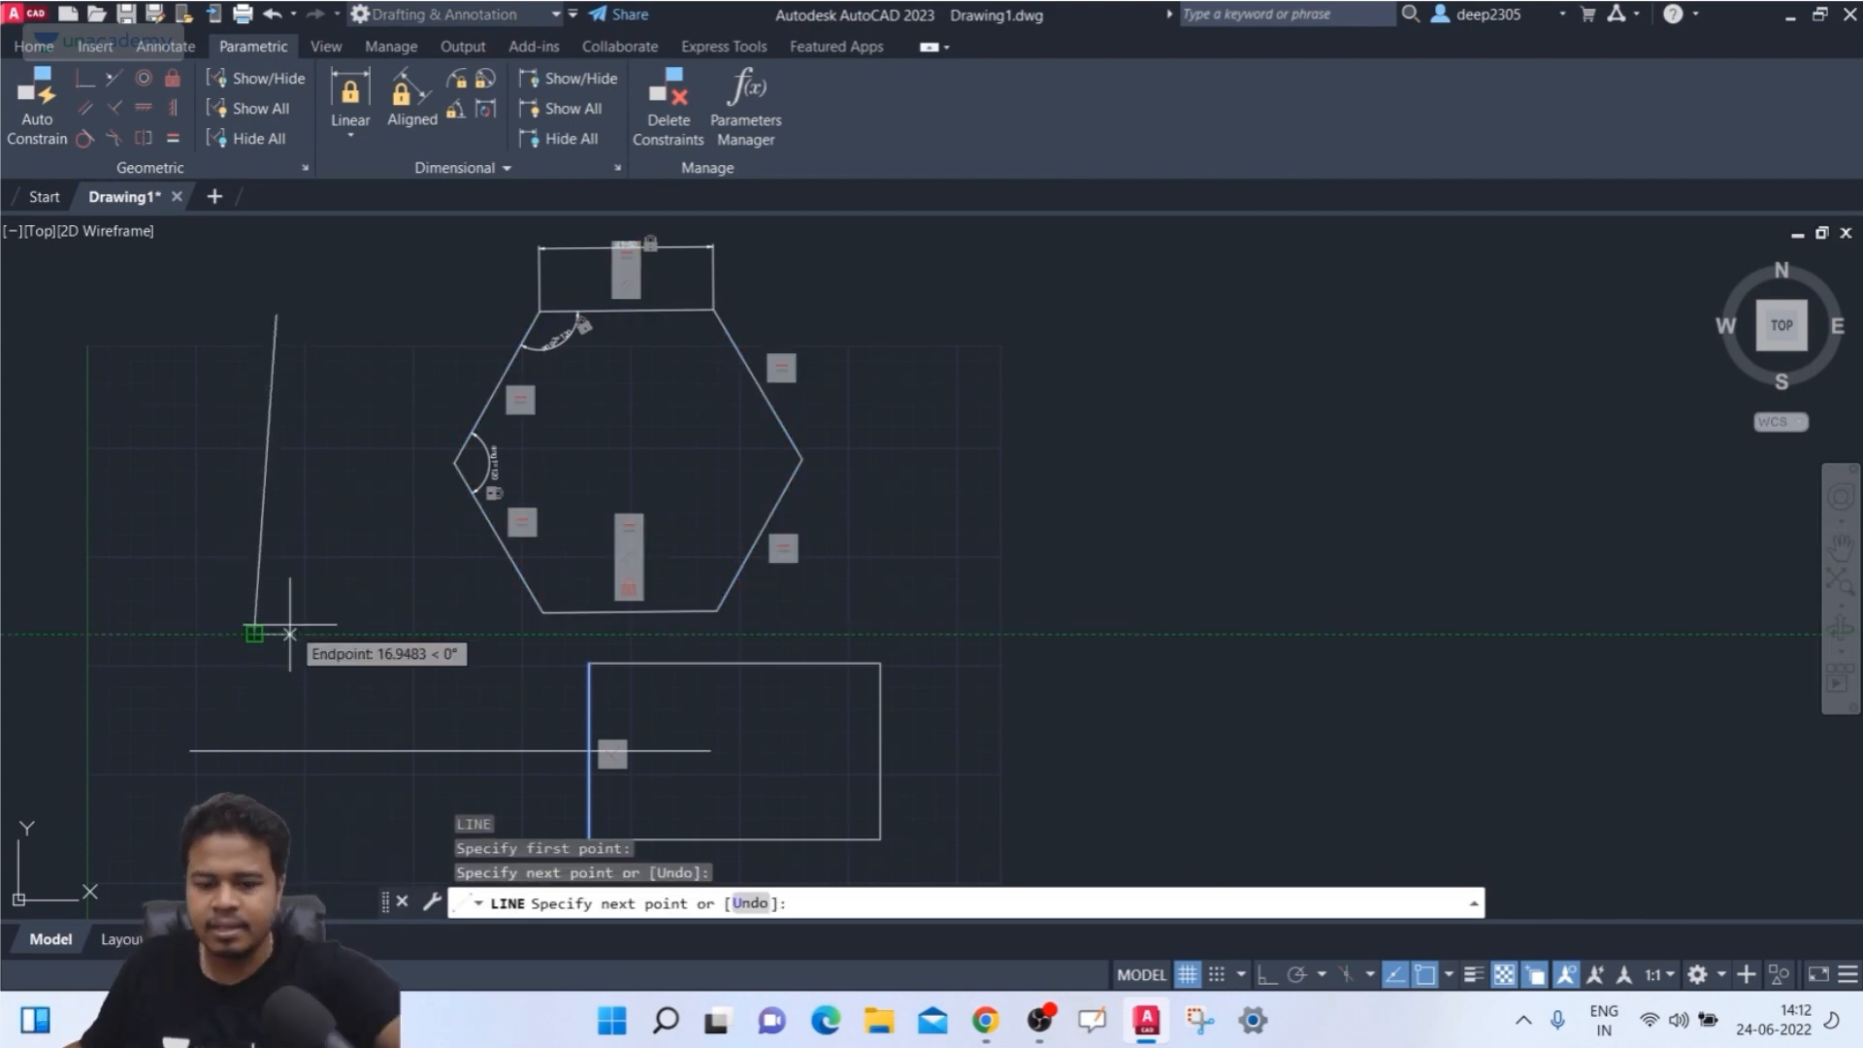
{"action": "key", "text": "Escape"}
- Apply a Vertical constraint to the slanted line beside the hexagon
{"action": "left_click", "coordinate": [265, 491]}
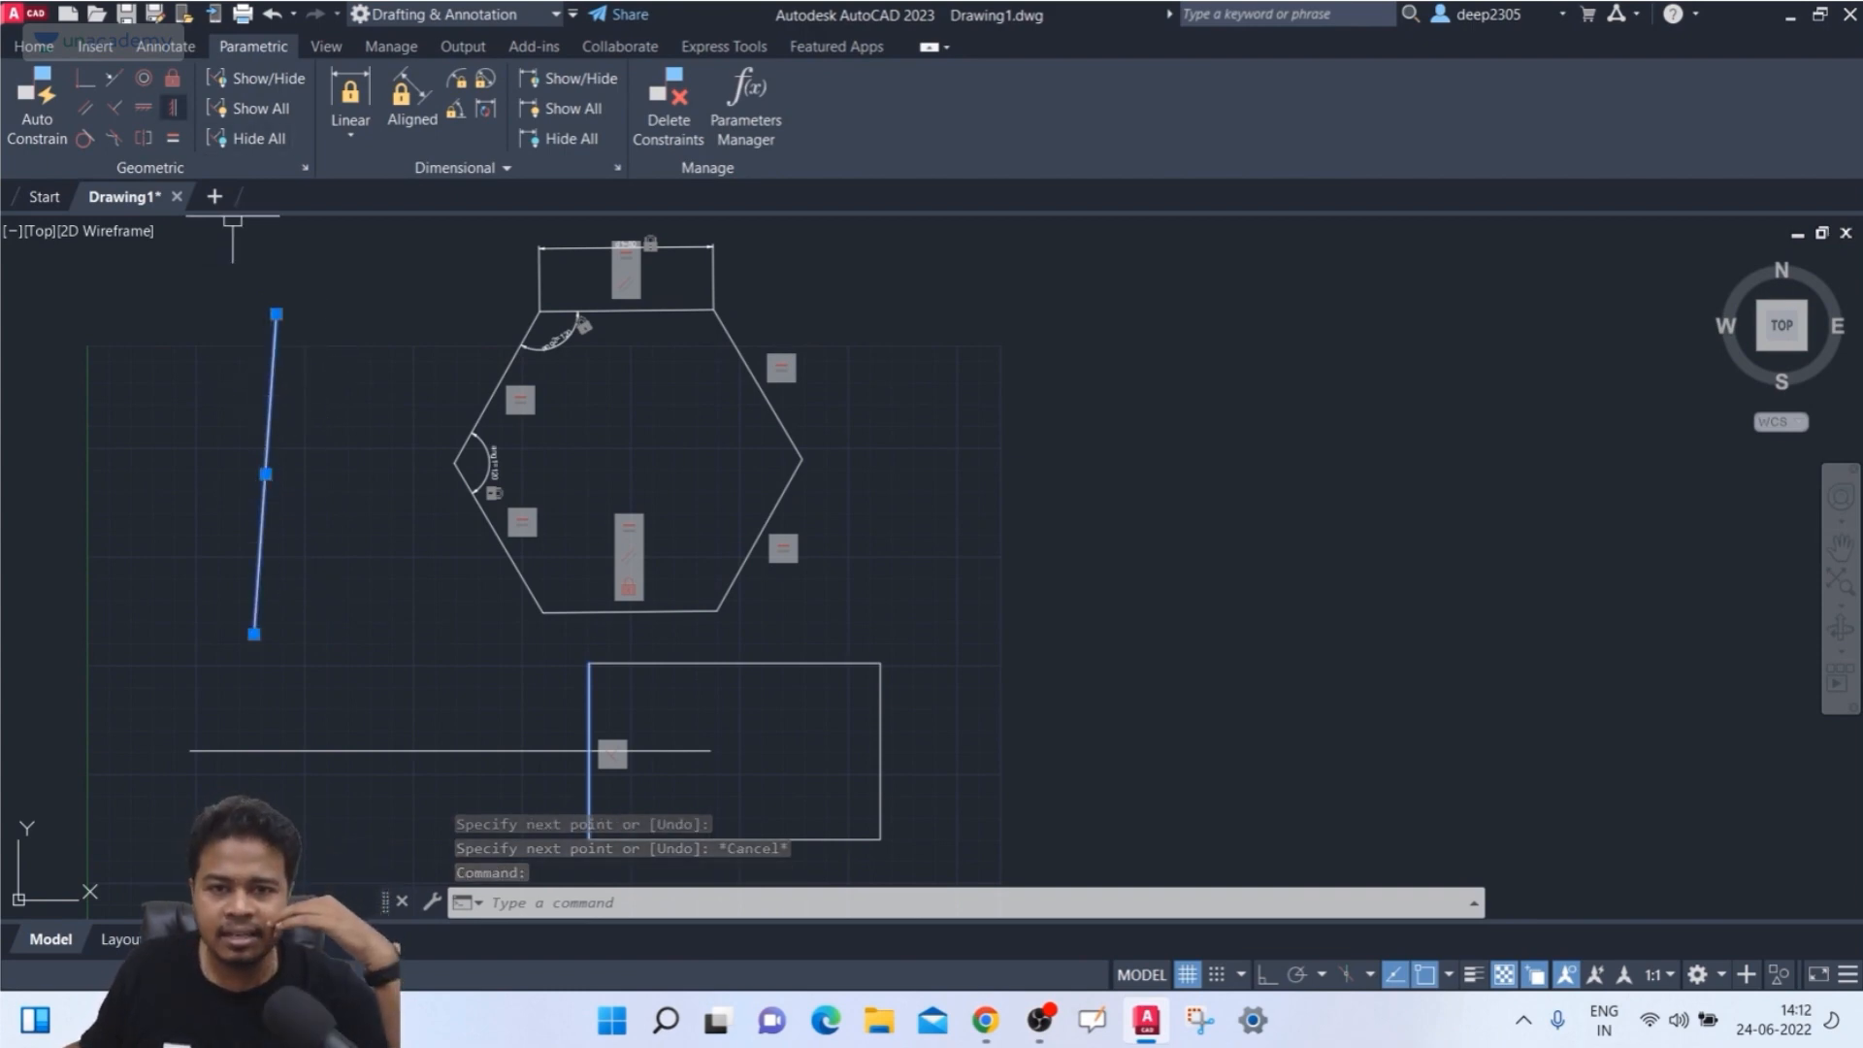
{"action": "key", "text": "Escape"}
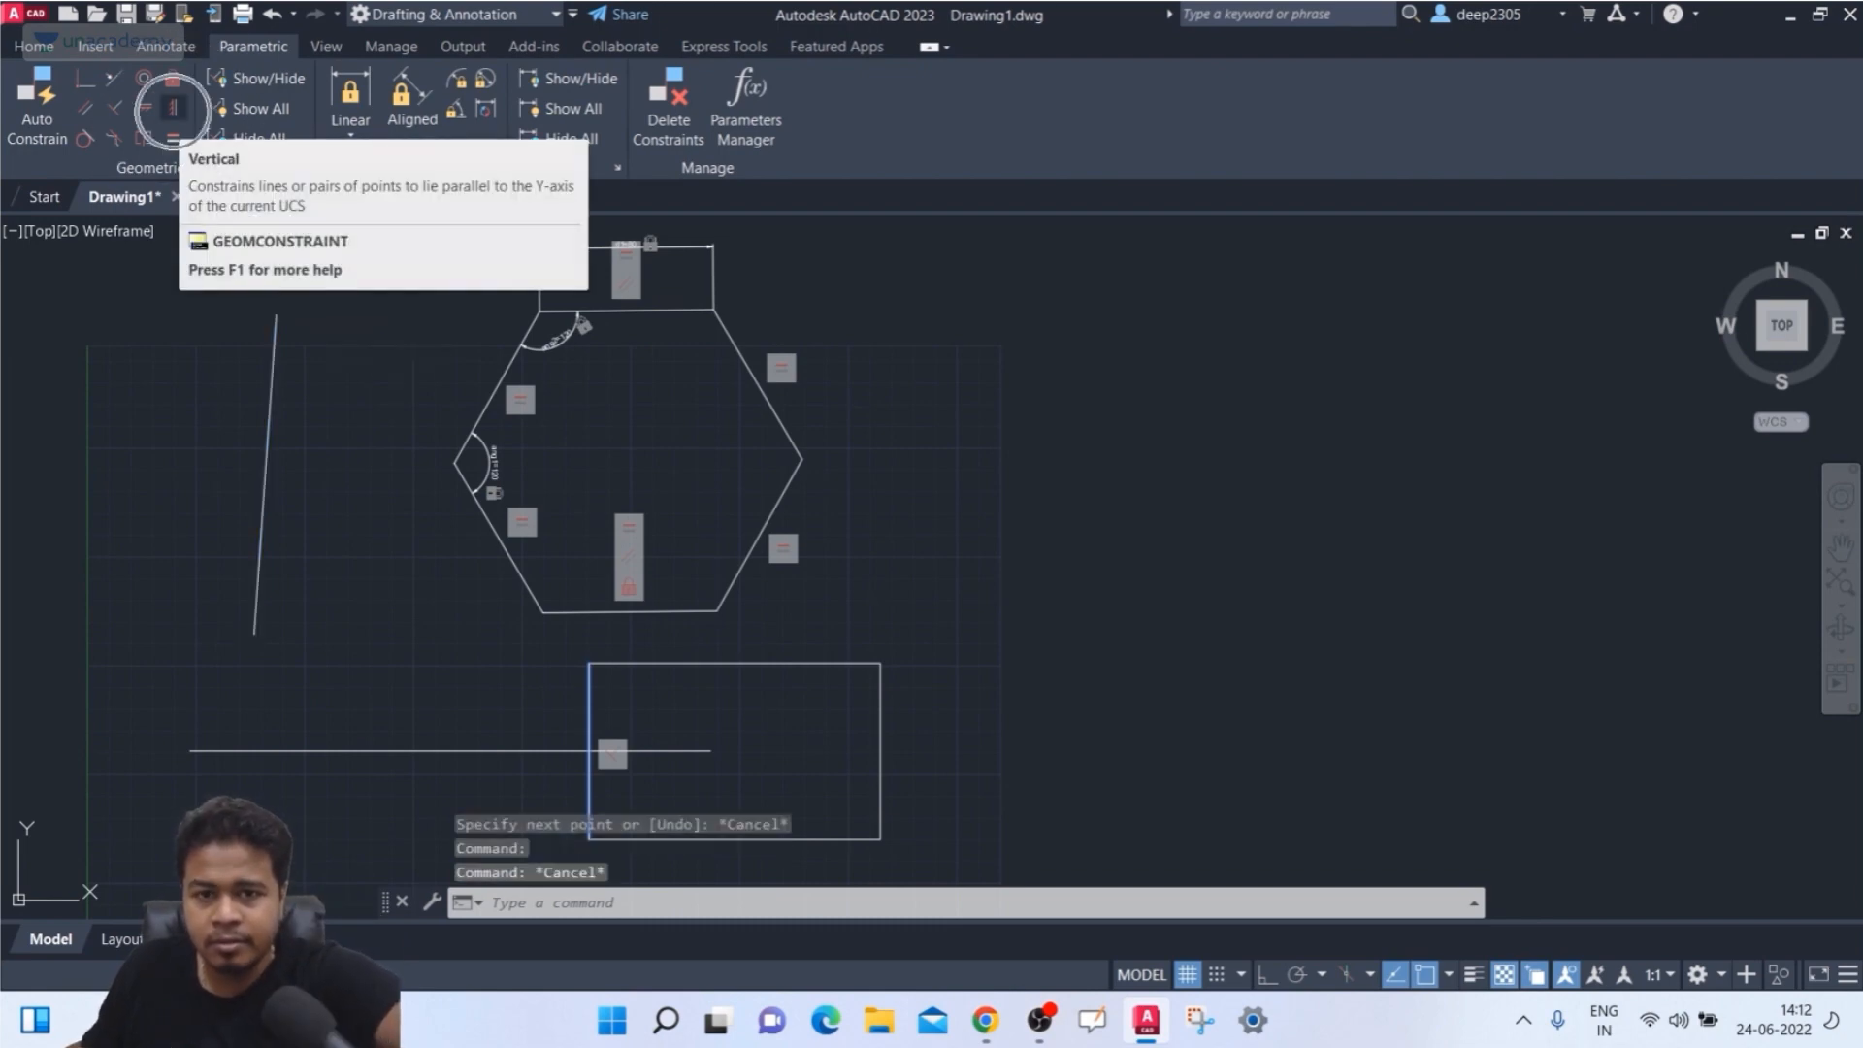
{"action": "left_click", "coordinate": [173, 107]}
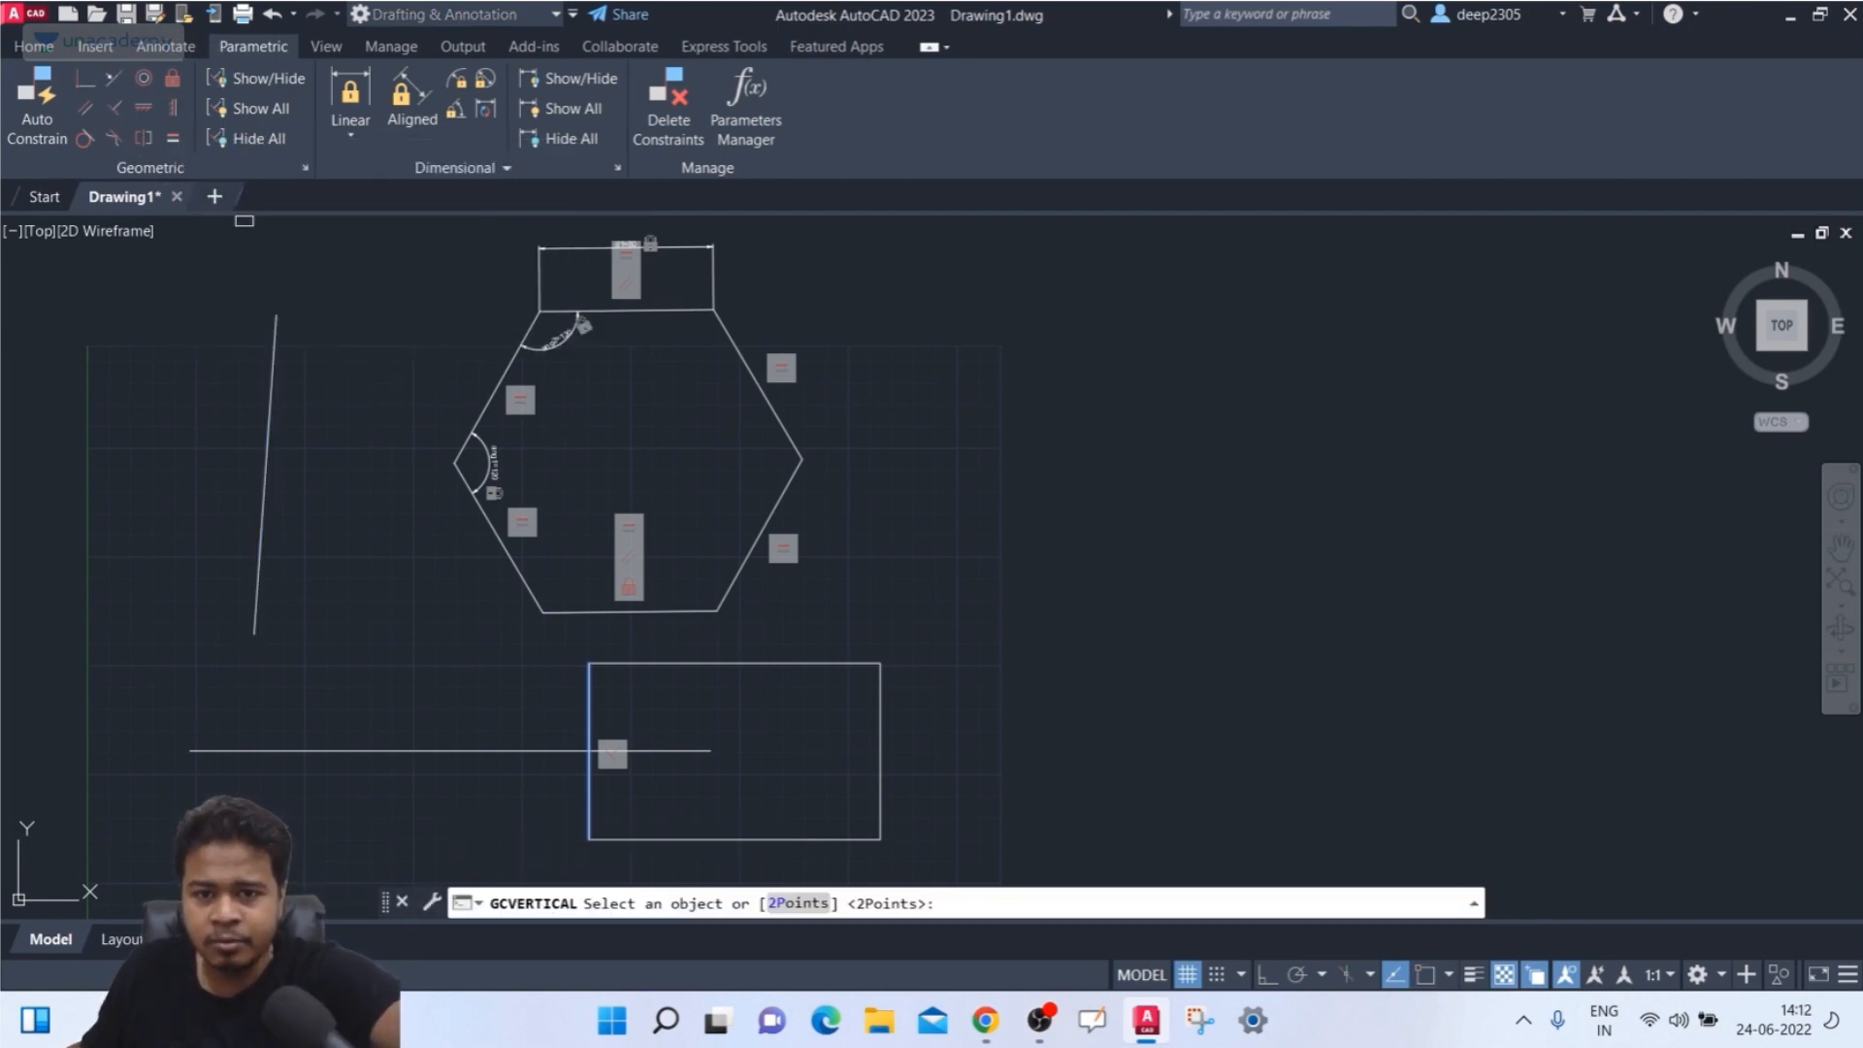
{"action": "left_click", "coordinate": [271, 378]}
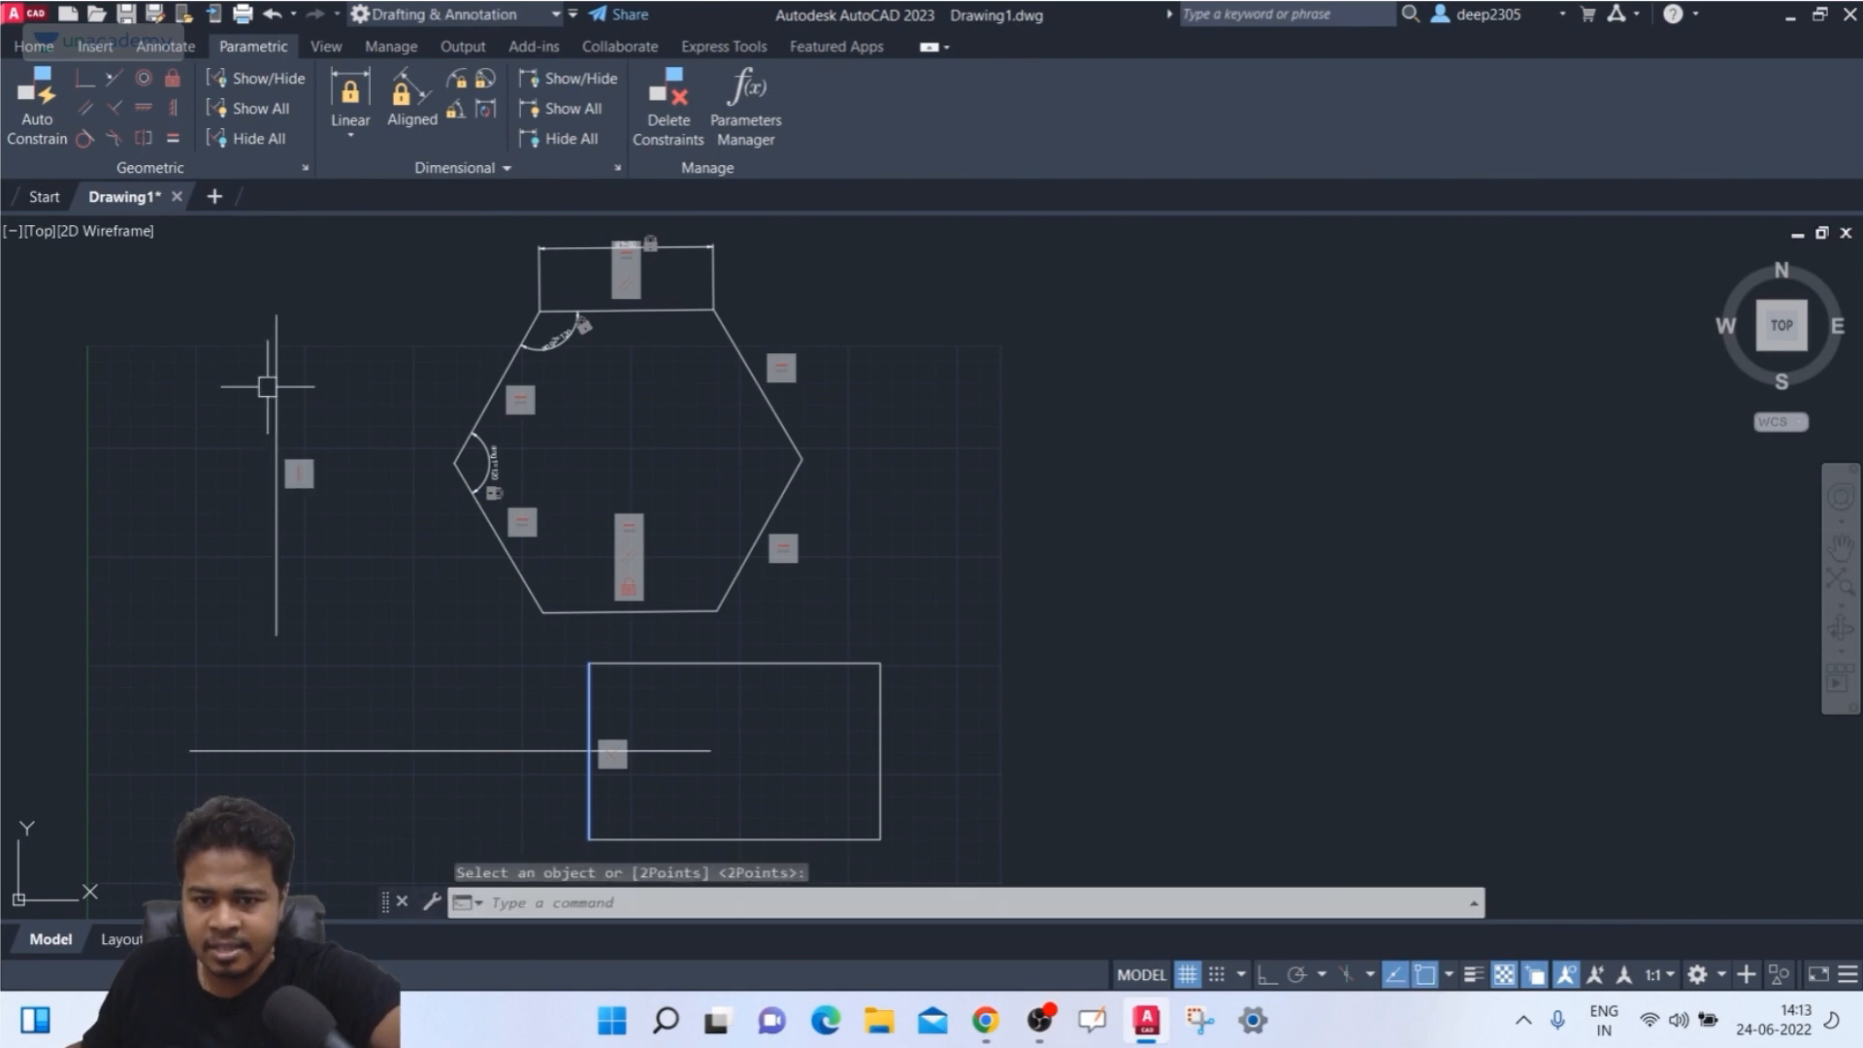
{"action": "key", "text": "Escape"}
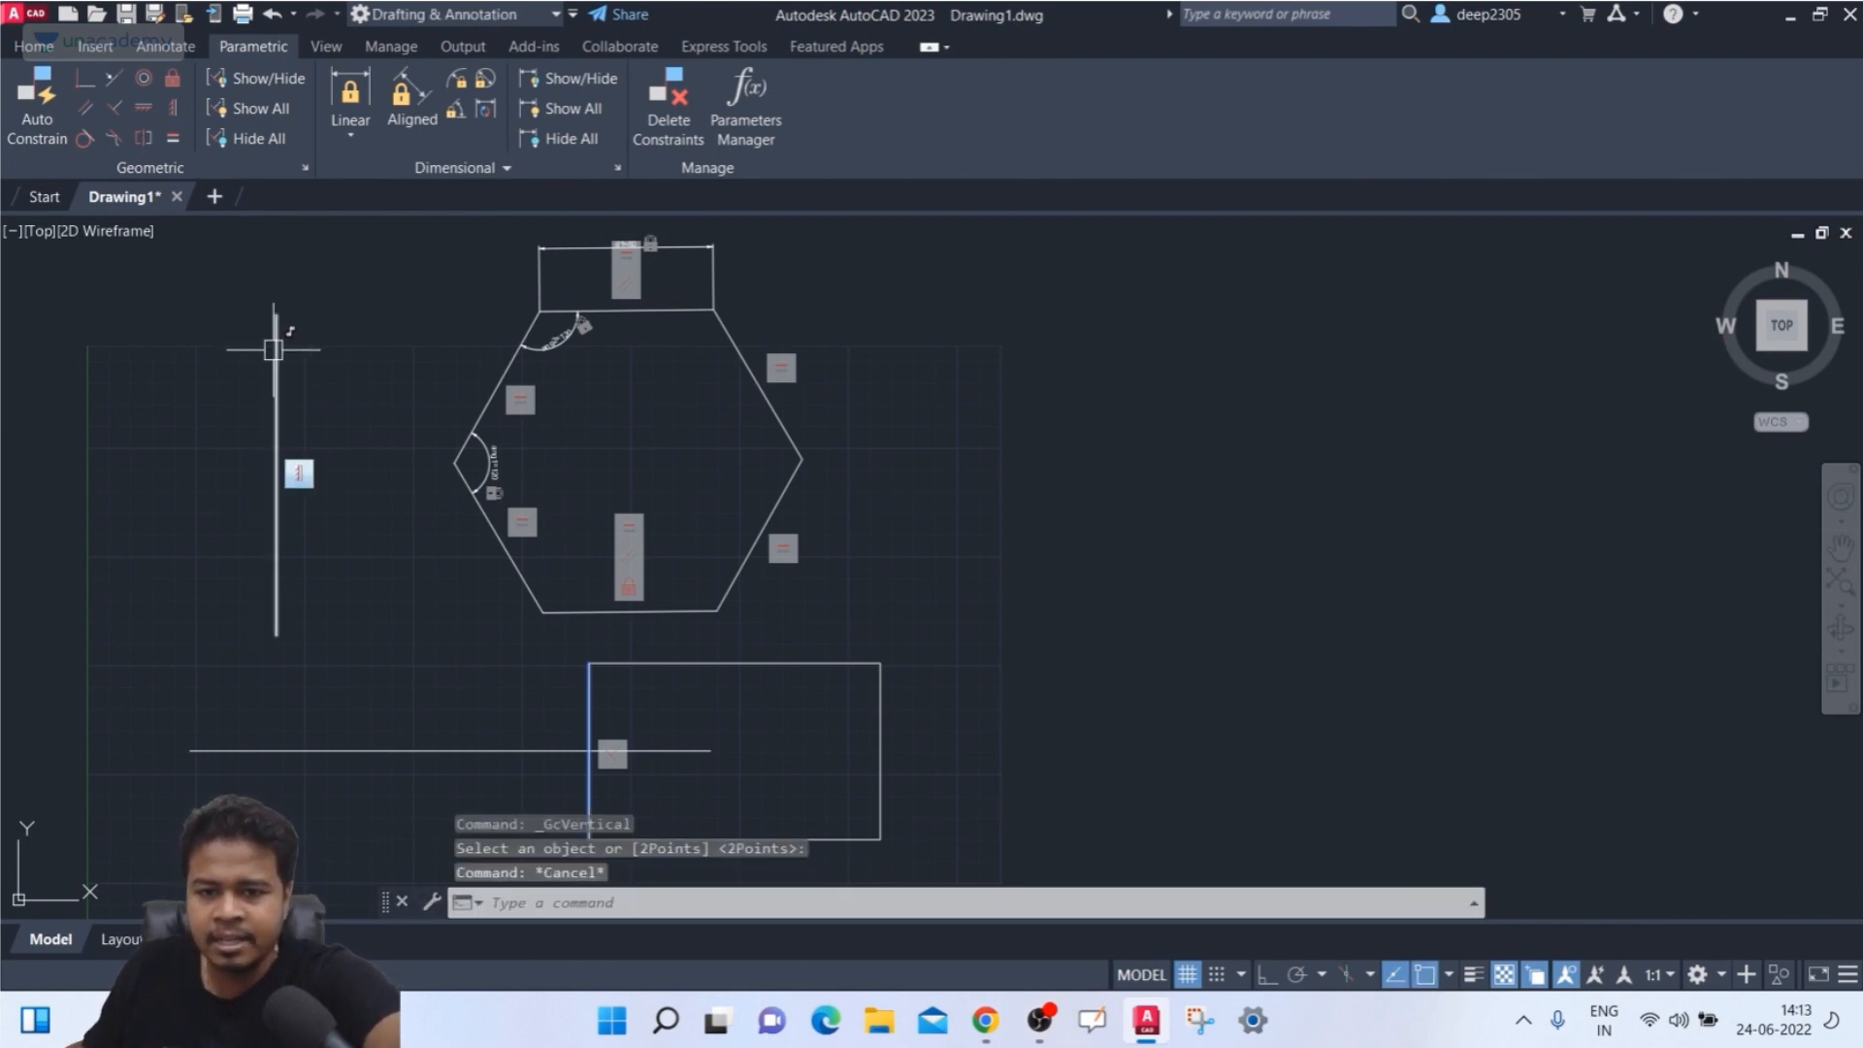
- Stretch the vertical line's upper endpoint to the left to test its Vertical constraint
{"action": "left_click", "coordinate": [277, 340]}
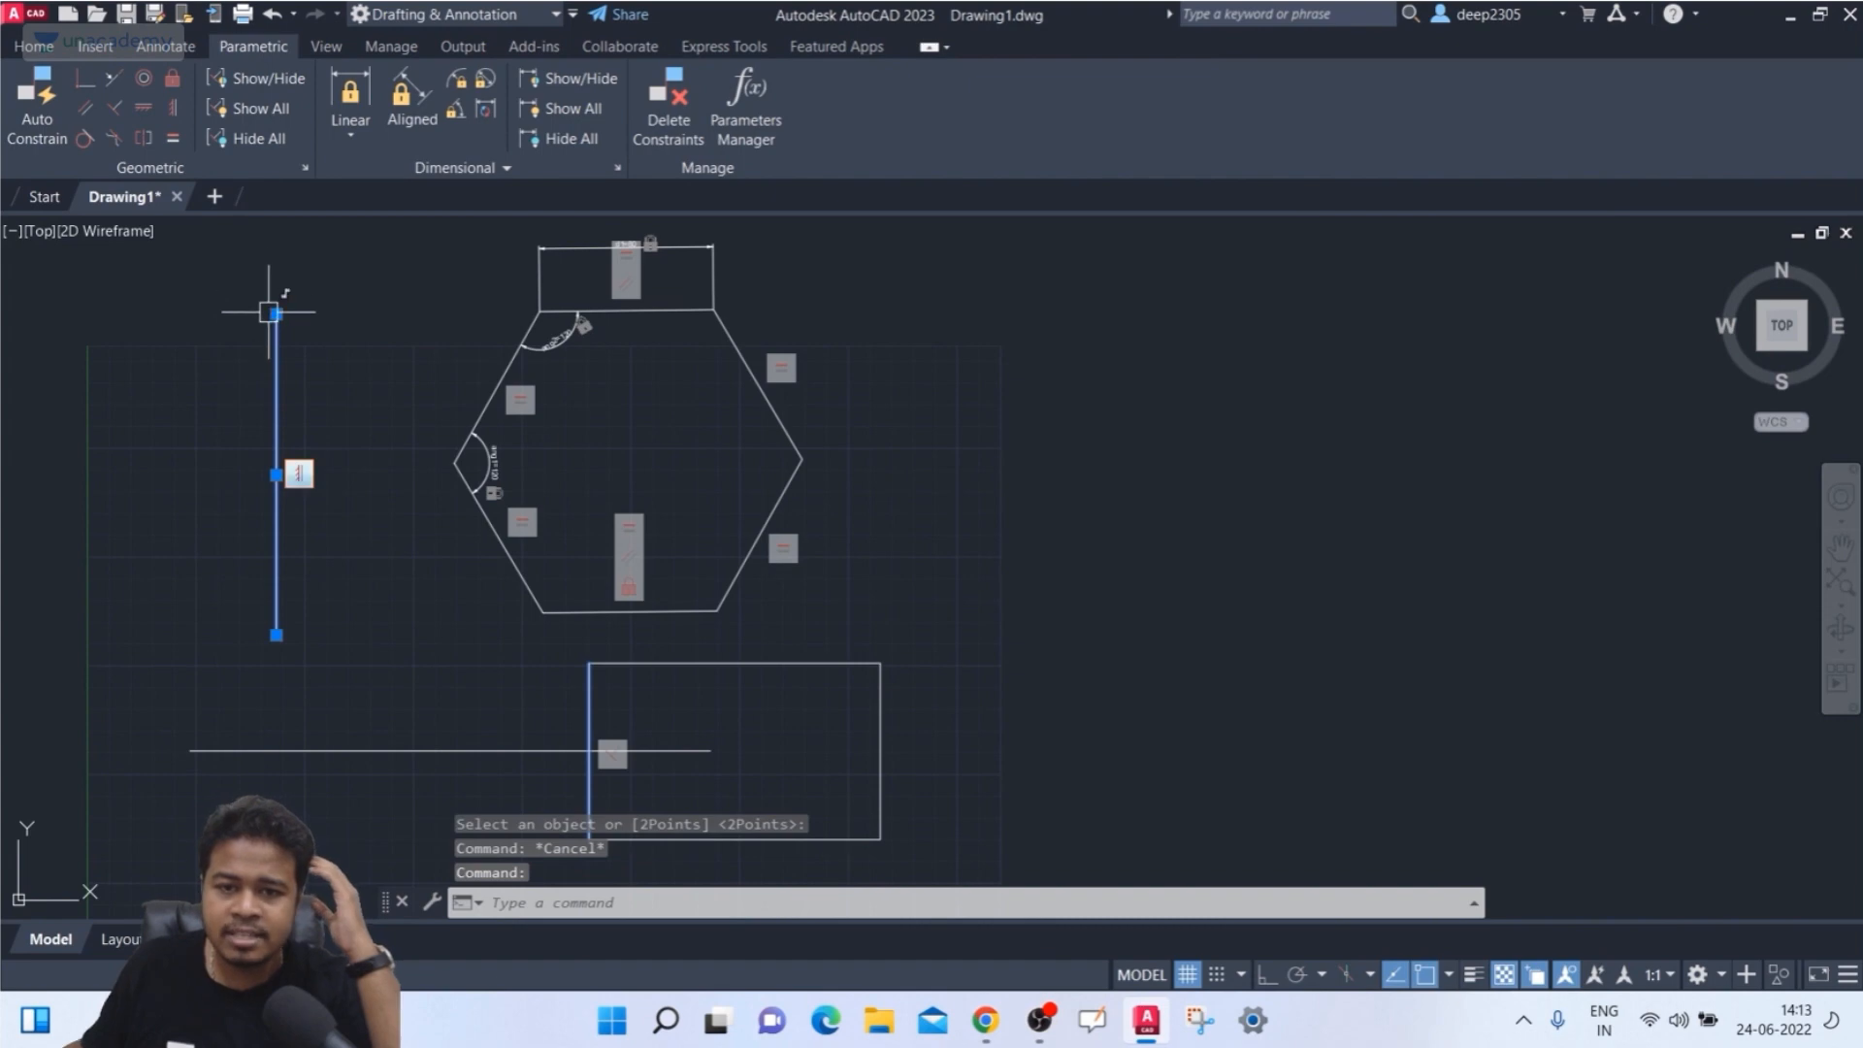
{"action": "left_click", "coordinate": [276, 313]}
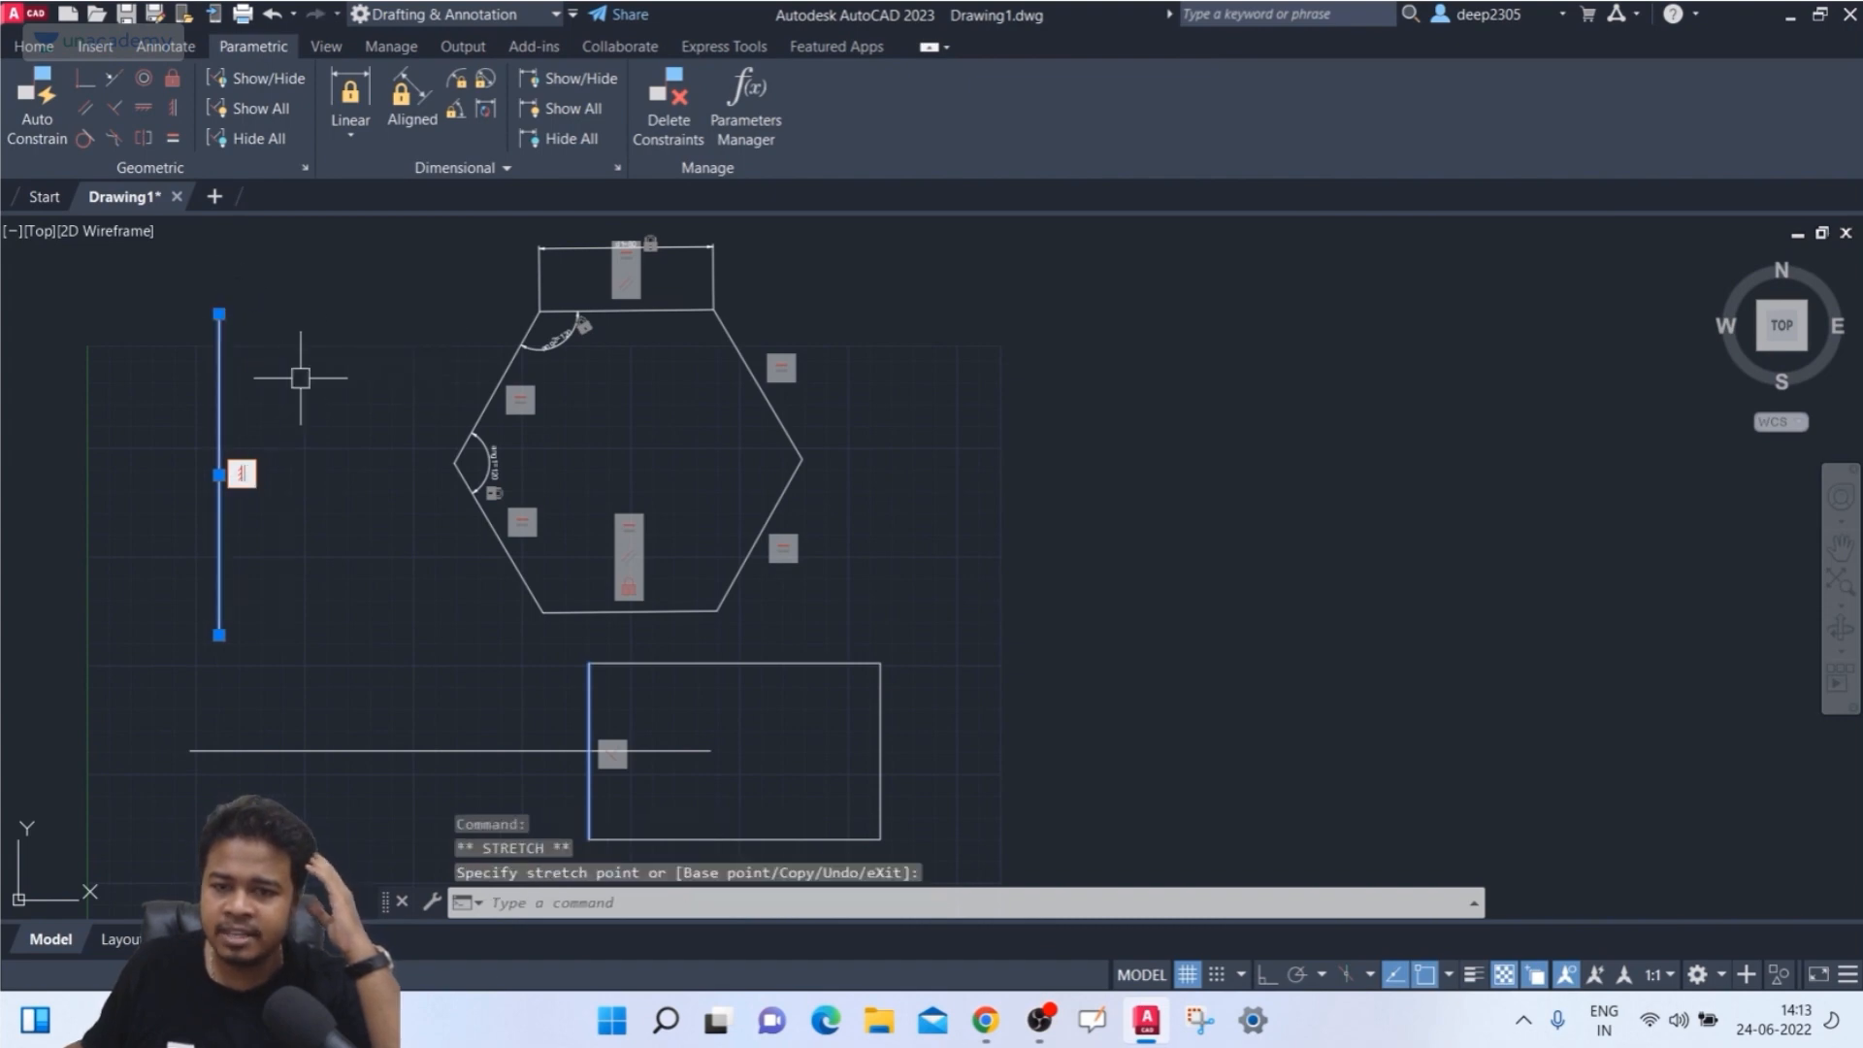
- Apply a Fix constraint to the vertical line beside the hexagon
{"action": "middle_click_drag", "start_coordinate": [288, 434], "coordinate": [307, 432]}
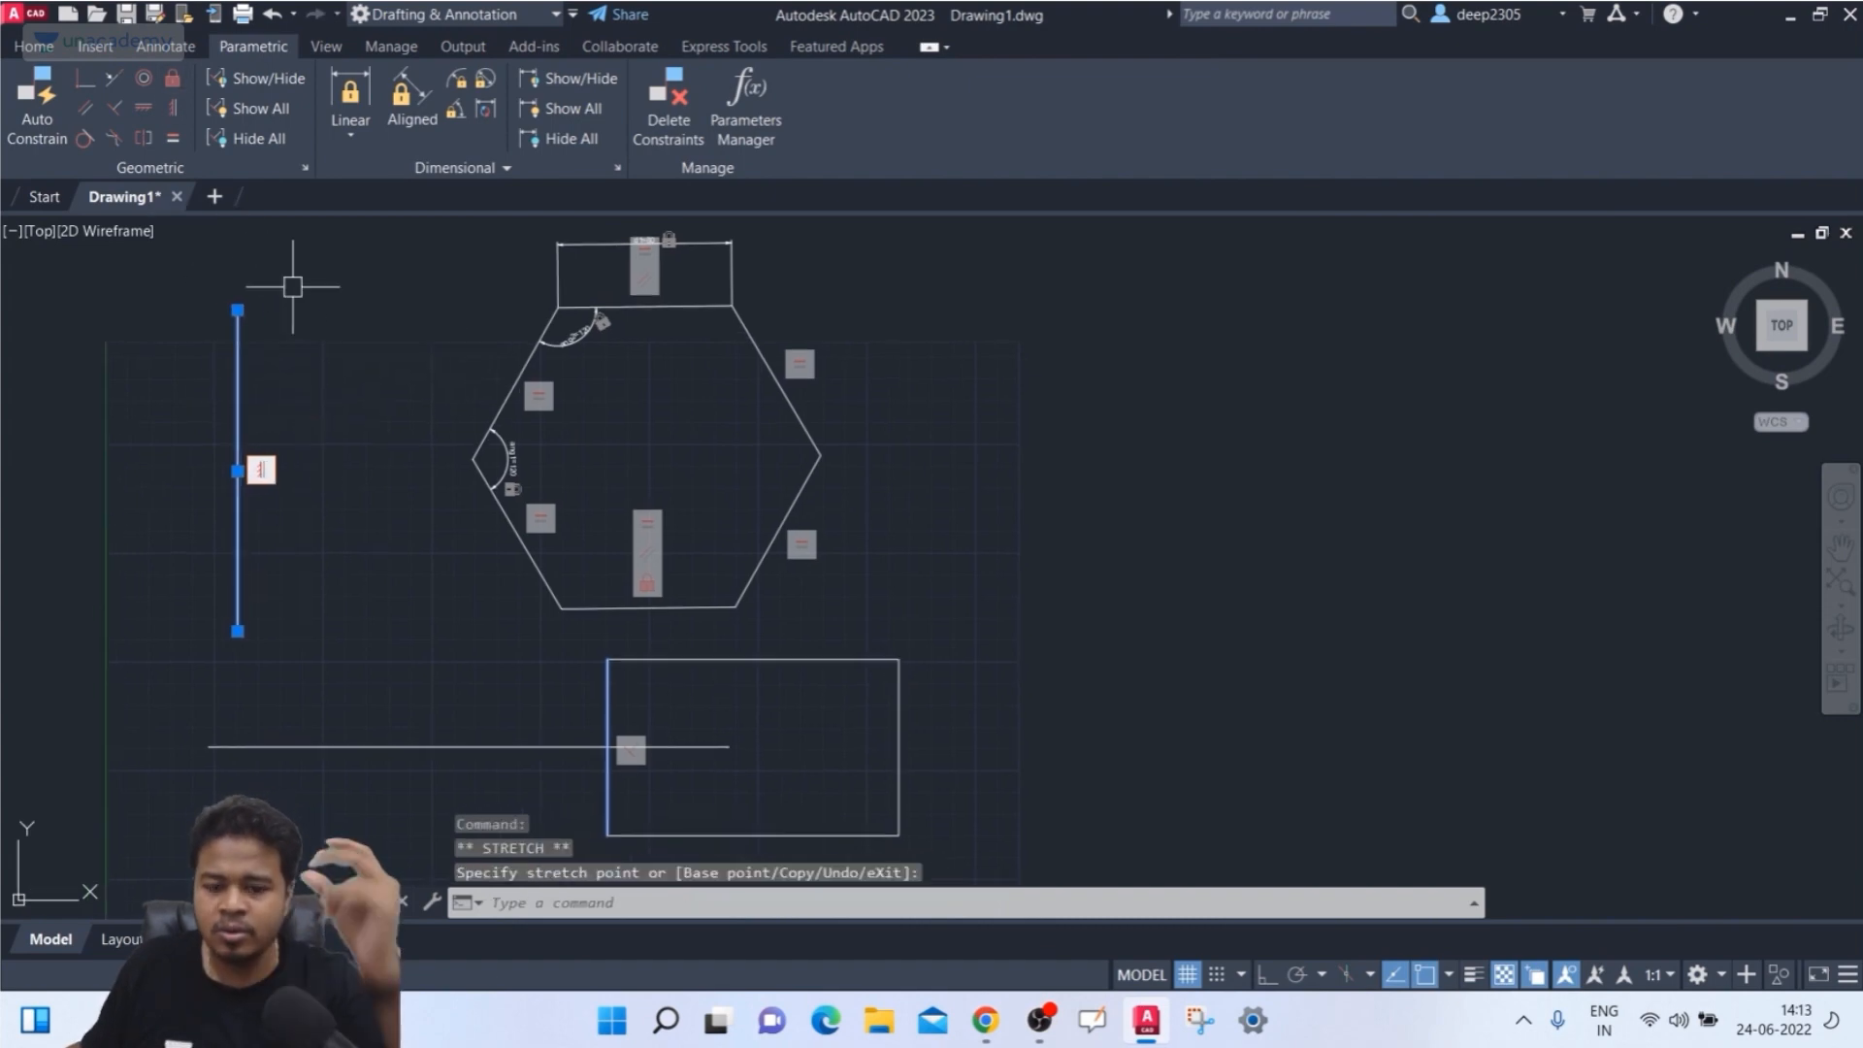
{"action": "key", "text": "Escape"}
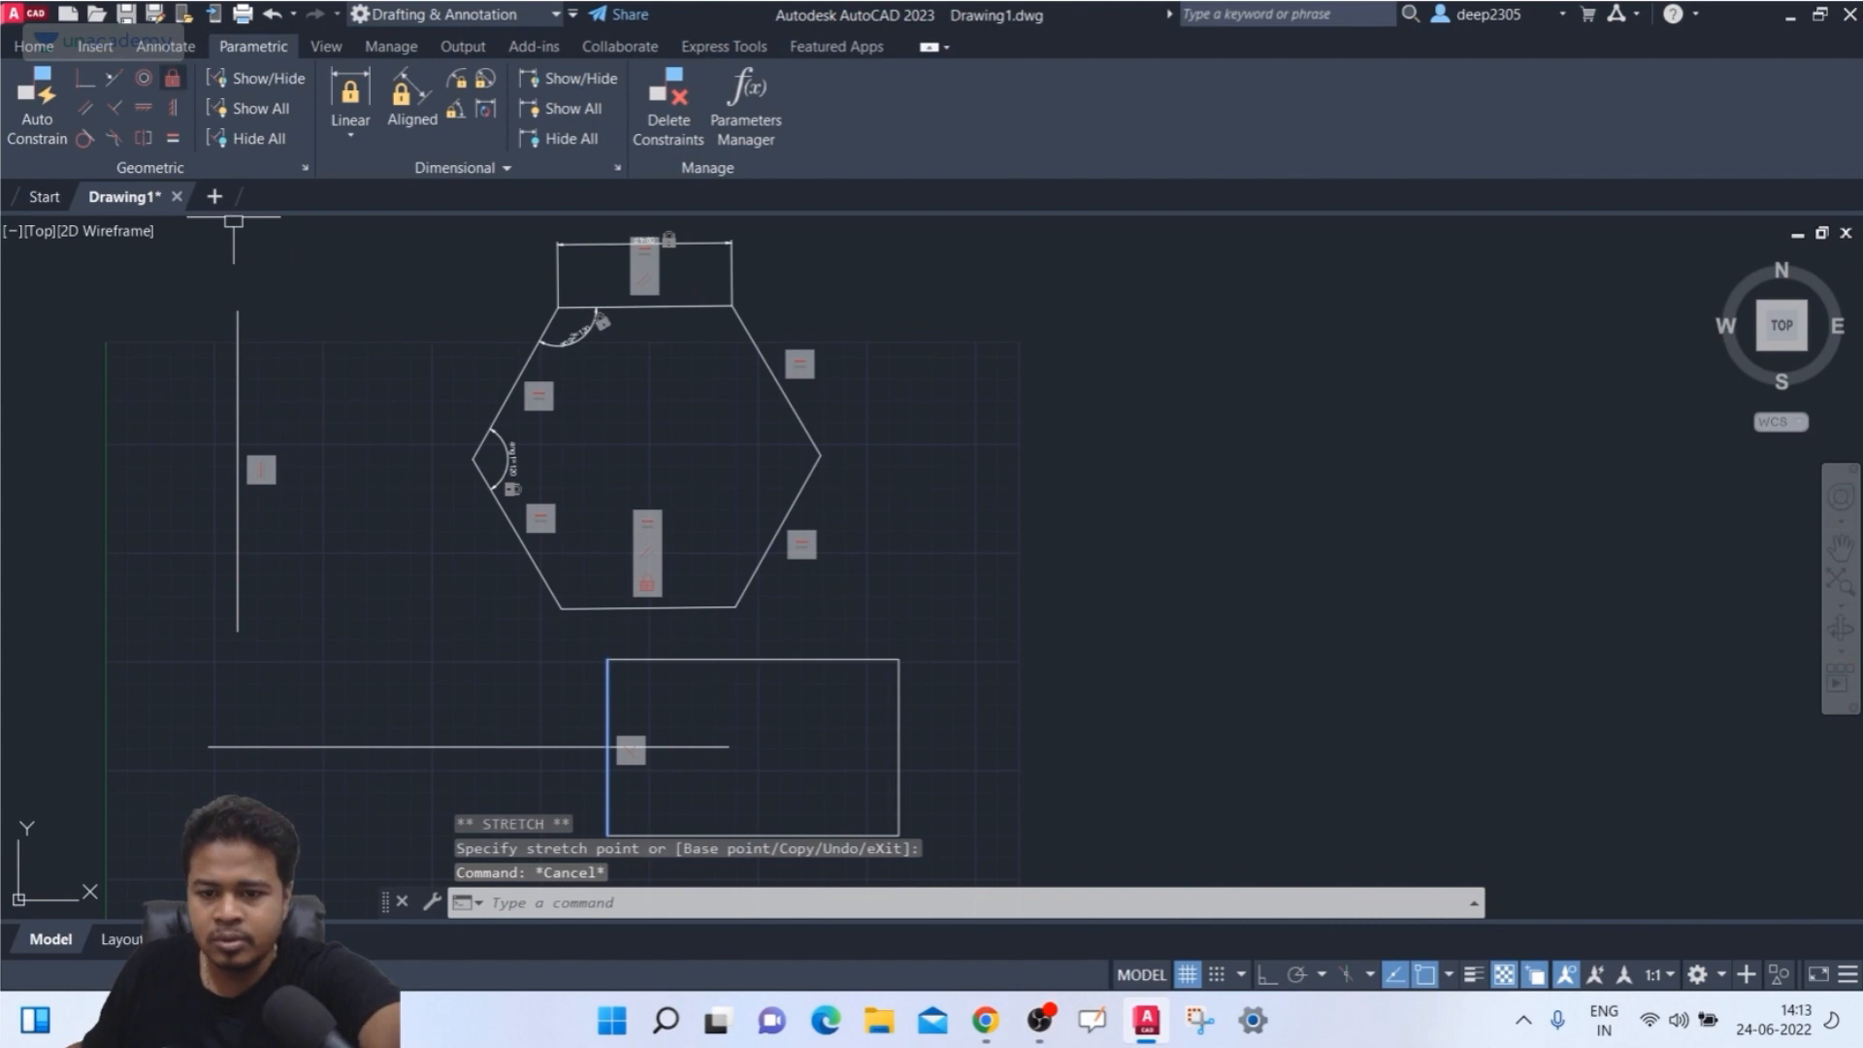
{"action": "left_click", "coordinate": [172, 78]}
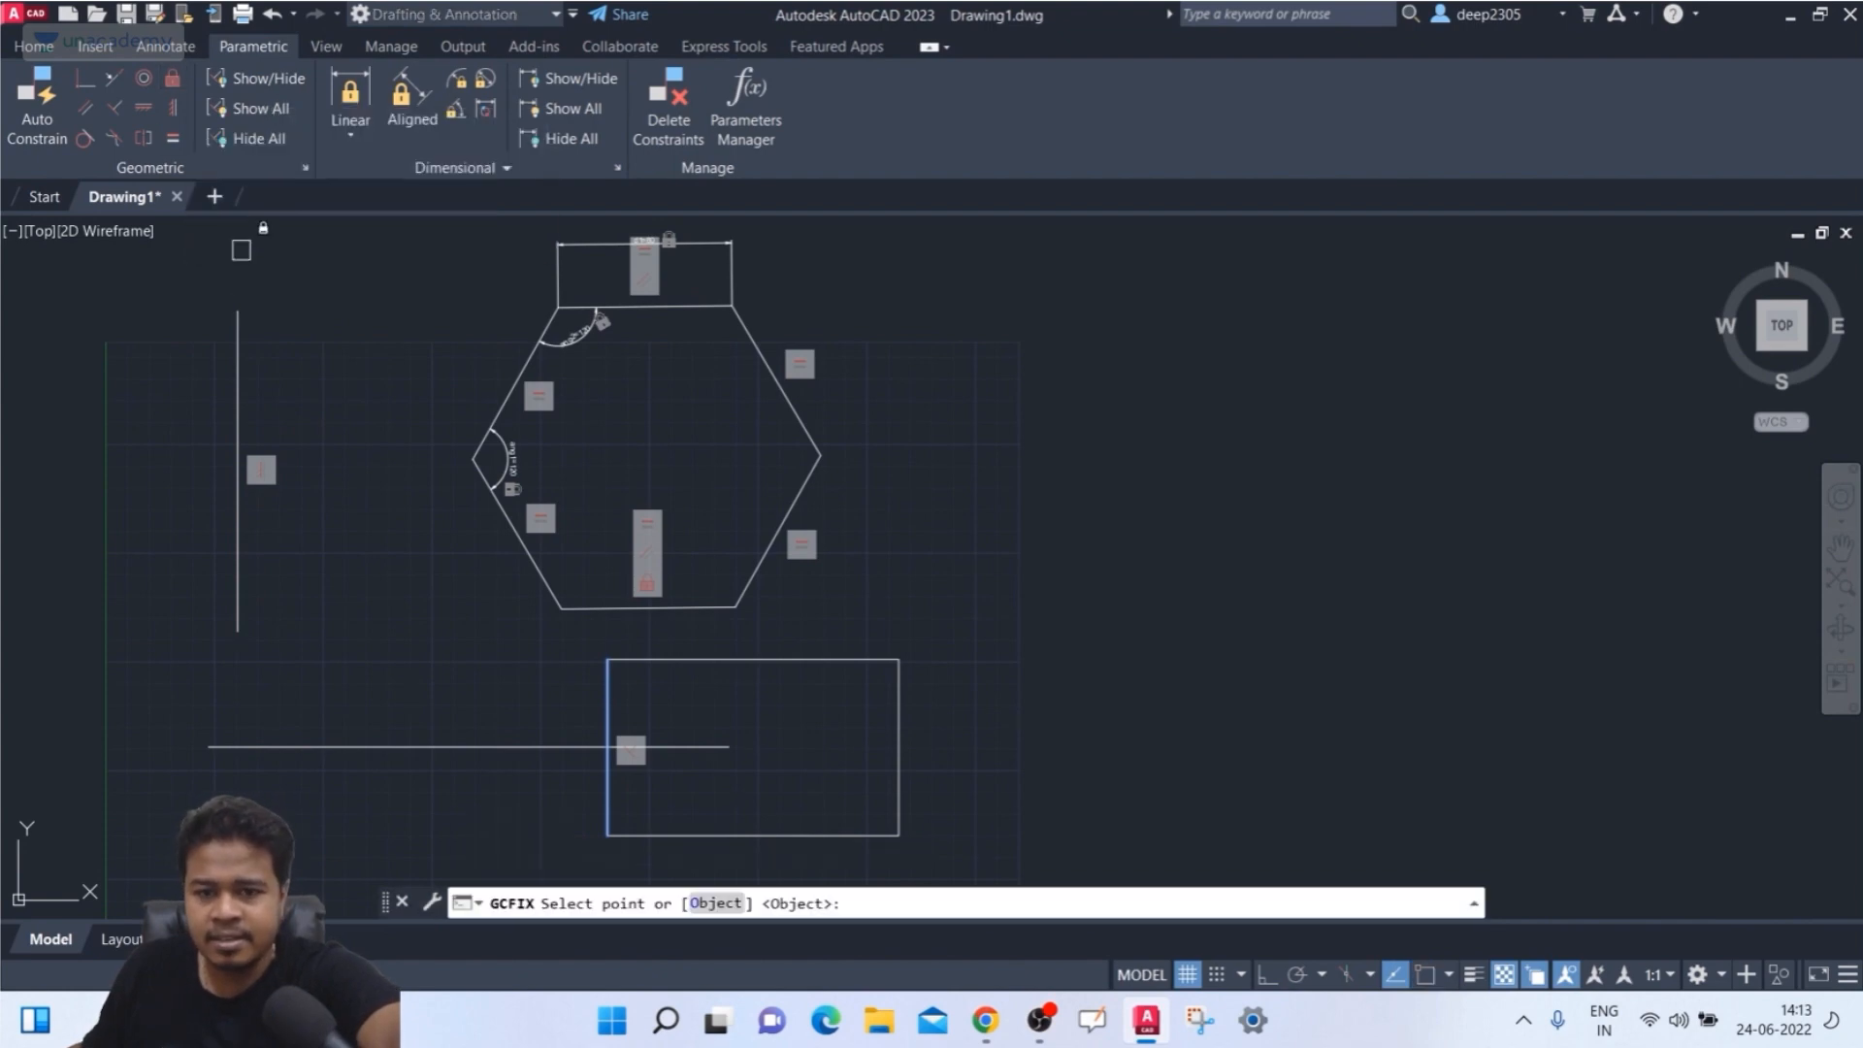
{"action": "left_click", "coordinate": [238, 469]}
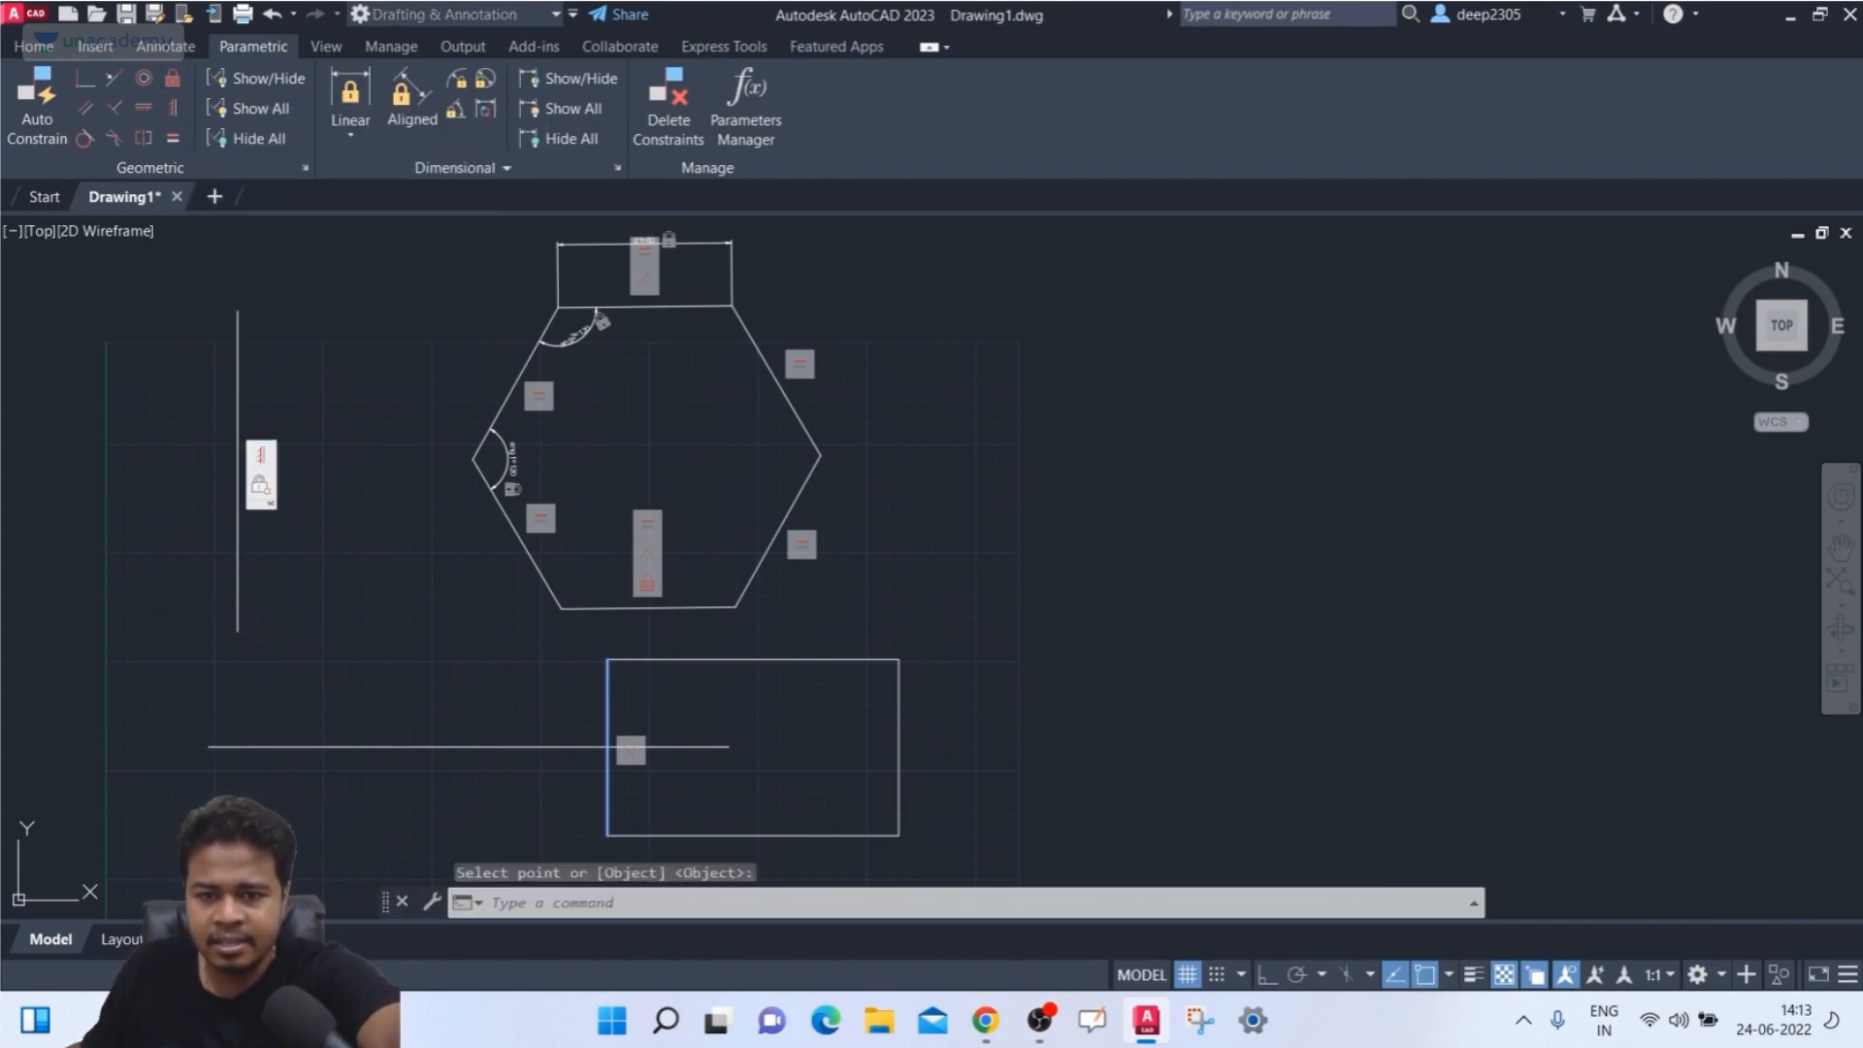
- Try to move the fixed vertical line by its midpoint to test the Fix constraint
{"action": "left_click", "coordinate": [238, 586]}
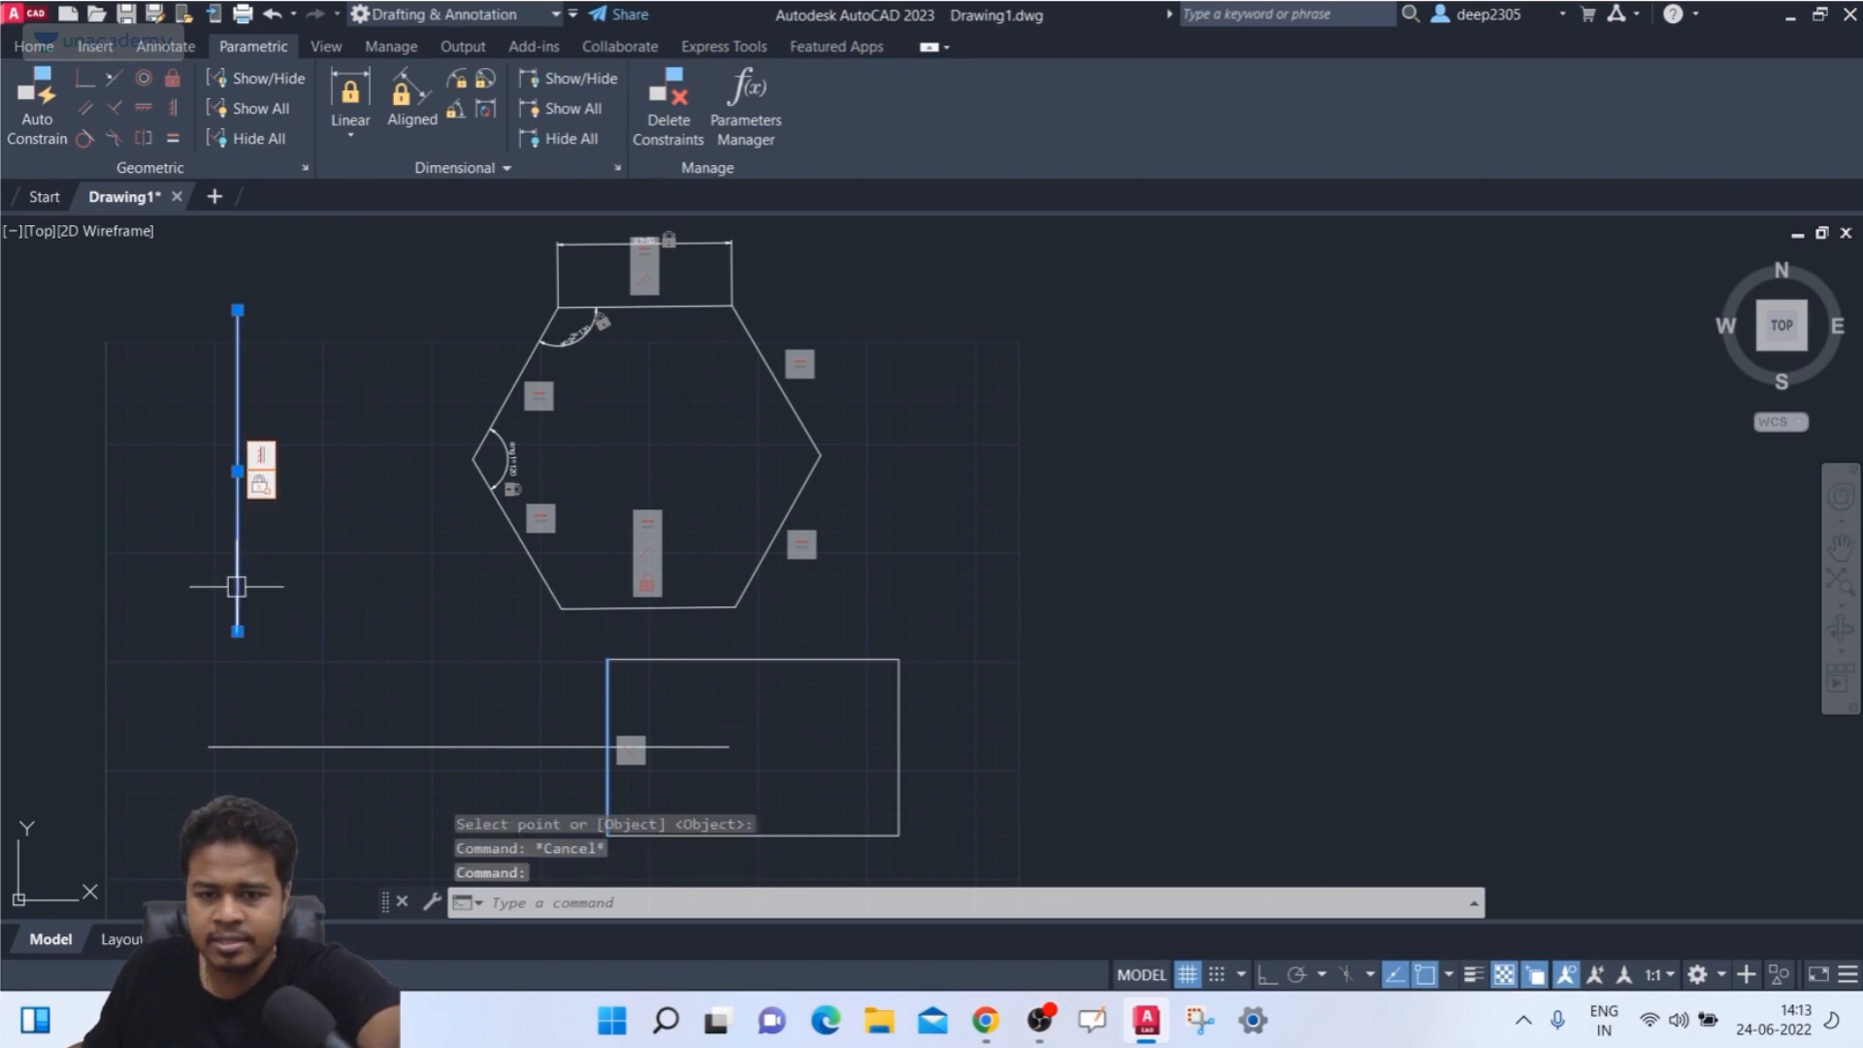
{"action": "left_click", "coordinate": [238, 472]}
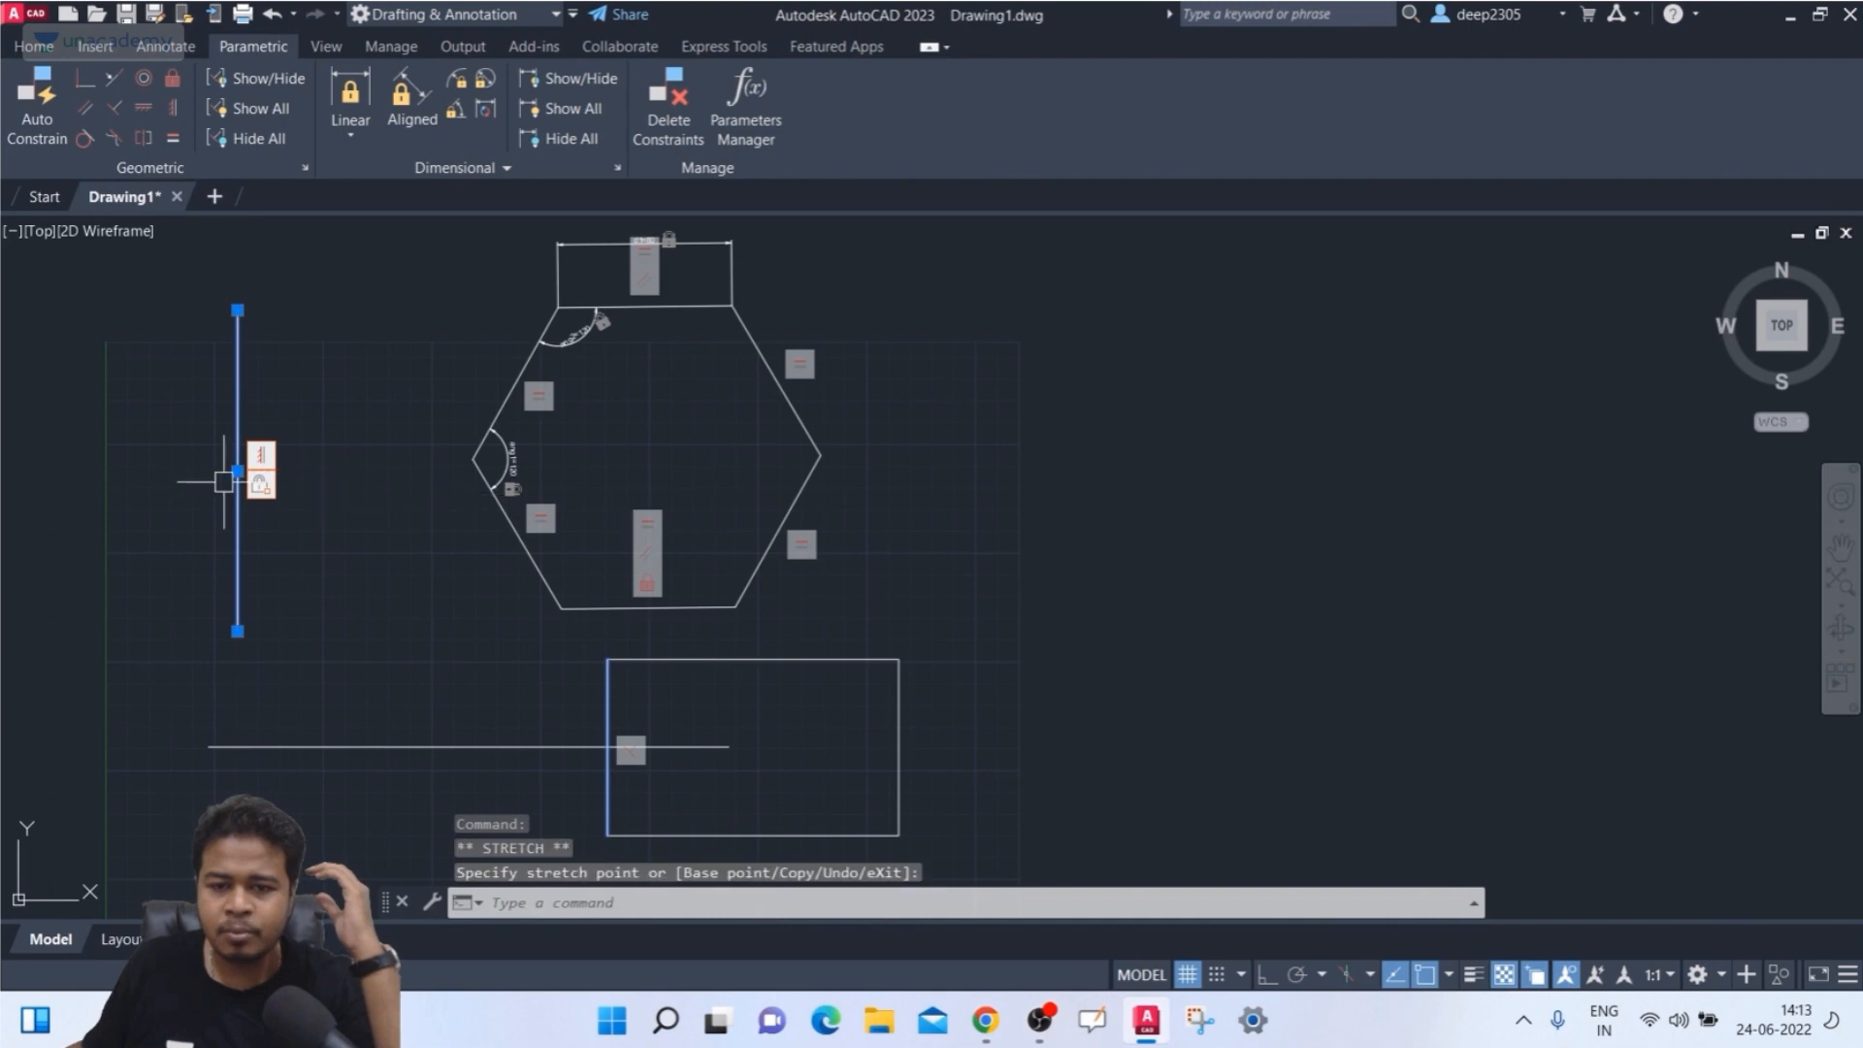
{"action": "key", "text": "Escape"}
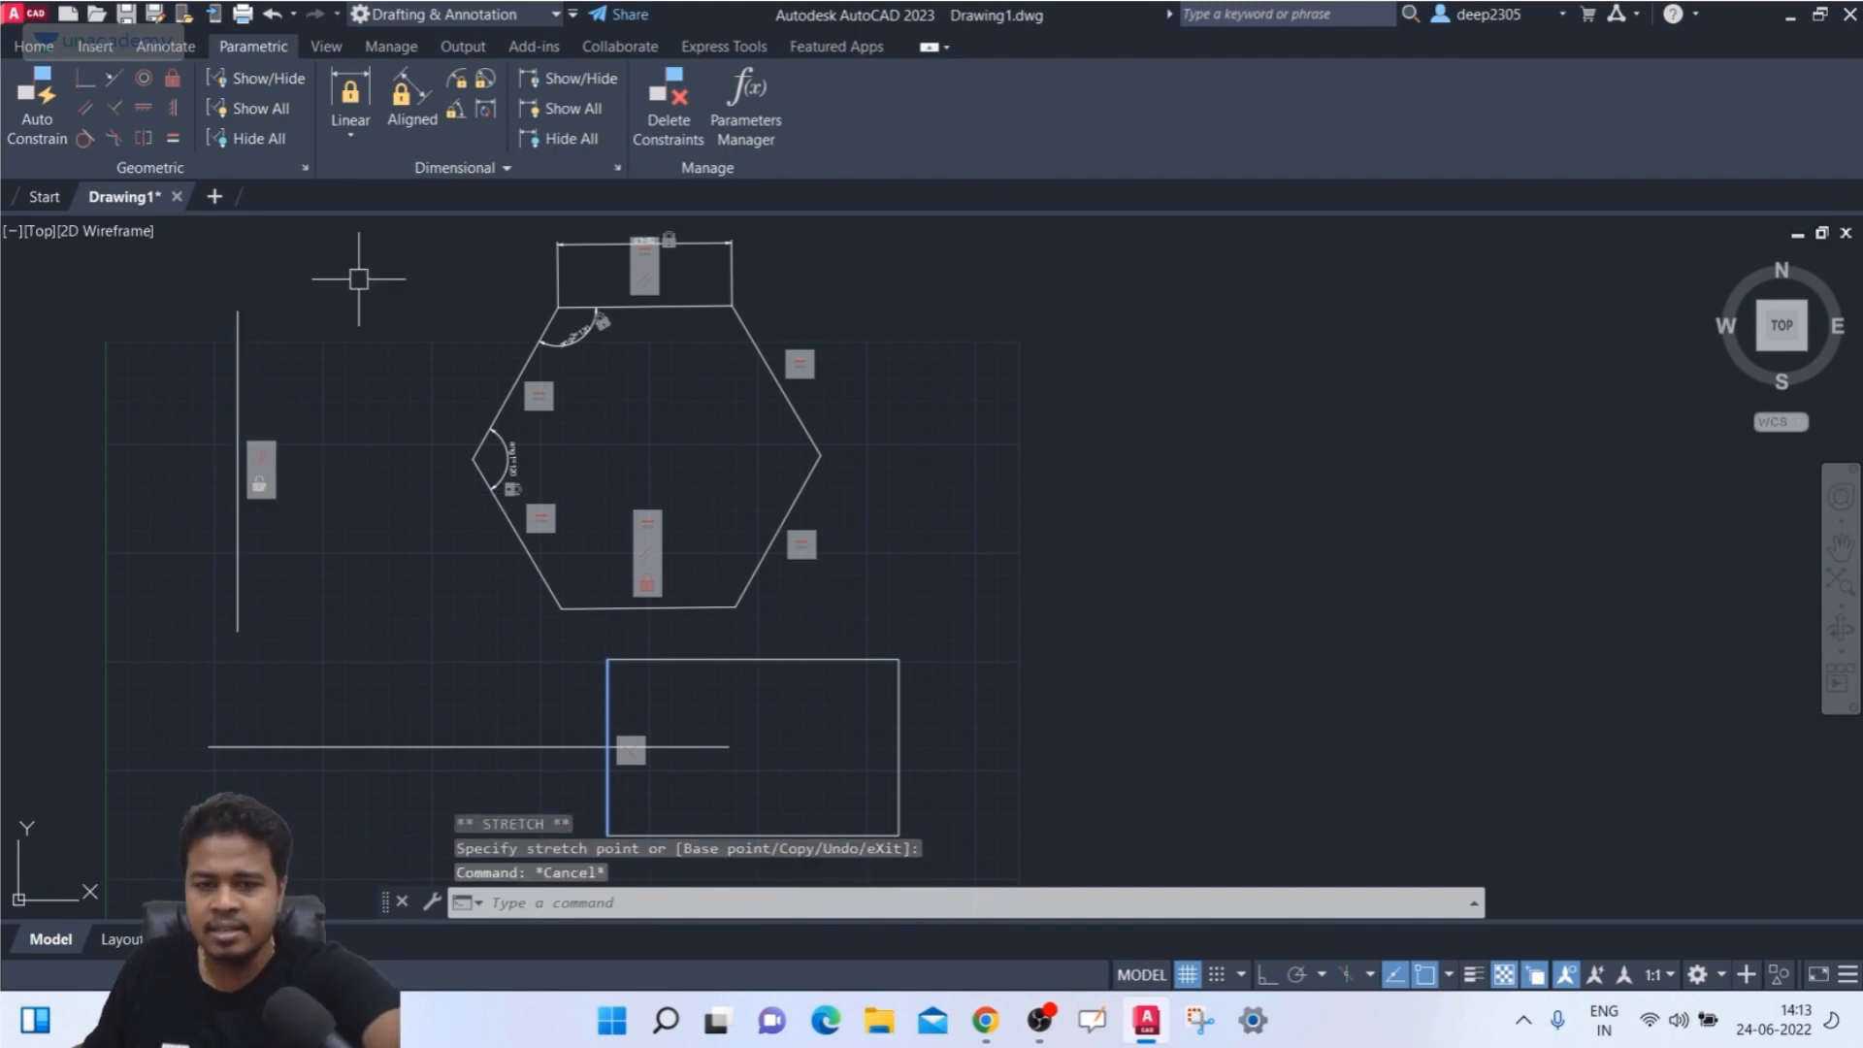
- Add a Linear dimensional constraint of 120 between the vertical line's midpoint and the hexagon's leftmost vertex
{"action": "left_click", "coordinate": [351, 135]}
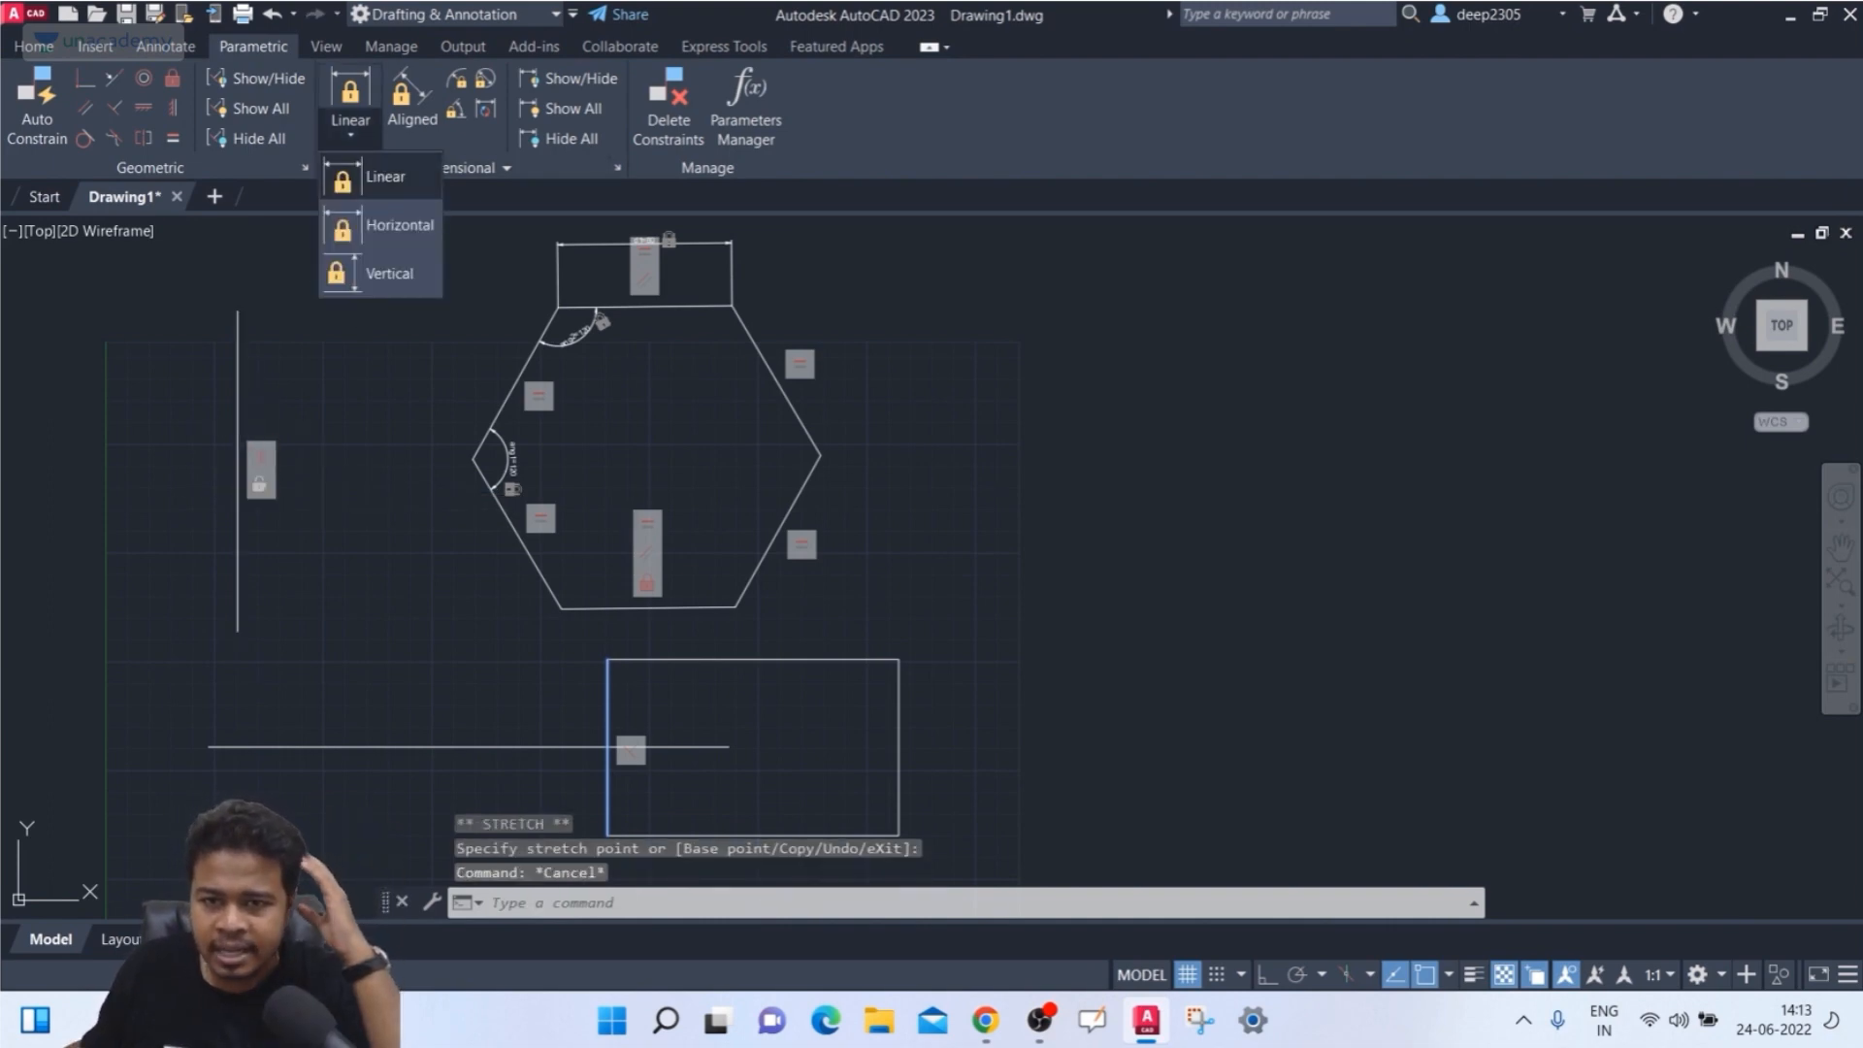
{"action": "left_click", "coordinate": [383, 177]}
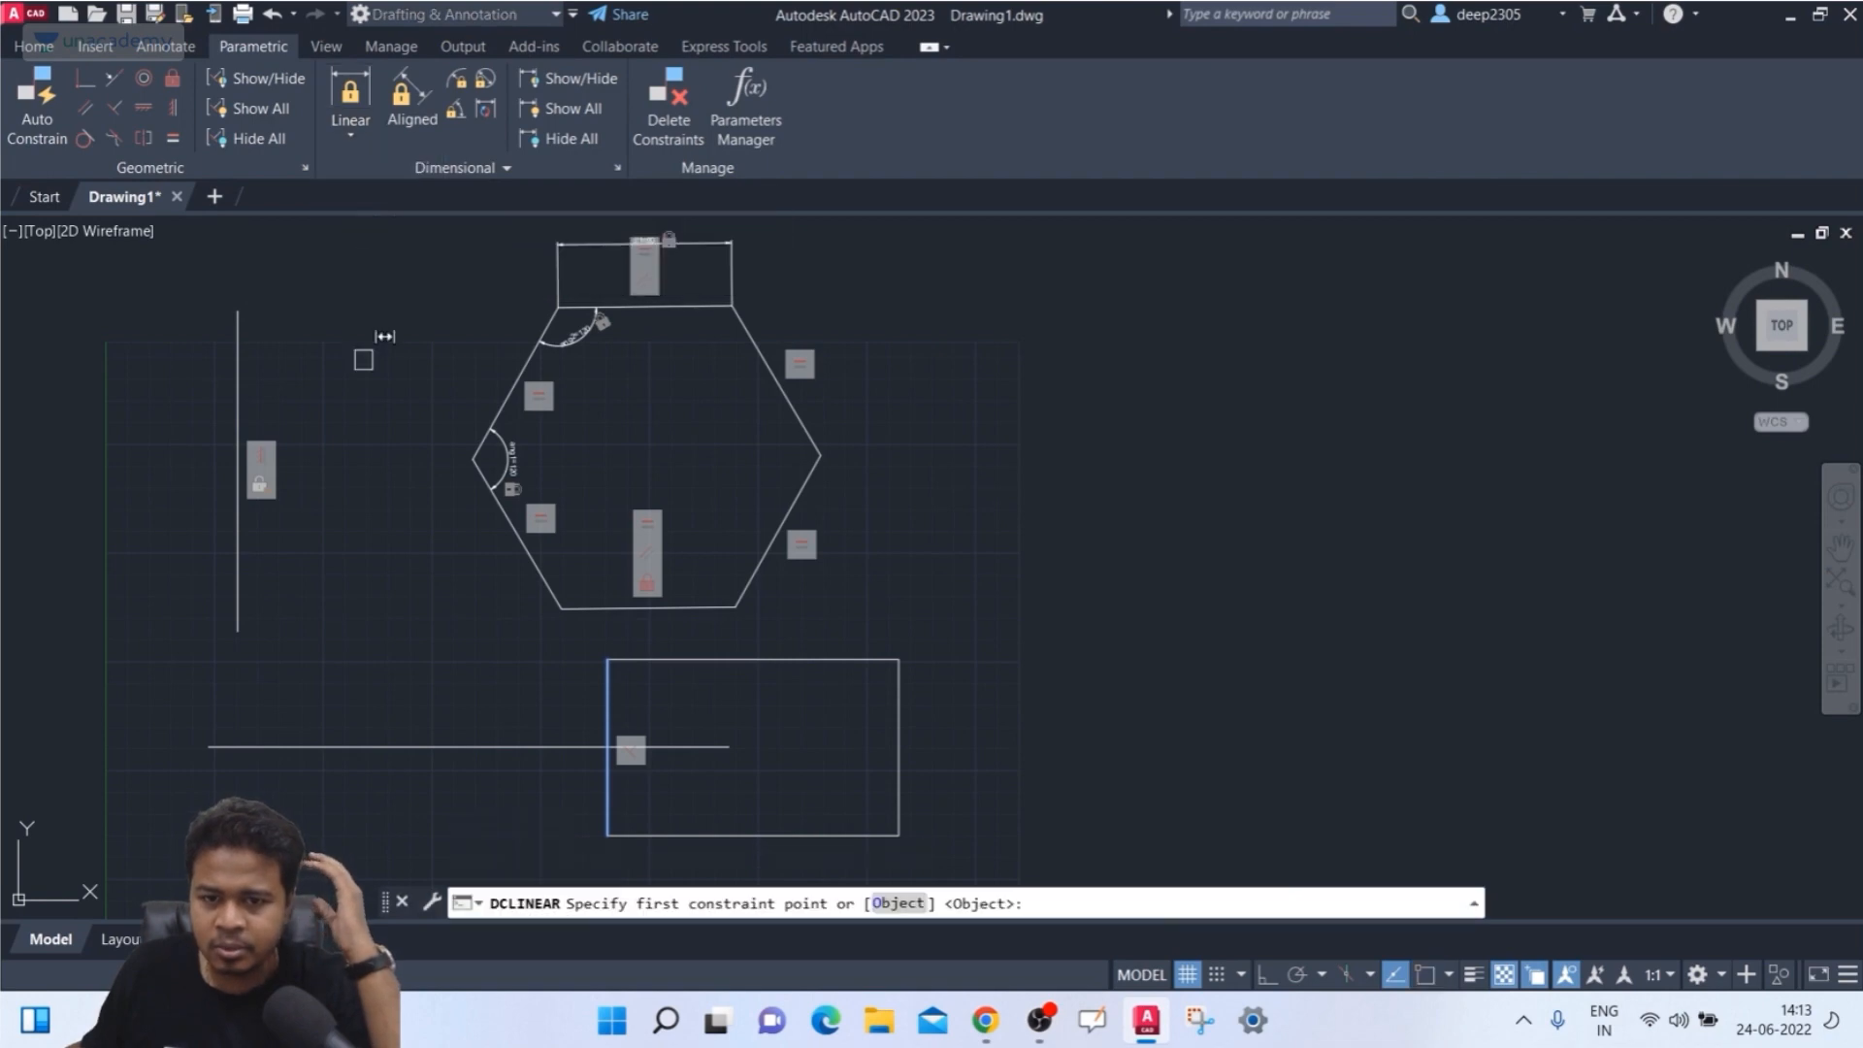
{"action": "left_click", "coordinate": [240, 475]}
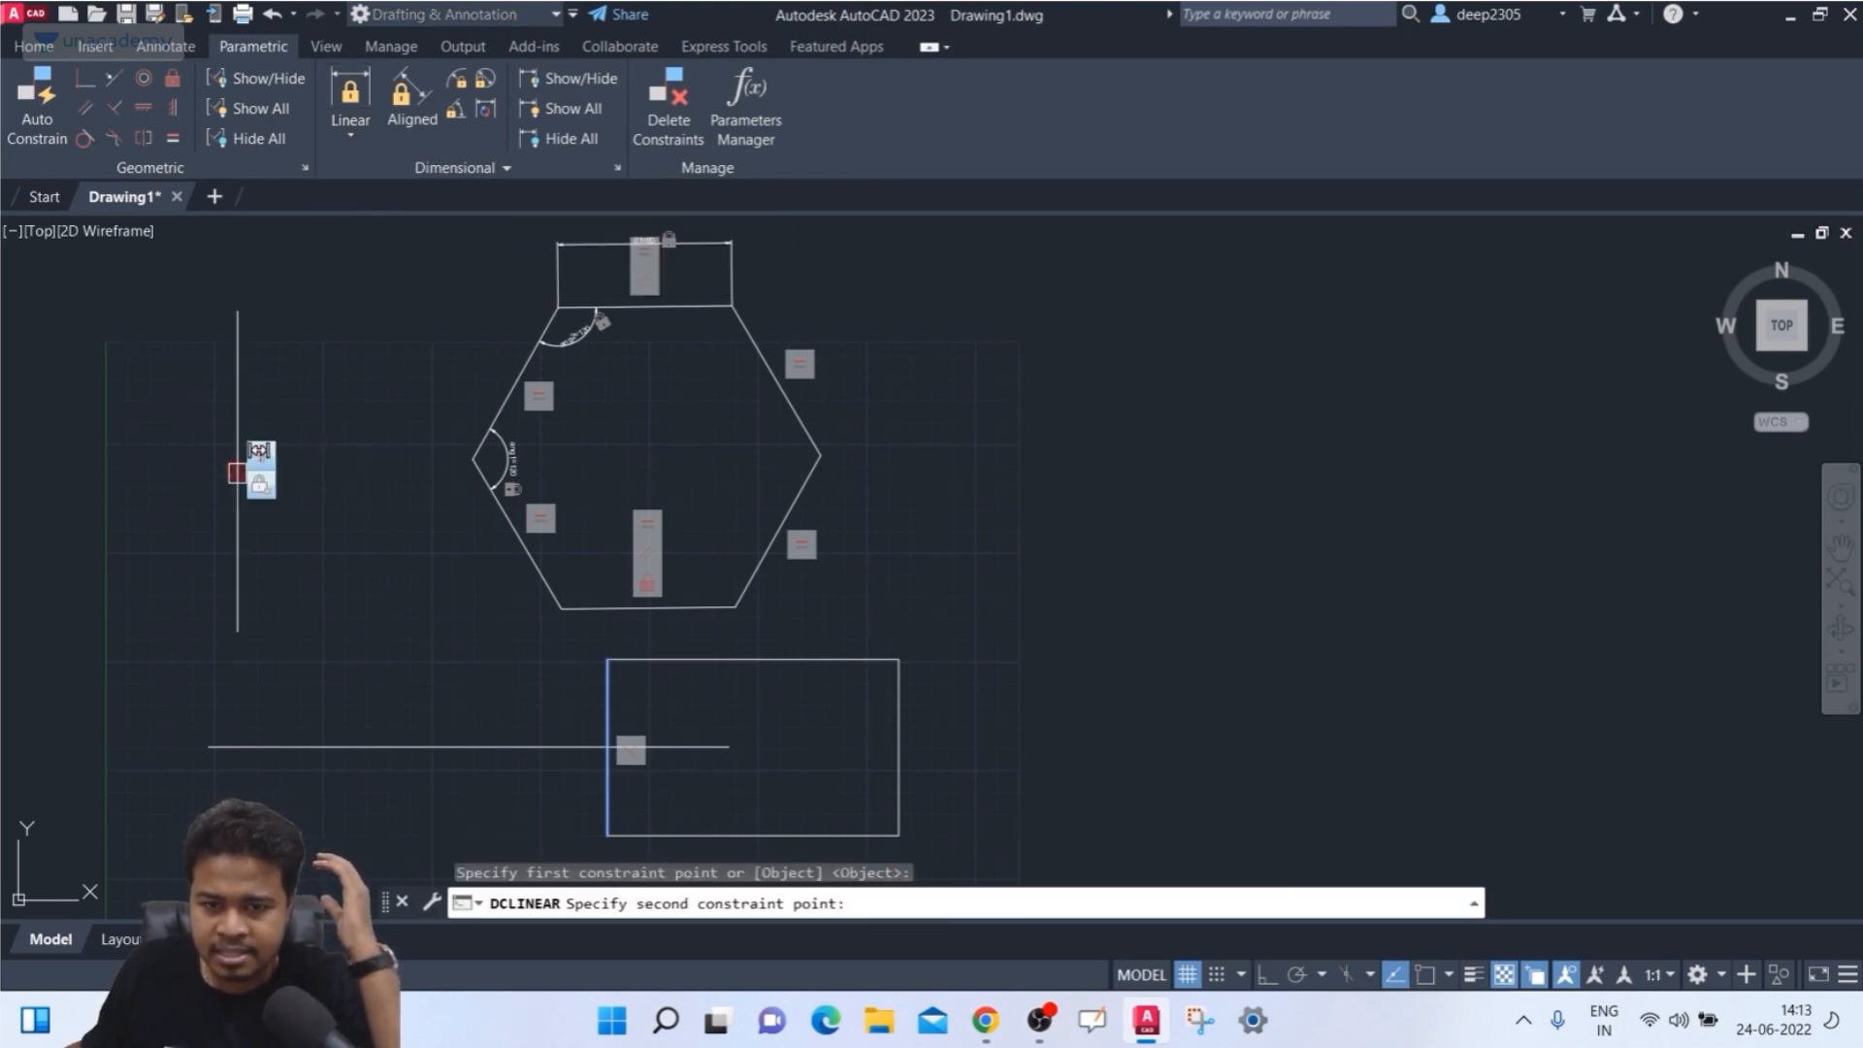
{"action": "left_click", "coordinate": [477, 454]}
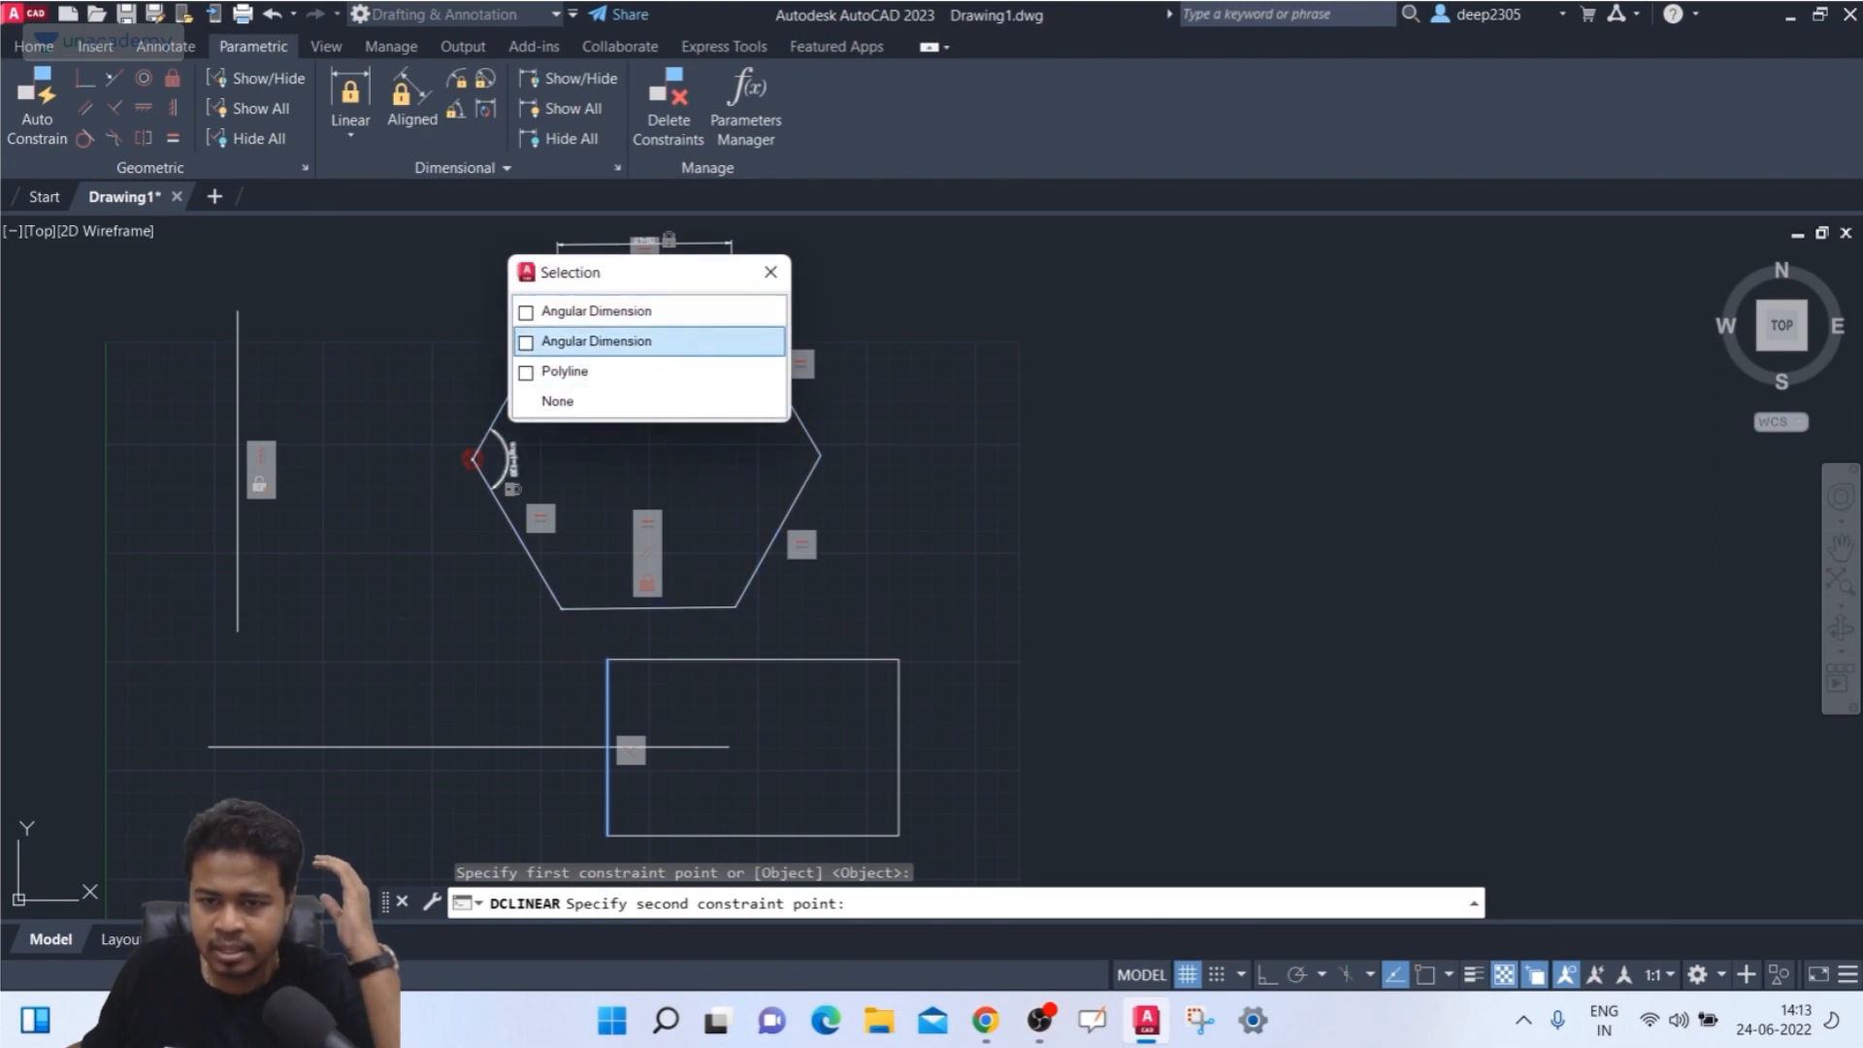
{"action": "left_click", "coordinate": [572, 371]}
{"action": "left_click", "coordinate": [361, 512]}
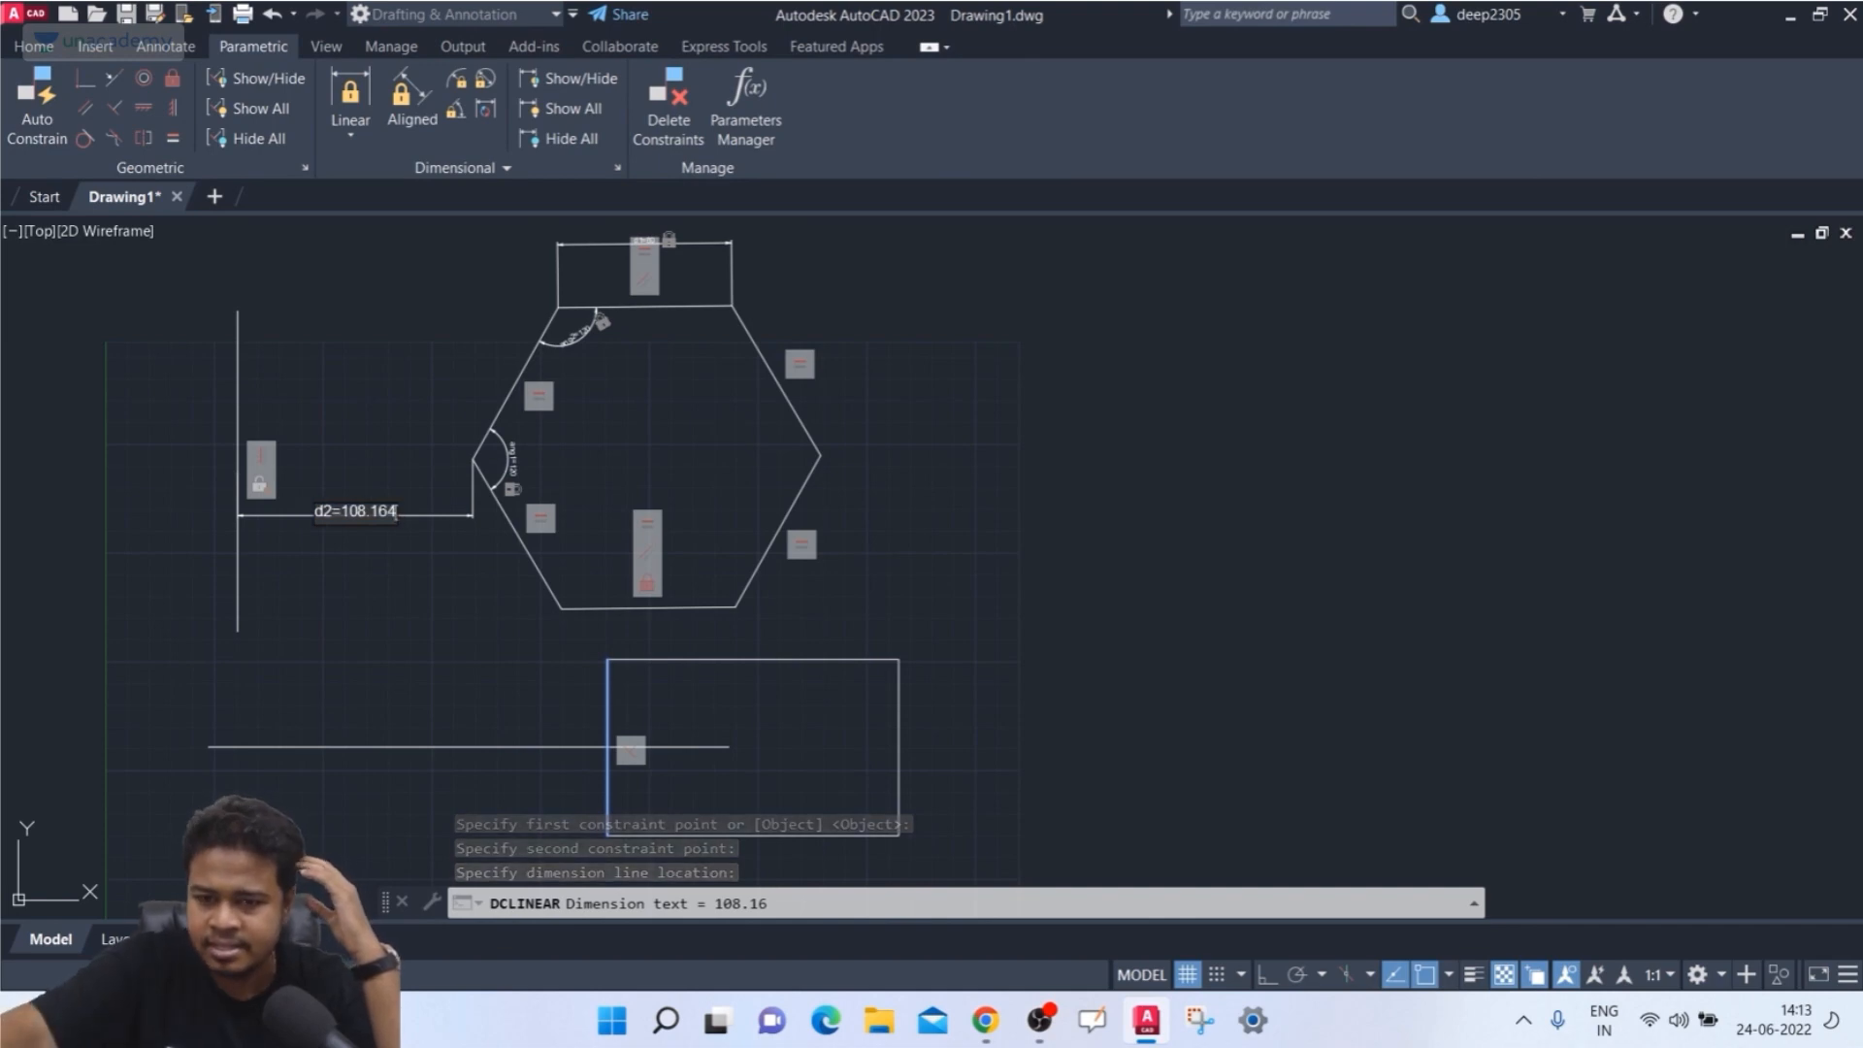
{"action": "key", "text": "BackSpace"}
{"action": "key", "text": "BackSpace"}
{"action": "key", "text": "BackSpace"}
{"action": "key", "text": "BackSpace"}
{"action": "key", "text": "BackSpace"}
{"action": "key", "text": "BackSpace"}
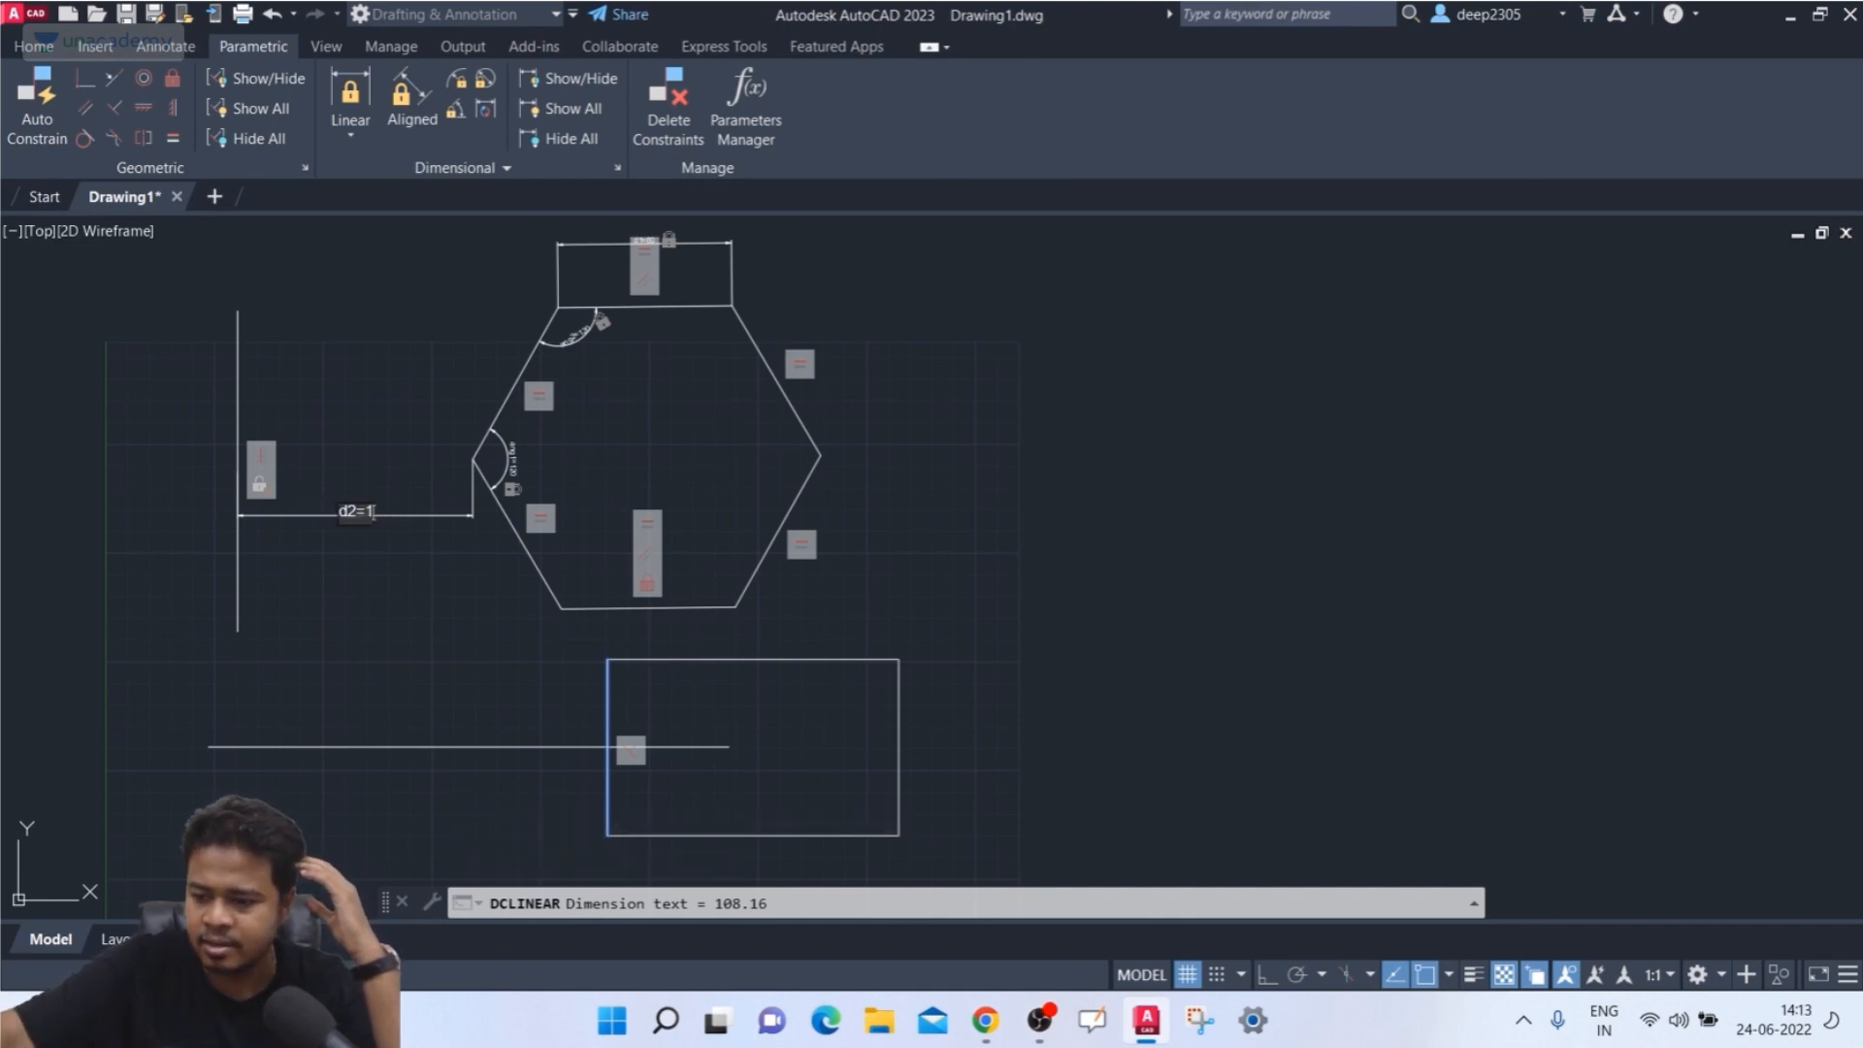
{"action": "key", "text": "Return"}
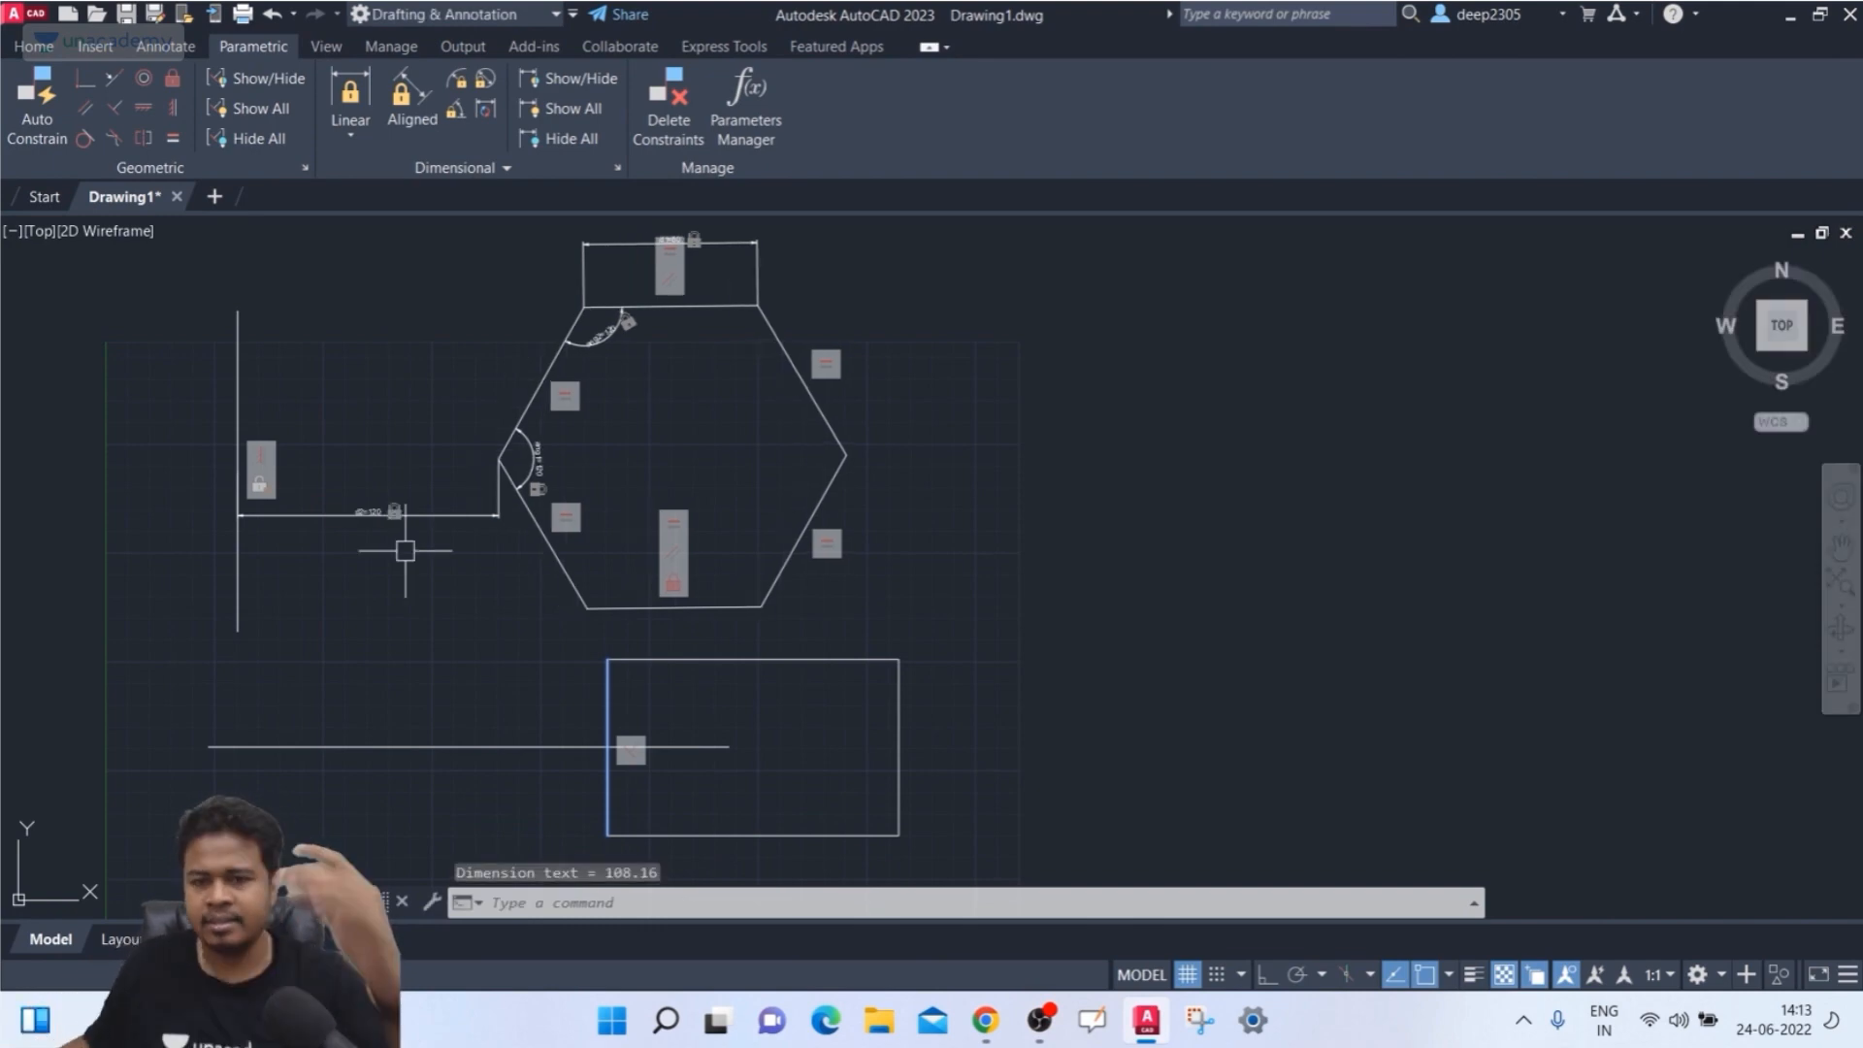
- Try to stretch the hexagon's rightmost vertex to the right to test the distance constraint to the vertical line
{"action": "left_click", "coordinate": [915, 403]}
{"action": "left_click", "coordinate": [825, 470]}
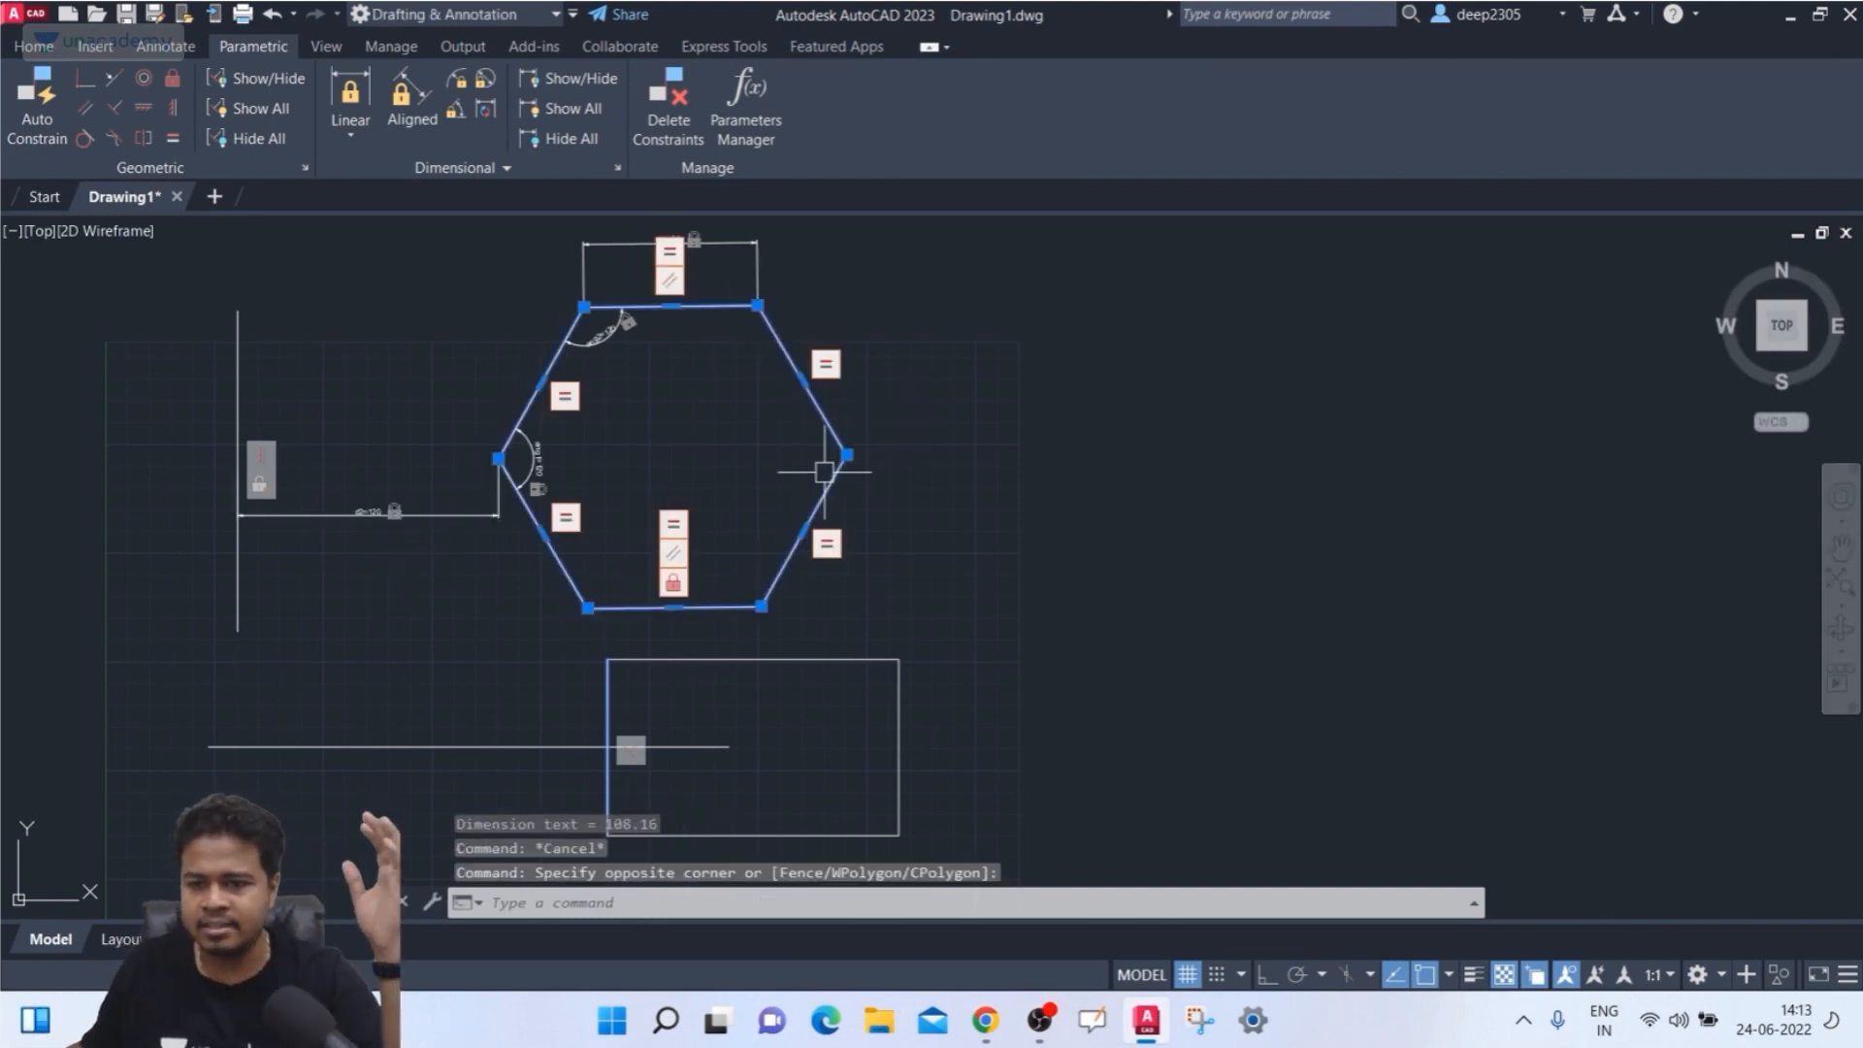
{"action": "left_click", "coordinate": [847, 454]}
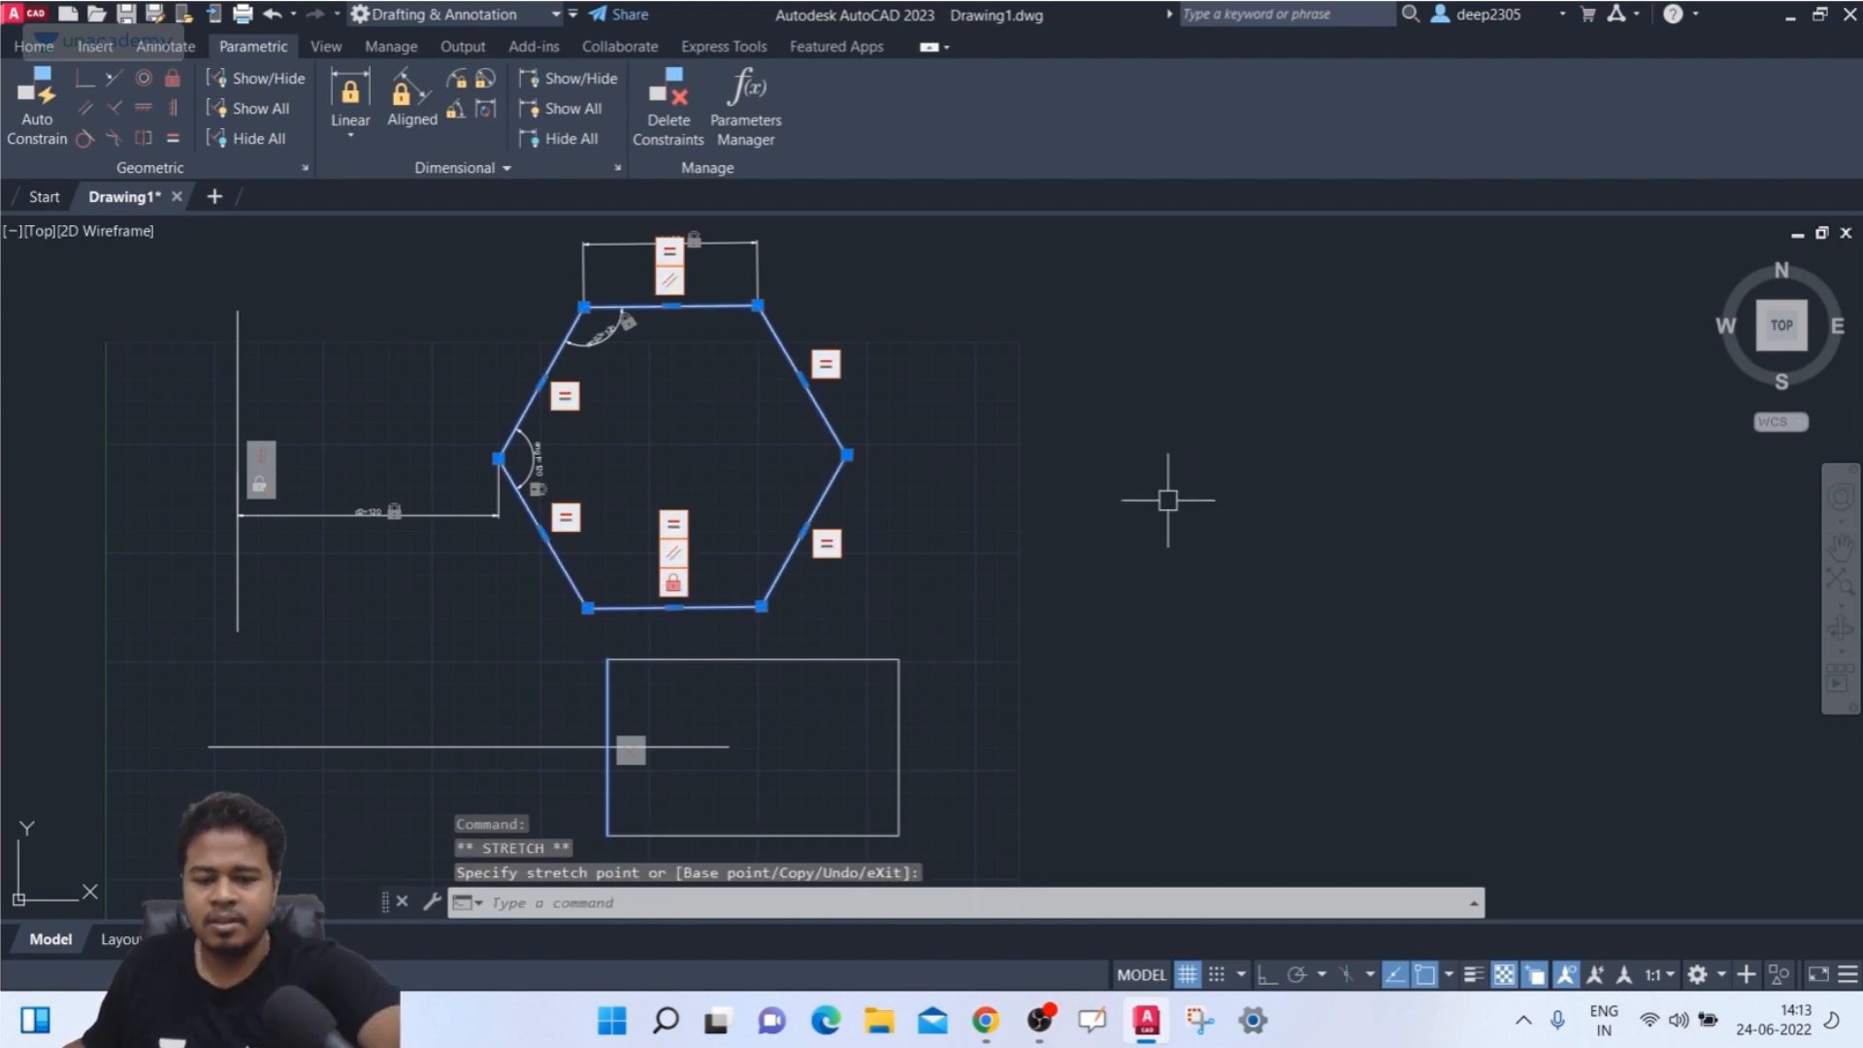
{"action": "key", "text": "Escape"}
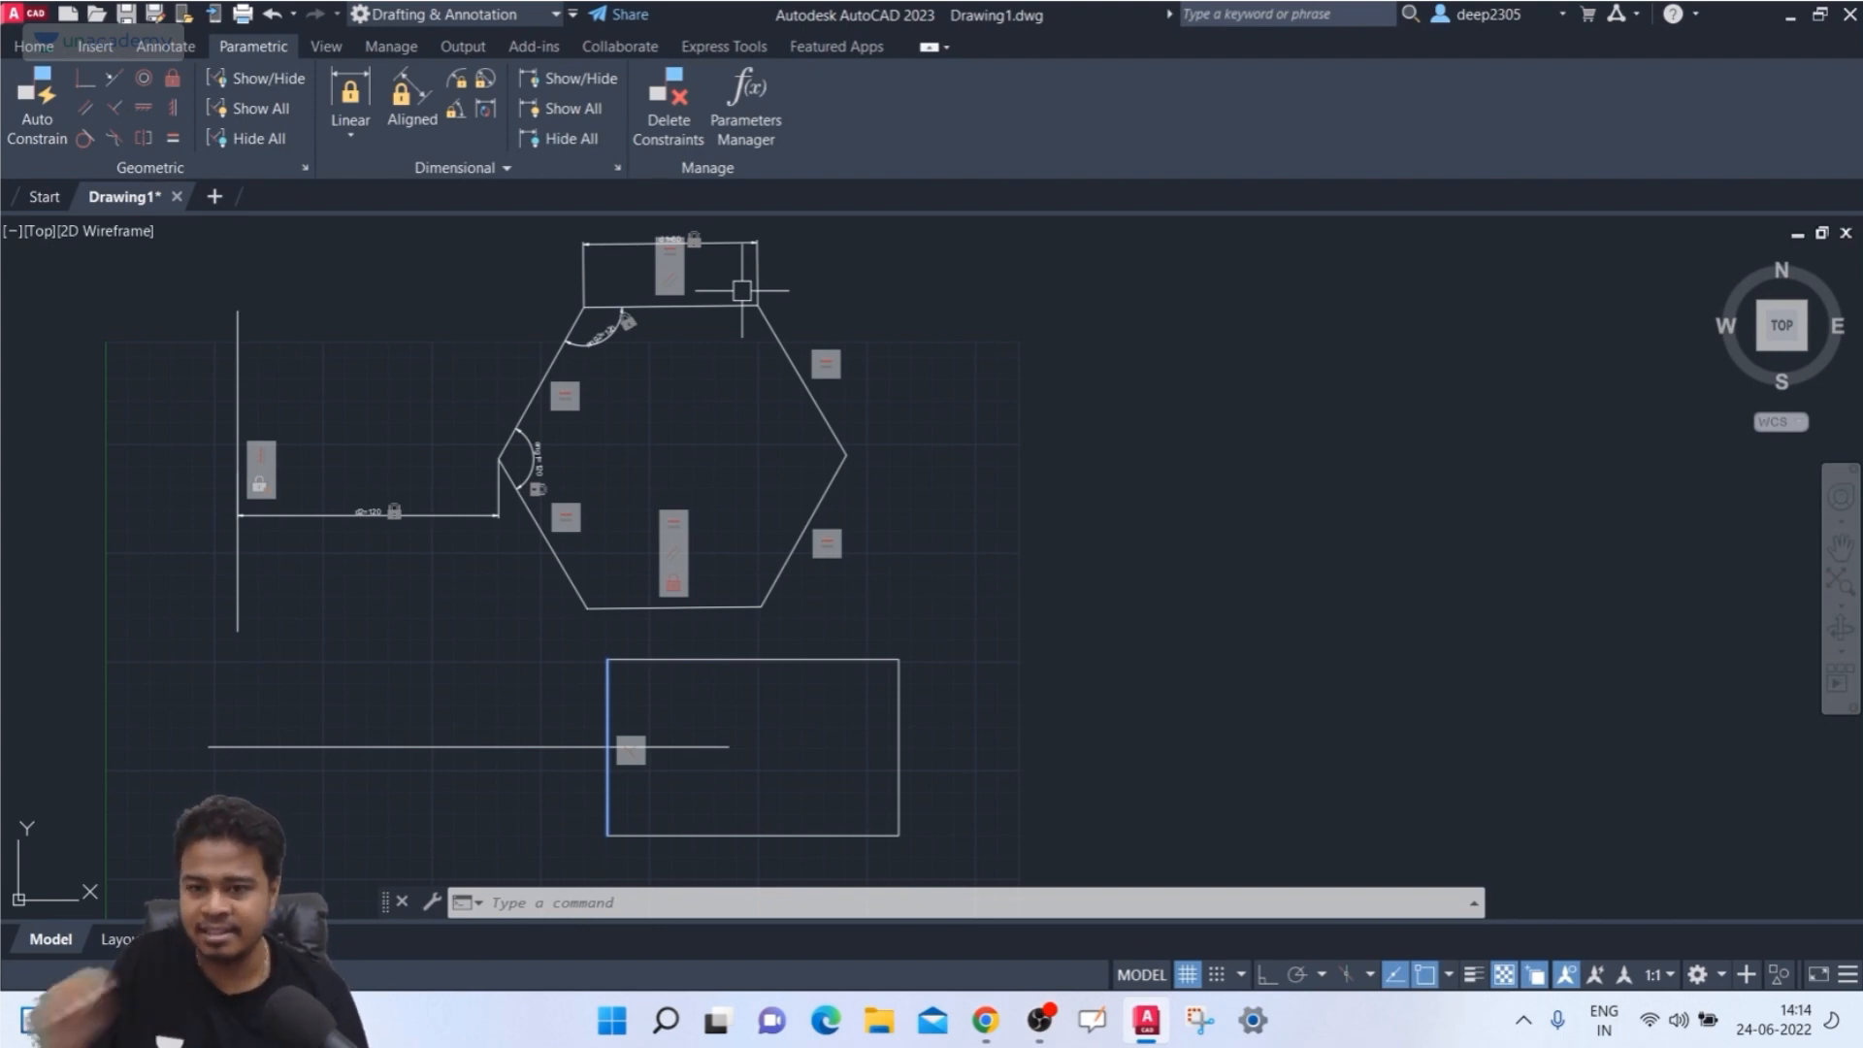
- Examine the geometric constraints on the hexagon and vertical line, and the linear dimensional constraint between them
{"action": "left_click", "coordinate": [789, 363]}
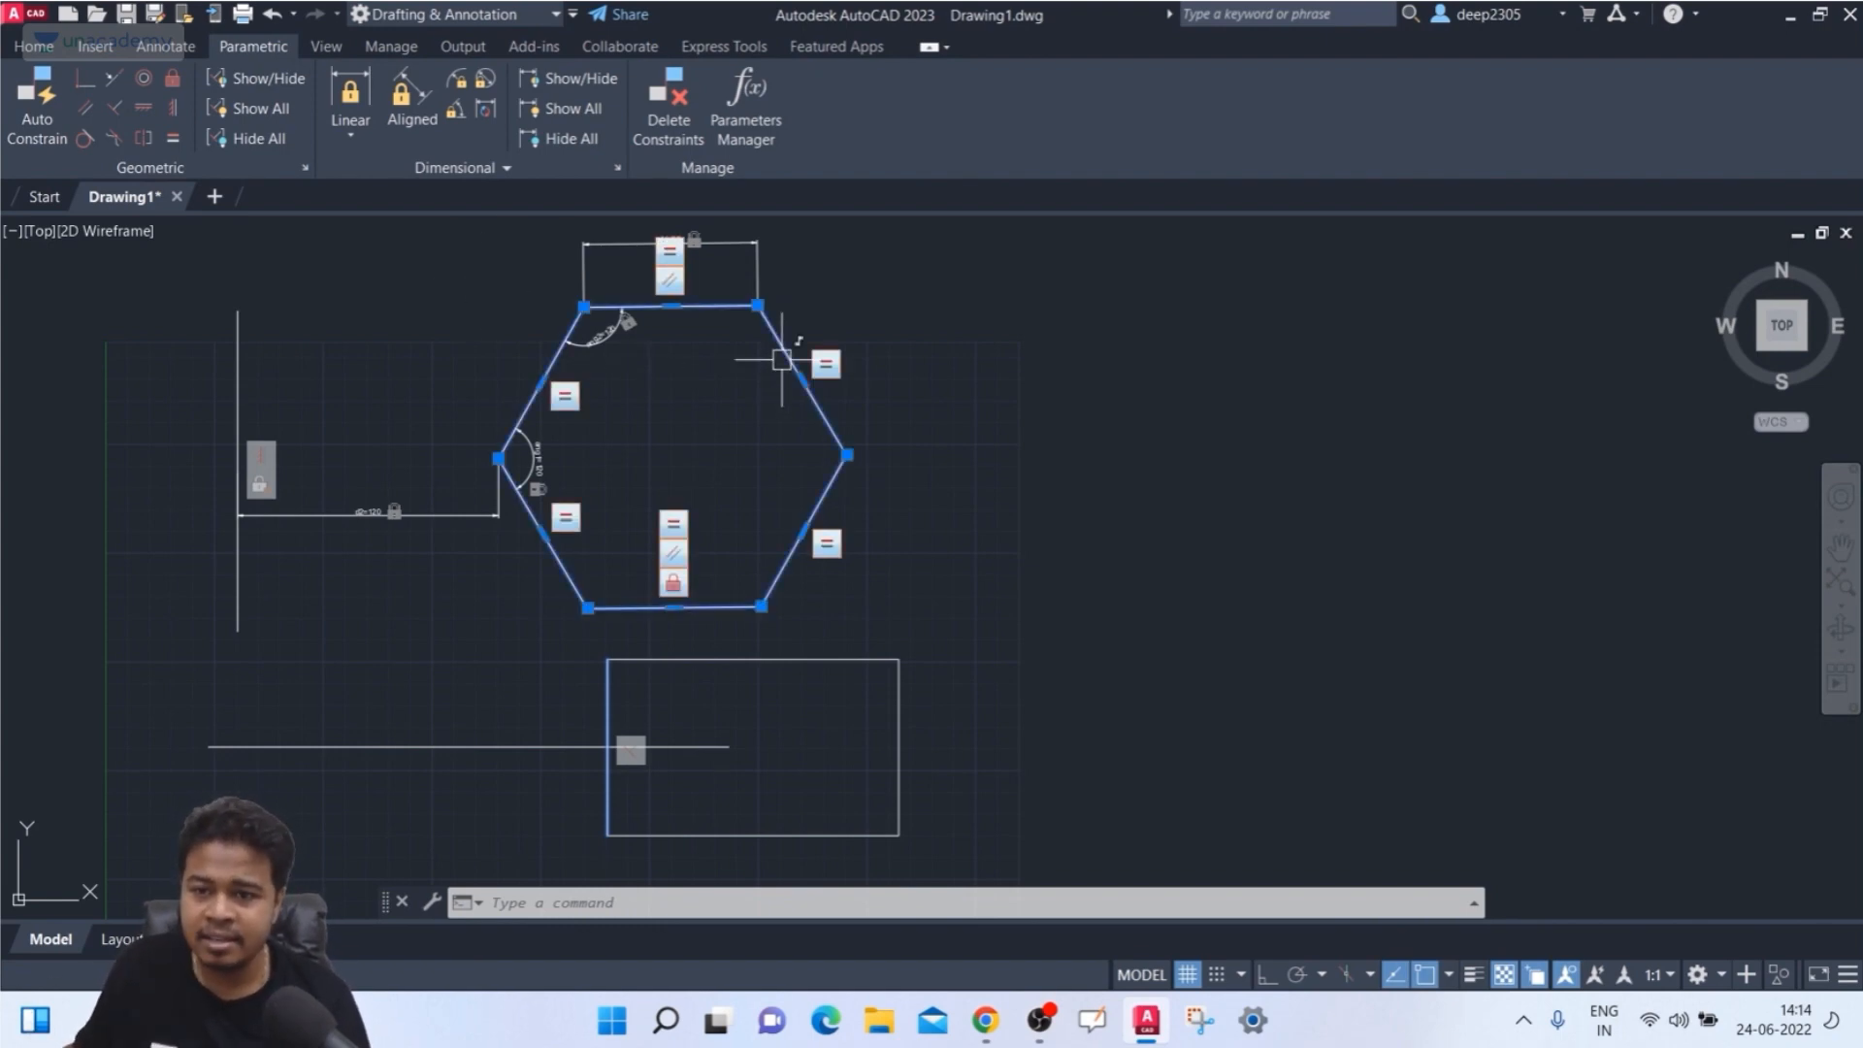
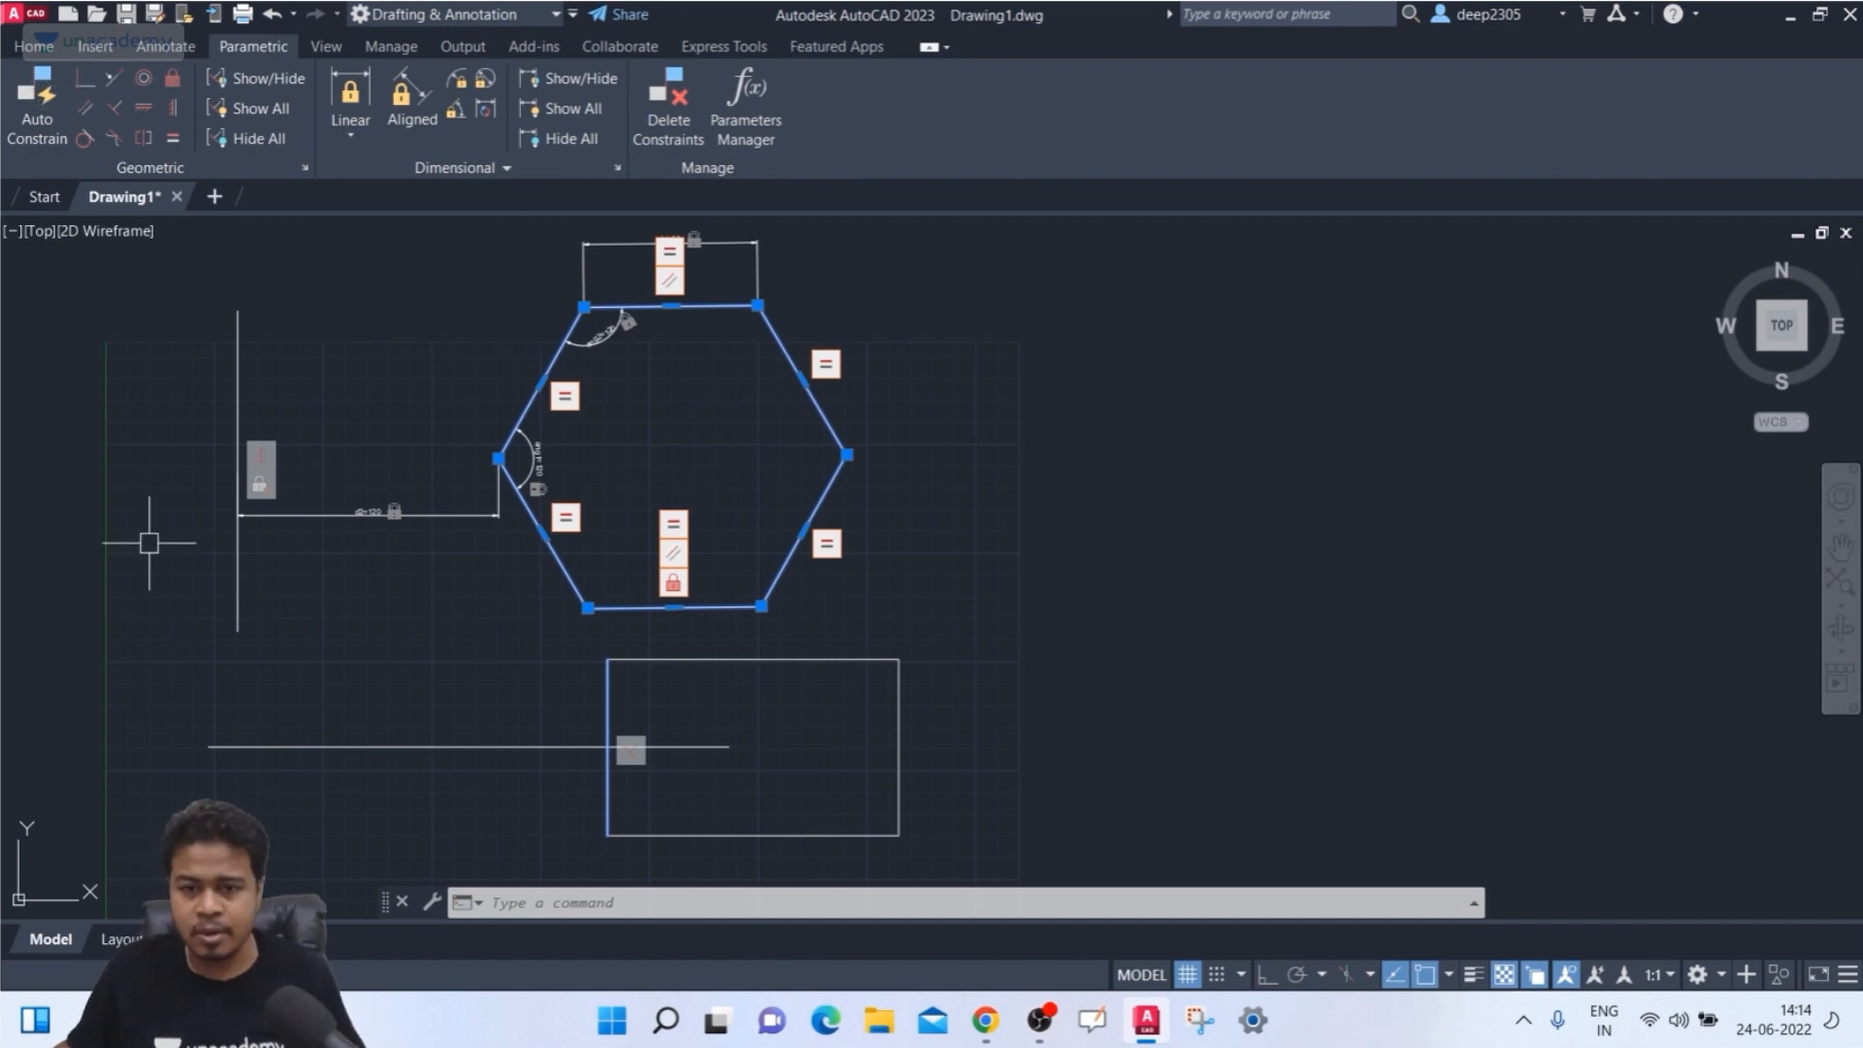
{"action": "scroll", "coordinate": [186, 451], "scroll_direction": "up", "scroll_amount": 4}
{"action": "scroll", "coordinate": [320, 366], "scroll_direction": "down", "scroll_amount": 4}
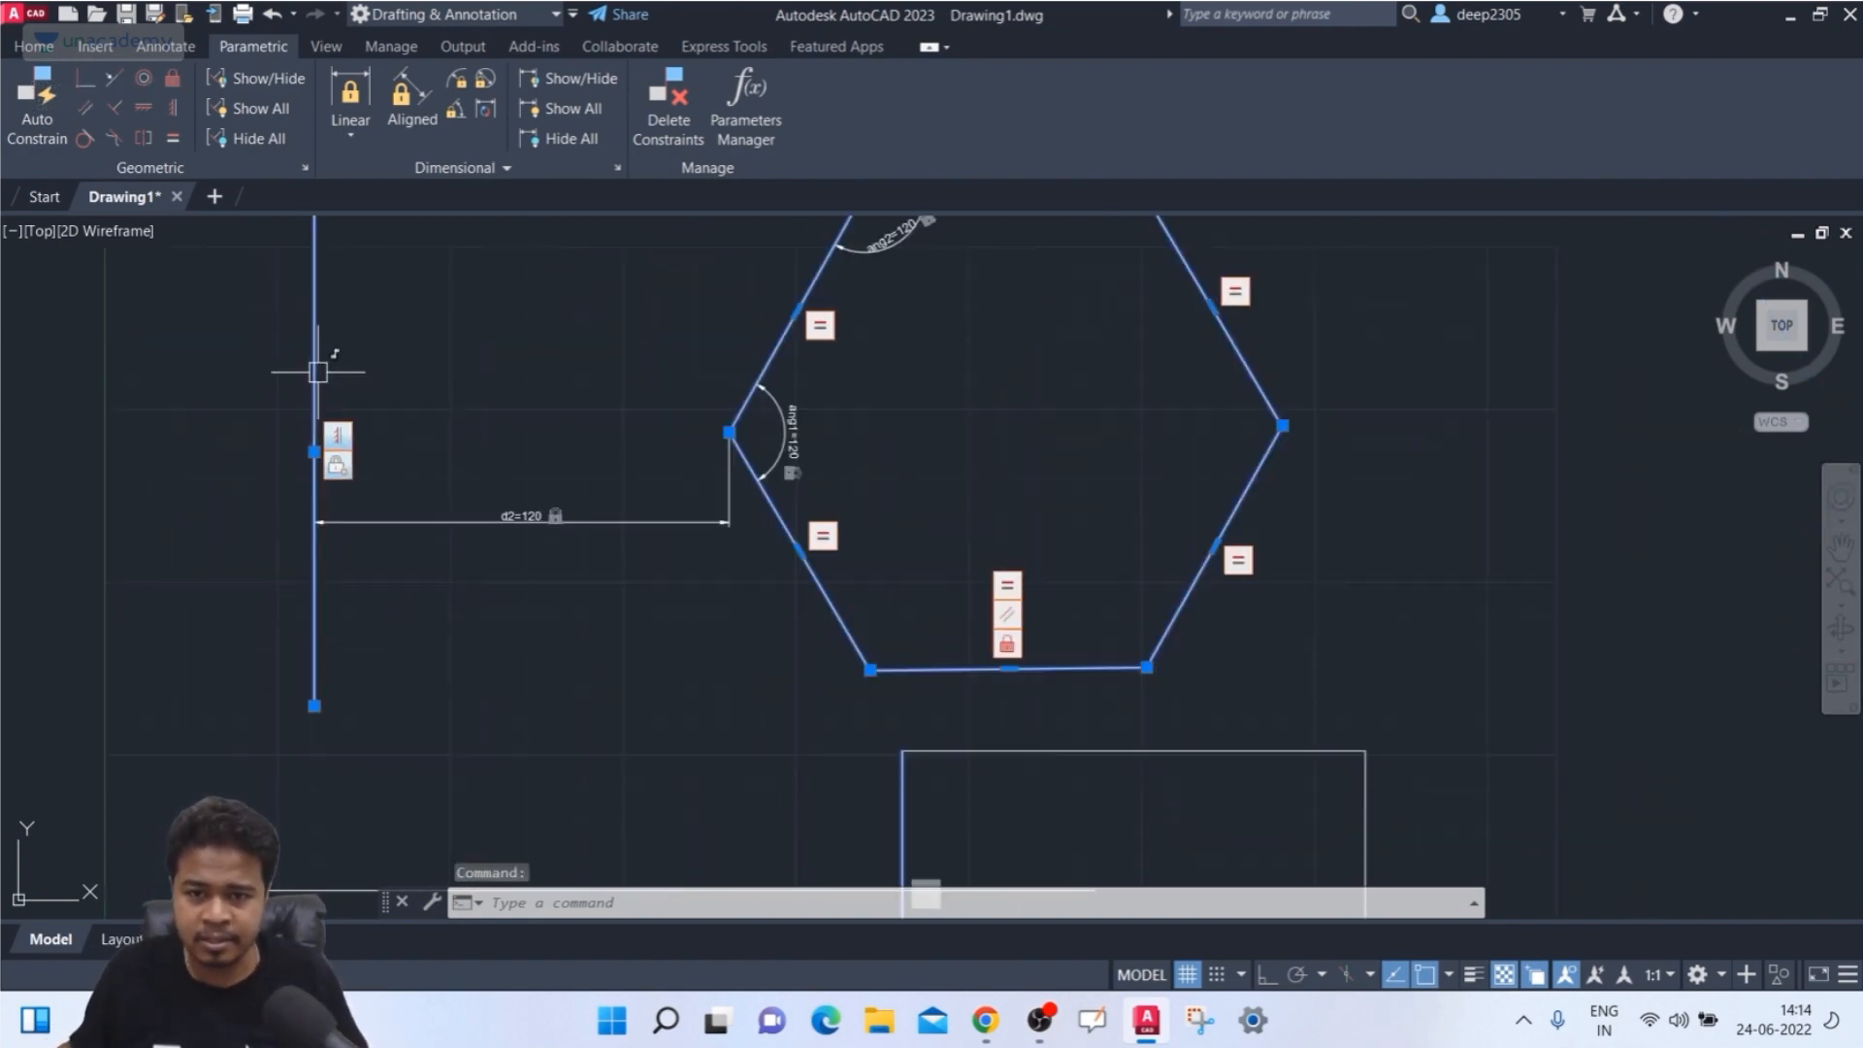
{"action": "middle_click_drag", "start_coordinate": [324, 366], "coordinate": [301, 408]}
{"action": "key", "text": "Escape"}
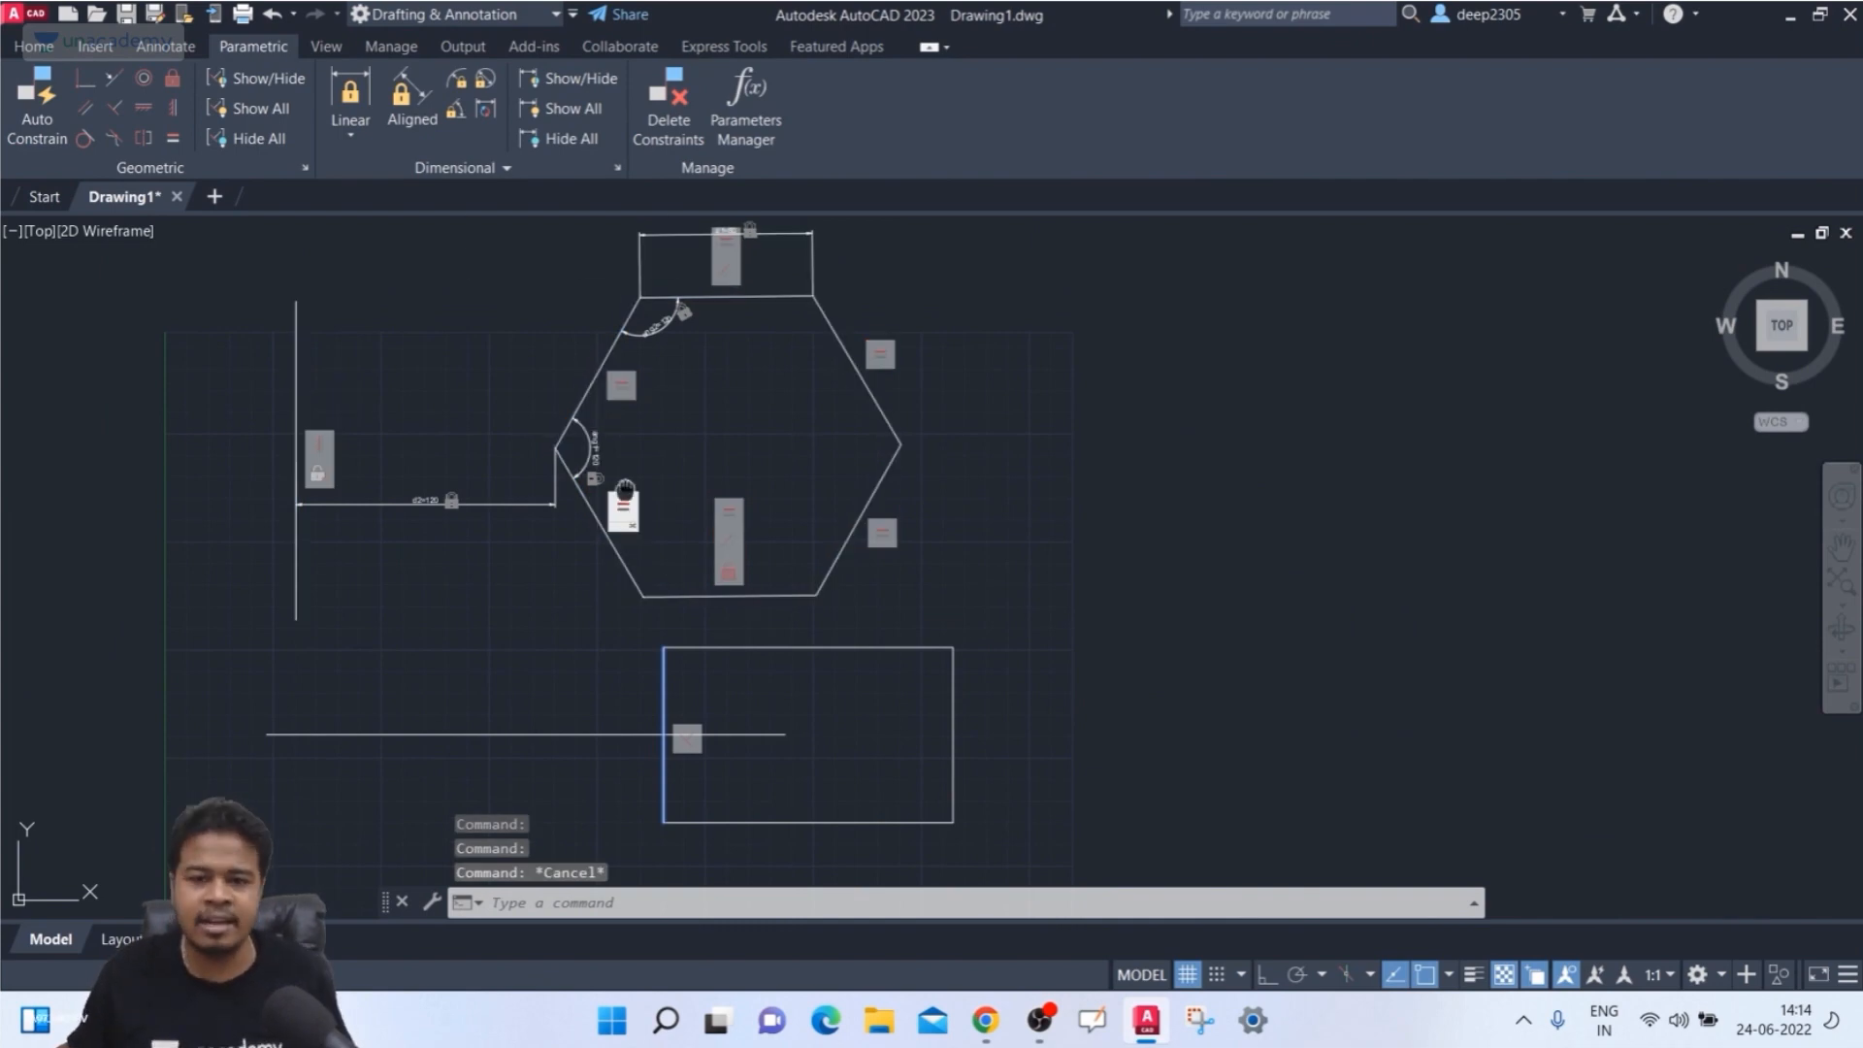
{"action": "middle_click_drag", "start_coordinate": [621, 504], "coordinate": [636, 478]}
{"action": "scroll", "coordinate": [240, 320], "scroll_direction": "up", "scroll_amount": 2}
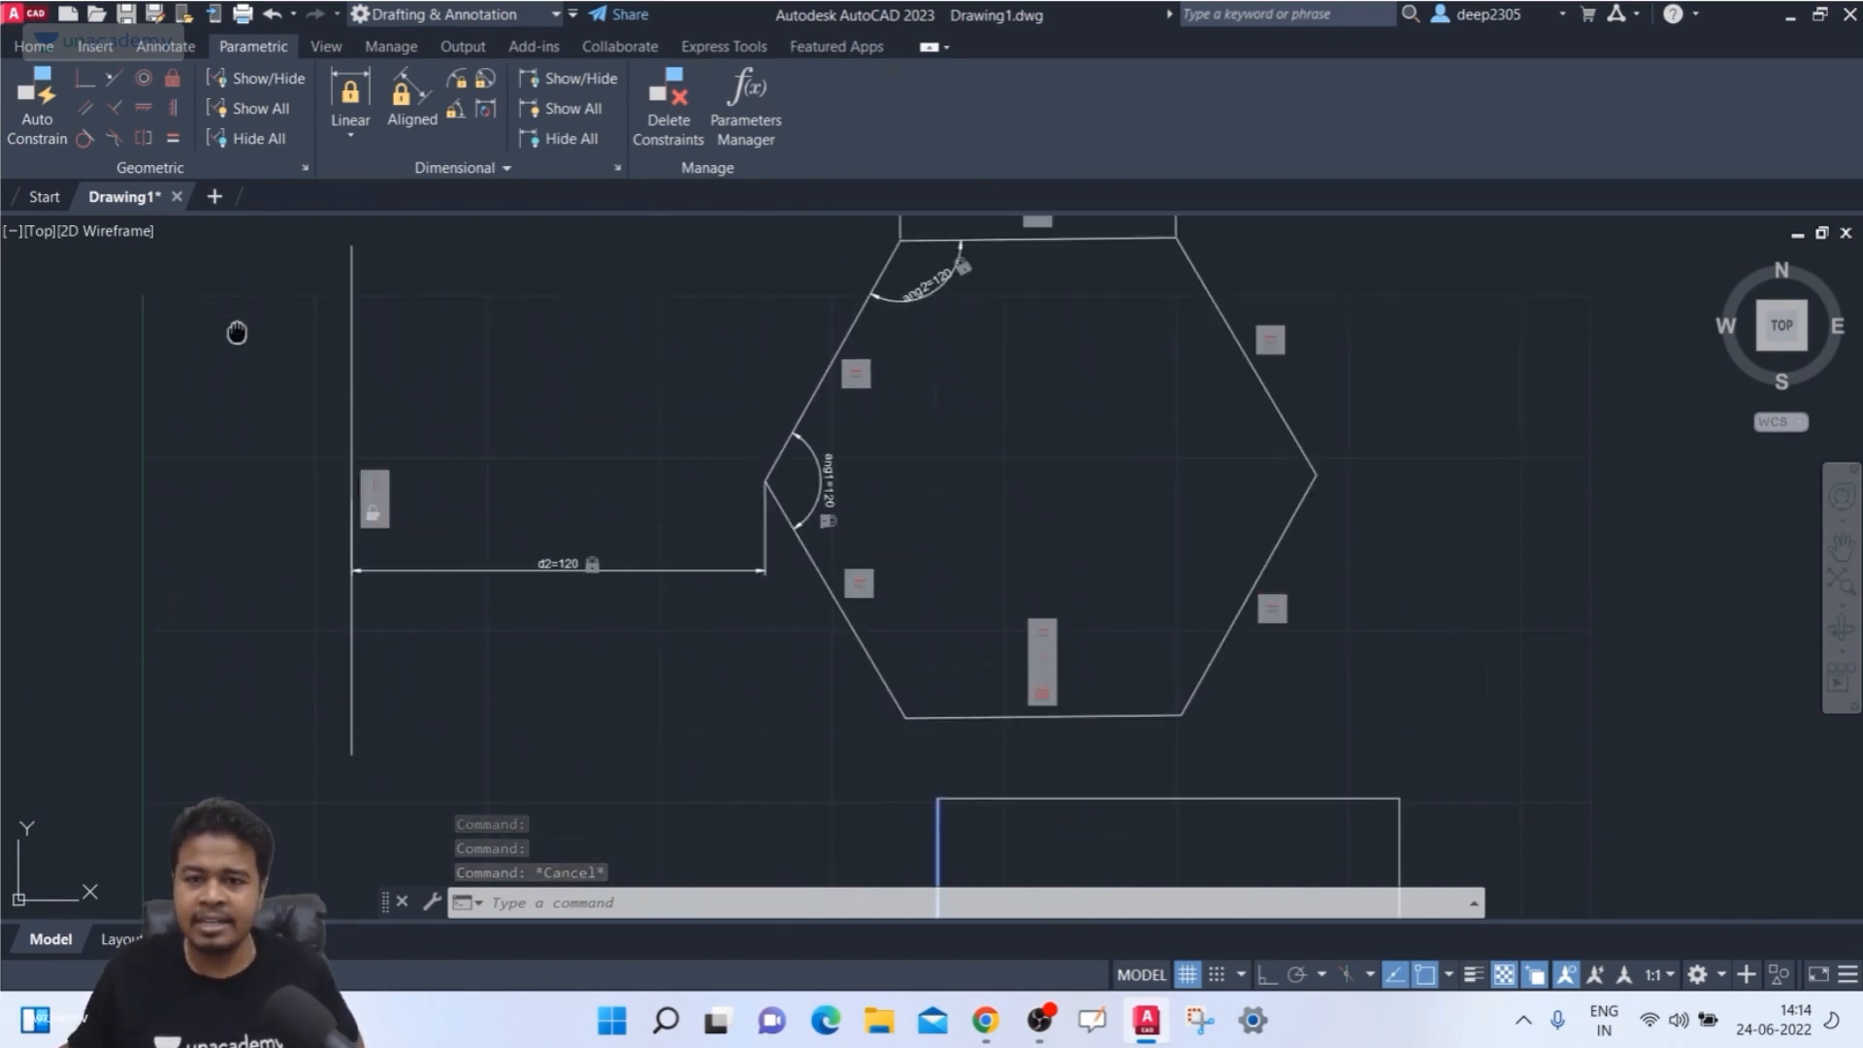
{"action": "left_click", "coordinate": [339, 307]}
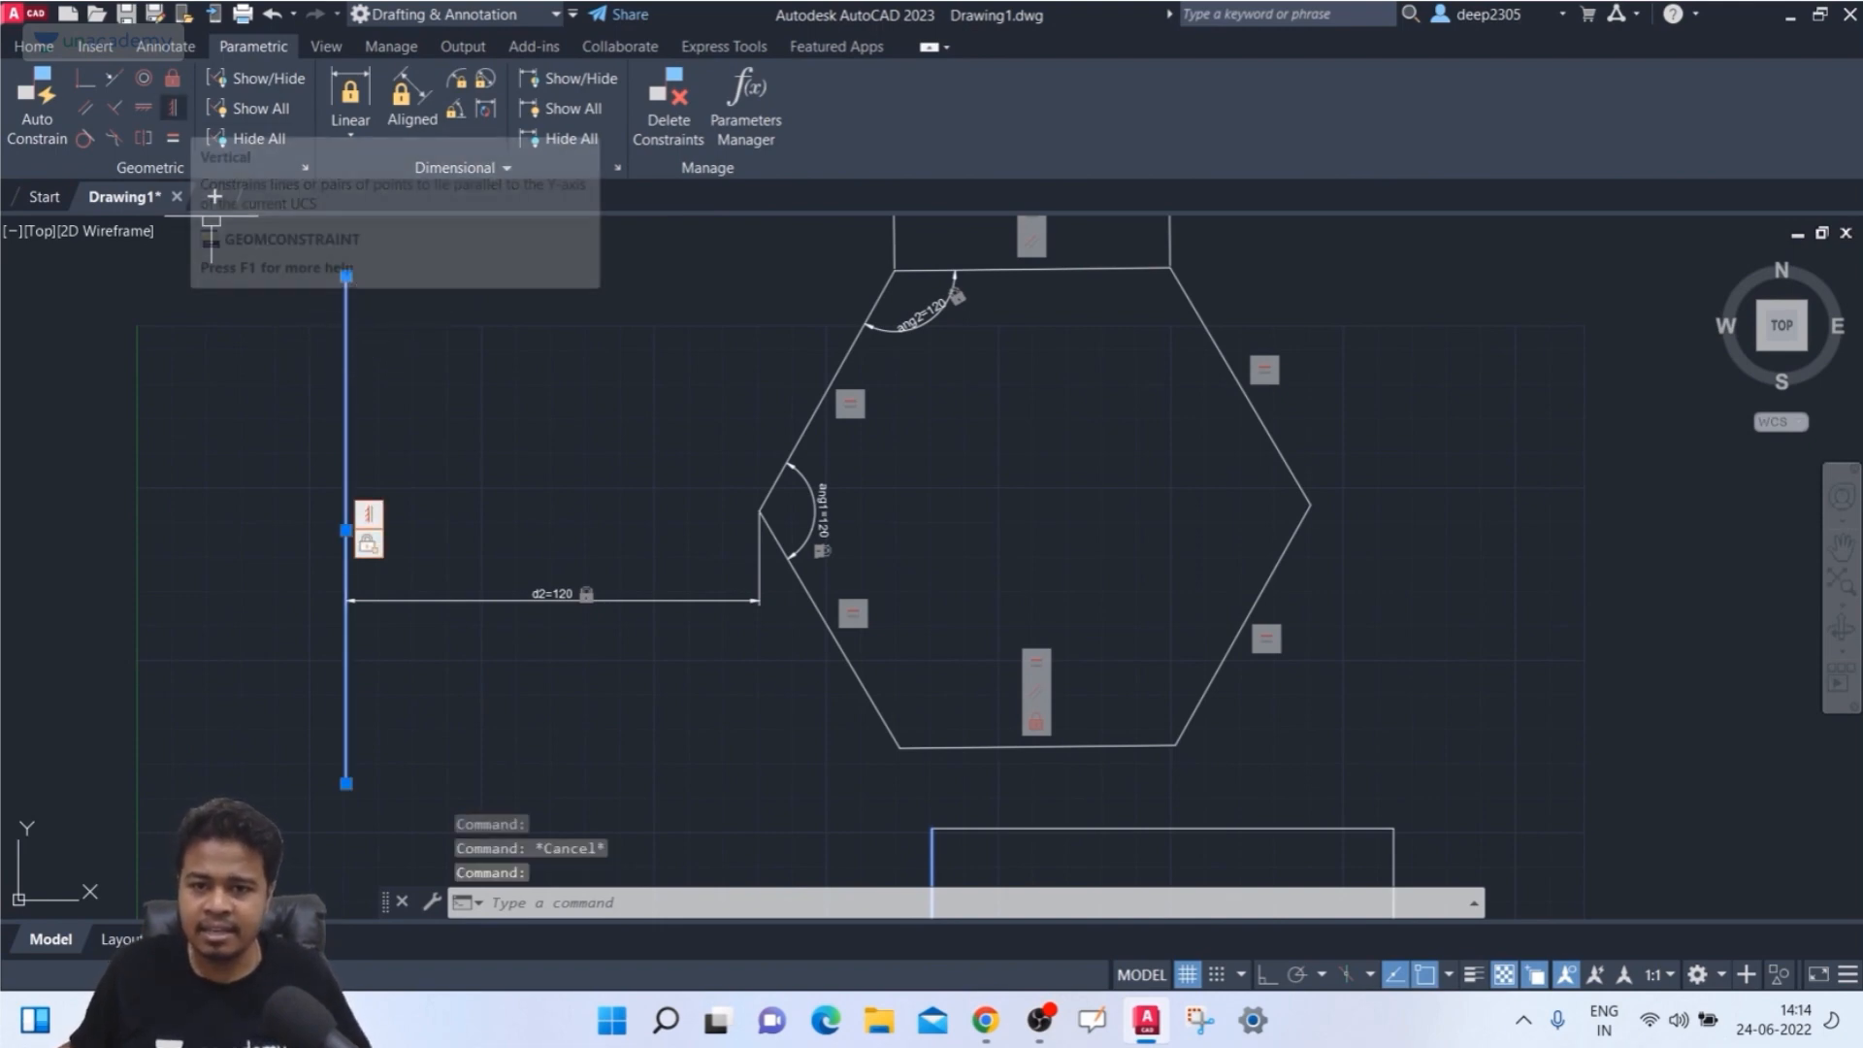
{"action": "key", "text": "Escape"}
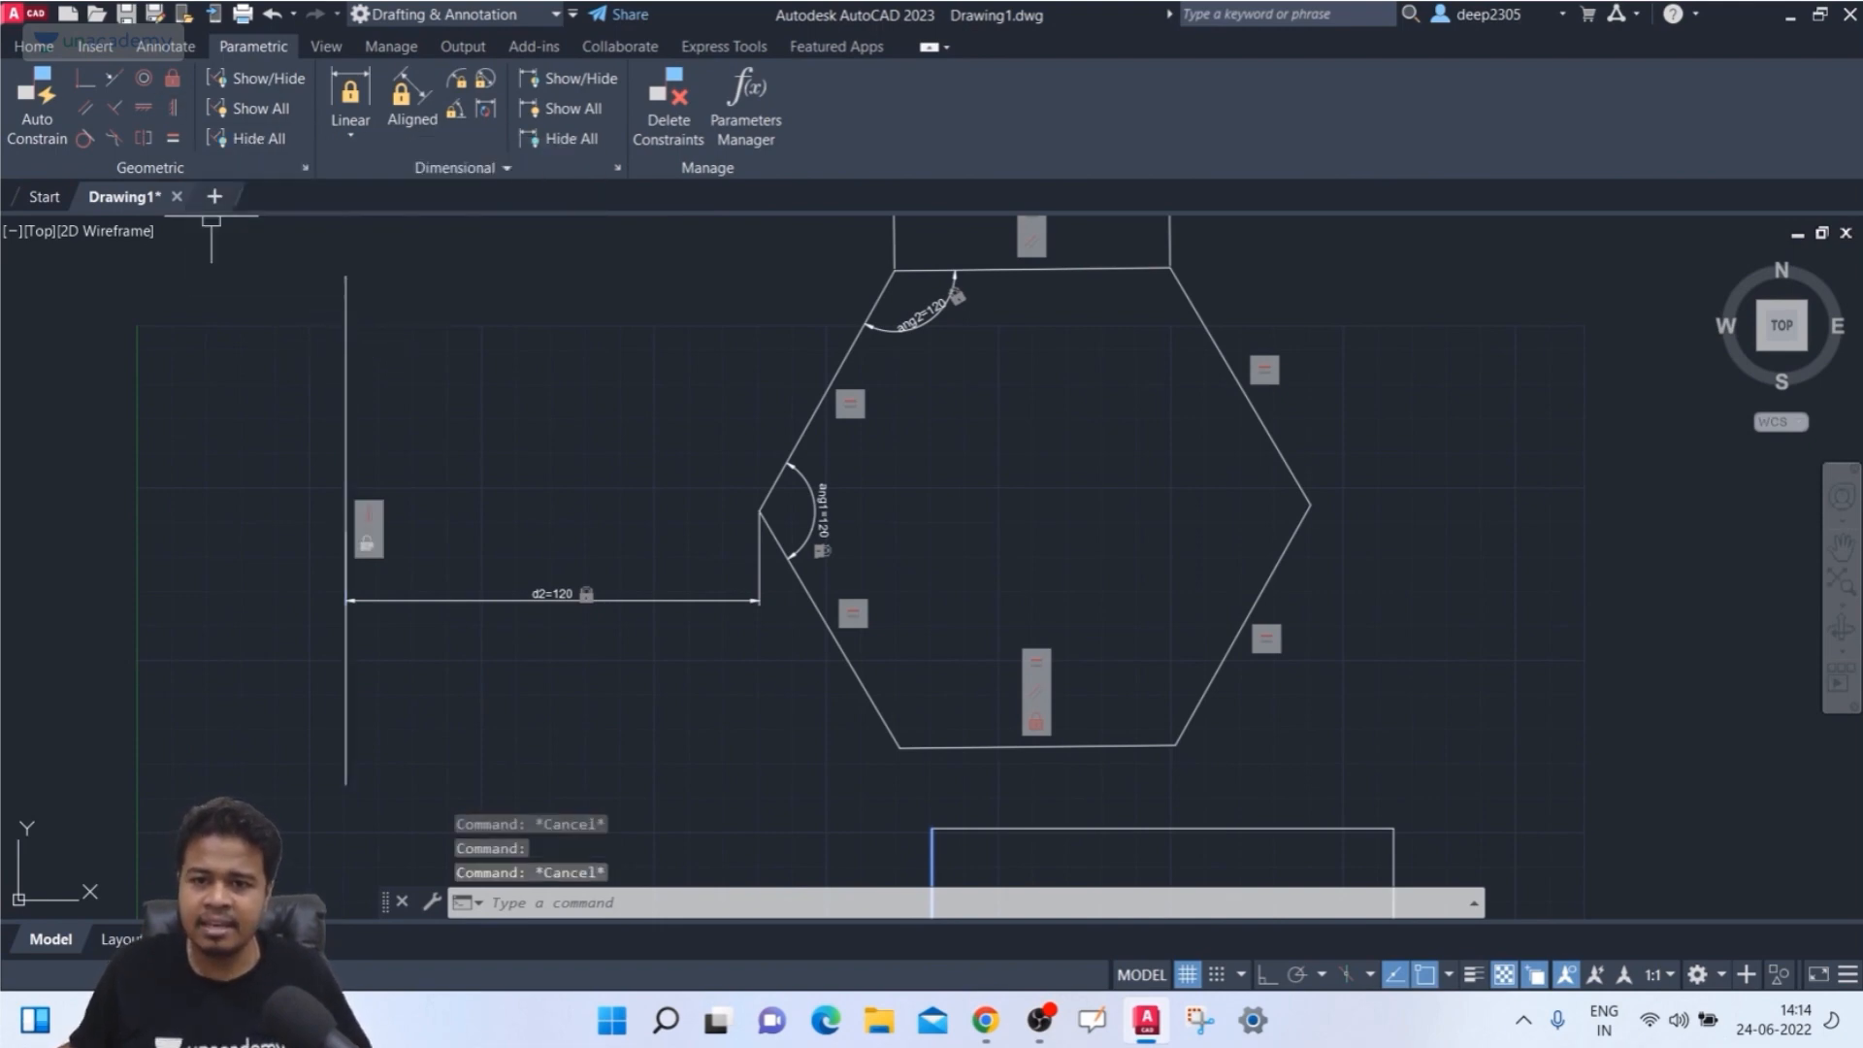
{"action": "left_click", "coordinate": [346, 321]}
{"action": "key", "text": "Escape"}
{"action": "scroll", "coordinate": [318, 525], "scroll_direction": "up", "scroll_amount": 2}
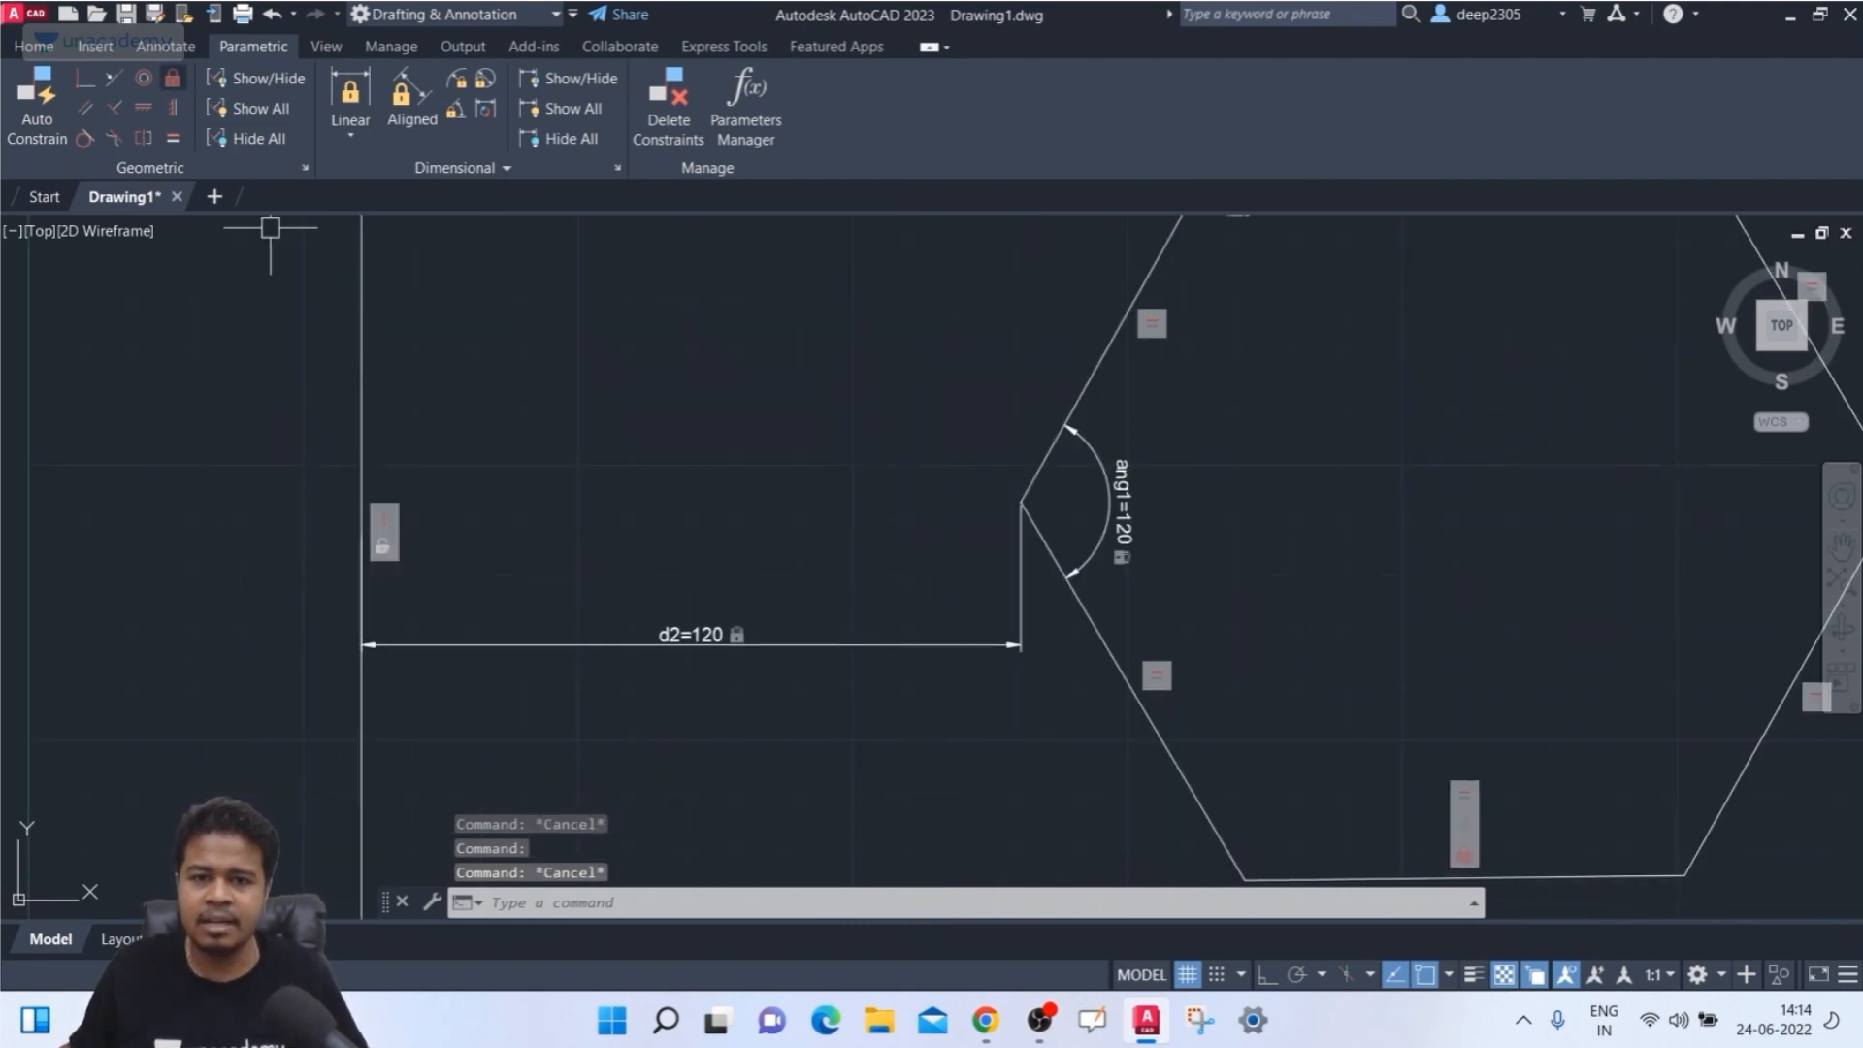
{"action": "scroll", "coordinate": [131, 312], "scroll_direction": "down", "scroll_amount": 6}
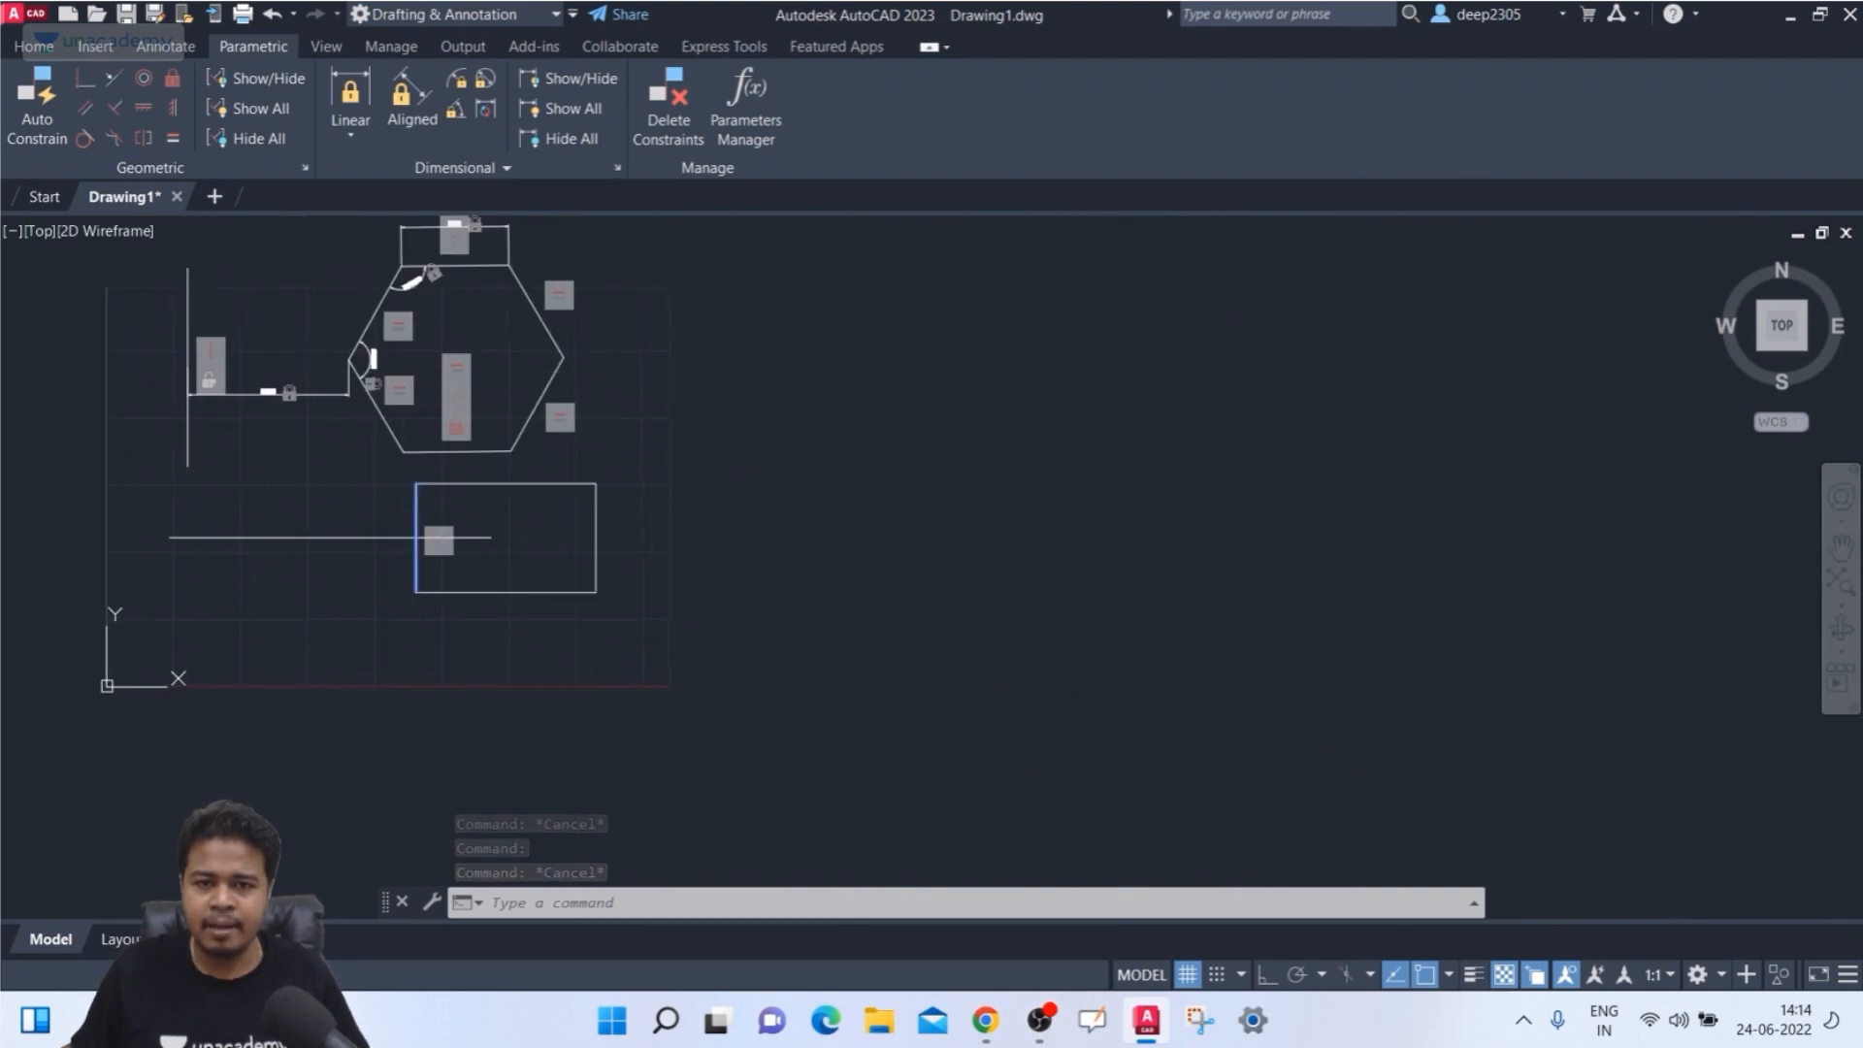
- Draw a zigzag of four connected line segments in the empty area to the right of the hexagon and rectangle
{"action": "middle_click_drag", "start_coordinate": [190, 437], "coordinate": [242, 418]}
{"action": "middle_click_drag", "start_coordinate": [311, 572], "coordinate": [445, 590]}
{"action": "key", "text": "Escape"}
{"action": "key", "text": "Escape"}
{"action": "key", "text": "Escape"}
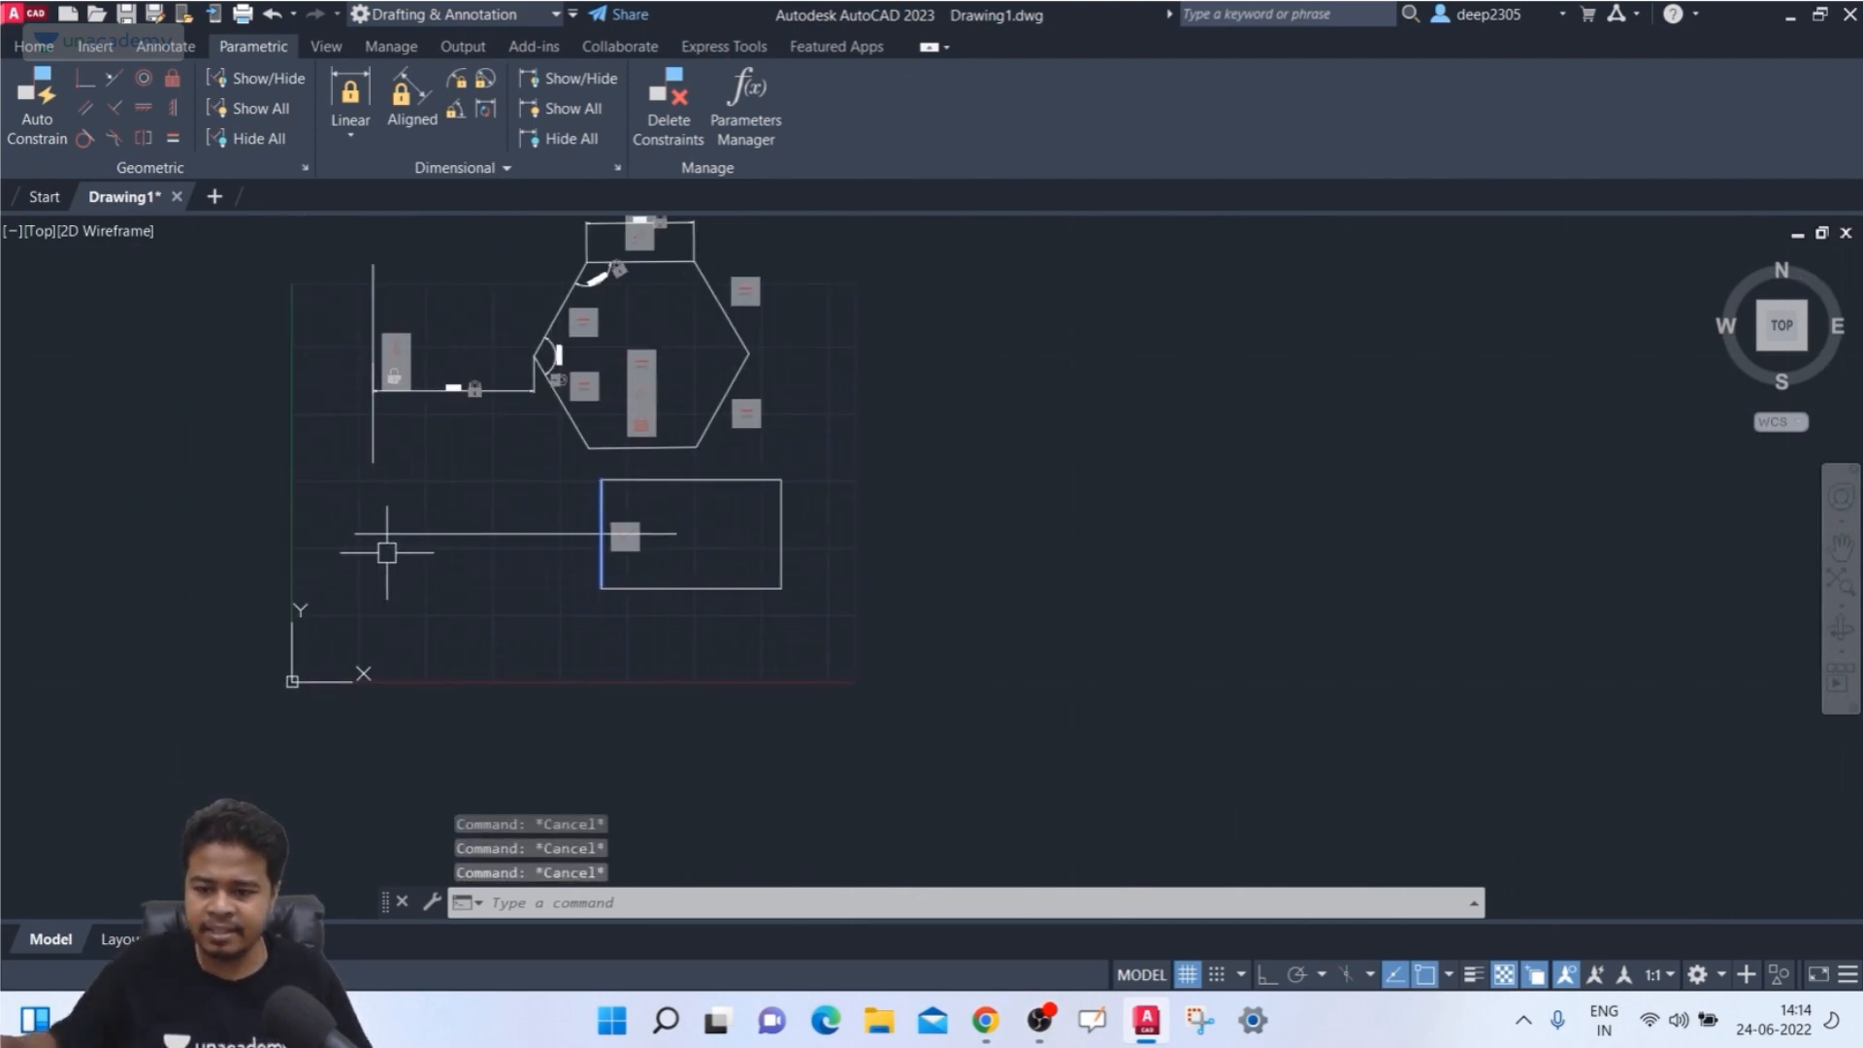
{"action": "type", "text": "l"}
{"action": "key", "text": "Return"}
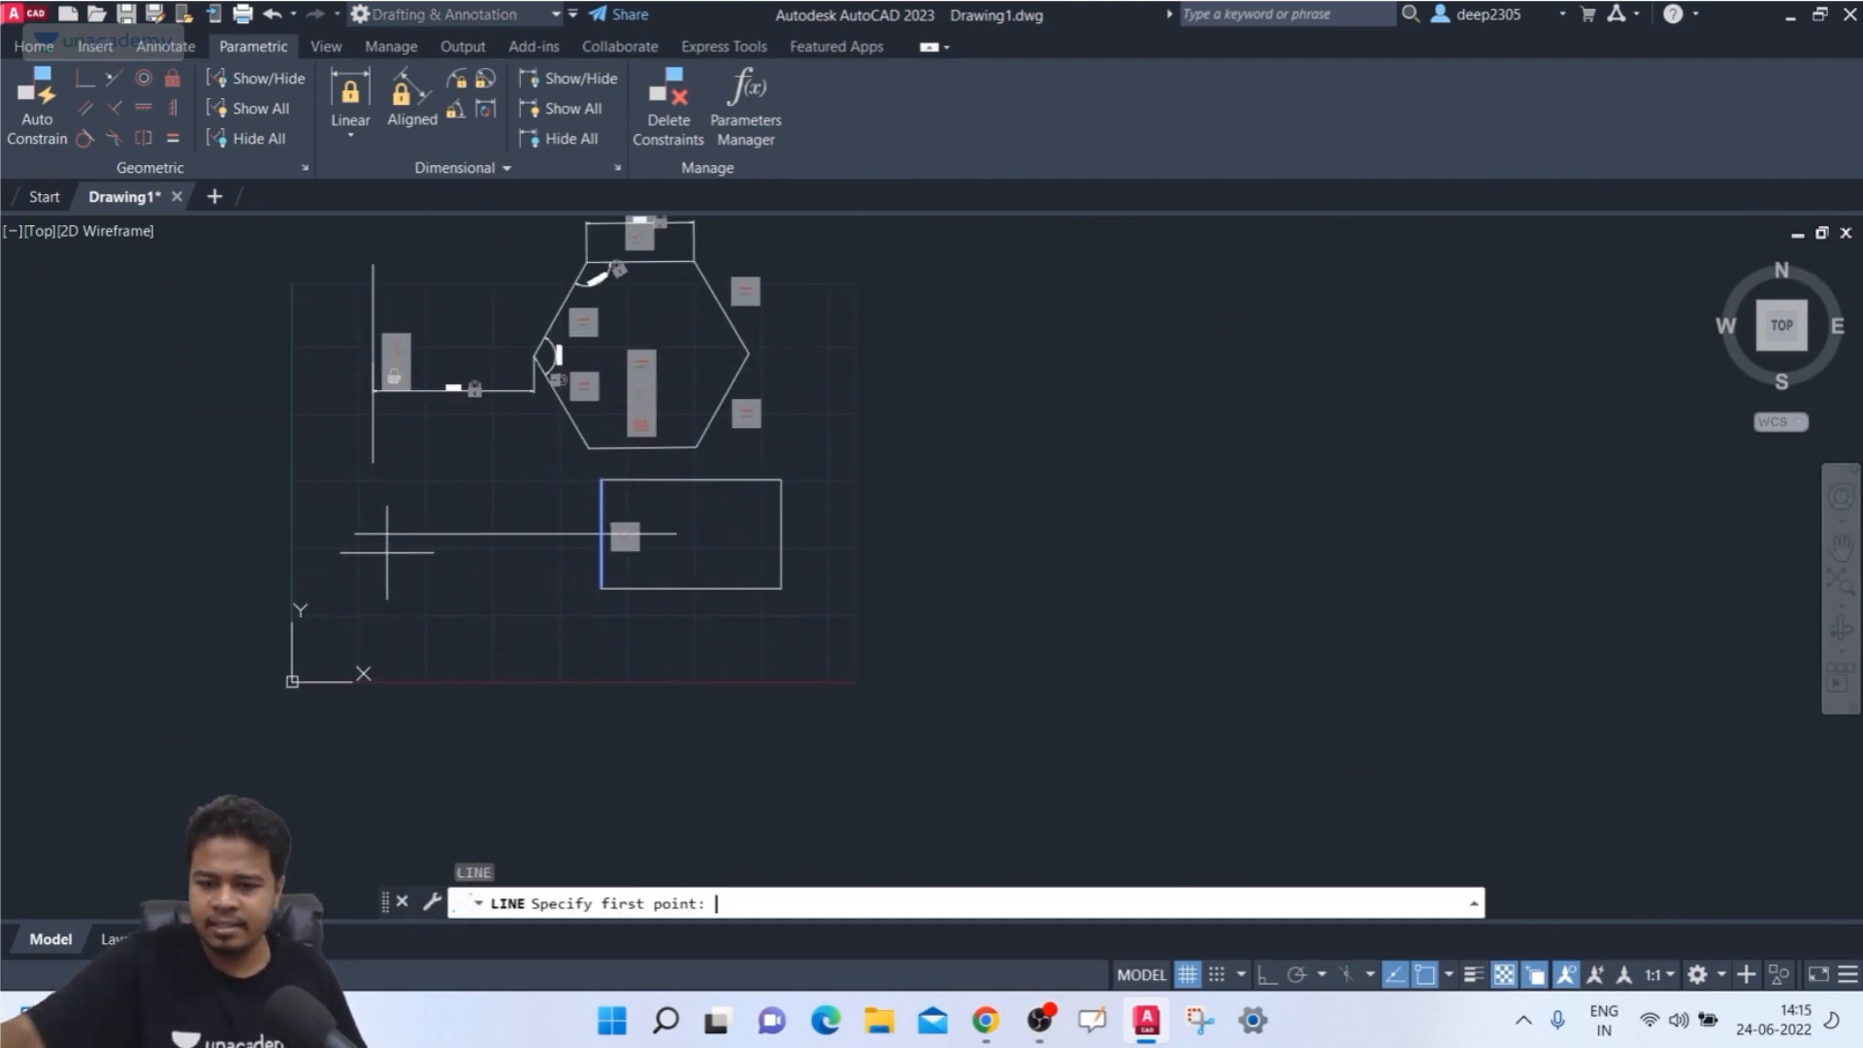
{"action": "left_click", "coordinate": [1104, 341]}
{"action": "left_click", "coordinate": [1276, 525]}
{"action": "type", "text": "re"}
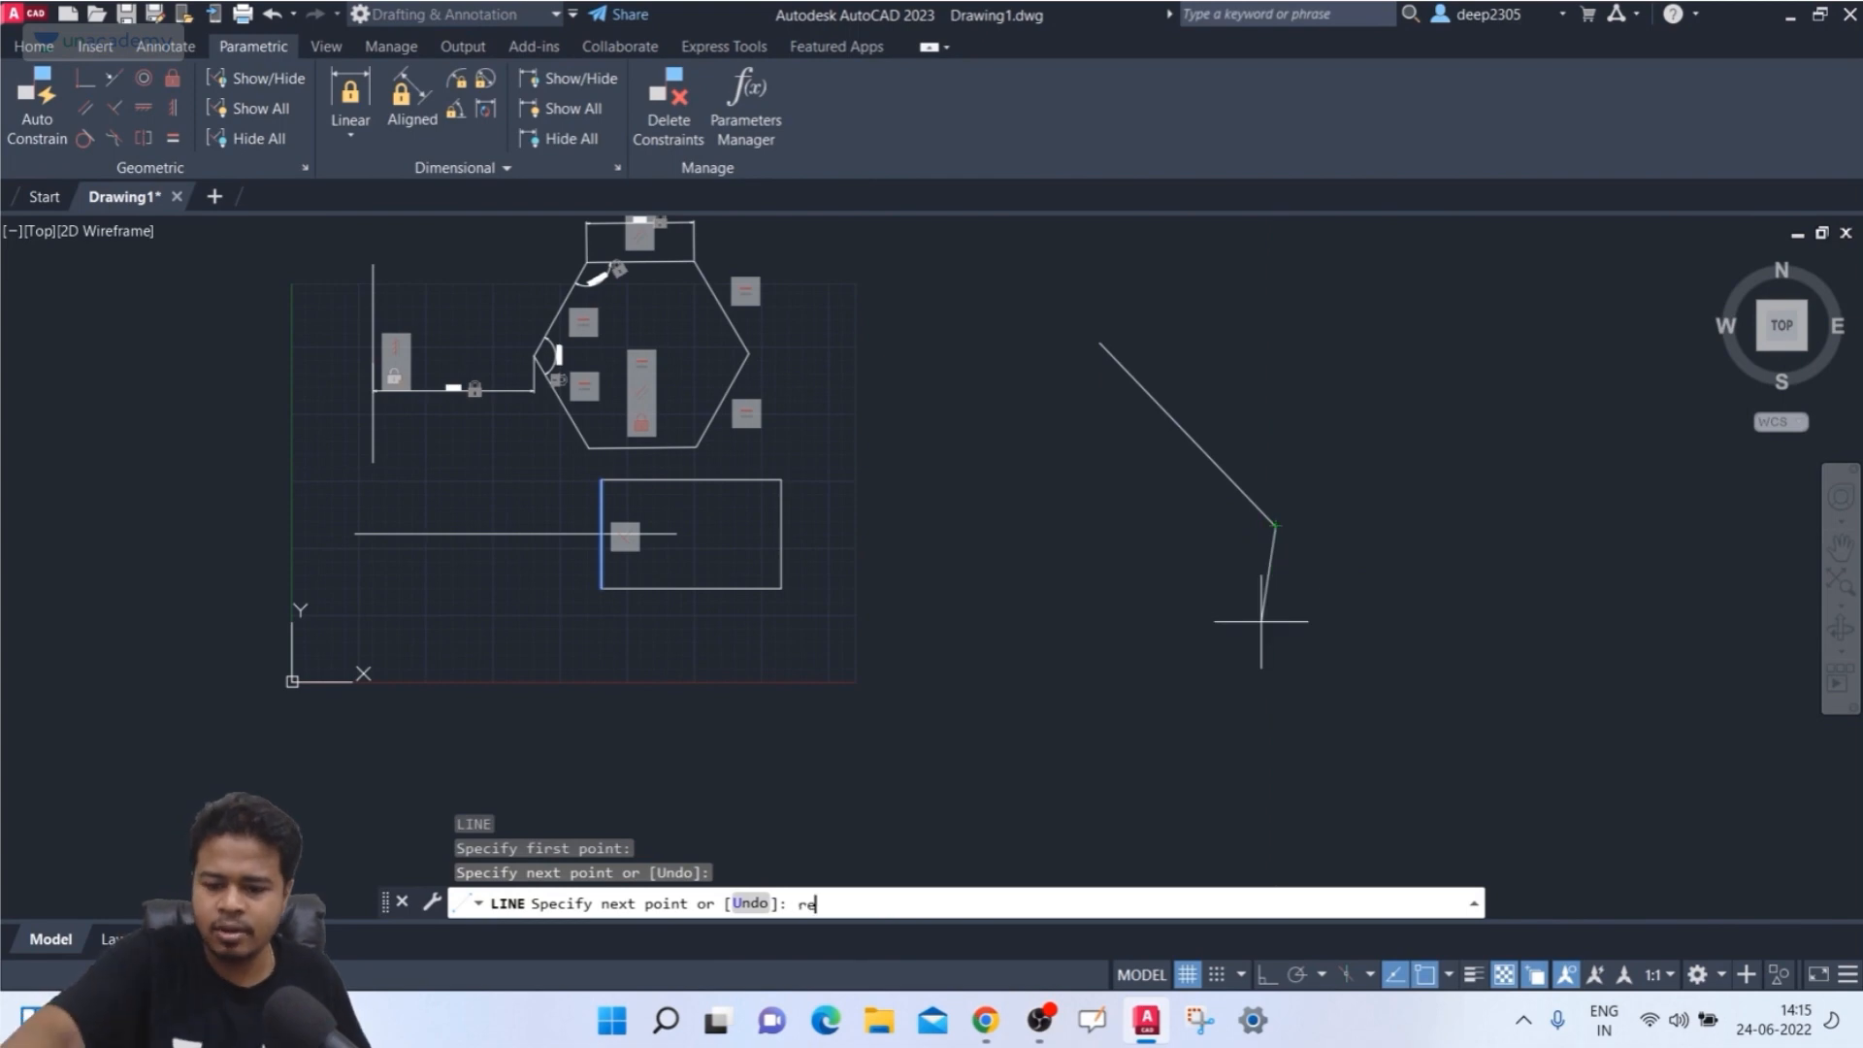
{"action": "type", "text": "c"}
{"action": "key", "text": "Return"}
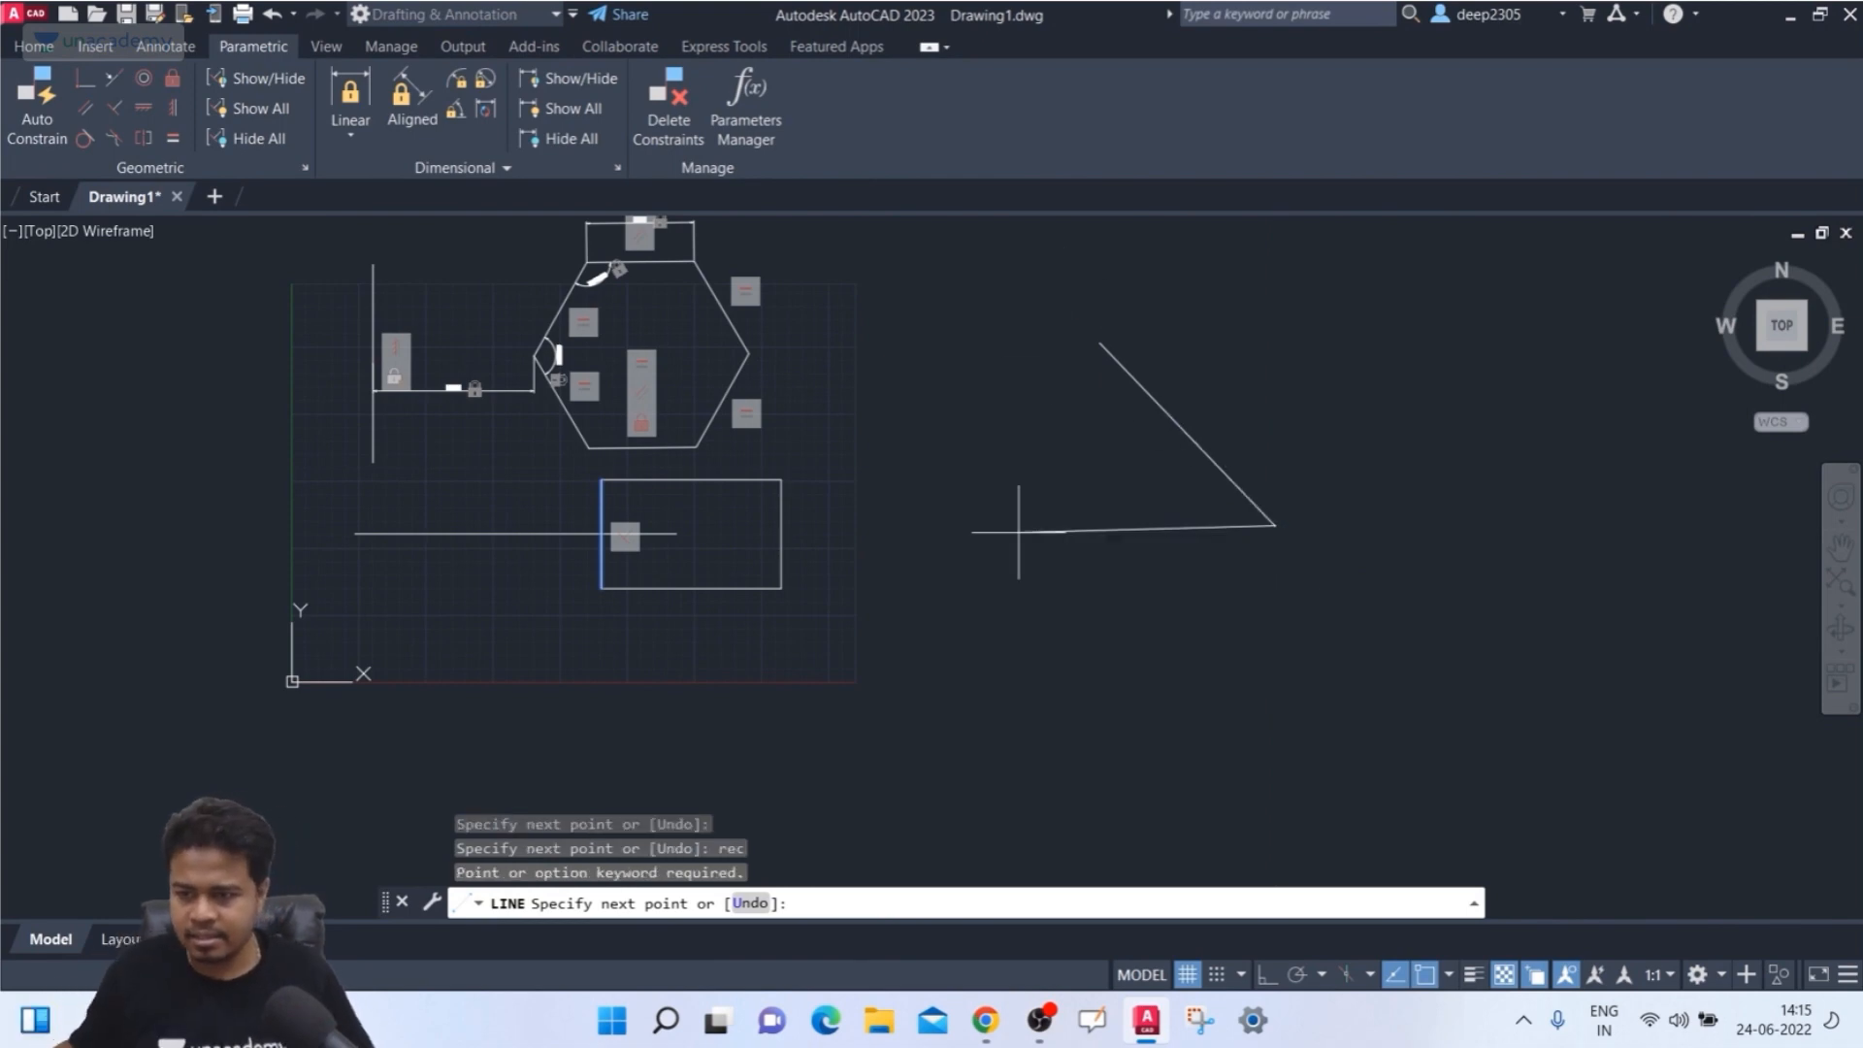
{"action": "left_click", "coordinate": [1027, 534]}
{"action": "left_click", "coordinate": [990, 654]}
{"action": "left_click", "coordinate": [1087, 655]}
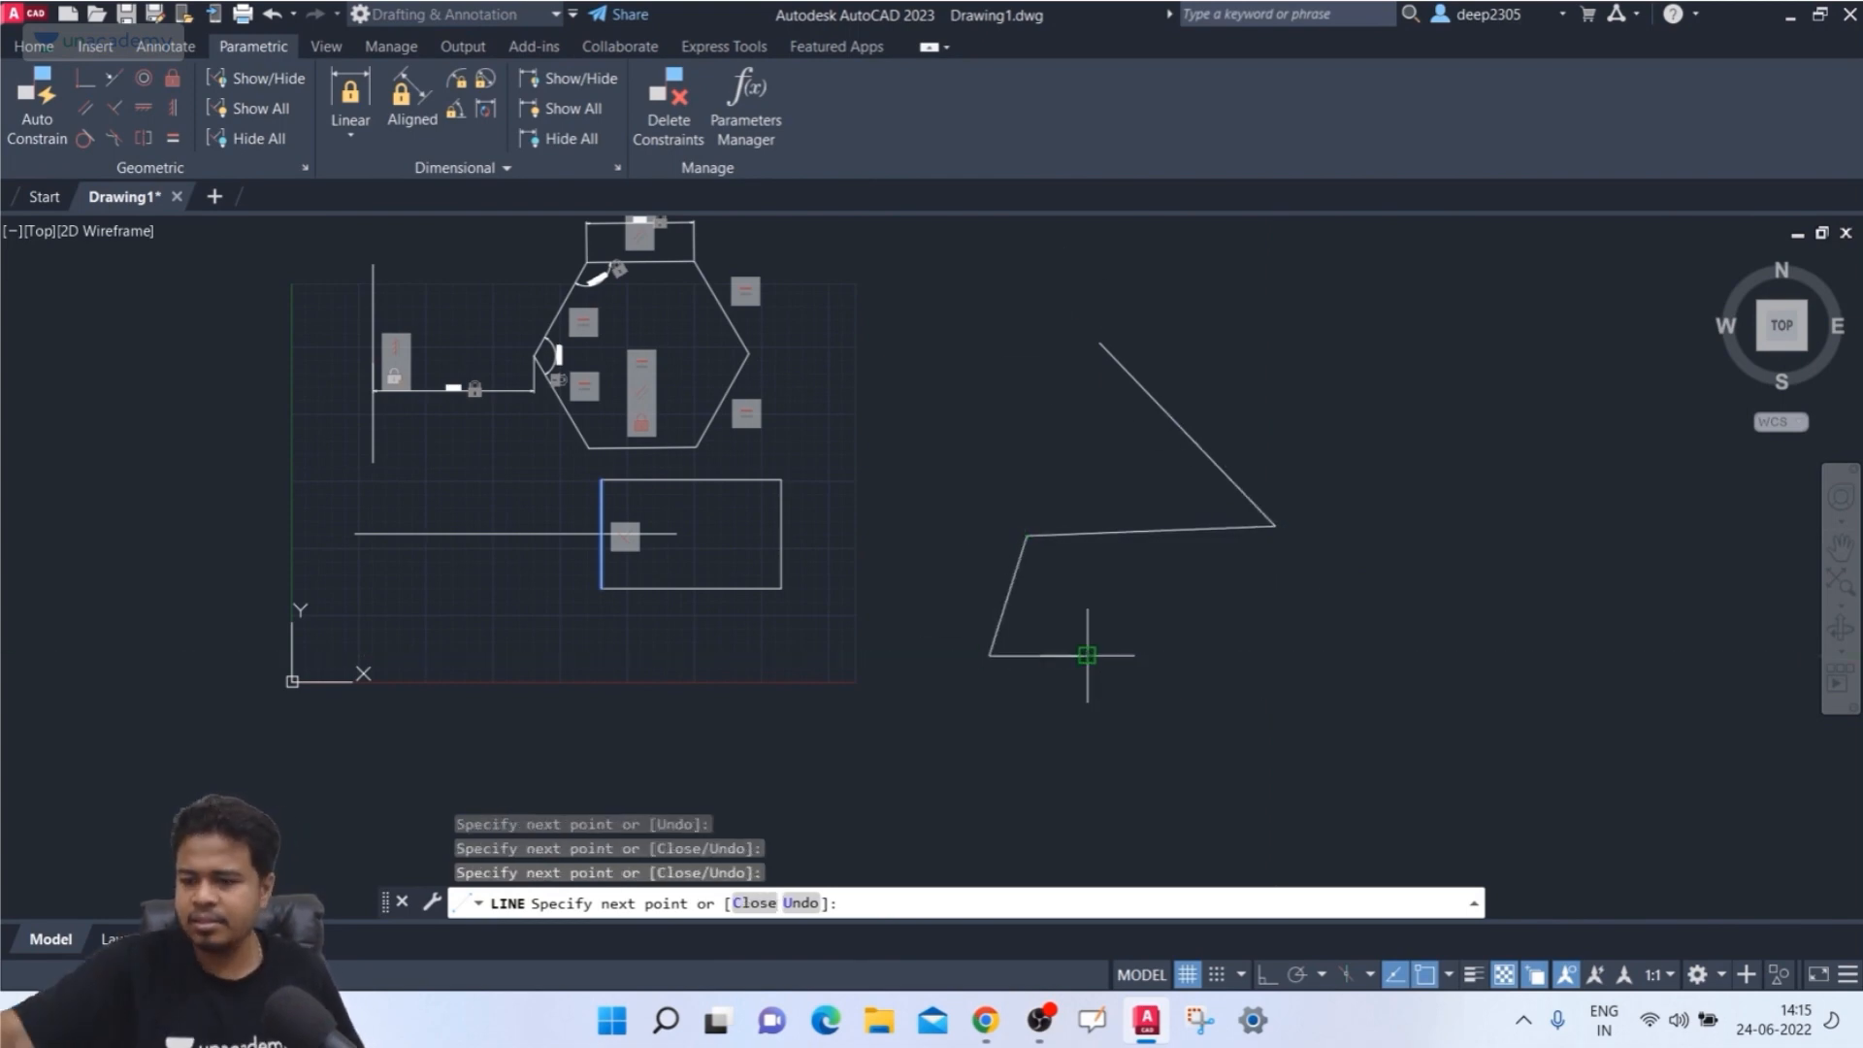
{"action": "key", "text": "Return"}
{"action": "key", "text": "Return"}
{"action": "key", "text": "Escape"}
{"action": "key", "text": "Escape"}
{"action": "key", "text": "Escape"}
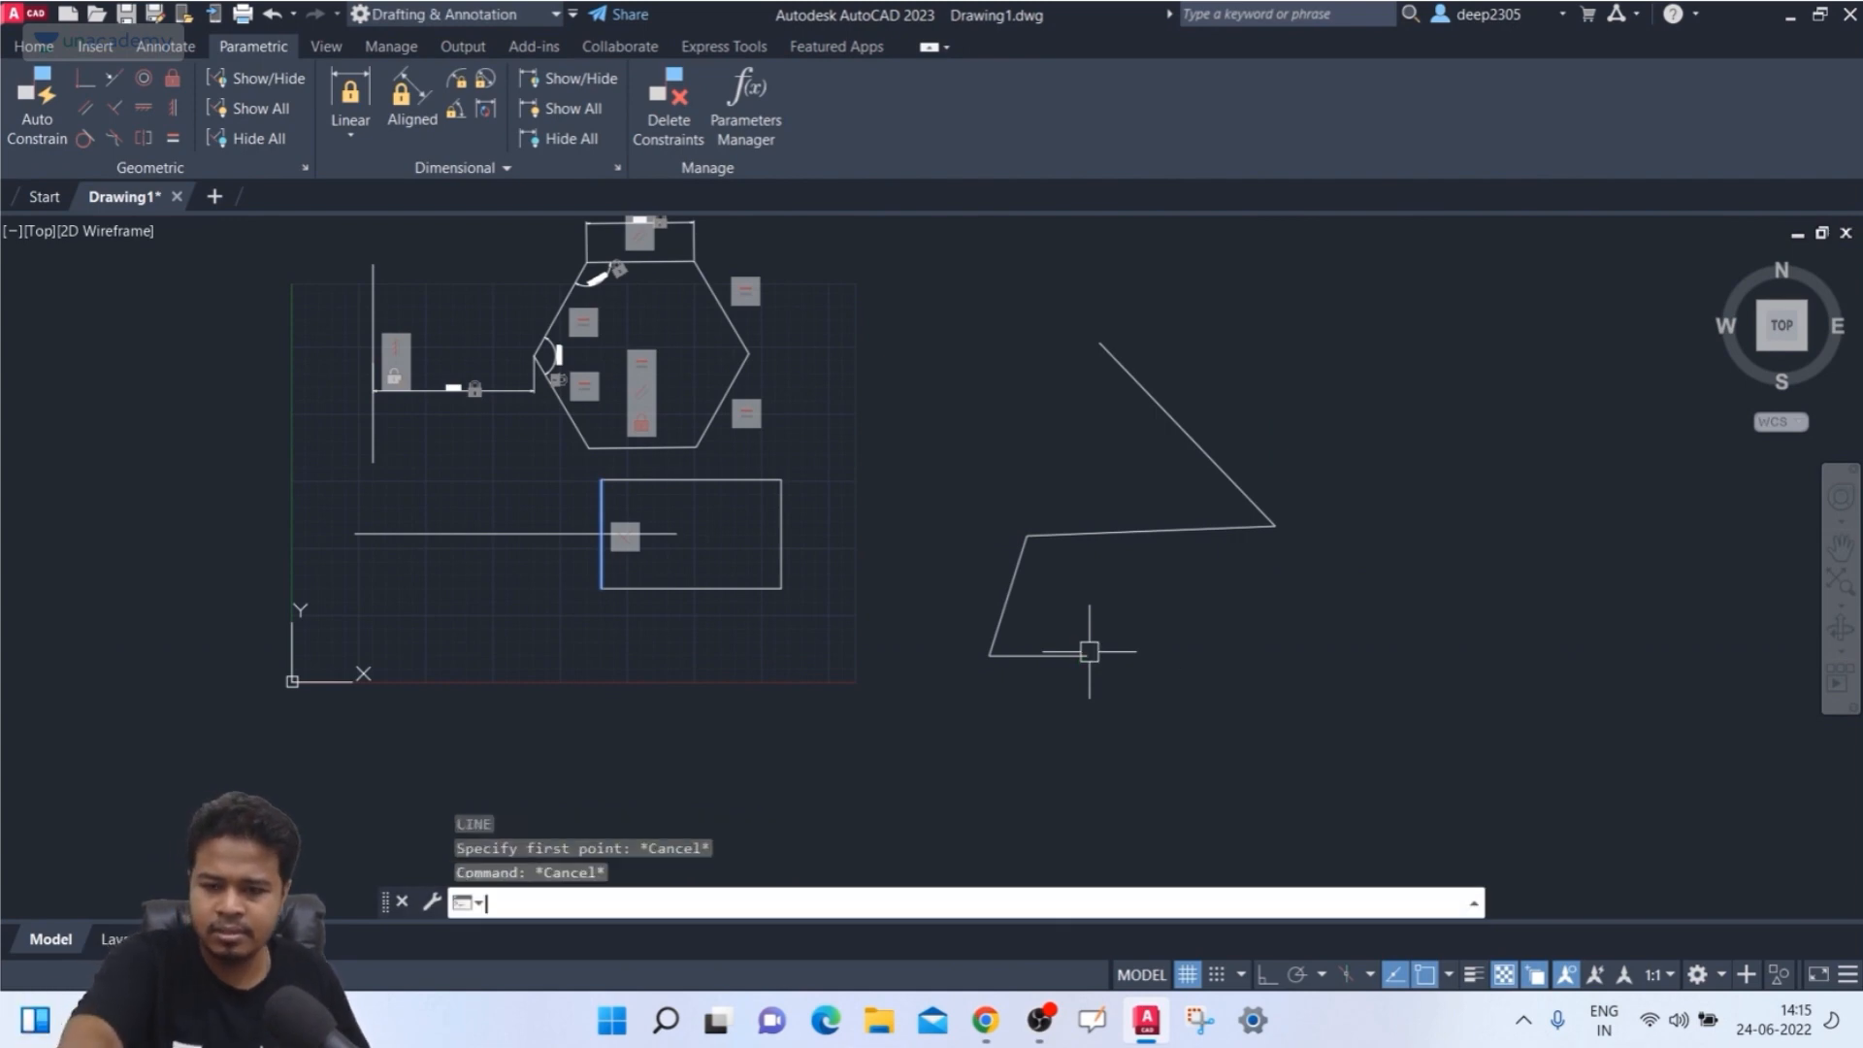
- Draw a horizontal rectangle just below the right-hand corner of the zigzag lines
{"action": "type", "text": "rec"}
{"action": "key", "text": "Return"}
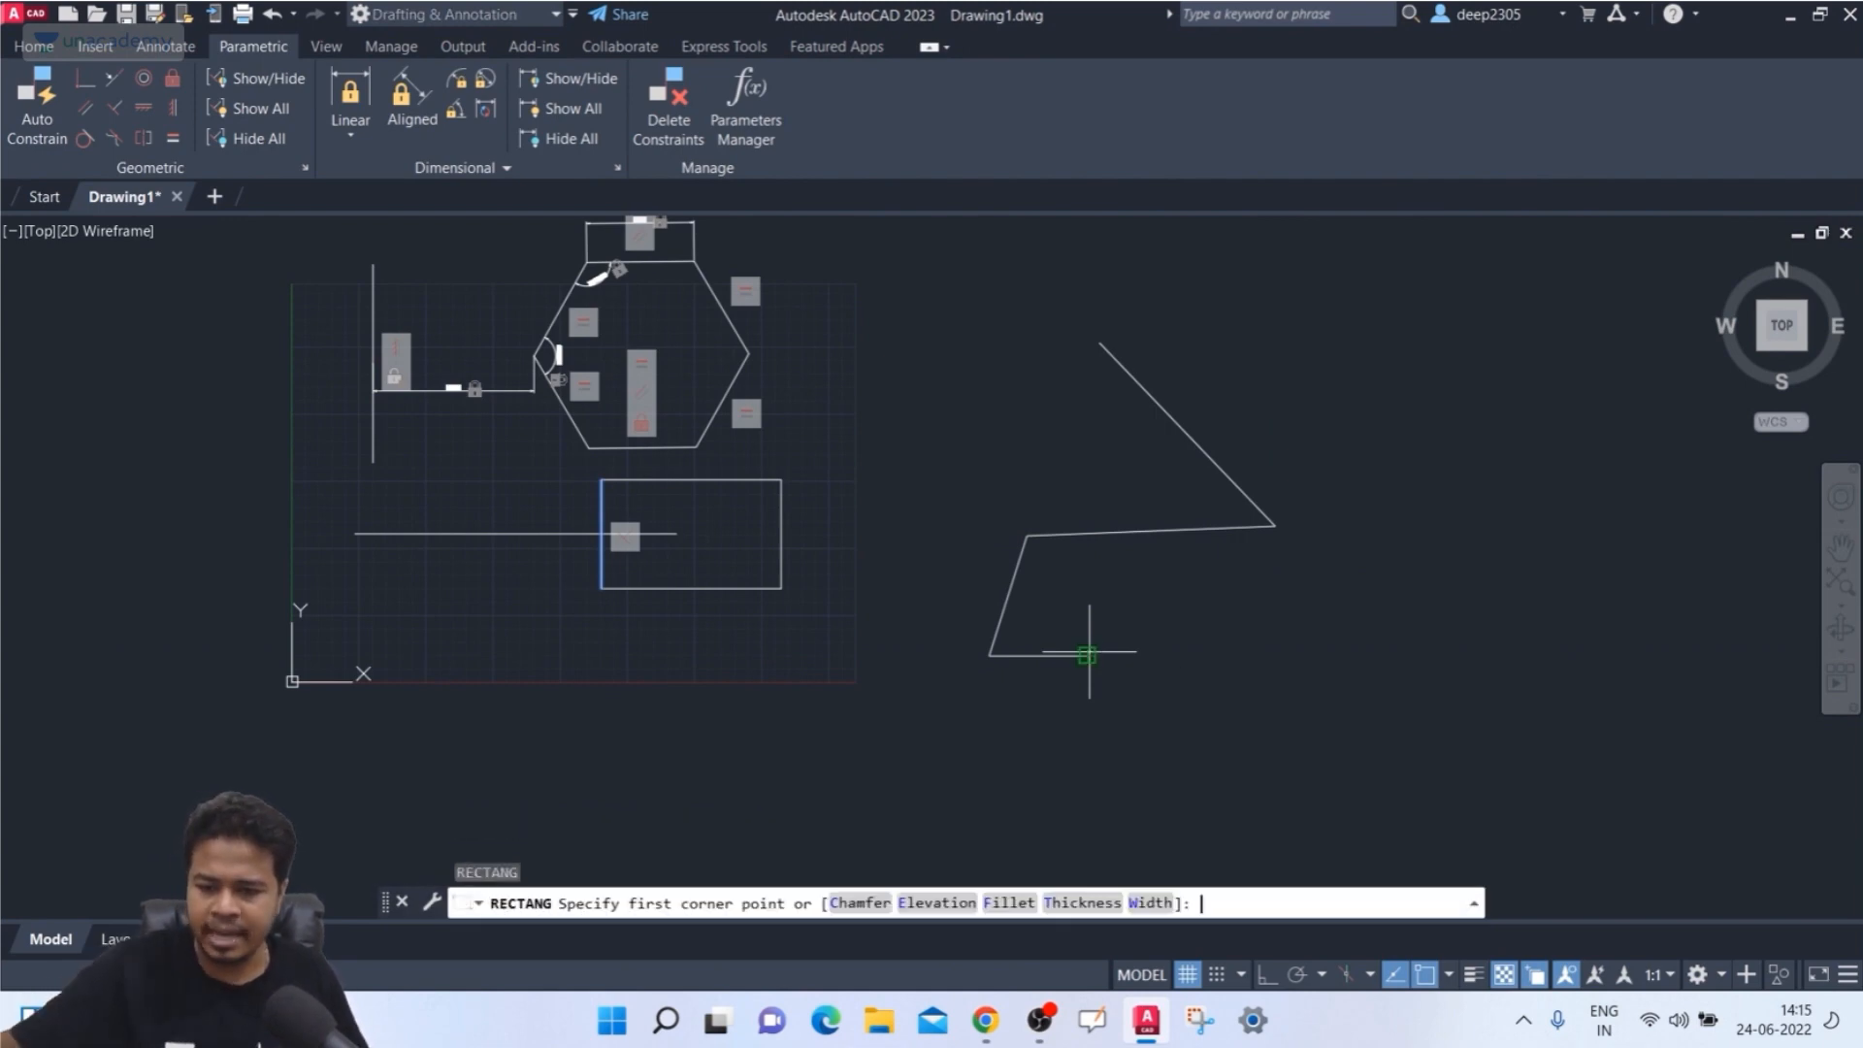
{"action": "left_click", "coordinate": [1172, 568]}
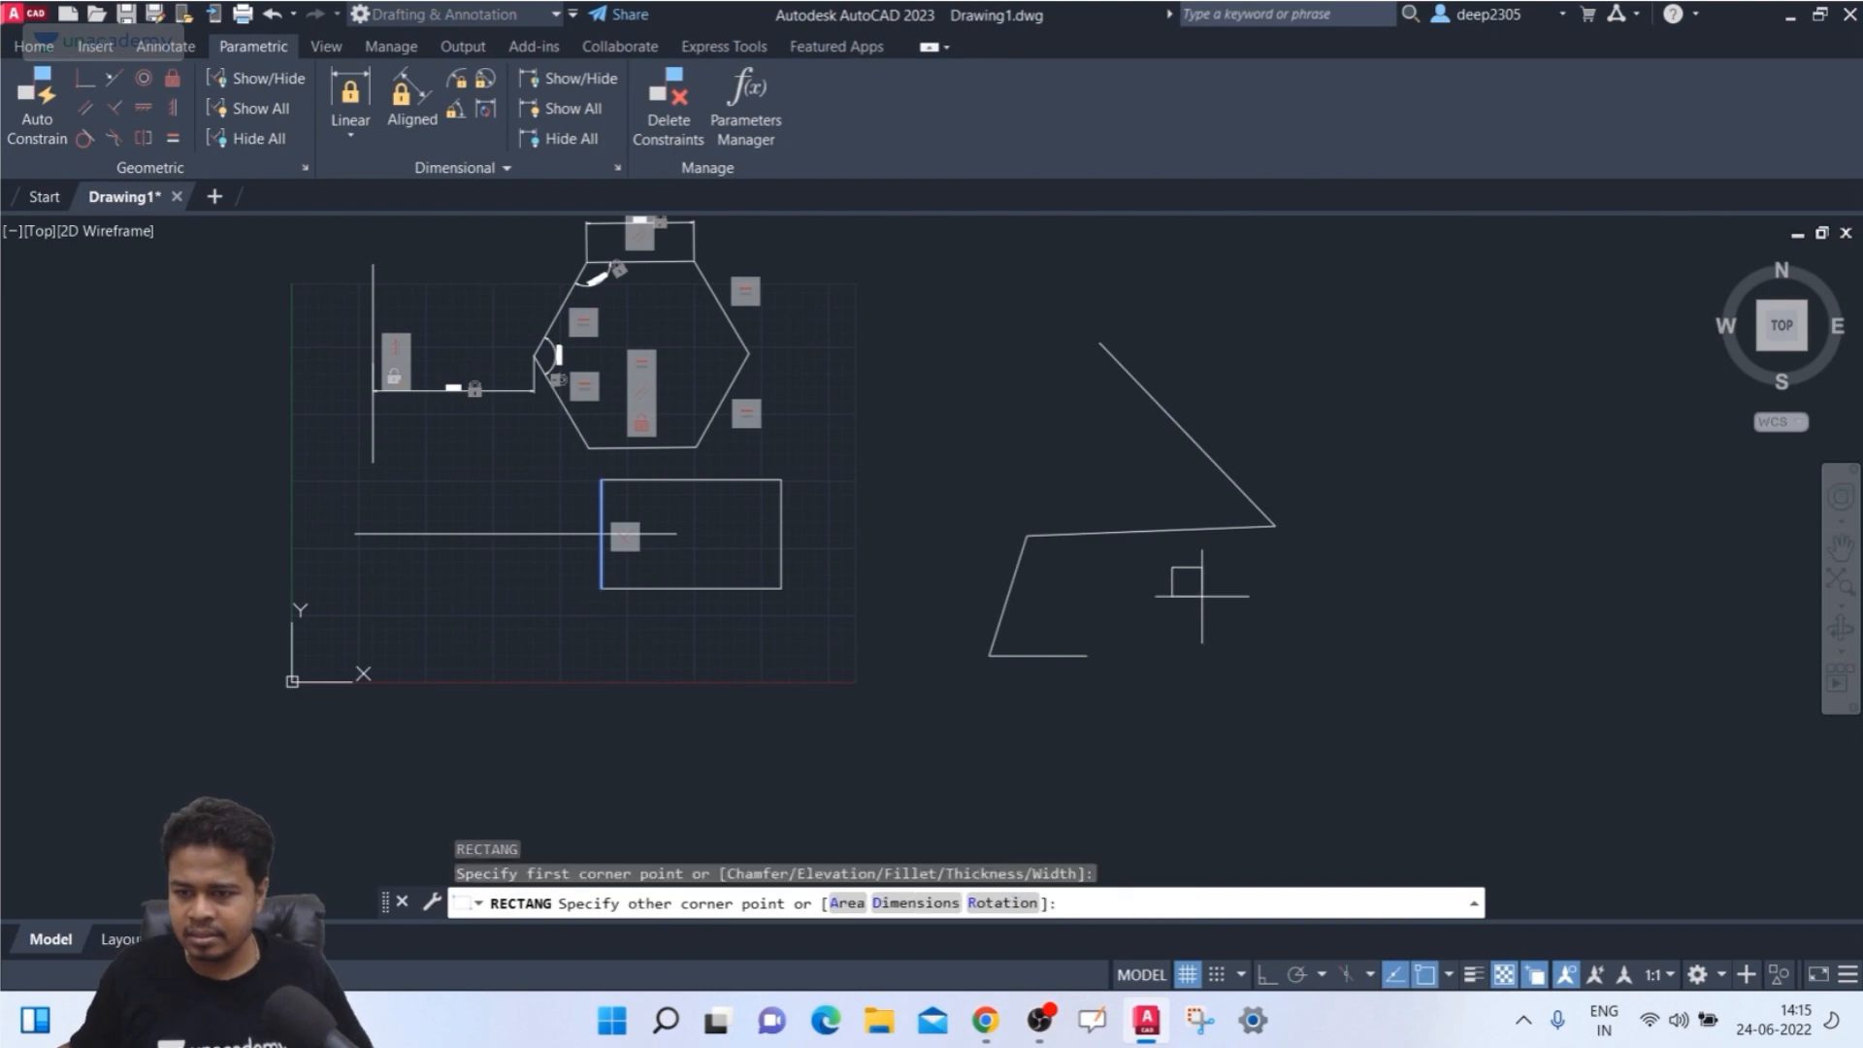
{"action": "left_click", "coordinate": [1381, 688]}
{"action": "middle_click_drag", "start_coordinate": [1361, 642], "coordinate": [1008, 536]}
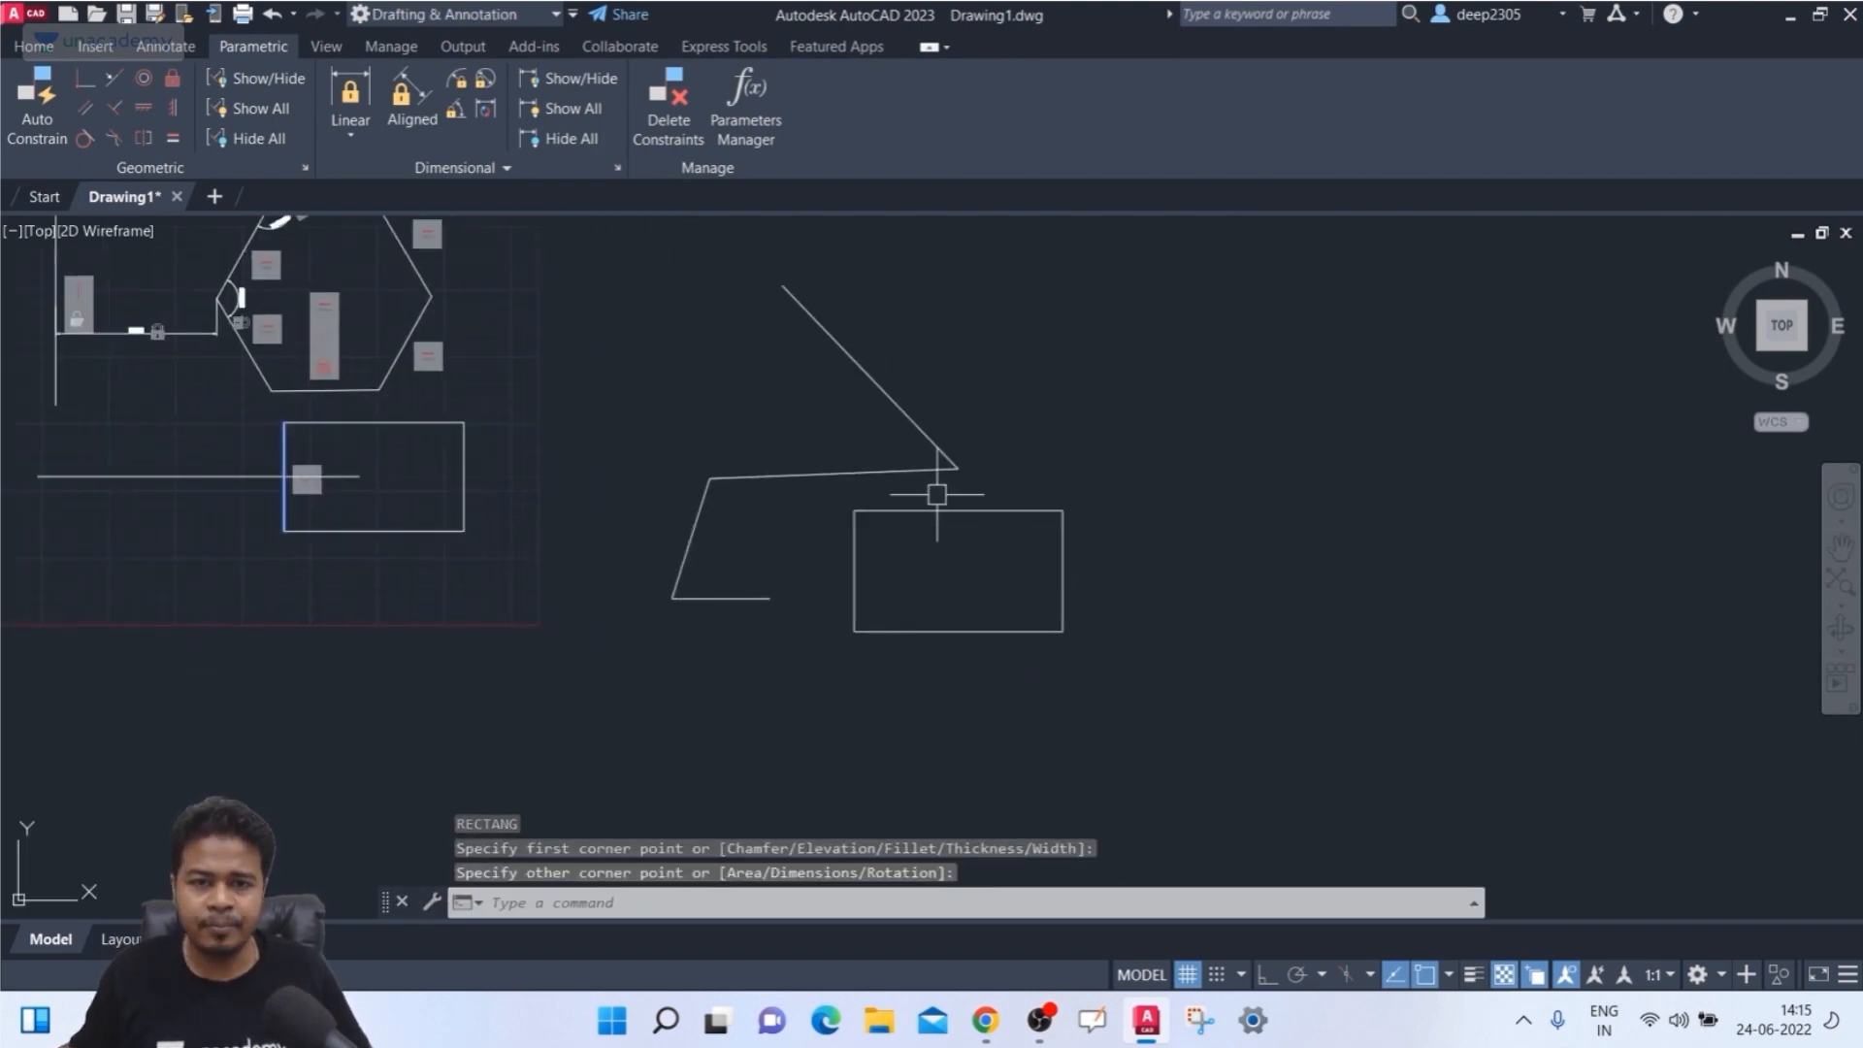
- Try a horizontal constraint on the right-hand side of the rectangle below the zigzag, and undo it
{"action": "key", "text": "Escape"}
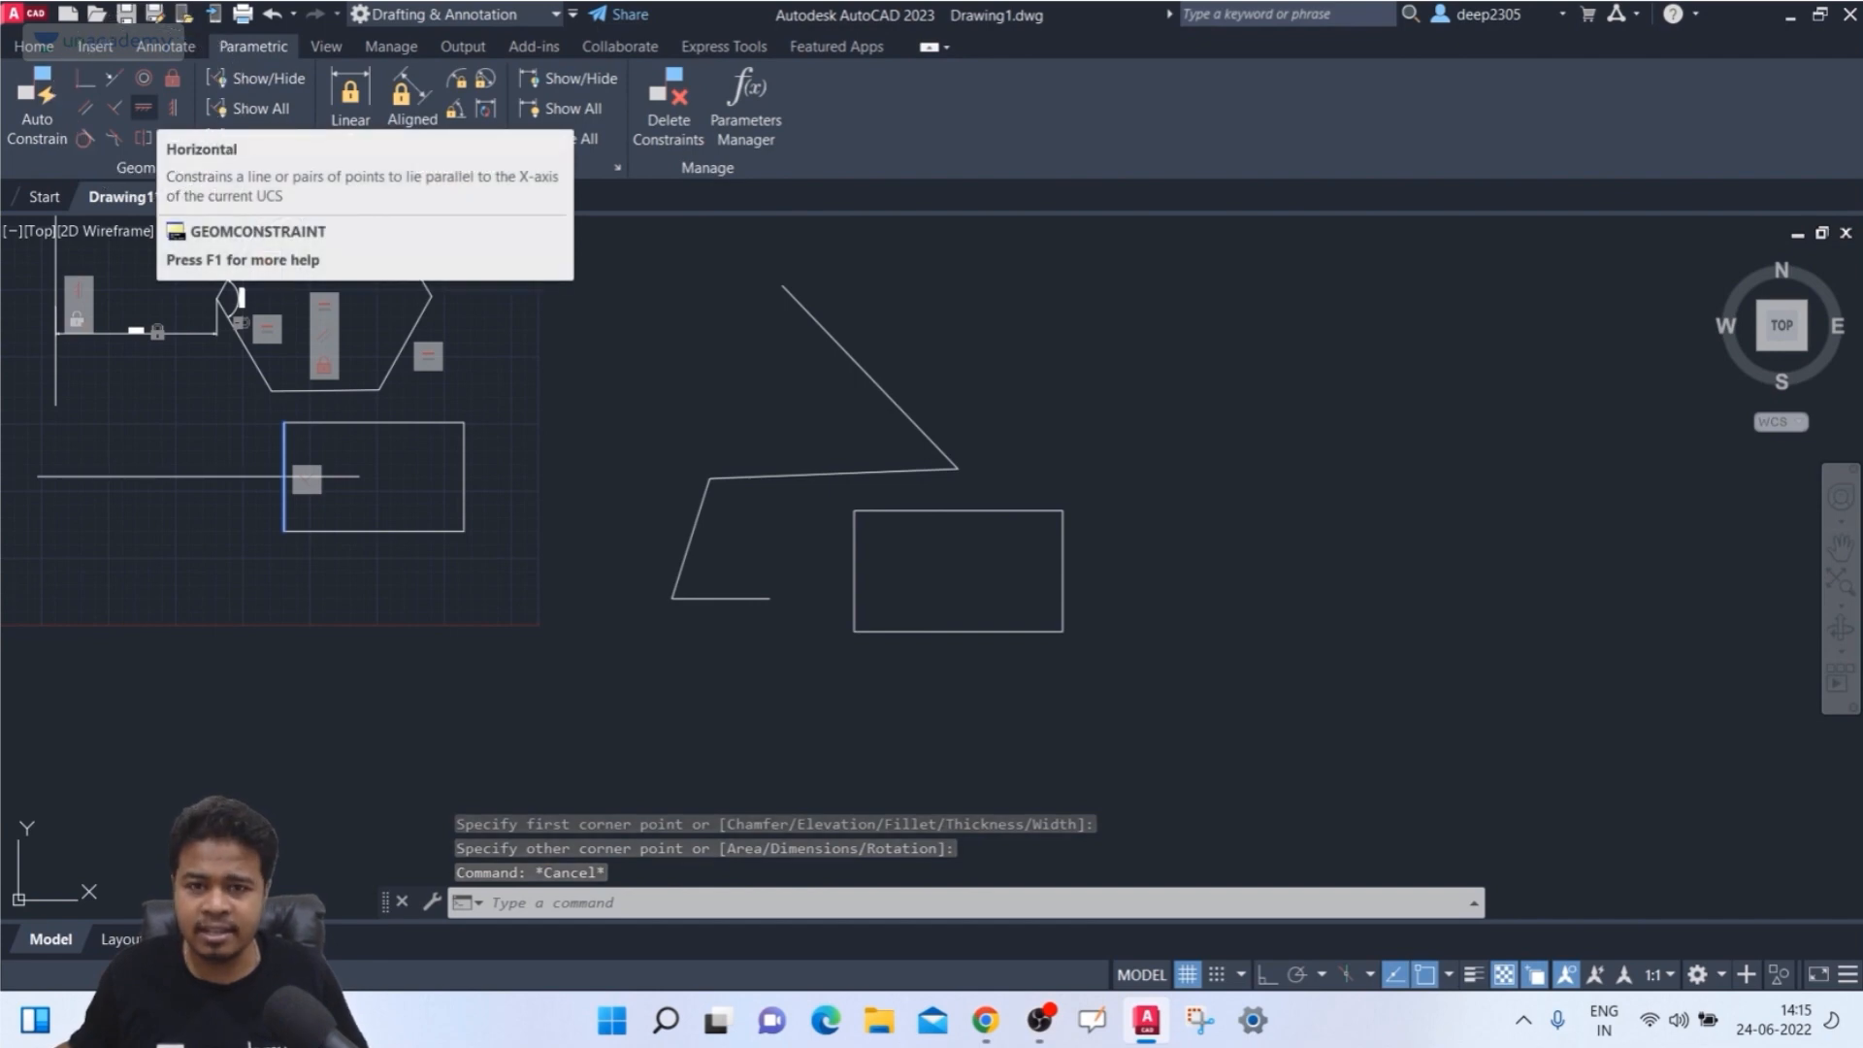
{"action": "left_click", "coordinate": [143, 108]}
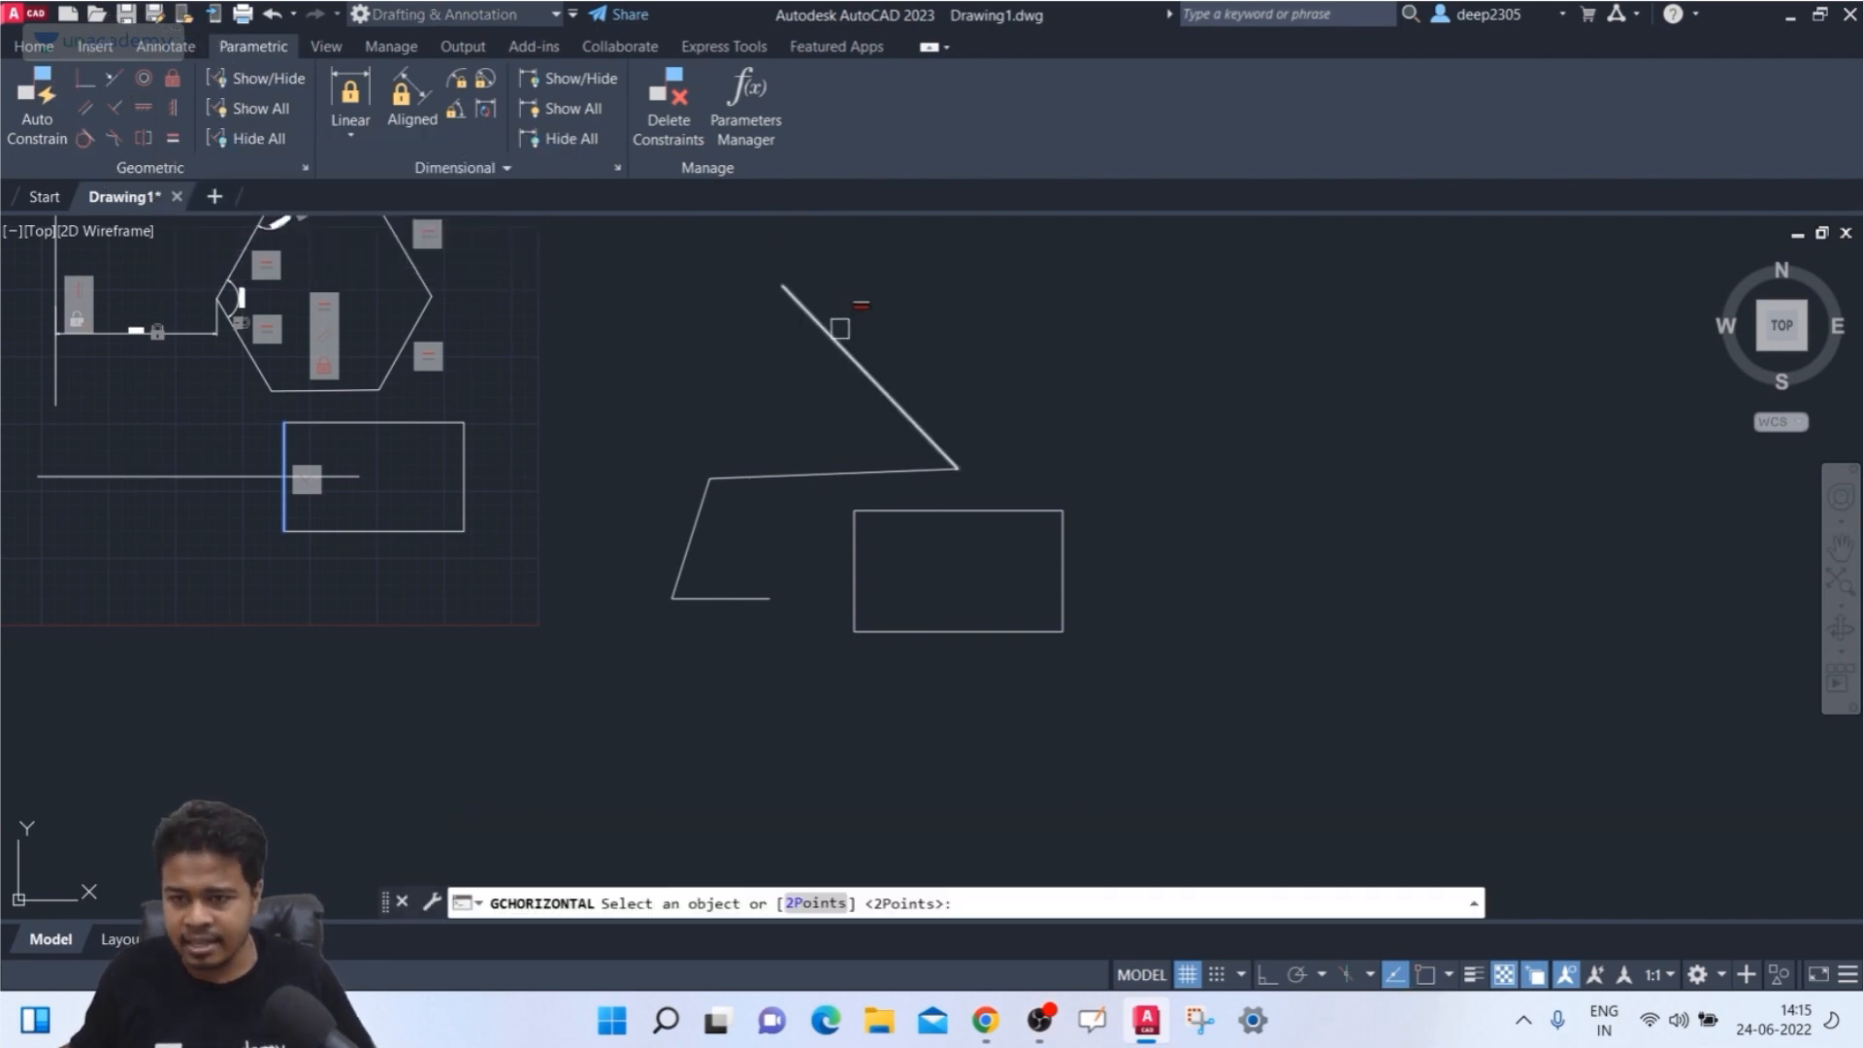
{"action": "left_click", "coordinate": [1061, 546]}
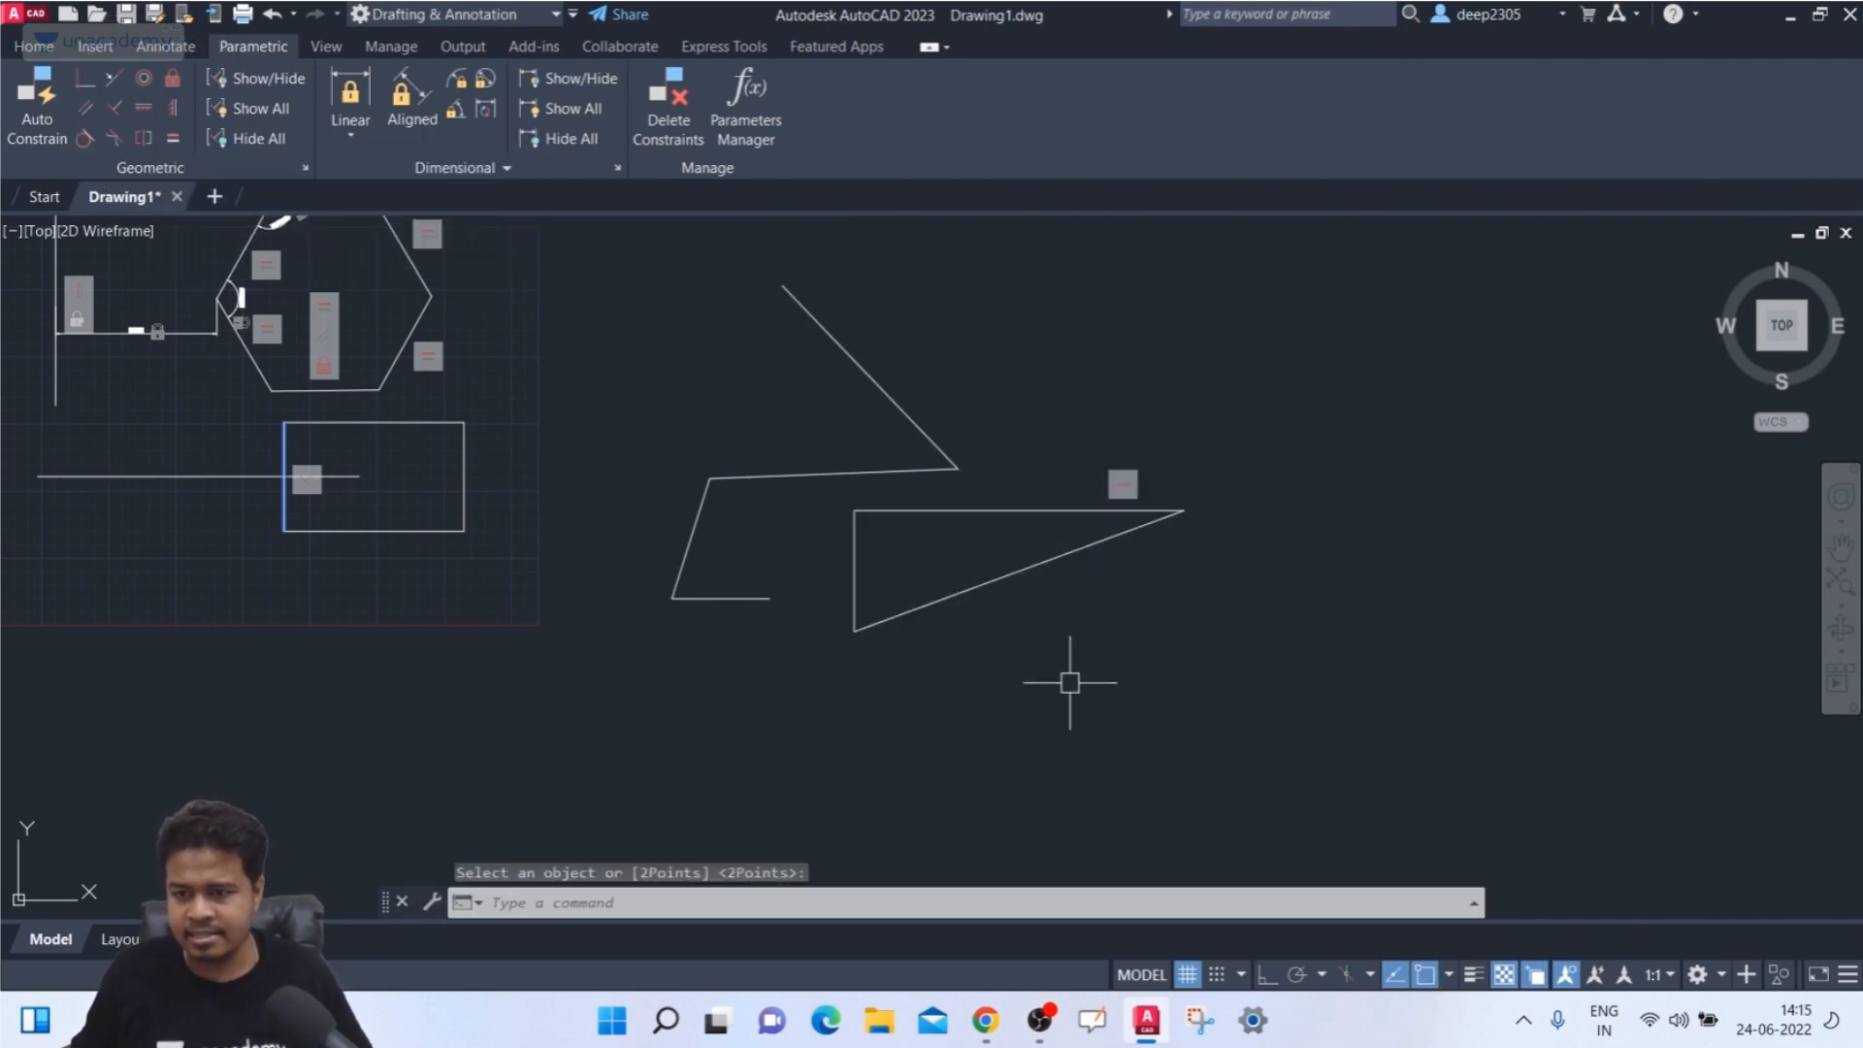
{"action": "key", "text": "ctrl+z"}
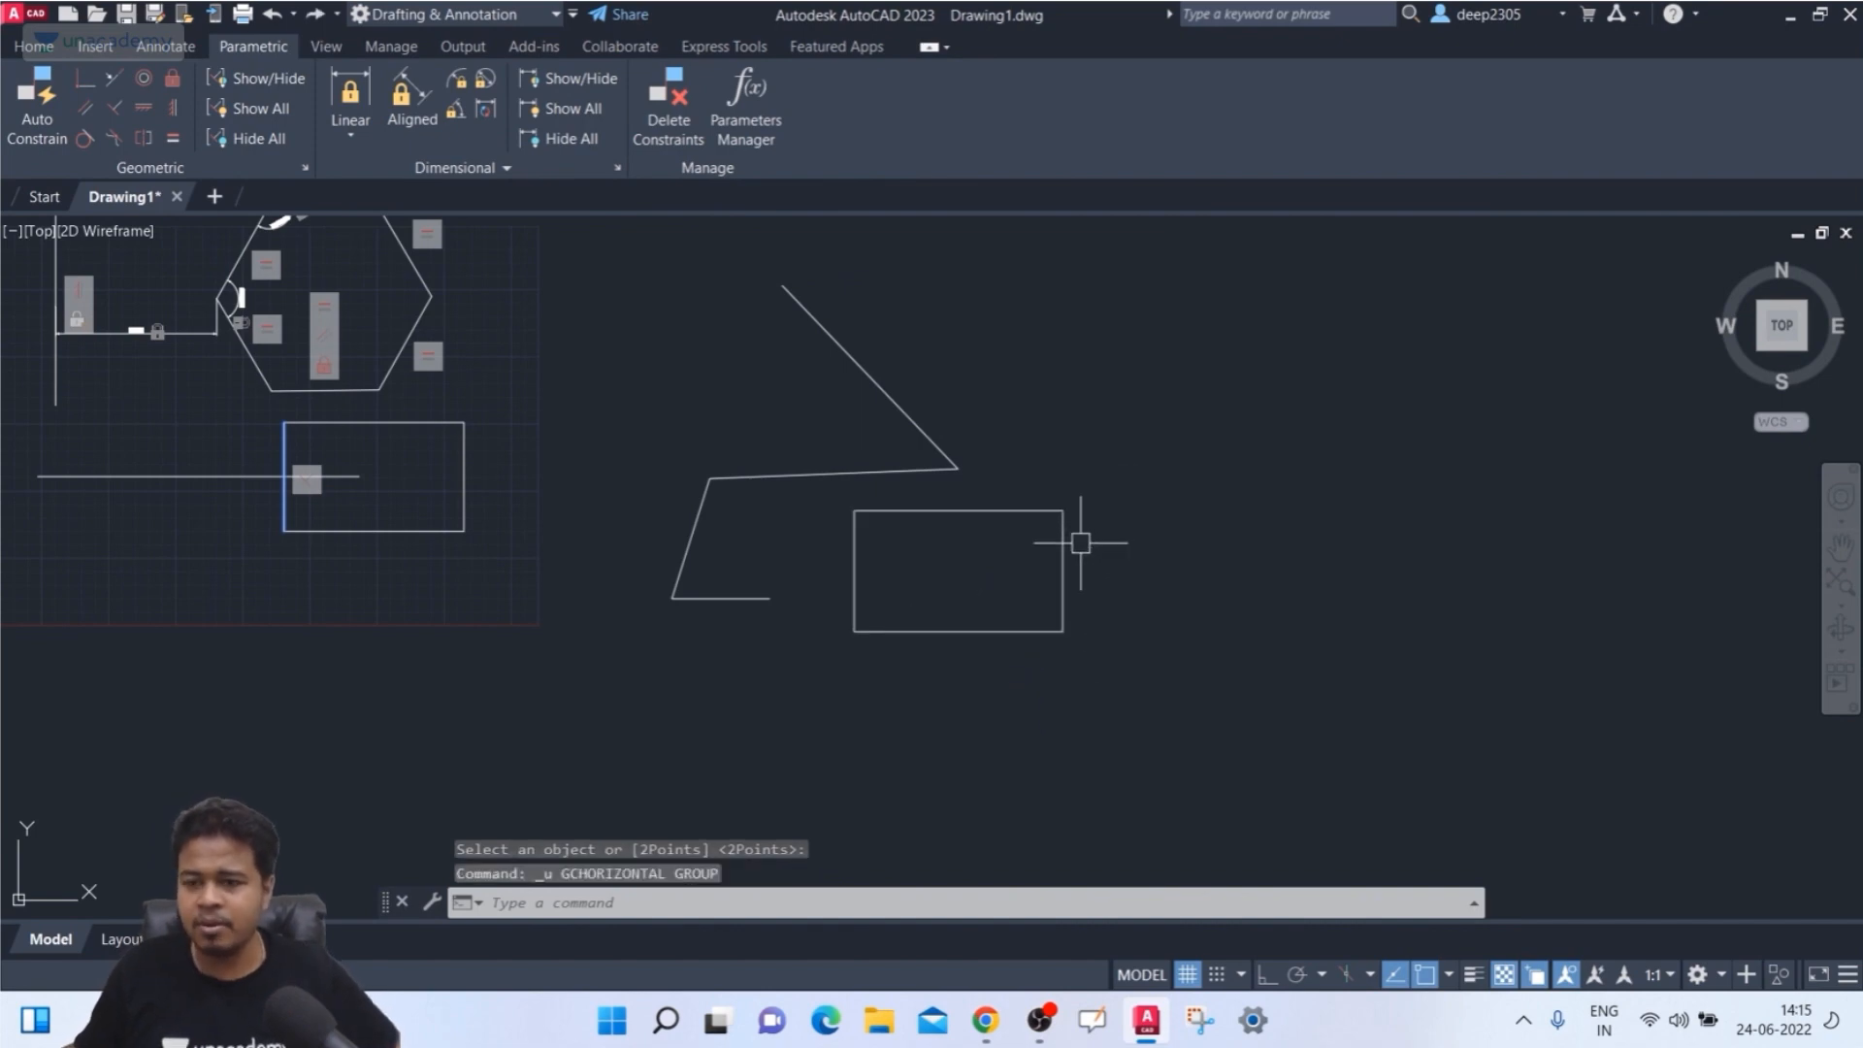
- Apply horizontal constraints to the zigzag's long, nearly level line and to the slanted line connected to its left end
{"action": "left_click", "coordinate": [114, 107]}
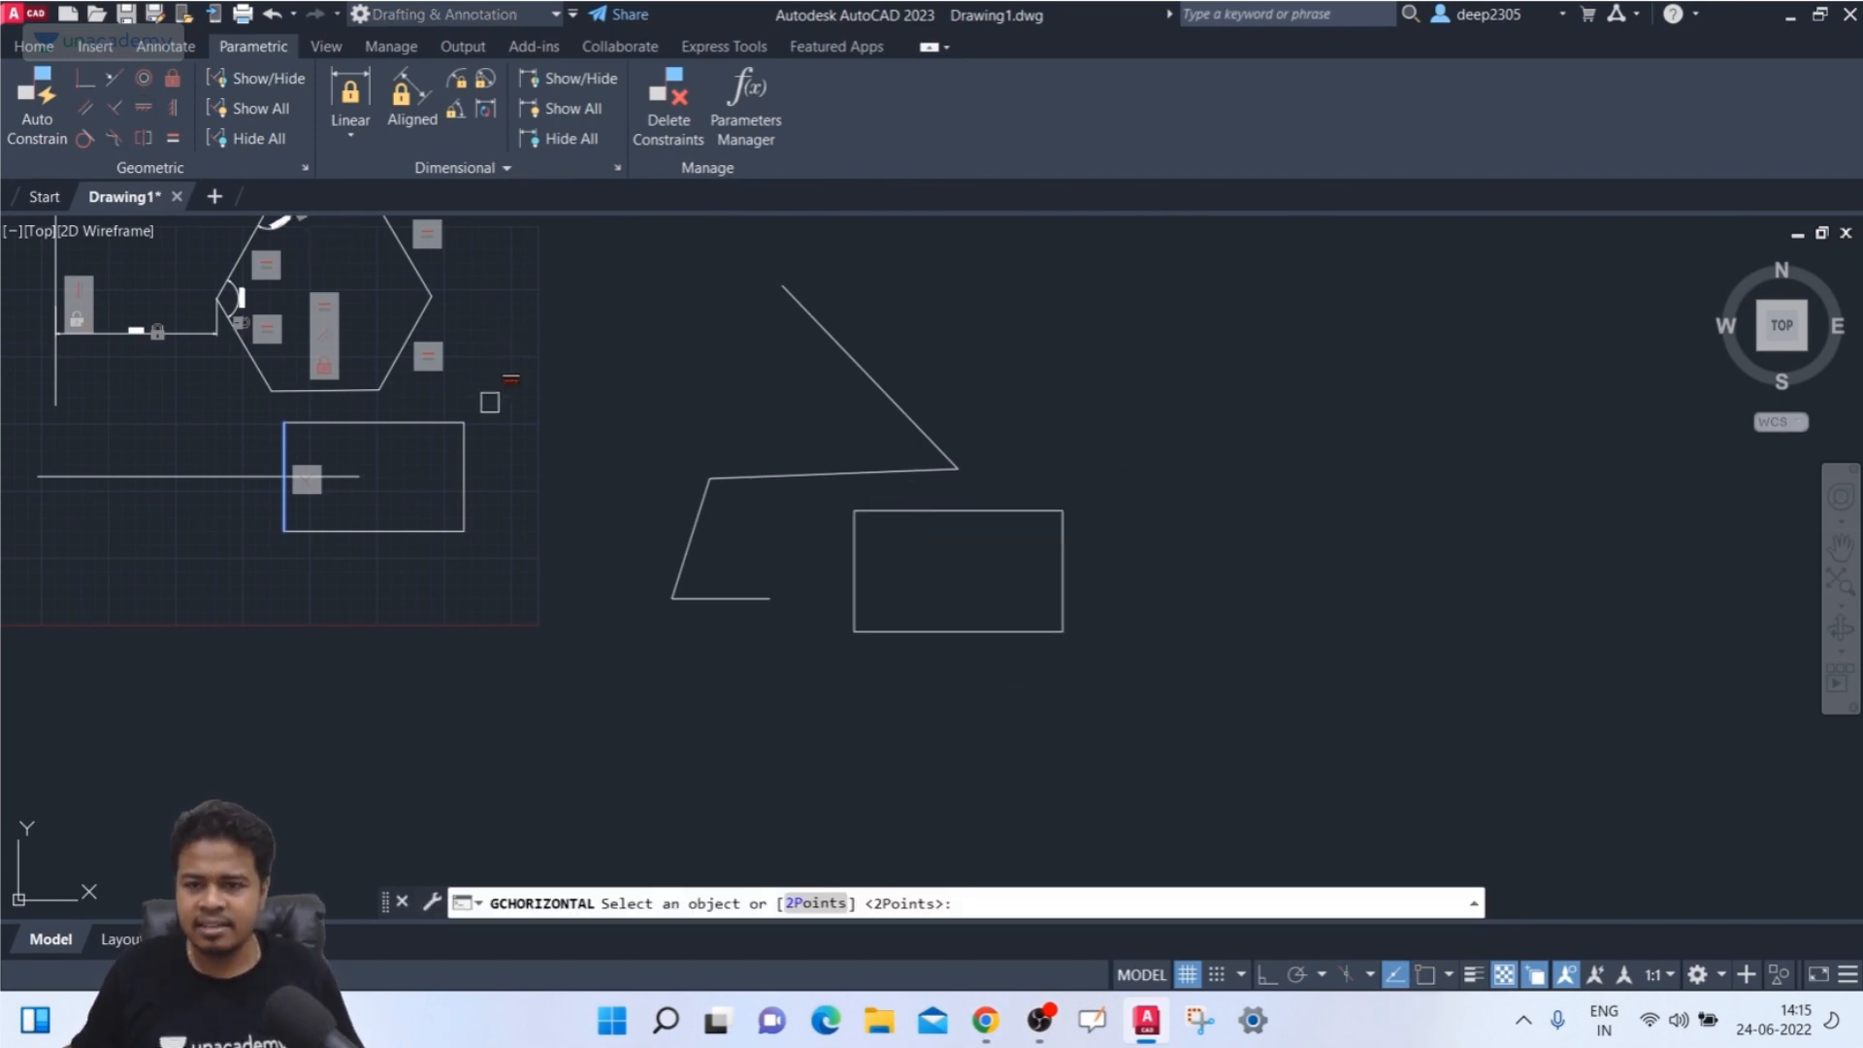
{"action": "middle_click_drag", "start_coordinate": [622, 514], "coordinate": [635, 541]}
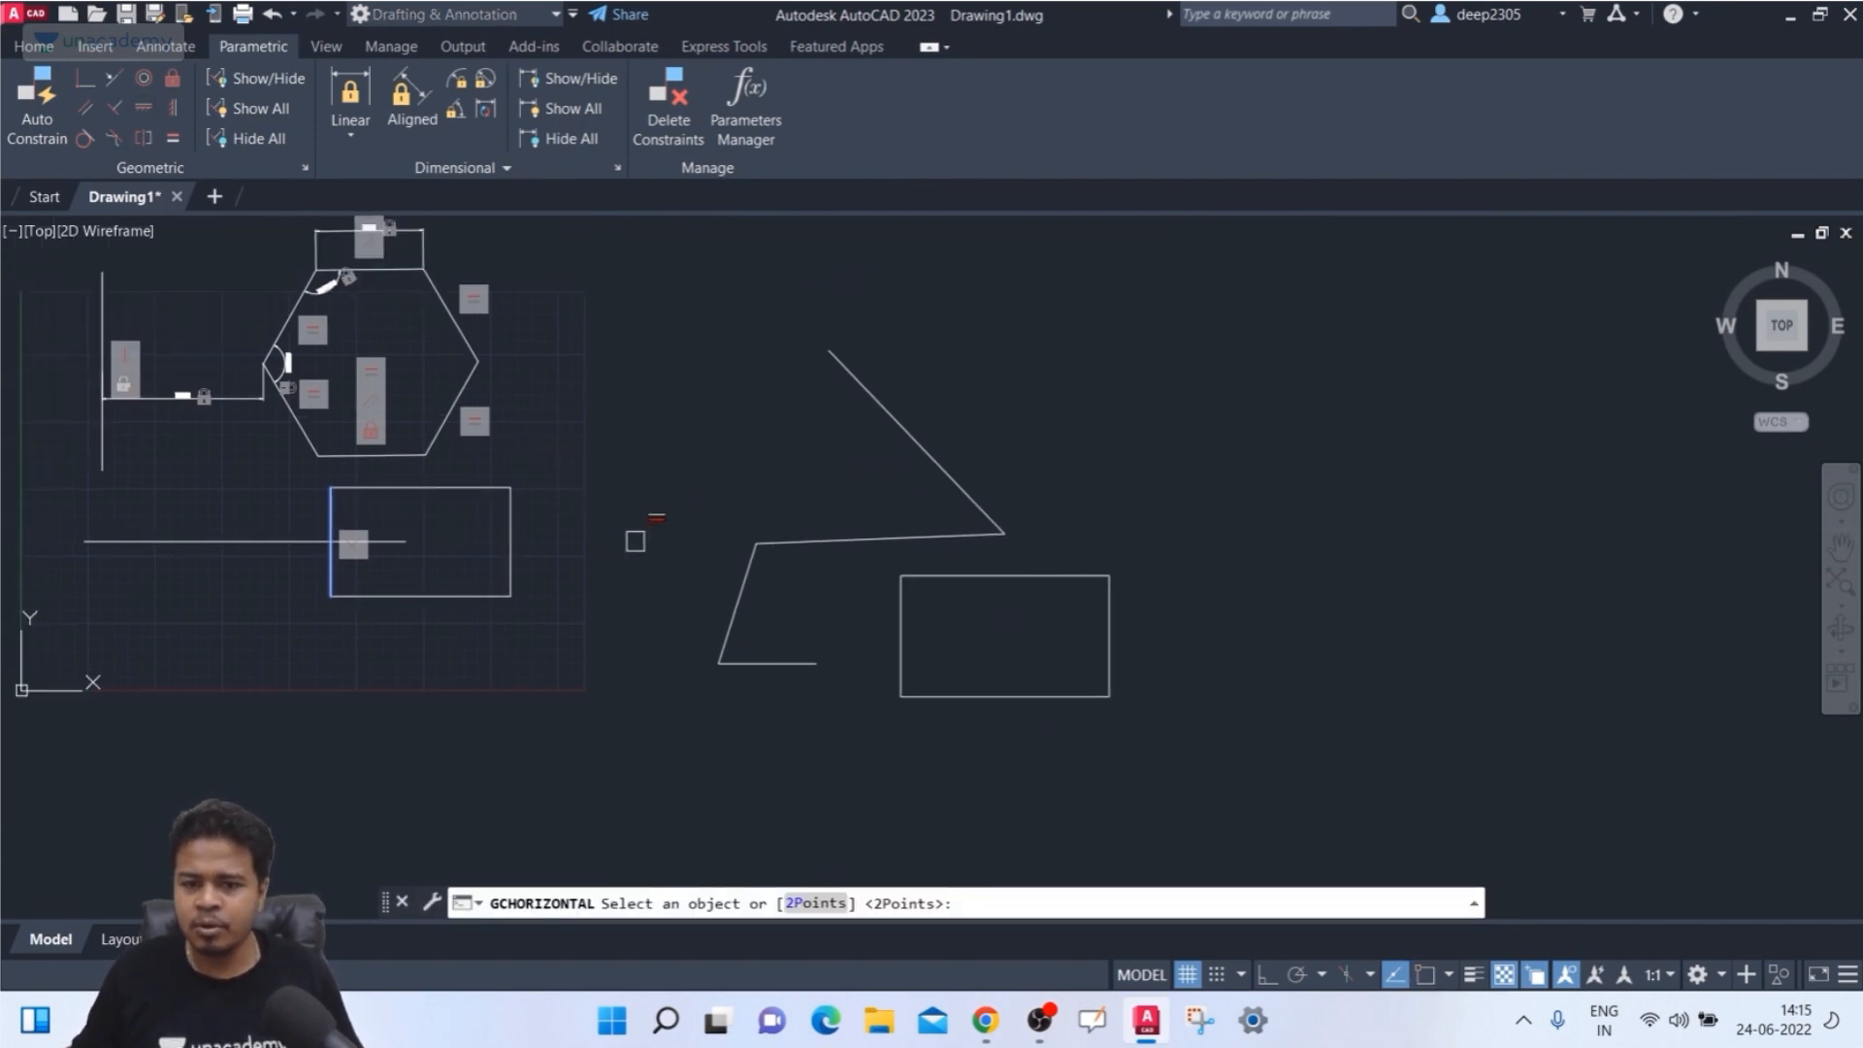
{"action": "left_click", "coordinate": [849, 543]}
{"action": "scroll", "coordinate": [984, 543], "scroll_direction": "up", "scroll_amount": 4}
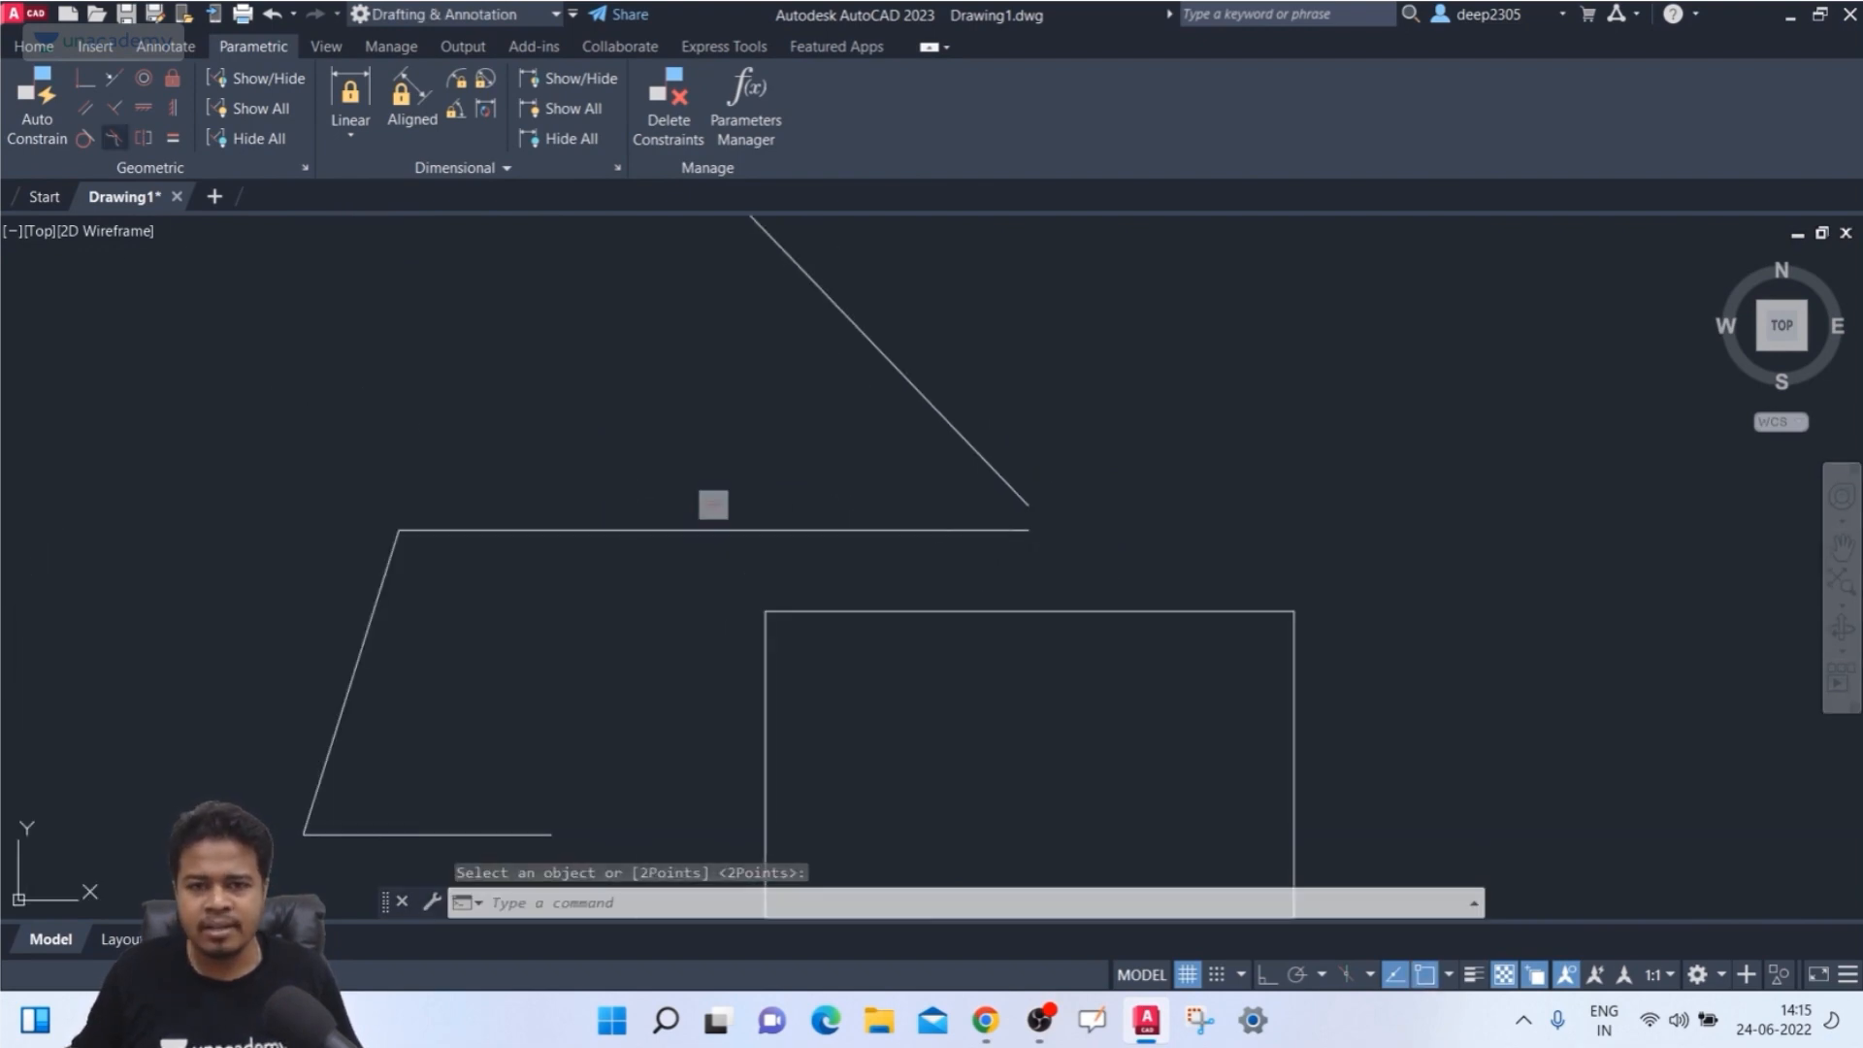
{"action": "left_click", "coordinate": [143, 108]}
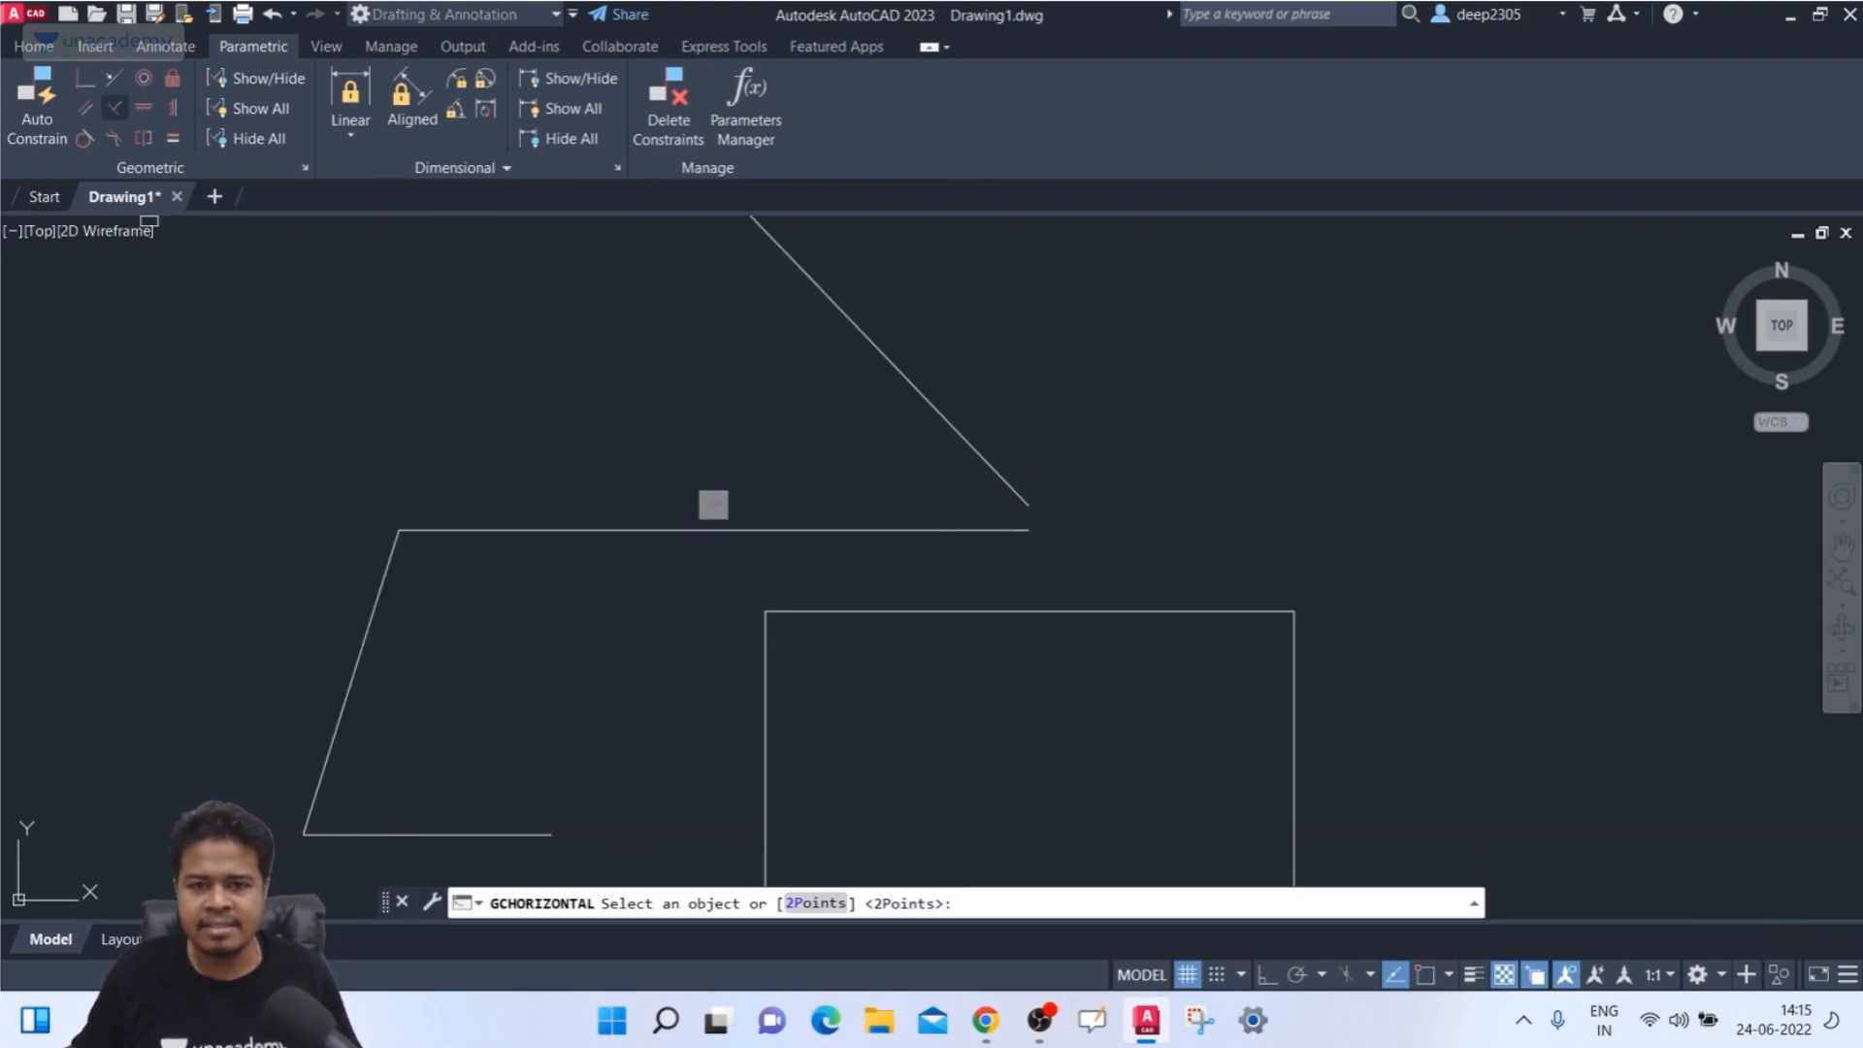
{"action": "left_click", "coordinate": [373, 609]}
{"action": "middle_click_drag", "start_coordinate": [204, 382], "coordinate": [323, 366]}
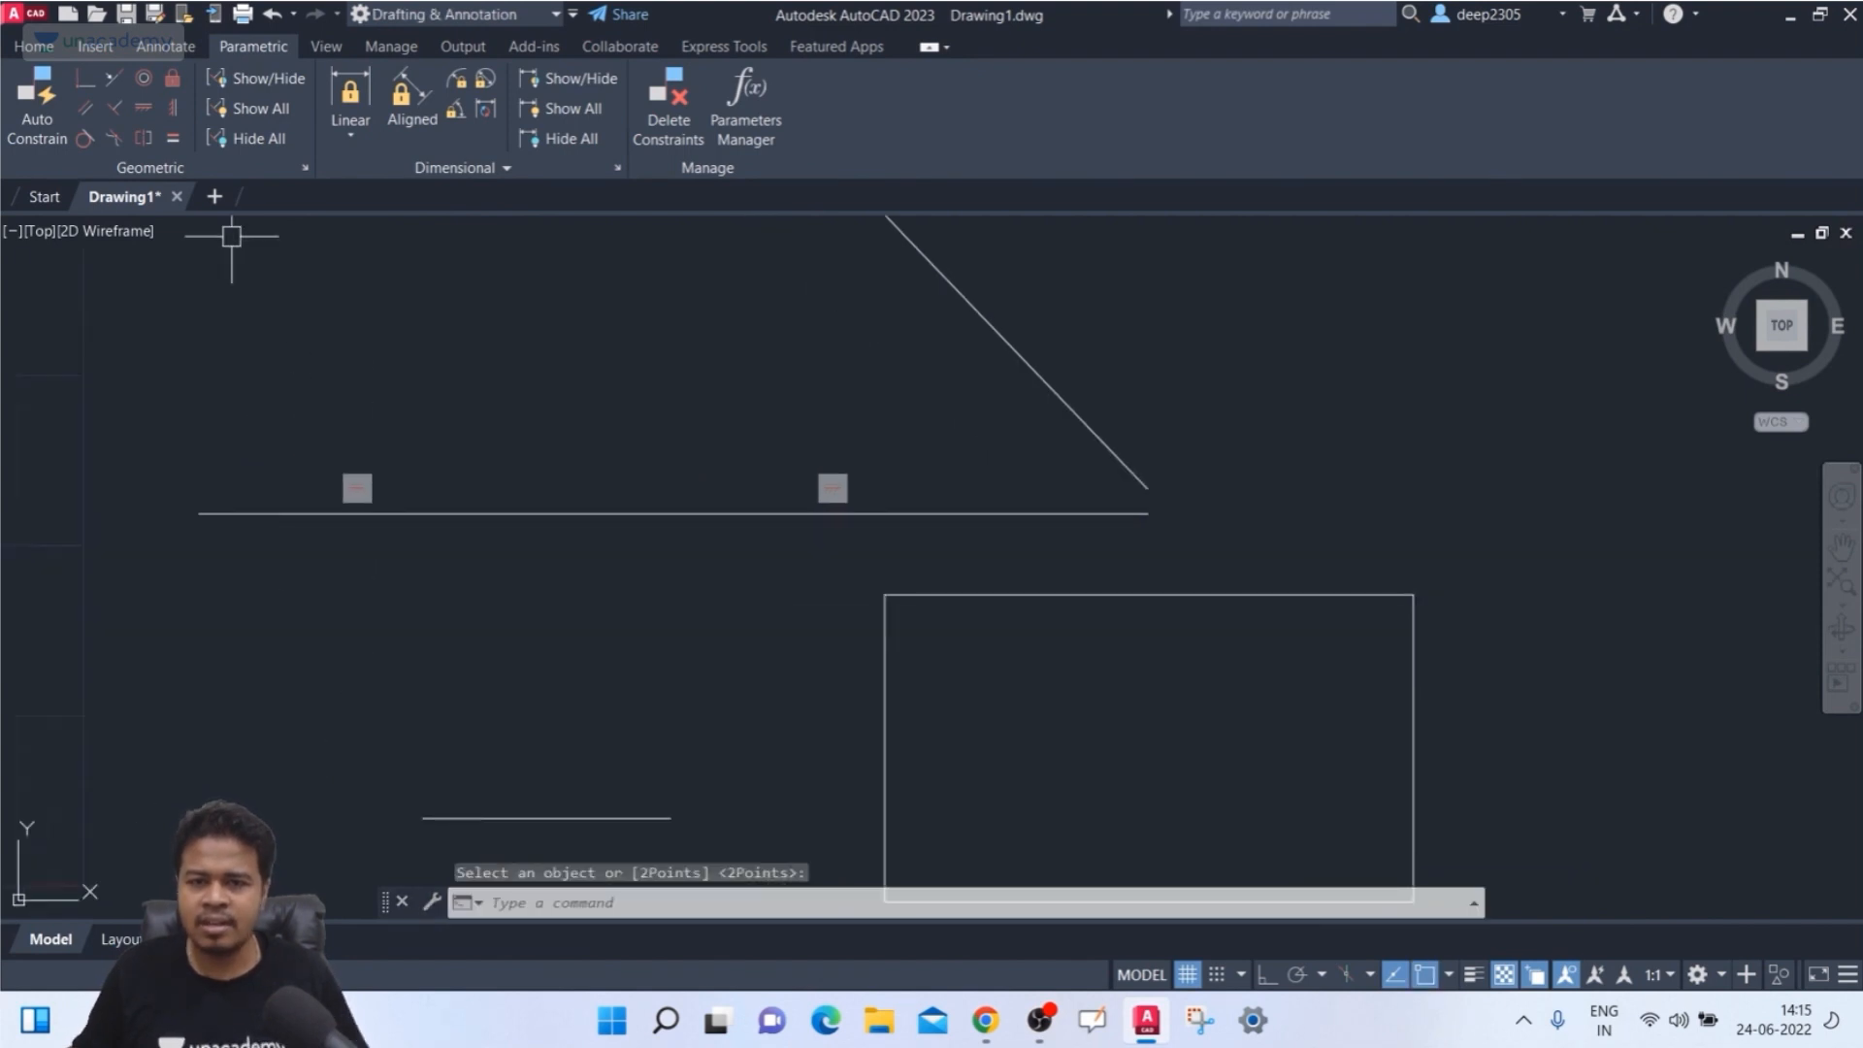
{"action": "key", "text": "Escape"}
- Apply a vertical constraint to the long diagonal line above the rectangle
{"action": "scroll", "coordinate": [247, 229], "scroll_direction": "down", "scroll_amount": 4}
{"action": "left_click", "coordinate": [173, 107]}
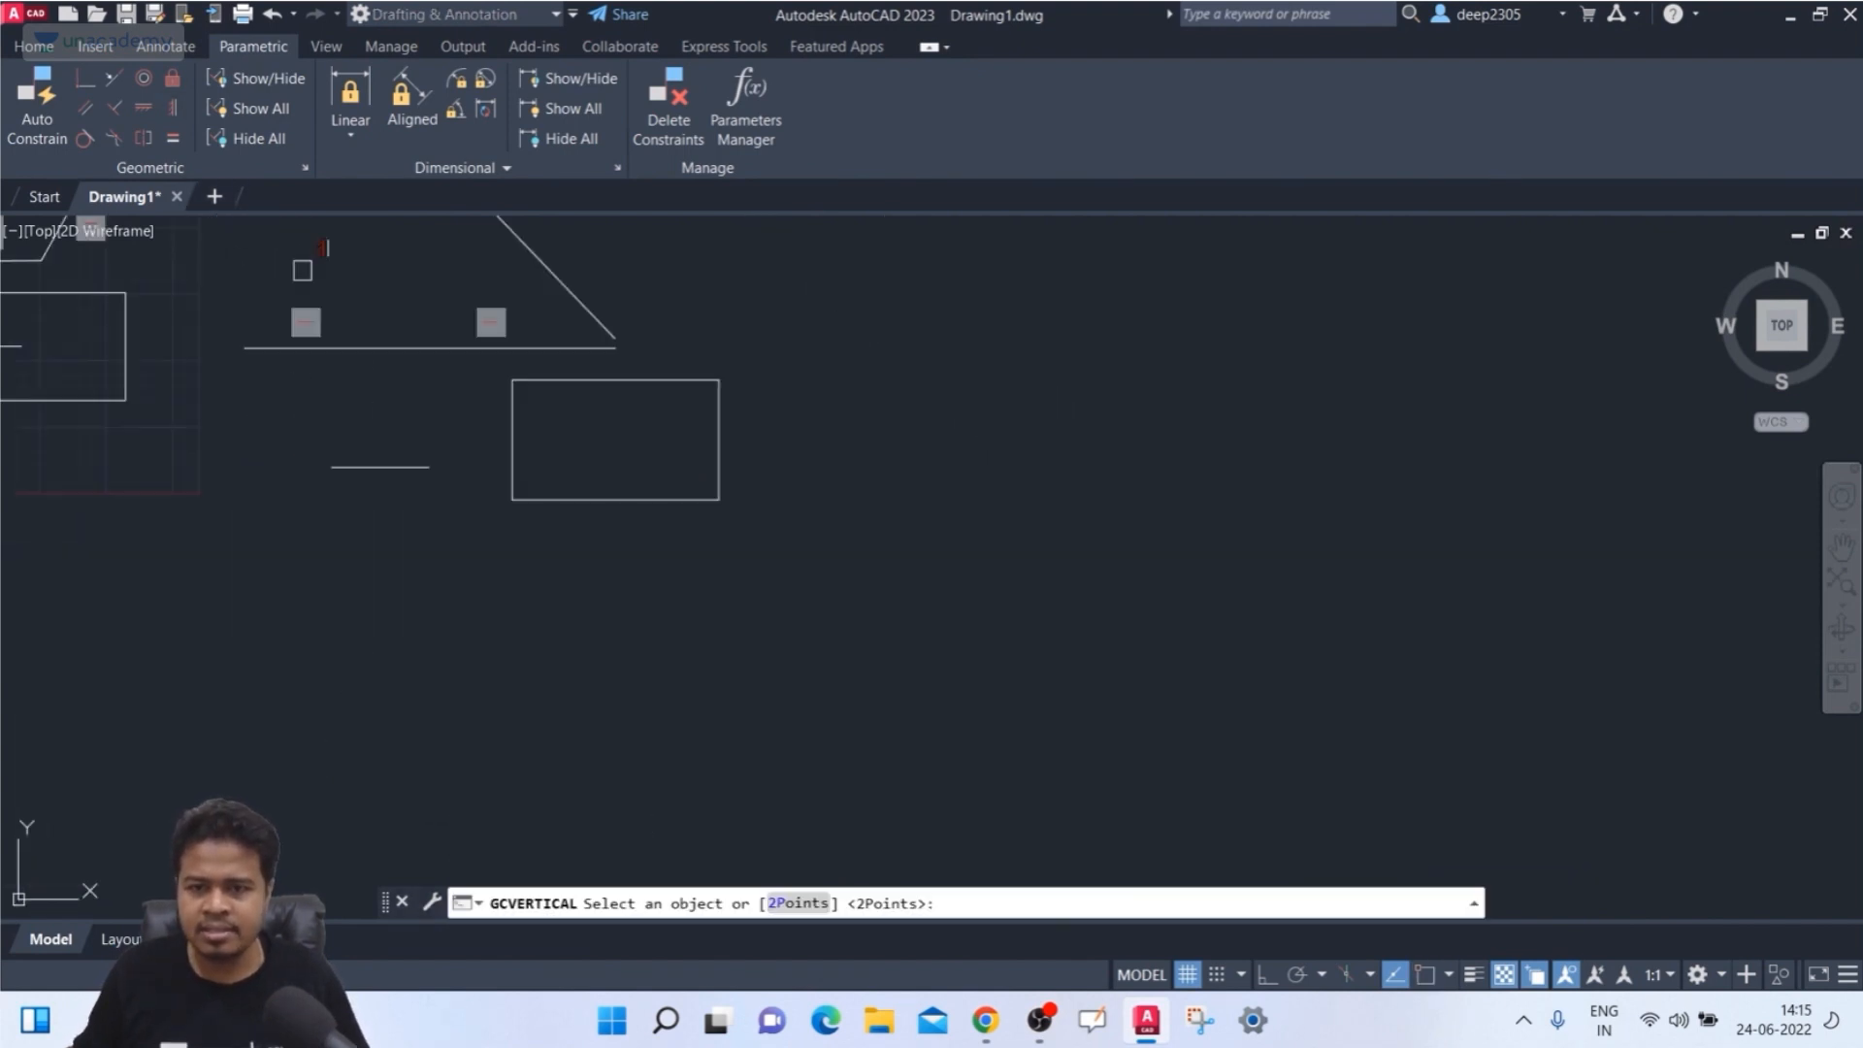
{"action": "left_click", "coordinate": [560, 271]}
{"action": "middle_click_drag", "start_coordinate": [724, 350], "coordinate": [761, 516]}
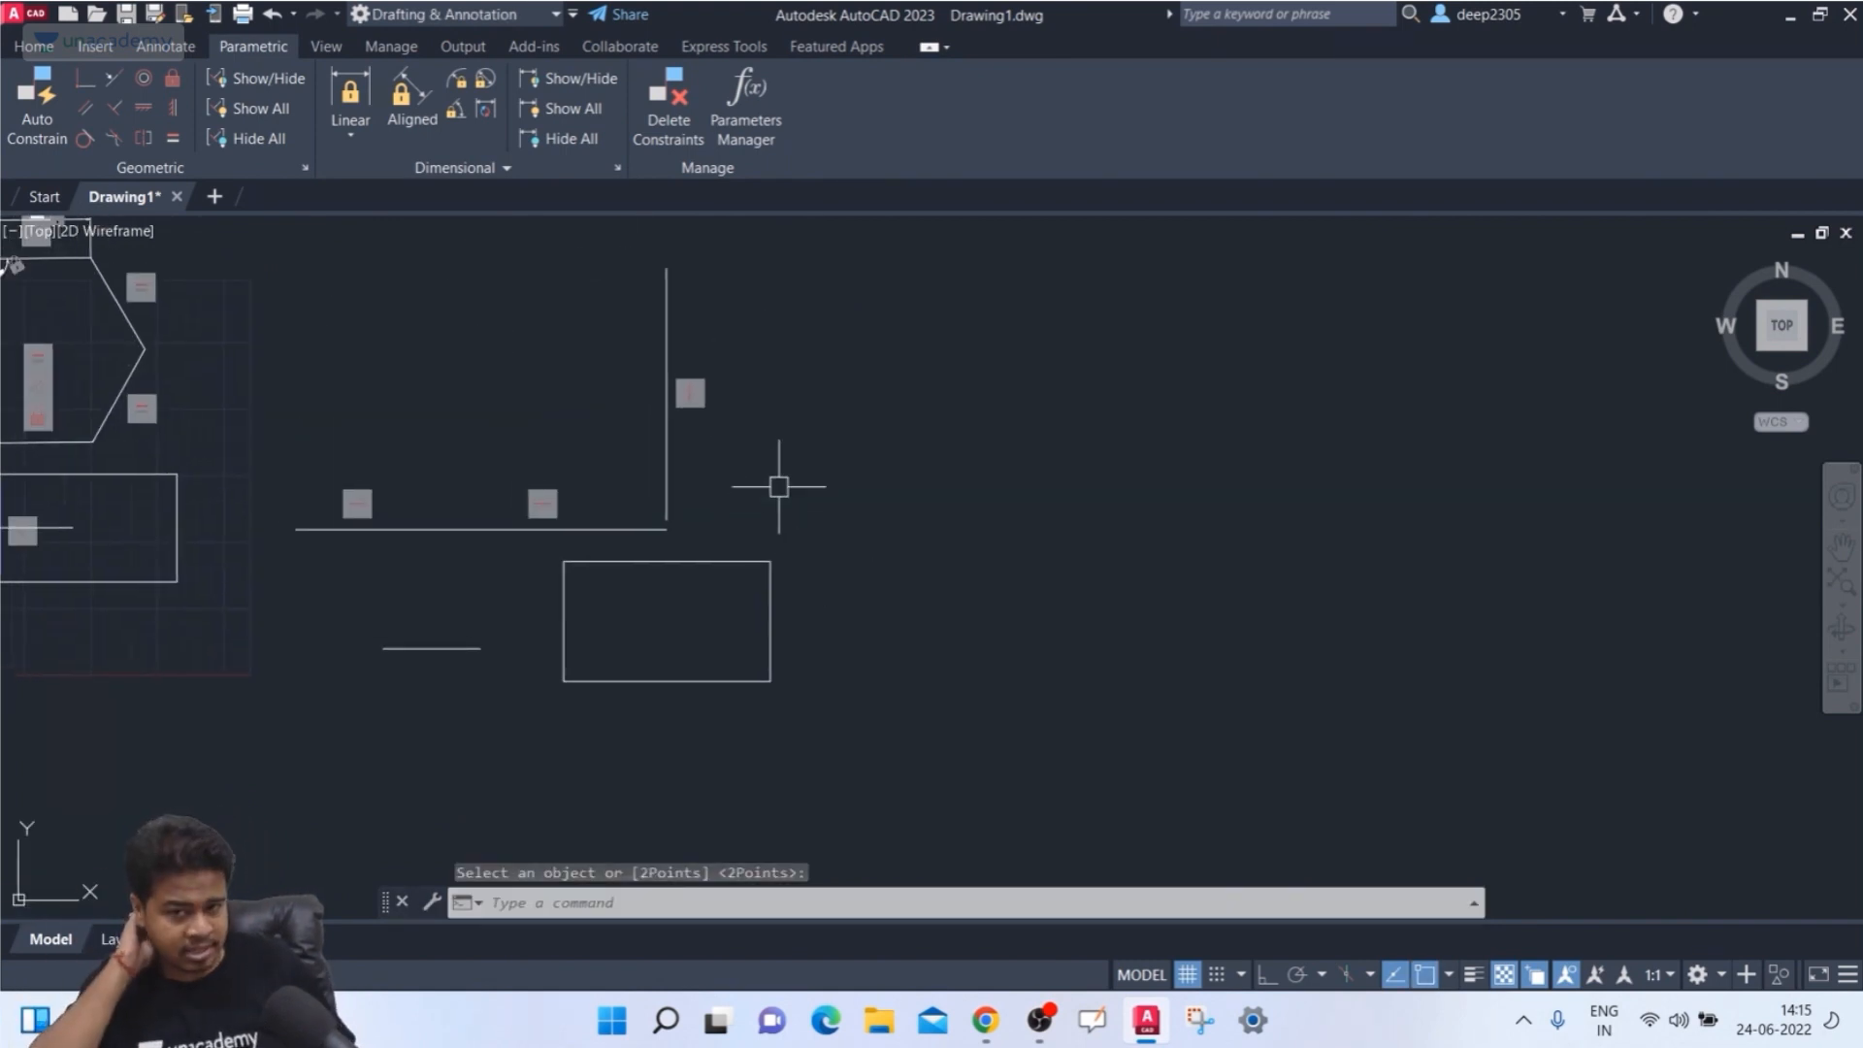
{"action": "key", "text": "Escape"}
{"action": "key", "text": "Escape"}
{"action": "key", "text": "Escape"}
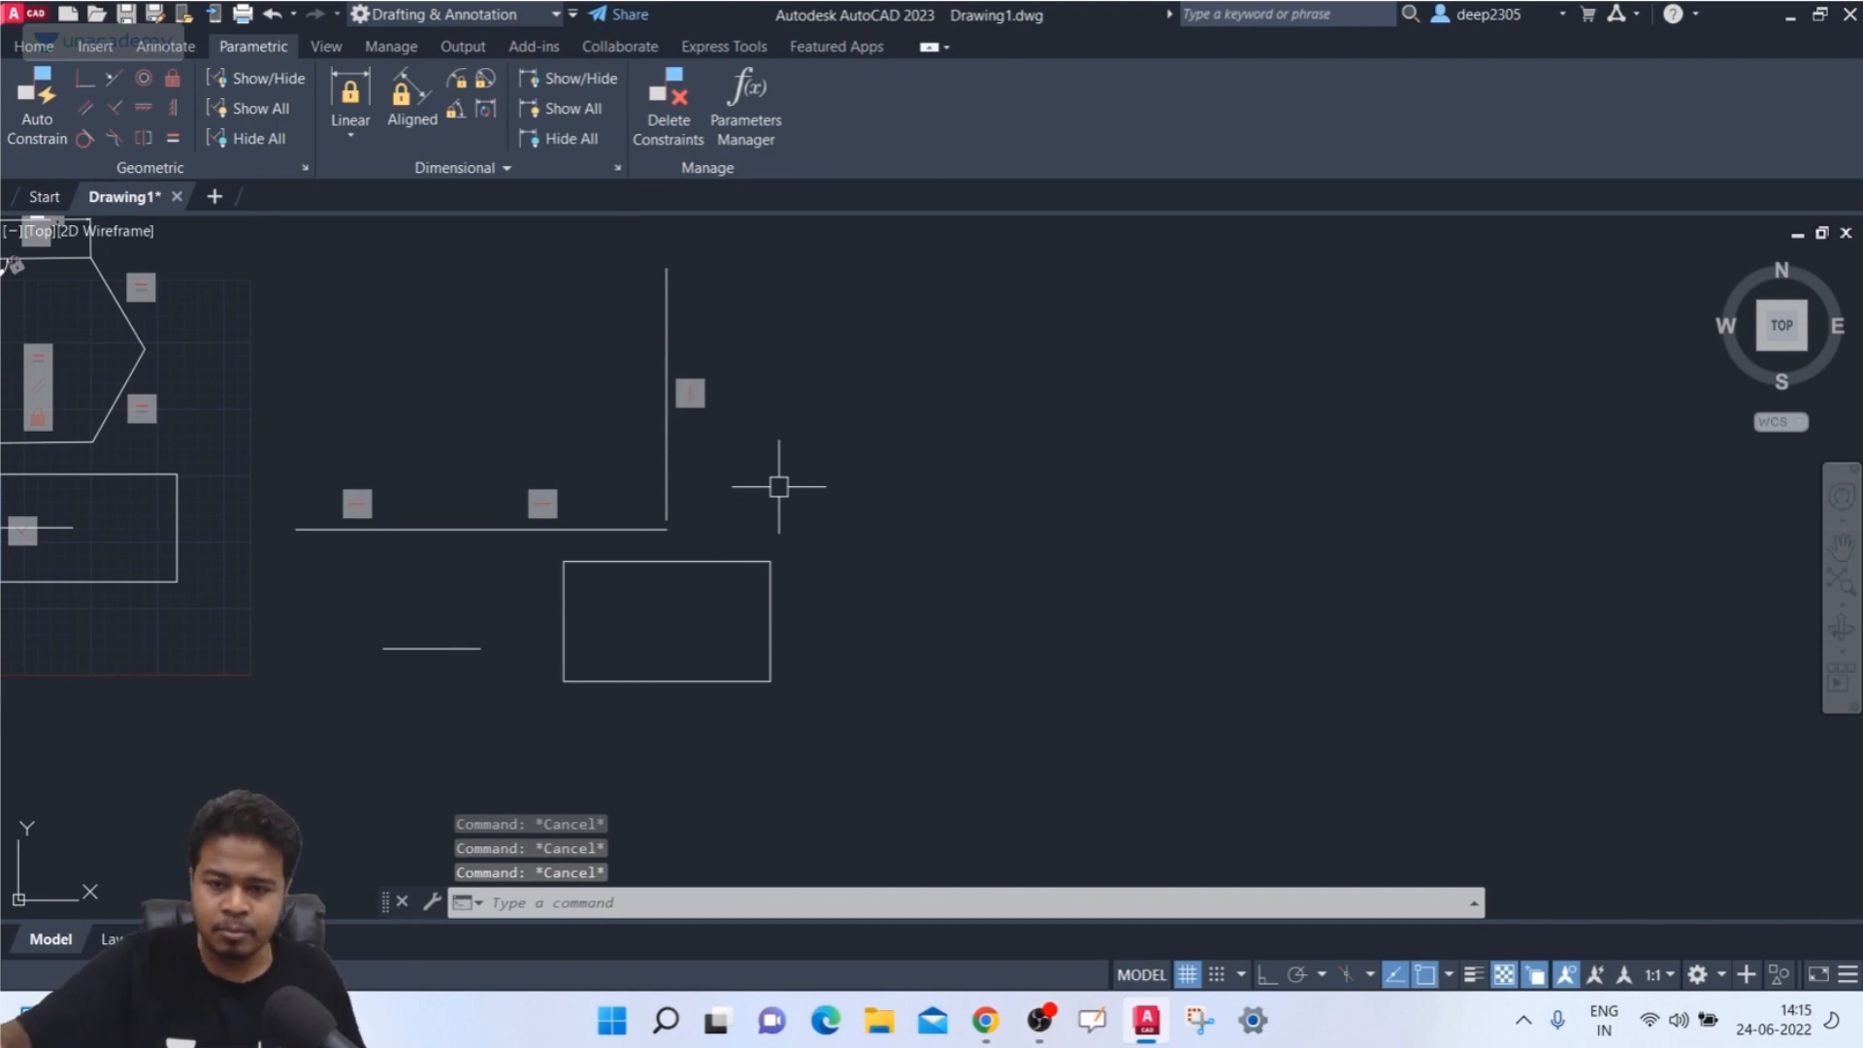
- Erase all objects in the drawing, including the hexagon, lines, rectangles and their constraints
{"action": "scroll", "coordinate": [778, 486], "scroll_direction": "down", "scroll_amount": 6}
{"action": "scroll", "coordinate": [887, 485], "scroll_direction": "up", "scroll_amount": 4}
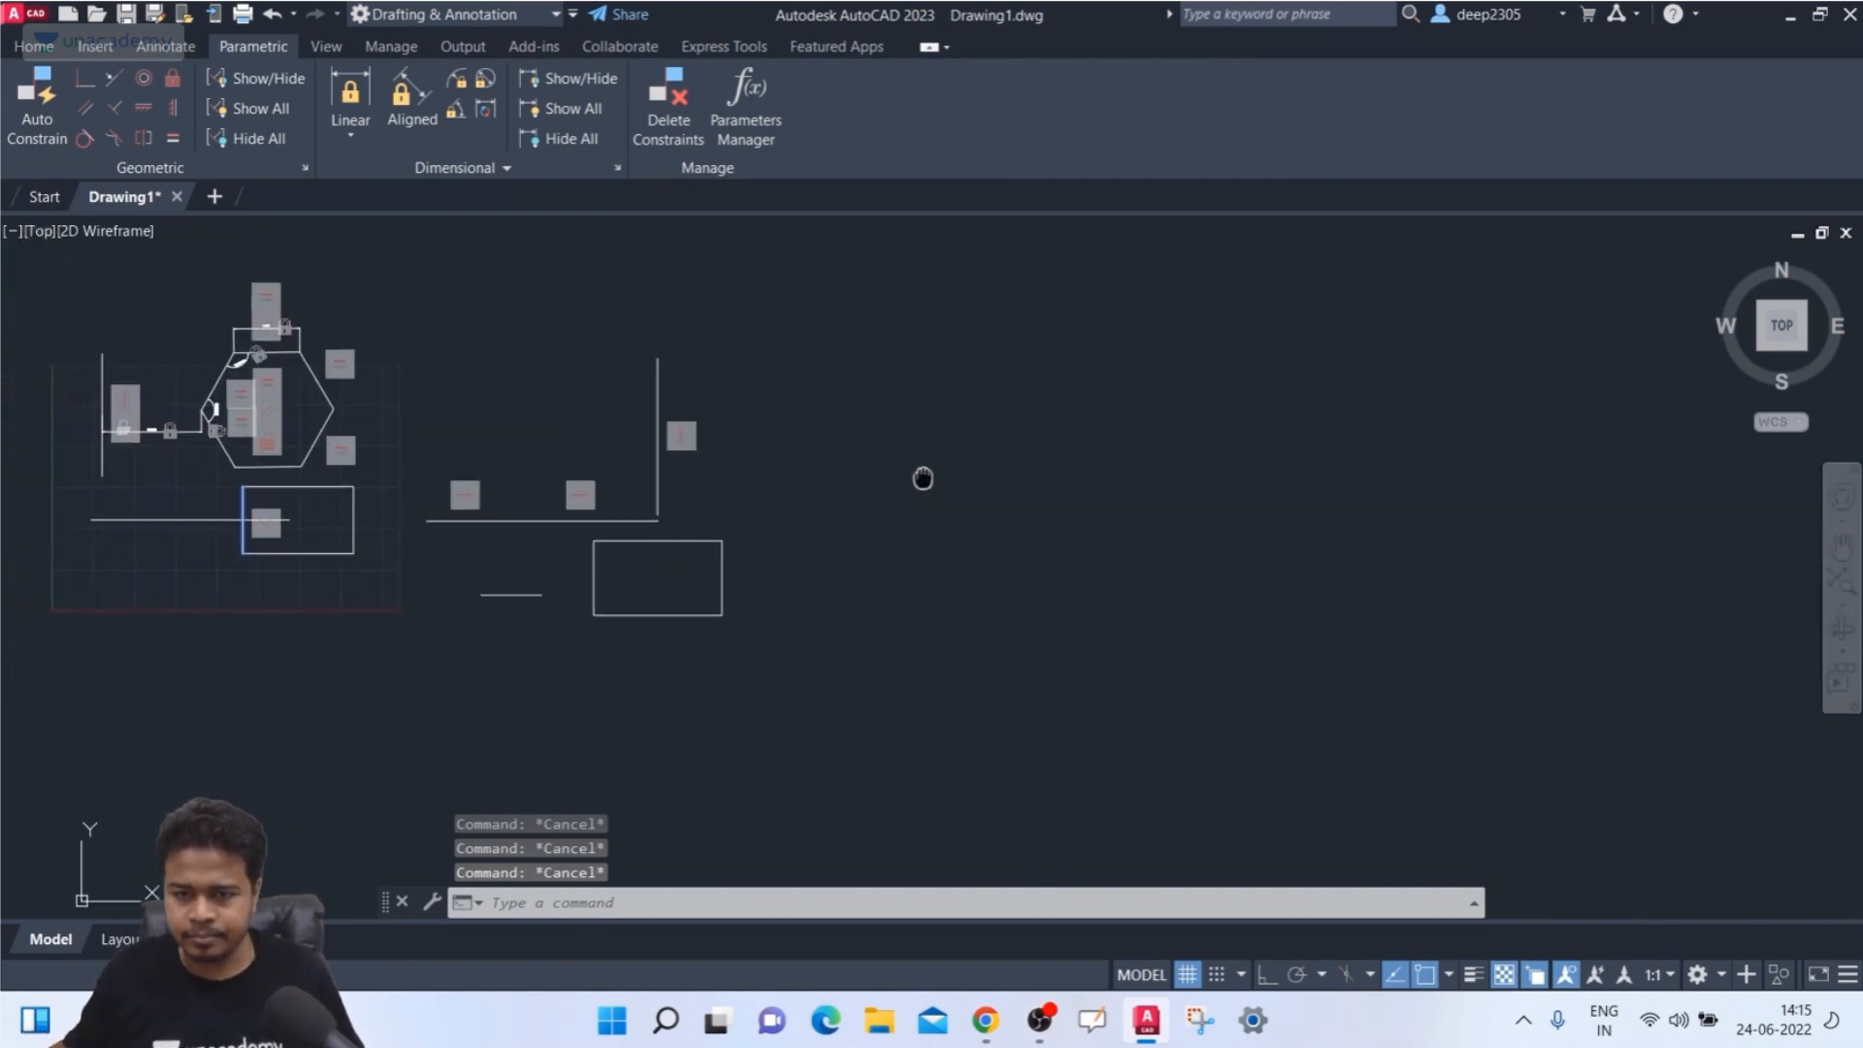
{"action": "middle_click_drag", "start_coordinate": [923, 478], "coordinate": [1315, 432]}
{"action": "left_click", "coordinate": [1312, 304]}
{"action": "left_click", "coordinate": [242, 649]}
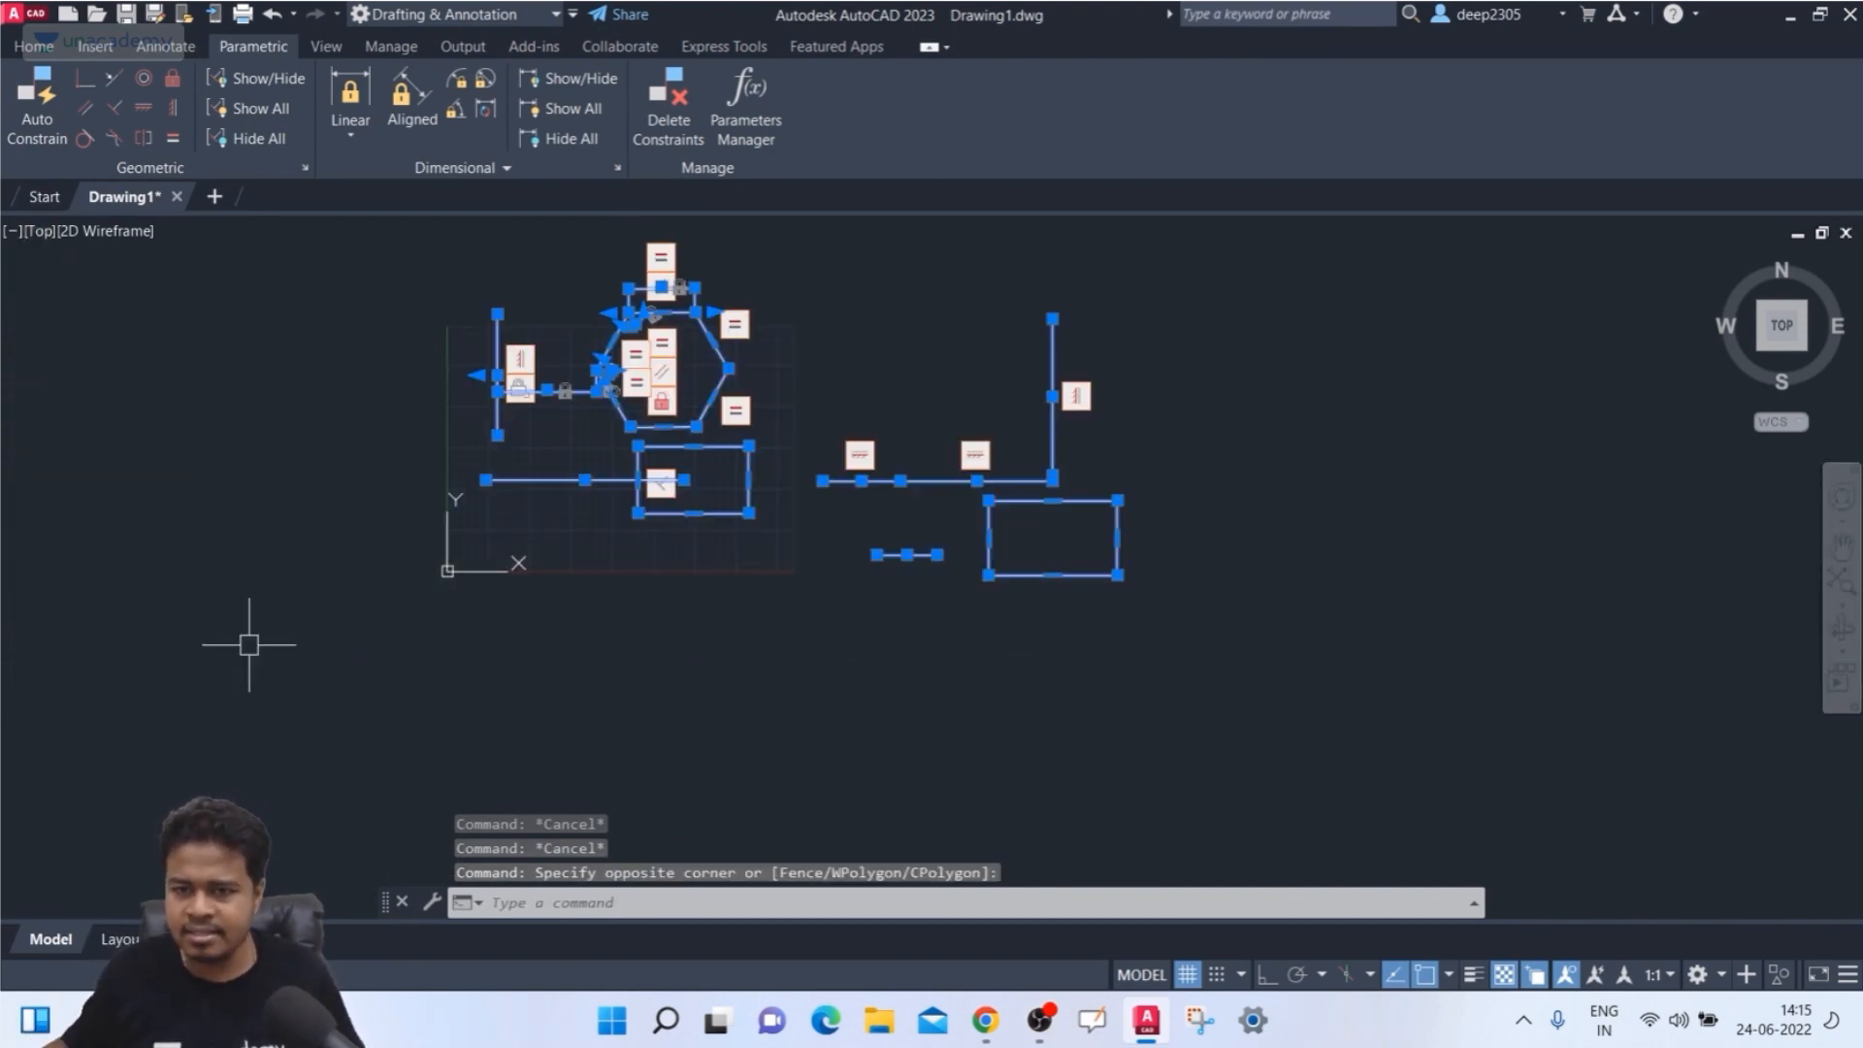
{"action": "key", "text": "Delete"}
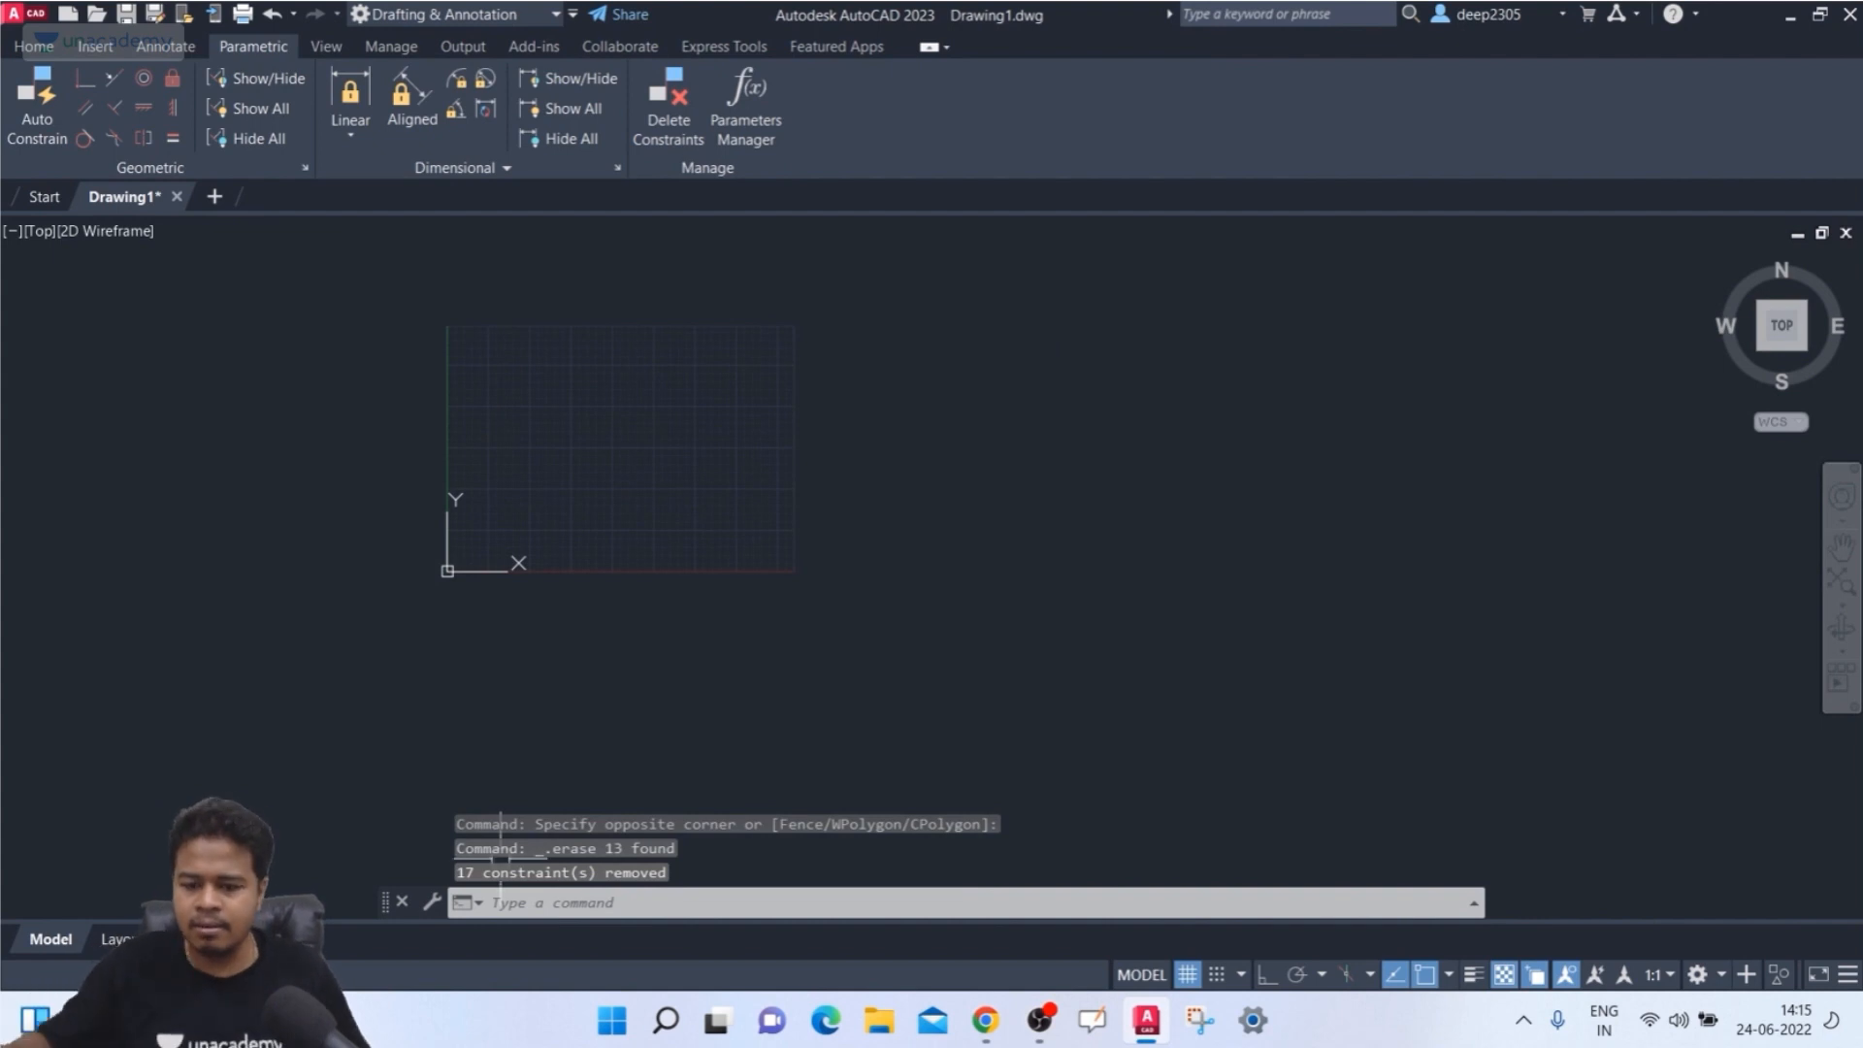
- Draw a horizontal rectangle, roughly twice as wide as it is high, inside the grid area near the origin
{"action": "type", "text": "rec"}
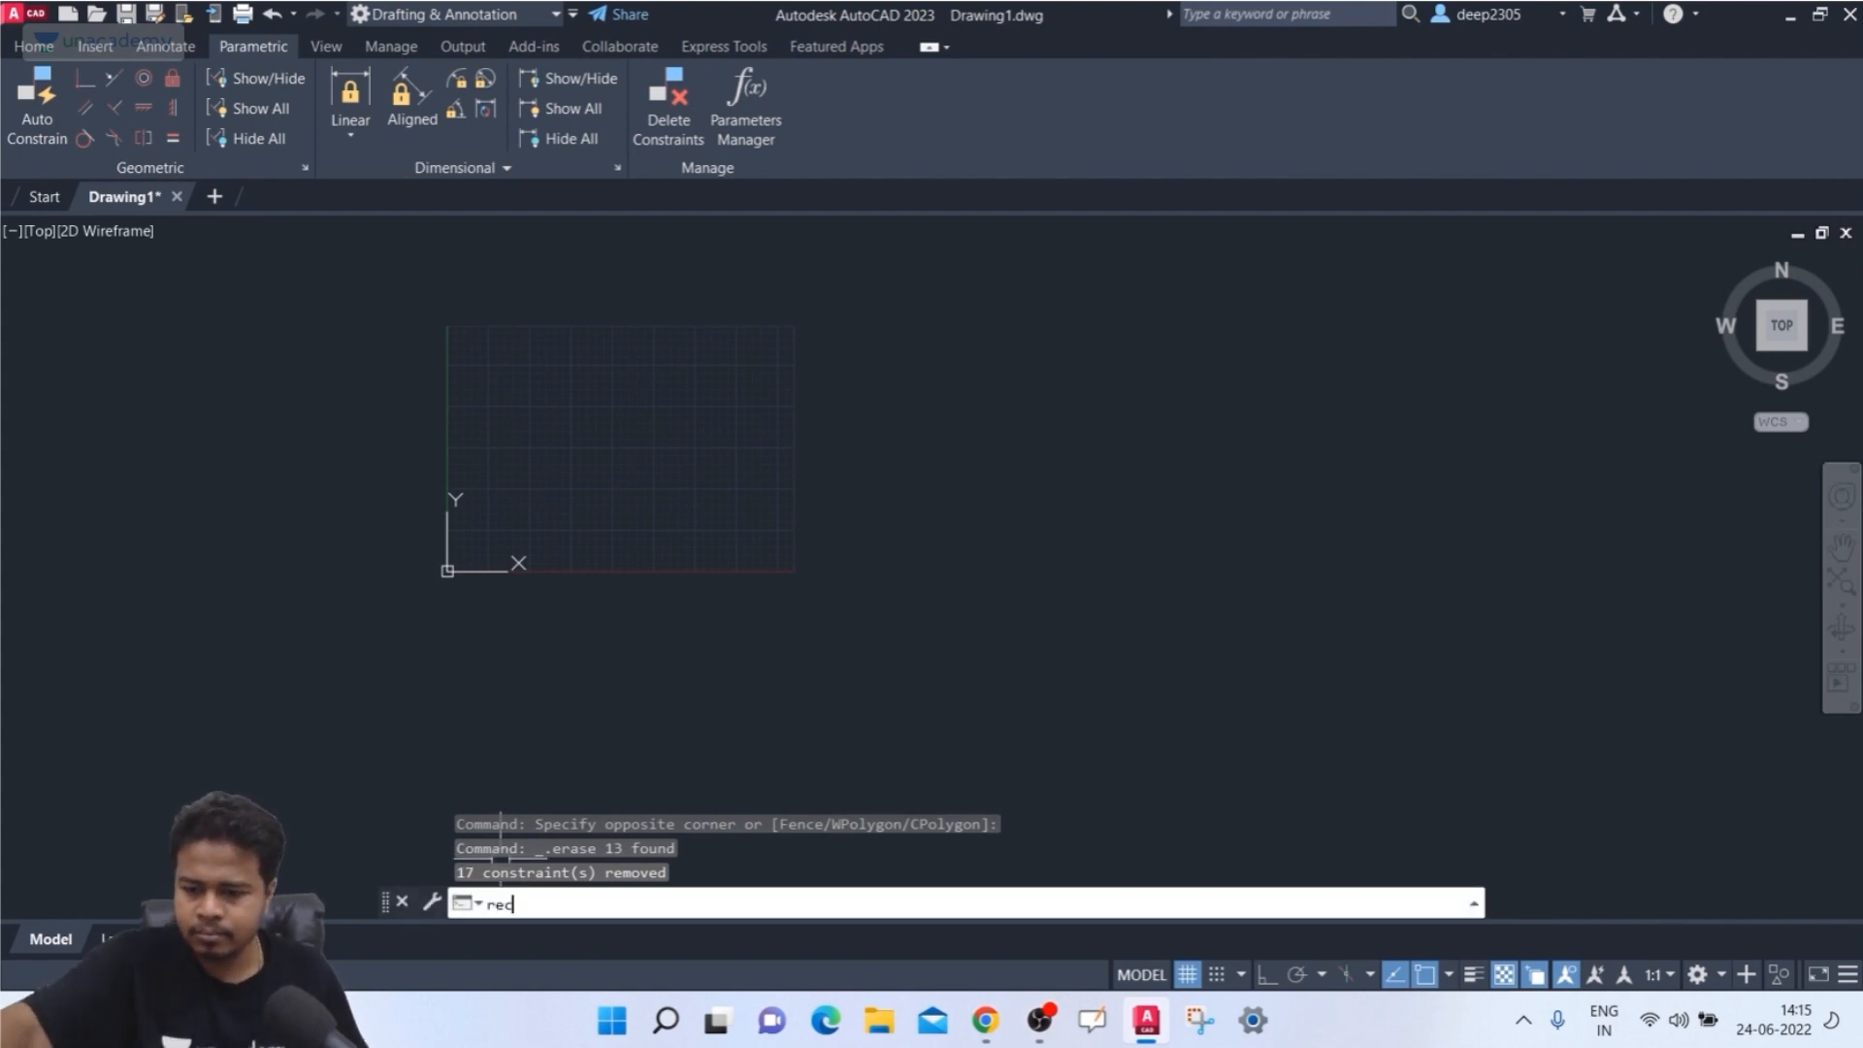
{"action": "key", "text": "Return"}
{"action": "left_click", "coordinate": [495, 387]}
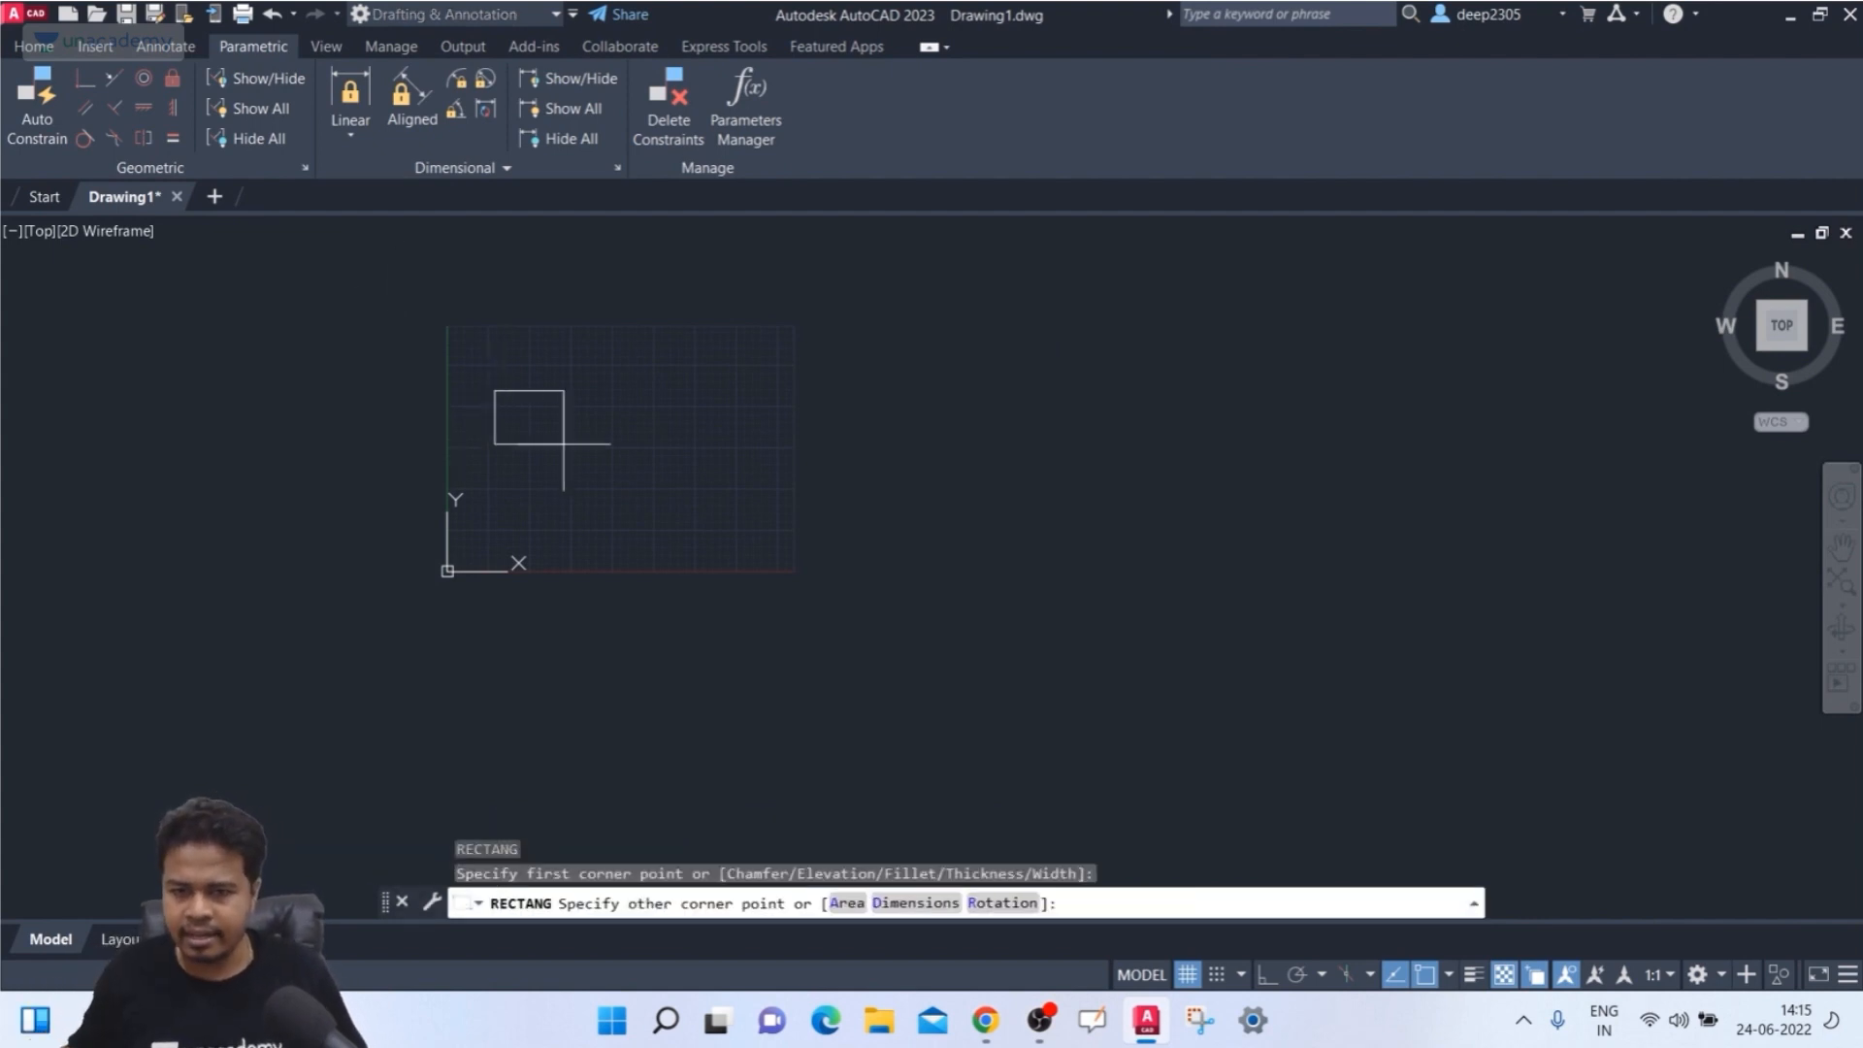
{"action": "left_click", "coordinate": [673, 469]}
{"action": "middle_click_drag", "start_coordinate": [673, 469], "coordinate": [615, 531]}
{"action": "scroll", "coordinate": [486, 464], "scroll_direction": "up", "scroll_amount": 4}
{"action": "middle_click_drag", "start_coordinate": [458, 452], "coordinate": [515, 436]}
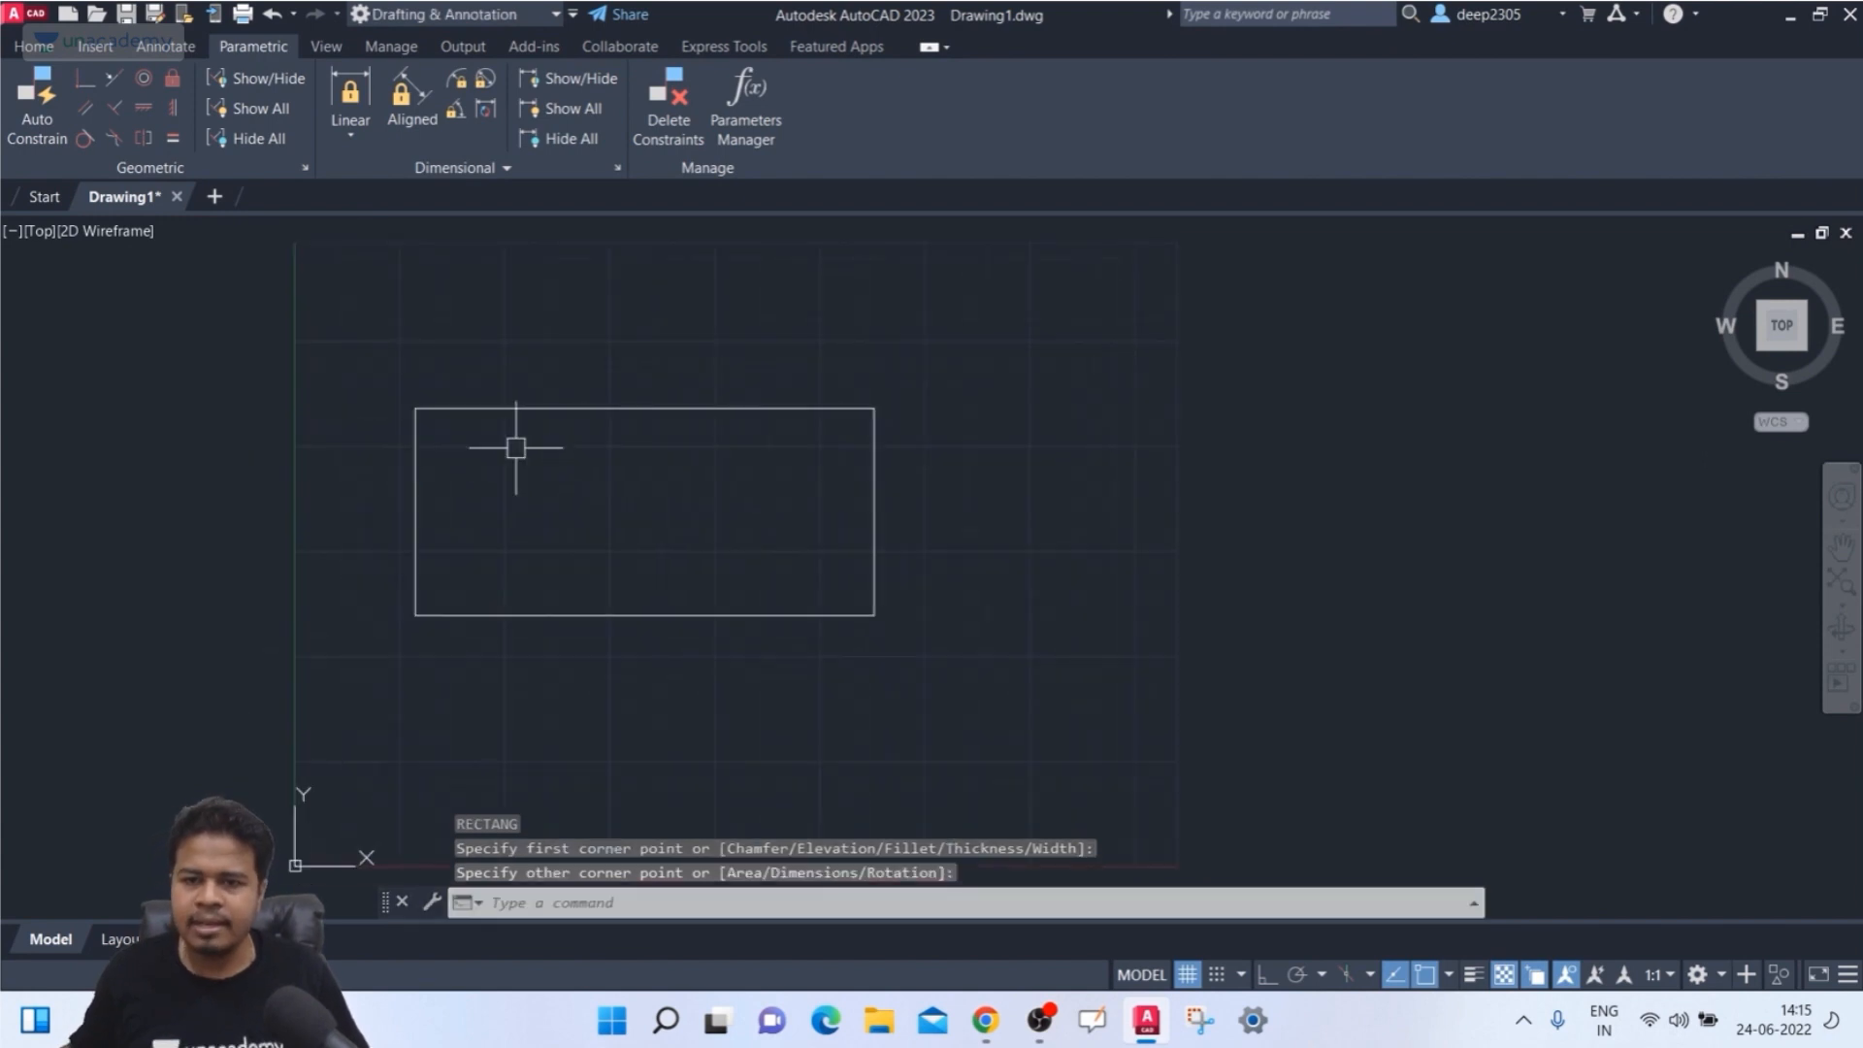
{"action": "key", "text": "Escape"}
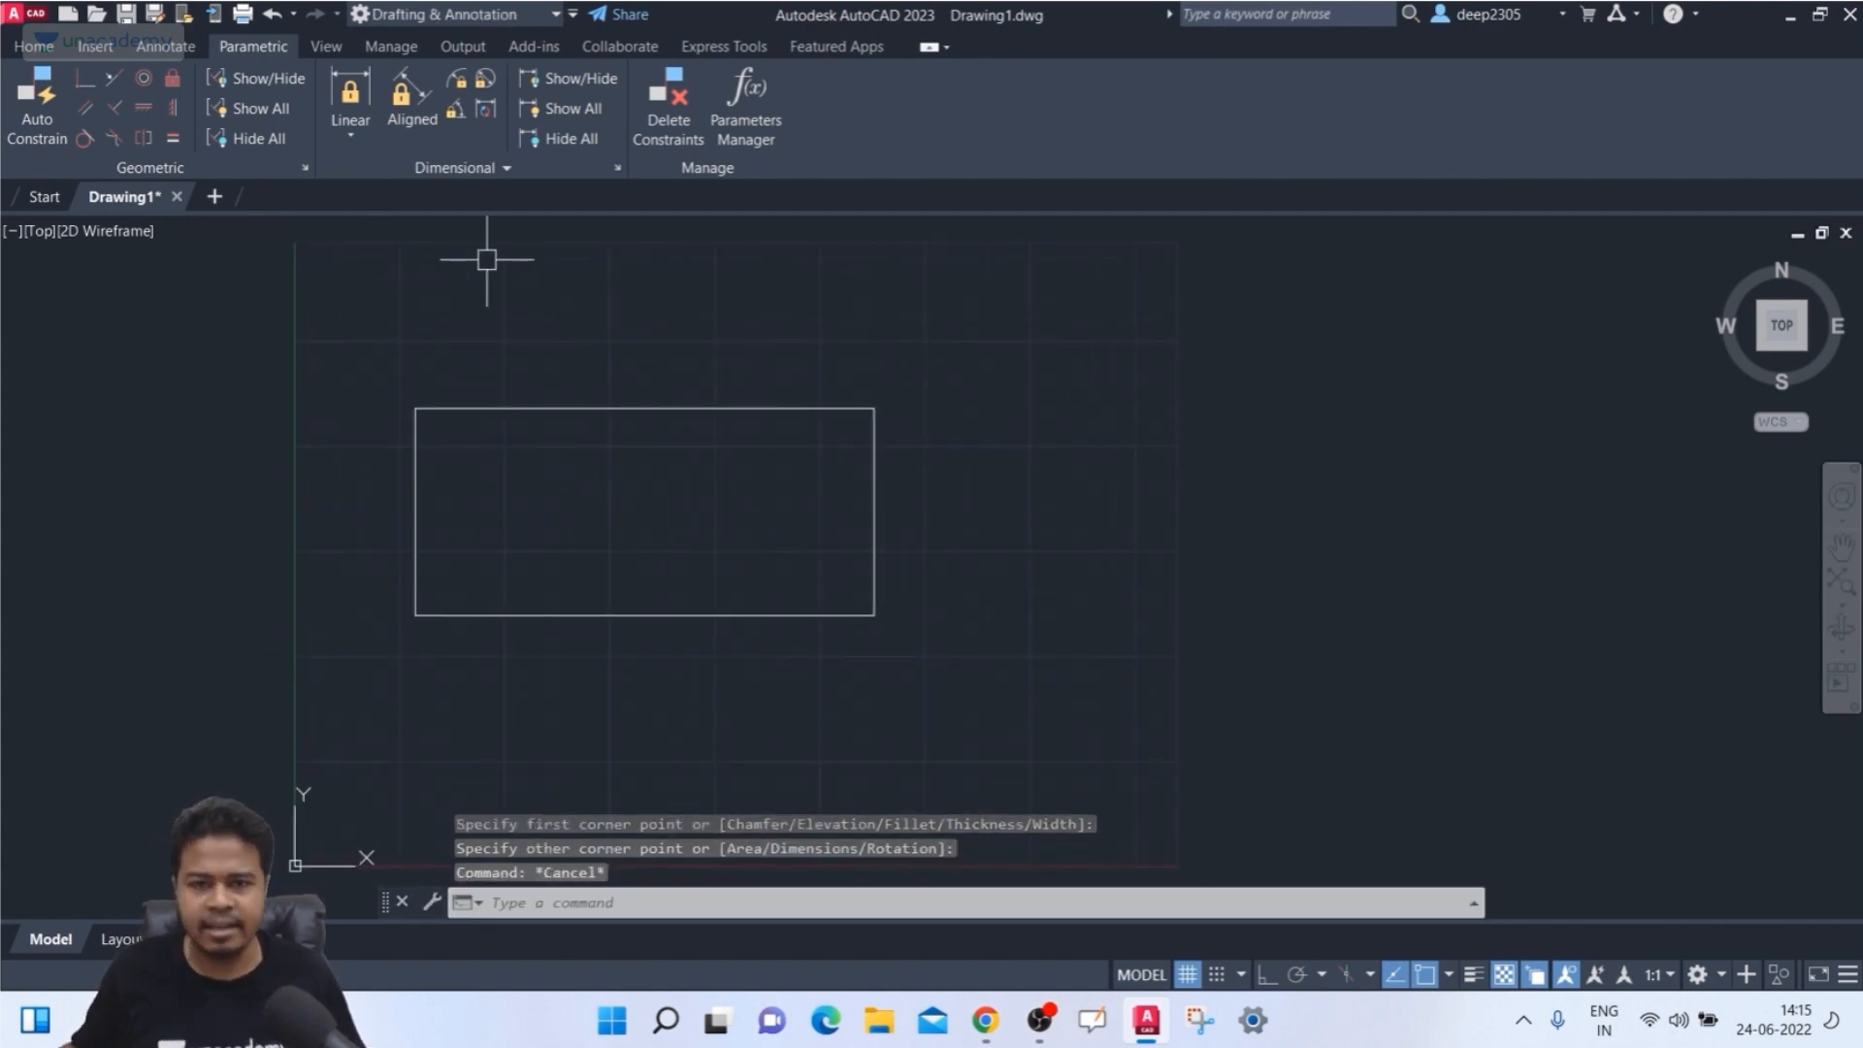
- Constrain the rectangle's left side to be vertical and its bottom side to be horizontal
{"action": "left_click", "coordinate": [173, 108]}
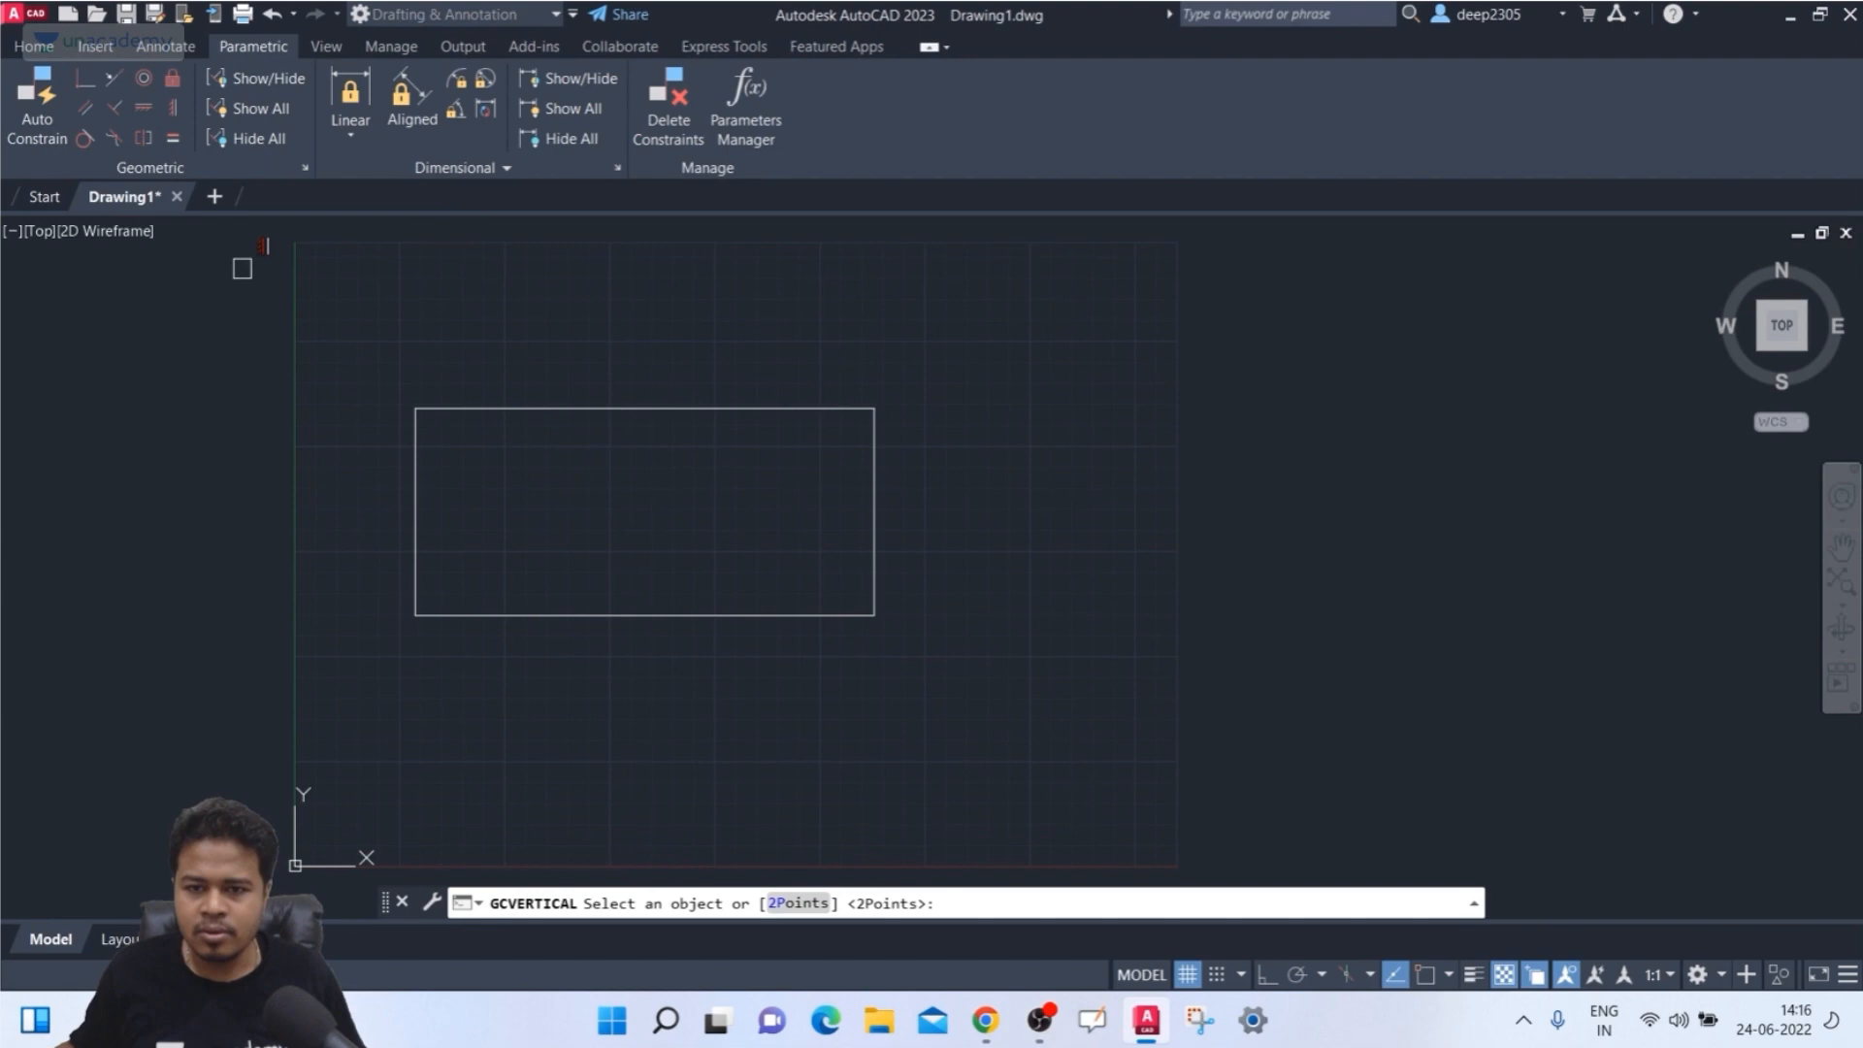
{"action": "left_click", "coordinate": [415, 451]}
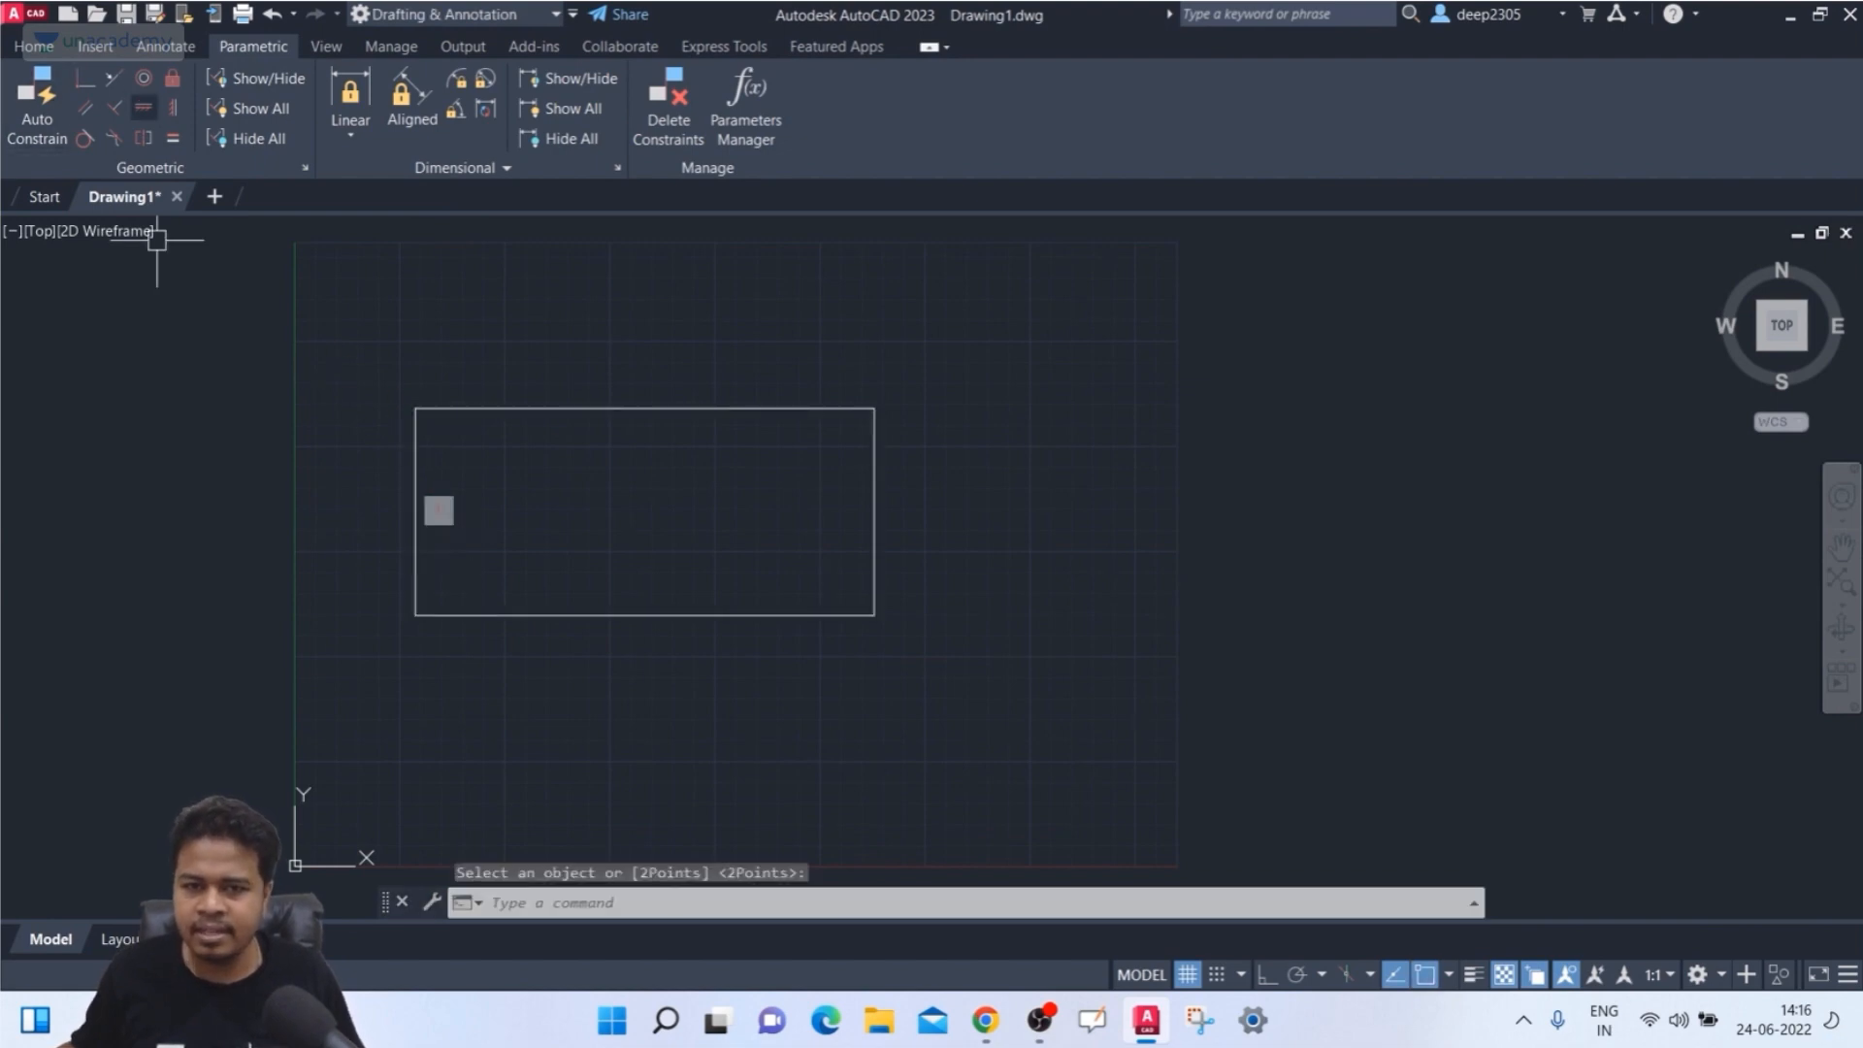
{"action": "left_click", "coordinate": [144, 107]}
{"action": "left_click", "coordinate": [677, 614]}
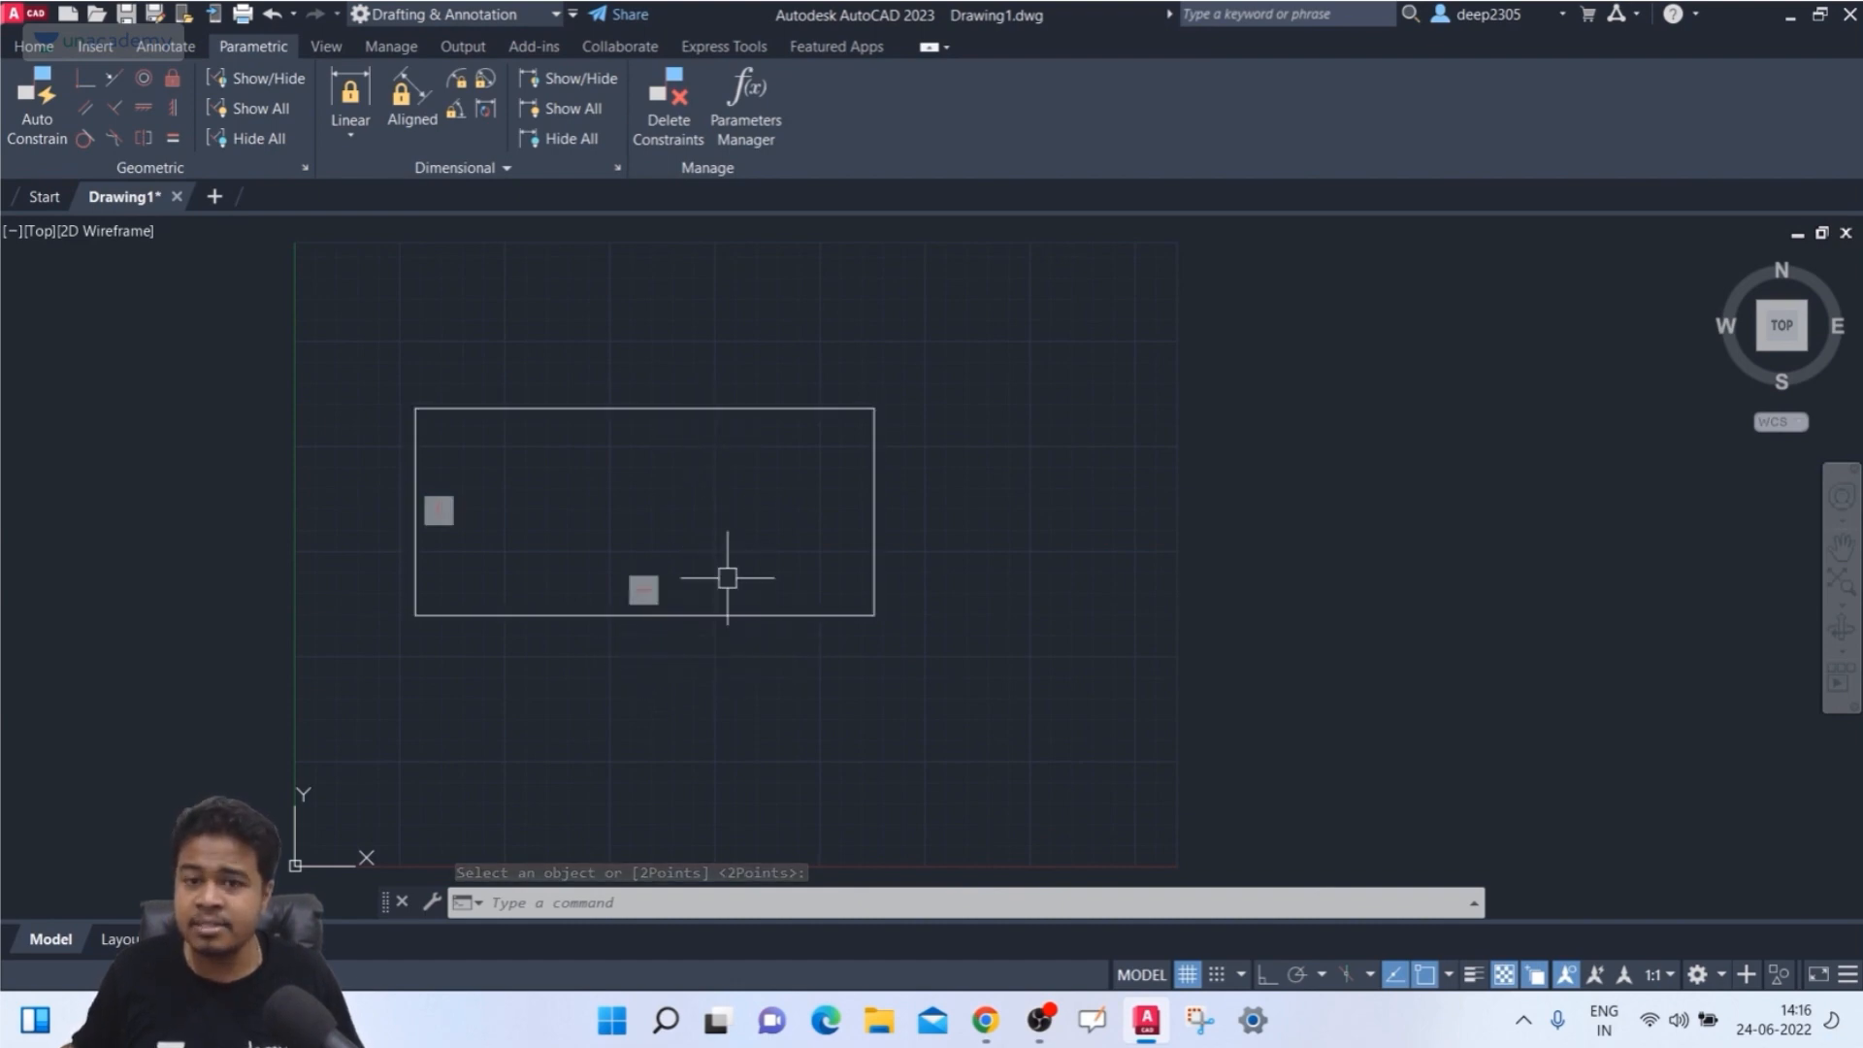
- Apply an equal constraint between the rectangle's top and bottom sides
{"action": "left_click", "coordinate": [173, 138]}
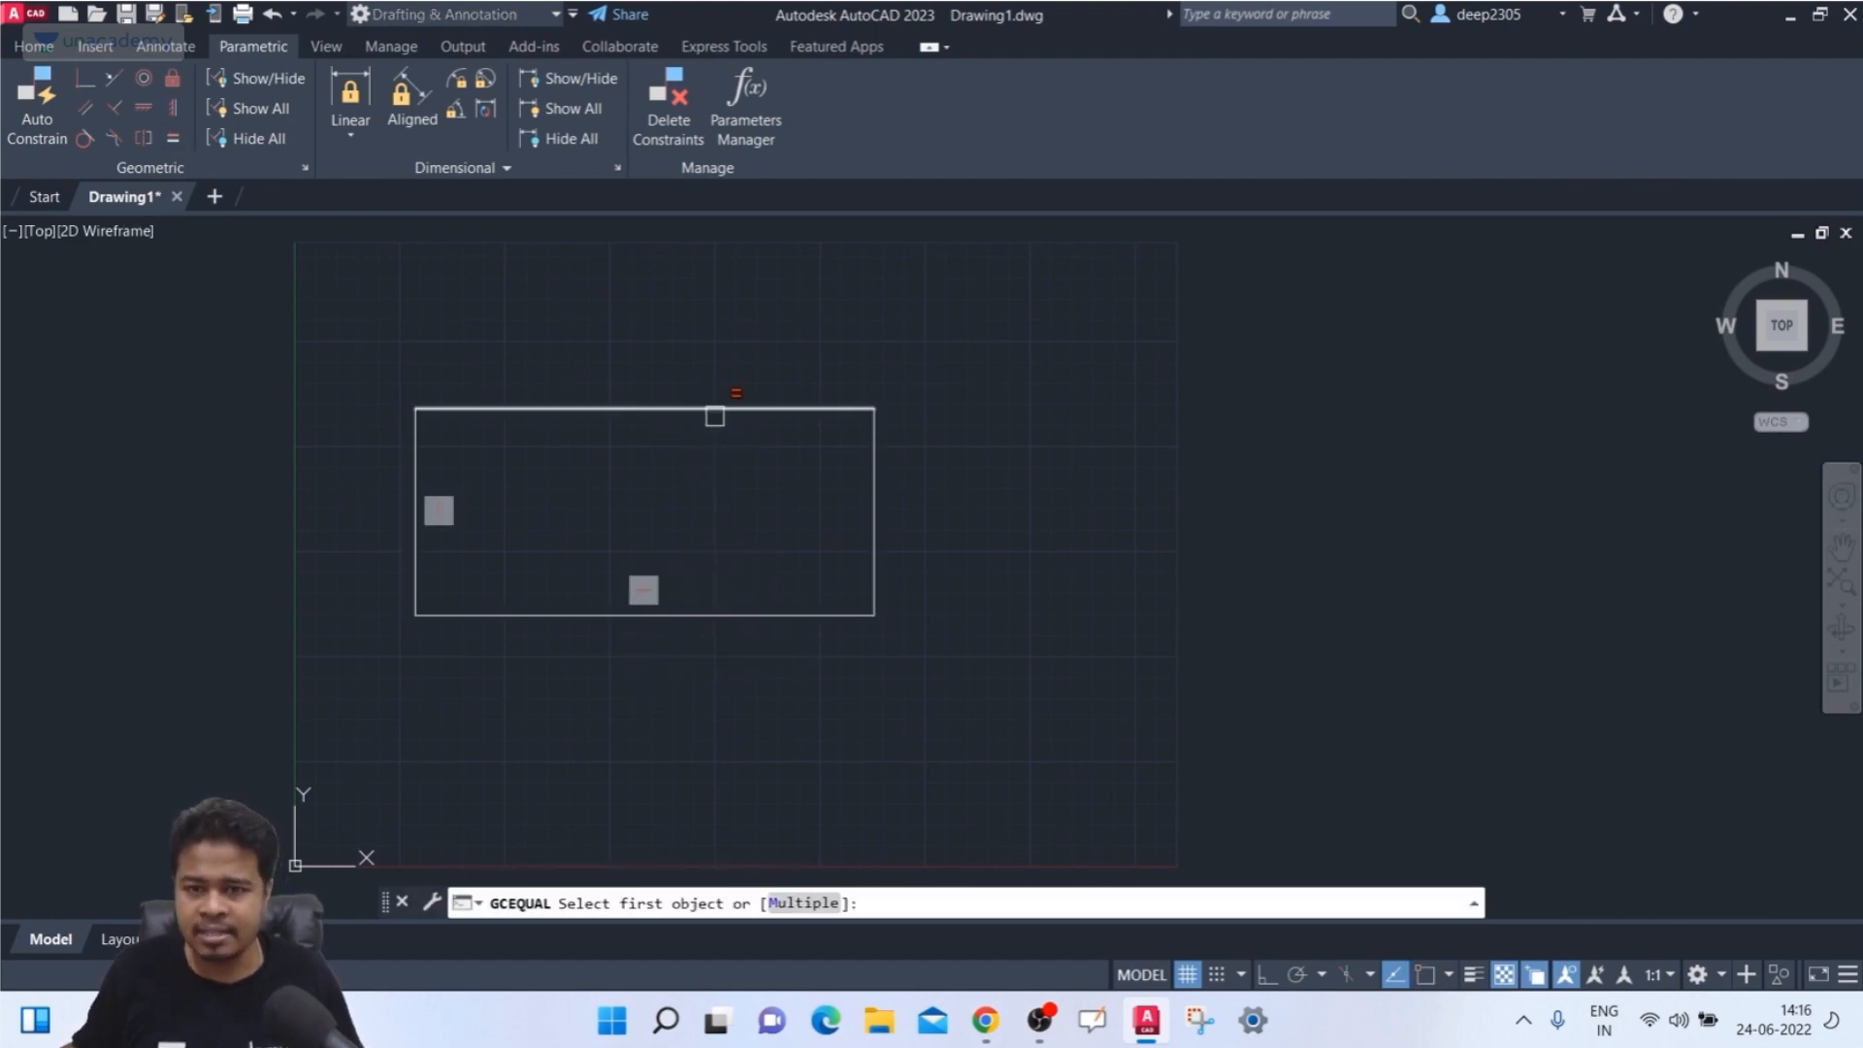
{"action": "left_click", "coordinate": [723, 411]}
{"action": "left_click", "coordinate": [745, 604]}
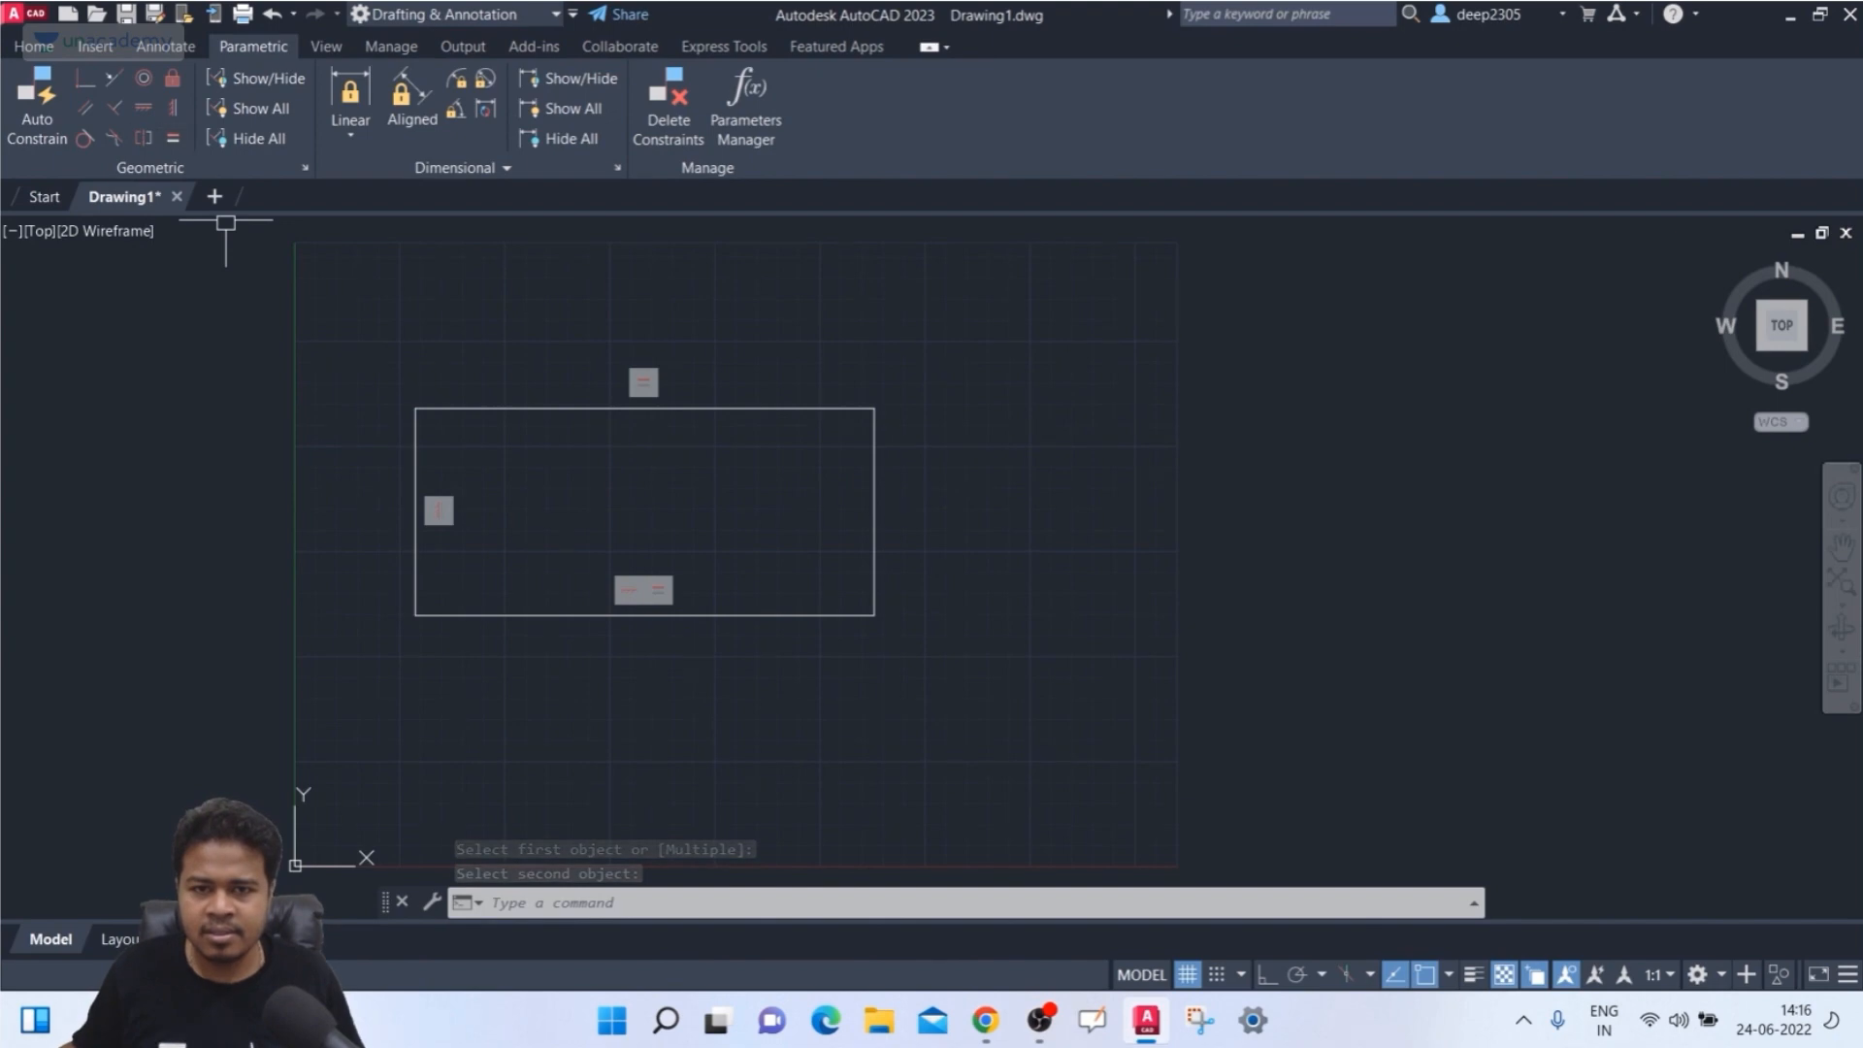
- Apply a parallel constraint between the rectangle's left and right sides
{"action": "left_click", "coordinate": [86, 108]}
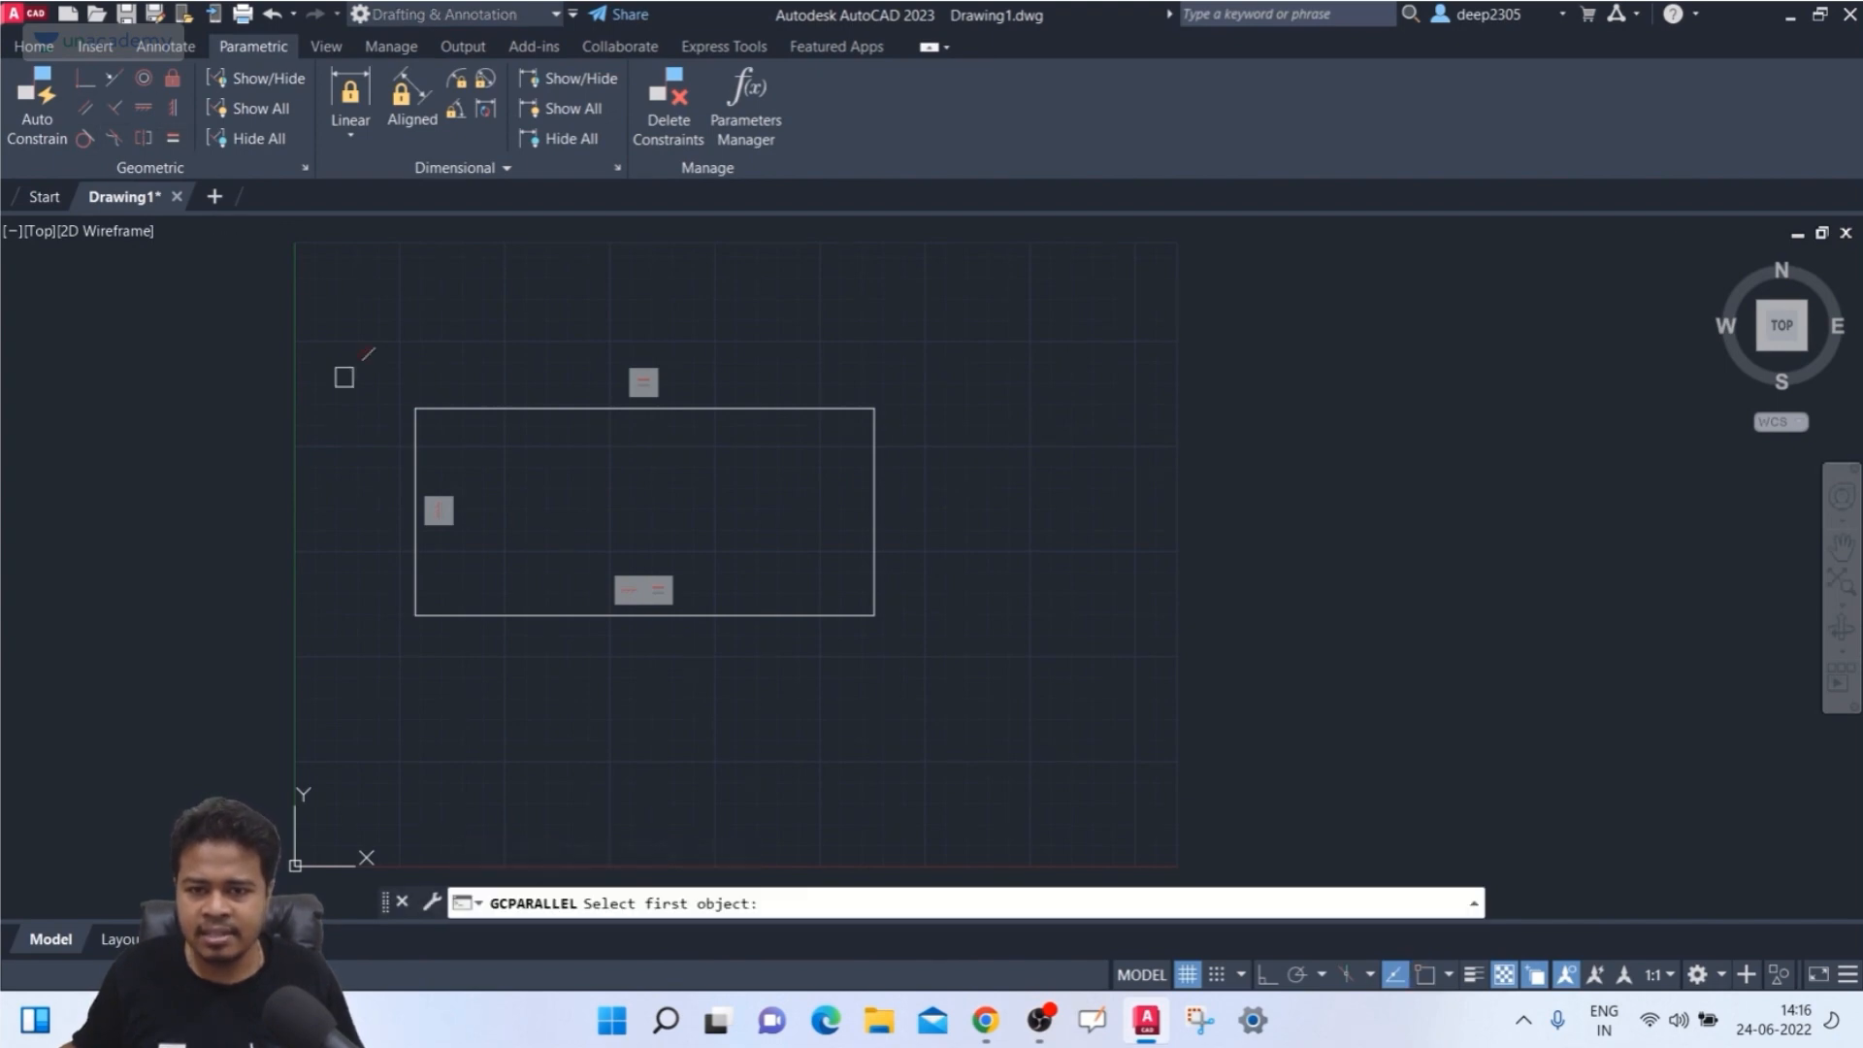
{"action": "left_click", "coordinate": [408, 429]}
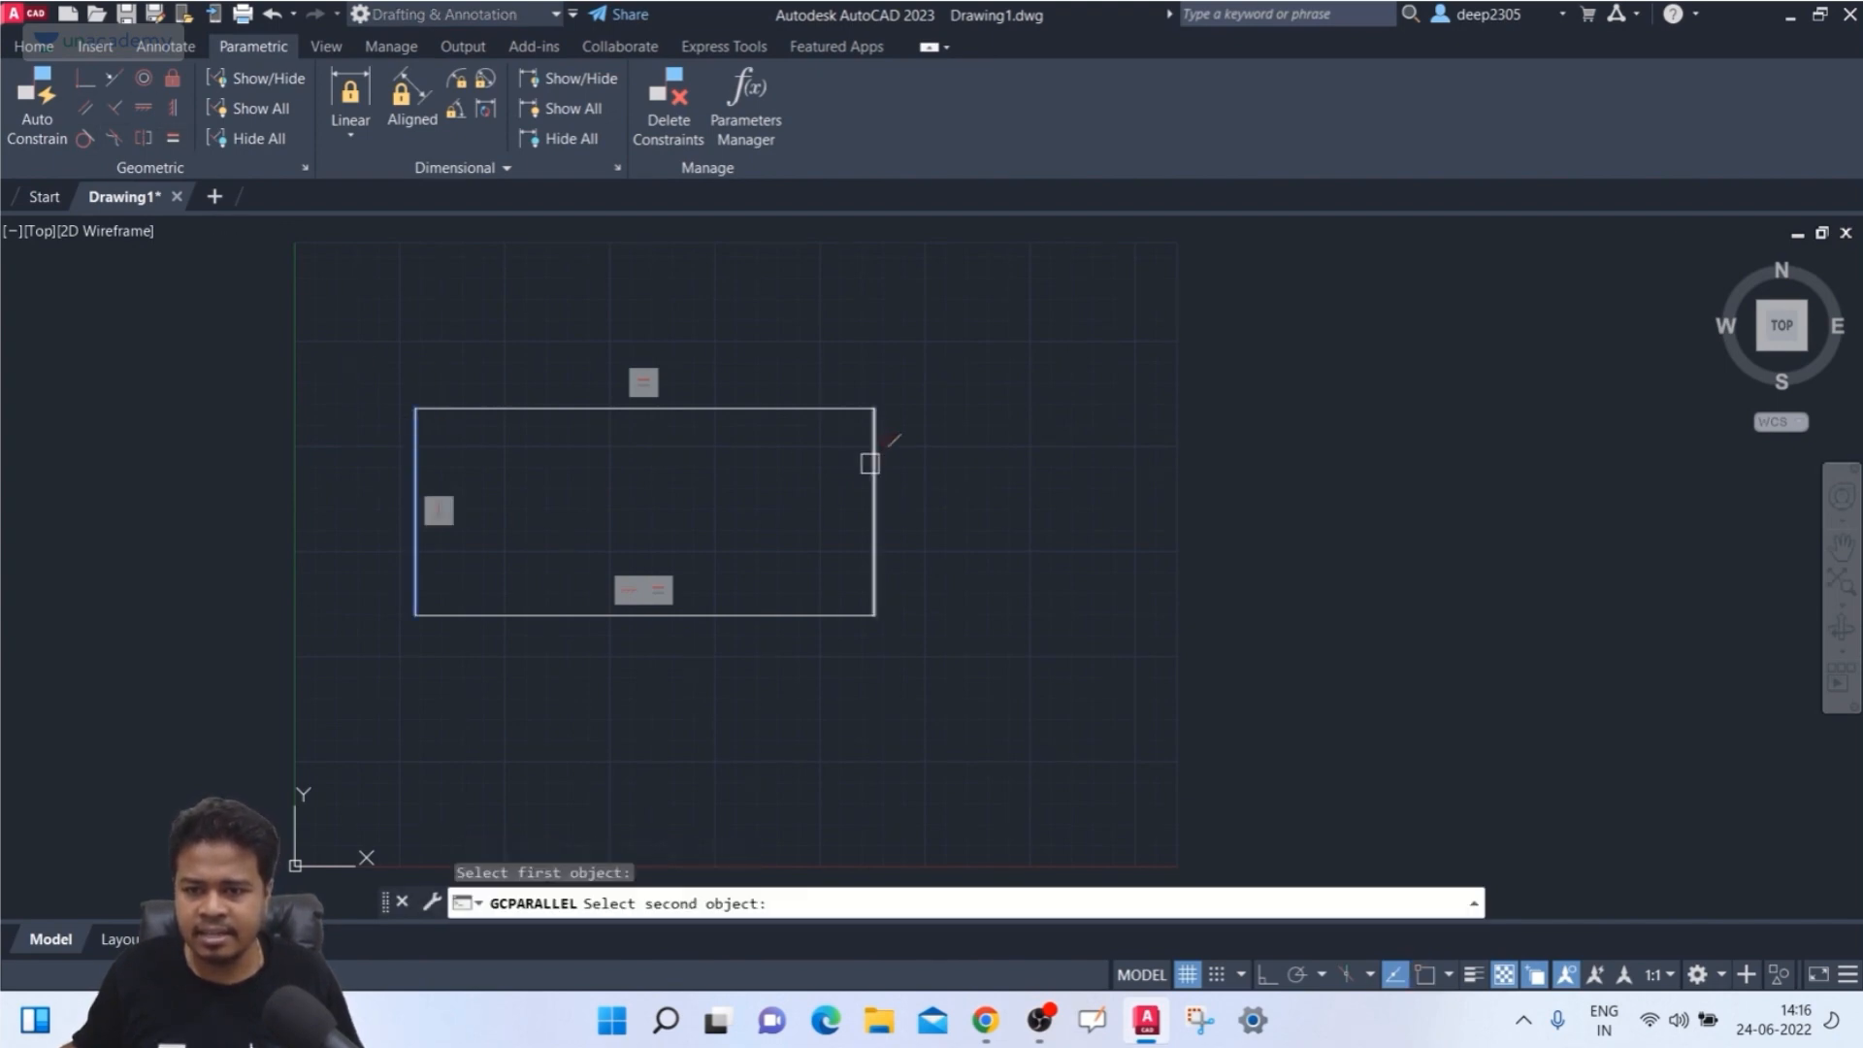
{"action": "left_click", "coordinate": [871, 459]}
{"action": "key", "text": "Escape"}
- Test the constraints by stretching the rectangle's upper-right corner and placing it slightly below its original position
{"action": "left_click", "coordinate": [902, 375]}
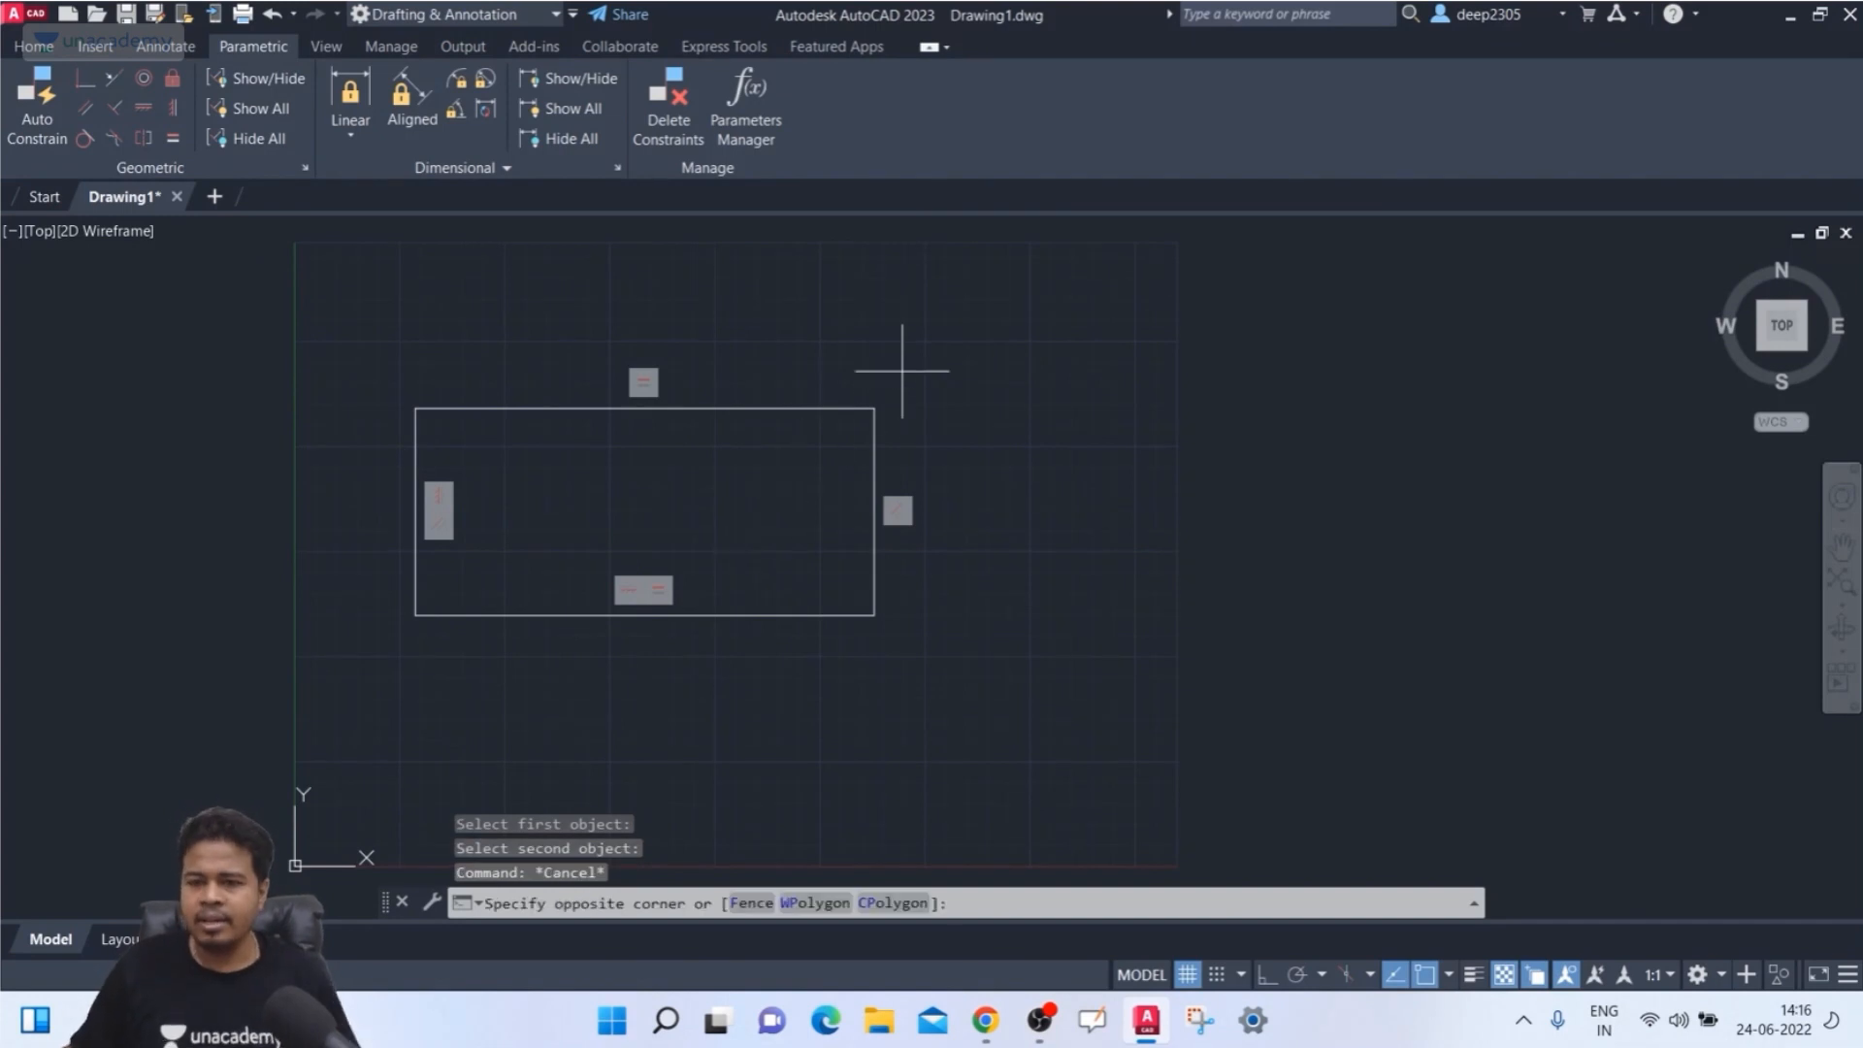
{"action": "left_click", "coordinate": [864, 437]}
{"action": "left_click", "coordinate": [875, 409]}
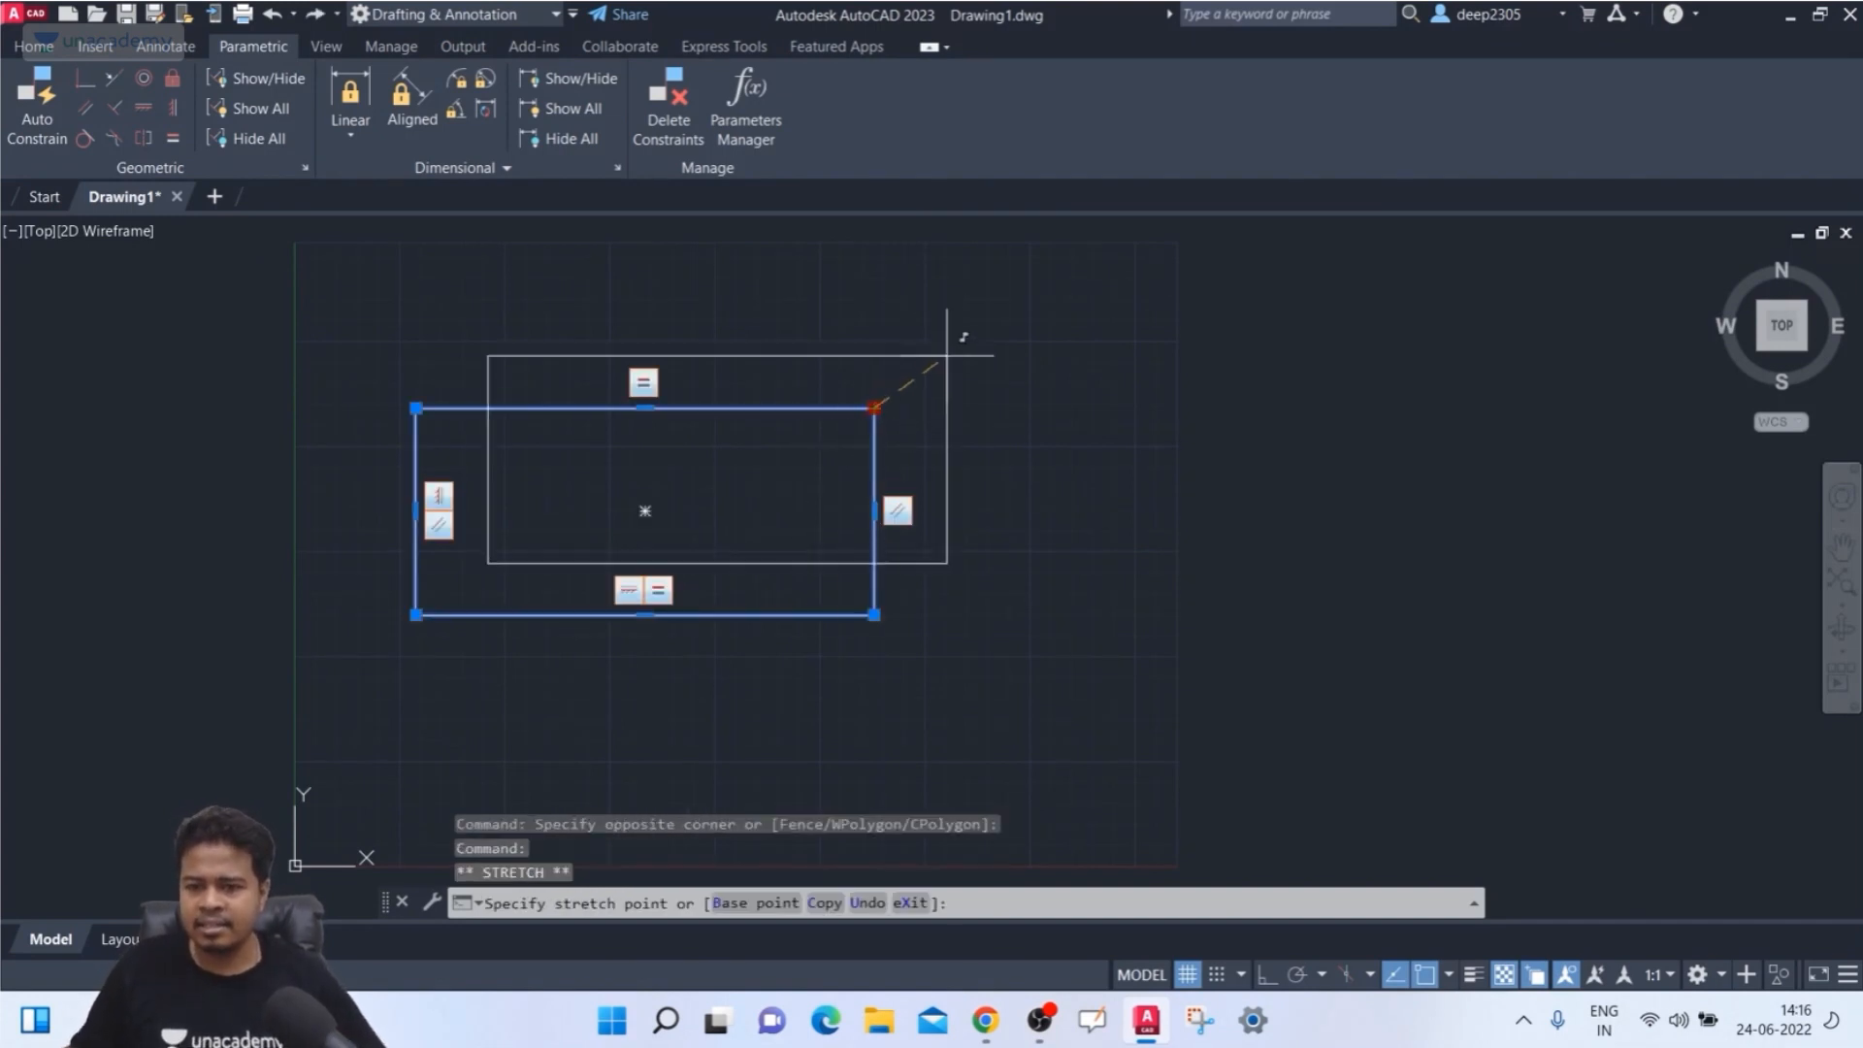
{"action": "left_click", "coordinate": [874, 418]}
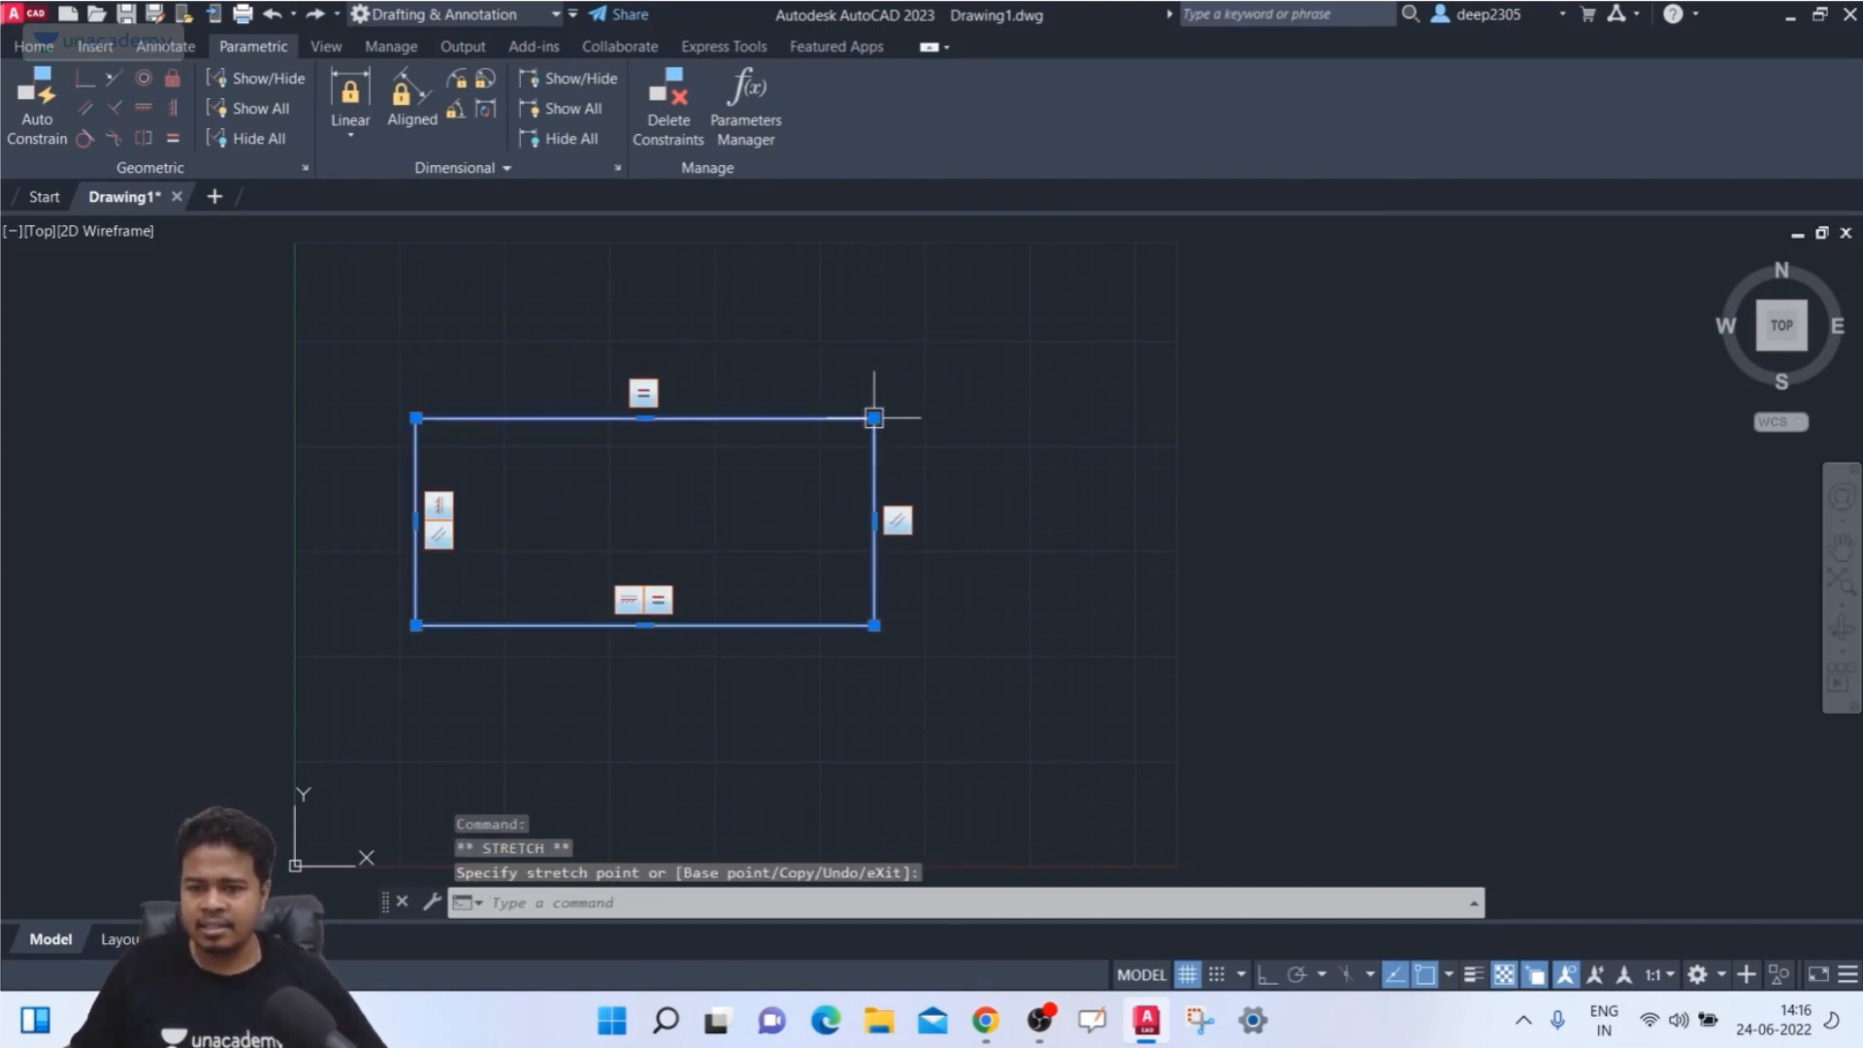
- Try stretching the rectangle's lower-left corner up and inward, and undo the grip edit
{"action": "left_click", "coordinate": [416, 625]}
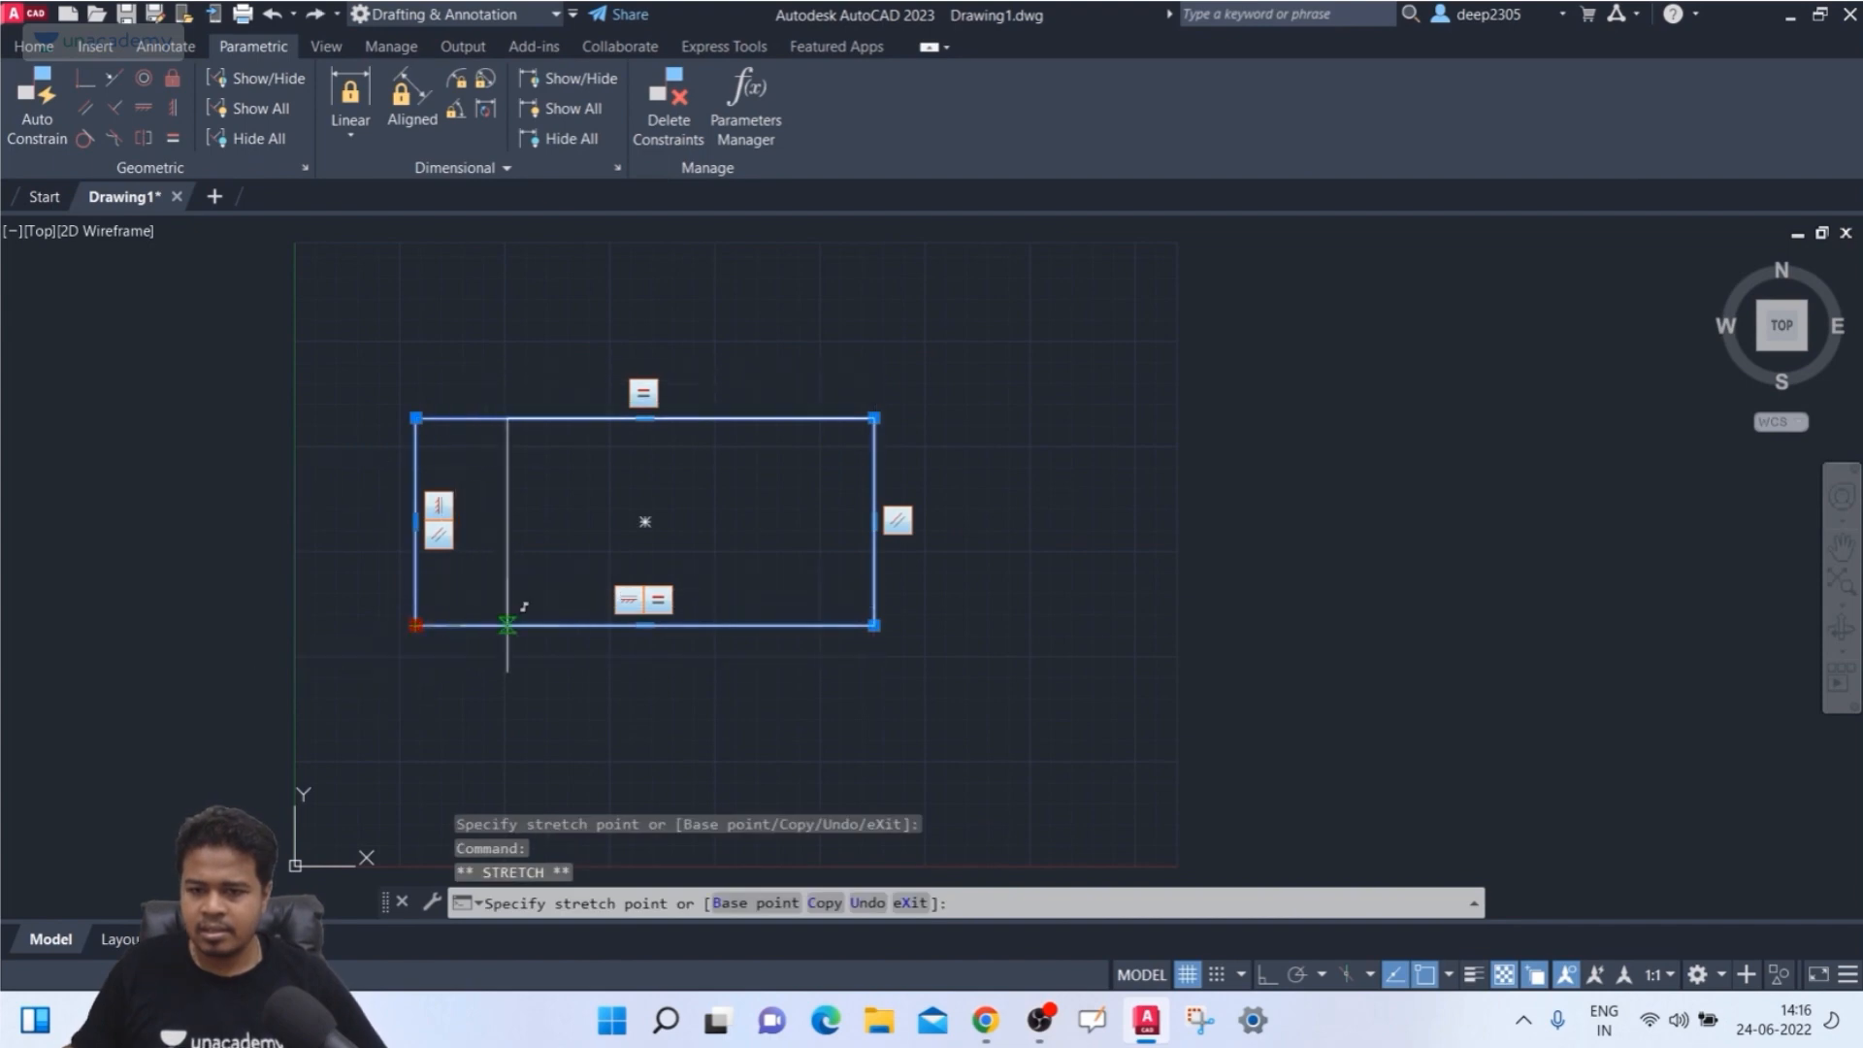
{"action": "left_click", "coordinate": [471, 588]}
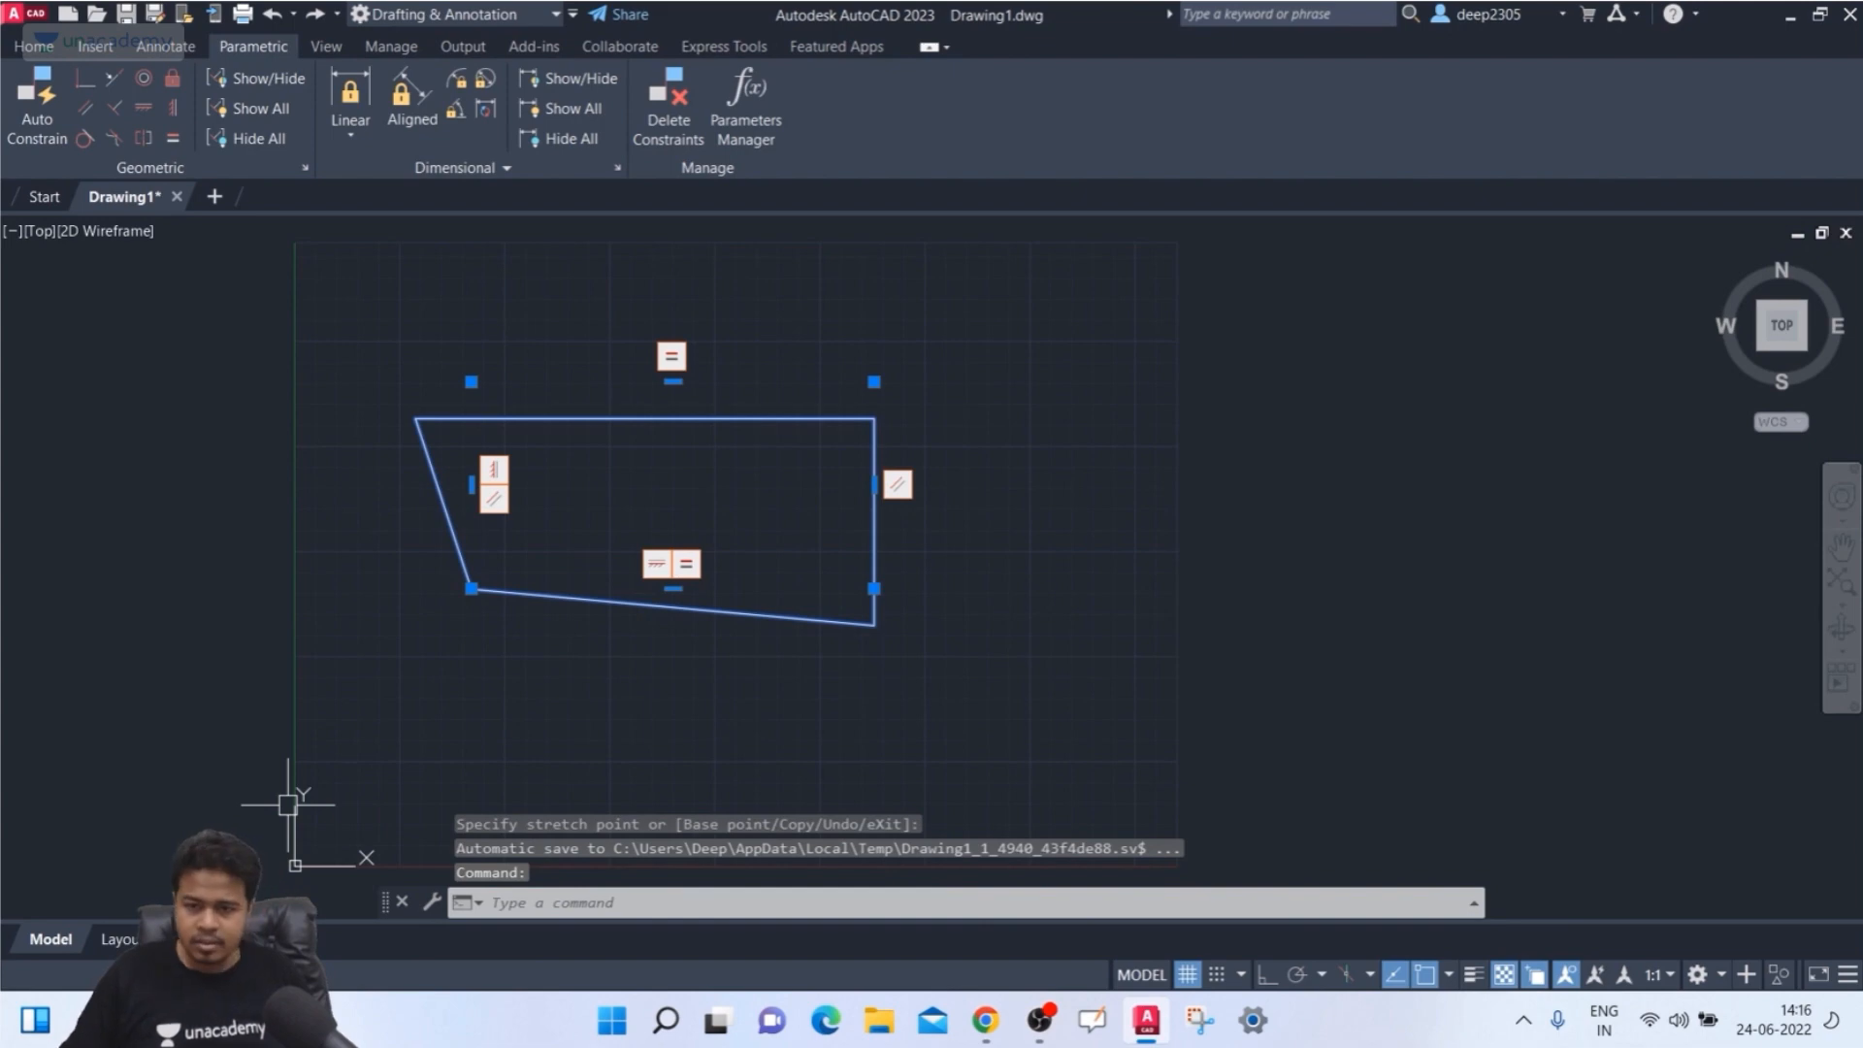
{"action": "key", "text": "ctrl+z"}
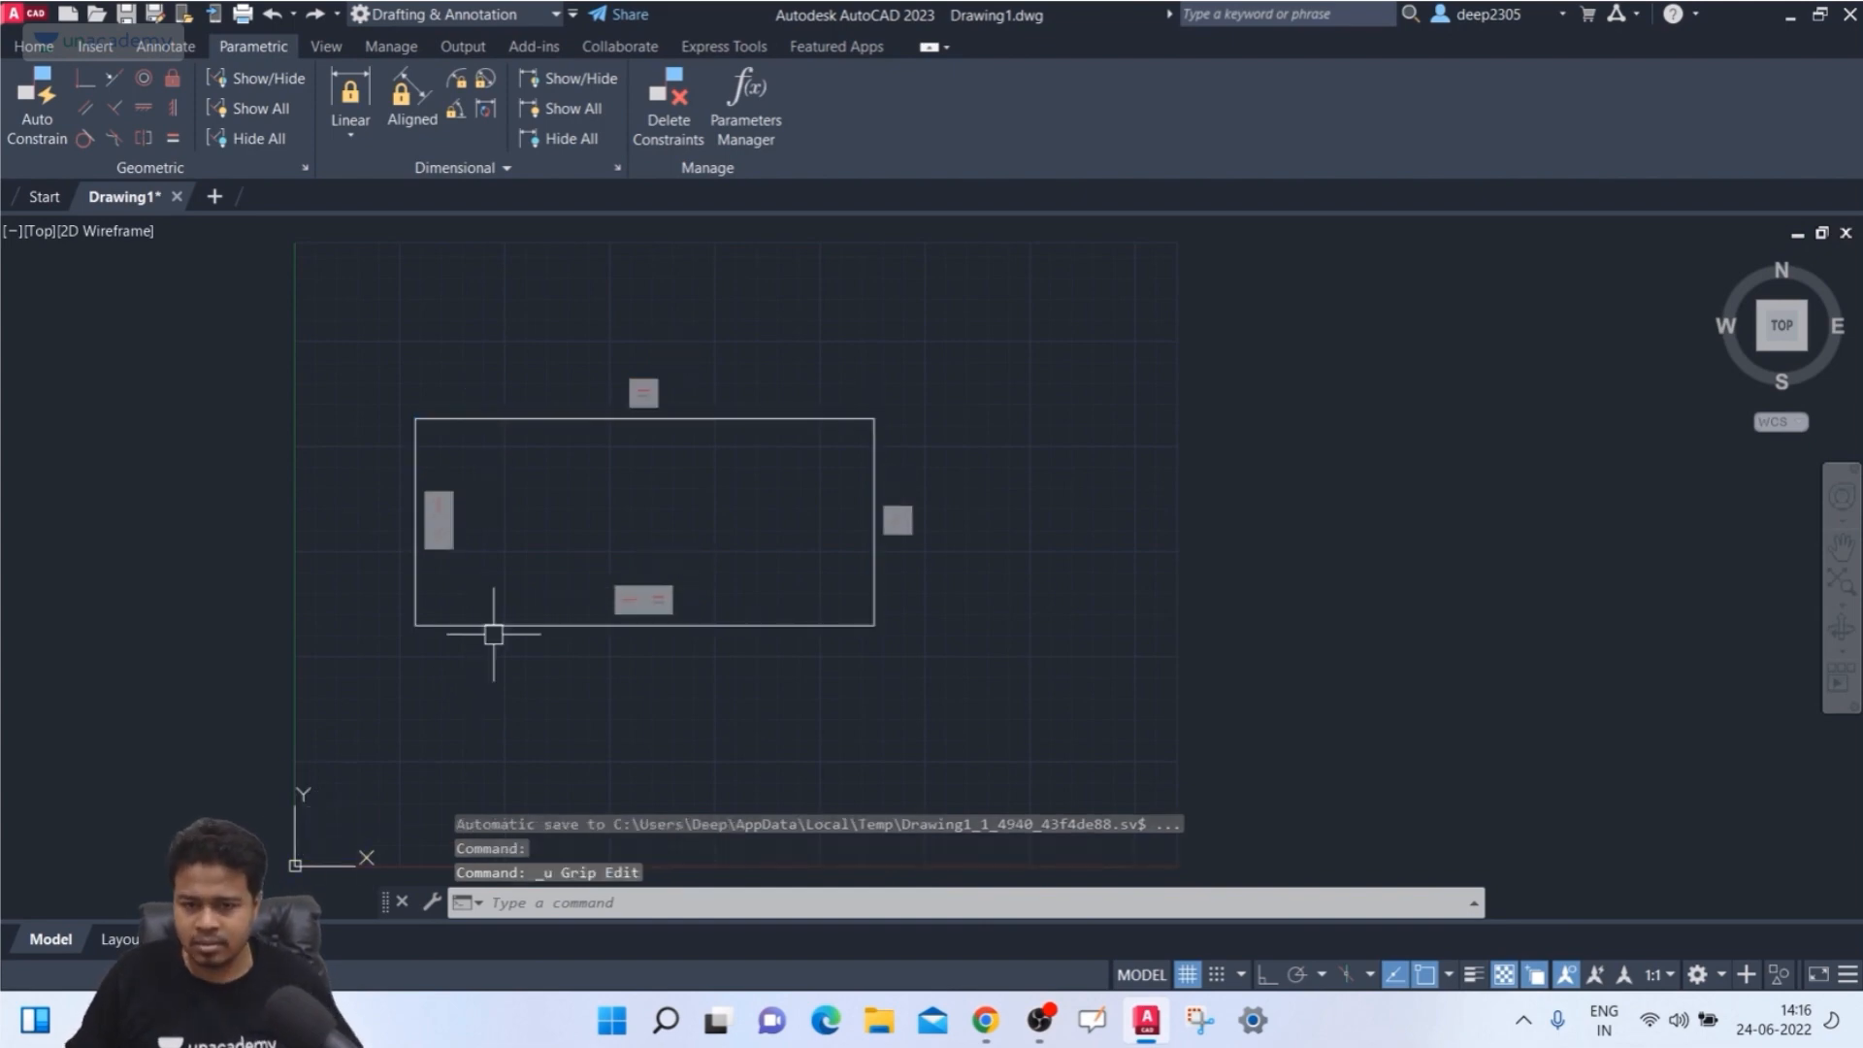
- Test the constraints by stretching the rectangle's lower-left corner inward and moving it back close to its starting position
{"action": "left_click", "coordinate": [449, 619]}
{"action": "left_click", "coordinate": [416, 625]}
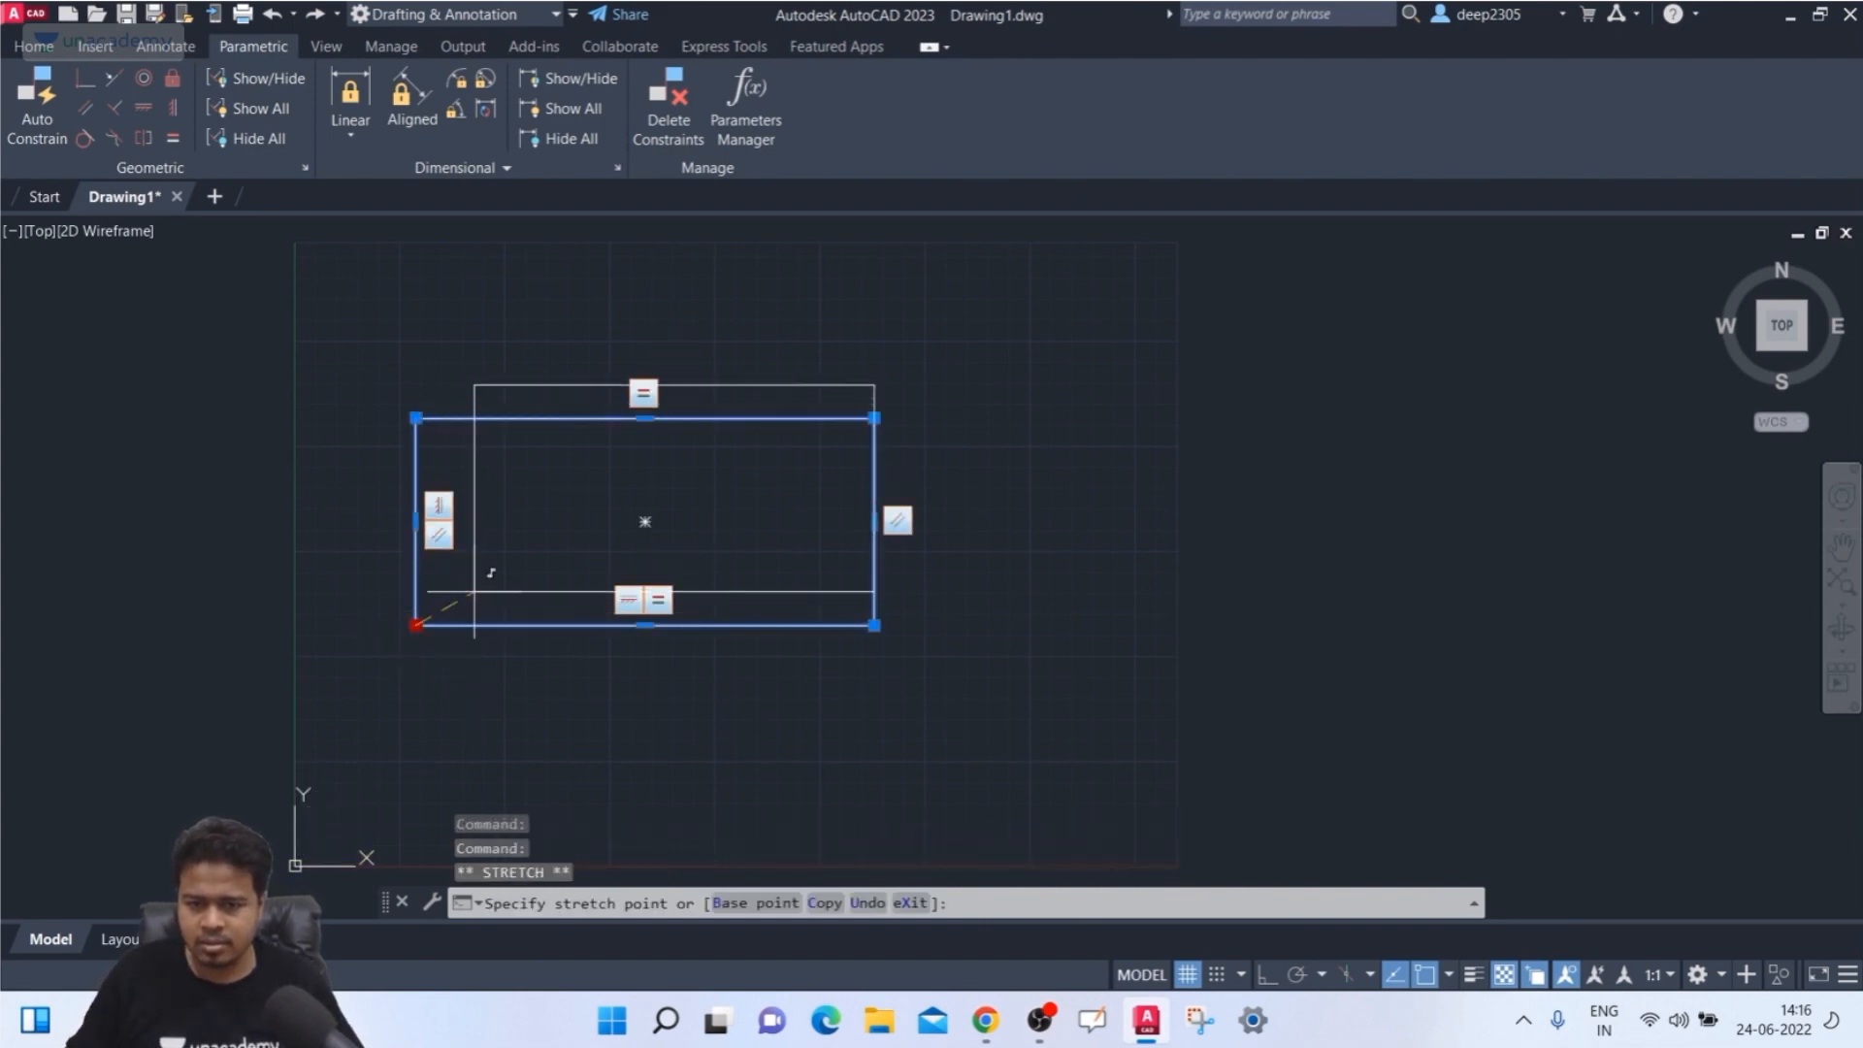
{"action": "left_click", "coordinate": [487, 582]}
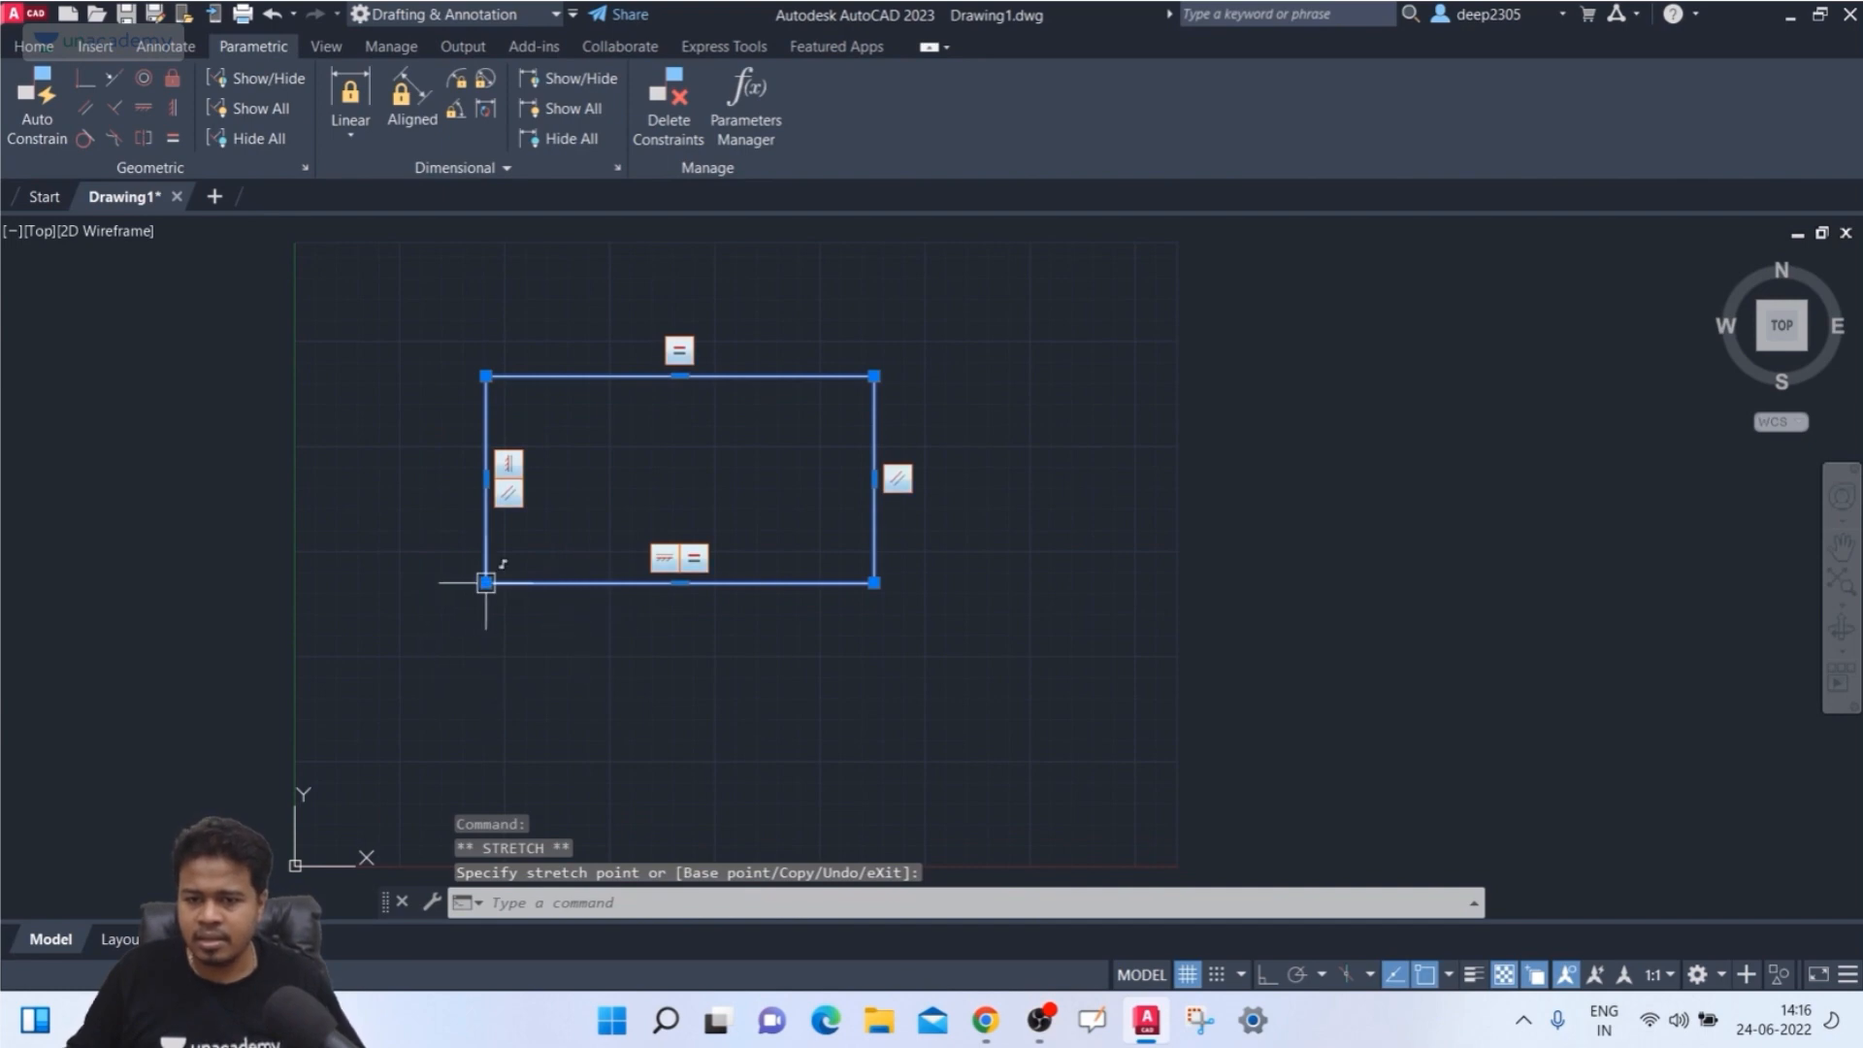
{"action": "left_click", "coordinate": [486, 582]}
{"action": "left_click", "coordinate": [417, 621]}
{"action": "key", "text": "Escape"}
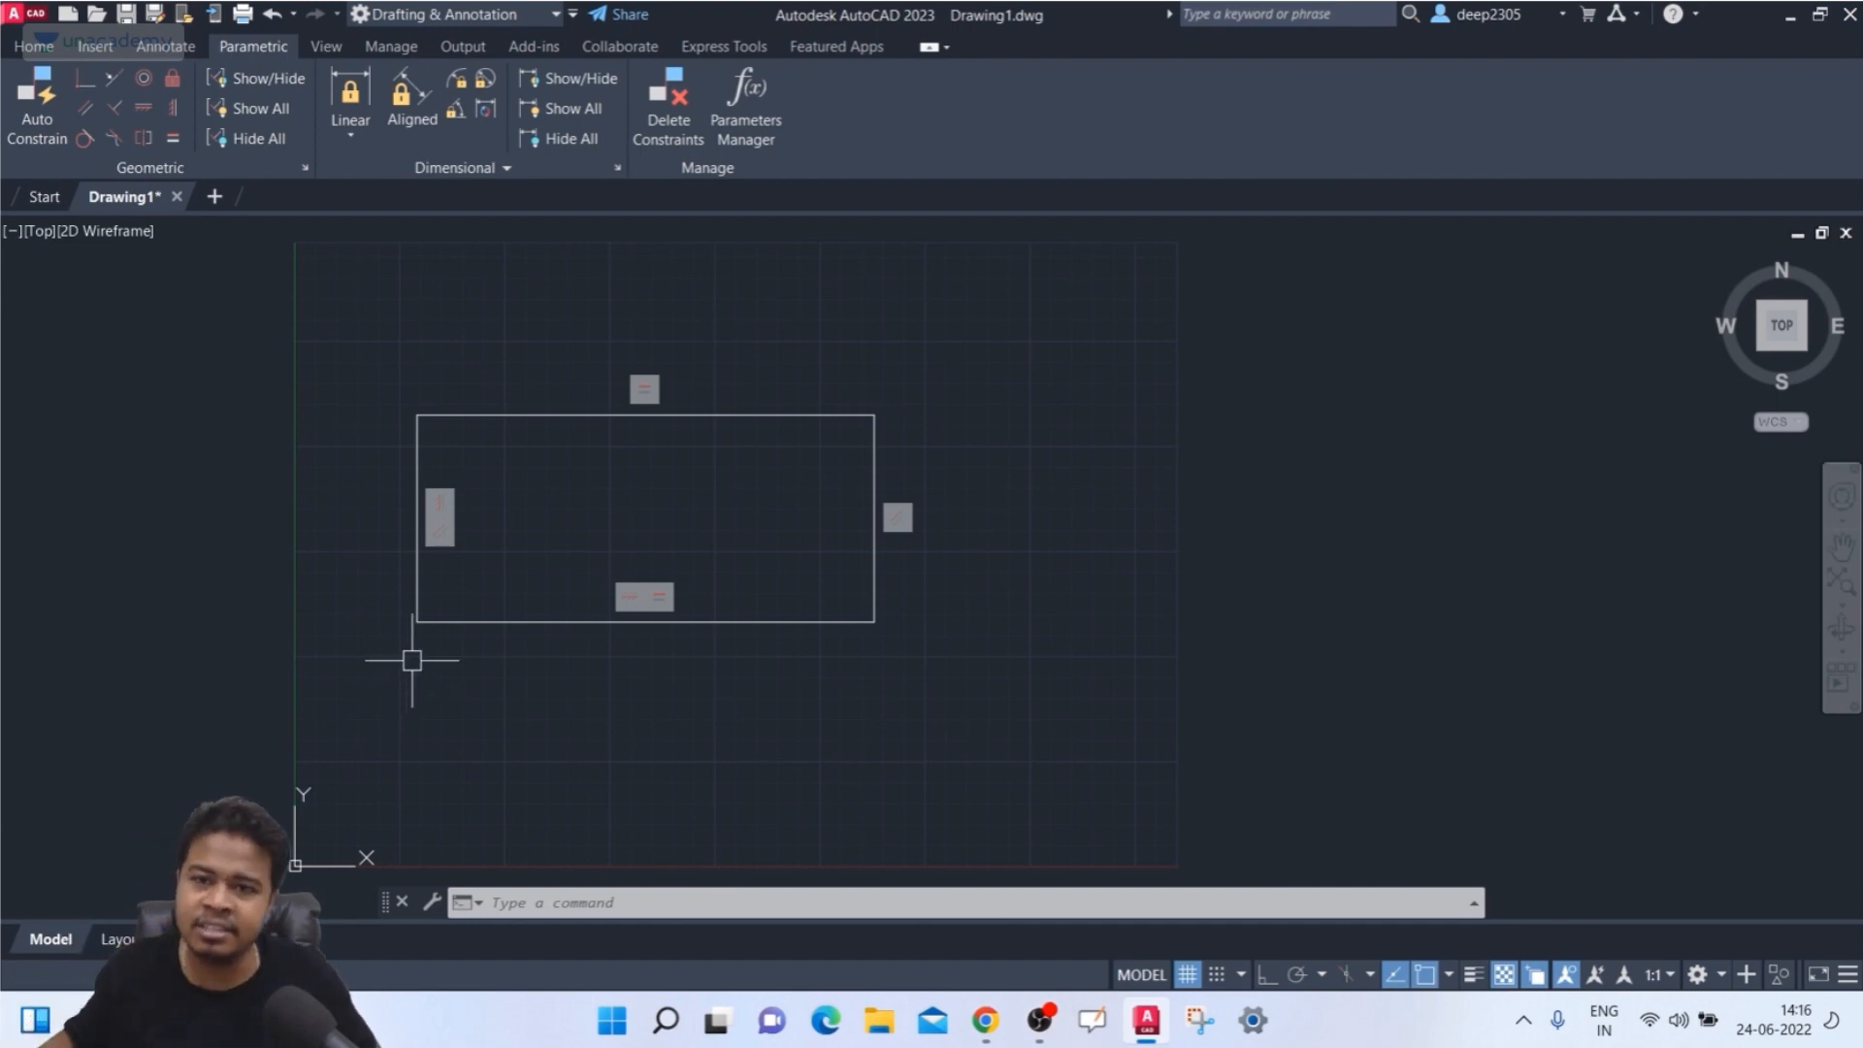
{"action": "key", "text": "Escape"}
{"action": "key", "text": "Escape"}
{"action": "left_click", "coordinate": [350, 135]}
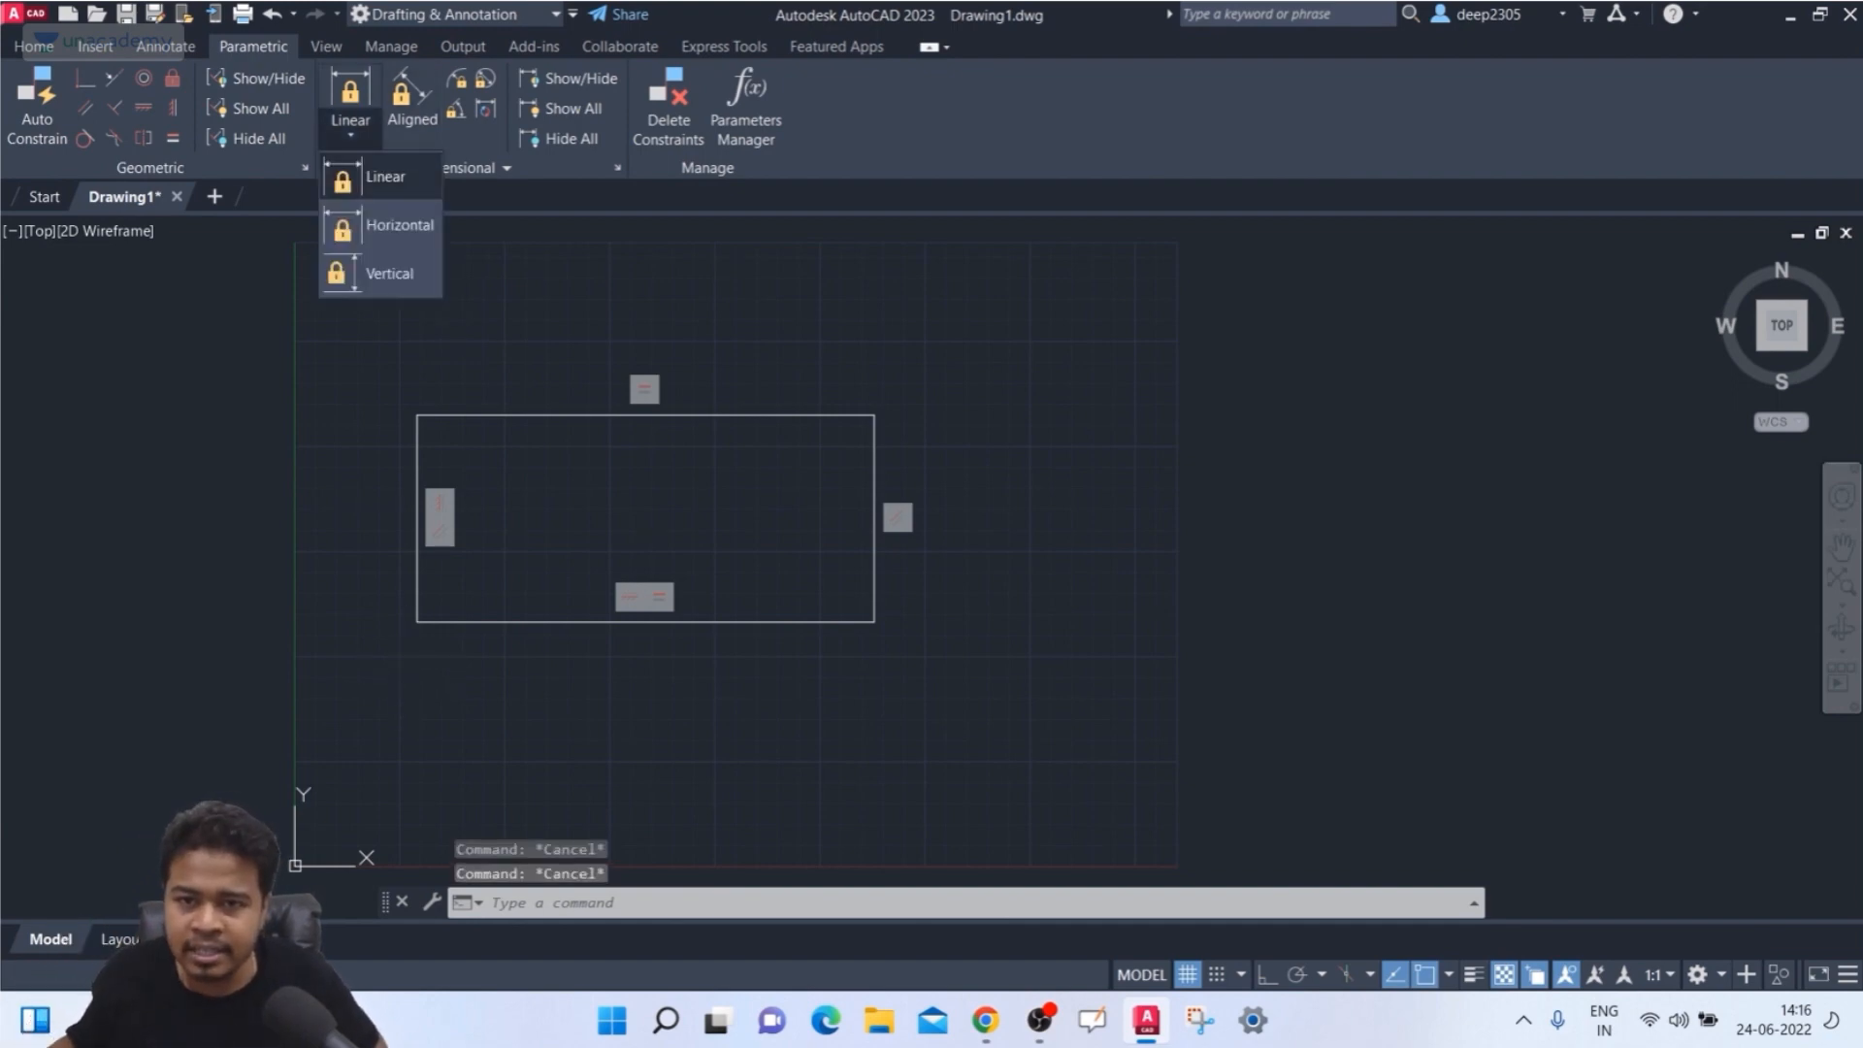
{"action": "left_click", "coordinate": [374, 176]}
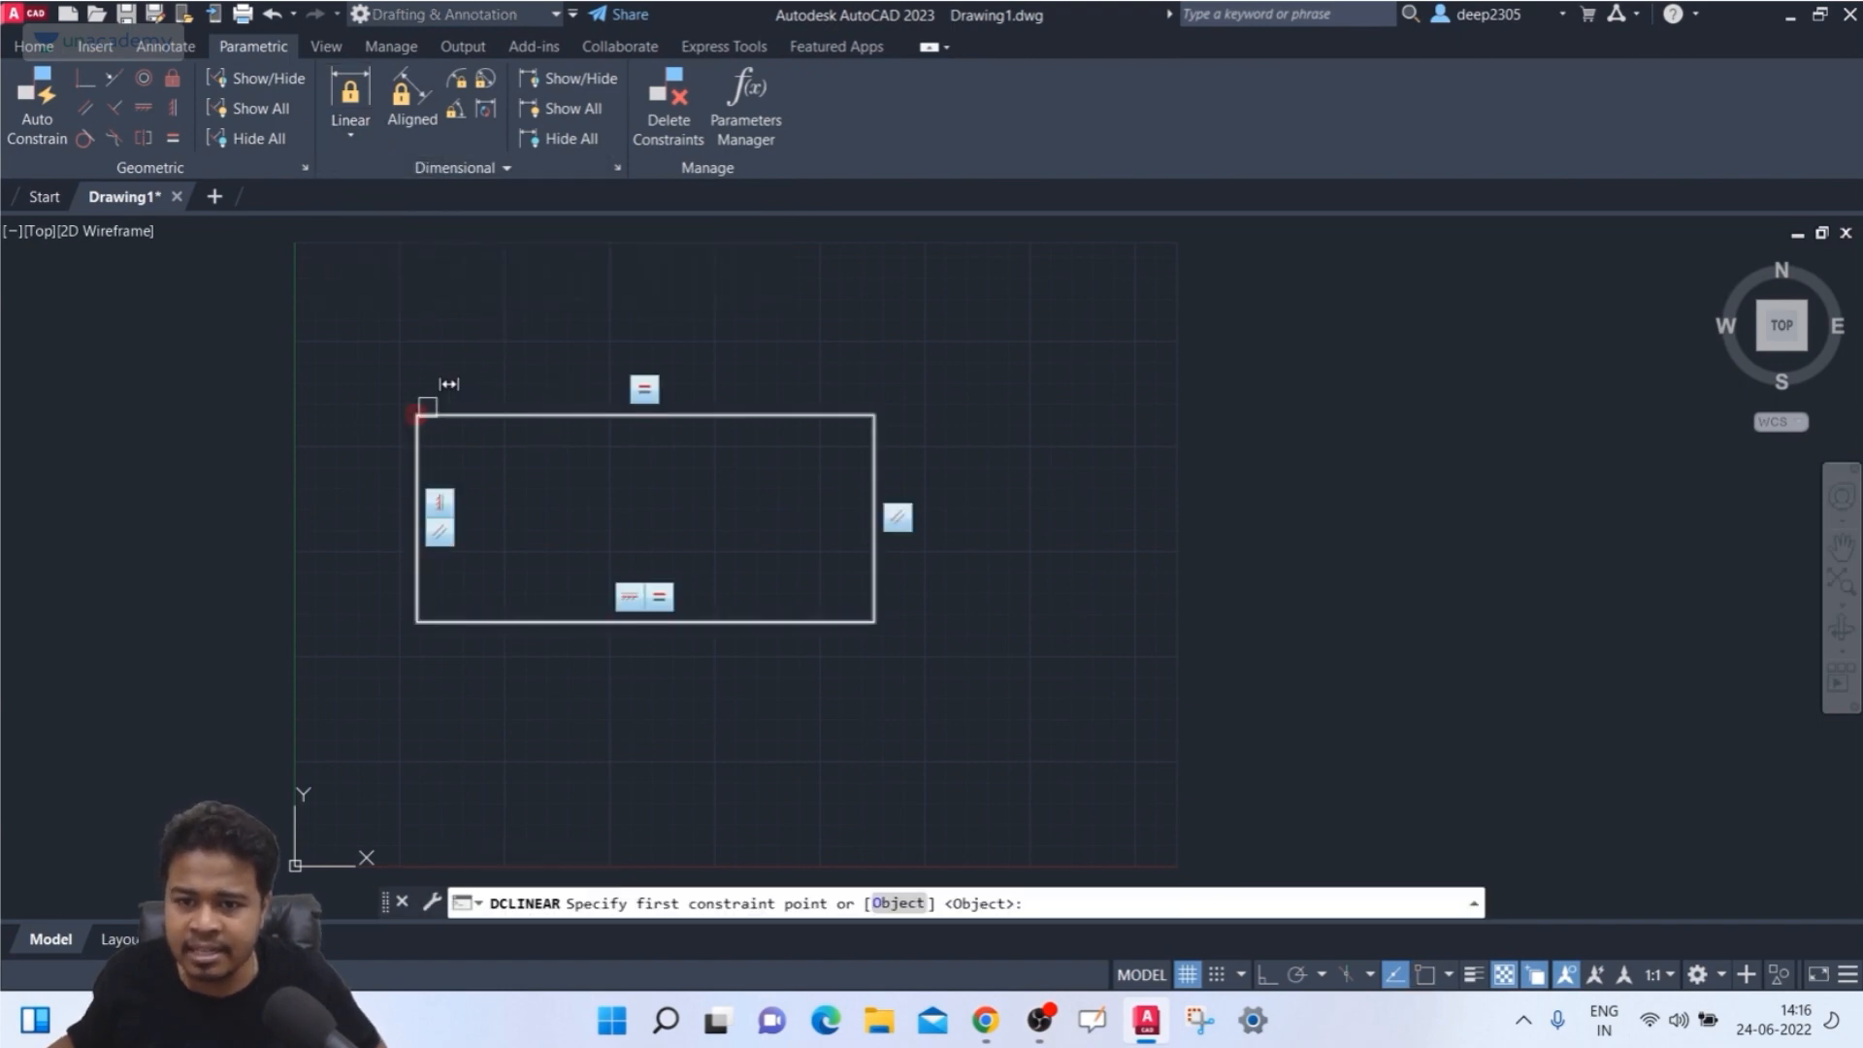
{"action": "left_click", "coordinate": [417, 408]}
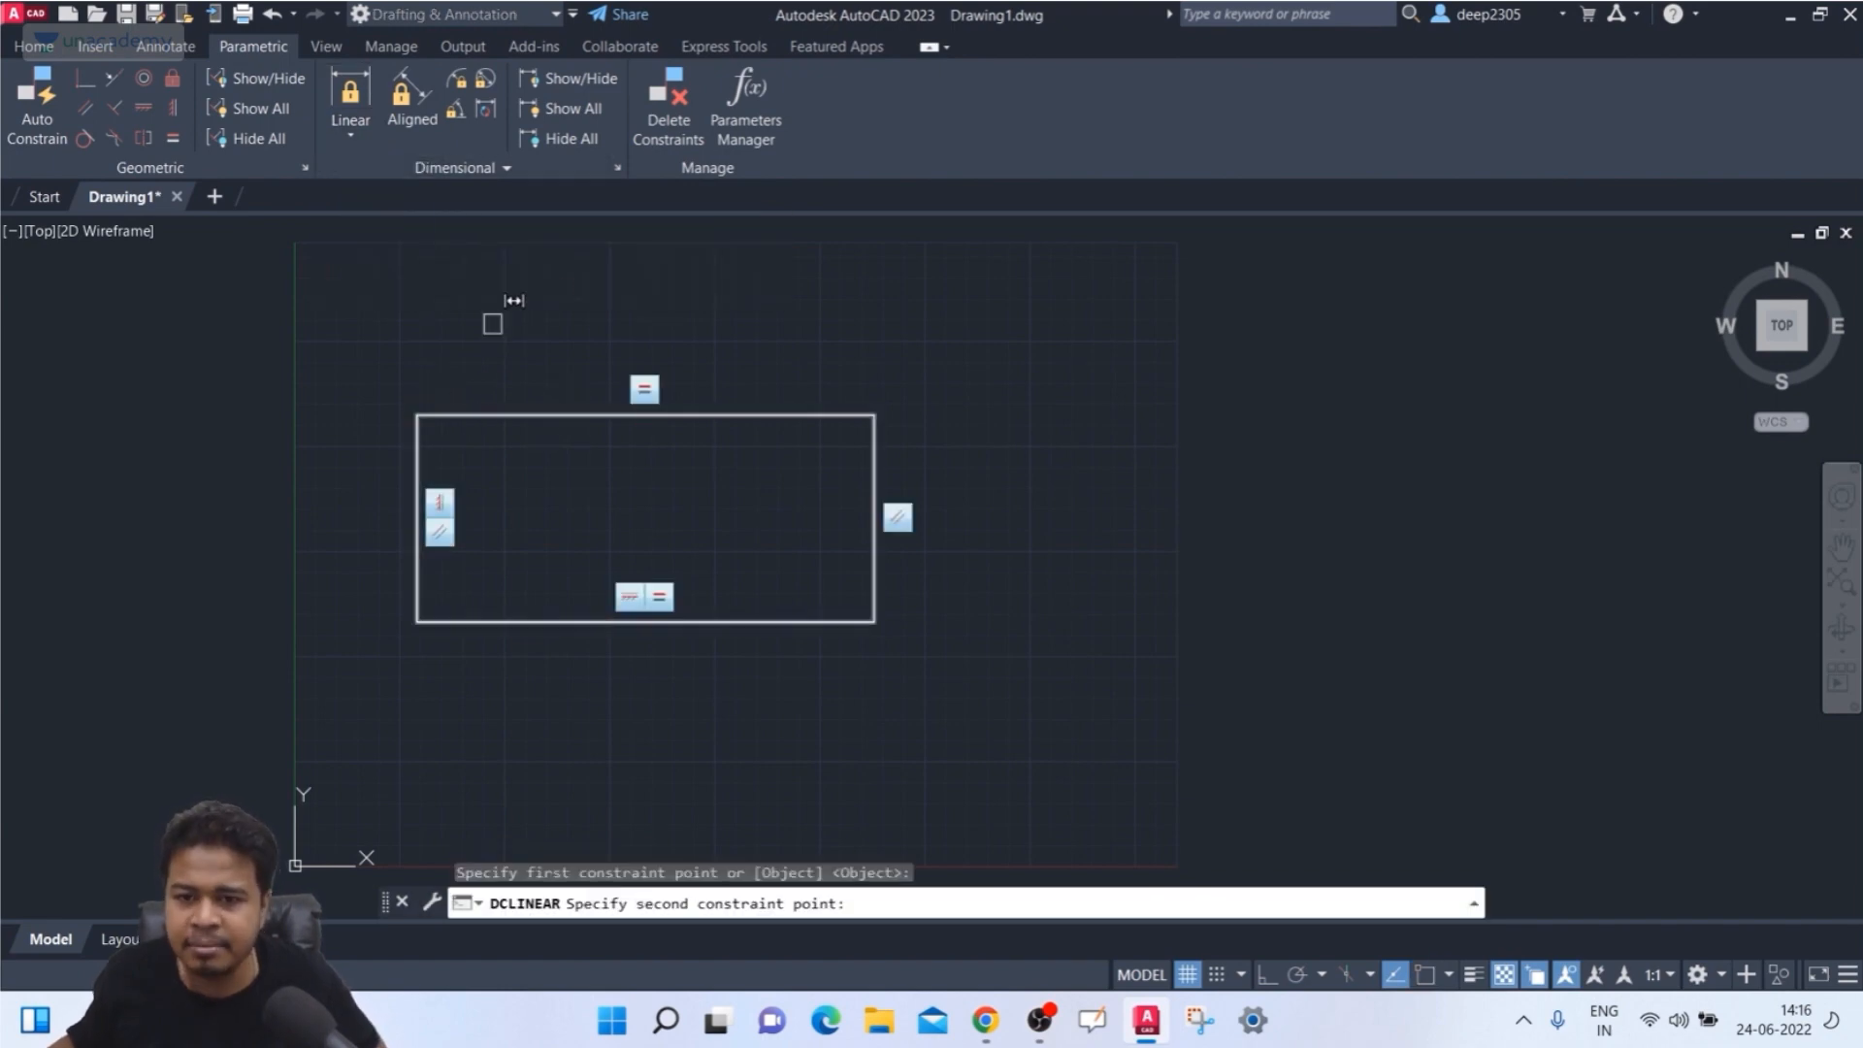
{"action": "left_click", "coordinate": [871, 413]}
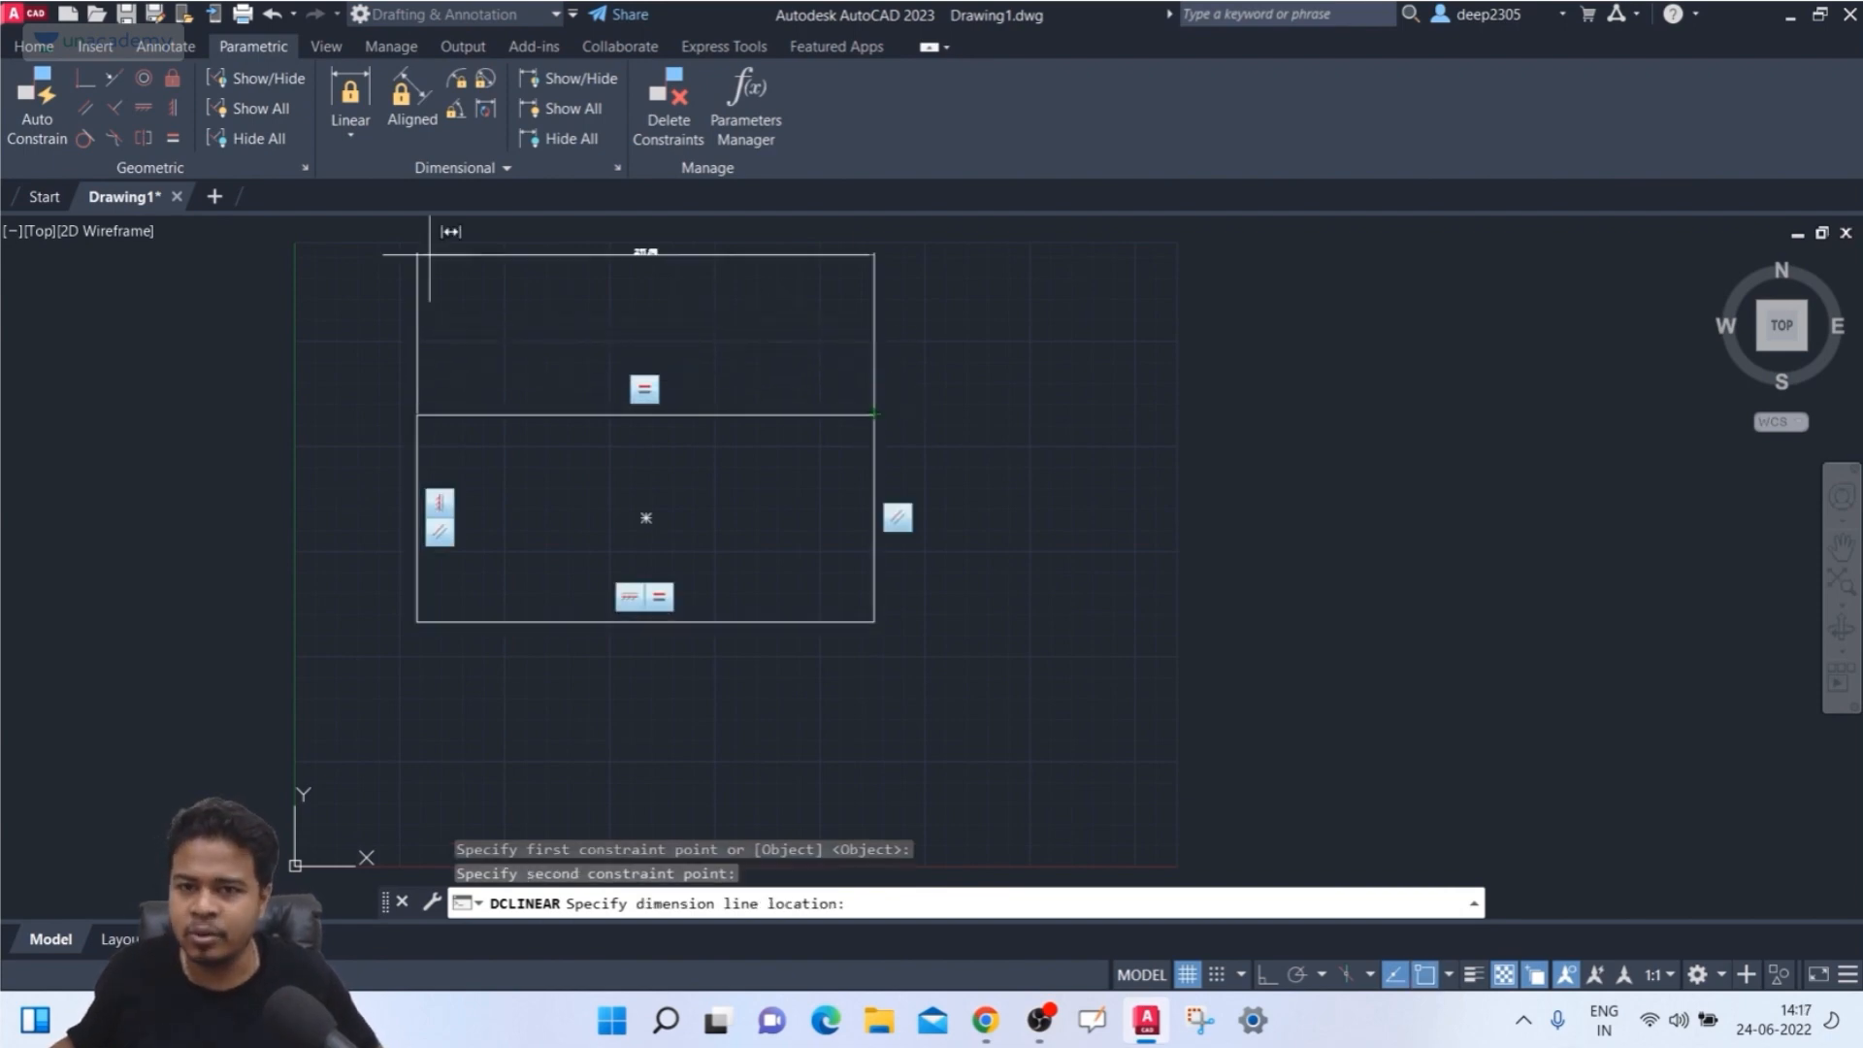
{"action": "left_click", "coordinate": [351, 136]}
{"action": "left_click", "coordinate": [383, 177]}
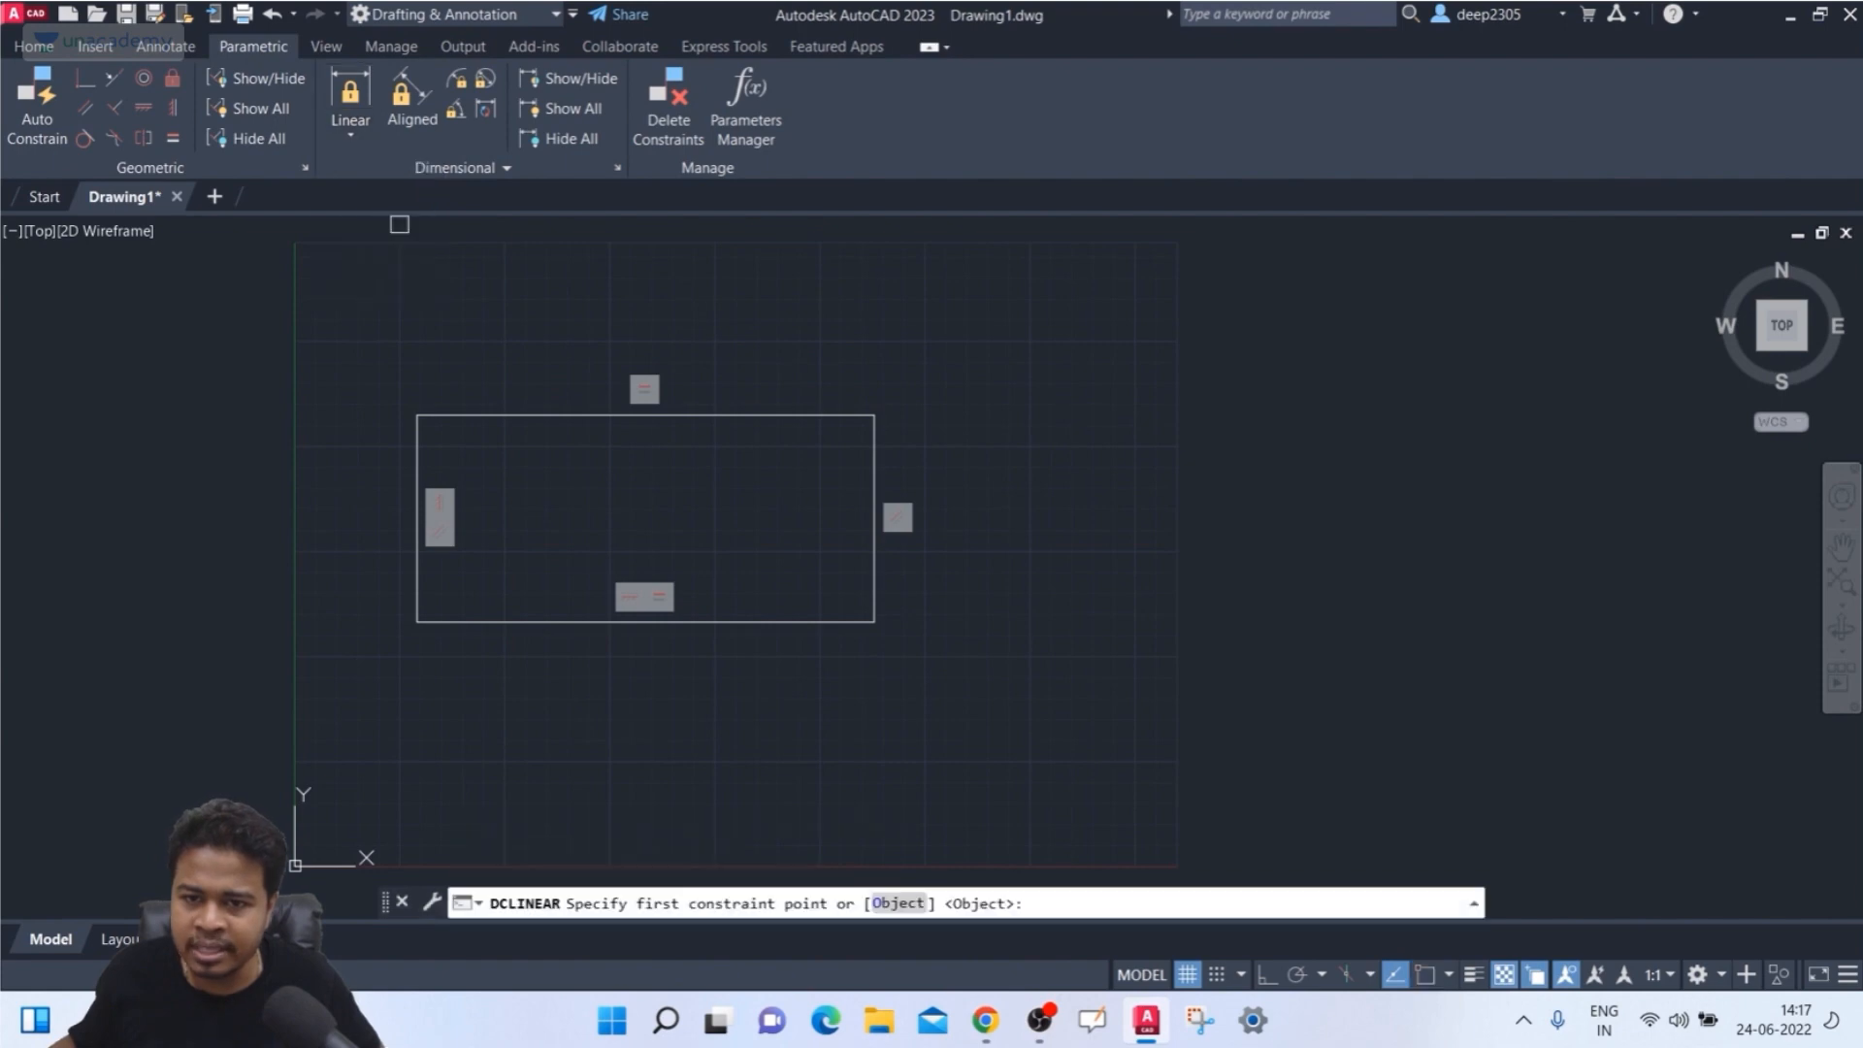
- Apply a linear dimensional constraint between the rectangle's two upper corners, place it above the top side, and set its value to 200
{"action": "left_click", "coordinate": [351, 136]}
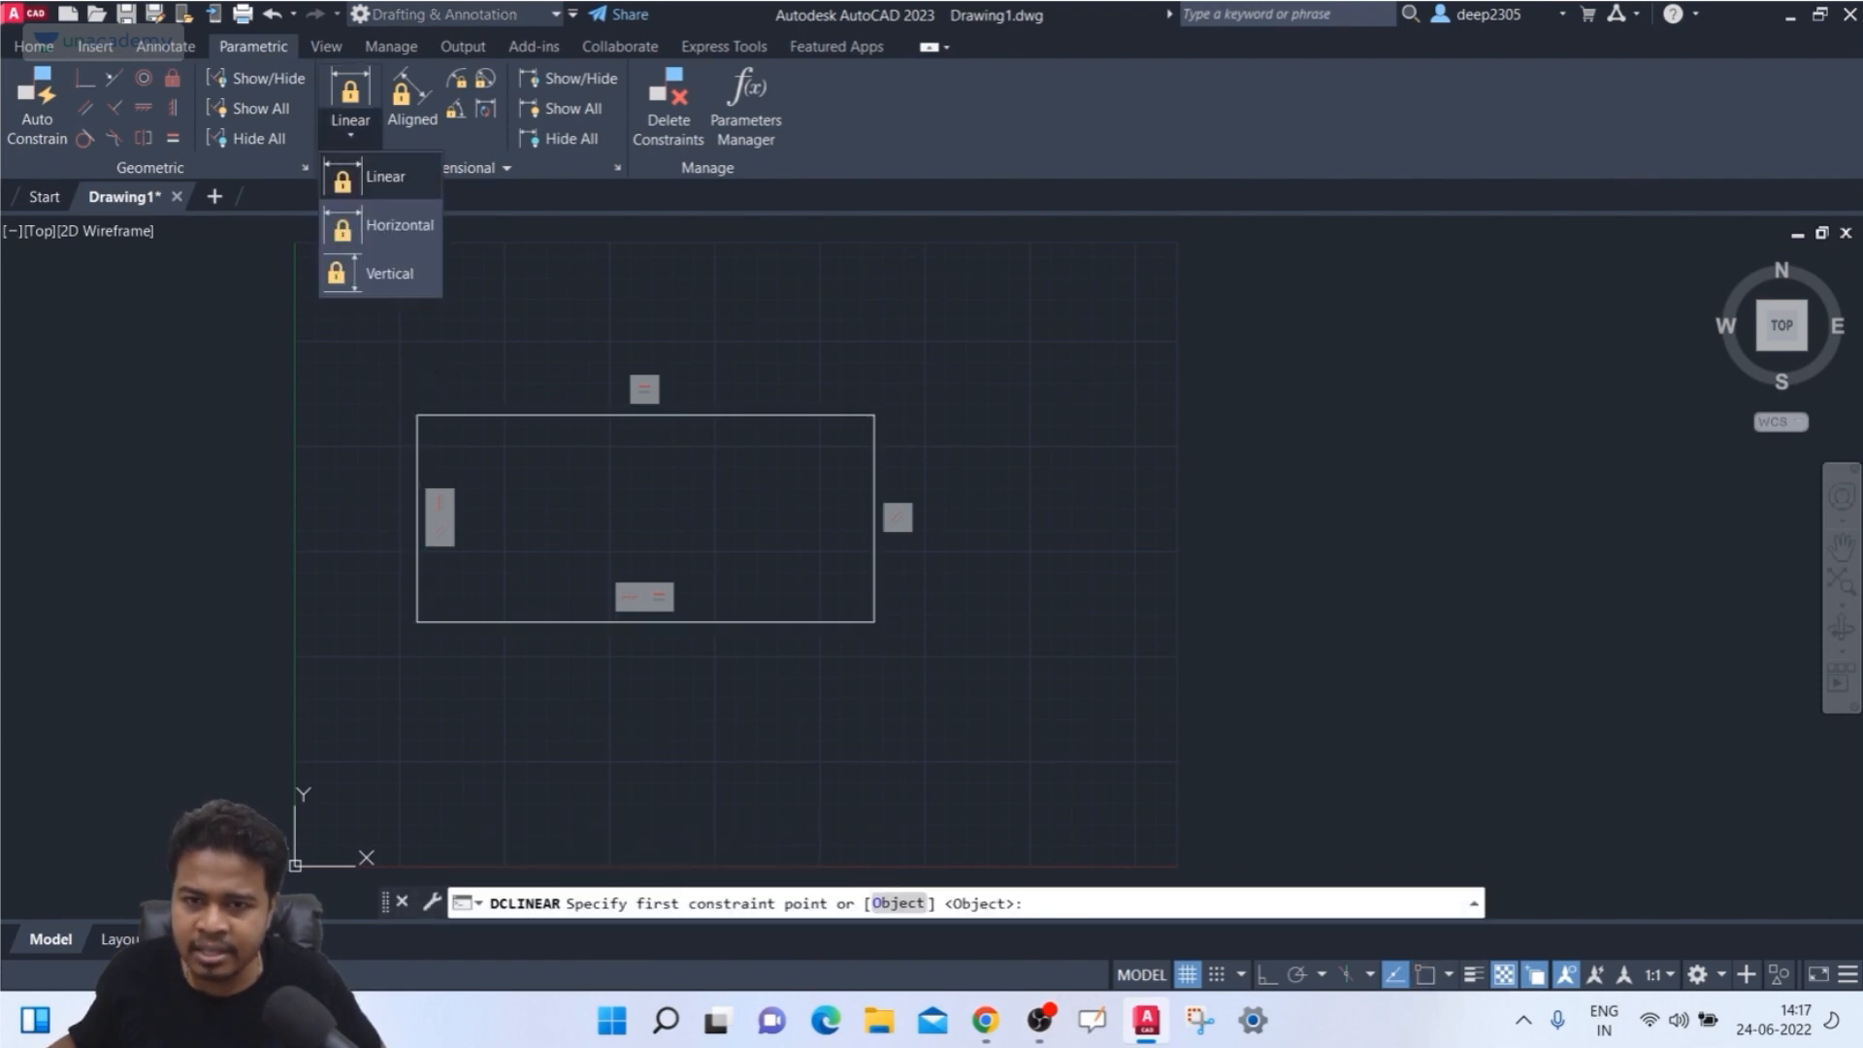
{"action": "left_click", "coordinate": [383, 176]}
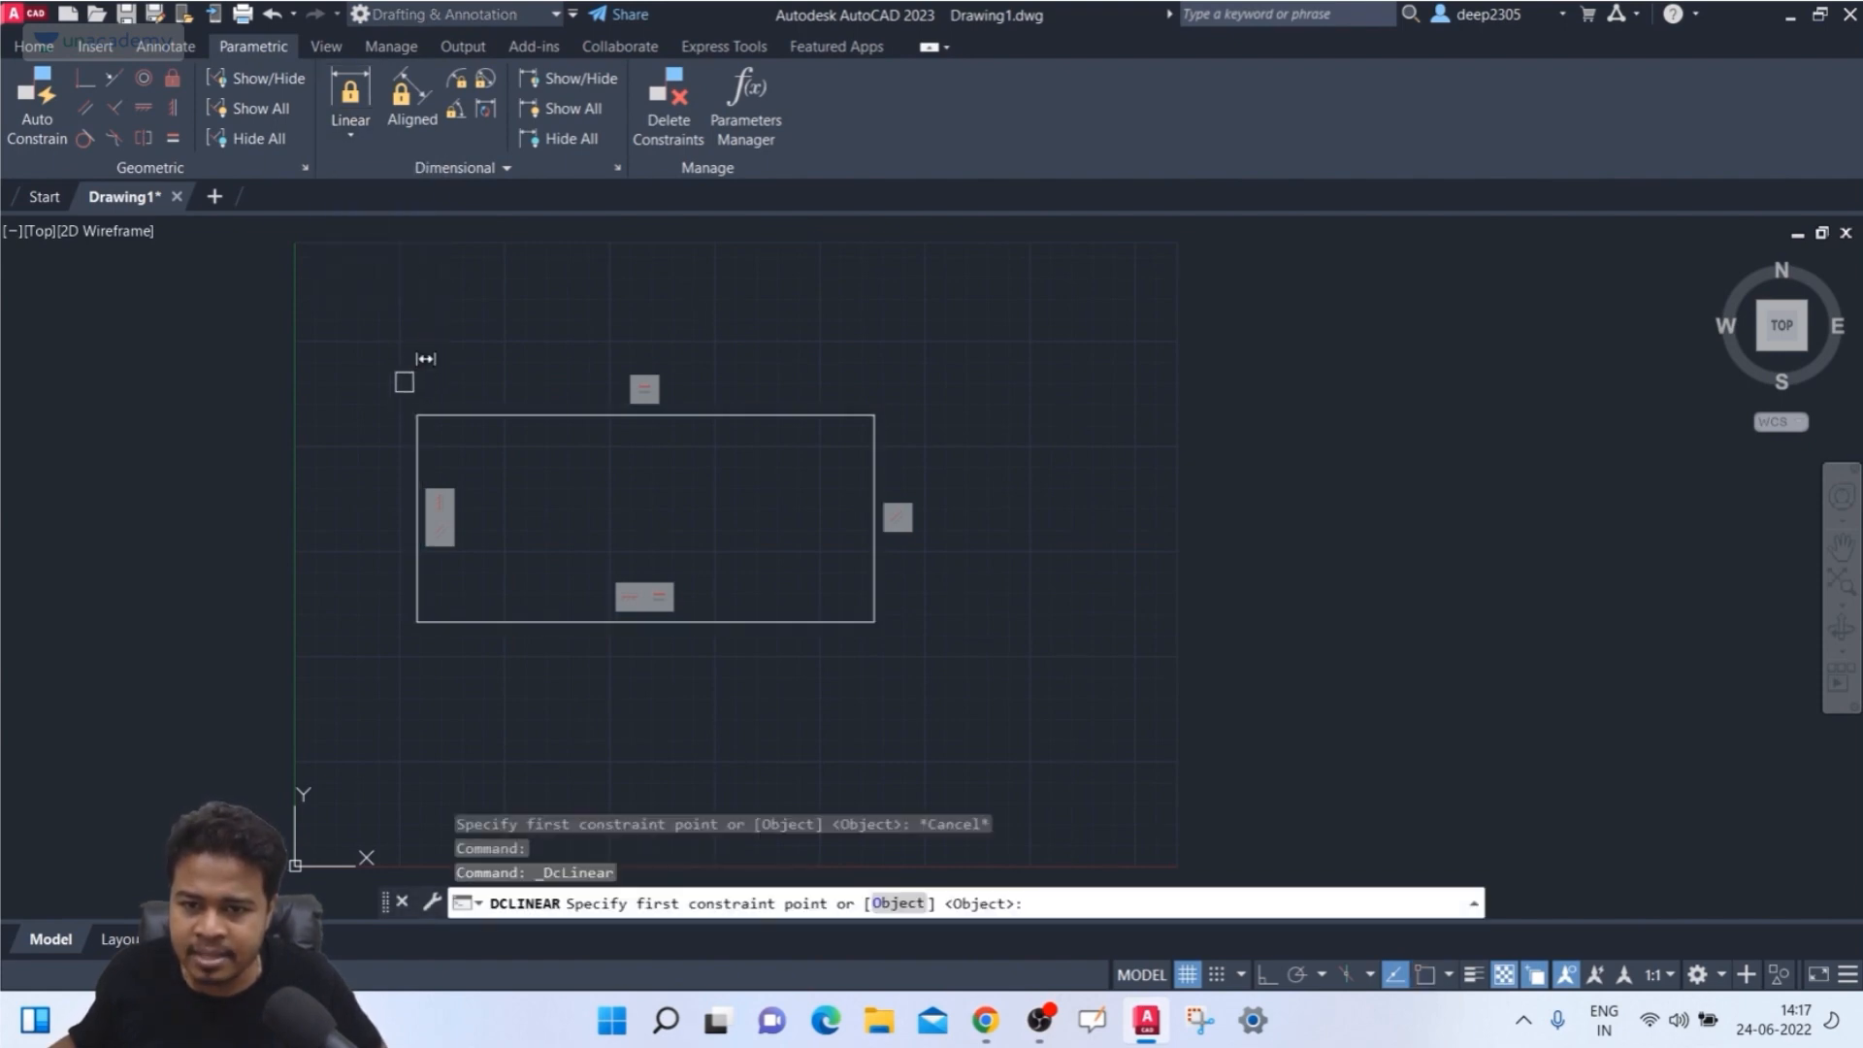
{"action": "left_click", "coordinate": [416, 411]}
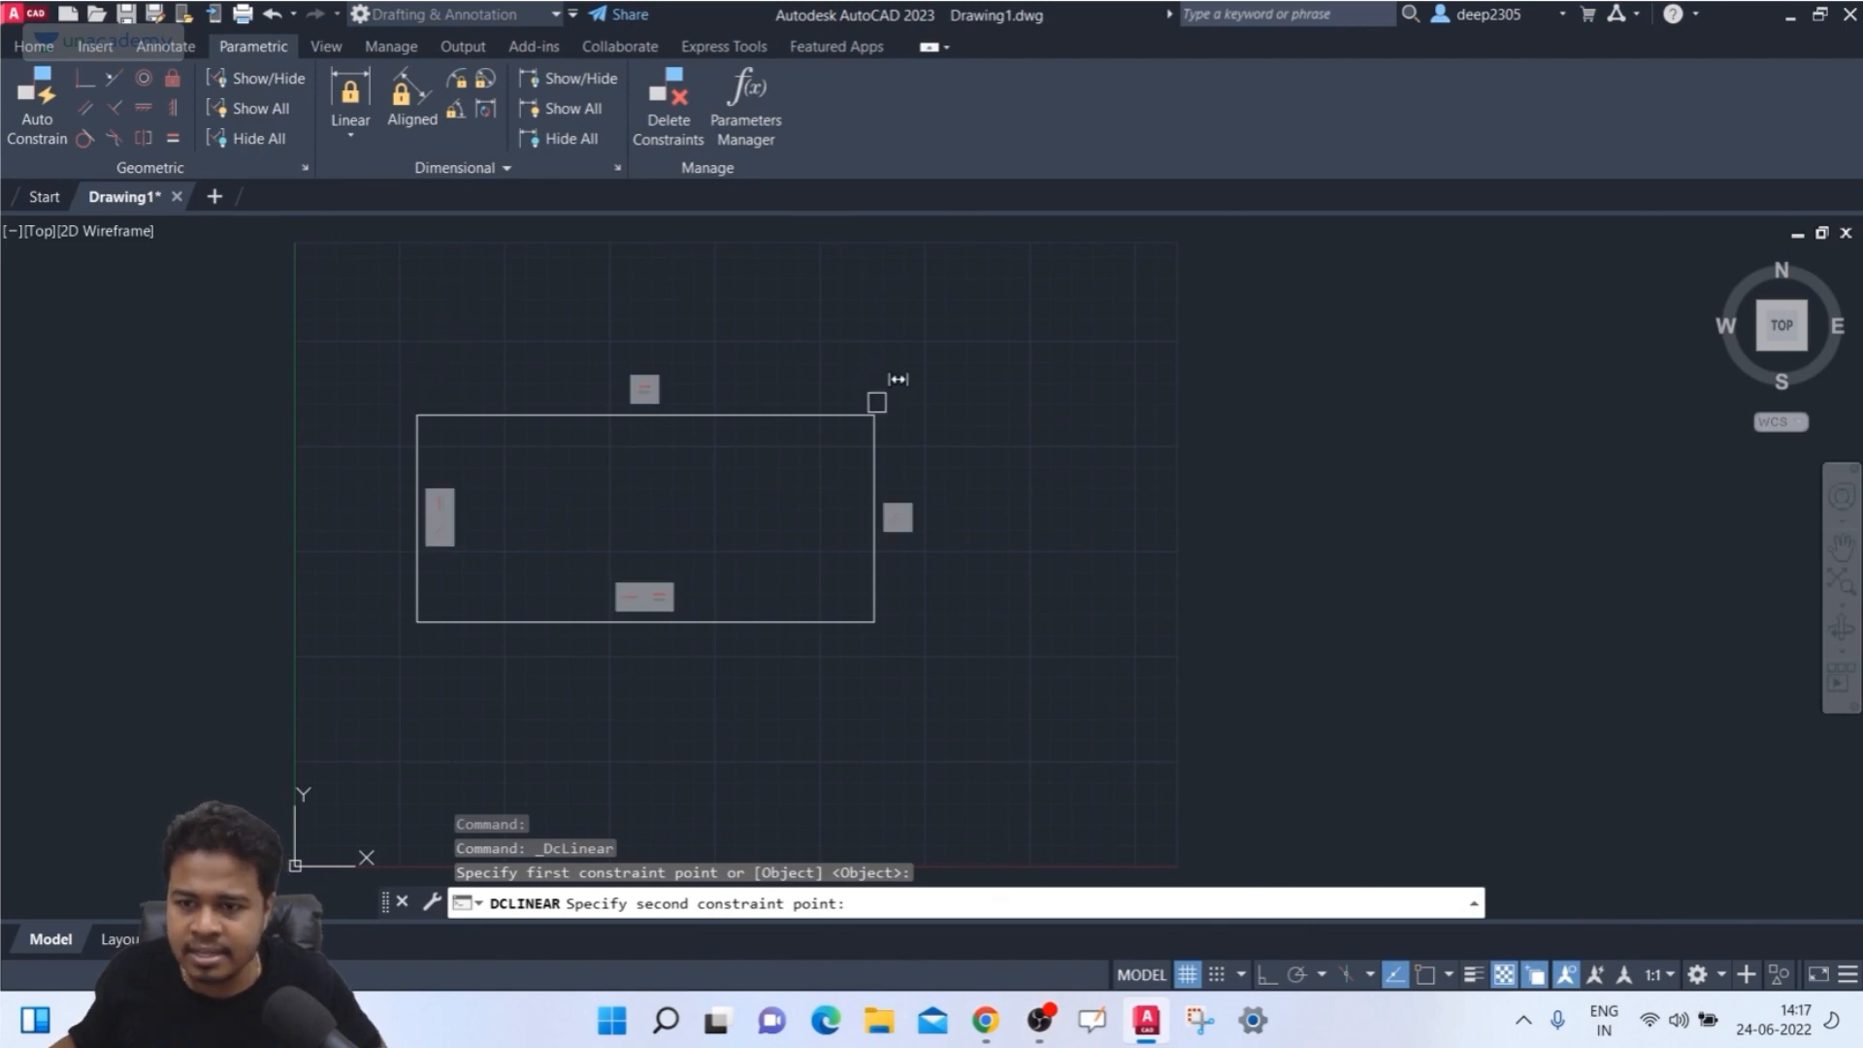
{"action": "left_click", "coordinate": [875, 405]}
{"action": "scroll", "coordinate": [686, 340], "scroll_direction": "up", "scroll_amount": 2}
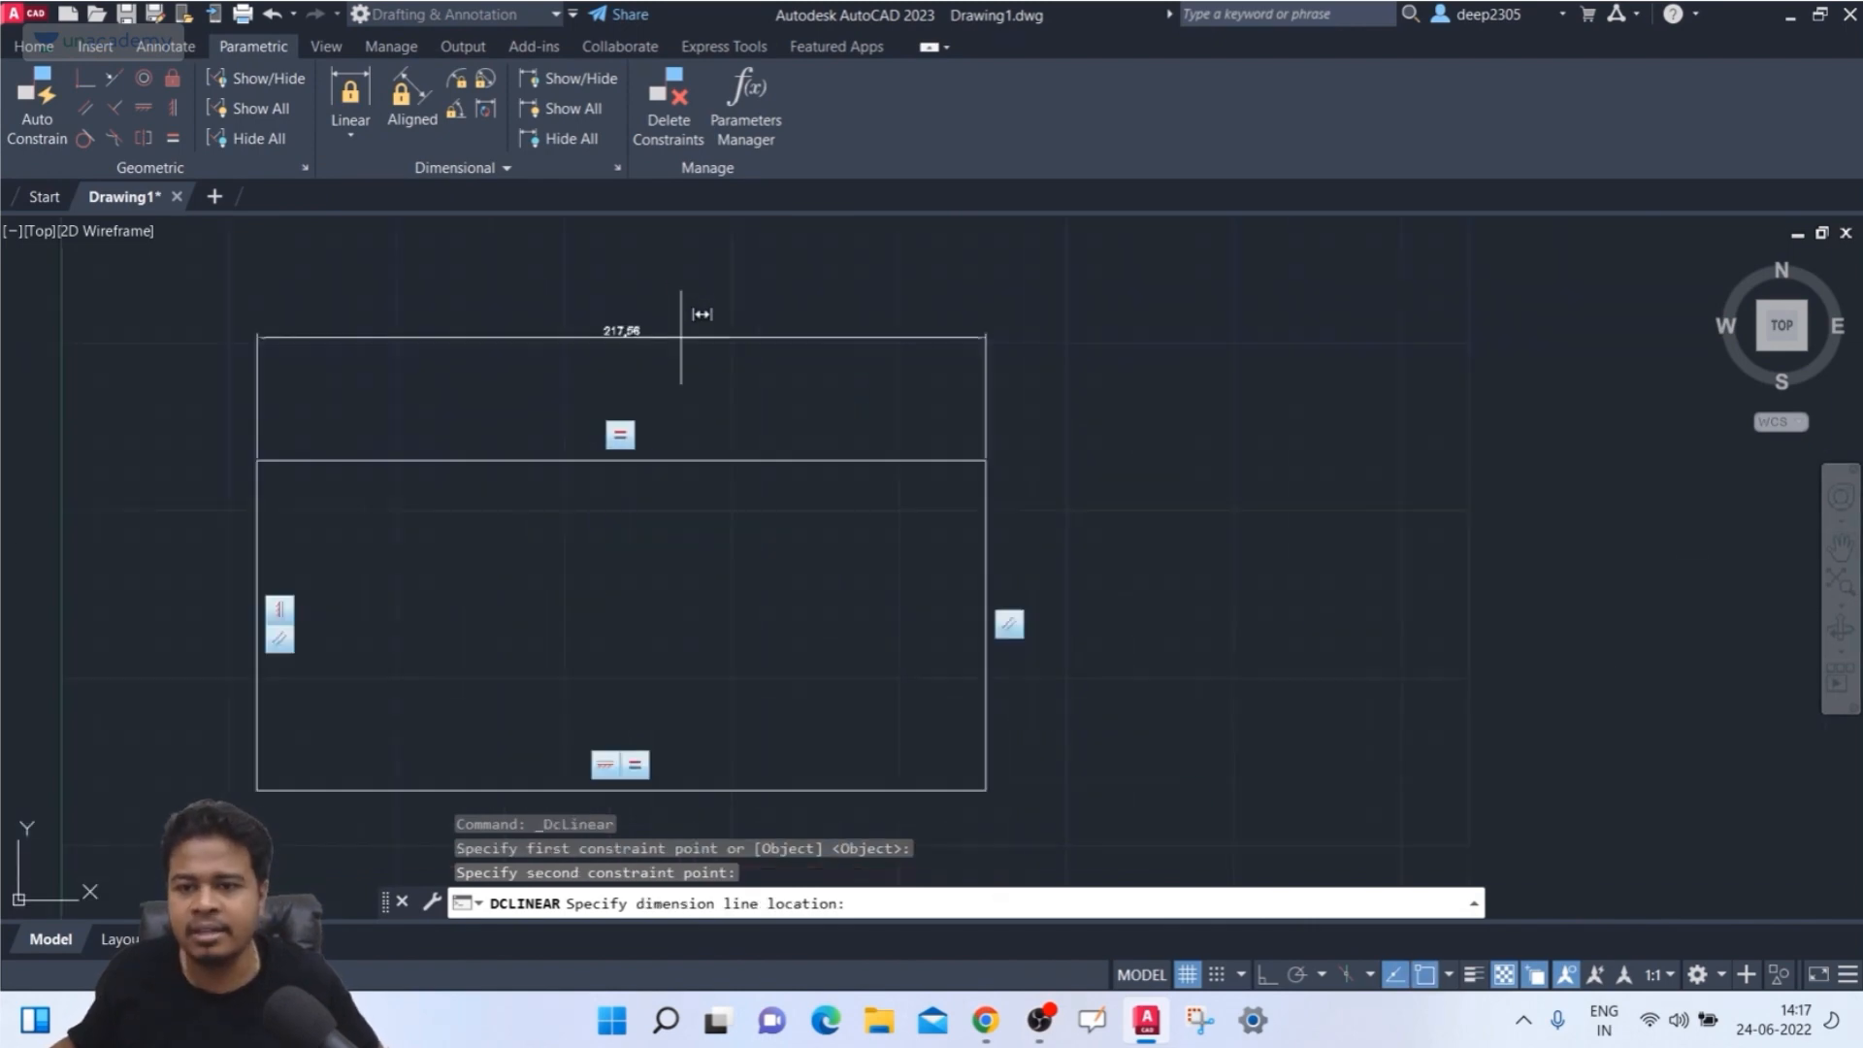
{"action": "scroll", "coordinate": [684, 338], "scroll_direction": "up", "scroll_amount": 2}
{"action": "left_click", "coordinate": [582, 369]}
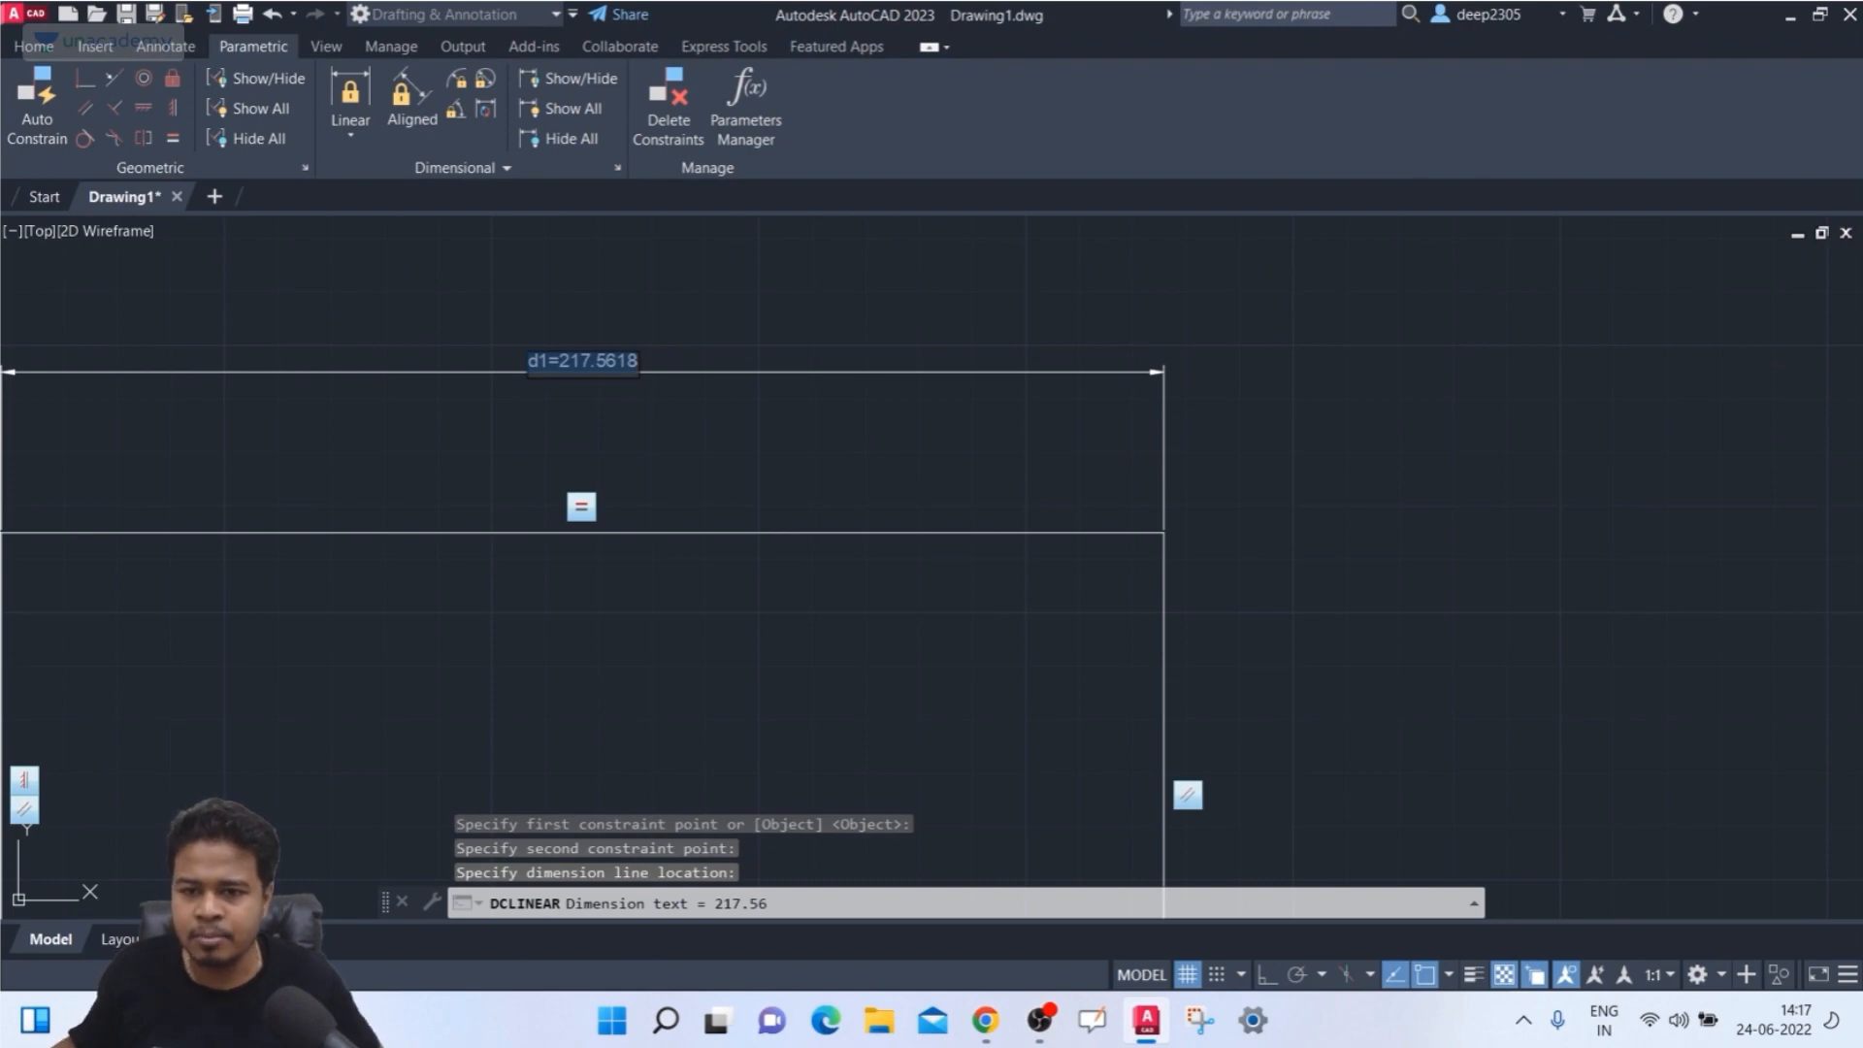
{"action": "key", "text": "Return"}
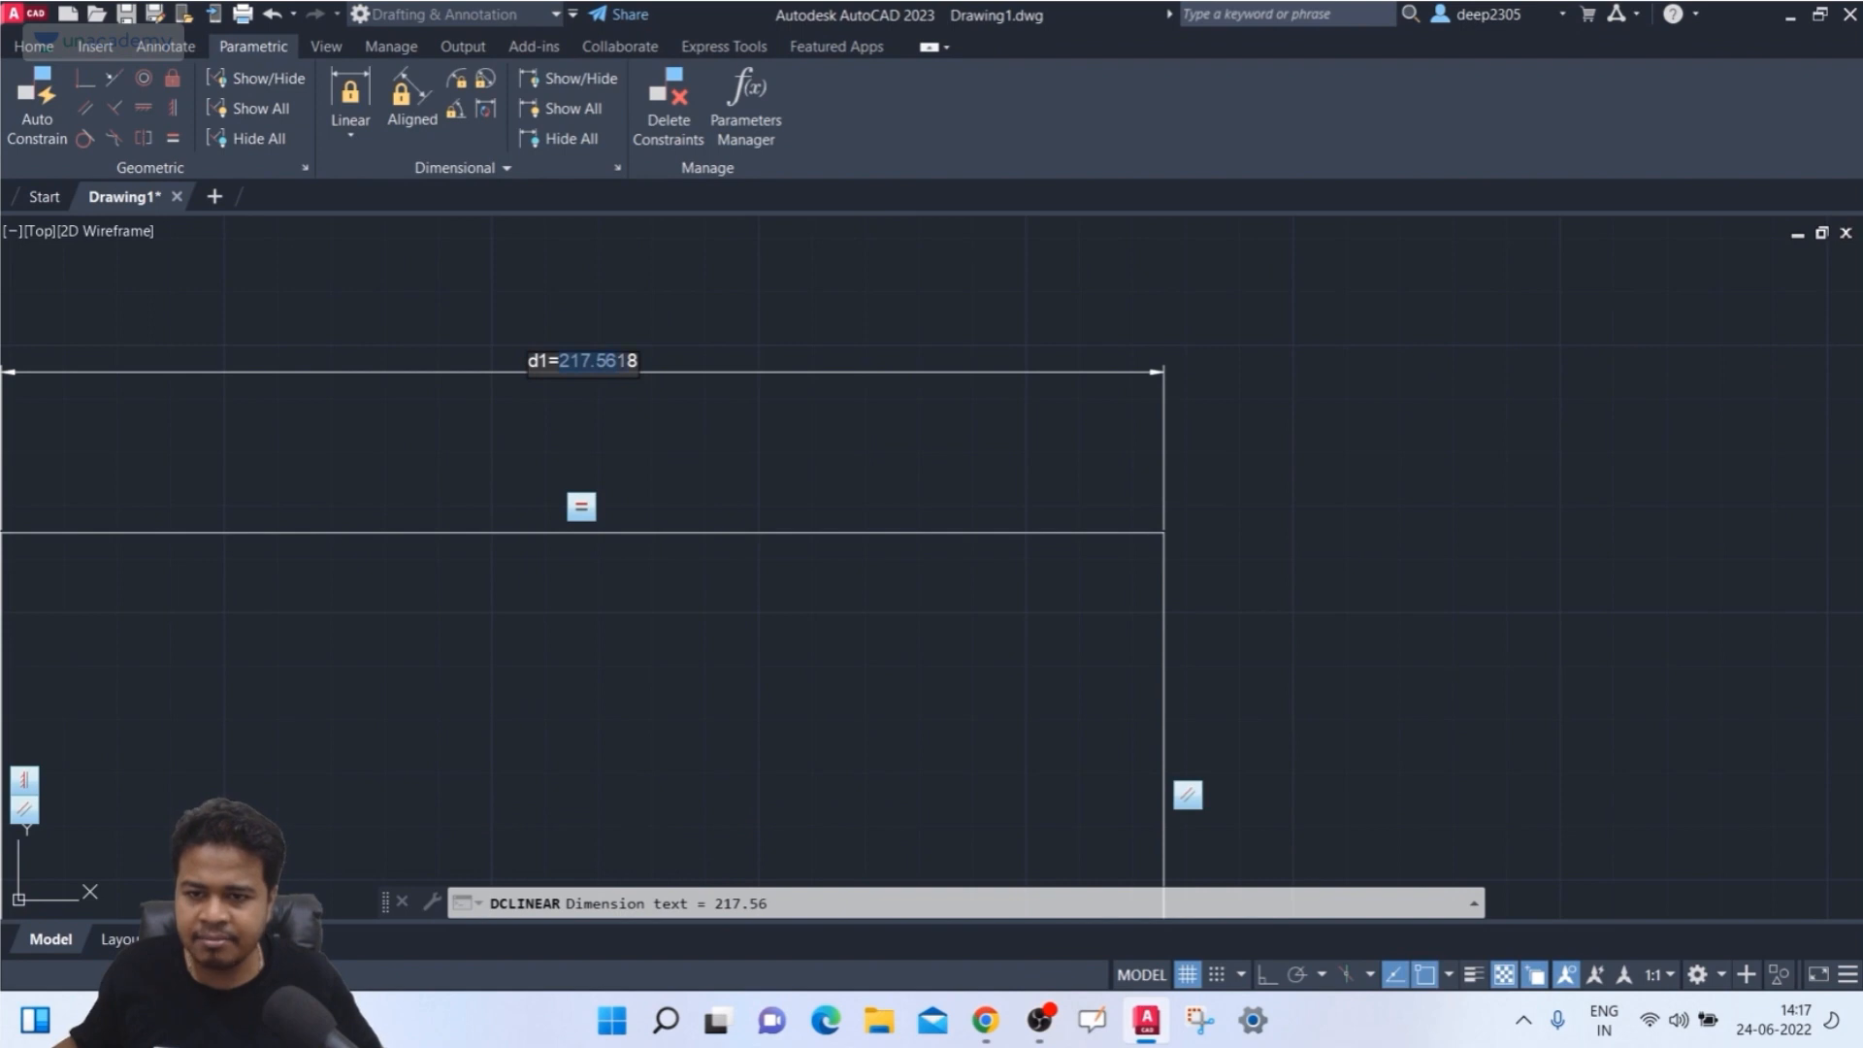
{"action": "key", "text": "BackSpace"}
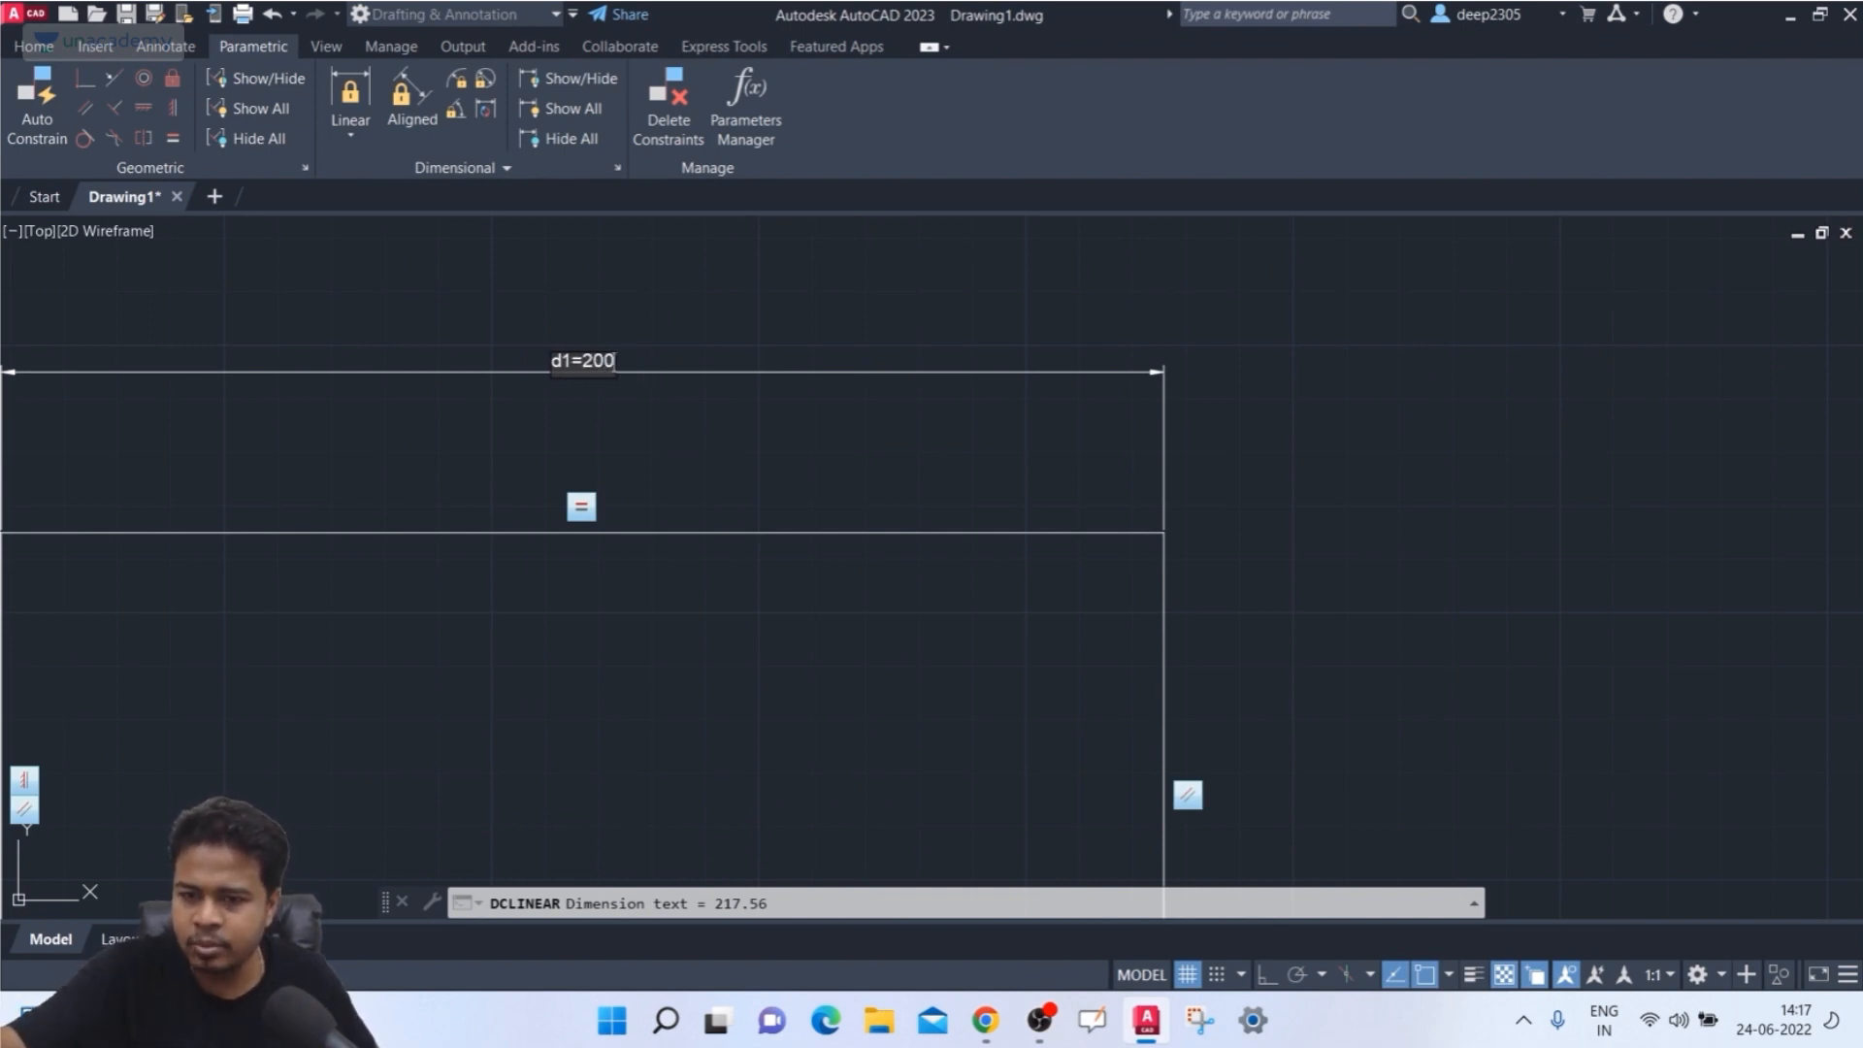
{"action": "key", "text": "Return"}
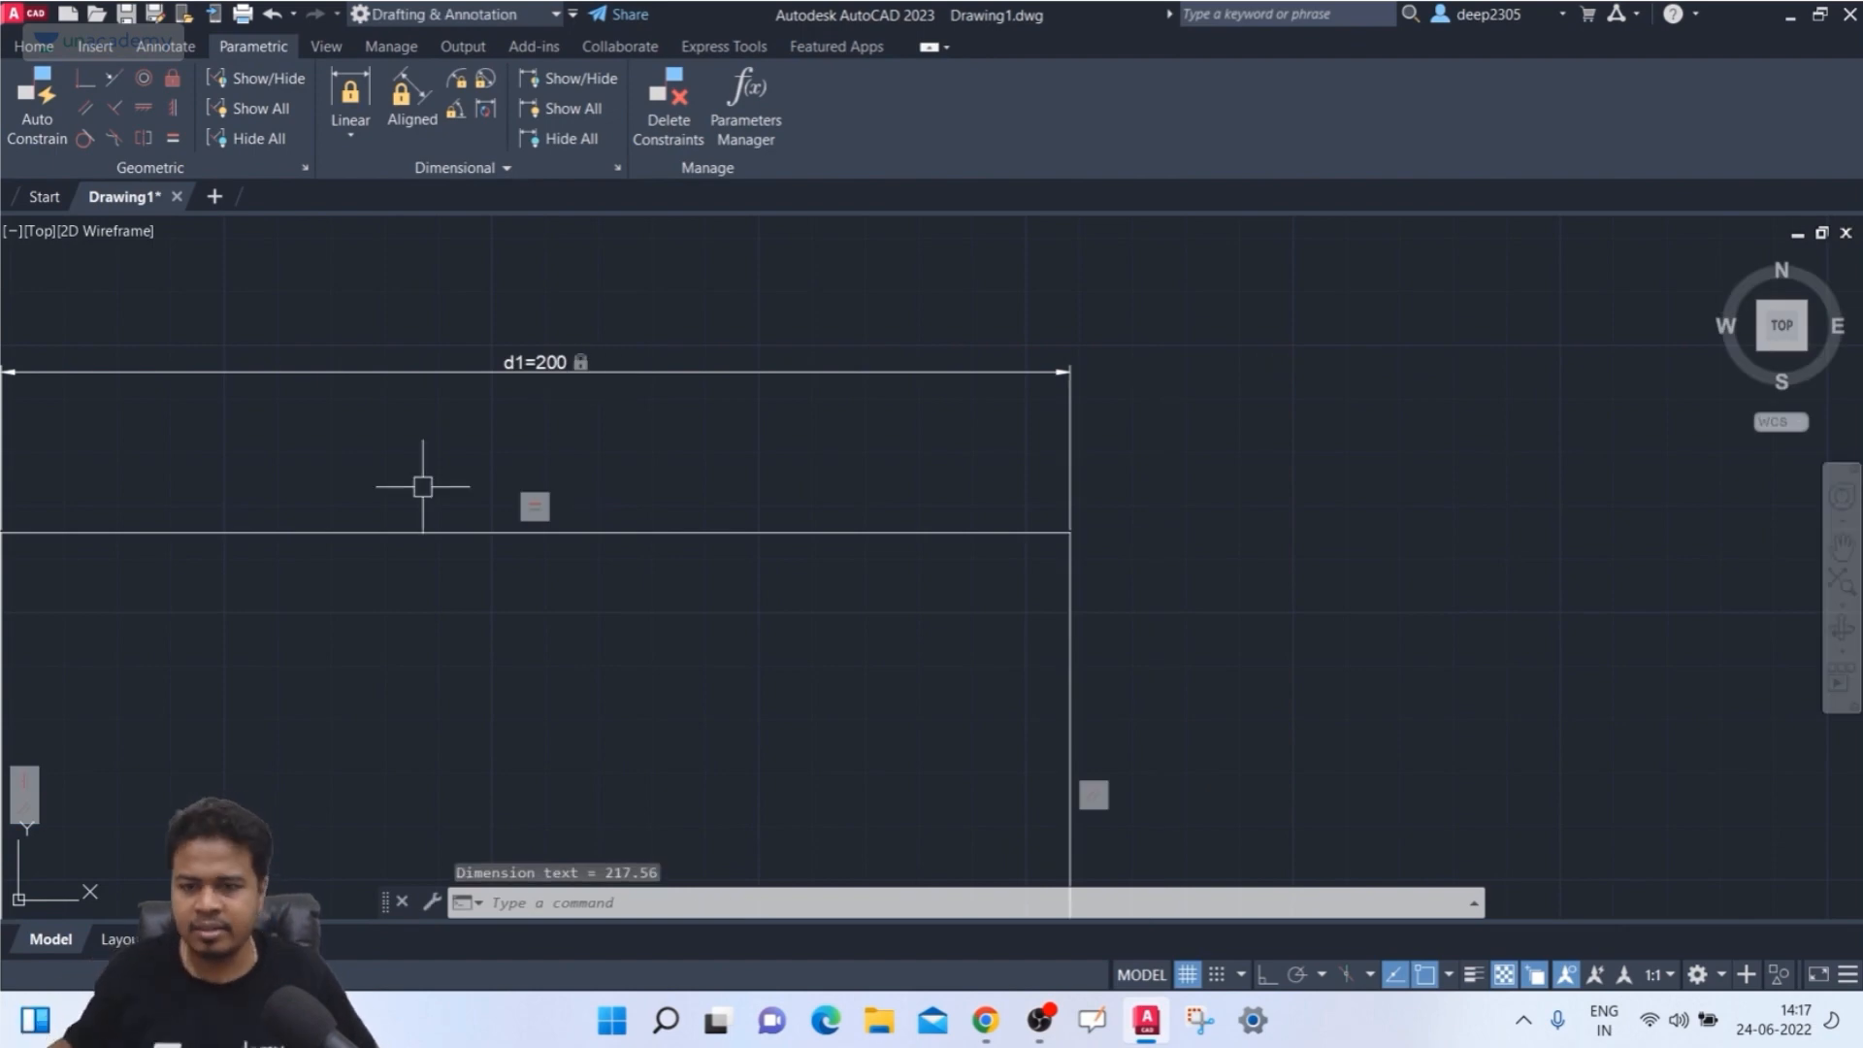
- Add a linear dimensional constraint between the right side's endpoints, choosing Polyline for the upper corner, and place it outside the rectangle
{"action": "scroll", "coordinate": [498, 386], "scroll_direction": "down", "scroll_amount": 4}
{"action": "scroll", "coordinate": [466, 382], "scroll_direction": "up", "scroll_amount": 2}
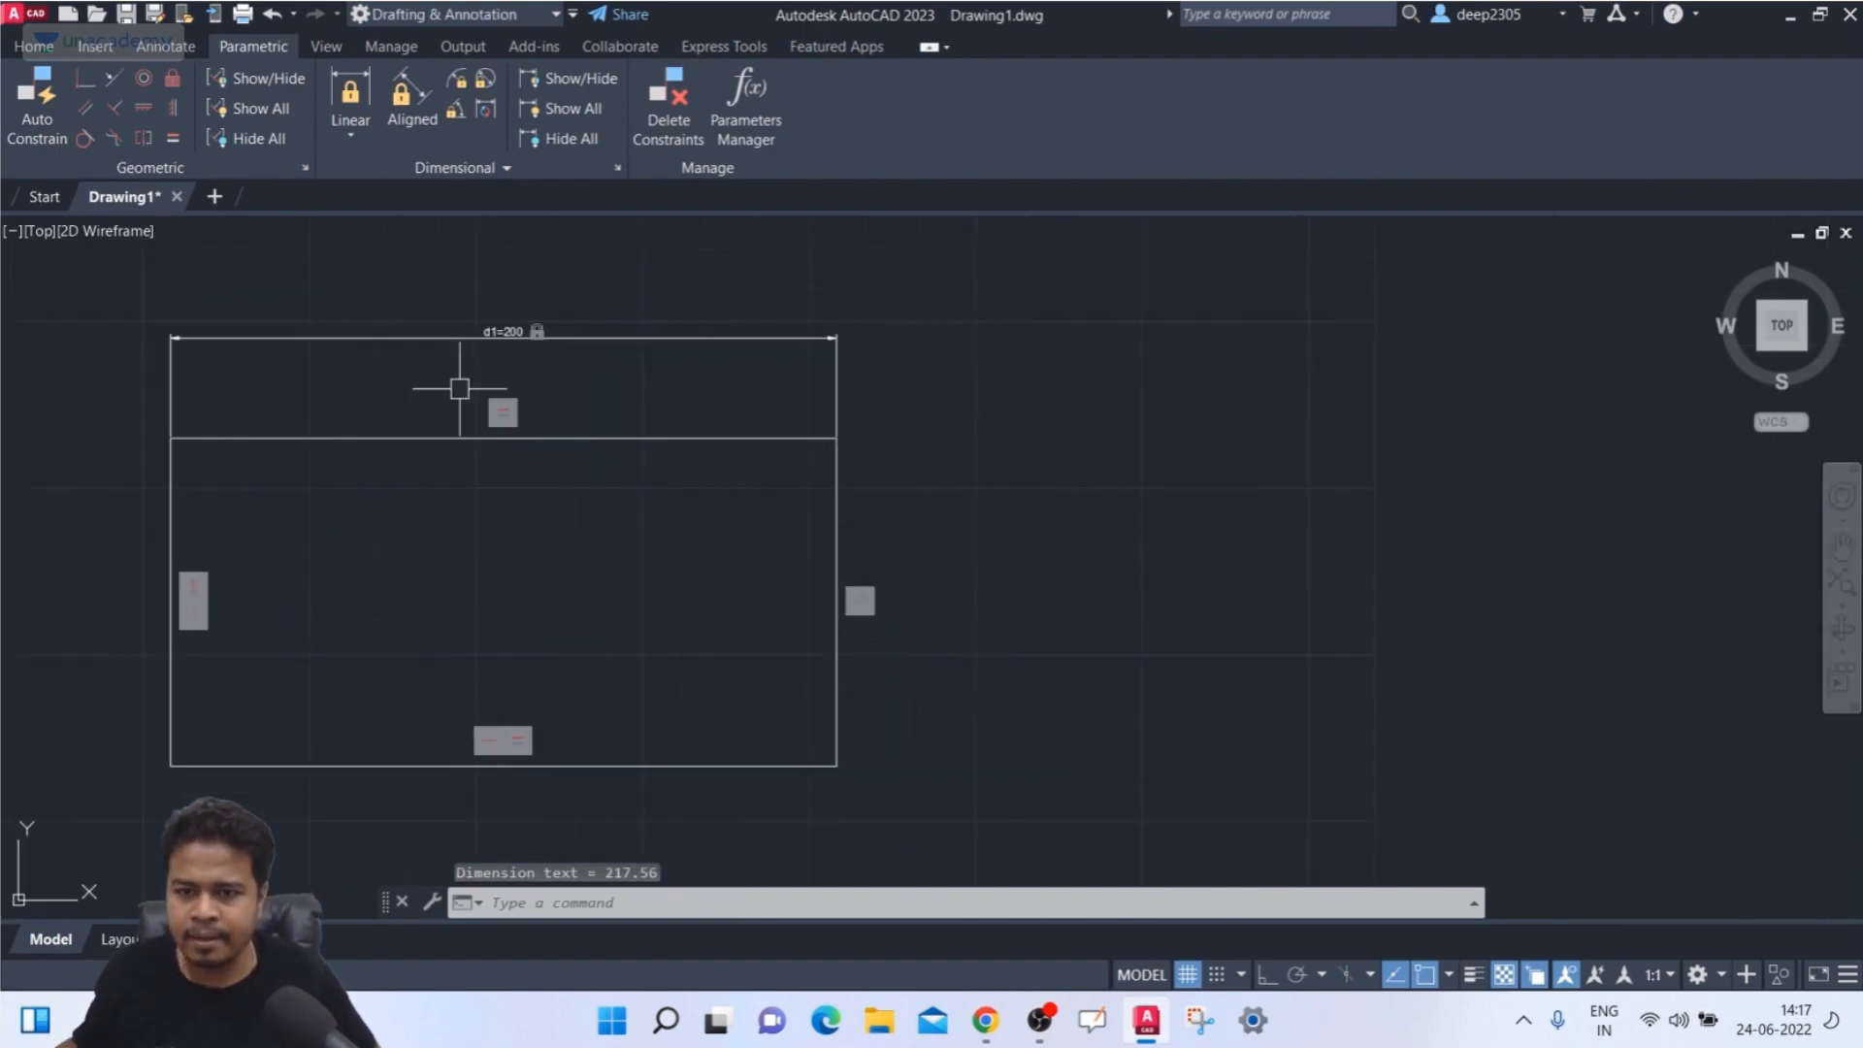
{"action": "left_click", "coordinate": [350, 134]}
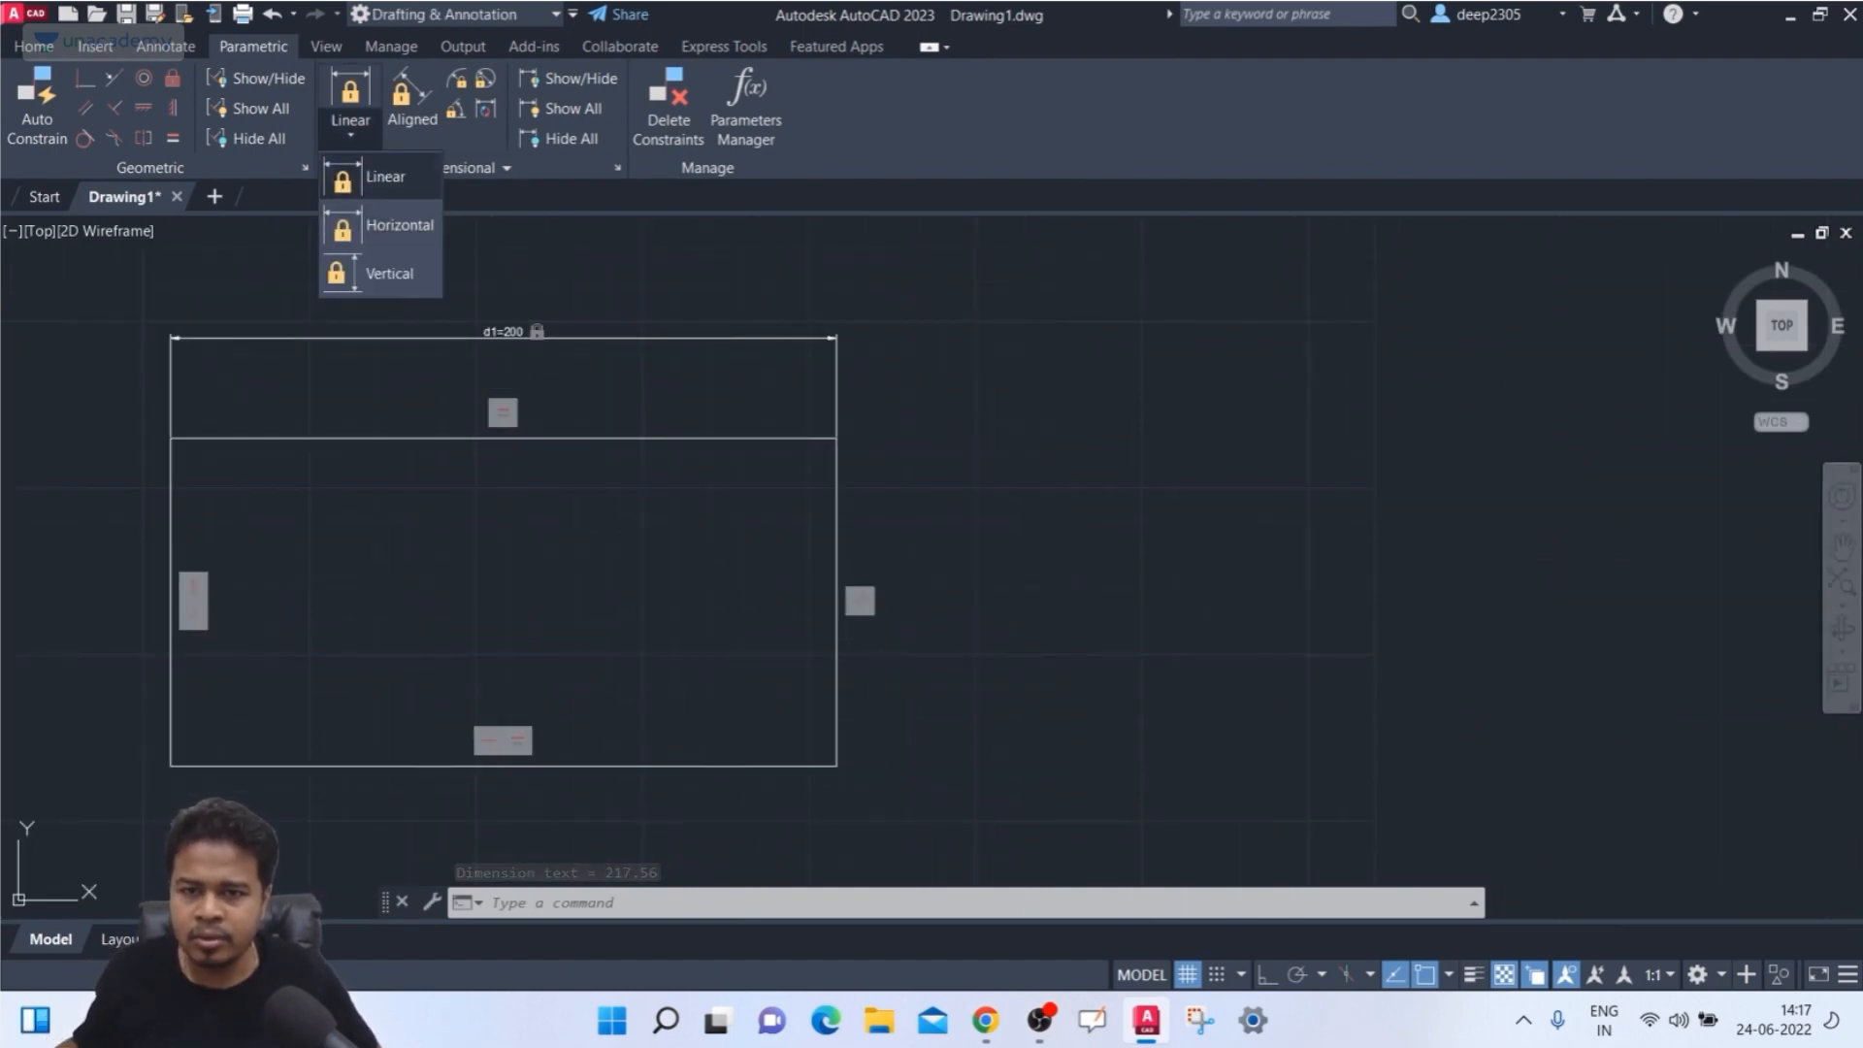
{"action": "left_click", "coordinate": [376, 187]}
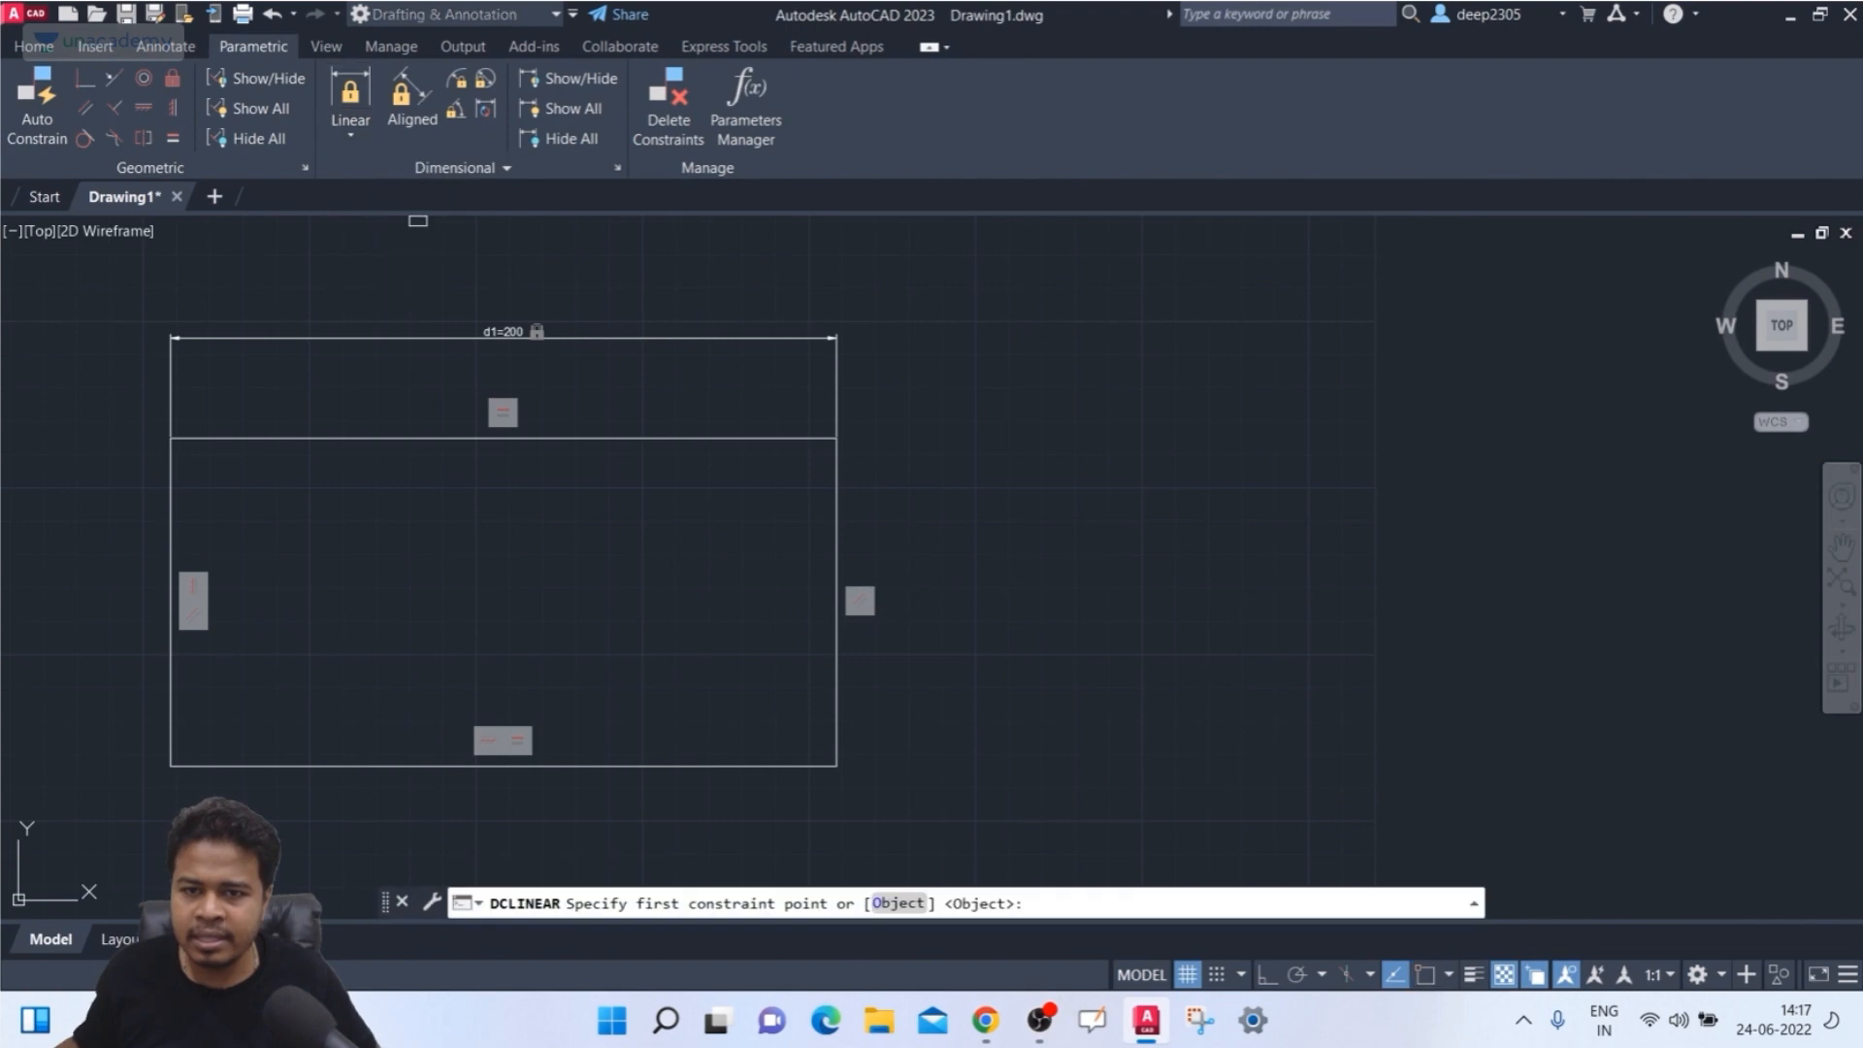
{"action": "left_click", "coordinate": [841, 440]}
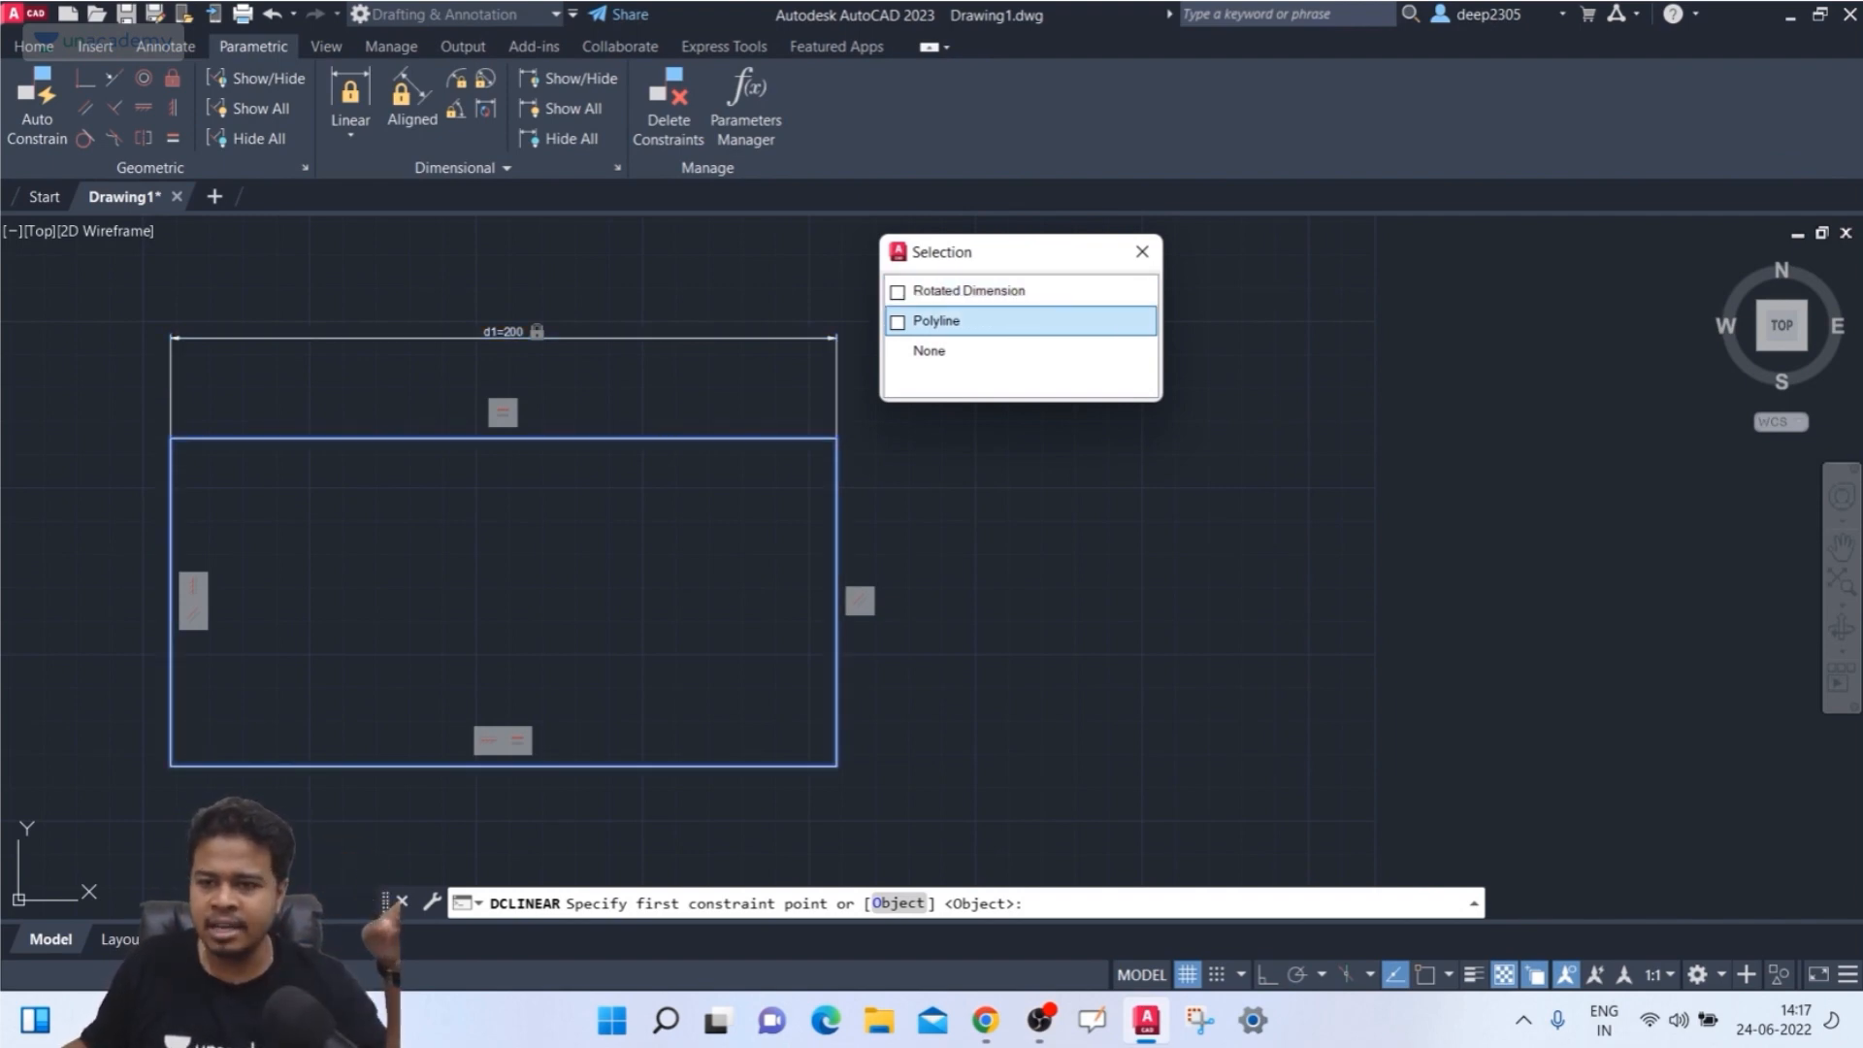
{"action": "left_click", "coordinate": [952, 321]}
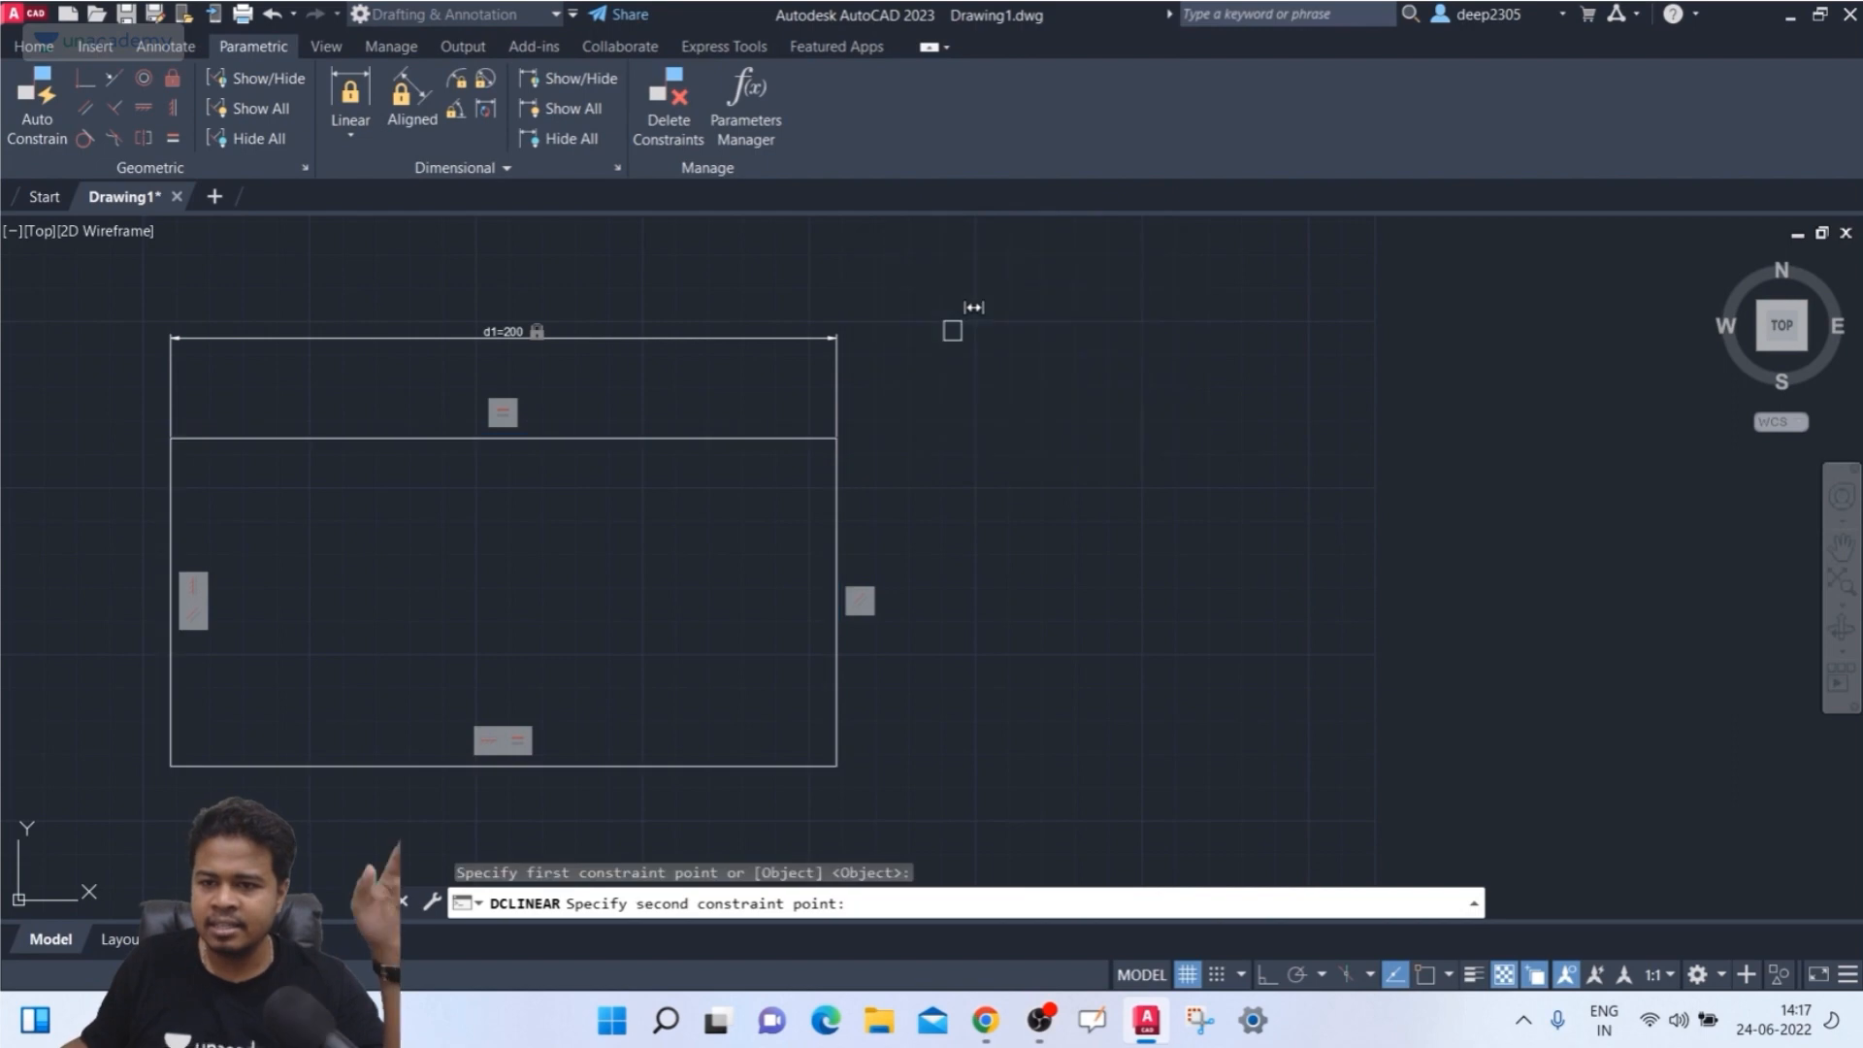
{"action": "left_click", "coordinate": [838, 765]}
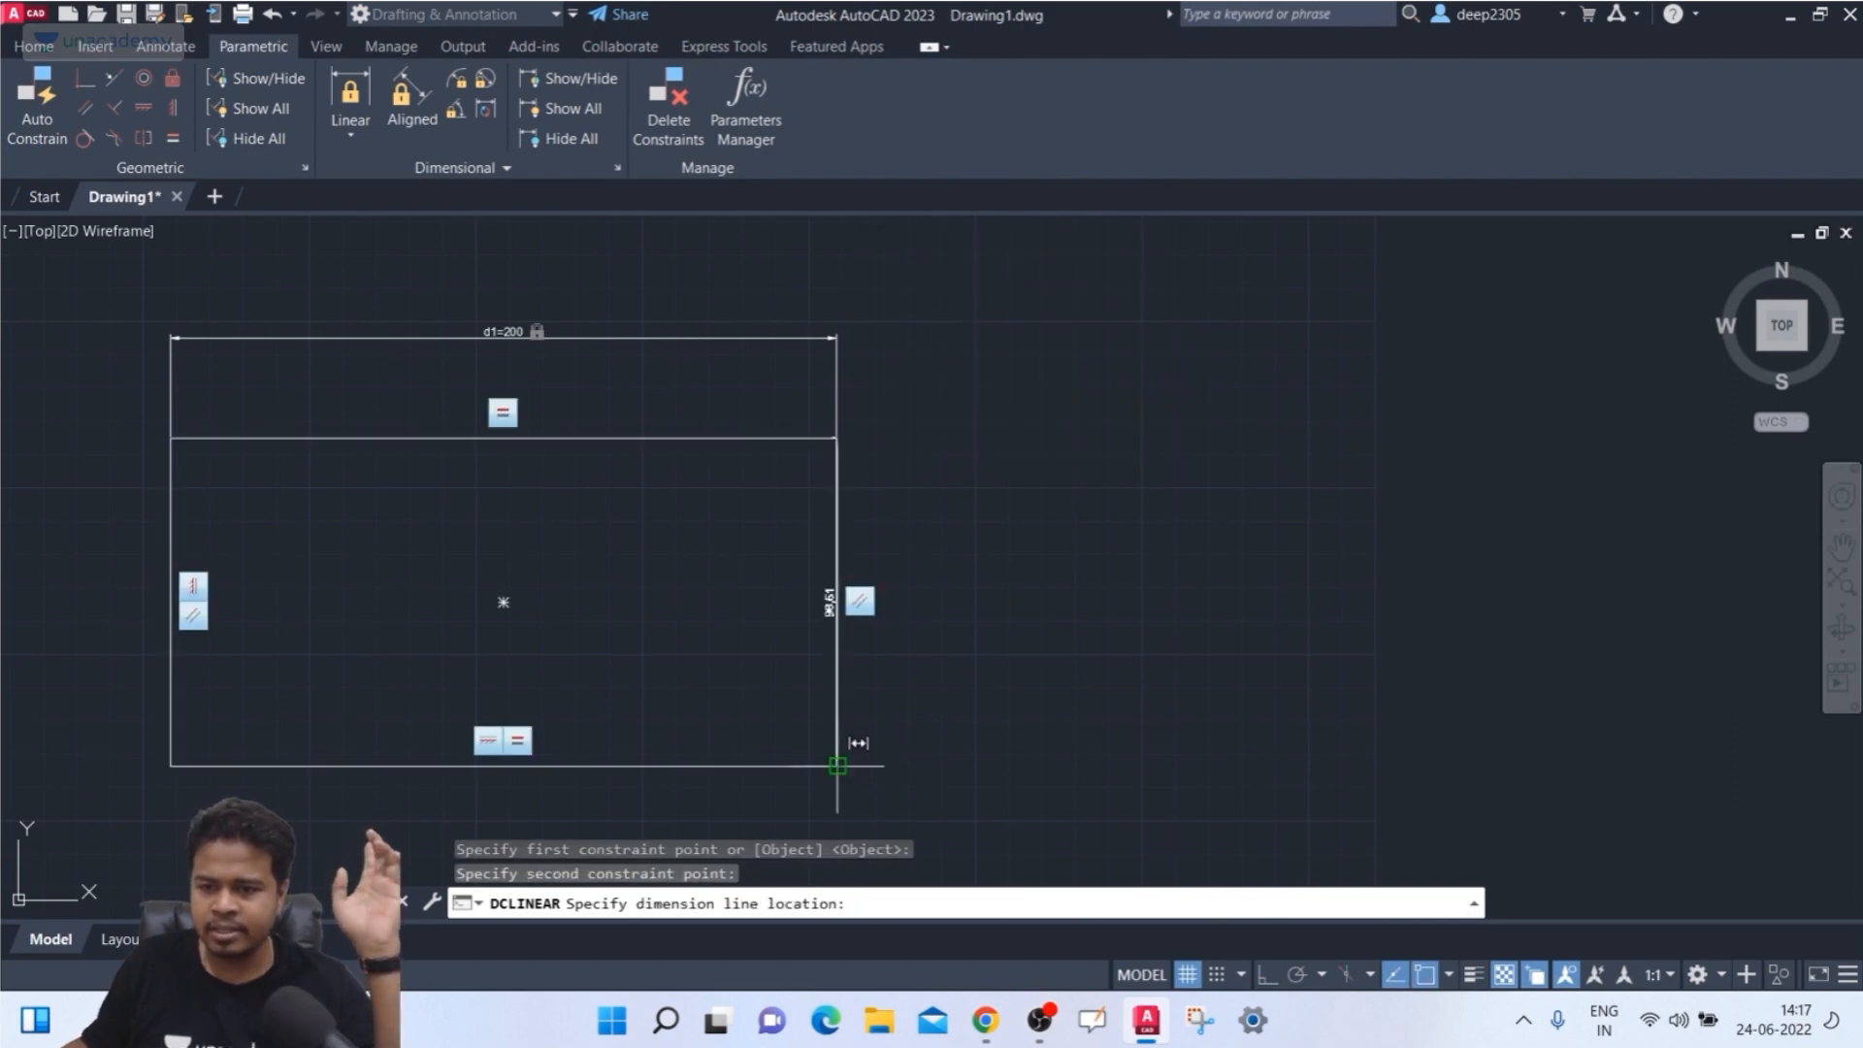
{"action": "left_click", "coordinate": [933, 599]}
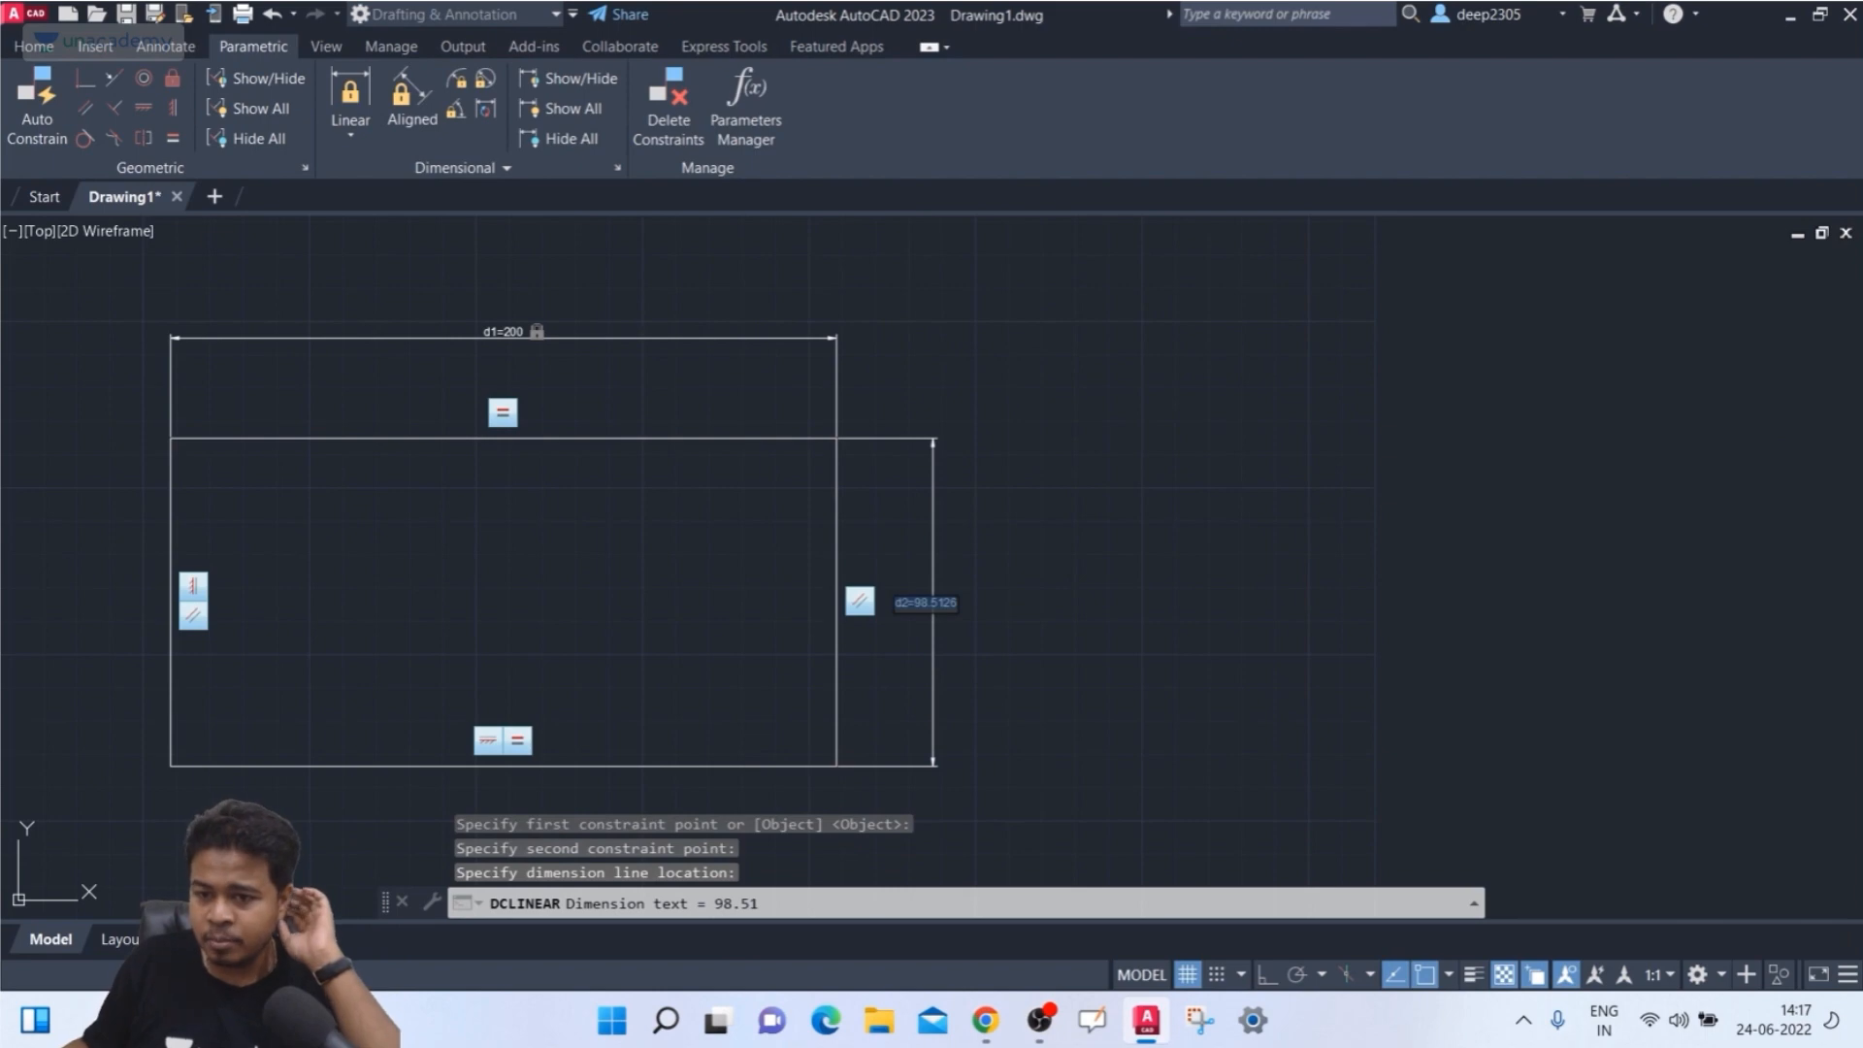
- Clear the default value of the dimensional constraint on the rectangle's right side, keeping its parameter name d2
{"action": "scroll", "coordinate": [957, 625], "scroll_direction": "up", "scroll_amount": 6}
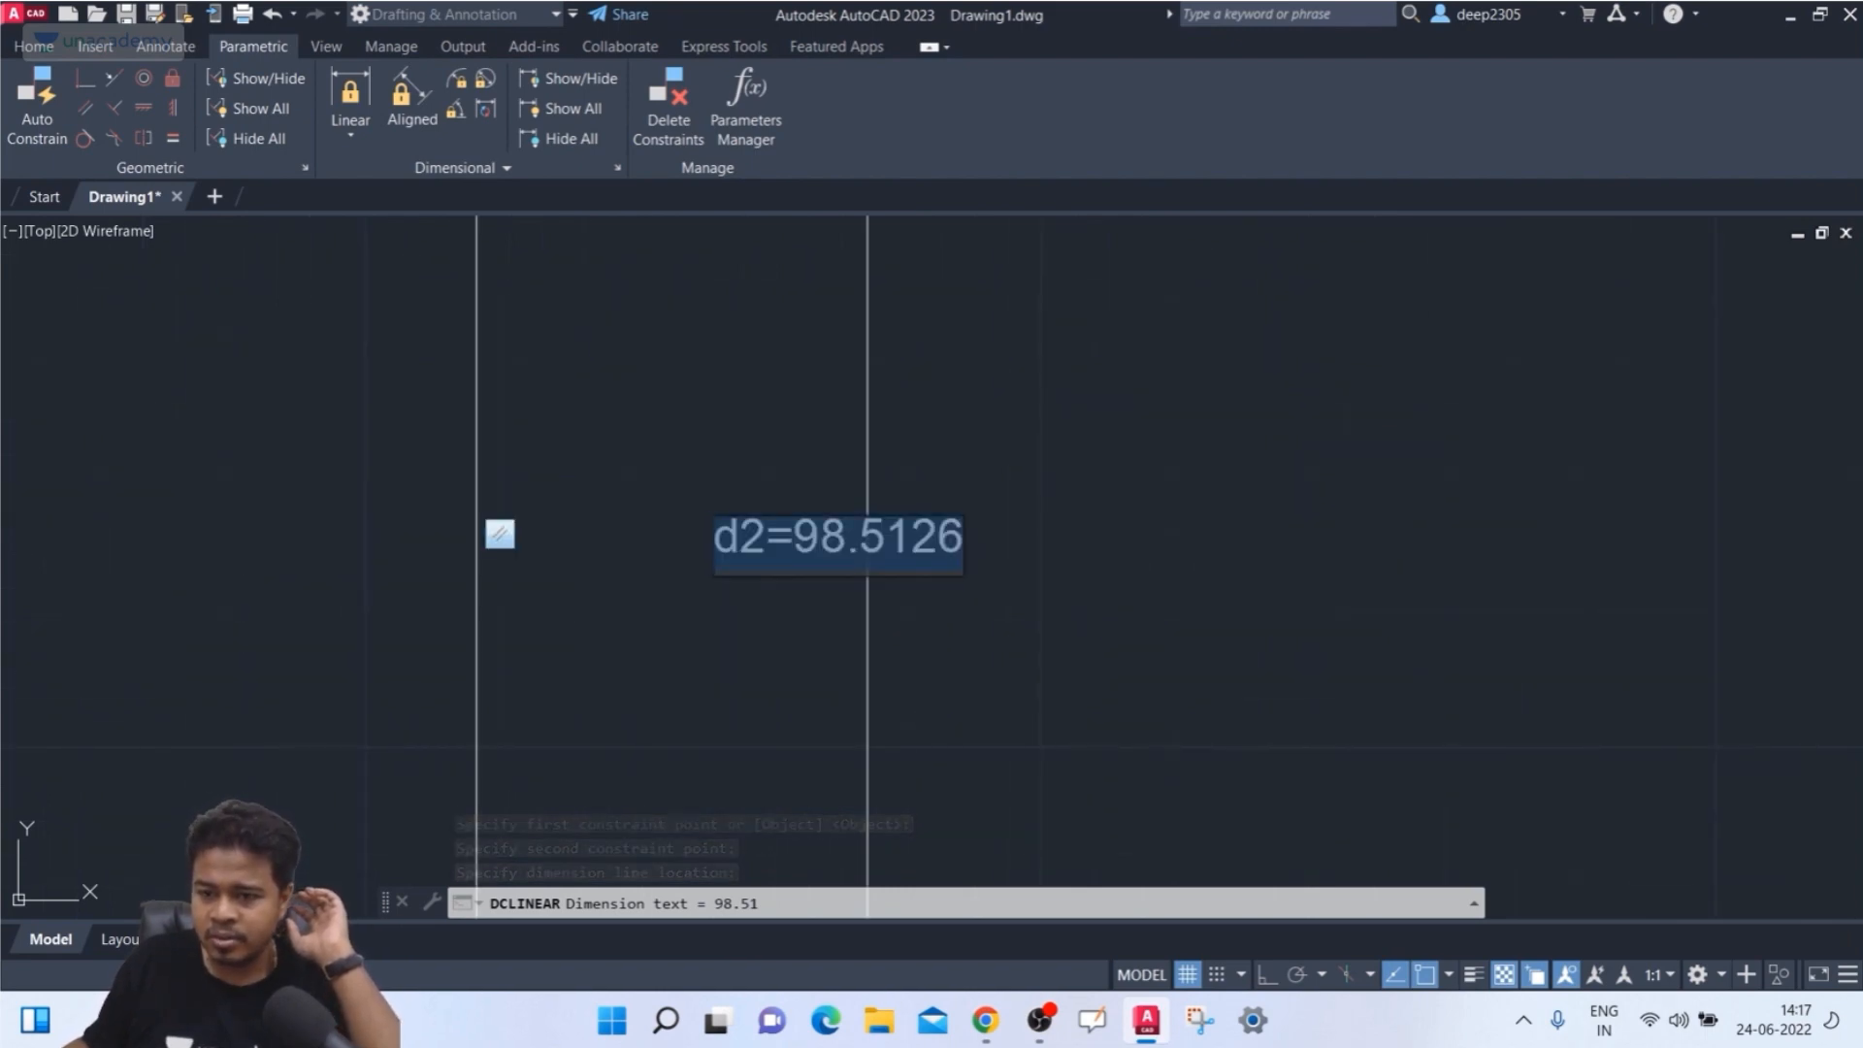
{"action": "left_click", "coordinate": [938, 545]}
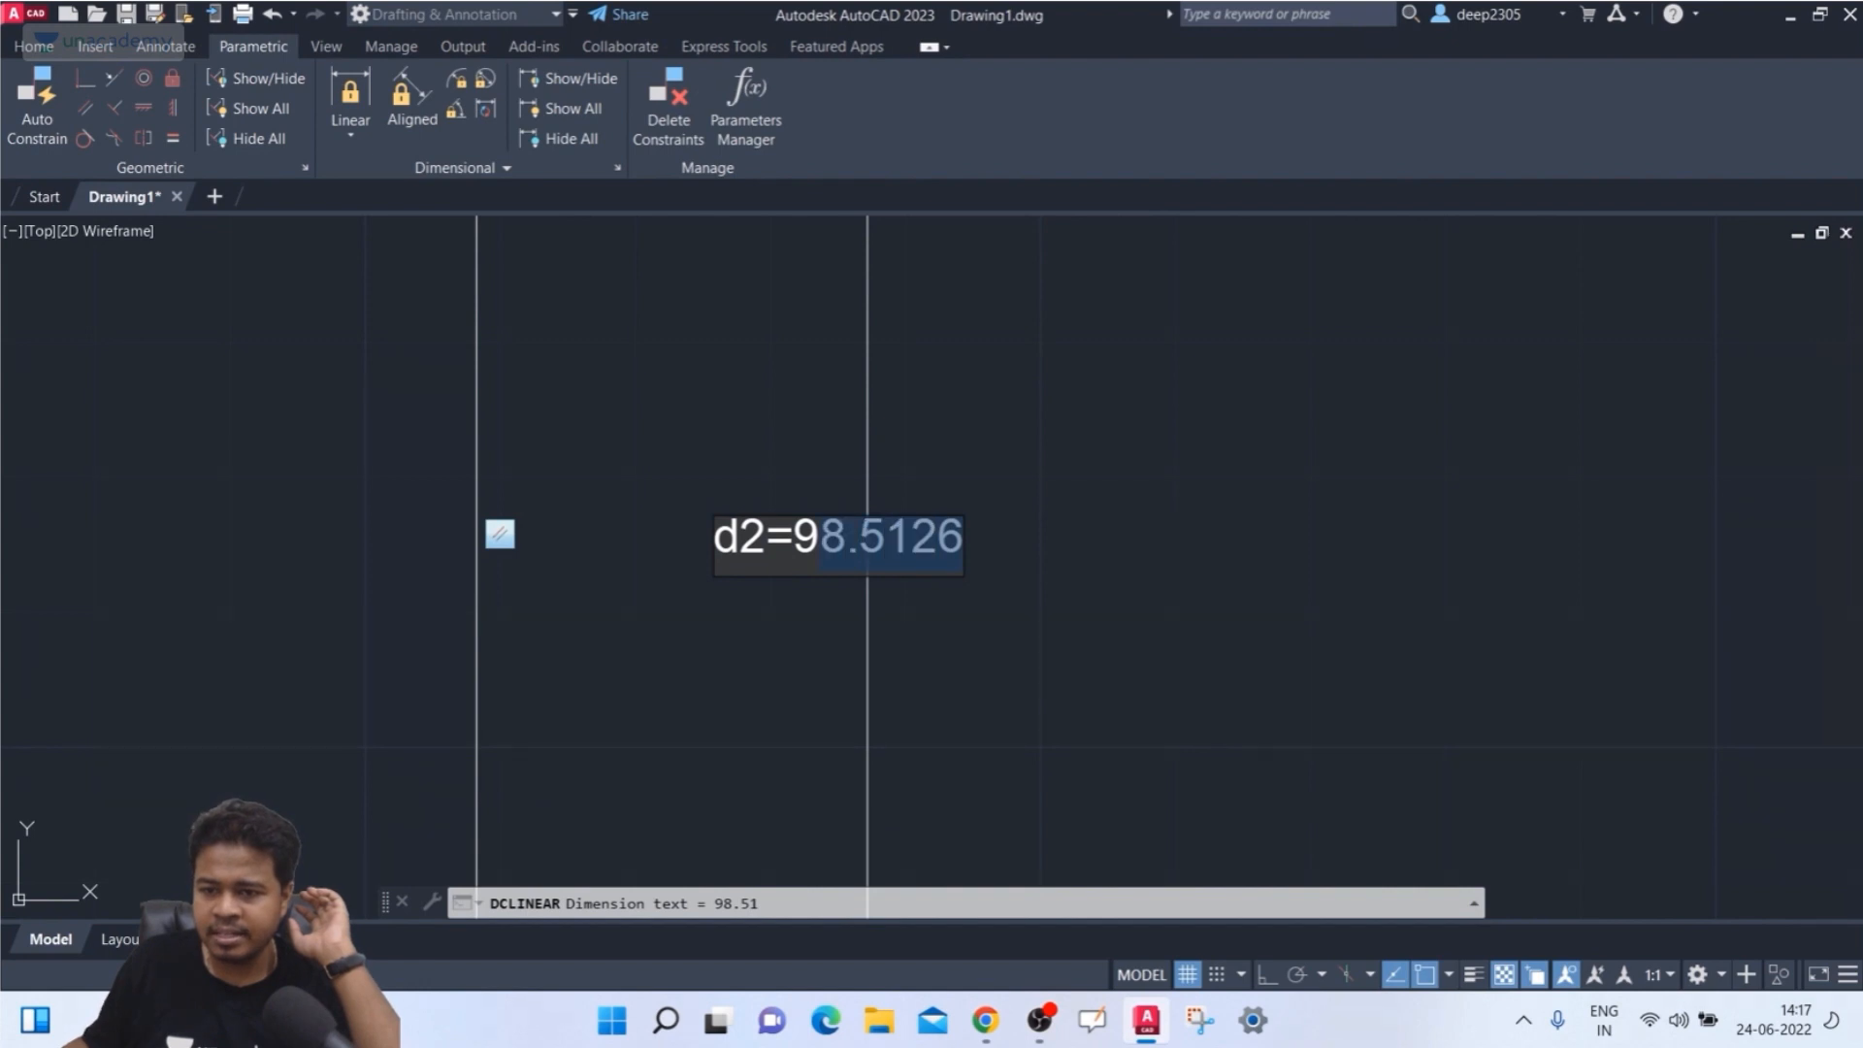
{"action": "key", "text": "BackSpace"}
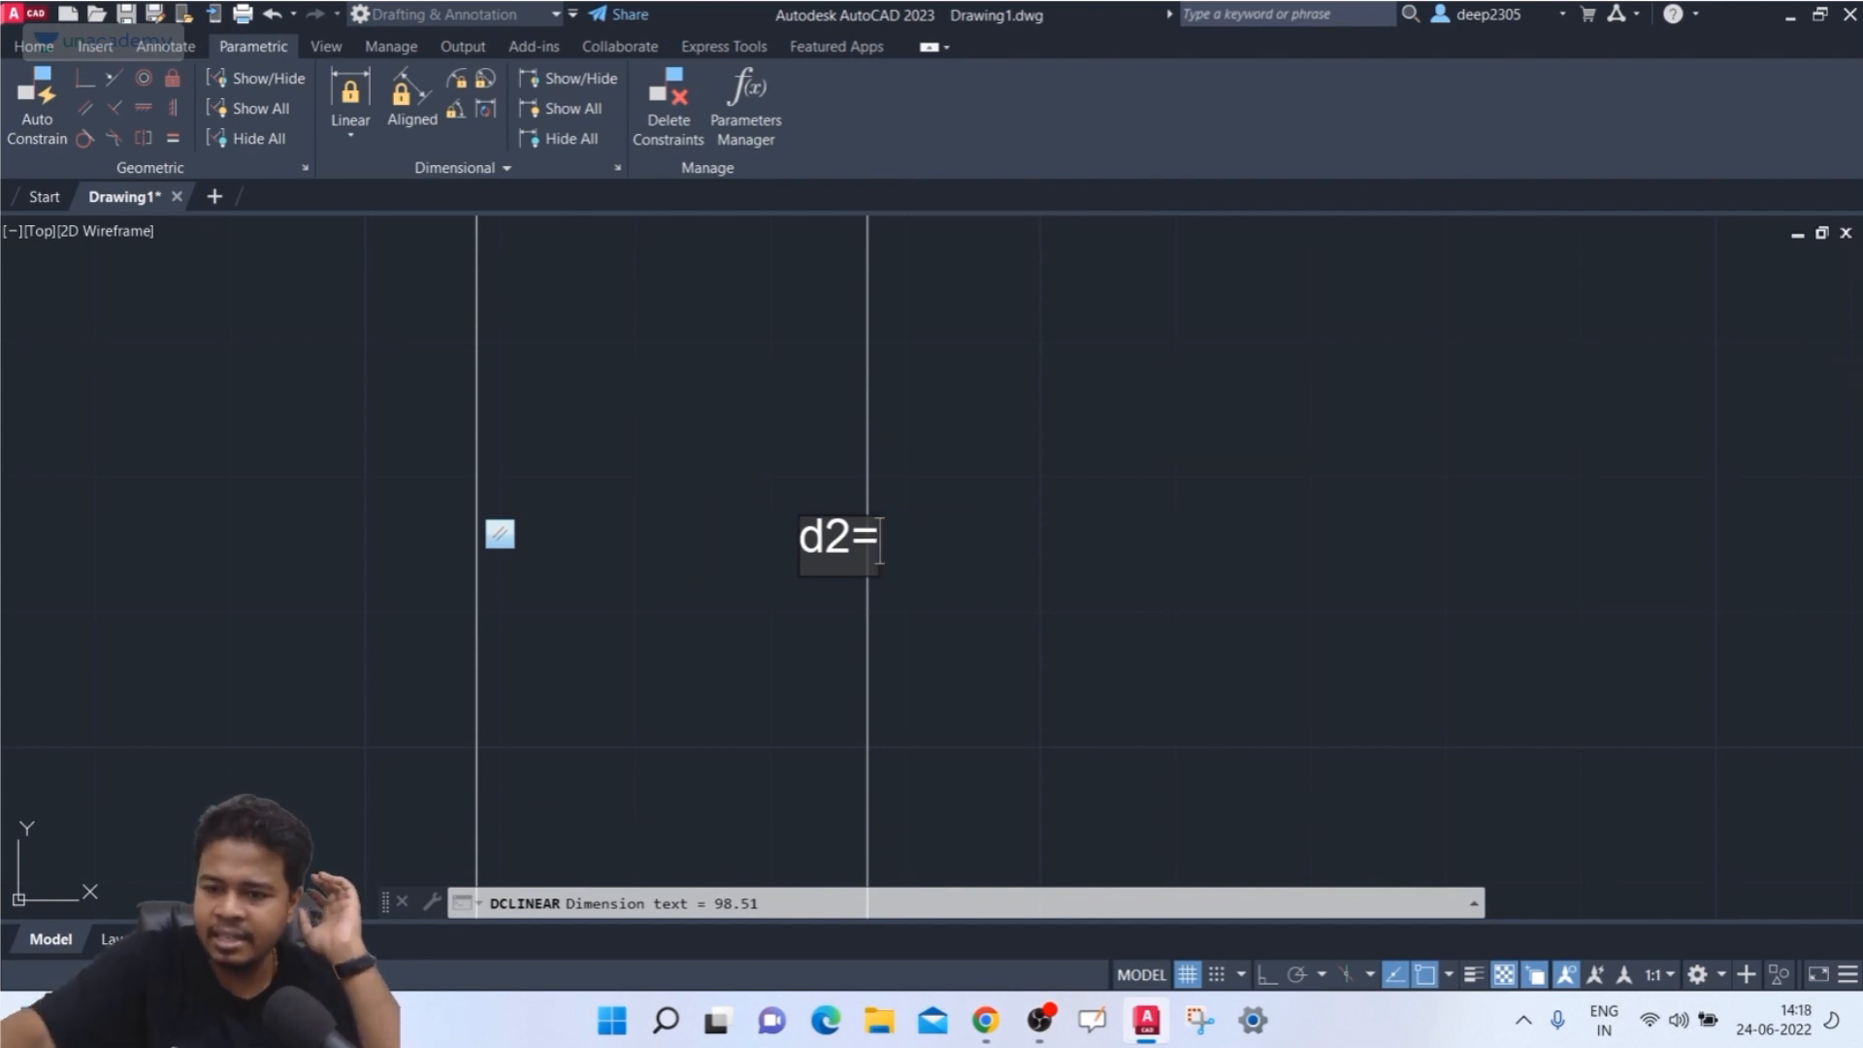
- Set the rectangle's vertical dimensional constraint to 120
{"action": "type", "text": "120"}
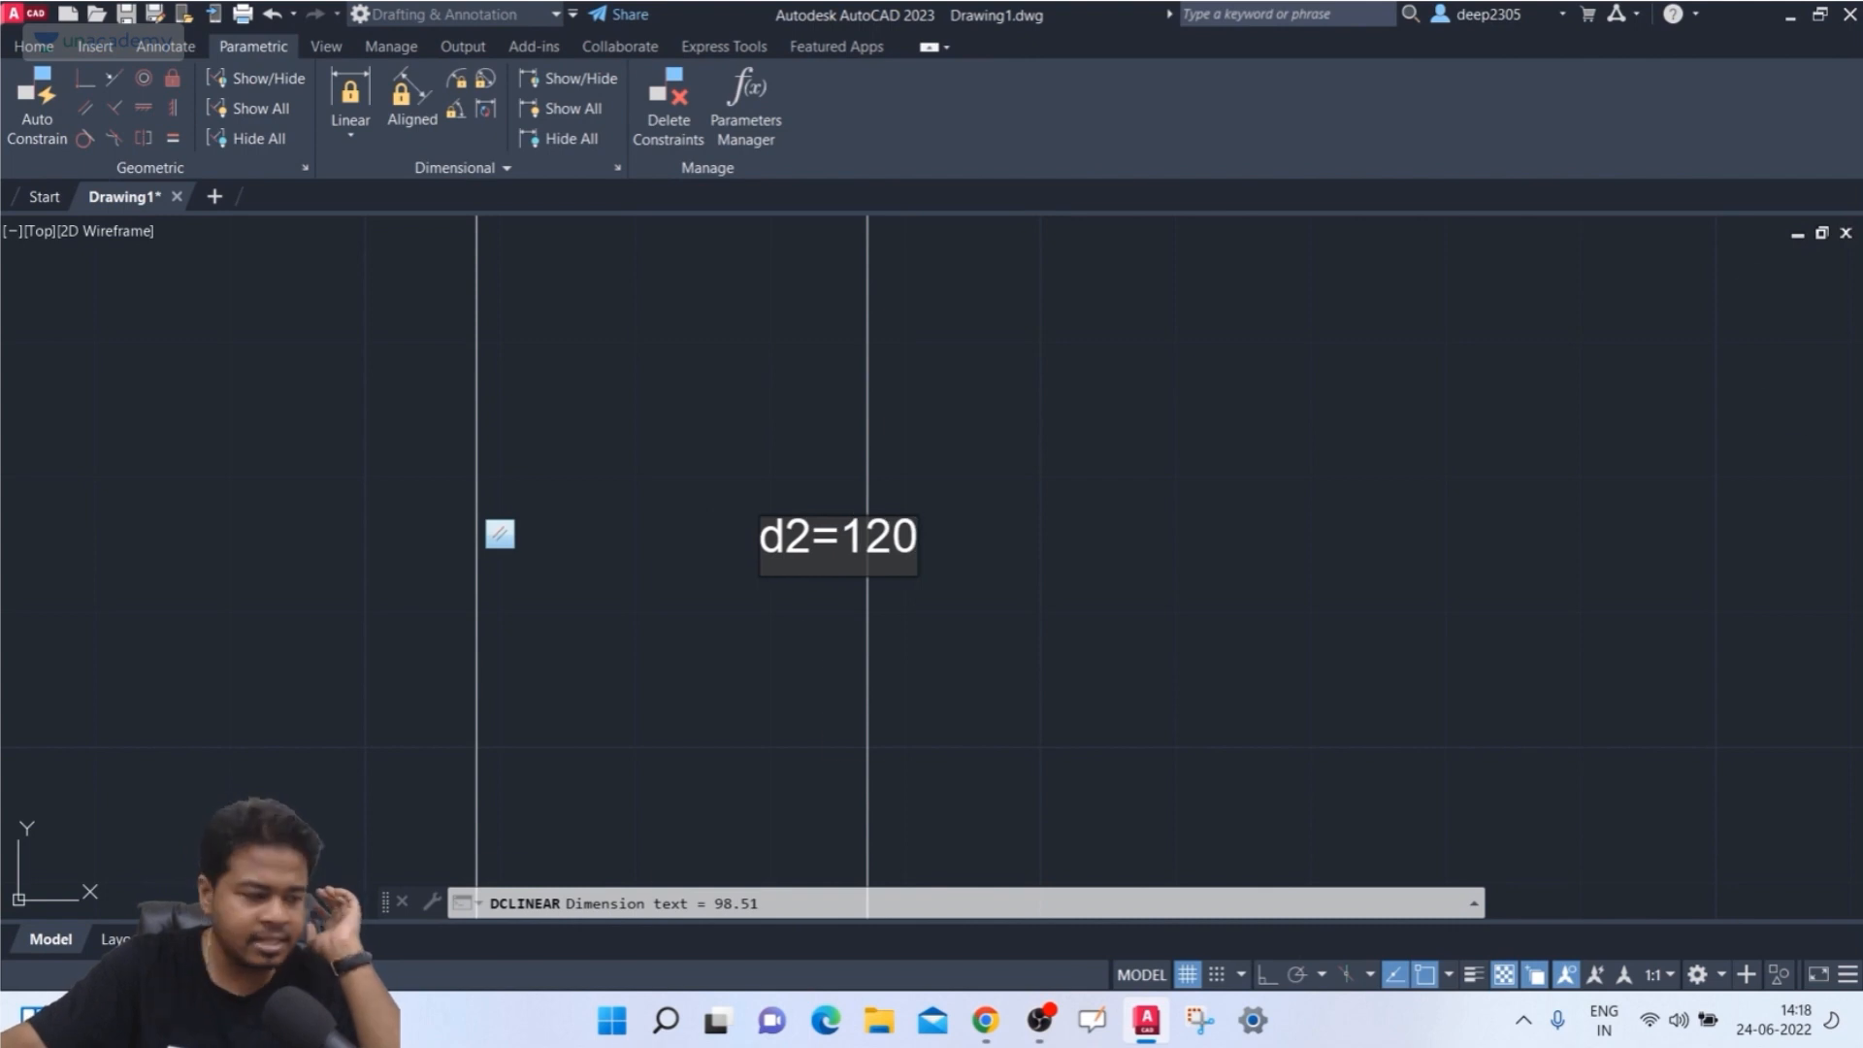
{"action": "key", "text": "Return"}
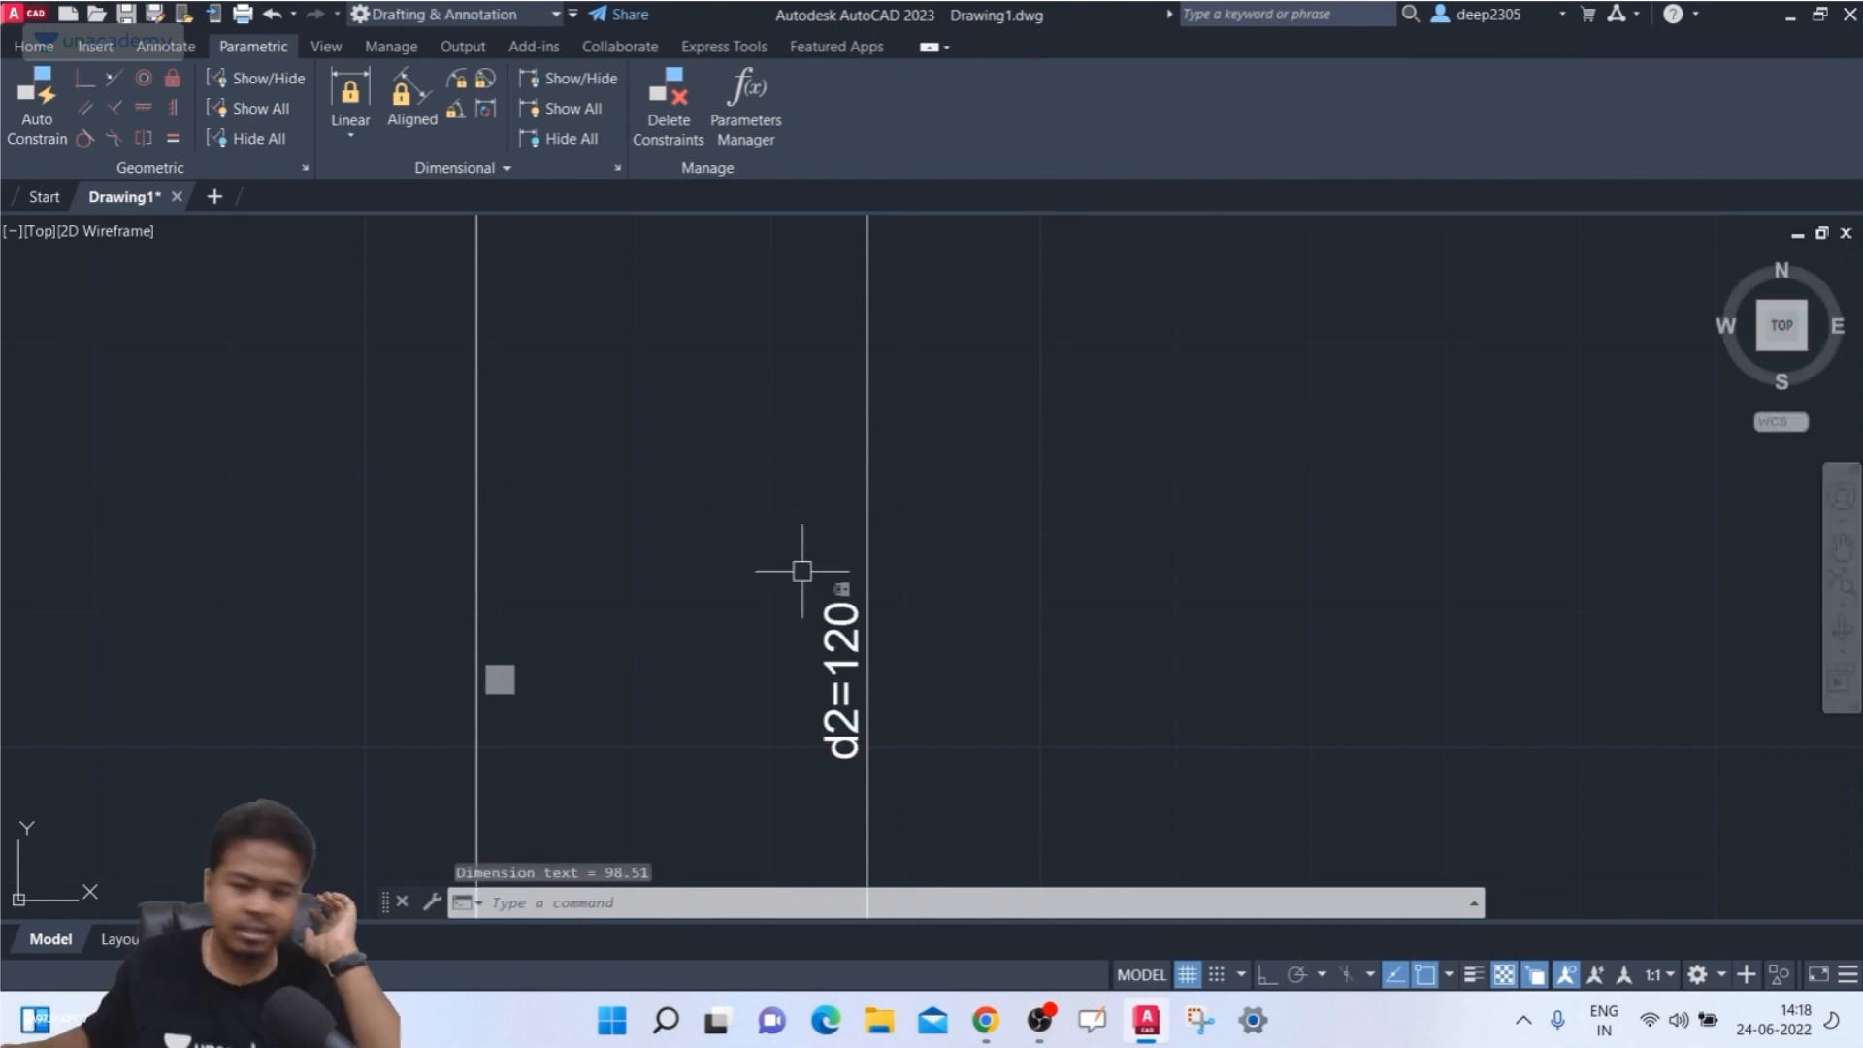
{"action": "scroll", "coordinate": [886, 505], "scroll_direction": "down", "scroll_amount": 5}
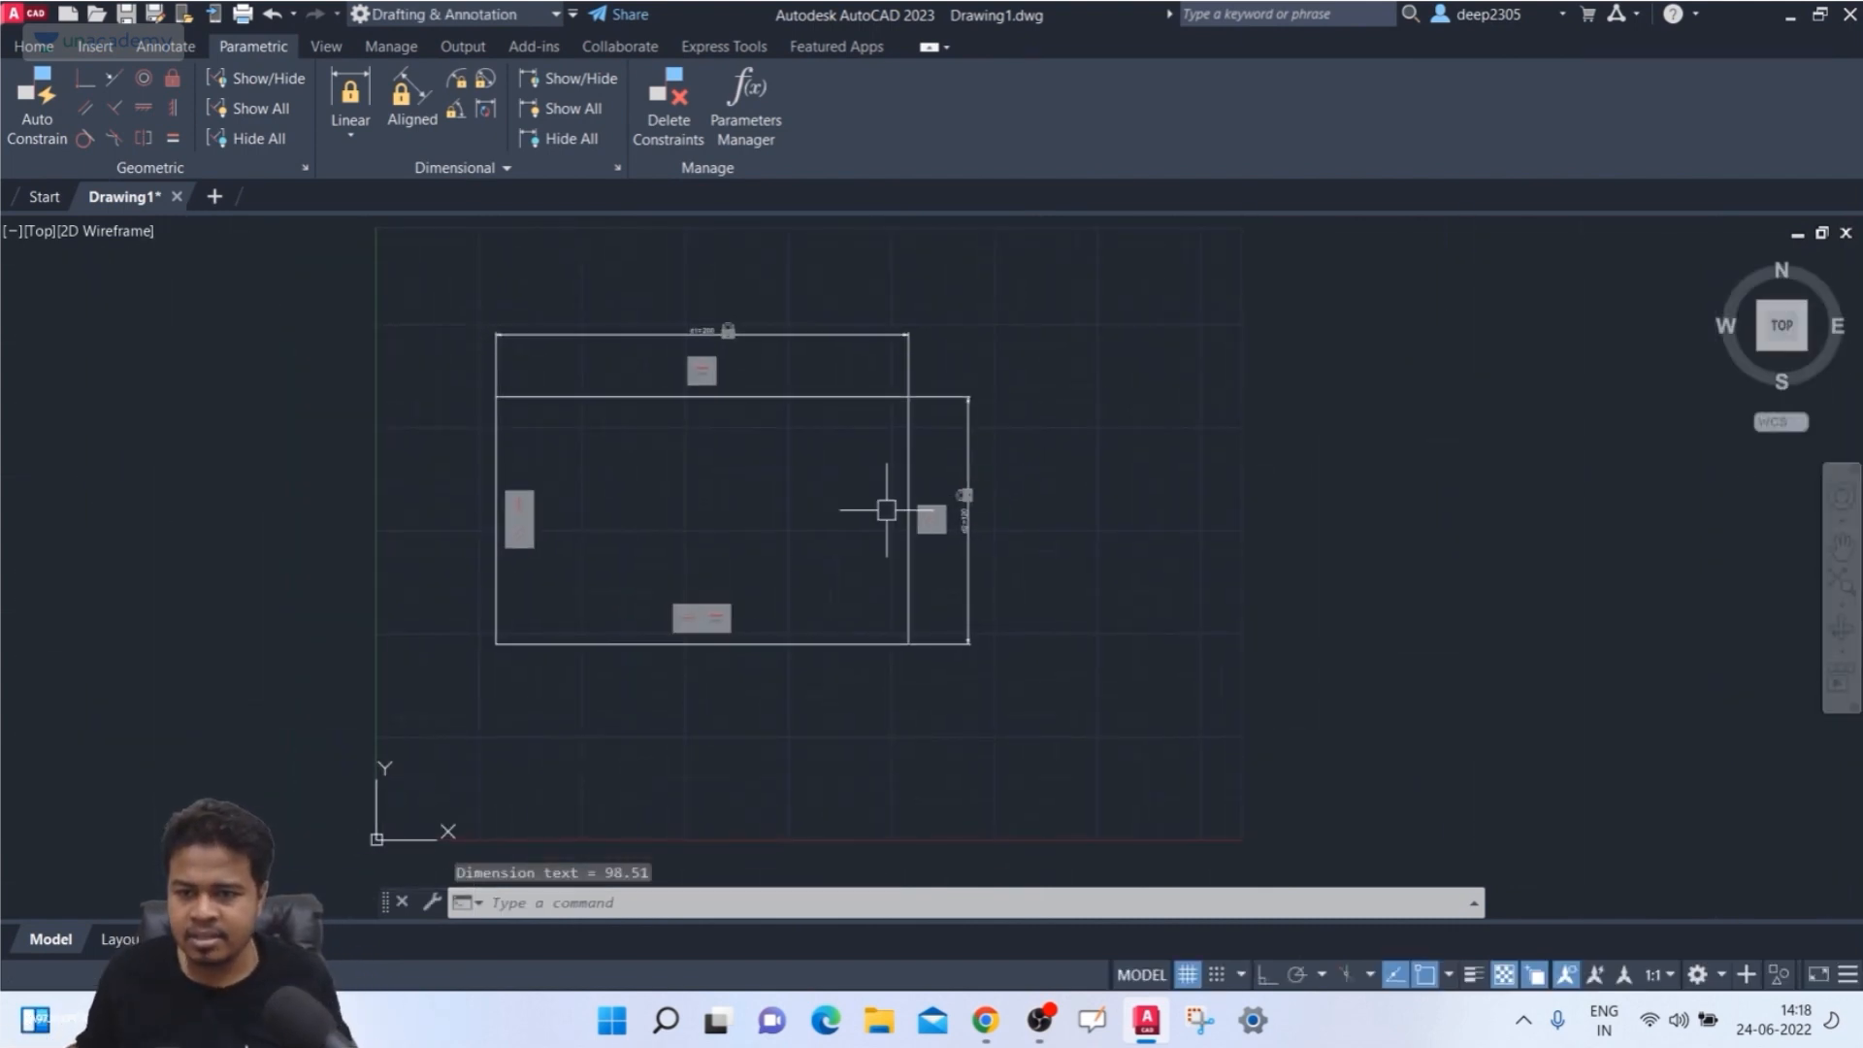
- Move the constrained rectangle a short way up and to the right by stretching its lower-left corner
{"action": "scroll", "coordinate": [803, 611], "scroll_direction": "up", "scroll_amount": 3}
{"action": "key", "text": "Escape"}
{"action": "left_click", "coordinate": [852, 679]}
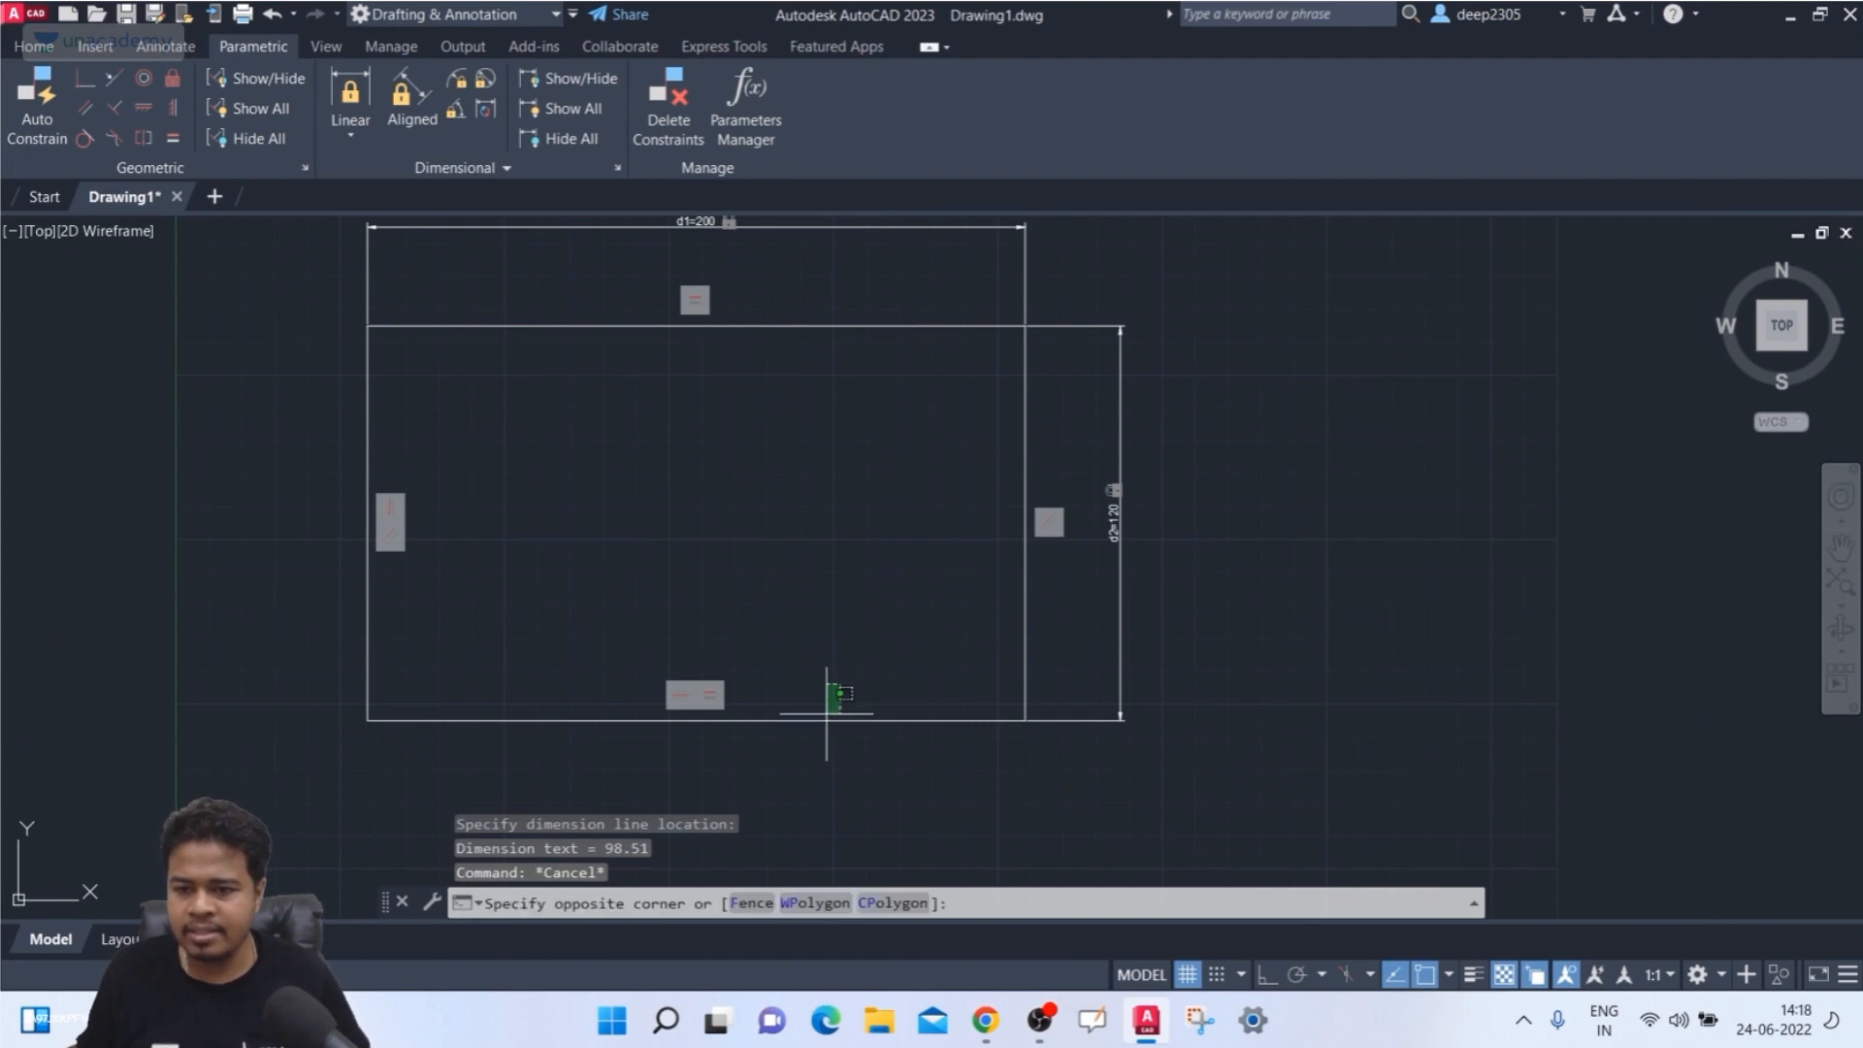
{"action": "left_click", "coordinate": [805, 737]}
{"action": "left_click", "coordinate": [367, 720]}
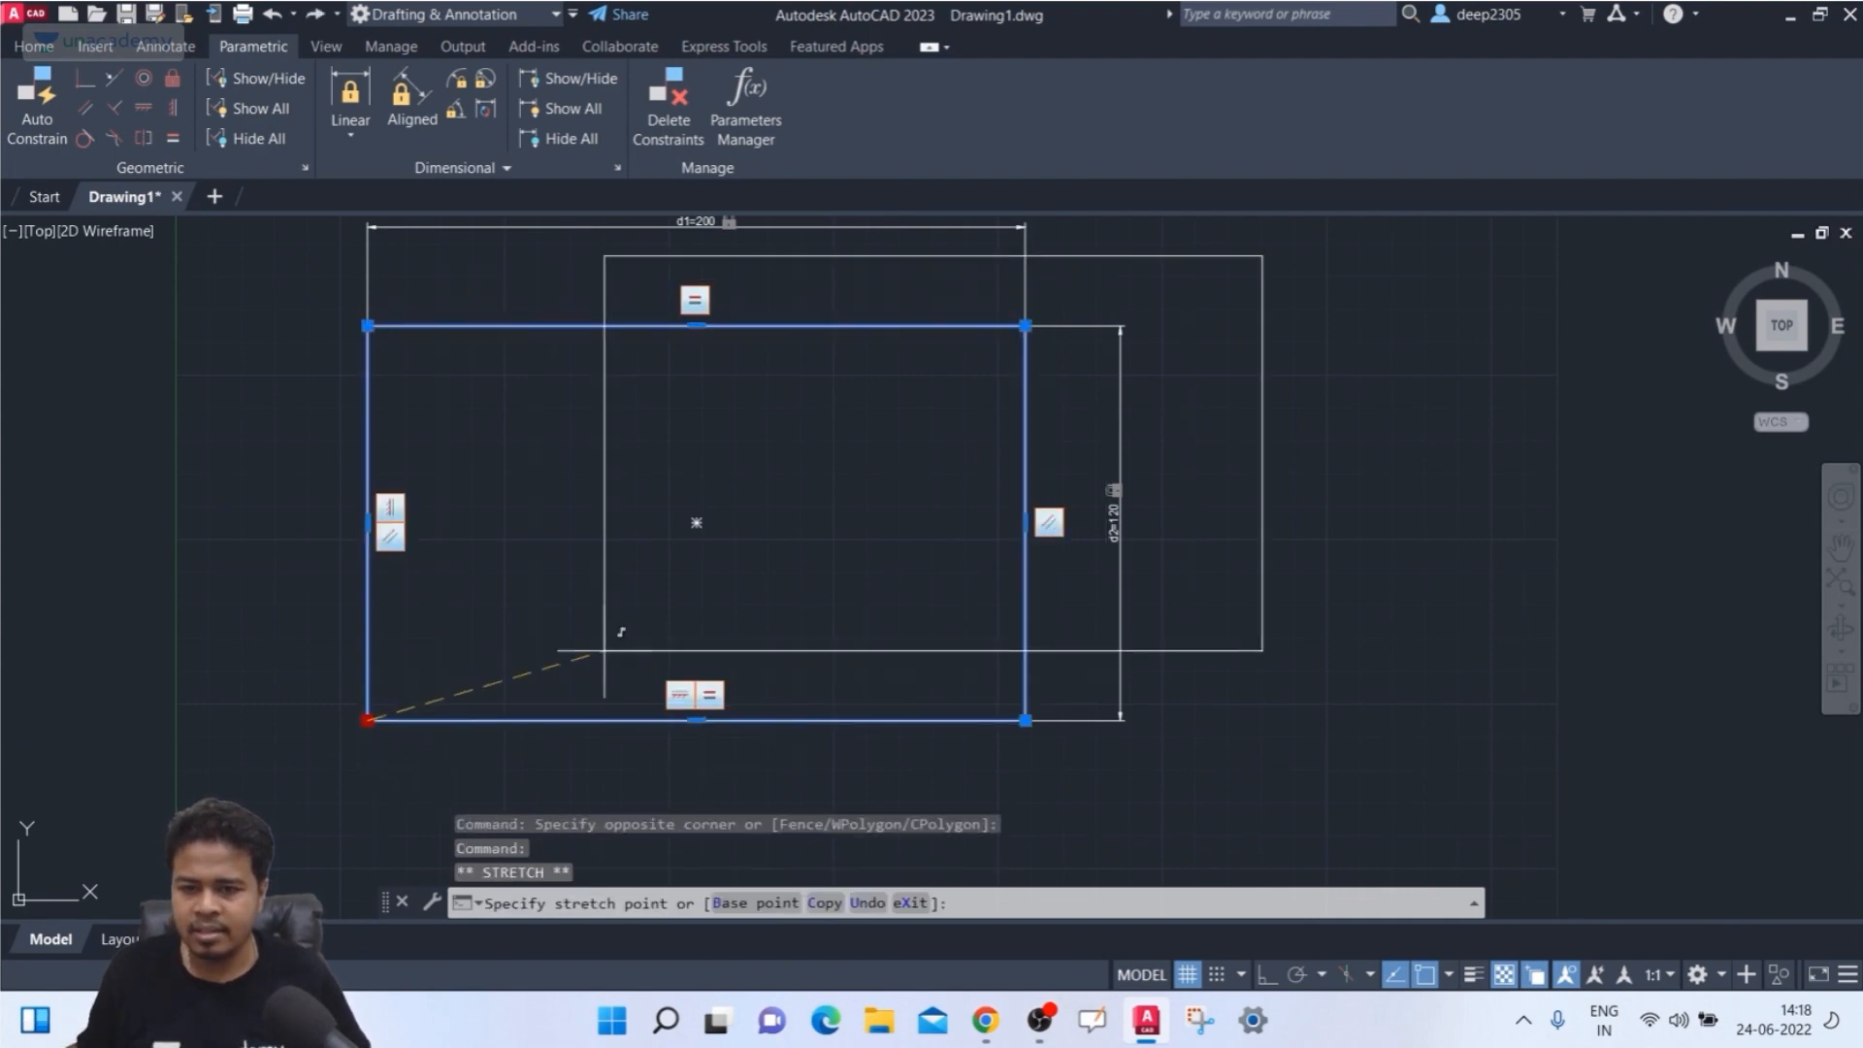
{"action": "left_click", "coordinate": [537, 669]}
{"action": "key", "text": "Escape"}
{"action": "scroll", "coordinate": [524, 693], "scroll_direction": "down", "scroll_amount": 4}
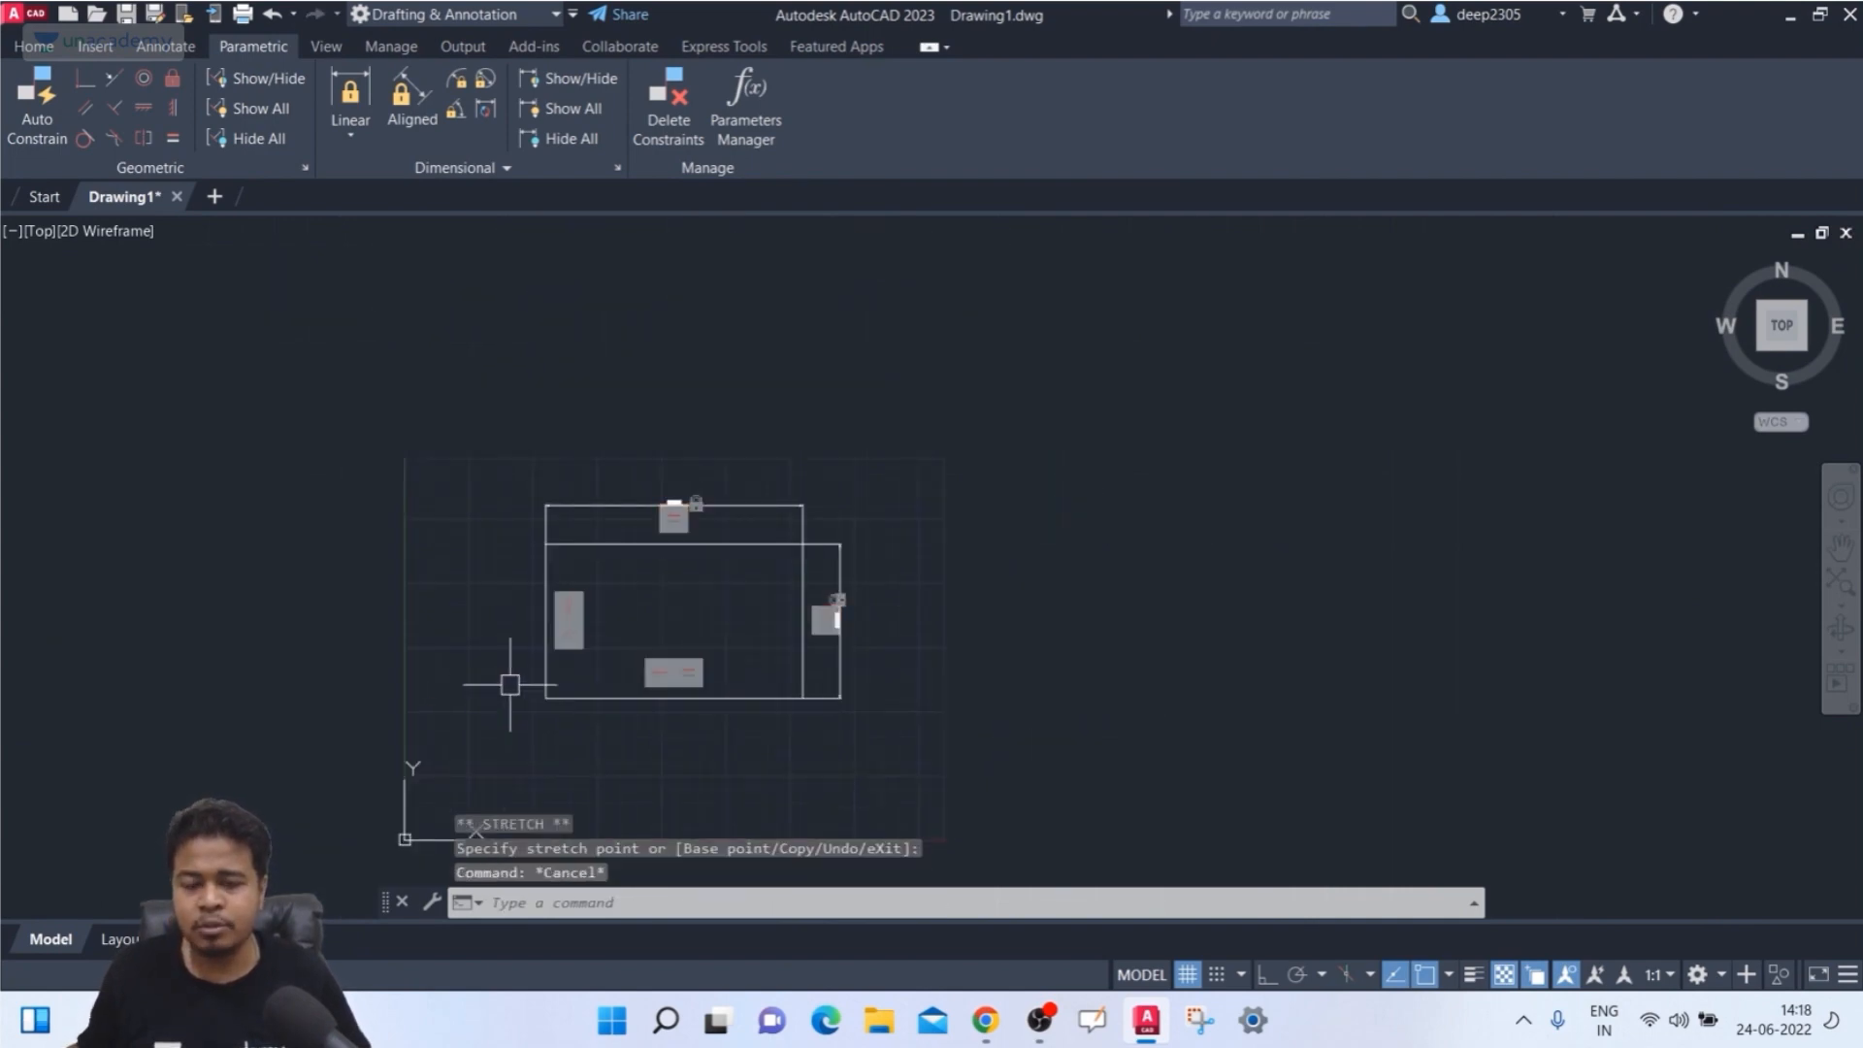
{"action": "scroll", "coordinate": [445, 573], "scroll_direction": "up", "scroll_amount": 2}
{"action": "key", "text": "Escape"}
{"action": "key", "text": "Escape"}
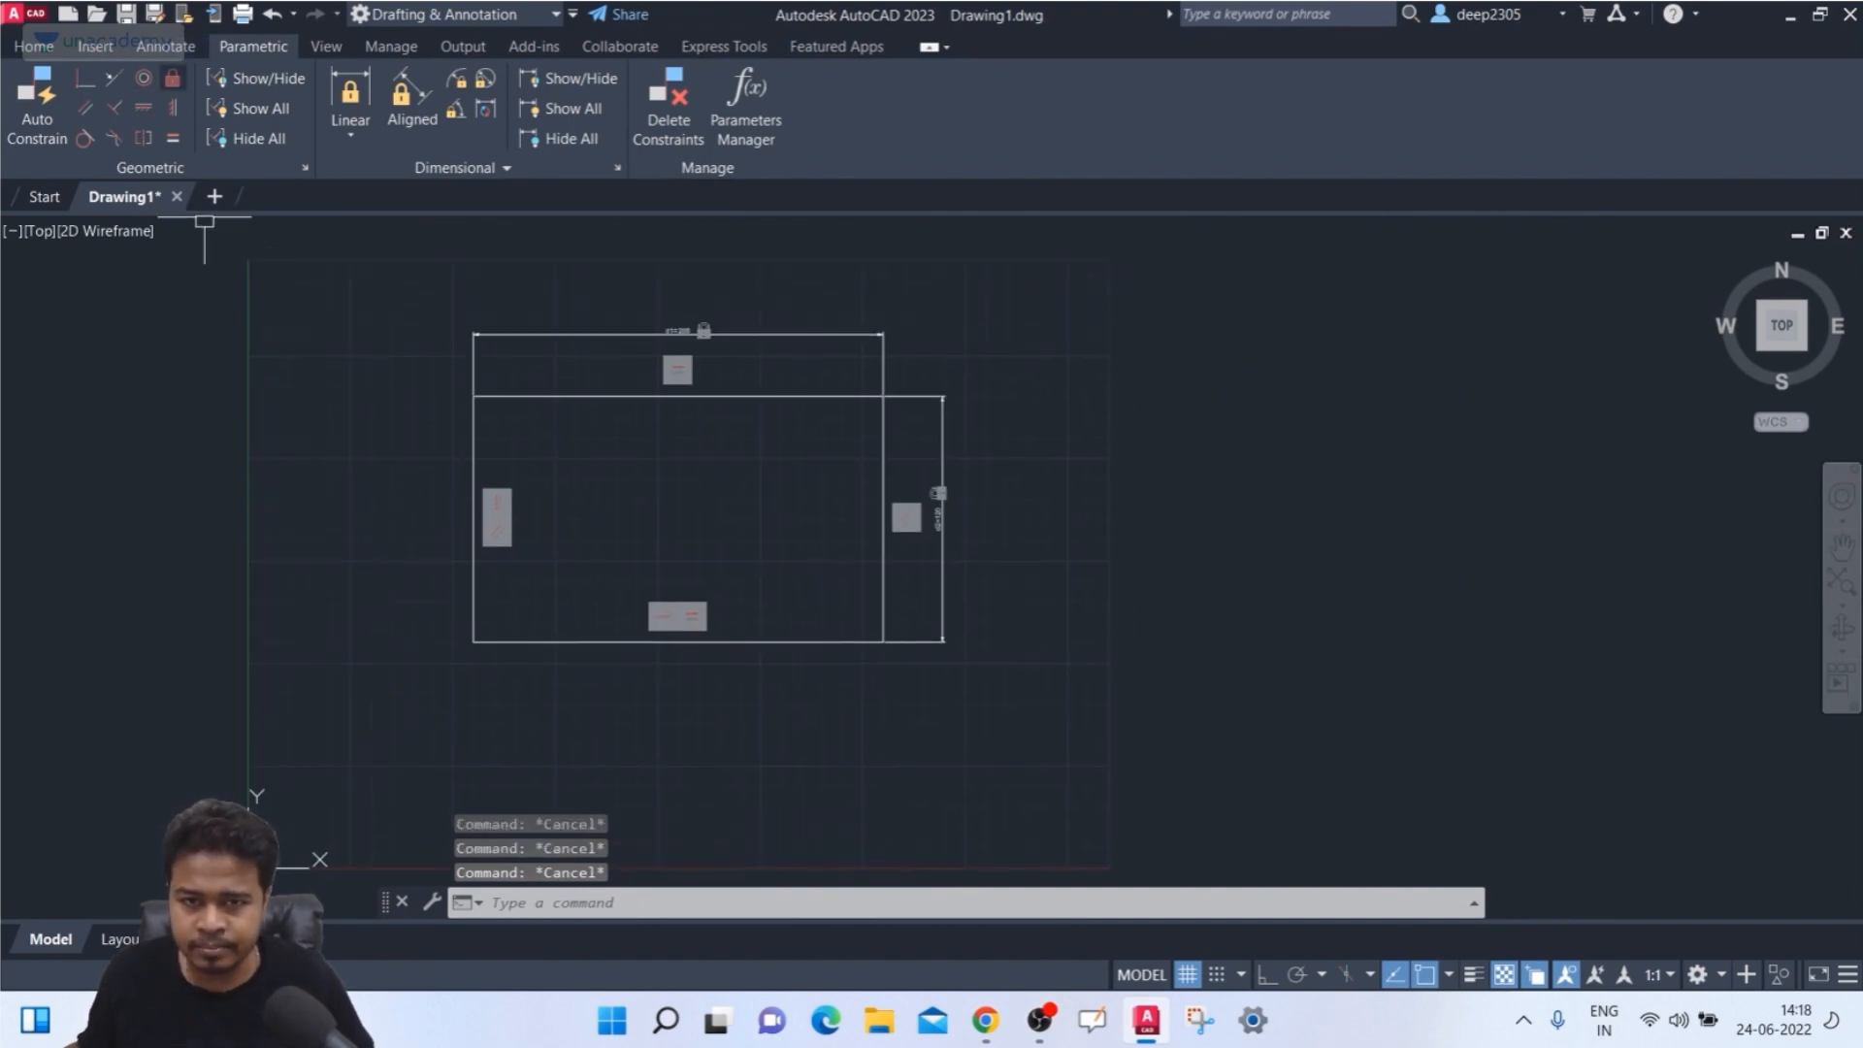
- Apply a Fix constraint to the rectangle at its lower-left corner
{"action": "left_click", "coordinate": [173, 78]}
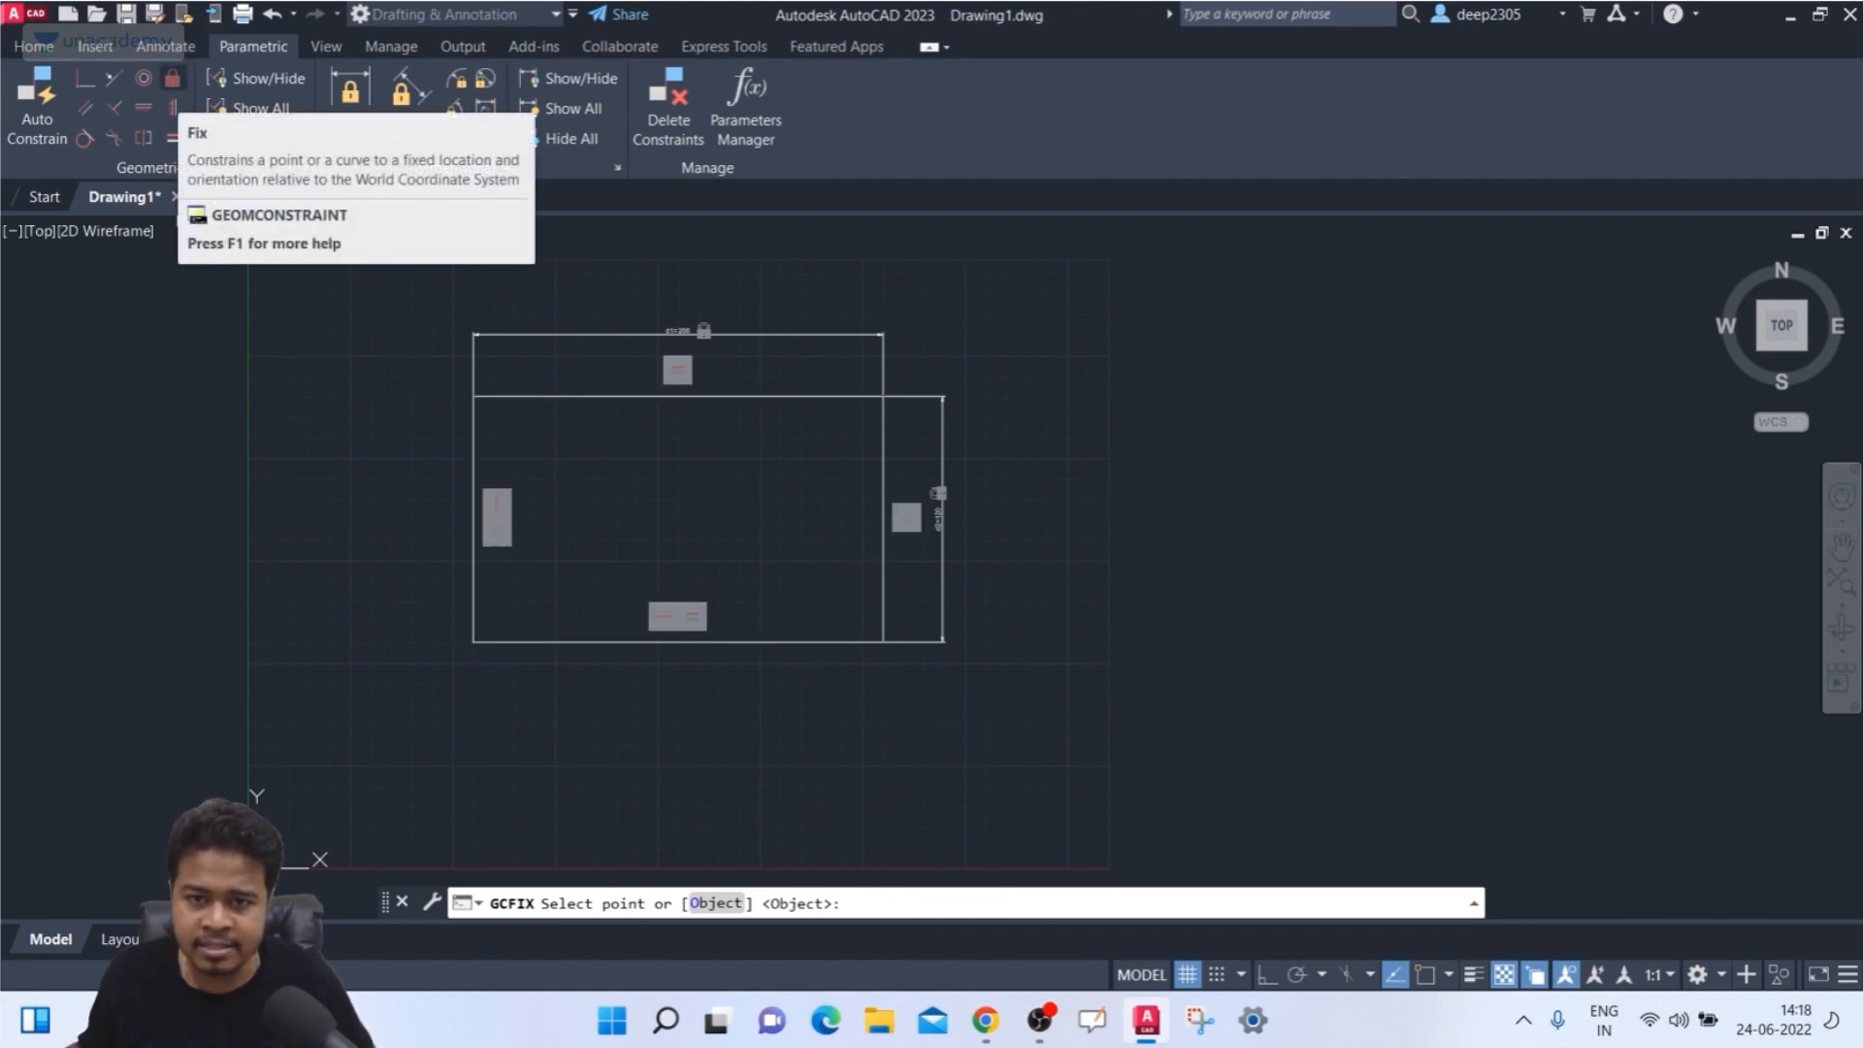
{"action": "left_click", "coordinate": [470, 642]}
{"action": "key", "text": "Escape"}
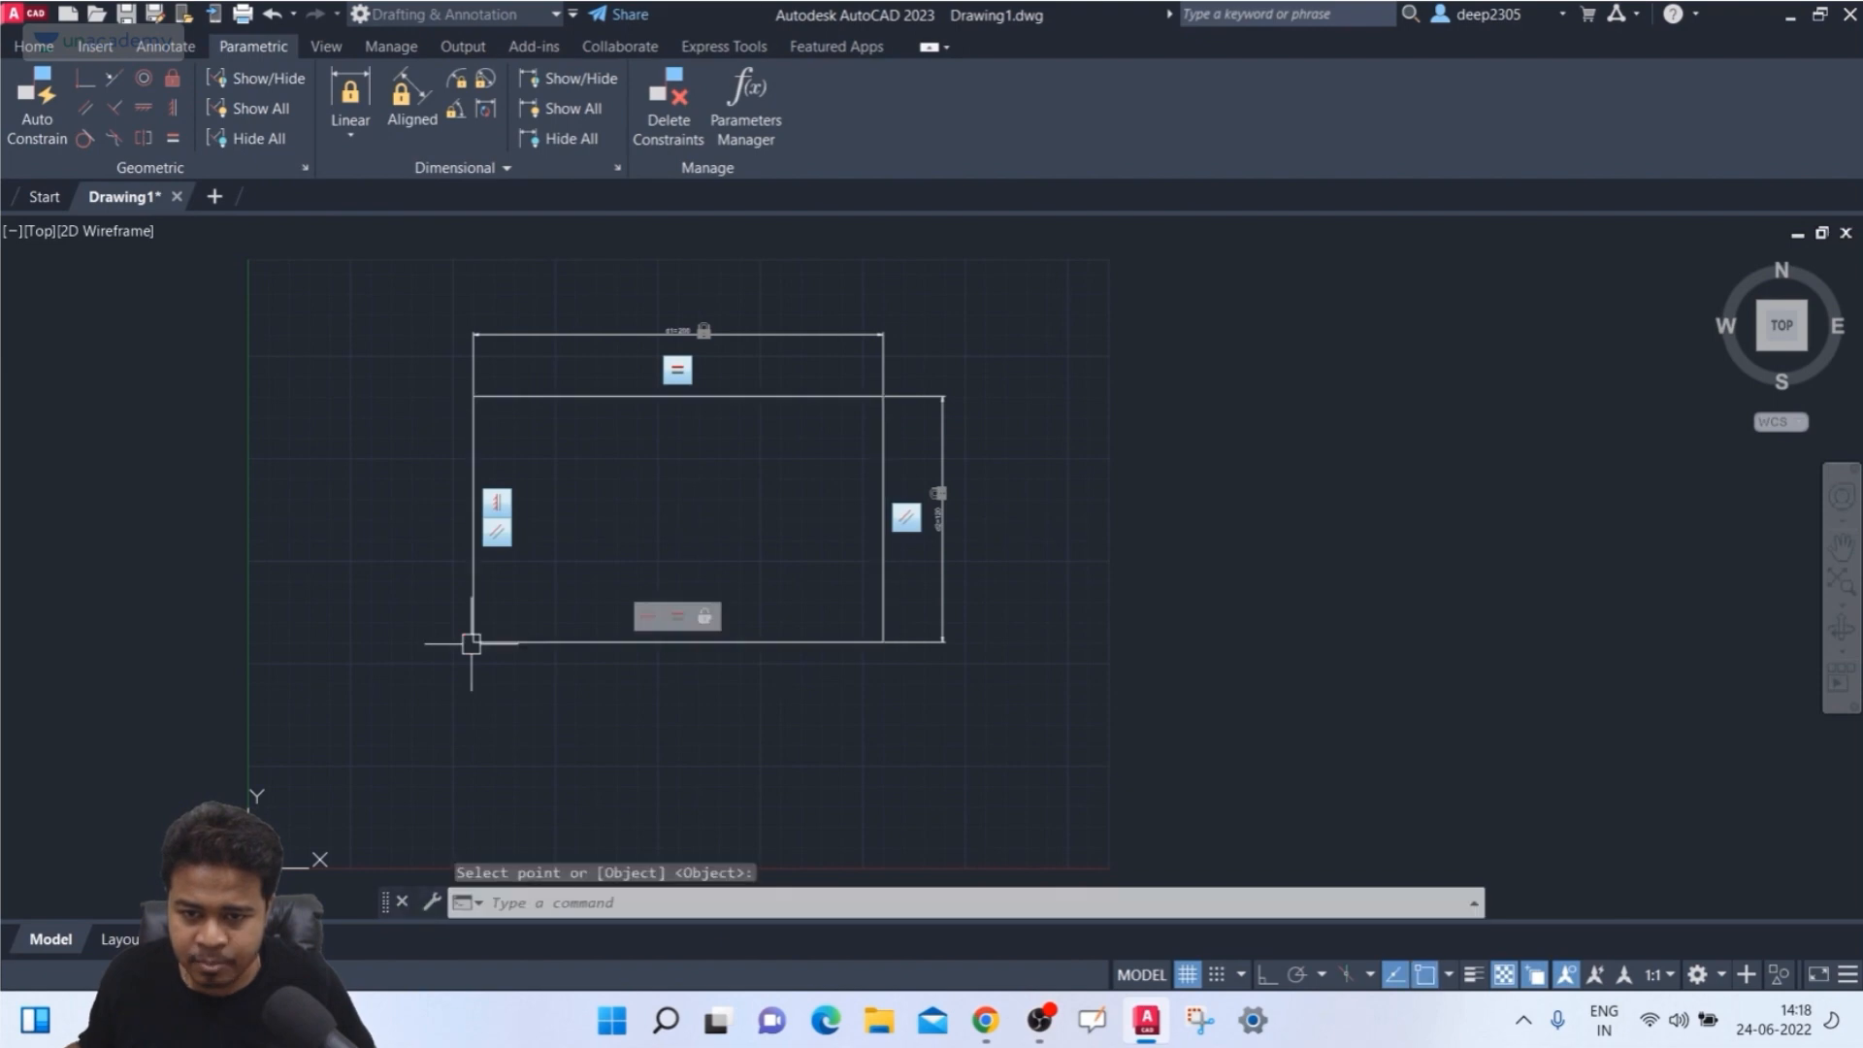
- Try to stretch the fixed rectangle outward from its upper-right corner
{"action": "left_click", "coordinate": [932, 341]}
{"action": "left_click", "coordinate": [861, 428]}
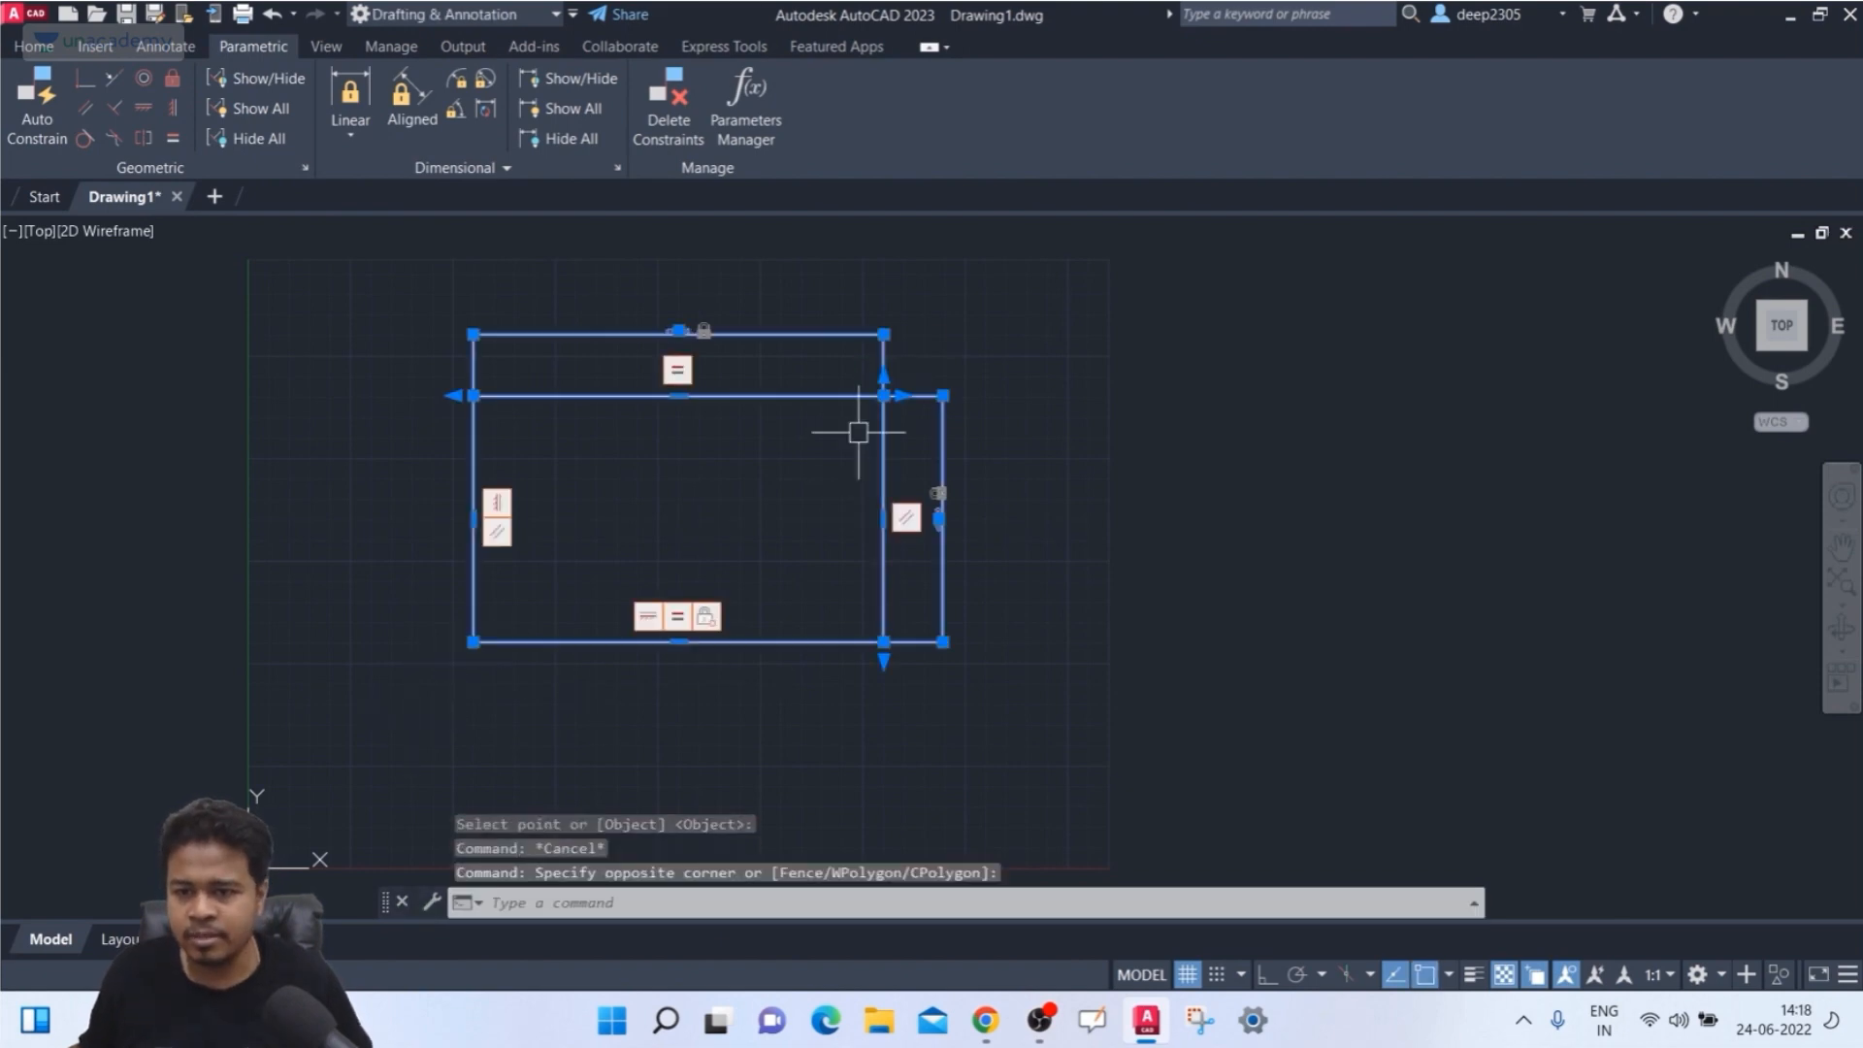
{"action": "left_click", "coordinate": [883, 395]}
{"action": "key", "text": "Escape"}
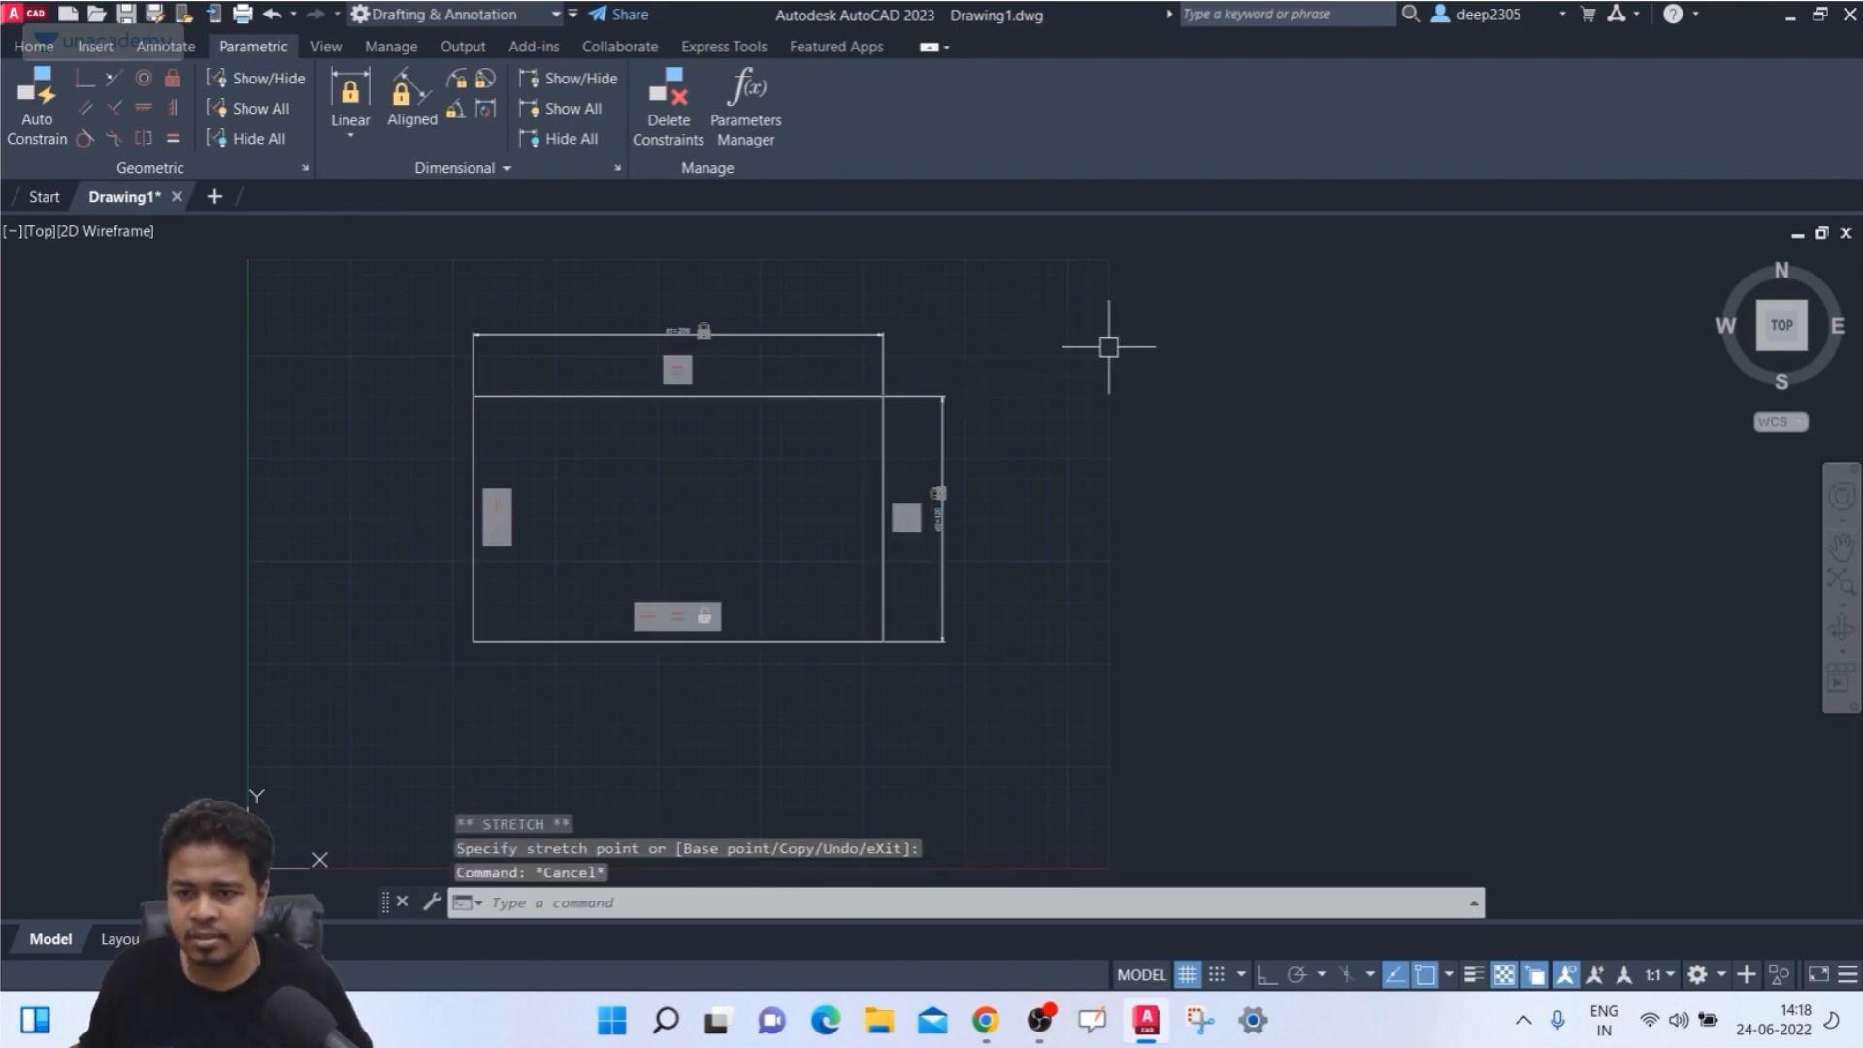
{"action": "left_click", "coordinate": [750, 390]}
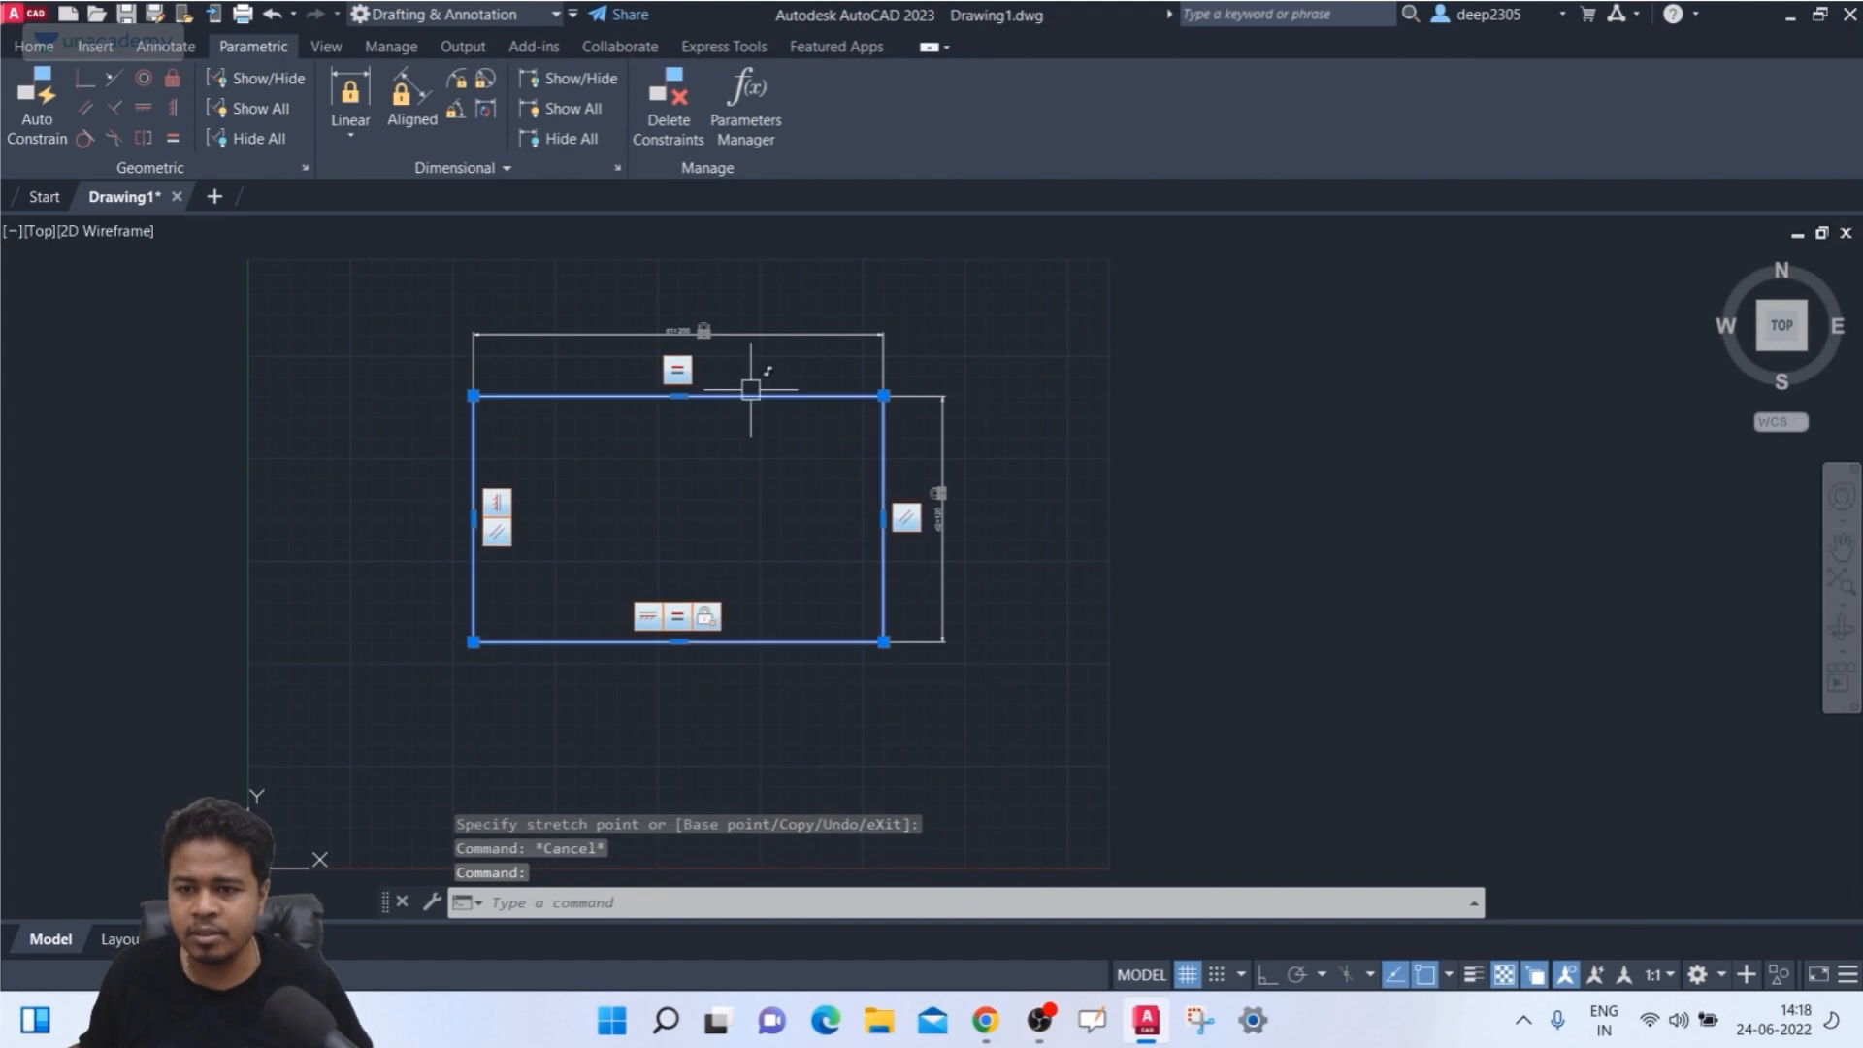
{"action": "left_click", "coordinate": [883, 395]}
{"action": "left_click", "coordinate": [1096, 318]}
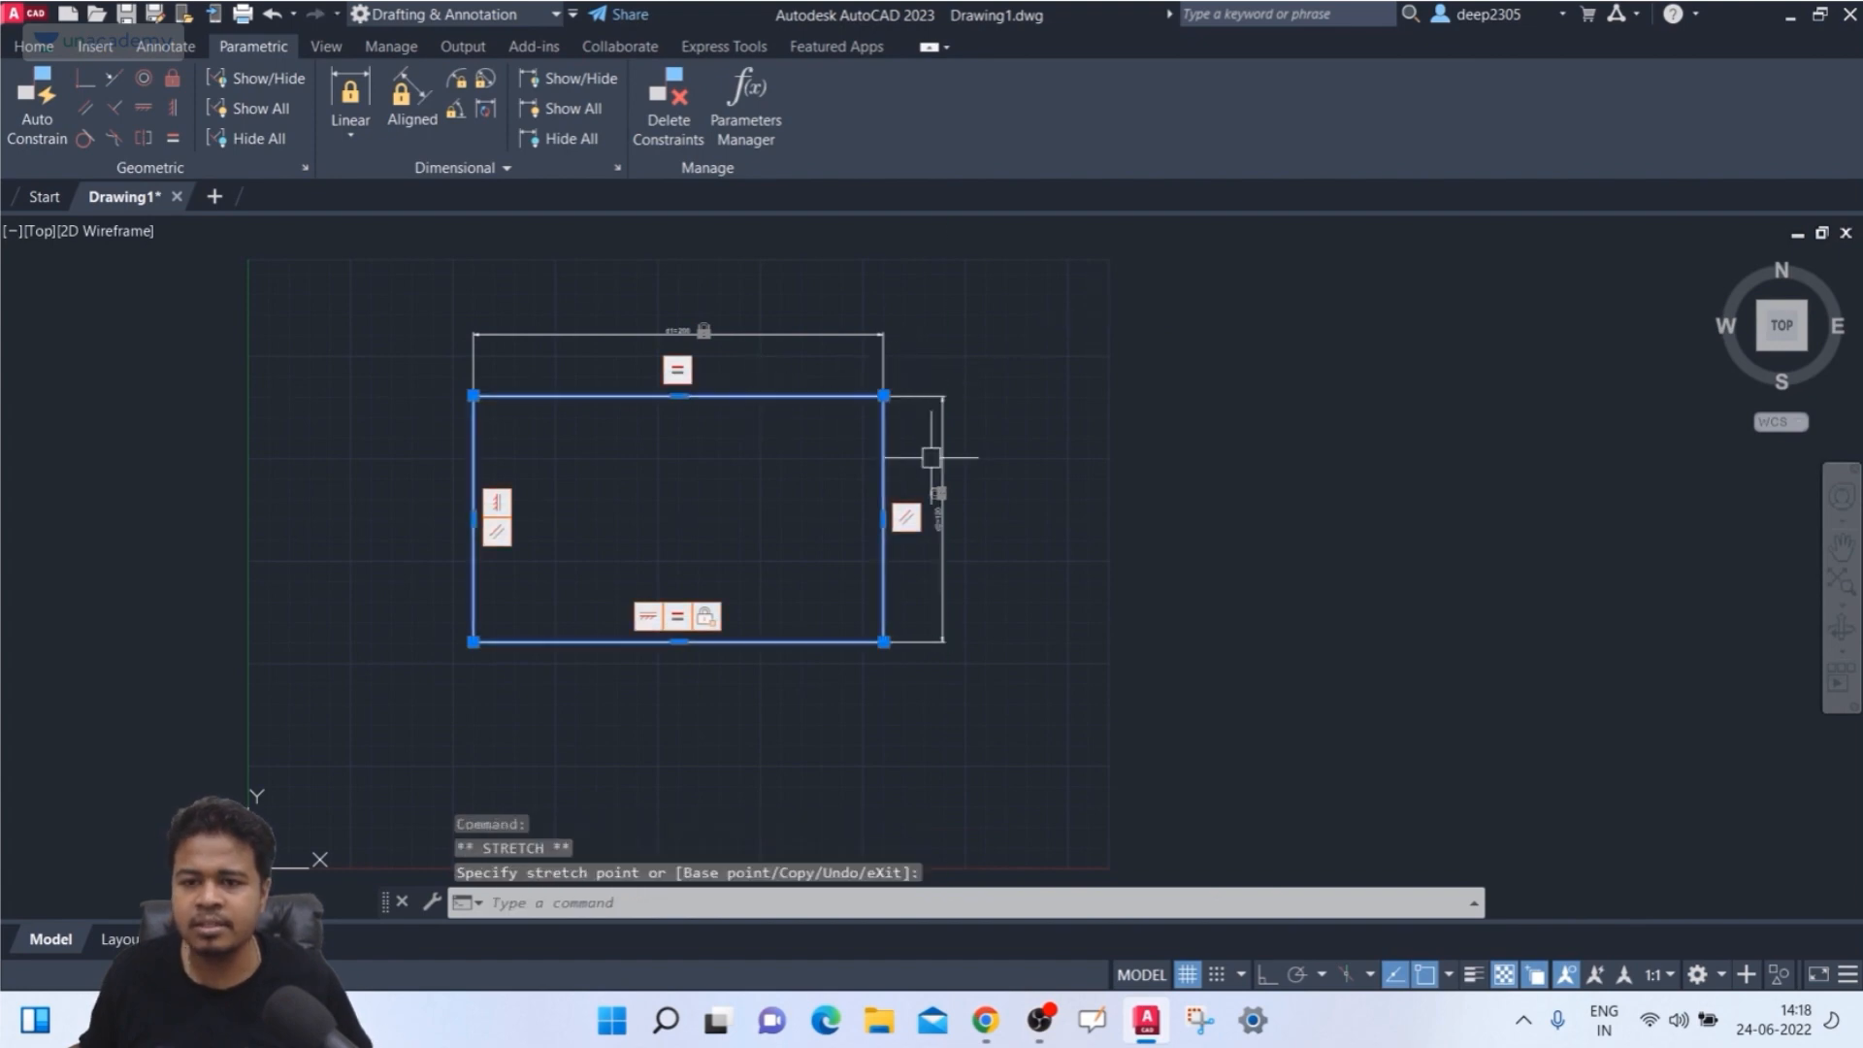
{"action": "left_click", "coordinate": [883, 395]}
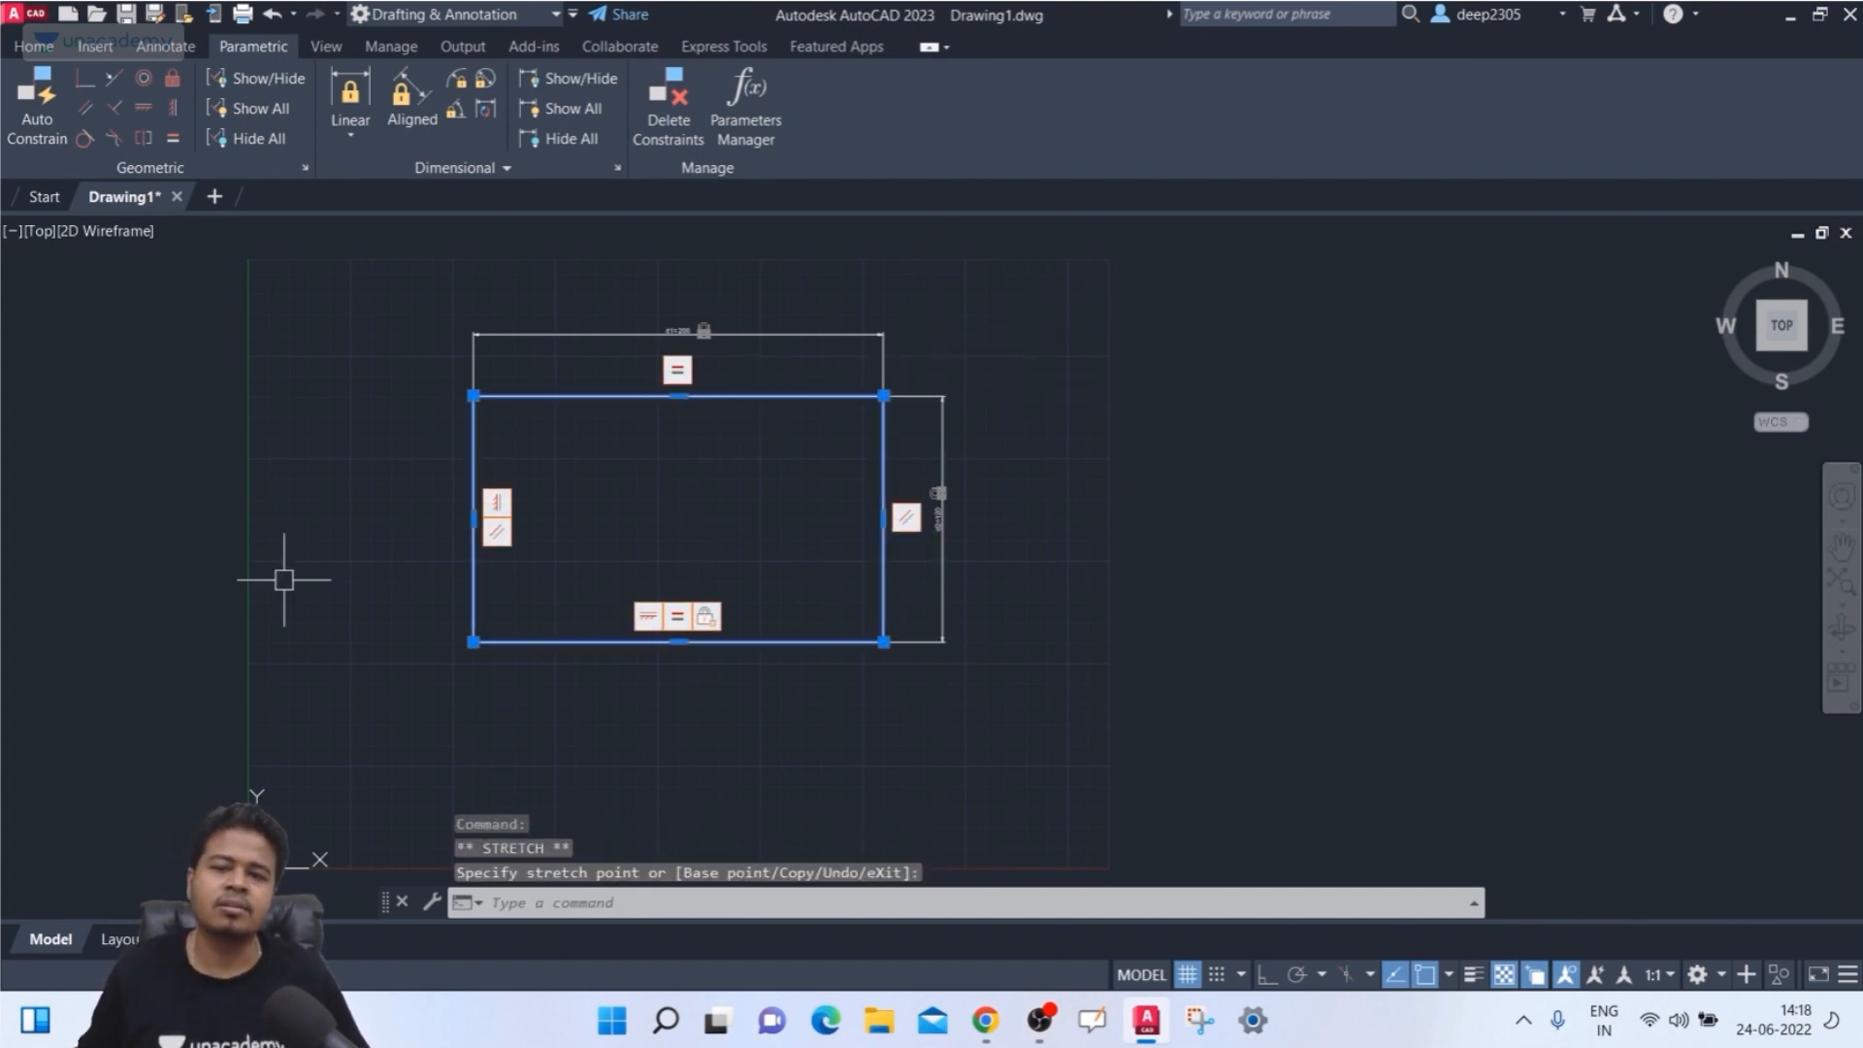
{"action": "key", "text": "Escape"}
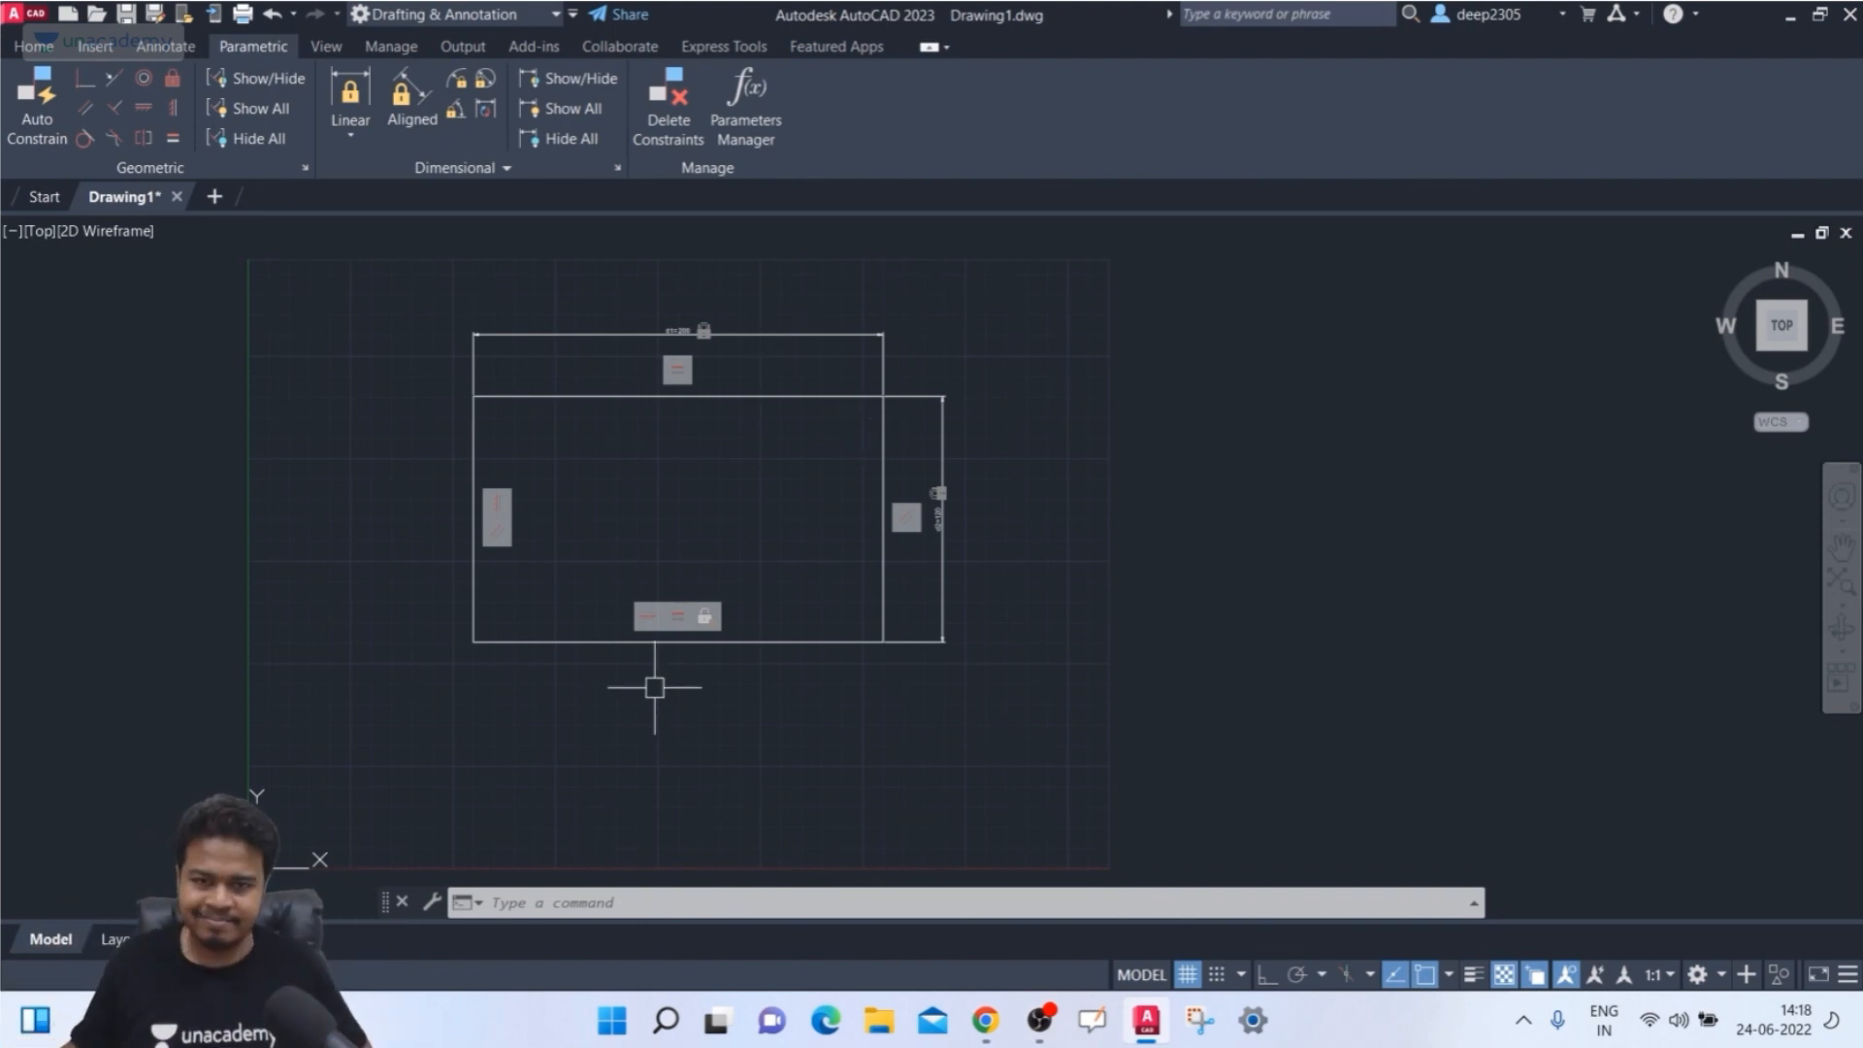
{"action": "key", "text": "Escape"}
{"action": "key", "text": "Escape"}
- Erase the rectangle together with its dimensional constraints
{"action": "left_click", "coordinate": [1170, 299]}
{"action": "left_click", "coordinate": [109, 803]}
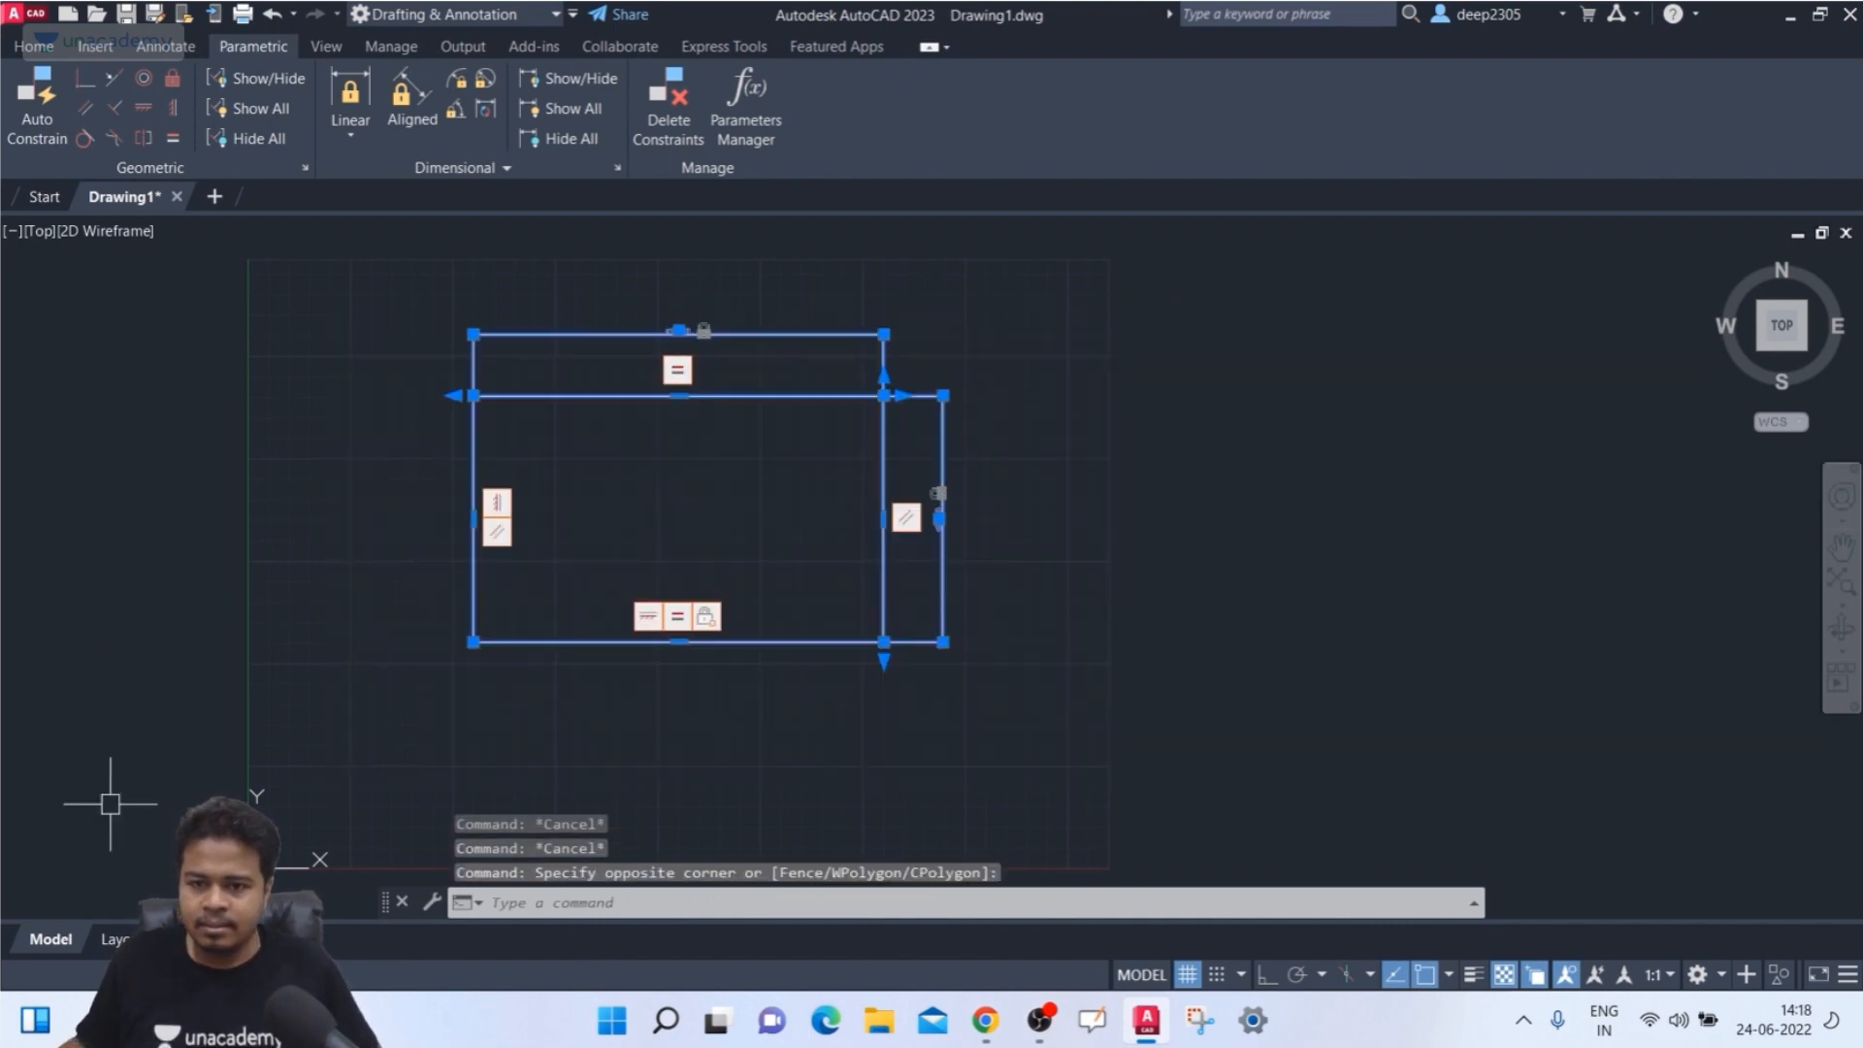
{"action": "key", "text": "Delete"}
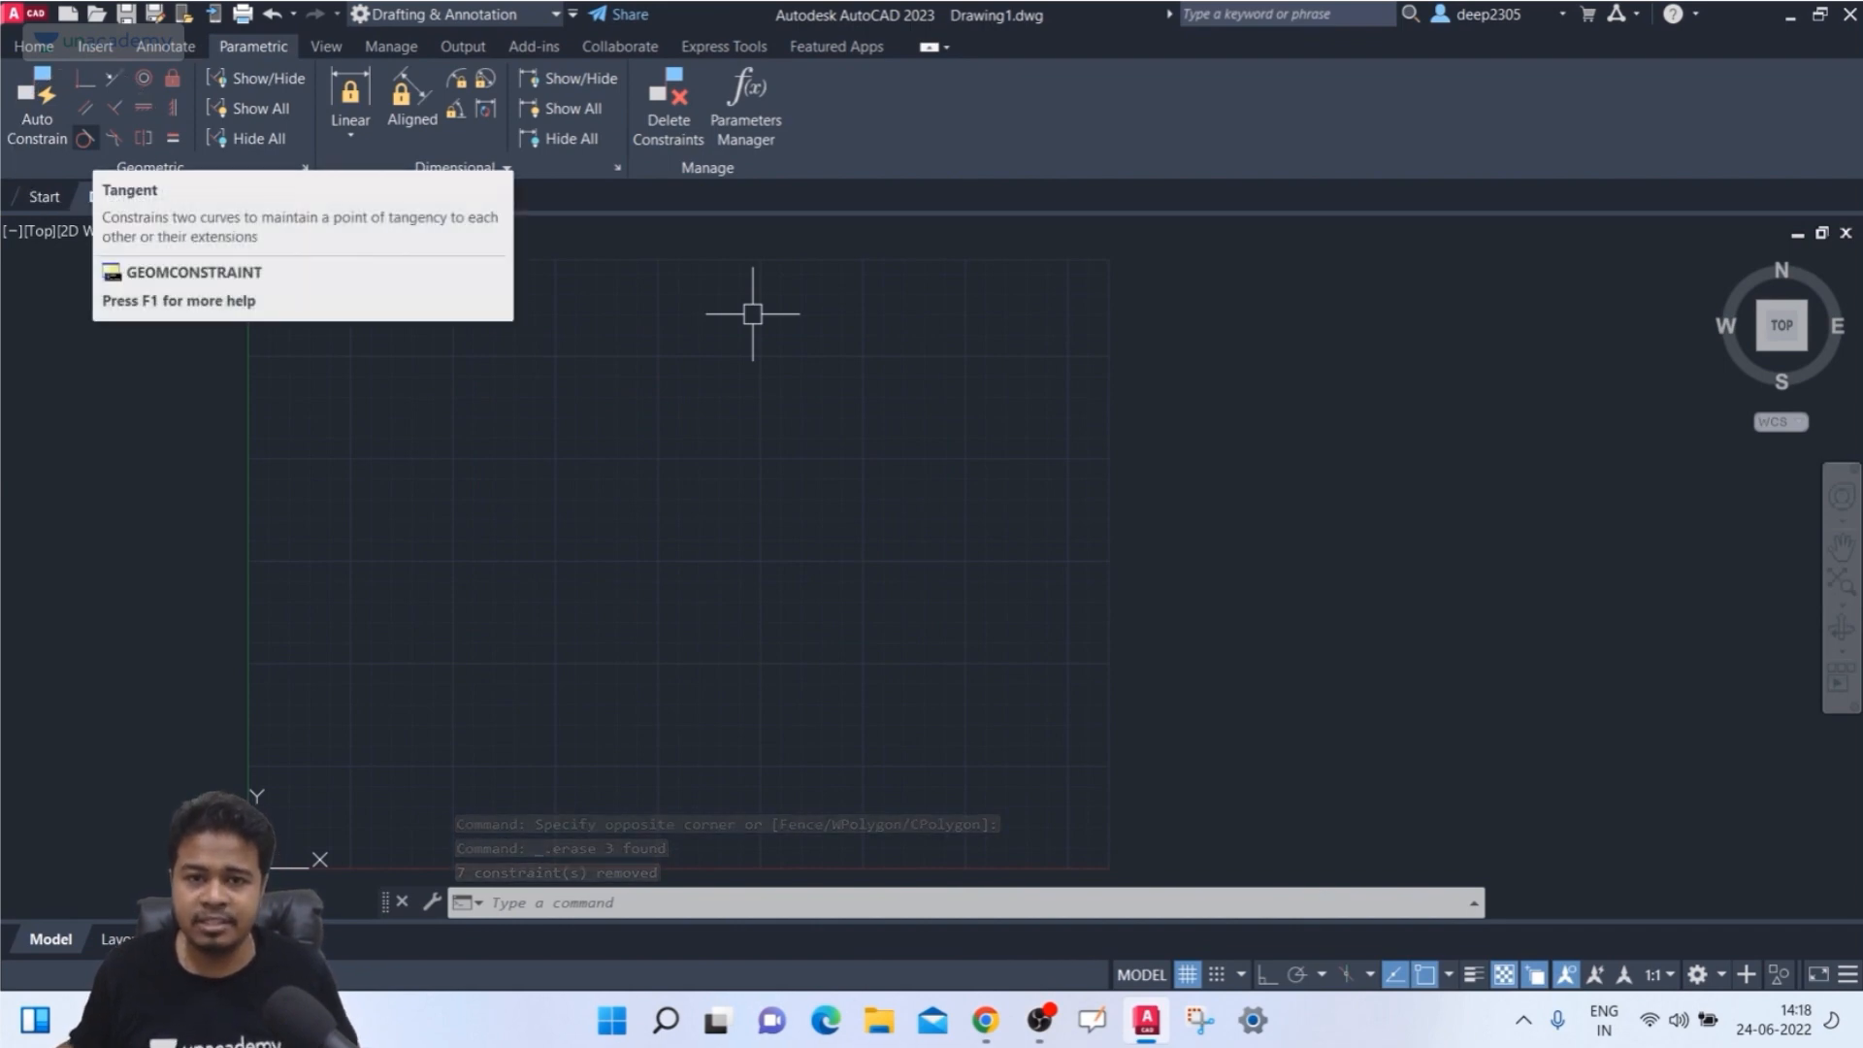
{"action": "key", "text": "Escape"}
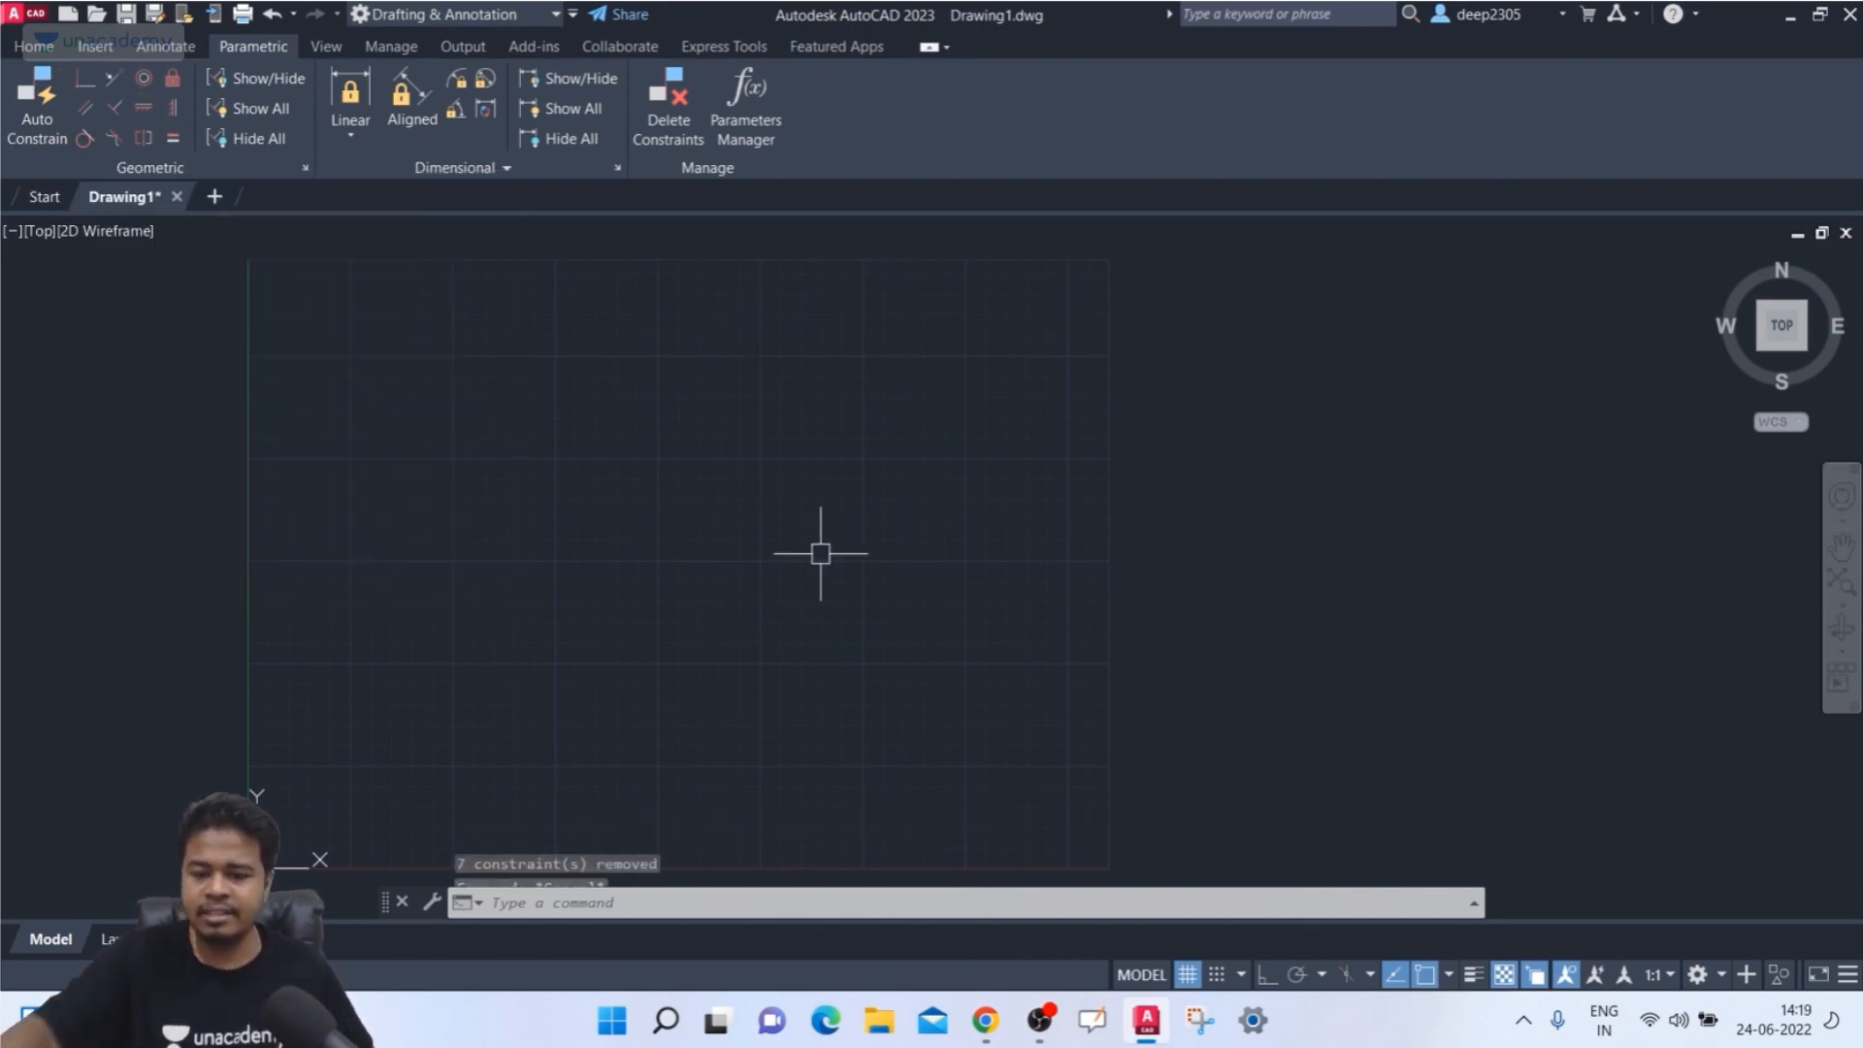
- Draw three separate circles: one about 46 in radius, a larger one about 67 in radius to its right, and another below the first
{"action": "type", "text": "c"}
{"action": "key", "text": "Return"}
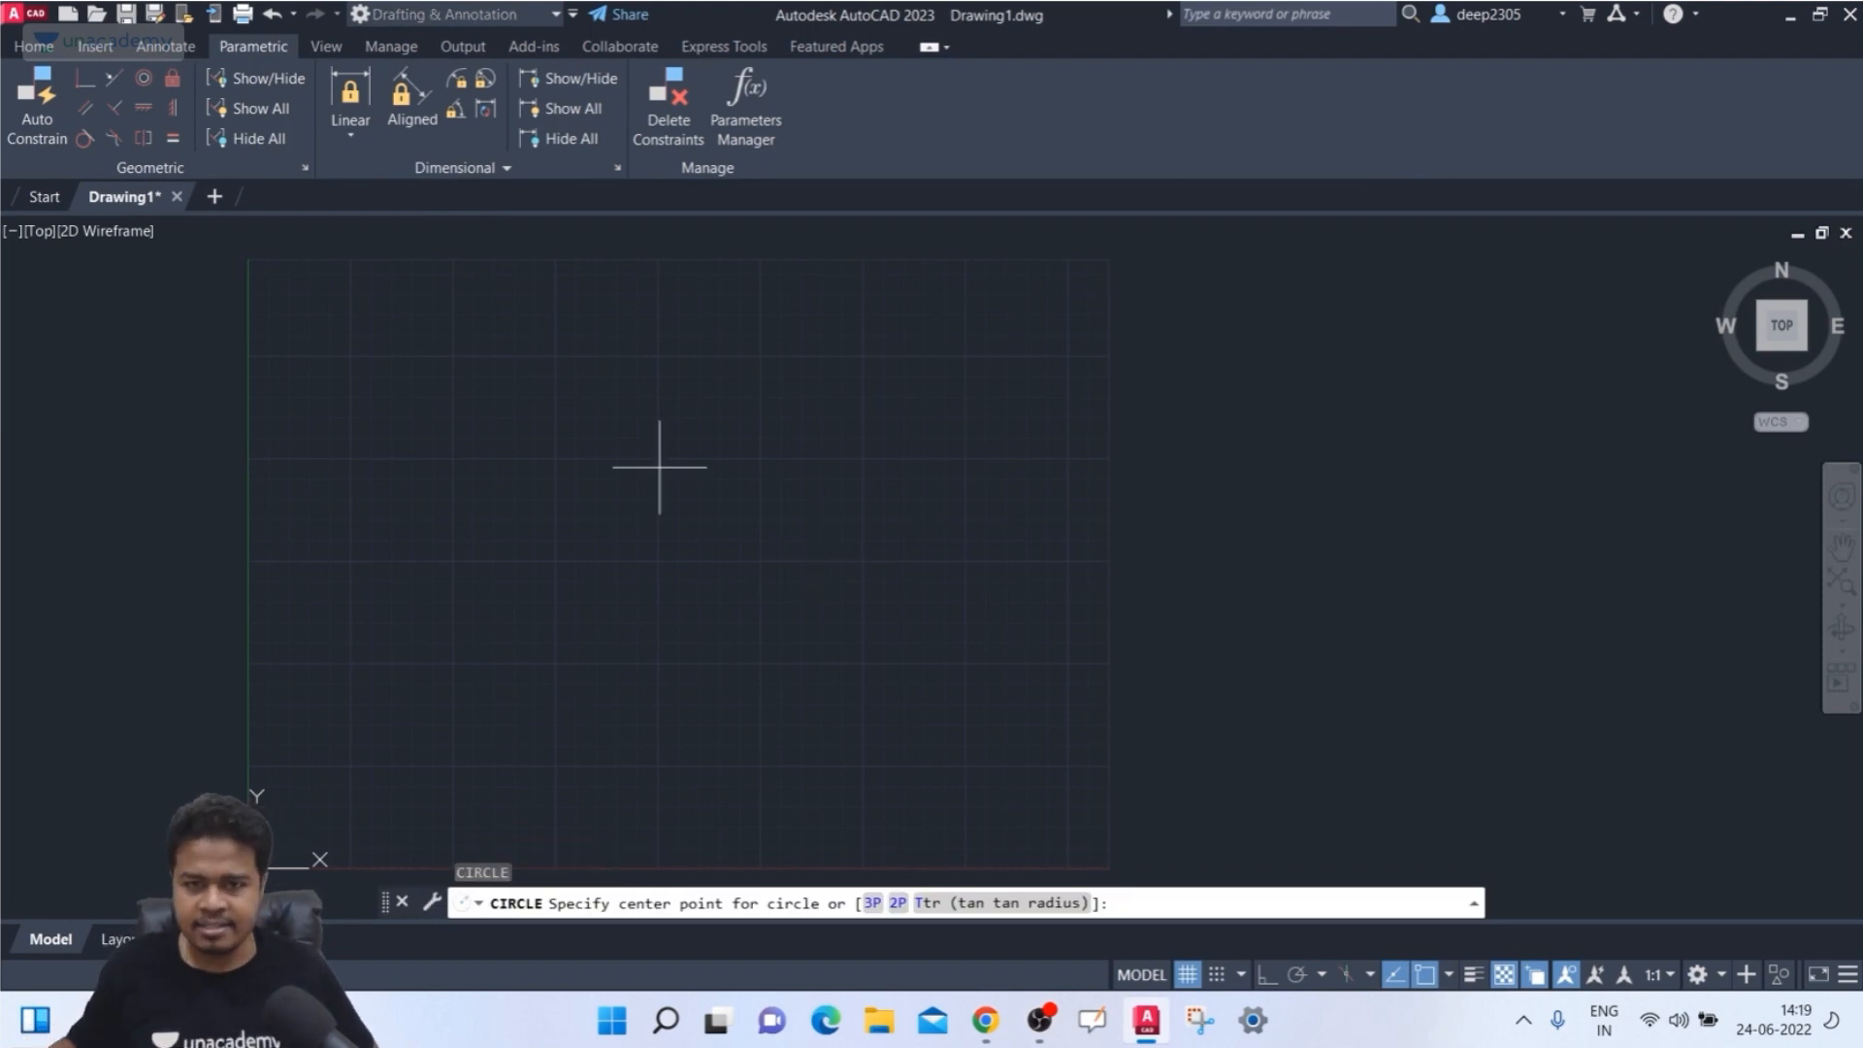
{"action": "left_click", "coordinate": [587, 410]}
{"action": "left_click", "coordinate": [572, 502]}
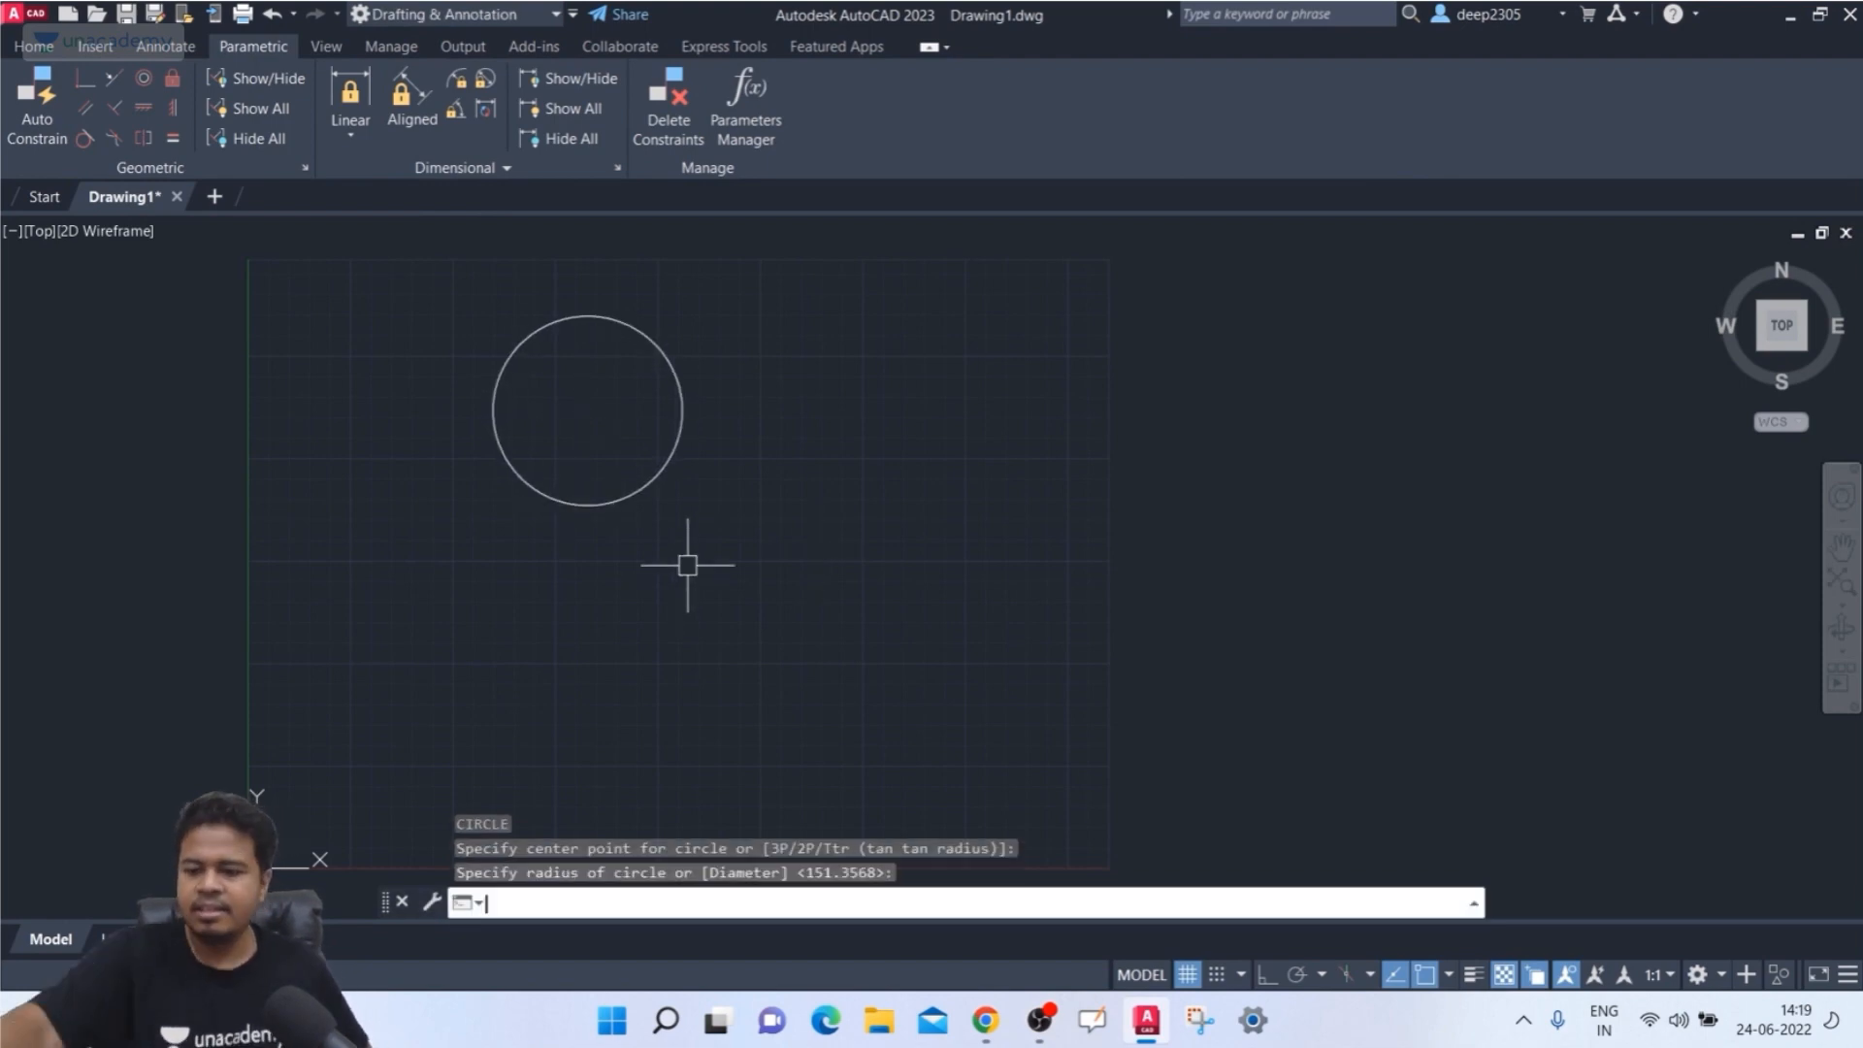
{"action": "key", "text": "Return"}
{"action": "left_click", "coordinate": [1140, 519]}
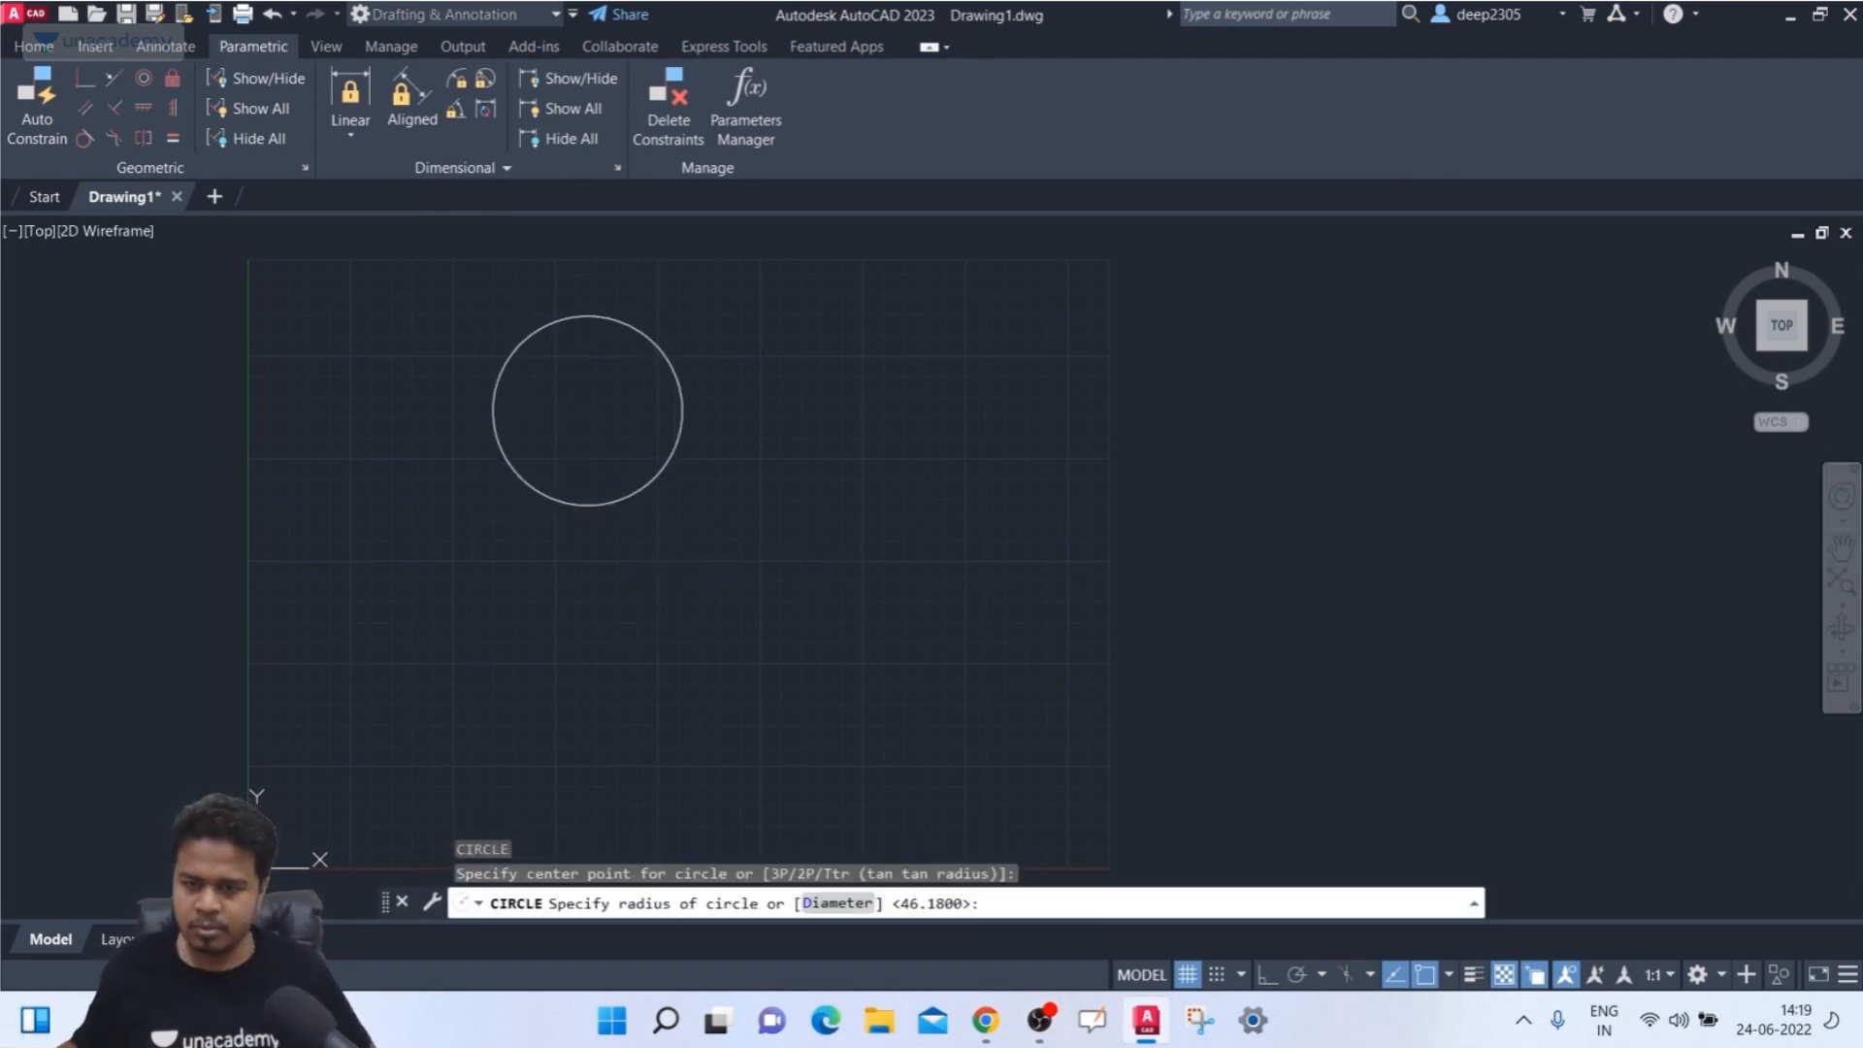
{"action": "left_click", "coordinate": [1031, 606]}
{"action": "key", "text": "Return"}
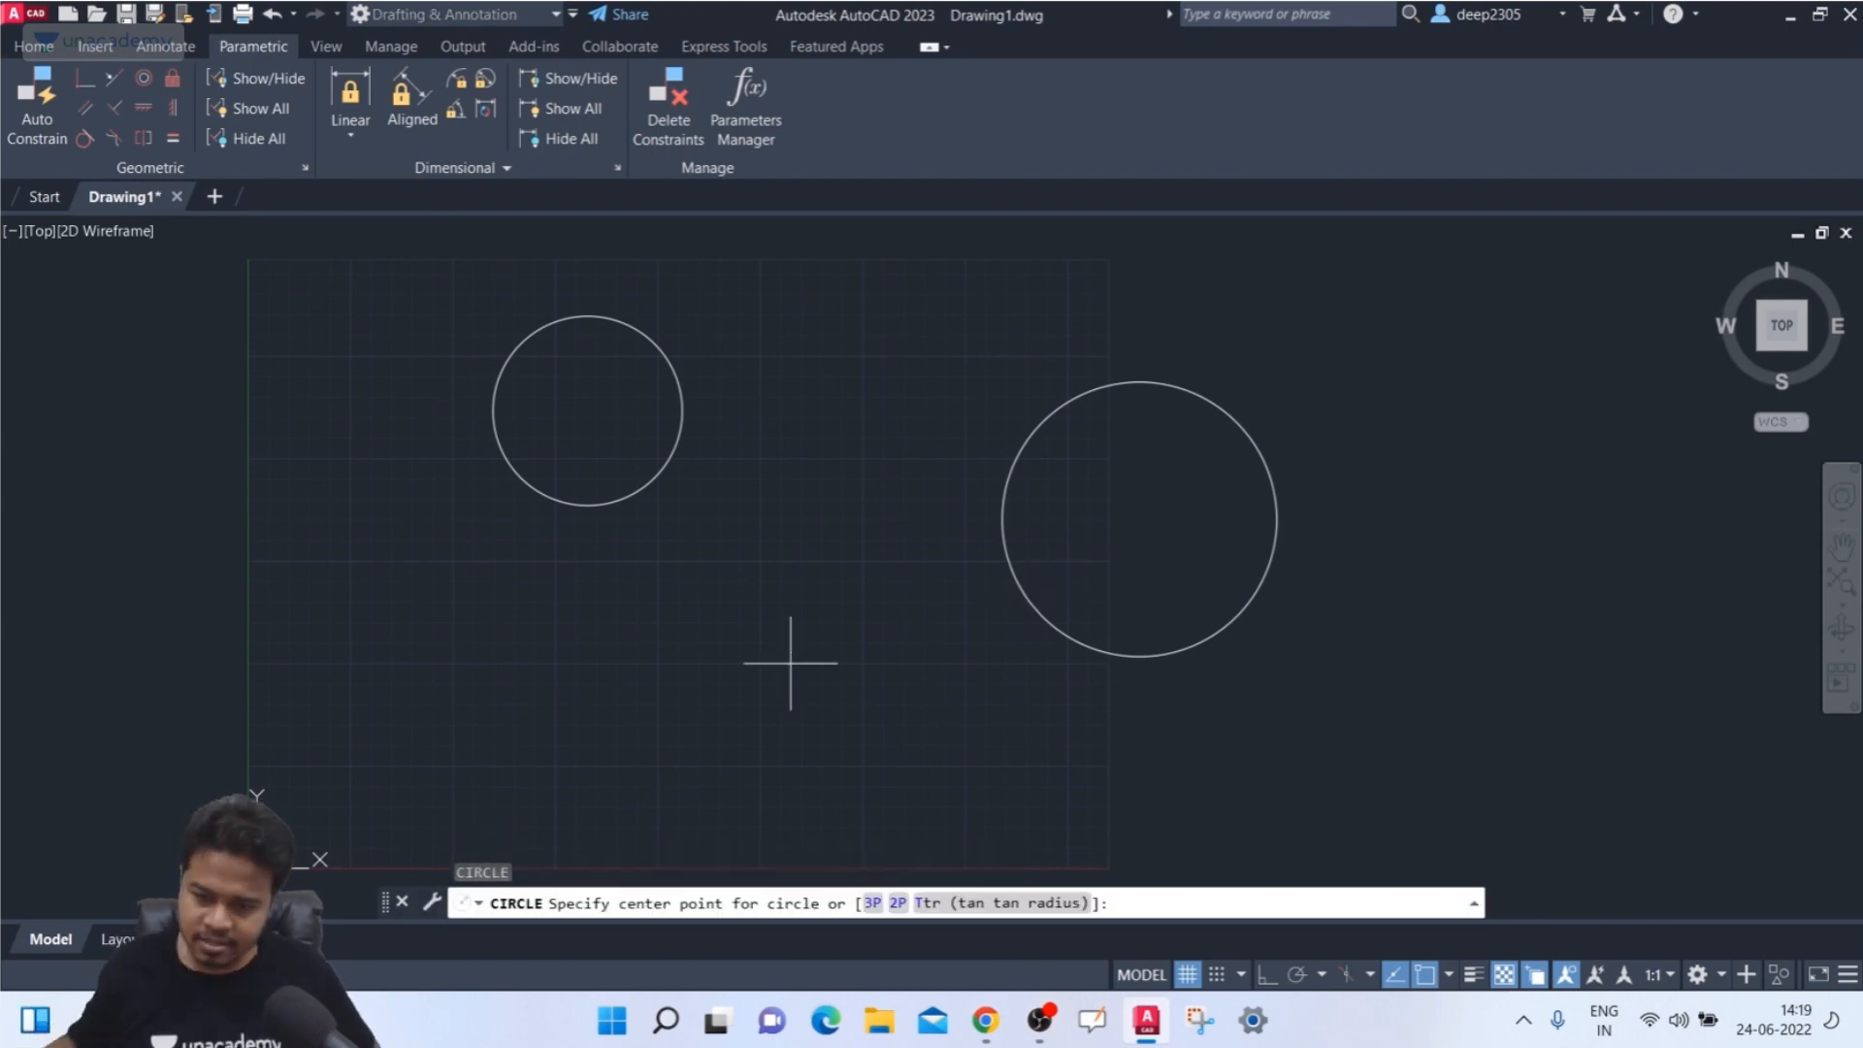
{"action": "middle_click_drag", "start_coordinate": [728, 542], "coordinate": [730, 500]}
{"action": "left_click", "coordinate": [685, 707]}
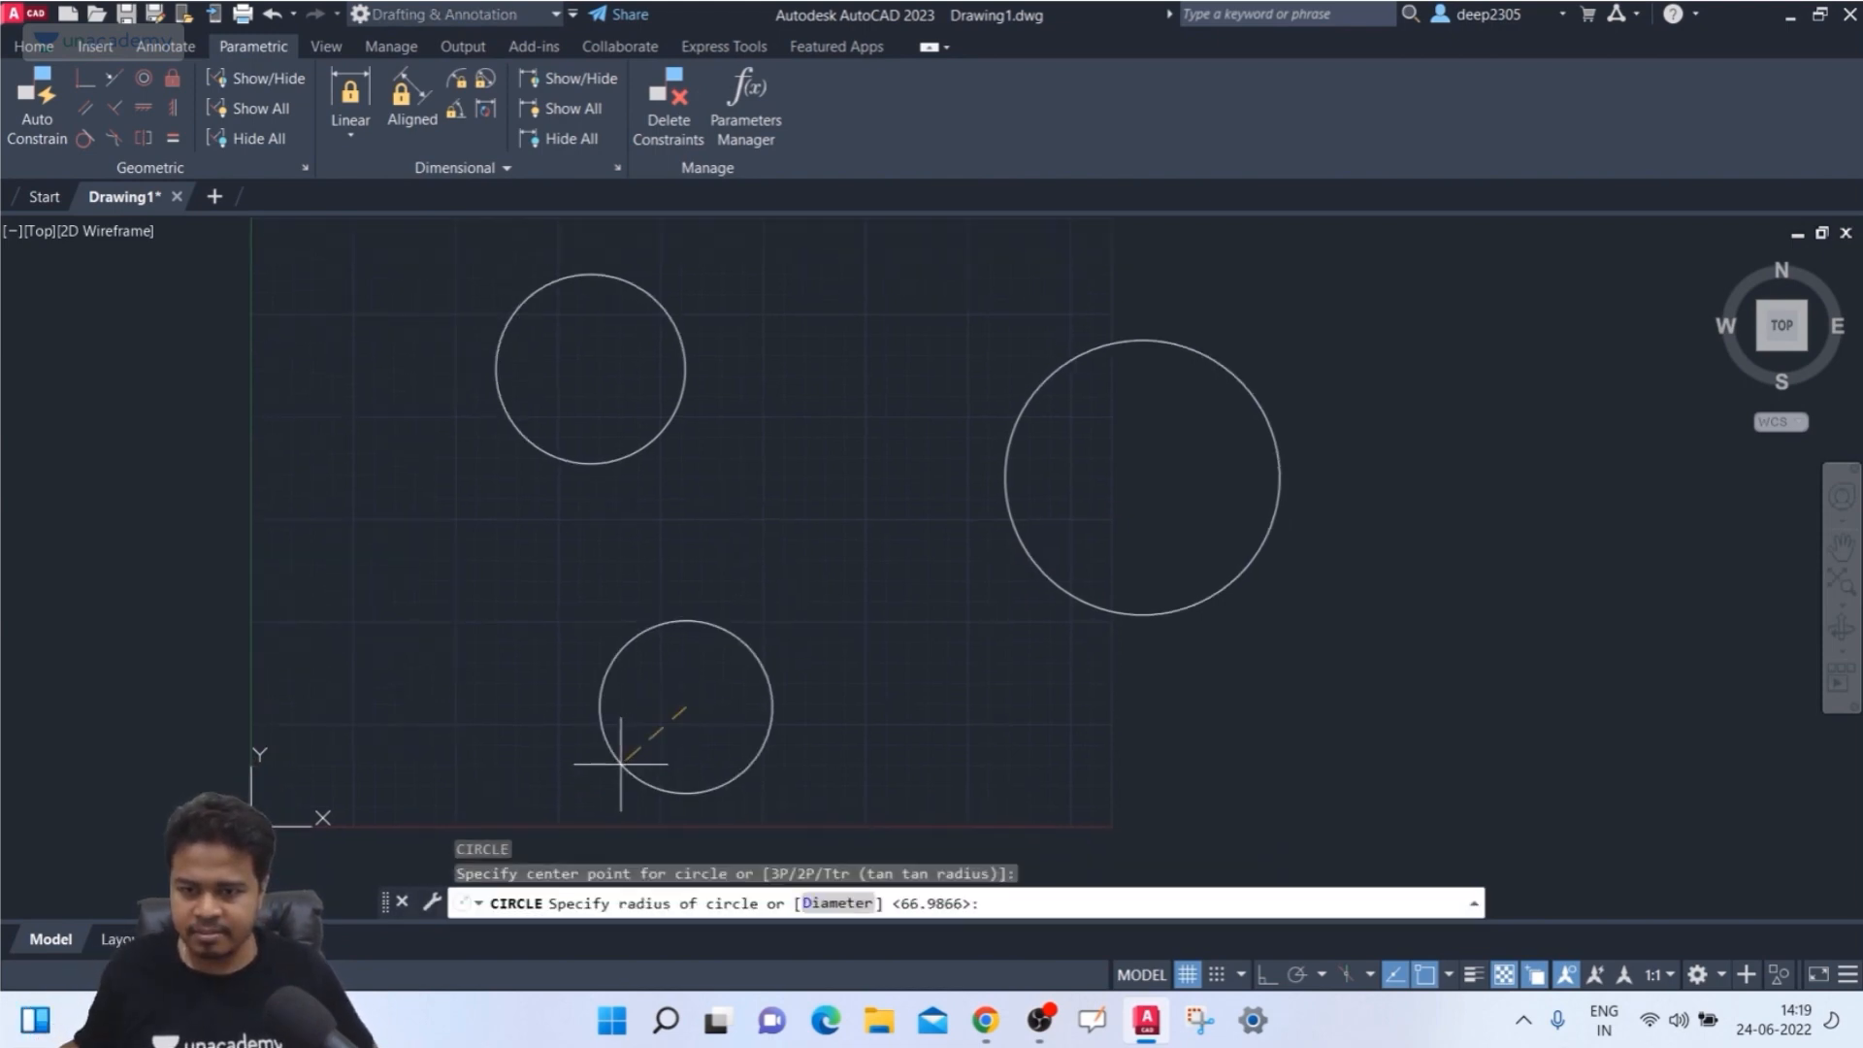
{"action": "left_click", "coordinate": [610, 766]}
- Draw a single slanted line to the left of the upper circle
{"action": "type", "text": "l"}
{"action": "key", "text": "Return"}
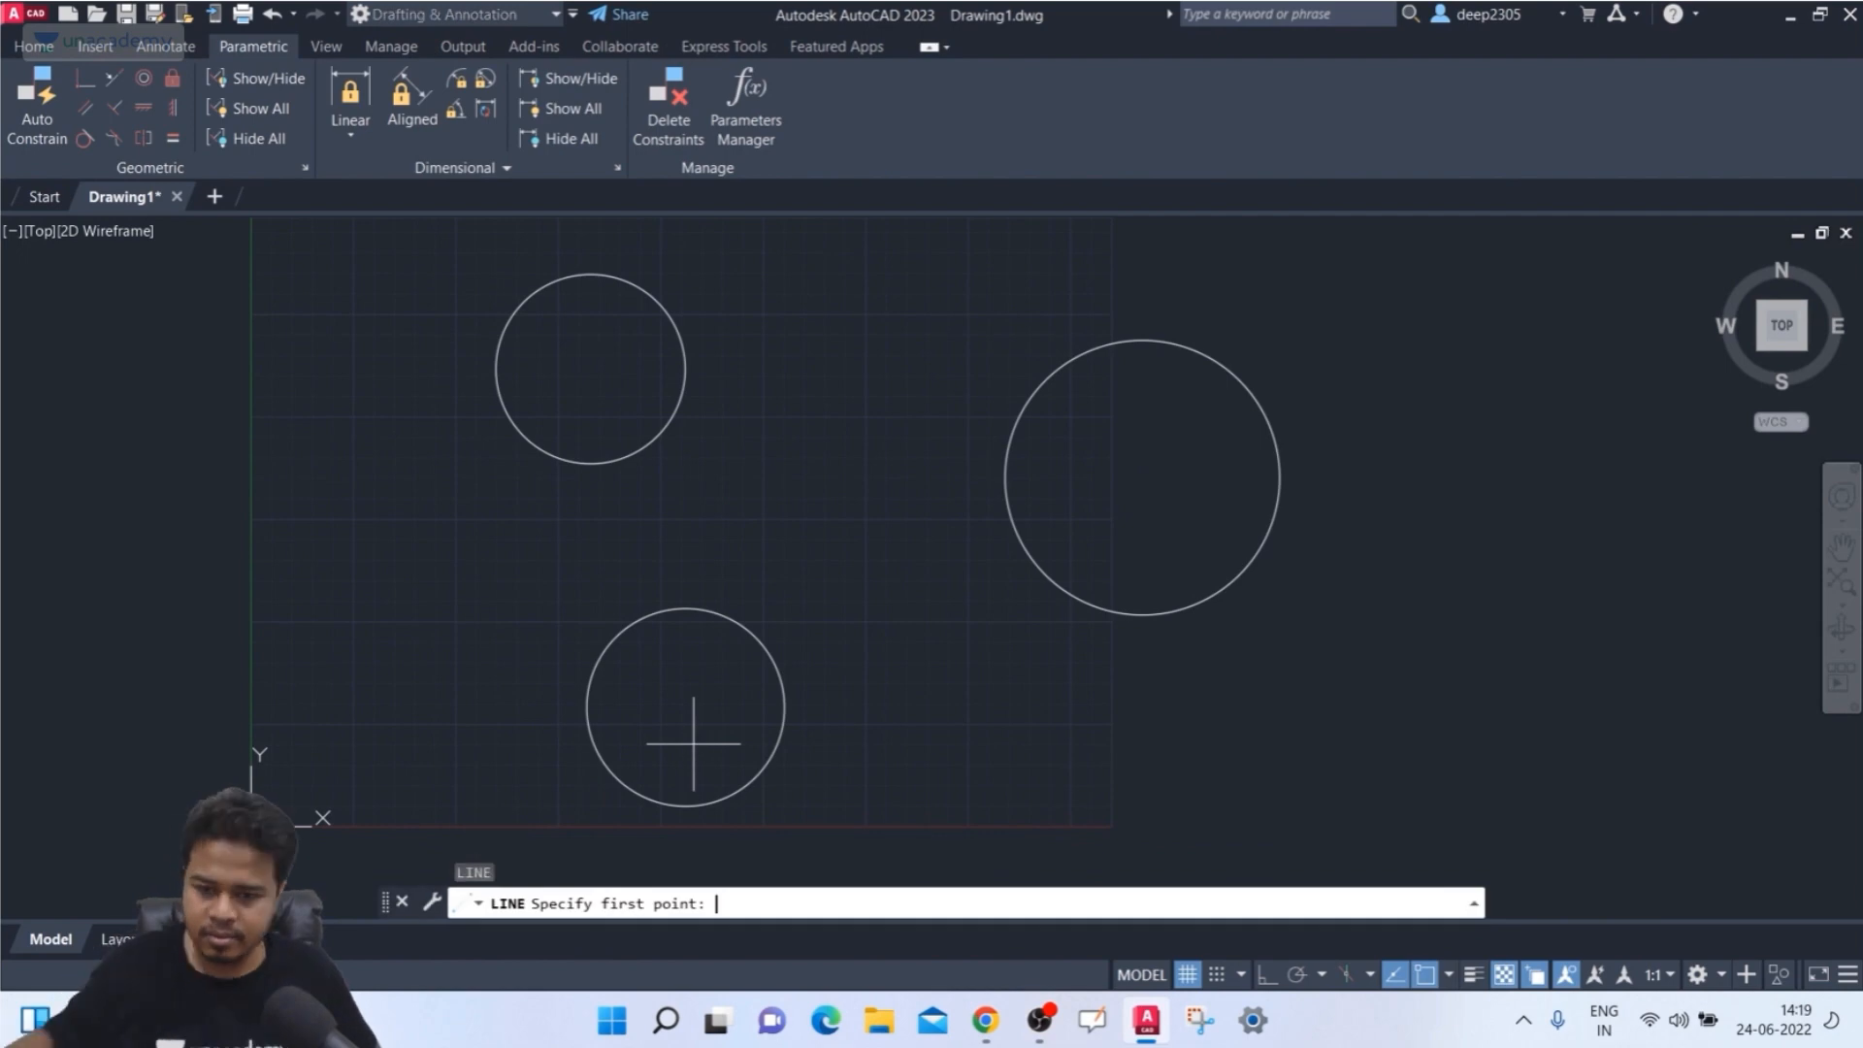
{"action": "left_click", "coordinate": [415, 255]}
{"action": "left_click", "coordinate": [288, 443]}
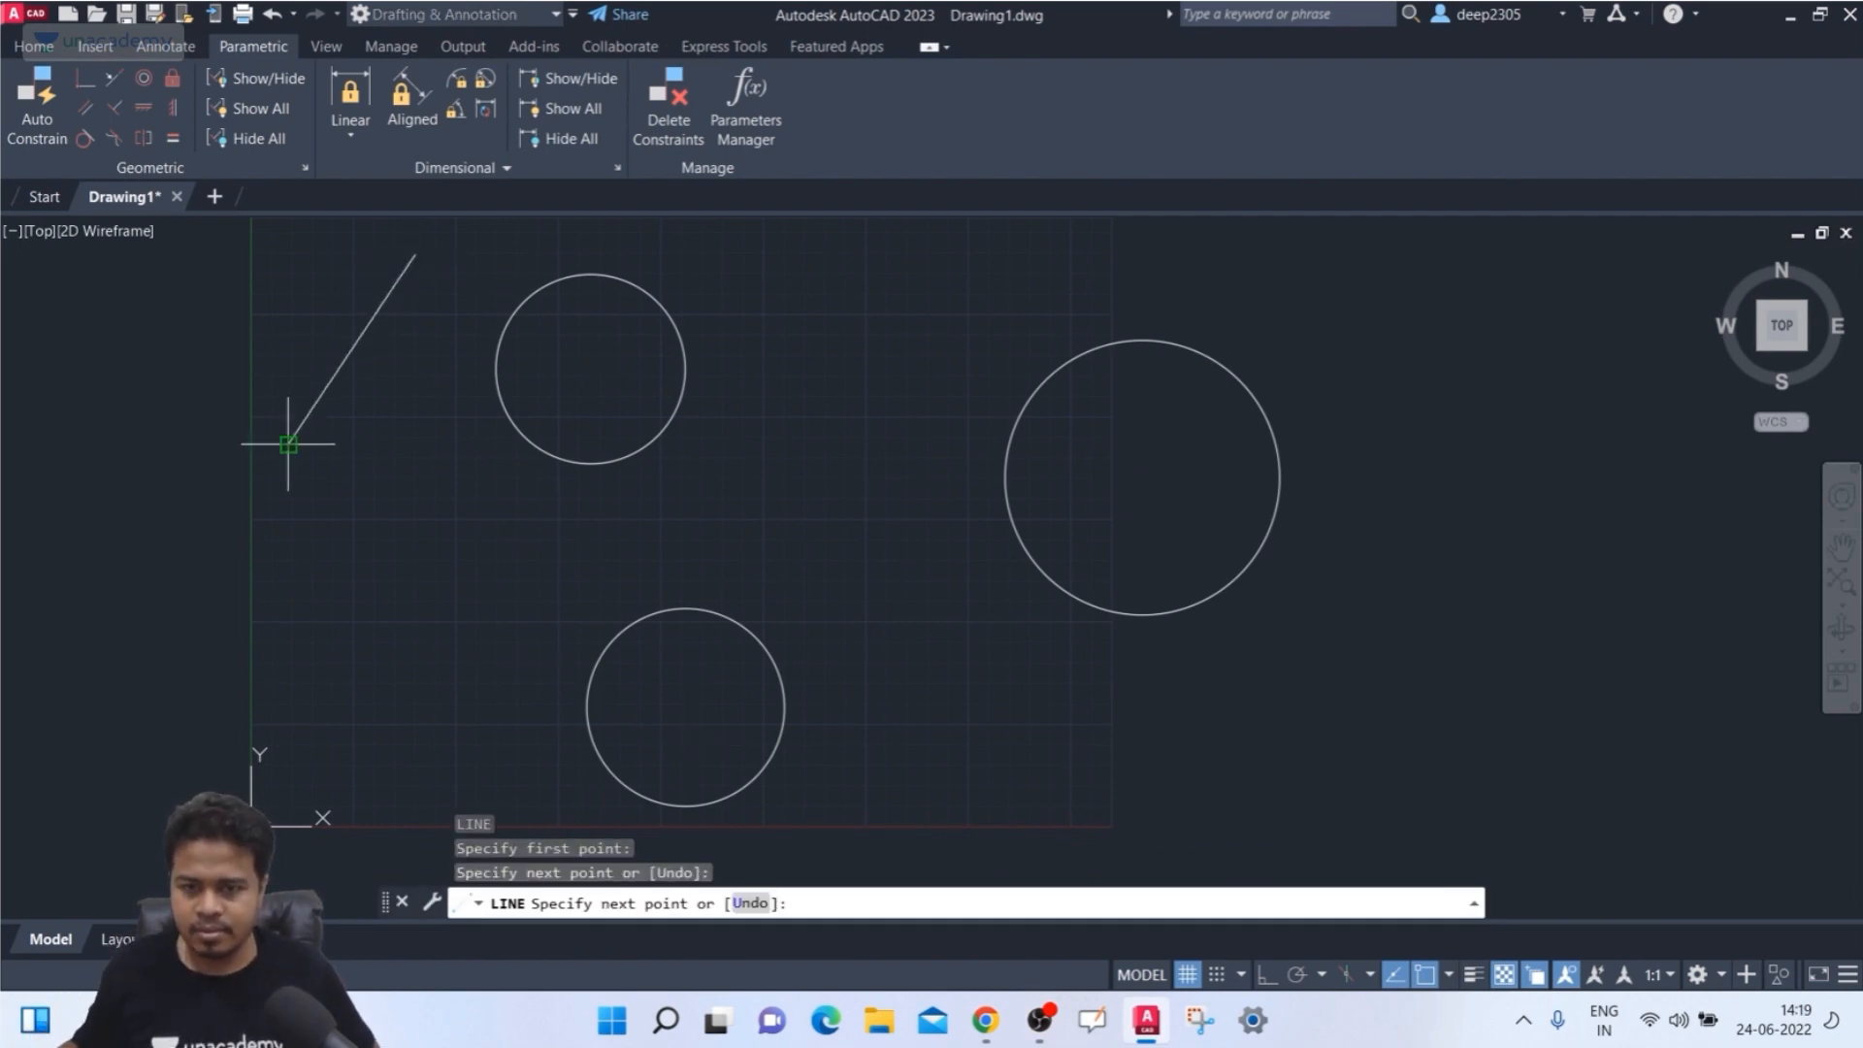
{"action": "key", "text": "Return"}
- Draw three connected lines running down left of the large circle, across beneath it, and diagonally back down to the left
{"action": "key", "text": "Return"}
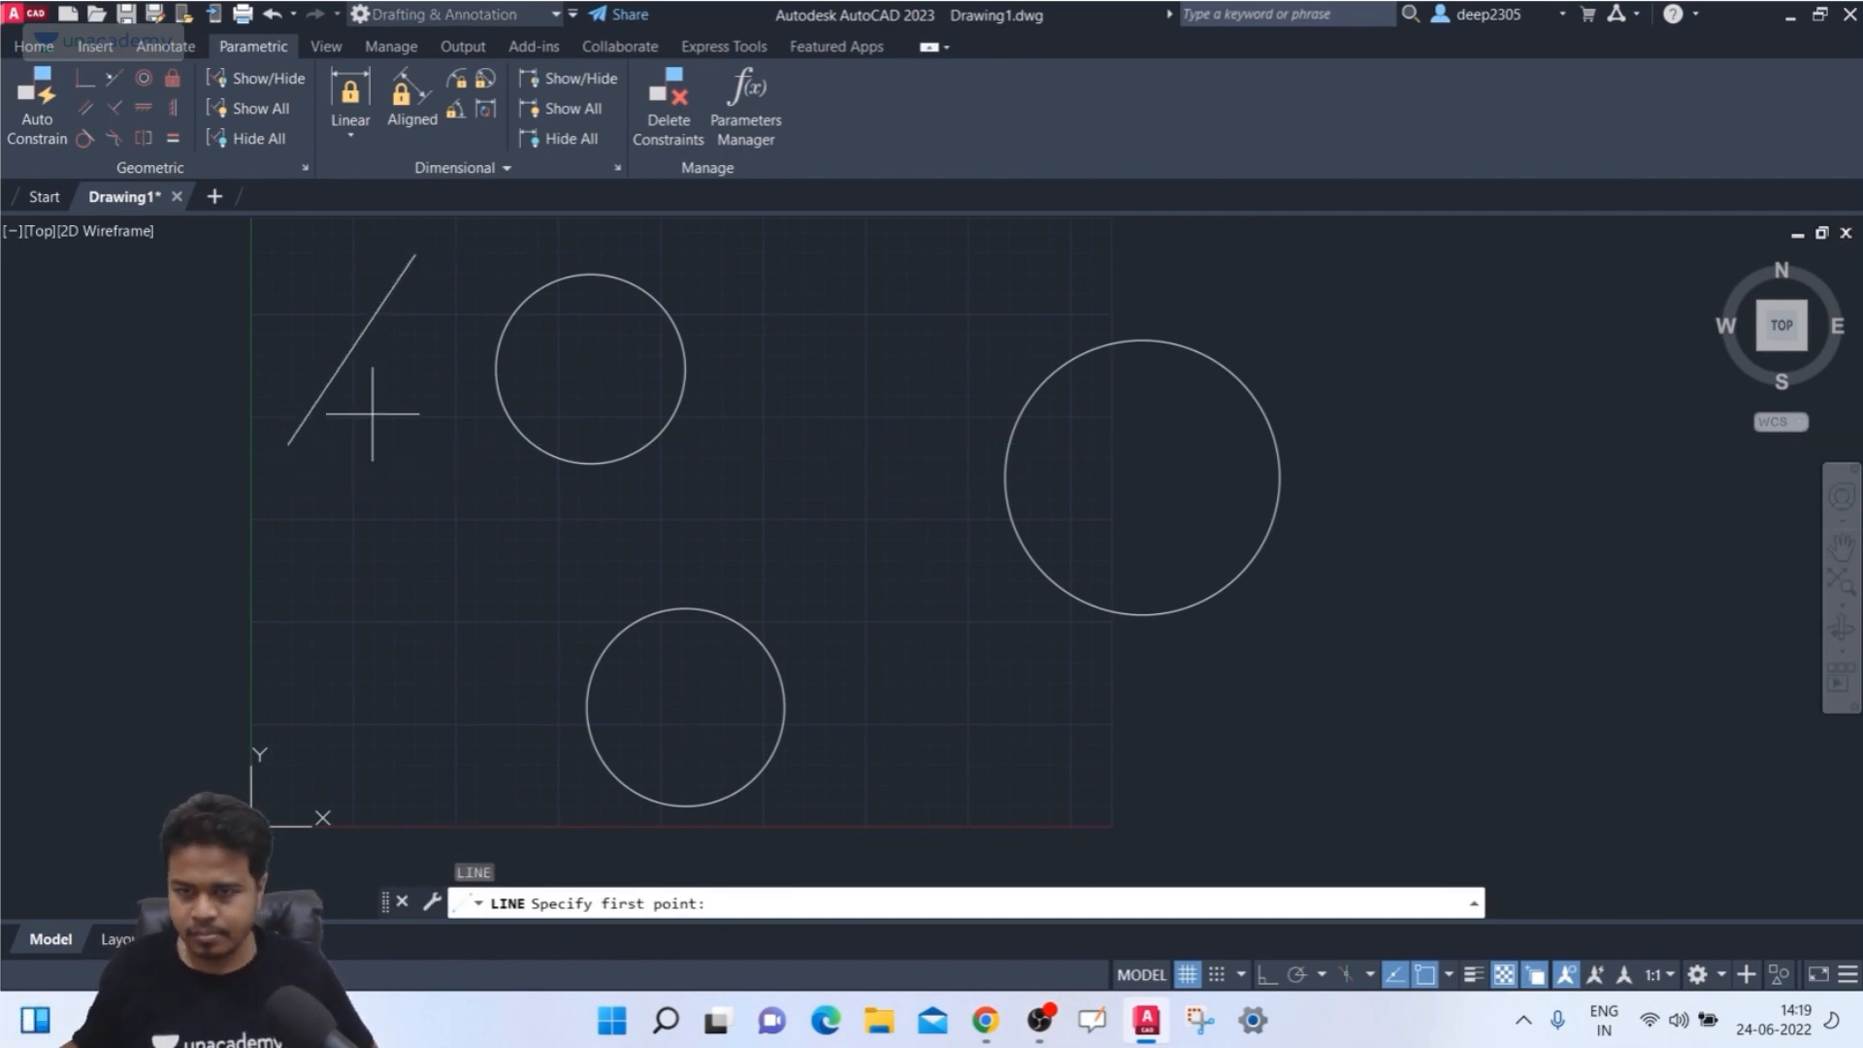
{"action": "left_click", "coordinate": [837, 304]}
{"action": "left_click", "coordinate": [880, 713]}
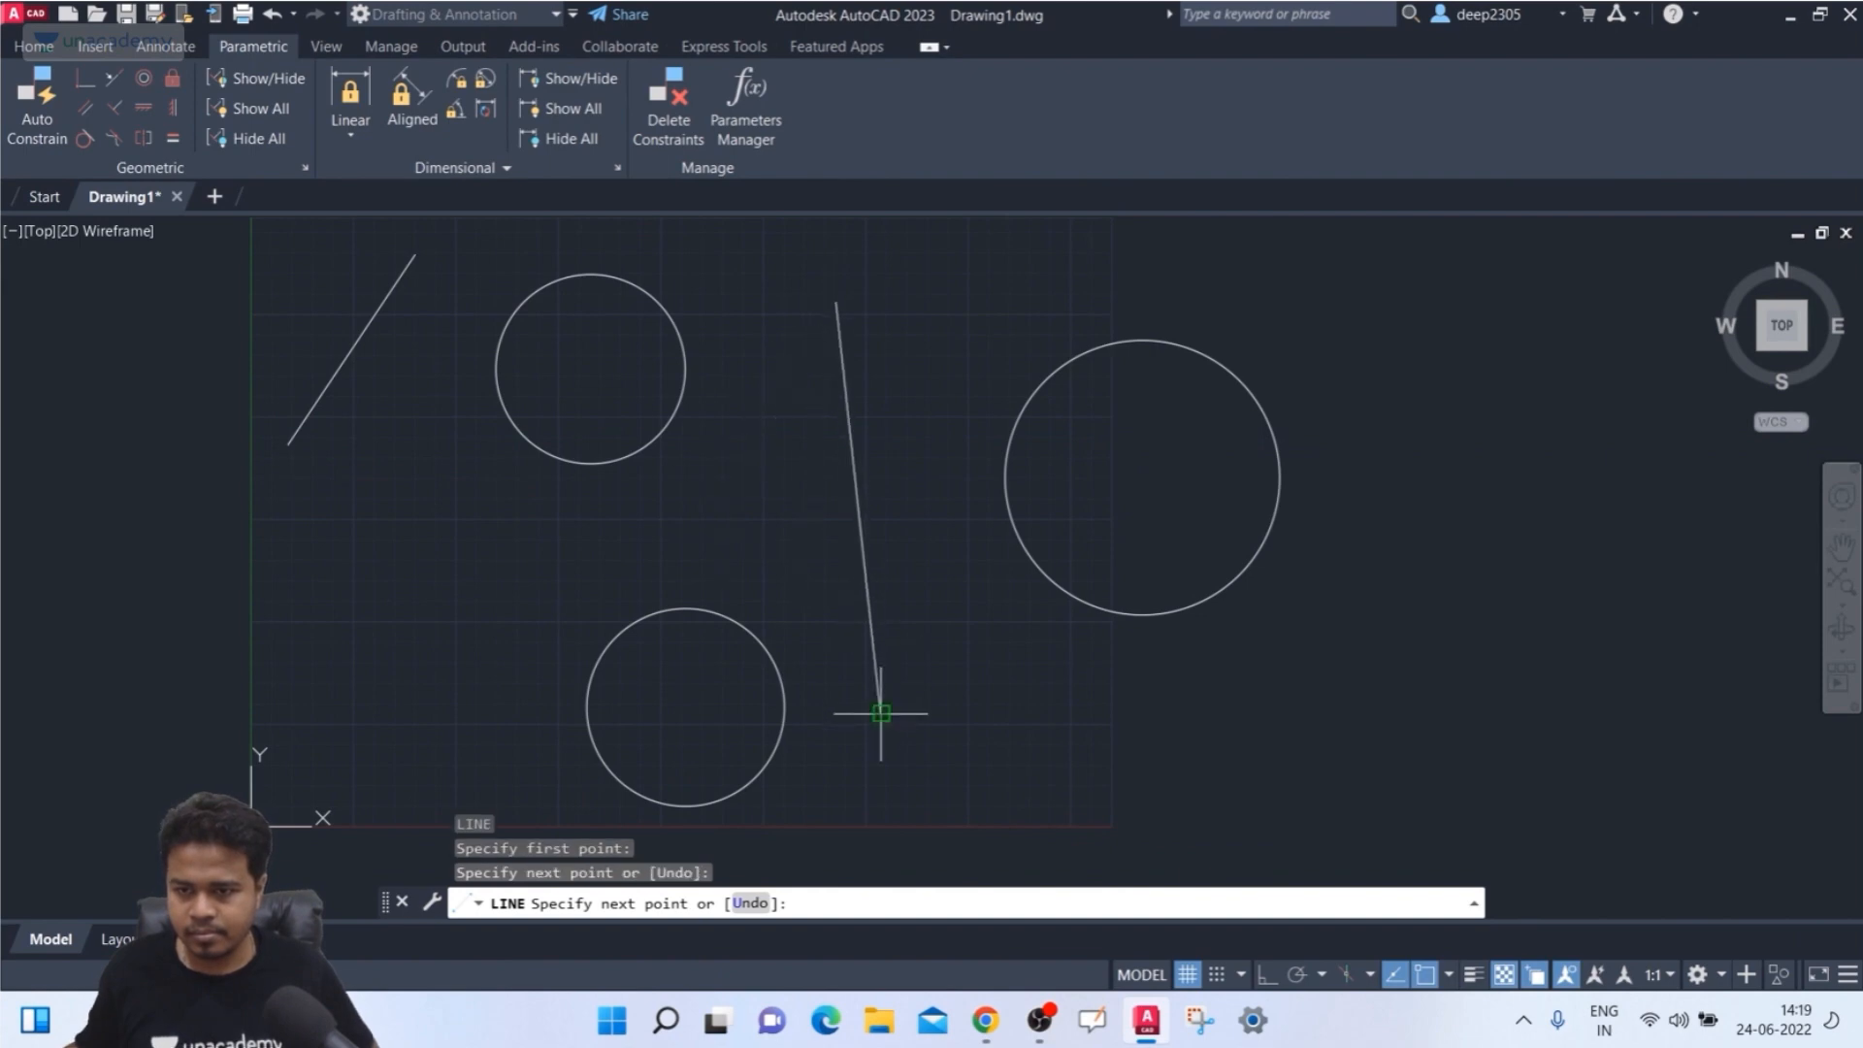
{"action": "left_click", "coordinate": [1298, 732]}
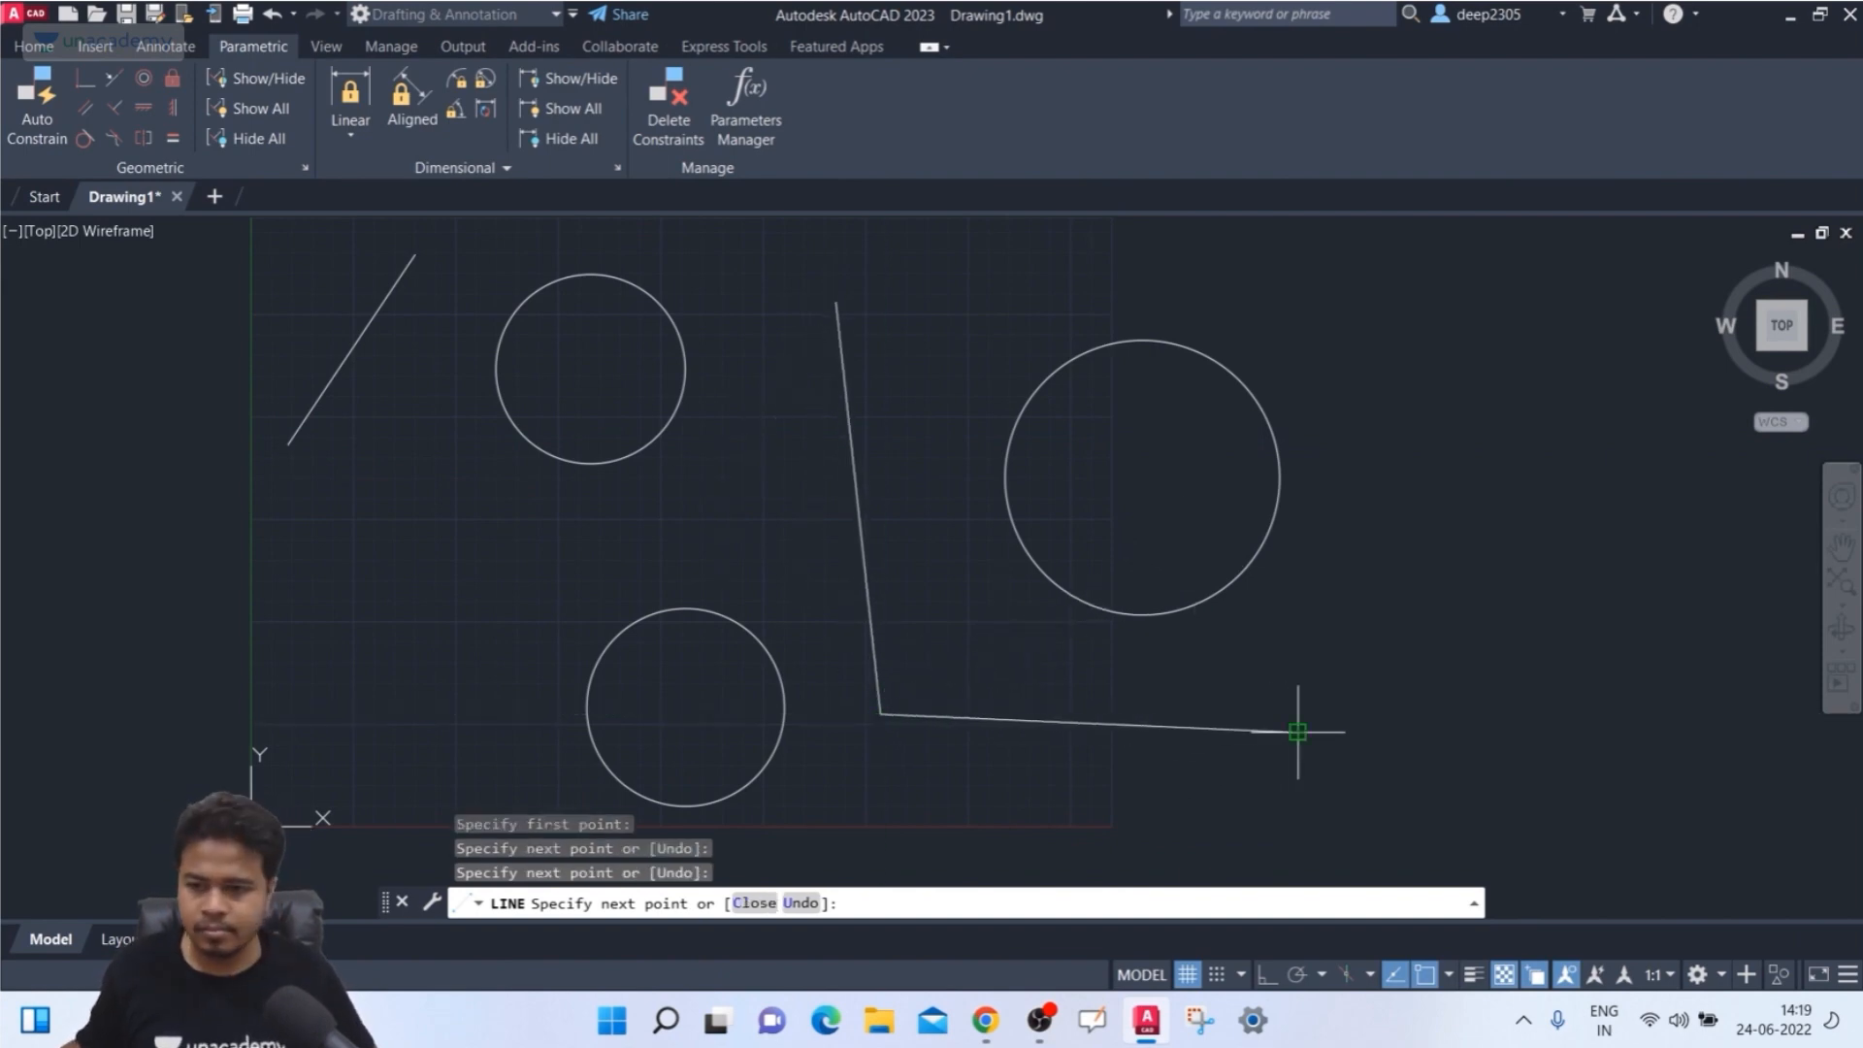
{"action": "middle_click_drag", "start_coordinate": [1222, 739], "coordinate": [1314, 498]}
{"action": "left_click", "coordinate": [863, 788]}
{"action": "key", "text": "Escape"}
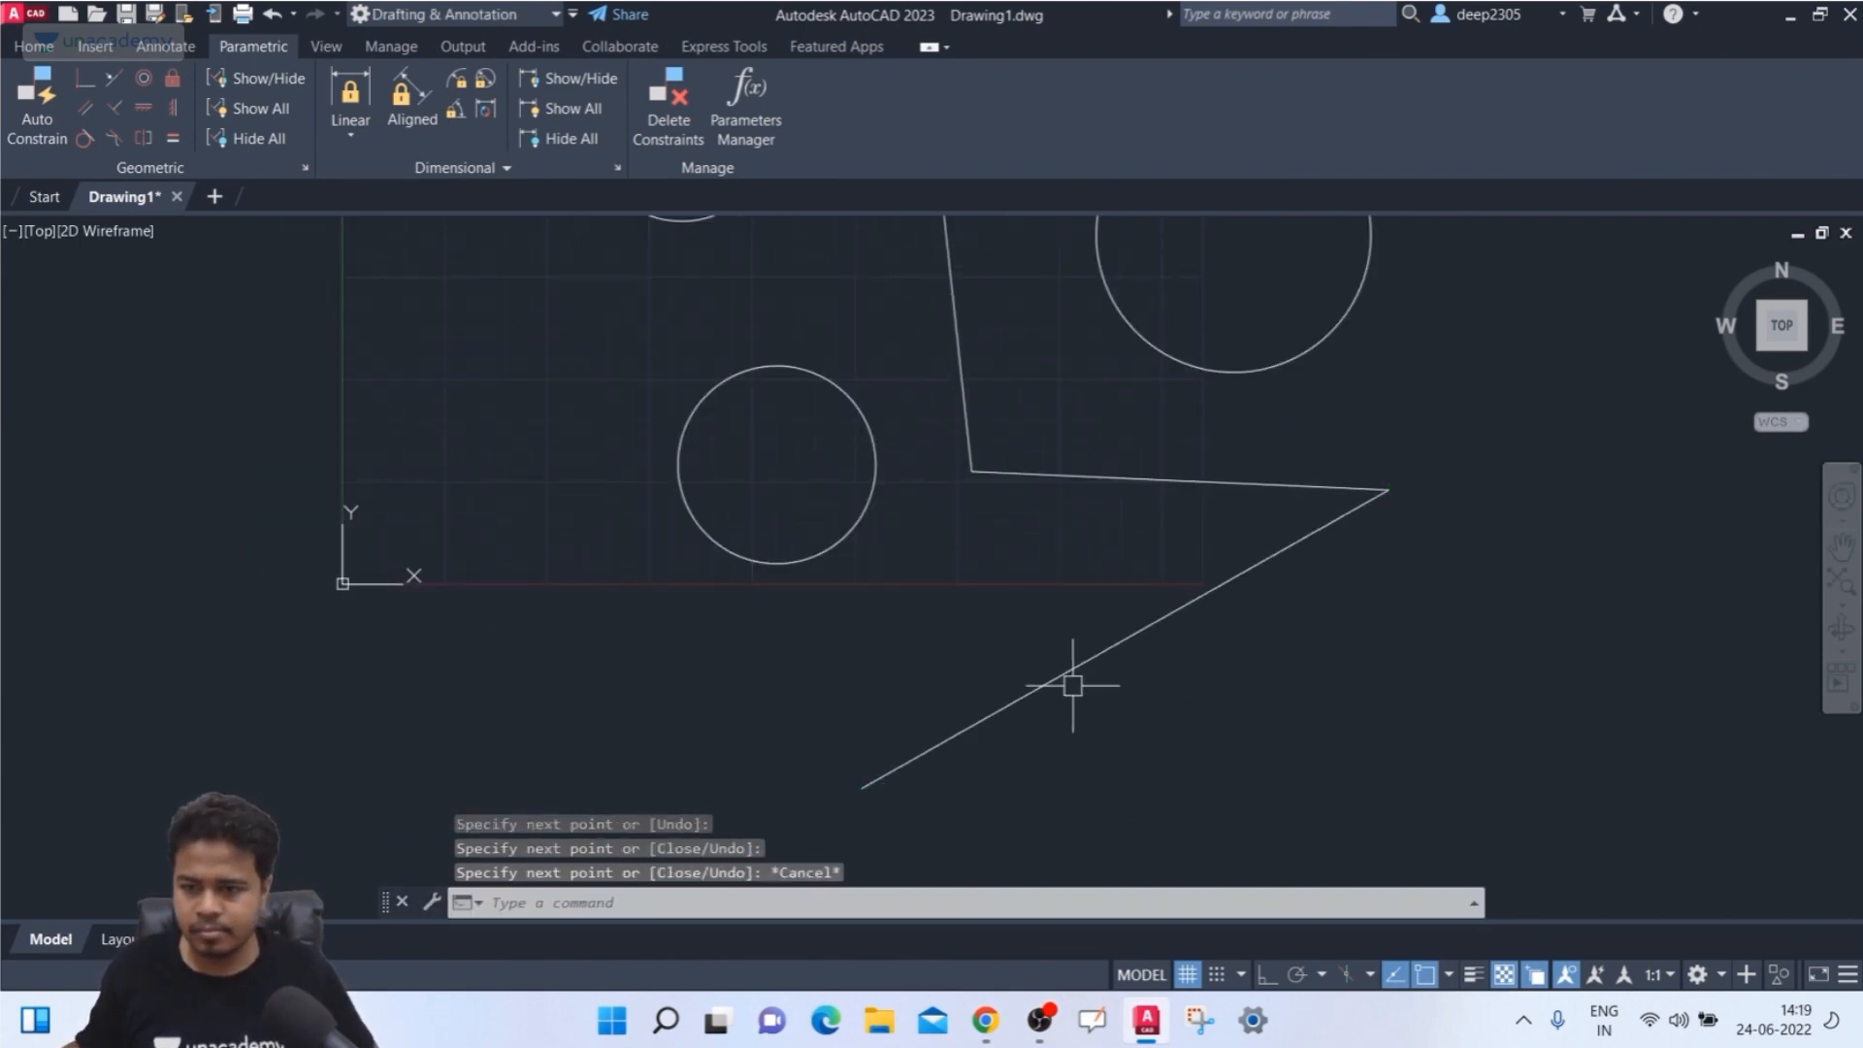
{"action": "middle_click_drag", "start_coordinate": [1073, 686], "coordinate": [1005, 738]}
{"action": "scroll", "coordinate": [932, 665], "scroll_direction": "down", "scroll_amount": 2}
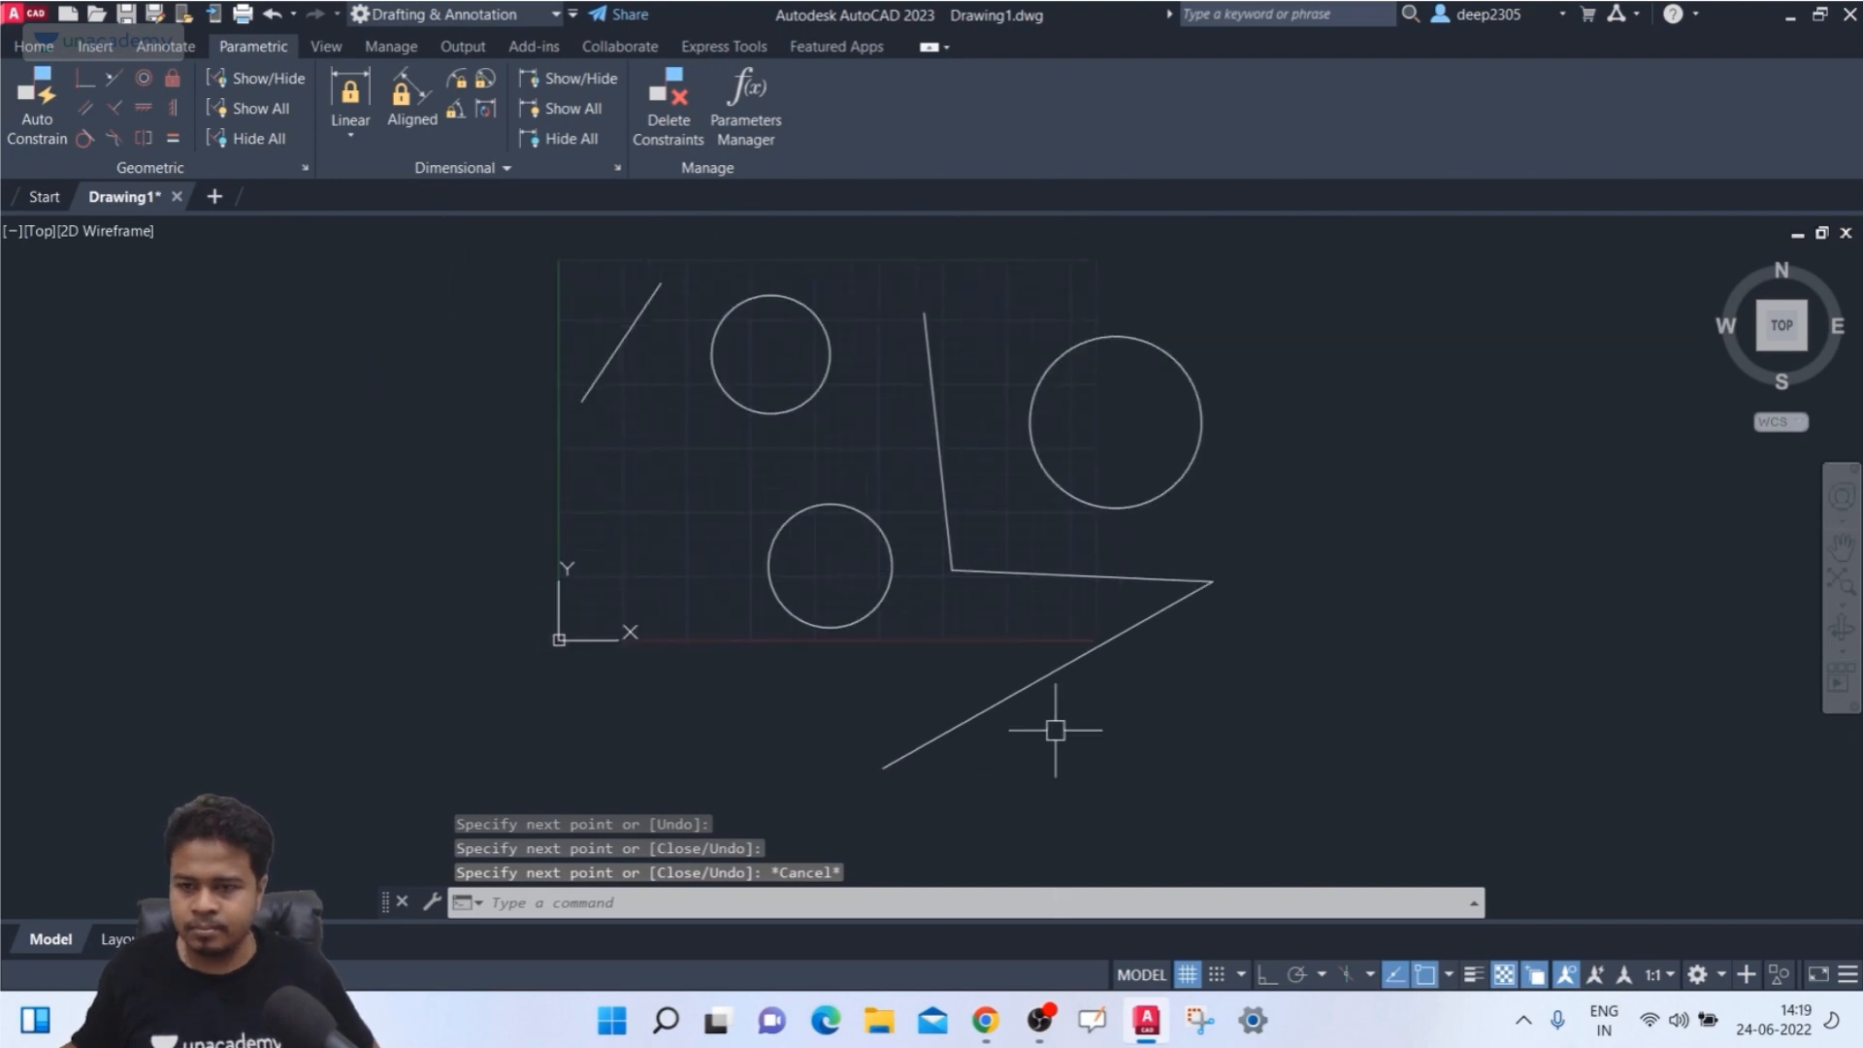
- Apply a Tangent constraint between the single slanted line and the upper-left circle
{"action": "left_click", "coordinate": [85, 139]}
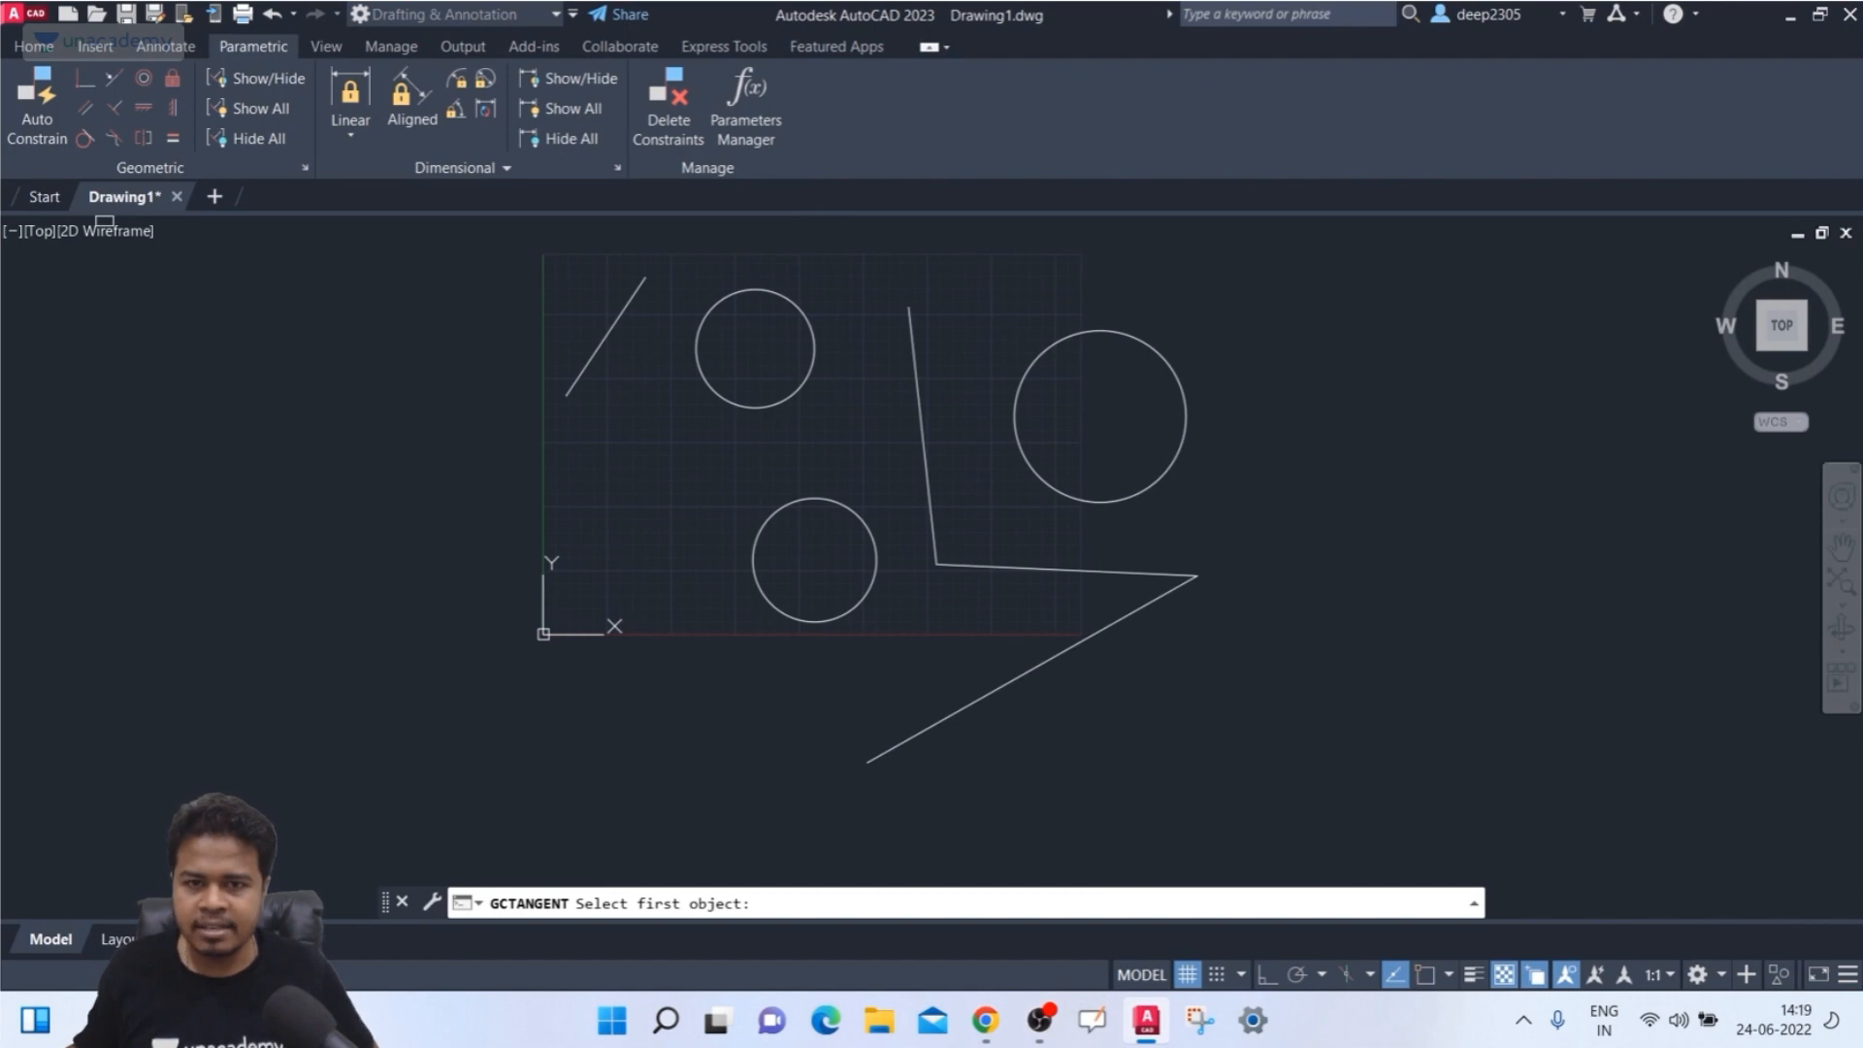
{"action": "left_click", "coordinate": [601, 338]}
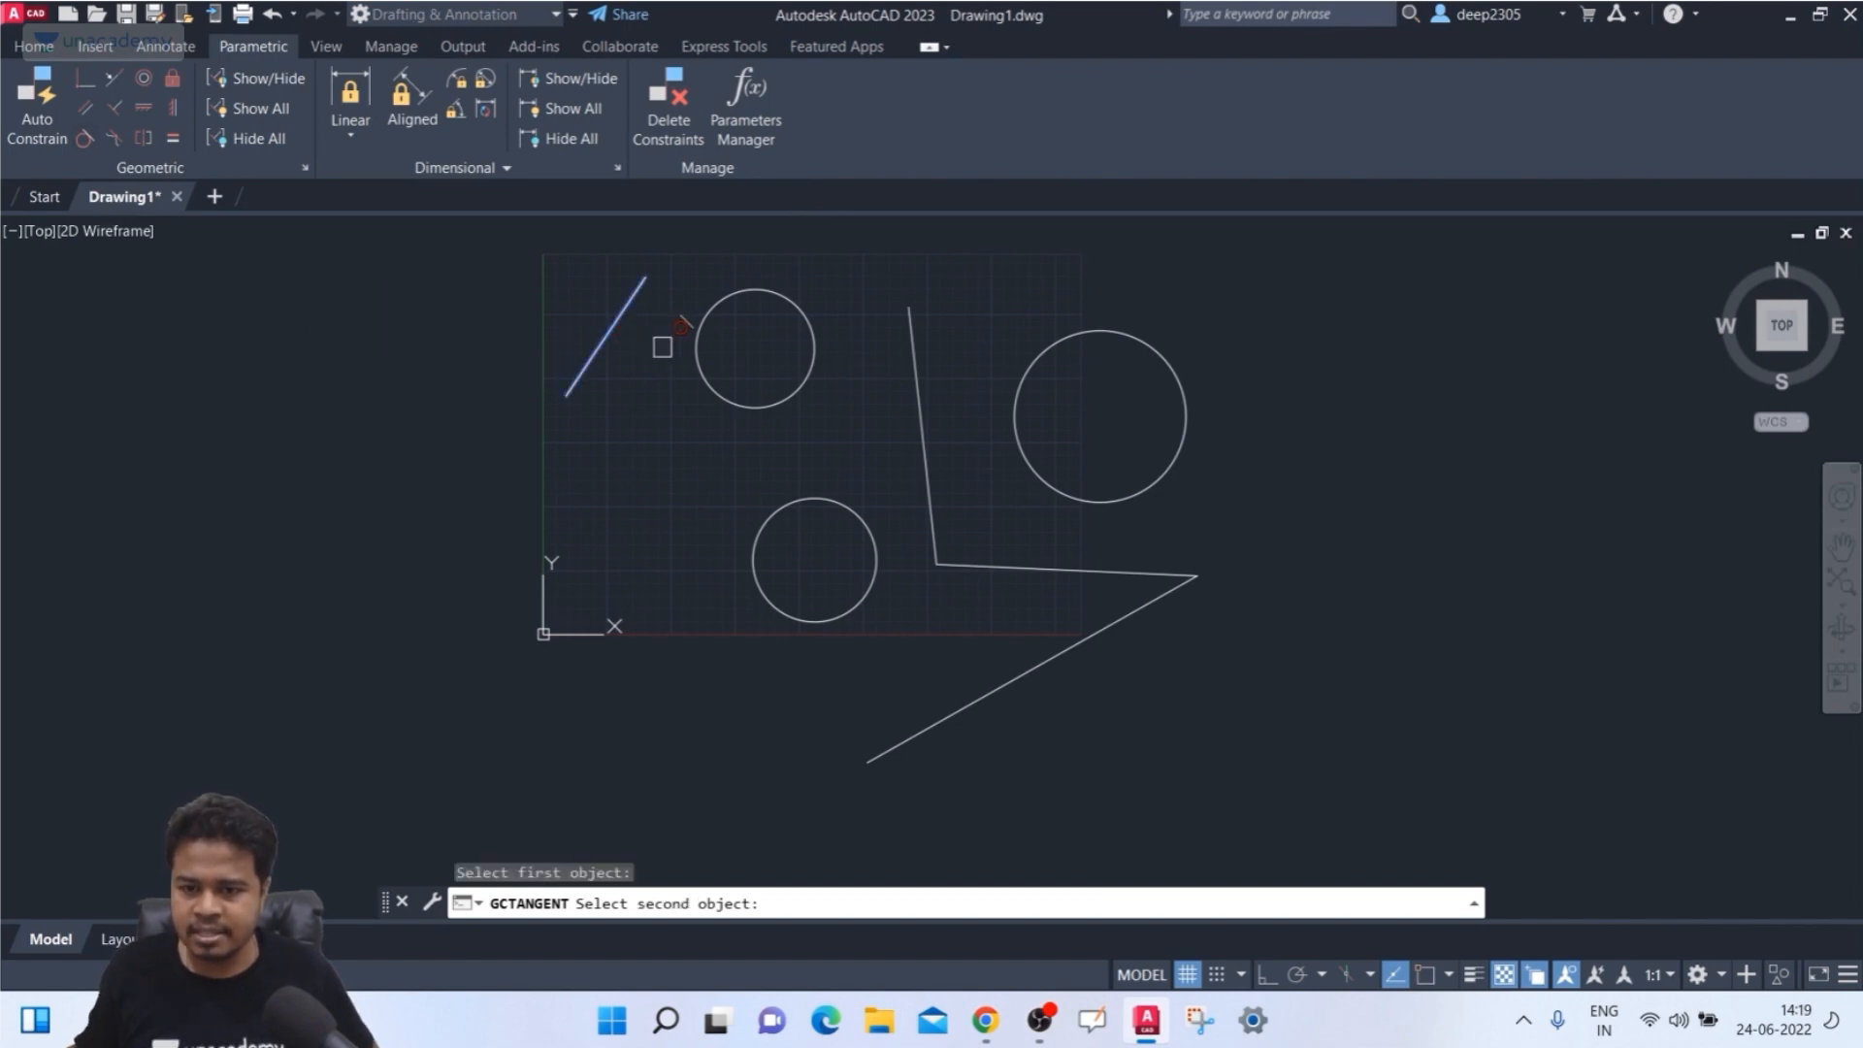
{"action": "left_click", "coordinate": [698, 325]}
- Enlarge the upper-left circle by stretching its right quadrant grip outward to test the tangency with the slanted line
{"action": "middle_click_drag", "start_coordinate": [645, 389], "coordinate": [633, 459]}
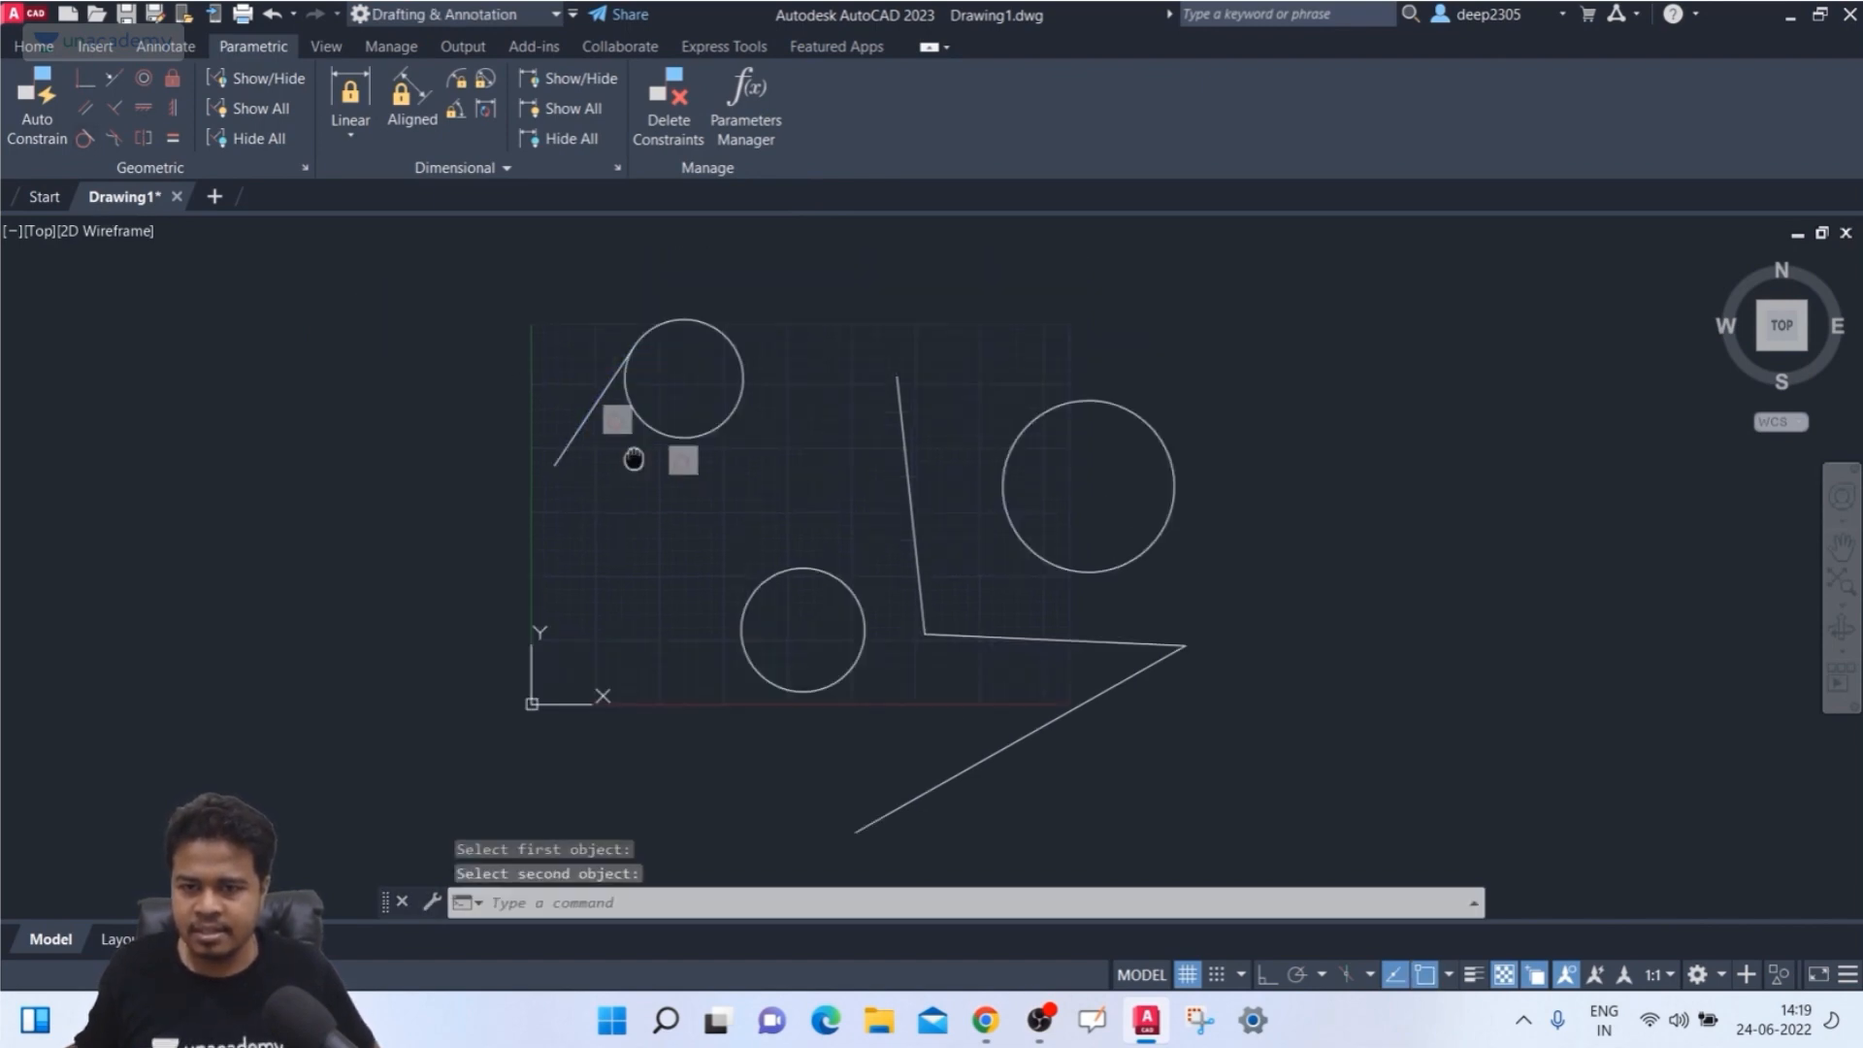
{"action": "scroll", "coordinate": [621, 418], "scroll_direction": "up", "scroll_amount": 4}
{"action": "key", "text": "Escape"}
{"action": "left_click", "coordinate": [598, 499]}
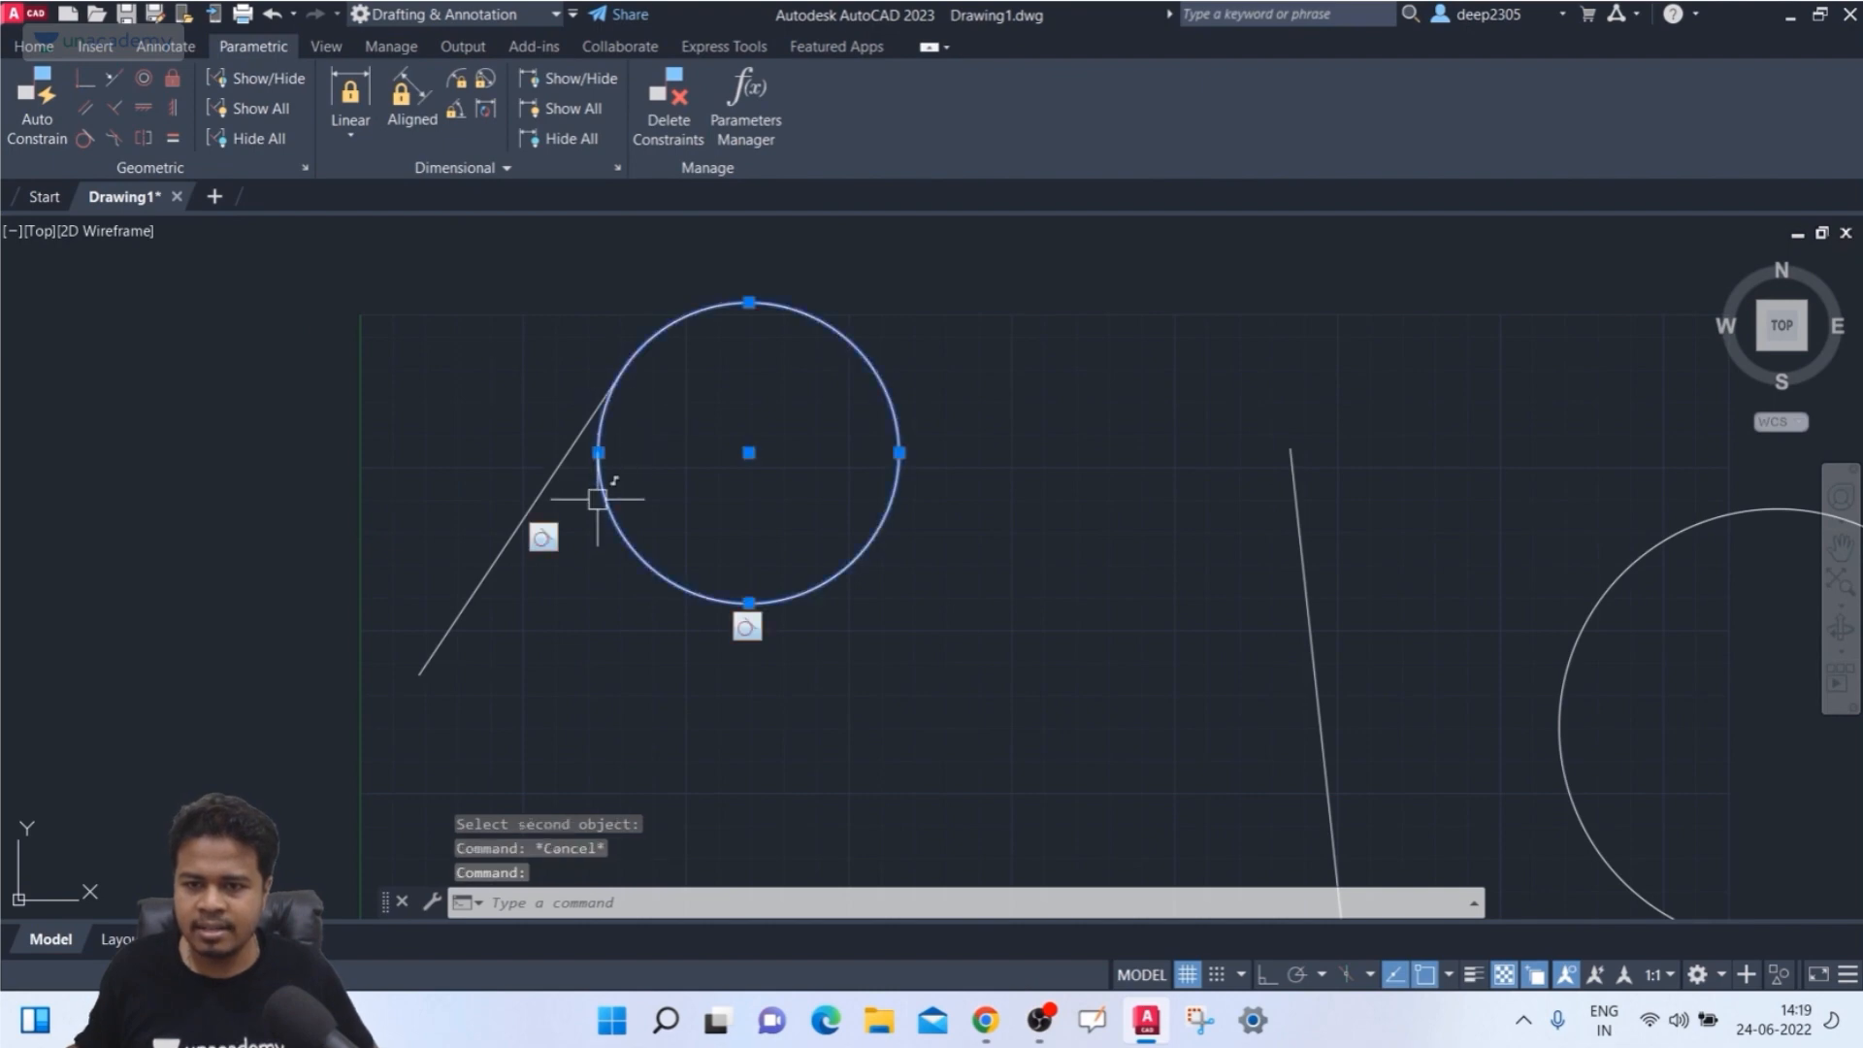
{"action": "left_click", "coordinate": [900, 452]}
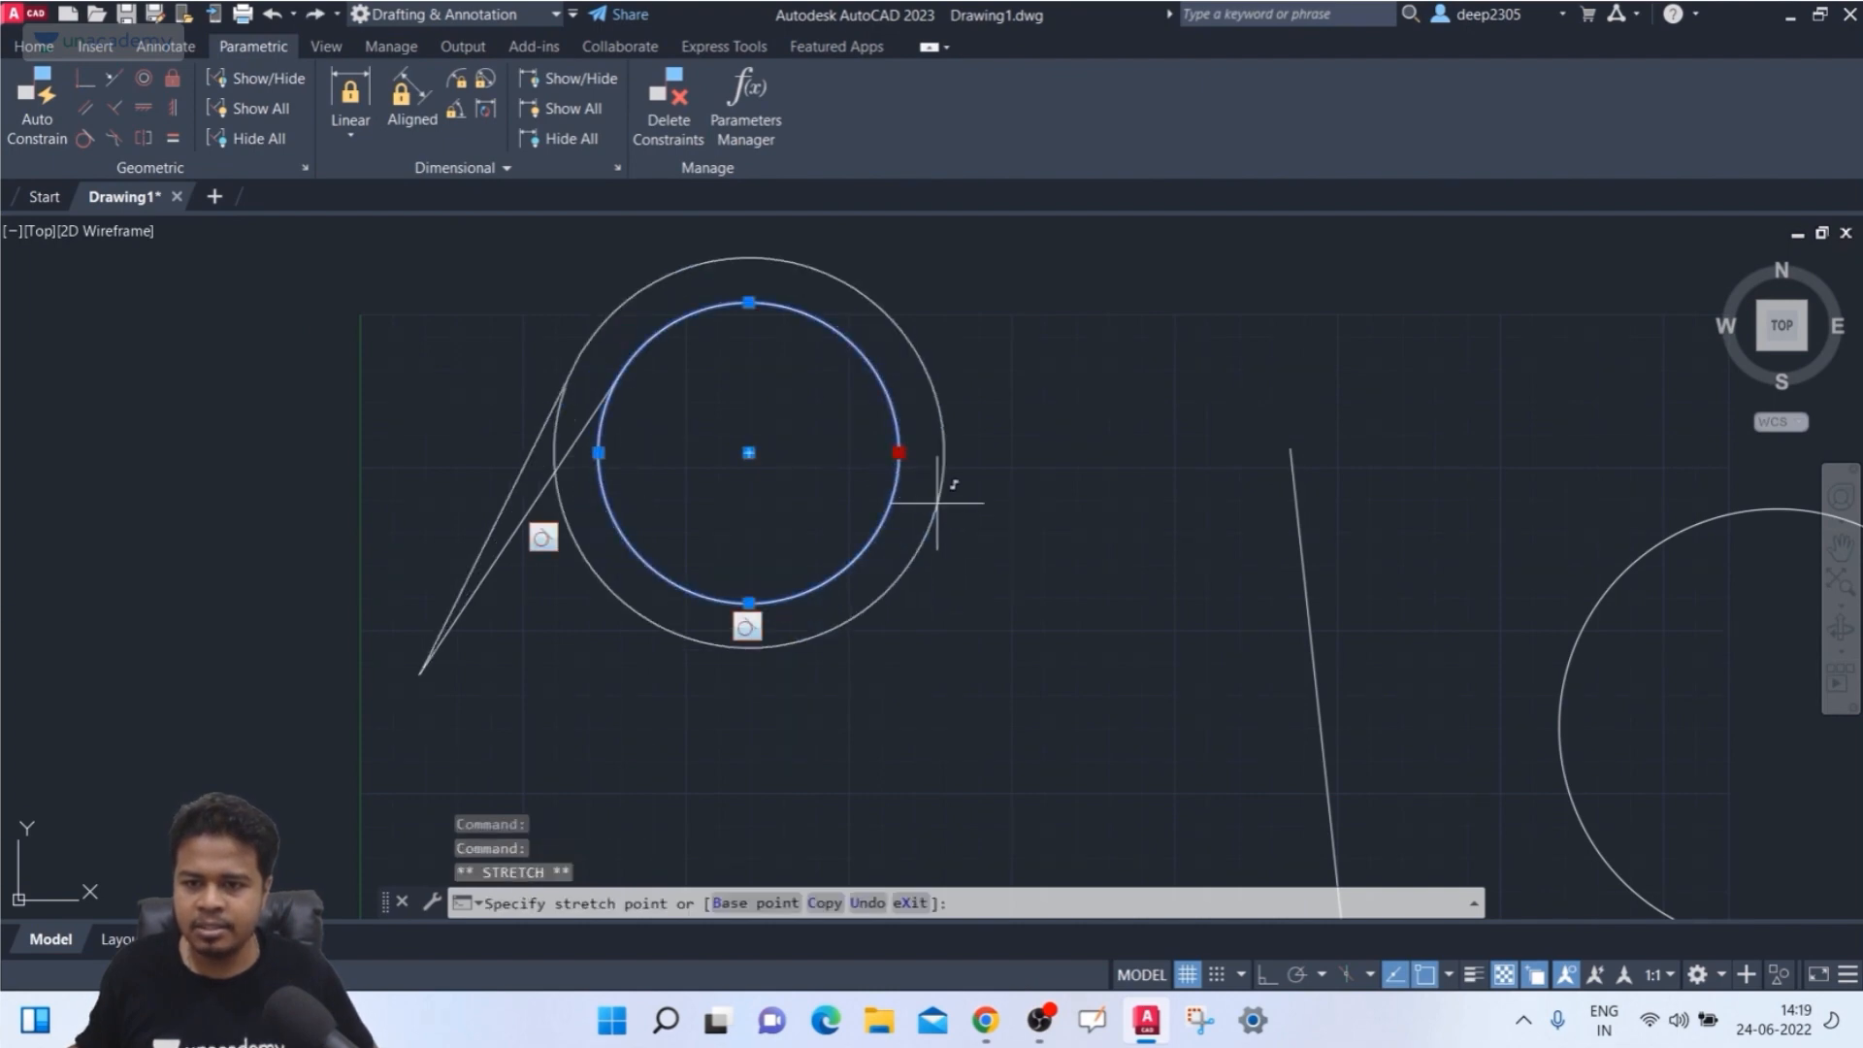
{"action": "scroll", "coordinate": [970, 514], "scroll_direction": "down", "scroll_amount": 3}
{"action": "key", "text": "Escape"}
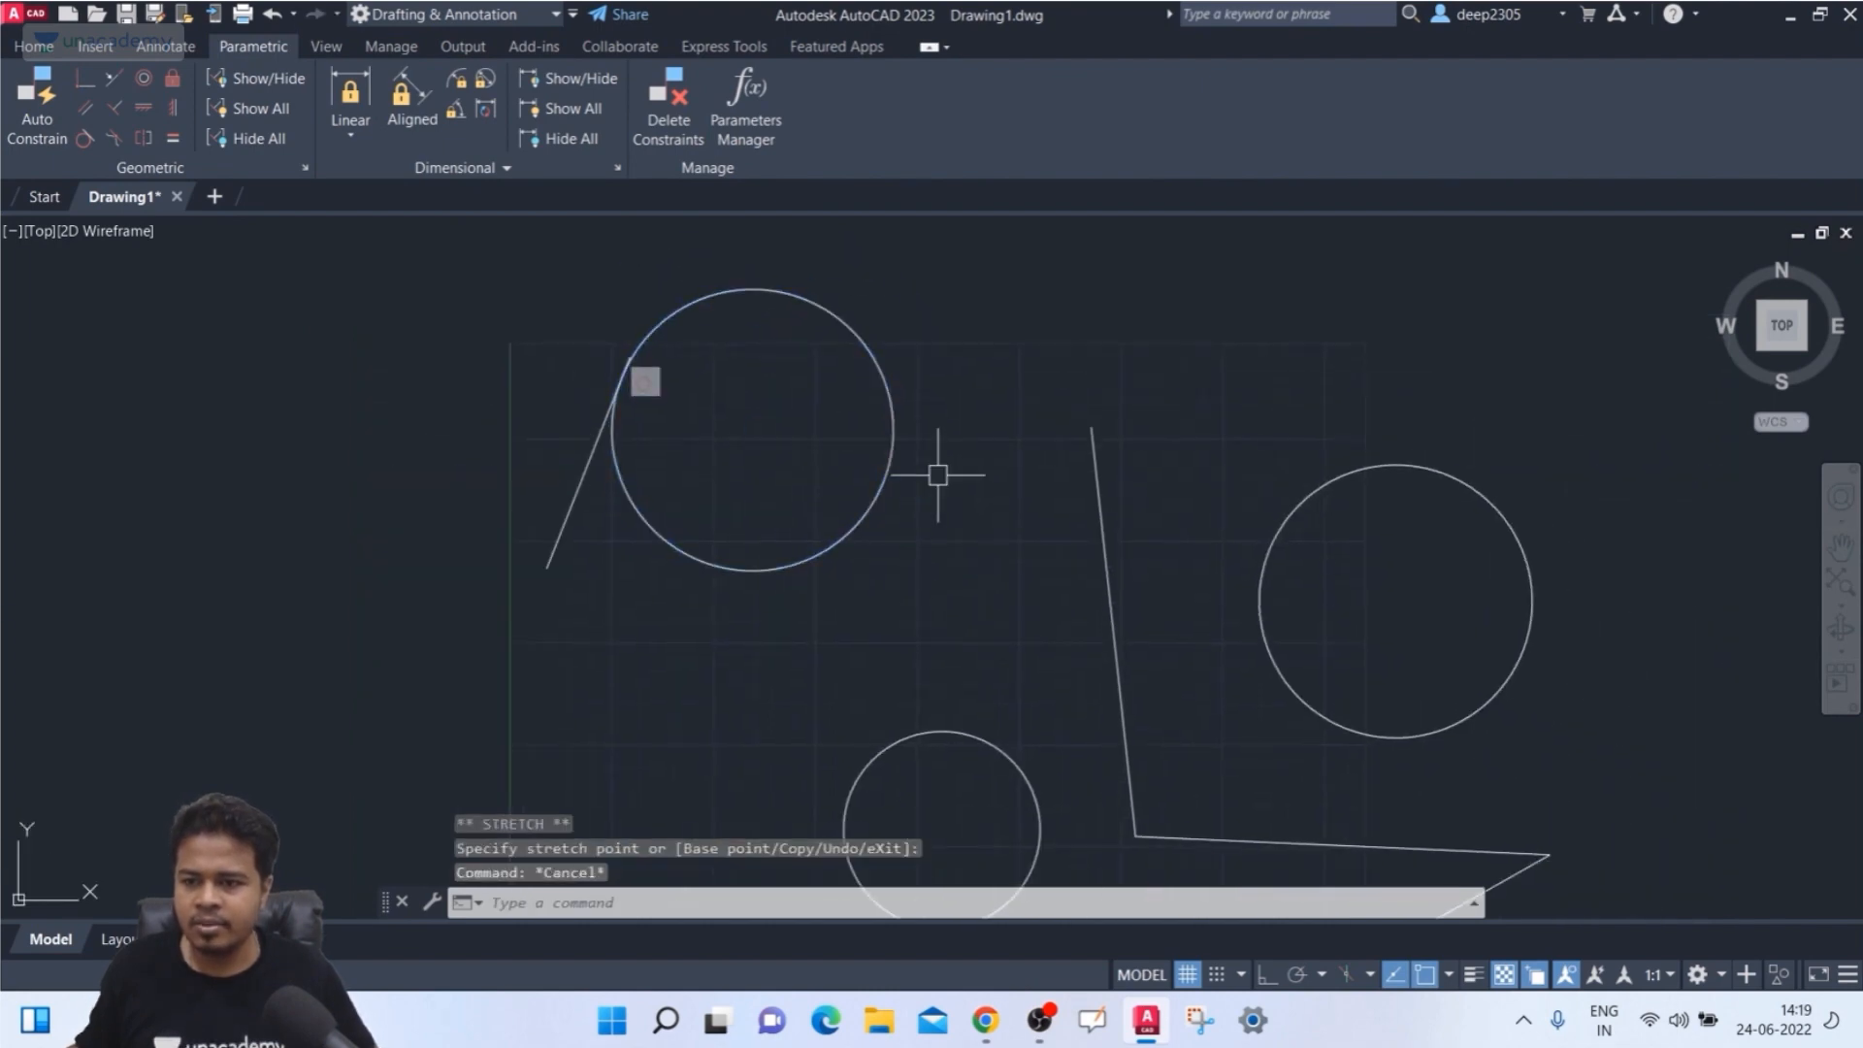
- Apply a Tangent constraint between the near-vertical line of the three-line chain and the large circle to its right
{"action": "left_click", "coordinate": [85, 138]}
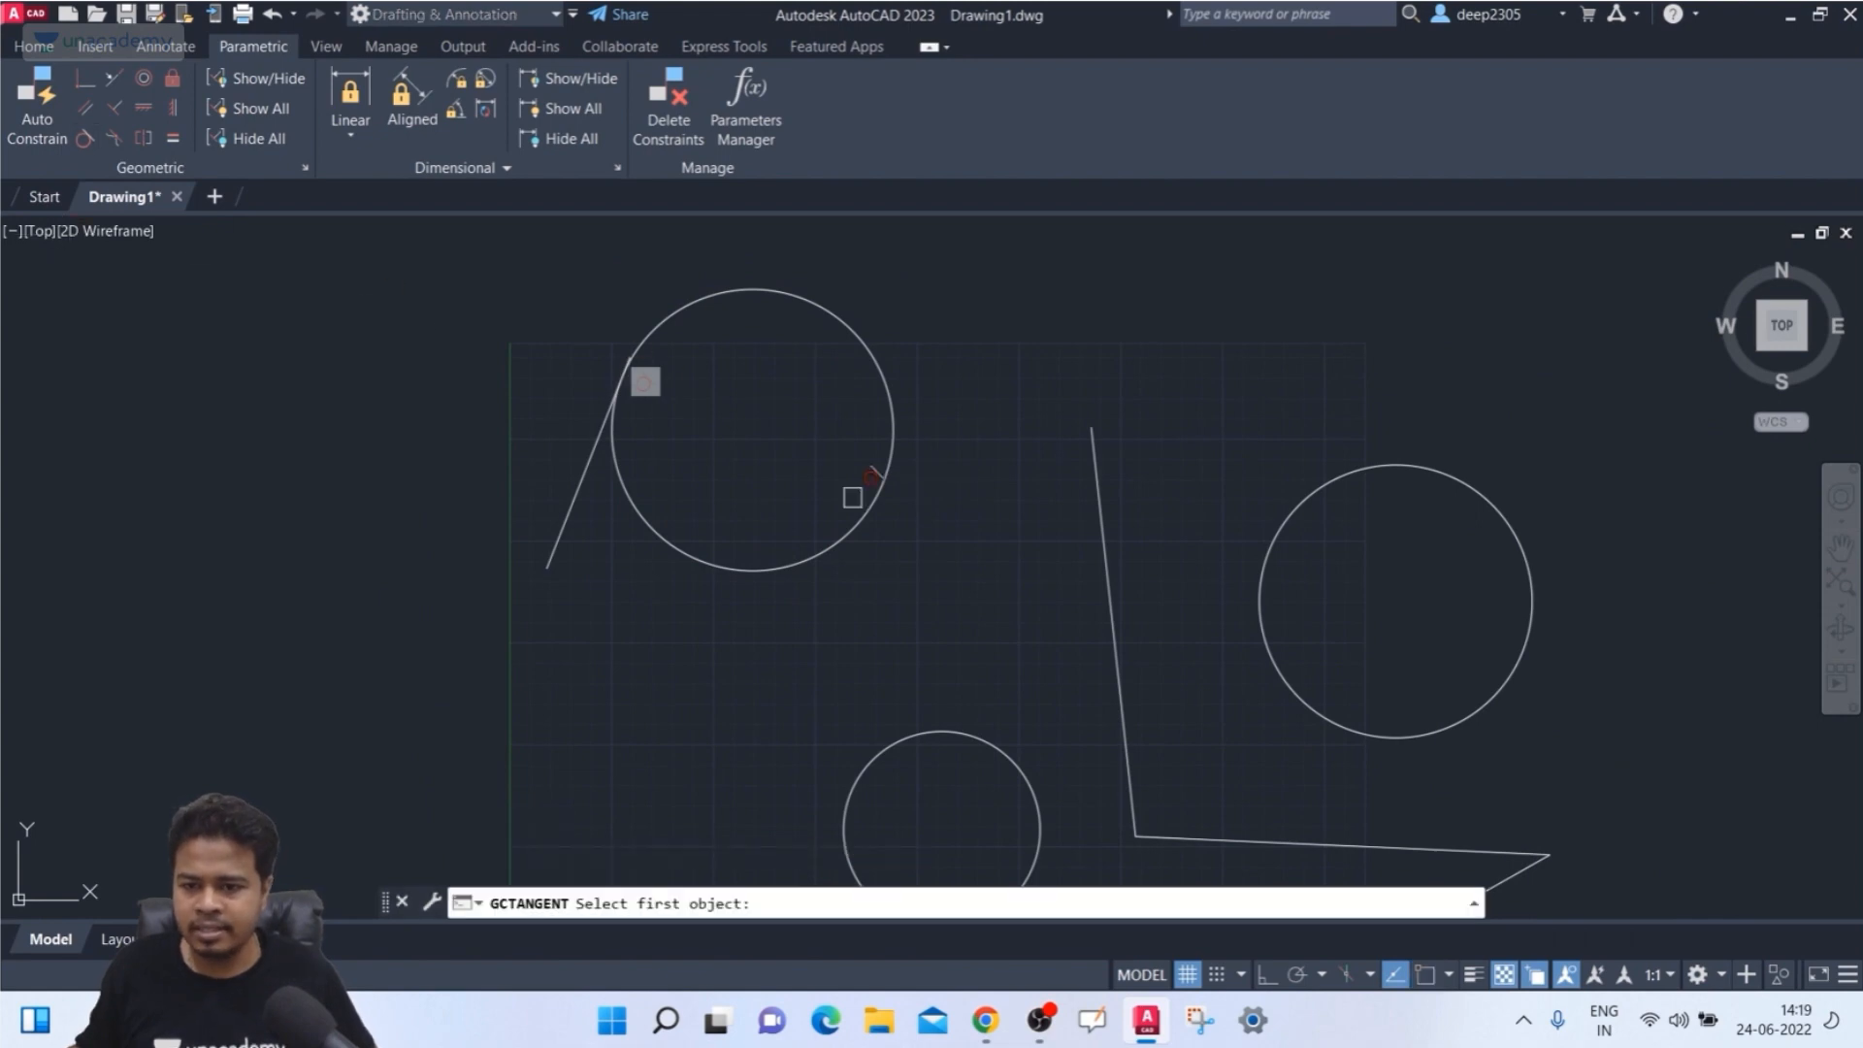
{"action": "middle_click_drag", "start_coordinate": [852, 497], "coordinate": [693, 450]}
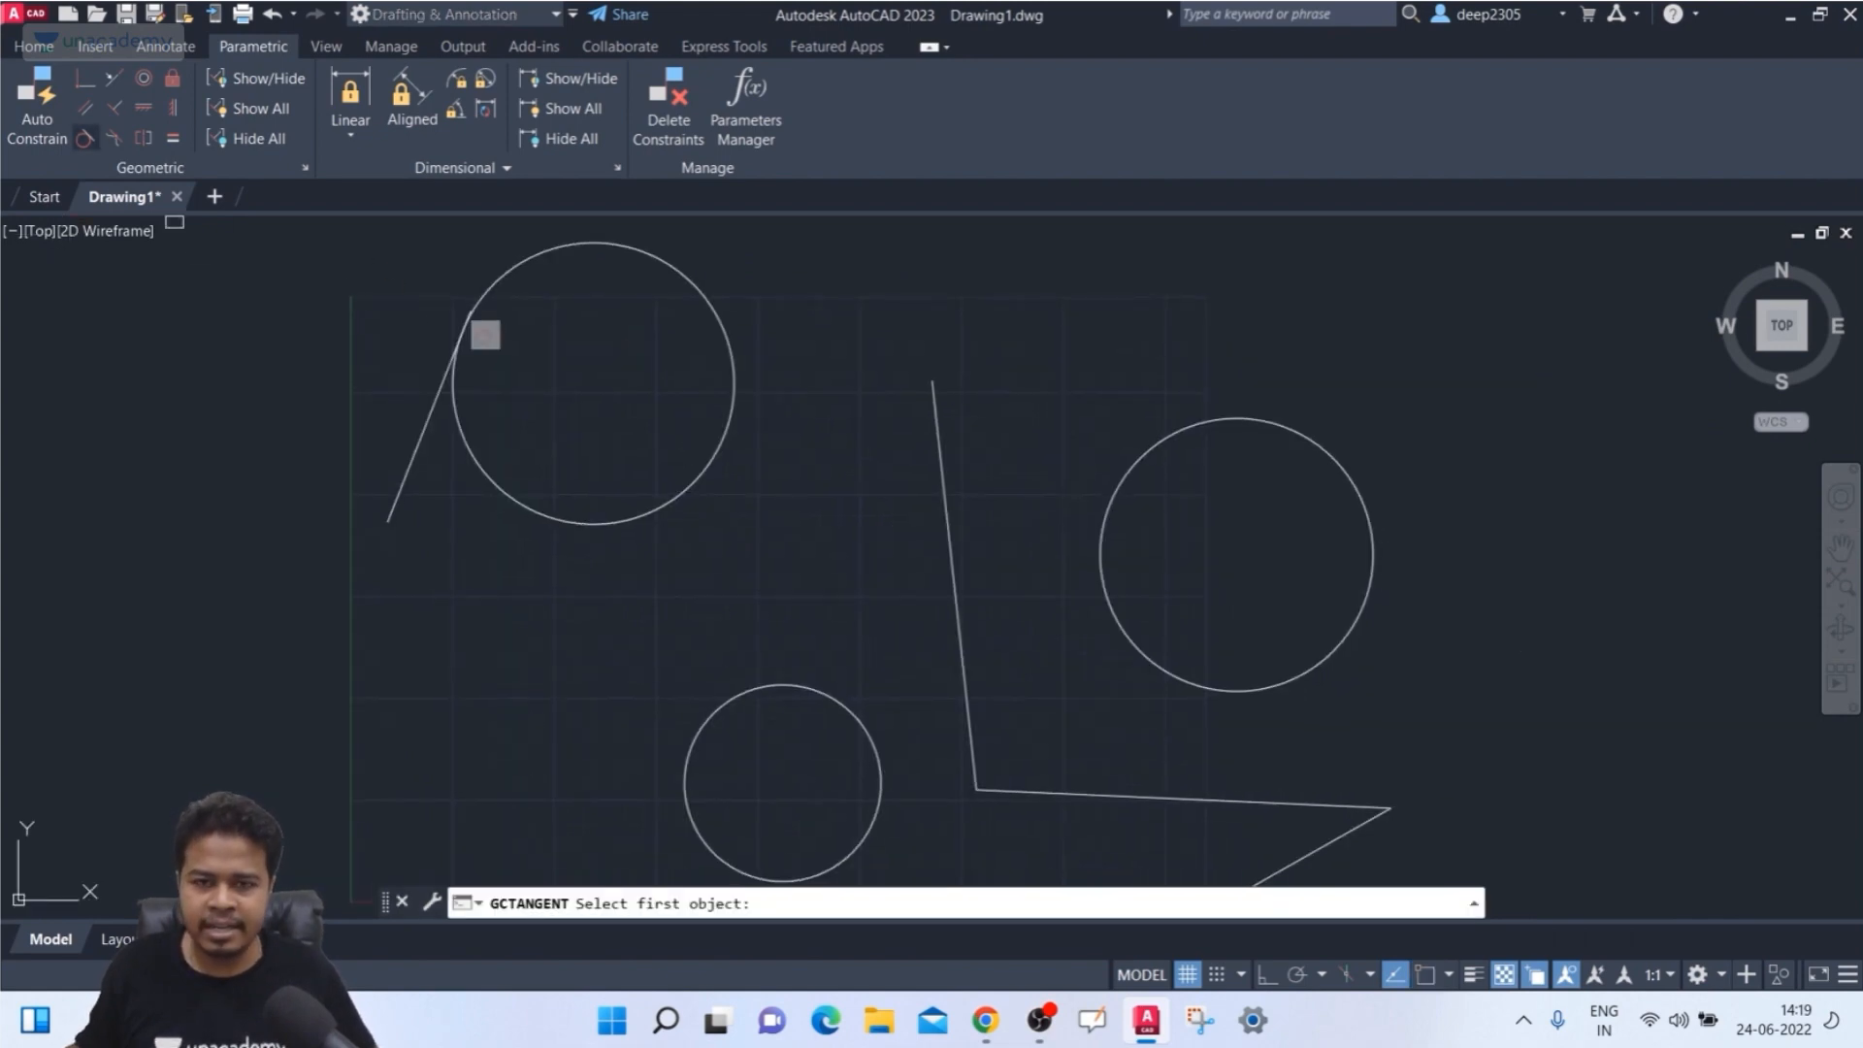
{"action": "scroll", "coordinate": [676, 442], "scroll_direction": "down", "scroll_amount": 3}
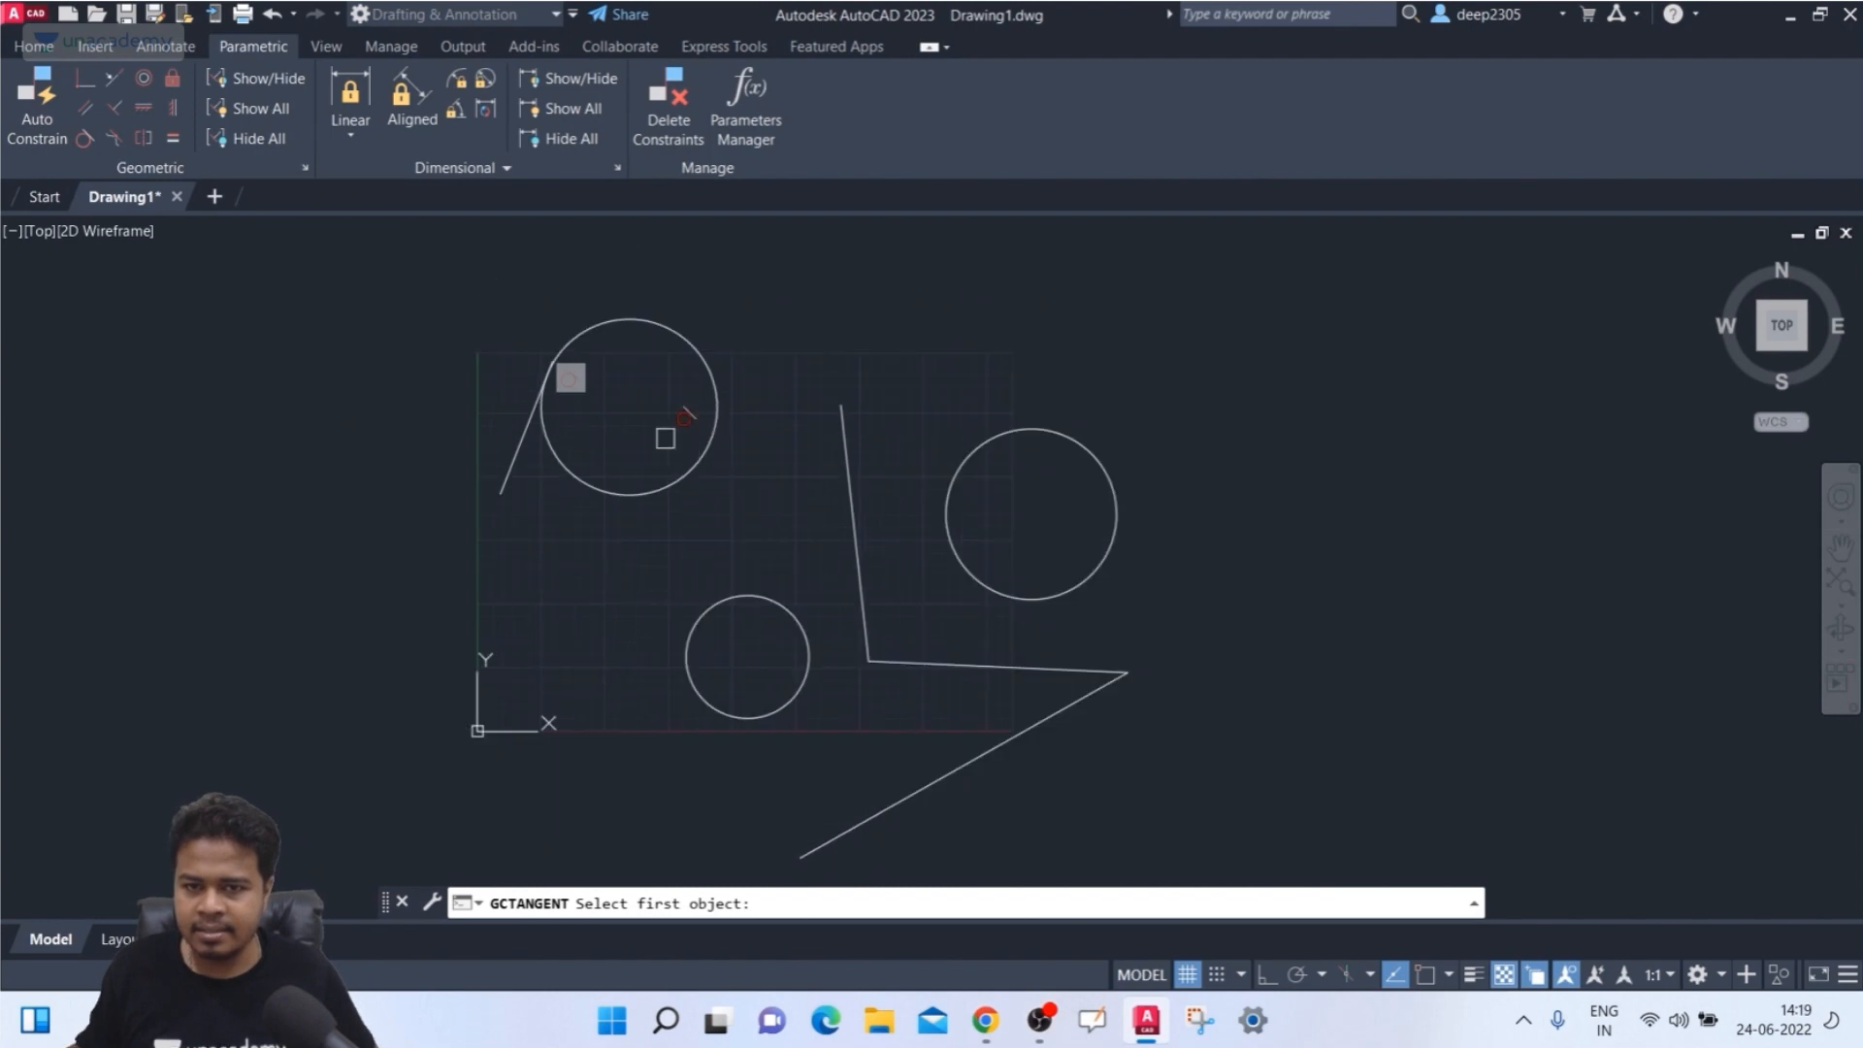
{"action": "left_click", "coordinate": [707, 393]}
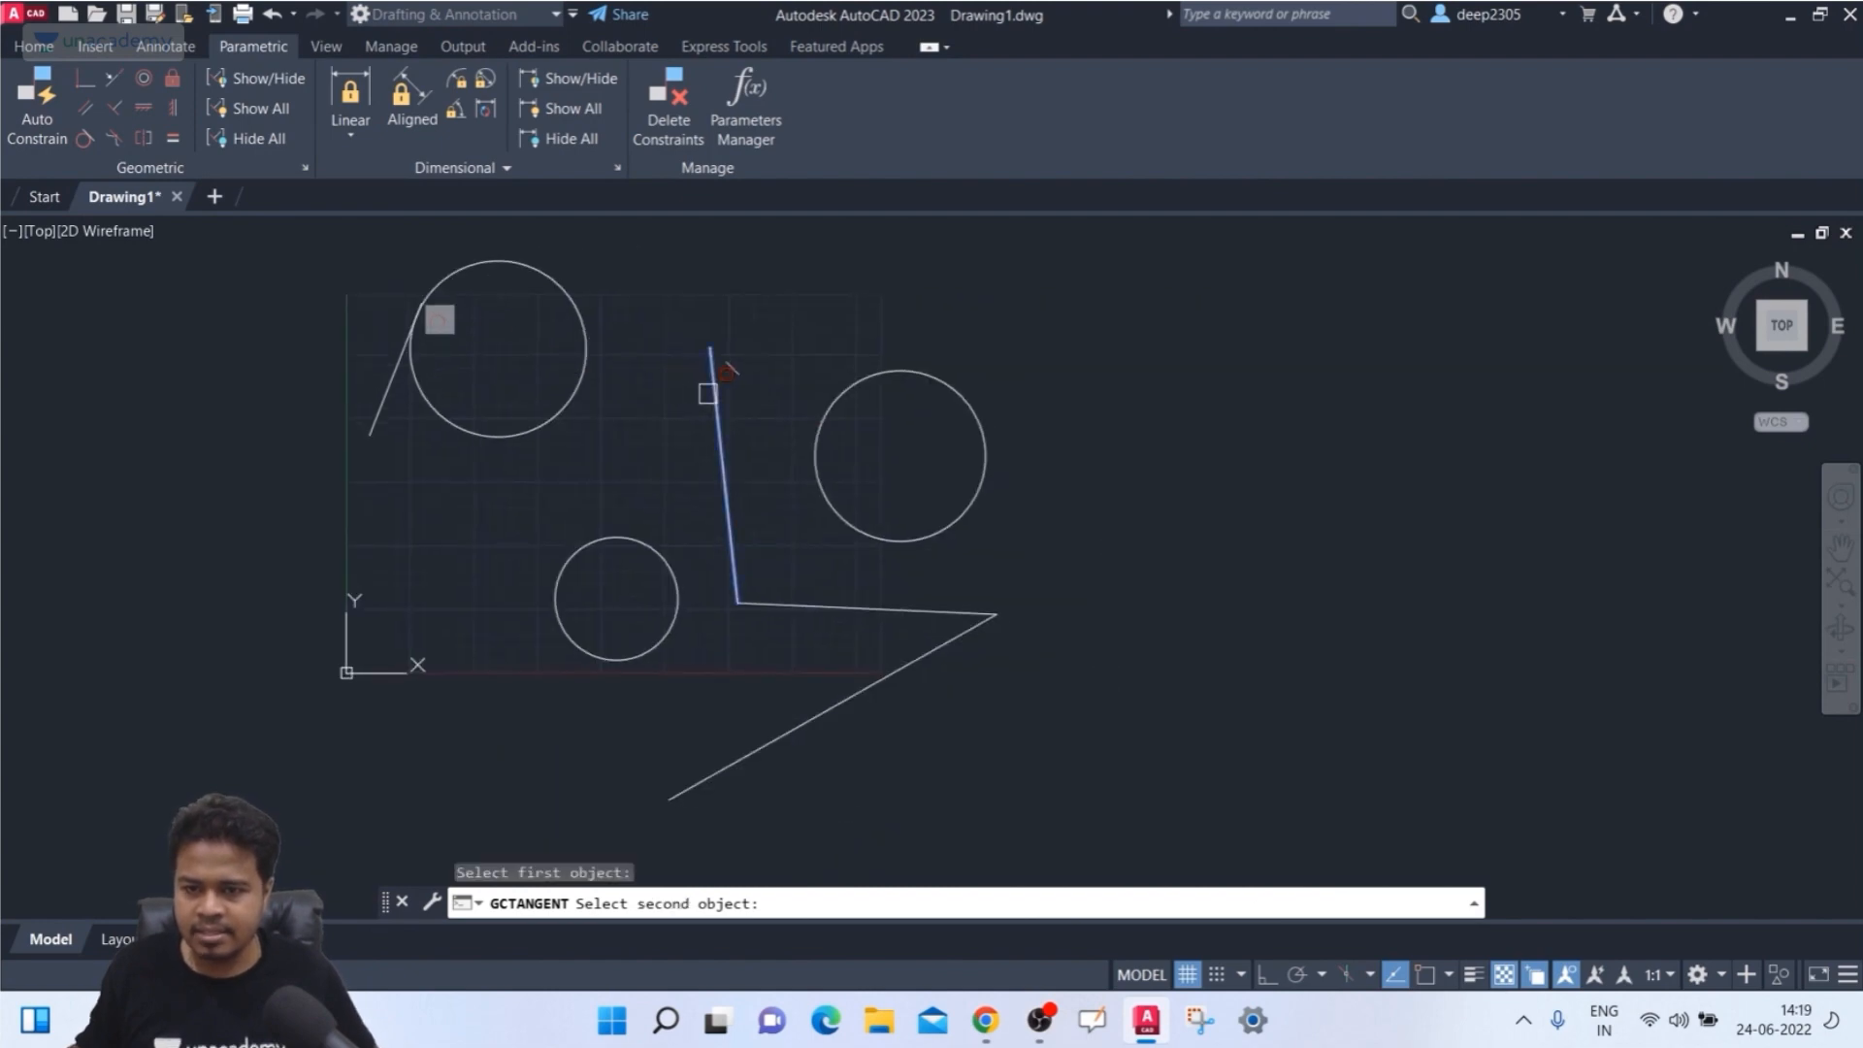
{"action": "left_click", "coordinate": [815, 405]}
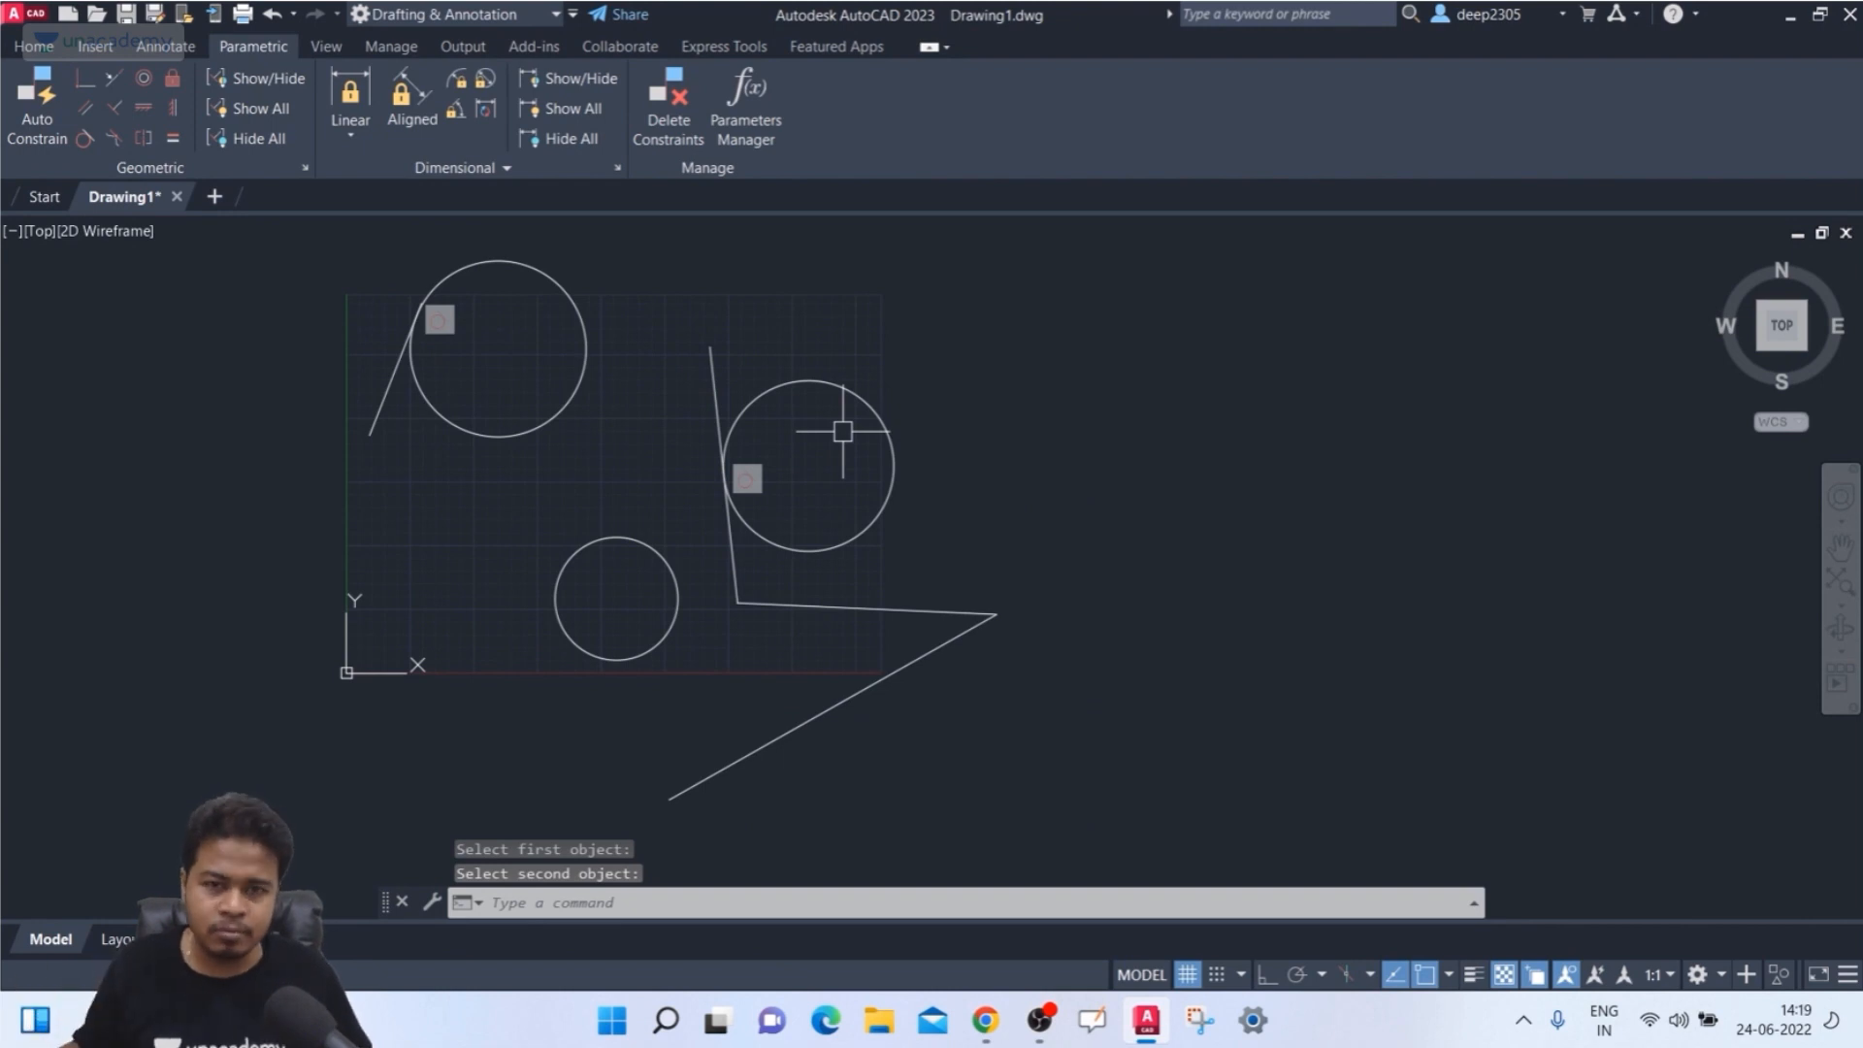
{"action": "left_click", "coordinate": [84, 138]}
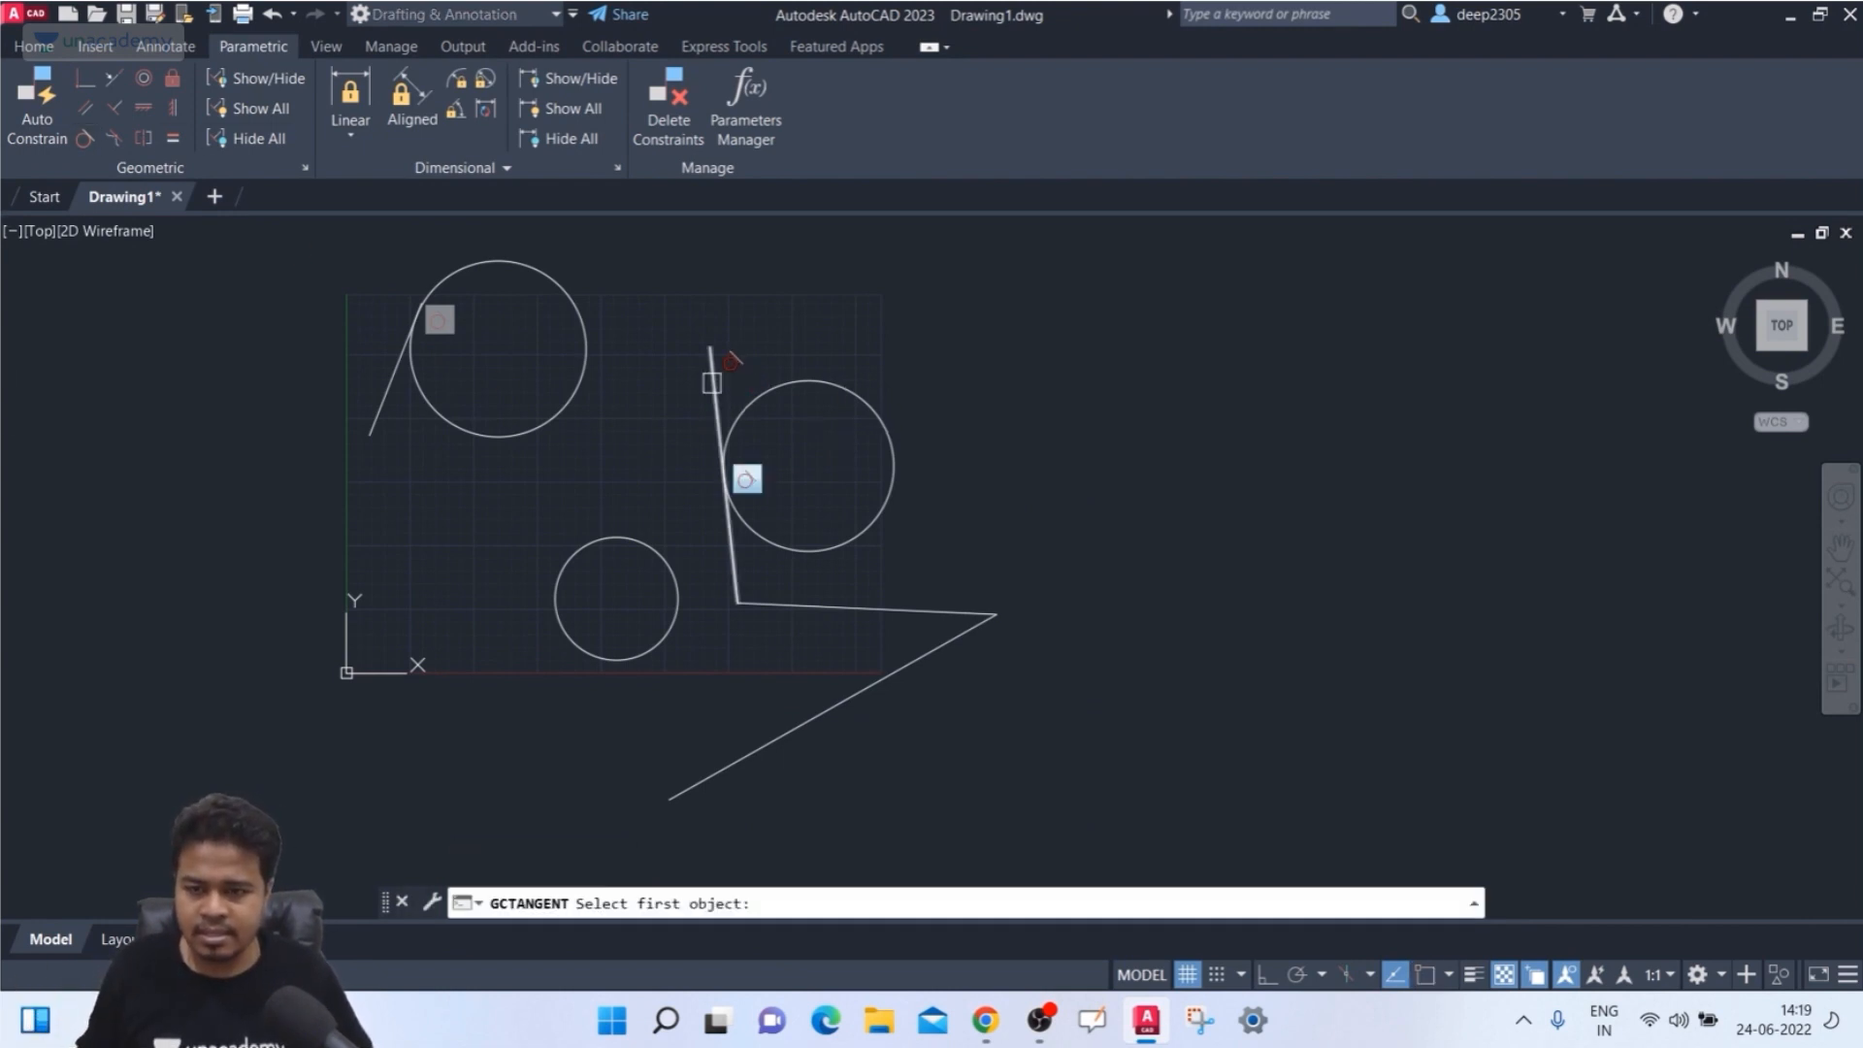
{"action": "left_click", "coordinate": [712, 383]}
{"action": "key", "text": "Escape"}
{"action": "key", "text": "Escape"}
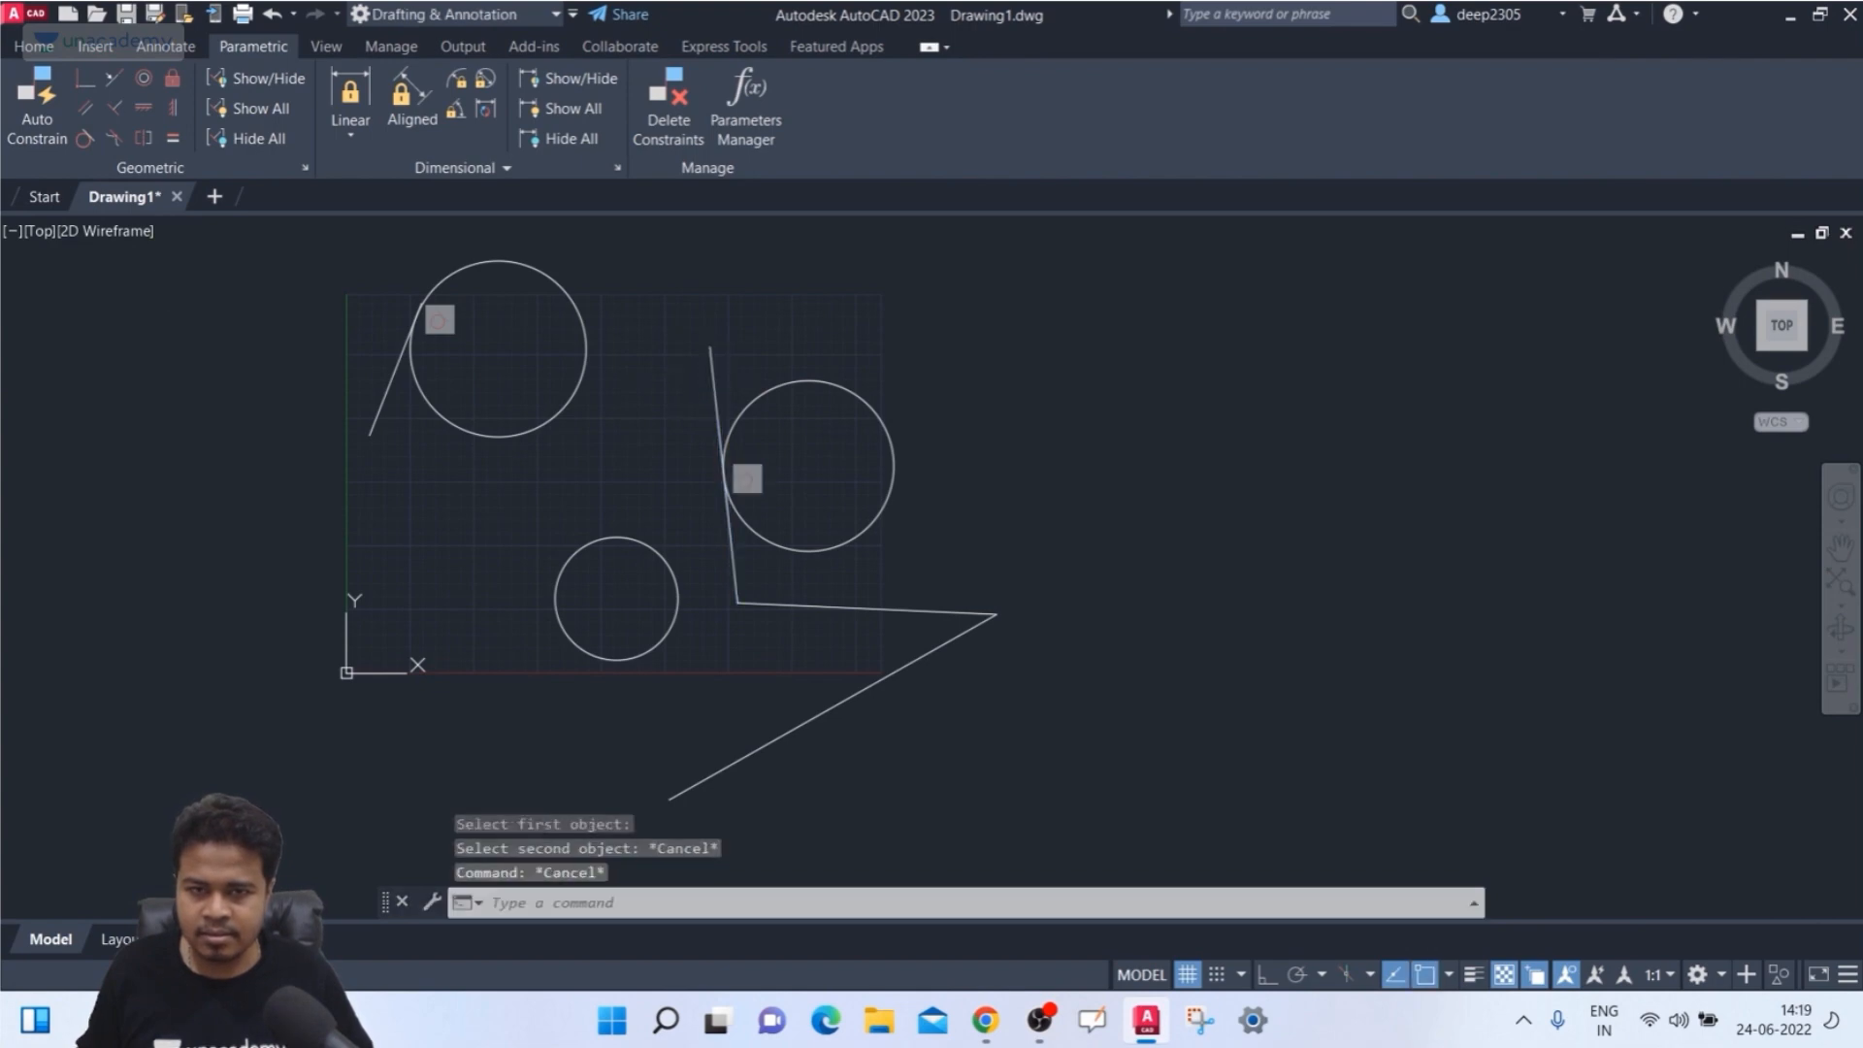
- Apply a Tangent constraint with the lower small circle as first object and the near-vertical line as second
{"action": "left_click", "coordinate": [85, 139]}
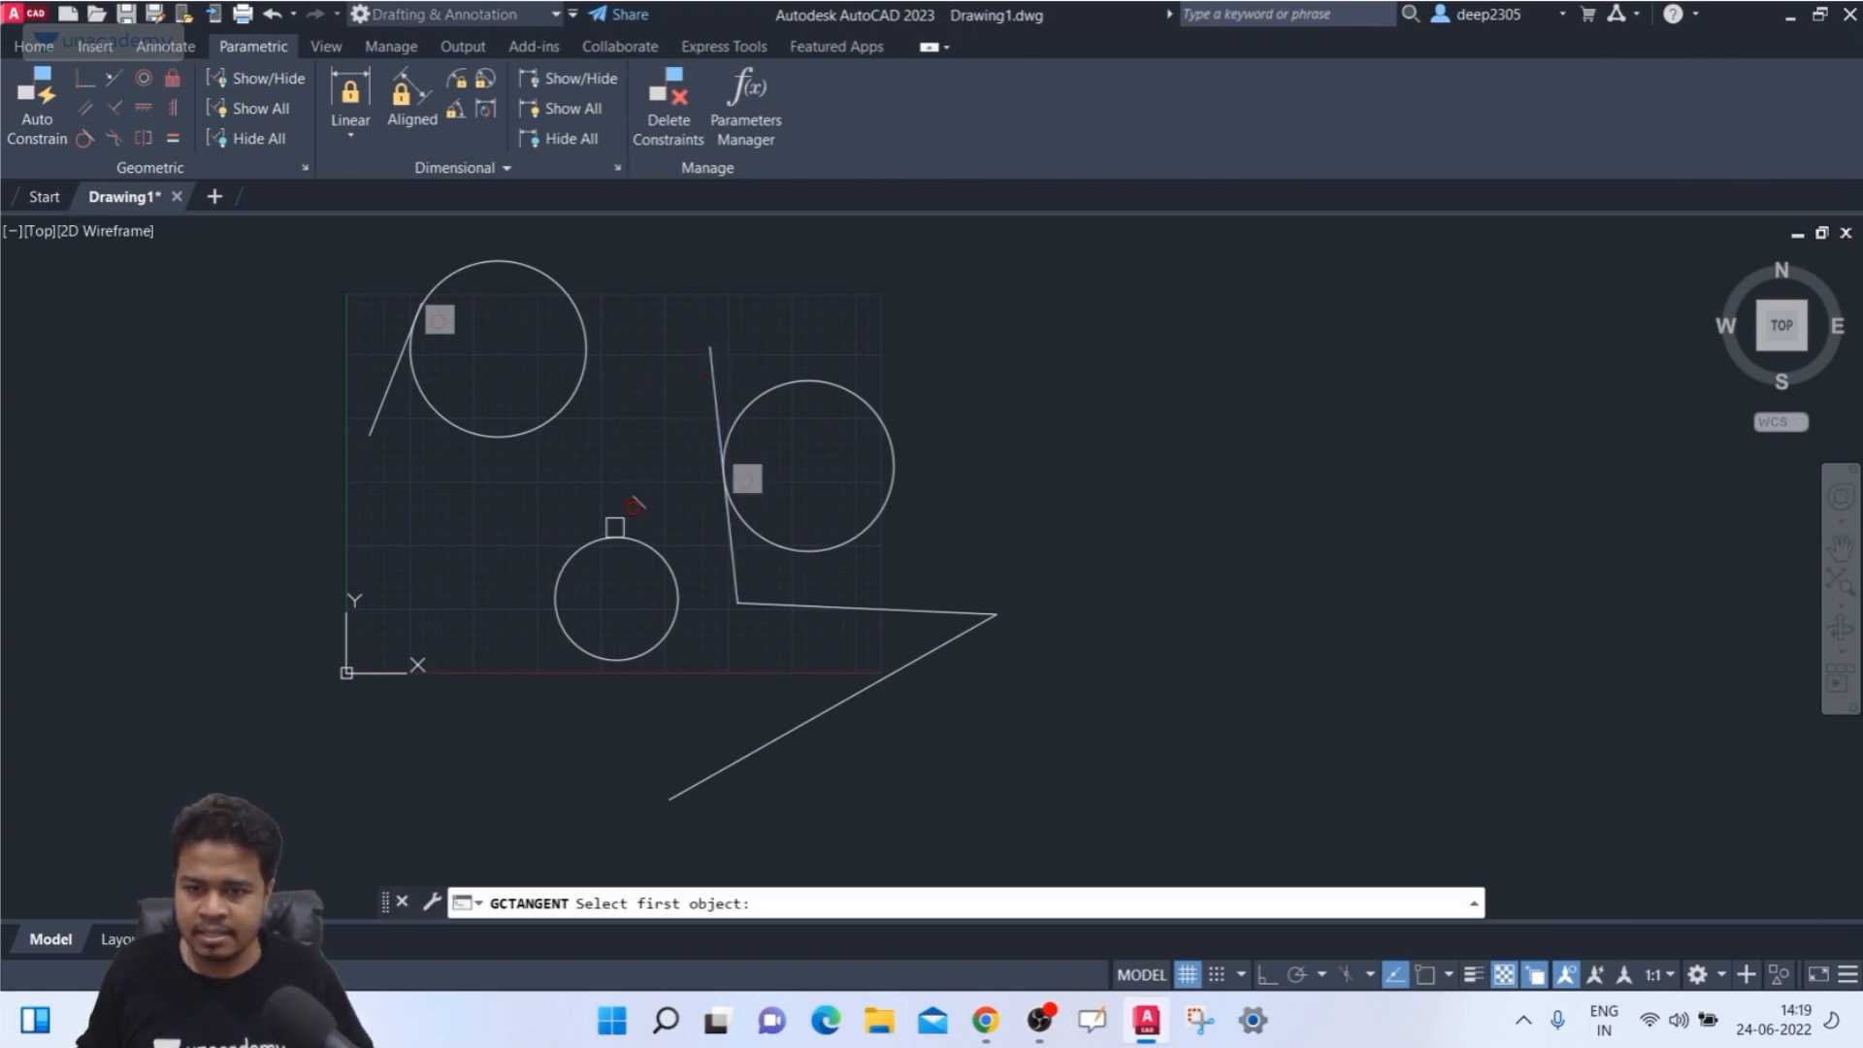
{"action": "left_click", "coordinate": [610, 541]}
{"action": "left_click", "coordinate": [716, 398]}
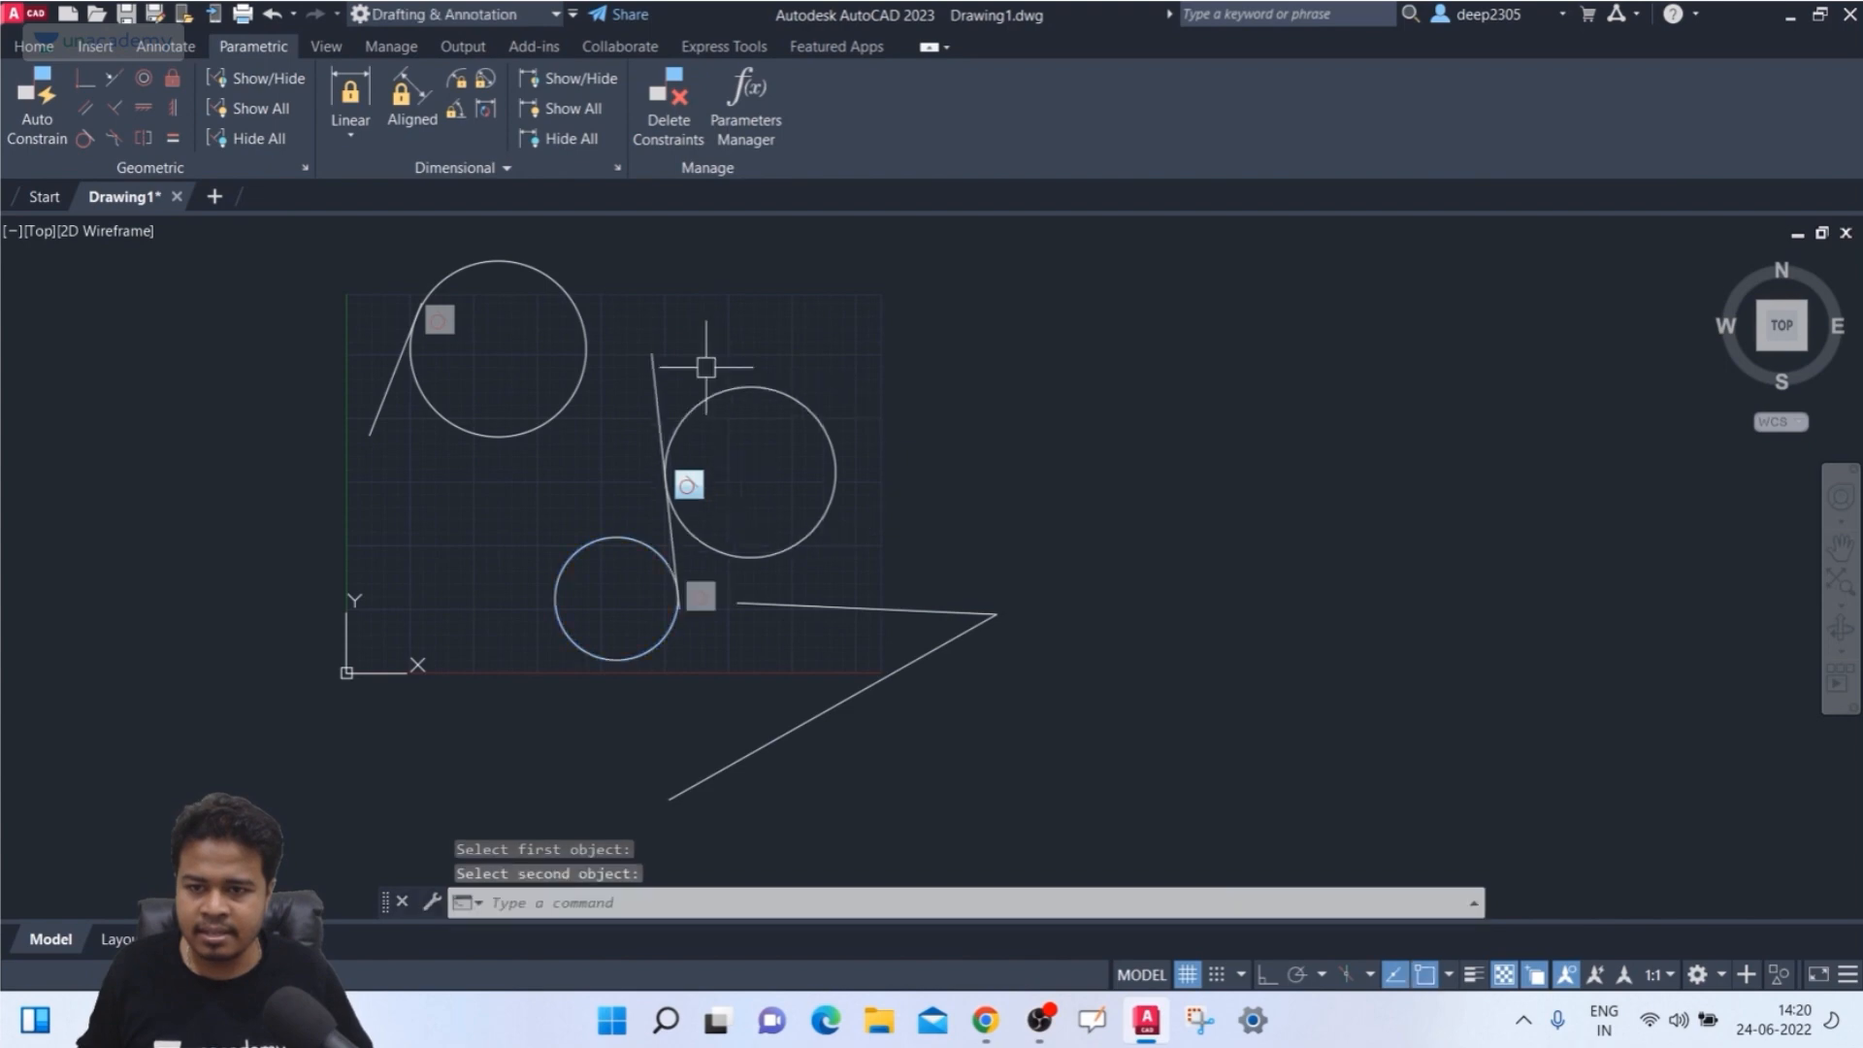
{"action": "middle_click_drag", "start_coordinate": [598, 509], "coordinate": [558, 443]}
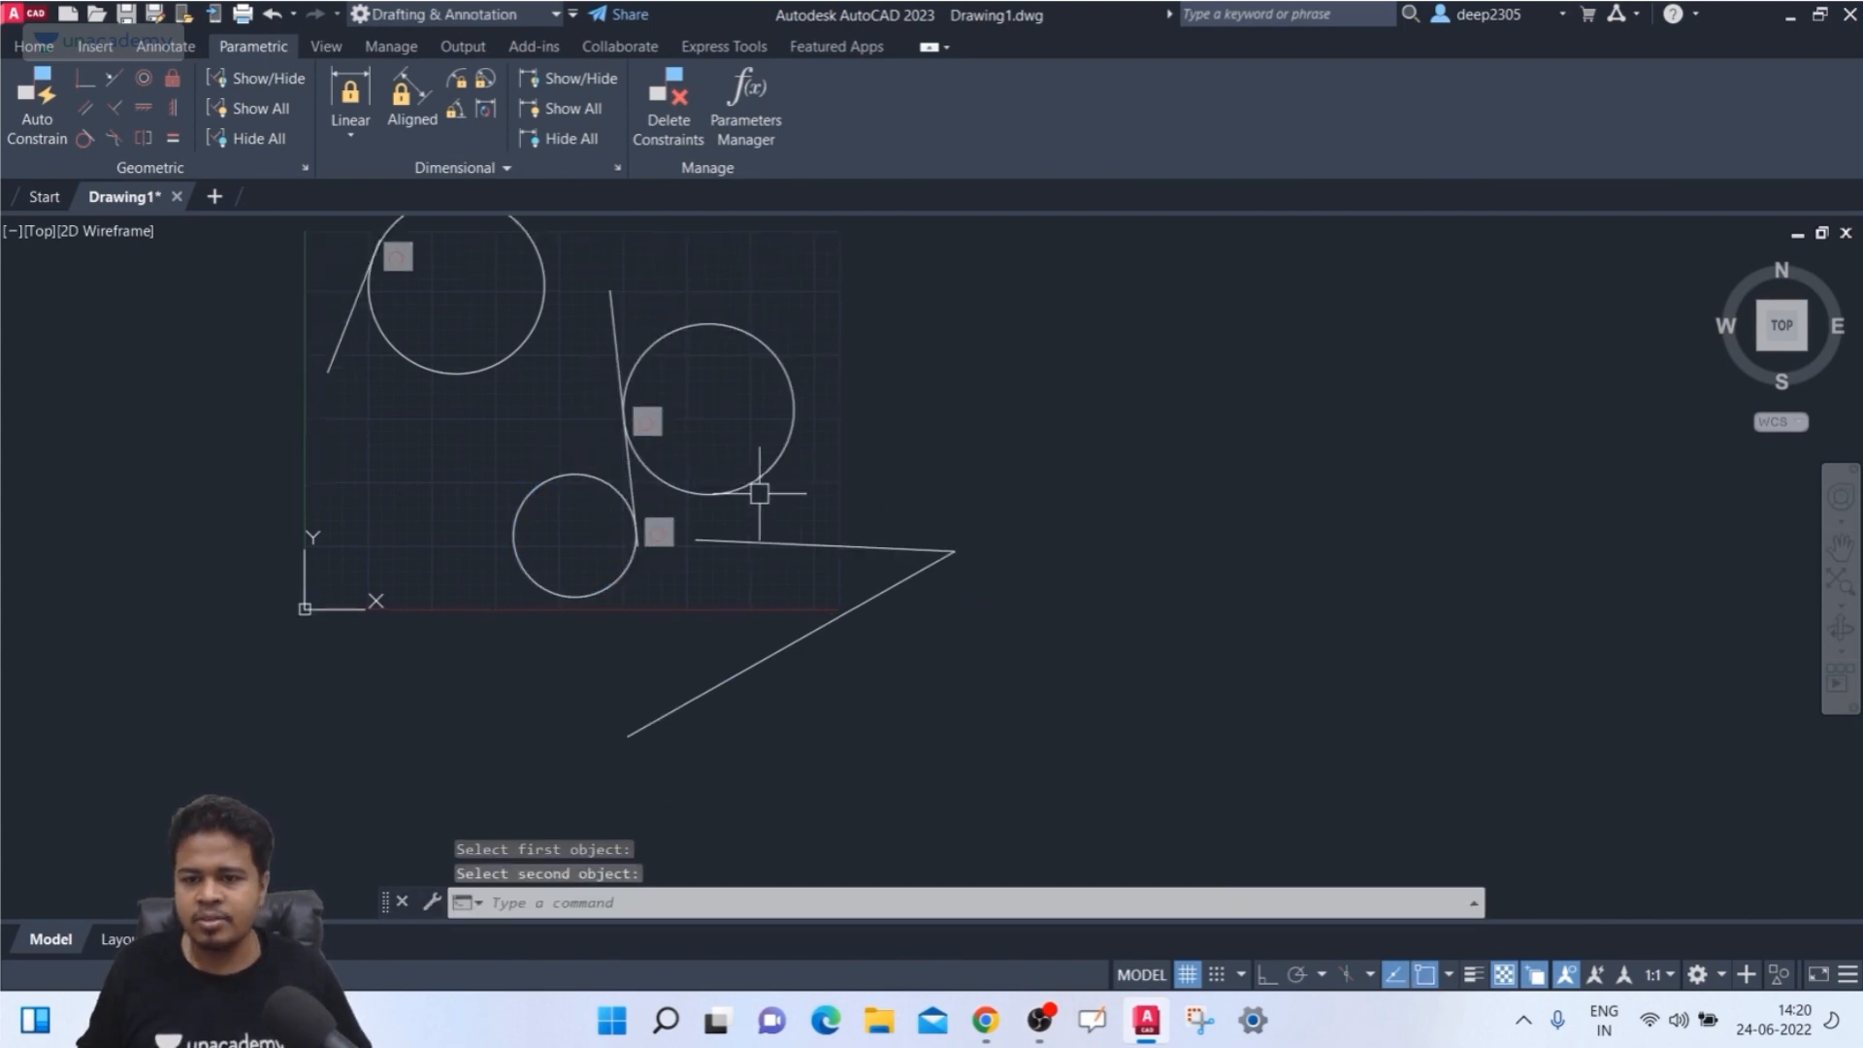
{"action": "scroll", "coordinate": [729, 479], "scroll_direction": "down", "scroll_amount": 2}
{"action": "scroll", "coordinate": [647, 316], "scroll_direction": "up", "scroll_amount": 2}
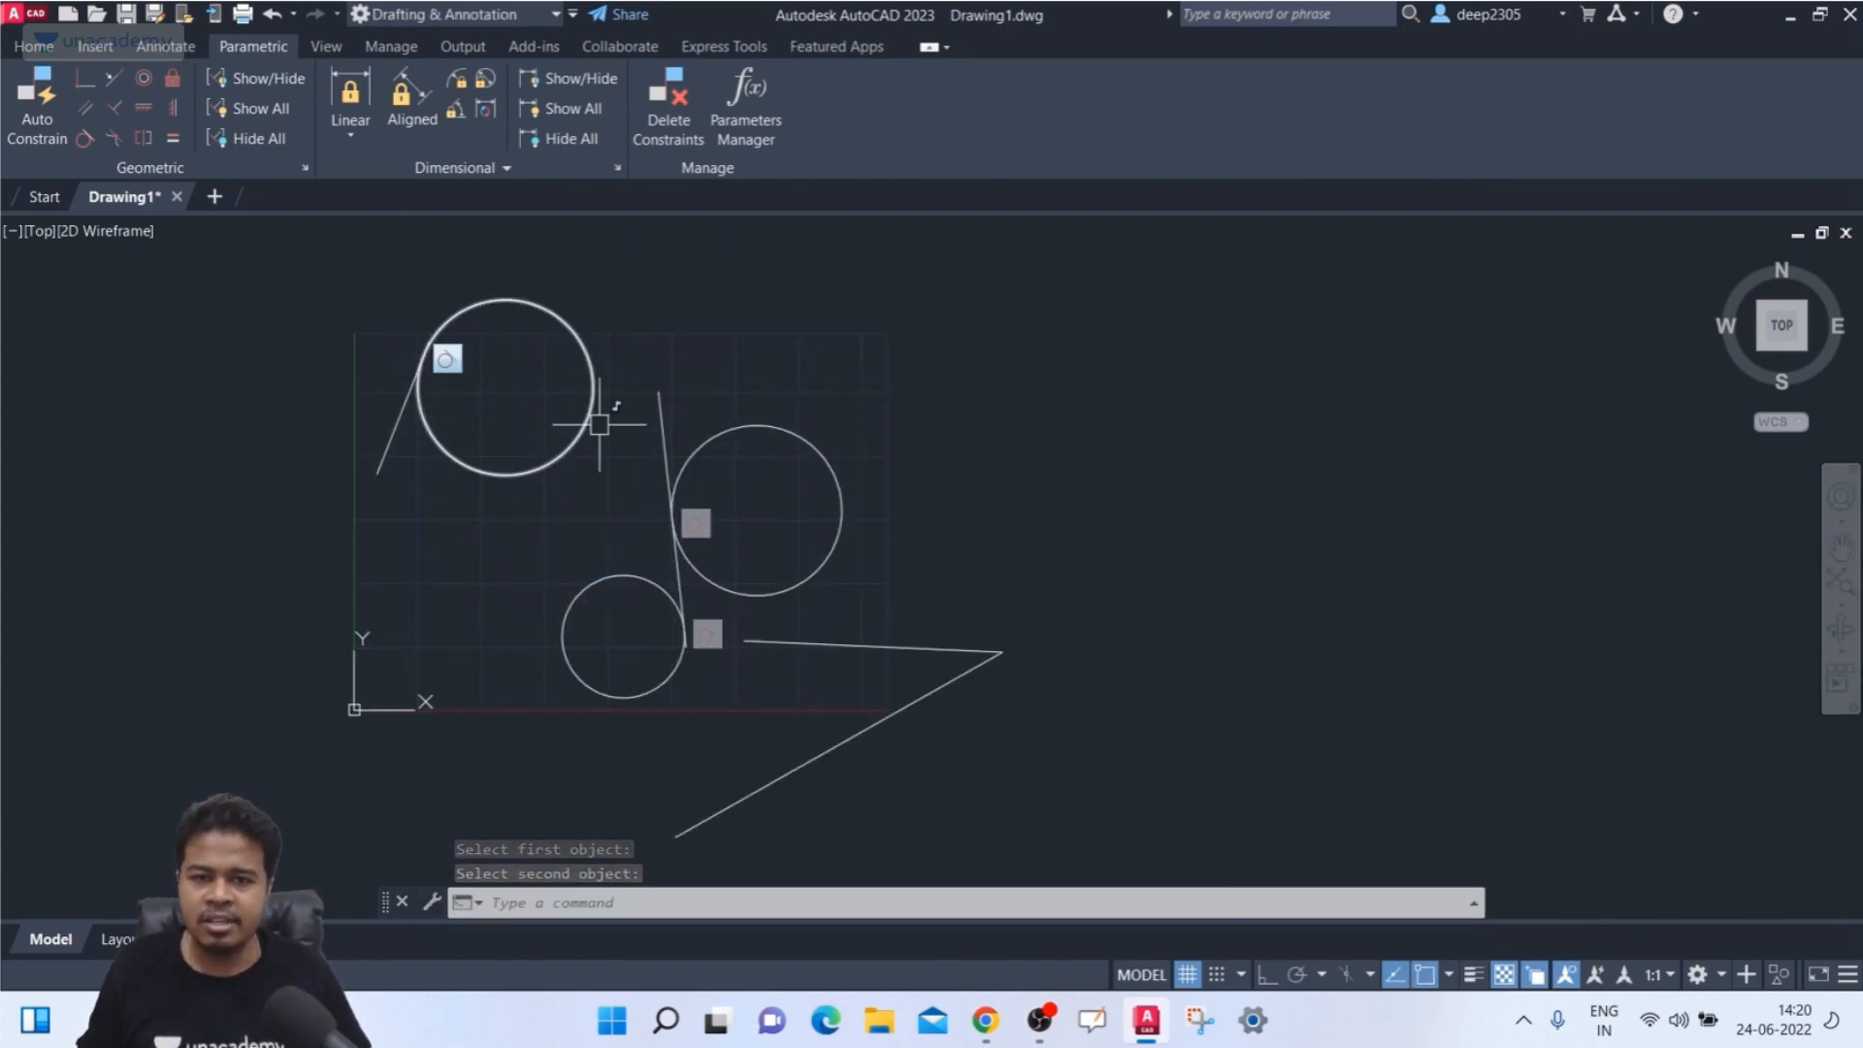
- Delete all the circles and lines from the drawing
{"action": "left_click", "coordinate": [1027, 314]}
{"action": "left_click", "coordinate": [278, 727]}
{"action": "key", "text": "Delete"}
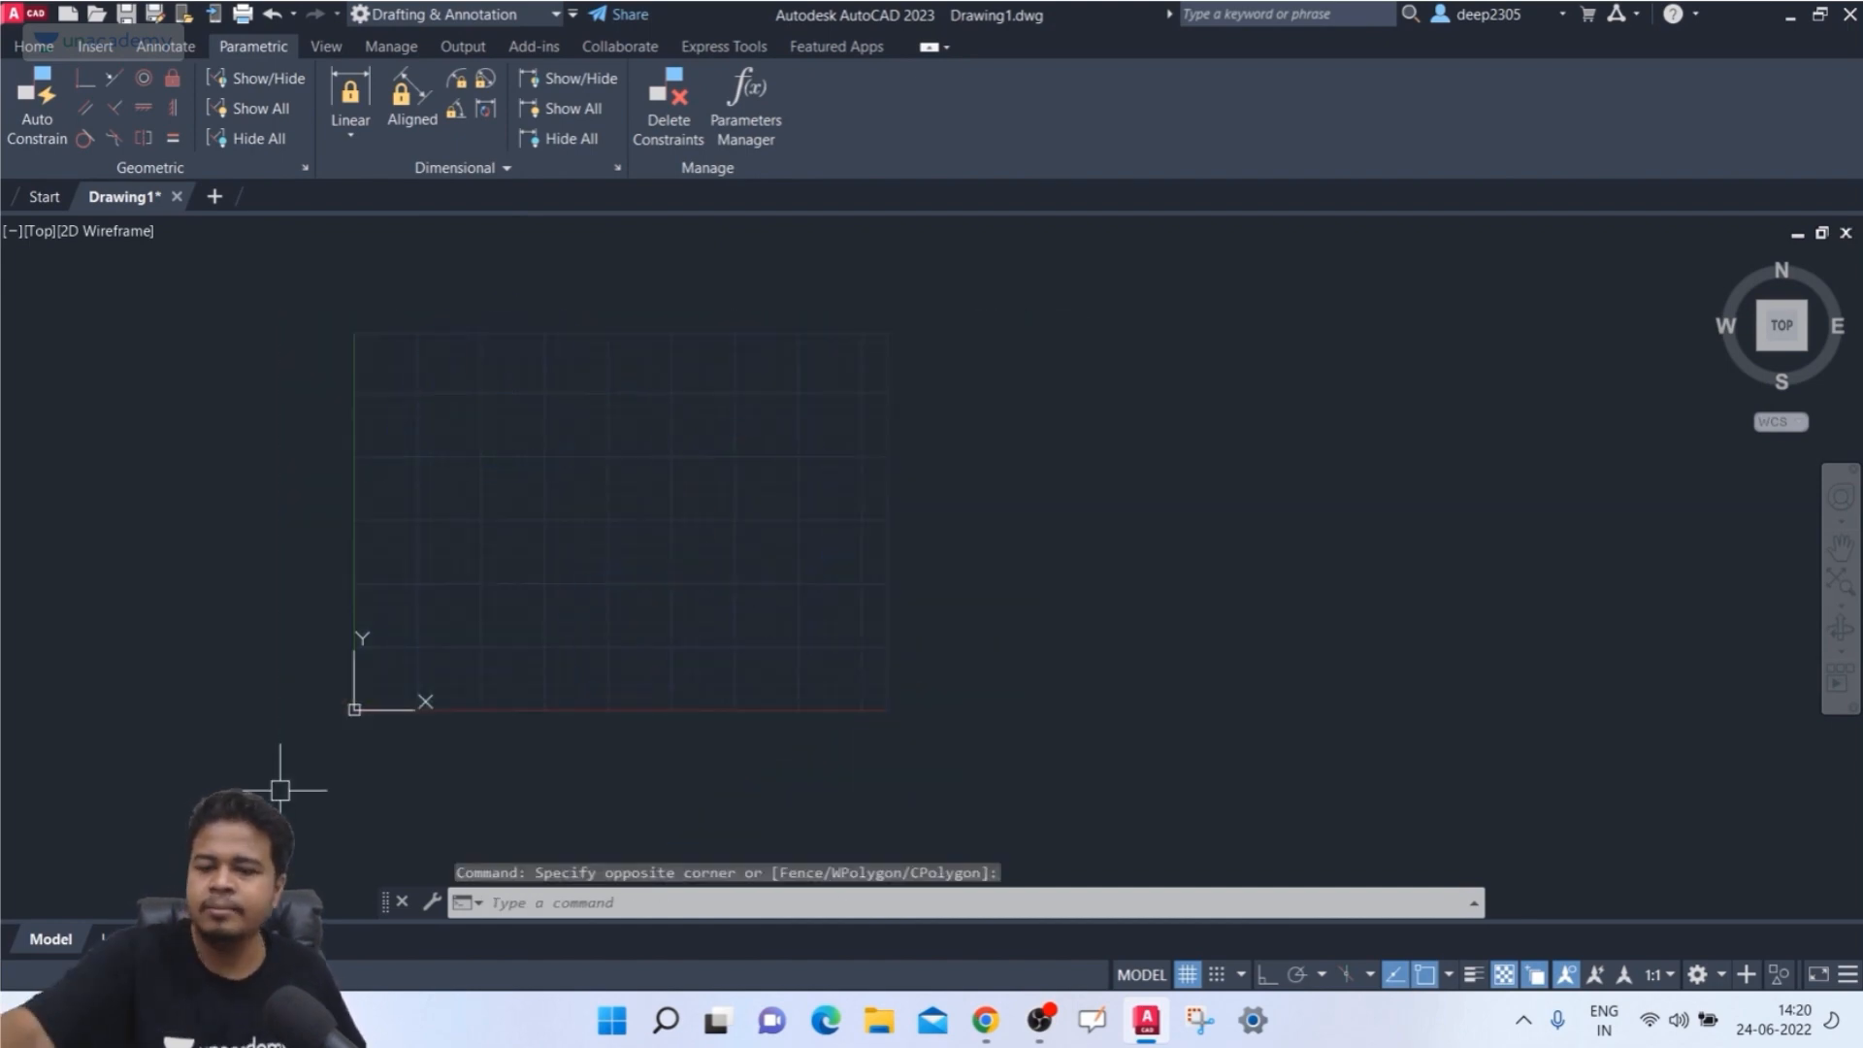
- Draw a circle about 72 in radius inside the grid area and a larger separate circle to its right
{"action": "type", "text": "c"}
{"action": "key", "text": "Return"}
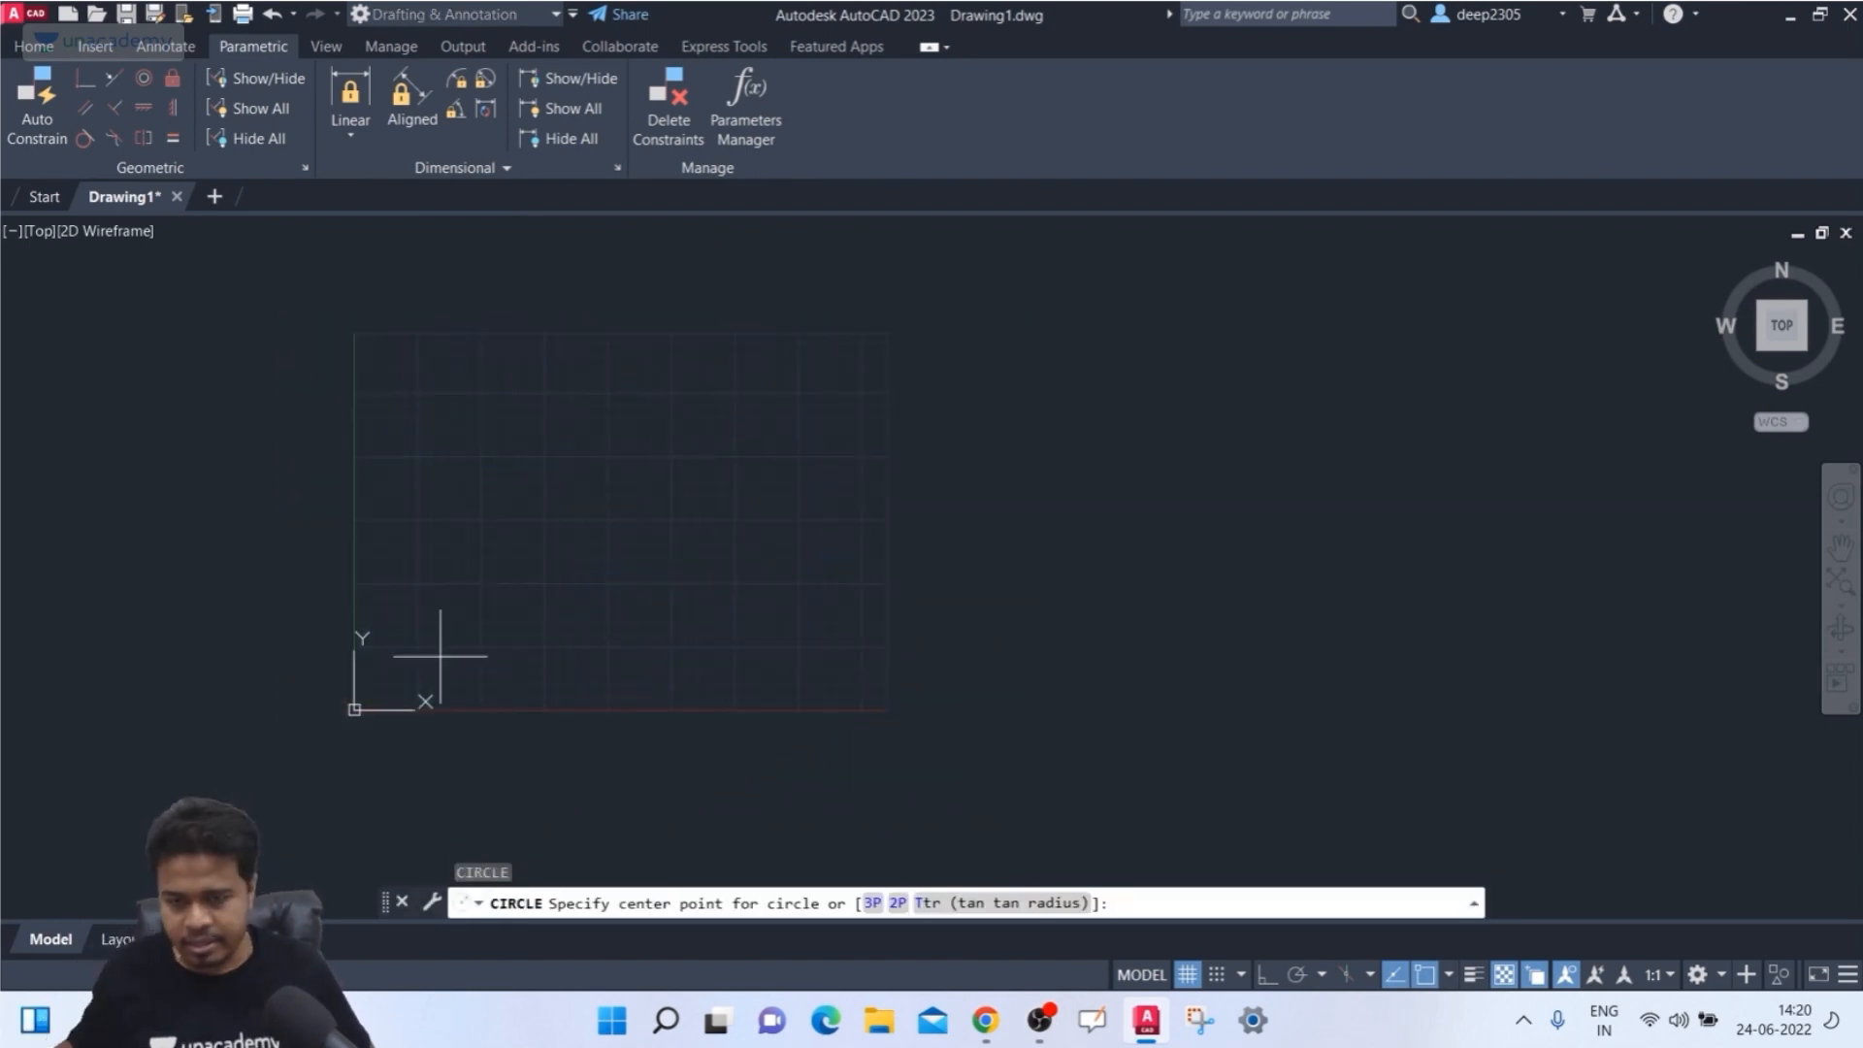
{"action": "left_click", "coordinate": [573, 484]}
{"action": "left_click", "coordinate": [539, 568]}
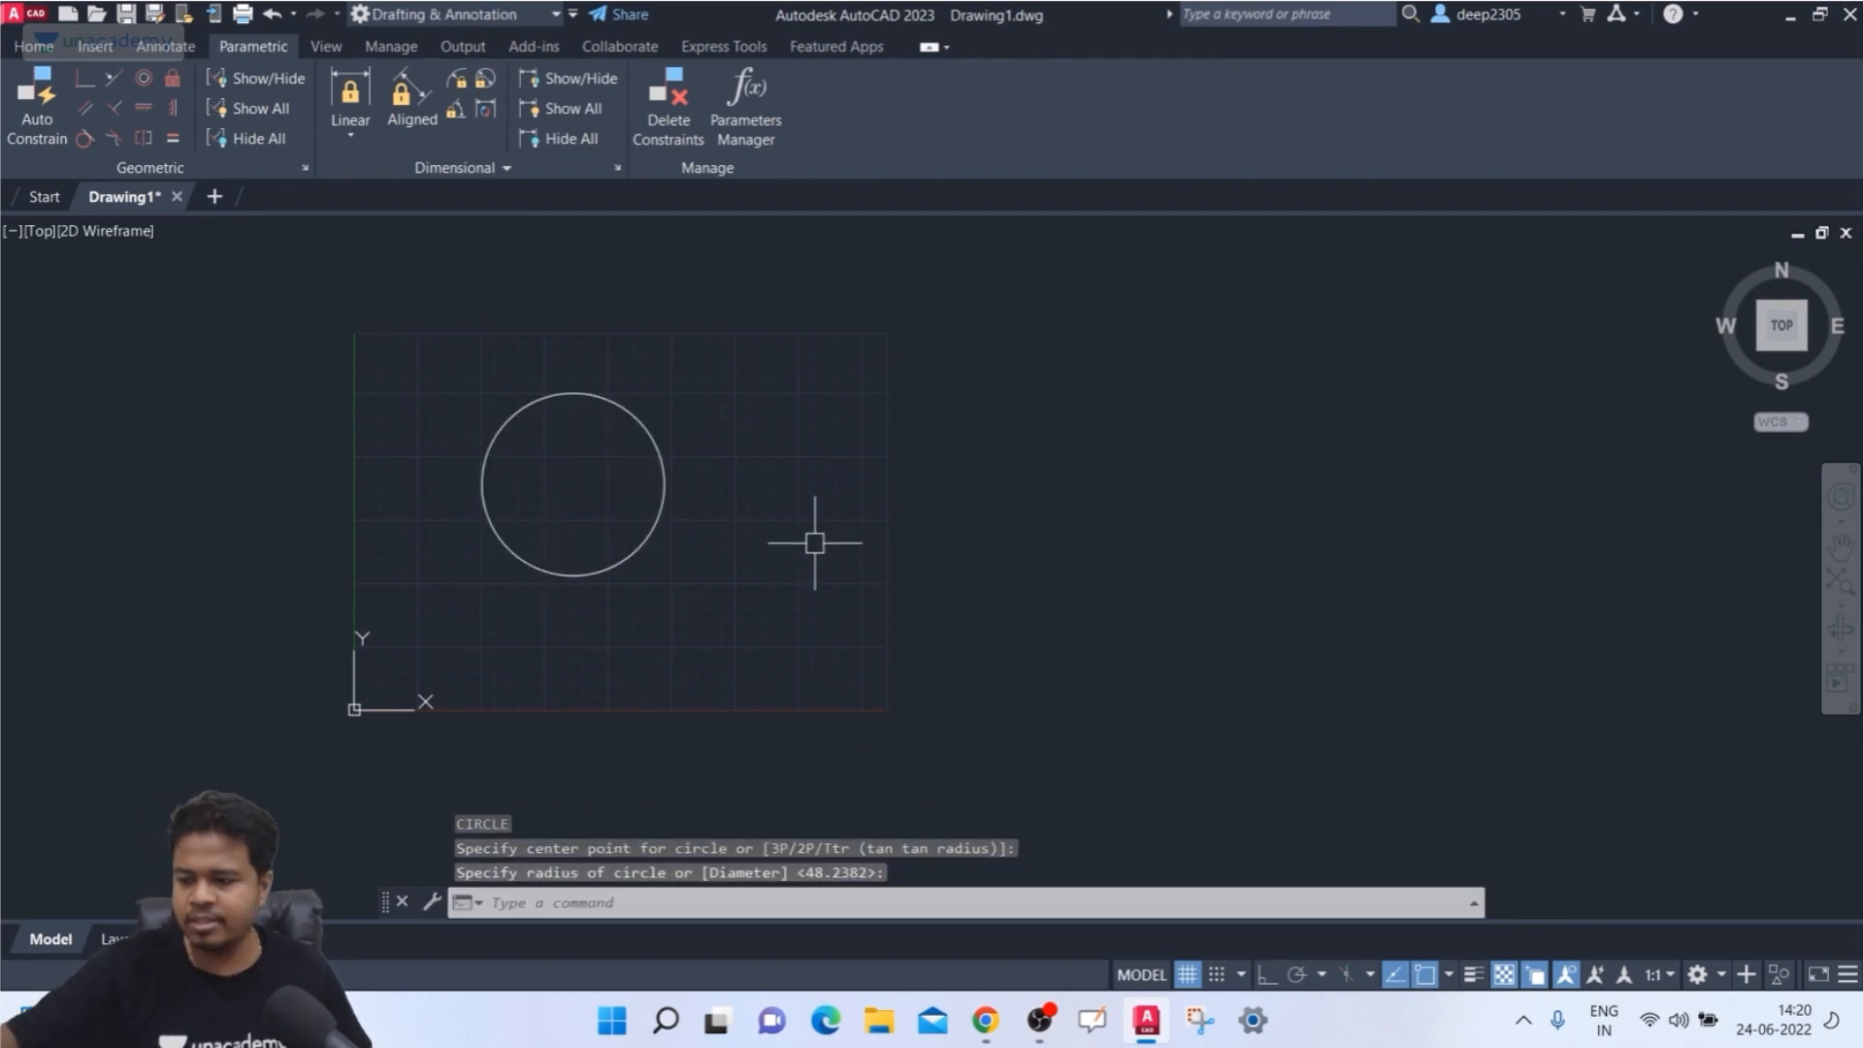
{"action": "key", "text": "Return"}
{"action": "left_click", "coordinate": [968, 496]}
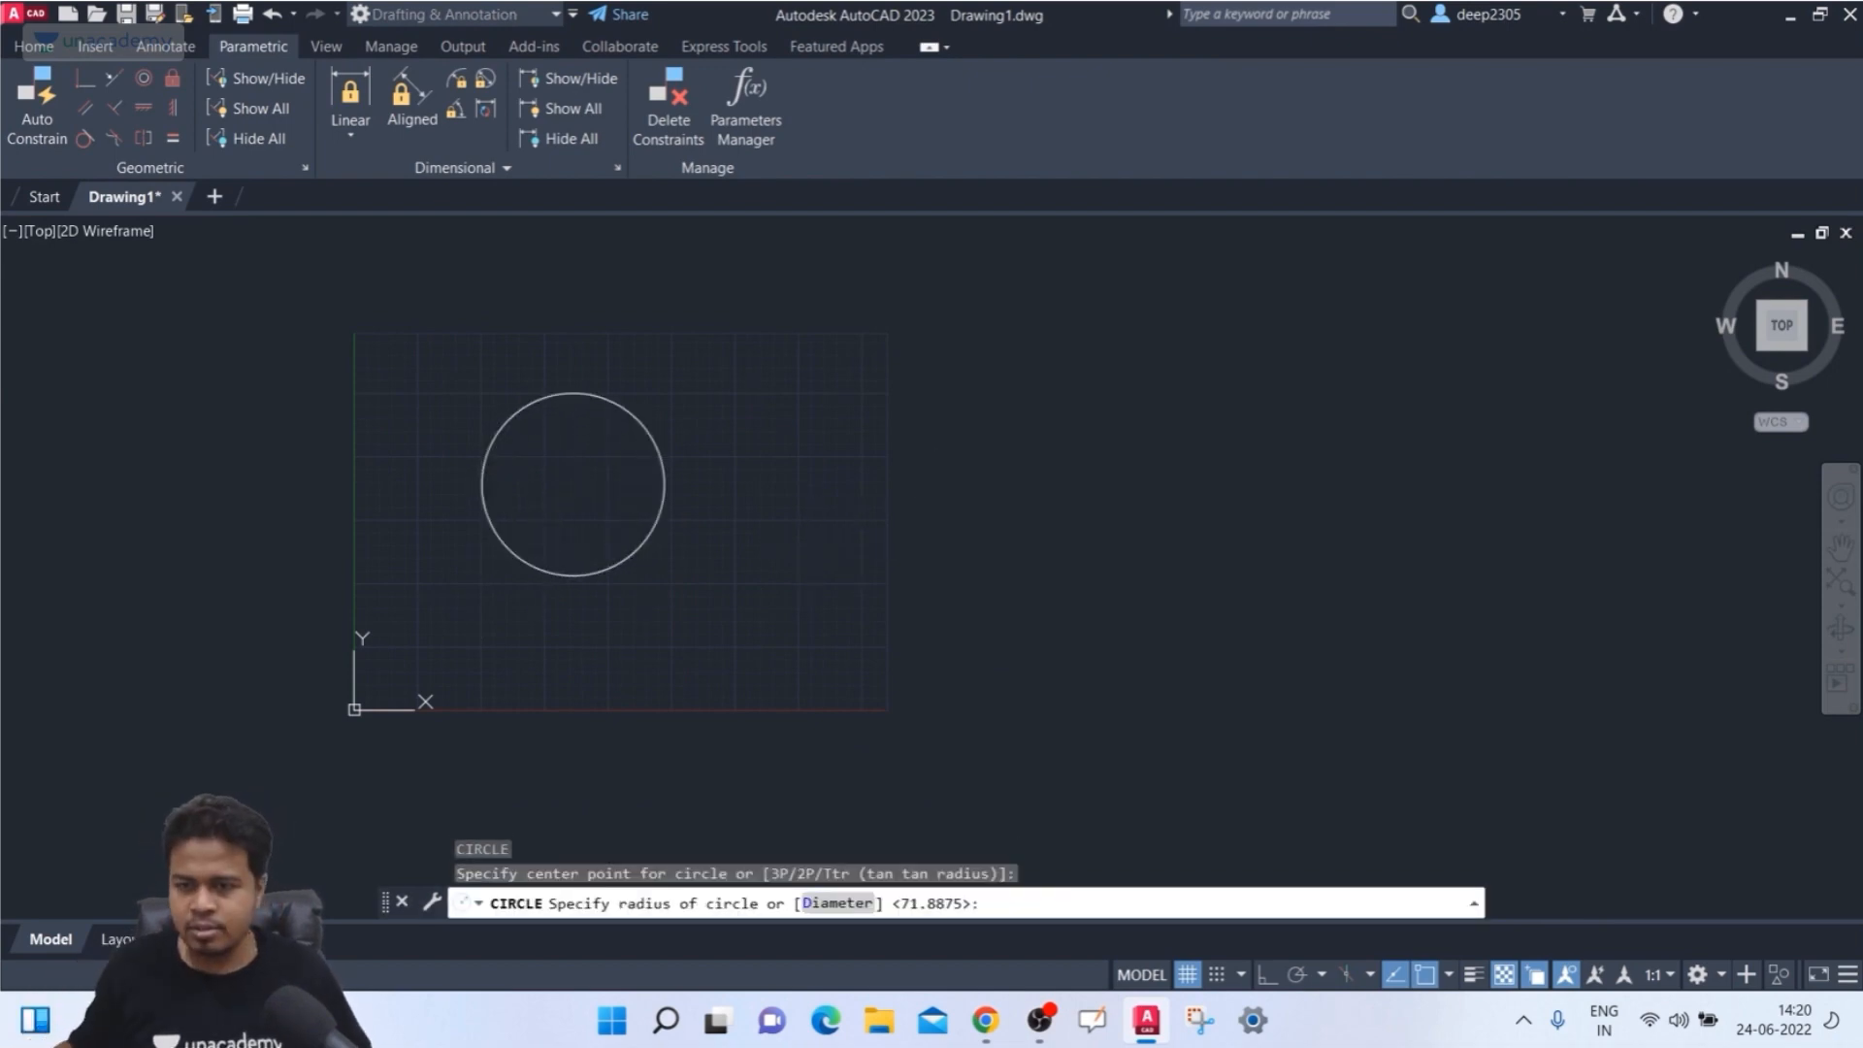
{"action": "left_click", "coordinate": [918, 615]}
{"action": "key", "text": "Escape"}
{"action": "key", "text": "Escape"}
{"action": "key", "text": "Escape"}
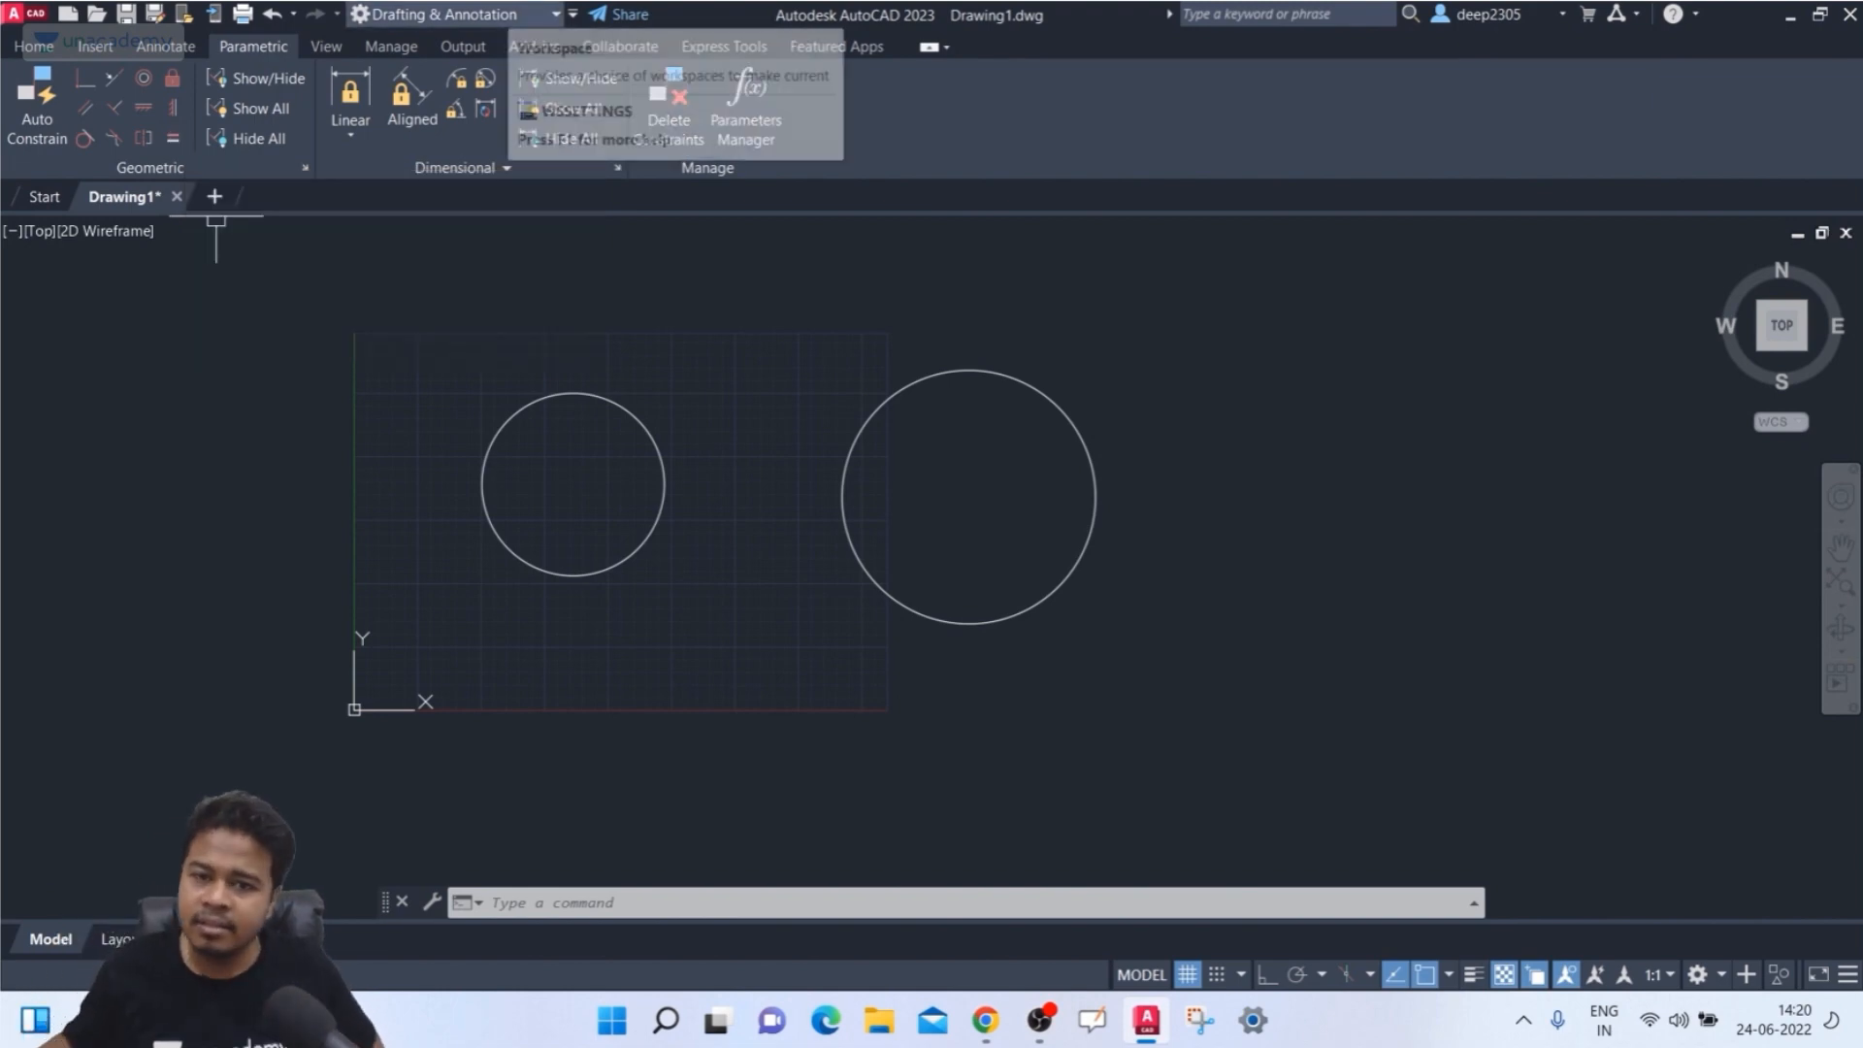
- Apply an Equal constraint with the smaller left circle as first object and the larger right circle as second
{"action": "left_click", "coordinate": [173, 137]}
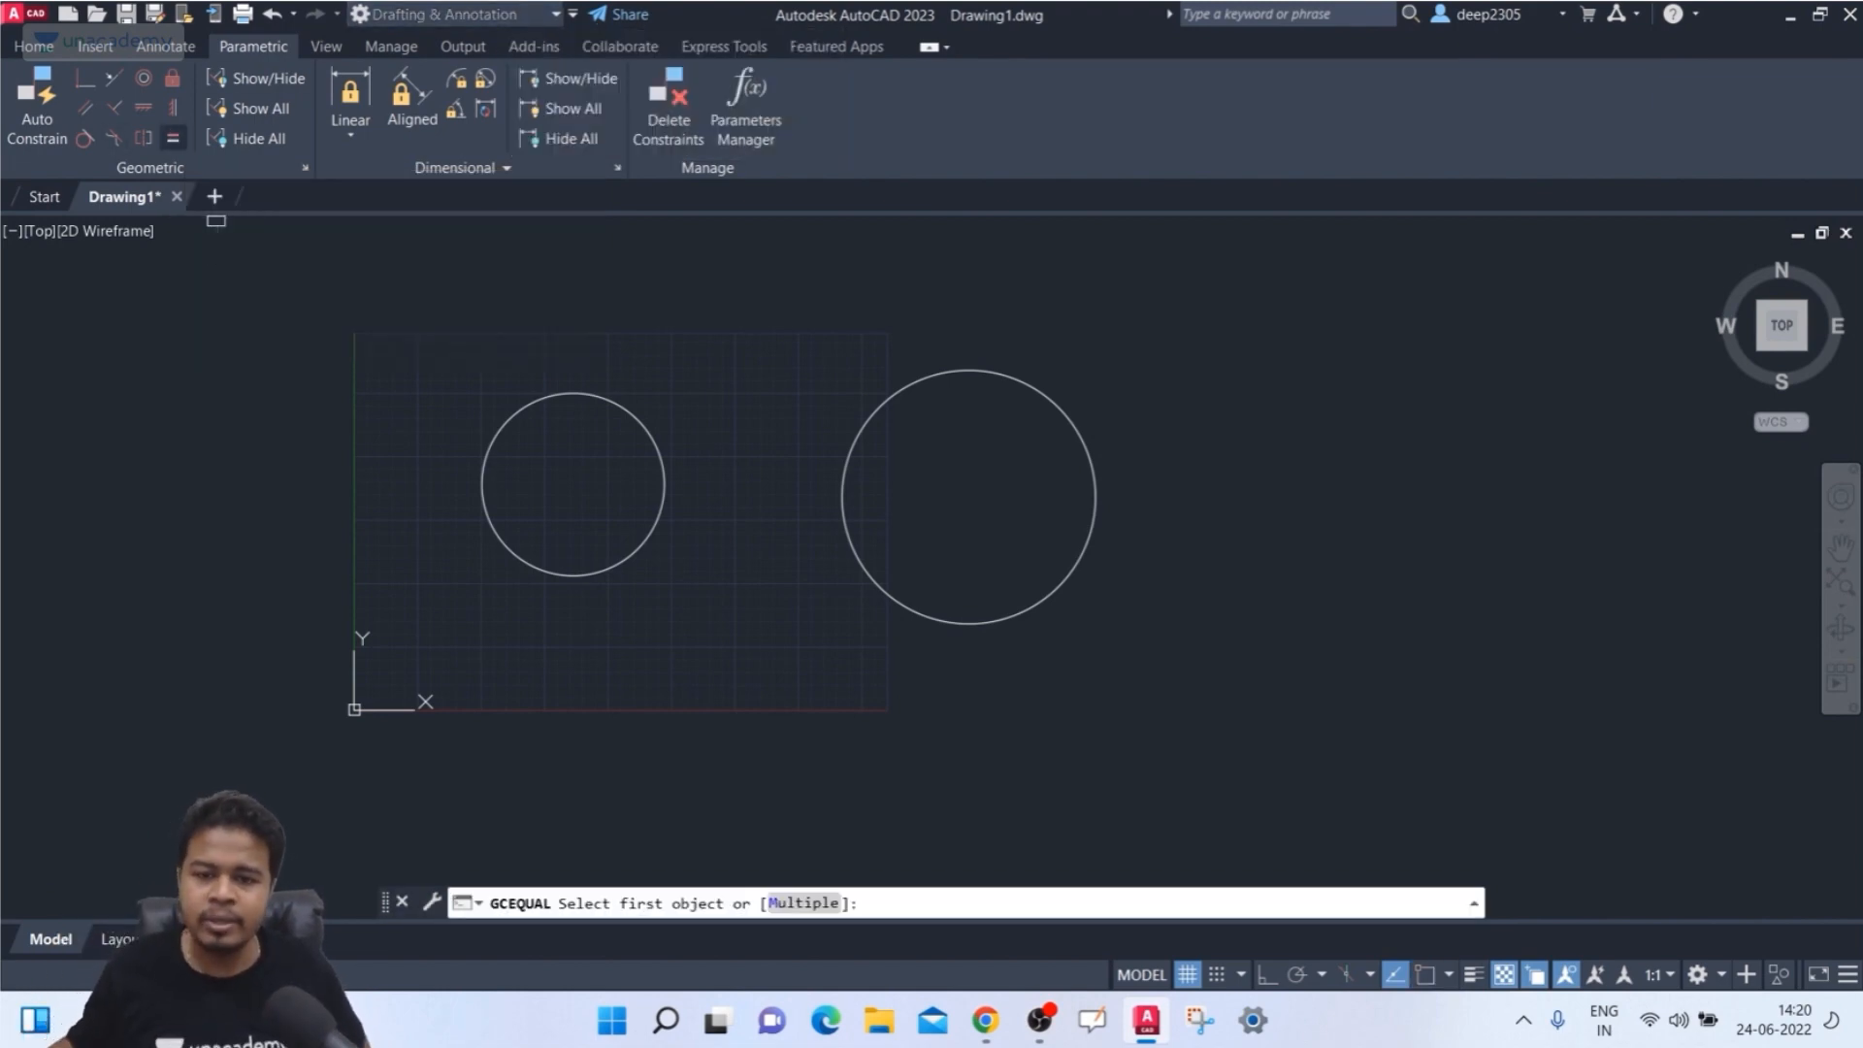
{"action": "left_click", "coordinate": [539, 410]}
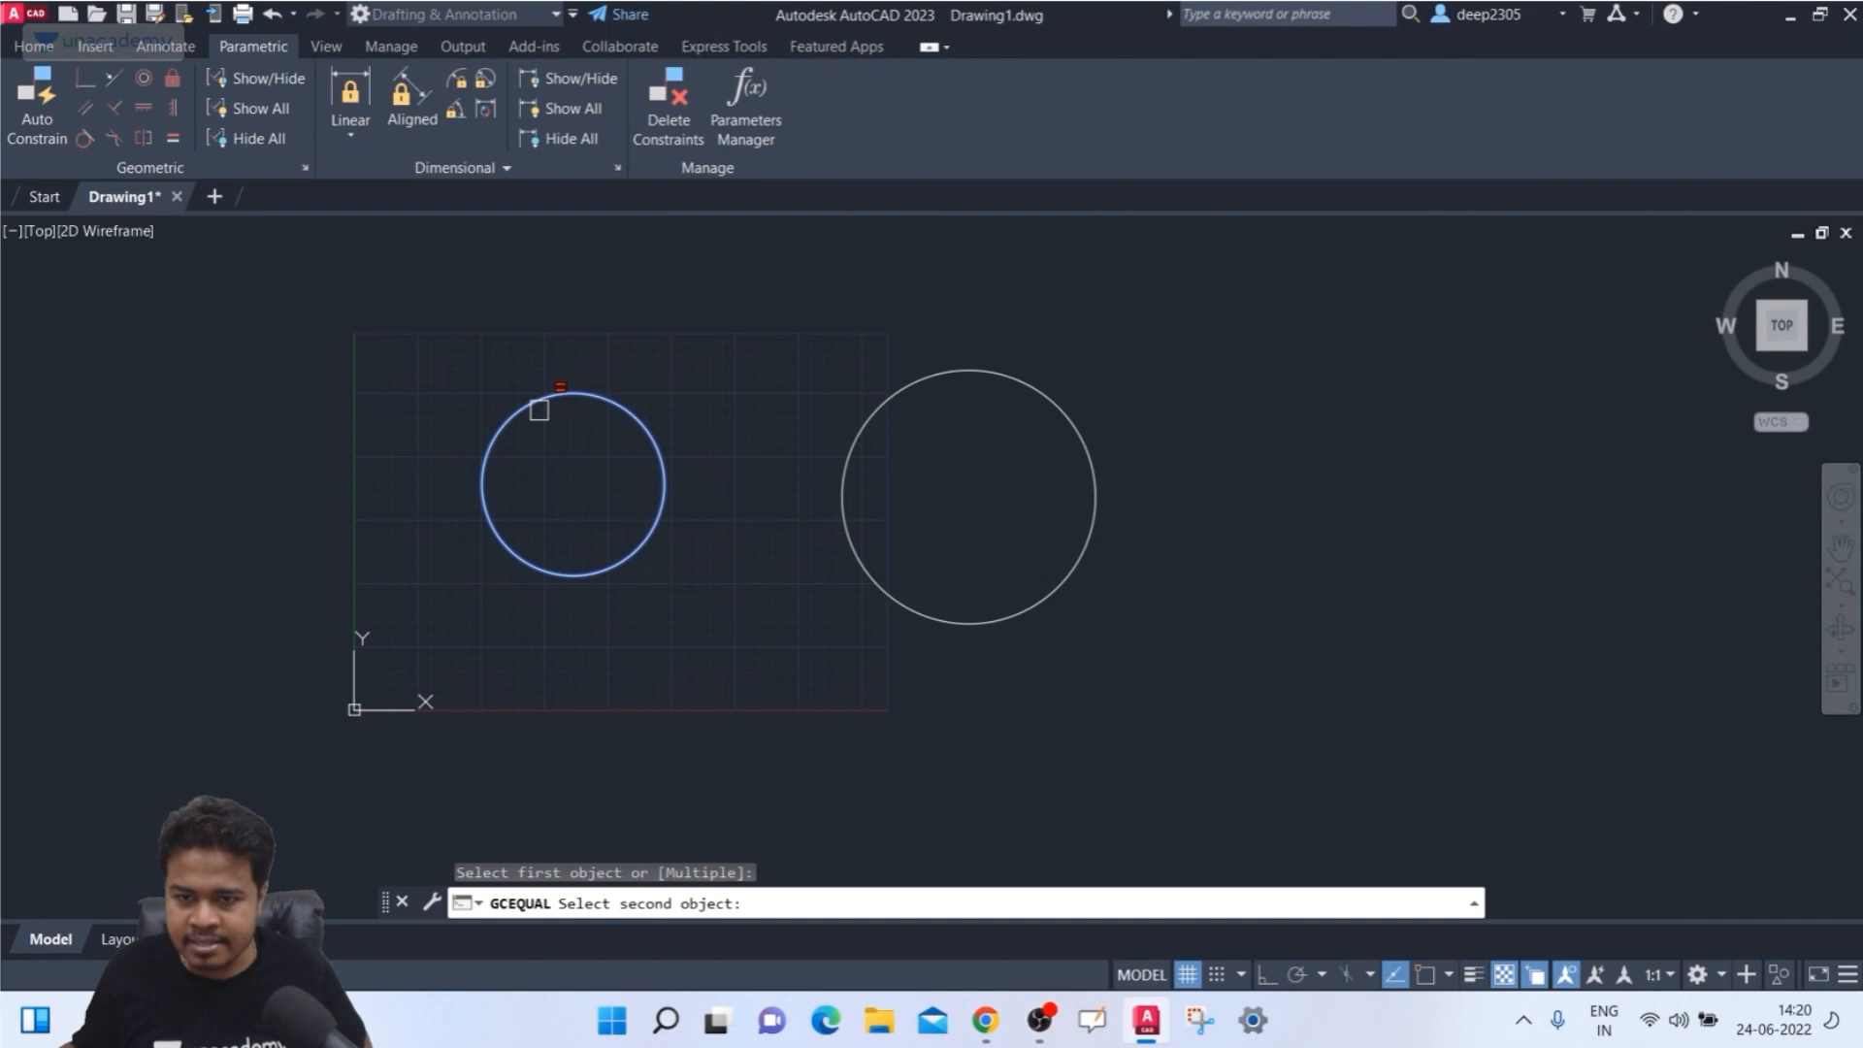
{"action": "left_click", "coordinate": [903, 356]}
{"action": "key", "text": "Escape"}
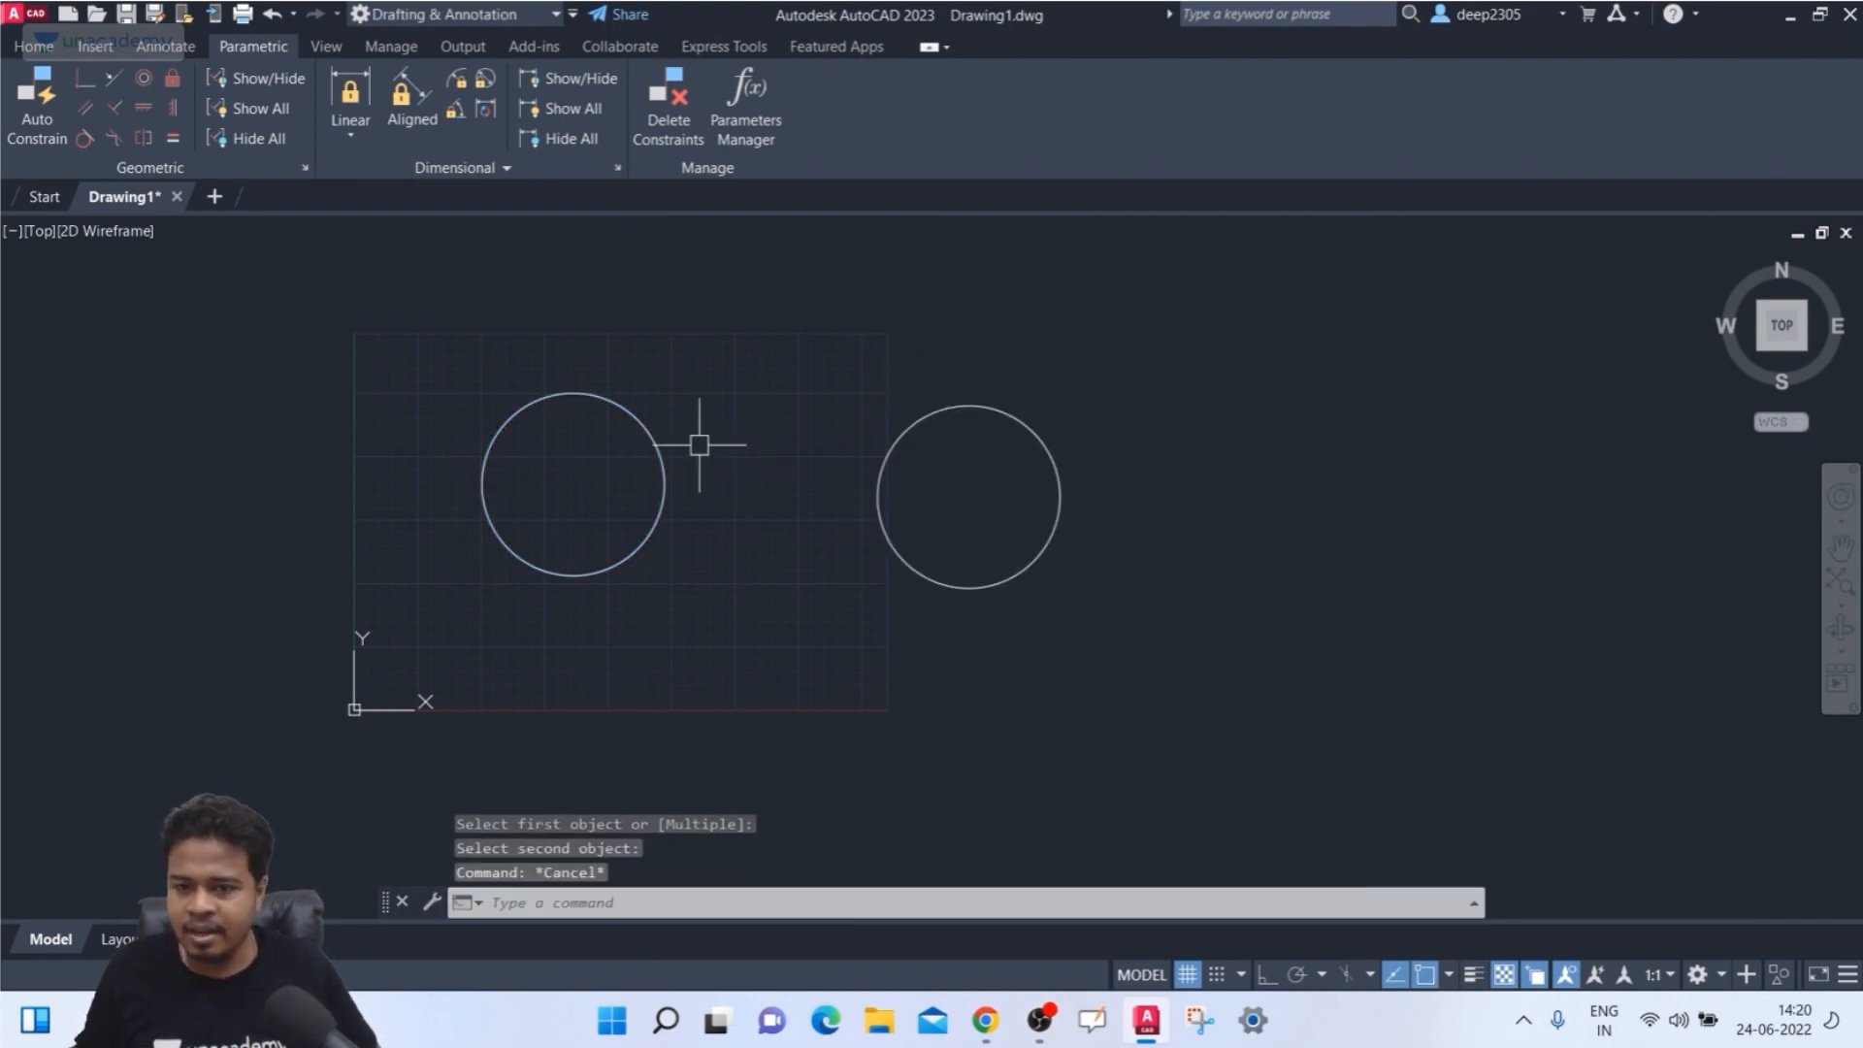
- Enlarge the left circle by stretching its right quadrant grip outward to test the Equal constraint with the right circle
{"action": "left_click", "coordinate": [645, 422]}
{"action": "left_click", "coordinate": [1017, 411]}
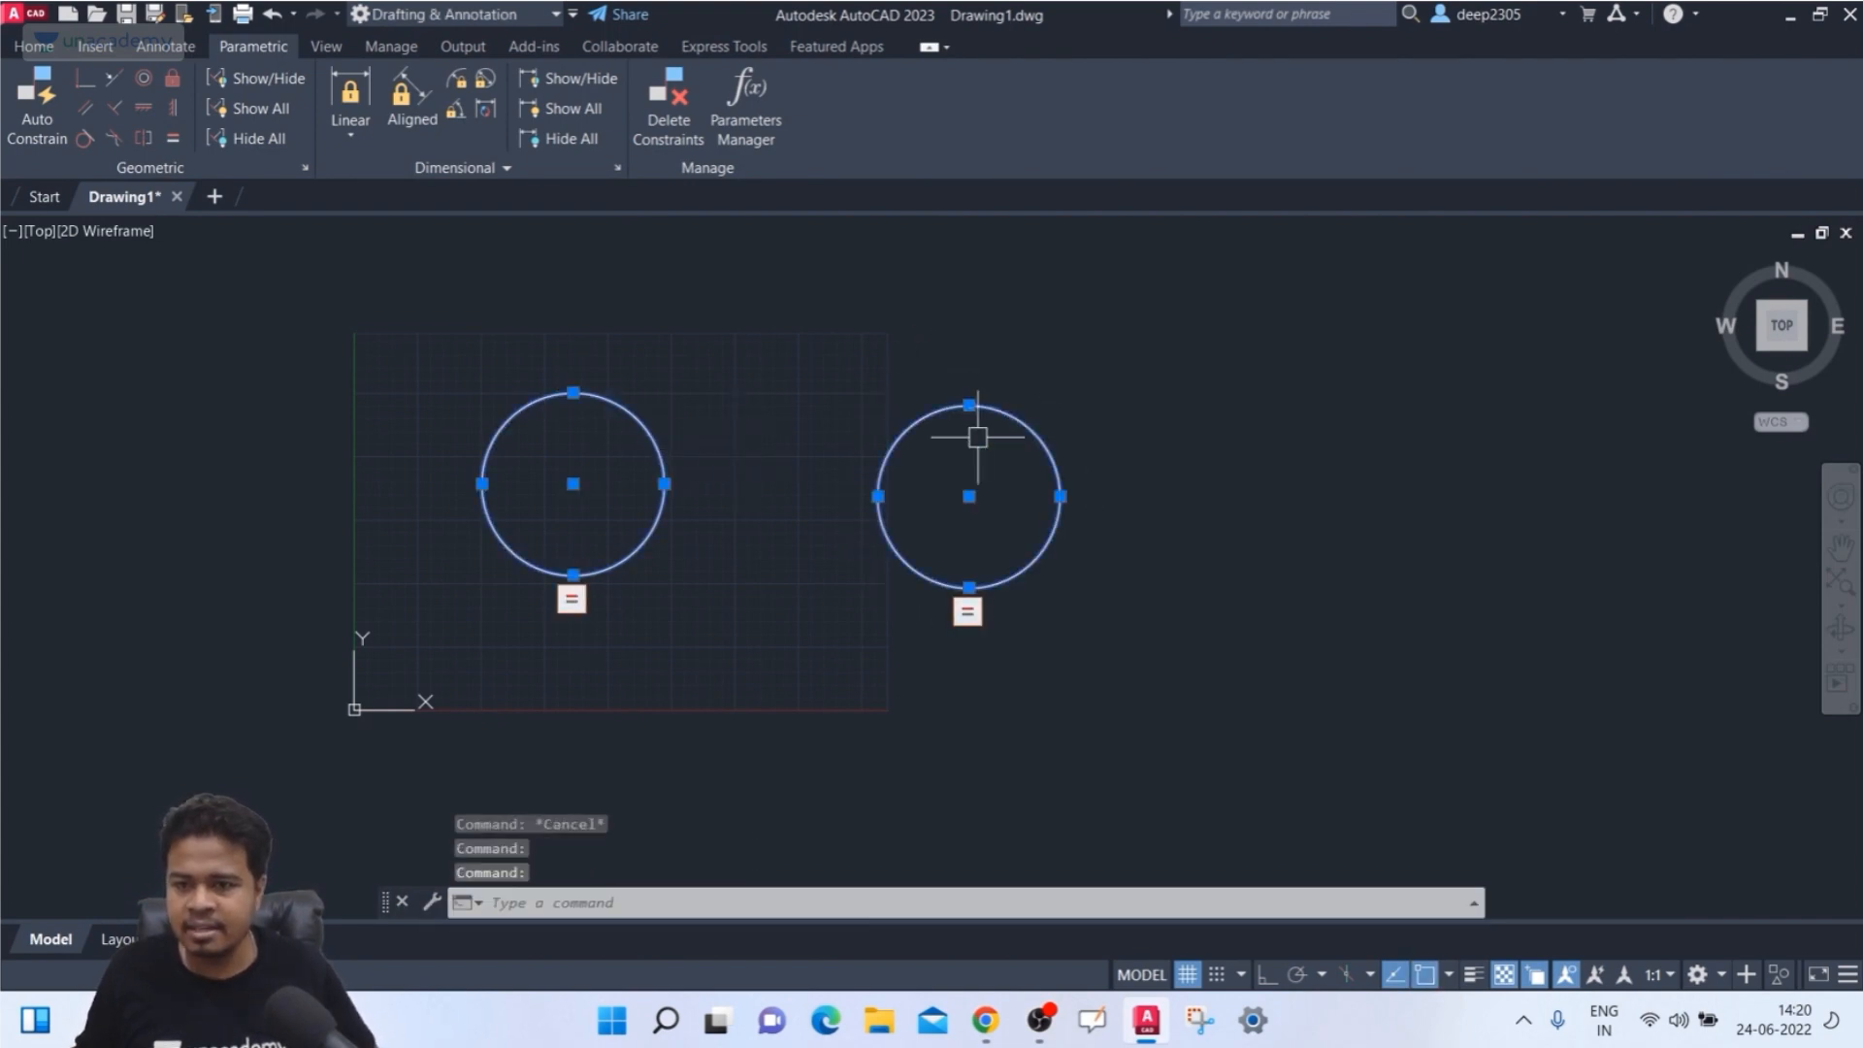
{"action": "key", "text": "Escape"}
{"action": "left_click", "coordinate": [642, 415]}
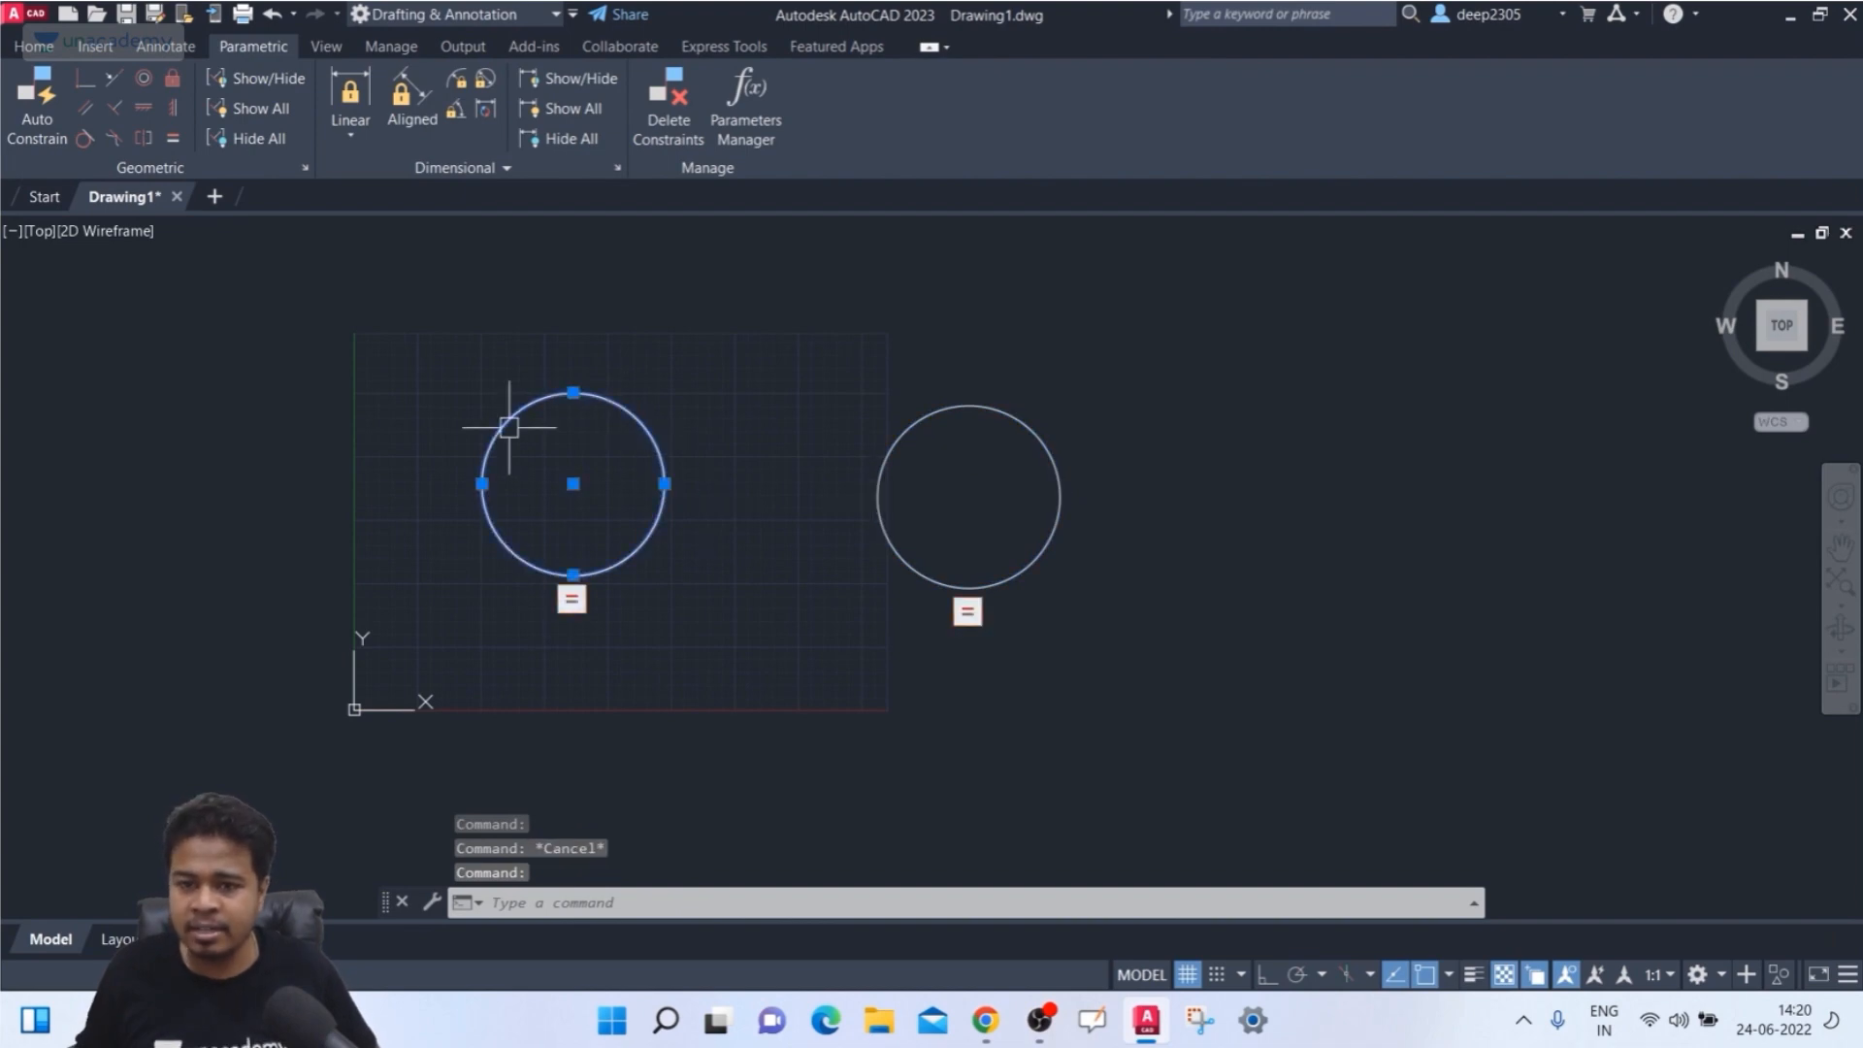
{"action": "left_click", "coordinate": [660, 482]}
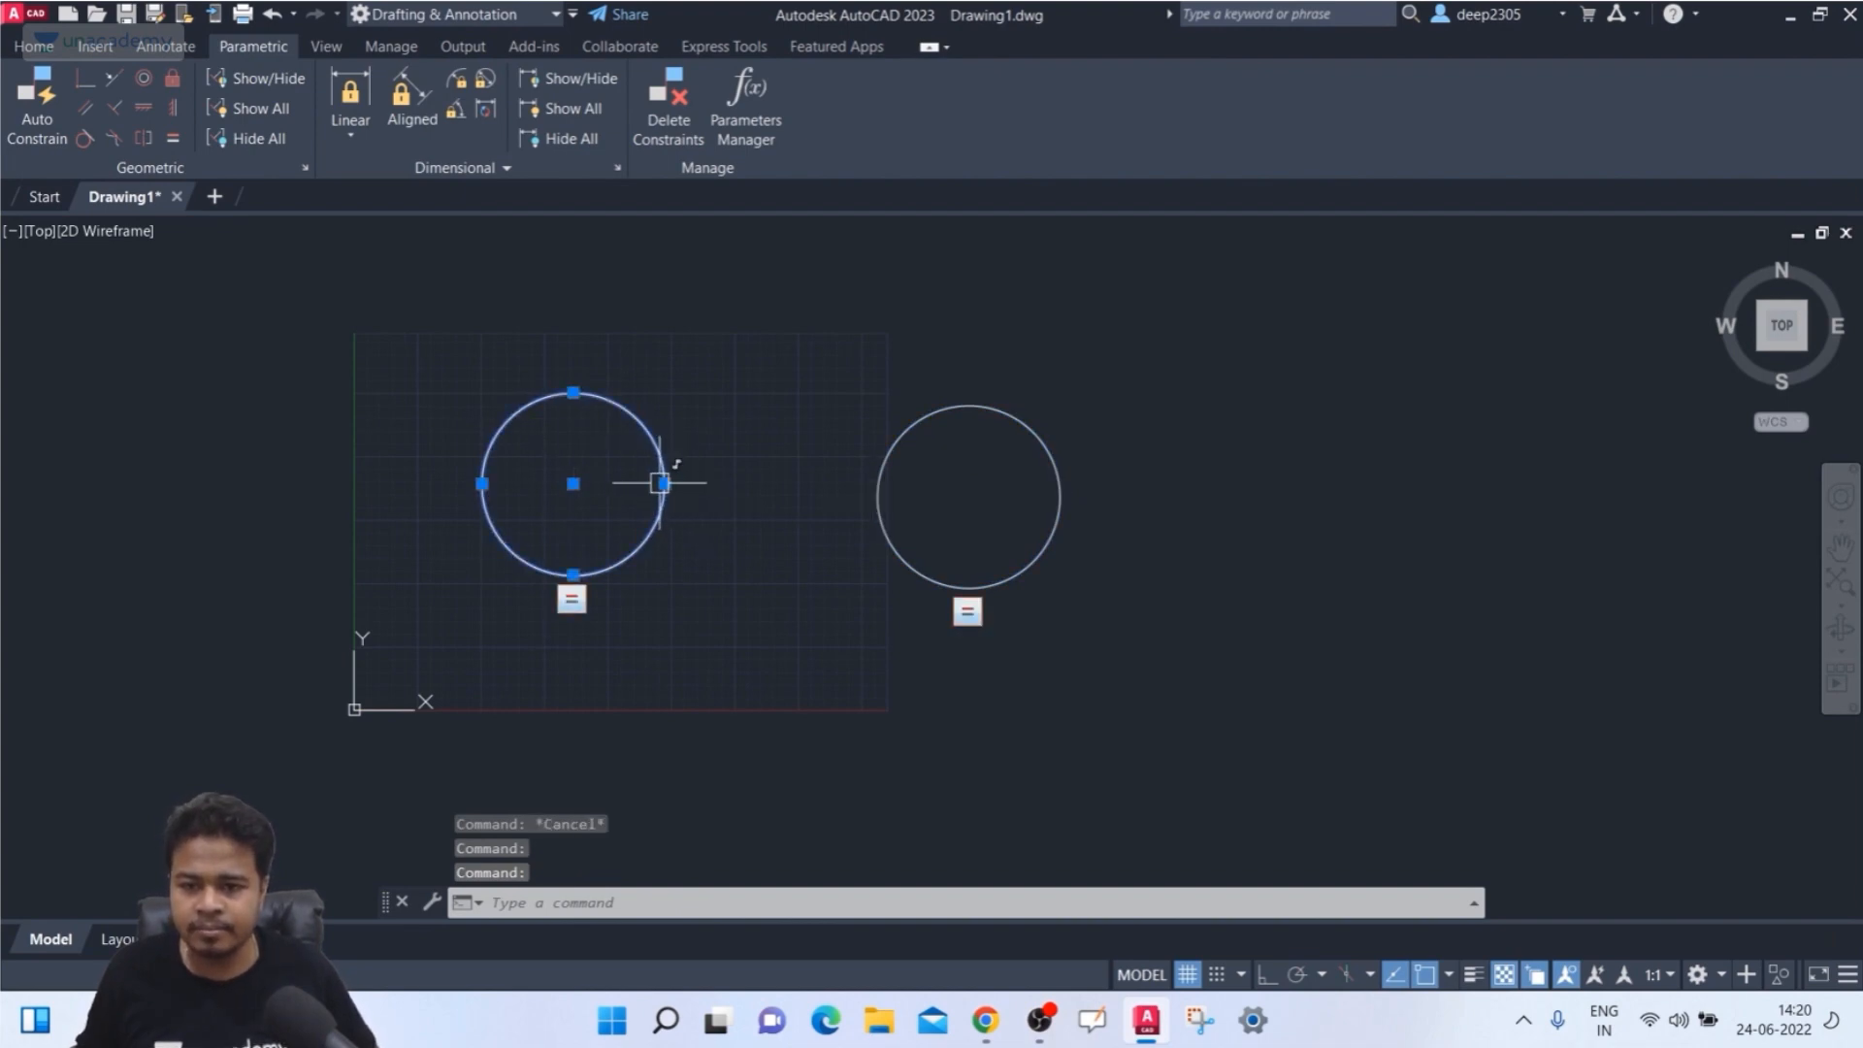
{"action": "left_click", "coordinate": [665, 483]}
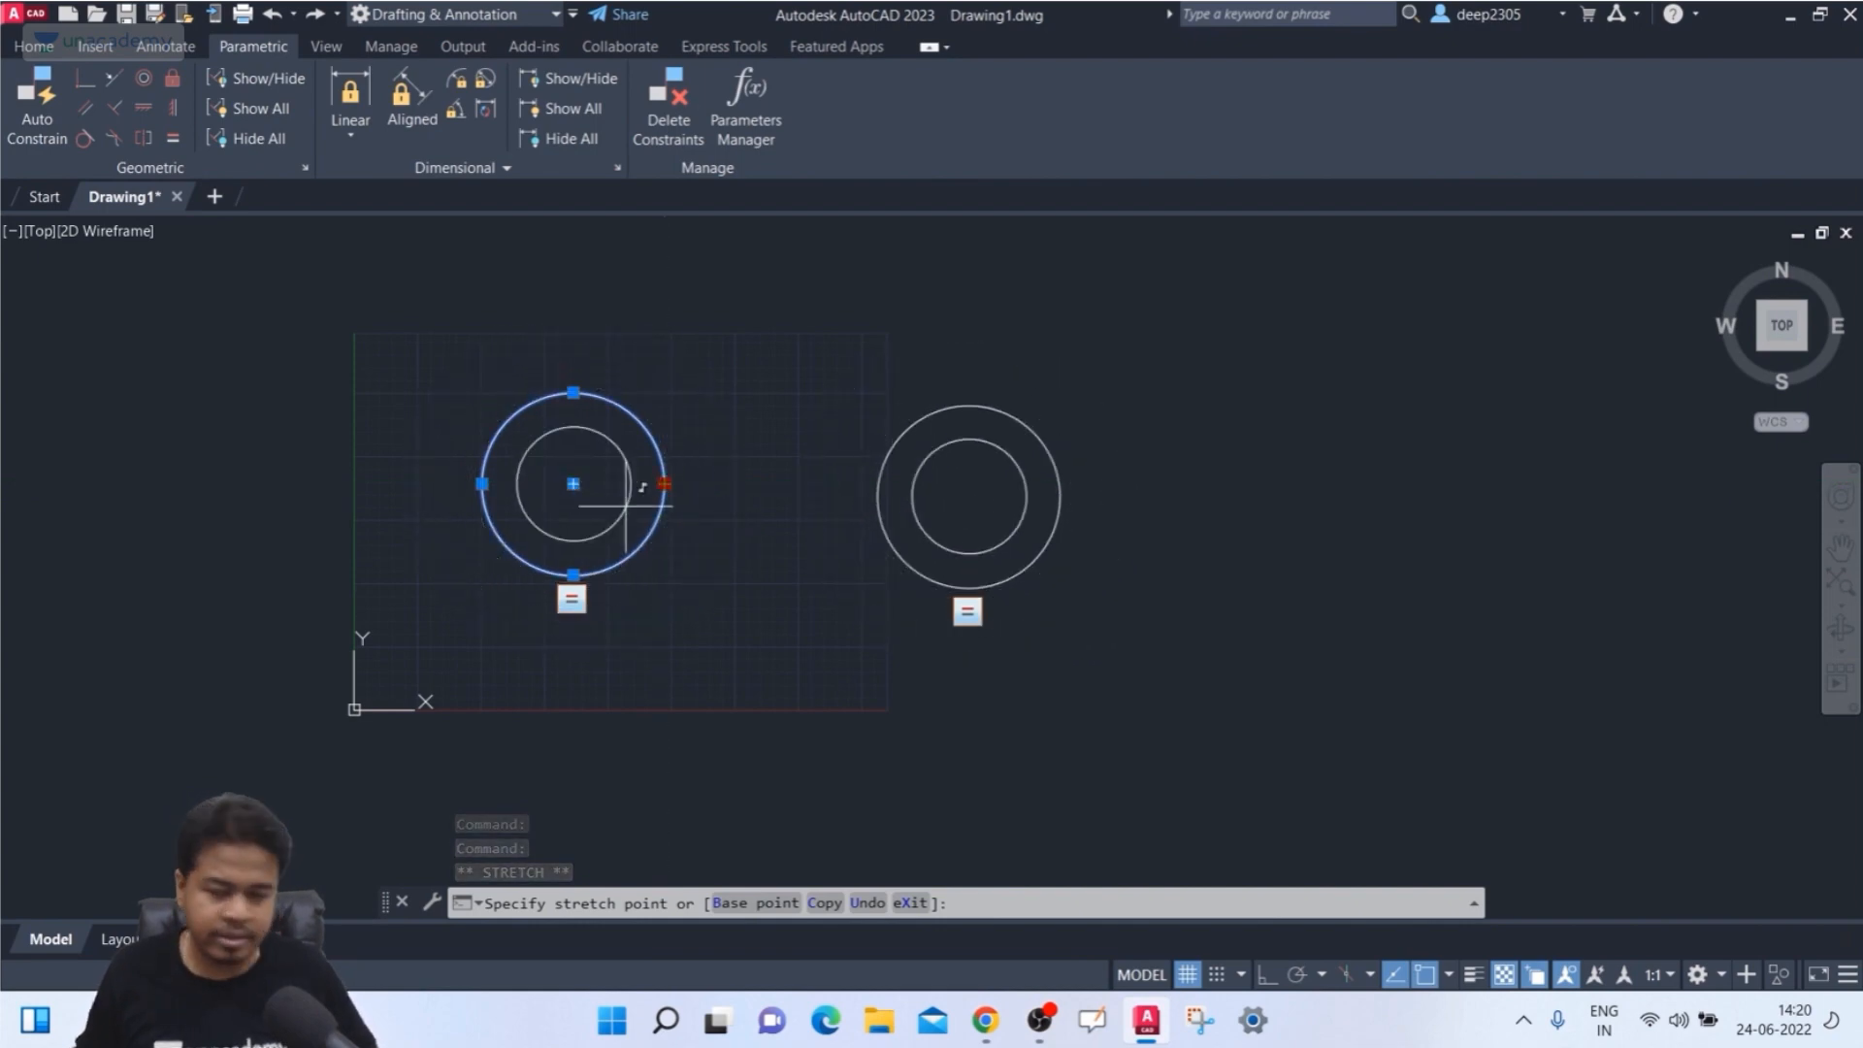
{"action": "left_click", "coordinate": [707, 538]}
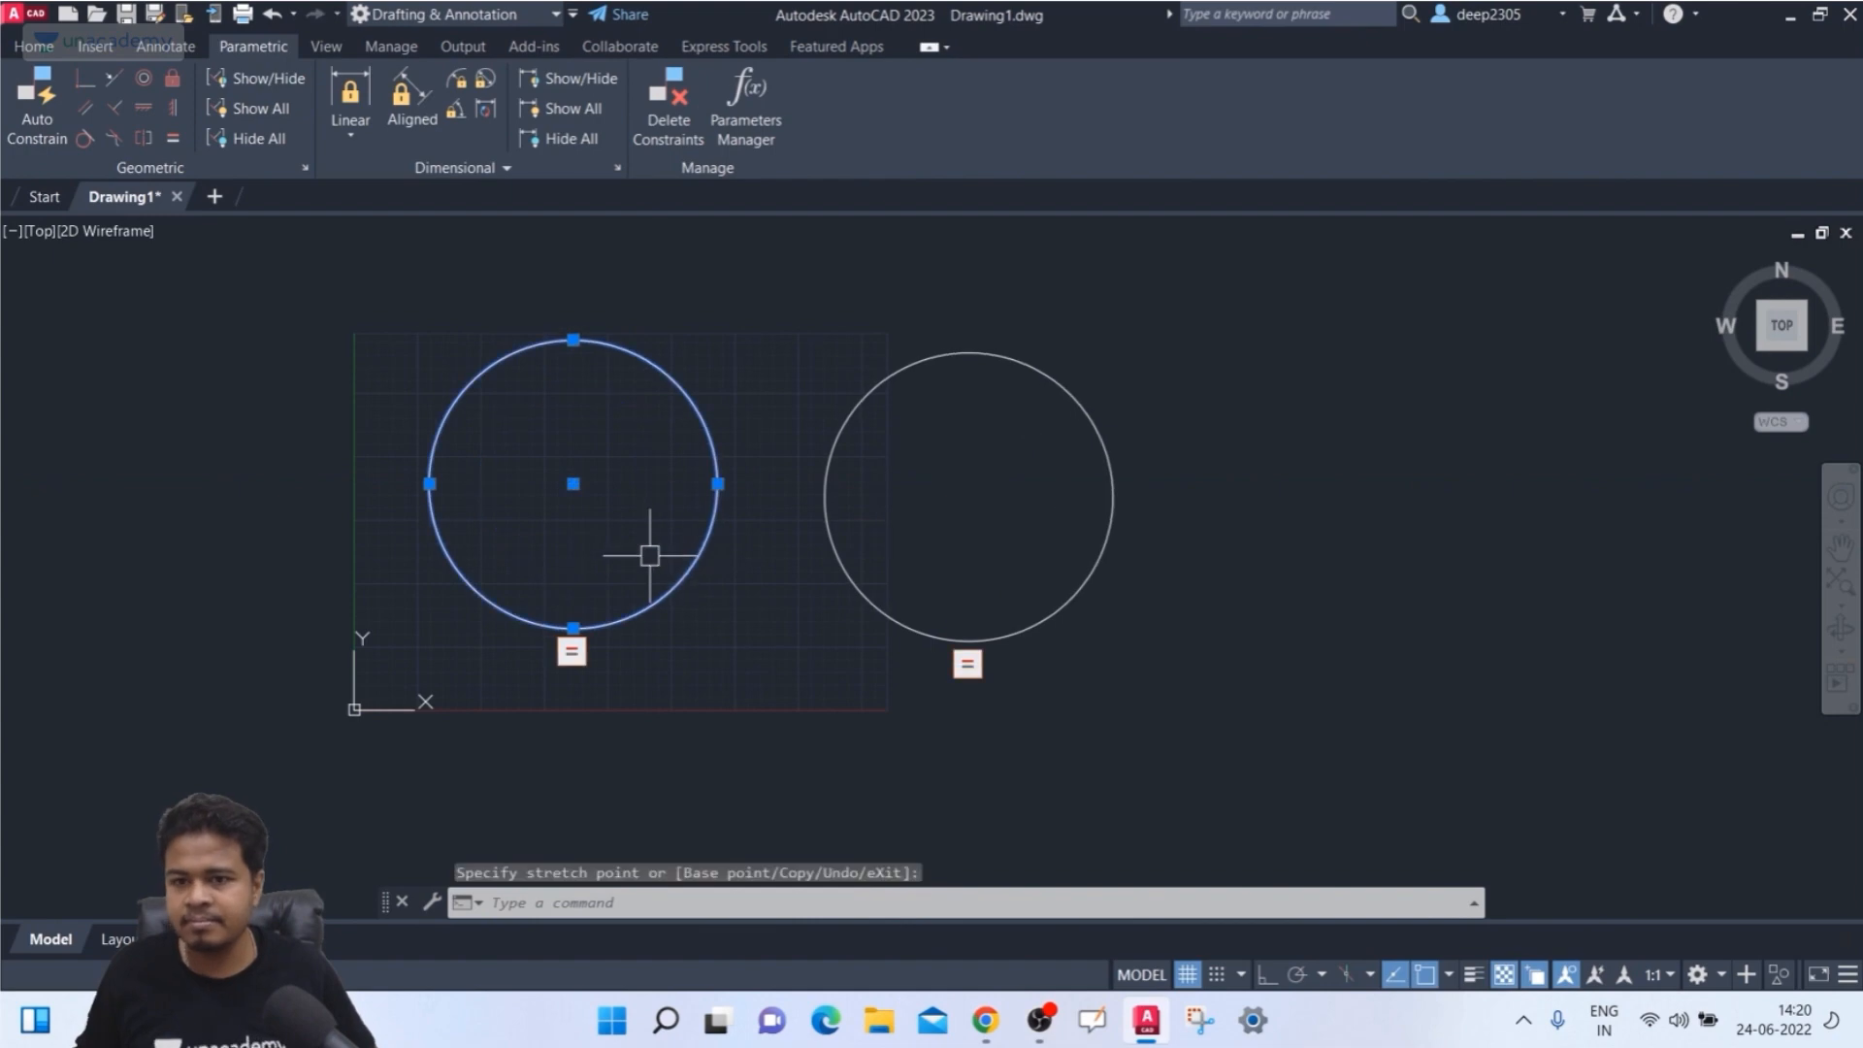
{"action": "key", "text": "Escape"}
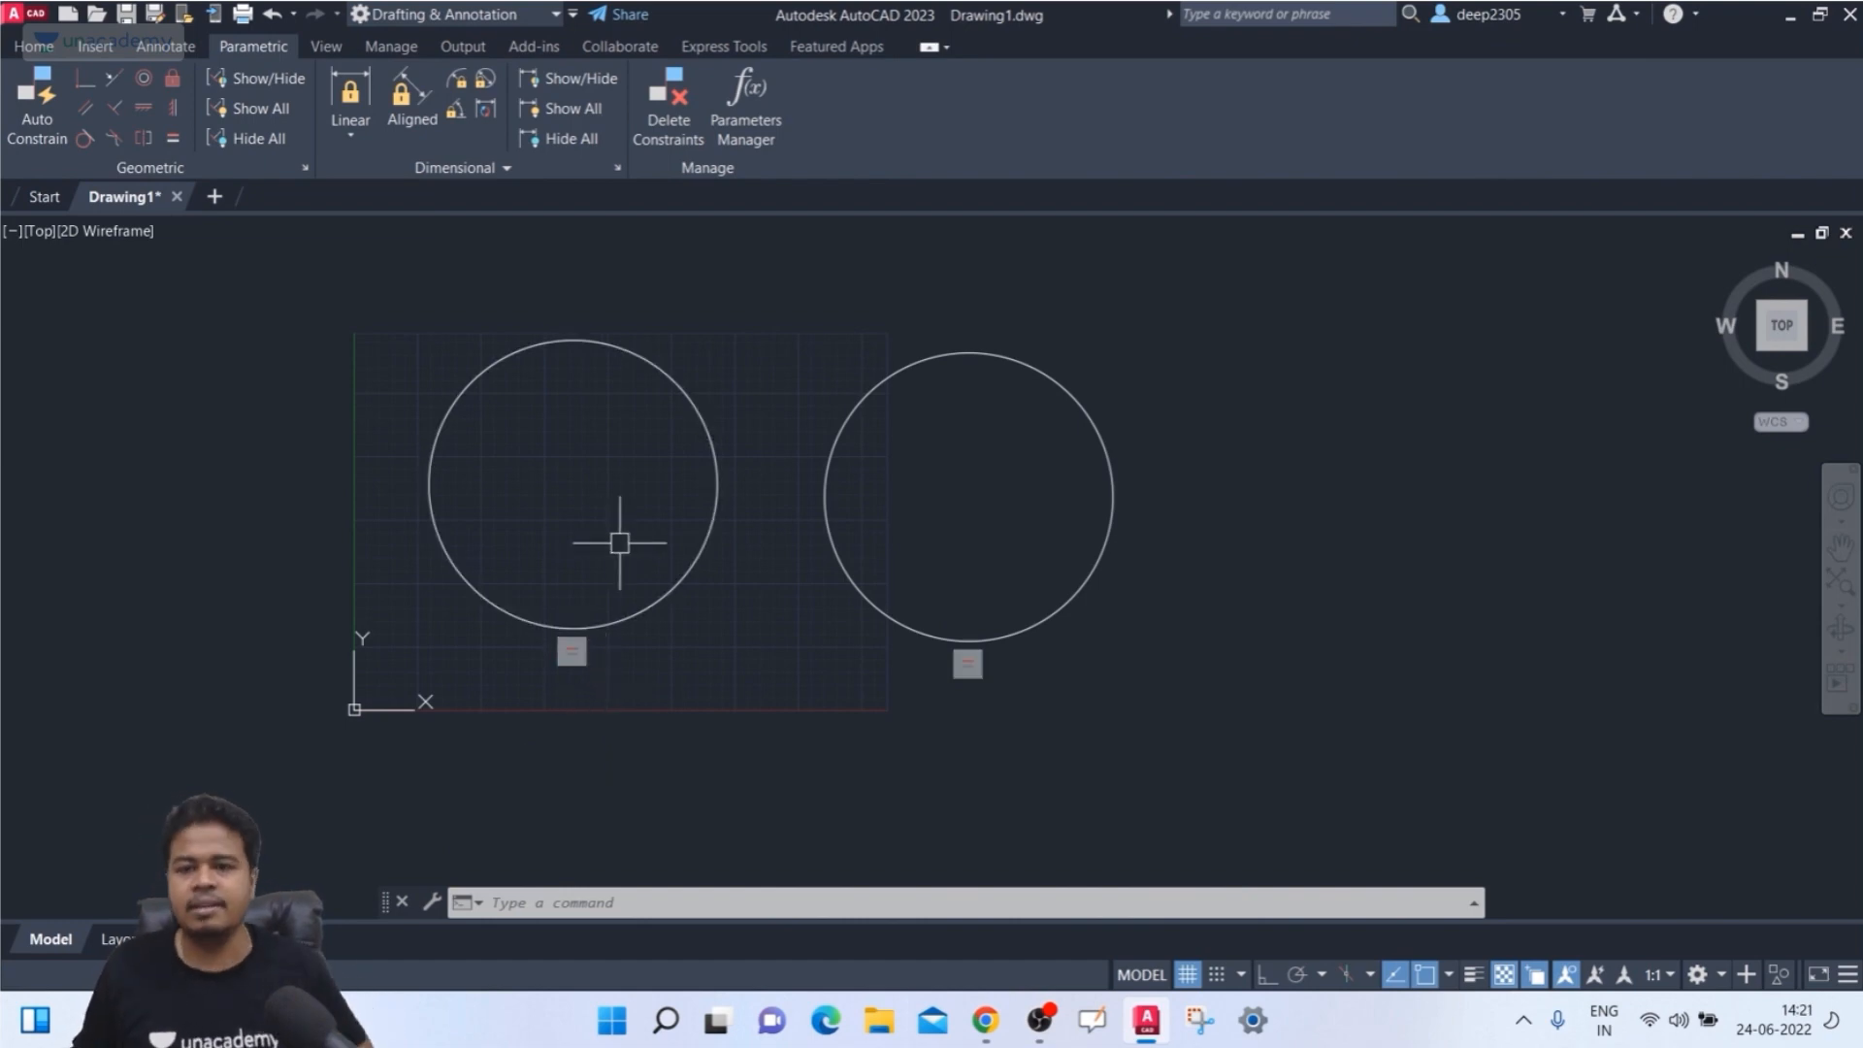
{"action": "left_click", "coordinate": [724, 322]}
{"action": "left_click", "coordinate": [632, 415]}
{"action": "key", "text": "Escape"}
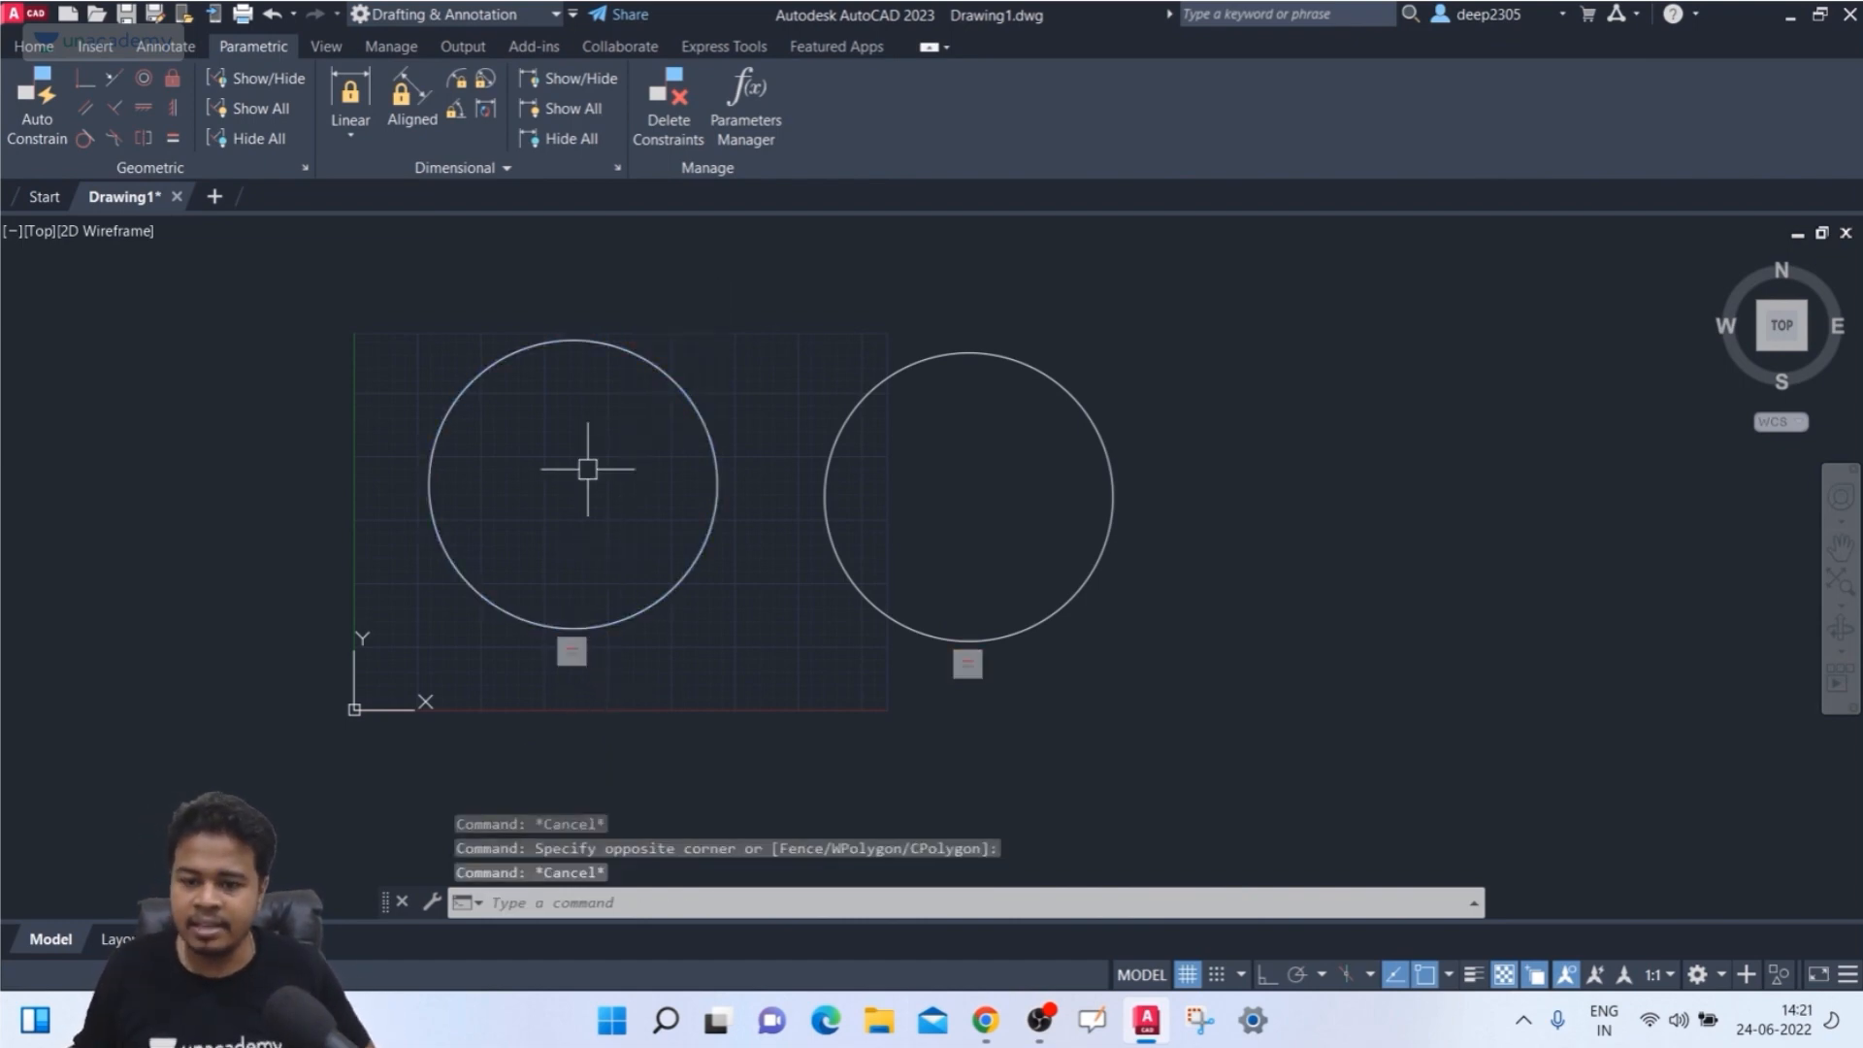
{"action": "type", "text": "l"}
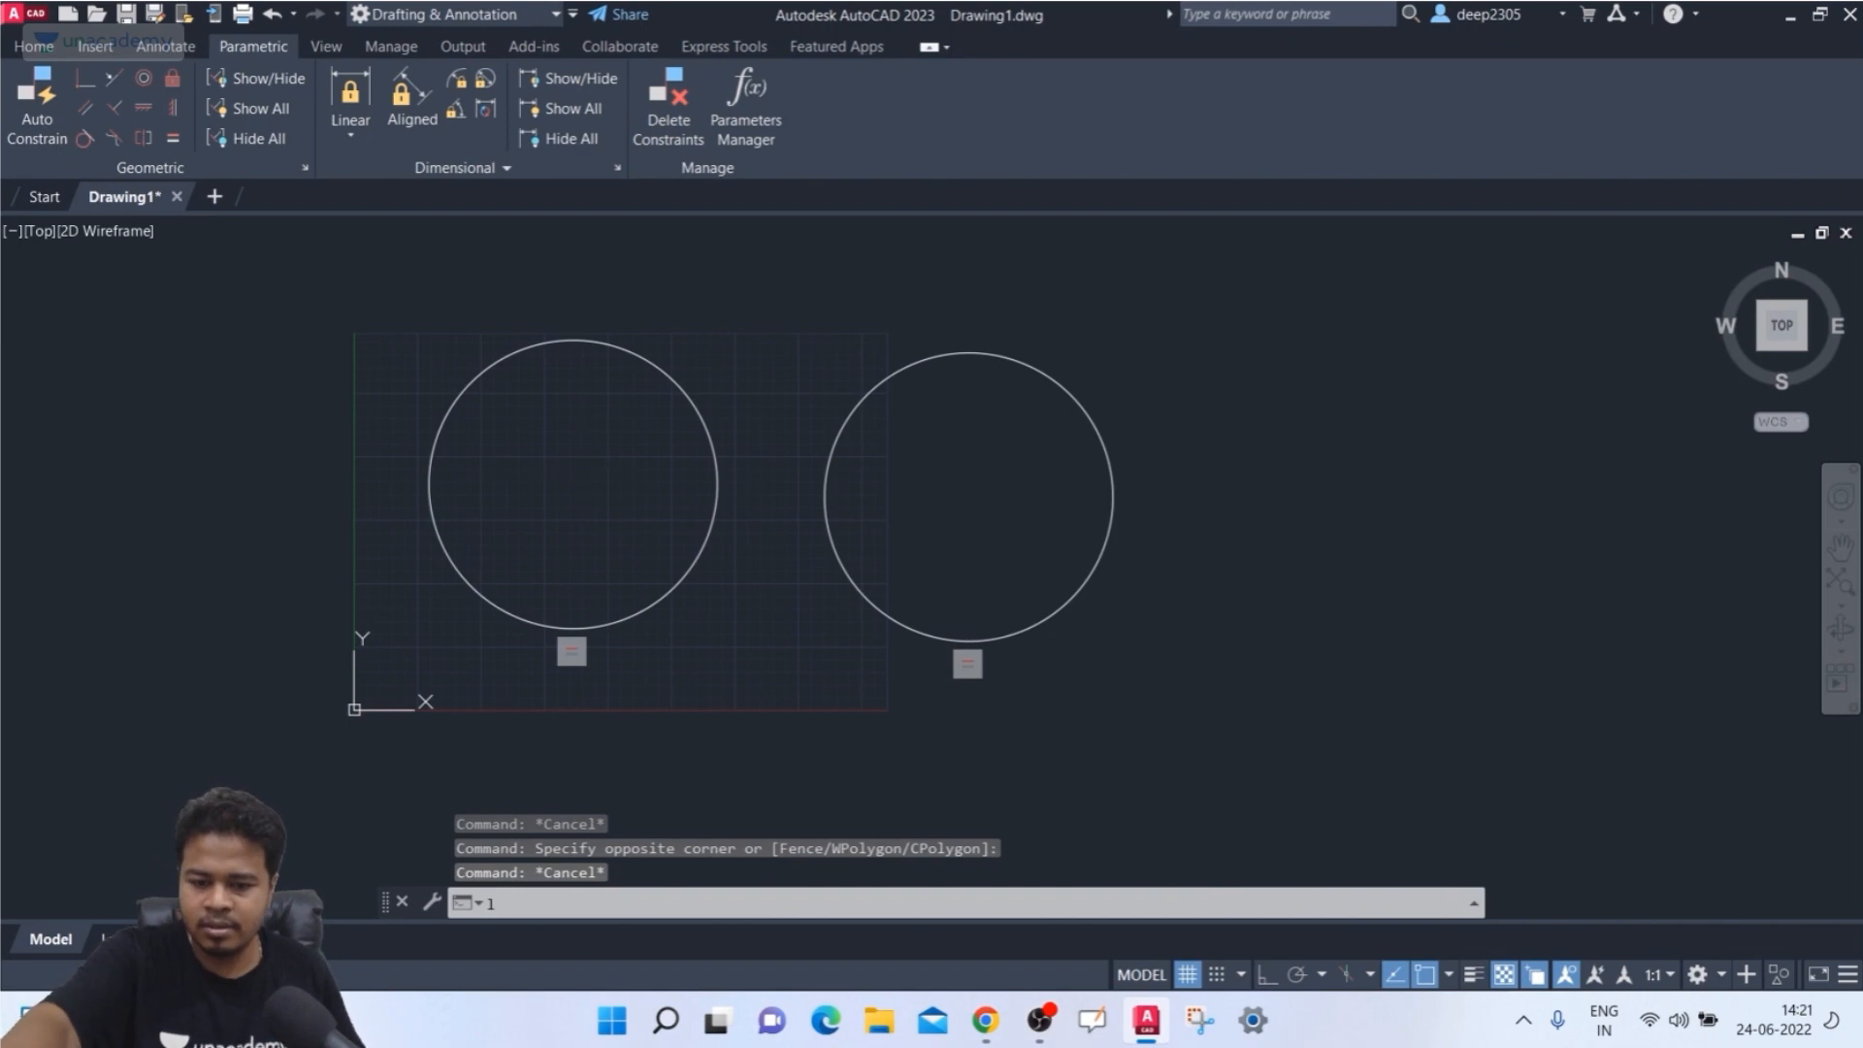
{"action": "key", "text": "Escape"}
- Draw a rectangle, wider than it is tall, in the empty space to the right of the two circles
{"action": "key", "text": "Return"}
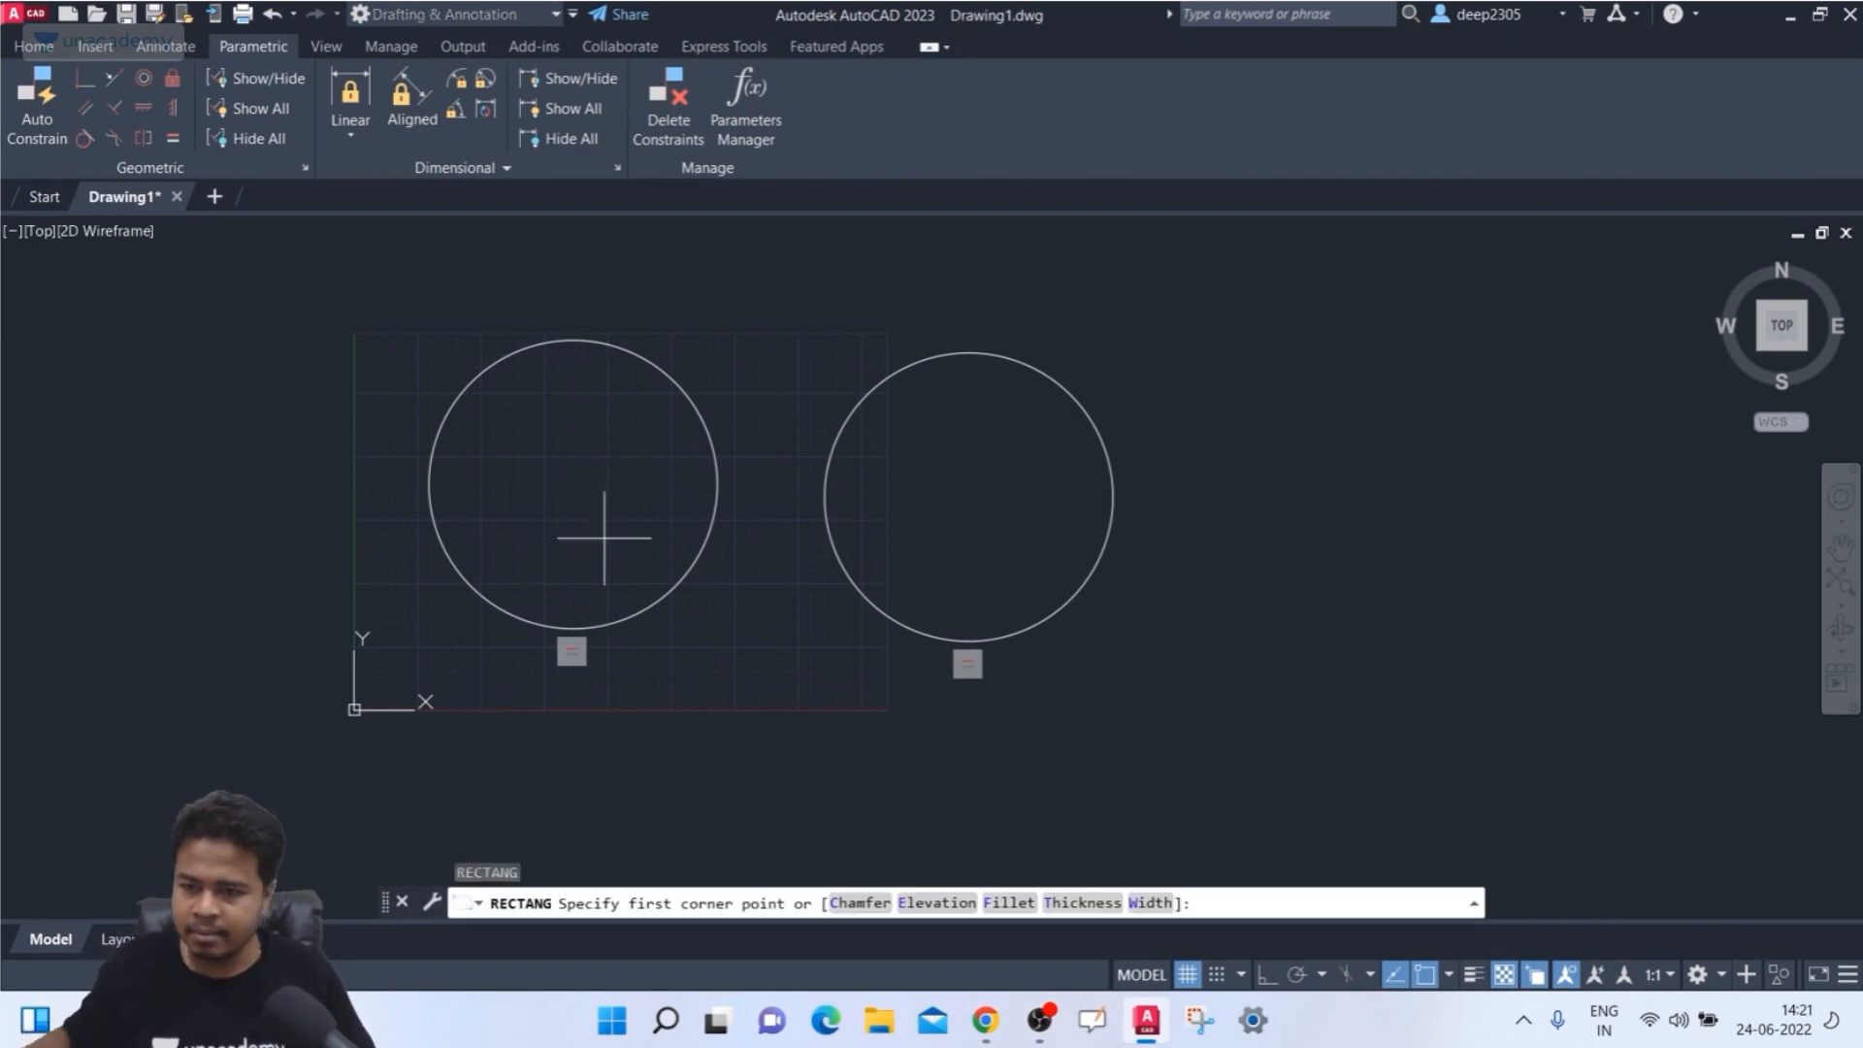
{"action": "left_click", "coordinate": [1374, 349]}
{"action": "left_click", "coordinate": [1607, 532]}
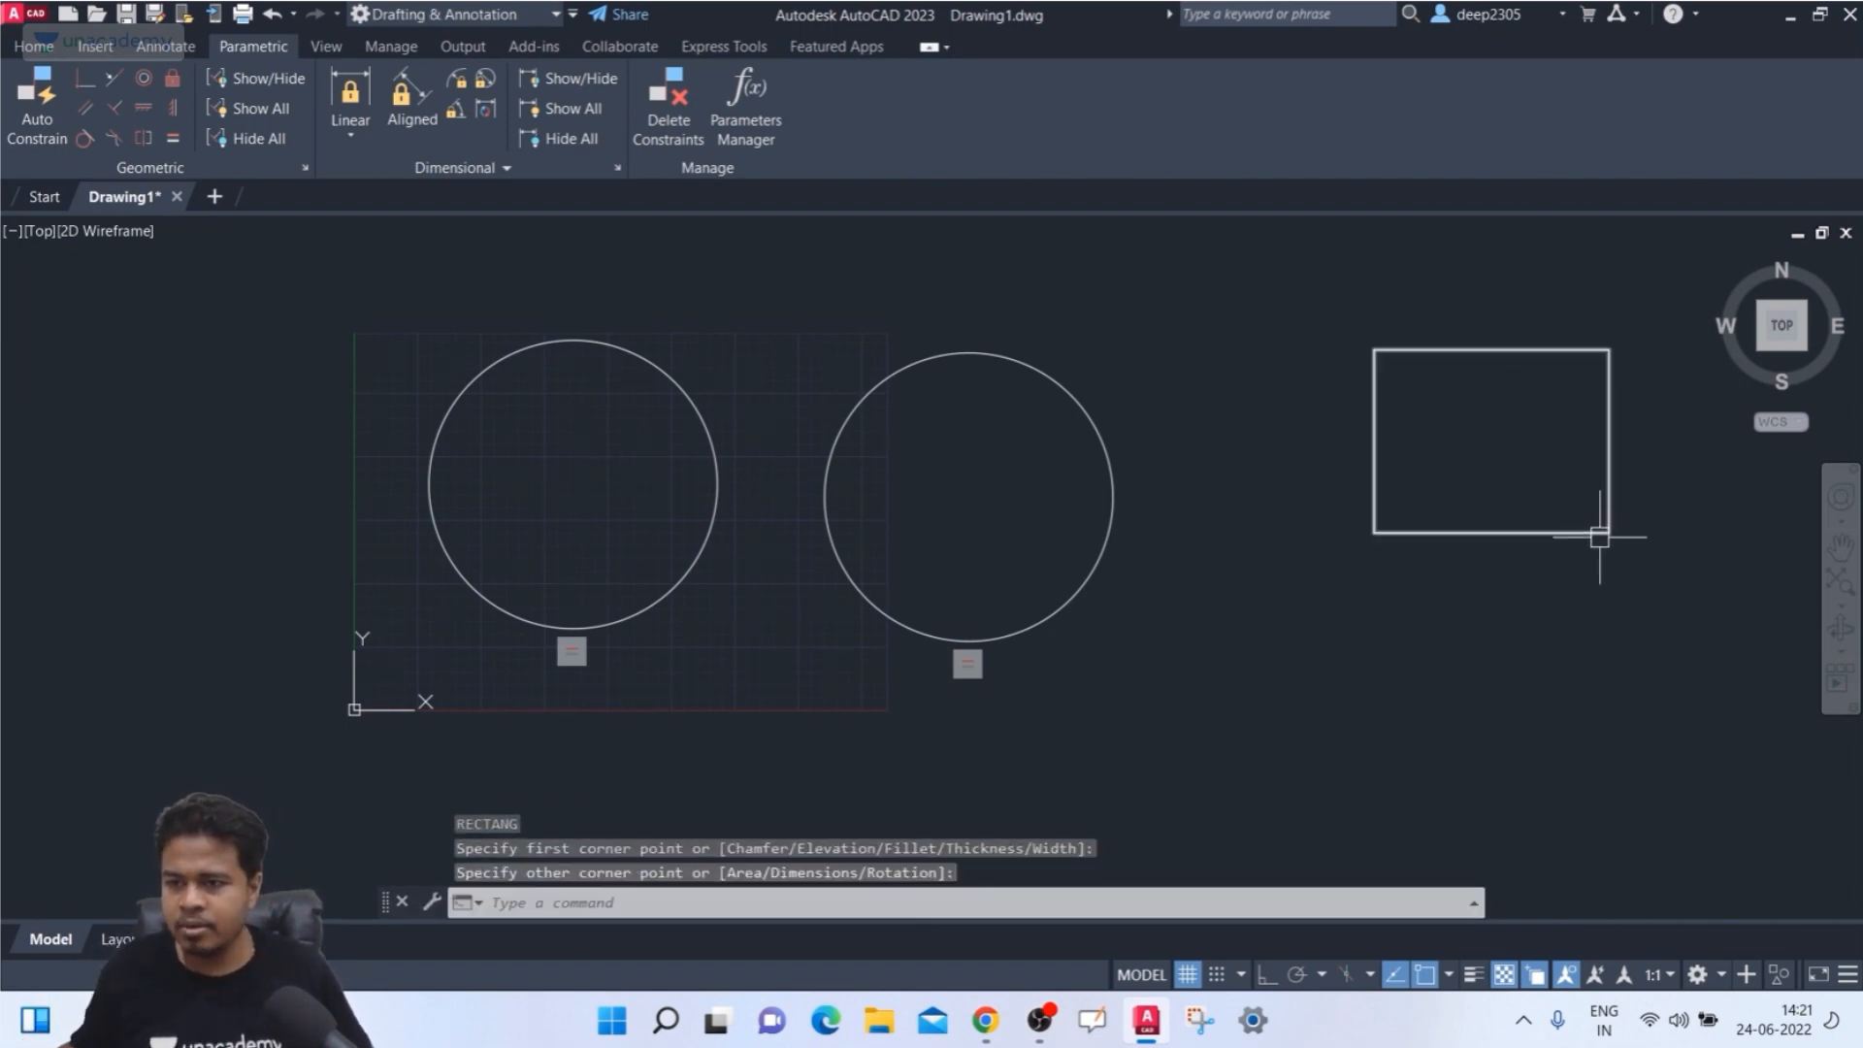
{"action": "middle_click_drag", "start_coordinate": [1592, 533], "coordinate": [1427, 533]}
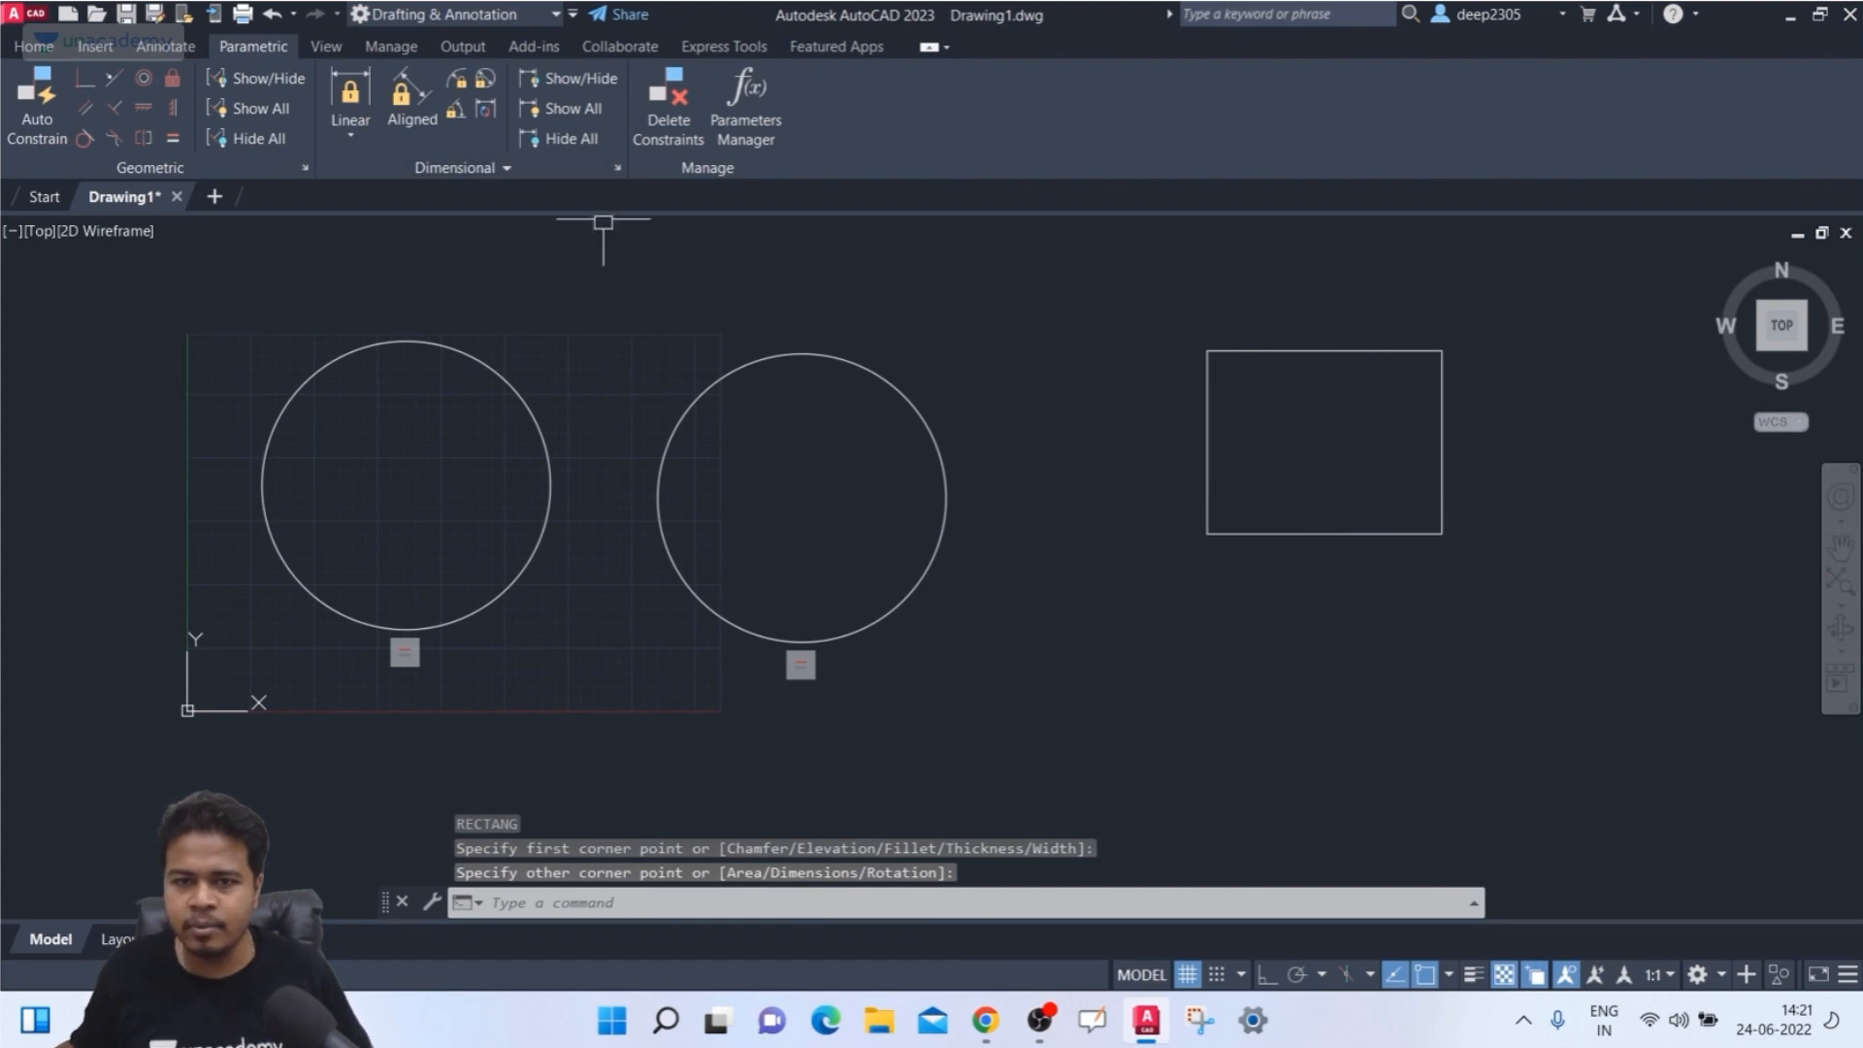
- Apply Equal constraints between the rectangle's left and right sides and between its top and bottom sides
{"action": "left_click", "coordinate": [172, 138]}
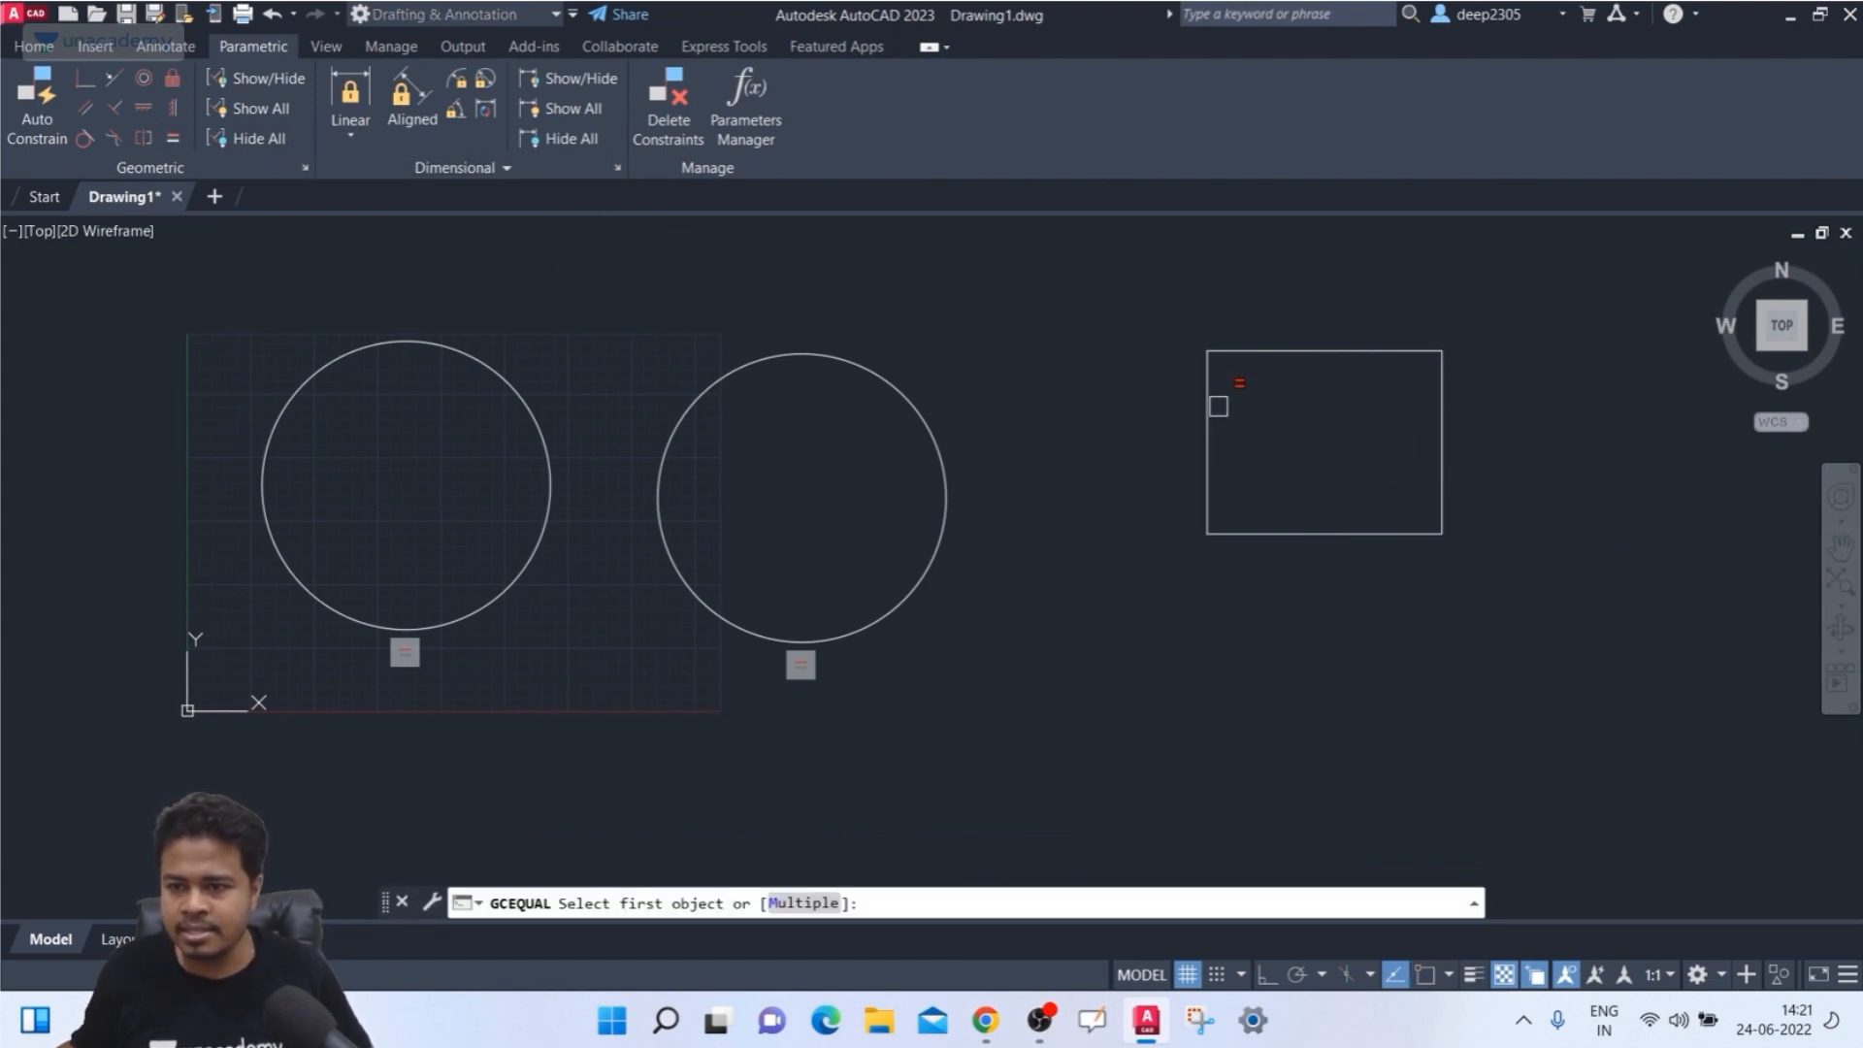
{"action": "left_click", "coordinate": [1207, 406]}
{"action": "left_click", "coordinate": [1431, 415]}
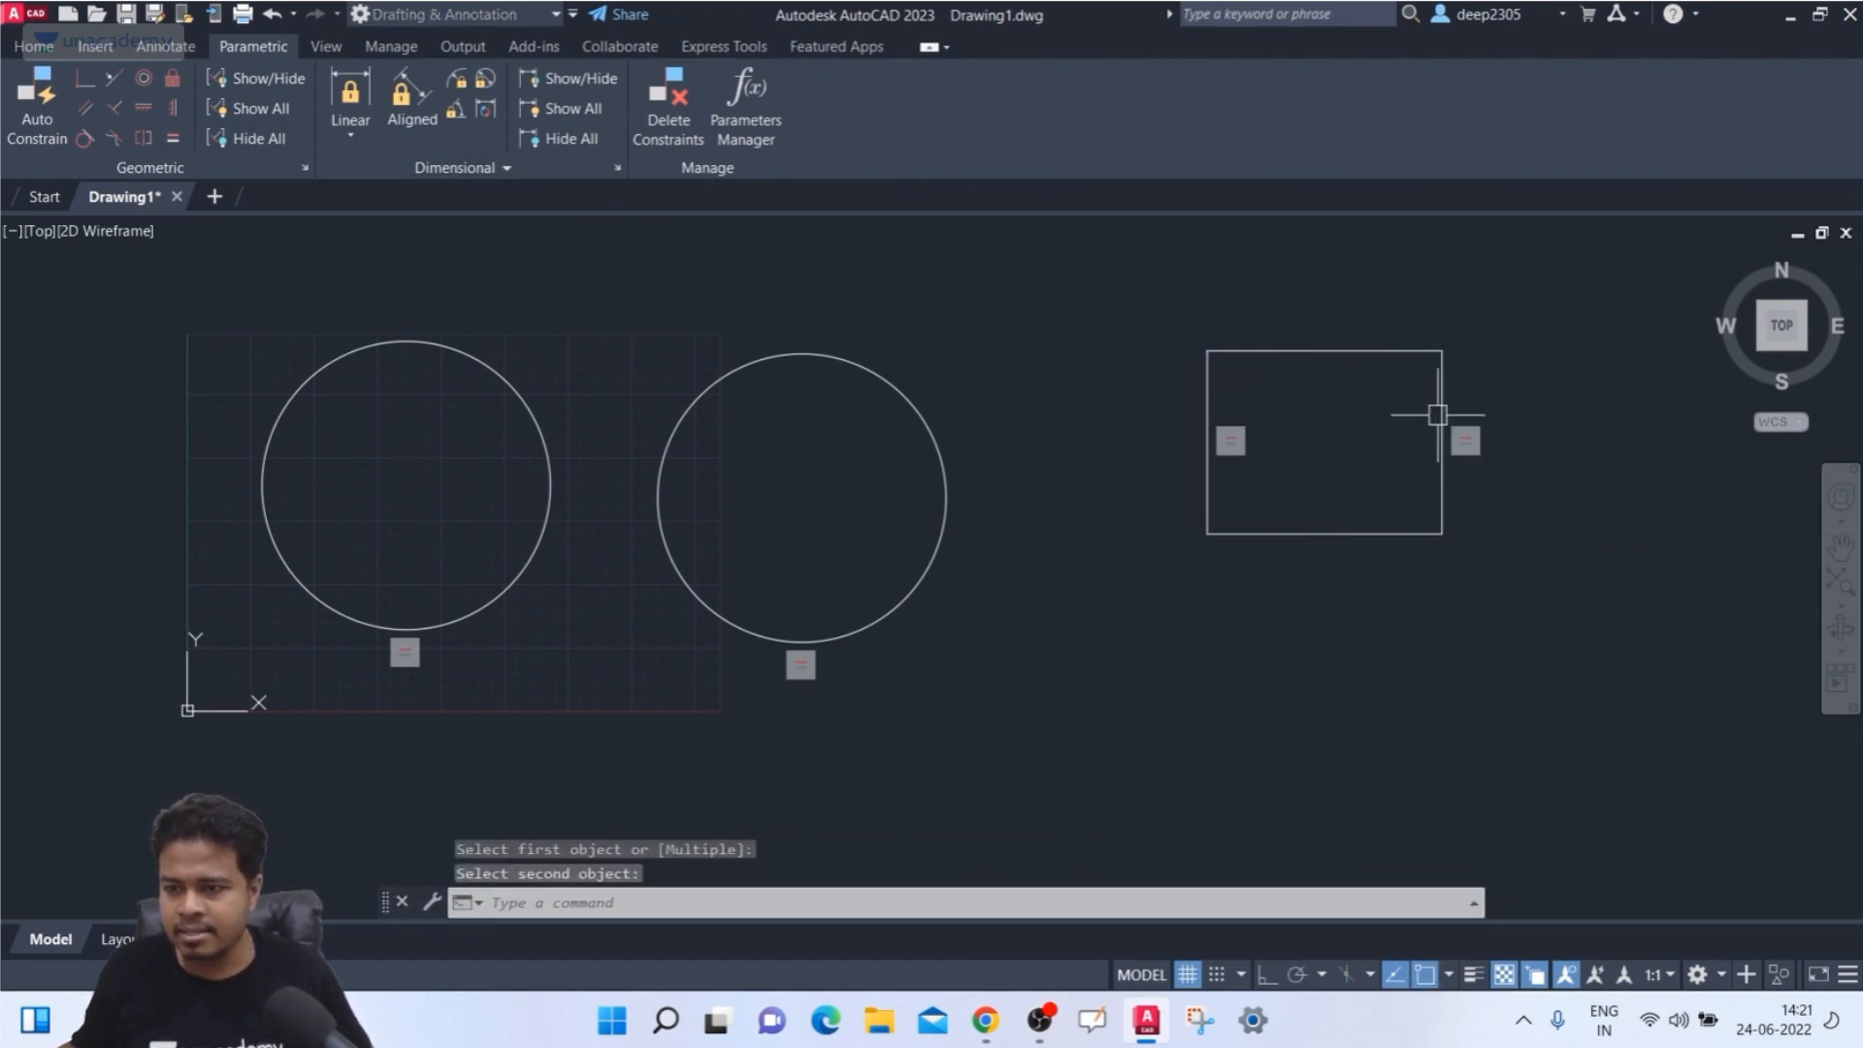
{"action": "key", "text": "Return"}
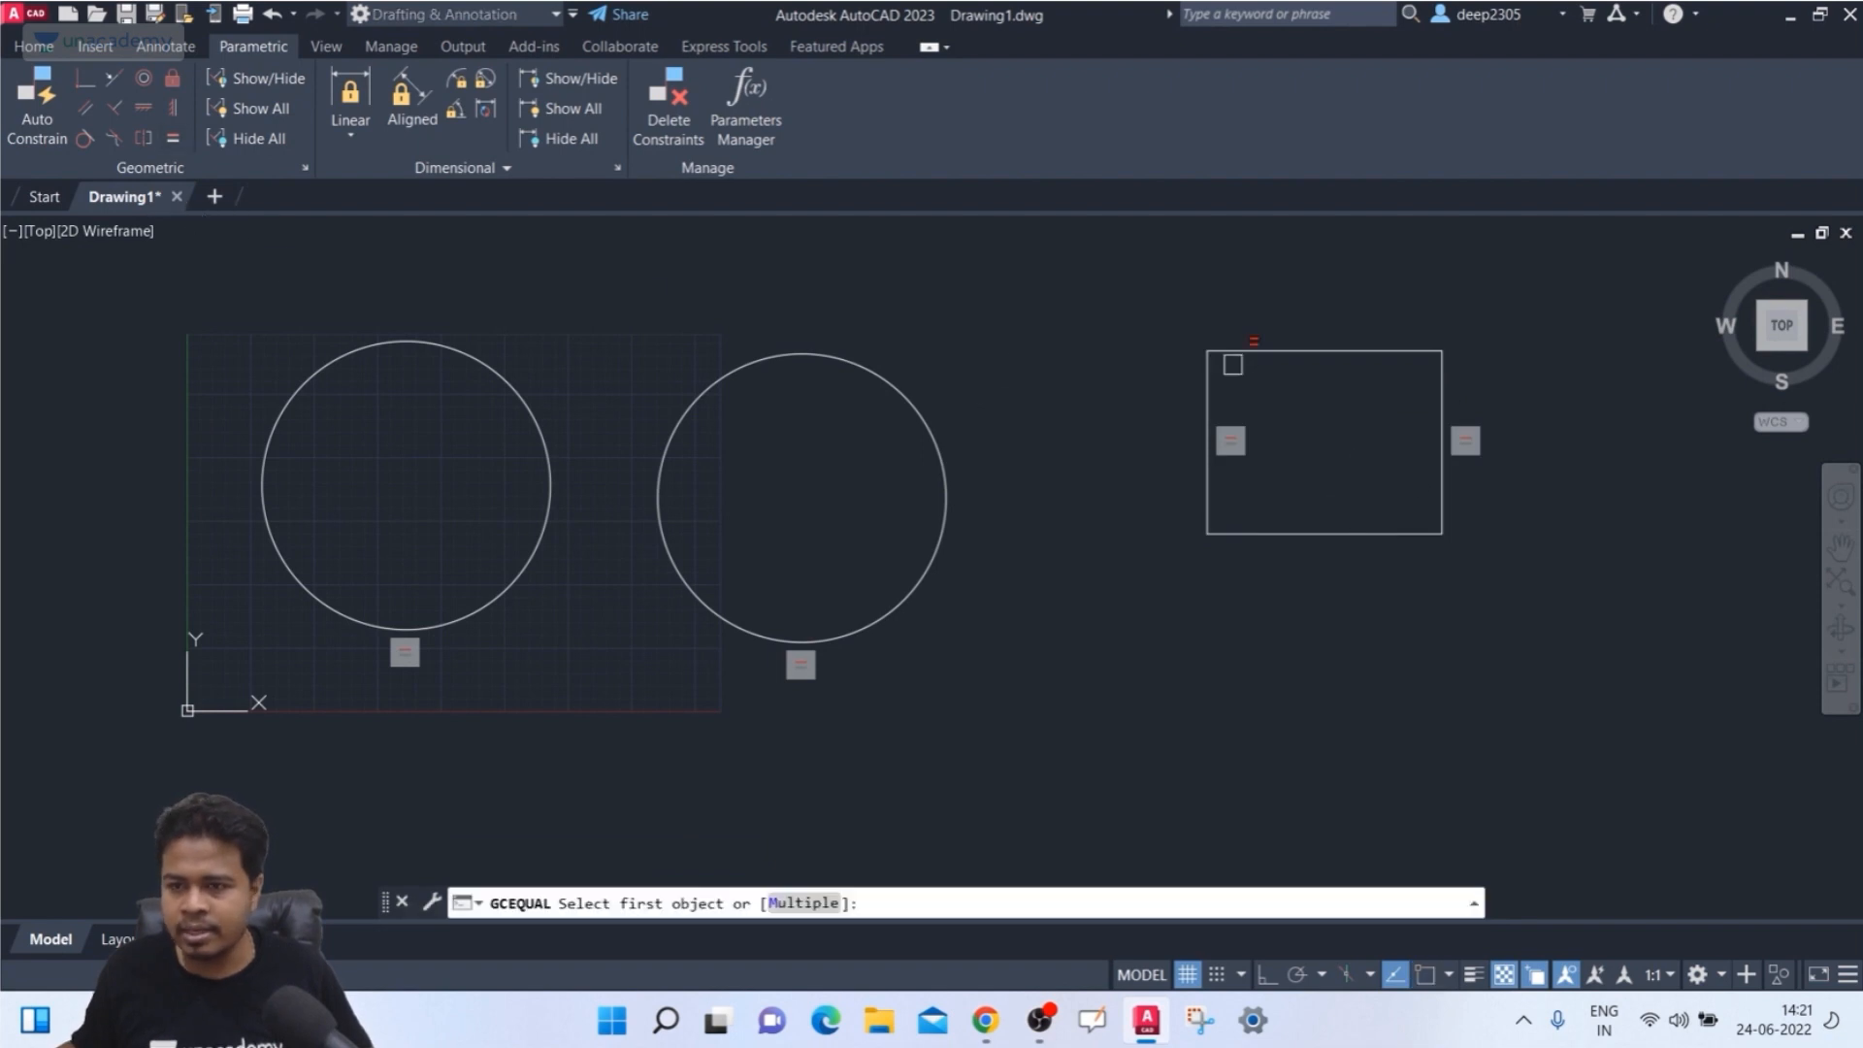
{"action": "left_click", "coordinate": [1349, 350]}
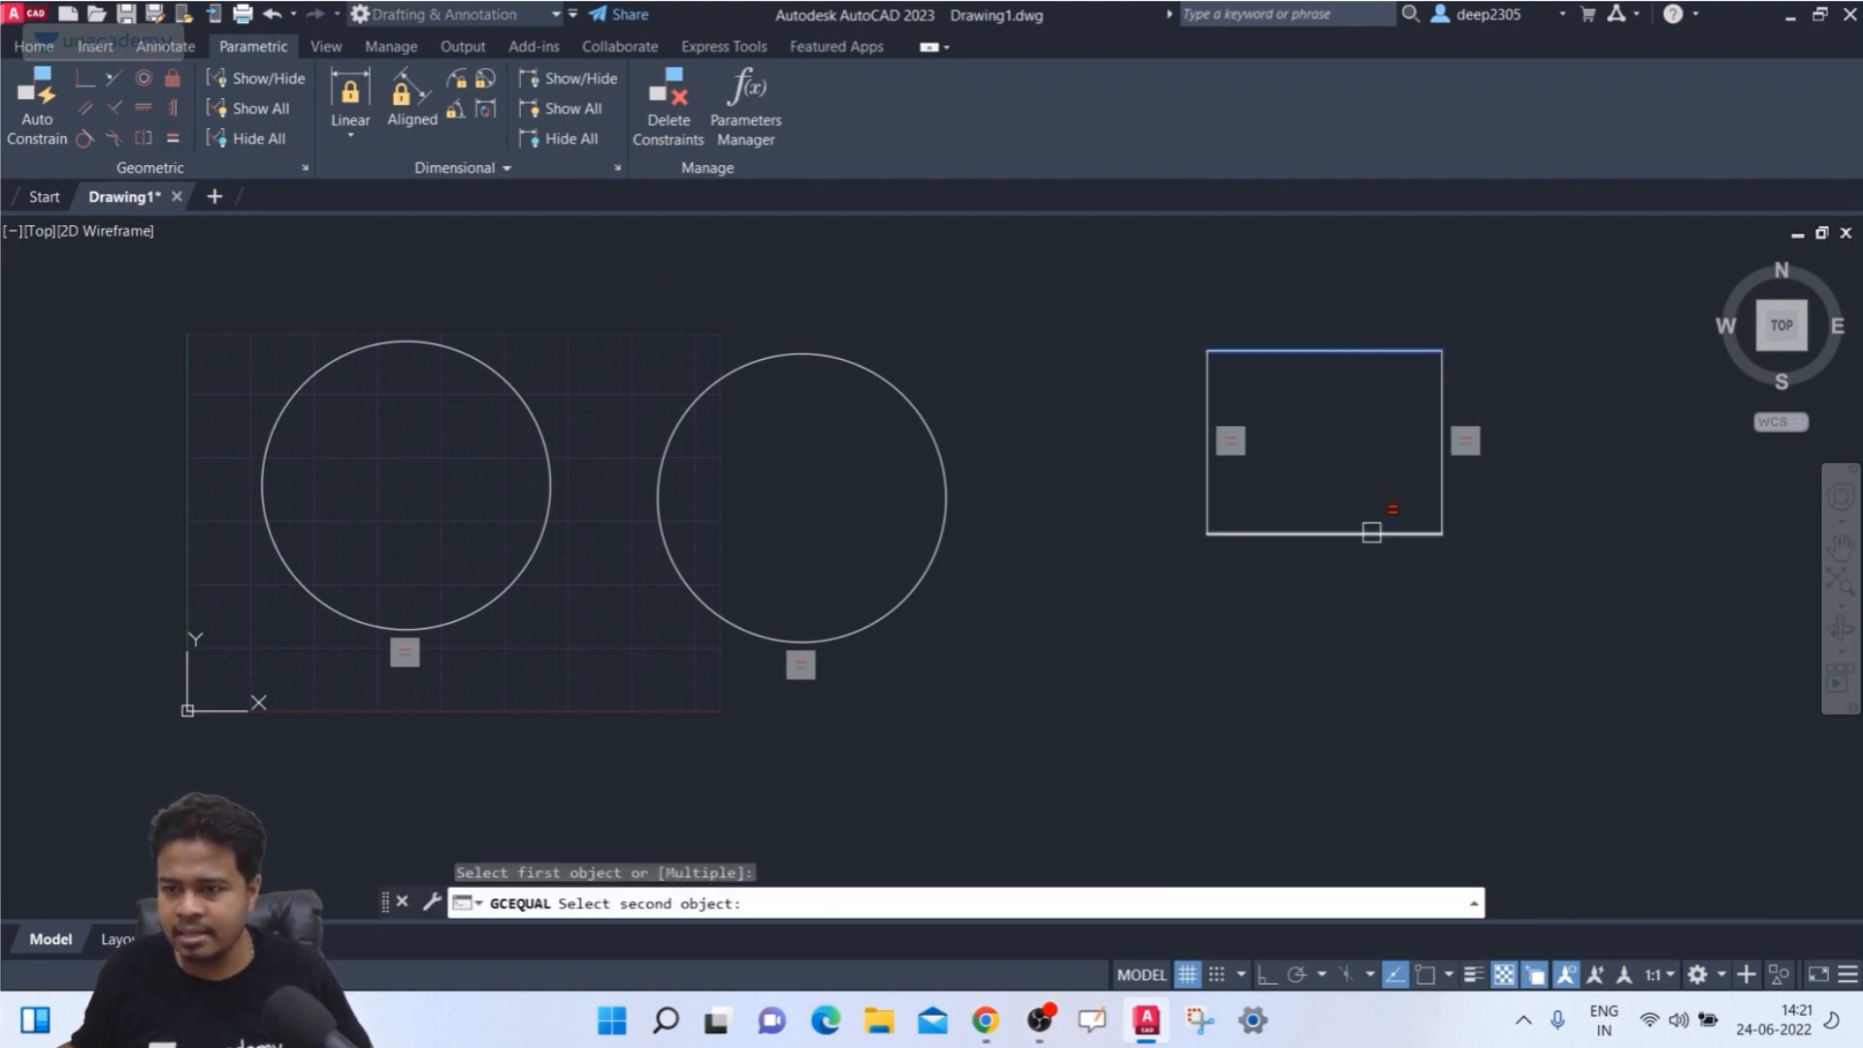
{"action": "left_click", "coordinate": [1372, 532]}
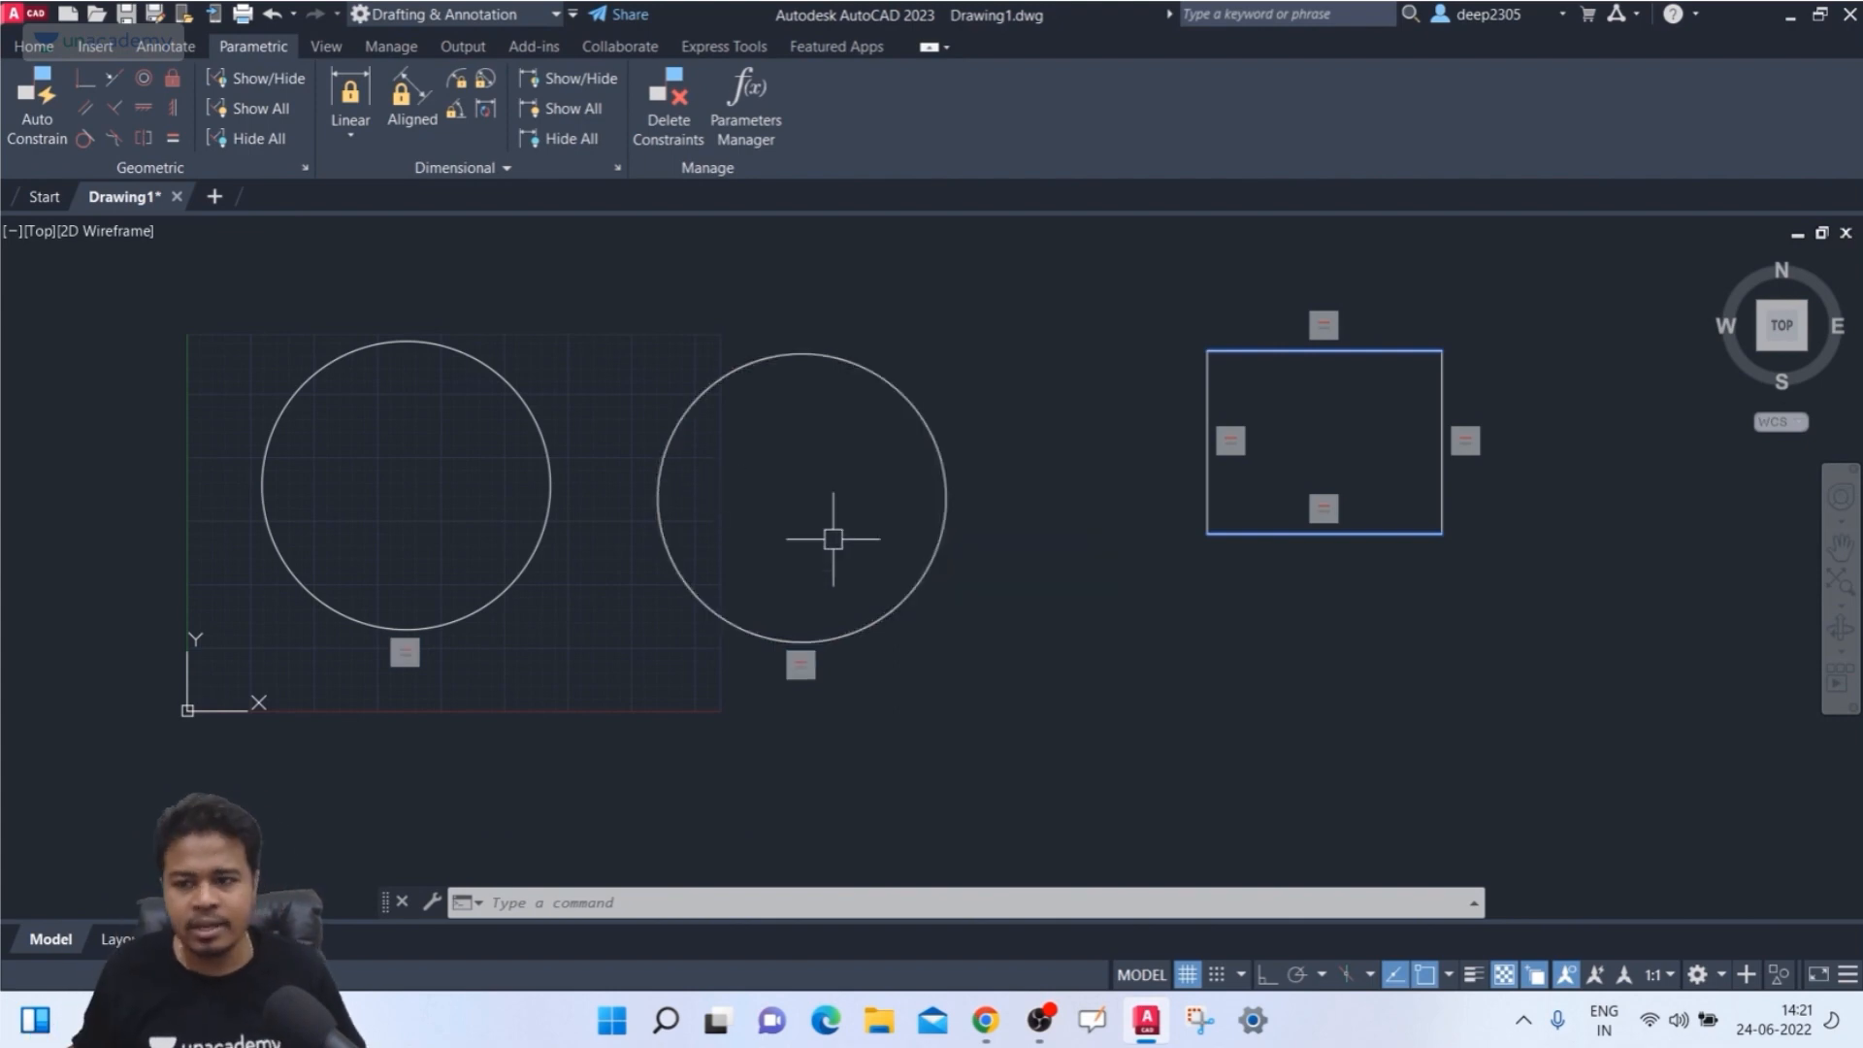
- Erase both circles and the rectangle from the drawing
{"action": "left_click", "coordinate": [1505, 320]}
{"action": "left_click", "coordinate": [12, 762]}
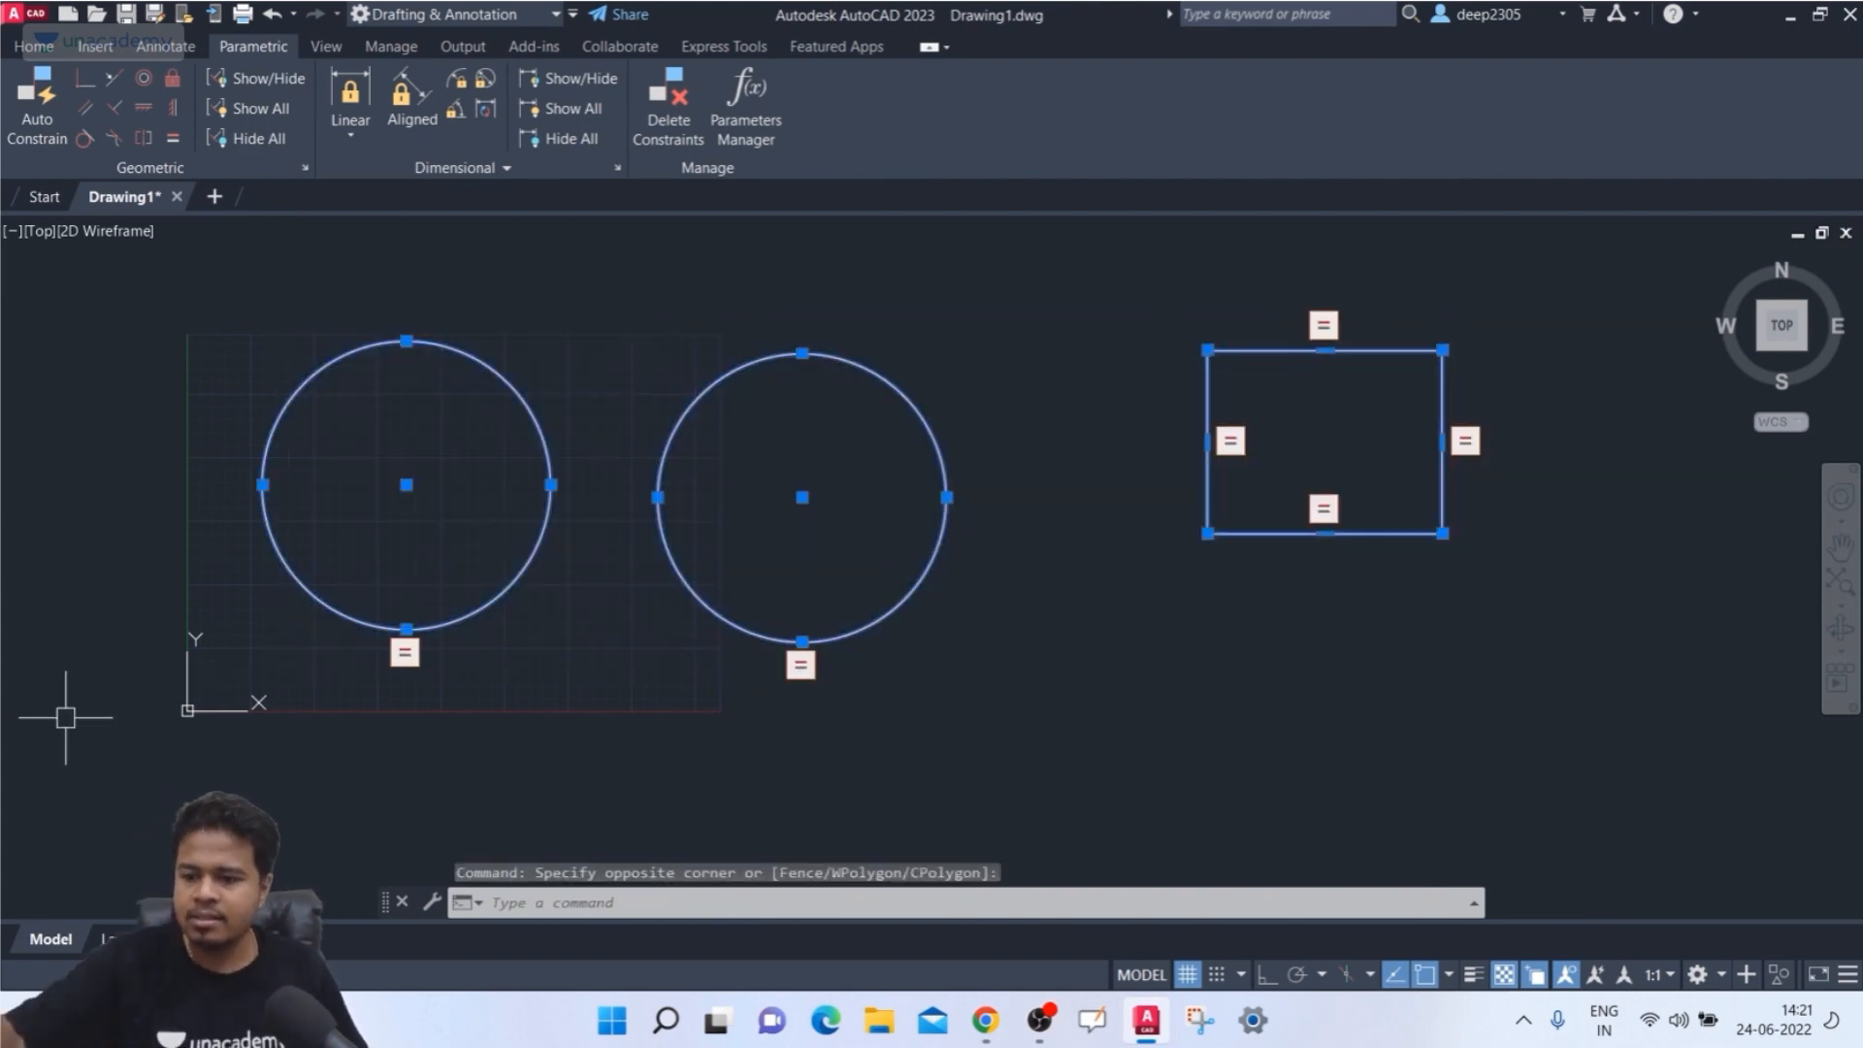
{"action": "key", "text": "Delete"}
{"action": "key", "text": "Return"}
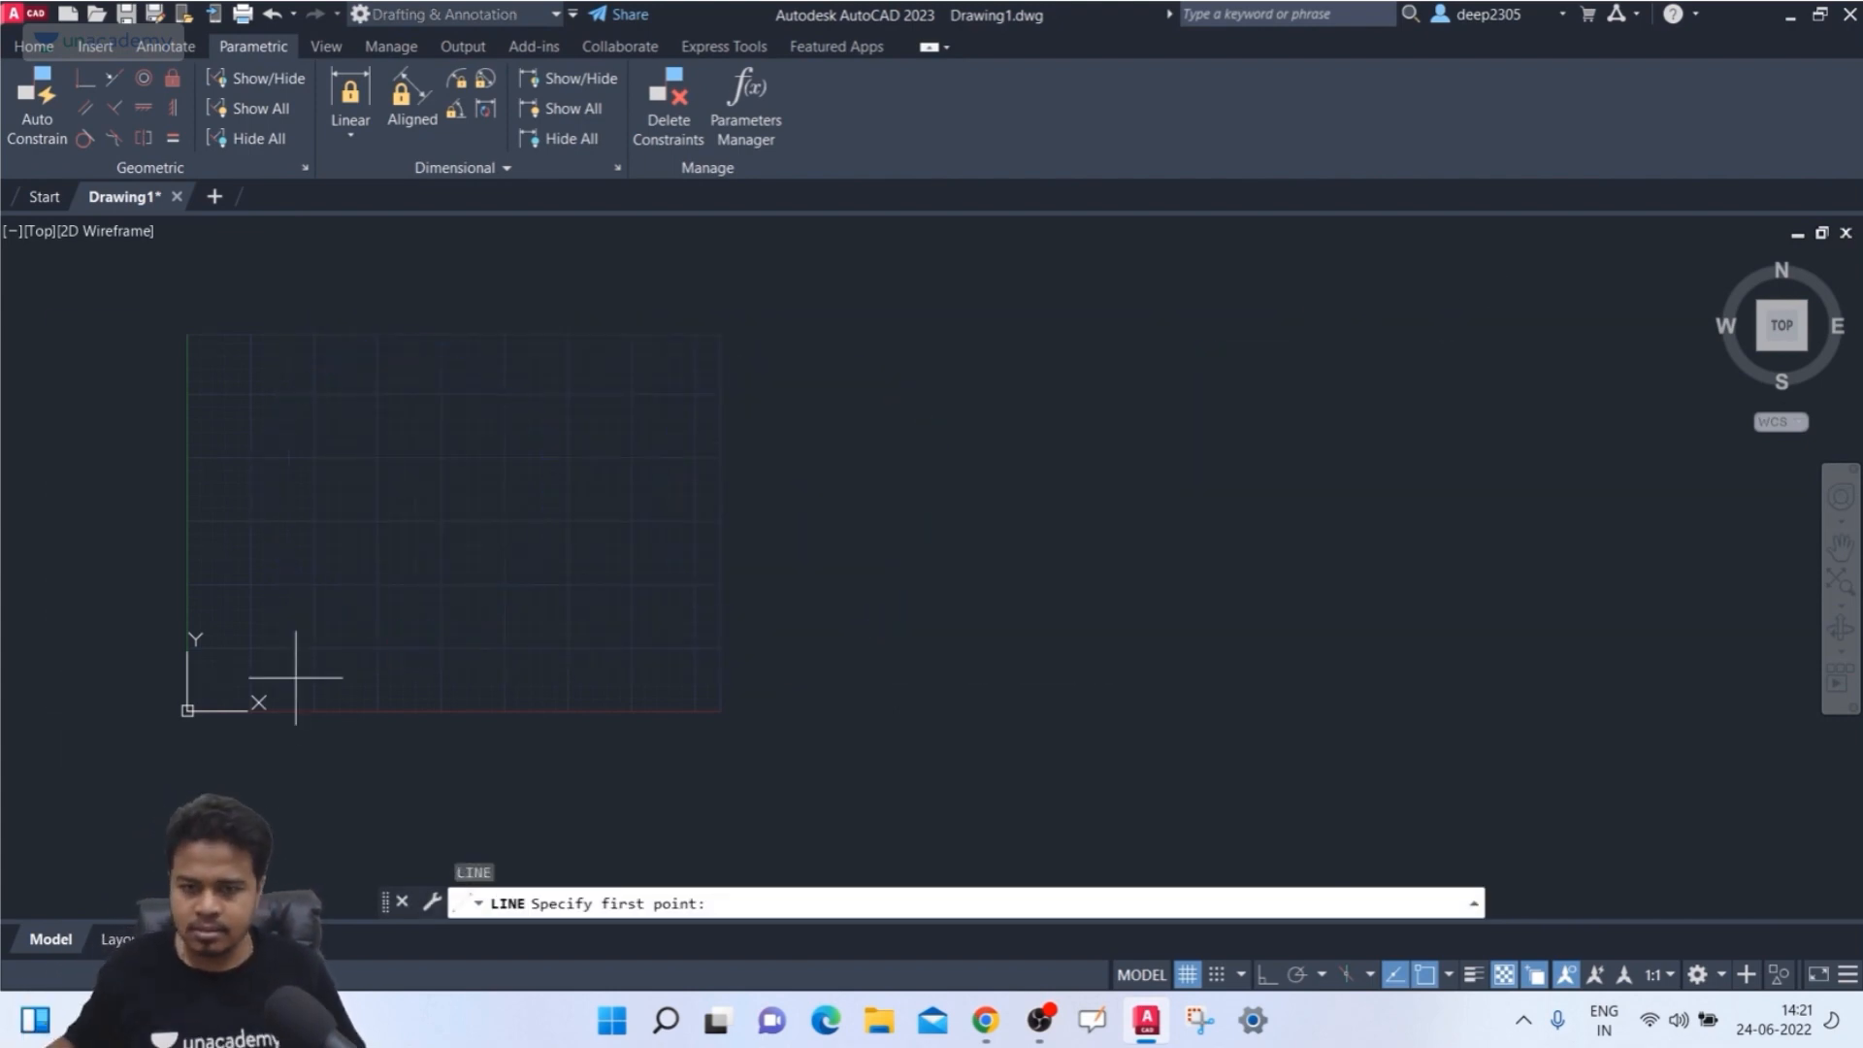
{"action": "scroll", "coordinate": [418, 573], "scroll_direction": "up", "scroll_amount": 3}
{"action": "scroll", "coordinate": [382, 470], "scroll_direction": "down", "scroll_amount": 4}
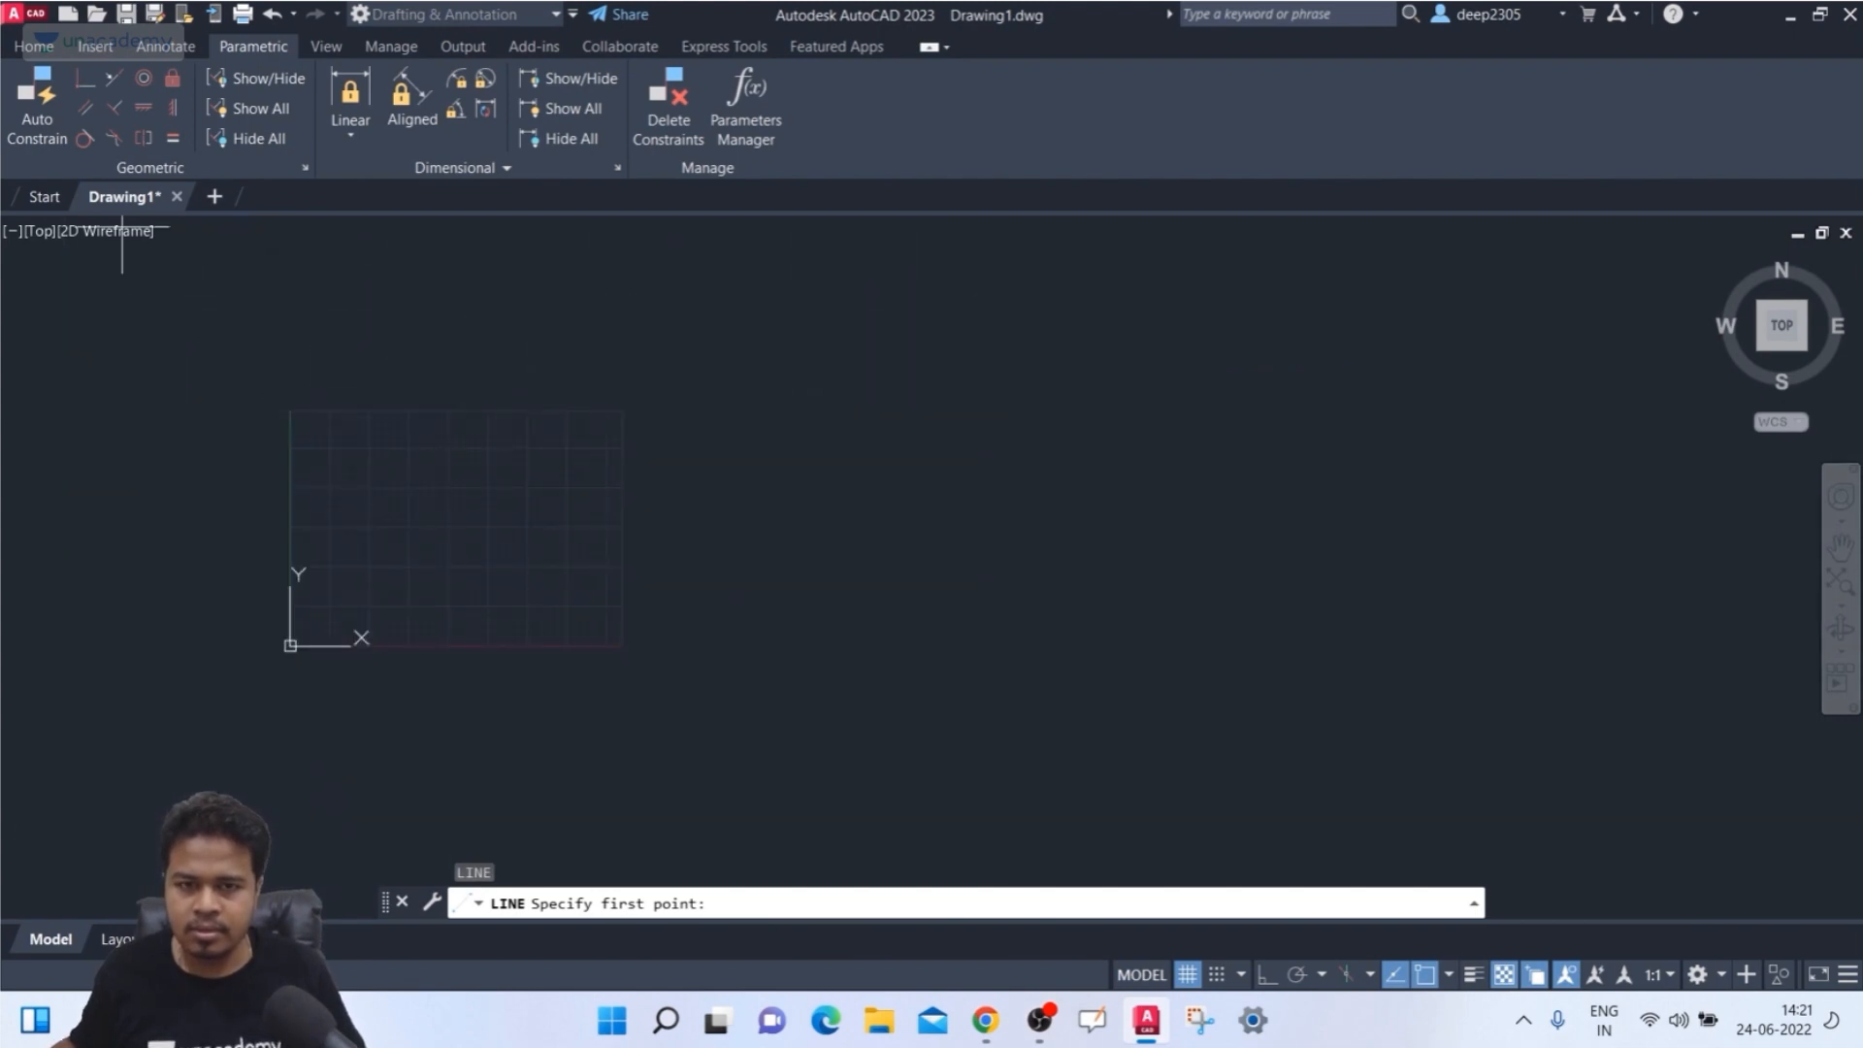
{"action": "scroll", "coordinate": [396, 457], "scroll_direction": "up", "scroll_amount": 2}
{"action": "key", "text": "Escape"}
{"action": "key", "text": "Escape"}
{"action": "key", "text": "Escape"}
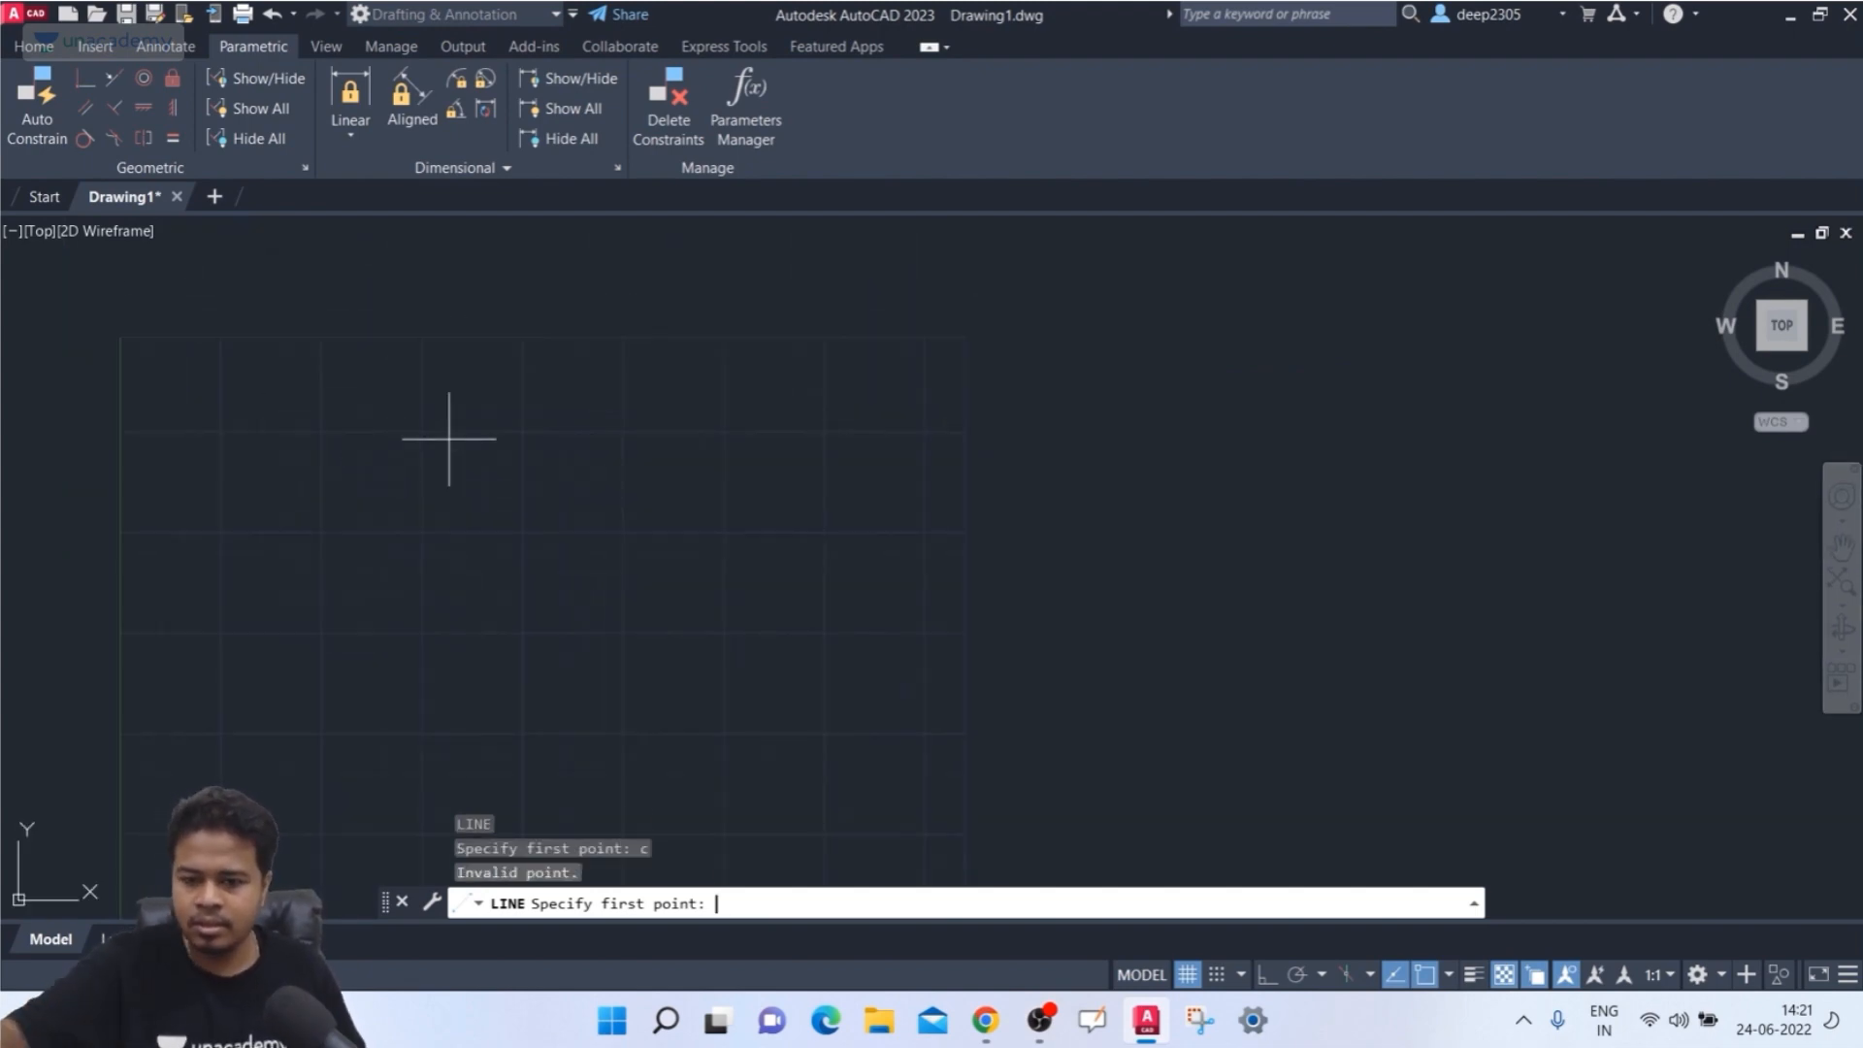
- Draw a circle in the upper-left part of the grid area
{"action": "type", "text": "c"}
{"action": "key", "text": "Return"}
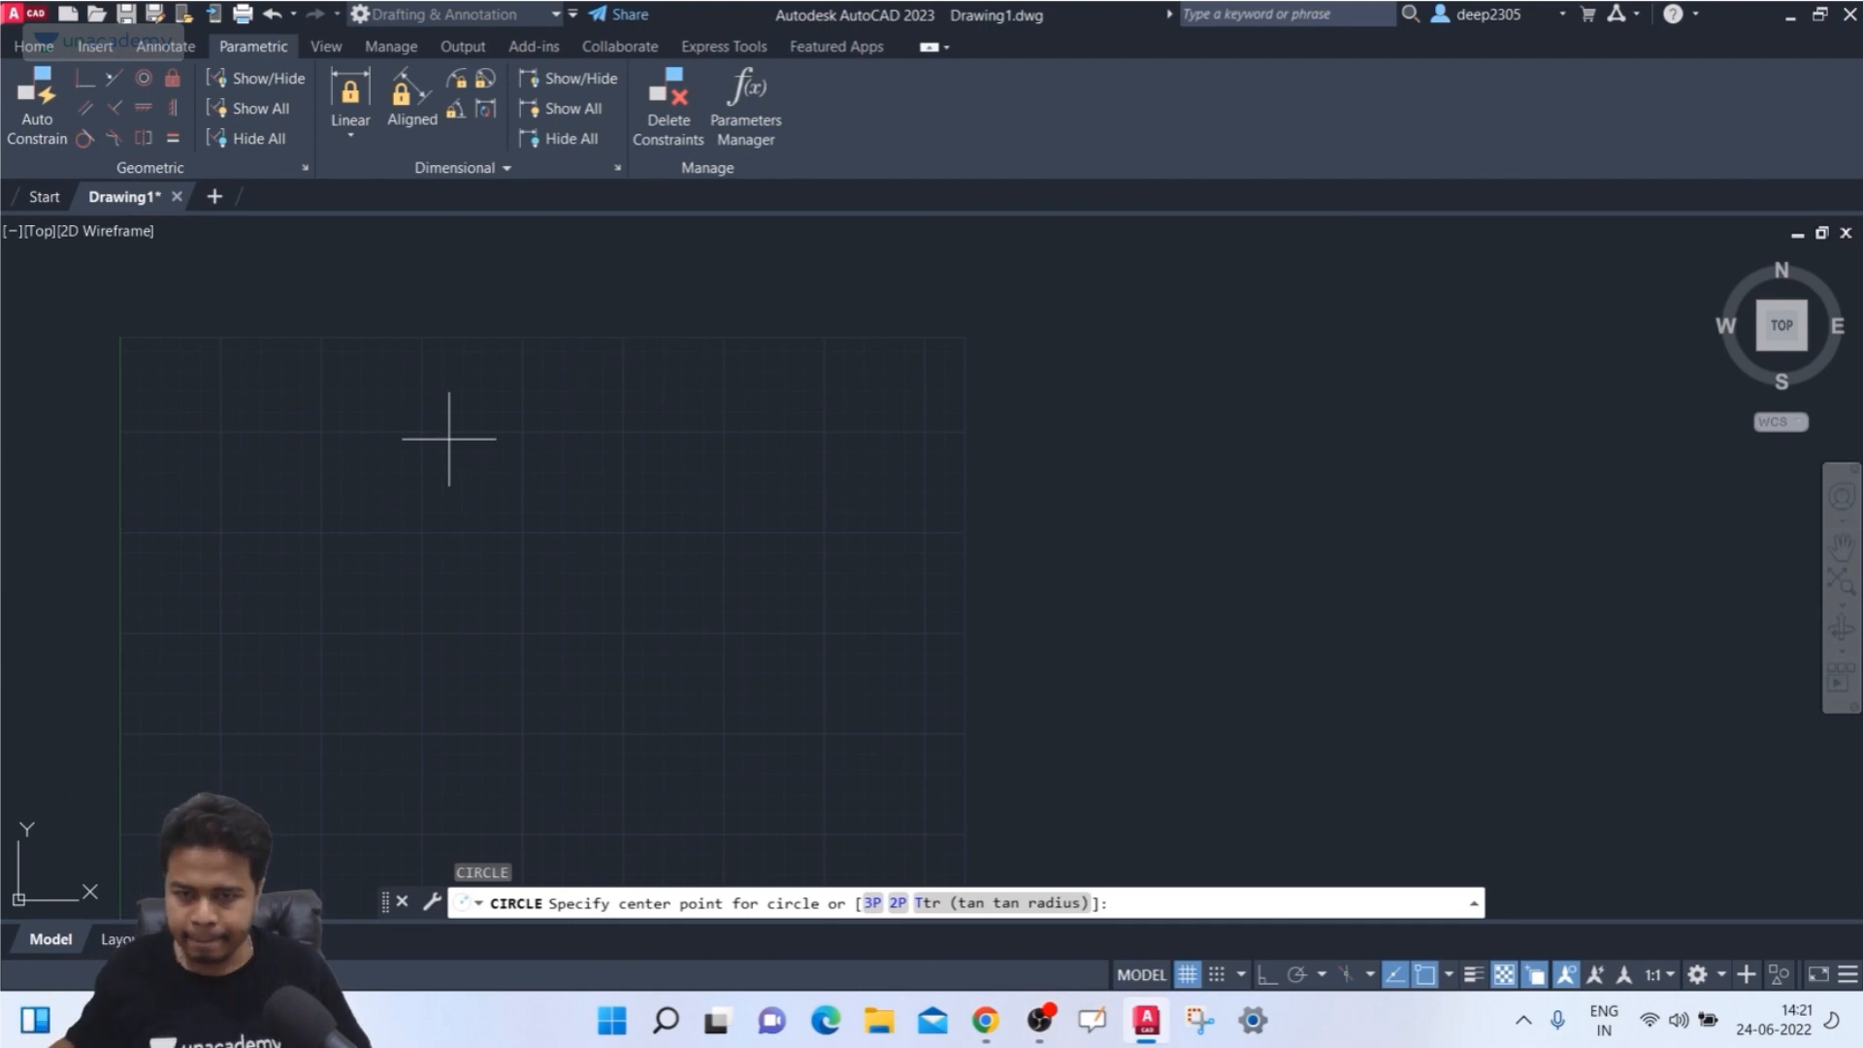
{"action": "left_click", "coordinate": [378, 496]}
{"action": "left_click", "coordinate": [369, 568]}
{"action": "middle_click_drag", "start_coordinate": [365, 569], "coordinate": [321, 520]}
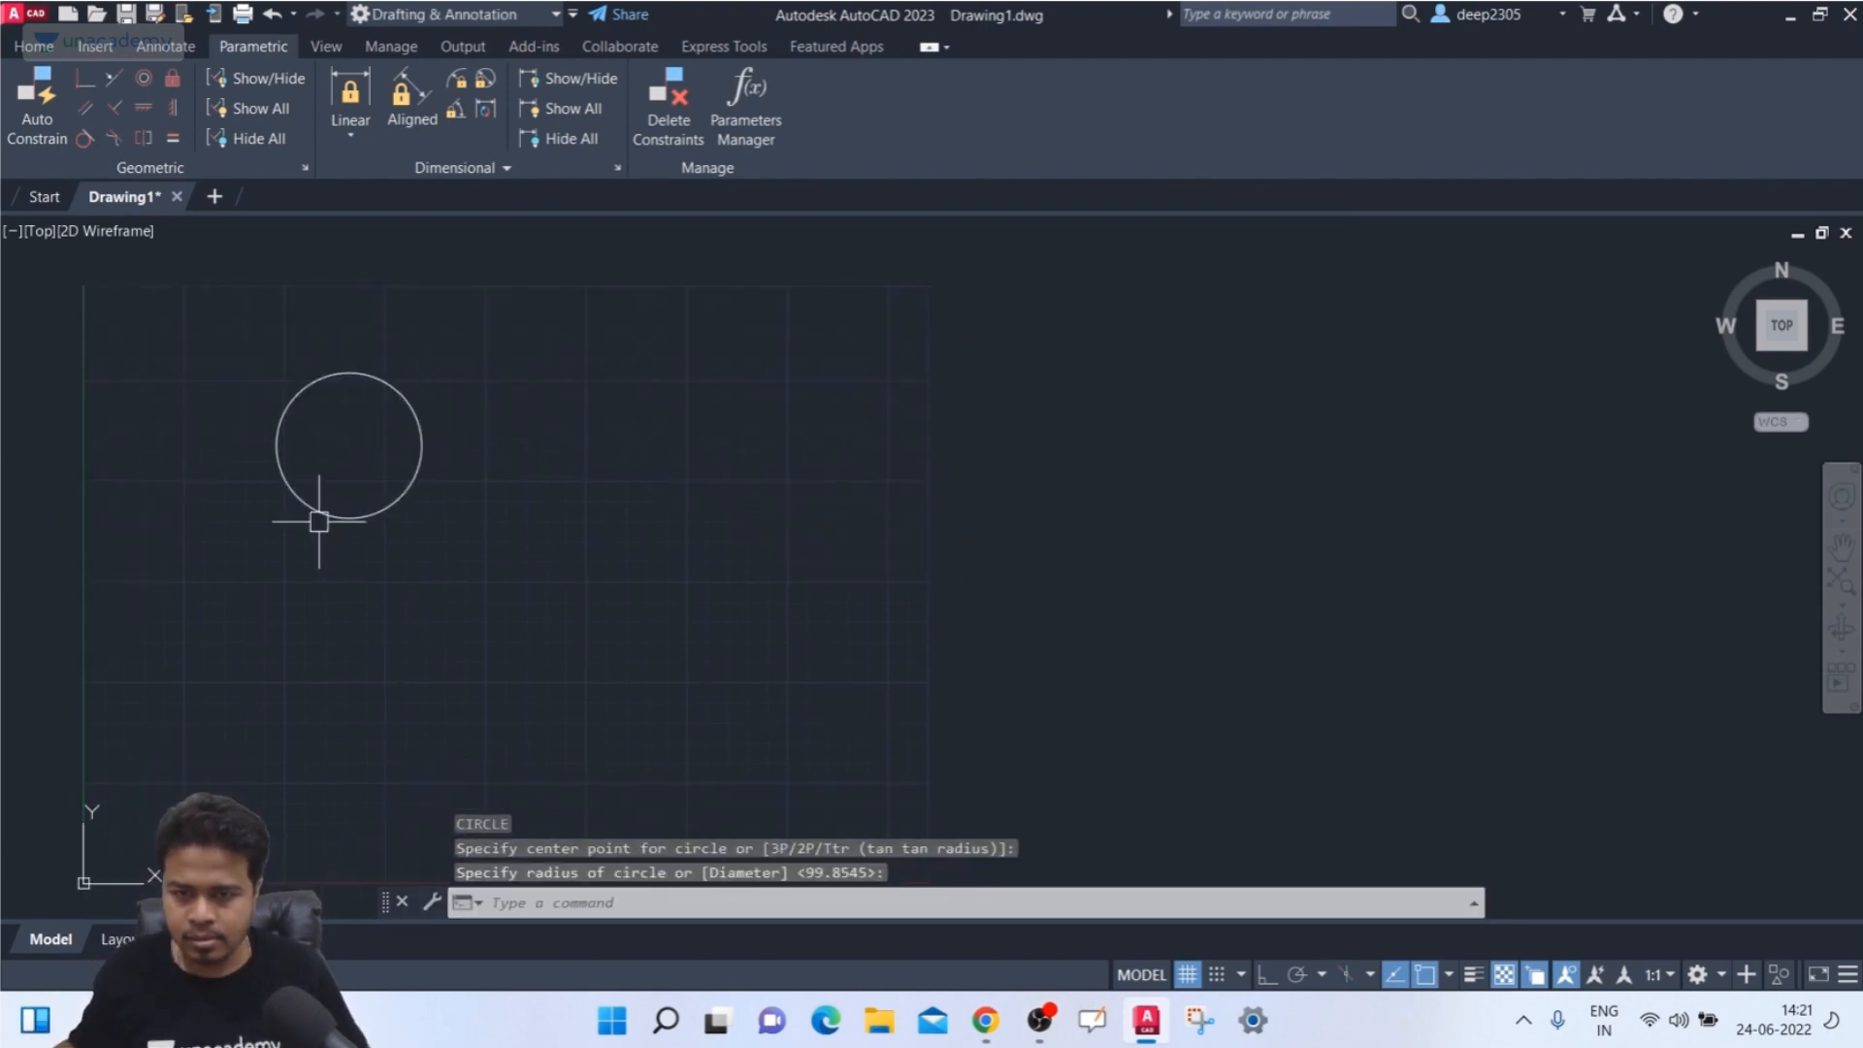
- Draw a circle about 45 in radius below and right of the first, and another about 30 in radius farther right, outside the grid
{"action": "key", "text": "Return"}
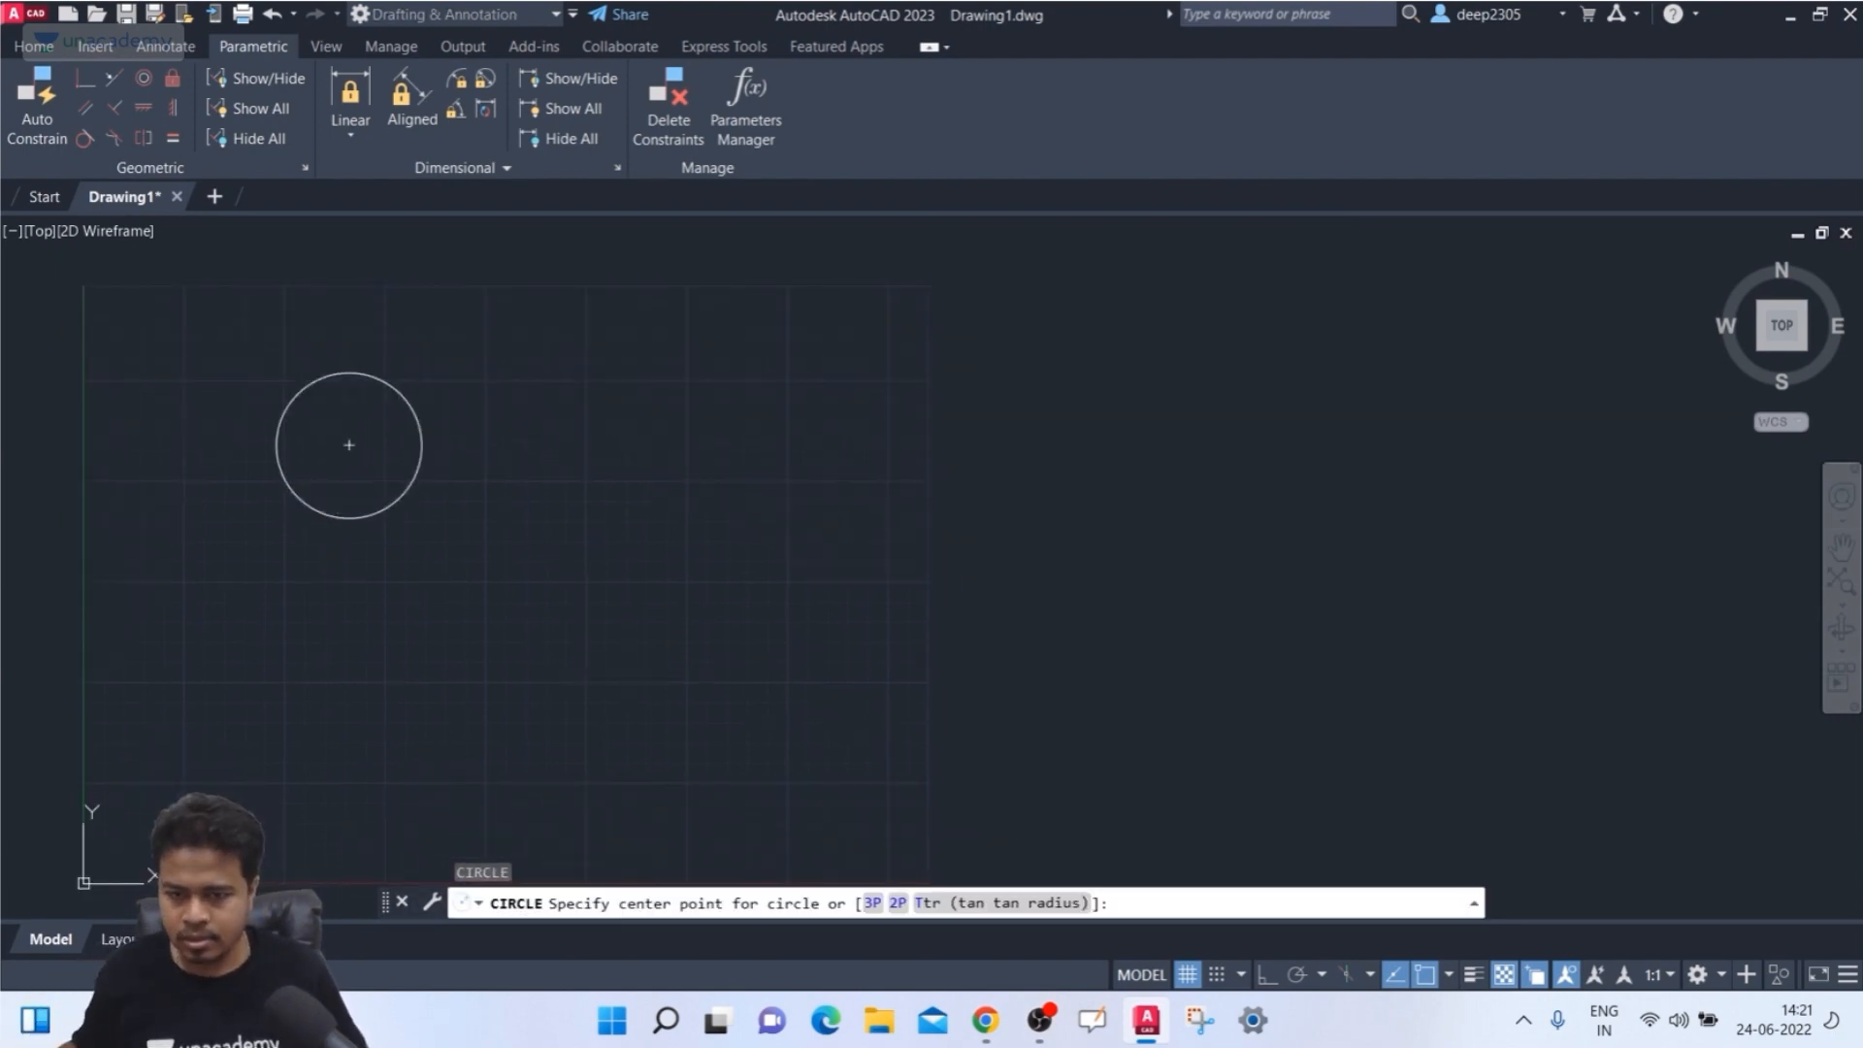
{"action": "left_click", "coordinate": [633, 658]}
{"action": "left_click", "coordinate": [632, 748]}
{"action": "key", "text": "Return"}
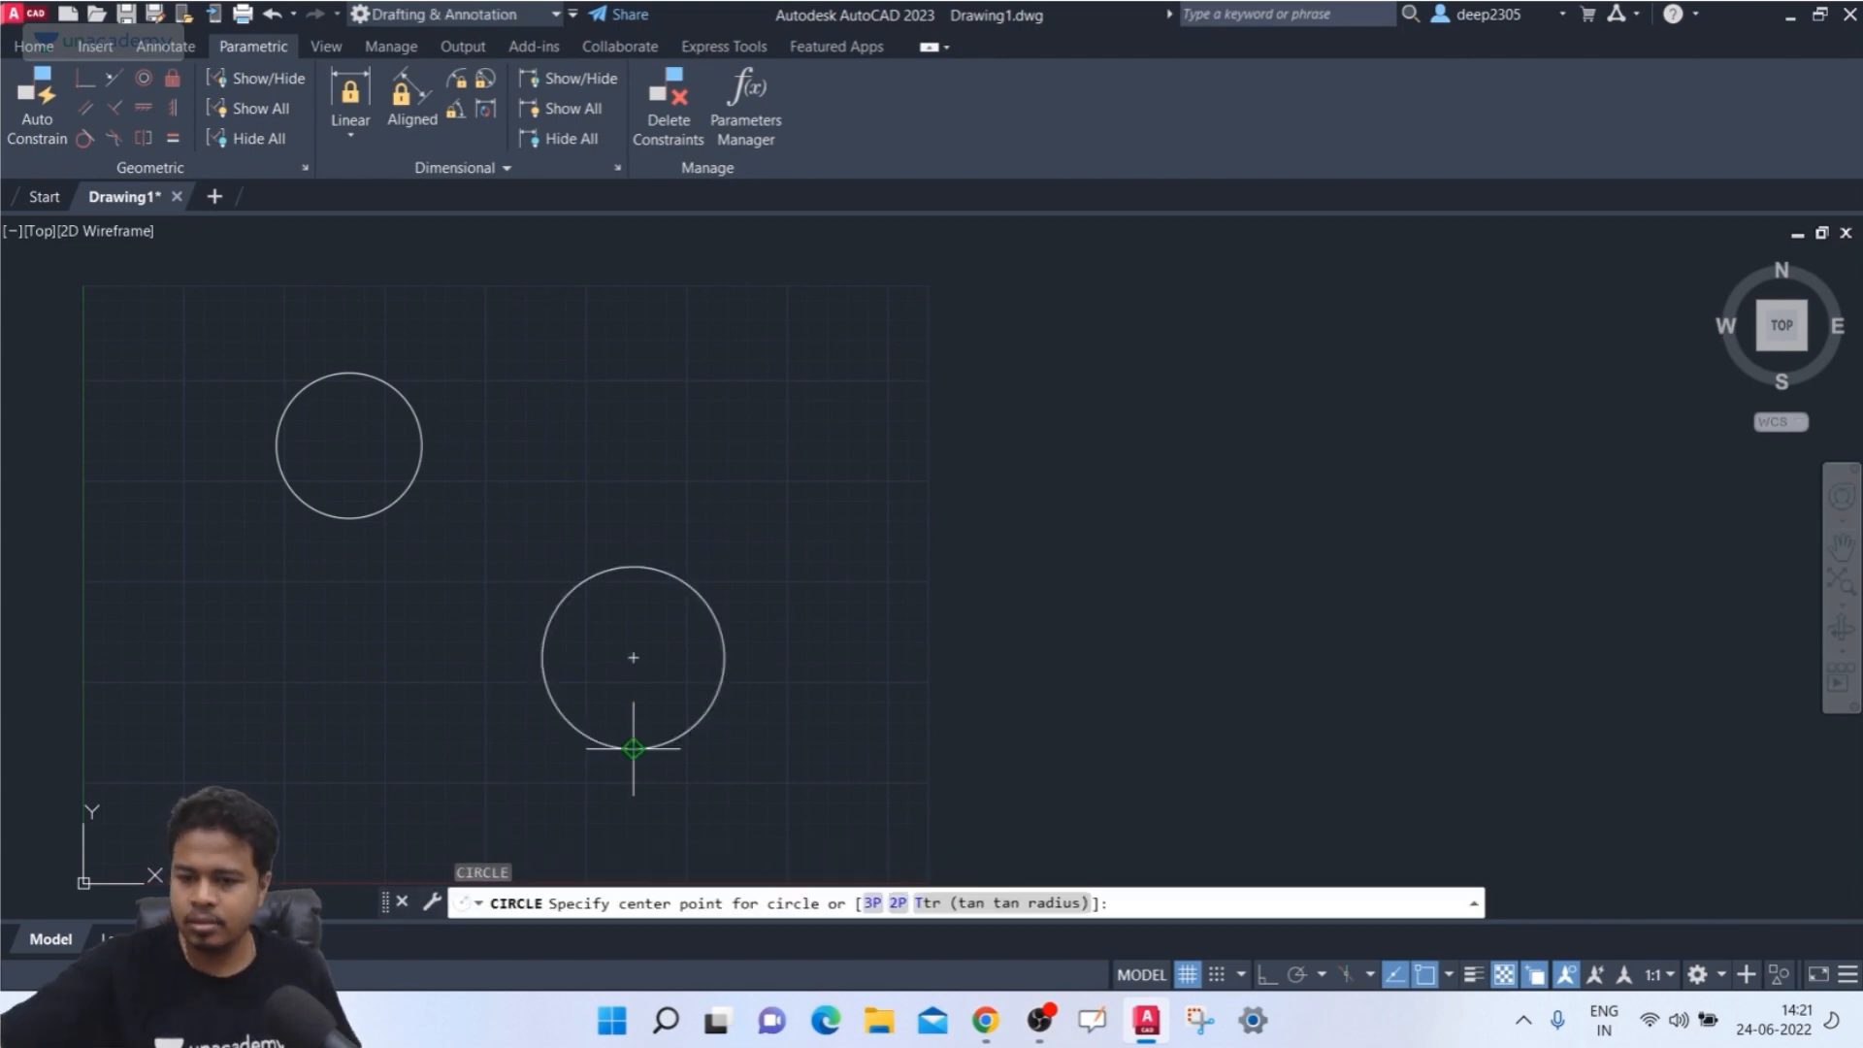
{"action": "left_click", "coordinate": [1018, 609]}
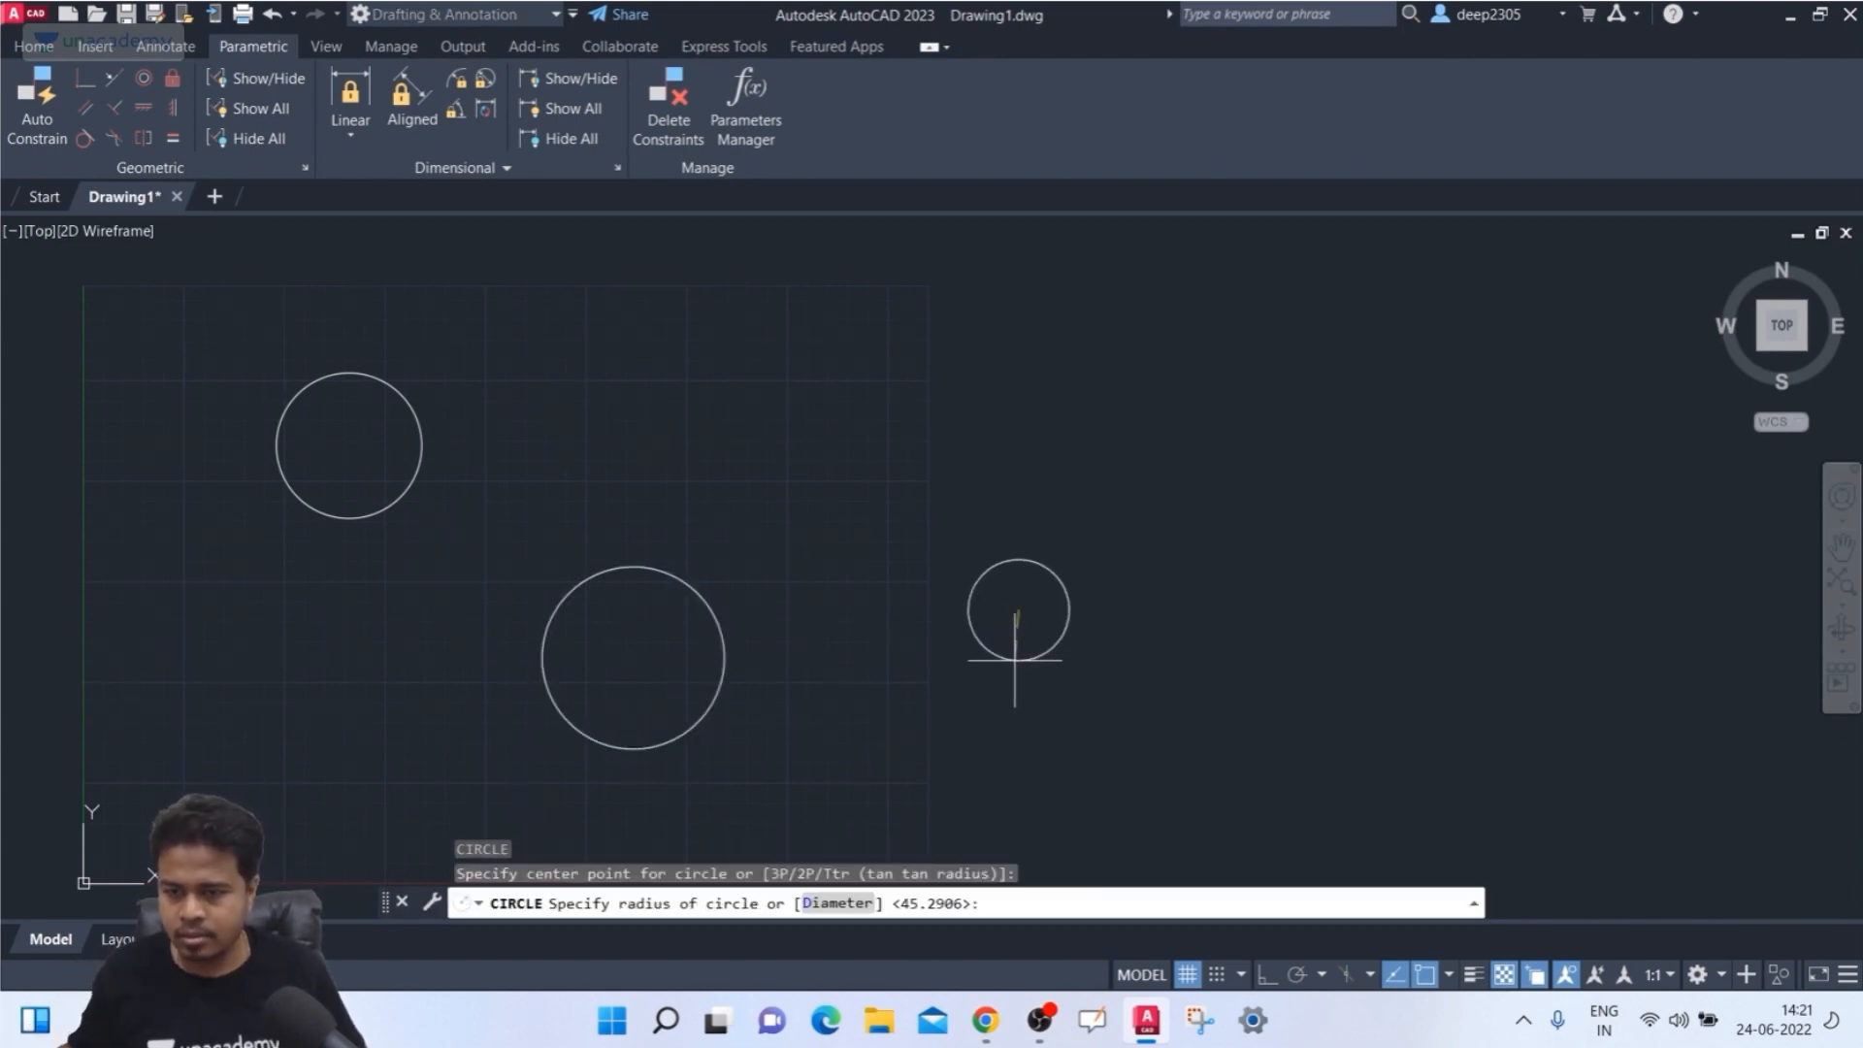
{"action": "left_click", "coordinate": [1010, 666]}
{"action": "key", "text": "Escape"}
{"action": "middle_click_drag", "start_coordinate": [722, 609], "coordinate": [706, 580]}
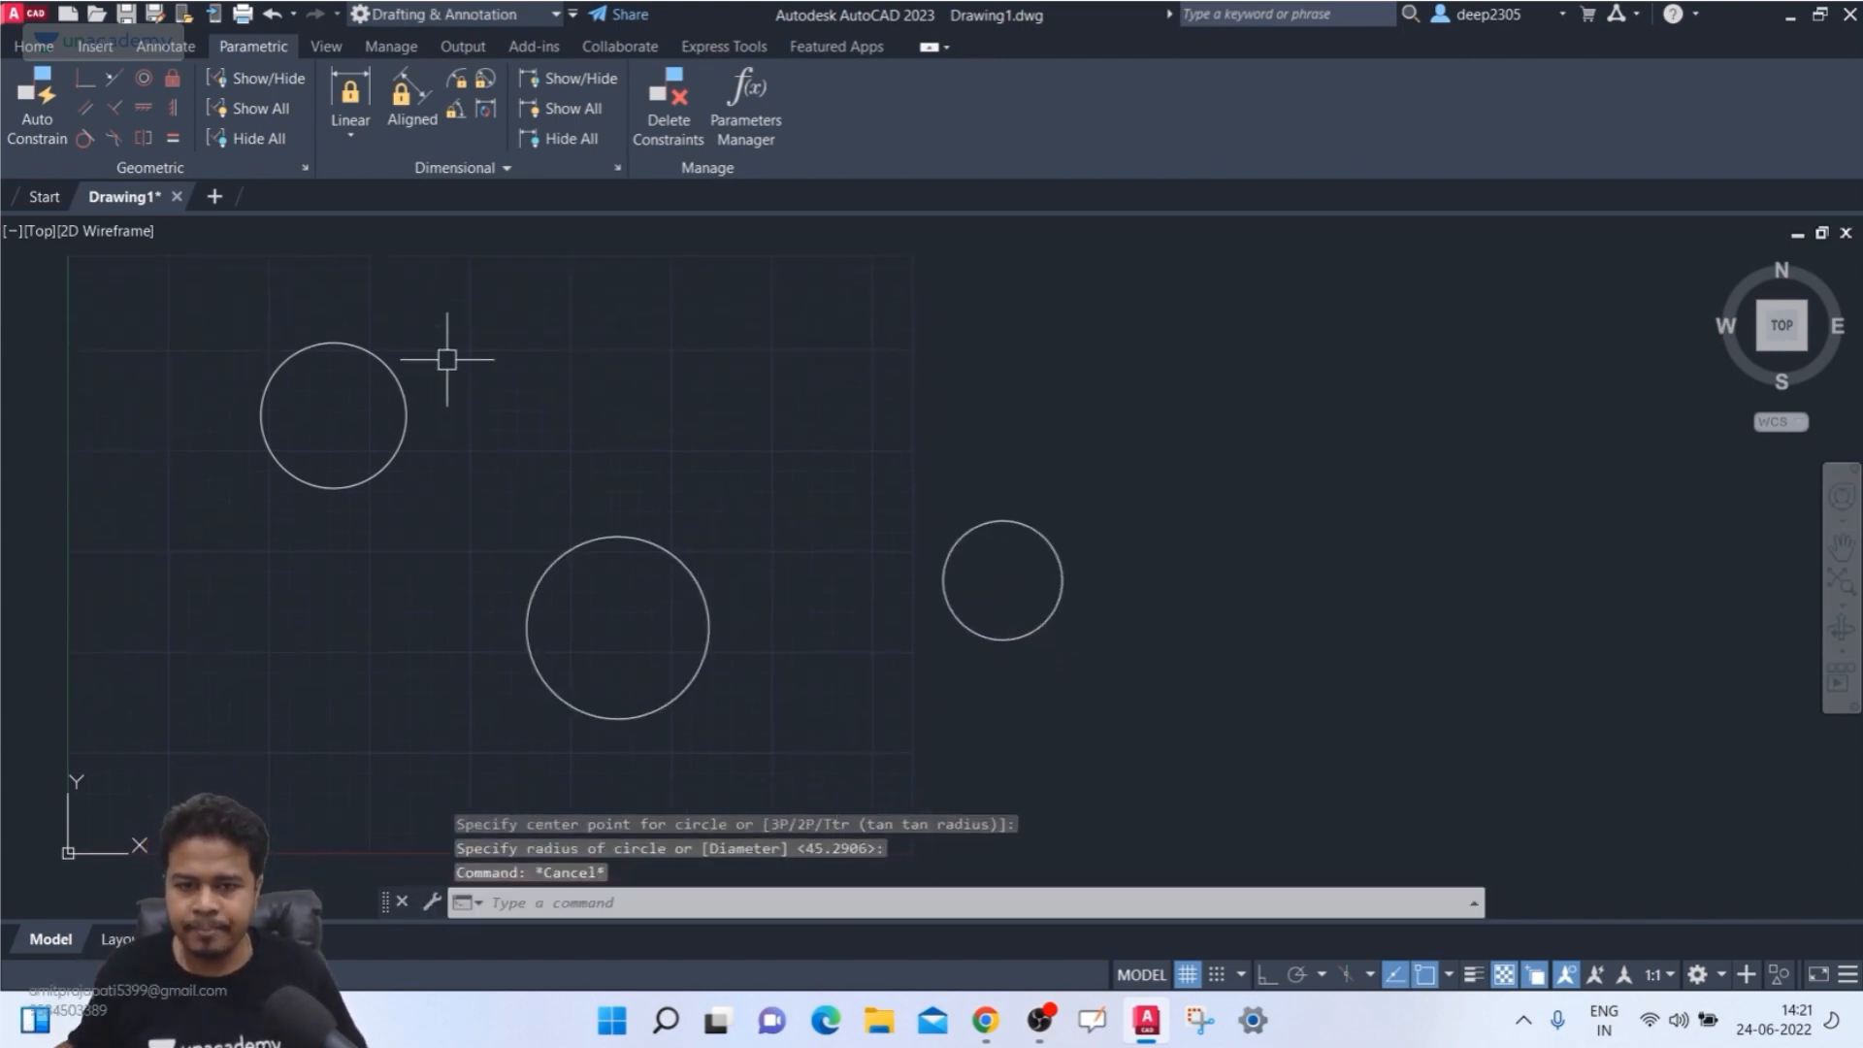
- Apply an Equal constraint with the upper-left circle as first object and the far-right circle as second
{"action": "left_click", "coordinate": [173, 137]}
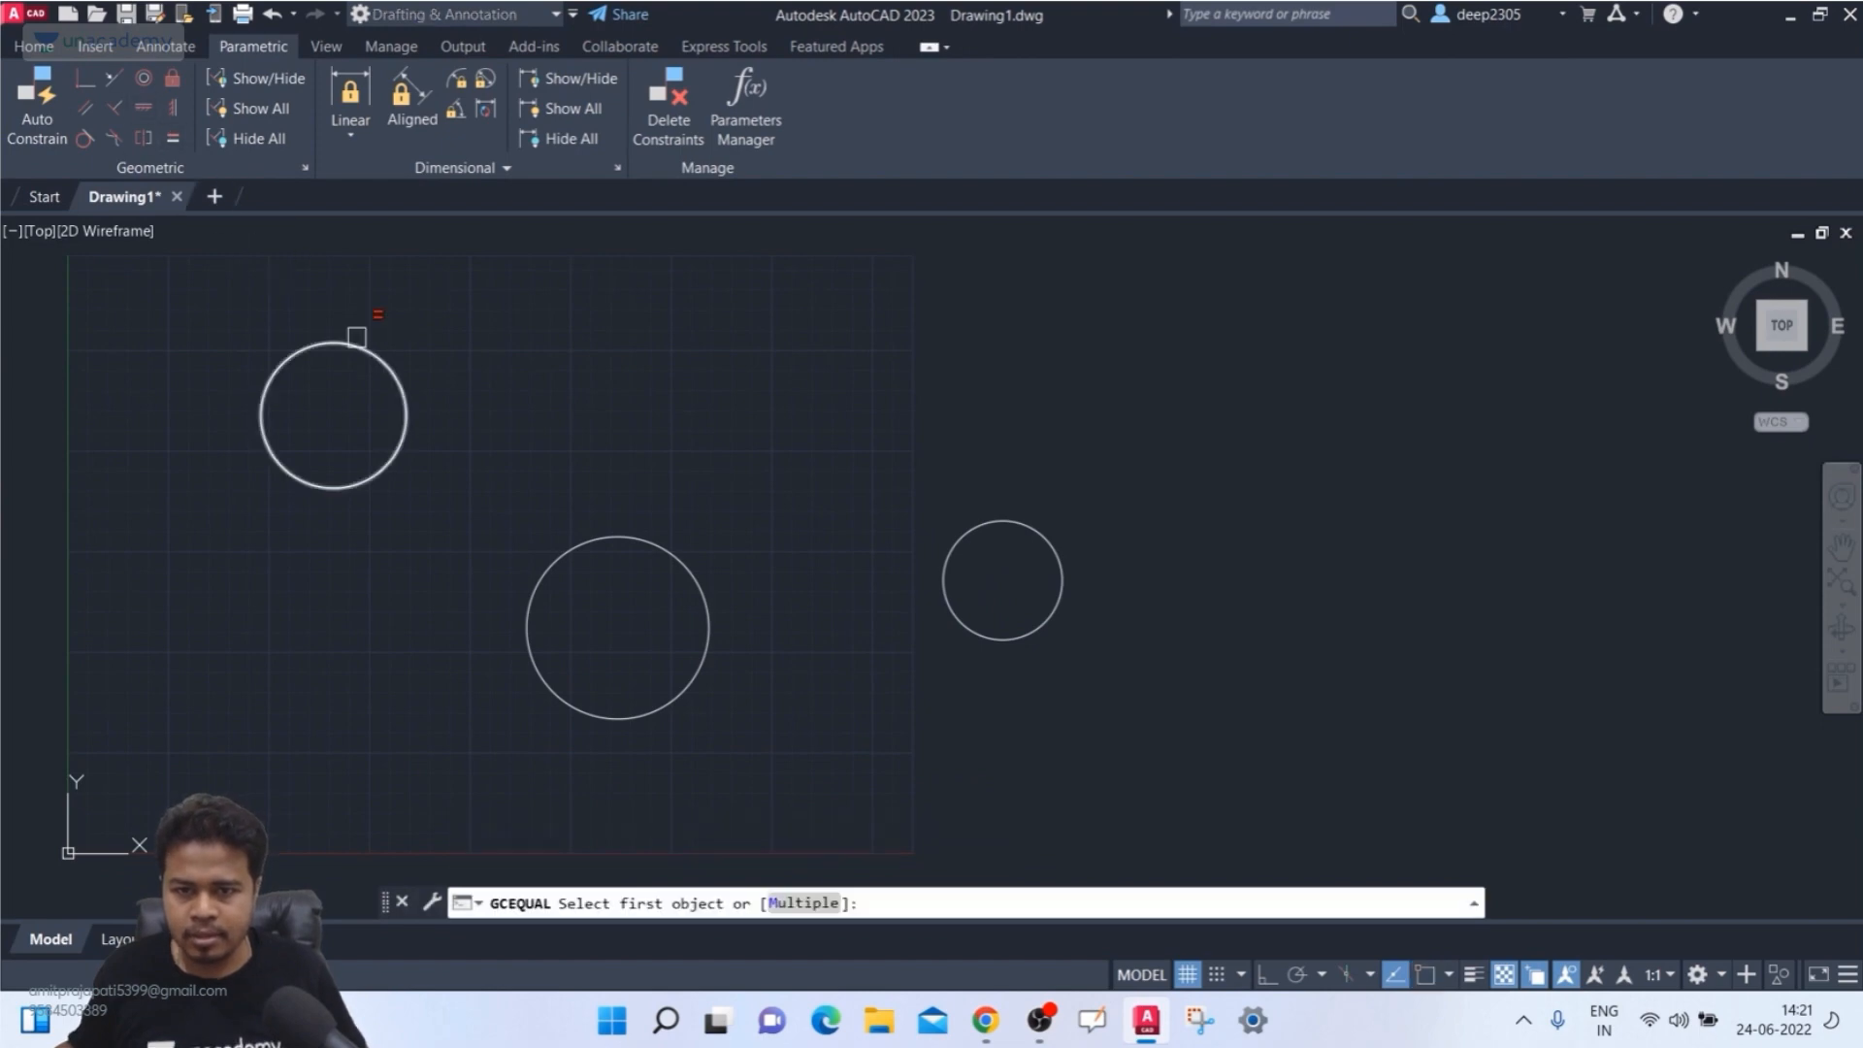
{"action": "left_click", "coordinate": [351, 345]}
{"action": "key", "text": "Escape"}
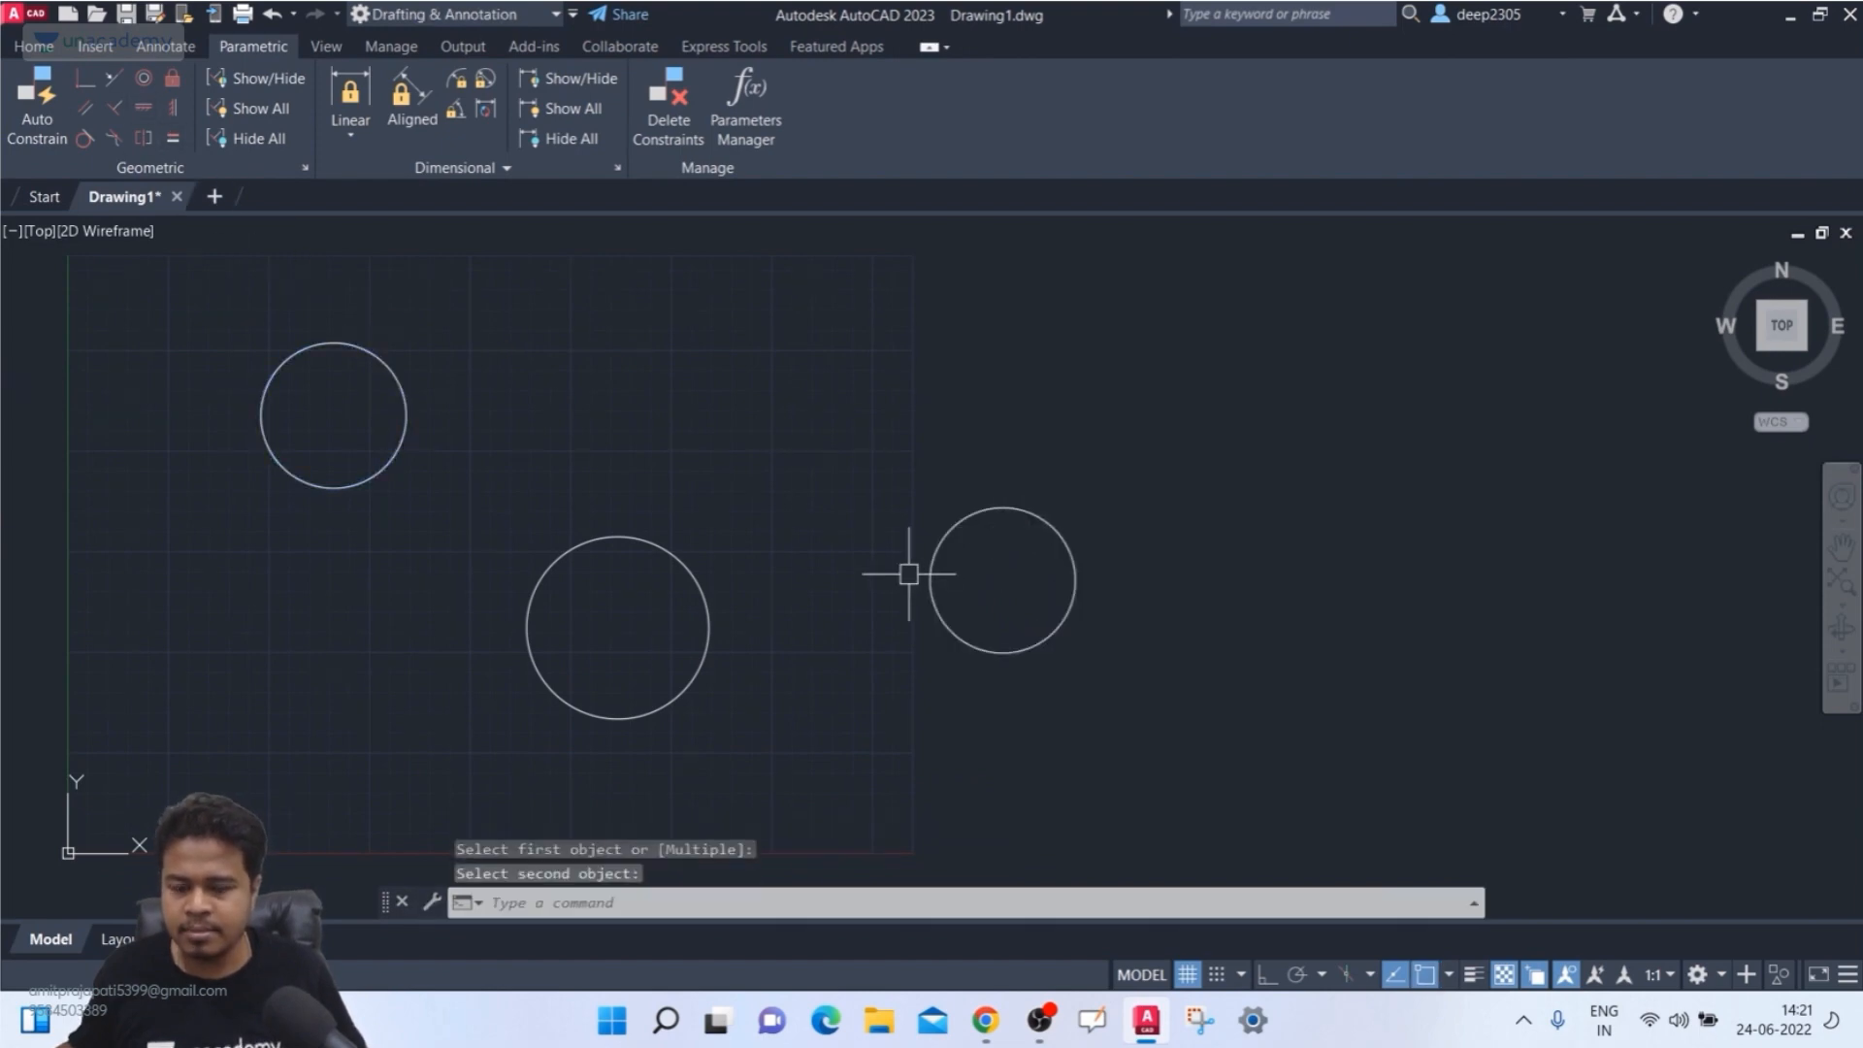
{"action": "middle_click_drag", "start_coordinate": [907, 570], "coordinate": [875, 556]}
{"action": "middle_click_drag", "start_coordinate": [659, 439], "coordinate": [674, 442]}
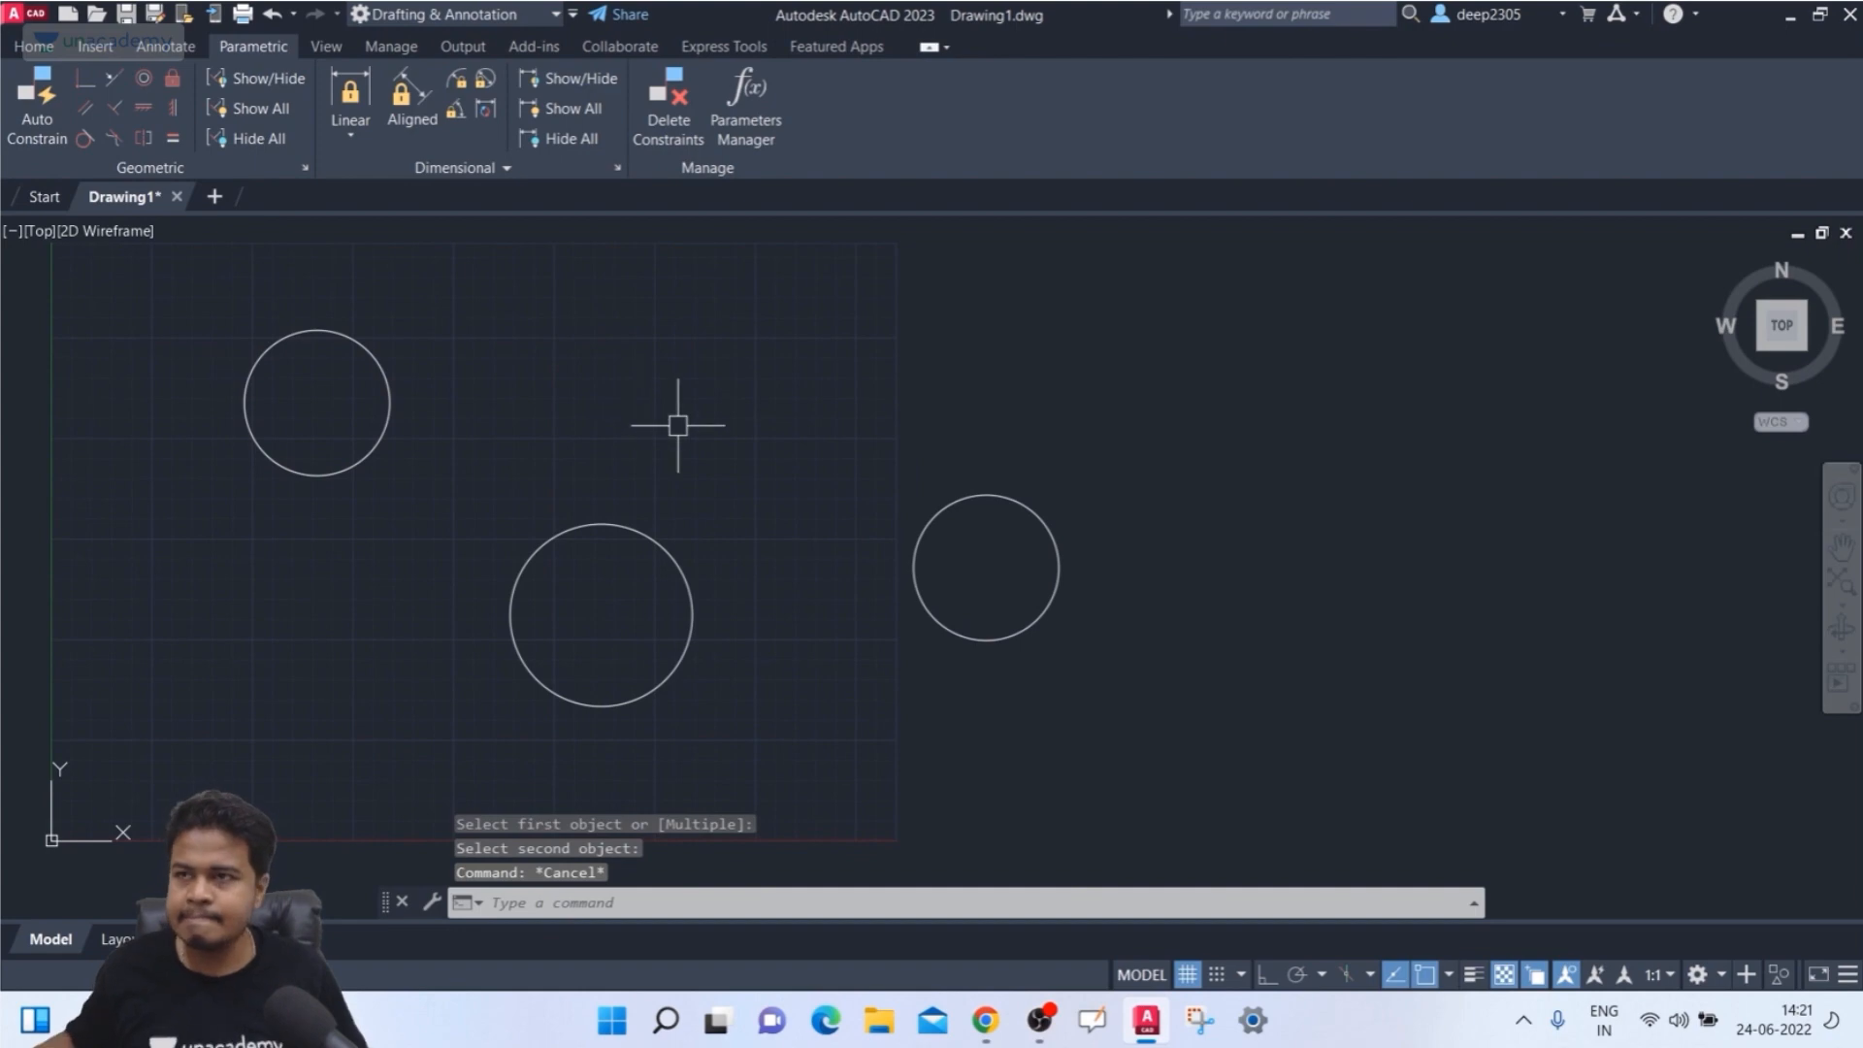
{"action": "middle_click_drag", "start_coordinate": [291, 528], "coordinate": [272, 527]}
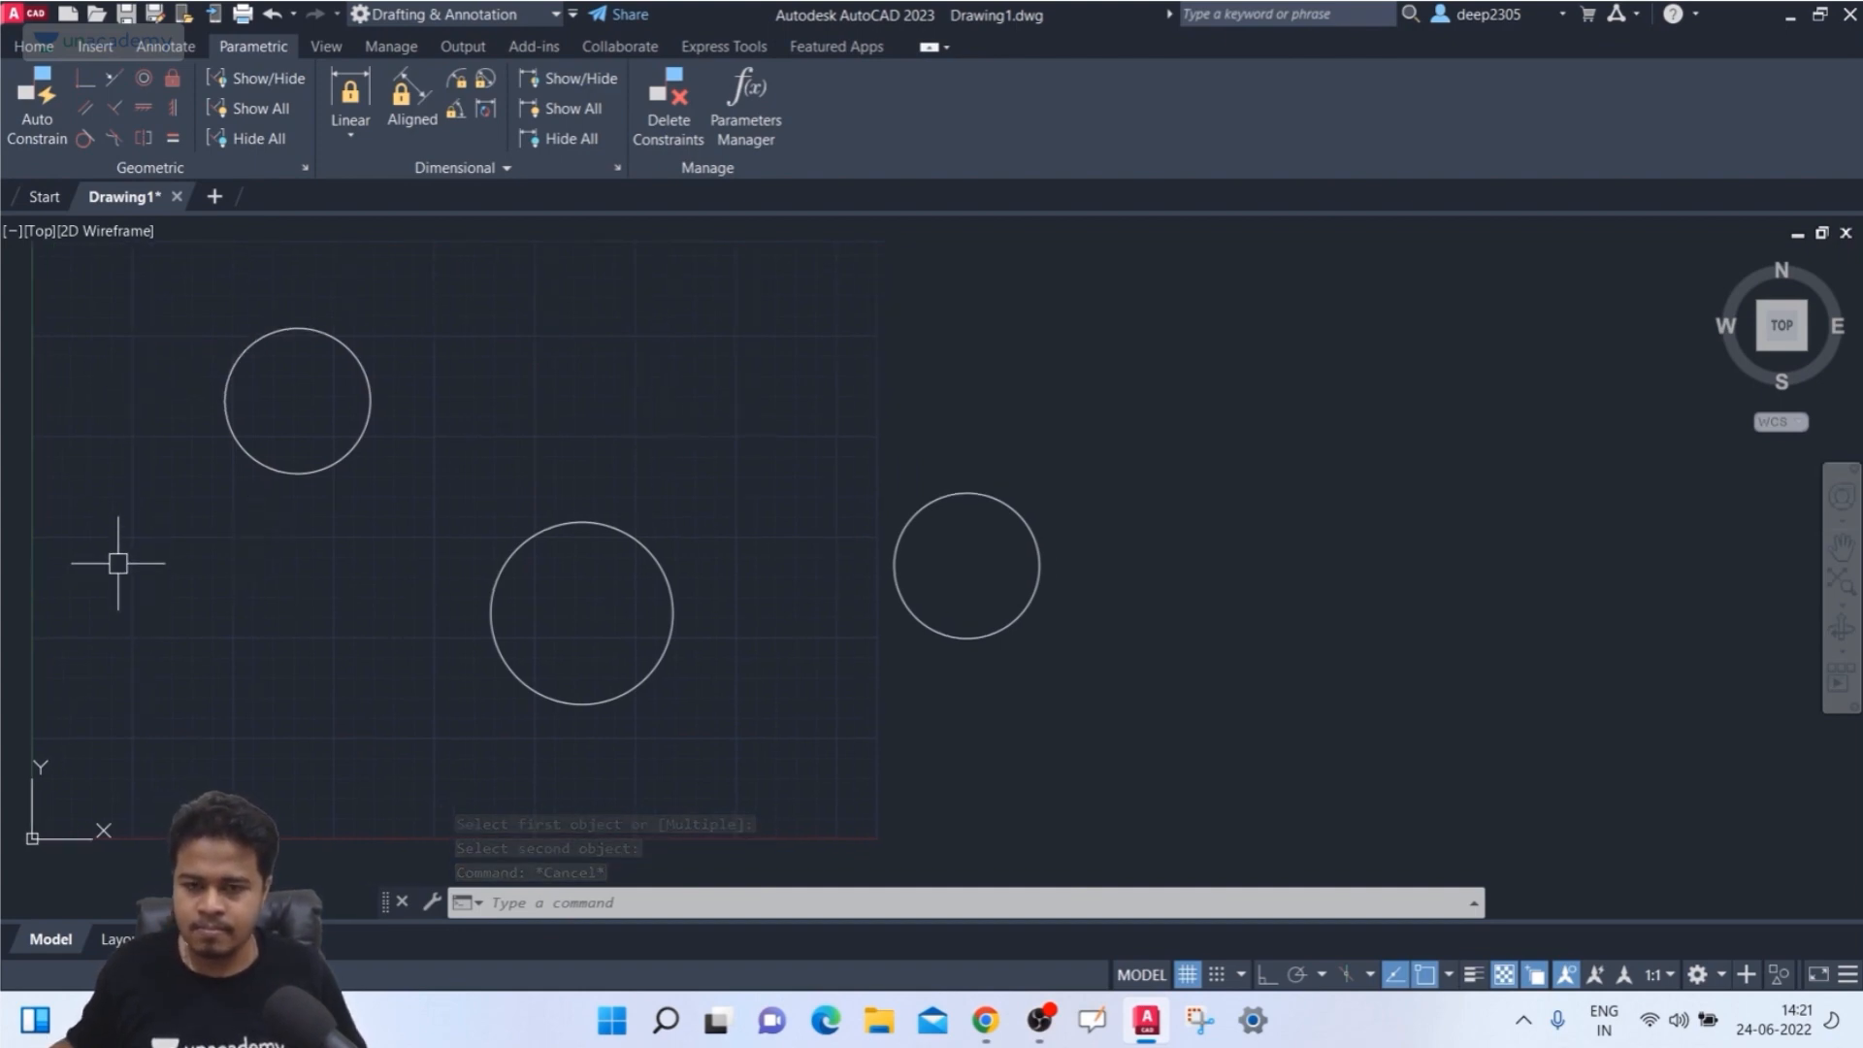
- Draw a small circle about 26 in radius just left of the upper-left circle and another small circle right of the far-right circle
{"action": "key", "text": "Return"}
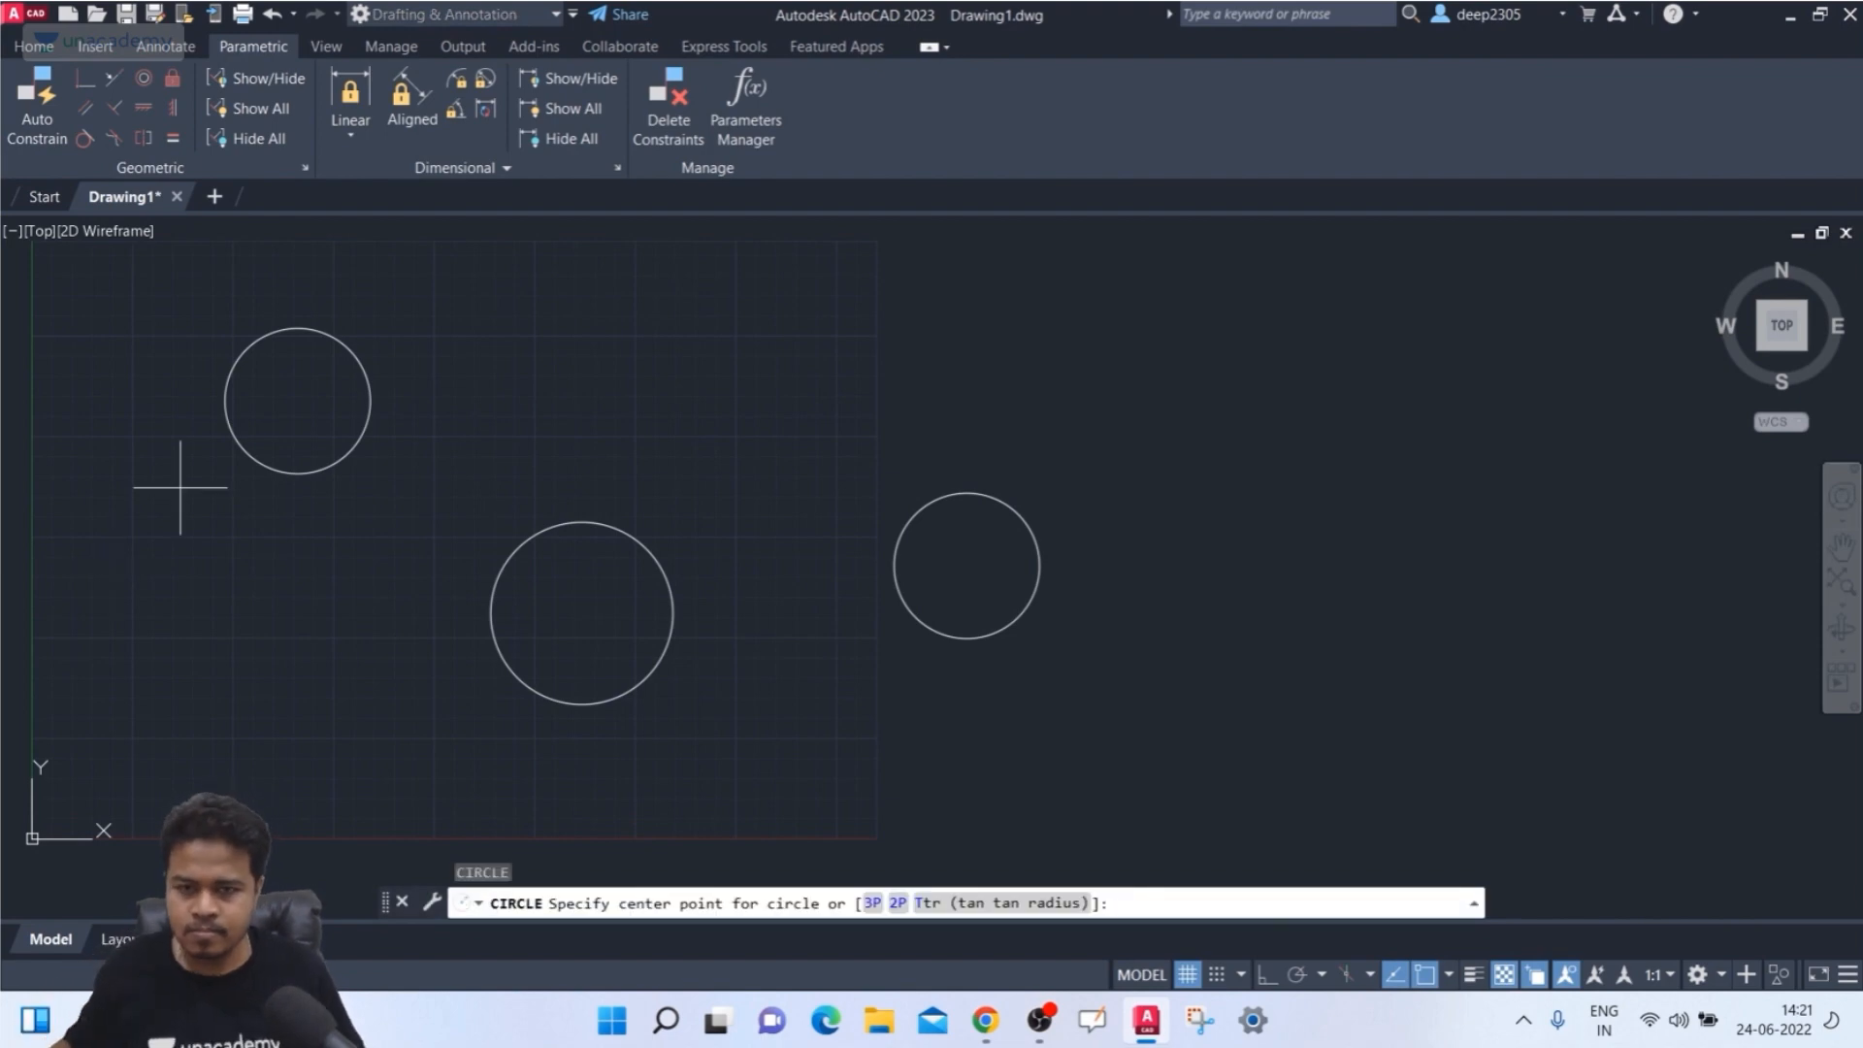
{"action": "left_click", "coordinate": [159, 375]}
{"action": "left_click", "coordinate": [126, 415]}
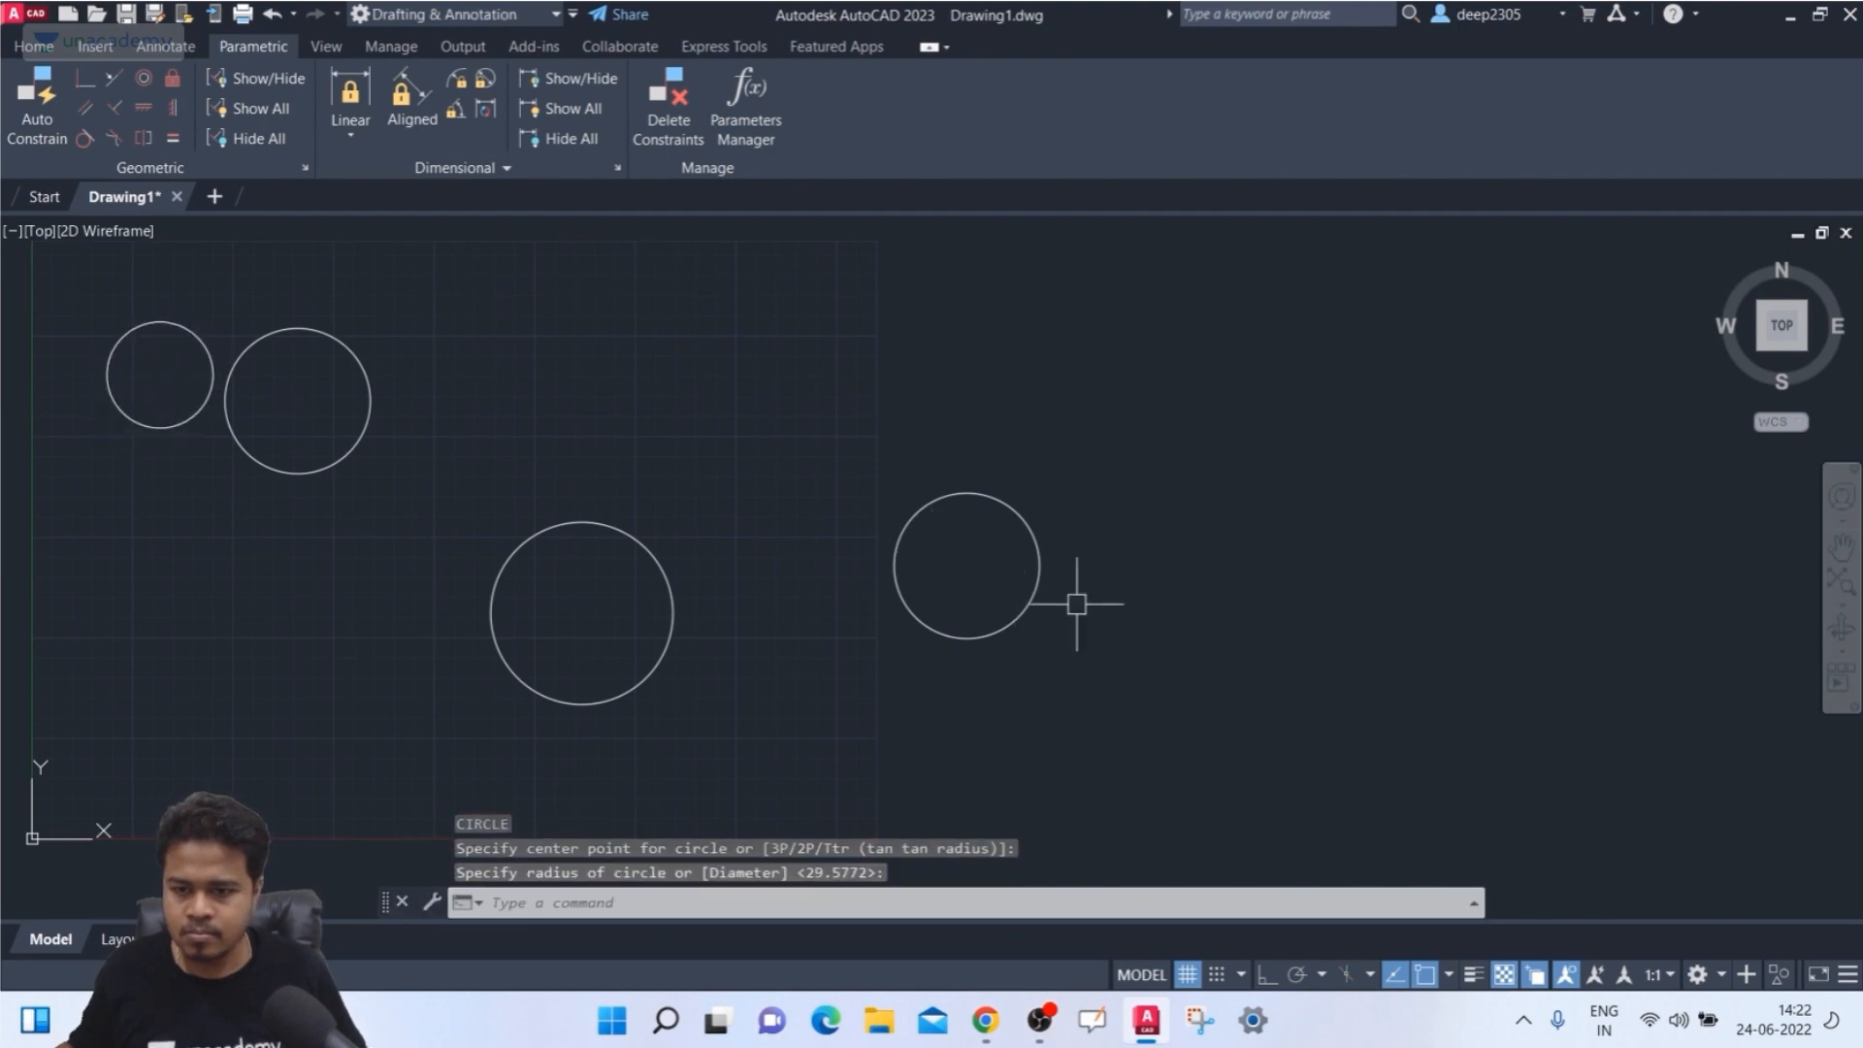
{"action": "key", "text": "Return"}
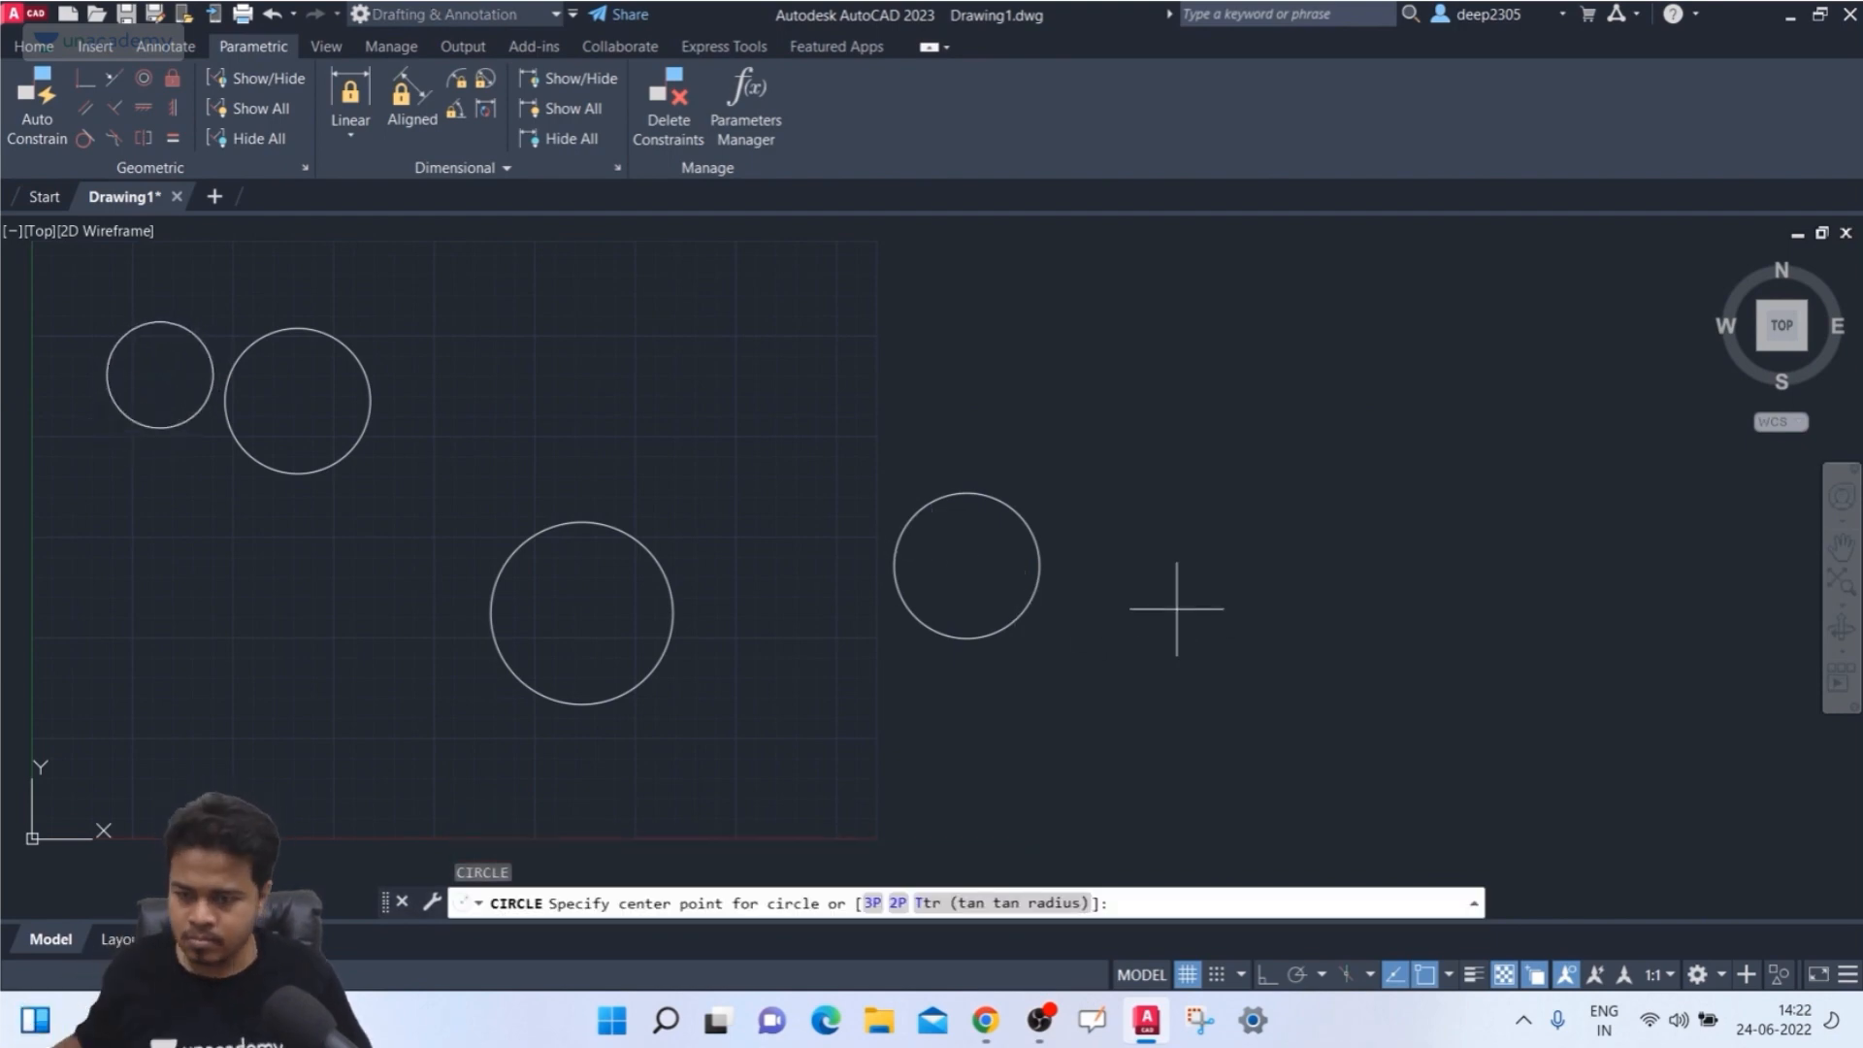
{"action": "left_click", "coordinate": [1178, 589]}
{"action": "left_click", "coordinate": [1198, 633]}
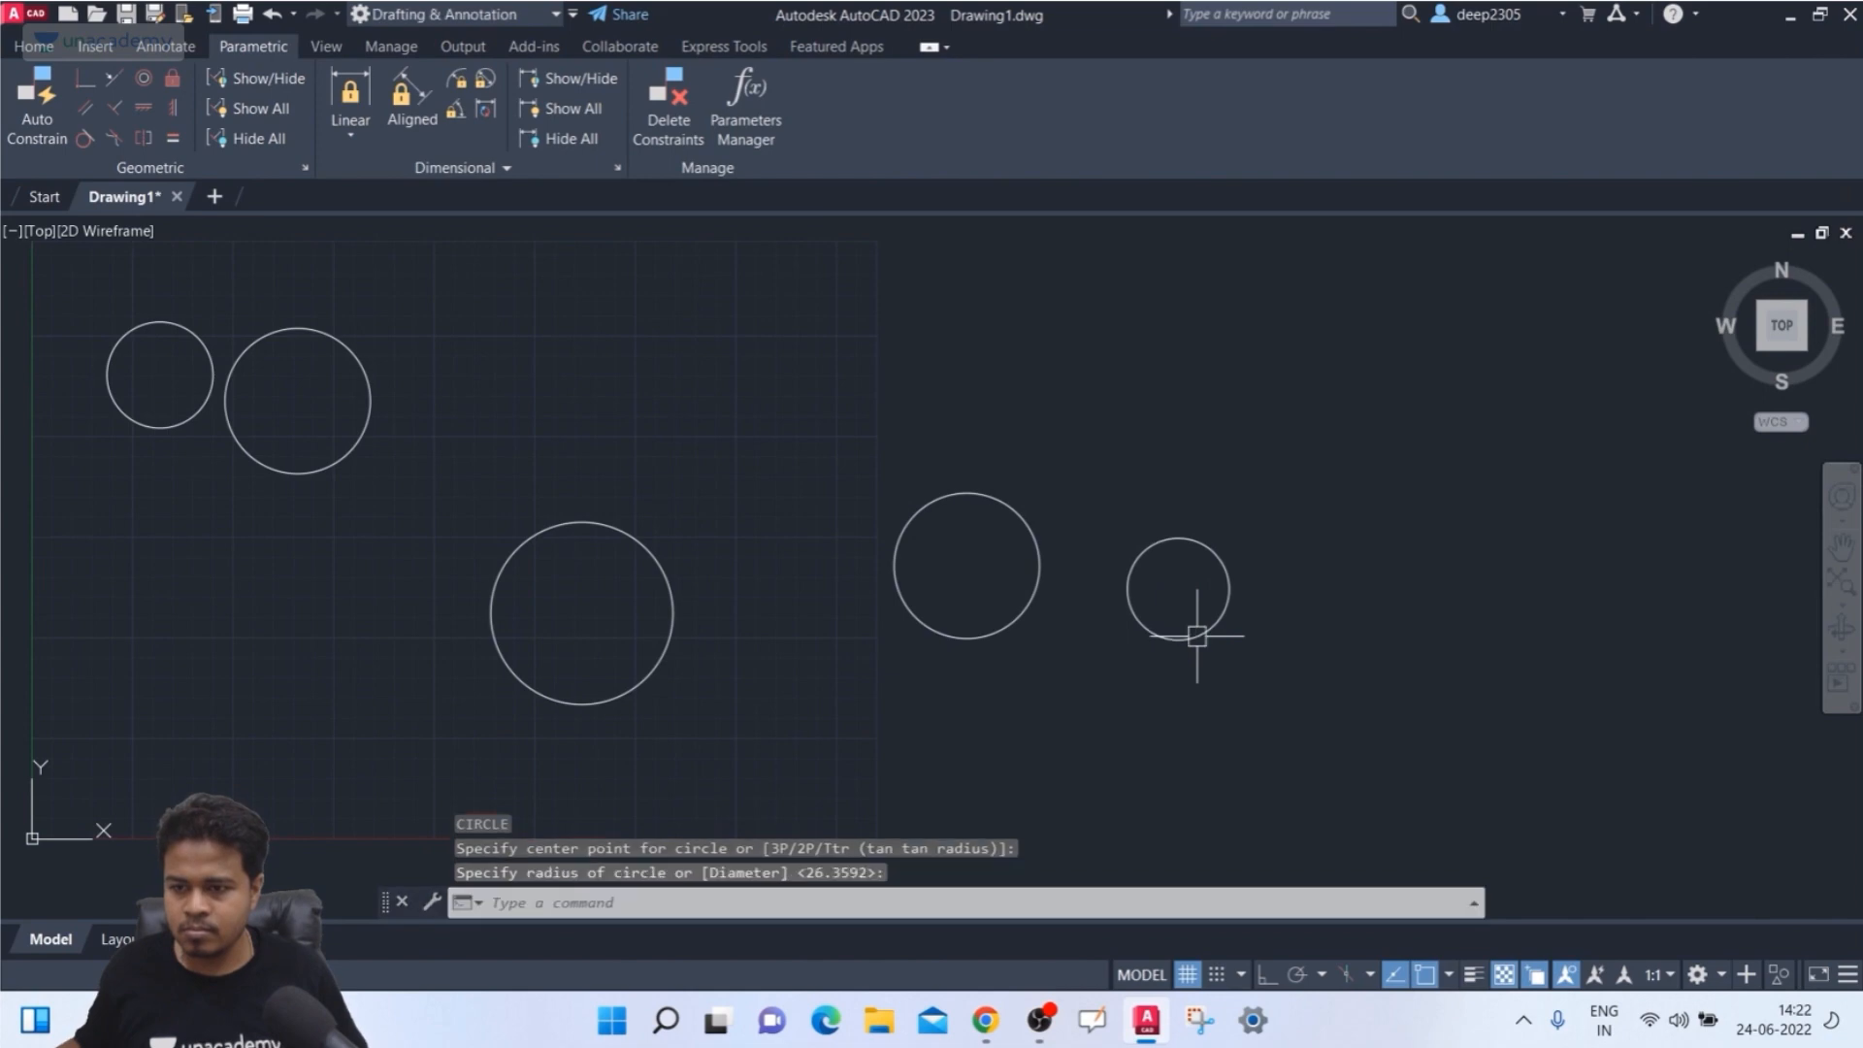
{"action": "key", "text": "Escape"}
- Apply an Equal constraint with the leftmost small circle as first object and the rightmost small circle as second
{"action": "left_click", "coordinate": [377, 400]}
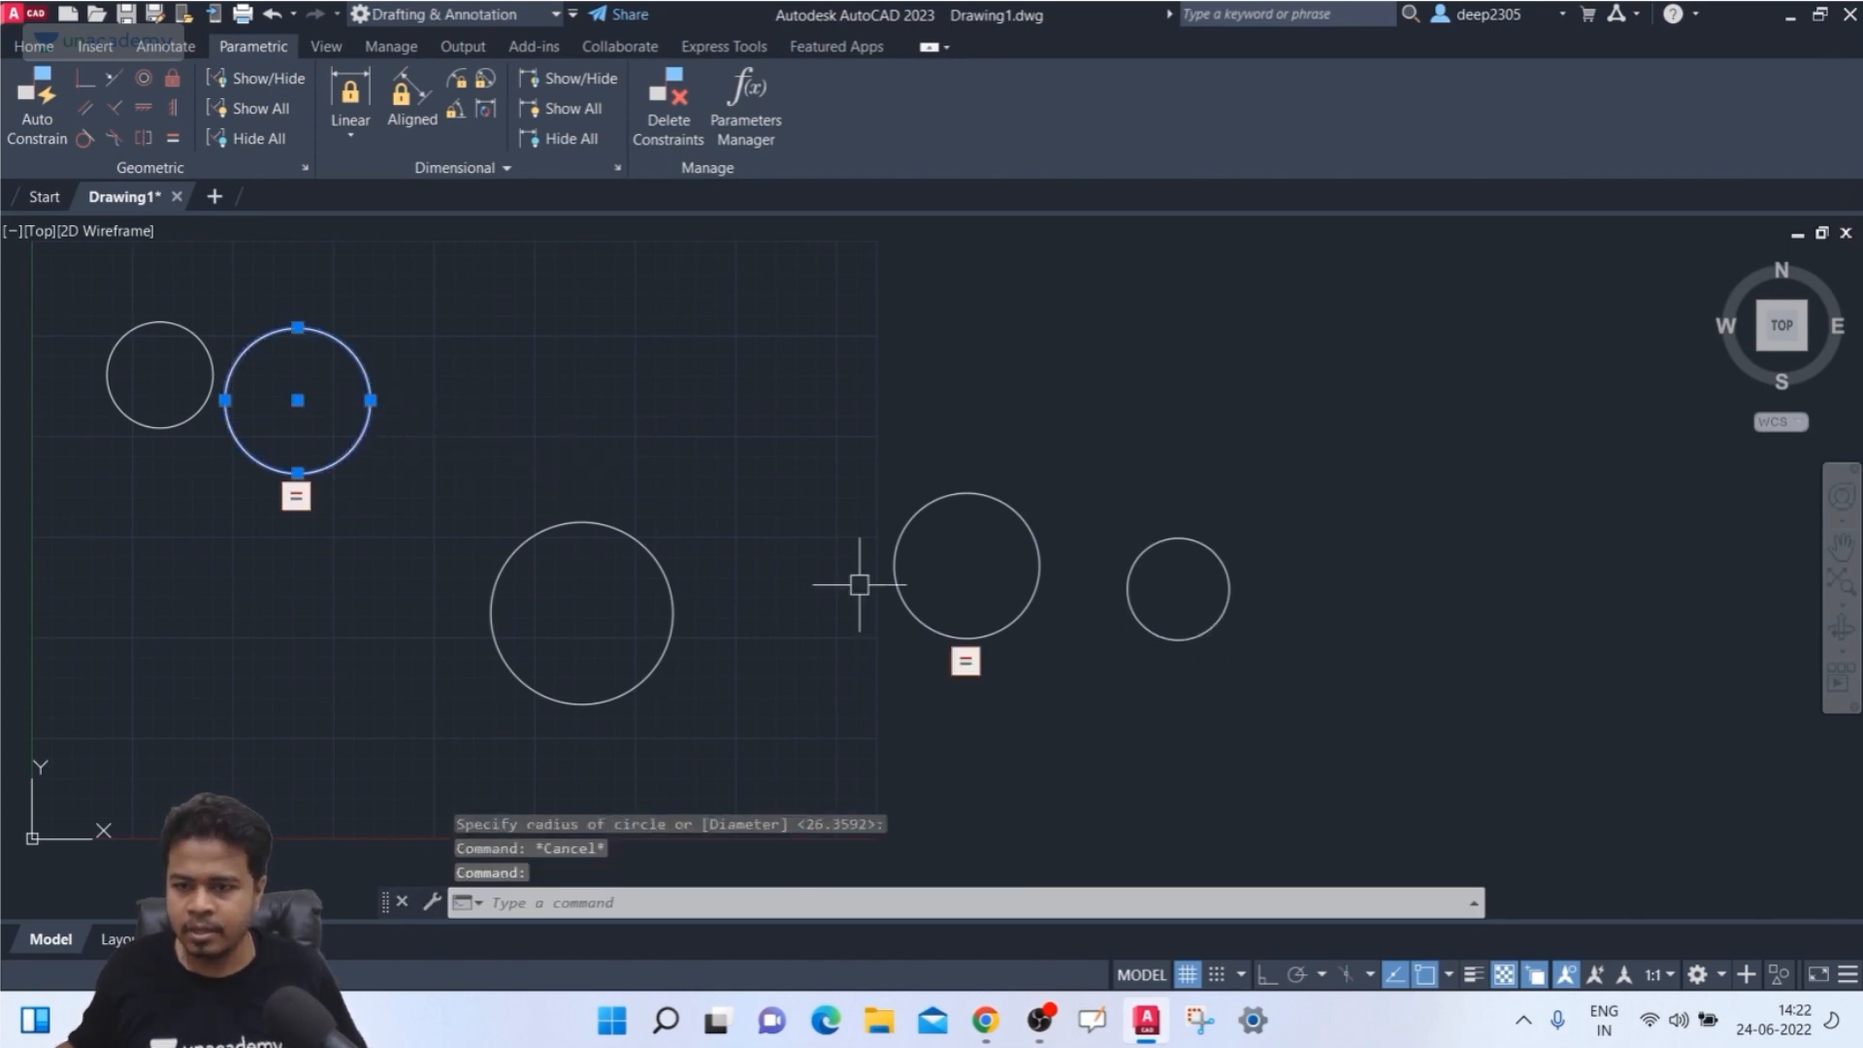
{"action": "key", "text": "Escape"}
{"action": "left_click", "coordinate": [172, 138]}
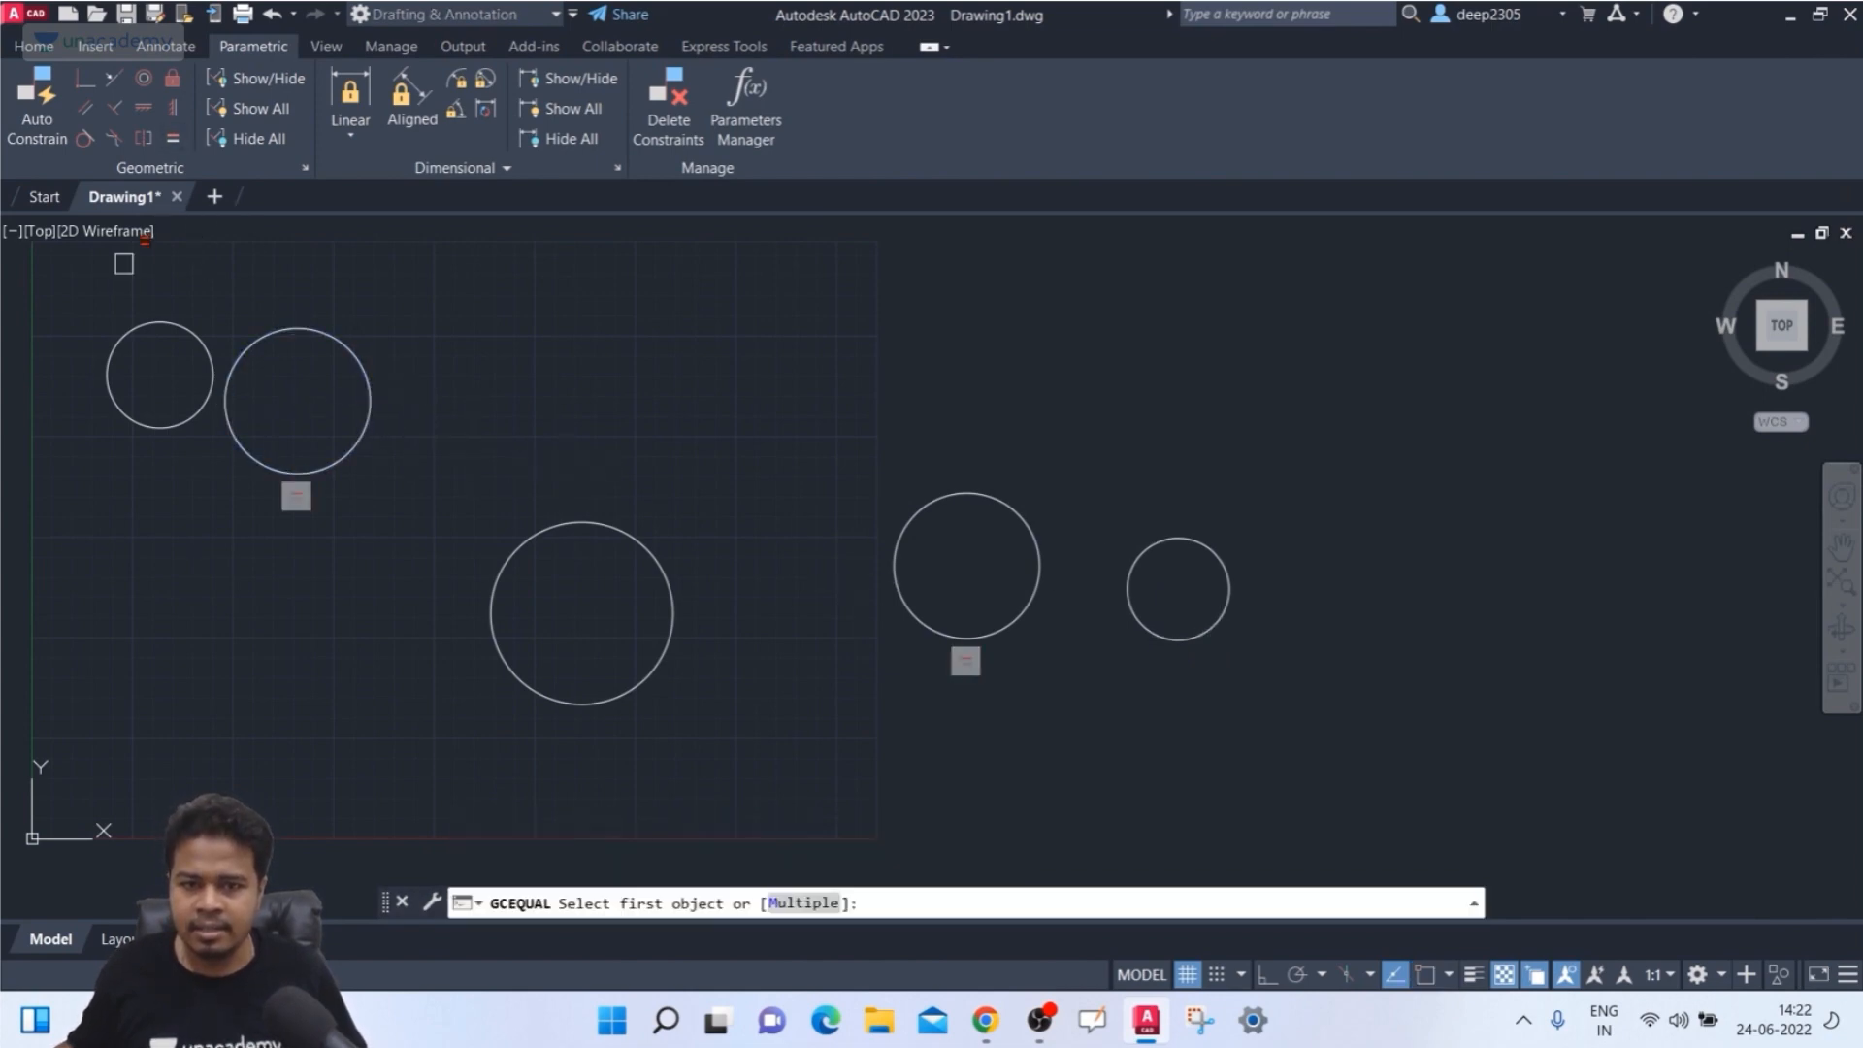
{"action": "left_click", "coordinate": [143, 321]}
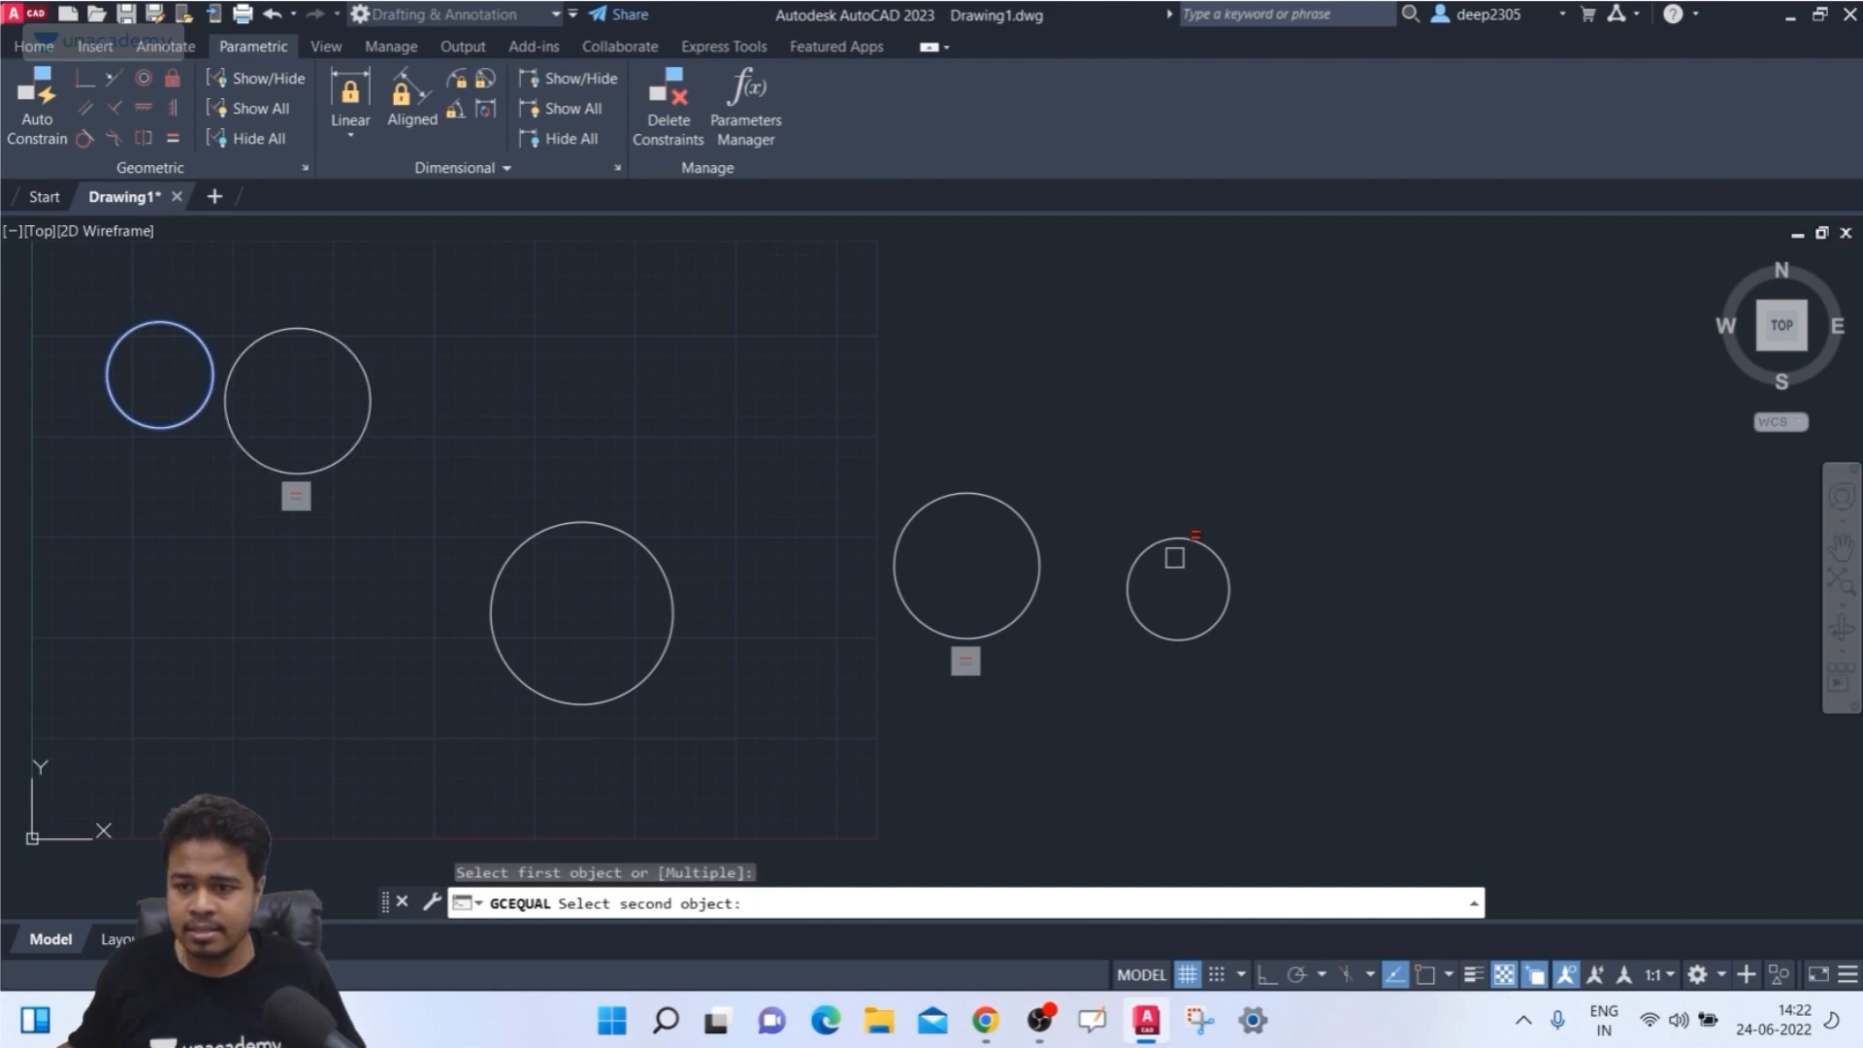
{"action": "left_click", "coordinate": [1127, 594]}
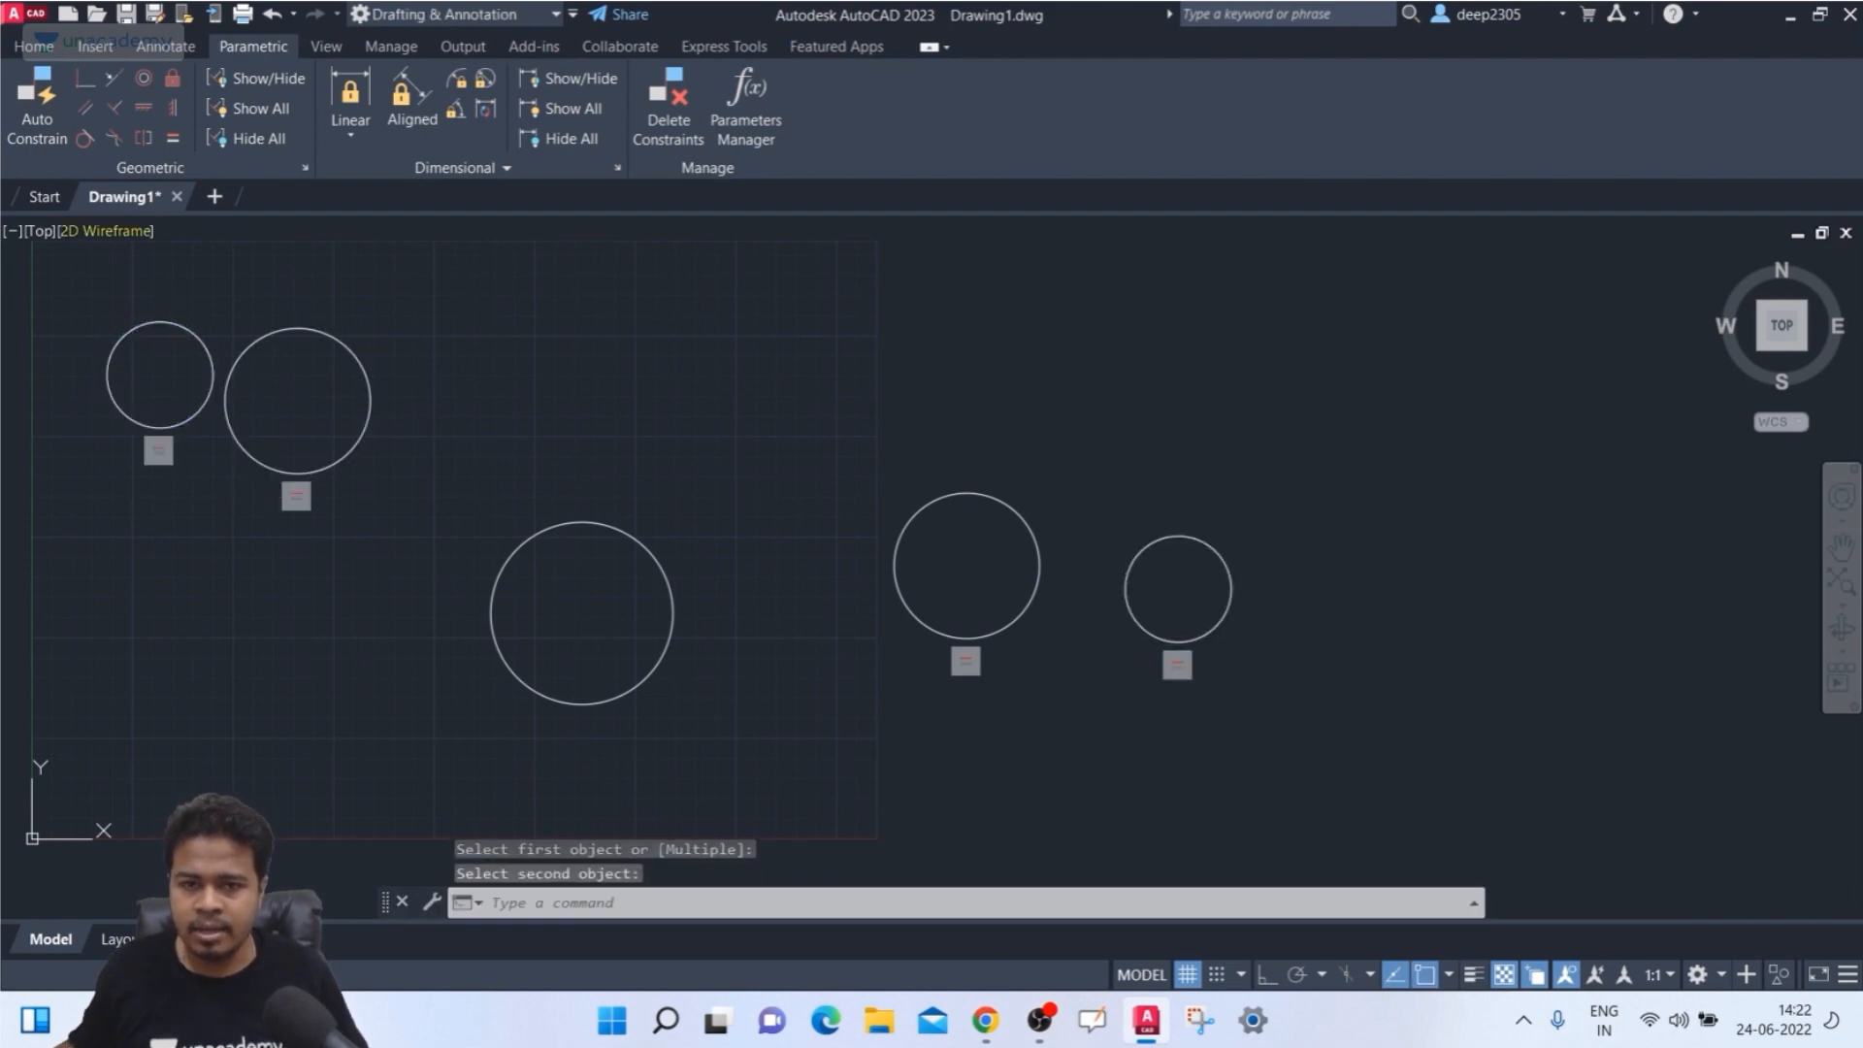
- Apply Concentric constraints to centre the leftmost small circle on the larger circle beside it, and the rightmost small circle on the larger circle to its left
{"action": "left_click", "coordinate": [144, 78]}
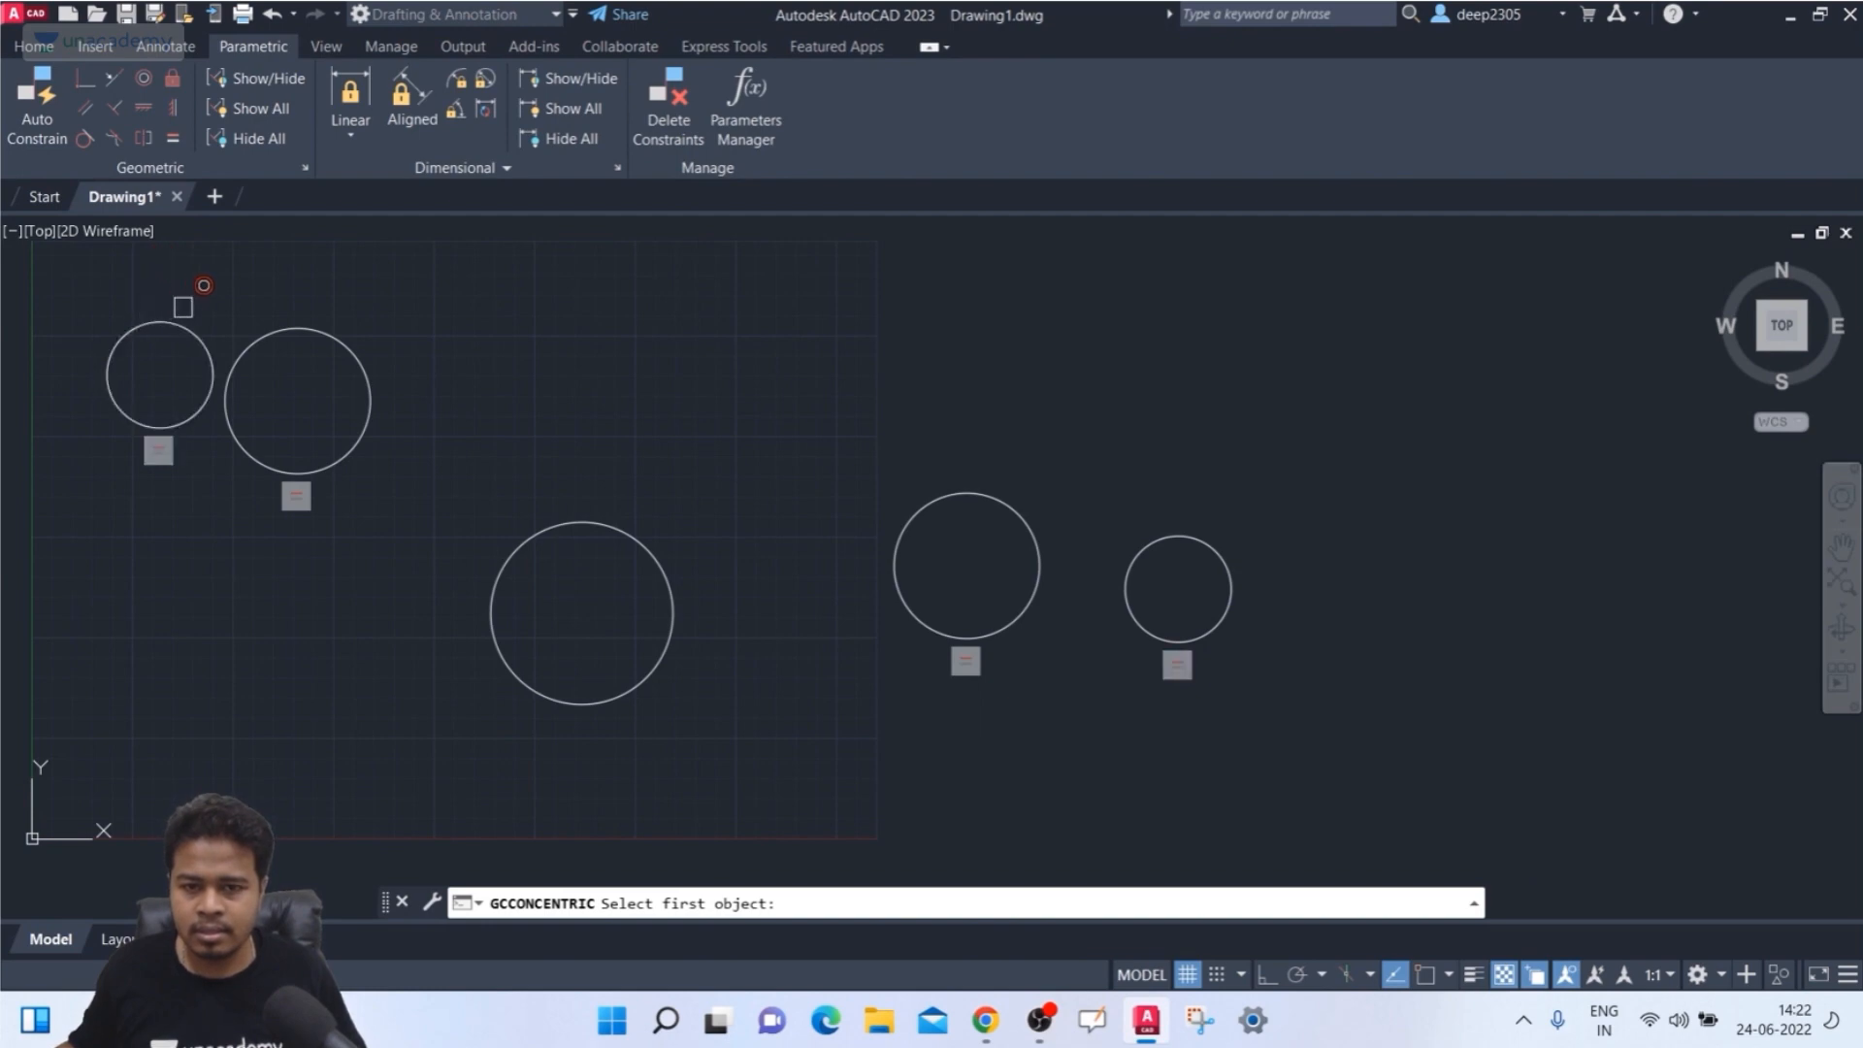
{"action": "left_click", "coordinate": [295, 332]}
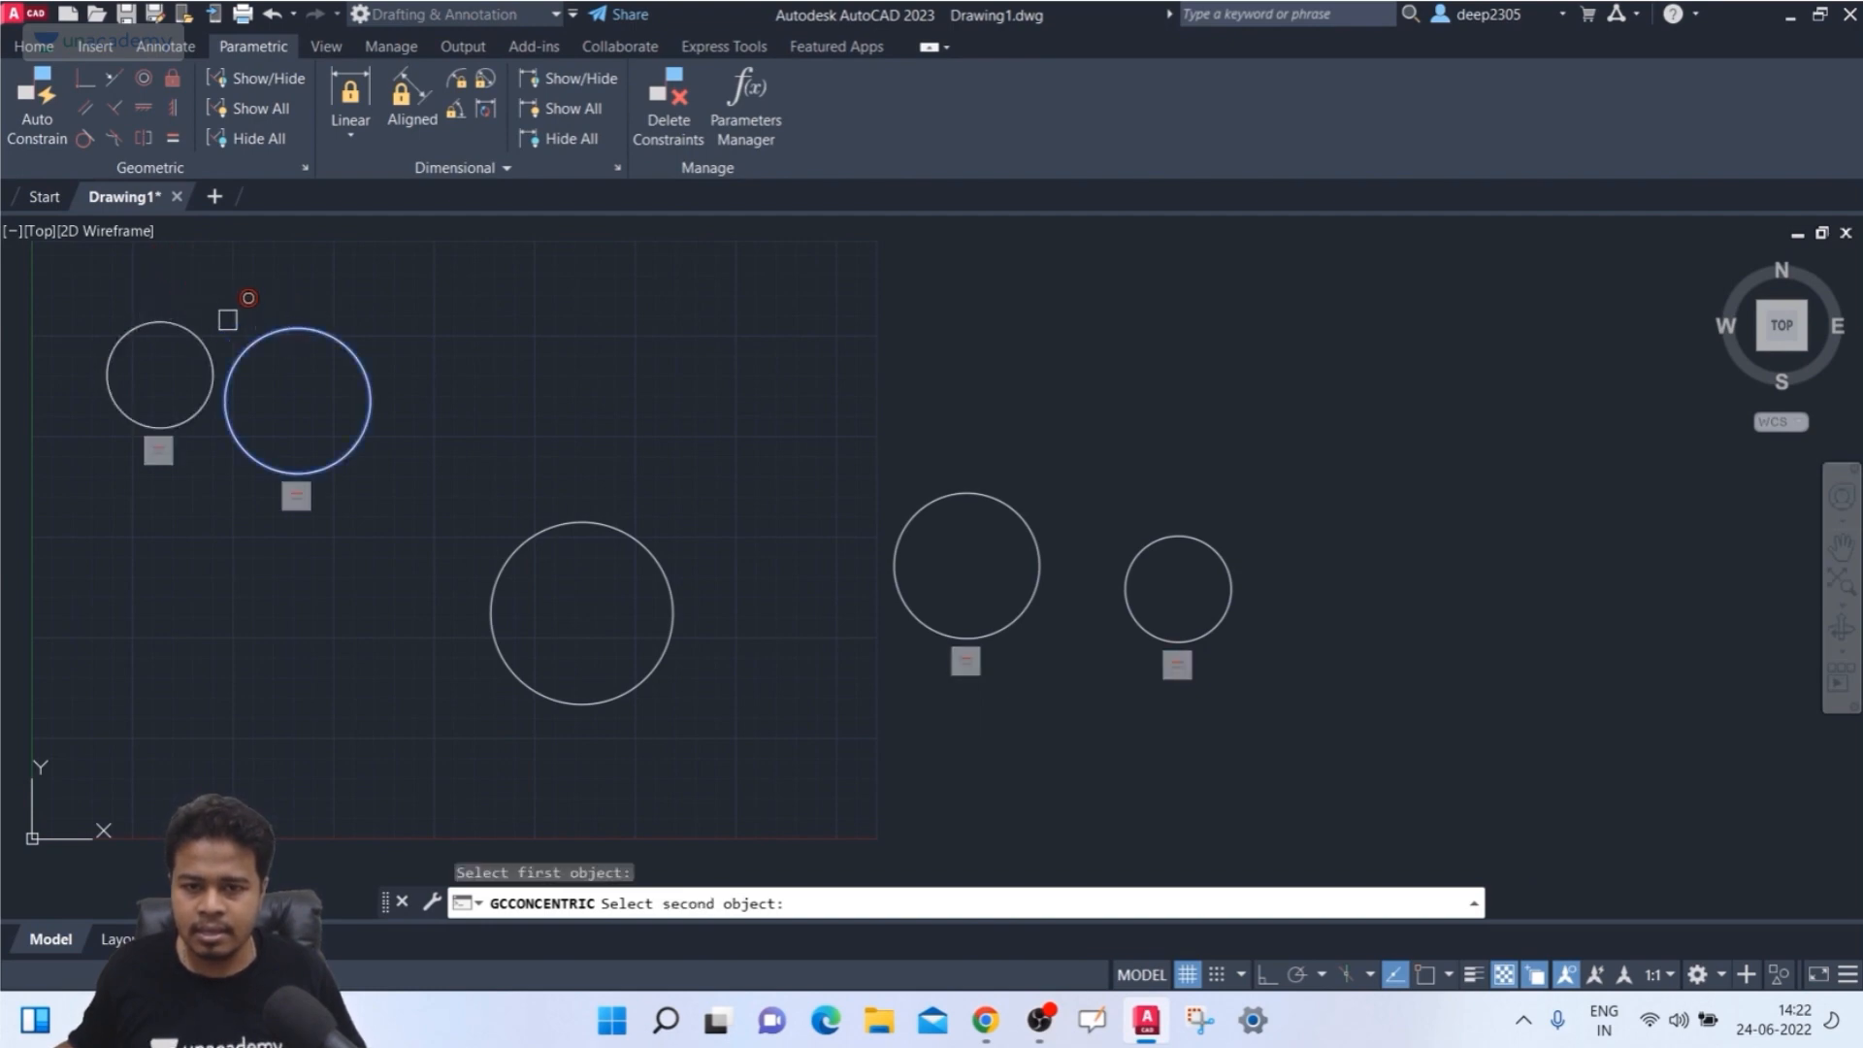
{"action": "left_click", "coordinate": [198, 335]}
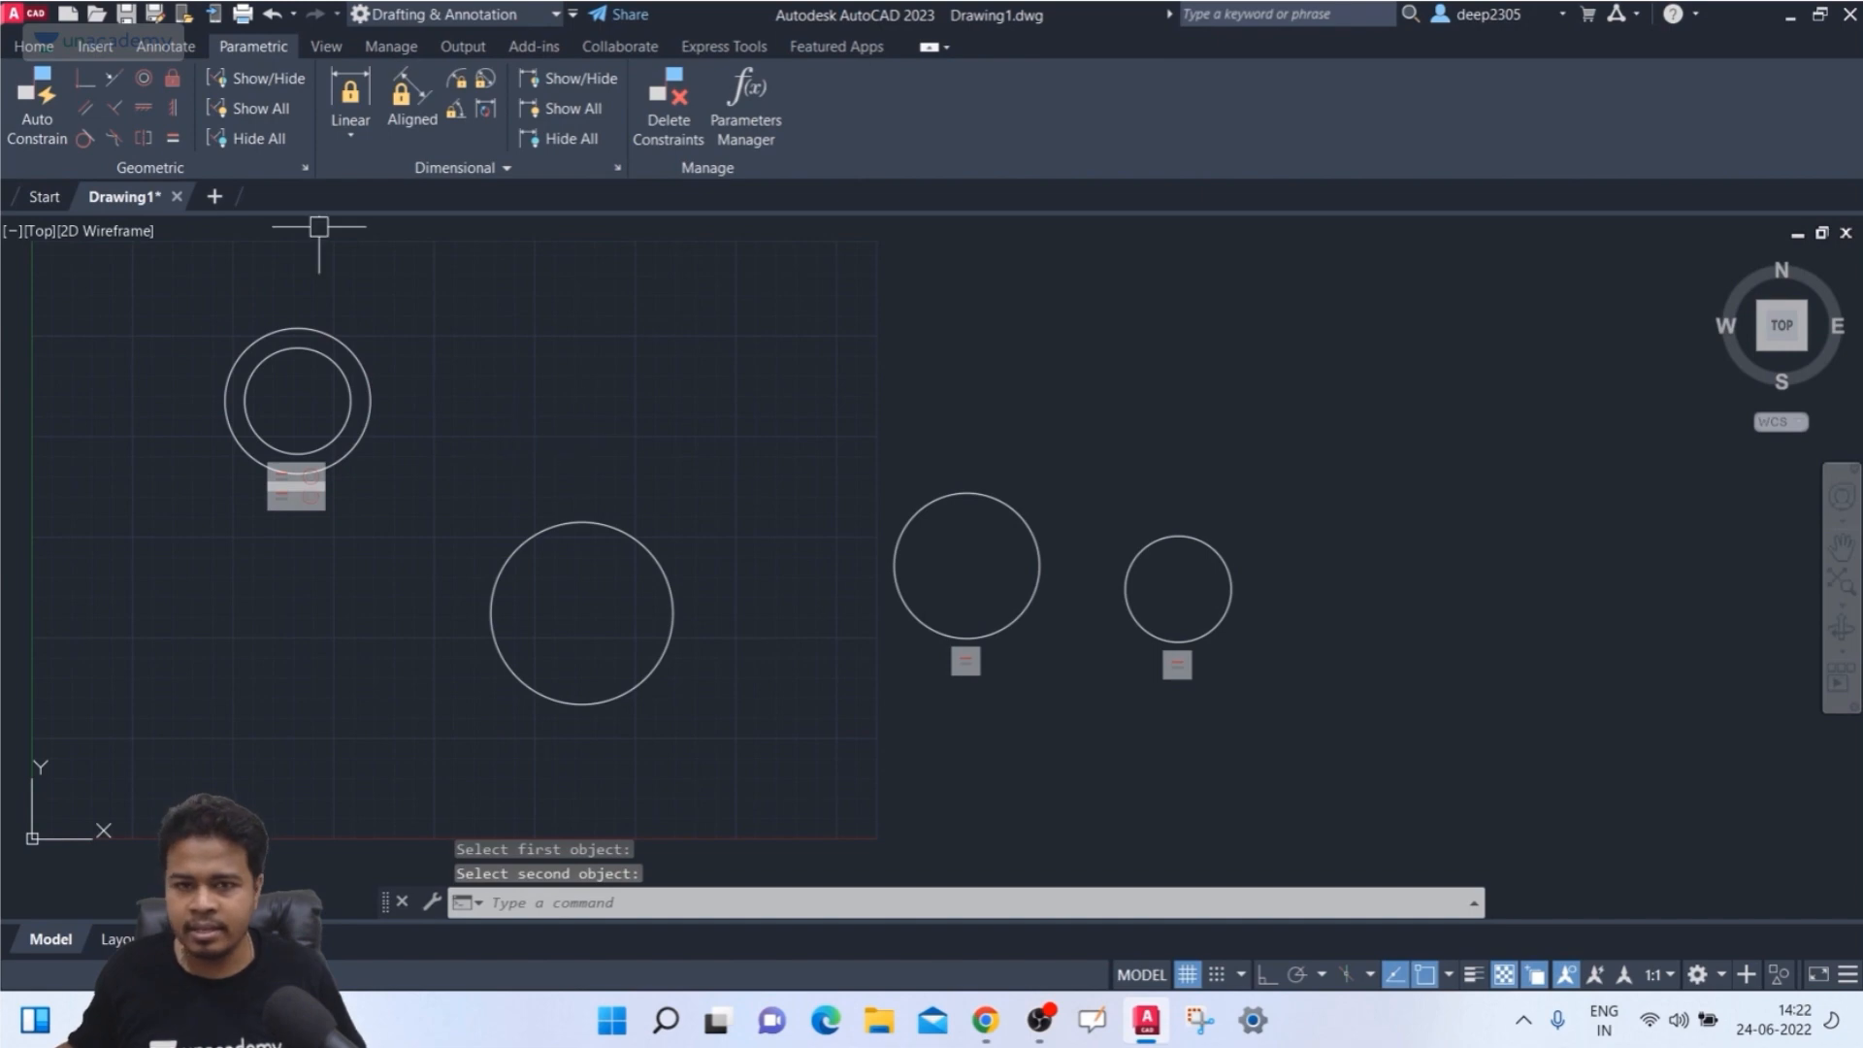
{"action": "key", "text": "Return"}
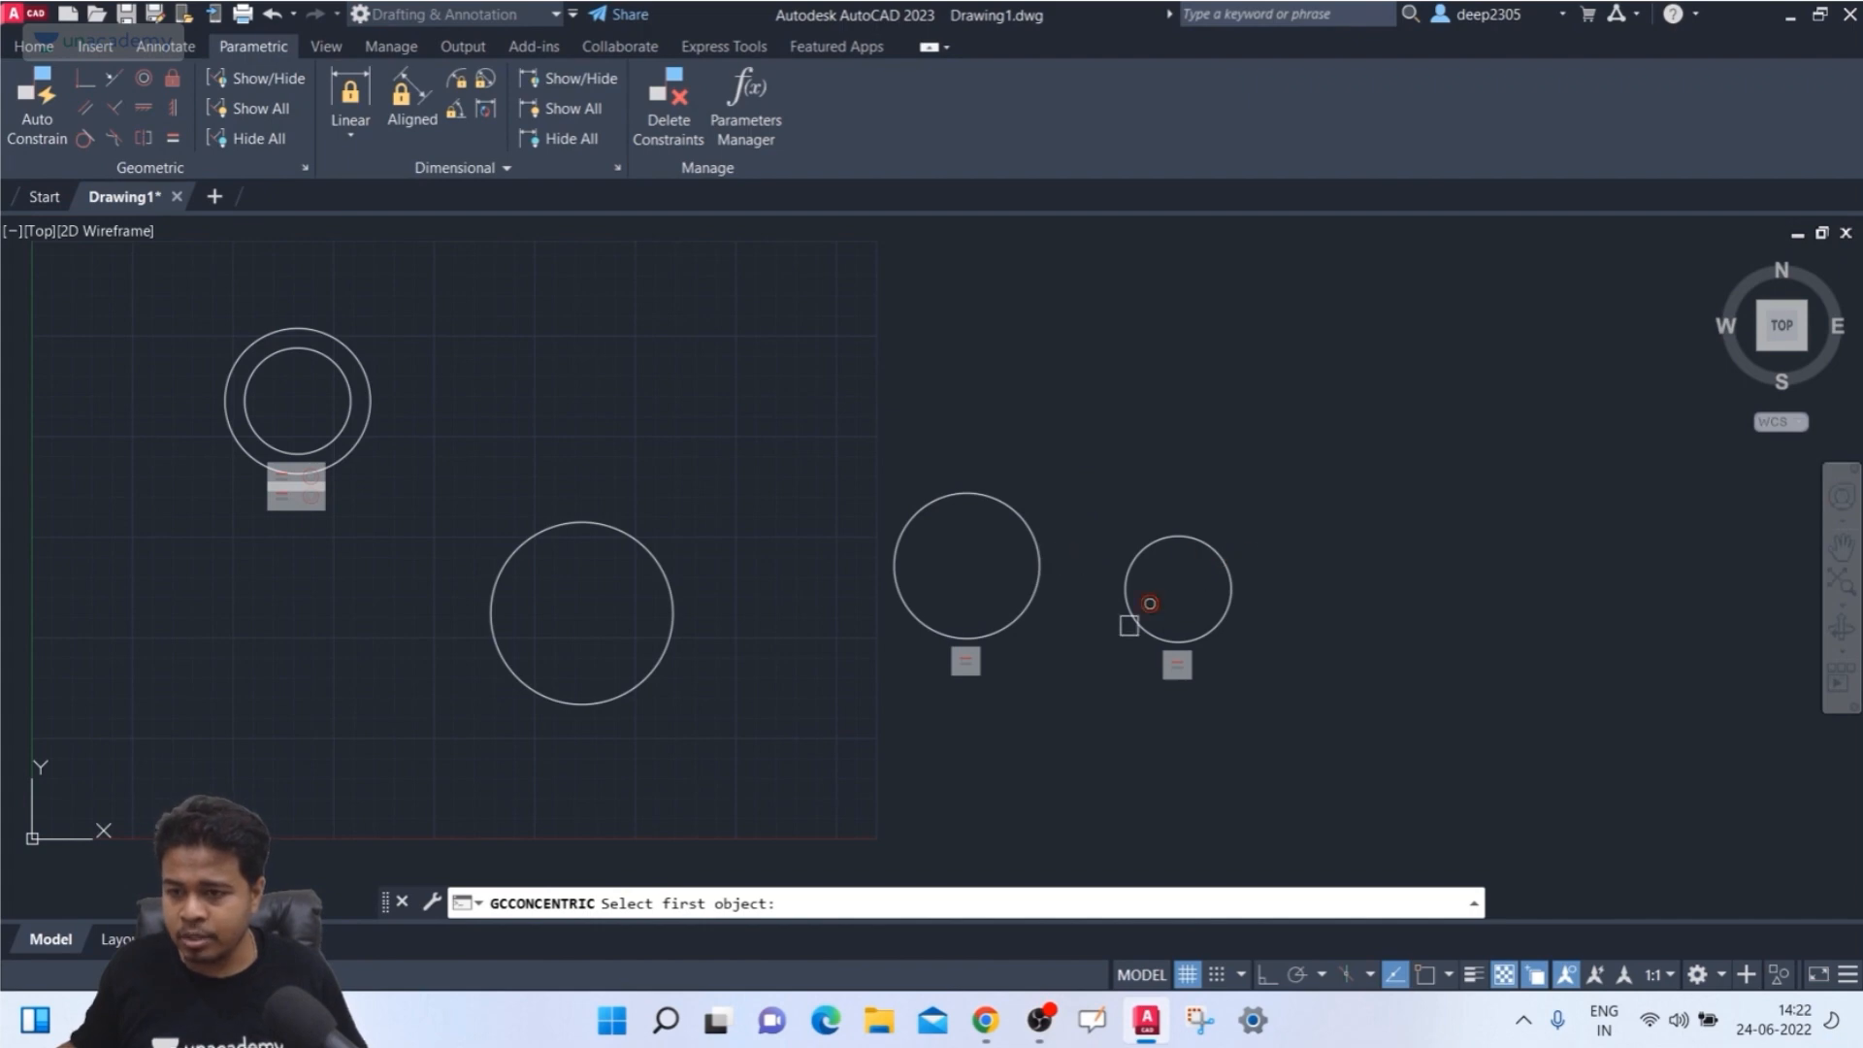
{"action": "left_click", "coordinate": [988, 496]}
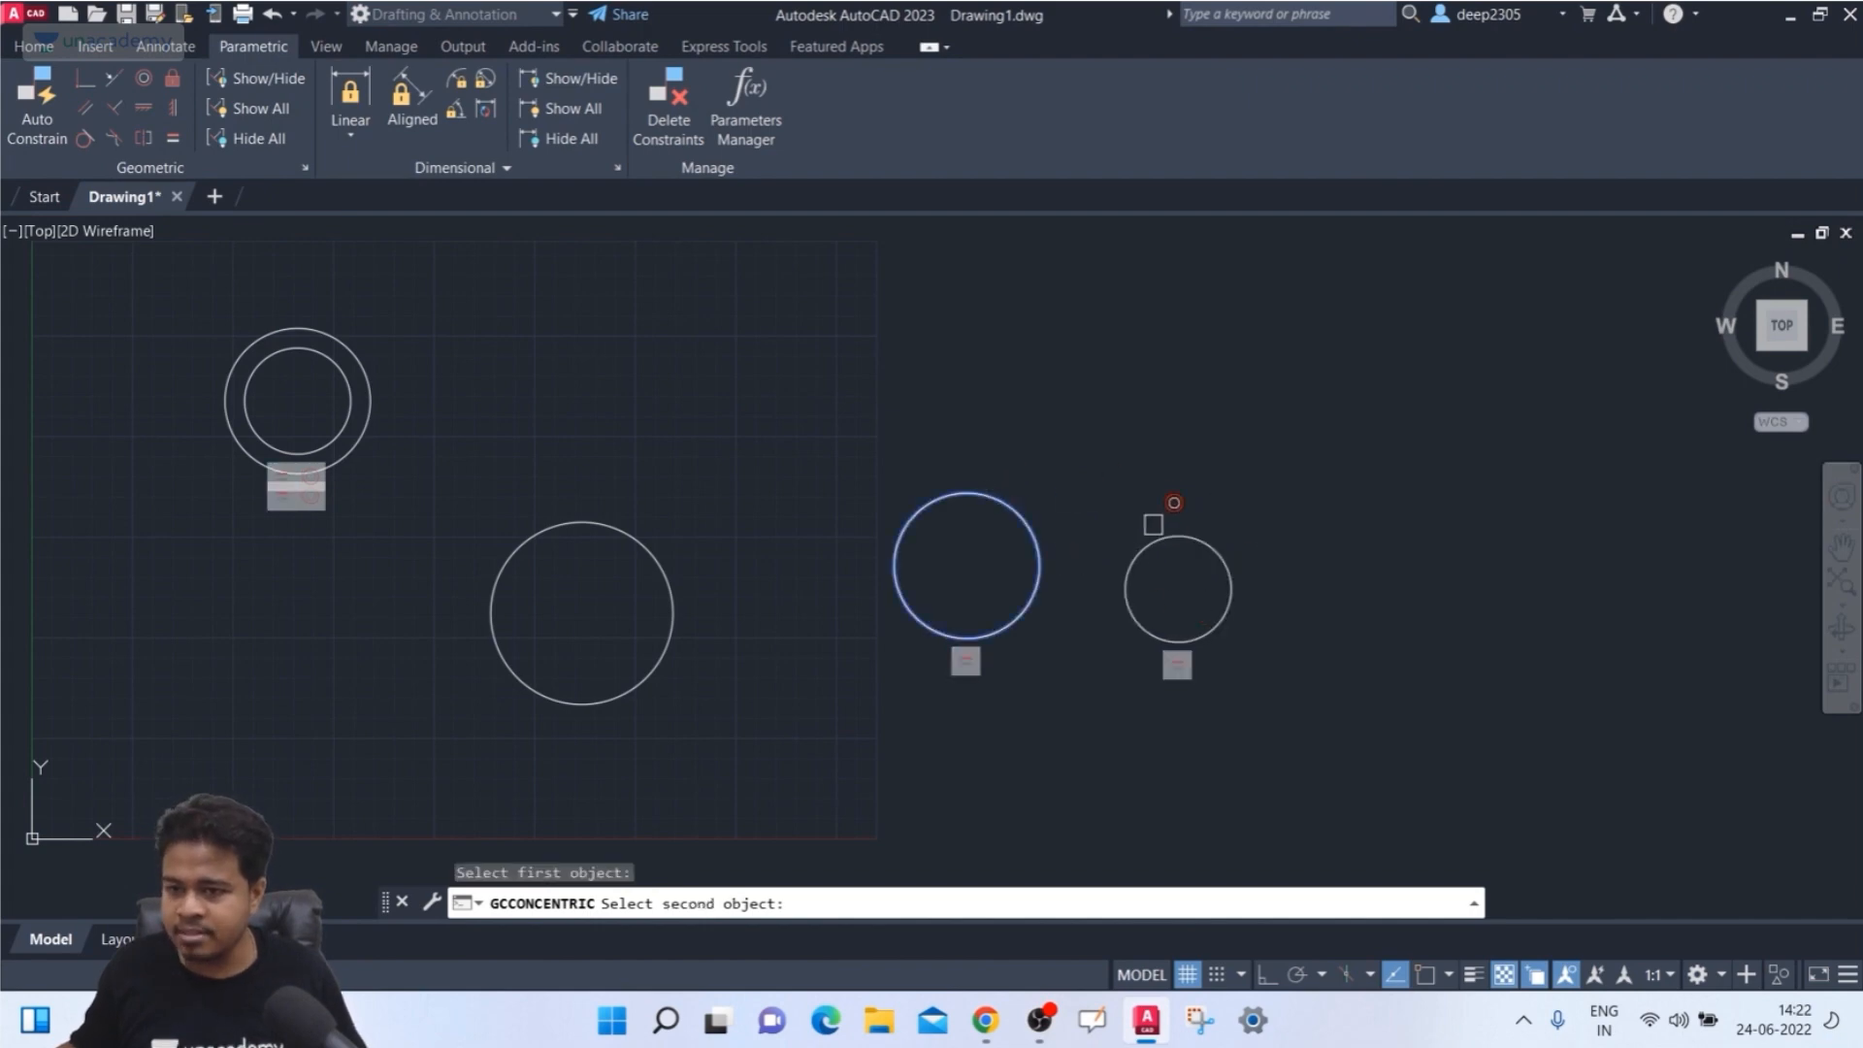
{"action": "left_click", "coordinate": [1155, 528]}
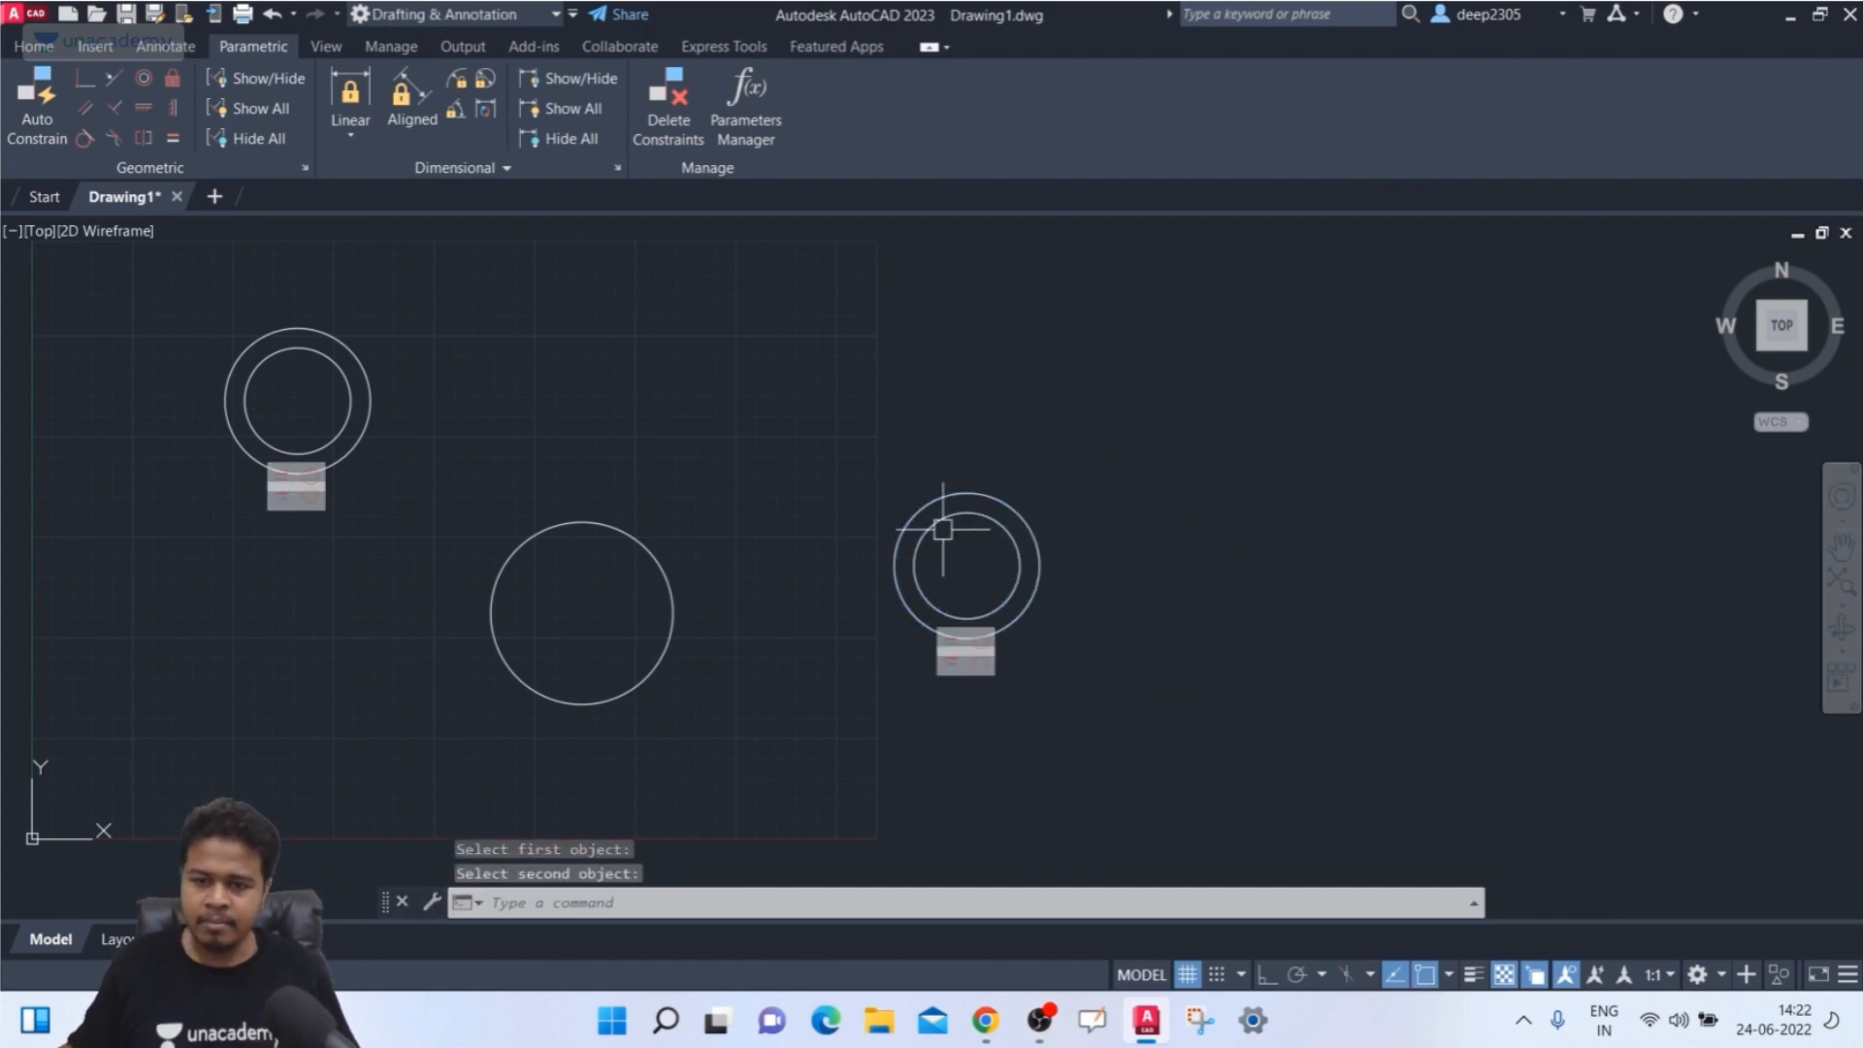
{"action": "middle_click_drag", "start_coordinate": [753, 613], "coordinate": [766, 611]}
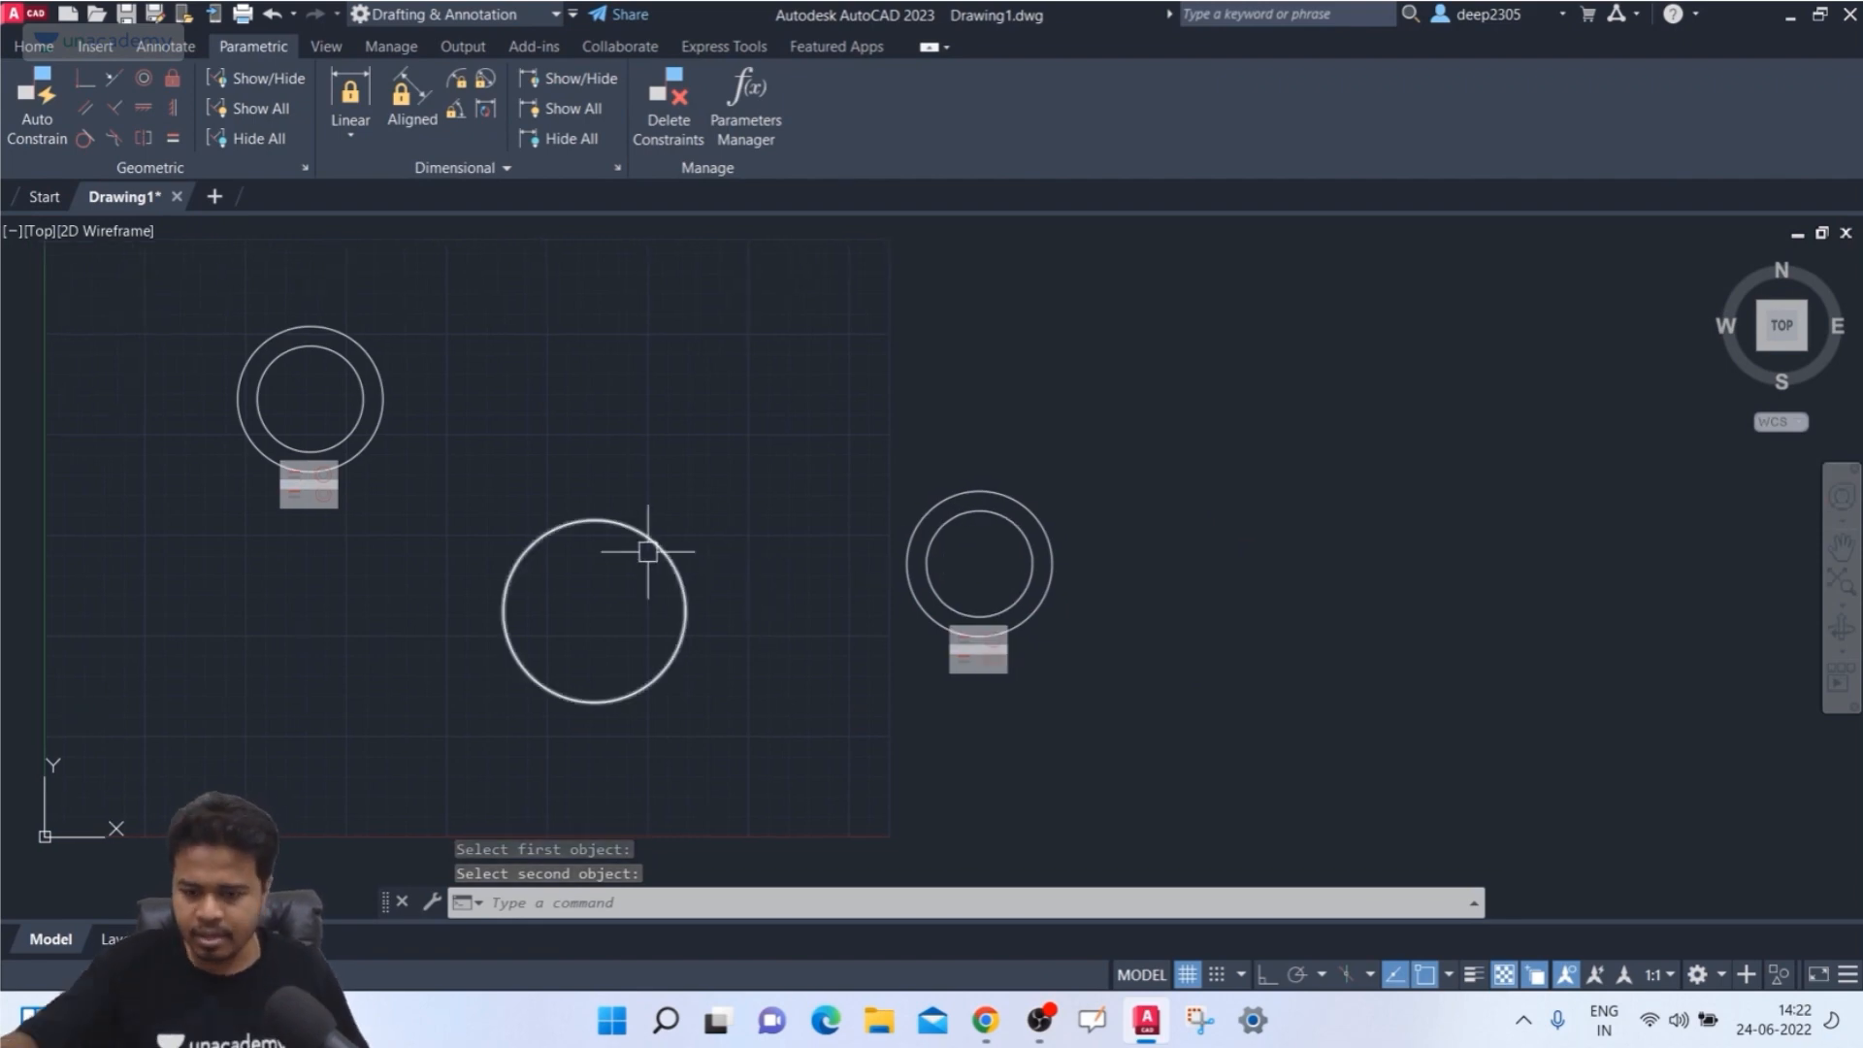
- Draw a circle below and right of the far-right pair, slightly larger than that pair's inner circle
{"action": "type", "text": "c"}
{"action": "key", "text": "Return"}
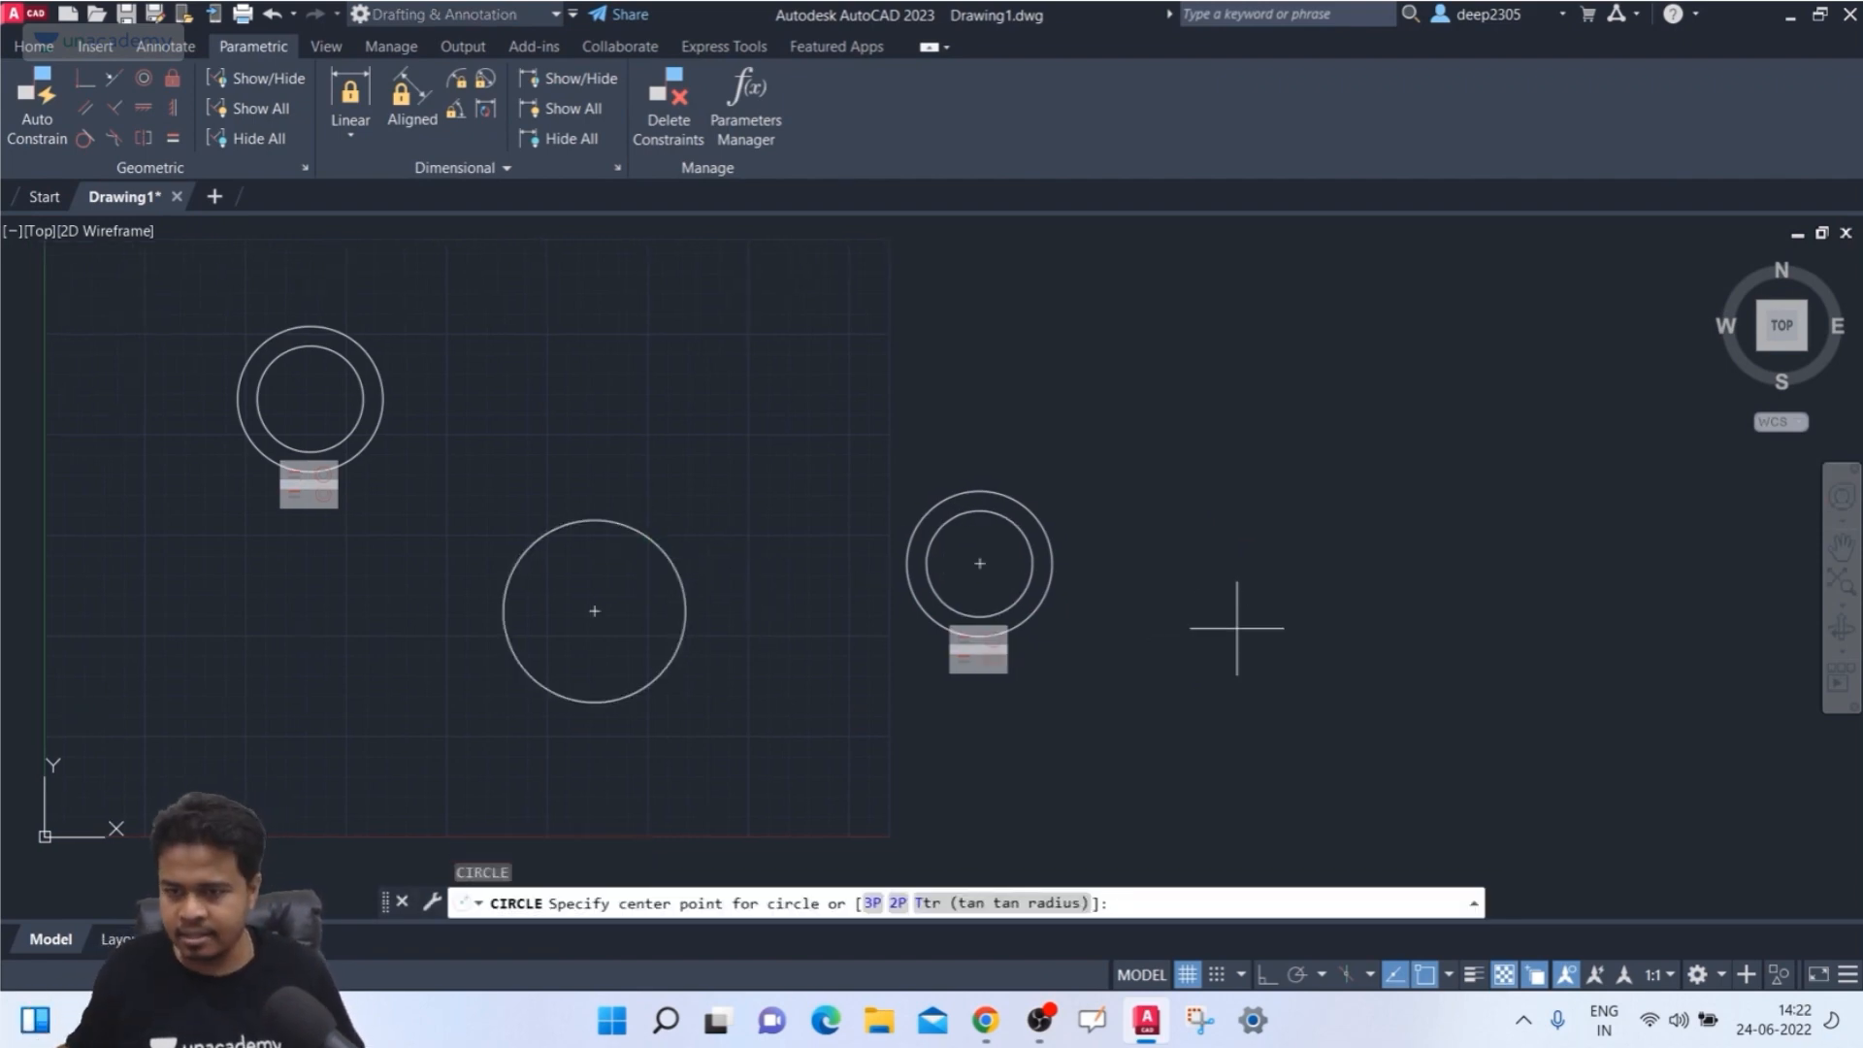
{"action": "left_click", "coordinate": [1246, 700]}
{"action": "key", "text": "Return"}
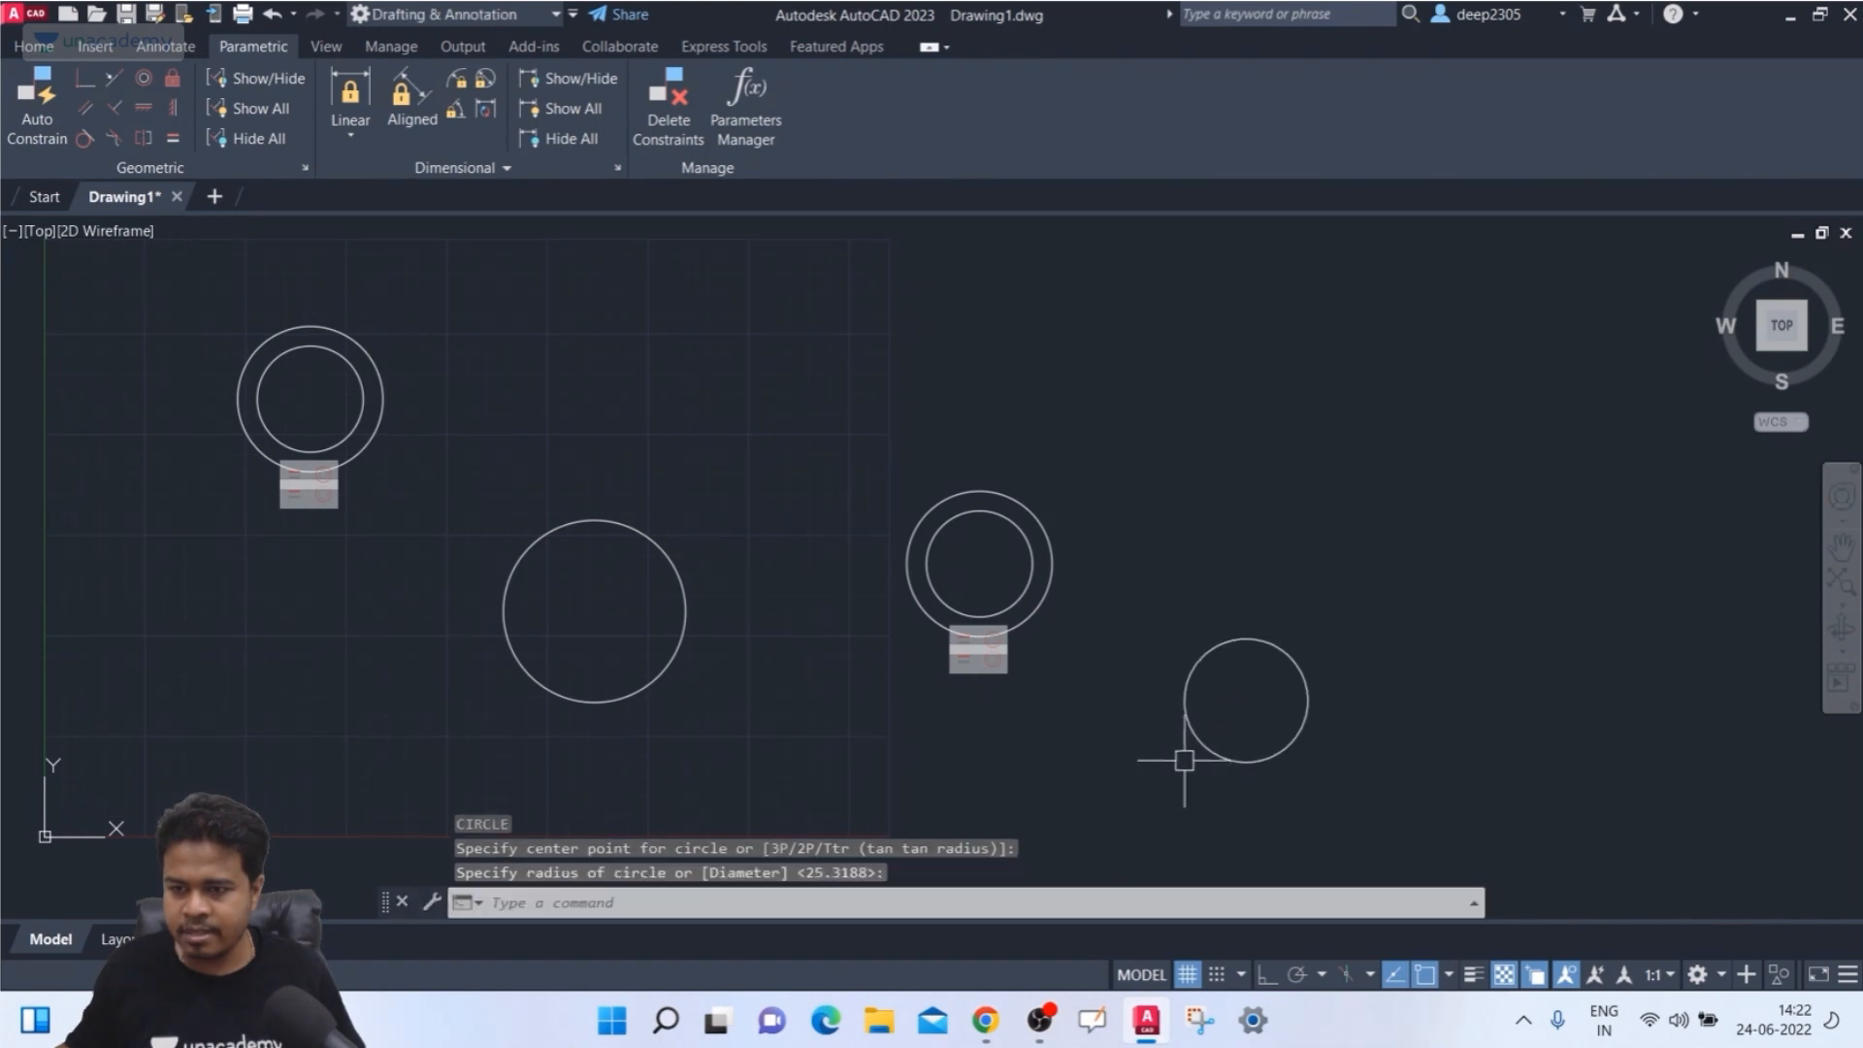
{"action": "key", "text": "Escape"}
{"action": "key", "text": "Escape"}
{"action": "key", "text": "Escape"}
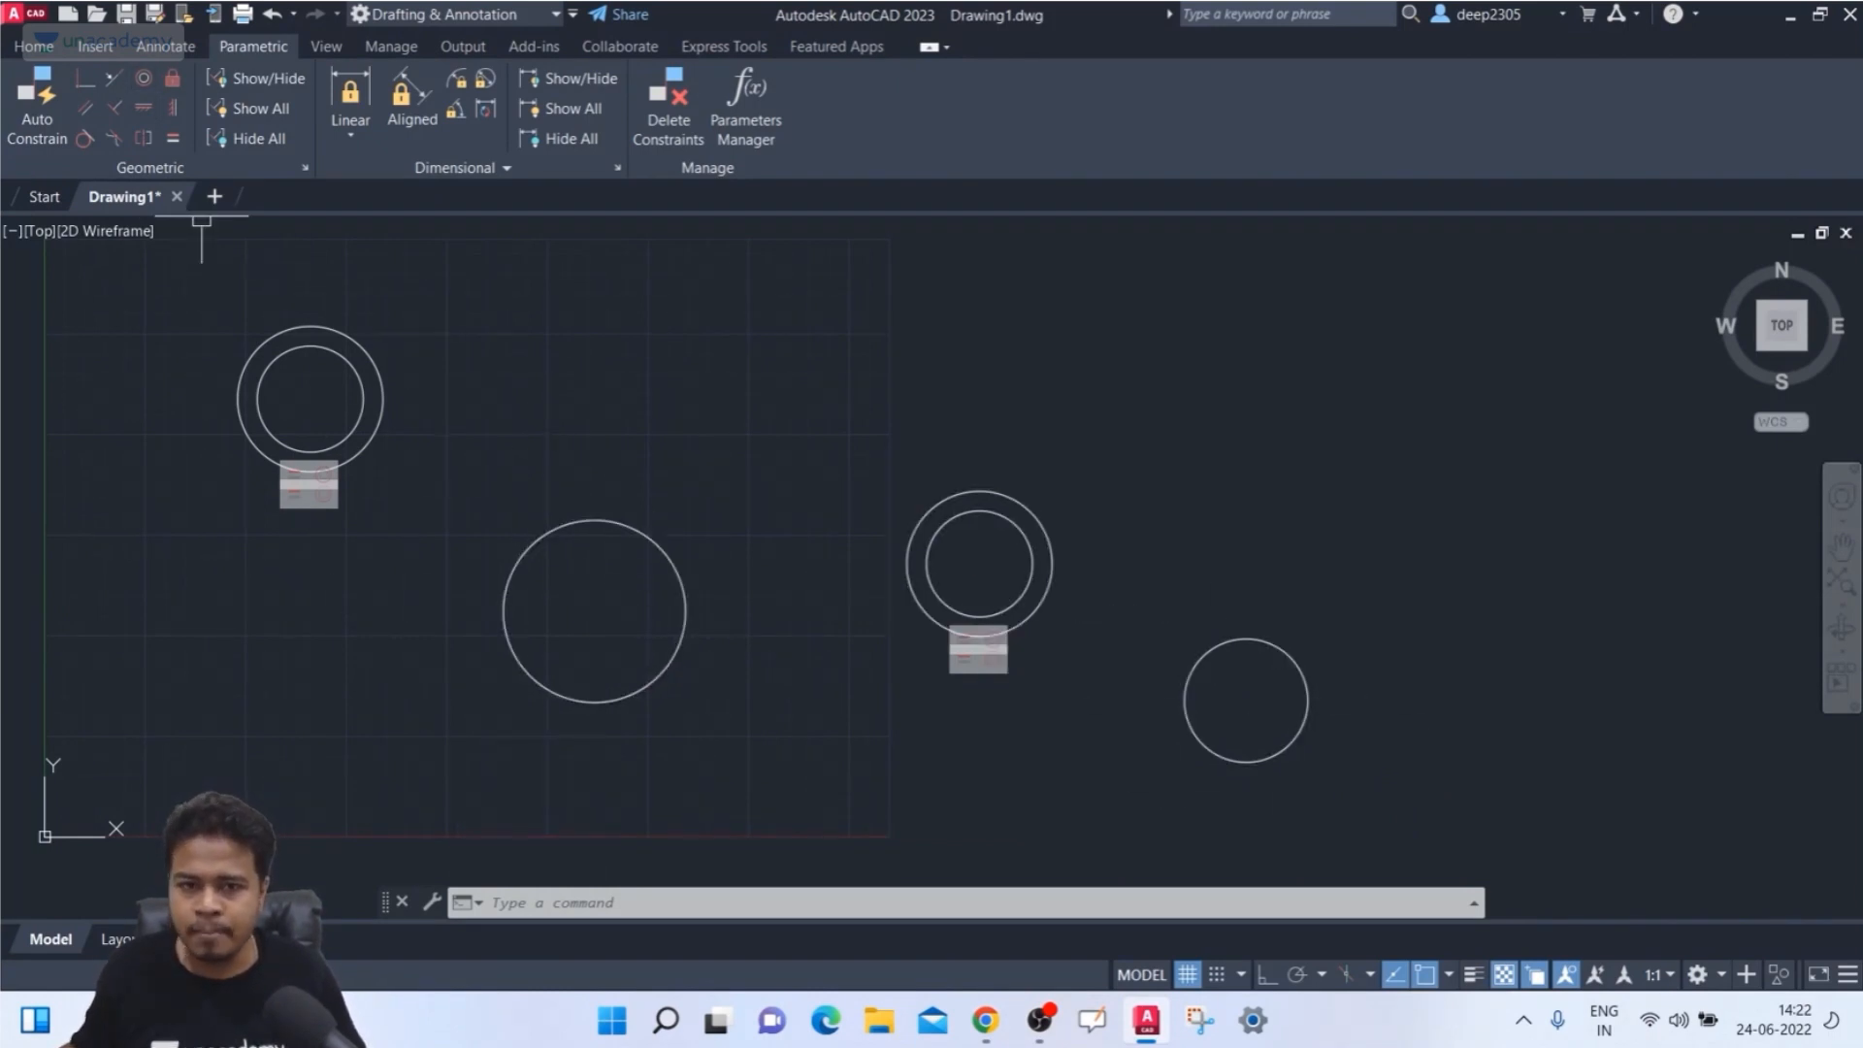
- Apply a Concentric constraint with the large middle circle as first object and the new lower-right circle as second
{"action": "left_click", "coordinate": [144, 78]}
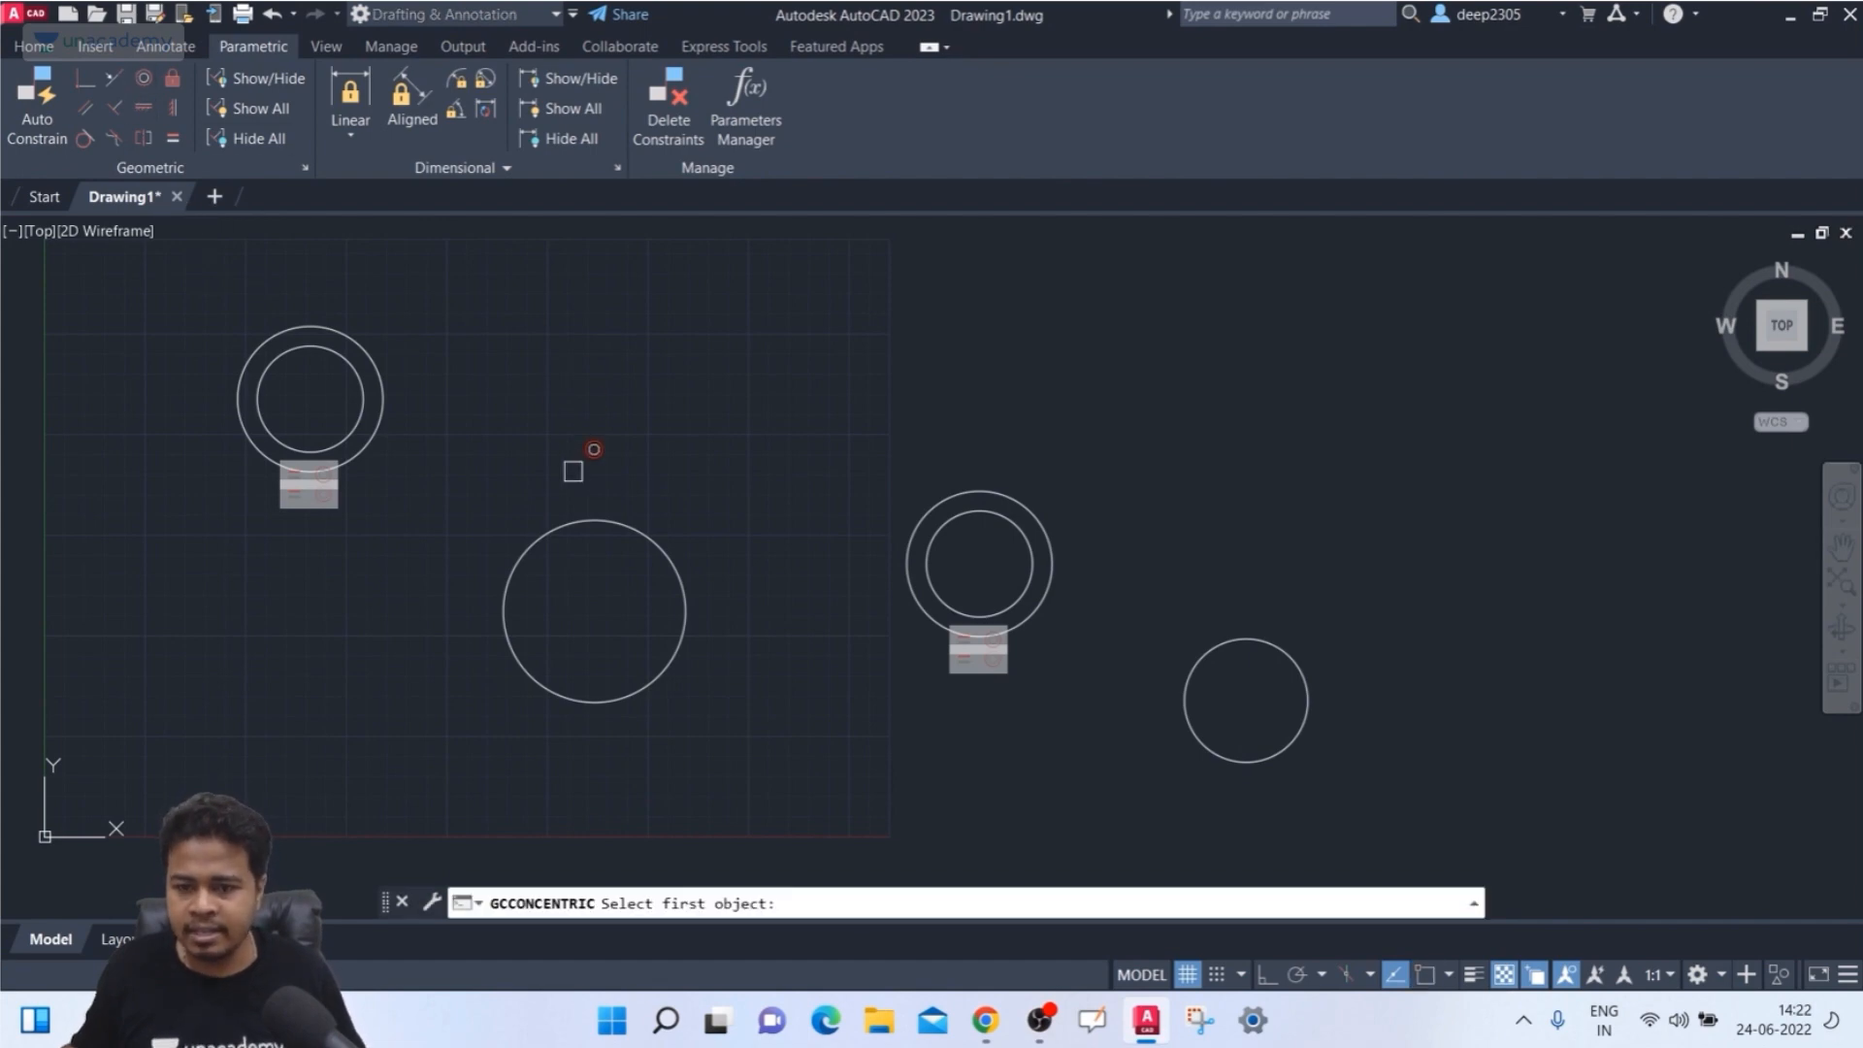
{"action": "left_click", "coordinate": [598, 510]}
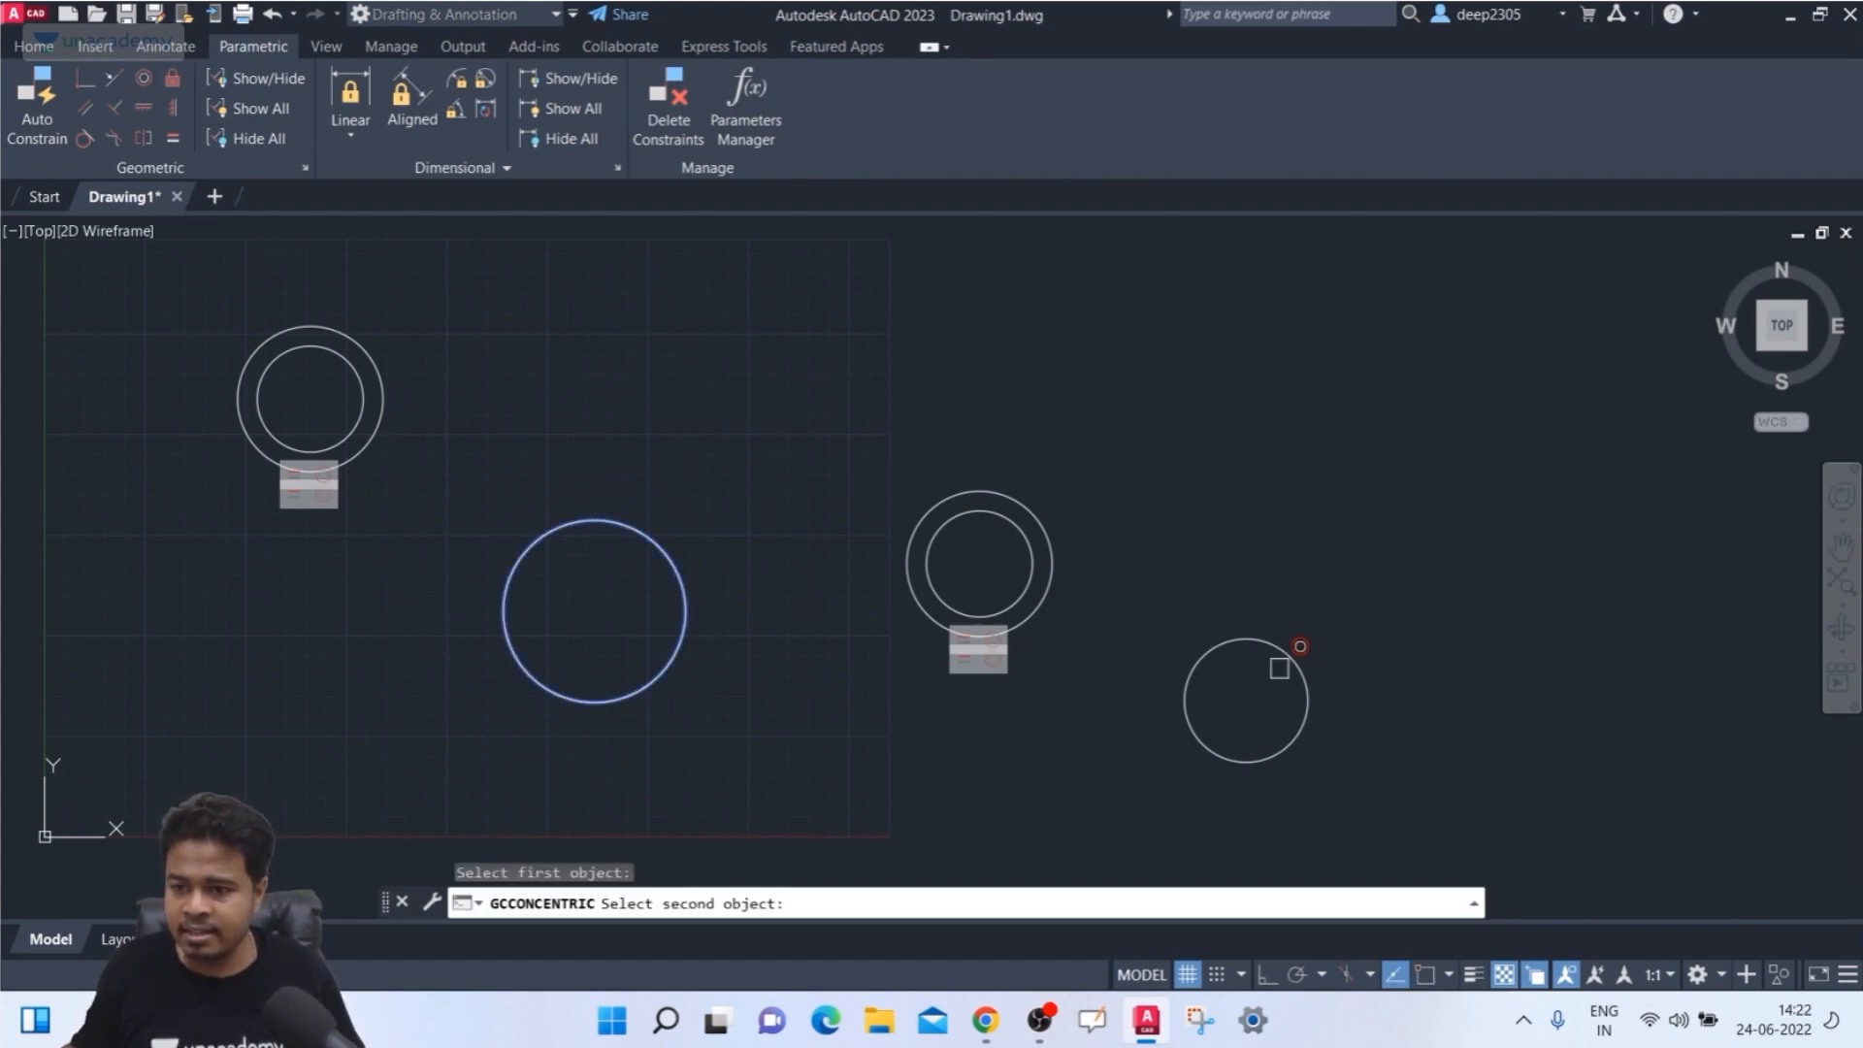
{"action": "left_click", "coordinate": [1281, 663]}
{"action": "key", "text": "Escape"}
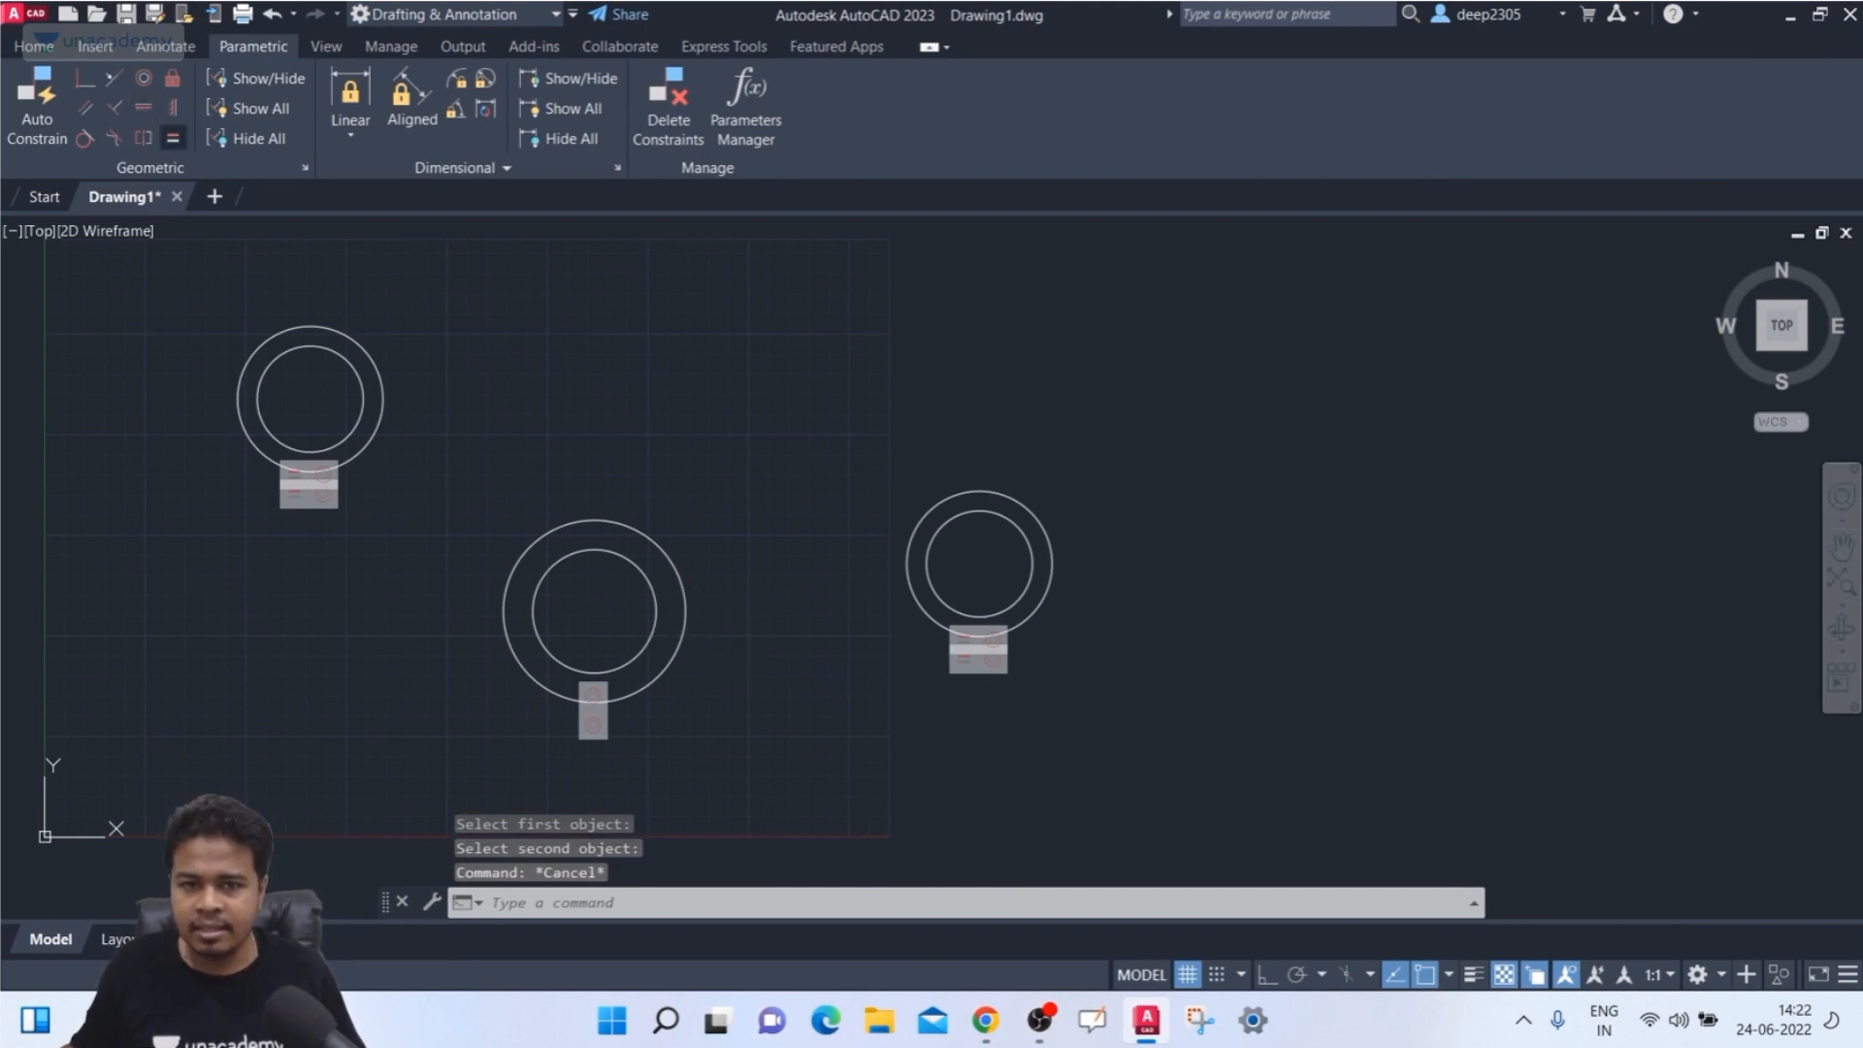
- Try an Equal constraint with the middle inner circle as first object and the upper-left inner circle as second, and undo it
{"action": "left_click", "coordinate": [173, 138]}
{"action": "left_click", "coordinate": [619, 551]}
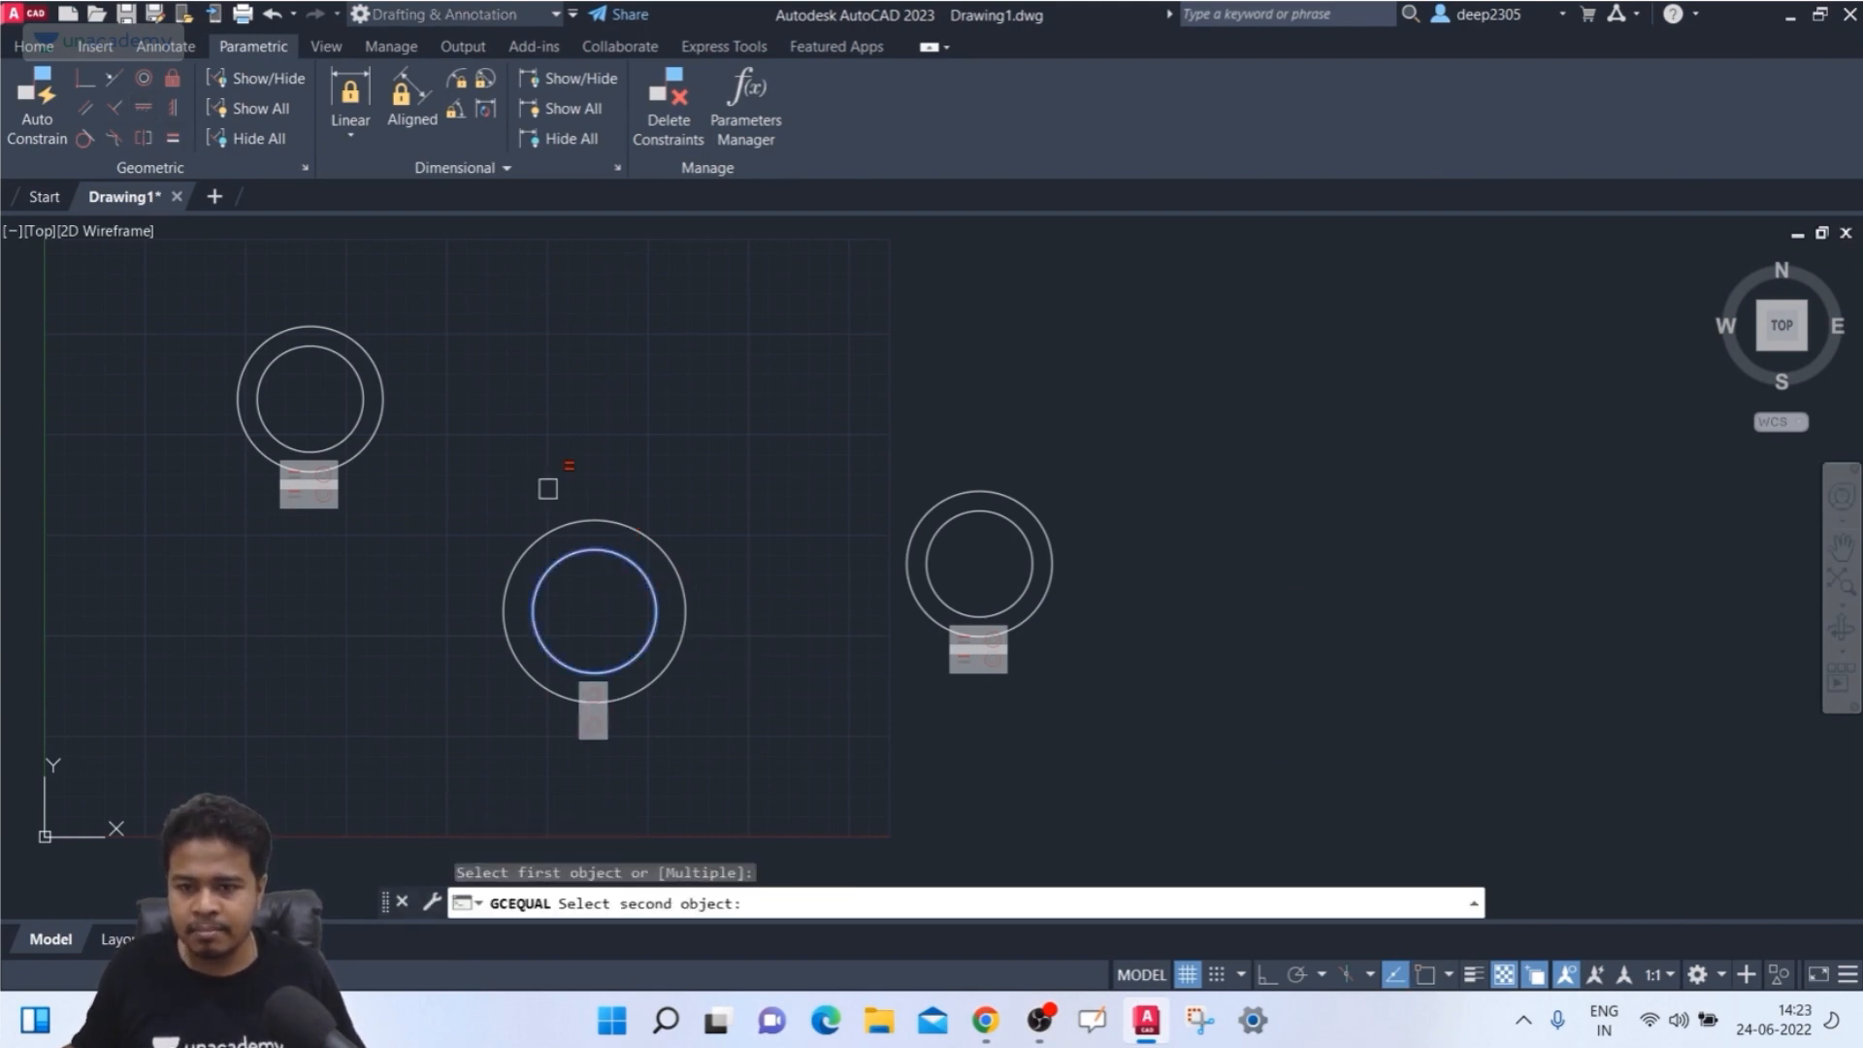
{"action": "left_click", "coordinate": [363, 400]}
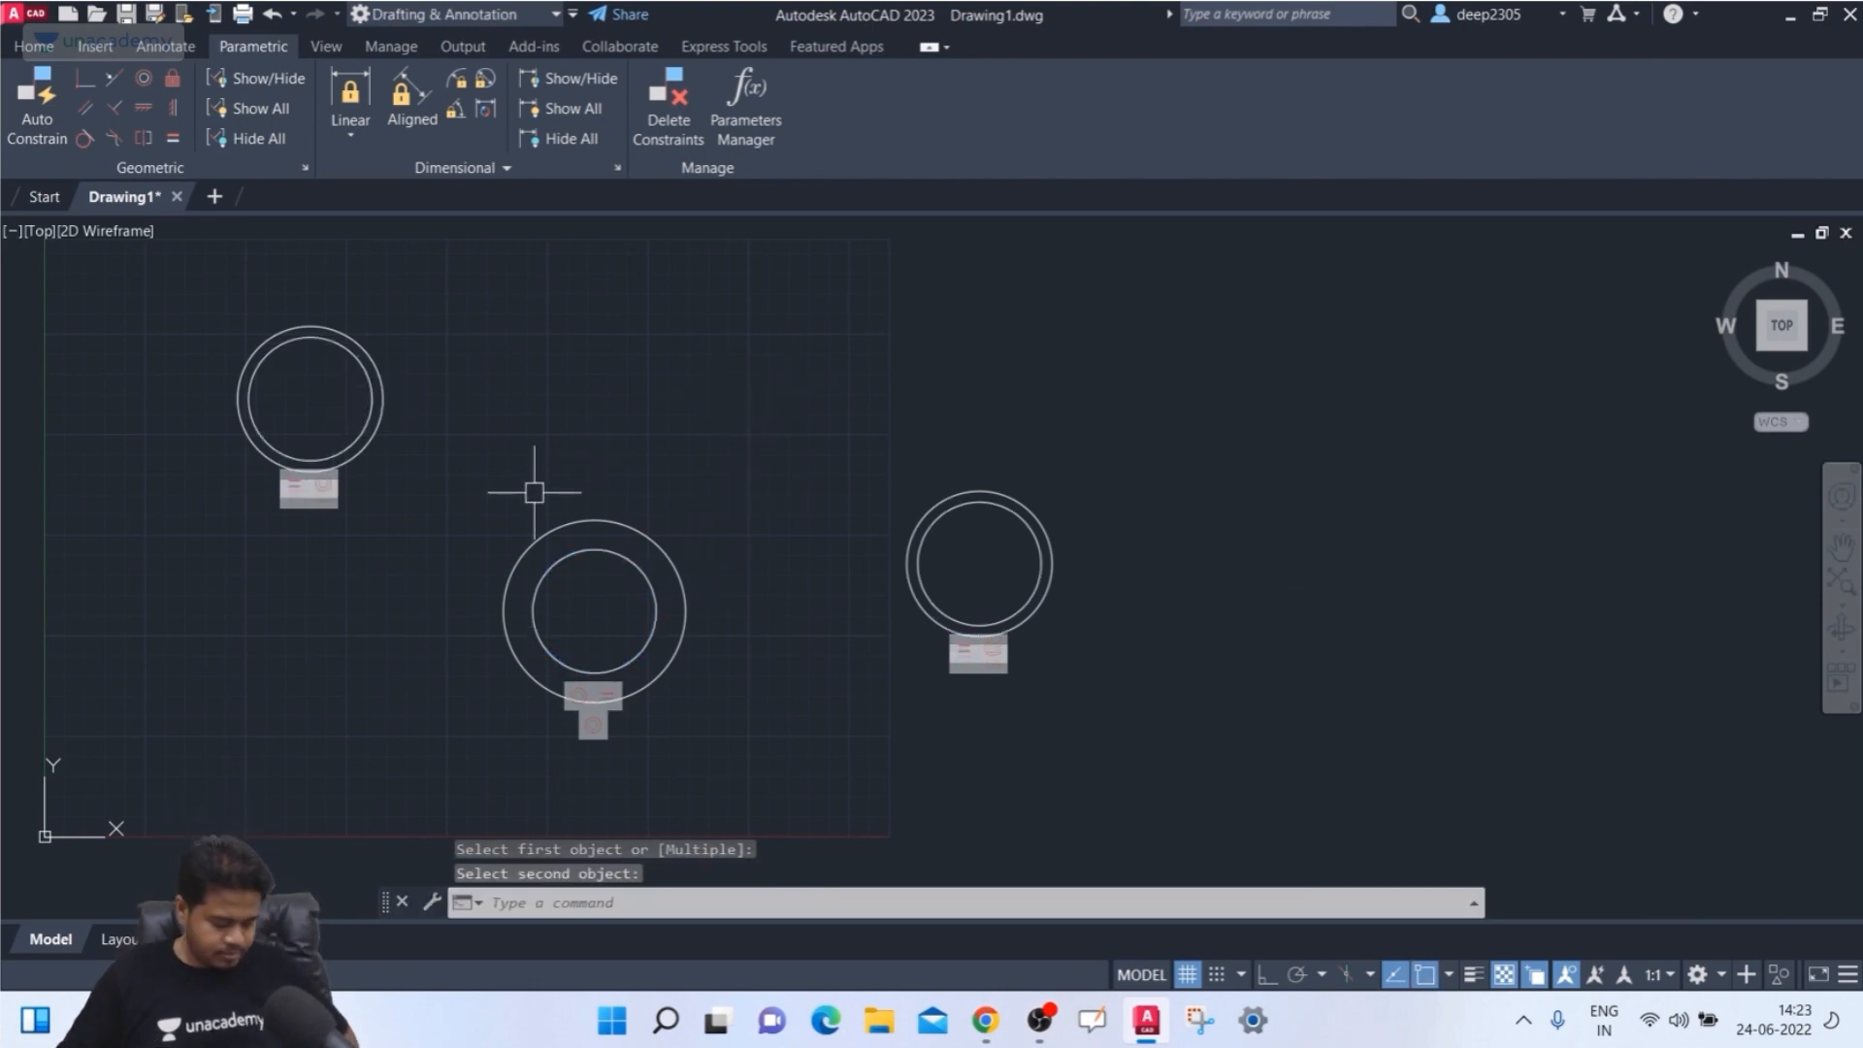
{"action": "key", "text": "ctrl+z"}
{"action": "key", "text": "Escape"}
{"action": "key", "text": "Escape"}
{"action": "key", "text": "Escape"}
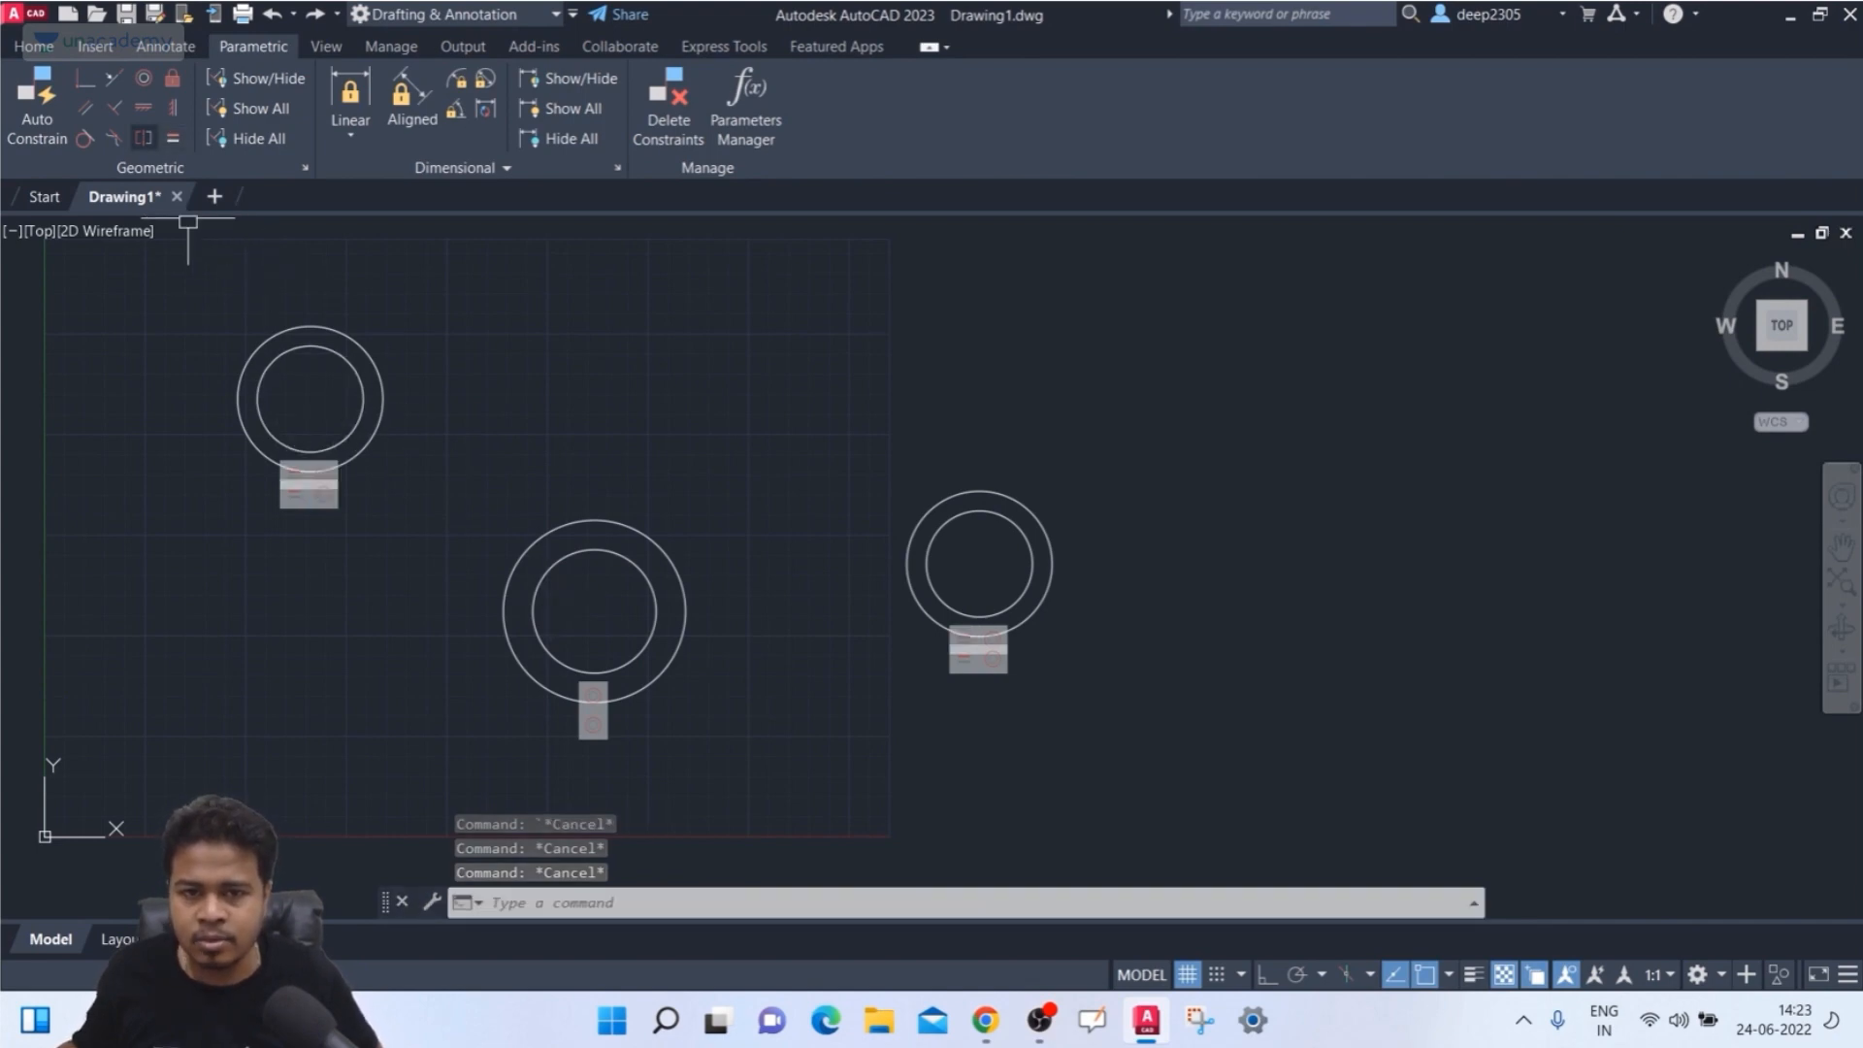
- Apply an Equal constraint with the upper-left inner circle as first object and the middle inner circle as second
{"action": "left_click", "coordinate": [173, 137]}
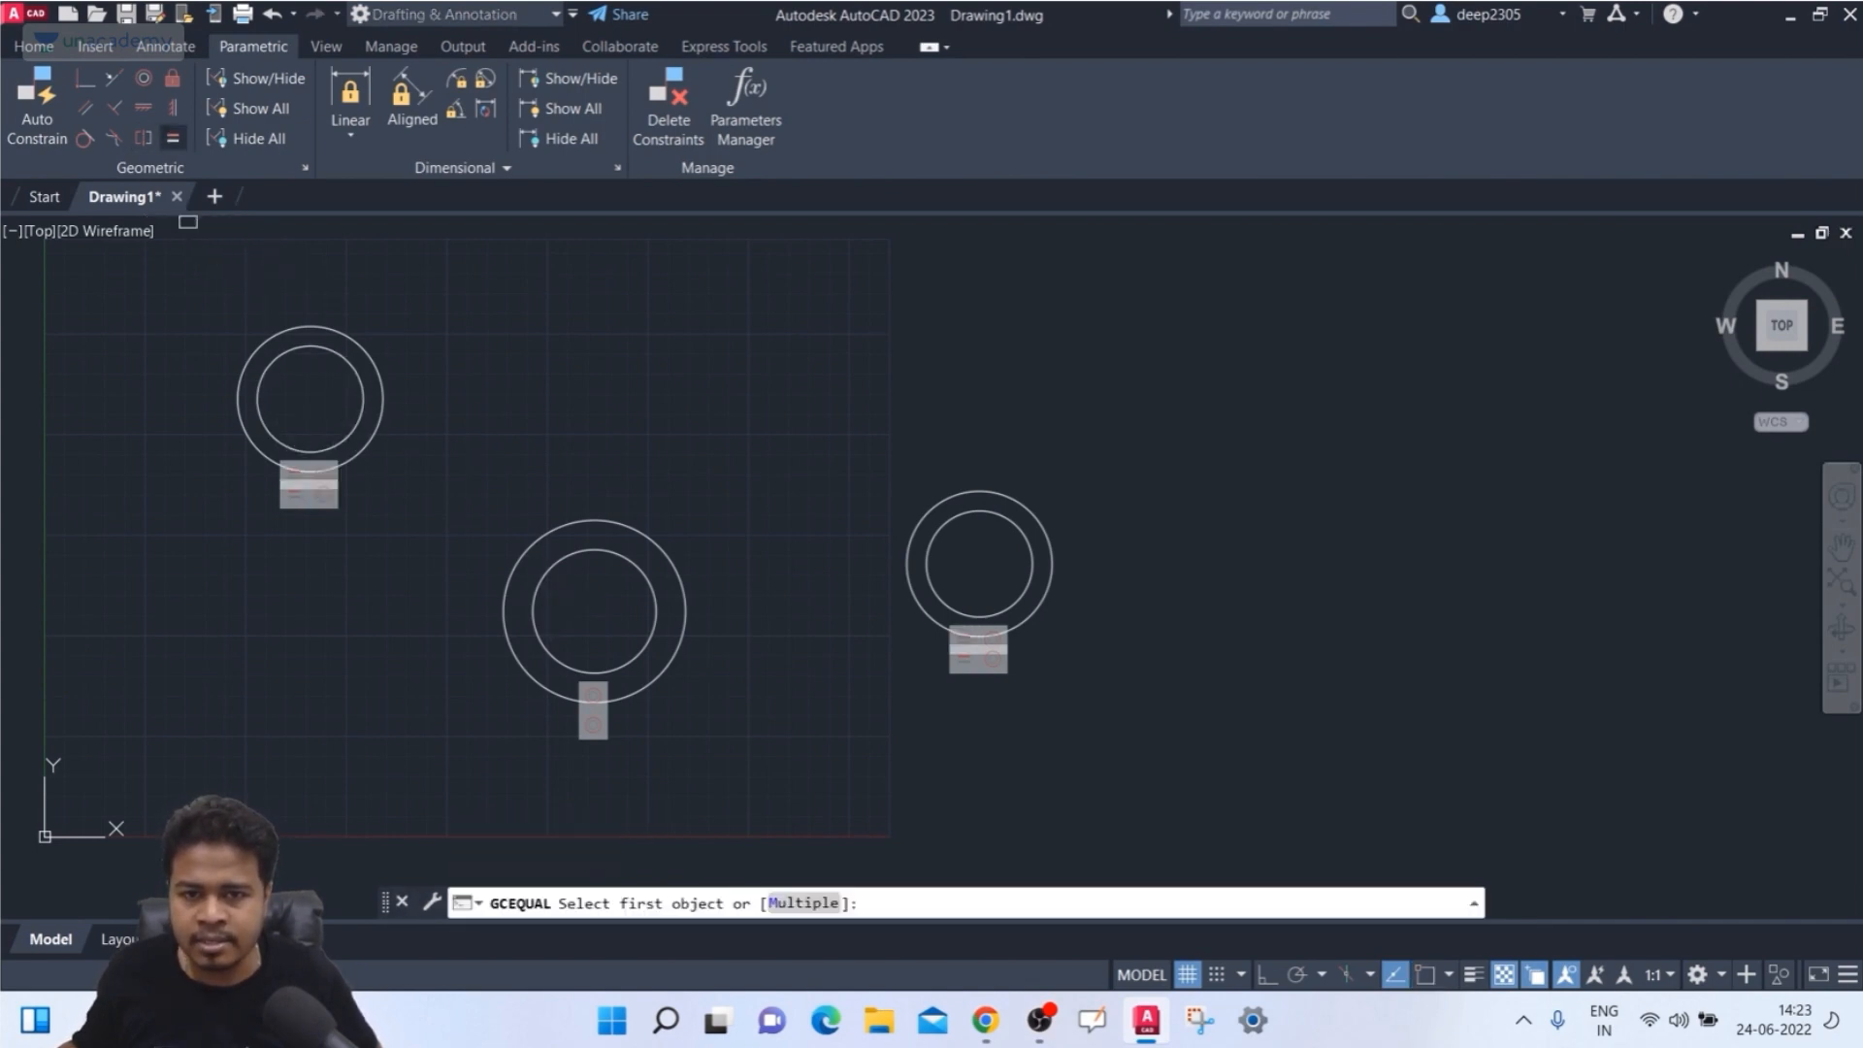
{"action": "left_click", "coordinate": [310, 347]}
{"action": "left_click", "coordinate": [579, 550]}
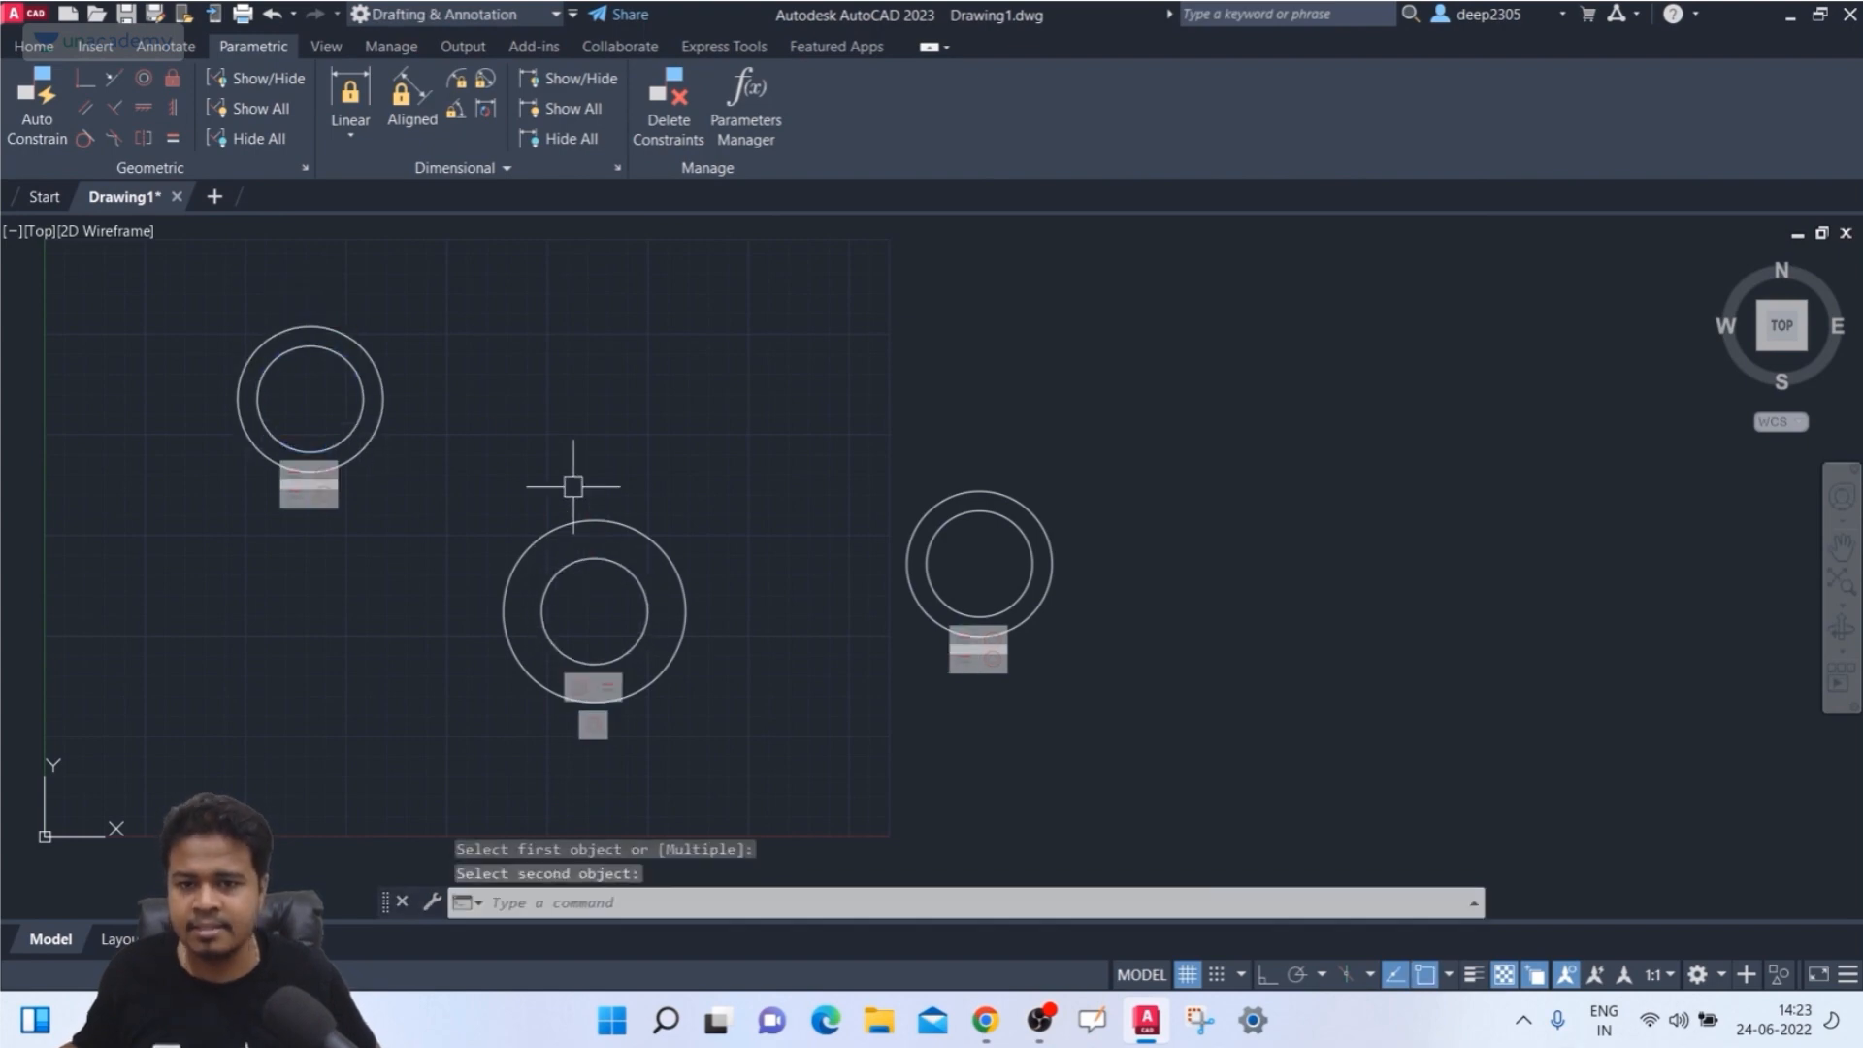
{"action": "key", "text": "Escape"}
- Draw a line sloping down to the right, passing below the upper-left and middle circle pairs
{"action": "middle_click_drag", "start_coordinate": [573, 404], "coordinate": [524, 403]}
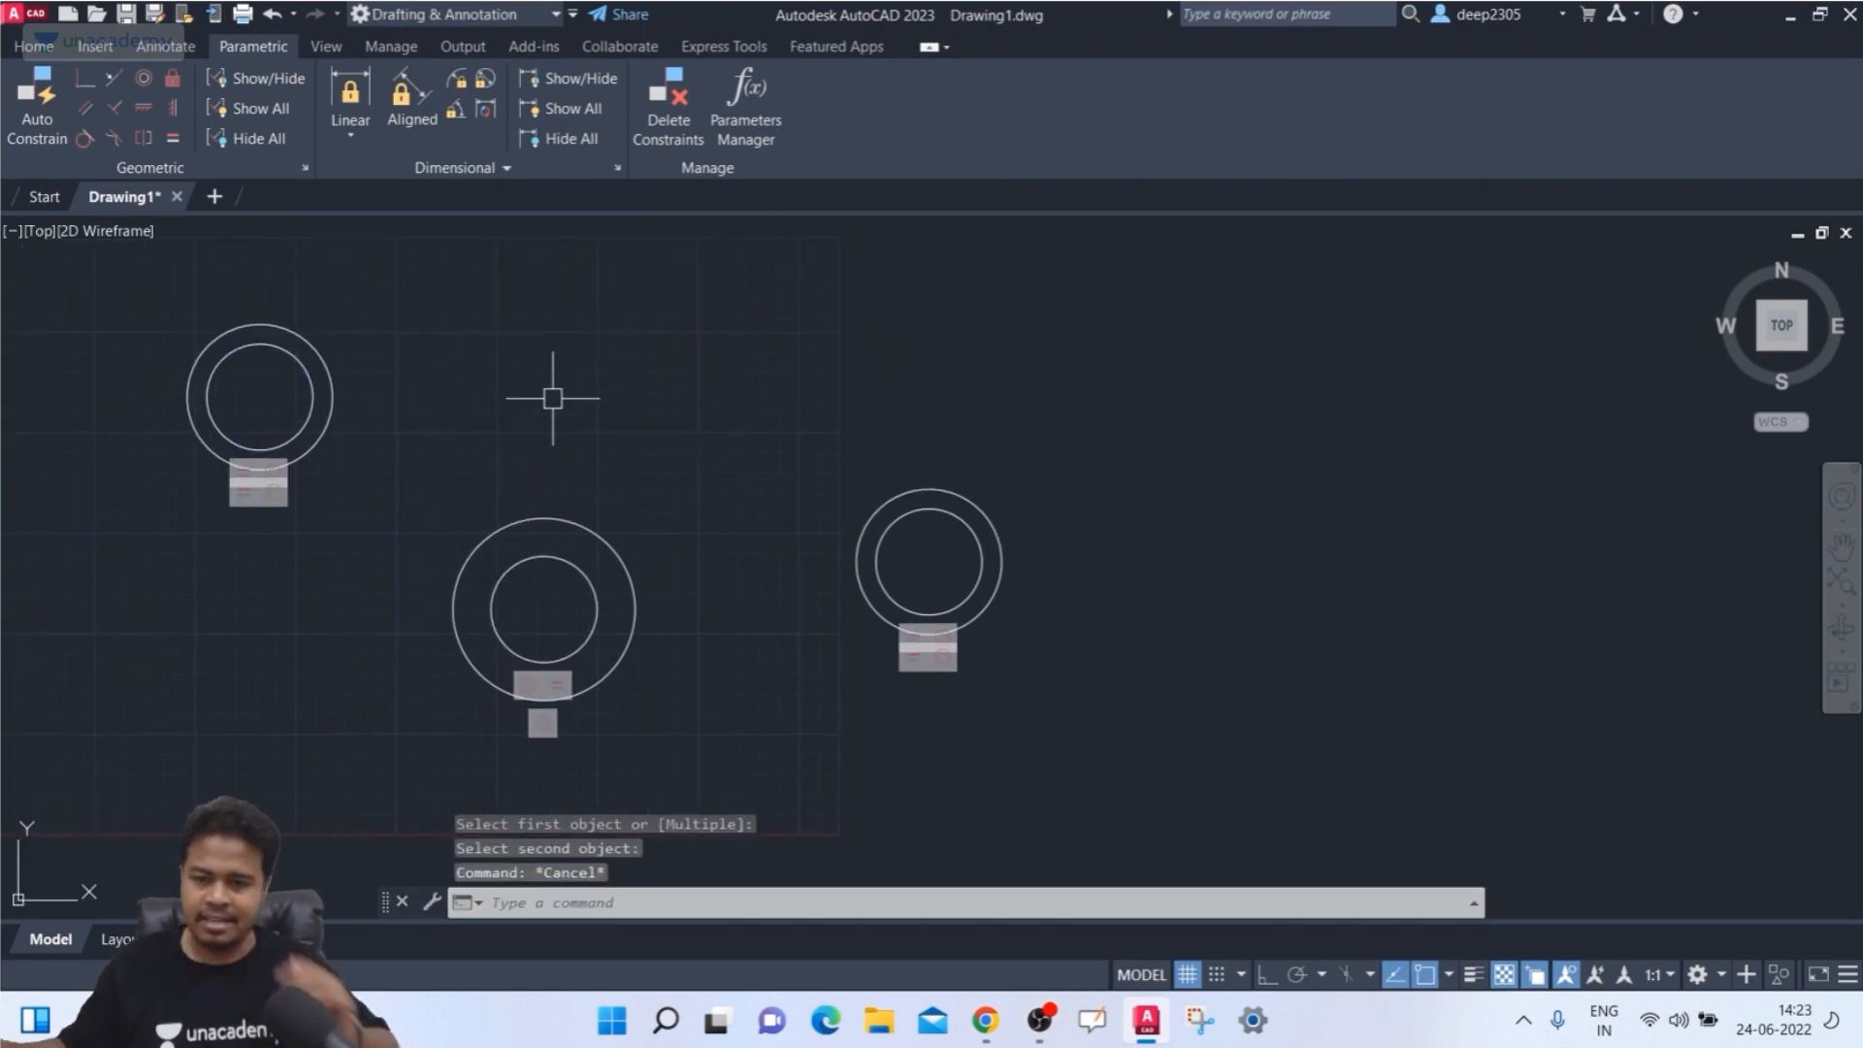
{"action": "type", "text": "l"}
{"action": "key", "text": "Return"}
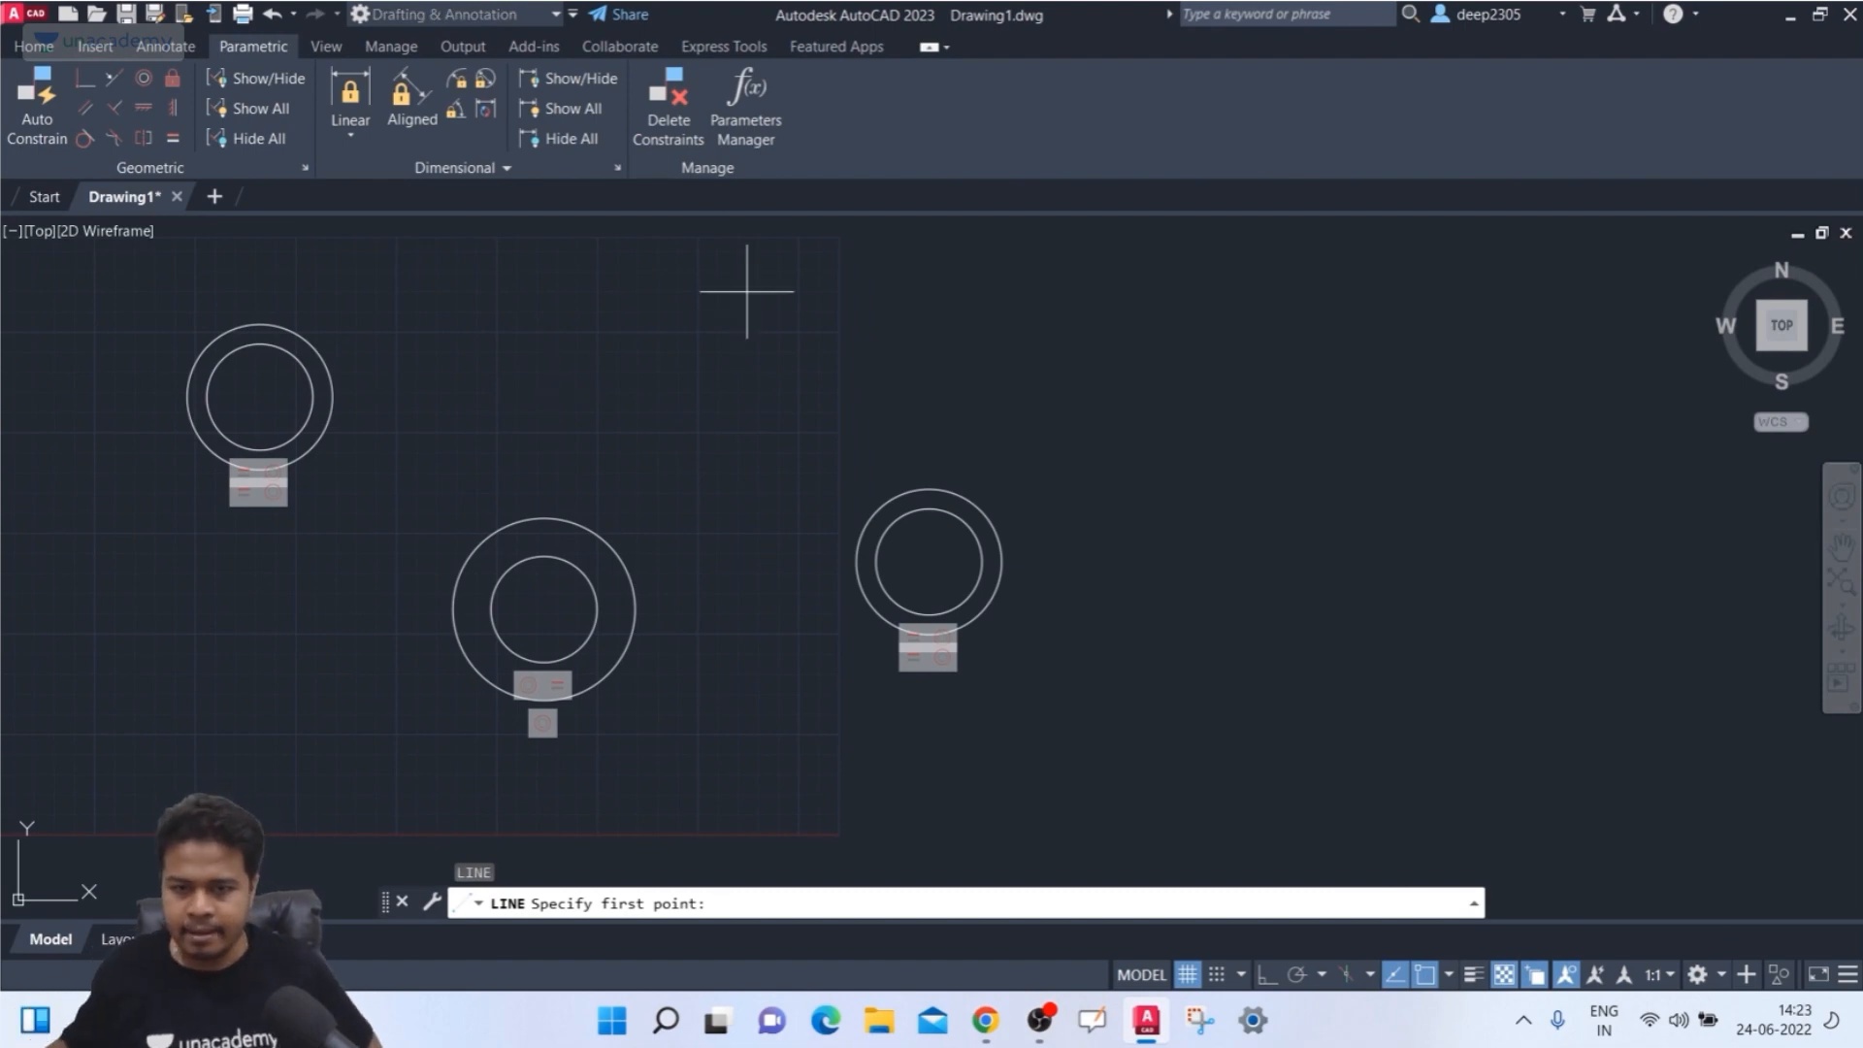
{"action": "scroll", "coordinate": [680, 393], "scroll_direction": "down", "scroll_amount": 2}
{"action": "middle_click_drag", "start_coordinate": [513, 471], "coordinate": [616, 429]}
{"action": "left_click", "coordinate": [360, 379]}
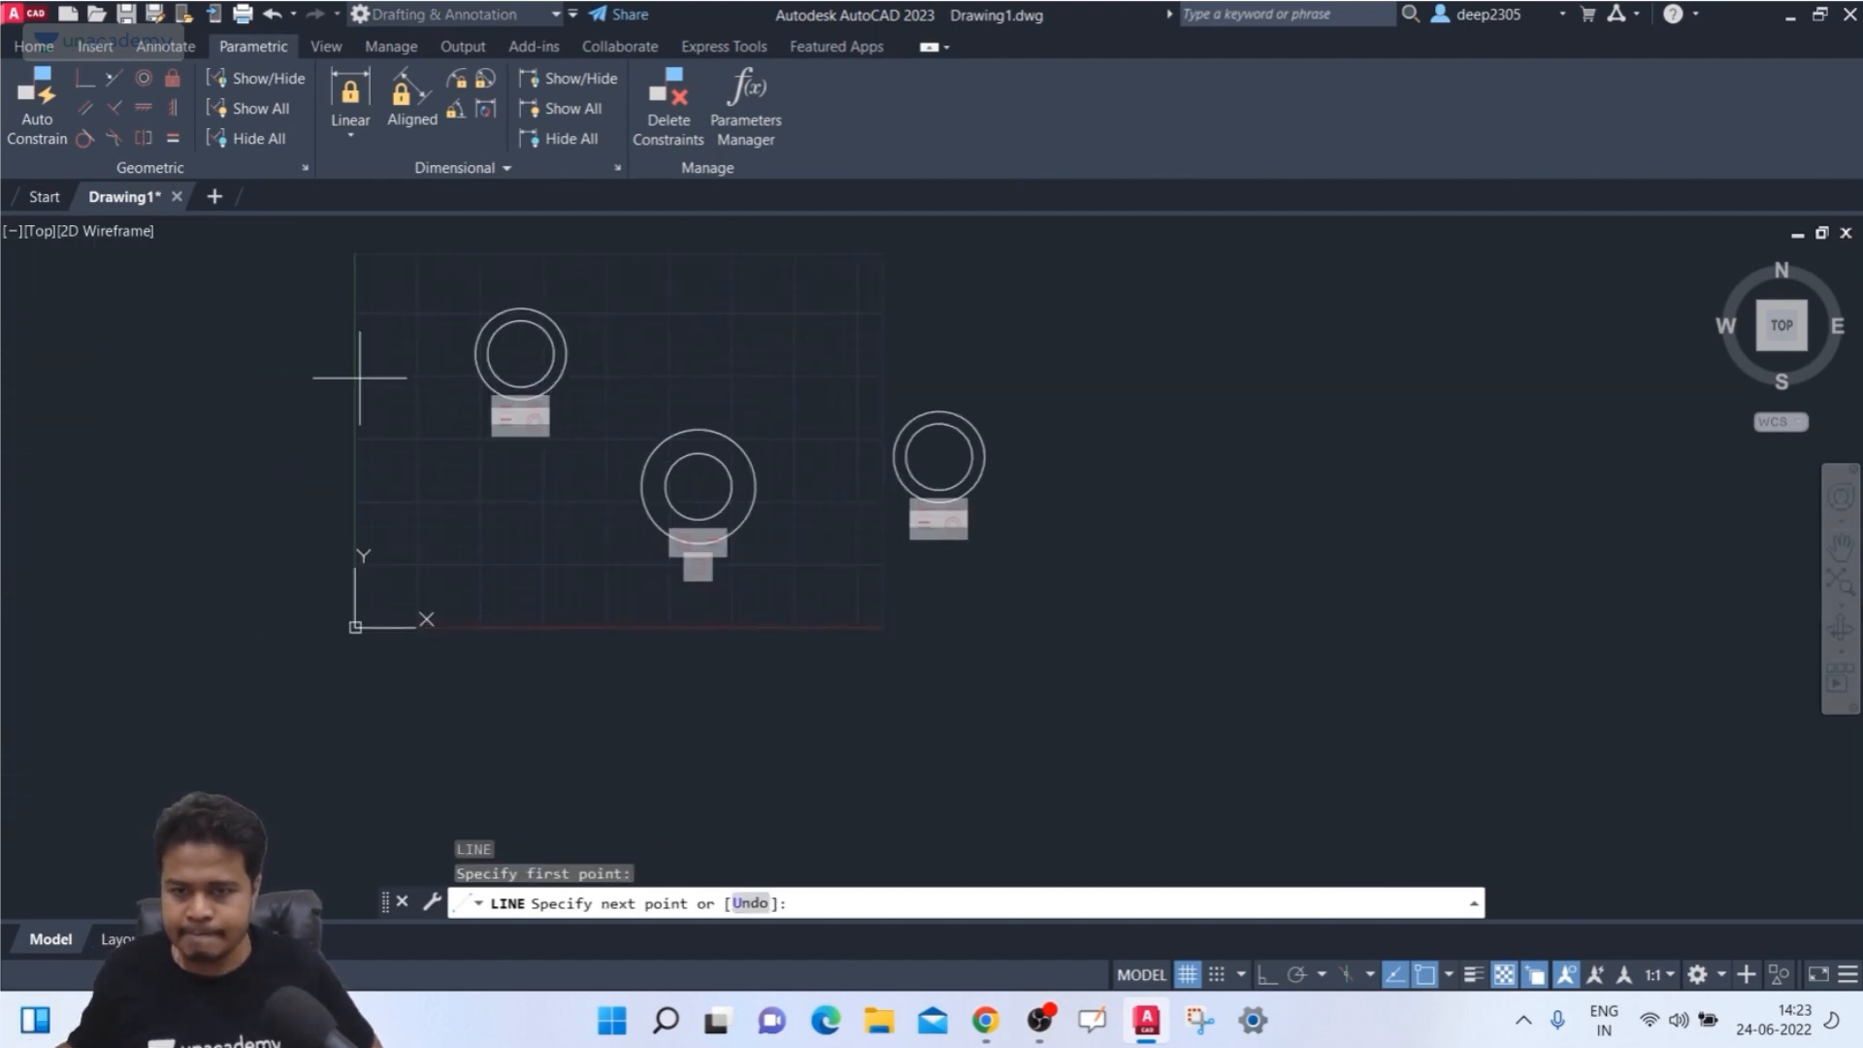
{"action": "left_click", "coordinate": [714, 672]}
{"action": "key", "text": "Return"}
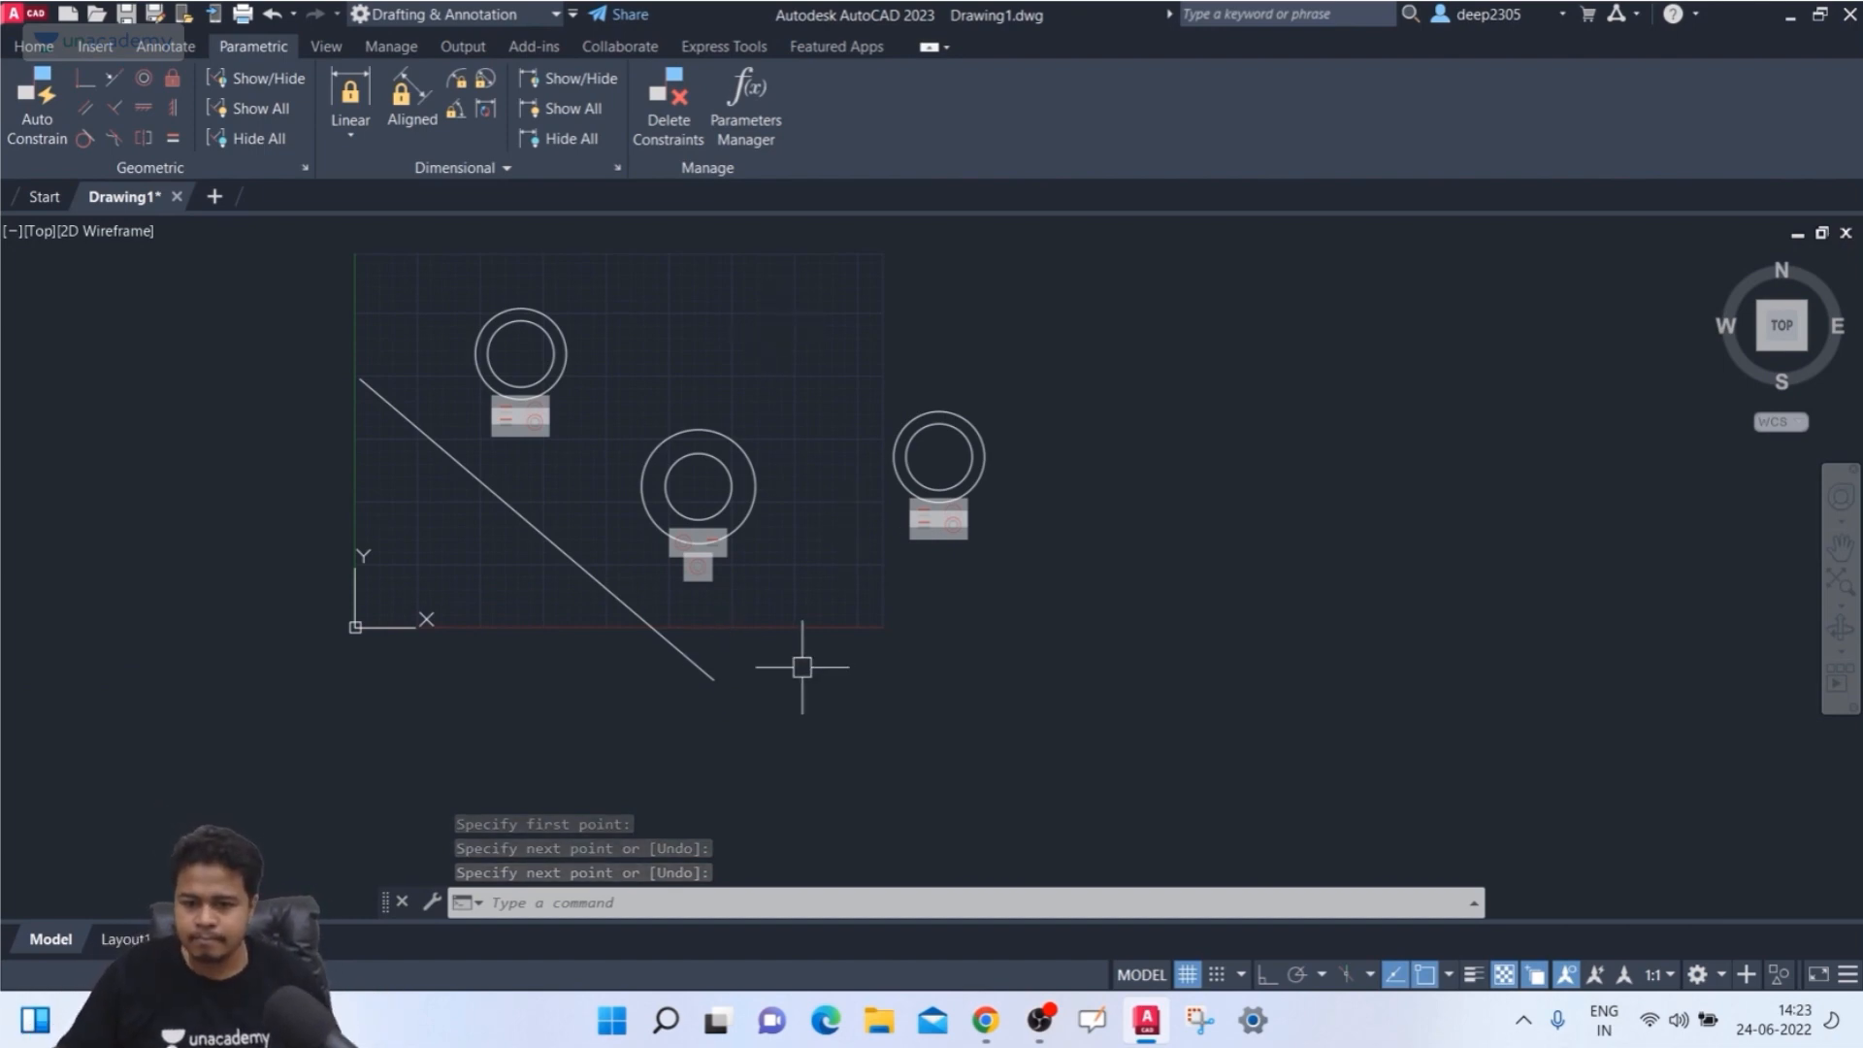
- Draw two separate near-horizontal lines, one below the middle and far-right circle pairs and one above them
{"action": "key", "text": "Return"}
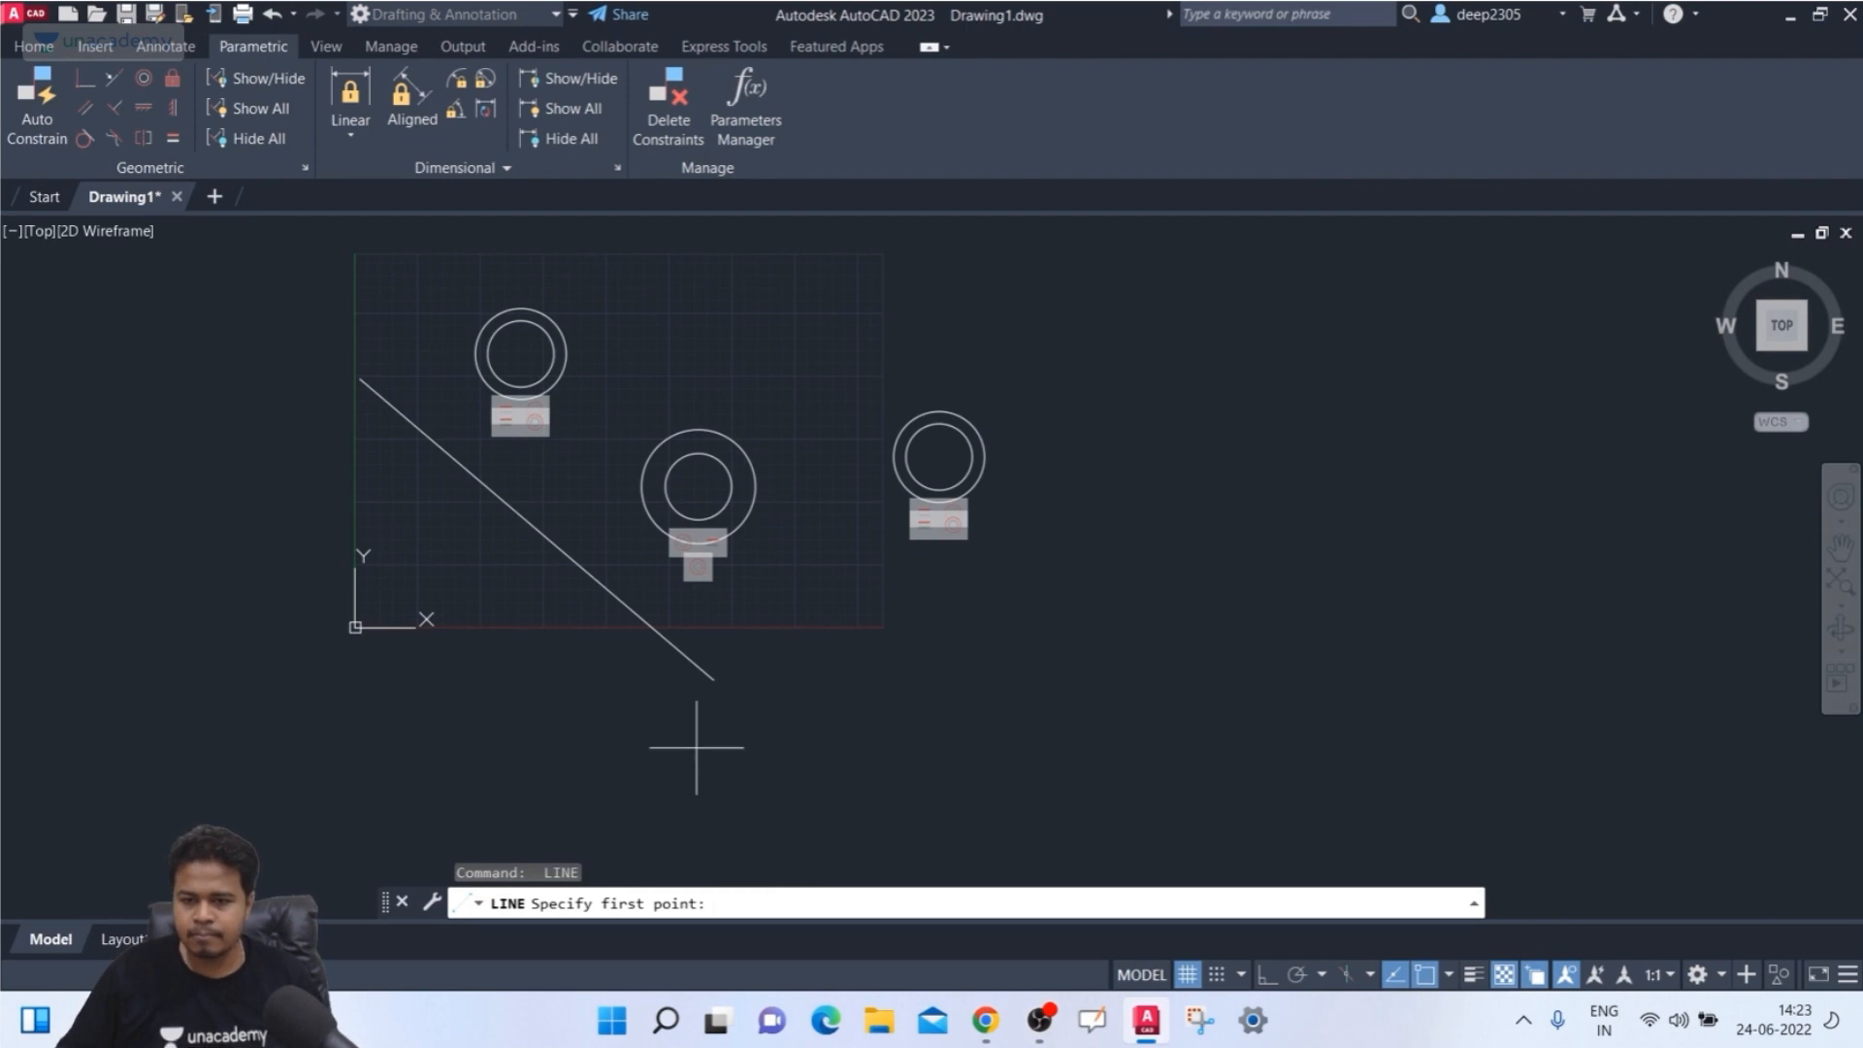
{"action": "left_click", "coordinate": [675, 709]}
{"action": "left_click", "coordinate": [1095, 686]}
{"action": "key", "text": "Return"}
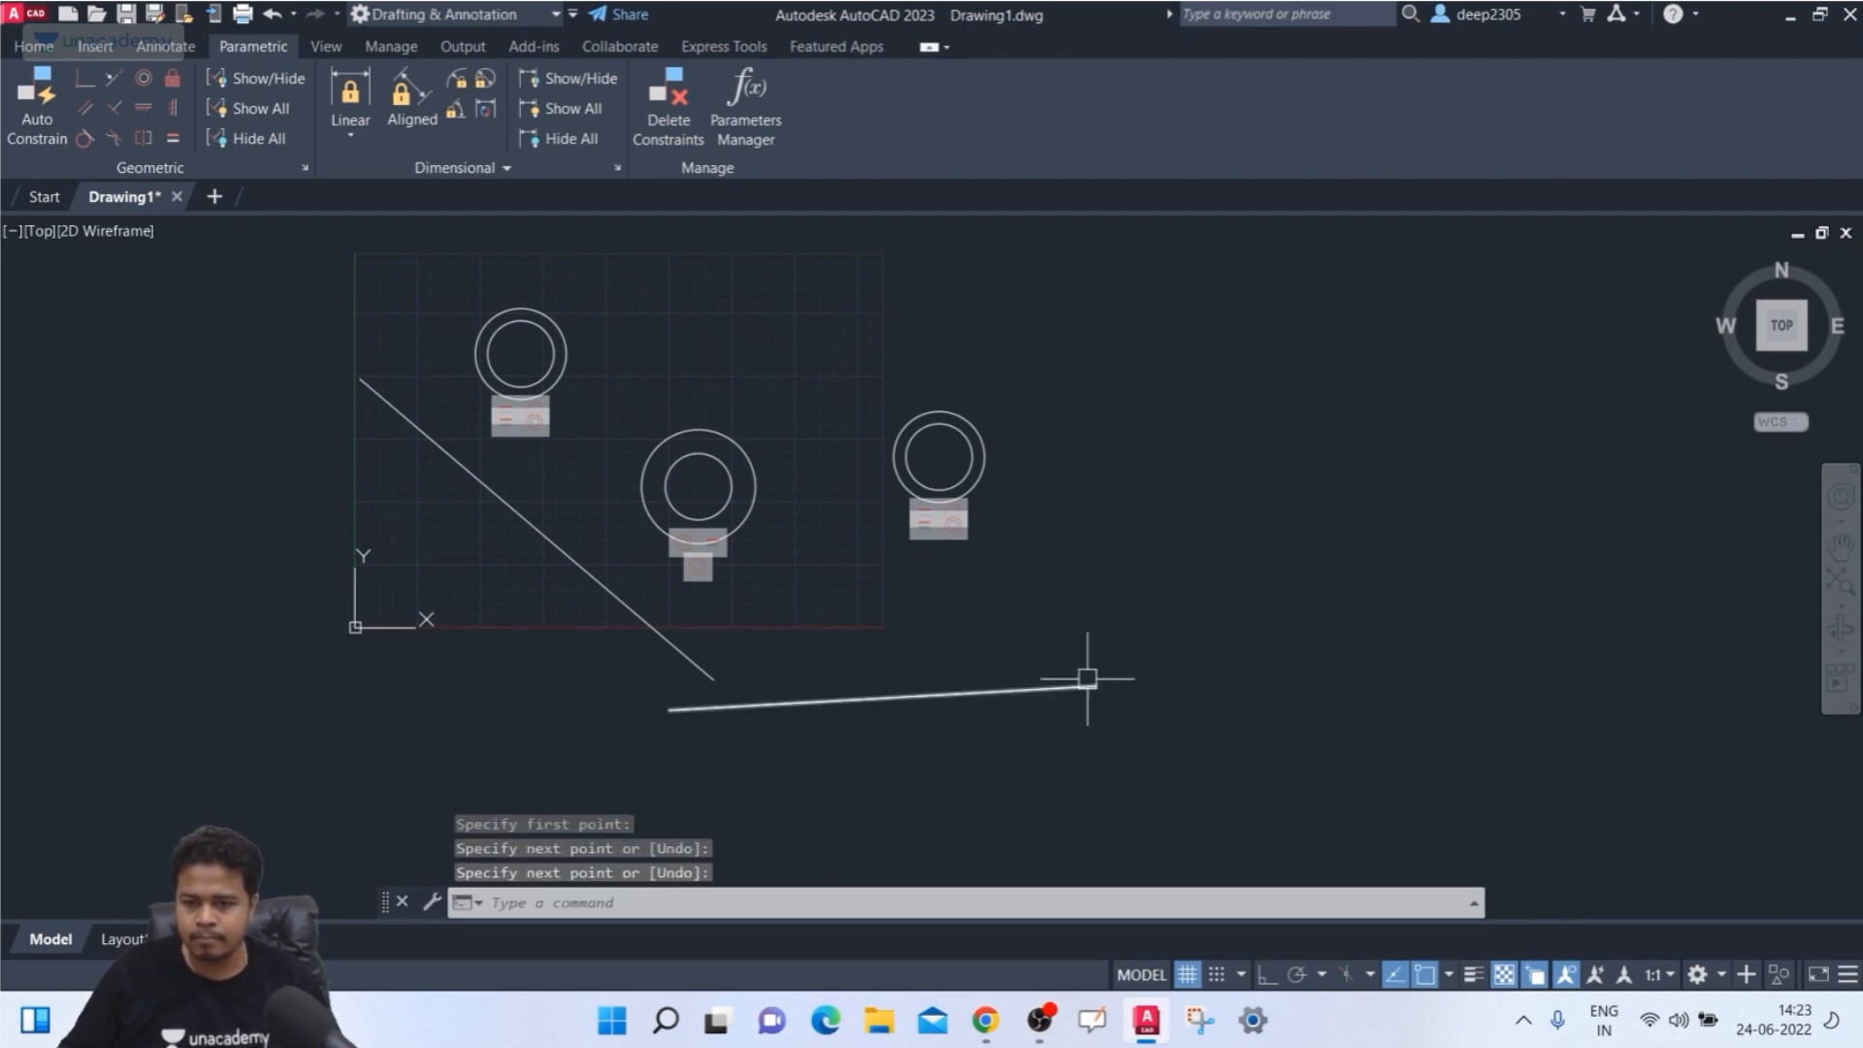
{"action": "key", "text": "Return"}
{"action": "left_click", "coordinate": [706, 381]}
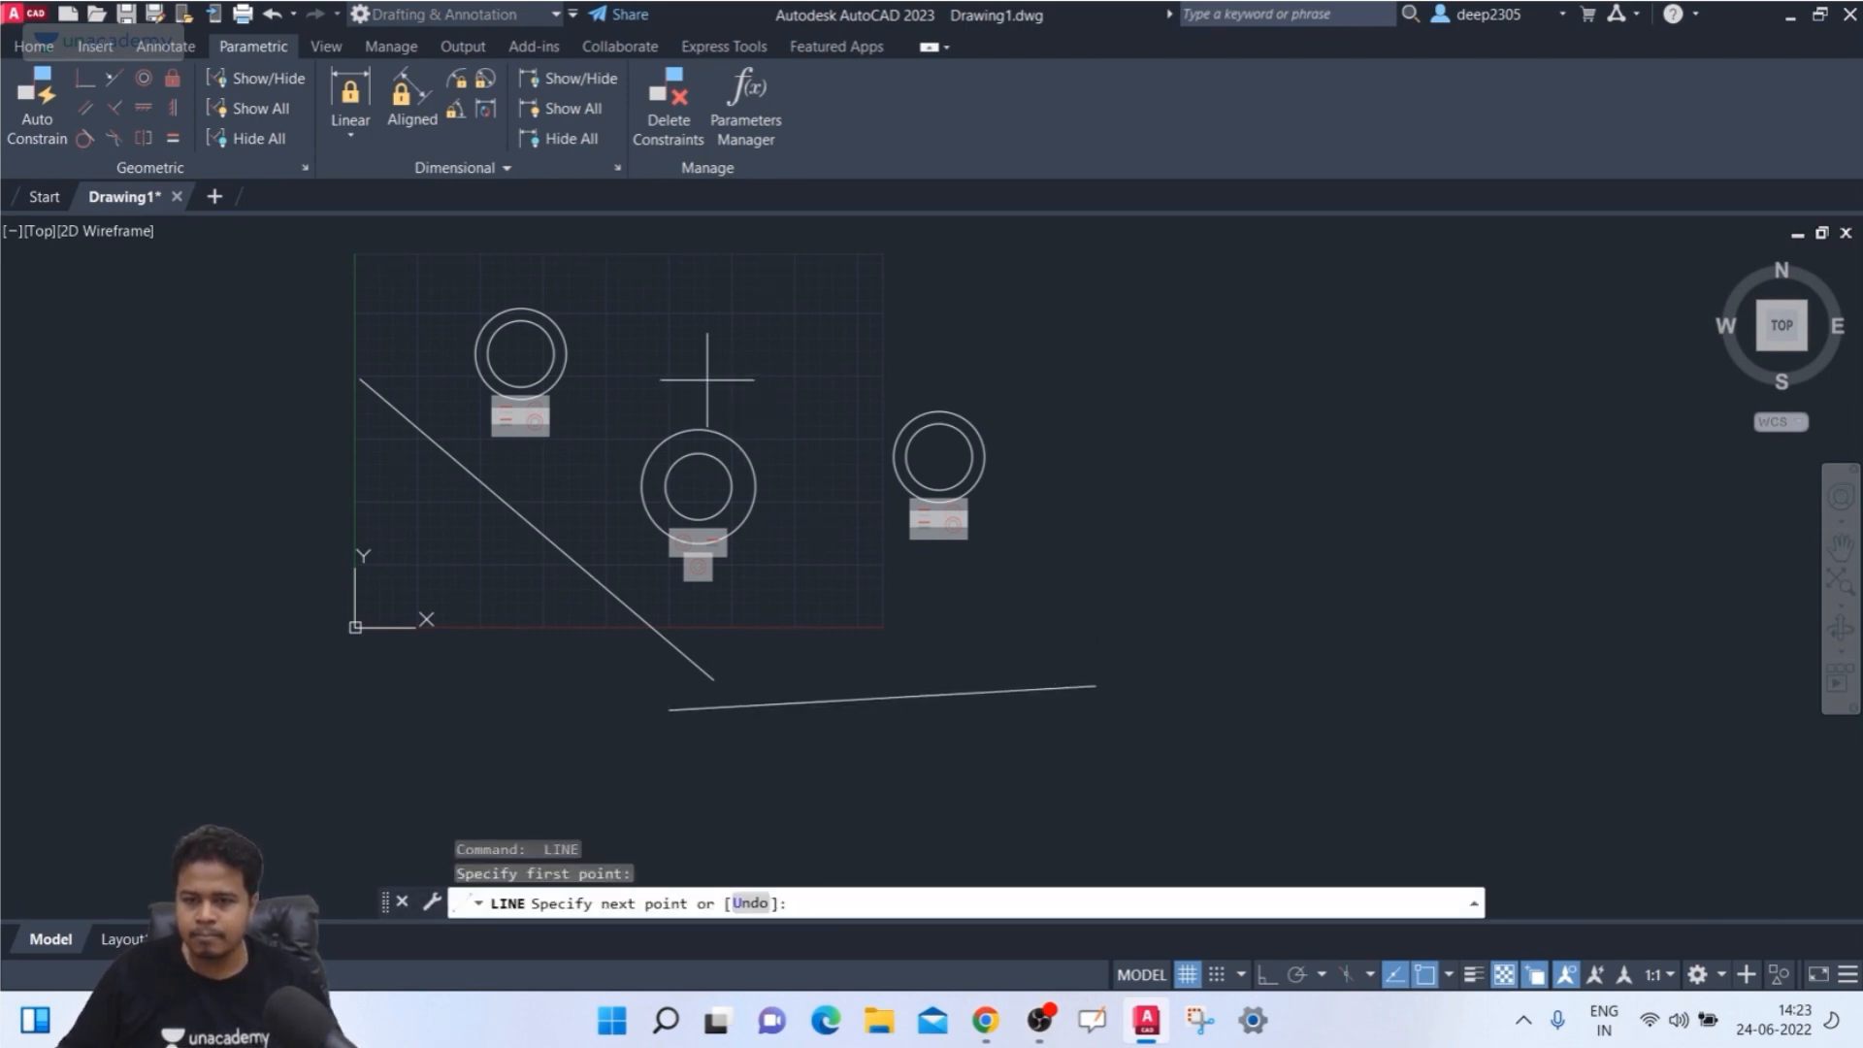
{"action": "left_click", "coordinate": [1099, 386]}
{"action": "key", "text": "Return"}
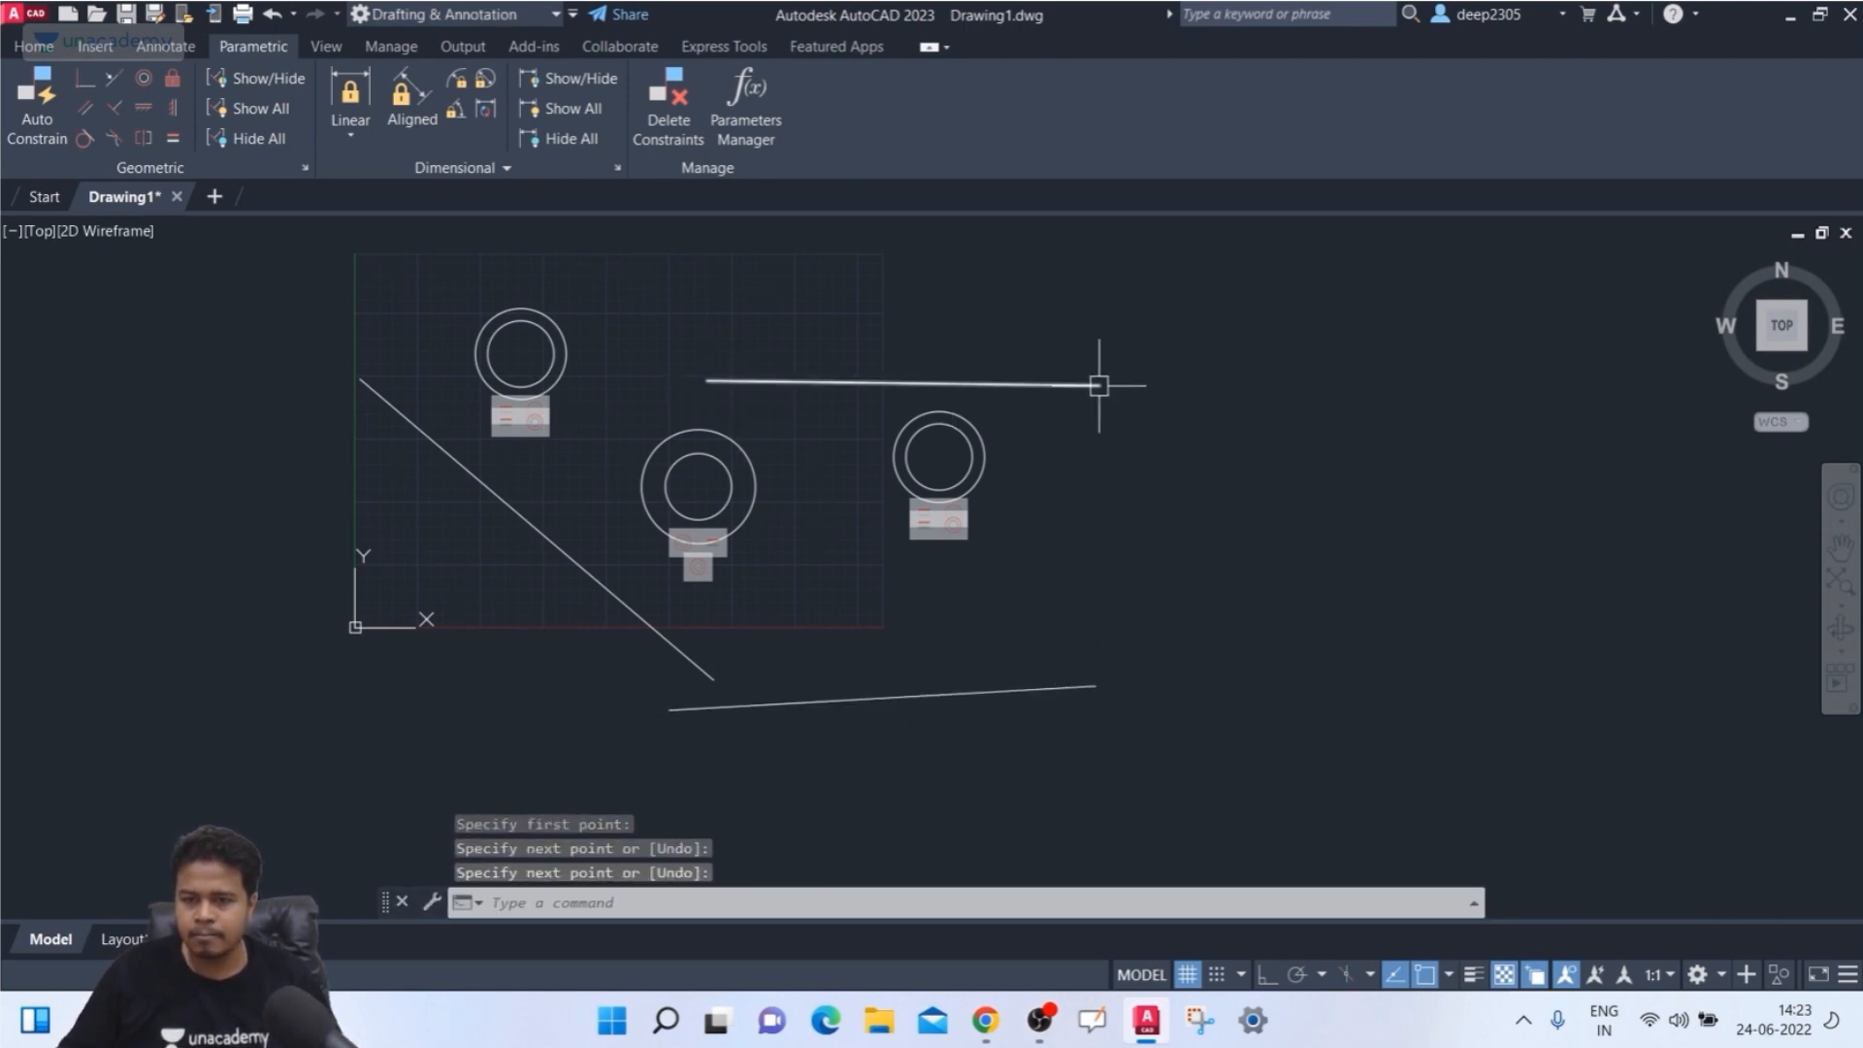
- Draw a line sloping down to the right, from above the upper-left circle pair to between the middle and far-right pairs
{"action": "left_click", "coordinate": [530, 263]}
{"action": "left_click", "coordinate": [627, 321]}
{"action": "key", "text": "Return"}
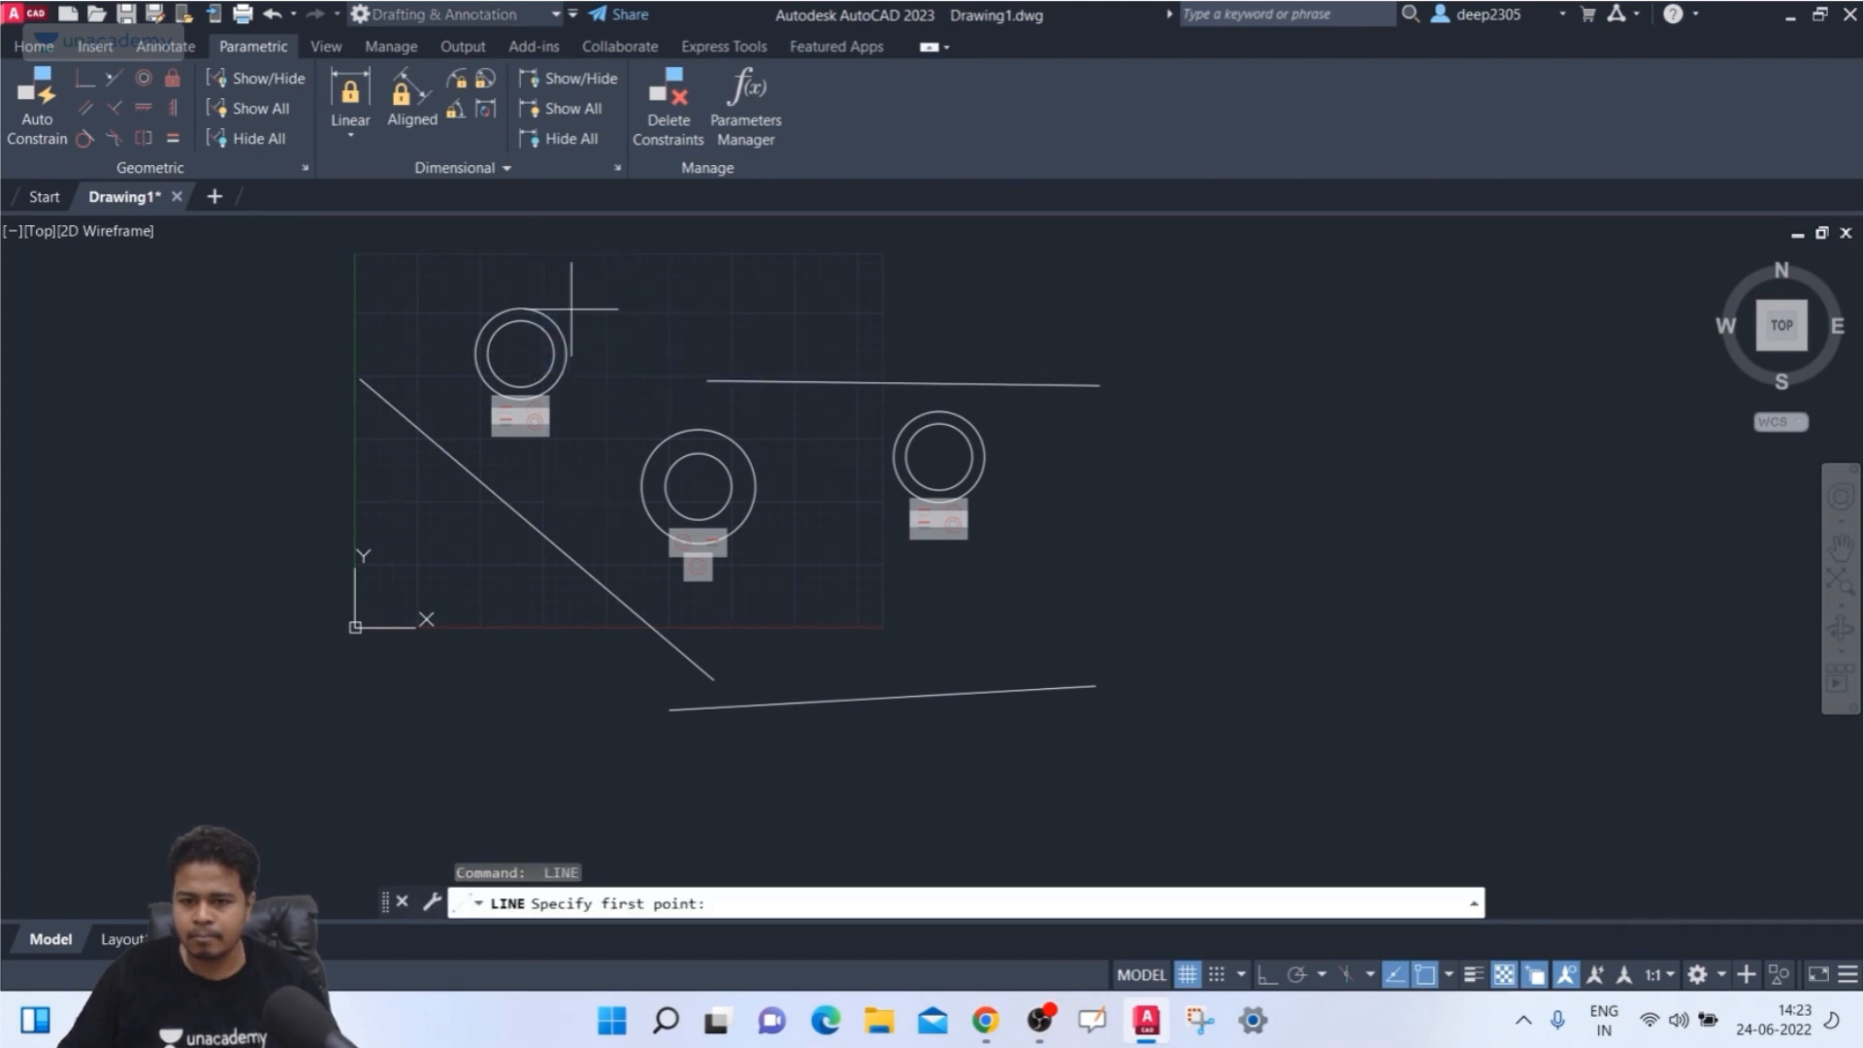
{"action": "left_click", "coordinate": [553, 271]}
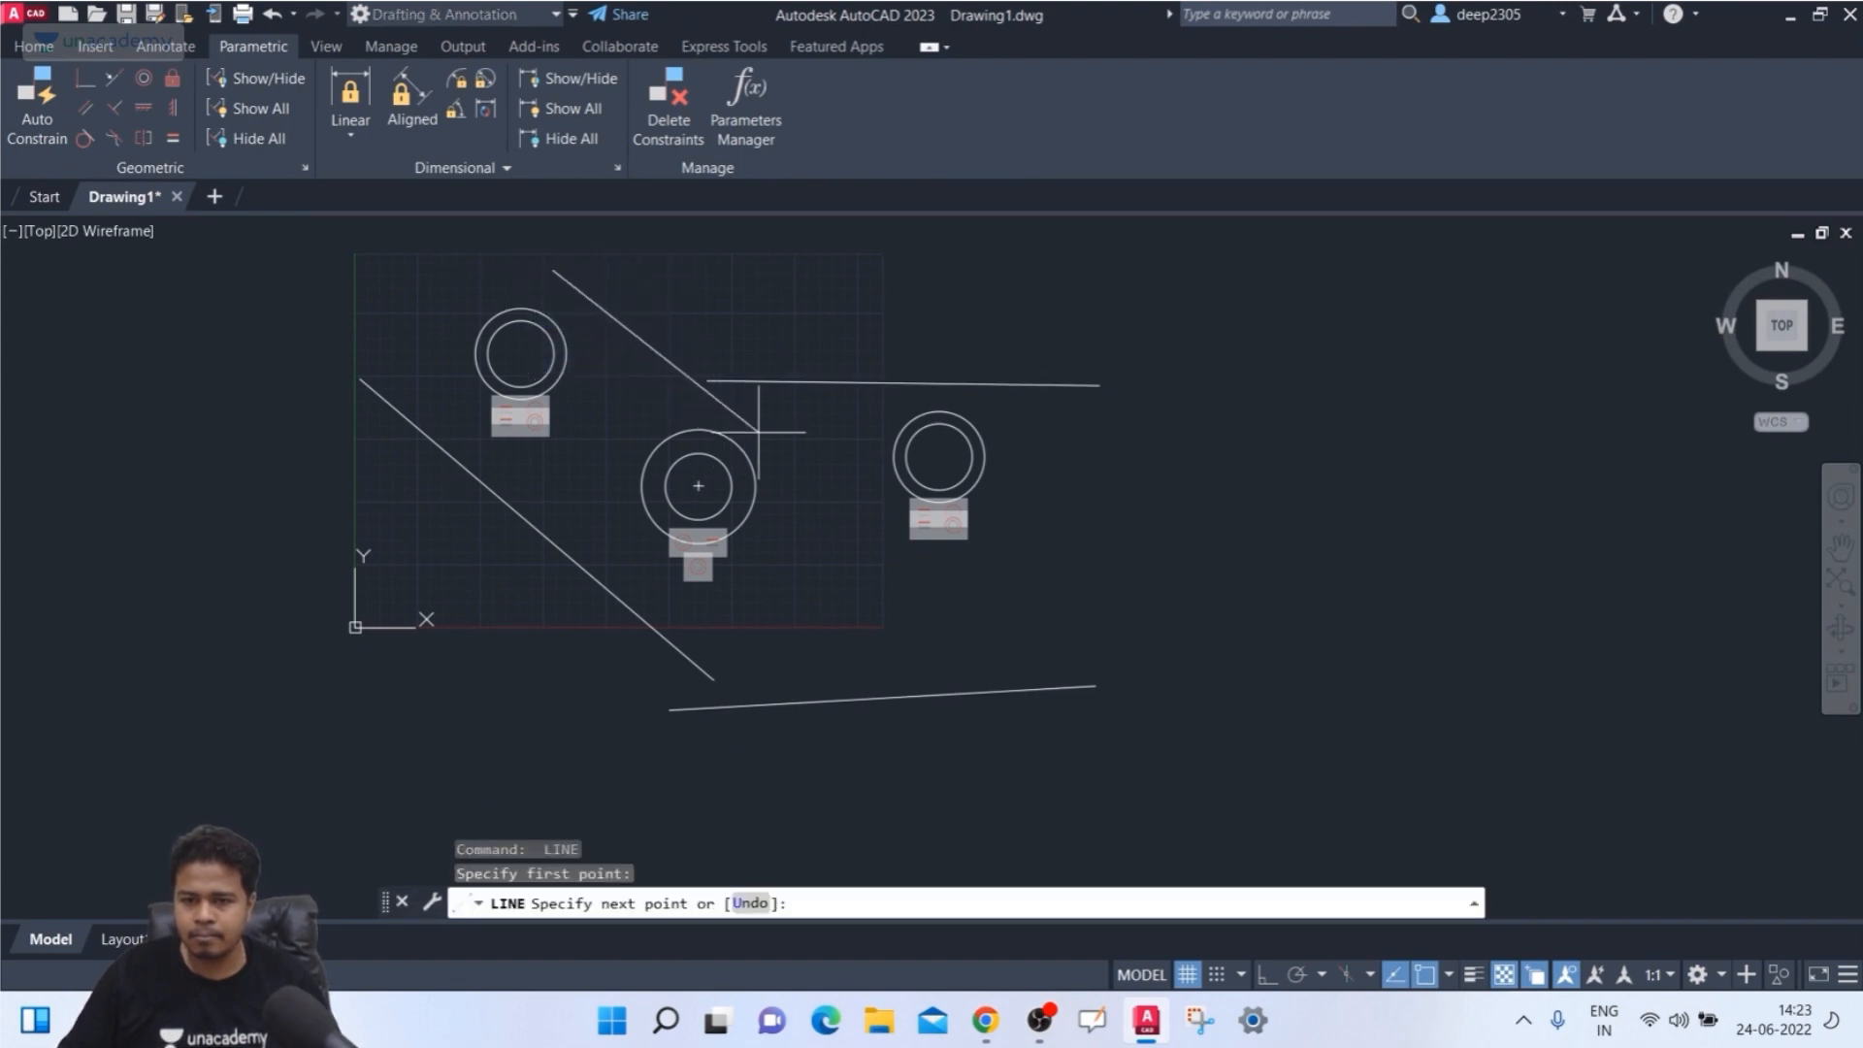
{"action": "left_click", "coordinate": [802, 446]}
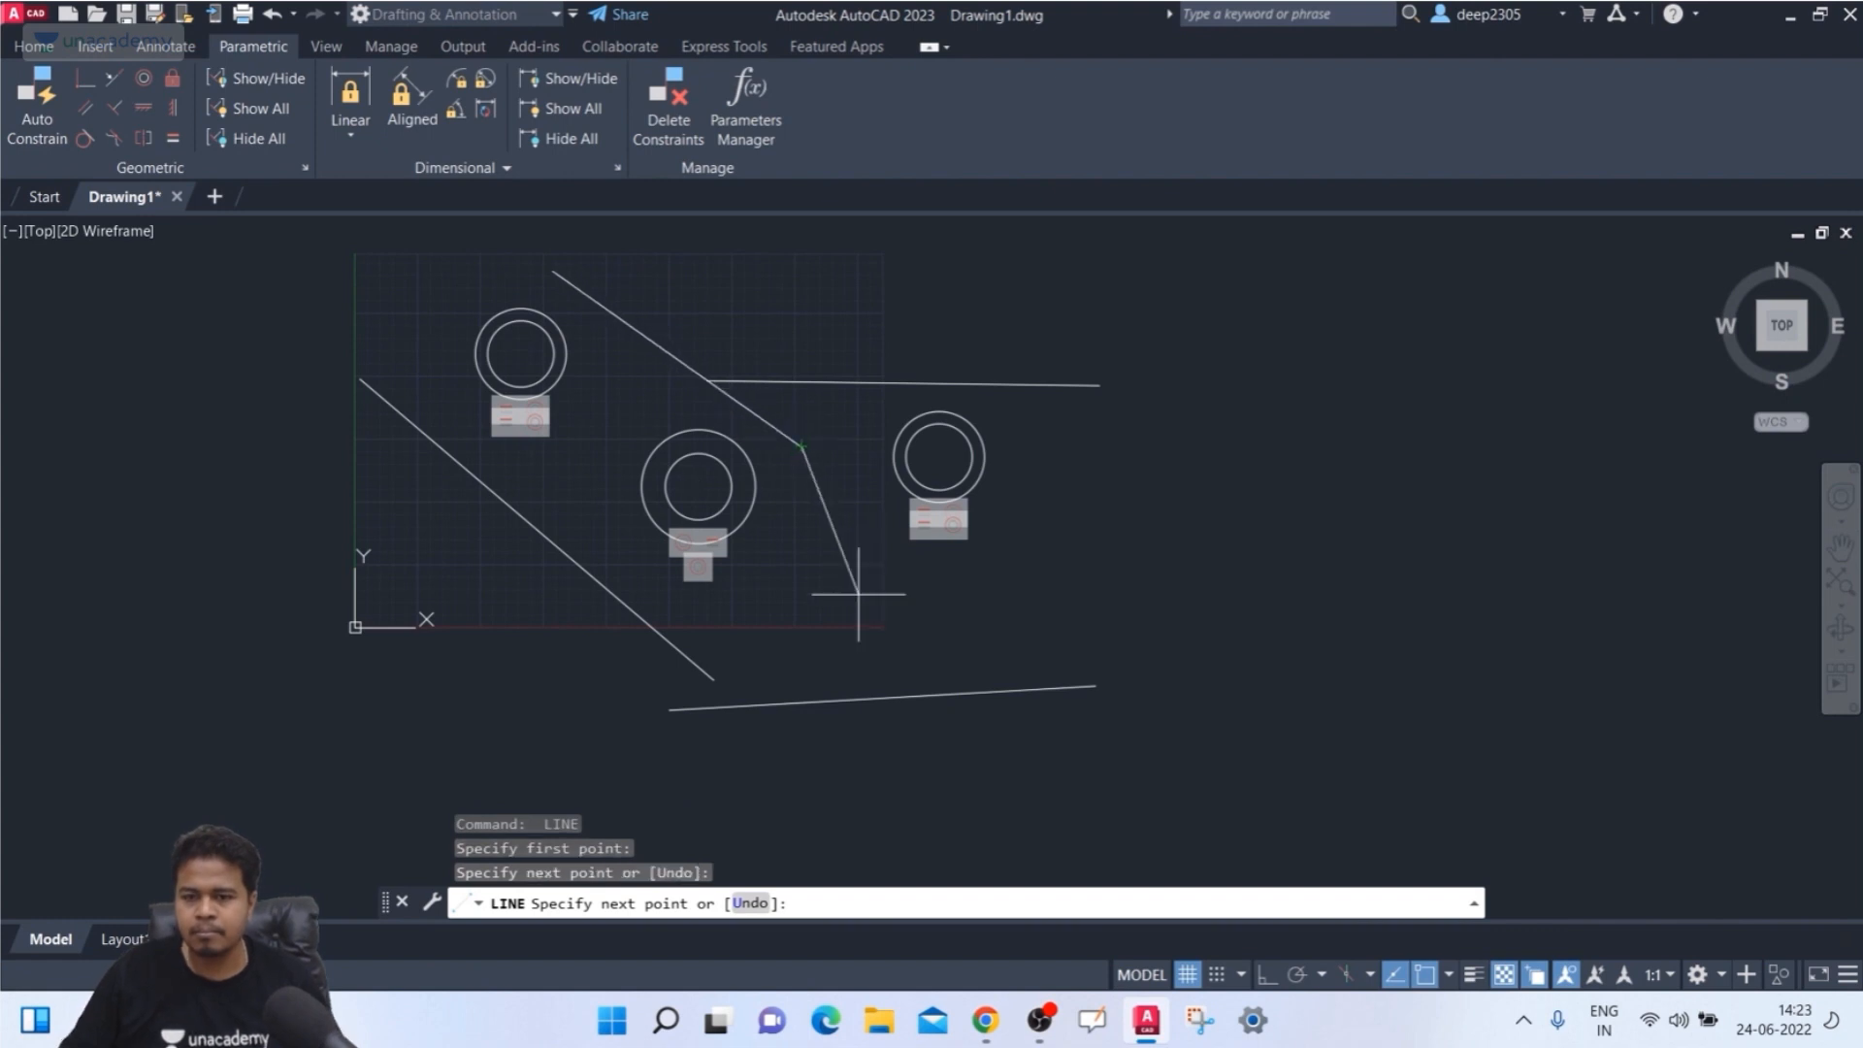
{"action": "key", "text": "Escape"}
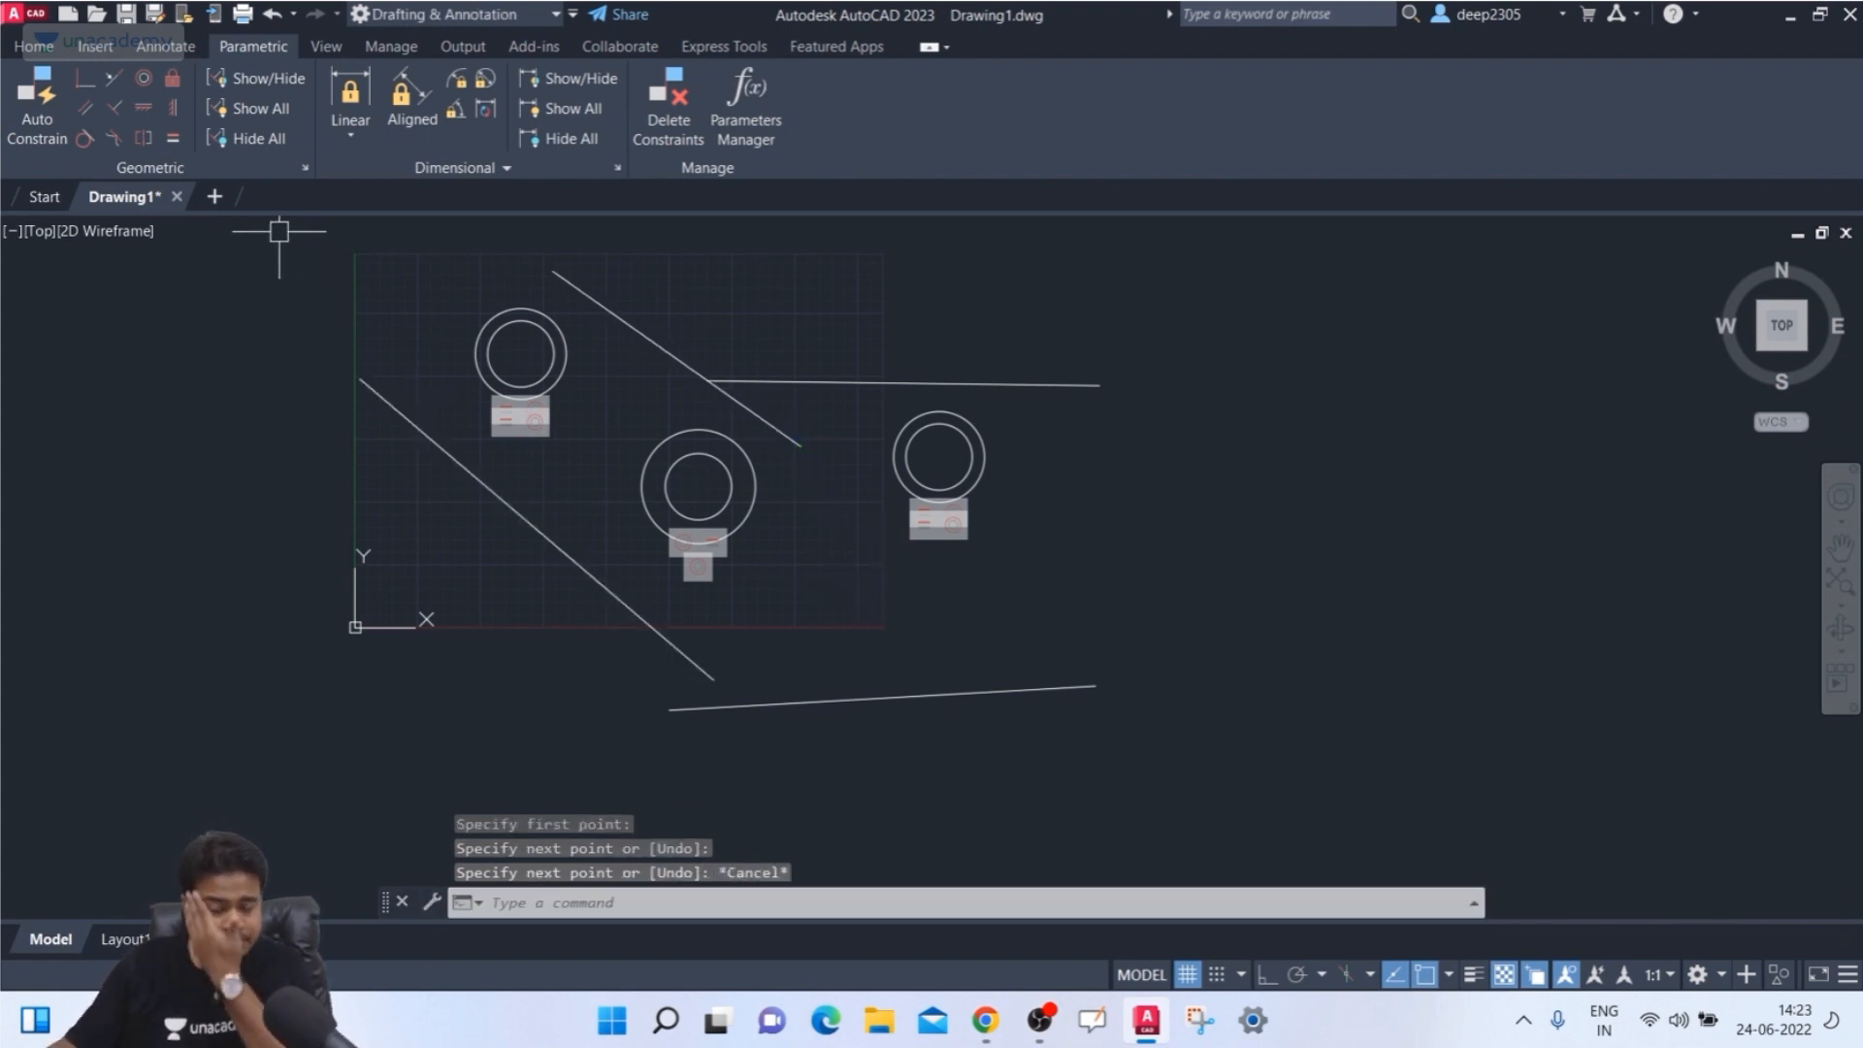
- Apply Fix constraints to the centre points of the upper-left, middle and far-right inner circles
{"action": "middle_click_drag", "start_coordinate": [560, 466], "coordinate": [553, 501]}
{"action": "scroll", "coordinate": [553, 500], "scroll_direction": "down", "scroll_amount": 2}
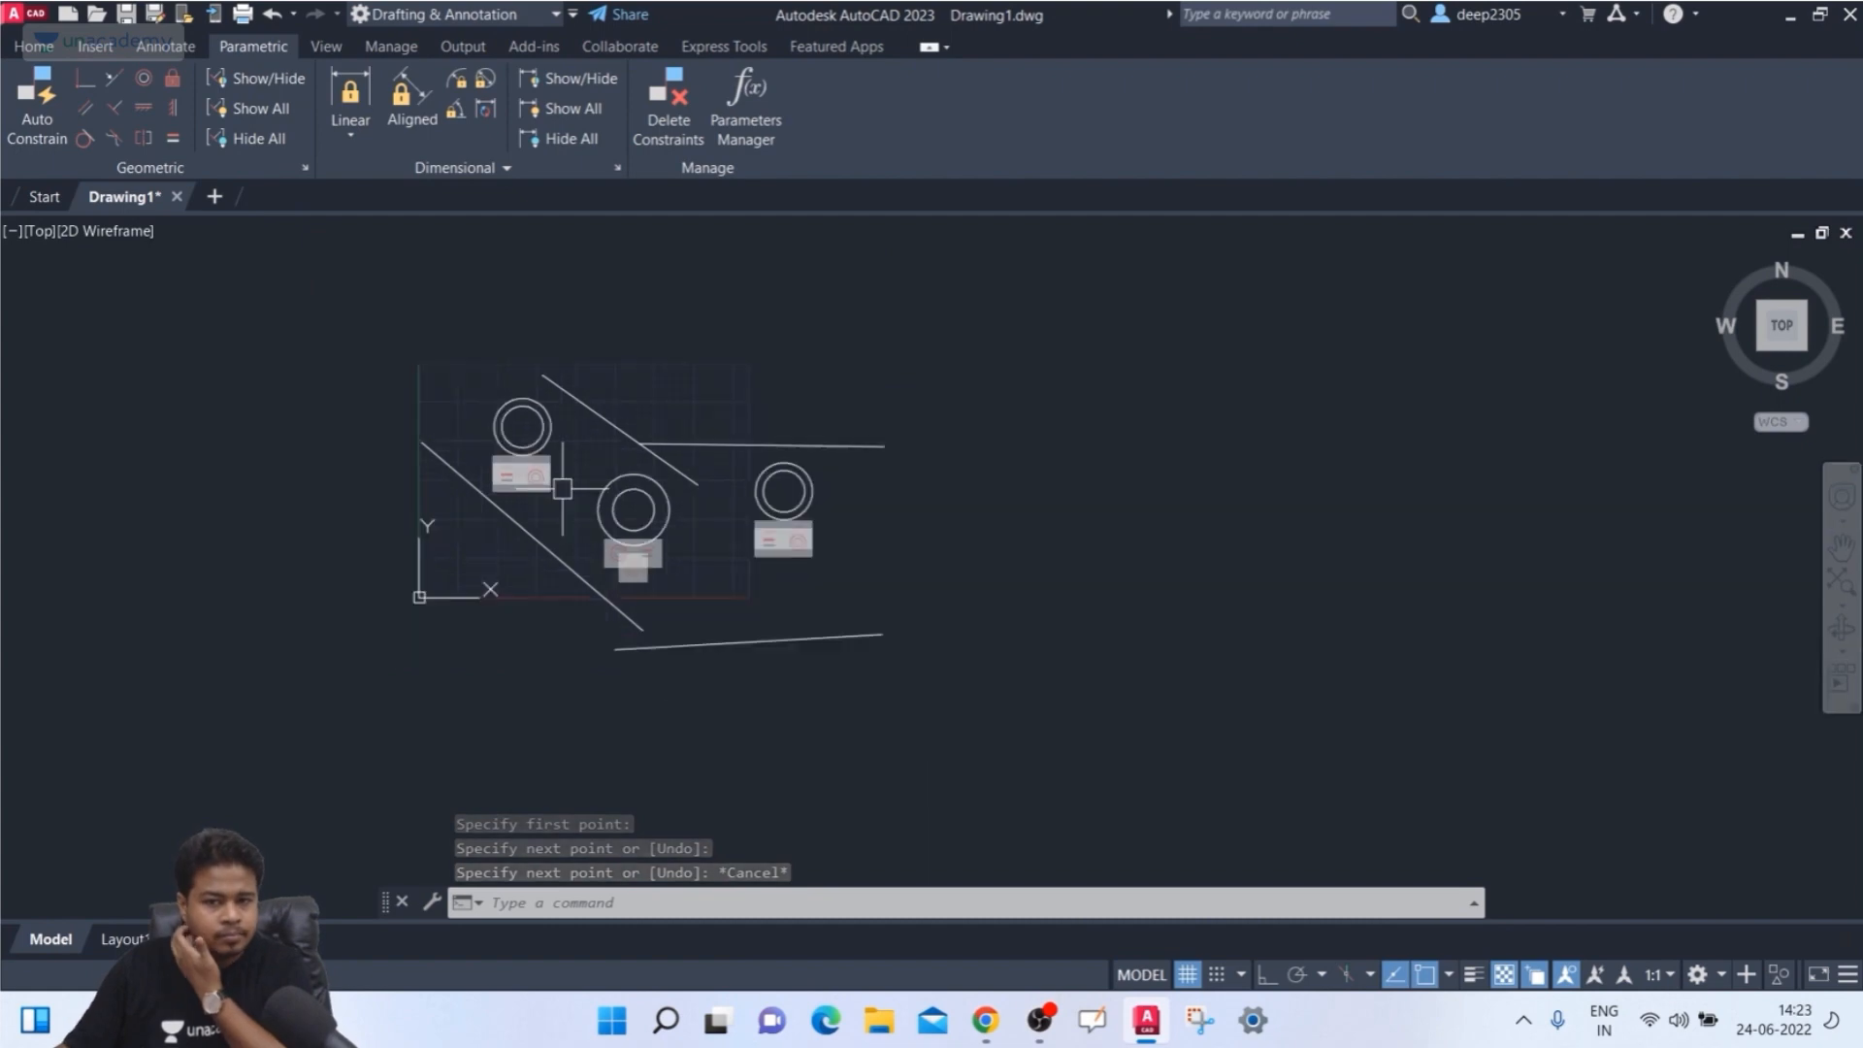
{"action": "scroll", "coordinate": [554, 497], "scroll_direction": "up", "scroll_amount": 4}
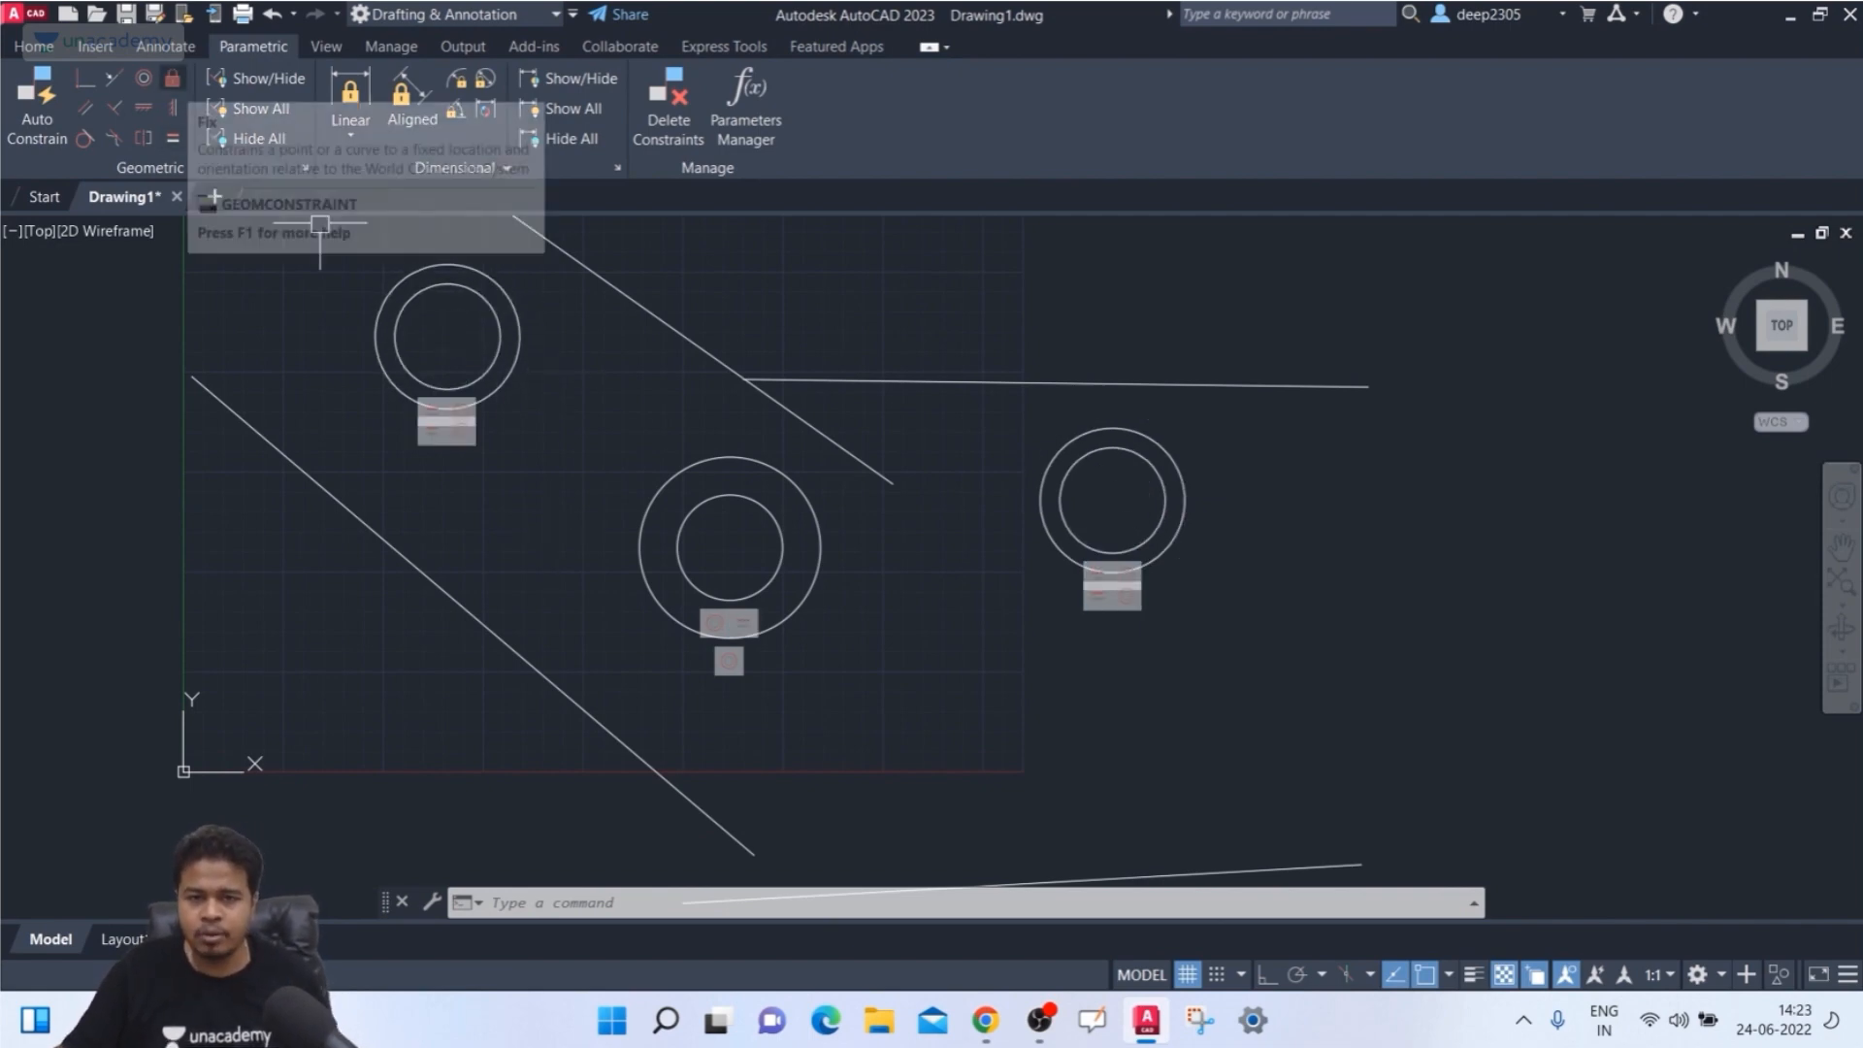
{"action": "left_click", "coordinate": [172, 79]}
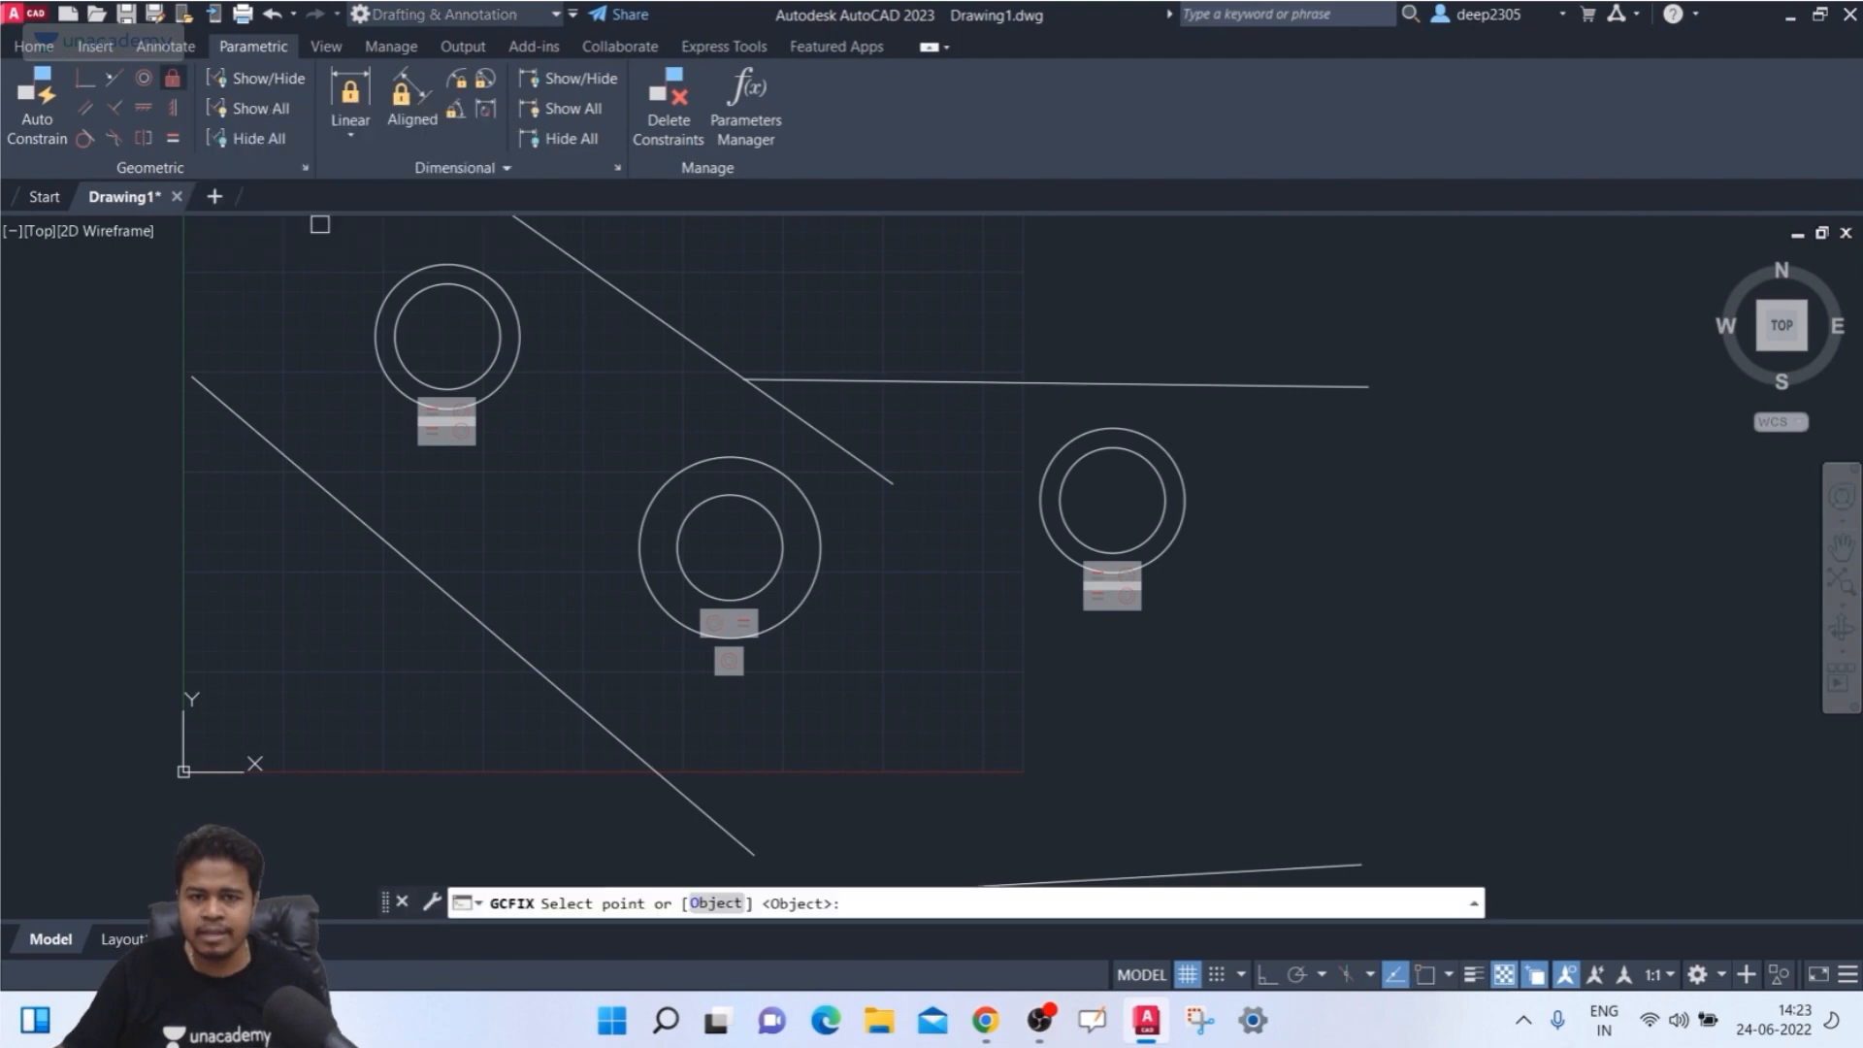
{"action": "left_click", "coordinate": [446, 336]}
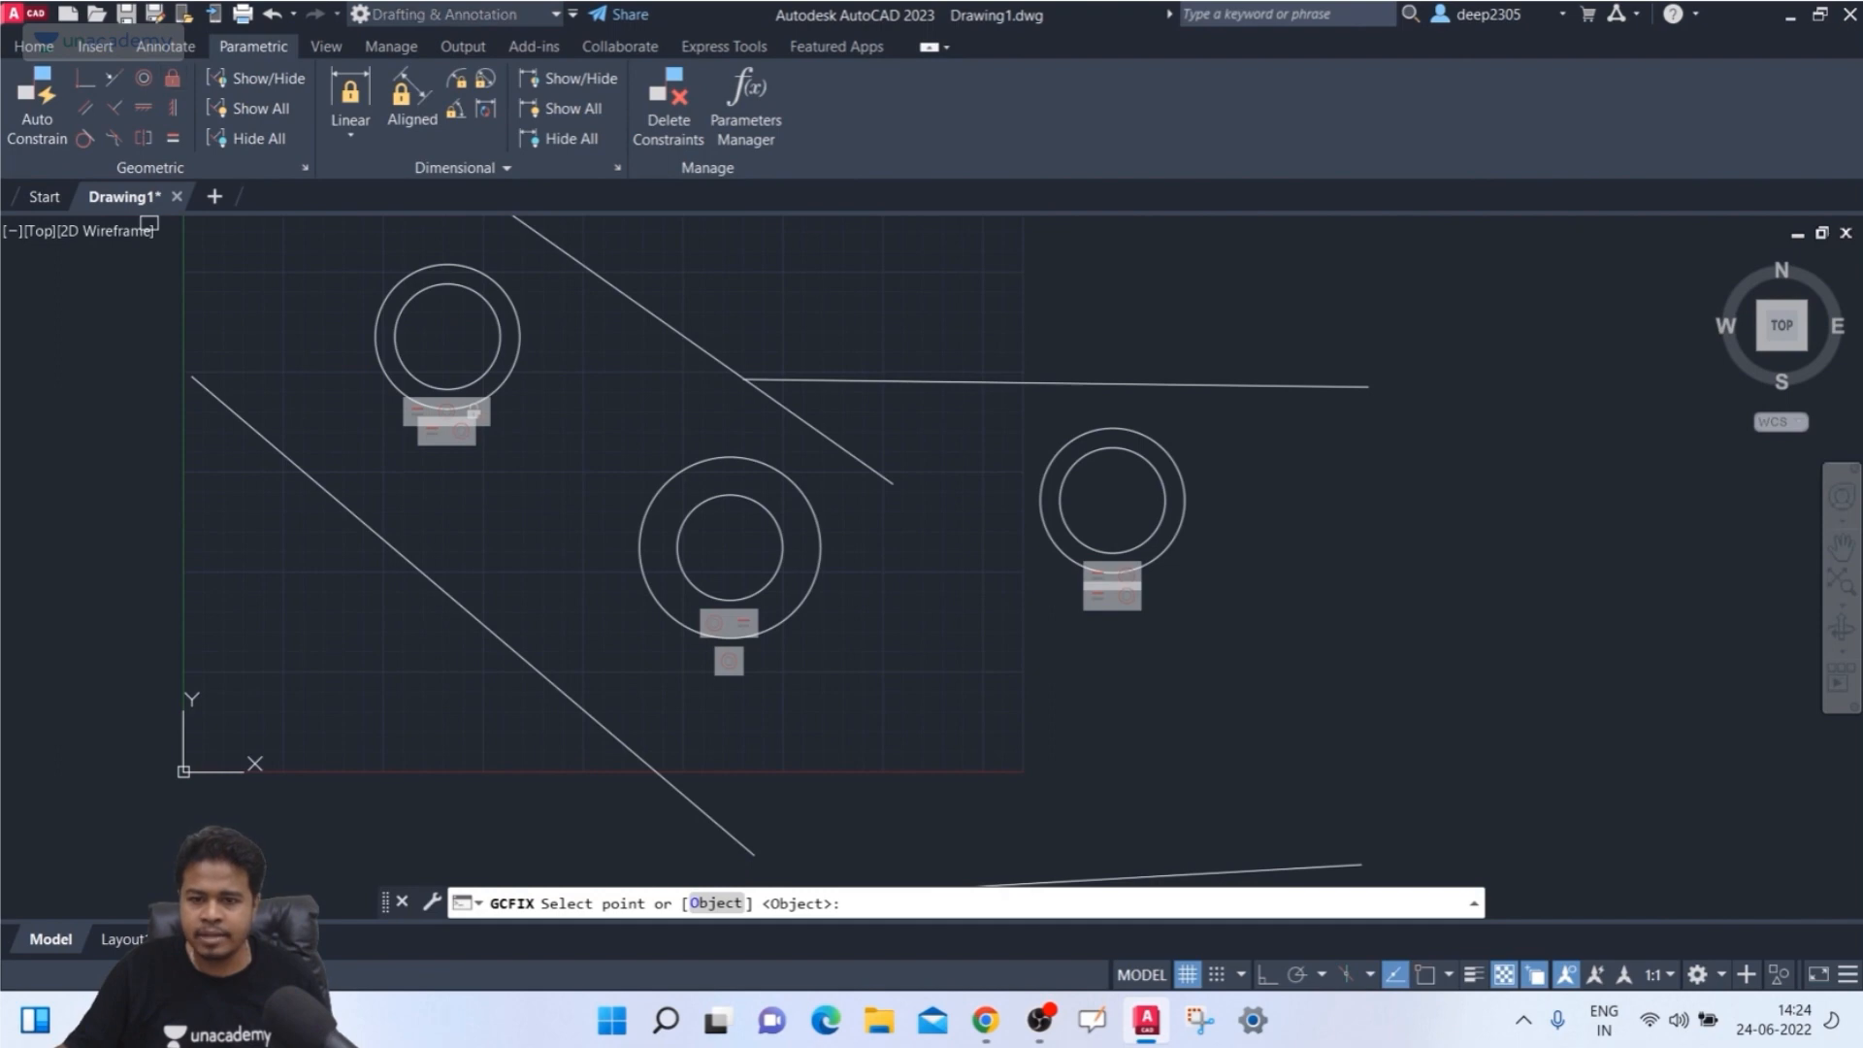
{"action": "left_click", "coordinate": [774, 499]}
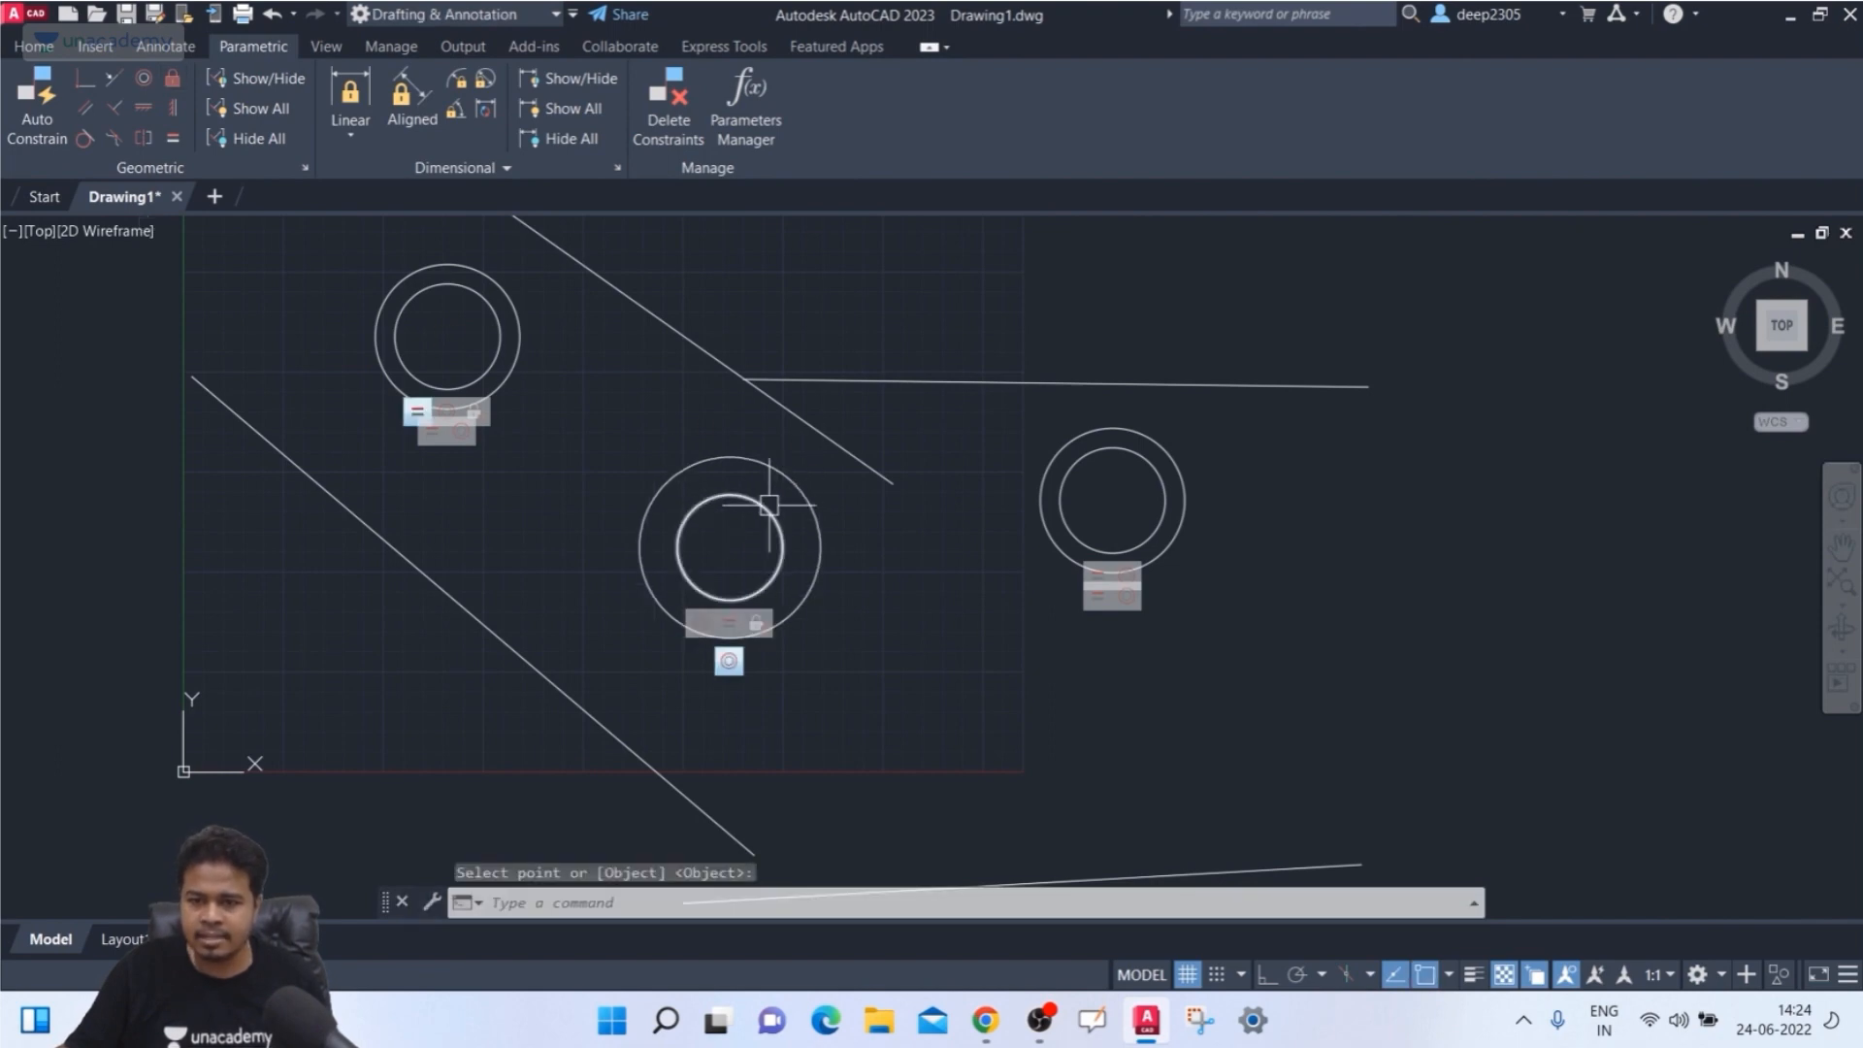
{"action": "key", "text": "Return"}
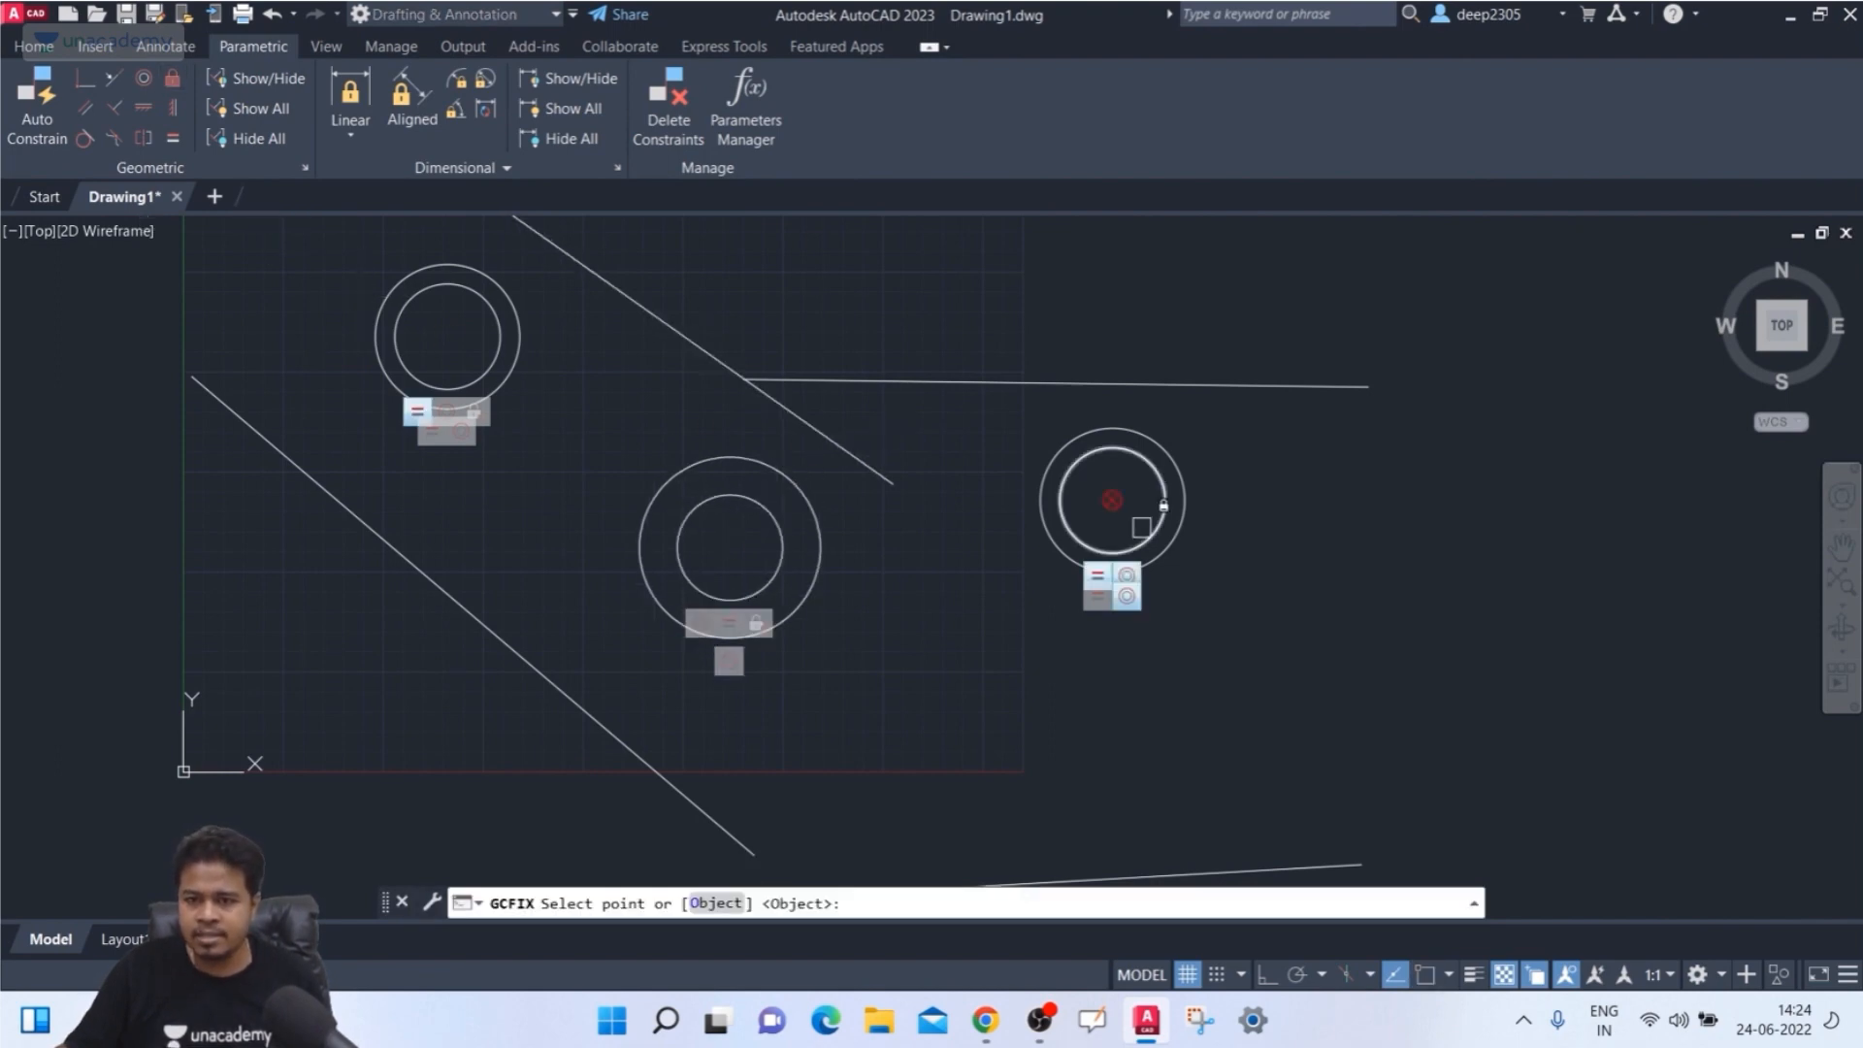
{"action": "left_click", "coordinate": [1145, 461]}
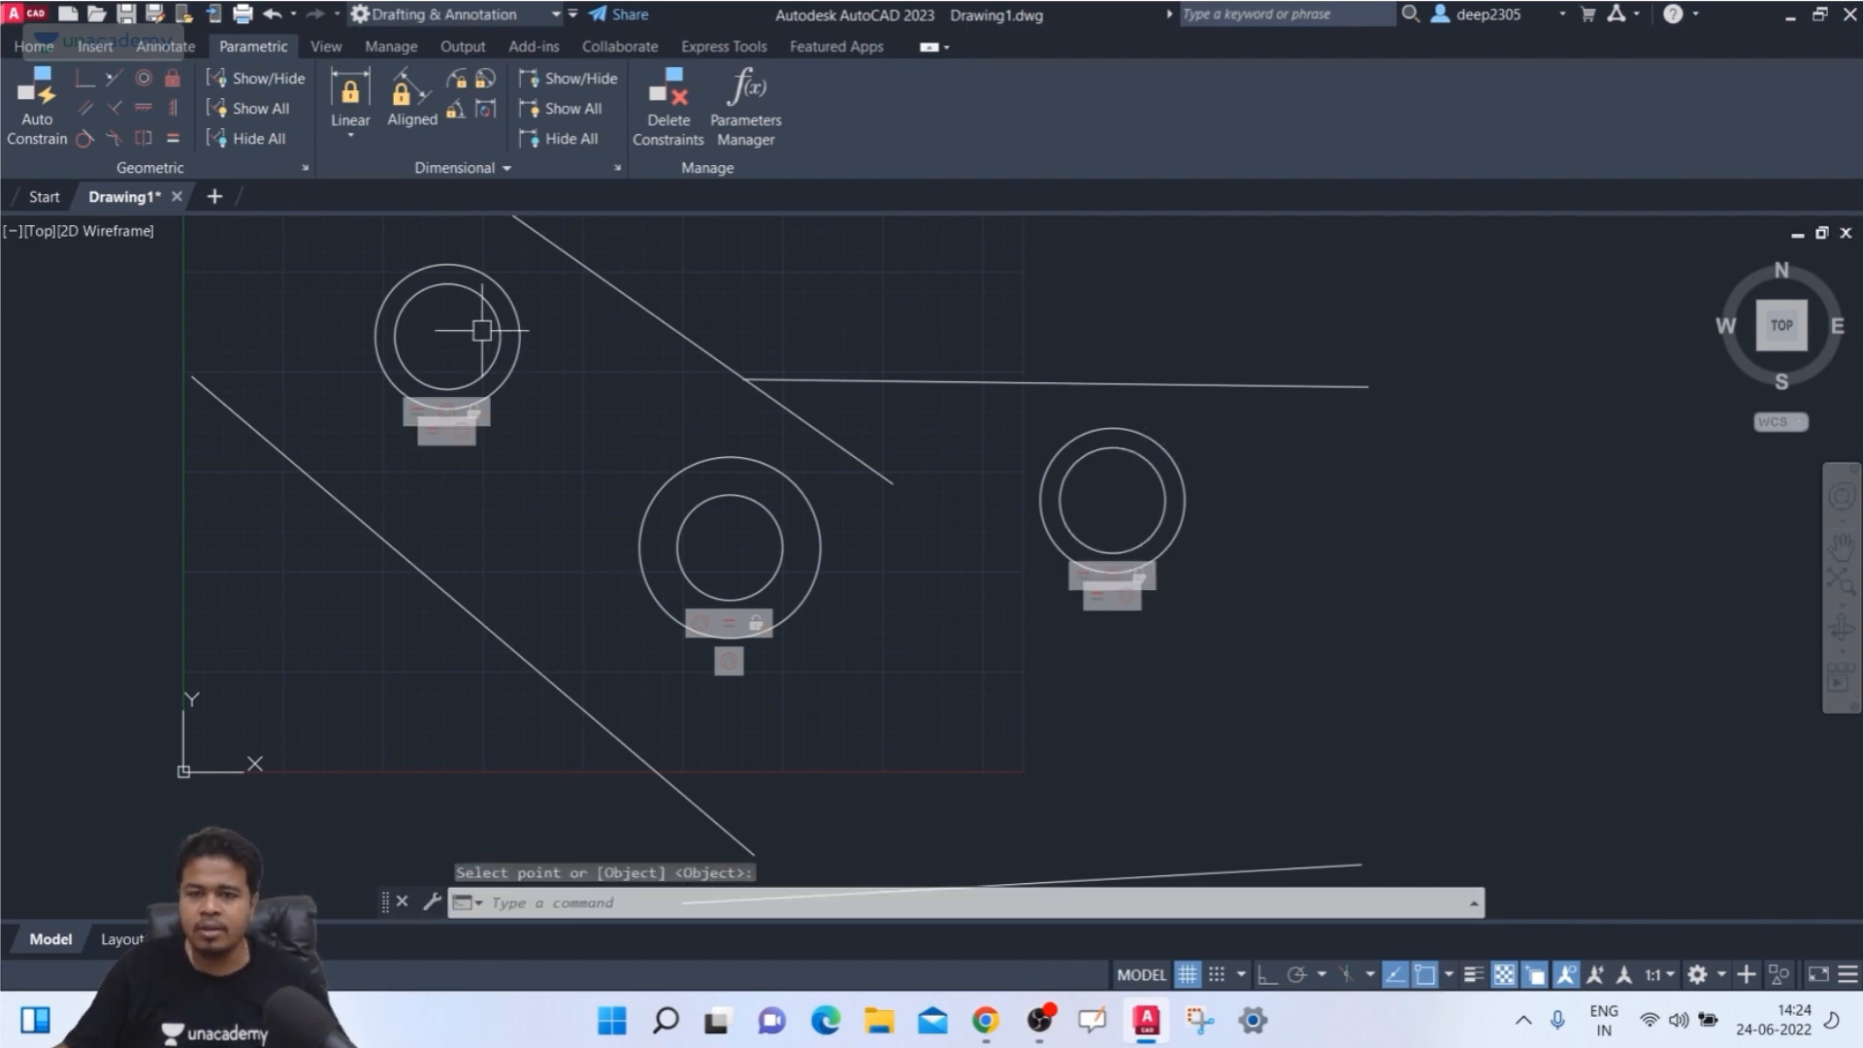
{"action": "key", "text": "Escape"}
- Try to move the upper-left inner circle by stretching its centre grip
{"action": "left_click", "coordinate": [454, 285]}
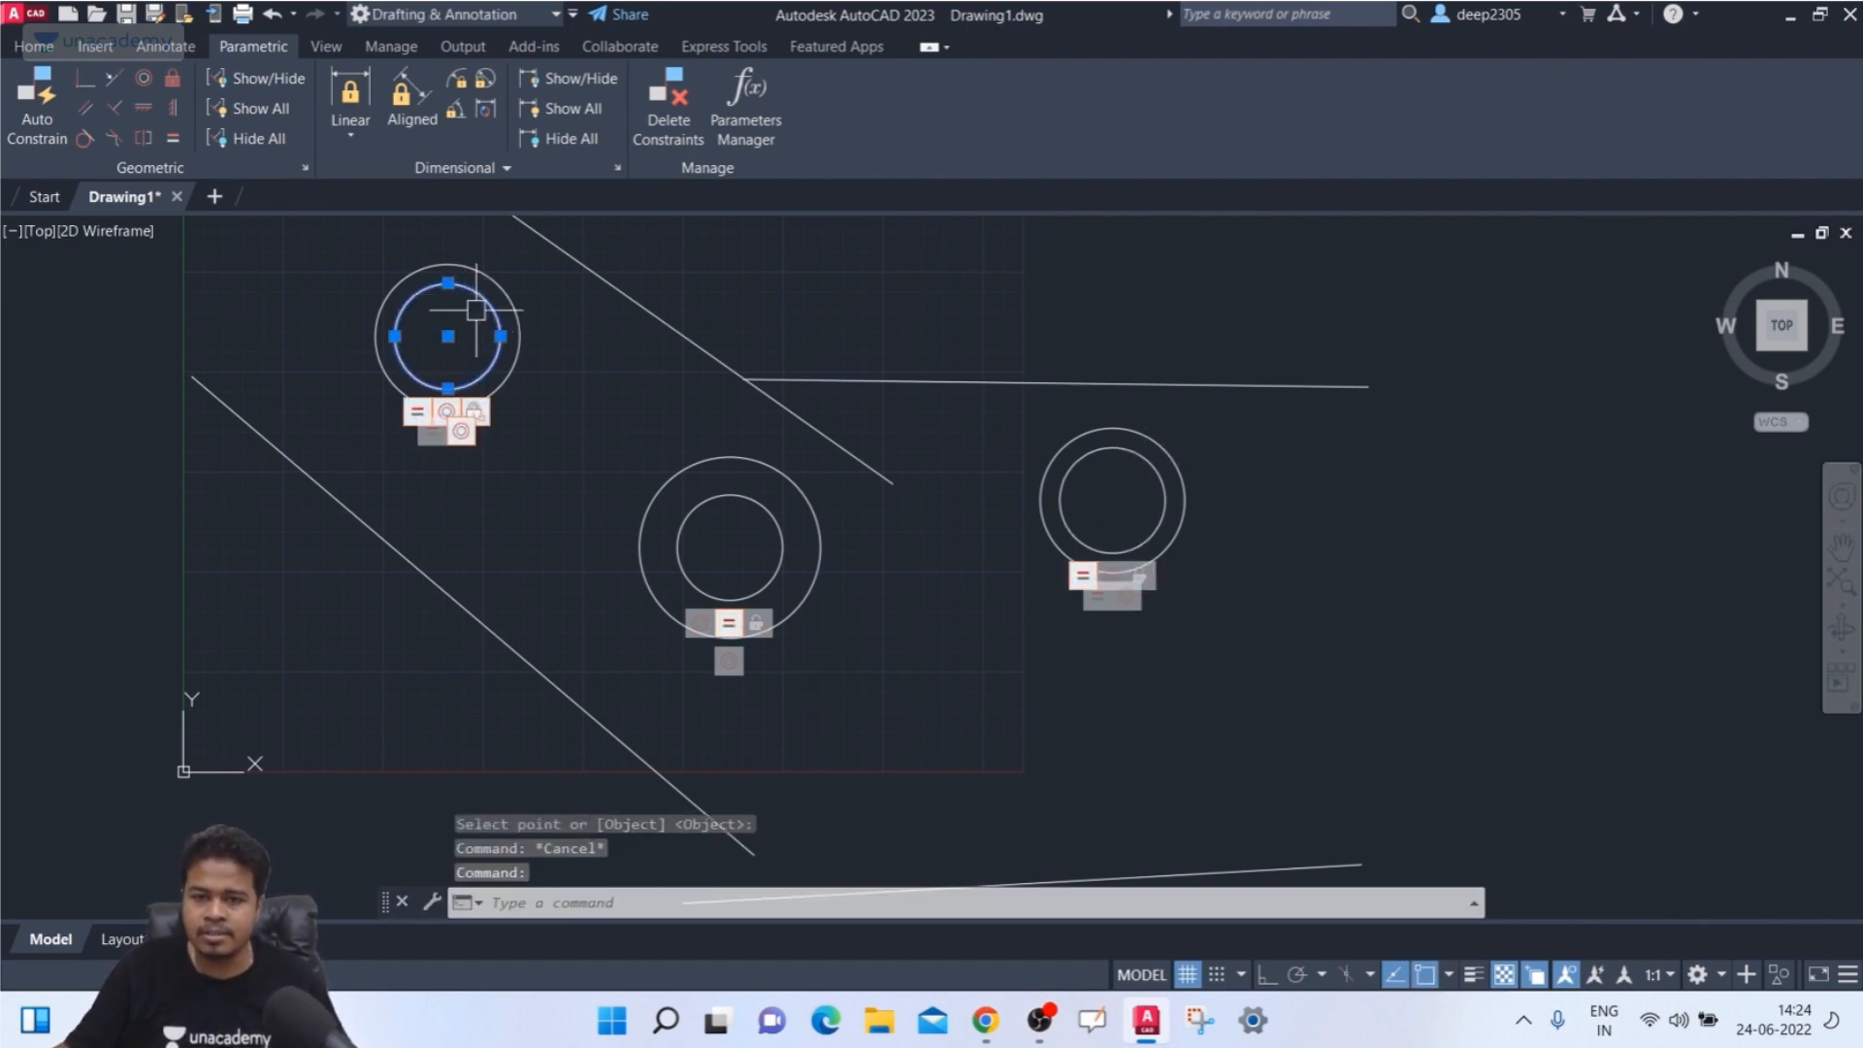
{"action": "left_click", "coordinate": [448, 336]}
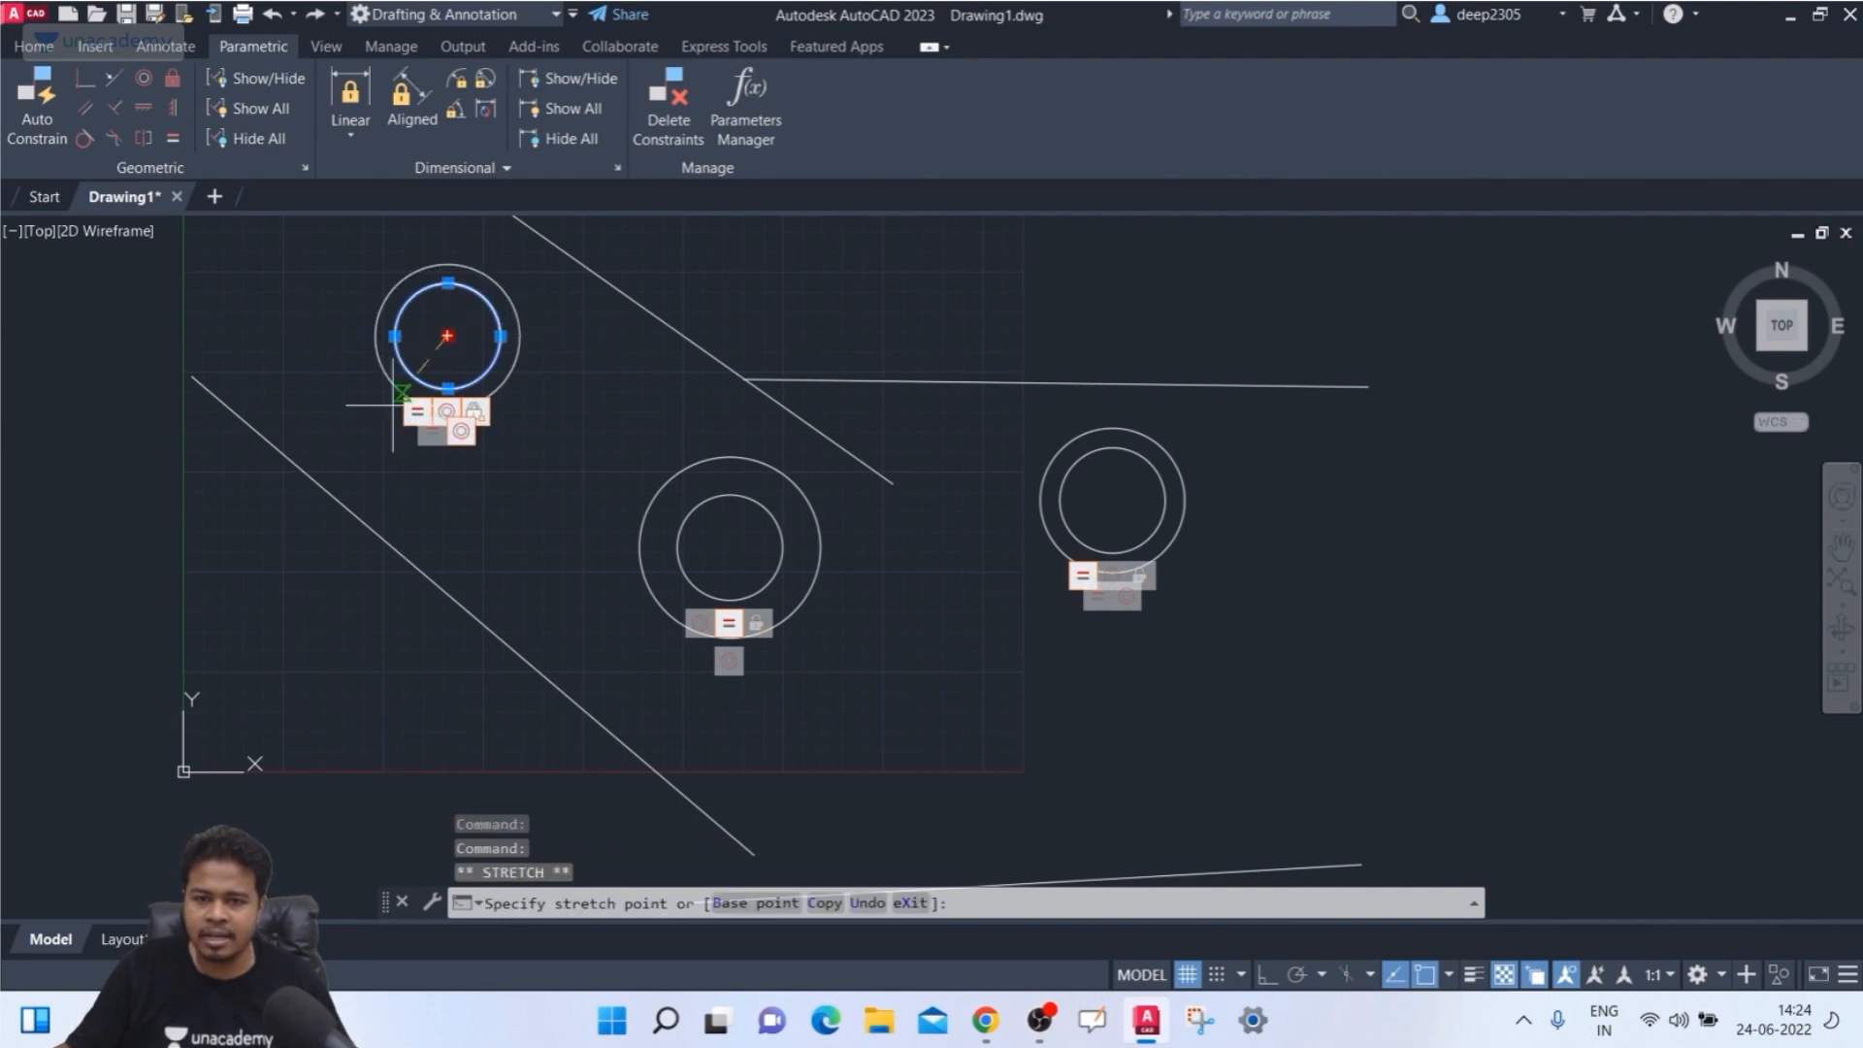
{"action": "key", "text": "Escape"}
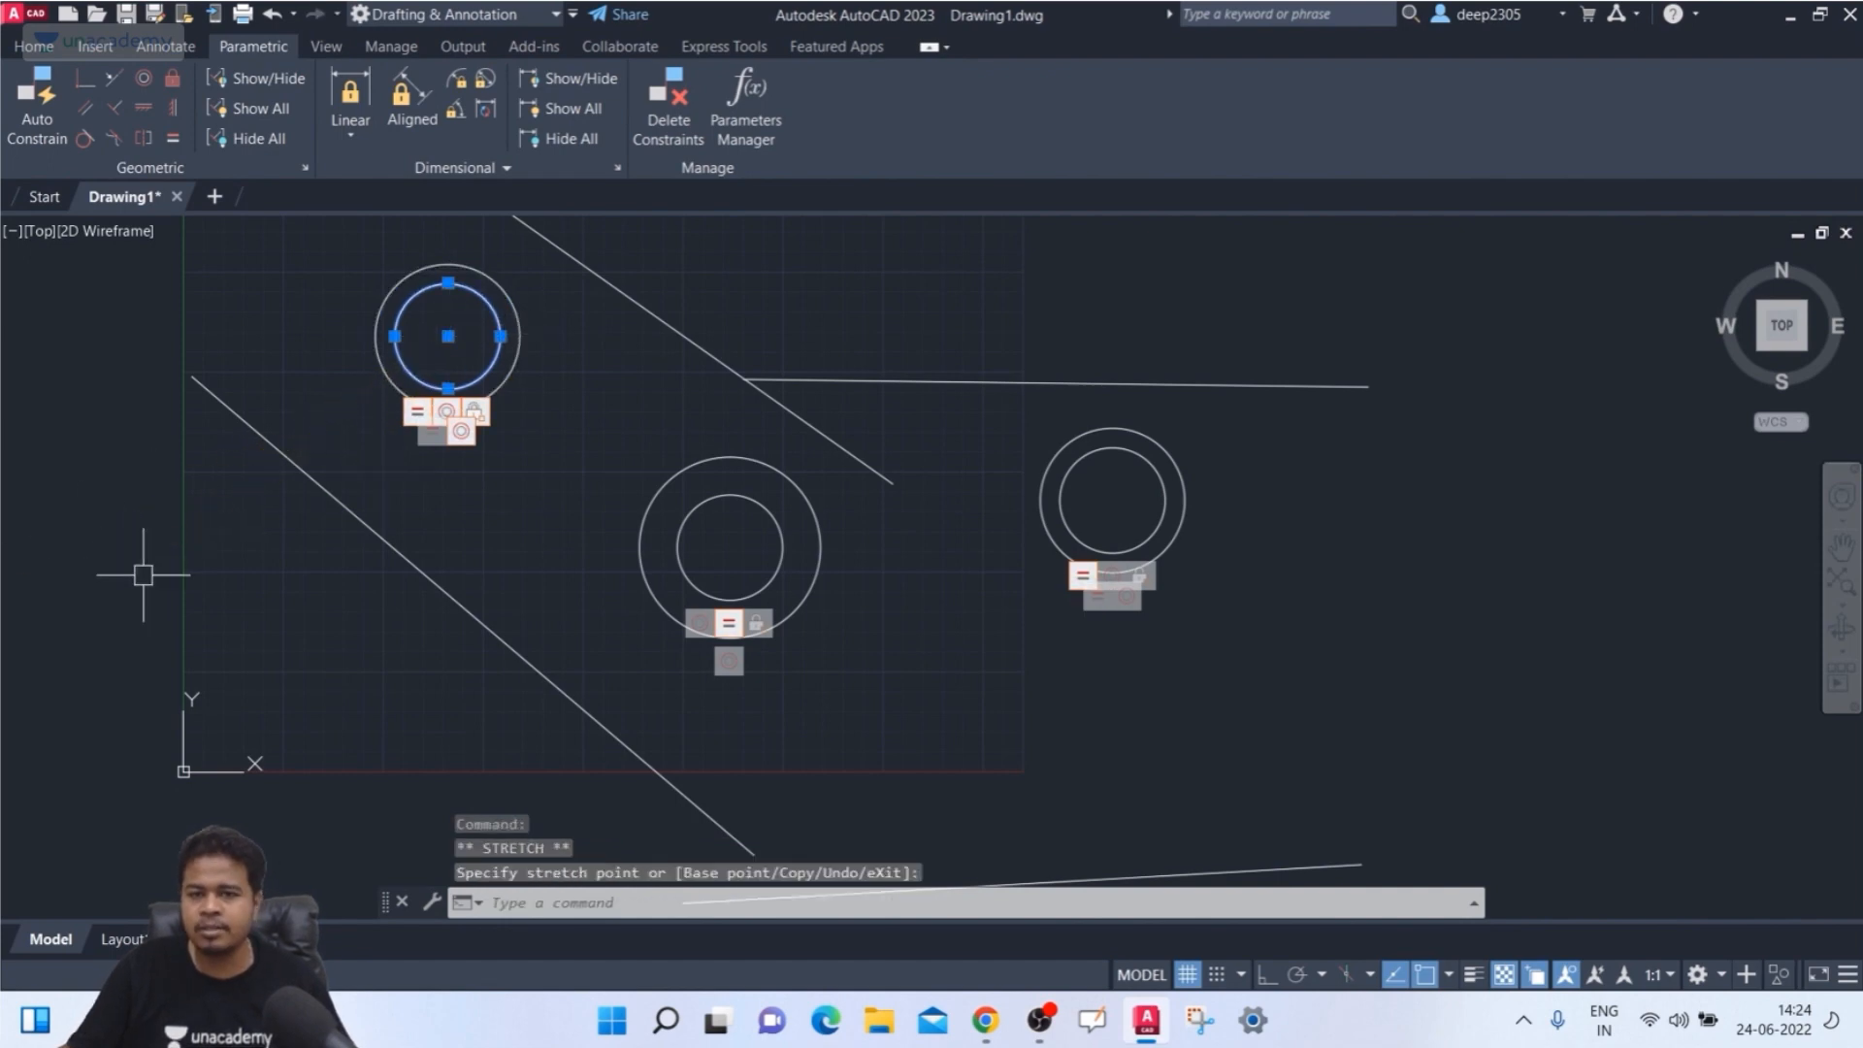
{"action": "middle_click_drag", "start_coordinate": [632, 626], "coordinate": [649, 585]}
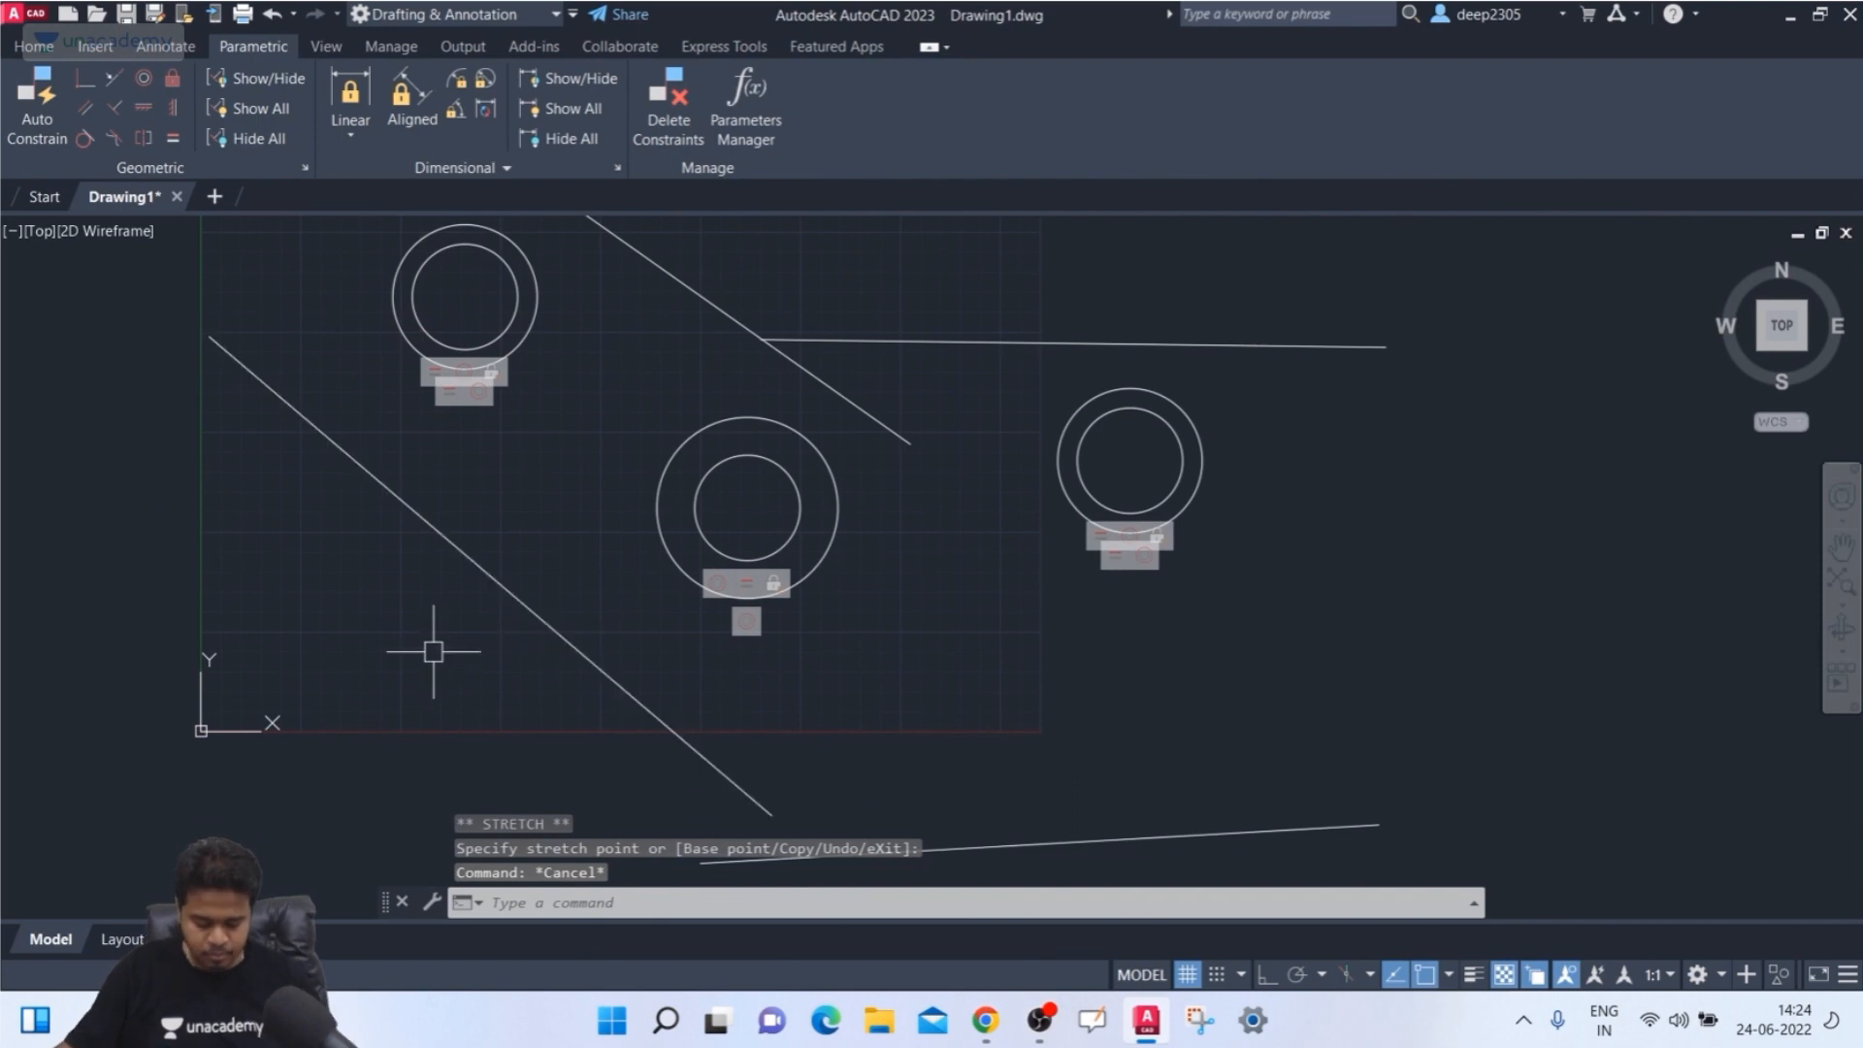
{"action": "type", "text": "gcfix"}
{"action": "key", "text": "Return"}
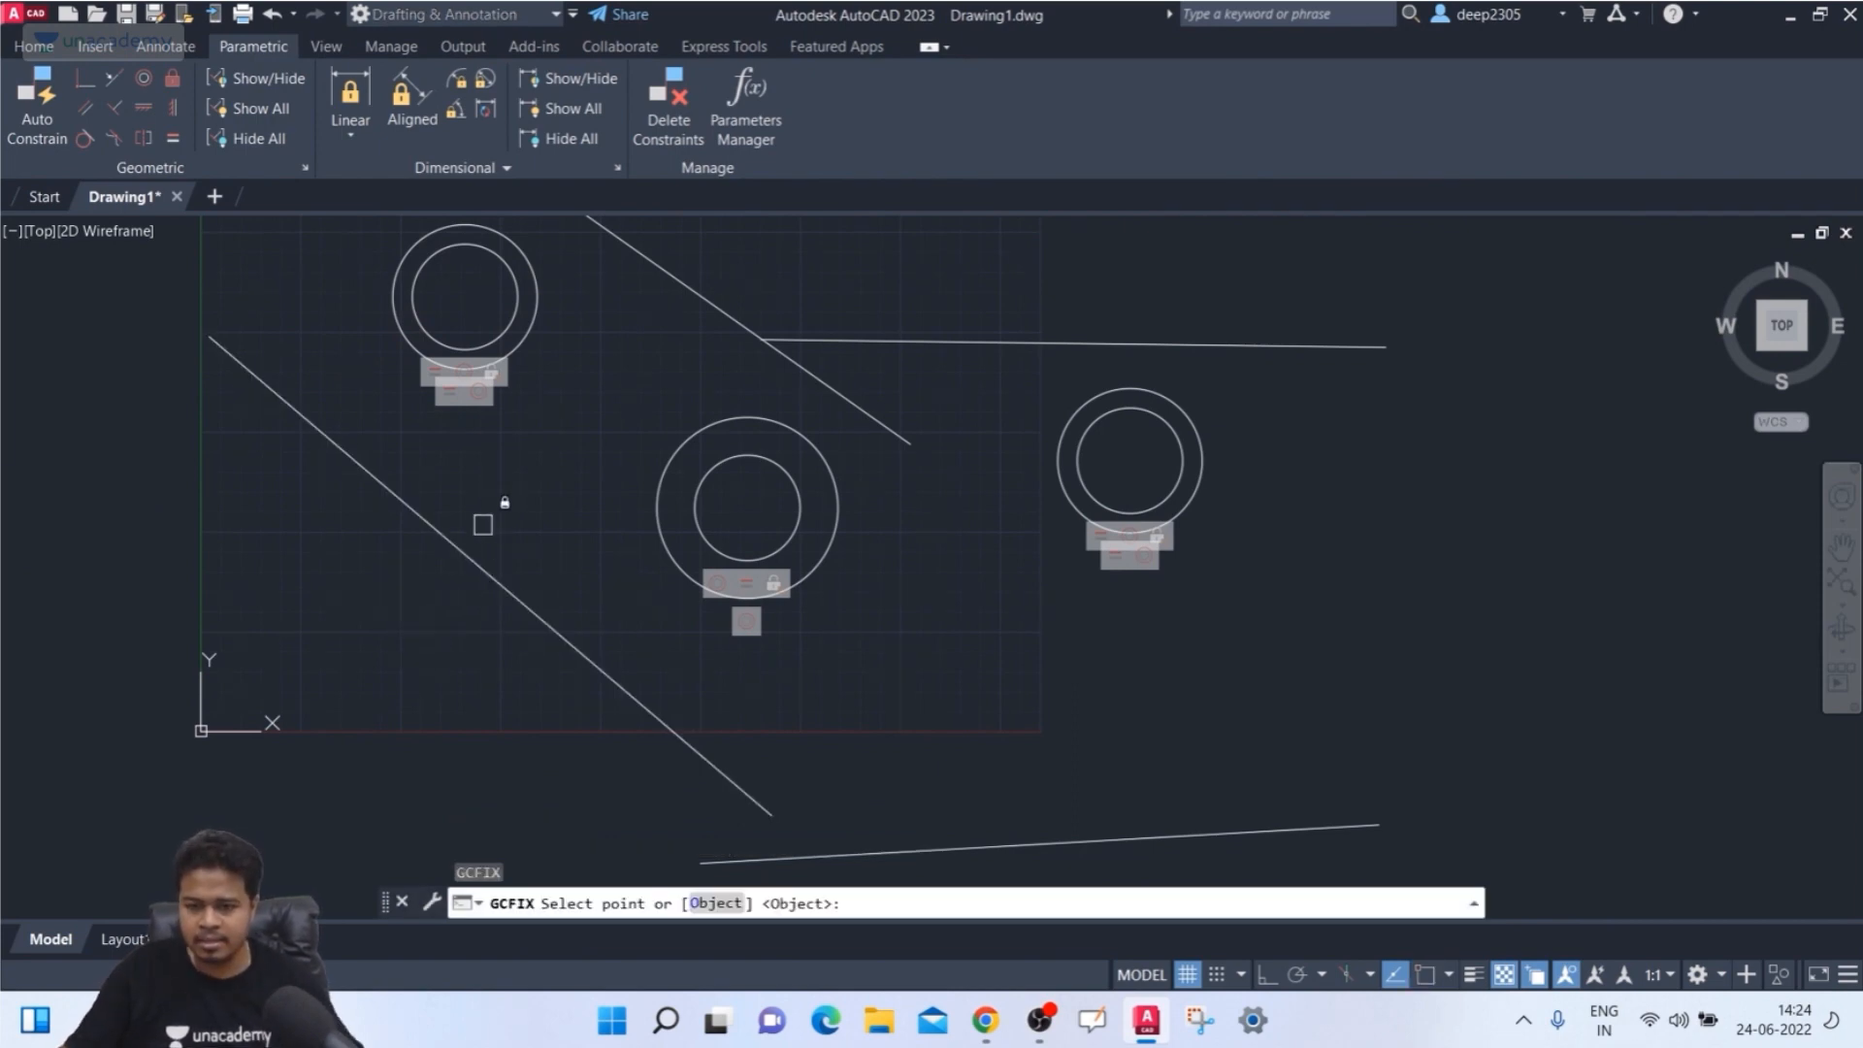
{"action": "key", "text": "Escape"}
{"action": "key", "text": "Escape"}
- Try to relocate the upper-left inner circle with the Move command, using its centre as the base point
{"action": "type", "text": "m"}
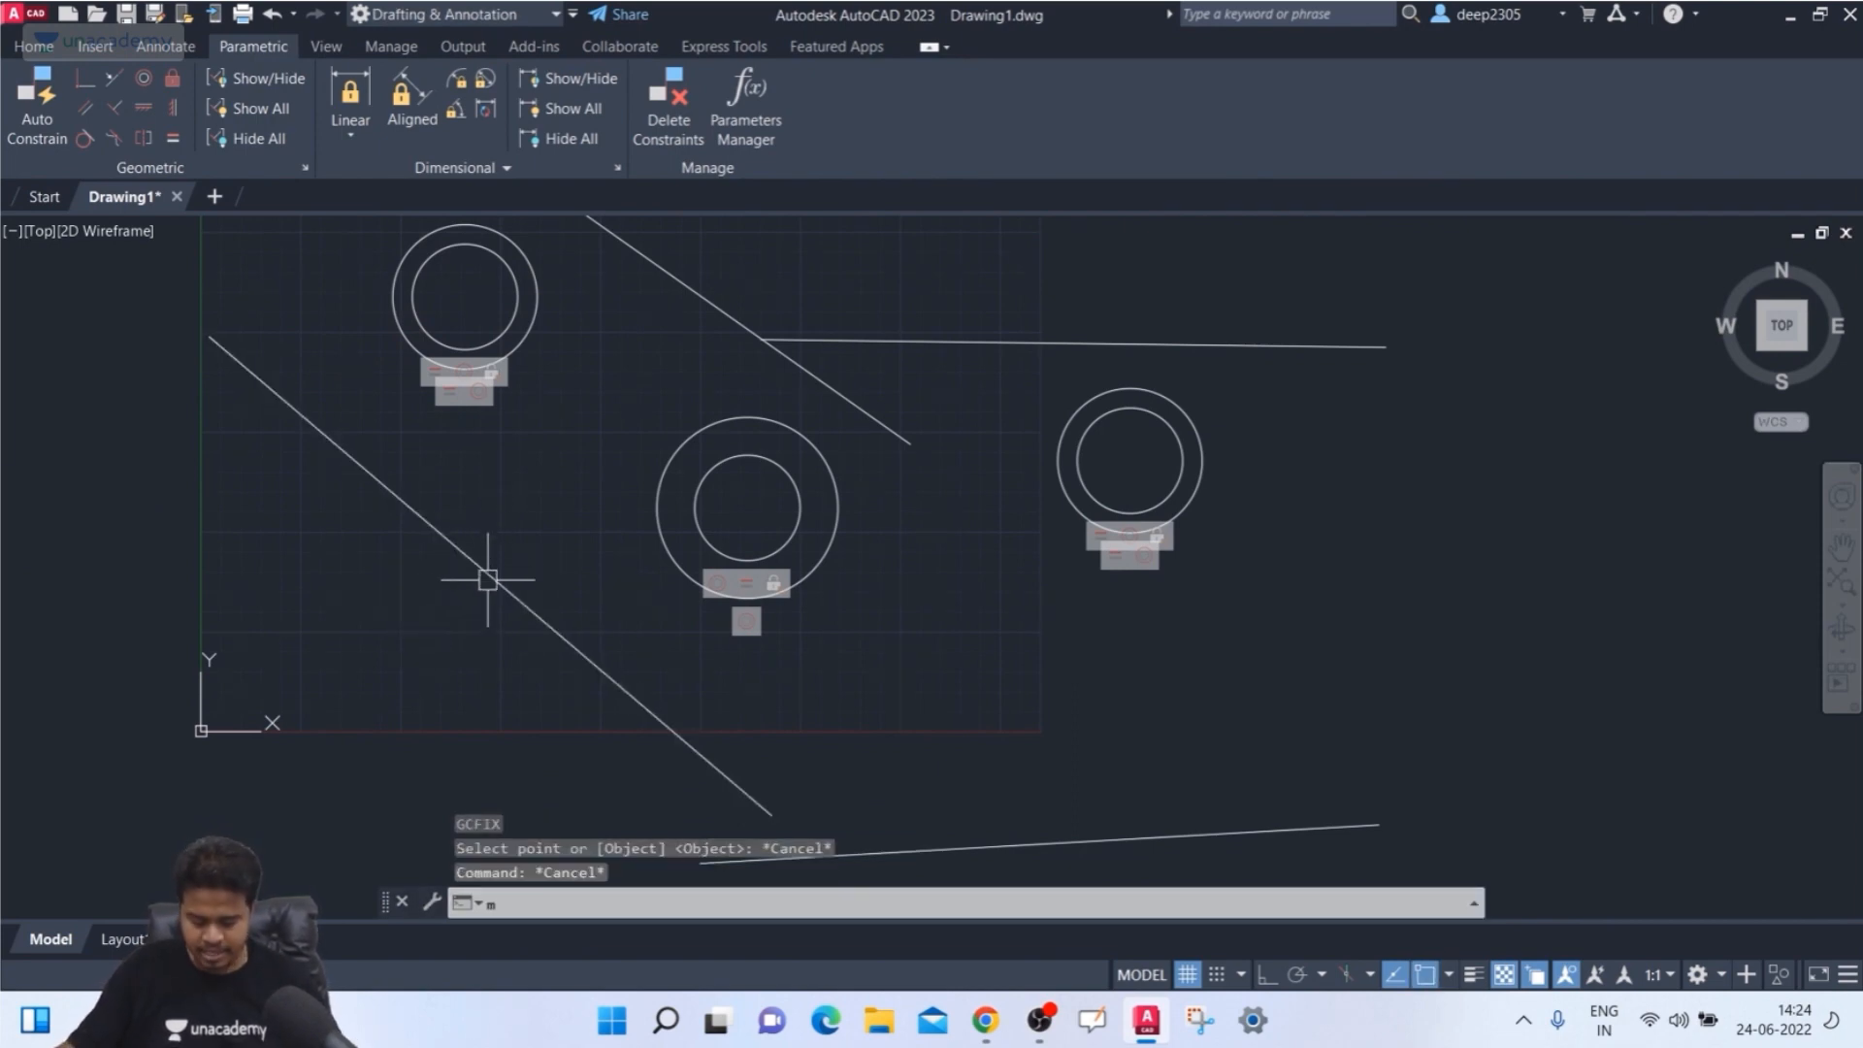
{"action": "key", "text": "Return"}
{"action": "left_click", "coordinate": [506, 334]}
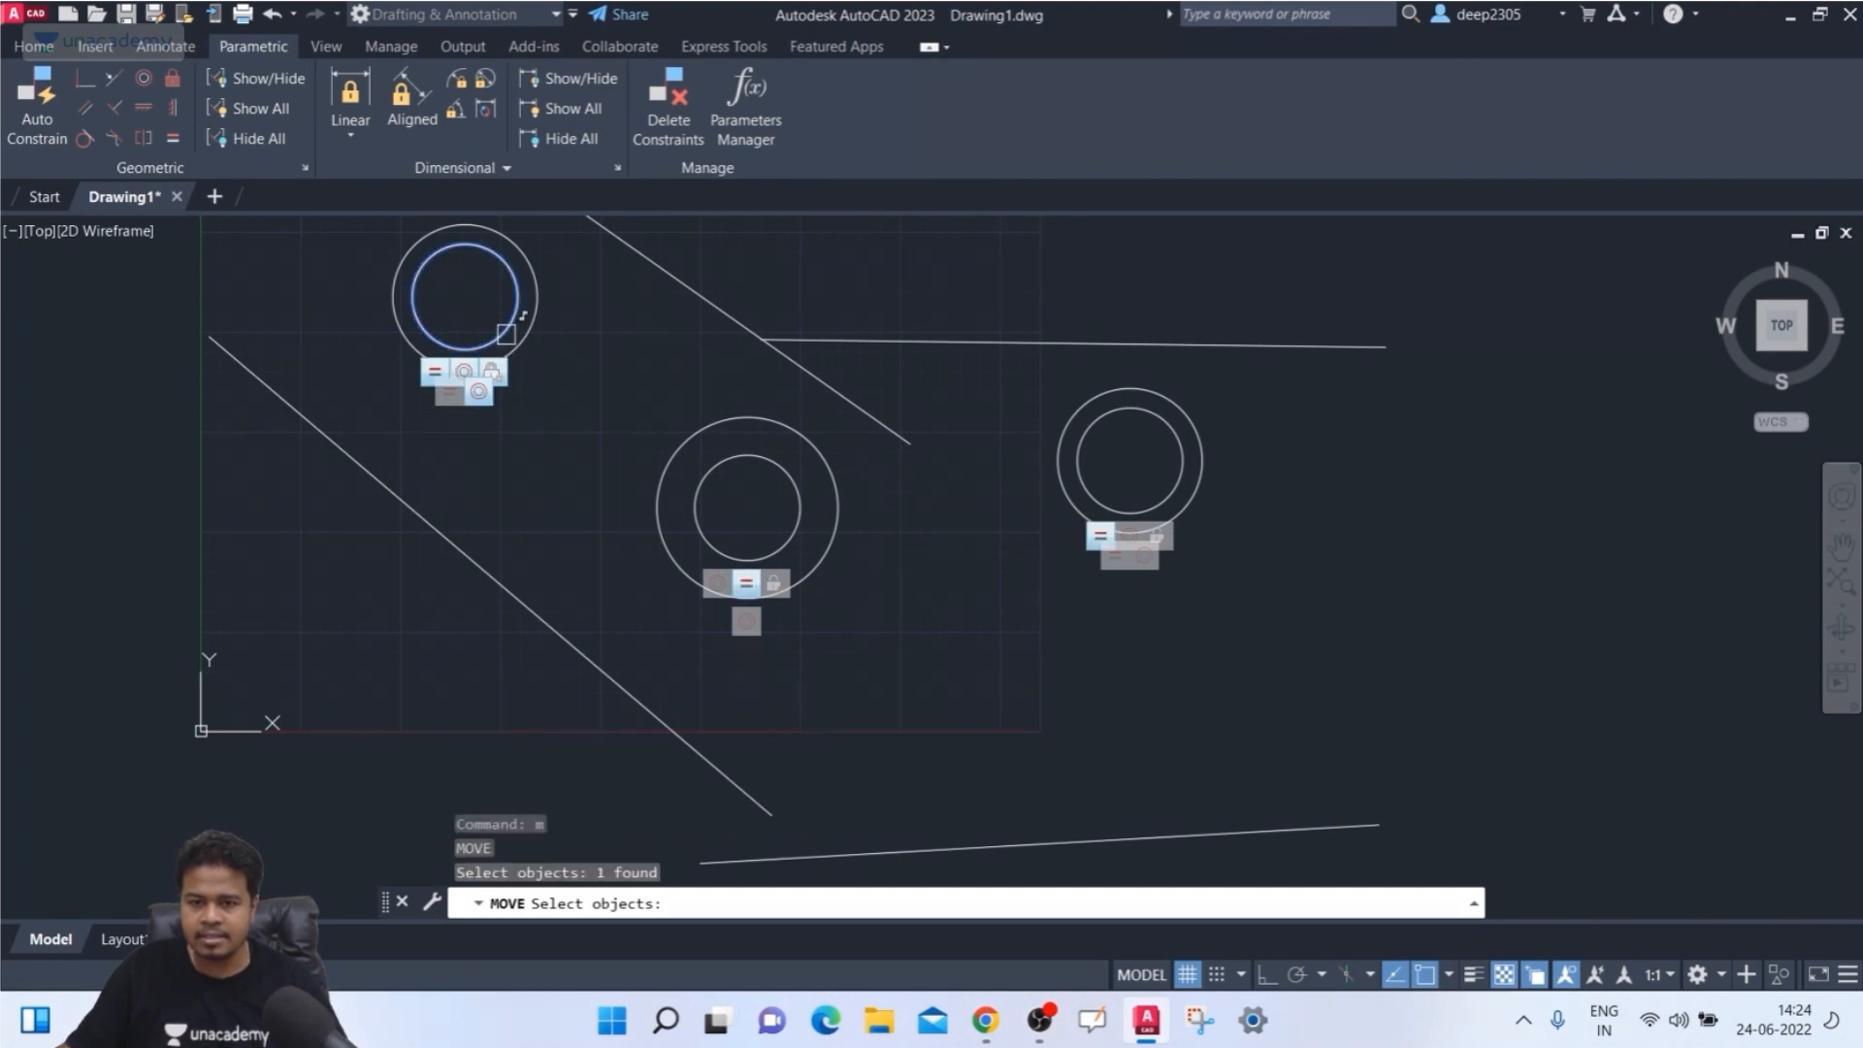
{"action": "key", "text": "Return"}
{"action": "left_click", "coordinate": [465, 295]}
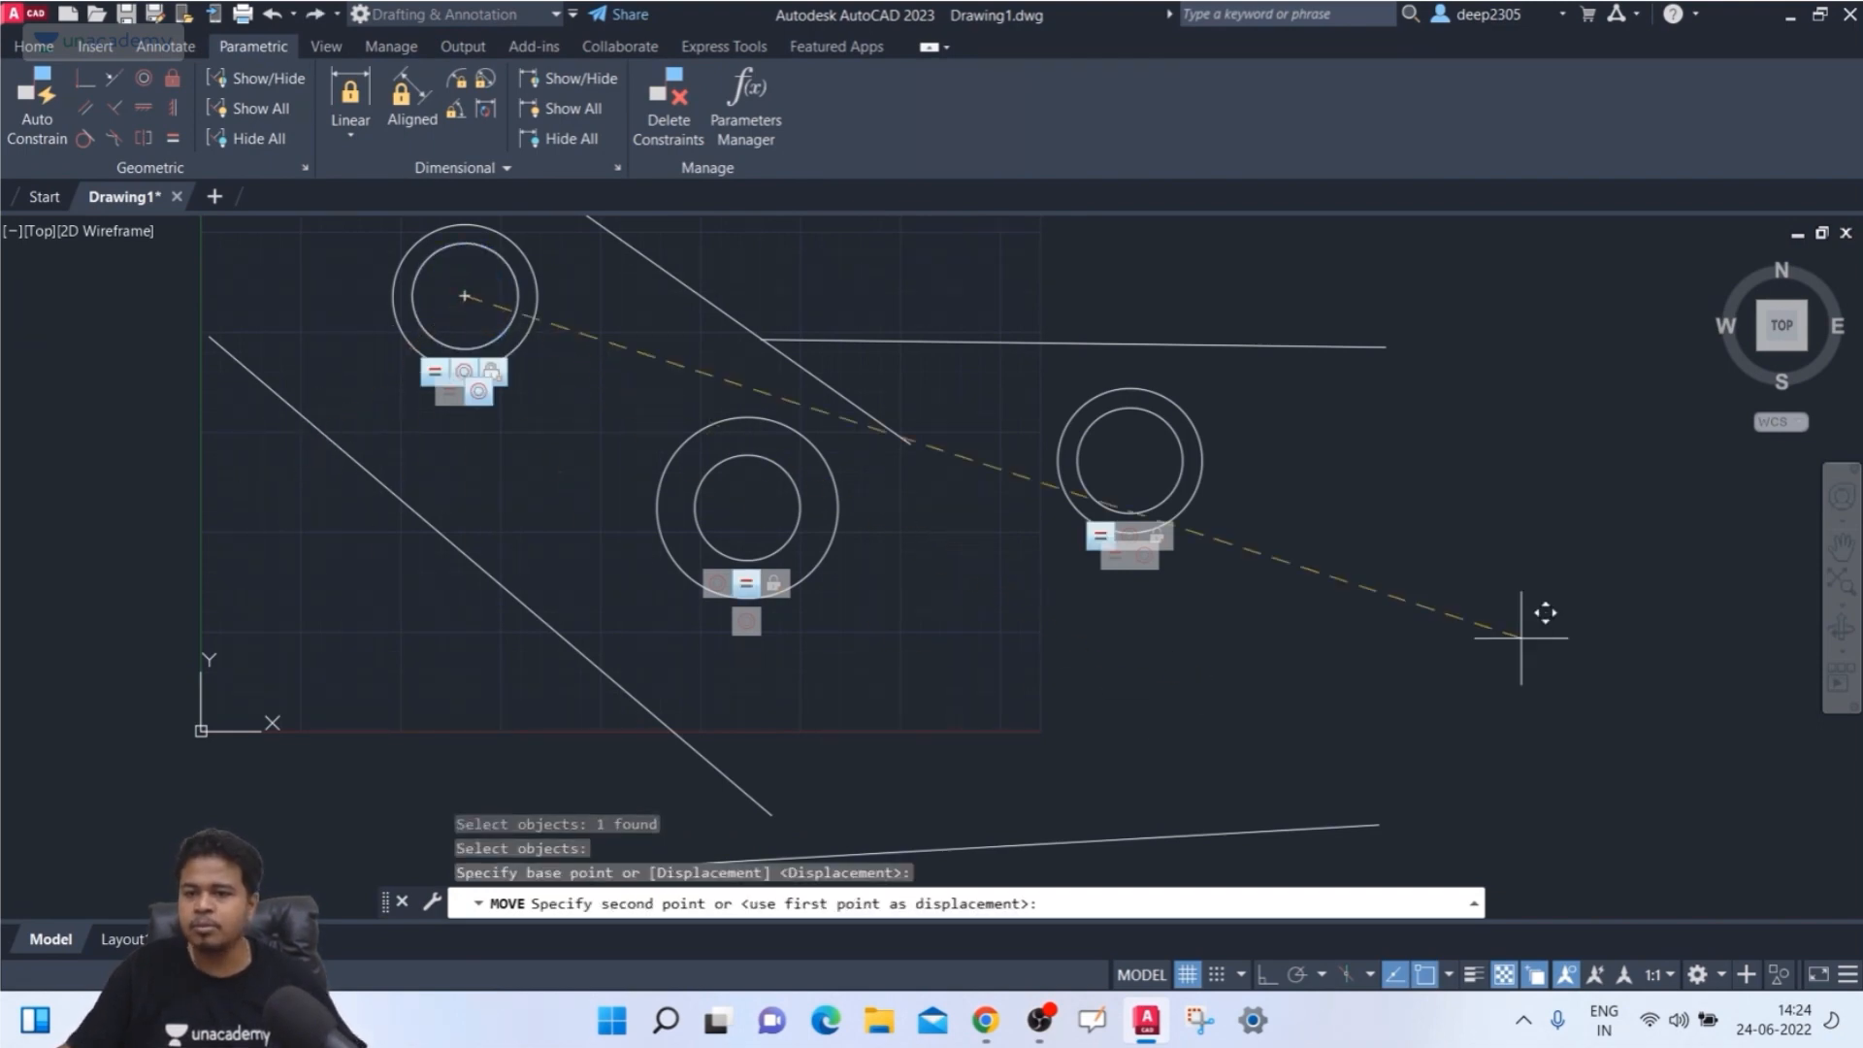
{"action": "key", "text": "Escape"}
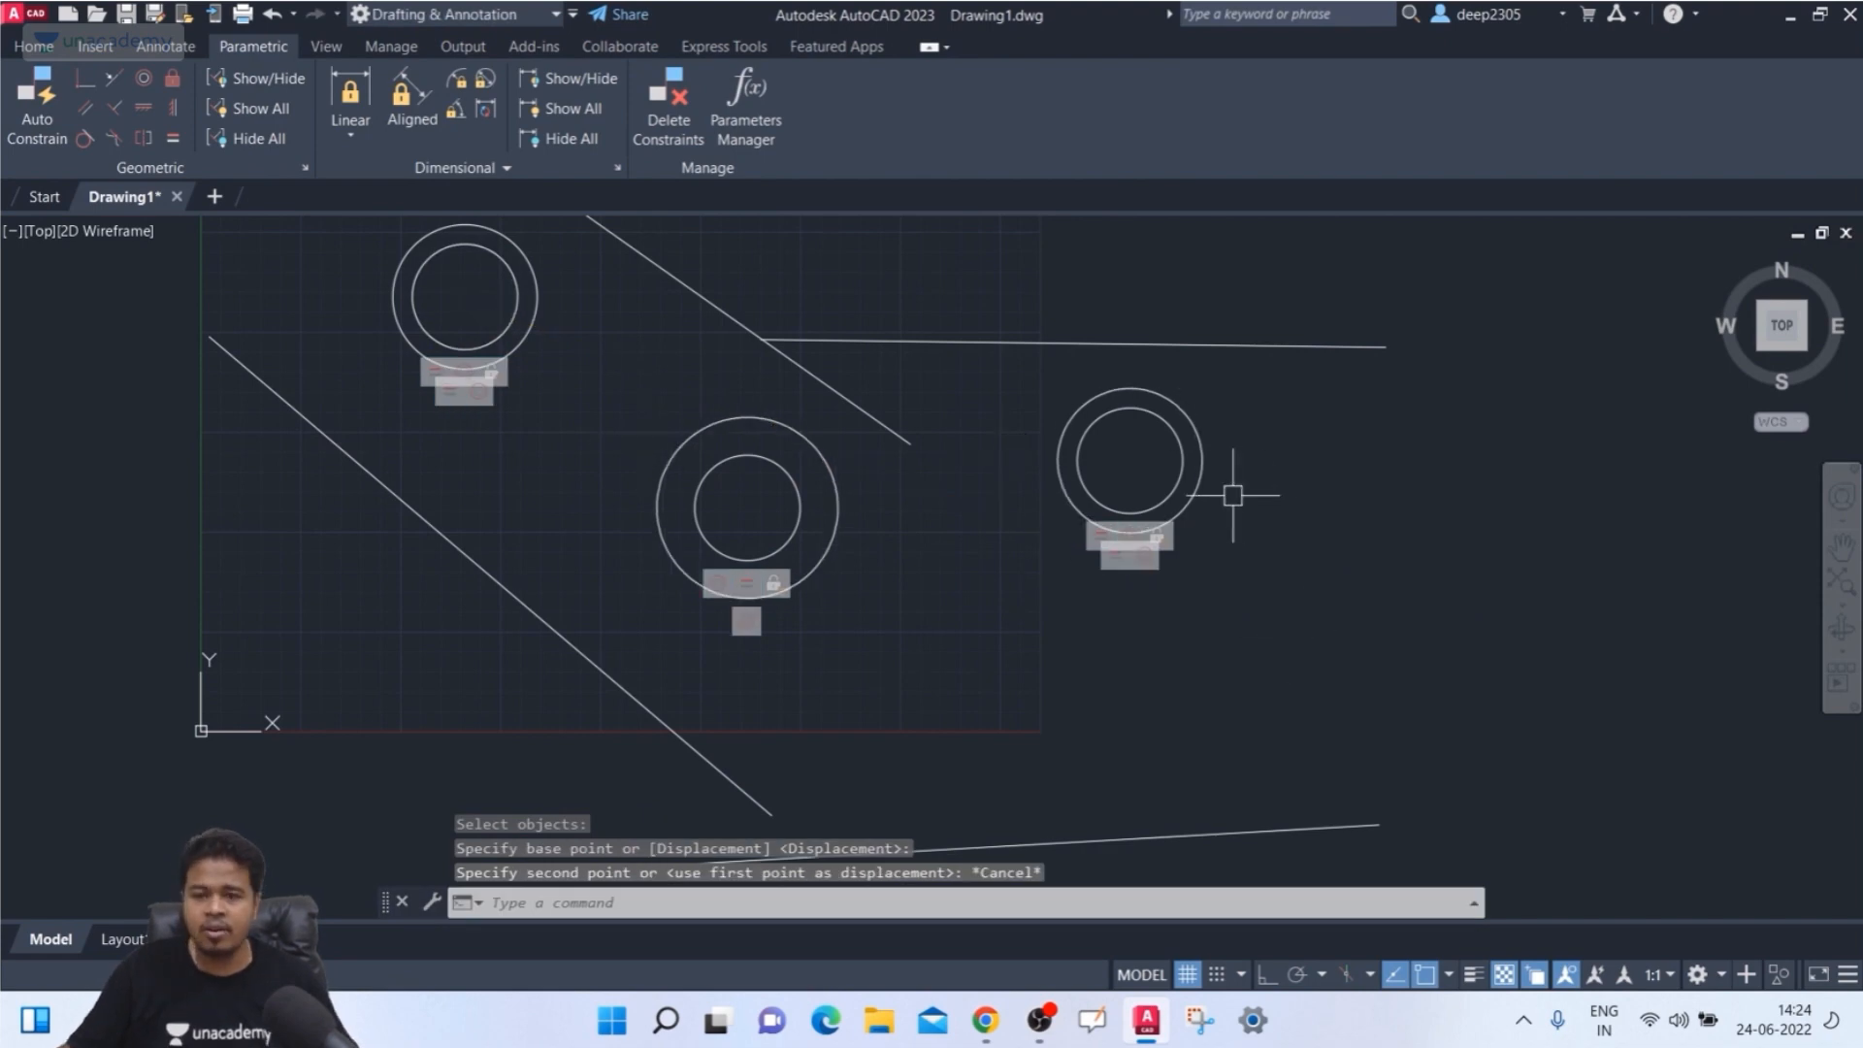
- Try a Tangent constraint with the lower-left sloping line picked first and the upper-left outer circle second, and undo it
{"action": "middle_click_drag", "start_coordinate": [1175, 494], "coordinate": [1114, 542]}
{"action": "scroll", "coordinate": [985, 573], "scroll_direction": "down", "scroll_amount": 3}
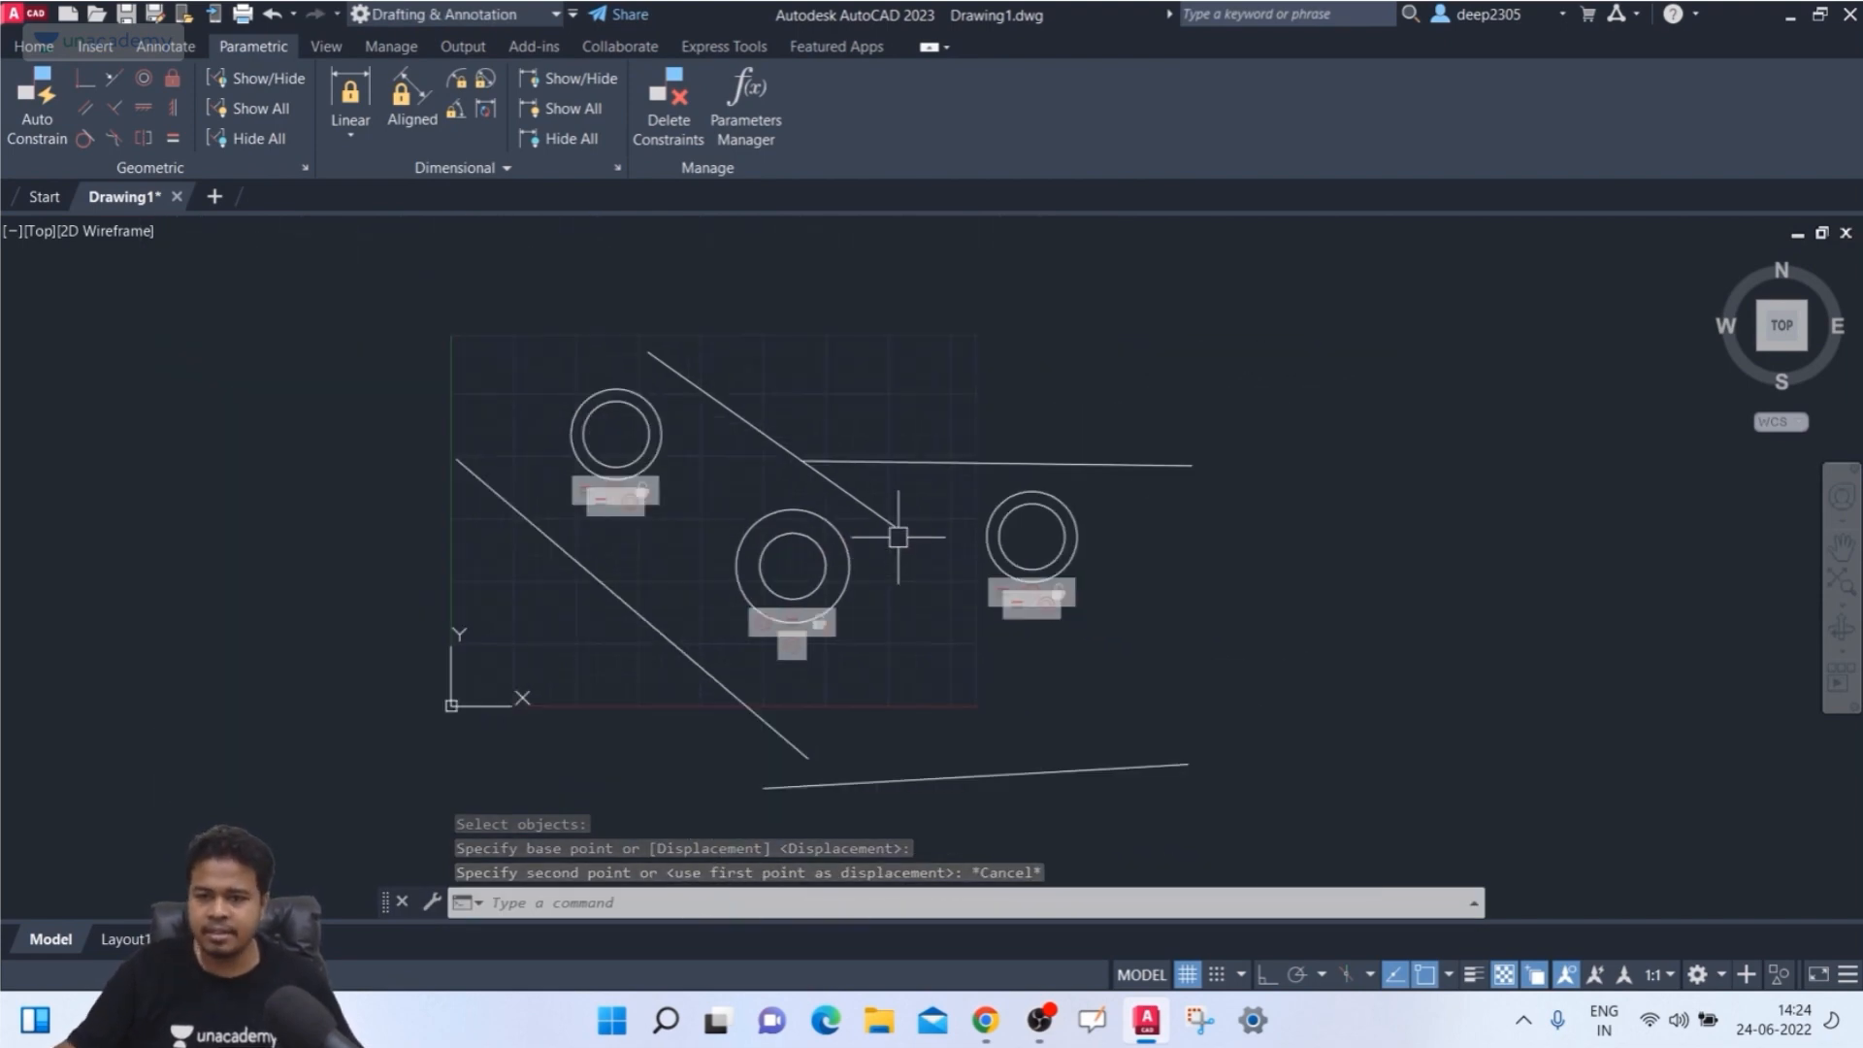
{"action": "middle_click_drag", "start_coordinate": [378, 486], "coordinate": [303, 436]}
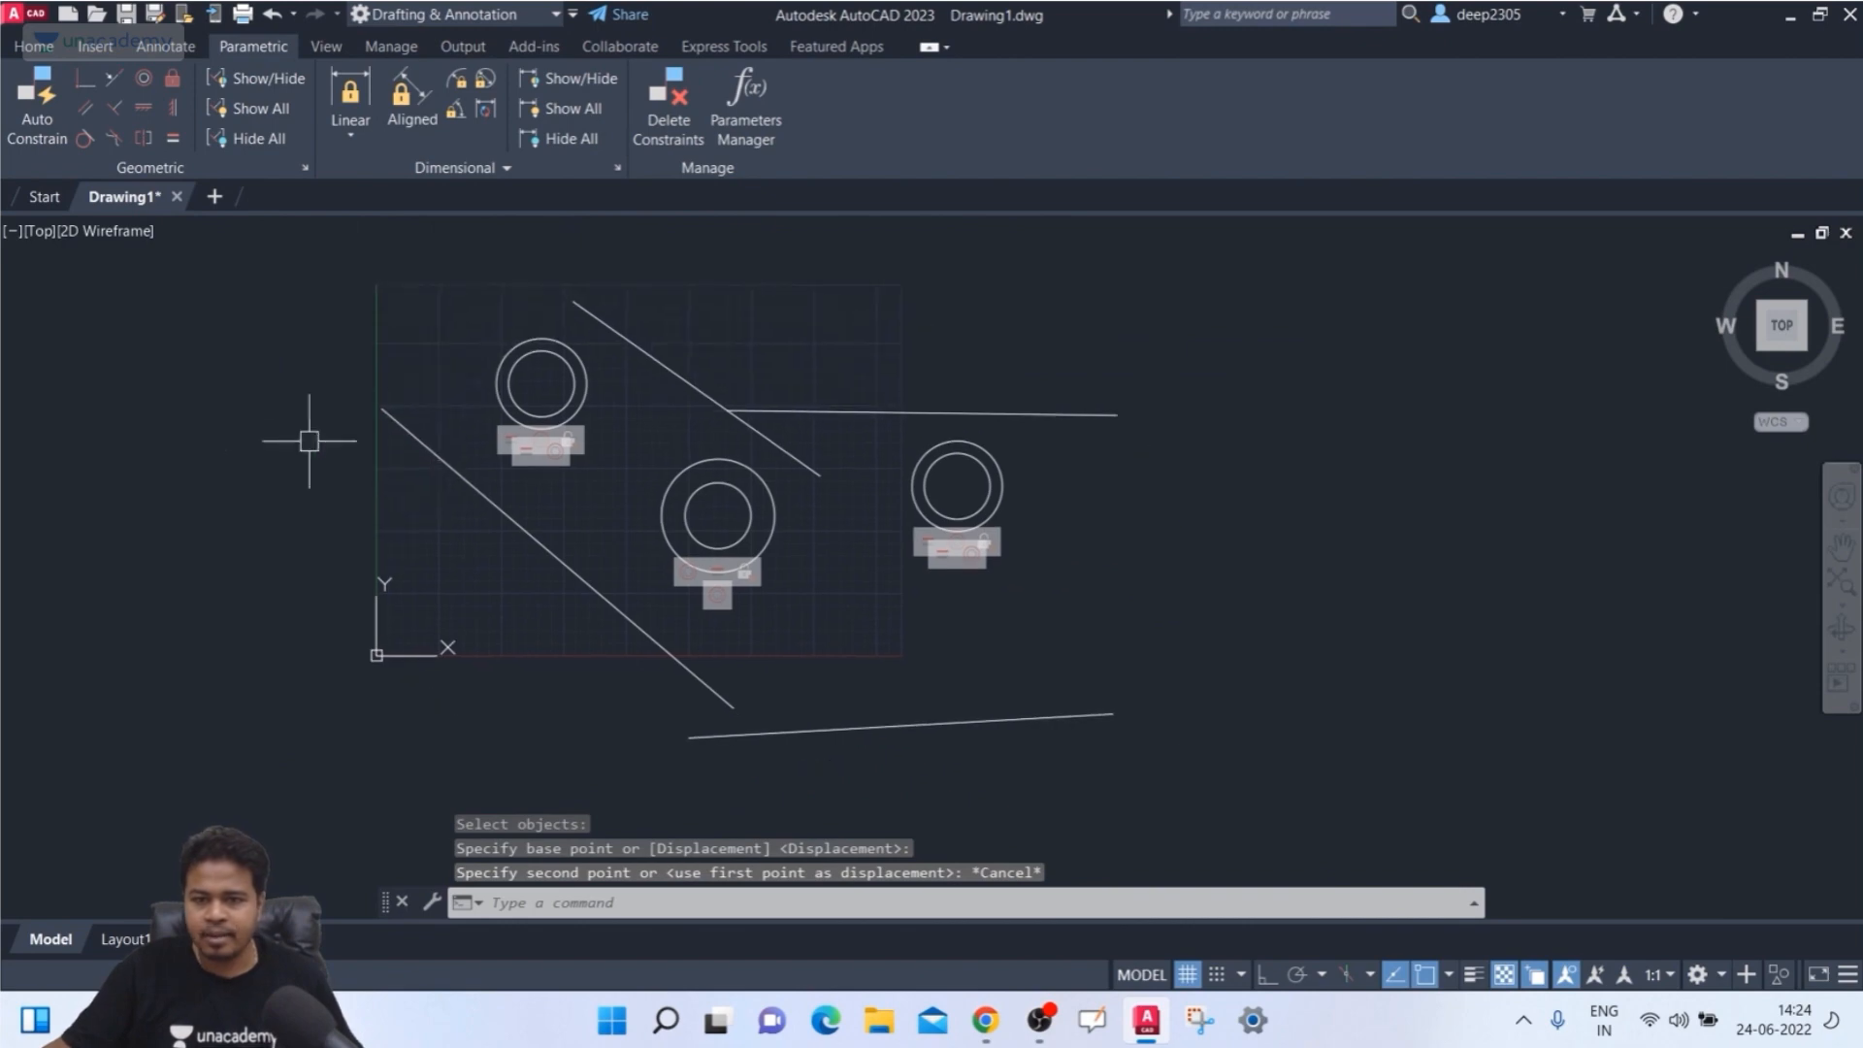
{"action": "key", "text": "Escape"}
{"action": "left_click", "coordinate": [85, 138]}
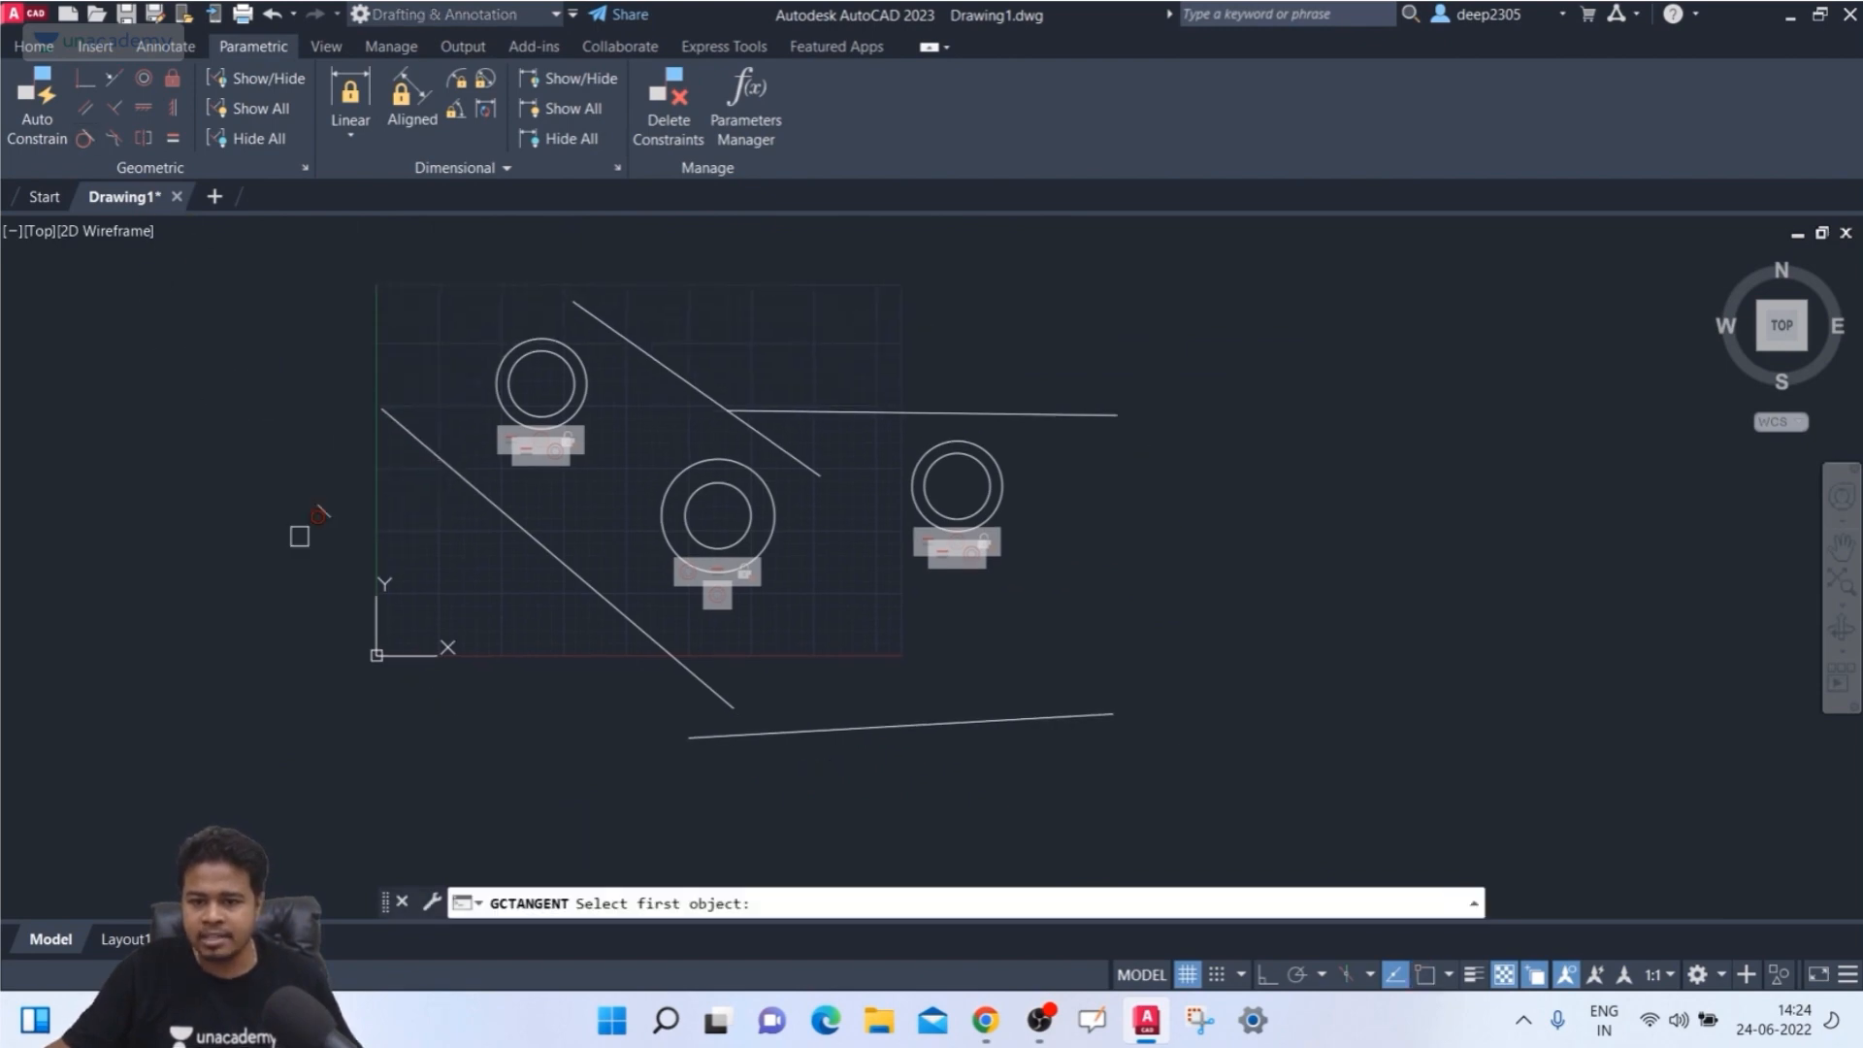
{"action": "scroll", "coordinate": [428, 486], "scroll_direction": "up", "scroll_amount": 2}
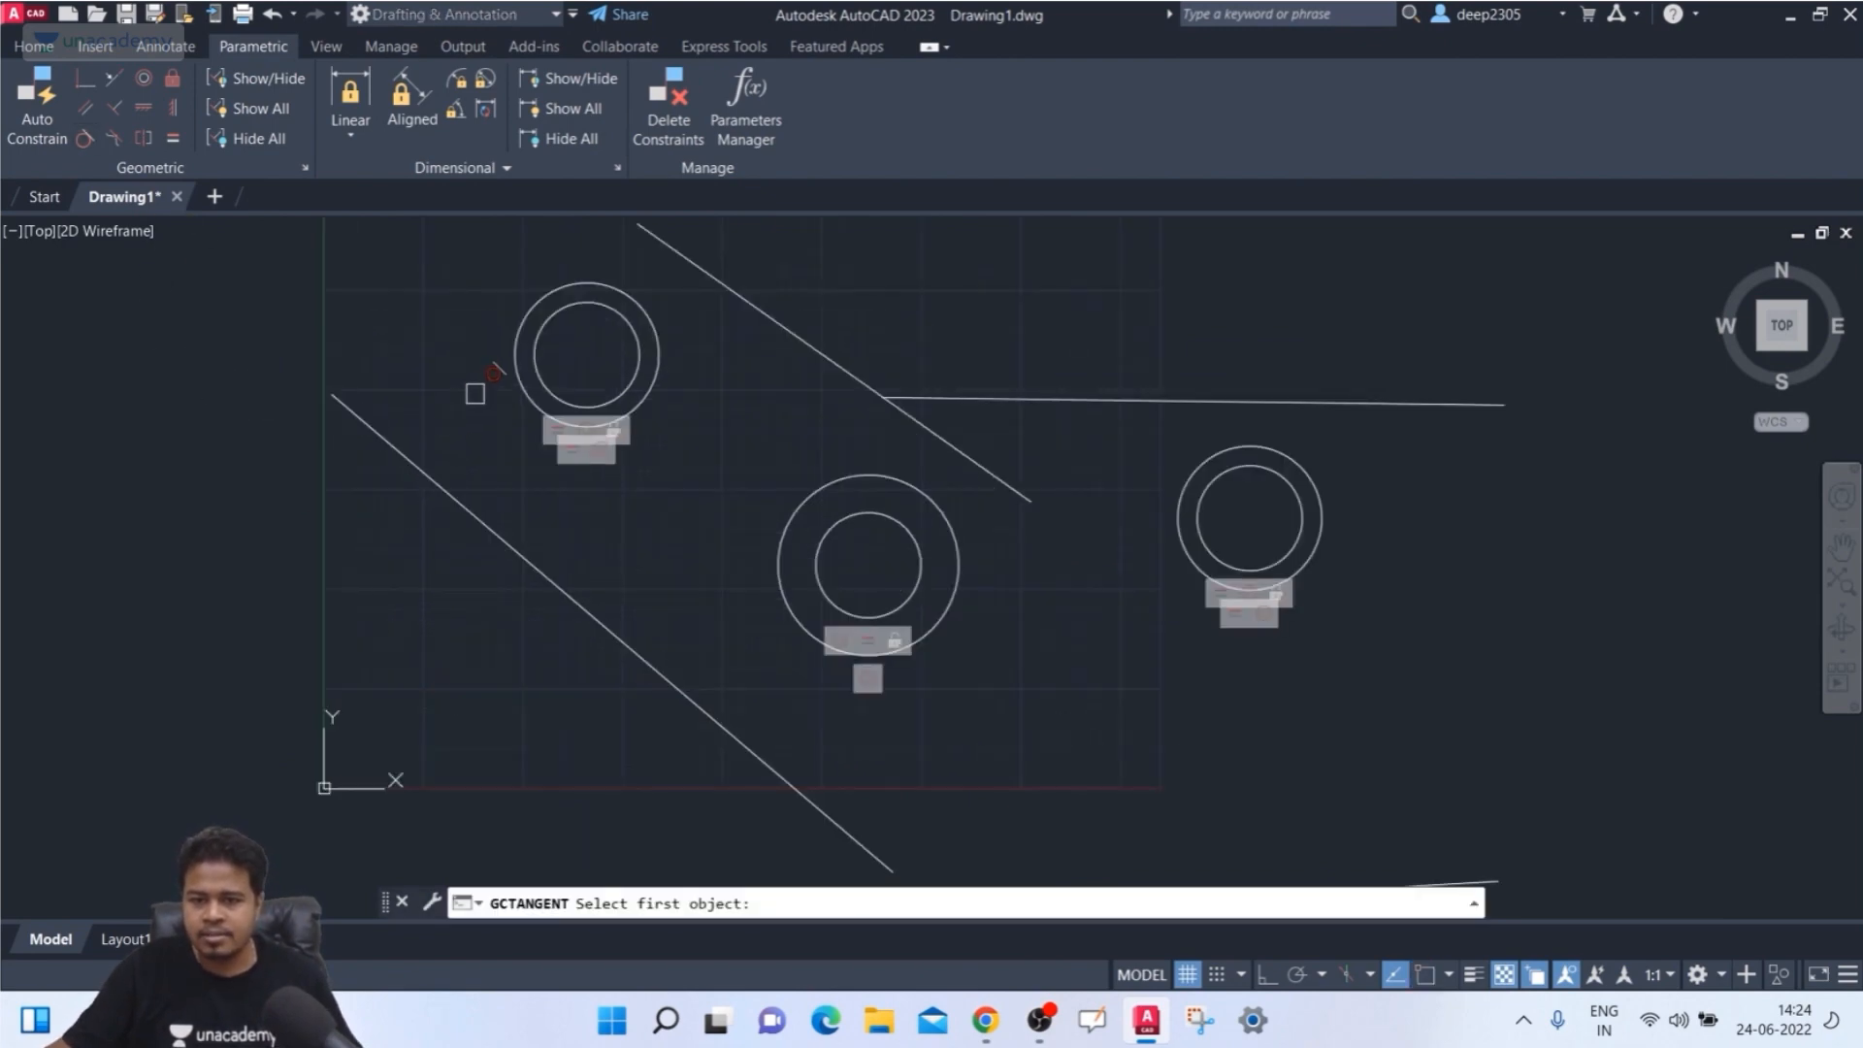
{"action": "left_click", "coordinate": [427, 465]}
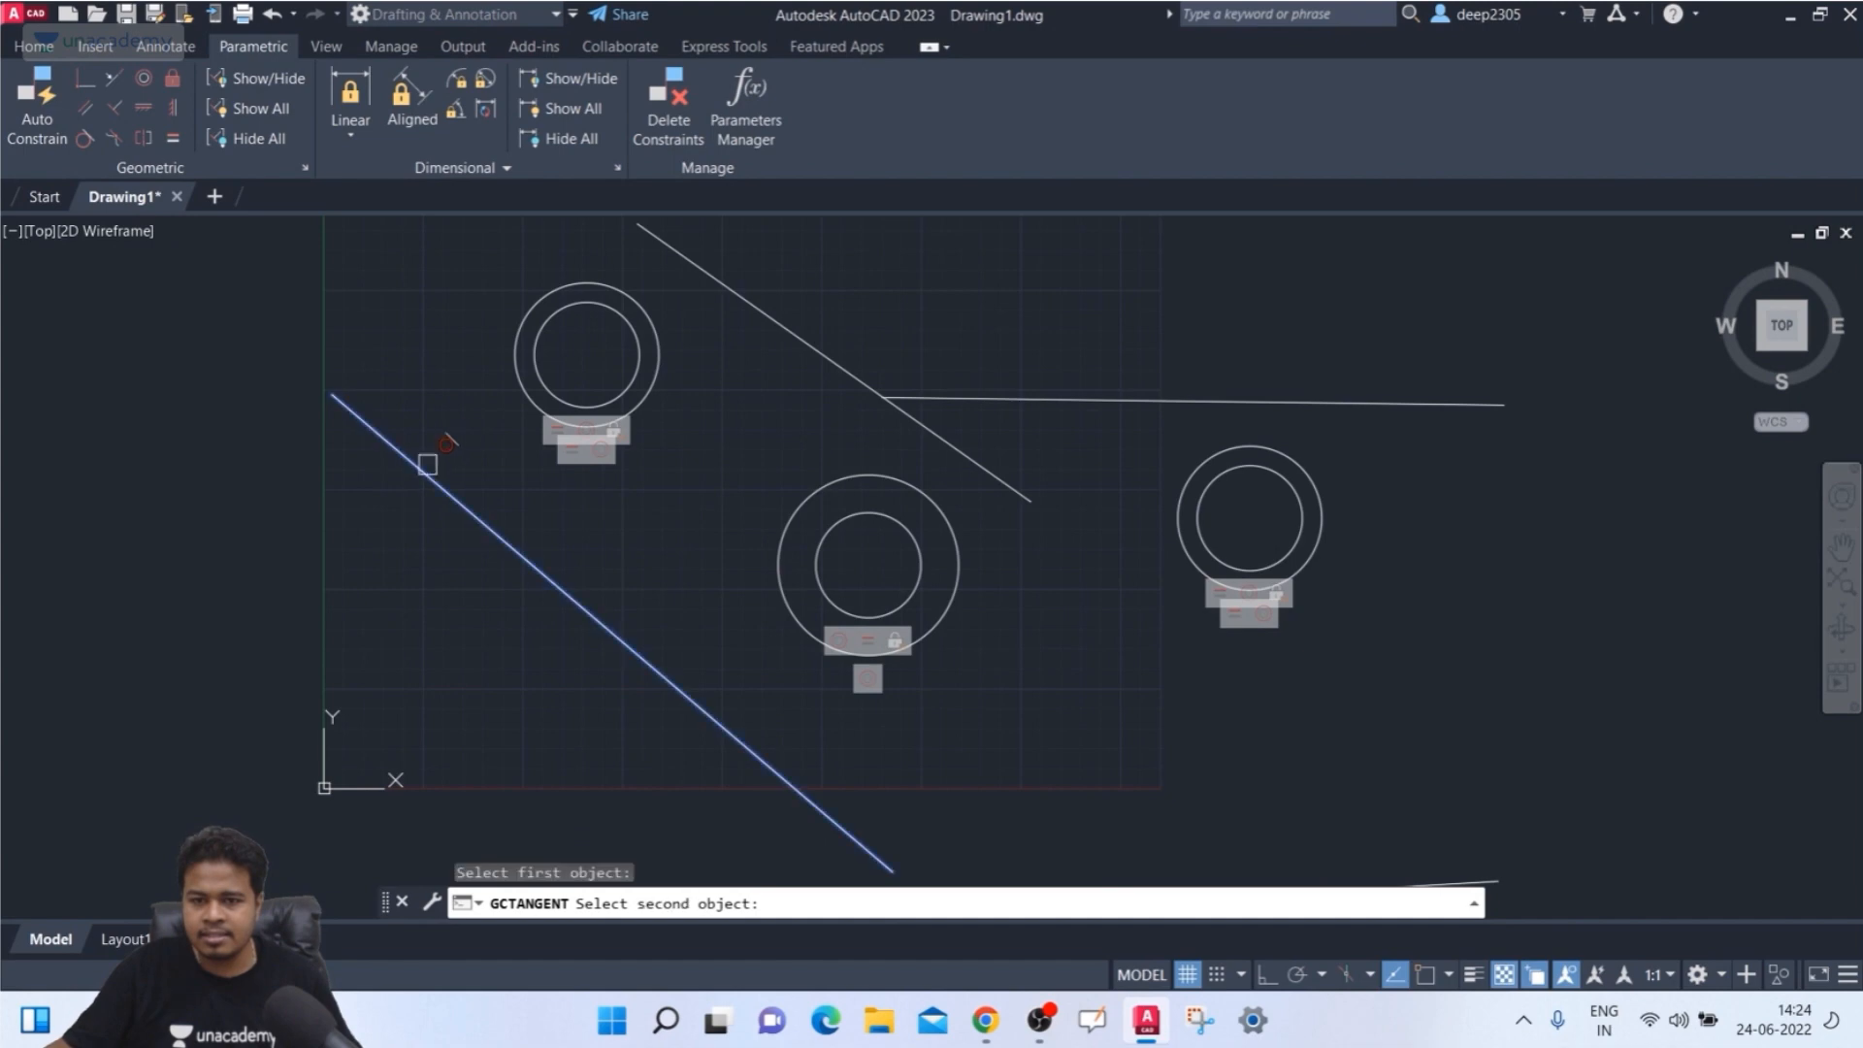
{"action": "left_click", "coordinate": [507, 377]}
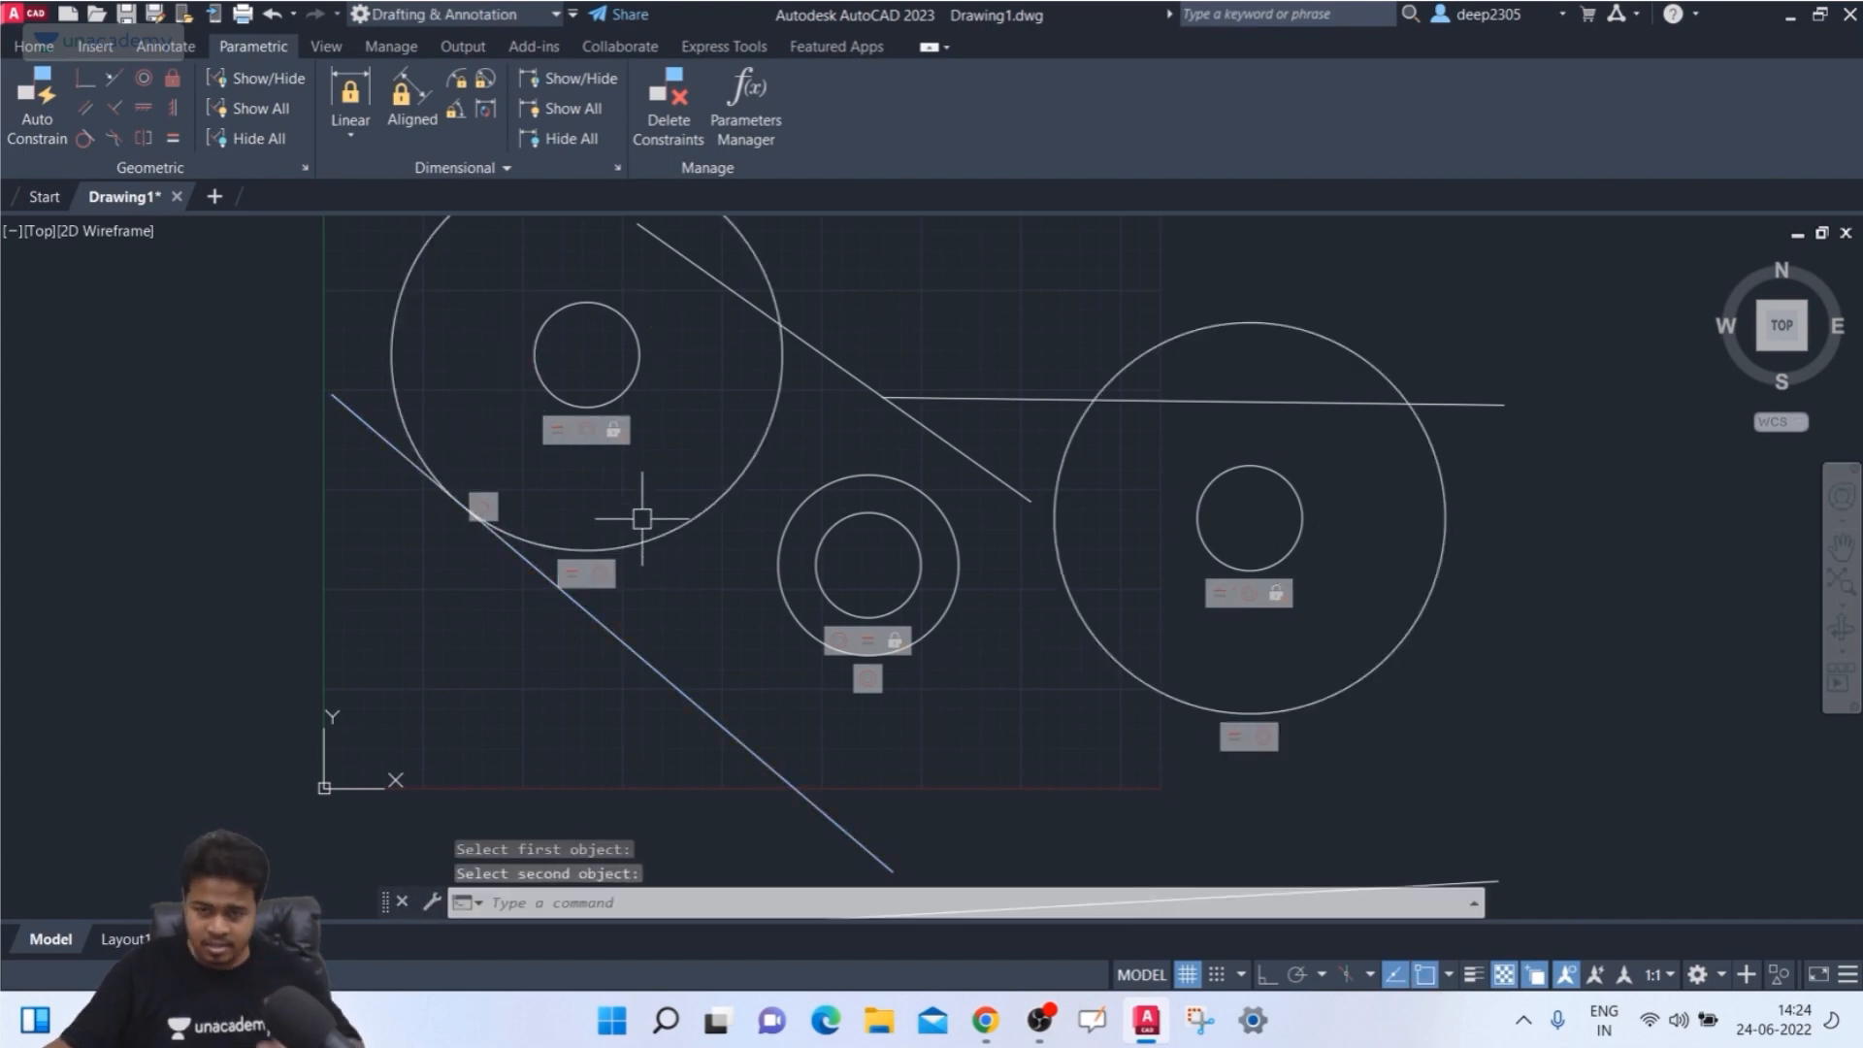
{"action": "key", "text": "ctrl+z"}
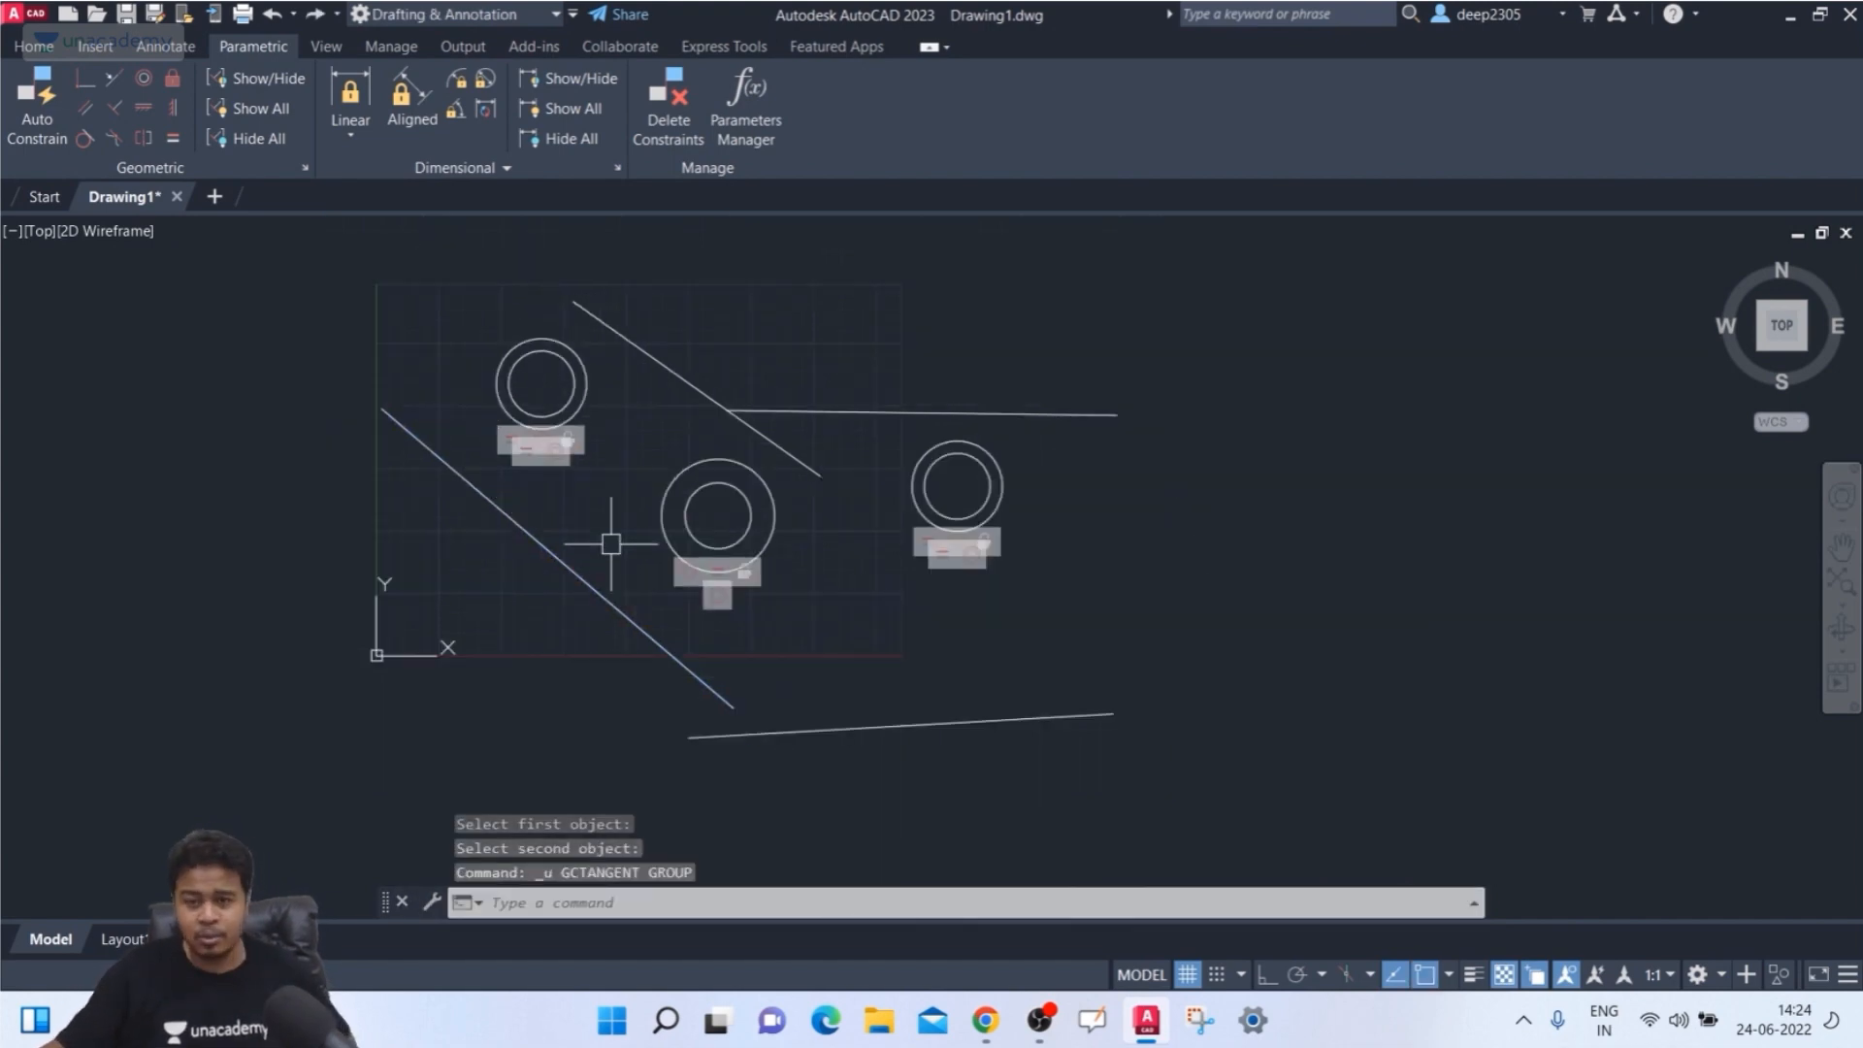
{"action": "key", "text": "Escape"}
- Apply a Tangent constraint with the upper-left outer circle picked first and the lower-left sloping line second
{"action": "scroll", "coordinate": [653, 449], "scroll_direction": "up", "scroll_amount": 3}
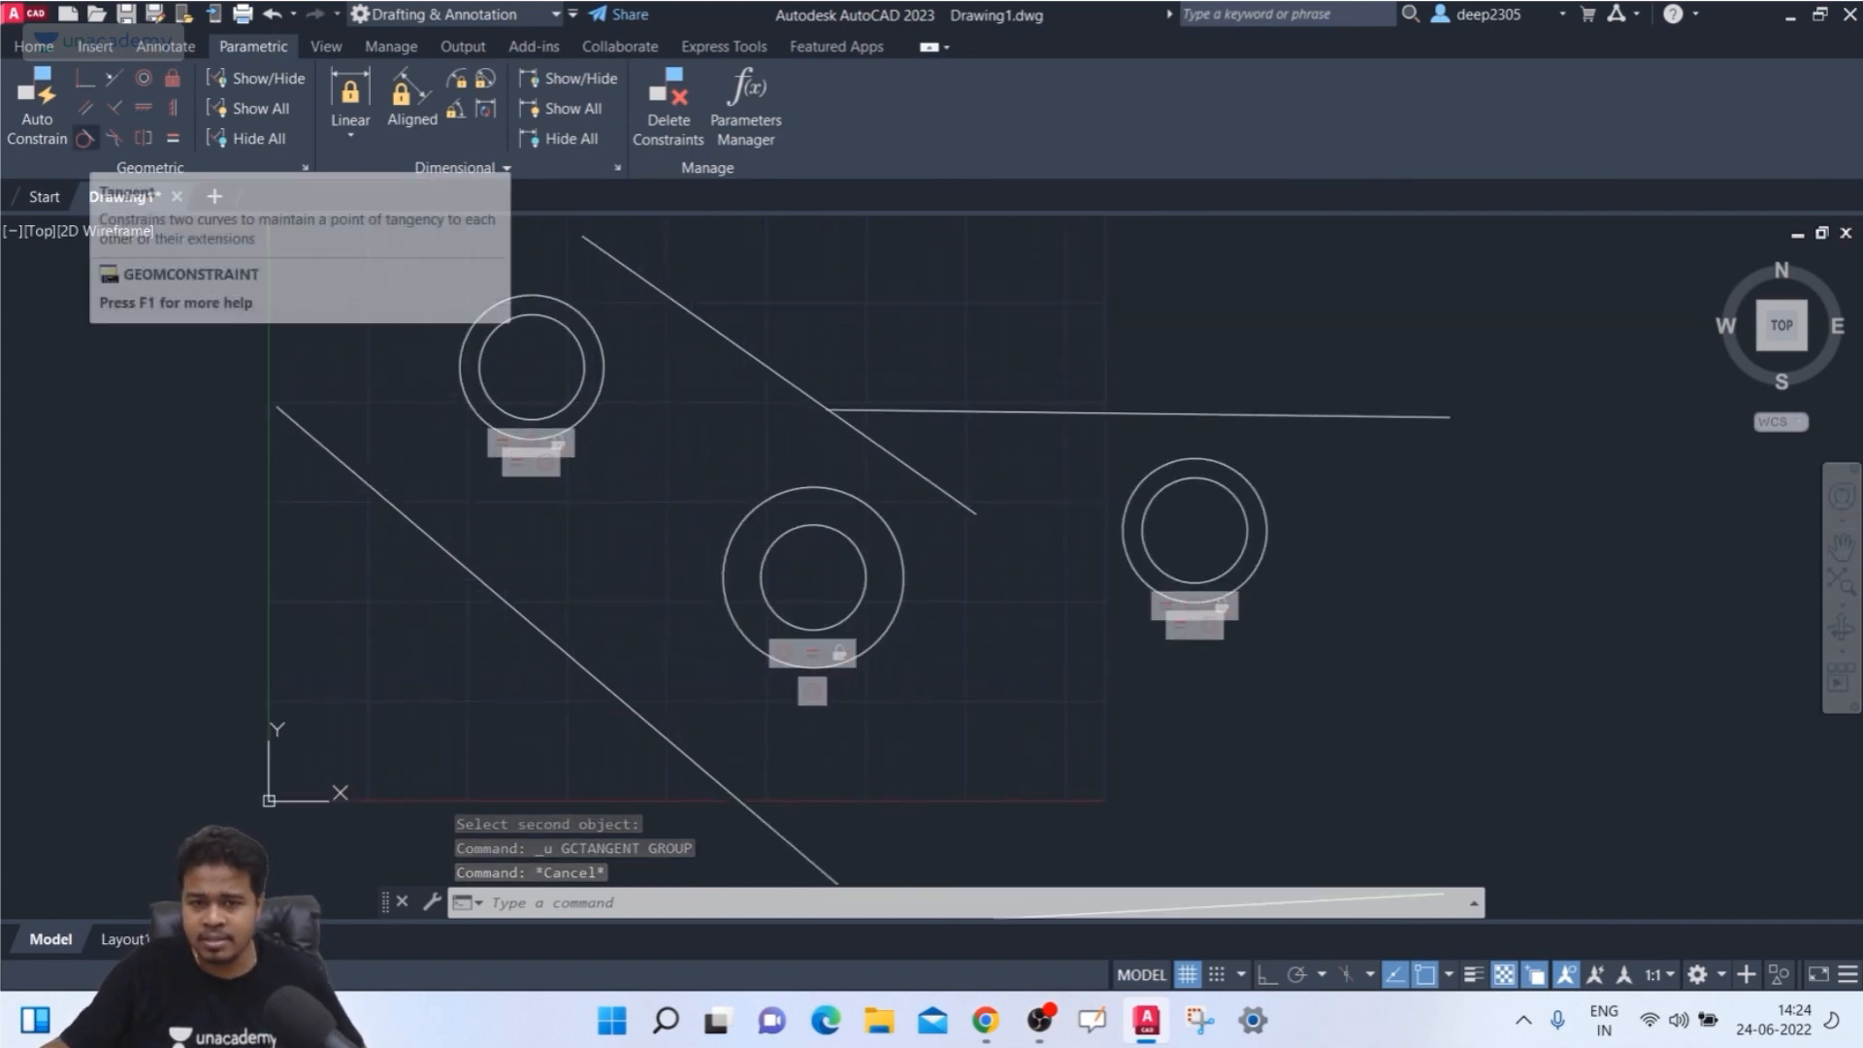
{"action": "left_click", "coordinate": [86, 137]}
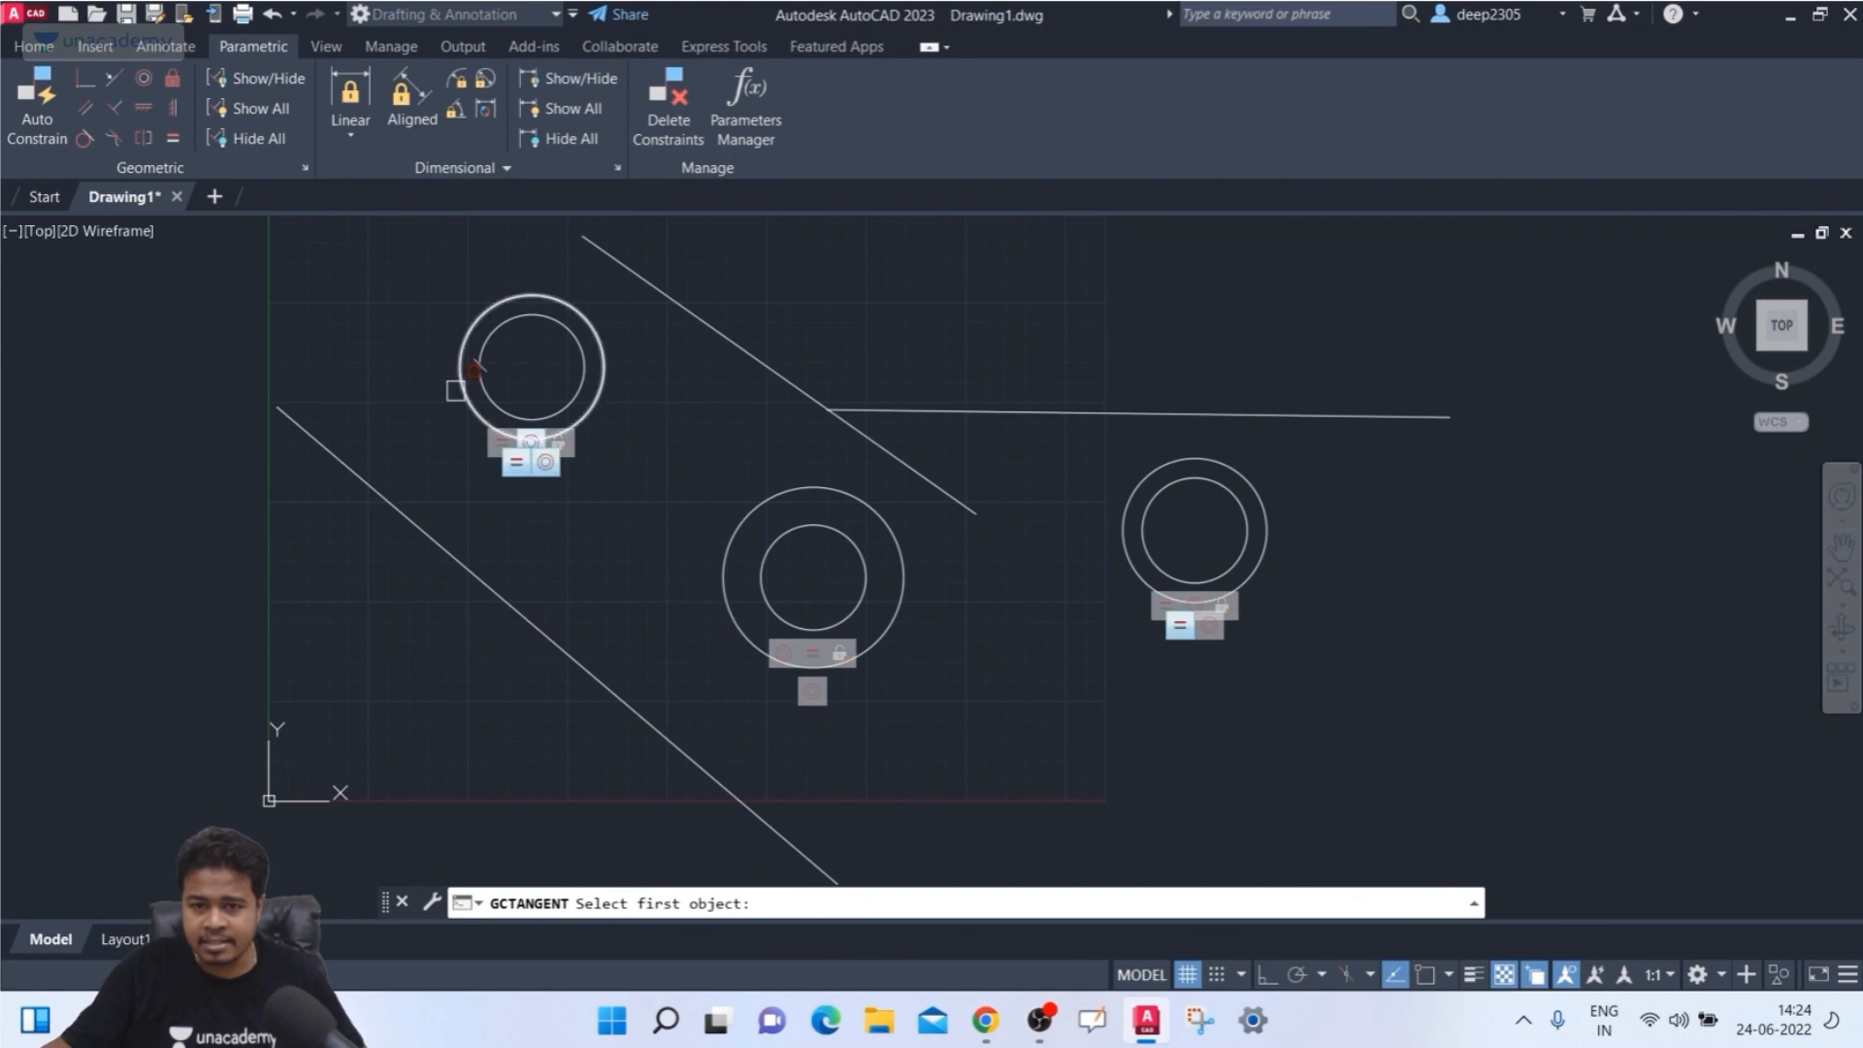
{"action": "left_click", "coordinate": [458, 386]}
{"action": "left_click", "coordinate": [378, 491]}
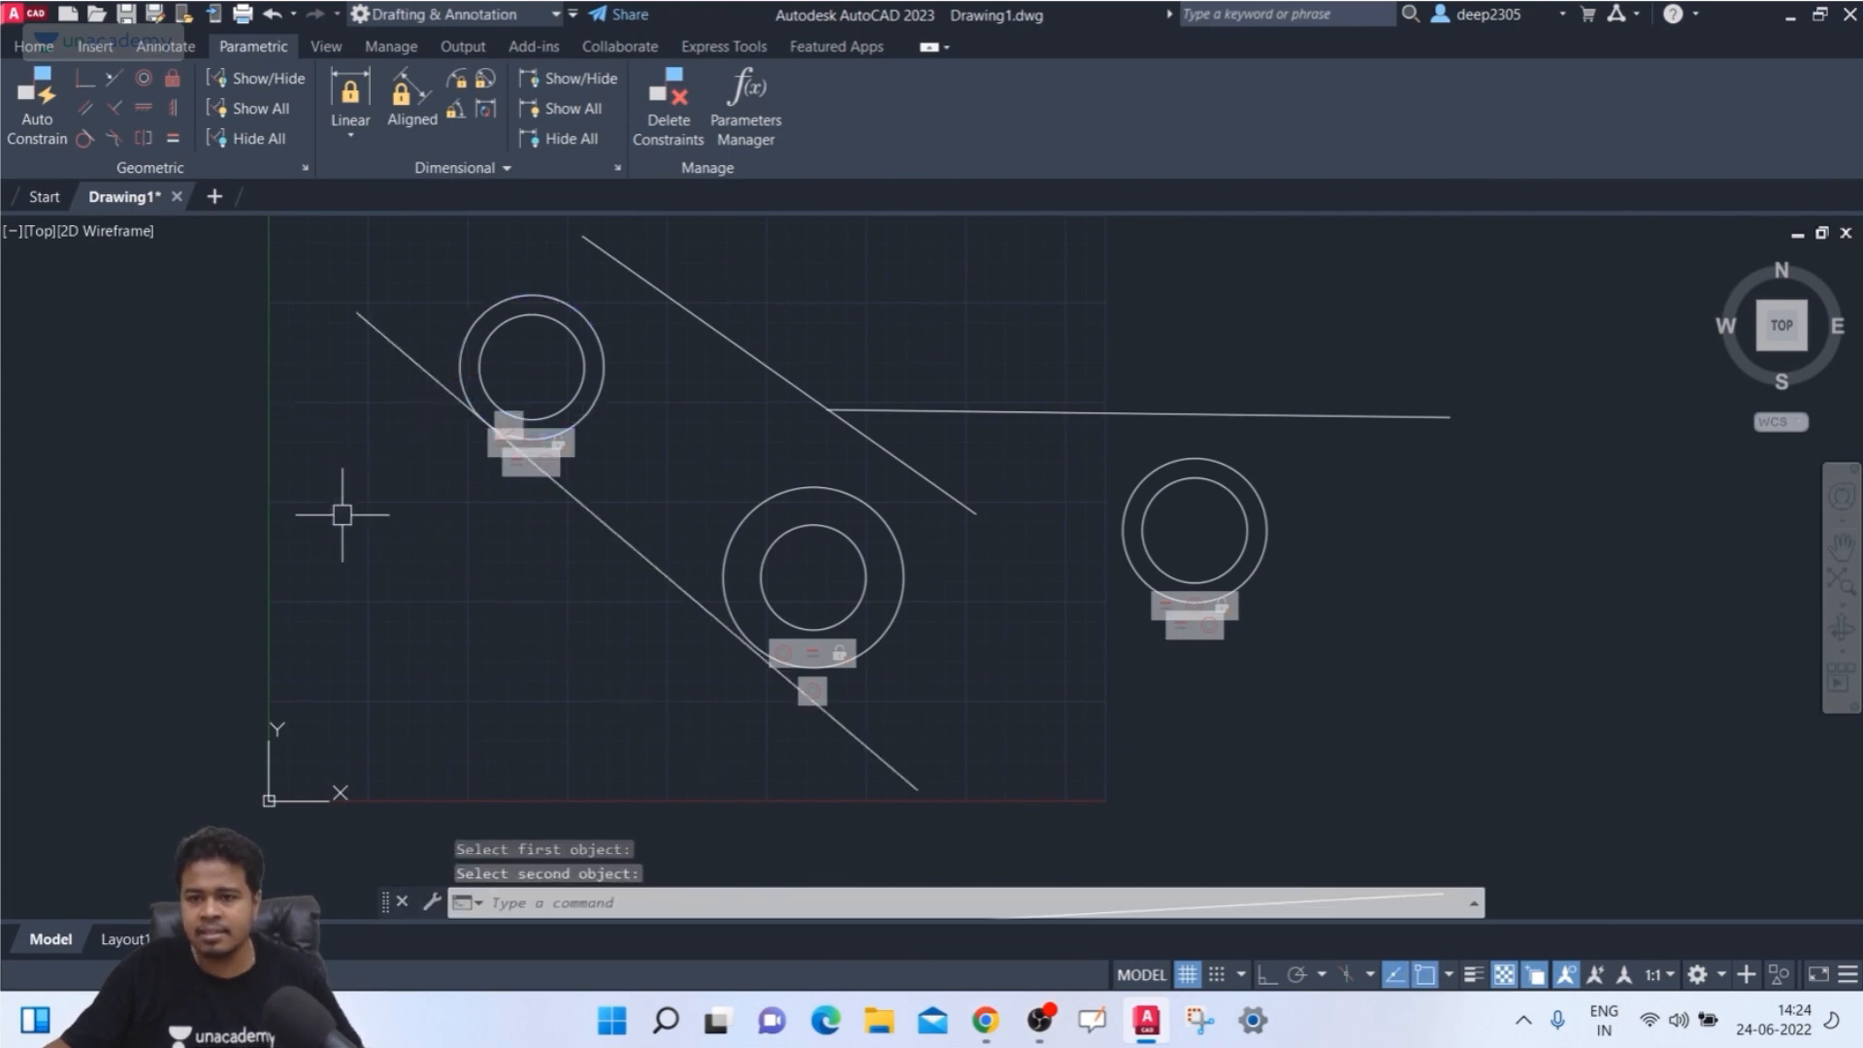
- Make the lower-left sloping line tangent to the middle pair's outer circle, picking the circle first
{"action": "left_click", "coordinate": [86, 138]}
{"action": "scroll", "coordinate": [679, 640], "scroll_direction": "up", "scroll_amount": 4}
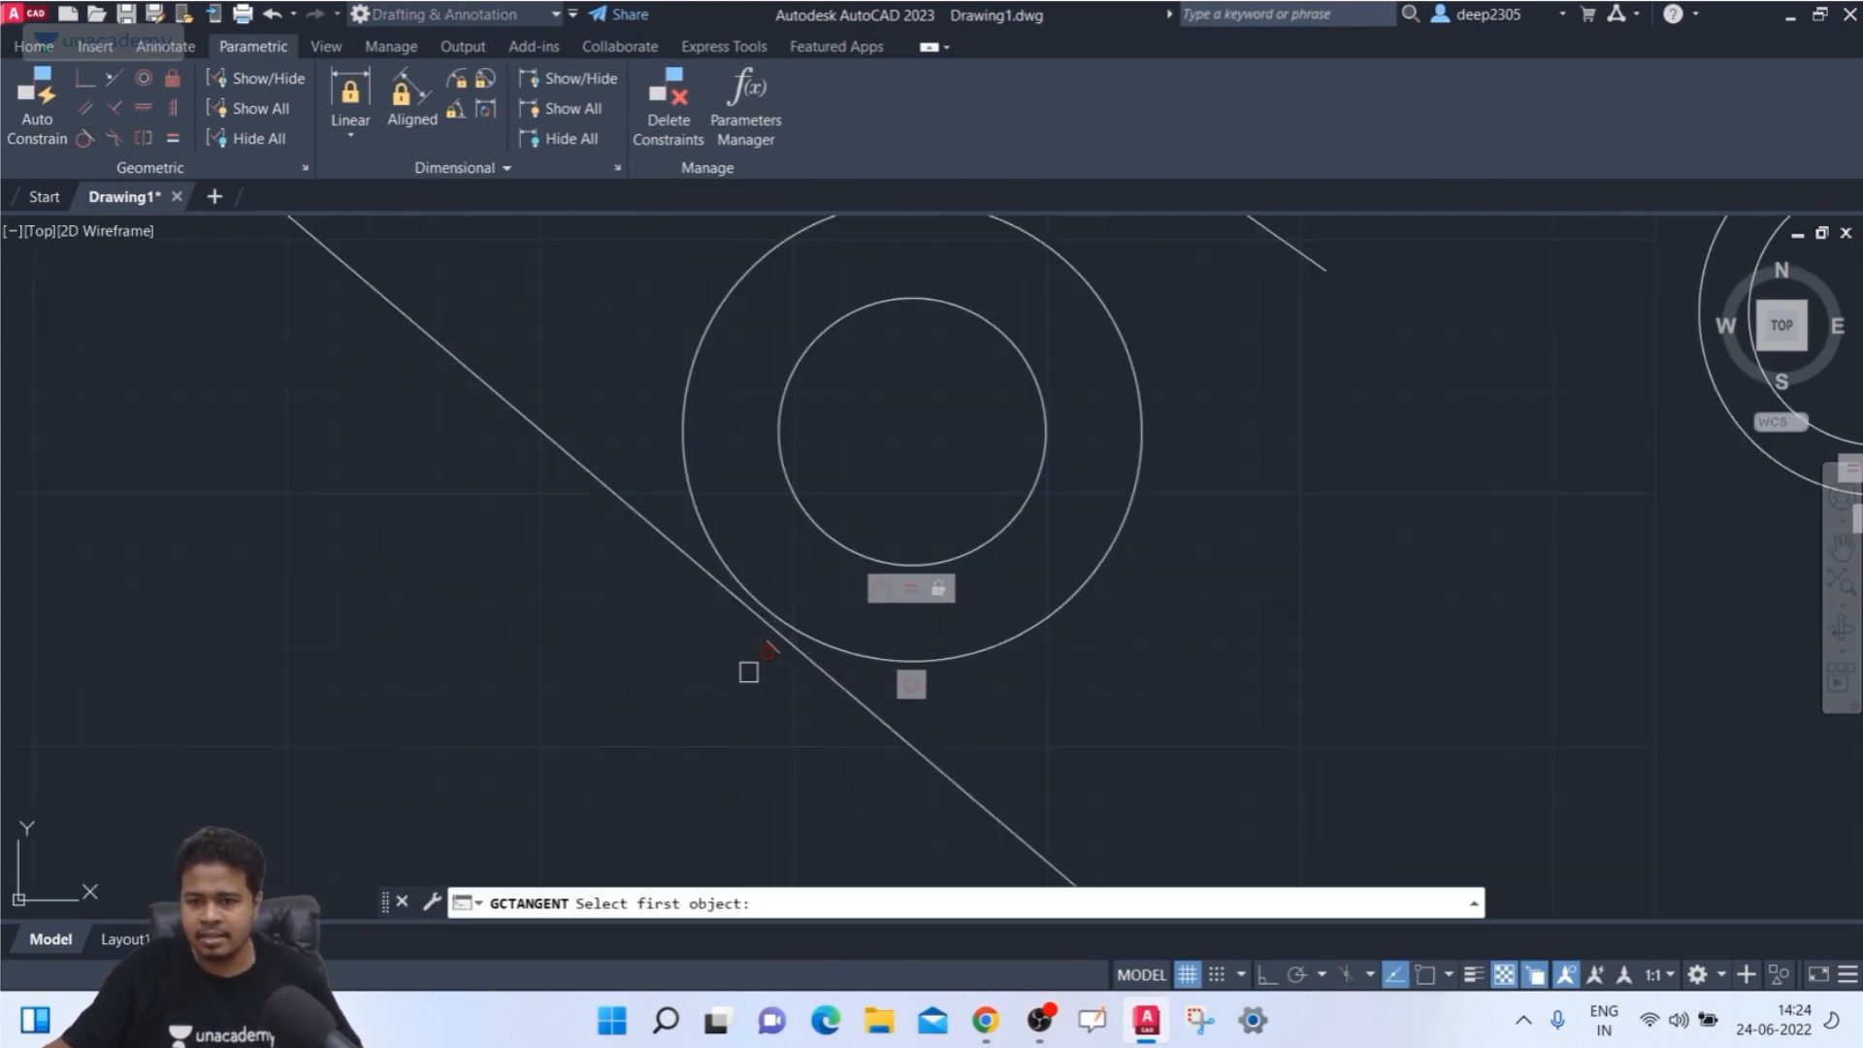
{"action": "scroll", "coordinate": [748, 665], "scroll_direction": "down", "scroll_amount": 2}
{"action": "left_click", "coordinate": [734, 621]}
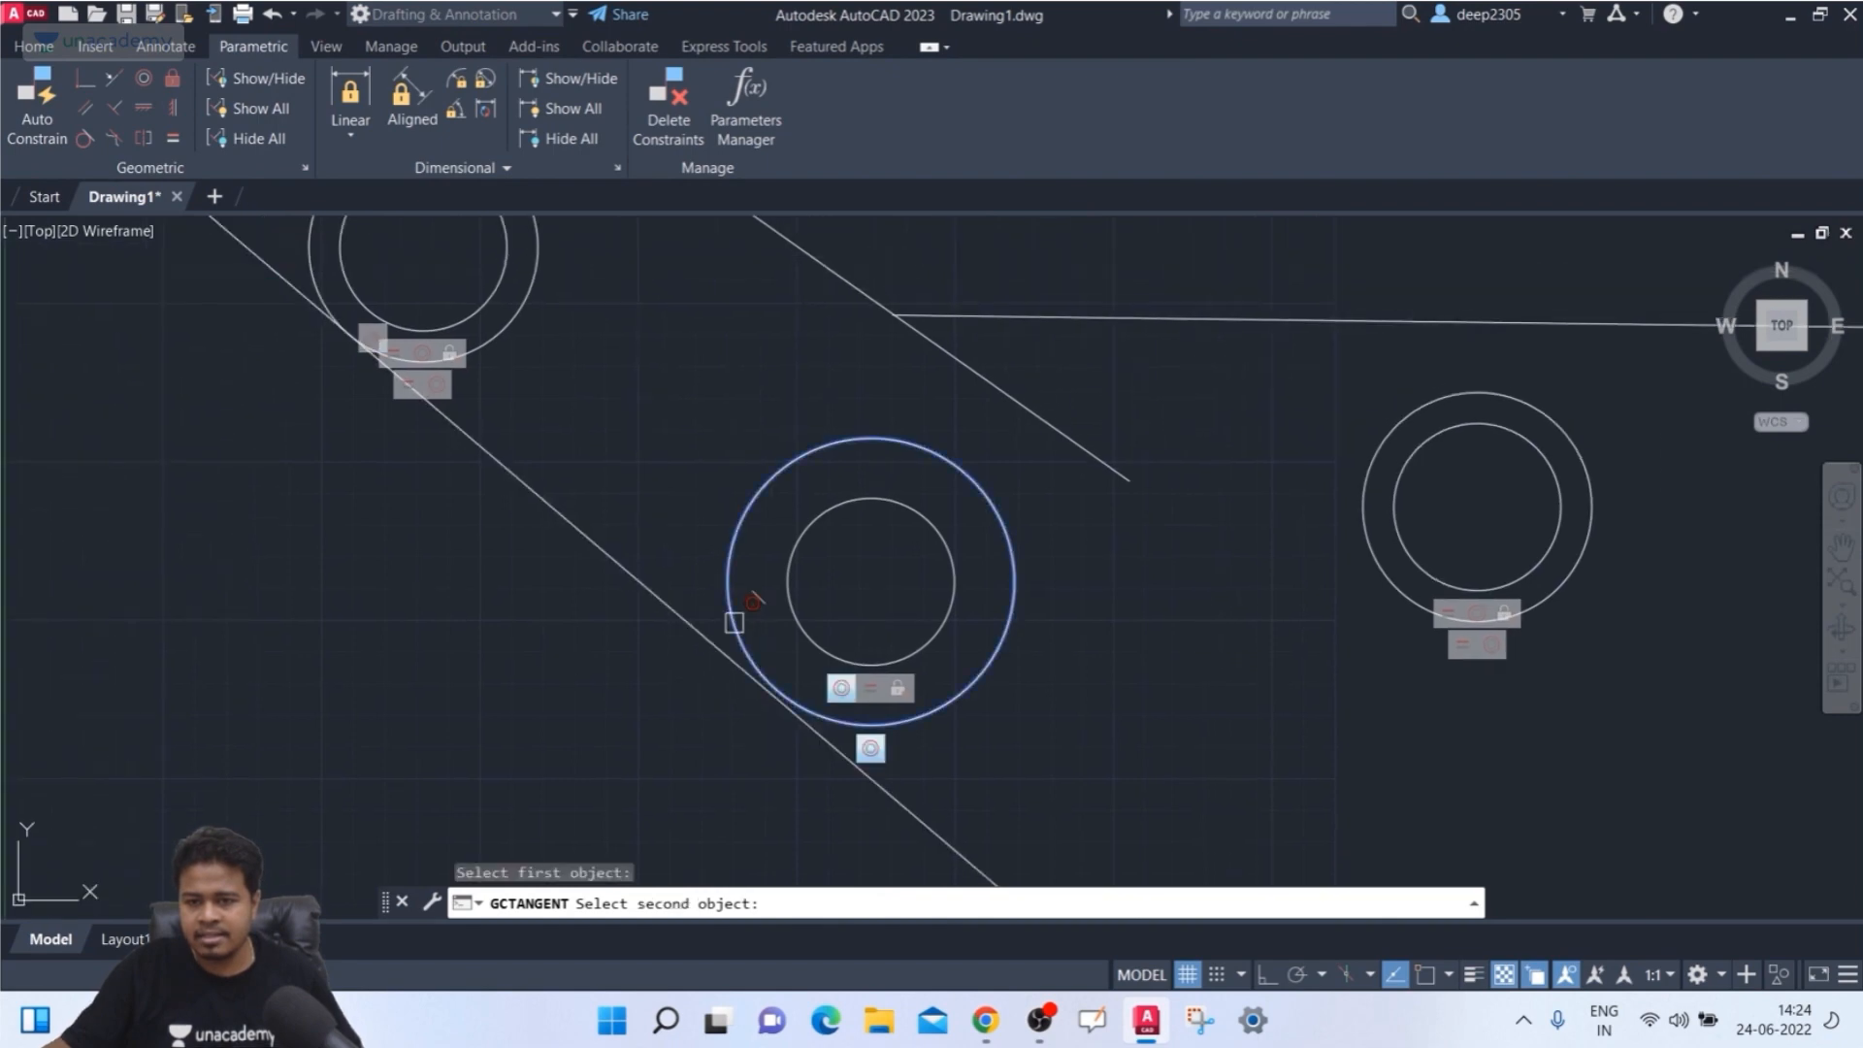
{"action": "left_click", "coordinate": [707, 643]}
{"action": "scroll", "coordinate": [688, 700], "scroll_direction": "down", "scroll_amount": 2}
{"action": "middle_click_drag", "start_coordinate": [688, 700], "coordinate": [537, 715]}
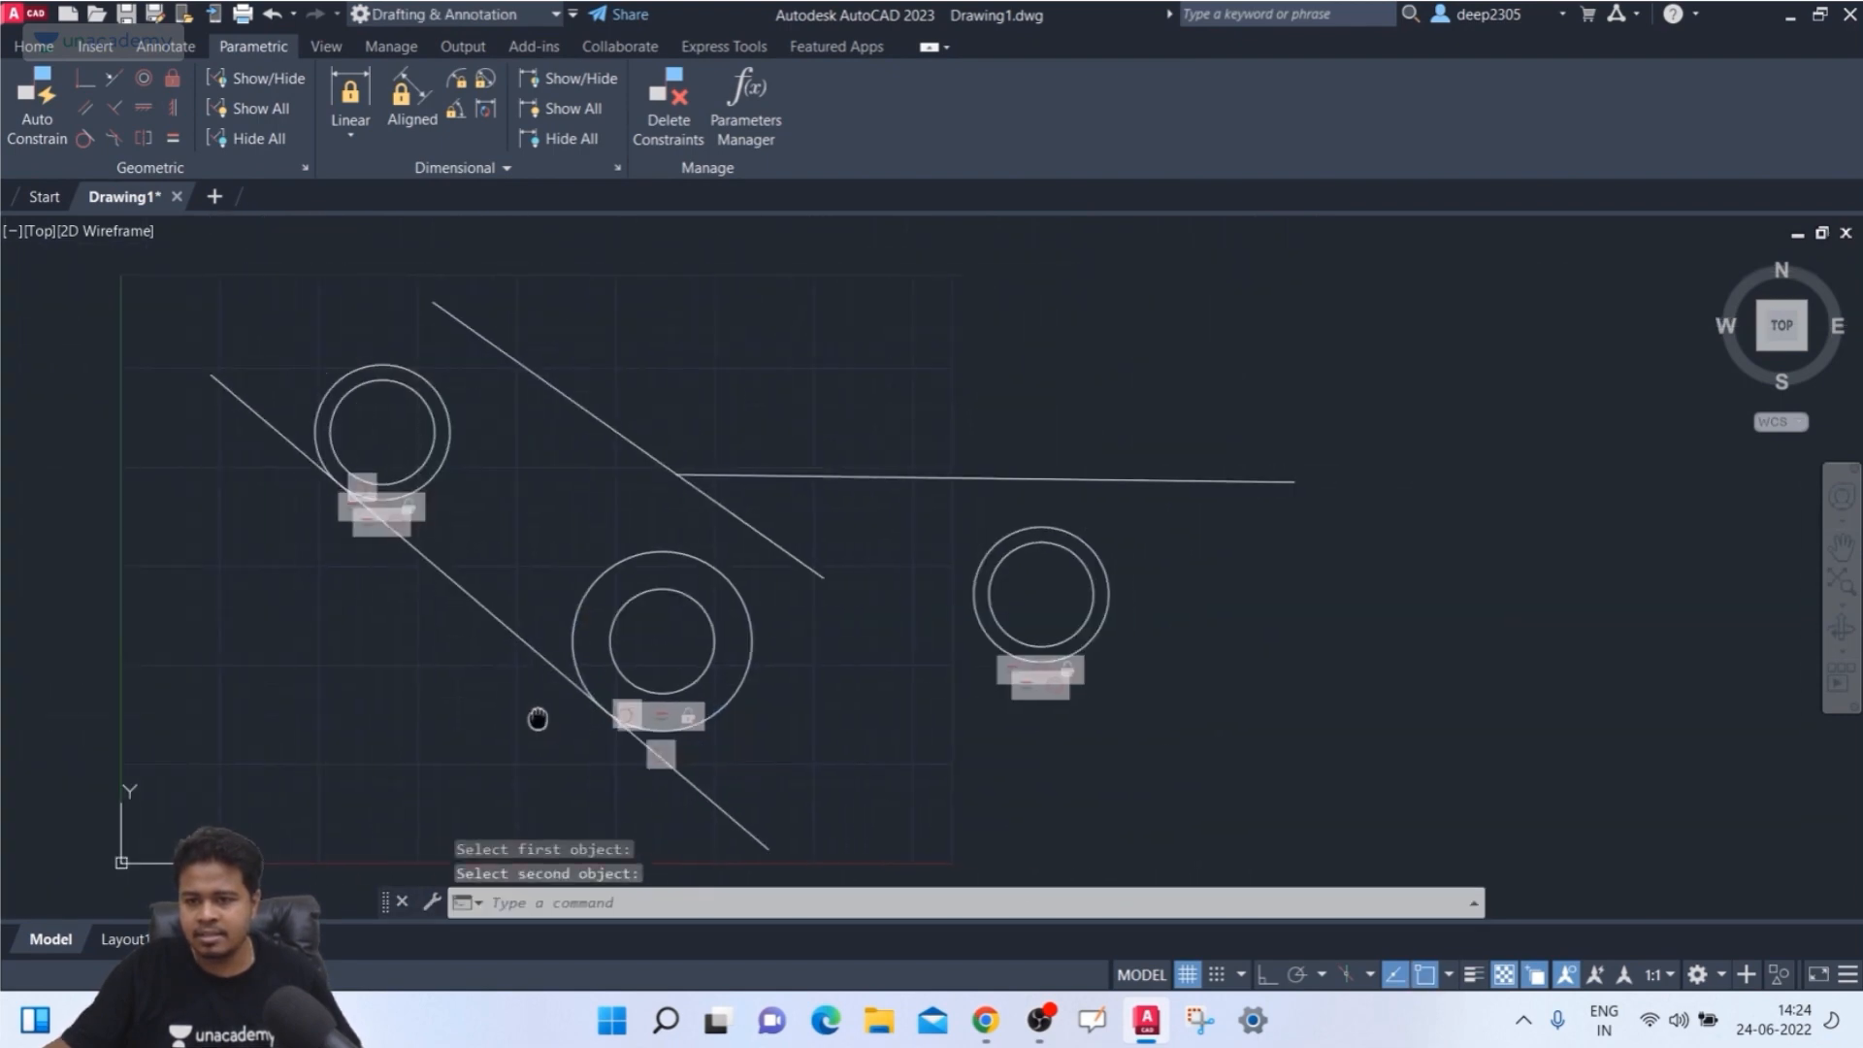
- Add a radius dimensional constraint of 40 to the upper-left outer circle, placing its dimension above the circle
{"action": "mouse_move", "coordinate": [831, 715]}
{"action": "middle_mouse_down"}
{"action": "mouse_move", "coordinate": [707, 657]}
{"action": "mouse_move", "coordinate": [749, 645]}
{"action": "middle_mouse_up"}
{"action": "scroll", "coordinate": [706, 667], "scroll_direction": "up", "scroll_amount": 2}
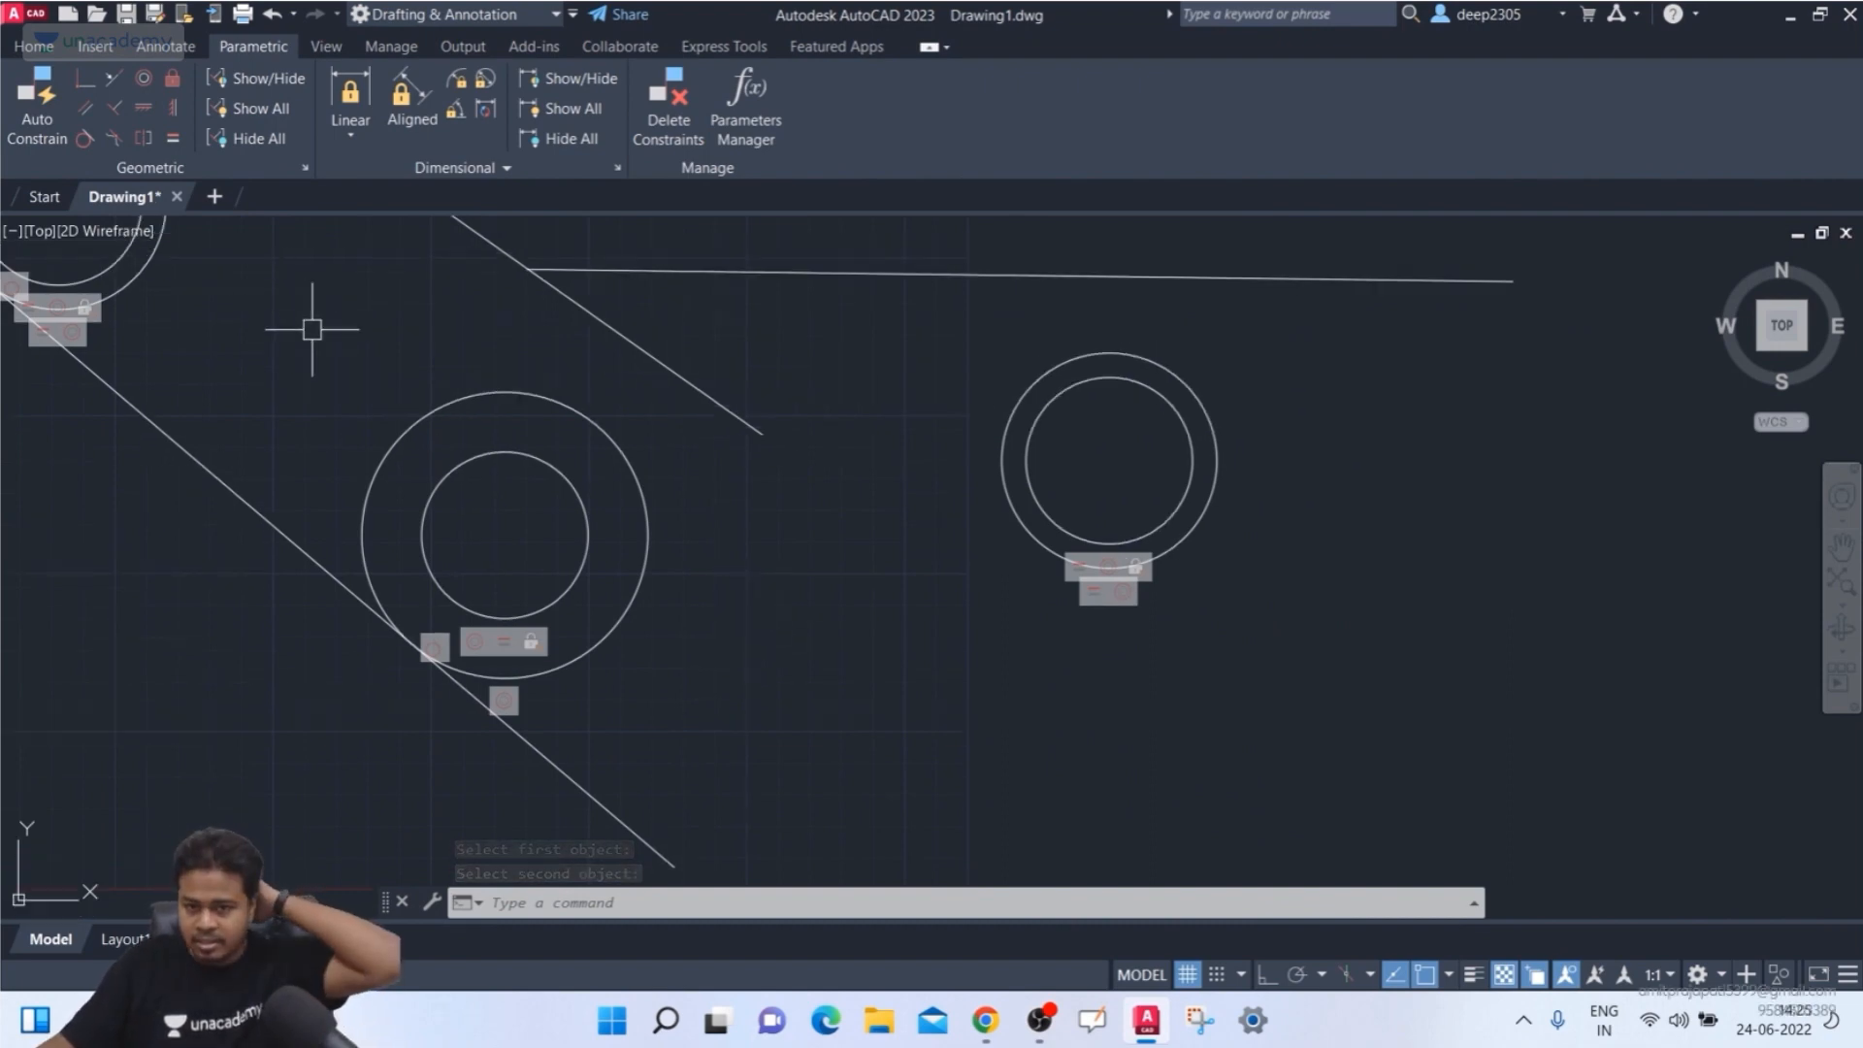
{"action": "mouse_move", "coordinate": [311, 324]}
{"action": "middle_mouse_down"}
{"action": "mouse_move", "coordinate": [416, 395]}
{"action": "mouse_move", "coordinate": [437, 436]}
{"action": "middle_mouse_up"}
{"action": "scroll", "coordinate": [428, 432], "scroll_direction": "down", "scroll_amount": 2}
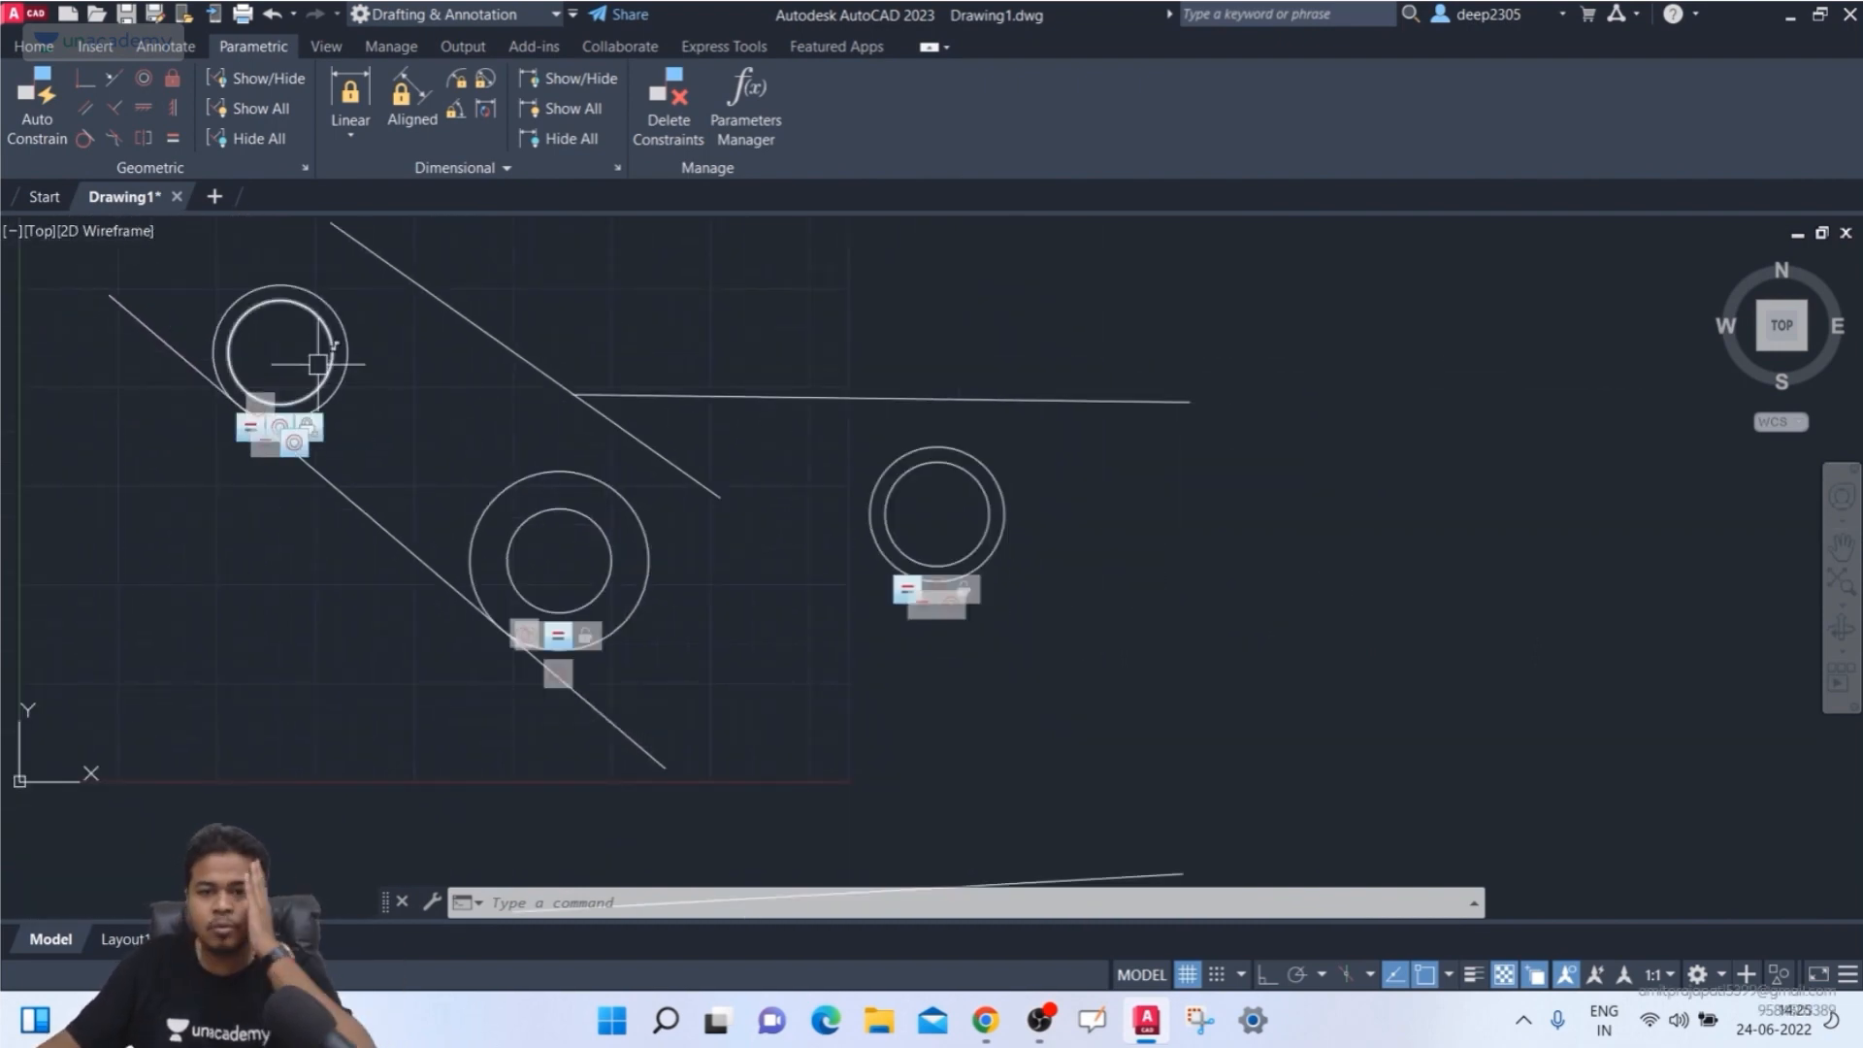
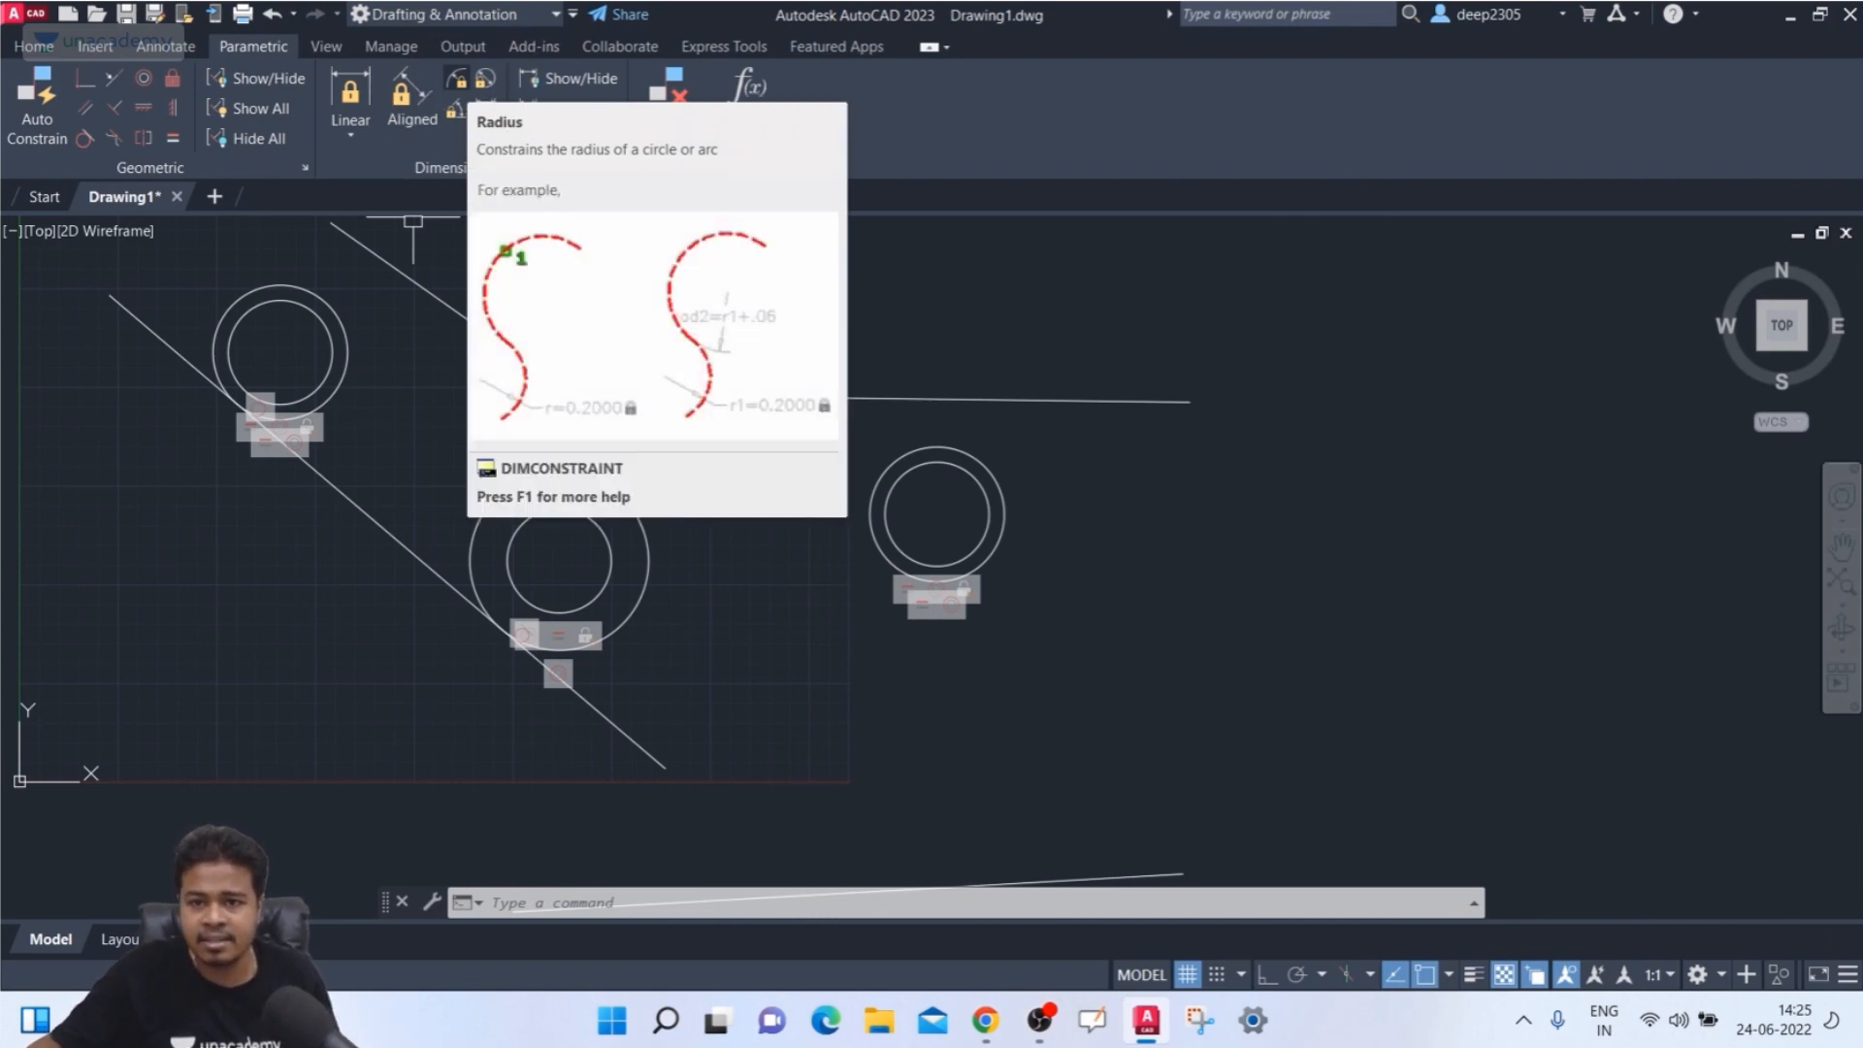
{"action": "left_click", "coordinate": [456, 80]}
{"action": "middle_click_drag", "start_coordinate": [425, 350], "coordinate": [424, 402]}
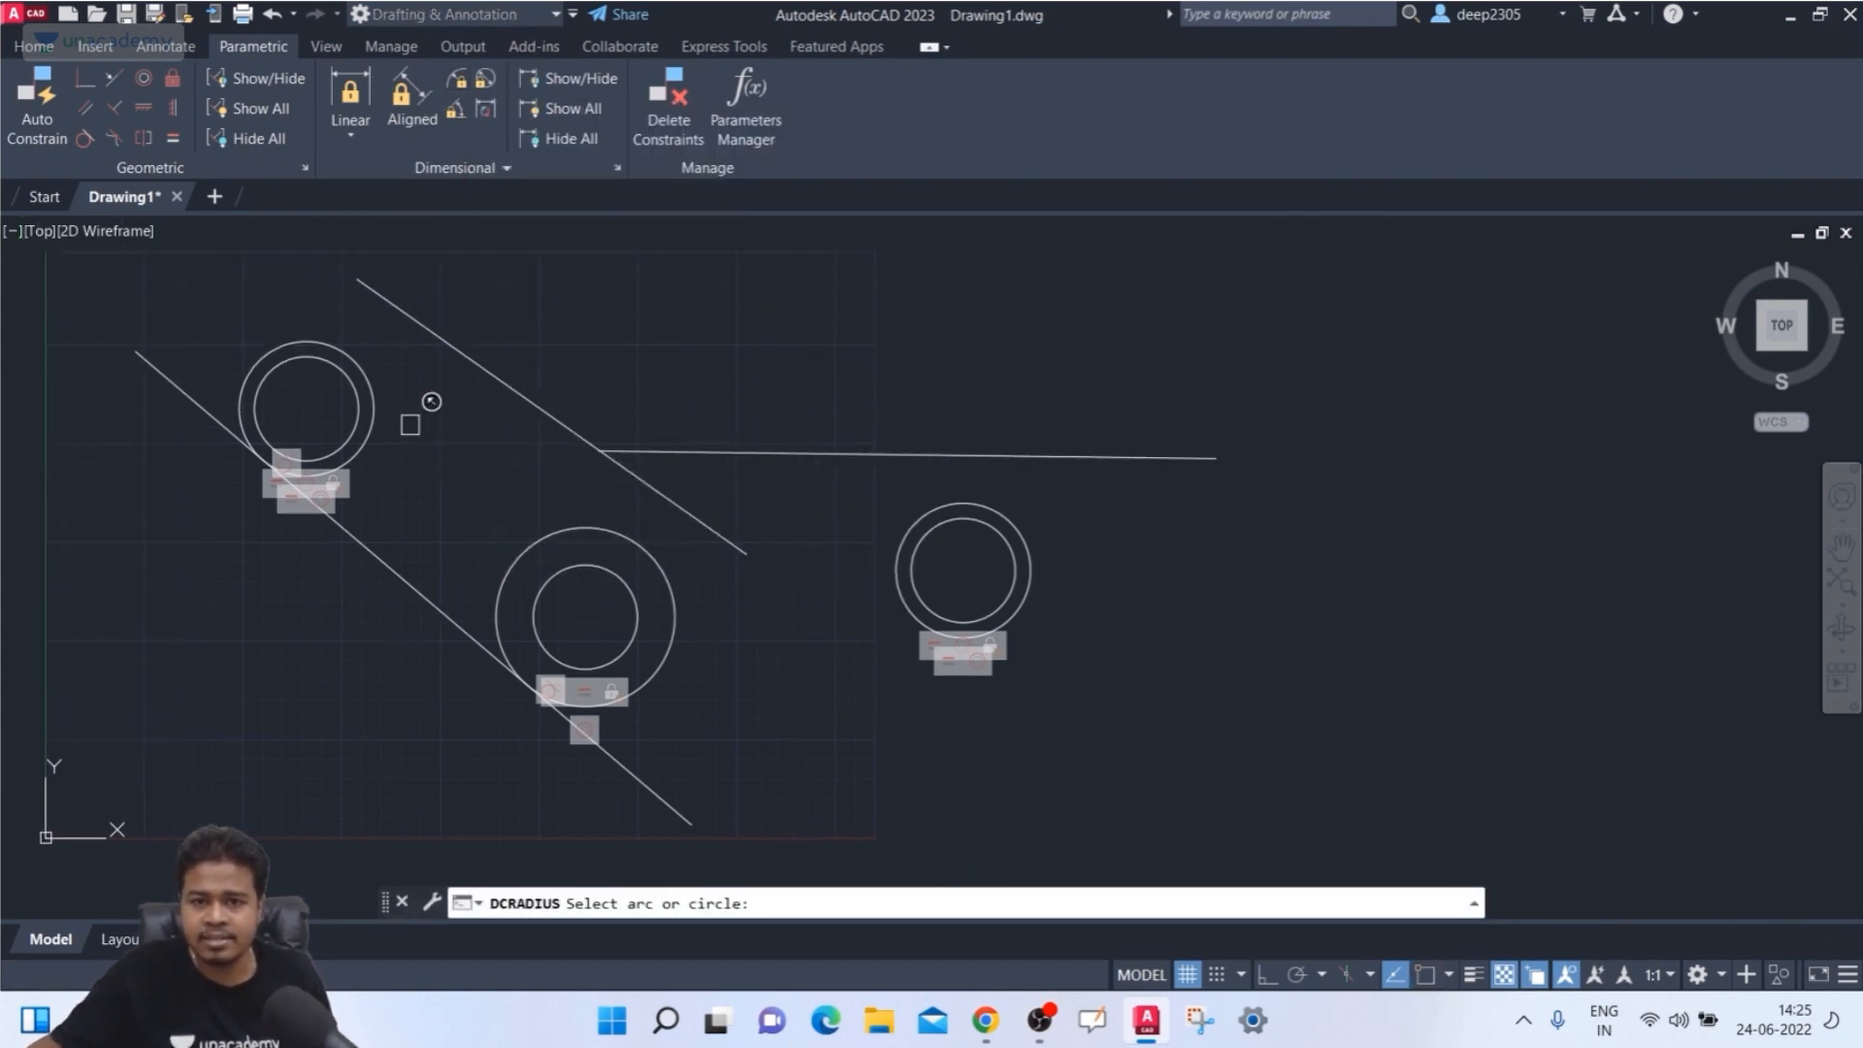
{"action": "scroll", "coordinate": [306, 308], "scroll_direction": "up", "scroll_amount": 4}
{"action": "left_click", "coordinate": [321, 398]}
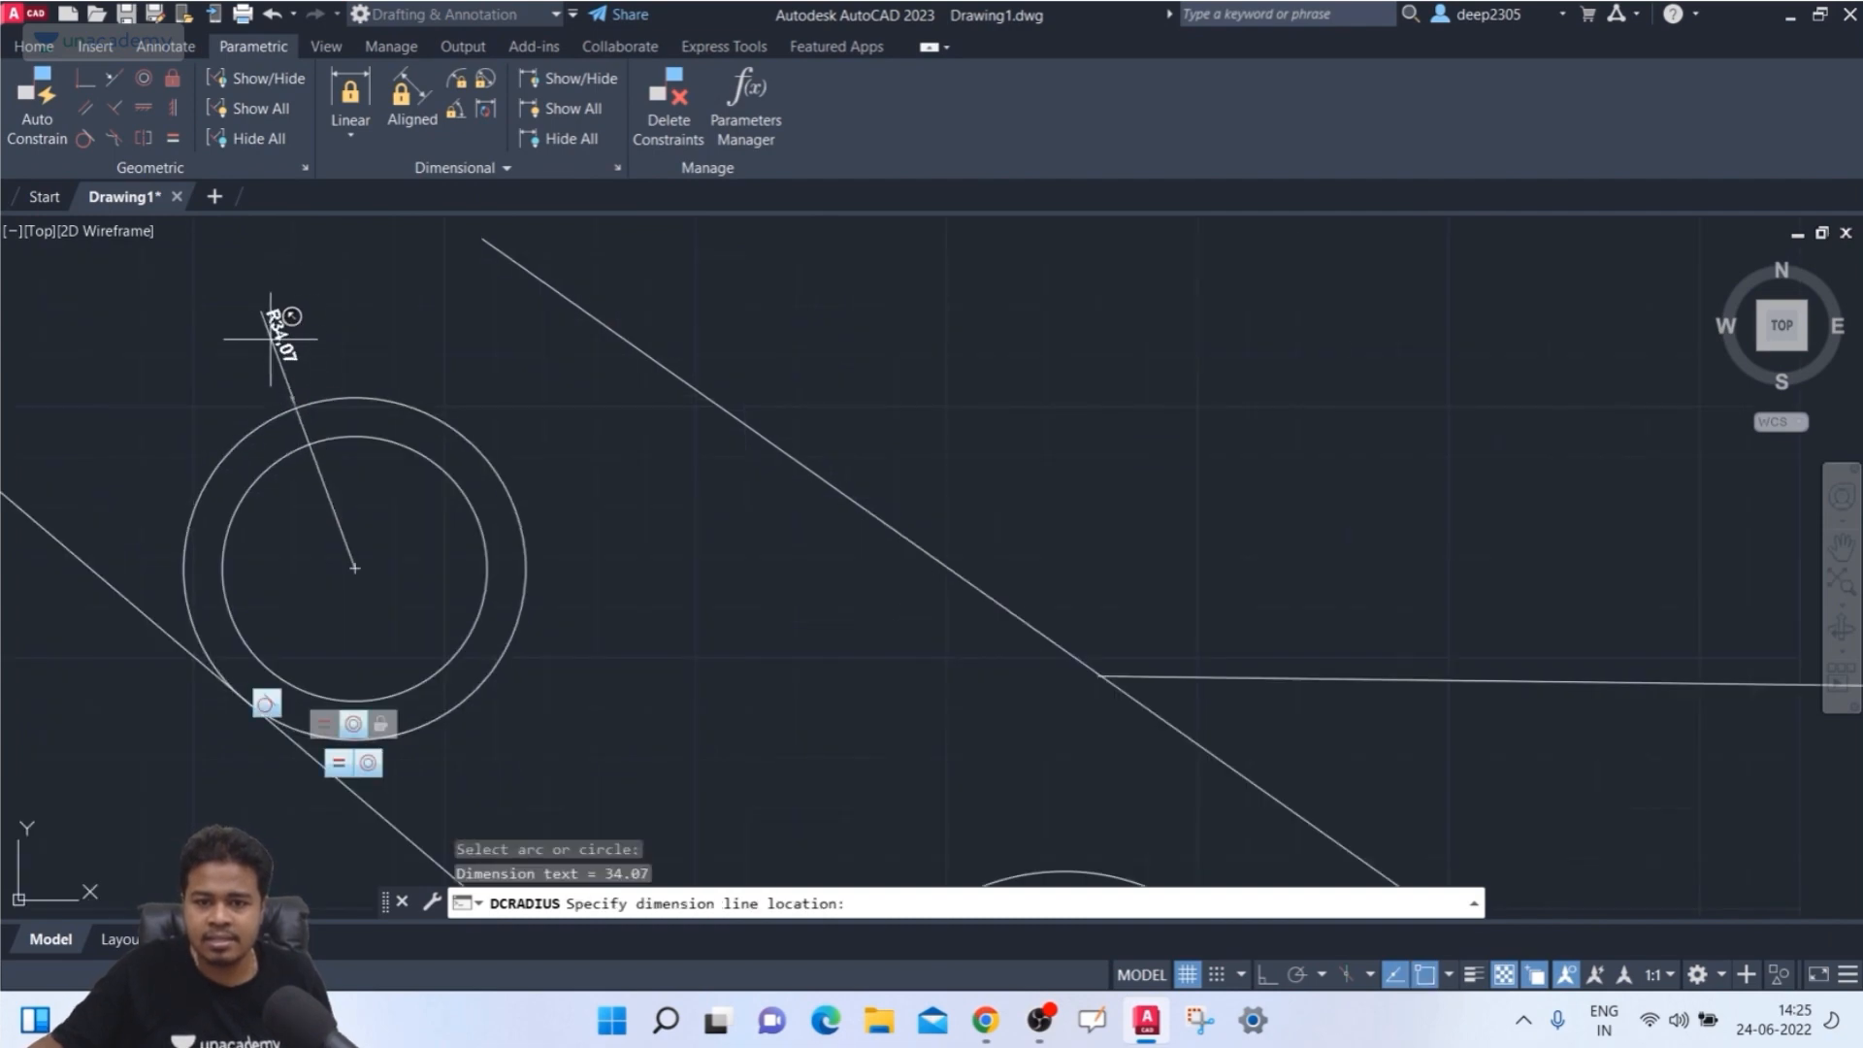
{"action": "left_click", "coordinate": [260, 313]}
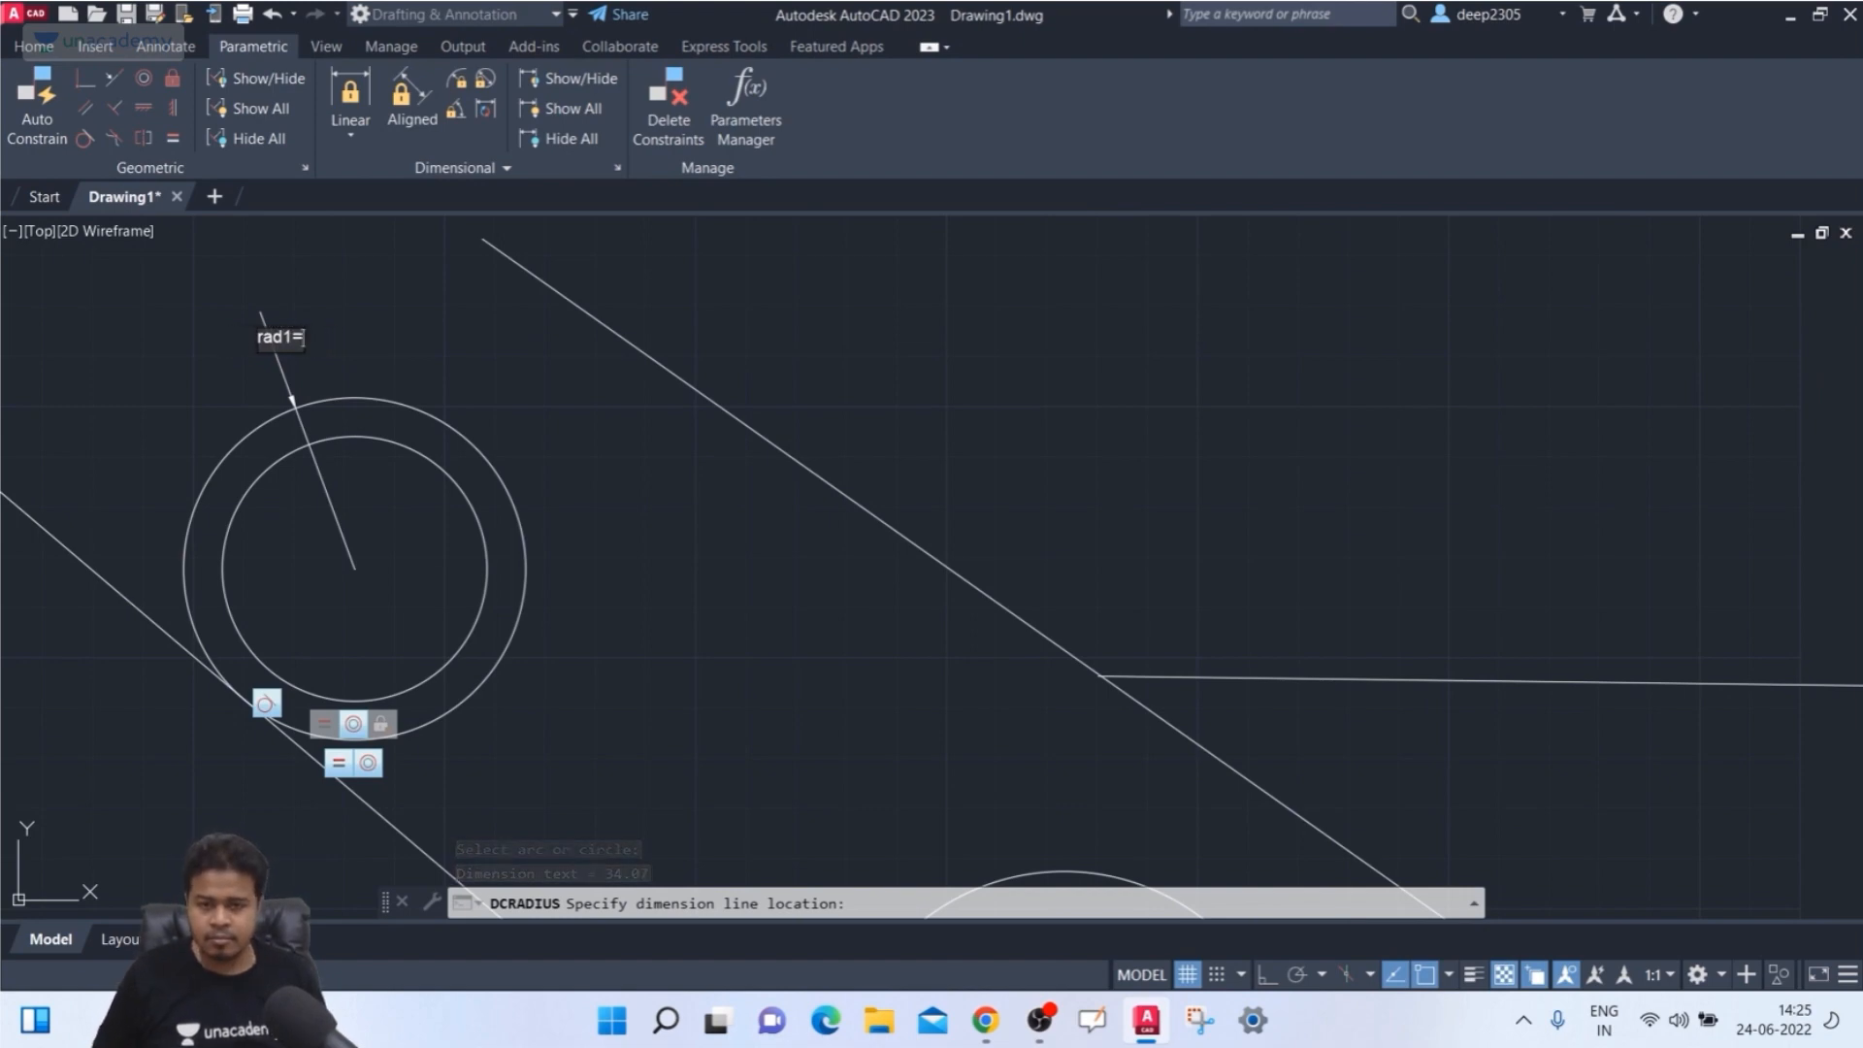
{"action": "type", "text": "40"}
{"action": "key", "text": "Return"}
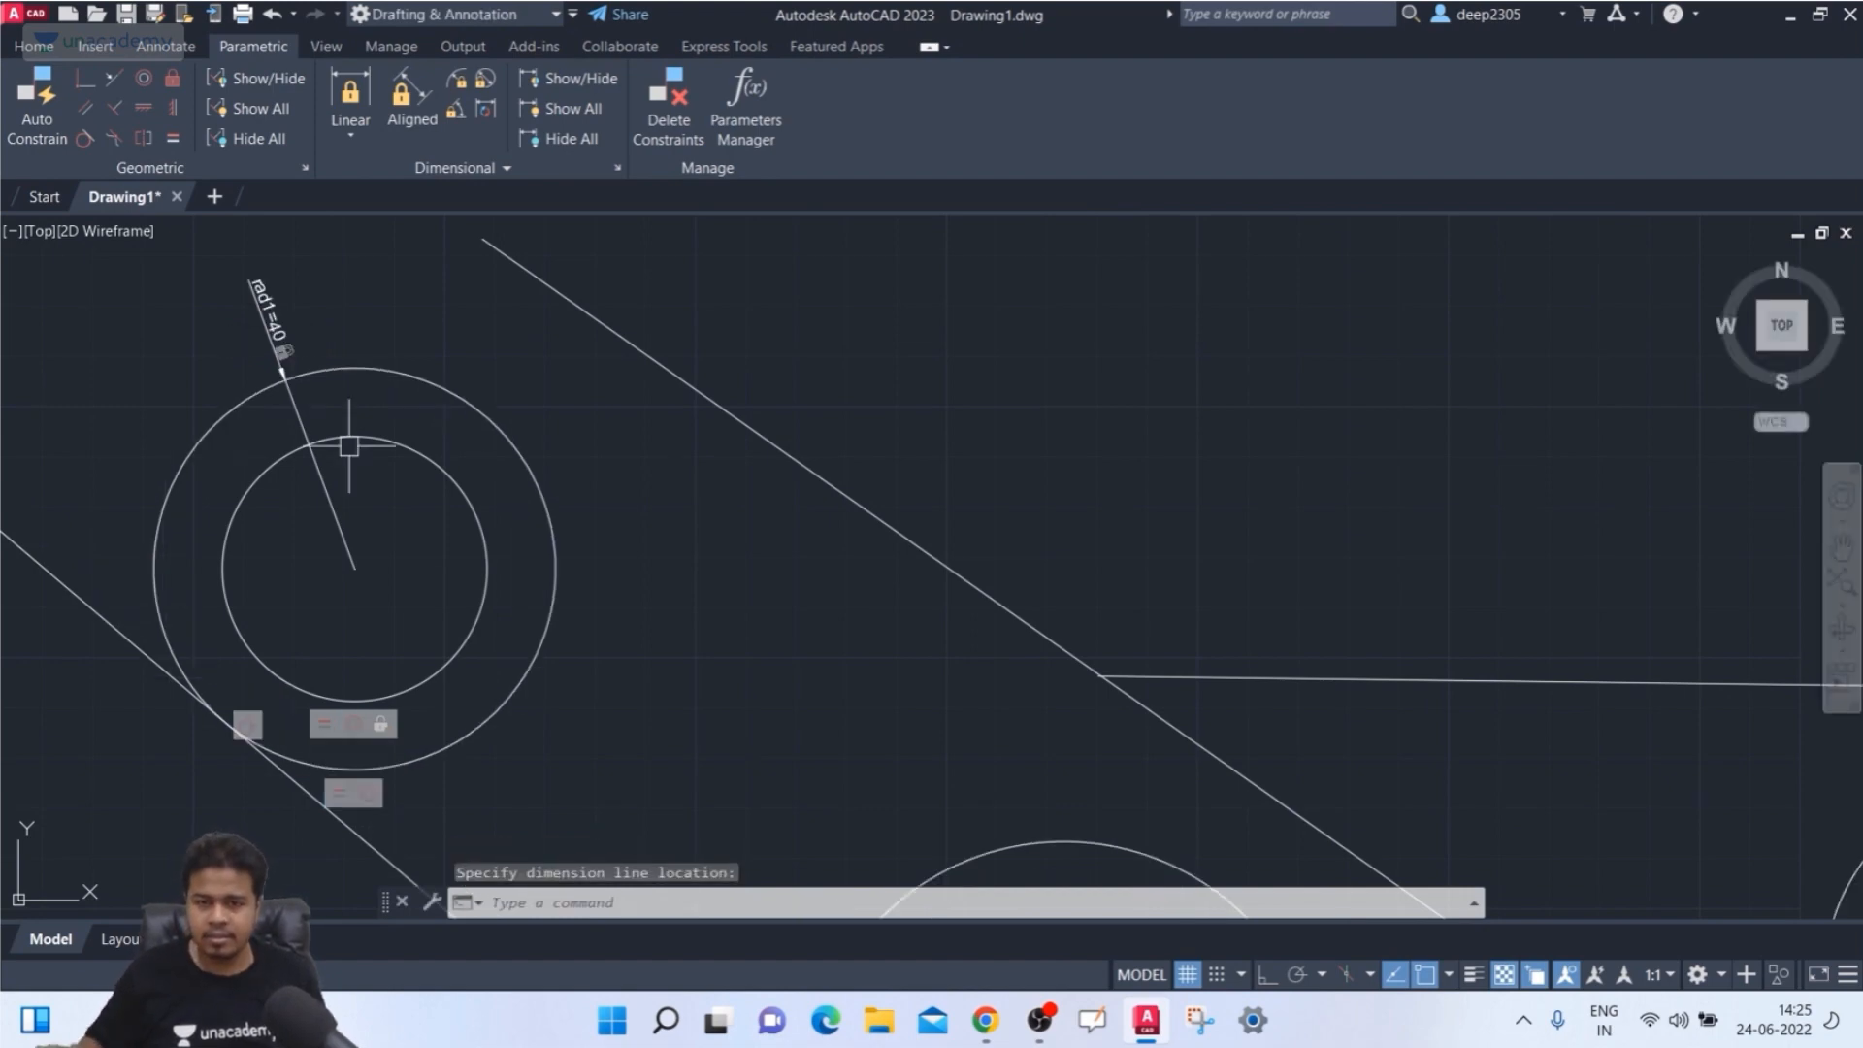
- Add a radius dimensional constraint of 30 to the upper-left inner circle, placing its dimension to the right outside the circles
{"action": "scroll", "coordinate": [369, 369], "scroll_direction": "down", "scroll_amount": 3}
{"action": "scroll", "coordinate": [474, 229], "scroll_direction": "up", "scroll_amount": 2}
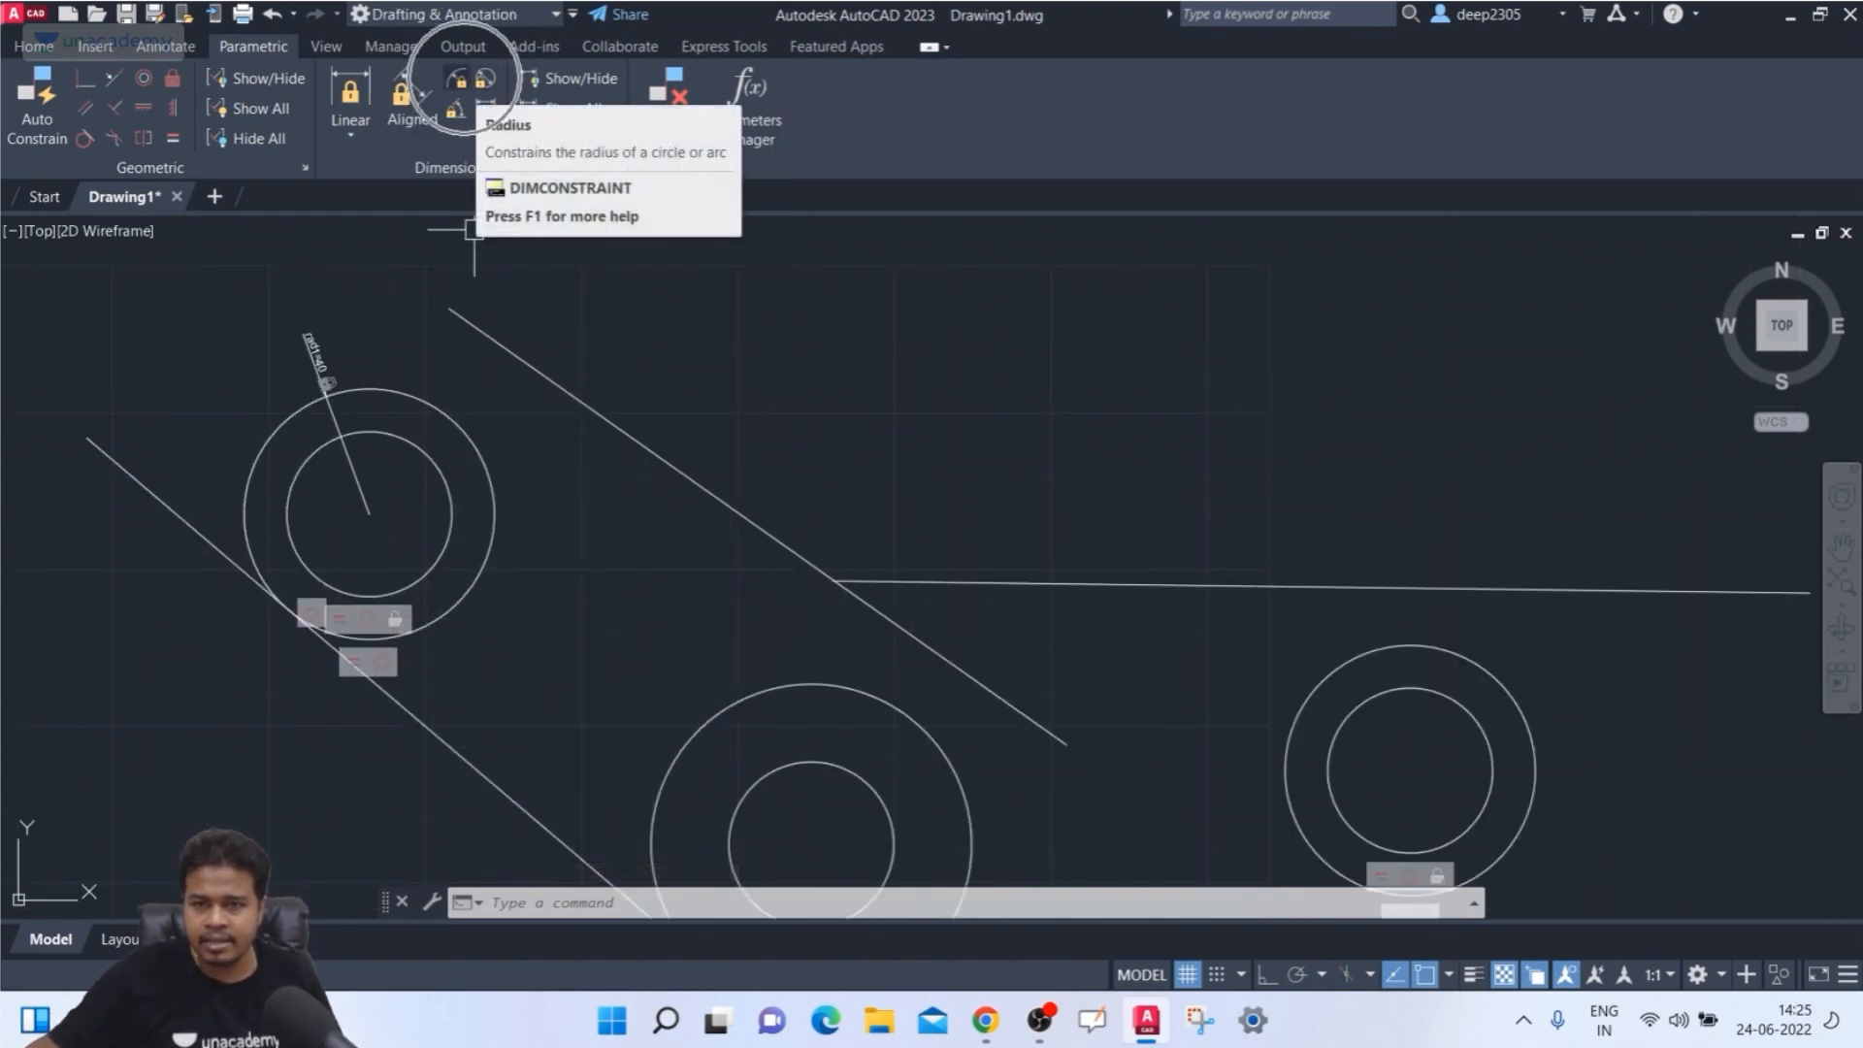
{"action": "left_click", "coordinate": [456, 77]}
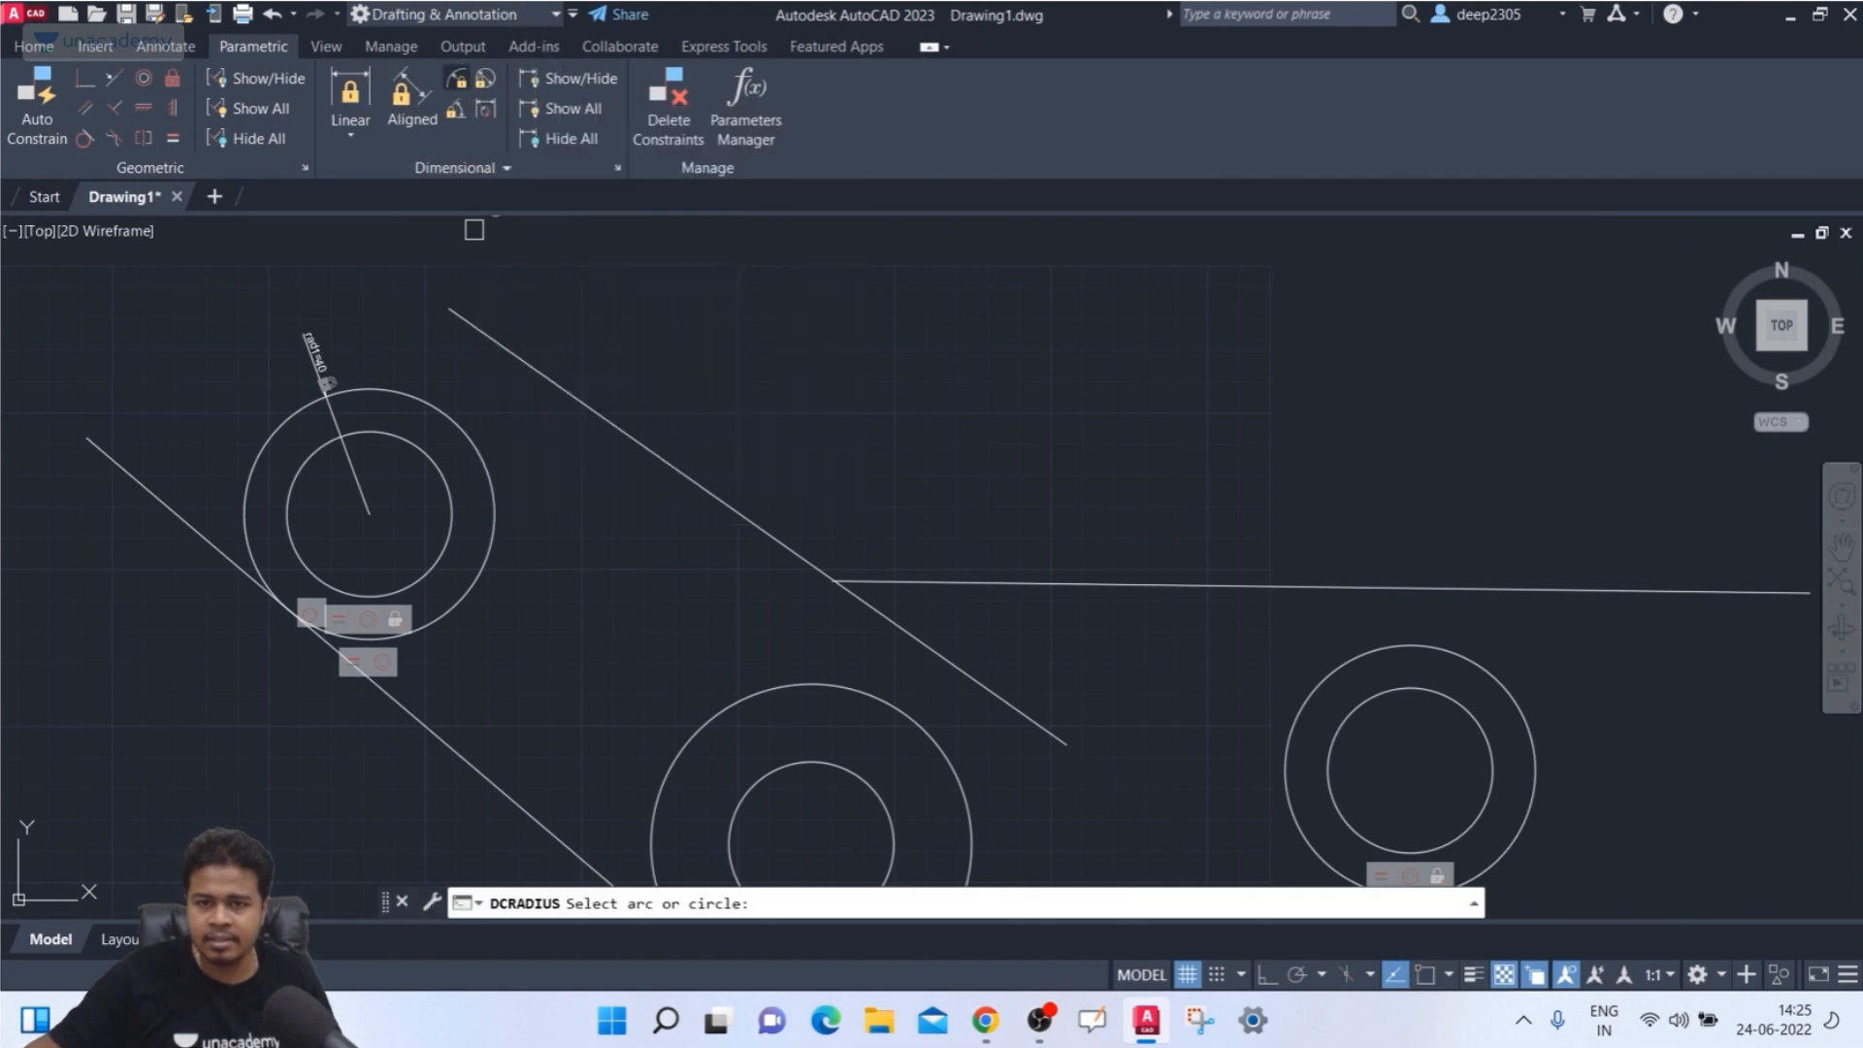
{"action": "left_click", "coordinate": [405, 436]}
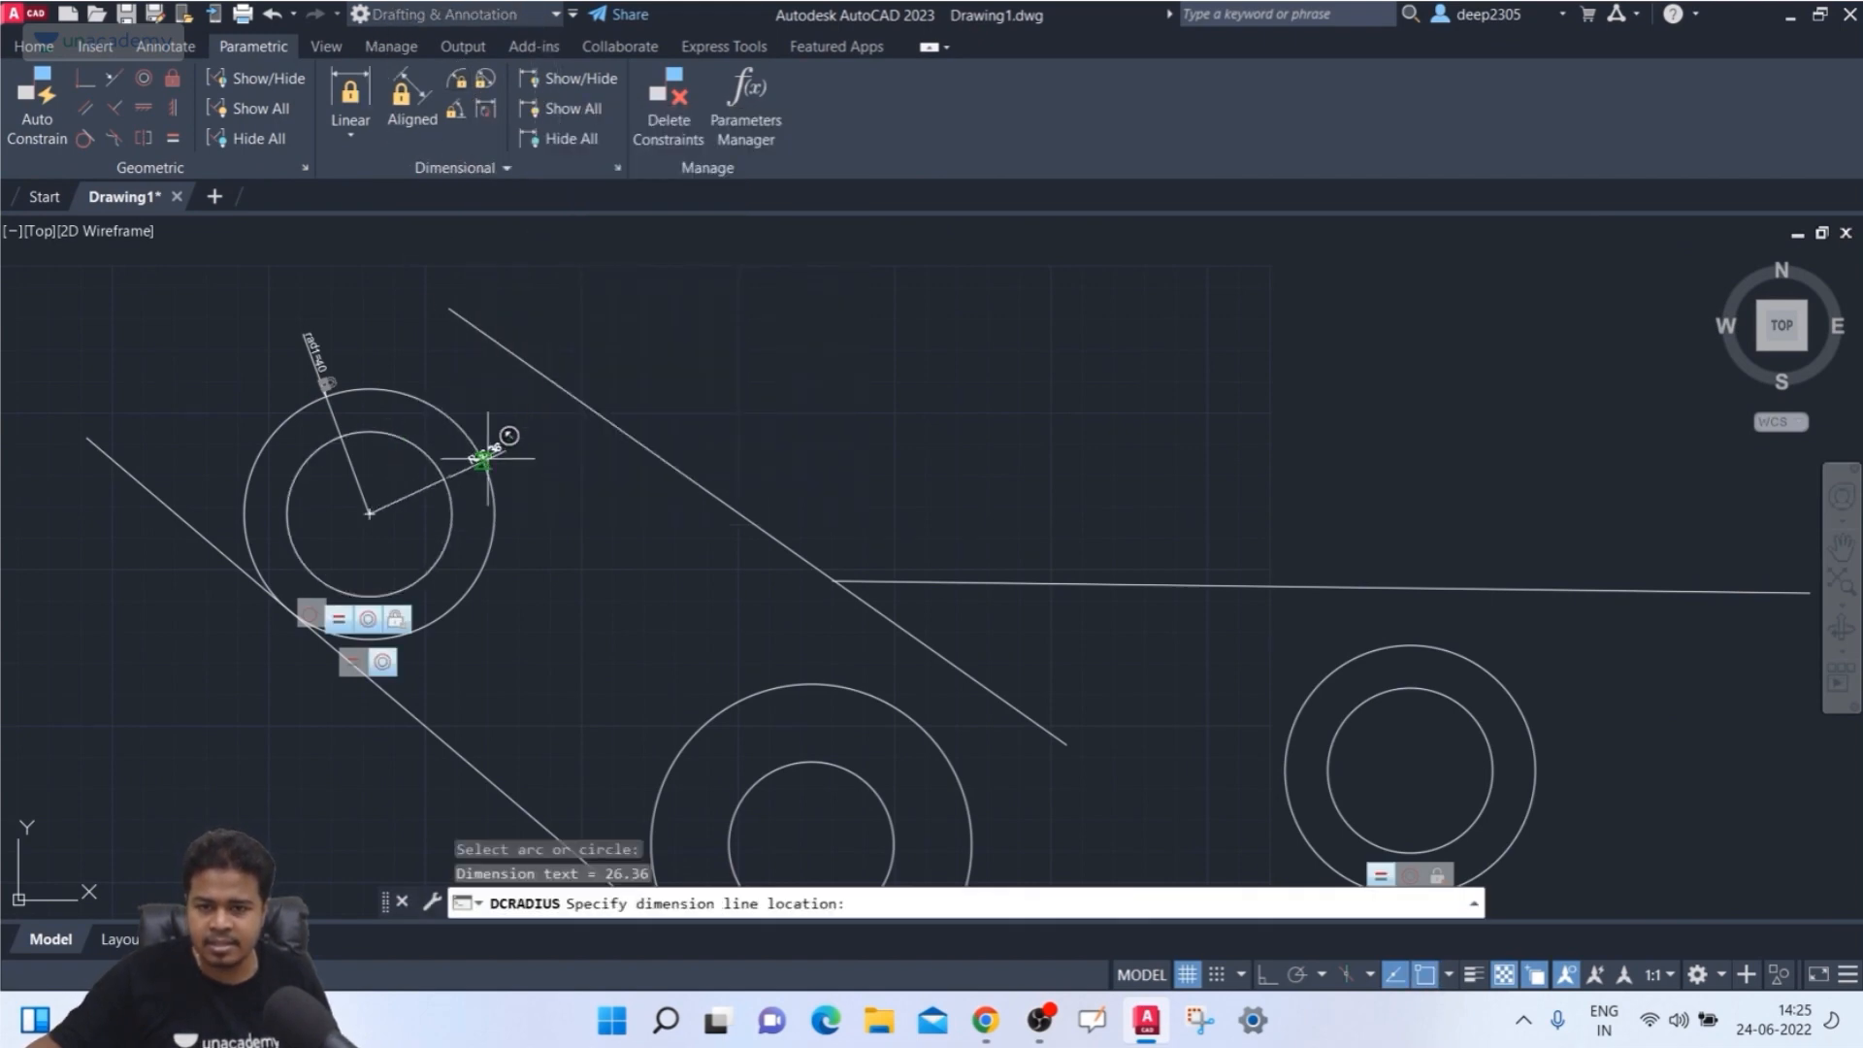
{"action": "scroll", "coordinate": [572, 487], "scroll_direction": "up", "scroll_amount": 4}
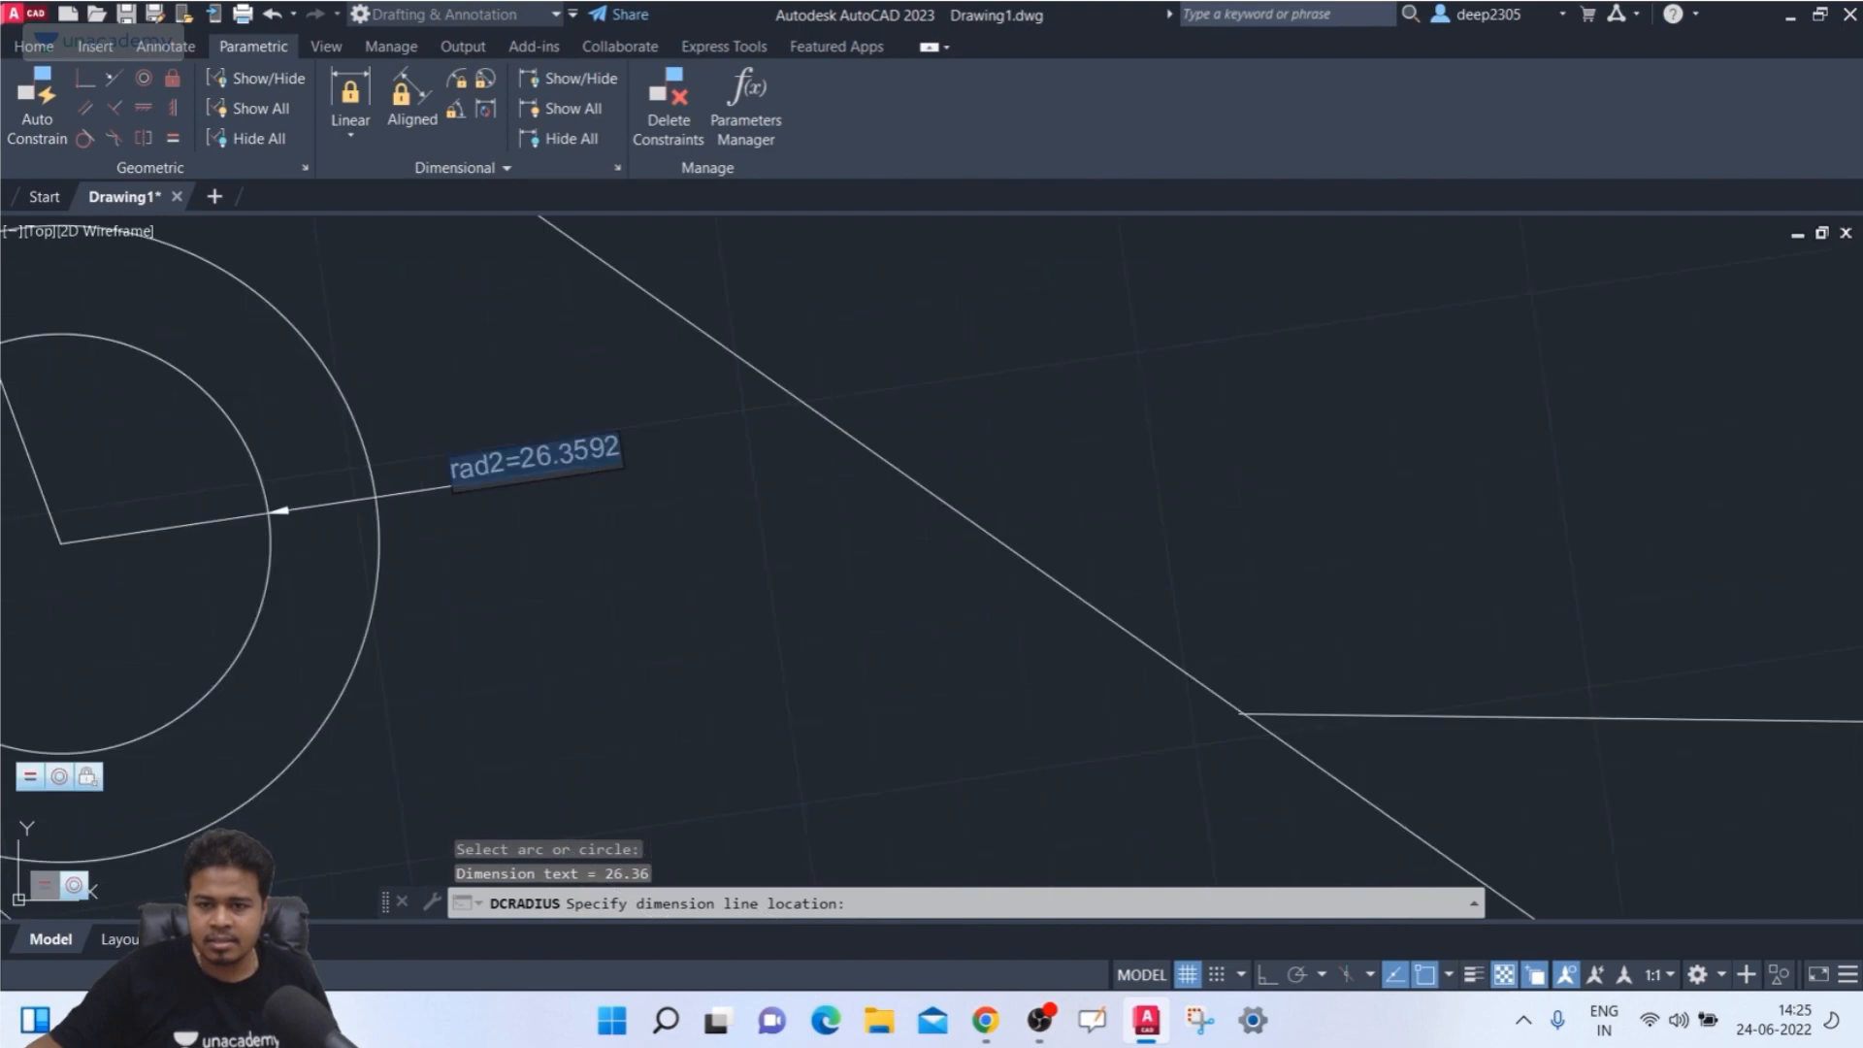
{"action": "left_click", "coordinate": [619, 449]}
{"action": "type", "text": "\\\\\\\\\\"}
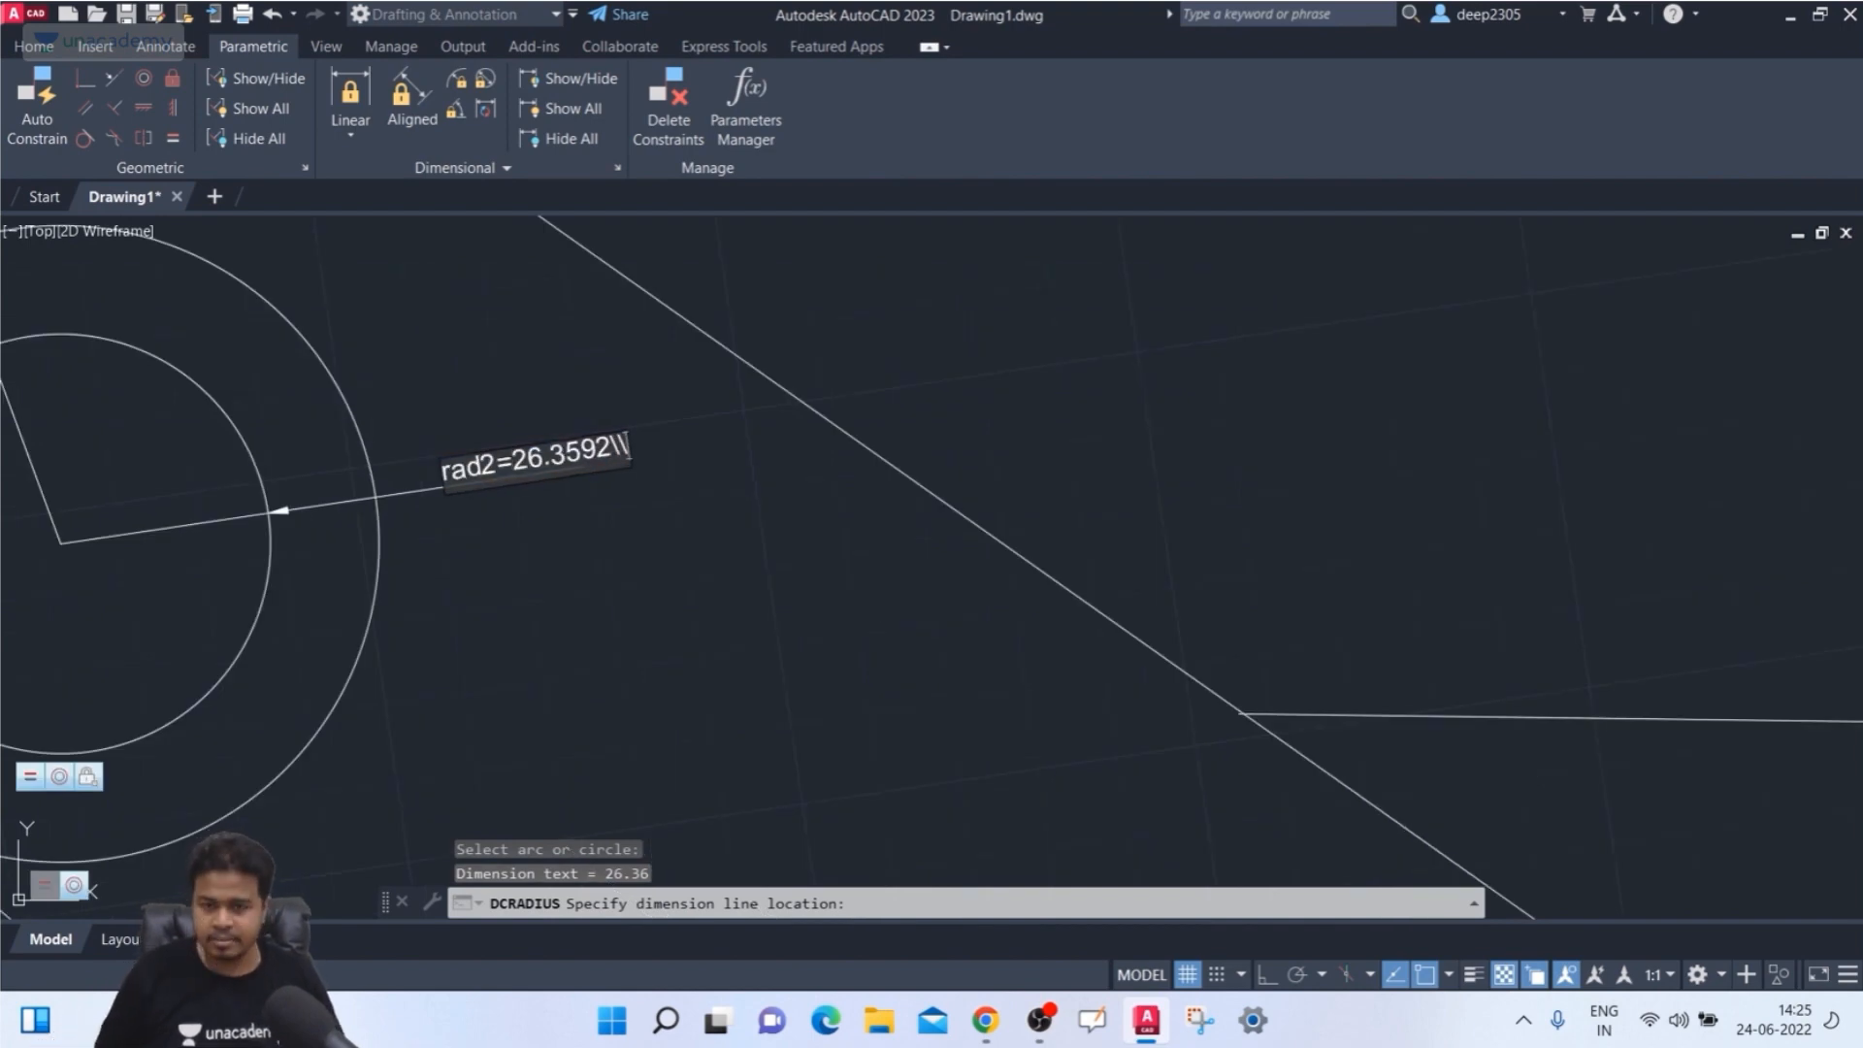
{"action": "key", "text": "BackSpace"}
{"action": "key", "text": "BackSpace"}
{"action": "key", "text": "BackSpace"}
{"action": "key", "text": "BackSpace"}
{"action": "key", "text": "BackSpace"}
{"action": "key", "text": "BackSpace"}
{"action": "key", "text": "BackSpace"}
{"action": "key", "text": "BackSpace"}
{"action": "key", "text": "BackSpace"}
{"action": "key", "text": "BackSpace"}
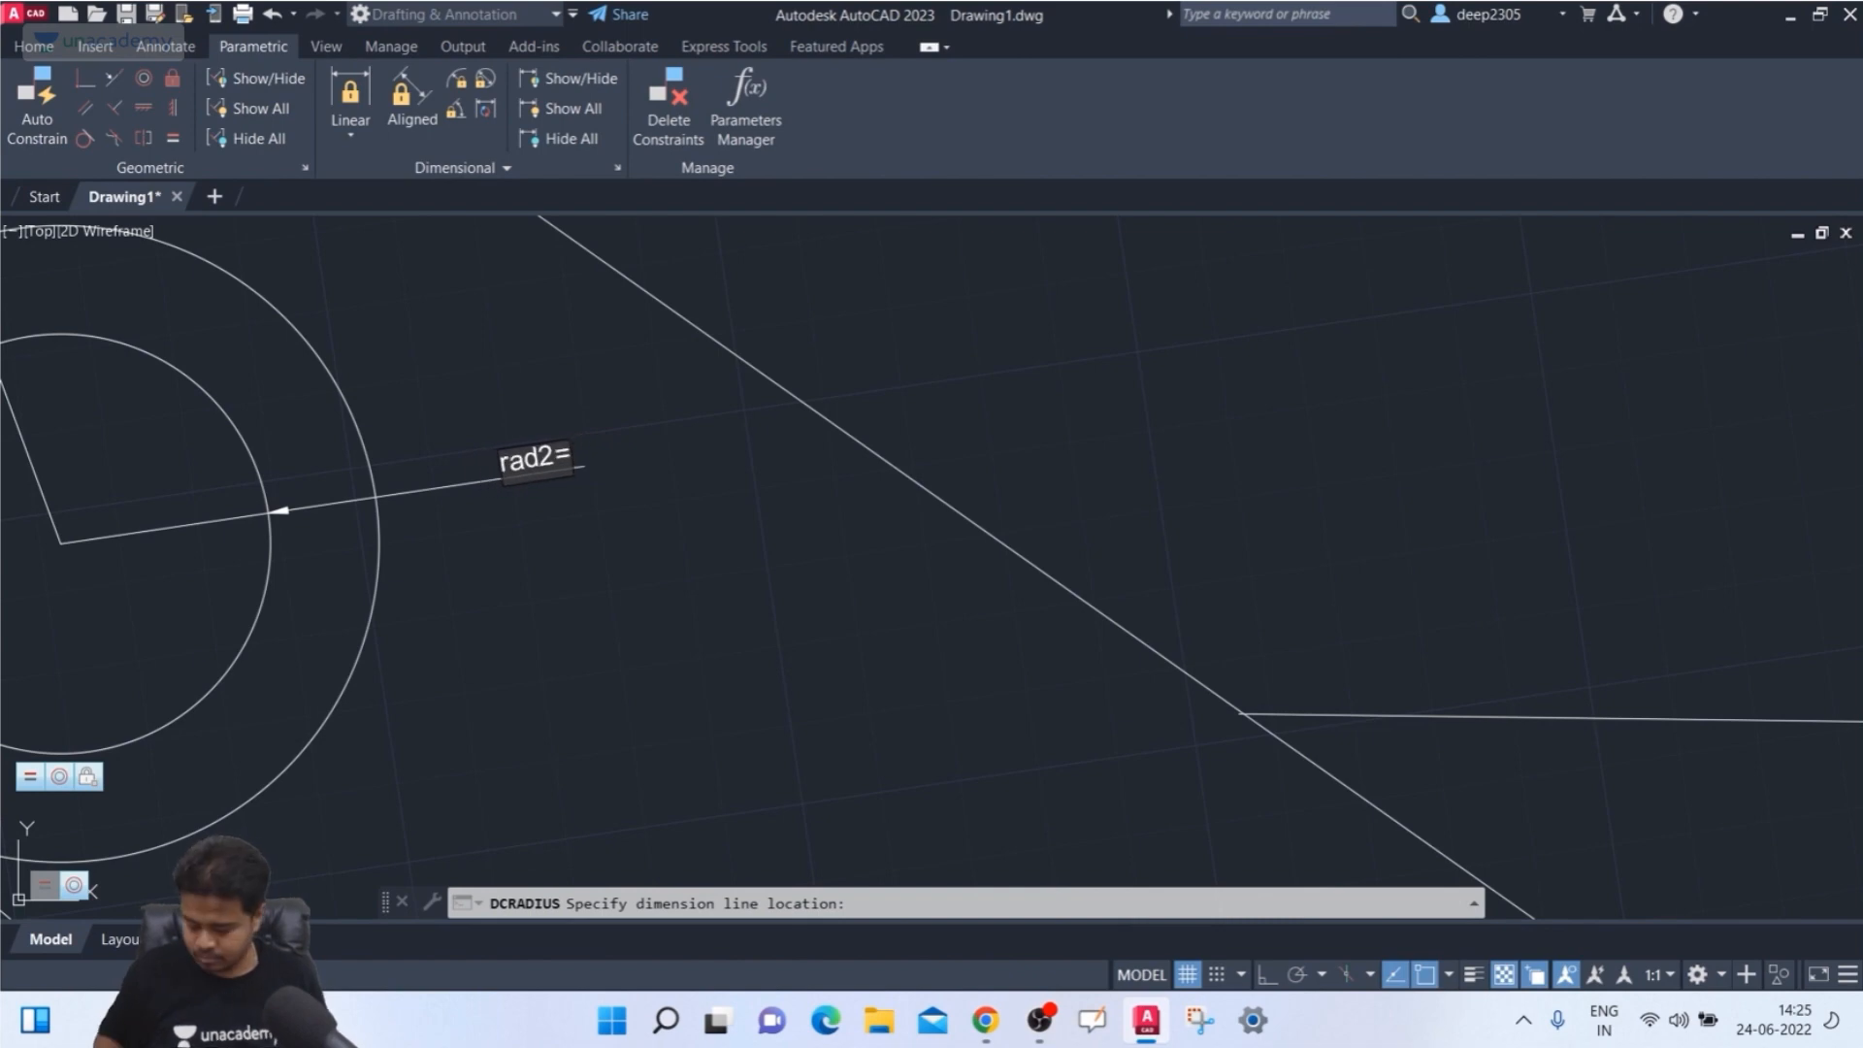
{"action": "type", "text": "30"}
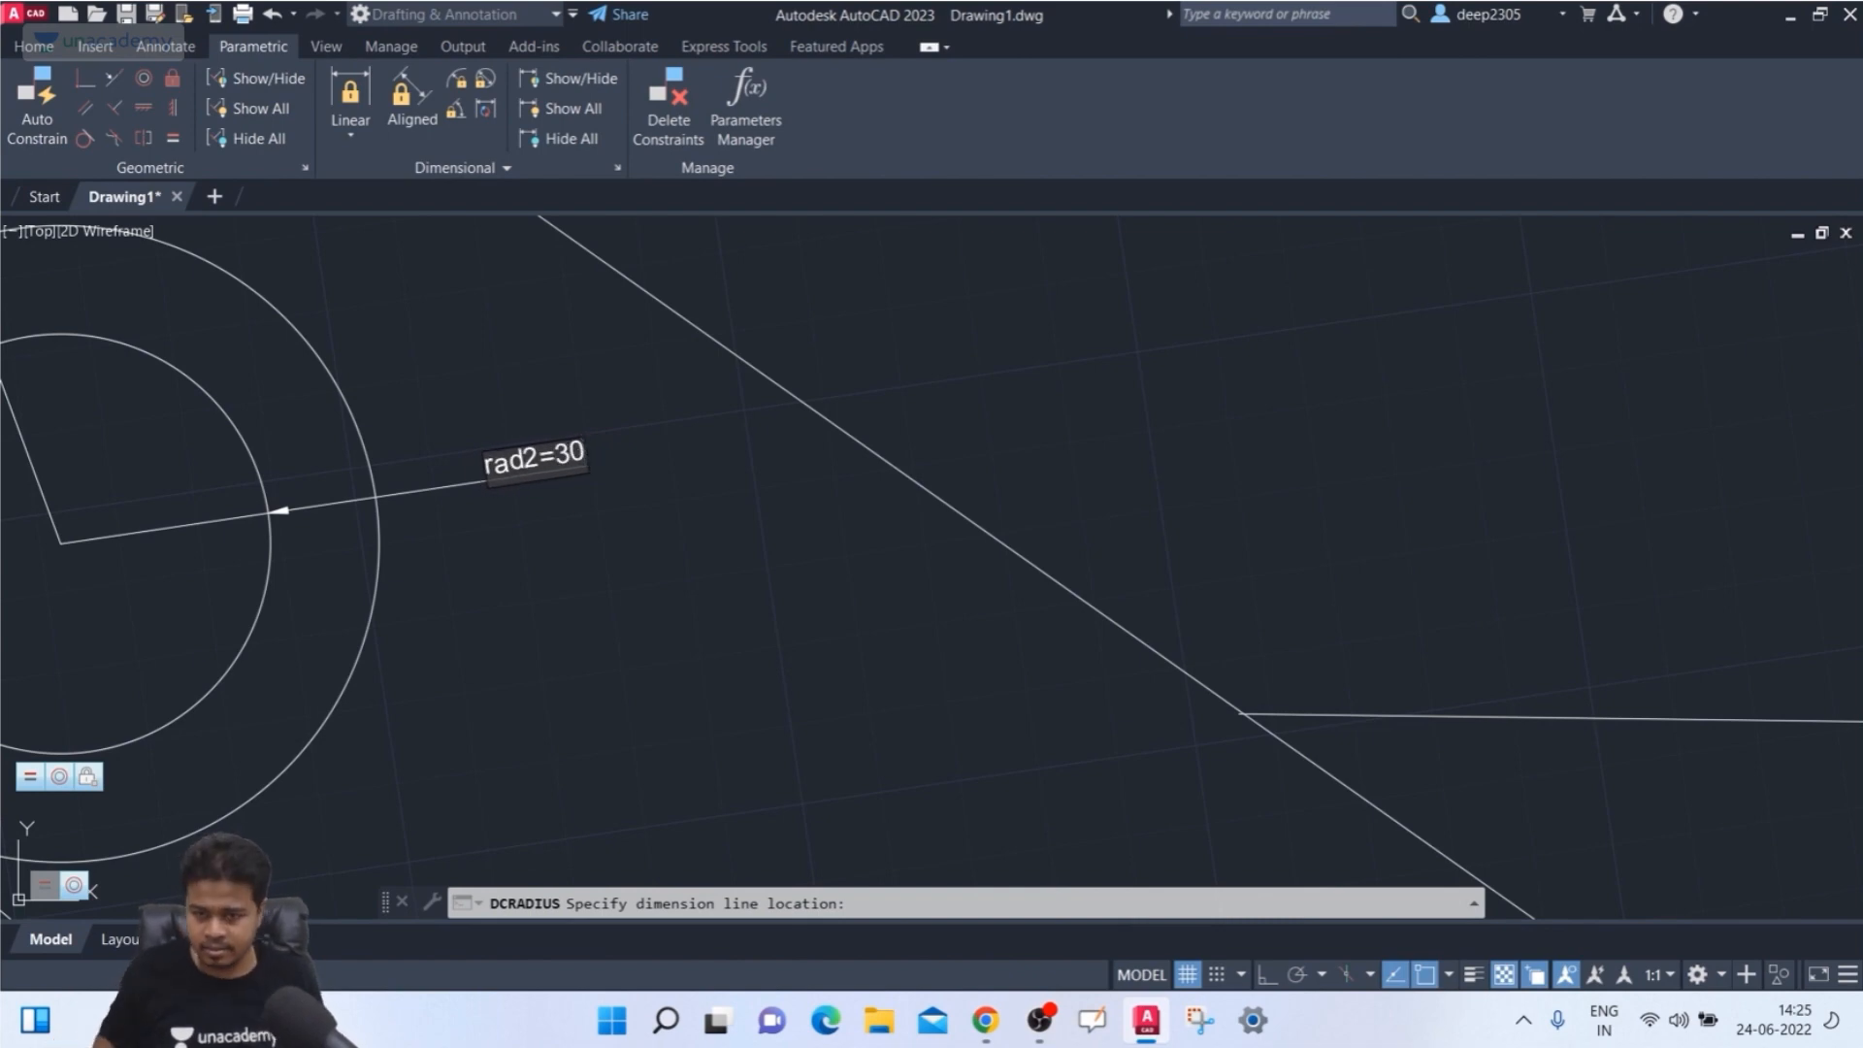
{"action": "key", "text": "Return"}
{"action": "scroll", "coordinate": [635, 481], "scroll_direction": "down", "scroll_amount": 4}
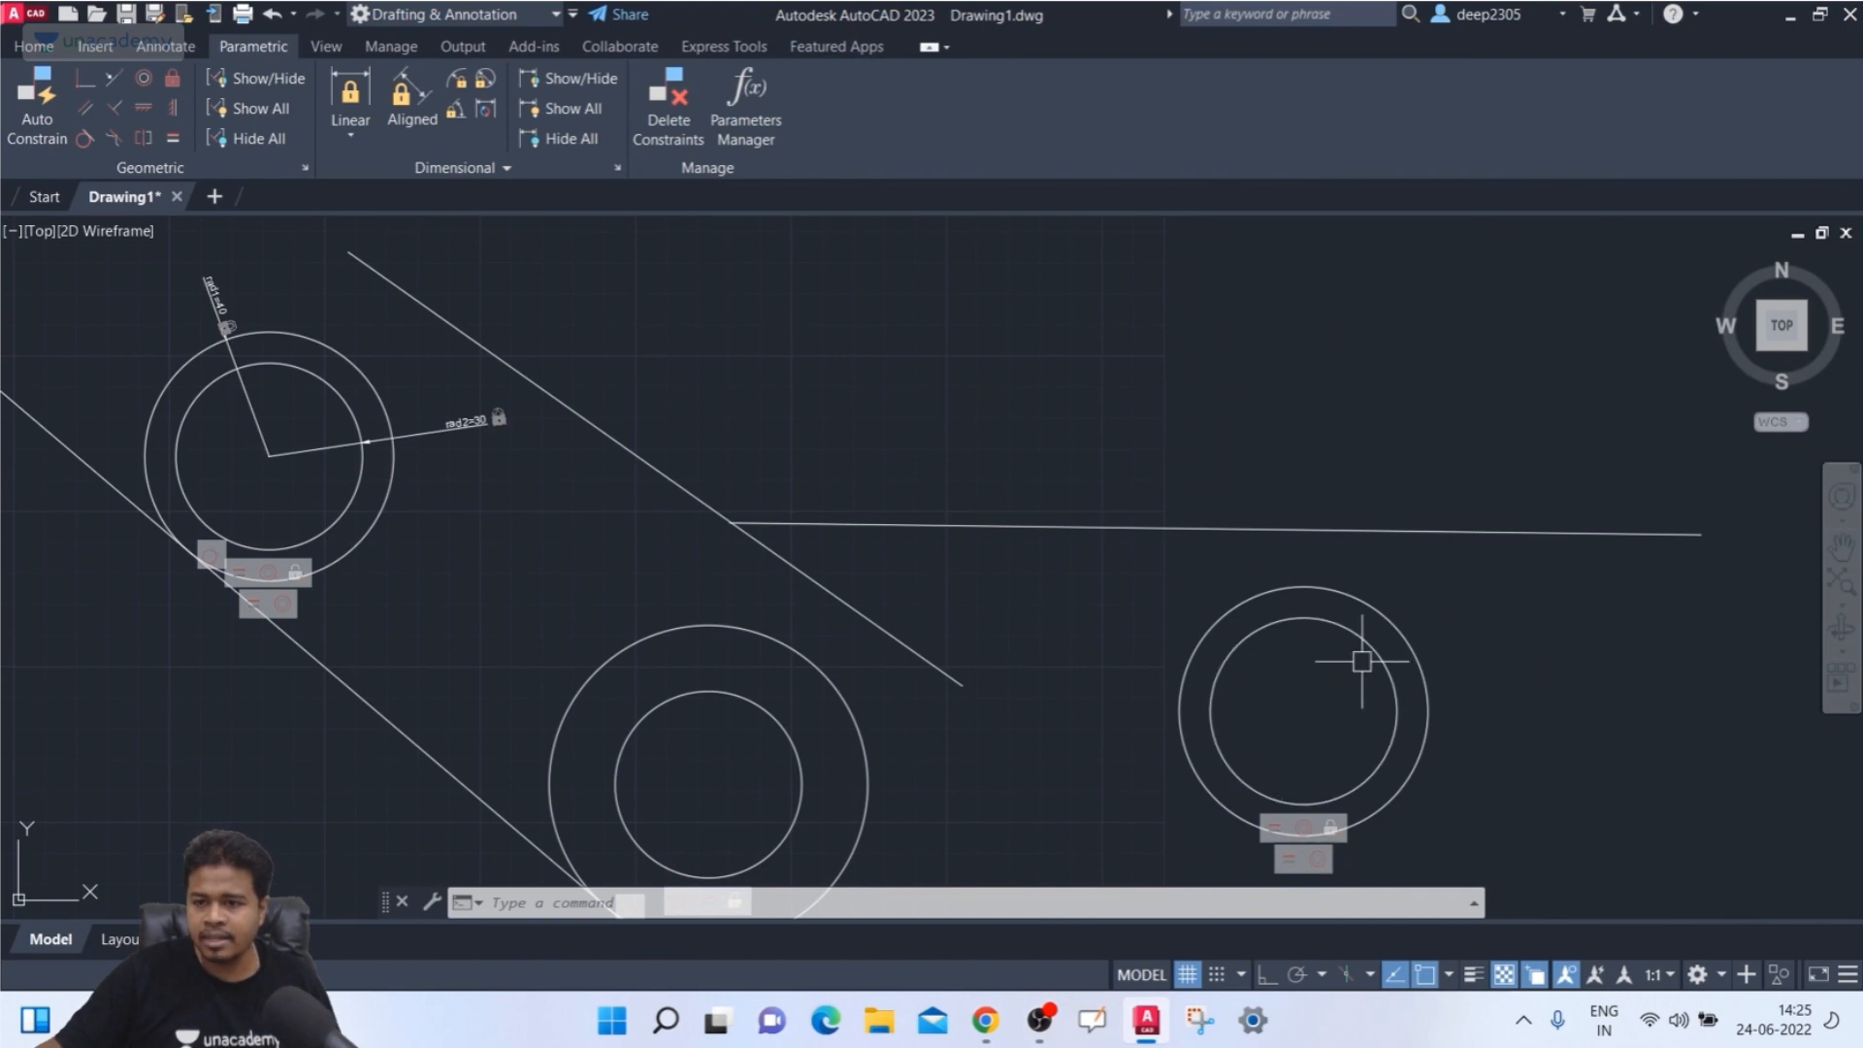
{"action": "middle_click_drag", "start_coordinate": [1361, 660], "coordinate": [1296, 597]}
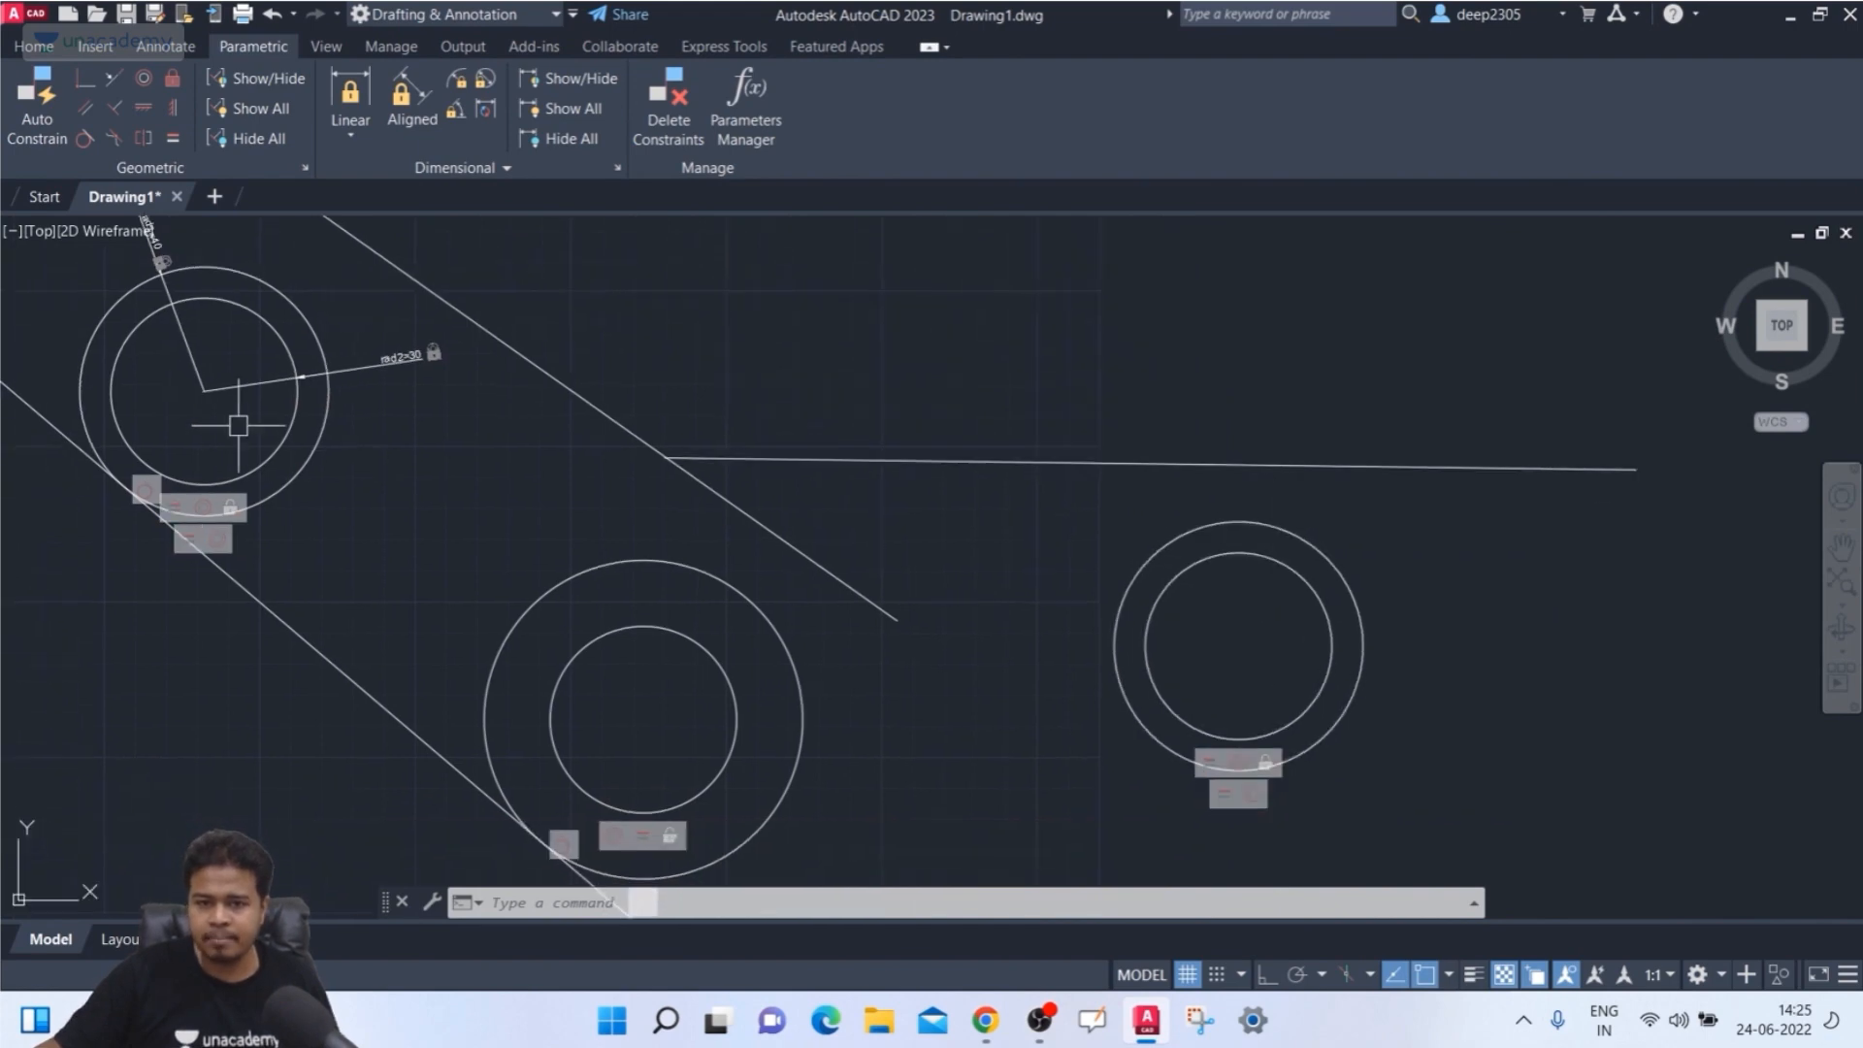
- Add a radius dimensional constraint of 55 to the middle pair's outer circle, placing its dimension just above the circle
{"action": "key", "text": "Escape"}
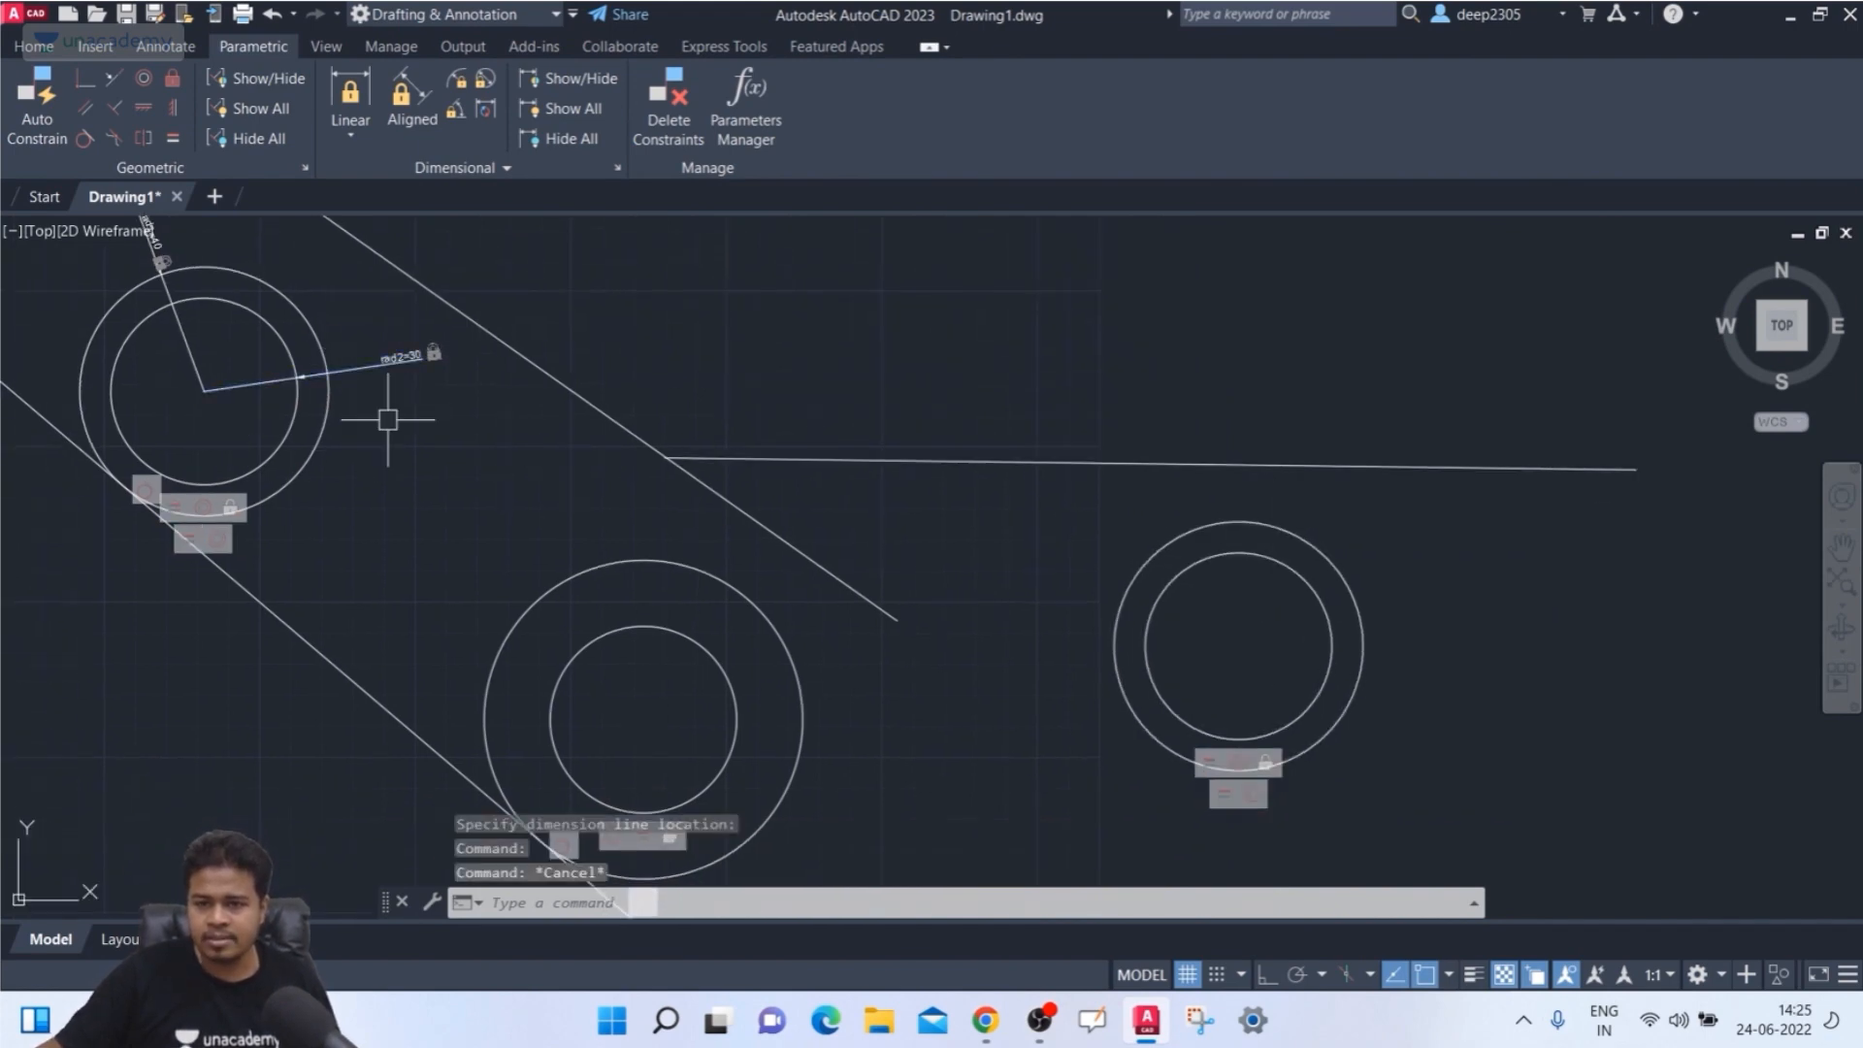
{"action": "middle_click_drag", "start_coordinate": [388, 419], "coordinate": [404, 412]}
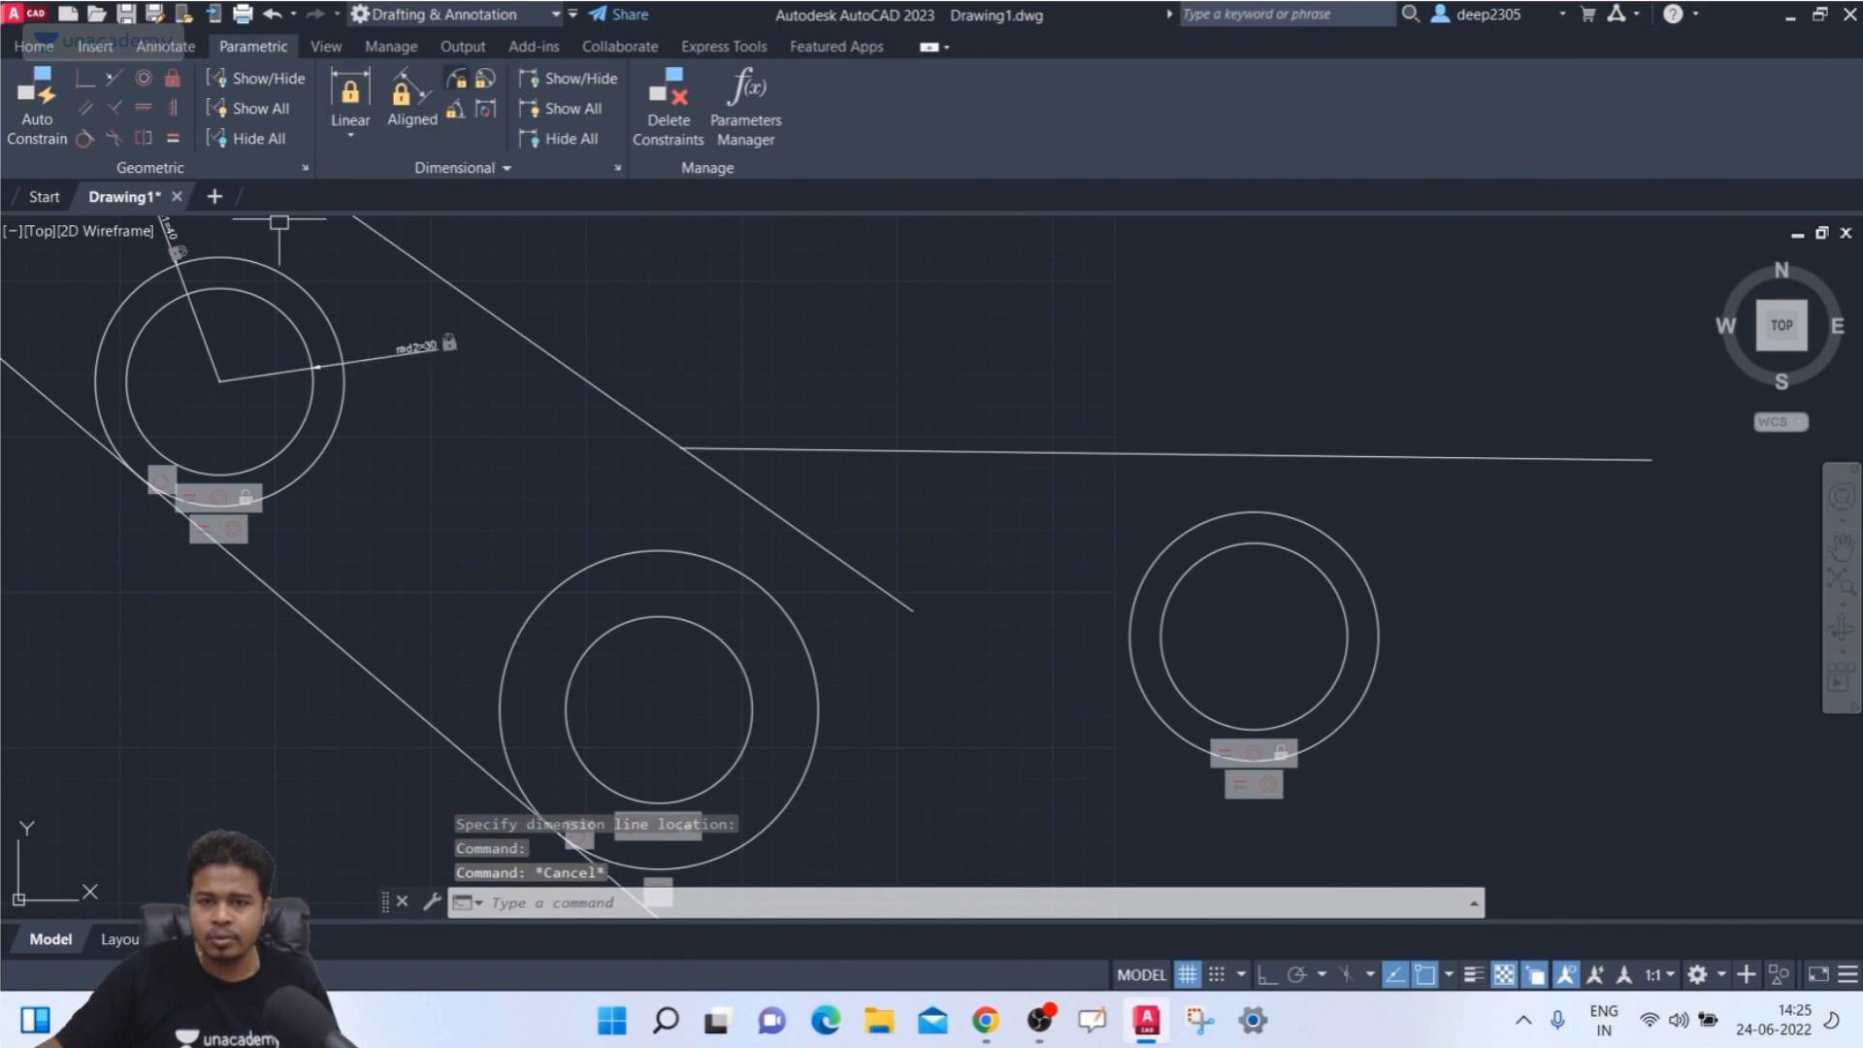
{"action": "key", "text": "Return"}
{"action": "left_click", "coordinate": [650, 552]}
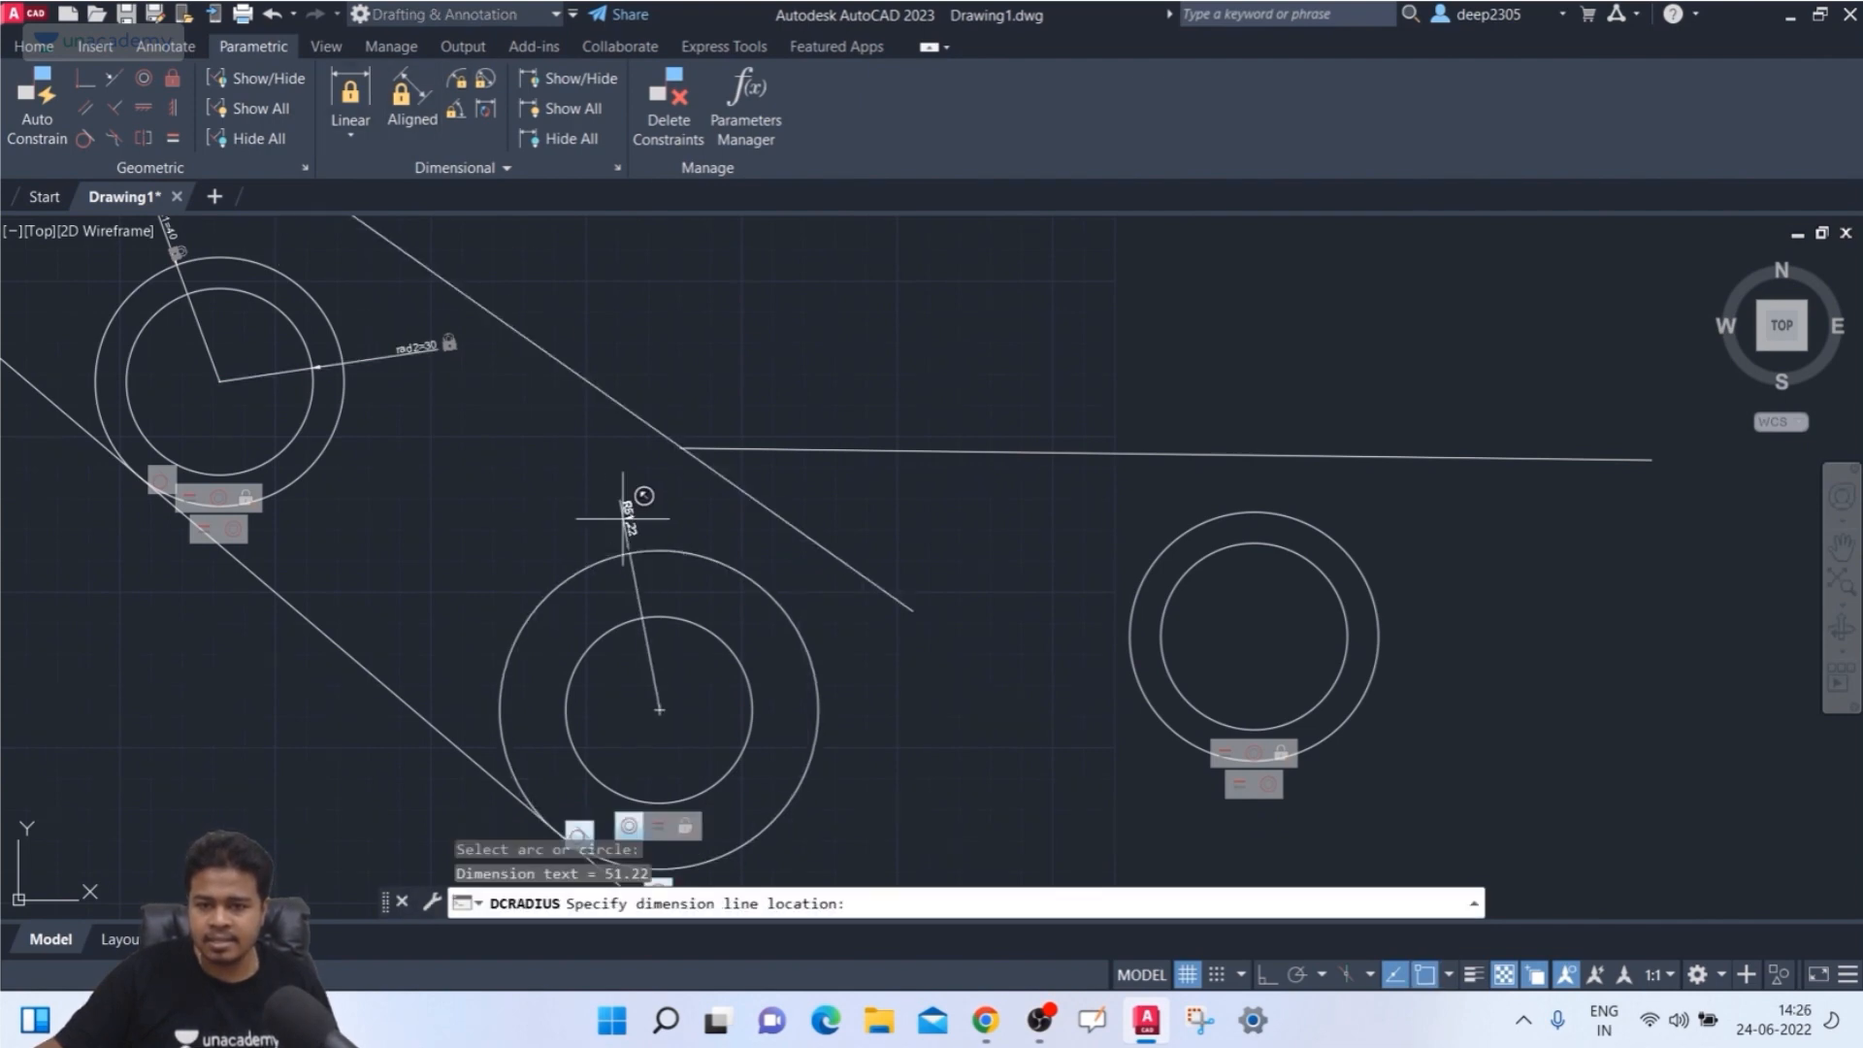
{"action": "scroll", "coordinate": [633, 490], "scroll_direction": "up", "scroll_amount": 5}
{"action": "left_click", "coordinate": [636, 488]}
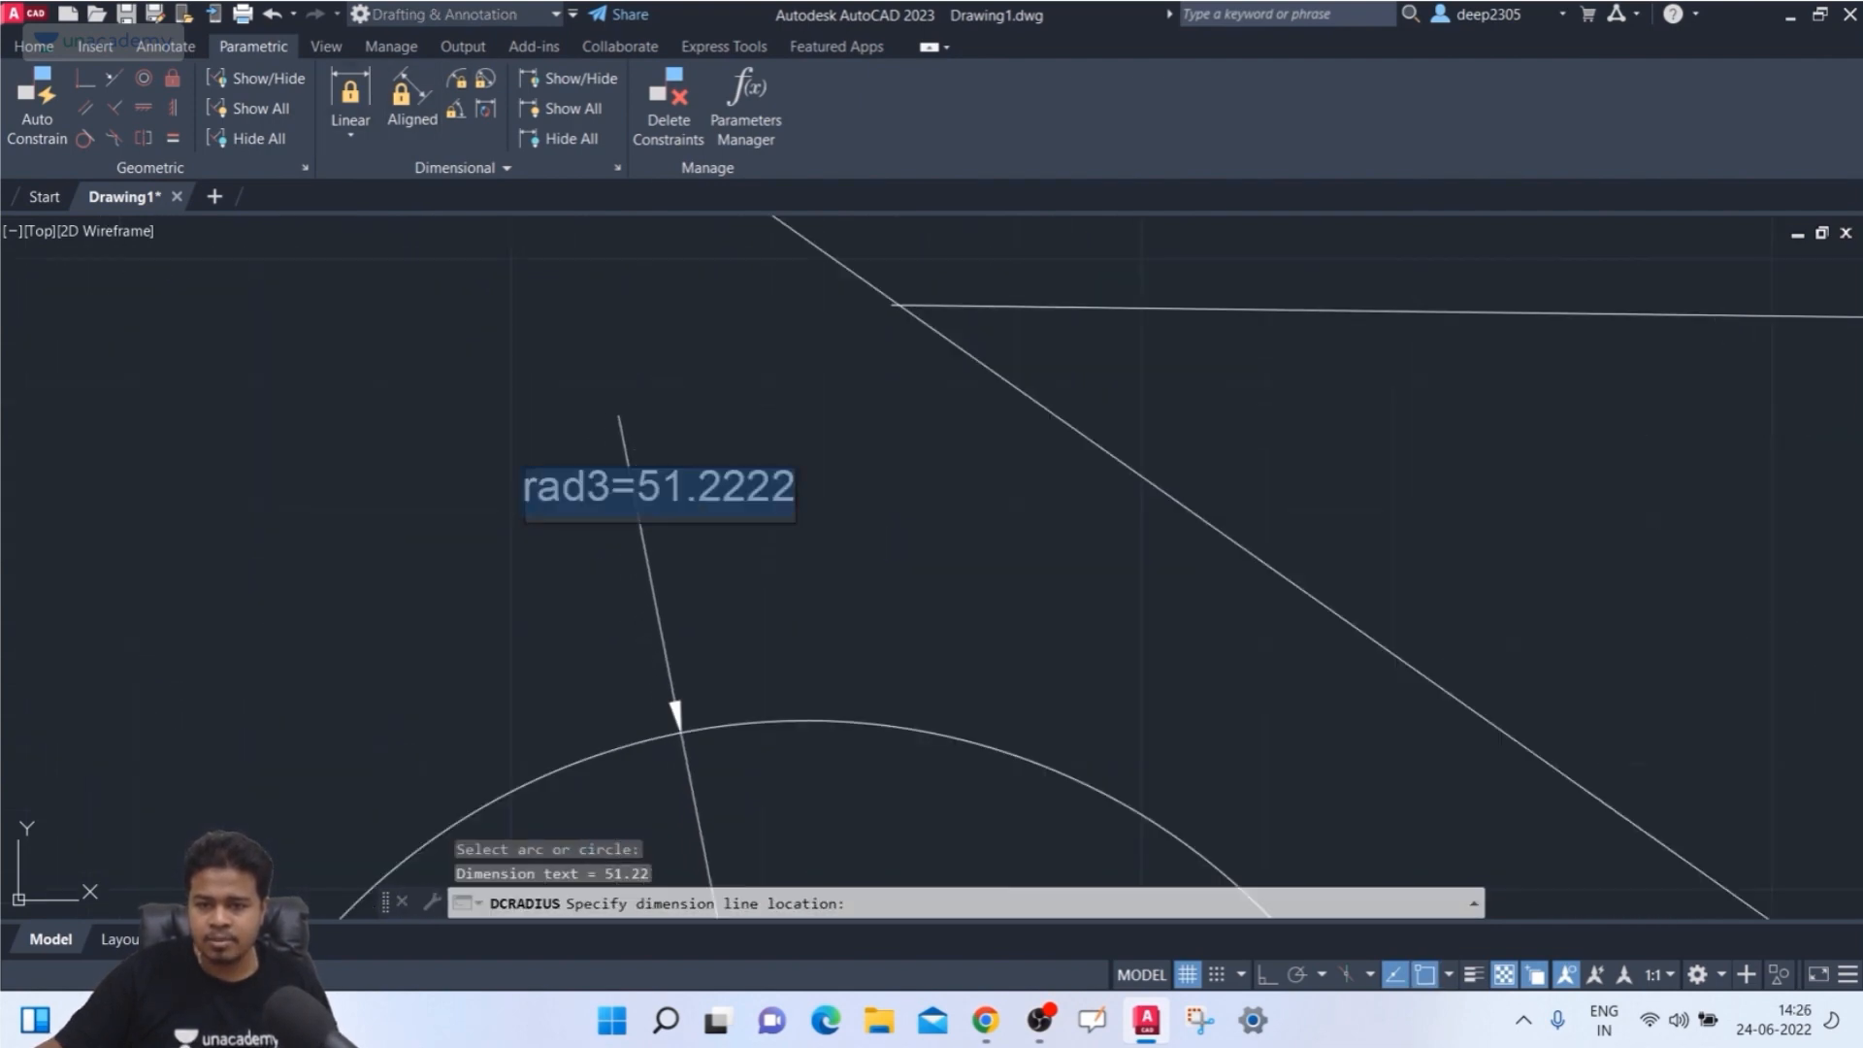
{"action": "left_click", "coordinate": [796, 490]}
{"action": "key", "text": "BackSpace"}
{"action": "key", "text": "BackSpace"}
{"action": "key", "text": "BackSpace"}
{"action": "key", "text": "BackSpace"}
{"action": "key", "text": "BackSpace"}
{"action": "key", "text": "BackSpace"}
{"action": "key", "text": "BackSpace"}
{"action": "key", "text": "BackSpace"}
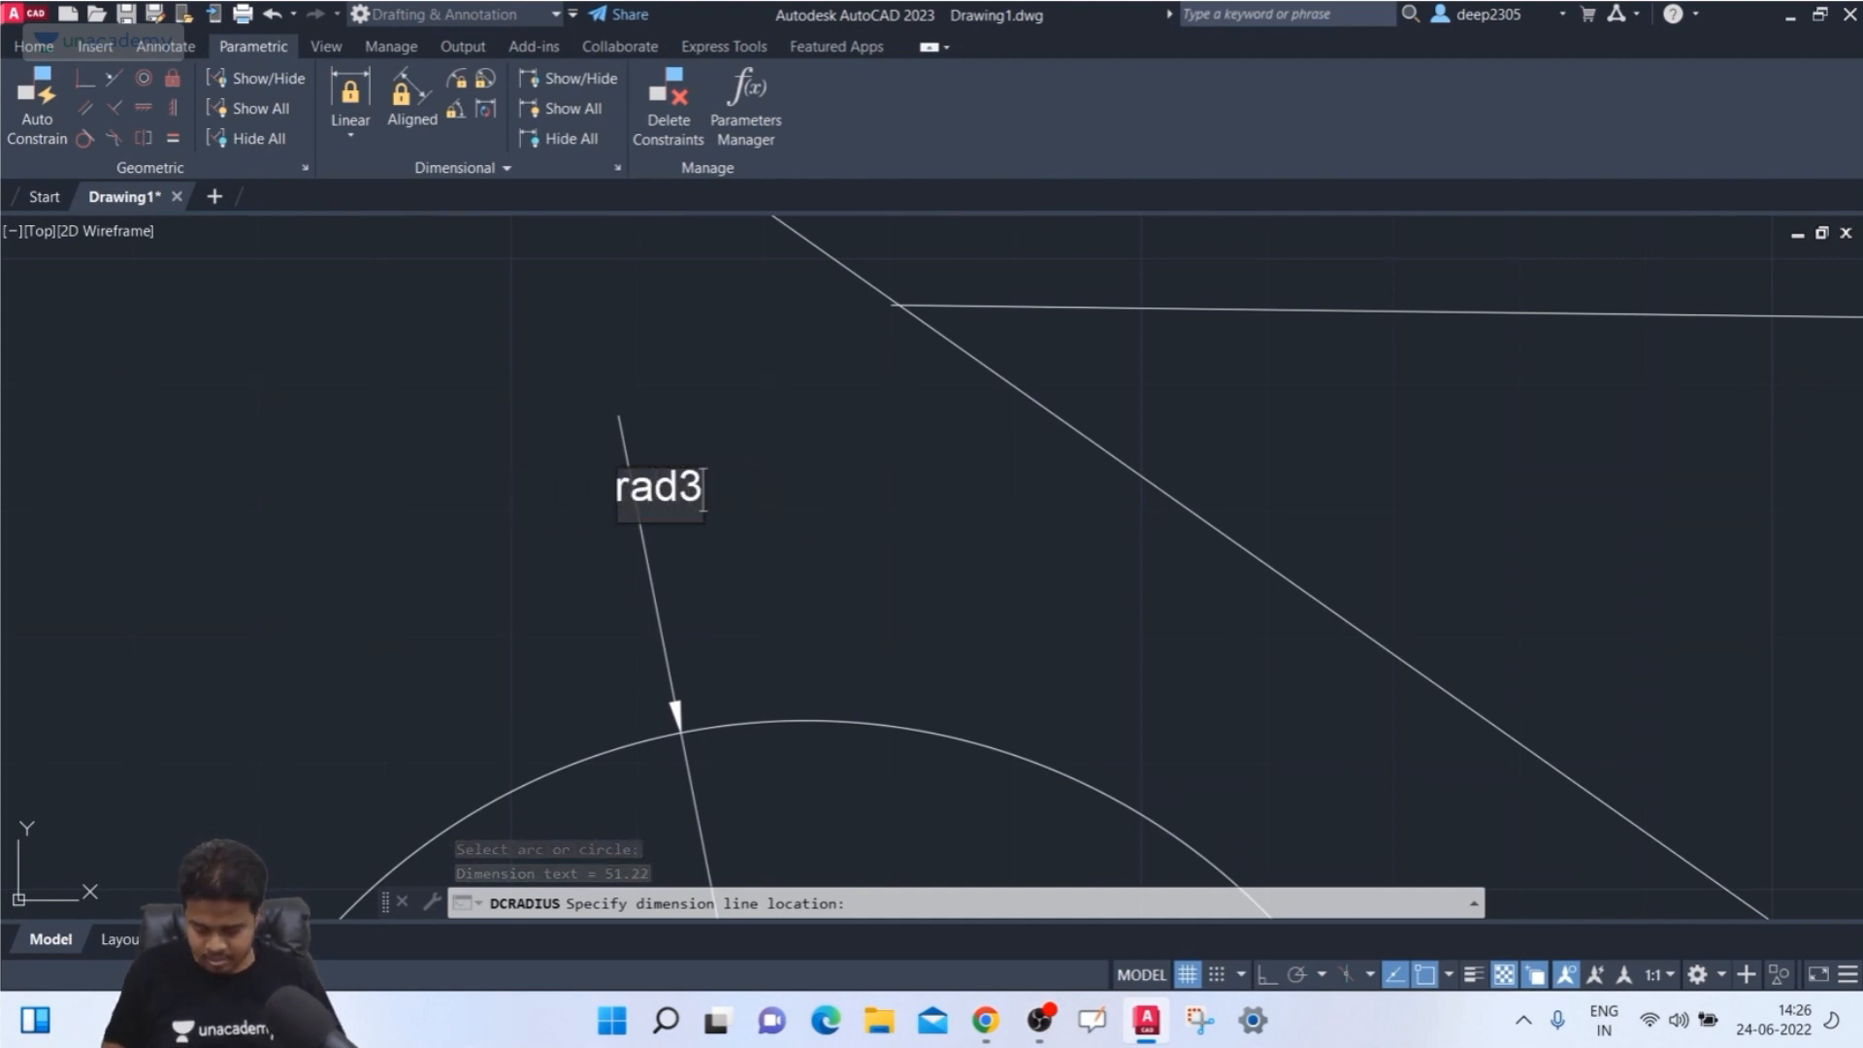
{"action": "type", "text": "55"}
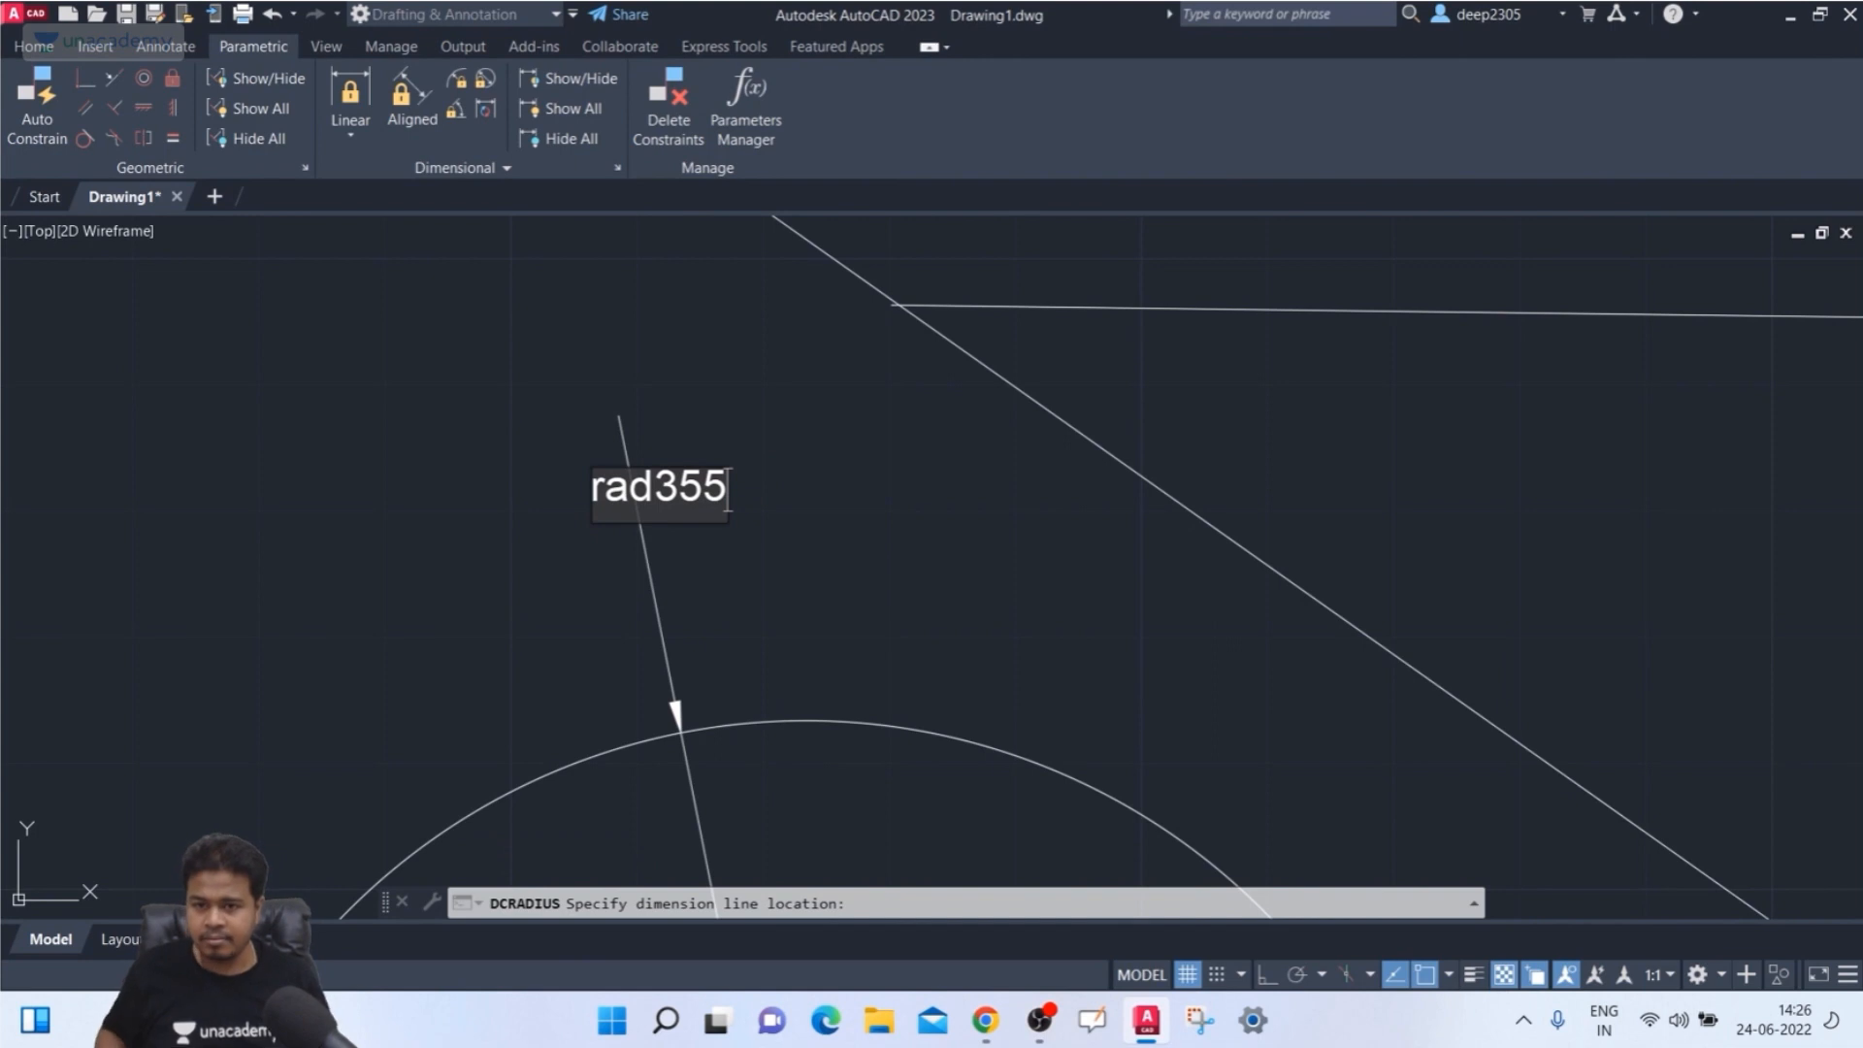
{"action": "key", "text": "BackSpace"}
{"action": "key", "text": "BackSpace"}
{"action": "key", "text": "BackSpace"}
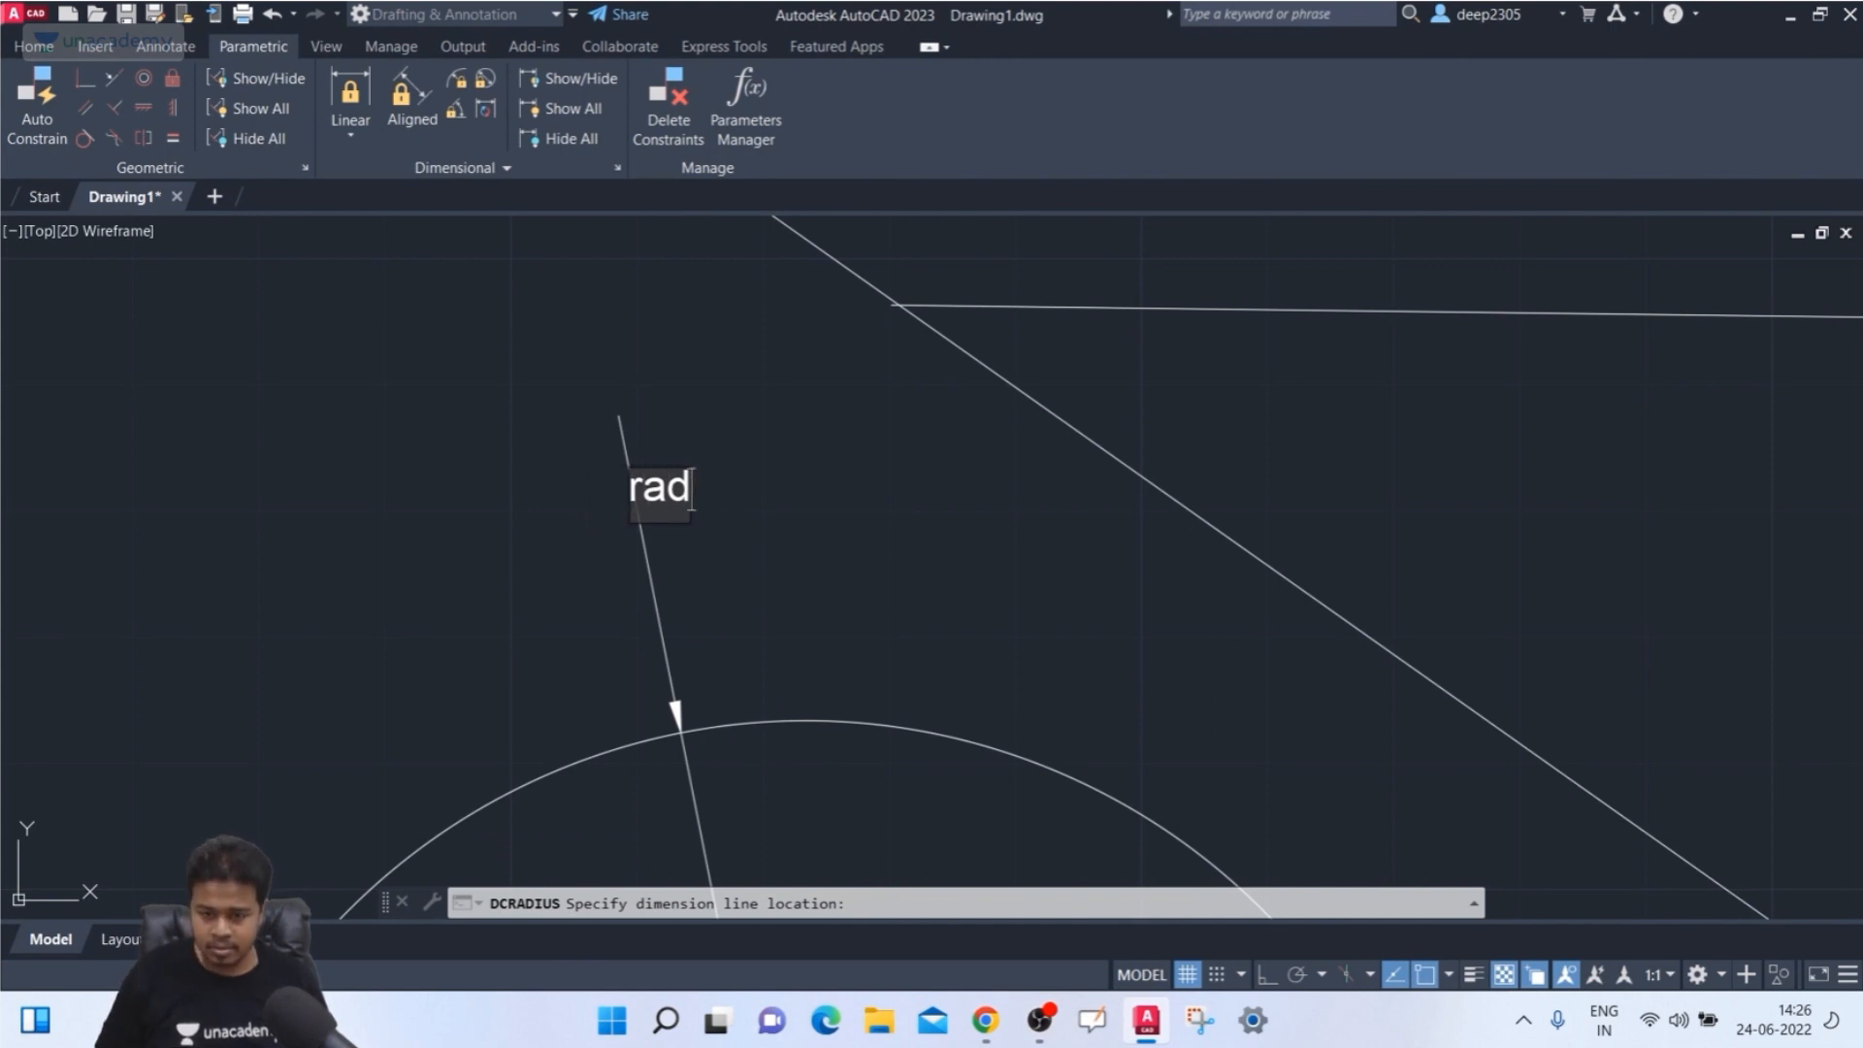
{"action": "type", "text": "3="}
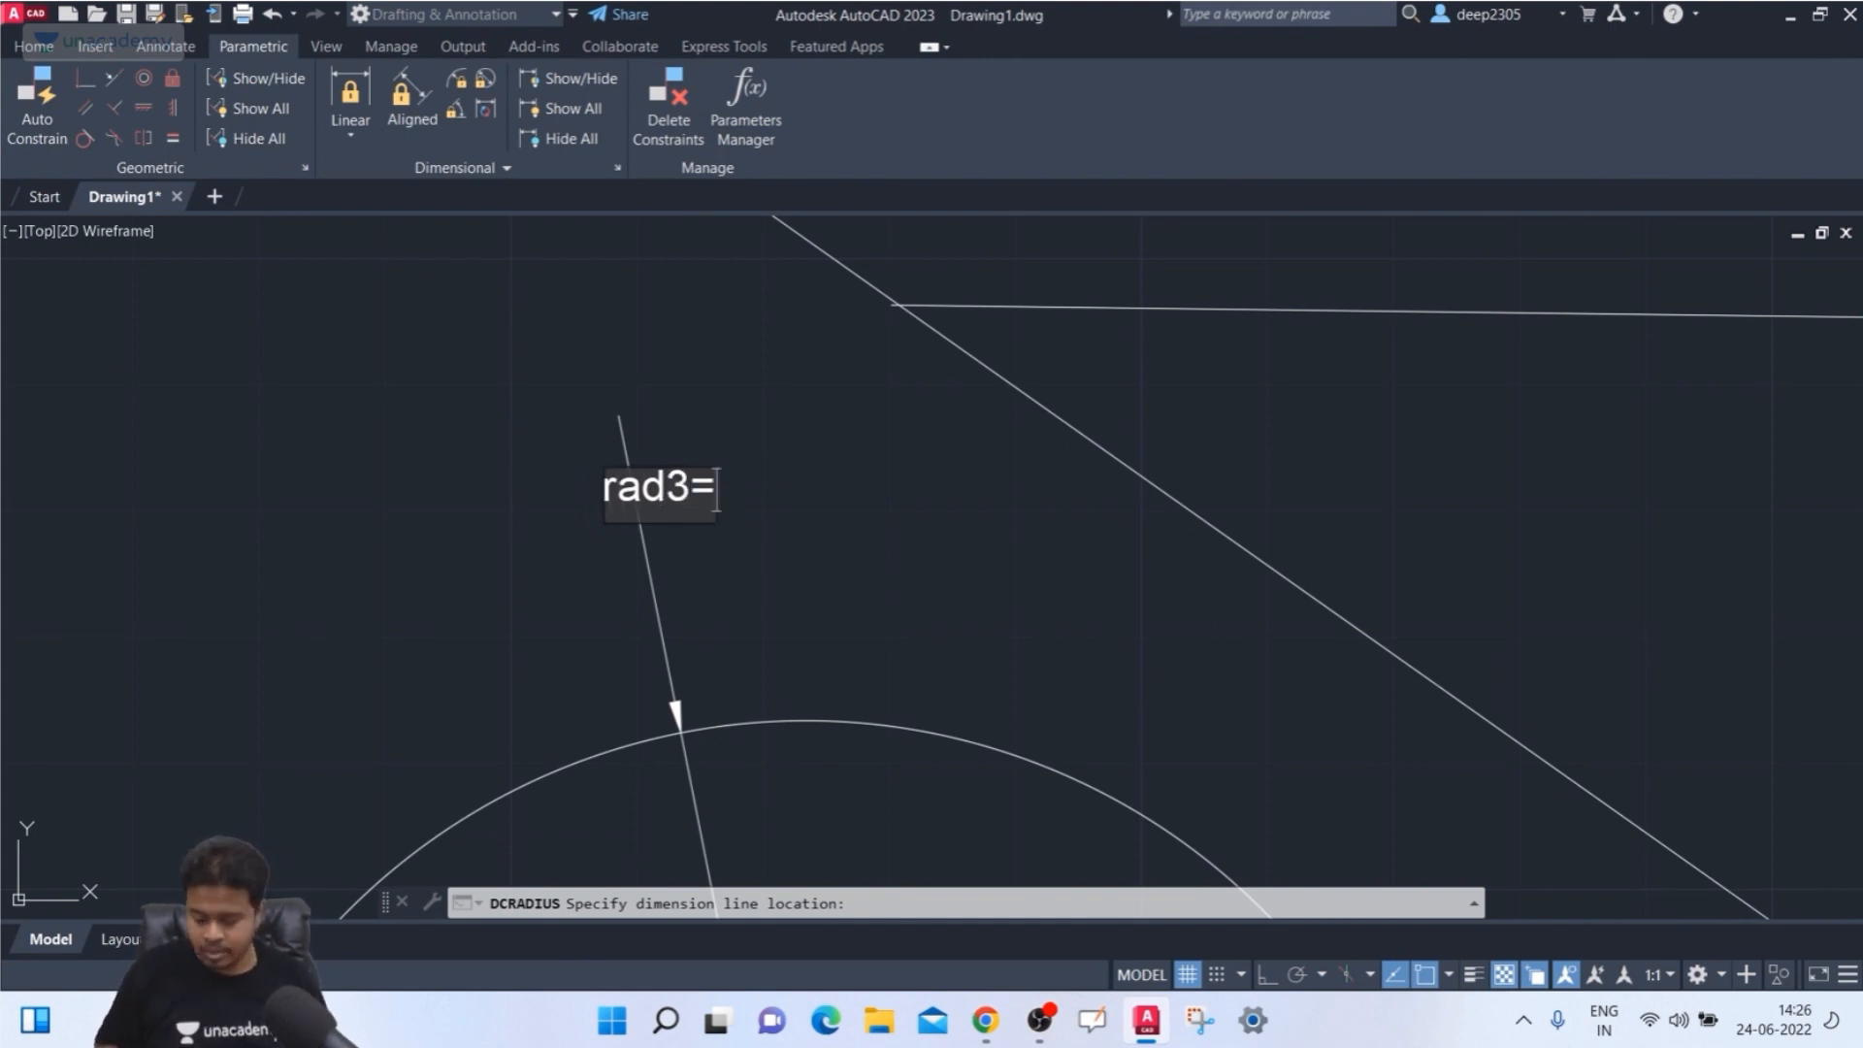
{"action": "type", "text": "55"}
{"action": "key", "text": "Return"}
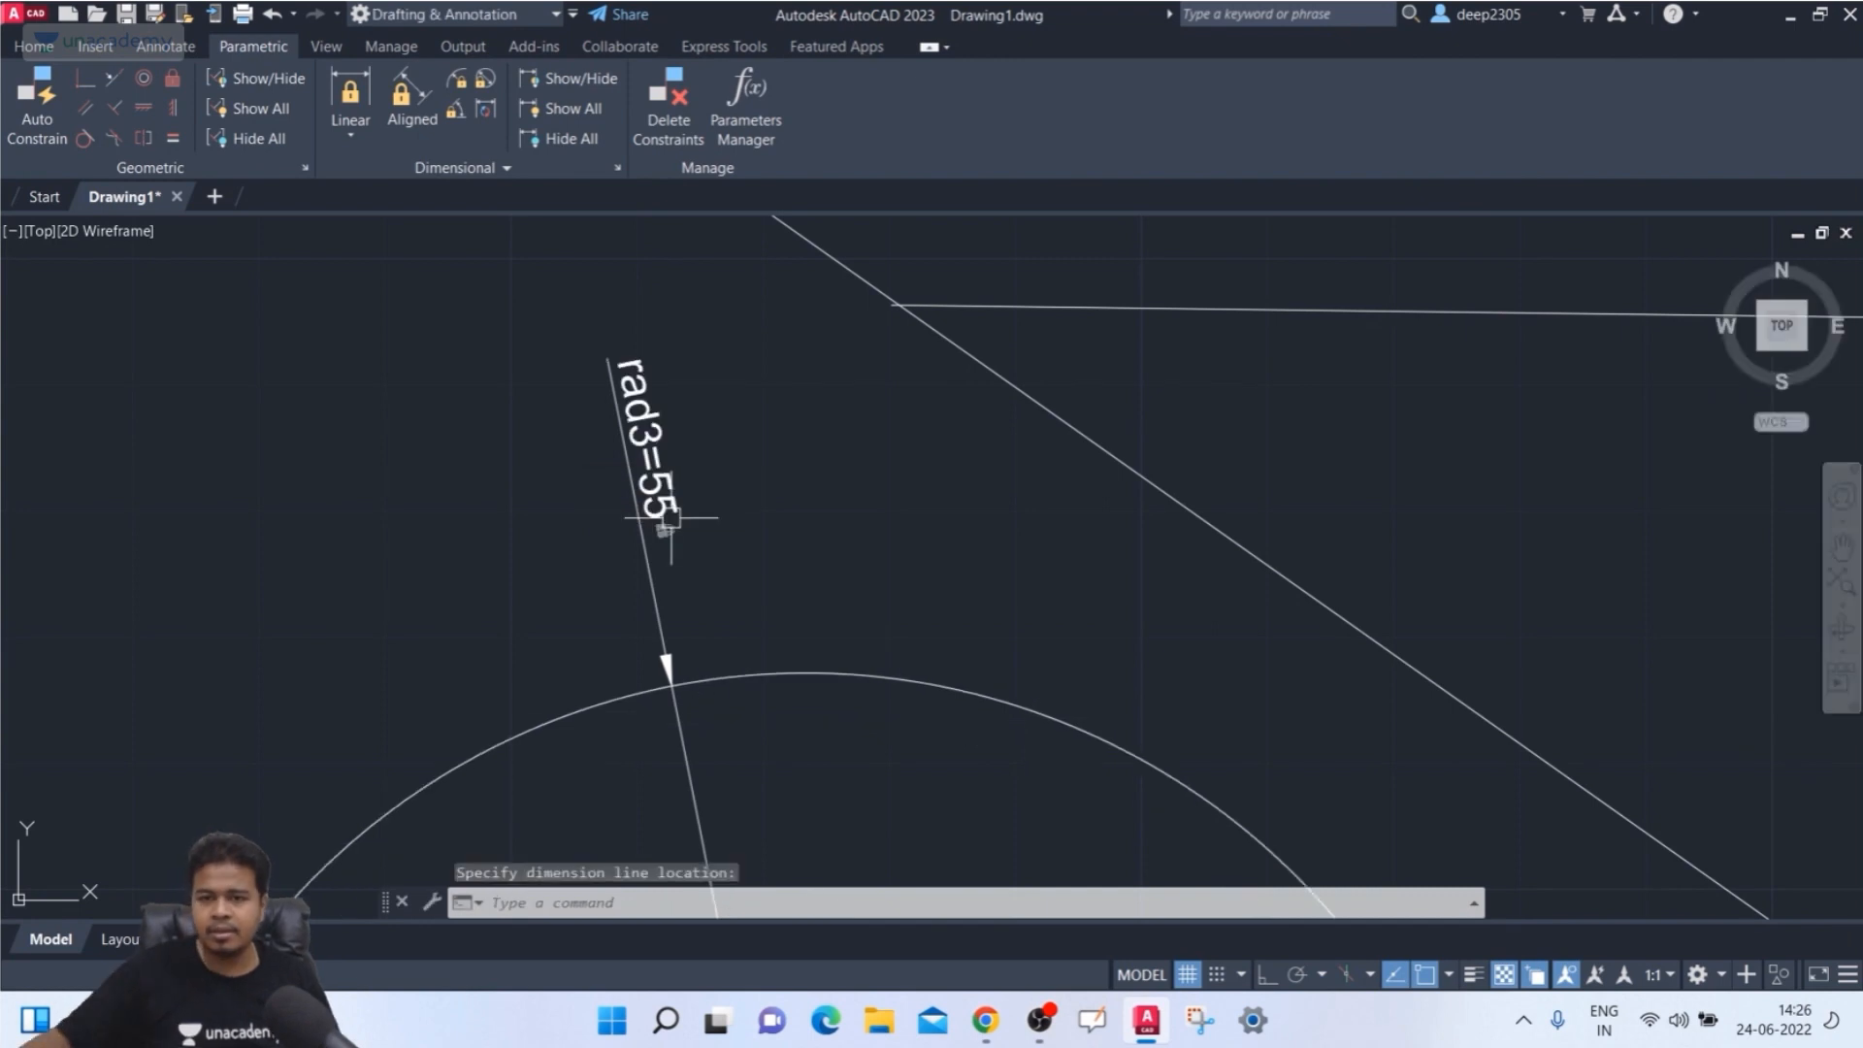
- Make the upper sloping line tangent to the upper-left outer circle and to the middle pair's outer circle, picking the circle first each time
{"action": "scroll", "coordinate": [706, 495], "scroll_direction": "down", "scroll_amount": 8}
{"action": "mouse_move", "coordinate": [705, 498]}
{"action": "middle_mouse_down"}
{"action": "mouse_move", "coordinate": [573, 409]}
{"action": "mouse_move", "coordinate": [548, 427]}
{"action": "mouse_move", "coordinate": [506, 408]}
{"action": "middle_mouse_up"}
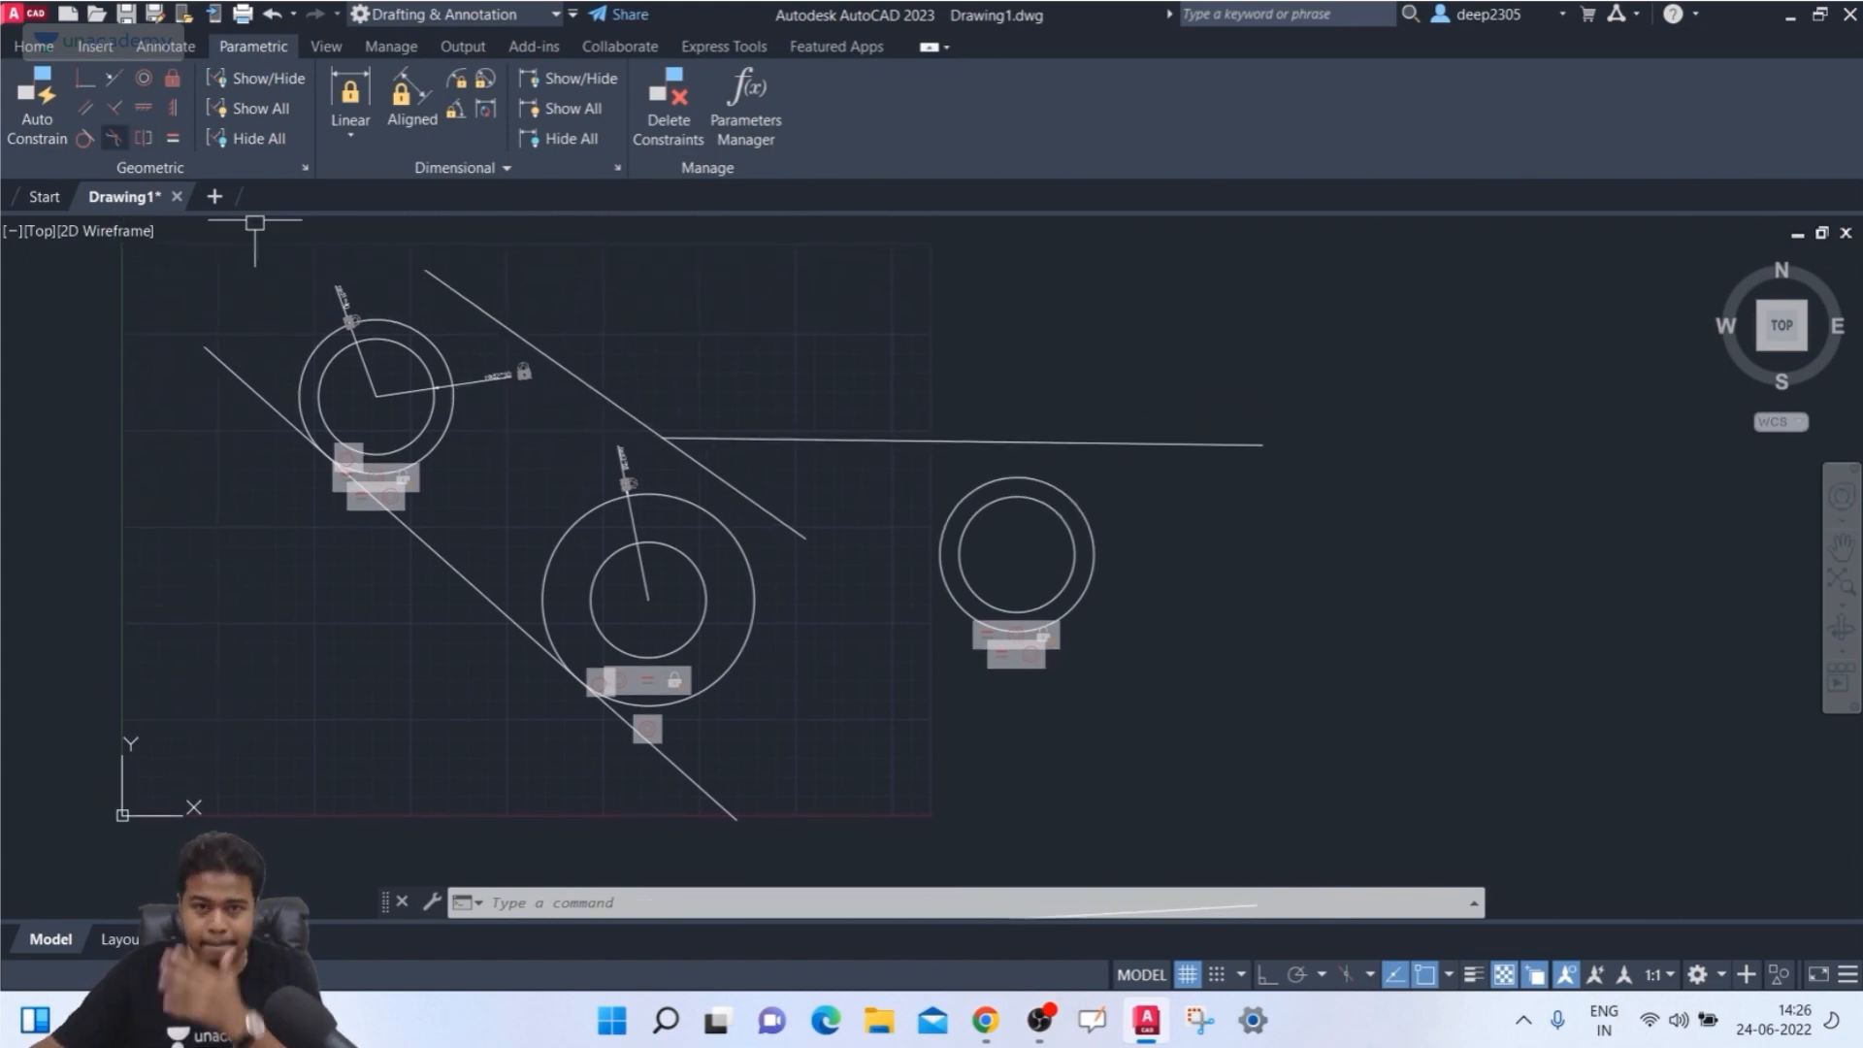
{"action": "middle_click_drag", "start_coordinate": [516, 339], "coordinate": [515, 374]}
{"action": "scroll", "coordinate": [491, 366], "scroll_direction": "up", "scroll_amount": 2}
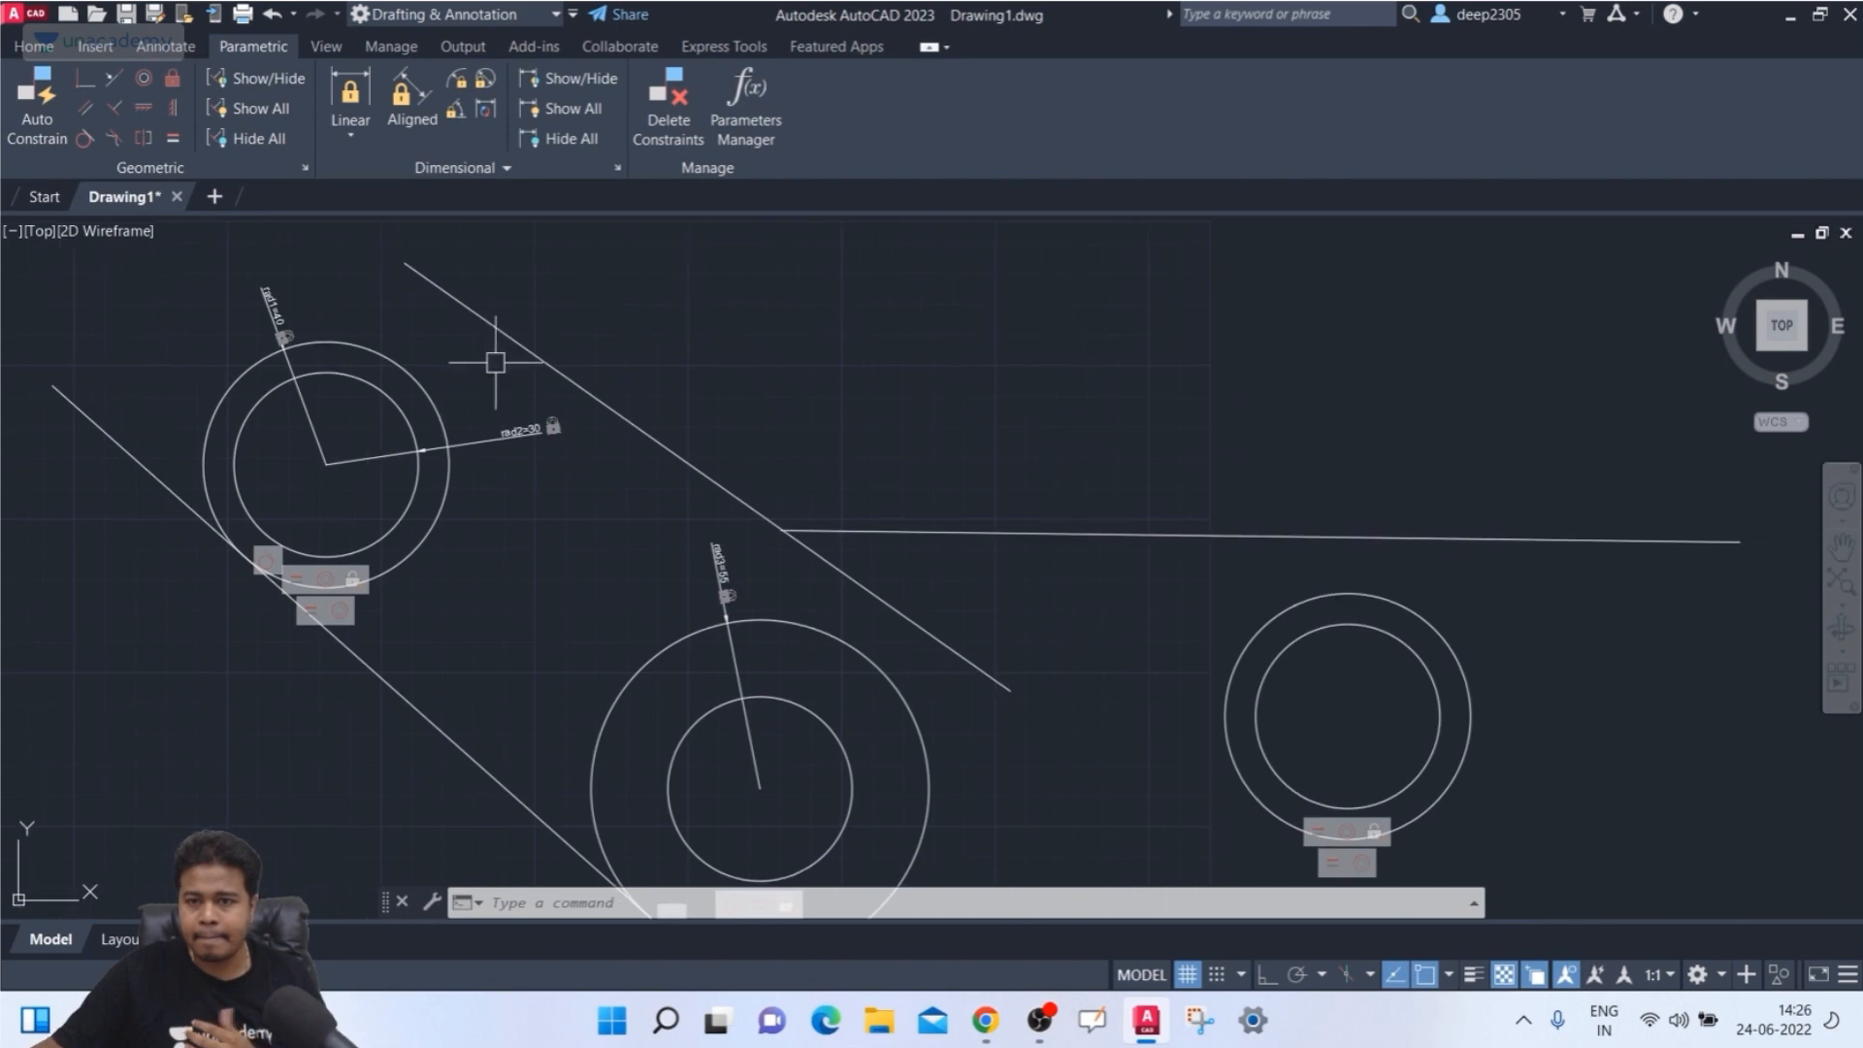
{"action": "left_click", "coordinate": [85, 137]}
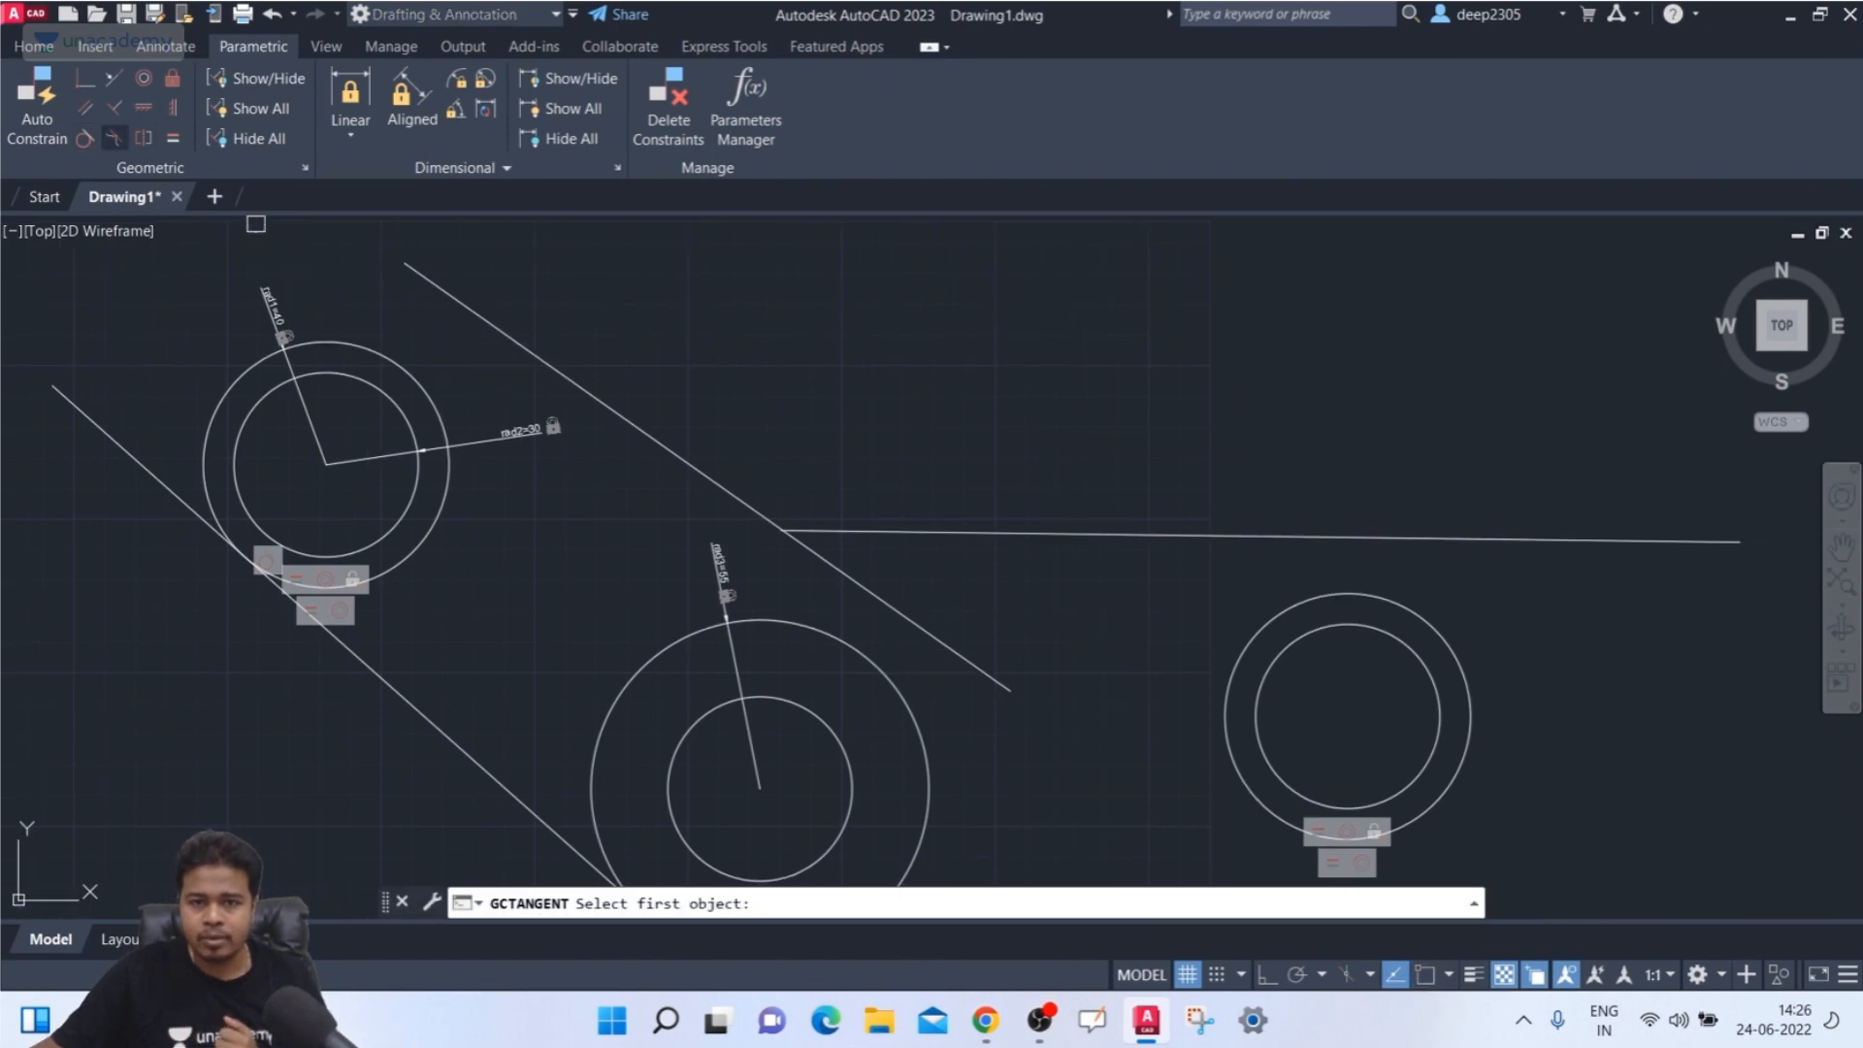
{"action": "left_click", "coordinate": [427, 367]}
{"action": "left_click", "coordinate": [483, 315]}
{"action": "key", "text": "Return"}
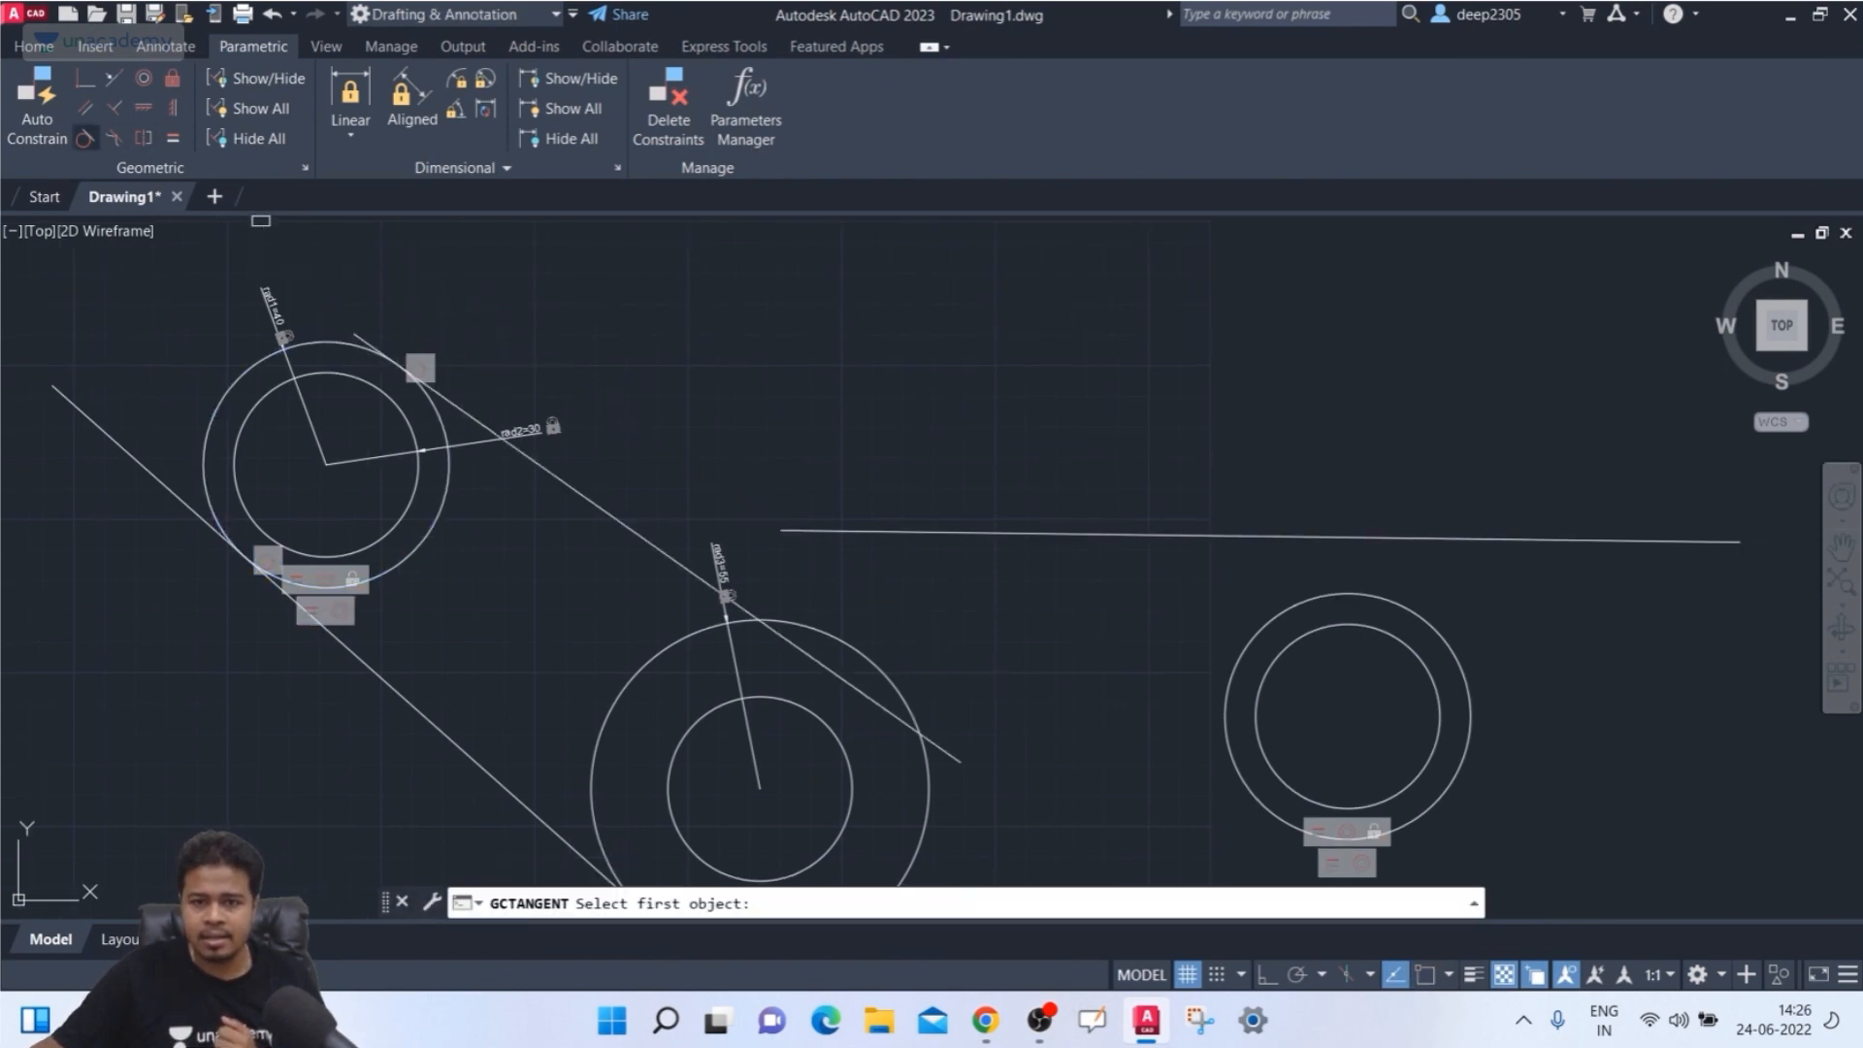
{"action": "left_click", "coordinate": [850, 648]}
{"action": "left_click", "coordinate": [836, 676]}
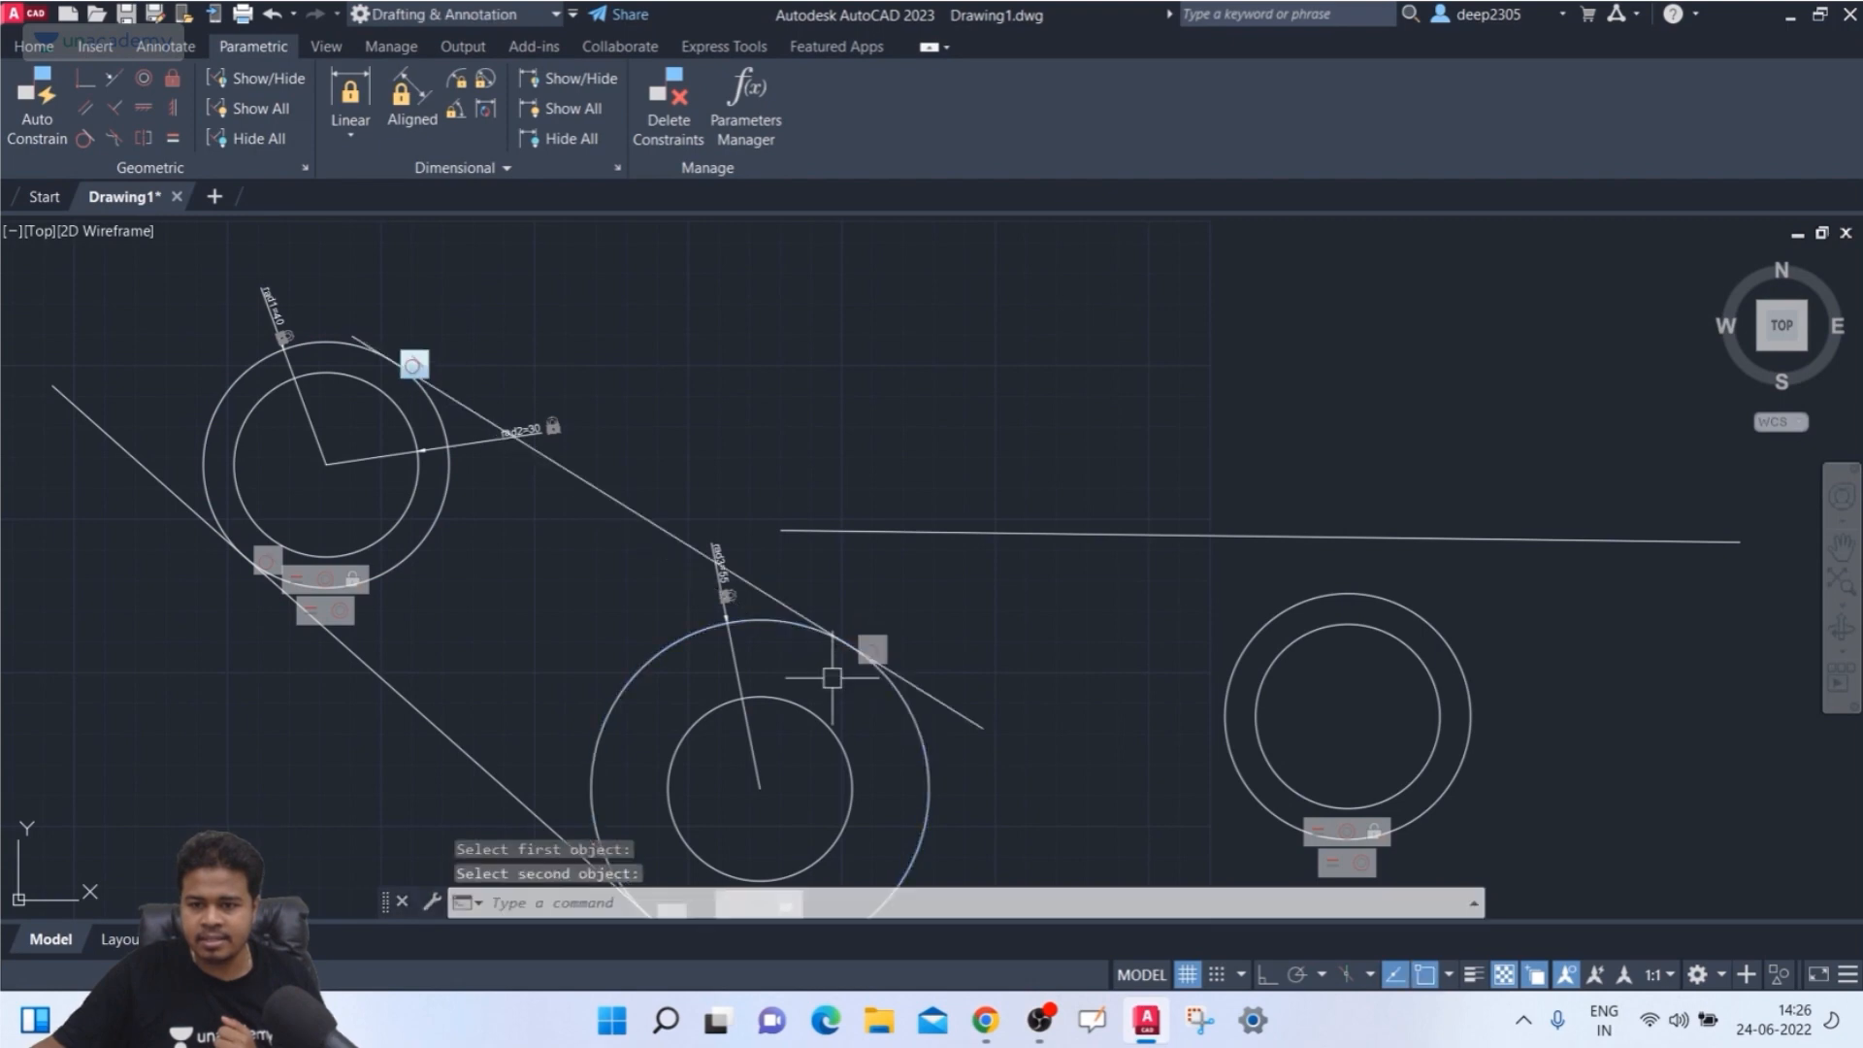
- Make the upper nearly horizontal line tangent to the right pair's and the middle pair's outer circles, picking the circle first each time
{"action": "middle_click_drag", "start_coordinate": [909, 621], "coordinate": [857, 592]}
{"action": "key", "text": "Return"}
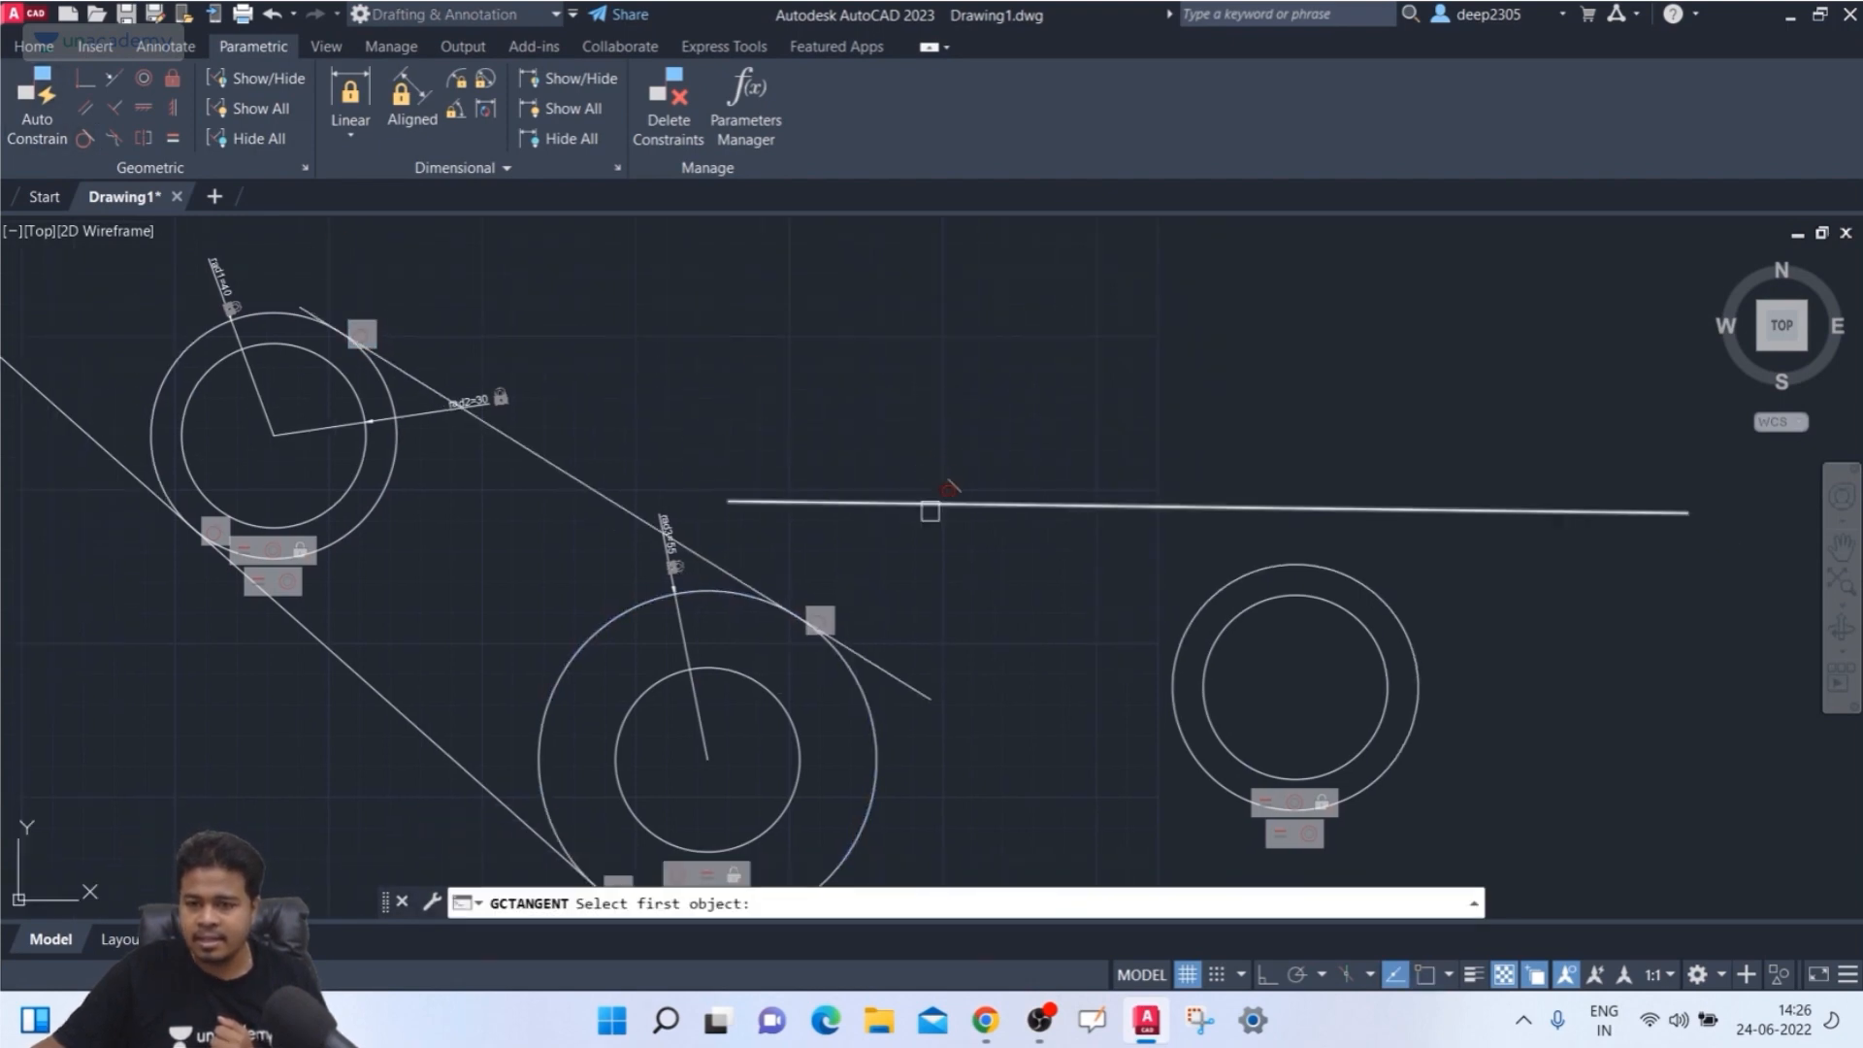
{"action": "left_click", "coordinate": [1218, 594]}
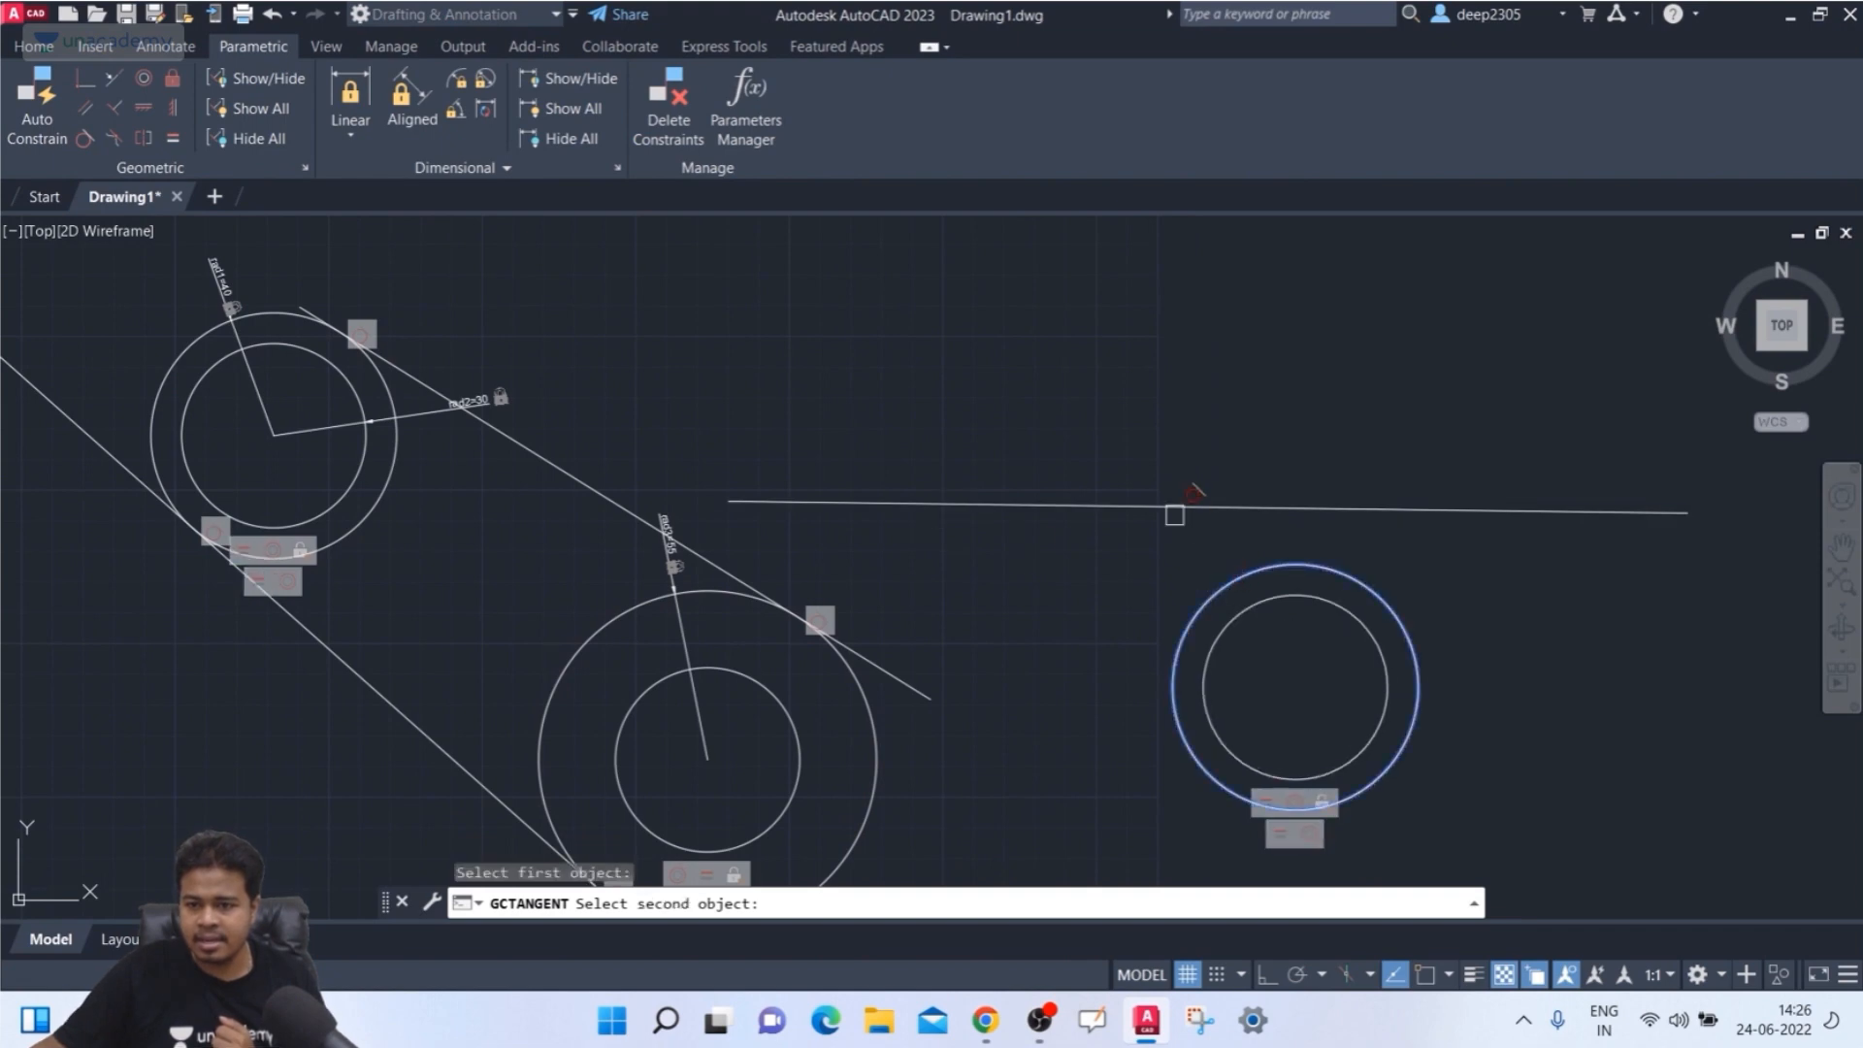
{"action": "left_click", "coordinate": [1174, 512]}
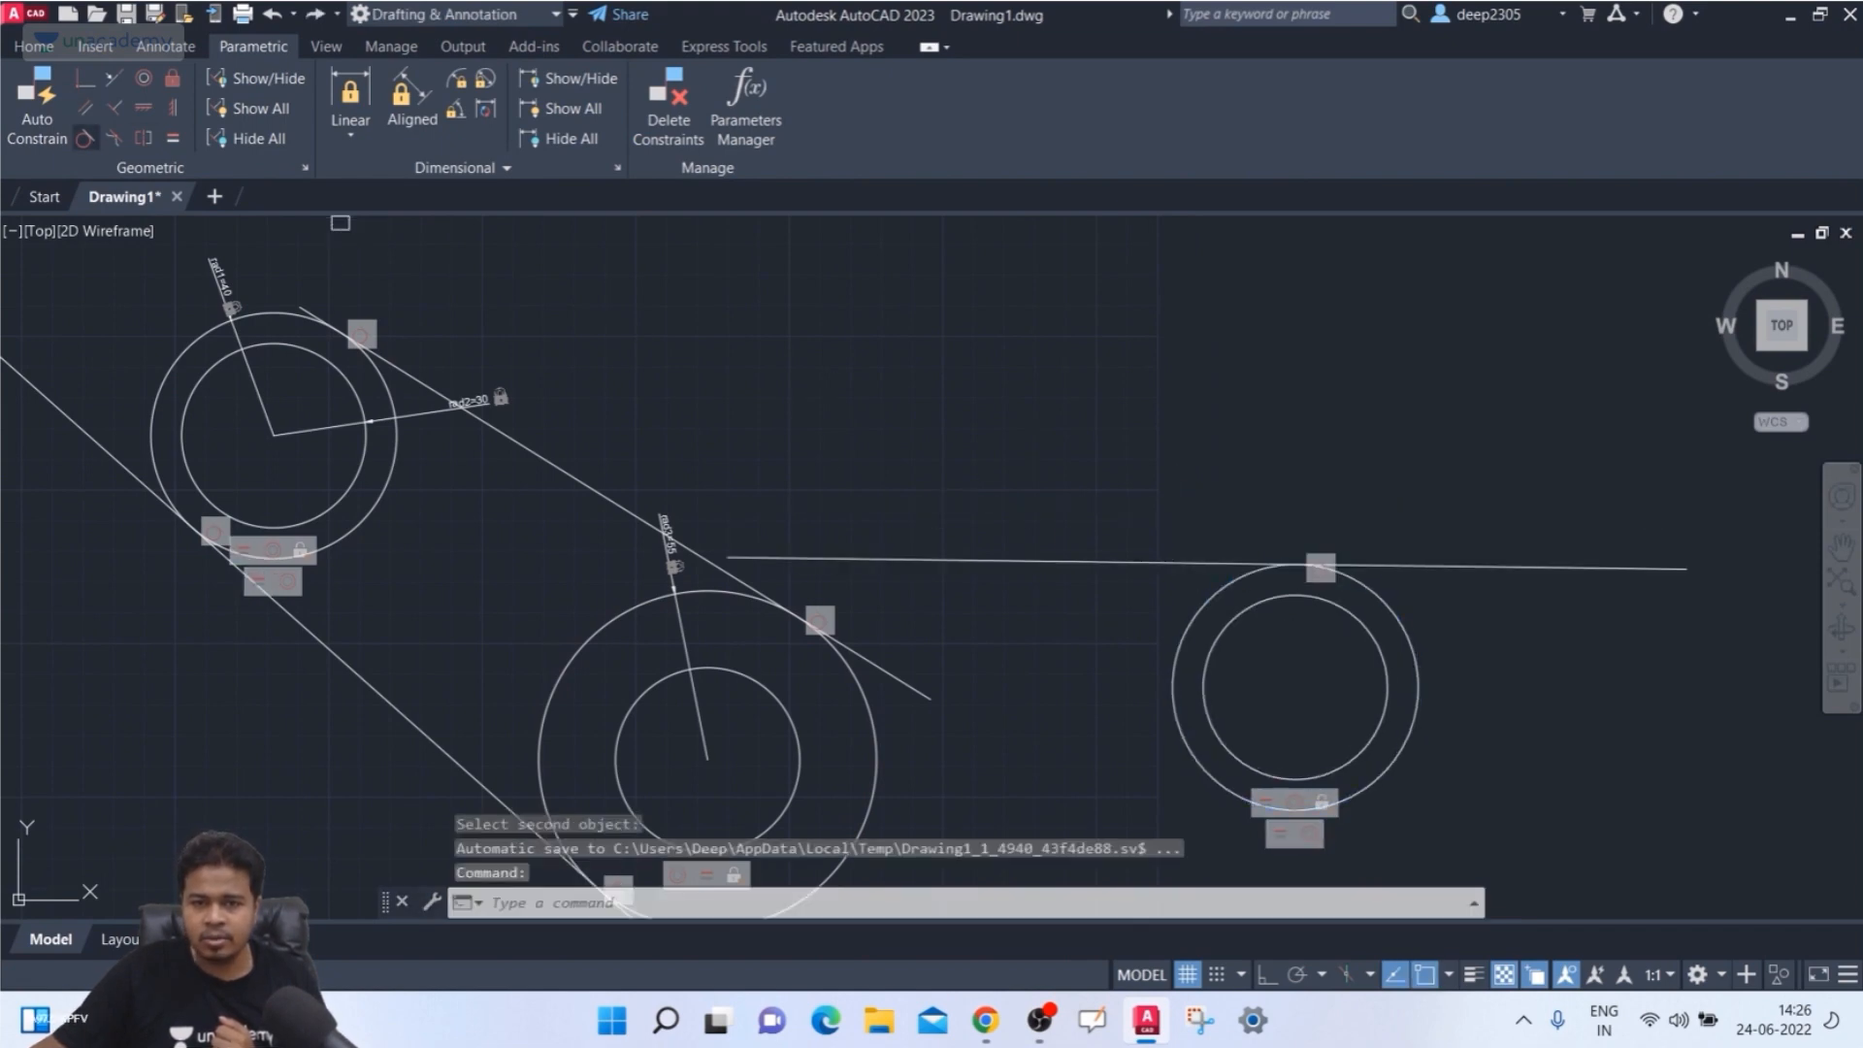
{"action": "key", "text": "Return"}
{"action": "left_click", "coordinate": [718, 591]}
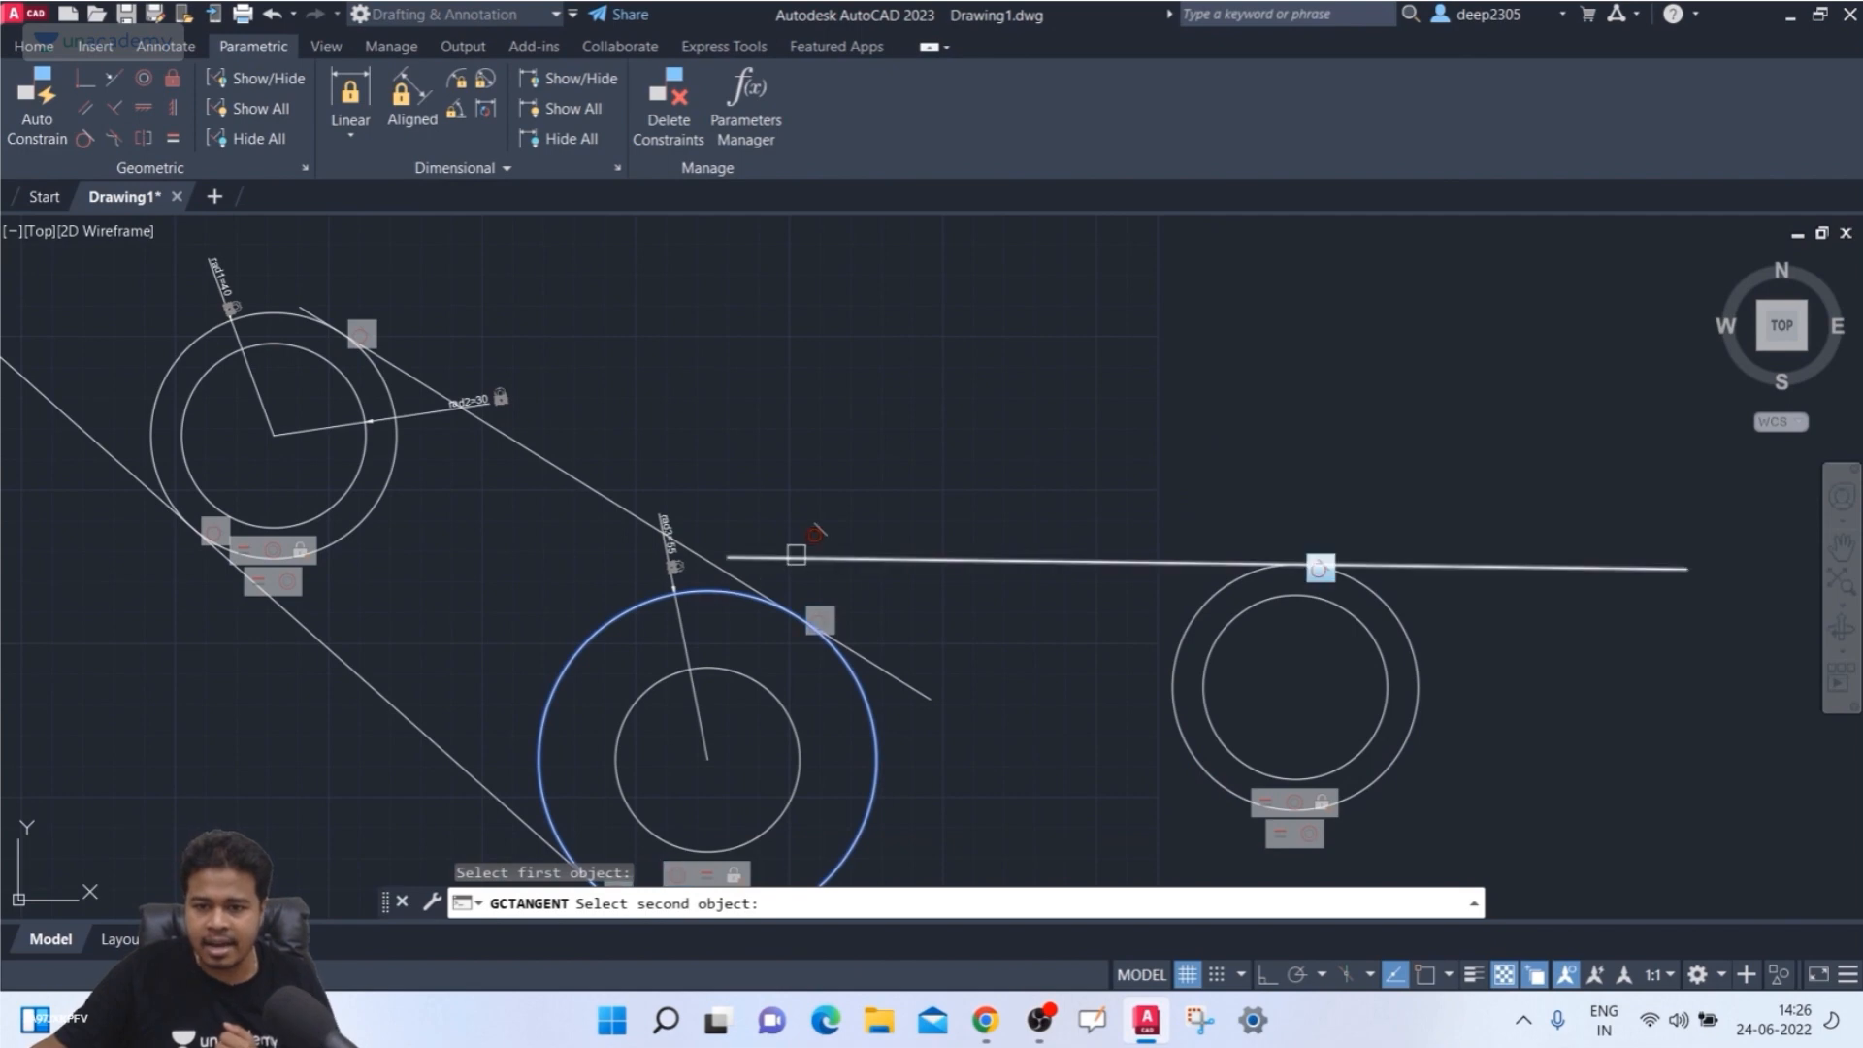
{"action": "key", "text": "Escape"}
- Stretch the left endpoint of the upper nearly horizontal line leftward past the middle pair's outer circle
{"action": "scroll", "coordinate": [803, 558], "scroll_direction": "up", "scroll_amount": 2}
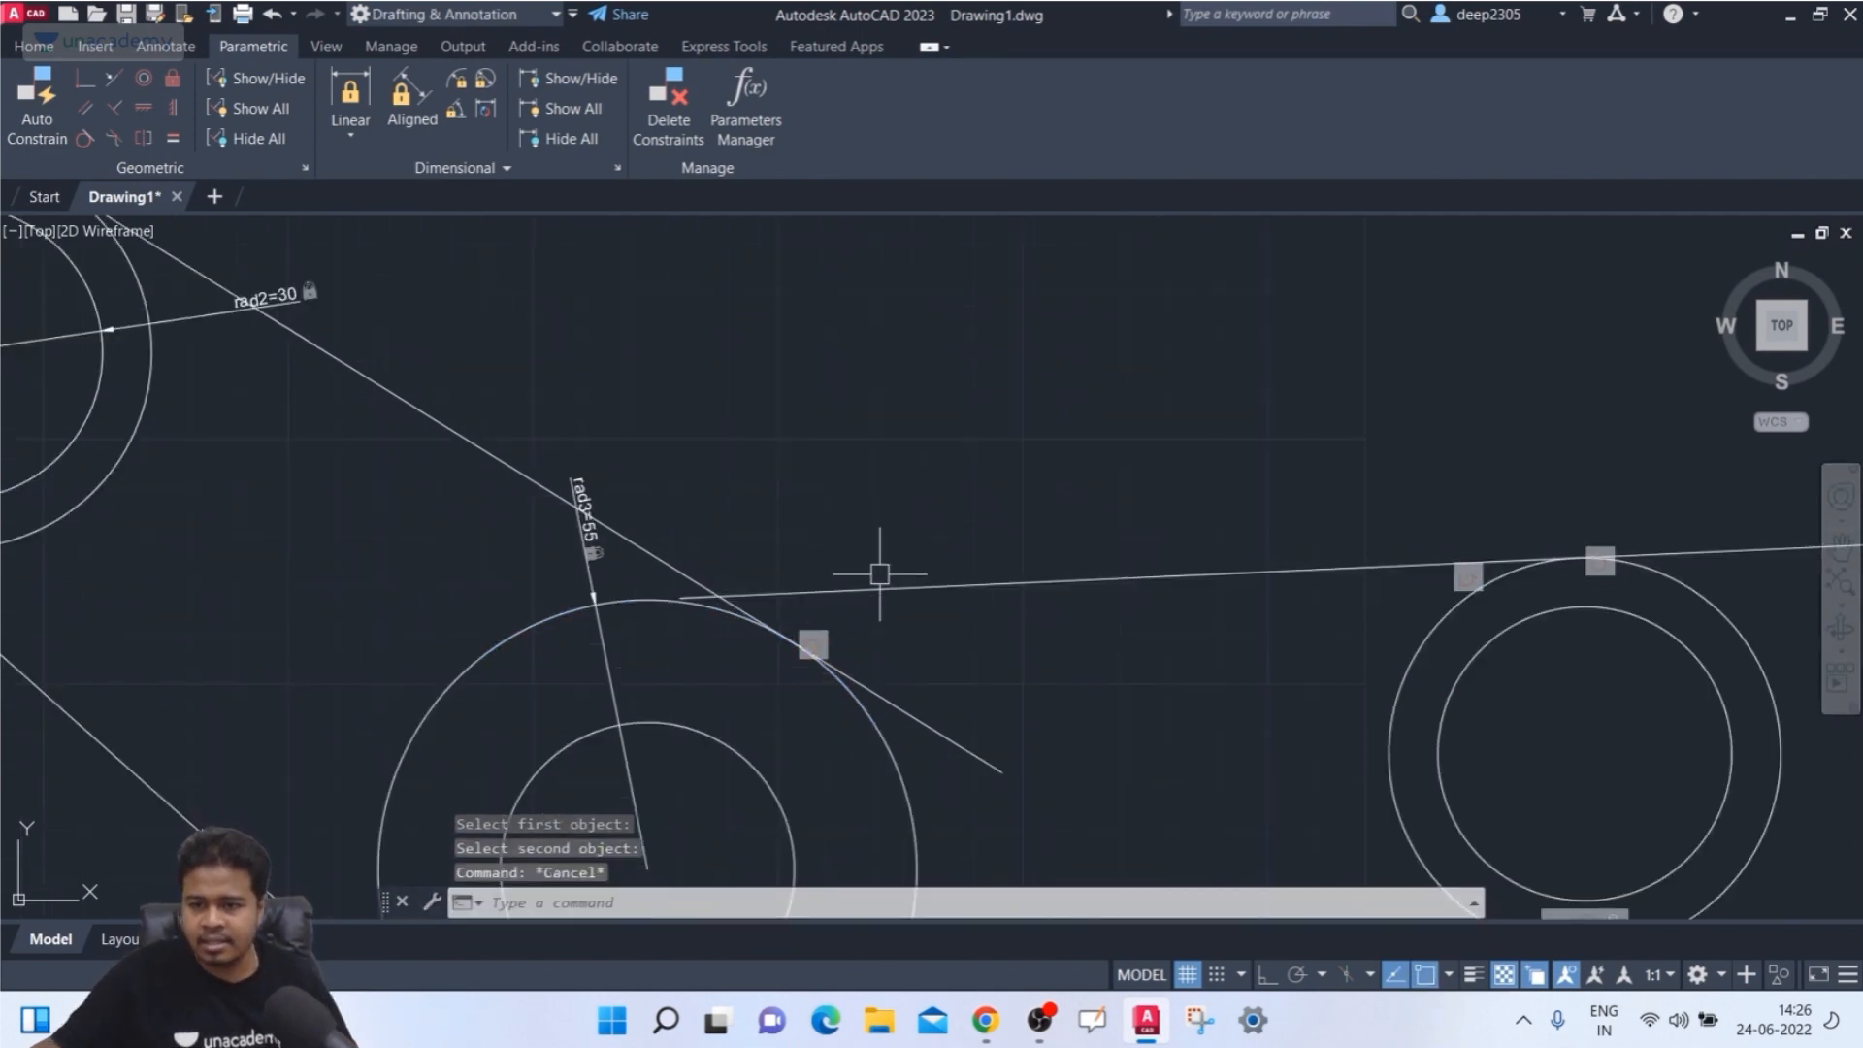
{"action": "left_click", "coordinate": [871, 583]}
{"action": "left_click", "coordinate": [681, 597]}
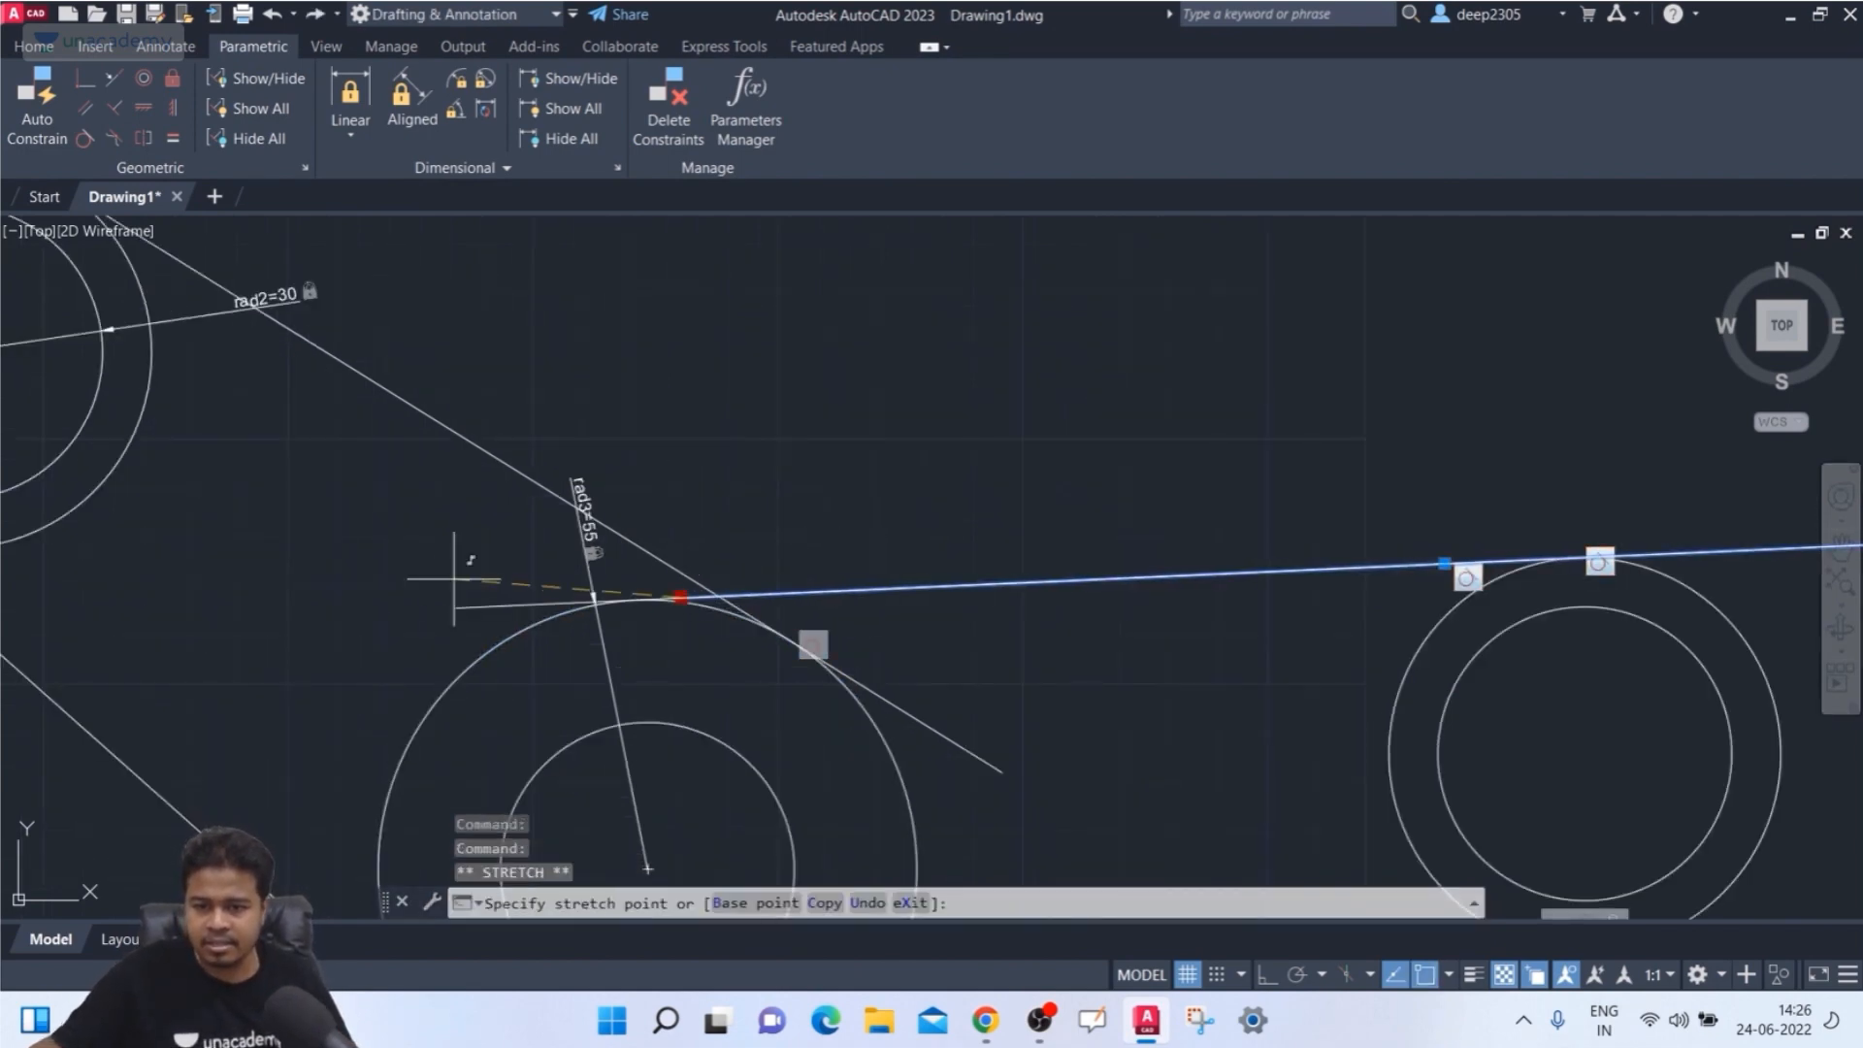
{"action": "left_click", "coordinate": [289, 613]}
{"action": "key", "text": "Escape"}
- Make the separate lower line tangent to the outer circles of the middle and right pairs, picking the circle first each time
{"action": "scroll", "coordinate": [408, 527], "scroll_direction": "down", "scroll_amount": 4}
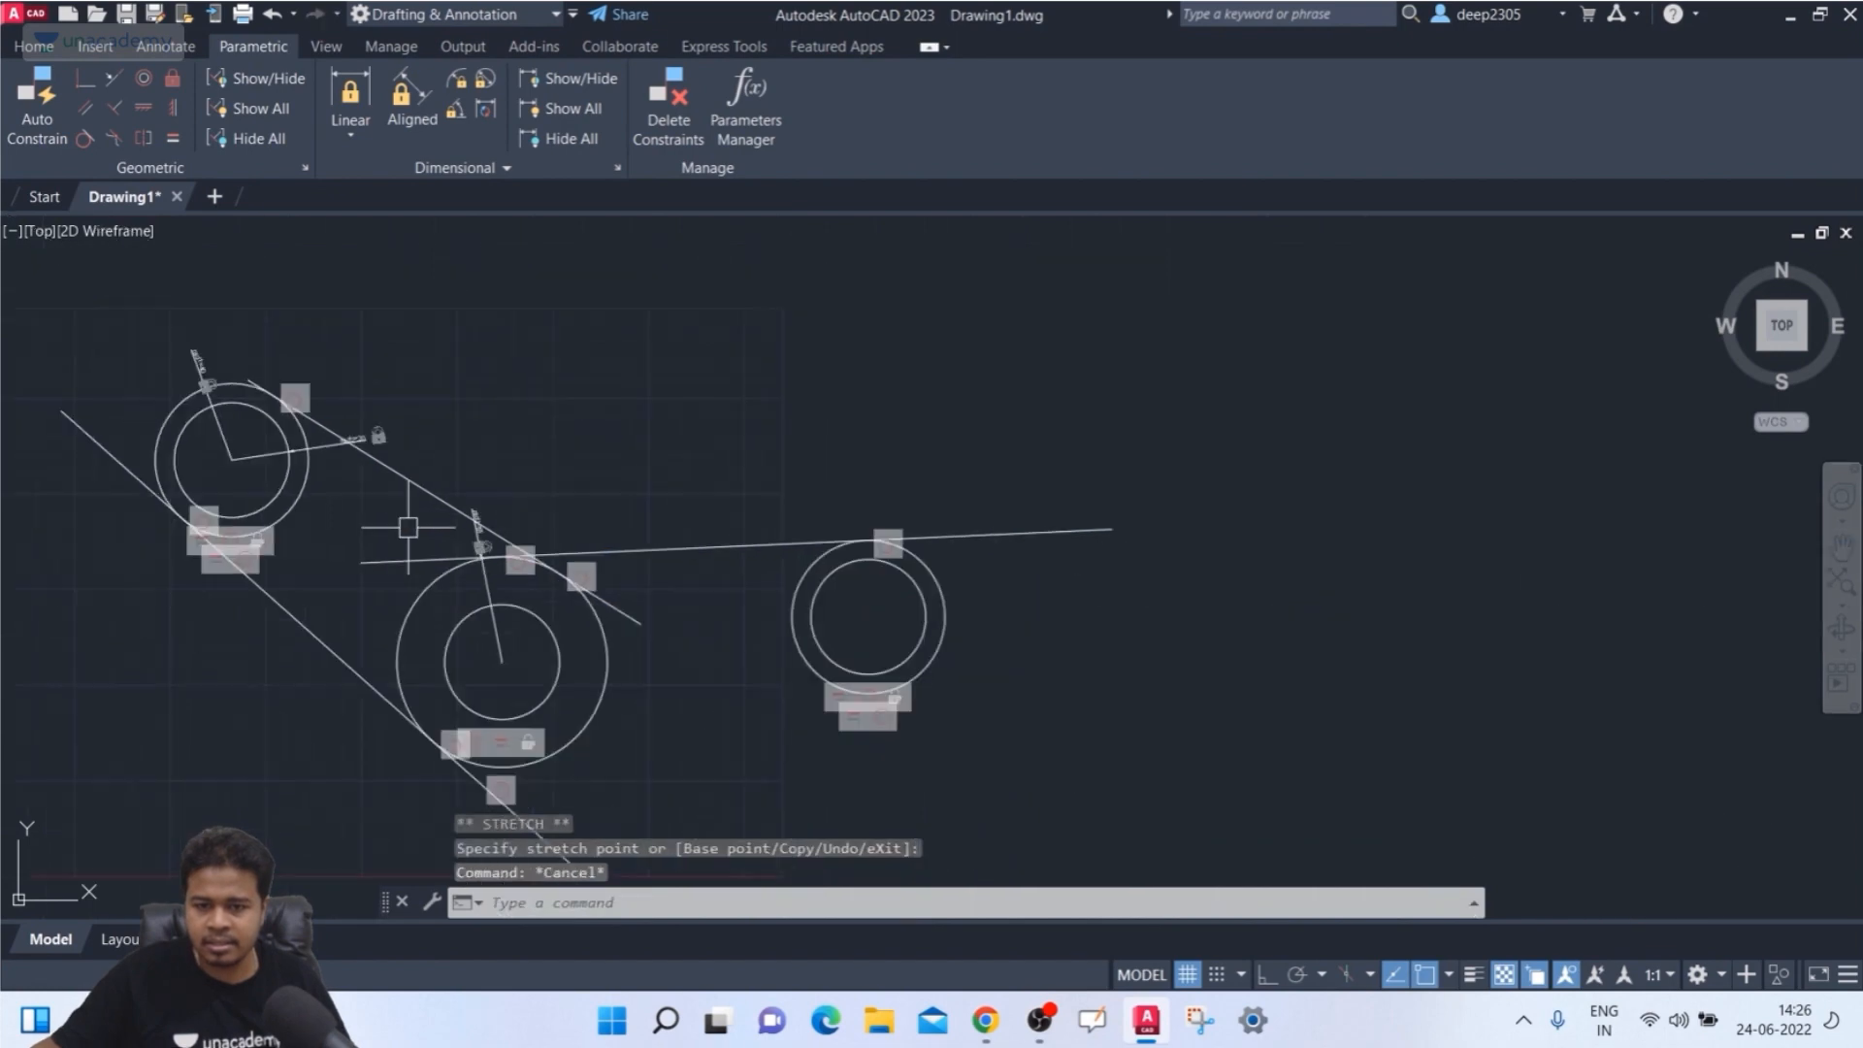
{"action": "middle_click_drag", "start_coordinate": [430, 493], "coordinate": [469, 383]}
{"action": "mouse_move", "coordinate": [604, 600]}
{"action": "middle_mouse_down"}
{"action": "mouse_move", "coordinate": [639, 626]}
{"action": "mouse_move", "coordinate": [723, 633]}
{"action": "mouse_move", "coordinate": [657, 497]}
{"action": "middle_mouse_up"}
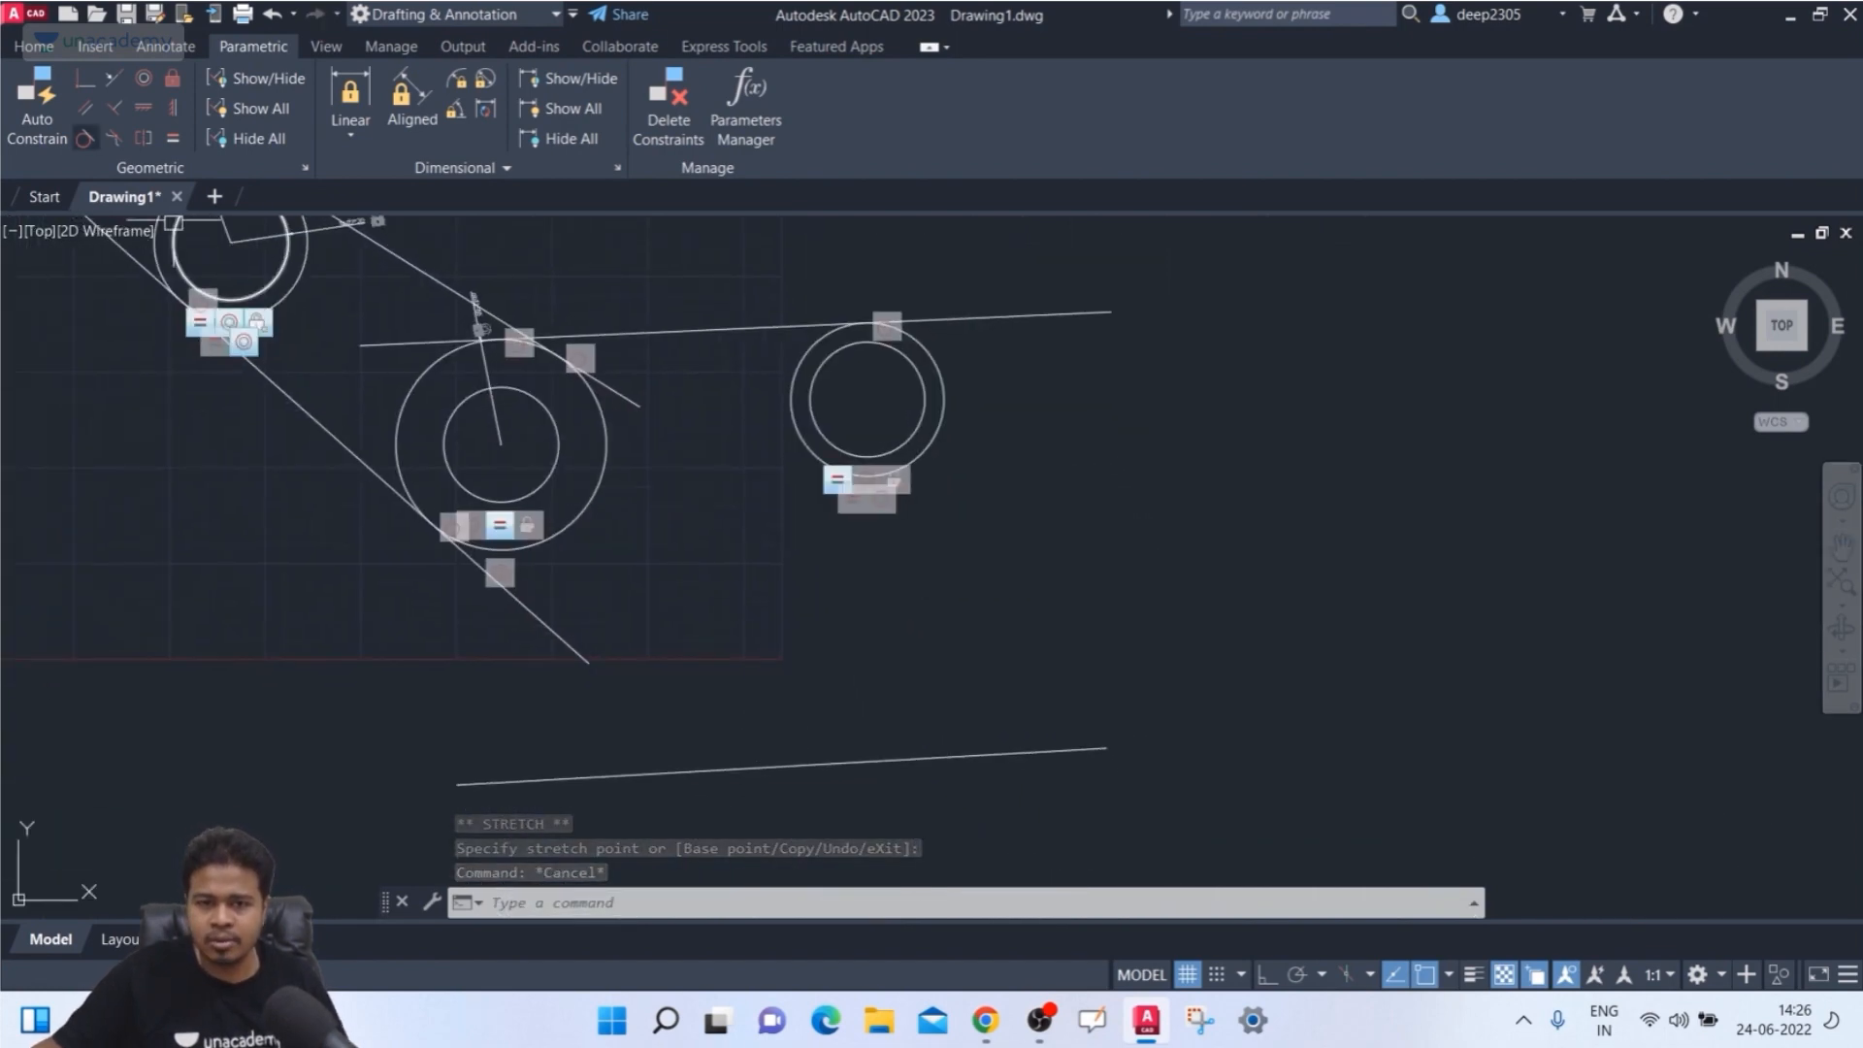
{"action": "left_click", "coordinate": [84, 137]}
{"action": "left_click", "coordinate": [570, 520]}
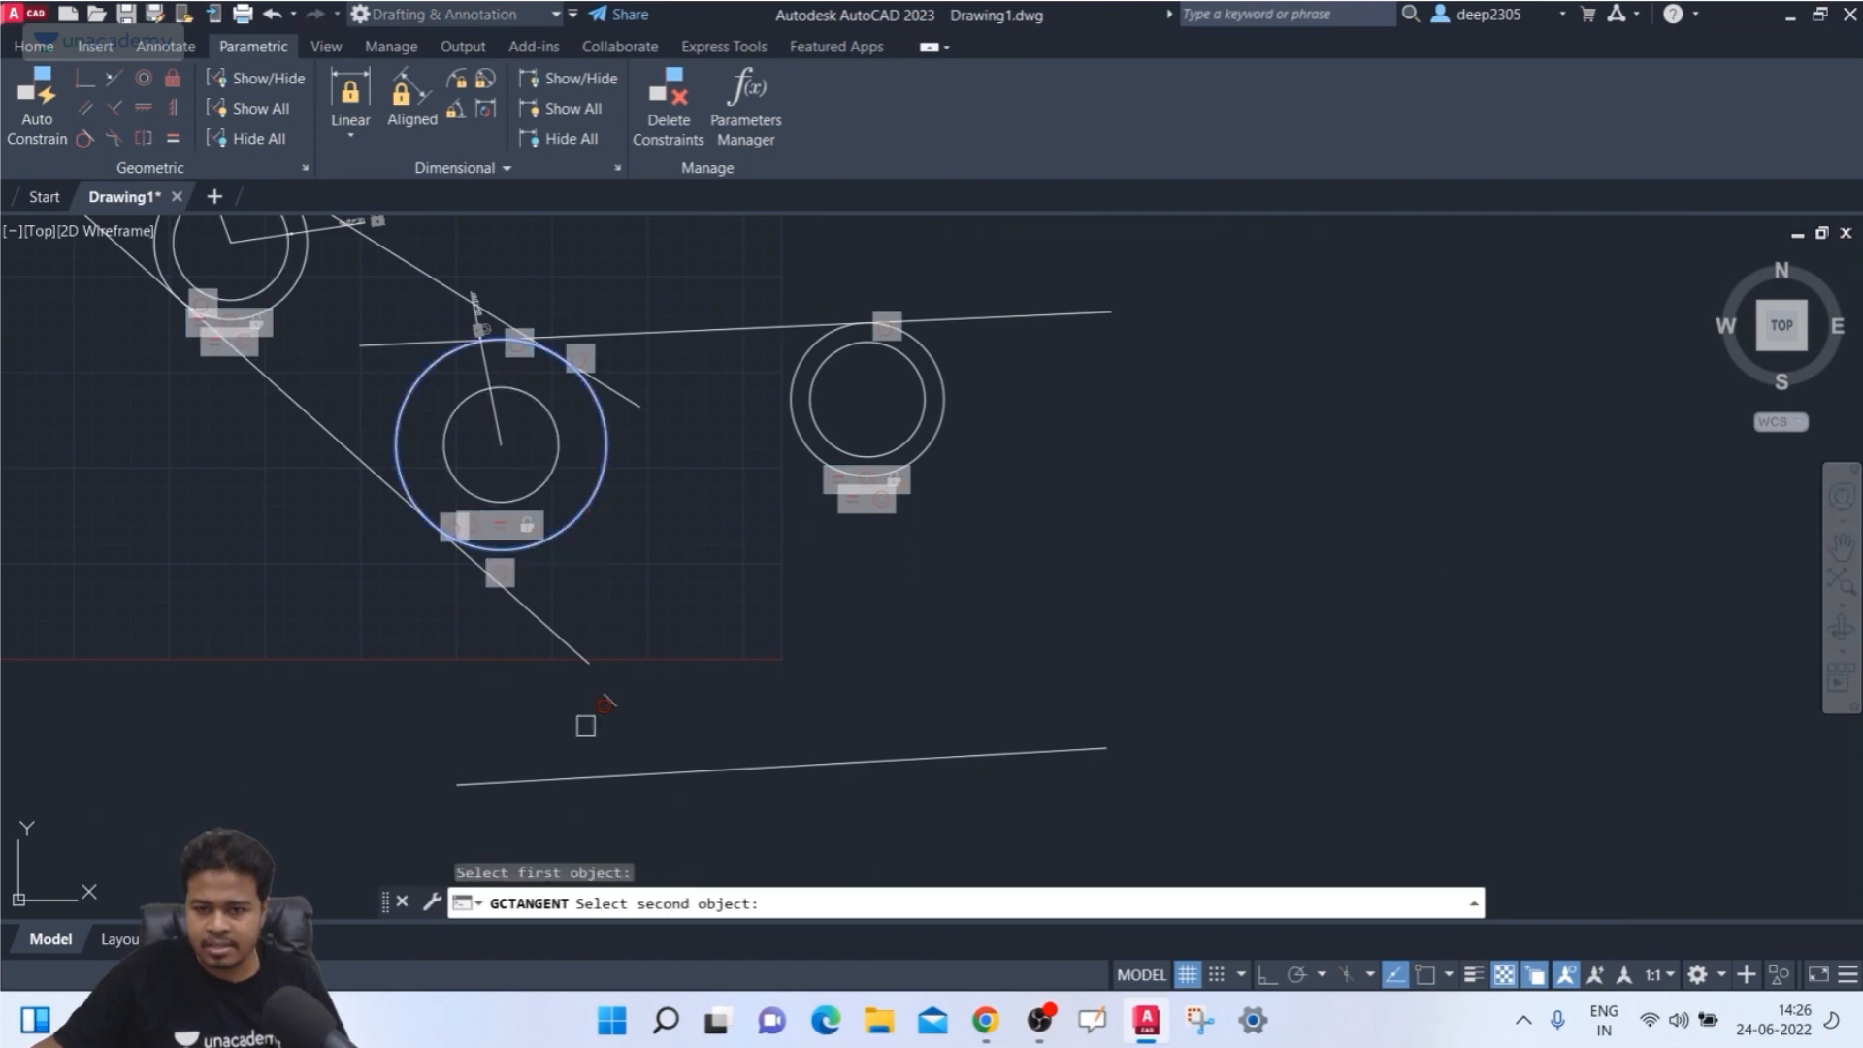
{"action": "left_click", "coordinate": [608, 773]}
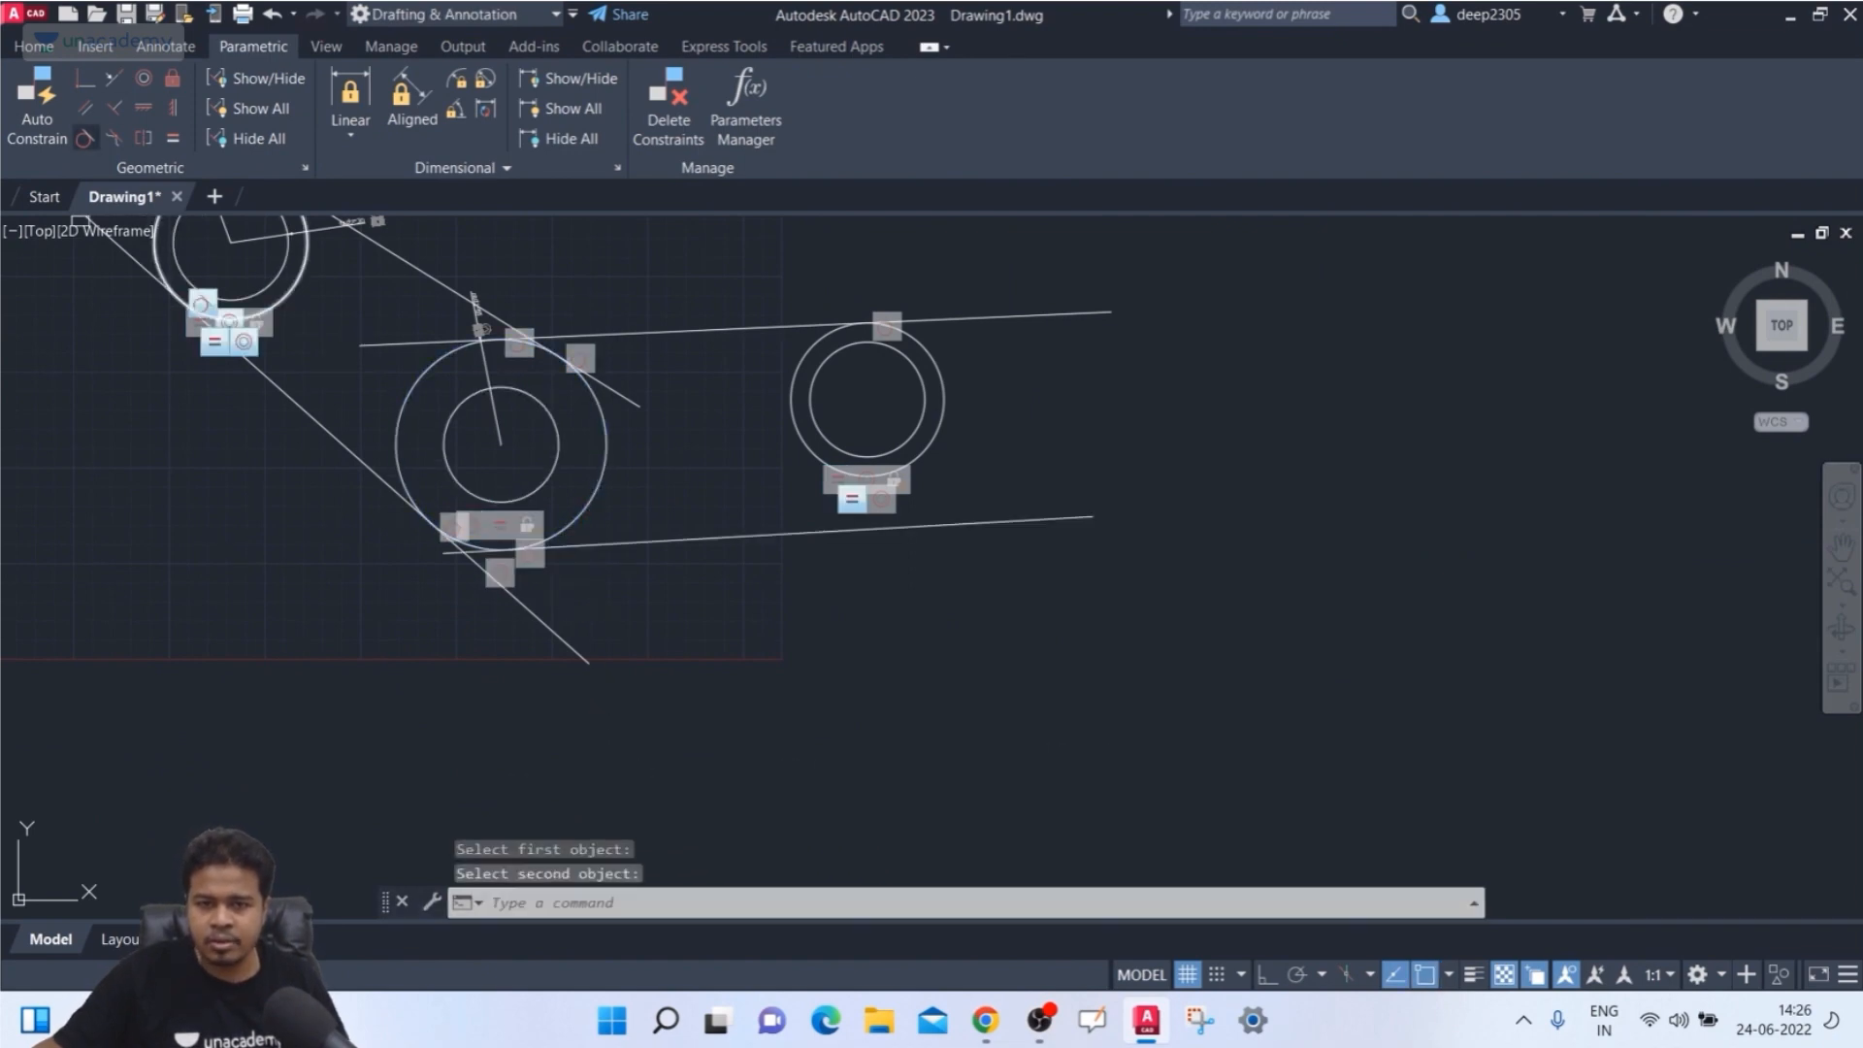
{"action": "key", "text": "Return"}
{"action": "scroll", "coordinate": [867, 376], "scroll_direction": "up", "scroll_amount": 4}
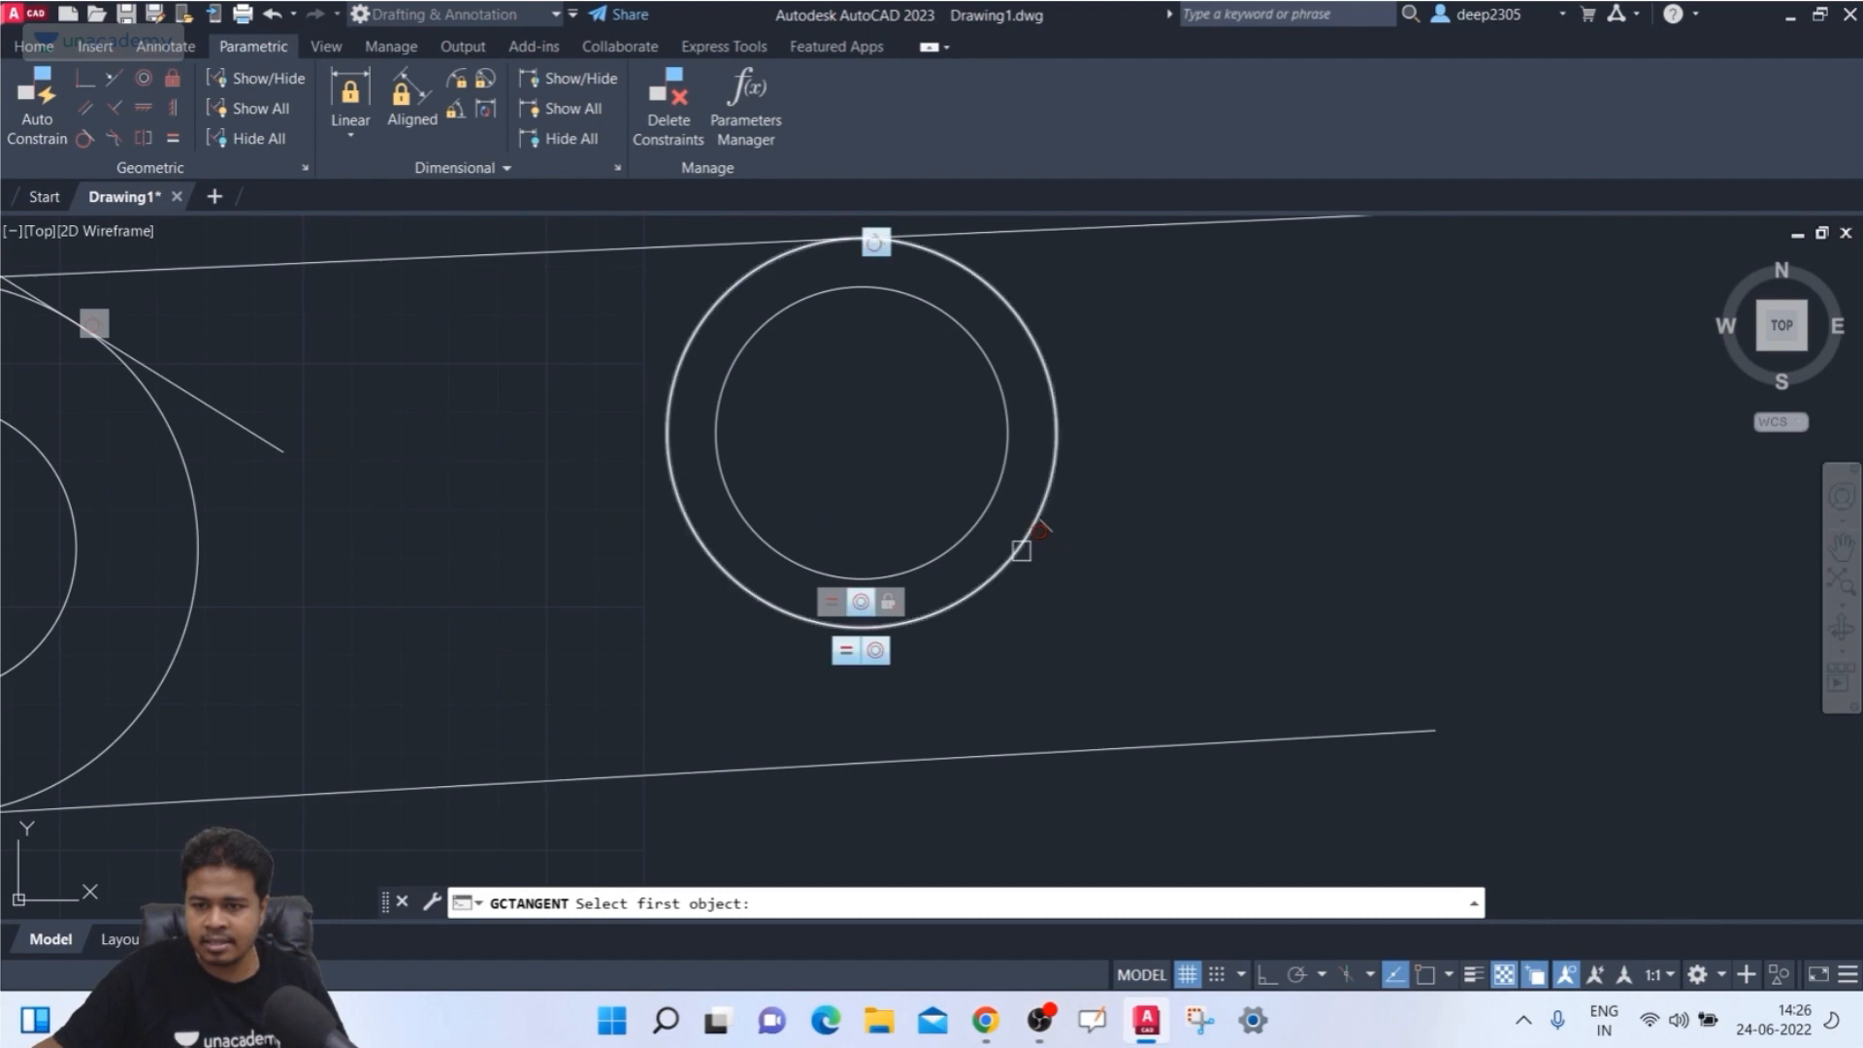
{"action": "left_click", "coordinate": [1019, 548]}
{"action": "left_click", "coordinate": [1052, 746]}
{"action": "key", "text": "Escape"}
- Trim the upper end of the lower-left sloping line that extends past the upper-left outer circle
{"action": "scroll", "coordinate": [1077, 619], "scroll_direction": "down", "scroll_amount": 4}
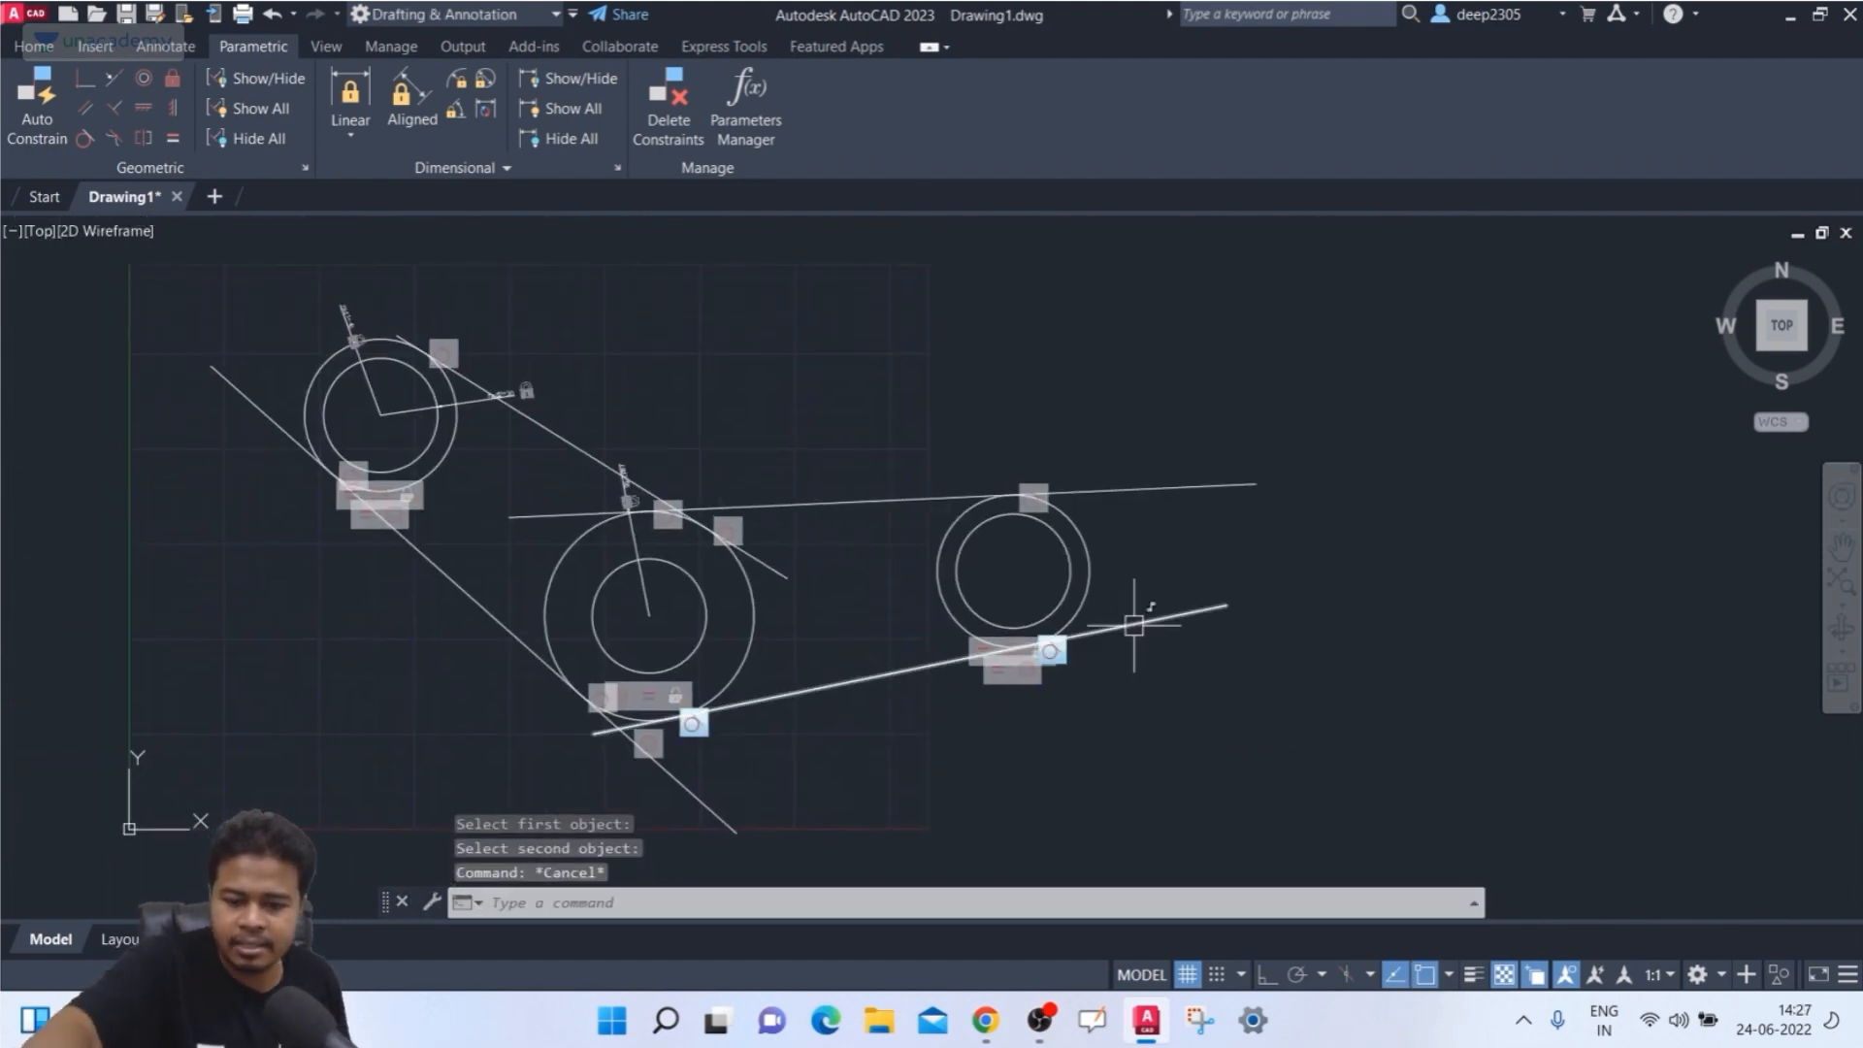
{"action": "type", "text": "tr"}
{"action": "key", "text": "Return"}
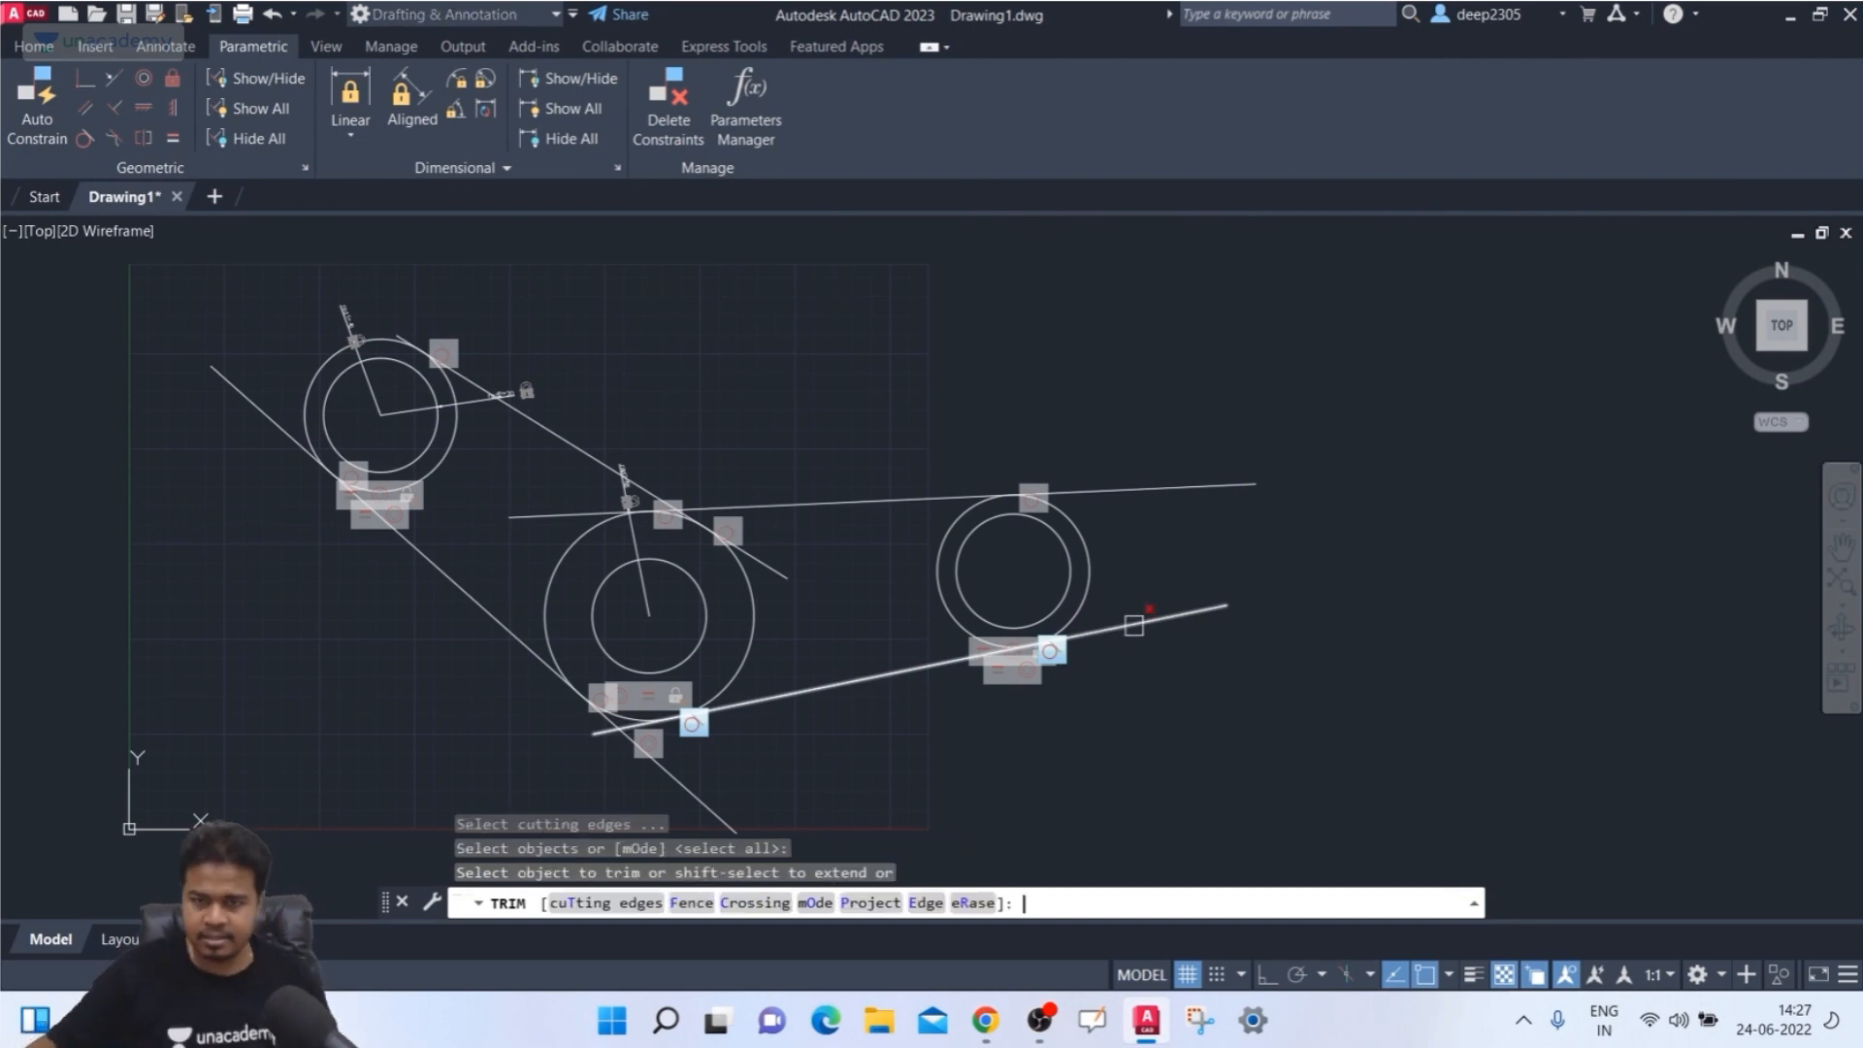
{"action": "left_click", "coordinate": [254, 390]}
{"action": "left_click", "coordinate": [244, 387]}
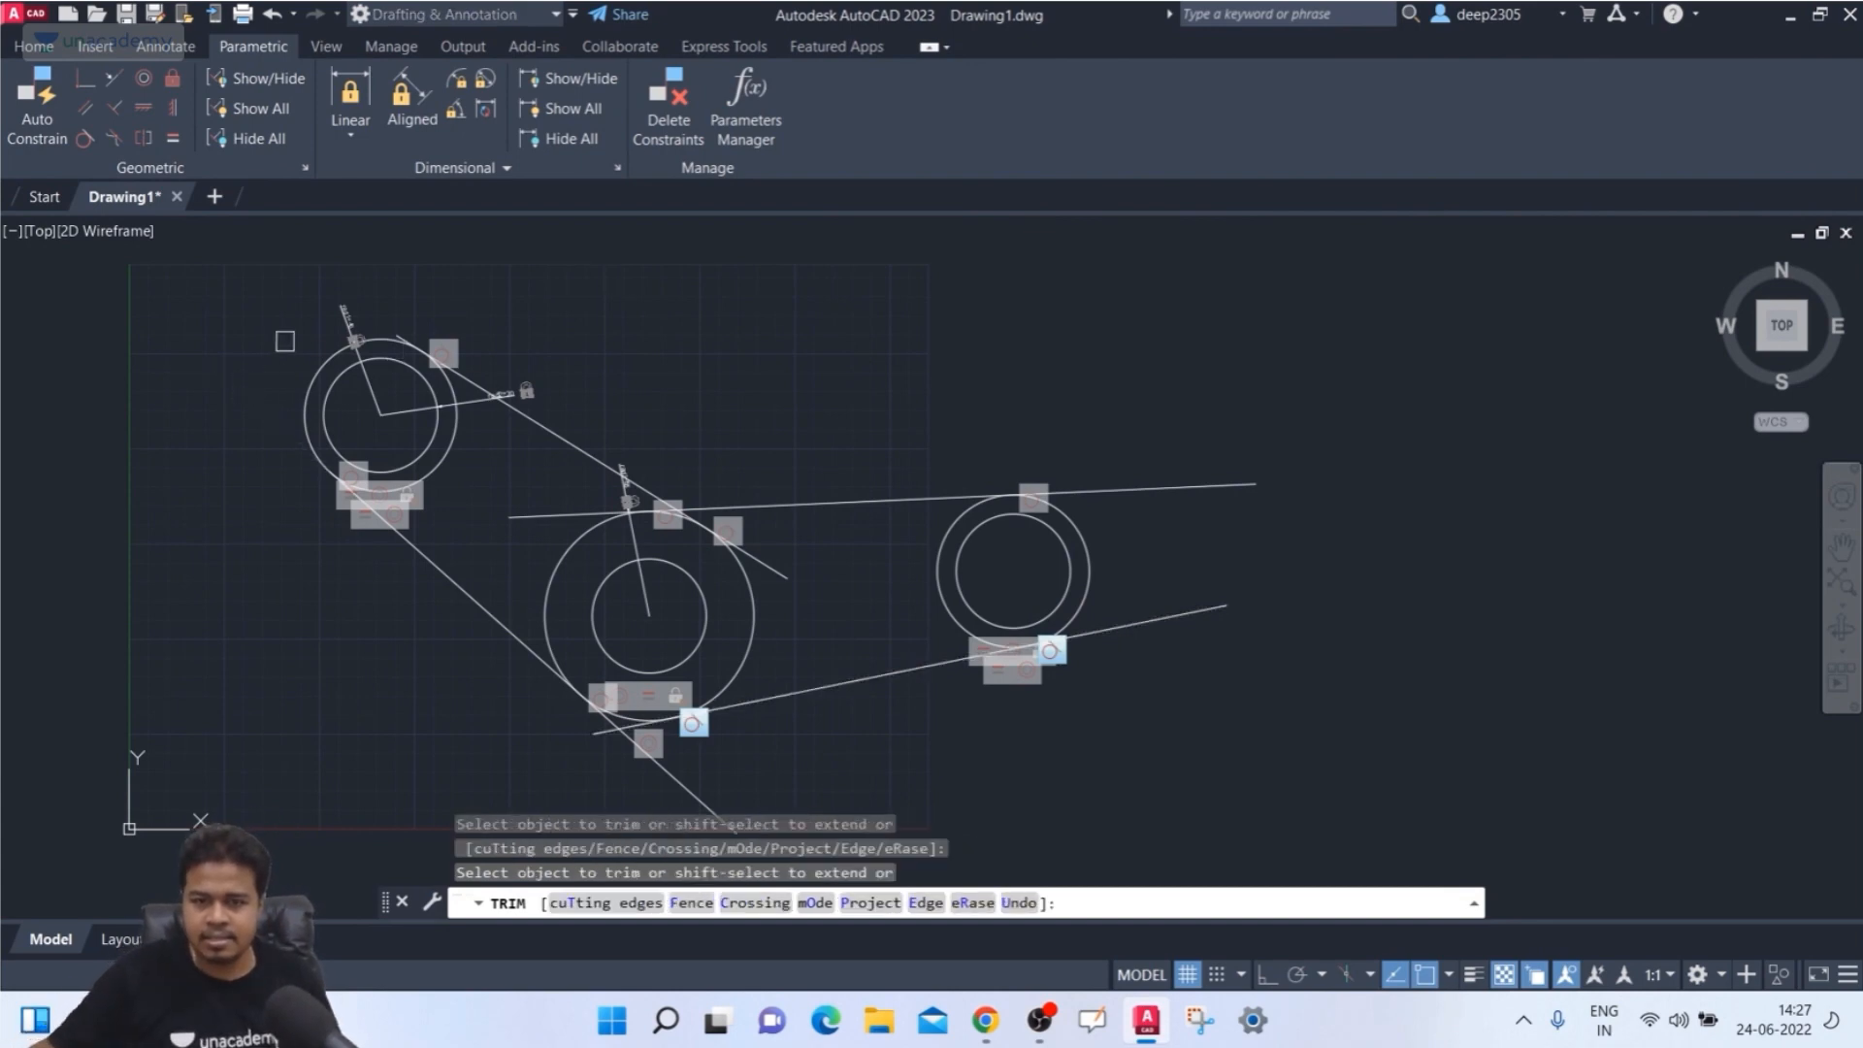
- Trim the upper sloping line's overhang at the upper-left outer circle and that circle's right-hand arc between the two tangent lines
{"action": "scroll", "coordinate": [524, 295], "scroll_direction": "up", "scroll_amount": 8}
{"action": "scroll", "coordinate": [136, 382], "scroll_direction": "down", "scroll_amount": 2}
{"action": "middle_click_drag", "start_coordinate": [121, 390], "coordinate": [941, 279]}
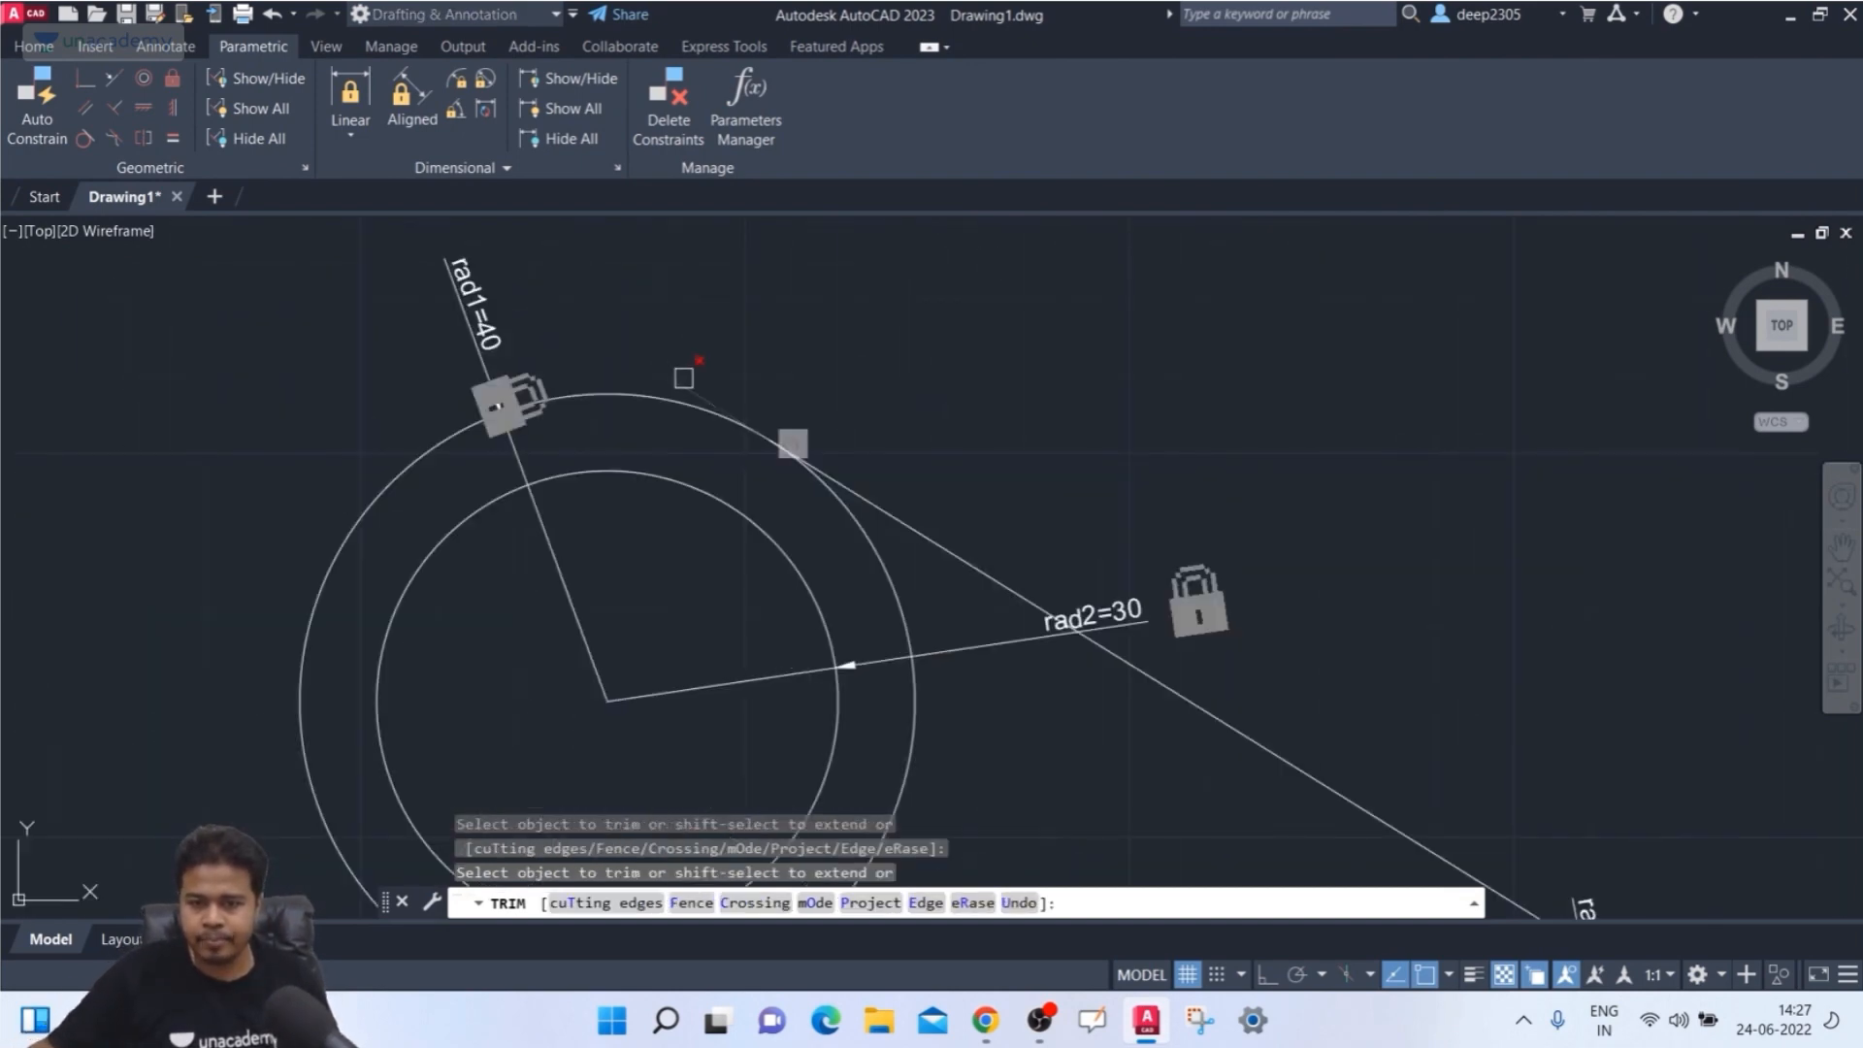
{"action": "scroll", "coordinate": [685, 375], "scroll_direction": "down", "scroll_amount": 4}
{"action": "left_click", "coordinate": [708, 376]}
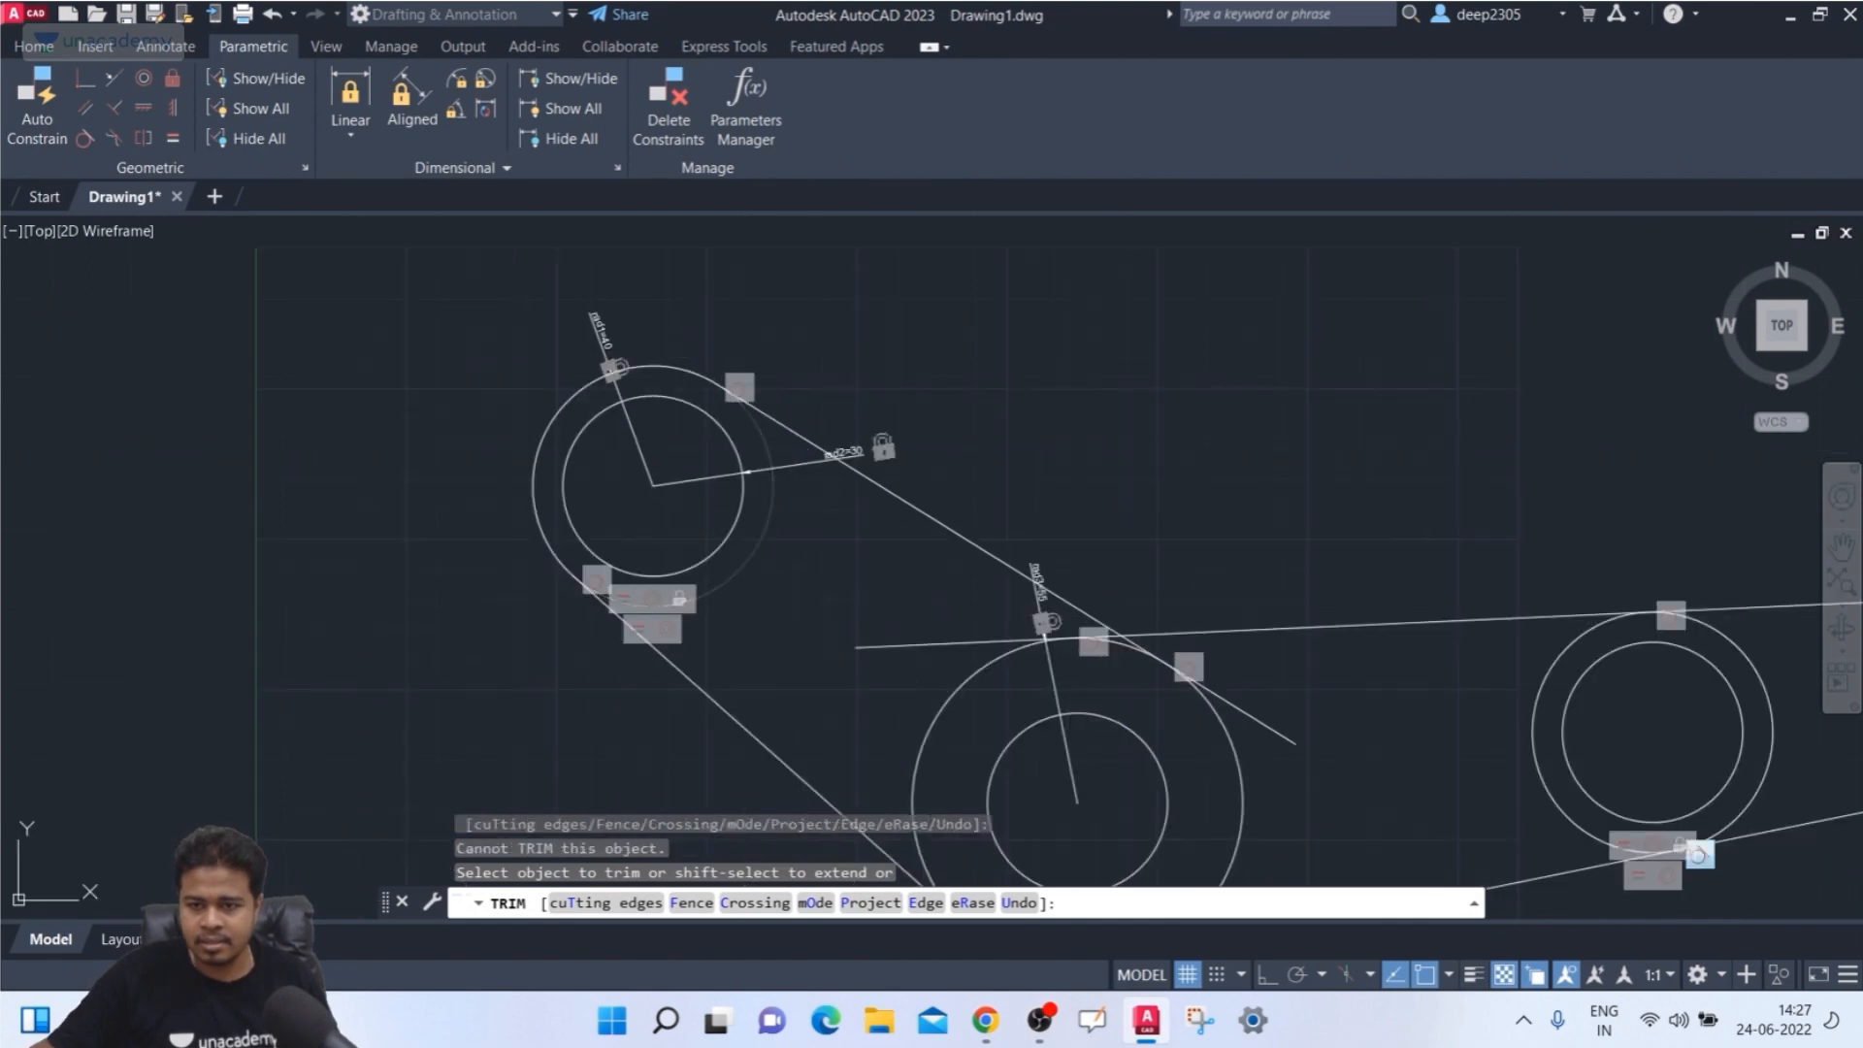
{"action": "left_click", "coordinate": [764, 531]}
- Trim the left end of the upper nearly horizontal line back to its crossing with the upper sloping line
{"action": "scroll", "coordinate": [763, 530], "scroll_direction": "down", "scroll_amount": 2}
{"action": "middle_click_drag", "start_coordinate": [914, 585], "coordinate": [763, 531]}
{"action": "left_click", "coordinate": [763, 532]}
{"action": "scroll", "coordinate": [762, 531], "scroll_direction": "up", "scroll_amount": 2}
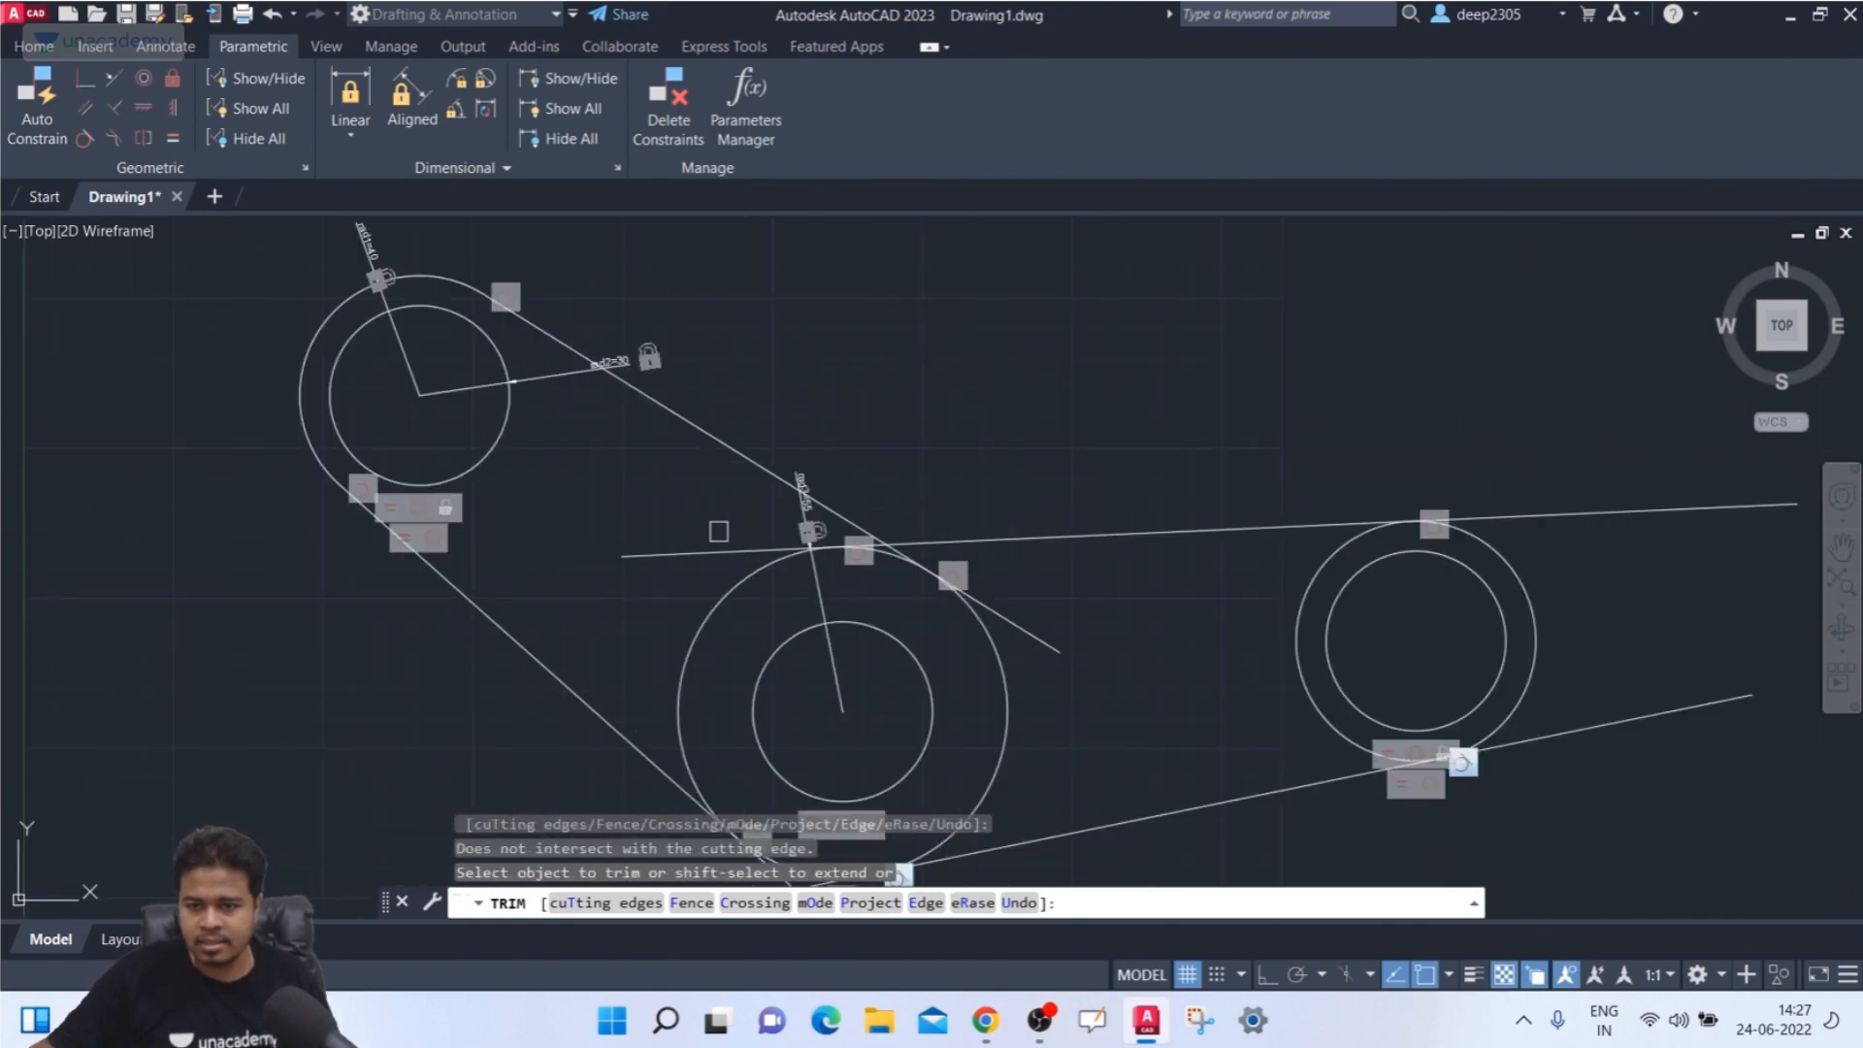
{"action": "left_click", "coordinate": [701, 548]}
{"action": "scroll", "coordinate": [700, 549], "scroll_direction": "up", "scroll_amount": 5}
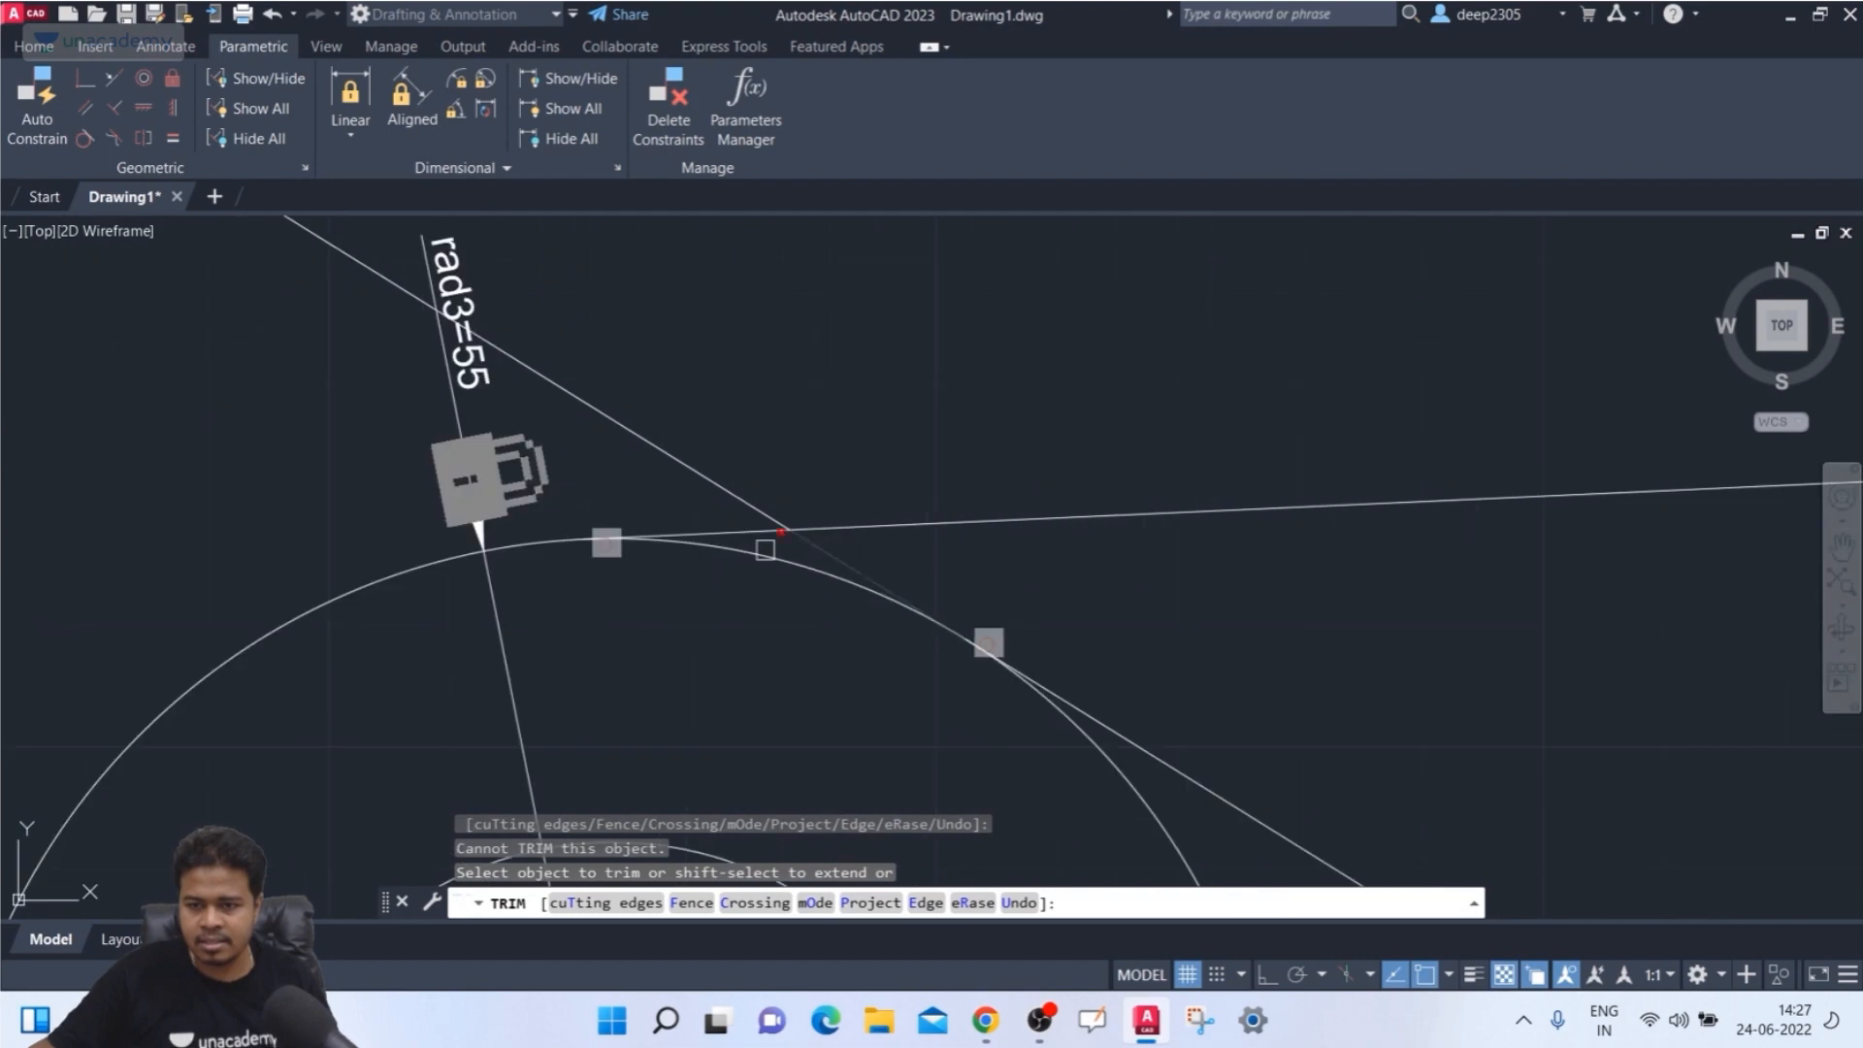
{"action": "left_click", "coordinate": [722, 529]}
- Trim the lower end of the upper sloping line back to its crossing with the upper nearly horizontal line
{"action": "scroll", "coordinate": [869, 418], "scroll_direction": "down", "scroll_amount": 2}
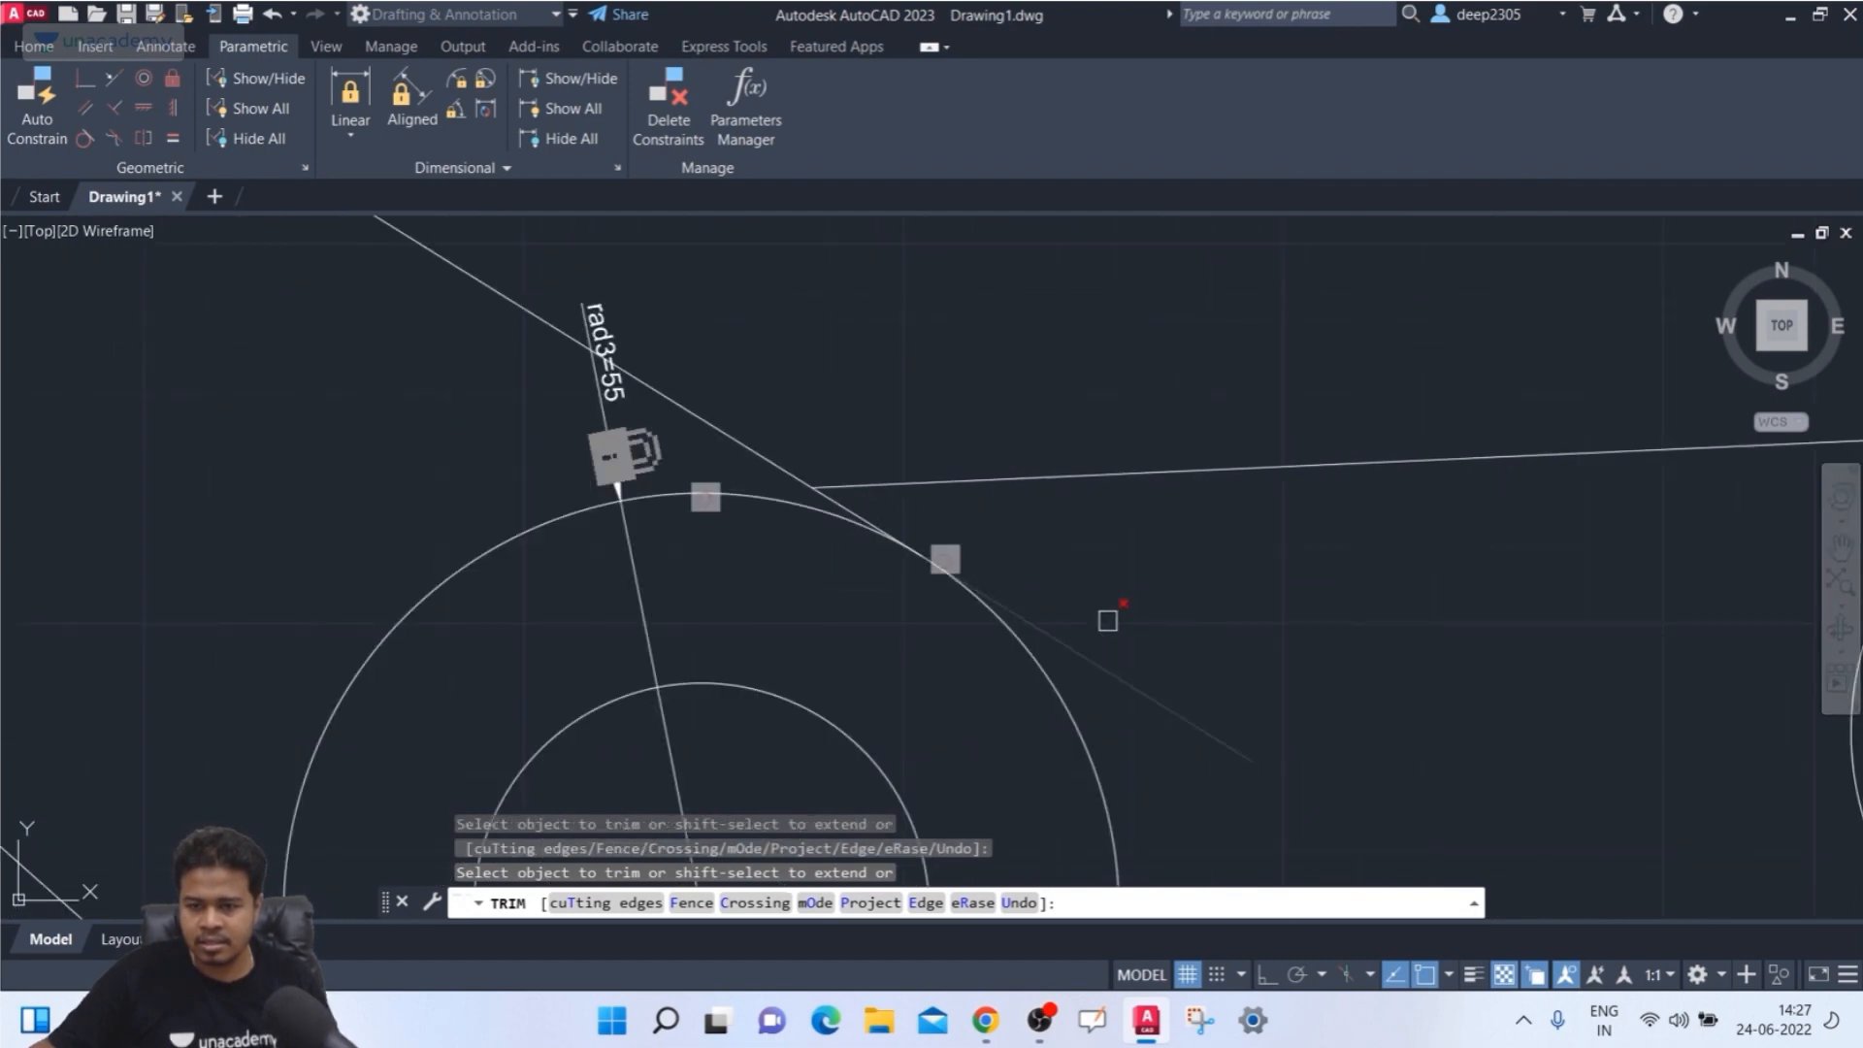
{"action": "scroll", "coordinate": [964, 435], "scroll_direction": "down", "scroll_amount": 3}
{"action": "mouse_move", "coordinate": [1050, 422]}
{"action": "middle_mouse_down"}
{"action": "mouse_move", "coordinate": [1073, 403]}
{"action": "mouse_move", "coordinate": [949, 363]}
{"action": "middle_mouse_up"}
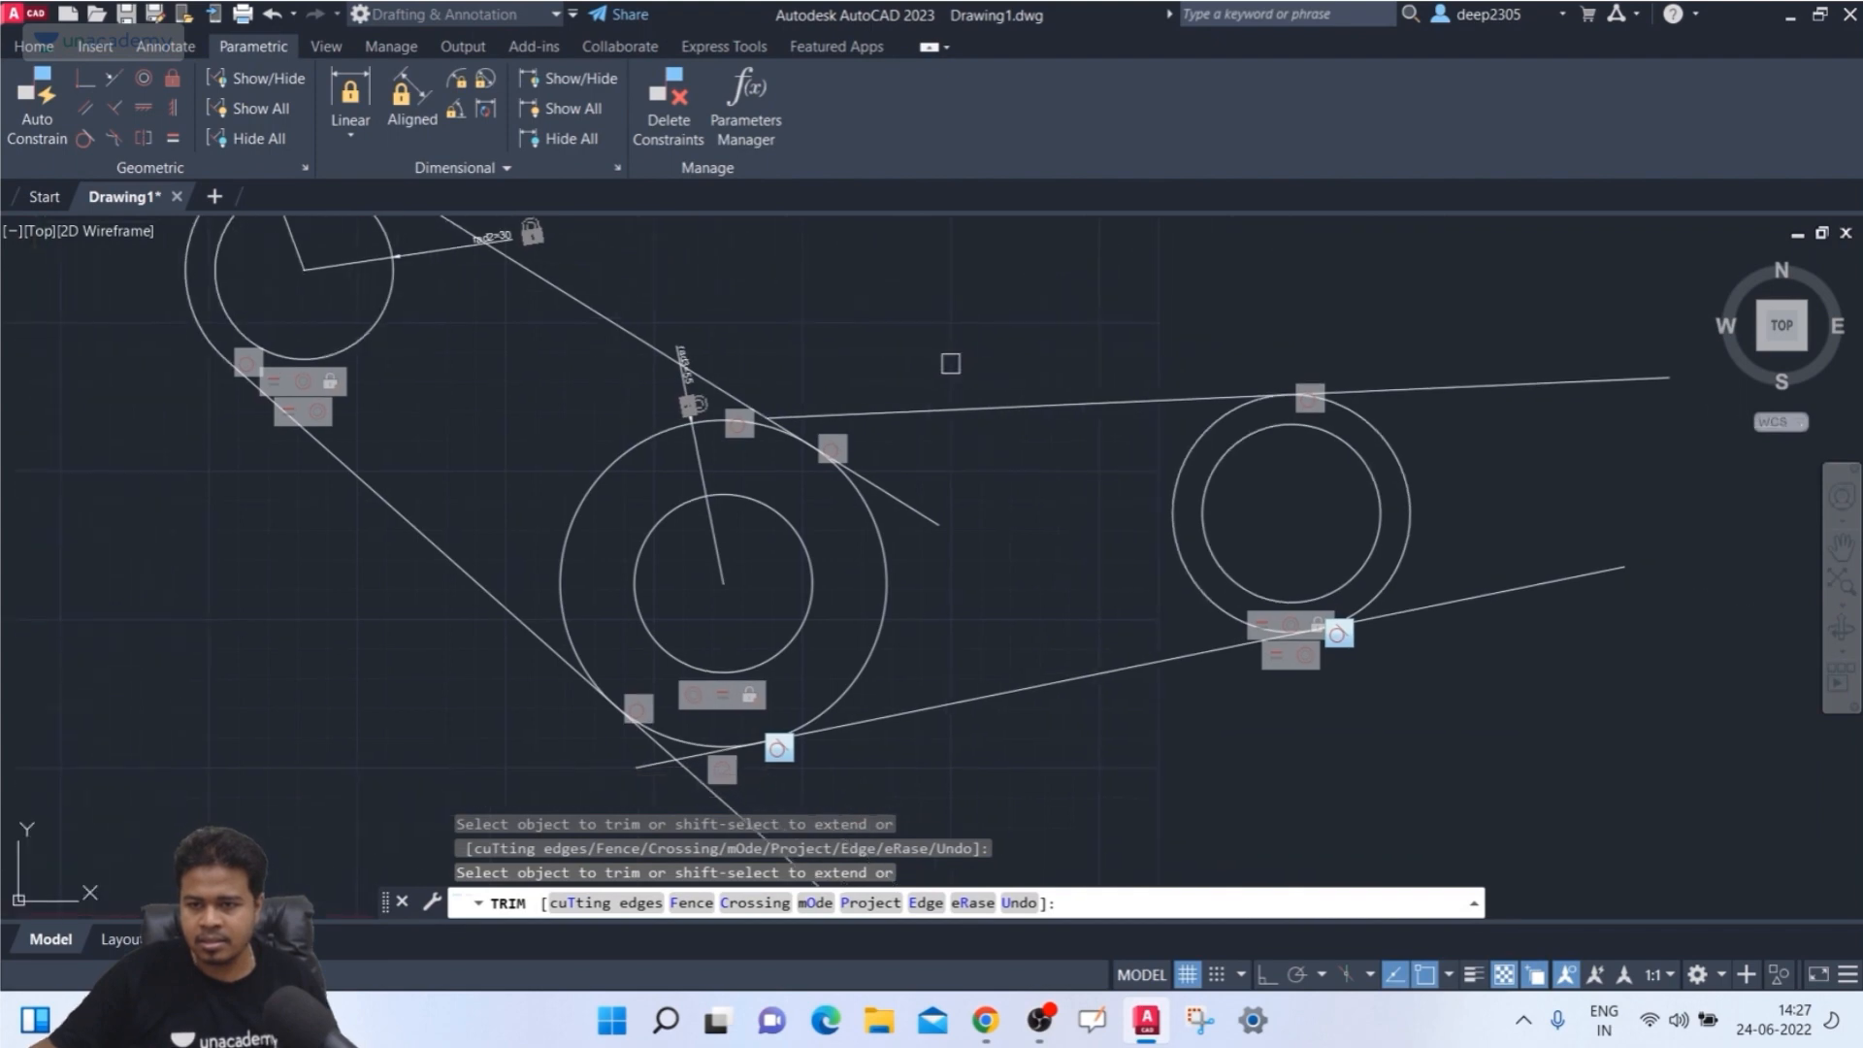
{"action": "scroll", "coordinate": [925, 418], "scroll_direction": "up", "scroll_amount": 2}
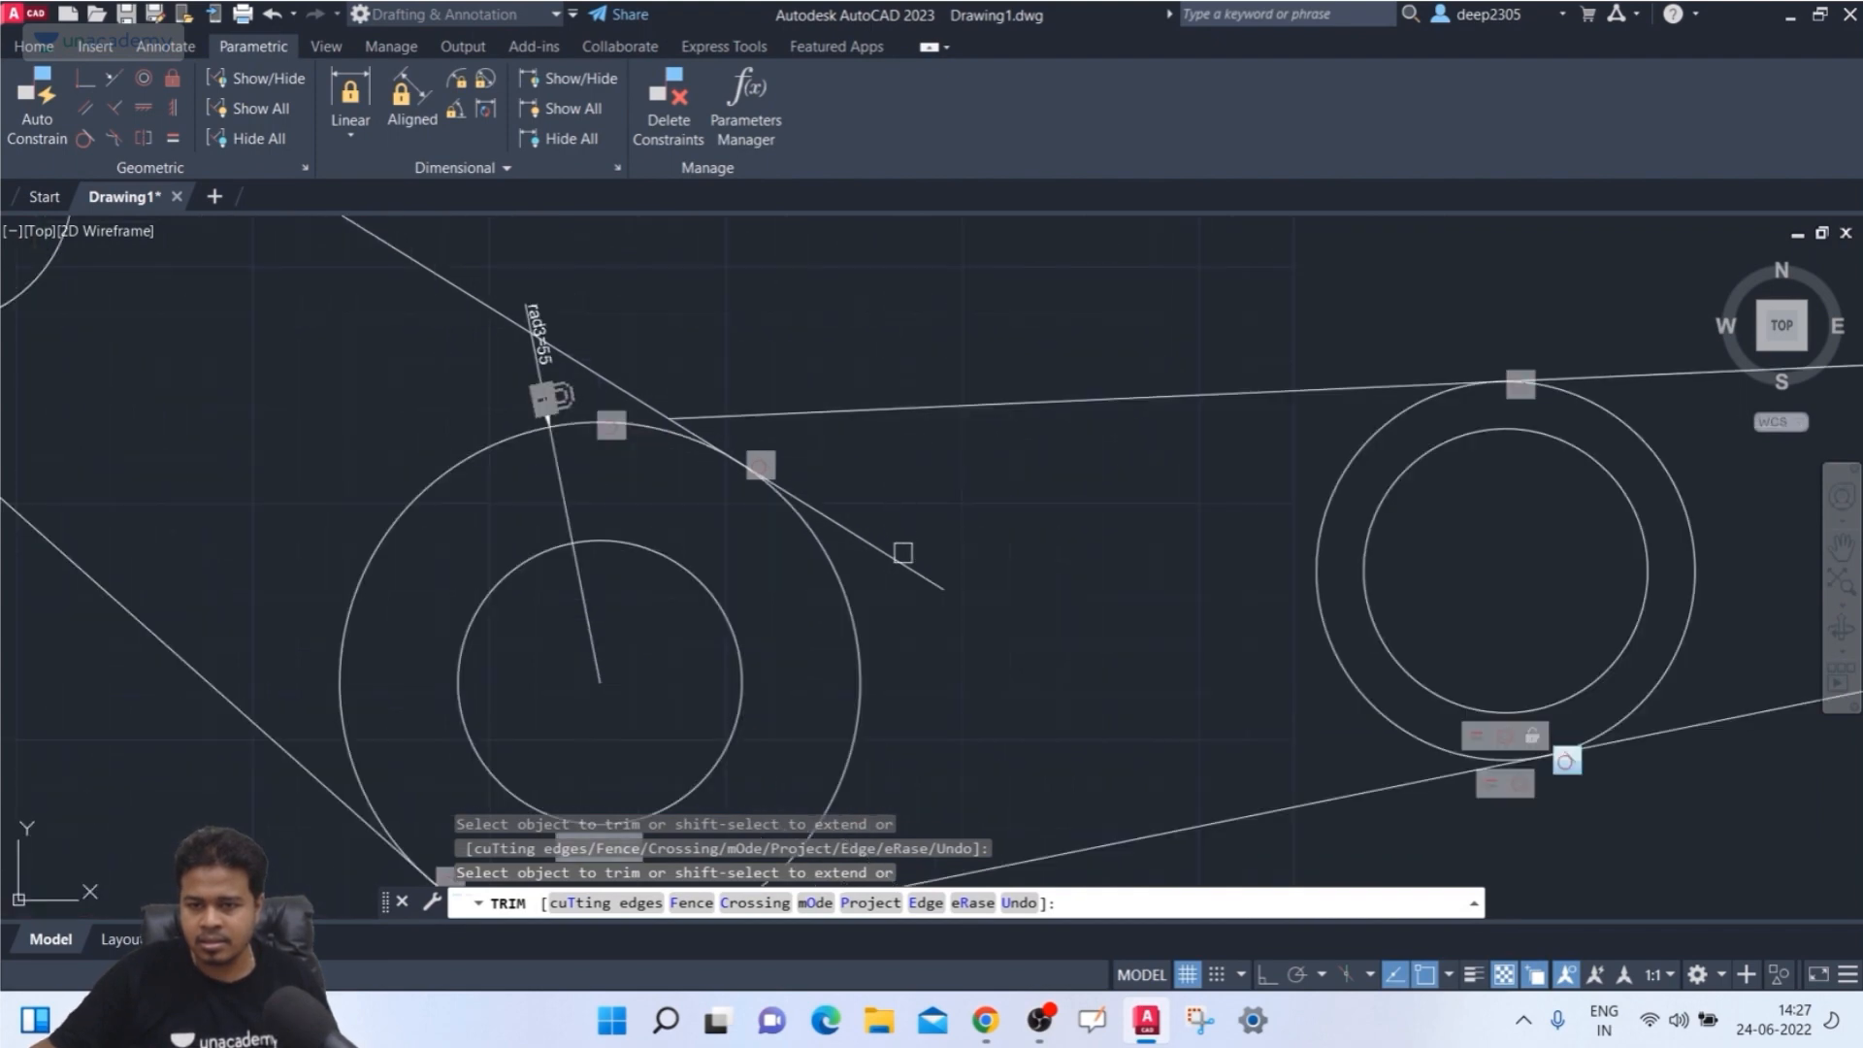
{"action": "scroll", "coordinate": [602, 354], "scroll_direction": "up", "scroll_amount": 4}
{"action": "left_click", "coordinate": [837, 541]}
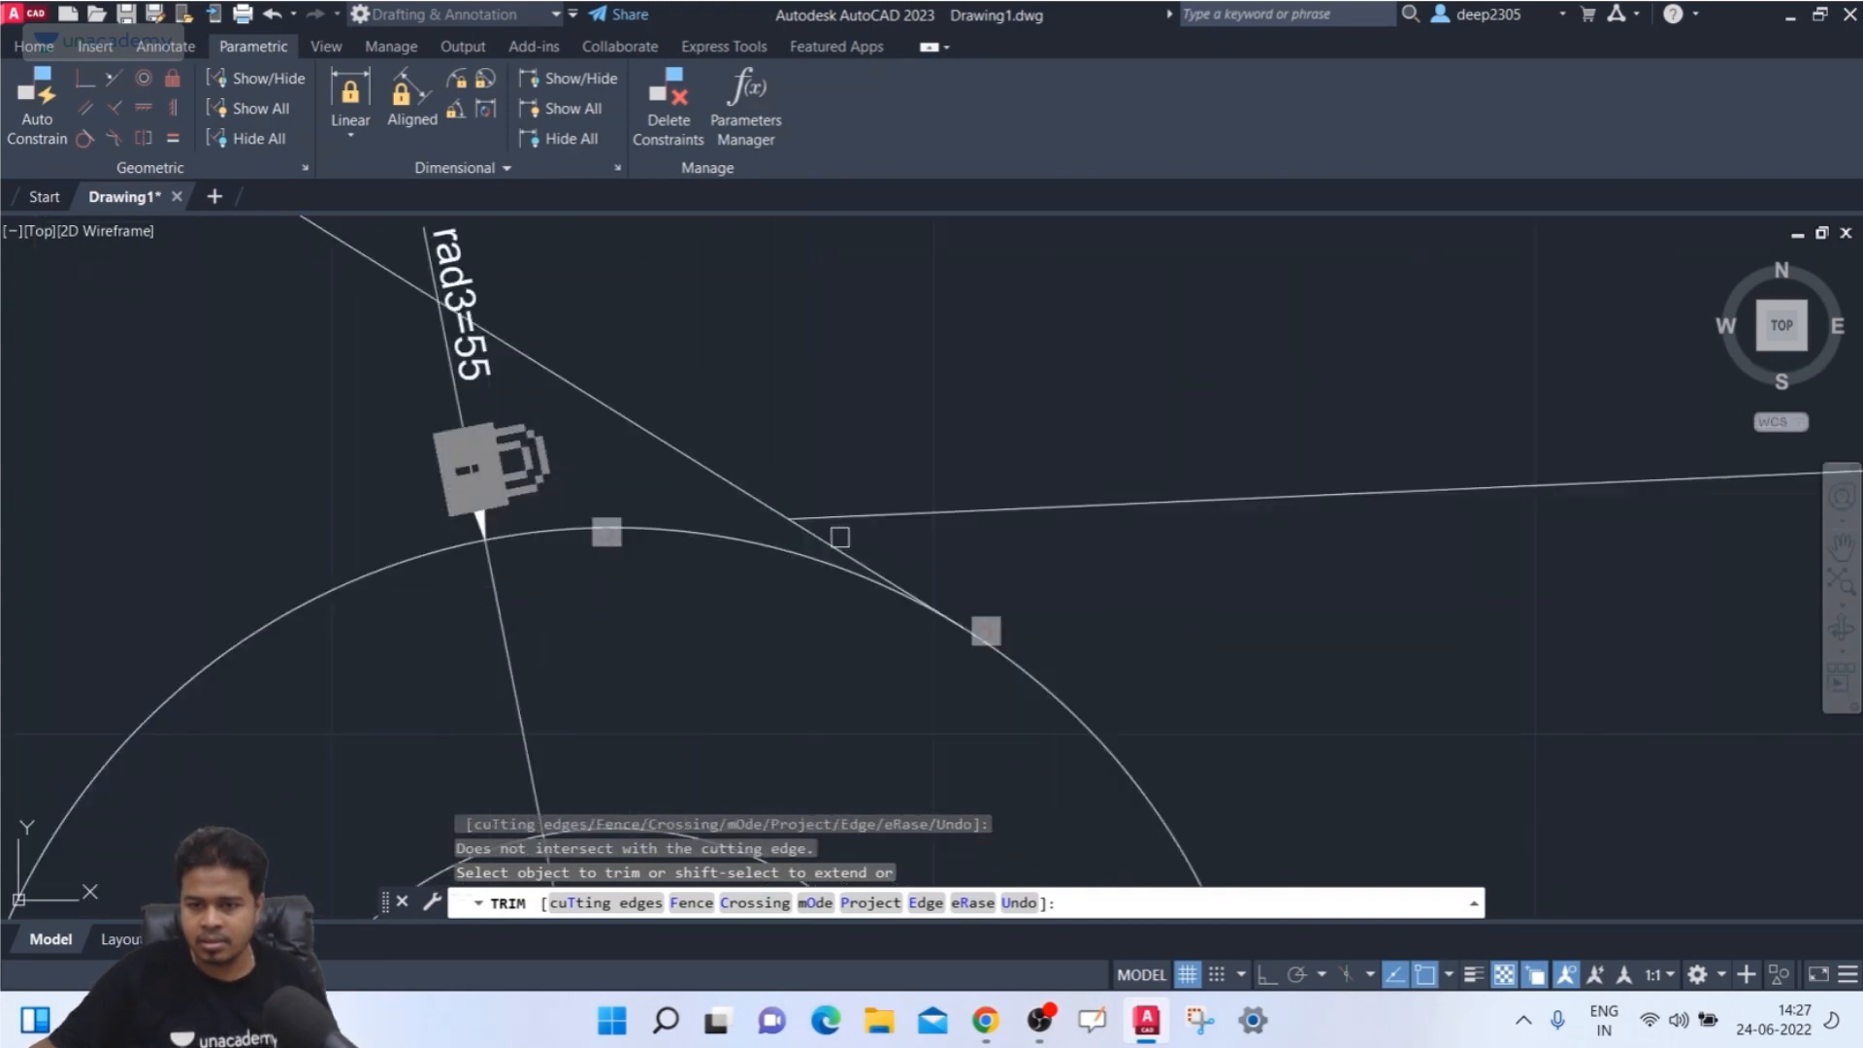
{"action": "scroll", "coordinate": [760, 349], "scroll_direction": "down", "scroll_amount": 5}
- Trim both line overhangs beyond the crossing of the lower-left sloping line and the lower line beneath the middle circles
{"action": "scroll", "coordinate": [811, 449], "scroll_direction": "up", "scroll_amount": 5}
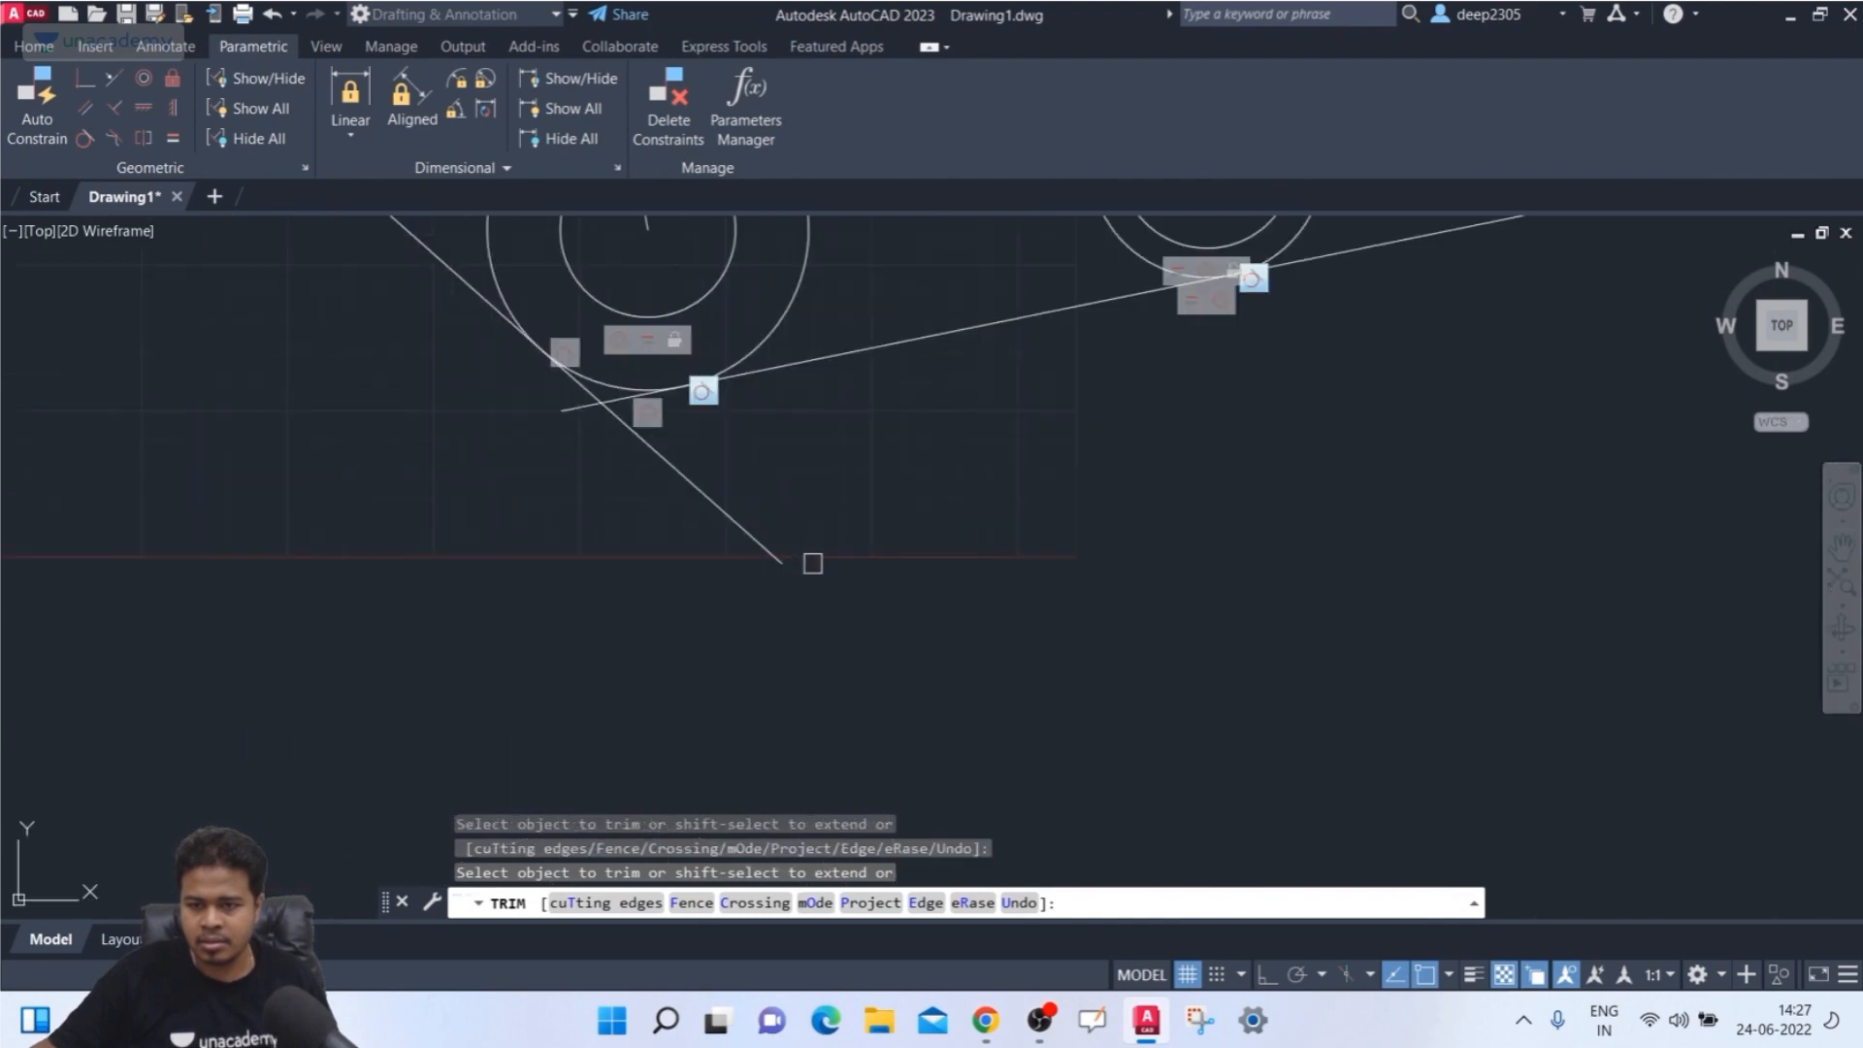
{"action": "scroll", "coordinate": [515, 378], "scroll_direction": "up", "scroll_amount": 4}
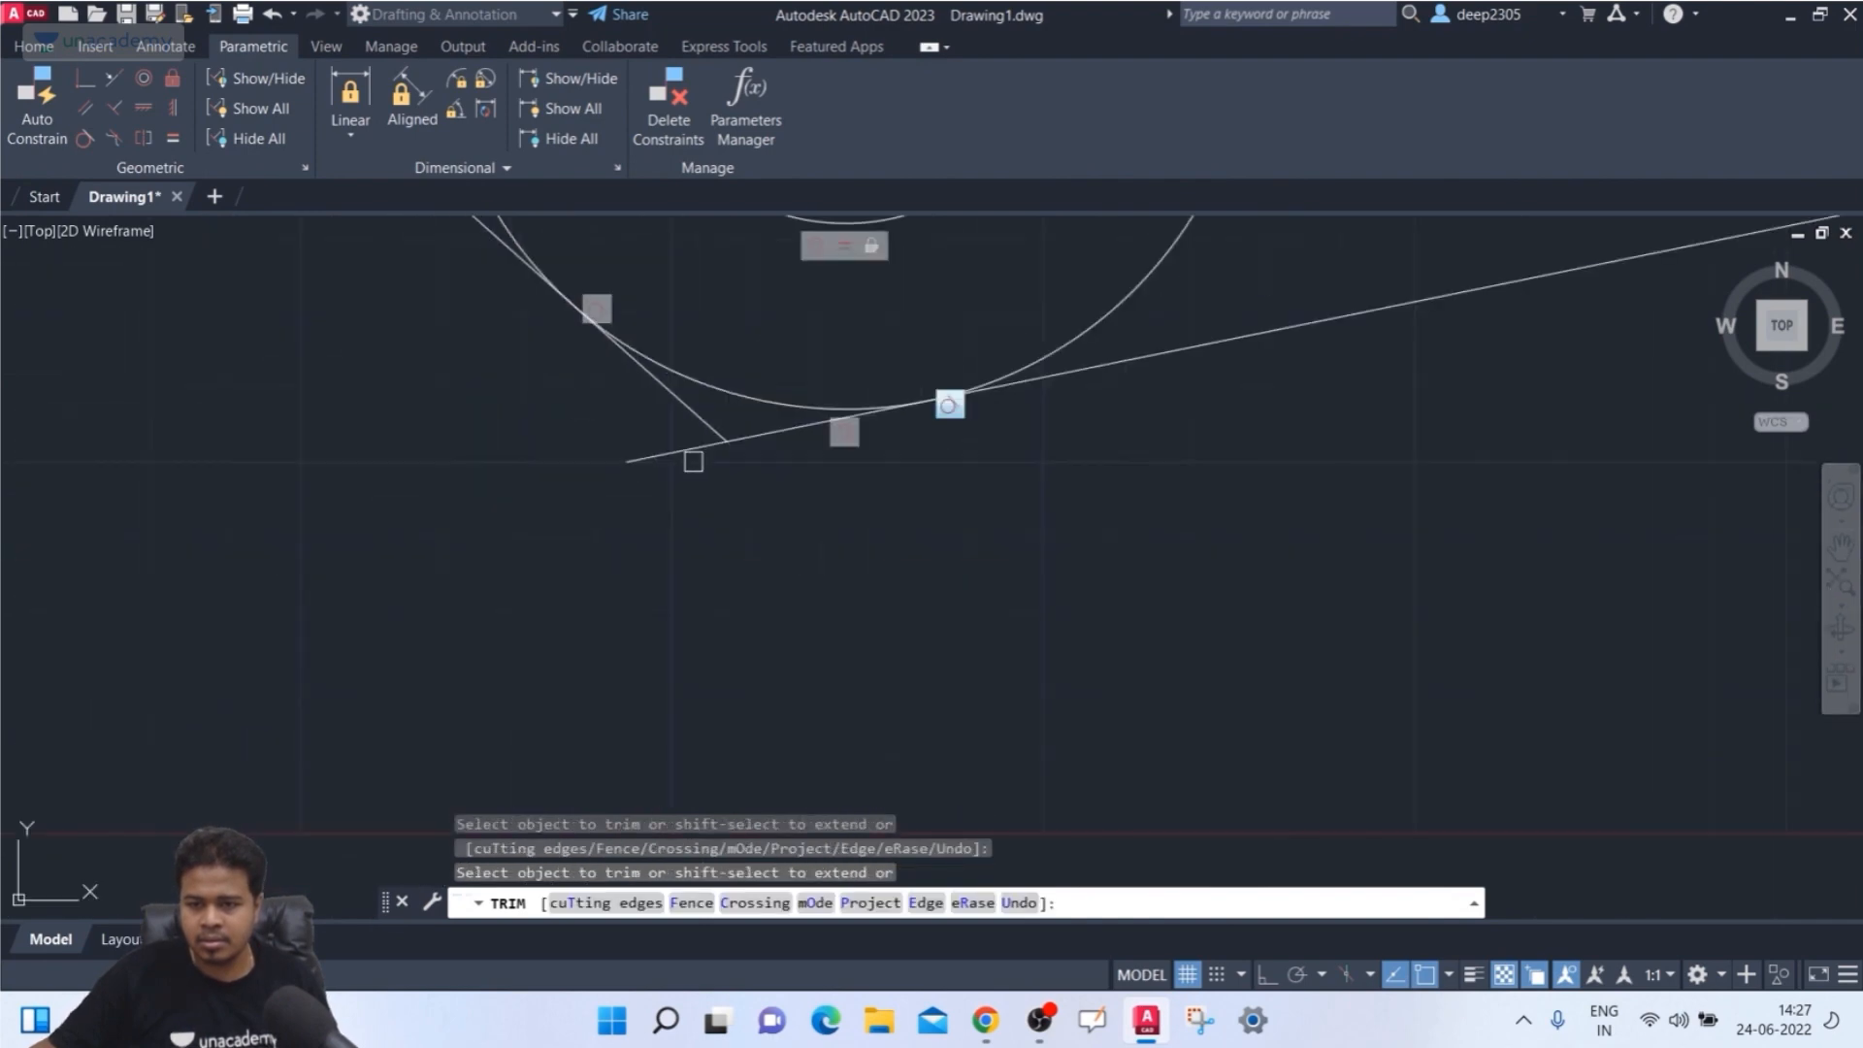
{"action": "scroll", "coordinate": [710, 478], "scroll_direction": "down", "scroll_amount": 4}
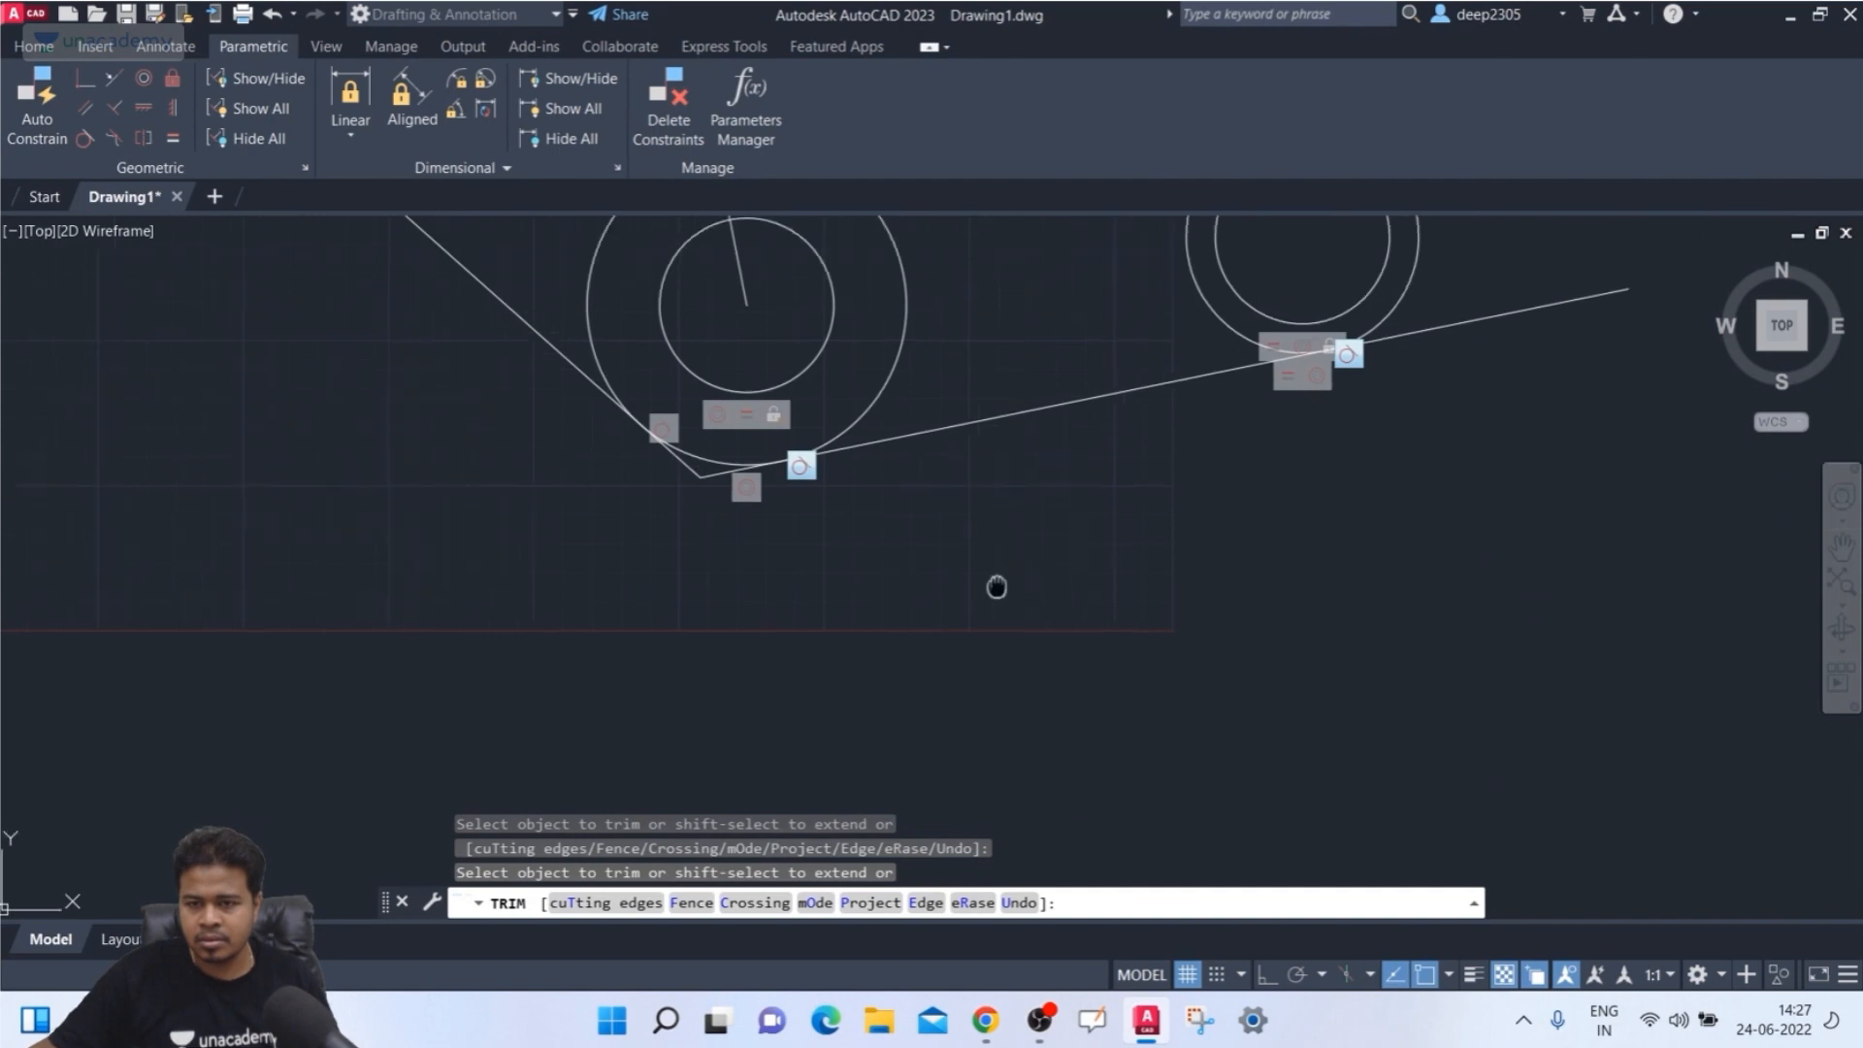
- Trim the right ends of the upper and lower lines that extend past the right outer circle
{"action": "scroll", "coordinate": [737, 645], "scroll_direction": "up", "scroll_amount": 2}
{"action": "scroll", "coordinate": [809, 557], "scroll_direction": "down", "scroll_amount": 3}
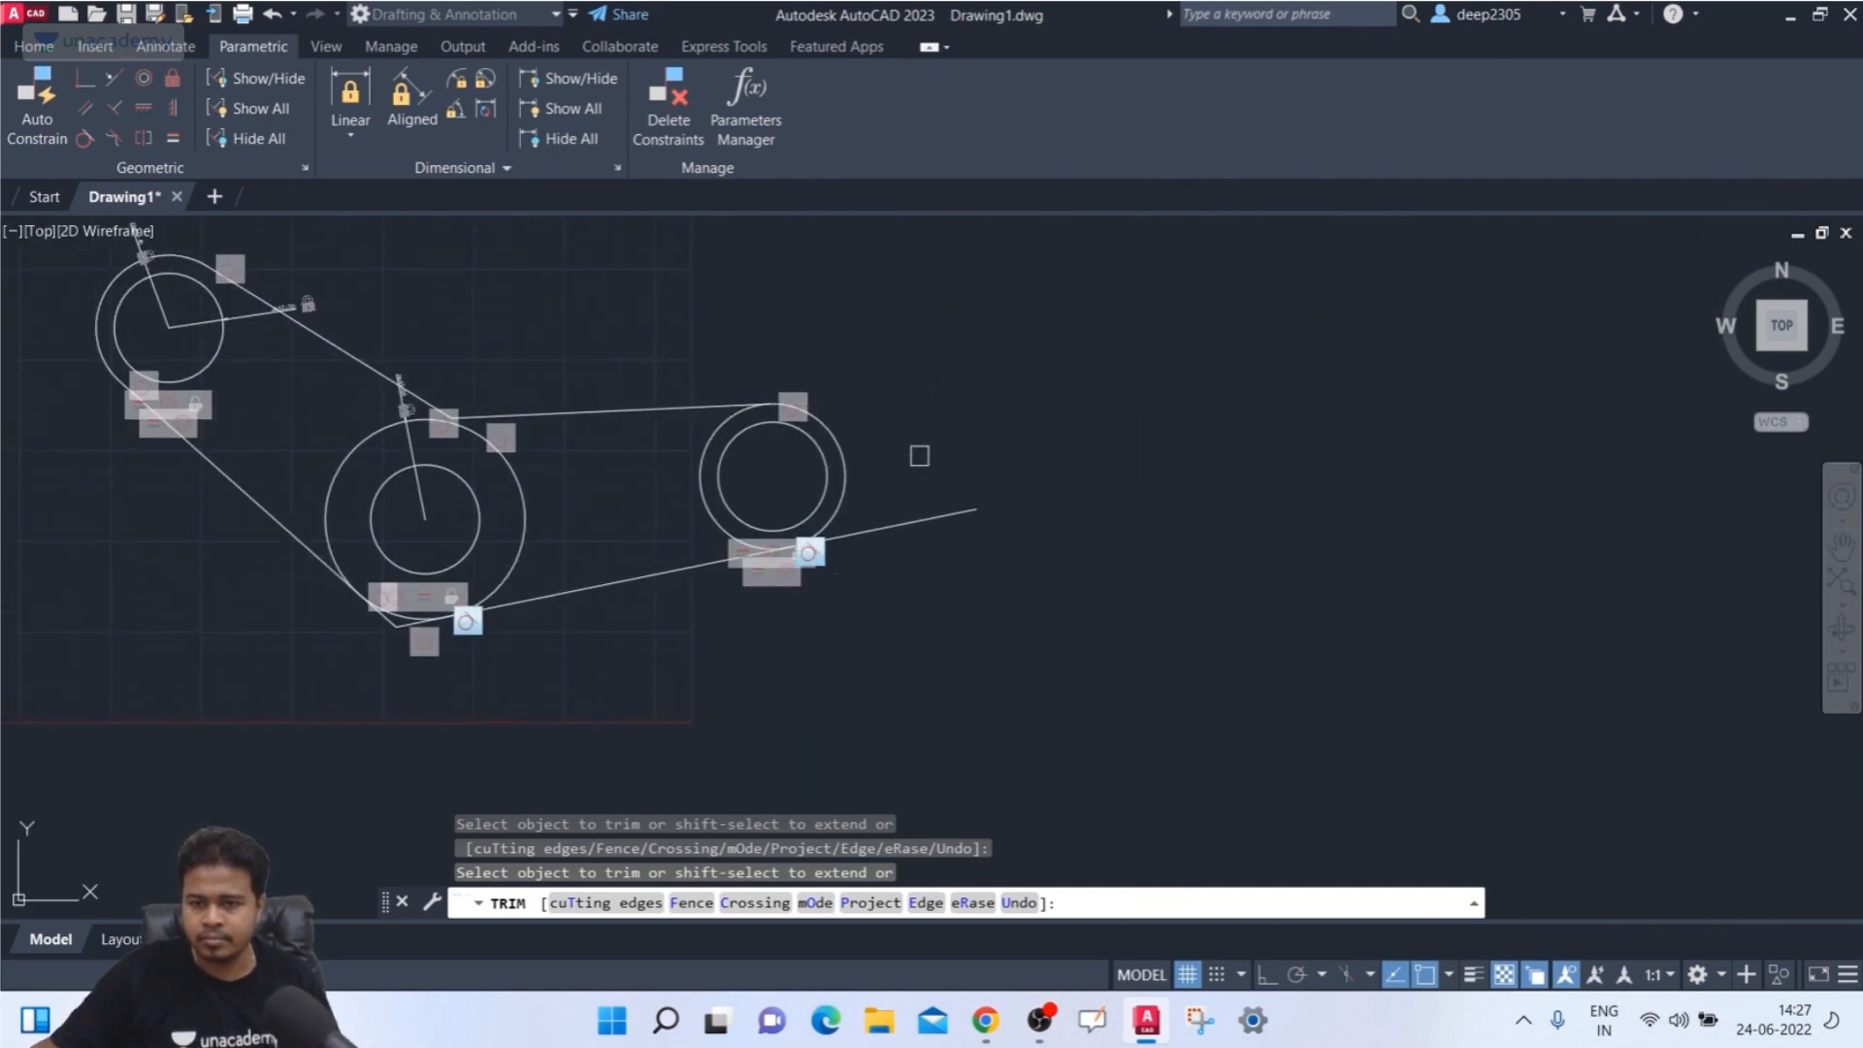
{"action": "middle_click_drag", "start_coordinate": [899, 555], "coordinate": [1056, 600]}
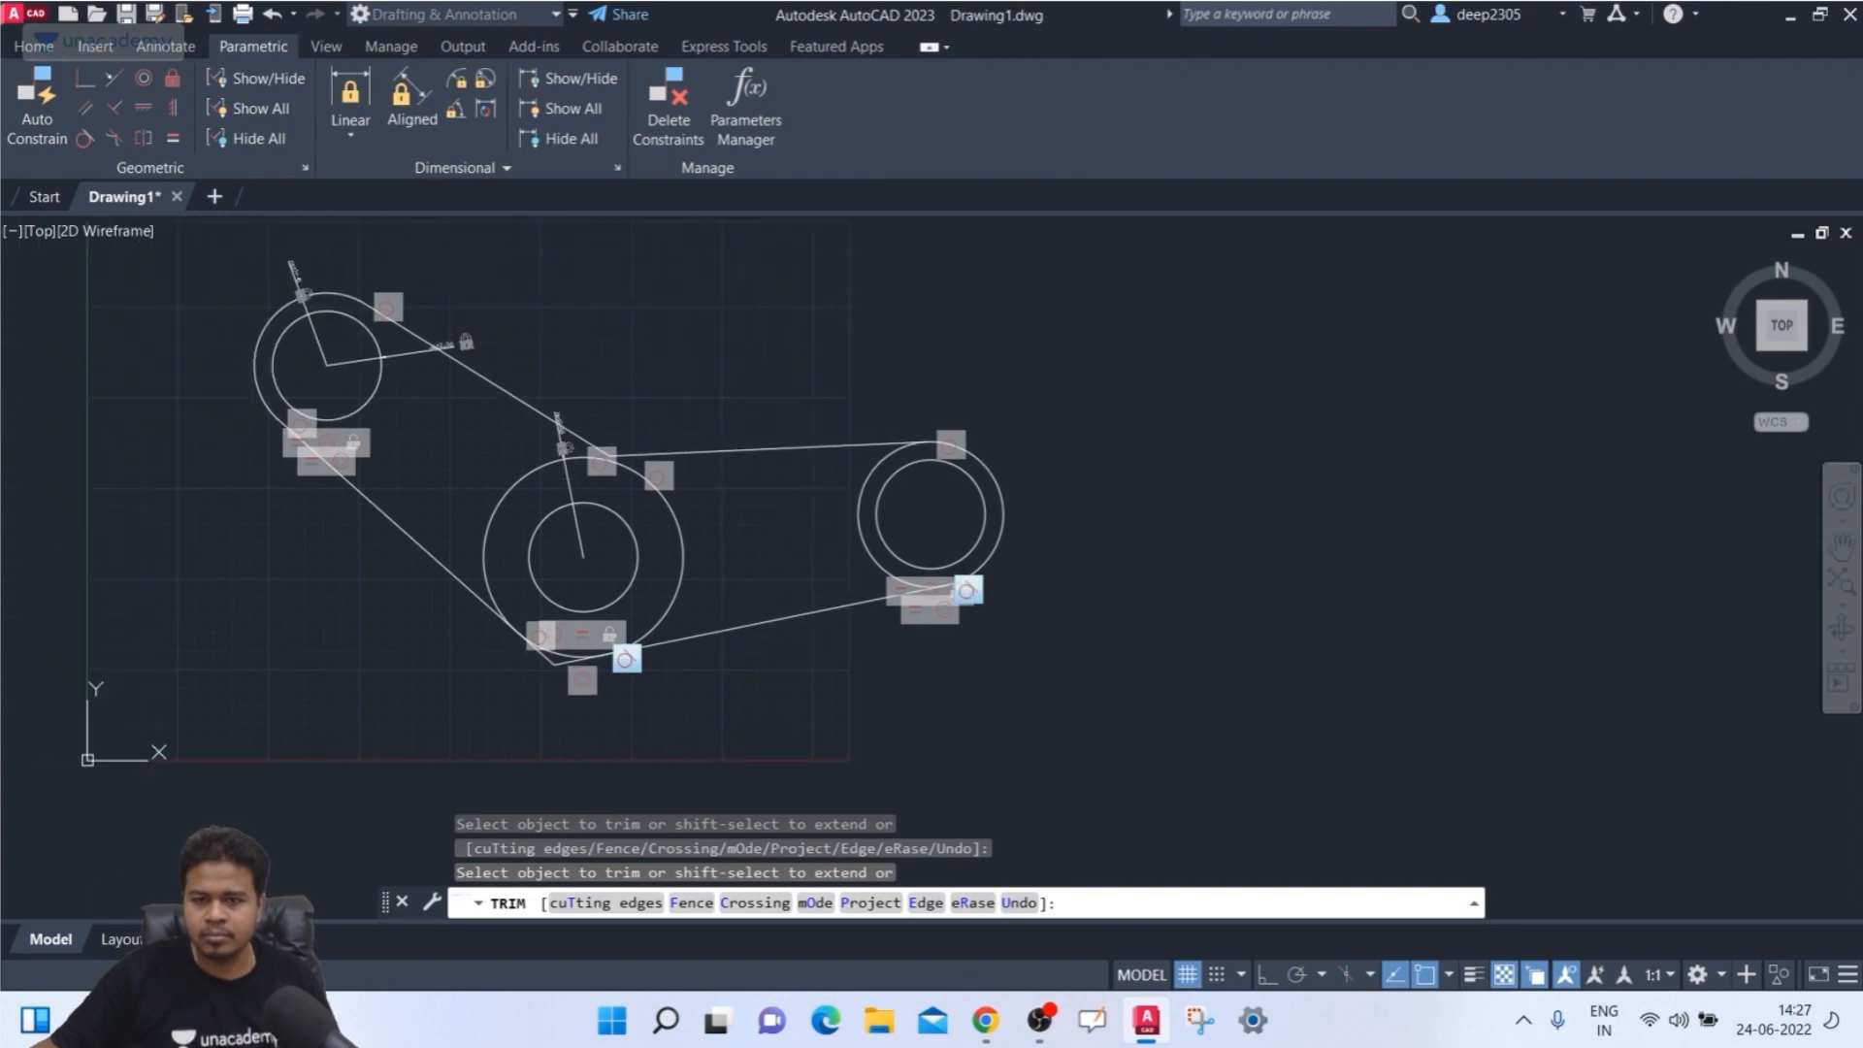
{"action": "key", "text": "Escape"}
- Examine the trimmed outline and the corner where the two lower lines meet beneath the middle outer circle
{"action": "scroll", "coordinate": [659, 454], "scroll_direction": "up", "scroll_amount": 4}
{"action": "scroll", "coordinate": [662, 453], "scroll_direction": "down", "scroll_amount": 4}
{"action": "middle_click_drag", "start_coordinate": [671, 464], "coordinate": [874, 430]}
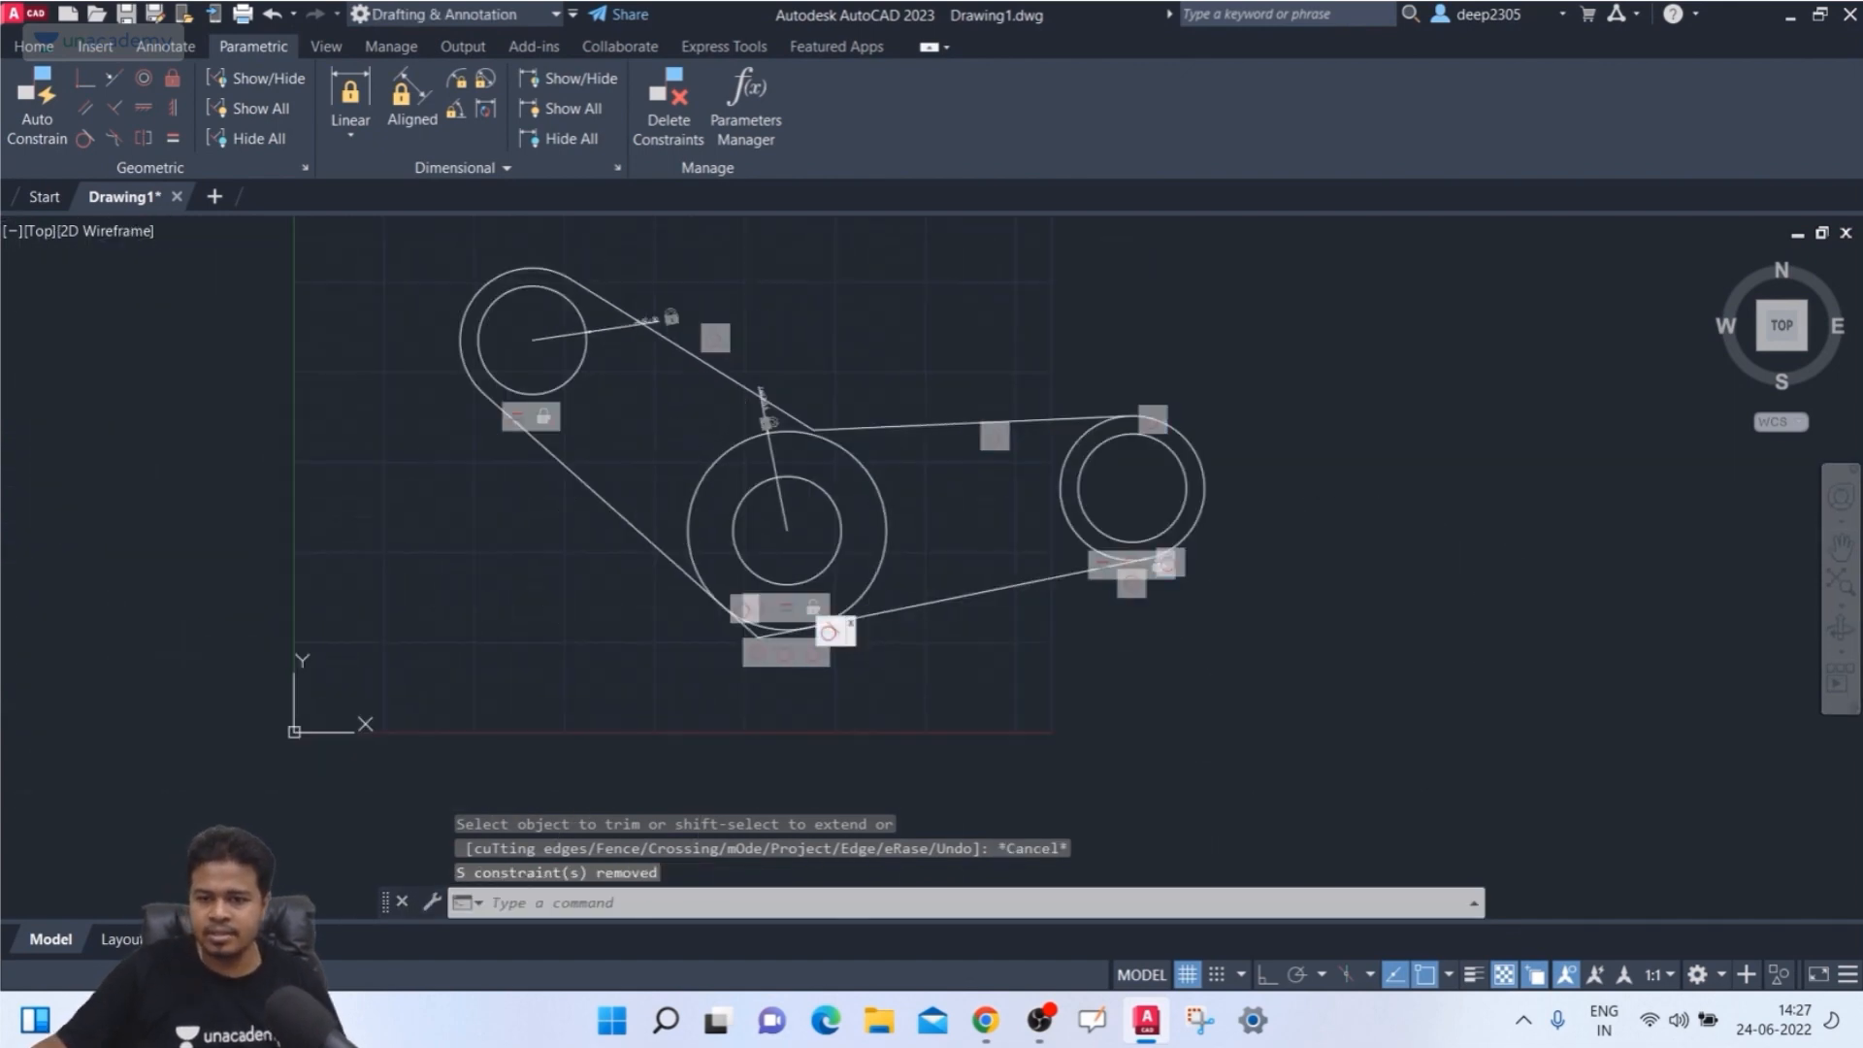
{"action": "scroll", "coordinate": [799, 651], "scroll_direction": "up", "scroll_amount": 4}
{"action": "scroll", "coordinate": [705, 638], "scroll_direction": "up", "scroll_amount": 4}
{"action": "scroll", "coordinate": [704, 619], "scroll_direction": "down", "scroll_amount": 3}
{"action": "scroll", "coordinate": [690, 603], "scroll_direction": "up", "scroll_amount": 3}
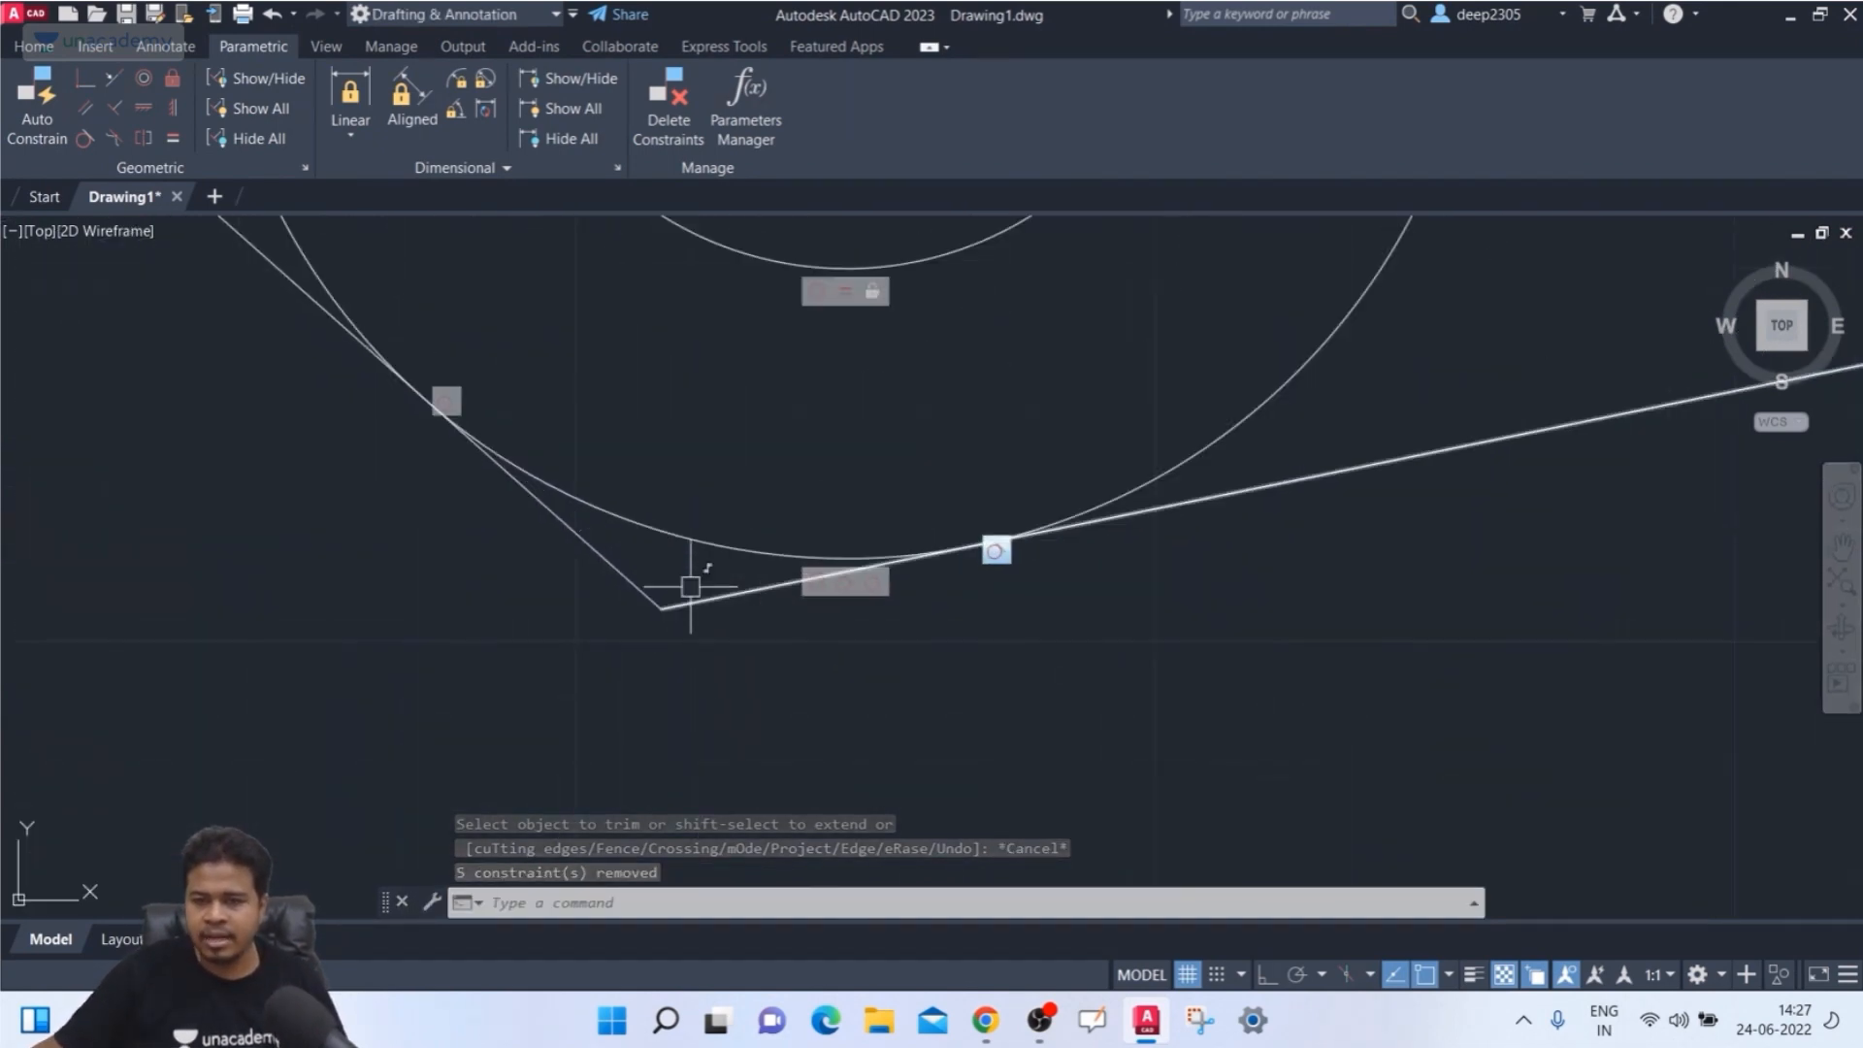
{"action": "scroll", "coordinate": [716, 668], "scroll_direction": "down", "scroll_amount": 3}
{"action": "scroll", "coordinate": [741, 624], "scroll_direction": "up", "scroll_amount": 3}
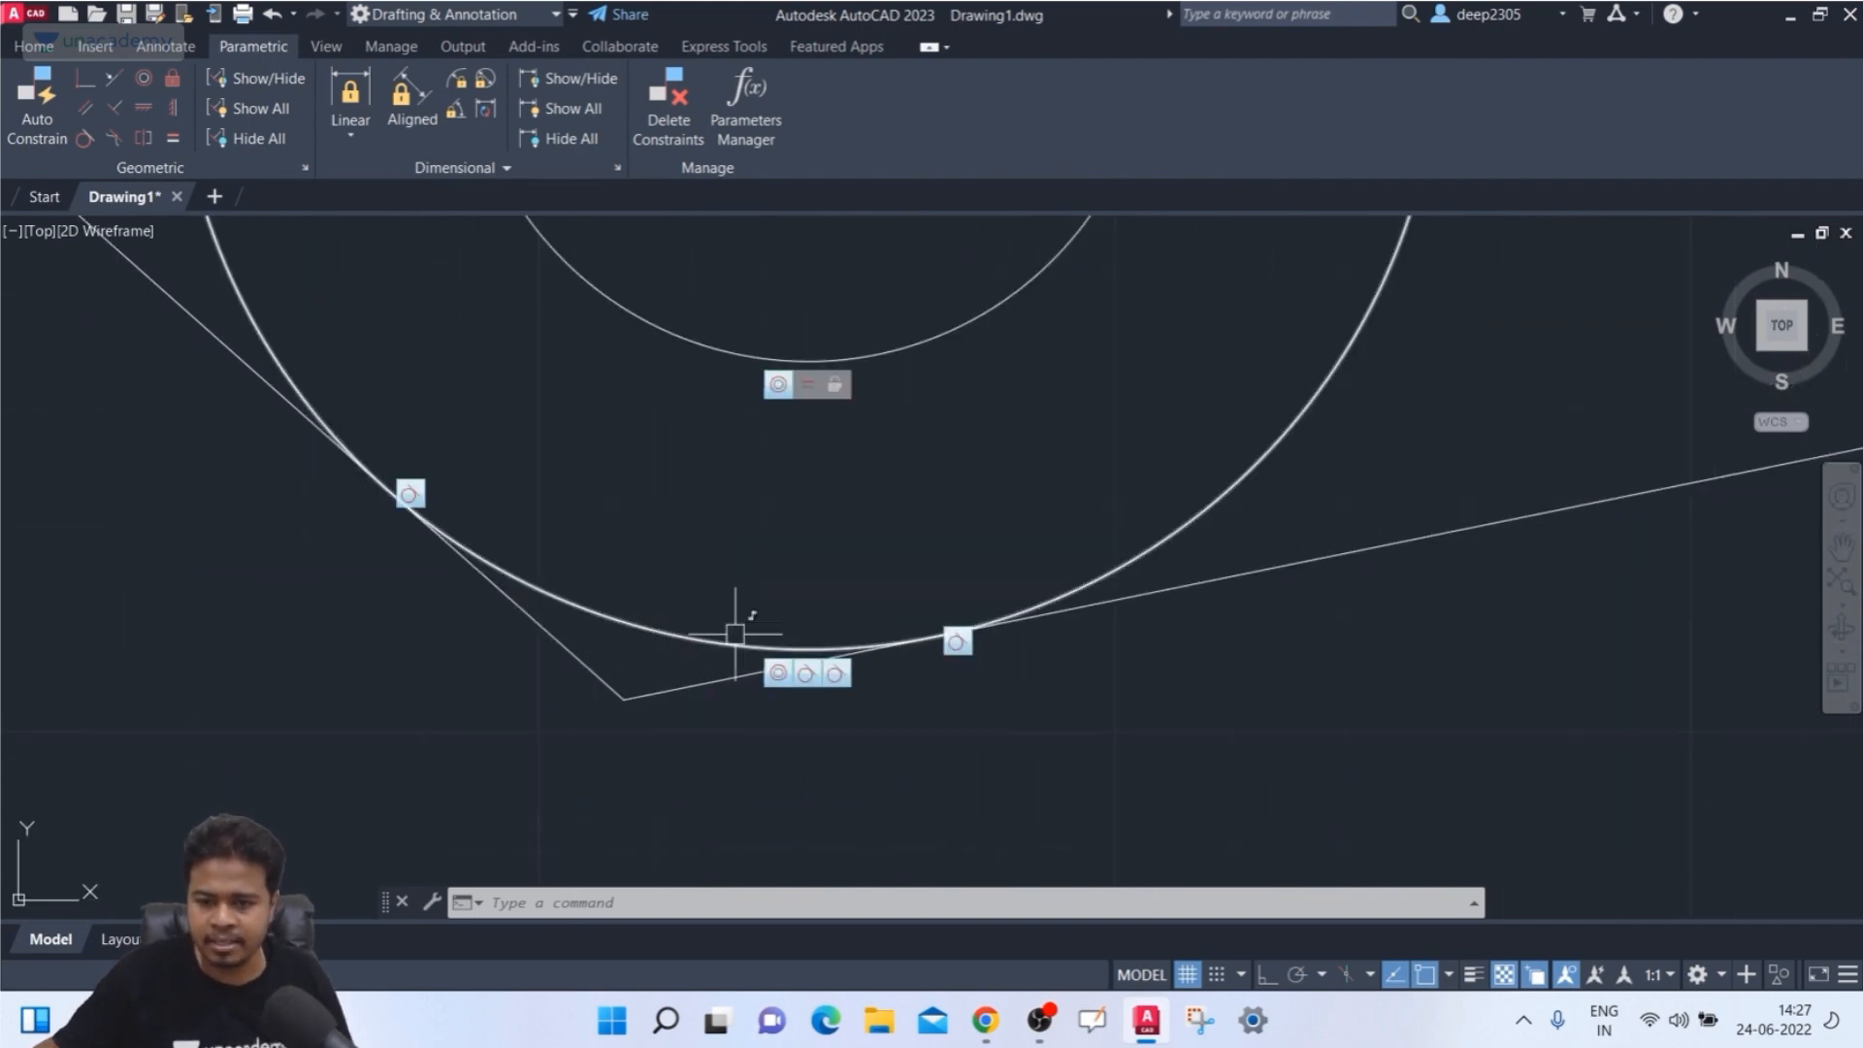
- Fillet the corner between the lower-left sloping line and the lower line with a radius of 55
{"action": "key", "text": "Escape"}
{"action": "type", "text": "f"}
{"action": "key", "text": "Return"}
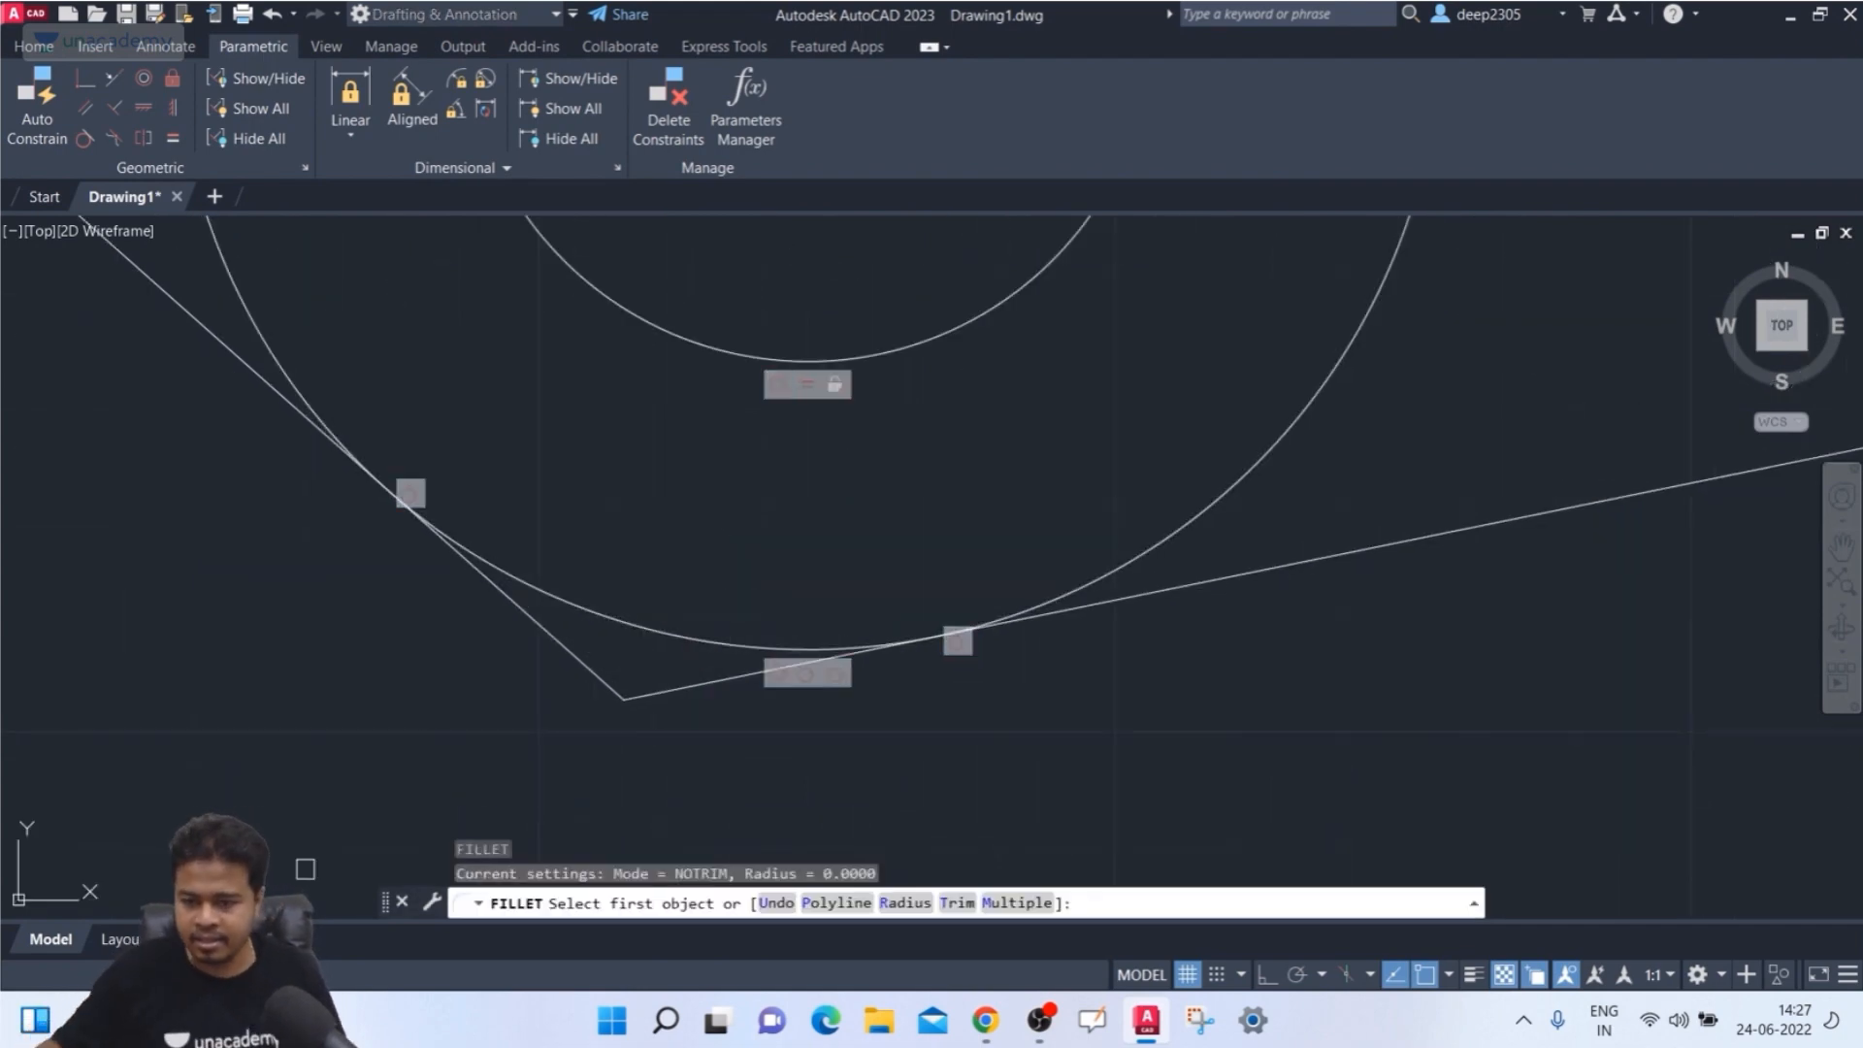
{"action": "type", "text": "r"}
{"action": "key", "text": "Return"}
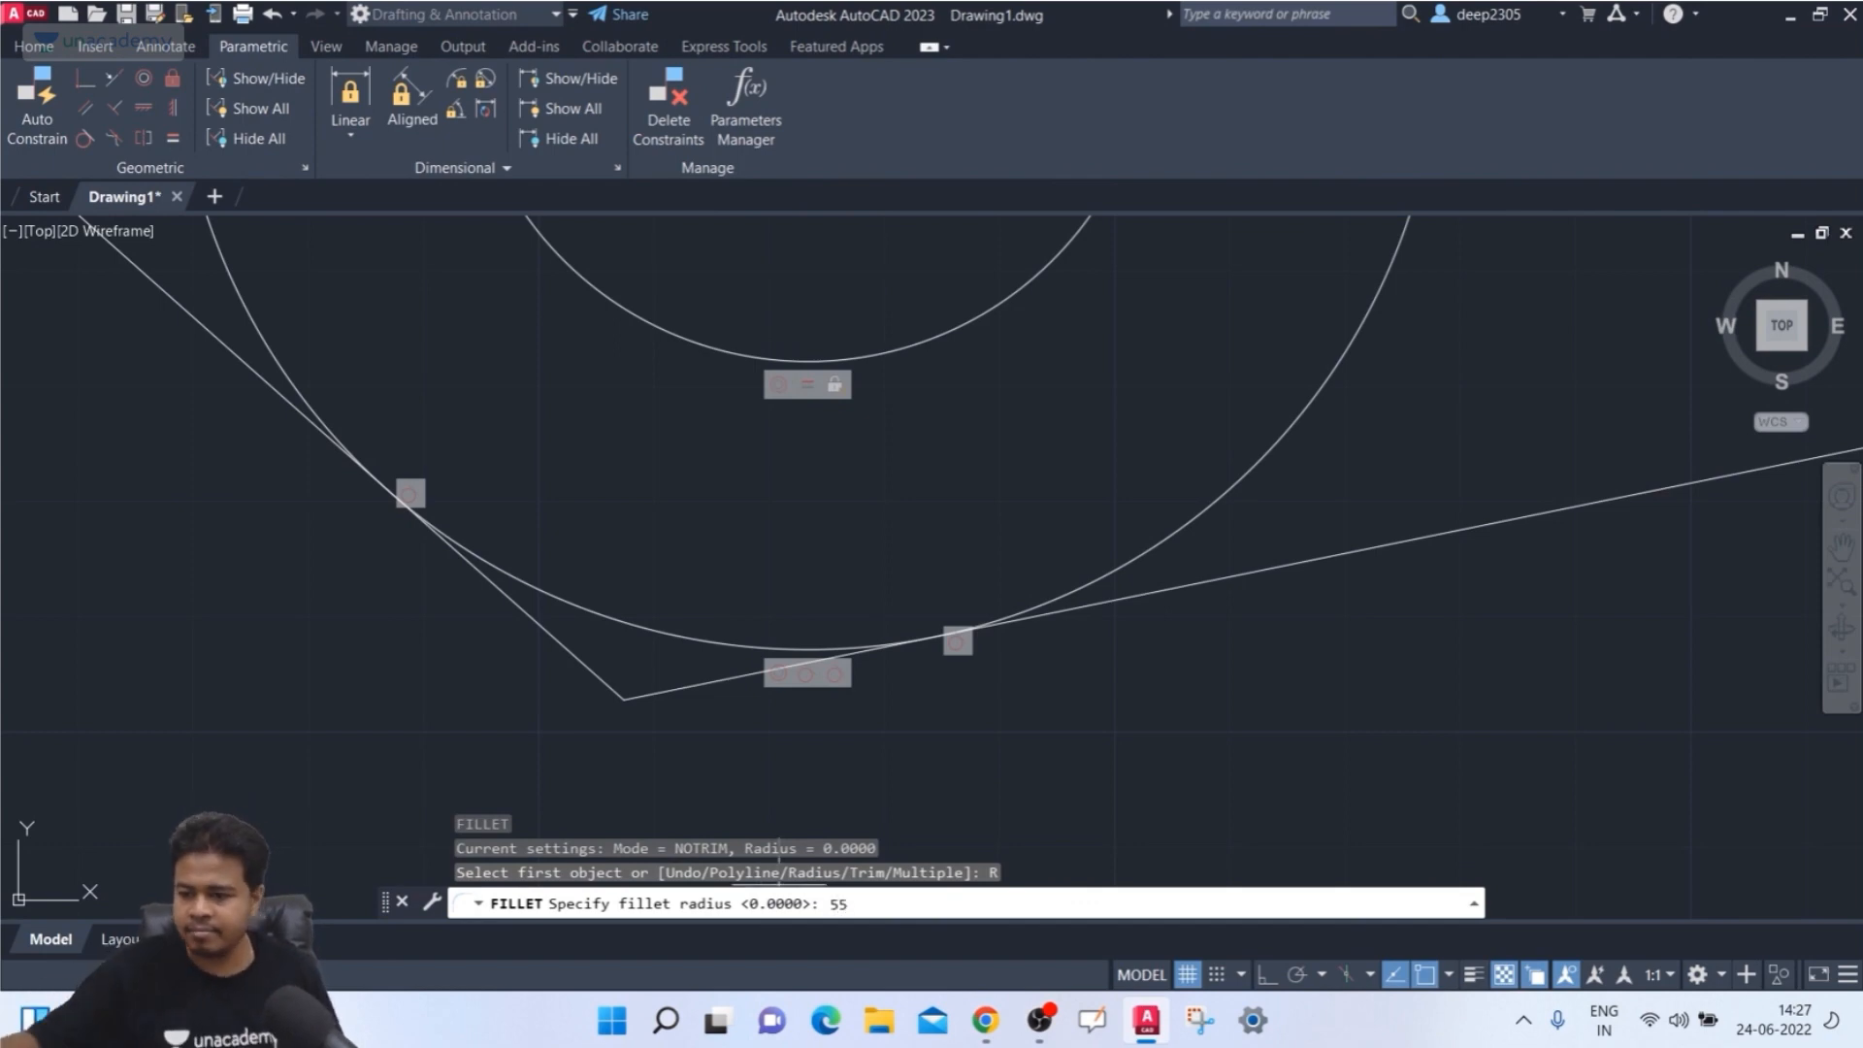
{"action": "key", "text": "Return"}
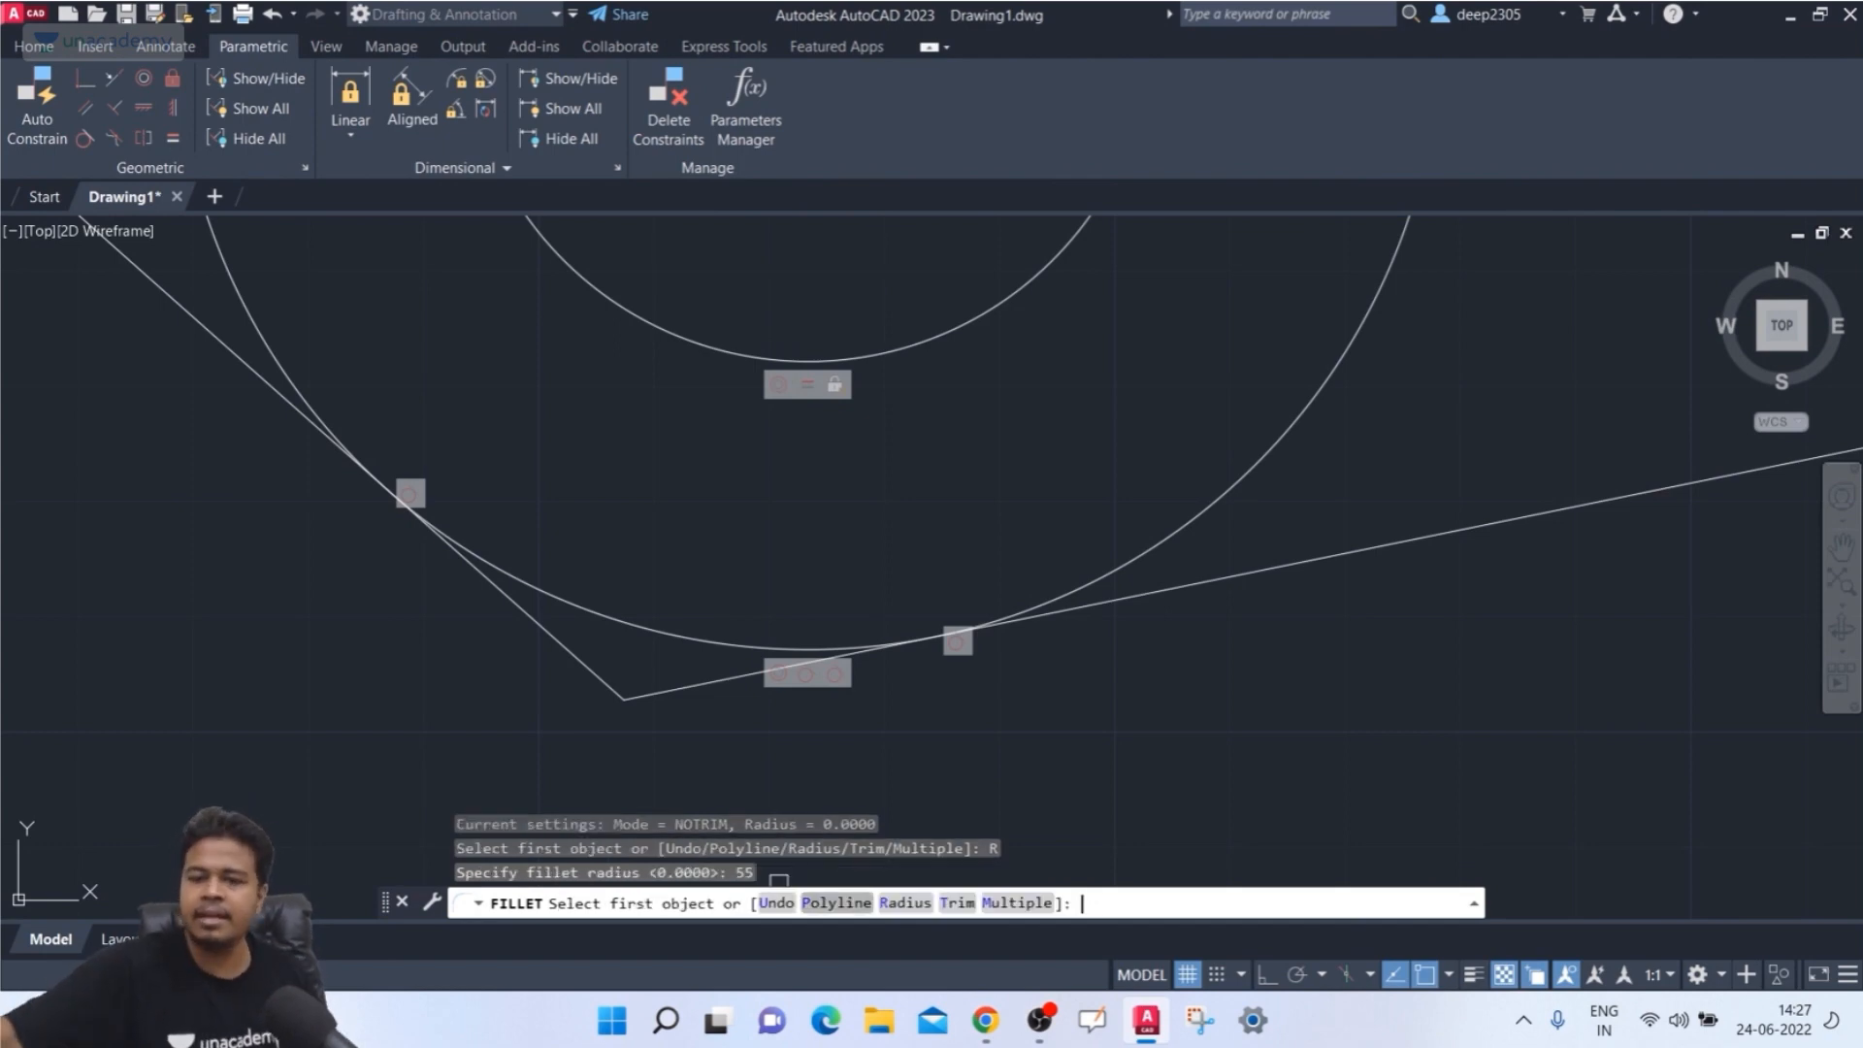
{"action": "left_click", "coordinate": [604, 668]}
{"action": "left_click", "coordinate": [691, 686]}
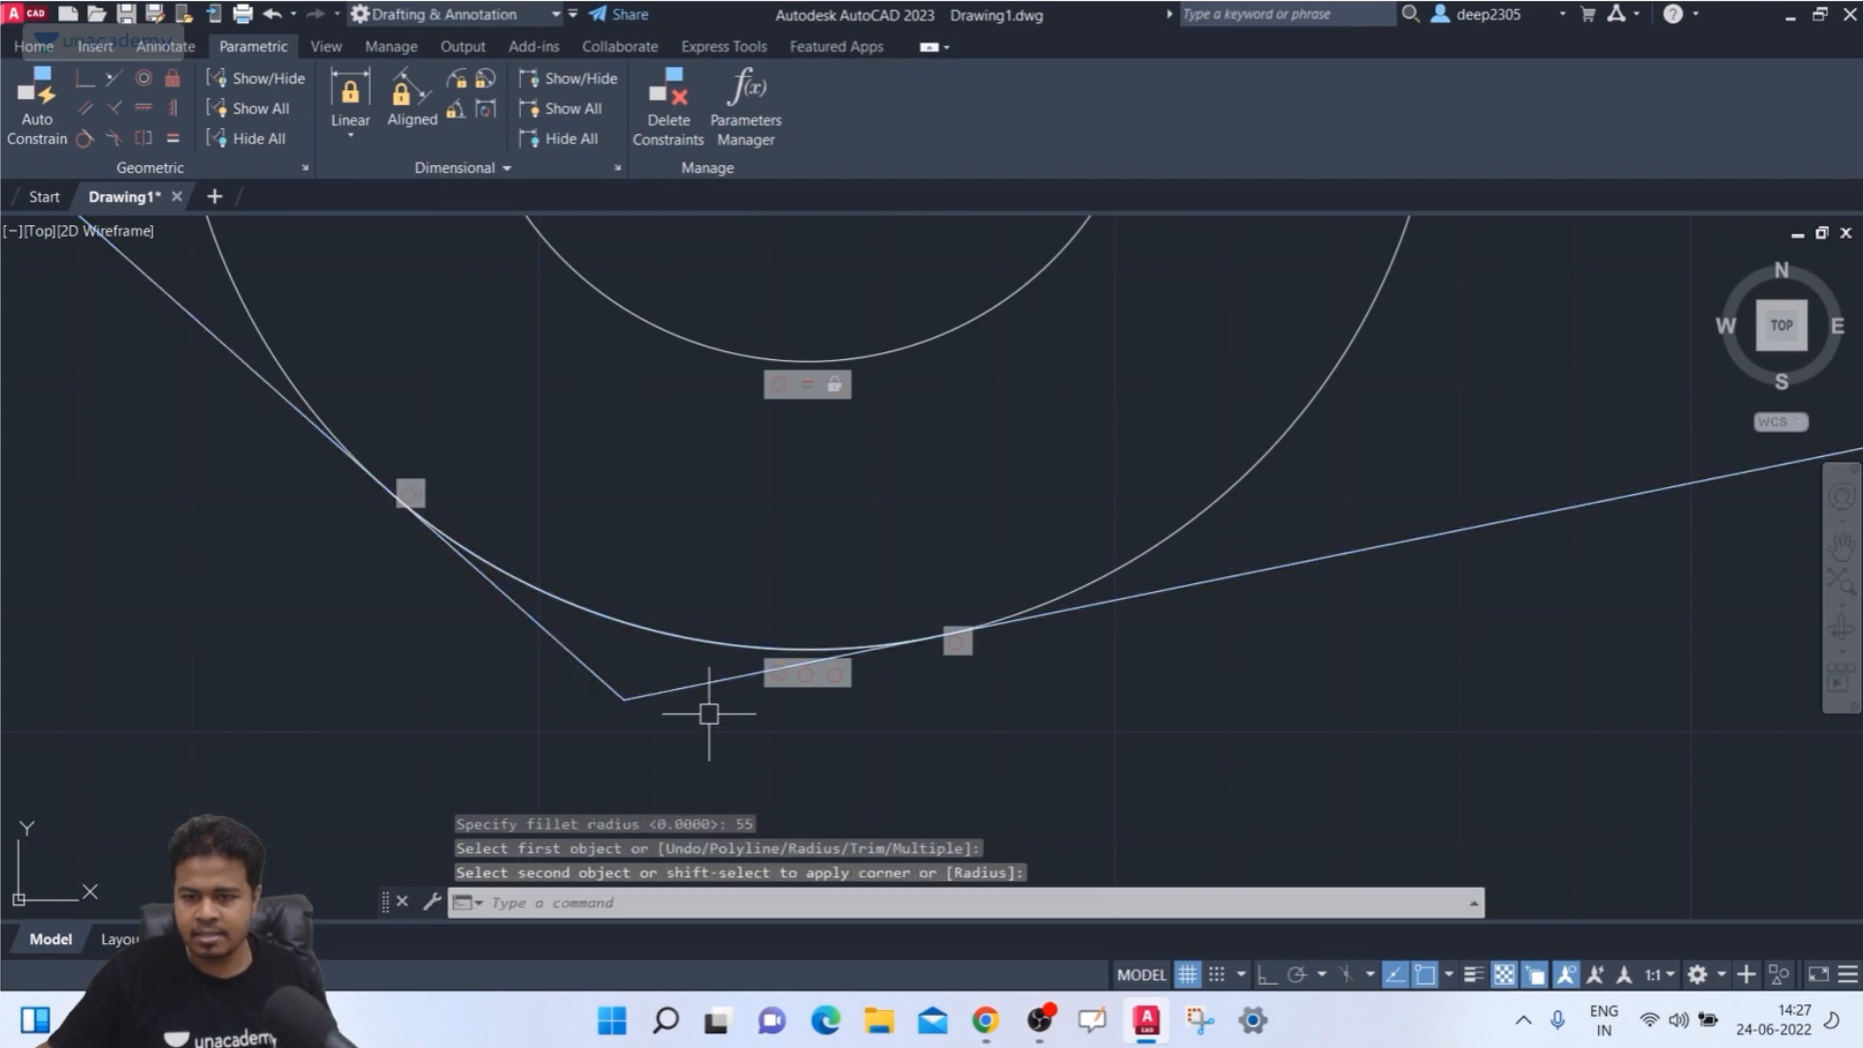
{"action": "key", "text": "Escape"}
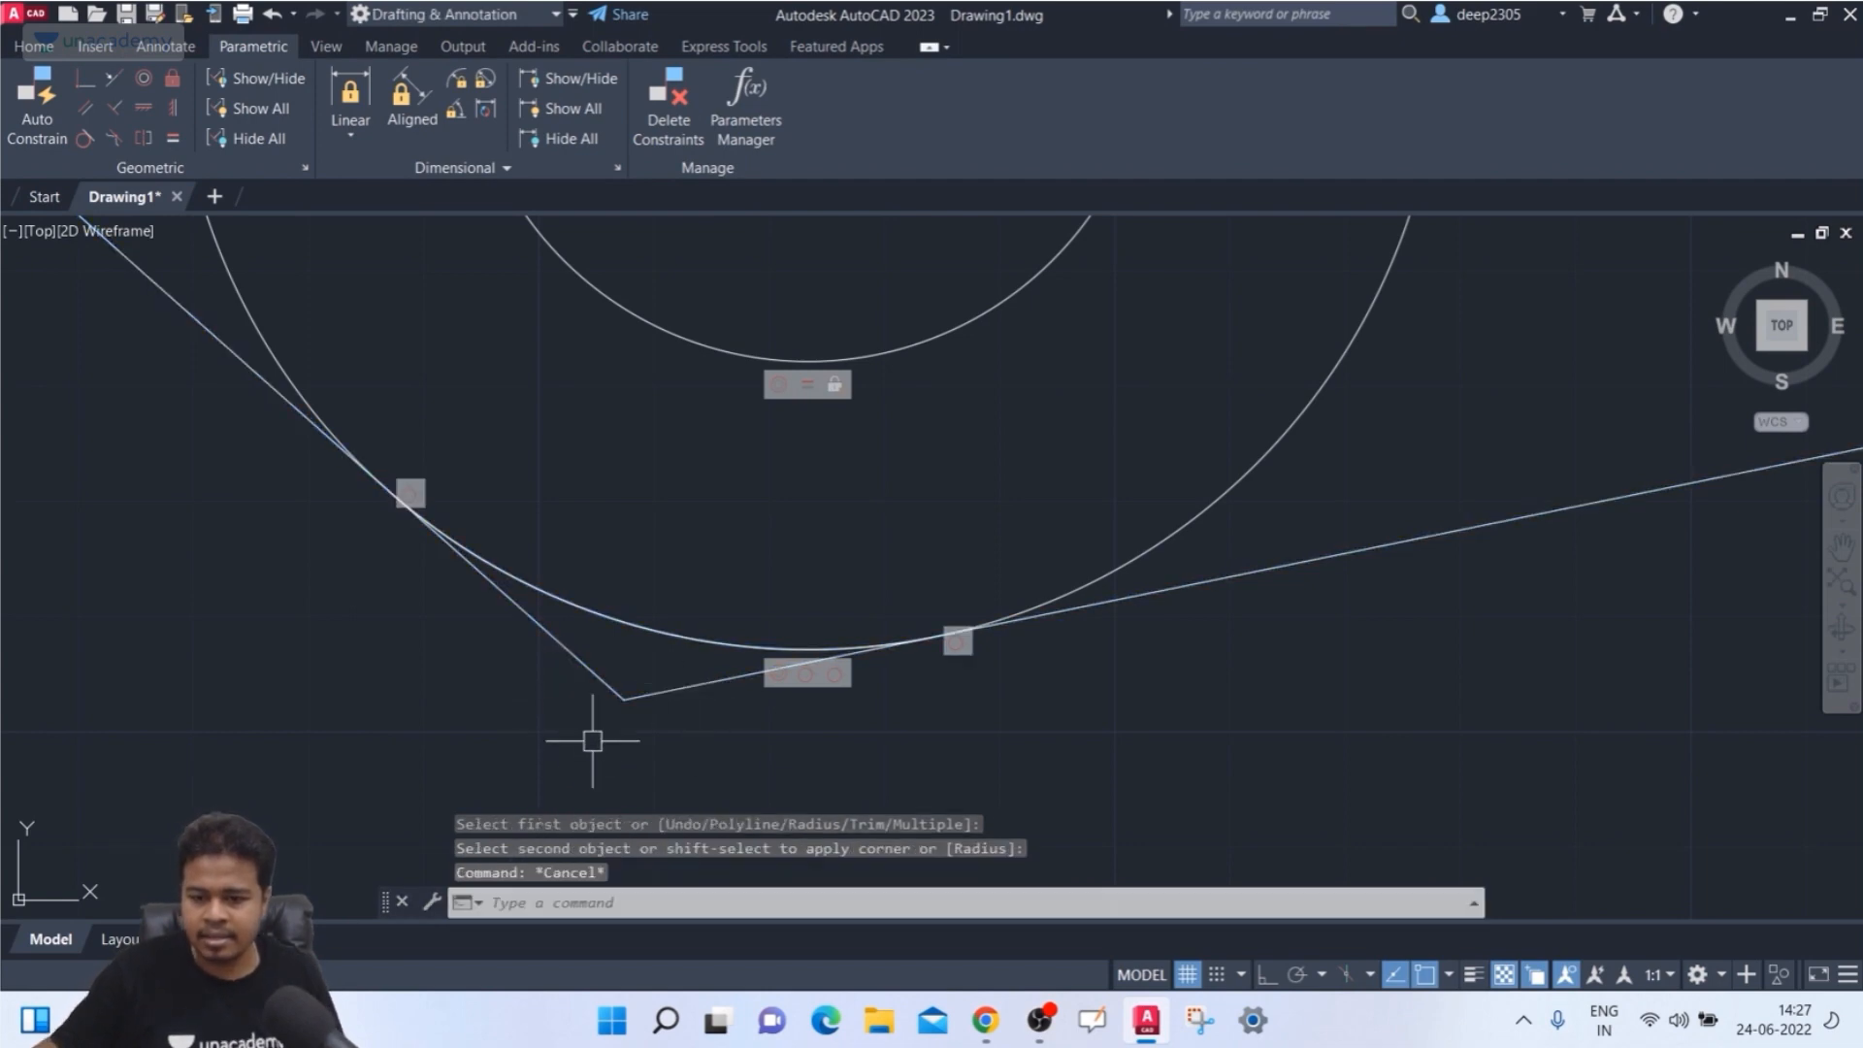
- Trim the two line ends that project beyond the fillet arc beneath the middle circles
{"action": "type", "text": "tr"}
{"action": "key", "text": "Return"}
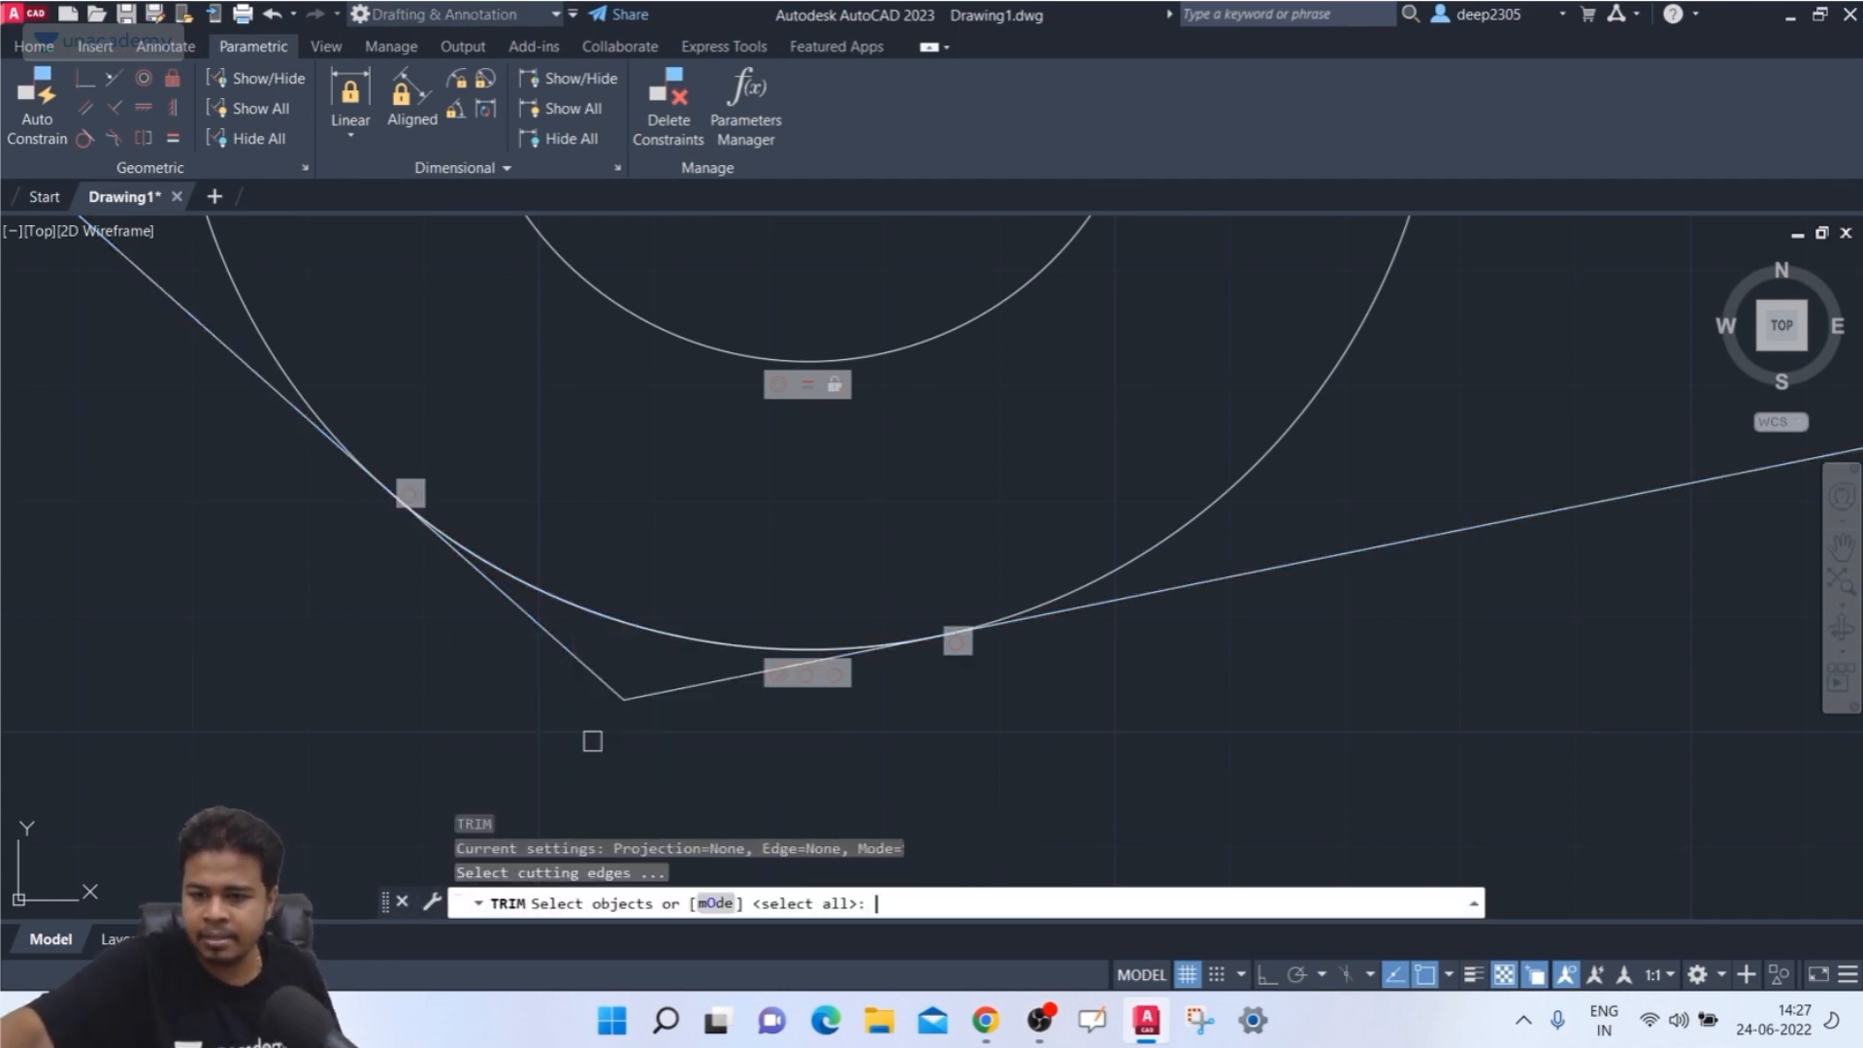
{"action": "left_click", "coordinate": [673, 718]}
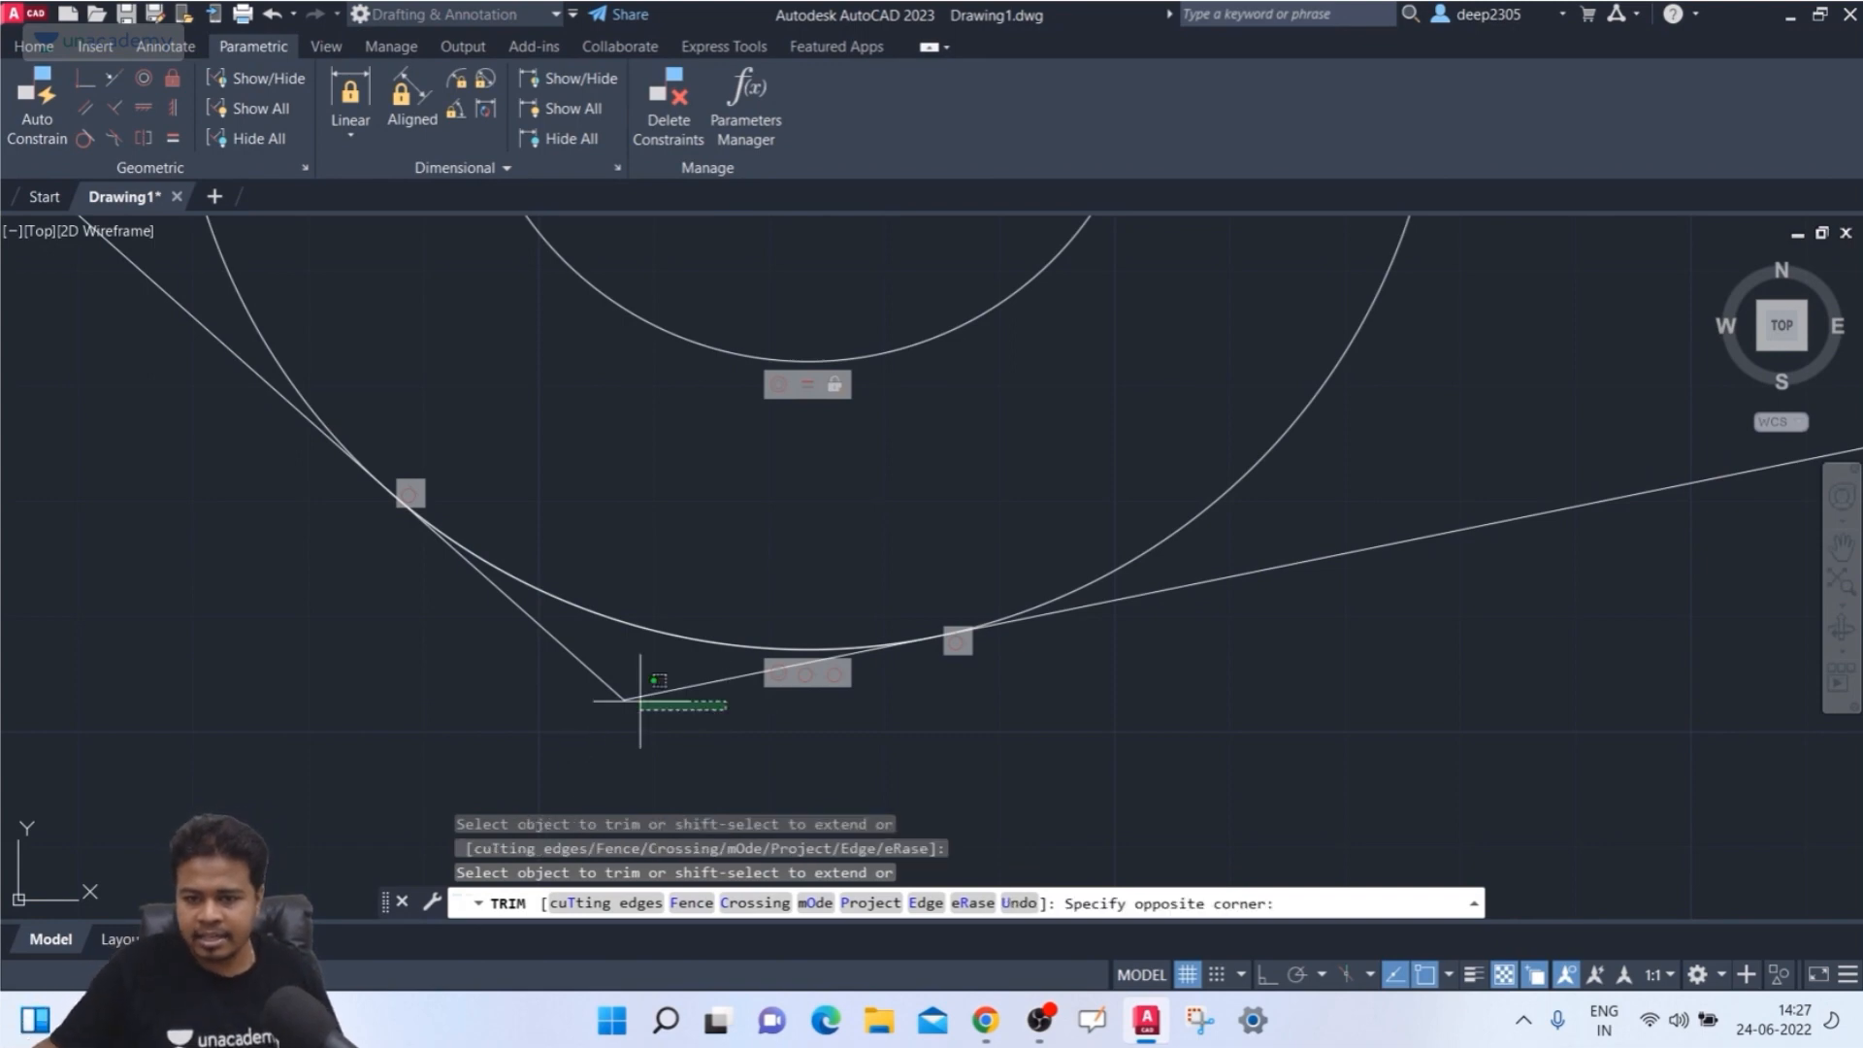
{"action": "left_click", "coordinate": [544, 700]}
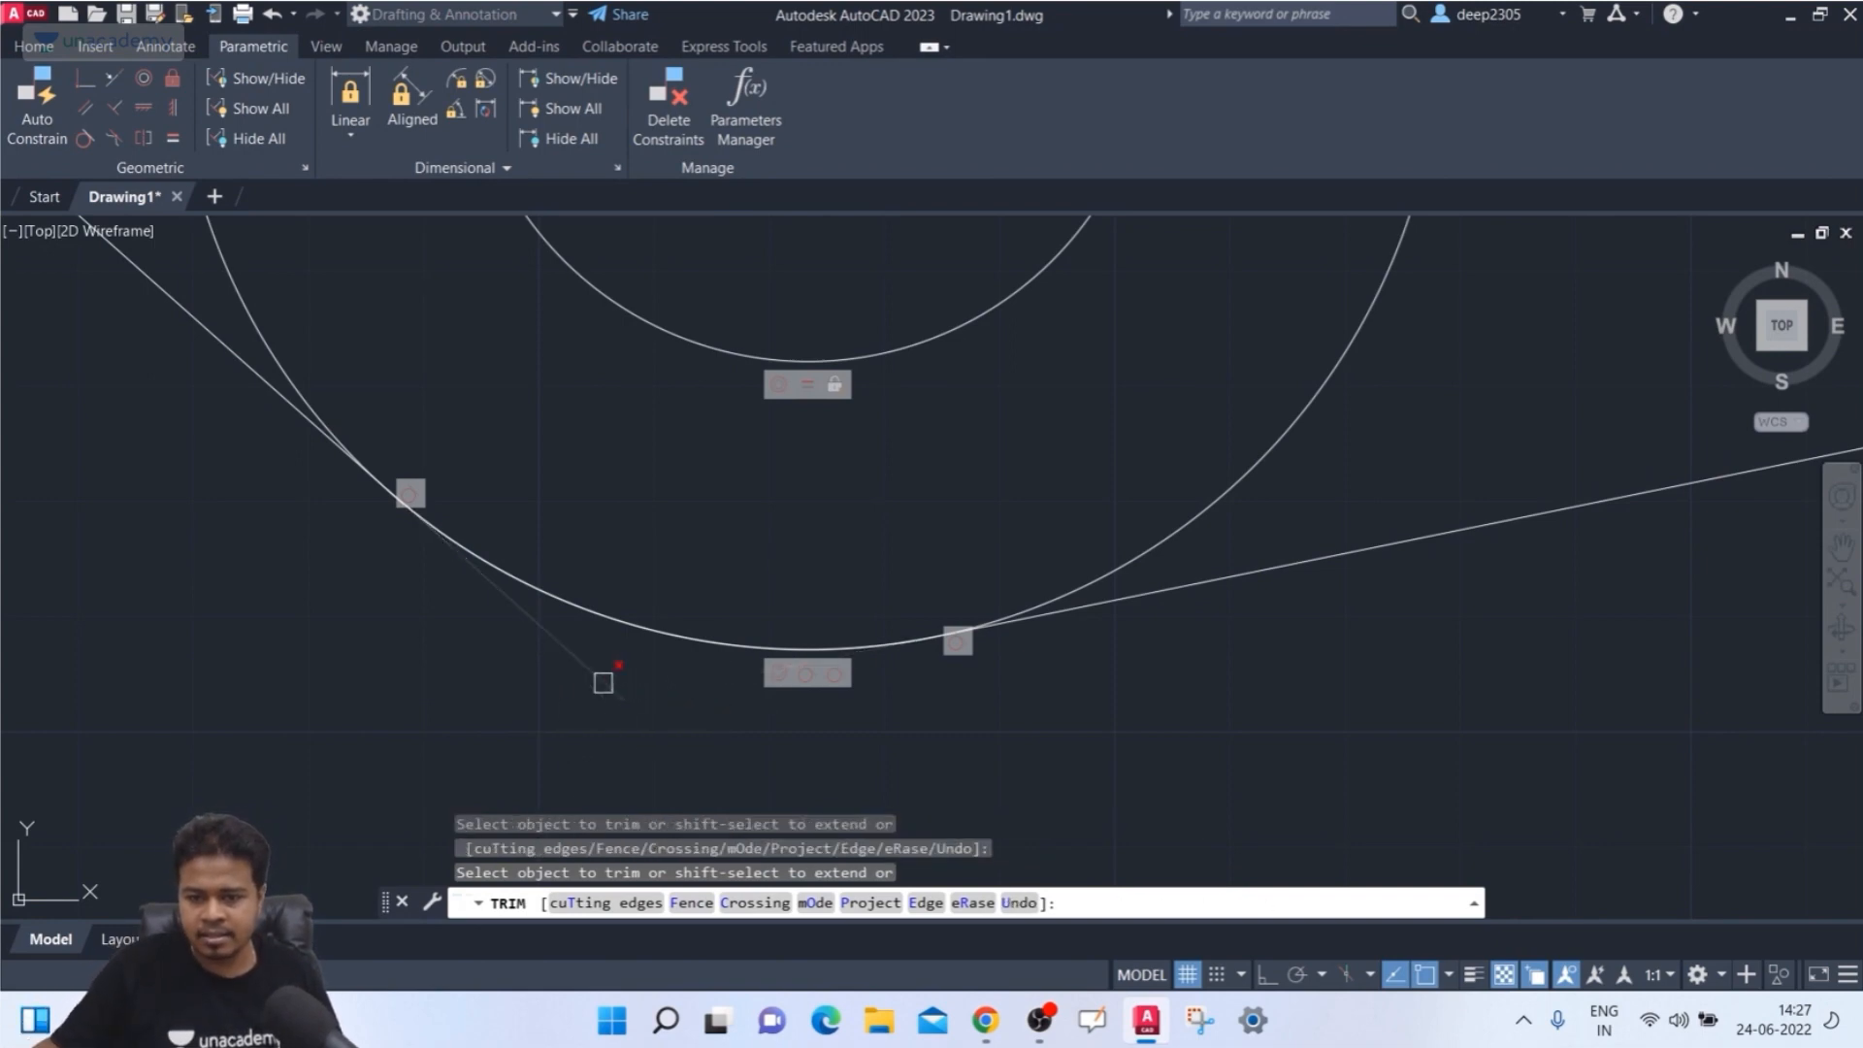
{"action": "scroll", "coordinate": [72, 510], "scroll_direction": "down", "scroll_amount": 8}
{"action": "left_click", "coordinate": [124, 512]}
{"action": "middle_click_drag", "start_coordinate": [131, 514], "coordinate": [463, 587]}
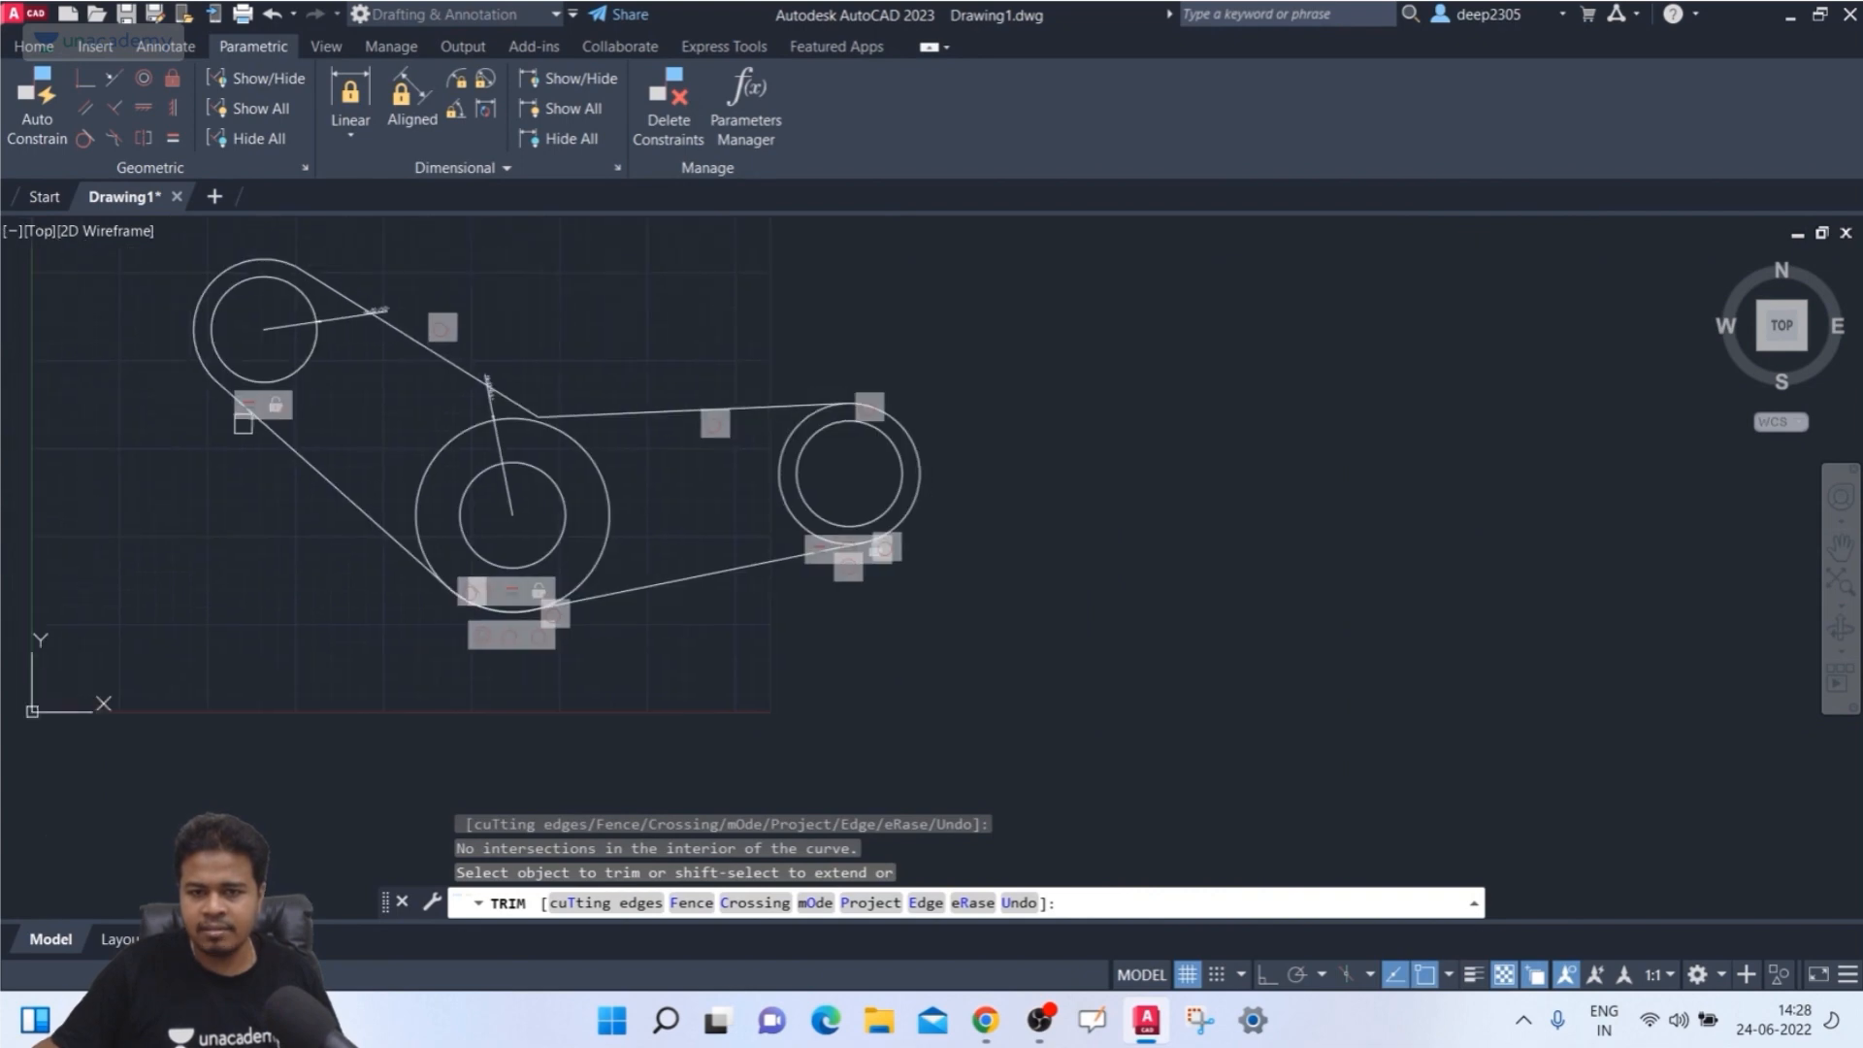
{"action": "key", "text": "Escape"}
- Fillet the corner between the upper sloping line and the upper nearly horizontal line, keeping the radius of 55
{"action": "scroll", "coordinate": [544, 380], "scroll_direction": "up", "scroll_amount": 4}
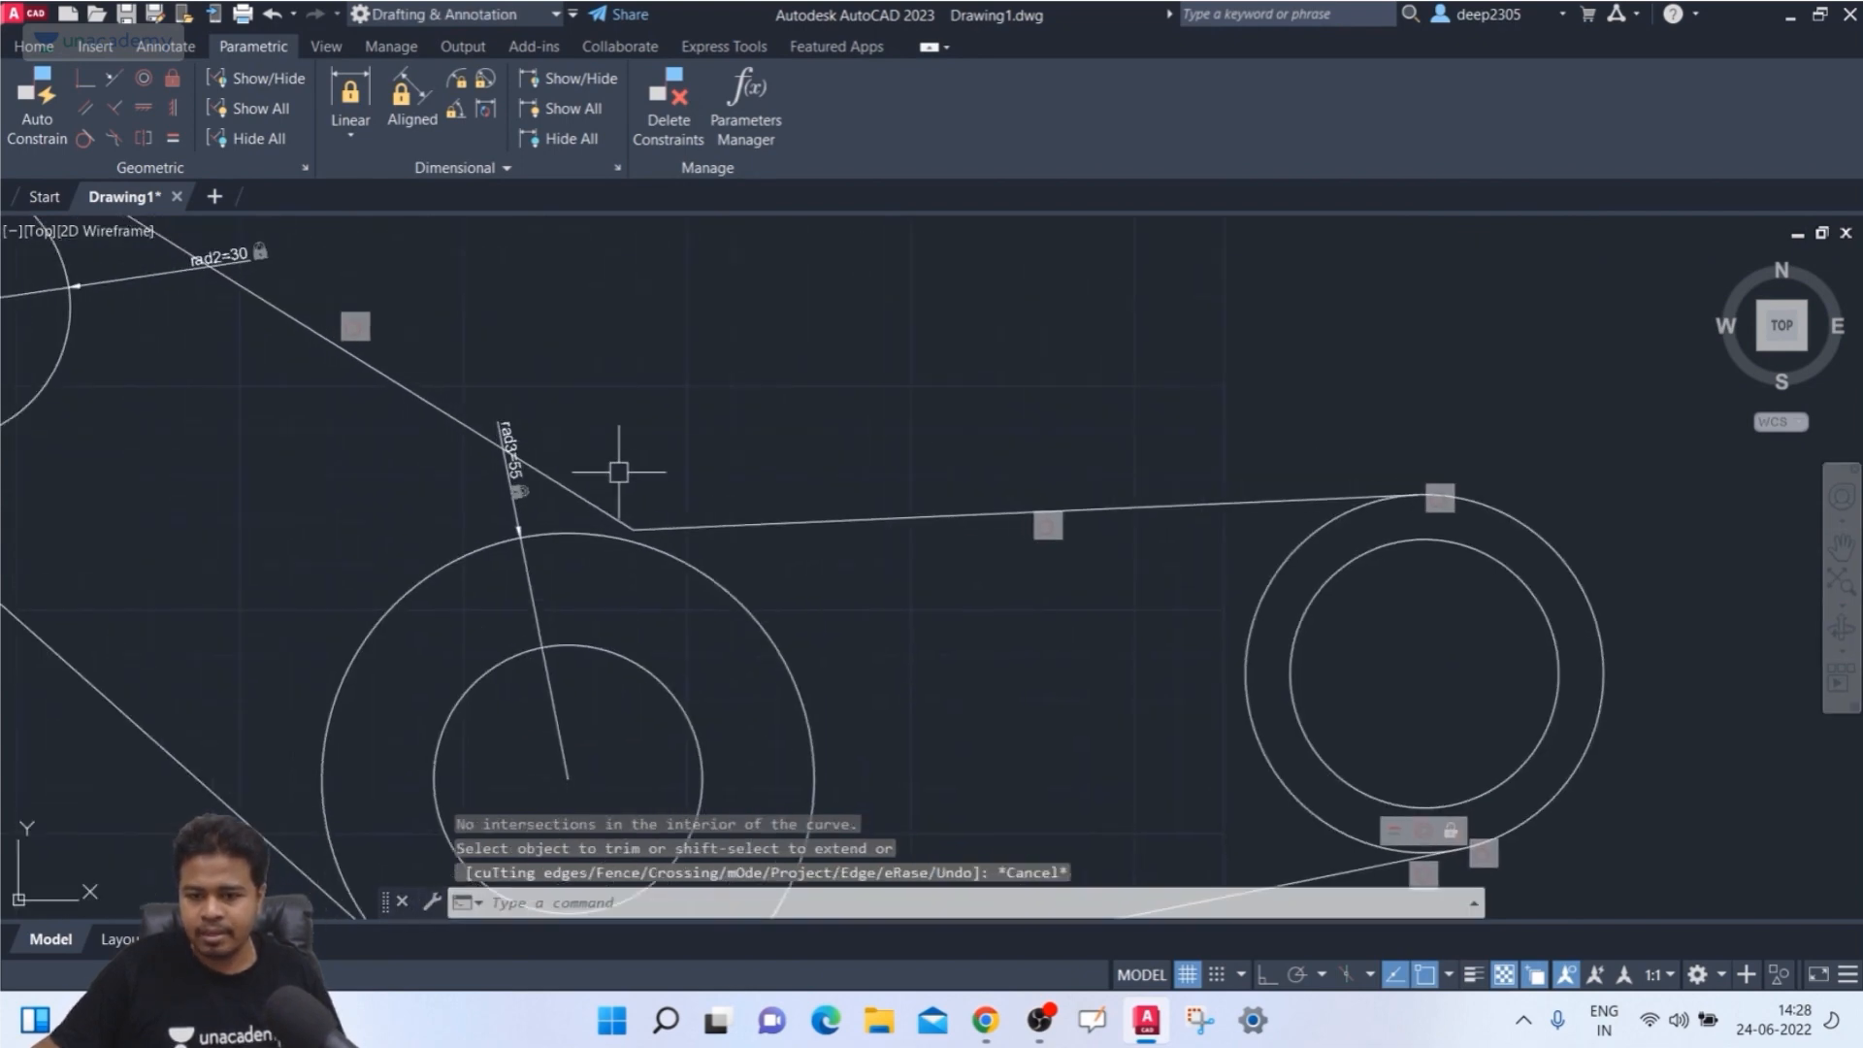
{"action": "key", "text": "space"}
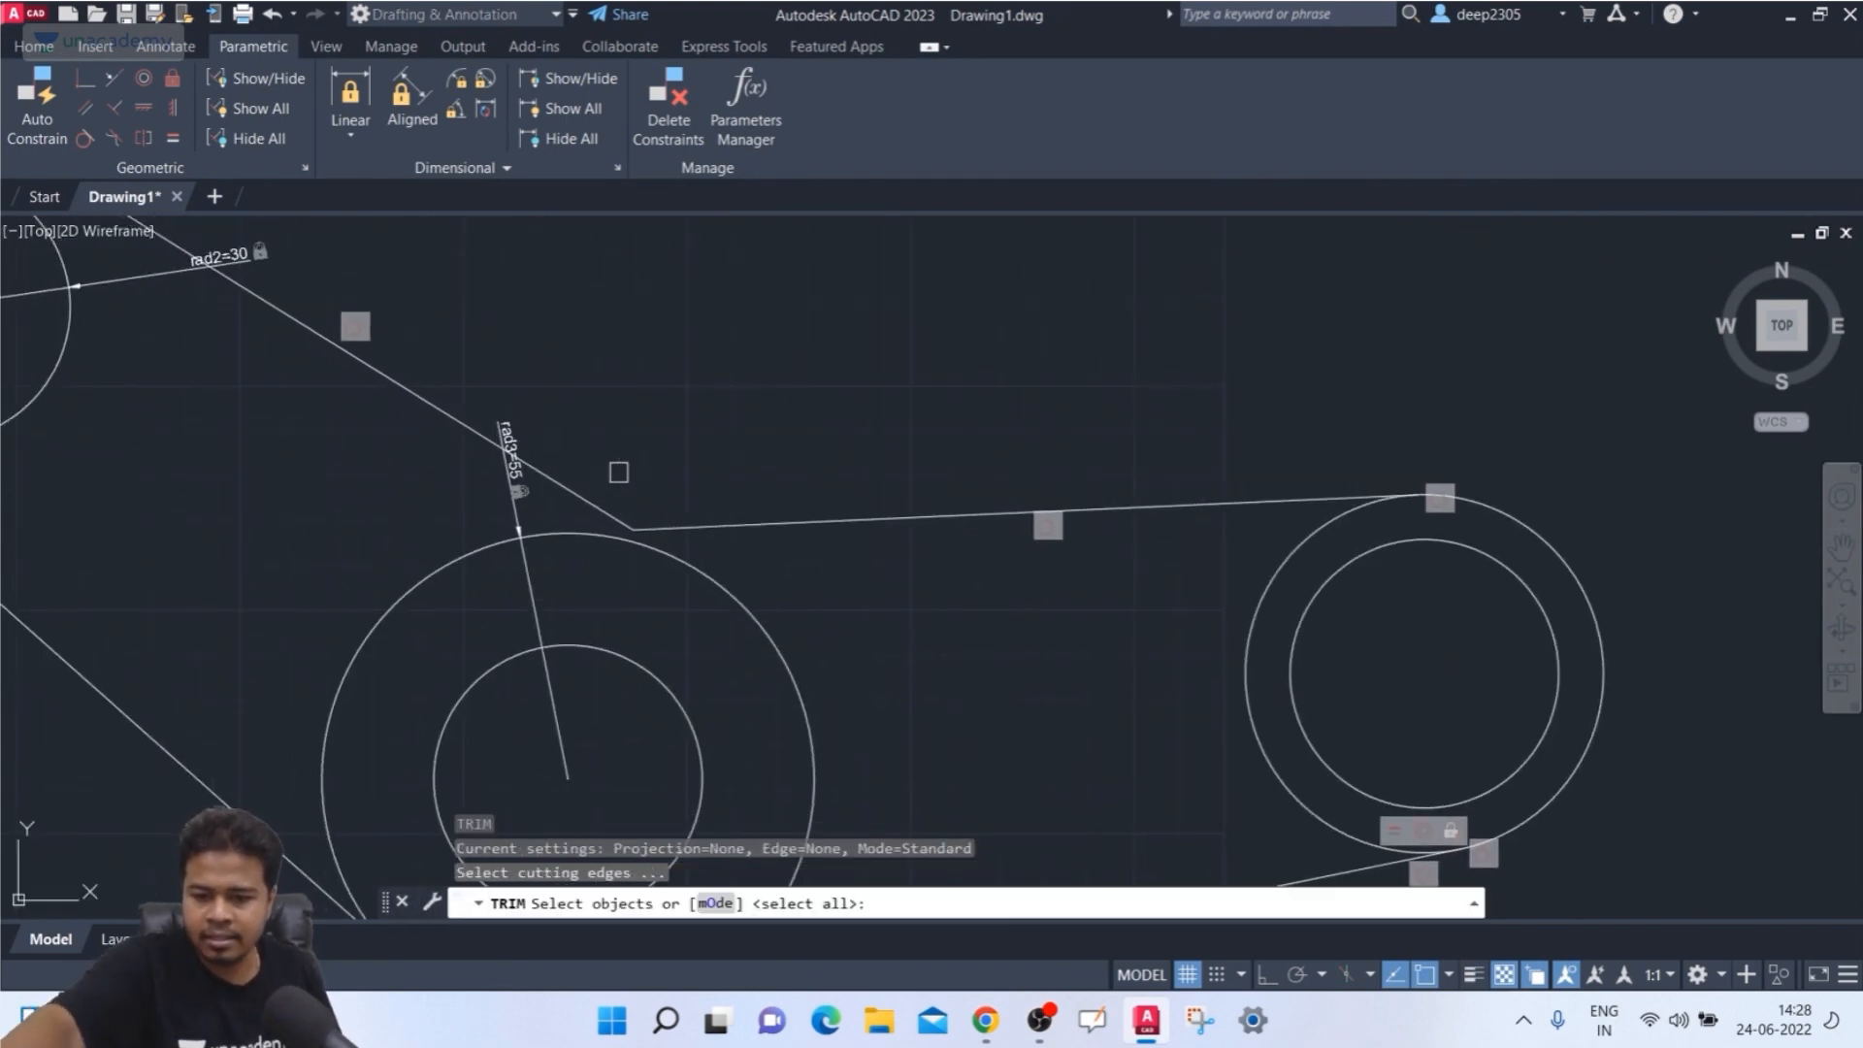
{"action": "key", "text": "Escape"}
{"action": "type", "text": "f"}
{"action": "key", "text": "Return"}
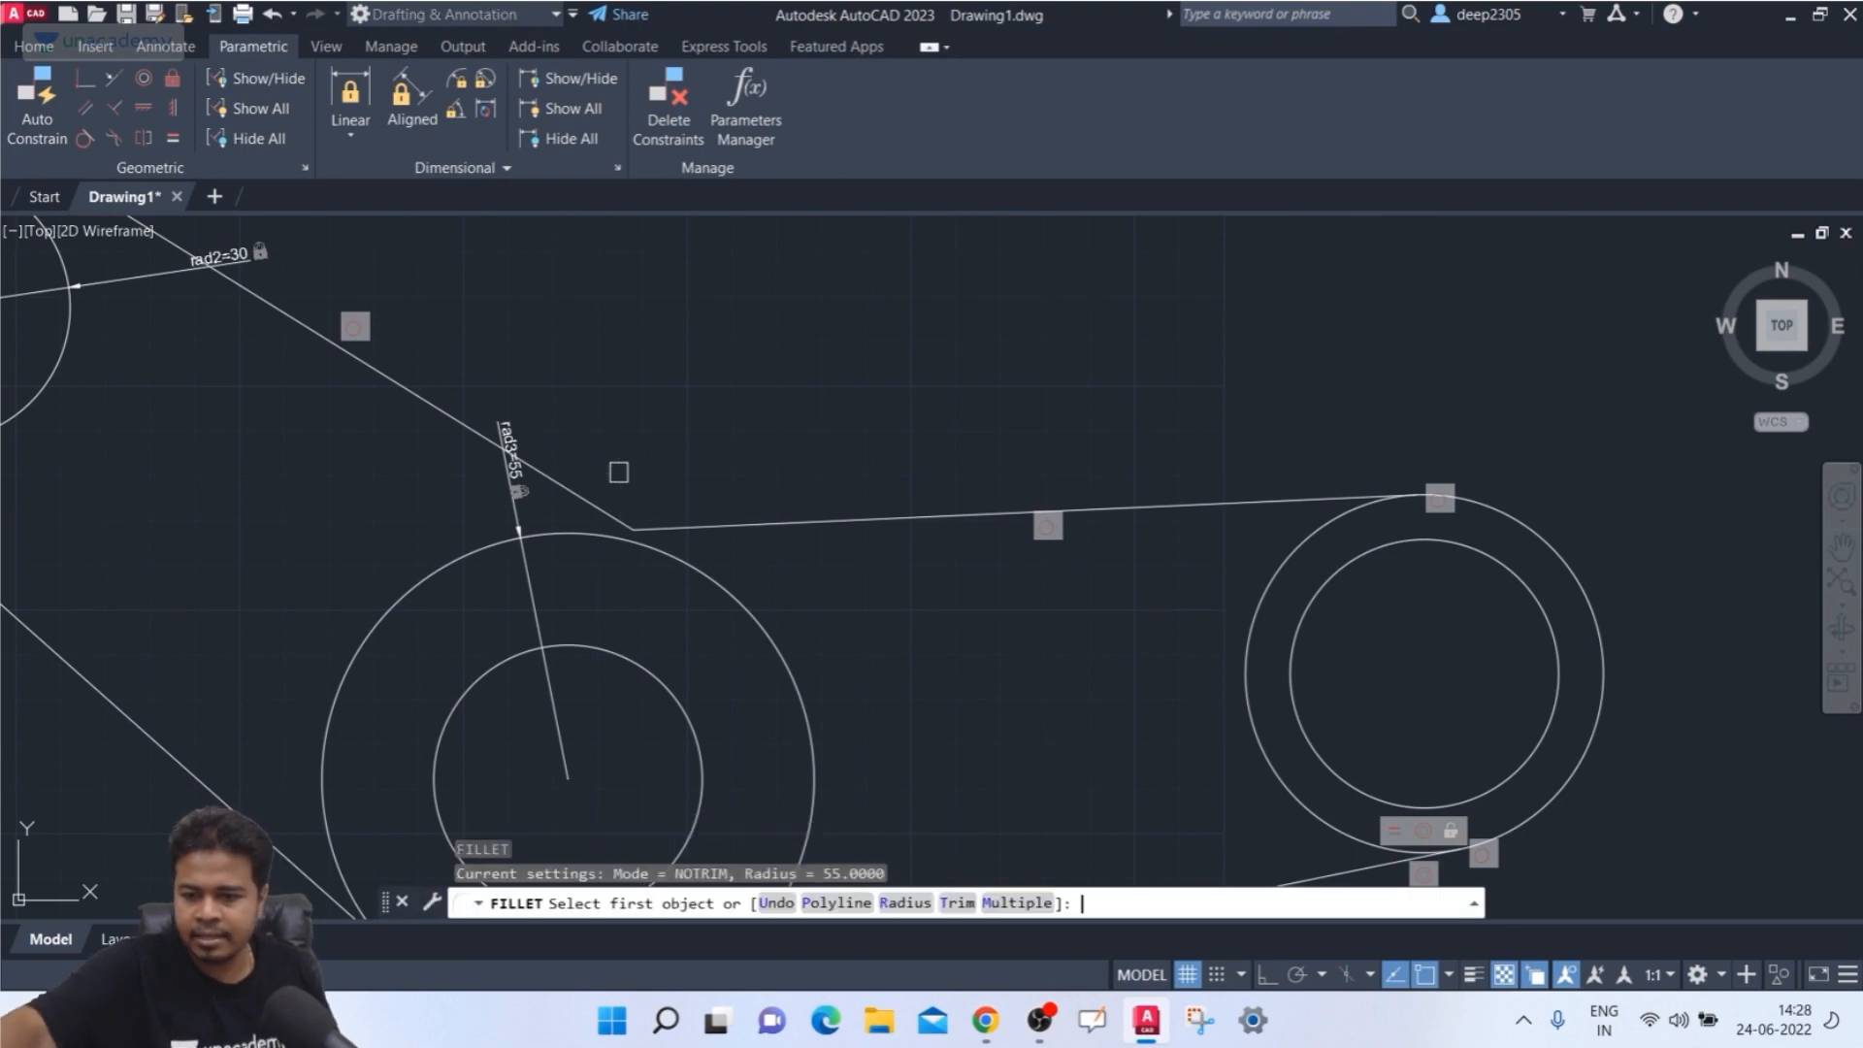
{"action": "type", "text": "r"}
{"action": "key", "text": "Return"}
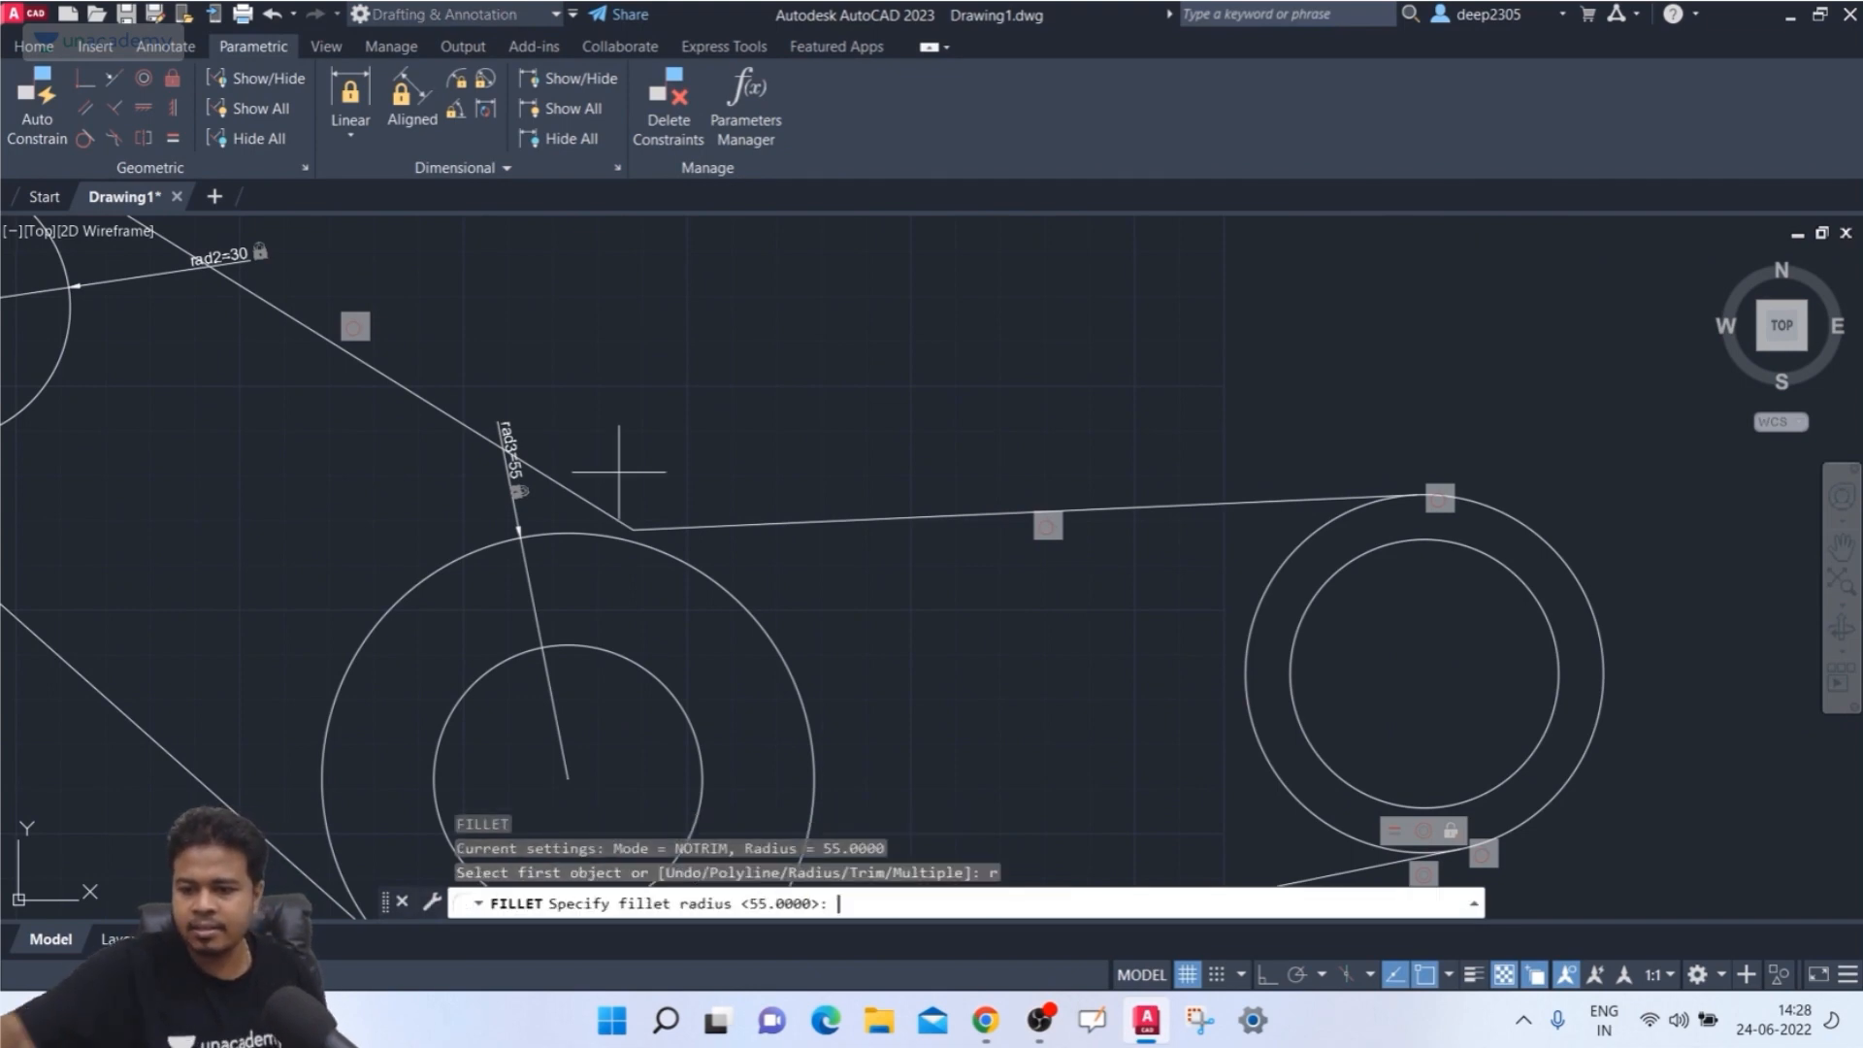
{"action": "key", "text": "Return"}
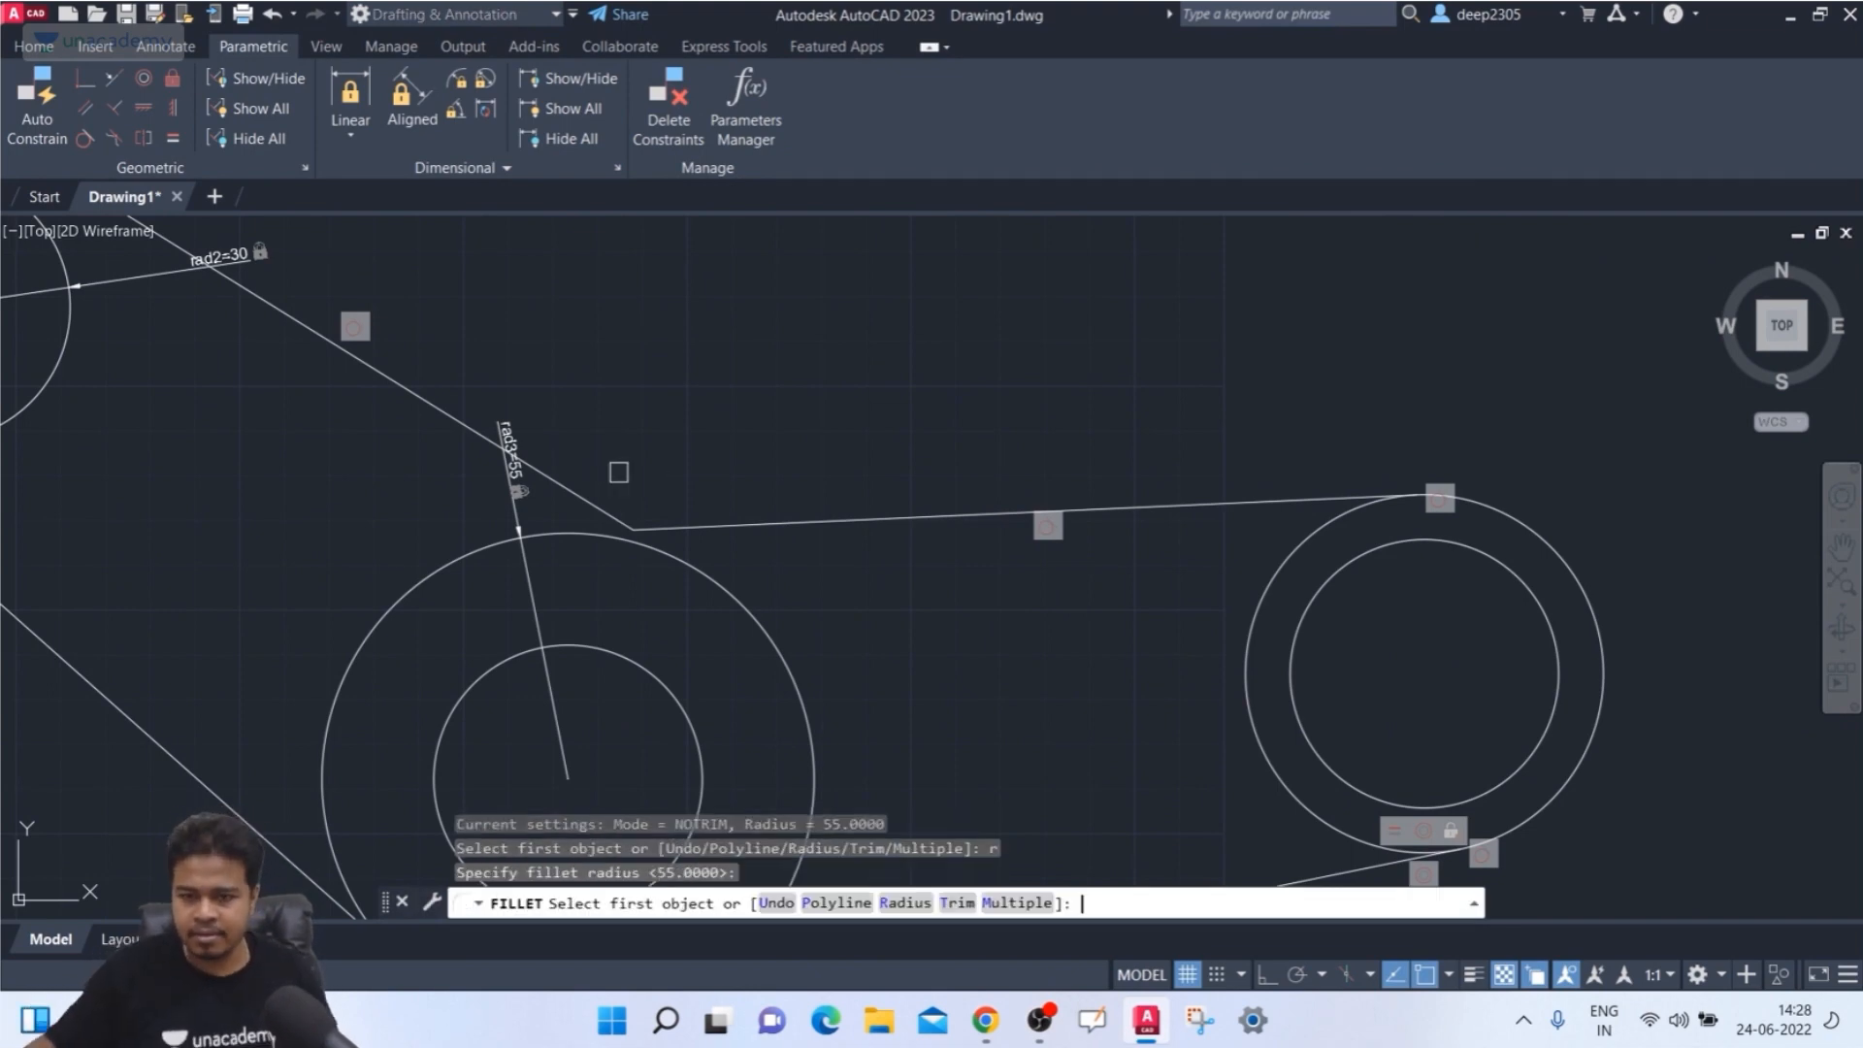
{"action": "left_click", "coordinate": [573, 479]}
{"action": "left_click", "coordinate": [732, 525]}
{"action": "scroll", "coordinate": [734, 530], "scroll_direction": "up", "scroll_amount": 2}
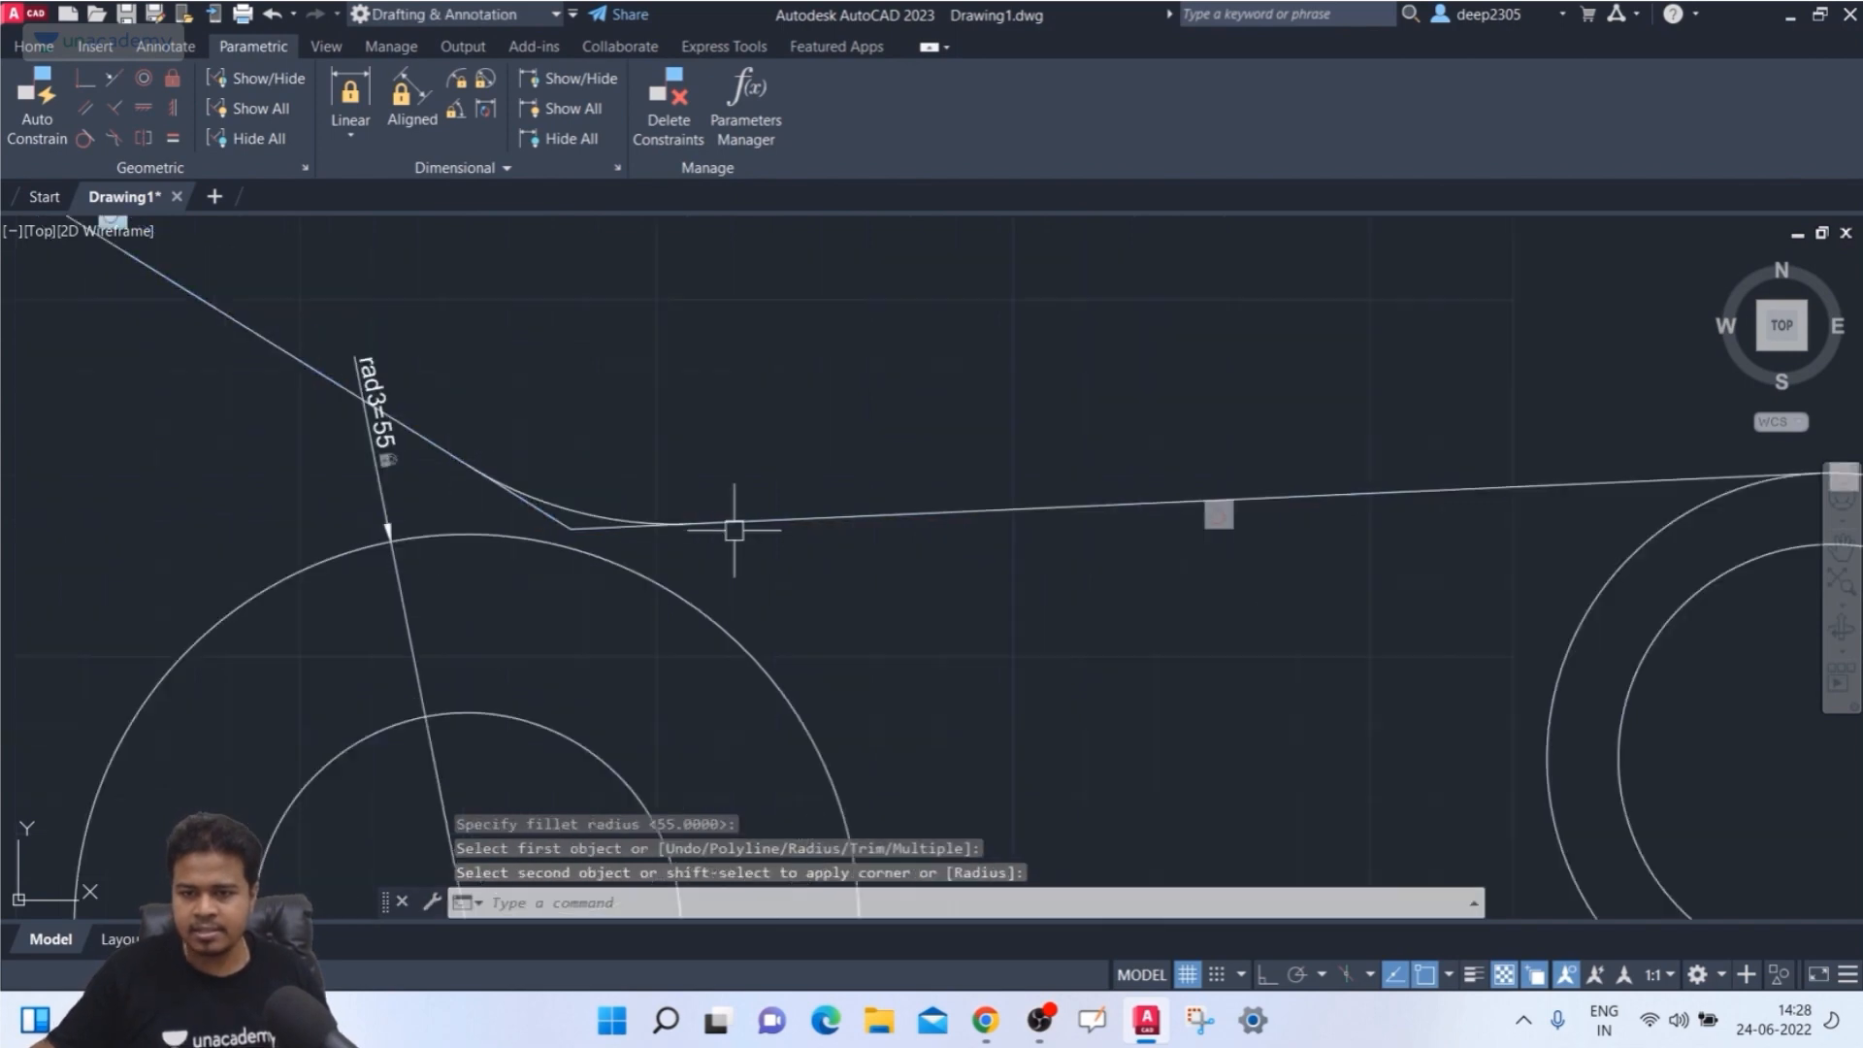
{"action": "scroll", "coordinate": [735, 530], "scroll_direction": "up", "scroll_amount": 2}
- Trim the two line ends that project beyond the fillet arc above the middle circles
{"action": "key", "text": "Escape"}
{"action": "type", "text": "tr"}
{"action": "key", "text": "Return"}
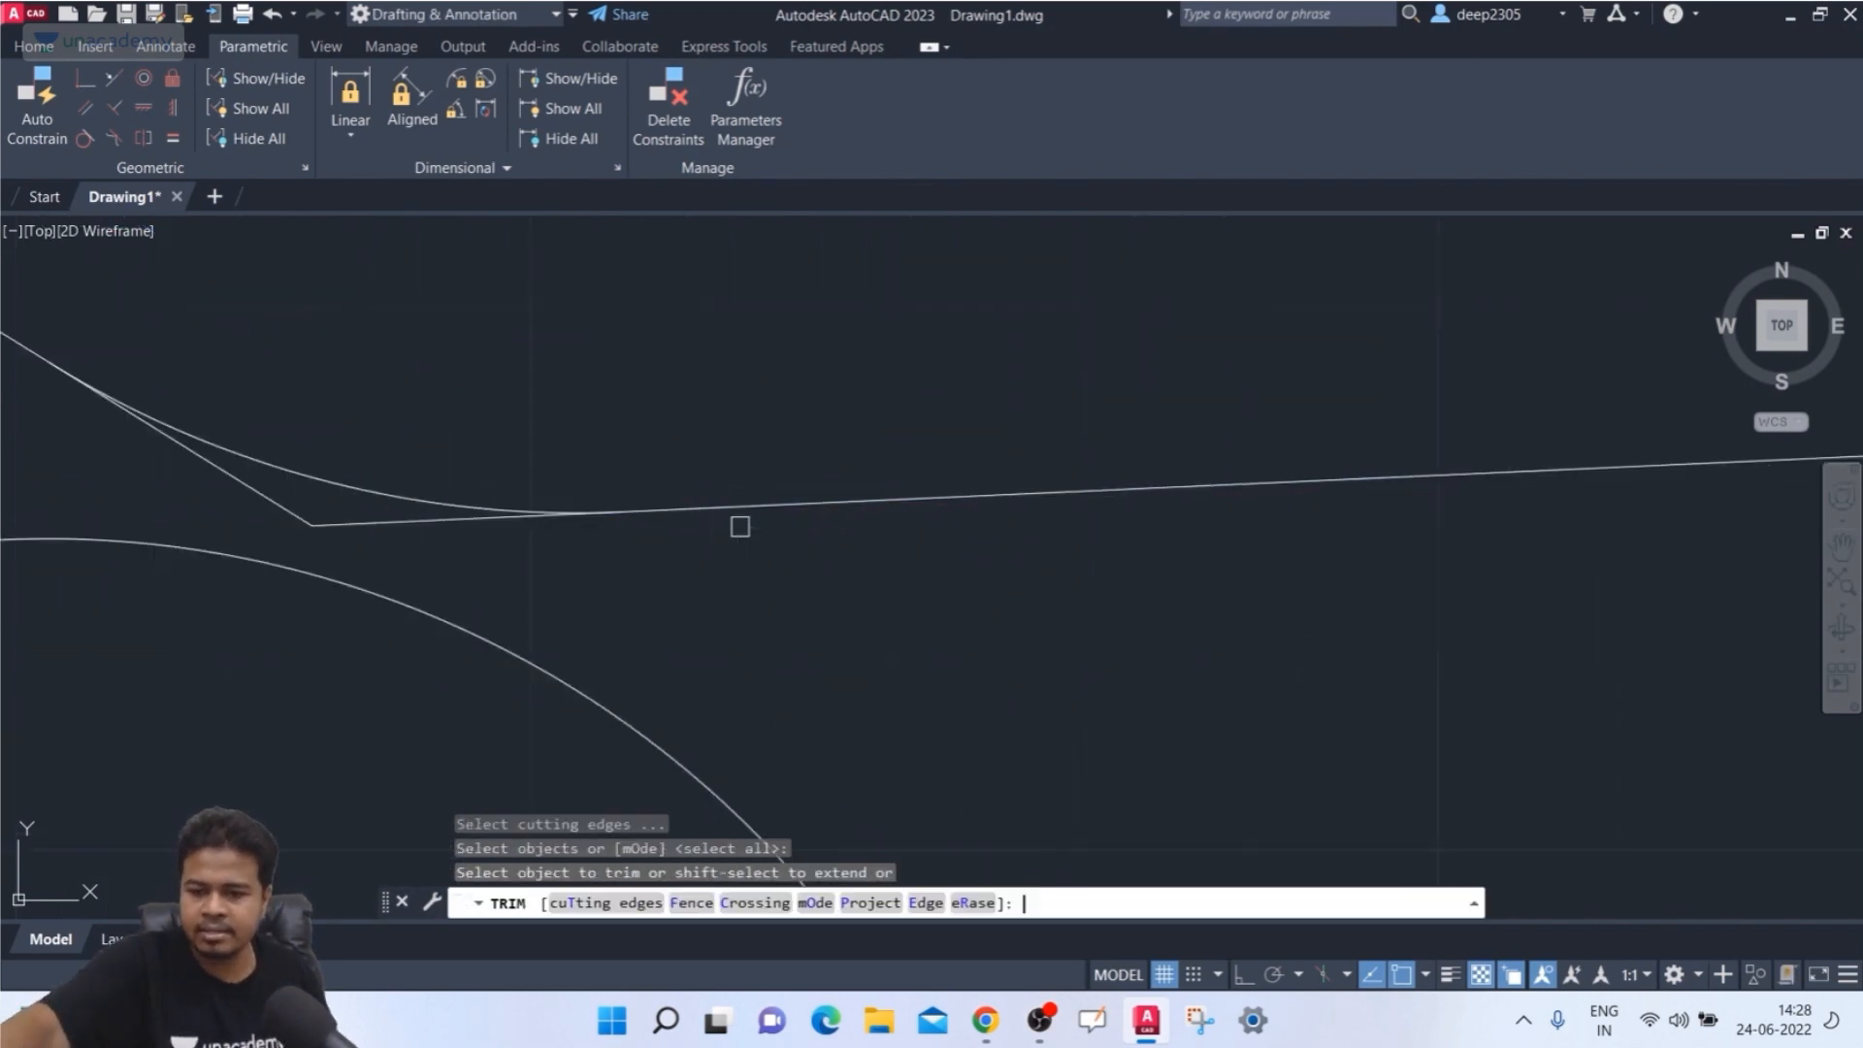
{"action": "left_click", "coordinate": [376, 523]}
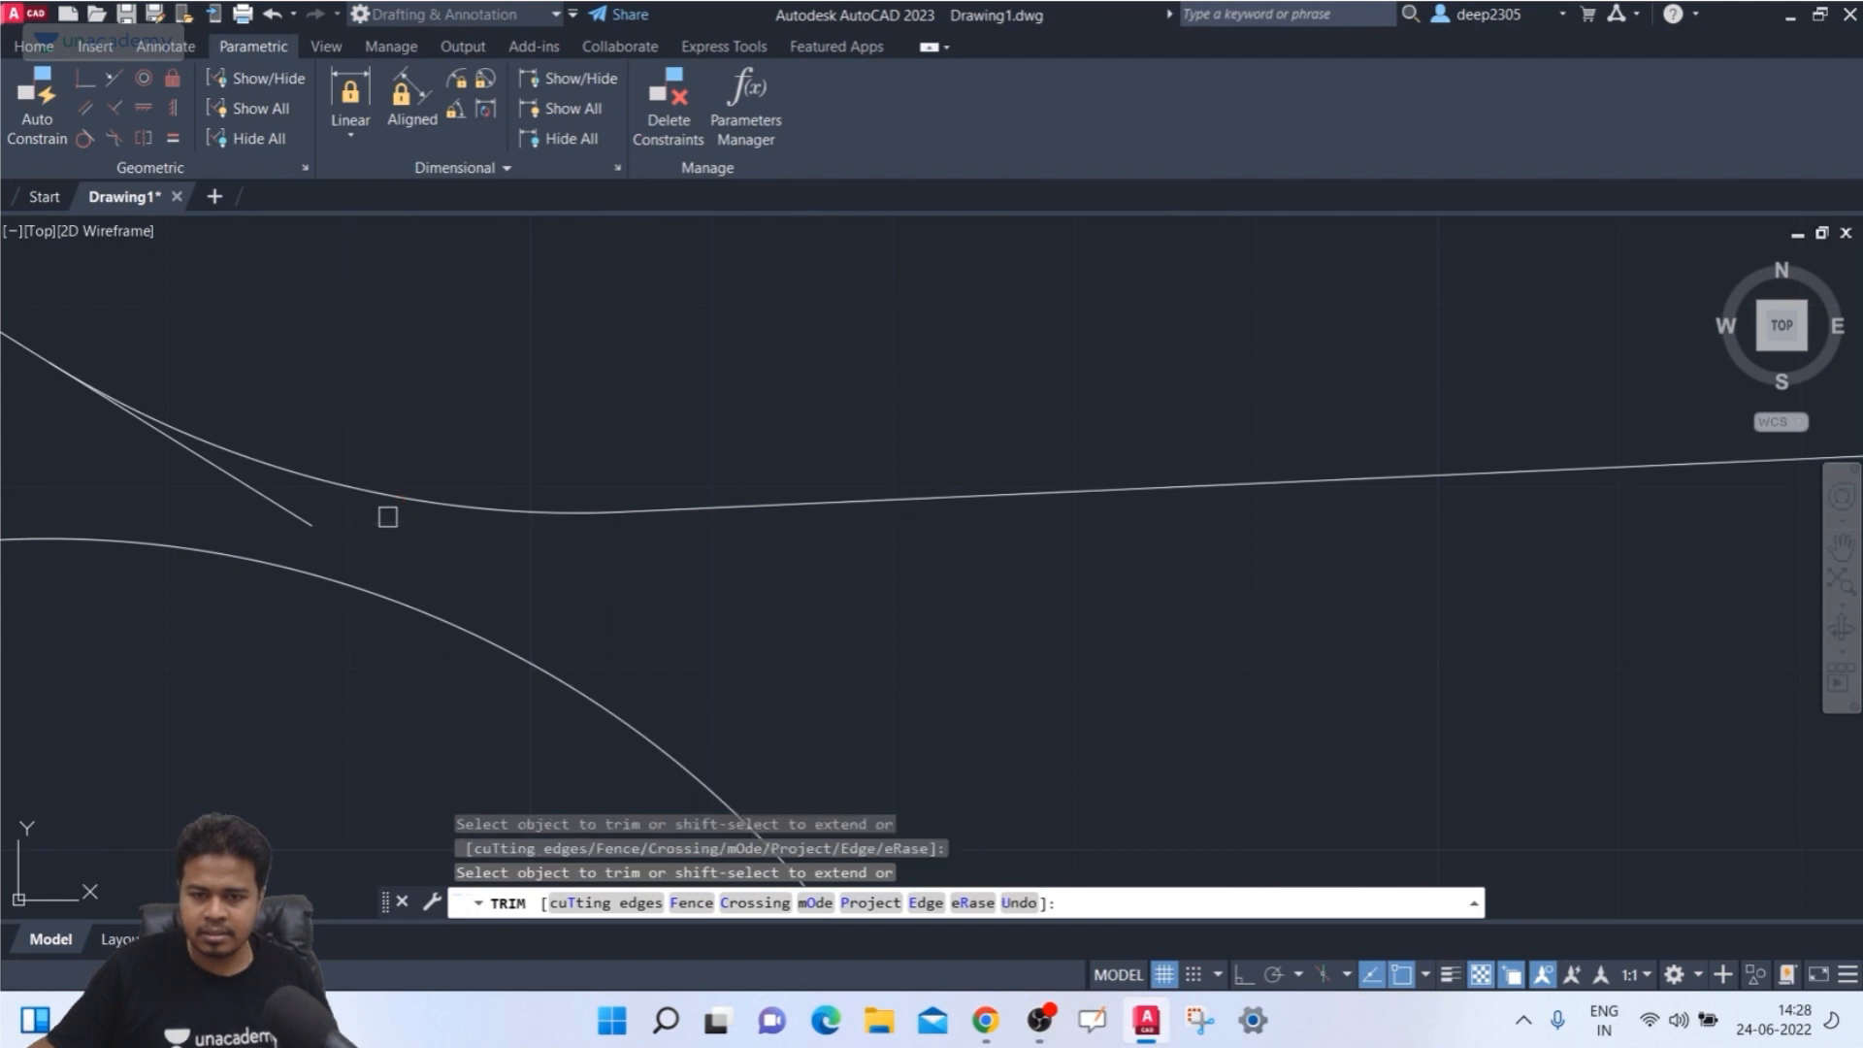
{"action": "scroll", "coordinate": [543, 430], "scroll_direction": "down", "scroll_amount": 8}
{"action": "left_click", "coordinate": [617, 427]}
{"action": "key", "text": "Escape"}
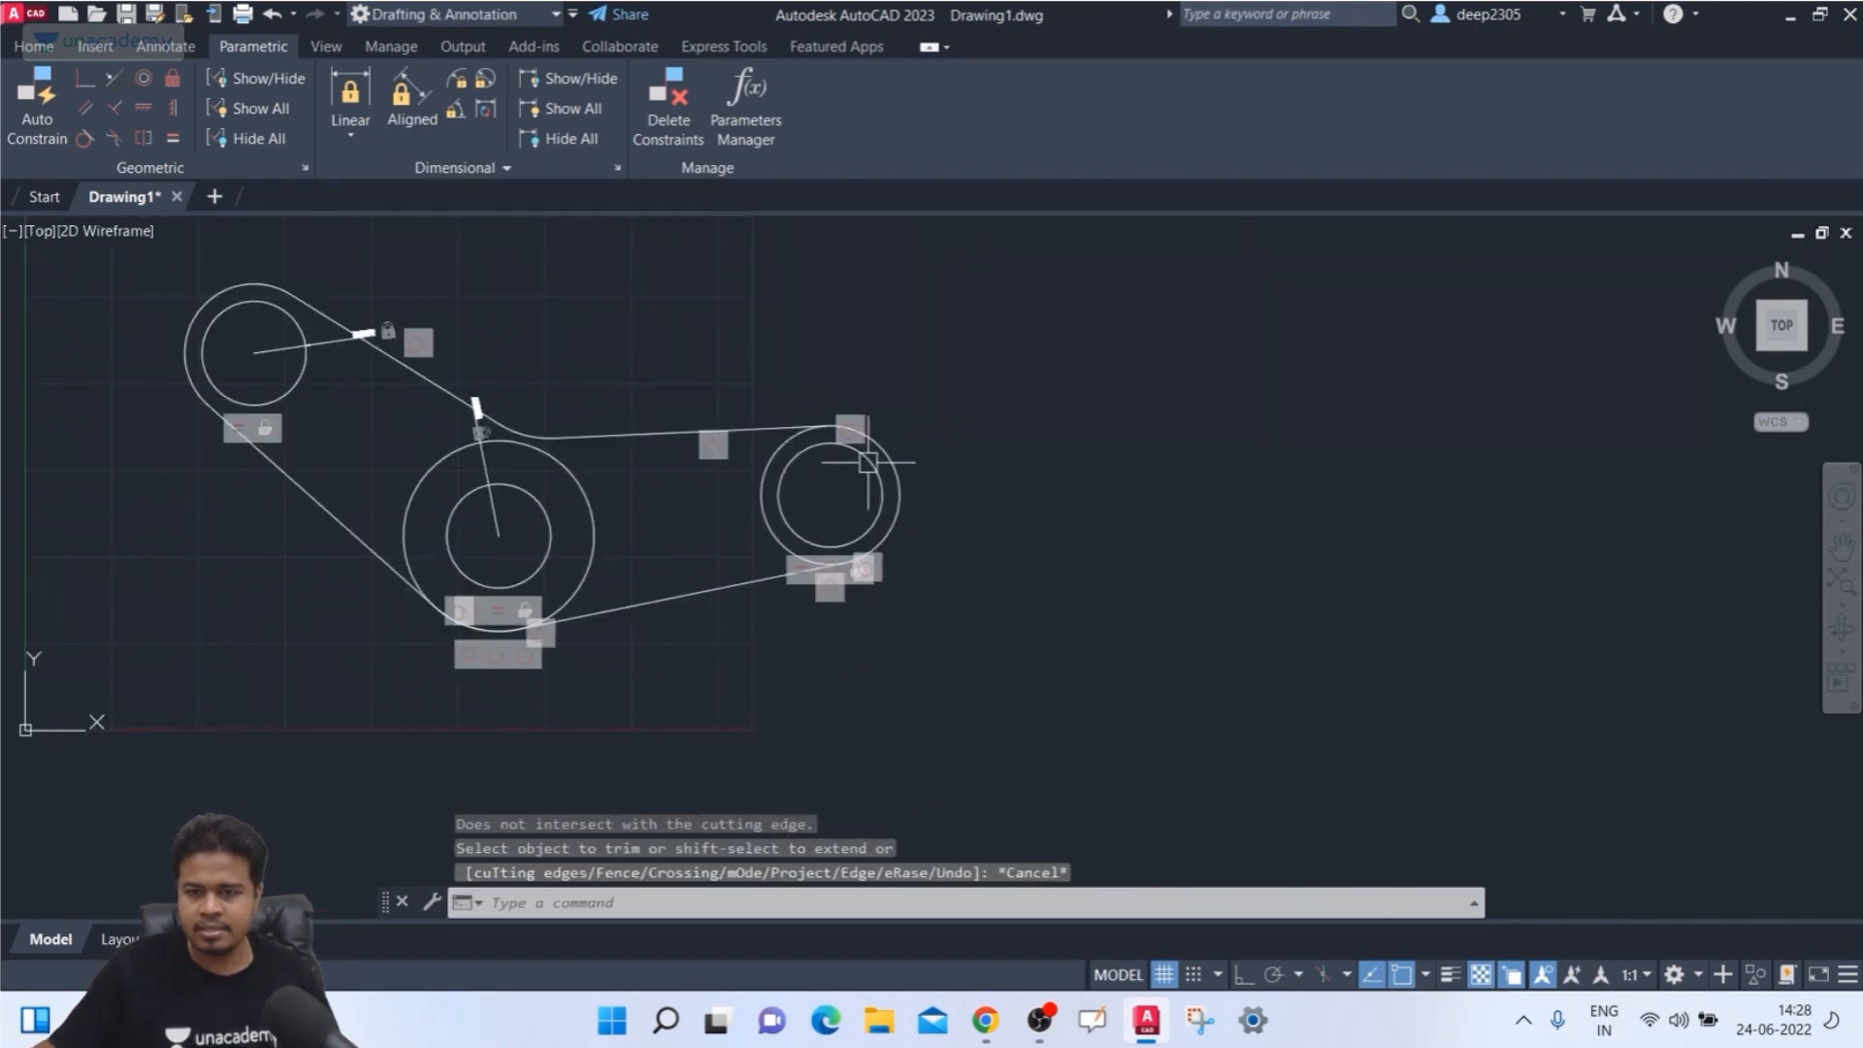
- Look over the complete linkage outline, checking the three circle pairs, both fillets and the remaining constraints
{"action": "middle_click_drag", "start_coordinate": [870, 463], "coordinate": [916, 464]}
{"action": "middle_click_drag", "start_coordinate": [317, 340], "coordinate": [419, 340]}
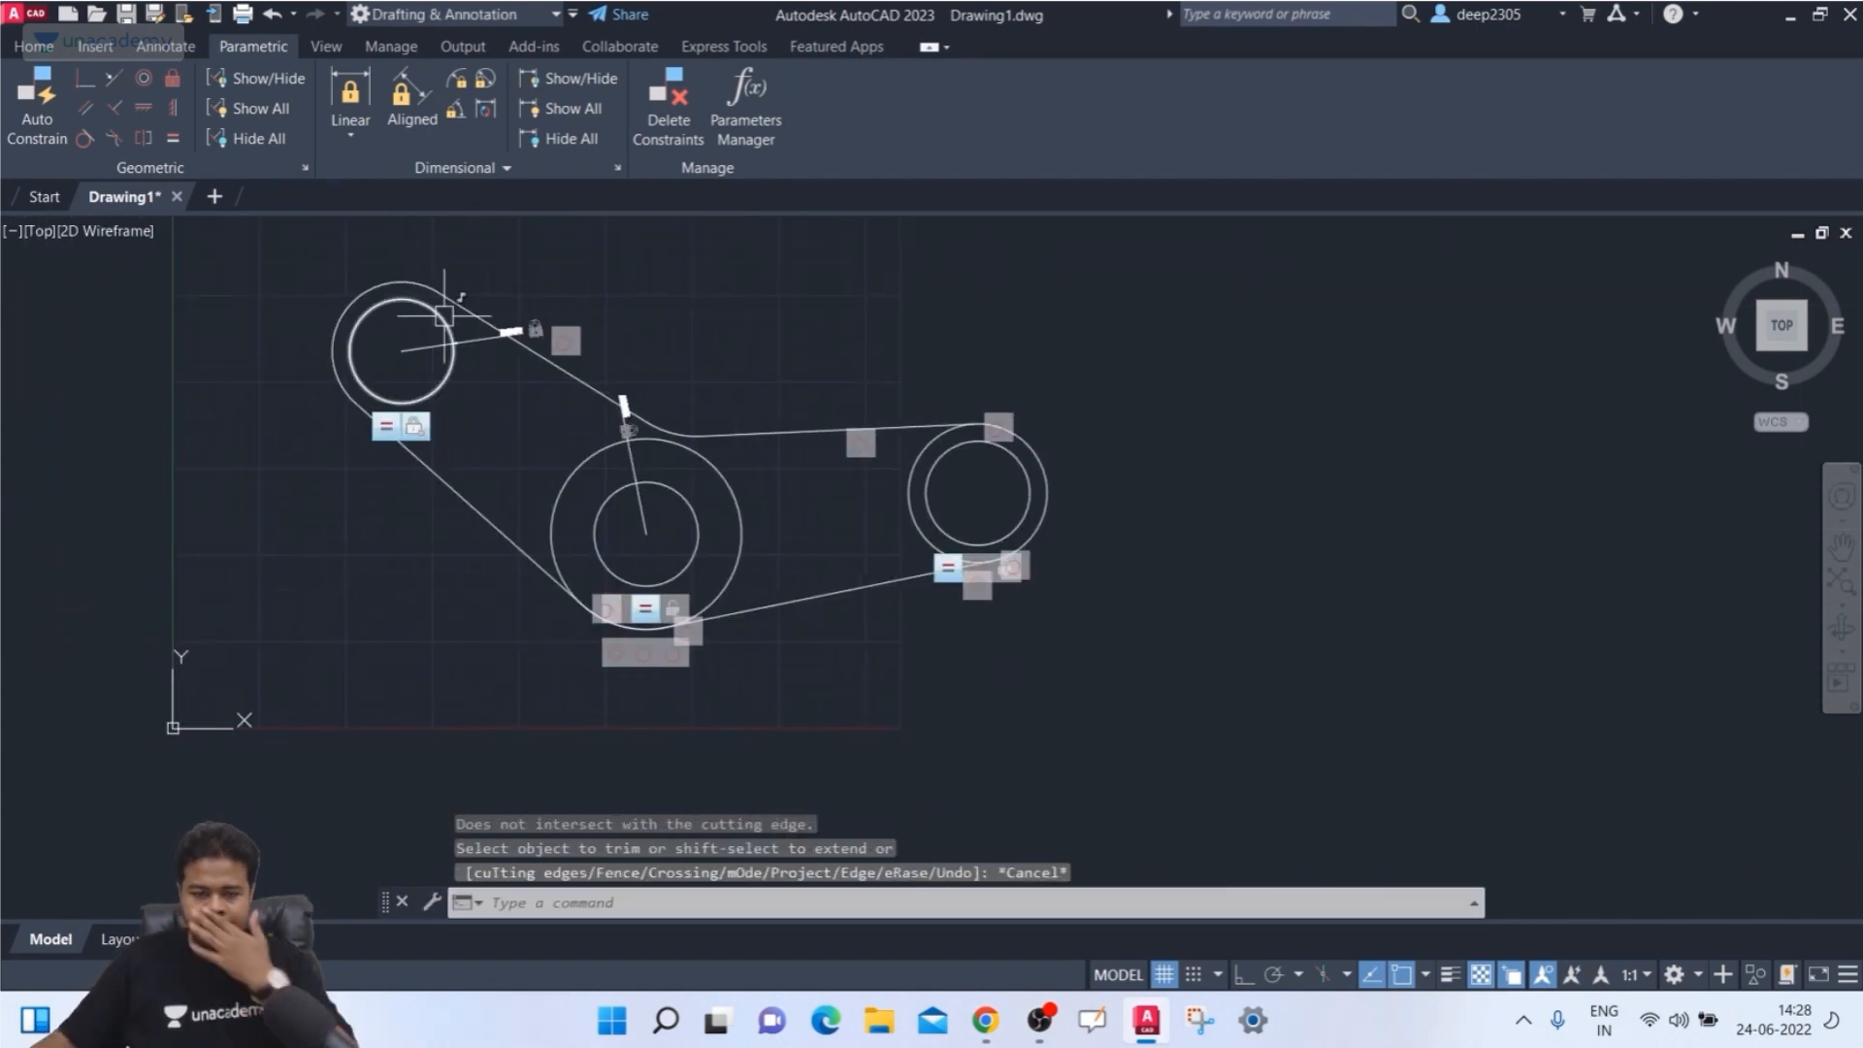
{"action": "scroll", "coordinate": [679, 449], "scroll_direction": "up", "scroll_amount": 2}
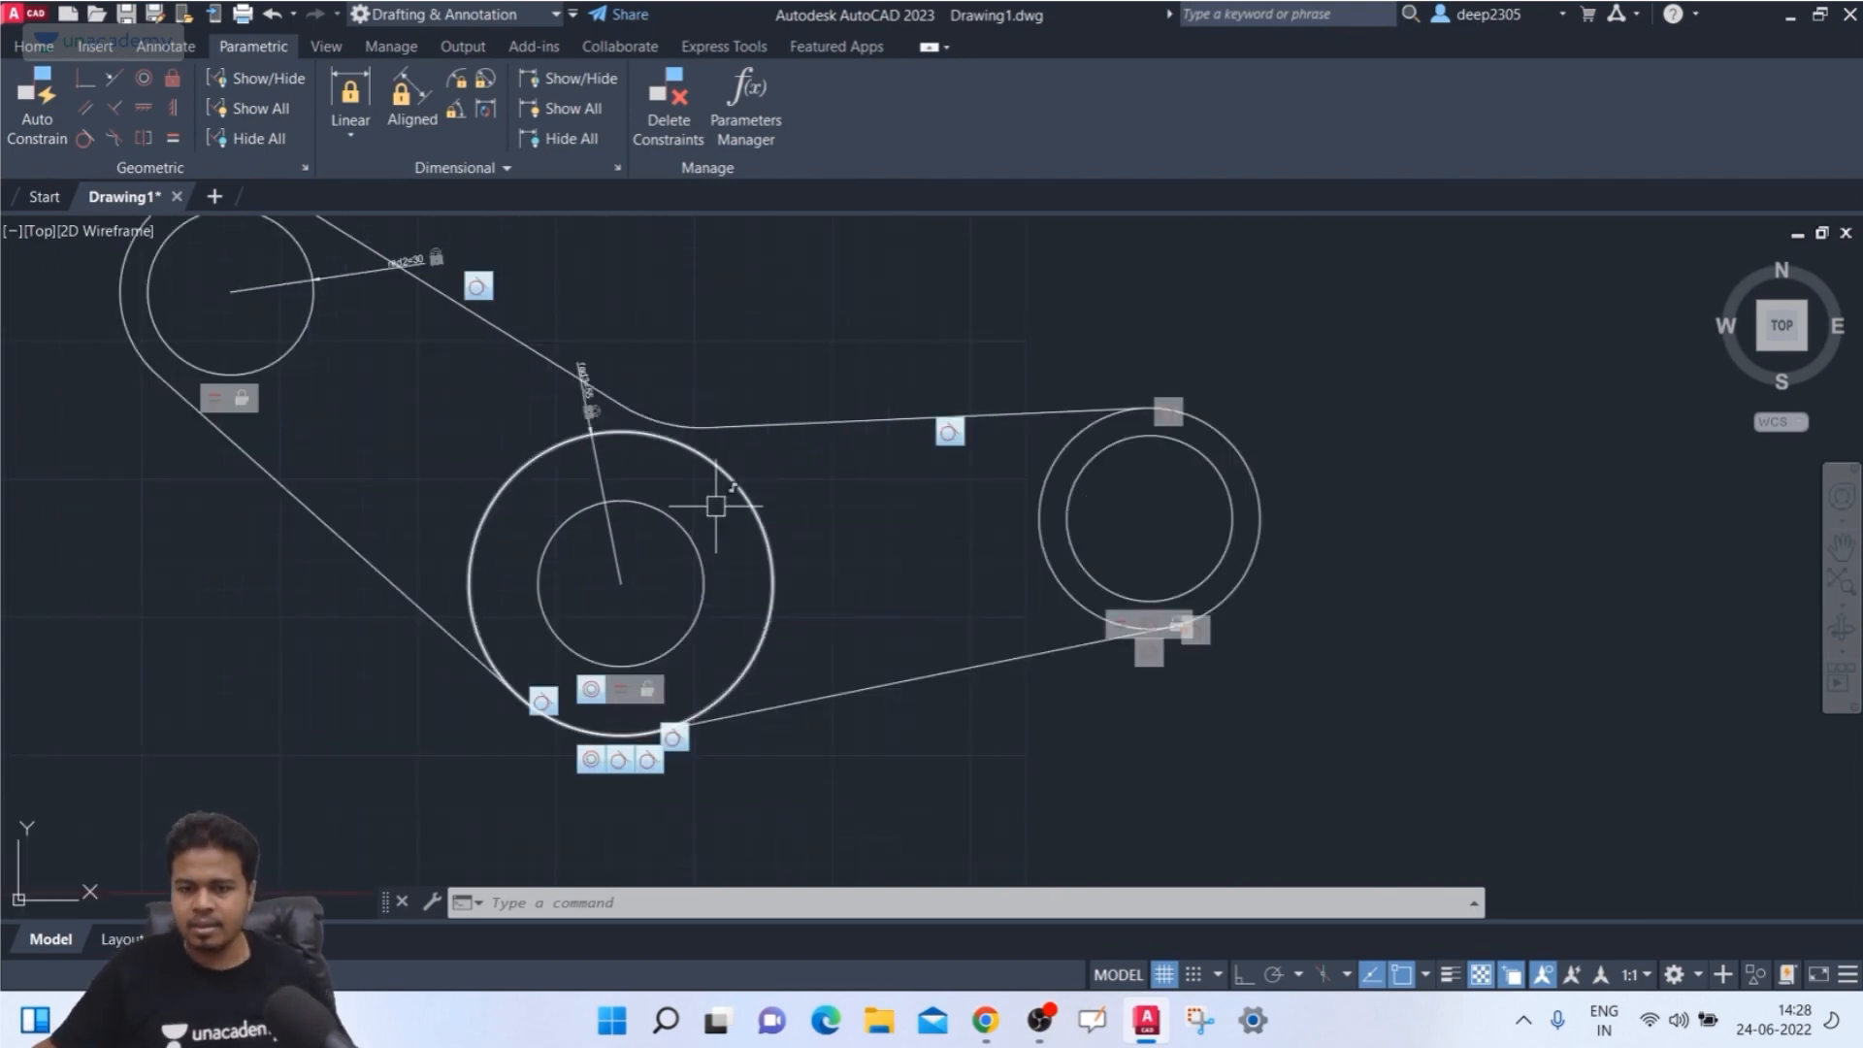
{"action": "key", "text": "Escape"}
{"action": "scroll", "coordinate": [679, 461], "scroll_direction": "down", "scroll_amount": 6}
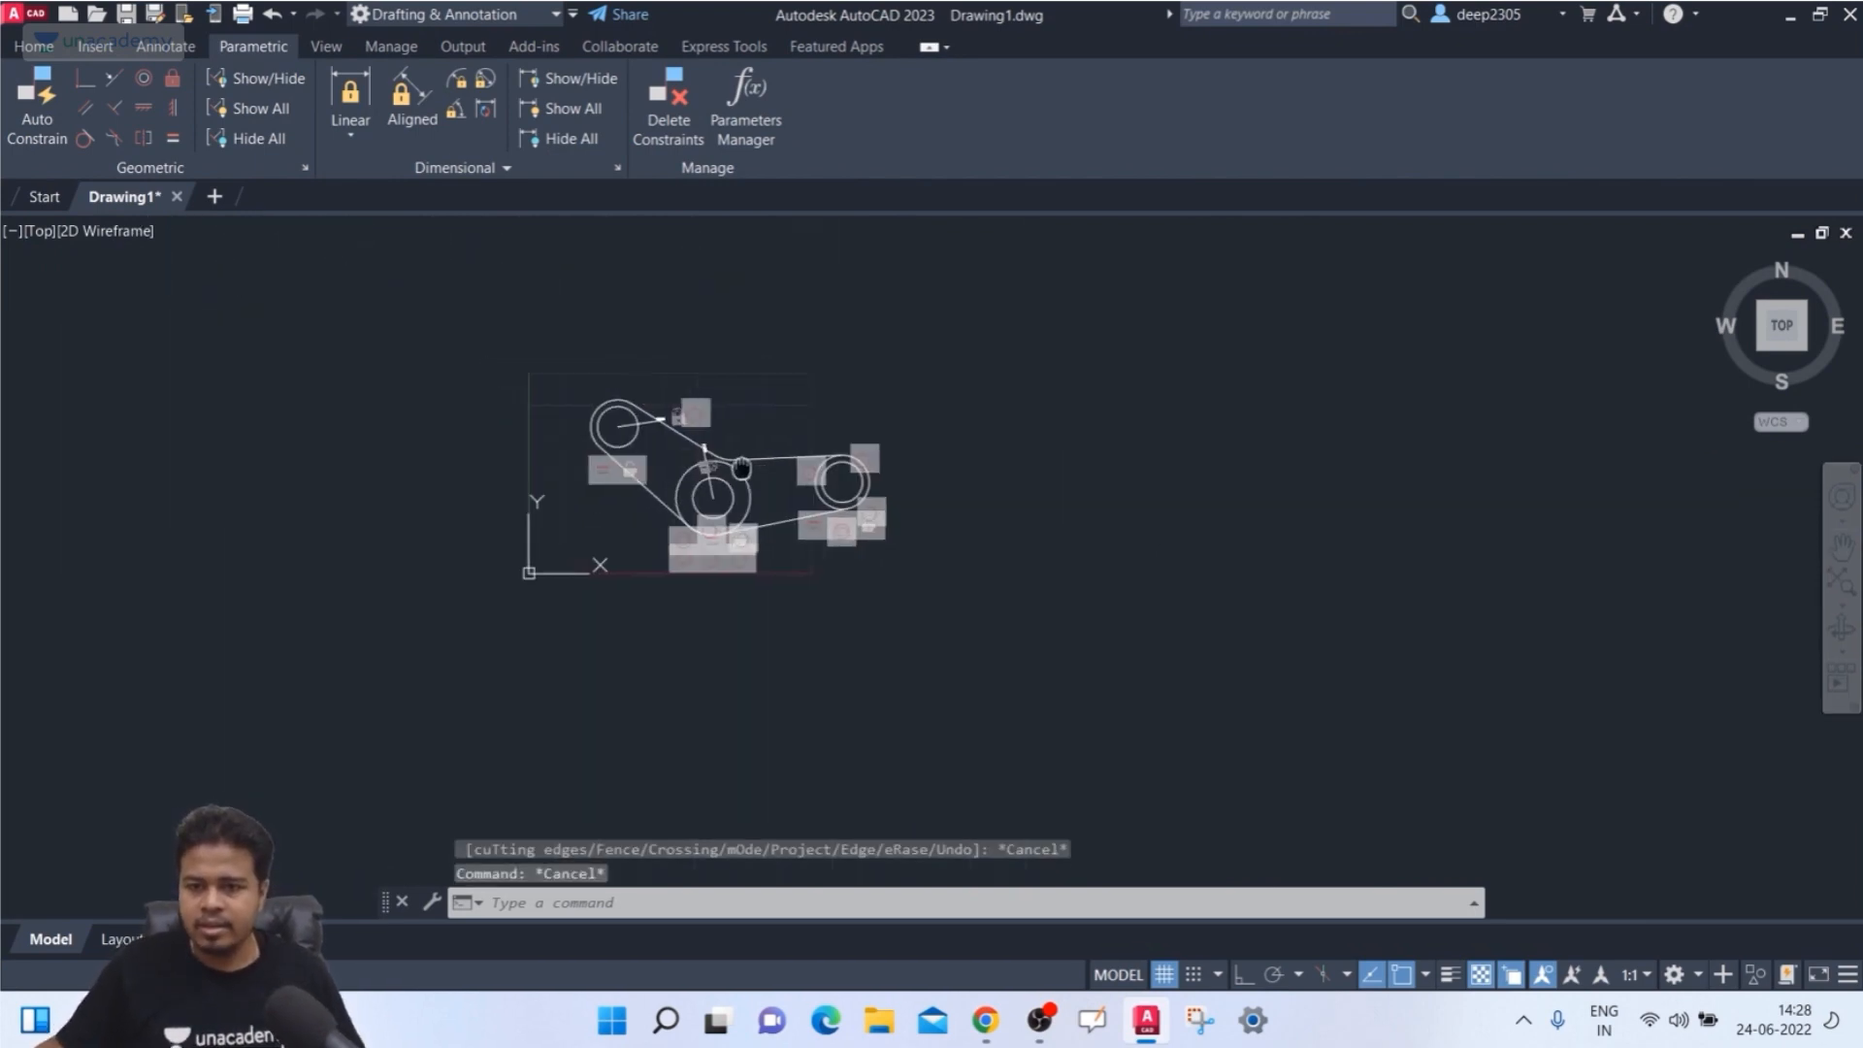
{"action": "scroll", "coordinate": [699, 398], "scroll_direction": "up", "scroll_amount": 2}
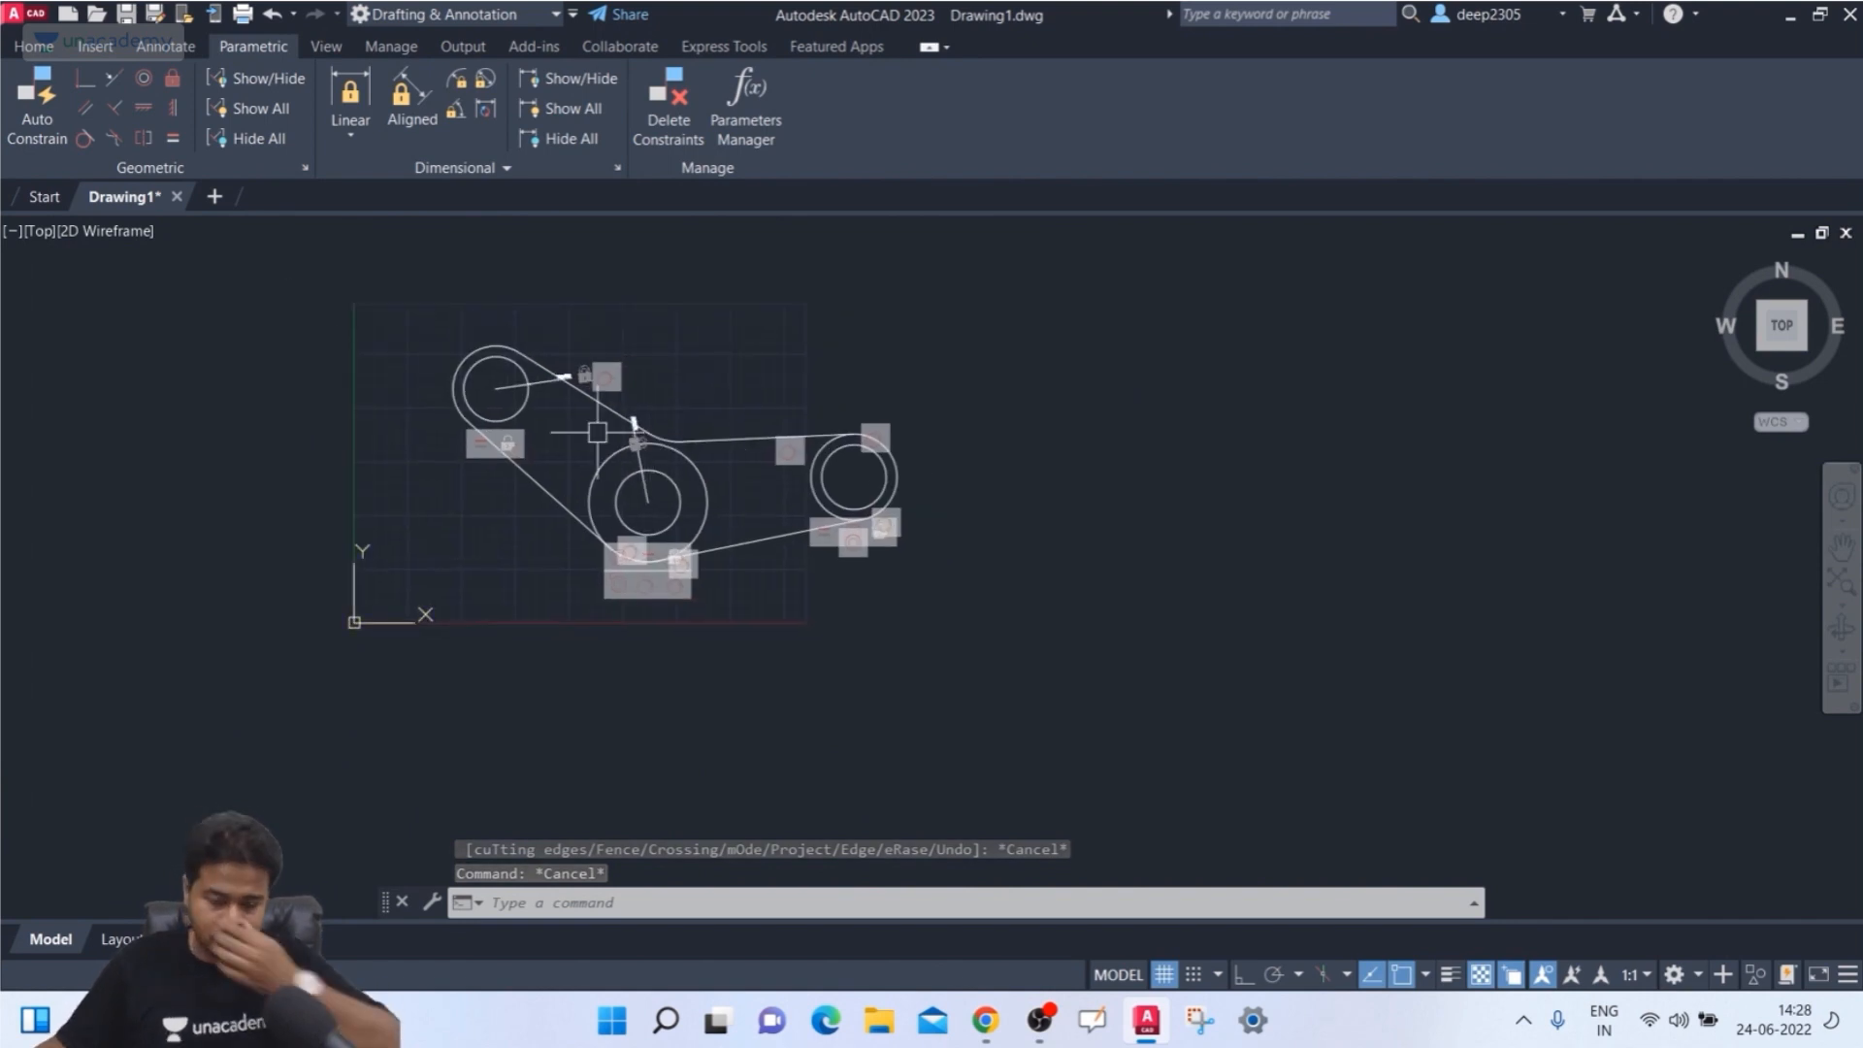
{"action": "mouse_move", "coordinate": [499, 445]}
{"action": "middle_mouse_down"}
{"action": "mouse_move", "coordinate": [485, 475]}
{"action": "mouse_move", "coordinate": [456, 419]}
{"action": "middle_mouse_up"}
{"action": "scroll", "coordinate": [504, 430], "scroll_direction": "down", "scroll_amount": 2}
{"action": "scroll", "coordinate": [505, 430], "scroll_direction": "up", "scroll_amount": 4}
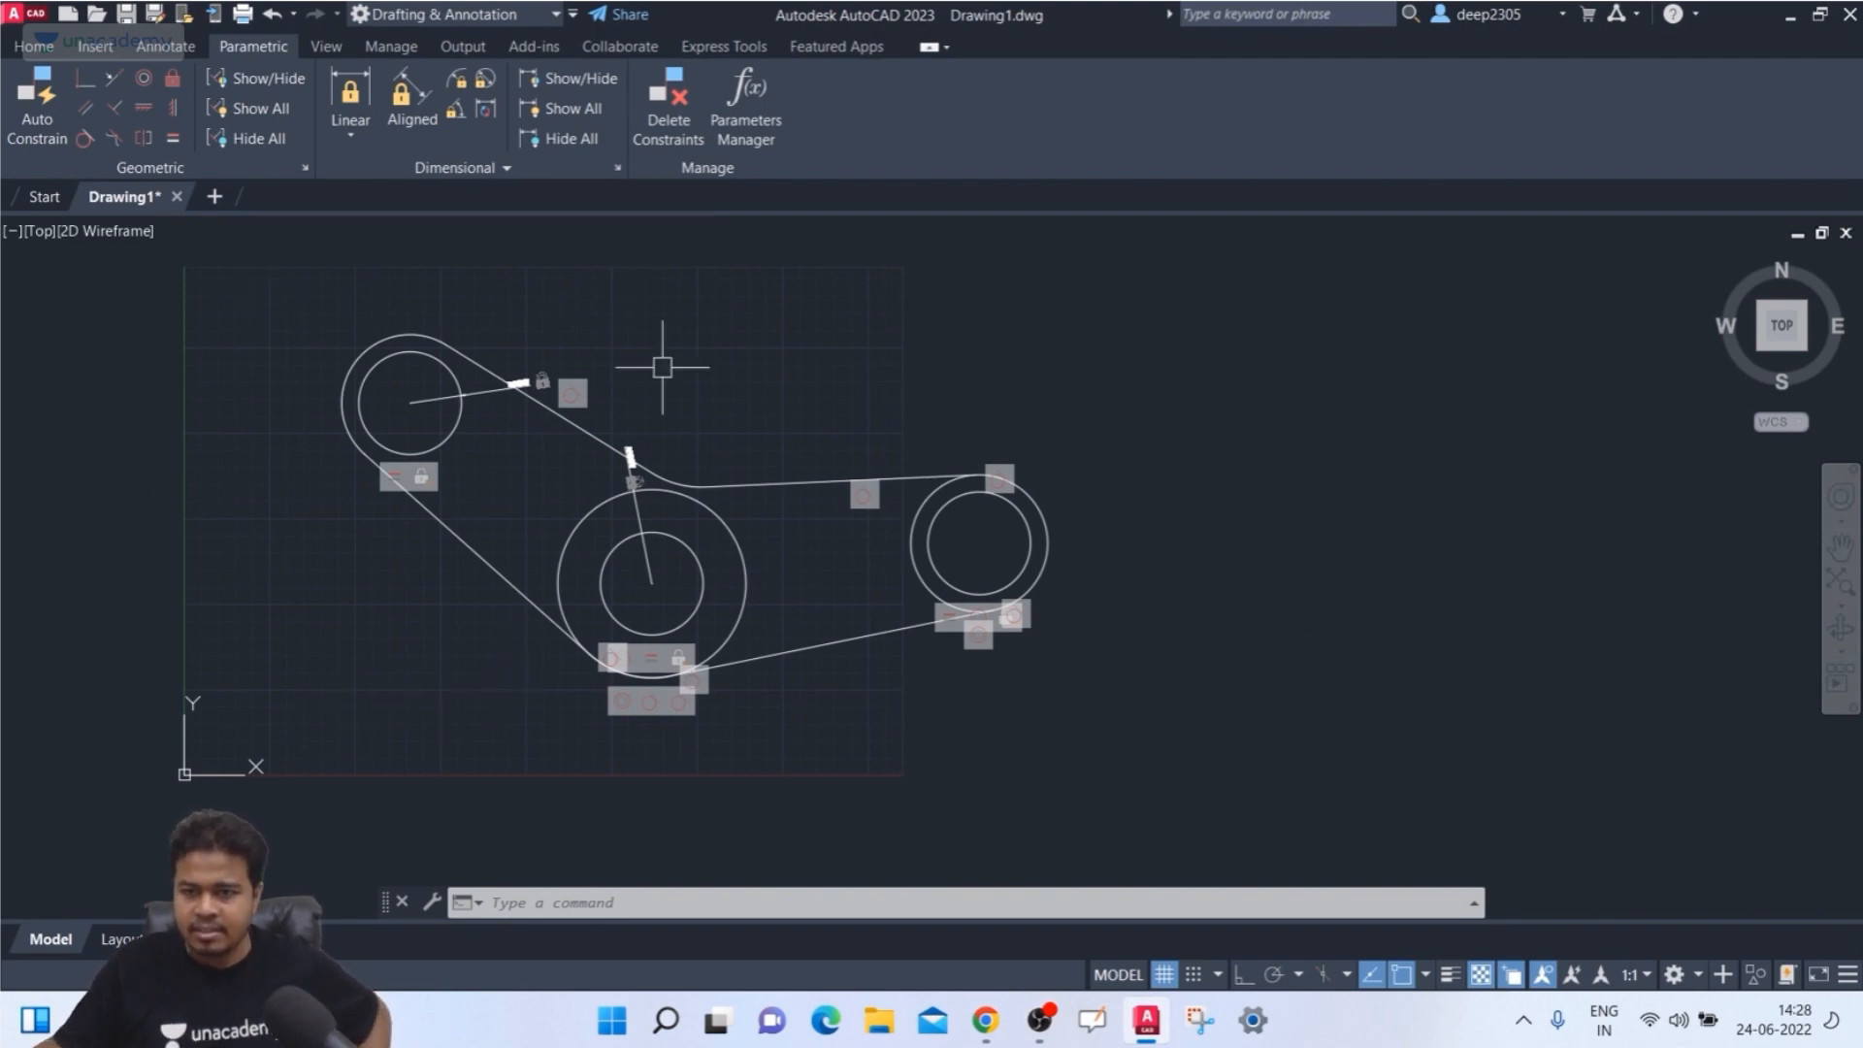
- Auto-constrain the whole linkage outline, including all three circle pairs, the tangent lines and the fillets
{"action": "middle_click_drag", "start_coordinate": [657, 366], "coordinate": [696, 354]}
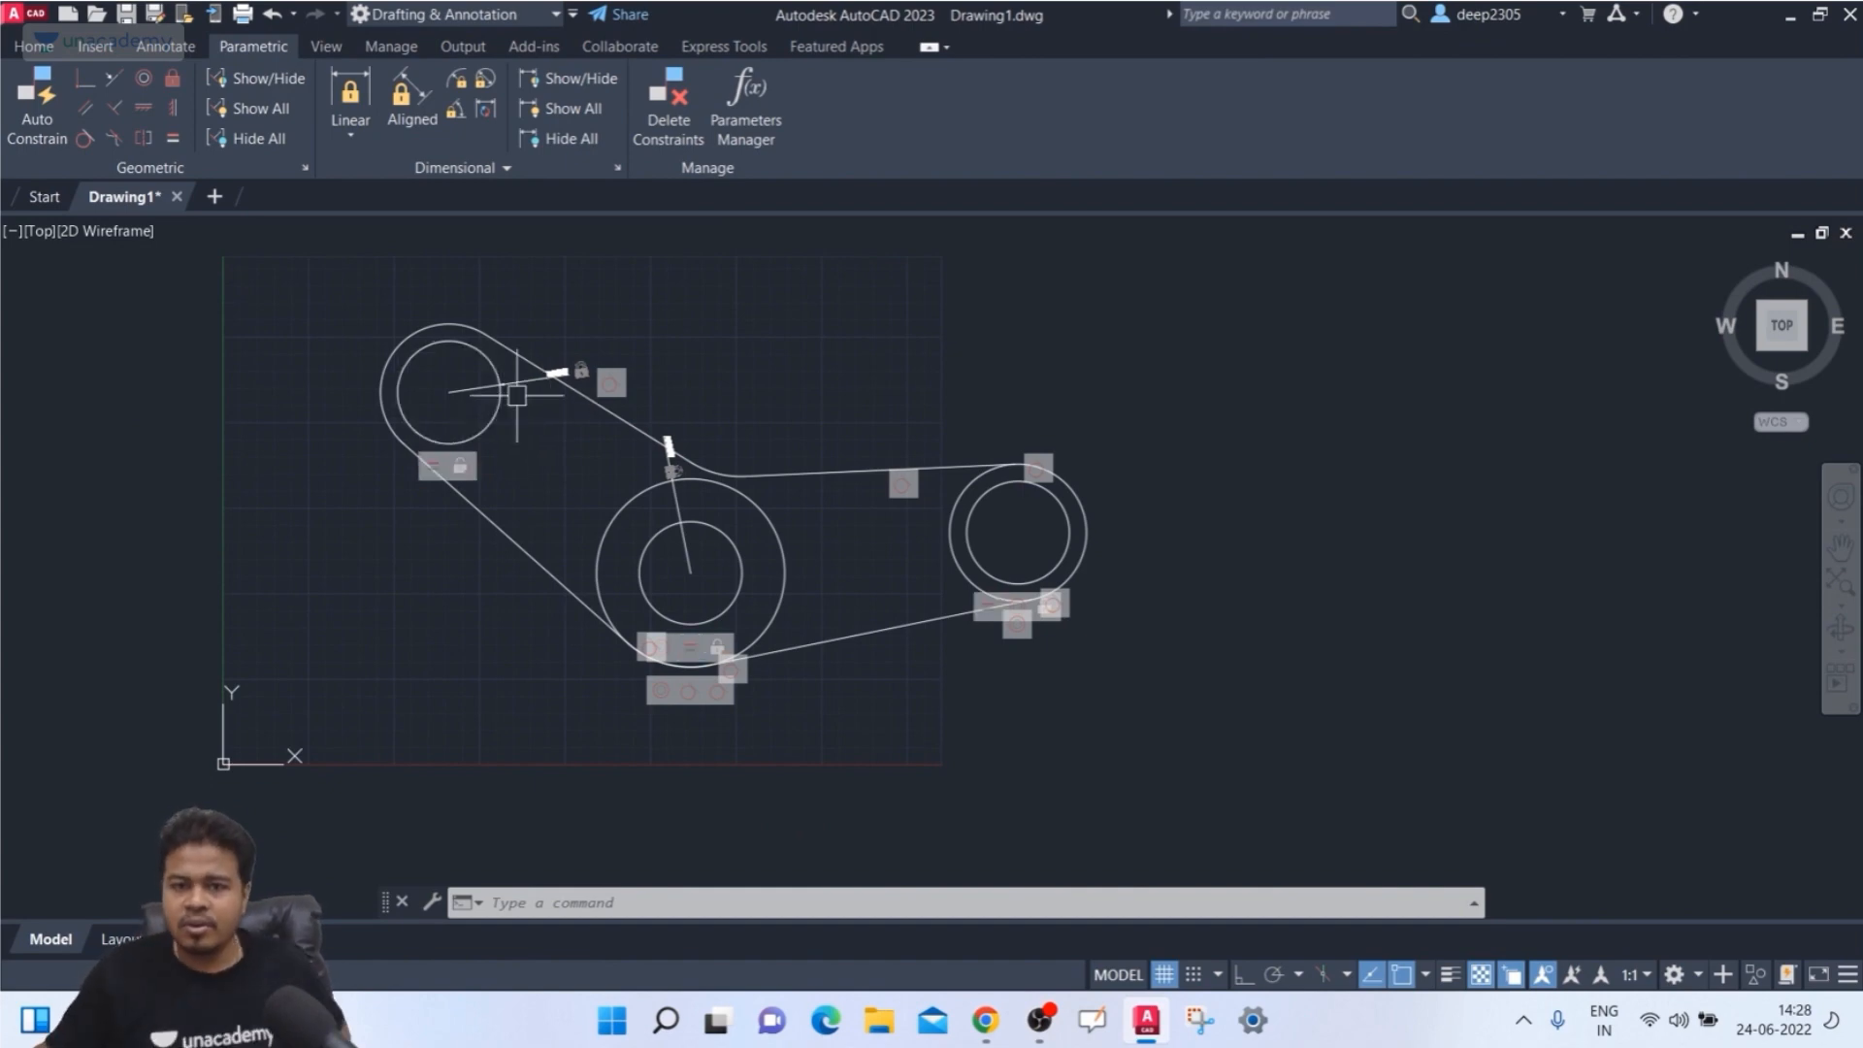
{"action": "middle_click_drag", "start_coordinate": [770, 446], "coordinate": [708, 420]}
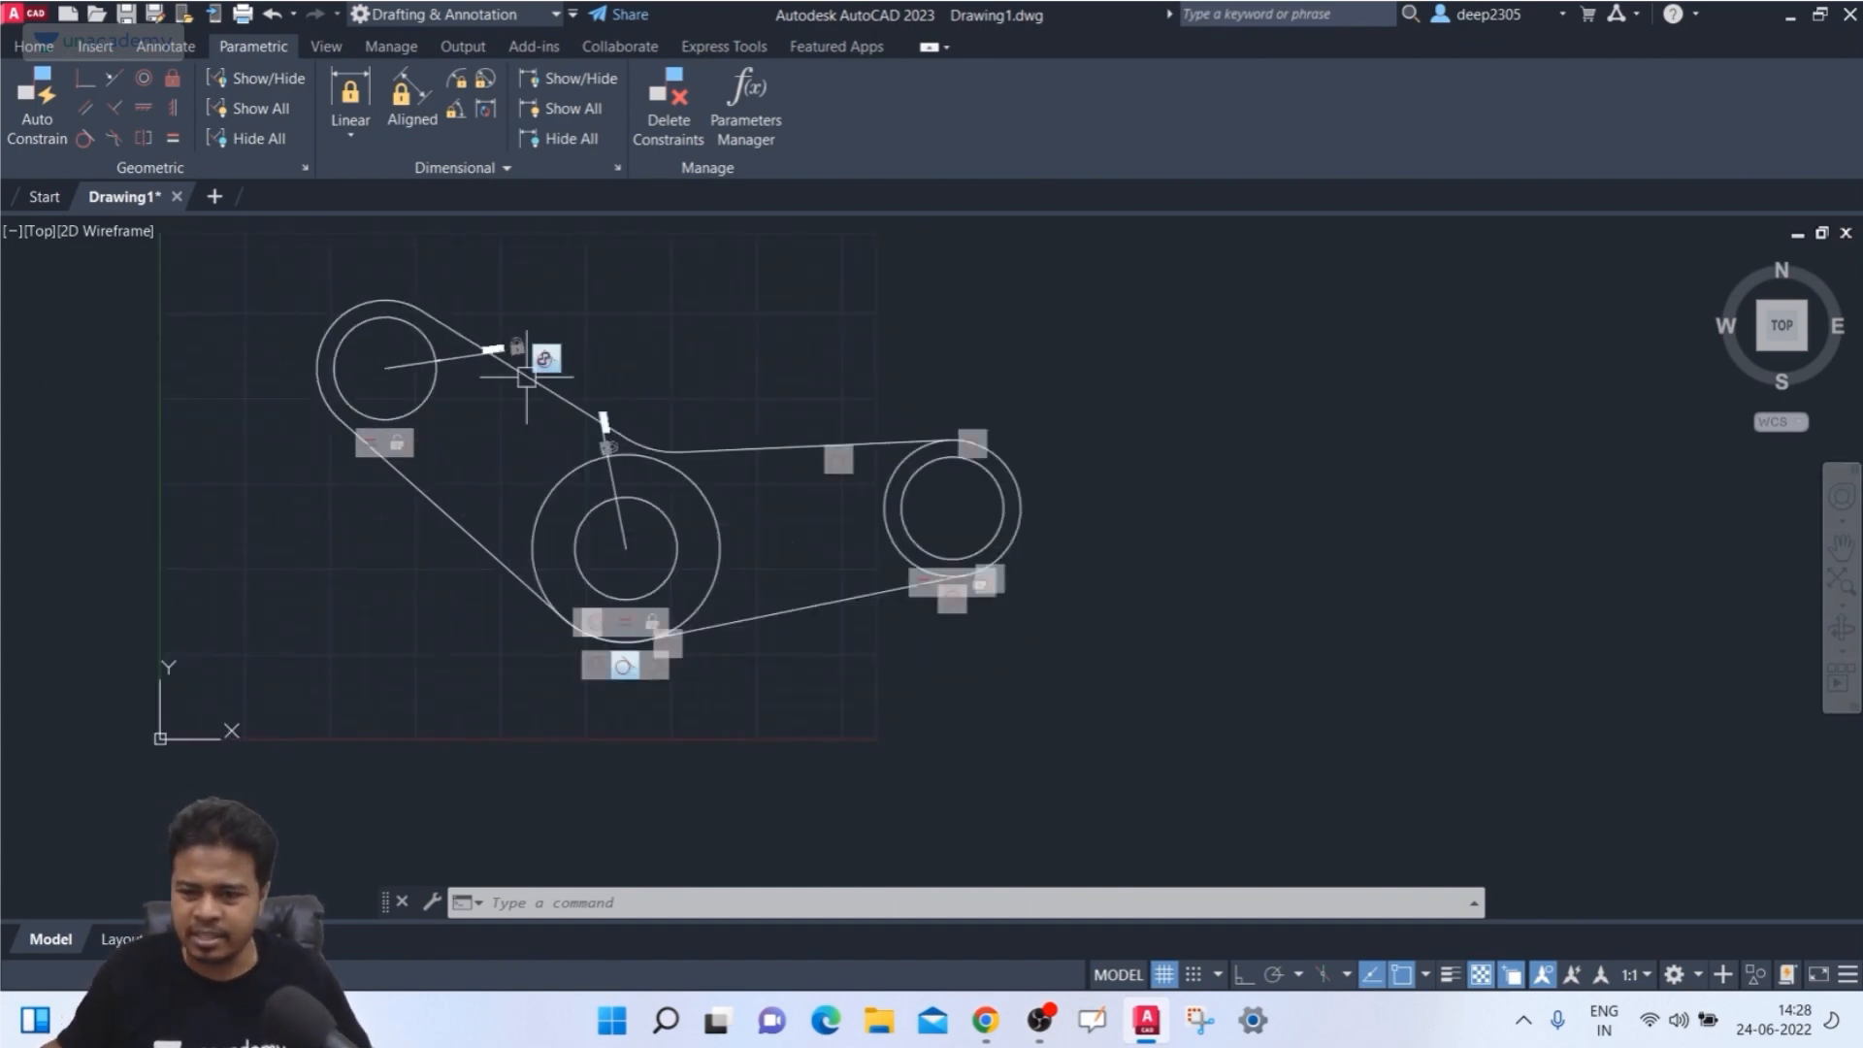
{"action": "key", "text": "Escape"}
{"action": "key", "text": "Escape"}
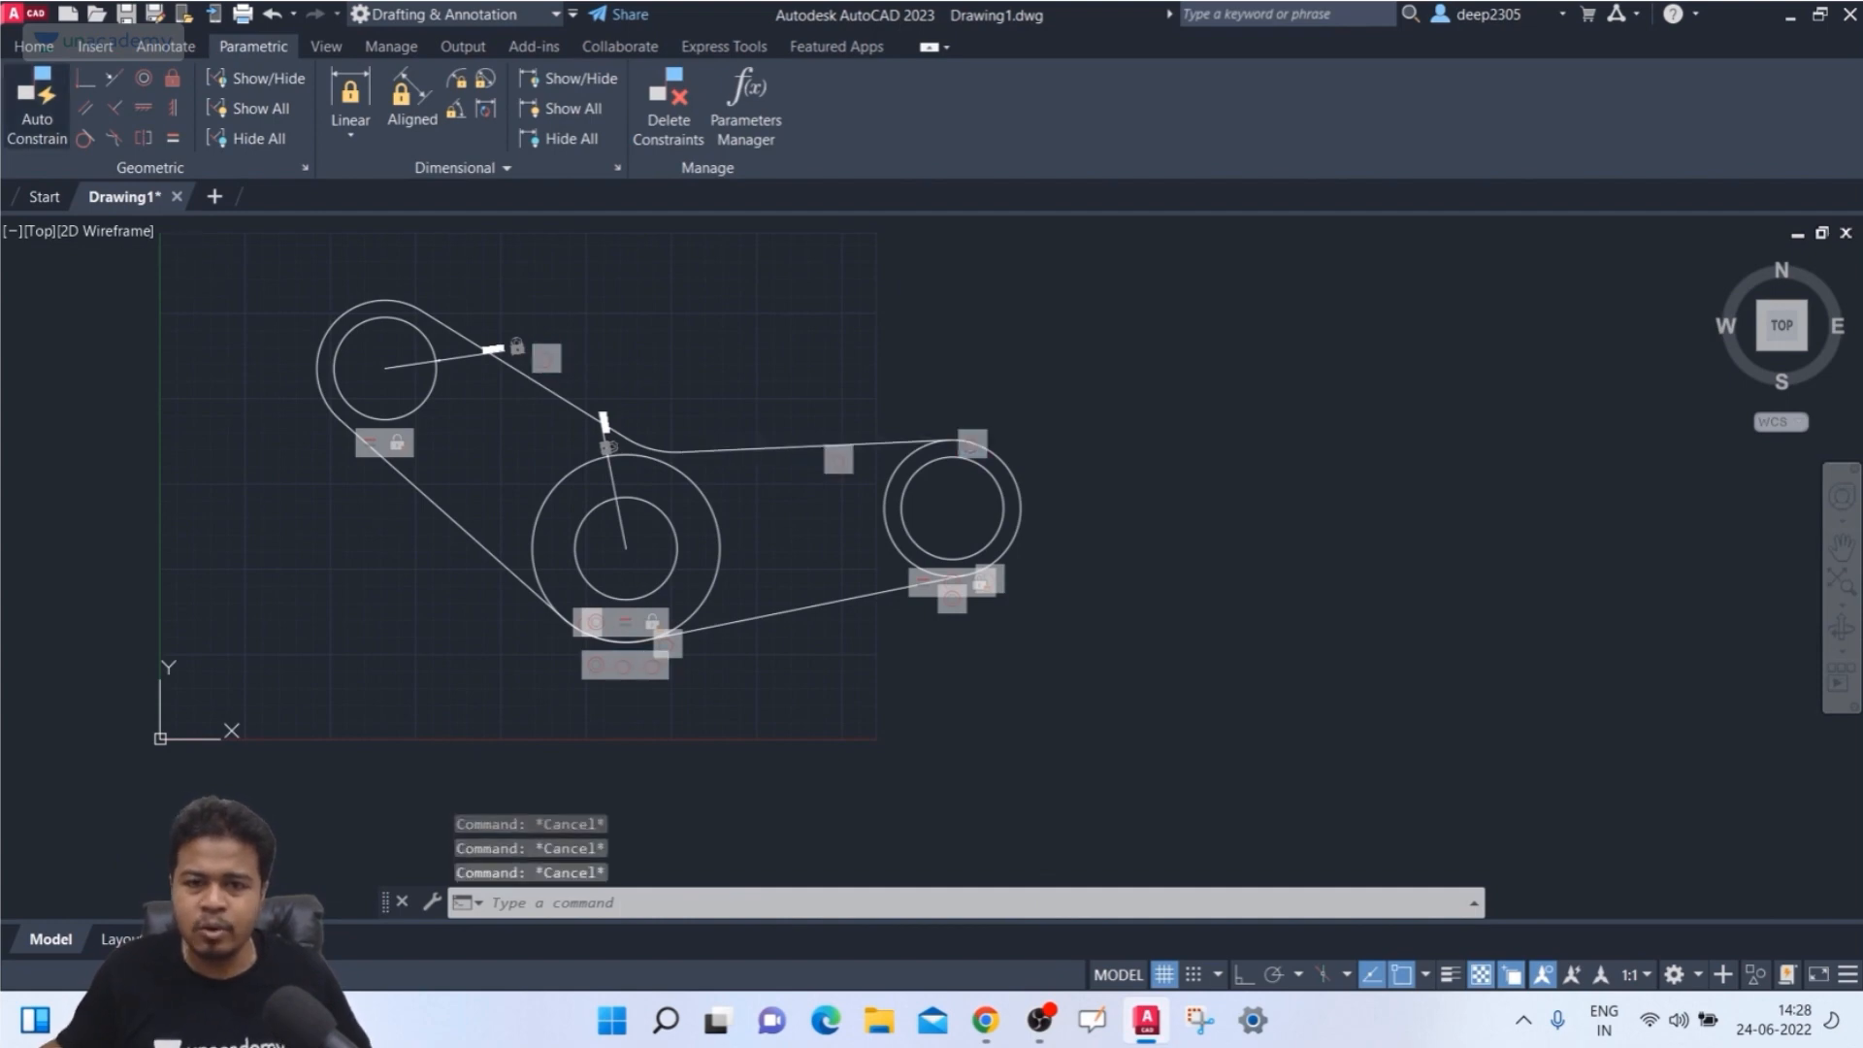
{"action": "left_click", "coordinate": [37, 97]}
{"action": "left_click", "coordinate": [222, 273]}
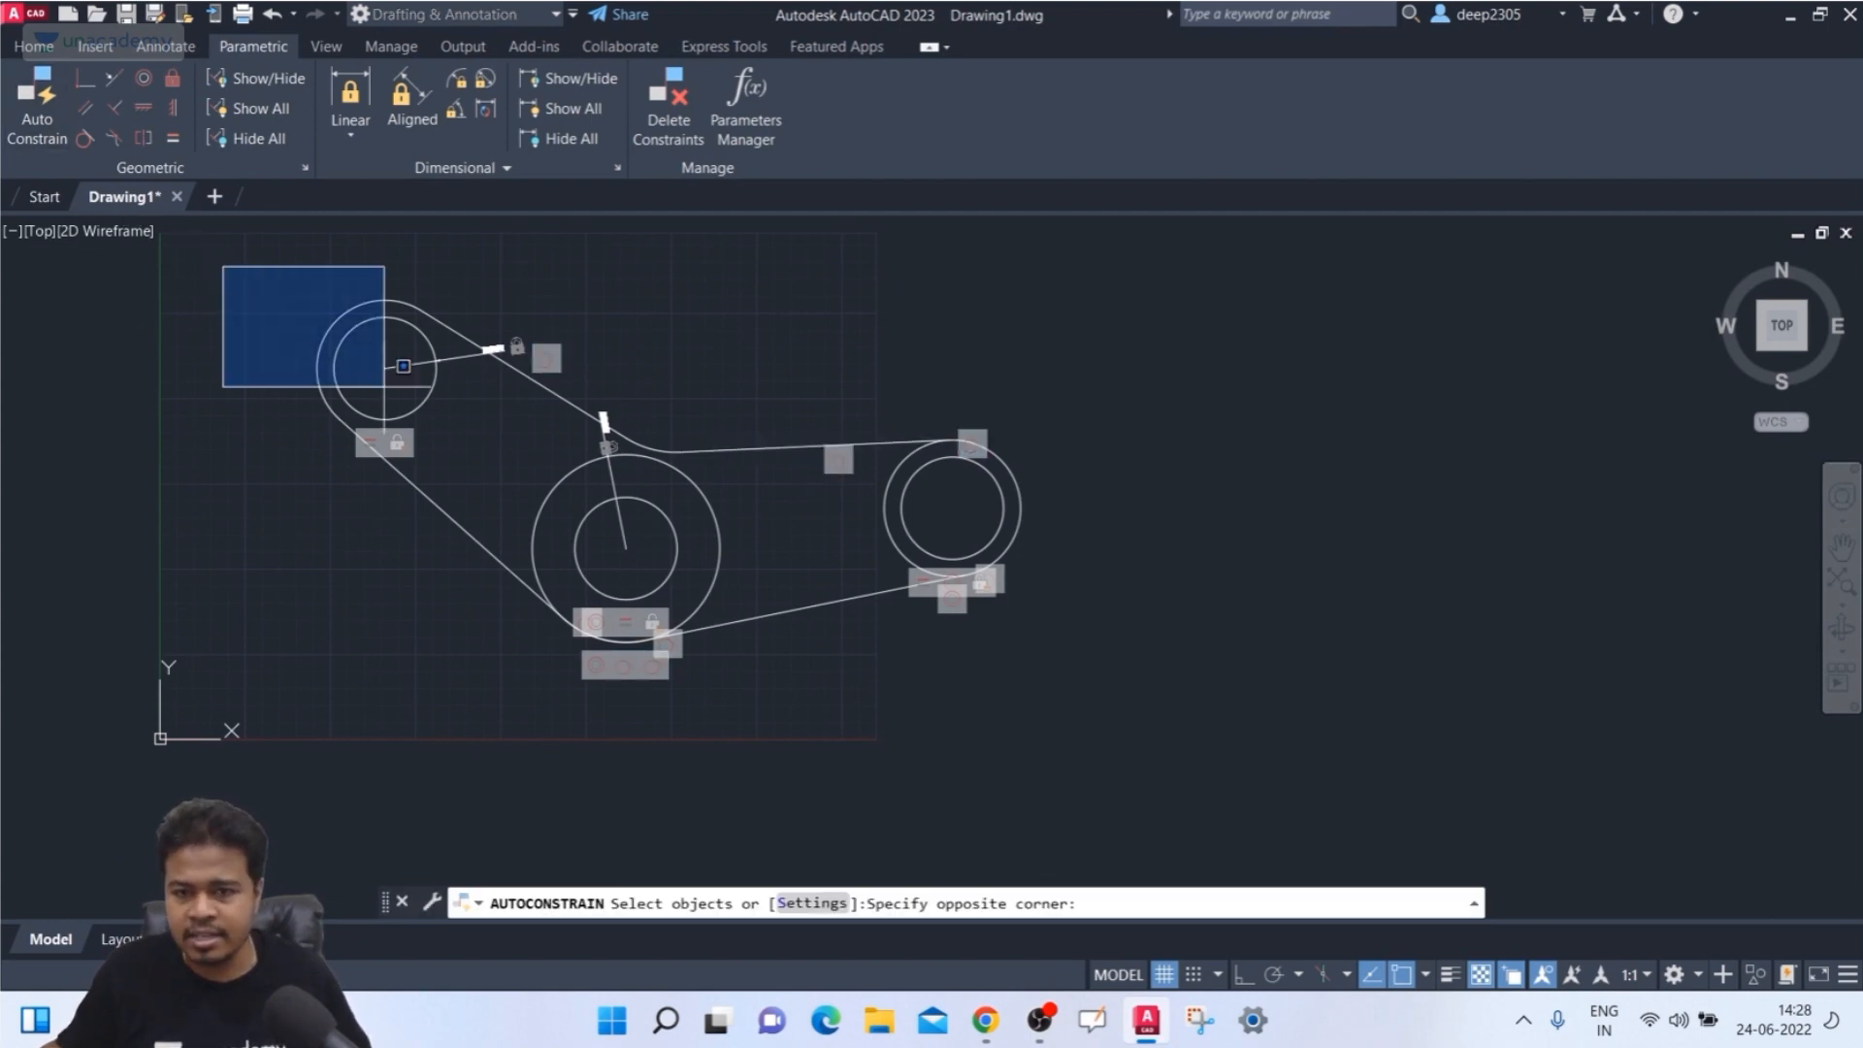
{"action": "left_click", "coordinate": [1222, 754]}
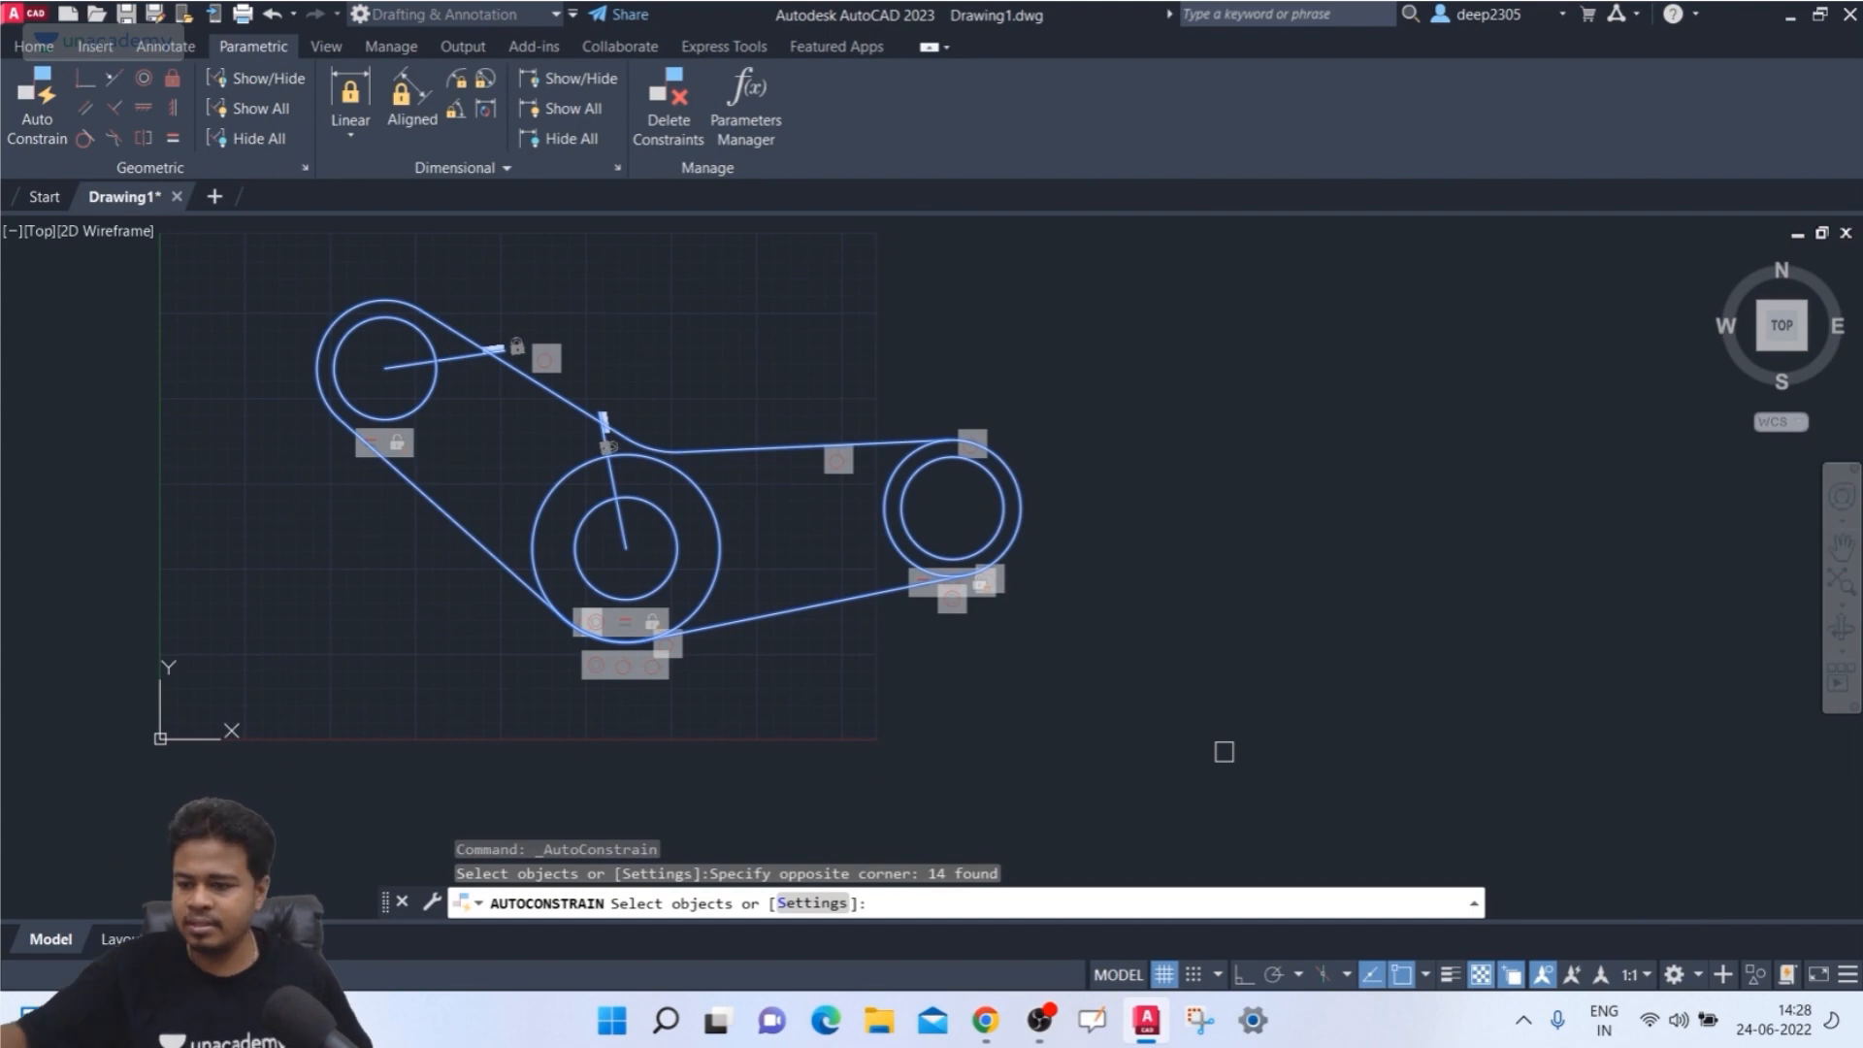
{"action": "key", "text": "Return"}
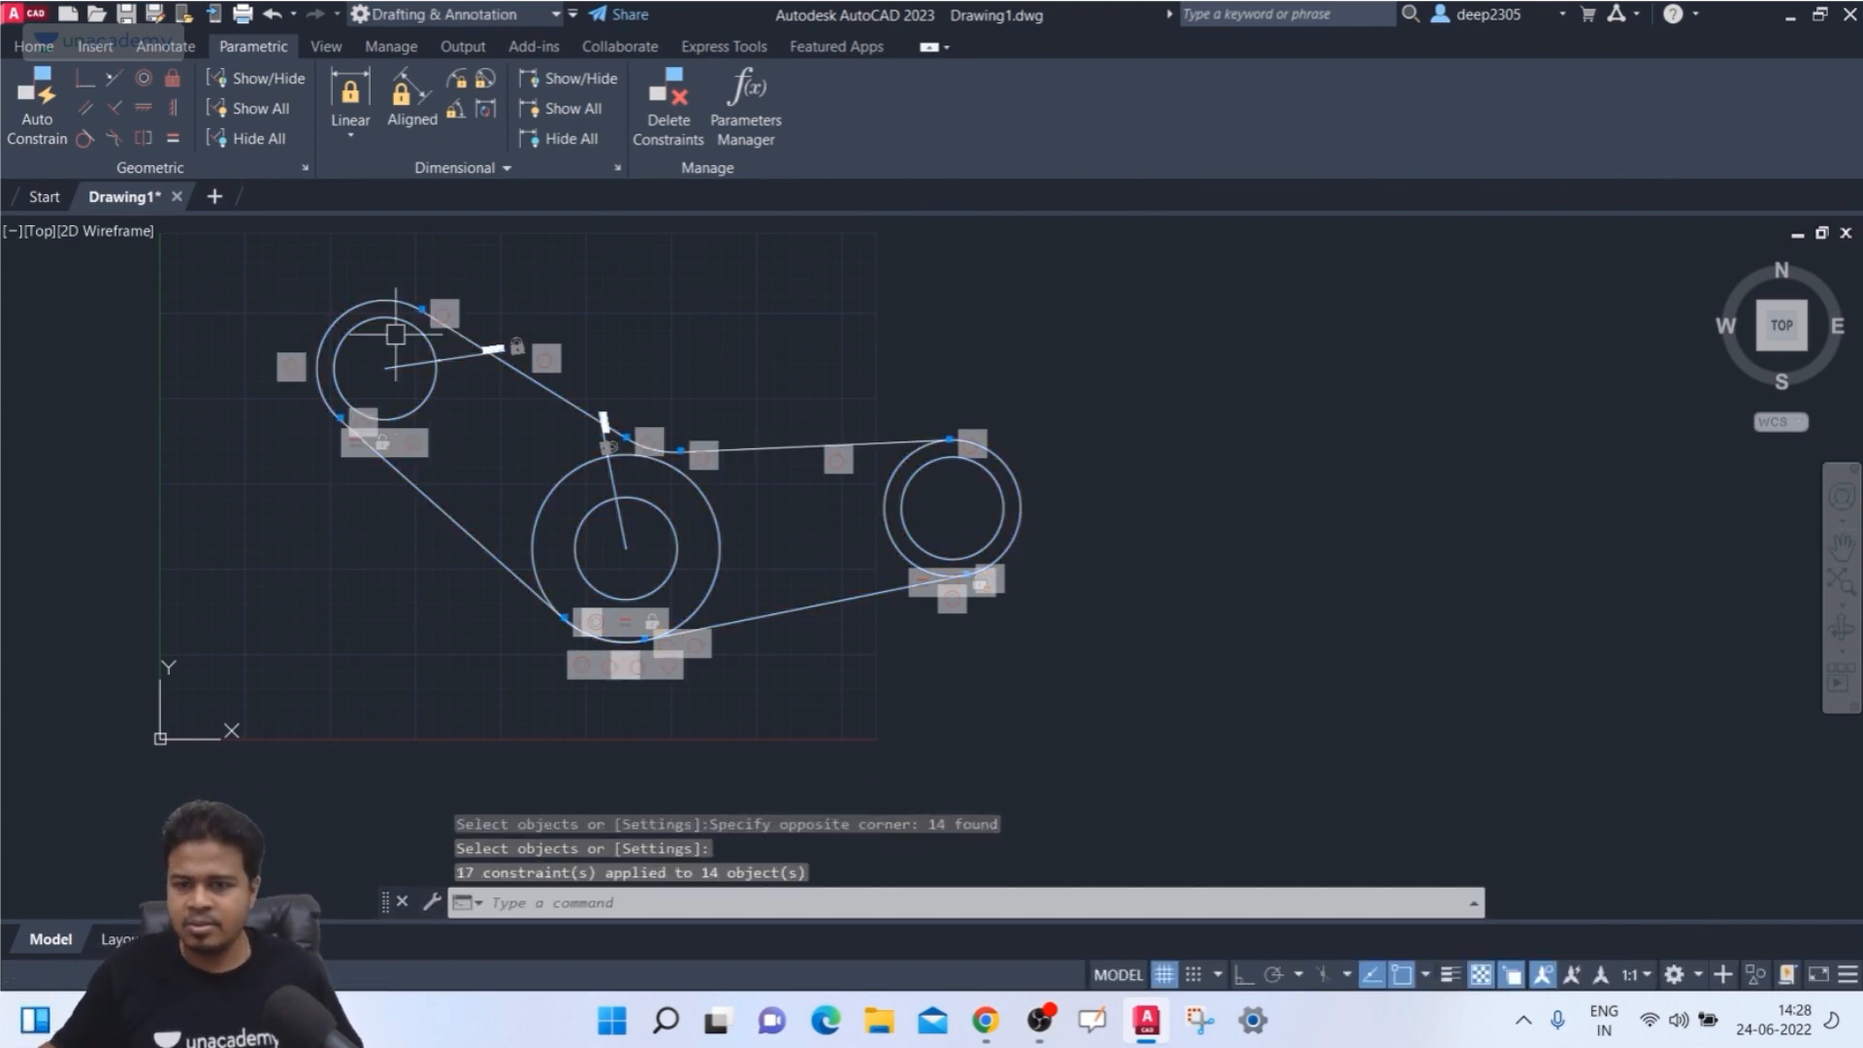
- Add an aligned dimensional constraint between the endpoints of the upper sloping line, accepting its current length
{"action": "scroll", "coordinate": [574, 359], "scroll_direction": "up", "scroll_amount": 1}
{"action": "scroll", "coordinate": [575, 373], "scroll_direction": "down", "scroll_amount": 1}
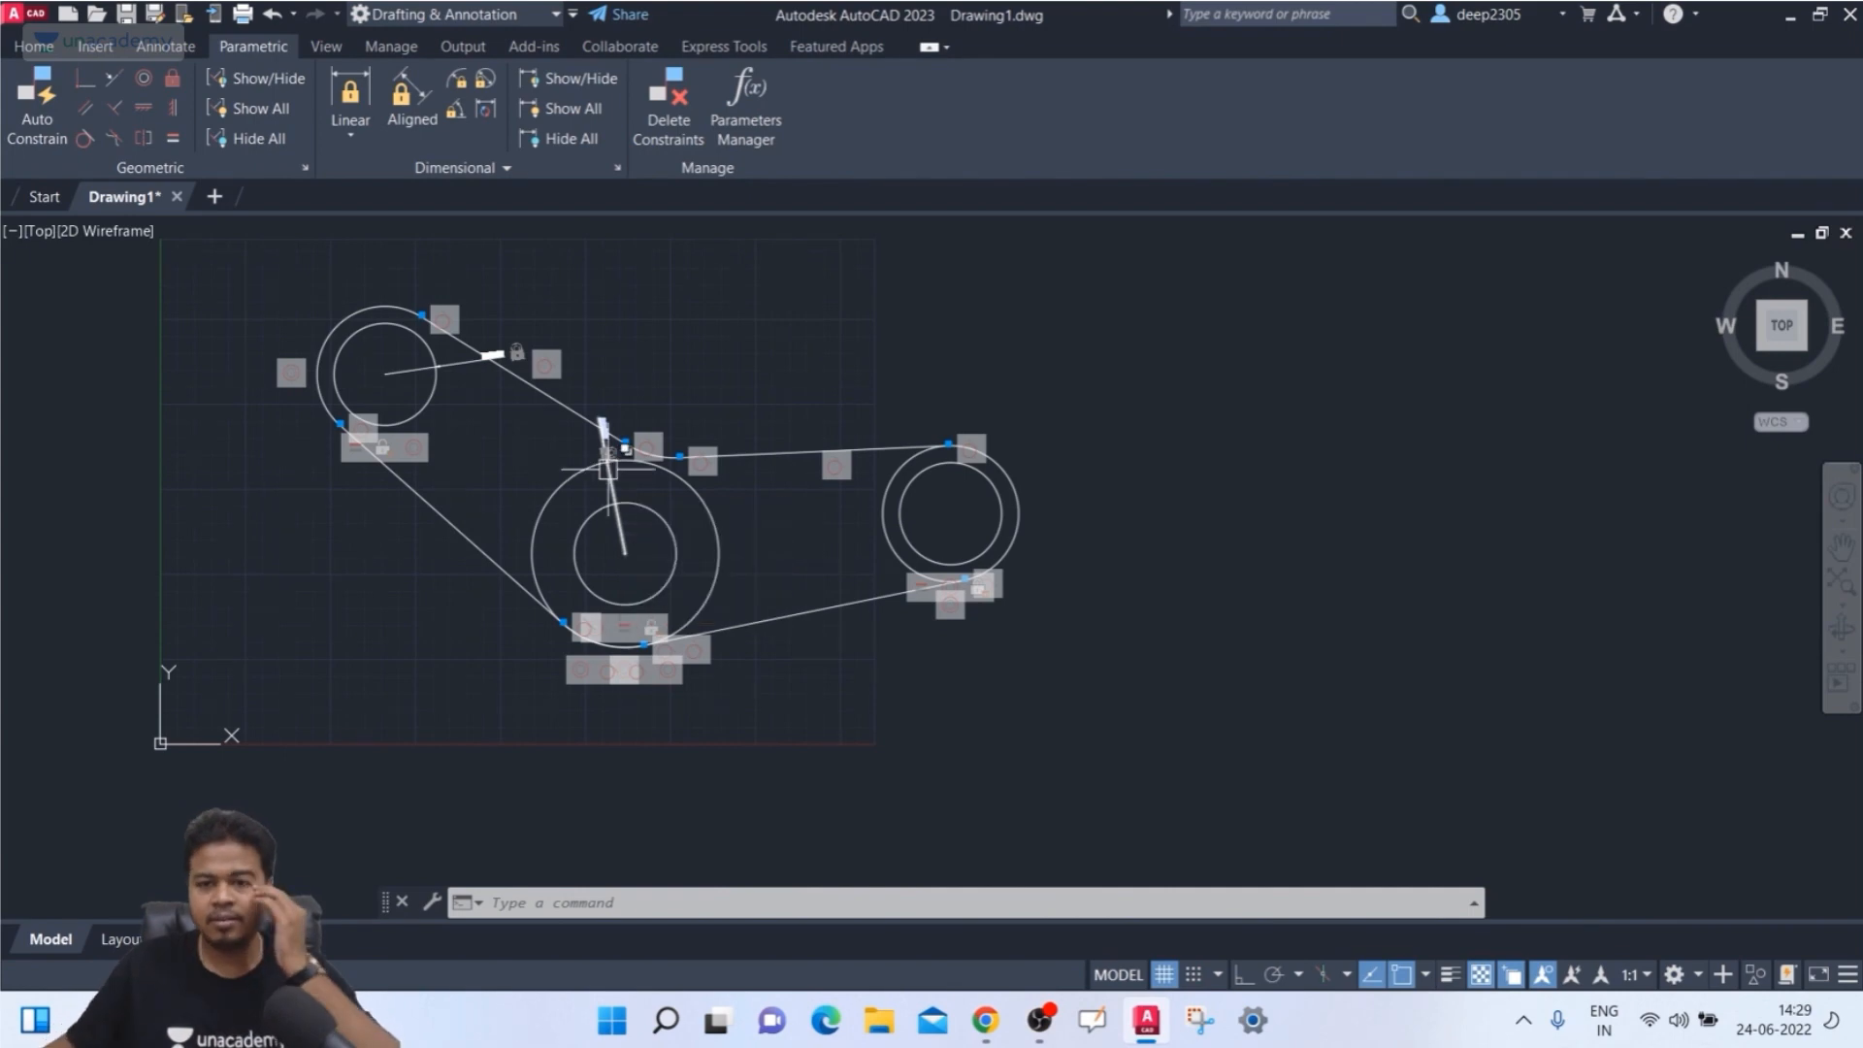
{"action": "middle_click_drag", "start_coordinate": [691, 536], "coordinate": [721, 579]}
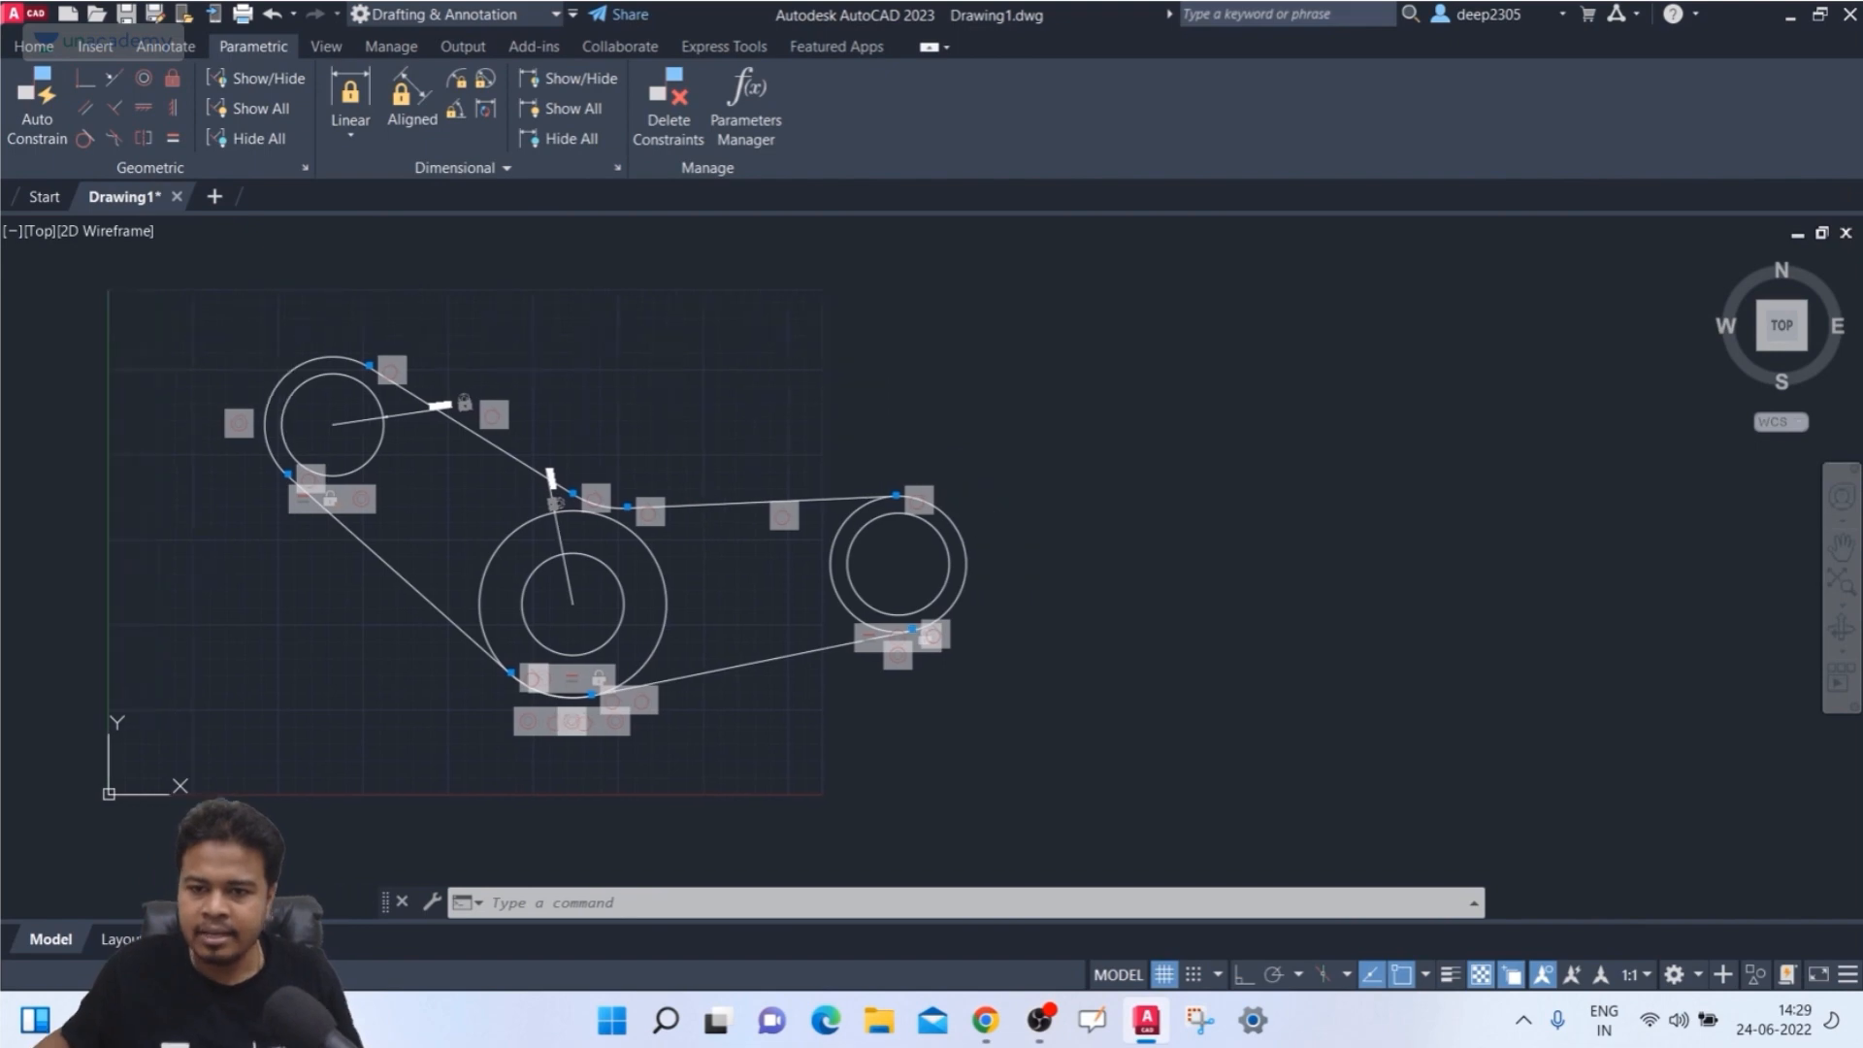
{"action": "scroll", "coordinate": [149, 350], "scroll_direction": "up", "scroll_amount": 2}
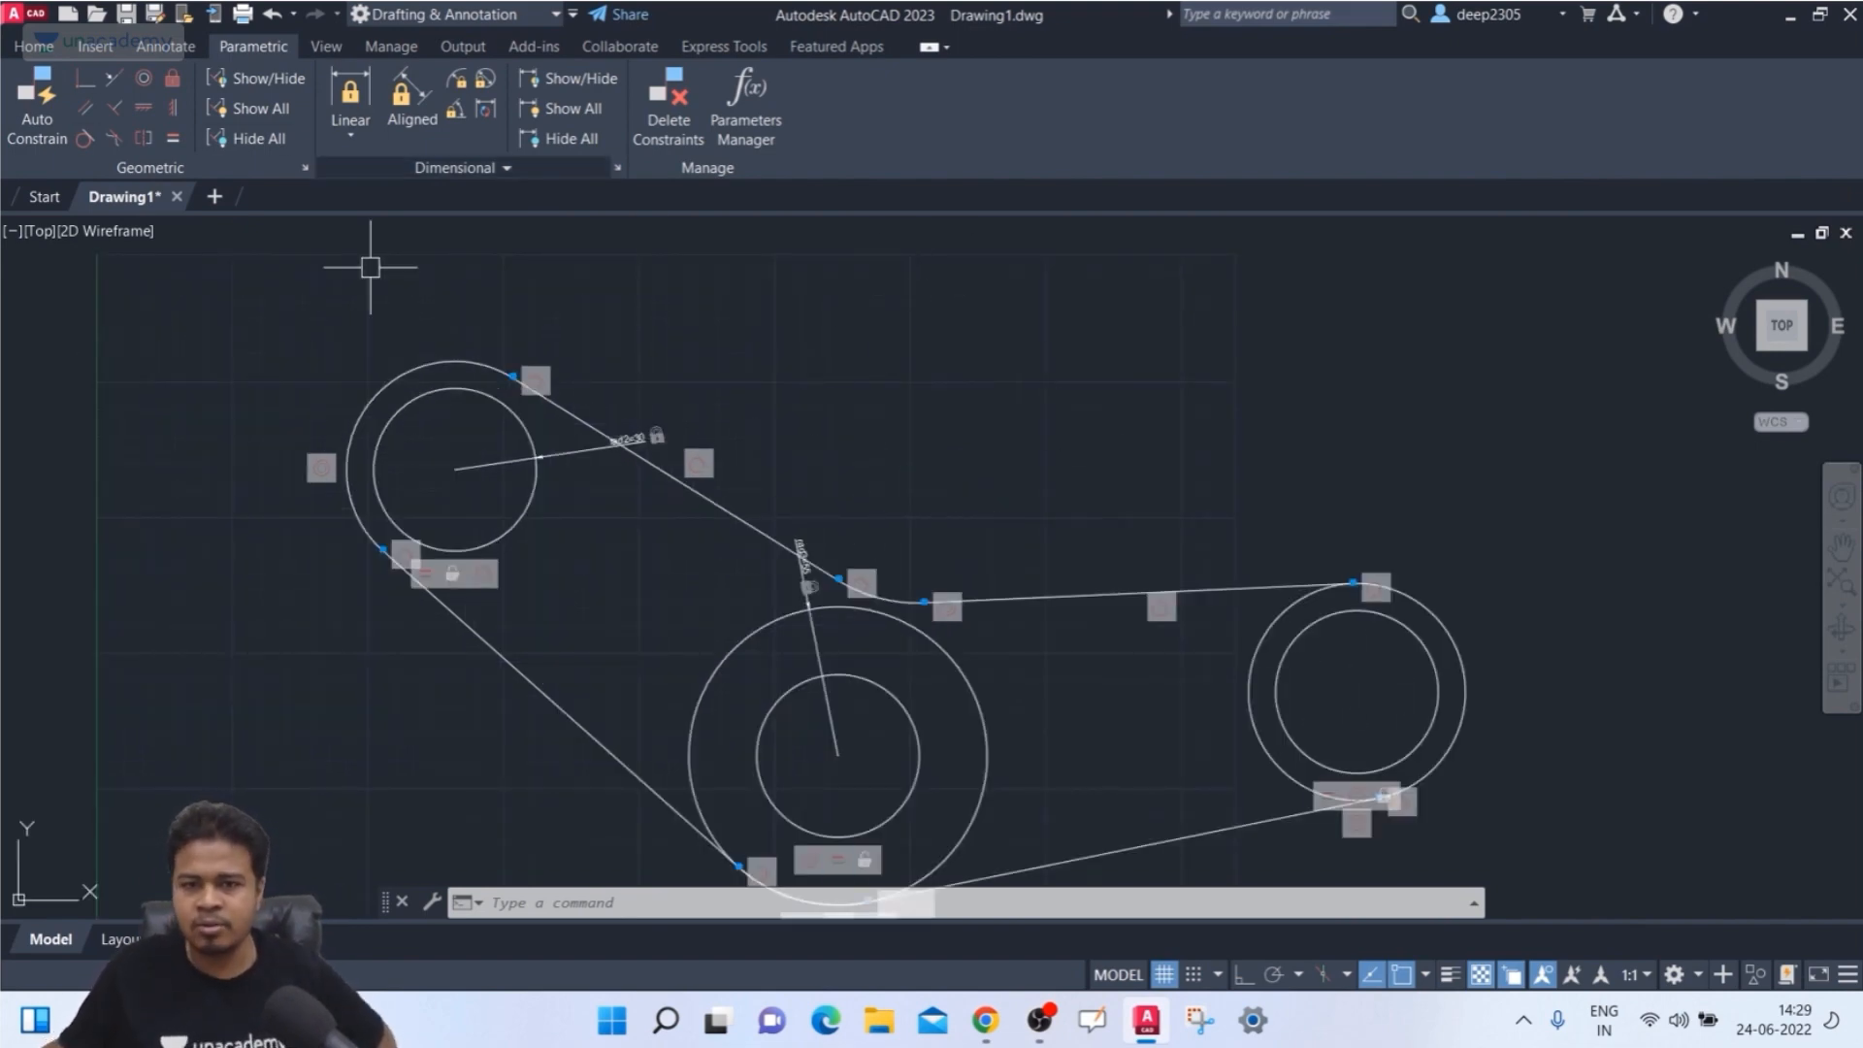
{"action": "left_click", "coordinate": [401, 97]}
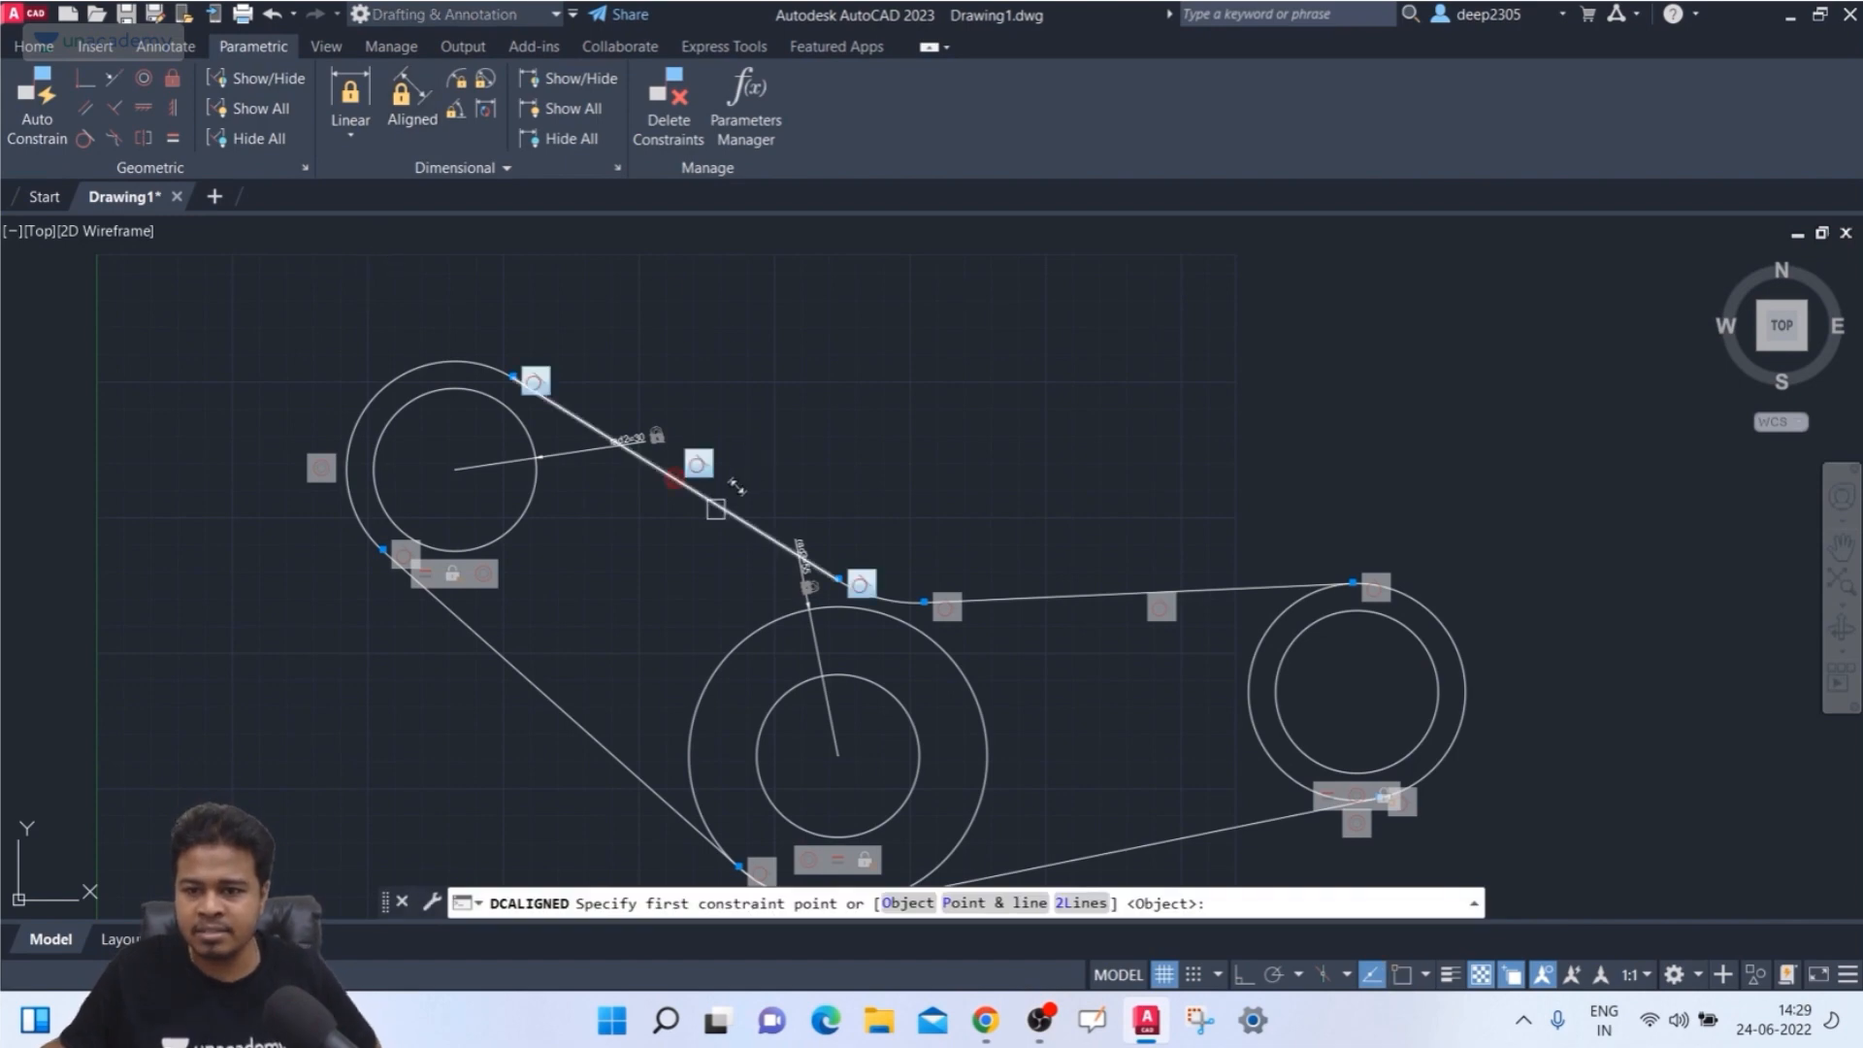
{"action": "left_click", "coordinate": [519, 374]}
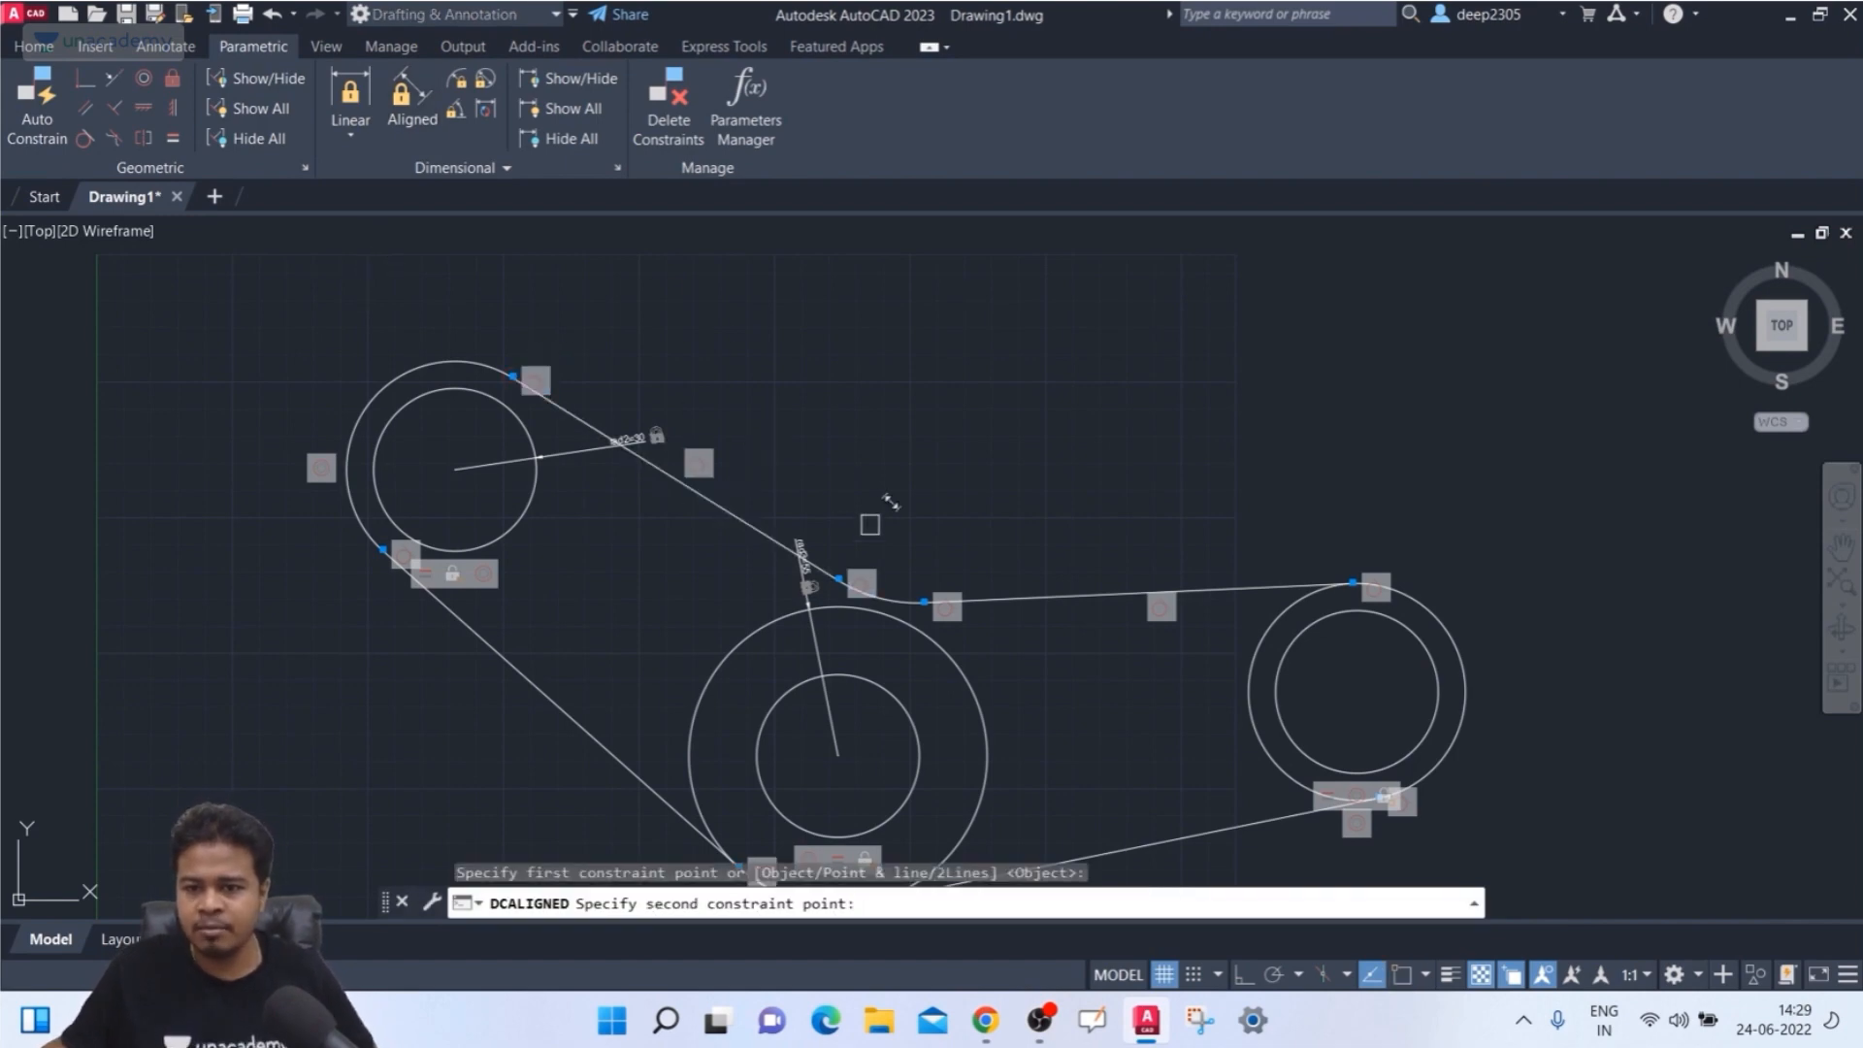
{"action": "left_click", "coordinate": [839, 576]}
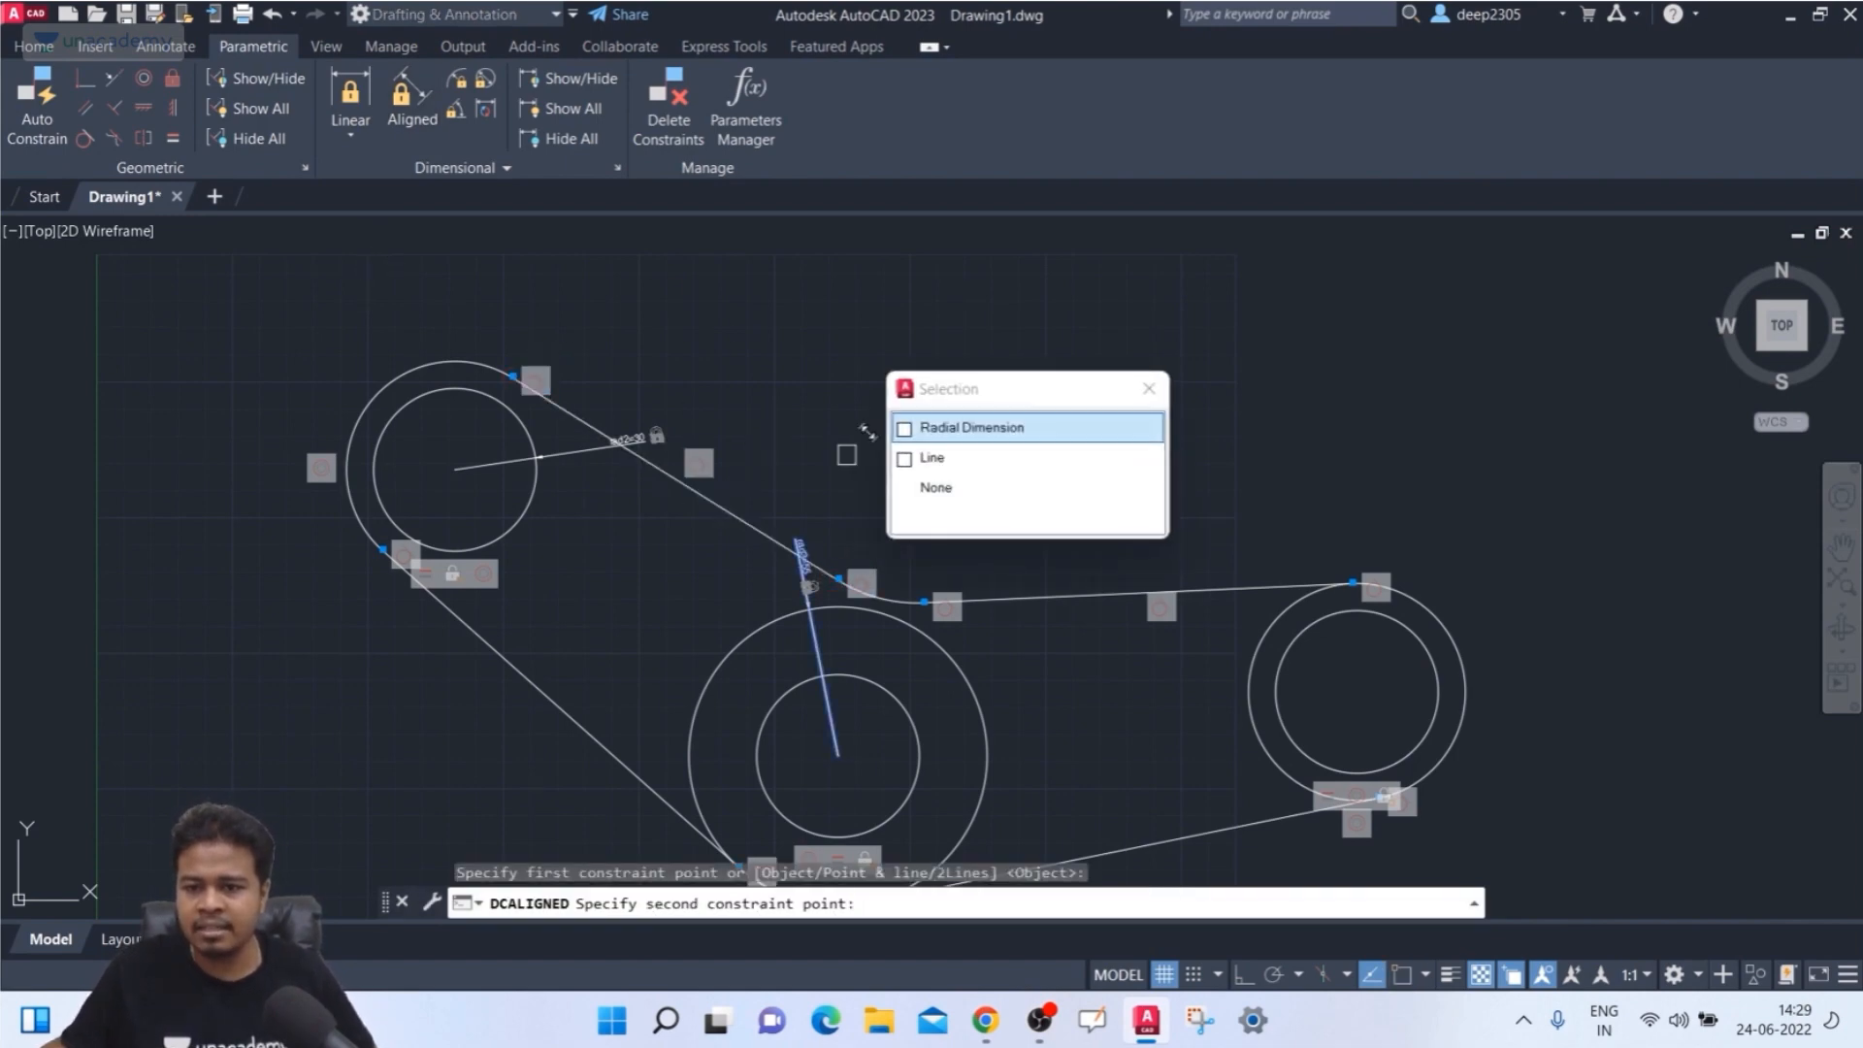
{"action": "left_click", "coordinate": [932, 457]}
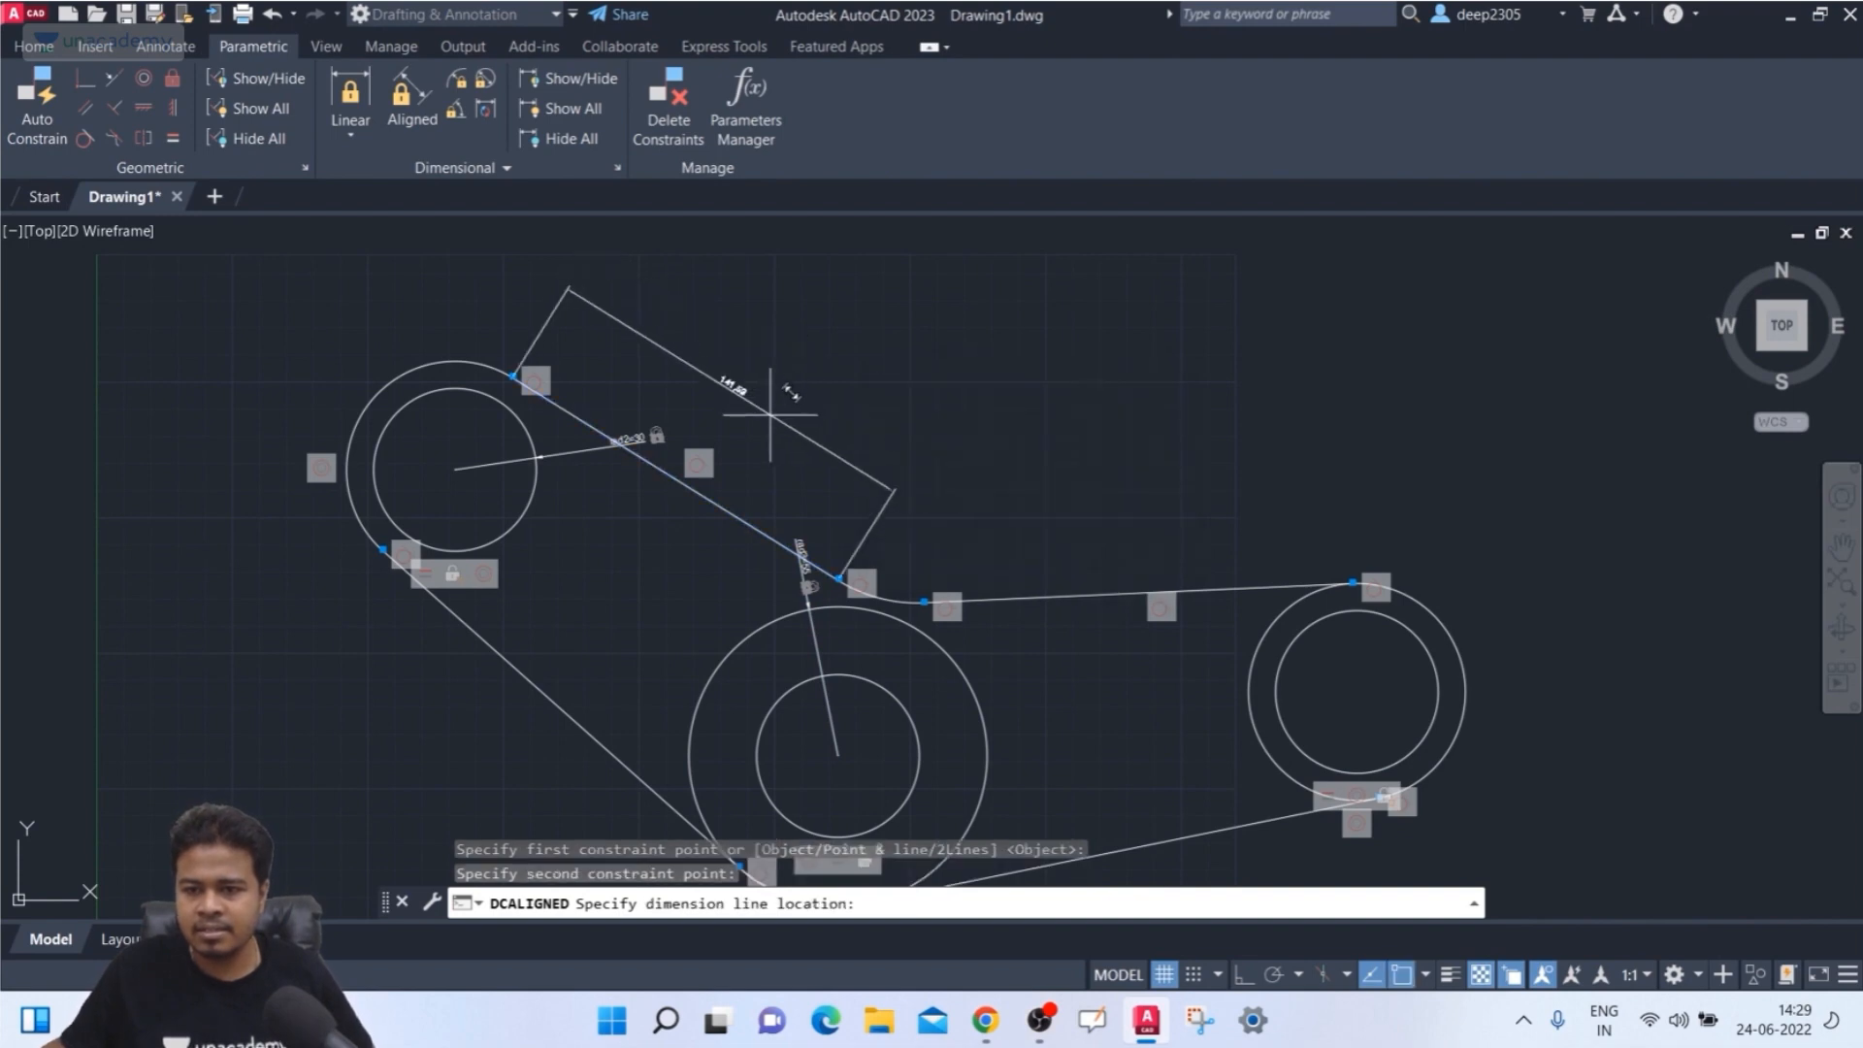
{"action": "left_click", "coordinate": [776, 418]}
{"action": "scroll", "coordinate": [705, 358], "scroll_direction": "up", "scroll_amount": 4}
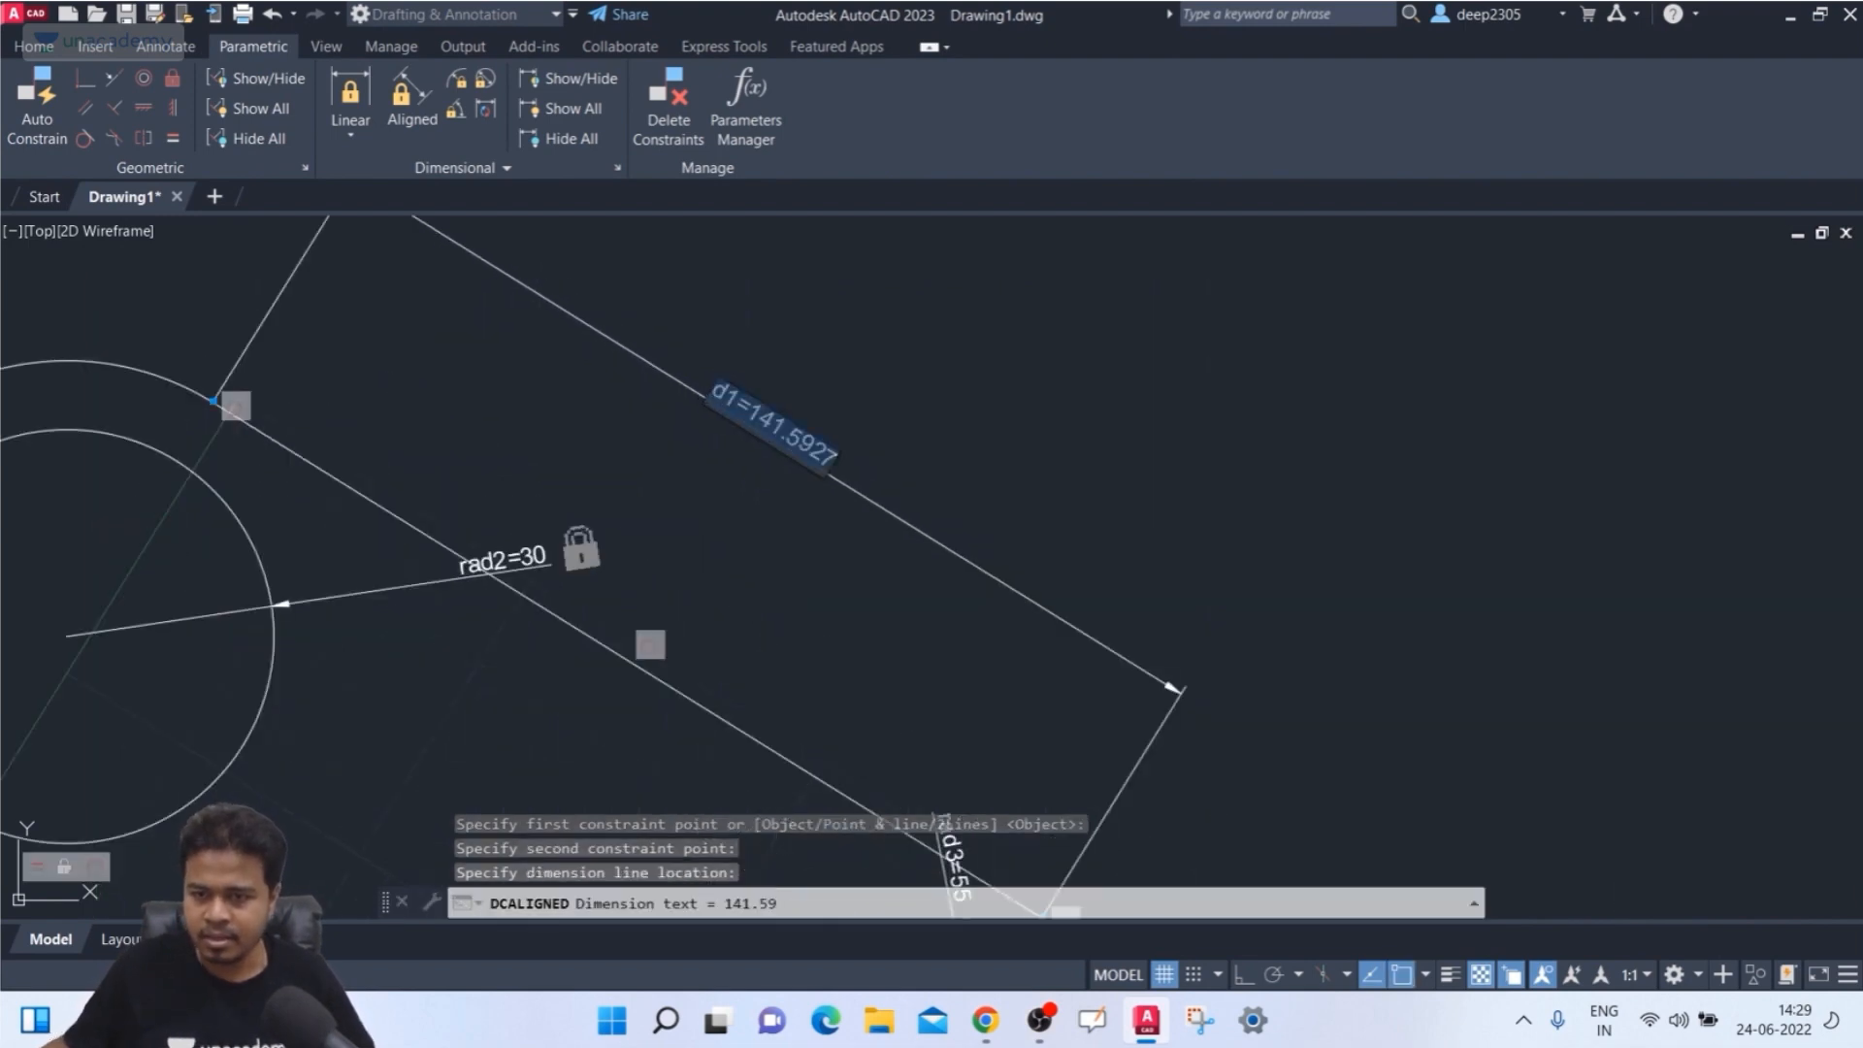
{"action": "key", "text": "Return"}
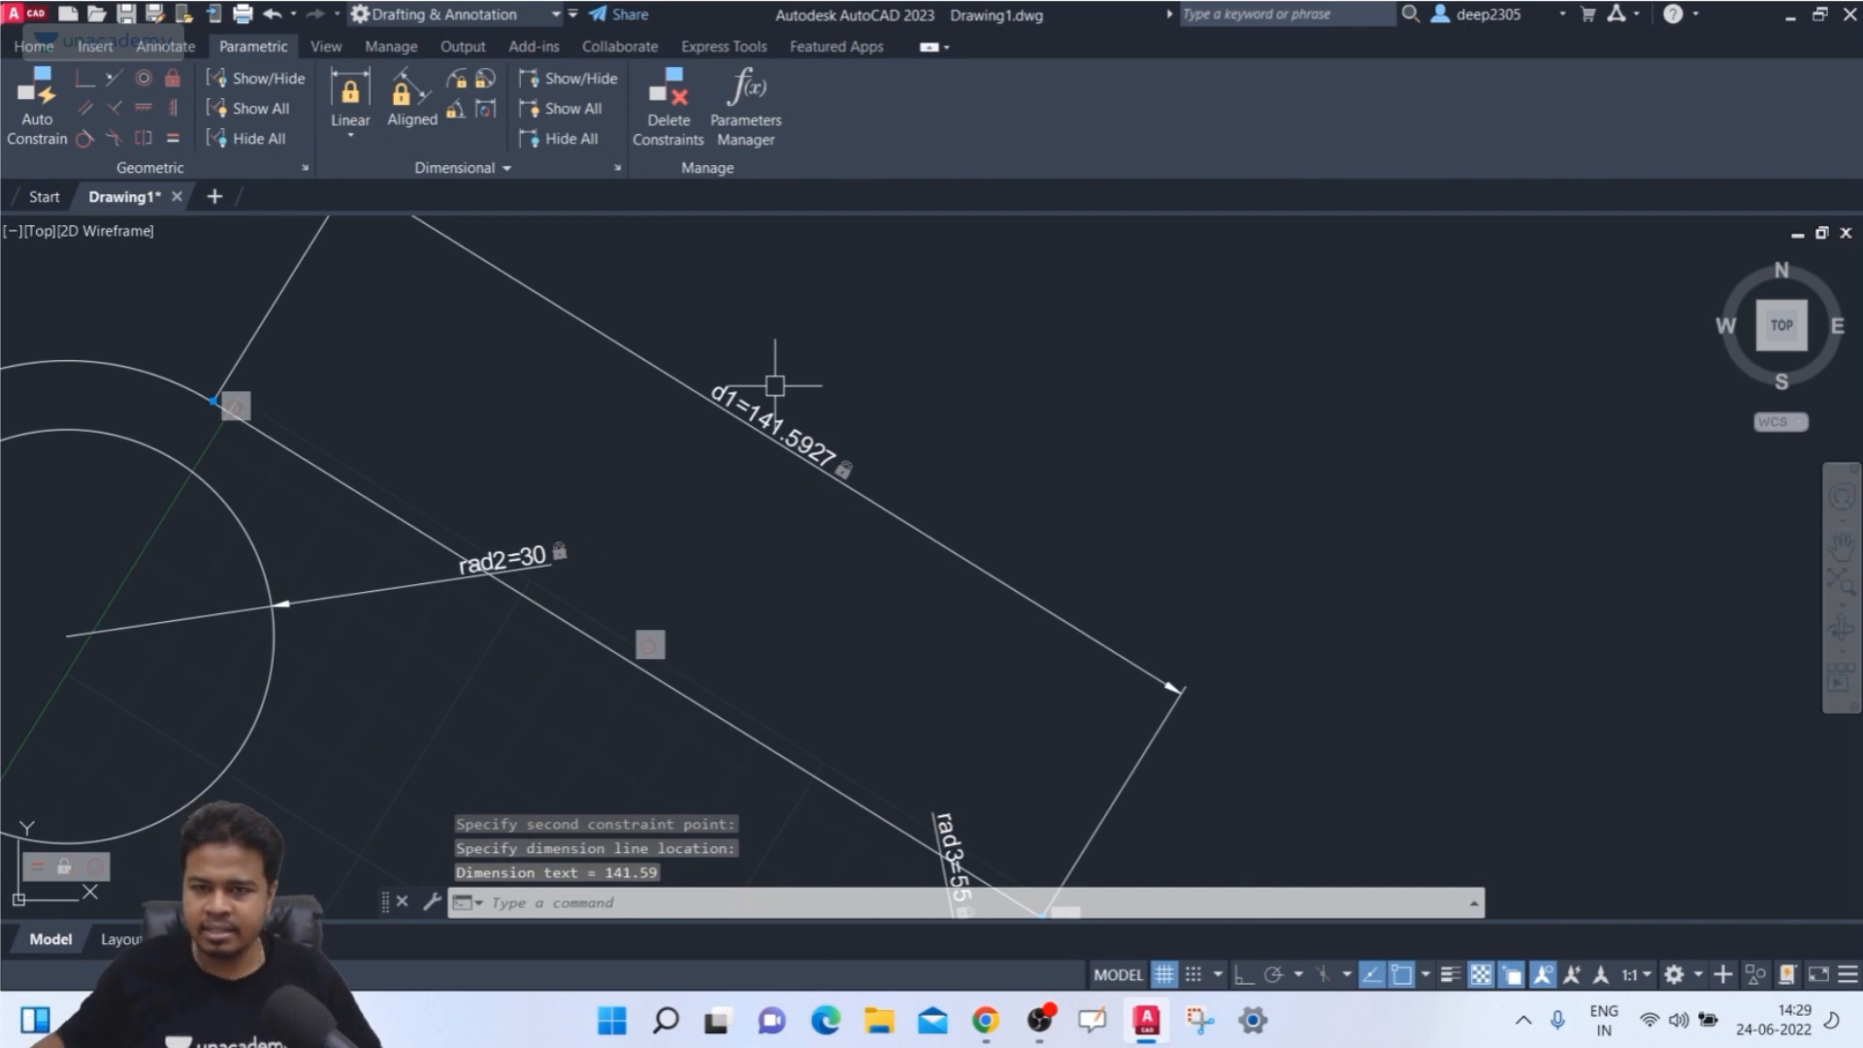
- Add an aligned dimensional constraint above the upper nearly horizontal line, accepting its current length
{"action": "scroll", "coordinate": [775, 386], "scroll_direction": "down", "scroll_amount": 4}
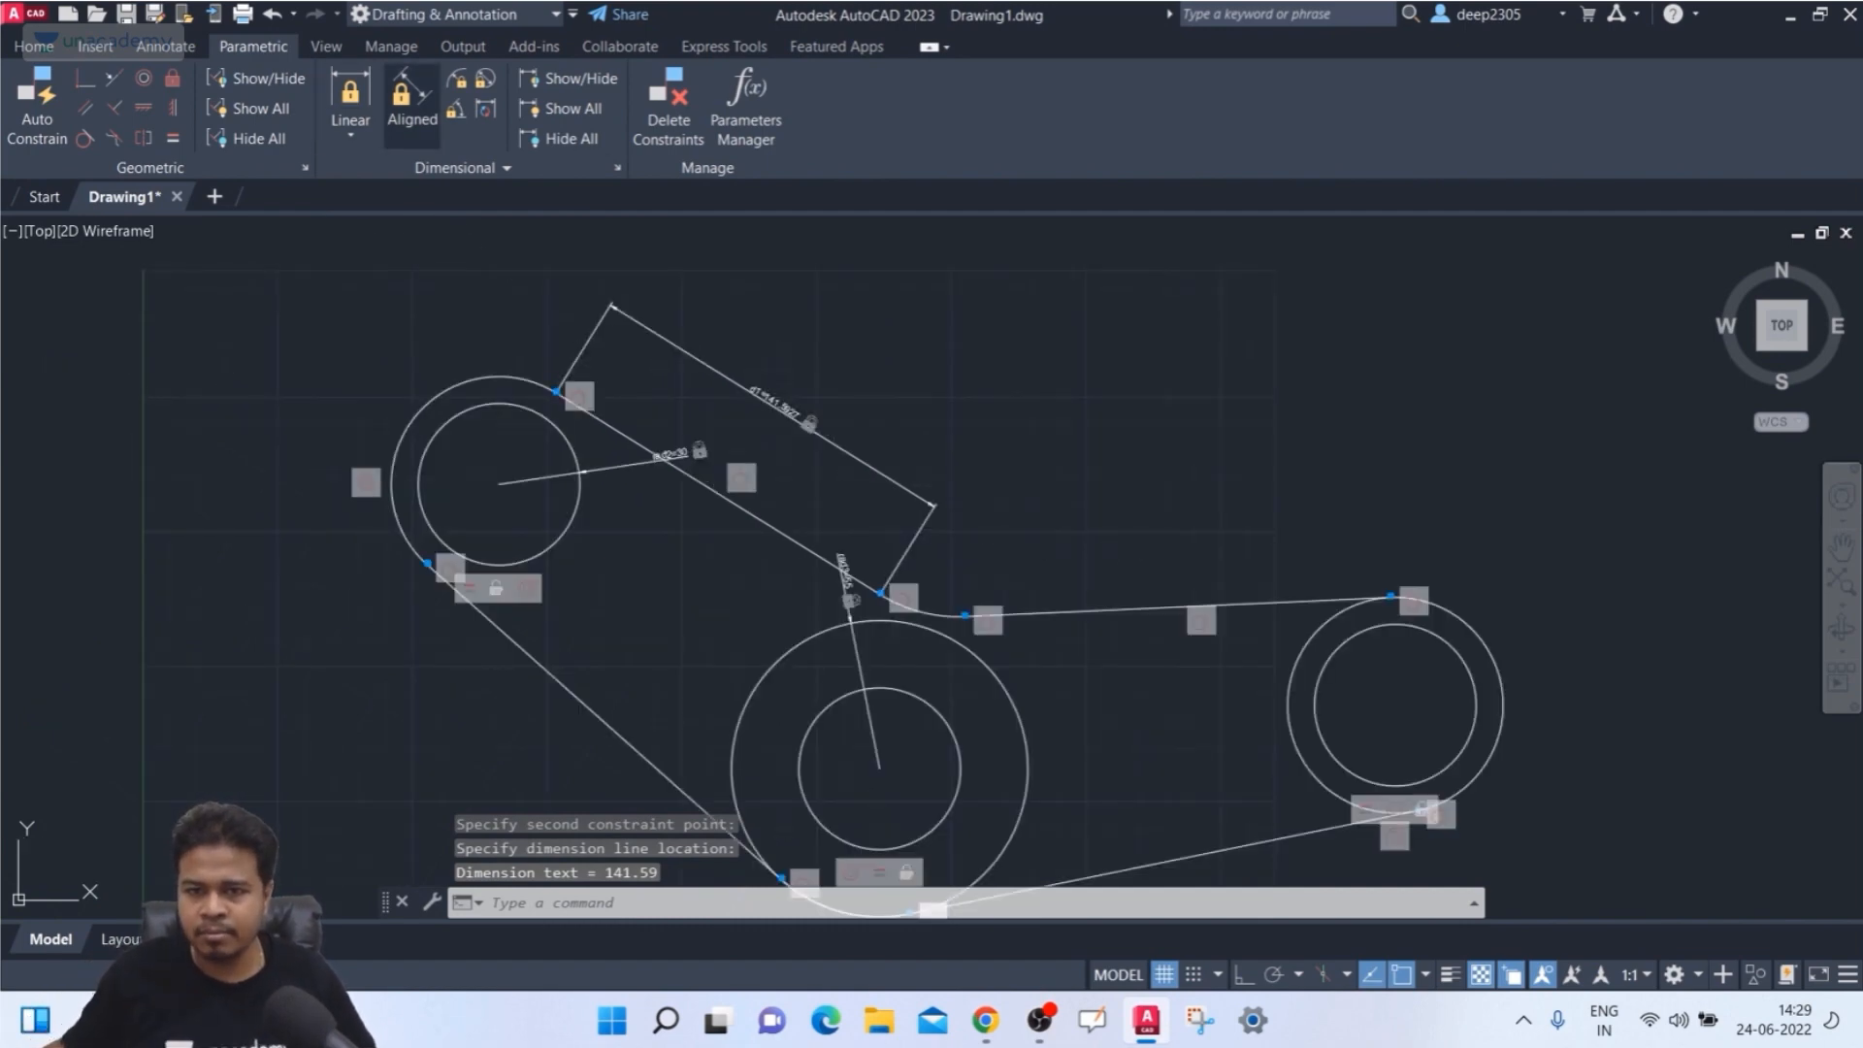
{"action": "left_click", "coordinate": [406, 97]}
{"action": "left_click", "coordinate": [972, 617]}
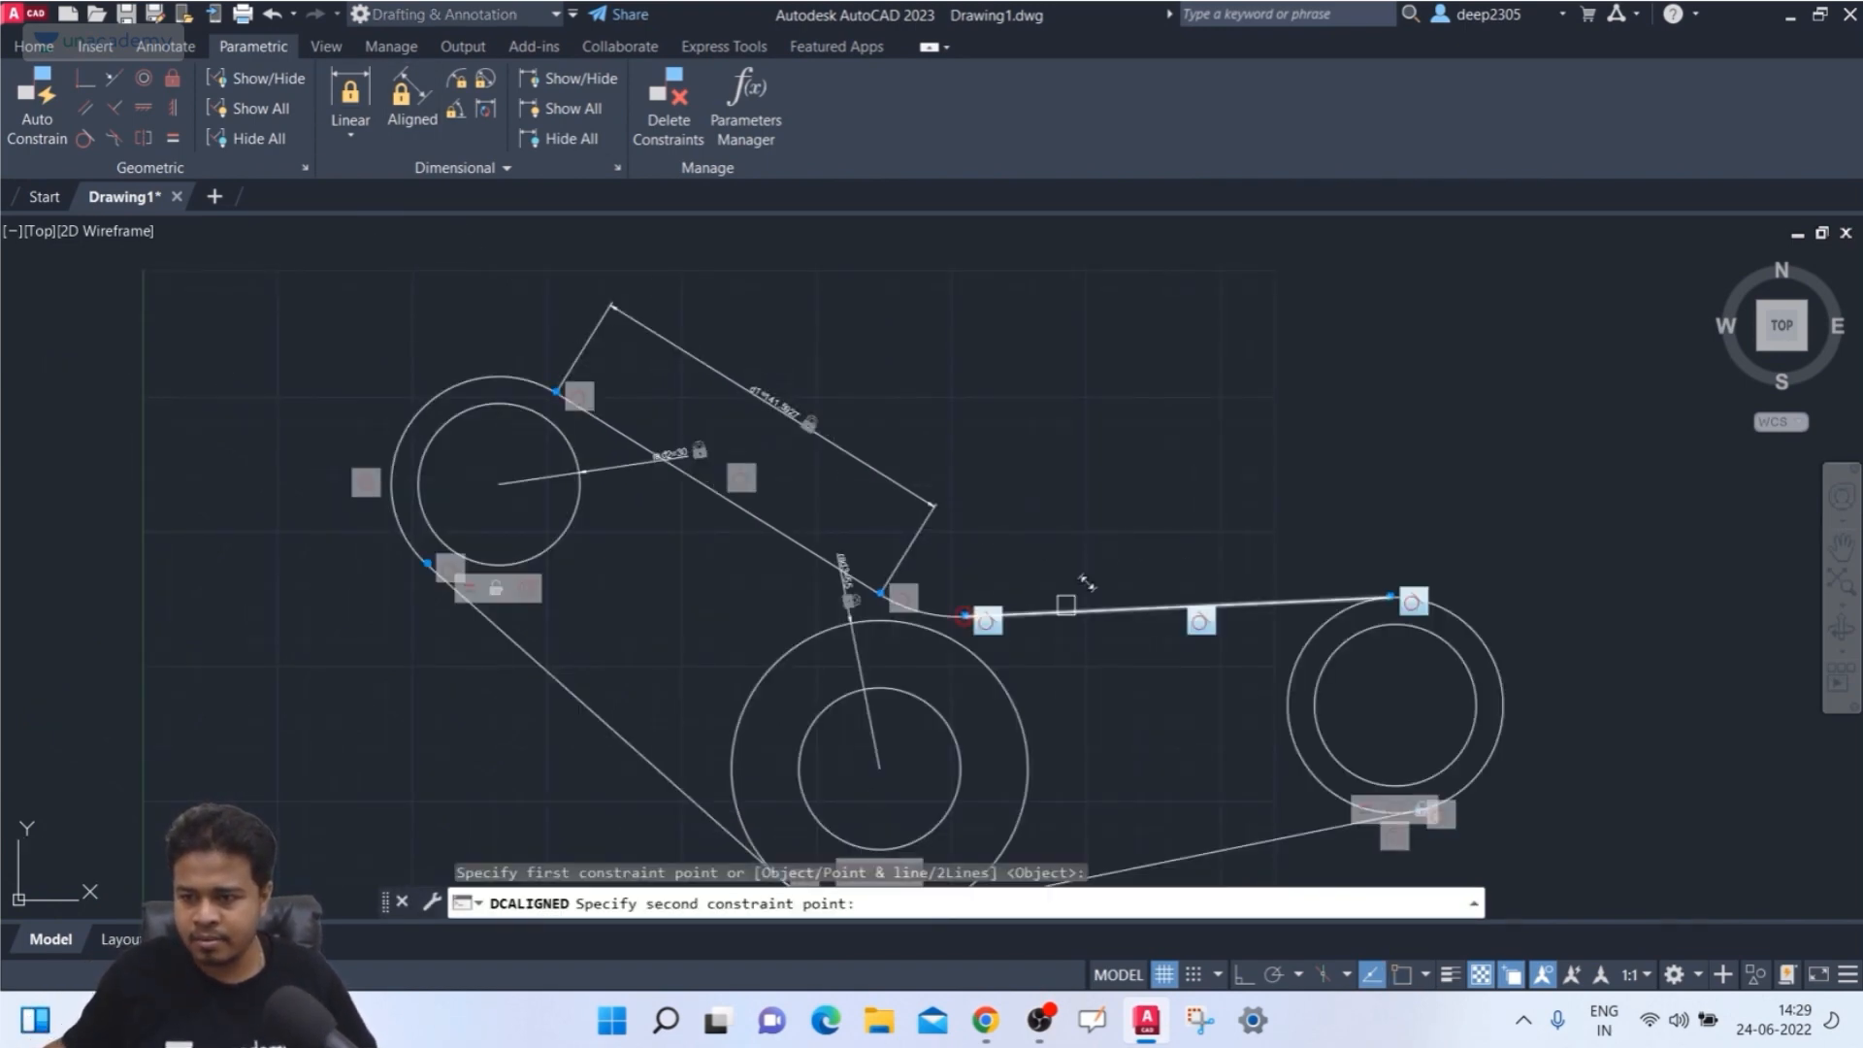
{"action": "left_click", "coordinate": [1370, 594]}
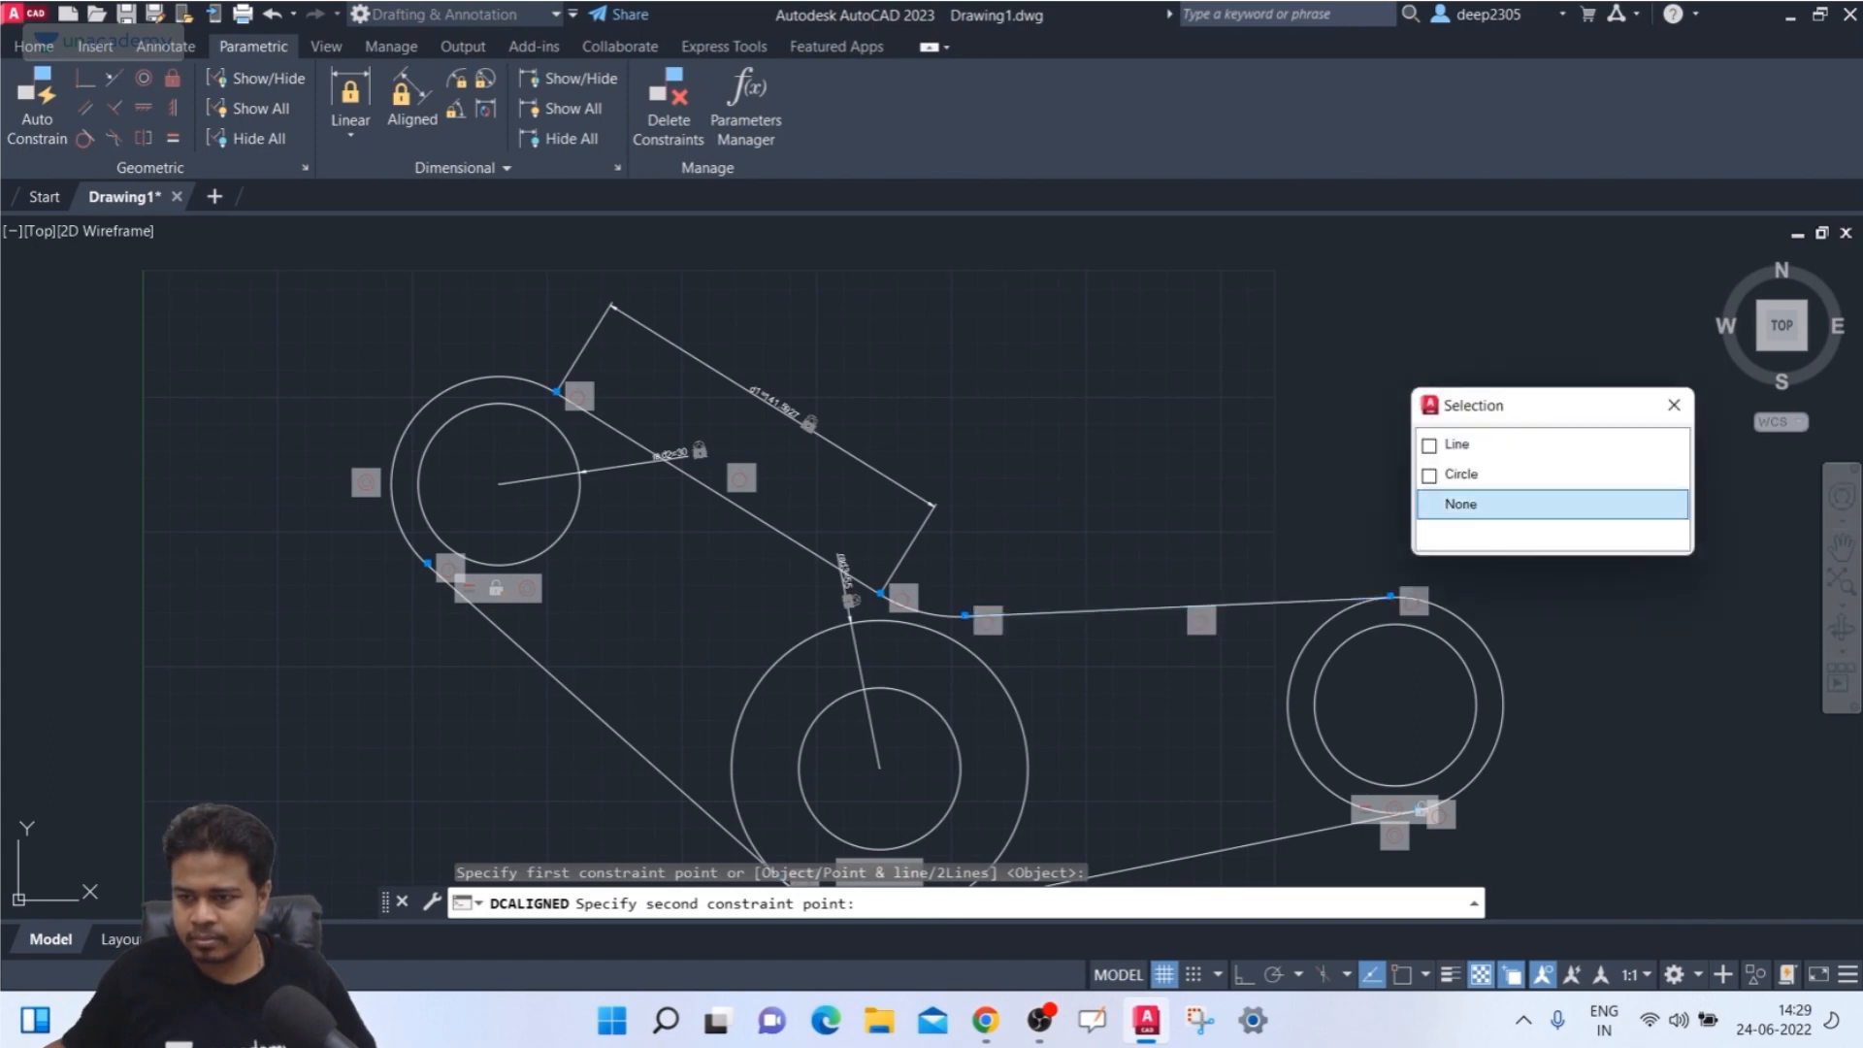
{"action": "left_click", "coordinate": [1446, 440]}
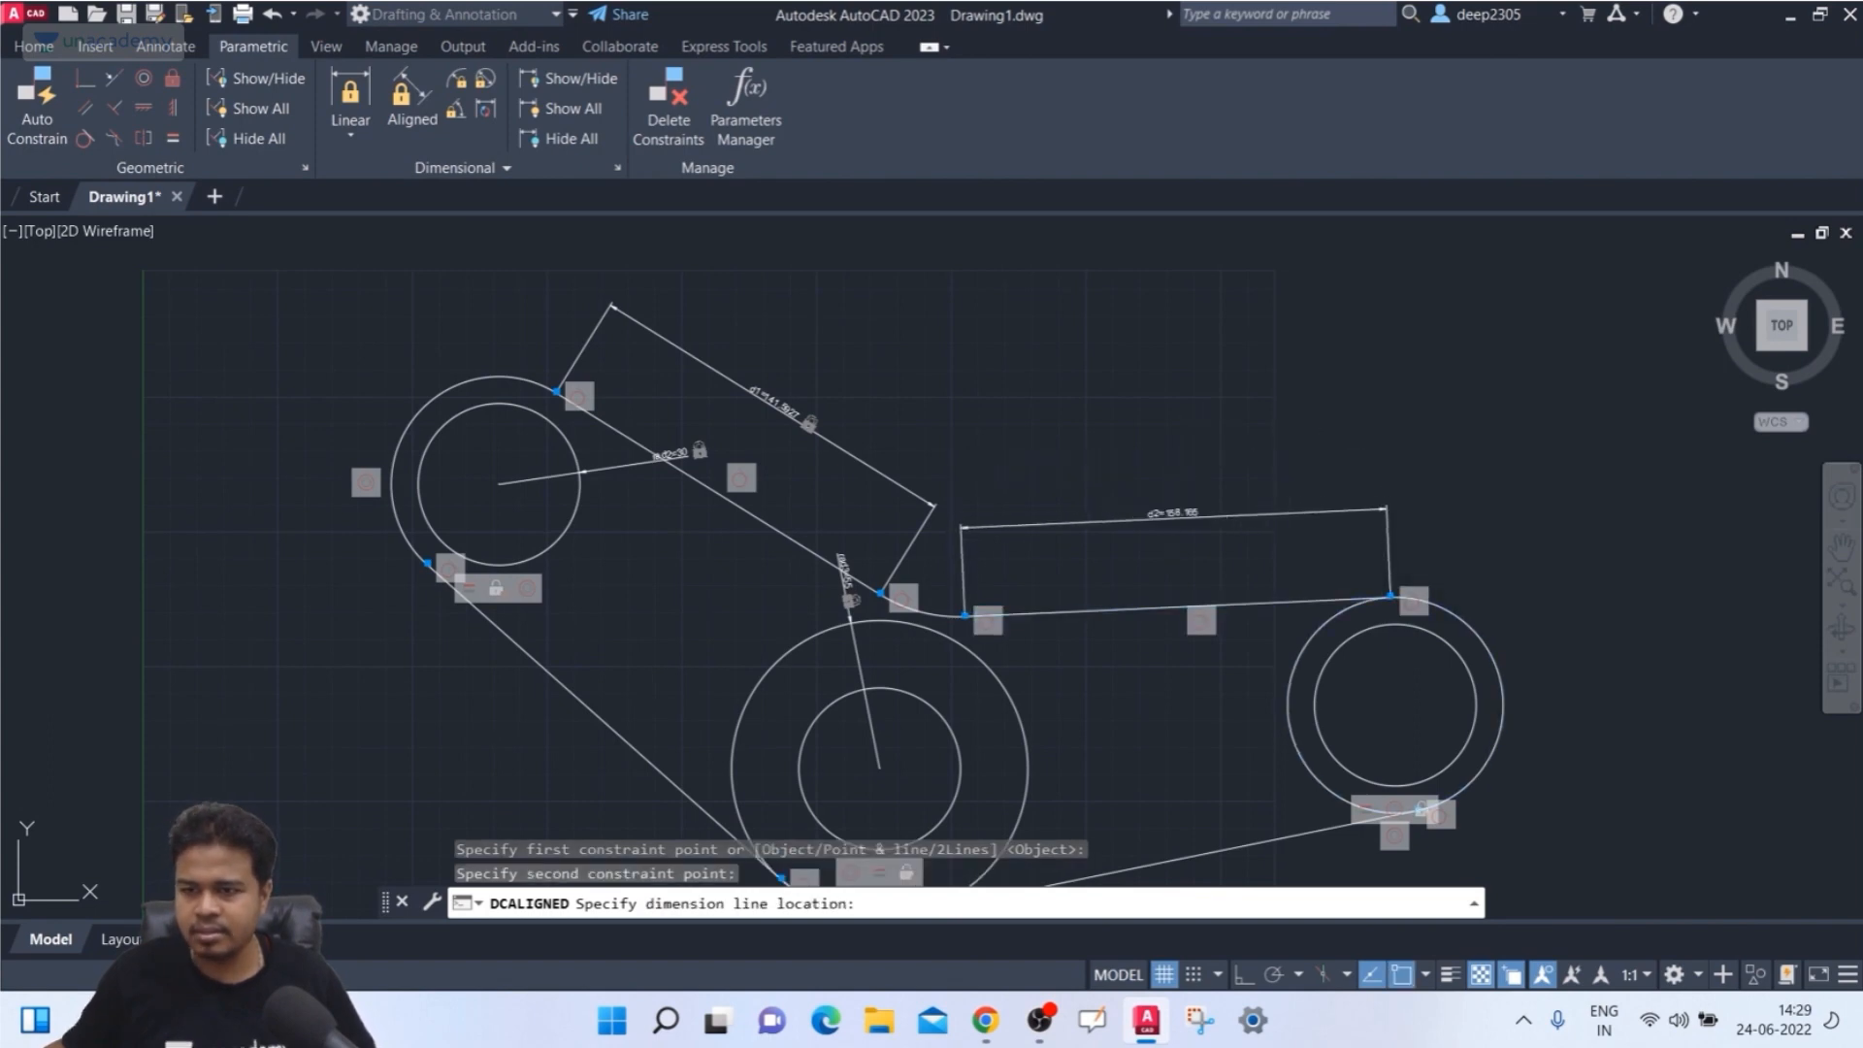
{"action": "left_click", "coordinate": [1174, 512]}
{"action": "key", "text": "Return"}
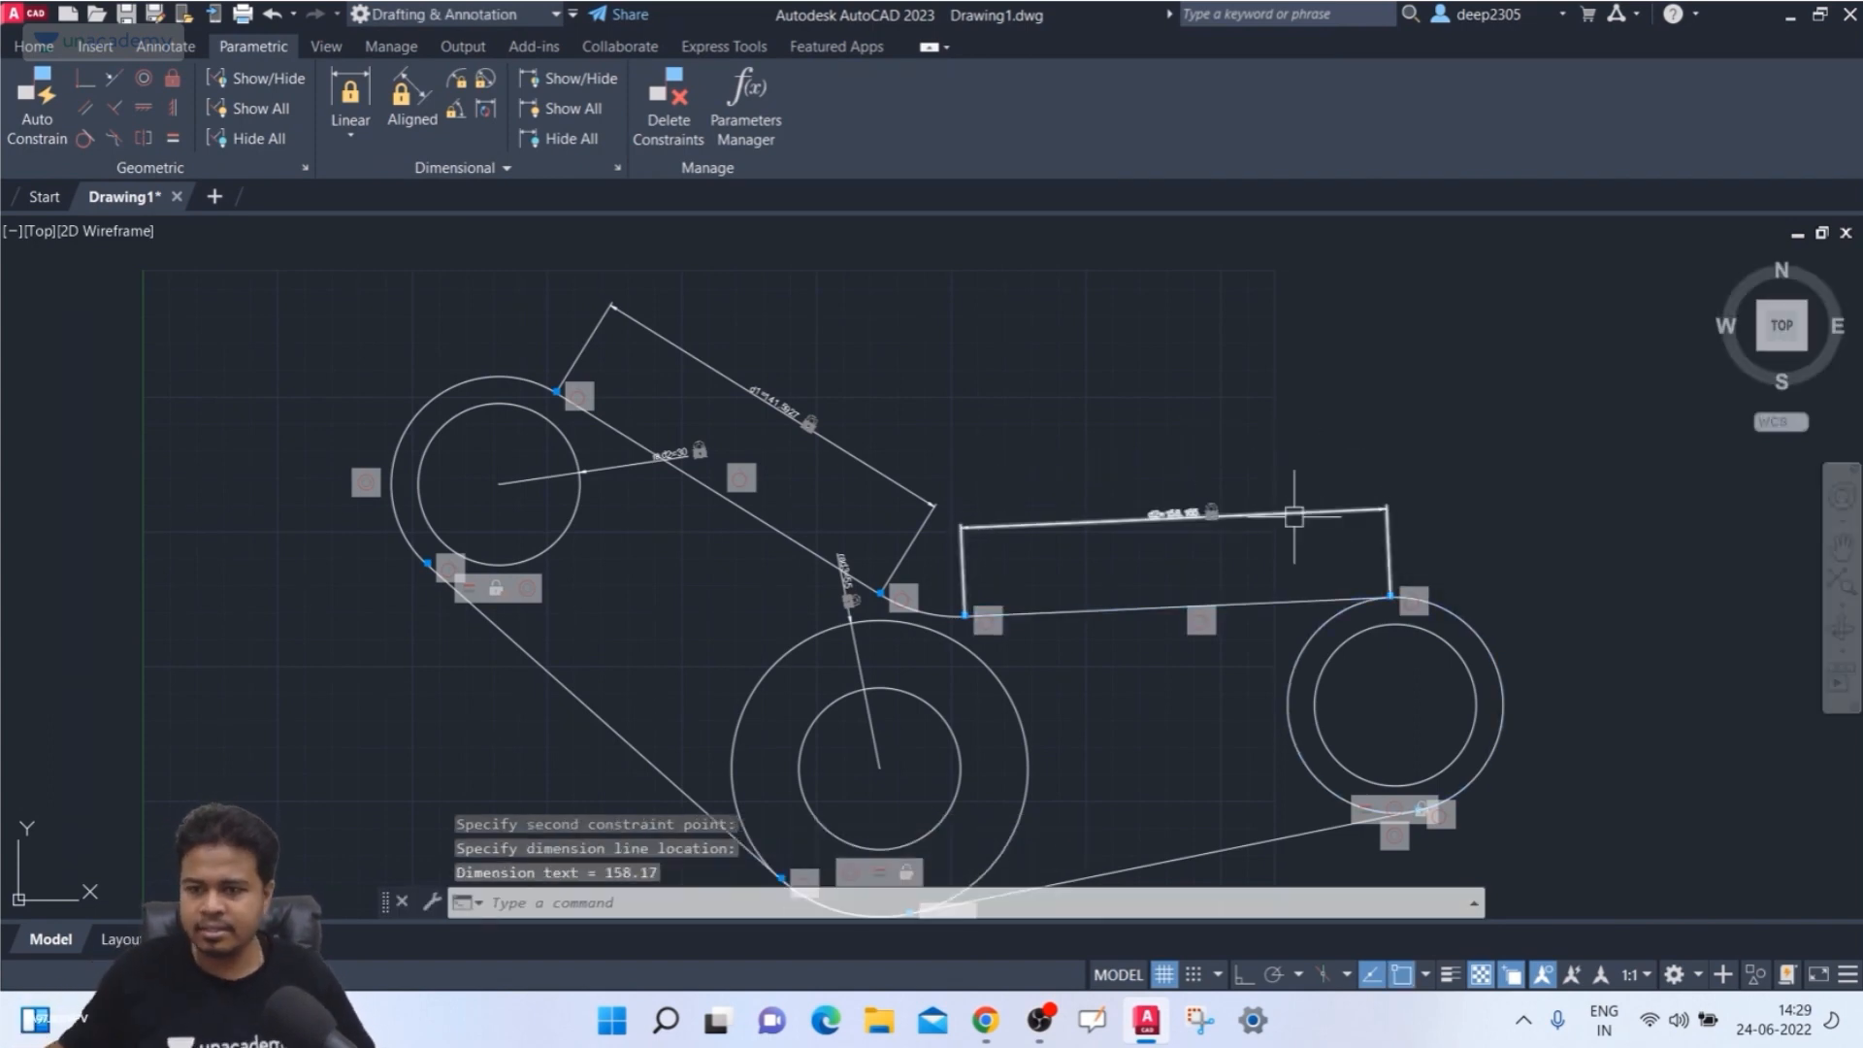
- Add an aligned dimensional constraint along the lower-left sloping line, placed outside the outline, accepting its current length
{"action": "mouse_move", "coordinate": [1214, 517]}
{"action": "middle_mouse_down"}
{"action": "mouse_move", "coordinate": [1148, 453]}
{"action": "mouse_move", "coordinate": [1133, 398]}
{"action": "middle_mouse_up"}
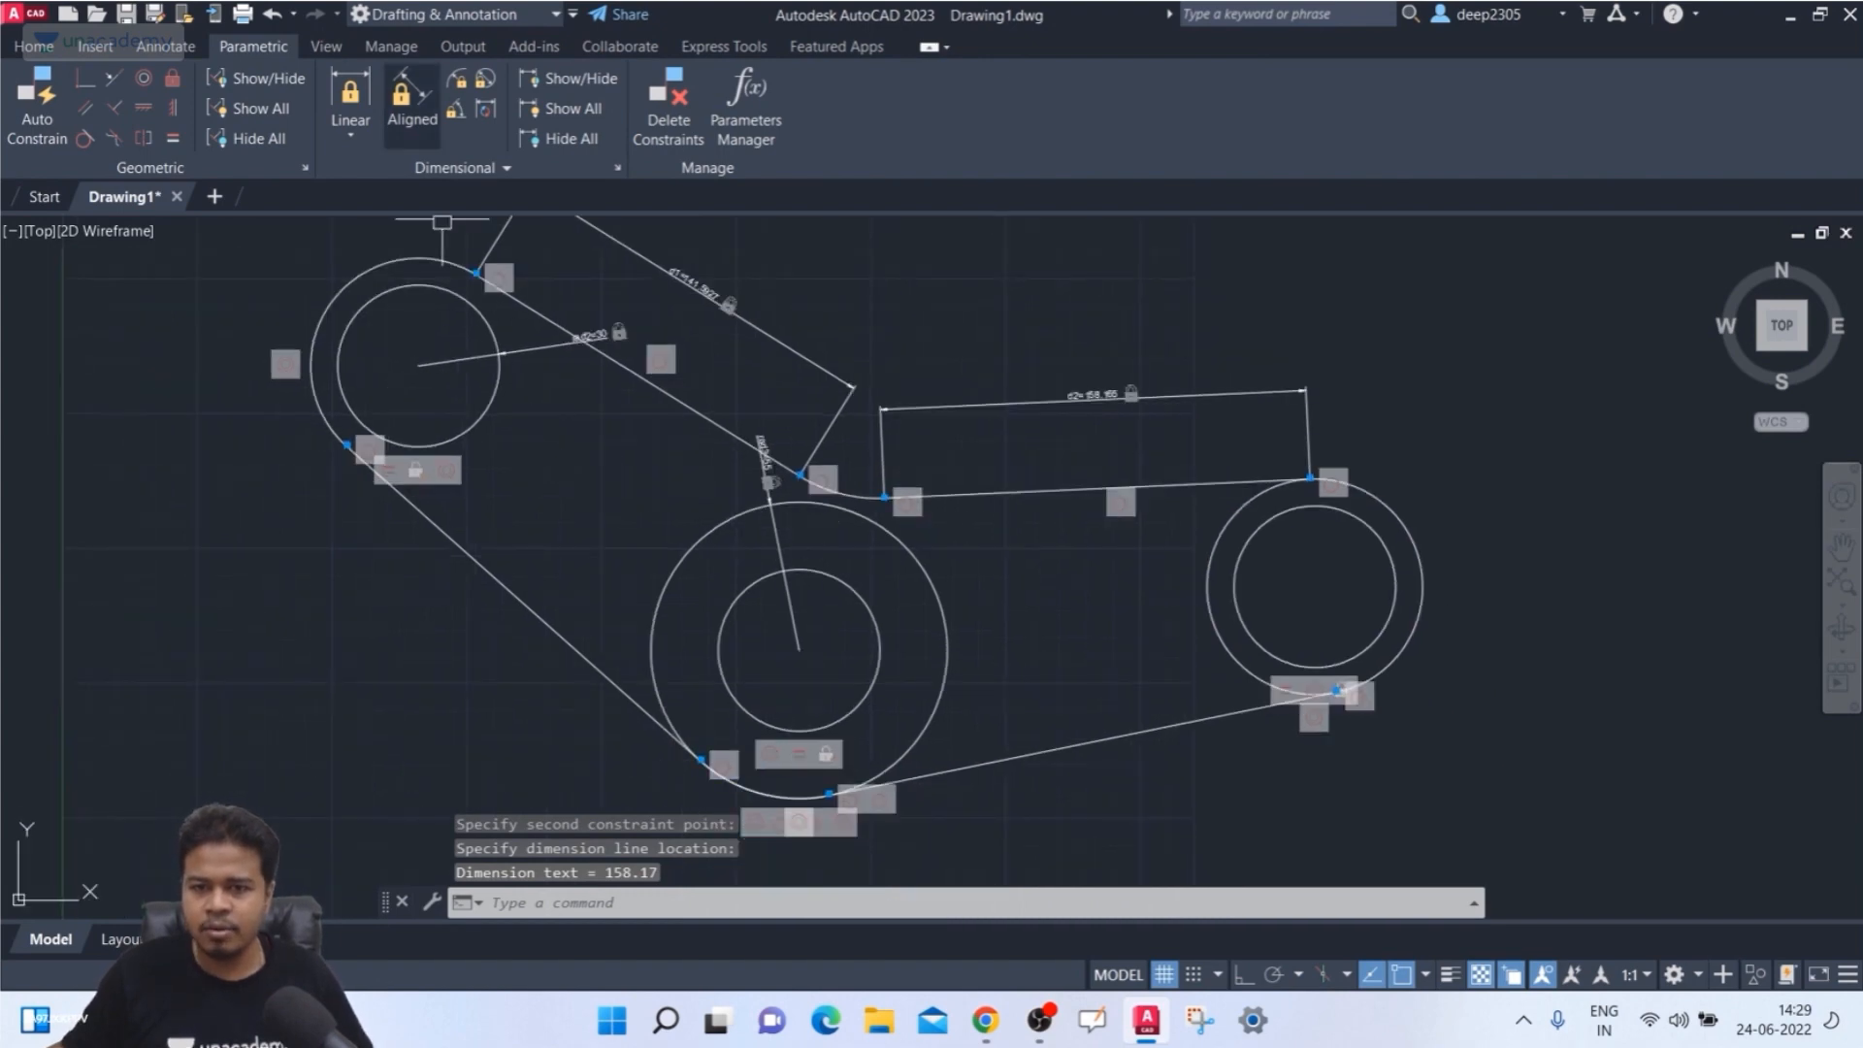
{"action": "left_click", "coordinate": [405, 97]}
{"action": "left_click", "coordinate": [702, 760]}
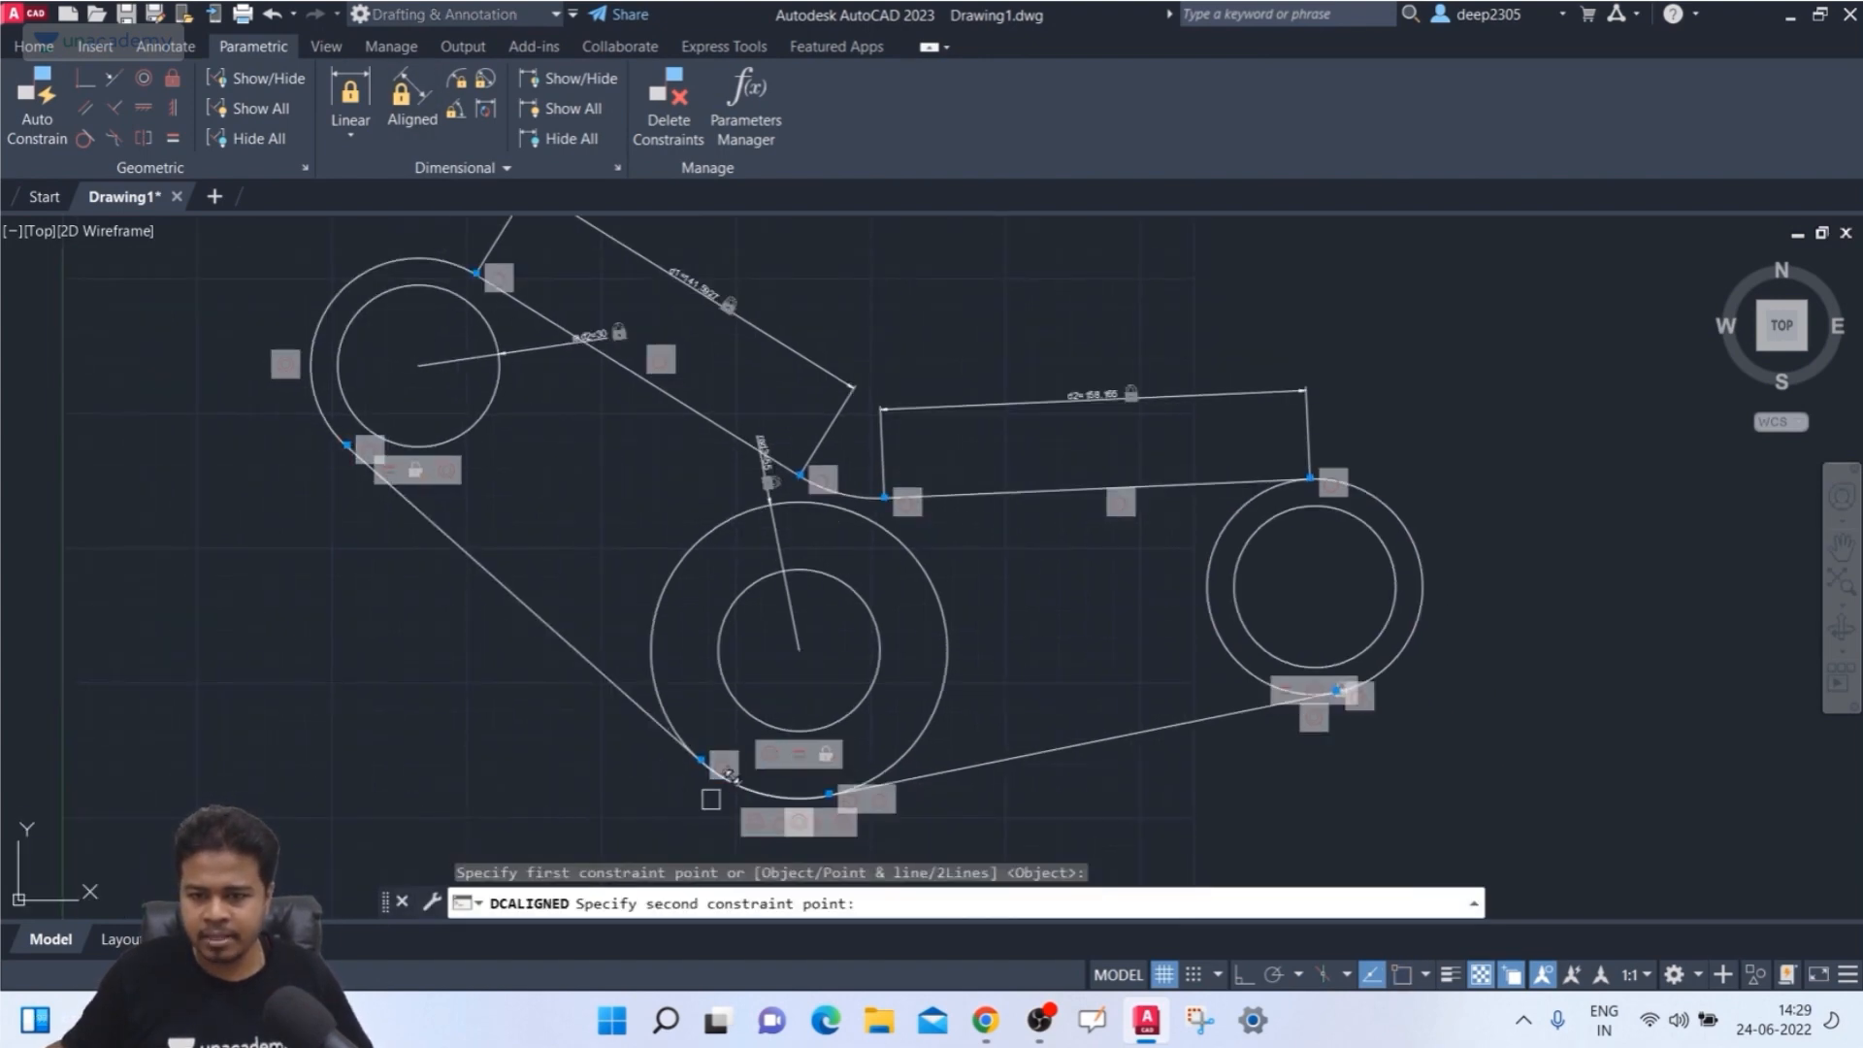
{"action": "left_click", "coordinate": [702, 761]}
{"action": "left_click", "coordinate": [477, 723]}
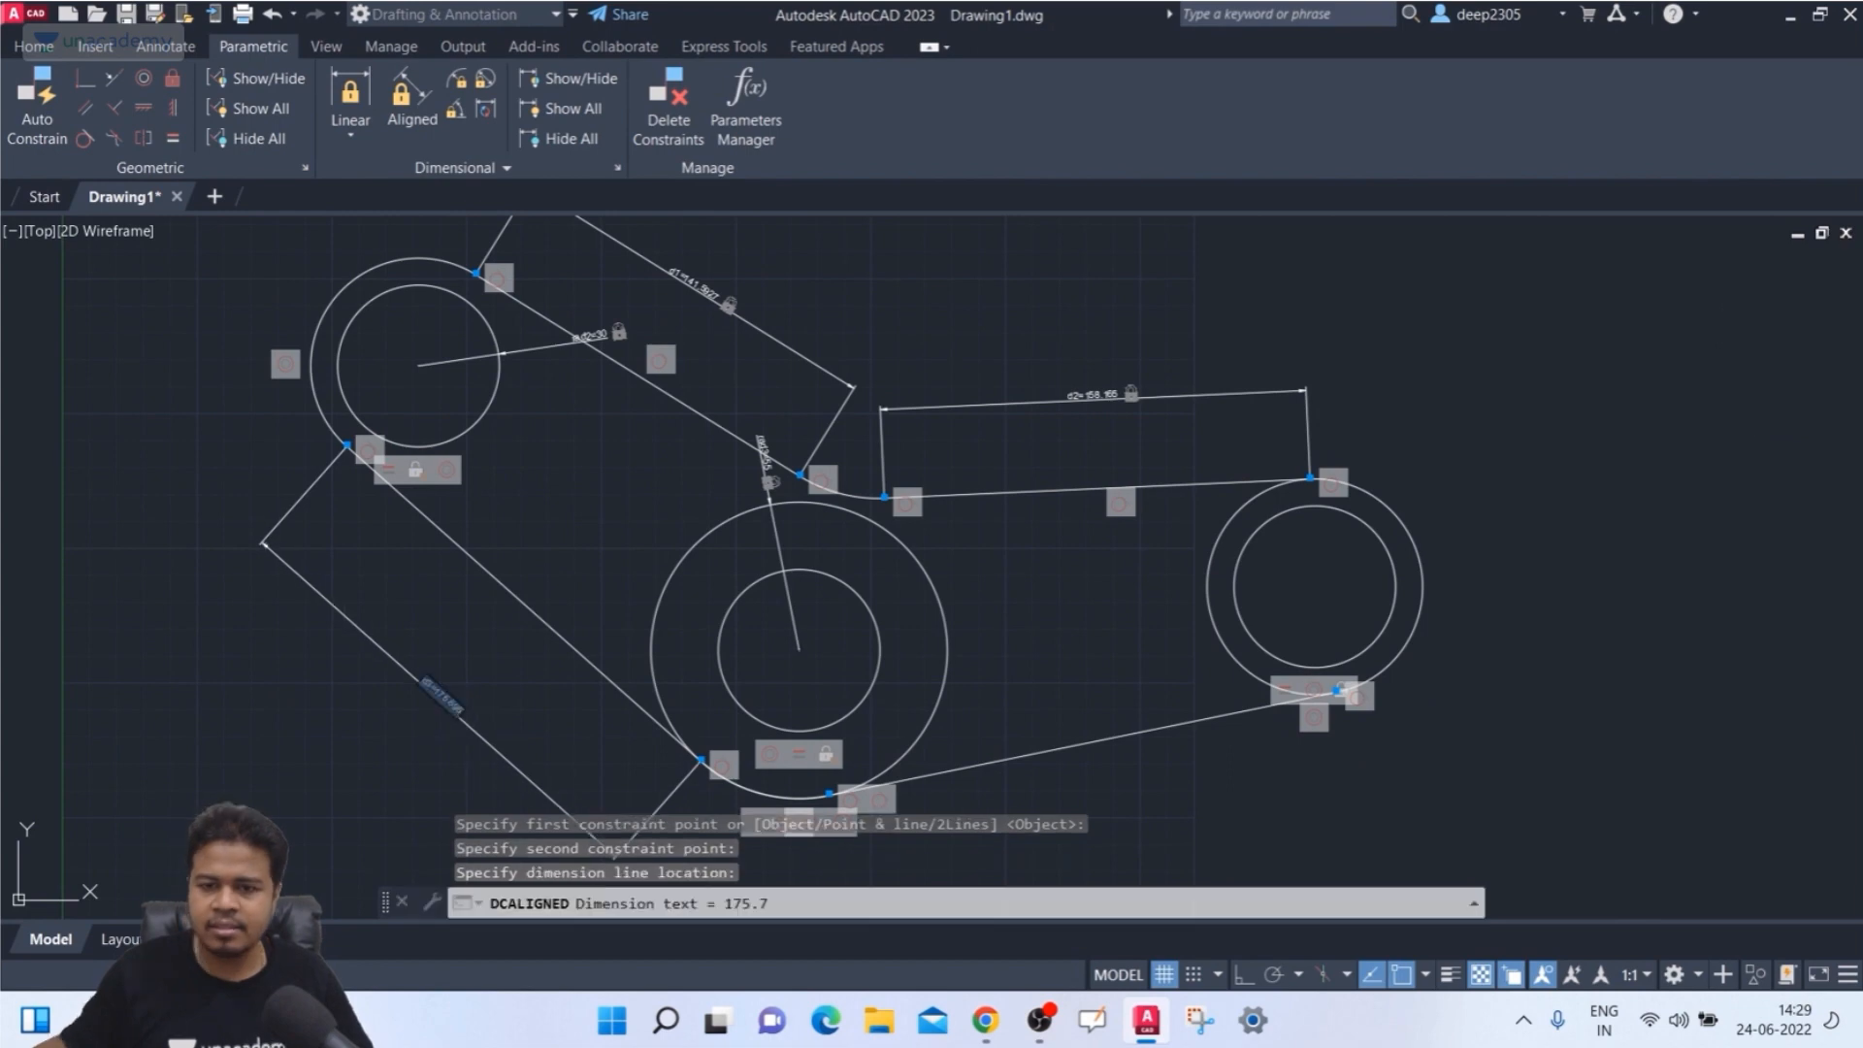
{"action": "key", "text": "Return"}
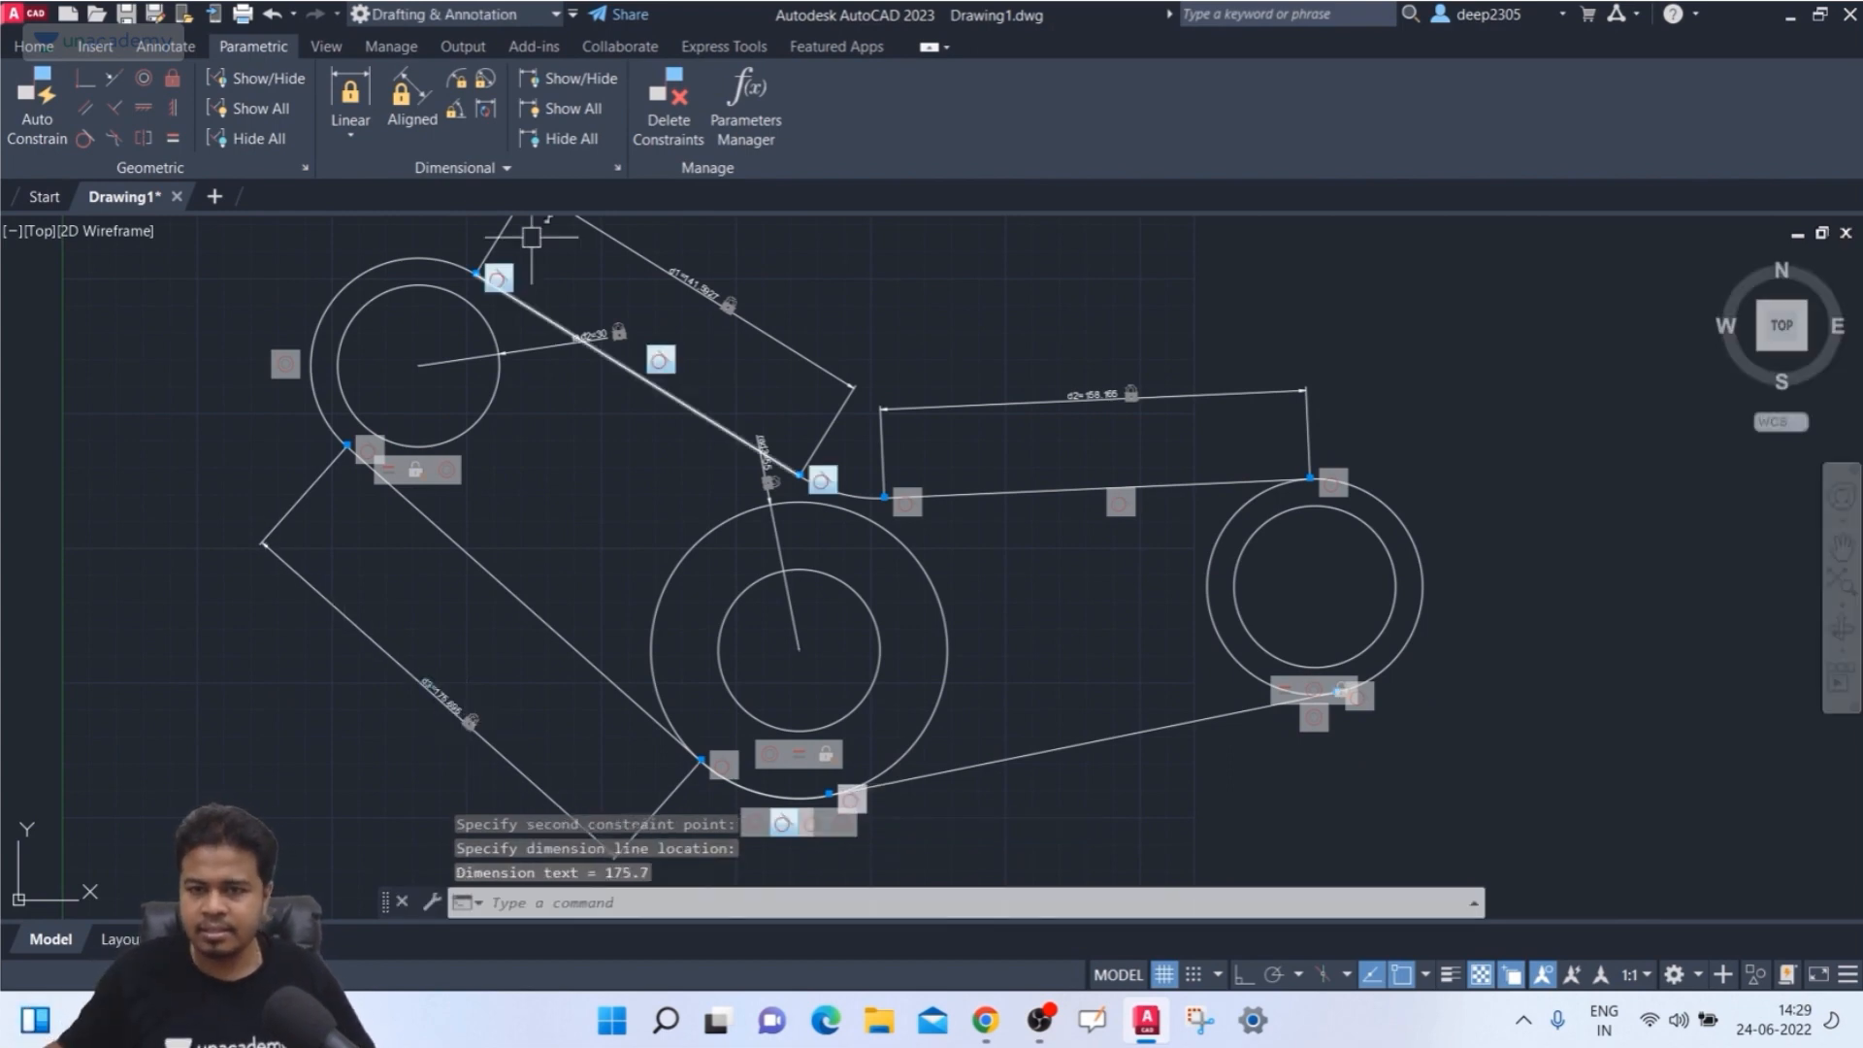
- Try to add an aligned dimensional constraint to the lower line between the middle and right circle pairs
{"action": "left_click", "coordinate": [405, 97]}
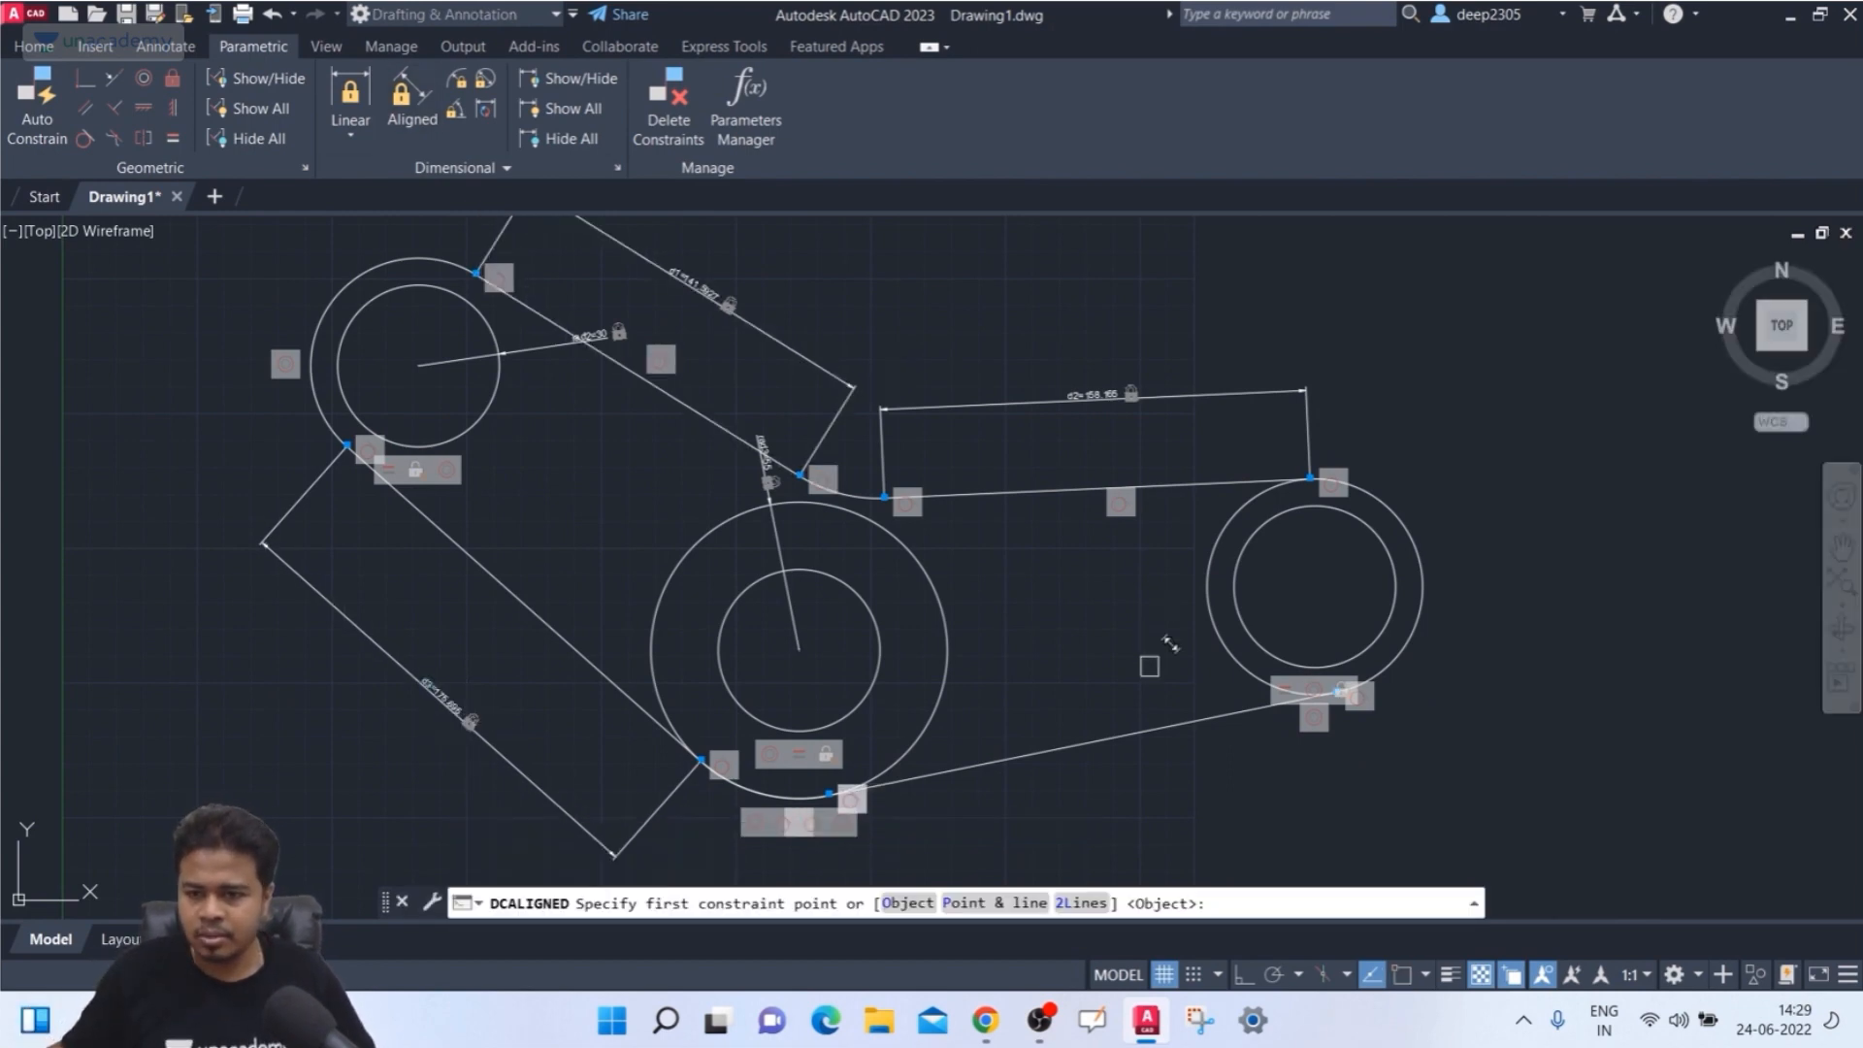
{"action": "left_click", "coordinate": [836, 781]}
{"action": "scroll", "coordinate": [1378, 667], "scroll_direction": "down", "scroll_amount": 3}
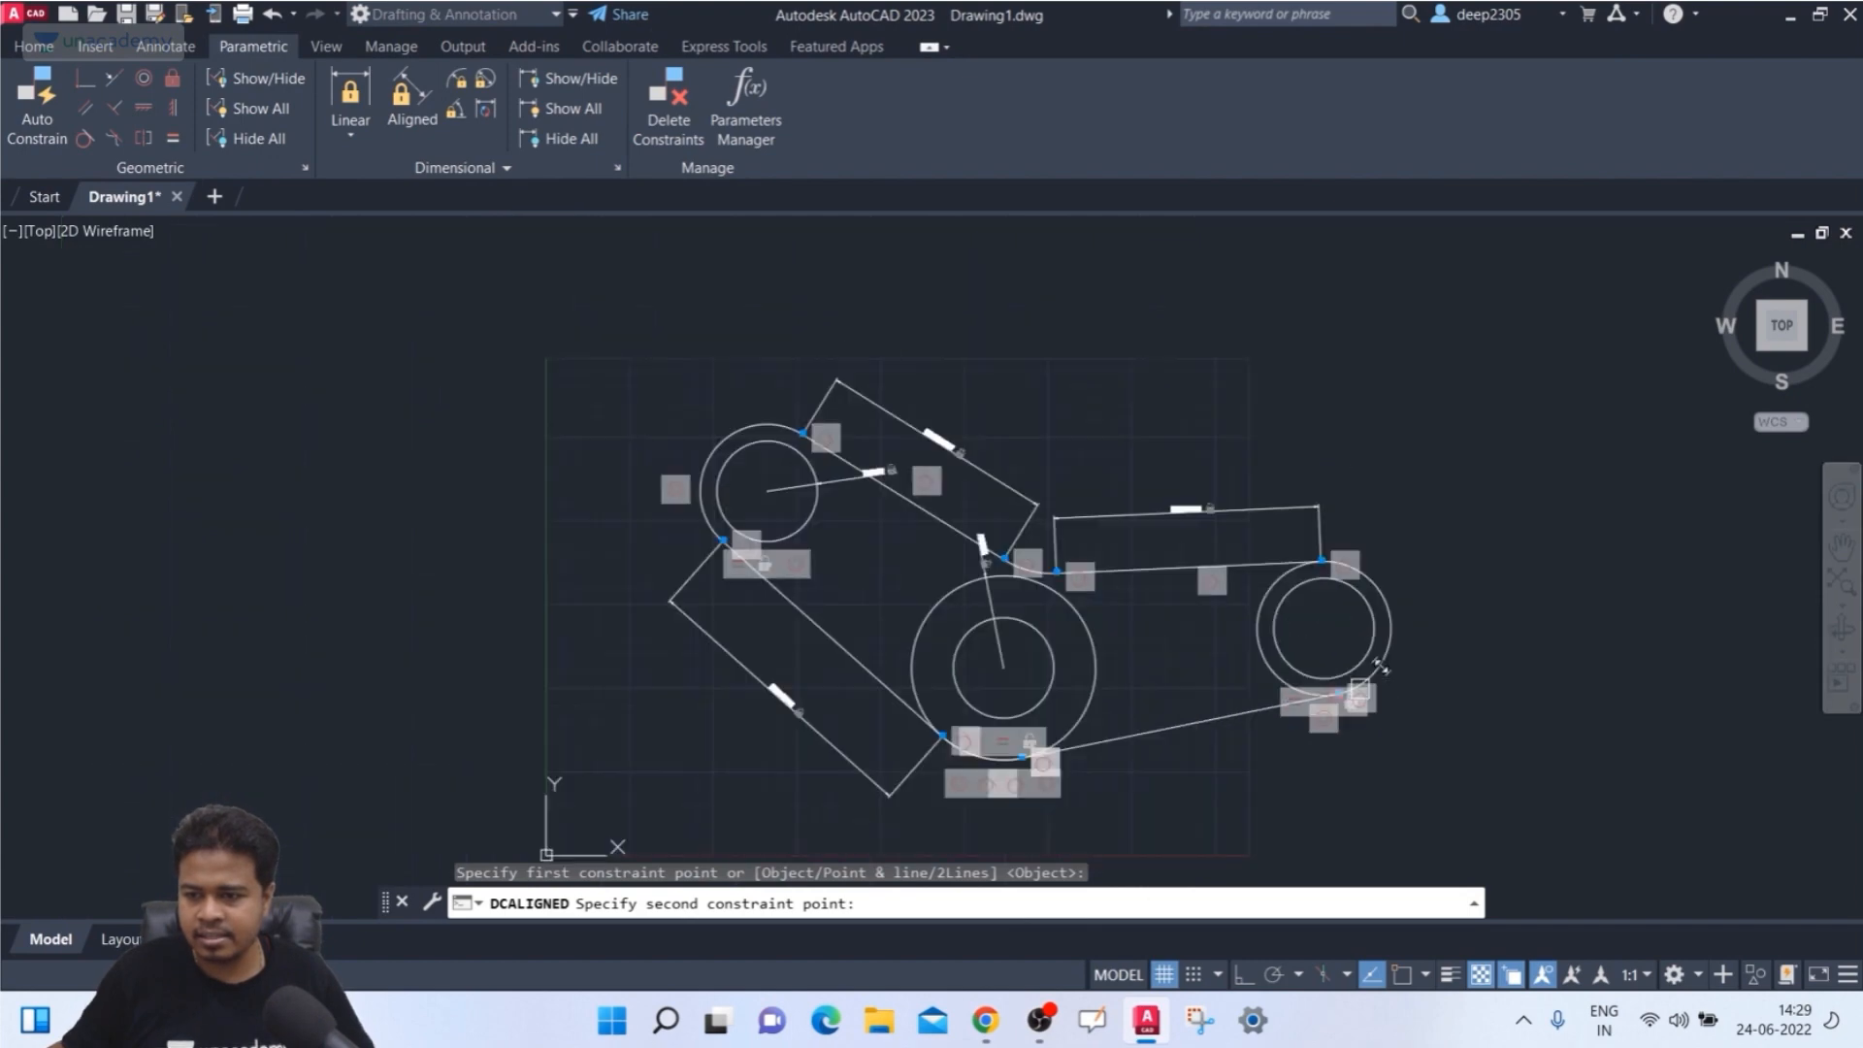
{"action": "scroll", "coordinate": [1358, 679], "scroll_direction": "up", "scroll_amount": 8}
{"action": "left_click", "coordinate": [1249, 714]}
{"action": "scroll", "coordinate": [1249, 714], "scroll_direction": "down", "scroll_amount": 5}
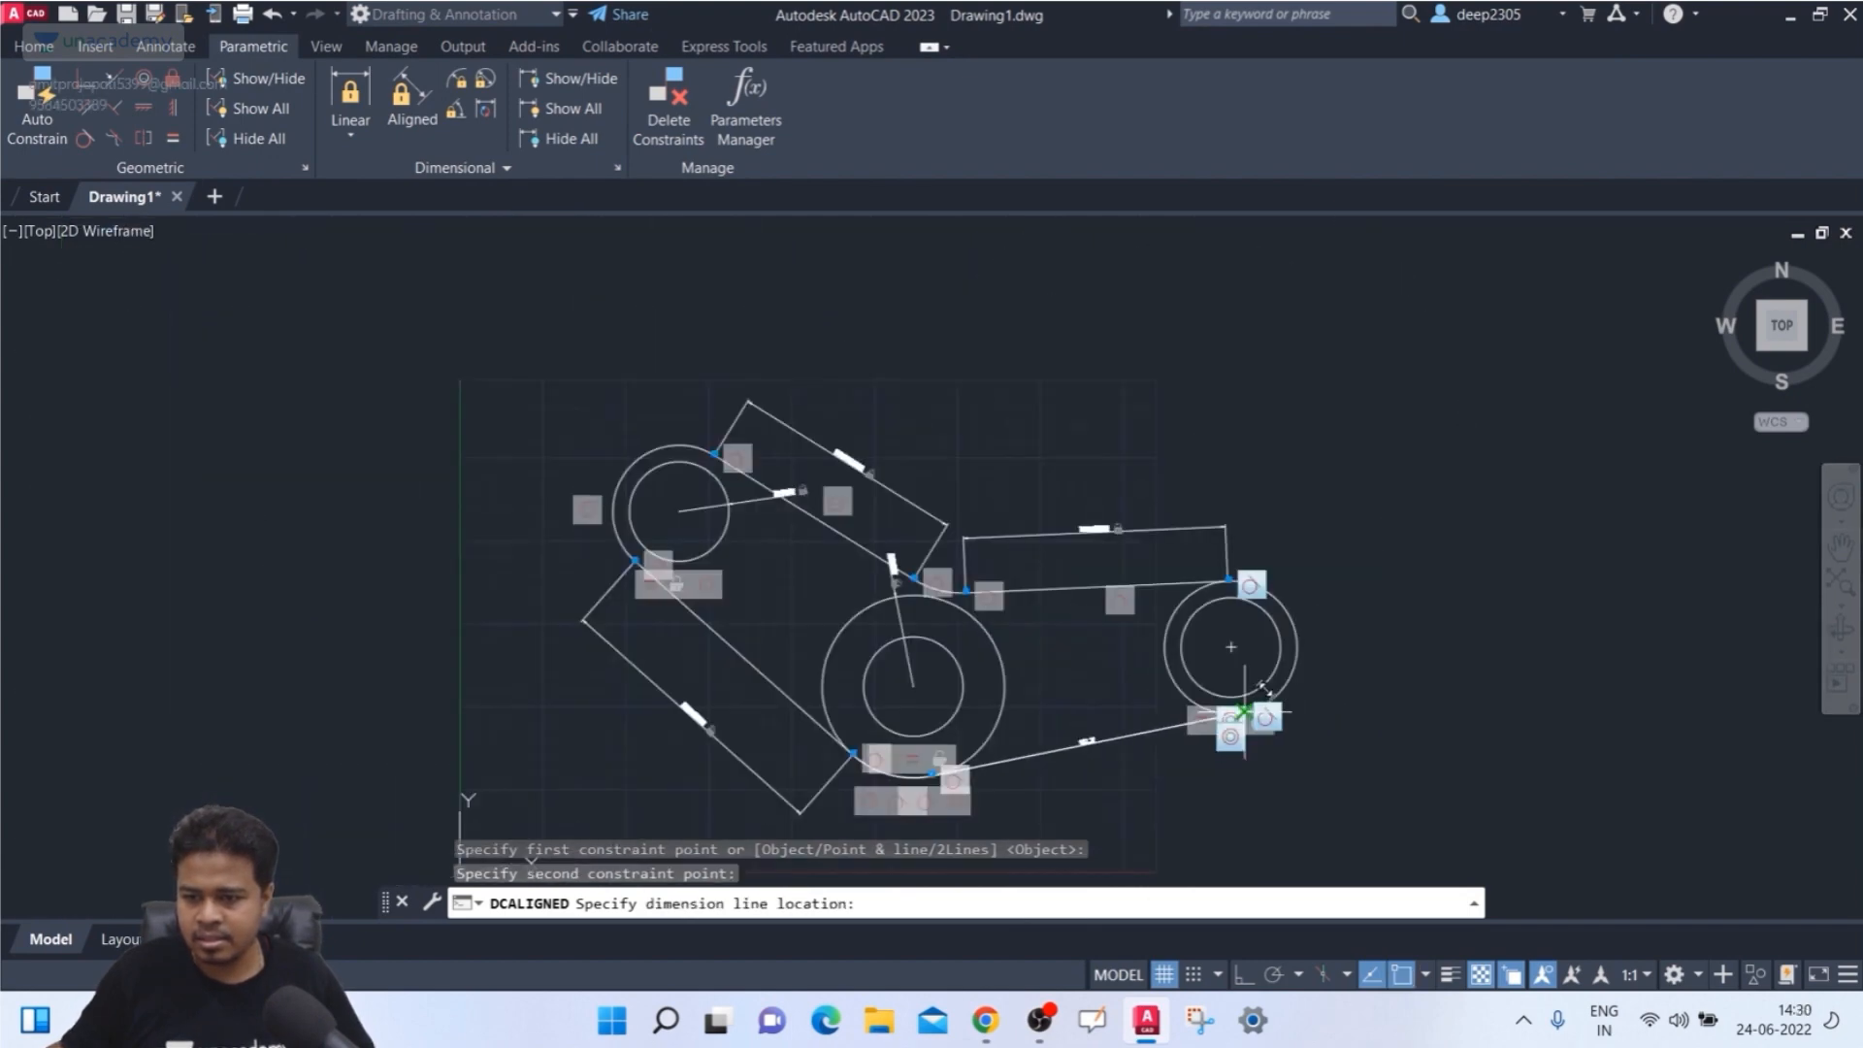
{"action": "left_click", "coordinate": [1096, 643]}
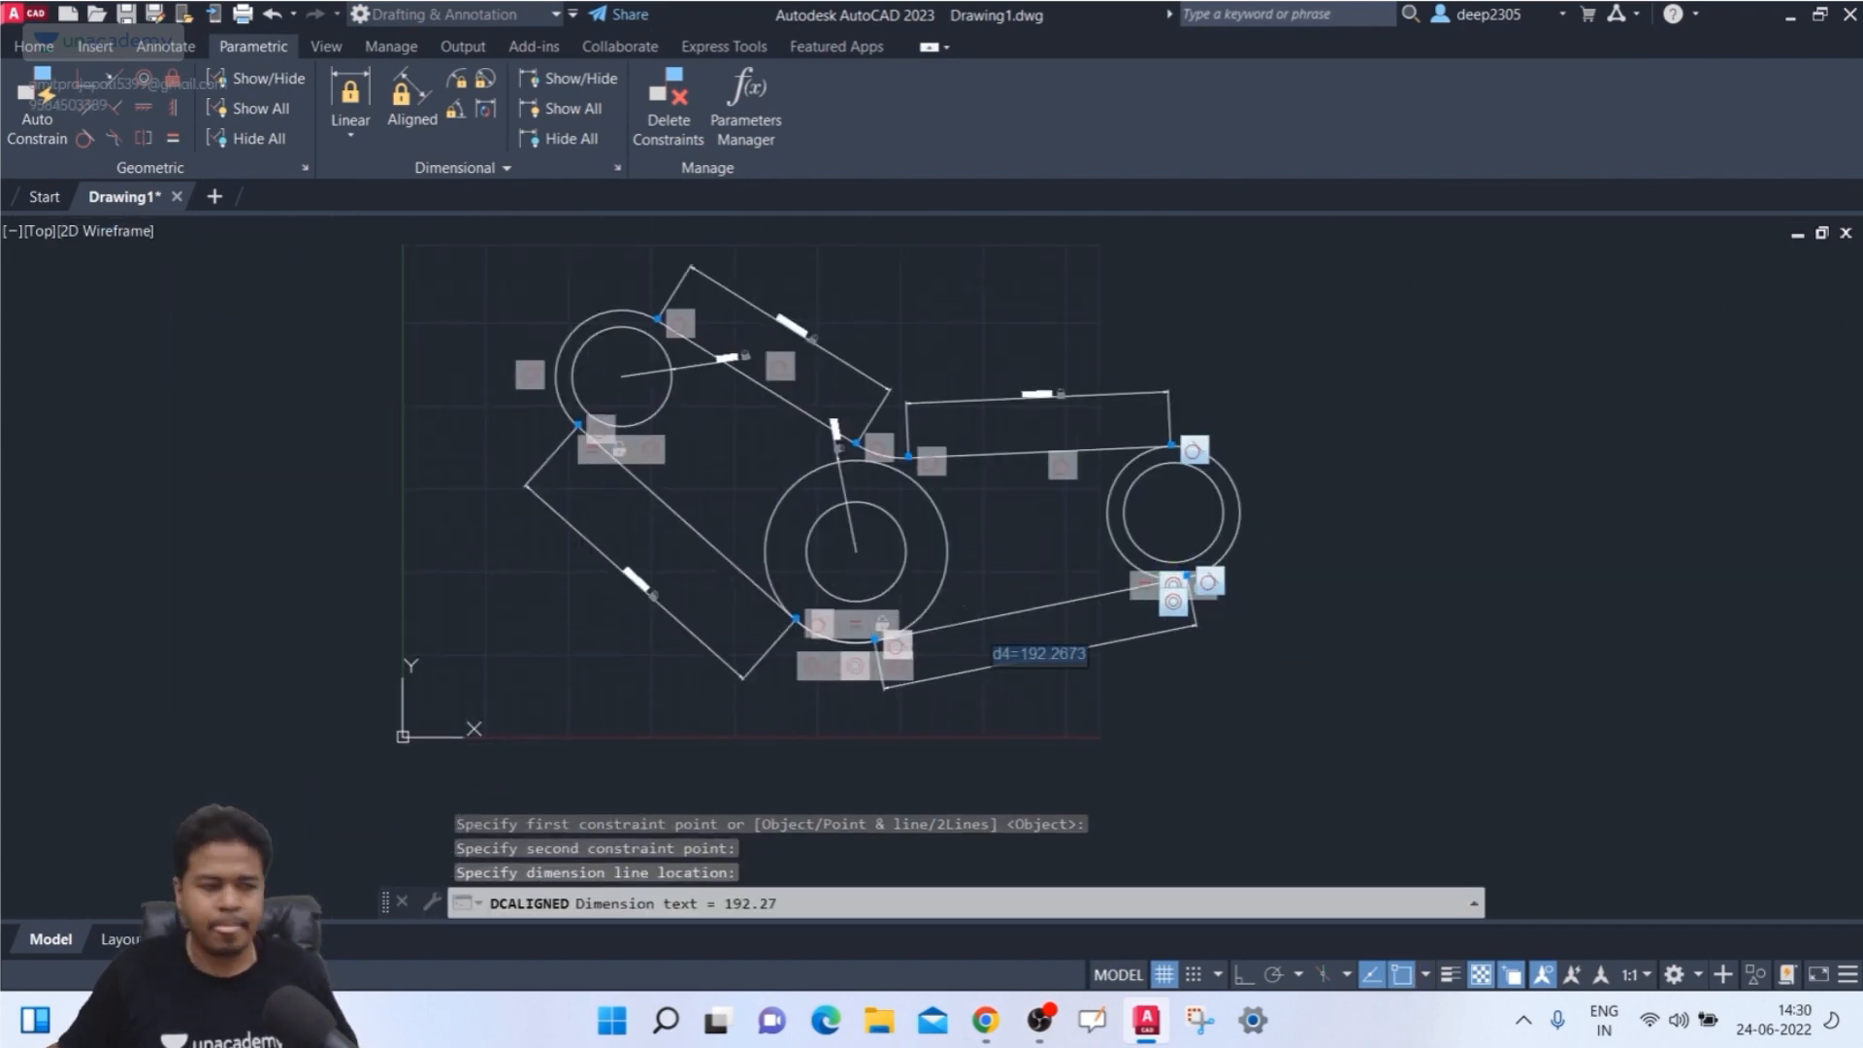
{"action": "key", "text": "Return"}
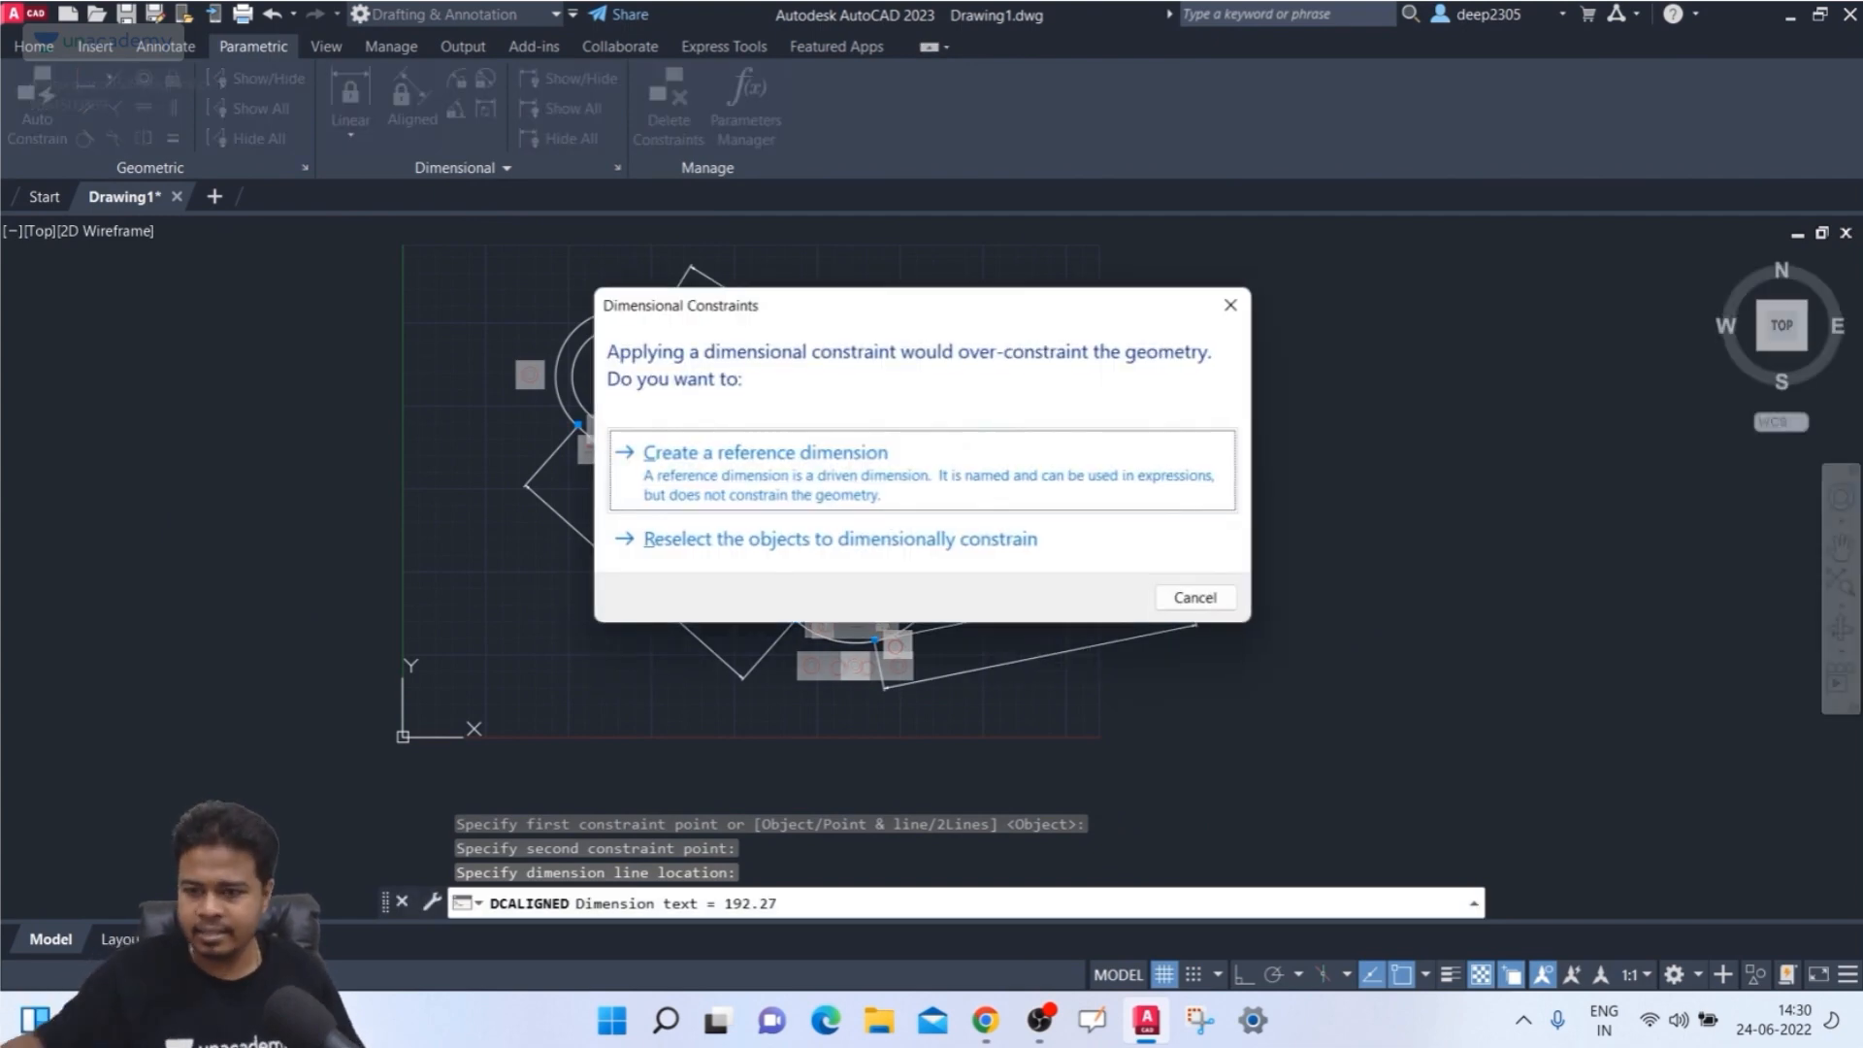
{"action": "left_click", "coordinate": [1231, 304]}
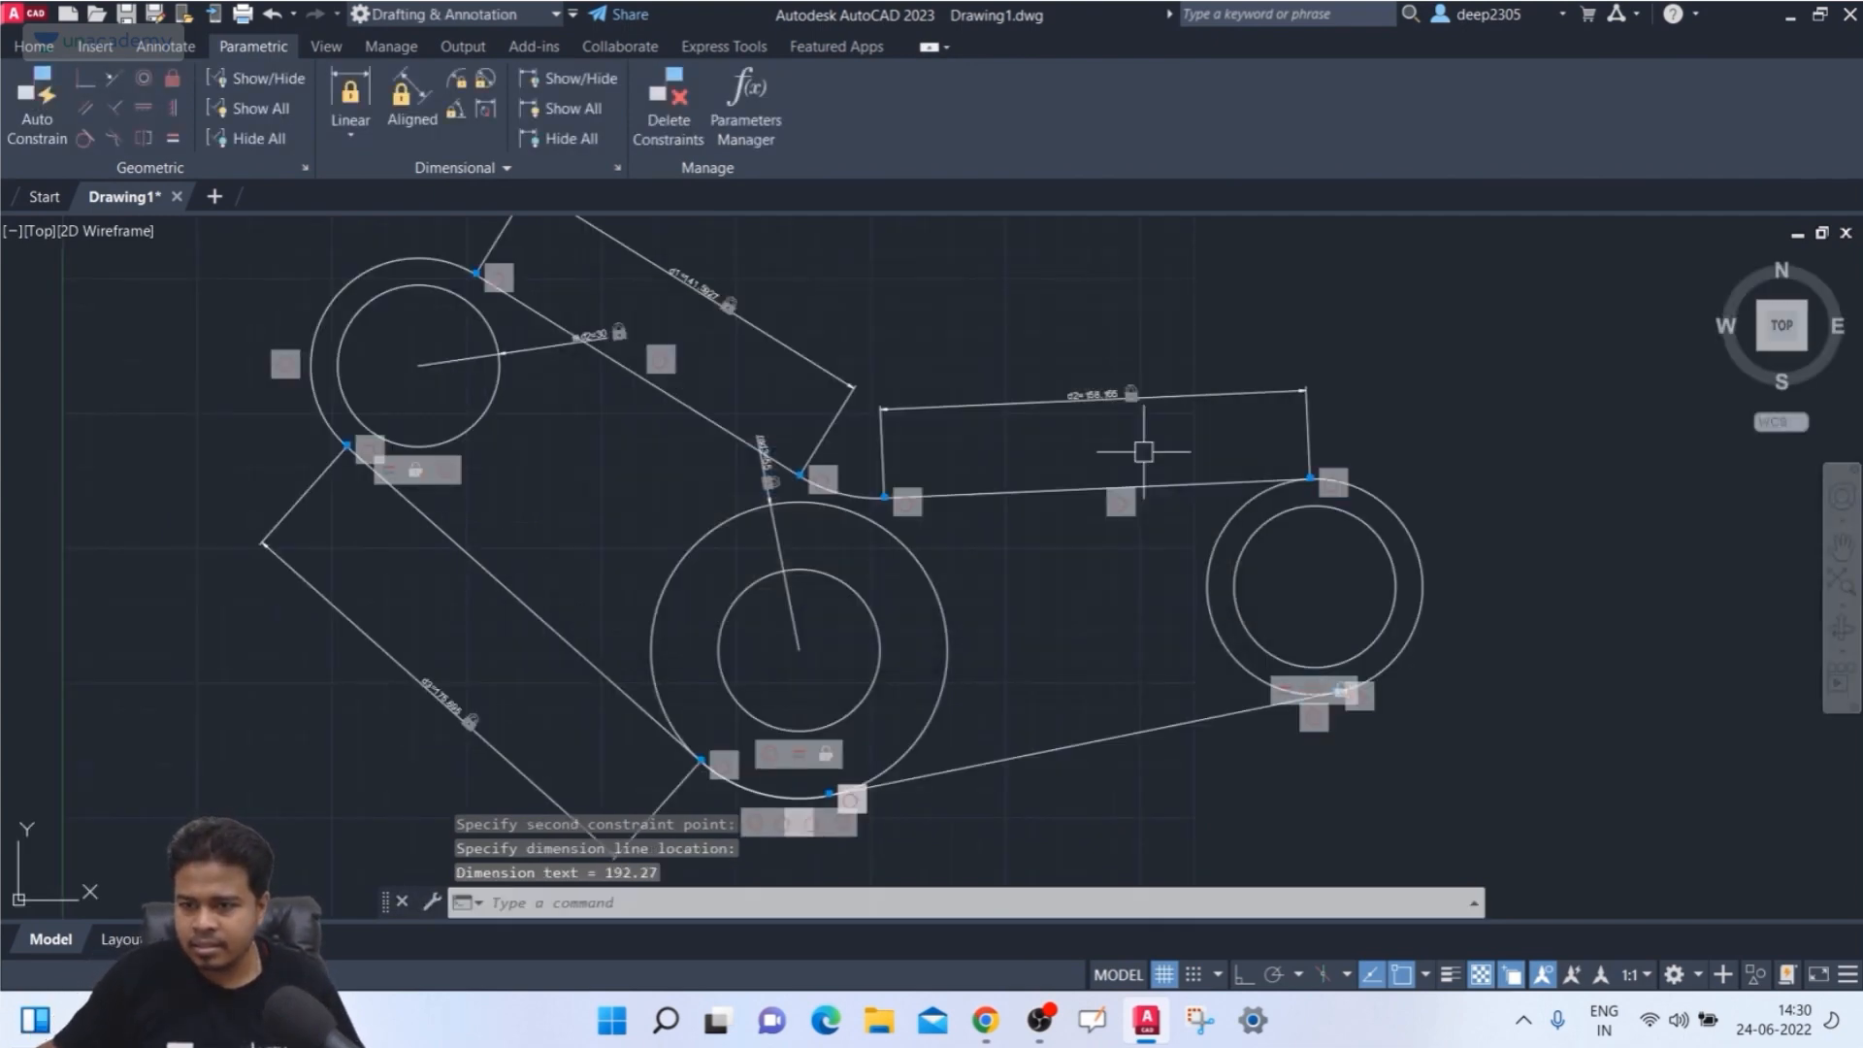
- Look over the constrained linkage, checking the undimensioned lower-right line, the aligned dimensions and the geometric constraints around the circles
{"action": "scroll", "coordinate": [1121, 634], "scroll_direction": "down", "scroll_amount": 4}
{"action": "middle_click_drag", "start_coordinate": [1108, 627], "coordinate": [1043, 510]}
{"action": "key", "text": "Escape"}
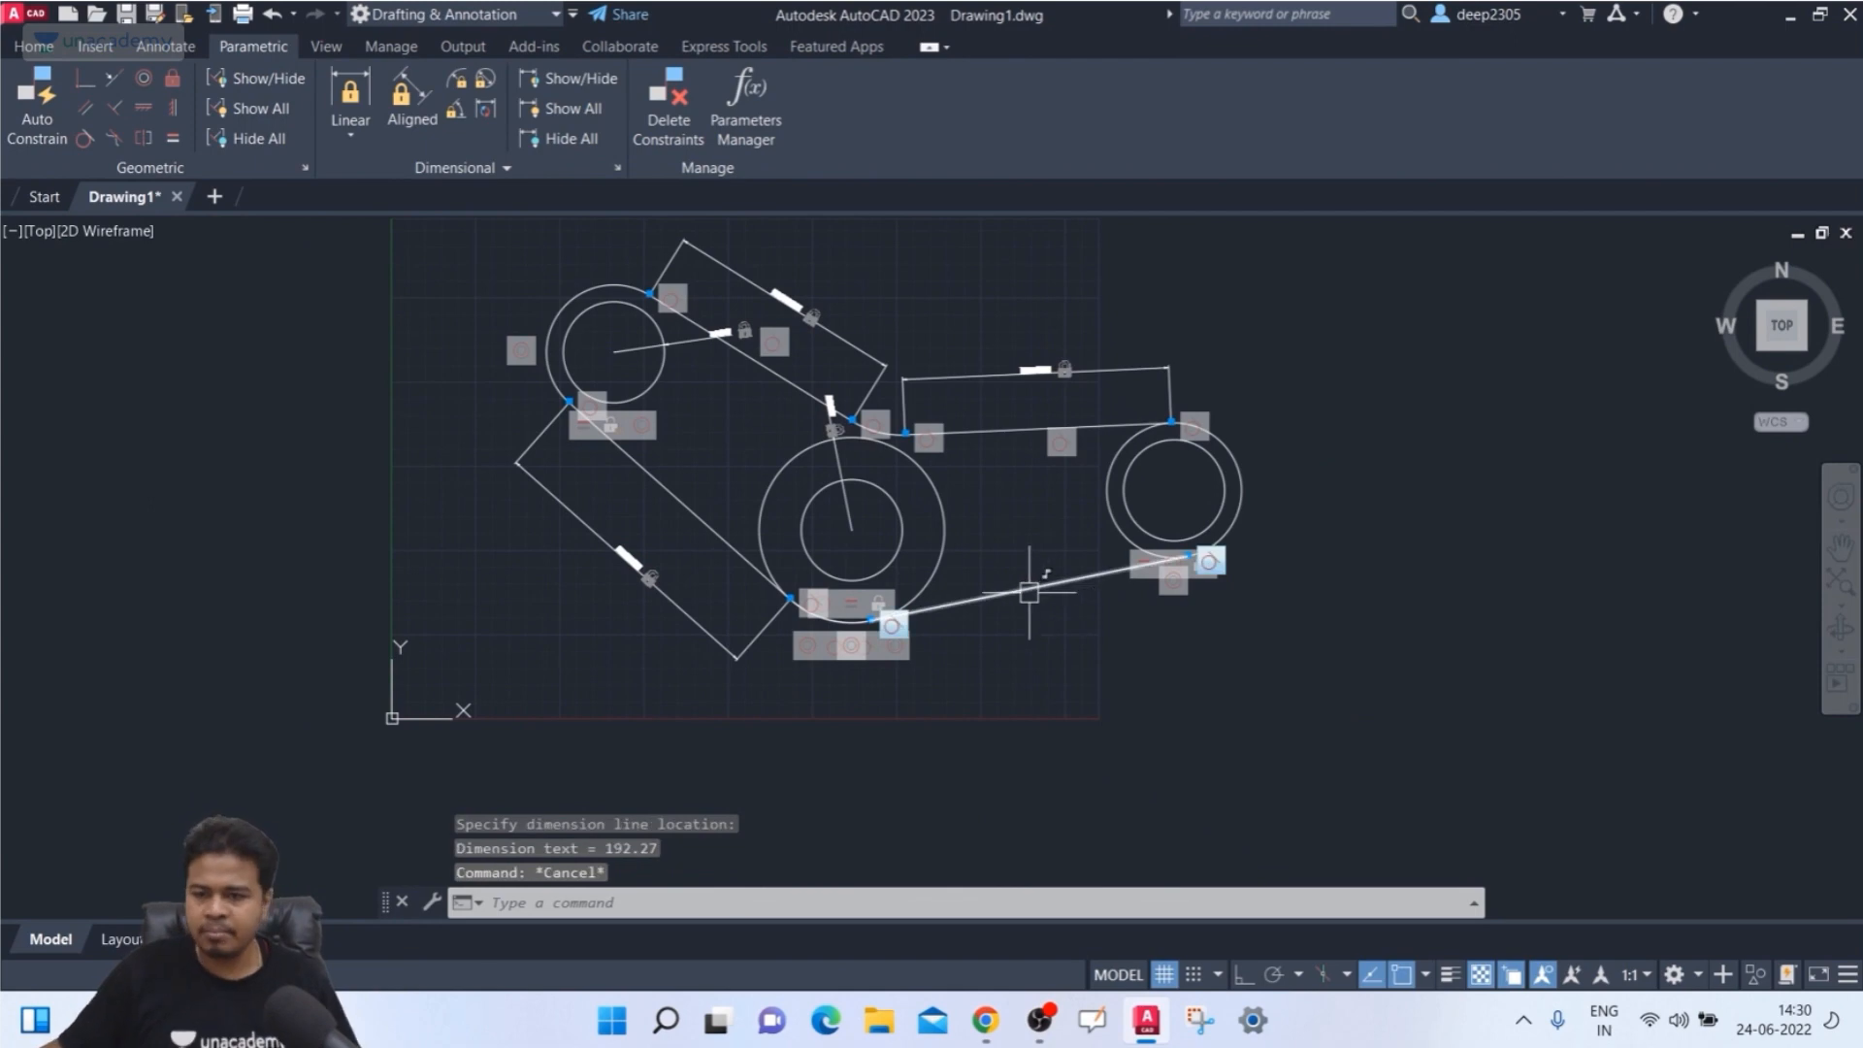
{"action": "scroll", "coordinate": [843, 479], "scroll_direction": "up", "scroll_amount": 2}
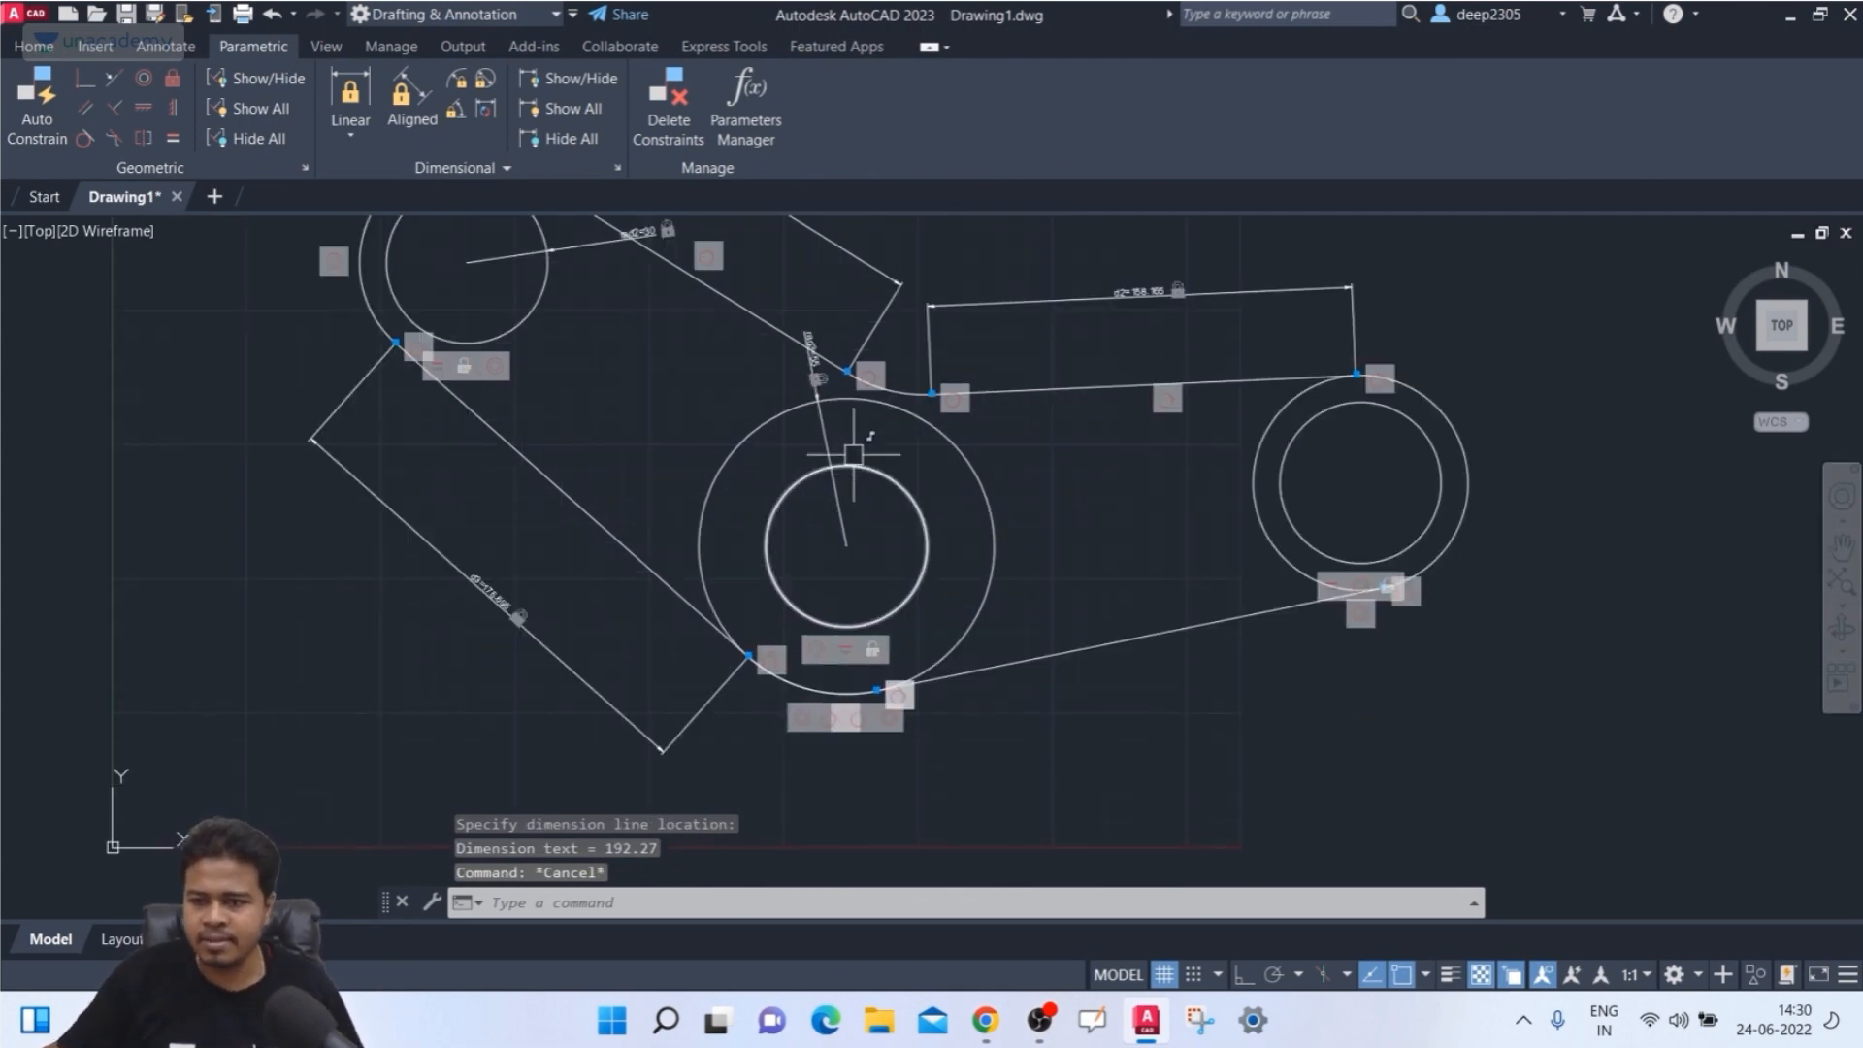
{"action": "middle_click_drag", "start_coordinate": [853, 440], "coordinate": [801, 493]}
{"action": "scroll", "coordinate": [839, 497], "scroll_direction": "down", "scroll_amount": 2}
{"action": "key", "text": "Escape"}
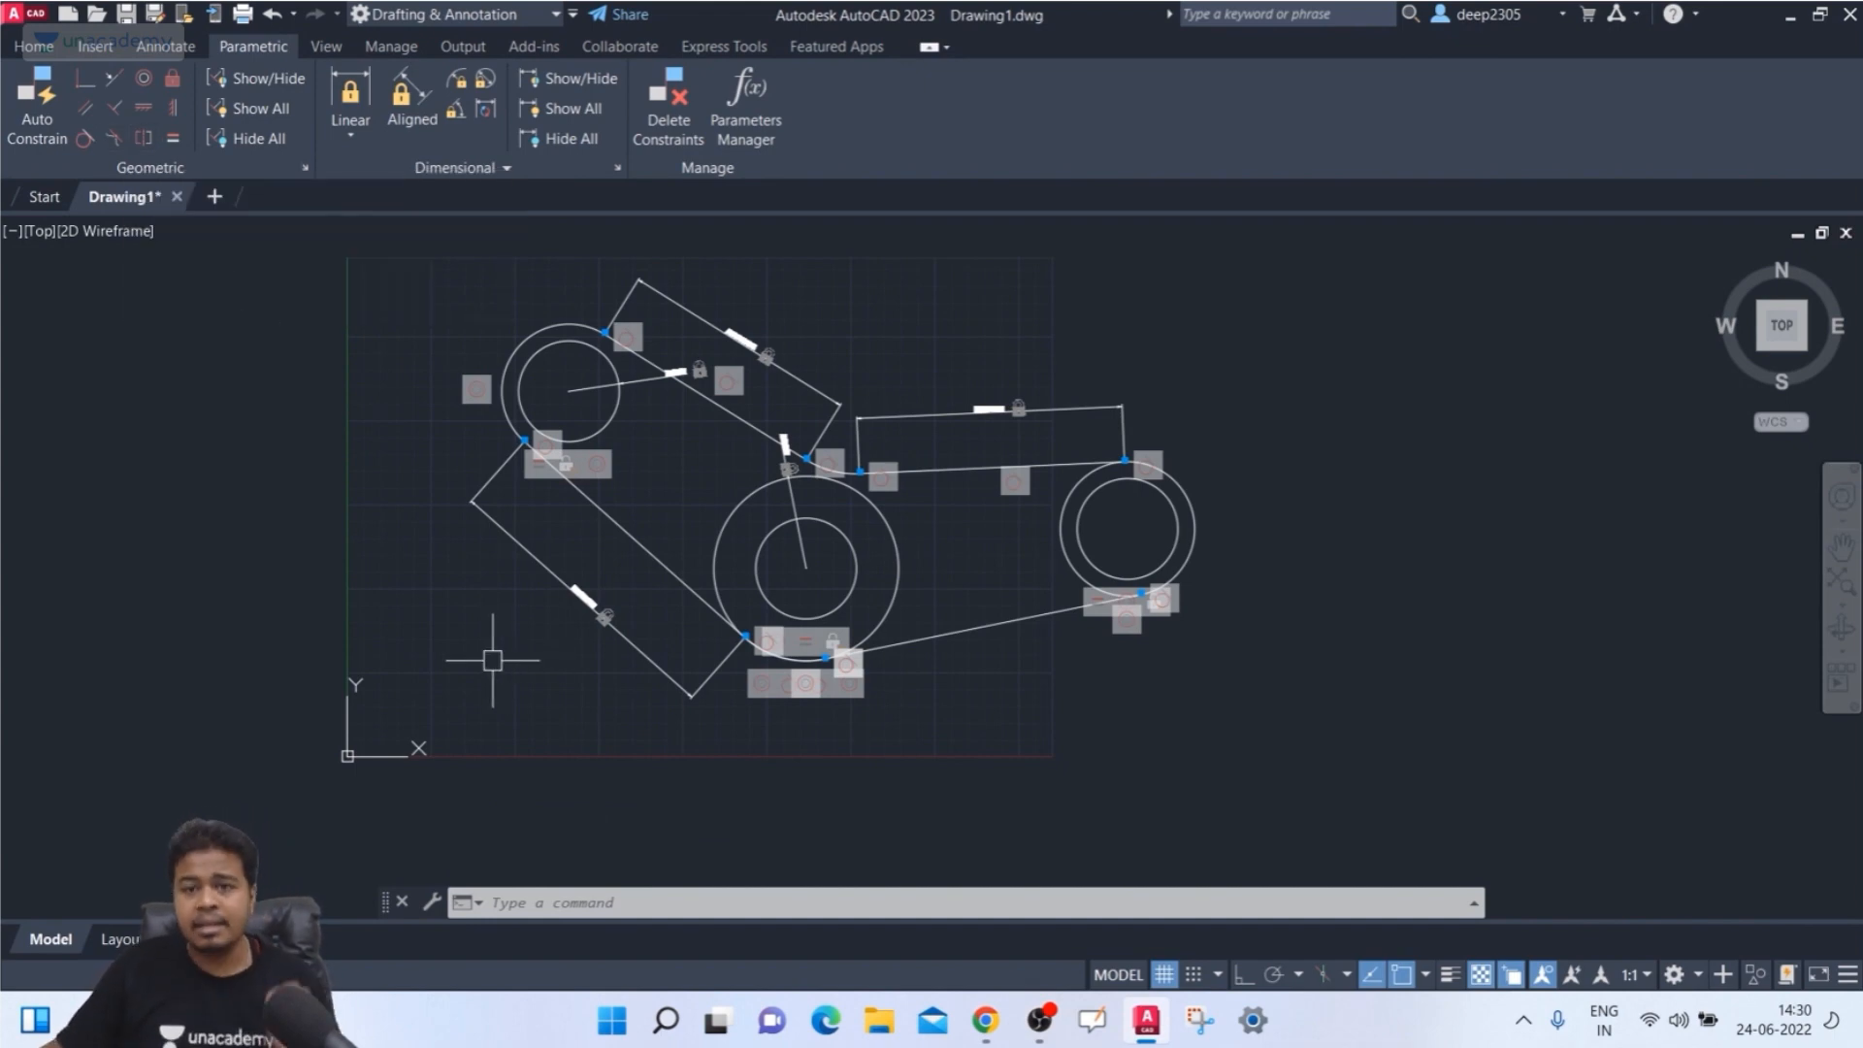
{"action": "middle_click_drag", "start_coordinate": [533, 630], "coordinate": [569, 648]}
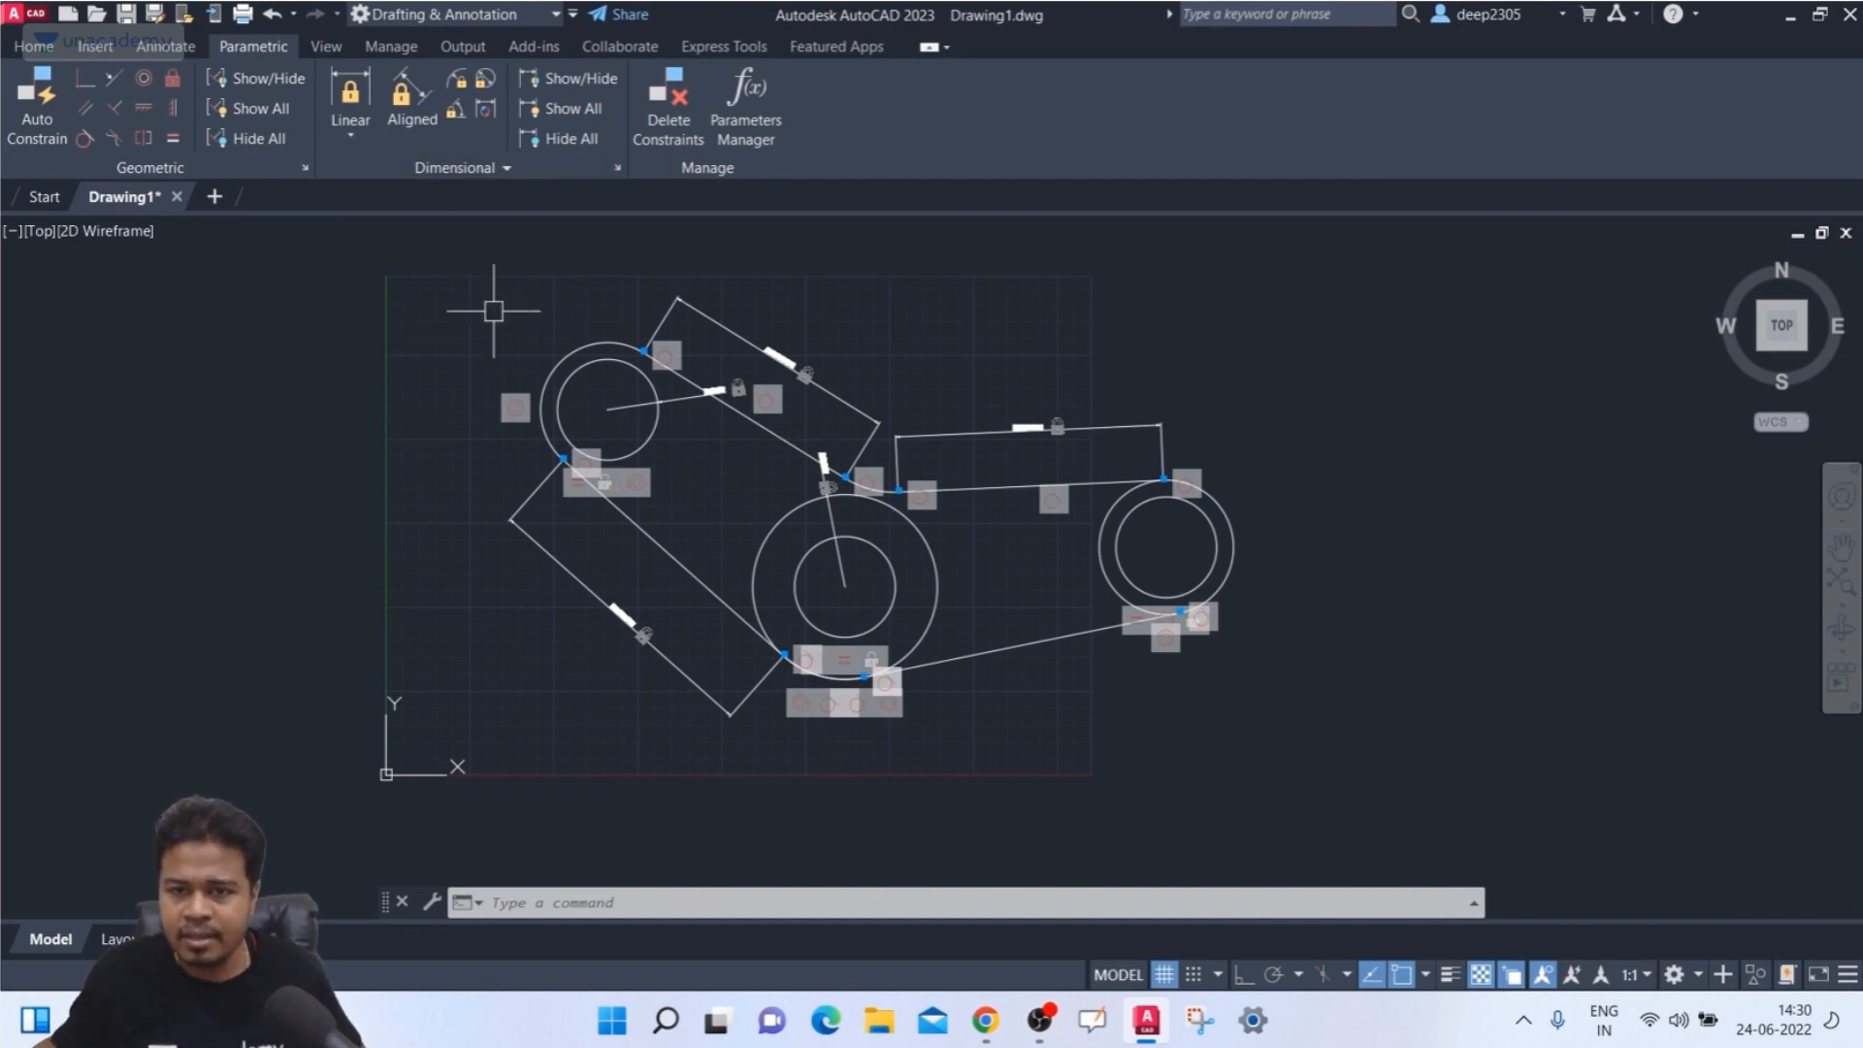
{"action": "mouse_move", "coordinate": [533, 294]}
{"action": "middle_mouse_down"}
{"action": "mouse_move", "coordinate": [677, 343]}
{"action": "mouse_move", "coordinate": [716, 332]}
{"action": "middle_mouse_up"}
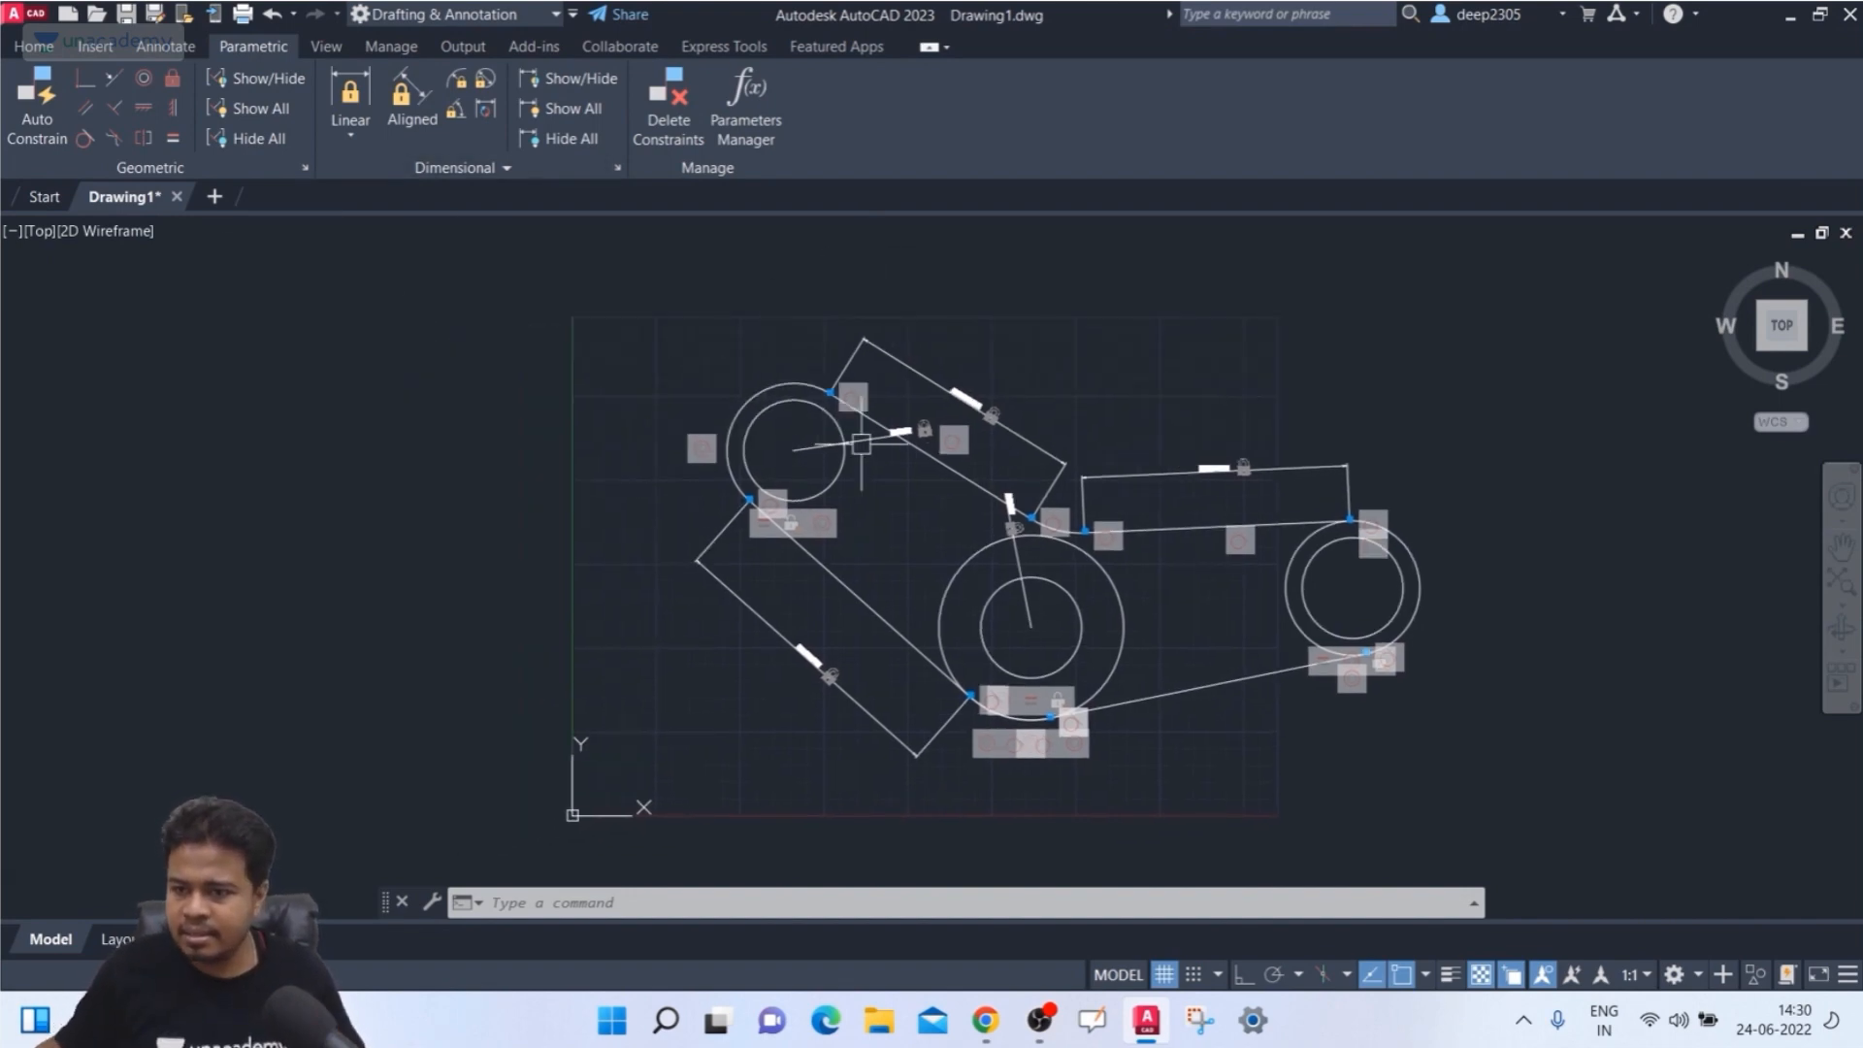
- Draw a circle about 105 units in diameter in the empty area beside the linkage's upper-left circle pair
{"action": "middle_click_drag", "start_coordinate": [946, 478], "coordinate": [1089, 432]}
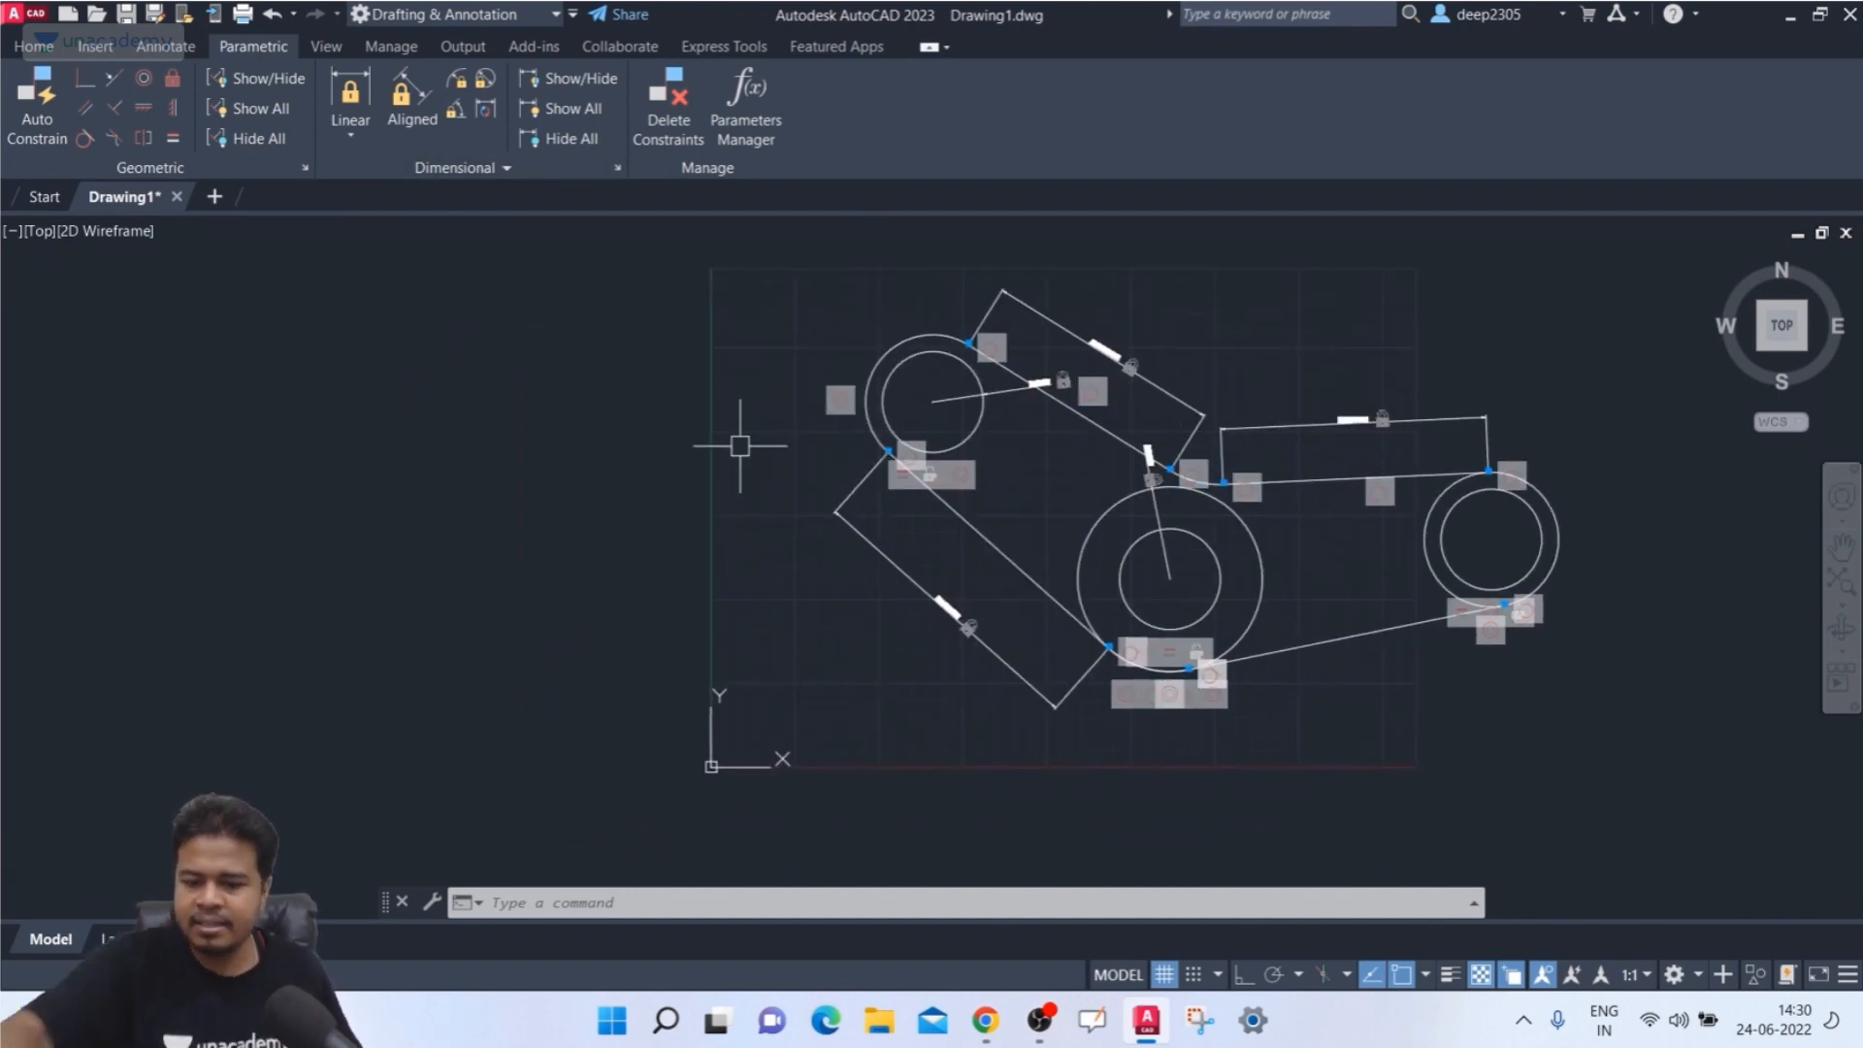
{"action": "key", "text": "Return"}
{"action": "left_click", "coordinate": [305, 419]}
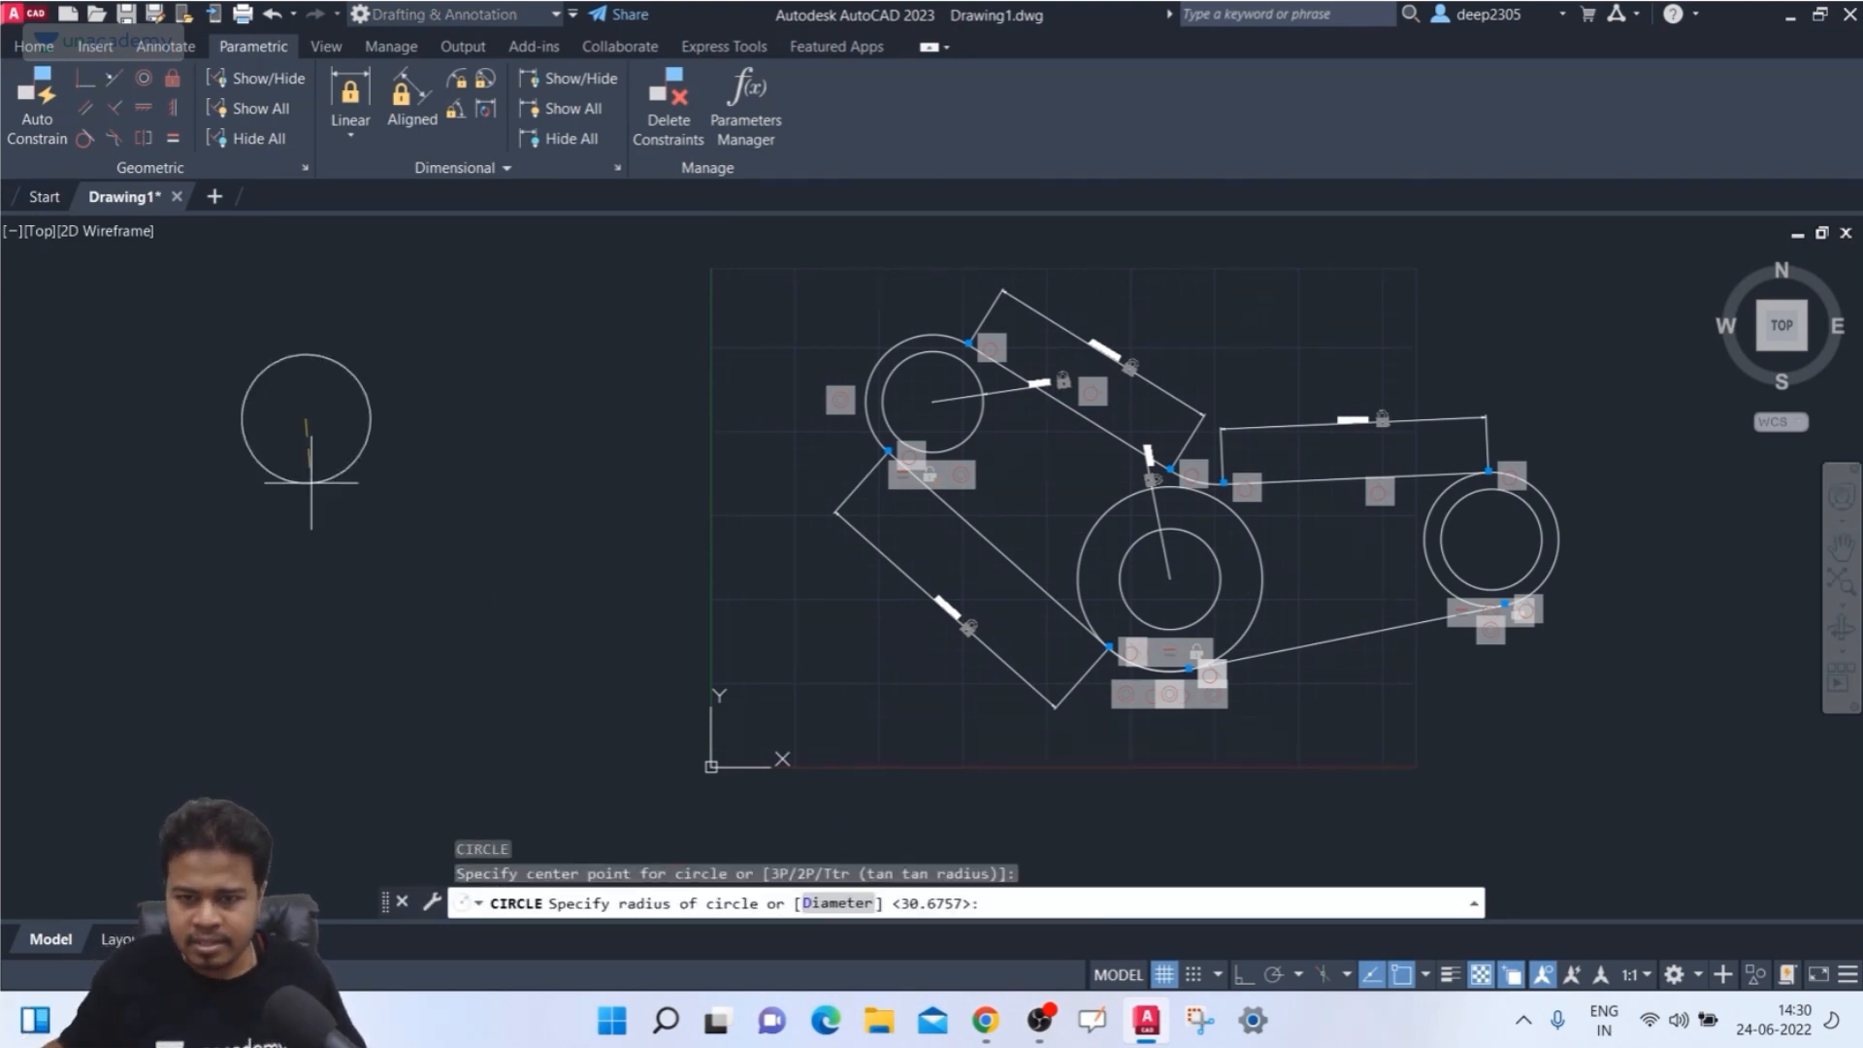
{"action": "middle_click_drag", "start_coordinate": [454, 538], "coordinate": [475, 540]}
{"action": "key", "text": "Escape"}
{"action": "key", "text": "Escape"}
{"action": "key", "text": "Escape"}
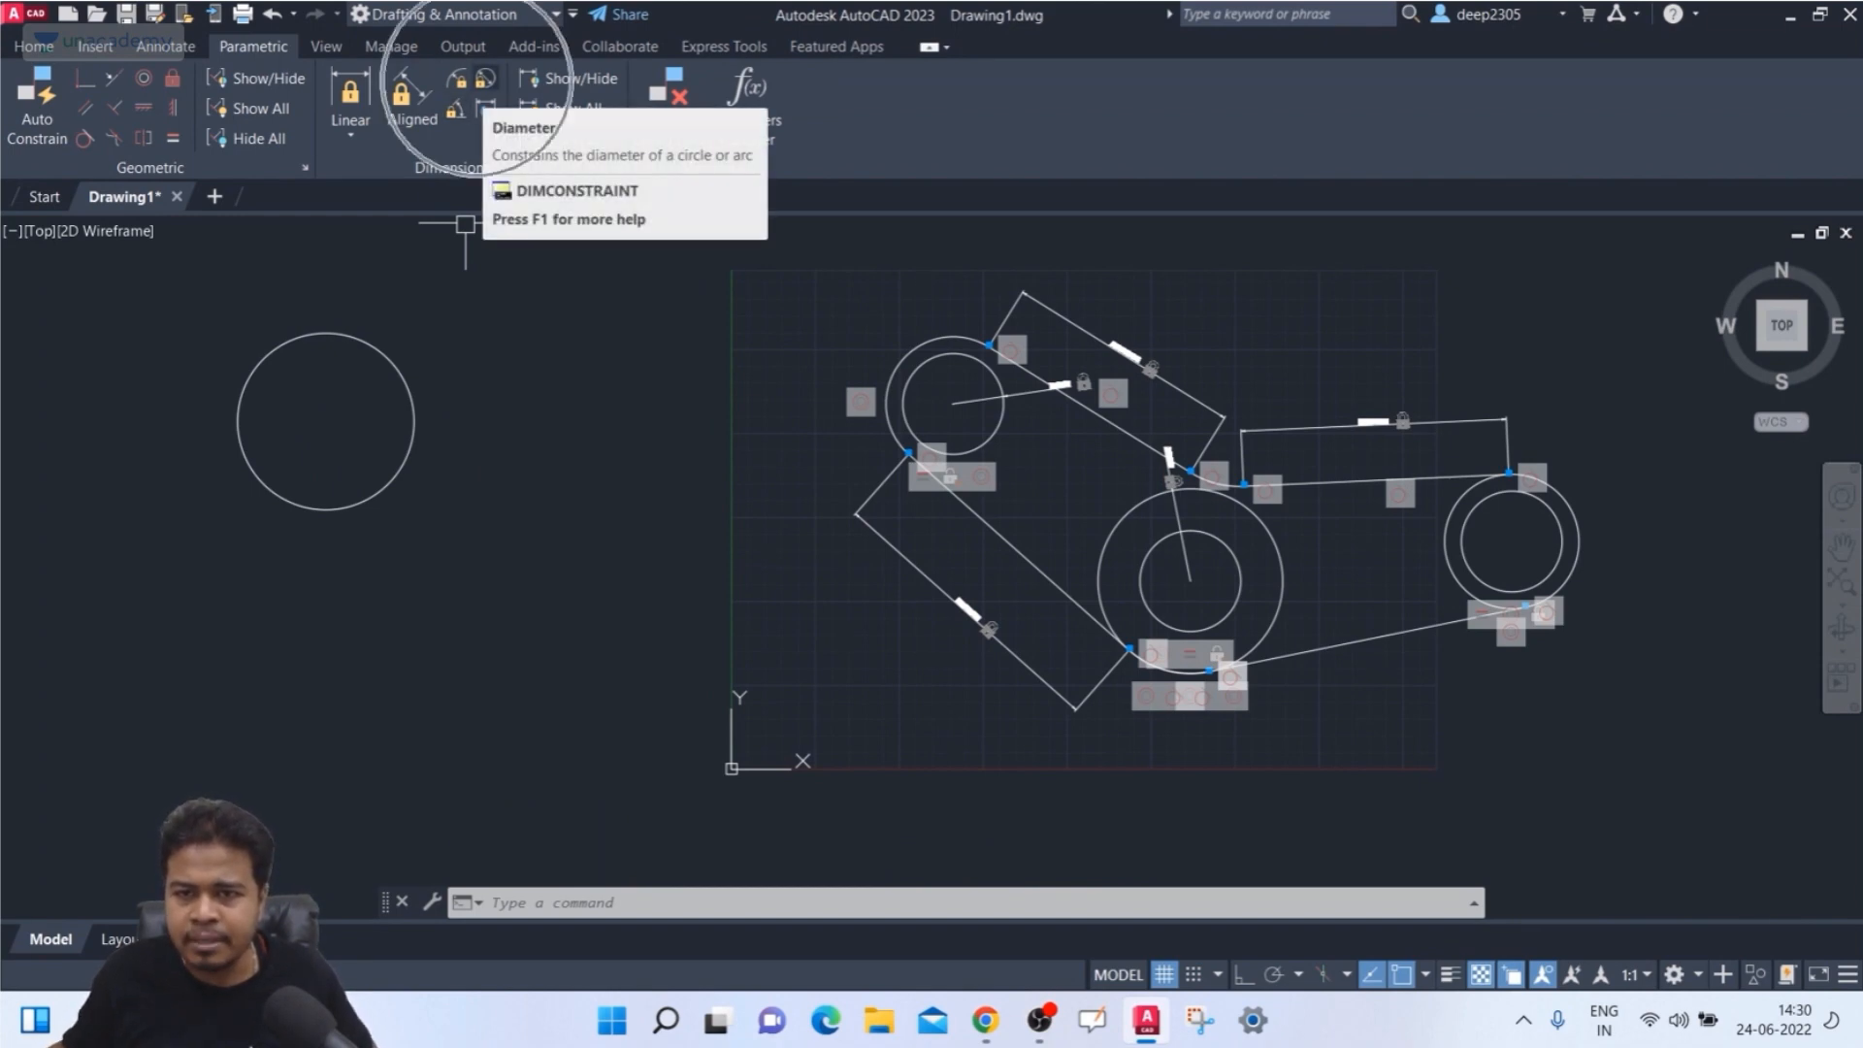
- Add a diameter dimensional constraint to the new separate circle, placed outside its upper-right edge, accepting the current diameter
{"action": "left_click", "coordinate": [485, 78]}
{"action": "left_click", "coordinate": [388, 361]}
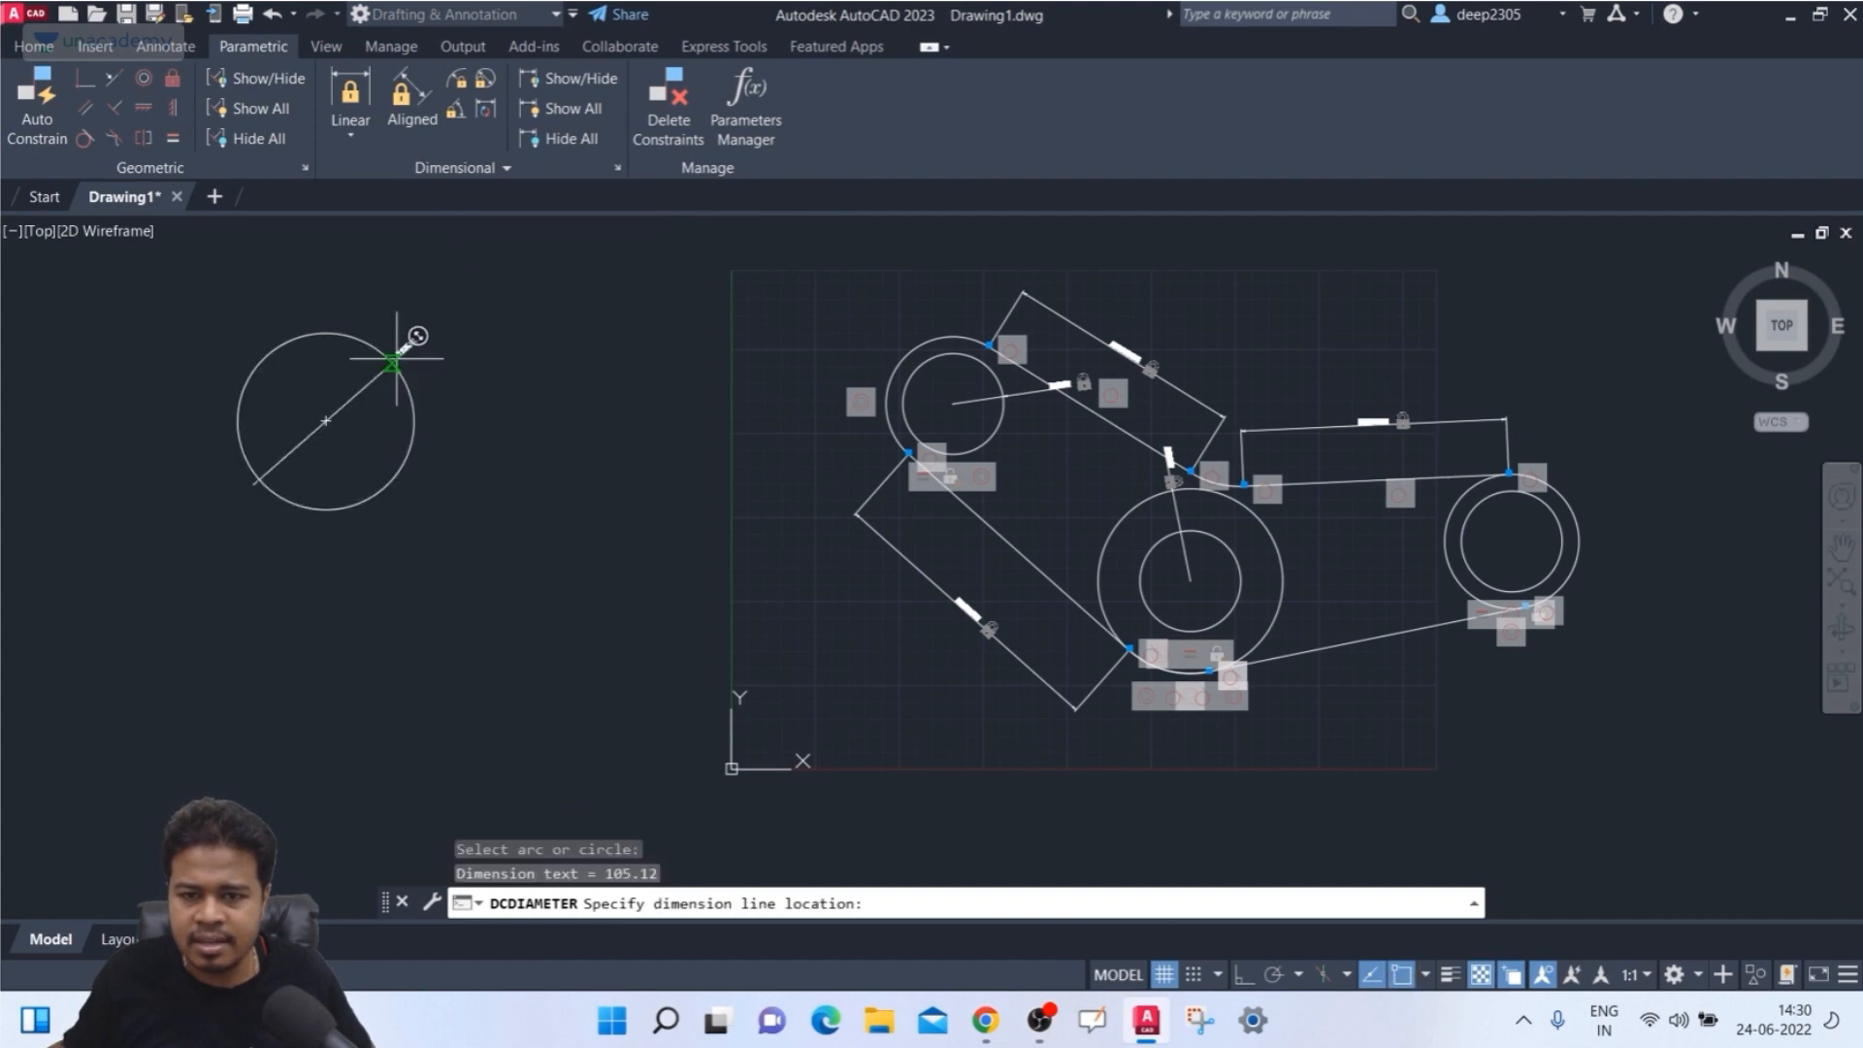
{"action": "scroll", "coordinate": [451, 333], "scroll_direction": "up", "scroll_amount": 4}
{"action": "left_click", "coordinate": [465, 333]}
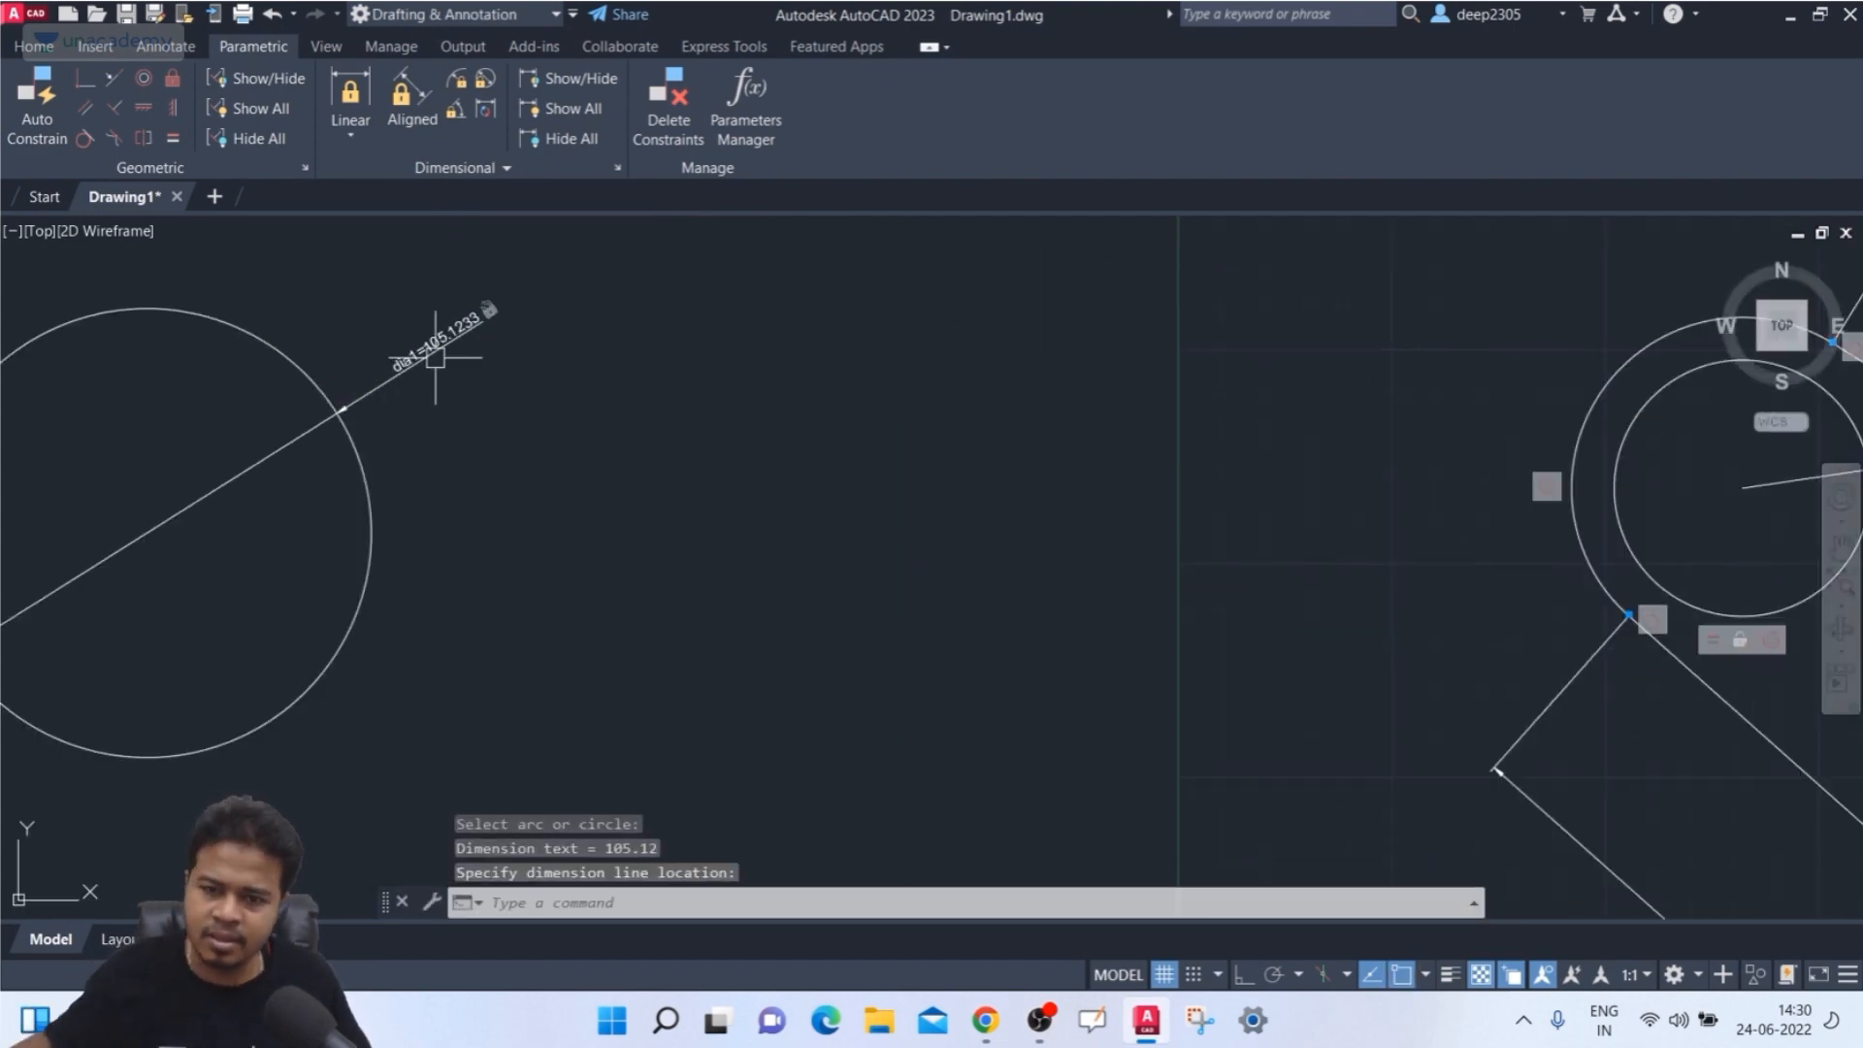
{"action": "scroll", "coordinate": [442, 359], "scroll_direction": "up", "scroll_amount": 2}
{"action": "scroll", "coordinate": [415, 408], "scroll_direction": "down", "scroll_amount": 4}
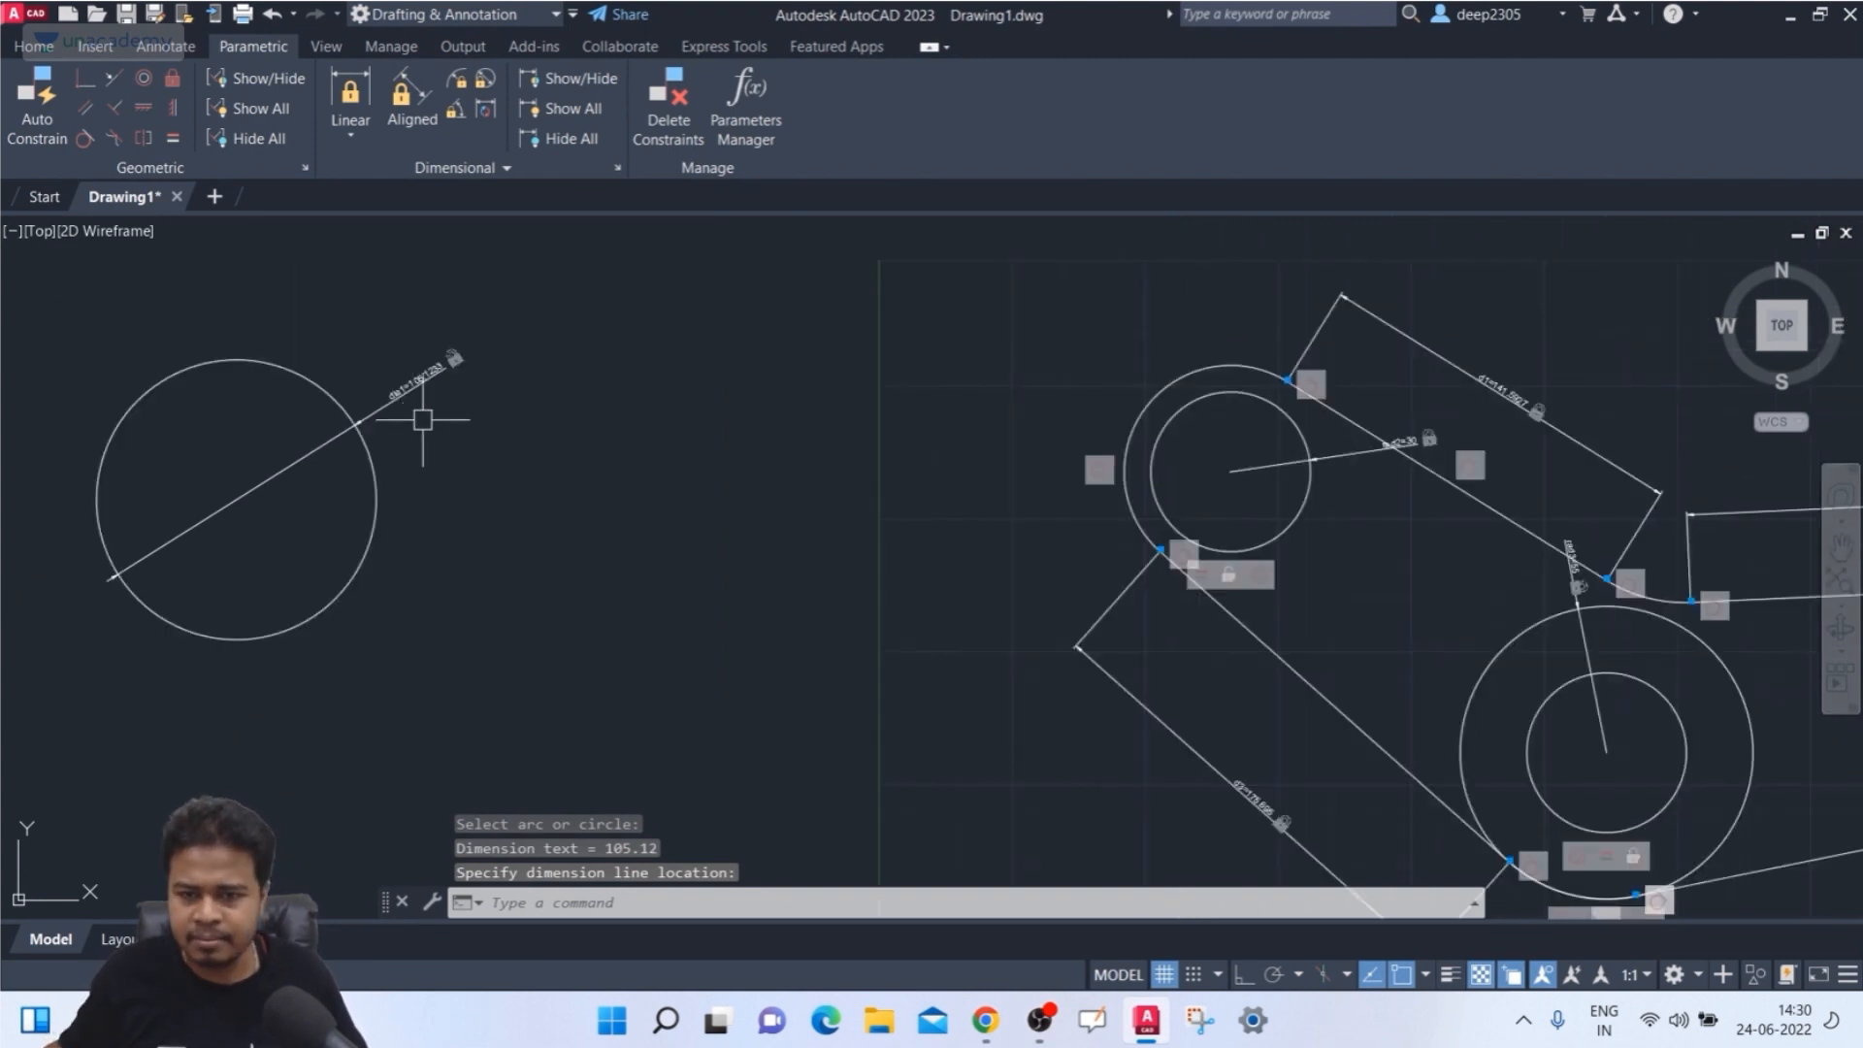
- Draw a second separate circle about 81 units in diameter between the first separate circle and the linkage
{"action": "type", "text": "c"}
{"action": "key", "text": "Return"}
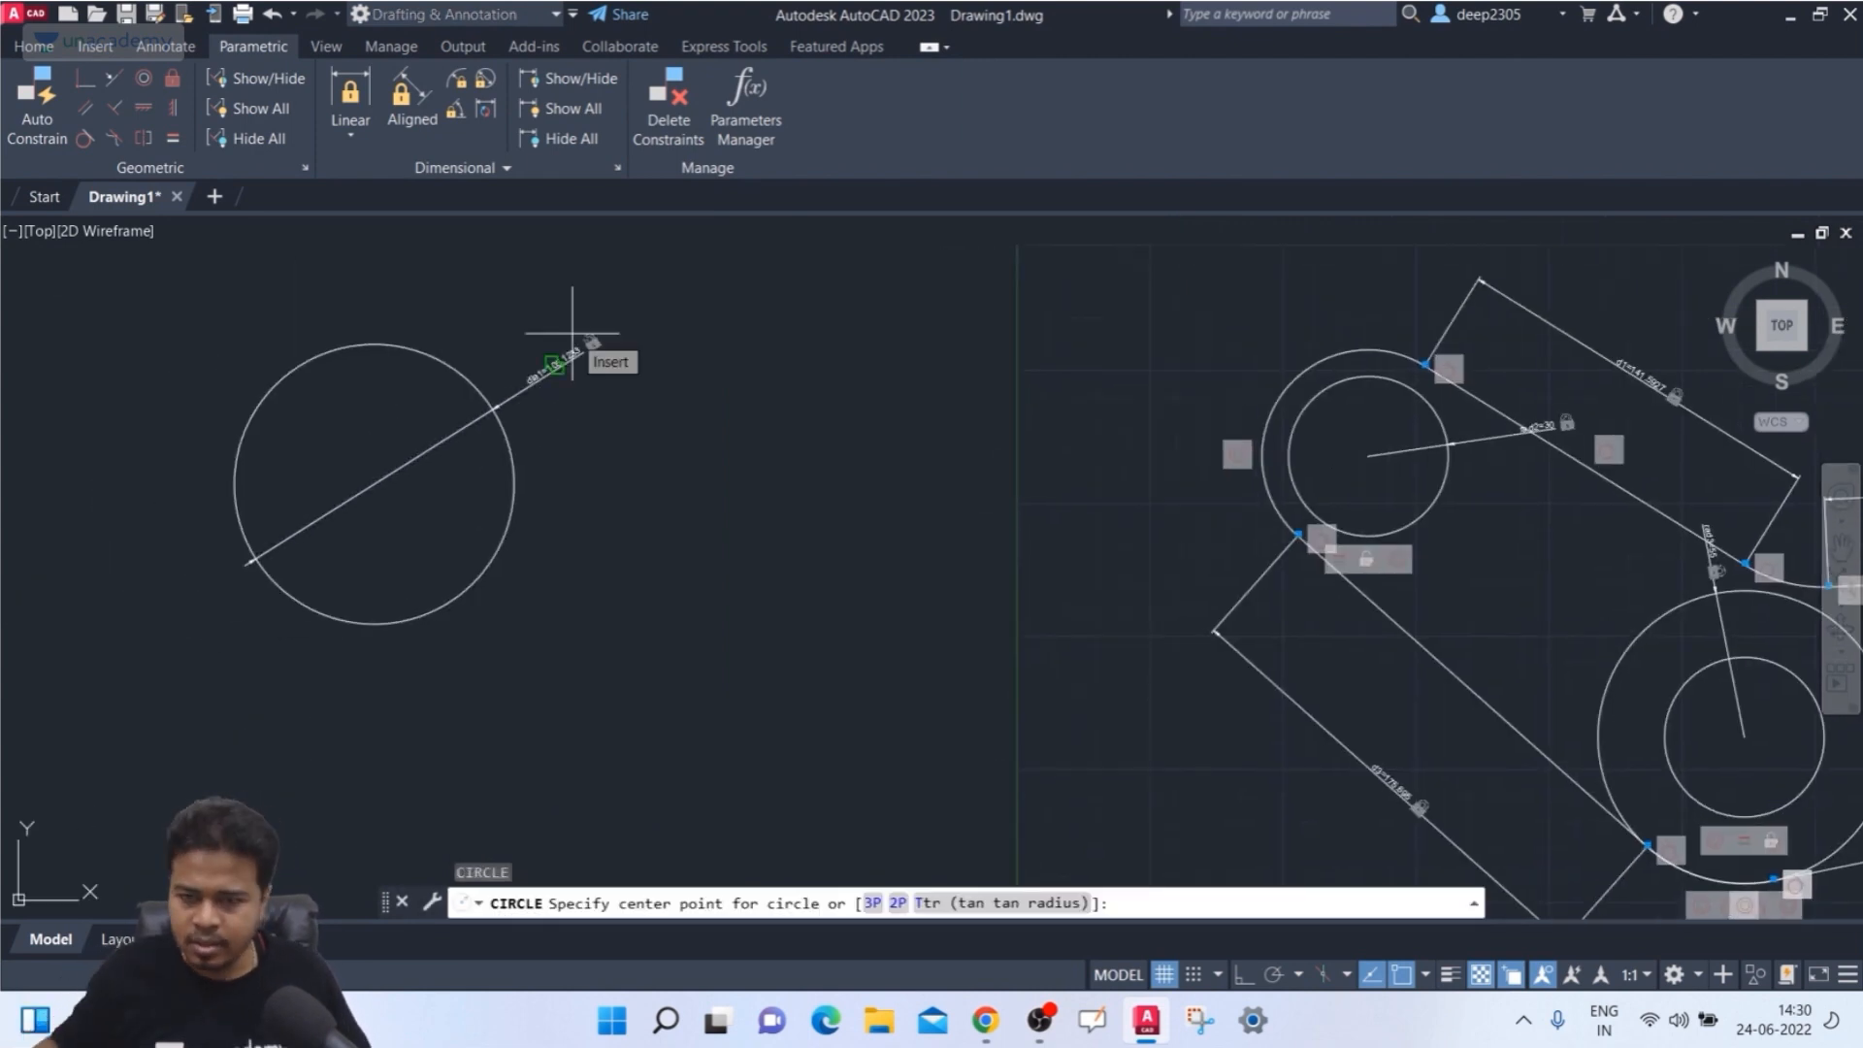
{"action": "left_click", "coordinate": [807, 650]}
{"action": "left_click", "coordinate": [739, 733]}
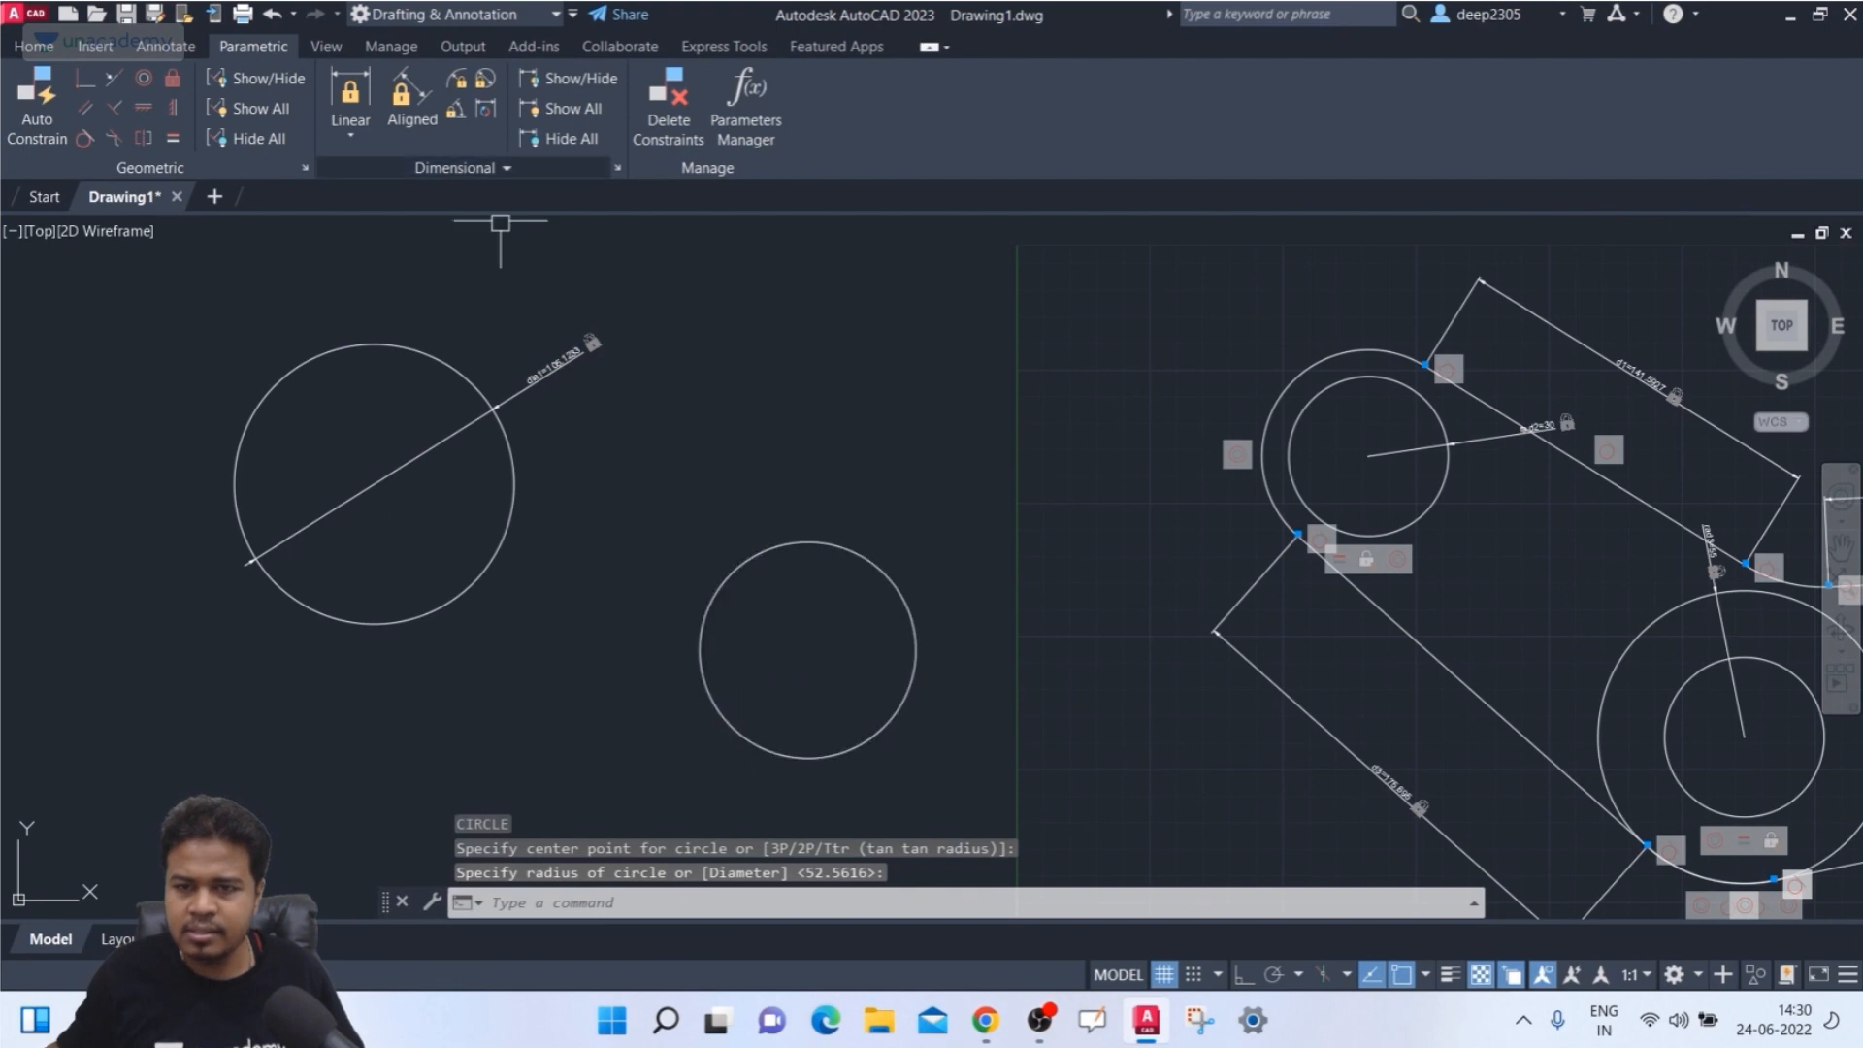
- Add a diameter dimensional constraint above the smaller separate circle, accepting its current diameter
{"action": "left_click", "coordinate": [485, 78]}
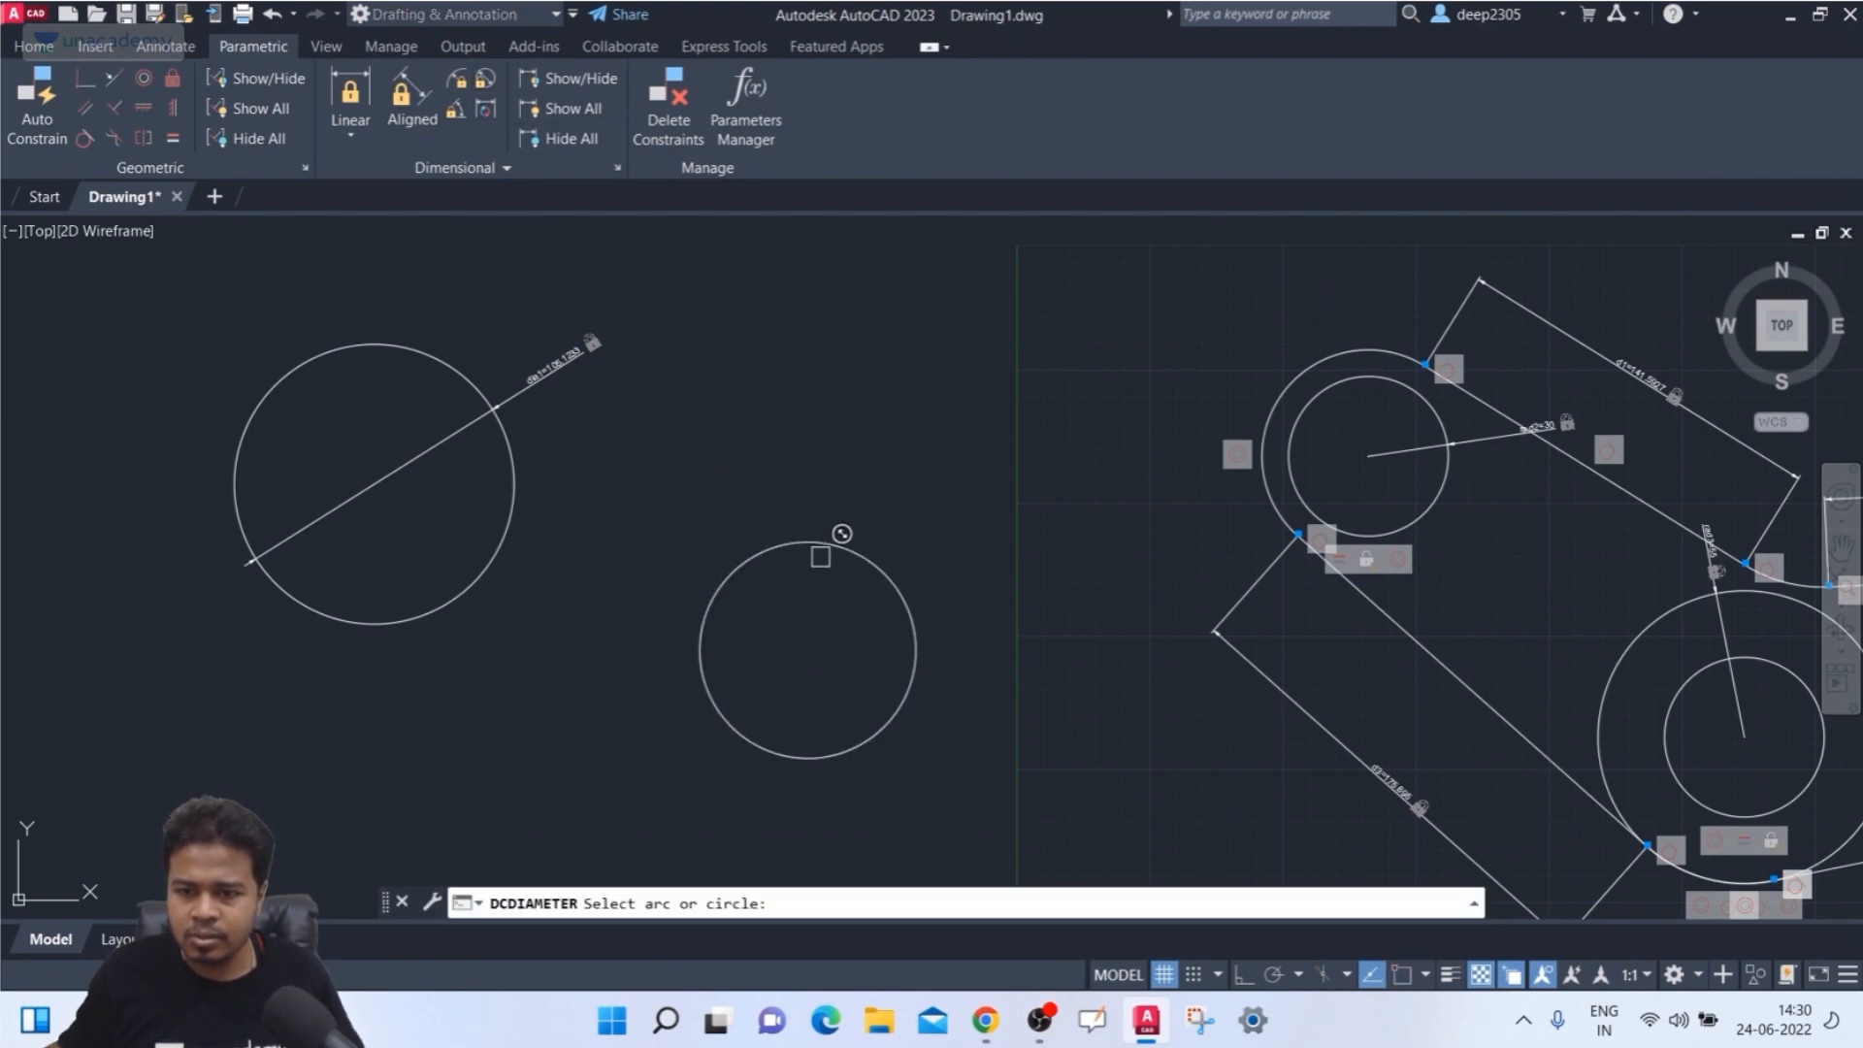
{"action": "left_click", "coordinate": [823, 543]}
{"action": "scroll", "coordinate": [813, 478], "scroll_direction": "up", "scroll_amount": 4}
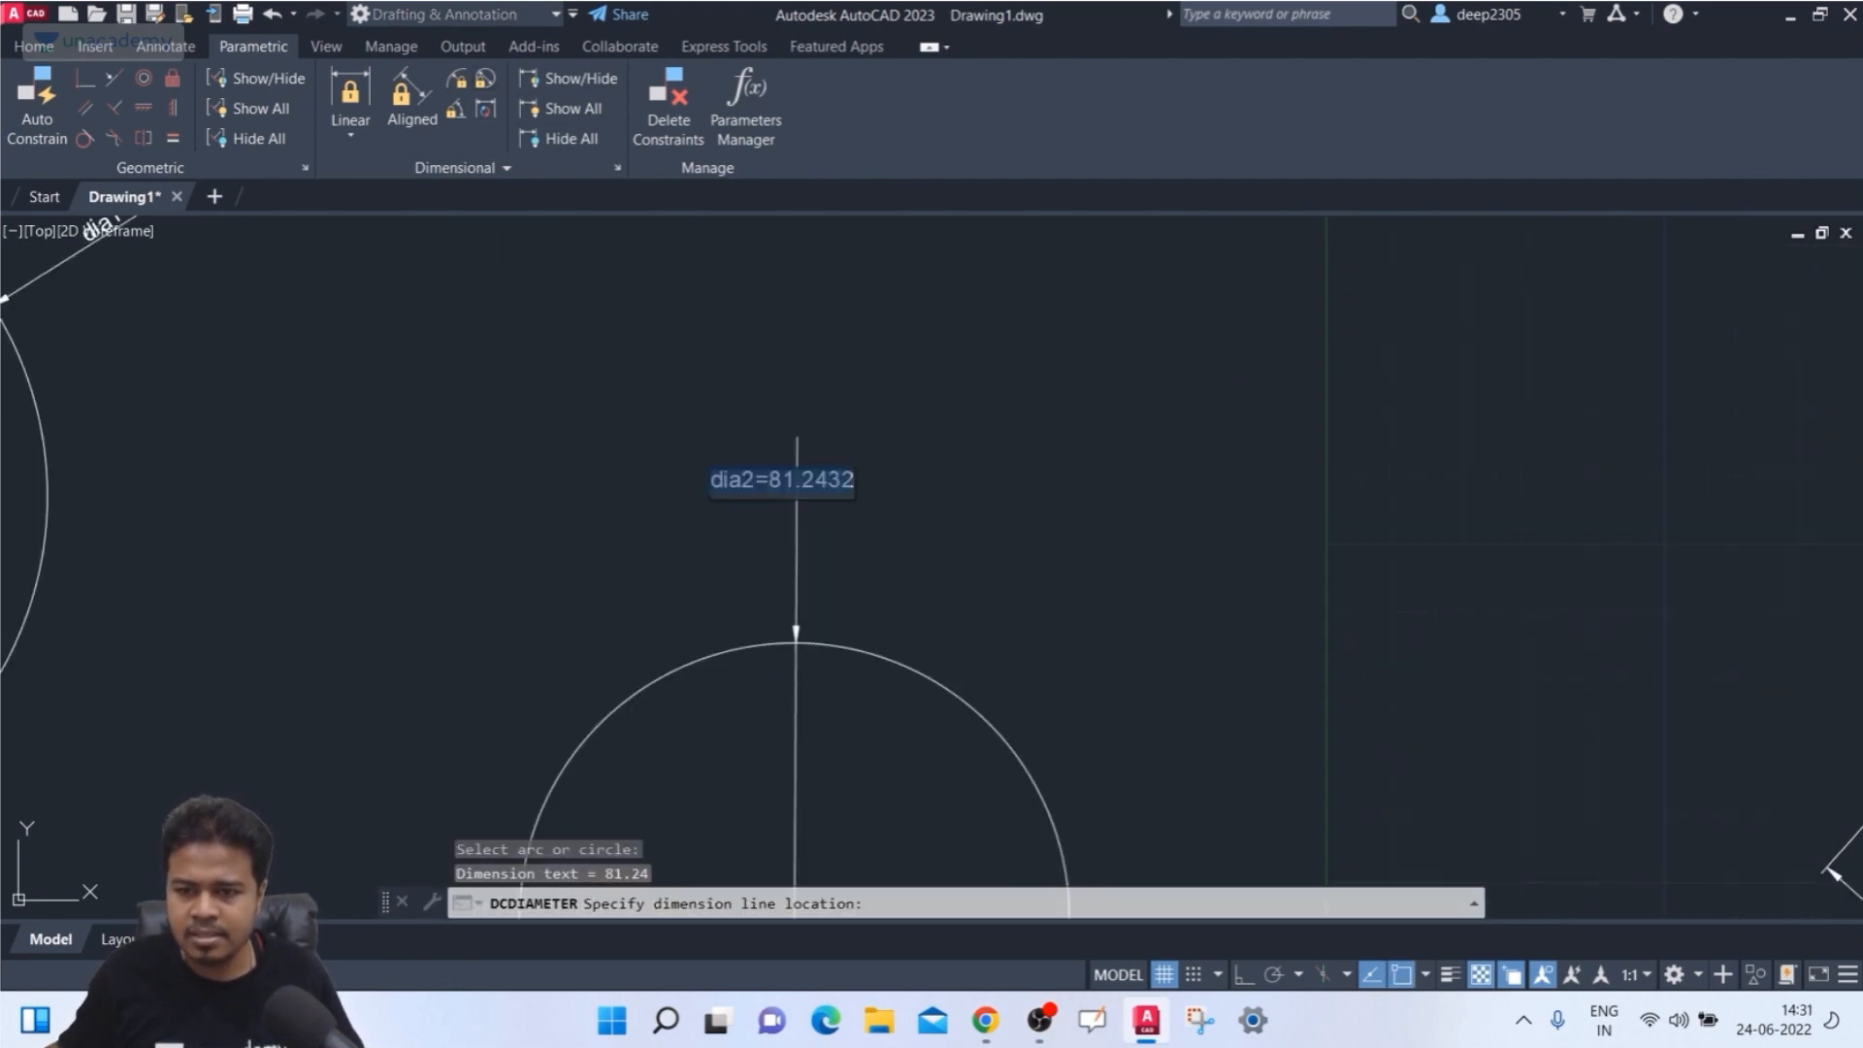
{"action": "left_click", "coordinate": [796, 479]}
{"action": "scroll", "coordinate": [864, 498], "scroll_direction": "down", "scroll_amount": 2}
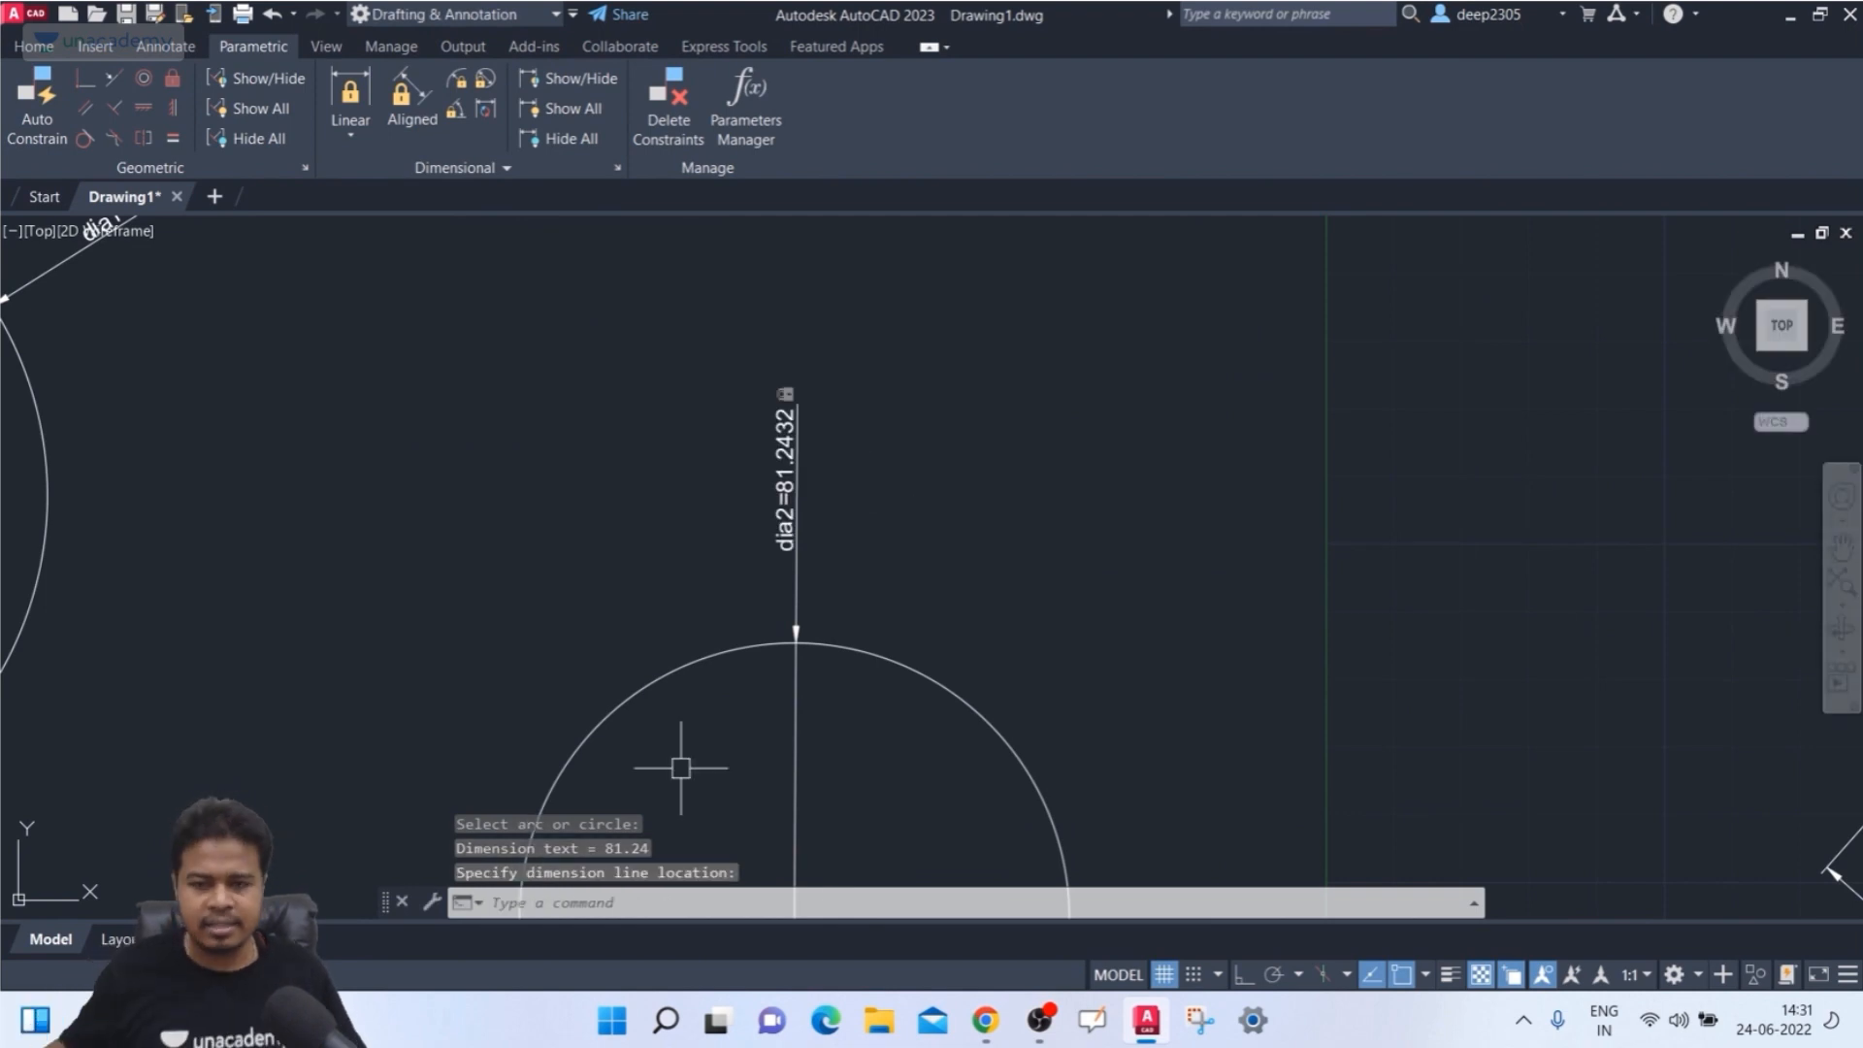
{"action": "scroll", "coordinate": [582, 521], "scroll_direction": "down", "scroll_amount": 3}
{"action": "middle_click_drag", "start_coordinate": [582, 521], "coordinate": [550, 422]}
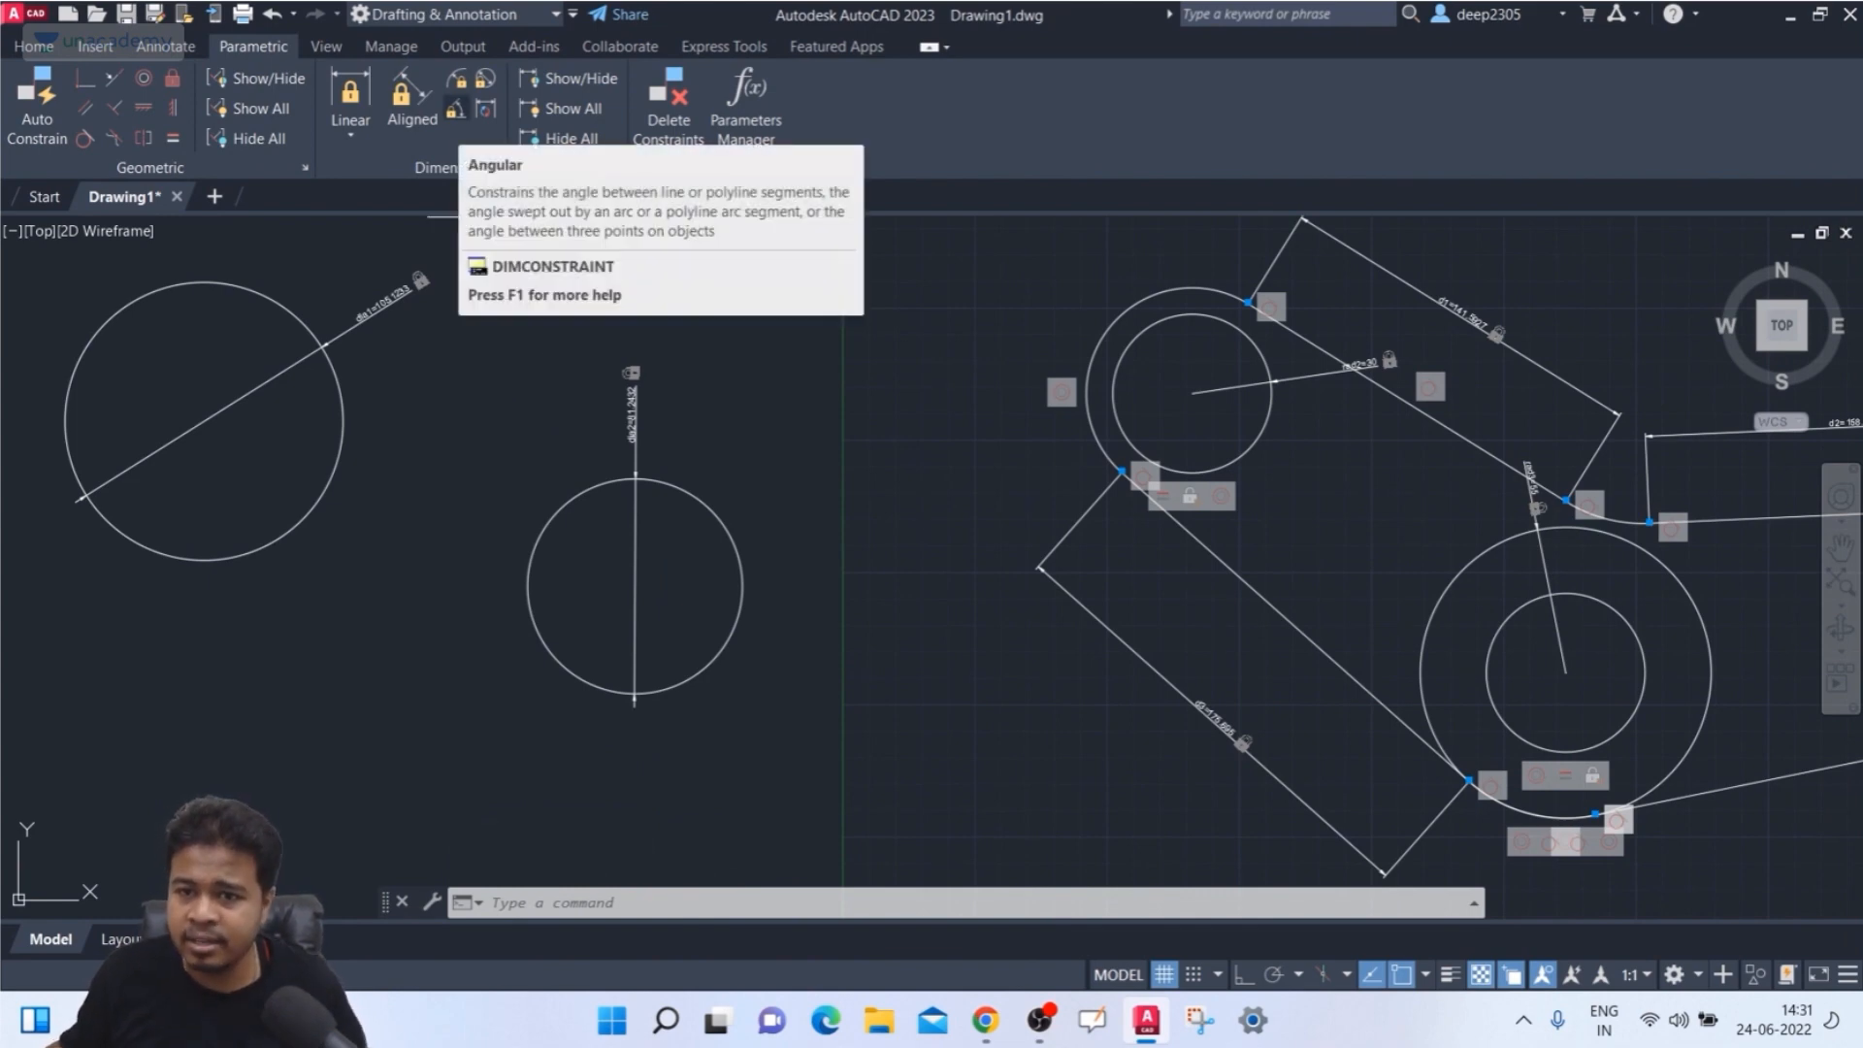
- Try to add an angular dimensional constraint between the linkage's lower-left sloping line and its lower-right line
{"action": "left_click", "coordinate": [455, 108]}
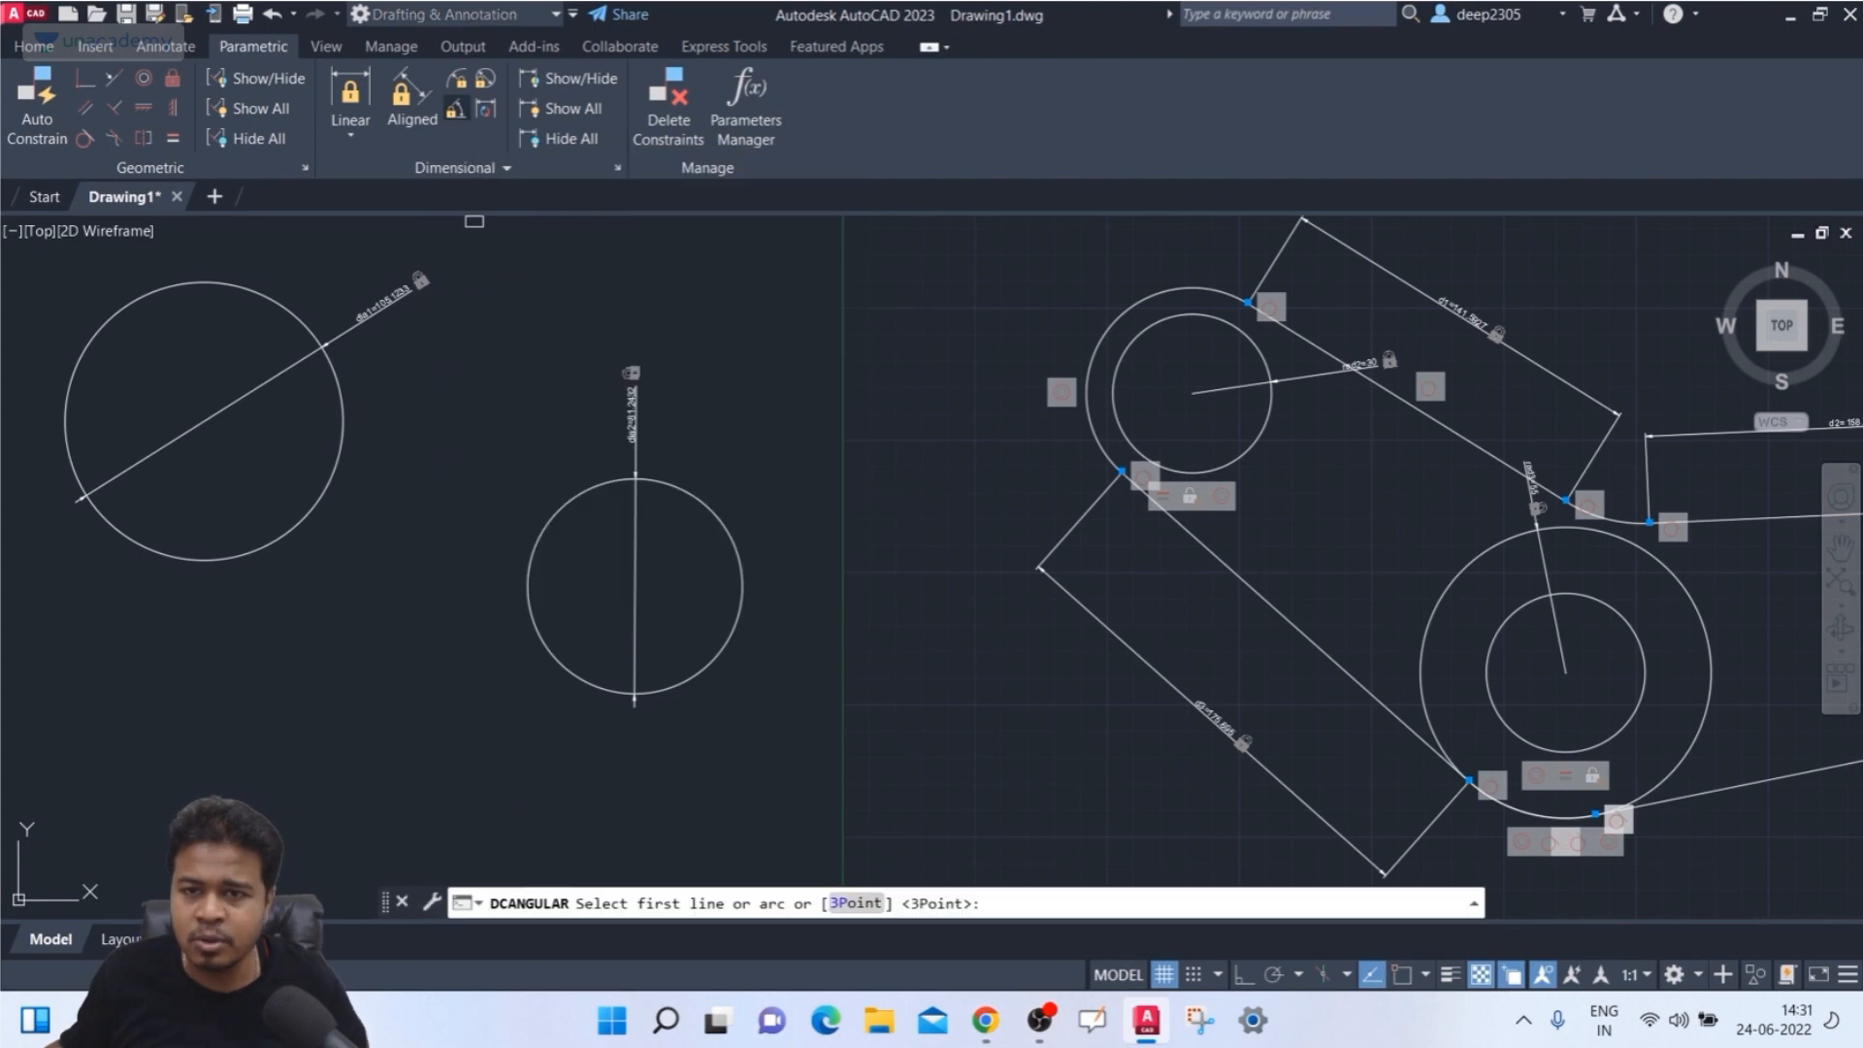
{"action": "scroll", "coordinate": [741, 470], "scroll_direction": "down", "scroll_amount": 3}
{"action": "scroll", "coordinate": [830, 529], "scroll_direction": "up", "scroll_amount": 3}
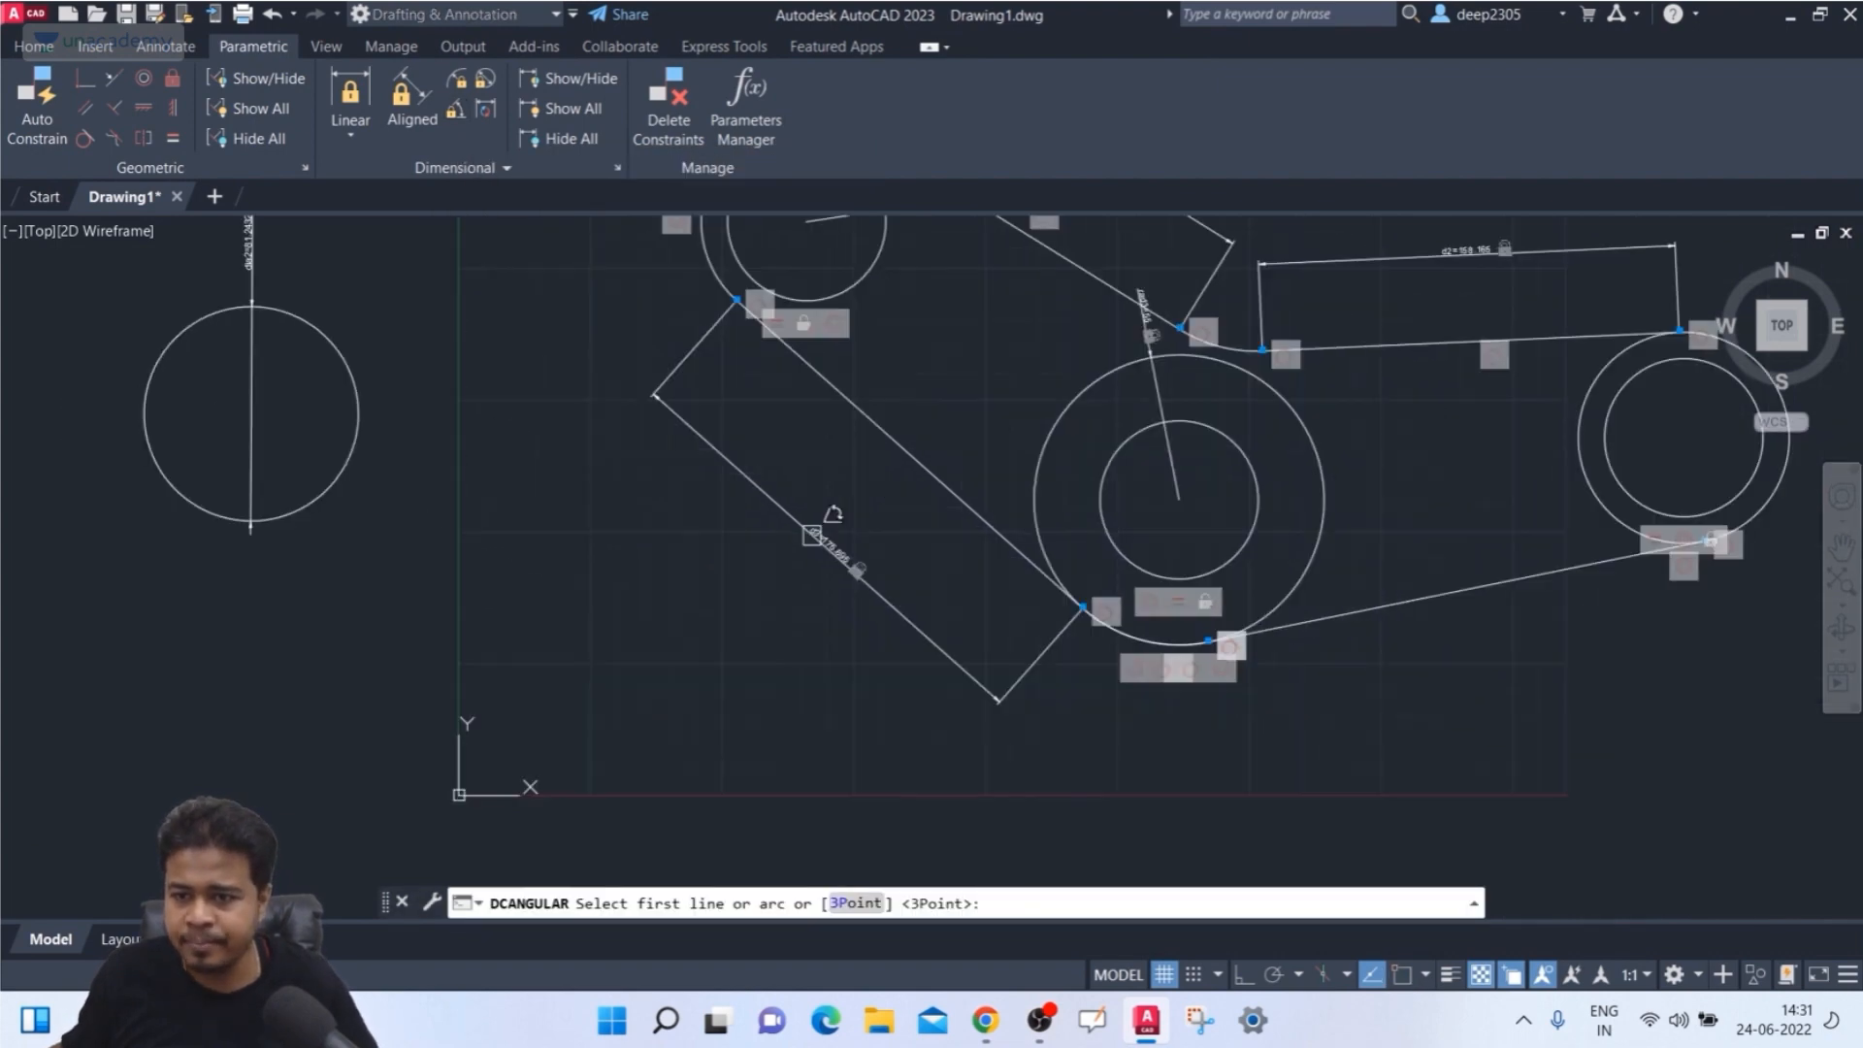
{"action": "left_click", "coordinate": [802, 533]}
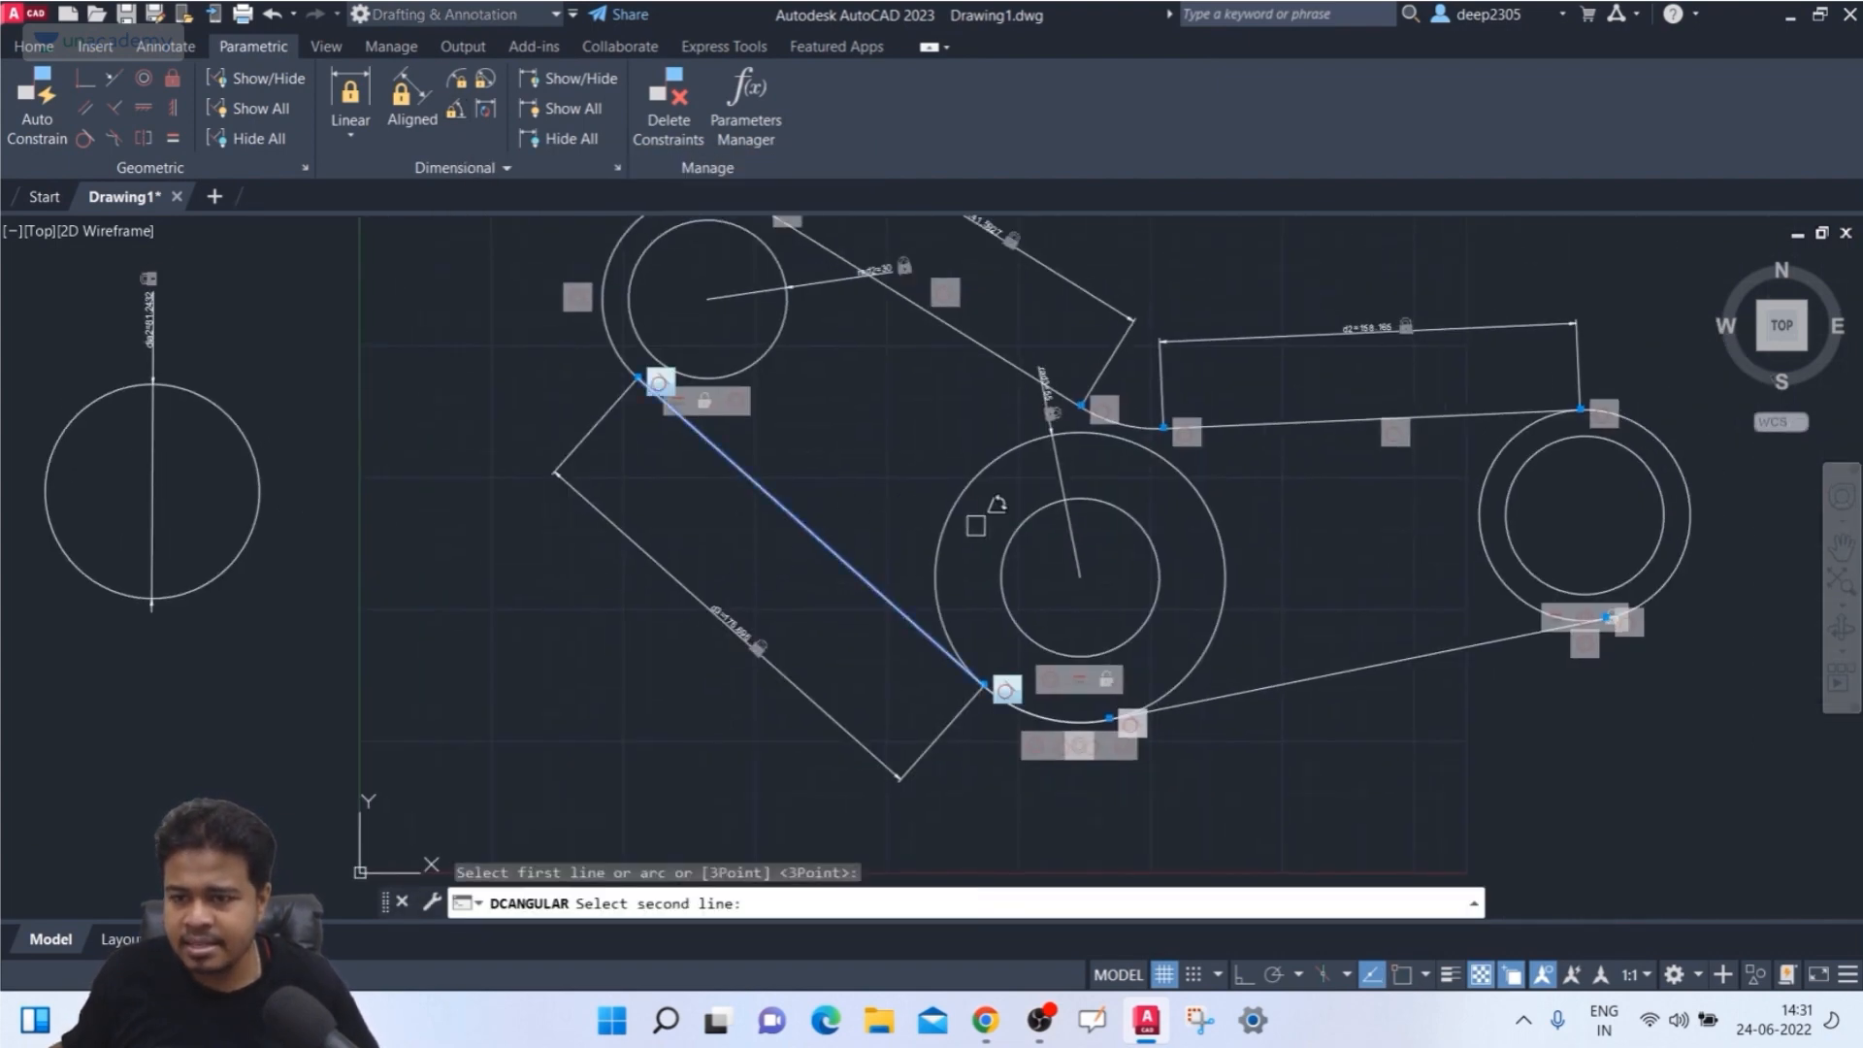
{"action": "left_click", "coordinate": [1301, 678]}
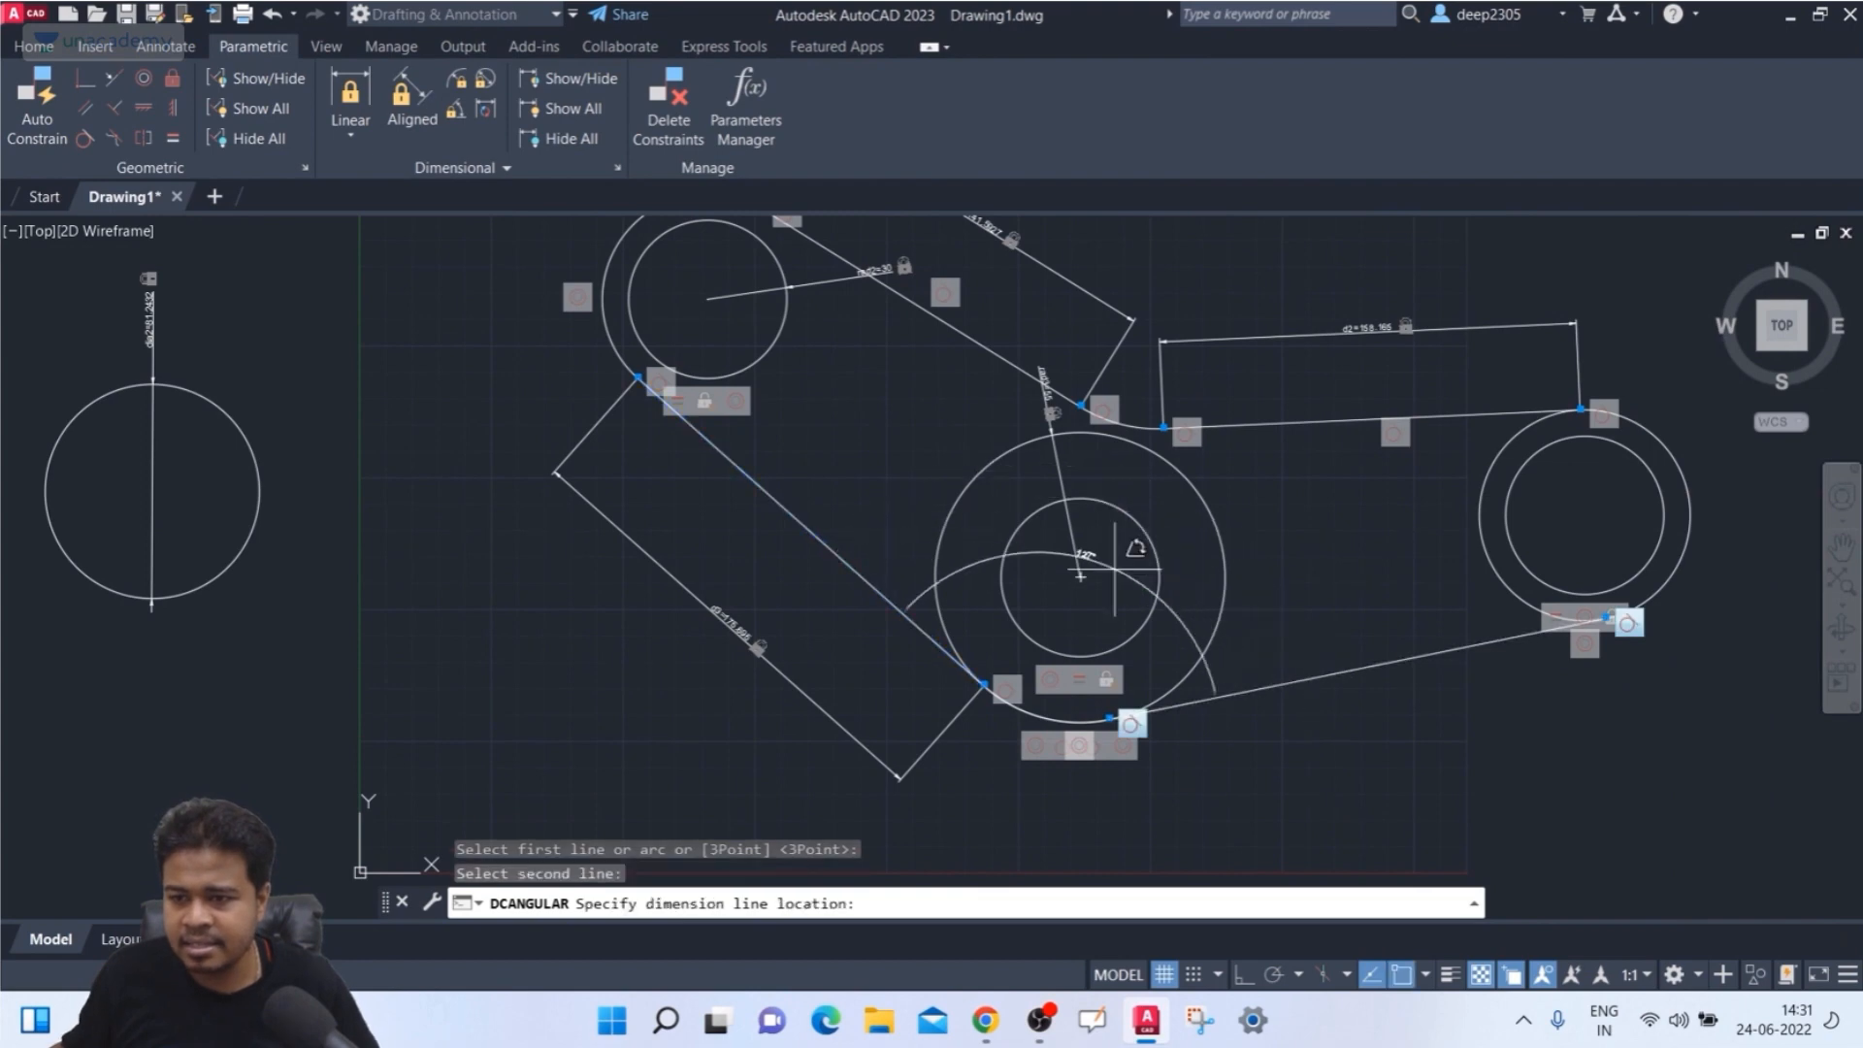
{"action": "left_click", "coordinate": [1087, 609]}
{"action": "scroll", "coordinate": [1092, 611], "scroll_direction": "up", "scroll_amount": 4}
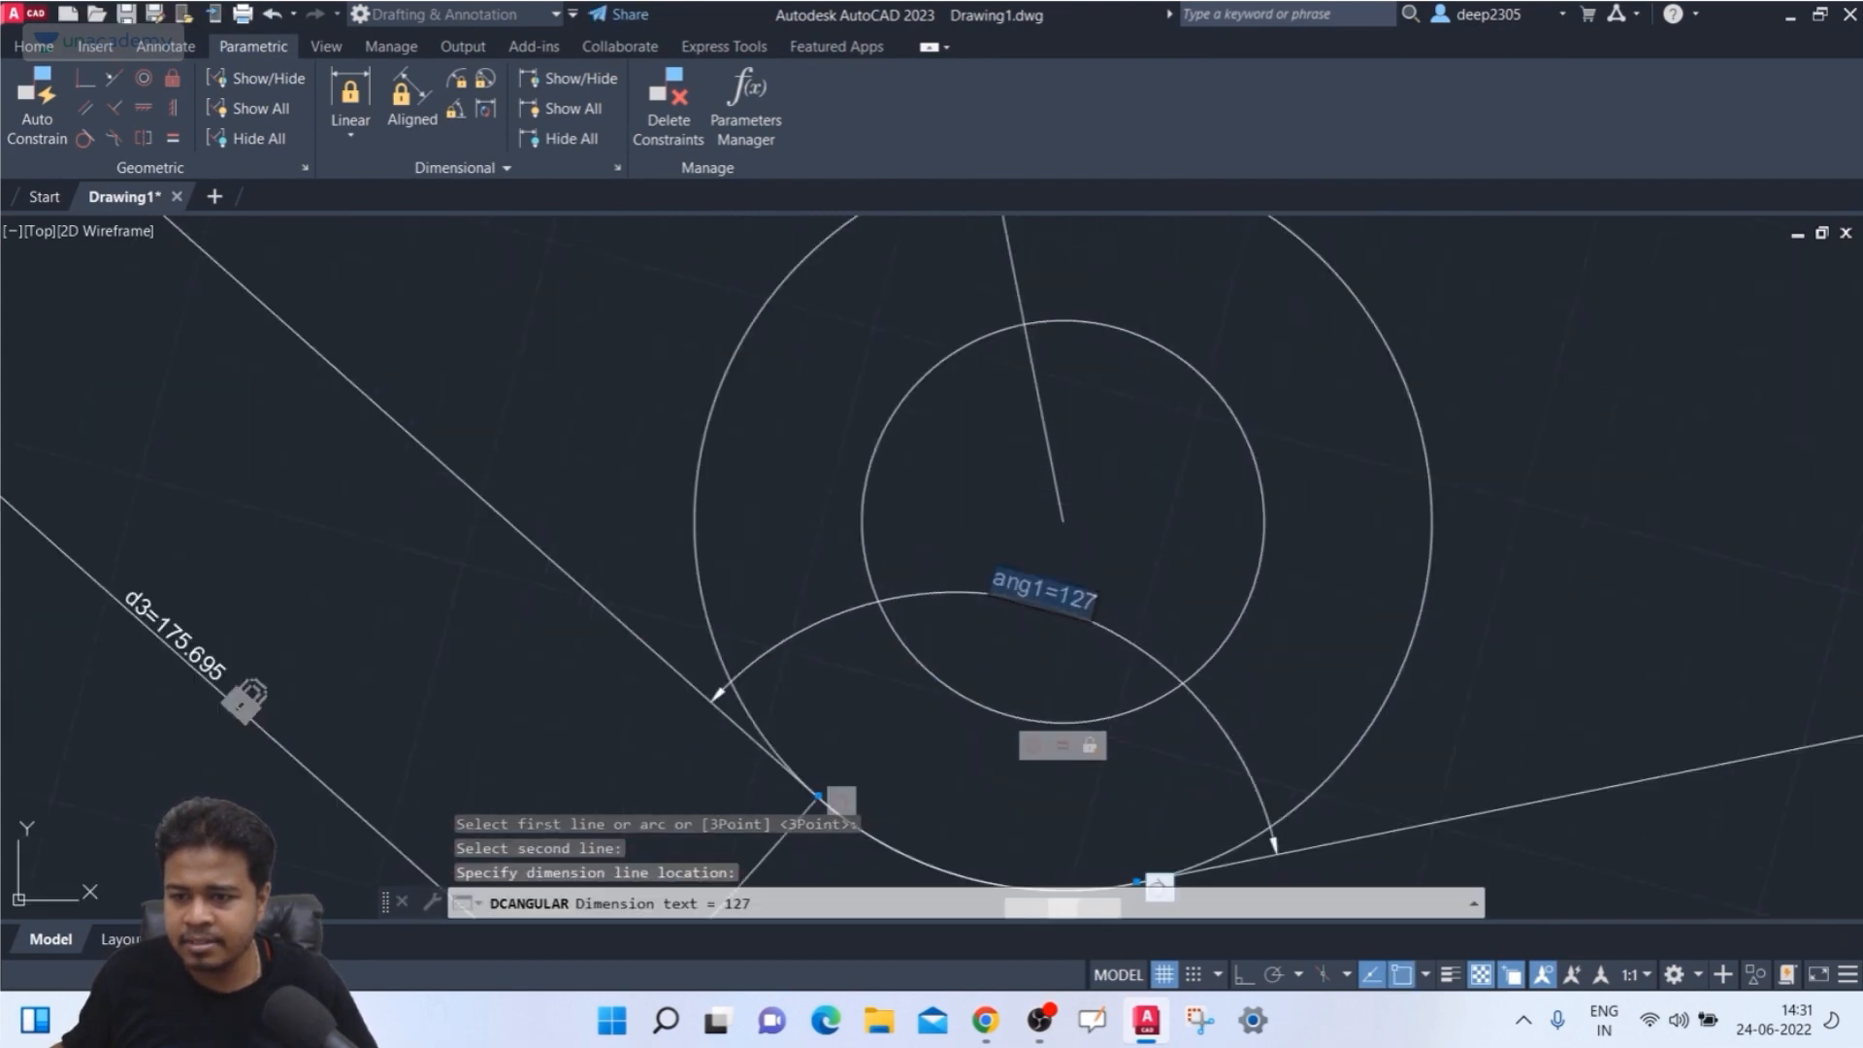
{"action": "key", "text": "Return"}
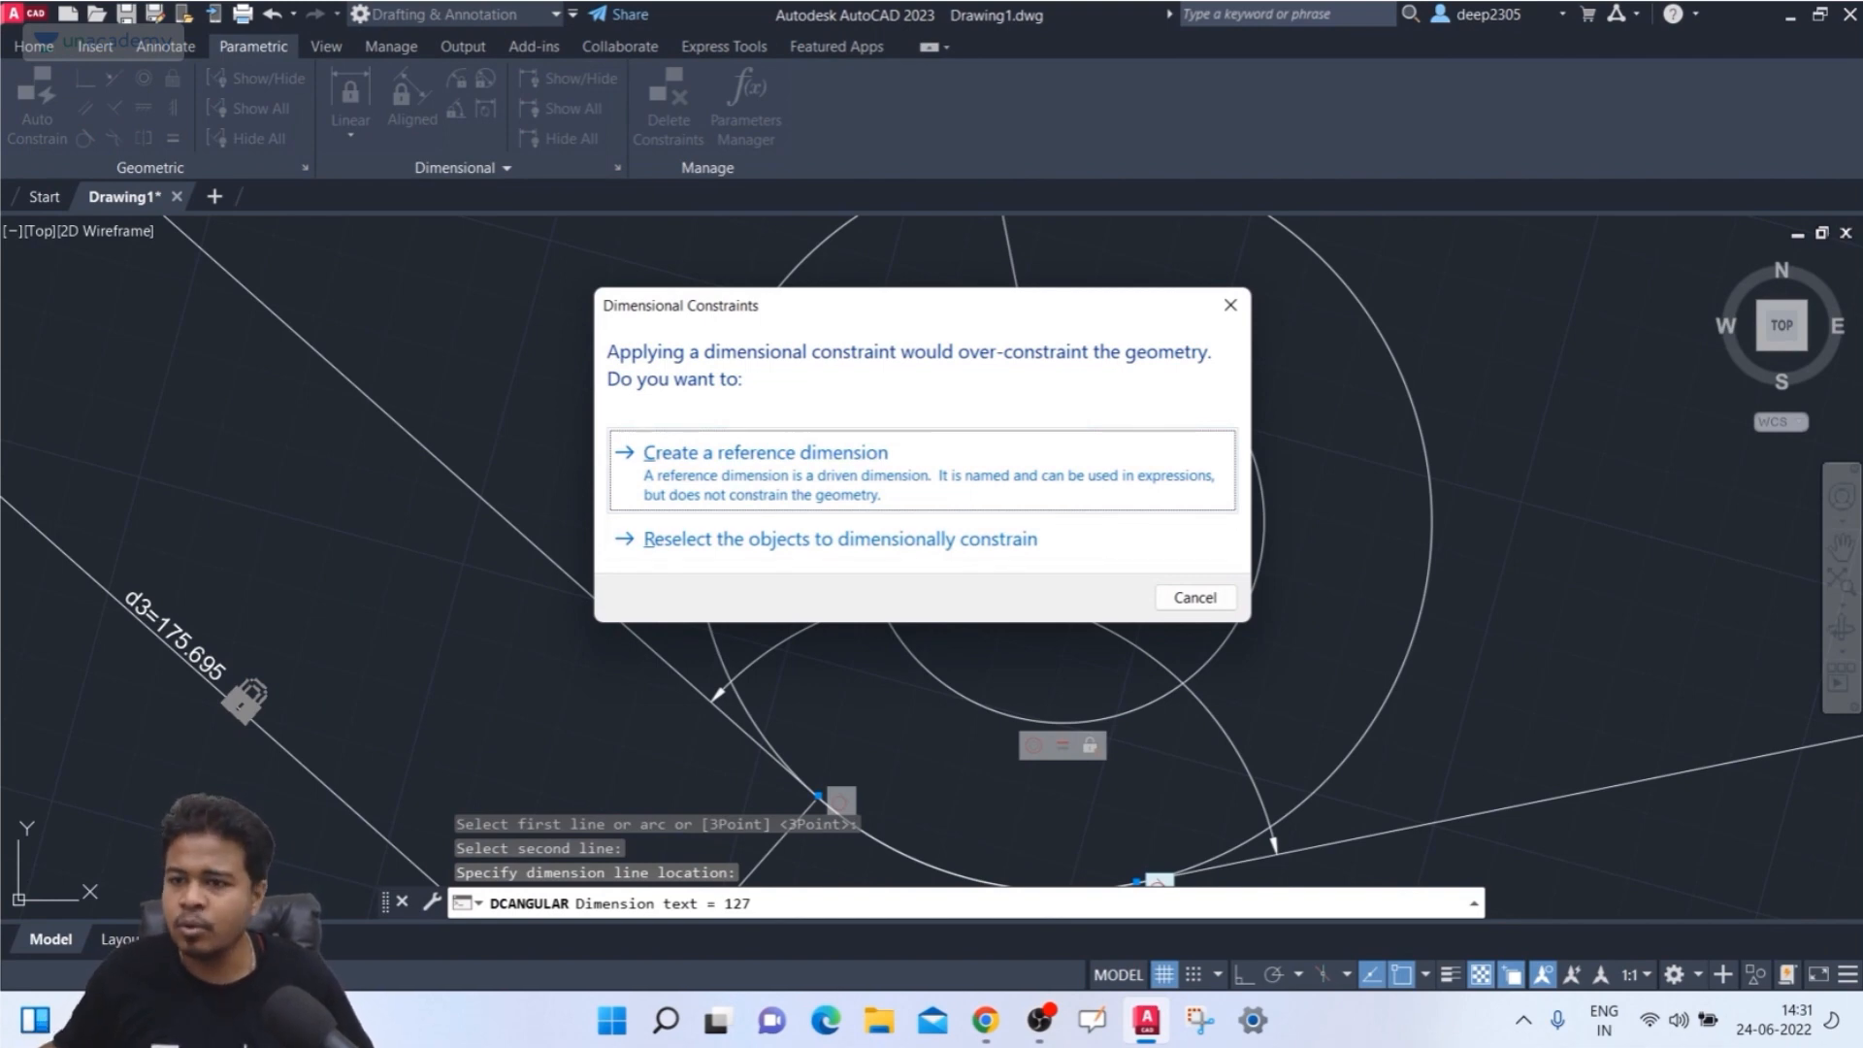
{"action": "left_click", "coordinate": [1230, 305]}
{"action": "scroll", "coordinate": [1051, 458], "scroll_direction": "down", "scroll_amount": 6}
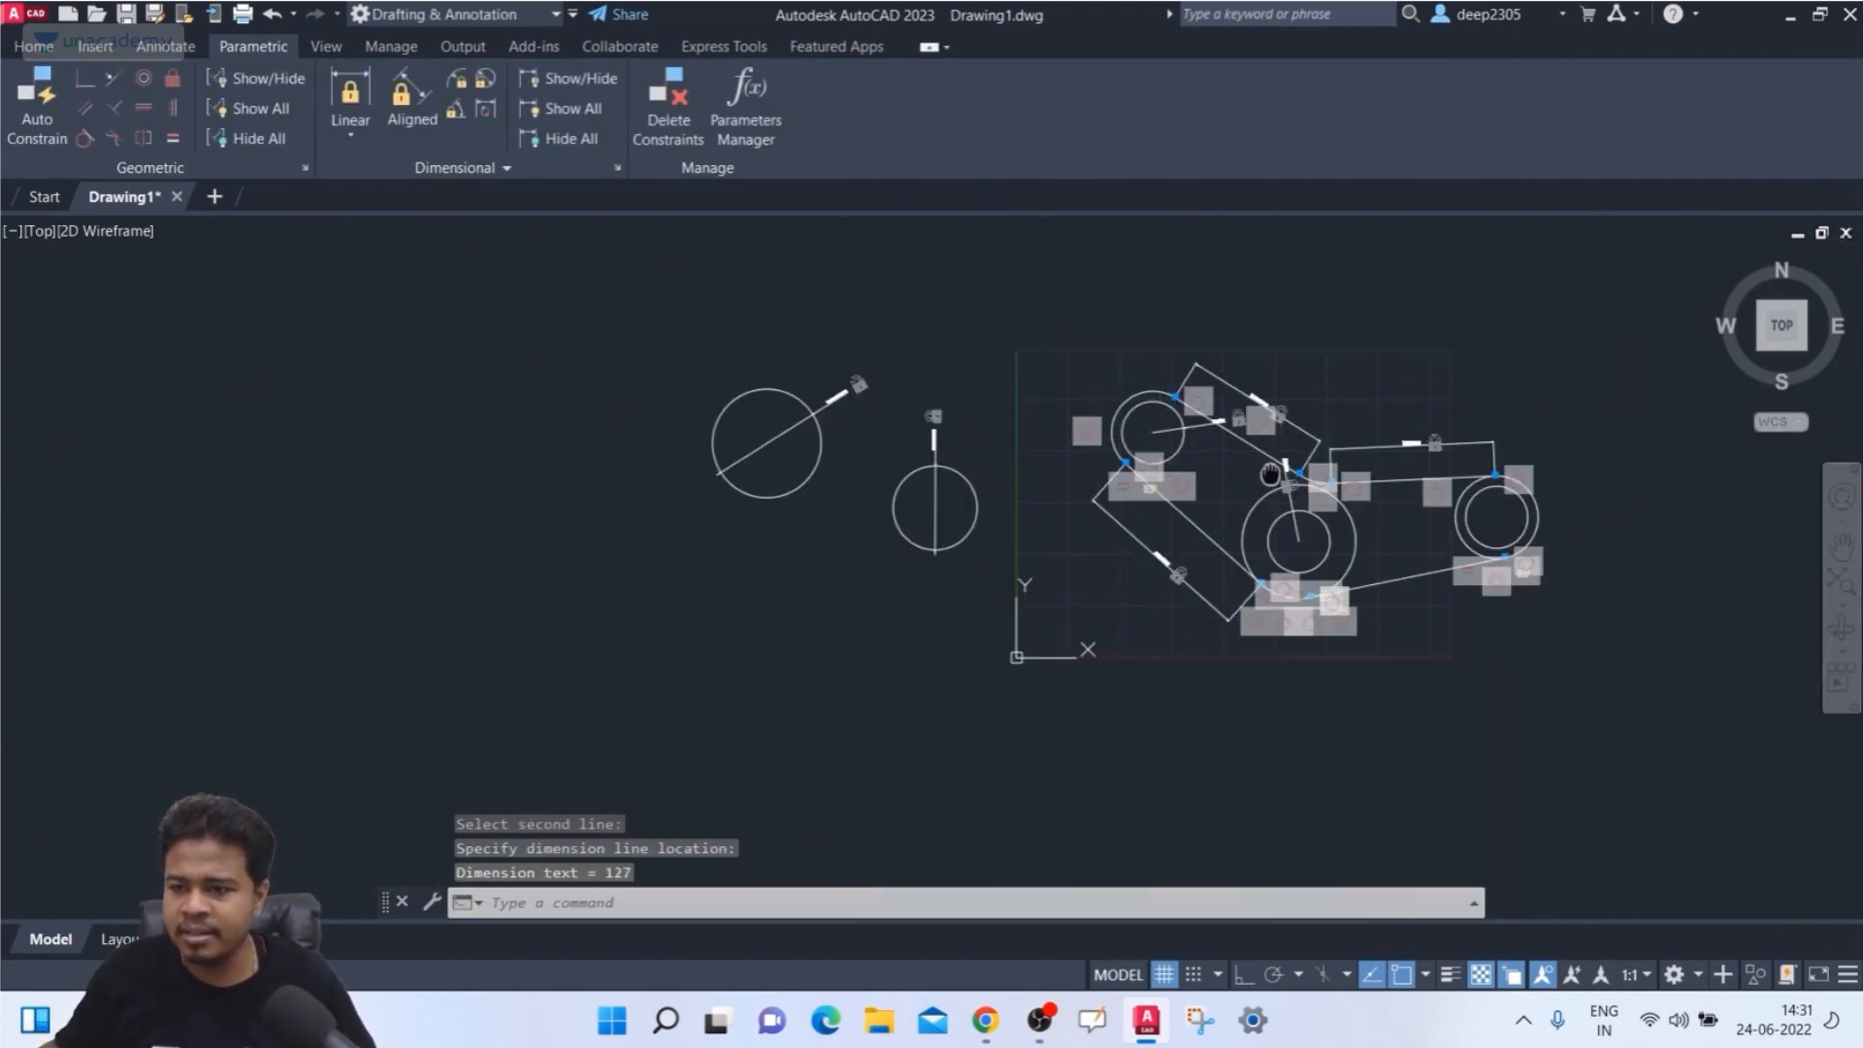
{"action": "scroll", "coordinate": [1175, 534], "scroll_direction": "up", "scroll_amount": 2}
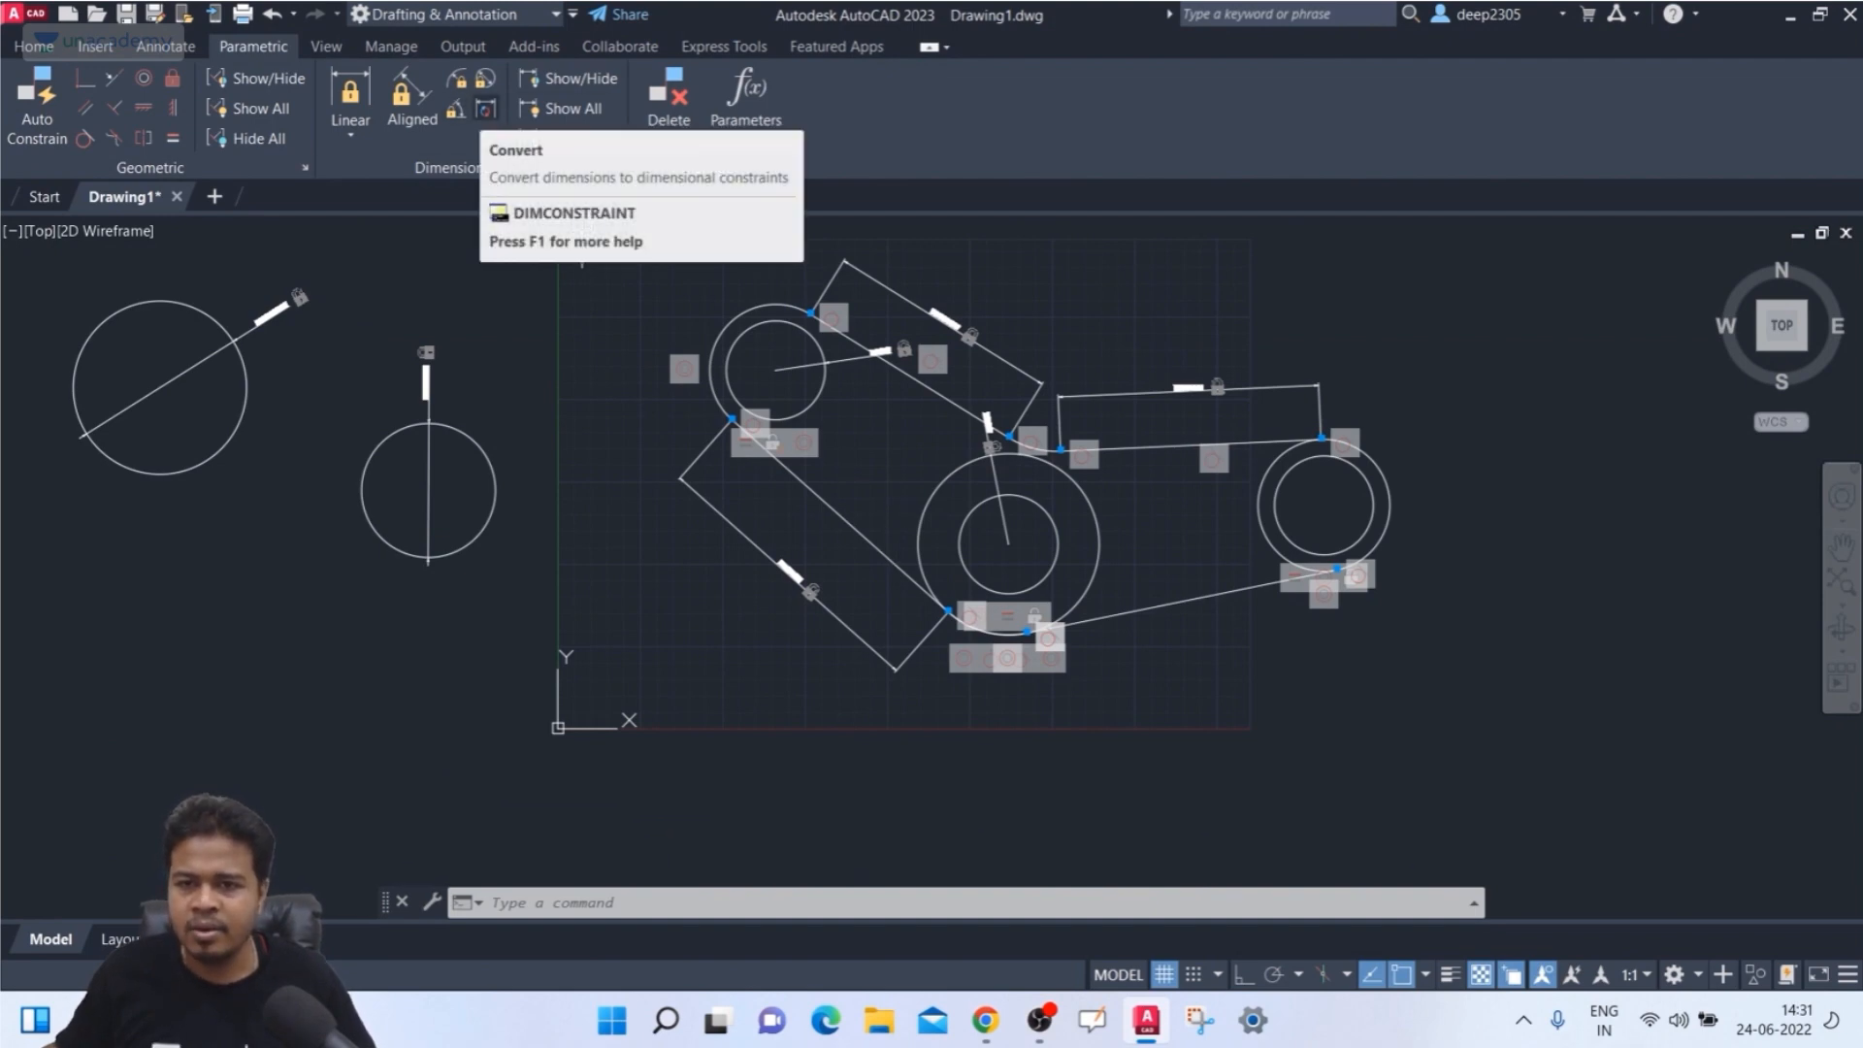
{"action": "middle_click_drag", "start_coordinate": [603, 569], "coordinate": [719, 566]}
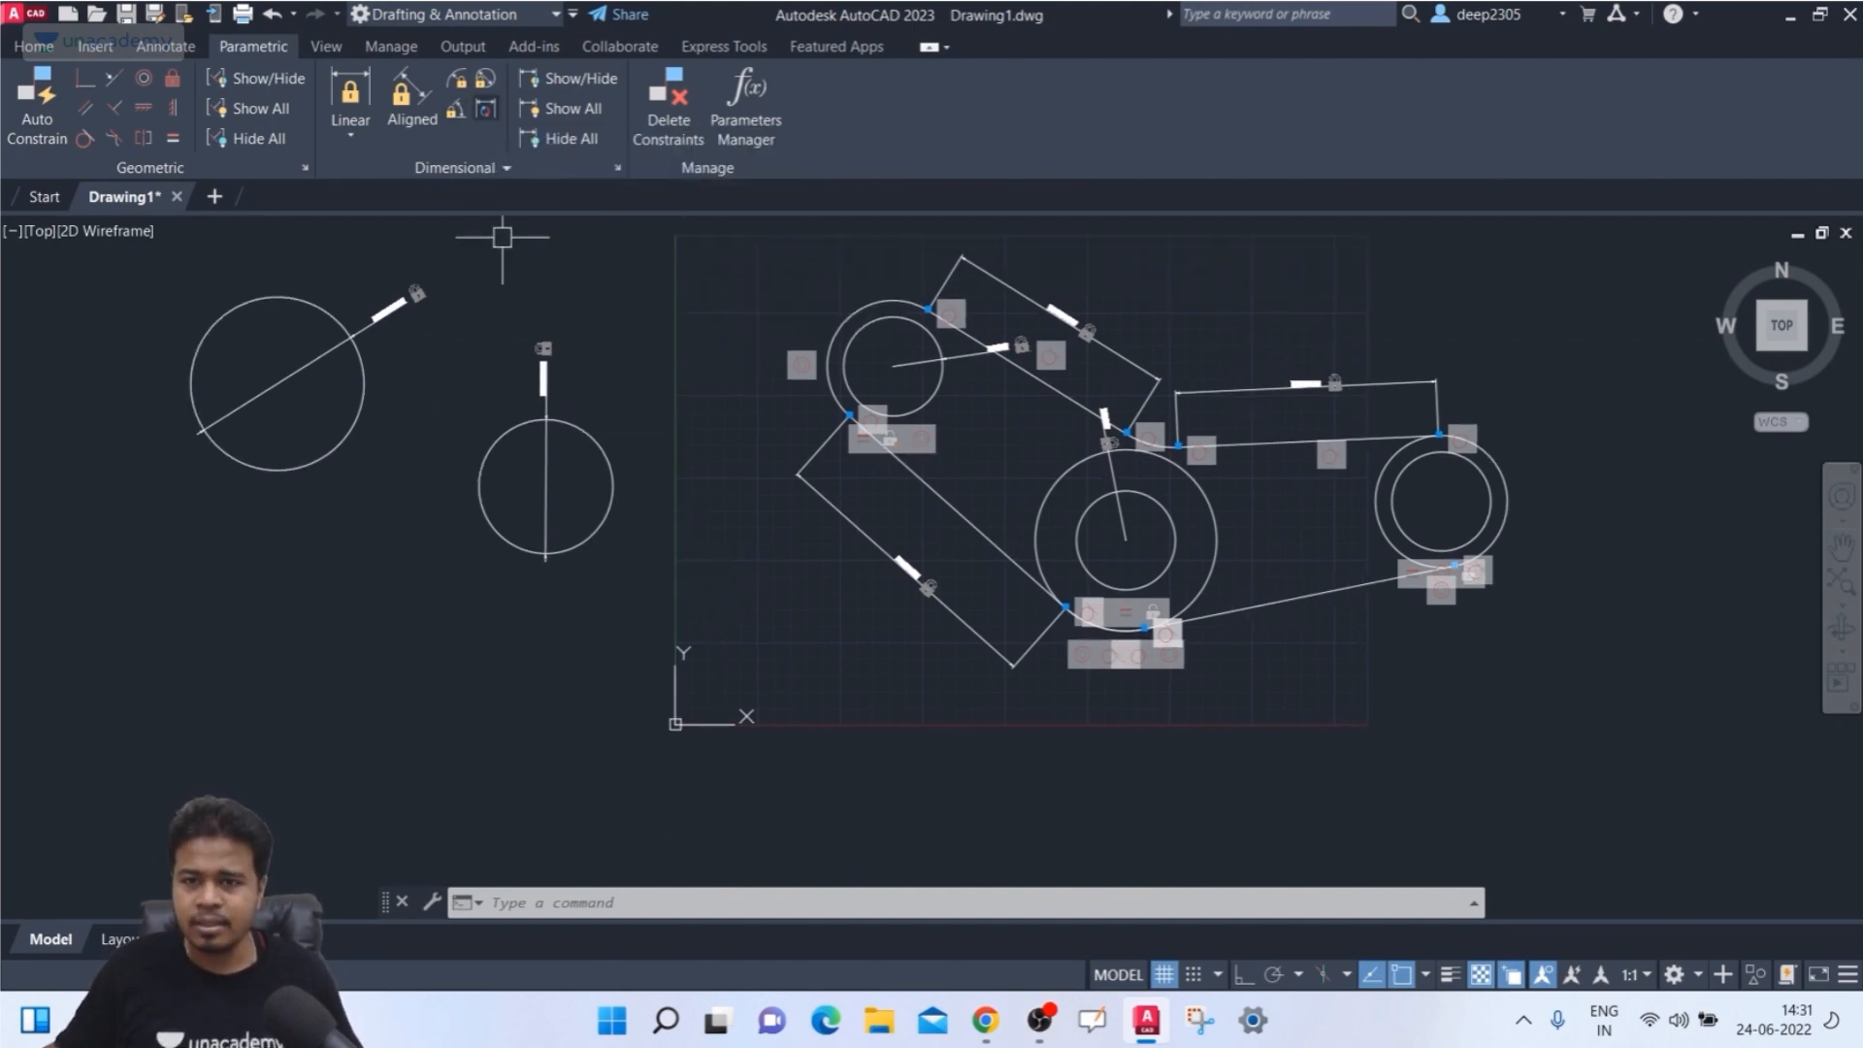
{"action": "left_click", "coordinate": [456, 108]}
{"action": "key", "text": "Escape"}
{"action": "key", "text": "Escape"}
{"action": "key", "text": "Escape"}
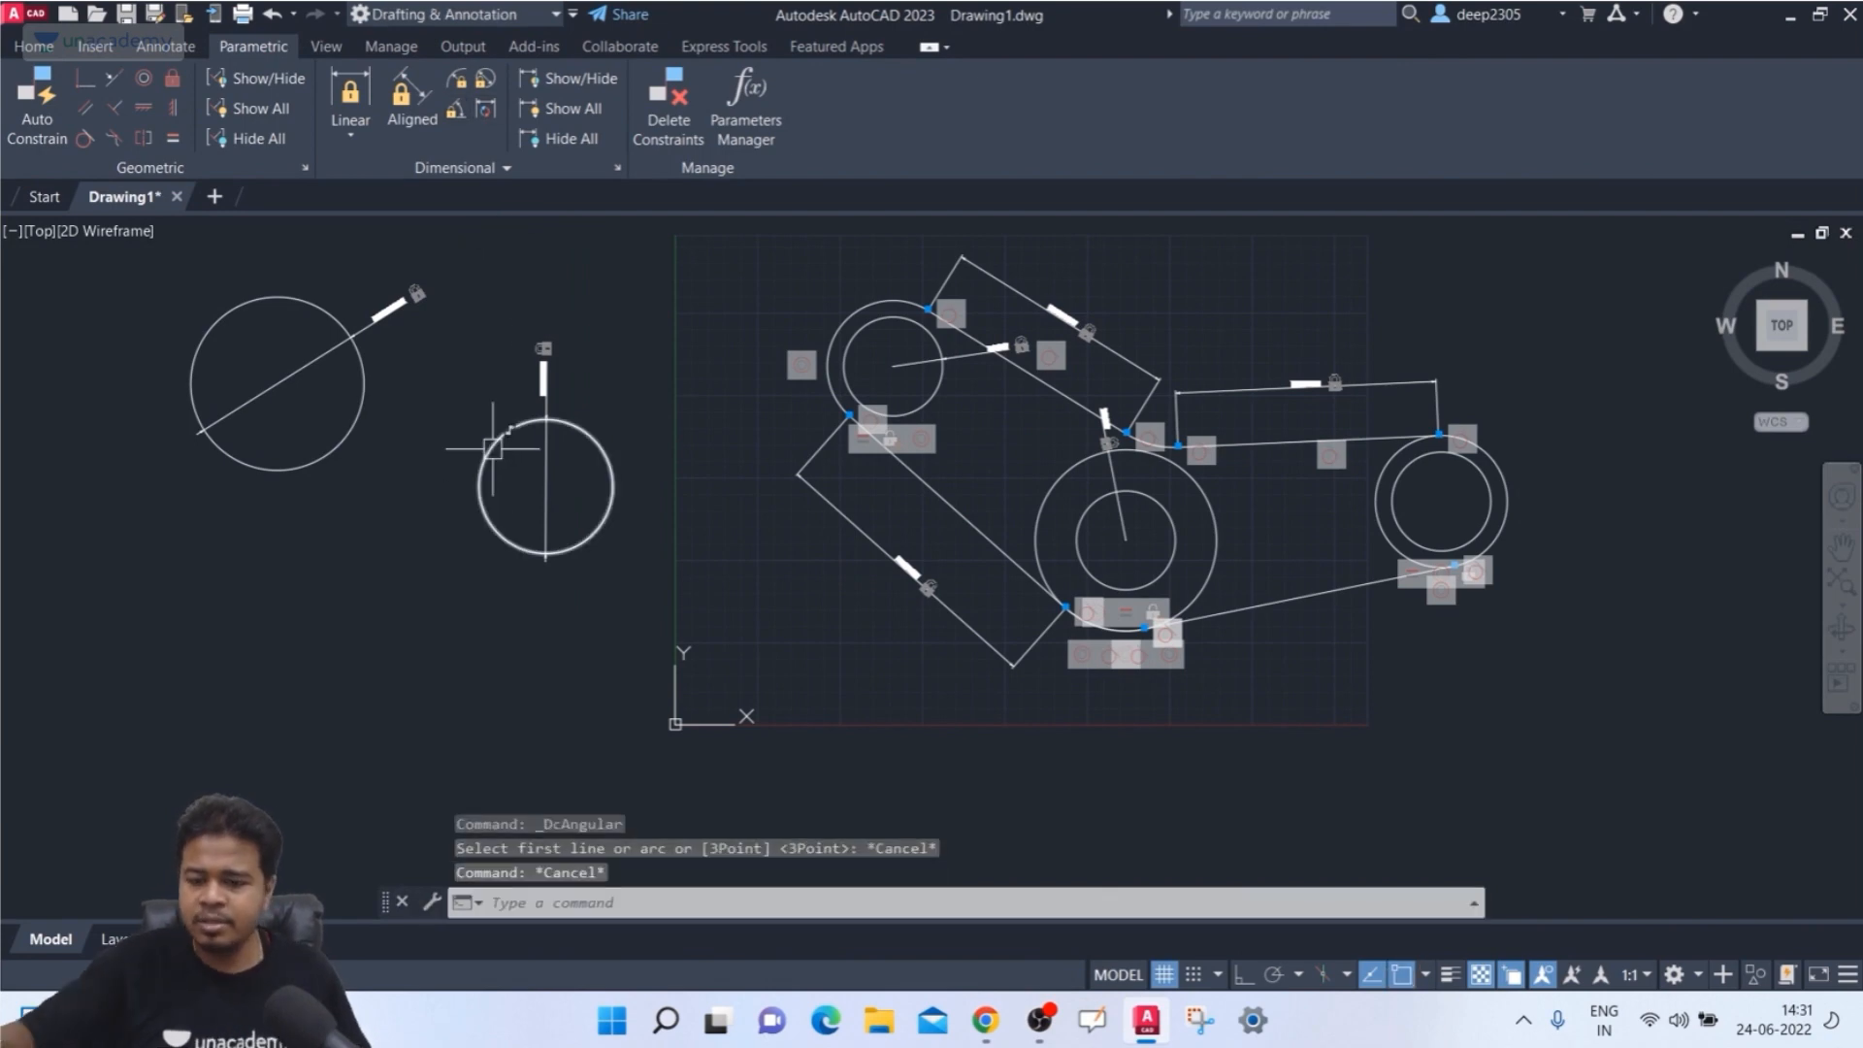
- Draw two connected lines below the separate circles, one sloping and one horizontal, forming an open angle of about 58°
{"action": "key", "text": "Return"}
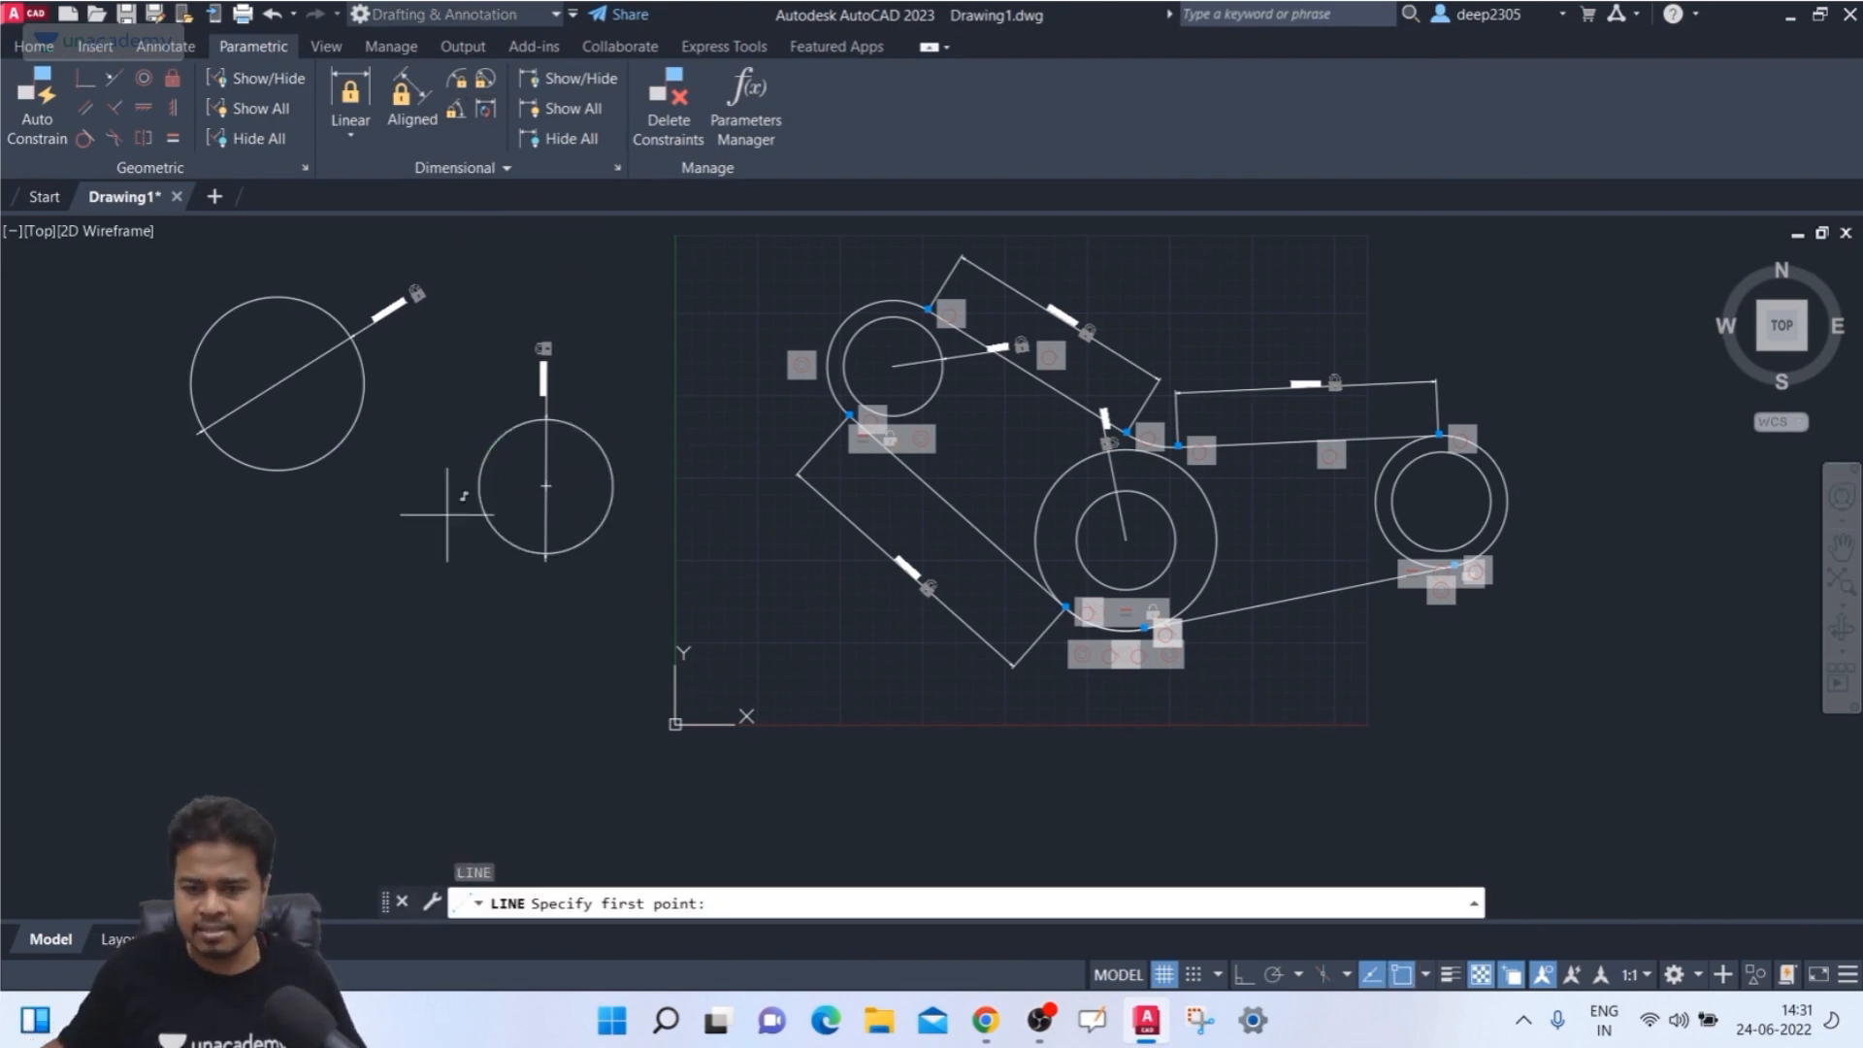
{"action": "left_click", "coordinate": [328, 670]}
{"action": "left_click", "coordinate": [614, 807]}
{"action": "key", "text": "Escape"}
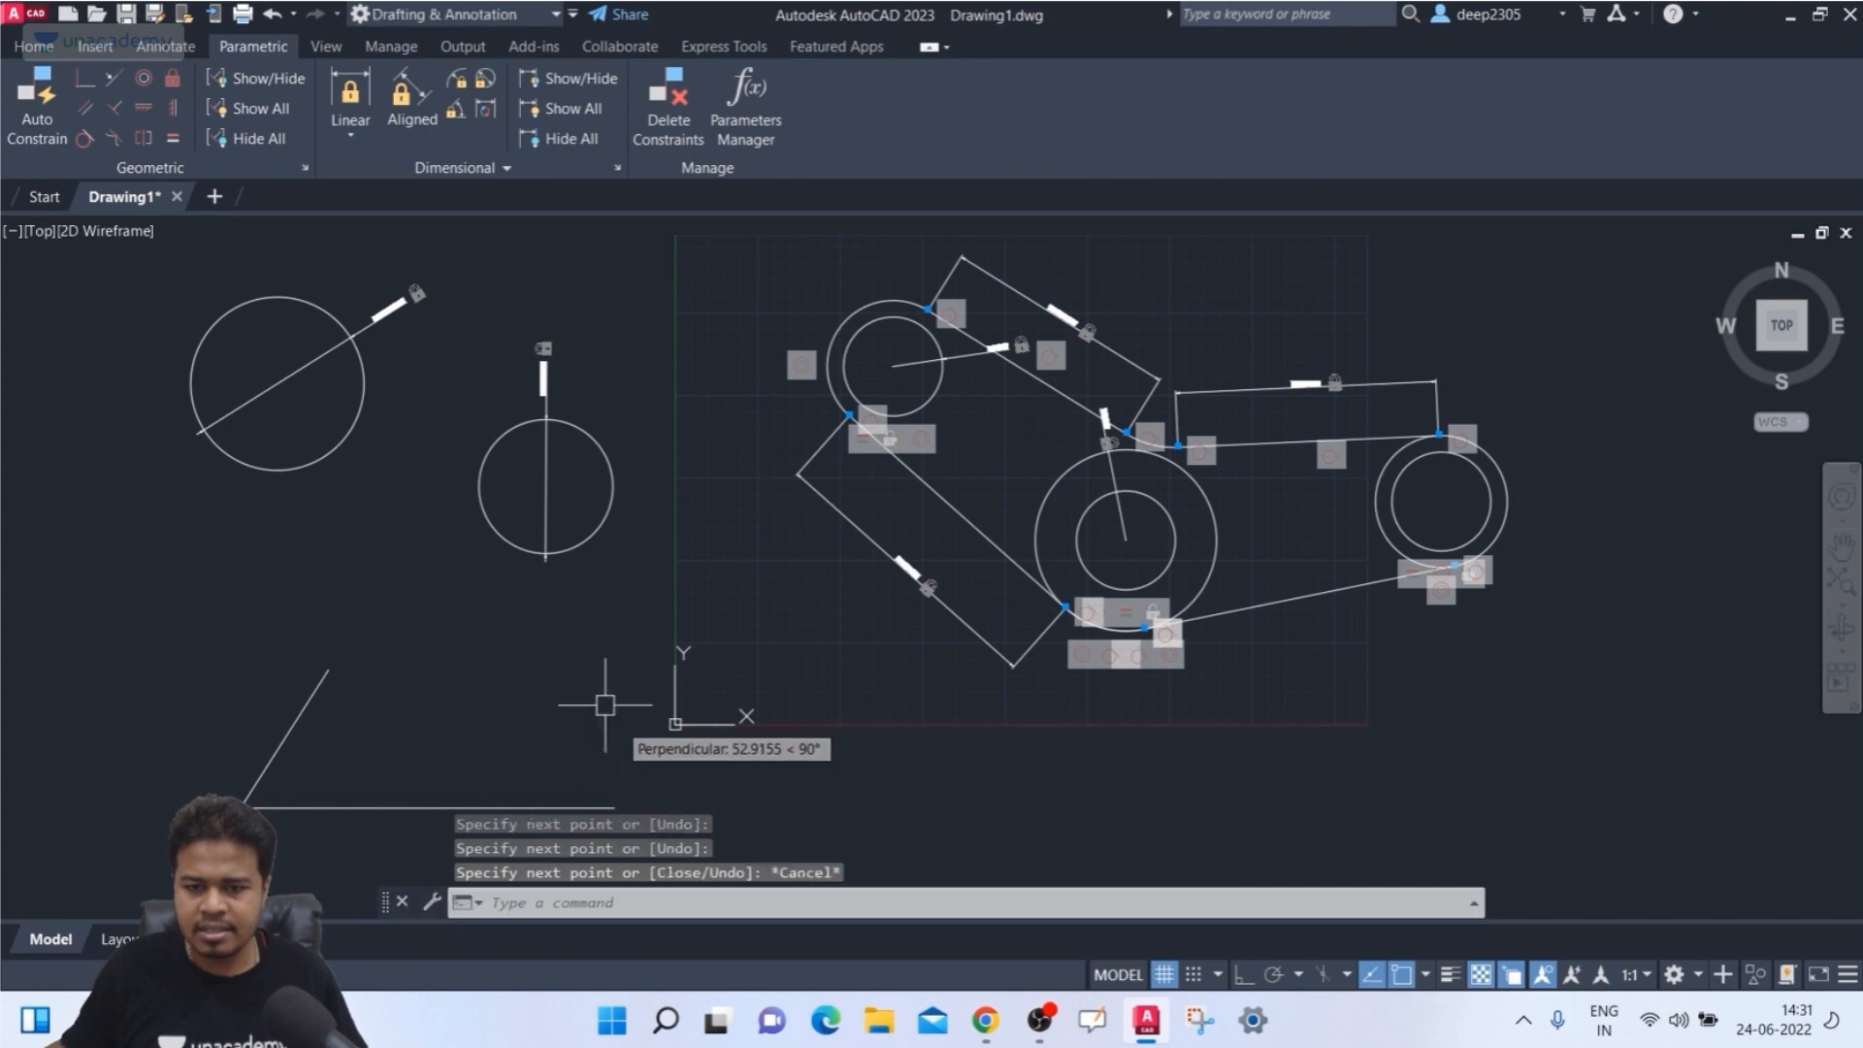
- Add an angular dimensional constraint between the sloping and horizontal lines, accepting the current angle
{"action": "middle_click_drag", "start_coordinate": [615, 707], "coordinate": [605, 628]}
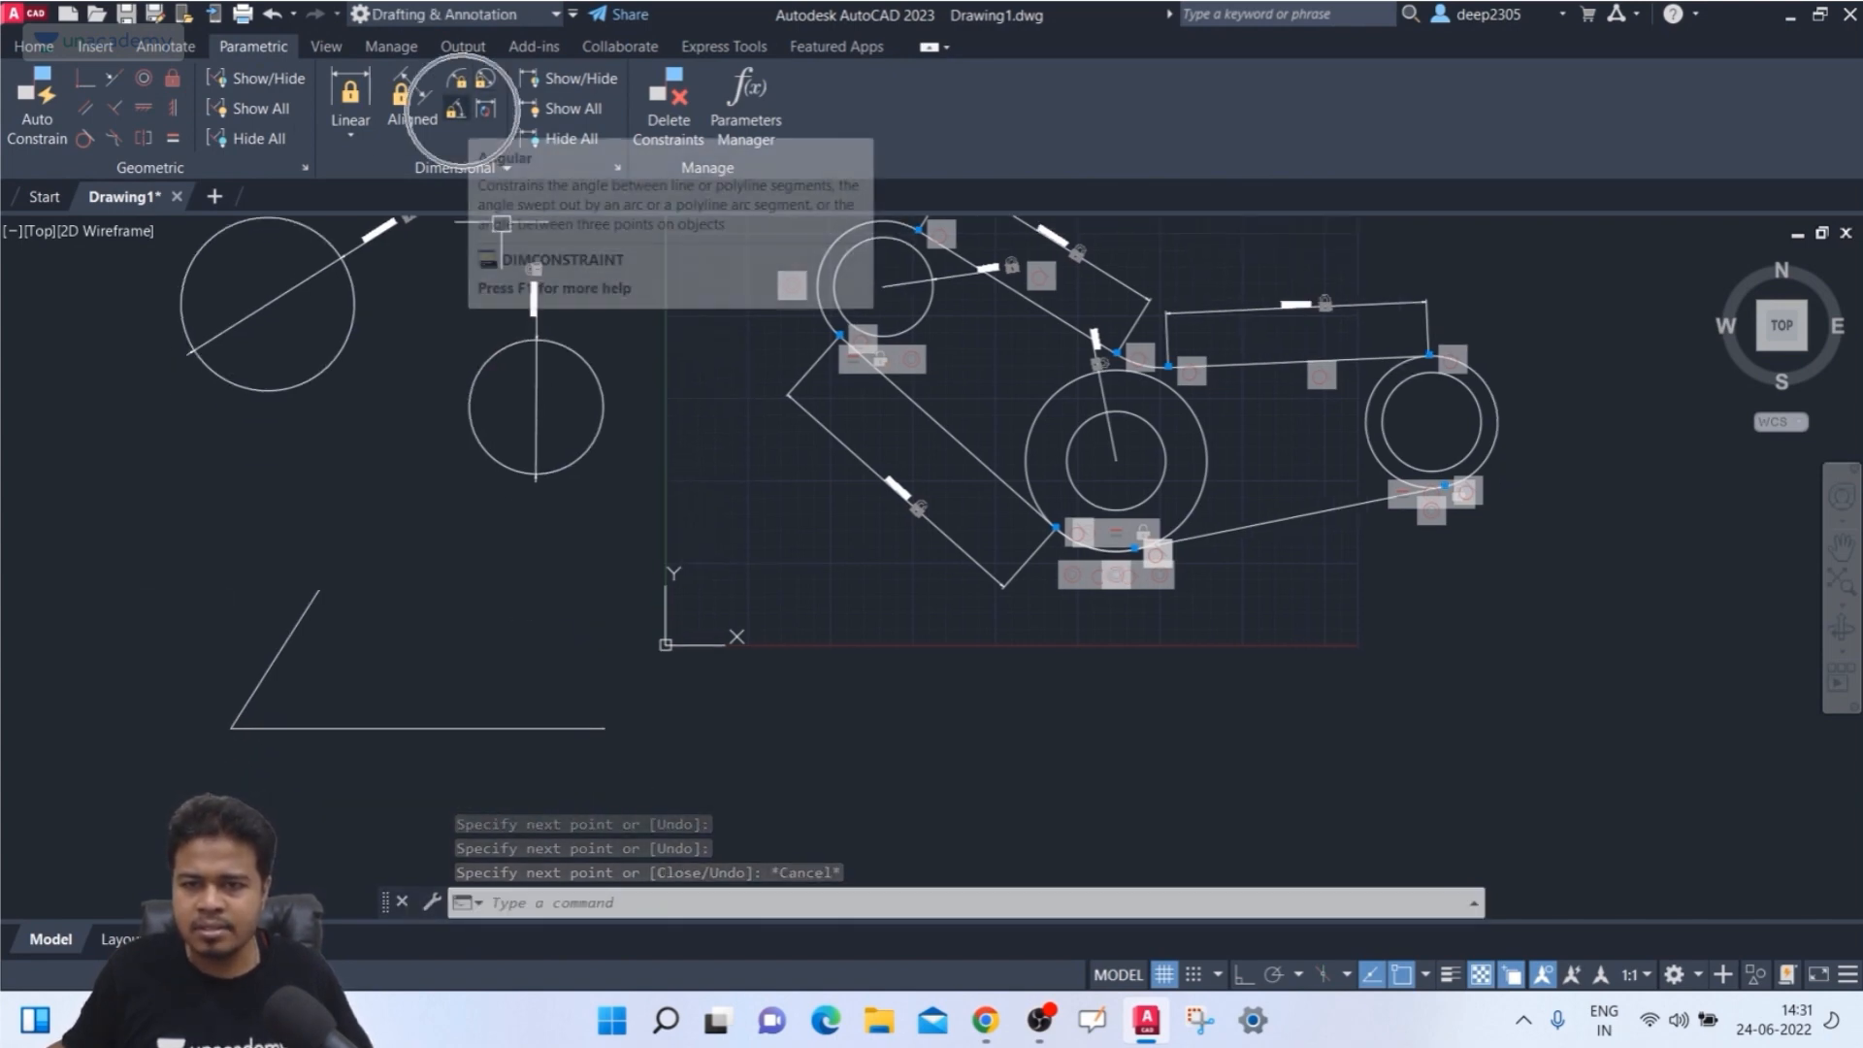
{"action": "left_click", "coordinate": [456, 109]}
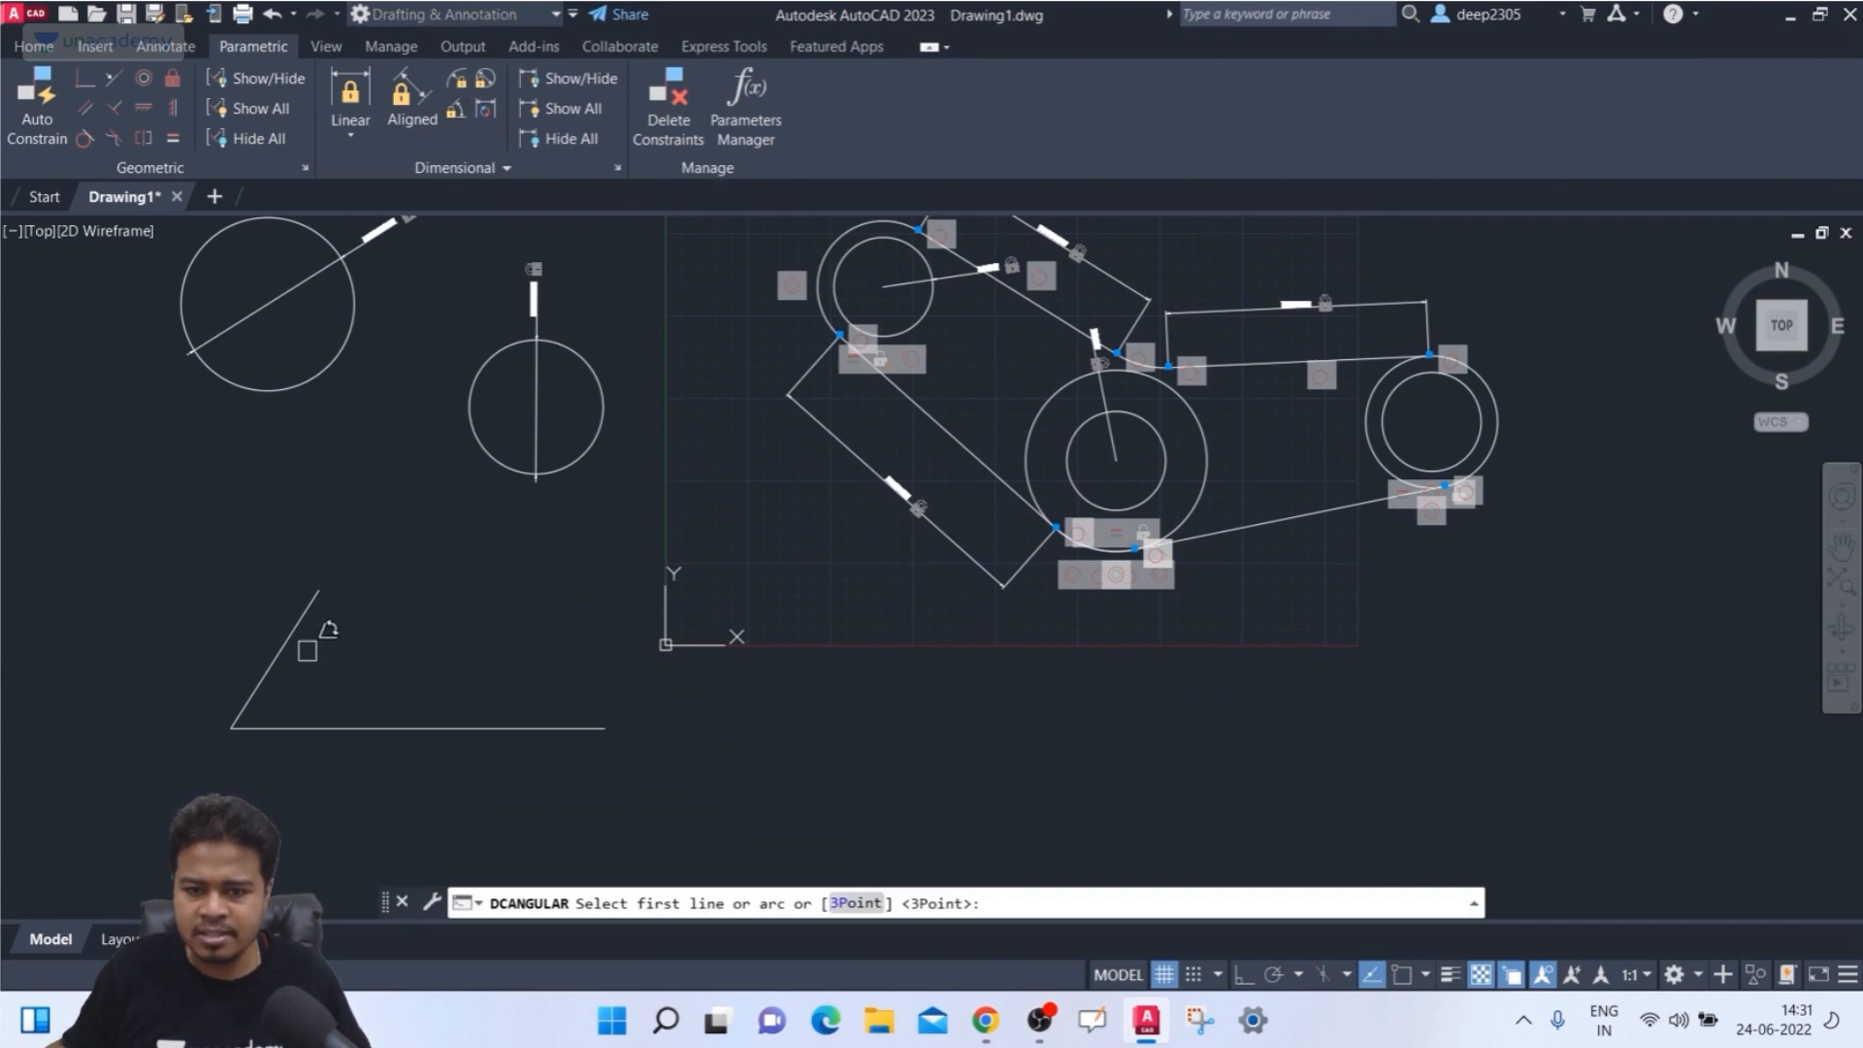
{"action": "left_click", "coordinate": [309, 619]}
{"action": "left_click", "coordinate": [353, 726]}
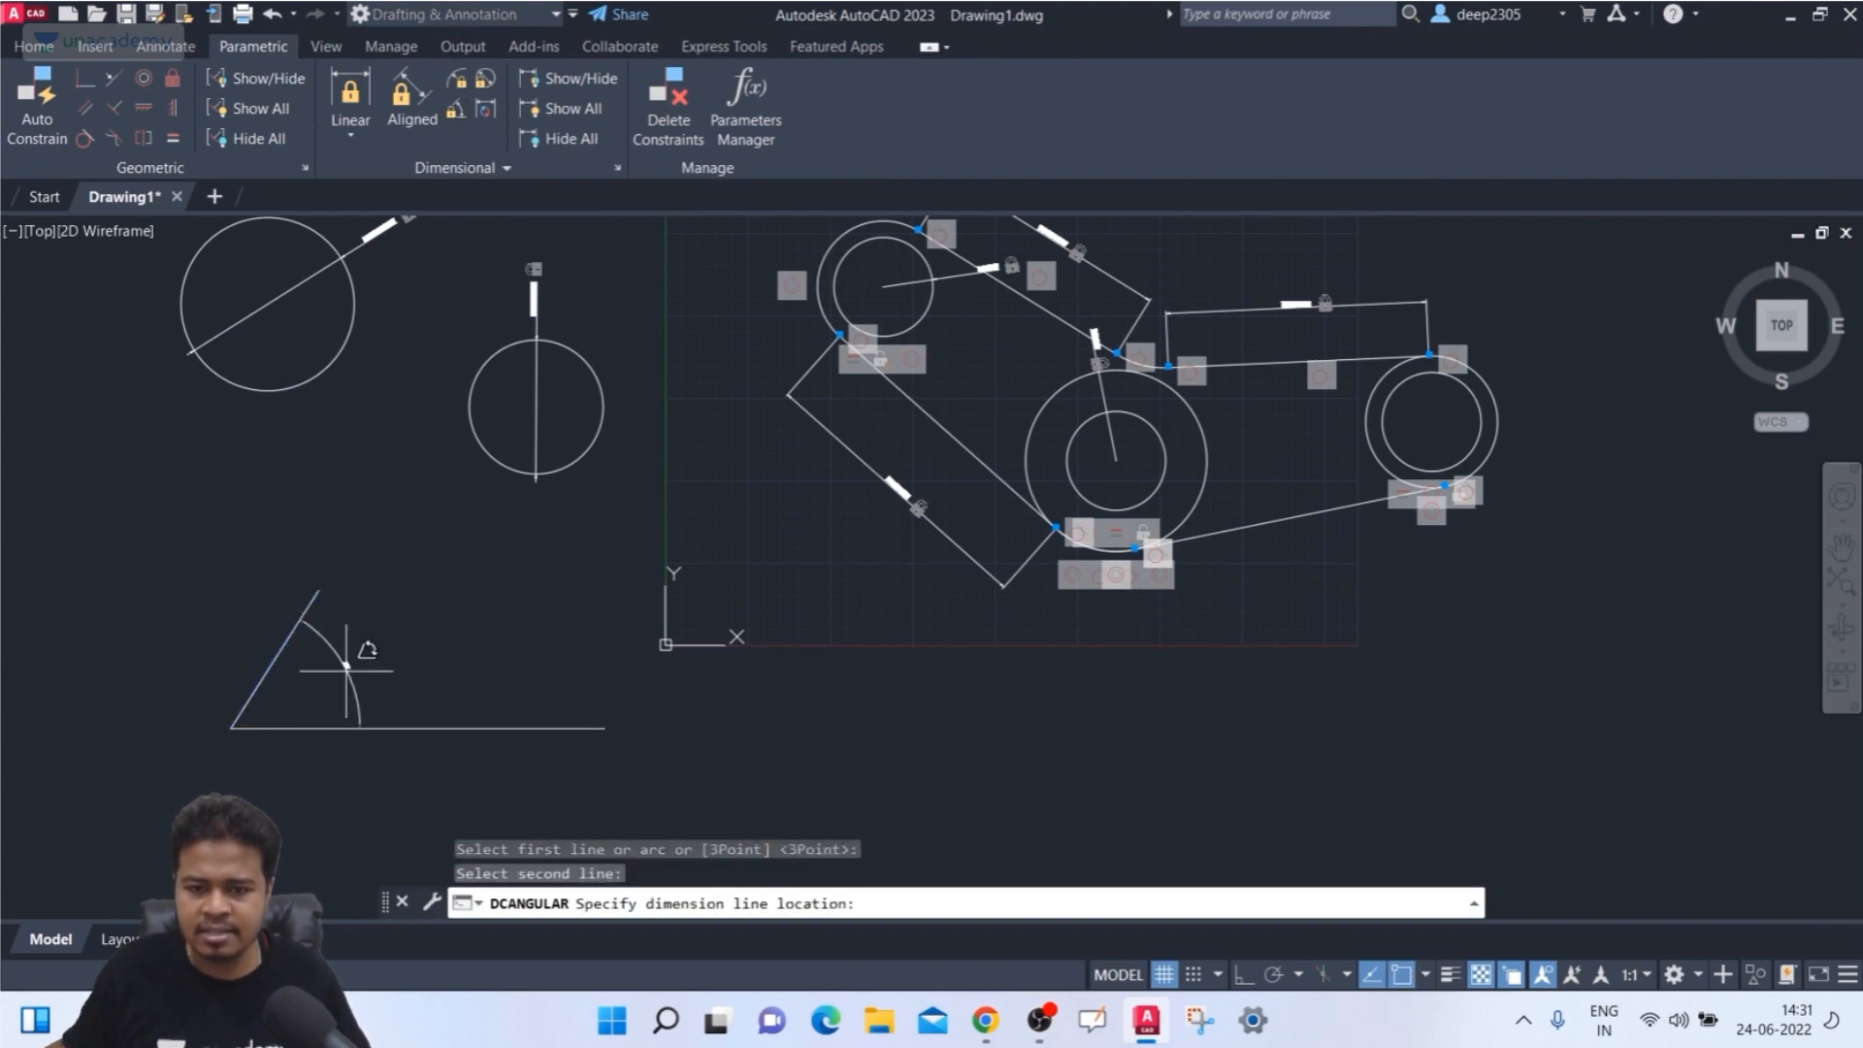
{"action": "left_click", "coordinate": [347, 666]}
{"action": "scroll", "coordinate": [347, 665], "scroll_direction": "up", "scroll_amount": 6}
{"action": "key", "text": "Return"}
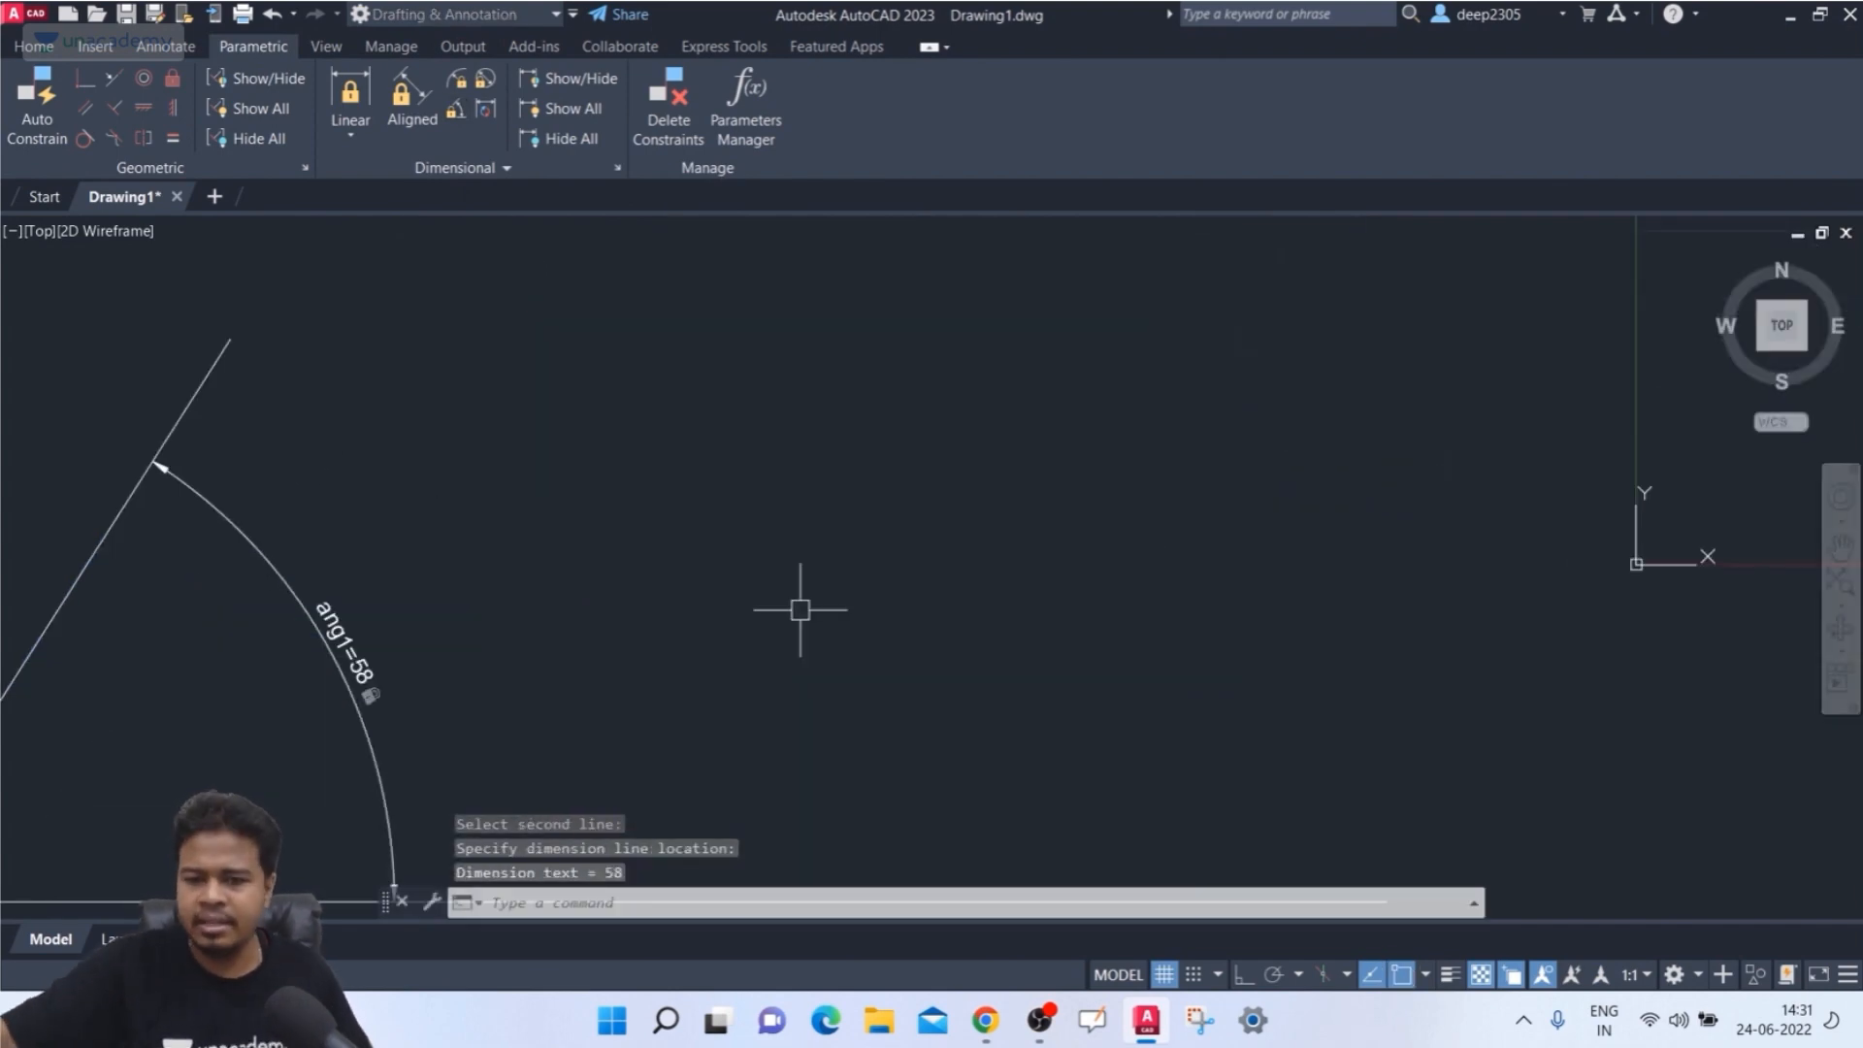
{"action": "key", "text": "Escape"}
- Move the horizontal line of the angle downward by its midpoint, away from the sloping line
{"action": "scroll", "coordinate": [984, 538], "scroll_direction": "down", "scroll_amount": 8}
{"action": "scroll", "coordinate": [976, 583], "scroll_direction": "up", "scroll_amount": 2}
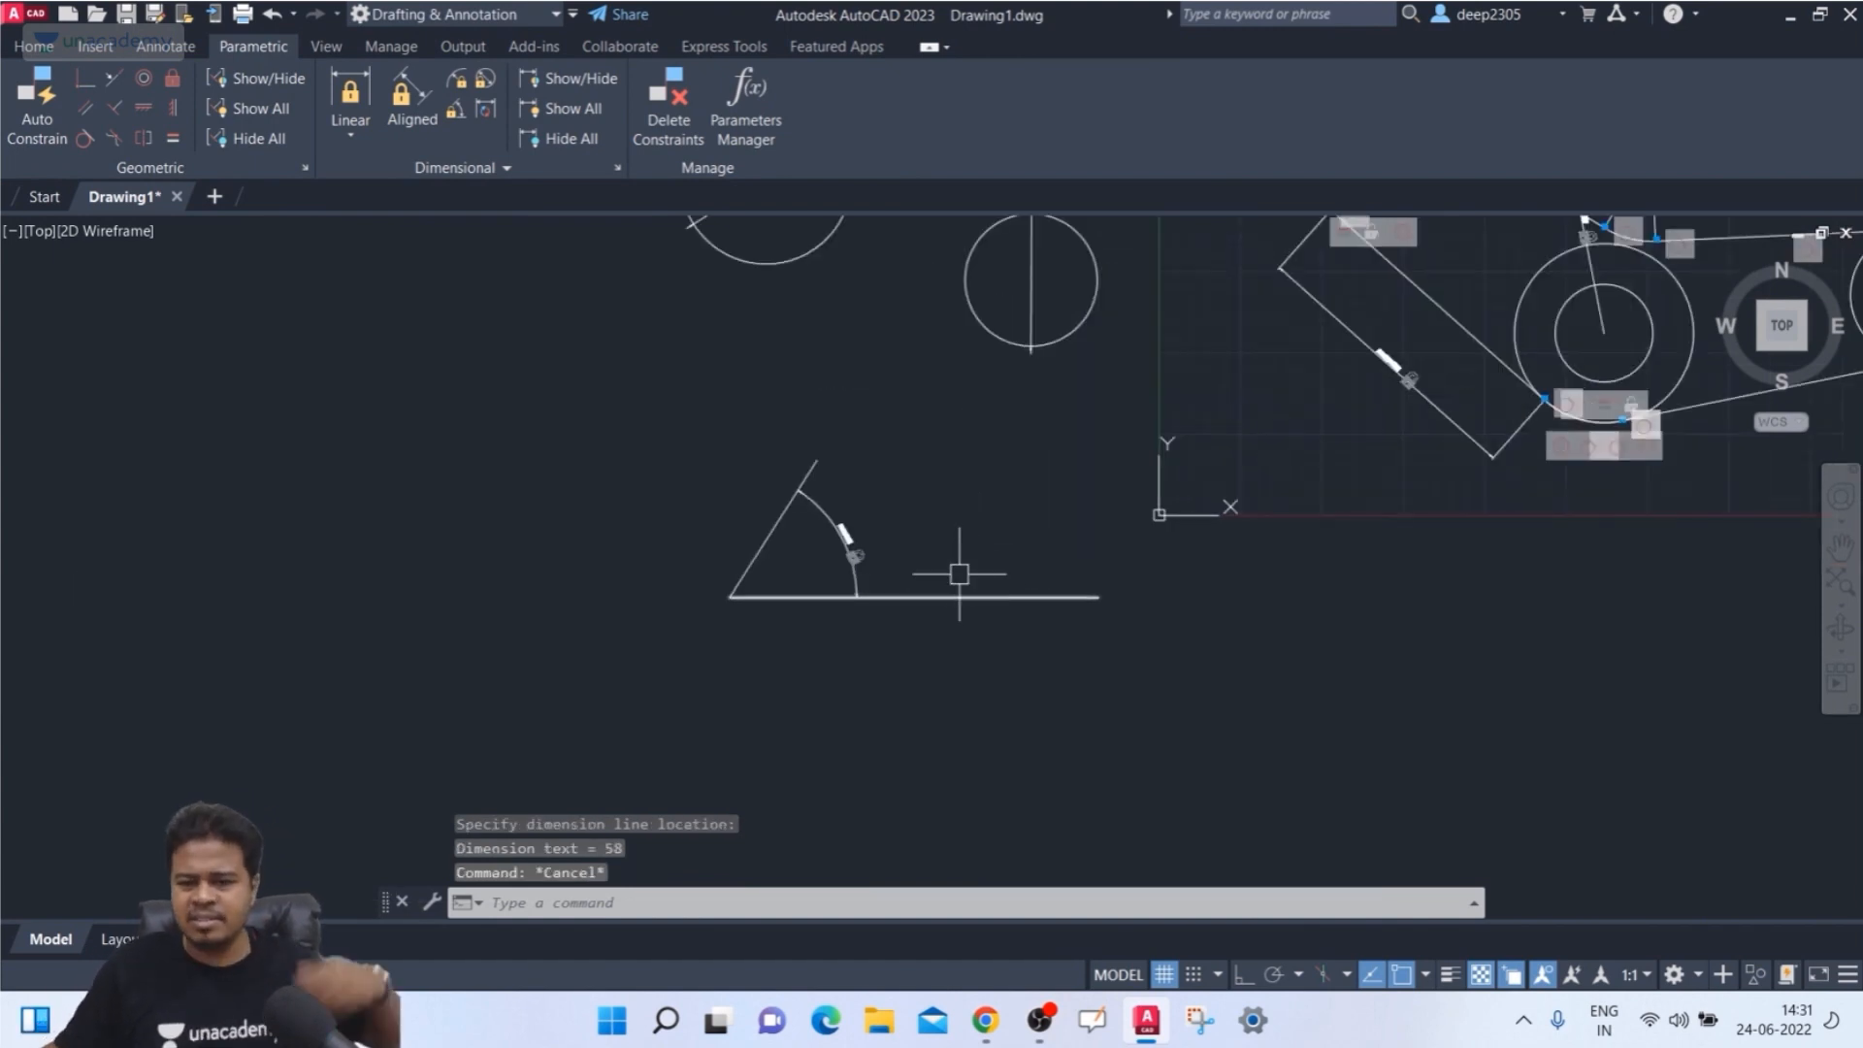
{"action": "left_click", "coordinate": [931, 596]}
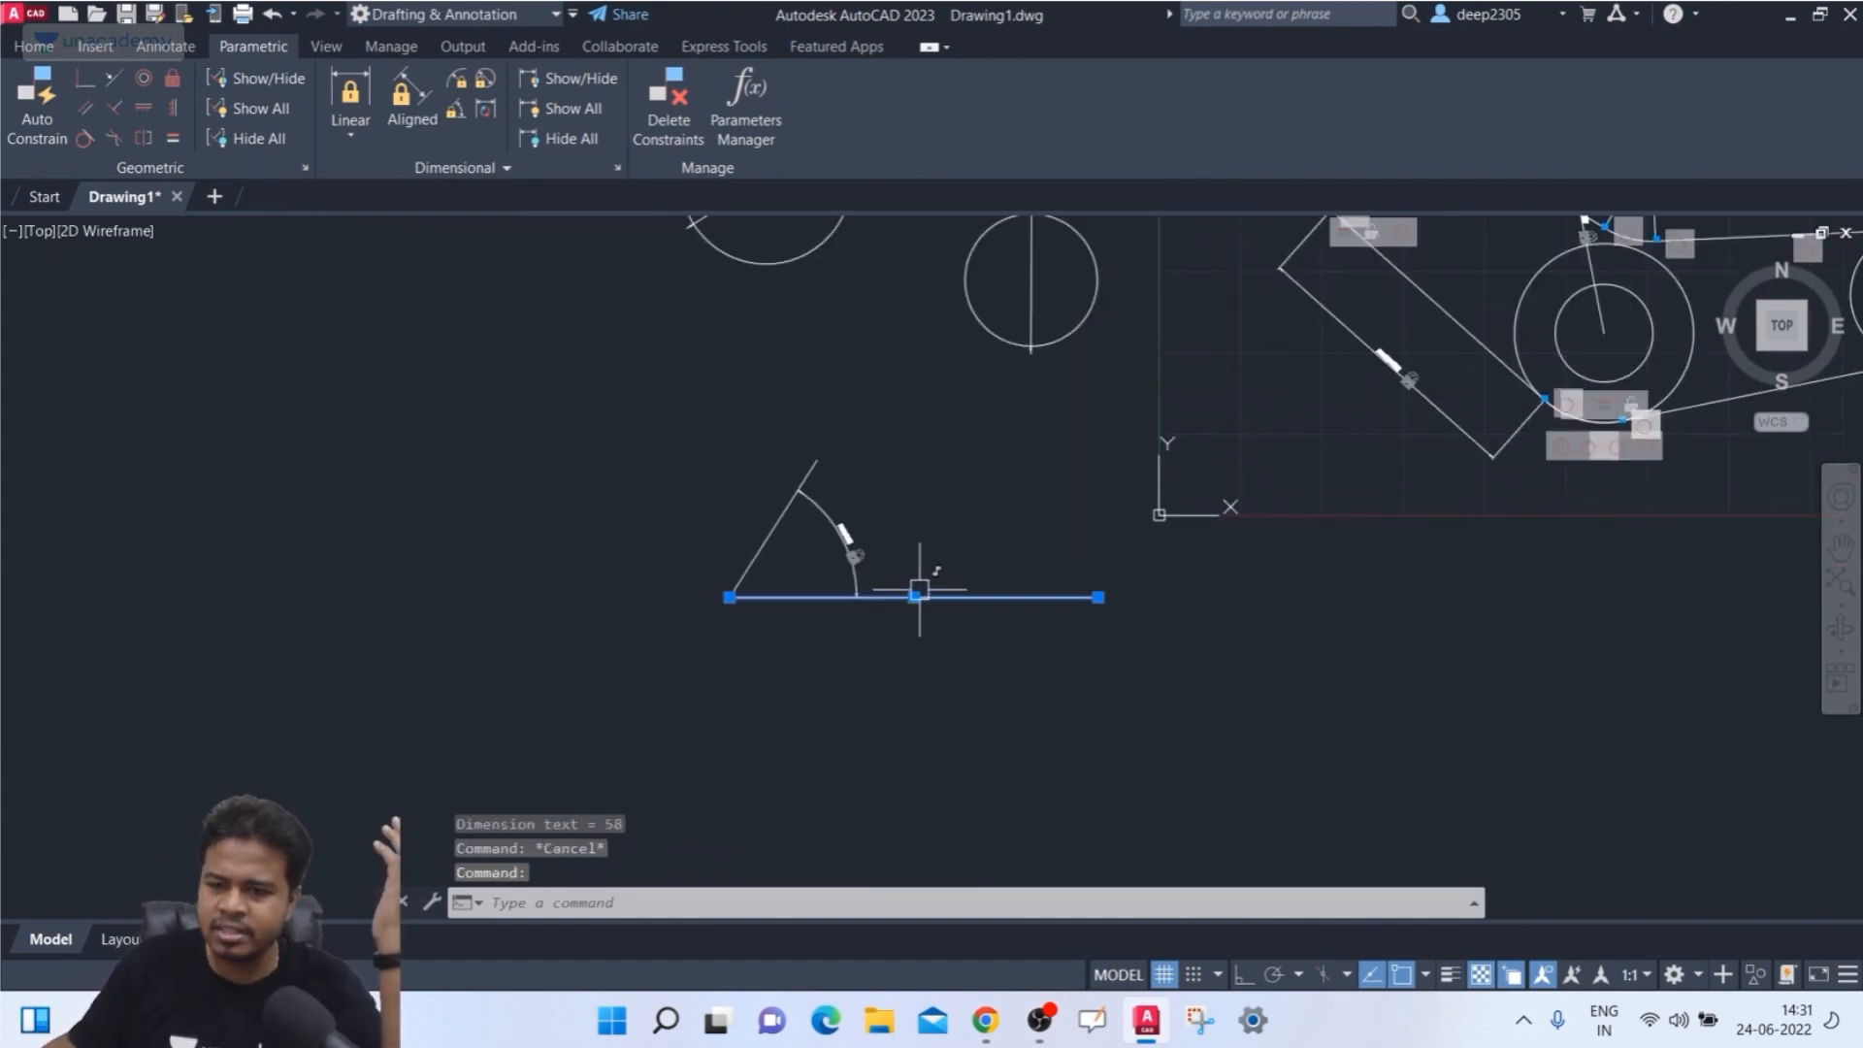
{"action": "left_click", "coordinate": [913, 597]}
- Examine the angular constraint between the separated lines, clear the selection and return to the whole linkage
{"action": "scroll", "coordinate": [882, 613], "scroll_direction": "up", "scroll_amount": 4}
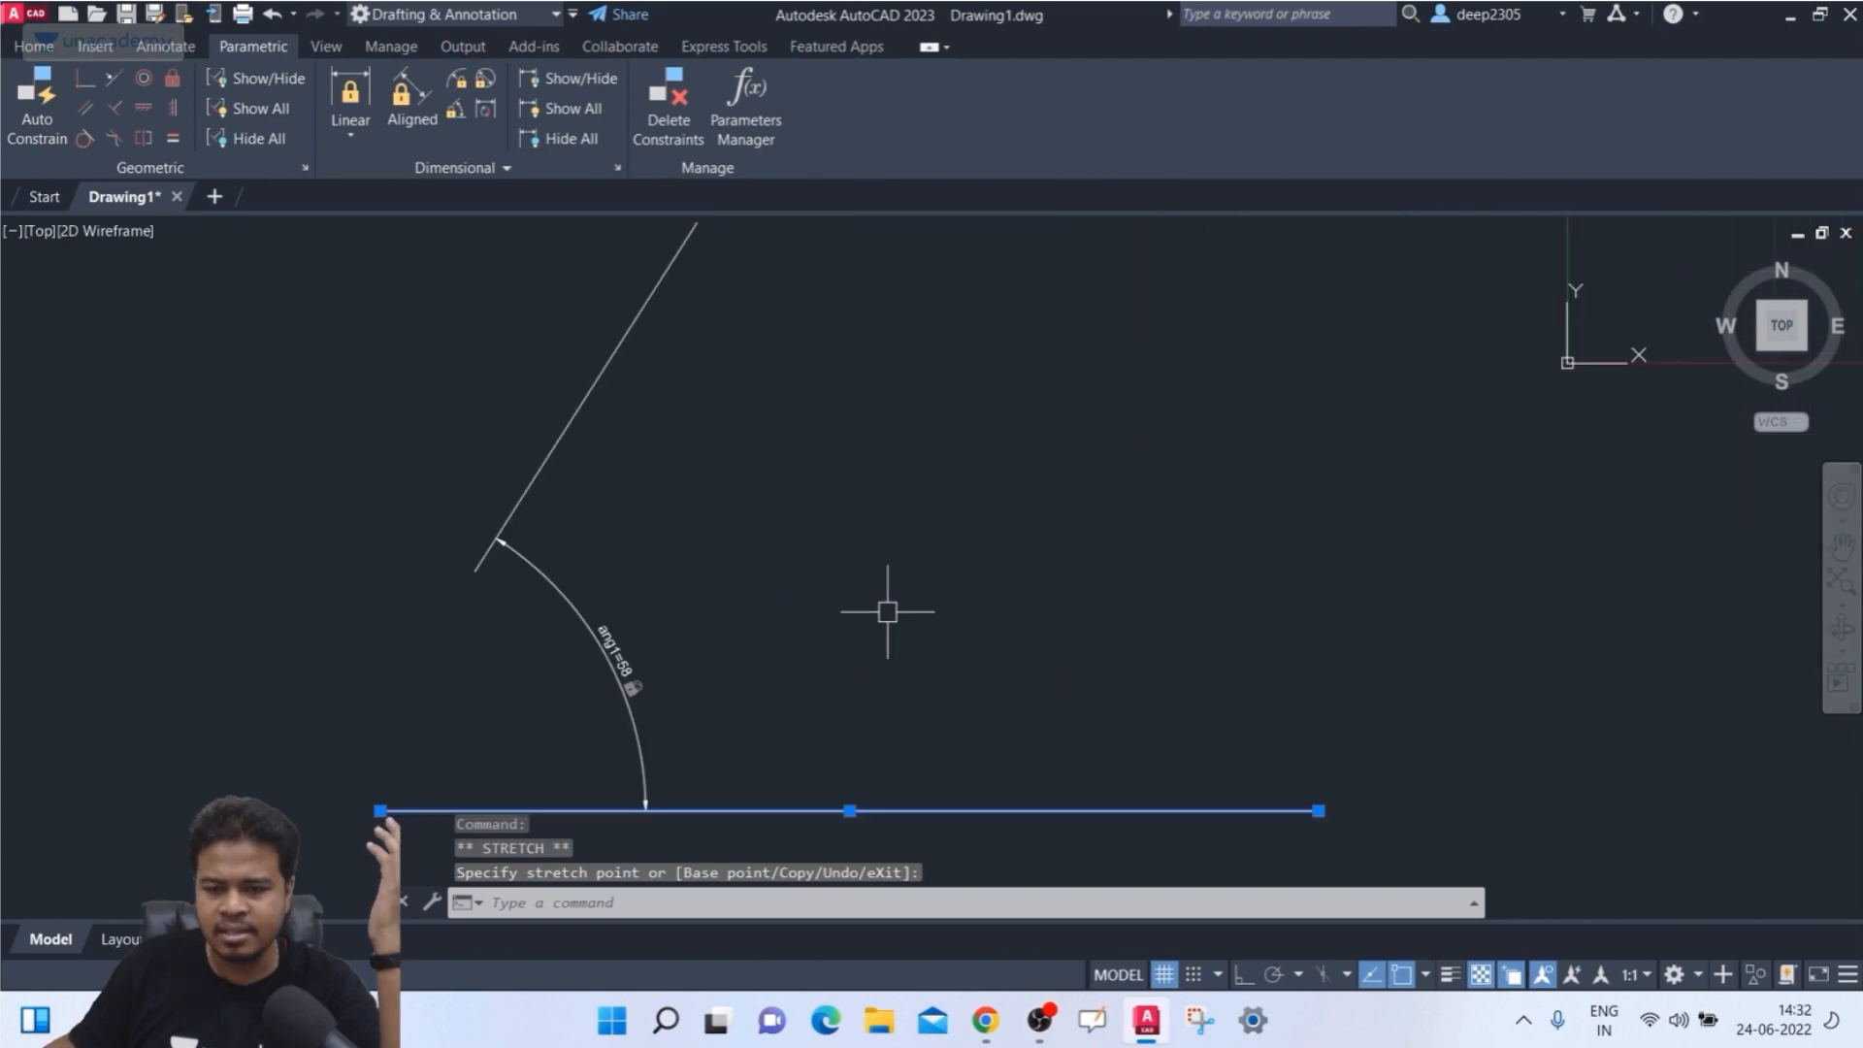
{"action": "scroll", "coordinate": [854, 599], "scroll_direction": "down", "scroll_amount": 4}
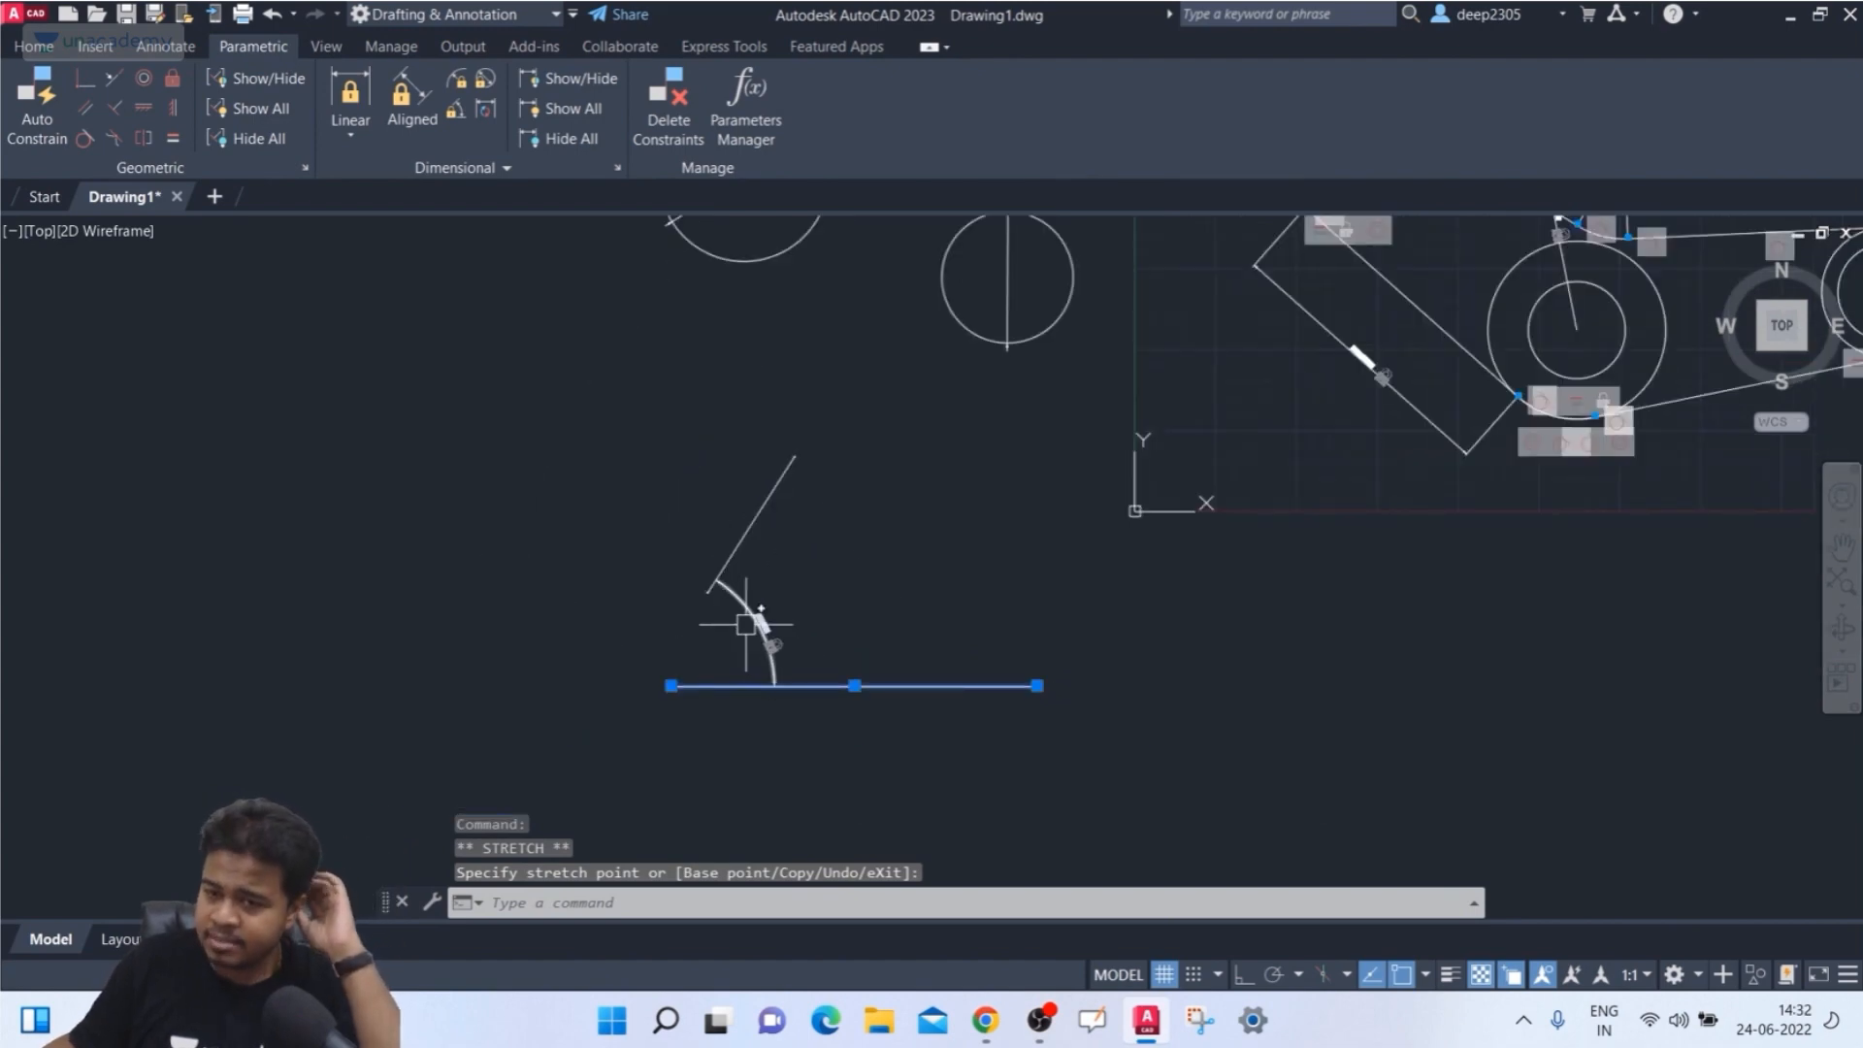
{"action": "scroll", "coordinate": [777, 643], "scroll_direction": "up", "scroll_amount": 6}
{"action": "scroll", "coordinate": [723, 534], "scroll_direction": "down", "scroll_amount": 4}
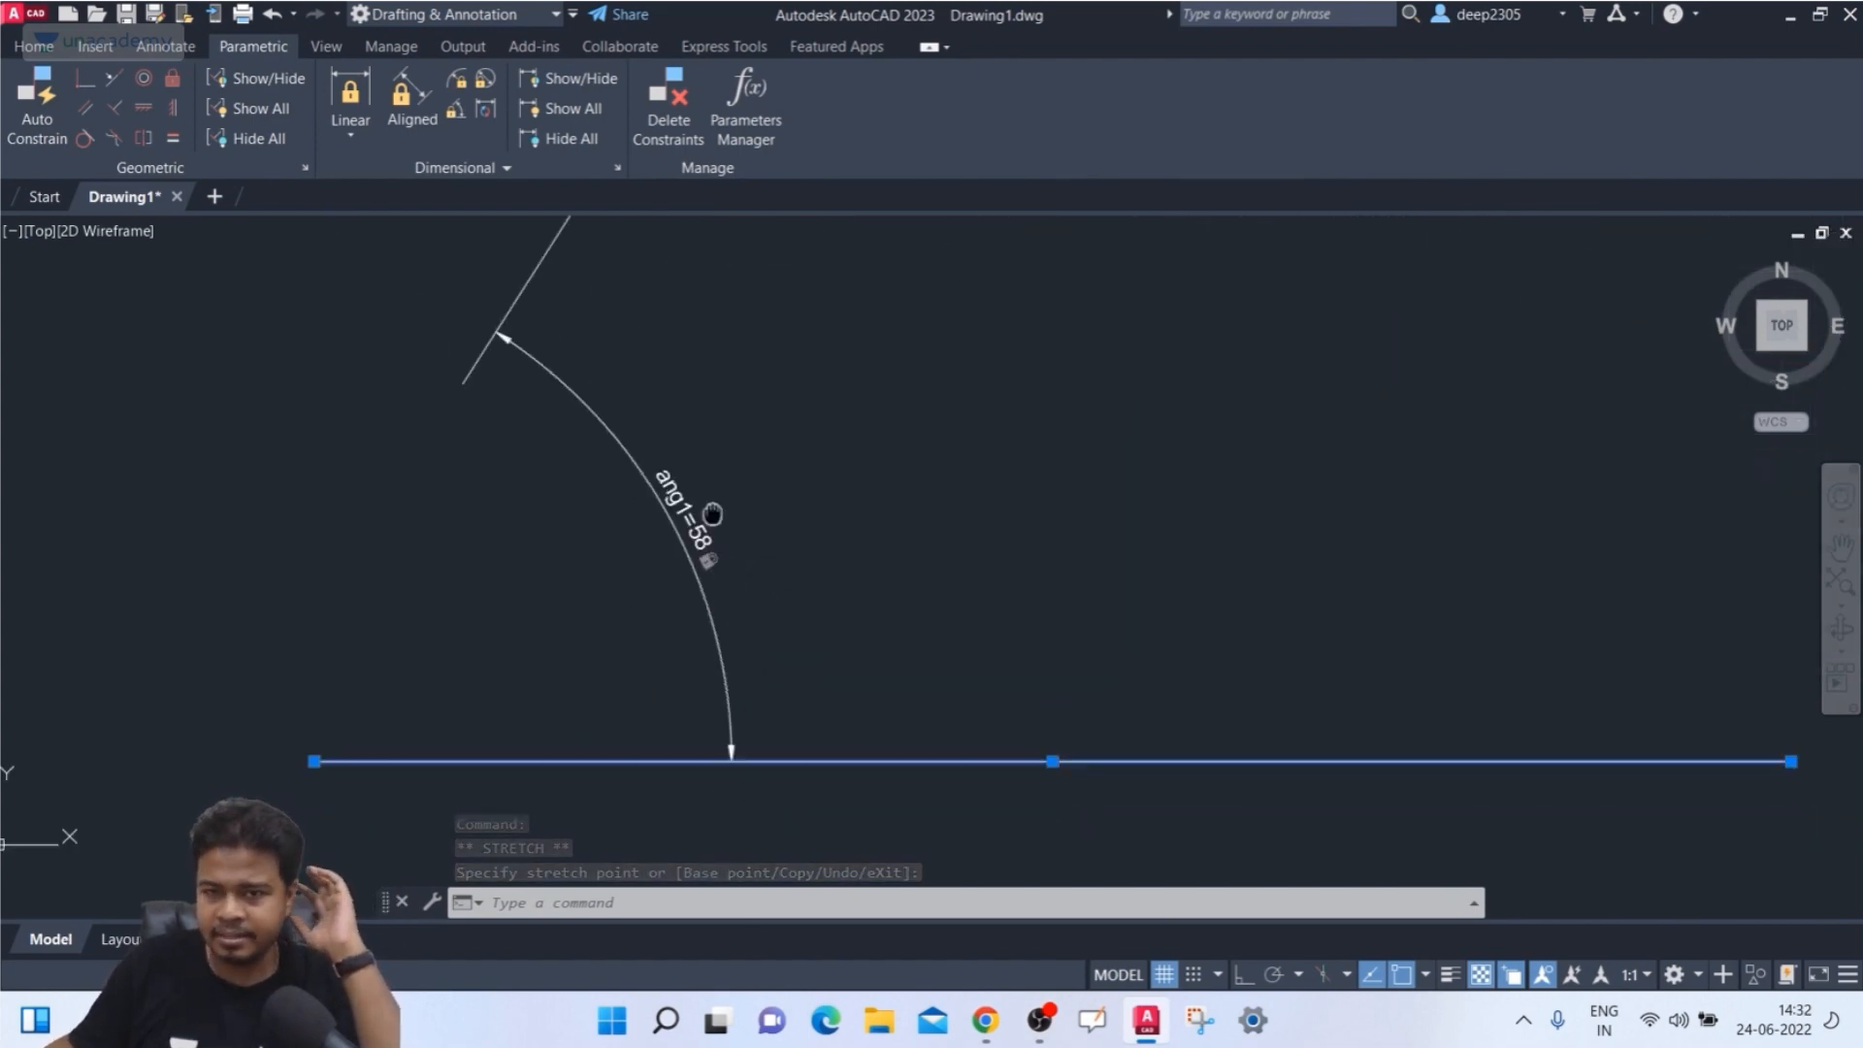
{"action": "middle_click_drag", "start_coordinate": [639, 380], "coordinate": [610, 368]}
{"action": "scroll", "coordinate": [750, 354], "scroll_direction": "up", "scroll_amount": 2}
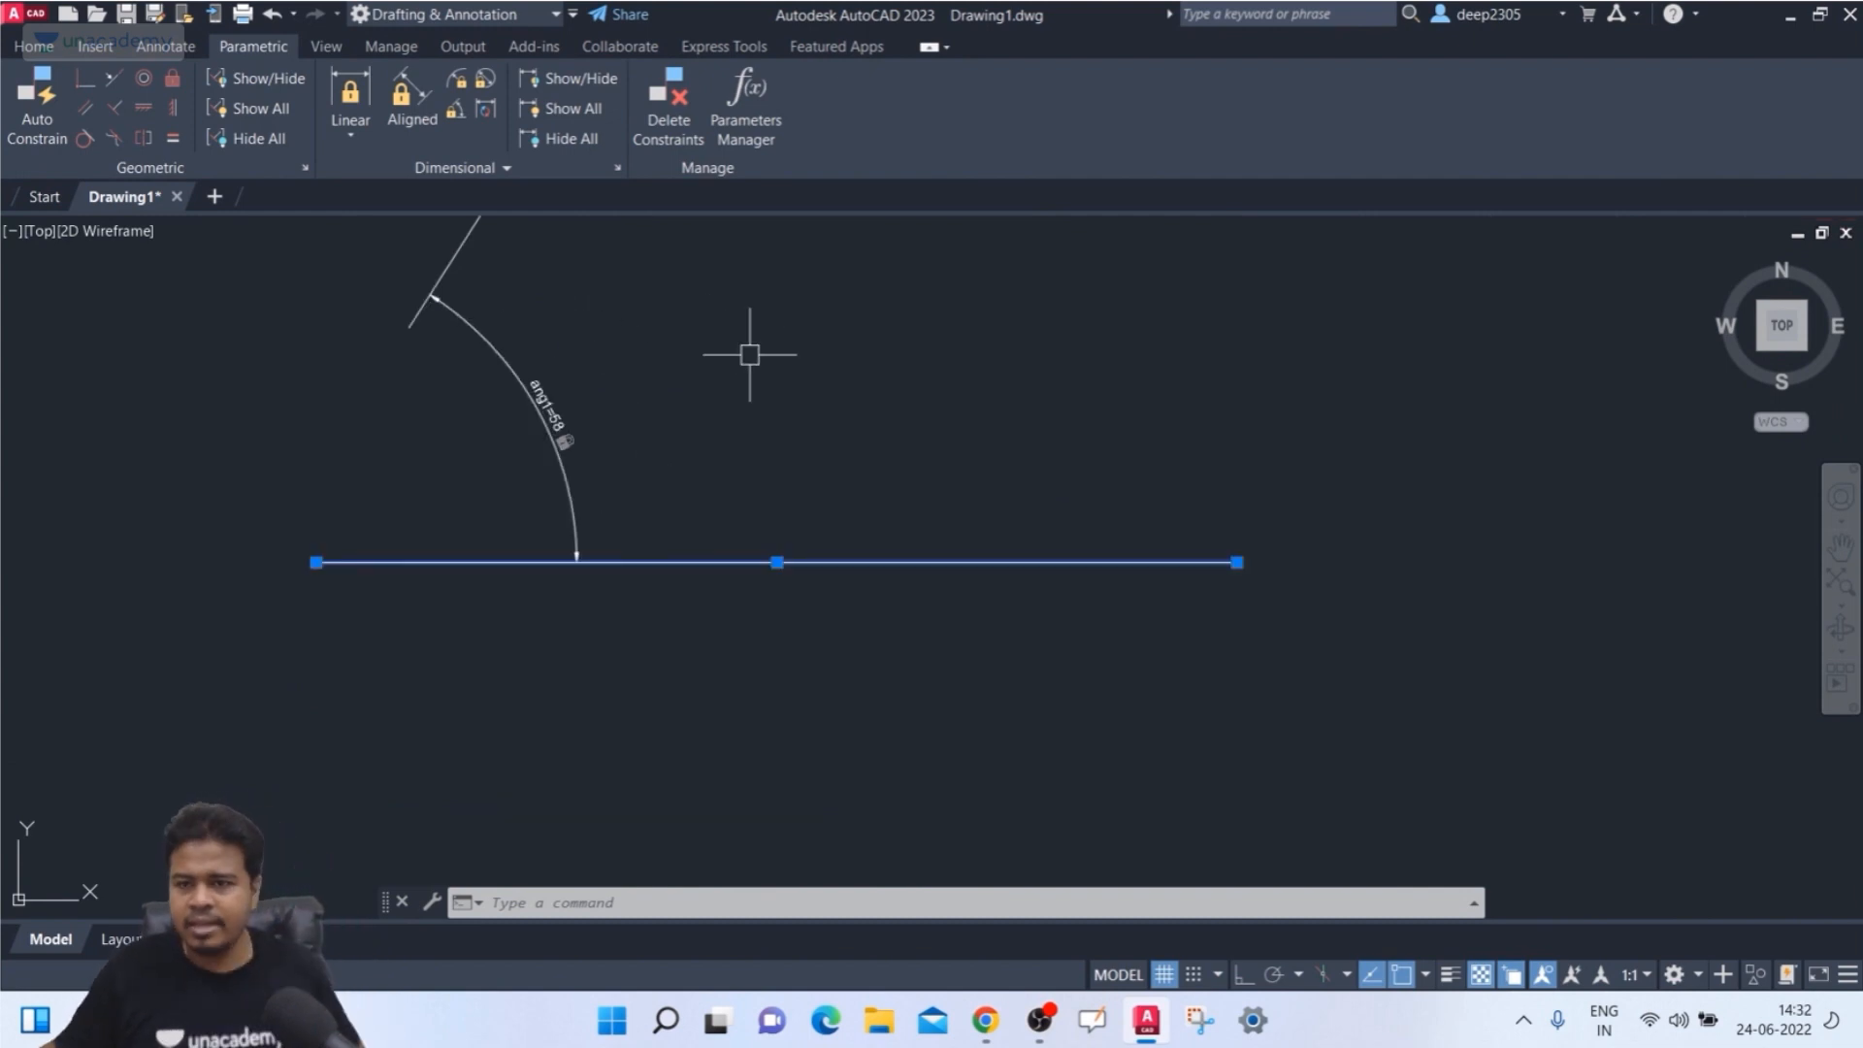
{"action": "scroll", "coordinate": [753, 382], "scroll_direction": "down", "scroll_amount": 2}
{"action": "middle_click_drag", "start_coordinate": [753, 383], "coordinate": [631, 559]}
{"action": "key", "text": "Escape"}
{"action": "scroll", "coordinate": [590, 596], "scroll_direction": "down", "scroll_amount": 6}
{"action": "scroll", "coordinate": [813, 435], "scroll_direction": "up", "scroll_amount": 4}
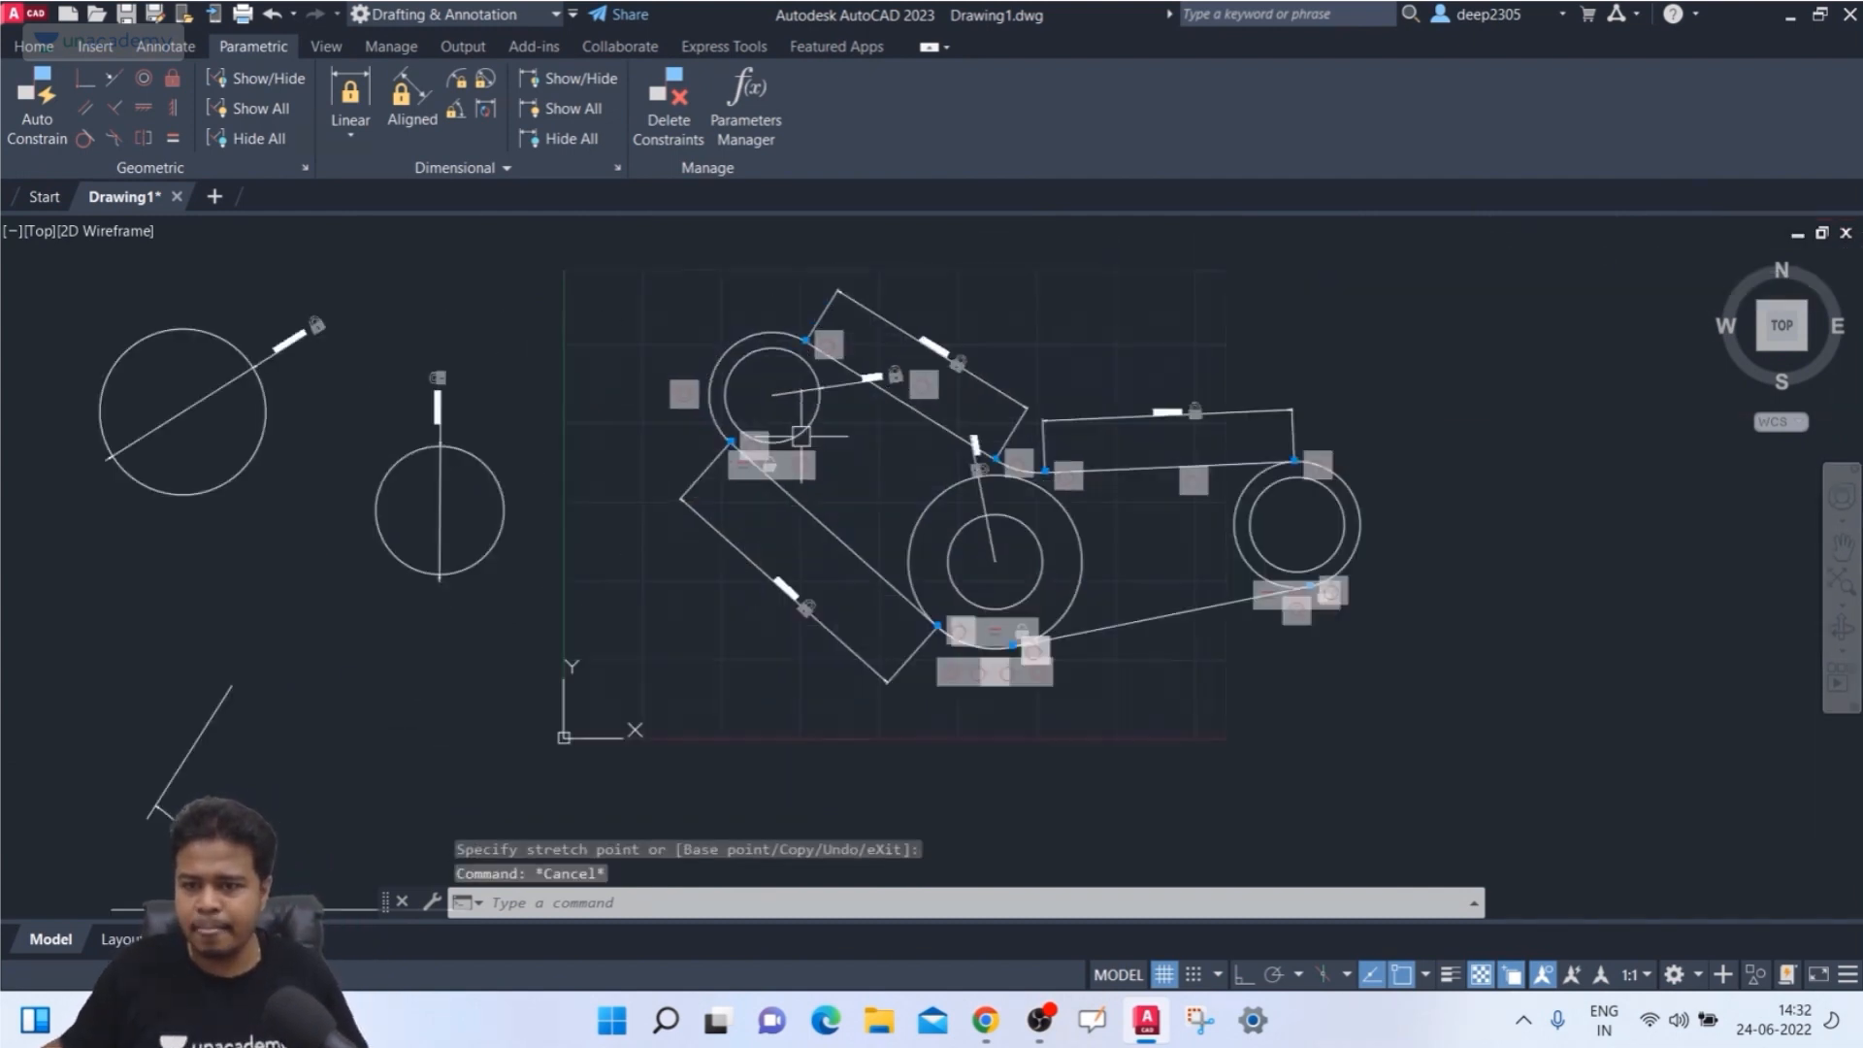
- Draw a rectangle about 244 units wide above the two separate circles
{"action": "middle_click_drag", "start_coordinate": [806, 437], "coordinate": [959, 556]}
{"action": "middle_click_drag", "start_coordinate": [416, 302], "coordinate": [532, 408]}
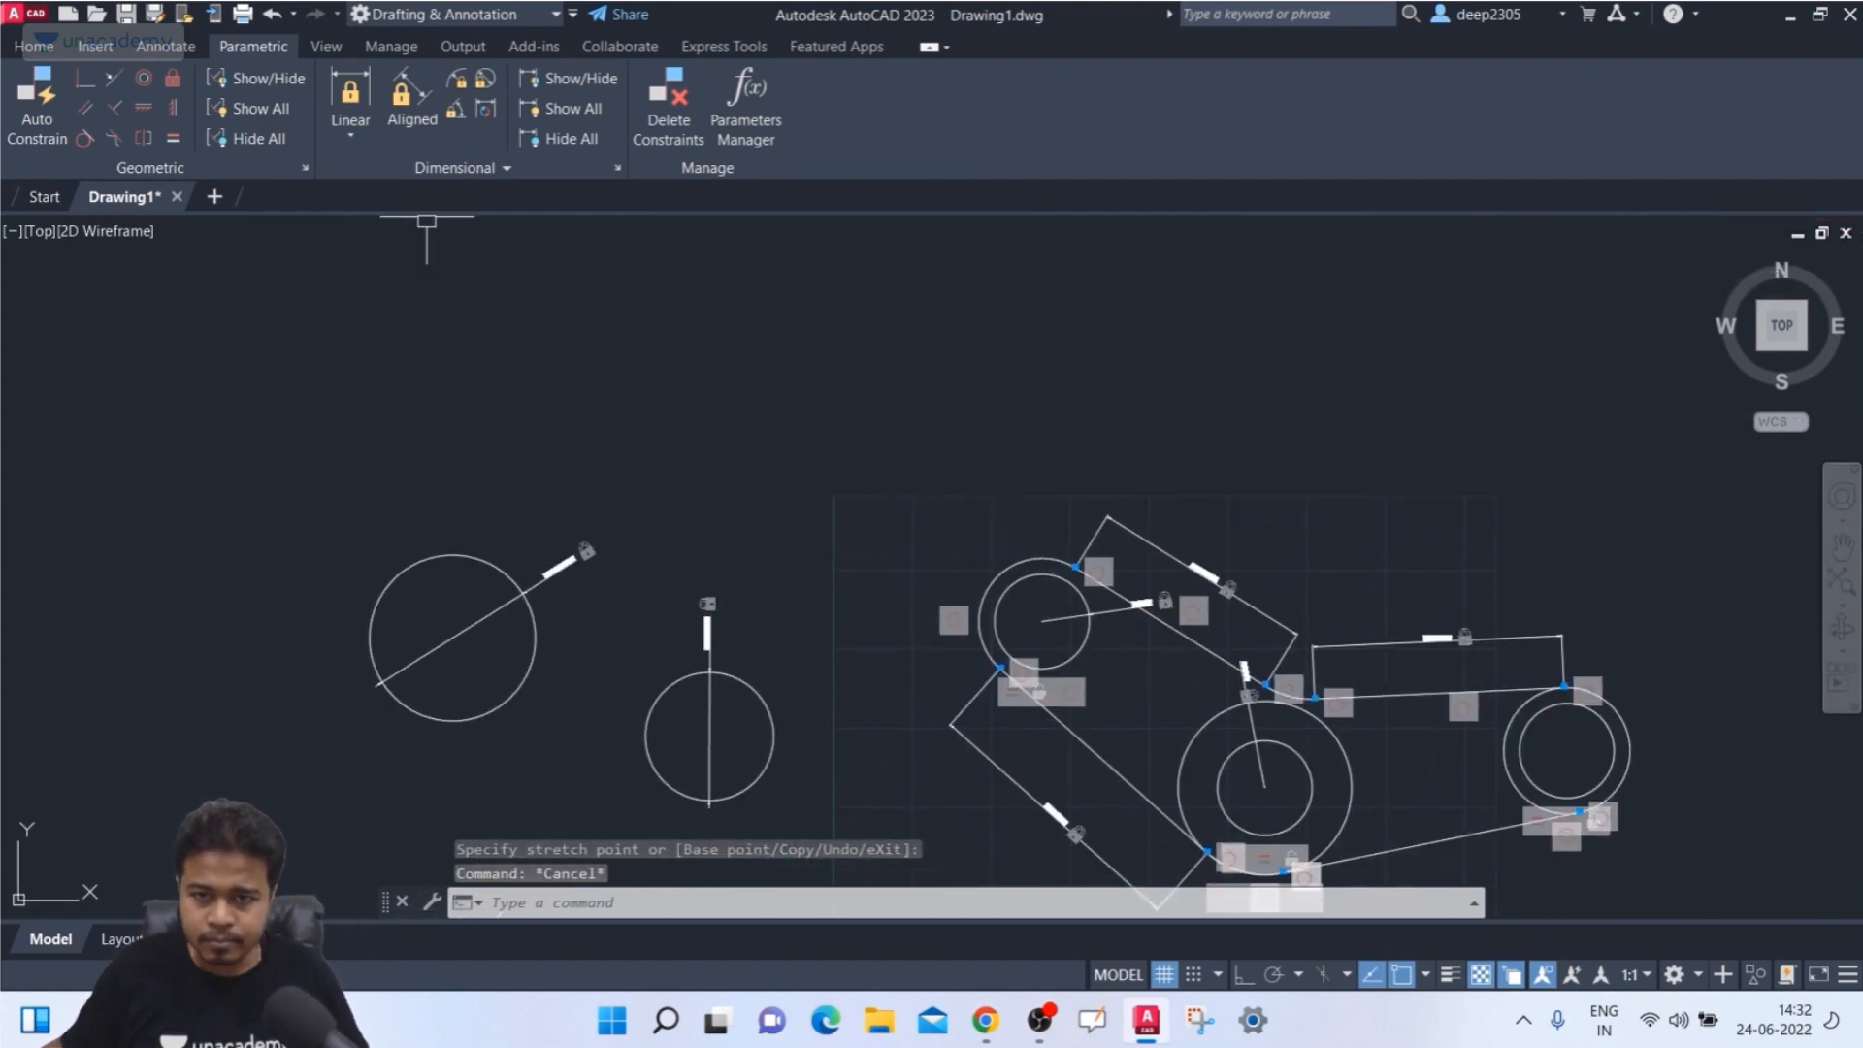
{"action": "left_click", "coordinate": [350, 135]}
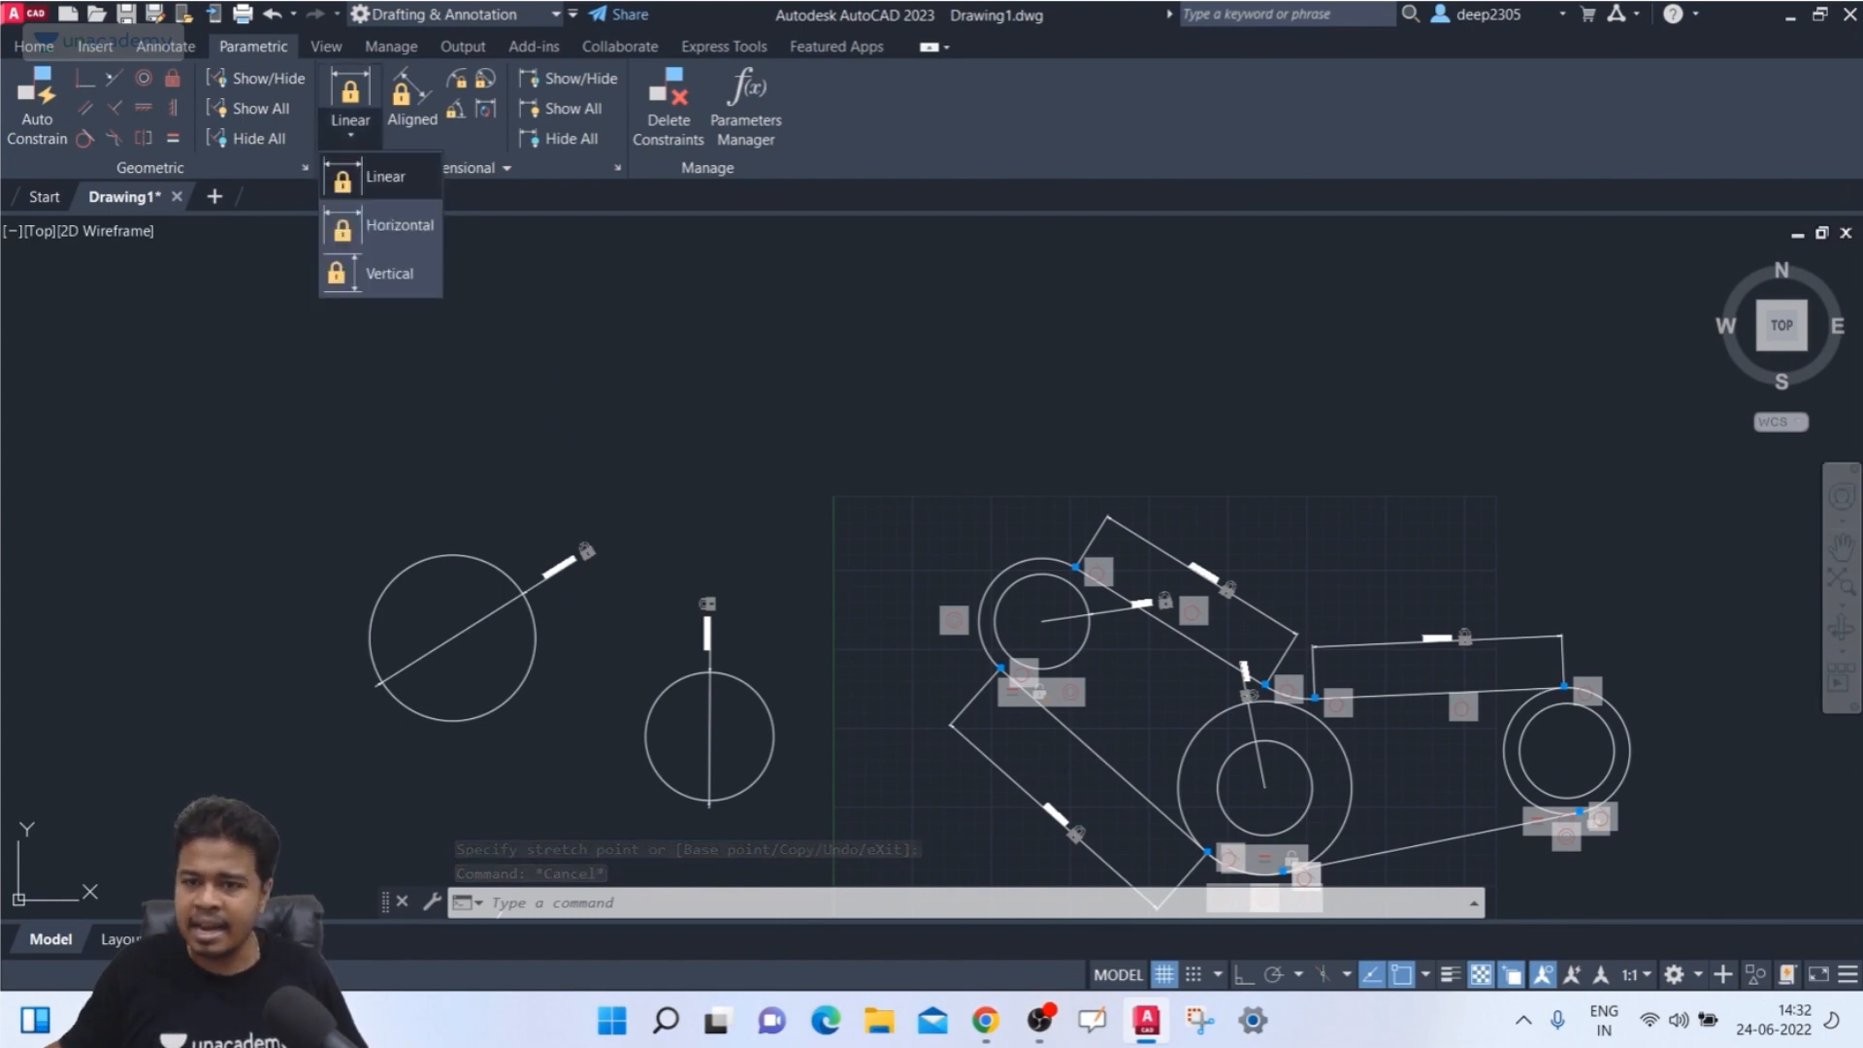
{"action": "left_click", "coordinate": [644, 406]}
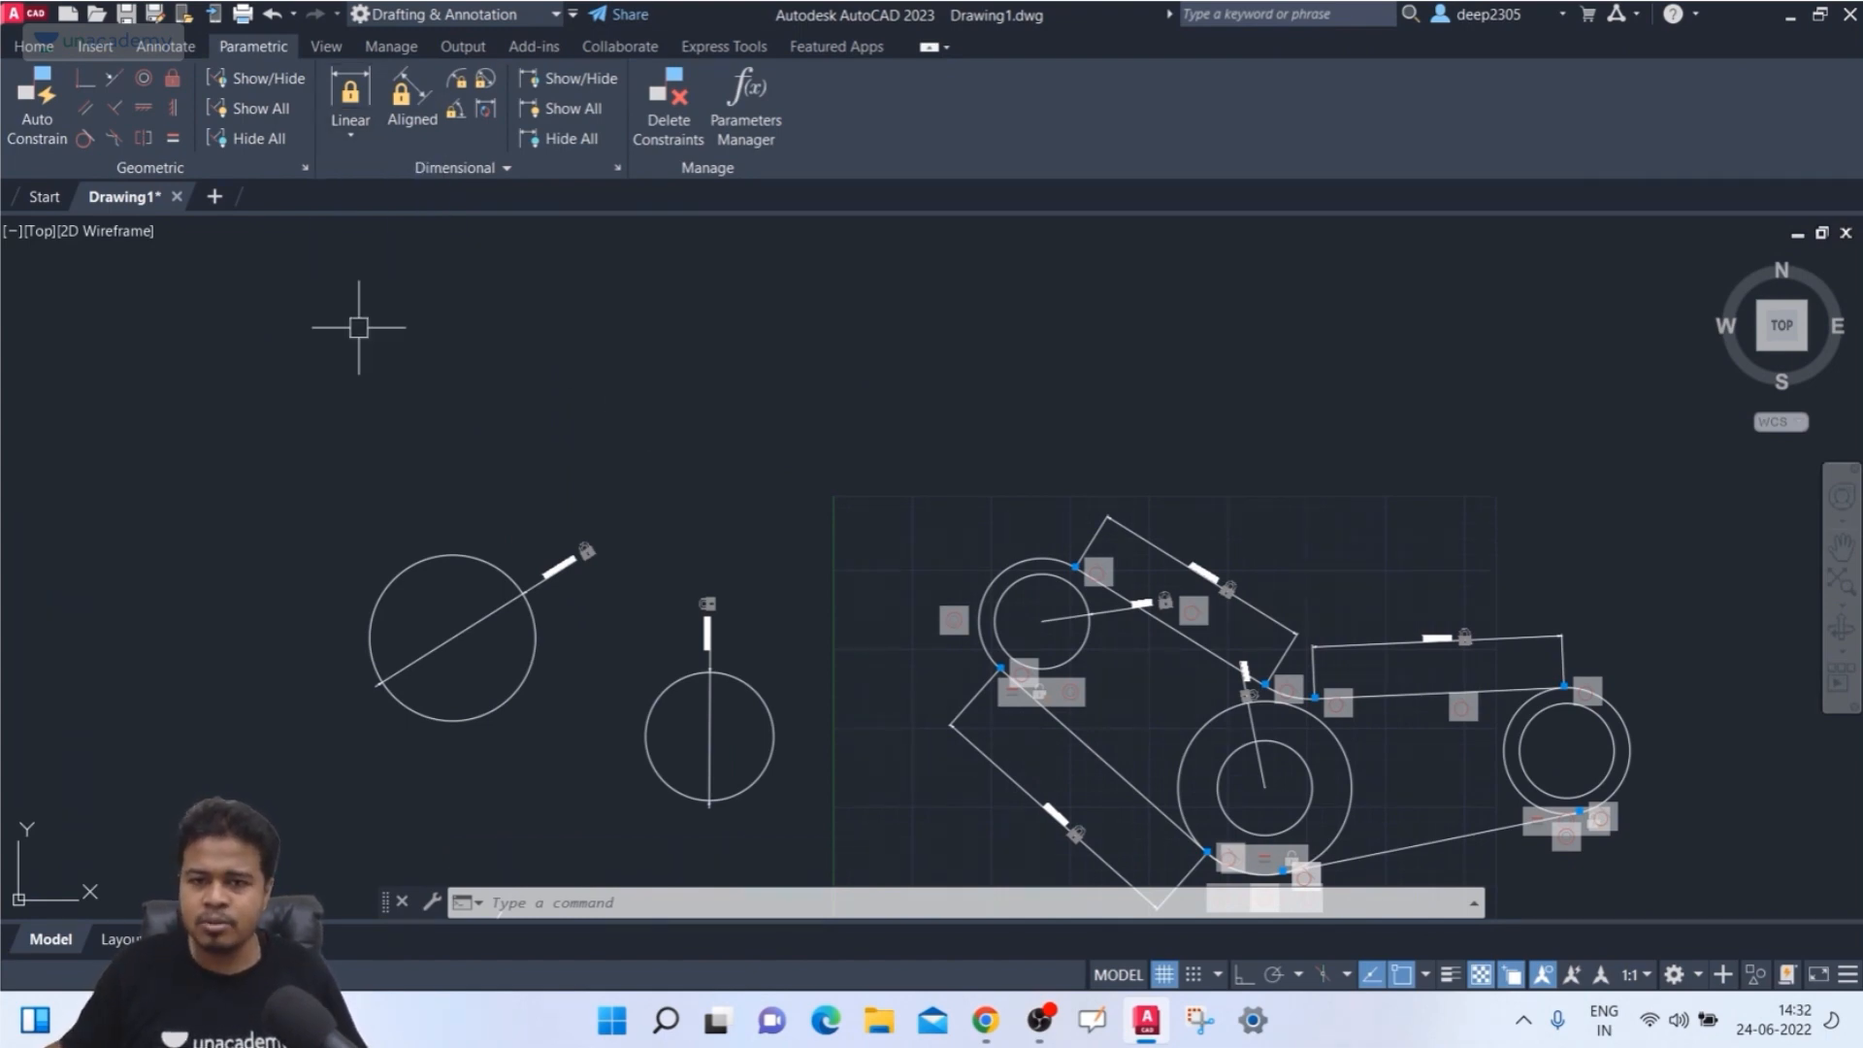
{"action": "type", "text": "rec"}
{"action": "key", "text": "Return"}
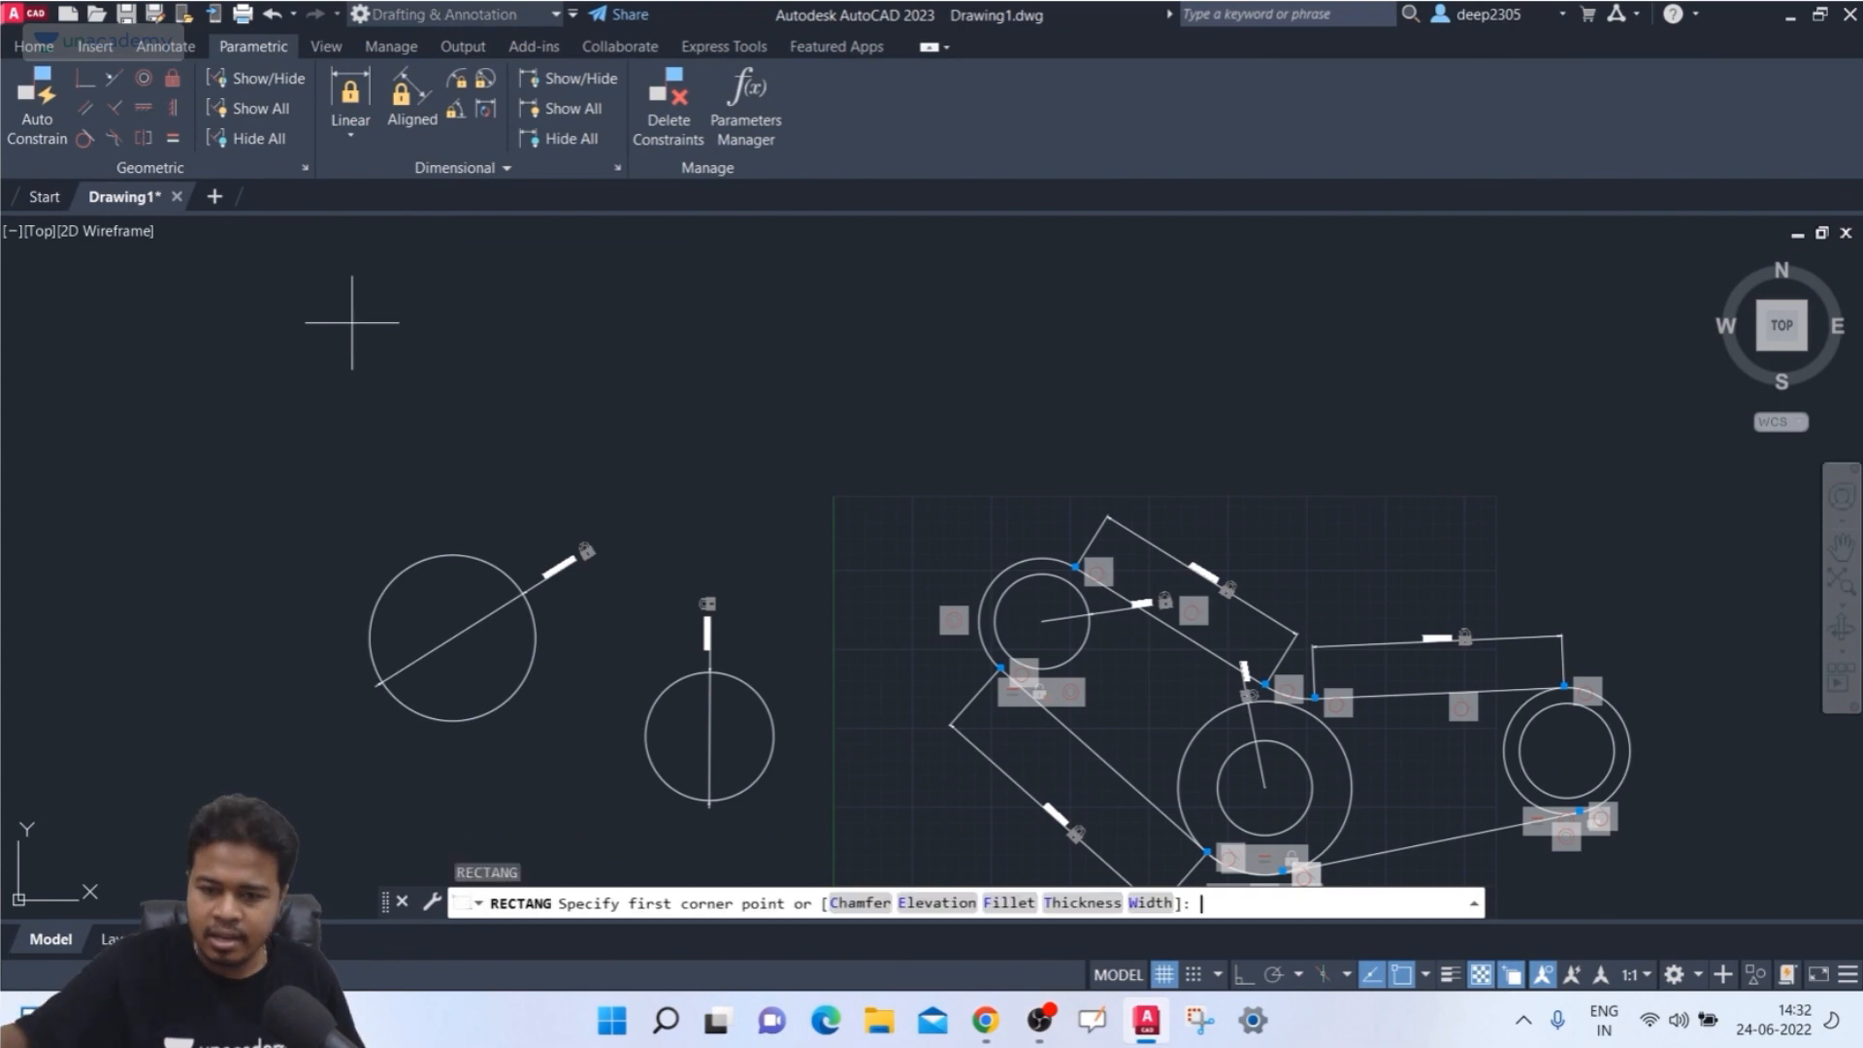
{"action": "left_click", "coordinate": [357, 307]}
{"action": "left_click", "coordinate": [742, 457]}
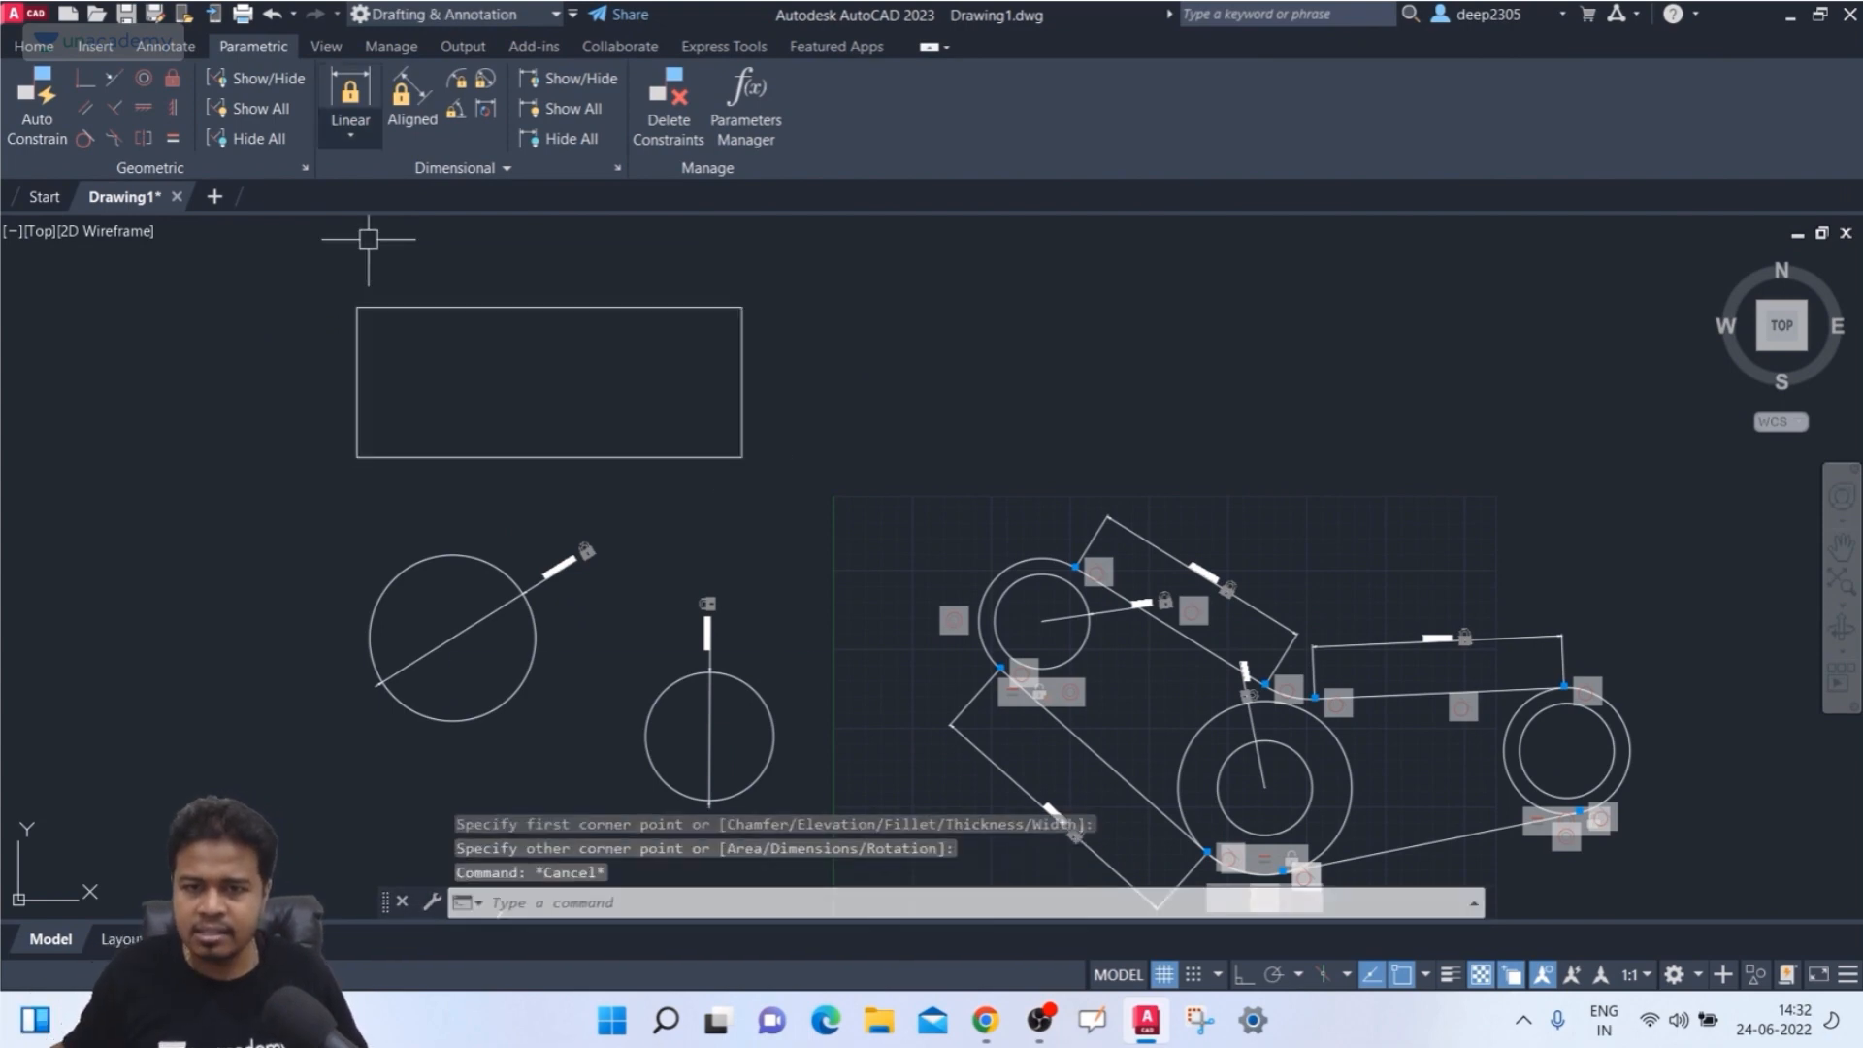
{"action": "left_click", "coordinate": [350, 131]}
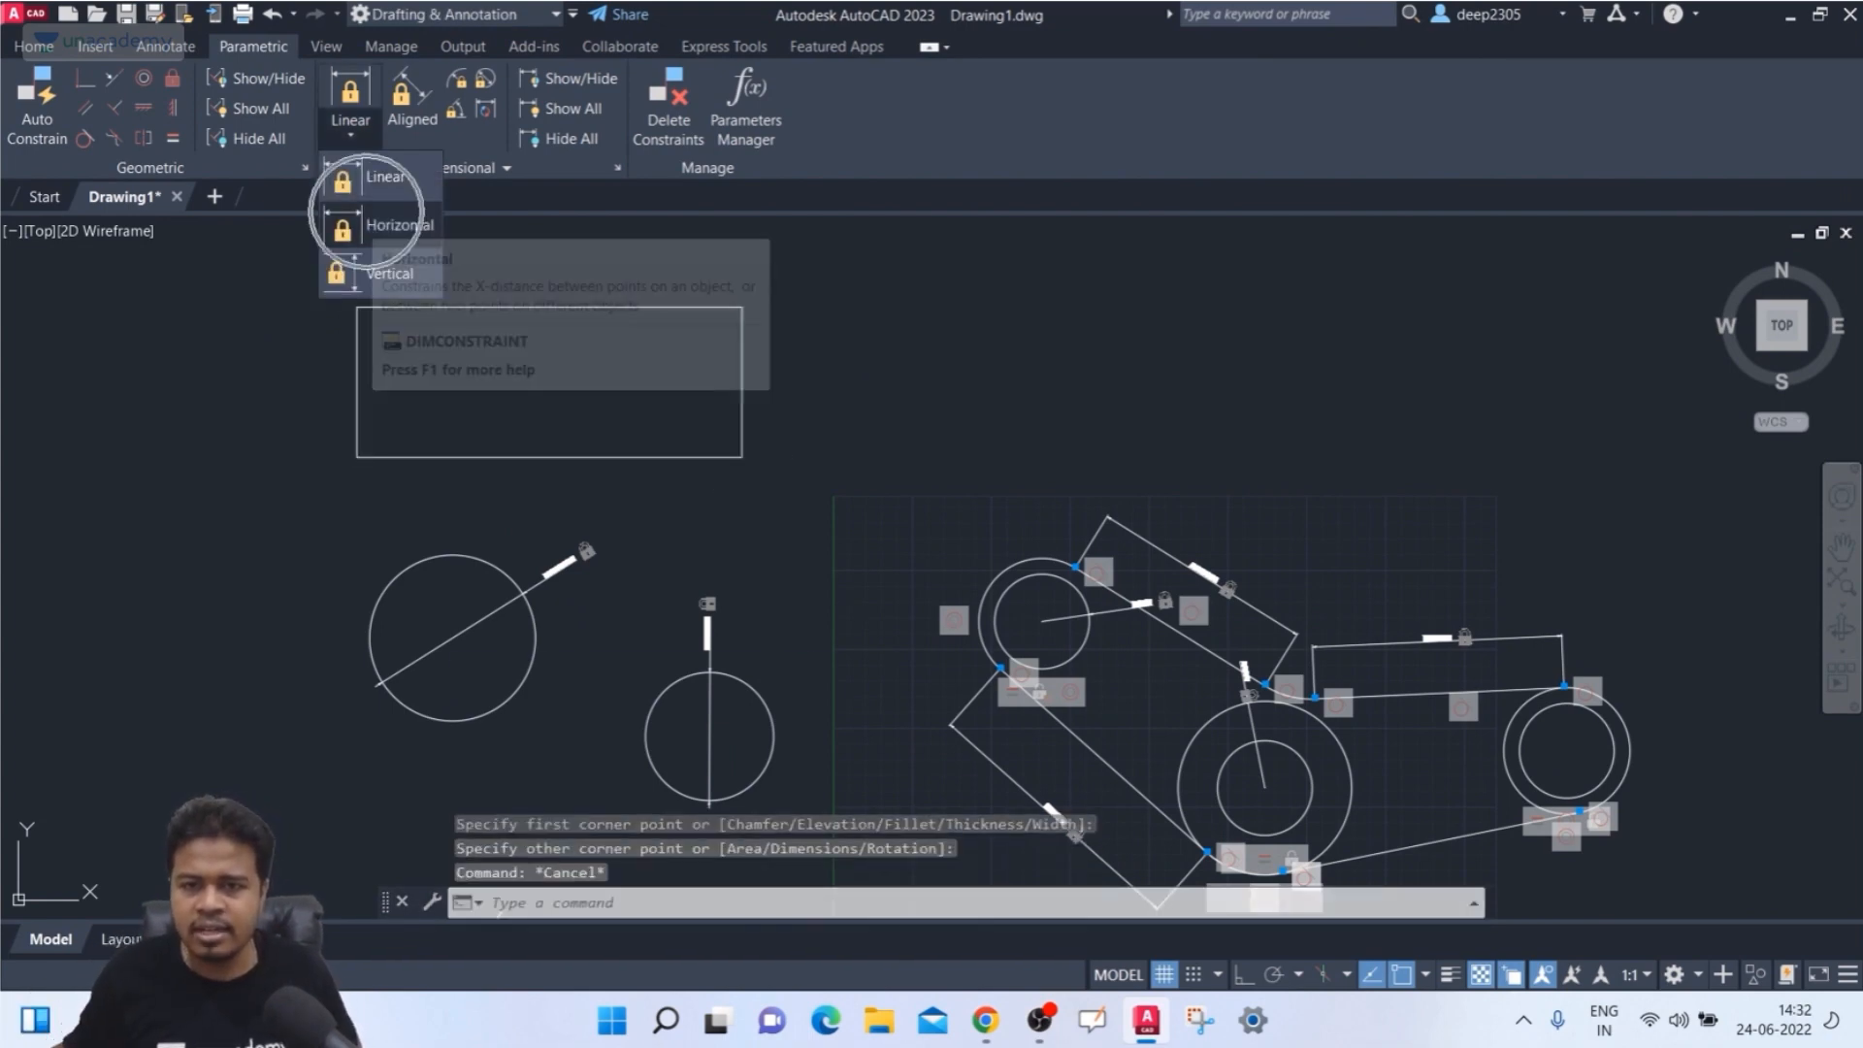
{"action": "left_click", "coordinate": [369, 233]}
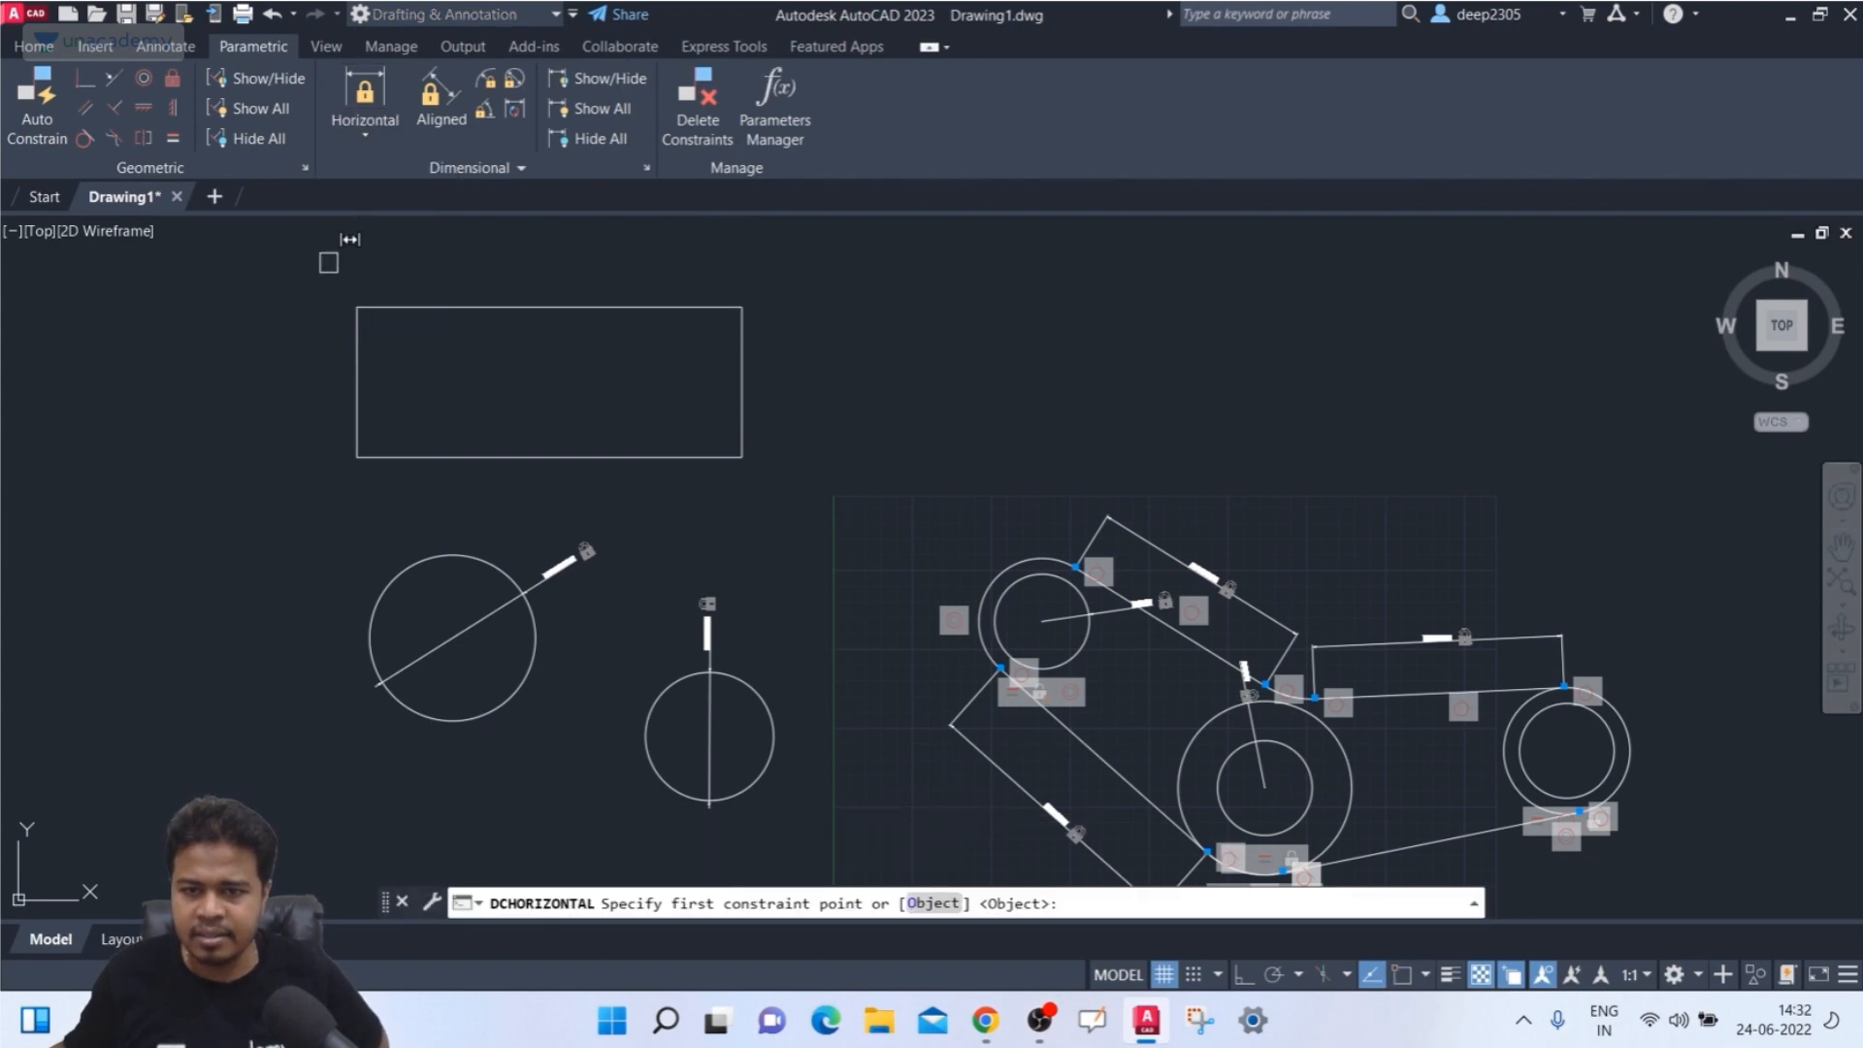
{"action": "left_click", "coordinate": [353, 299]}
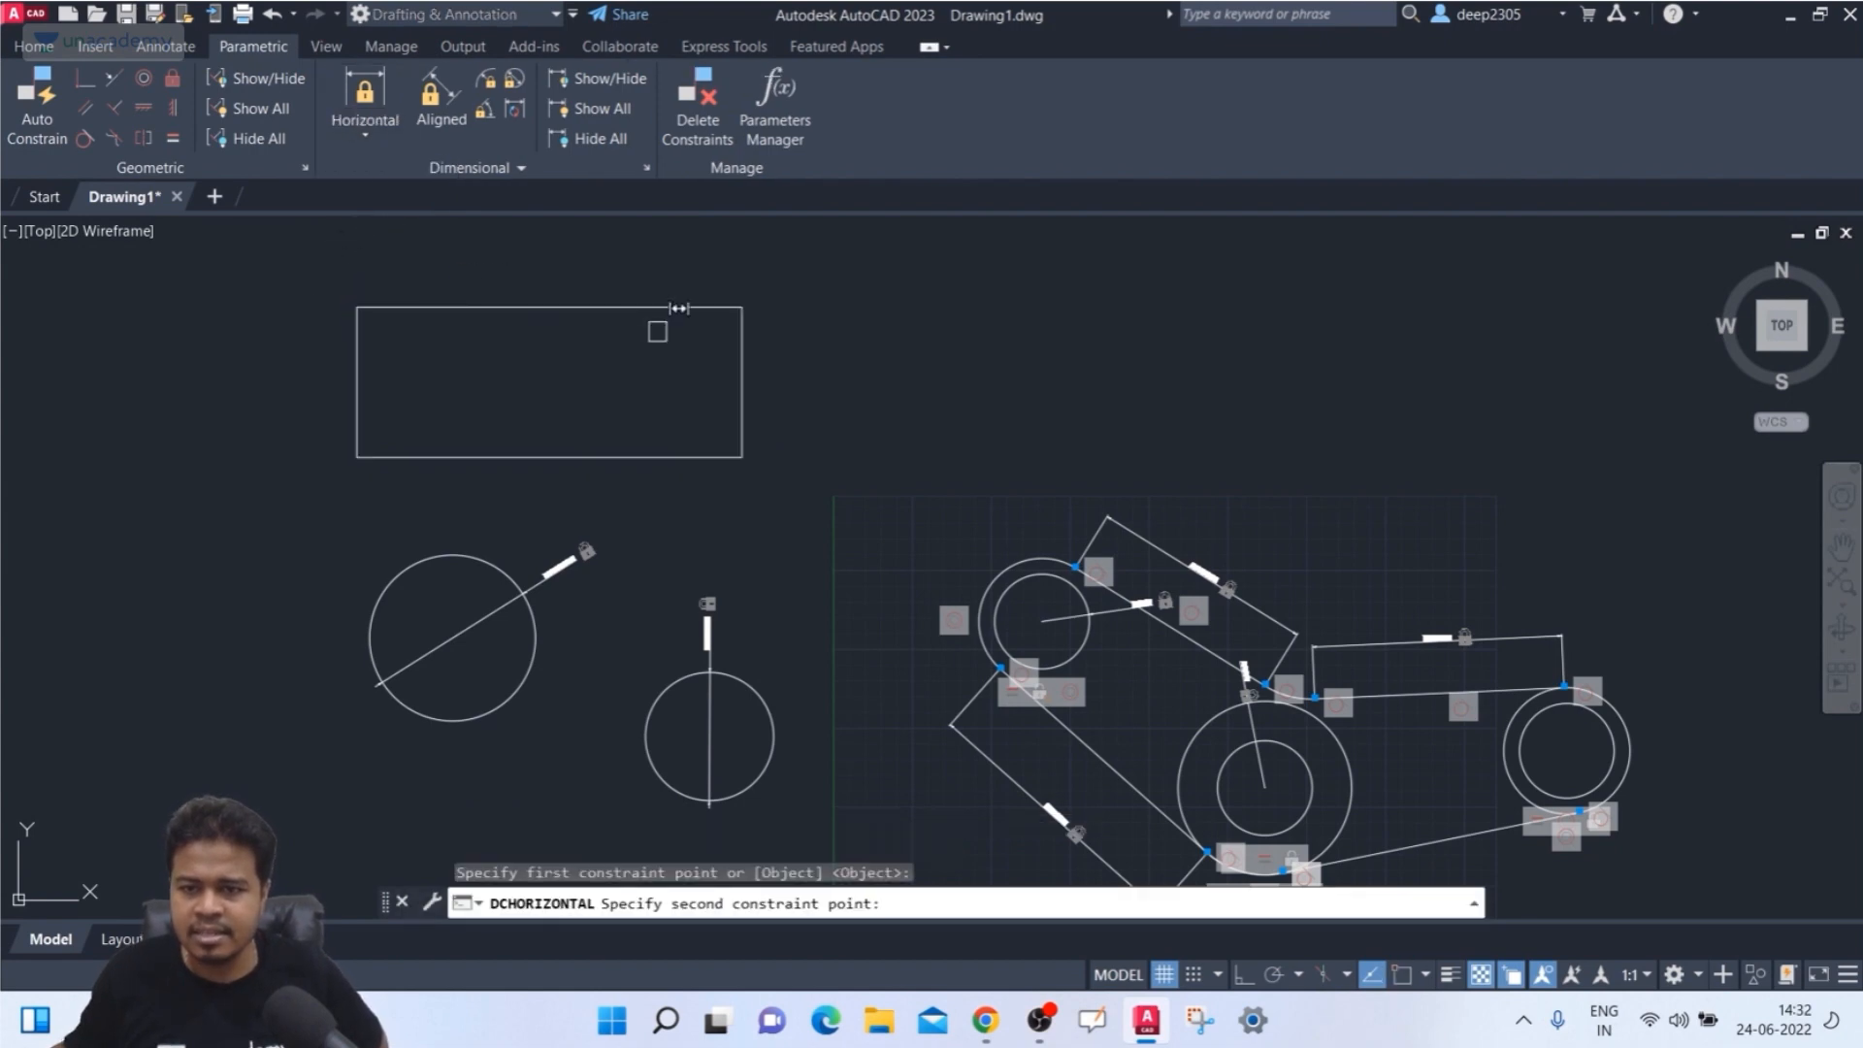
{"action": "left_click", "coordinate": [742, 456]}
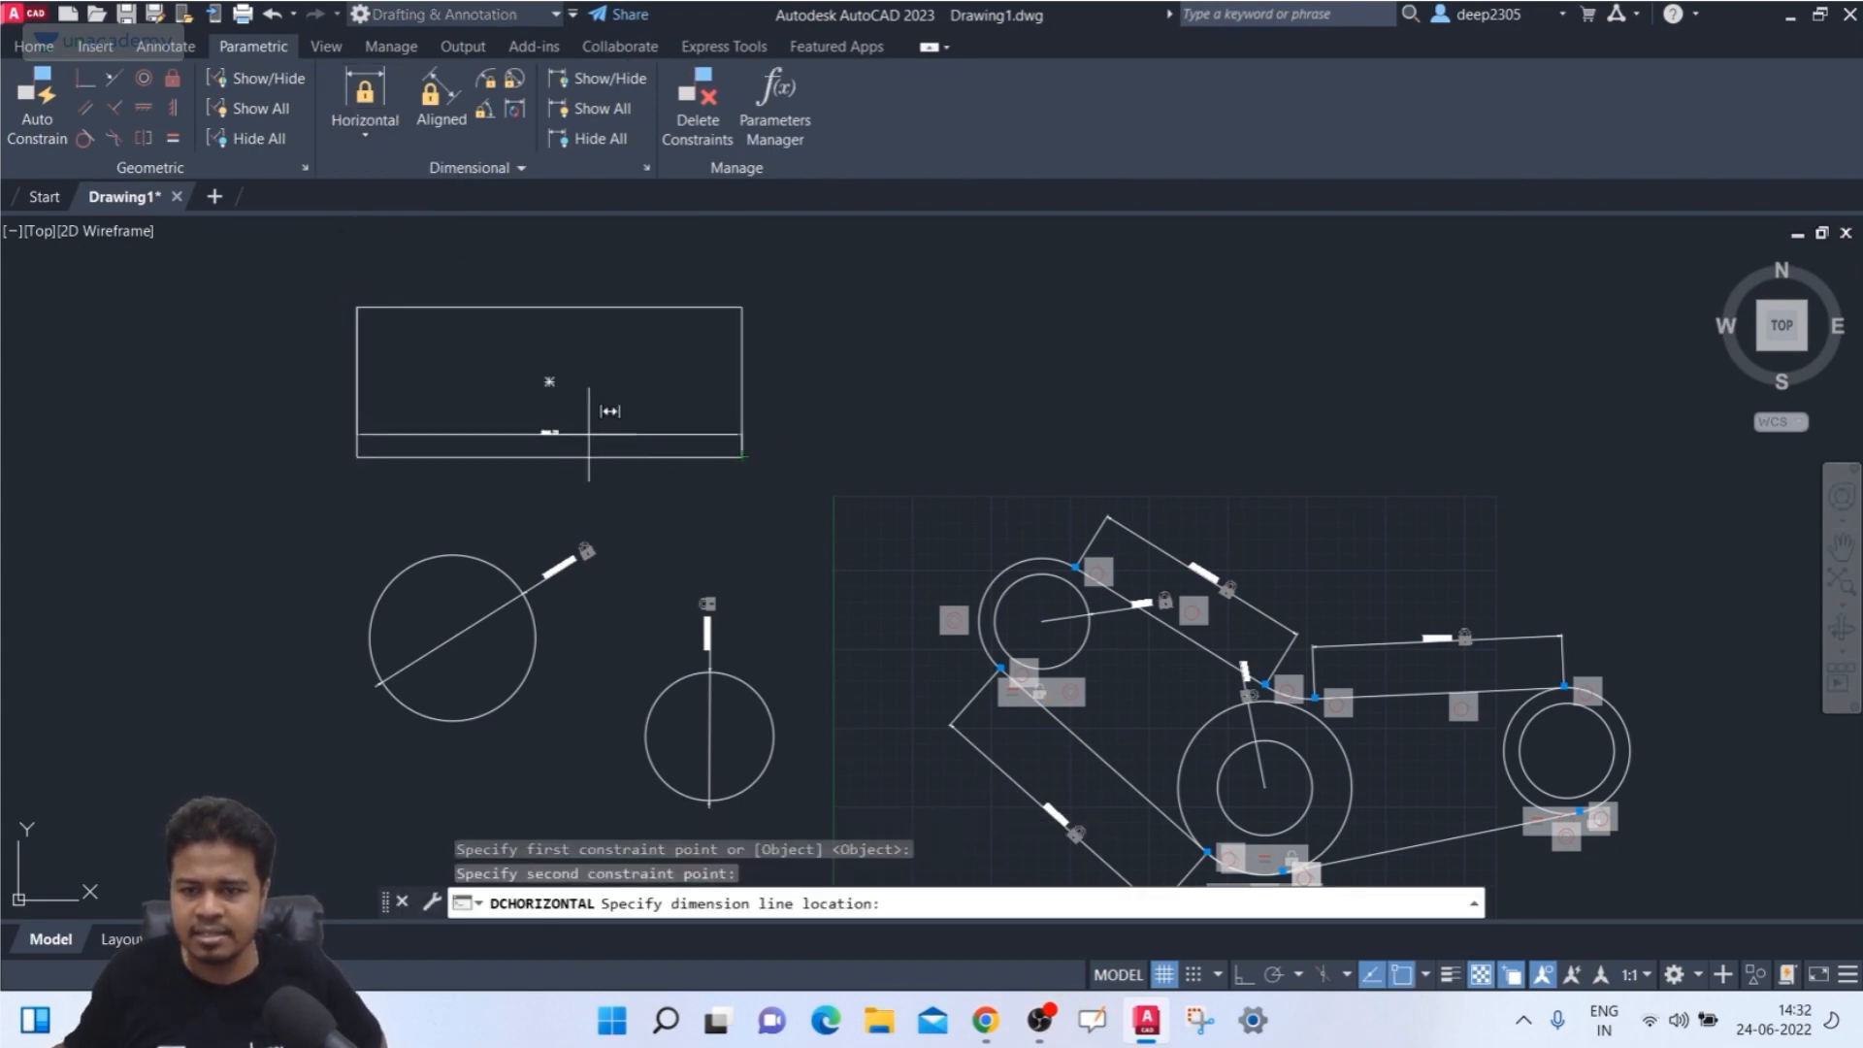
{"action": "scroll", "coordinate": [577, 265], "scroll_direction": "up", "scroll_amount": 2}
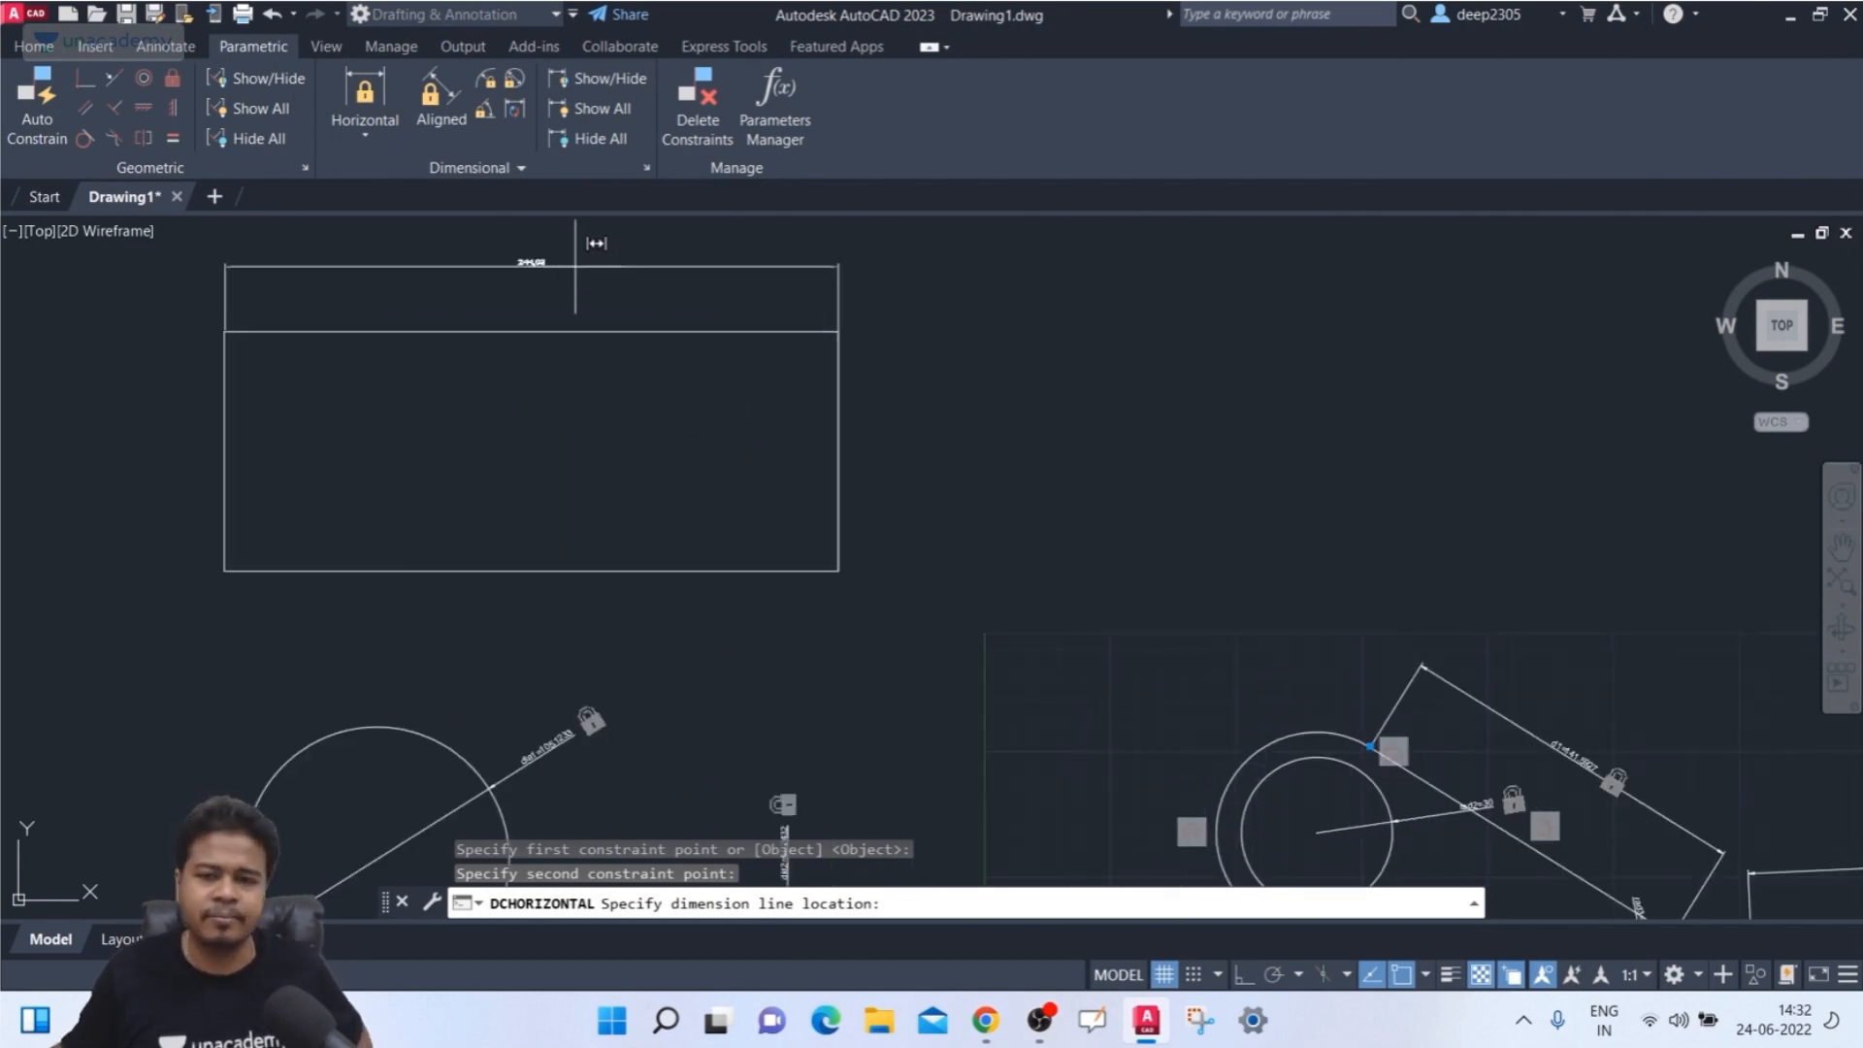
{"action": "key", "text": "Escape"}
{"action": "scroll", "coordinate": [578, 267], "scroll_direction": "down", "scroll_amount": 2}
- Add an aligned dimensional constraint between the rectangle's upper-left and lower-right corners, accepting the current length
{"action": "left_click", "coordinate": [429, 97]}
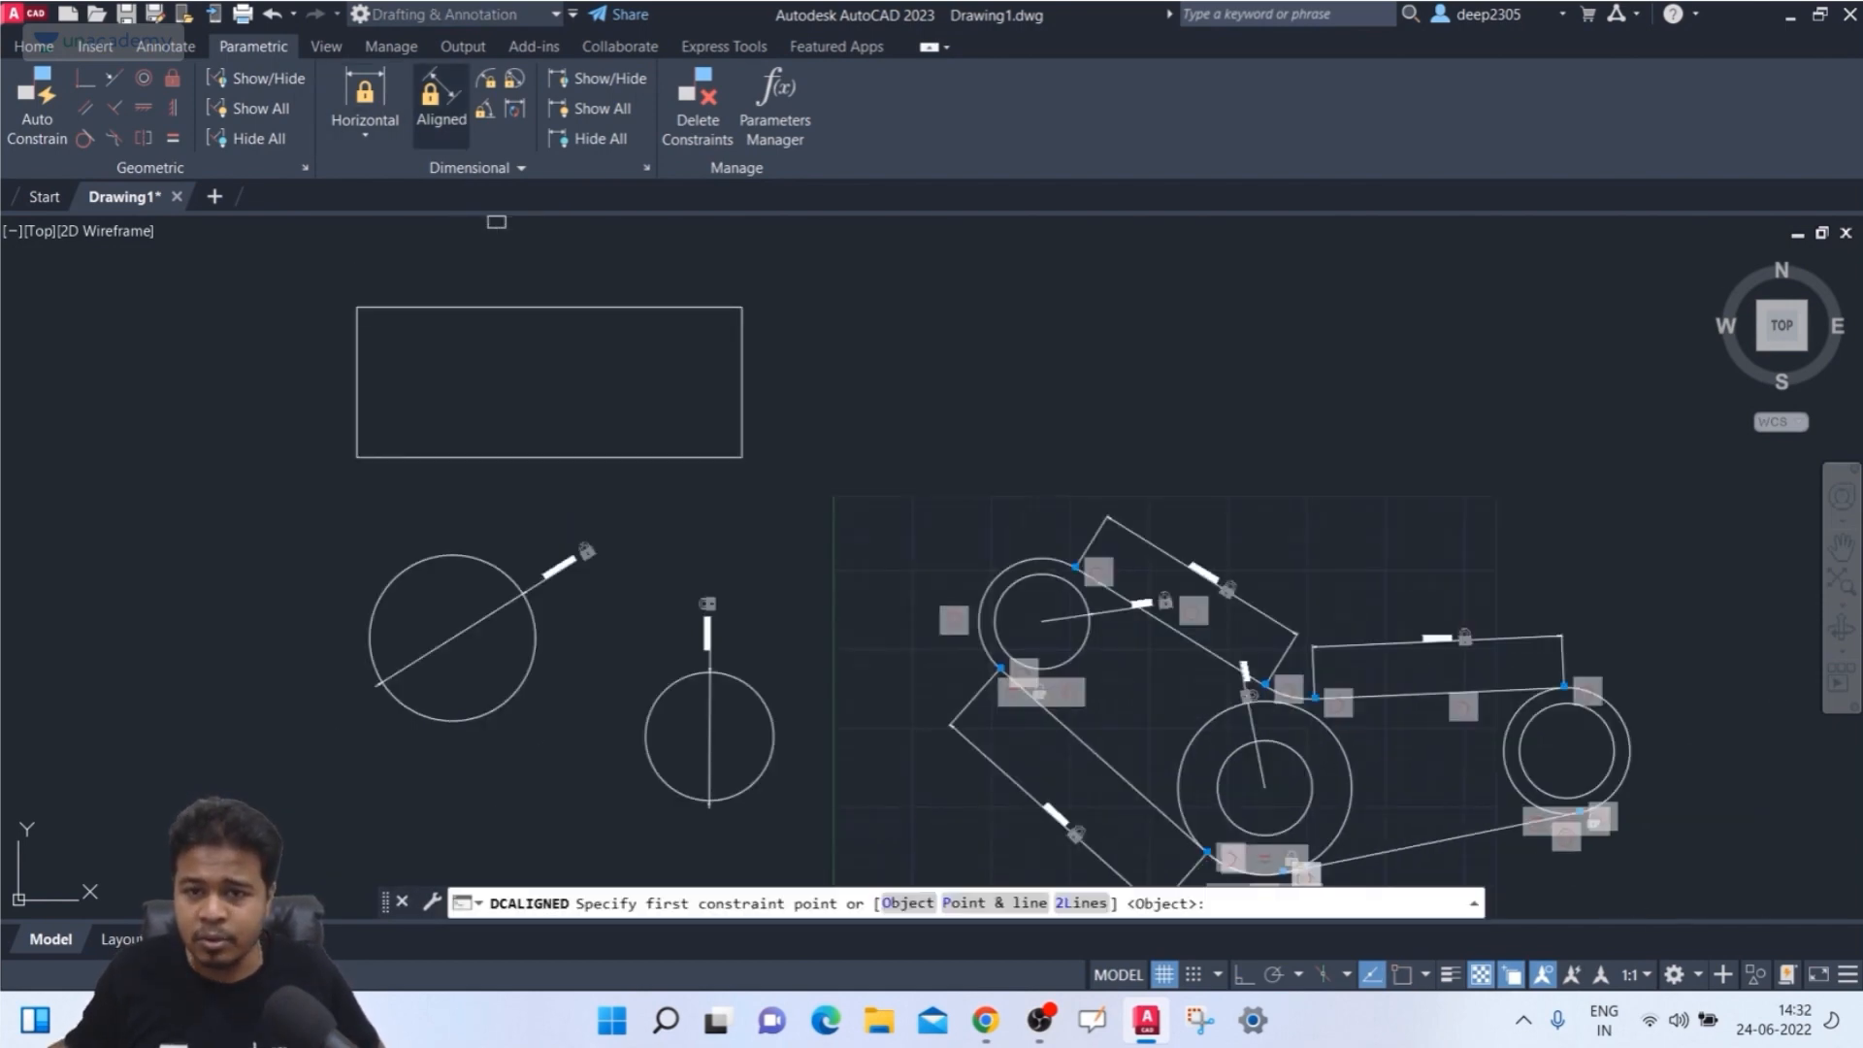
{"action": "left_click", "coordinate": [357, 309]}
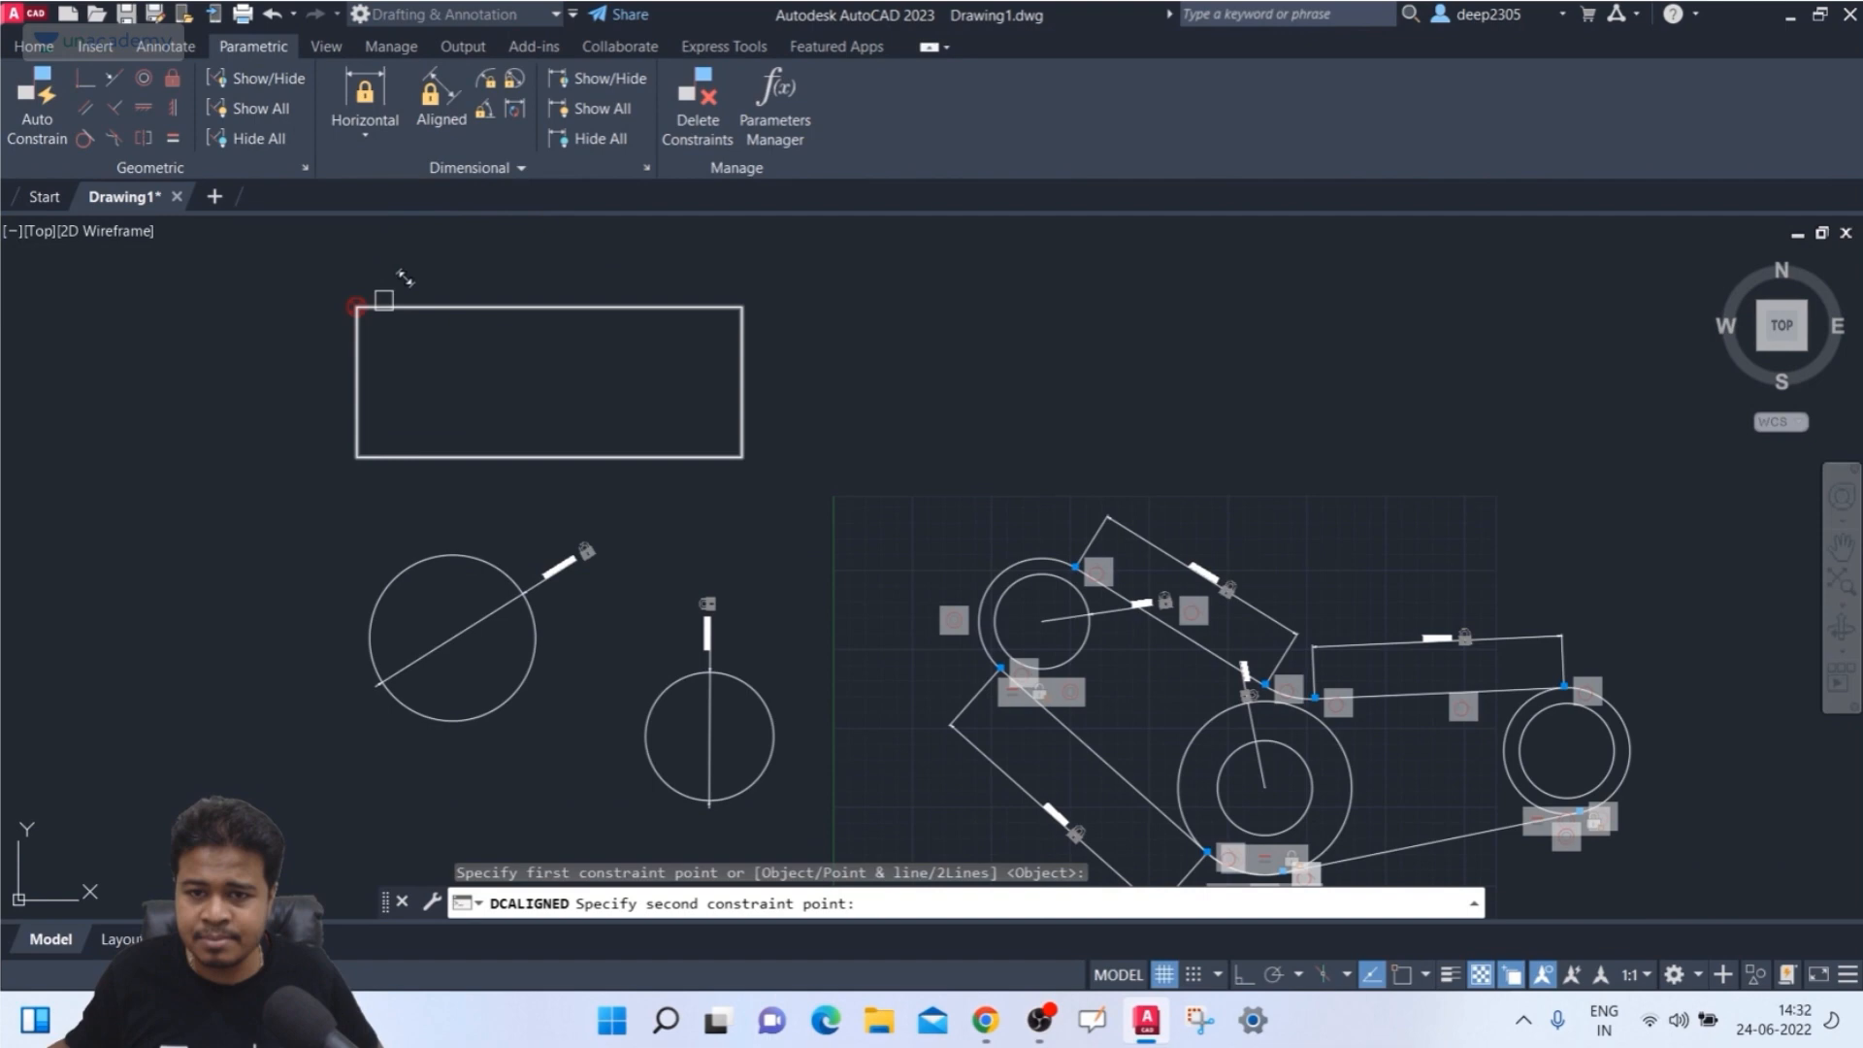
{"action": "left_click", "coordinate": [742, 456]}
{"action": "scroll", "coordinate": [606, 366], "scroll_direction": "up", "scroll_amount": 4}
{"action": "middle_click_drag", "start_coordinate": [595, 366], "coordinate": [668, 450]}
{"action": "scroll", "coordinate": [669, 423], "scroll_direction": "down", "scroll_amount": 2}
{"action": "scroll", "coordinate": [659, 422], "scroll_direction": "up", "scroll_amount": 2}
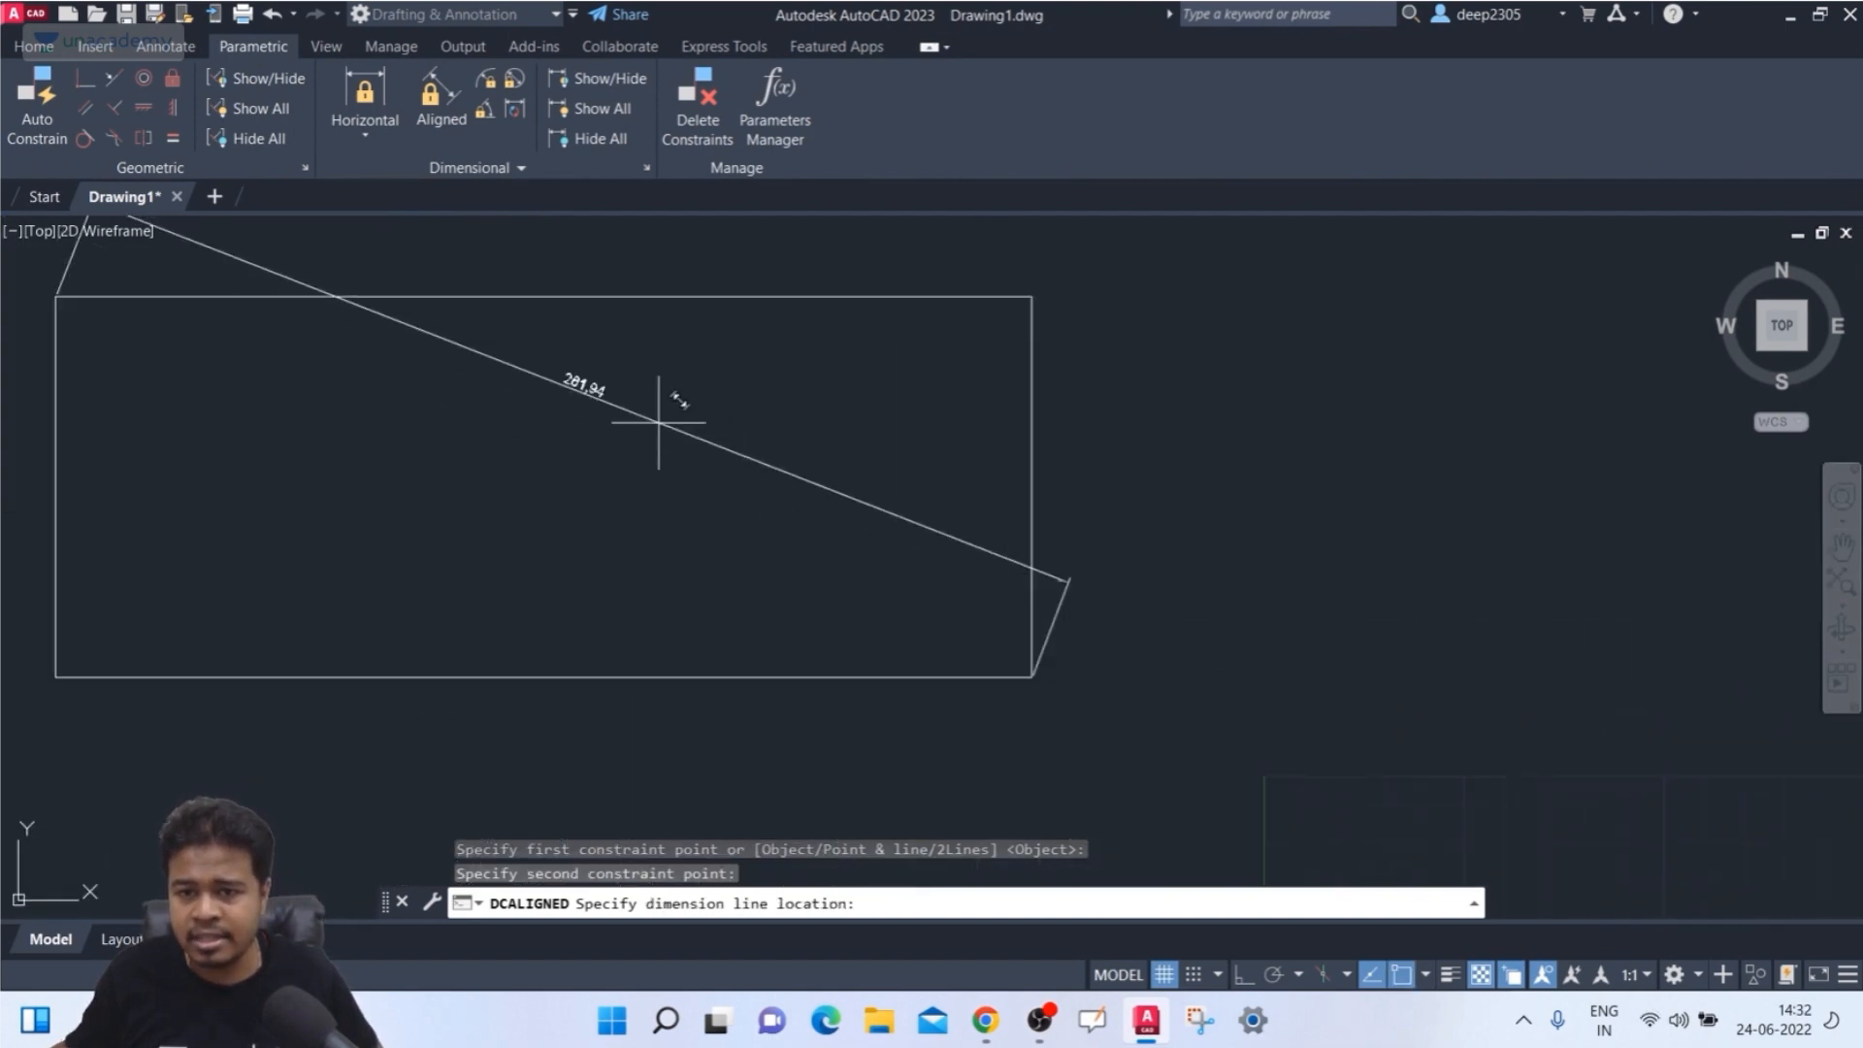
{"action": "left_click", "coordinate": [659, 422]}
{"action": "key", "text": "Return"}
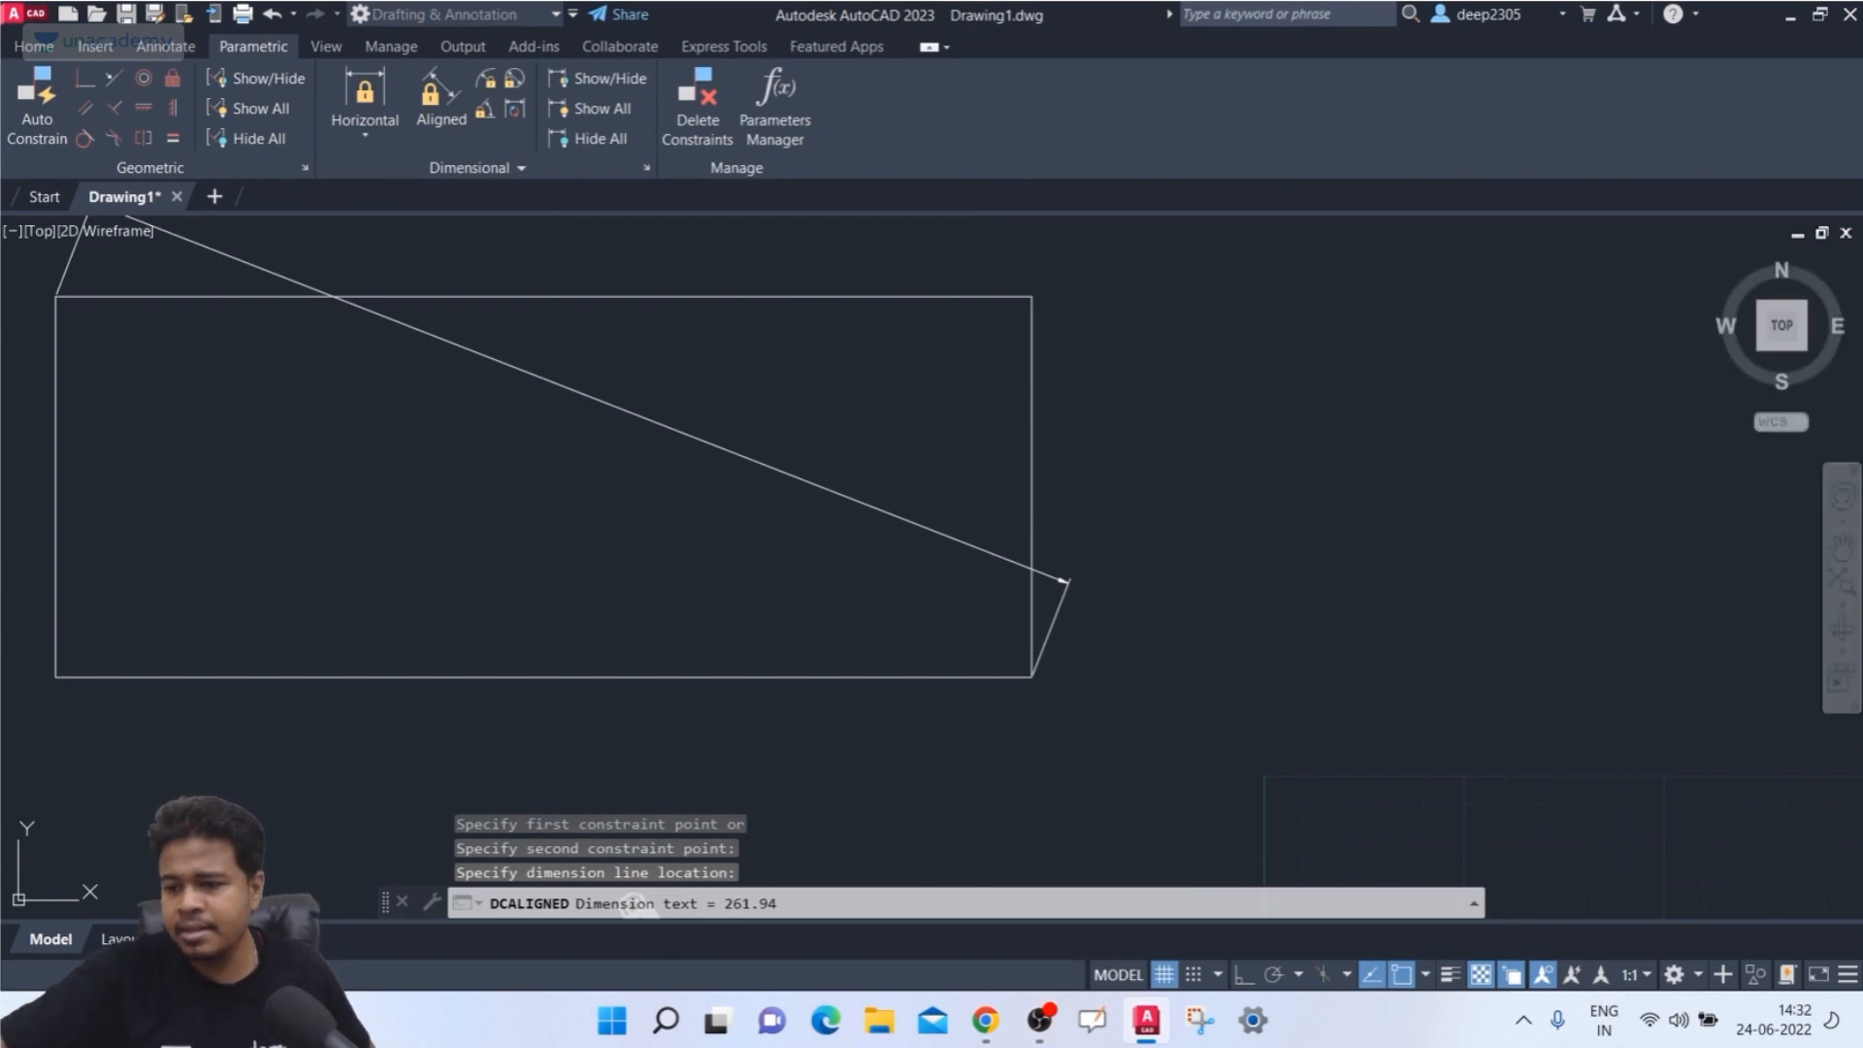
{"action": "left_click", "coordinate": [365, 135]}
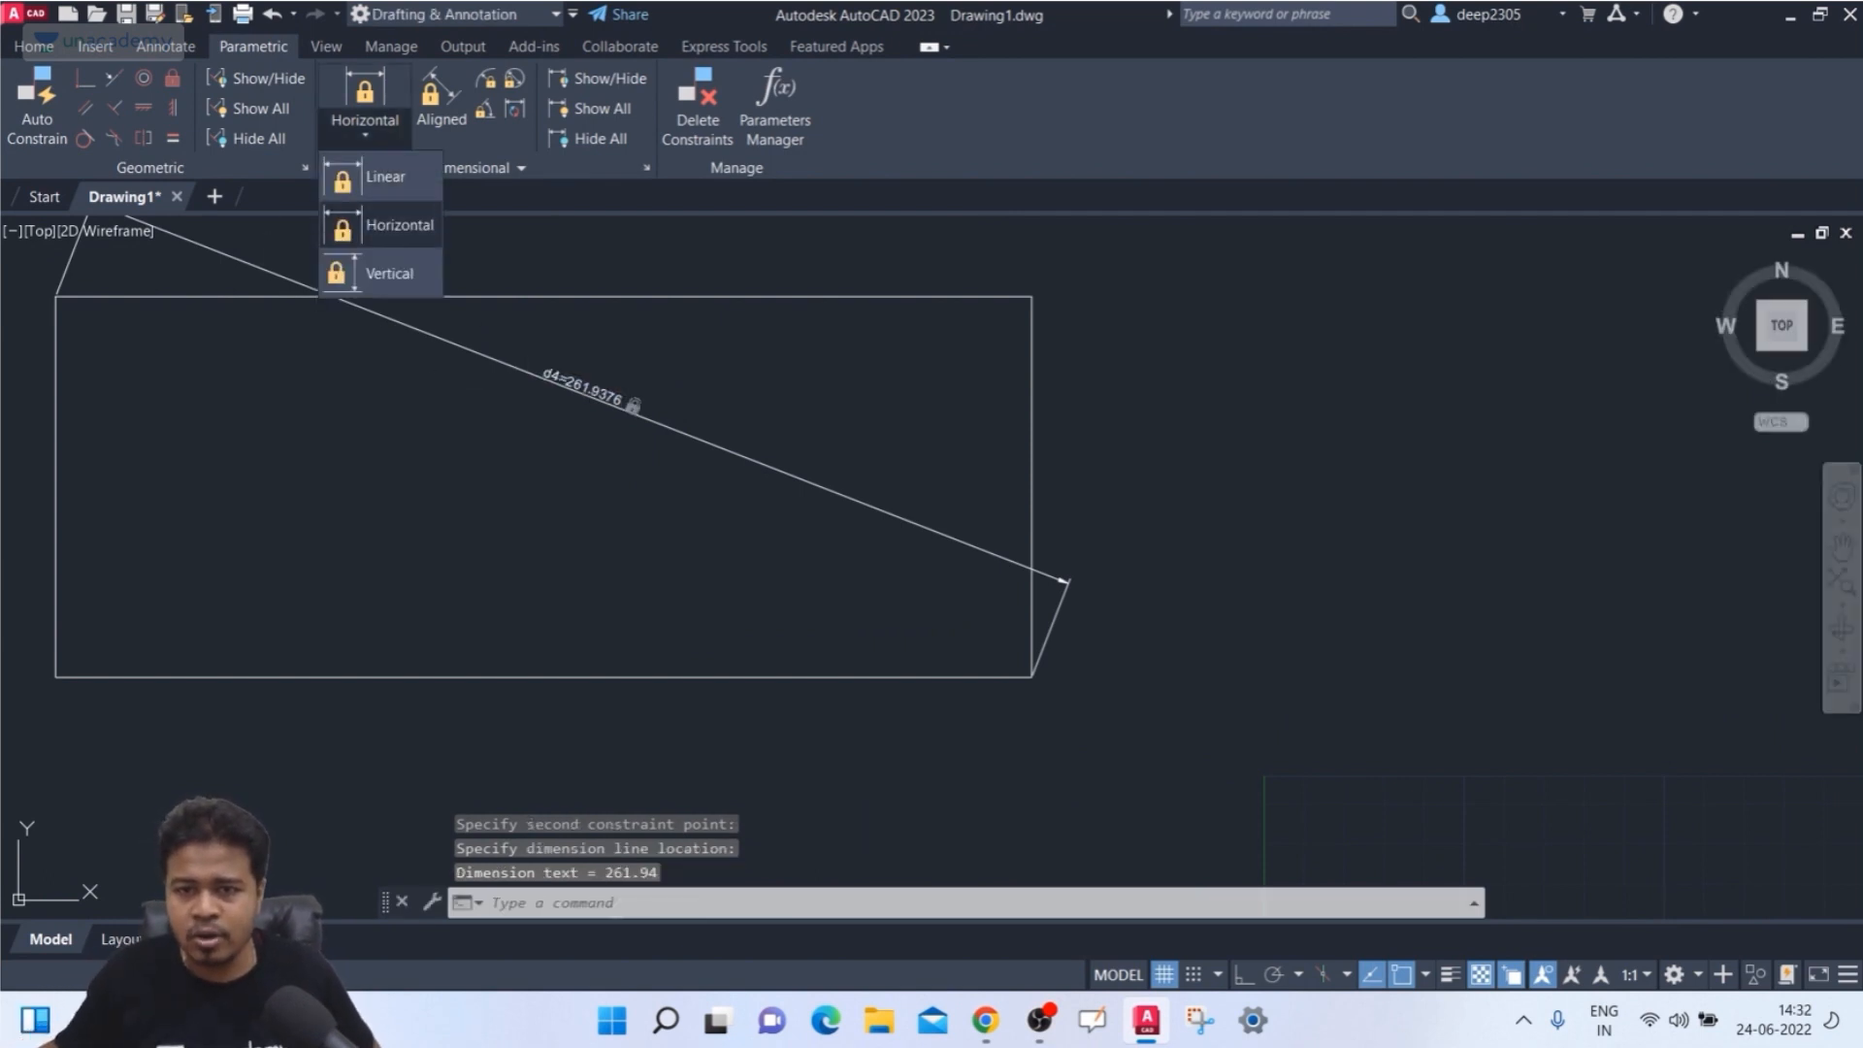
{"action": "left_click", "coordinate": [383, 225]}
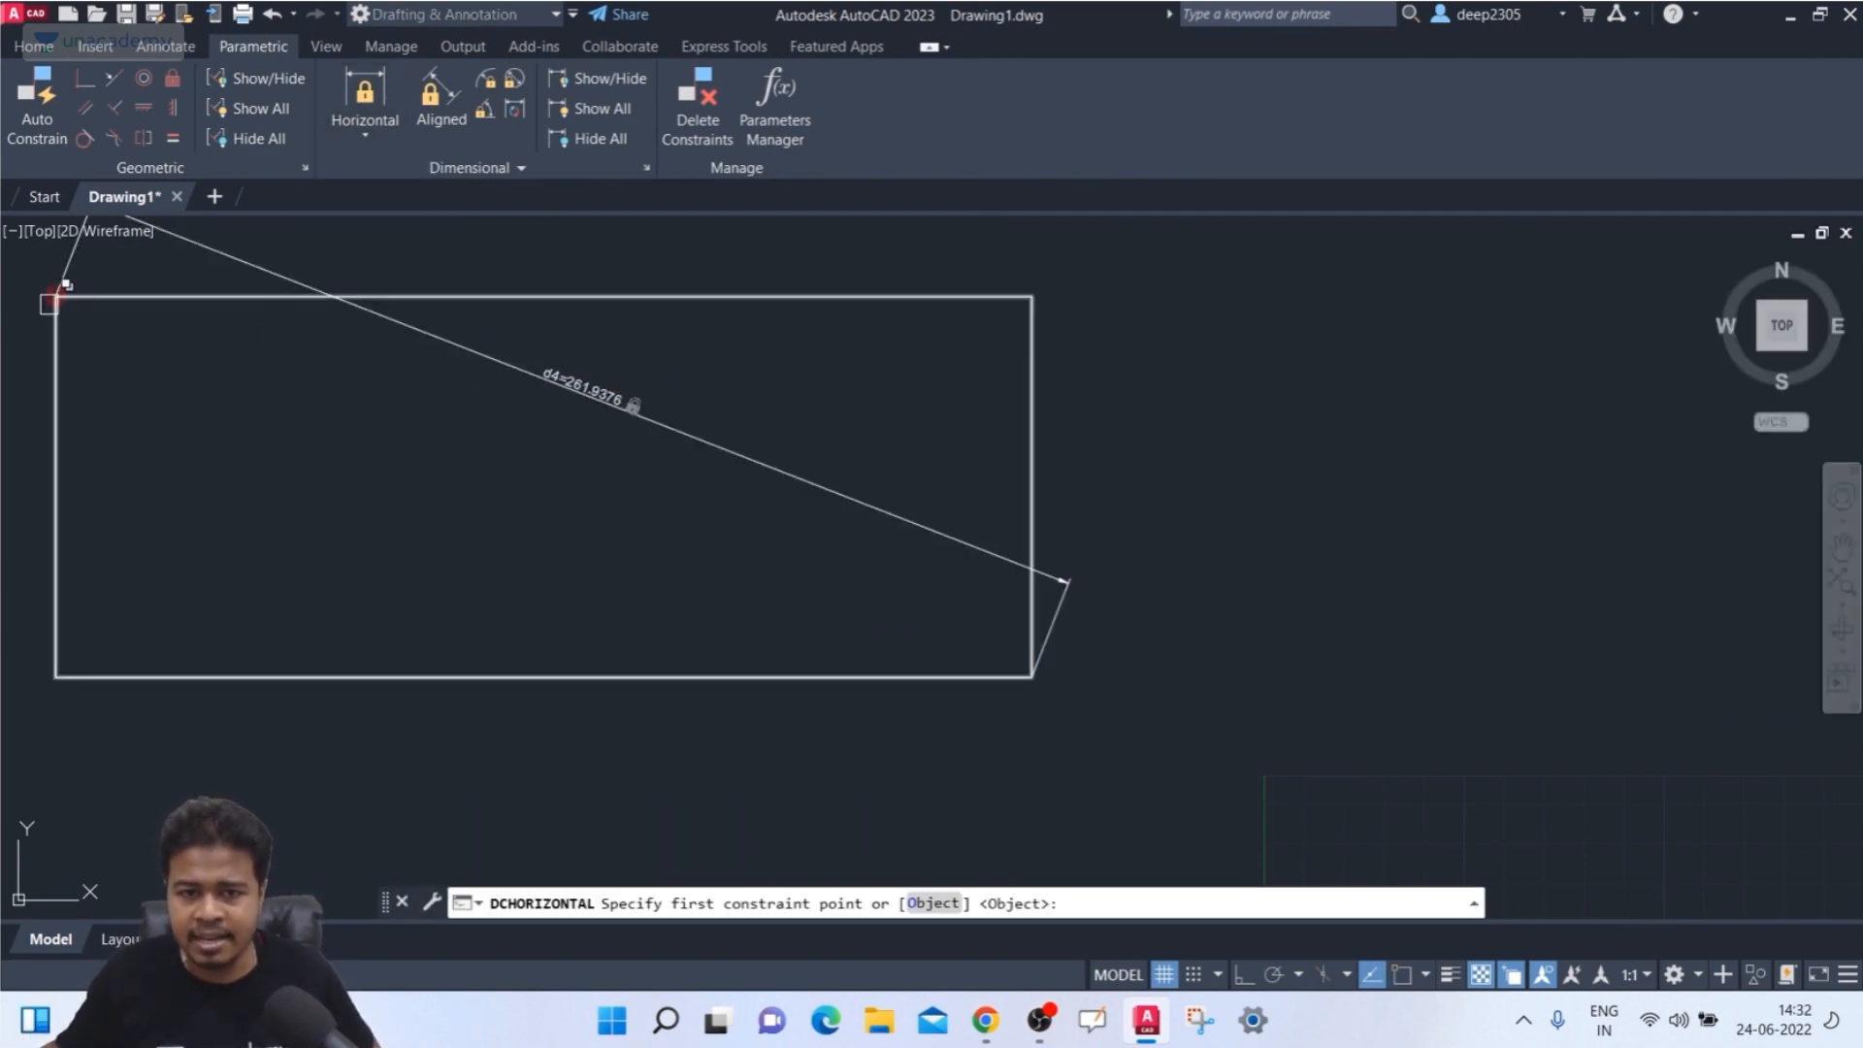
{"action": "left_click", "coordinate": [55, 297]}
{"action": "left_click", "coordinate": [186, 156]}
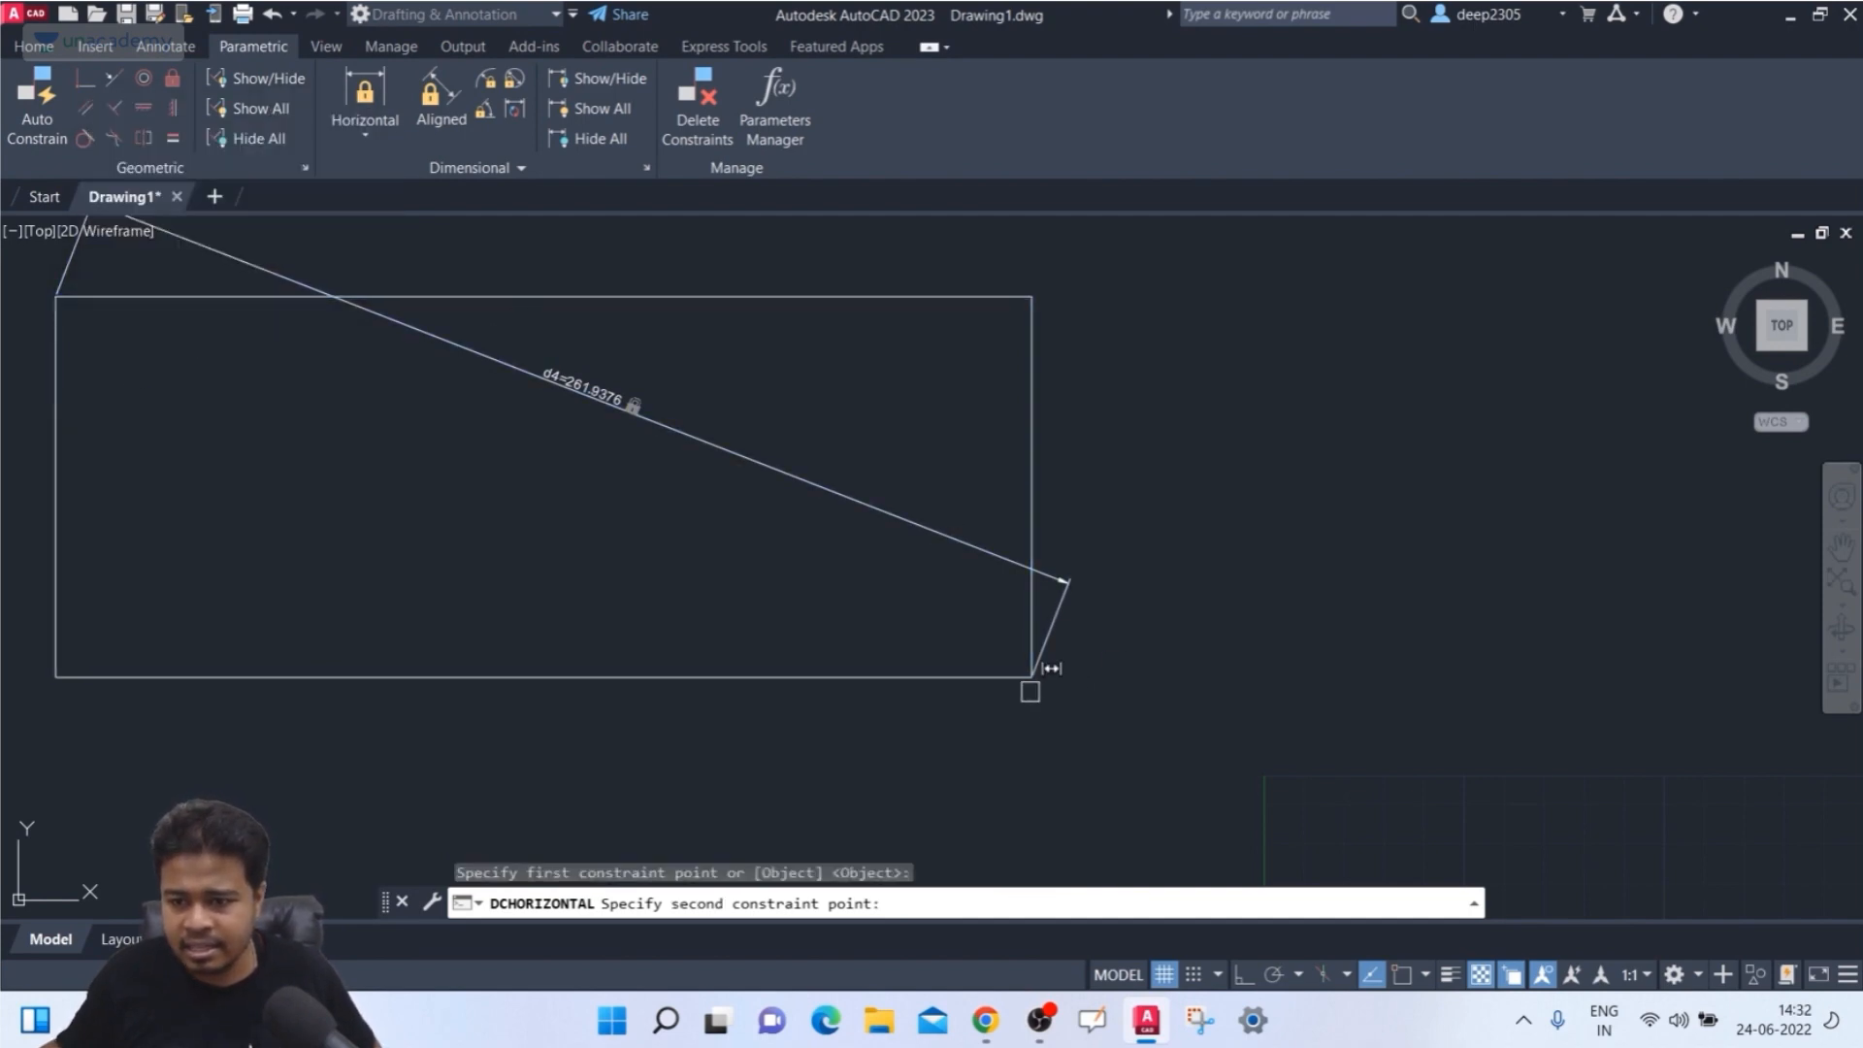
{"action": "key", "text": "Escape"}
{"action": "left_click", "coordinate": [365, 128]}
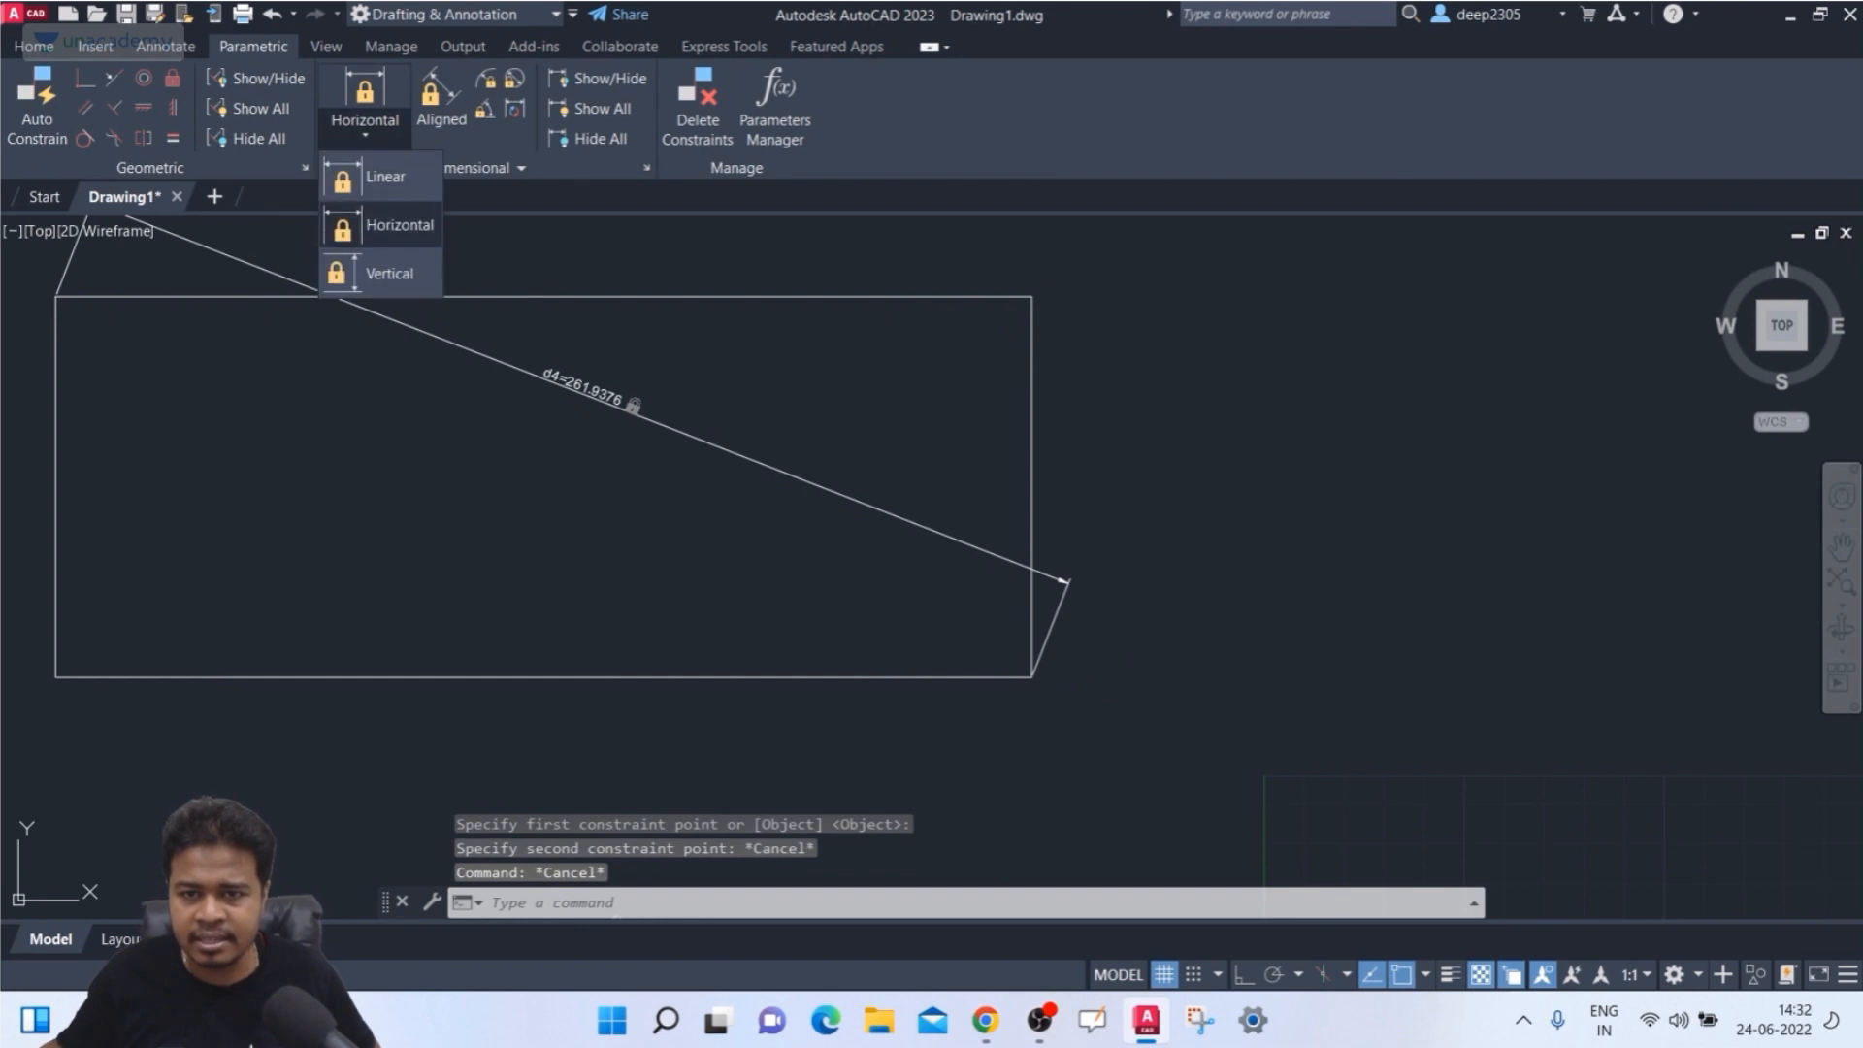
{"action": "left_click", "coordinate": [383, 226]}
{"action": "left_click", "coordinate": [1027, 289]}
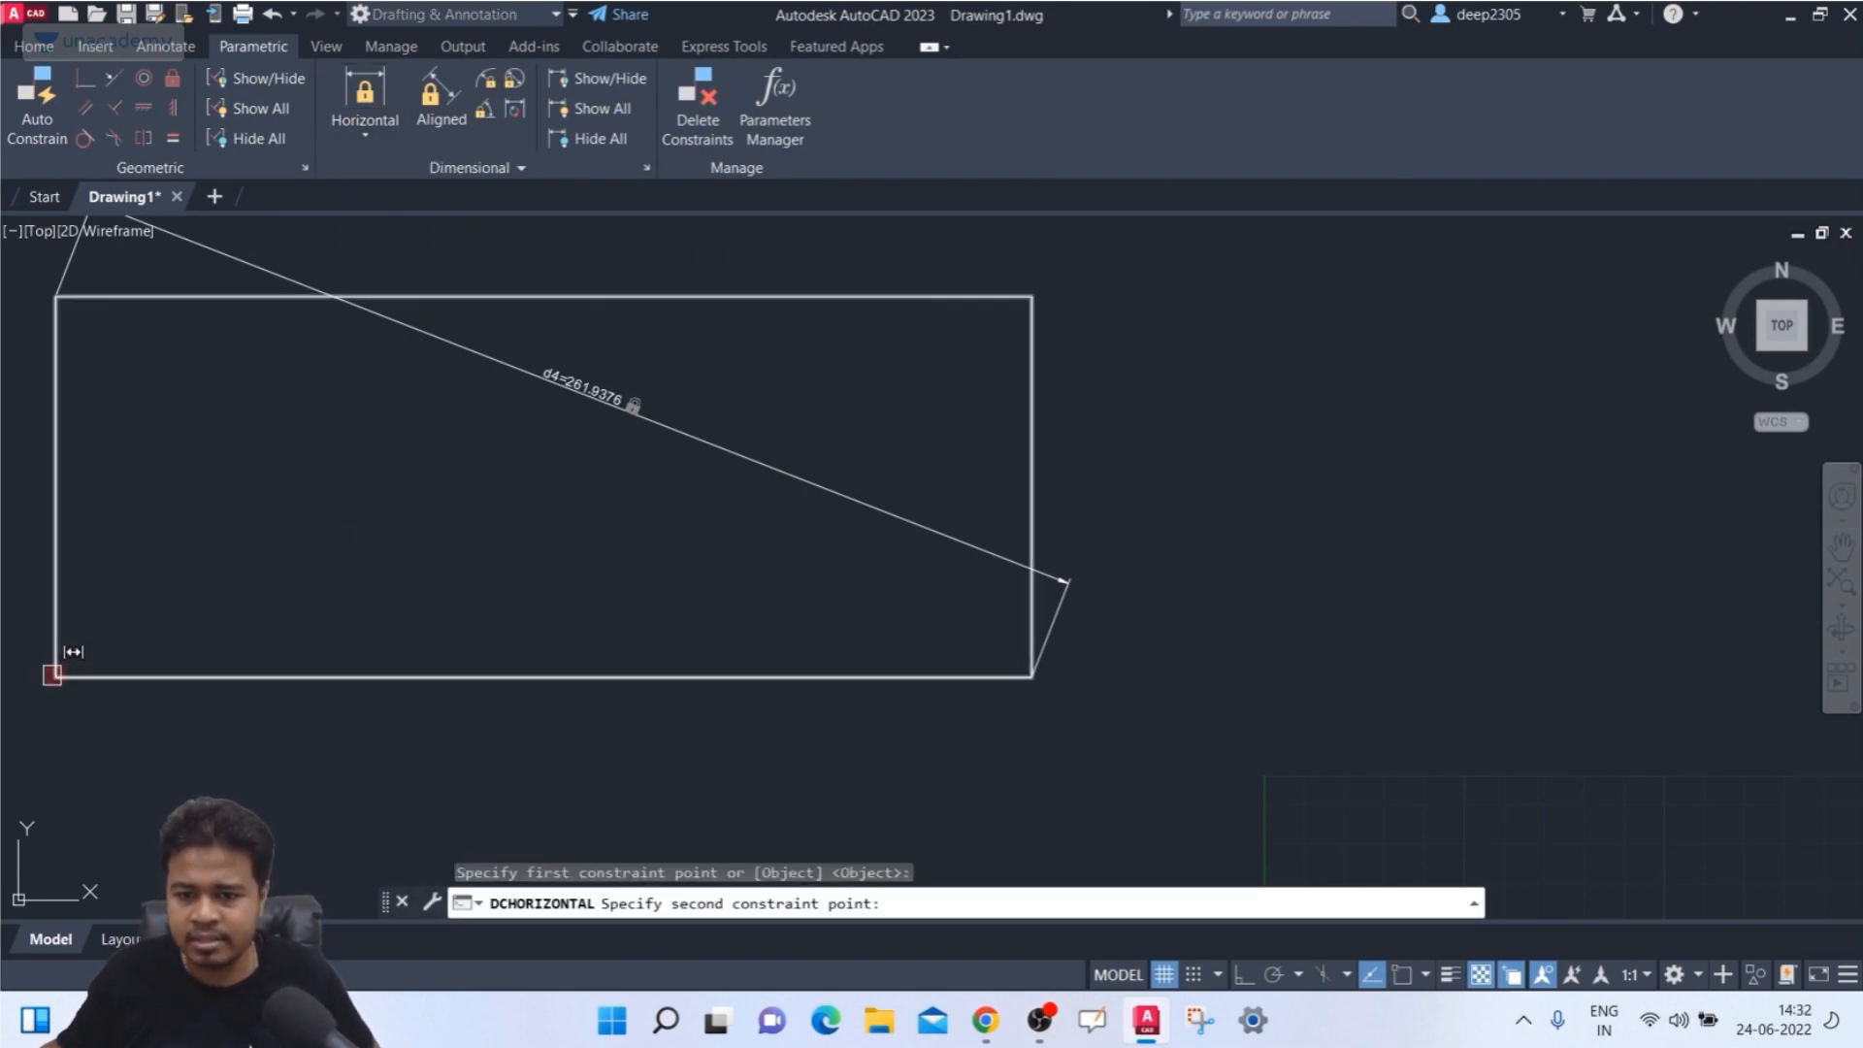
{"action": "key", "text": "Escape"}
- Add a horizontal dimensional constraint from the rectangle's upper-right corner to its lower-left corner, placed above the rectangle, accepting the current width
{"action": "left_click", "coordinate": [365, 132]}
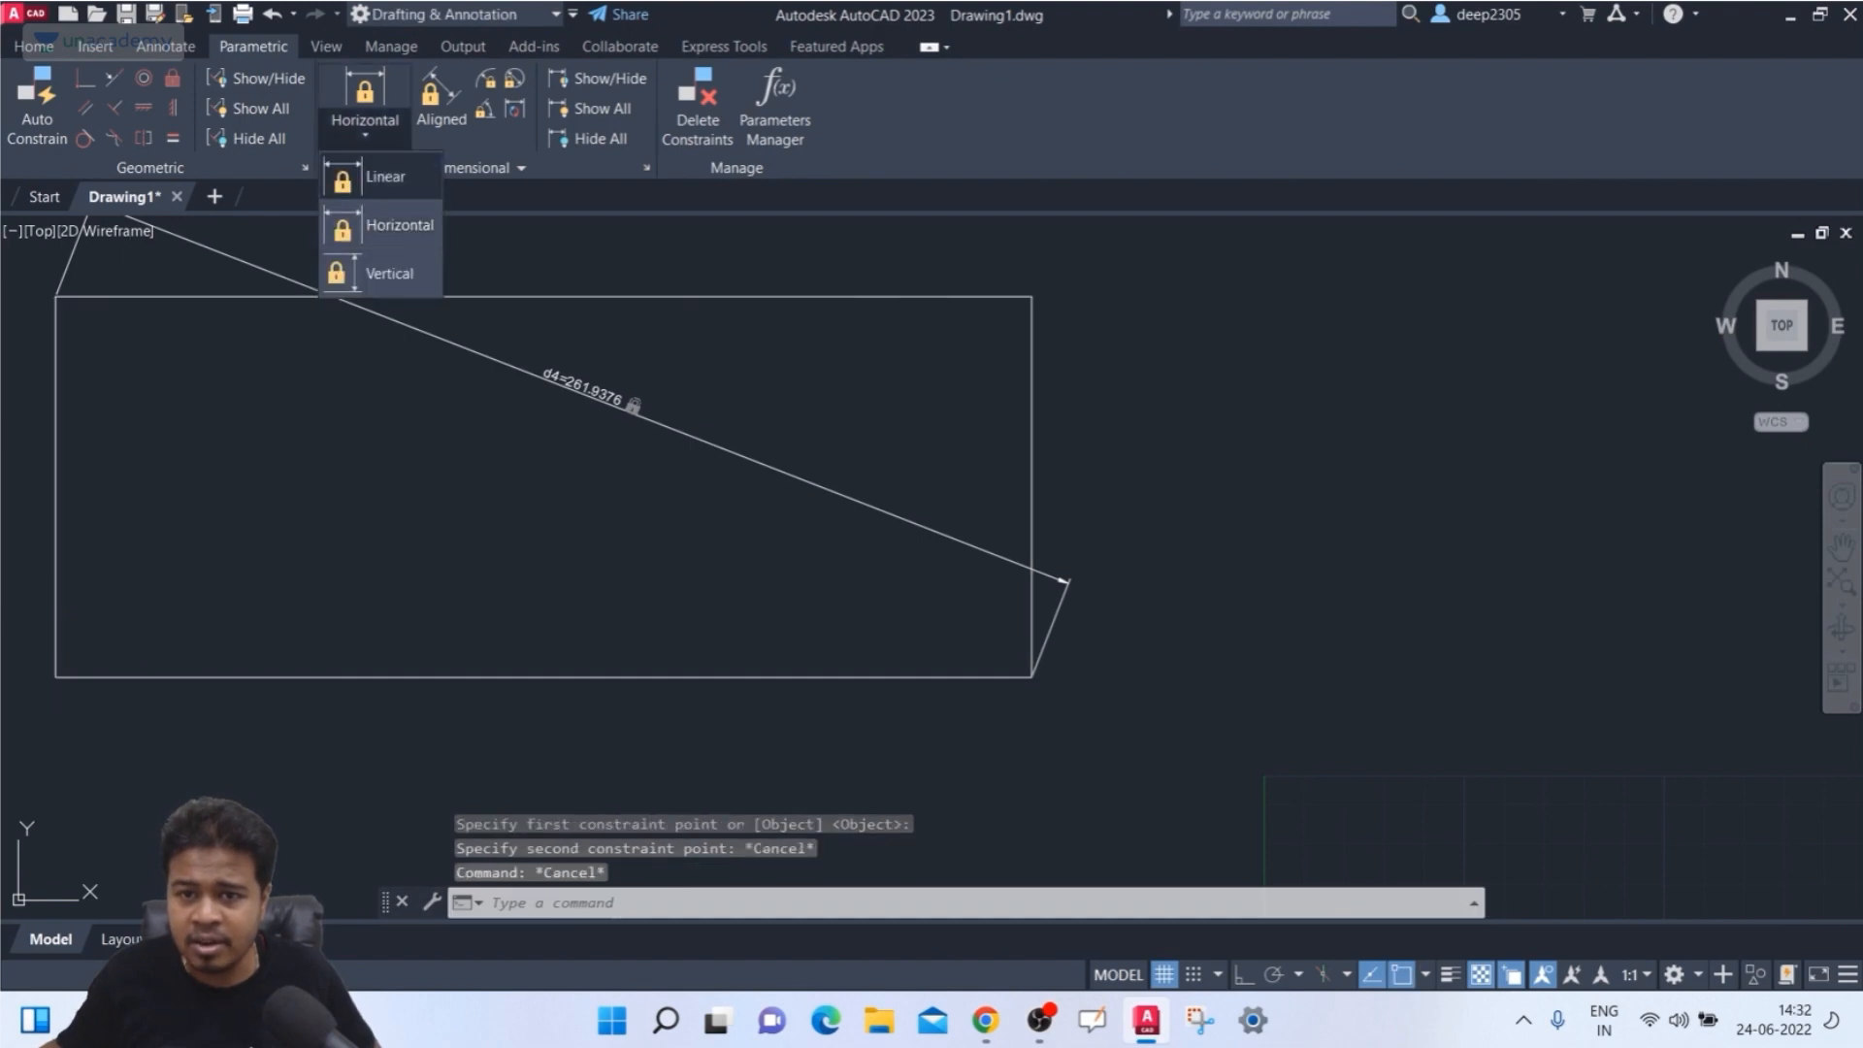
{"action": "left_click", "coordinate": [383, 226]}
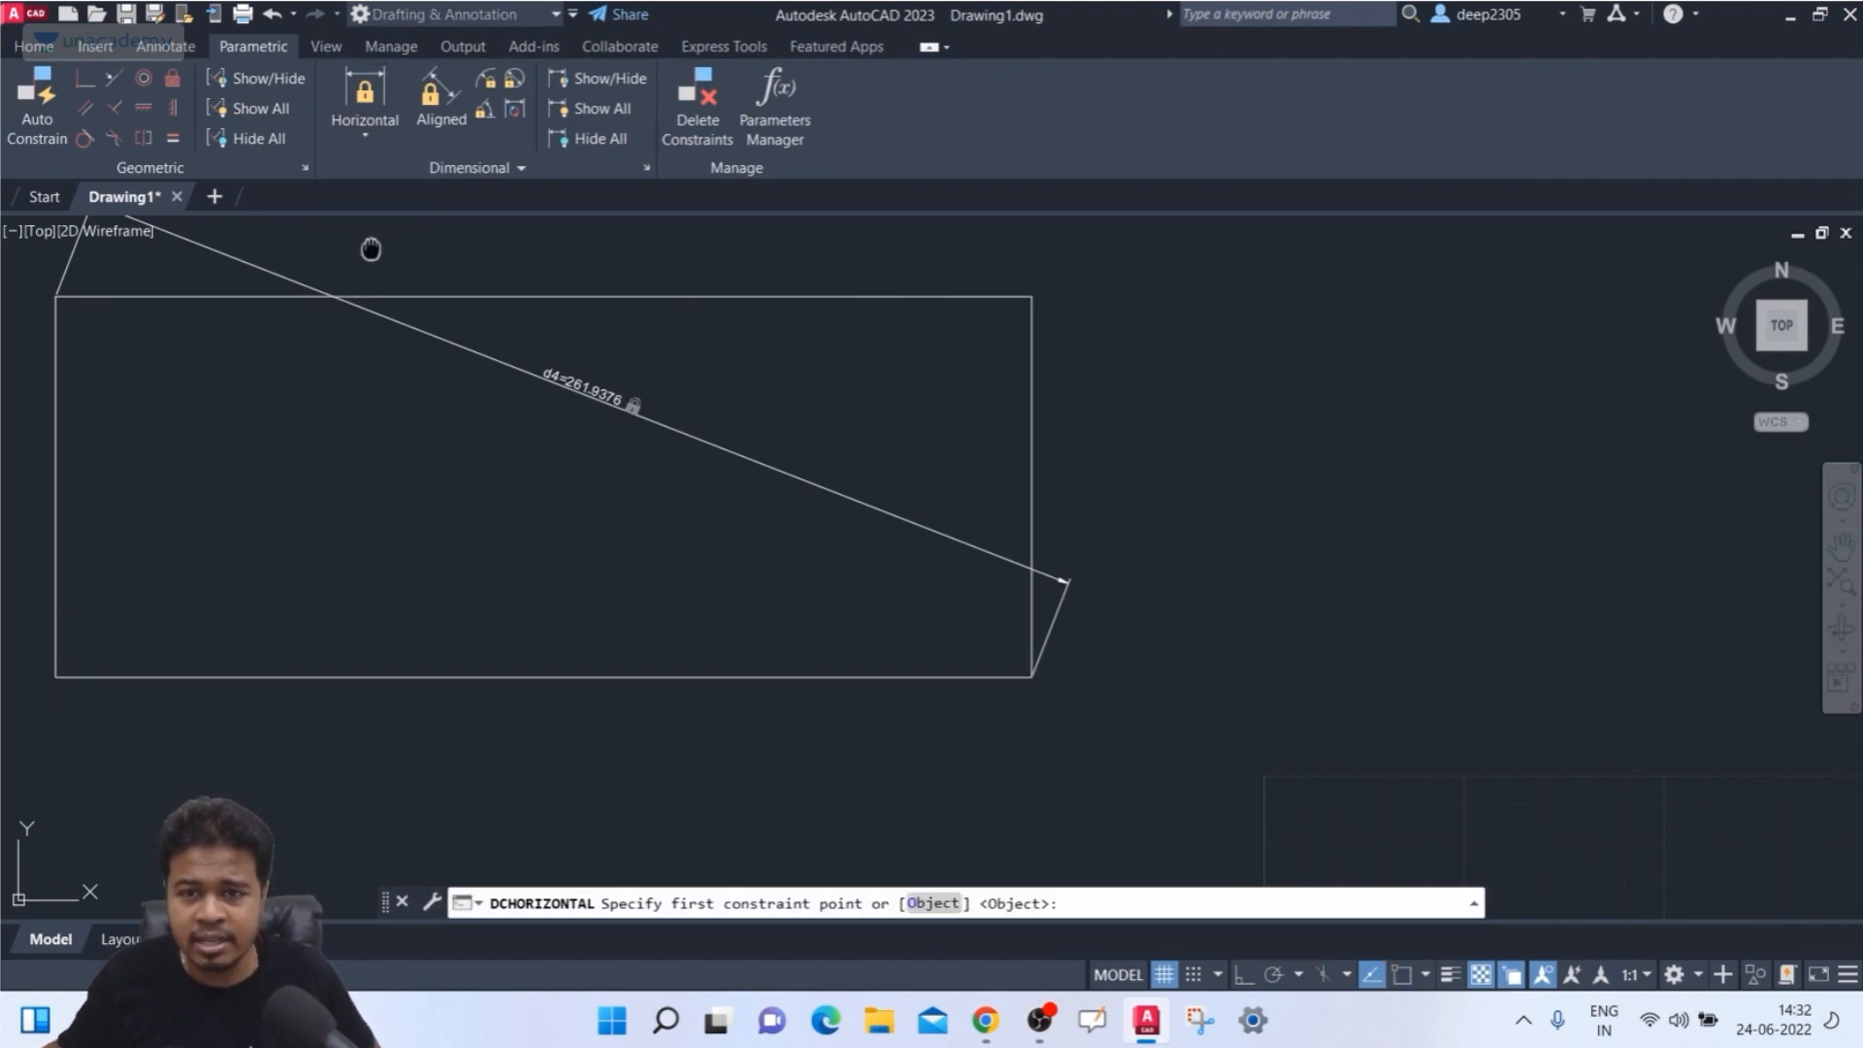
{"action": "scroll", "coordinate": [371, 249], "scroll_direction": "up", "scroll_amount": 2}
{"action": "left_click", "coordinate": [1467, 341]}
{"action": "scroll", "coordinate": [1467, 341], "scroll_direction": "down", "scroll_amount": 2}
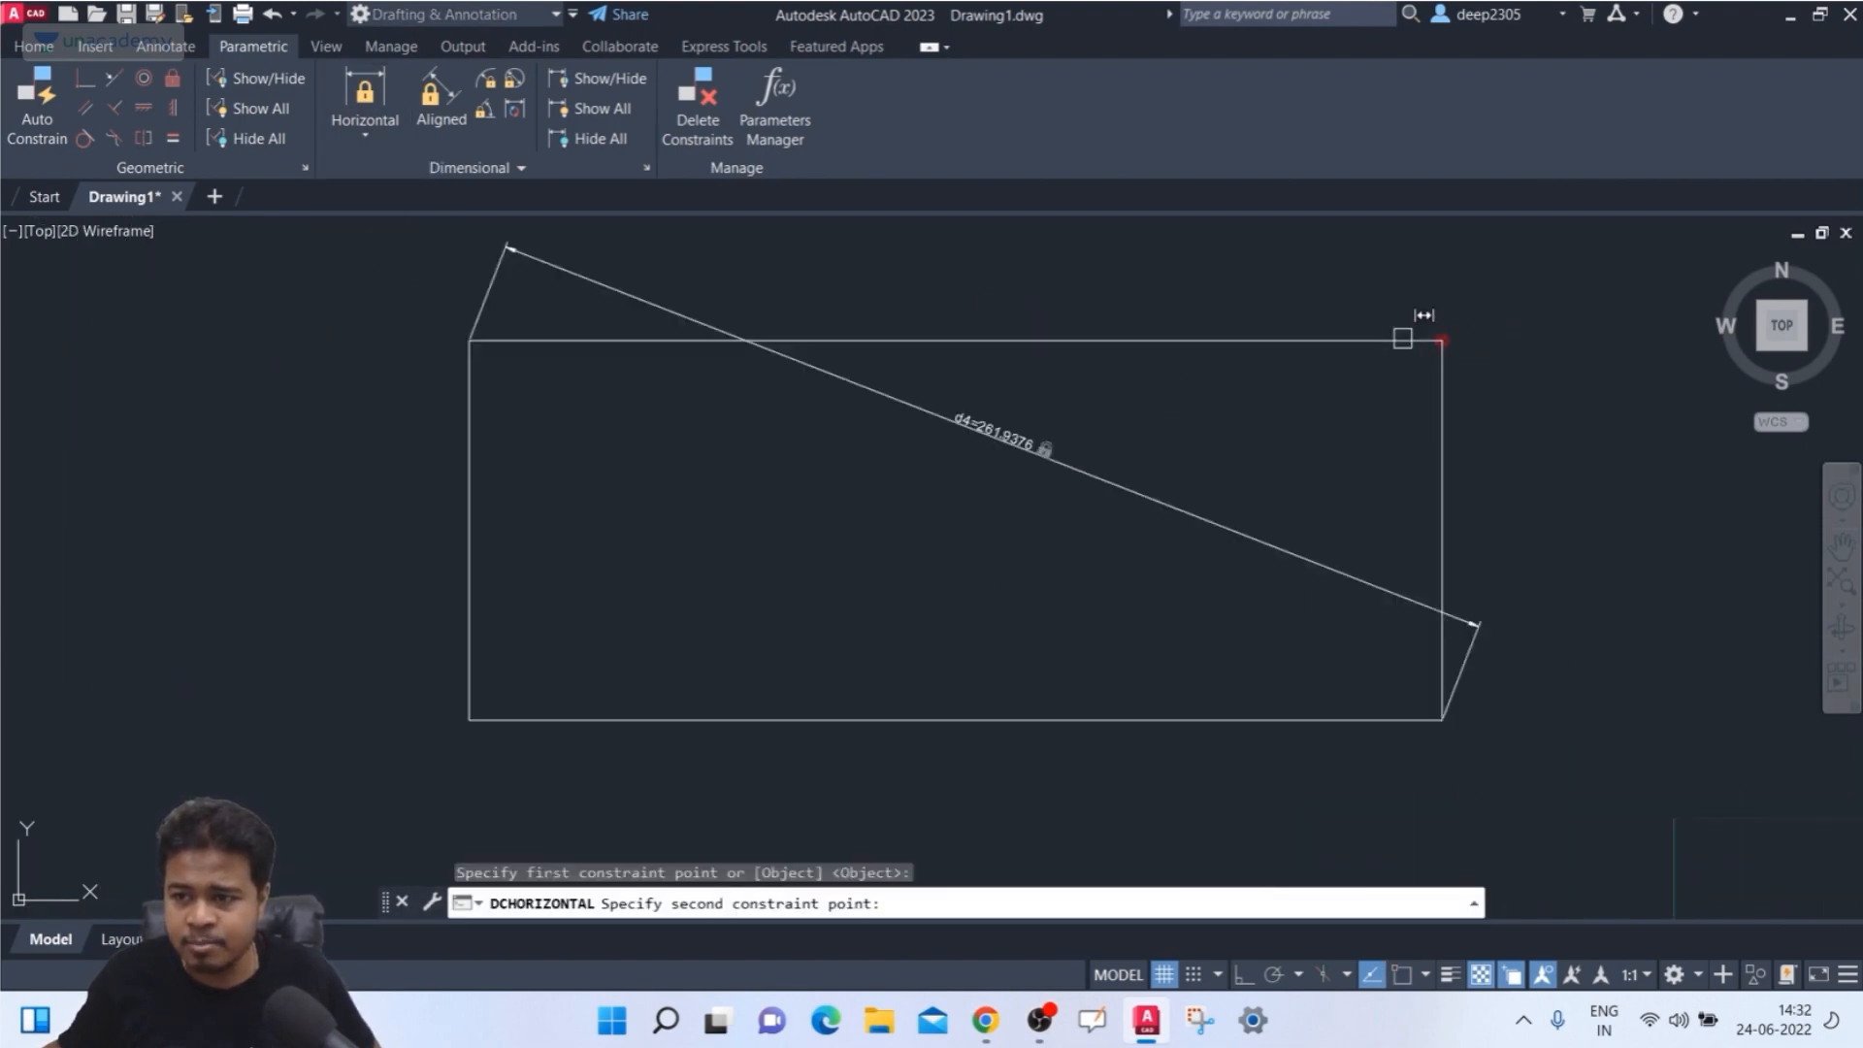
{"action": "scroll", "coordinate": [1397, 334], "scroll_direction": "down", "scroll_amount": 2}
{"action": "left_click", "coordinate": [811, 583]}
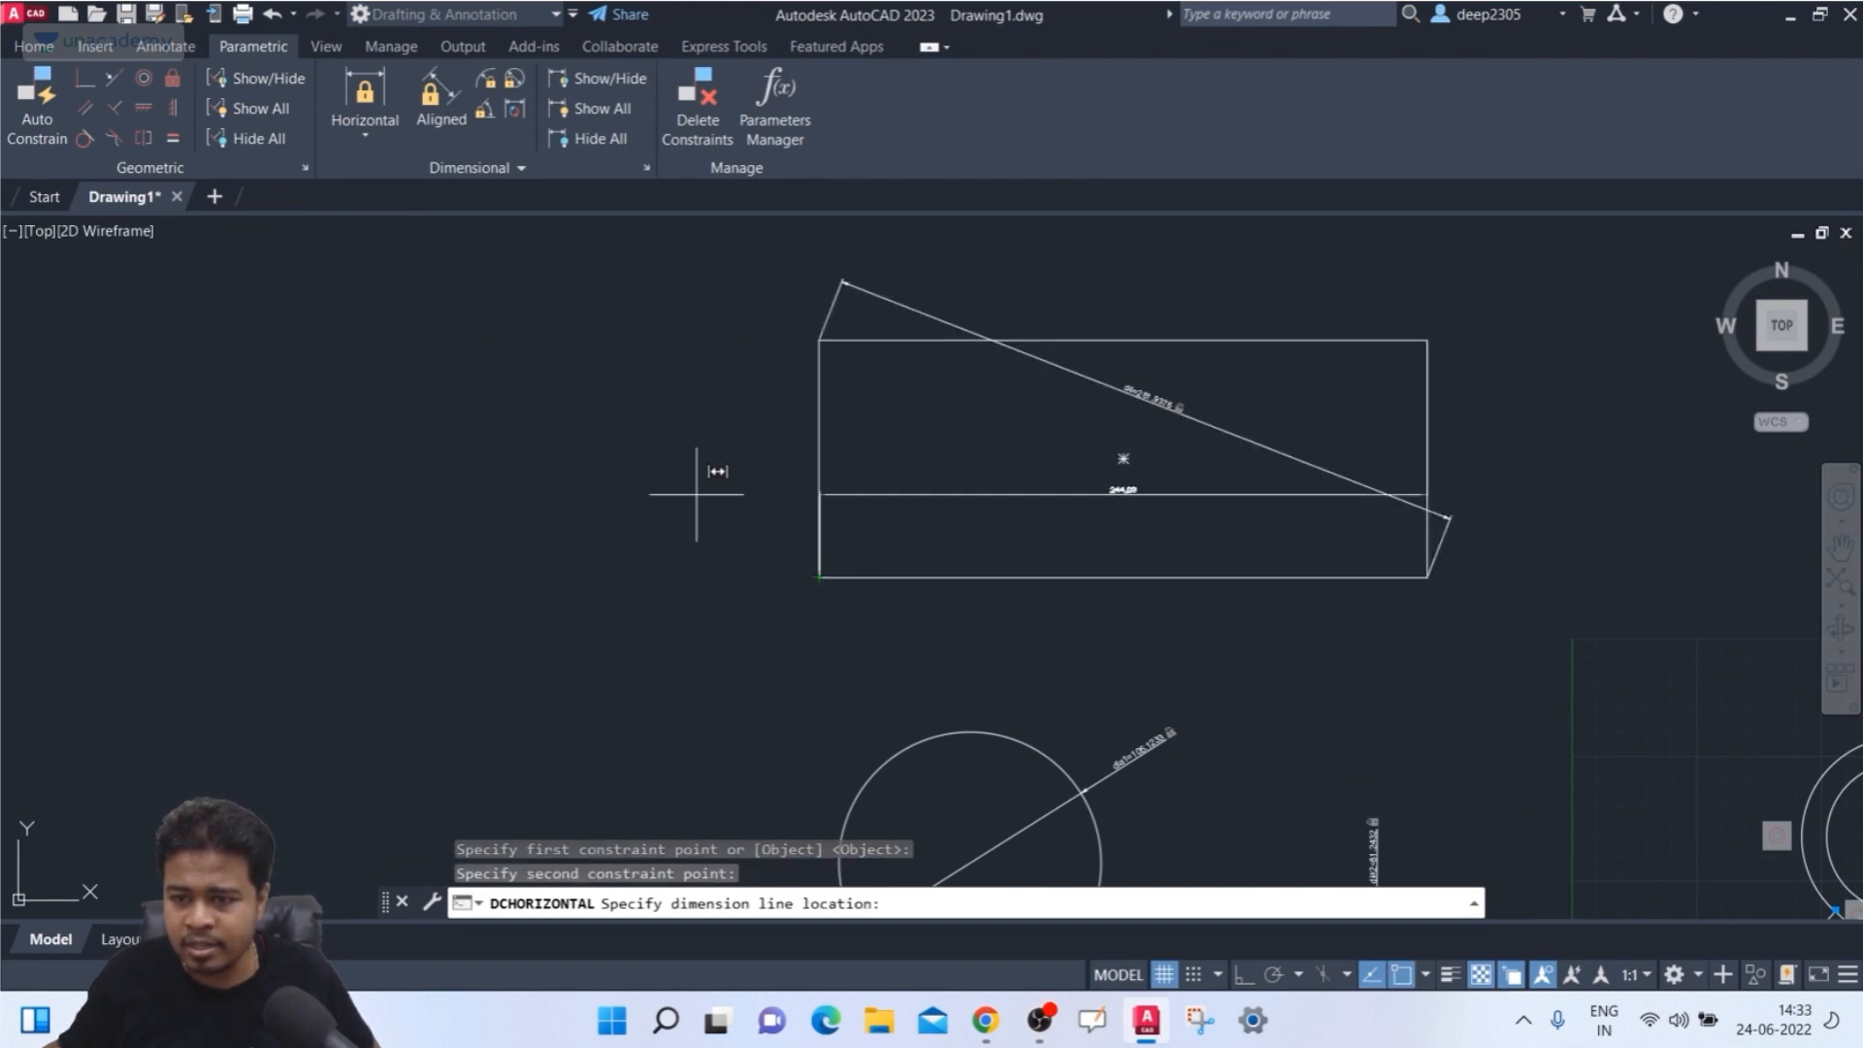
{"action": "scroll", "coordinate": [577, 312], "scroll_direction": "up", "scroll_amount": 4}
{"action": "scroll", "coordinate": [577, 313], "scroll_direction": "down", "scroll_amount": 4}
{"action": "middle_click_drag", "start_coordinate": [574, 300], "coordinate": [183, 428]}
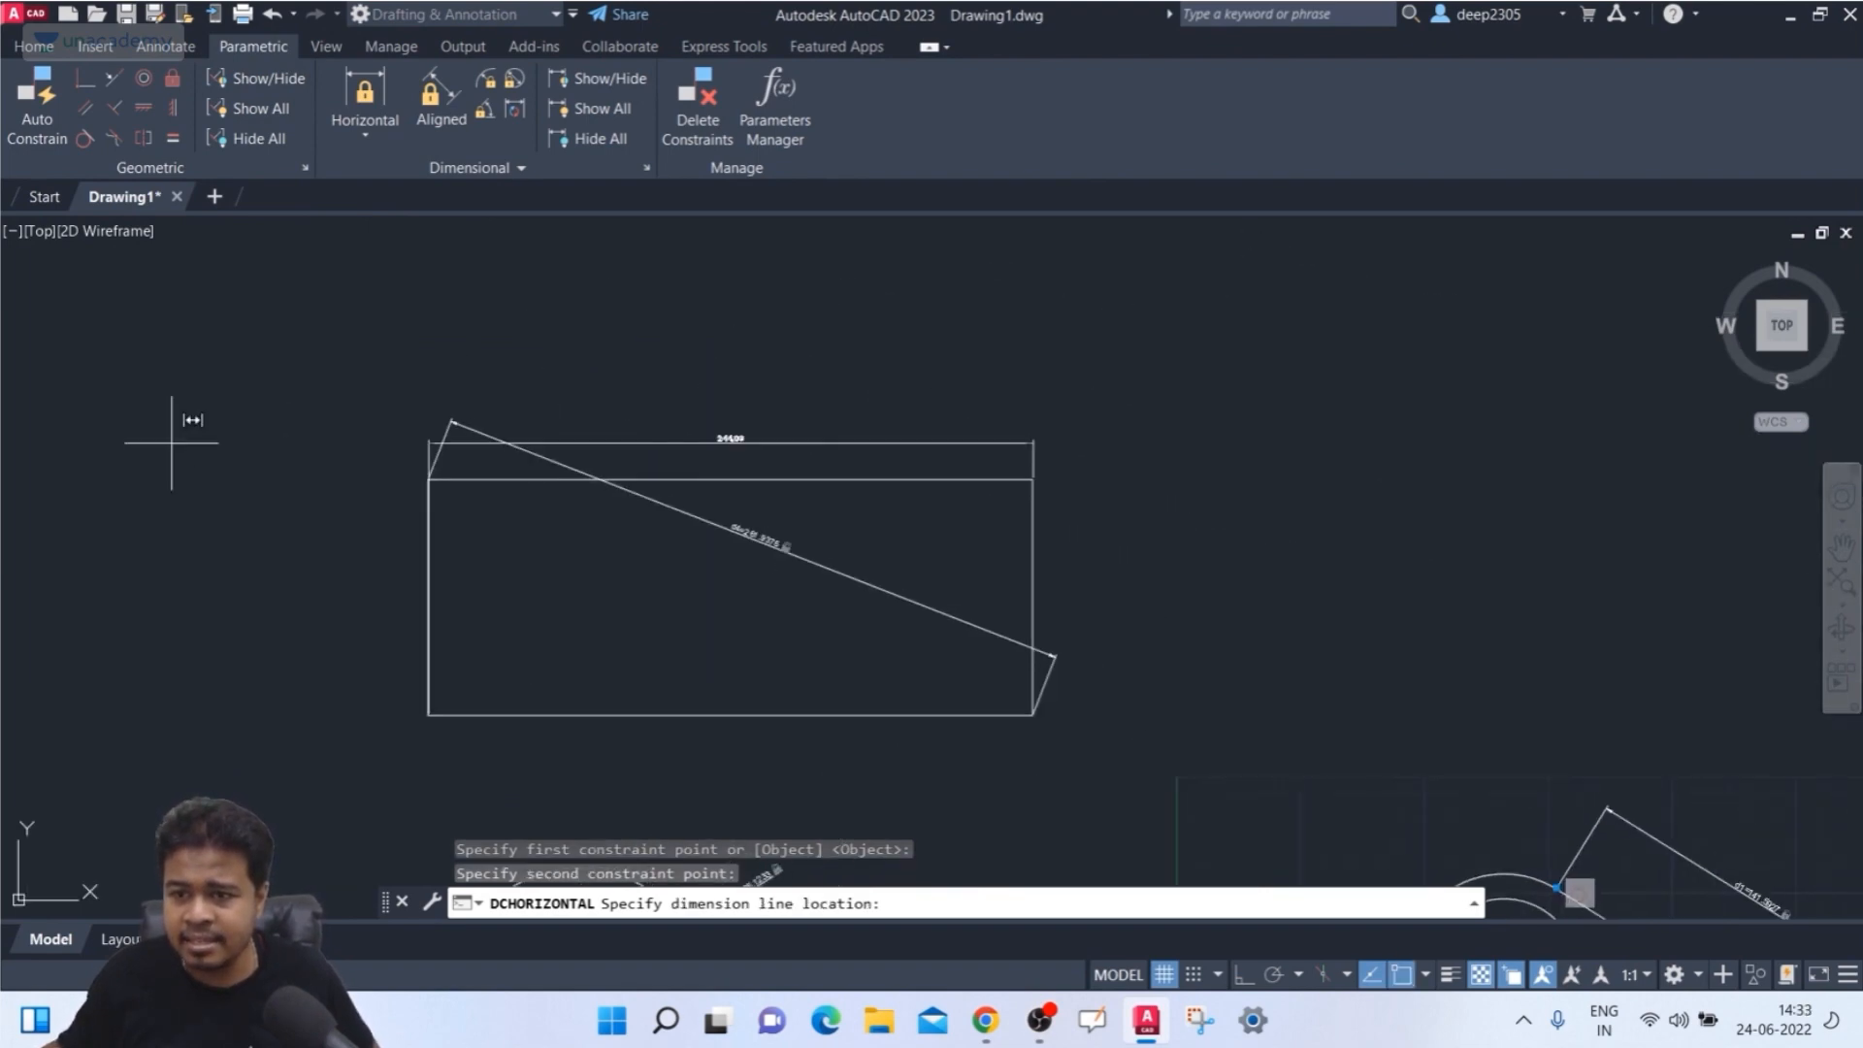
{"action": "scroll", "coordinate": [194, 349], "scroll_direction": "up", "scroll_amount": 4}
{"action": "scroll", "coordinate": [219, 354], "scroll_direction": "down", "scroll_amount": 2}
{"action": "middle_click_drag", "start_coordinate": [218, 354], "coordinate": [75, 351]}
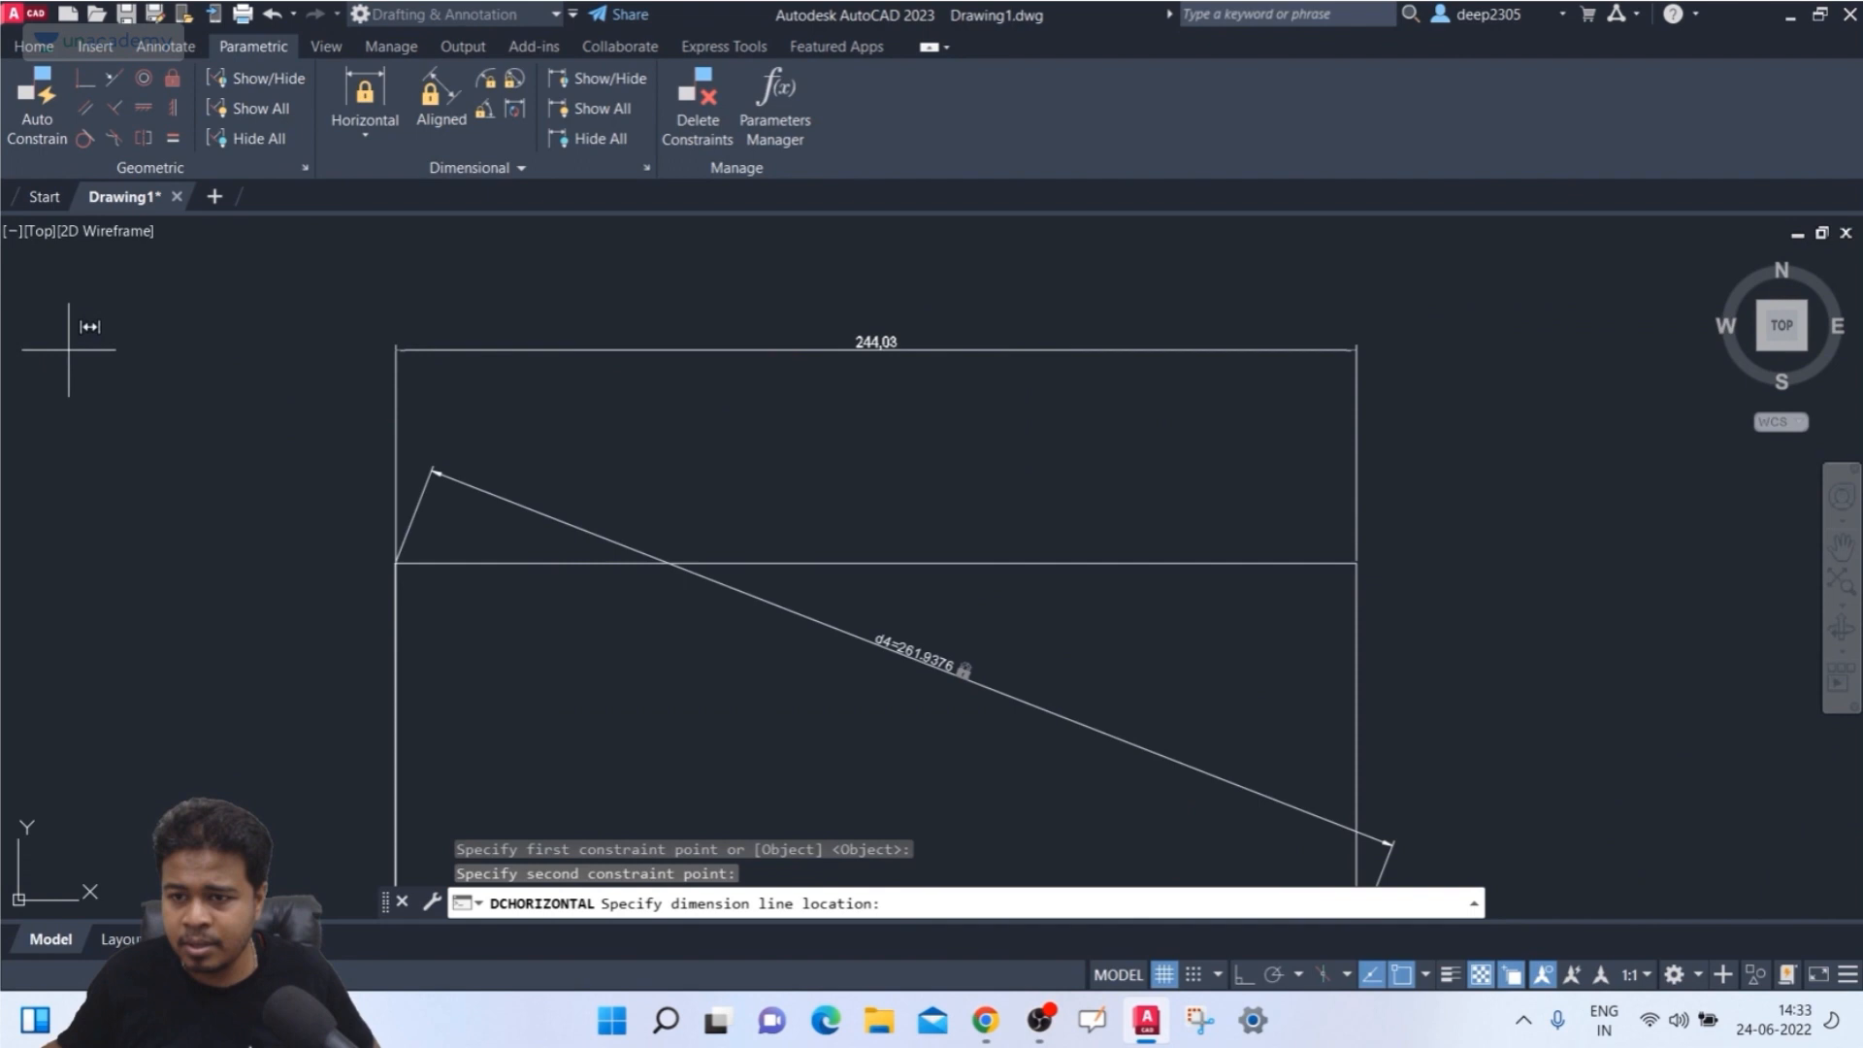
{"action": "left_click", "coordinate": [166, 334]}
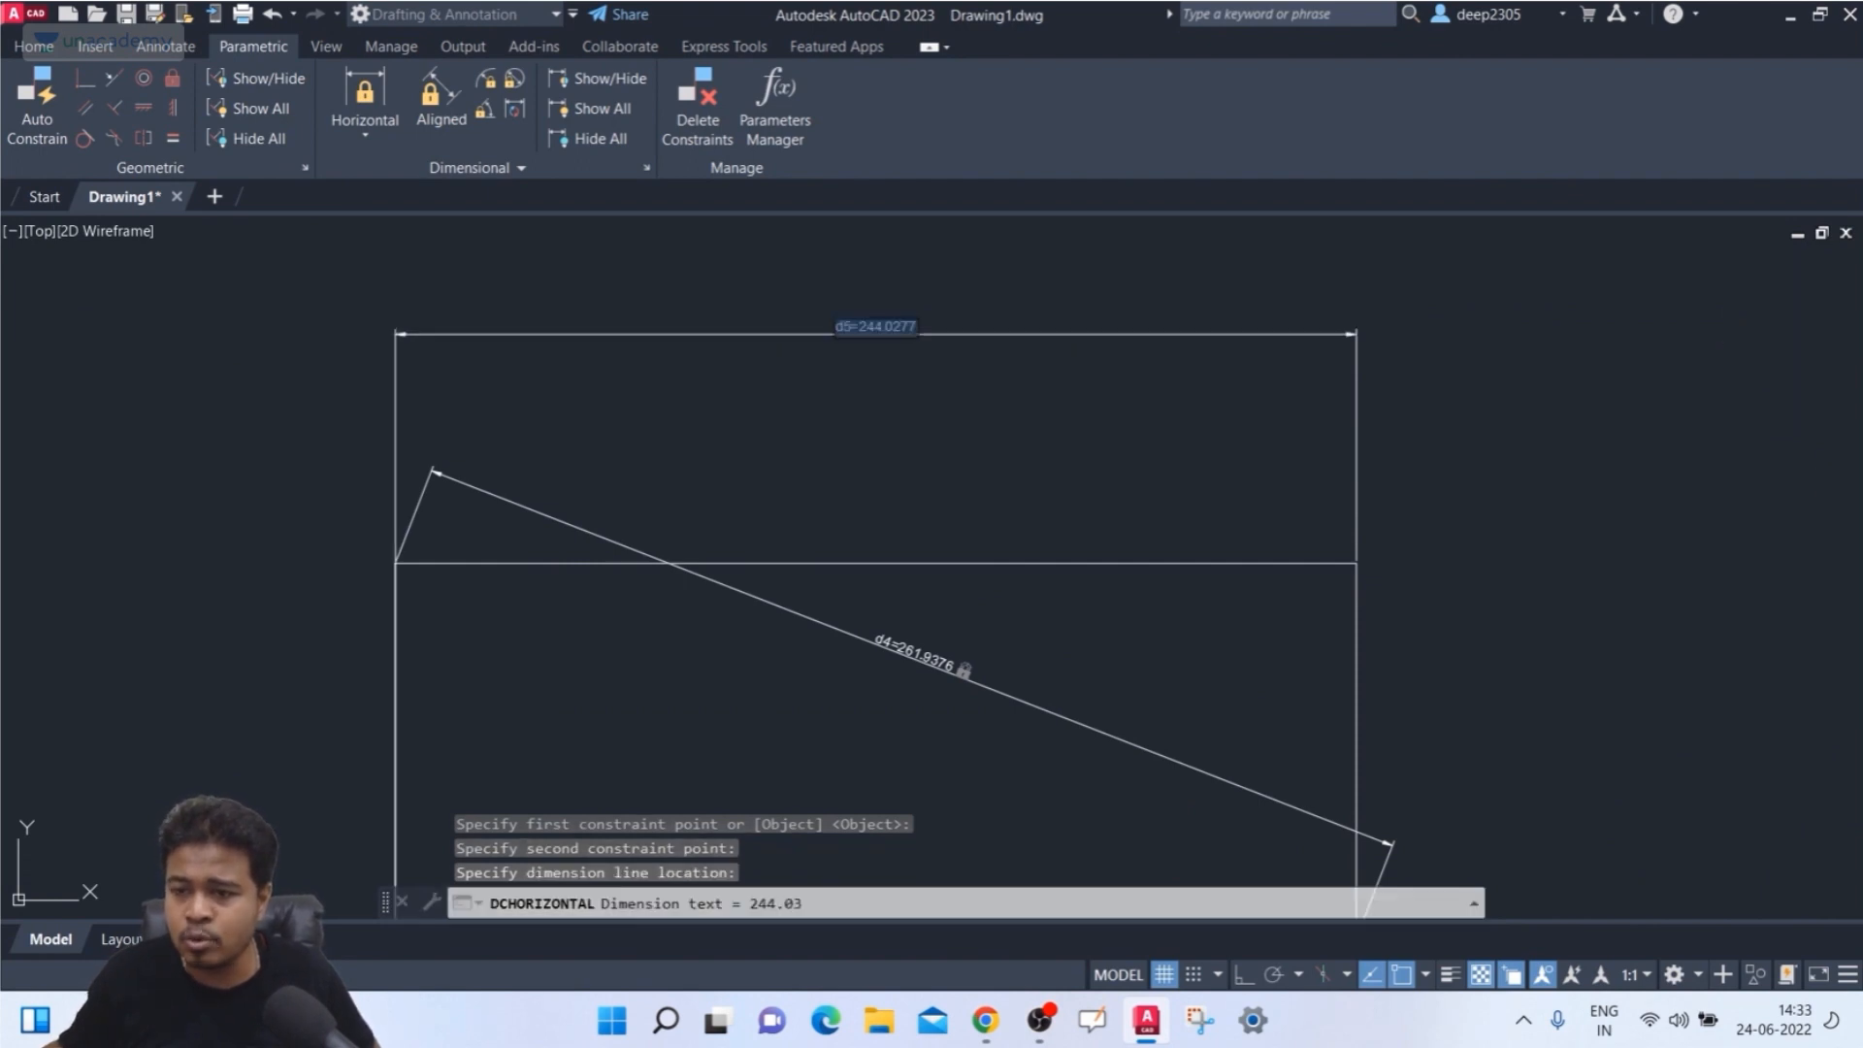
{"action": "key", "text": "Return"}
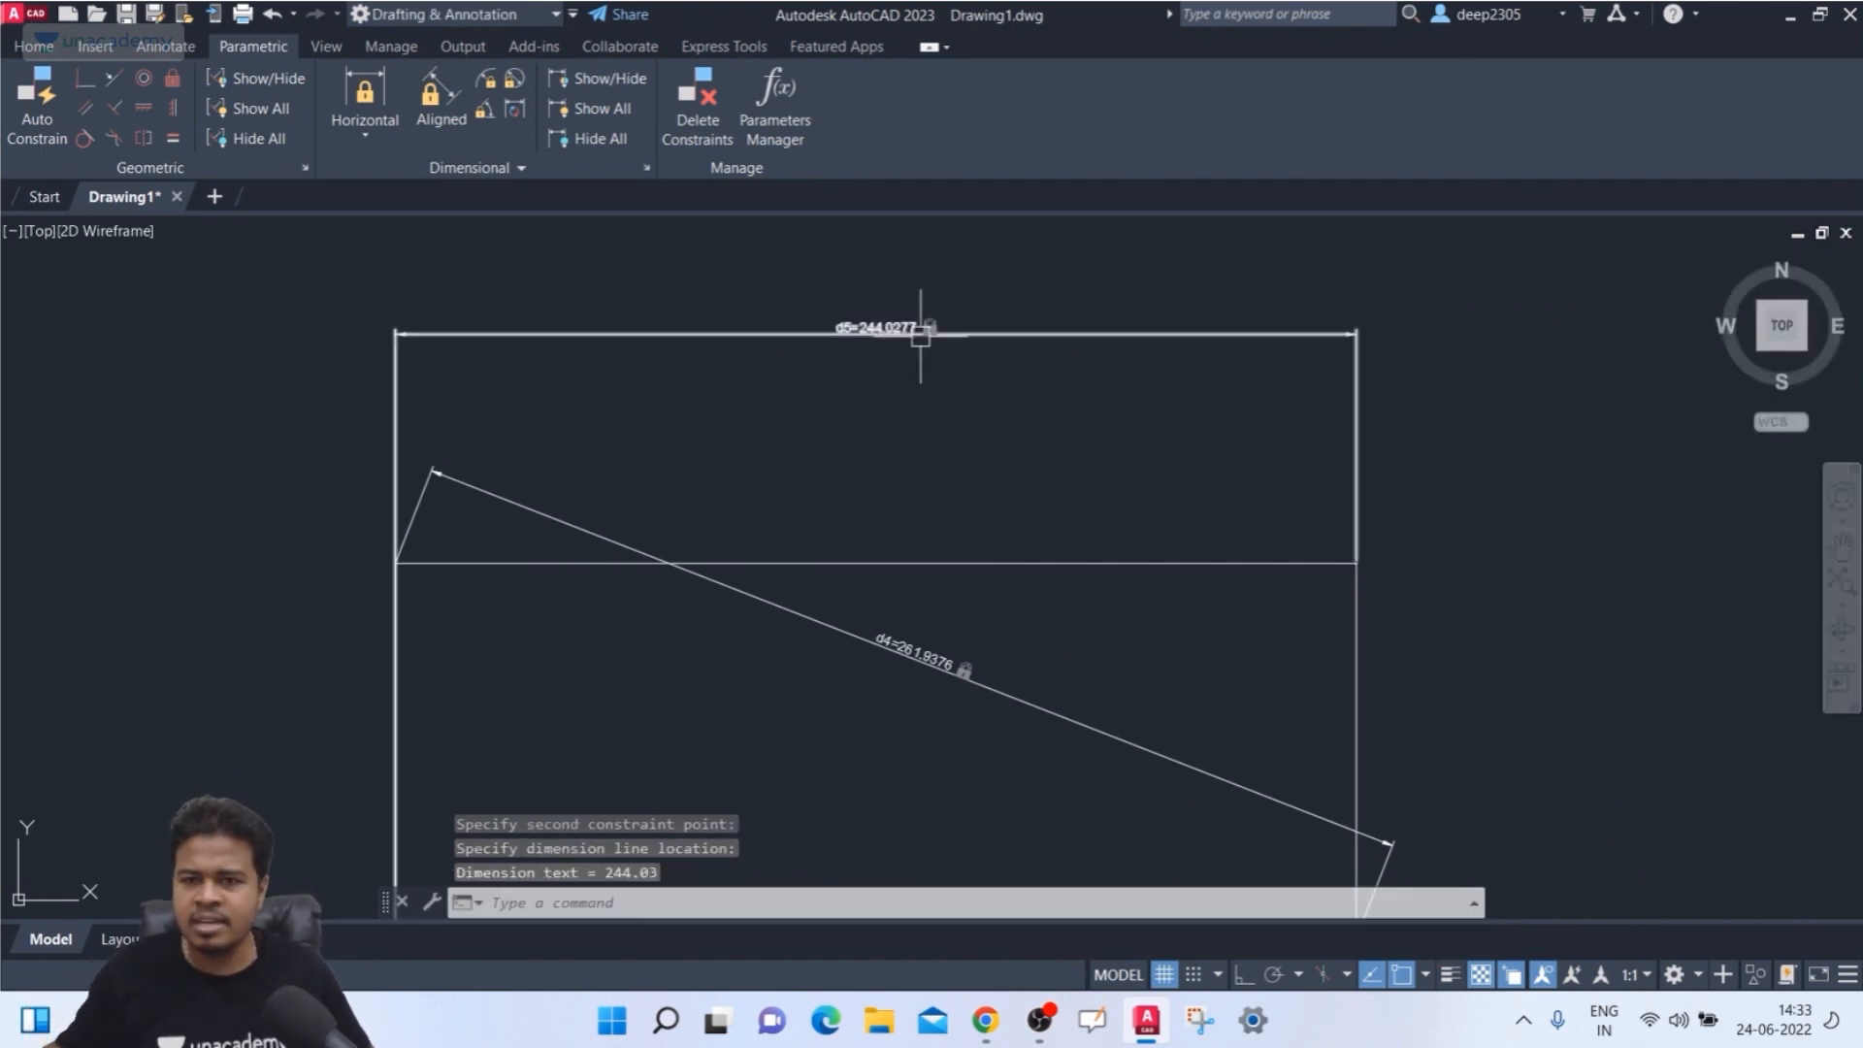
- Begin a vertical dimensional constraint on the rectangle, picking its upper-left corner as the first constraint point
{"action": "left_click", "coordinate": [365, 136]}
{"action": "left_click", "coordinate": [381, 271]}
{"action": "scroll", "coordinate": [447, 397], "scroll_direction": "down", "scroll_amount": 2}
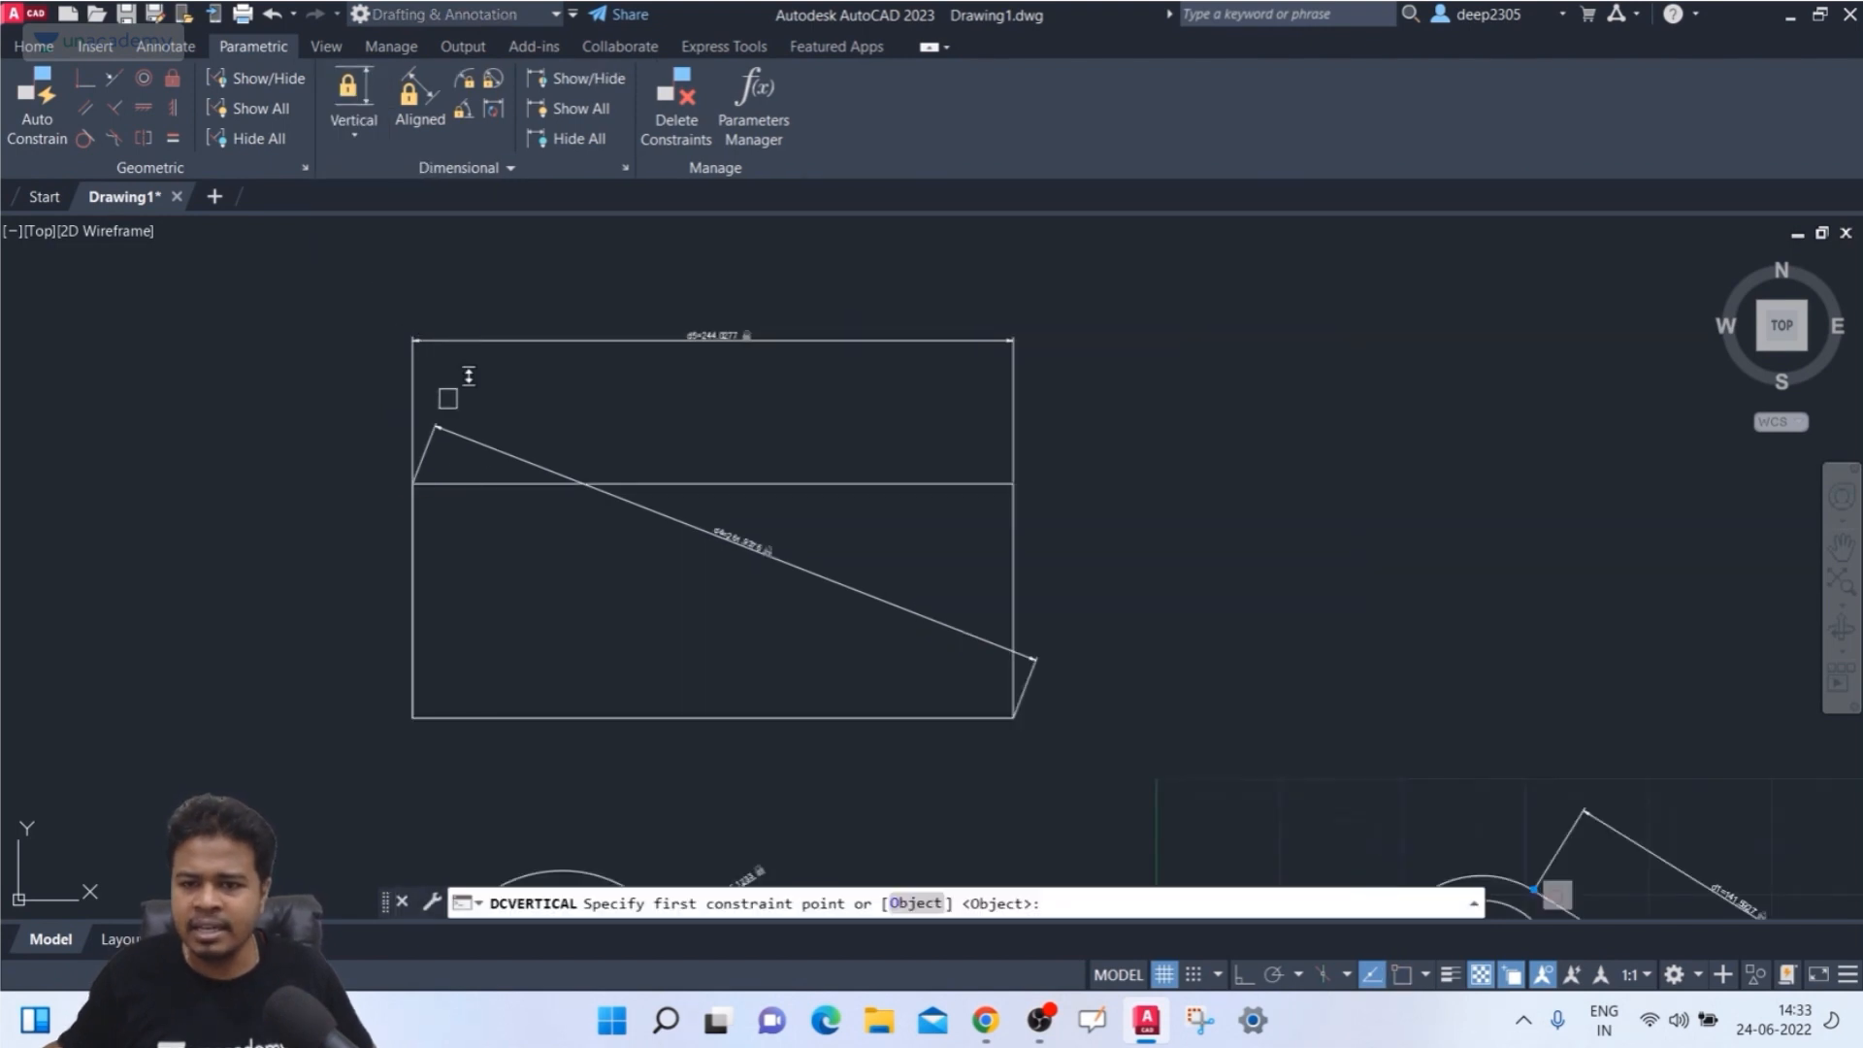
{"action": "left_click", "coordinate": [409, 486]}
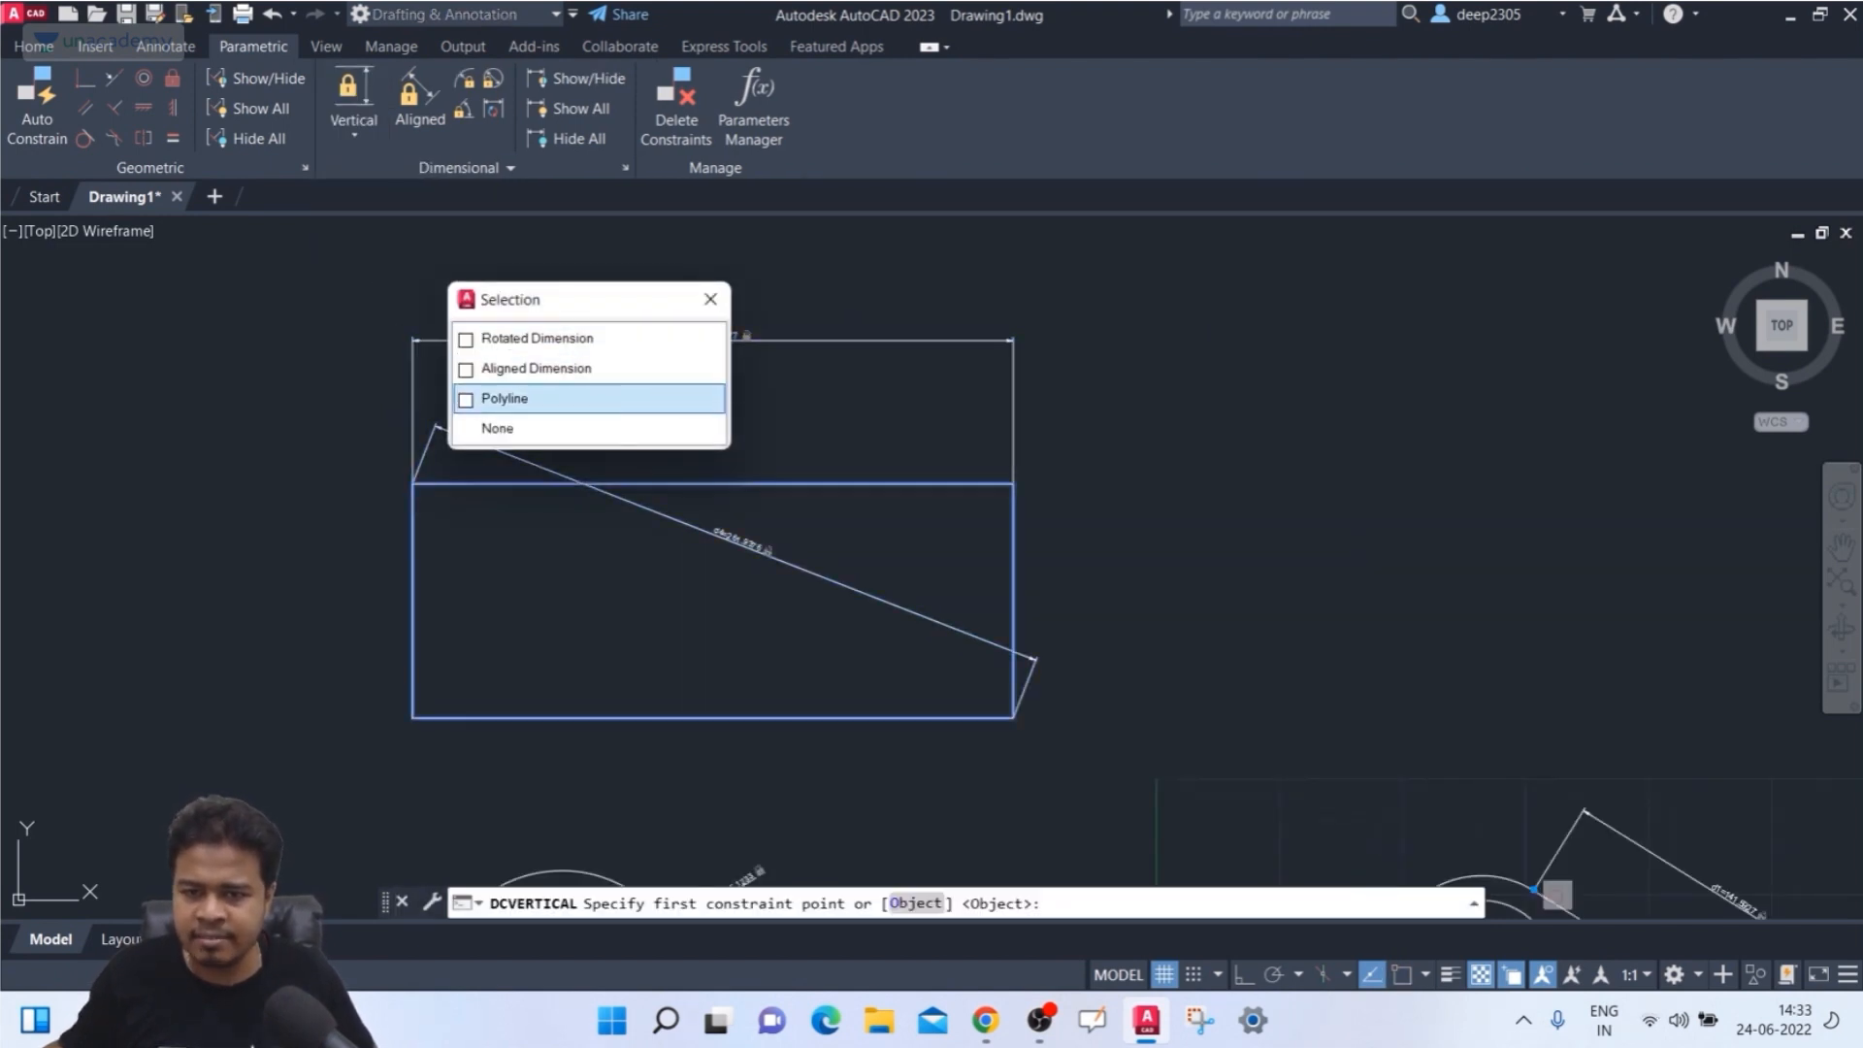
- Constrain the rectangle's height with a vertical dimensional constraint between opposite corners, placed beside its left edge, accepting the proposed value
{"action": "left_click", "coordinate": [533, 397]}
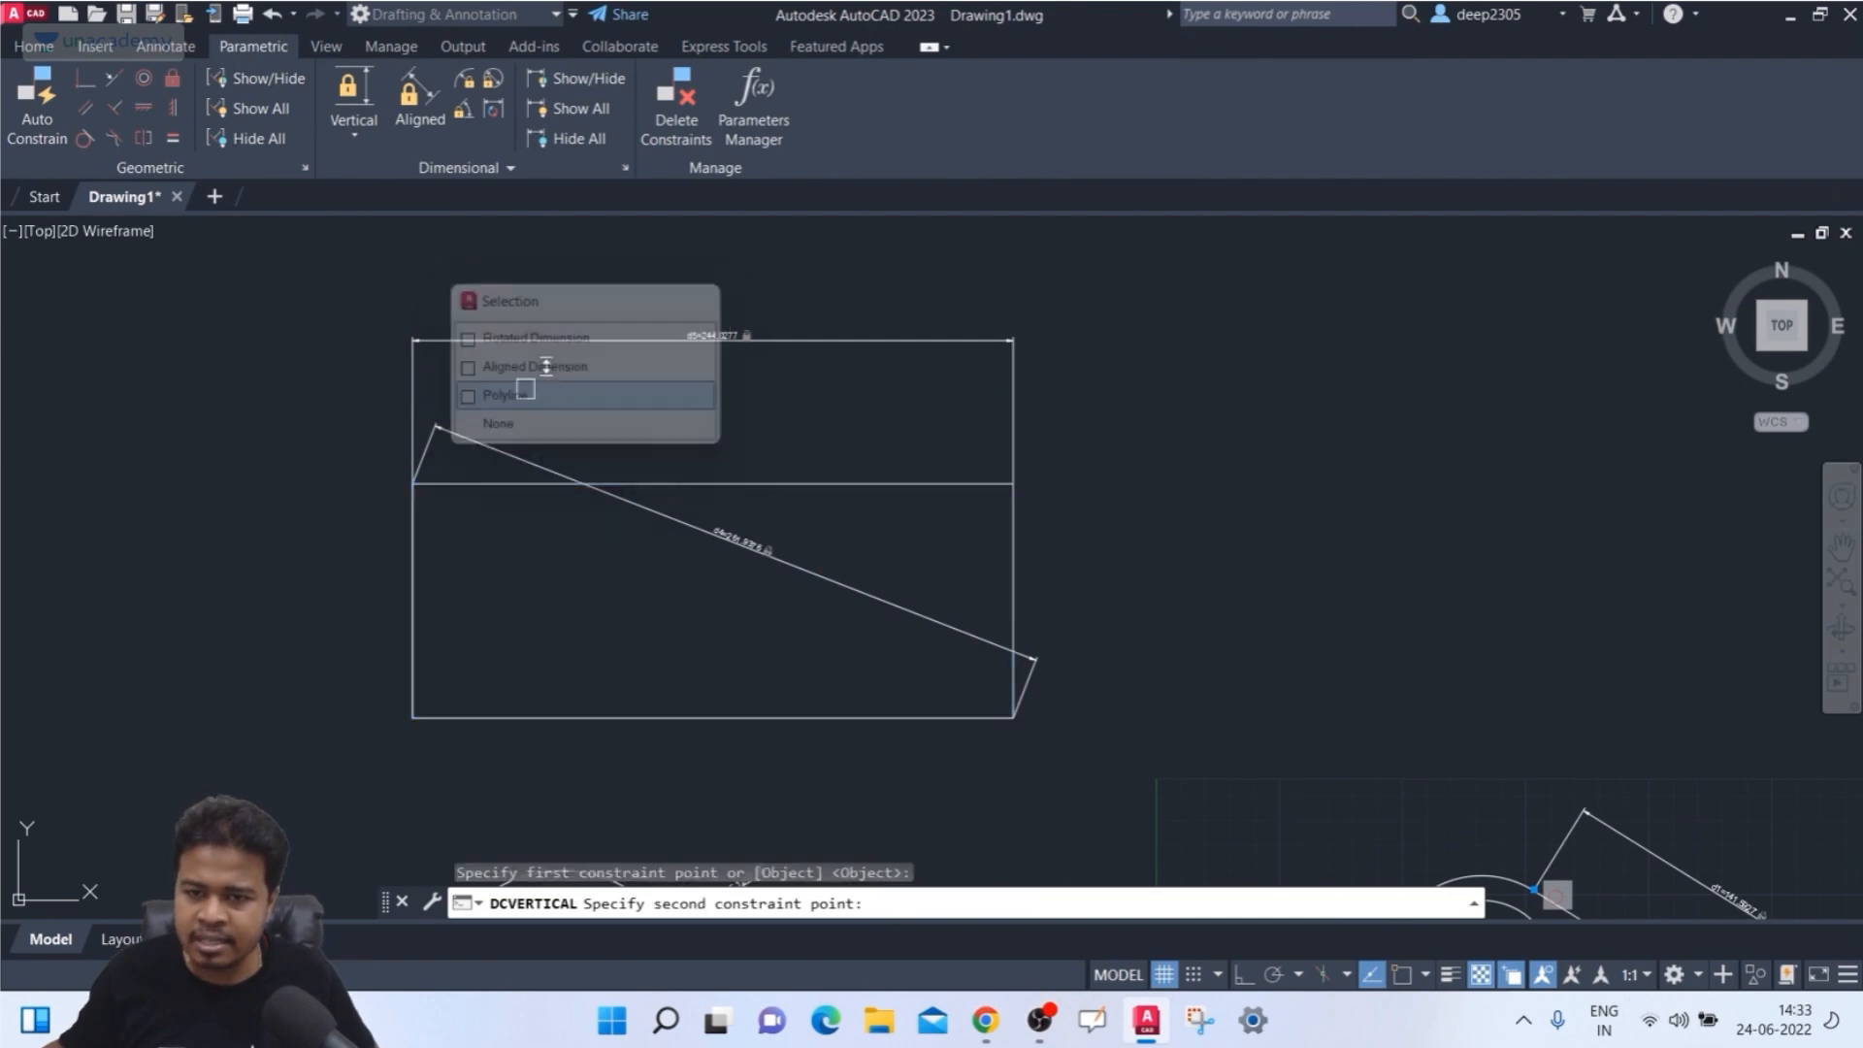
{"action": "left_click", "coordinate": [1024, 699]}
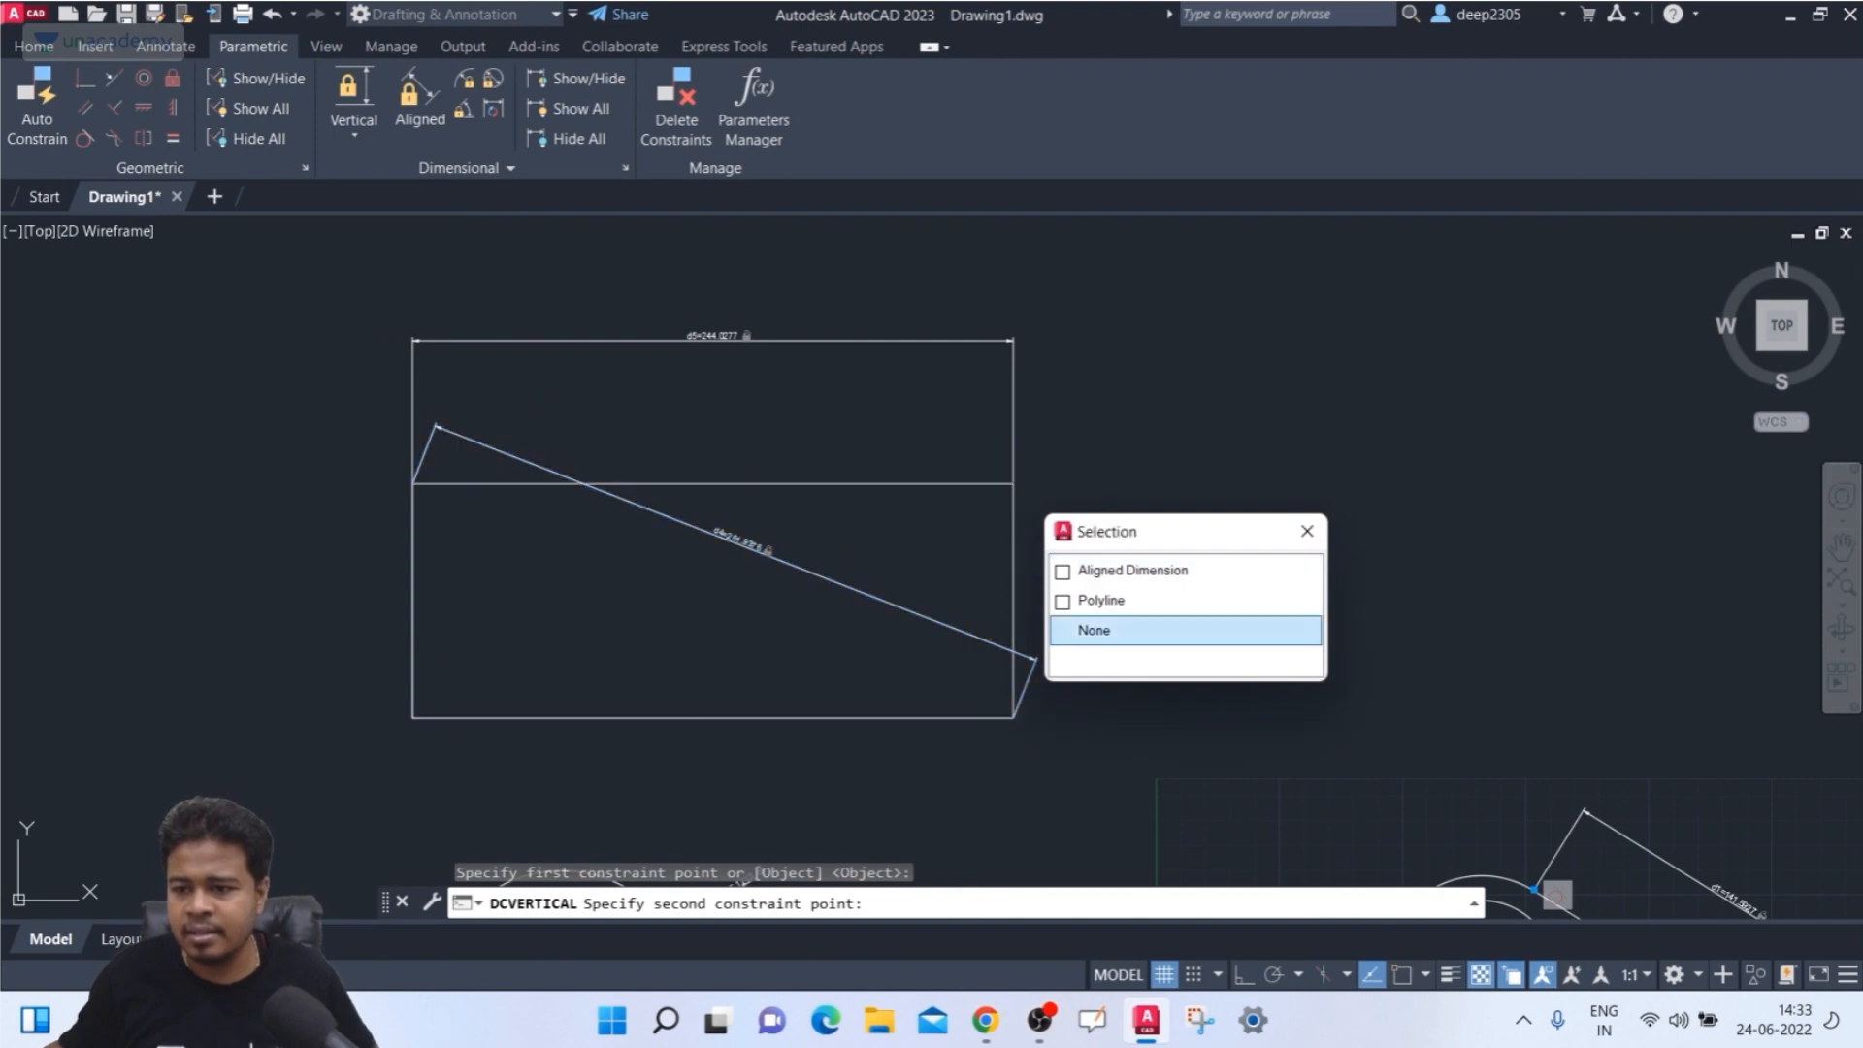
{"action": "left_click", "coordinate": [1102, 599]}
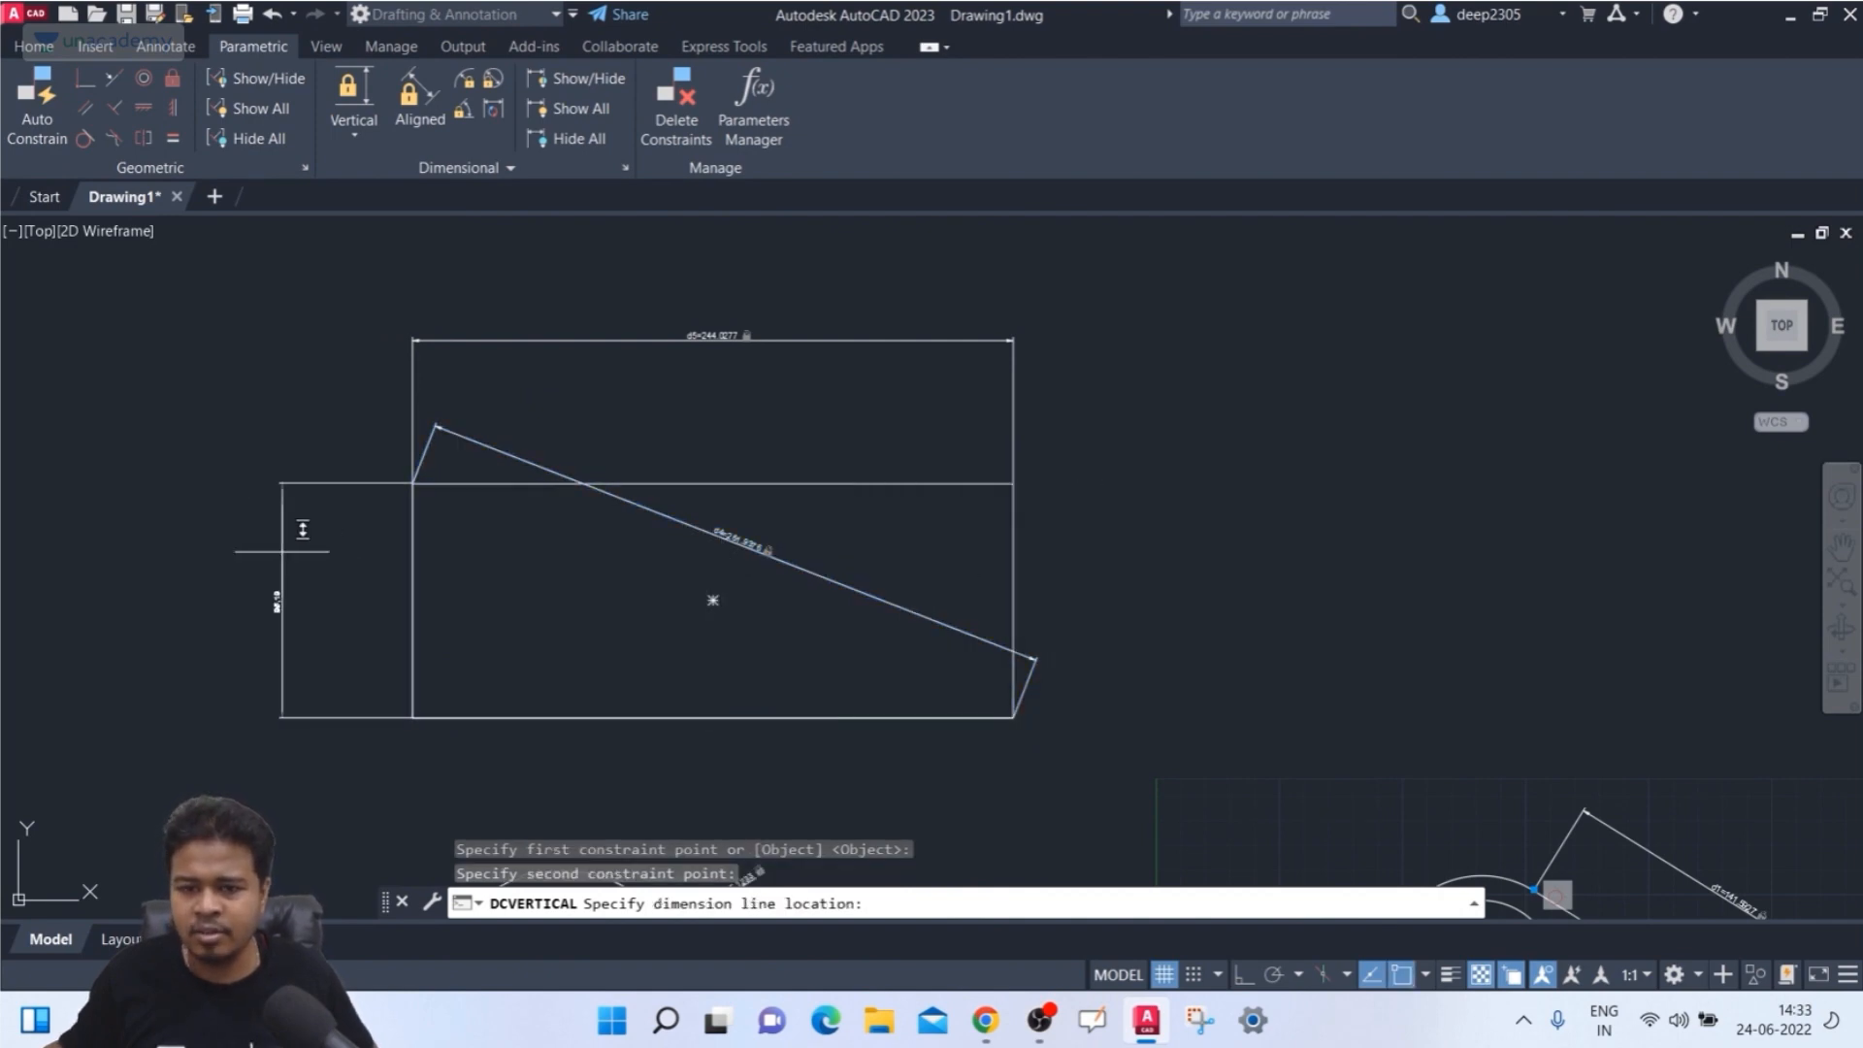
{"action": "scroll", "coordinate": [349, 534], "scroll_direction": "up", "scroll_amount": 2}
{"action": "left_click", "coordinate": [374, 526]}
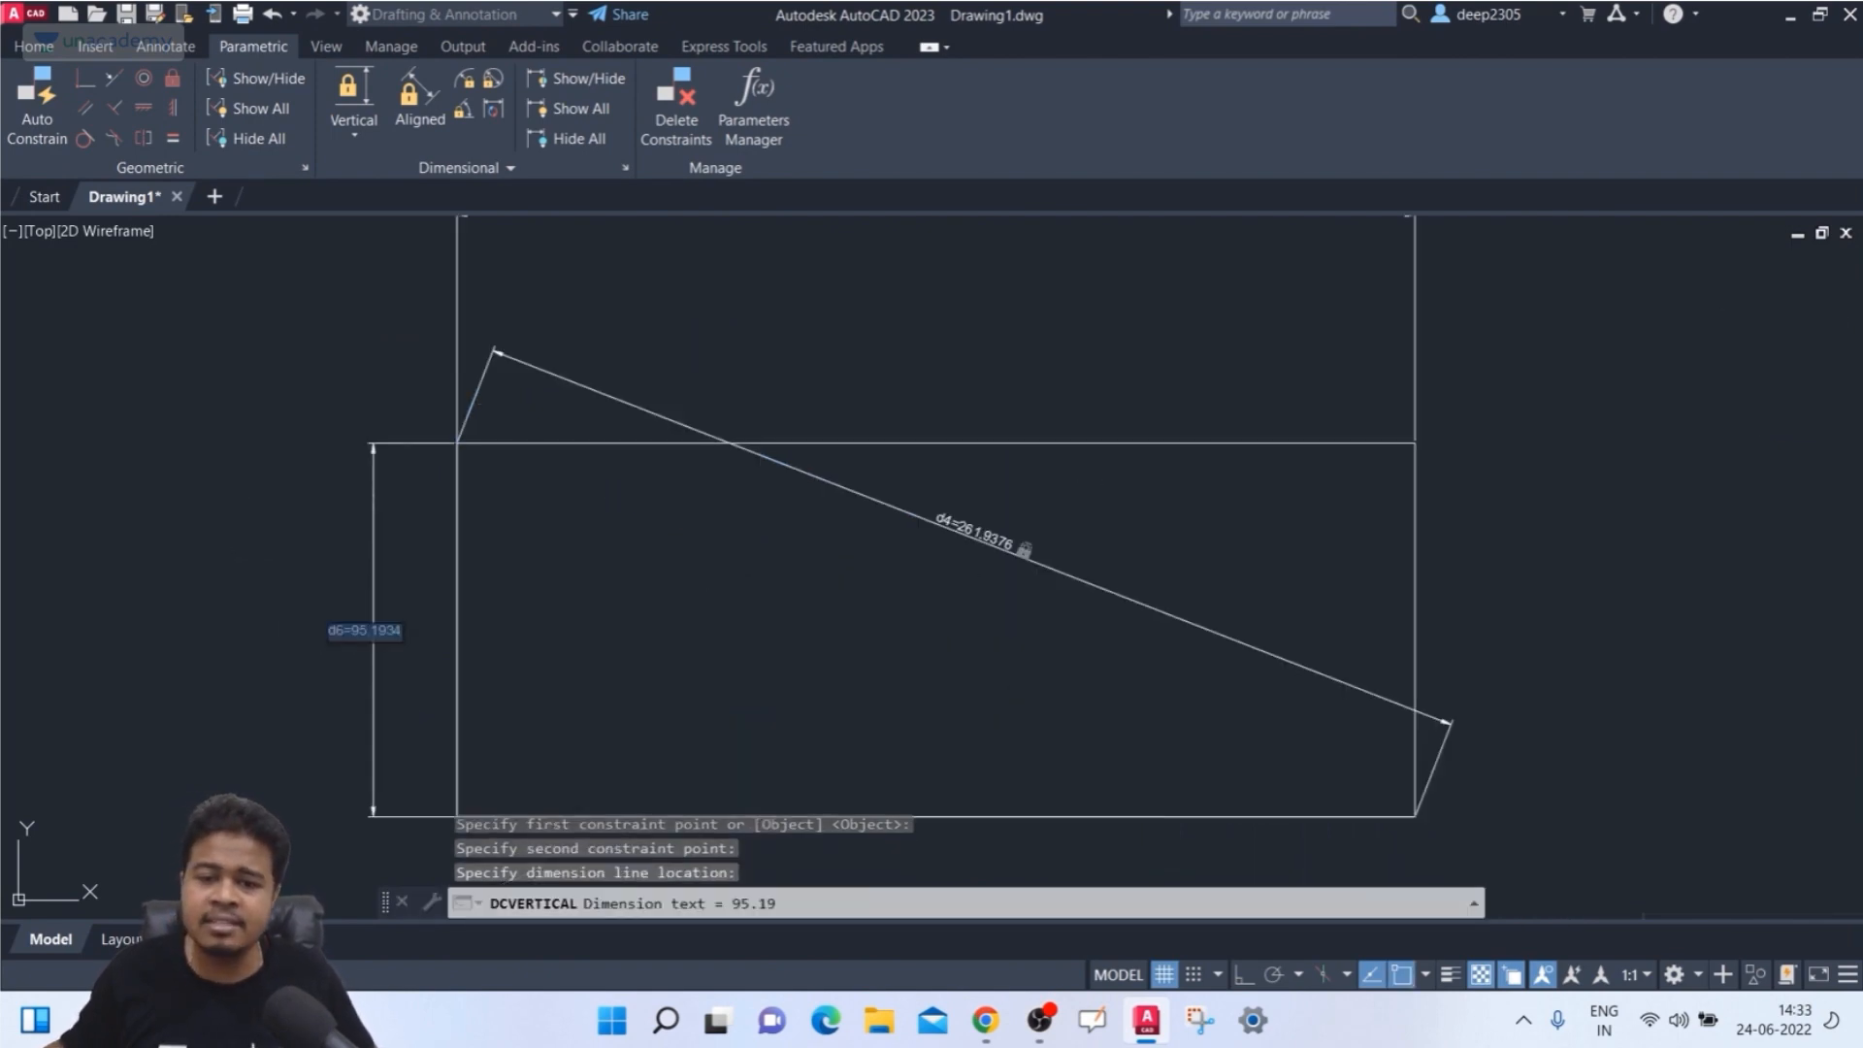
{"action": "key", "text": "Return"}
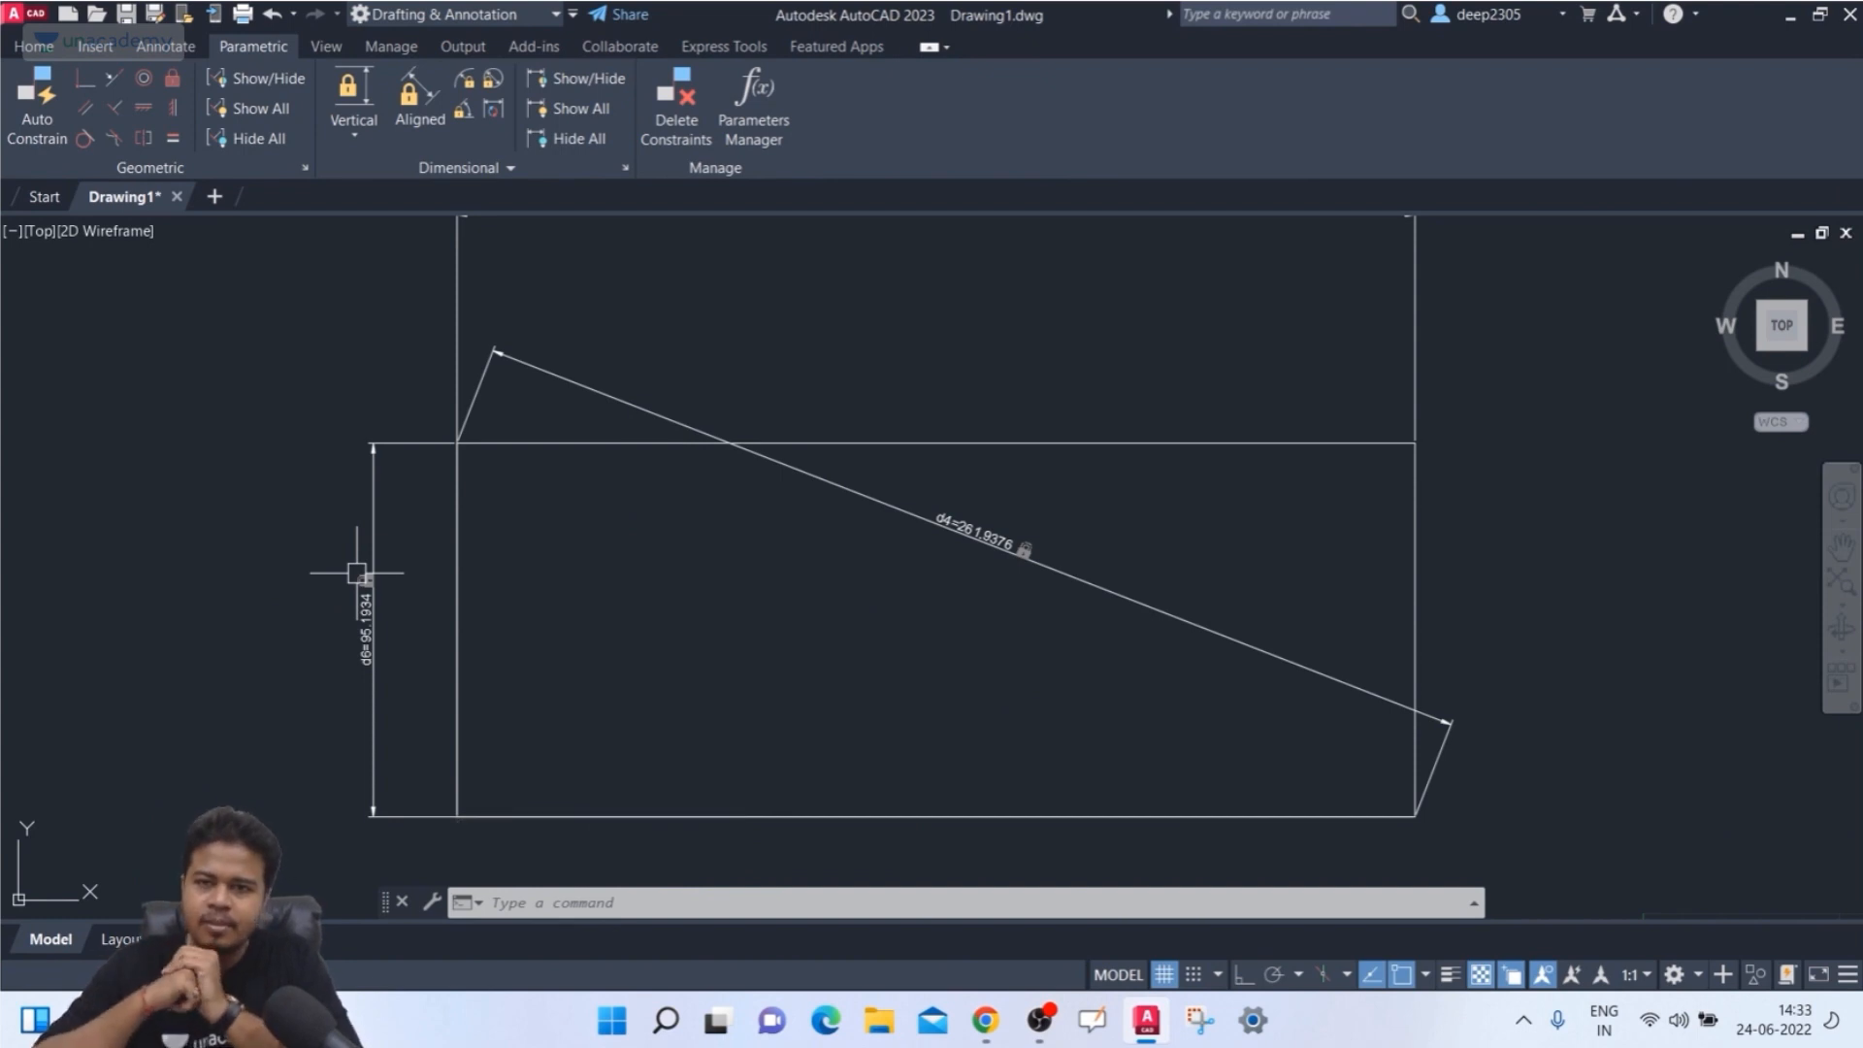
{"action": "key", "text": "Escape"}
- Draw a rectangle about 202 by 97 units in the empty area beside the constrained rectangle
{"action": "scroll", "coordinate": [518, 410], "scroll_direction": "down", "scroll_amount": 4}
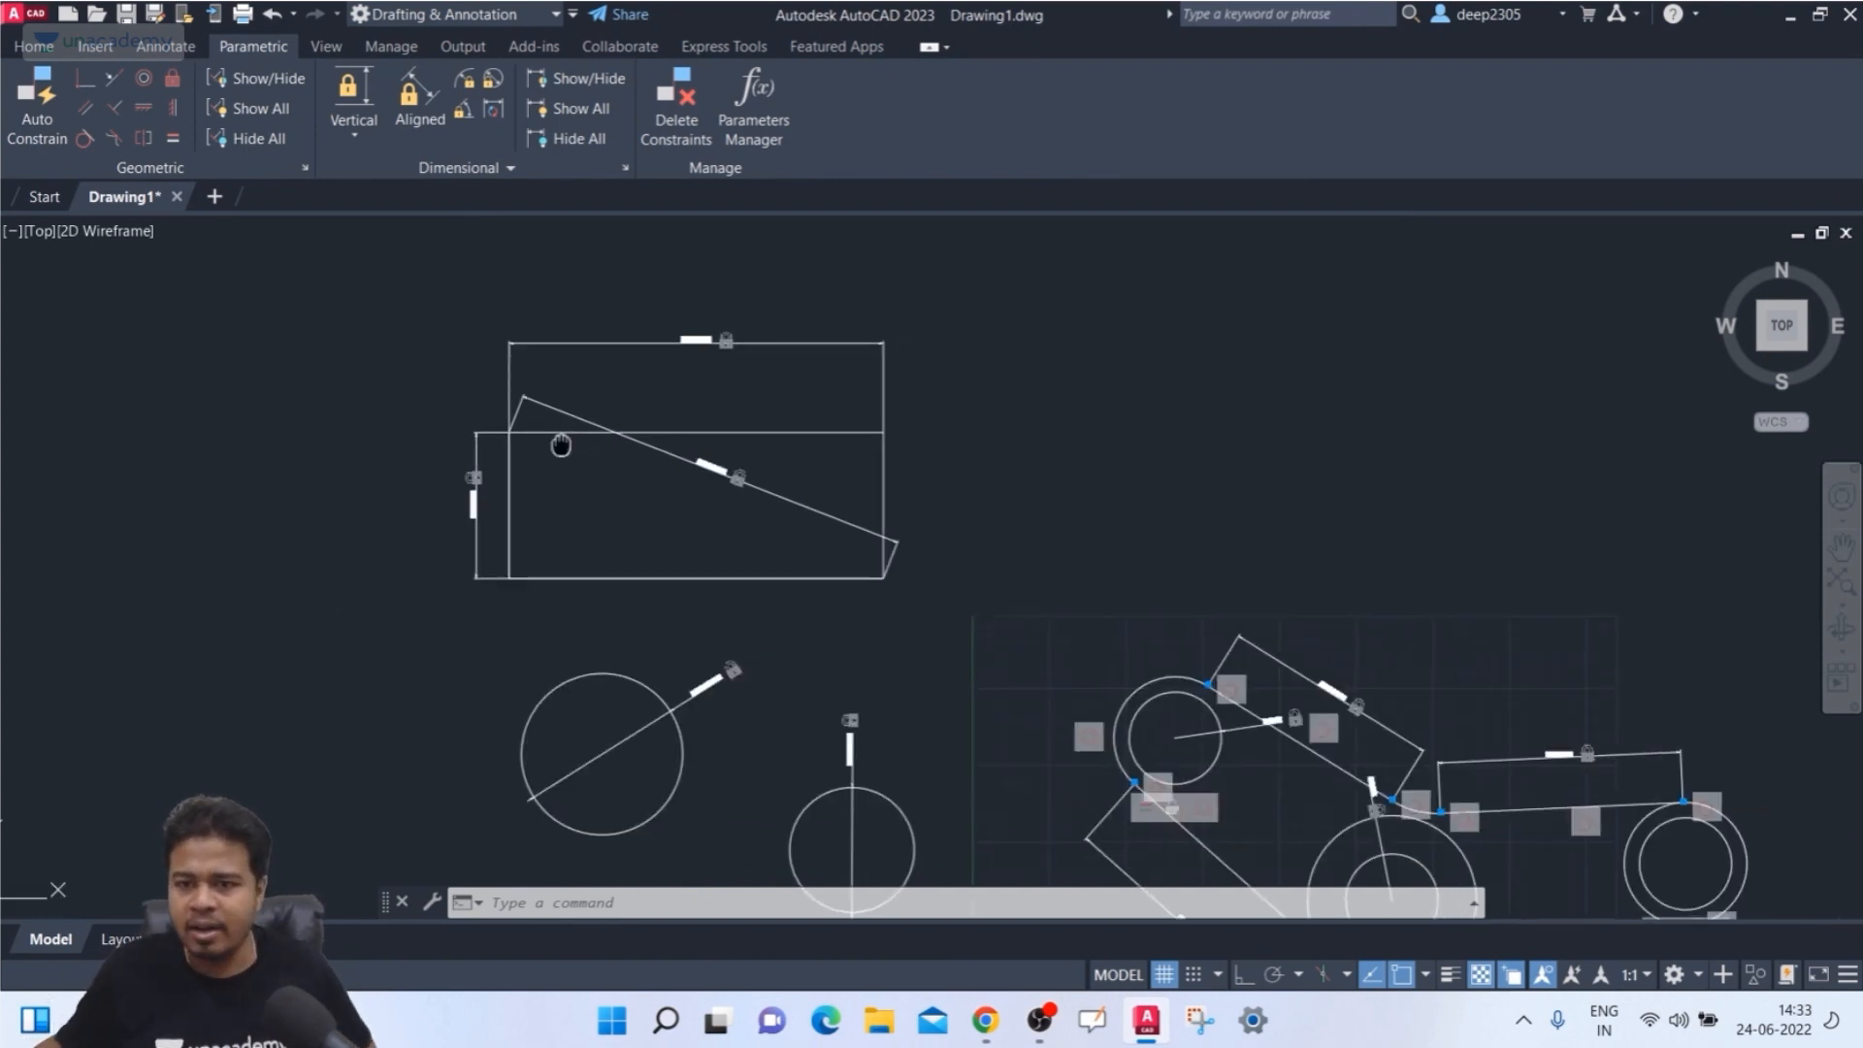
{"action": "middle_click_drag", "start_coordinate": [1037, 388], "coordinate": [776, 398]}
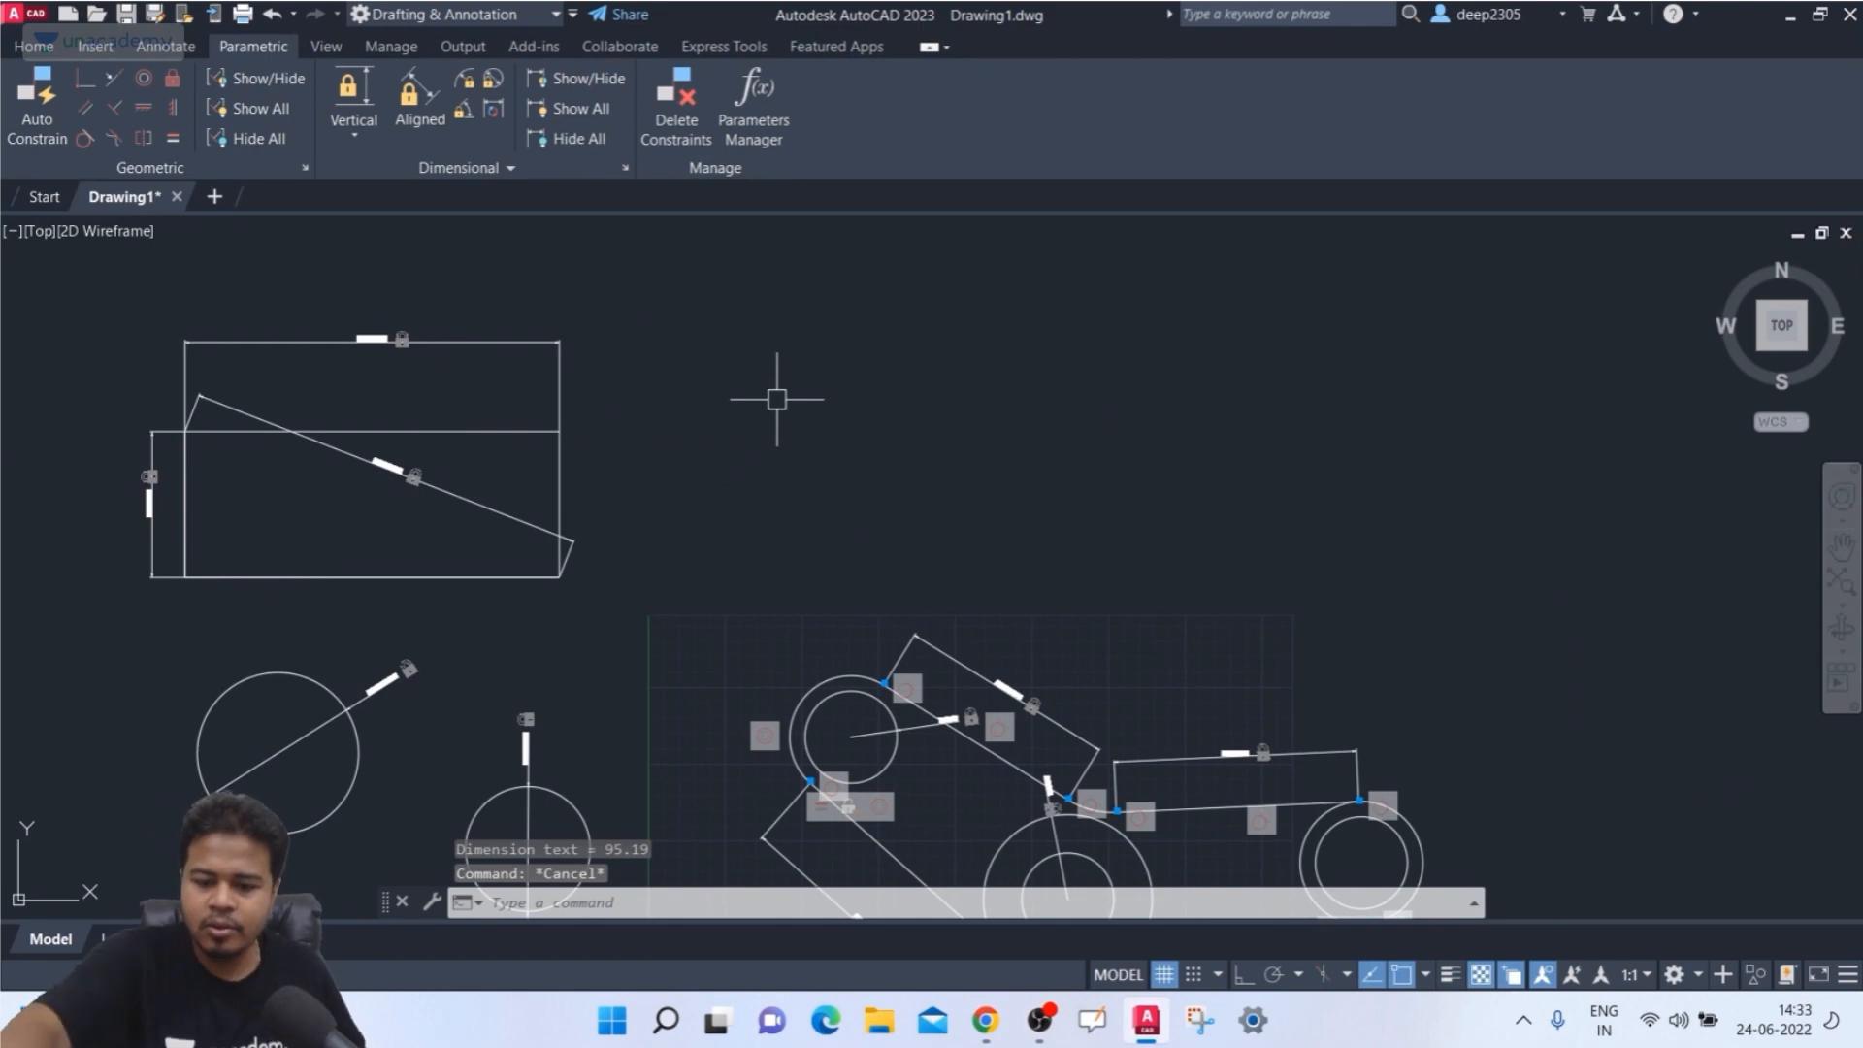
{"action": "type", "text": "ec"}
{"action": "key", "text": "BackSpace"}
{"action": "key", "text": "BackSpace"}
{"action": "type", "text": "r"}
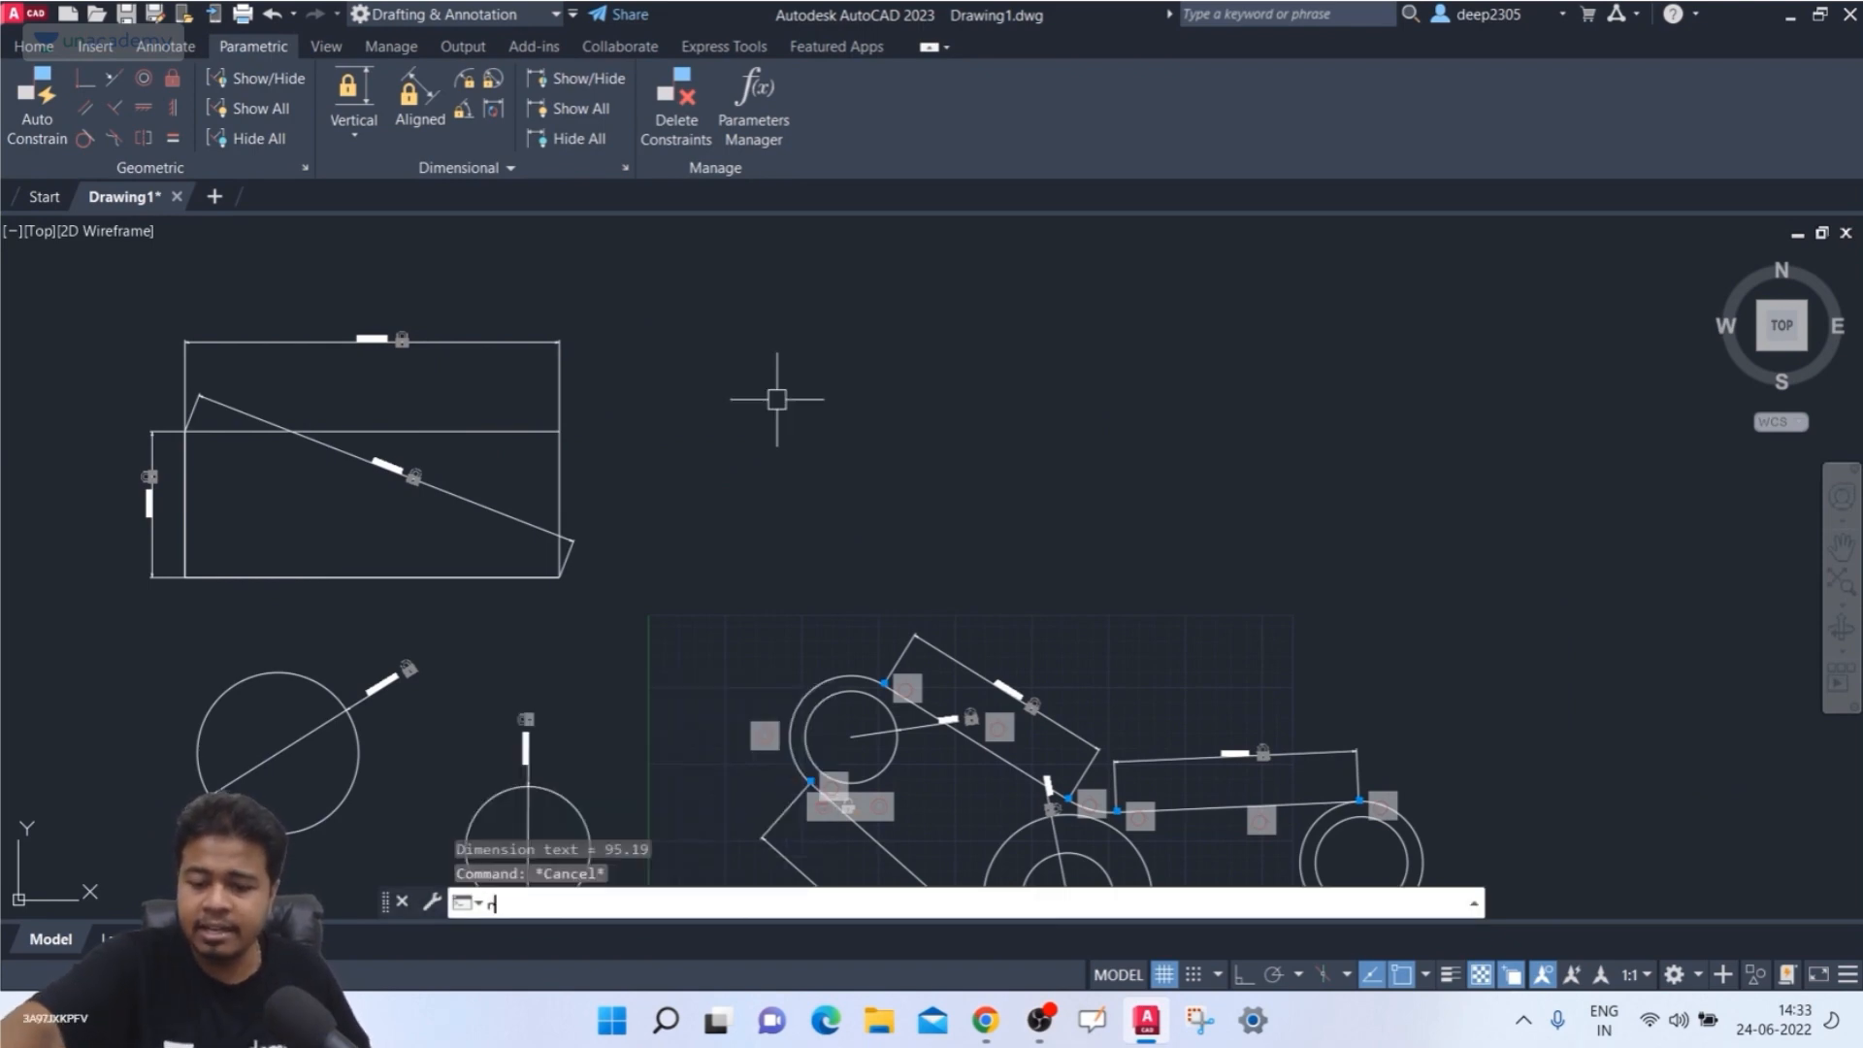
{"action": "type", "text": "ec"}
{"action": "key", "text": "Return"}
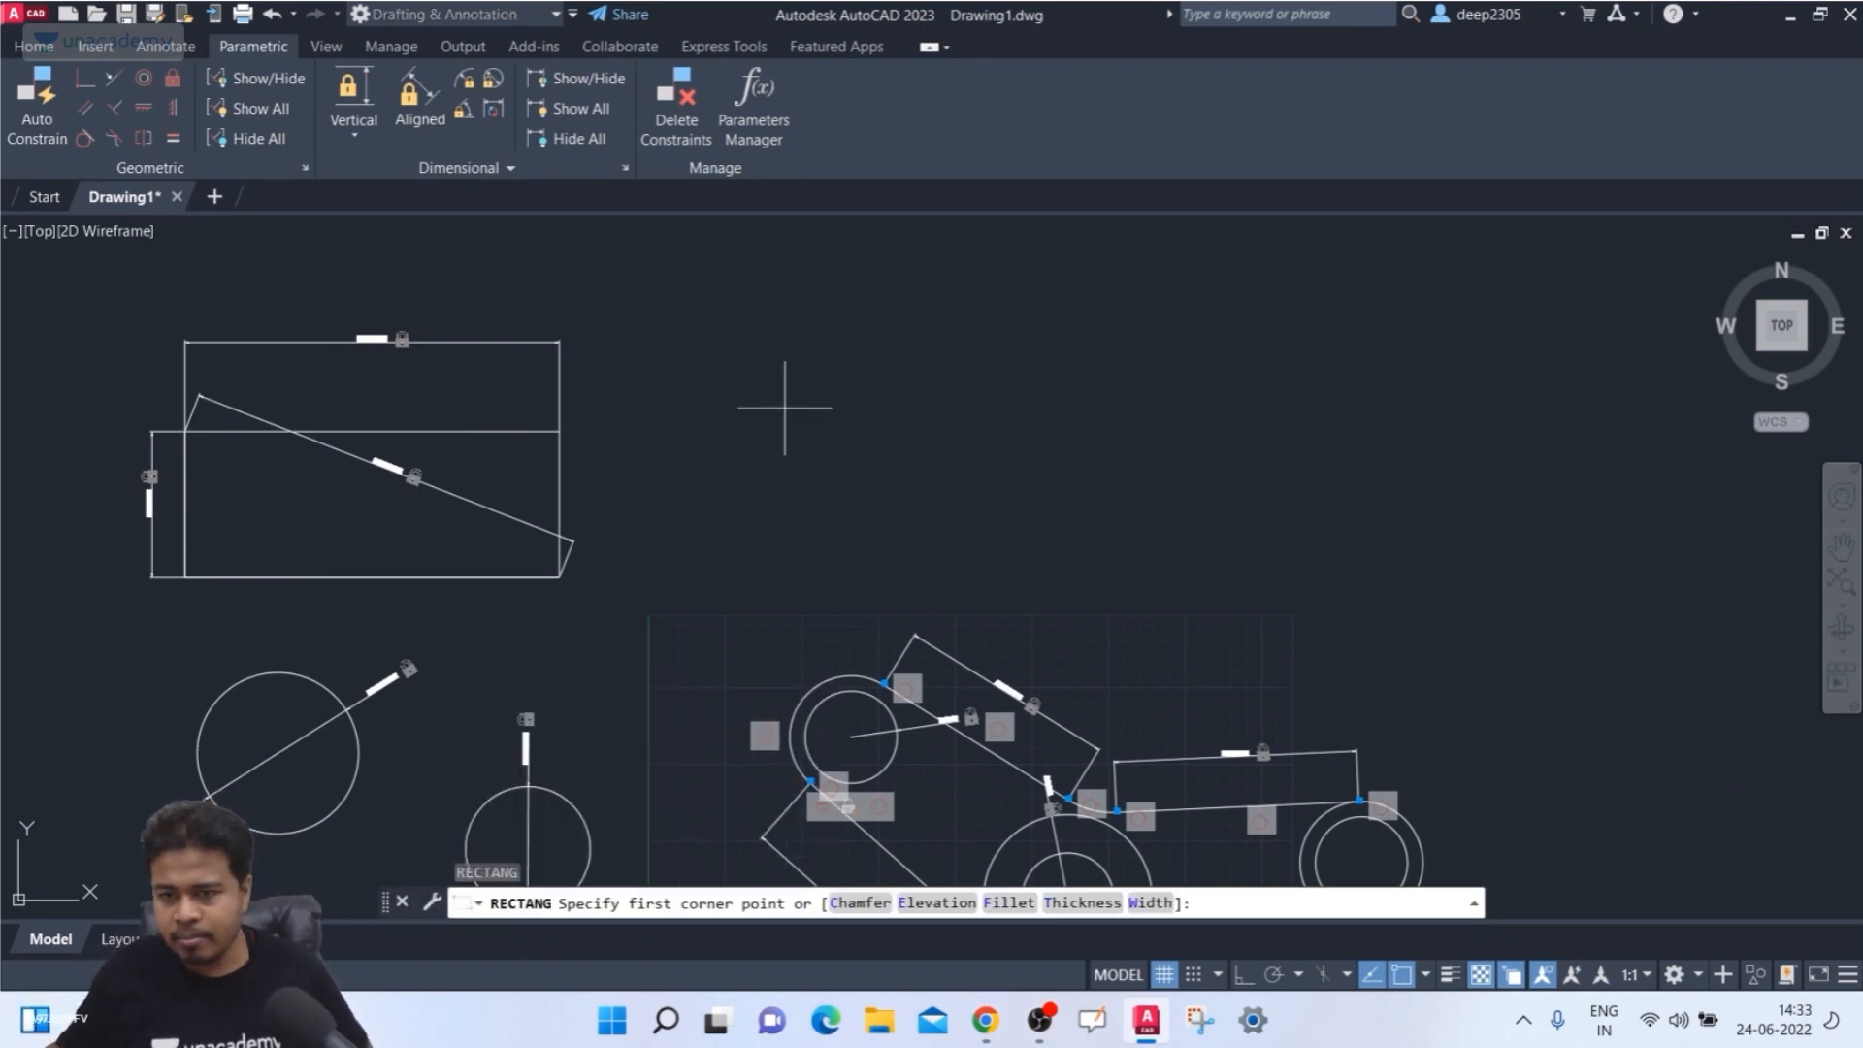
{"action": "left_click", "coordinate": [776, 414]}
{"action": "left_click", "coordinate": [1086, 553]}
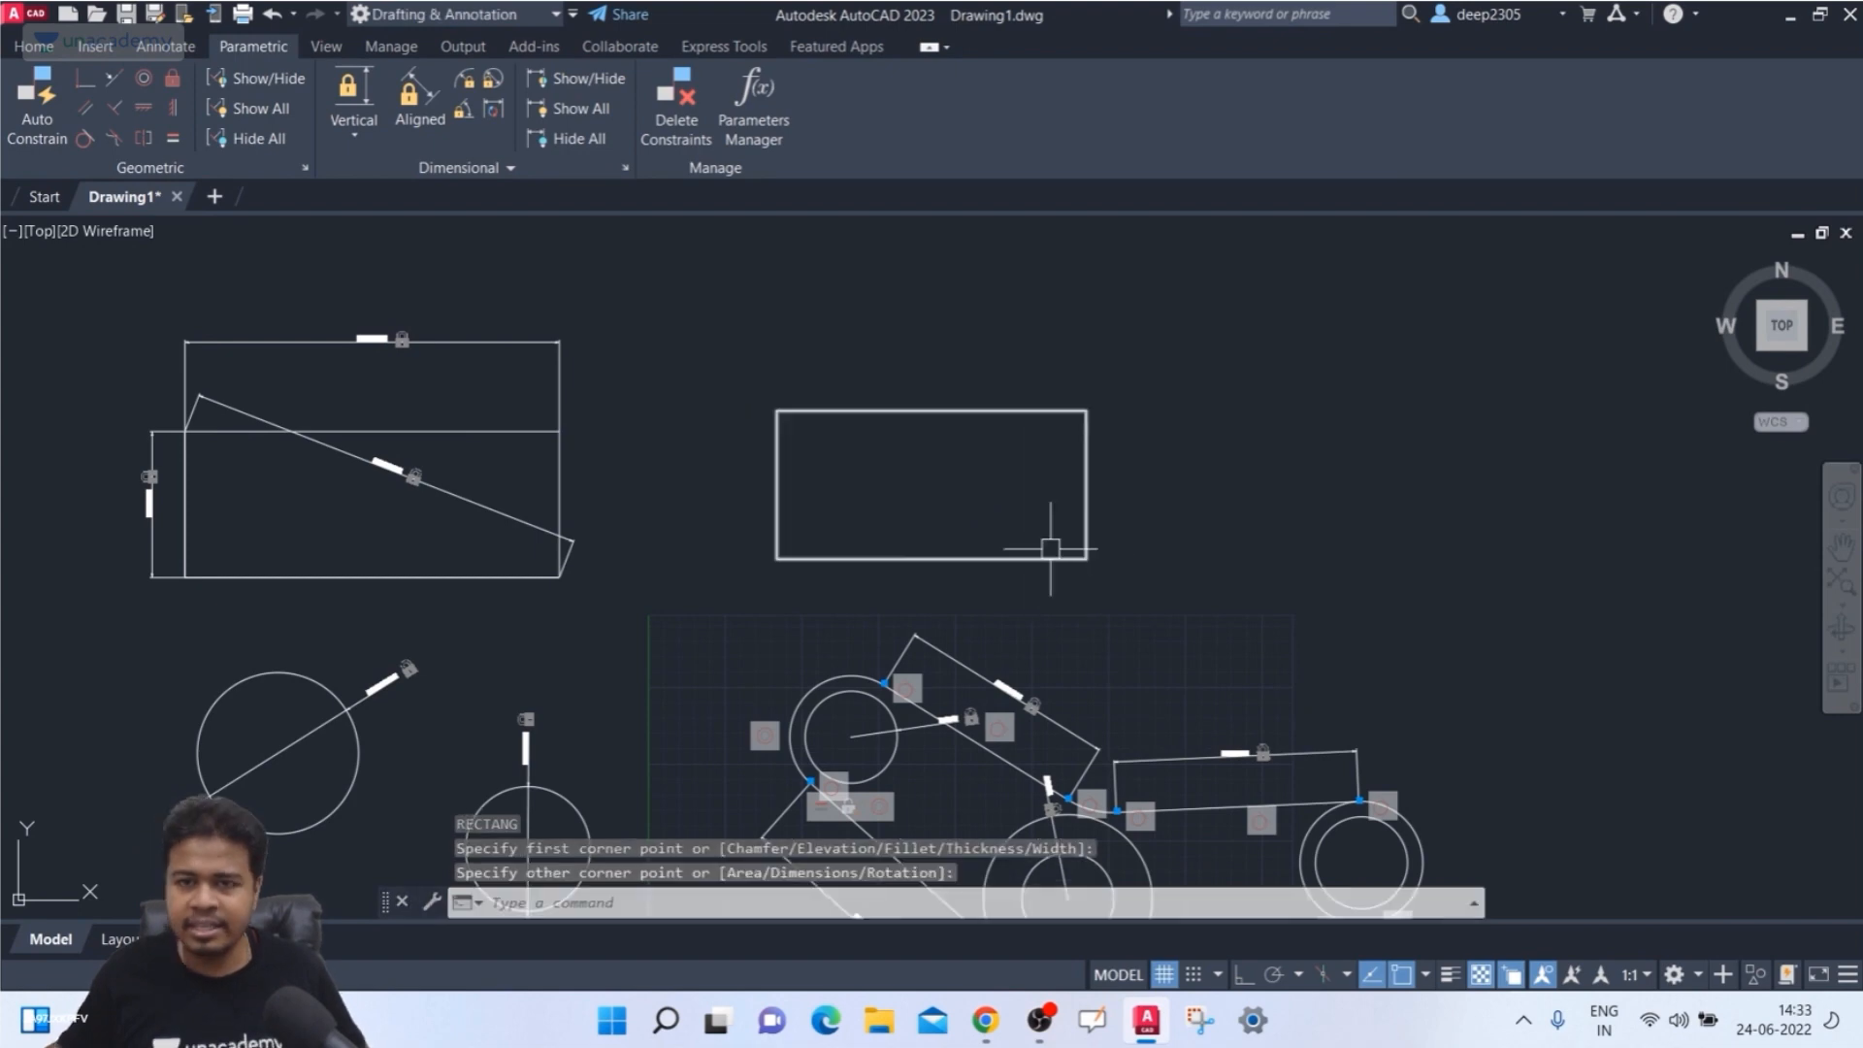
- Dimension the new rectangle's width, placing the dimension line just above its upper edge
{"action": "scroll", "coordinate": [909, 507], "scroll_direction": "up", "scroll_amount": 2}
{"action": "middle_click_drag", "start_coordinate": [840, 369], "coordinate": [849, 388]}
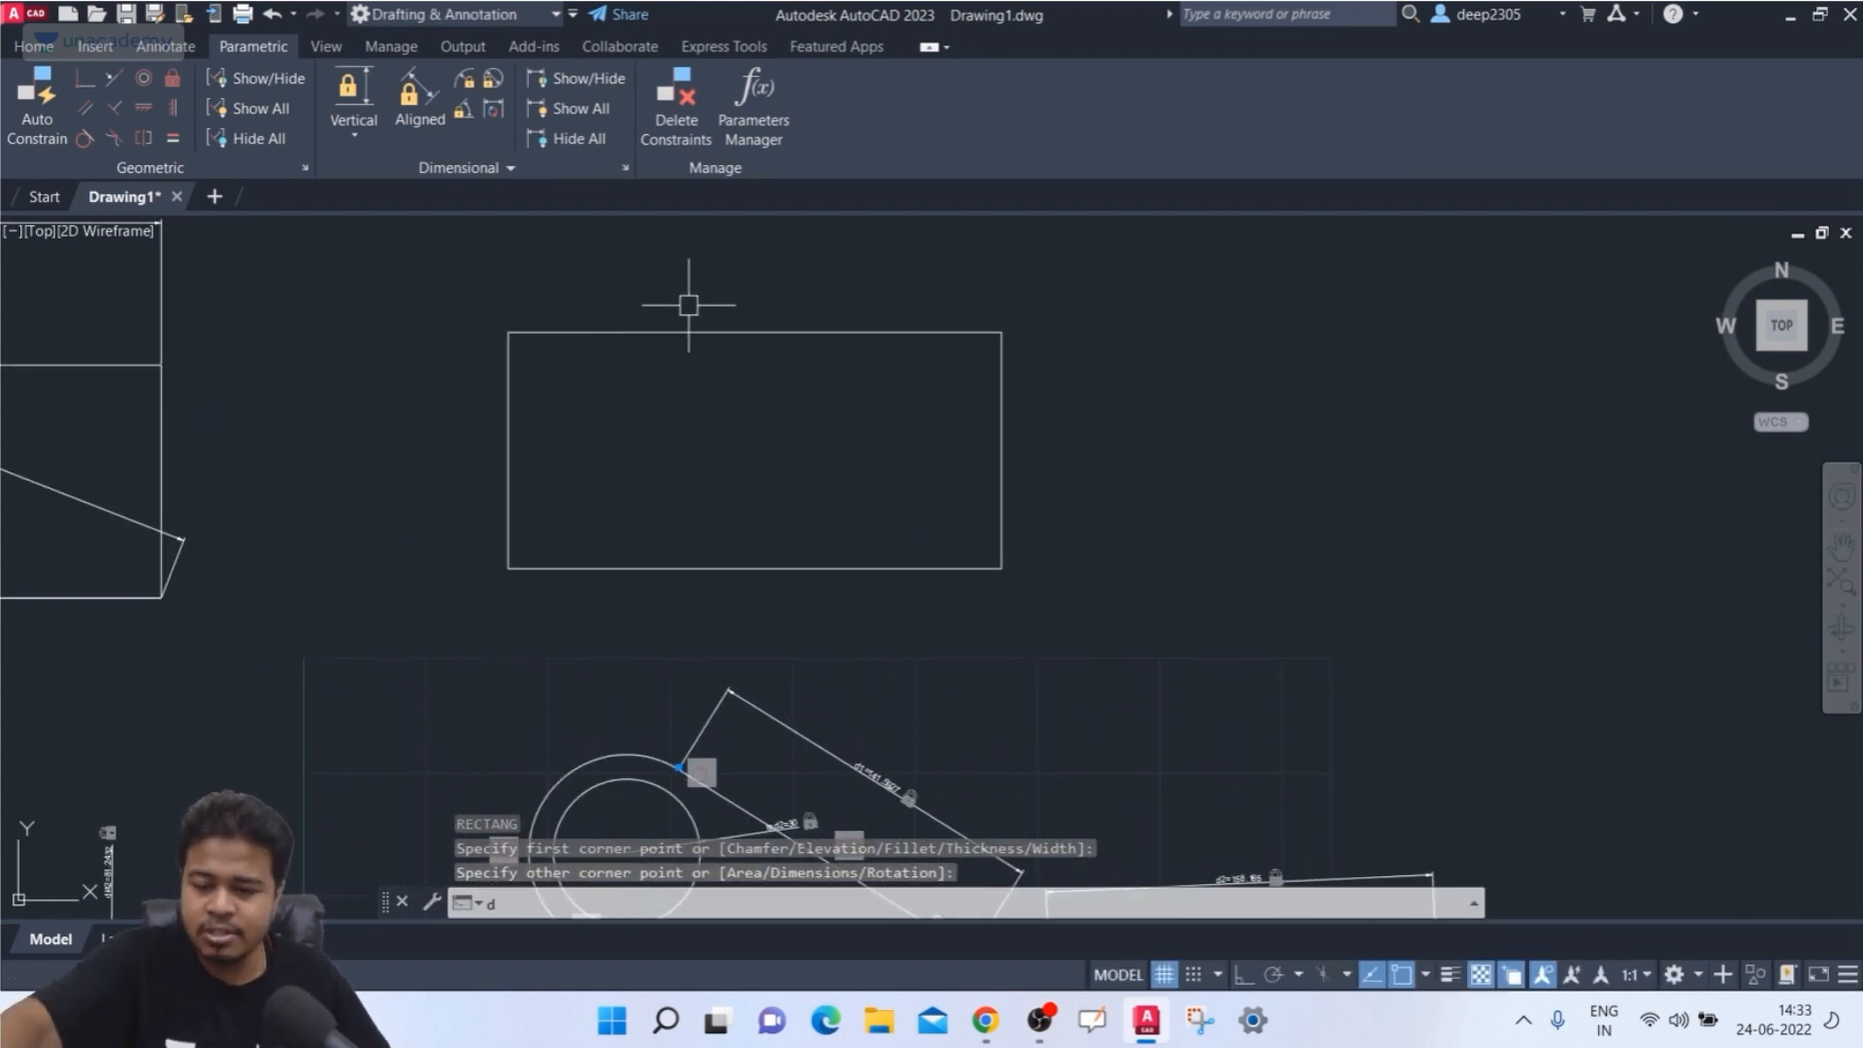
{"action": "type", "text": "dim"}
{"action": "key", "text": "Return"}
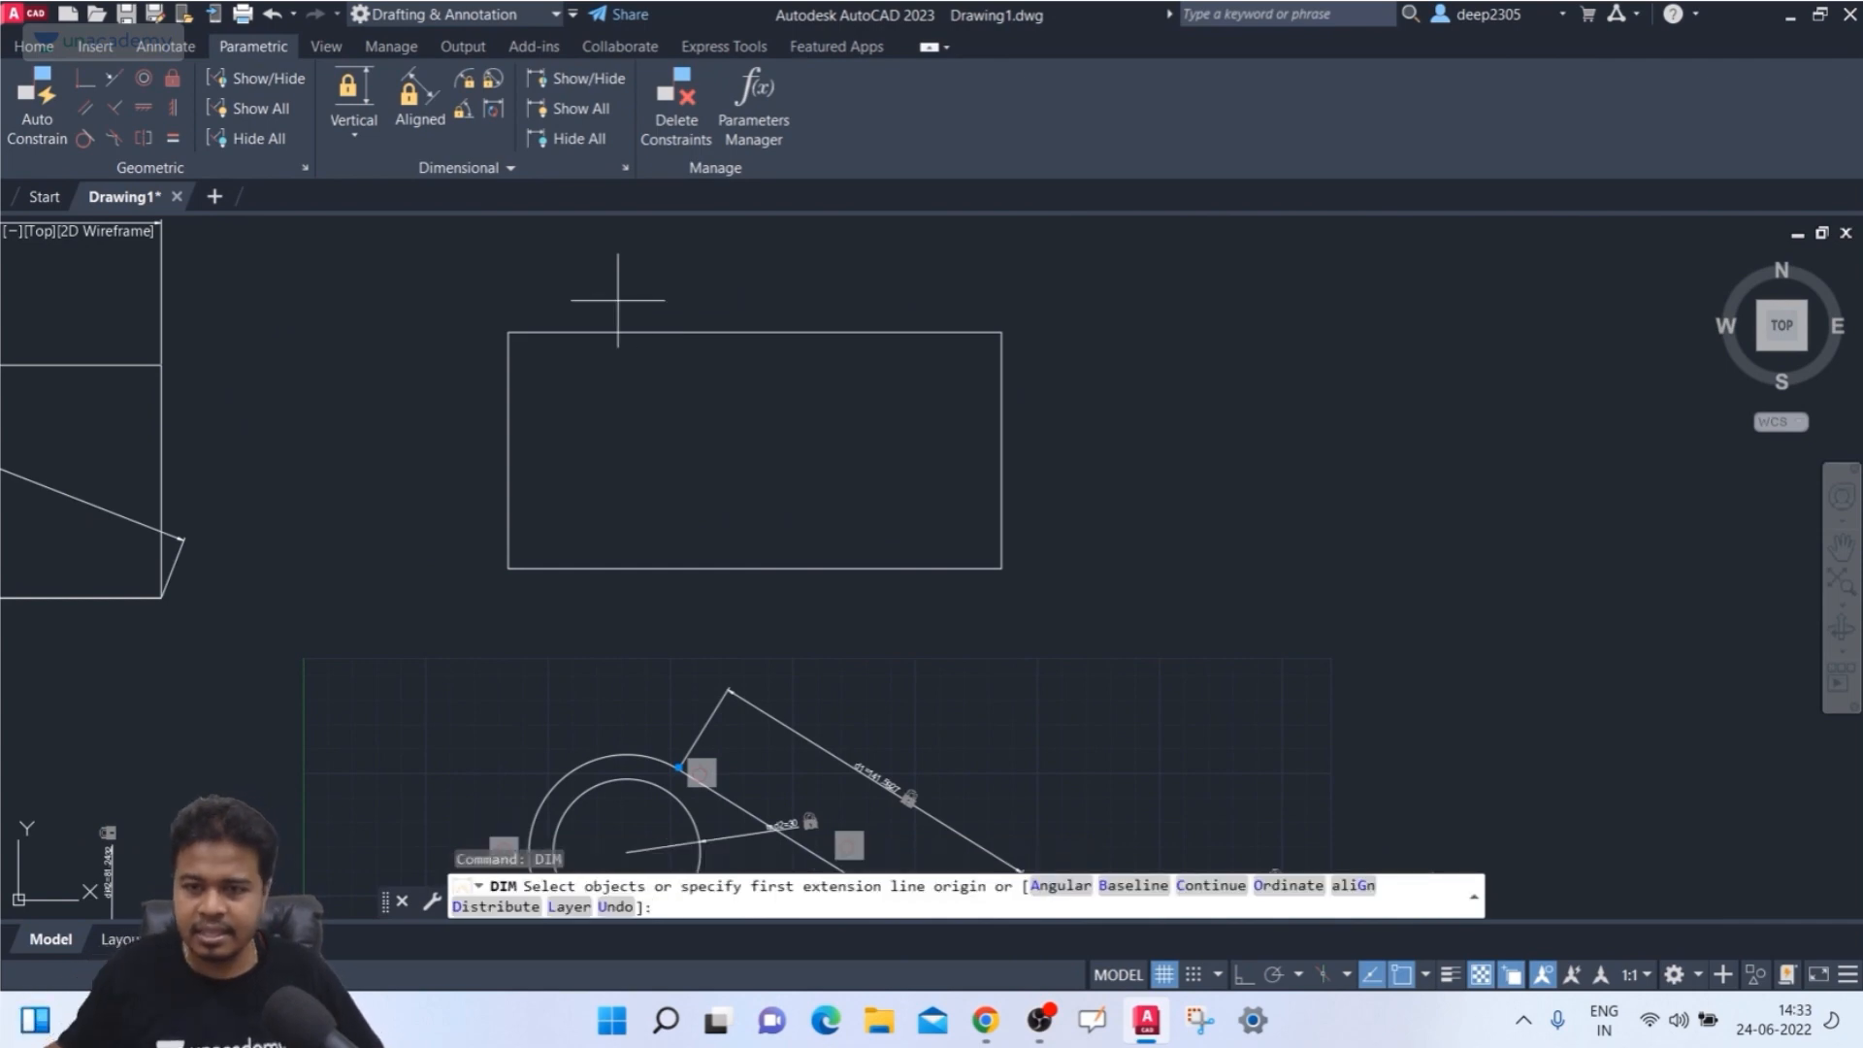
{"action": "left_click", "coordinate": [509, 332]}
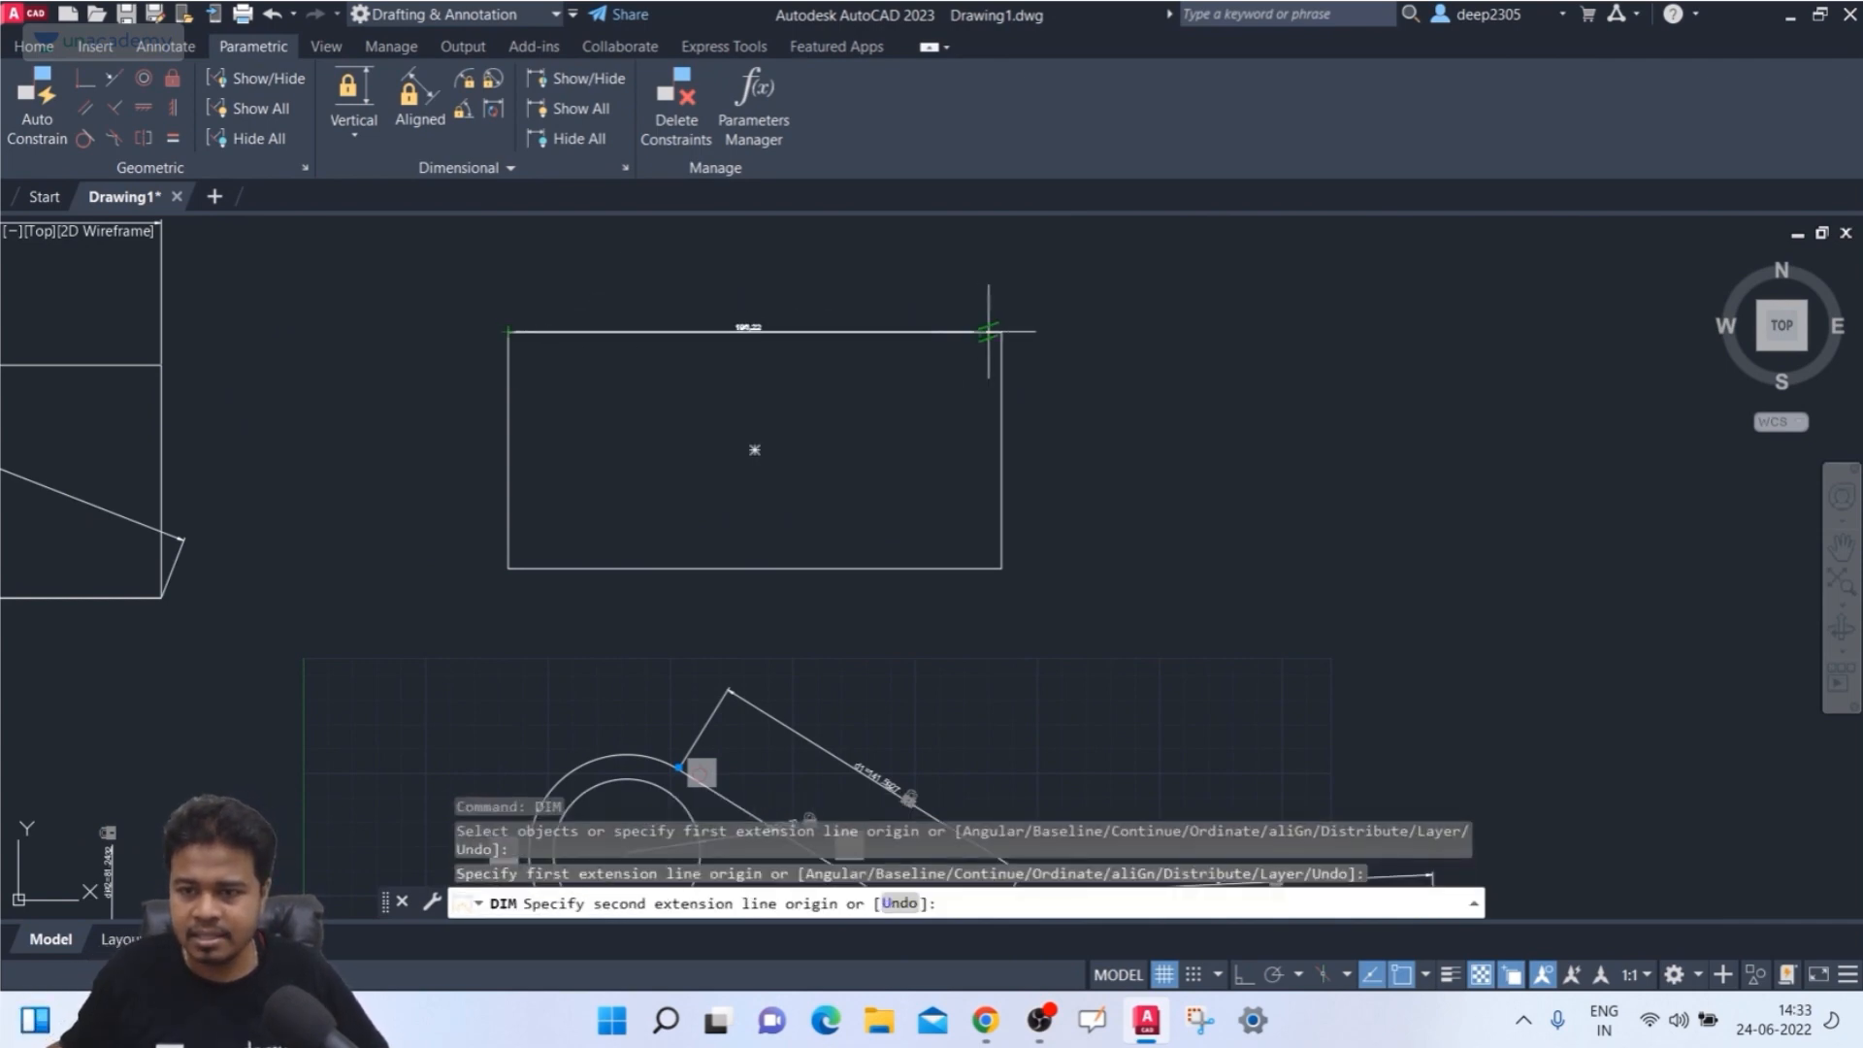
{"action": "left_click", "coordinate": [989, 332]}
{"action": "left_click", "coordinate": [892, 300]}
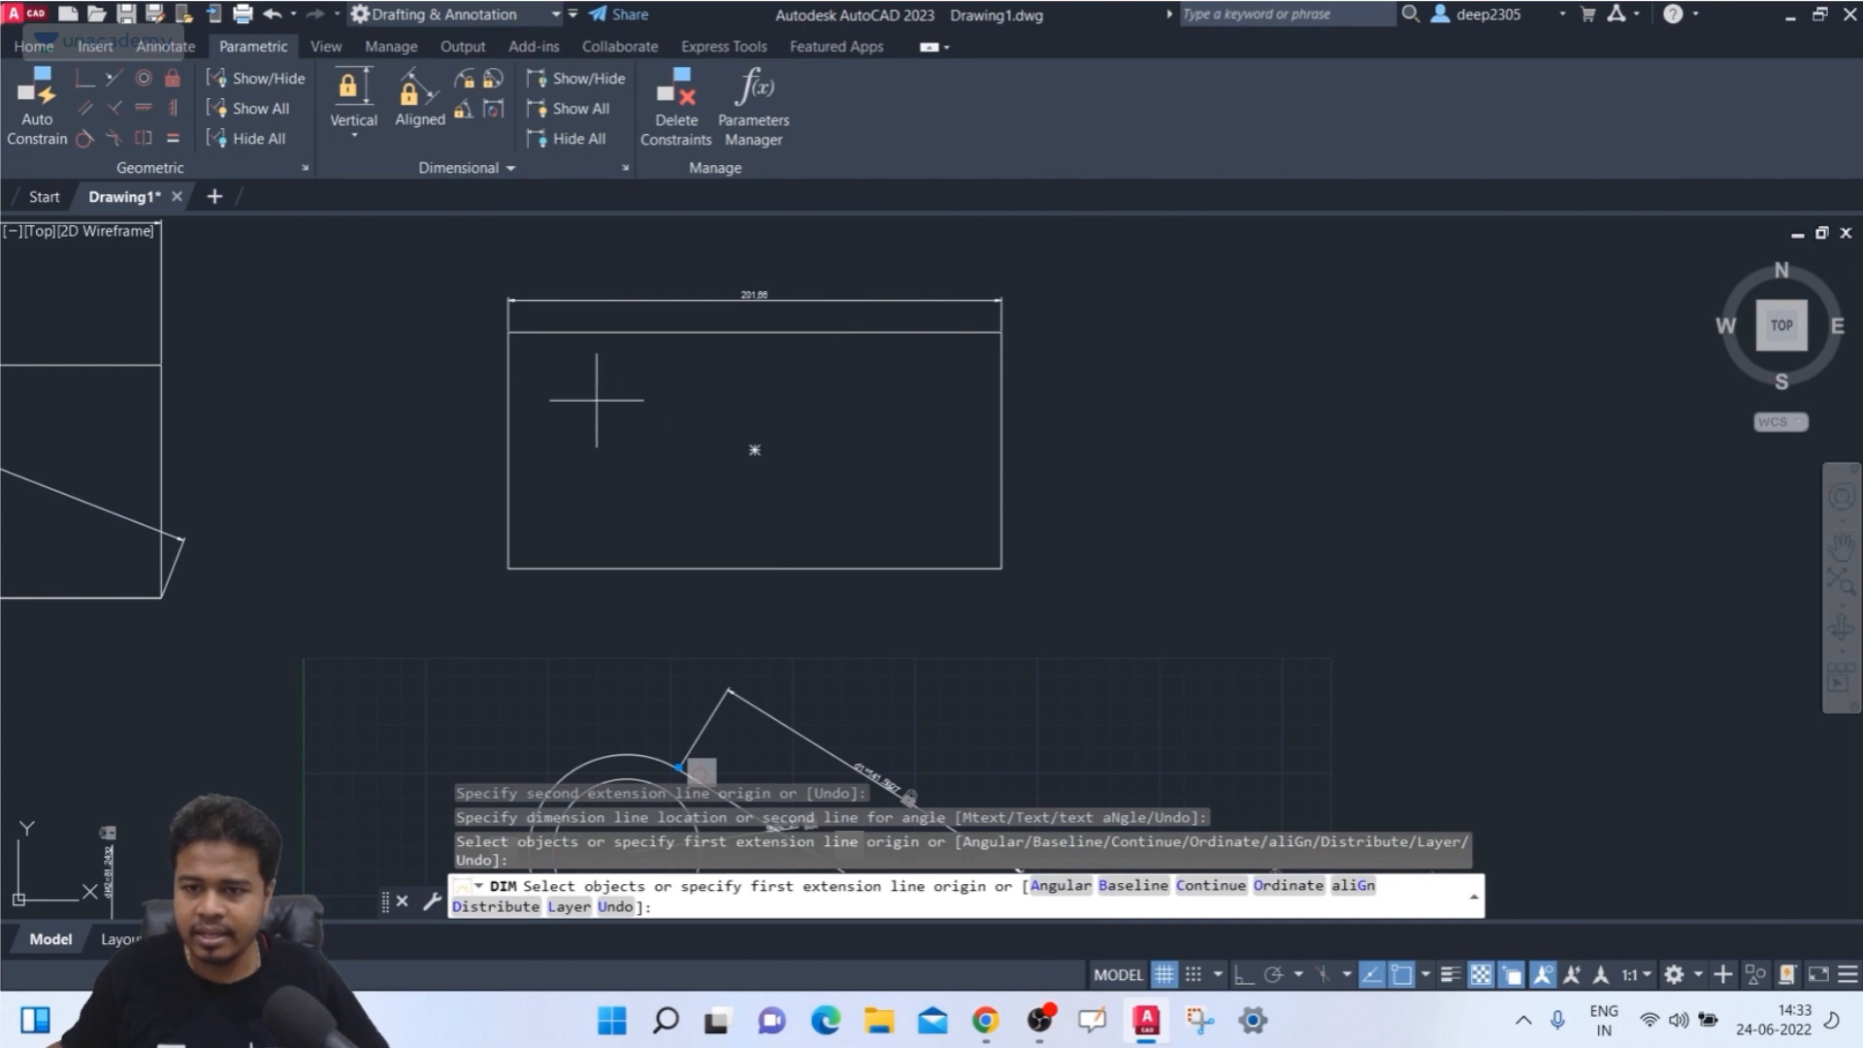
- Dimension the new rectangle's height, placing the dimension line just outside its left edge
{"action": "left_click", "coordinate": [509, 331]}
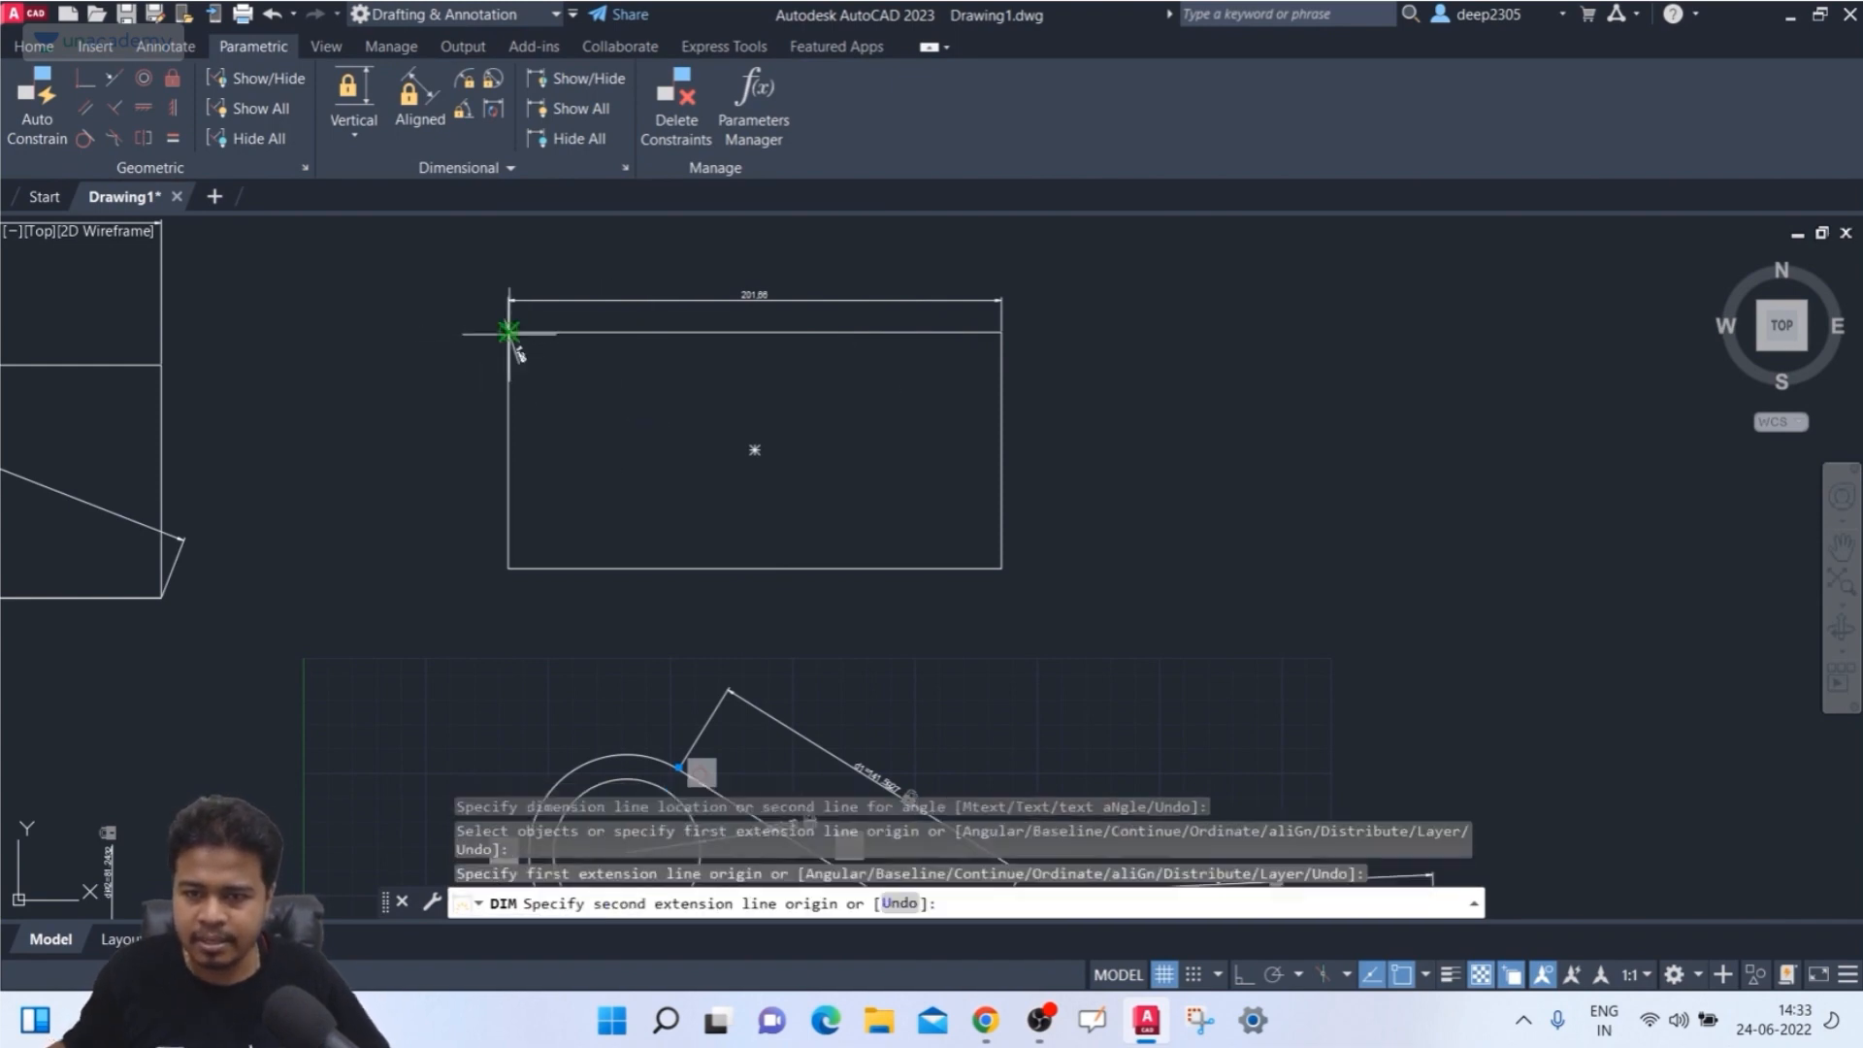
{"action": "left_click", "coordinate": [509, 567]}
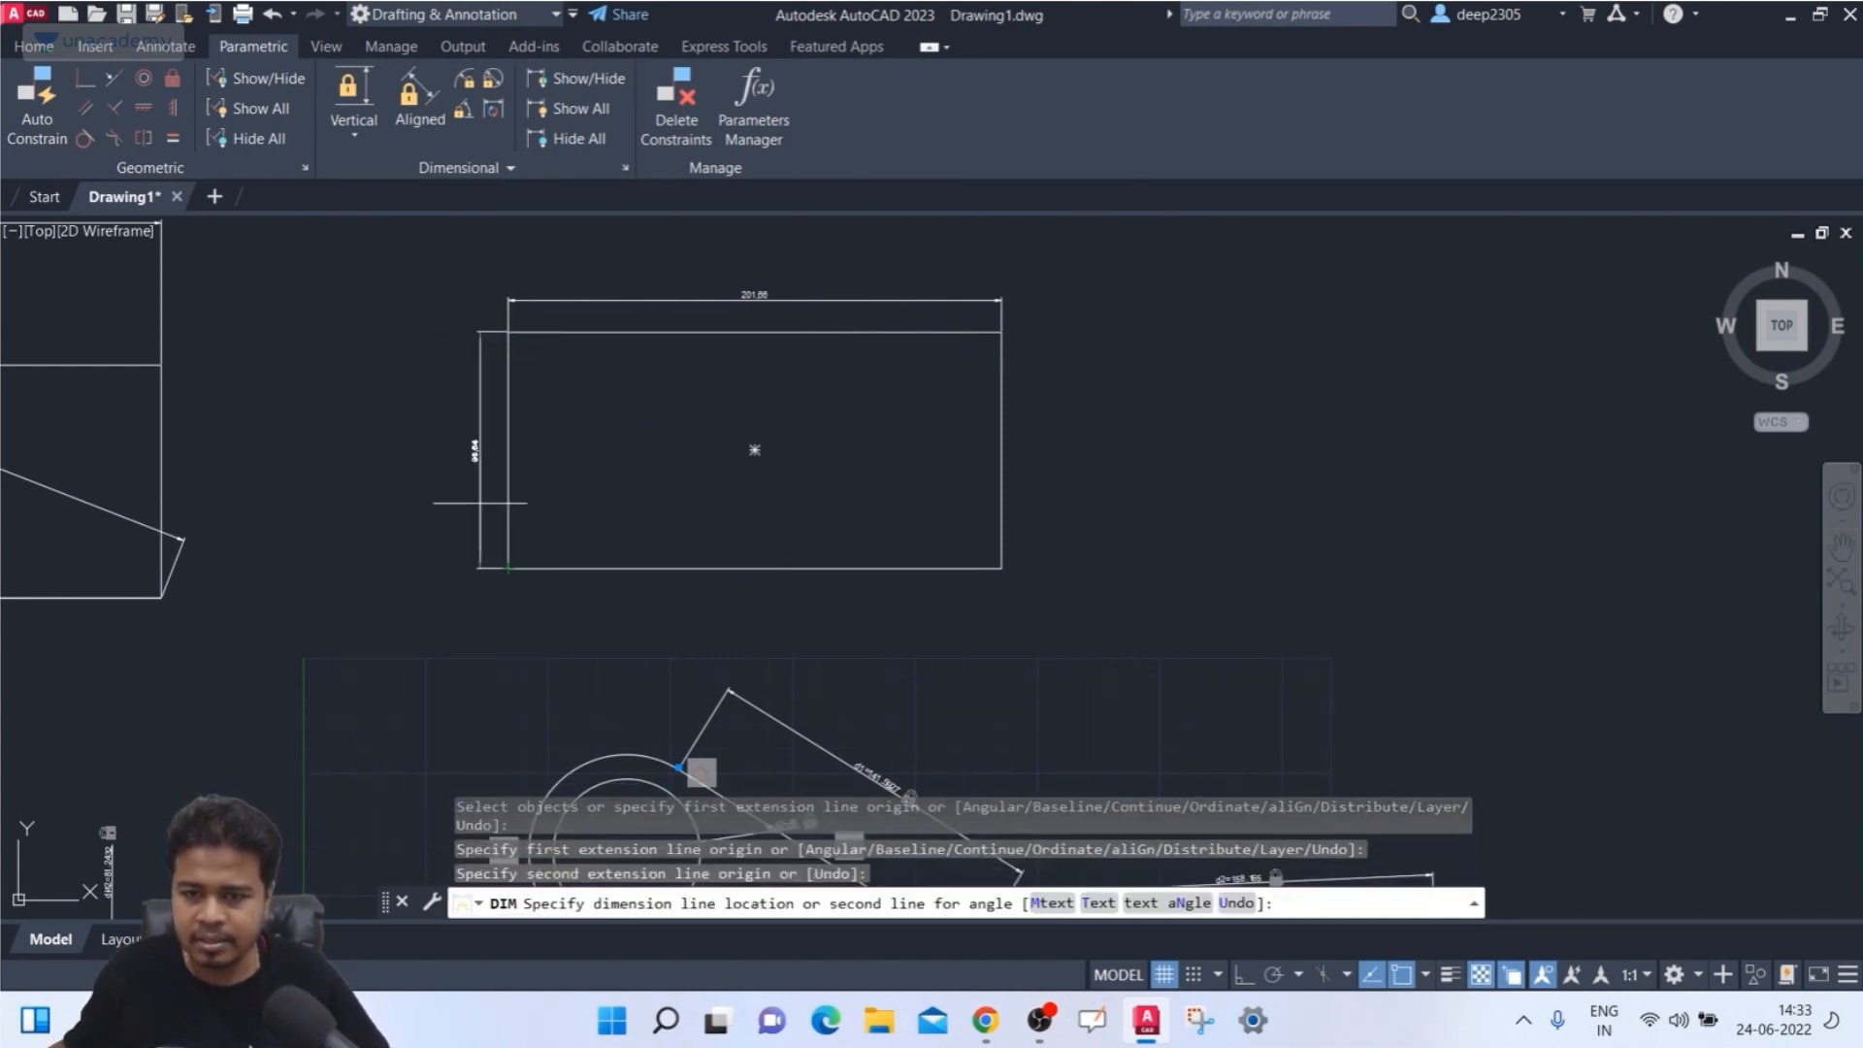
{"action": "left_click", "coordinate": [476, 446]}
{"action": "scroll", "coordinate": [524, 442], "scroll_direction": "up", "scroll_amount": 3}
{"action": "scroll", "coordinate": [508, 527], "scroll_direction": "down", "scroll_amount": 2}
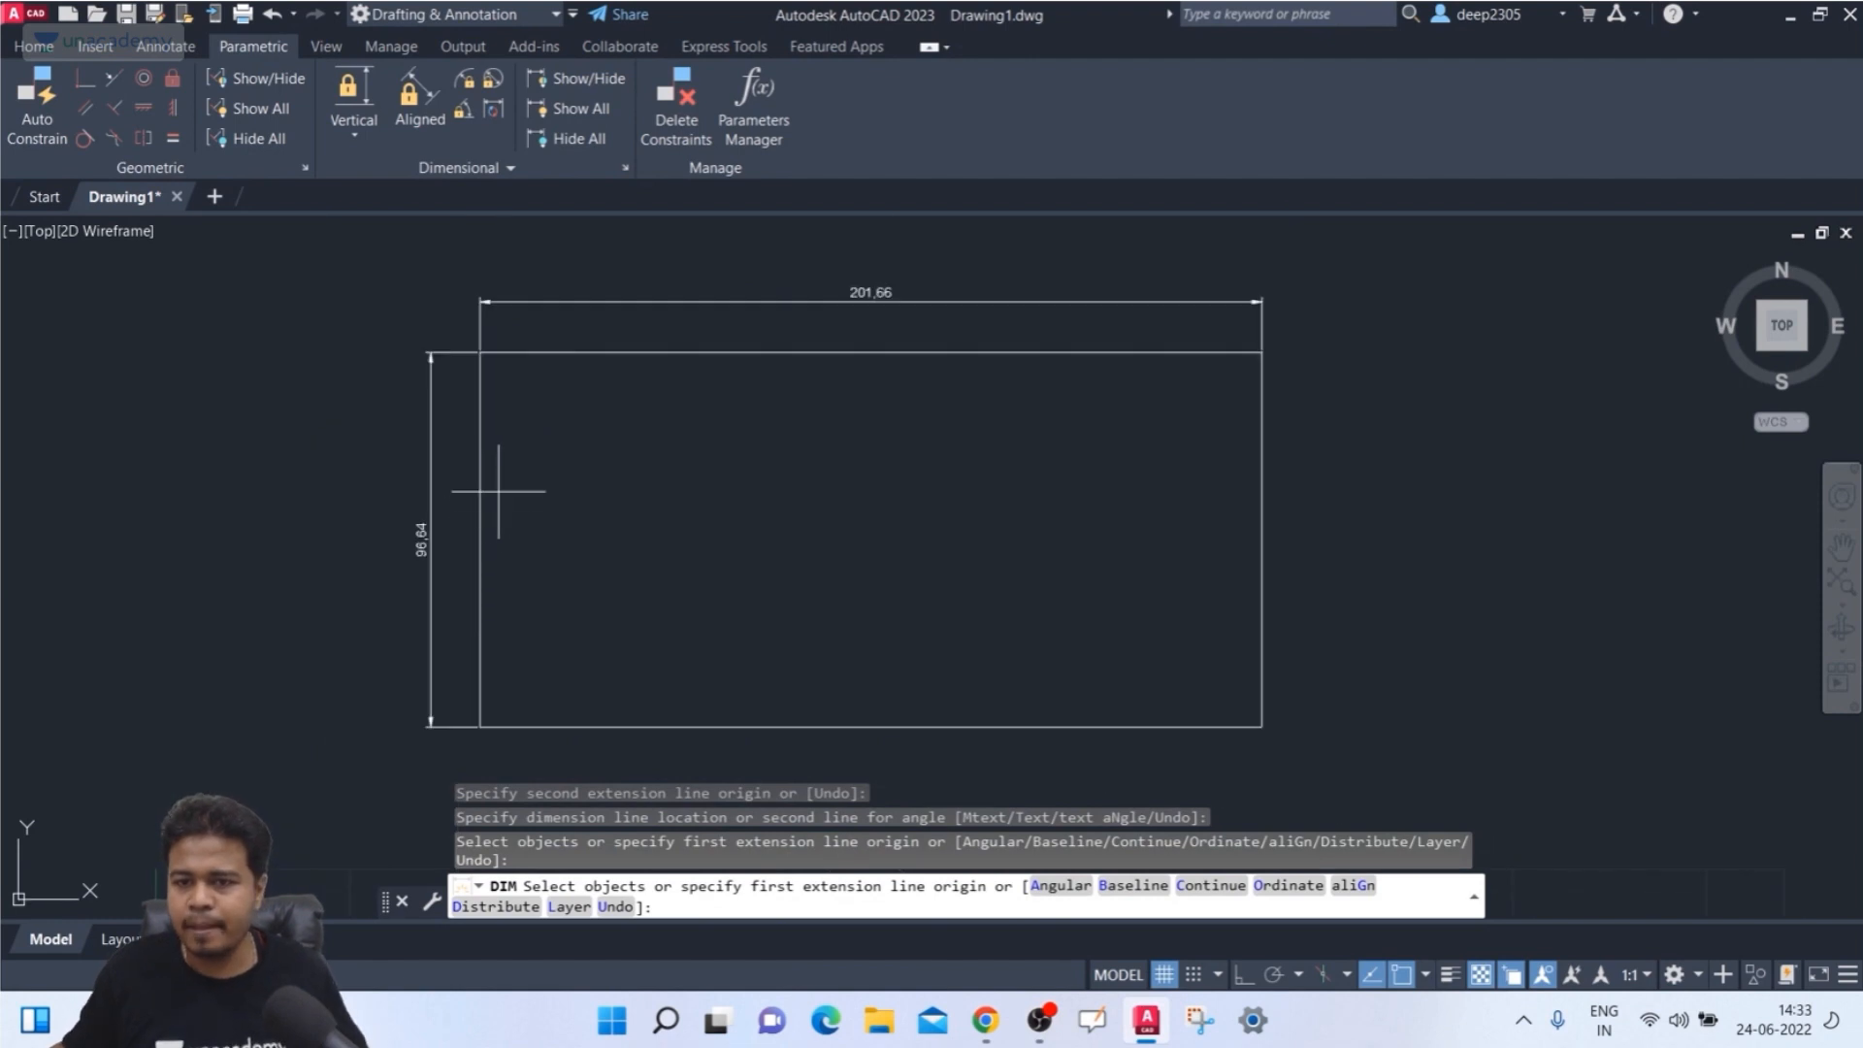
{"action": "key", "text": "Escape"}
{"action": "middle_click_drag", "start_coordinate": [552, 369], "coordinate": [550, 369]}
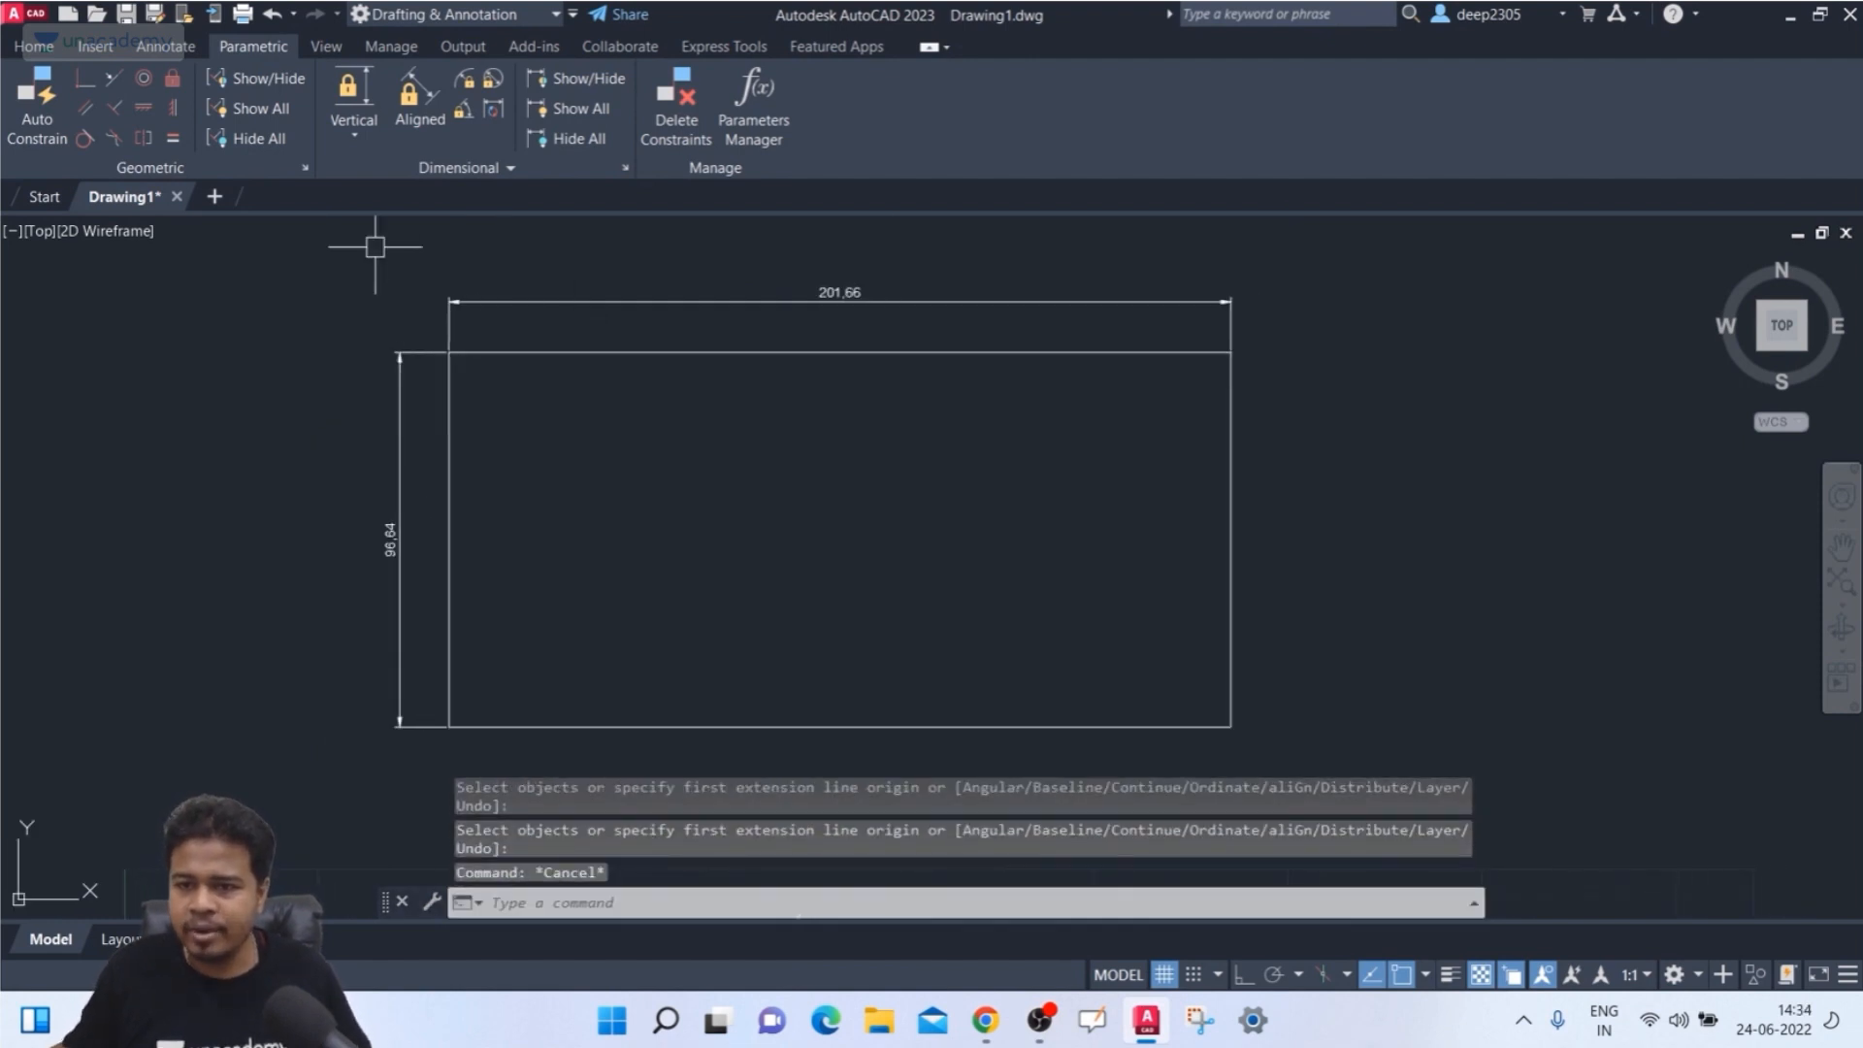
- Convert the new rectangle's associative dimensions to dimensional constraints, picking both the width and the height dimension
{"action": "scroll", "coordinate": [821, 288], "scroll_direction": "up", "scroll_amount": 5}
{"action": "scroll", "coordinate": [890, 282], "scroll_direction": "down", "scroll_amount": 6}
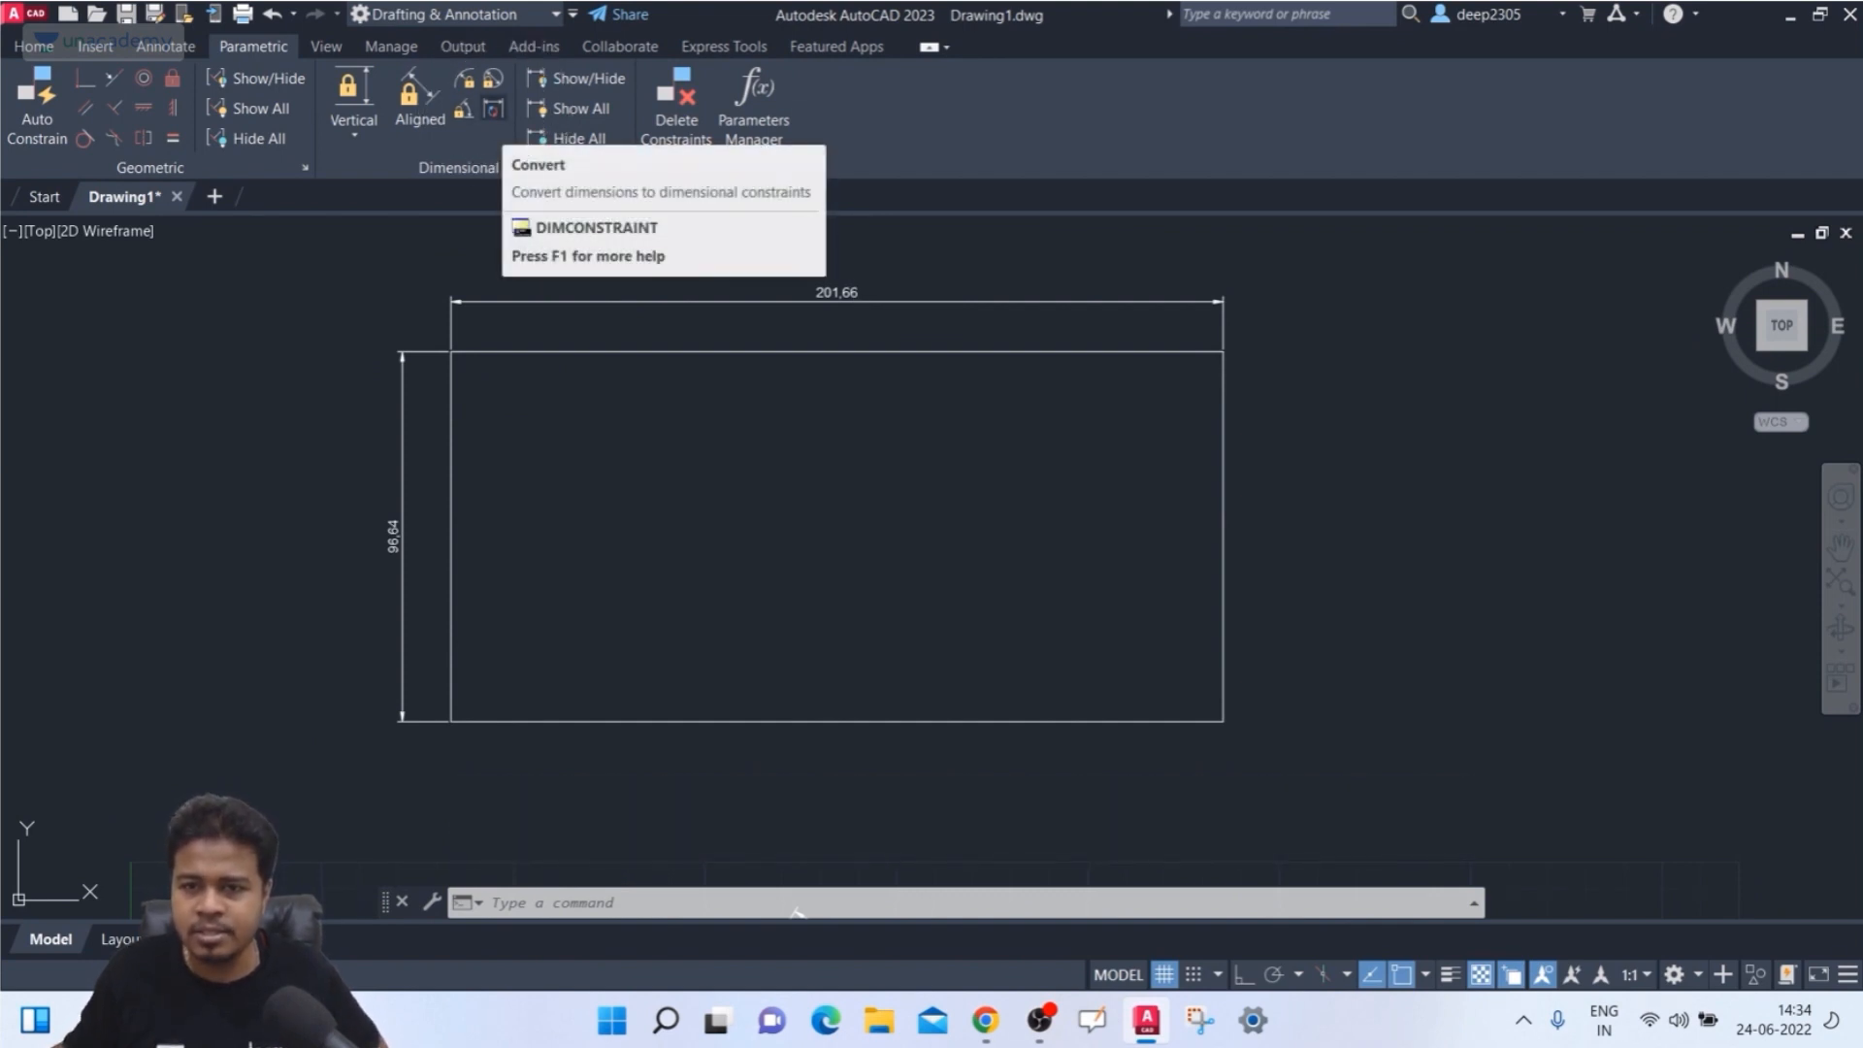
{"action": "left_click", "coordinate": [494, 108]}
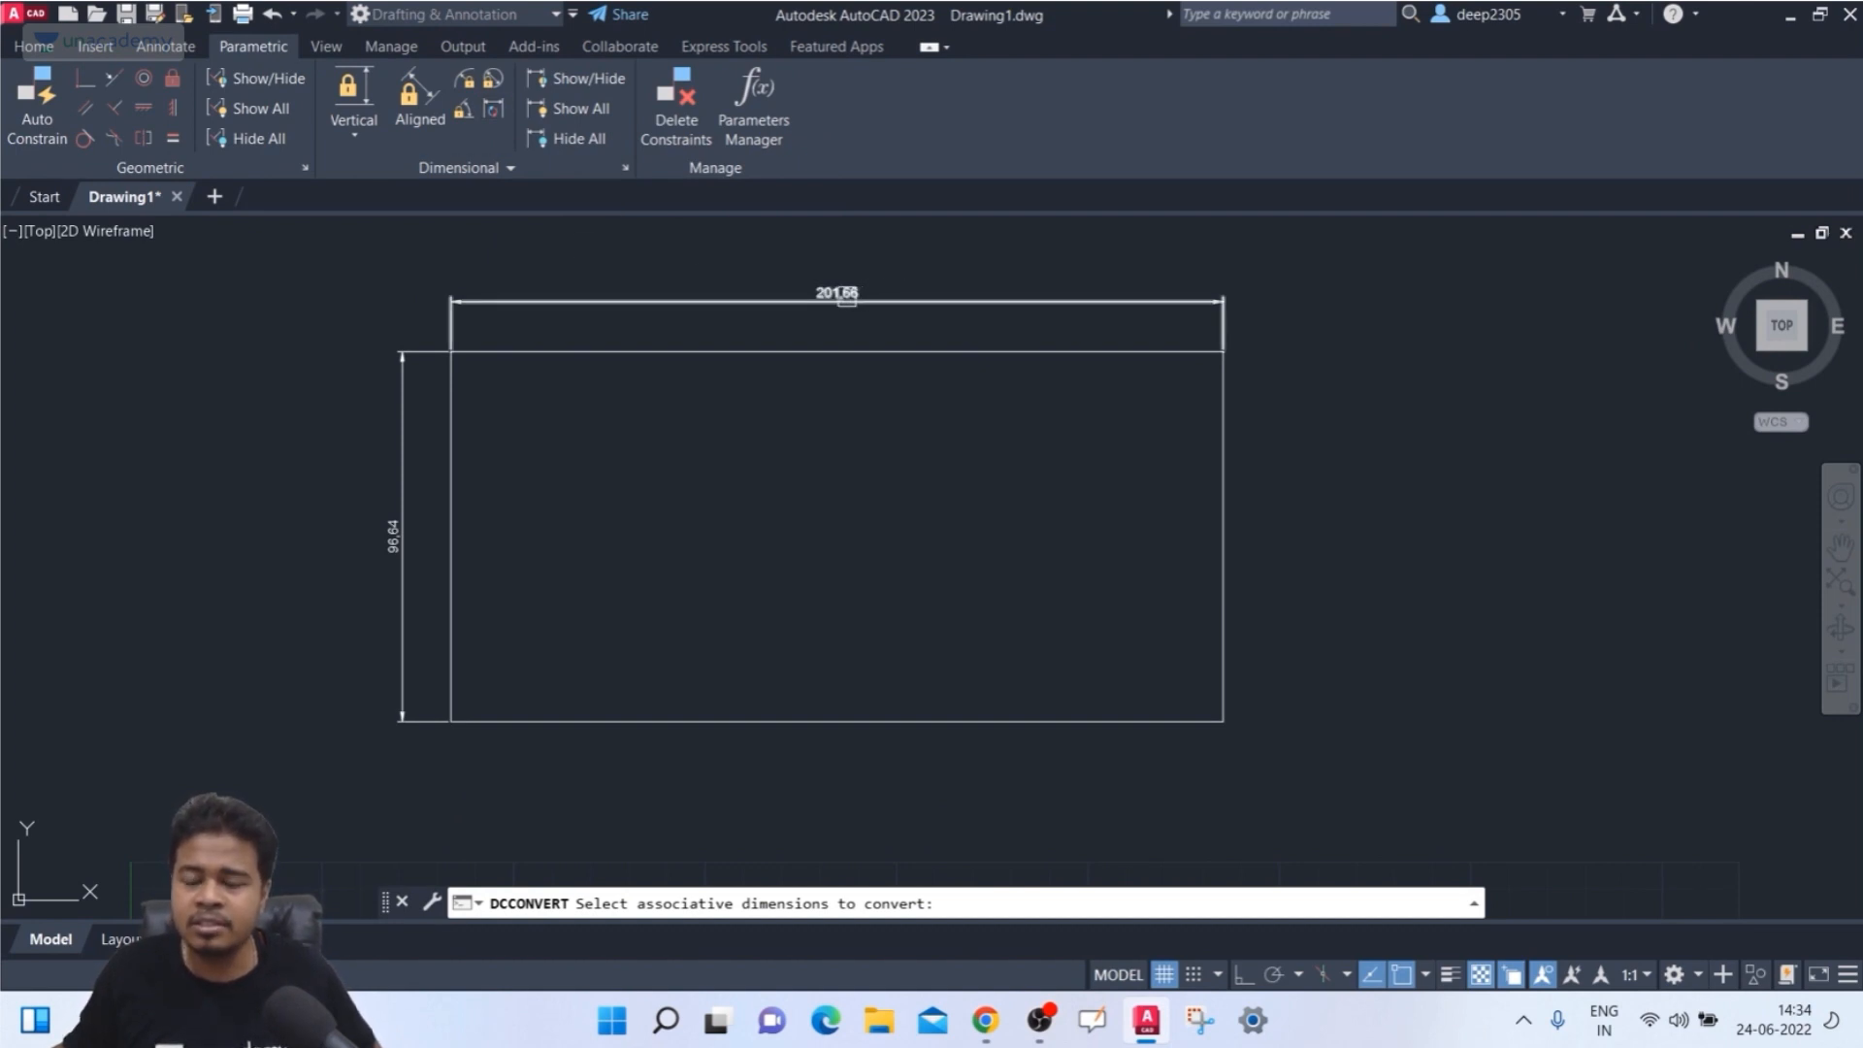
{"action": "left_click", "coordinate": [845, 294]}
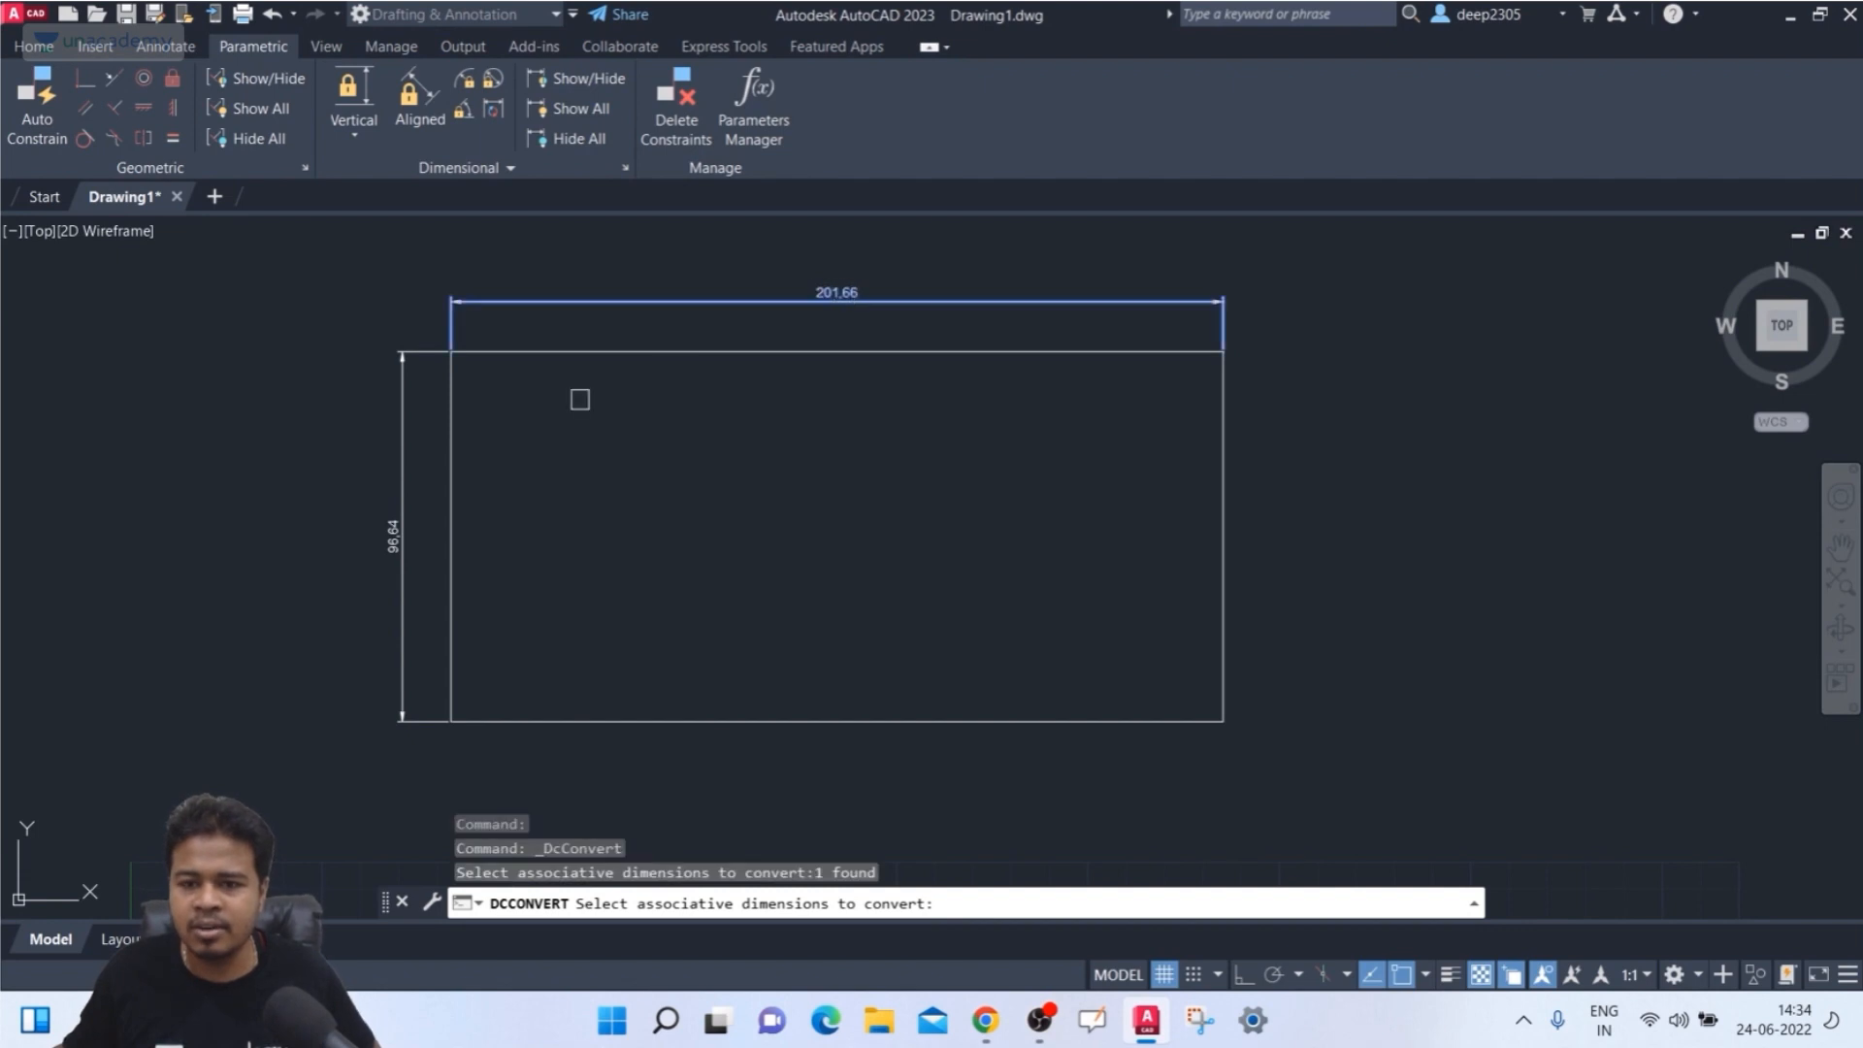
{"action": "left_click", "coordinate": [418, 521]}
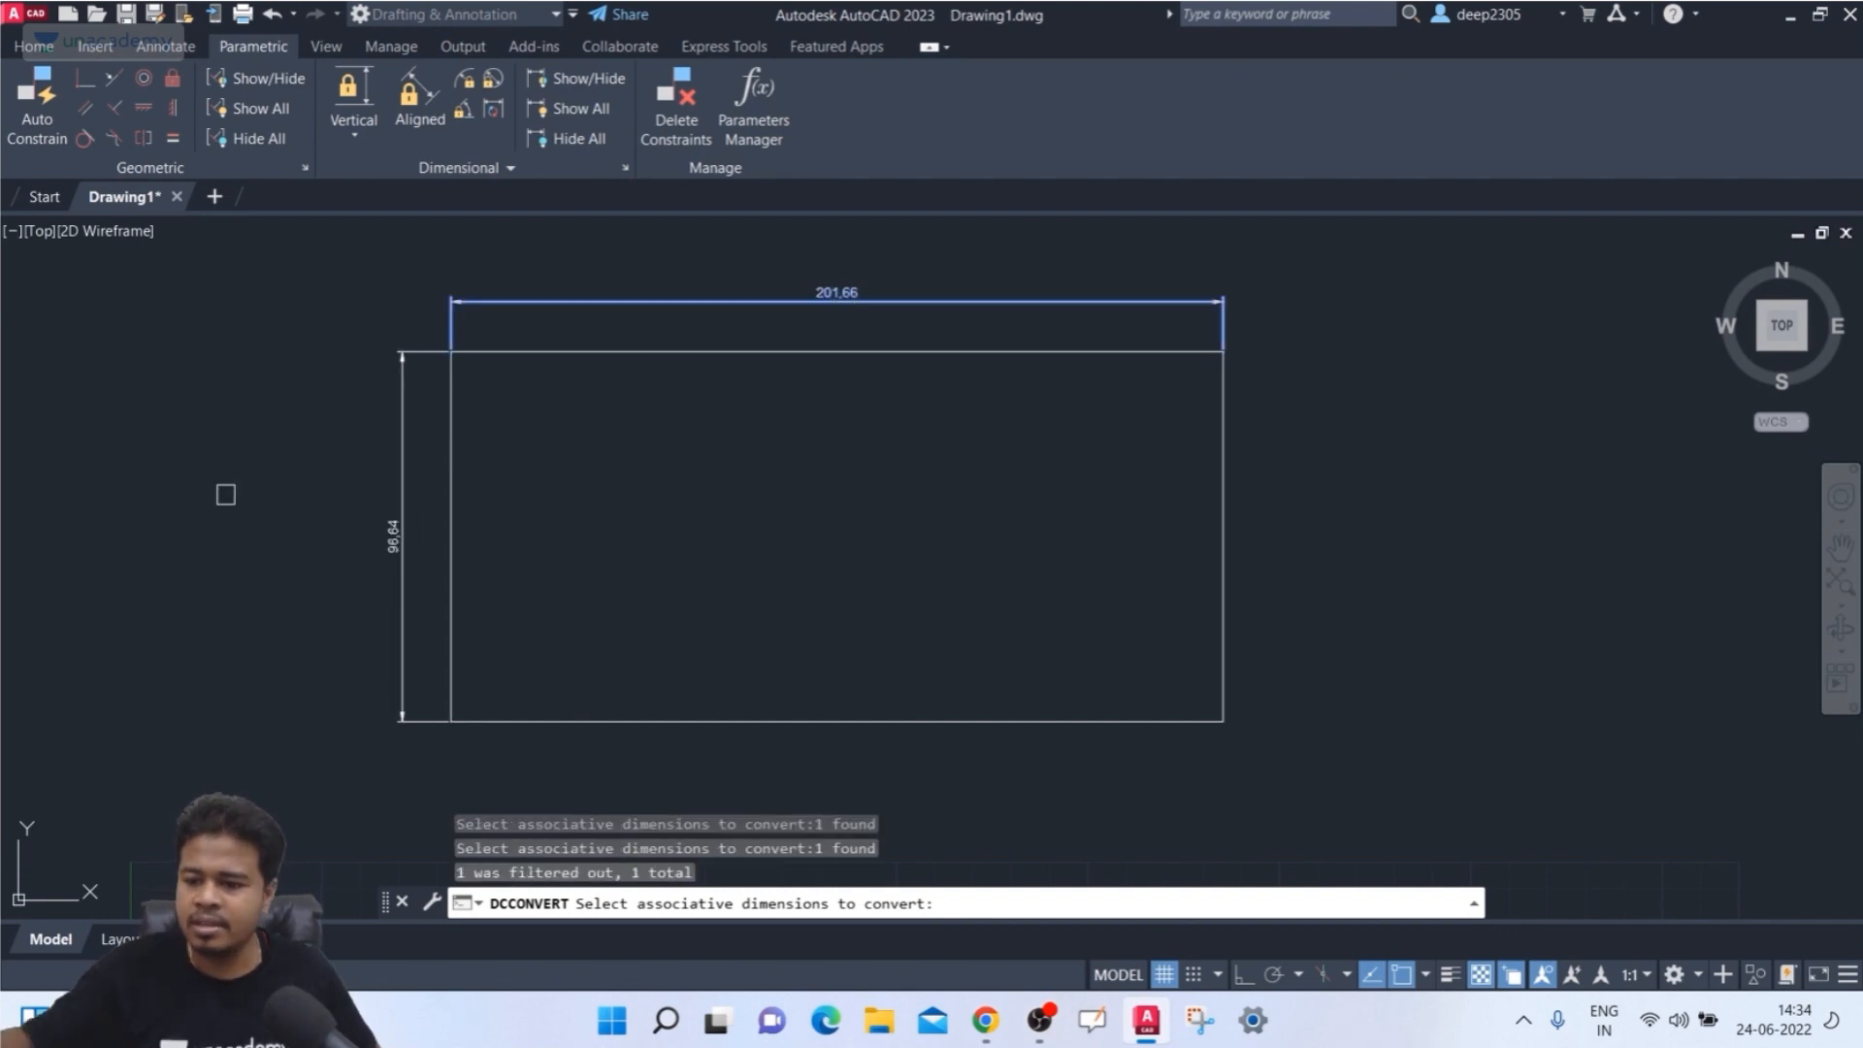
{"action": "key", "text": "Return"}
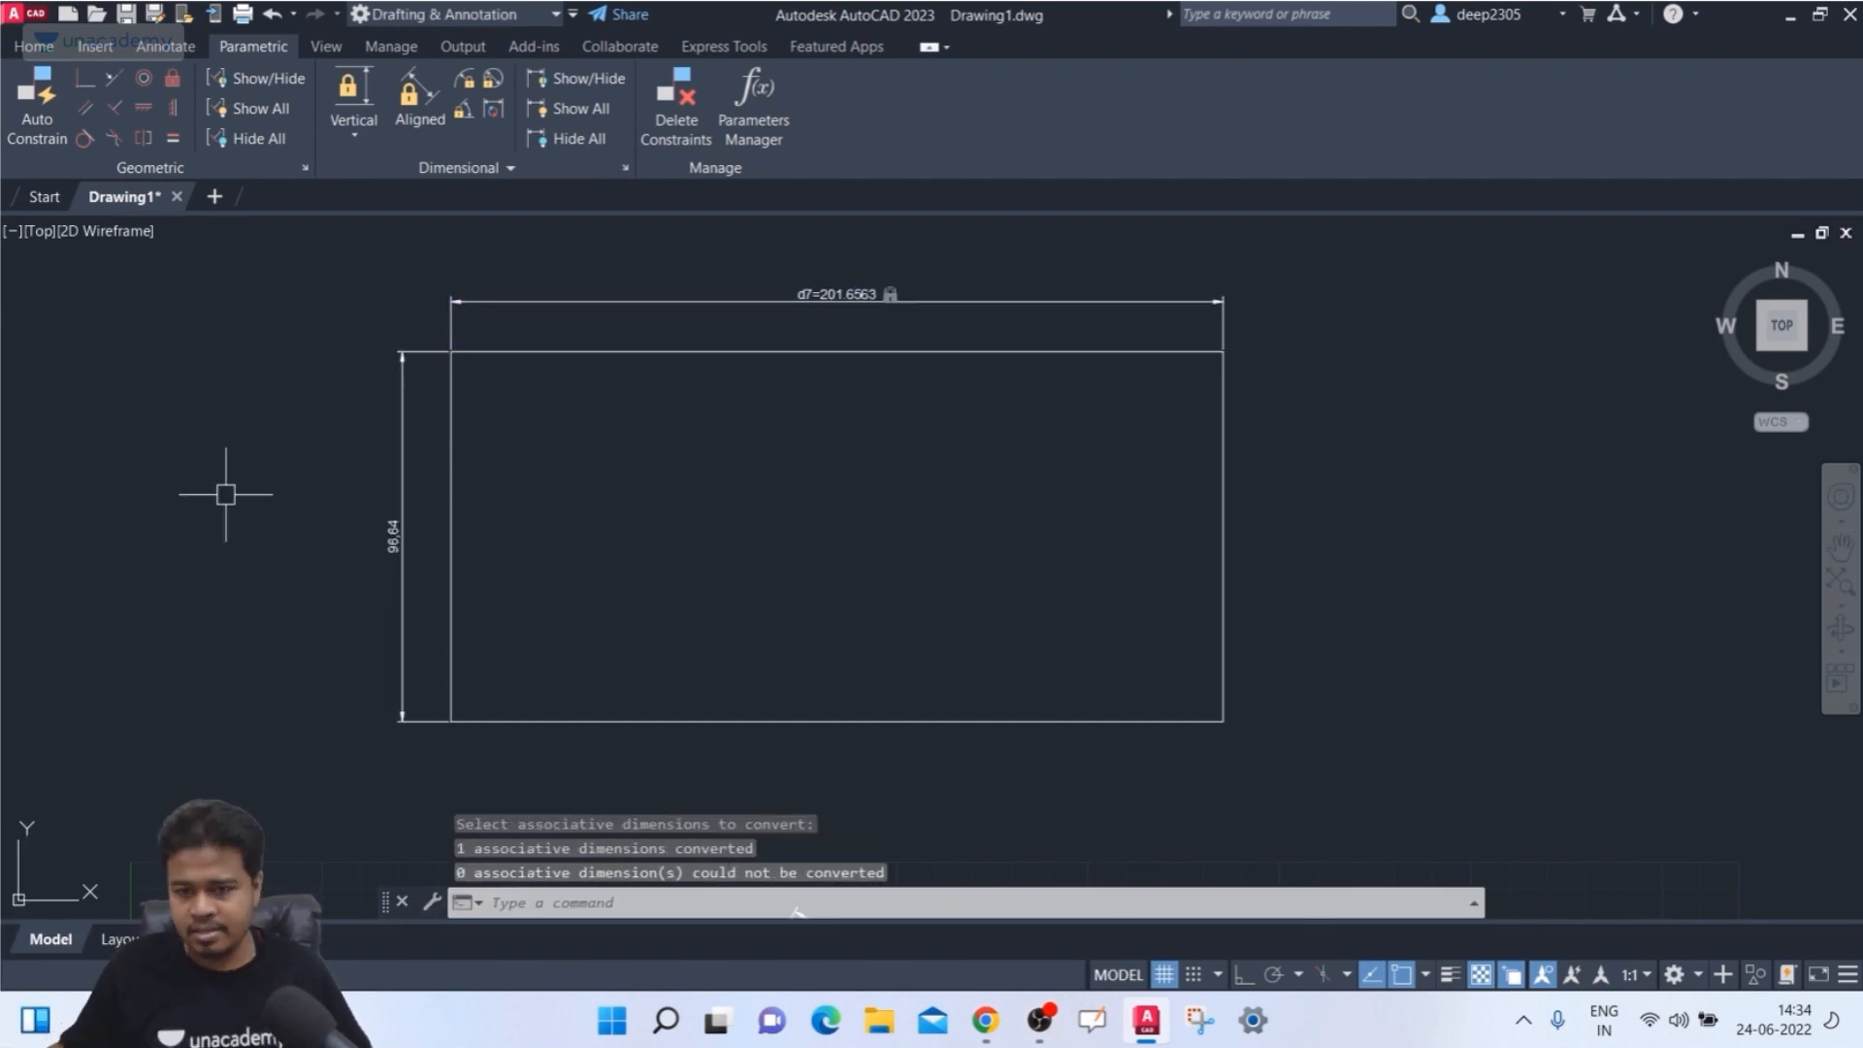
- Try to convert the rectangle's height dimension alone to a dimensional constraint
{"action": "scroll", "coordinate": [406, 528], "scroll_direction": "up", "scroll_amount": 4}
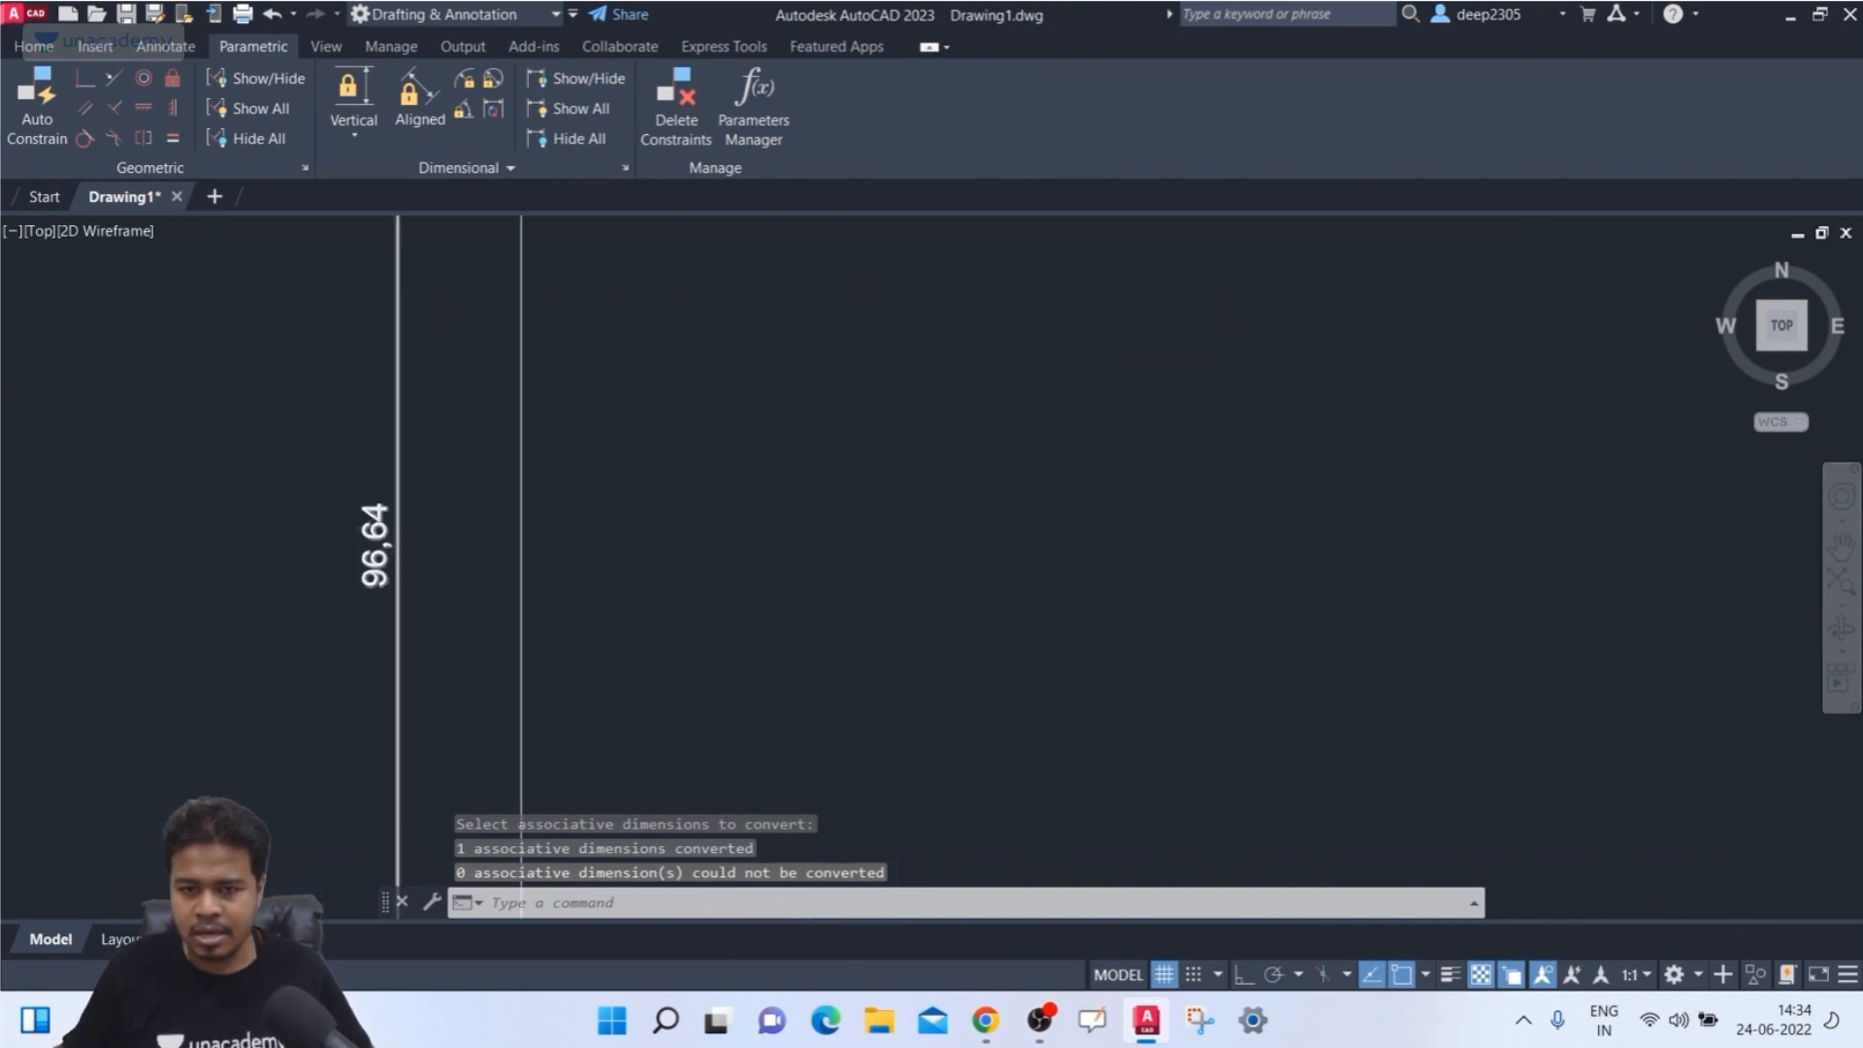
{"action": "scroll", "coordinate": [408, 524], "scroll_direction": "down", "scroll_amount": 4}
{"action": "key", "text": "Escape"}
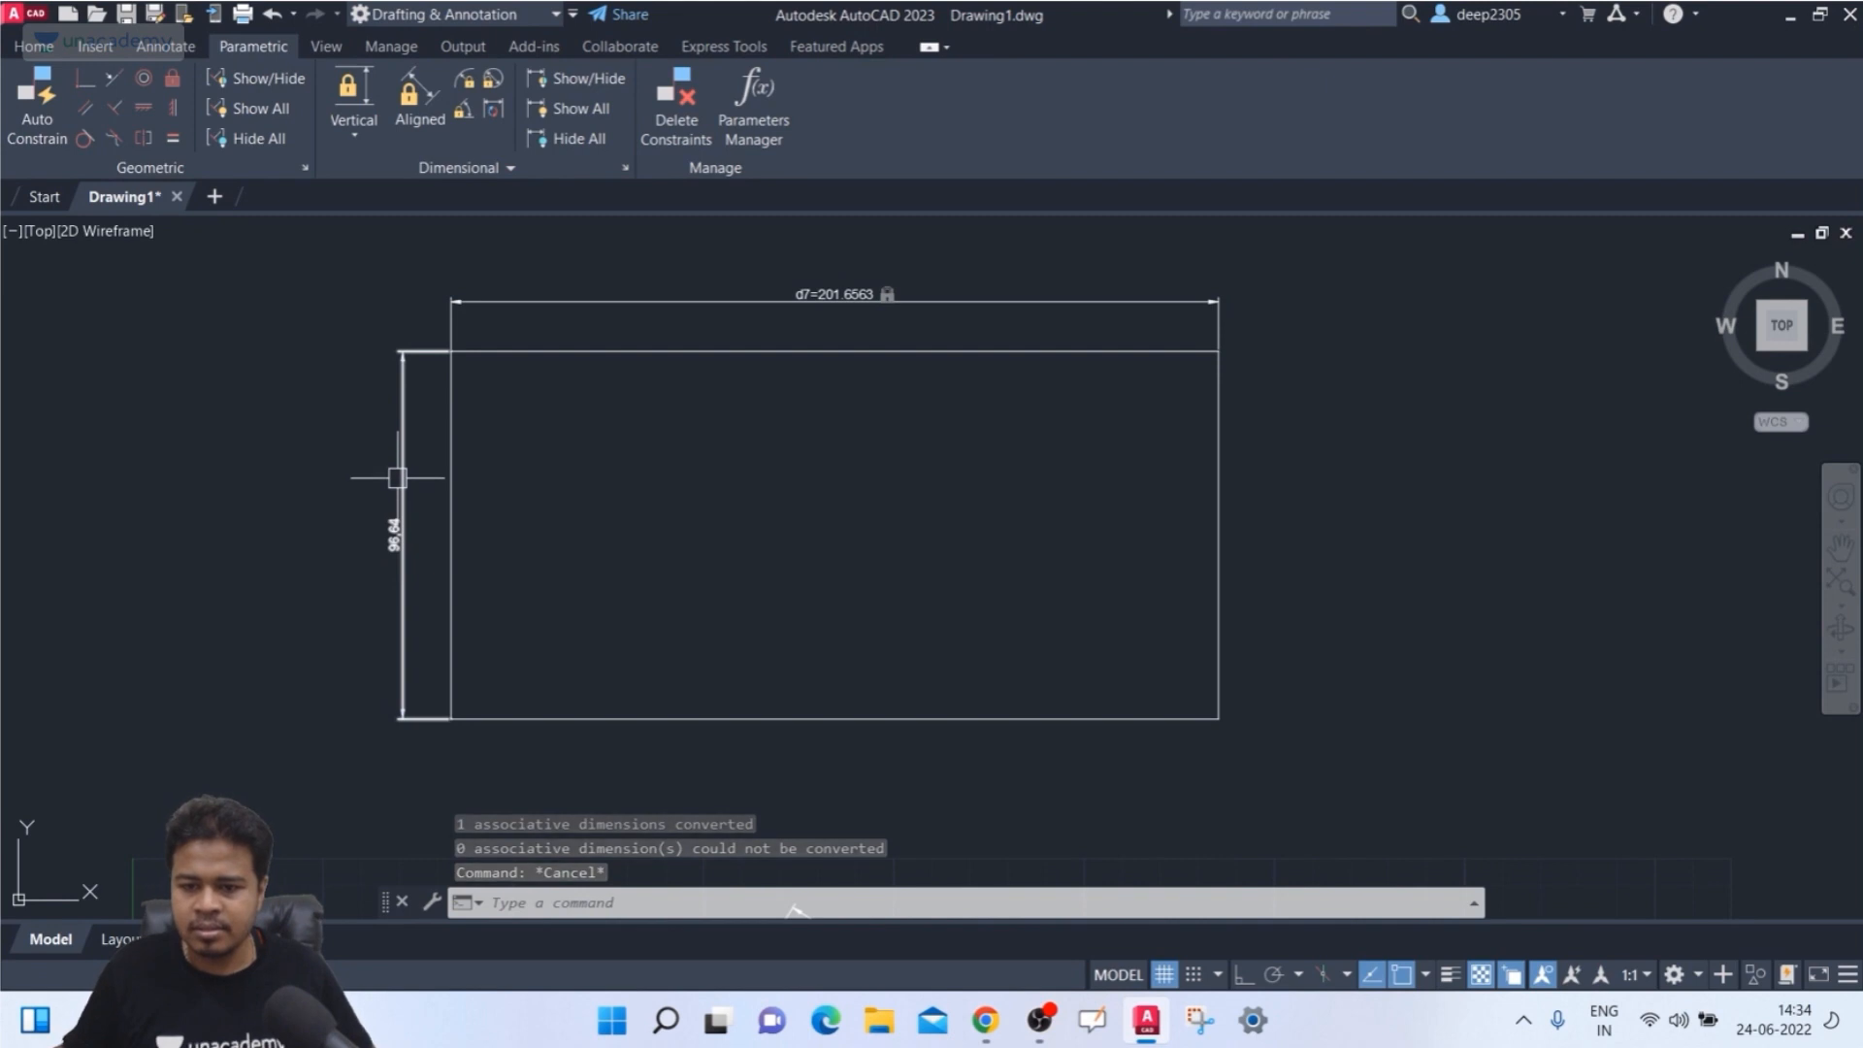
{"action": "mouse_move", "coordinate": [399, 472]}
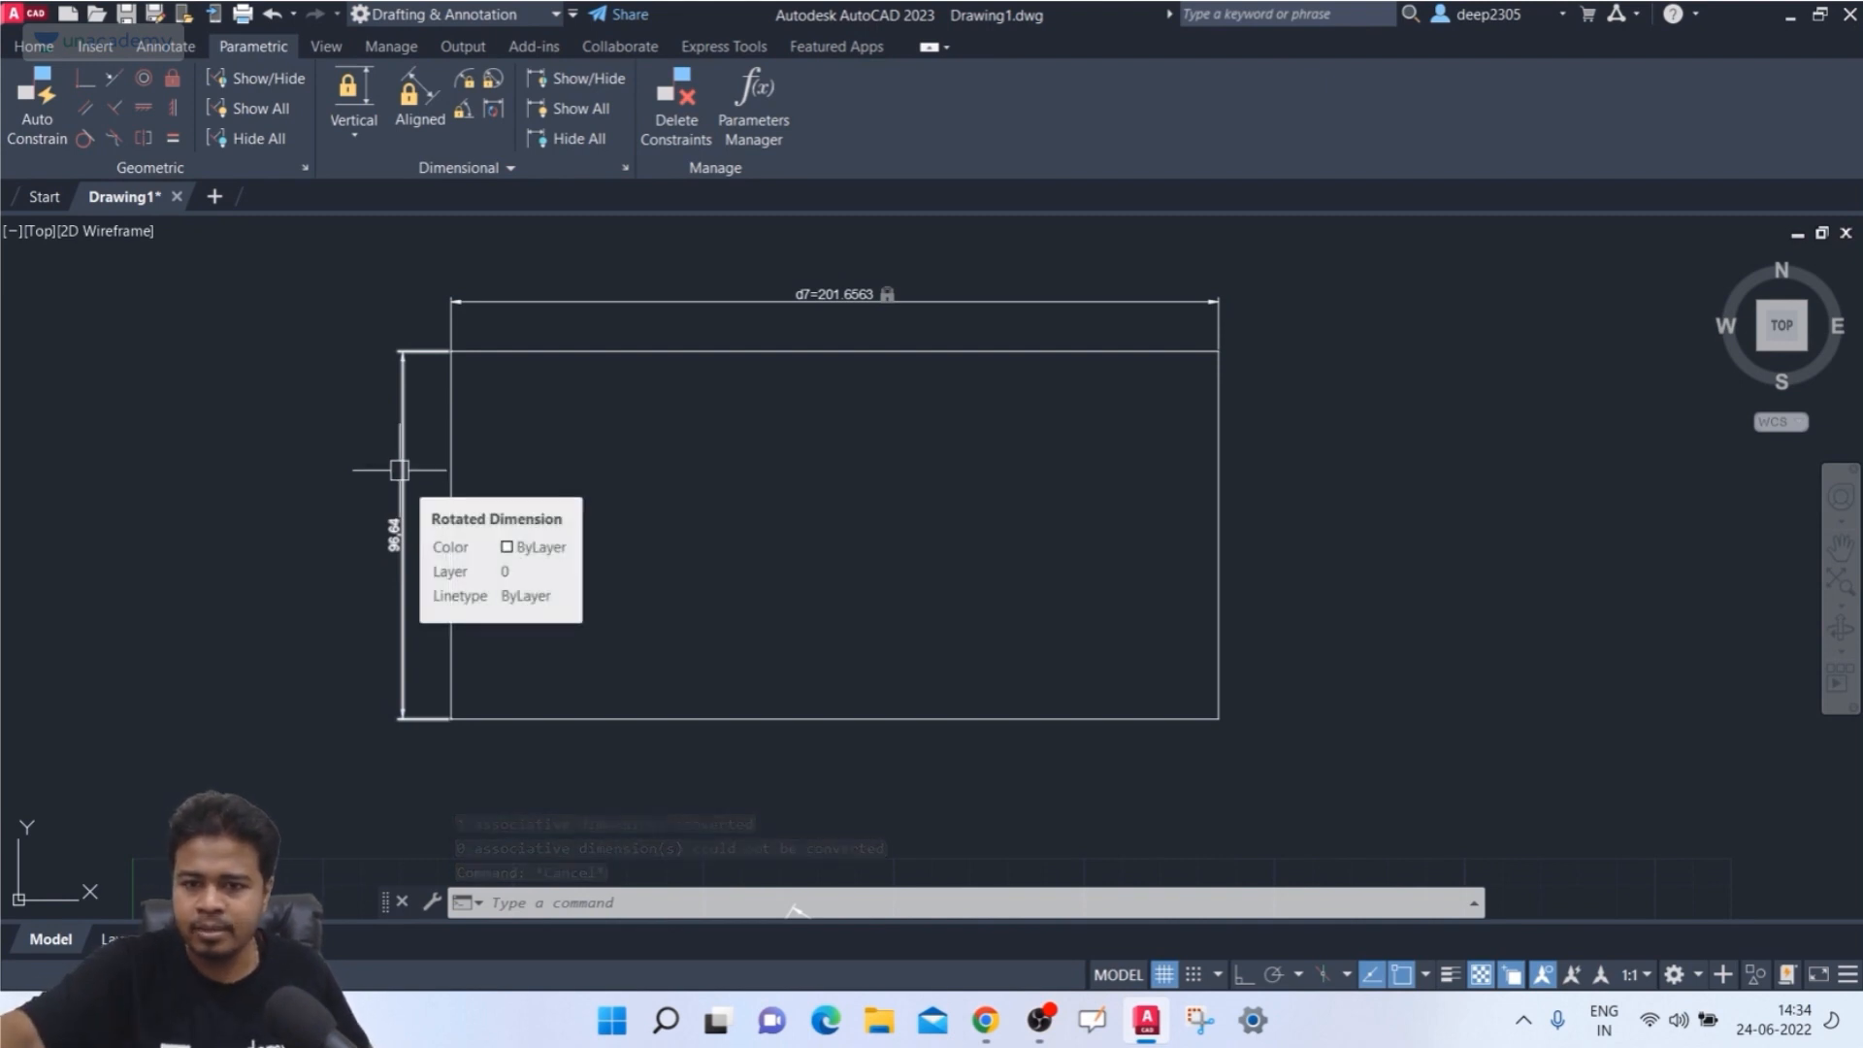
{"action": "key", "text": "Return"}
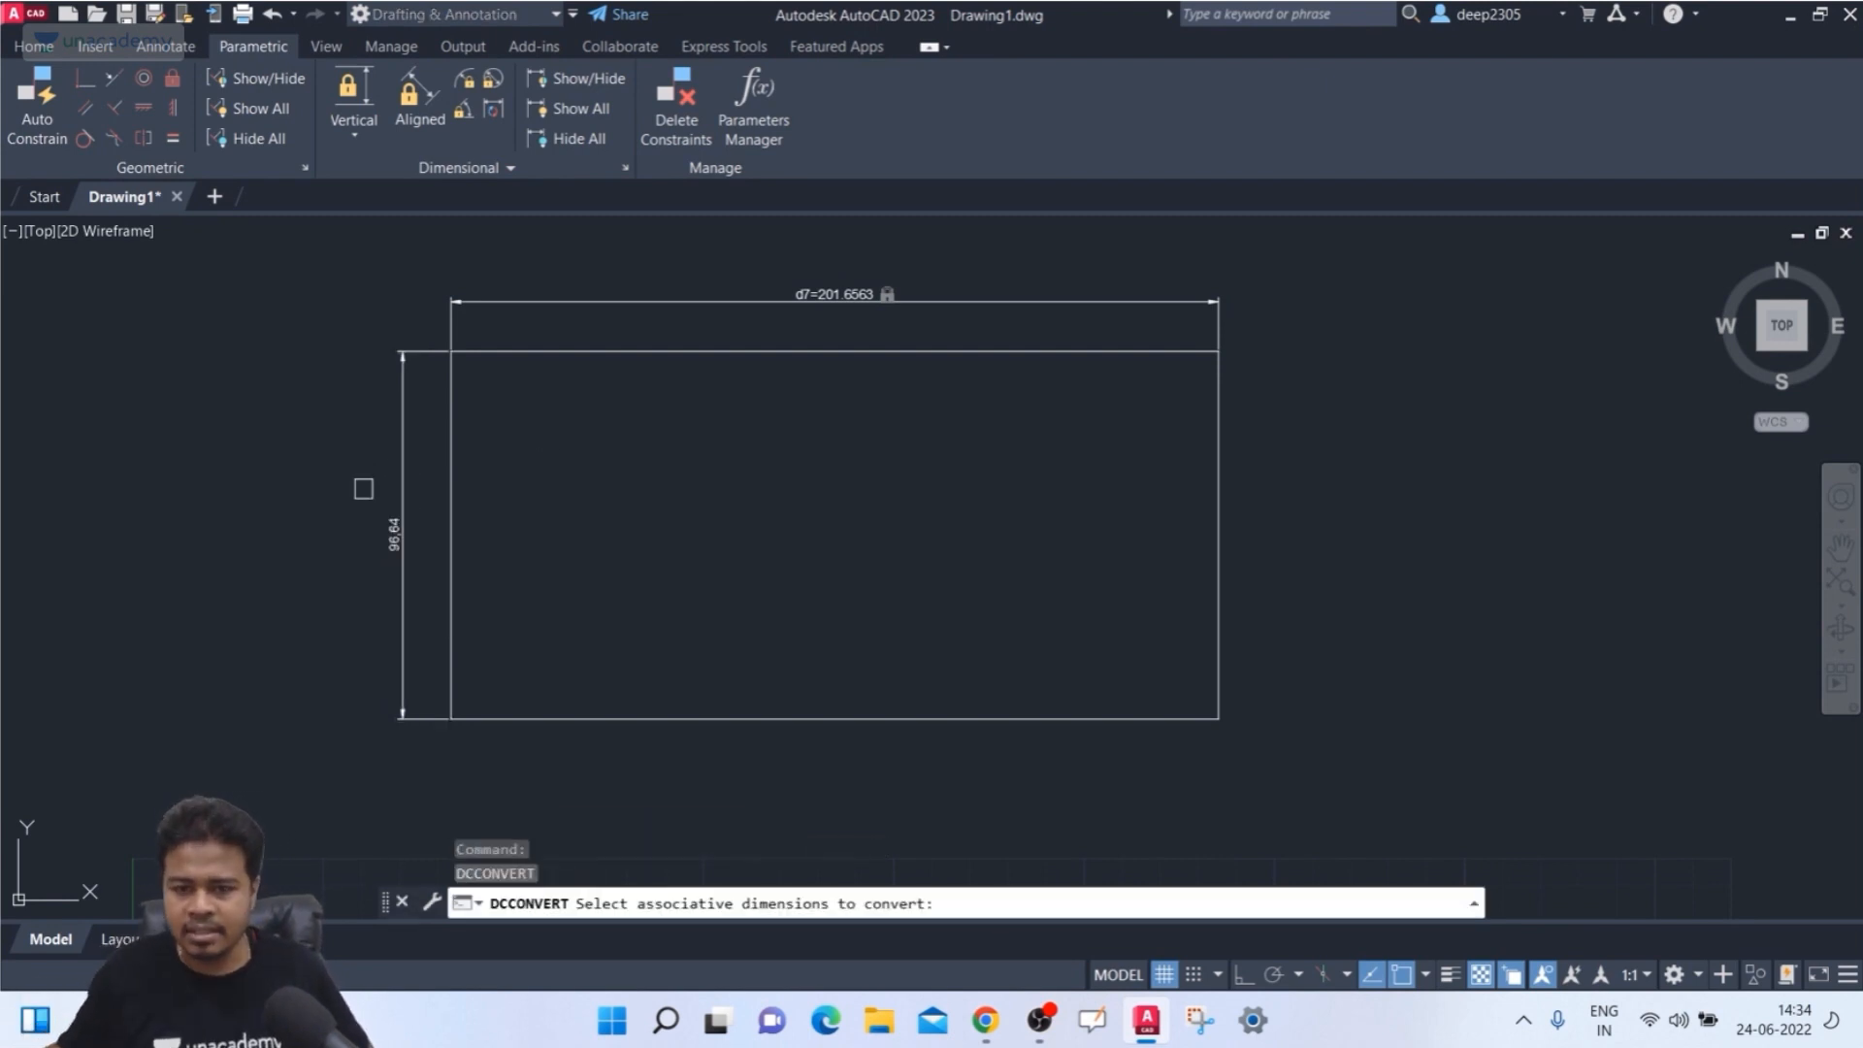
{"action": "left_click", "coordinate": [396, 532]}
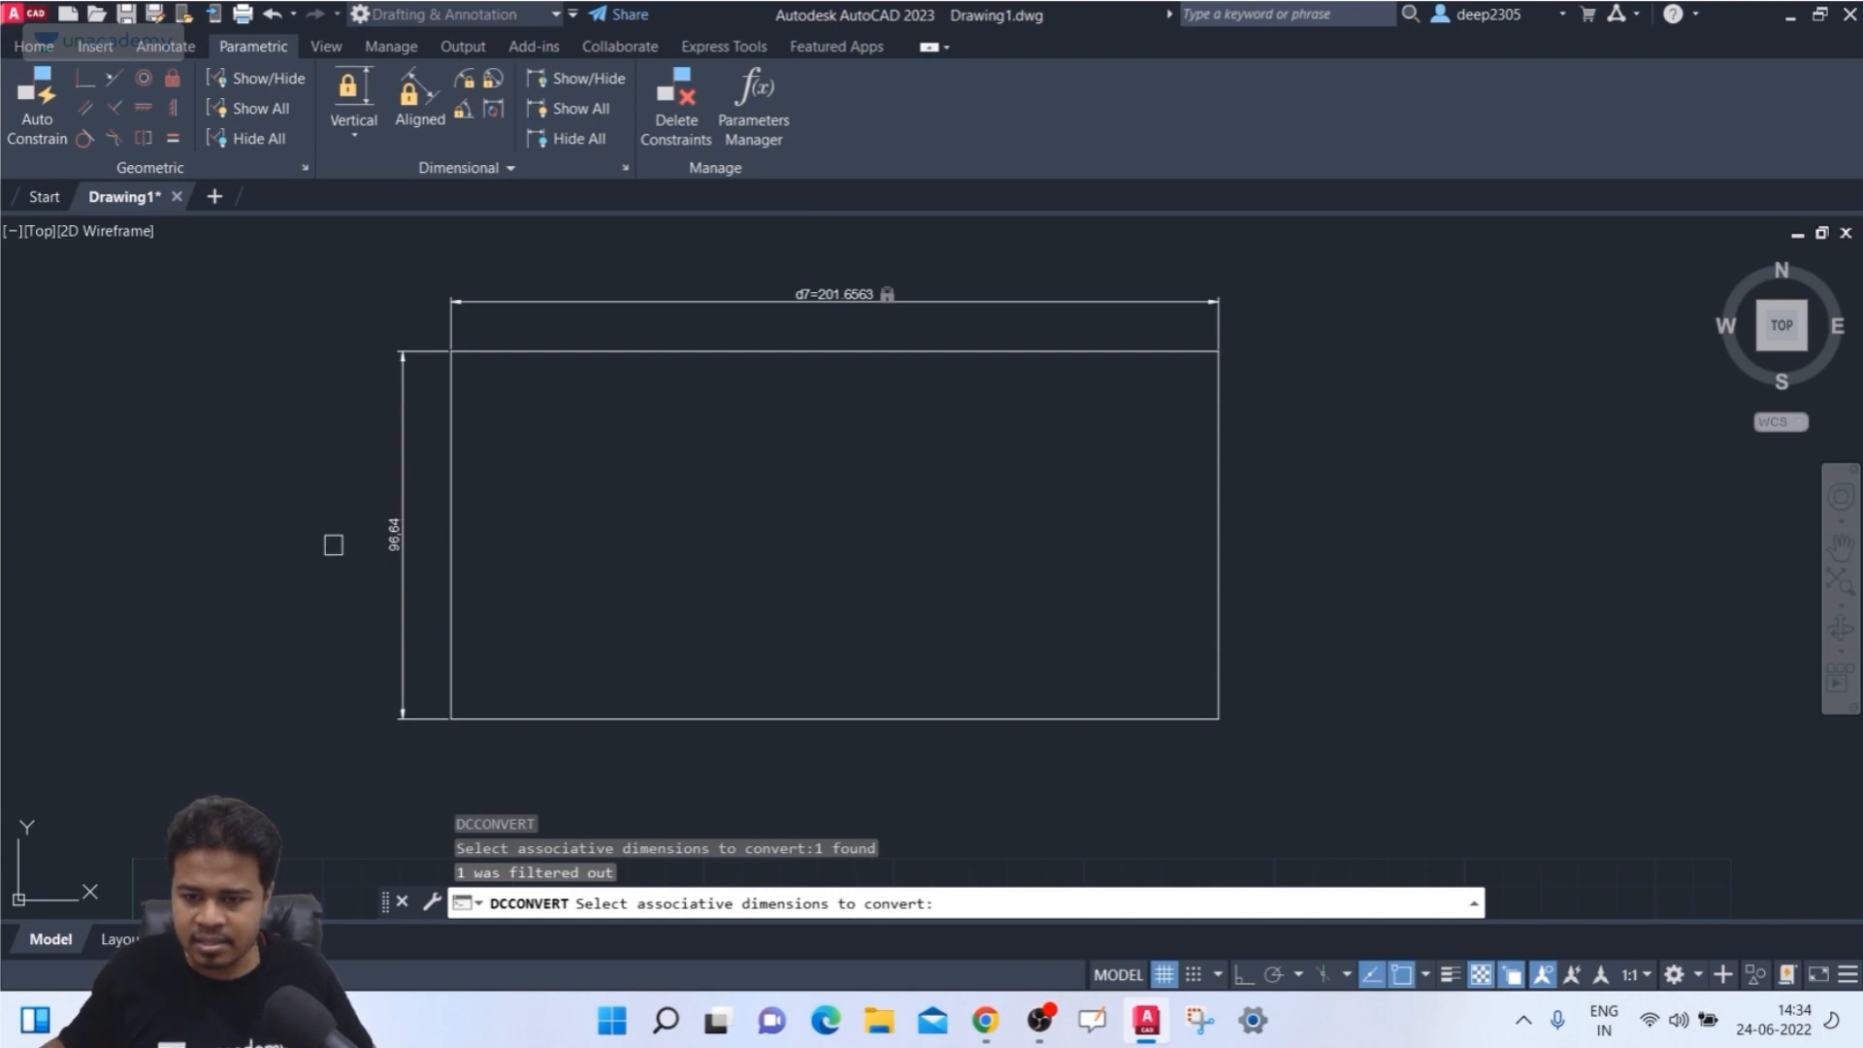
{"action": "key", "text": "Return"}
{"action": "key", "text": "Escape"}
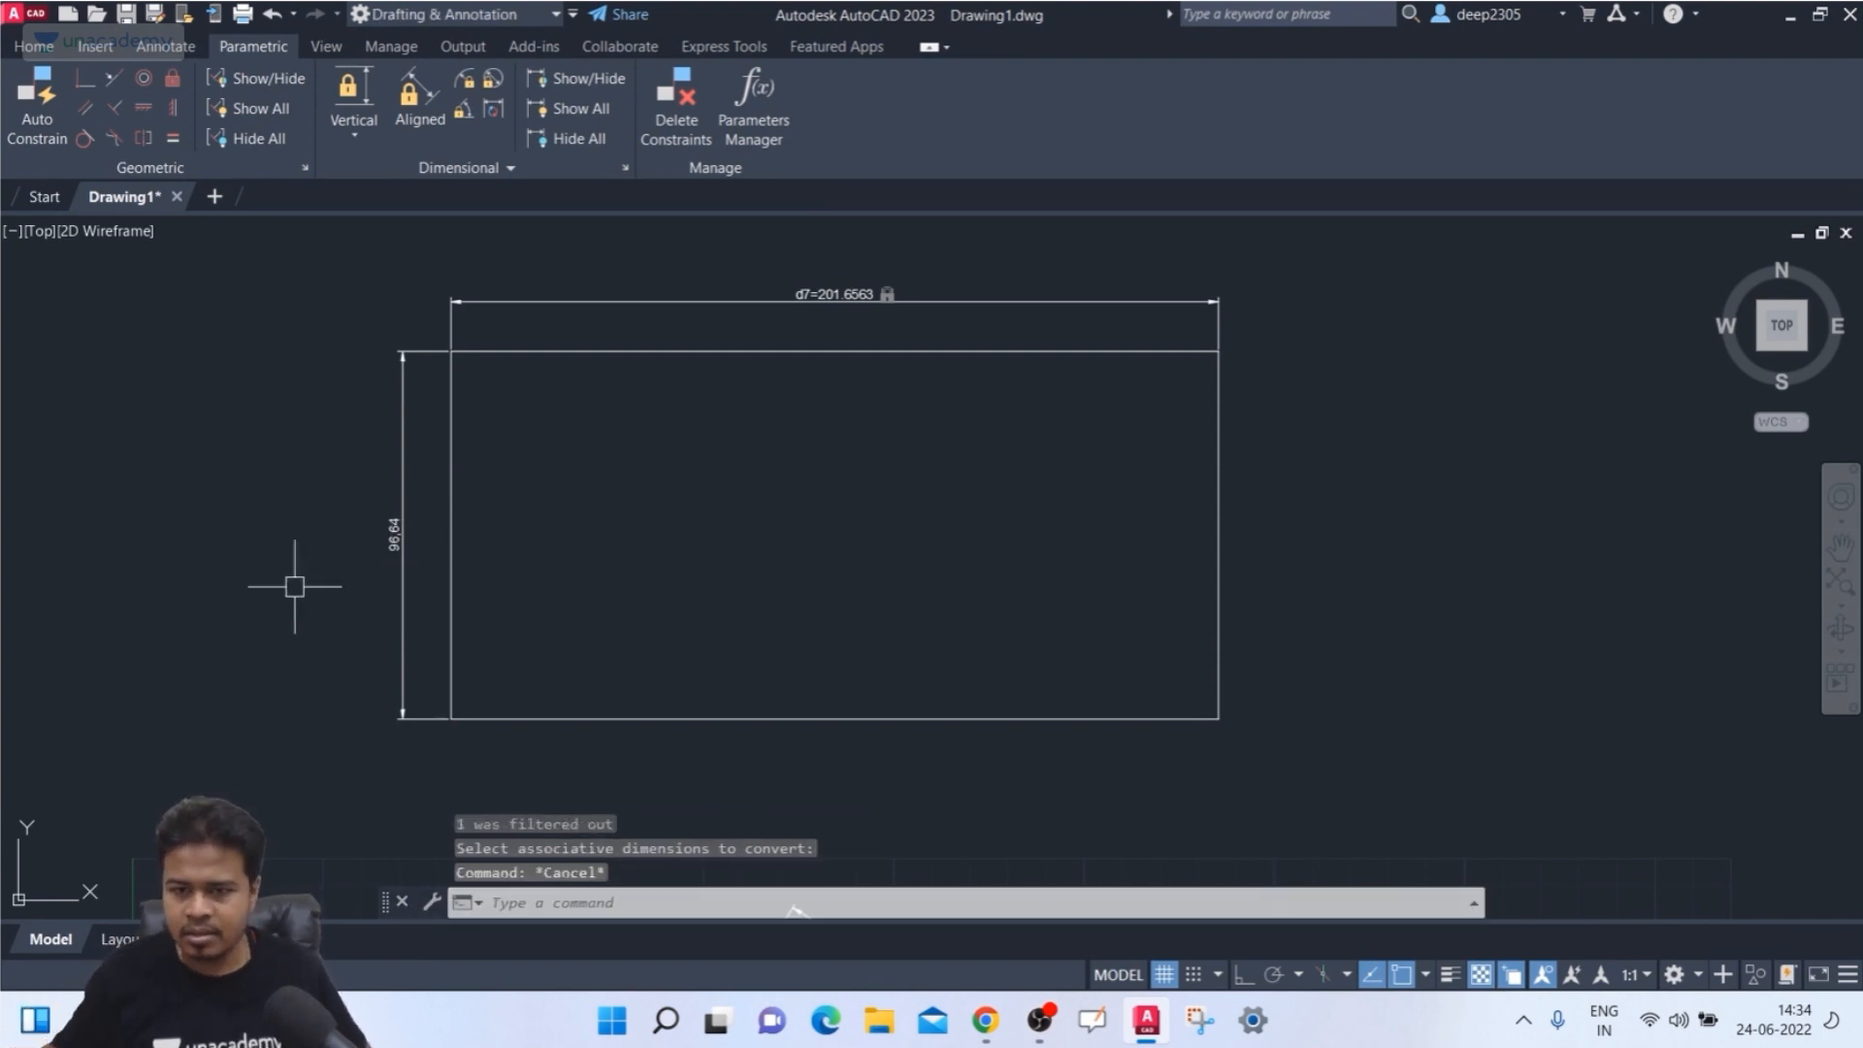
{"action": "scroll", "coordinate": [340, 534], "scroll_direction": "up", "scroll_amount": 2}
{"action": "left_click", "coordinate": [432, 530]}
{"action": "scroll", "coordinate": [431, 529], "scroll_direction": "down", "scroll_amount": 3}
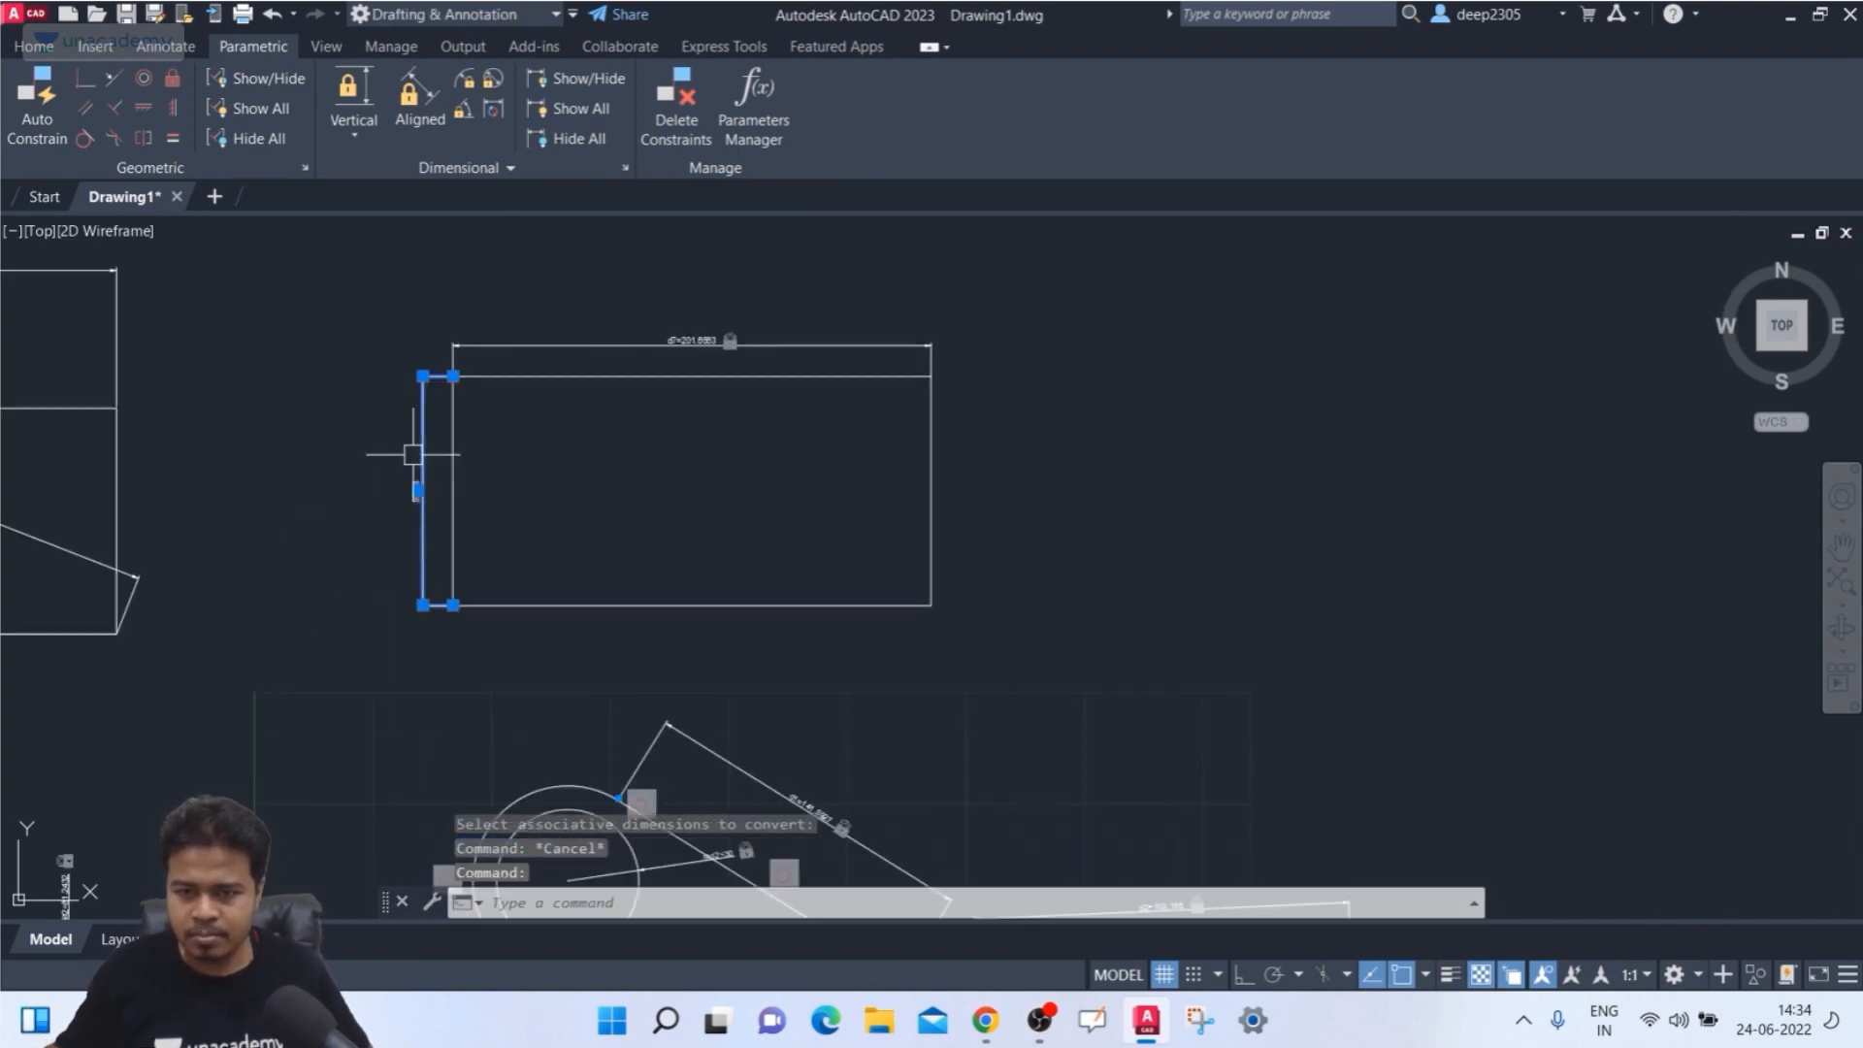
{"action": "key", "text": "Escape"}
{"action": "scroll", "coordinate": [434, 452], "scroll_direction": "up", "scroll_amount": 3}
{"action": "scroll", "coordinate": [433, 452], "scroll_direction": "down", "scroll_amount": 2}
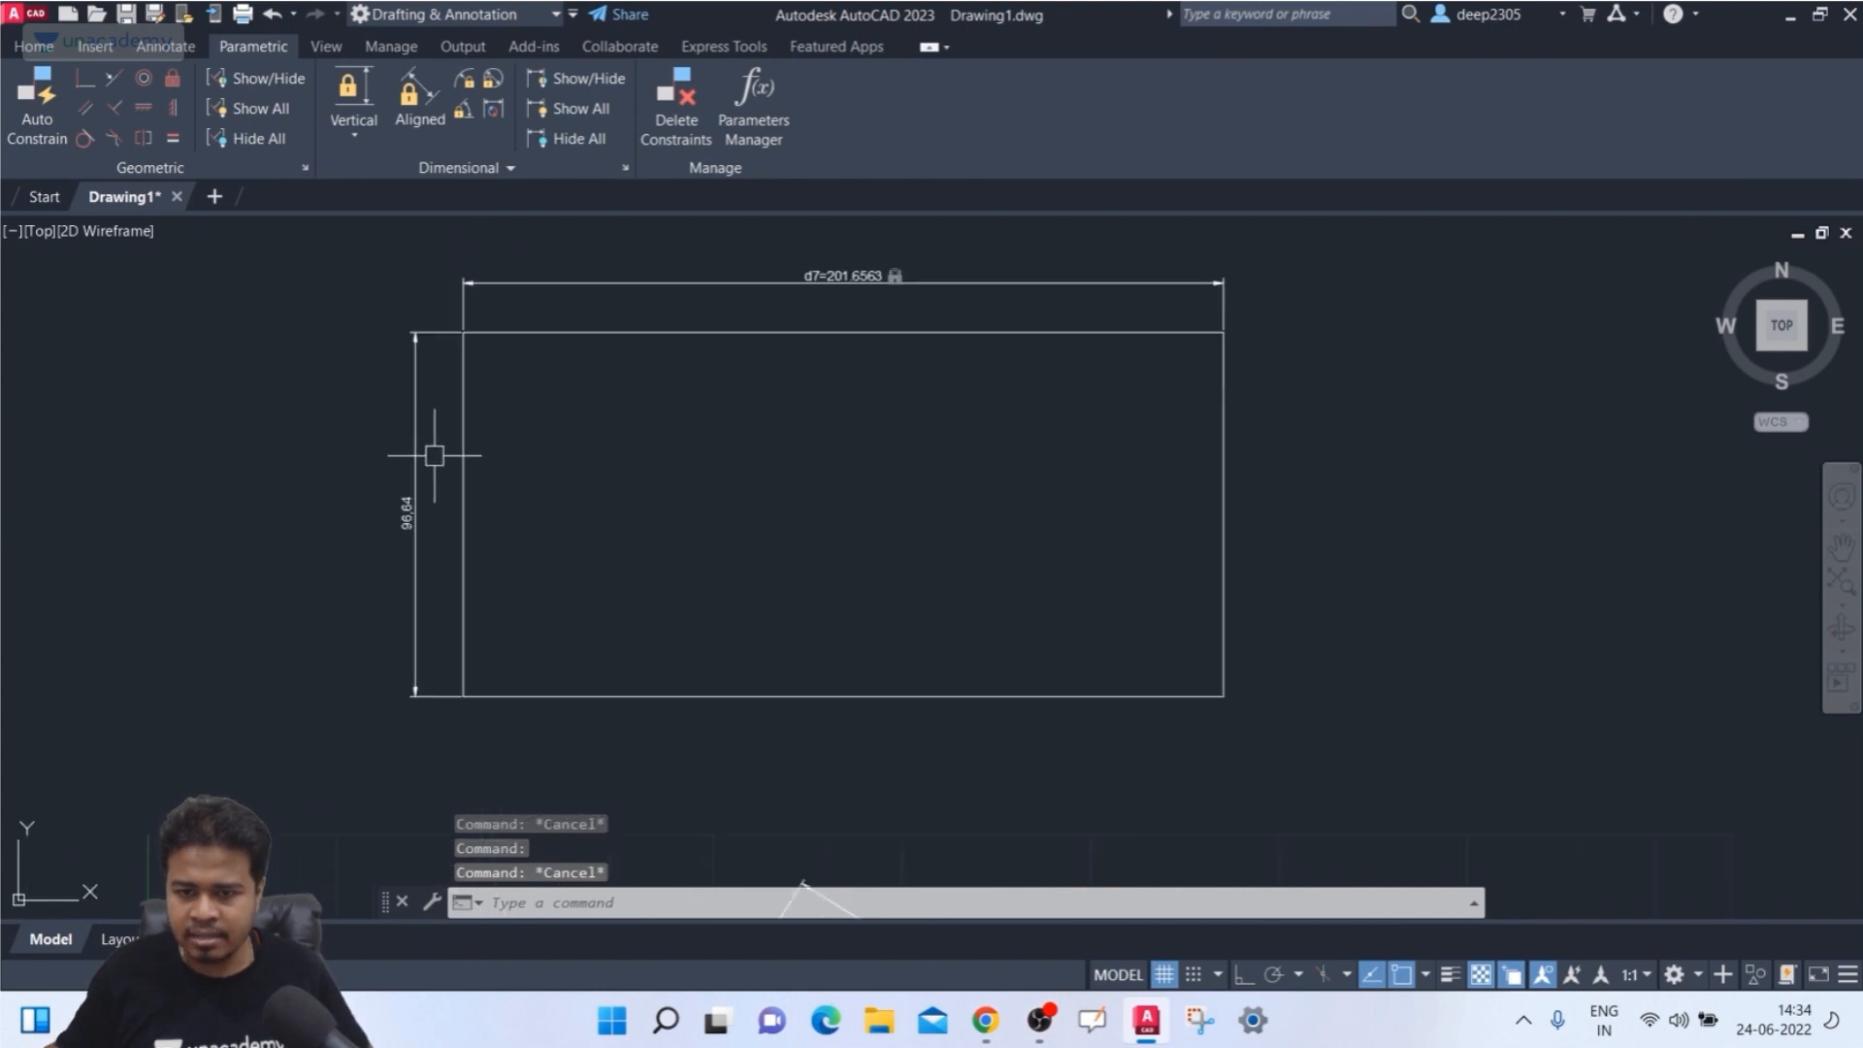
{"action": "mouse_move", "coordinate": [449, 423]}
{"action": "middle_mouse_down"}
{"action": "mouse_move", "coordinate": [524, 366]}
{"action": "mouse_move", "coordinate": [249, 428]}
{"action": "middle_mouse_up"}
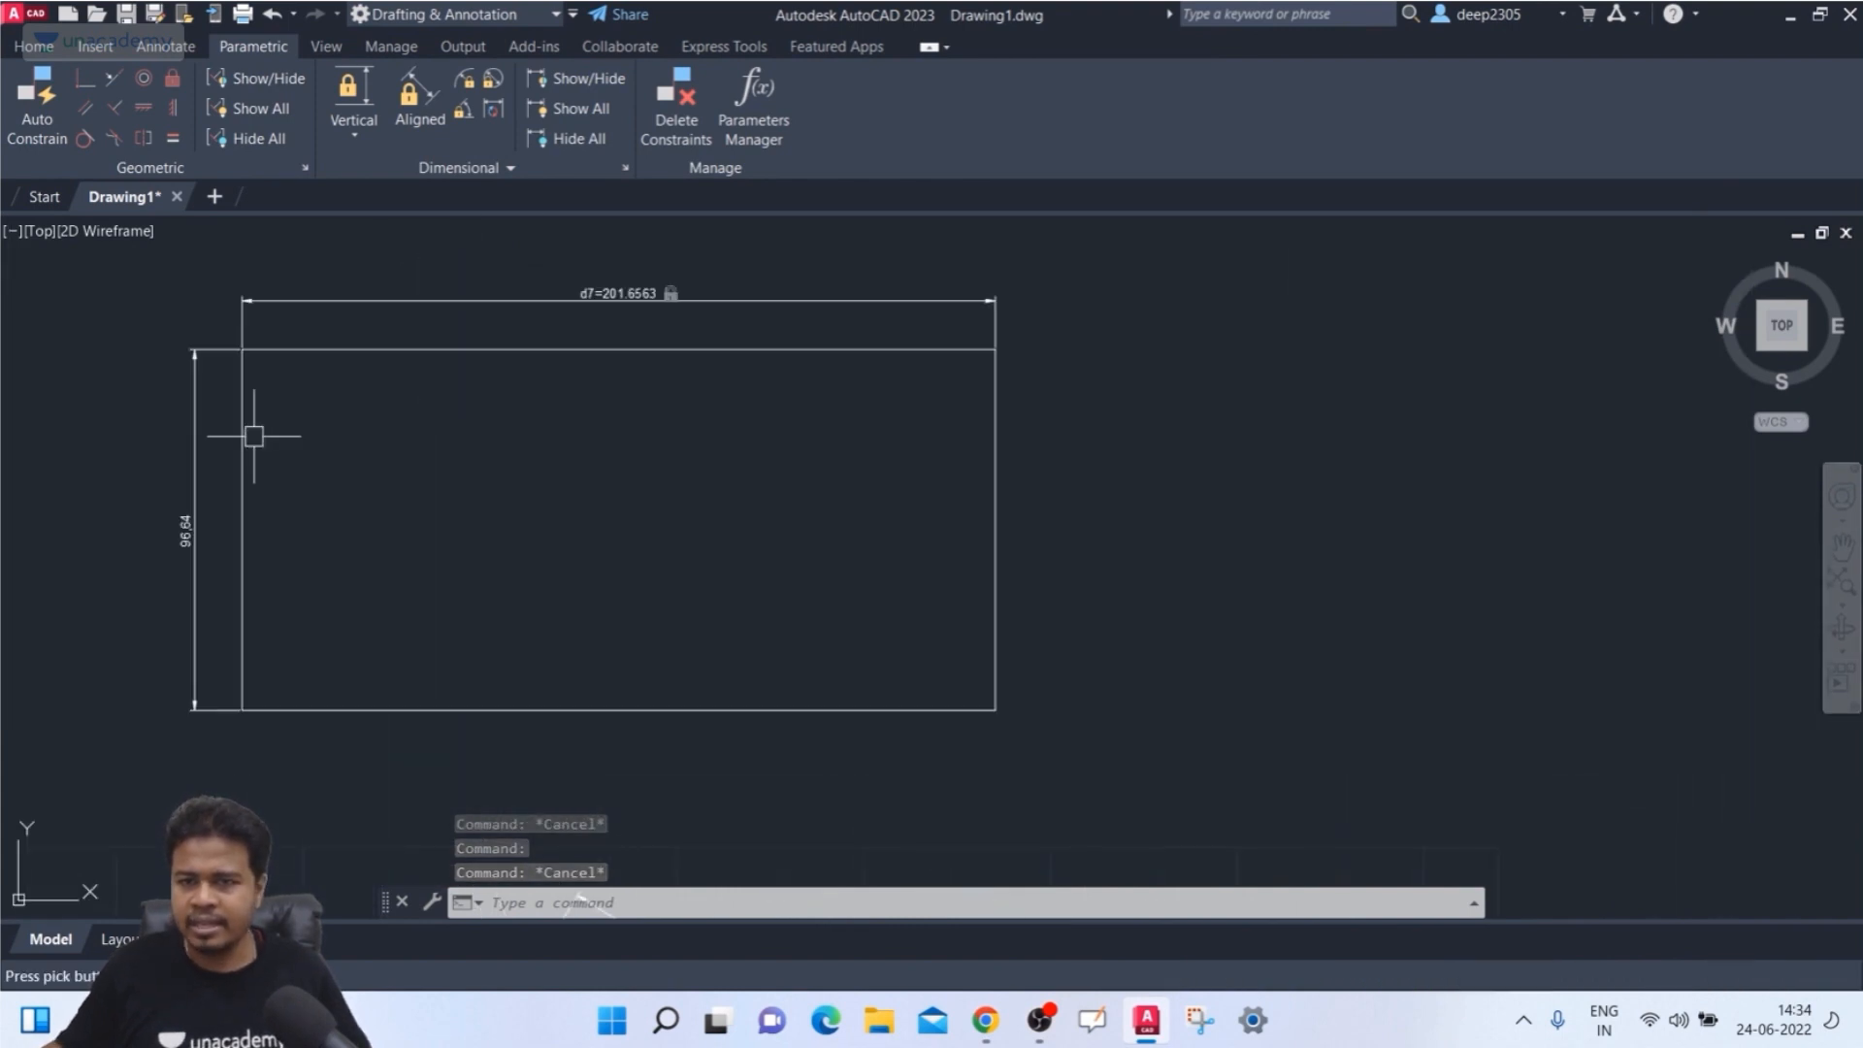
{"action": "key", "text": "Escape"}
{"action": "key", "text": "Escape"}
{"action": "mouse_move", "coordinate": [748, 433]}
{"action": "middle_mouse_down"}
{"action": "mouse_move", "coordinate": [557, 418]}
{"action": "mouse_move", "coordinate": [743, 382]}
{"action": "middle_mouse_up"}
{"action": "key", "text": "space"}
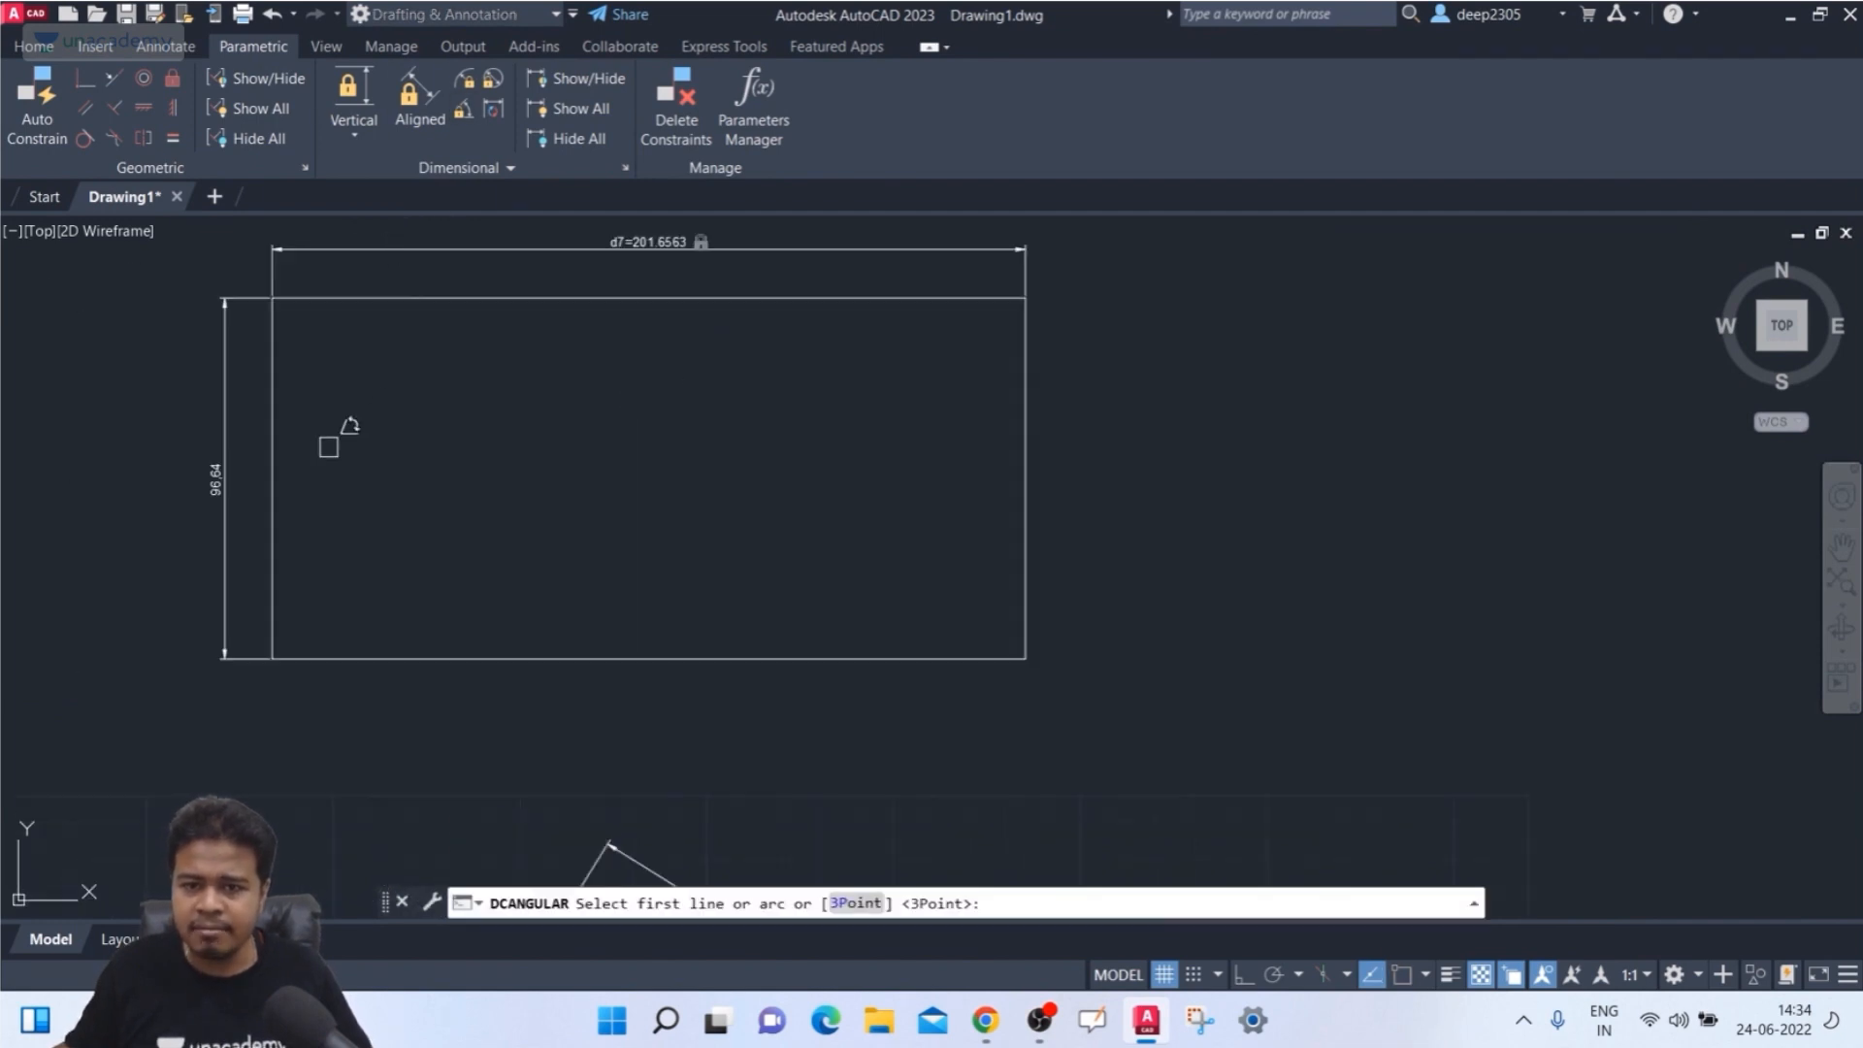
{"action": "key", "text": "Escape"}
- Add an angular dimension between the rectangle's left and bottom edges, placing the arc inside the corner
{"action": "type", "text": "dim"}
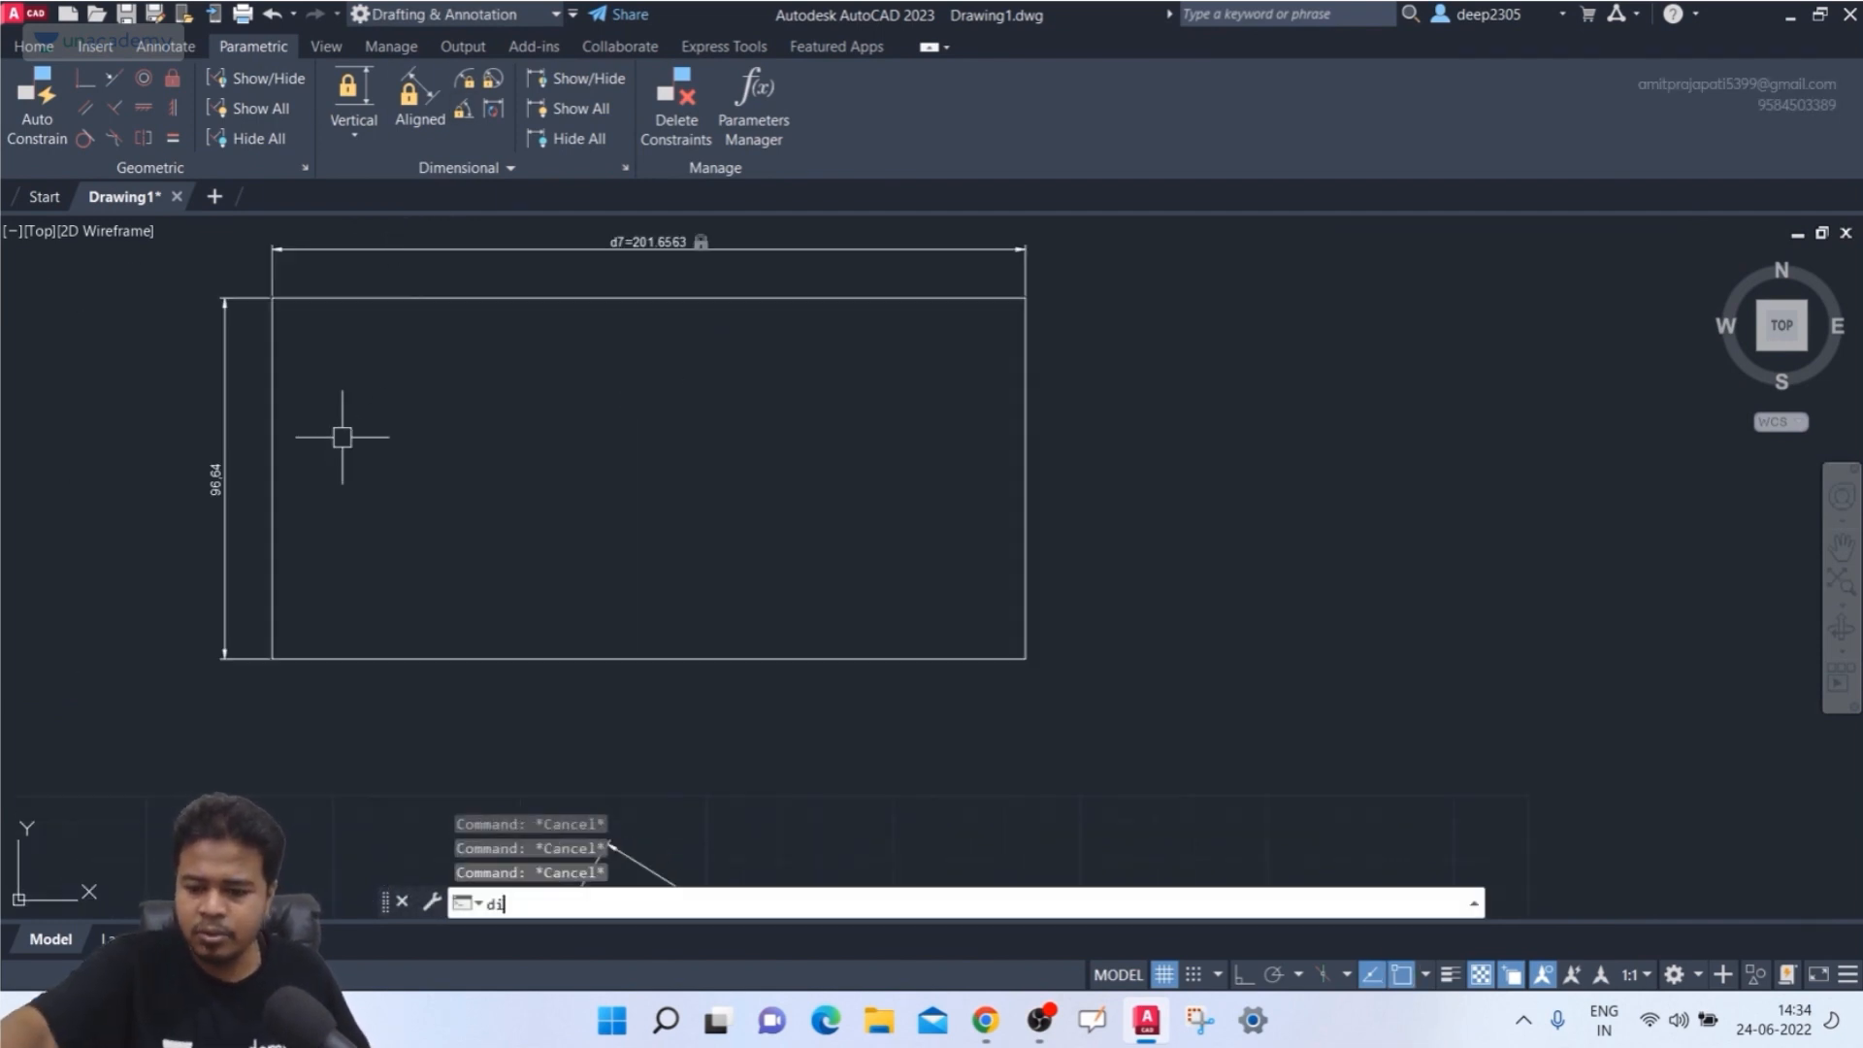
{"action": "key", "text": "Return"}
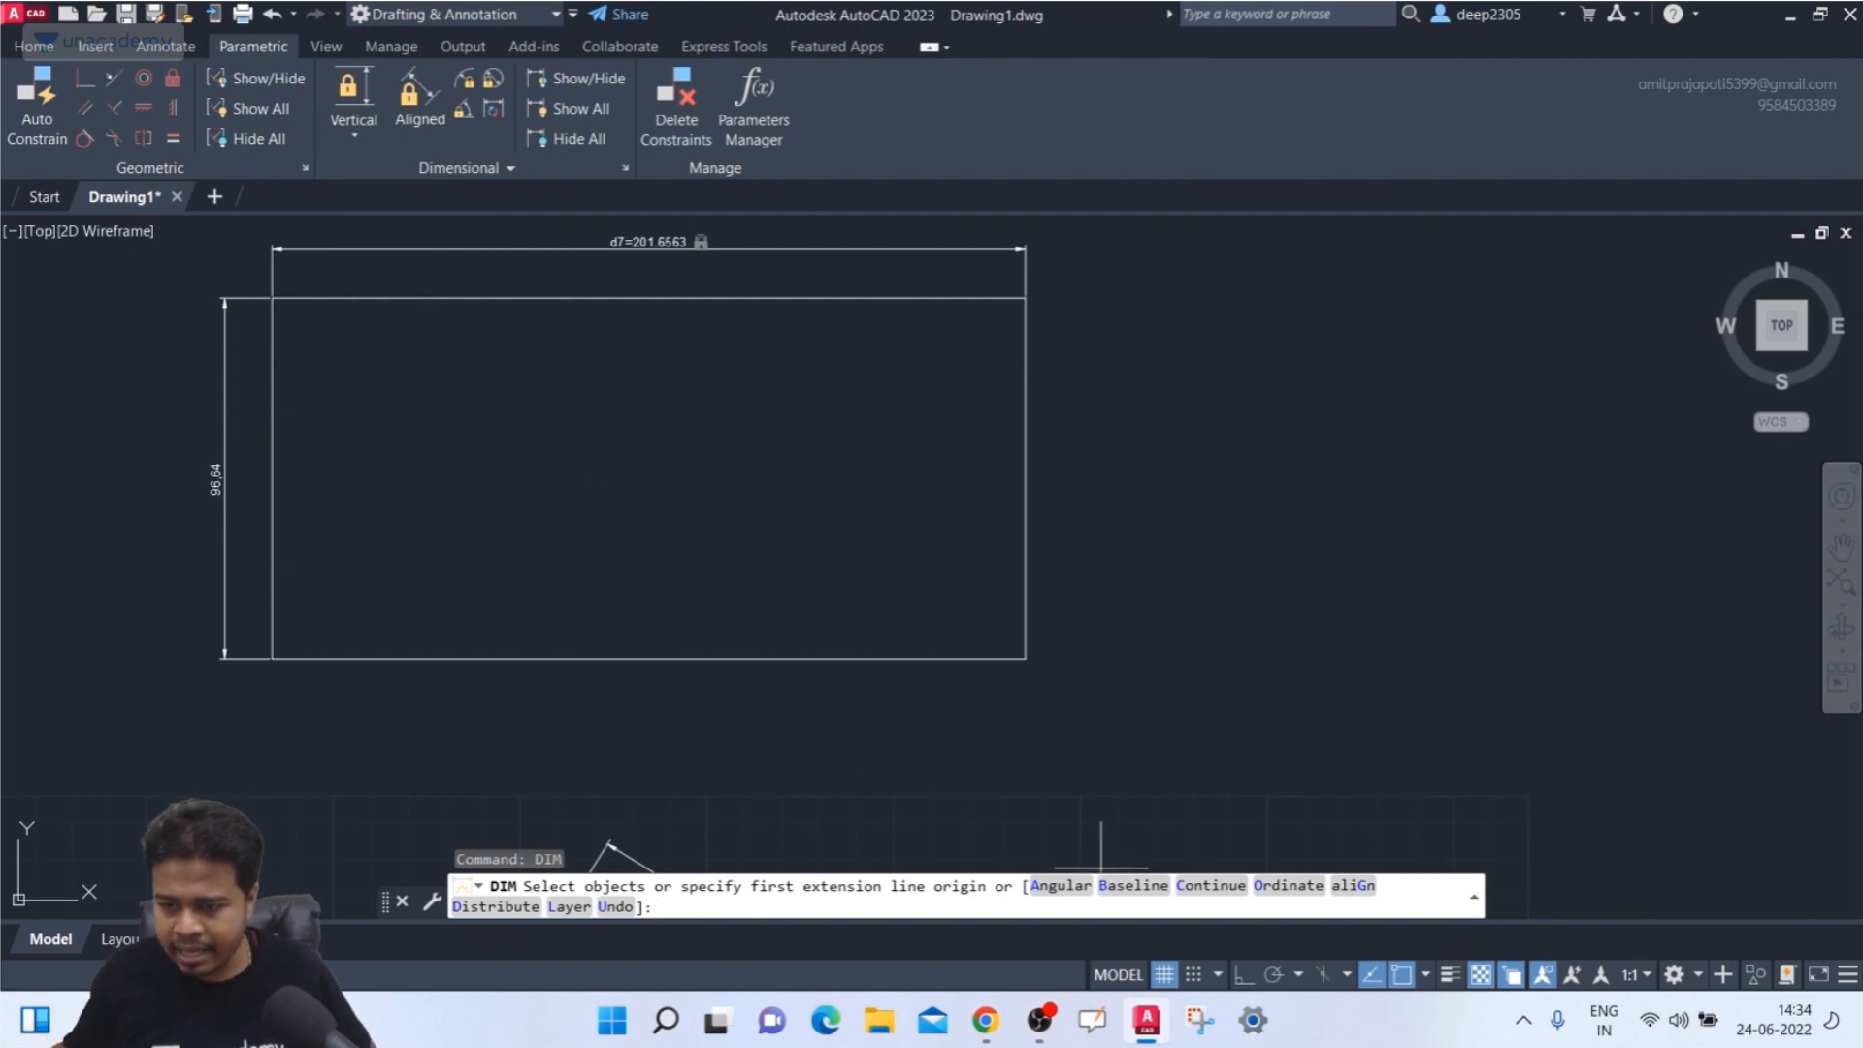
{"action": "type", "text": "A"}
{"action": "key", "text": "Return"}
{"action": "left_click", "coordinate": [273, 535]}
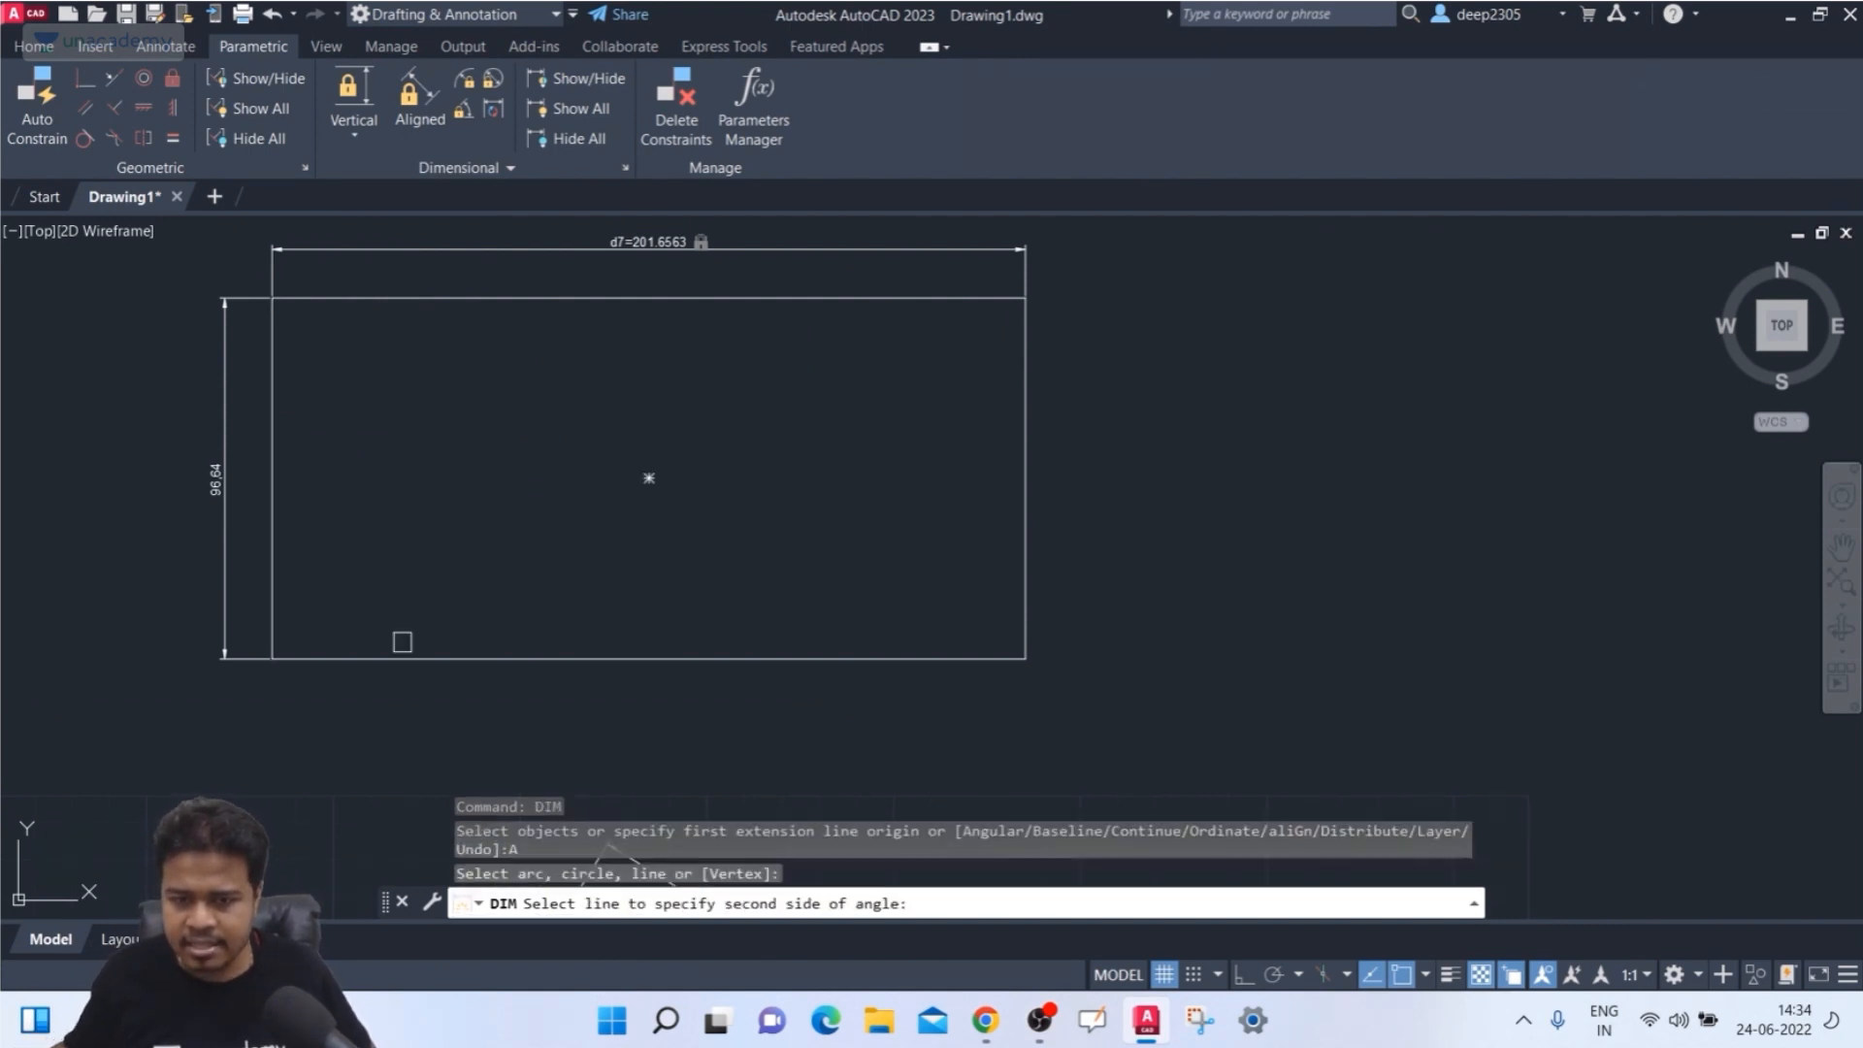
{"action": "left_click", "coordinate": [406, 657]}
{"action": "left_click", "coordinate": [366, 554]}
{"action": "scroll", "coordinate": [417, 555], "scroll_direction": "up", "scroll_amount": 2}
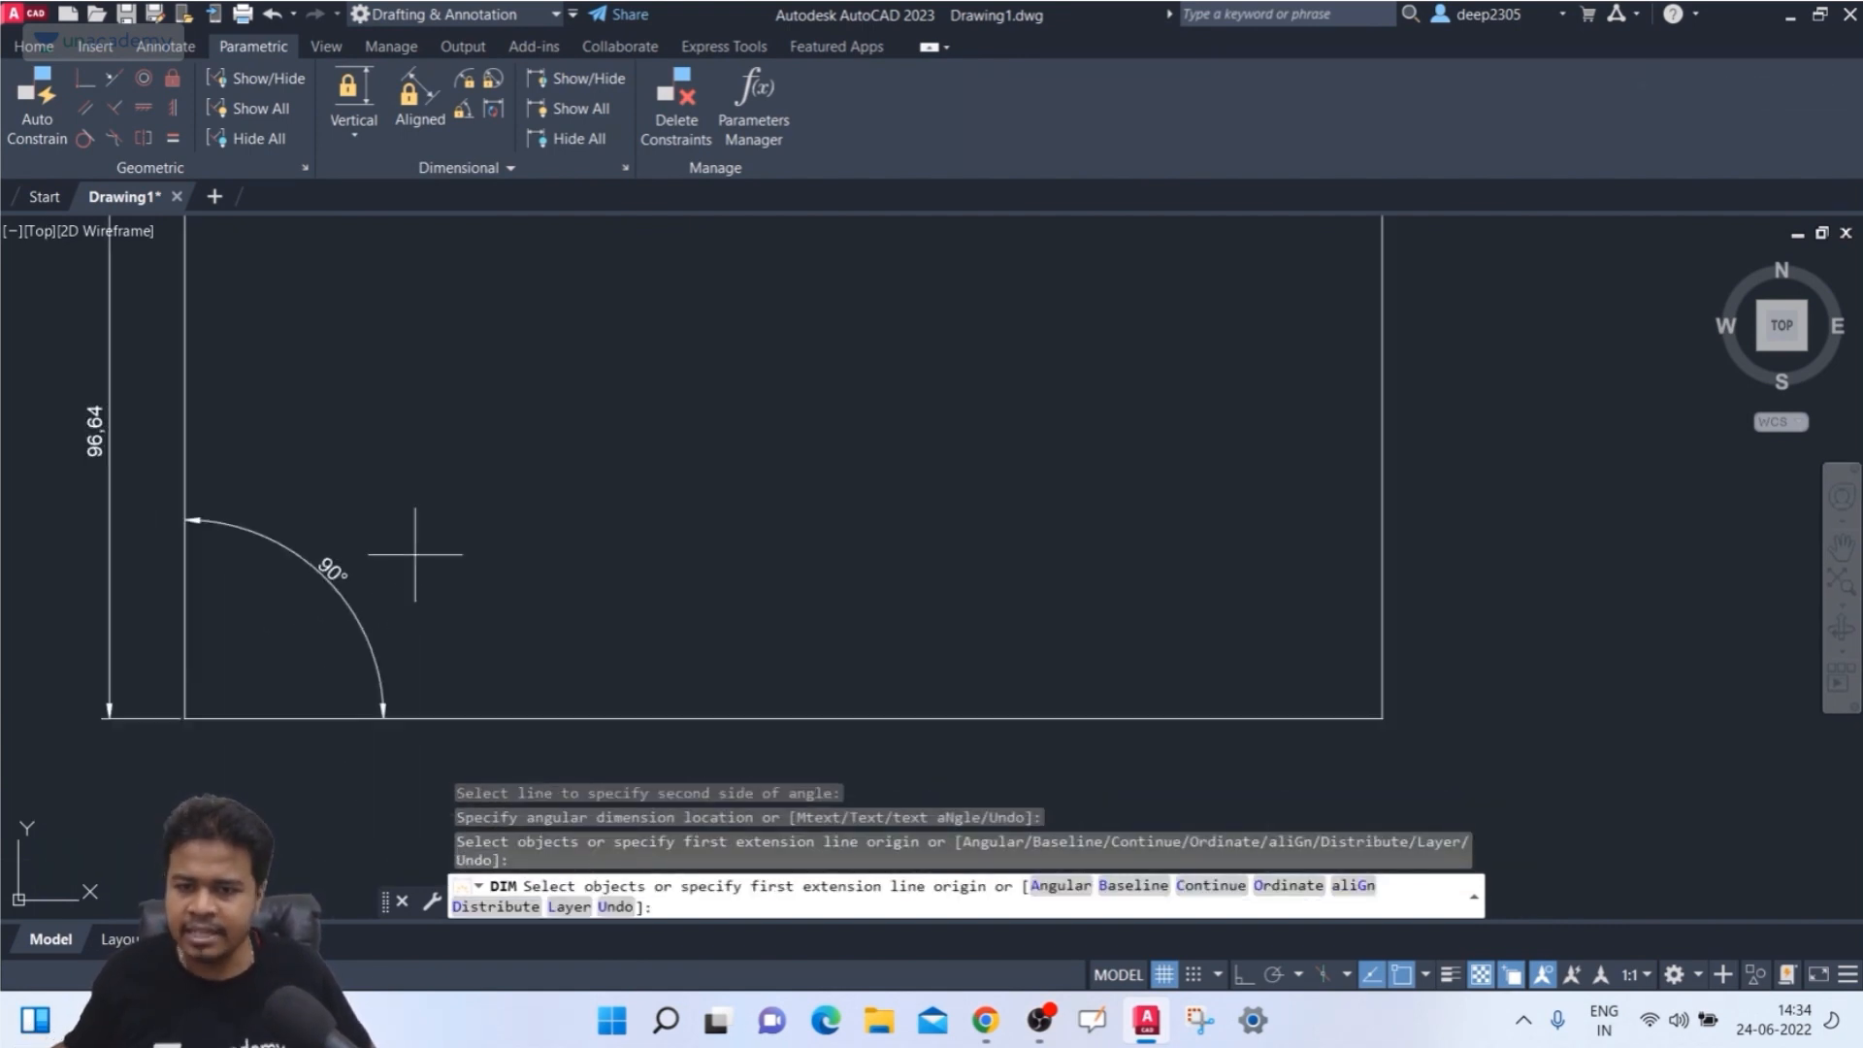
{"action": "scroll", "coordinate": [422, 553], "scroll_direction": "down", "scroll_amount": 3}
{"action": "key", "text": "Escape"}
{"action": "key", "text": "Escape"}
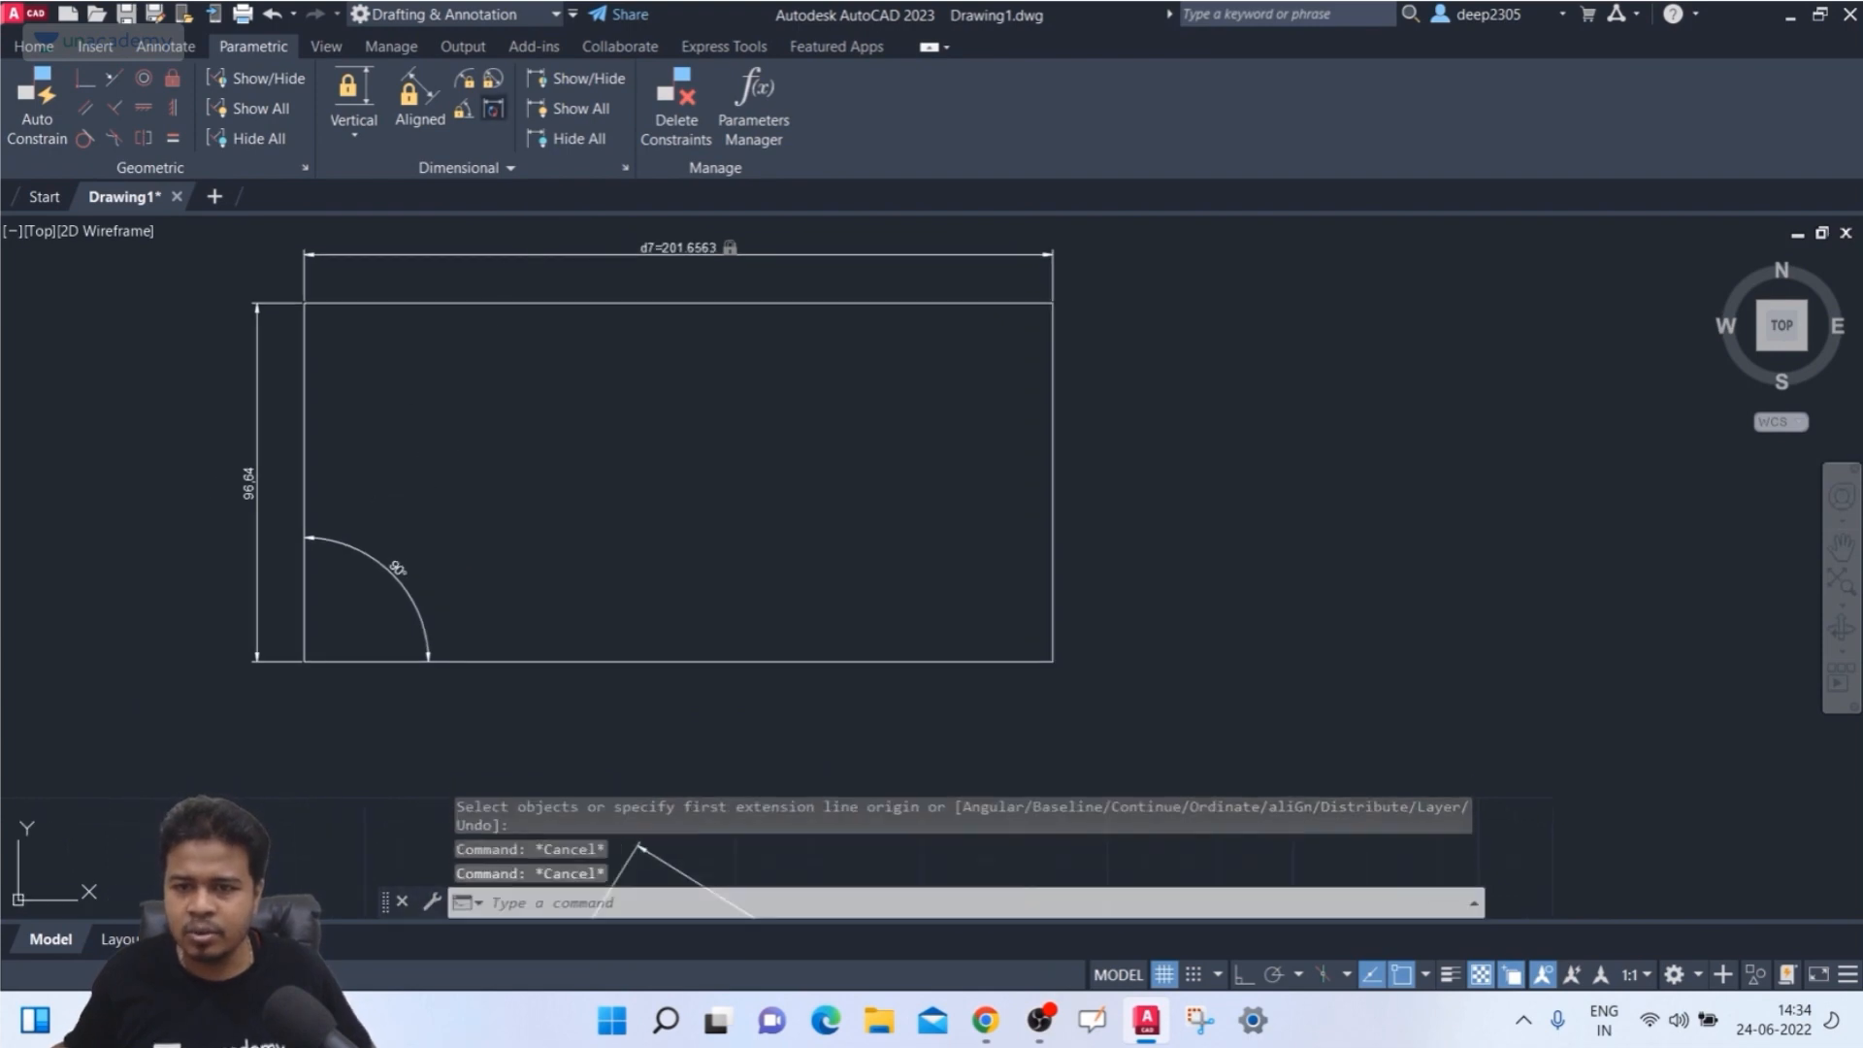
- Try to convert the corner's angular dimension to a dimensional constraint, and select the dimension to check it
{"action": "left_click", "coordinate": [493, 108]}
{"action": "left_click", "coordinate": [372, 558]}
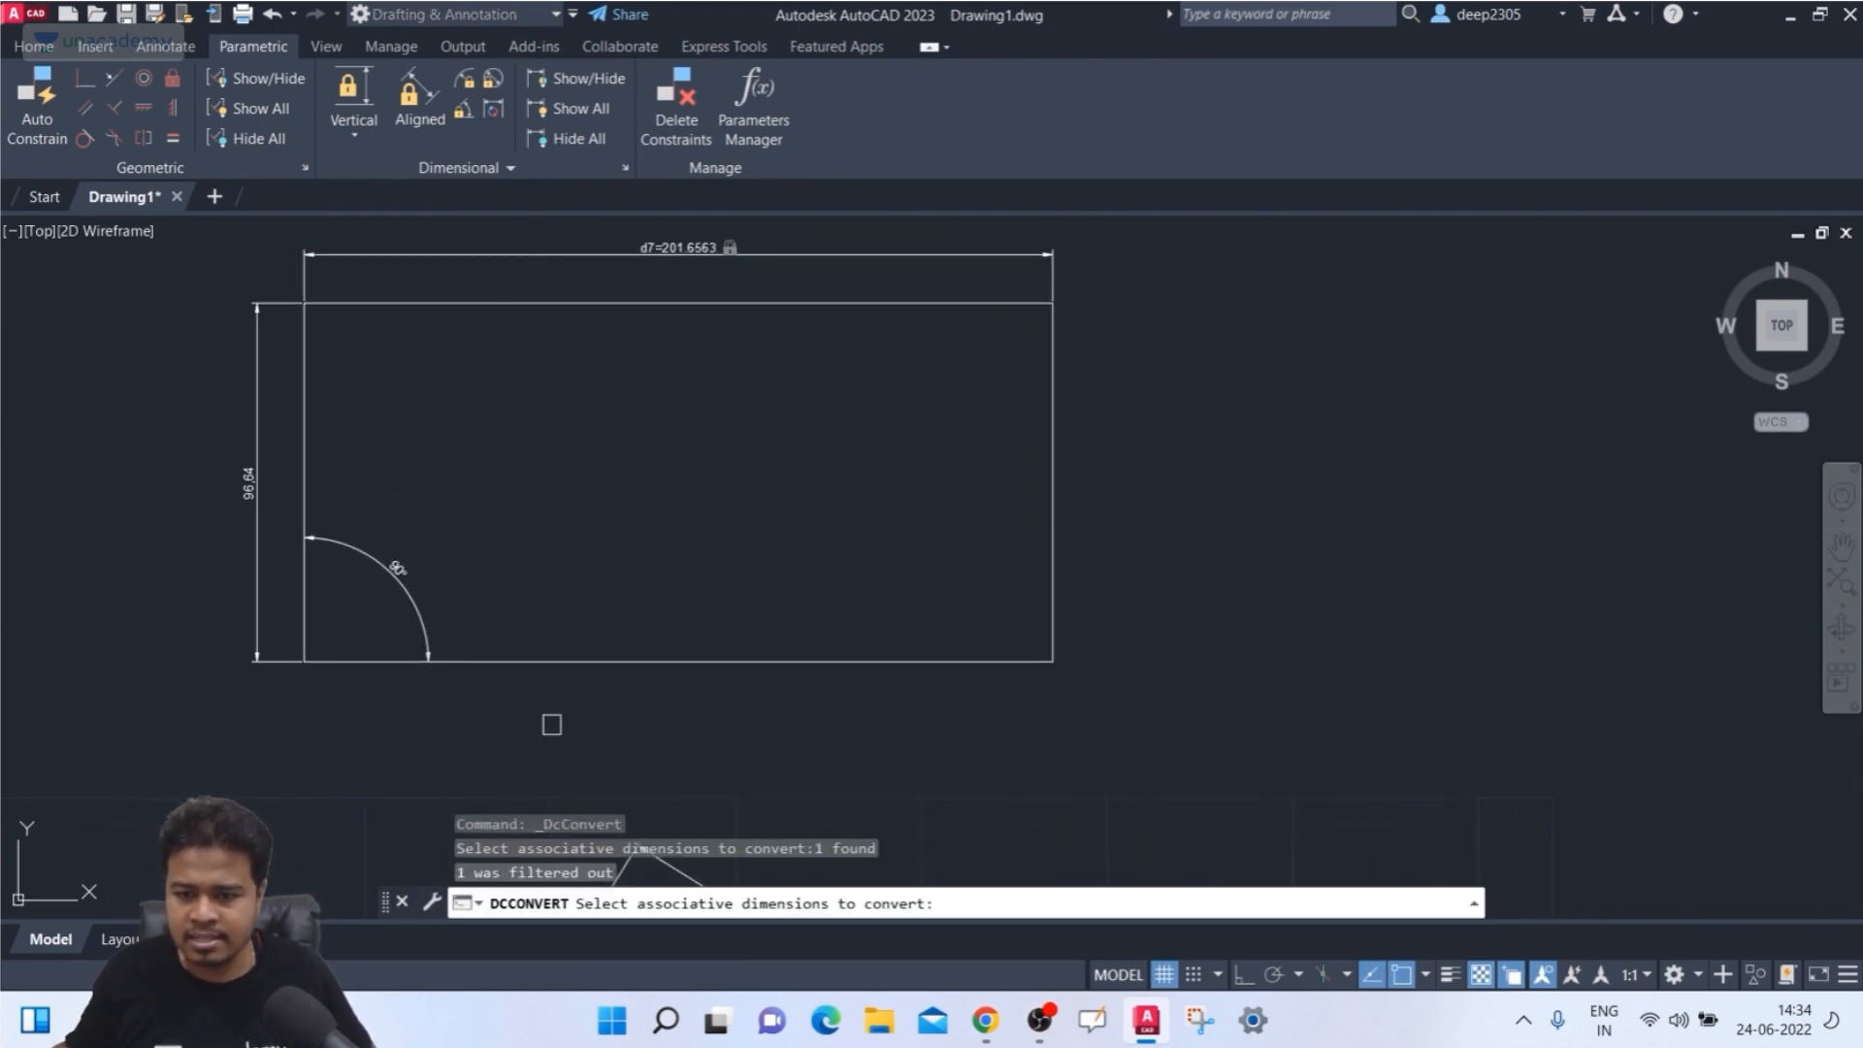
{"action": "key", "text": "Return"}
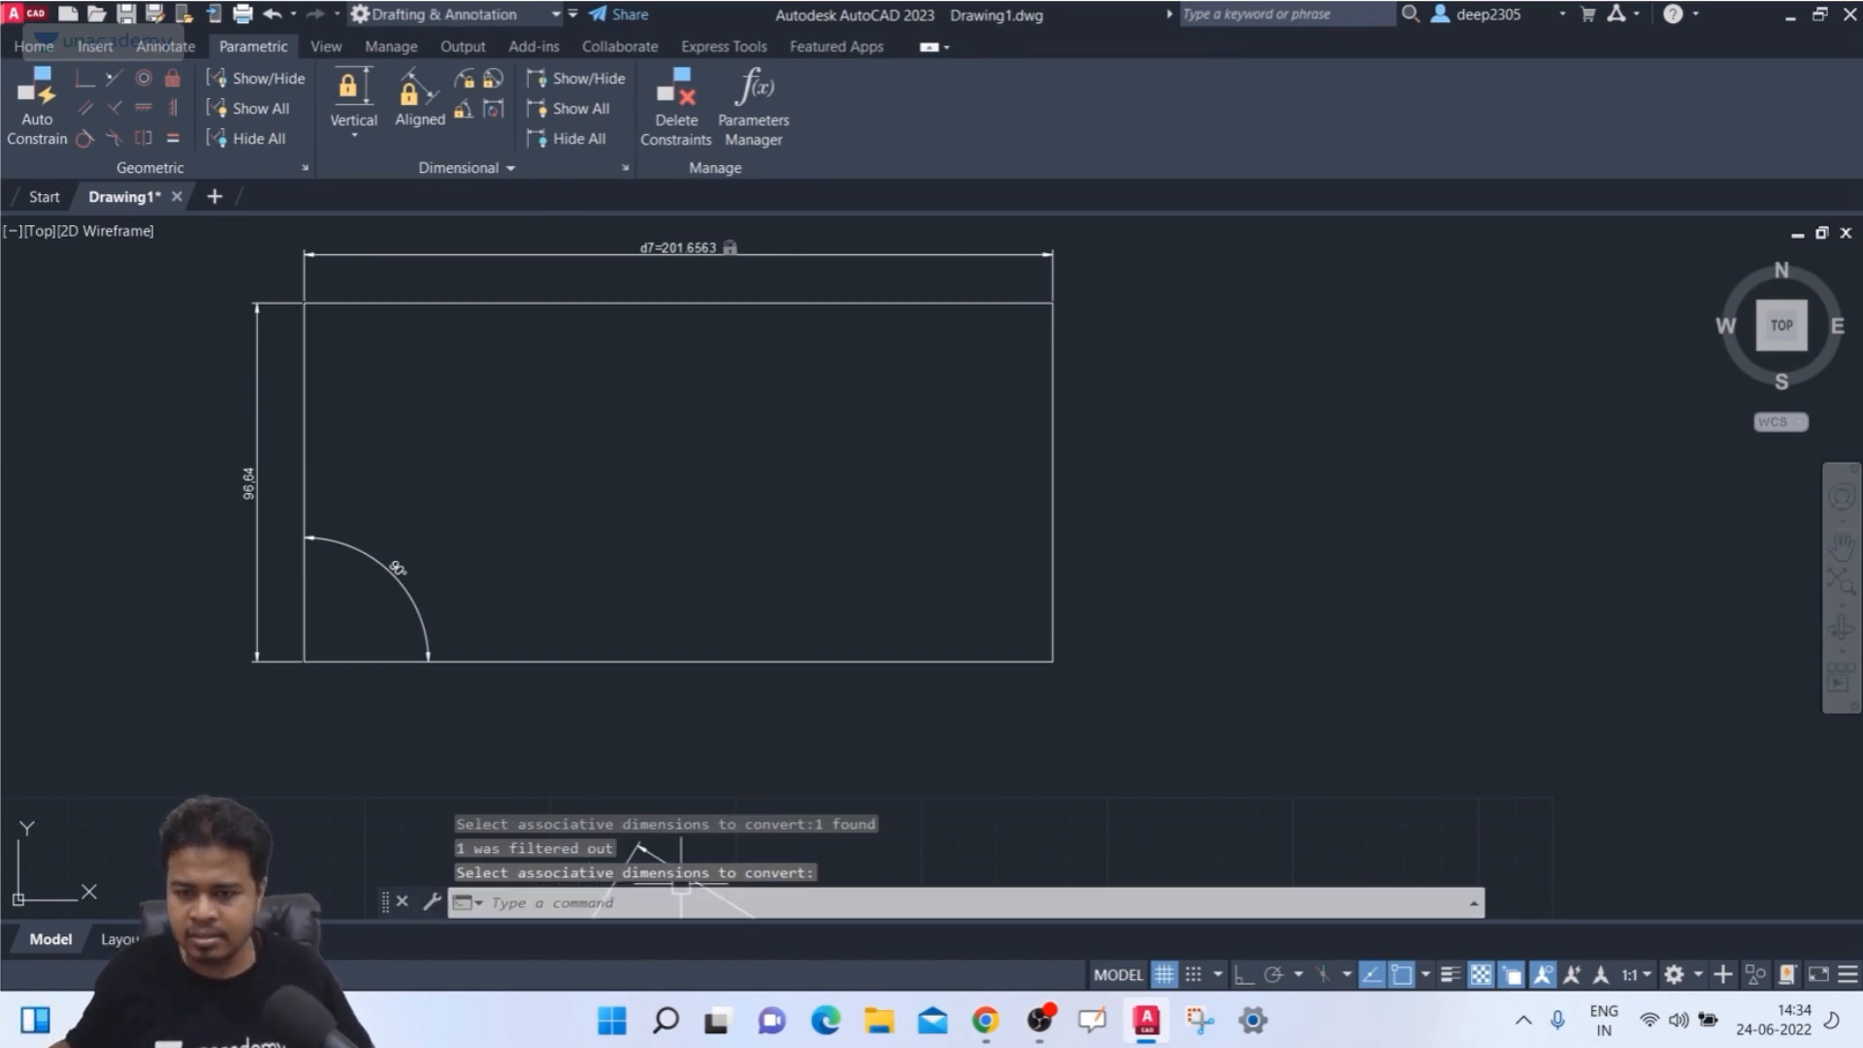
{"action": "scroll", "coordinate": [391, 626], "scroll_direction": "up", "scroll_amount": 4}
{"action": "left_click", "coordinate": [415, 500]}
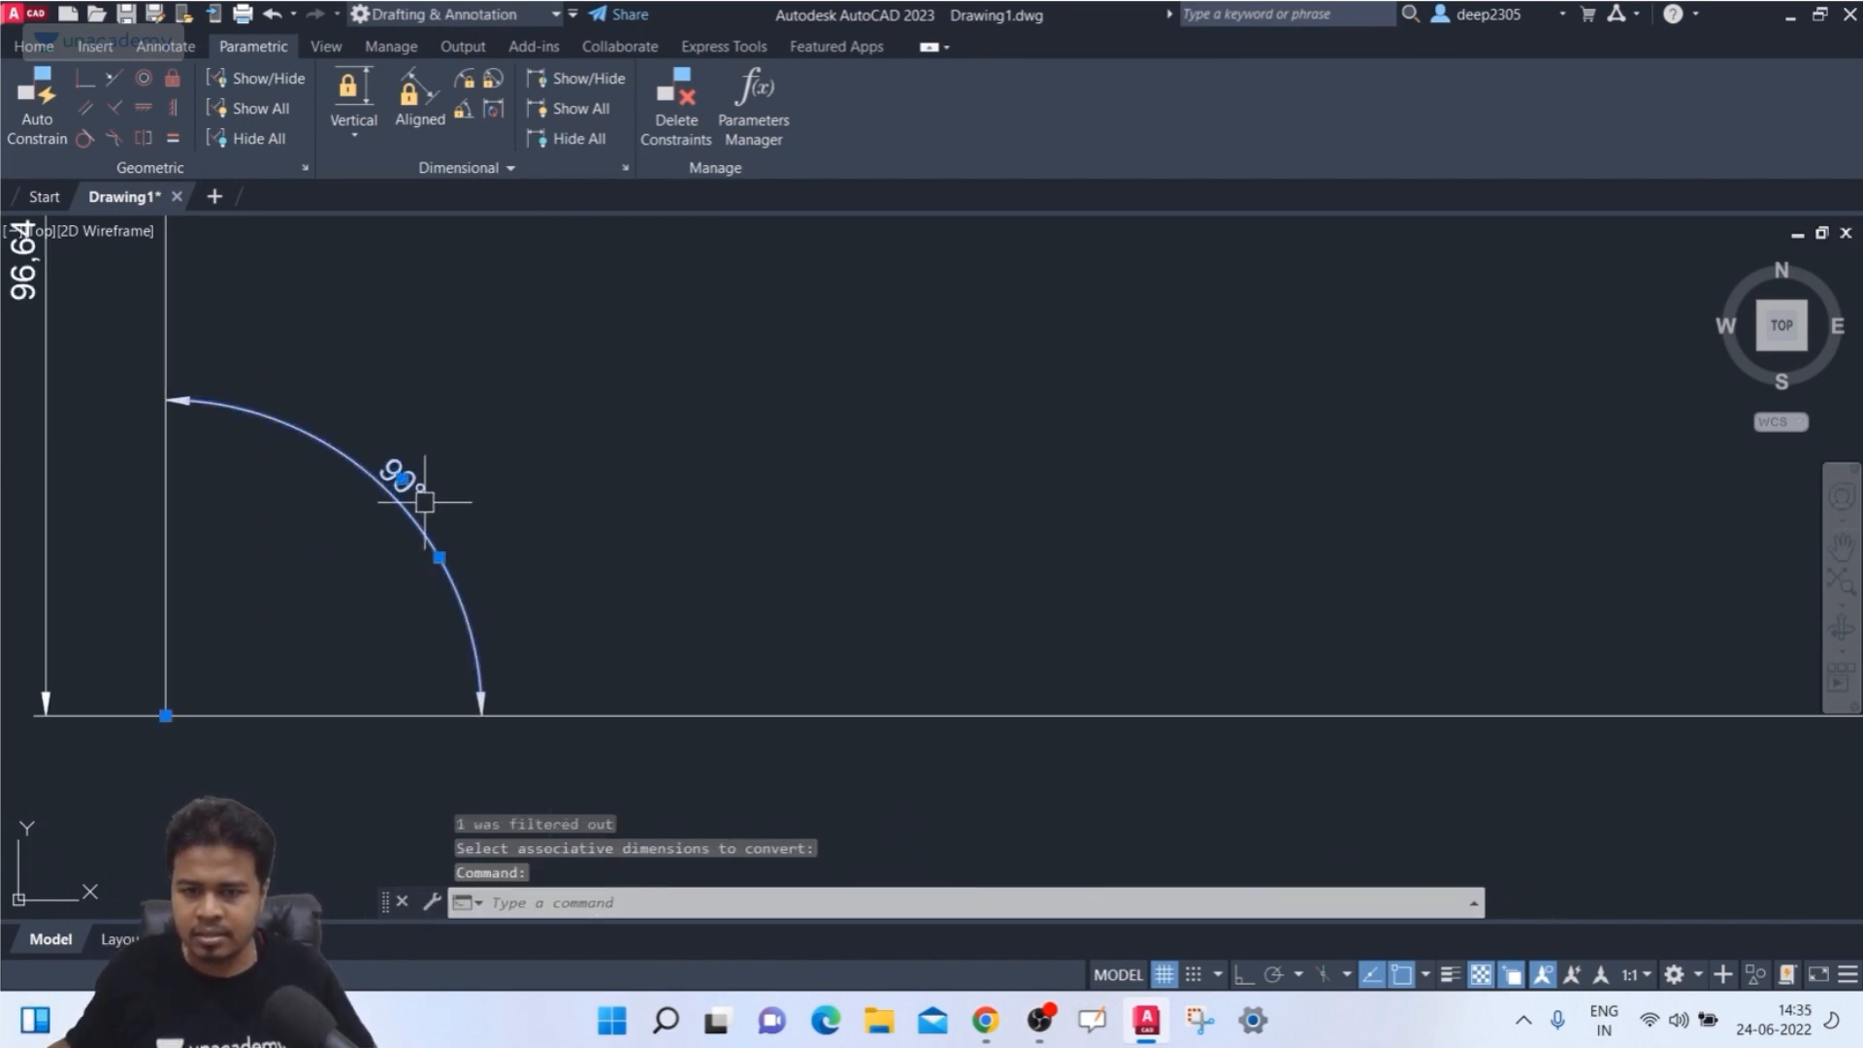
{"action": "scroll", "coordinate": [457, 507], "scroll_direction": "down", "scroll_amount": 4}
{"action": "key", "text": "Escape"}
- Delete the corner's angular dimension and the rectangle's height dimension
{"action": "scroll", "coordinate": [566, 358], "scroll_direction": "up", "scroll_amount": 8}
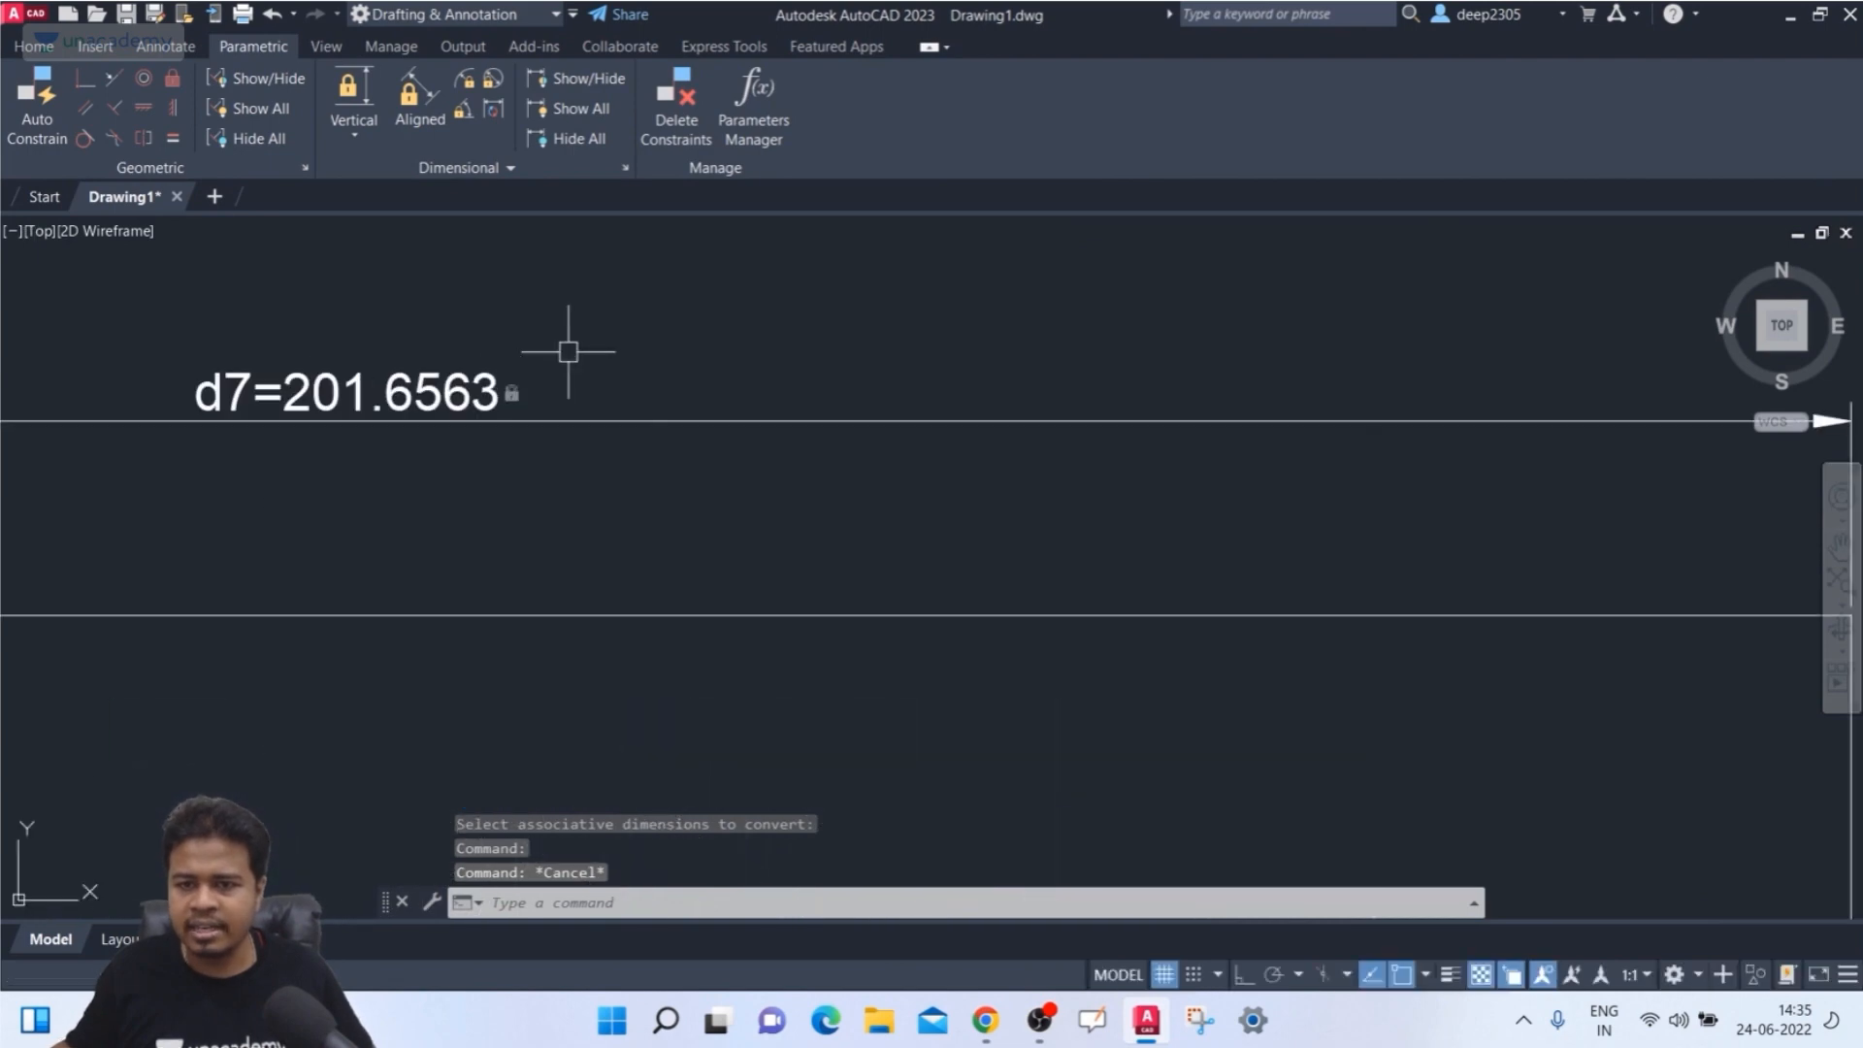
{"action": "scroll", "coordinate": [567, 358], "scroll_direction": "down", "scroll_amount": 6}
{"action": "middle_click_drag", "start_coordinate": [487, 501], "coordinate": [644, 475]}
{"action": "left_click", "coordinate": [420, 573]}
{"action": "left_click", "coordinate": [371, 643]}
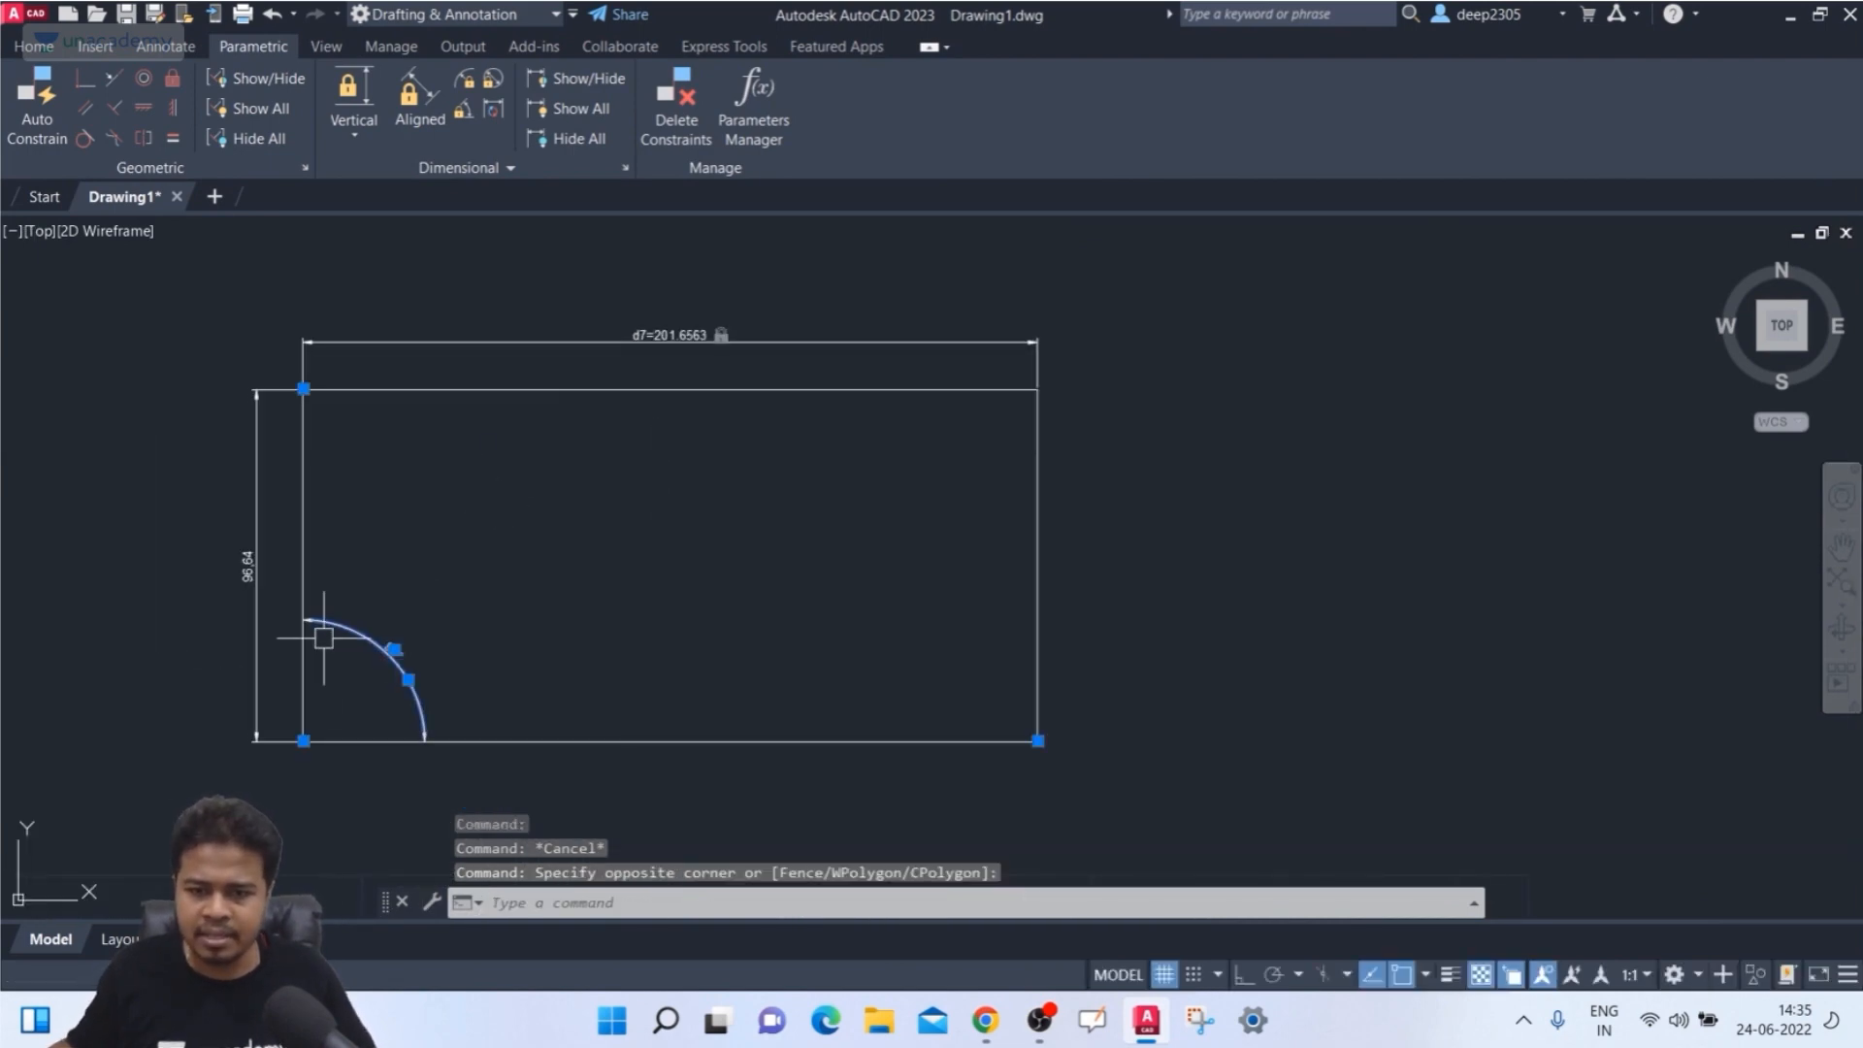
{"action": "left_click", "coordinate": [243, 572]}
{"action": "key", "text": "Delete"}
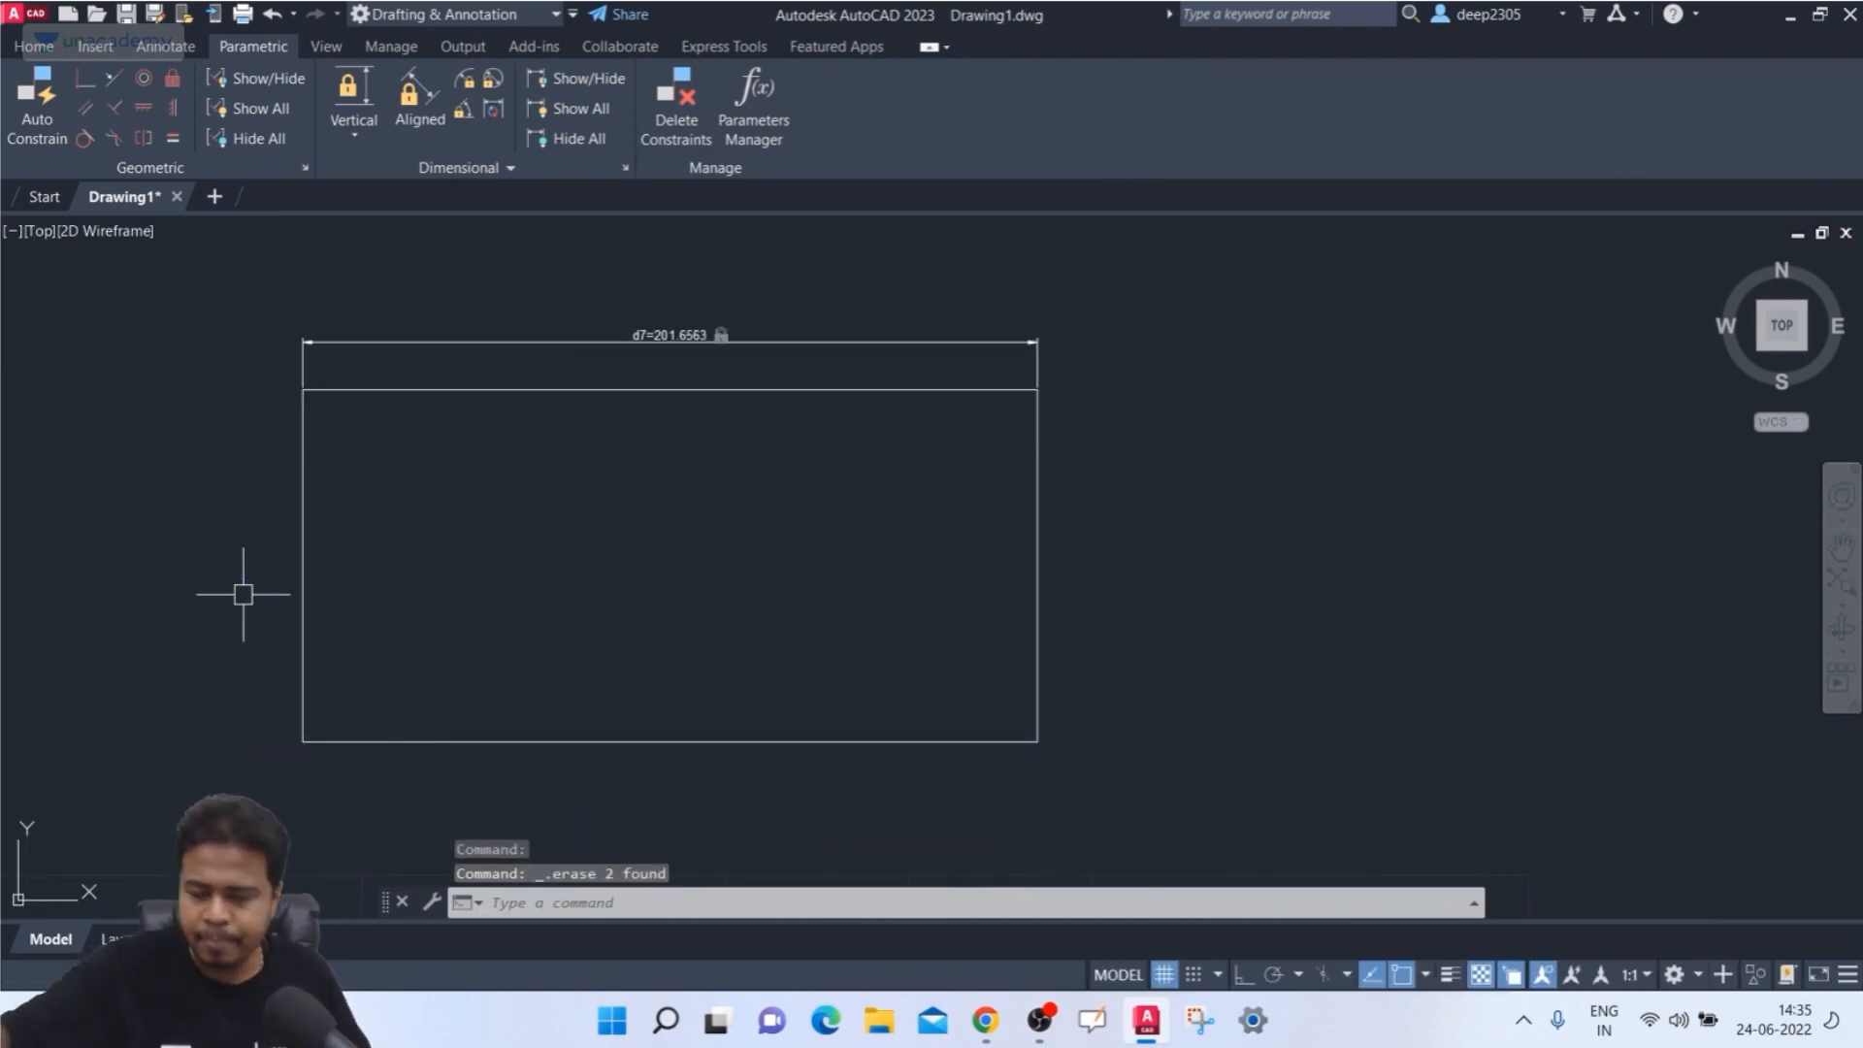
- Delete the rectangle together with its remaining width constraint
{"action": "scroll", "coordinate": [670, 590], "scroll_direction": "down", "scroll_amount": 2}
{"action": "left_click", "coordinate": [1017, 301]}
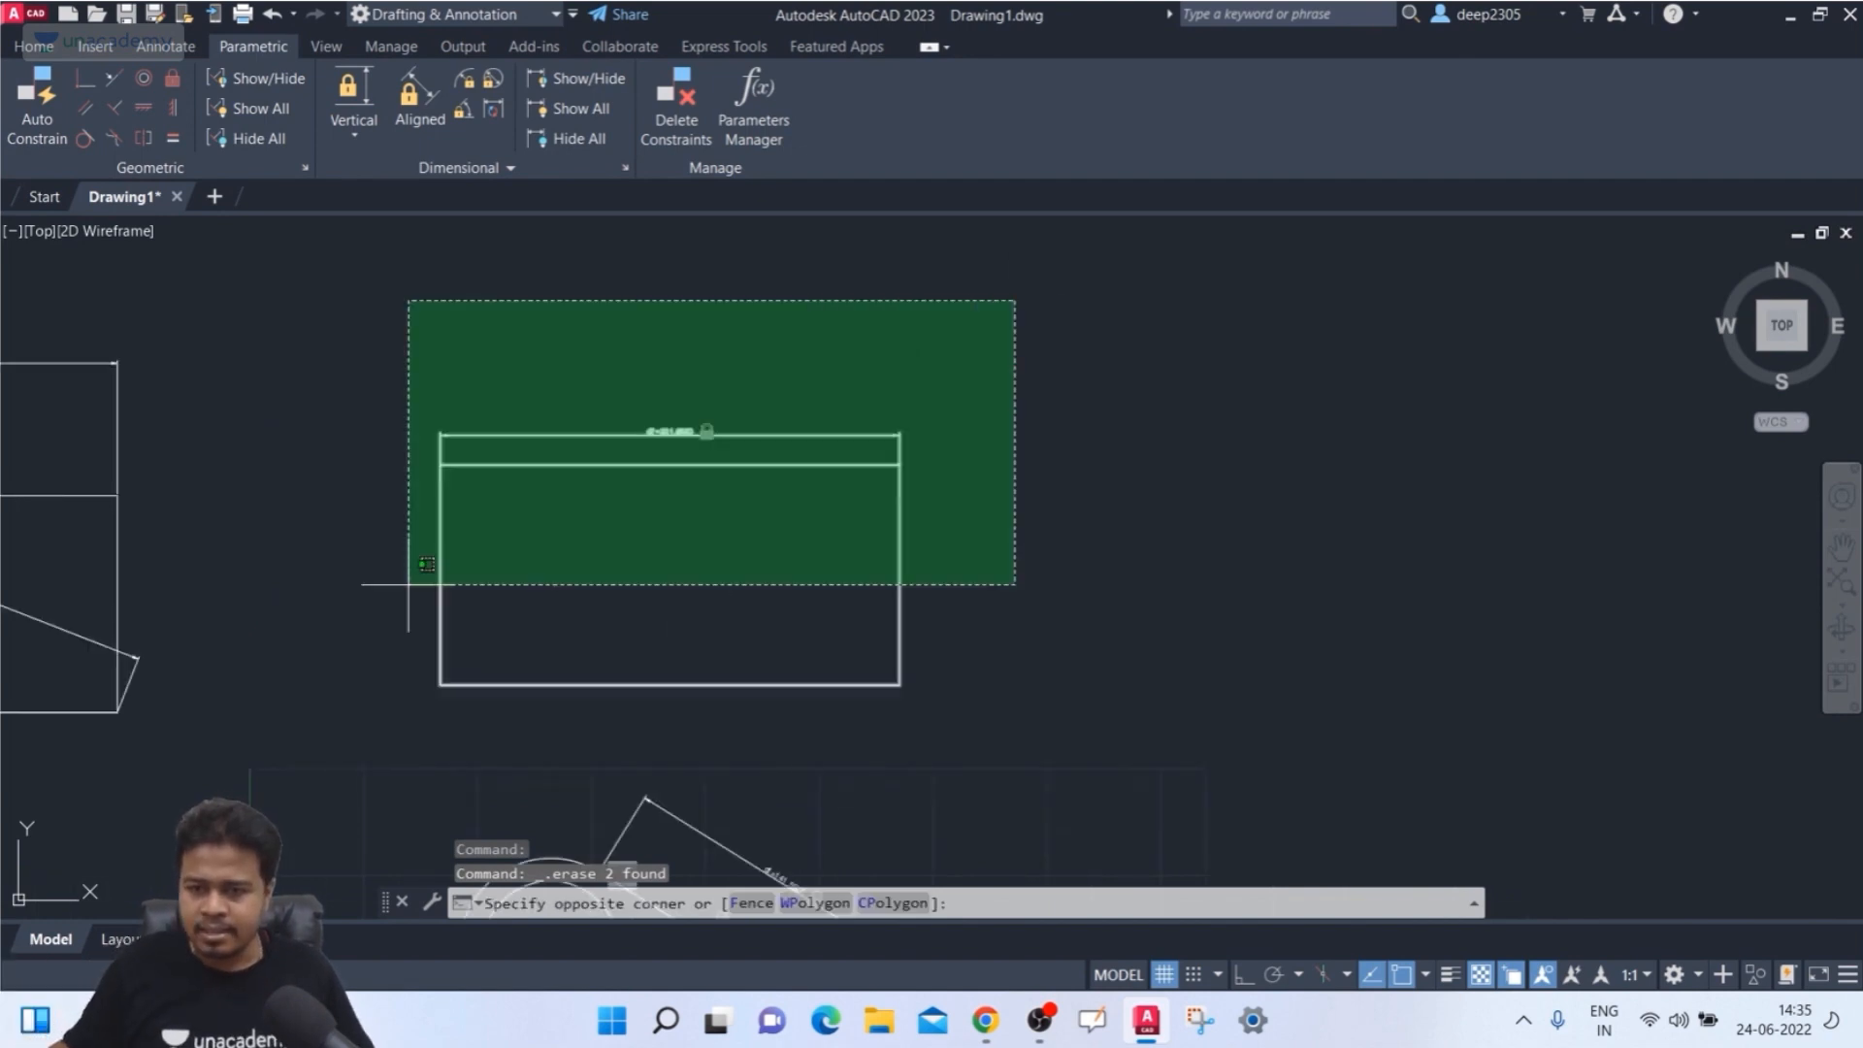
{"action": "left_click", "coordinate": [402, 578]}
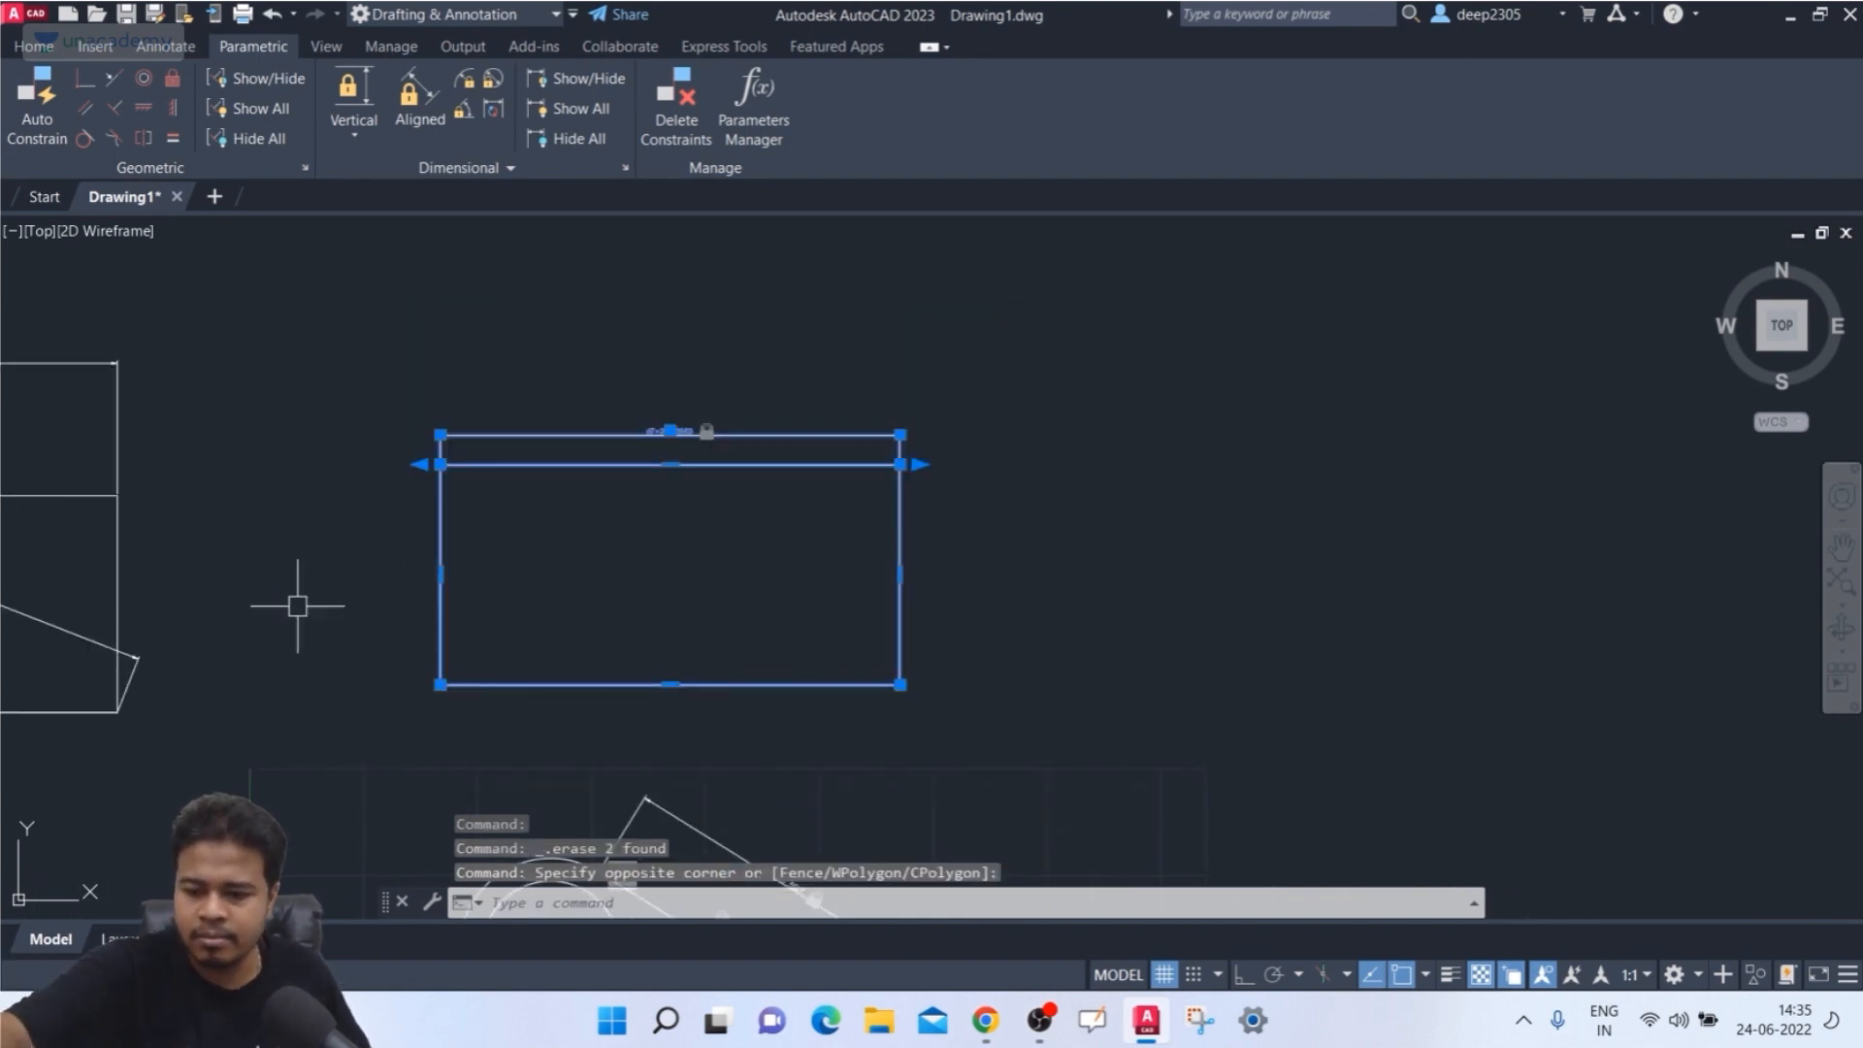
{"action": "key", "text": "Delete"}
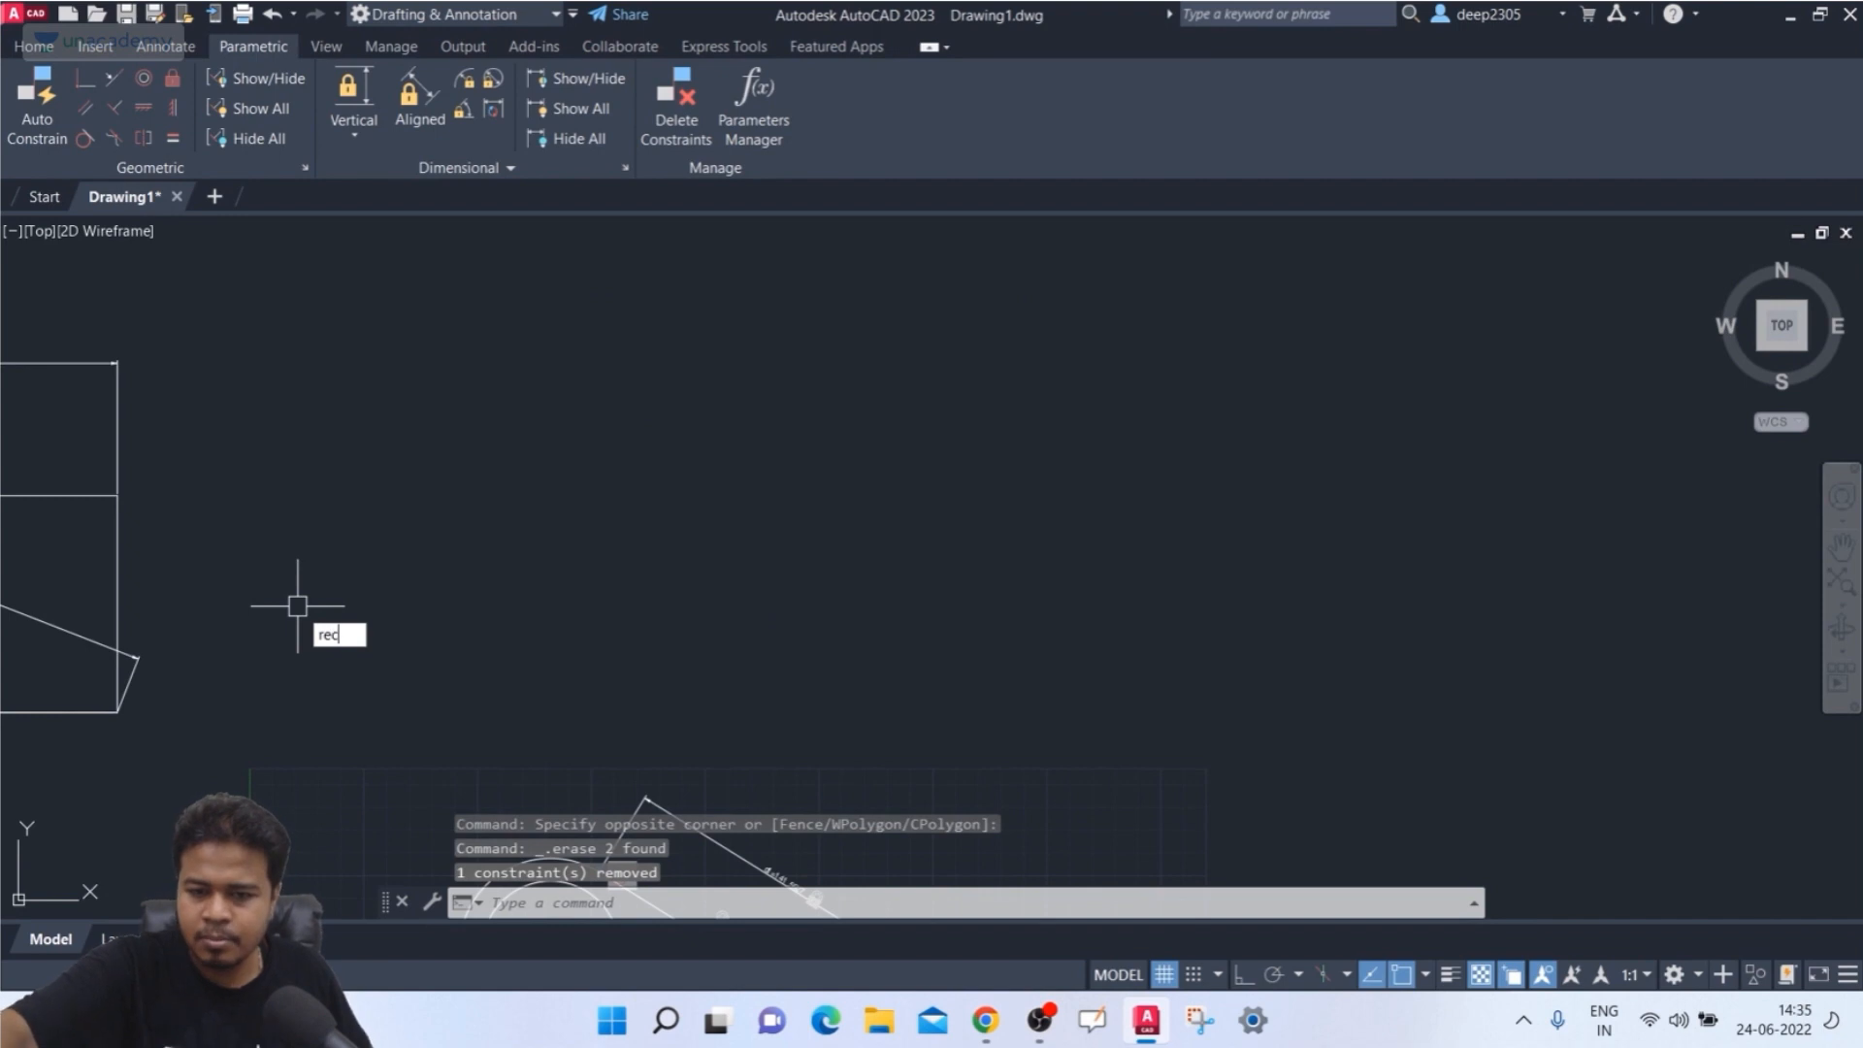
{"action": "key", "text": "Escape"}
{"action": "key", "text": "Escape"}
- Draw a new rectangle about 236 units wide in the empty area
{"action": "type", "text": "re"}
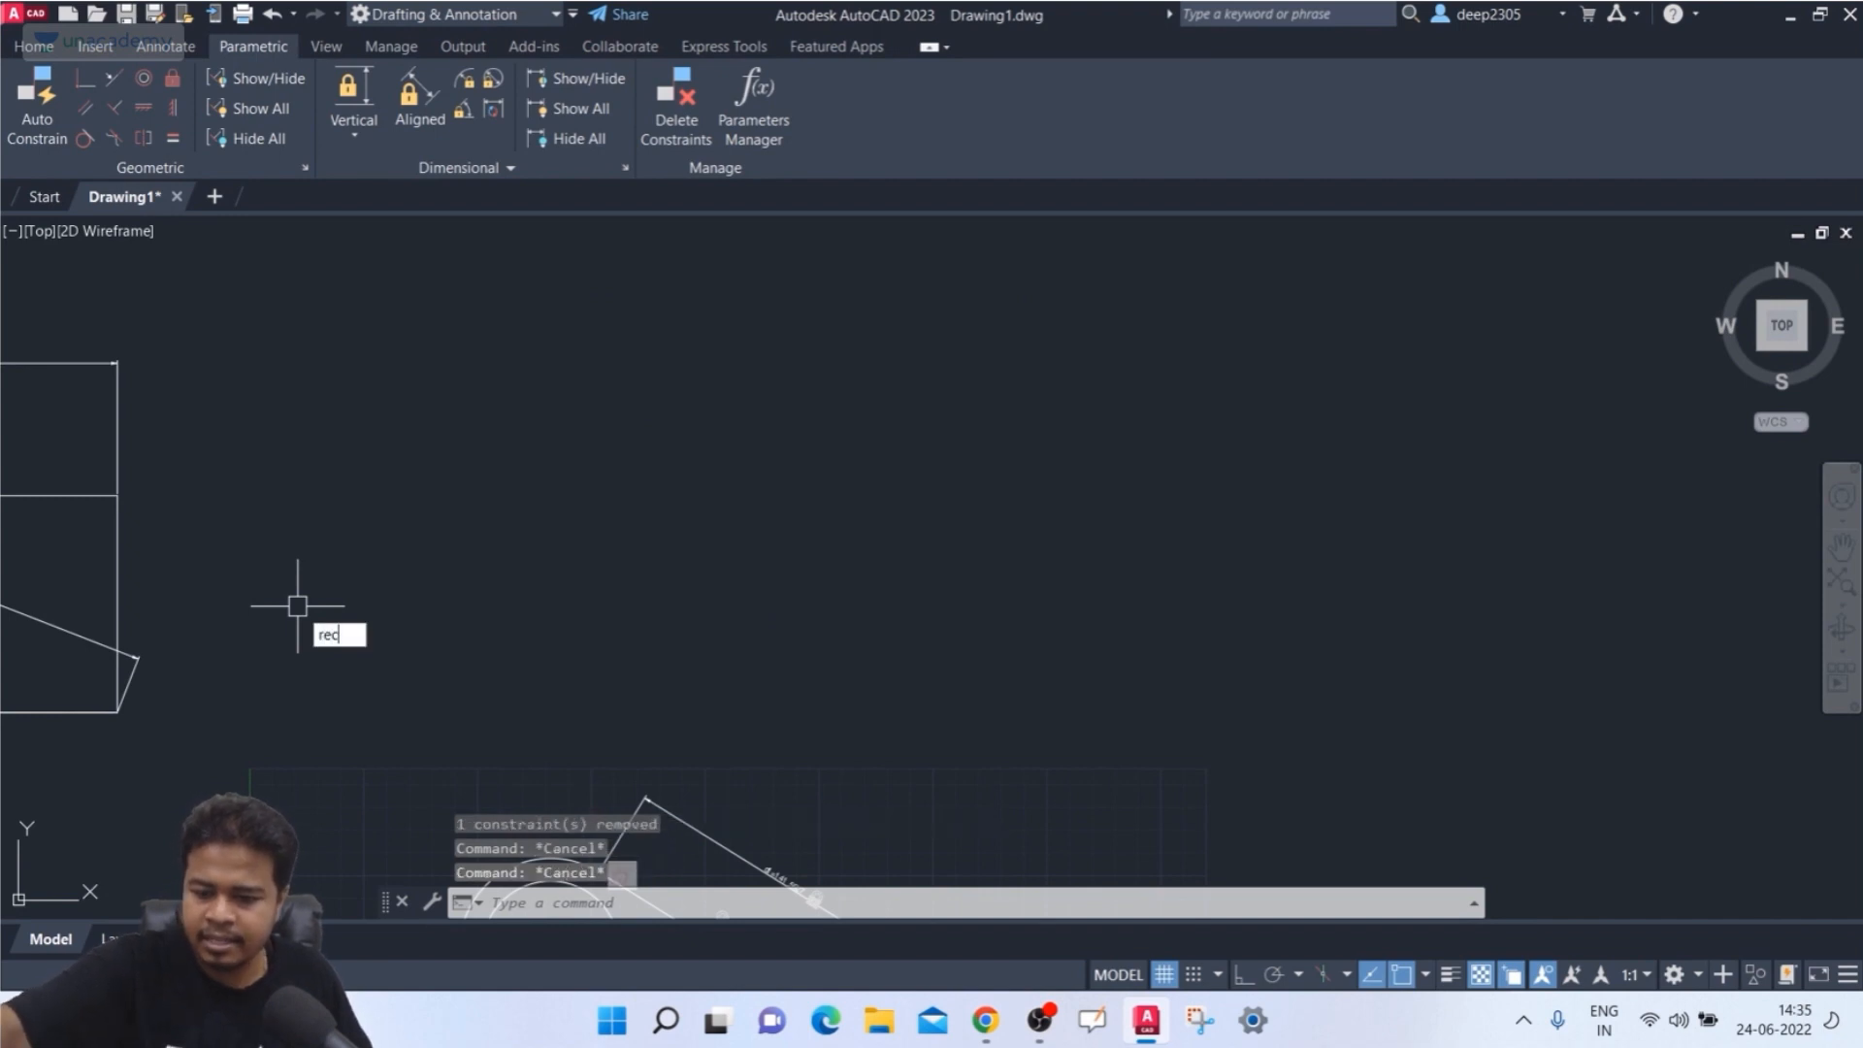
{"action": "key", "text": "Return"}
{"action": "key", "text": "Escape"}
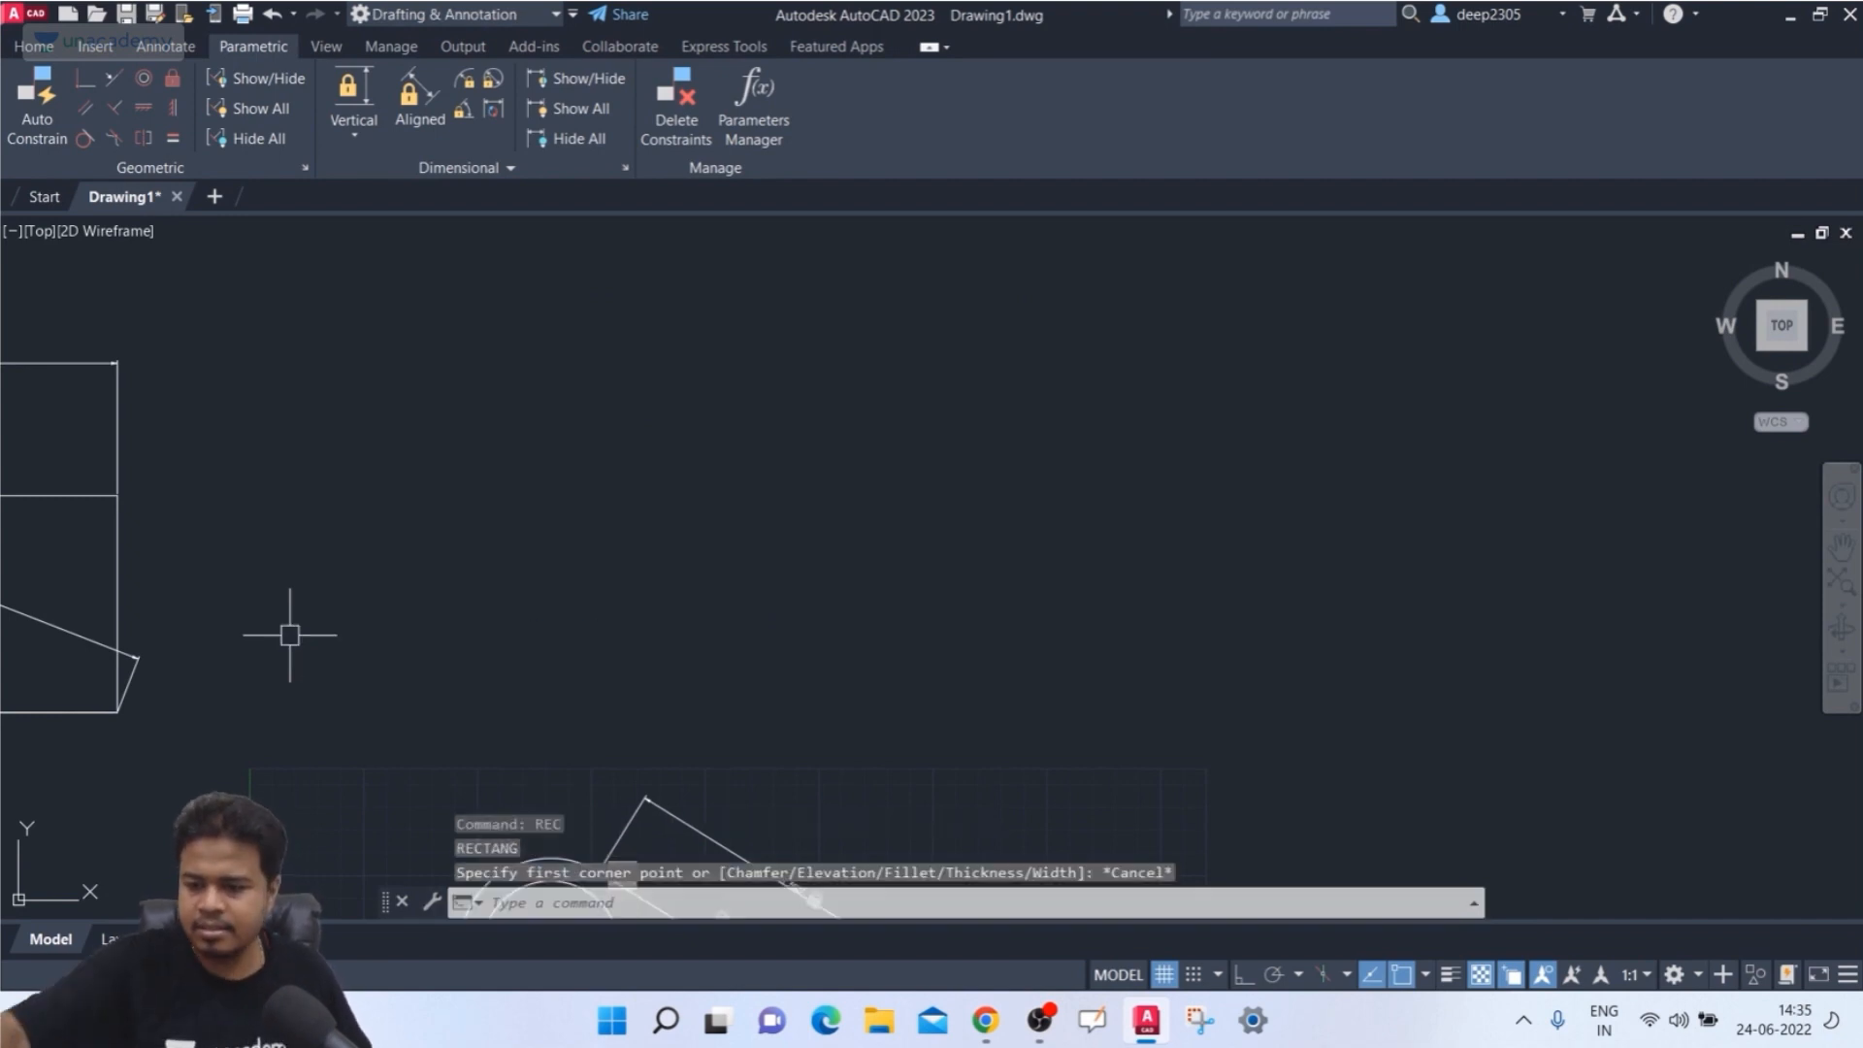
{"action": "key", "text": "Return"}
{"action": "left_click", "coordinate": [470, 372]}
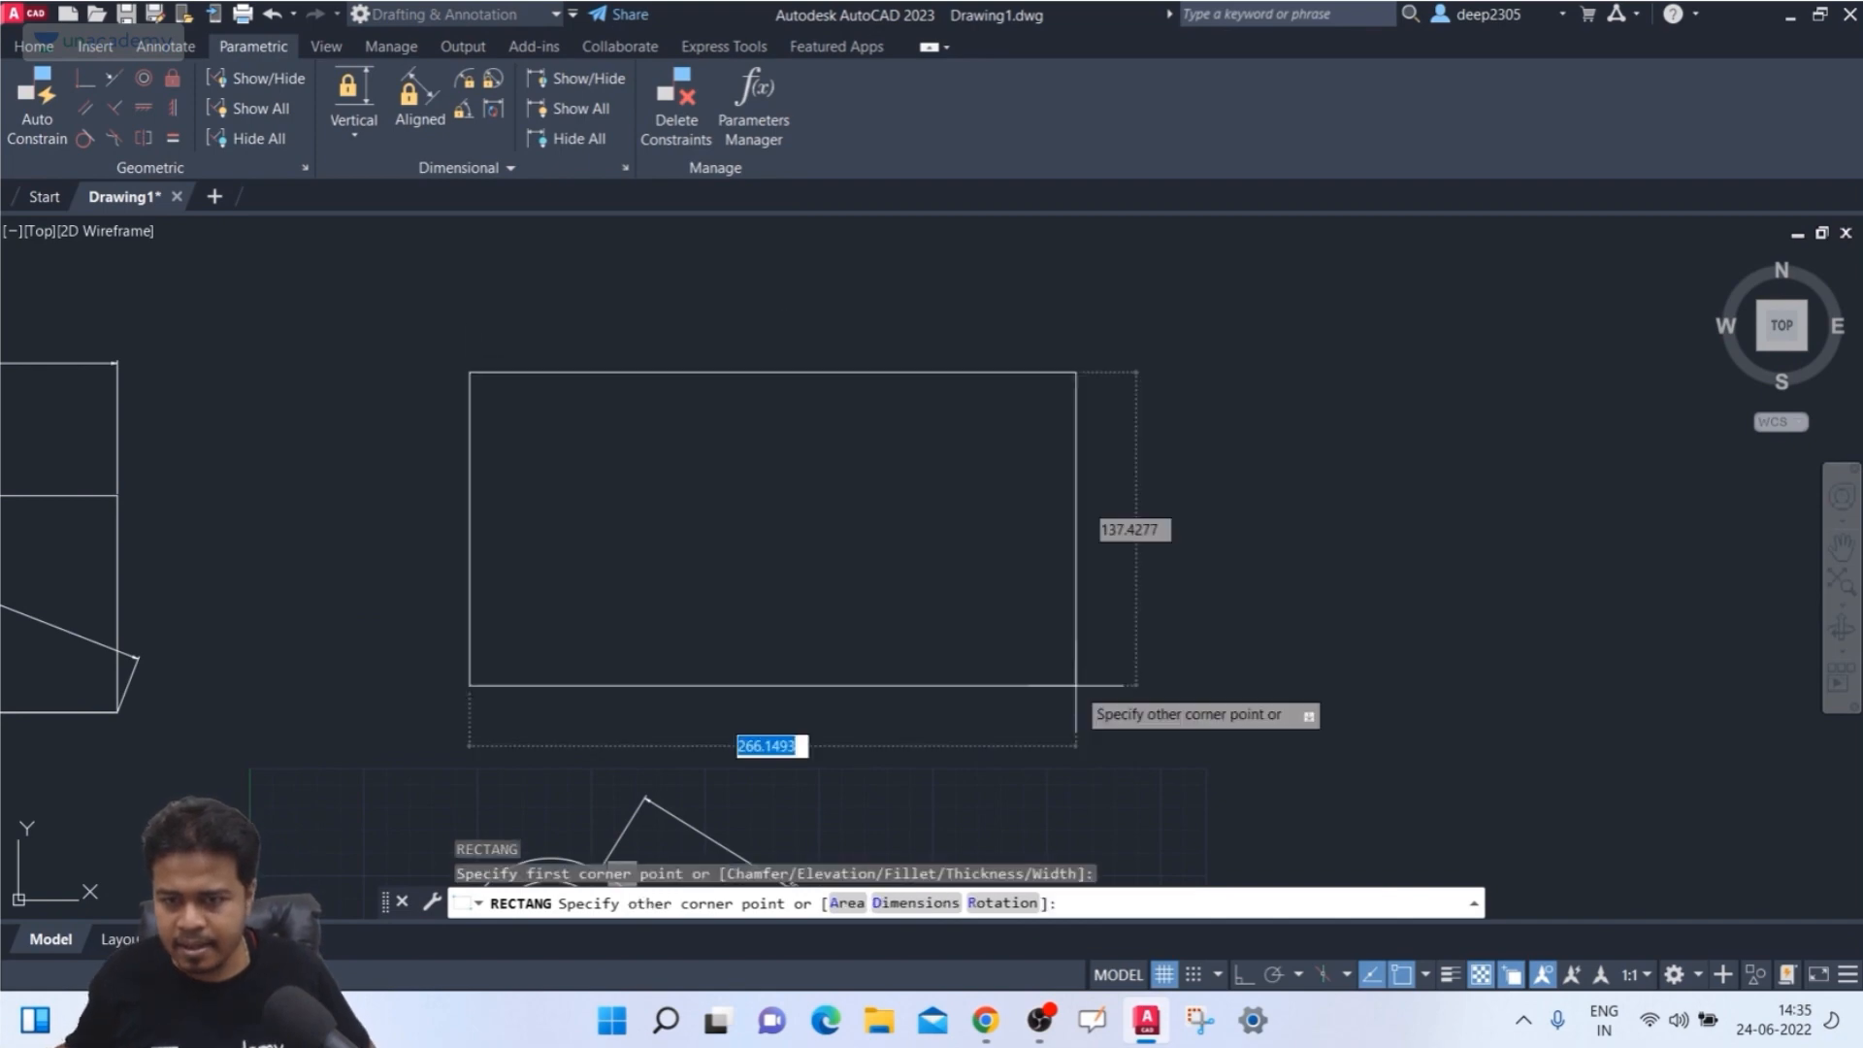
{"action": "left_click", "coordinate": [1008, 632]}
{"action": "key", "text": "Escape"}
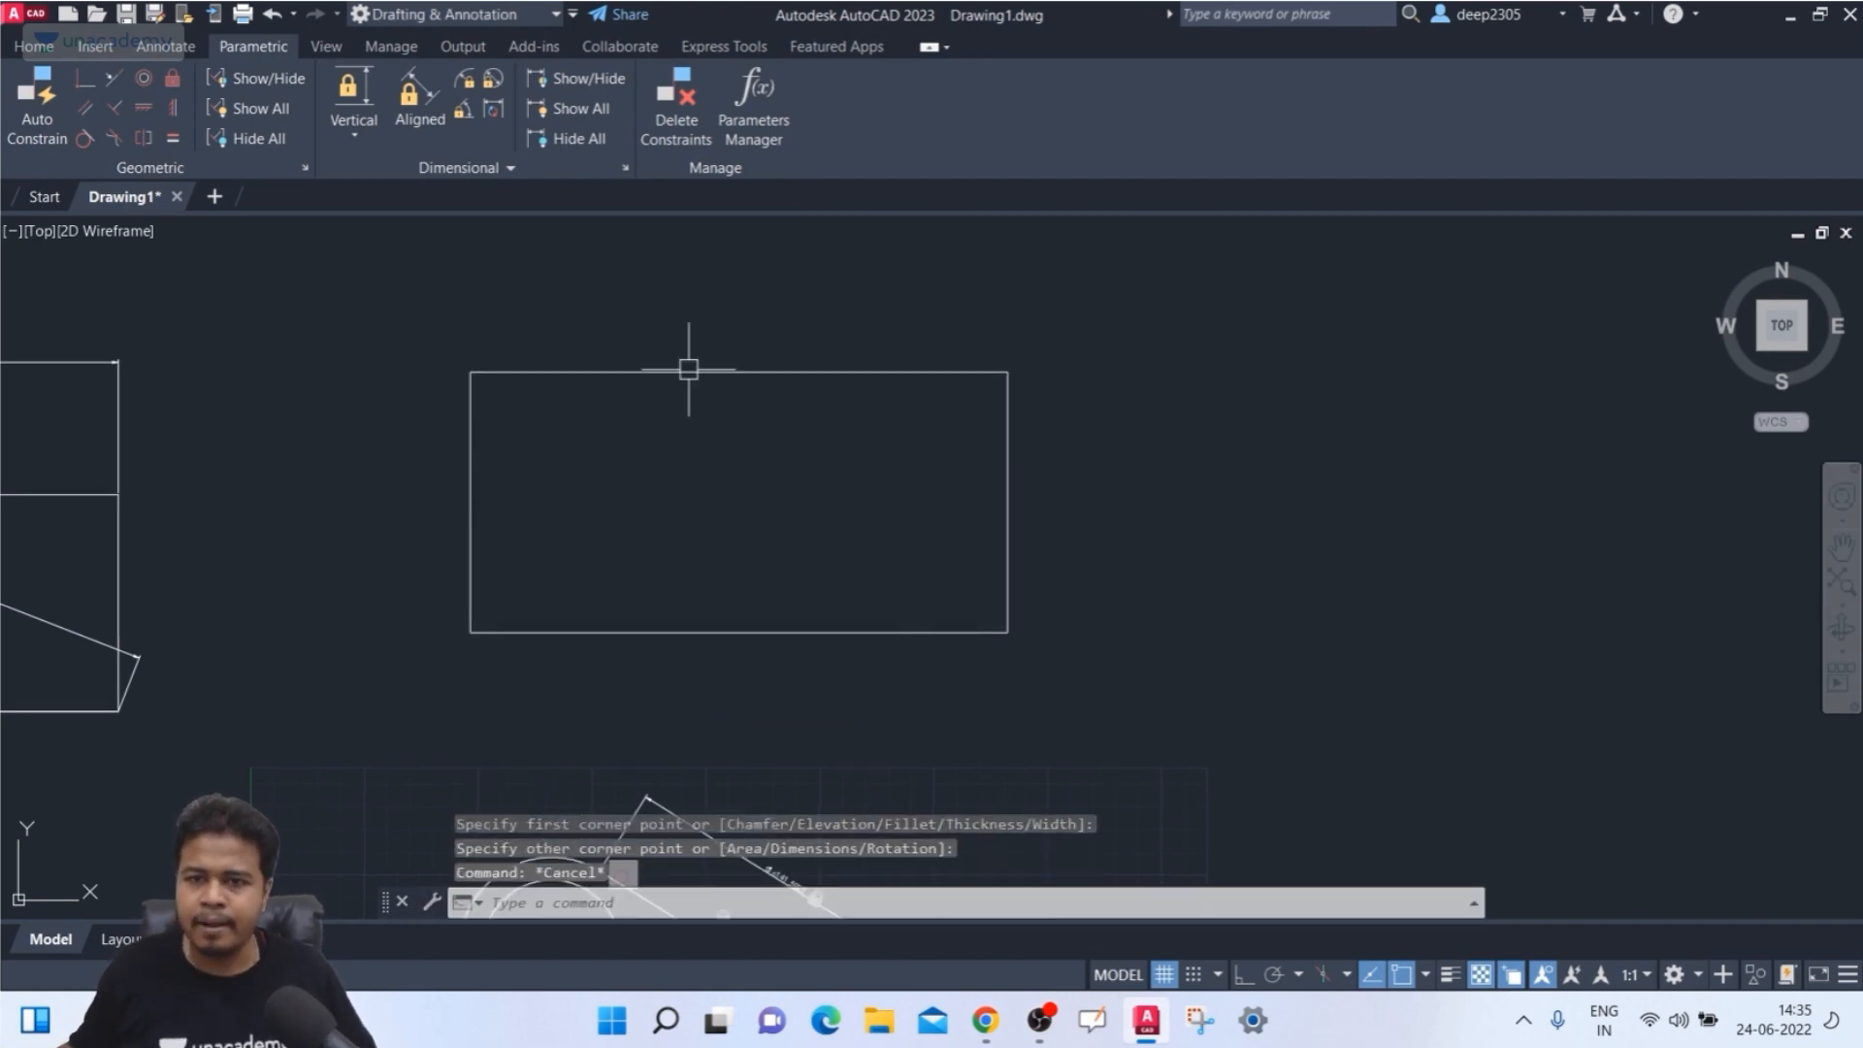
- Dimension the new rectangle's height along its left edge, placing the dimension line just outside that edge
{"action": "type", "text": "DIM"}
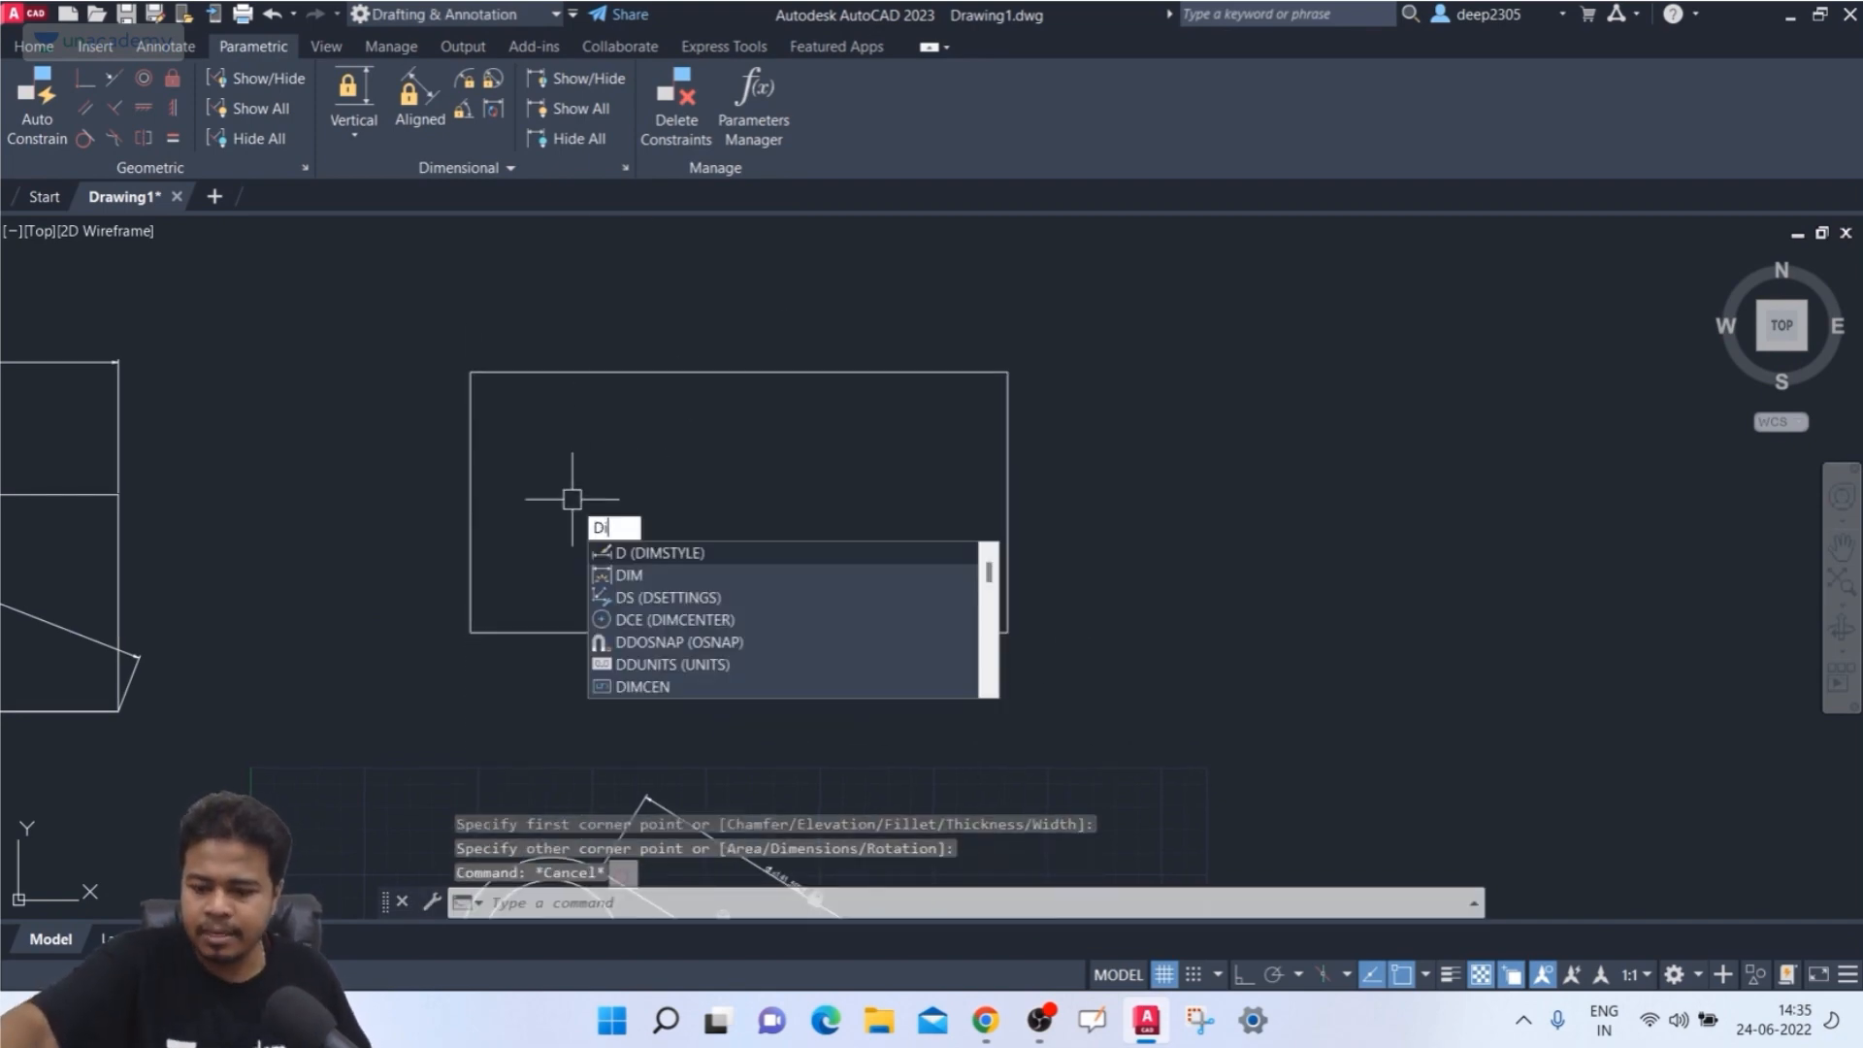
{"action": "key", "text": "Return"}
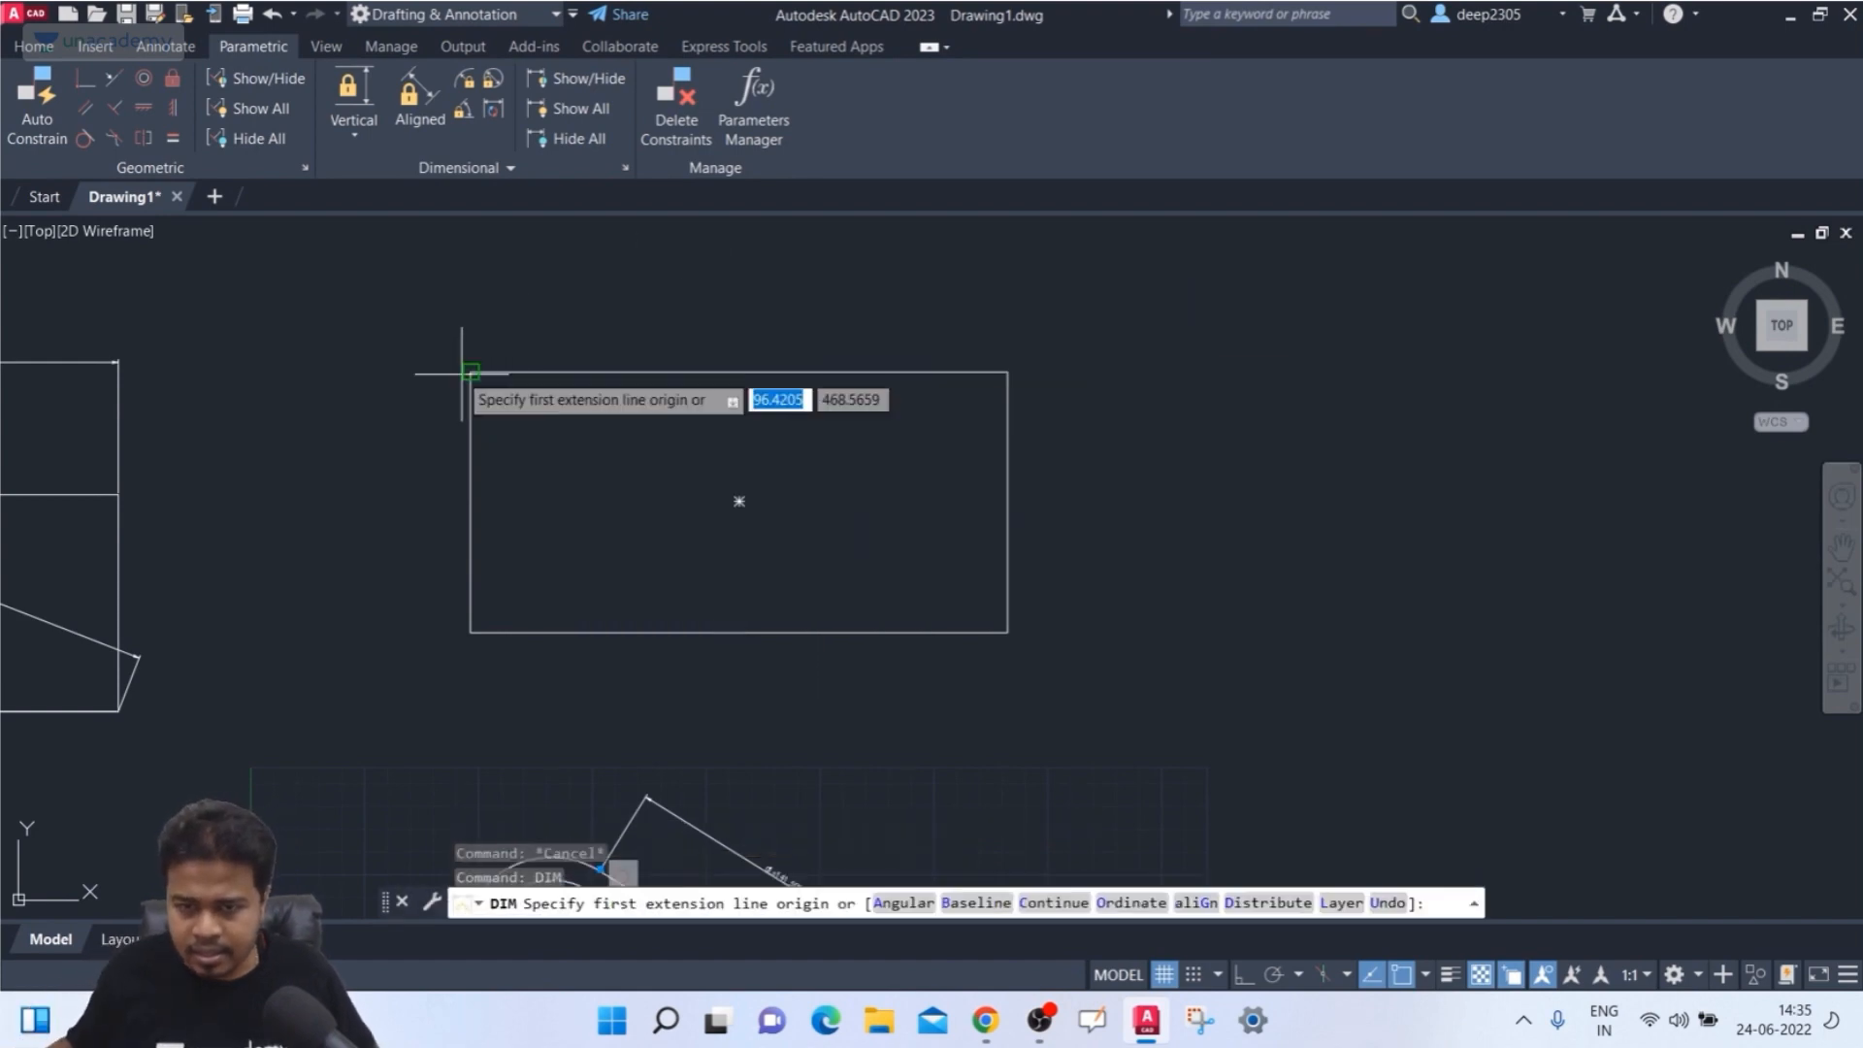
{"action": "left_click", "coordinate": [469, 373]}
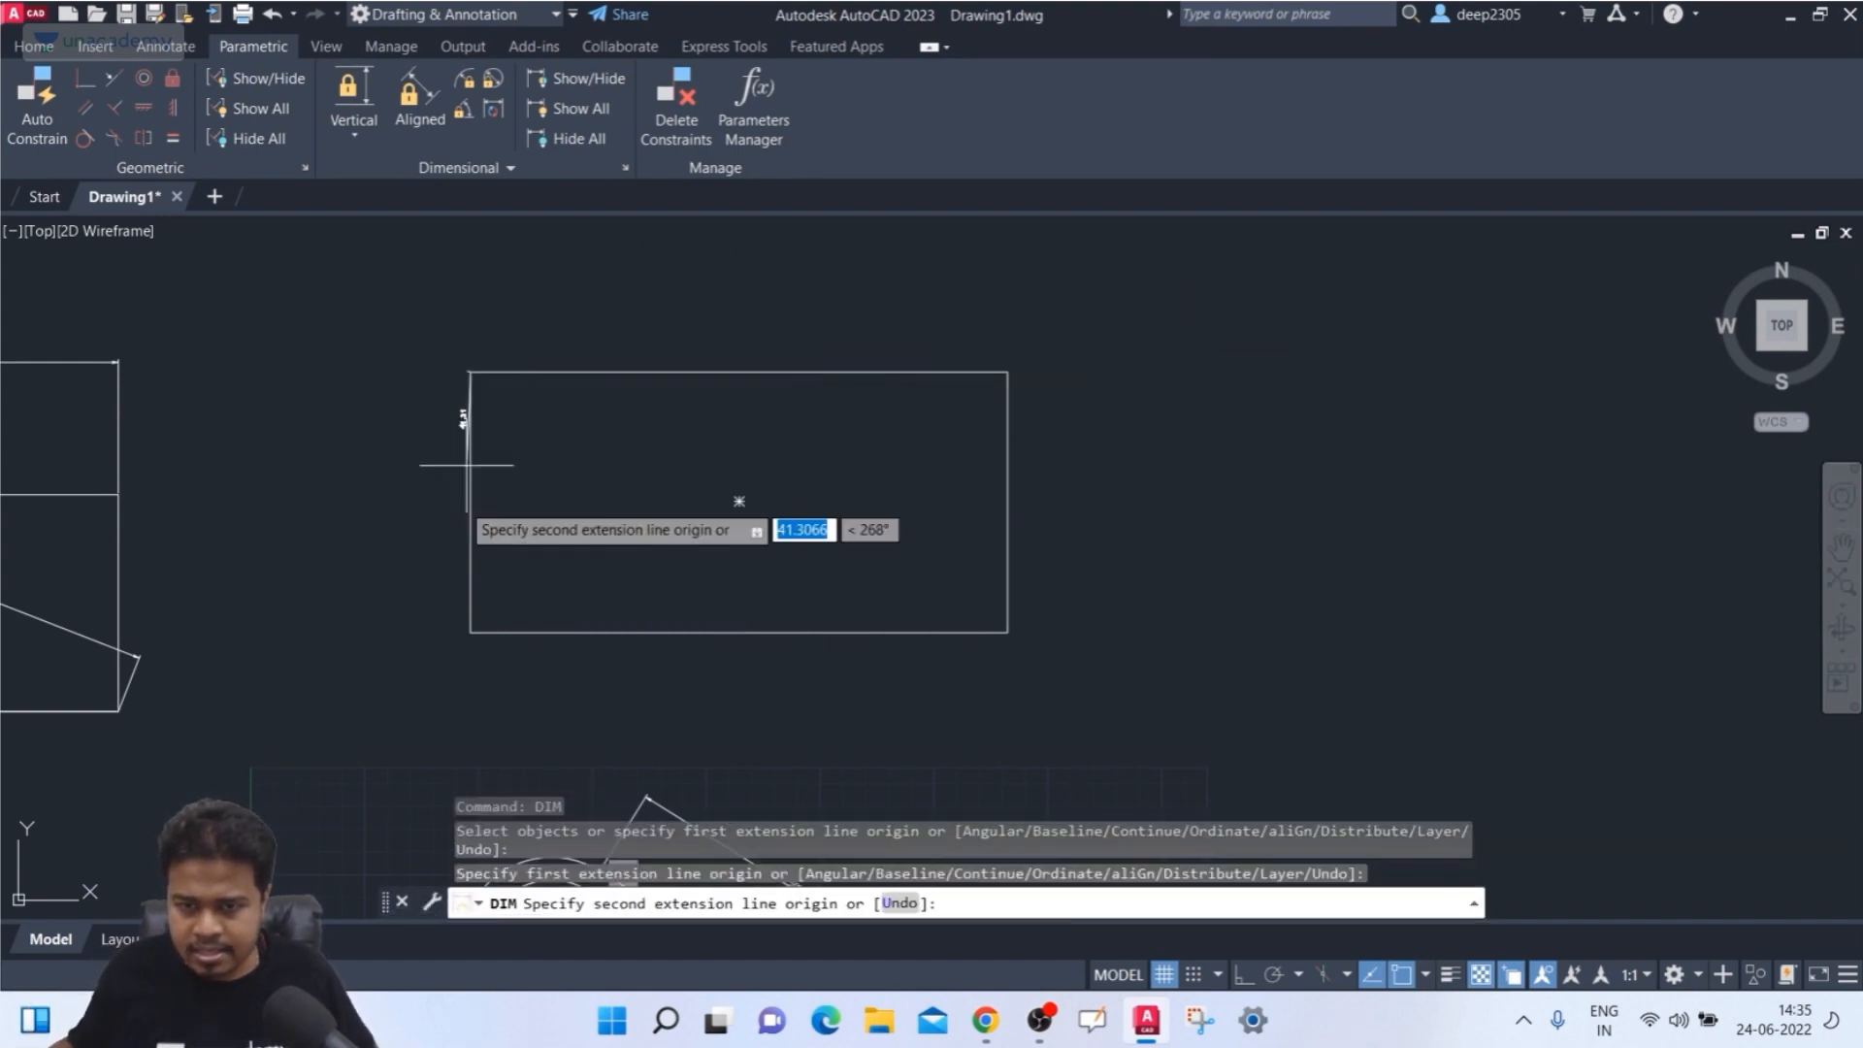
{"action": "left_click", "coordinate": [470, 632]}
{"action": "left_click", "coordinate": [412, 551]}
{"action": "scroll", "coordinate": [467, 536], "scroll_direction": "up", "scroll_amount": 5}
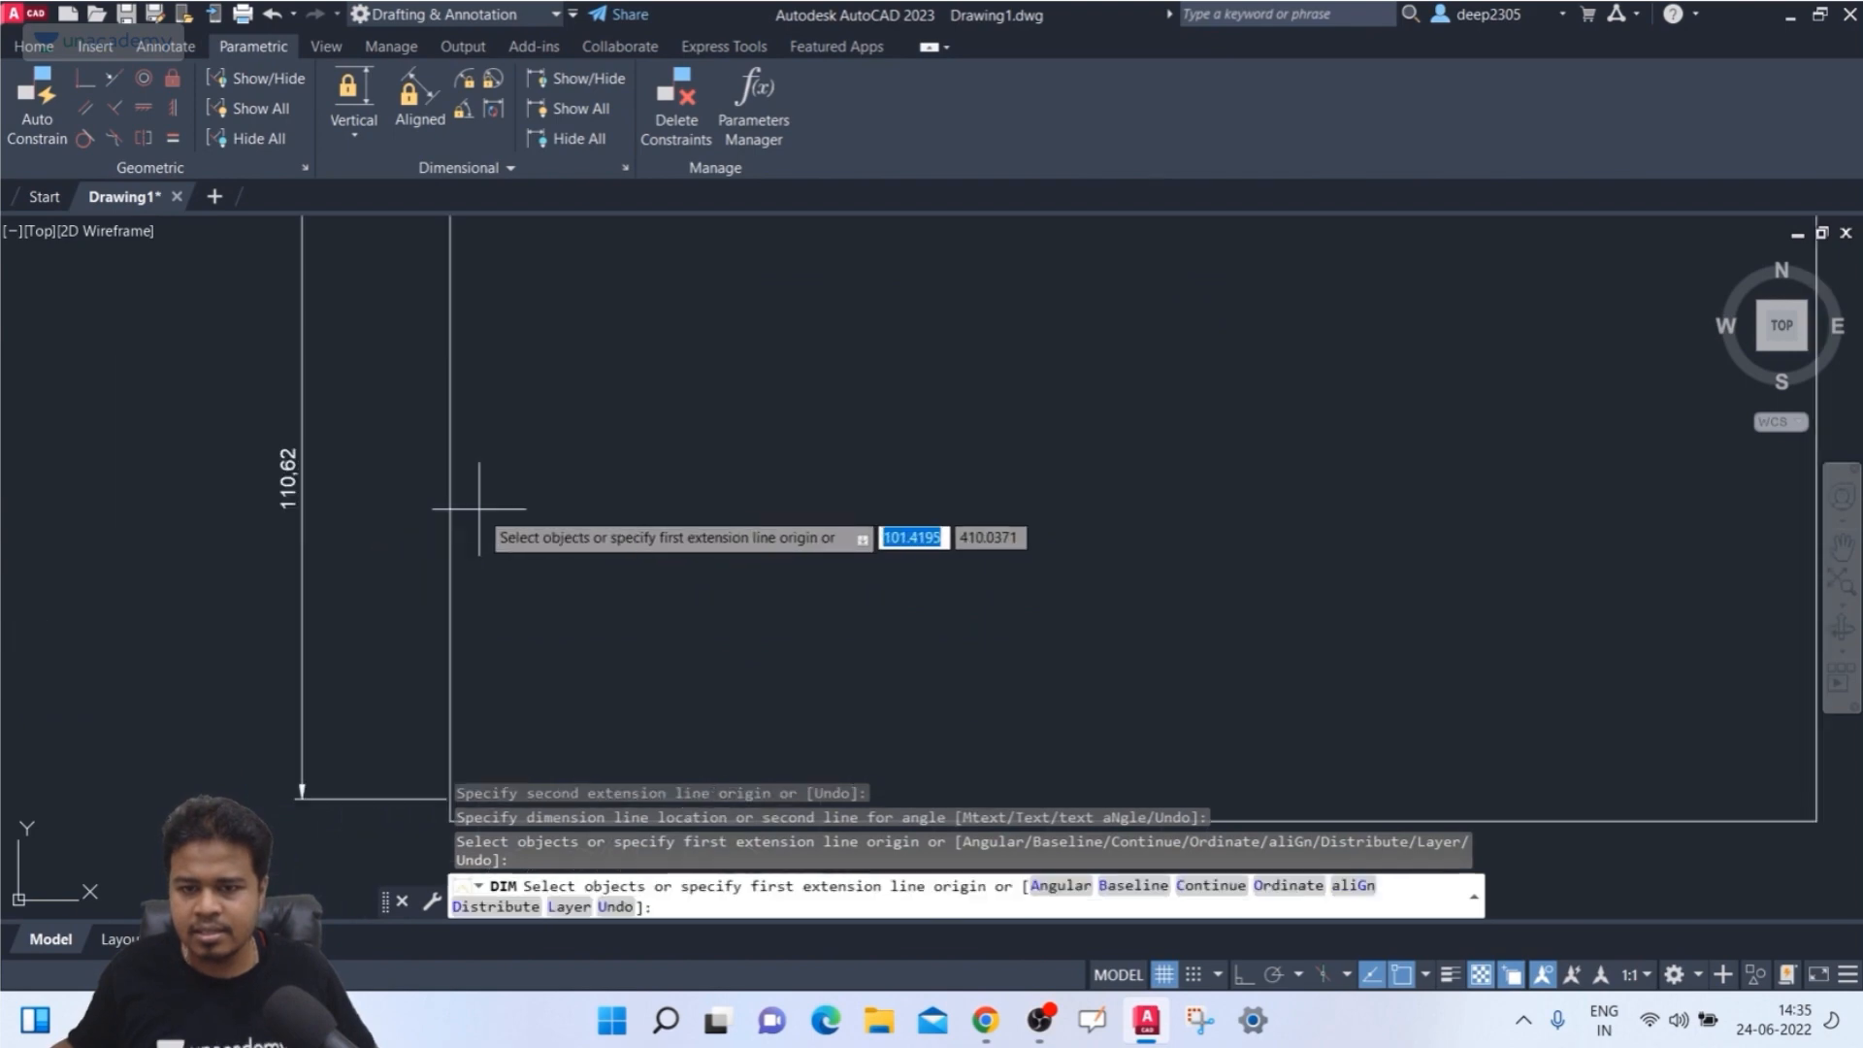
{"action": "scroll", "coordinate": [534, 512], "scroll_direction": "down", "scroll_amount": 3}
{"action": "middle_click_drag", "start_coordinate": [537, 516], "coordinate": [578, 532]}
{"action": "key", "text": "Escape"}
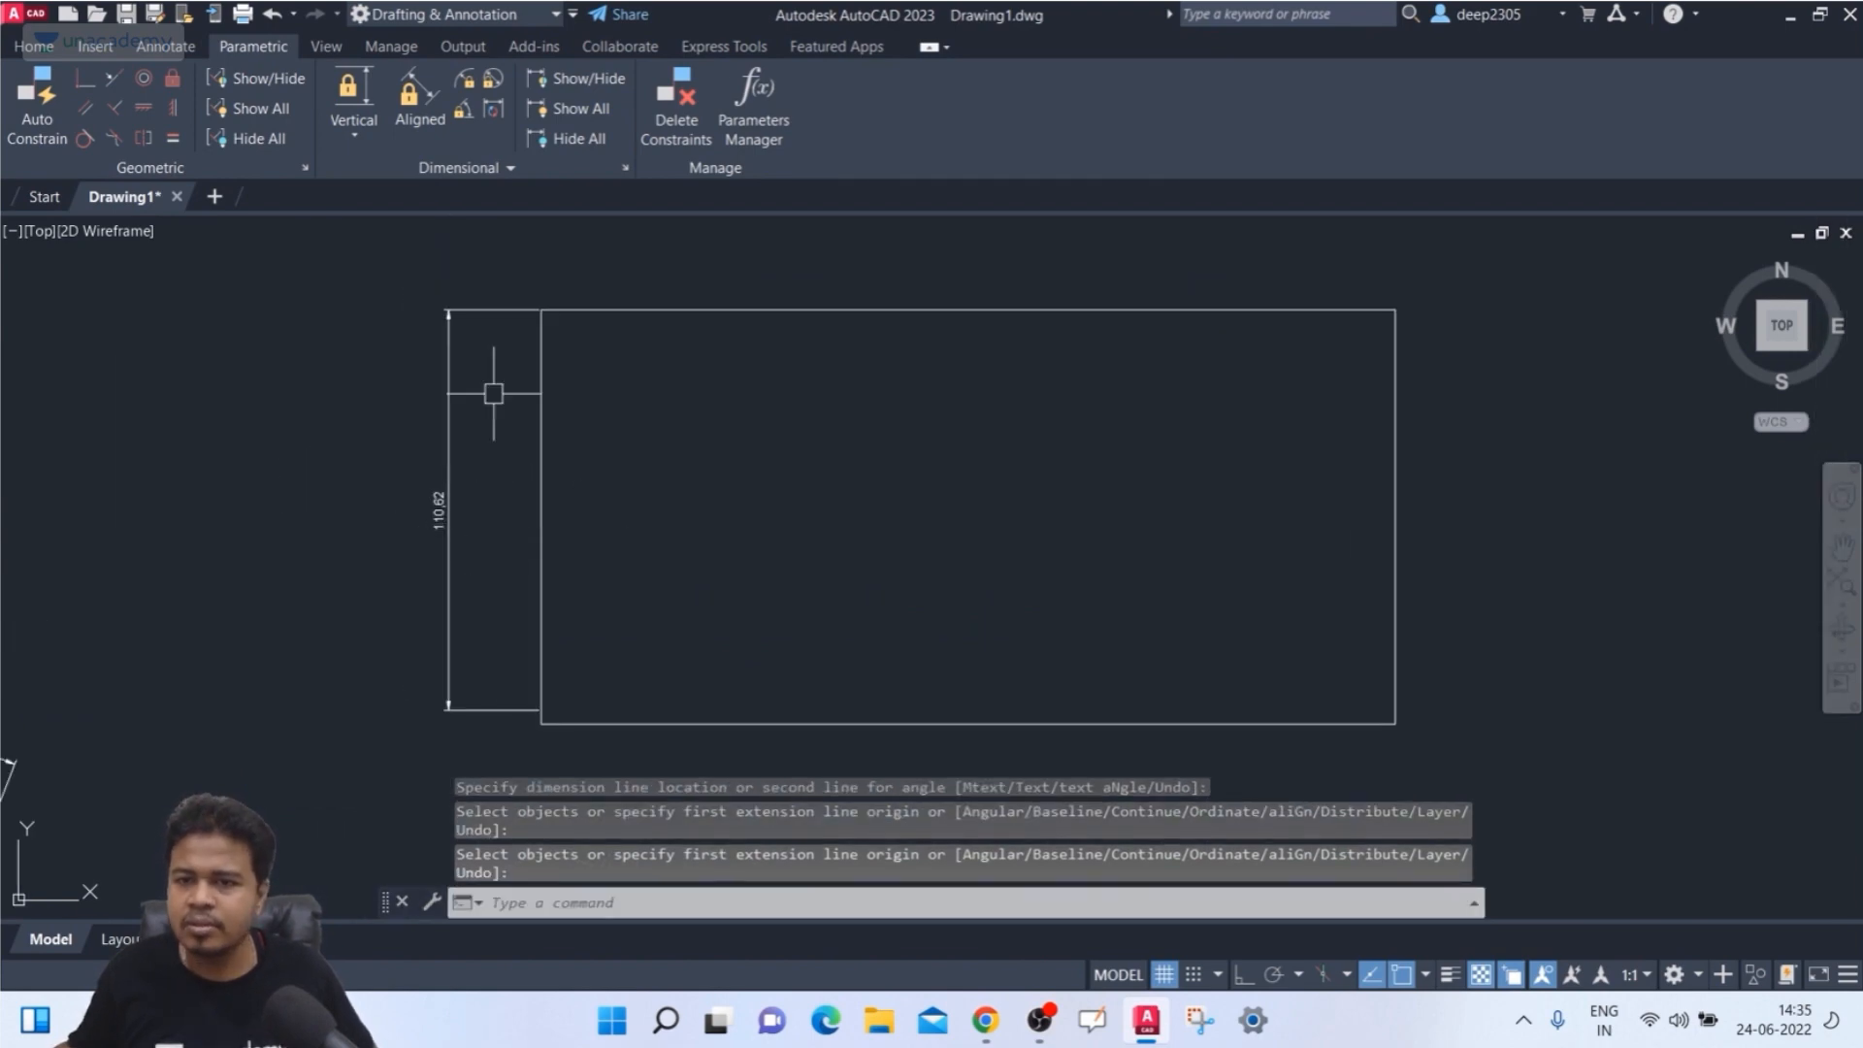
- Convert the rectangle's height dimension to a dimensional constraint
{"action": "left_click", "coordinate": [493, 108]}
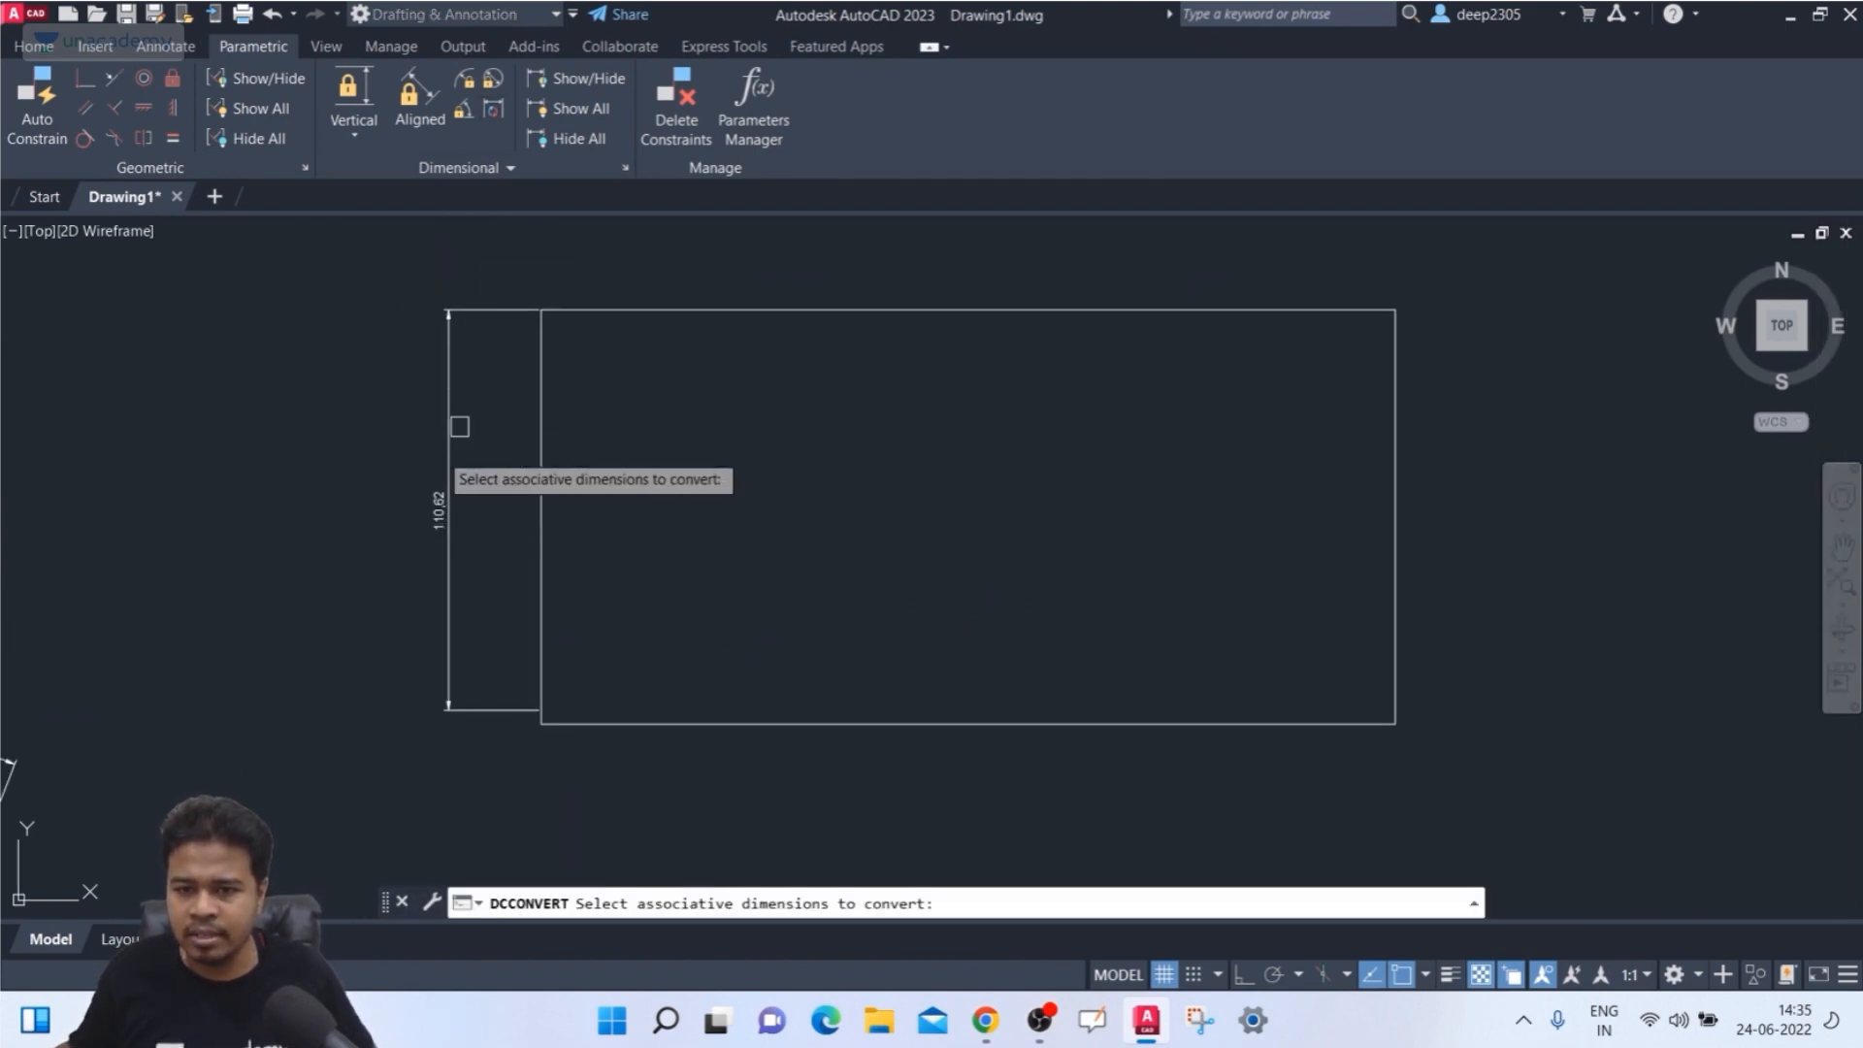
{"action": "left_click", "coordinate": [447, 498]}
{"action": "key", "text": "Return"}
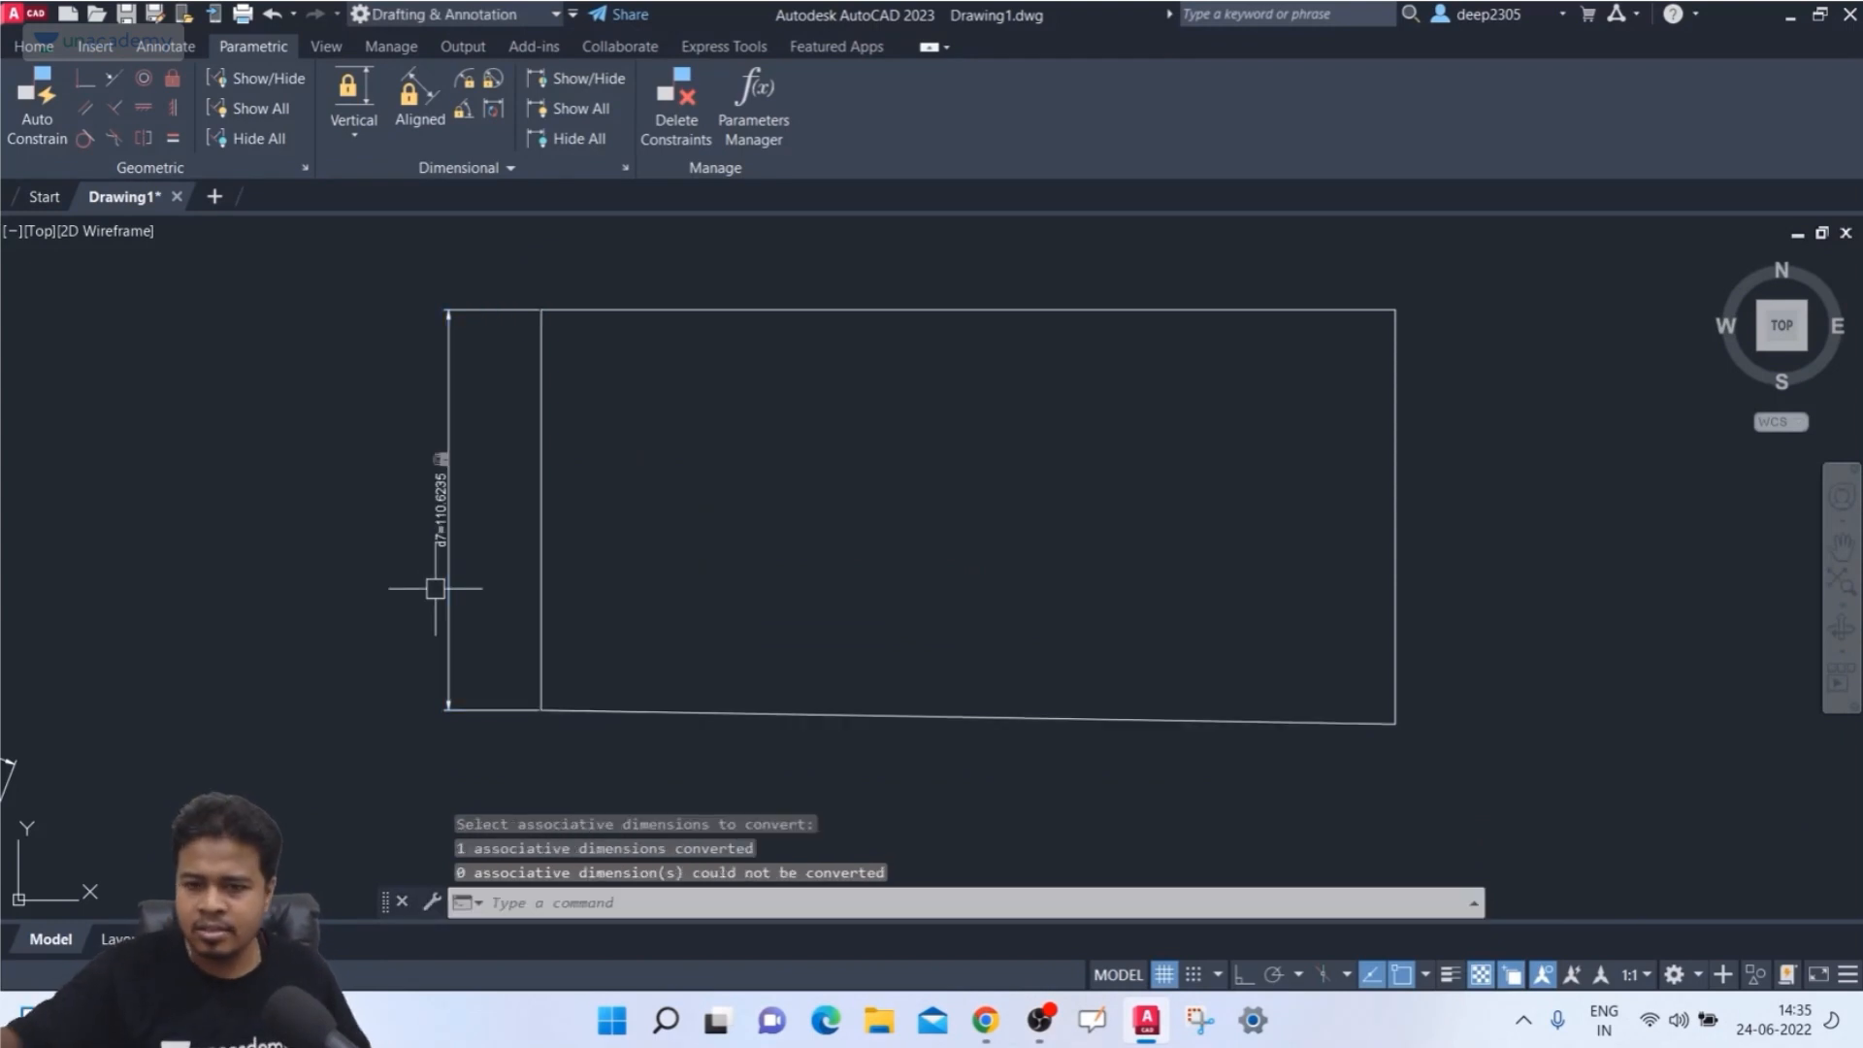
- Dimension the rectangle's width between its upper corners, placing the dimension line just above the upper edge
{"action": "middle_click_drag", "start_coordinate": [626, 538], "coordinate": [504, 604]}
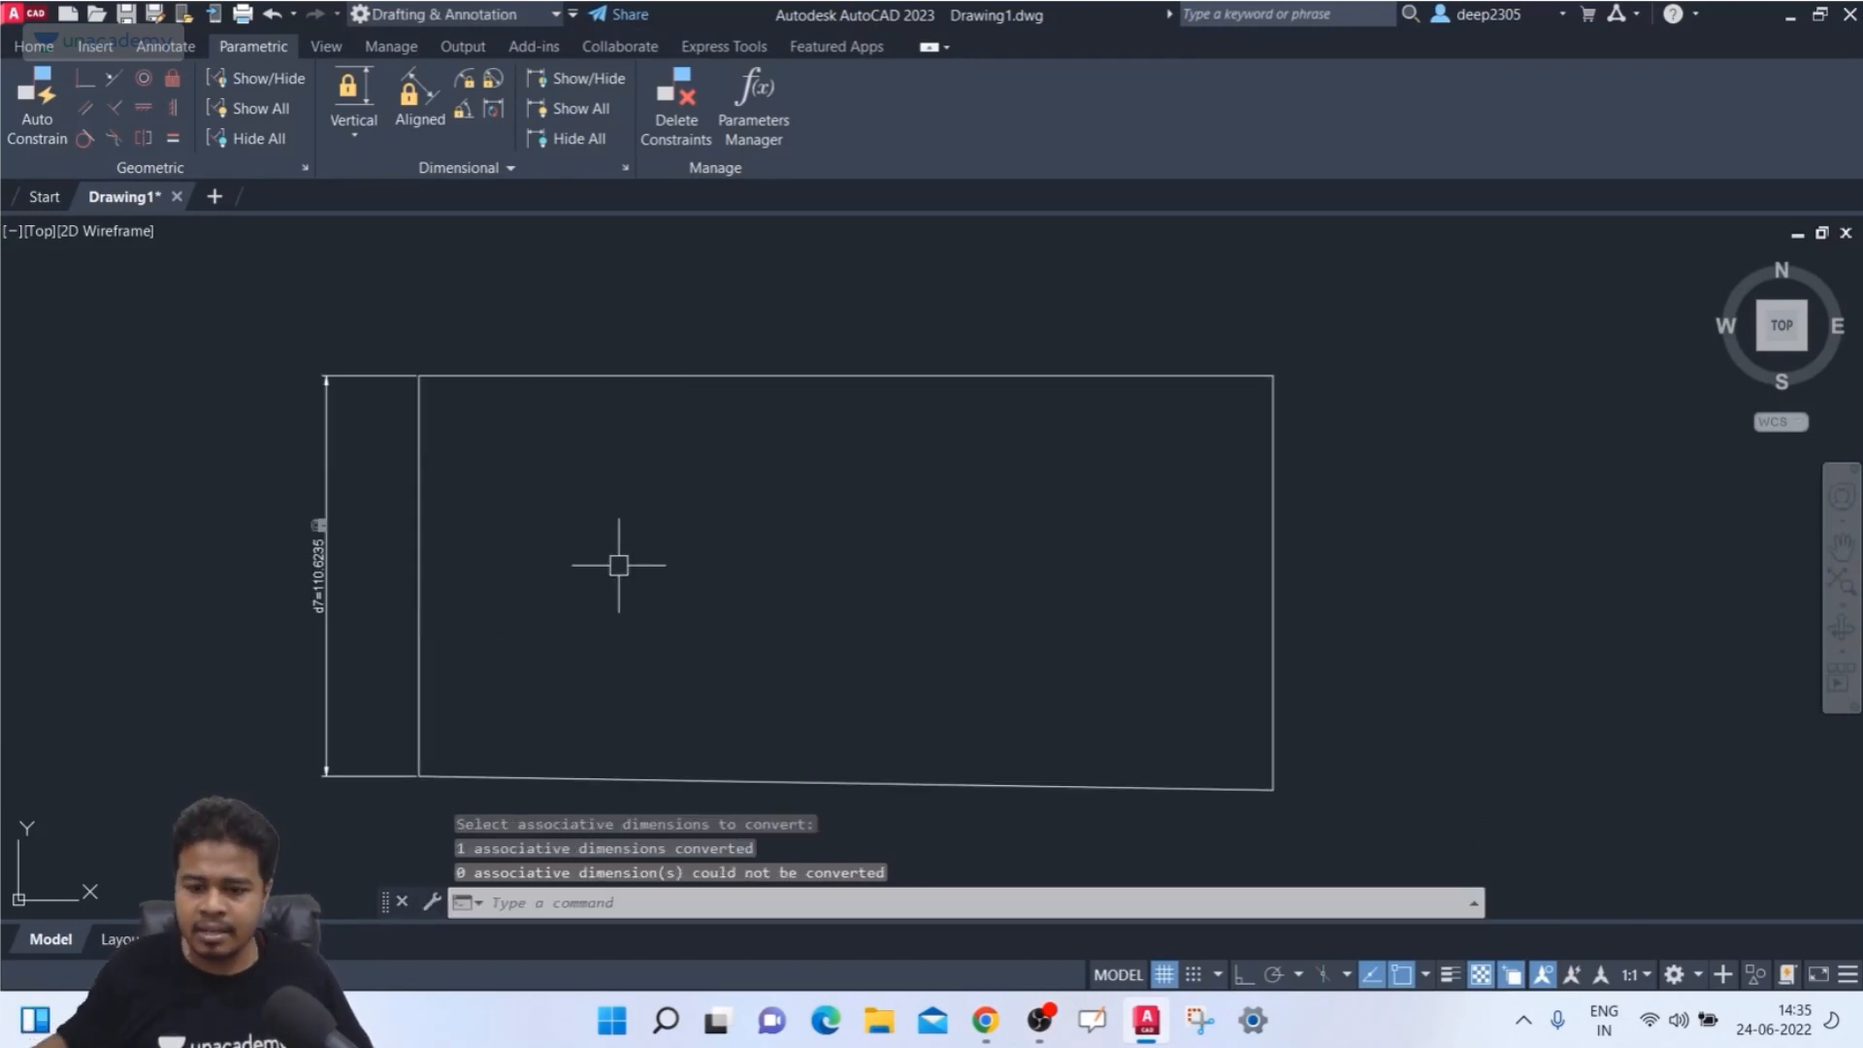
{"action": "type", "text": "D"}
{"action": "key", "text": "Return"}
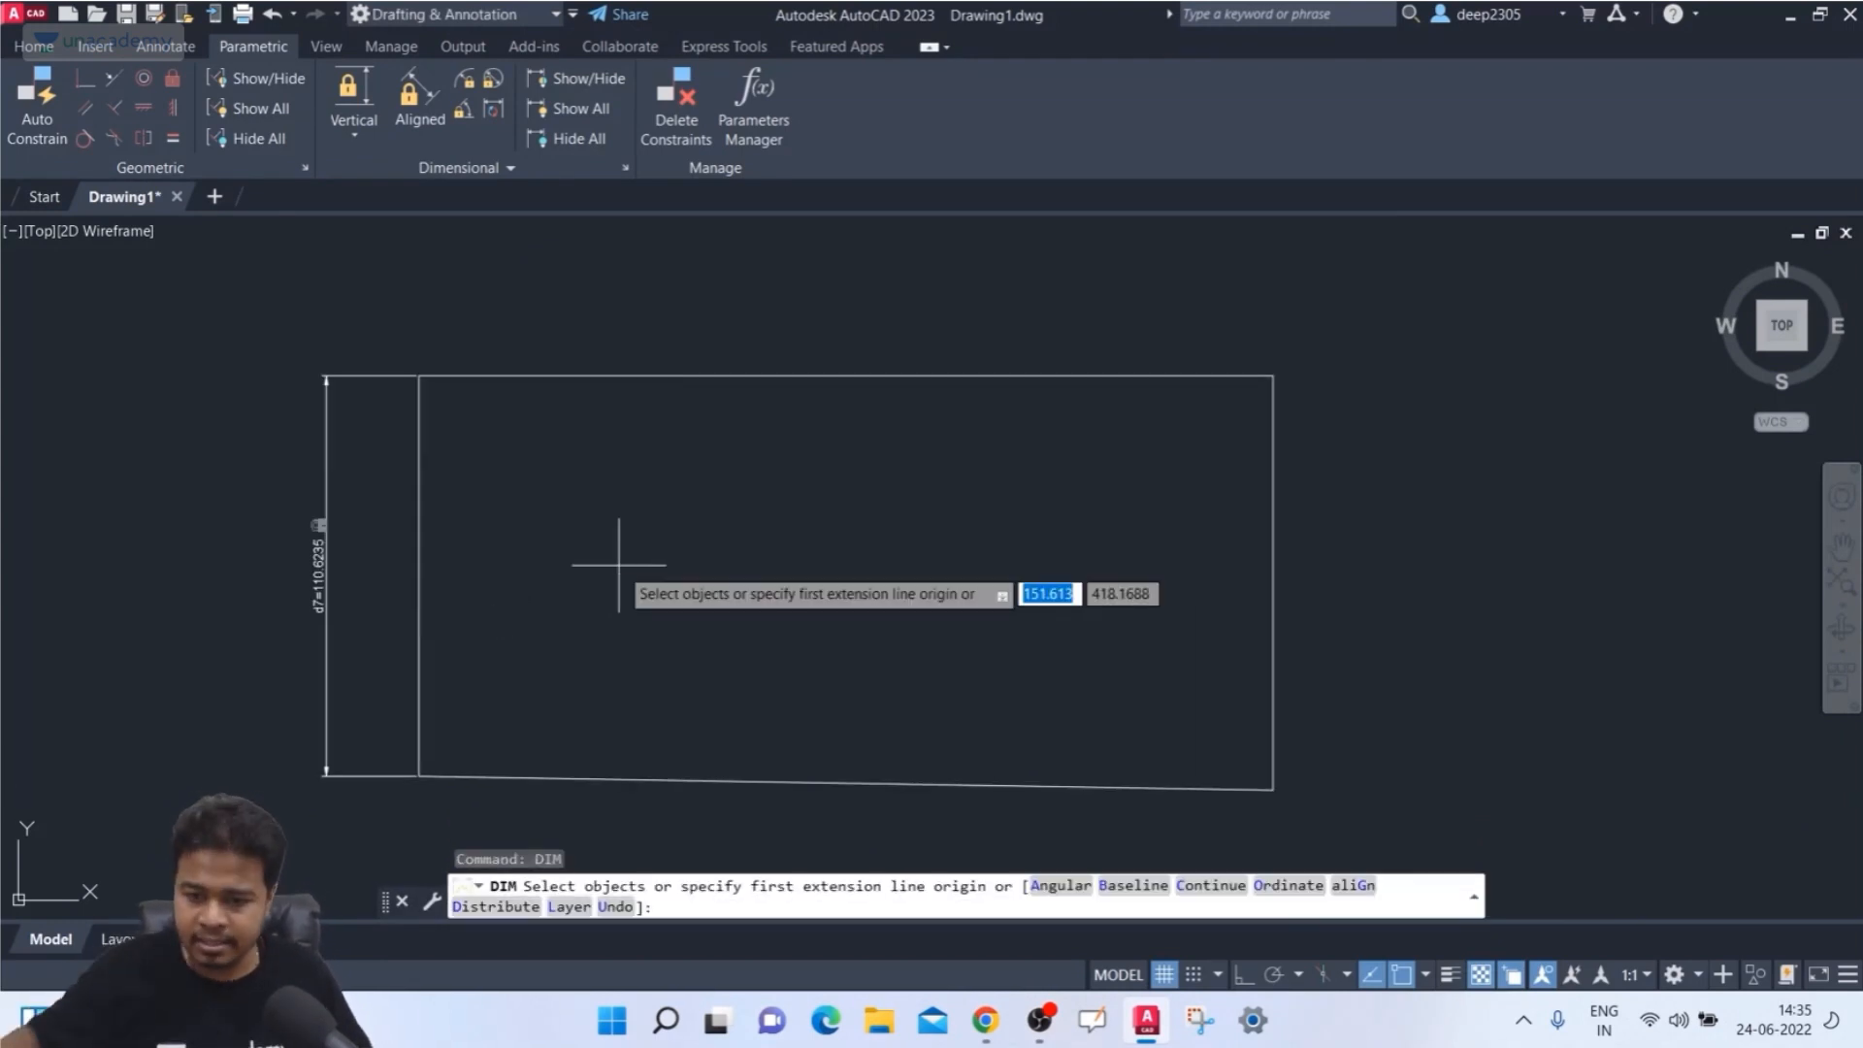
{"action": "left_click", "coordinate": [419, 375]}
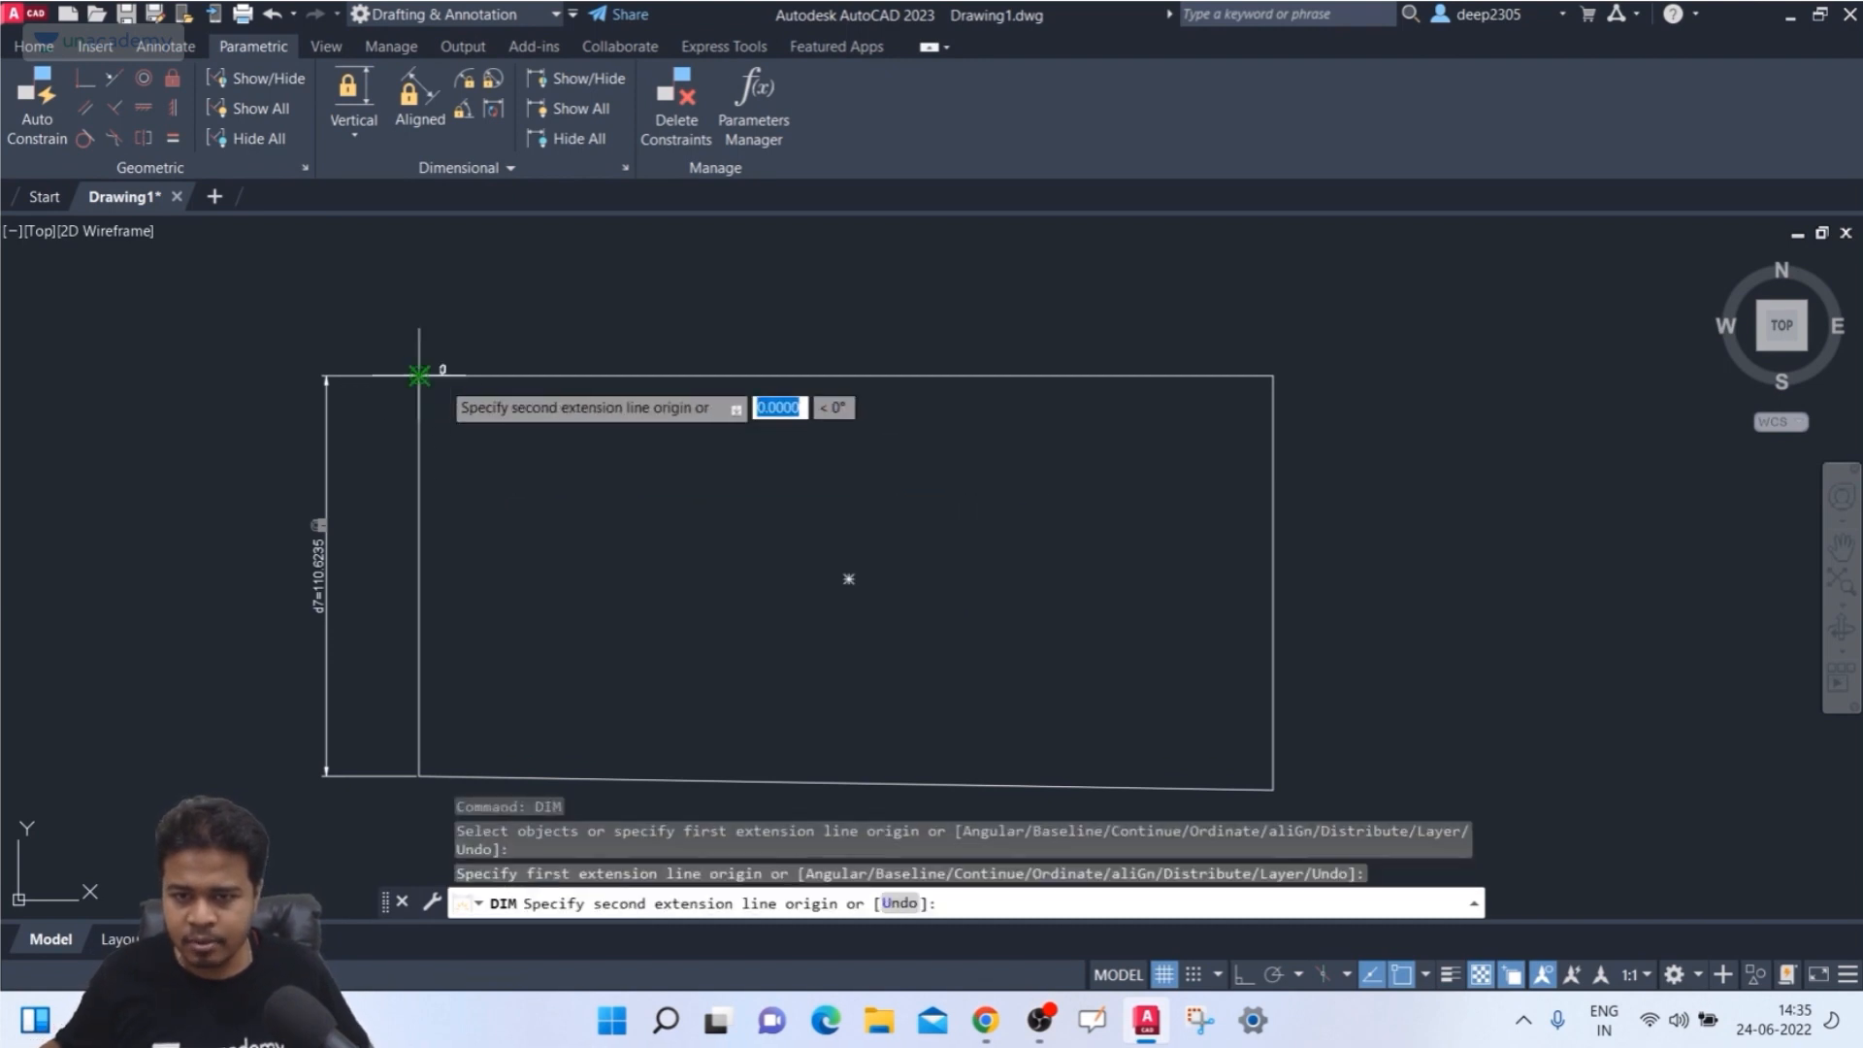
{"action": "left_click", "coordinate": [1273, 376]}
{"action": "left_click", "coordinate": [1094, 298]}
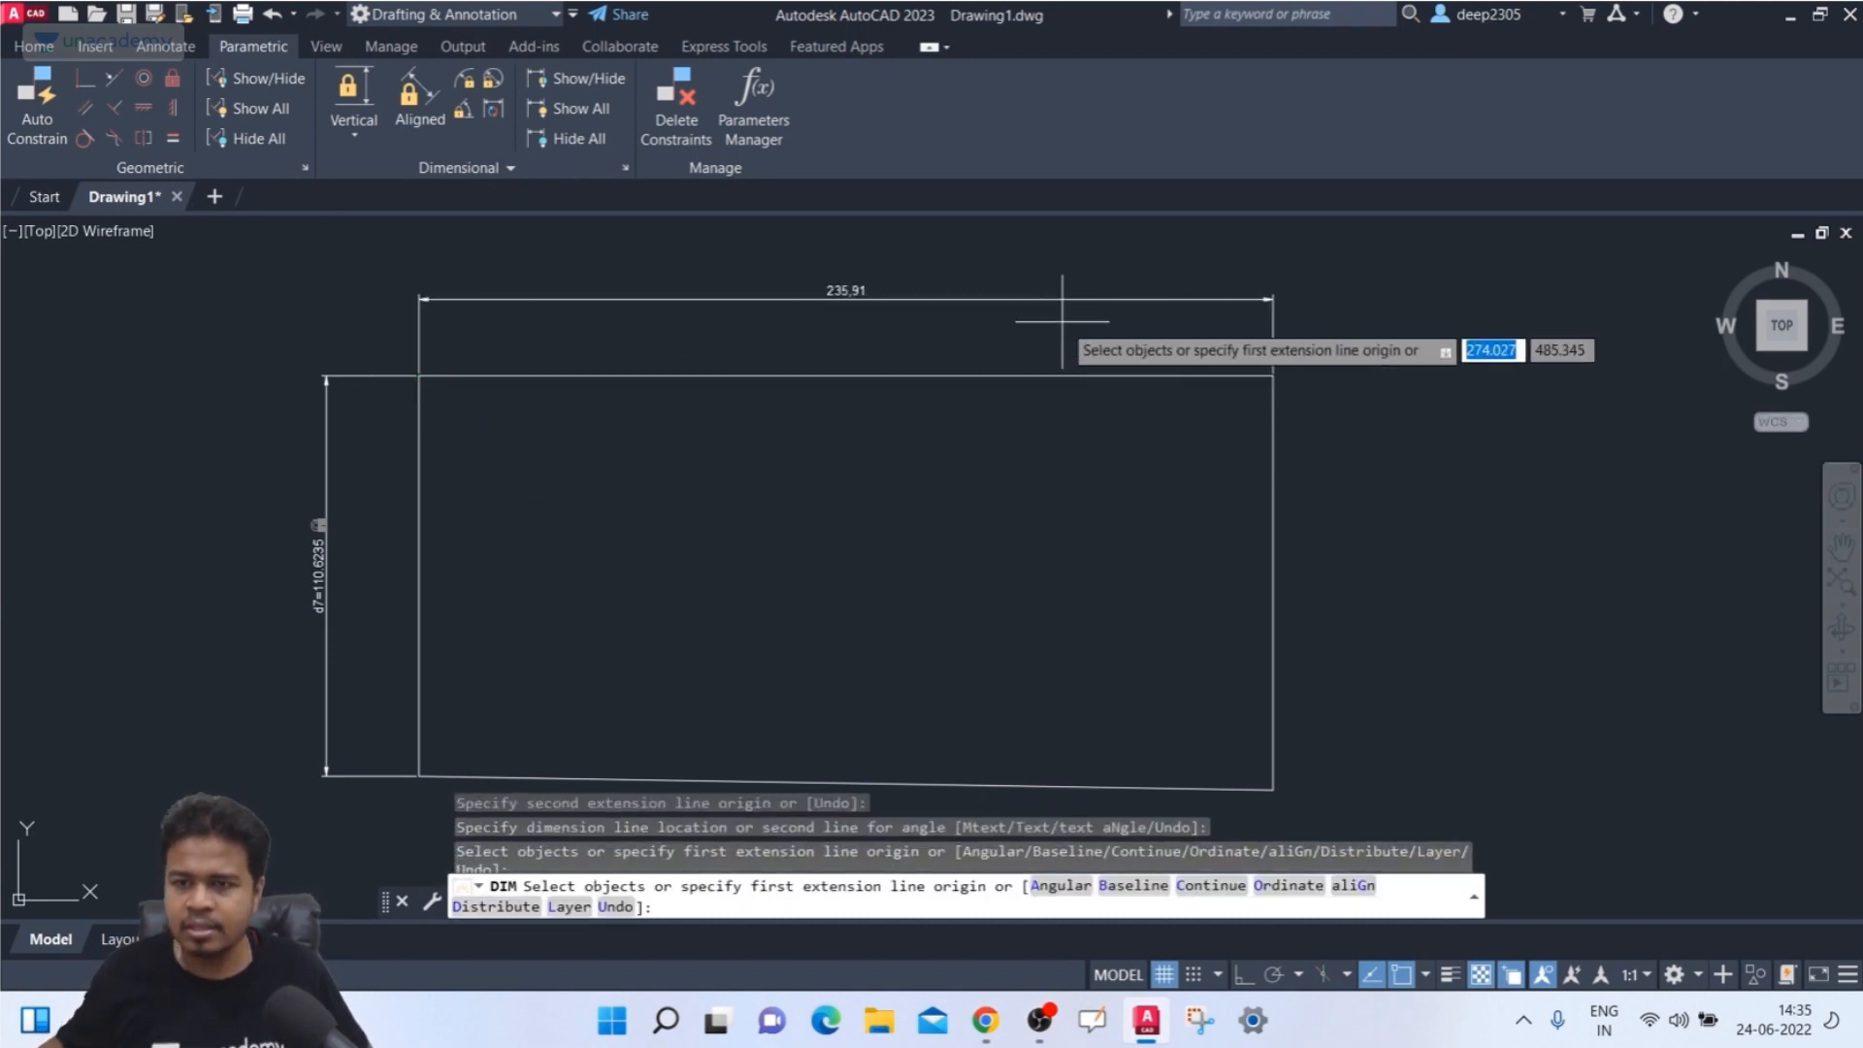
{"action": "key", "text": "Escape"}
{"action": "key", "text": "Escape"}
- Try to convert the rectangle's width dimension to a dimensional constraint, and delete that dimension
{"action": "left_click", "coordinate": [493, 107]}
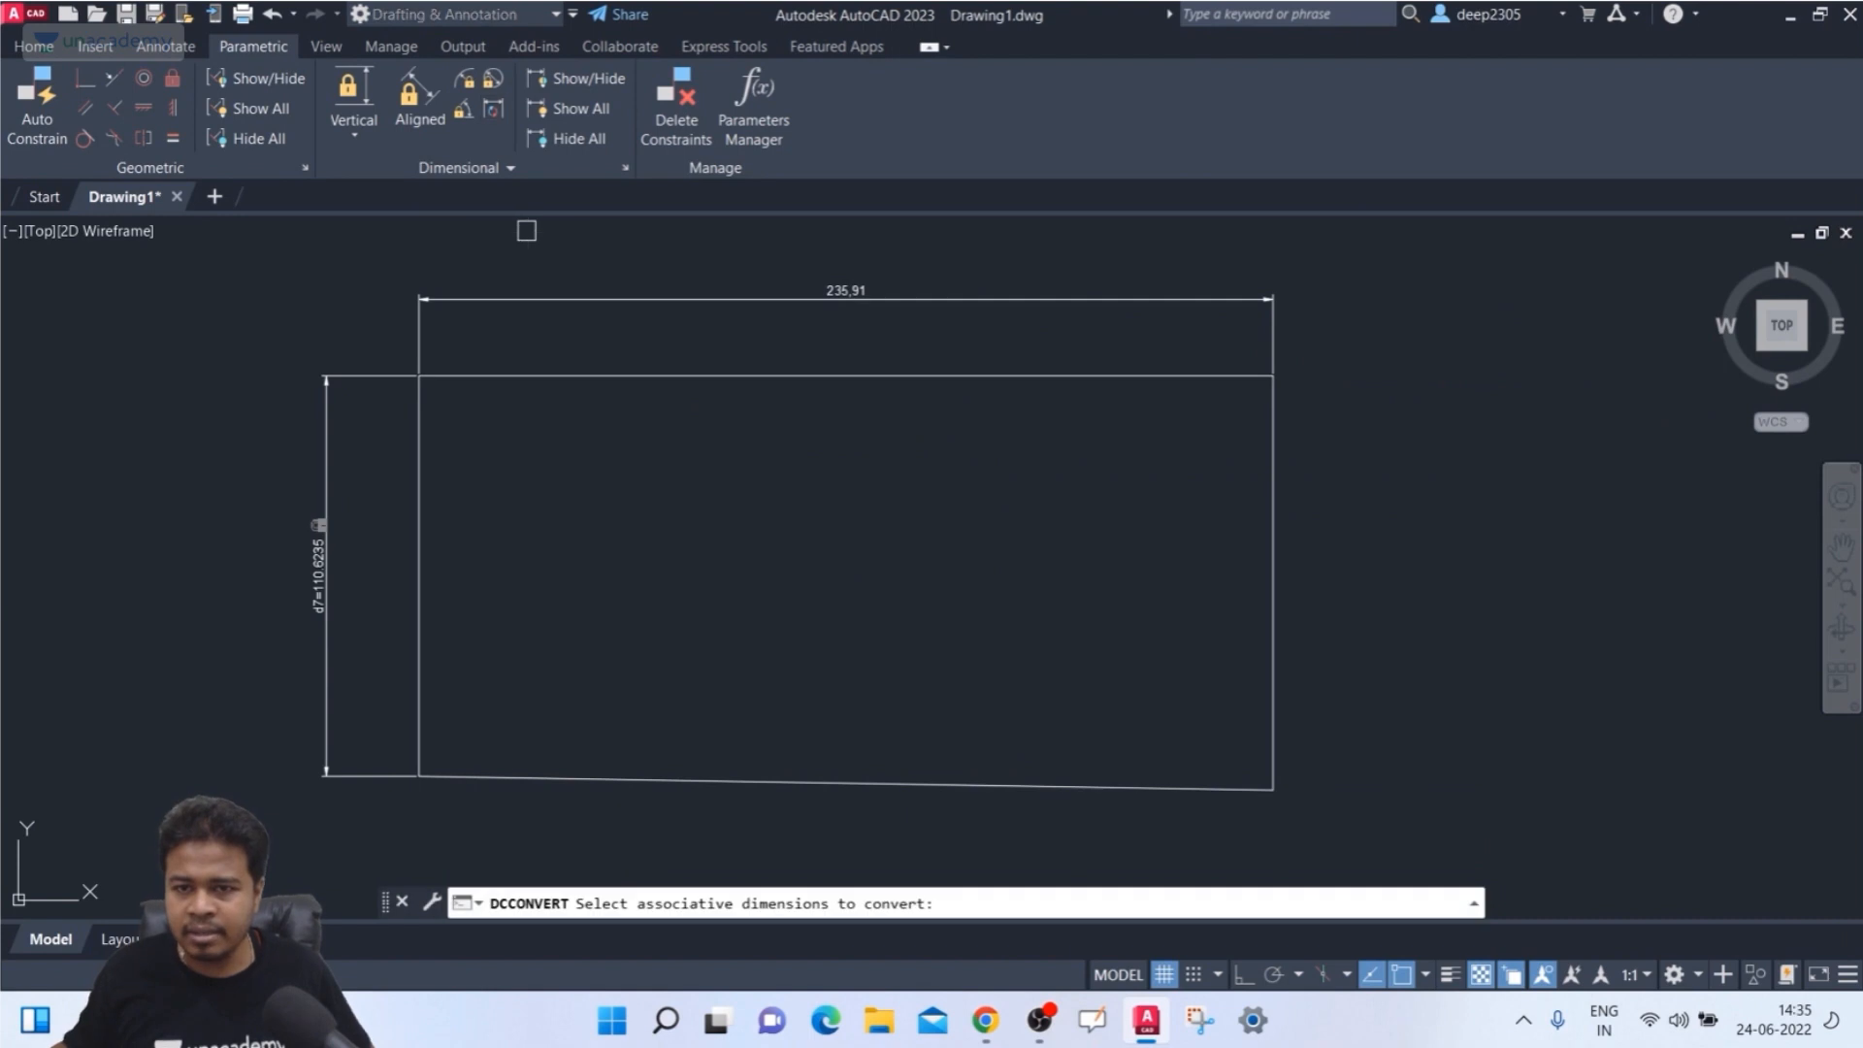
{"action": "left_click", "coordinate": [853, 297]}
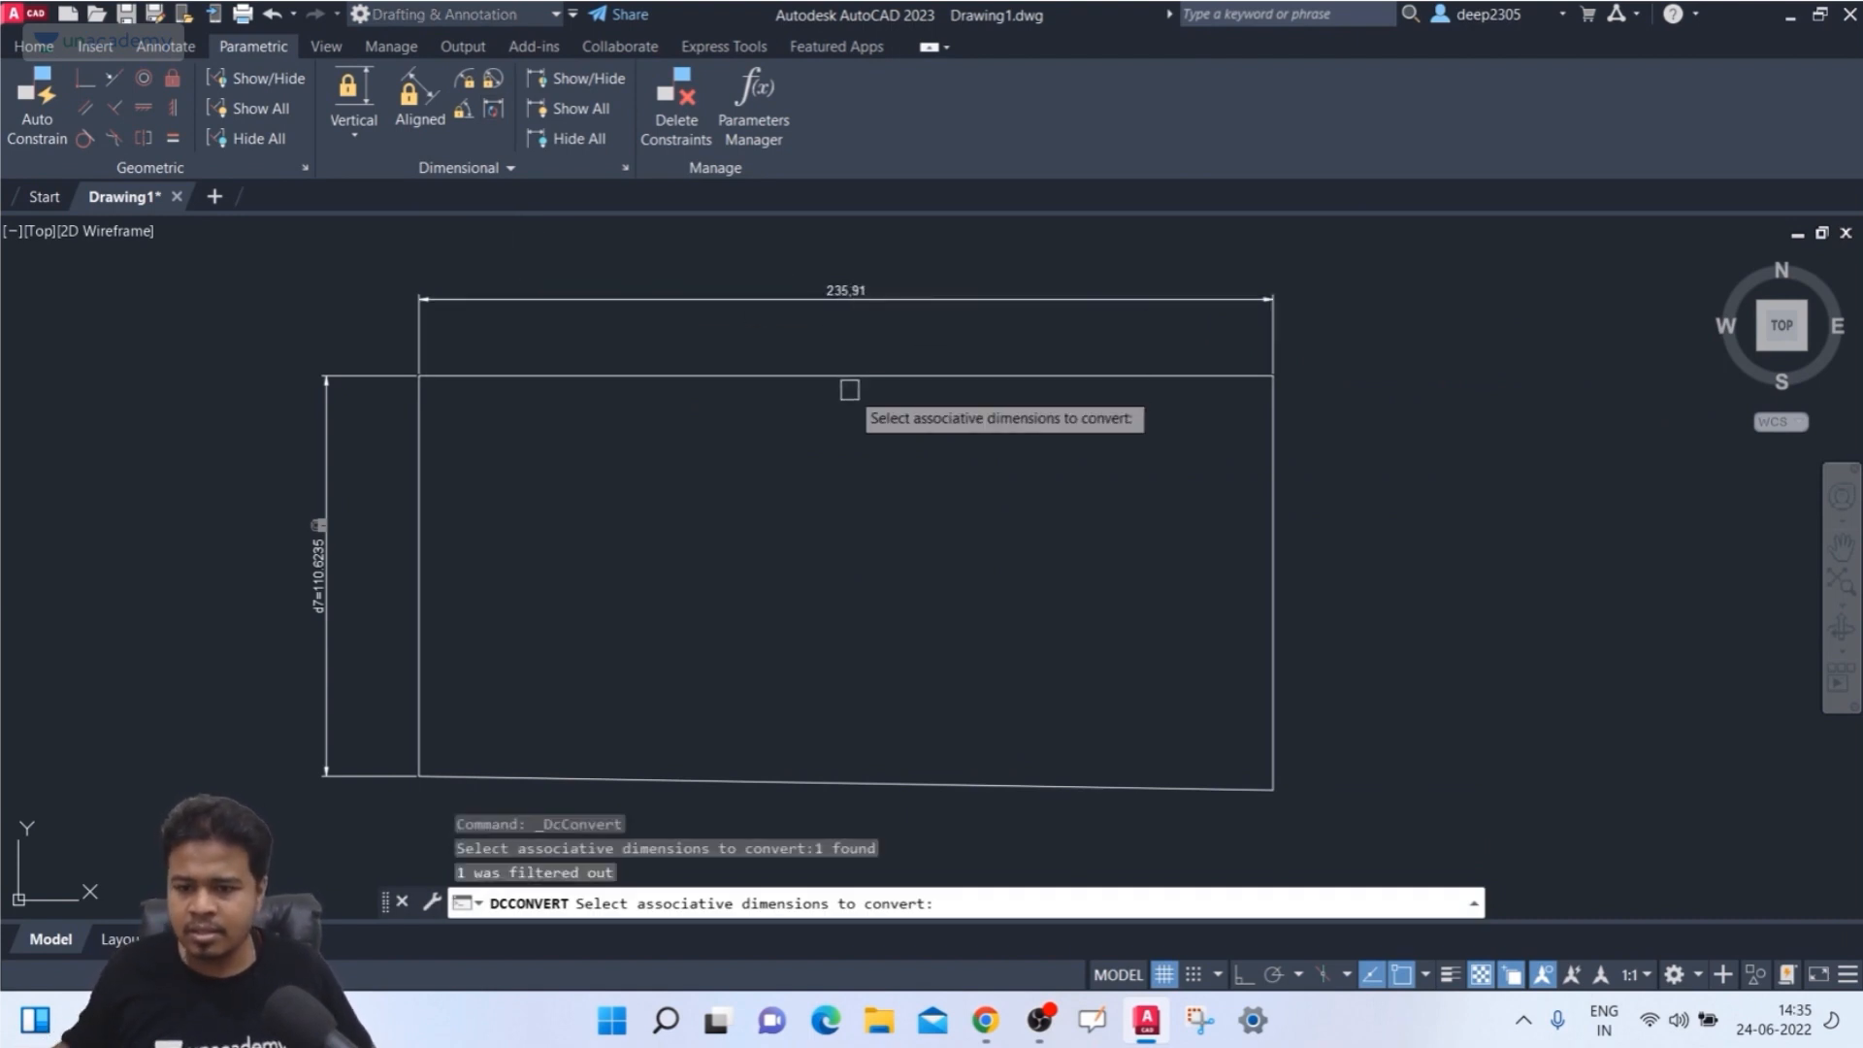
{"action": "key", "text": "Return"}
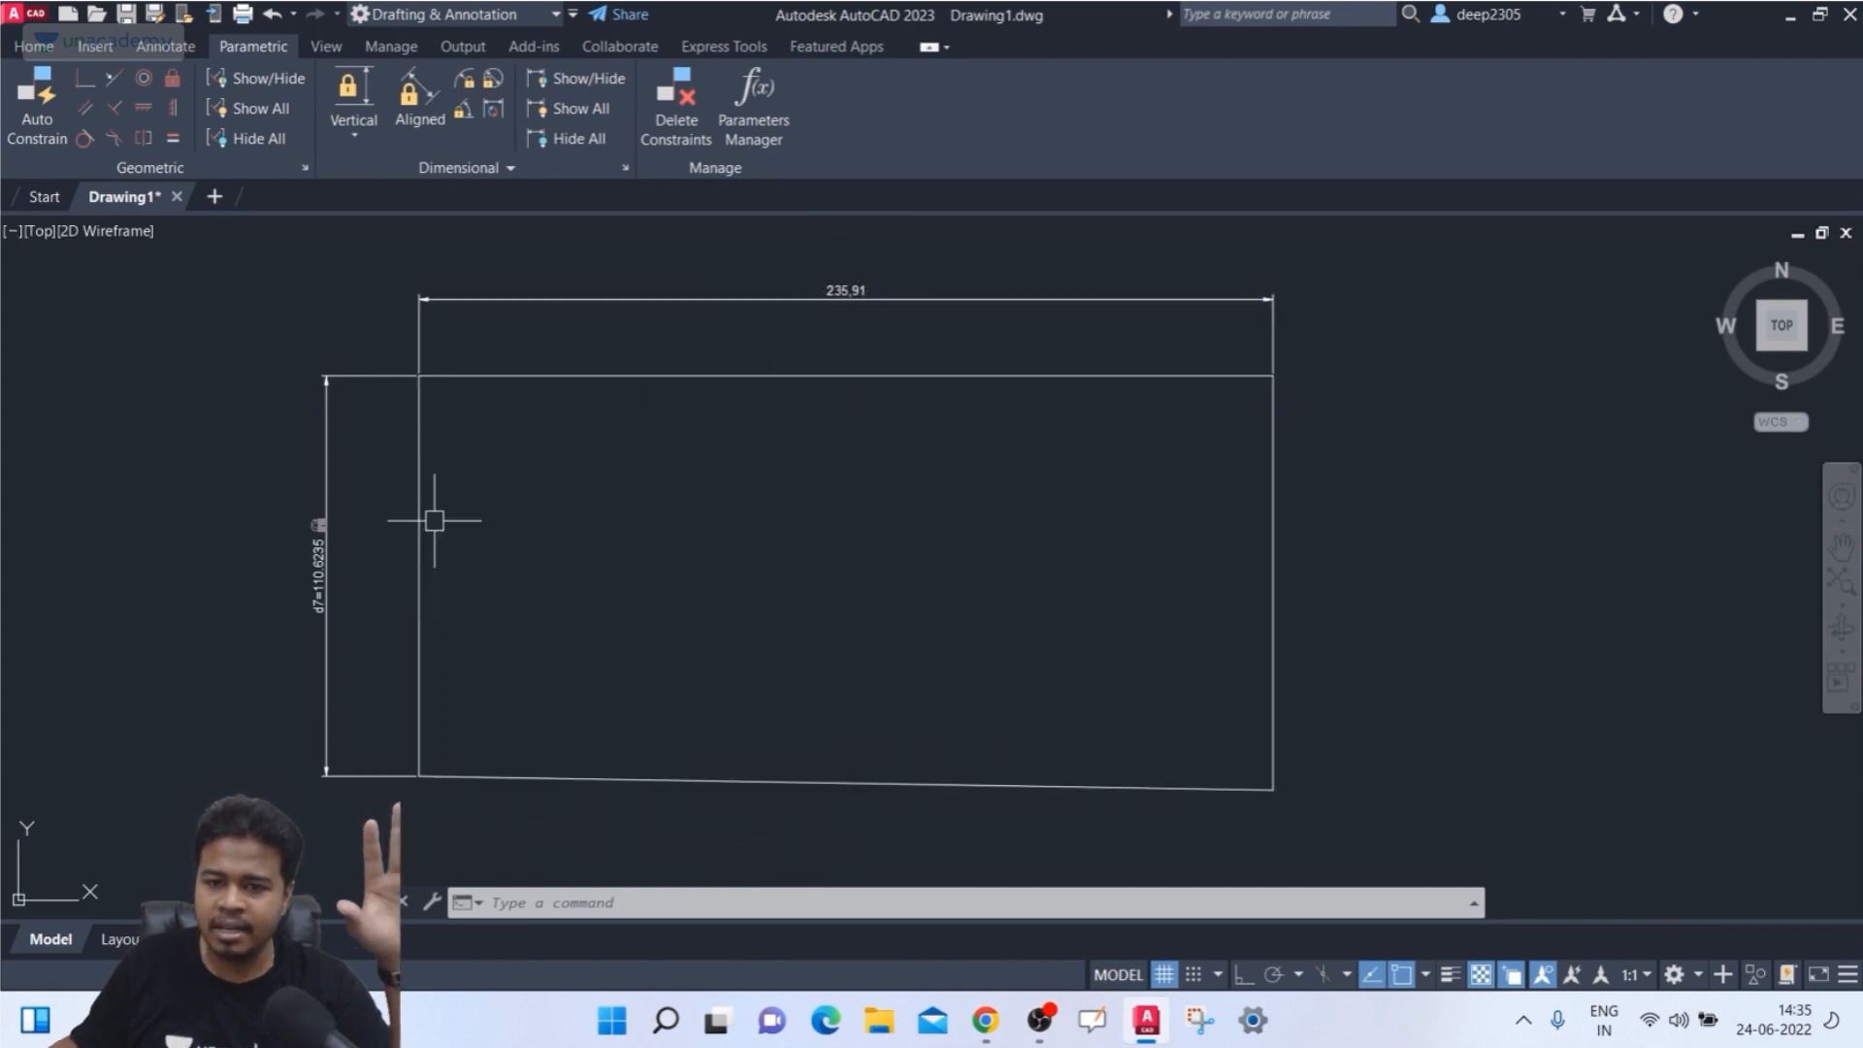
{"action": "left_click", "coordinate": [865, 285]}
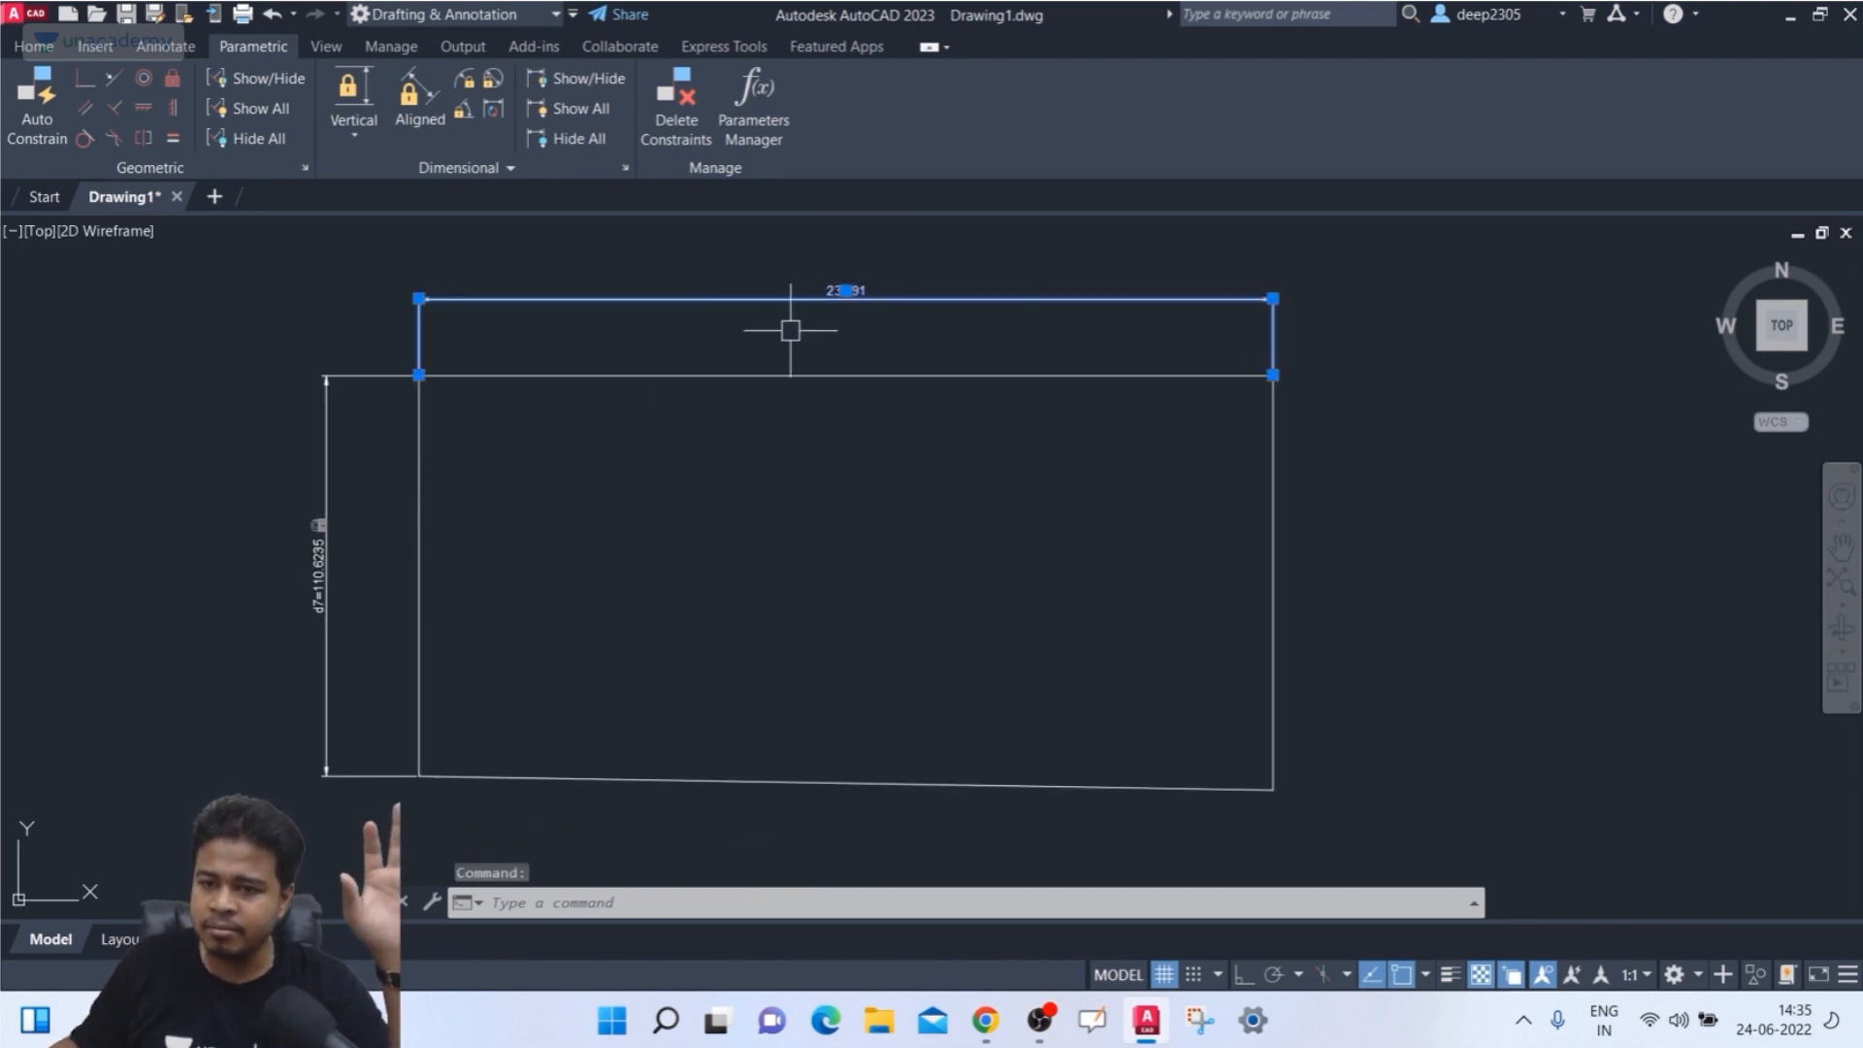
{"action": "key", "text": "Delete"}
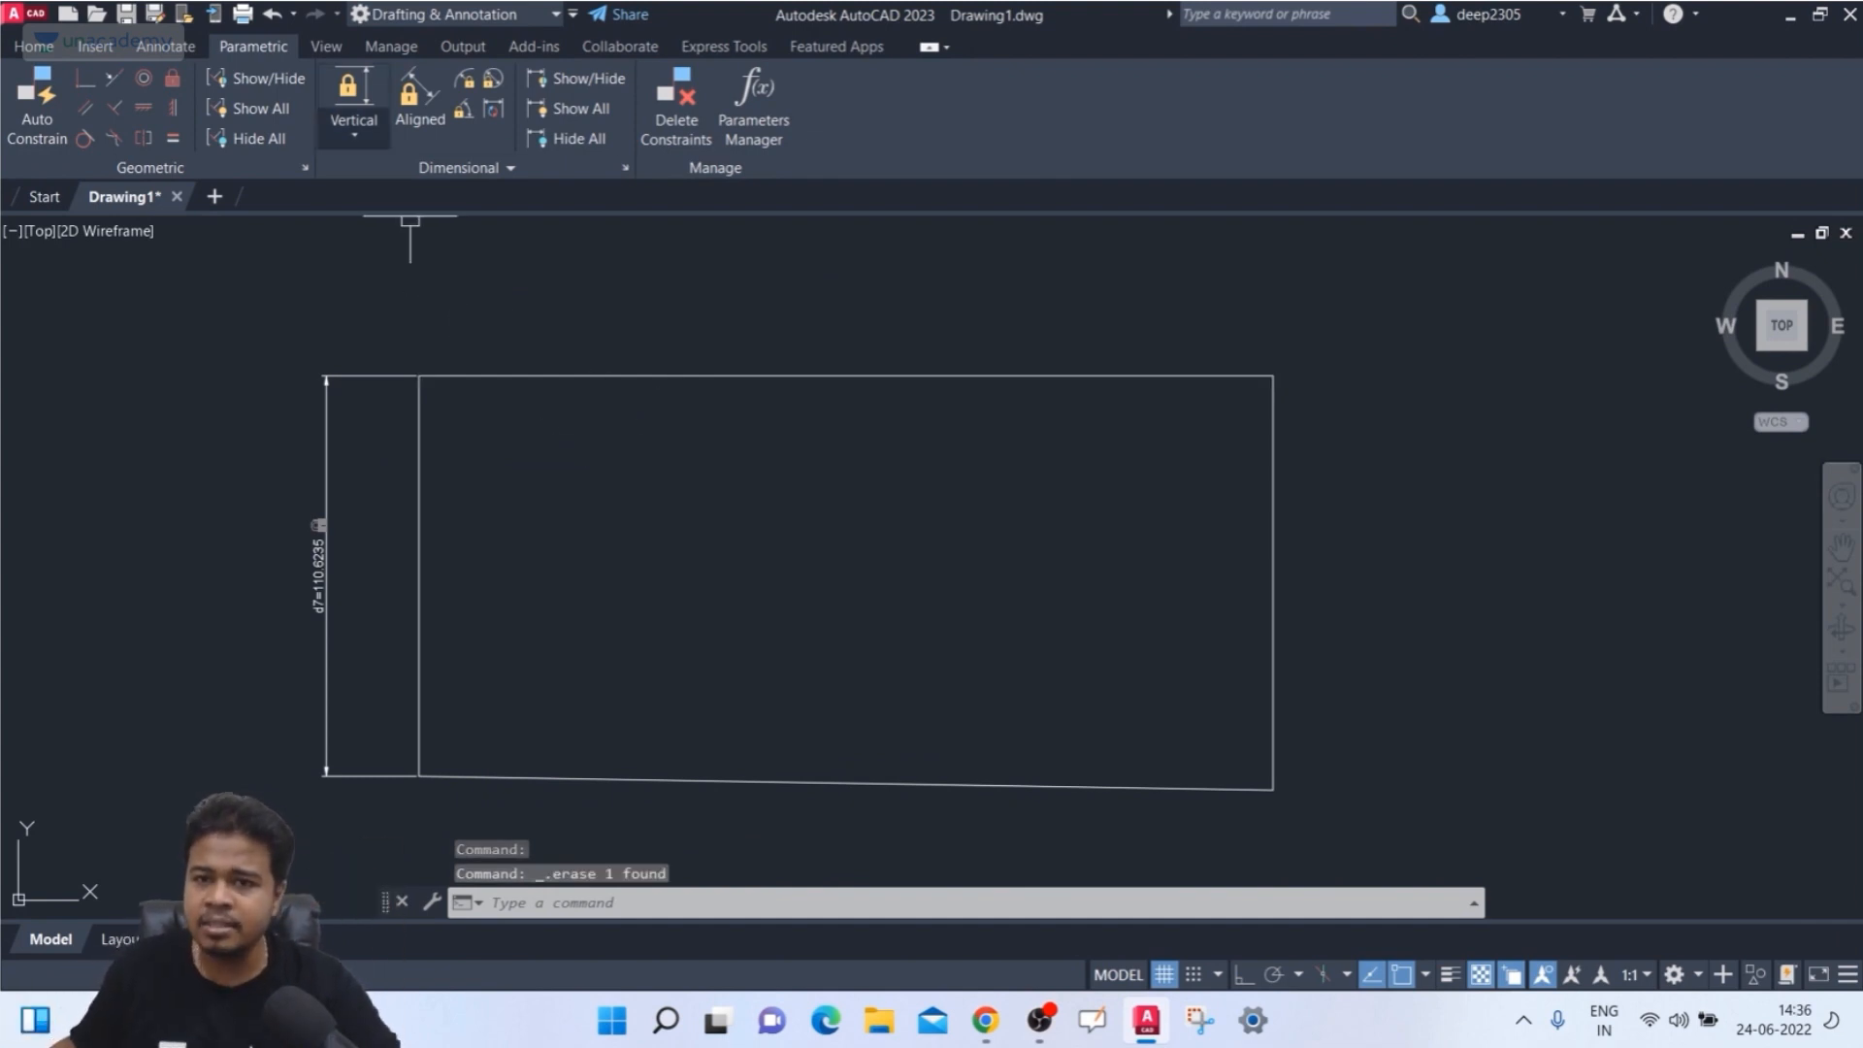
- Apply a linear dimensional constraint to the rectangle's width between its upper corners, placing the dimension line just above the upper edge
{"action": "left_click", "coordinate": [354, 135]}
{"action": "left_click", "coordinate": [384, 179]}
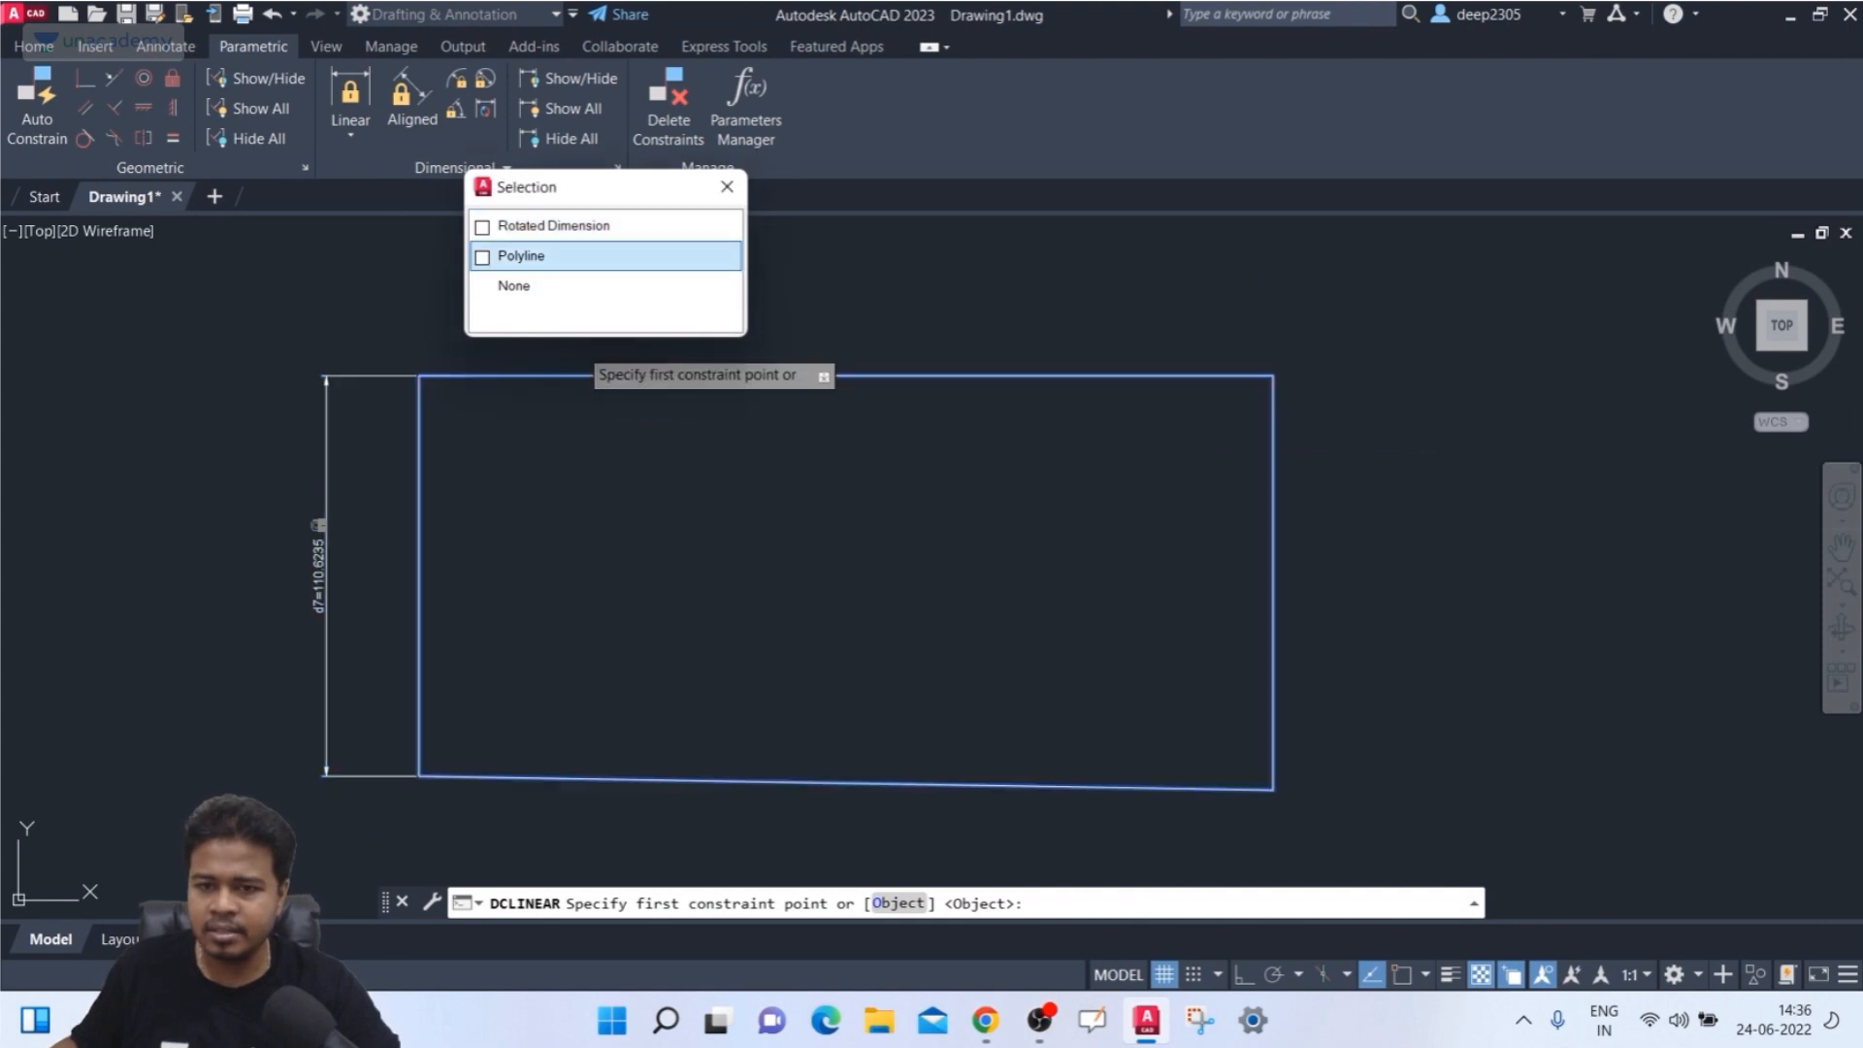
{"action": "left_click", "coordinate": [583, 255]}
{"action": "left_click", "coordinate": [1273, 376]}
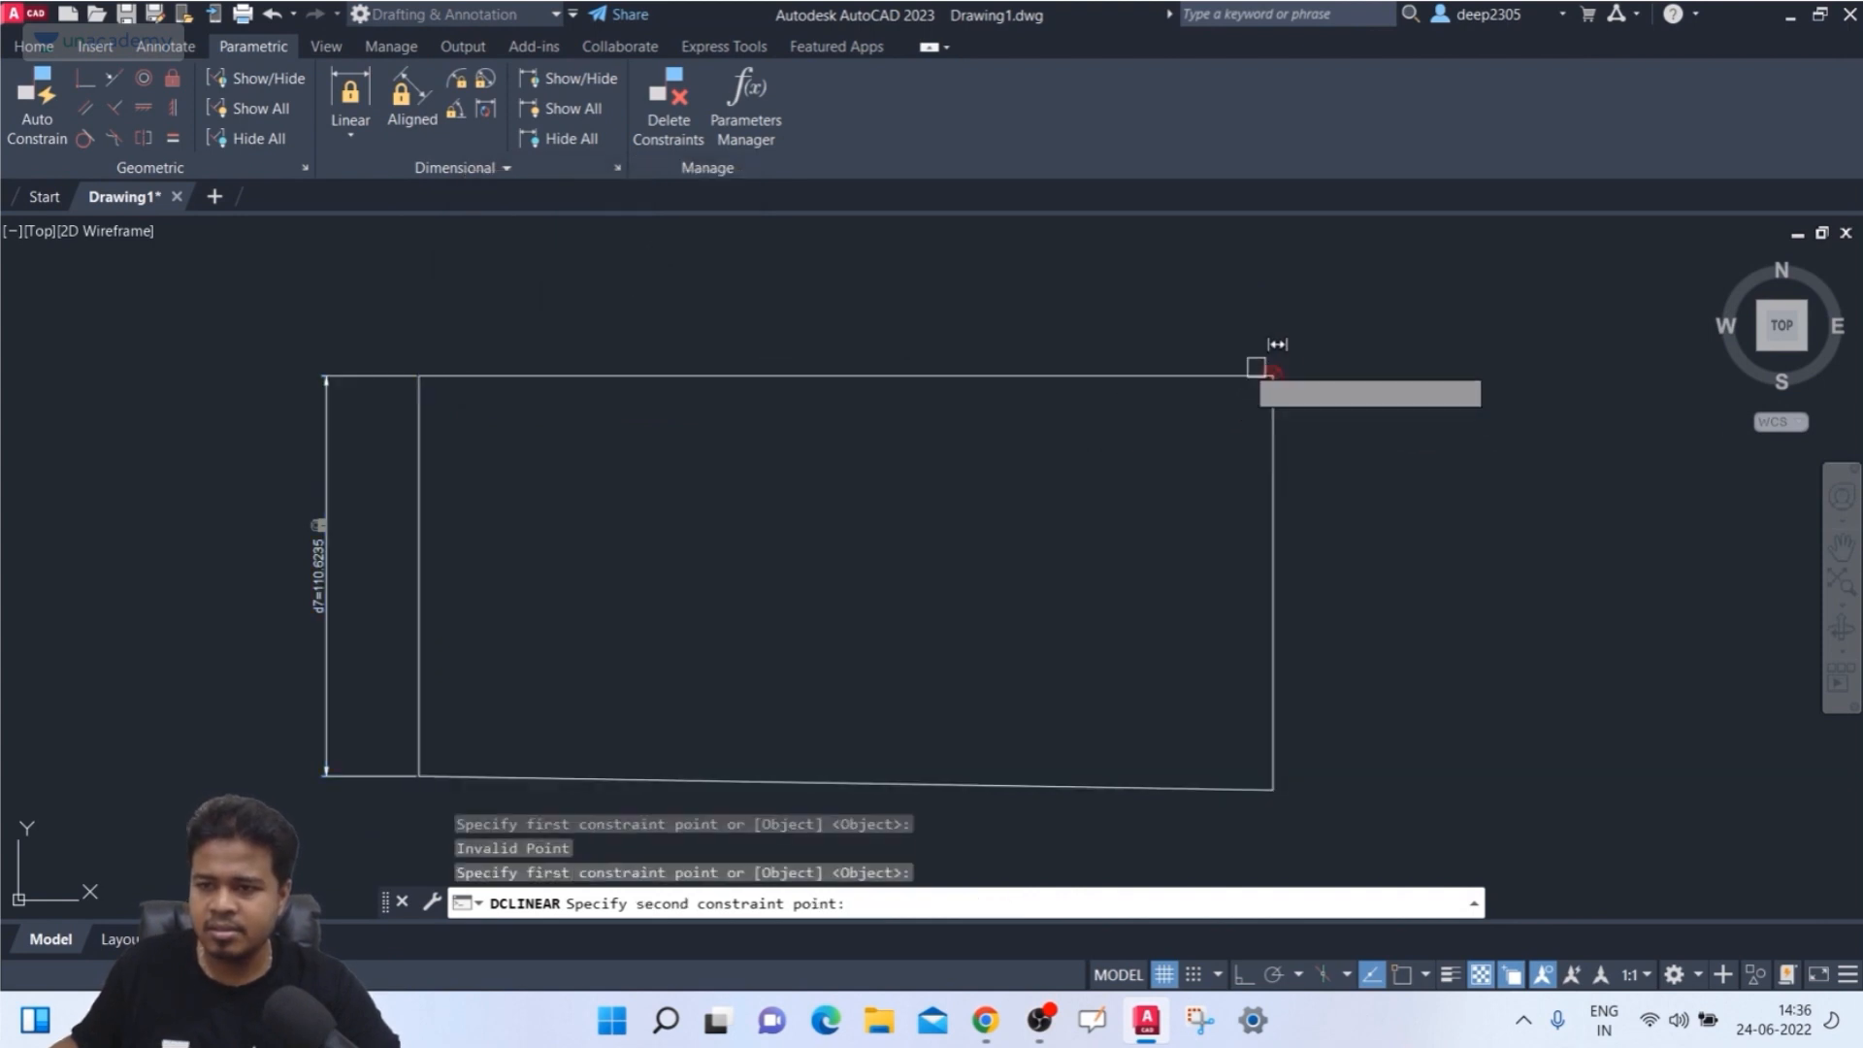
{"action": "left_click", "coordinate": [418, 377]}
{"action": "left_click", "coordinate": [544, 262]}
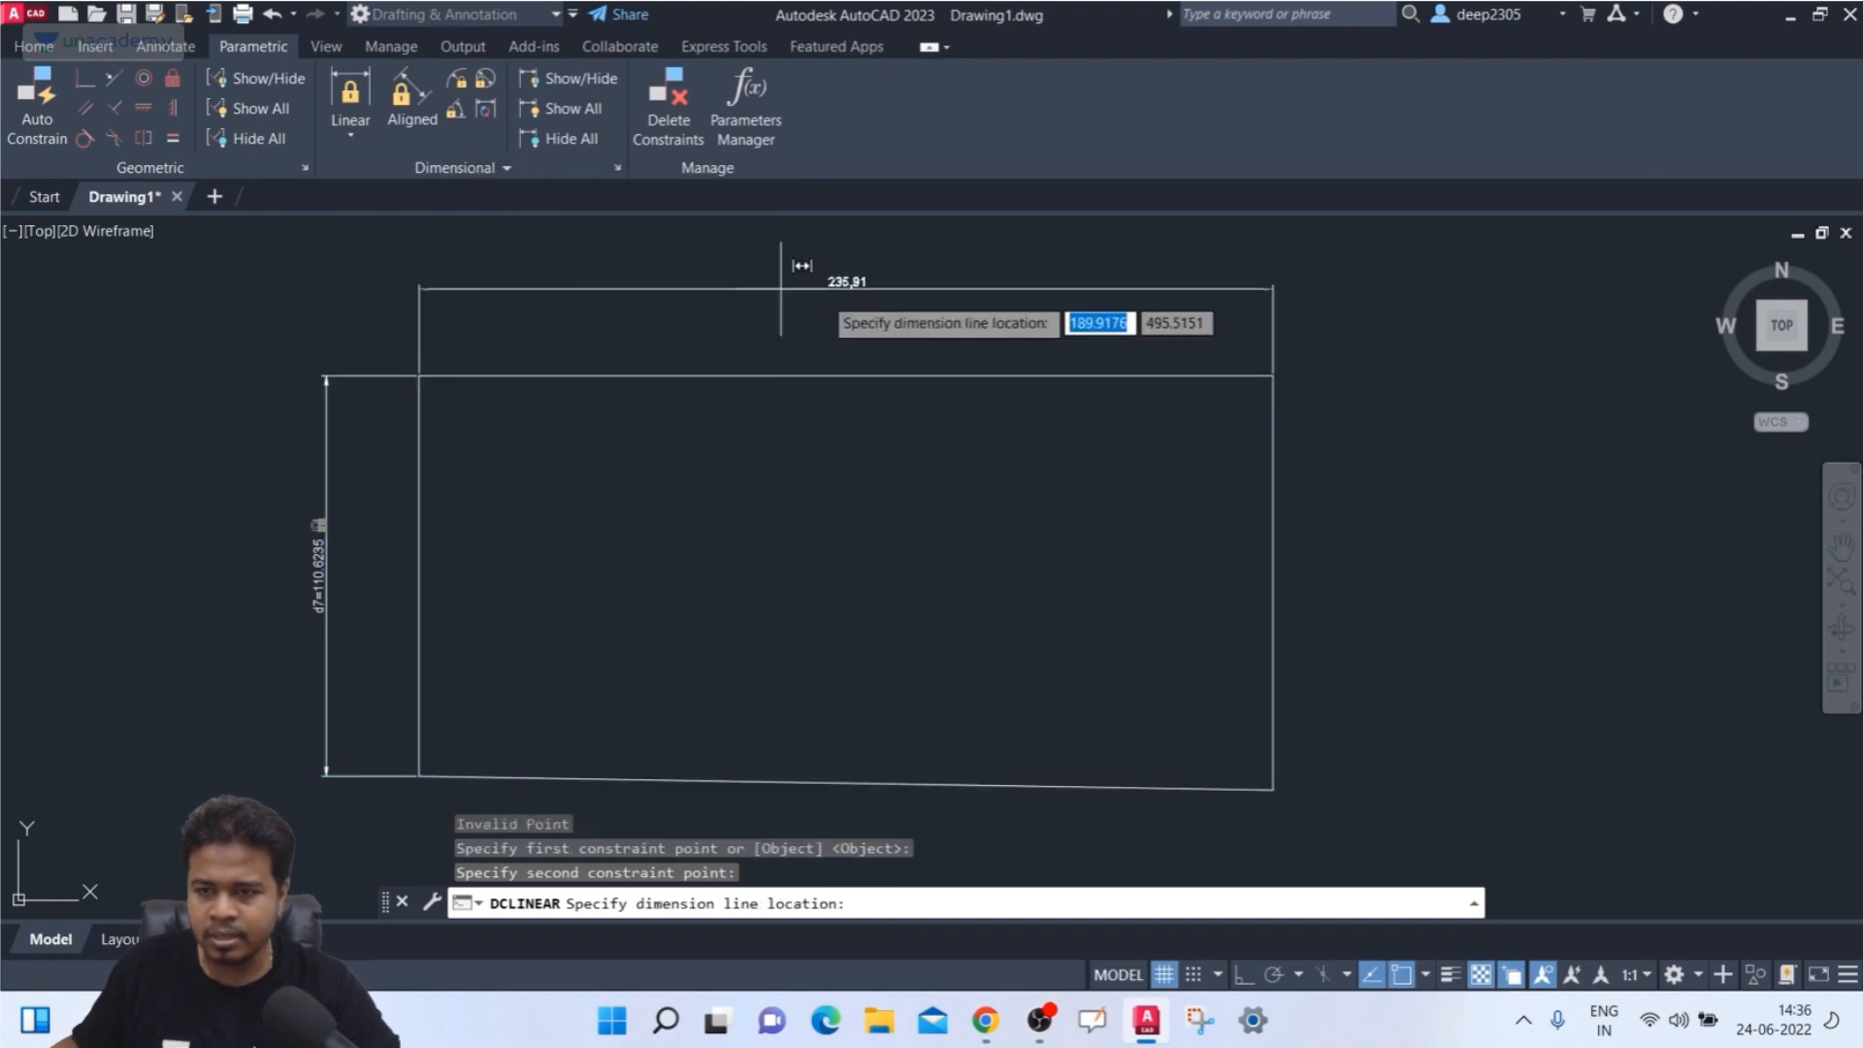
{"action": "left_click", "coordinate": [845, 316]}
{"action": "key", "text": "Return"}
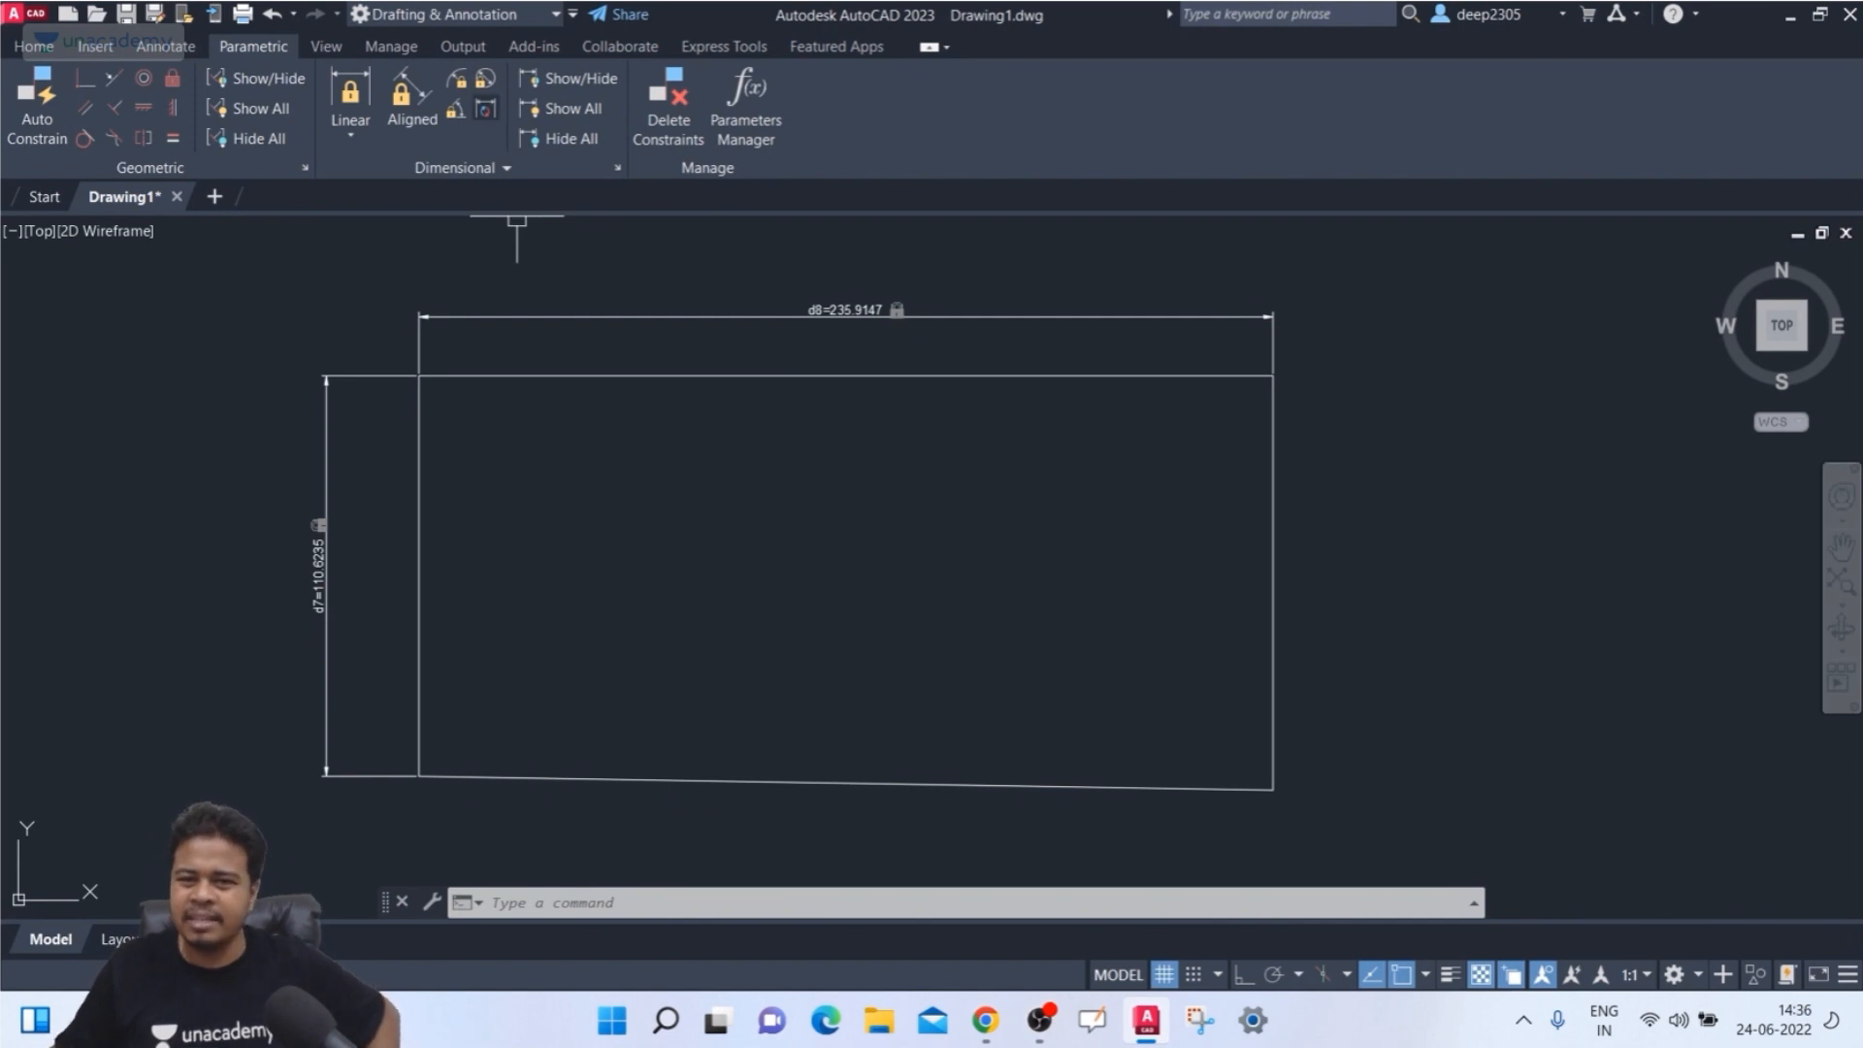
{"action": "left_click", "coordinate": [350, 135]}
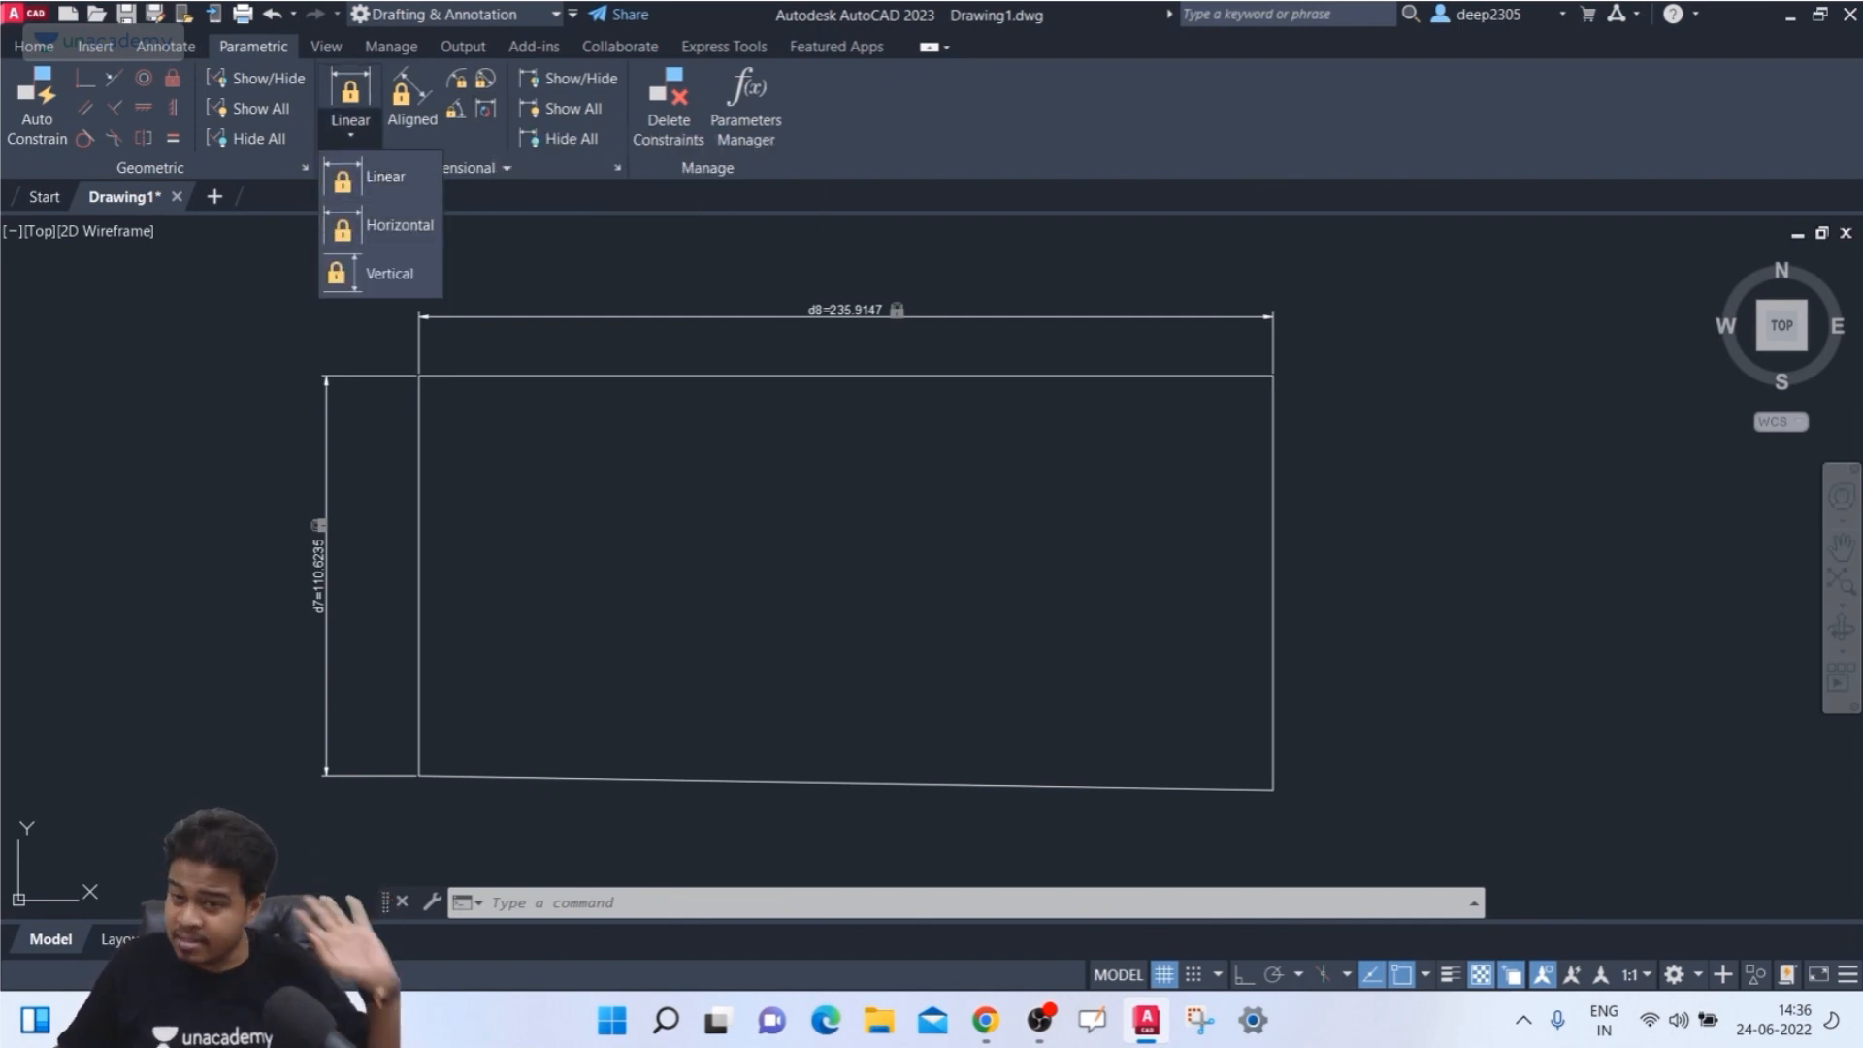
{"action": "left_click", "coordinate": [781, 321]}
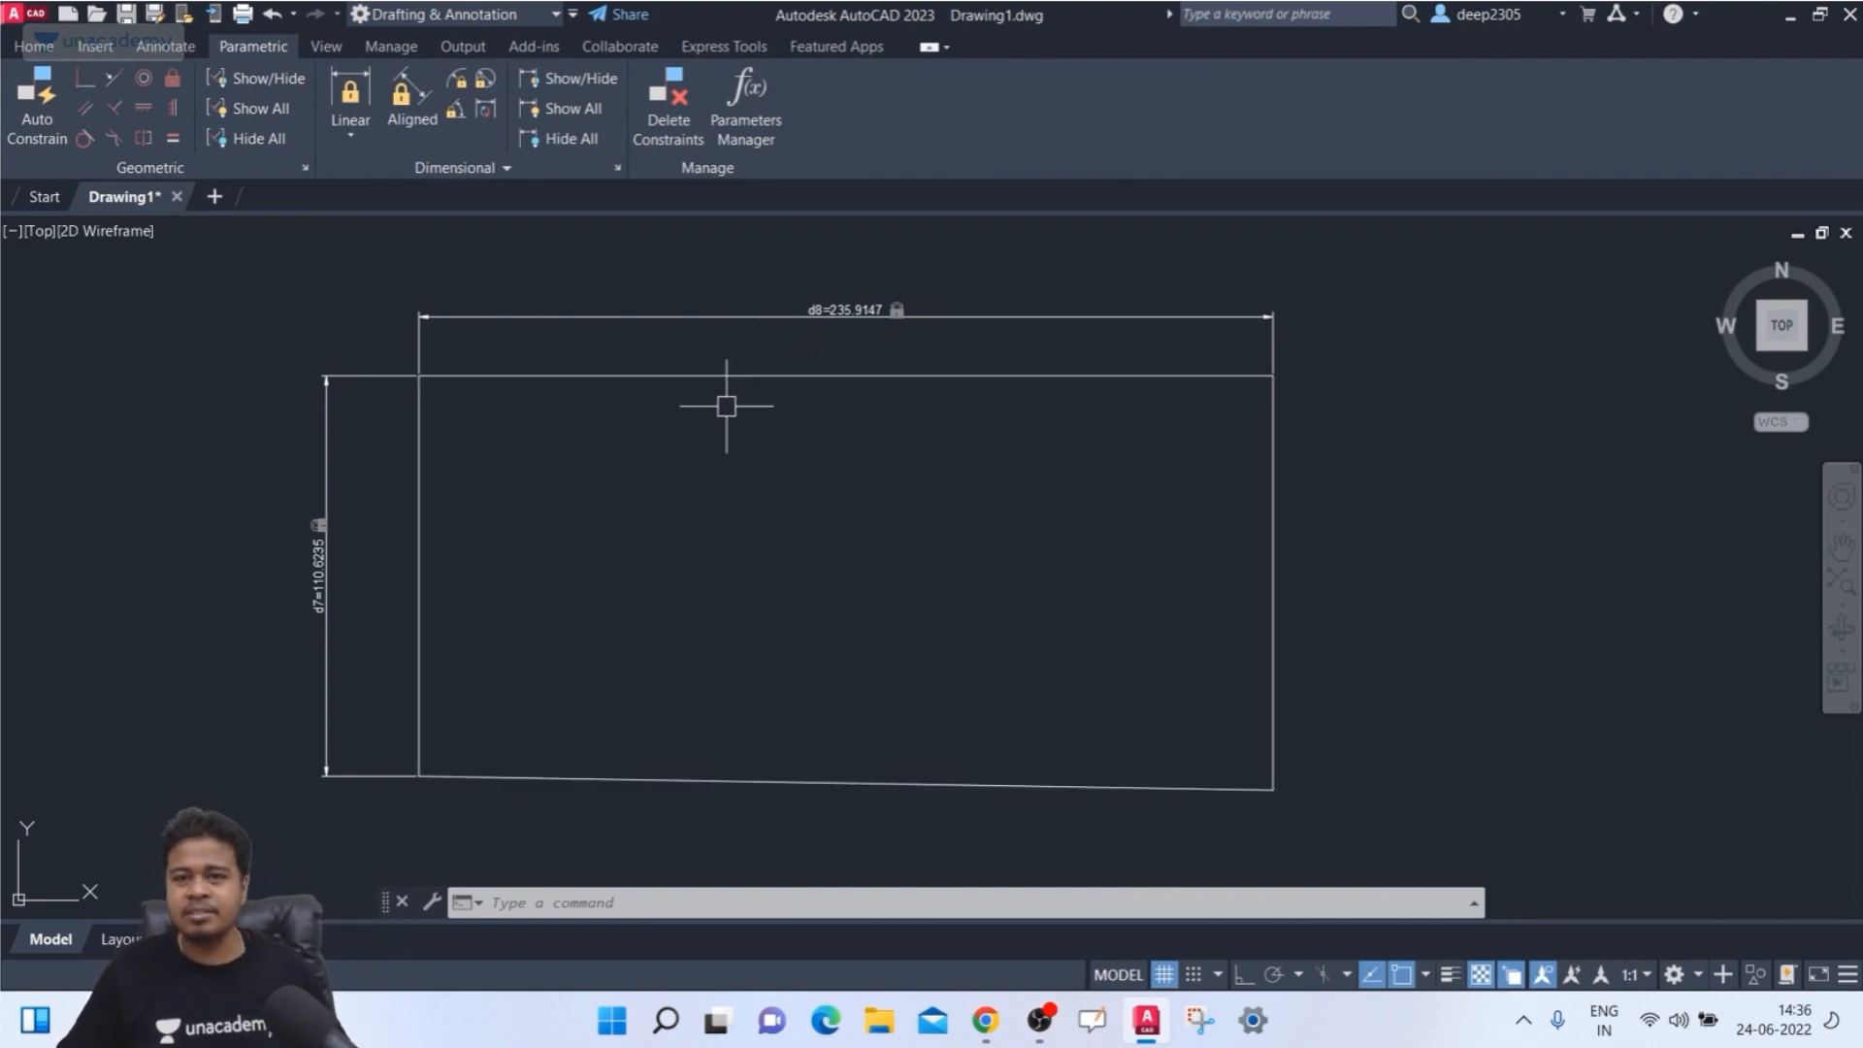
{"action": "key", "text": "Escape"}
{"action": "key", "text": "Escape"}
{"action": "key", "text": "Escape"}
- Review all of the drawing's dimensional constraint parameters in the Parameters Manager, and close it
{"action": "scroll", "coordinate": [770, 365], "scroll_direction": "down", "scroll_amount": 5}
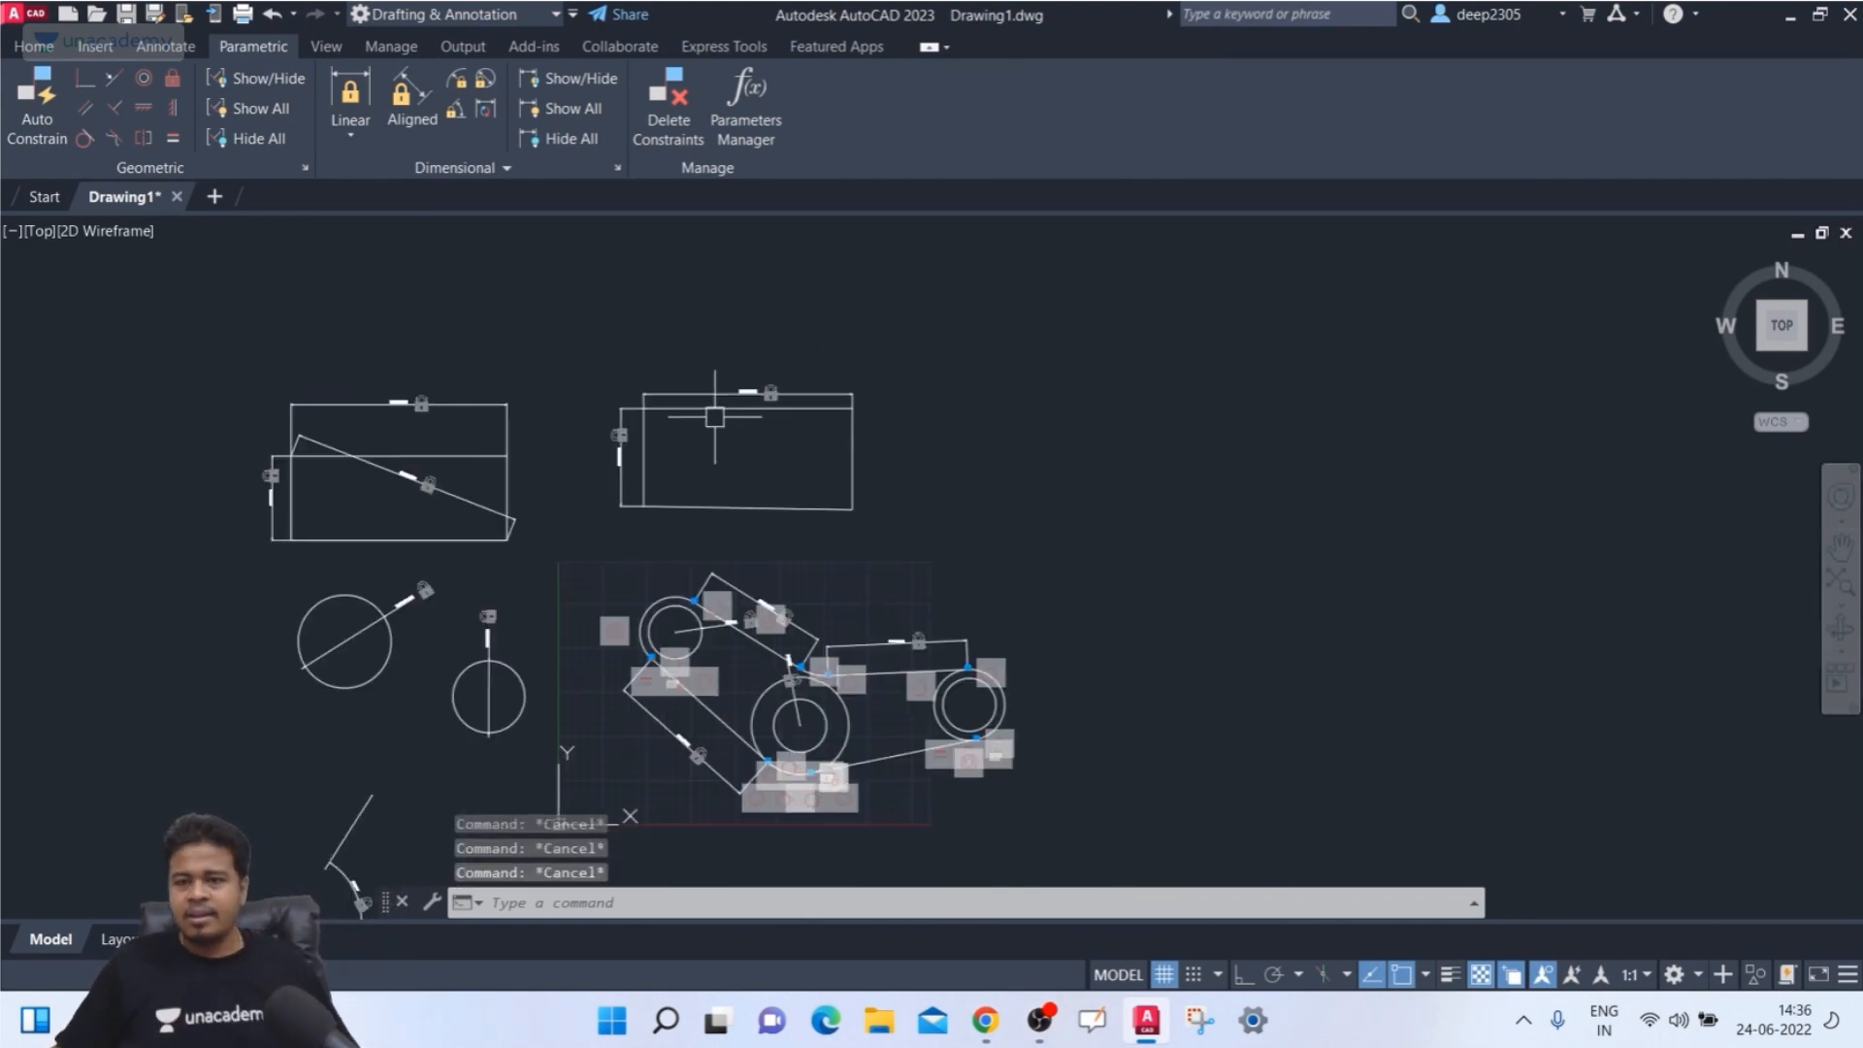
{"action": "middle_click_drag", "start_coordinate": [739, 451], "coordinate": [763, 346]}
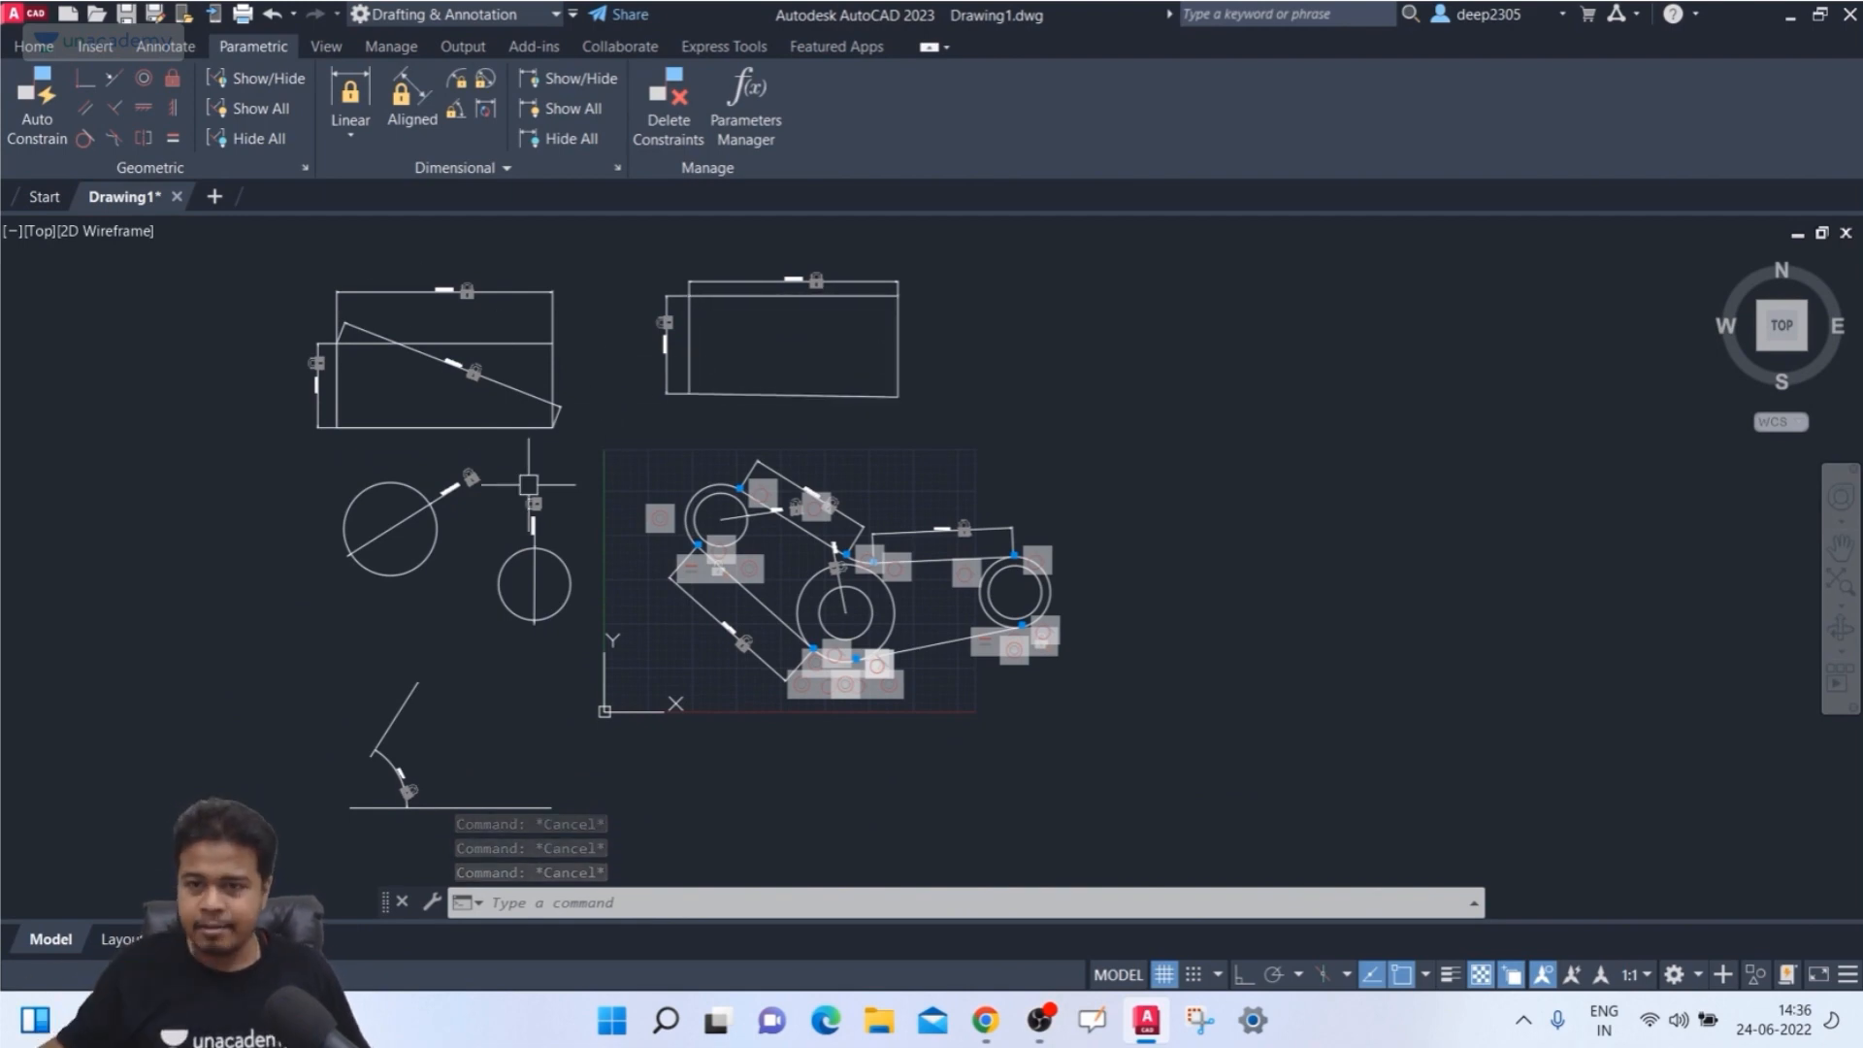
{"action": "middle_click_drag", "start_coordinate": [663, 751], "coordinate": [868, 733]}
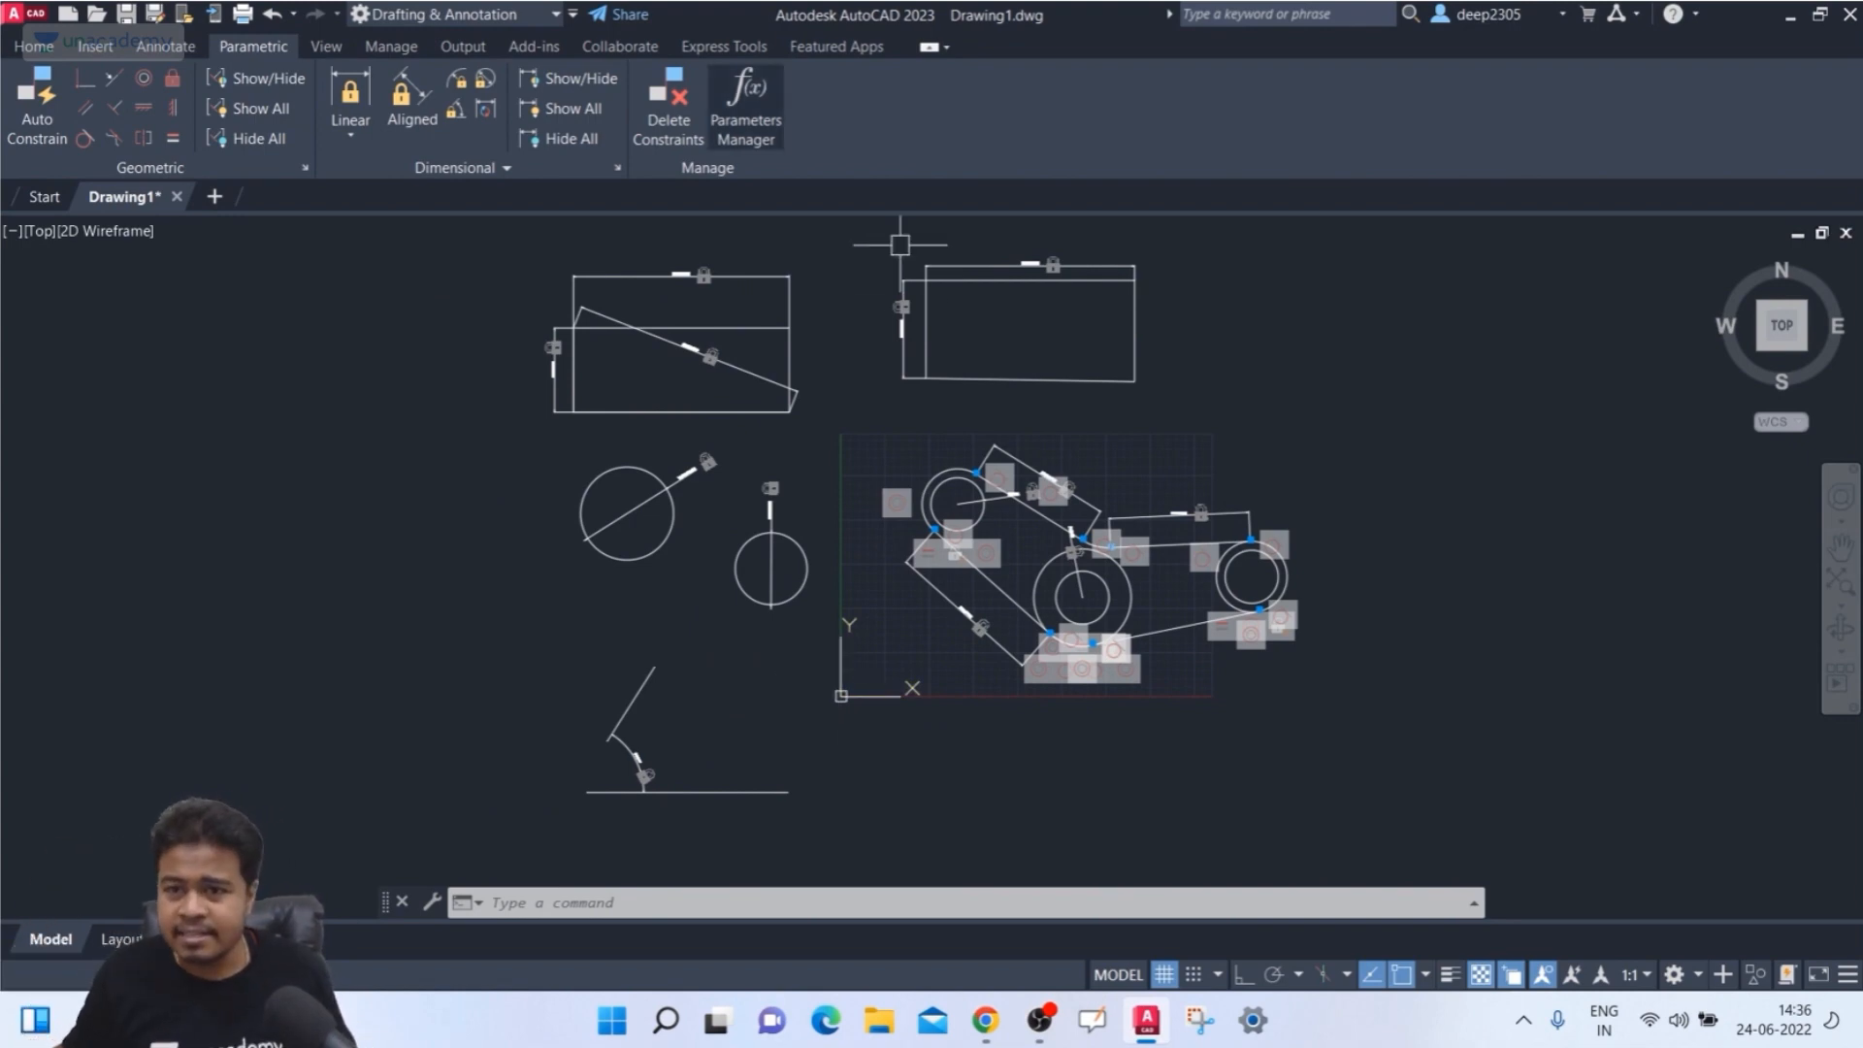
{"action": "left_click", "coordinate": [745, 97]}
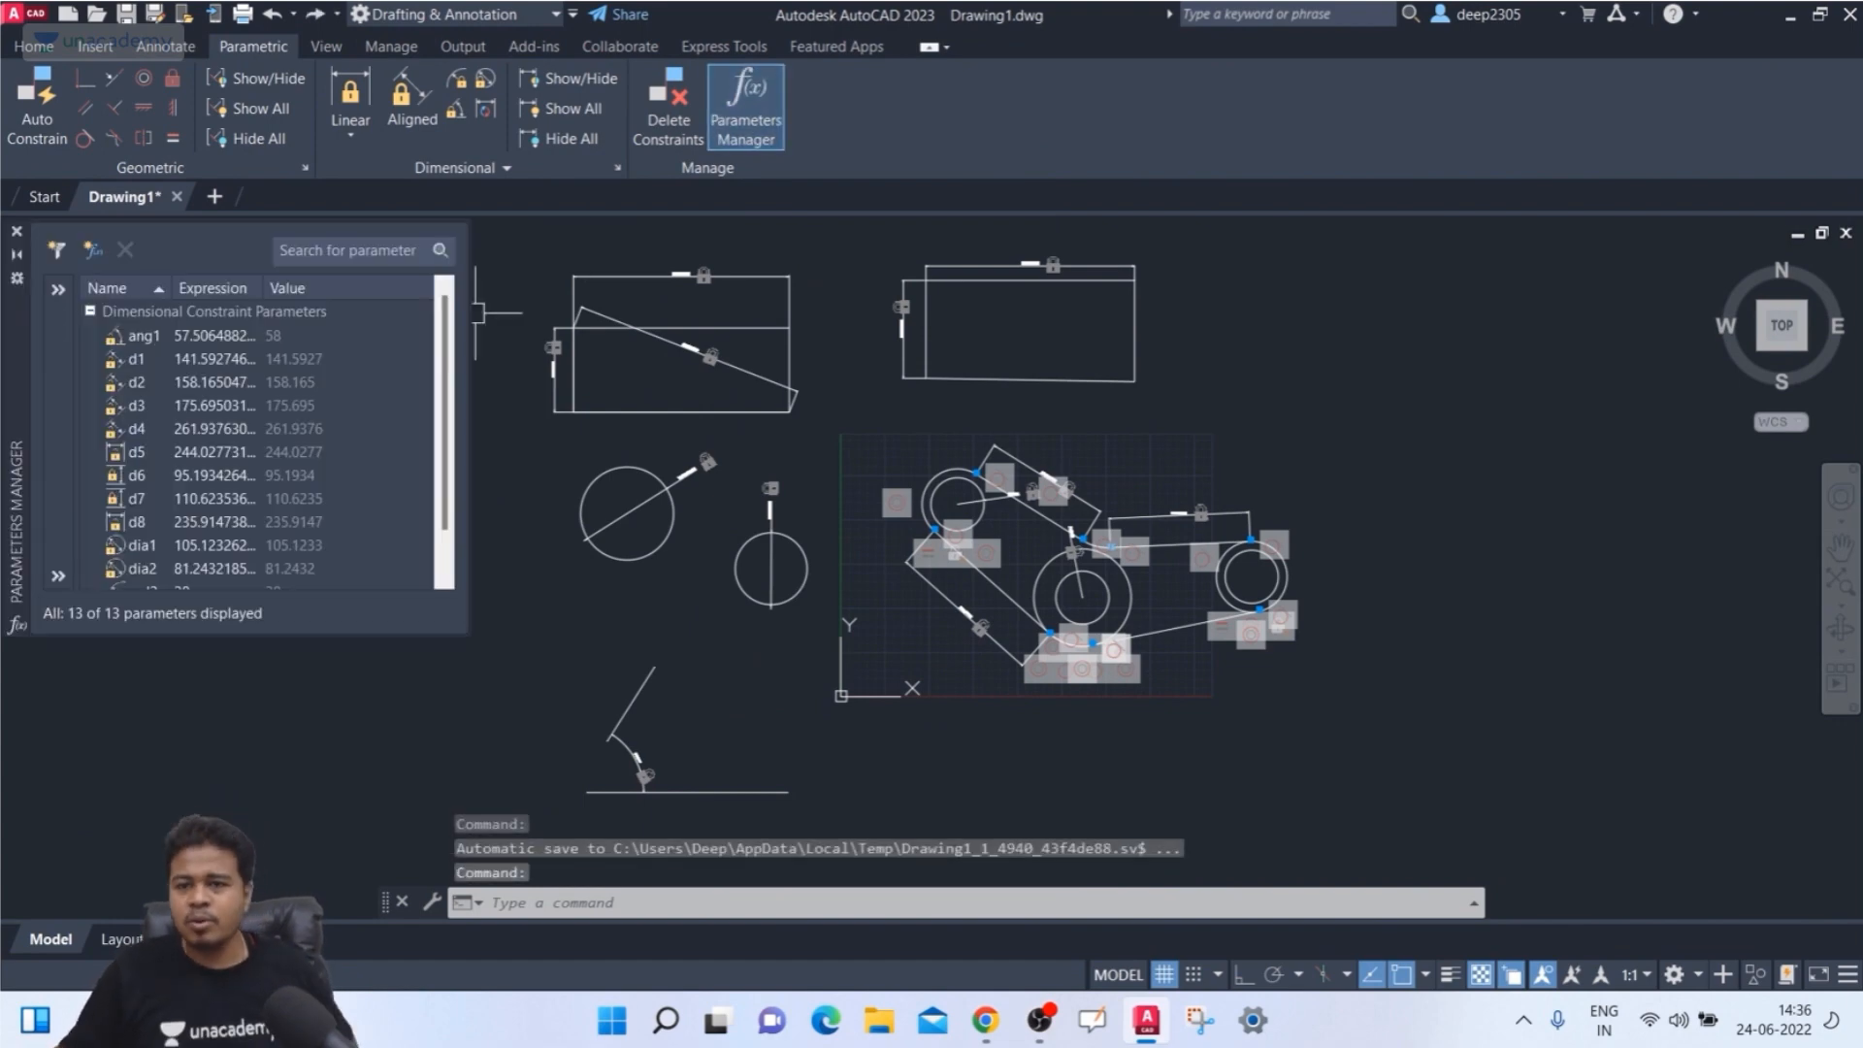
{"action": "scroll", "coordinate": [262, 446], "scroll_direction": "down", "scroll_amount": 1}
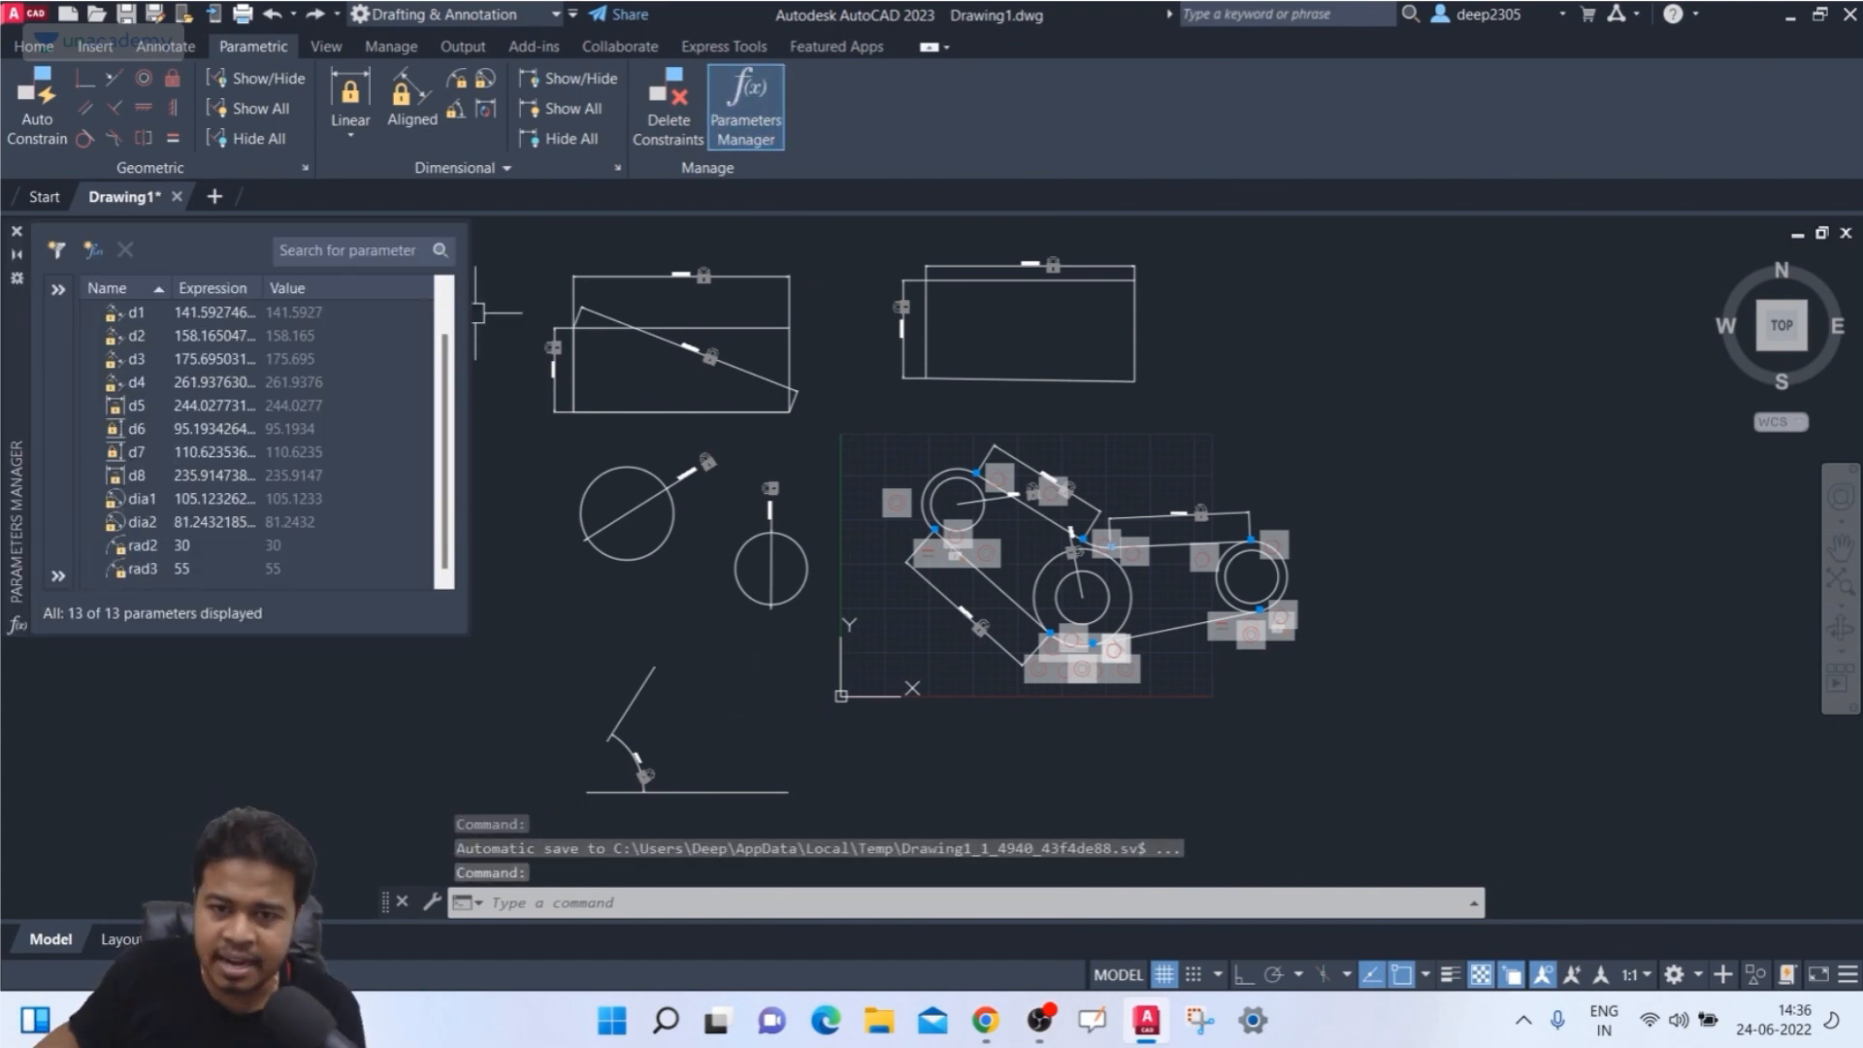
{"action": "scroll", "coordinate": [262, 447], "scroll_direction": "up", "scroll_amount": 1}
{"action": "scroll", "coordinate": [262, 446], "scroll_direction": "down", "scroll_amount": 1}
{"action": "scroll", "coordinate": [262, 447], "scroll_direction": "up", "scroll_amount": 1}
{"action": "scroll", "coordinate": [262, 446], "scroll_direction": "down", "scroll_amount": 1}
{"action": "scroll", "coordinate": [262, 446], "scroll_direction": "up", "scroll_amount": 1}
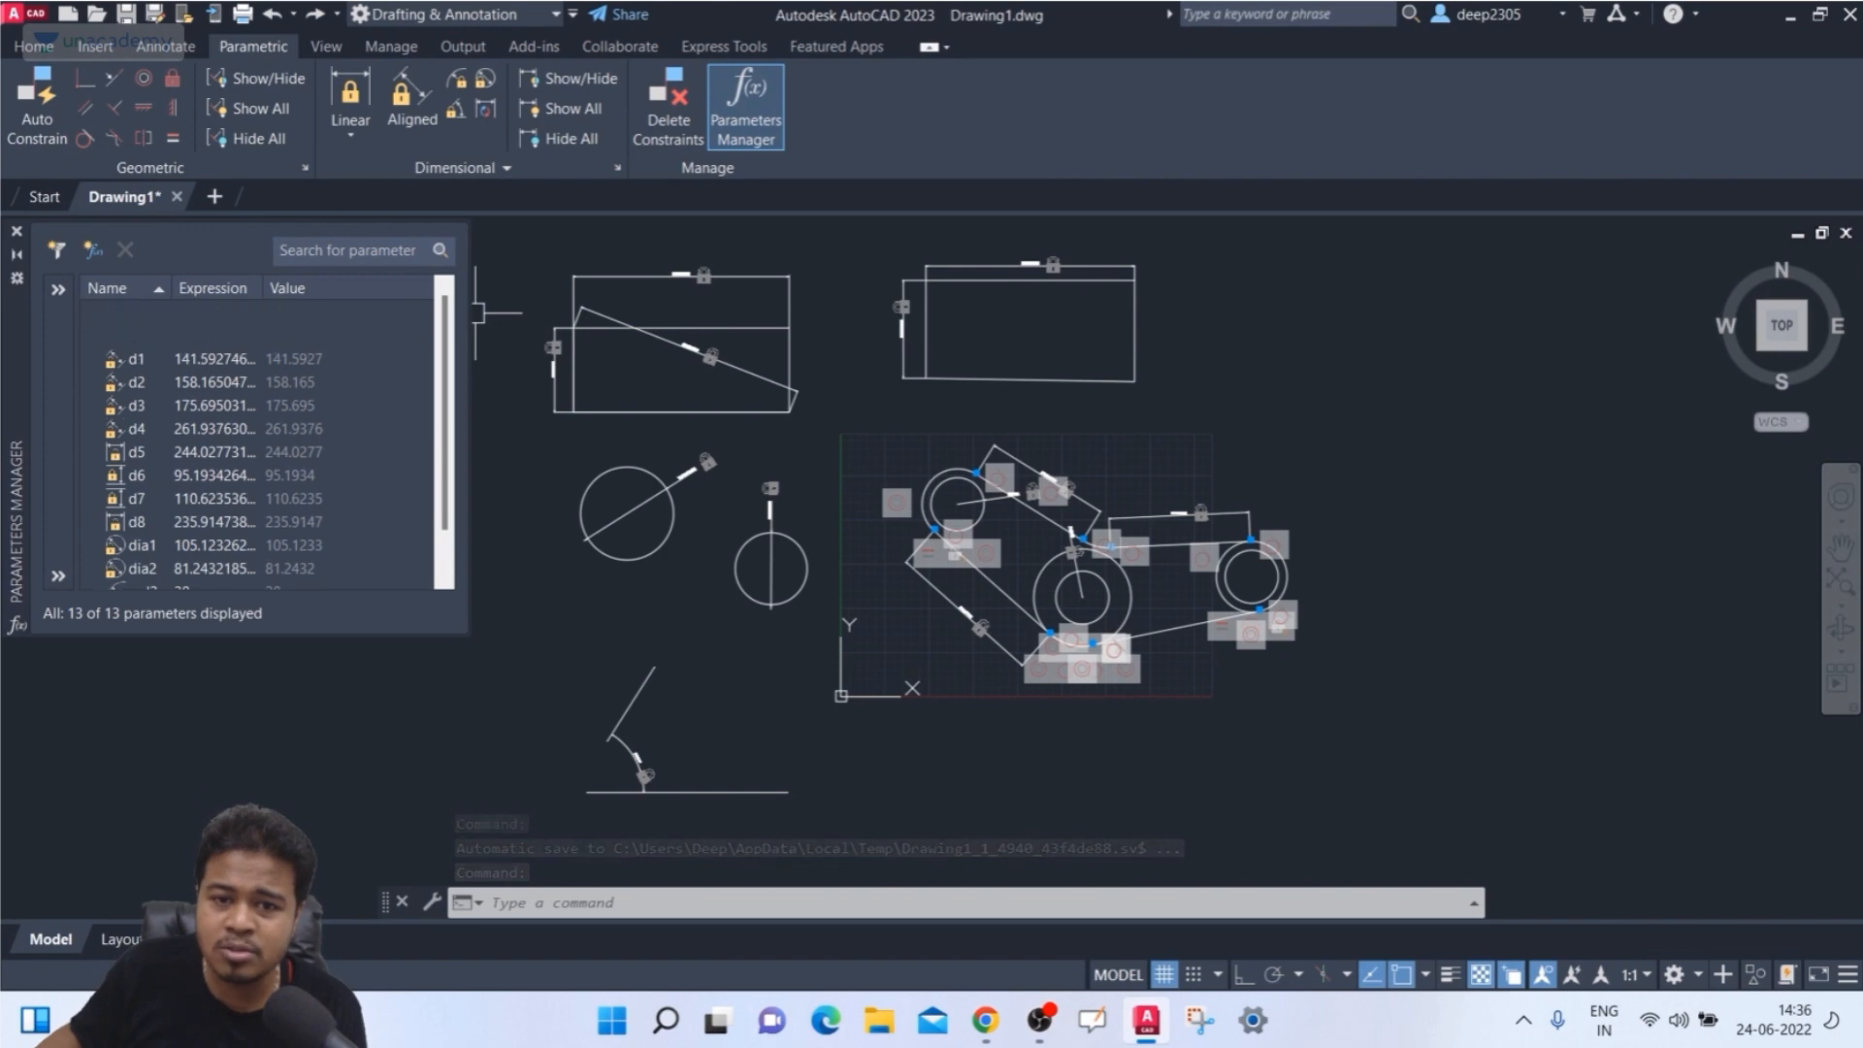
{"action": "left_click", "coordinate": [16, 231]}
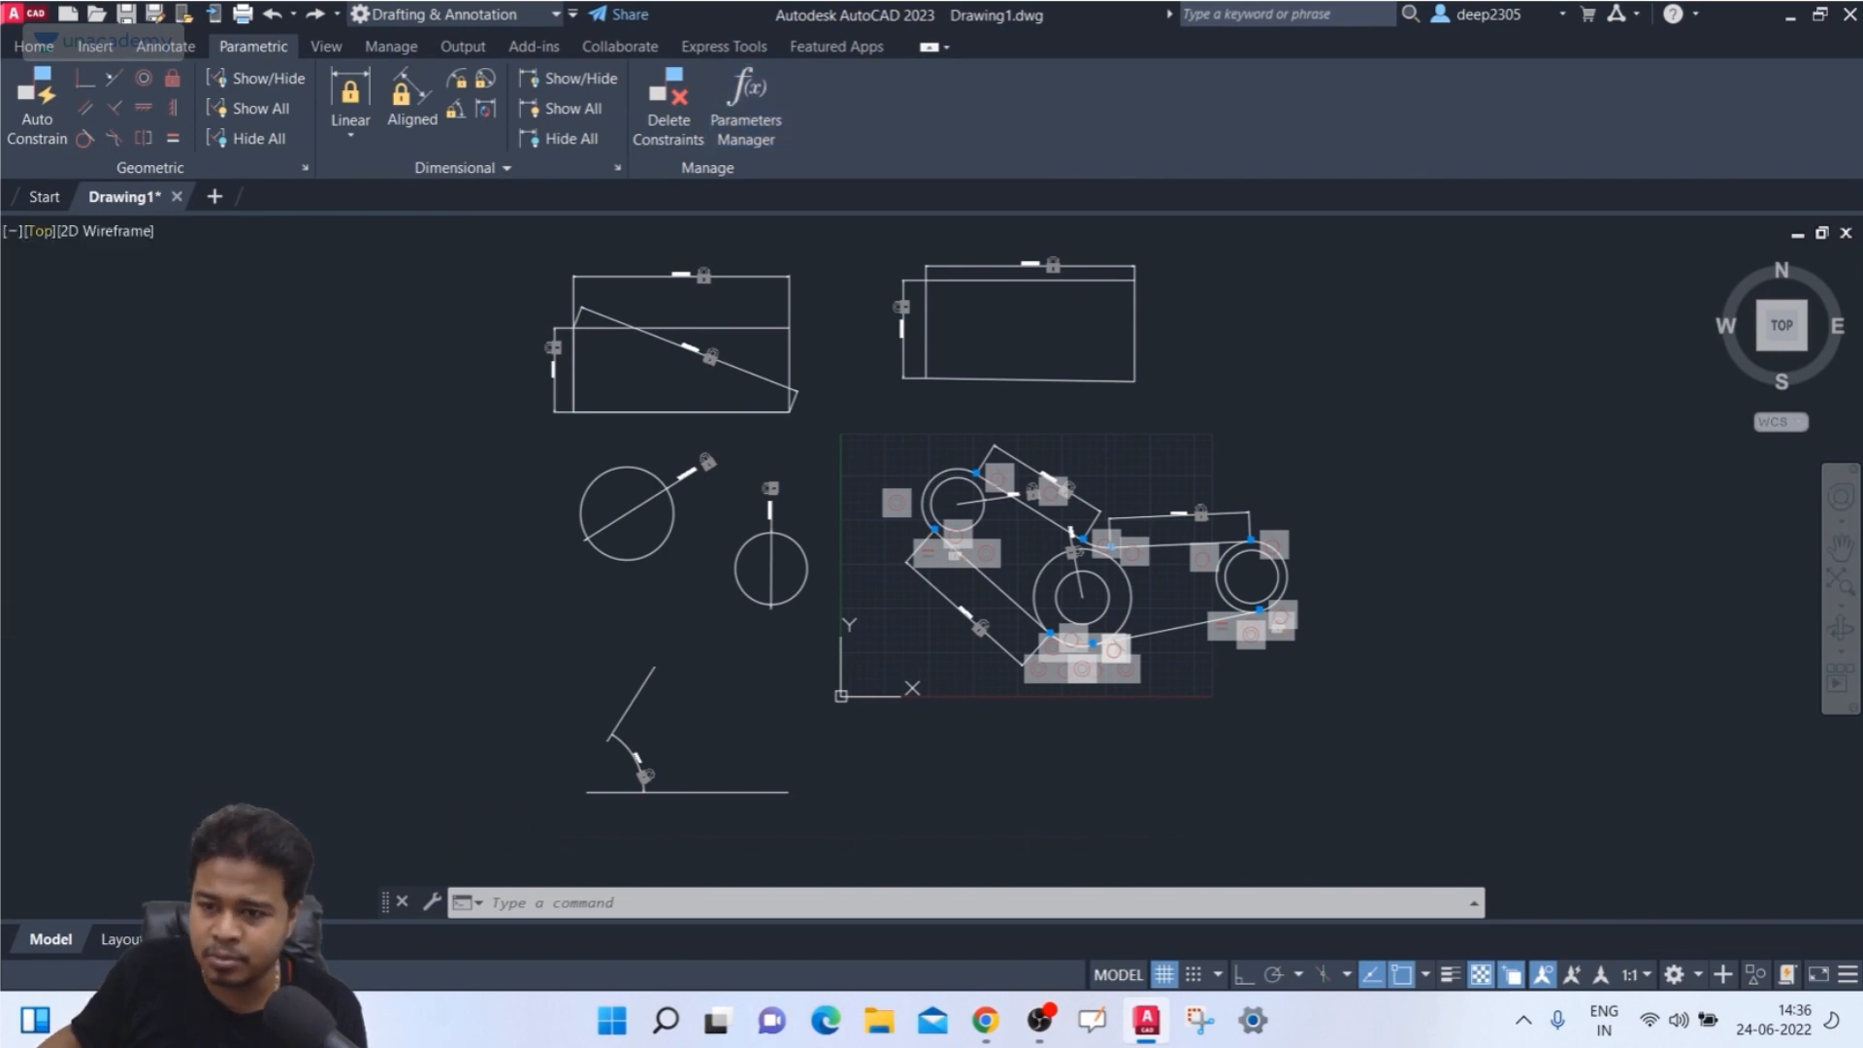
- Delete both rectangles, the two separate circles and the angled line pair together with their dimensional constraints
{"action": "middle_click_drag", "start_coordinate": [659, 388], "coordinate": [573, 445]}
{"action": "left_click", "coordinate": [1151, 286]}
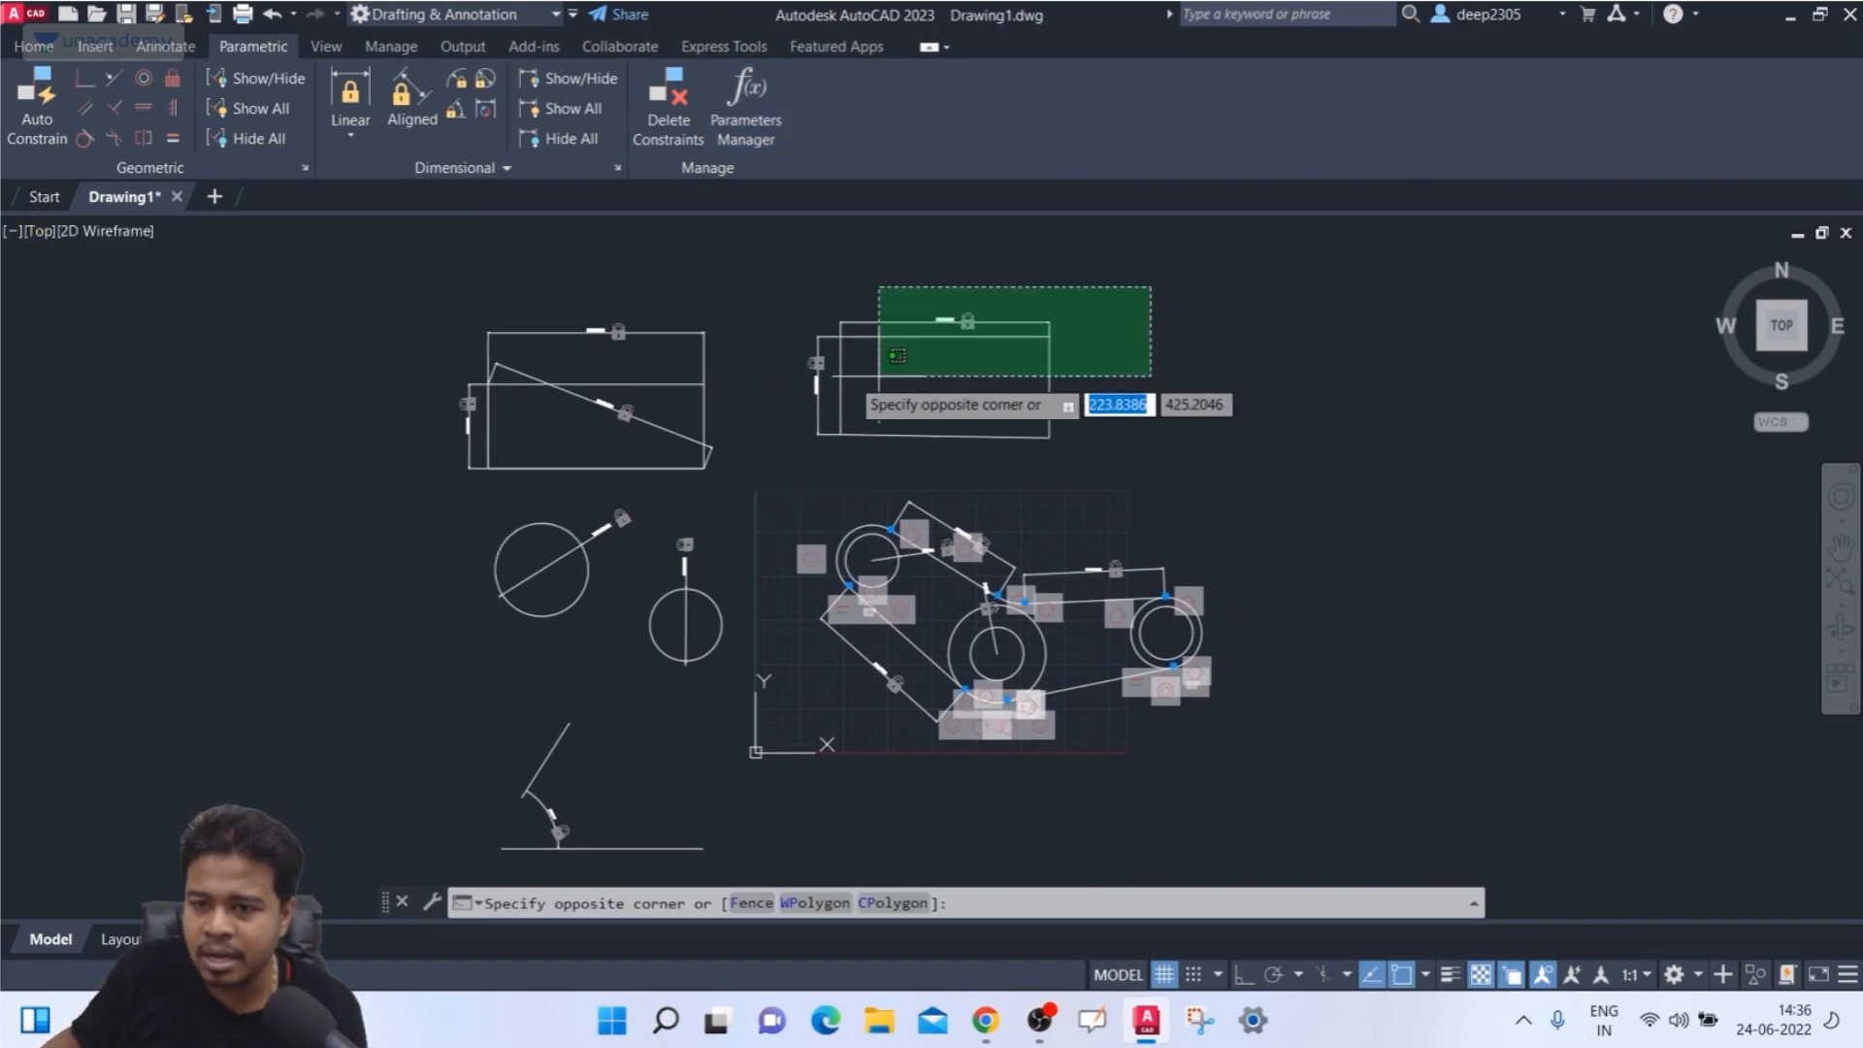
{"action": "left_click", "coordinate": [411, 473]}
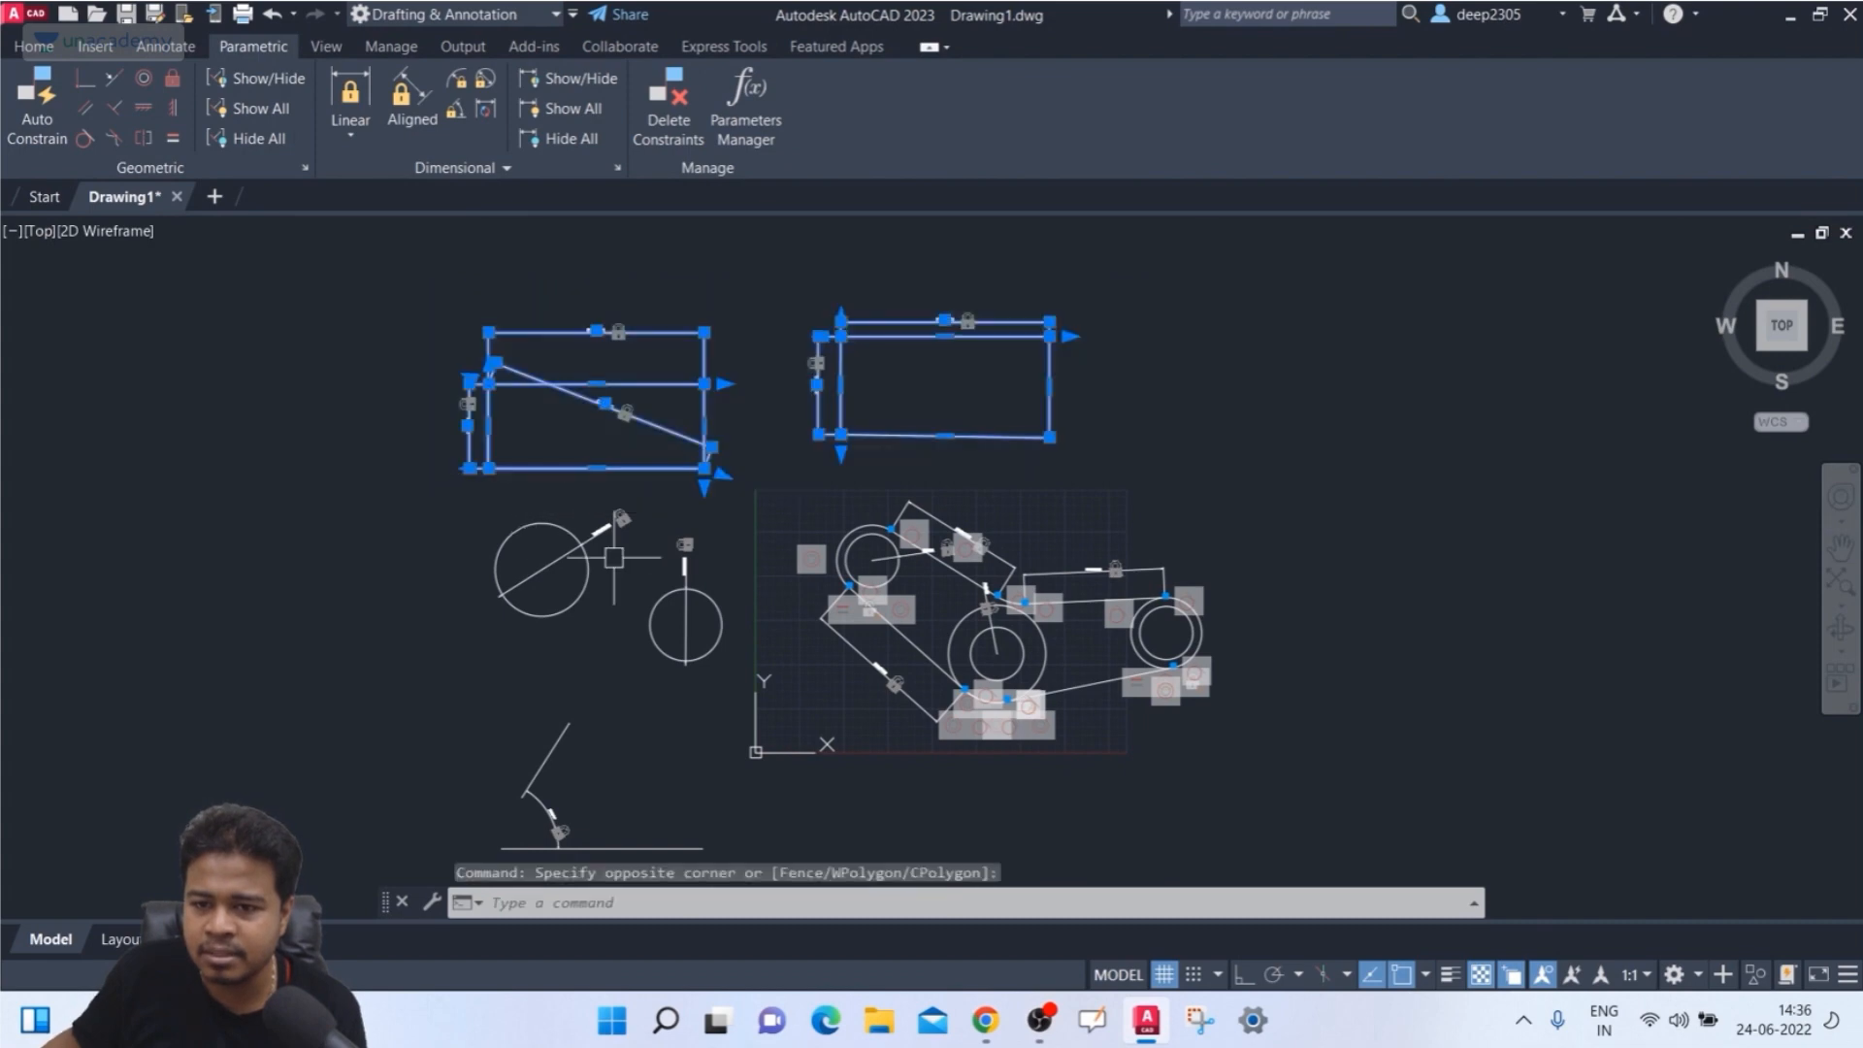
{"action": "left_click", "coordinate": [743, 518]}
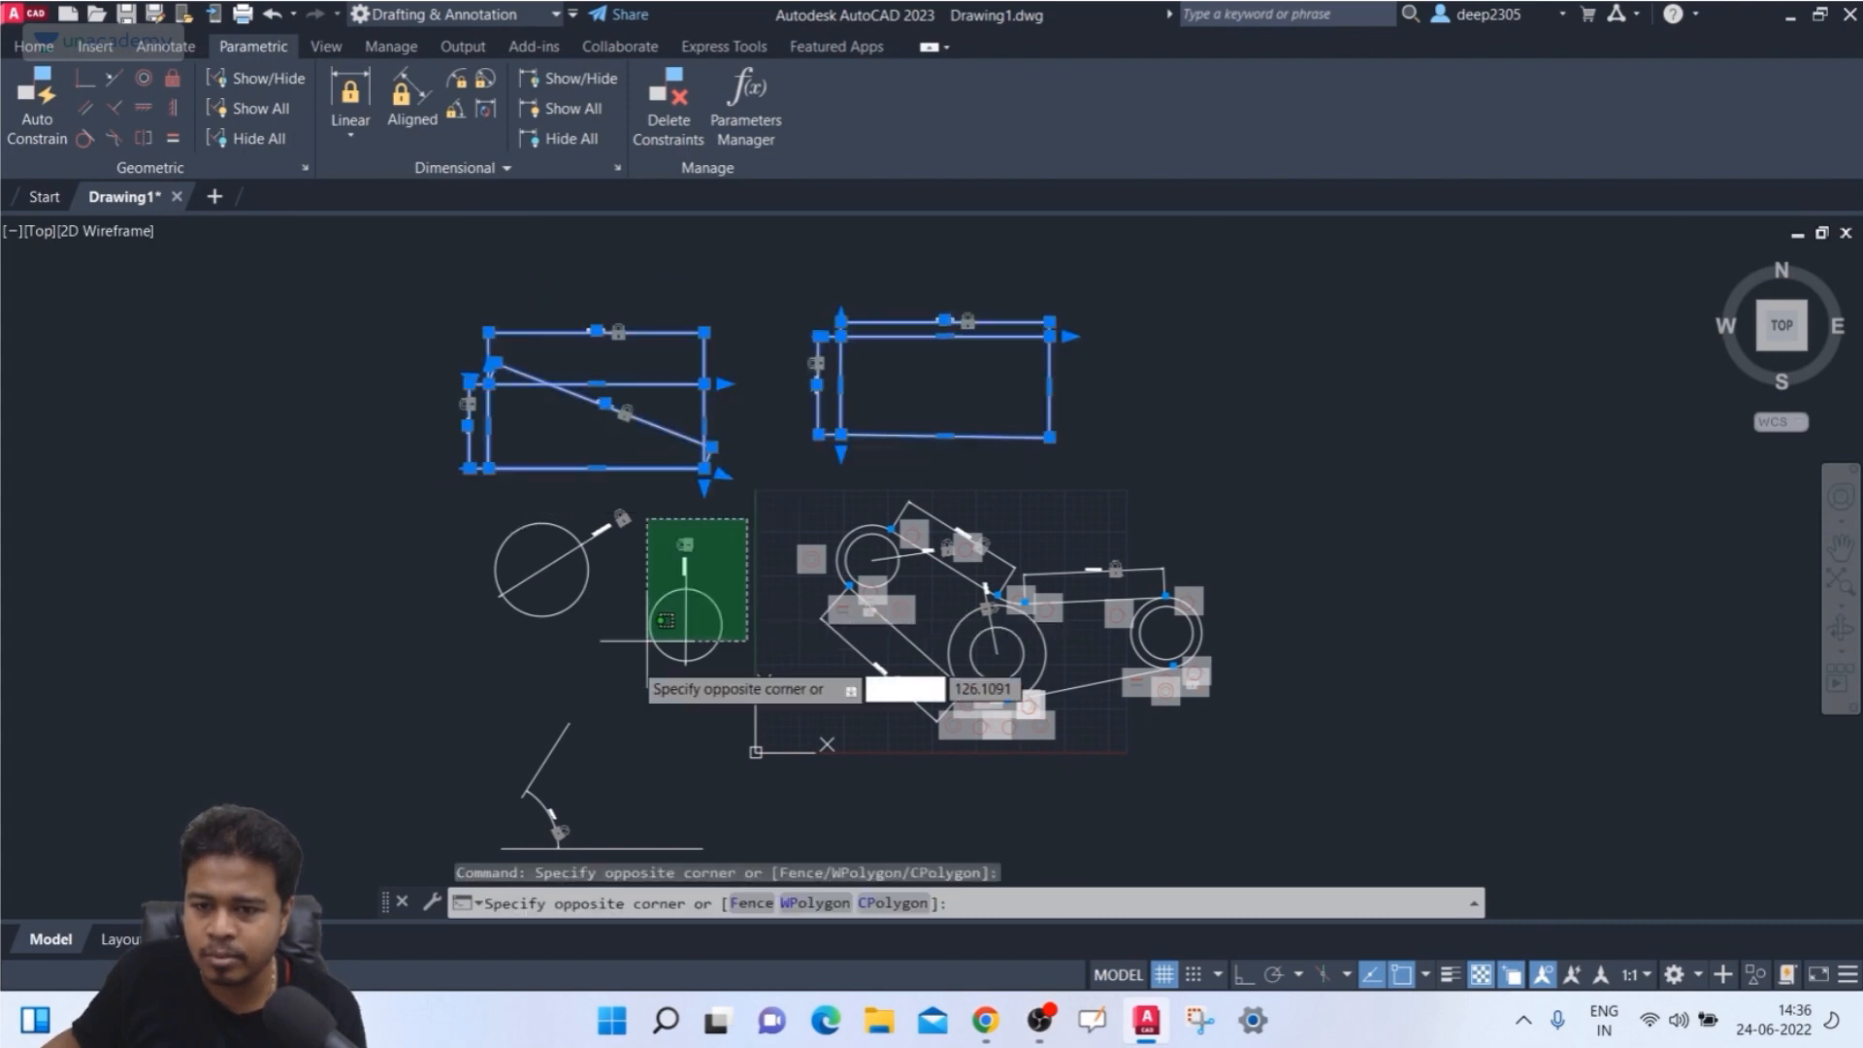
{"action": "left_click", "coordinate": [460, 859]}
{"action": "key", "text": "Delete"}
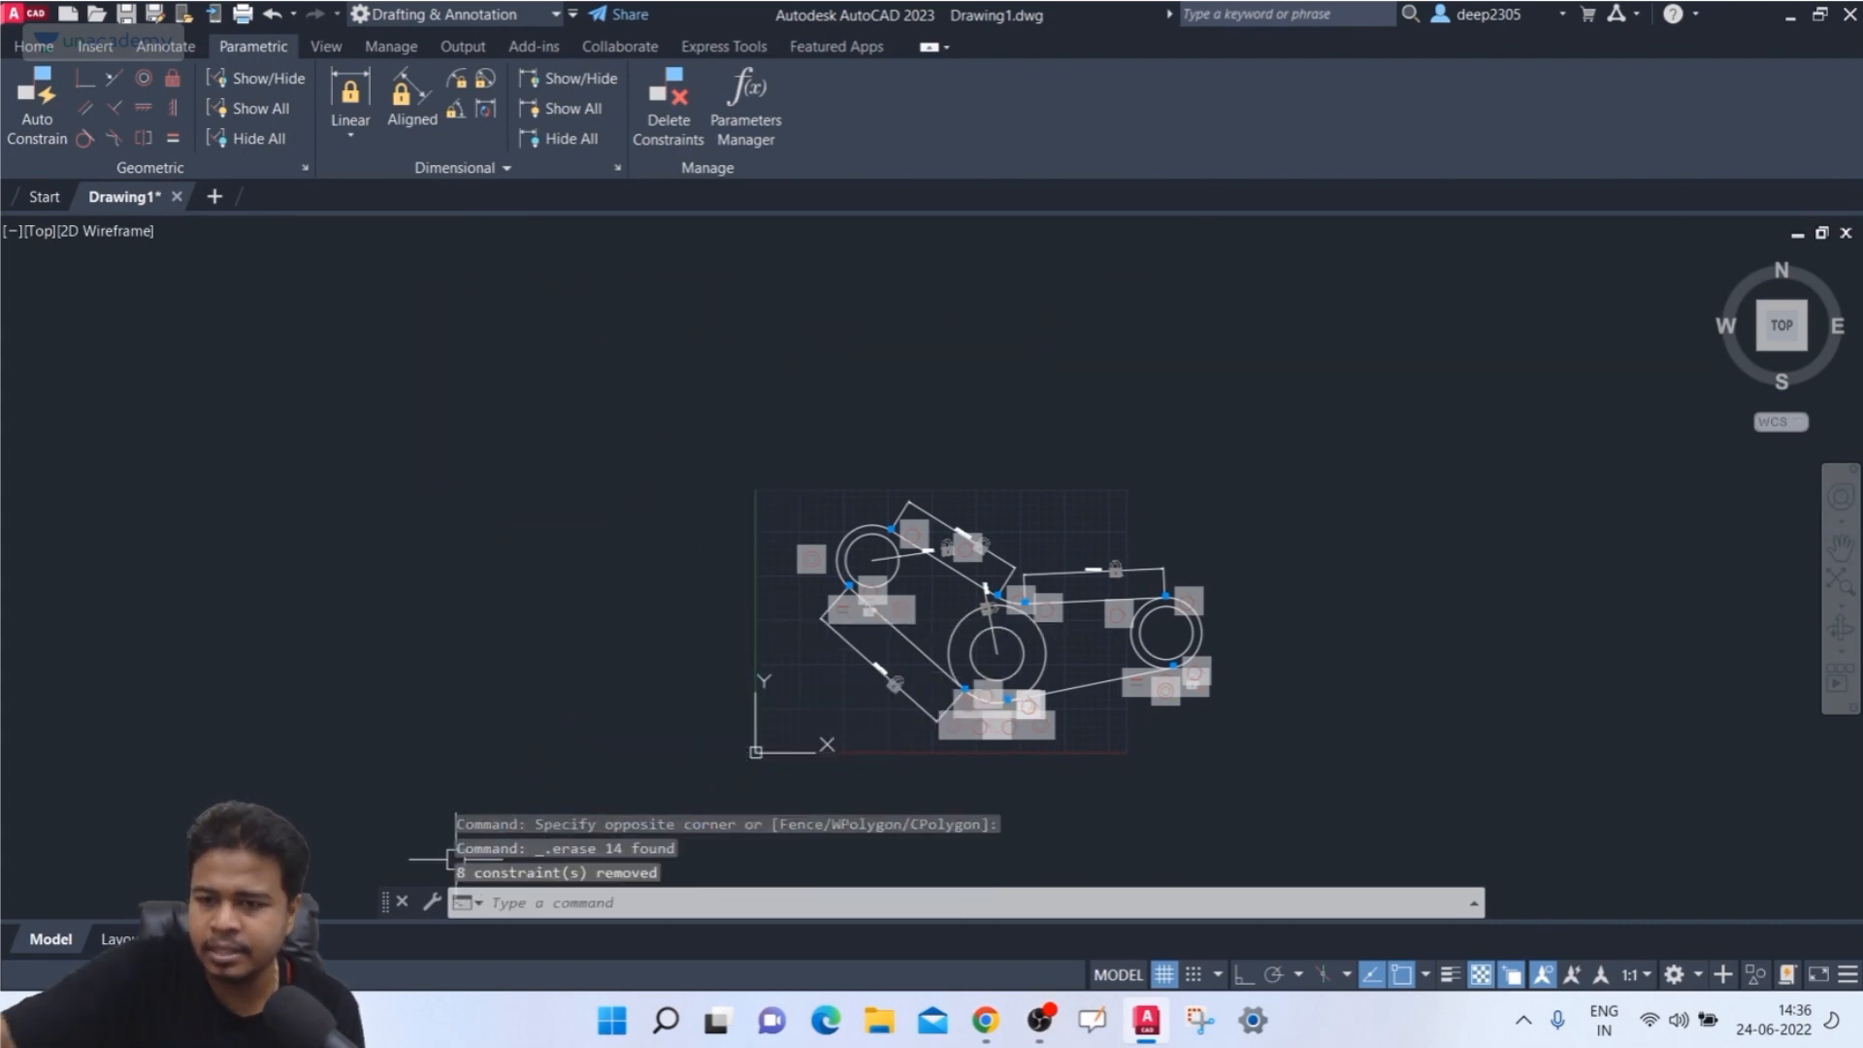
- Open the Parameters Manager beside the remaining three-circle profile, and highlight its rad3 and rad2 parameters in turn
{"action": "scroll", "coordinate": [1043, 617], "scroll_direction": "up", "scroll_amount": 6}
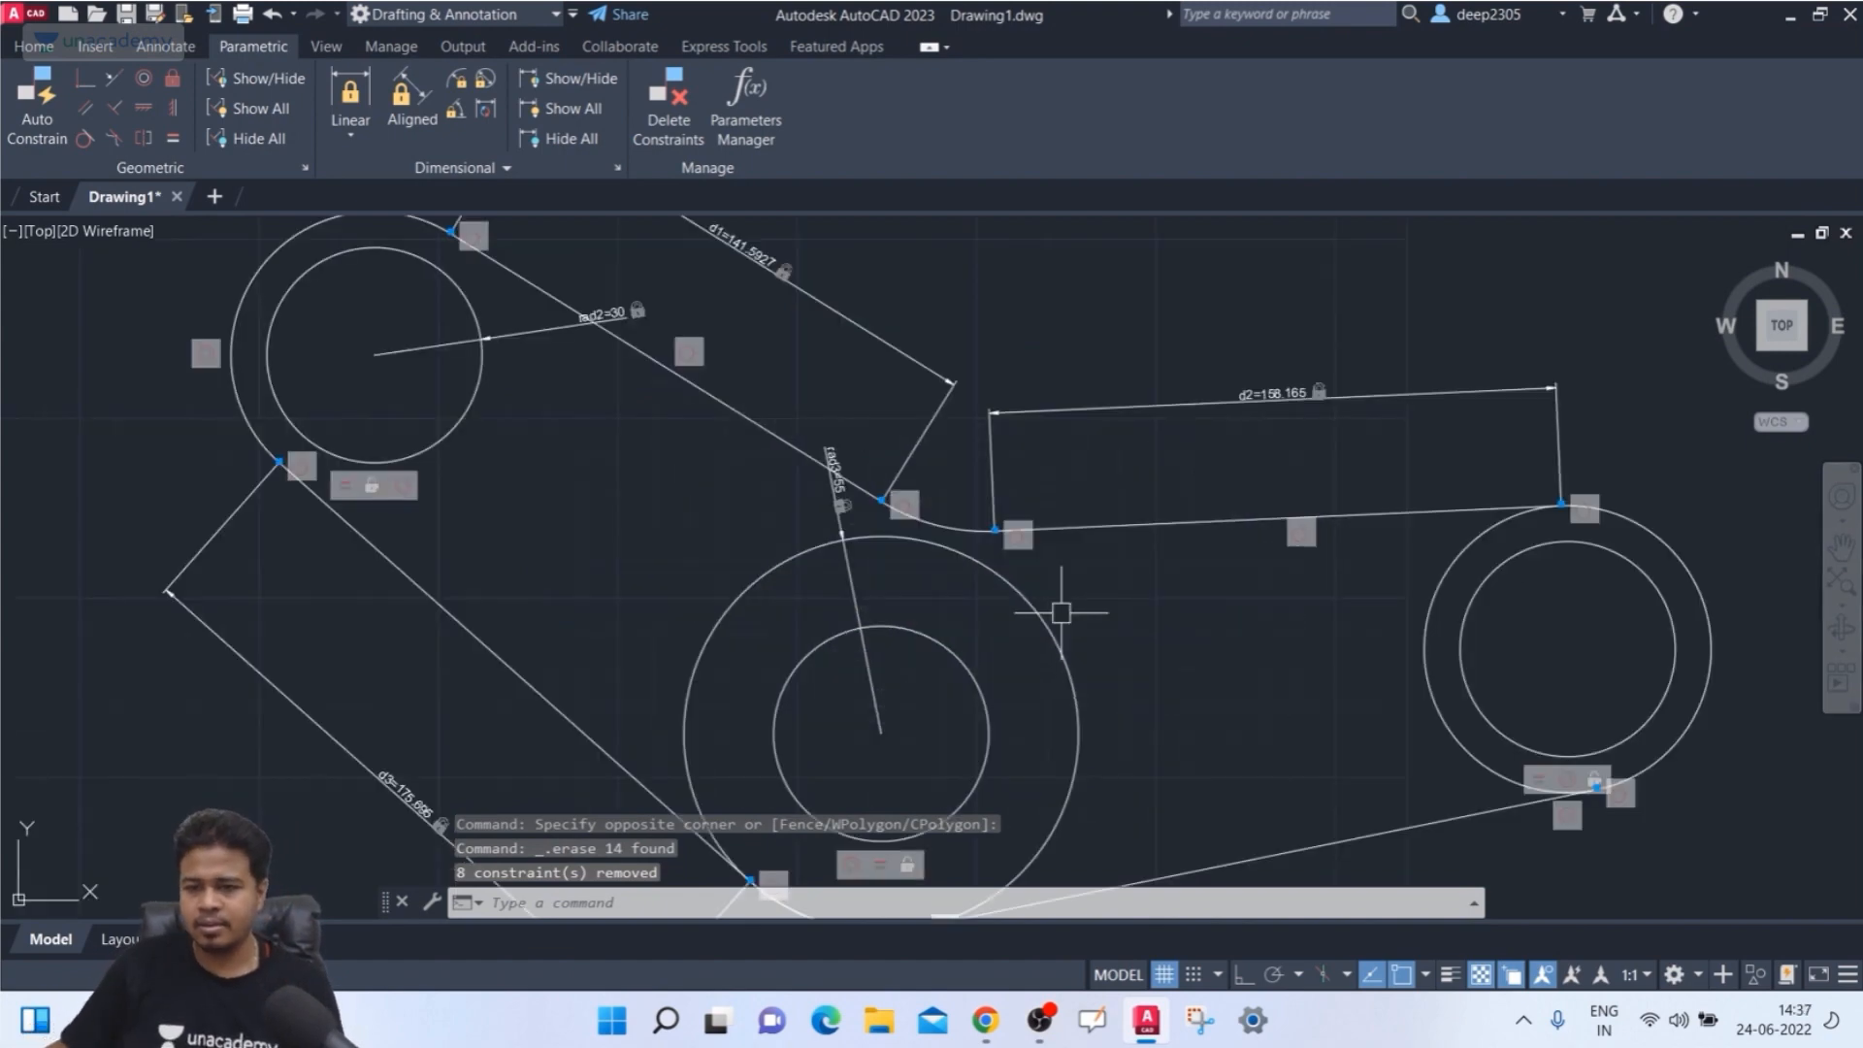
{"action": "mouse_move", "coordinate": [1061, 611]}
{"action": "middle_mouse_down"}
{"action": "mouse_move", "coordinate": [948, 561]}
{"action": "mouse_move", "coordinate": [893, 563]}
{"action": "mouse_move", "coordinate": [1113, 565]}
{"action": "middle_mouse_up"}
{"action": "scroll", "coordinate": [948, 562], "scroll_direction": "down", "scroll_amount": 2}
{"action": "left_click", "coordinate": [745, 108]}
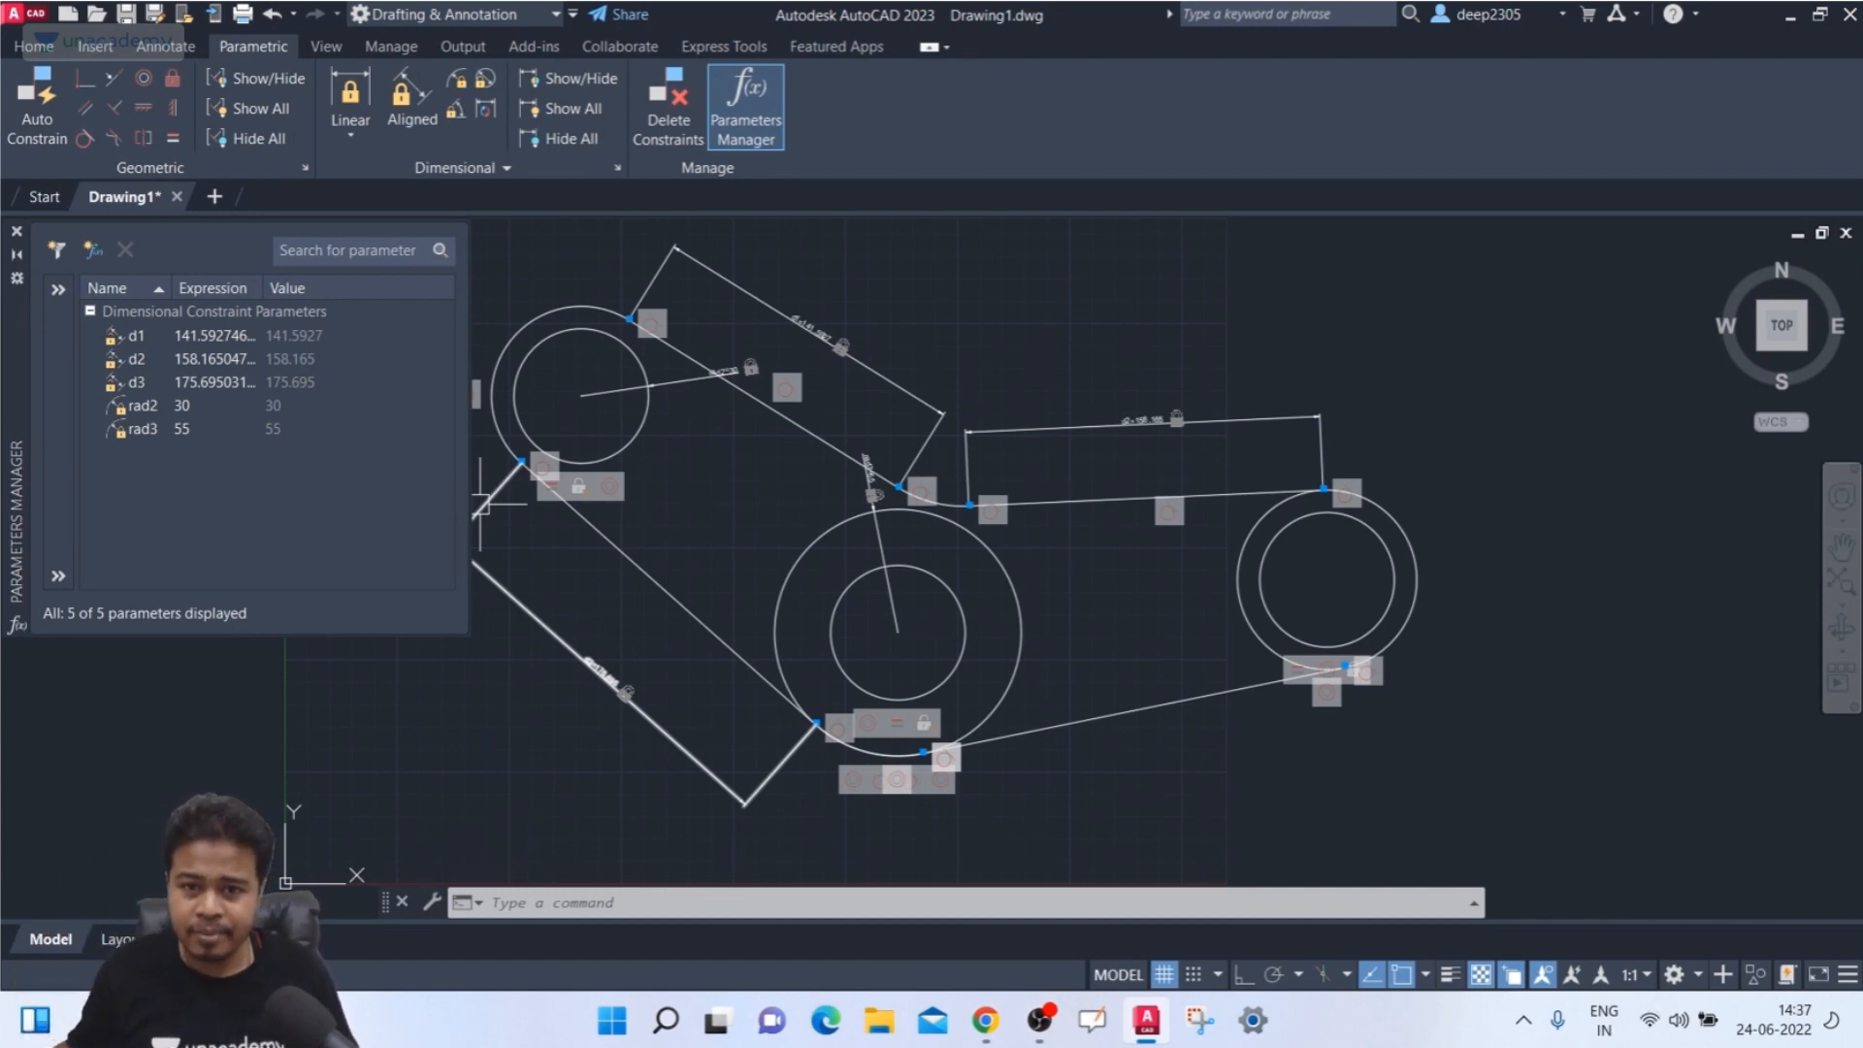
{"action": "left_click", "coordinate": [136, 428]}
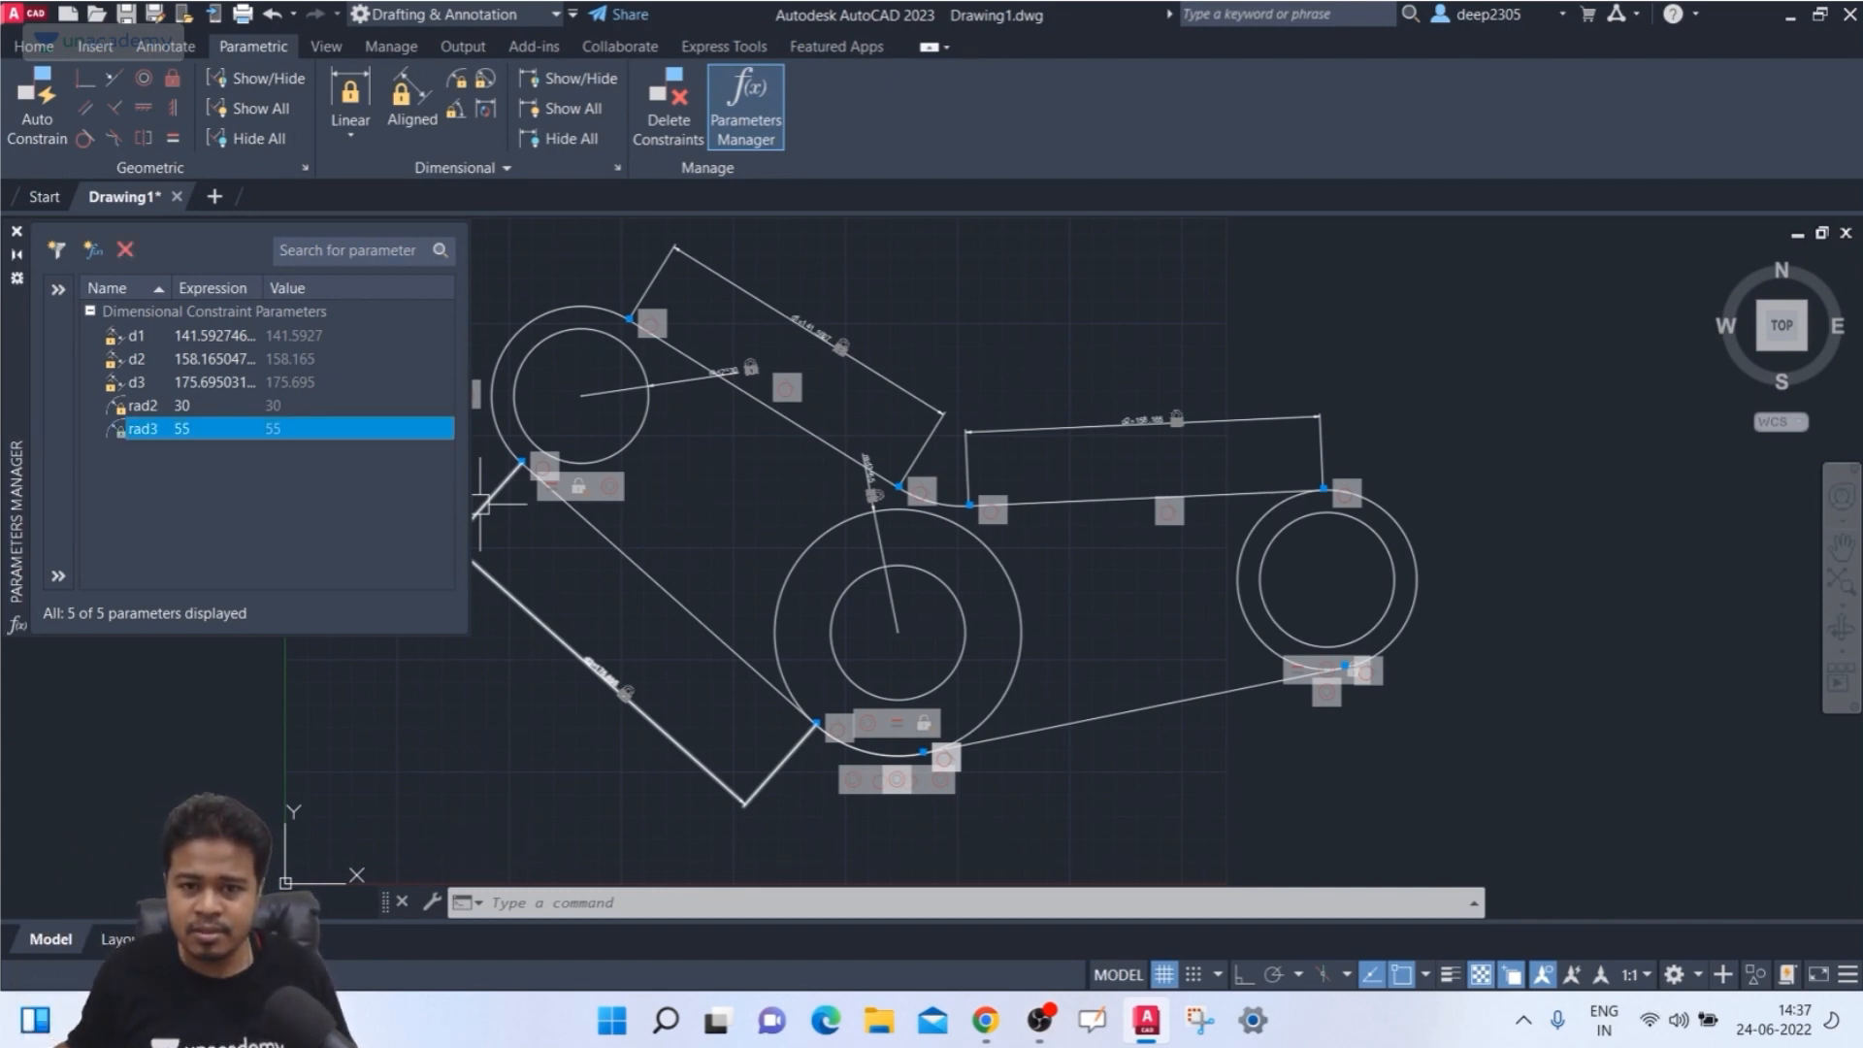
{"action": "left_click", "coordinate": [142, 405]}
{"action": "left_click", "coordinate": [194, 493]}
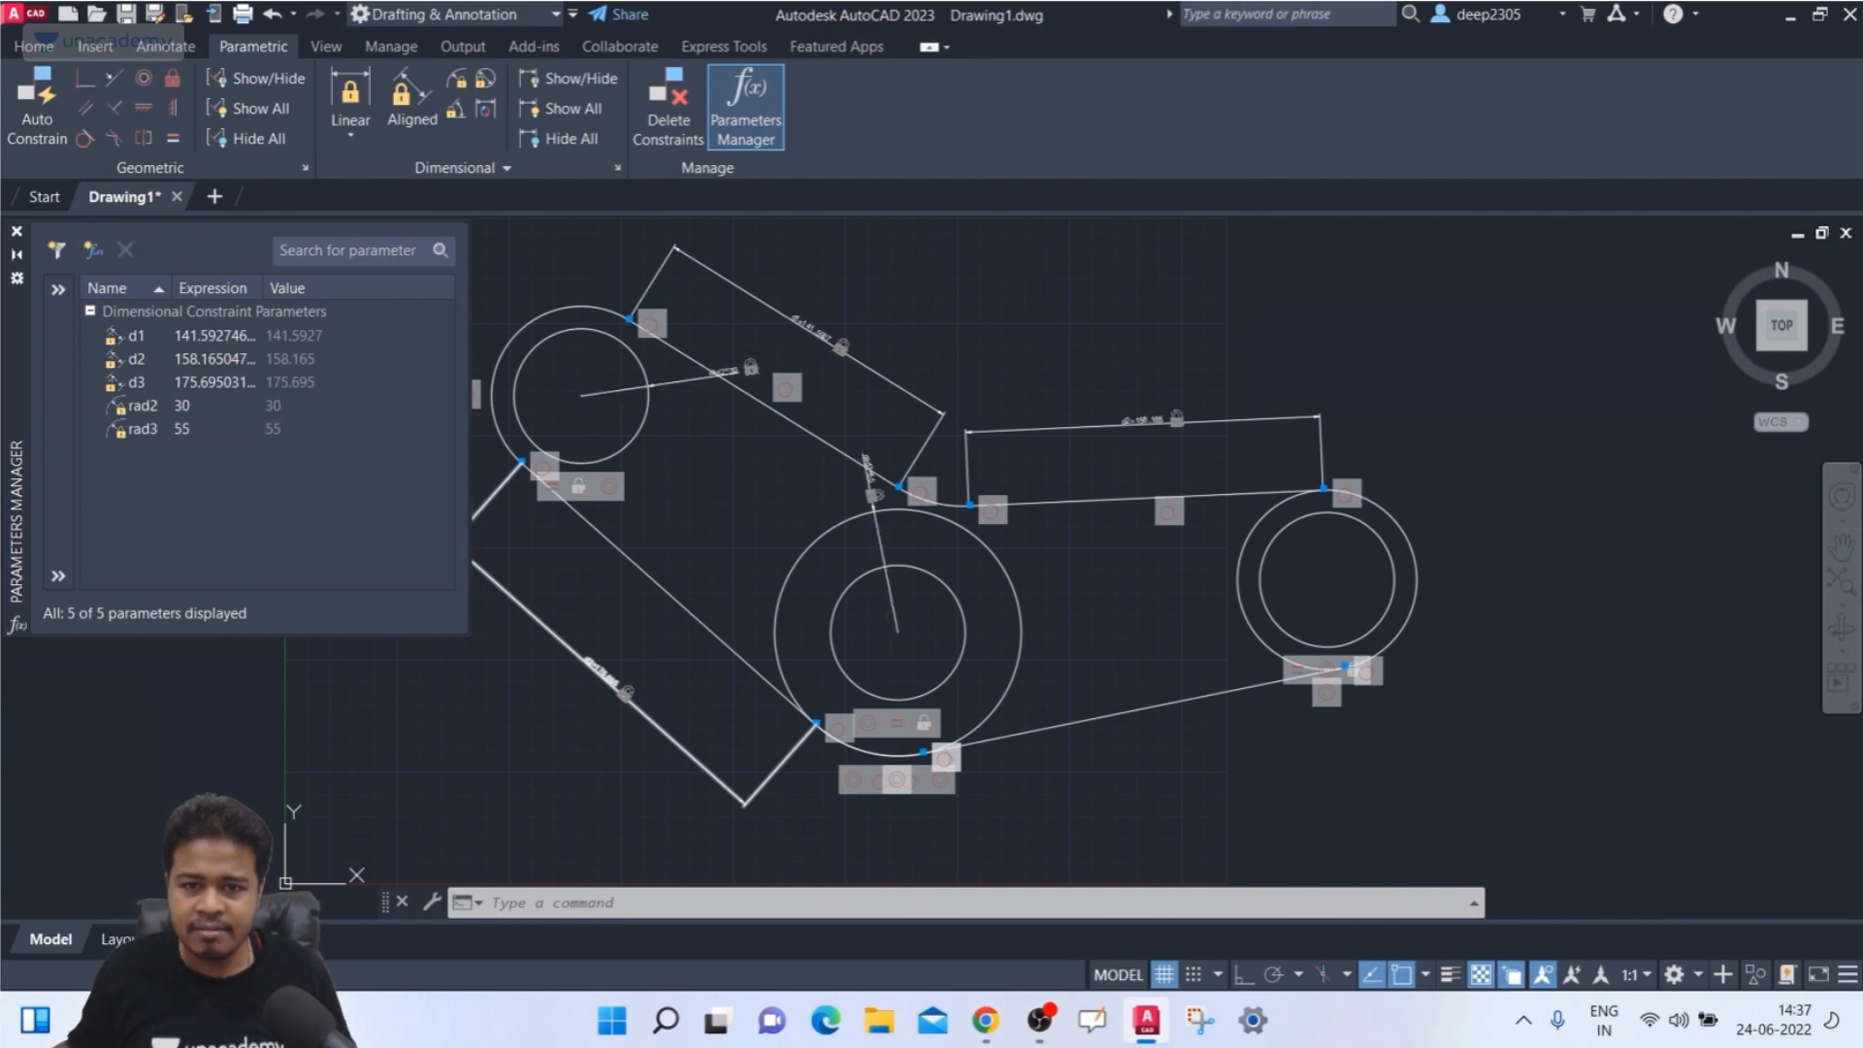
- Examine the rad2 constraint on the upper inner circle and the rad3 constraint on the middle outer circle
{"action": "middle_click_drag", "start_coordinate": [774, 495], "coordinate": [1082, 498]}
{"action": "scroll", "coordinate": [914, 497], "scroll_direction": "up", "scroll_amount": 2}
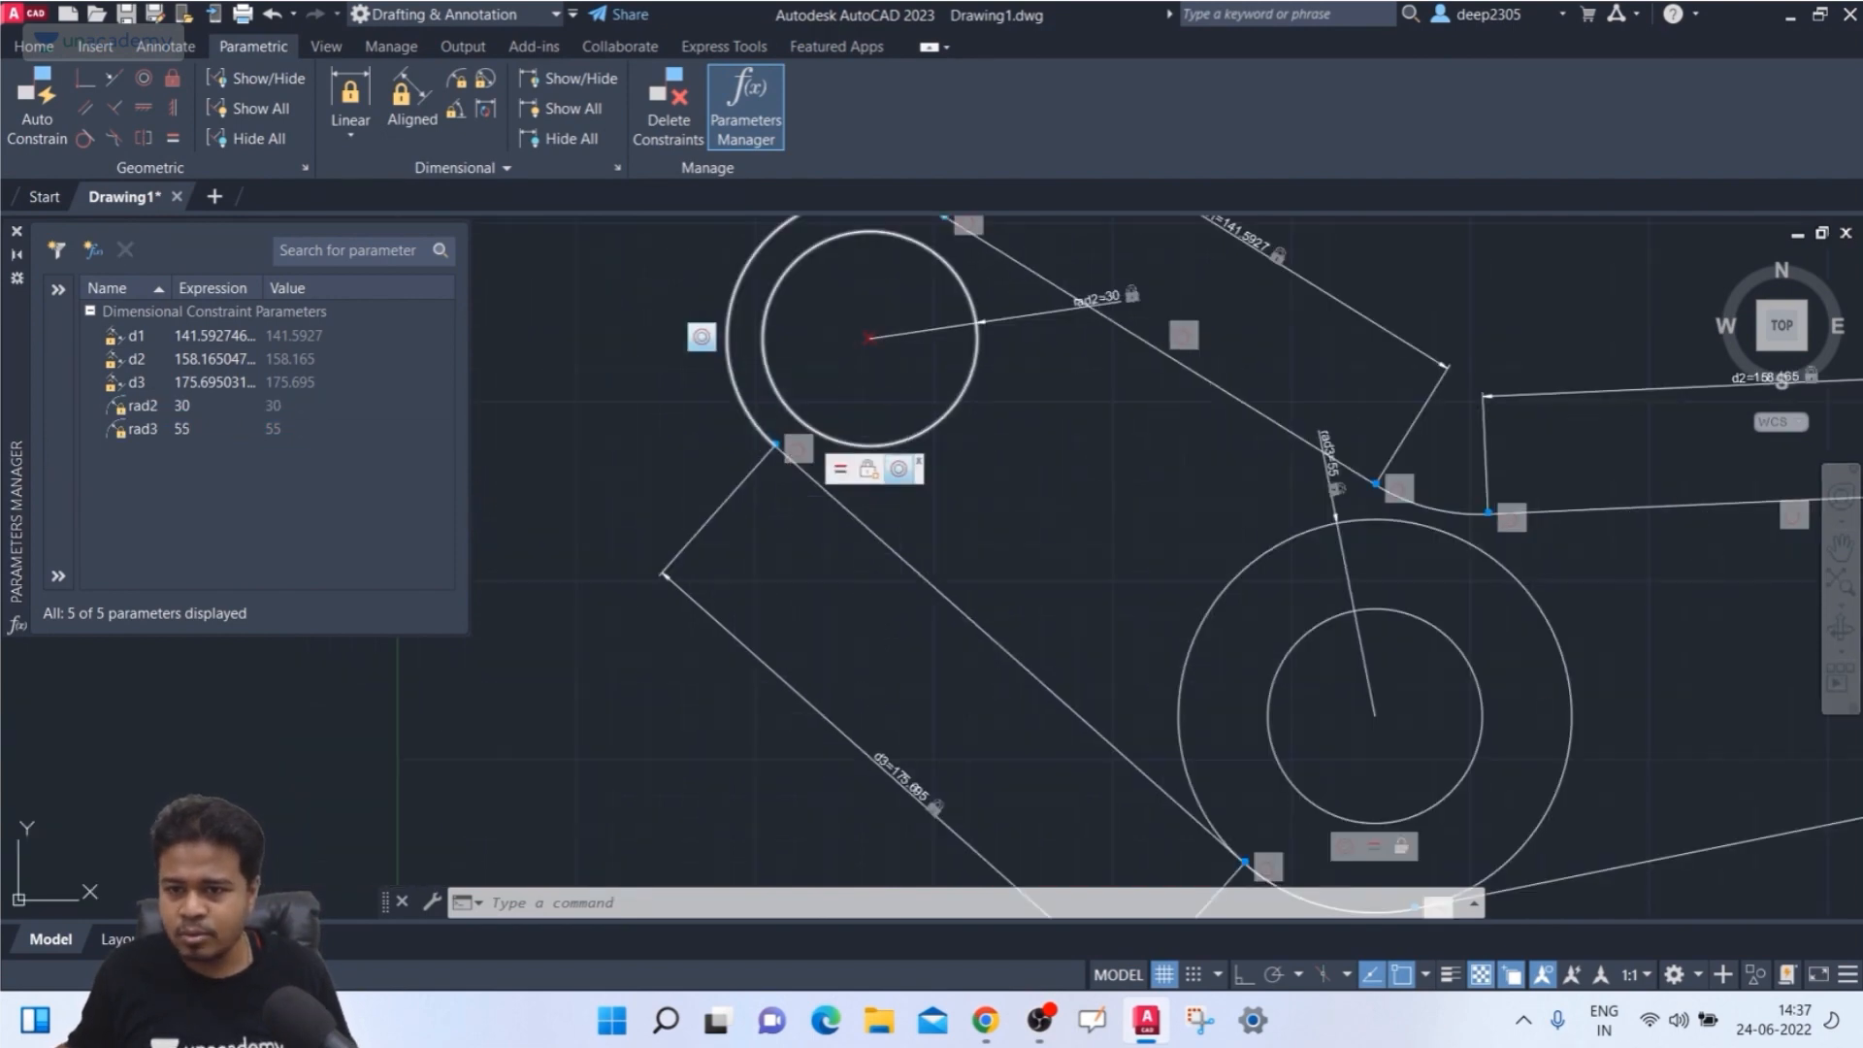
{"action": "middle_click_drag", "start_coordinate": [915, 501], "coordinate": [853, 607]}
{"action": "scroll", "coordinate": [1044, 410], "scroll_direction": "up", "scroll_amount": 1}
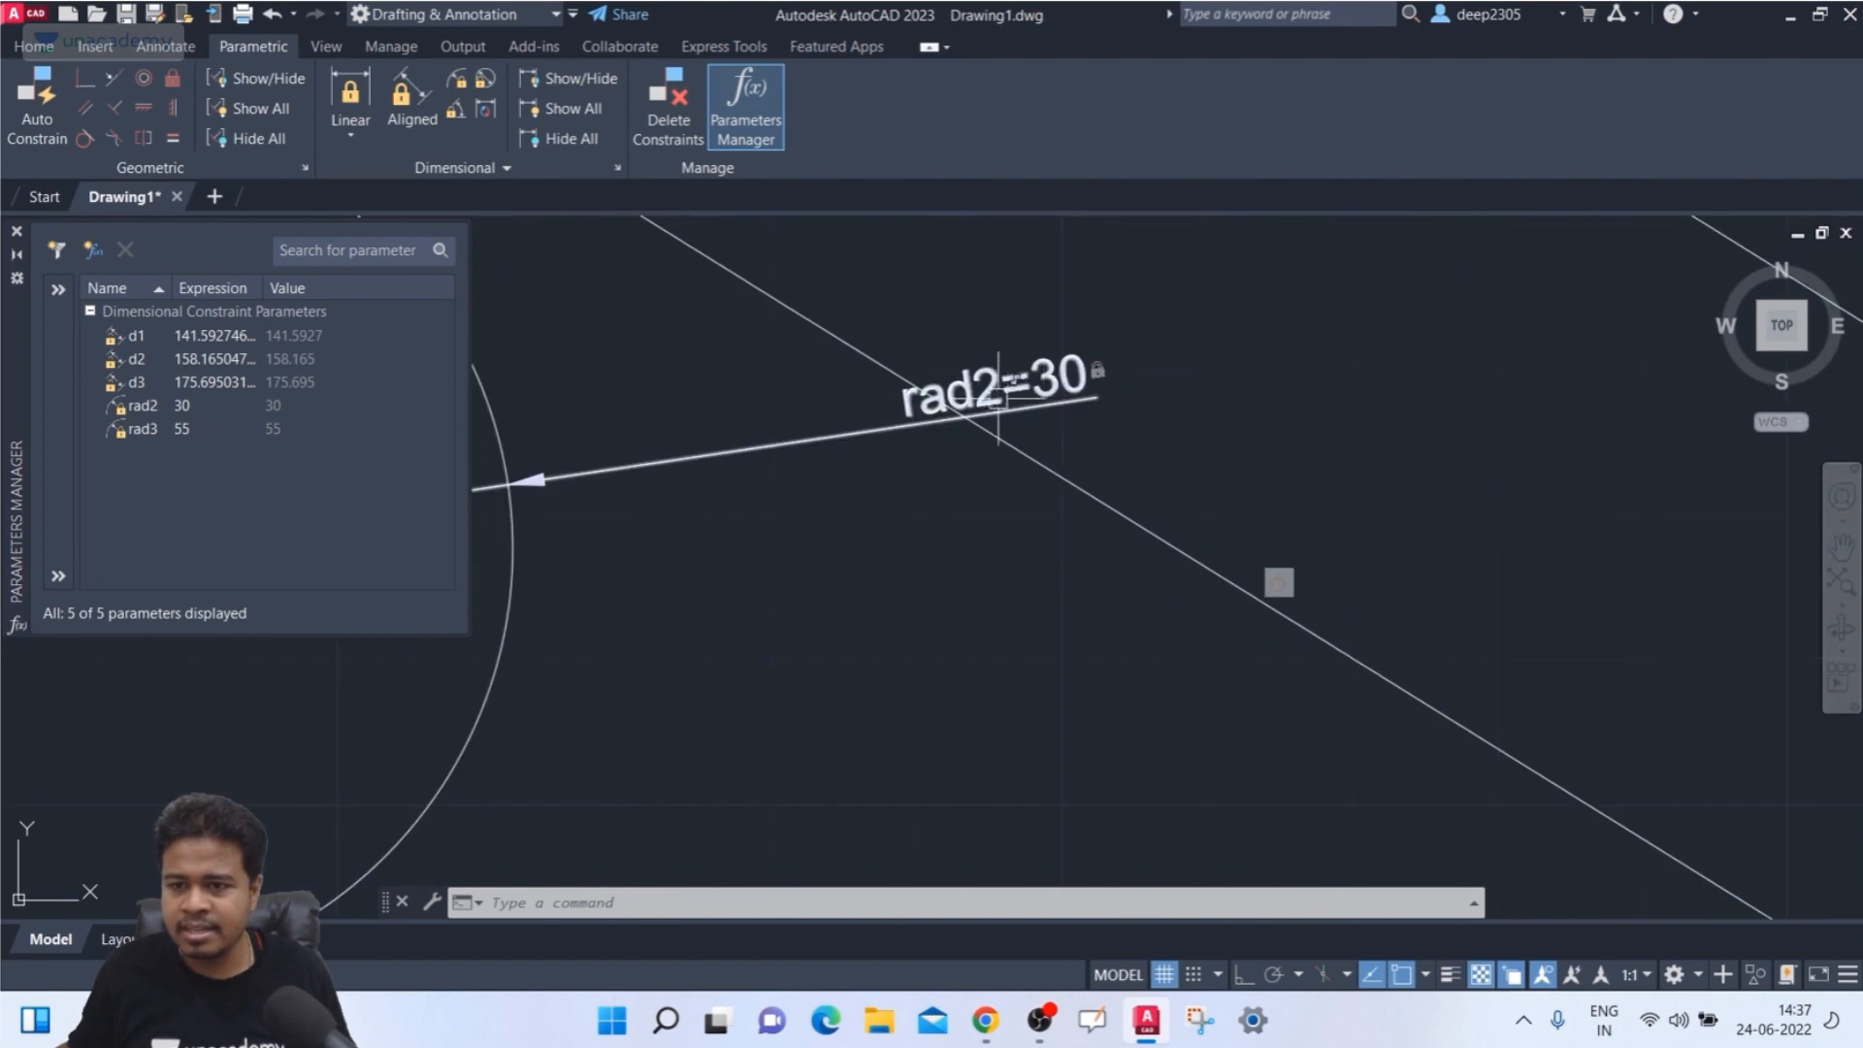
{"action": "scroll", "coordinate": [984, 393], "scroll_direction": "down", "scroll_amount": 1}
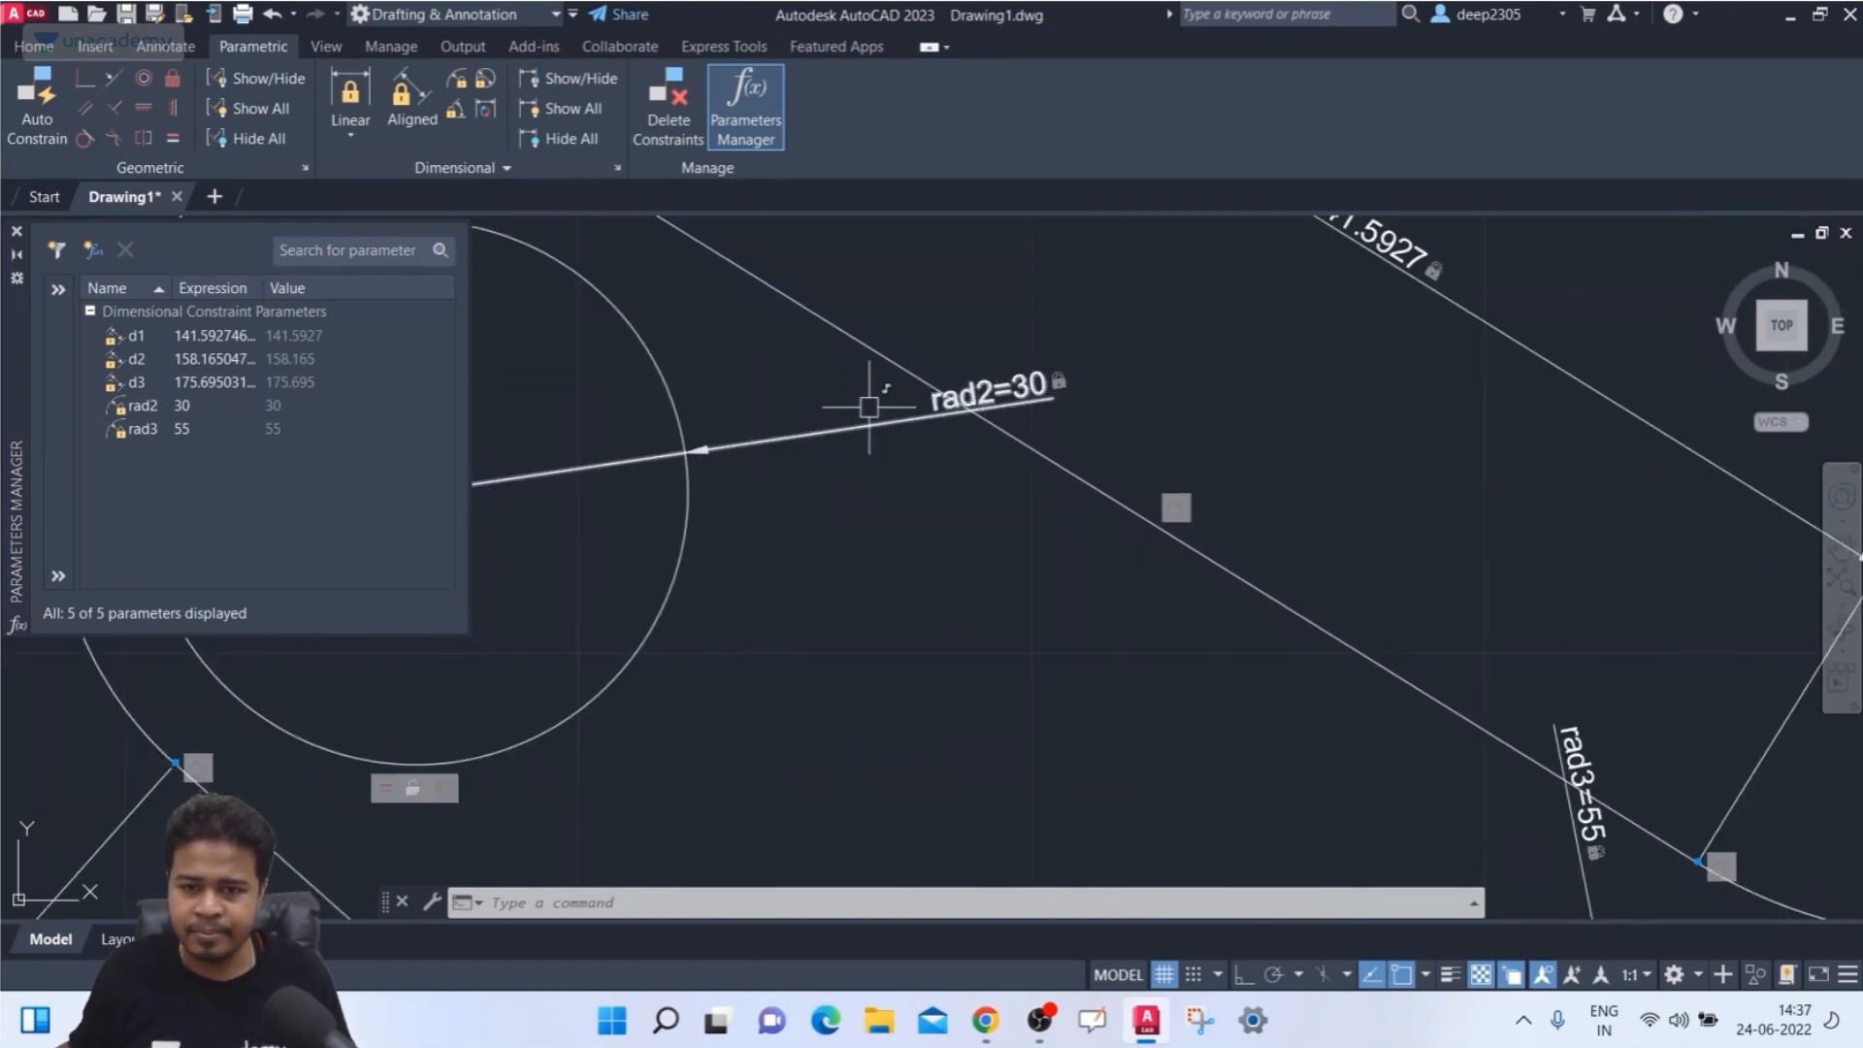
{"action": "scroll", "coordinate": [1096, 490], "scroll_direction": "down", "scroll_amount": 2}
{"action": "scroll", "coordinate": [956, 403], "scroll_direction": "down", "scroll_amount": 1}
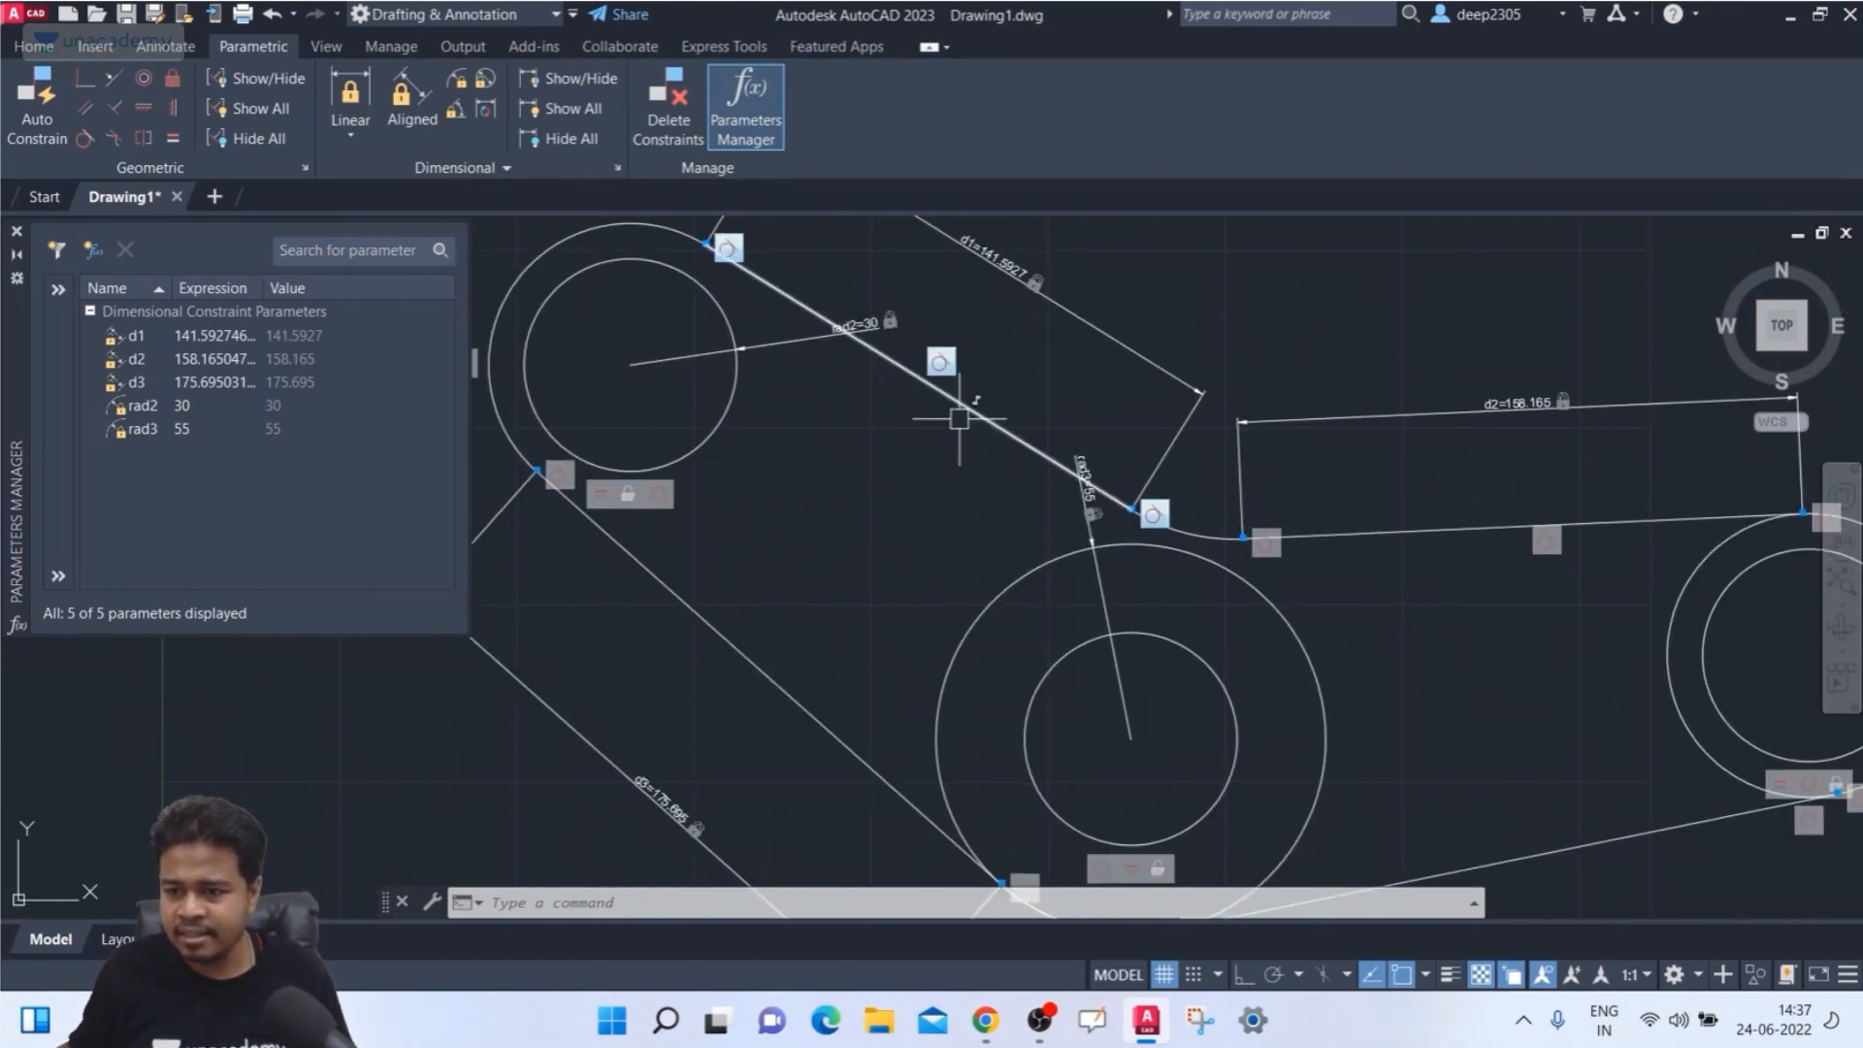
{"action": "scroll", "coordinate": [1067, 425], "scroll_direction": "up", "scroll_amount": 4}
{"action": "scroll", "coordinate": [1057, 422], "scroll_direction": "down", "scroll_amount": 4}
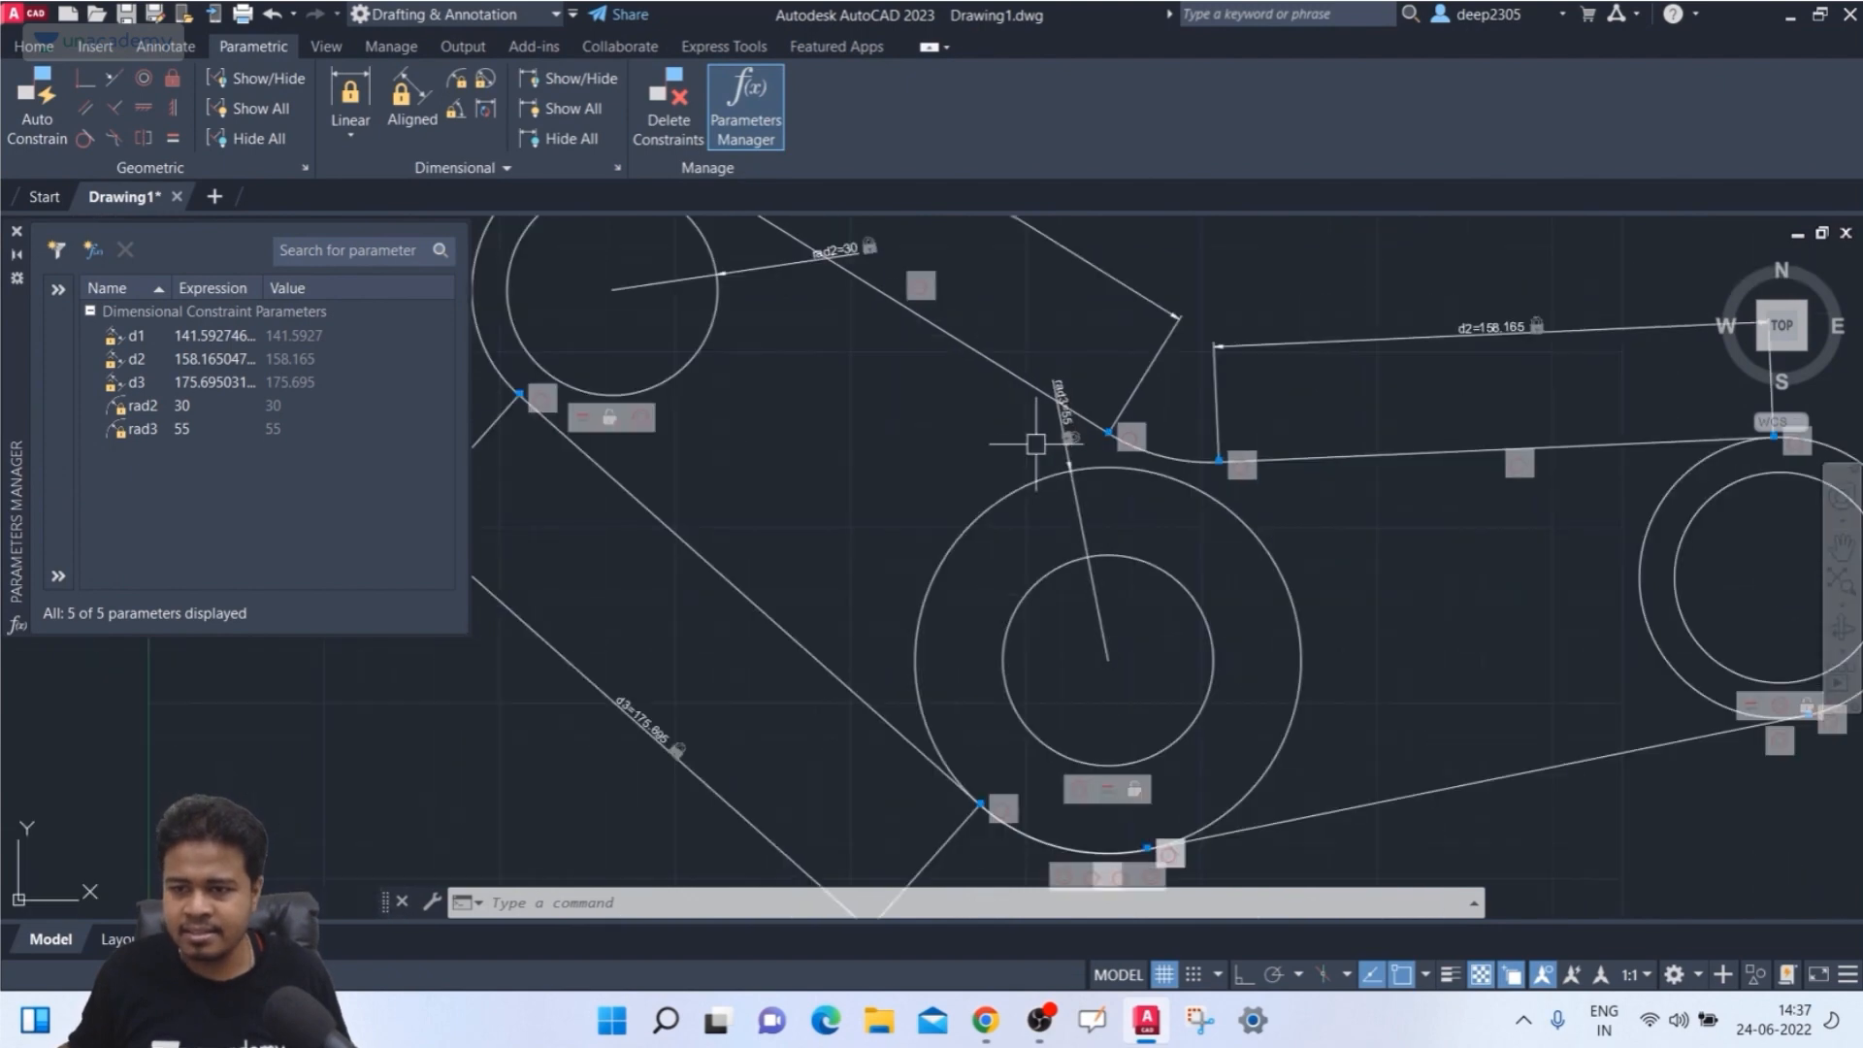
{"action": "scroll", "coordinate": [1082, 451], "scroll_direction": "up", "scroll_amount": 3}
{"action": "scroll", "coordinate": [1314, 624], "scroll_direction": "down", "scroll_amount": 1}
{"action": "scroll", "coordinate": [856, 450], "scroll_direction": "down", "scroll_amount": 1}
{"action": "middle_click_drag", "start_coordinate": [883, 441], "coordinate": [930, 484]}
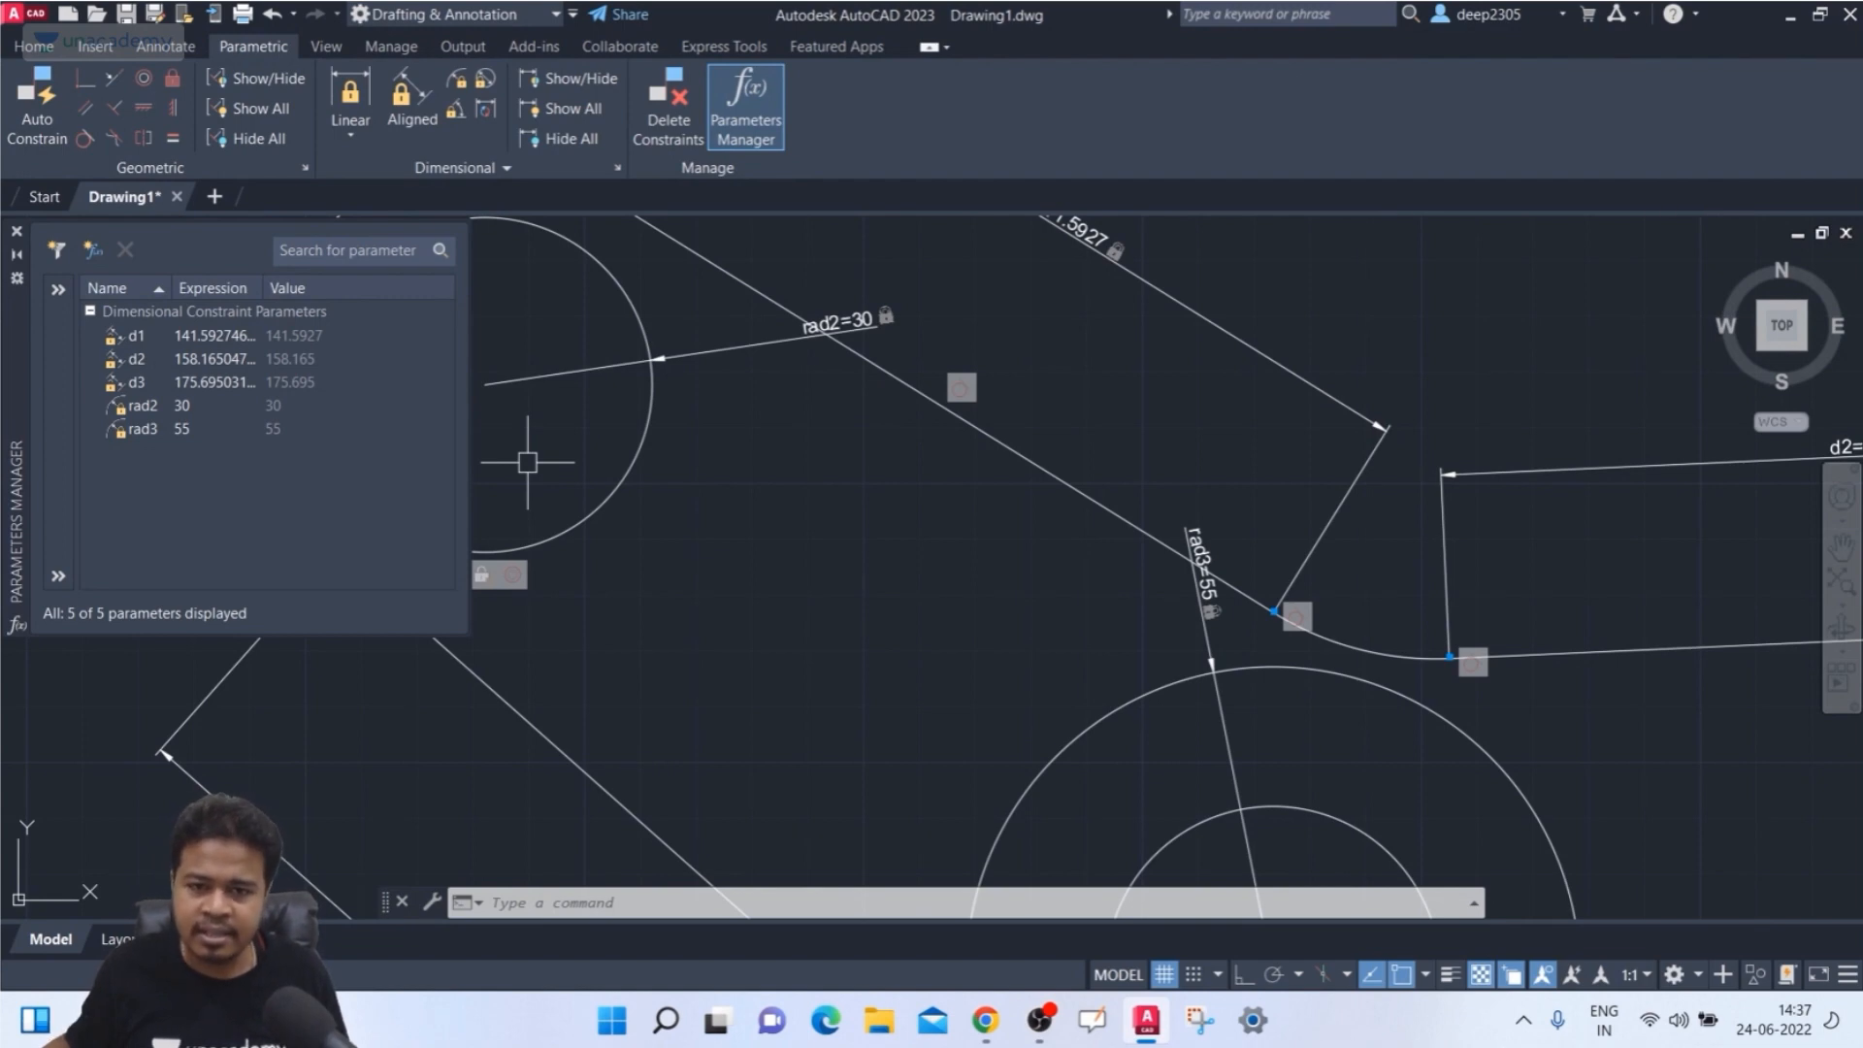
- Set the rad3 parameter's expression to 2*rad2 so the middle outer circle's radius depends on rad2
{"action": "left_click", "coordinate": [143, 428]}
{"action": "left_click", "coordinate": [194, 428]}
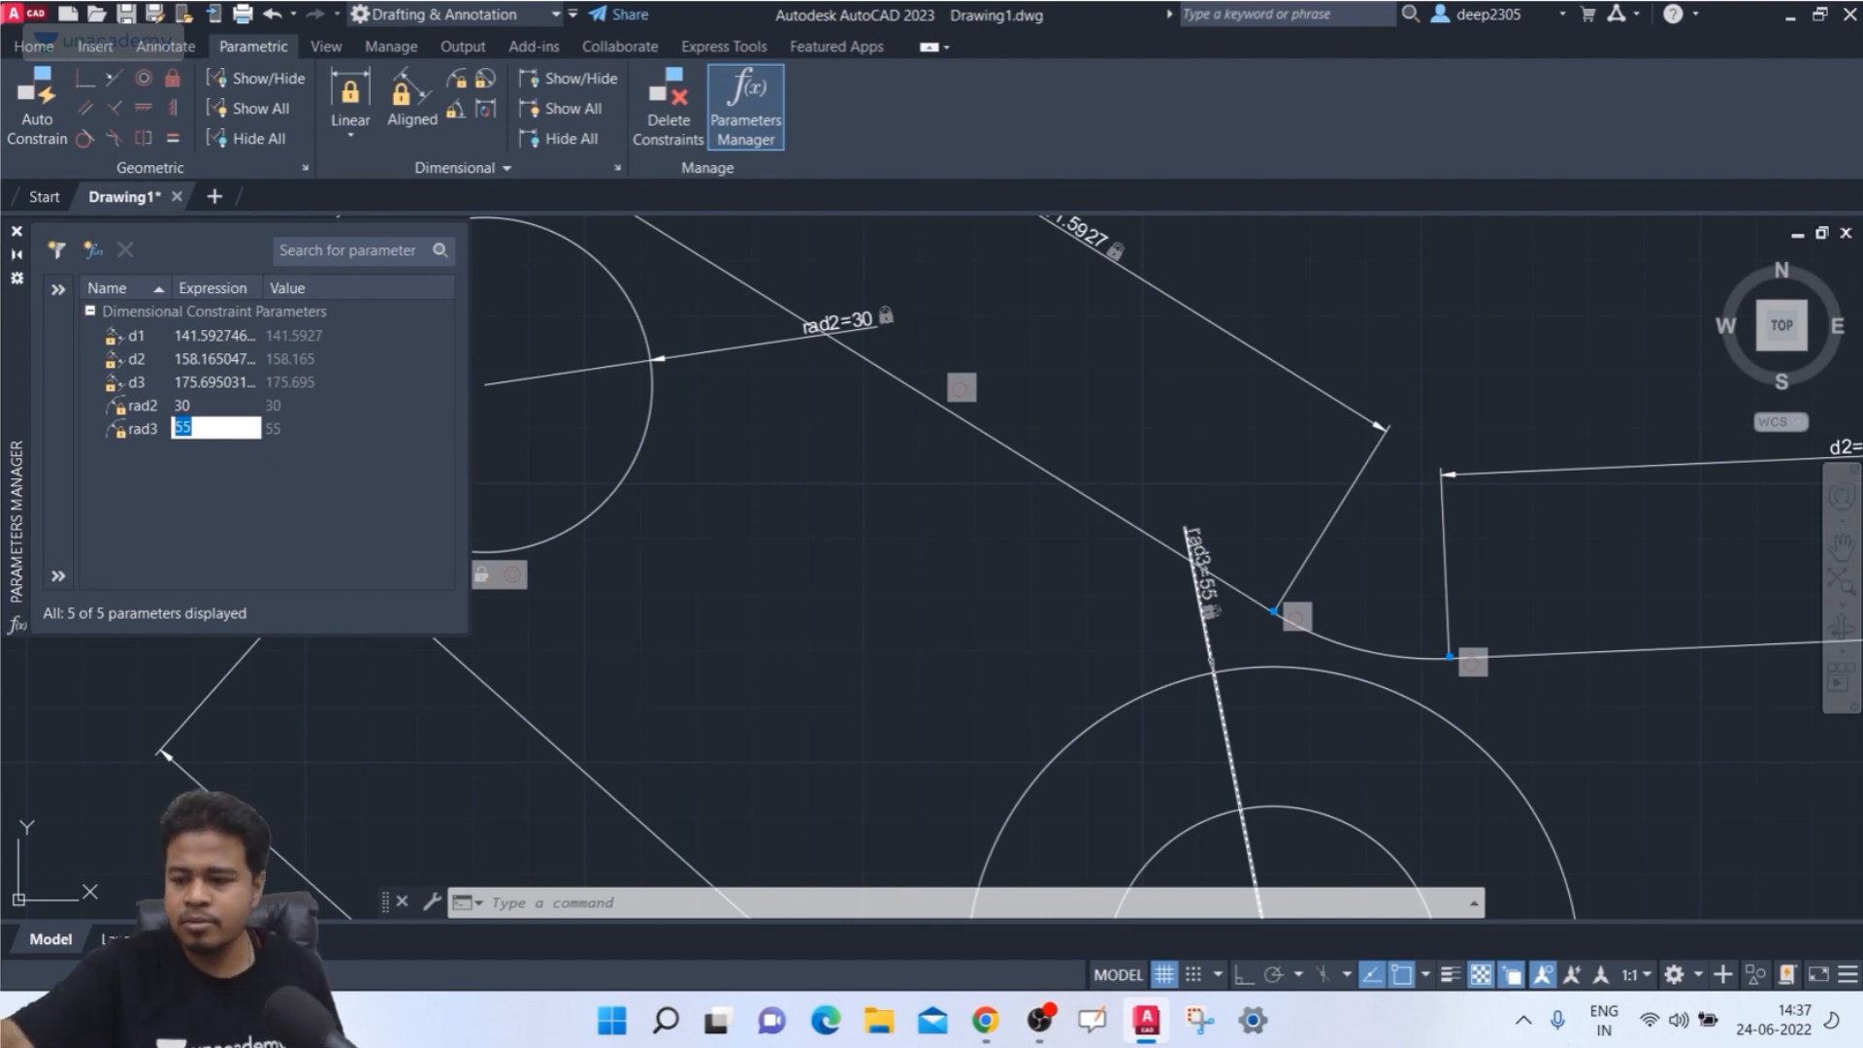
{"action": "type", "text": "2*rad2"}
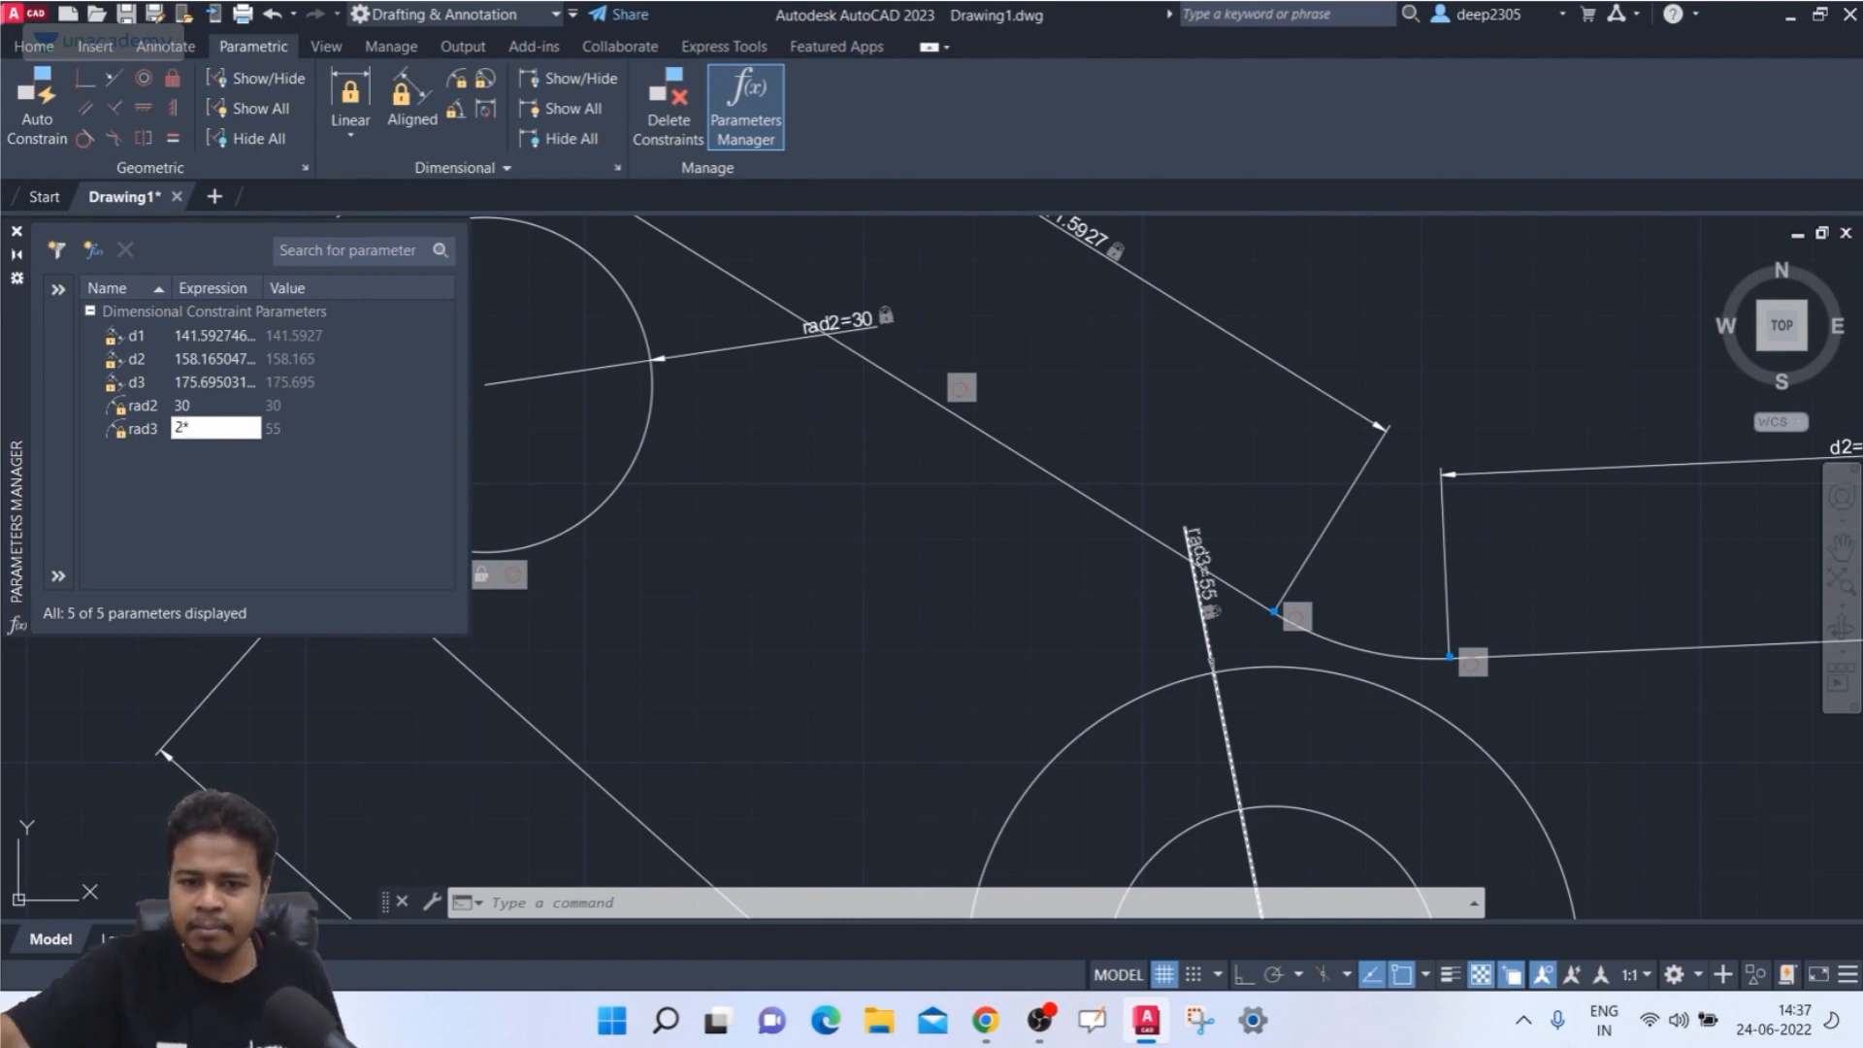
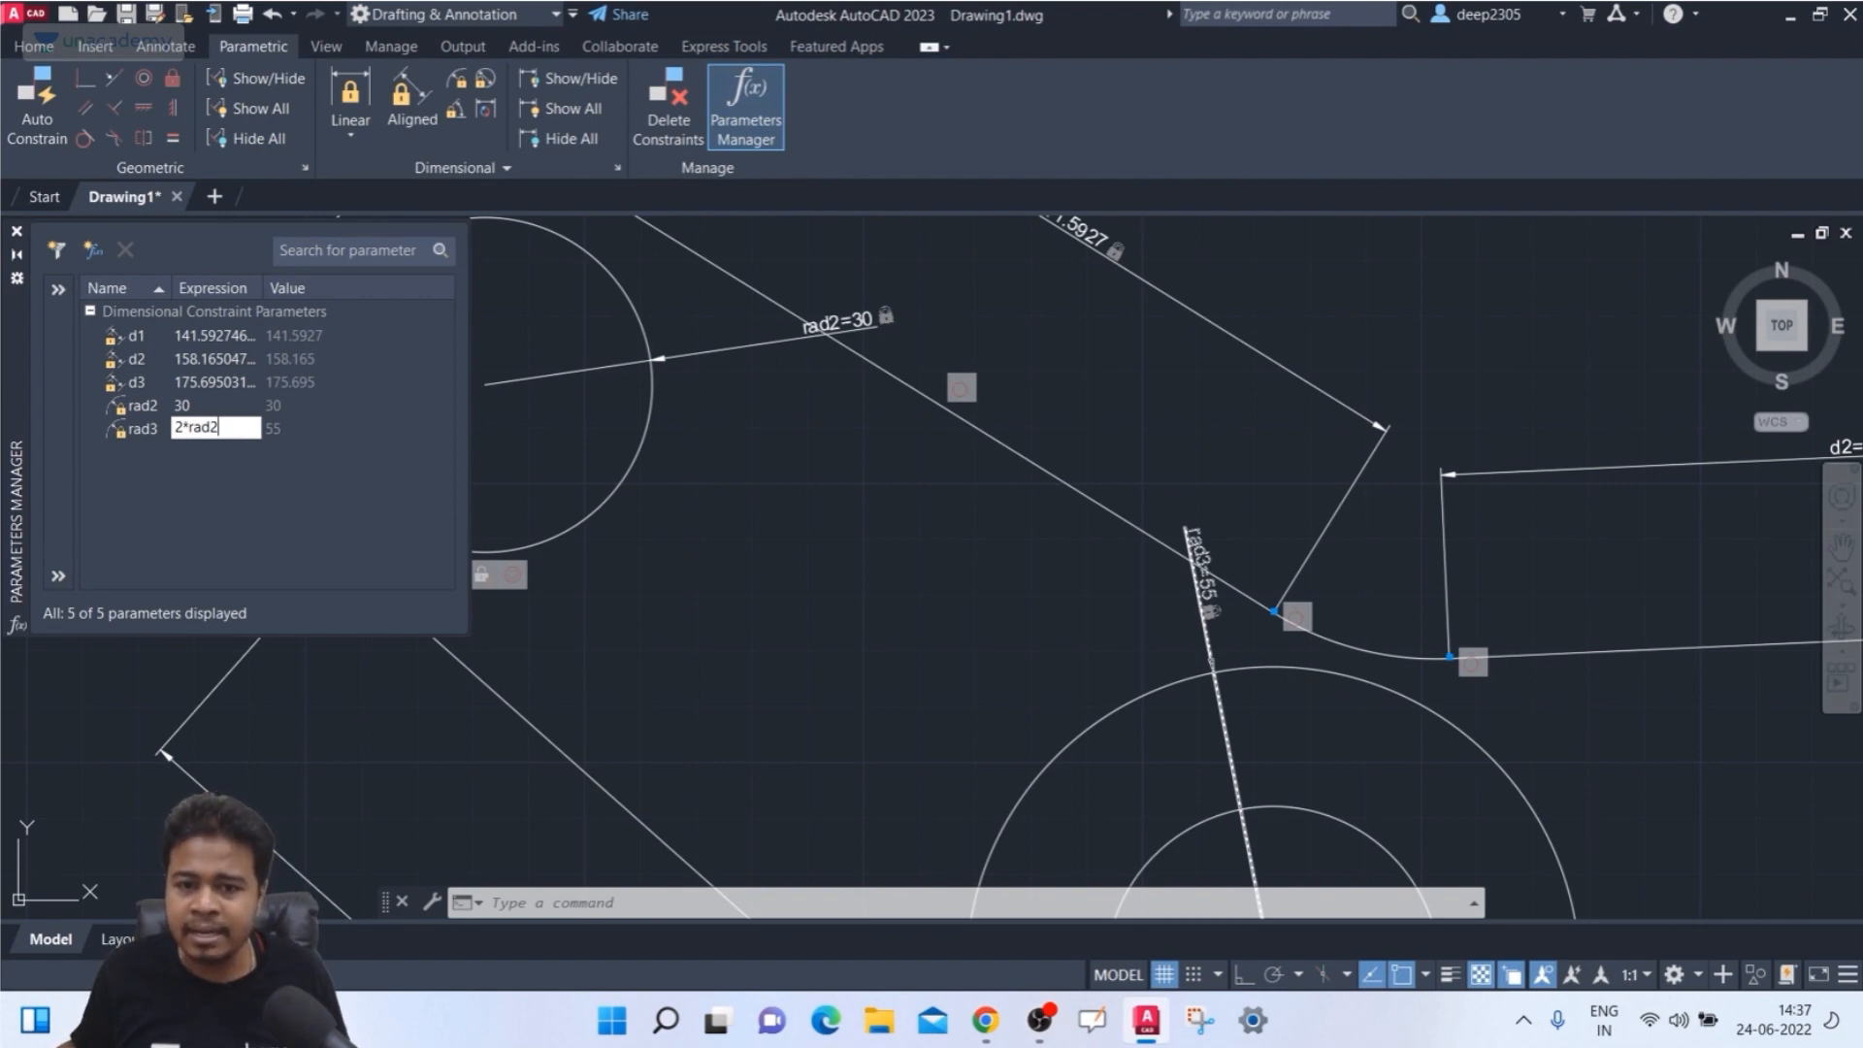
{"action": "key", "text": "Return"}
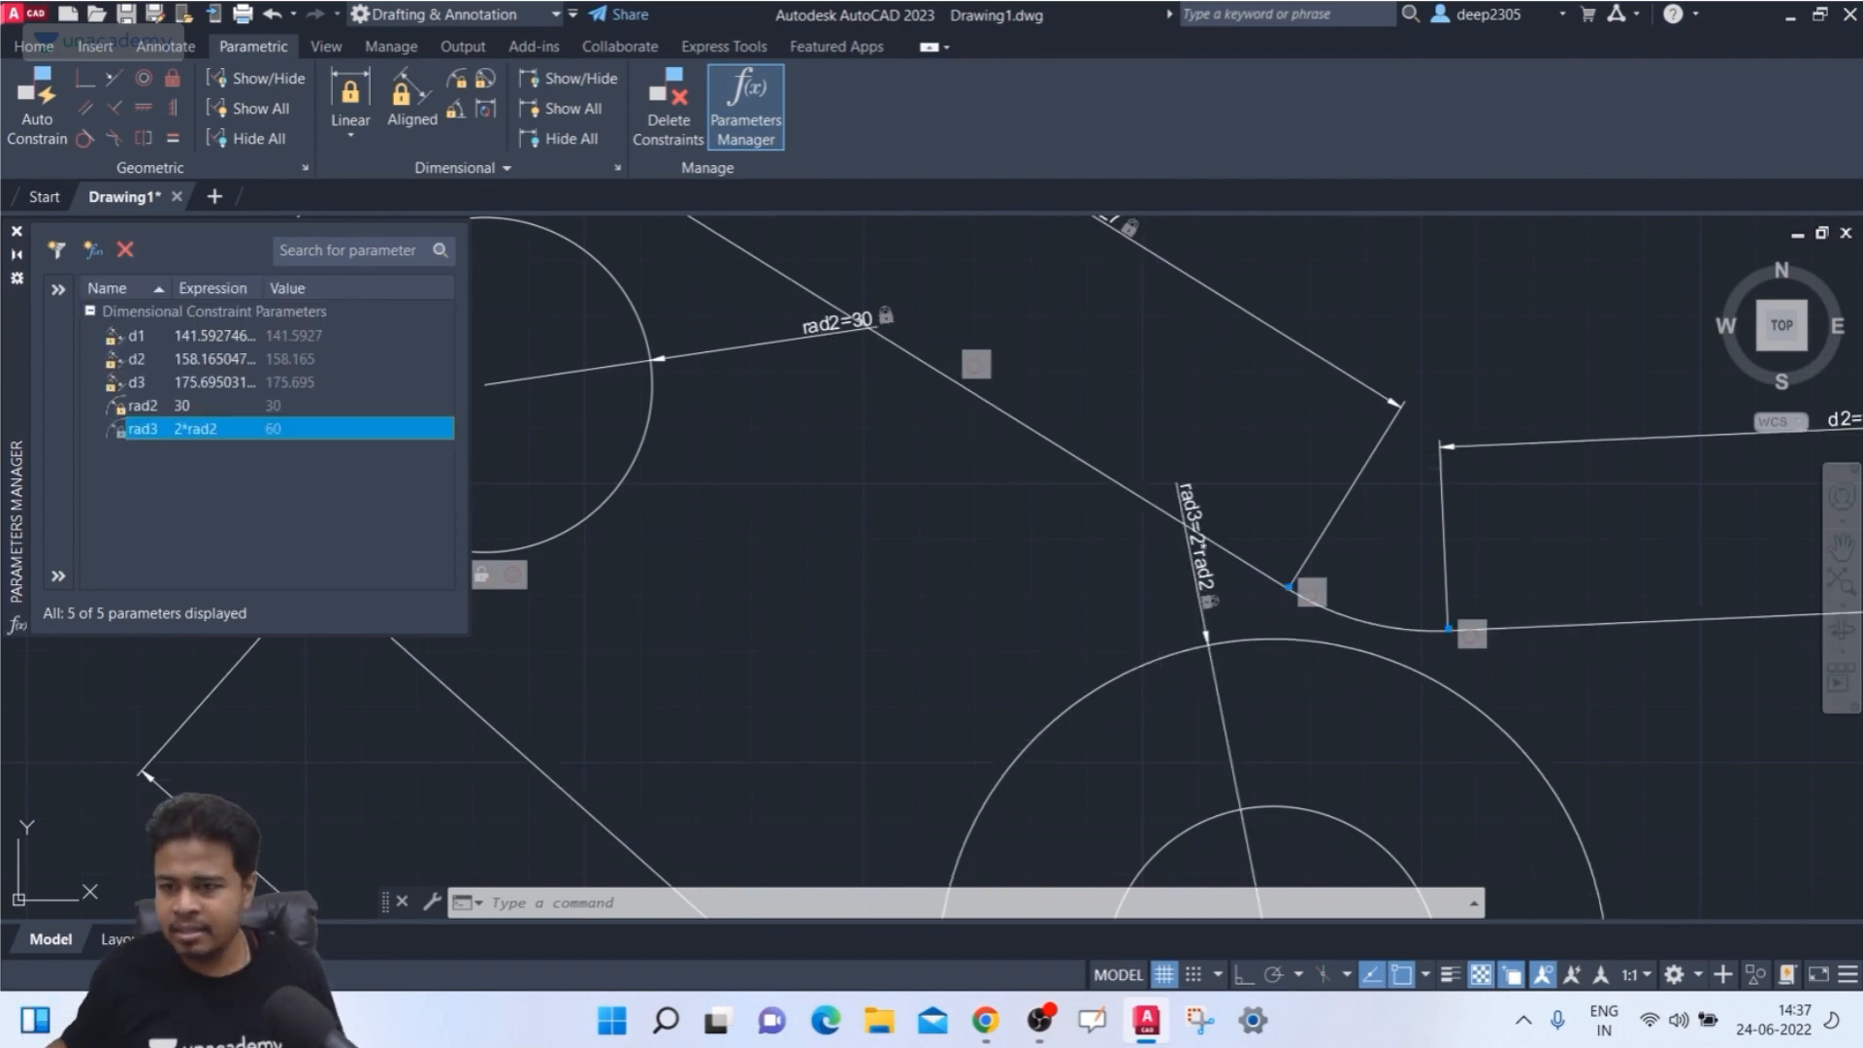
- Set the rad2 parameter to 40 to test how the linked rad3 radius follows in the three-circle profile
{"action": "scroll", "coordinate": [1232, 578], "scroll_direction": "up", "scroll_amount": 4}
{"action": "scroll", "coordinate": [1096, 505], "scroll_direction": "up", "scroll_amount": 1}
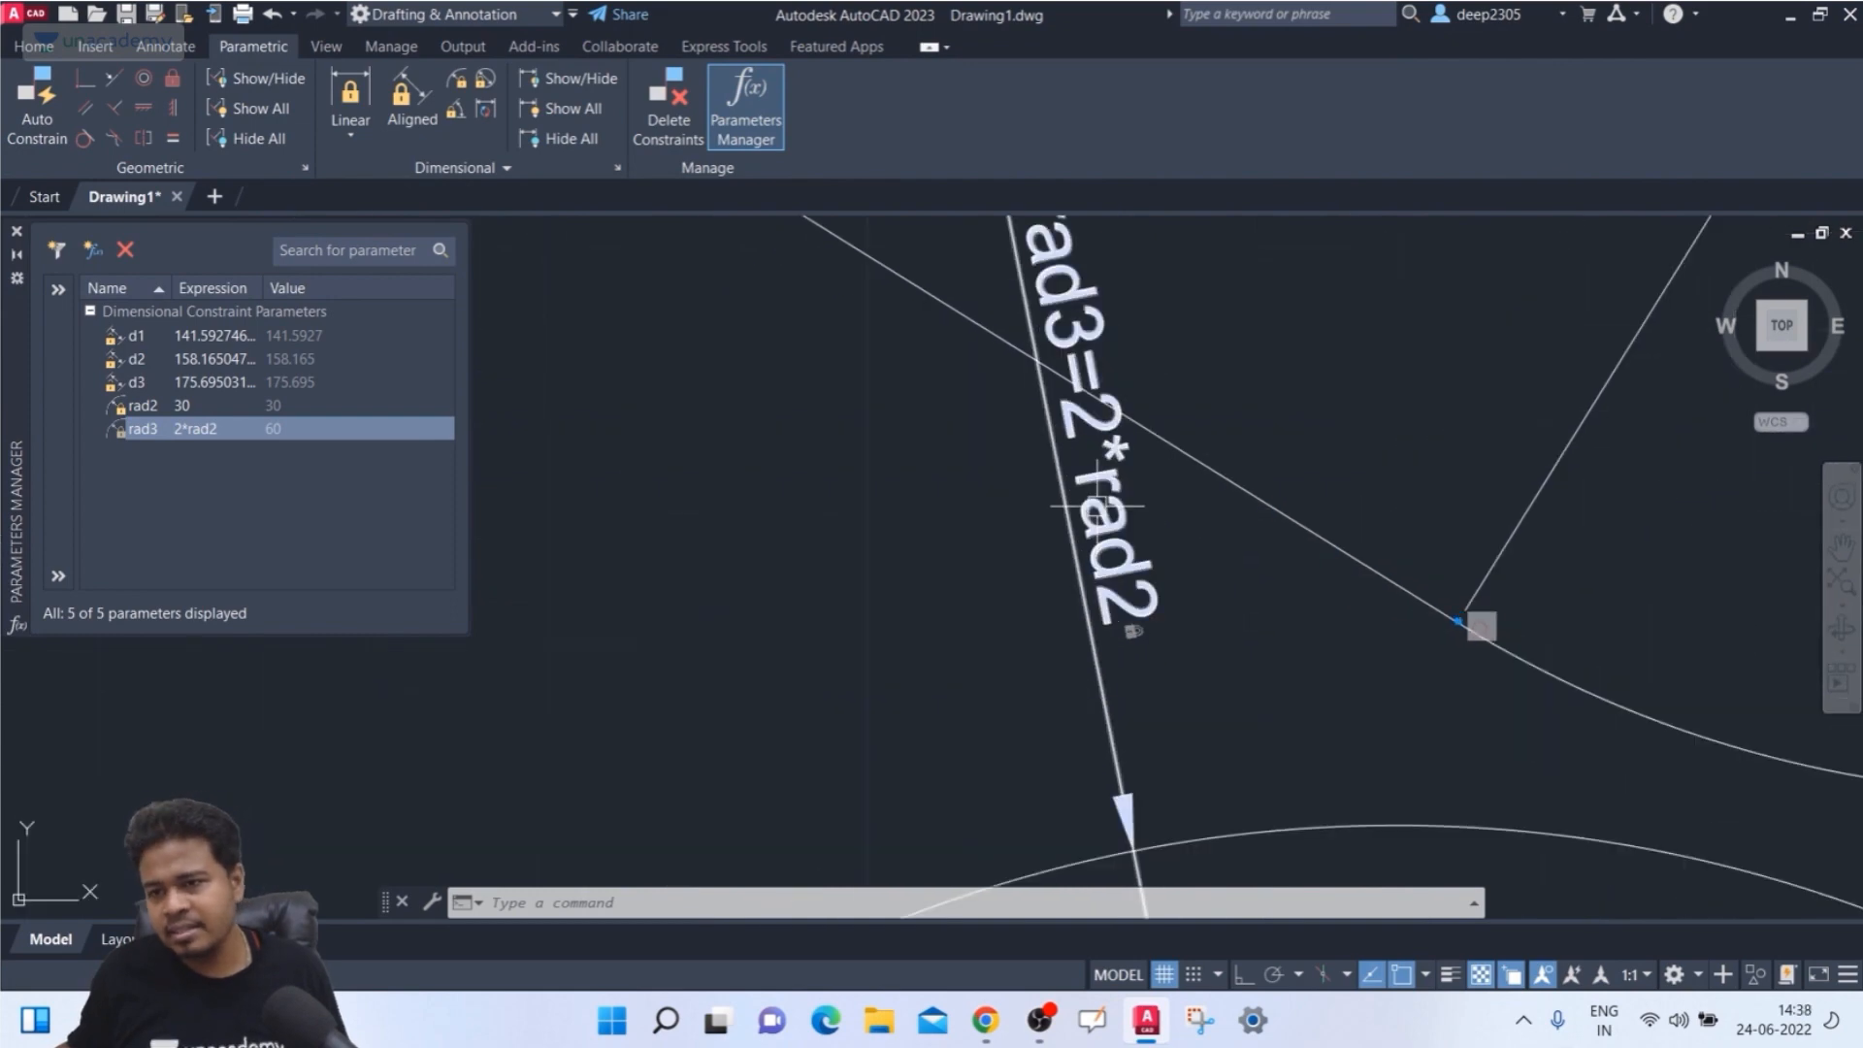
{"action": "middle_click_drag", "start_coordinate": [1096, 505], "coordinate": [1004, 551]}
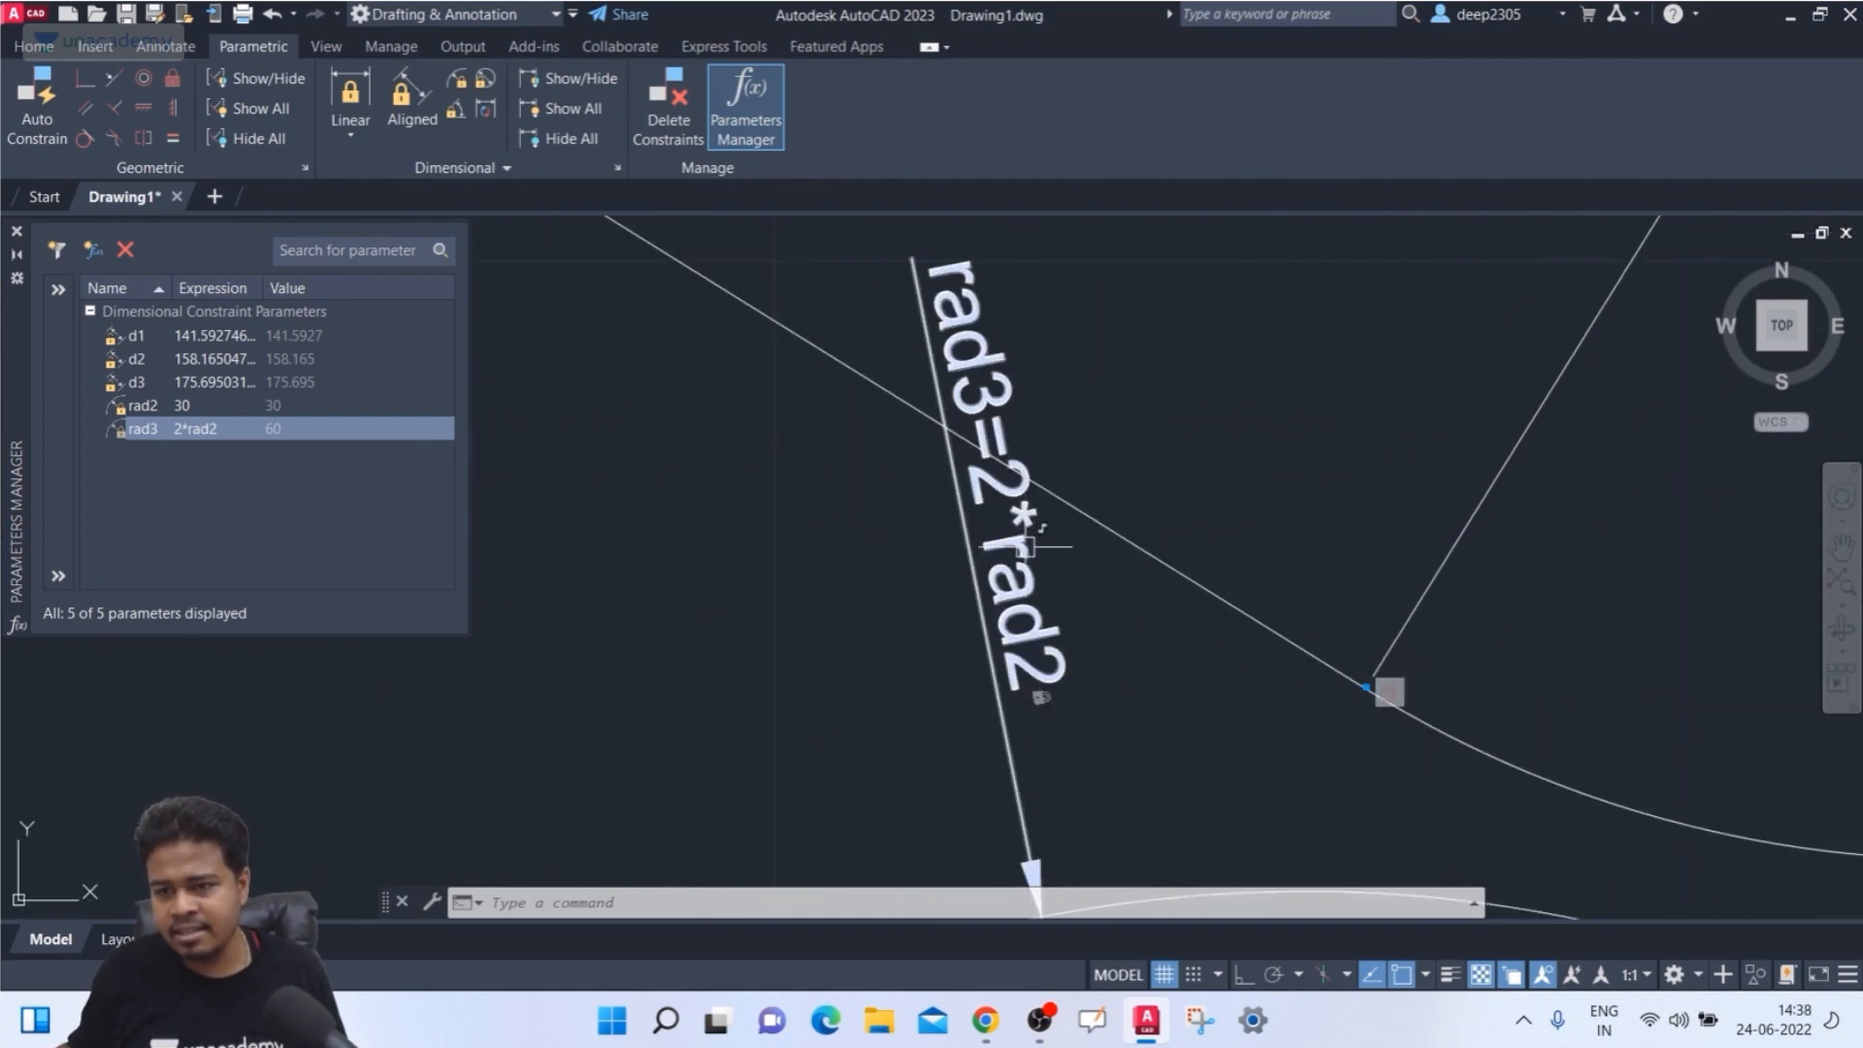
{"action": "scroll", "coordinate": [1056, 579], "scroll_direction": "down", "scroll_amount": 5}
{"action": "middle_click_drag", "start_coordinate": [1055, 579], "coordinate": [1305, 580]}
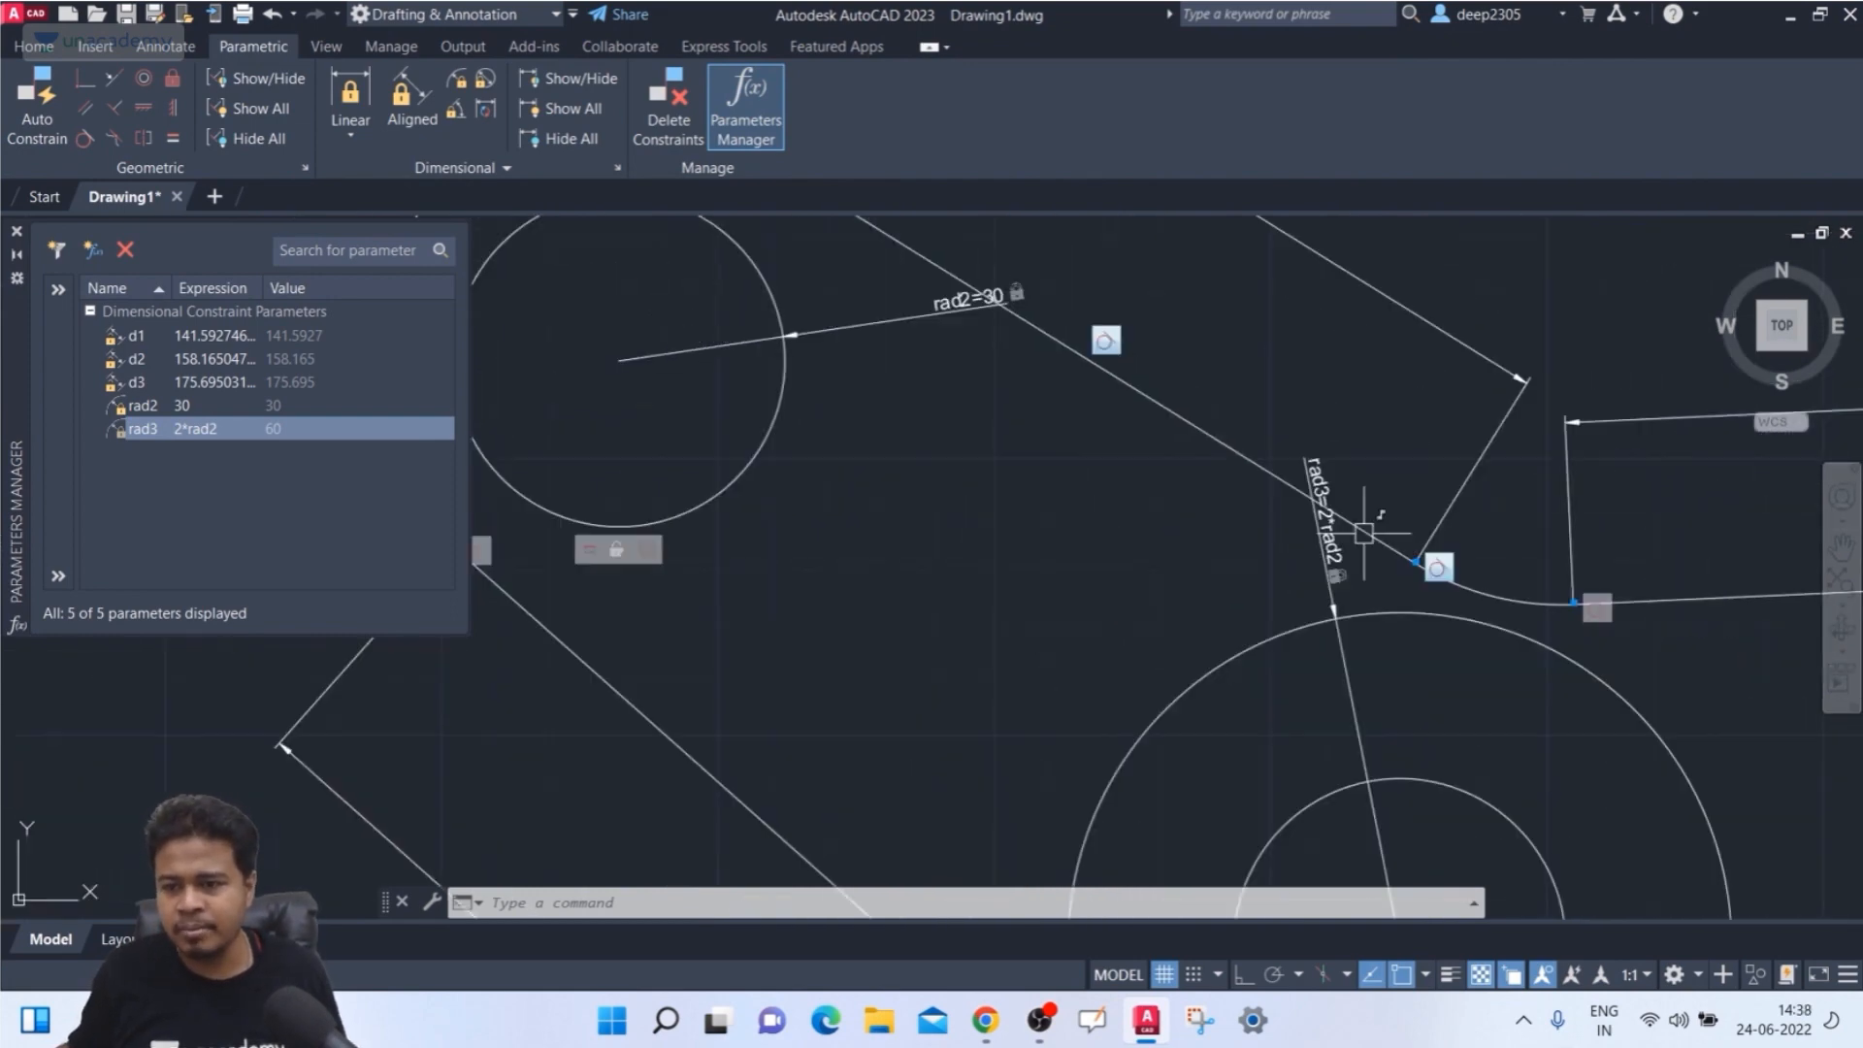
{"action": "left_click", "coordinate": [142, 405]}
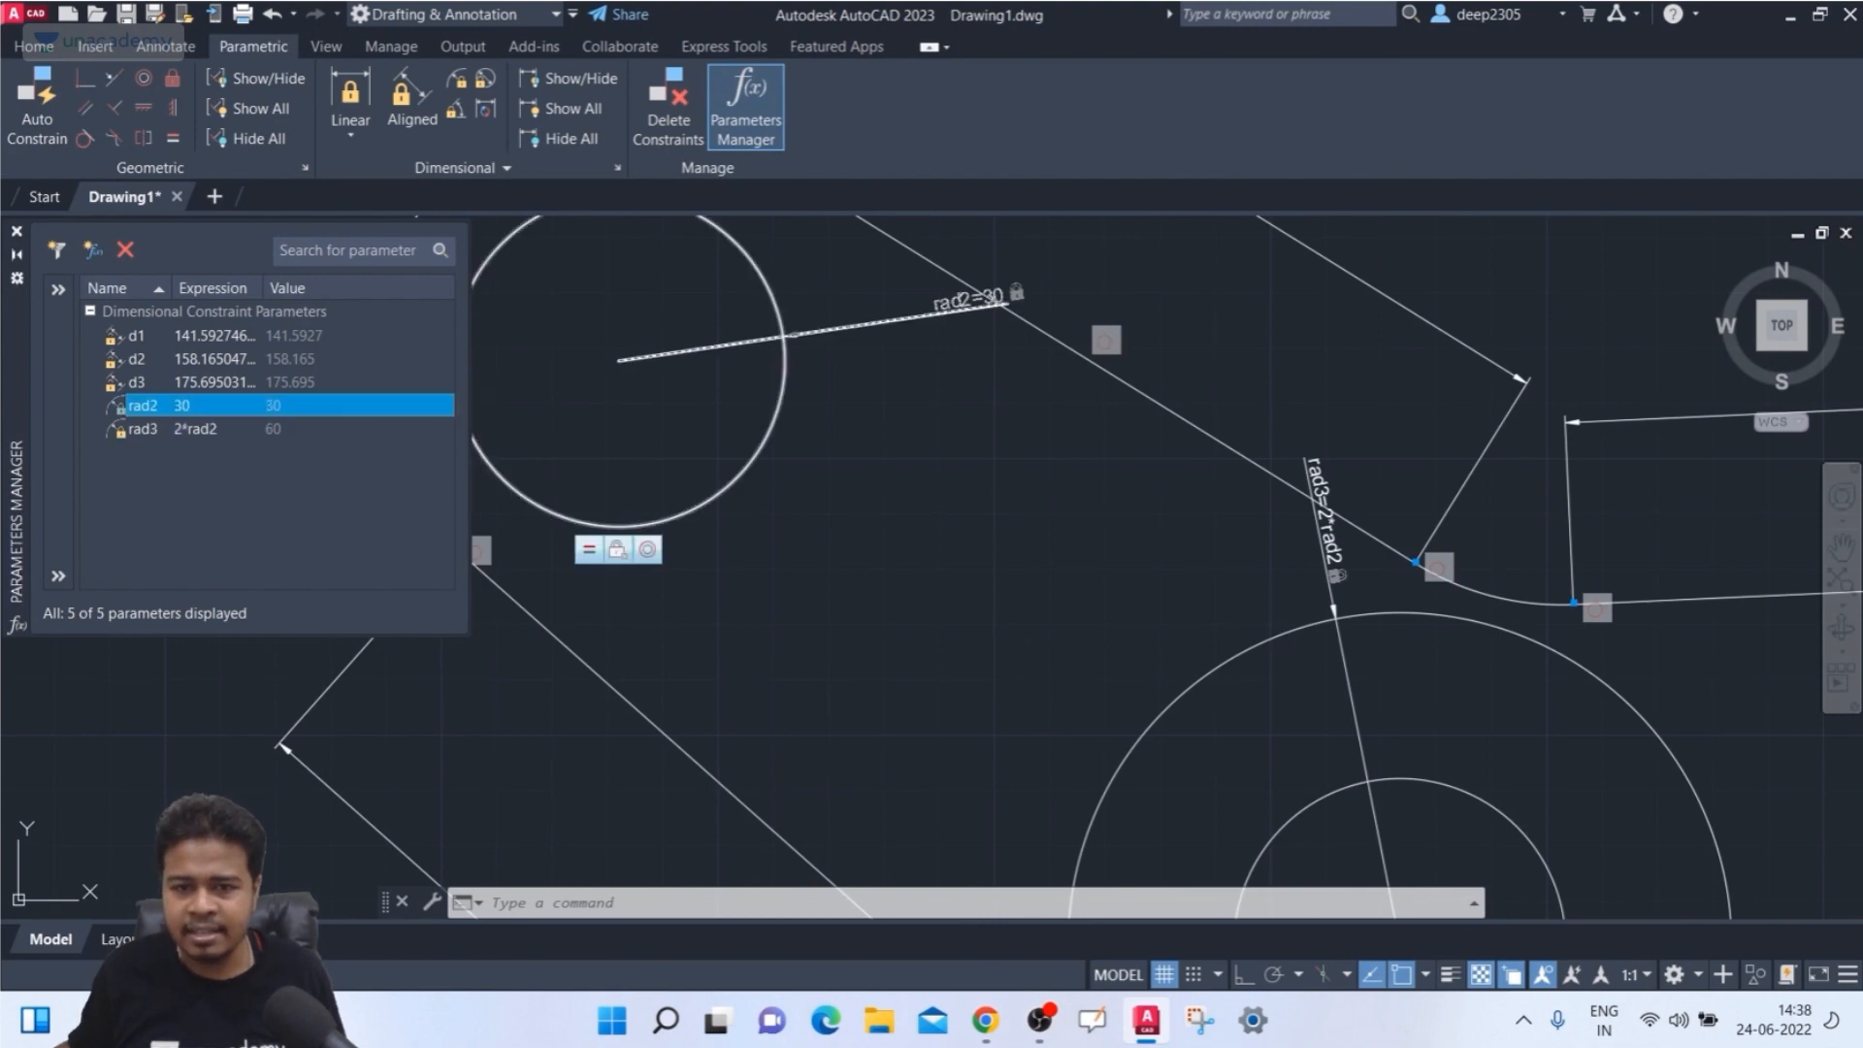
{"action": "left_click", "coordinate": [184, 405]}
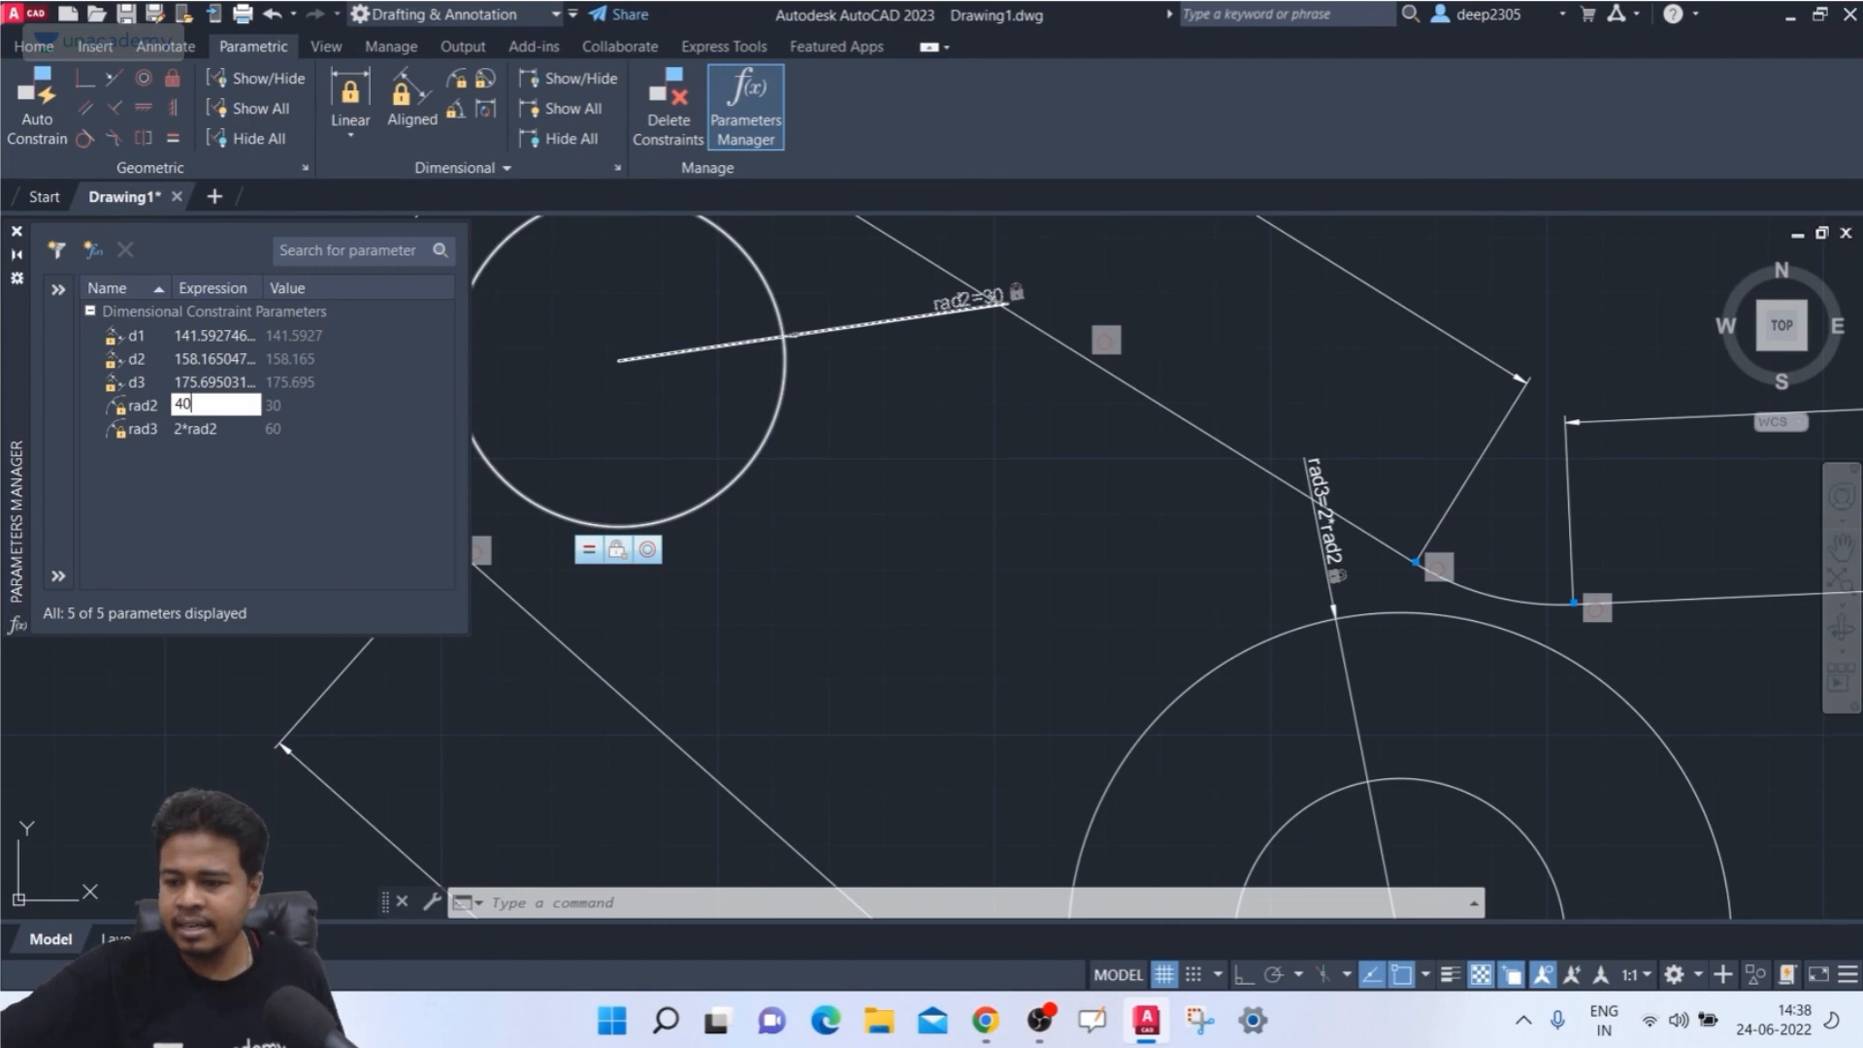
{"action": "type", "text": "40"}
{"action": "key", "text": "Return"}
{"action": "scroll", "coordinate": [778, 401], "scroll_direction": "down", "scroll_amount": 4}
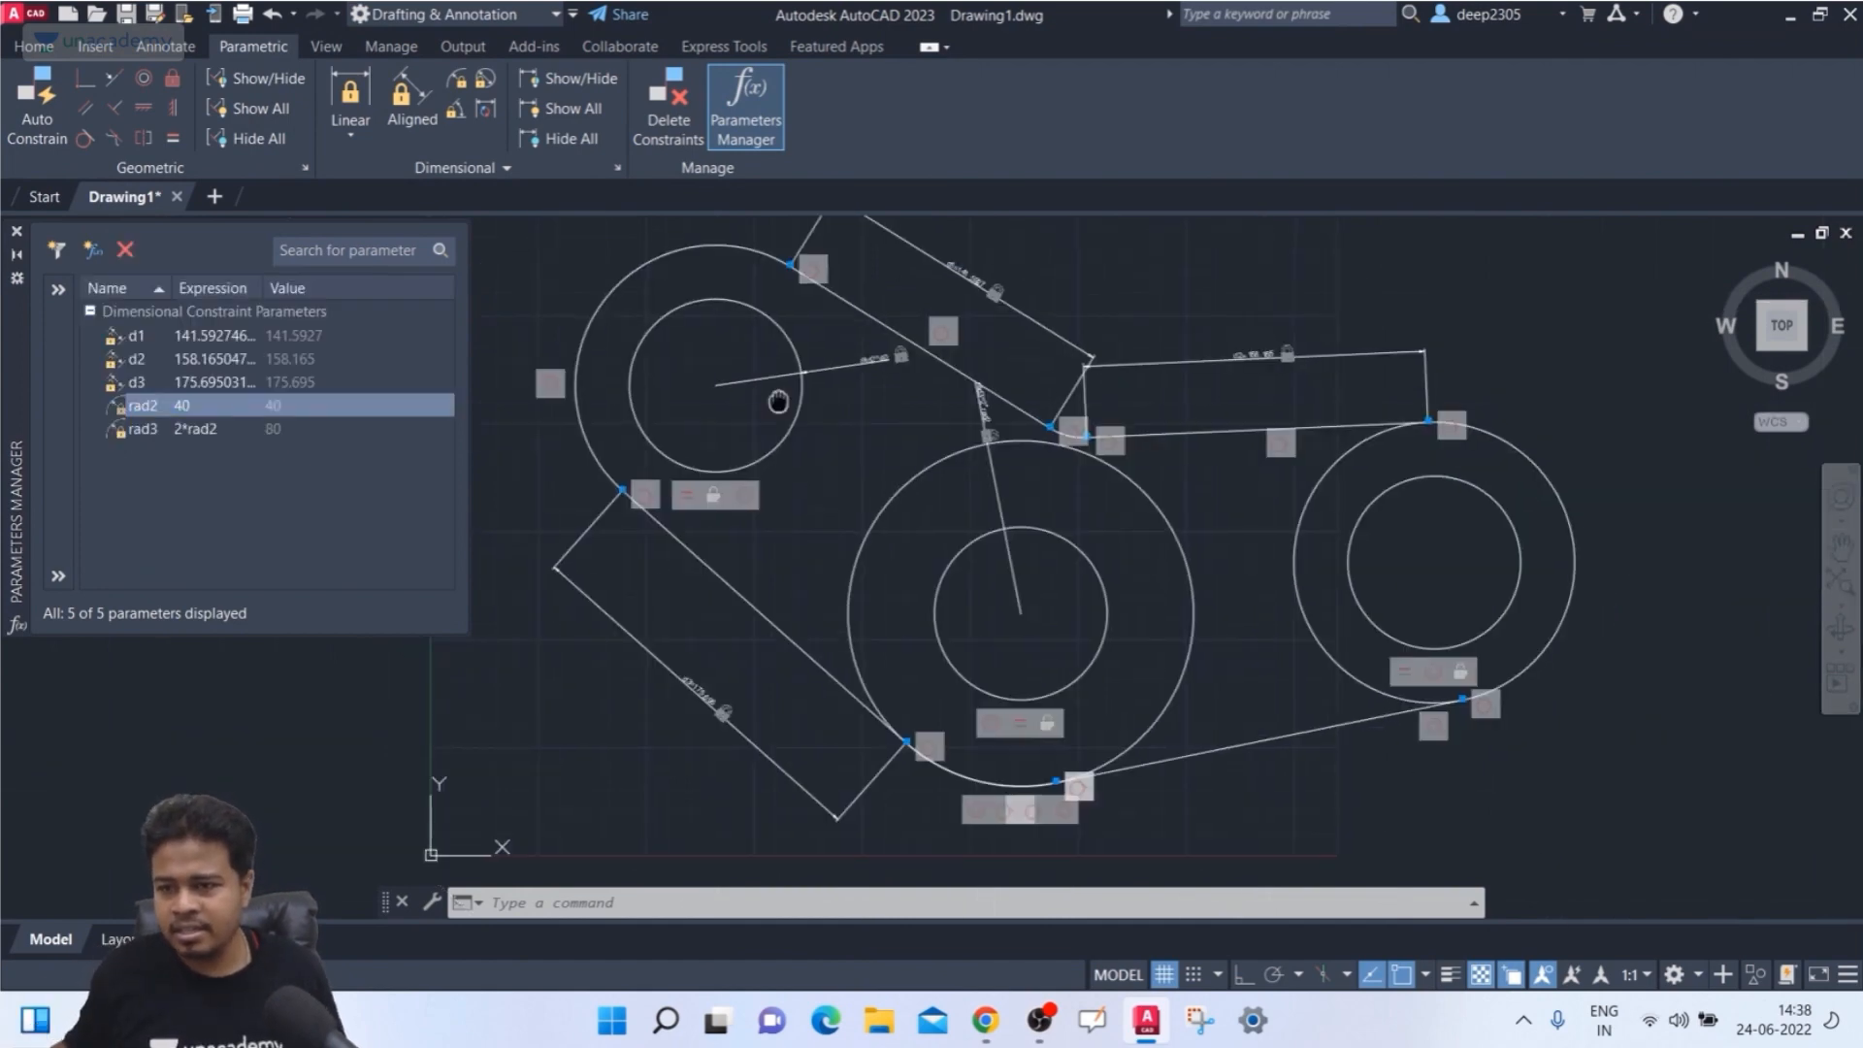
{"action": "middle_click_drag", "start_coordinate": [778, 401], "coordinate": [819, 424]}
- Set the rad2 parameter to 50 and inspect the rad2 and rad3 constraint labels on the circles
{"action": "double_click", "coordinate": [181, 405]}
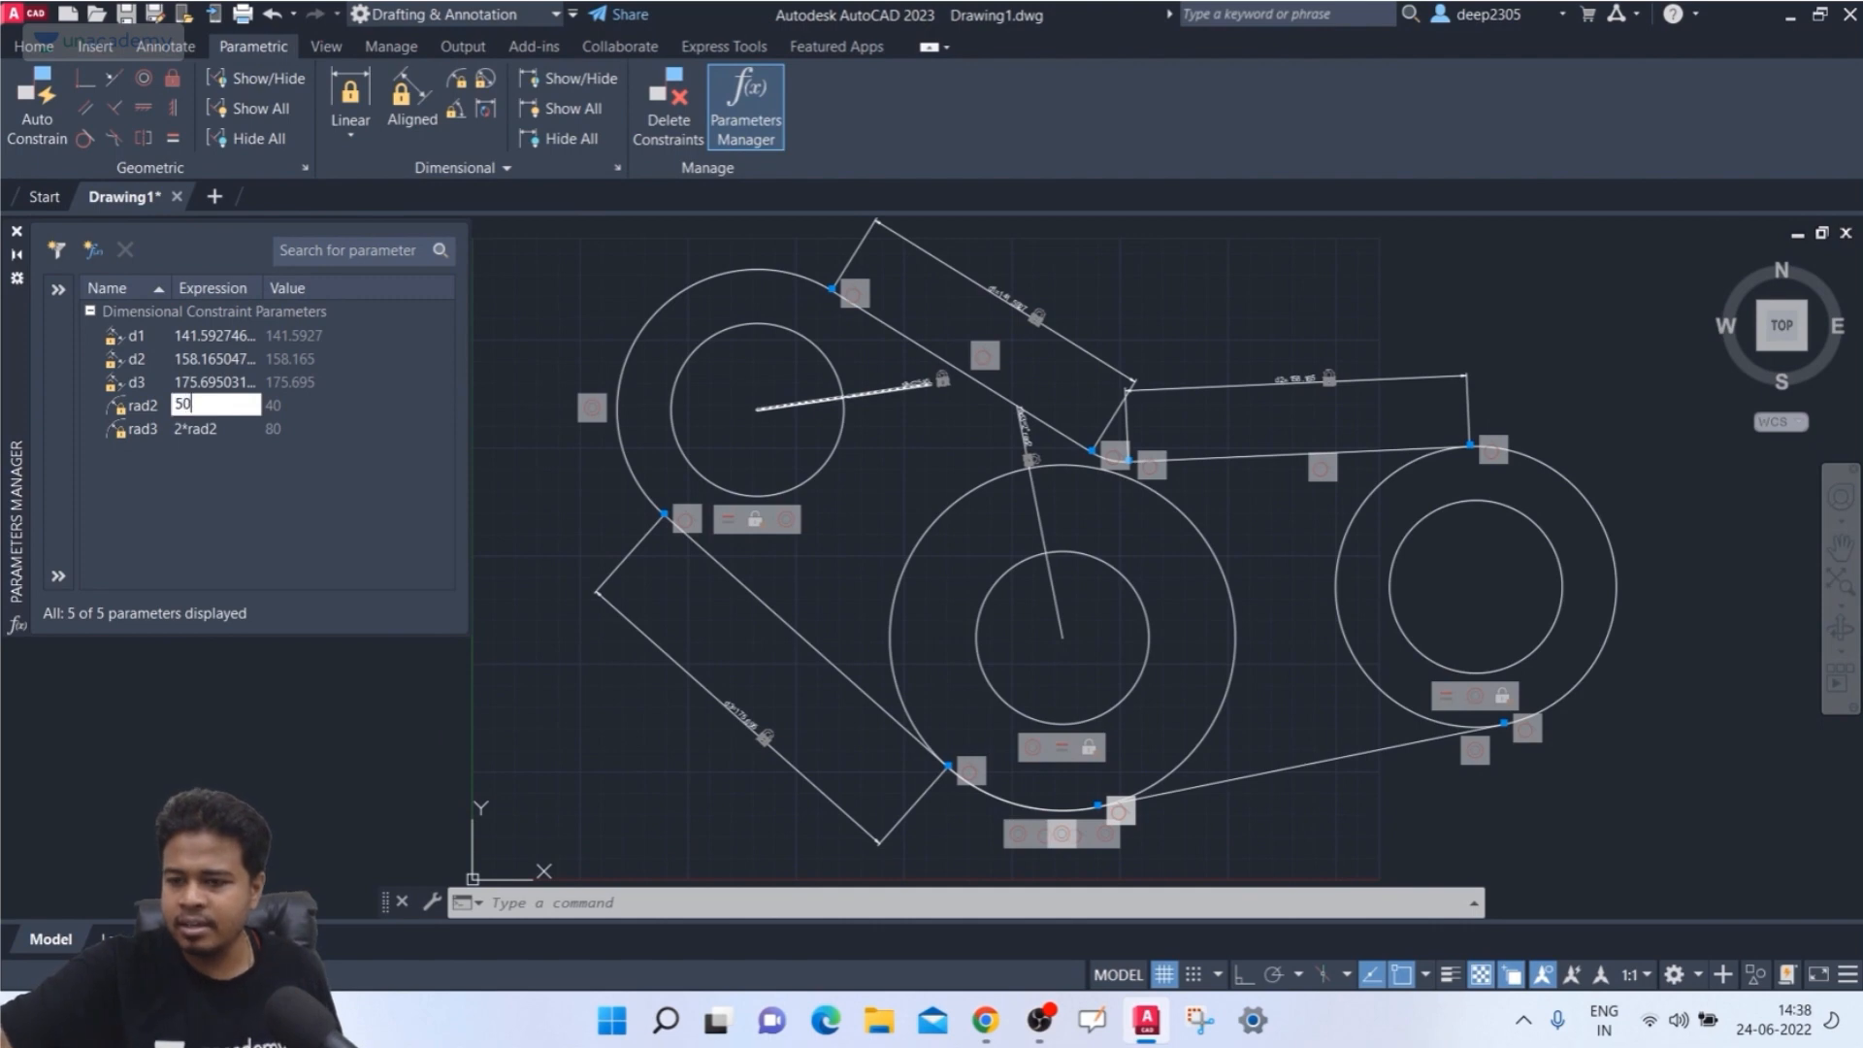
{"action": "key", "text": "Return"}
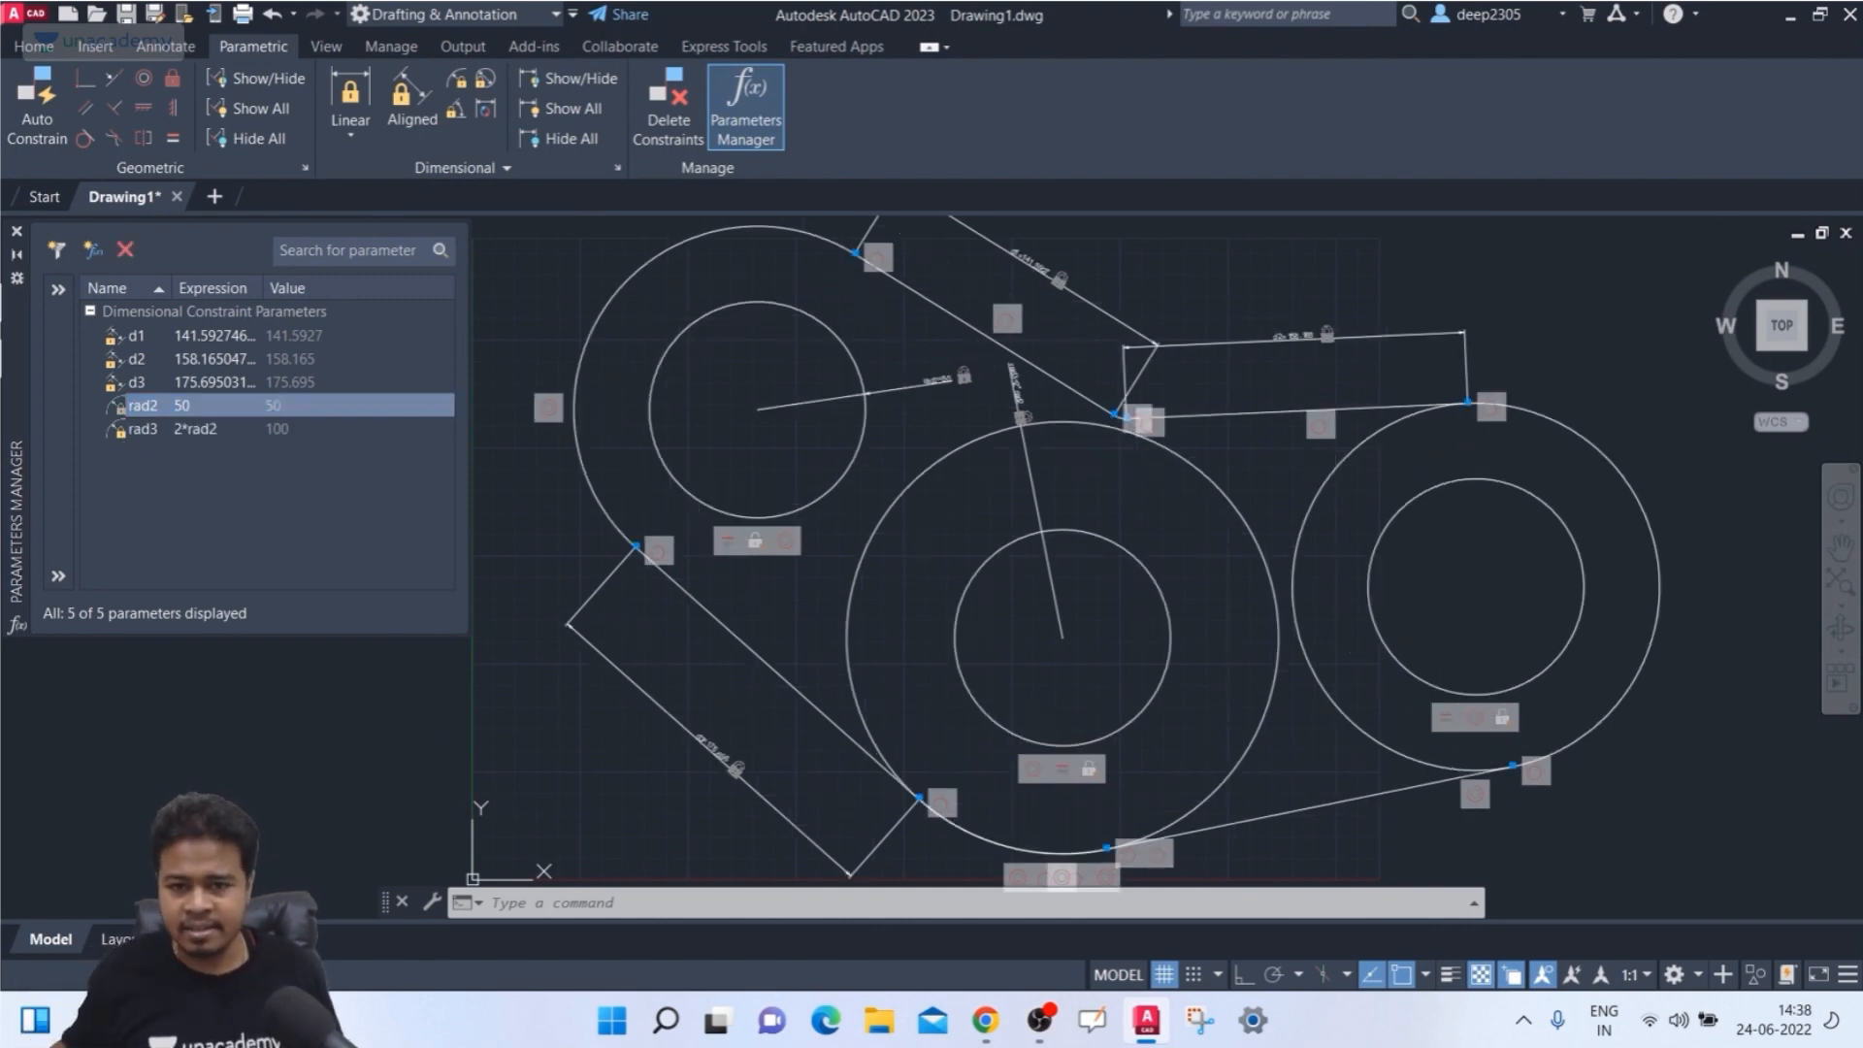
{"action": "scroll", "coordinate": [1010, 386], "scroll_direction": "up", "scroll_amount": 4}
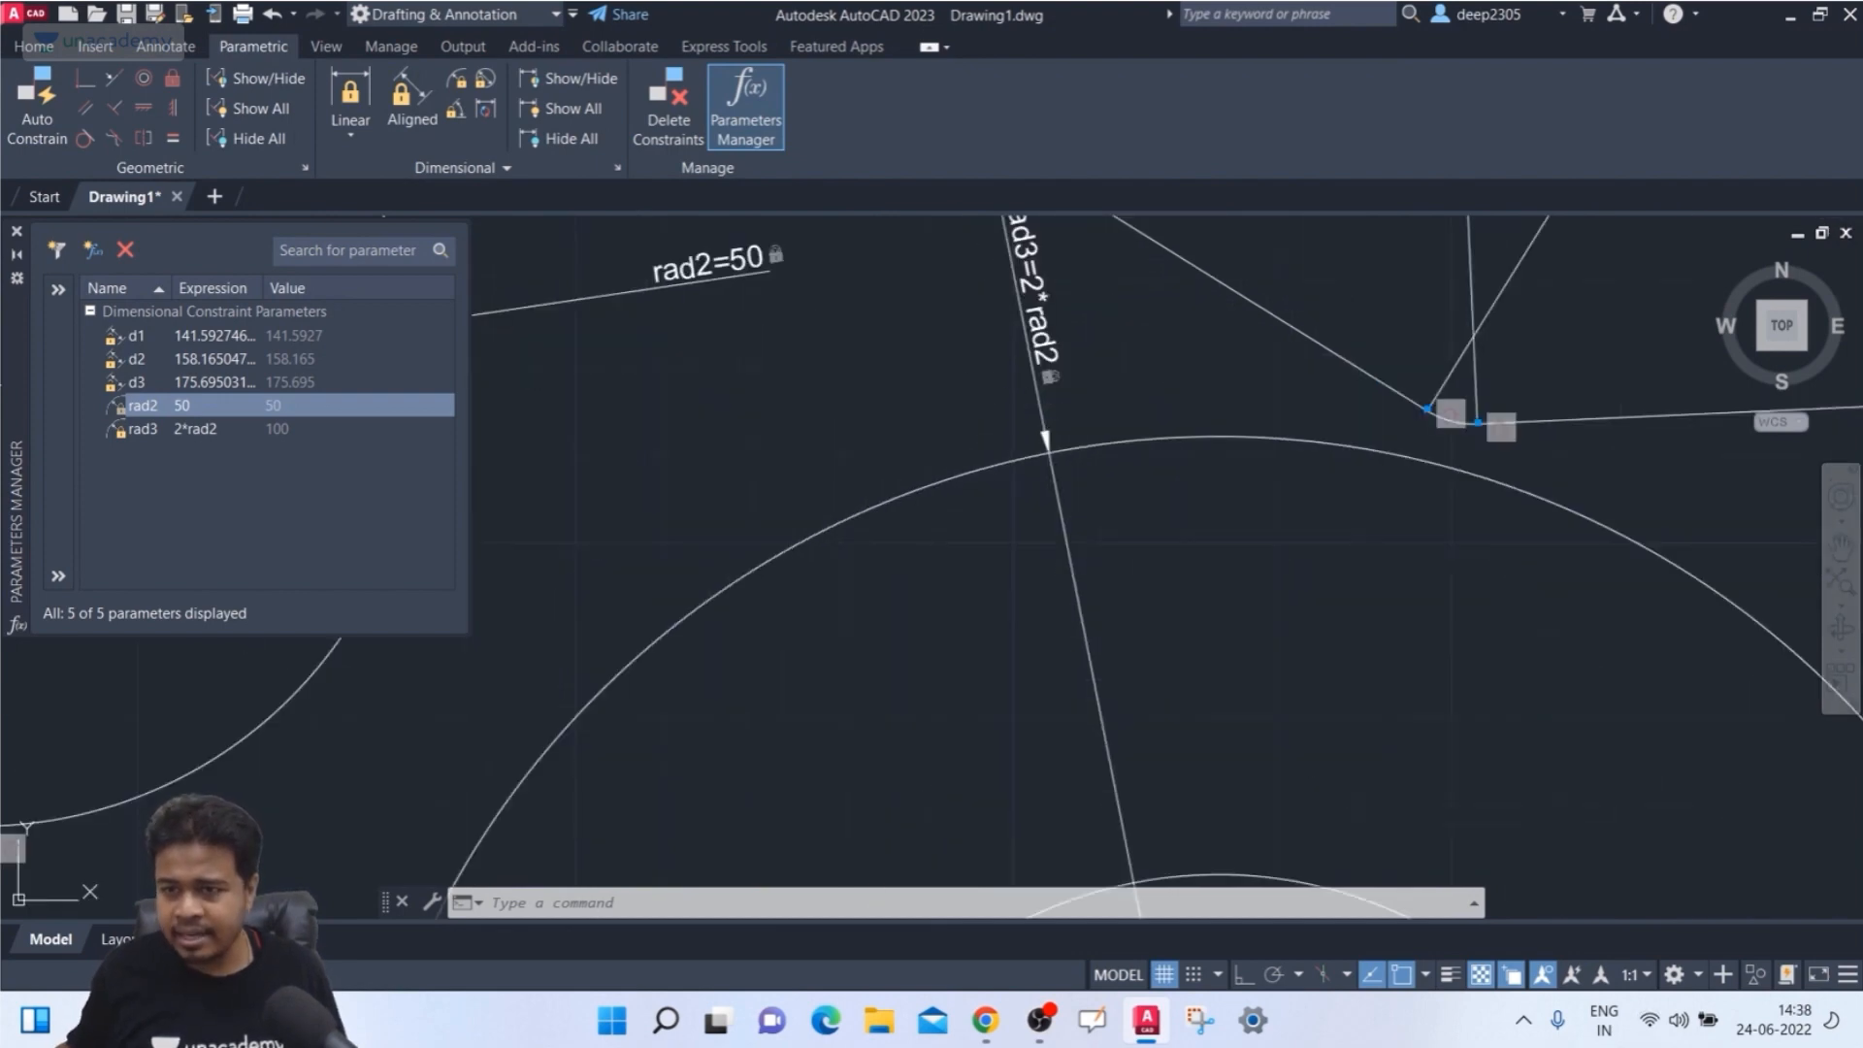
{"action": "scroll", "coordinate": [1053, 330], "scroll_direction": "down", "scroll_amount": 2}
{"action": "scroll", "coordinate": [1053, 330], "scroll_direction": "down", "scroll_amount": 2}
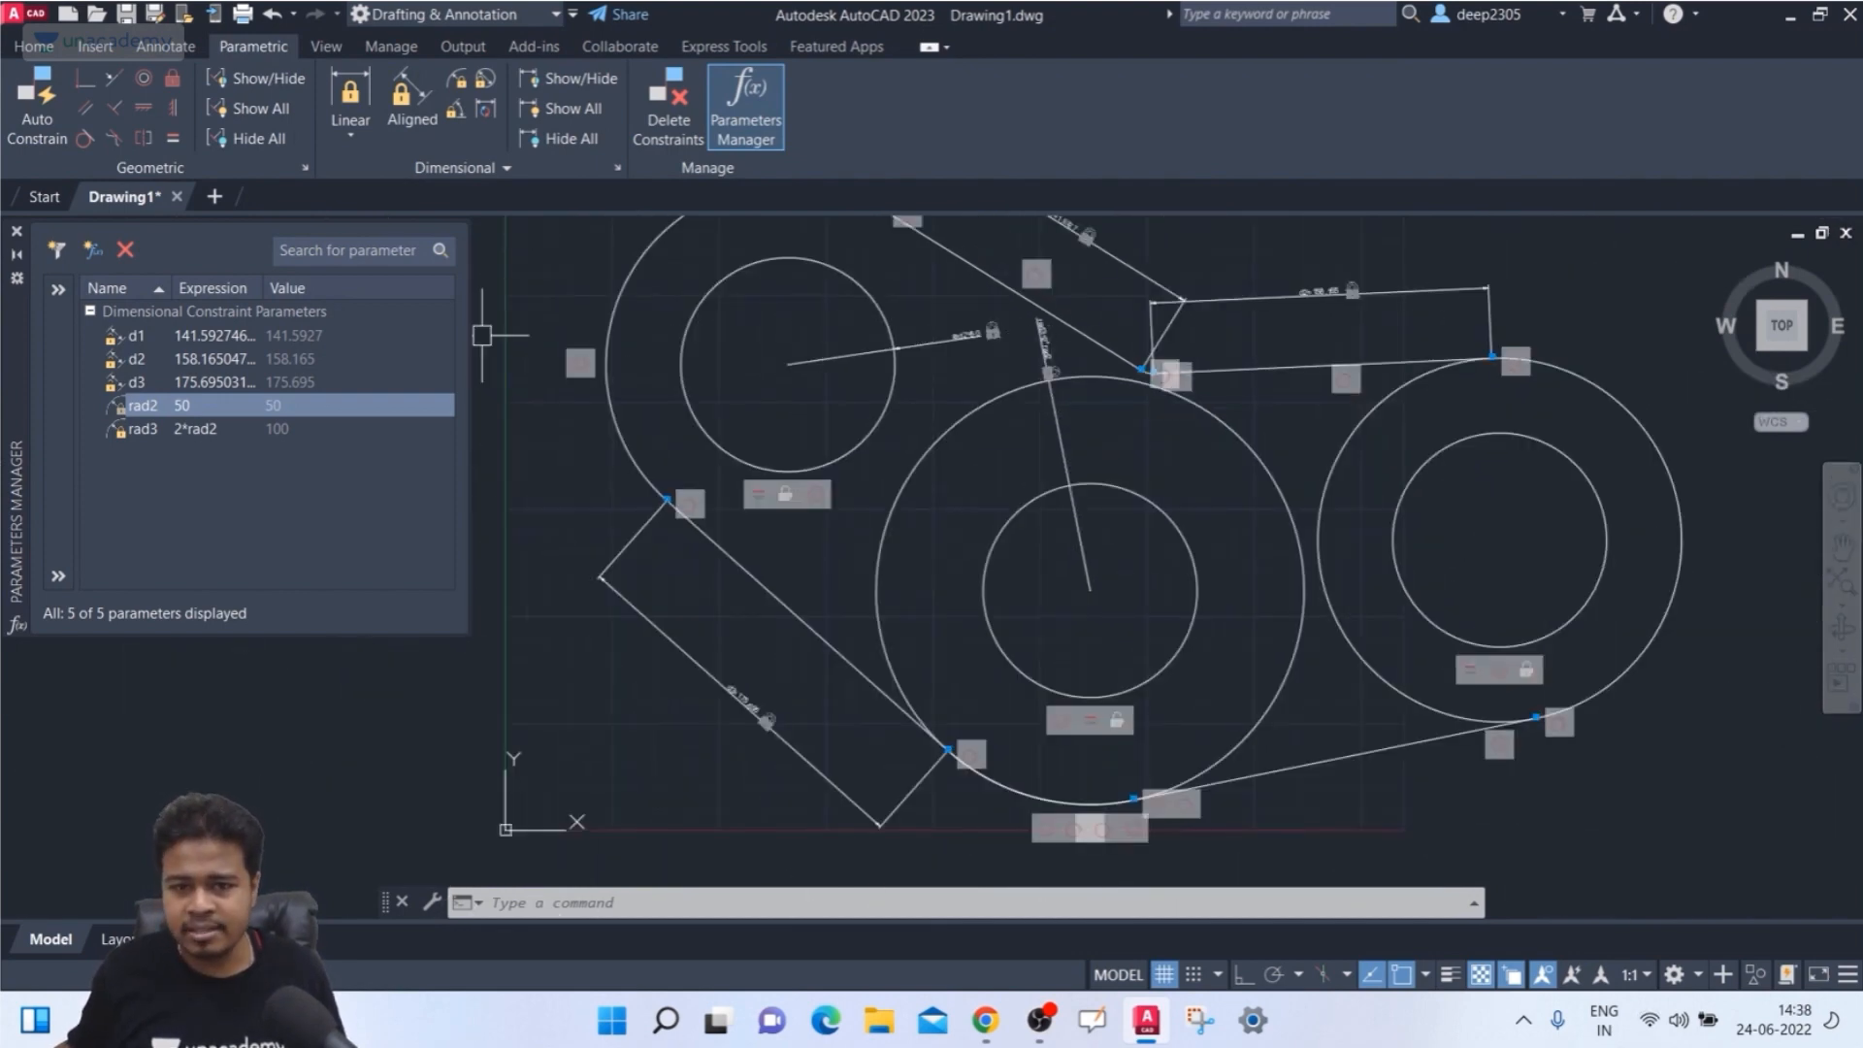
- Set the rad2 parameter to 30
{"action": "double_click", "coordinate": [199, 405]}
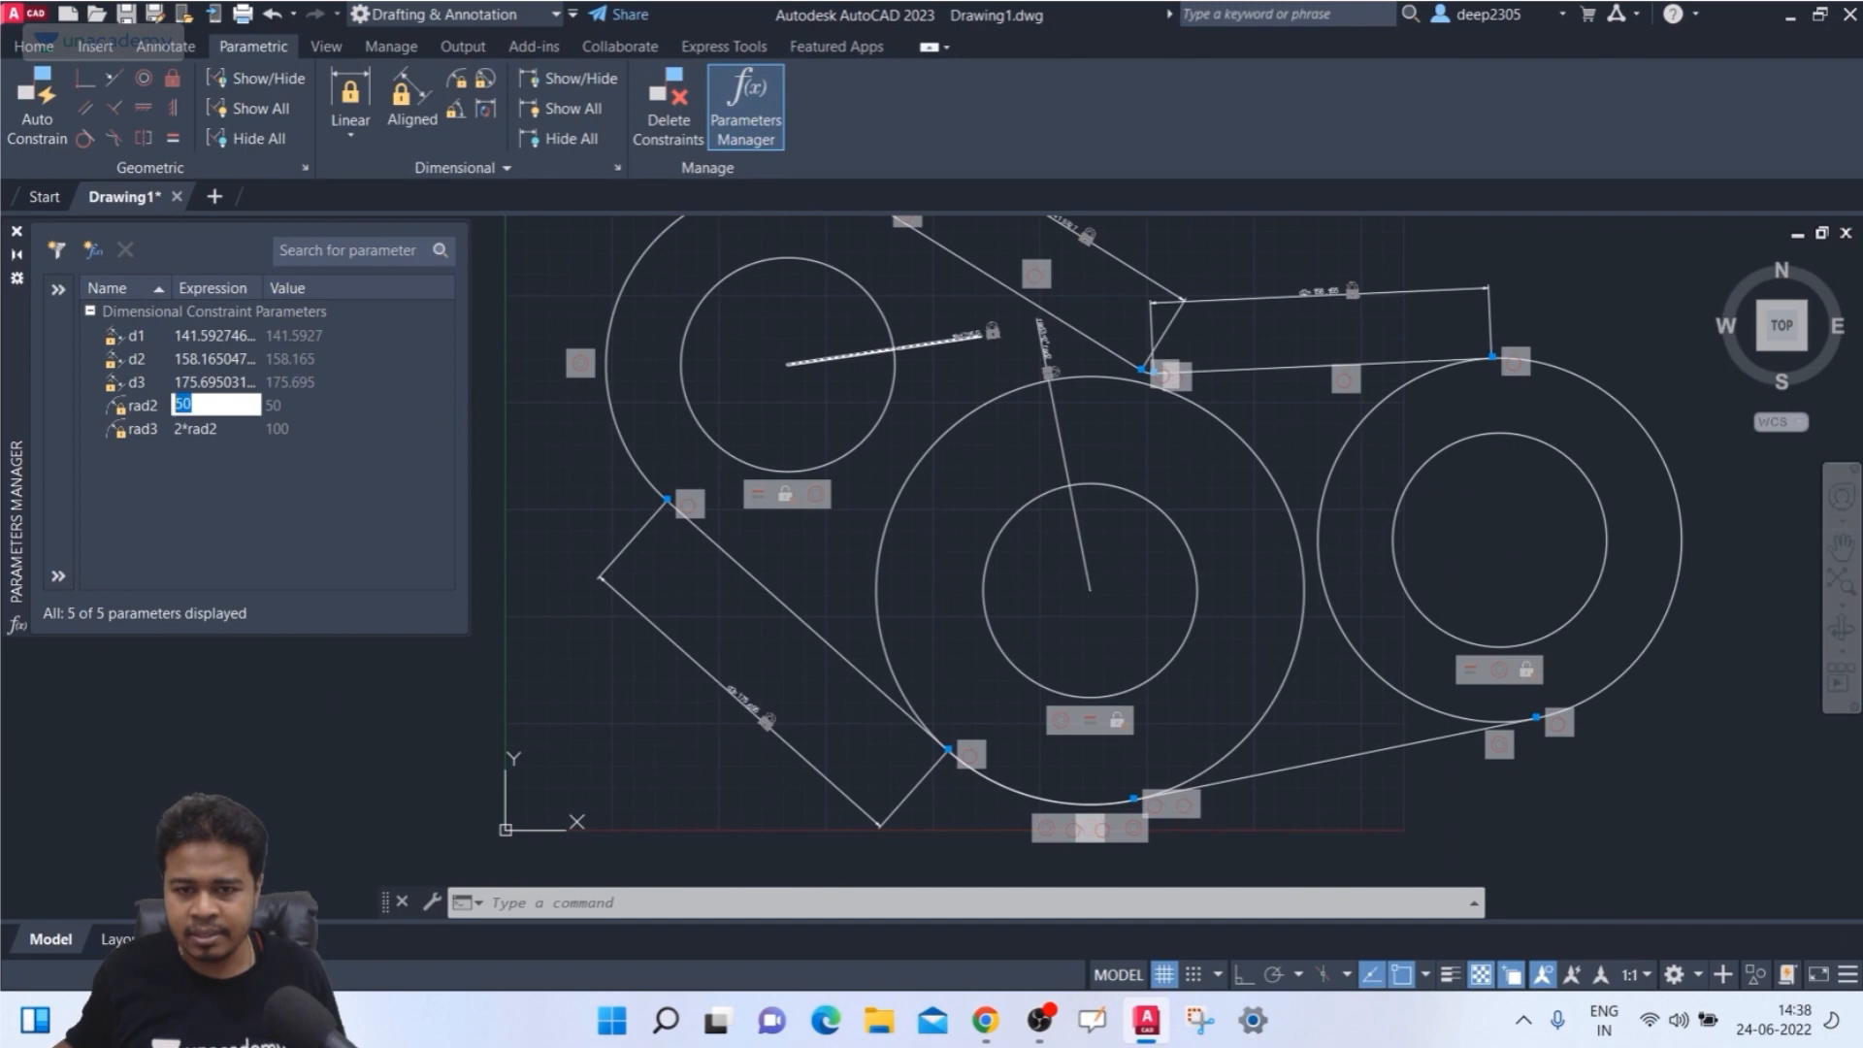
{"action": "type", "text": "30"}
{"action": "key", "text": "Return"}
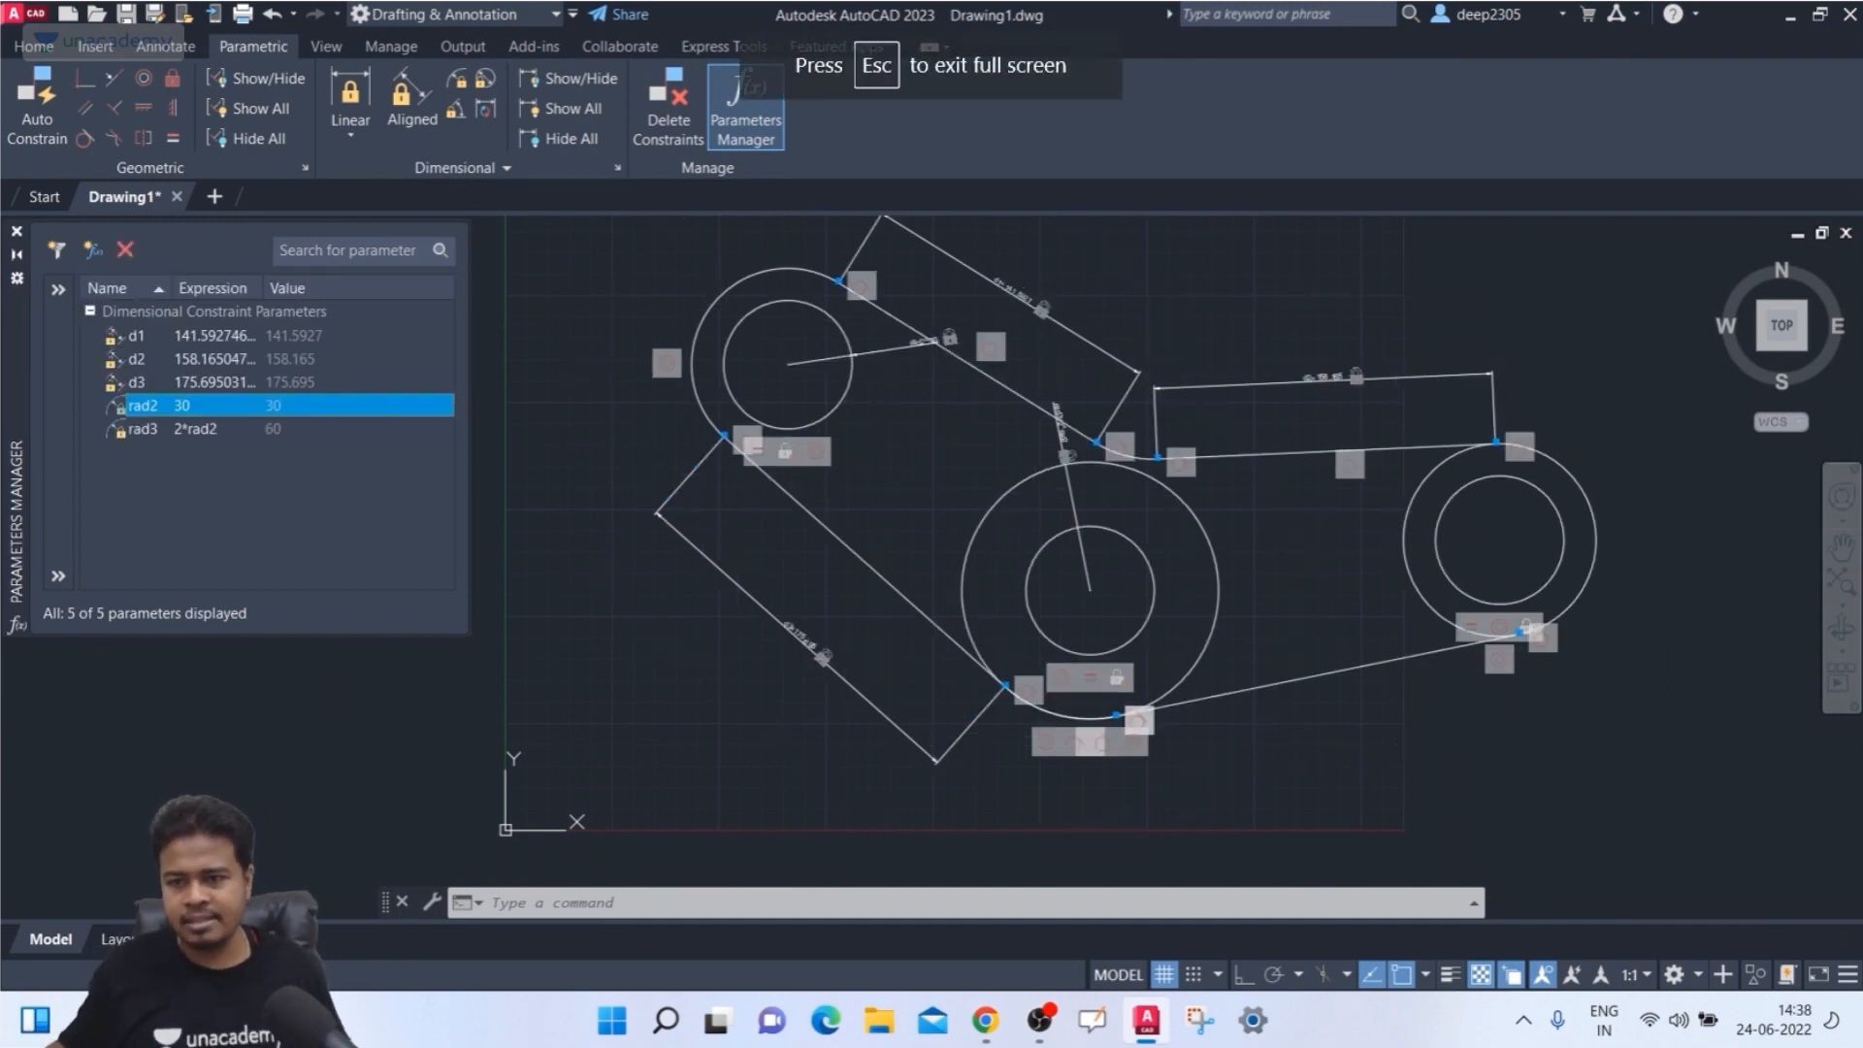
{"action": "middle_click_drag", "start_coordinate": [838, 475], "coordinate": [842, 499]}
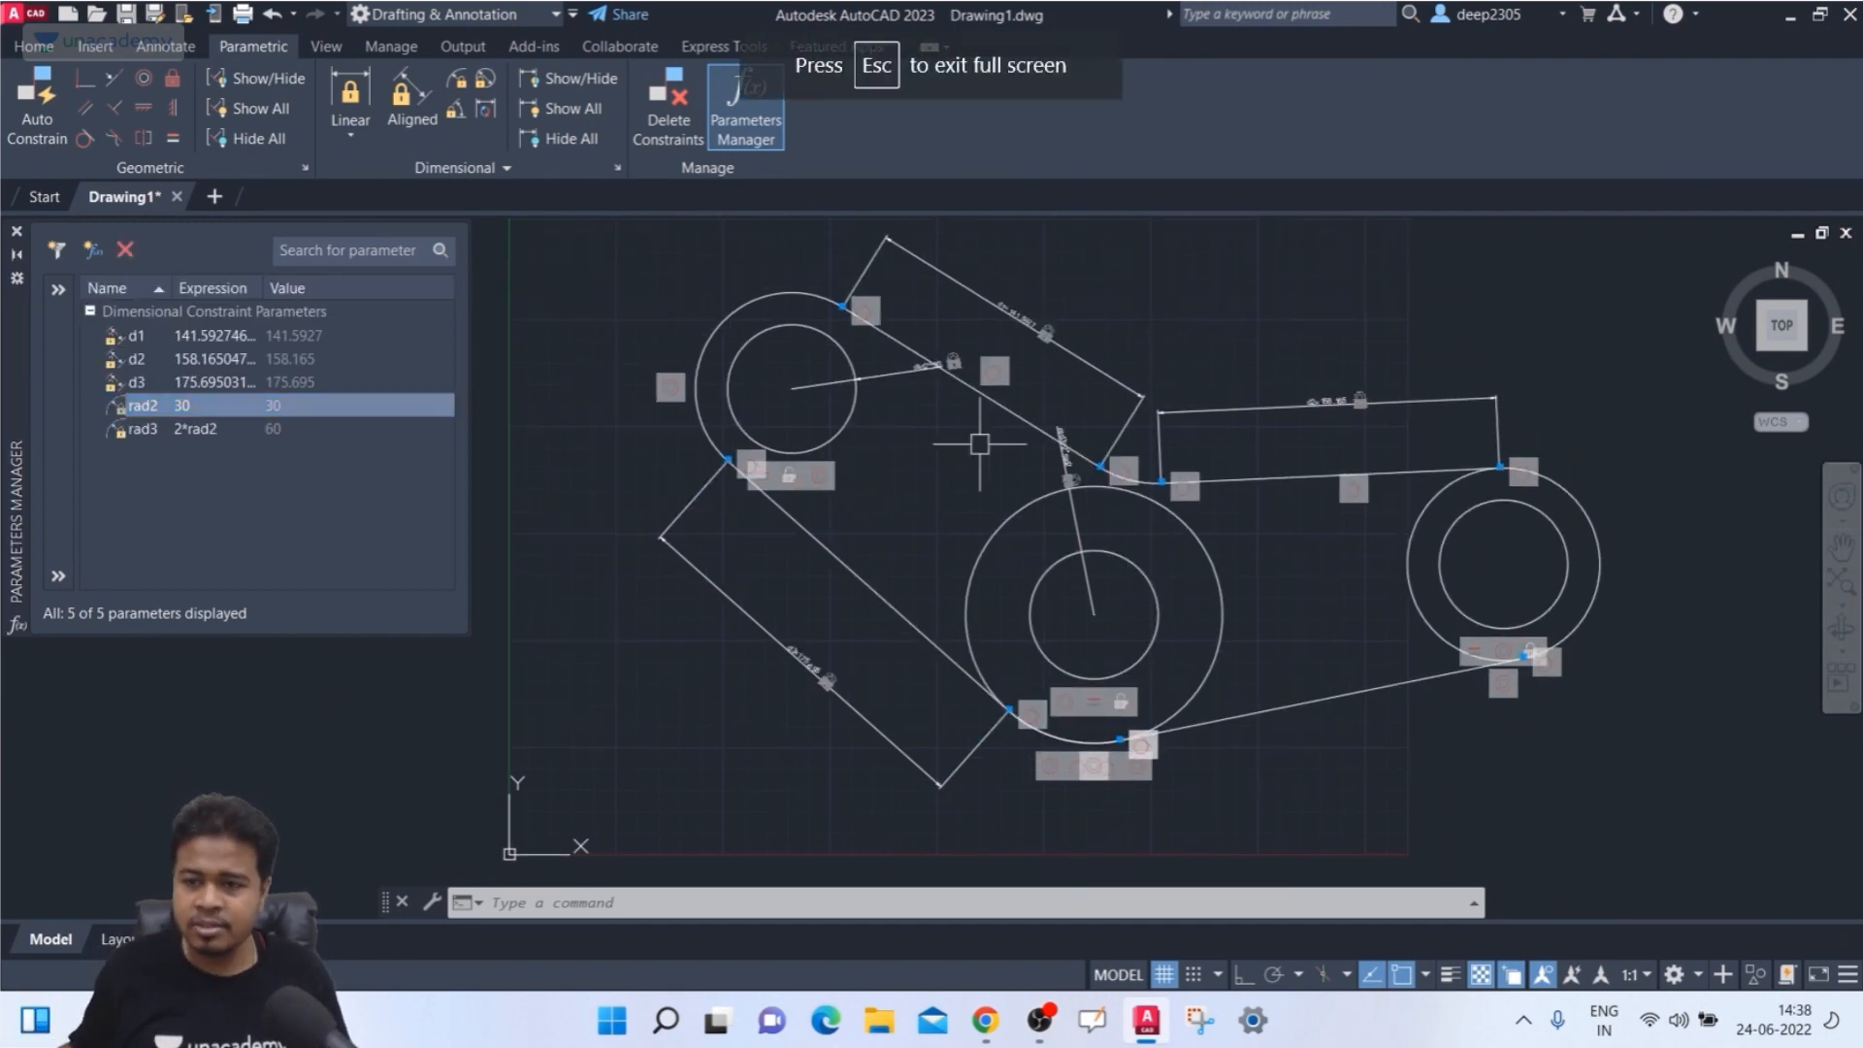
- Examine the d1, d3 and d2 length constraints on the tangent lines joining the circles
{"action": "key", "text": "Escape"}
{"action": "scroll", "coordinate": [1019, 303], "scroll_direction": "up", "scroll_amount": 5}
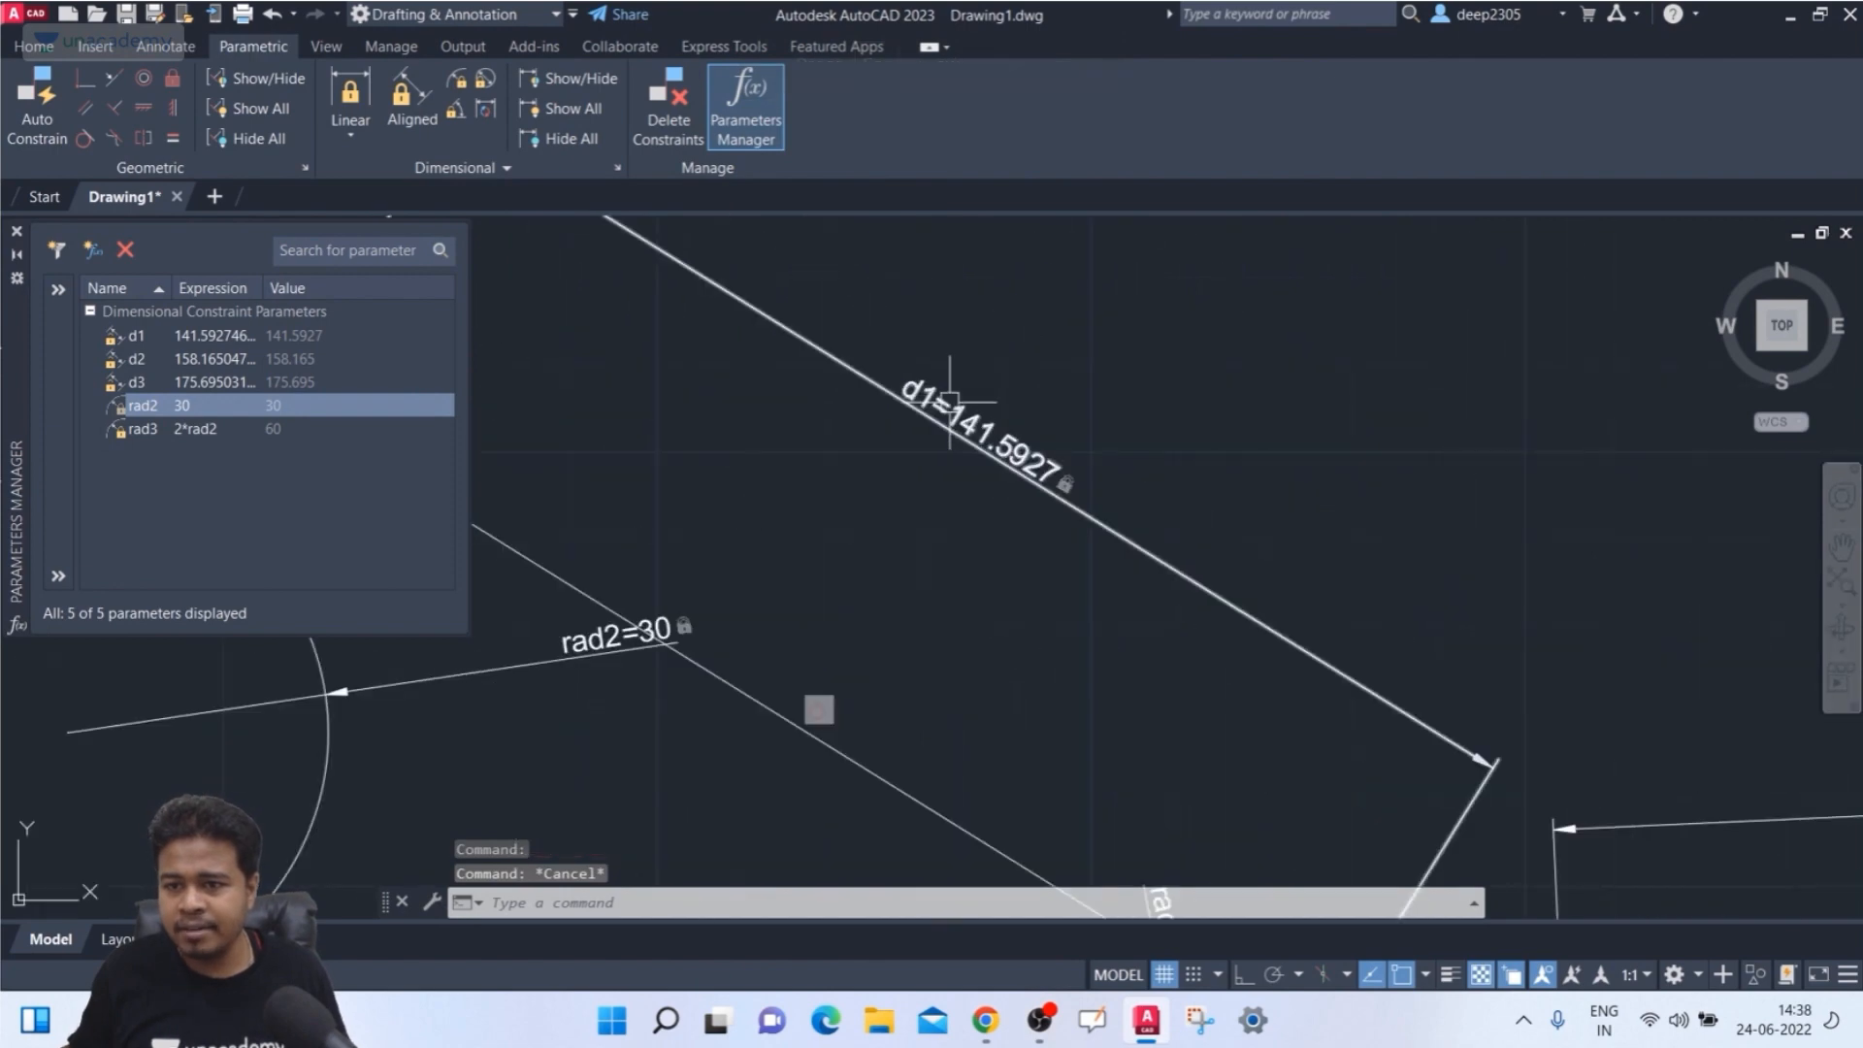
{"action": "scroll", "coordinate": [950, 400], "scroll_direction": "down", "scroll_amount": 5}
{"action": "scroll", "coordinate": [819, 615], "scroll_direction": "up", "scroll_amount": 6}
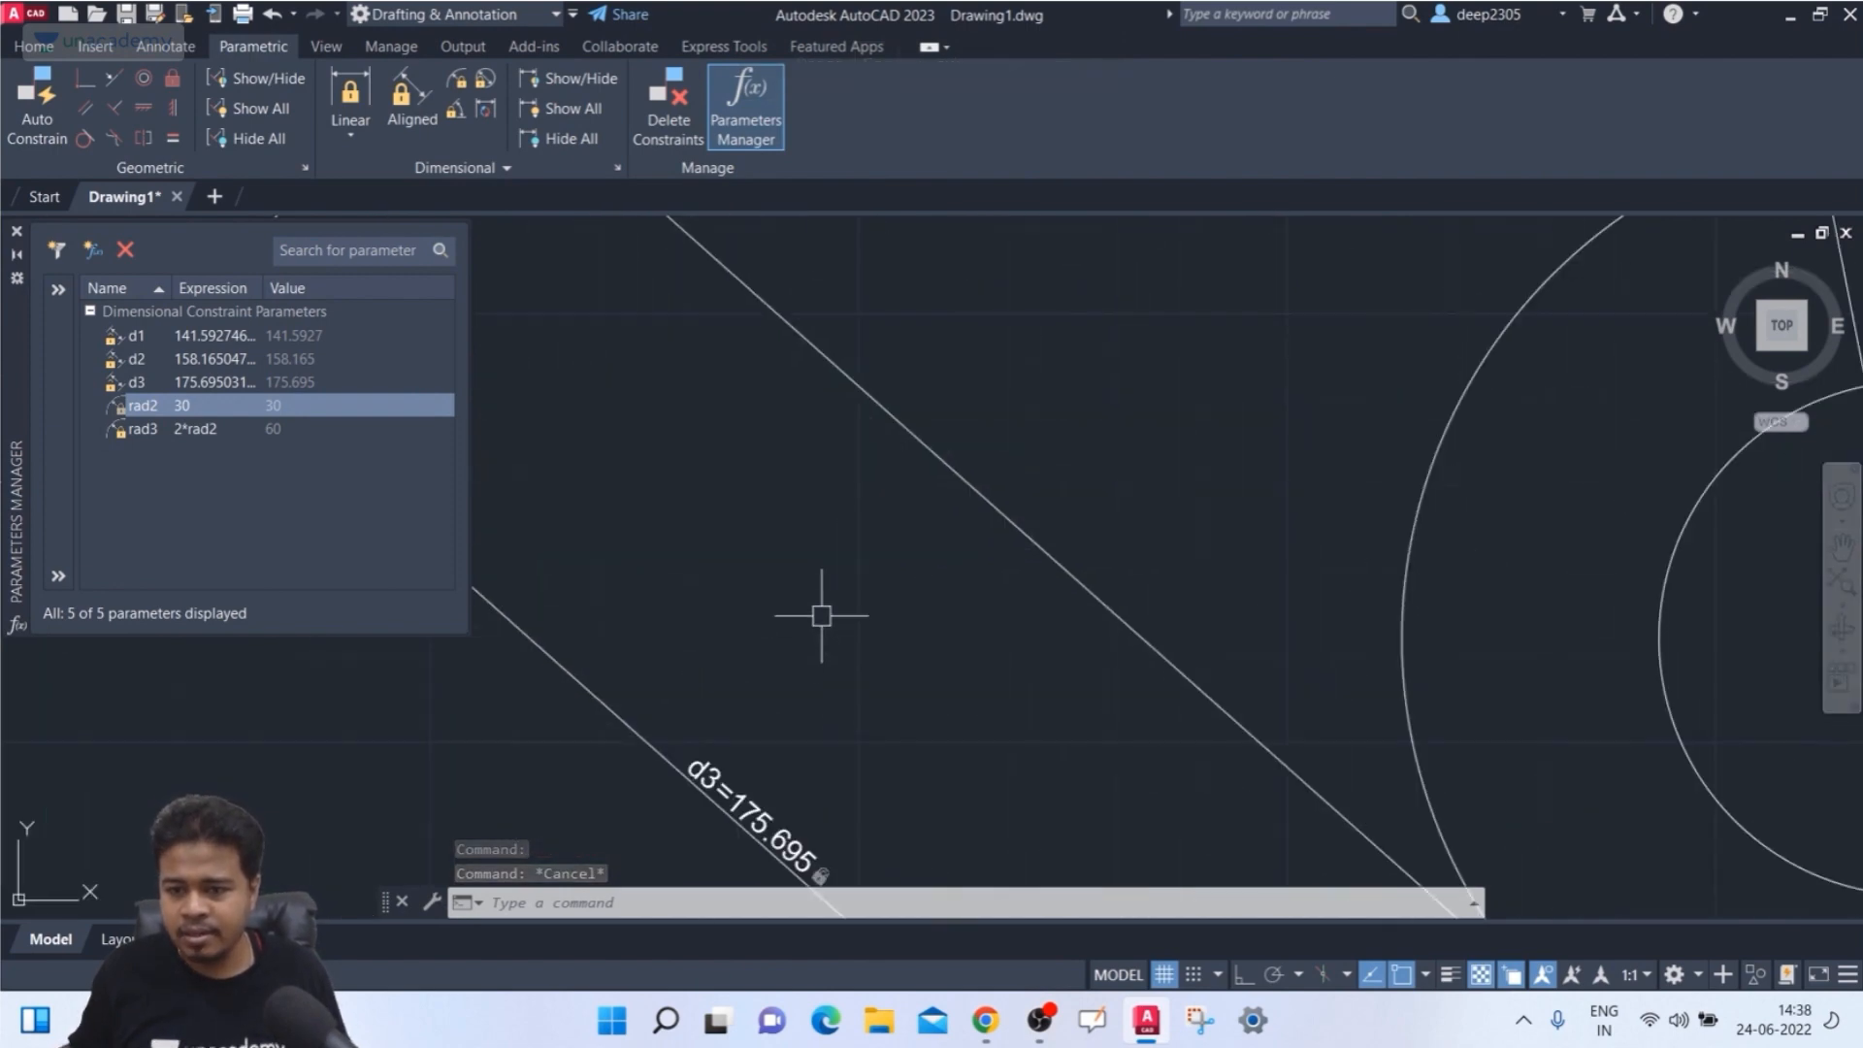
{"action": "scroll", "coordinate": [1322, 491], "scroll_direction": "down", "scroll_amount": 5}
{"action": "scroll", "coordinate": [1251, 514], "scroll_direction": "up", "scroll_amount": 4}
{"action": "scroll", "coordinate": [1197, 553], "scroll_direction": "down", "scroll_amount": 2}
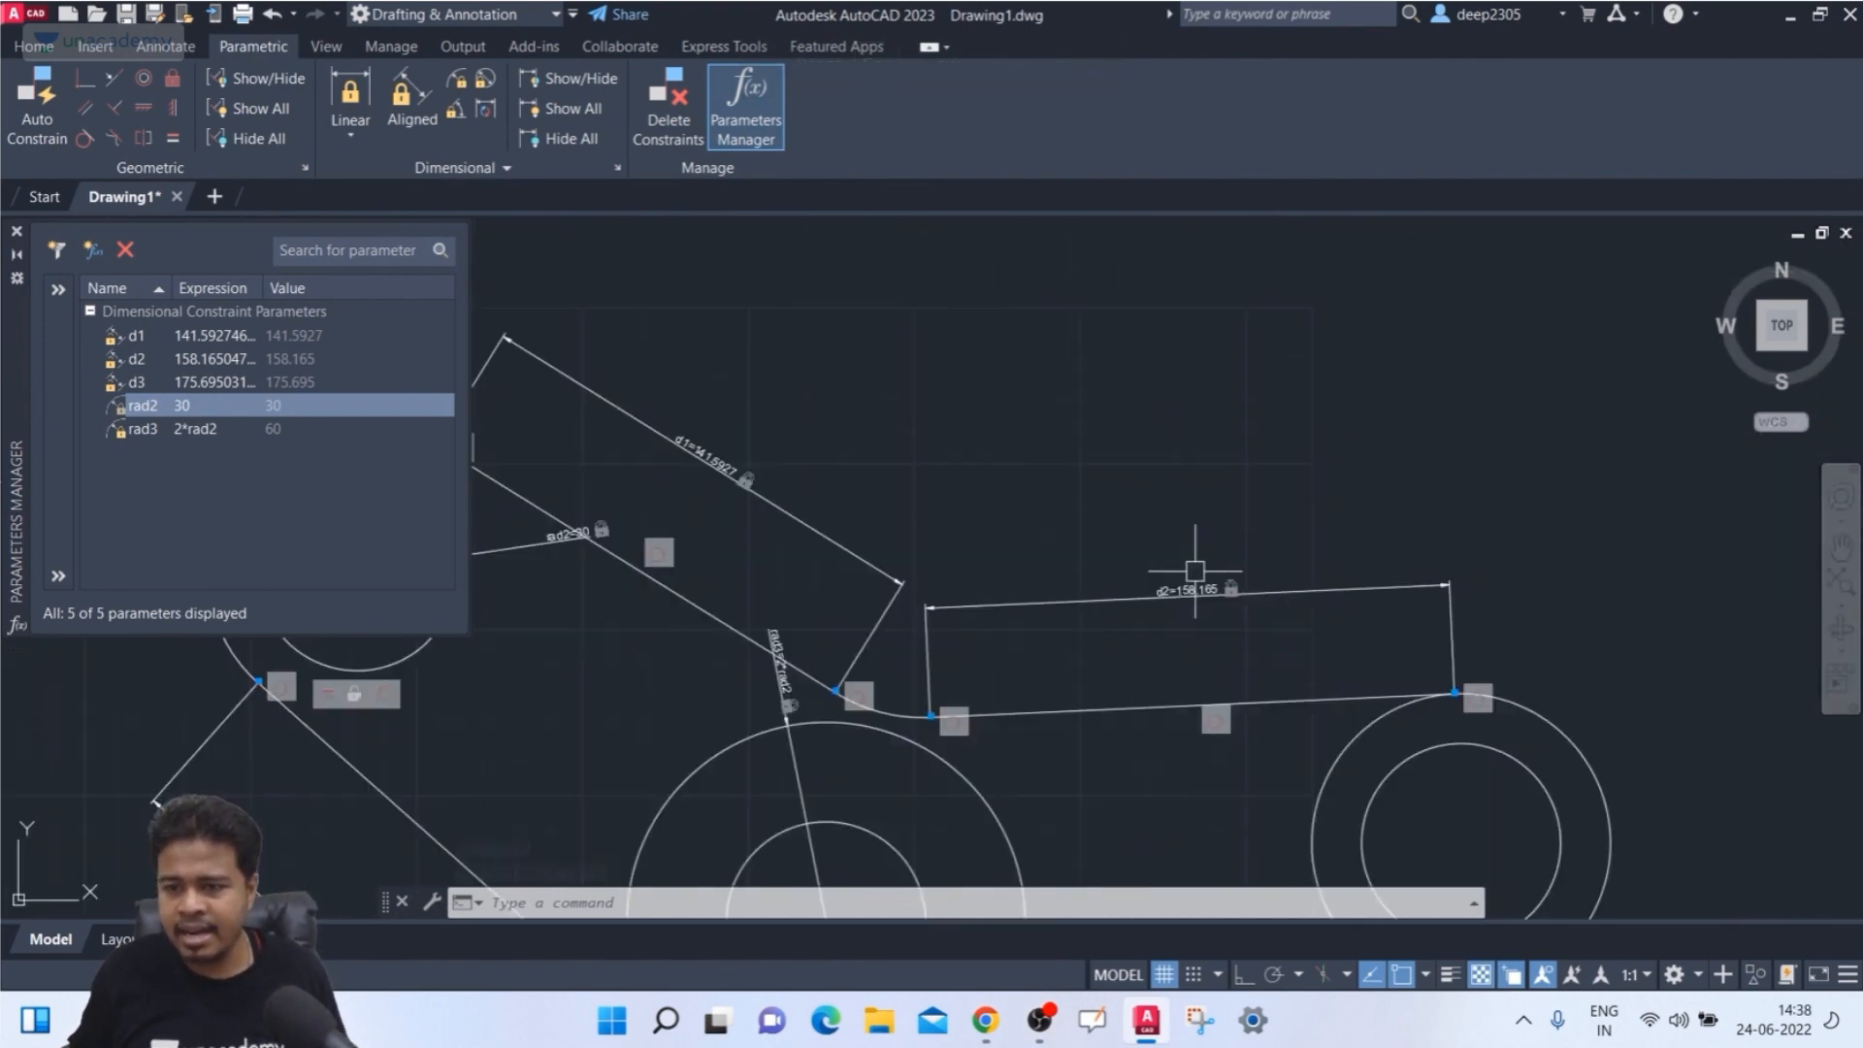
{"action": "middle_click_drag", "start_coordinate": [1197, 554], "coordinate": [1245, 454]}
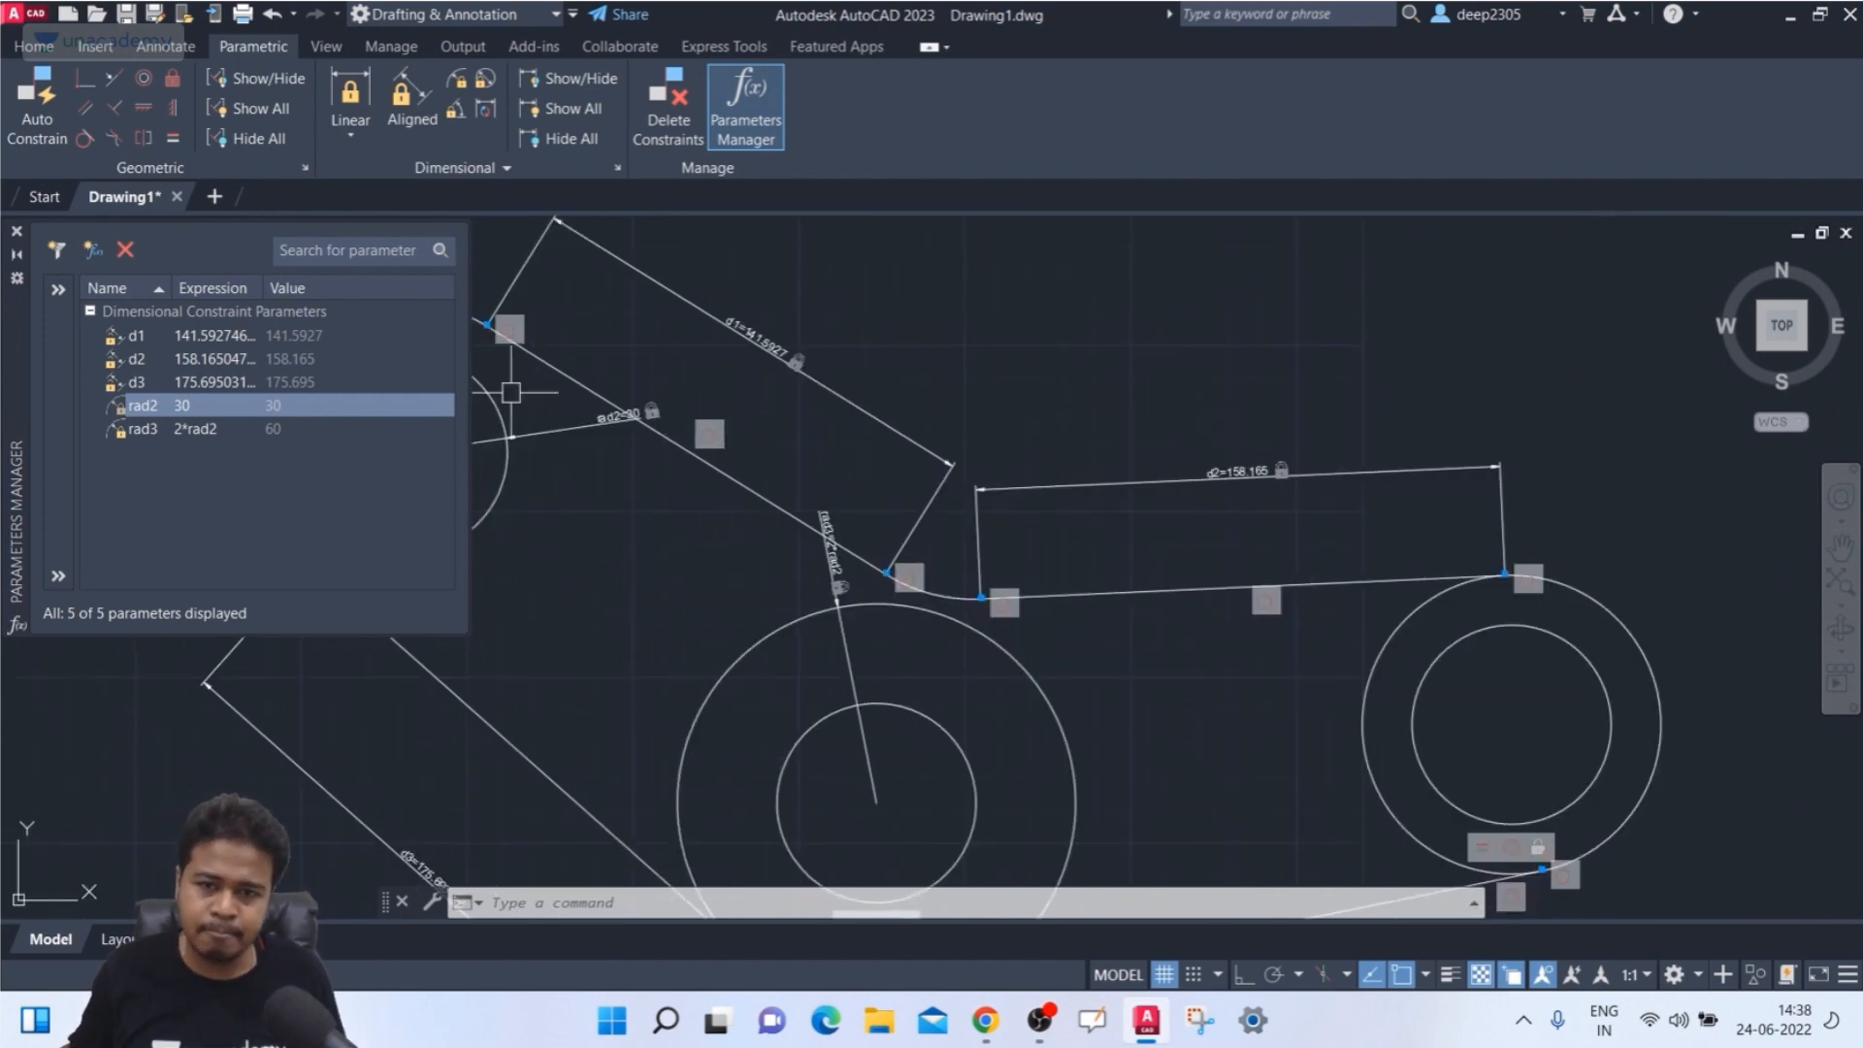
- Try to change the d1 length parameter to 120 and to 140, dismissing the parameter error each time
{"action": "double_click", "coordinate": [211, 335]}
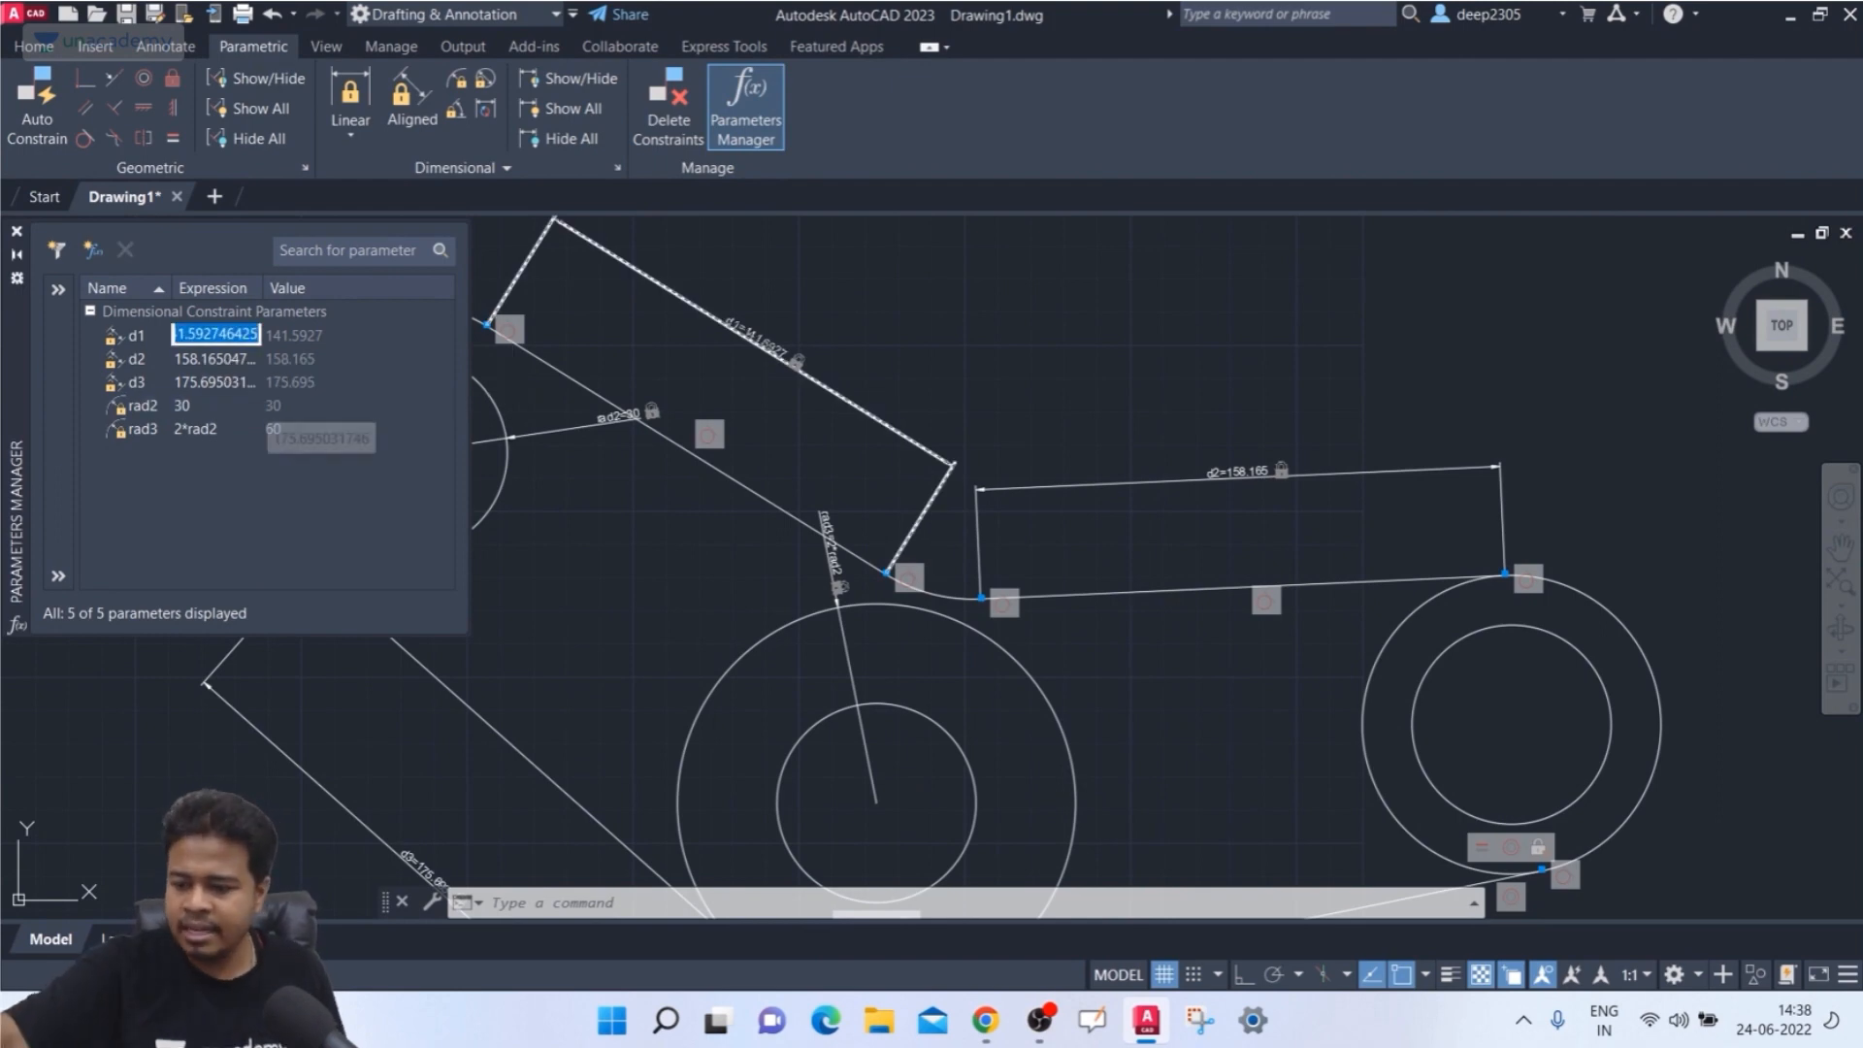
{"action": "type", "text": "120"}
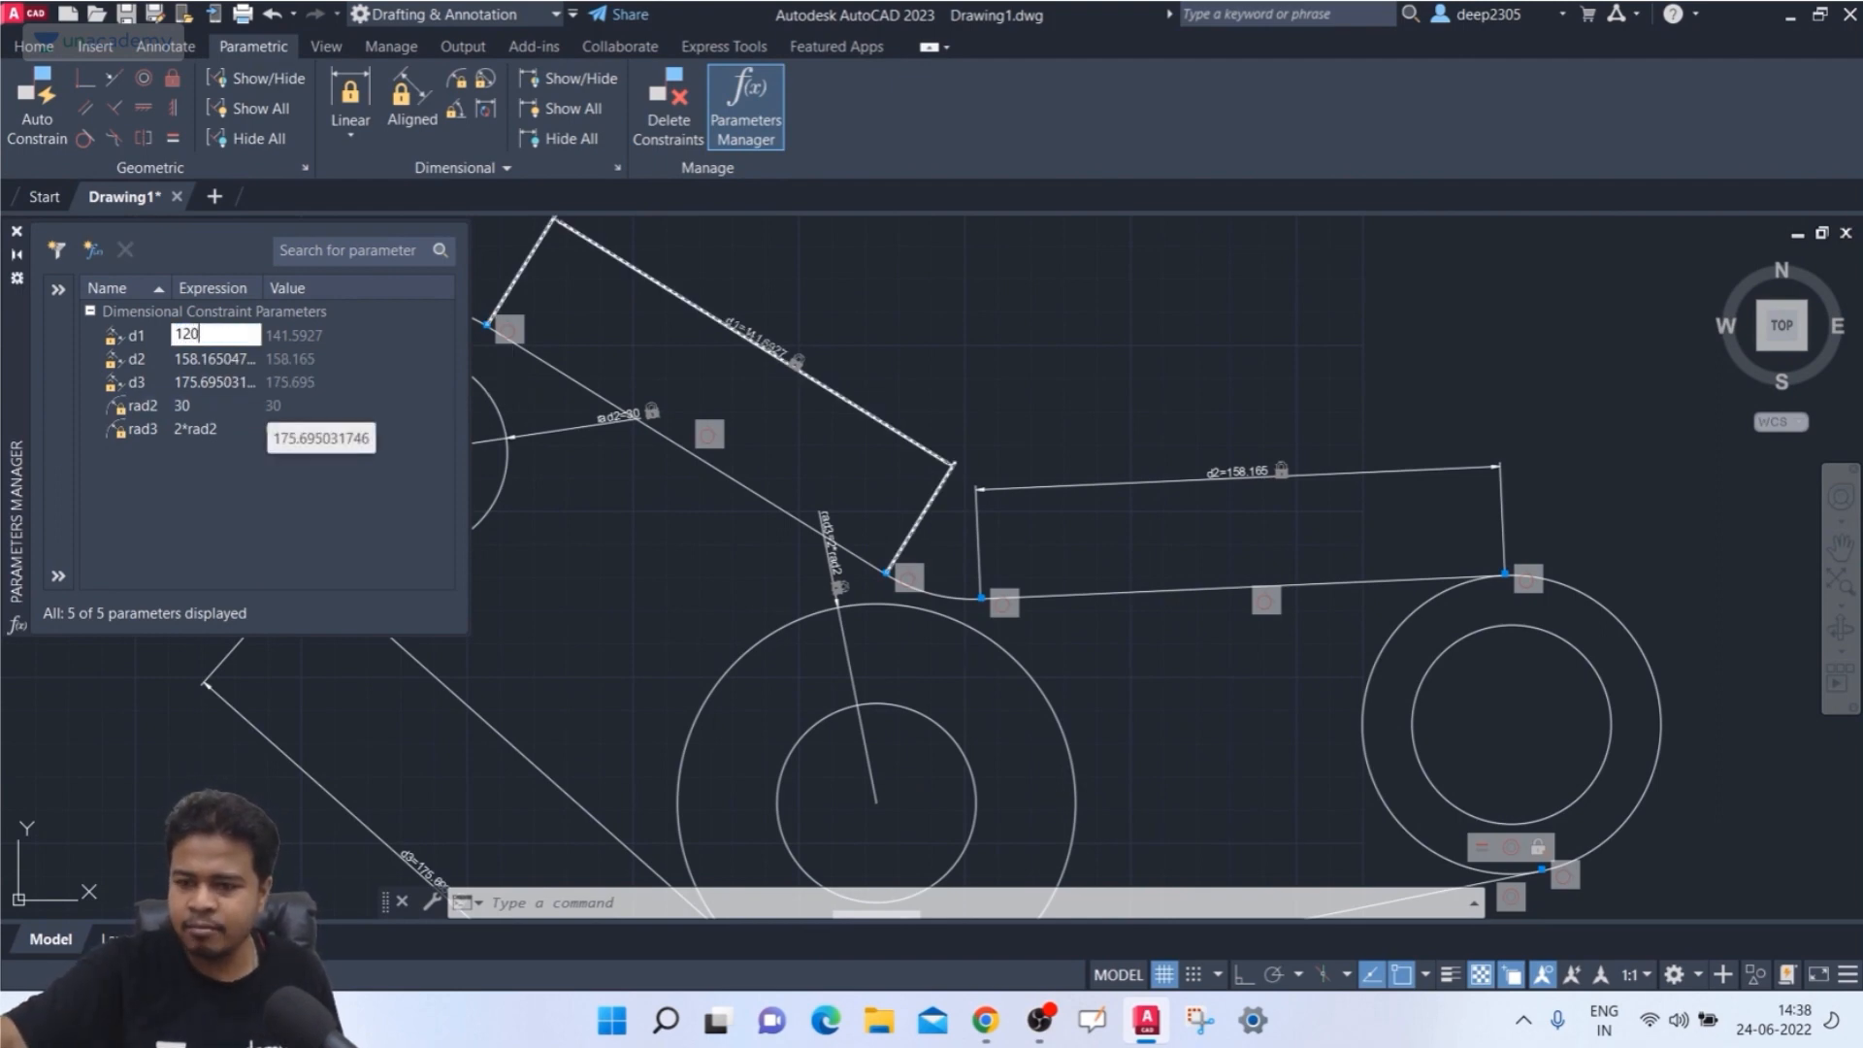
{"action": "key", "text": "Return"}
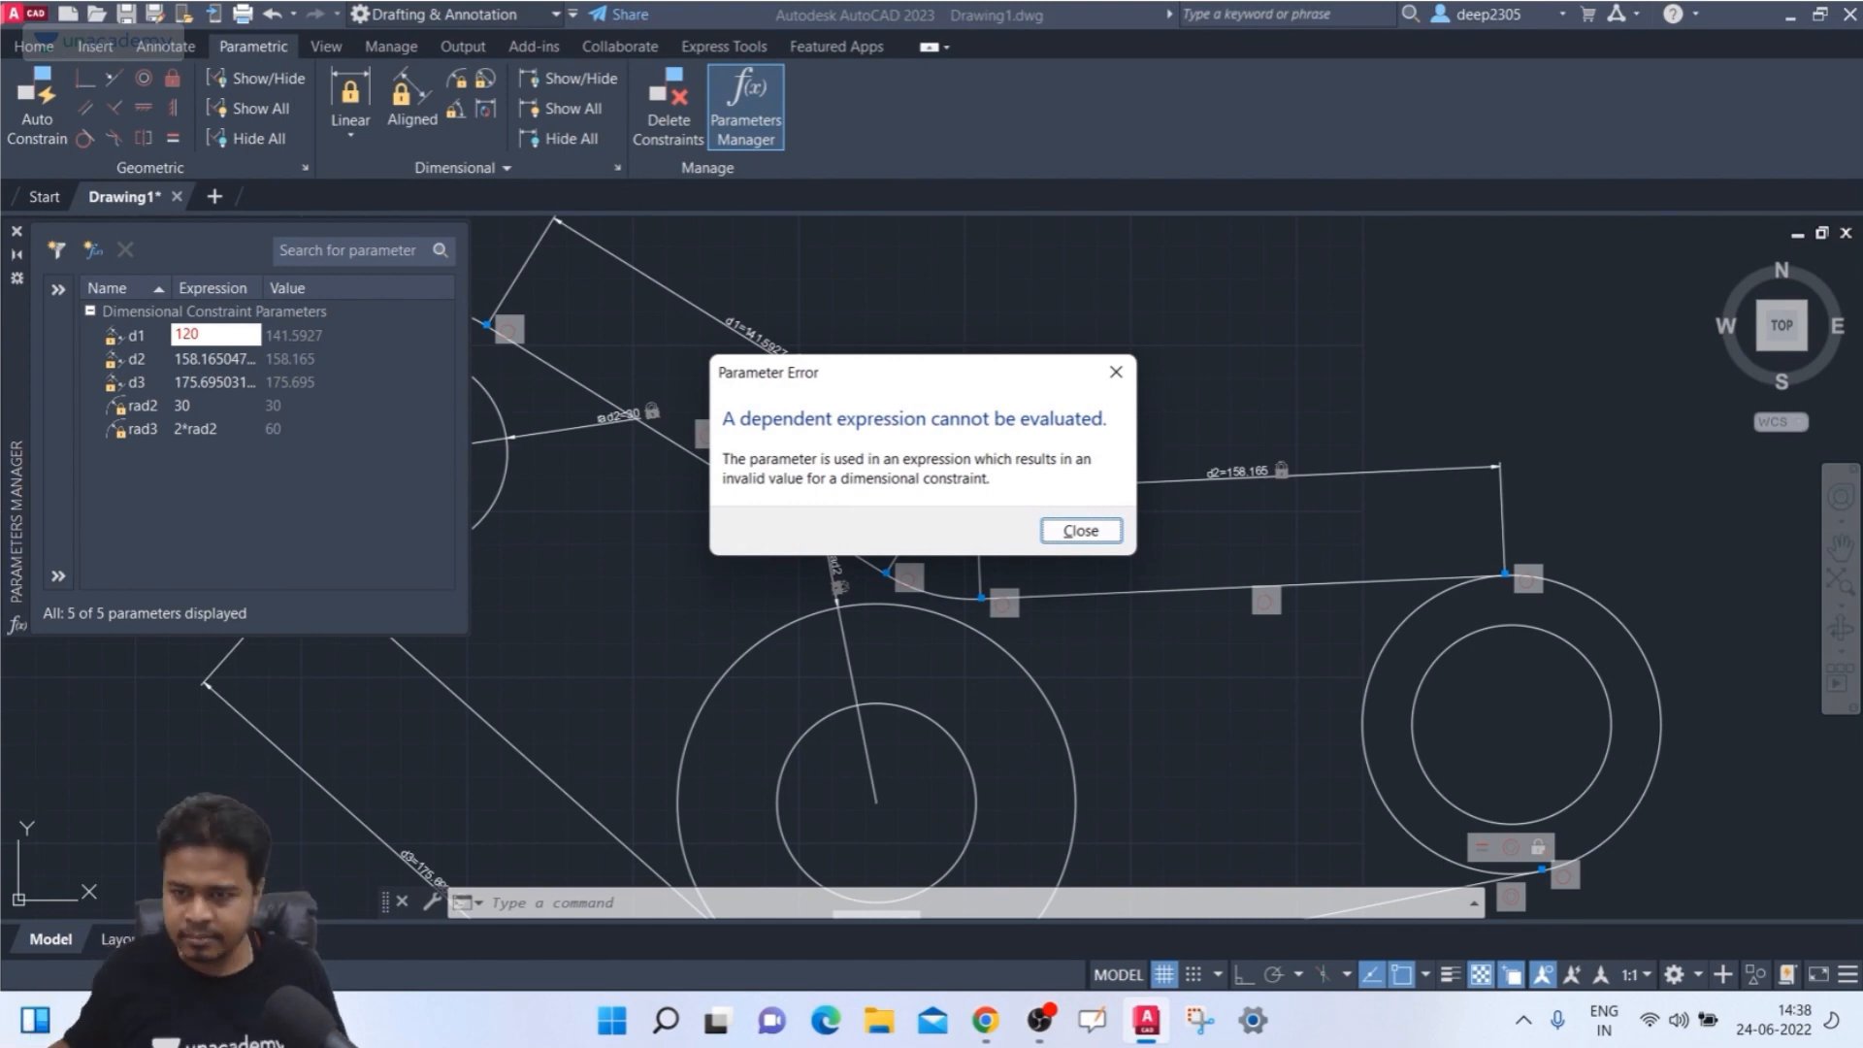
{"action": "key", "text": "Return"}
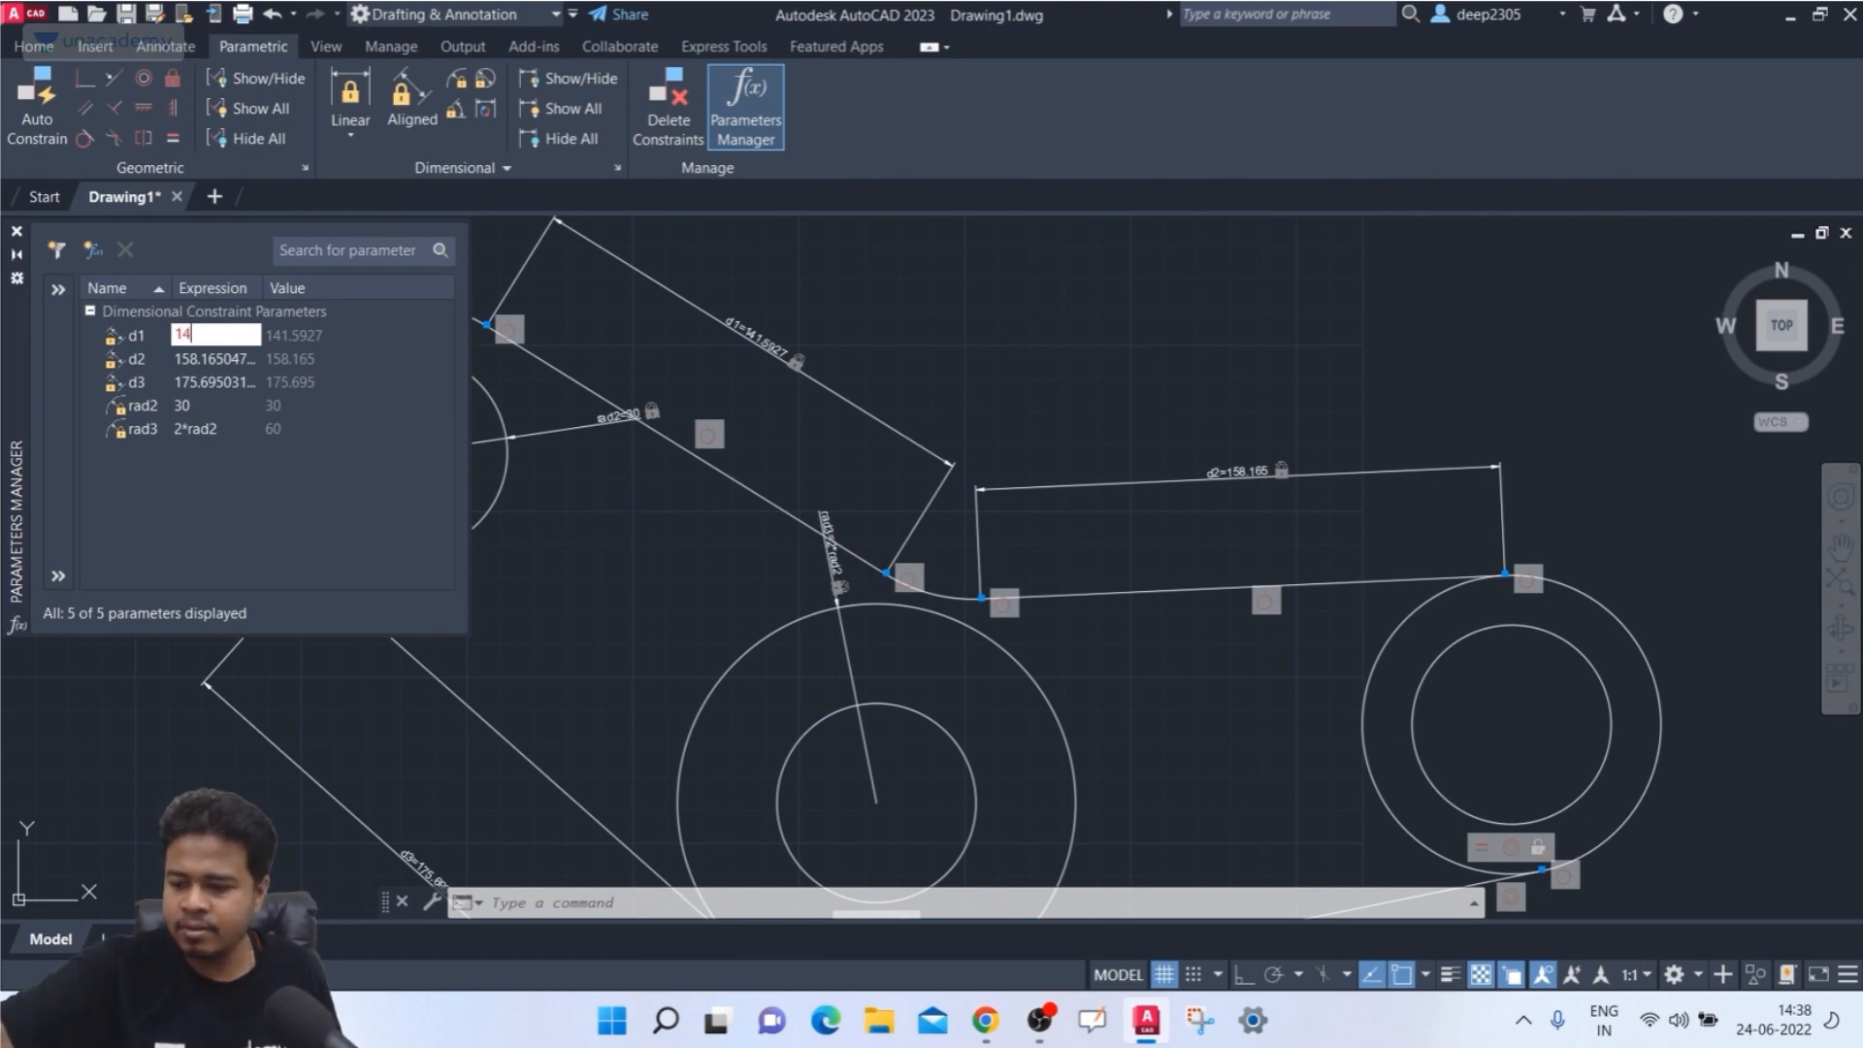
{"action": "key", "text": "Return"}
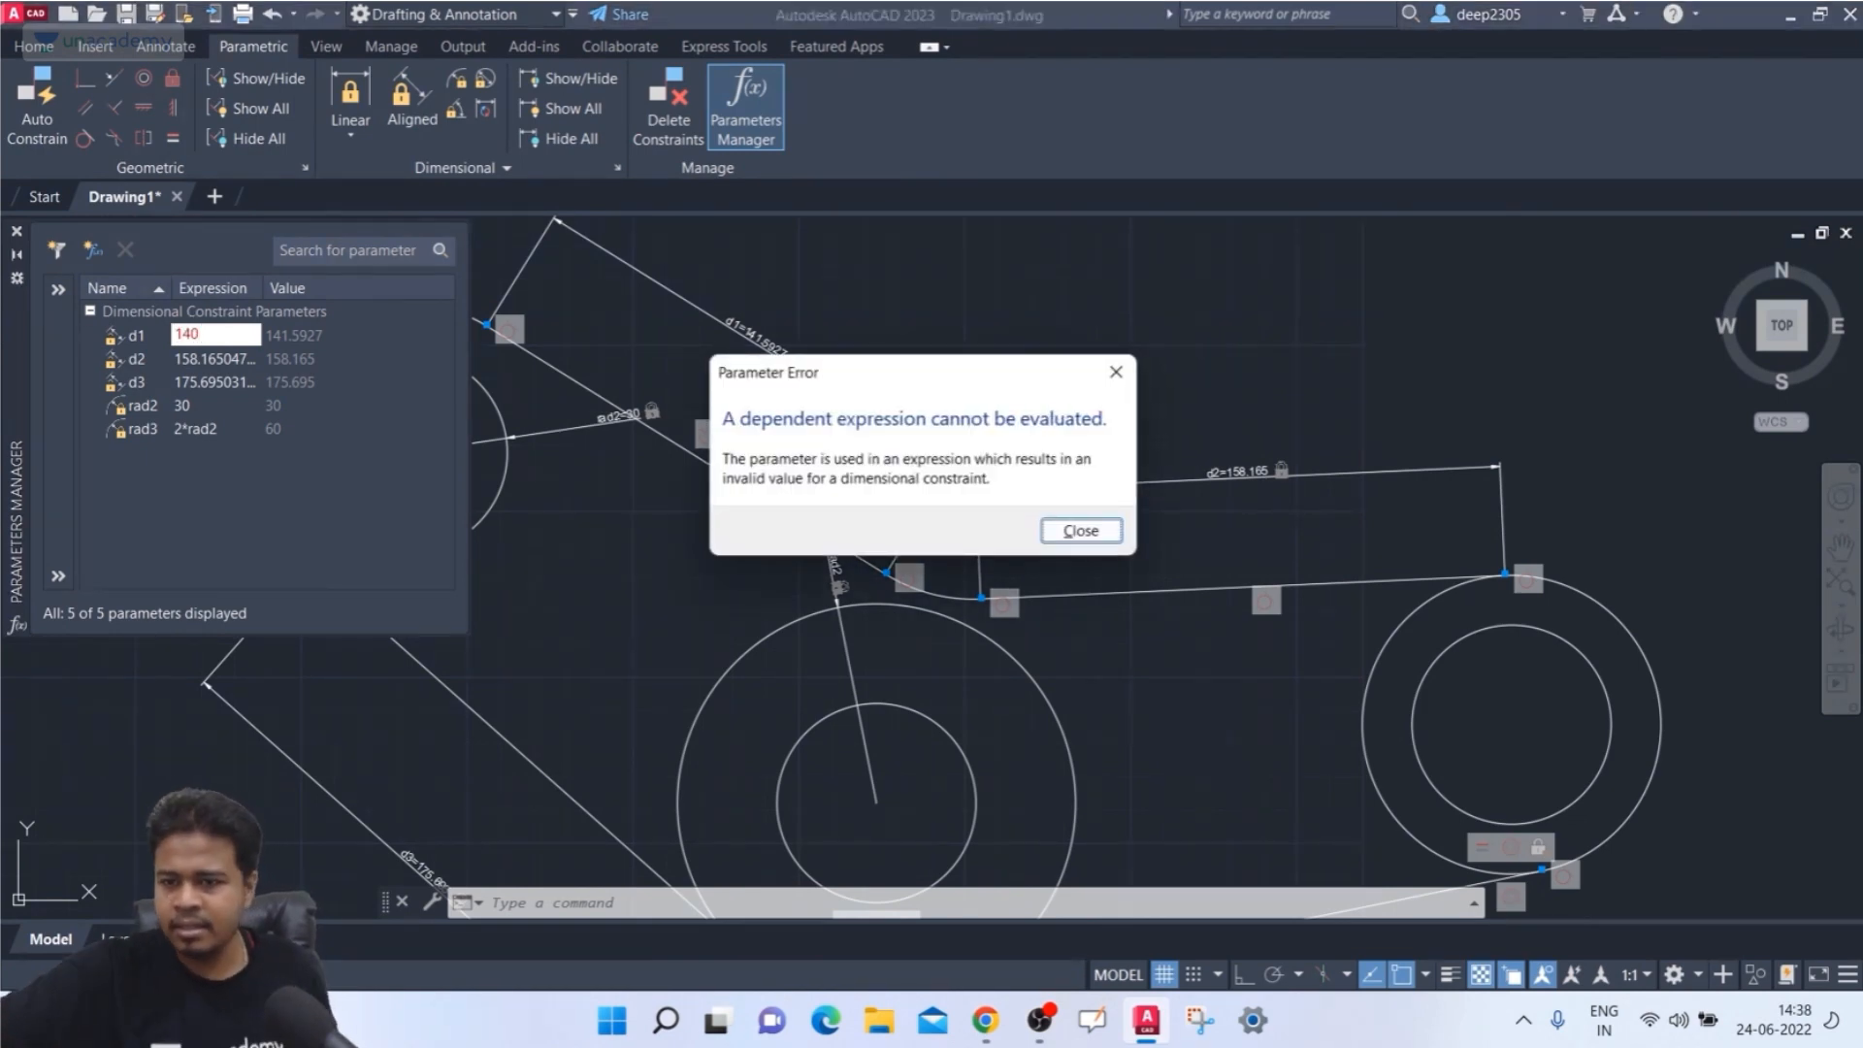
{"action": "key", "text": "Return"}
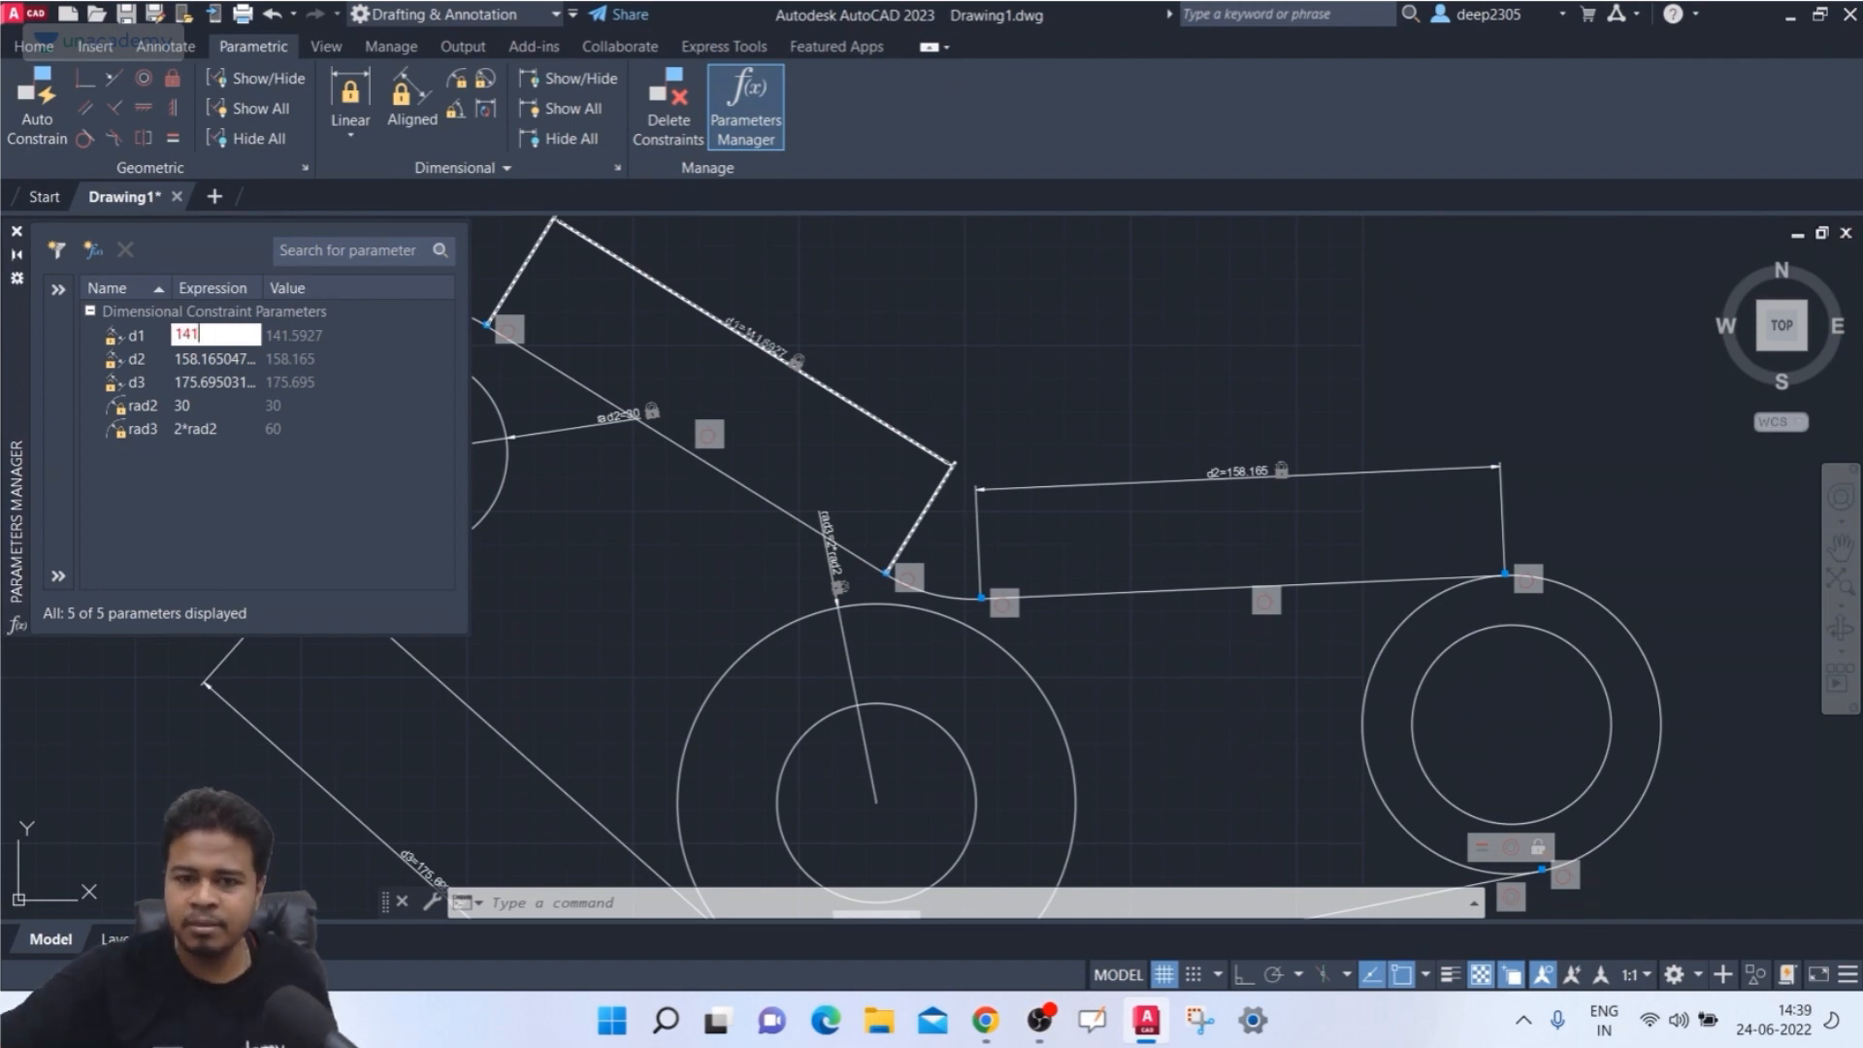
- Try repeatedly to apply 141 as the d1 parameter's expression, dismissing each parameter error
{"action": "key", "text": "Return"}
{"action": "key", "text": "Return"}
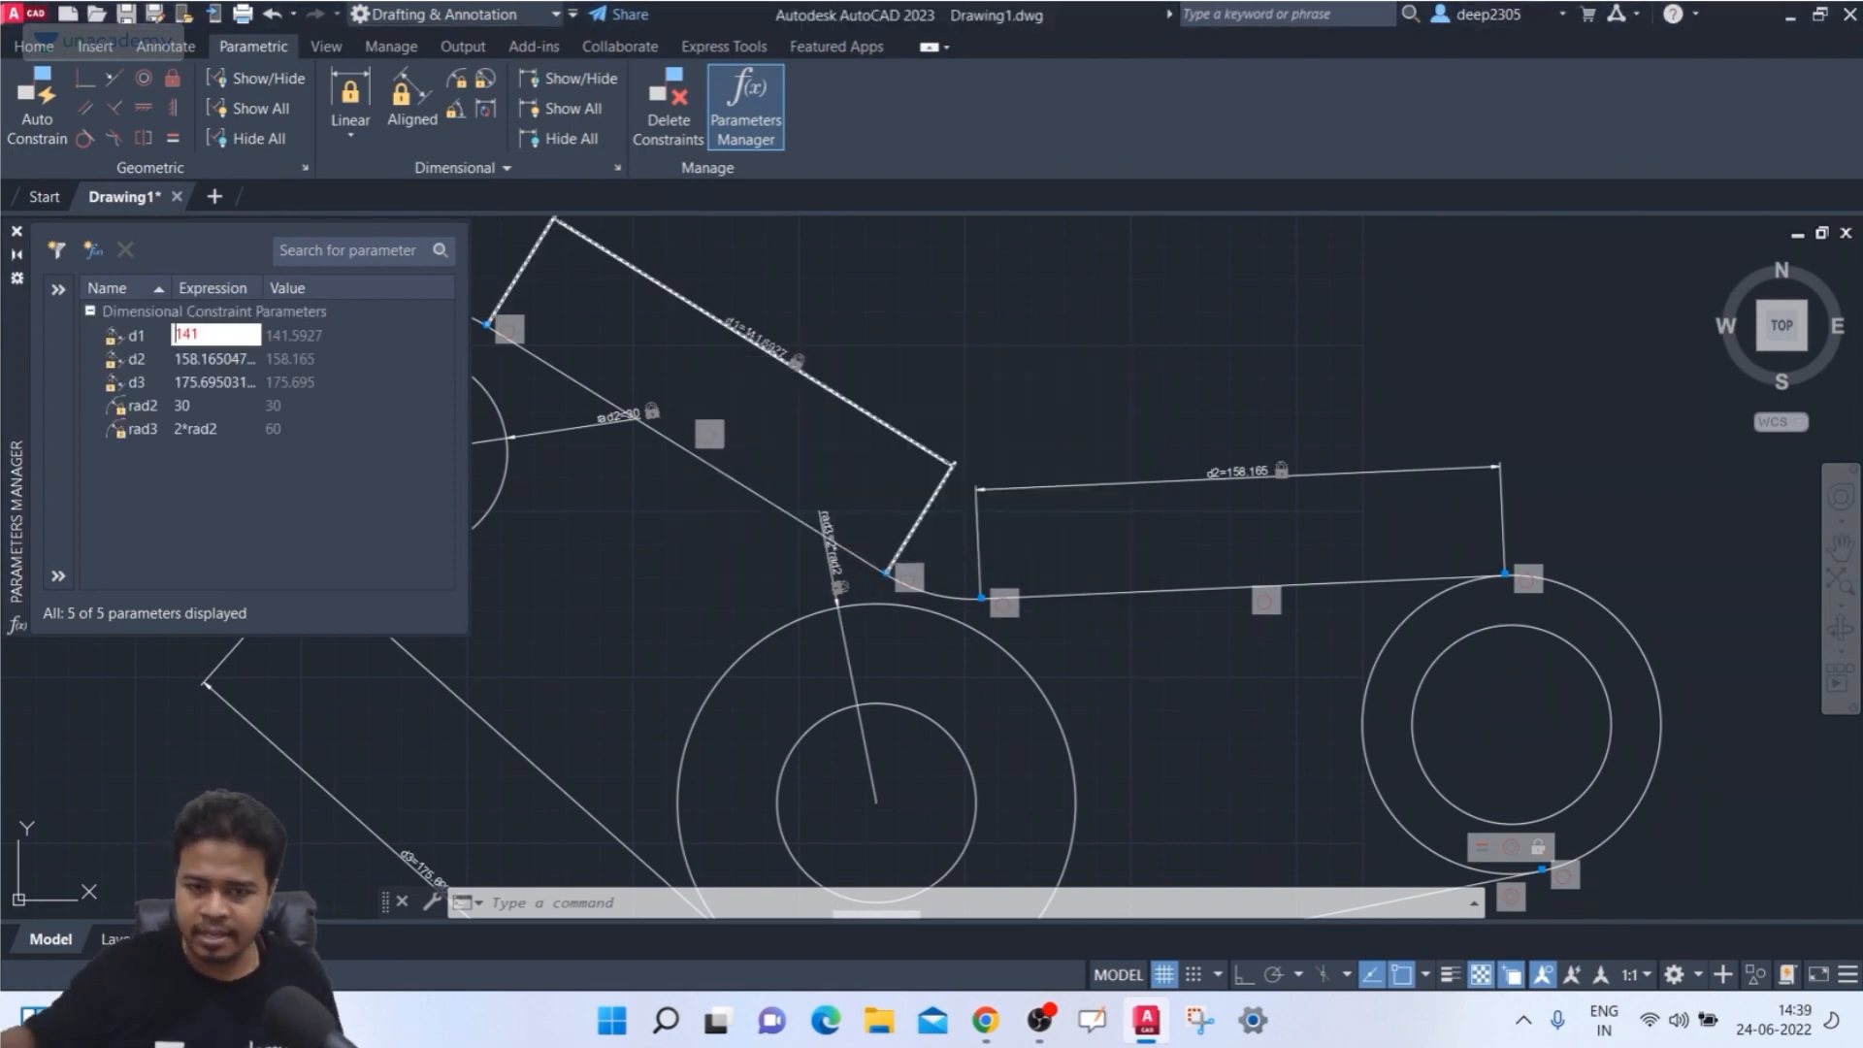
{"action": "key", "text": "Return"}
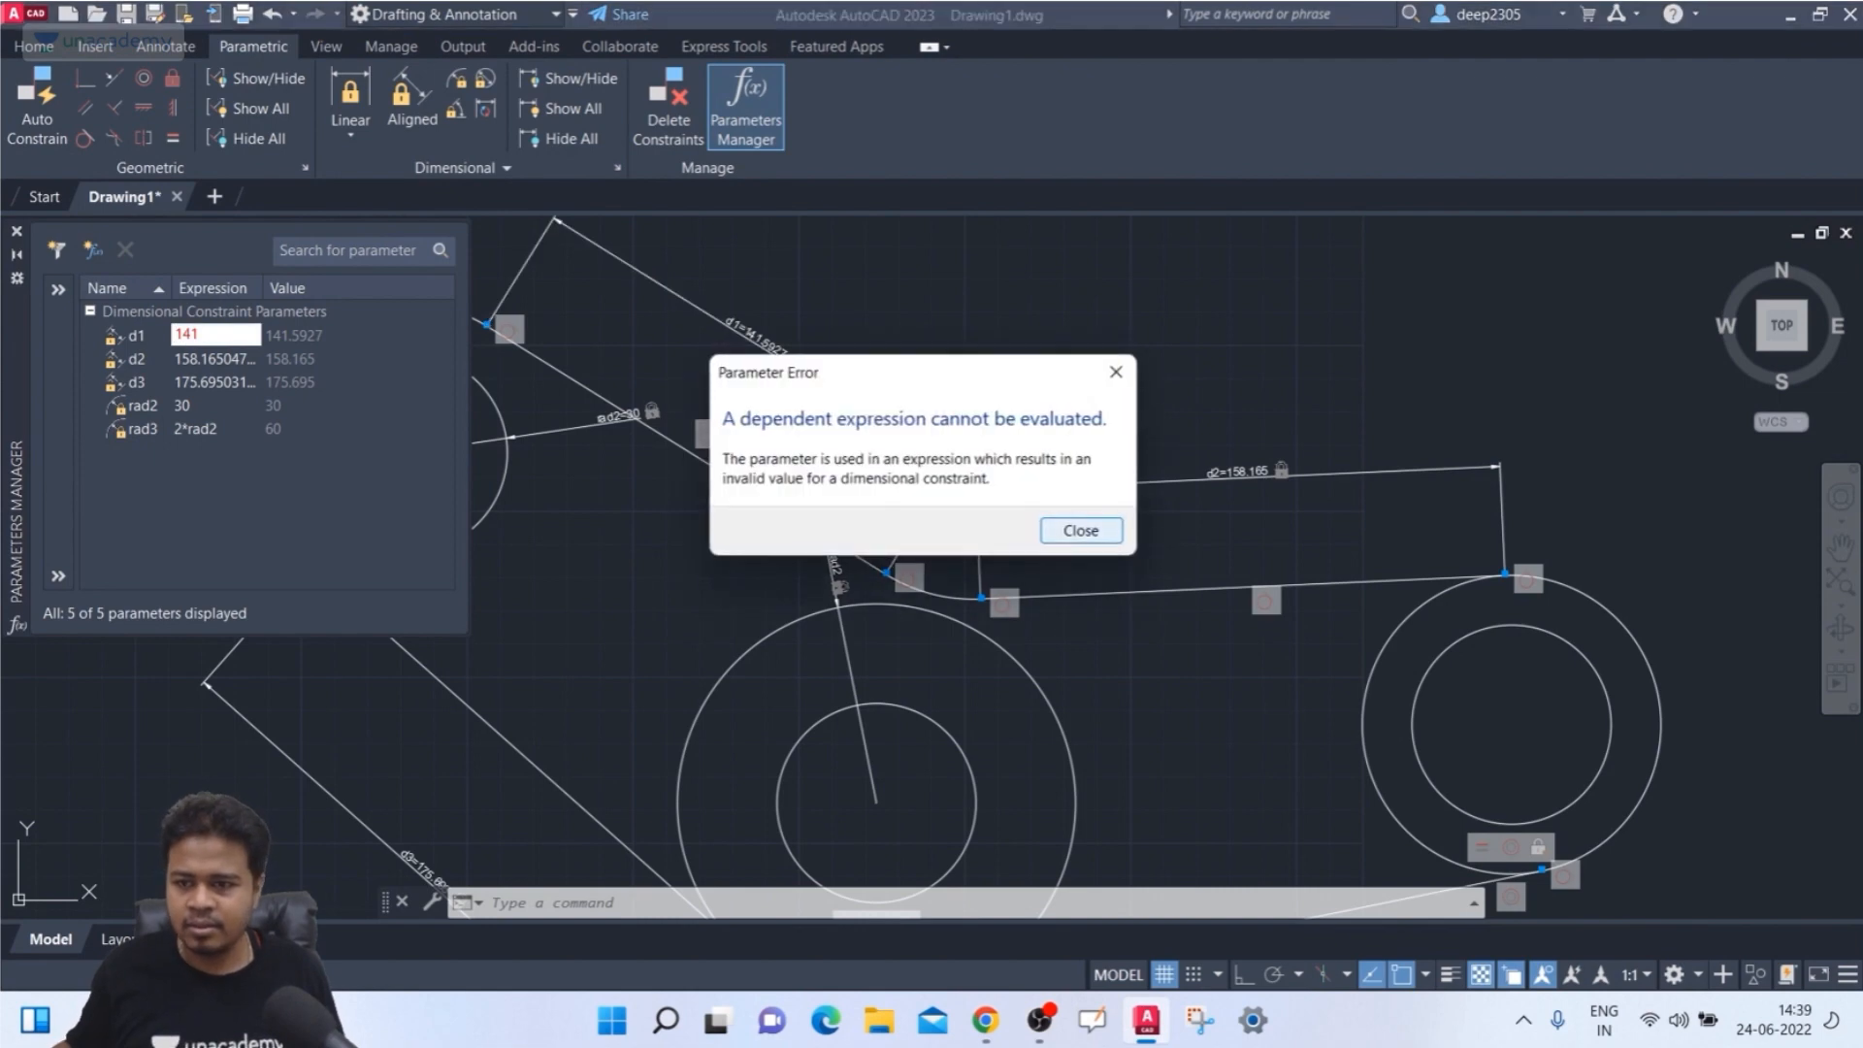
{"action": "key", "text": "Return"}
{"action": "key", "text": "Return"}
{"action": "key", "text": "Return"}
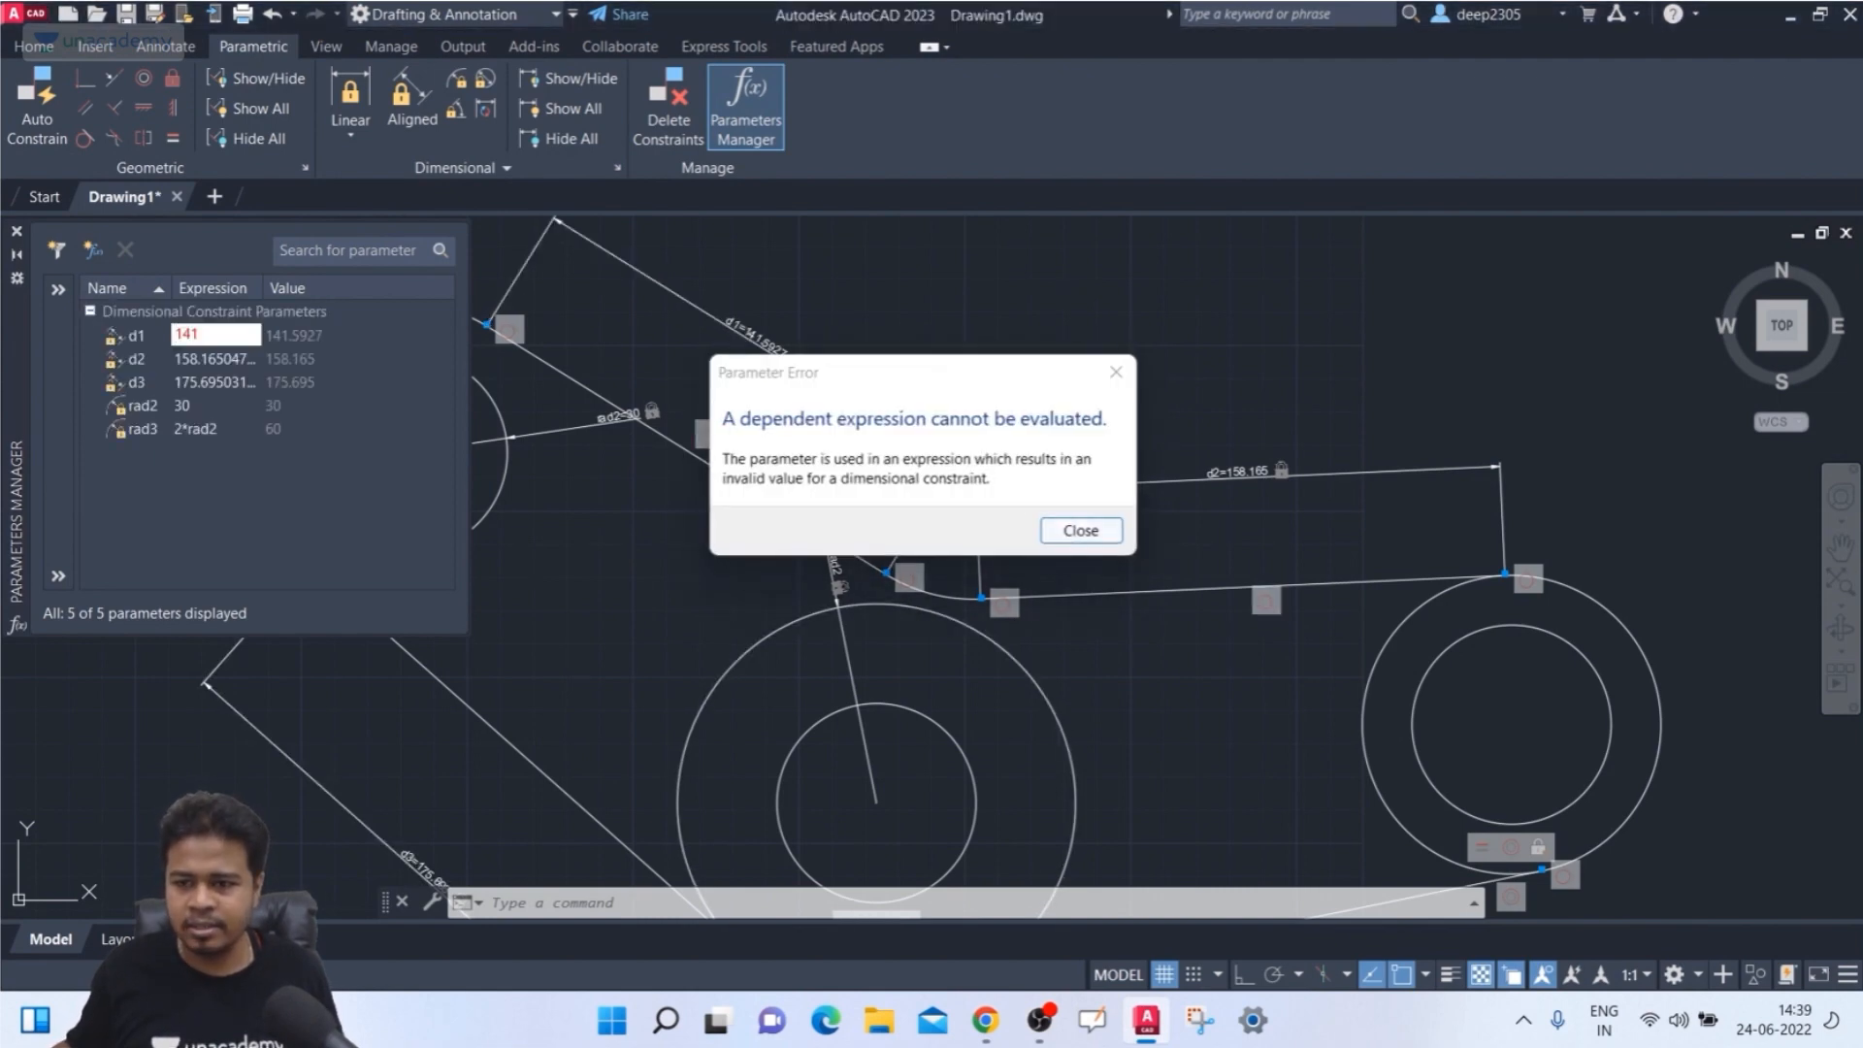
{"action": "key", "text": "Return"}
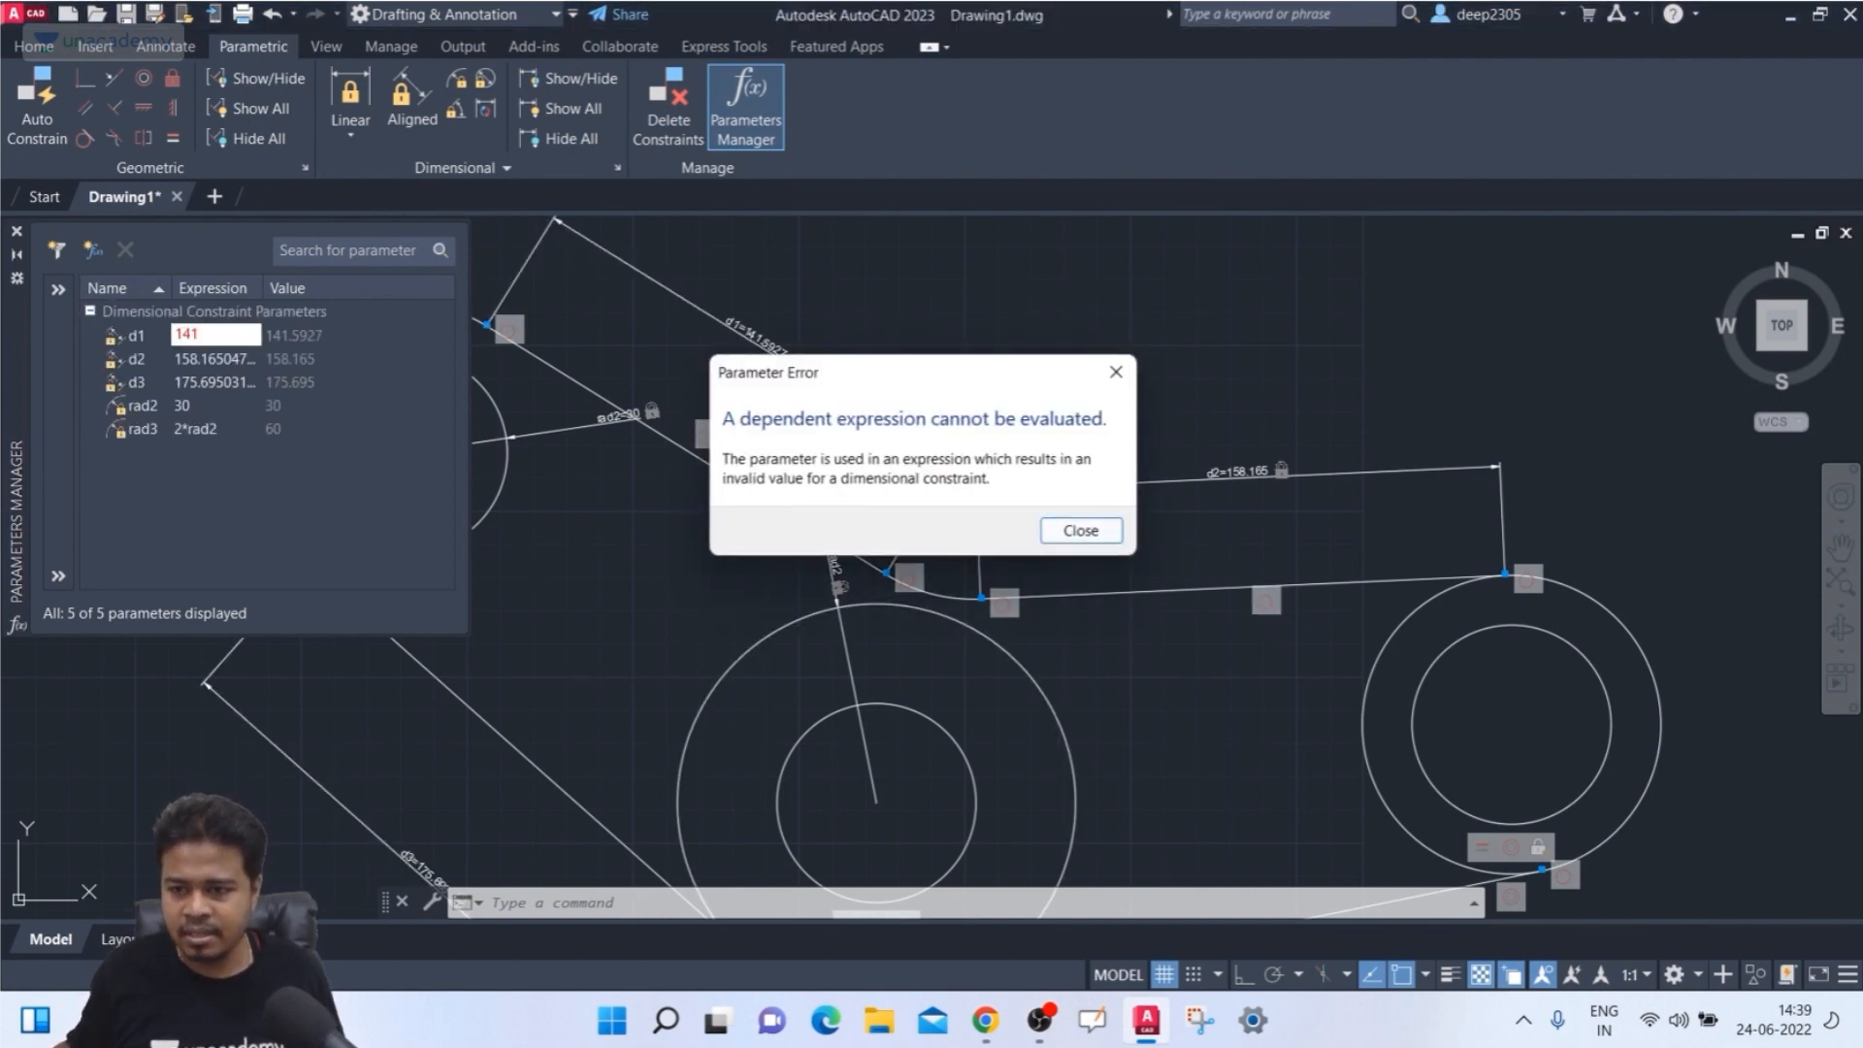
{"action": "key", "text": "Return"}
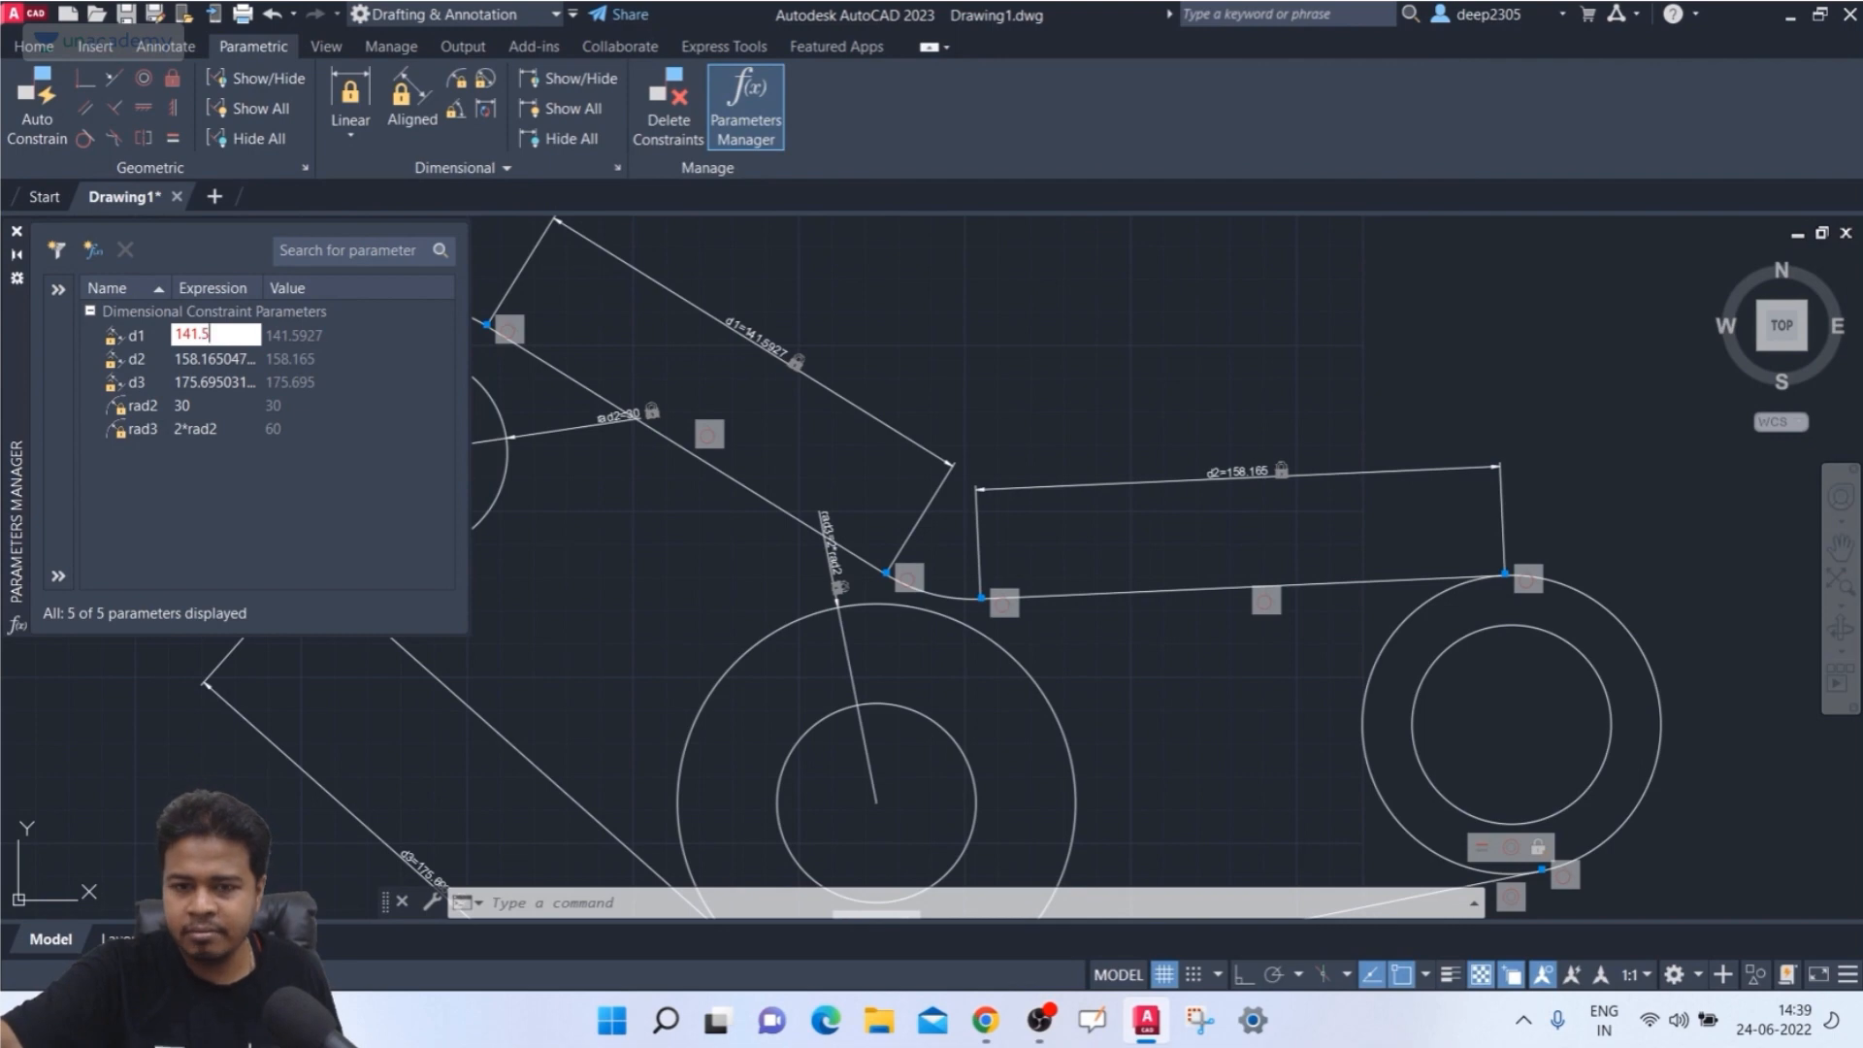
- Set the d1 parameter's expression to 141.5927 and bring the whole profile into view
{"action": "key", "text": "Return"}
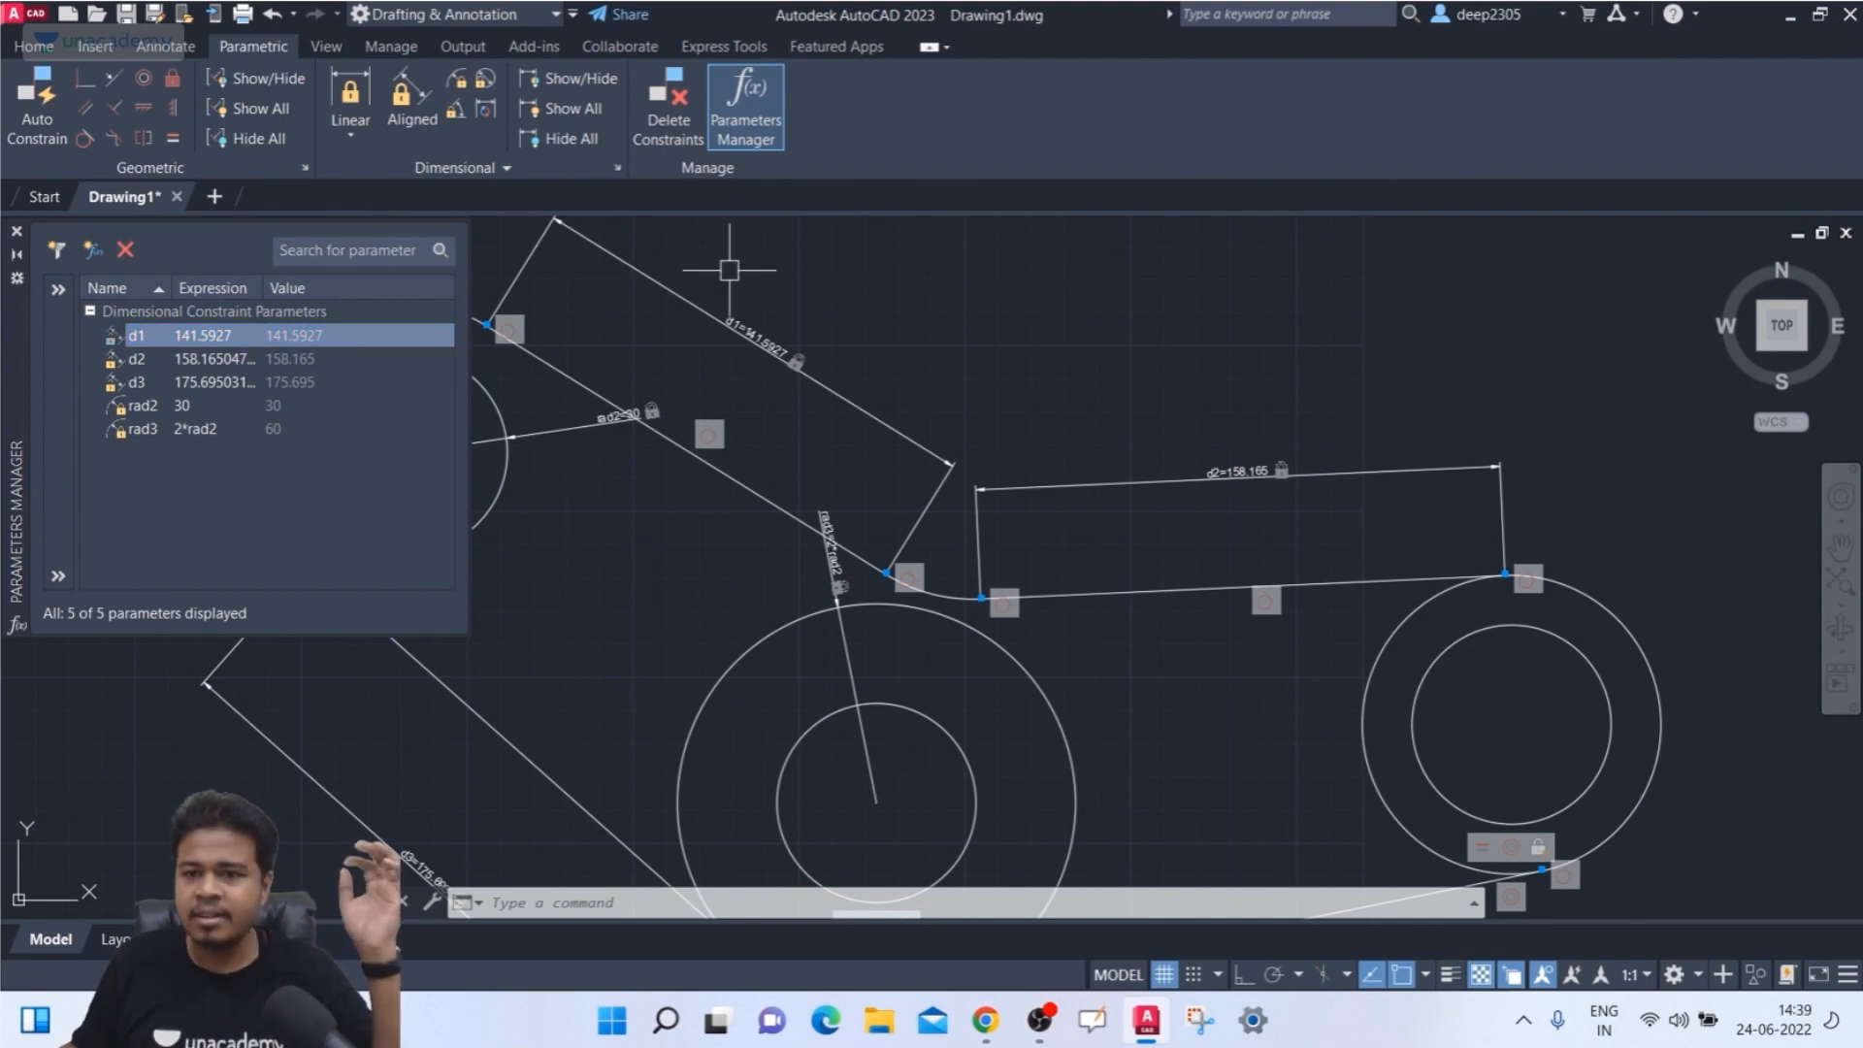
{"action": "middle_click_drag", "start_coordinate": [782, 374], "coordinate": [947, 370]}
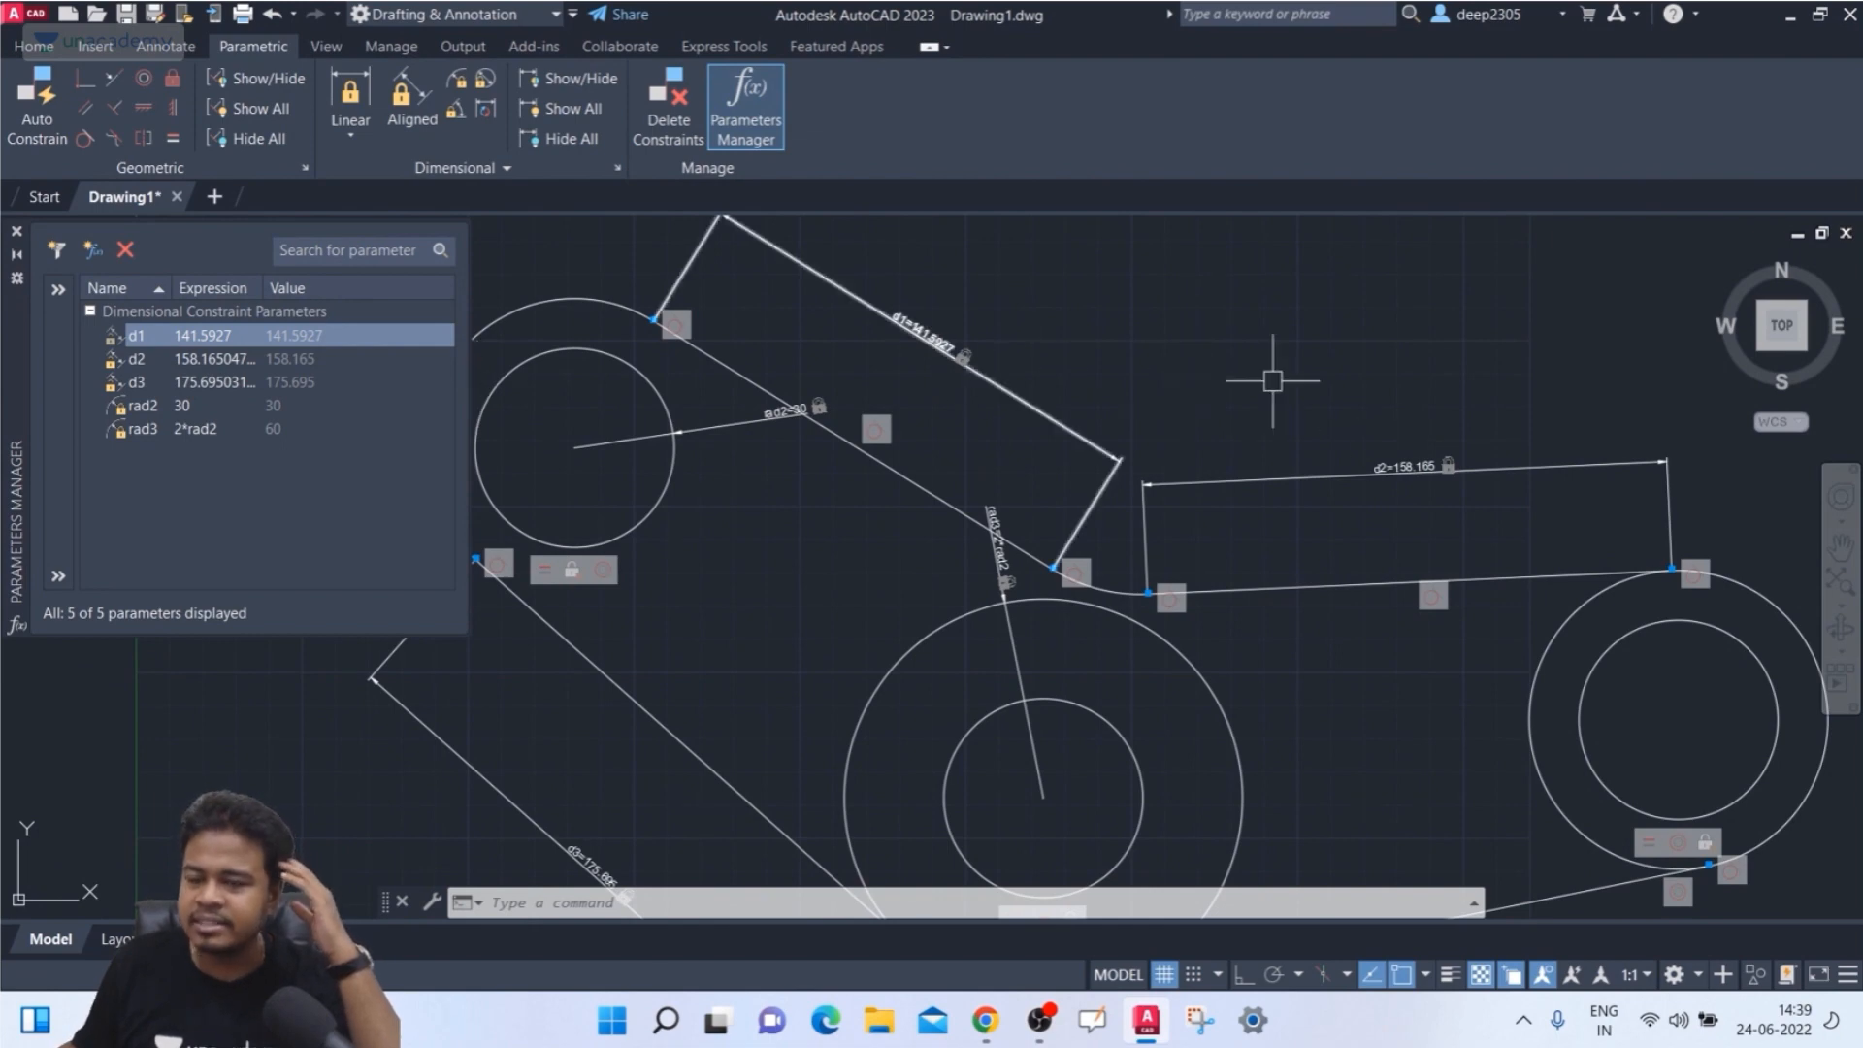
{"action": "scroll", "coordinate": [1074, 416], "scroll_direction": "down", "scroll_amount": 5}
{"action": "middle_click_drag", "start_coordinate": [1058, 418], "coordinate": [1232, 464]}
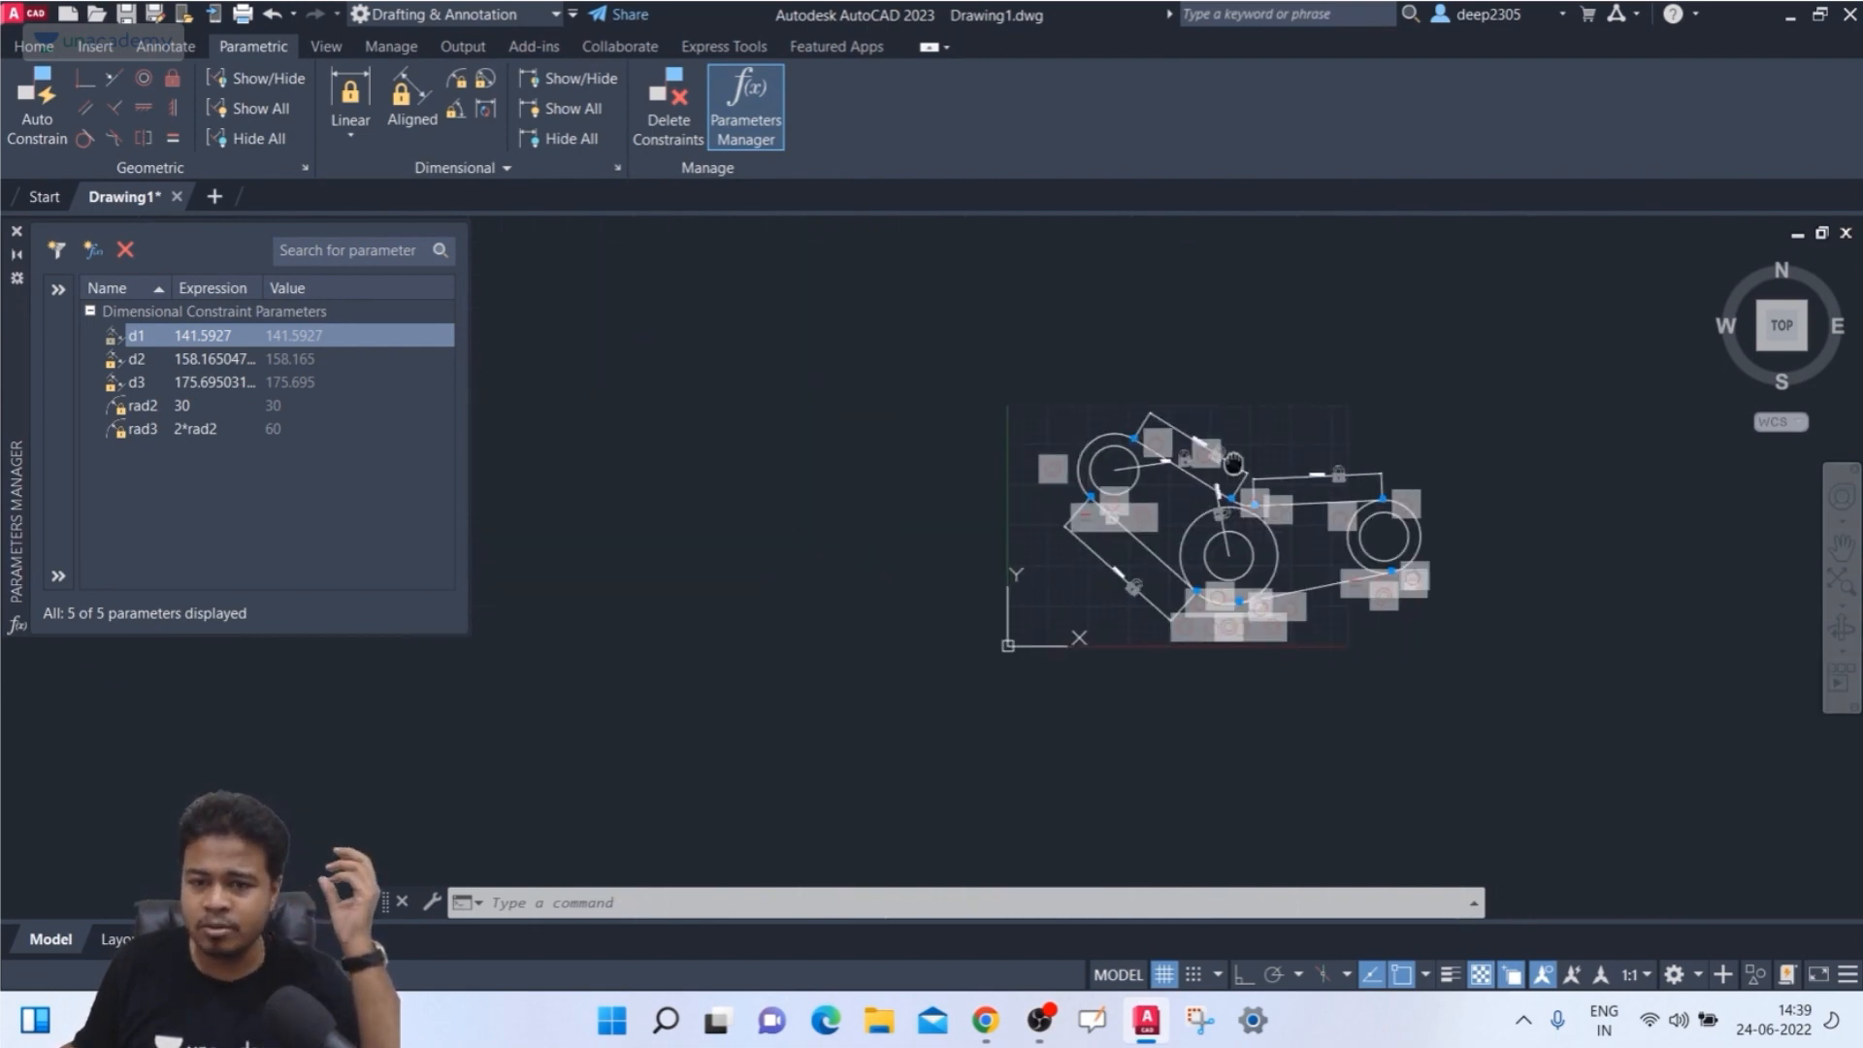
{"action": "scroll", "coordinate": [1009, 408], "scroll_direction": "up", "scroll_amount": 3}
{"action": "middle_click_drag", "start_coordinate": [1002, 403], "coordinate": [752, 349]}
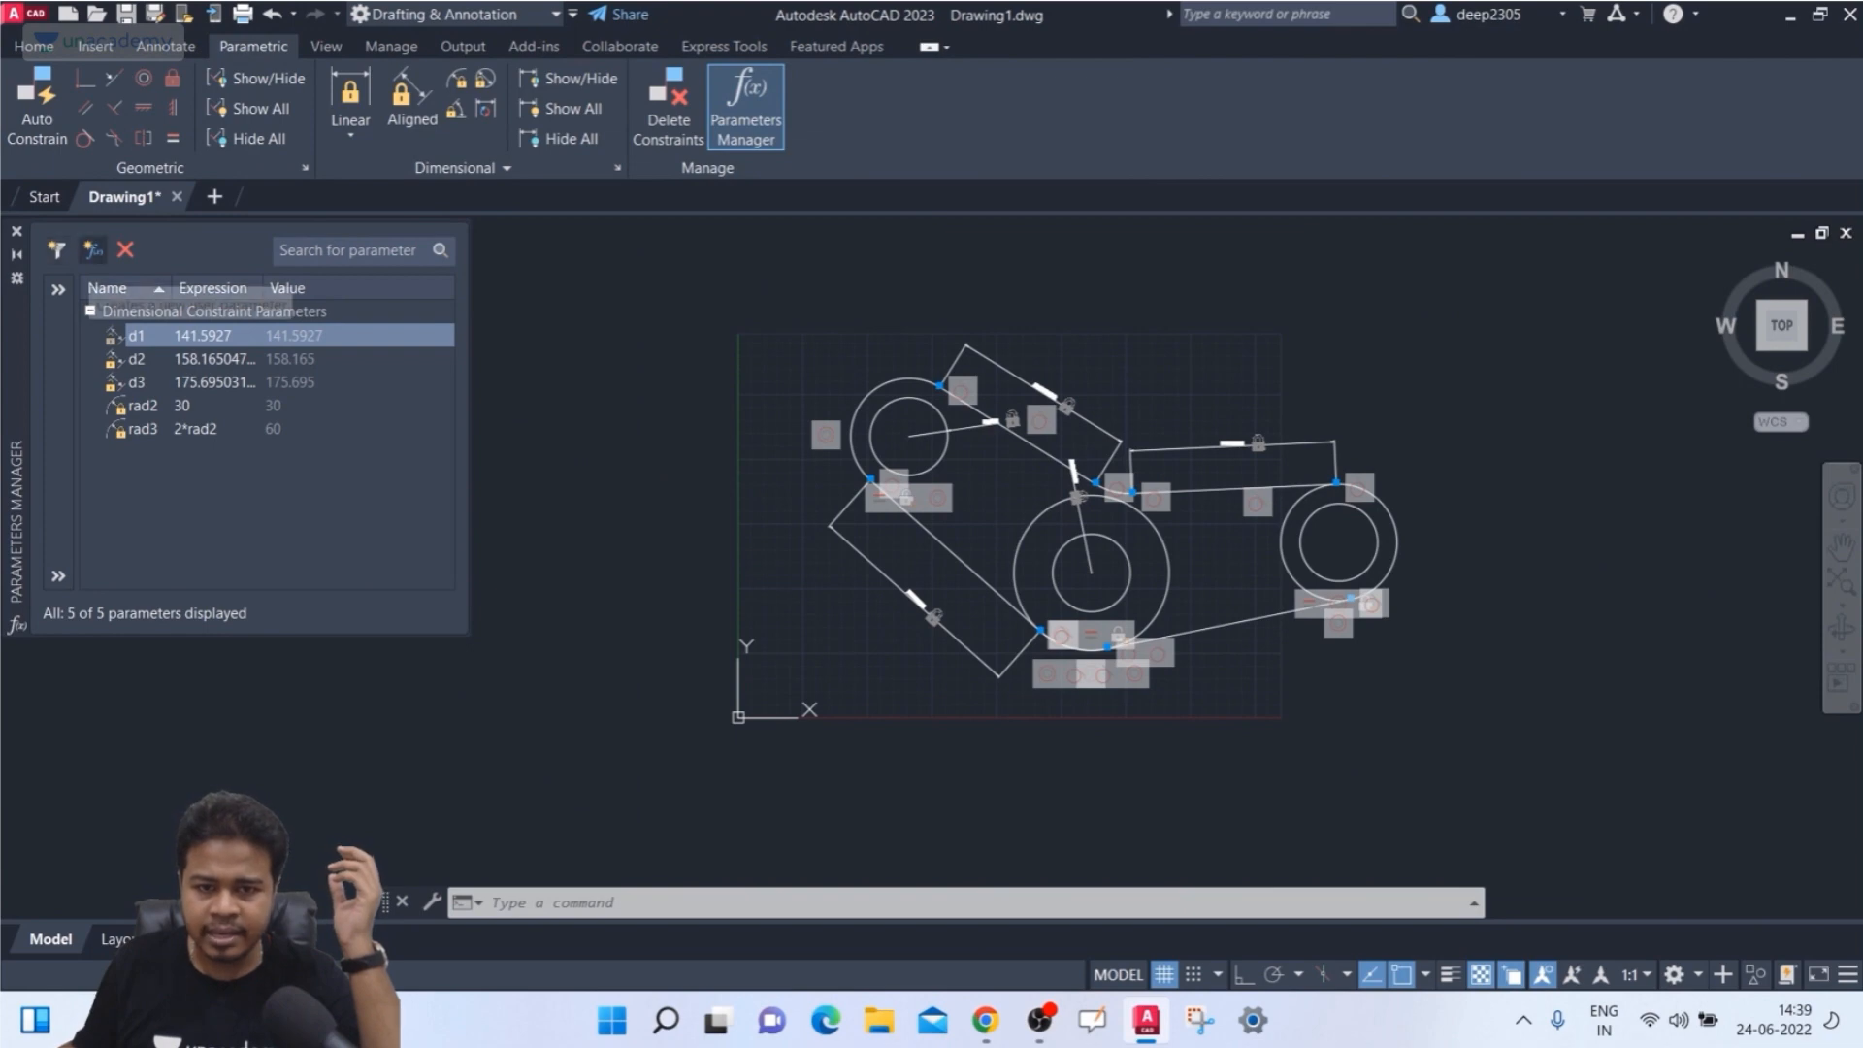
- Expand the parameter filter tree, switch Invert filter on and off, and collapse the tree again
{"action": "left_click", "coordinate": [59, 290]}
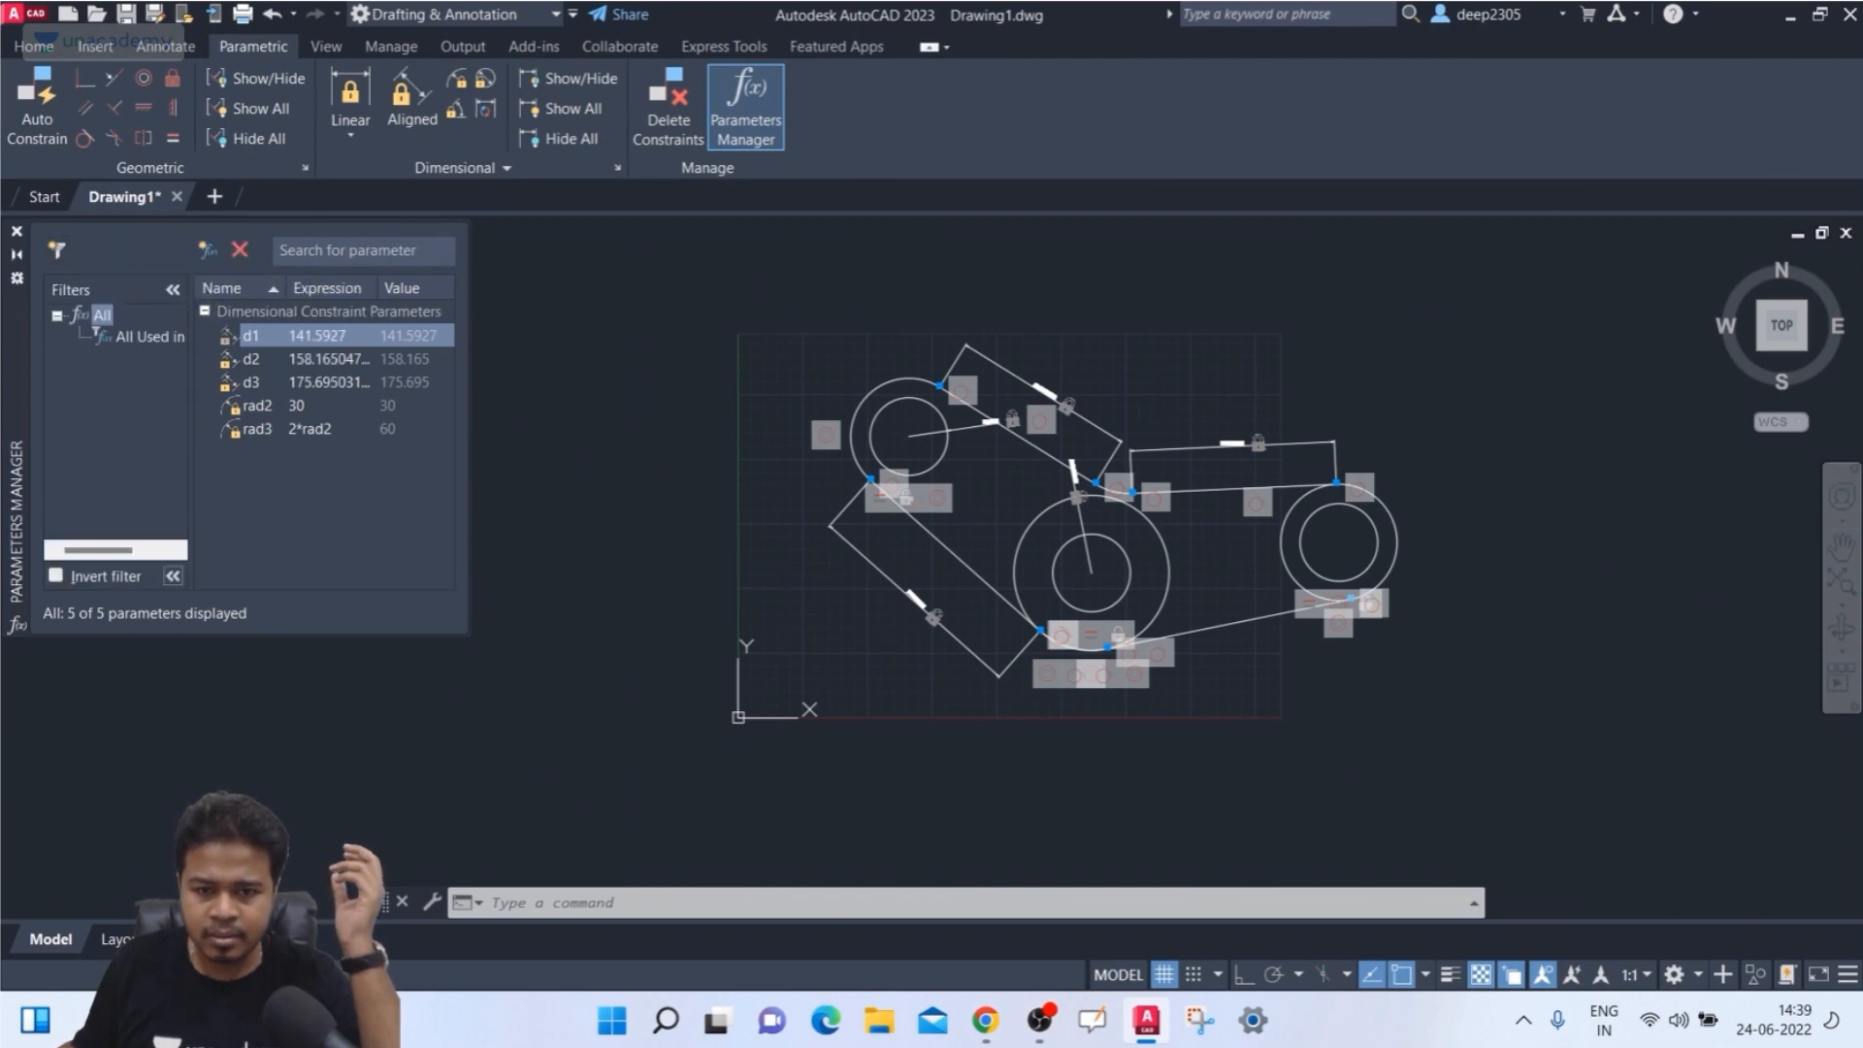
{"action": "left_click", "coordinate": [56, 575]}
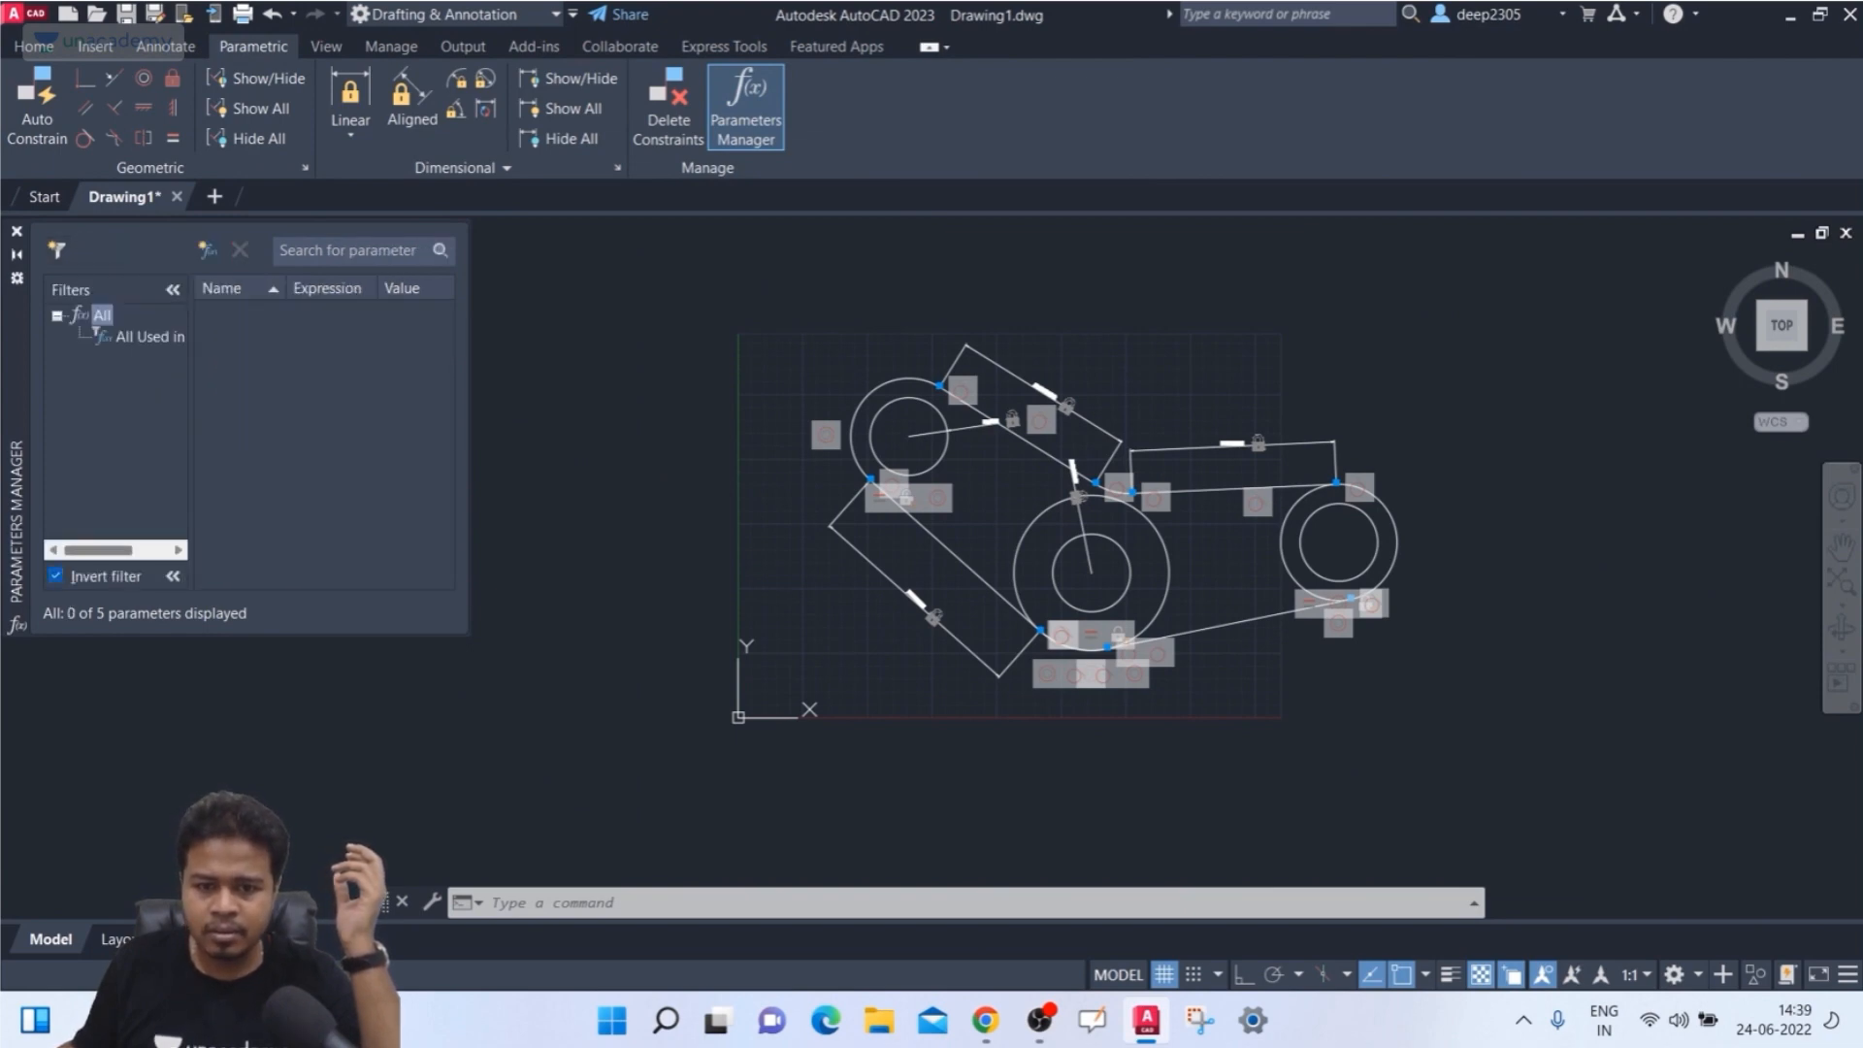
{"action": "left_click", "coordinate": [56, 576]}
{"action": "left_click", "coordinate": [172, 289]}
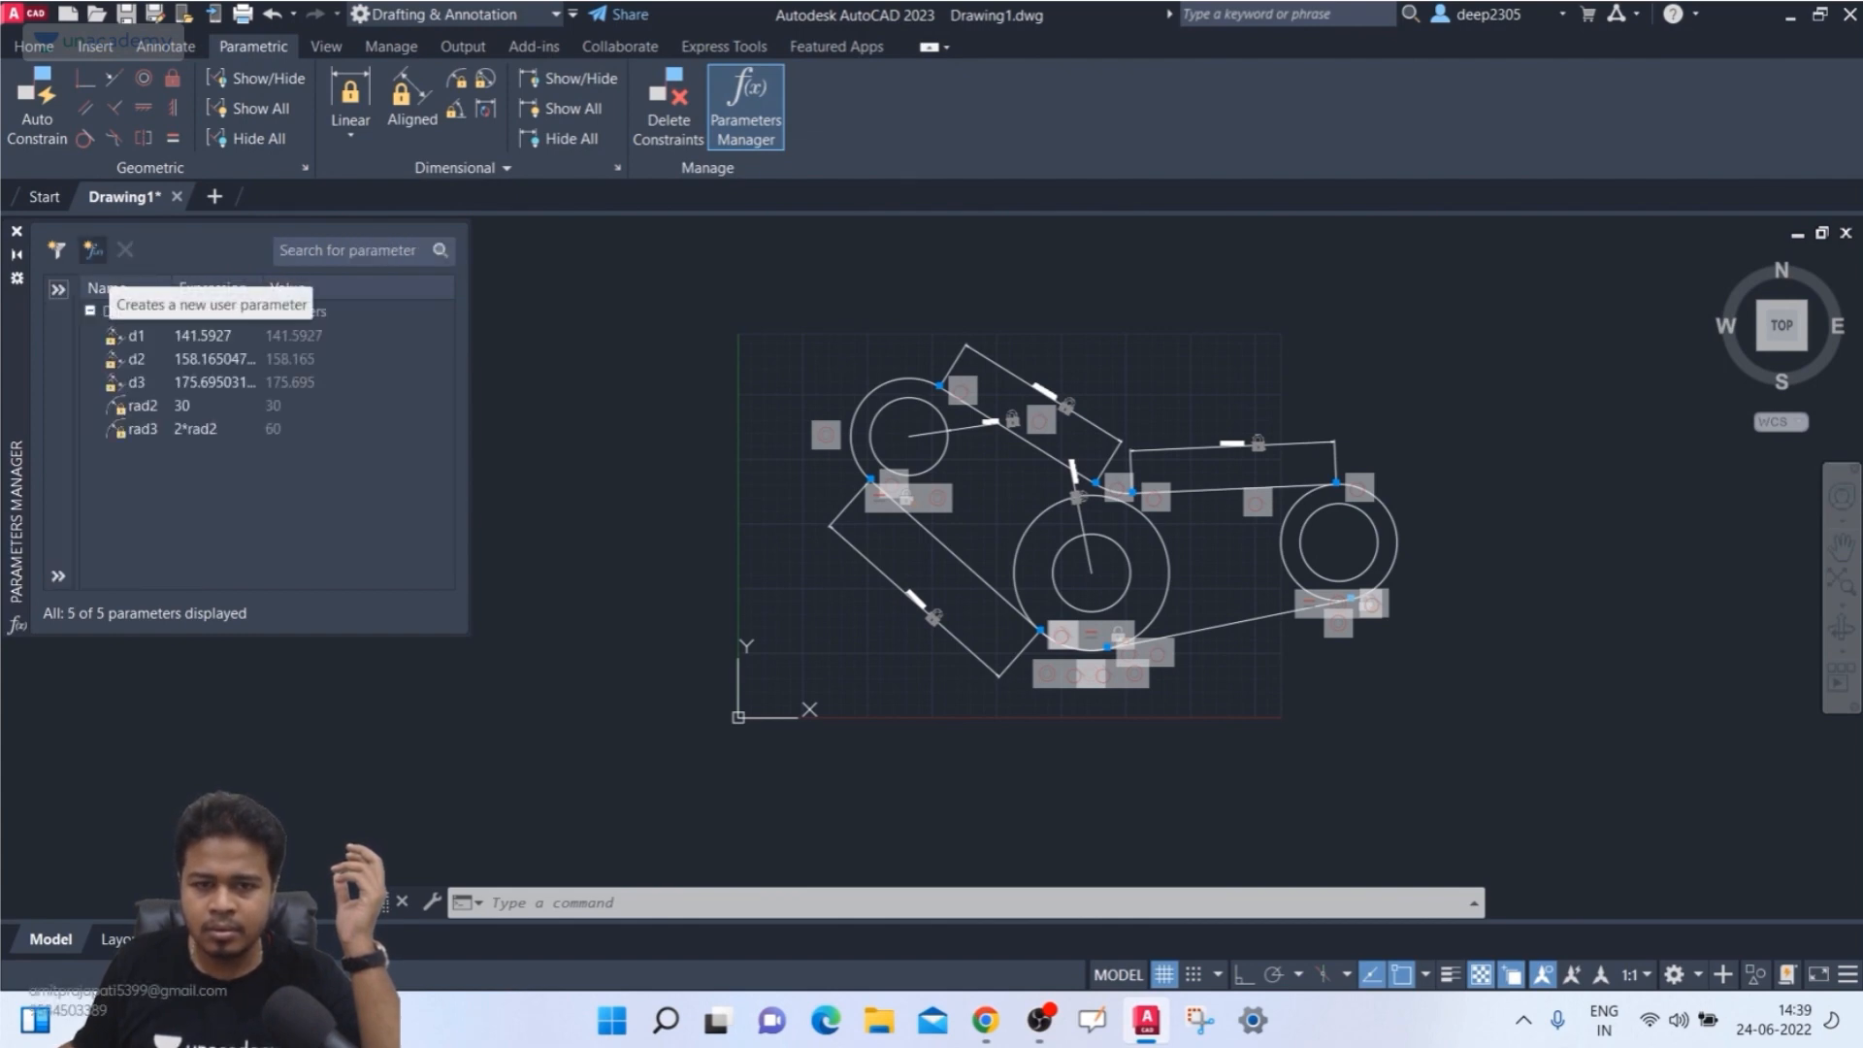
- Create a new user parameter with its default name and expression, and close the Parameters Manager
{"action": "left_click", "coordinate": [93, 251]}
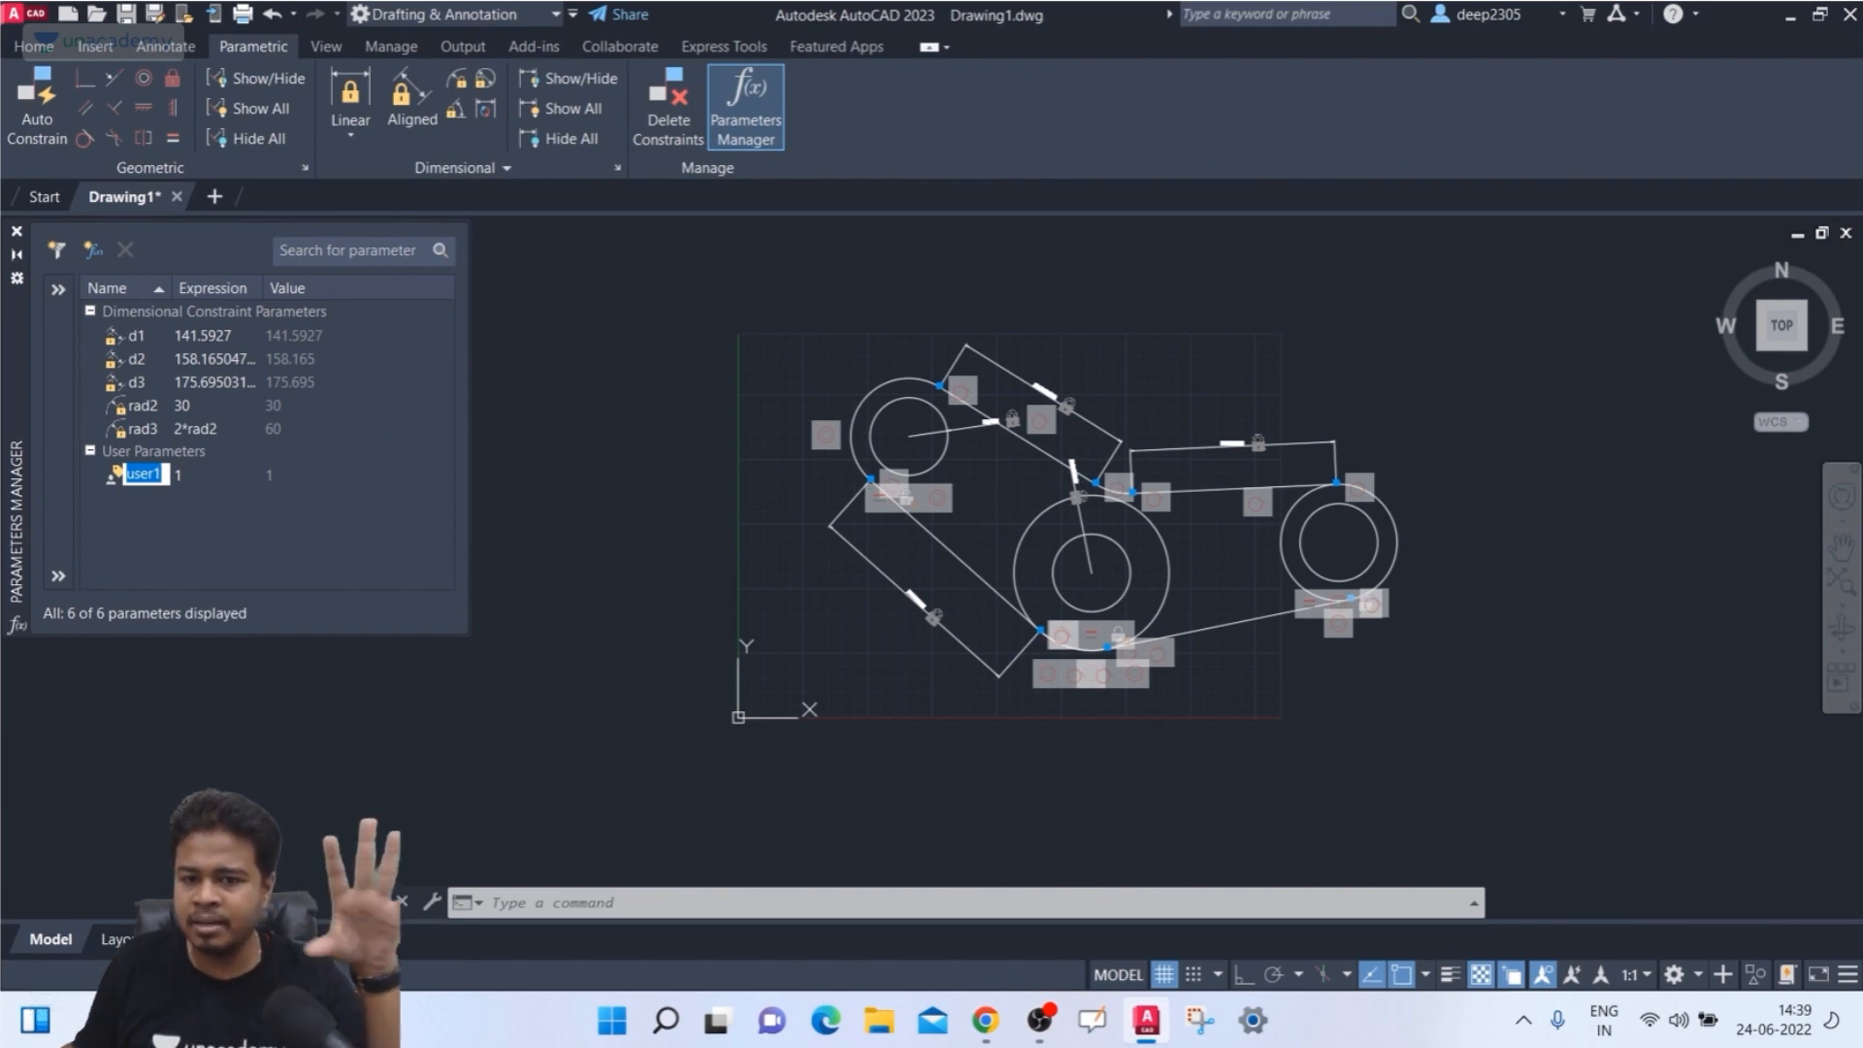
{"action": "key", "text": "Return"}
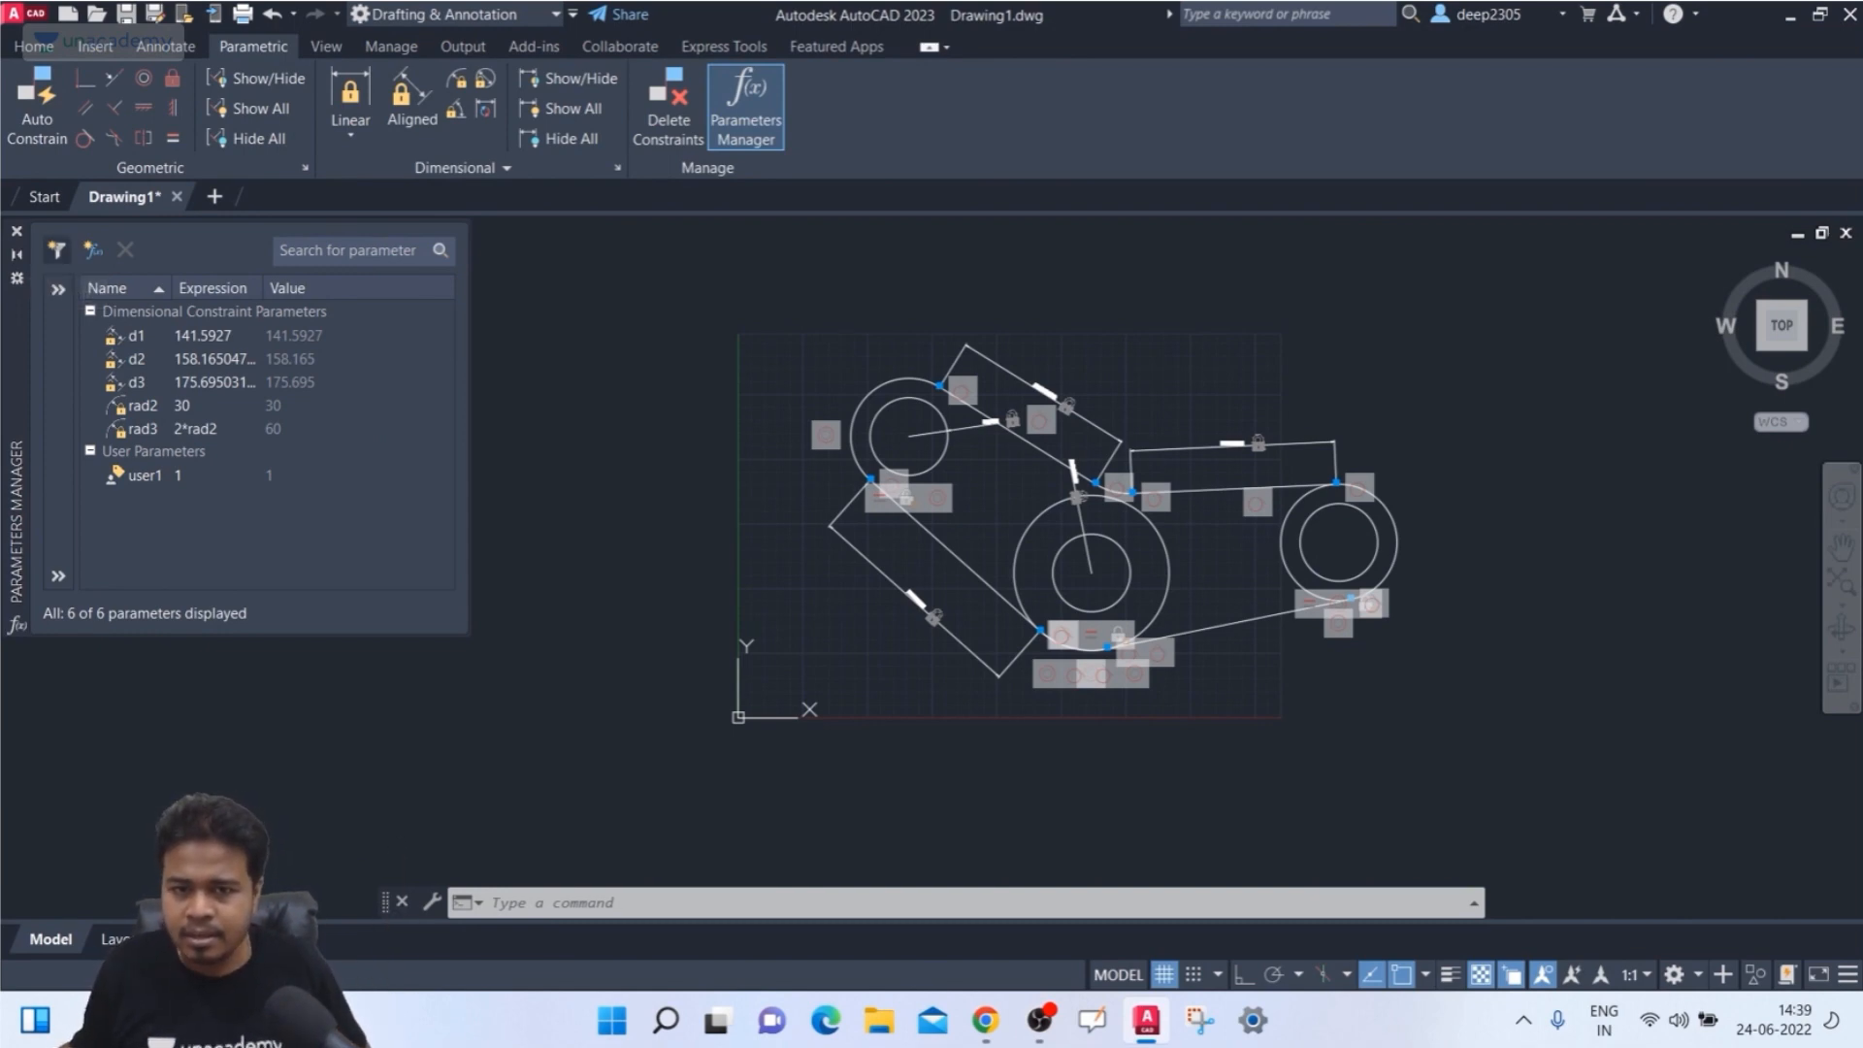
{"action": "left_click", "coordinate": [17, 232]}
- Erase the whole profile of circles and tangent lines together with its constraints
{"action": "middle_click_drag", "start_coordinate": [1147, 465], "coordinate": [864, 474]}
{"action": "left_click", "coordinate": [1245, 362]}
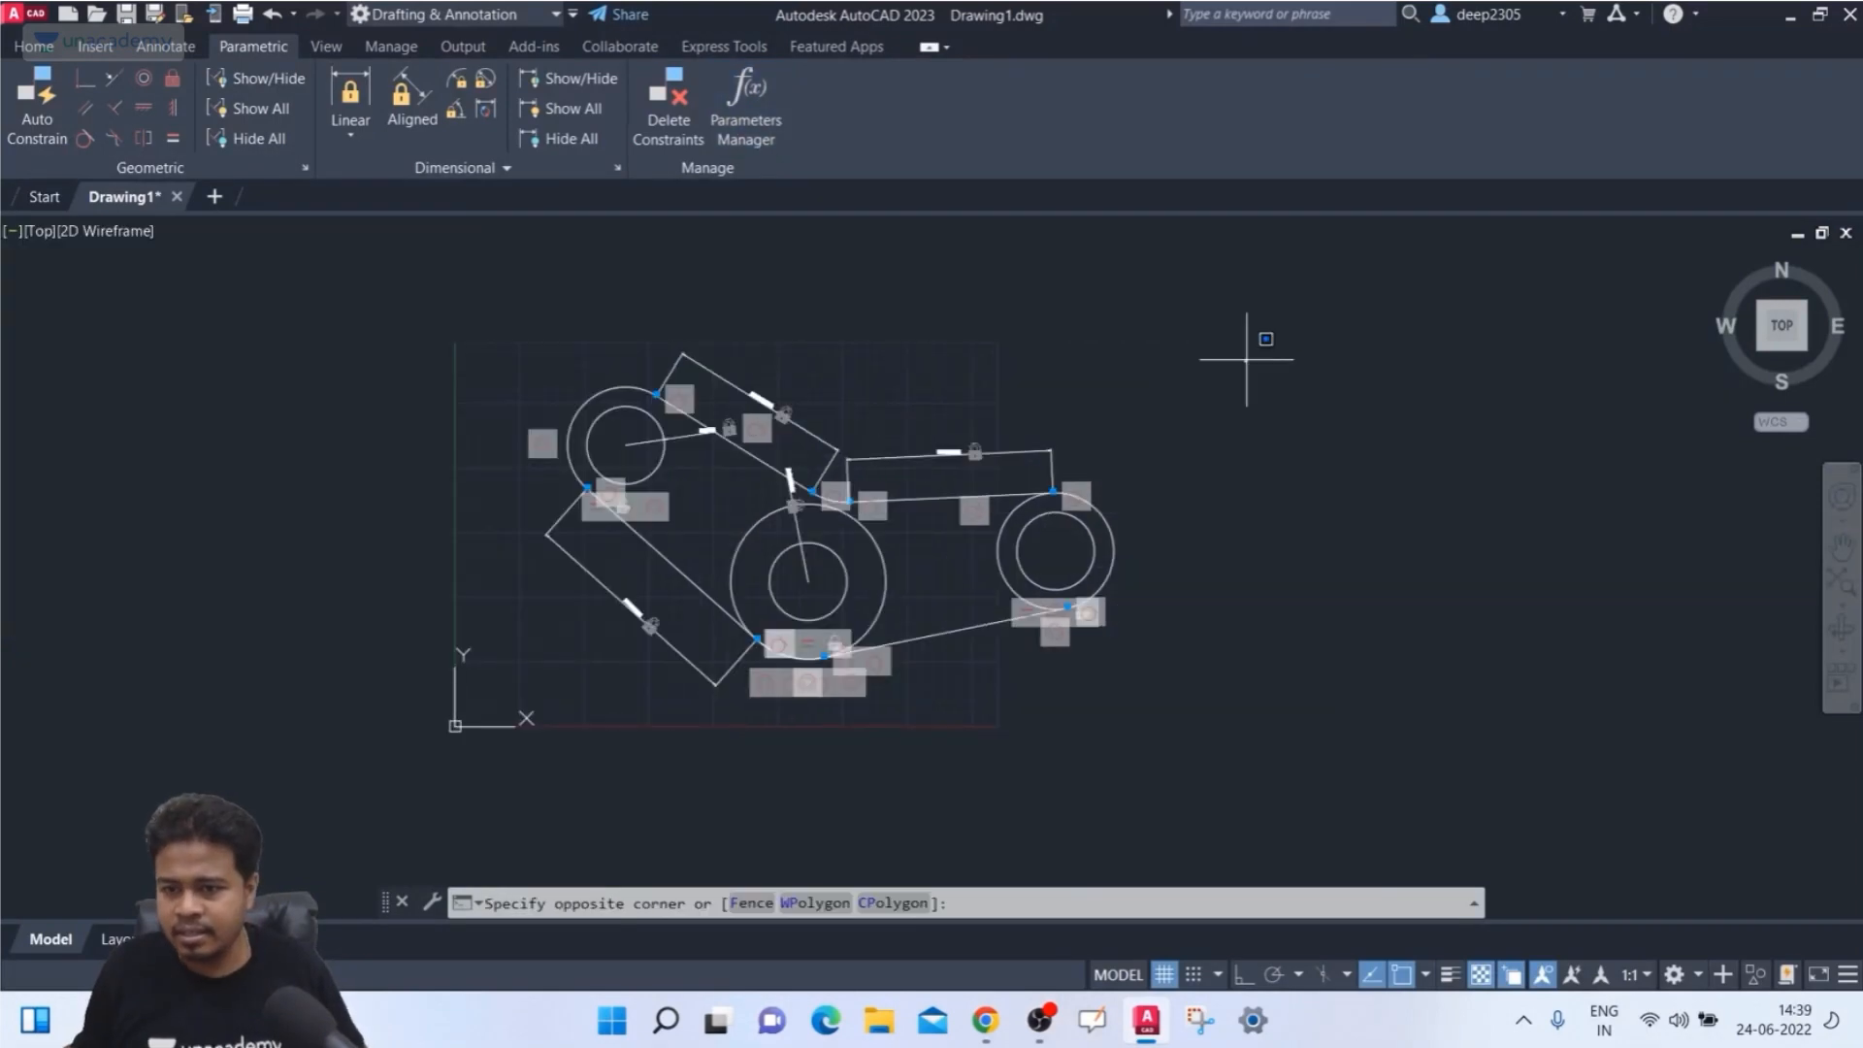
{"action": "left_click", "coordinate": [255, 749]}
{"action": "key", "text": "Delete"}
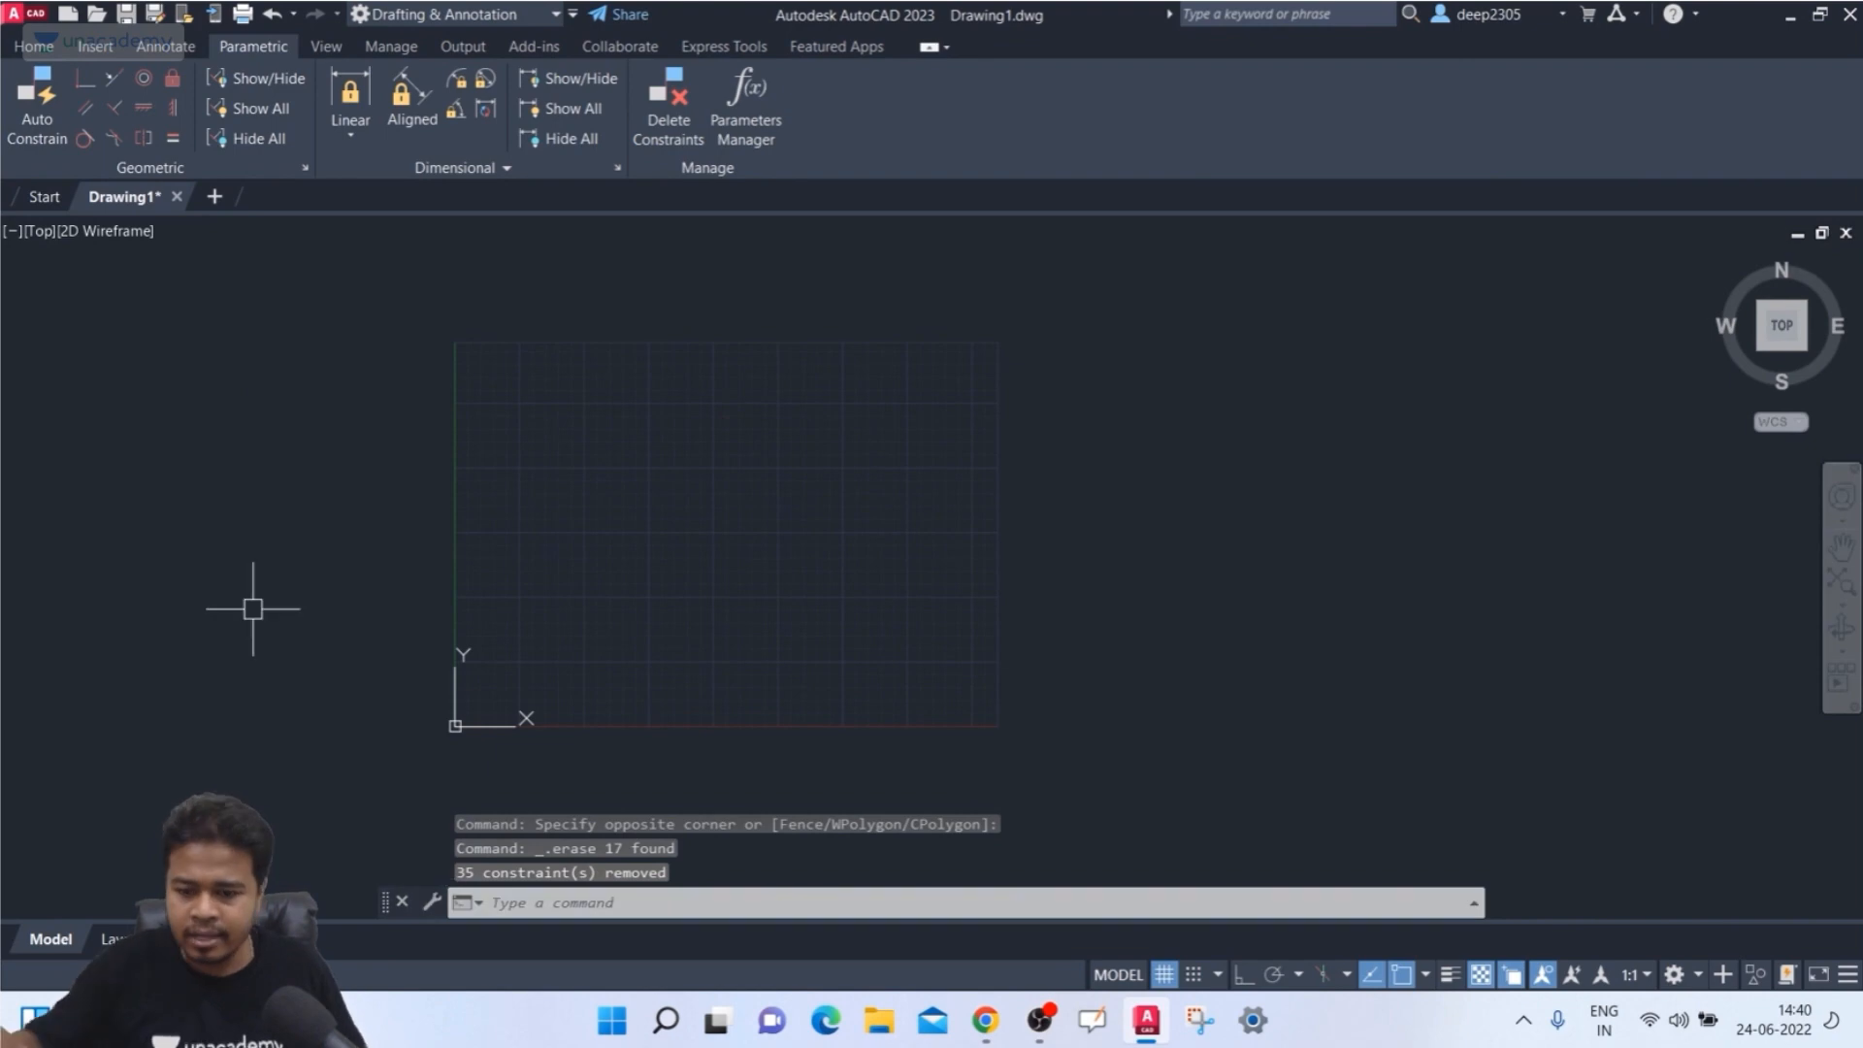
- Draw a rectangle about 212 by 115 units in the middle of the grid area
{"action": "type", "text": "rec"}
{"action": "key", "text": "Return"}
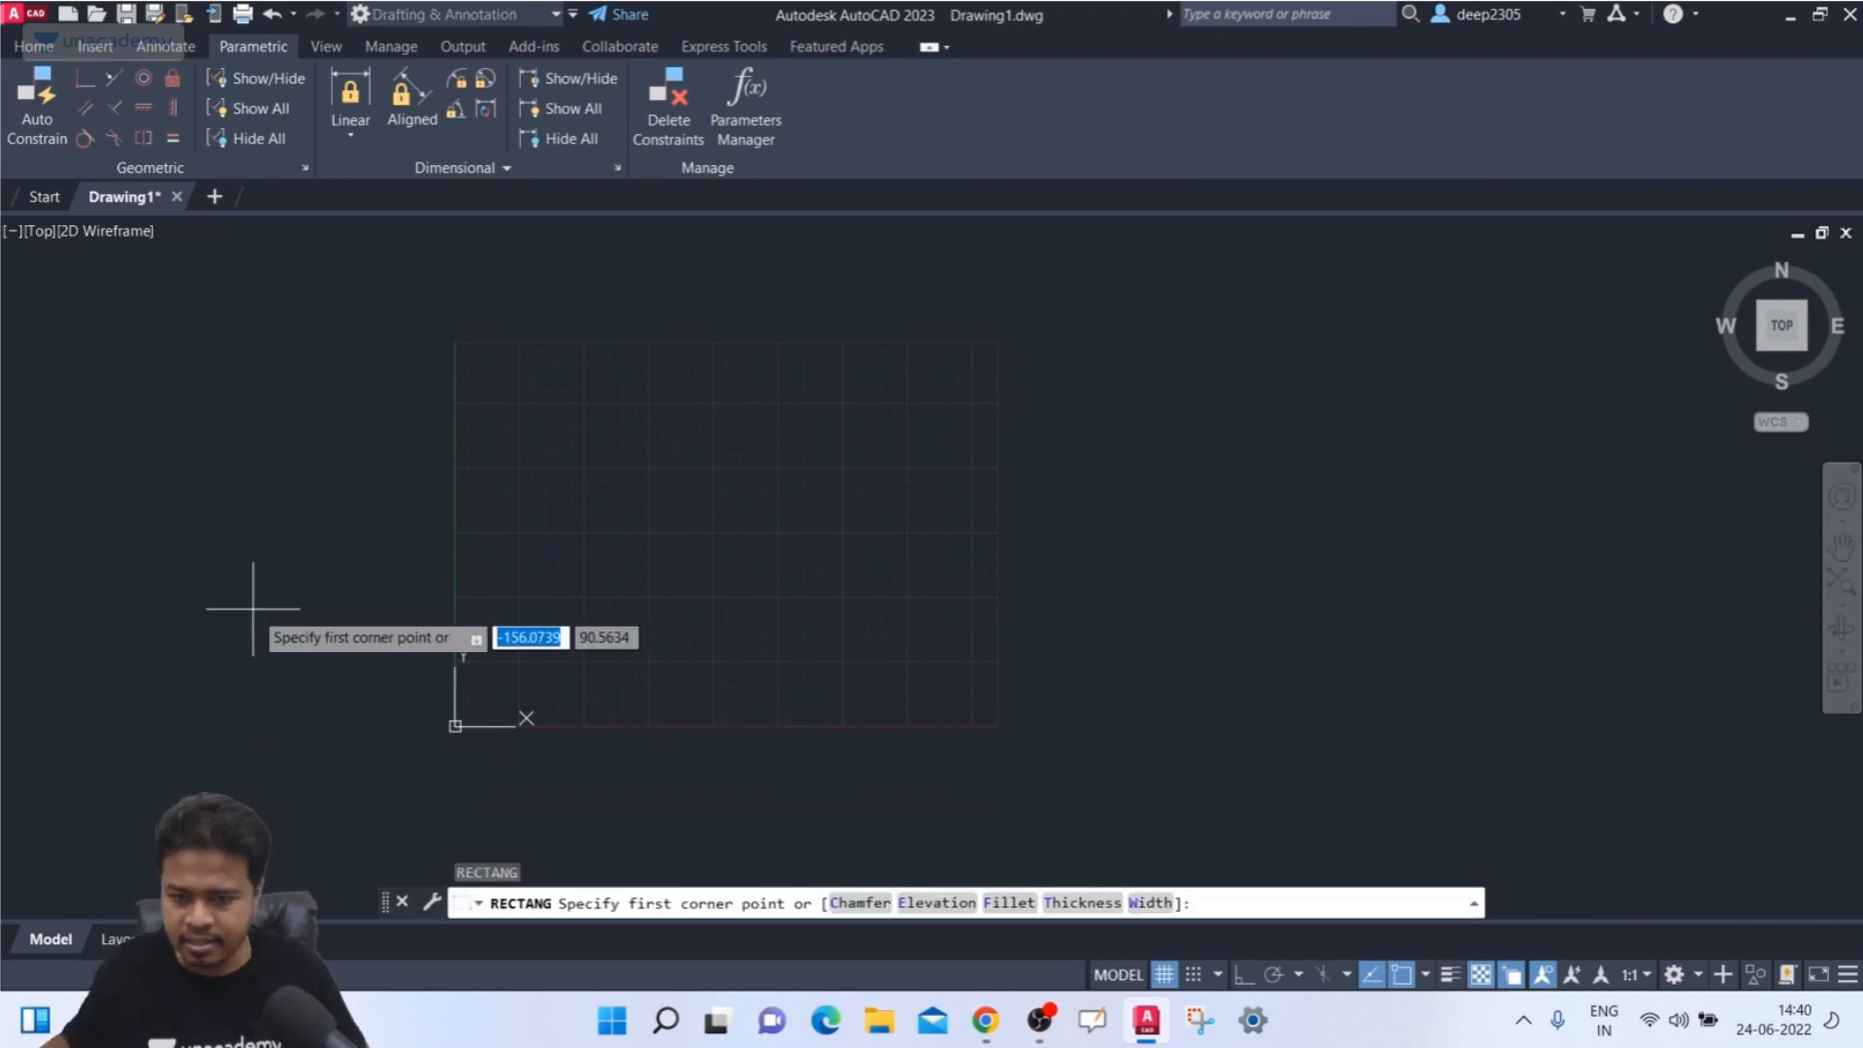
{"action": "left_click", "coordinate": [861, 485]}
{"action": "left_click", "coordinate": [586, 632]}
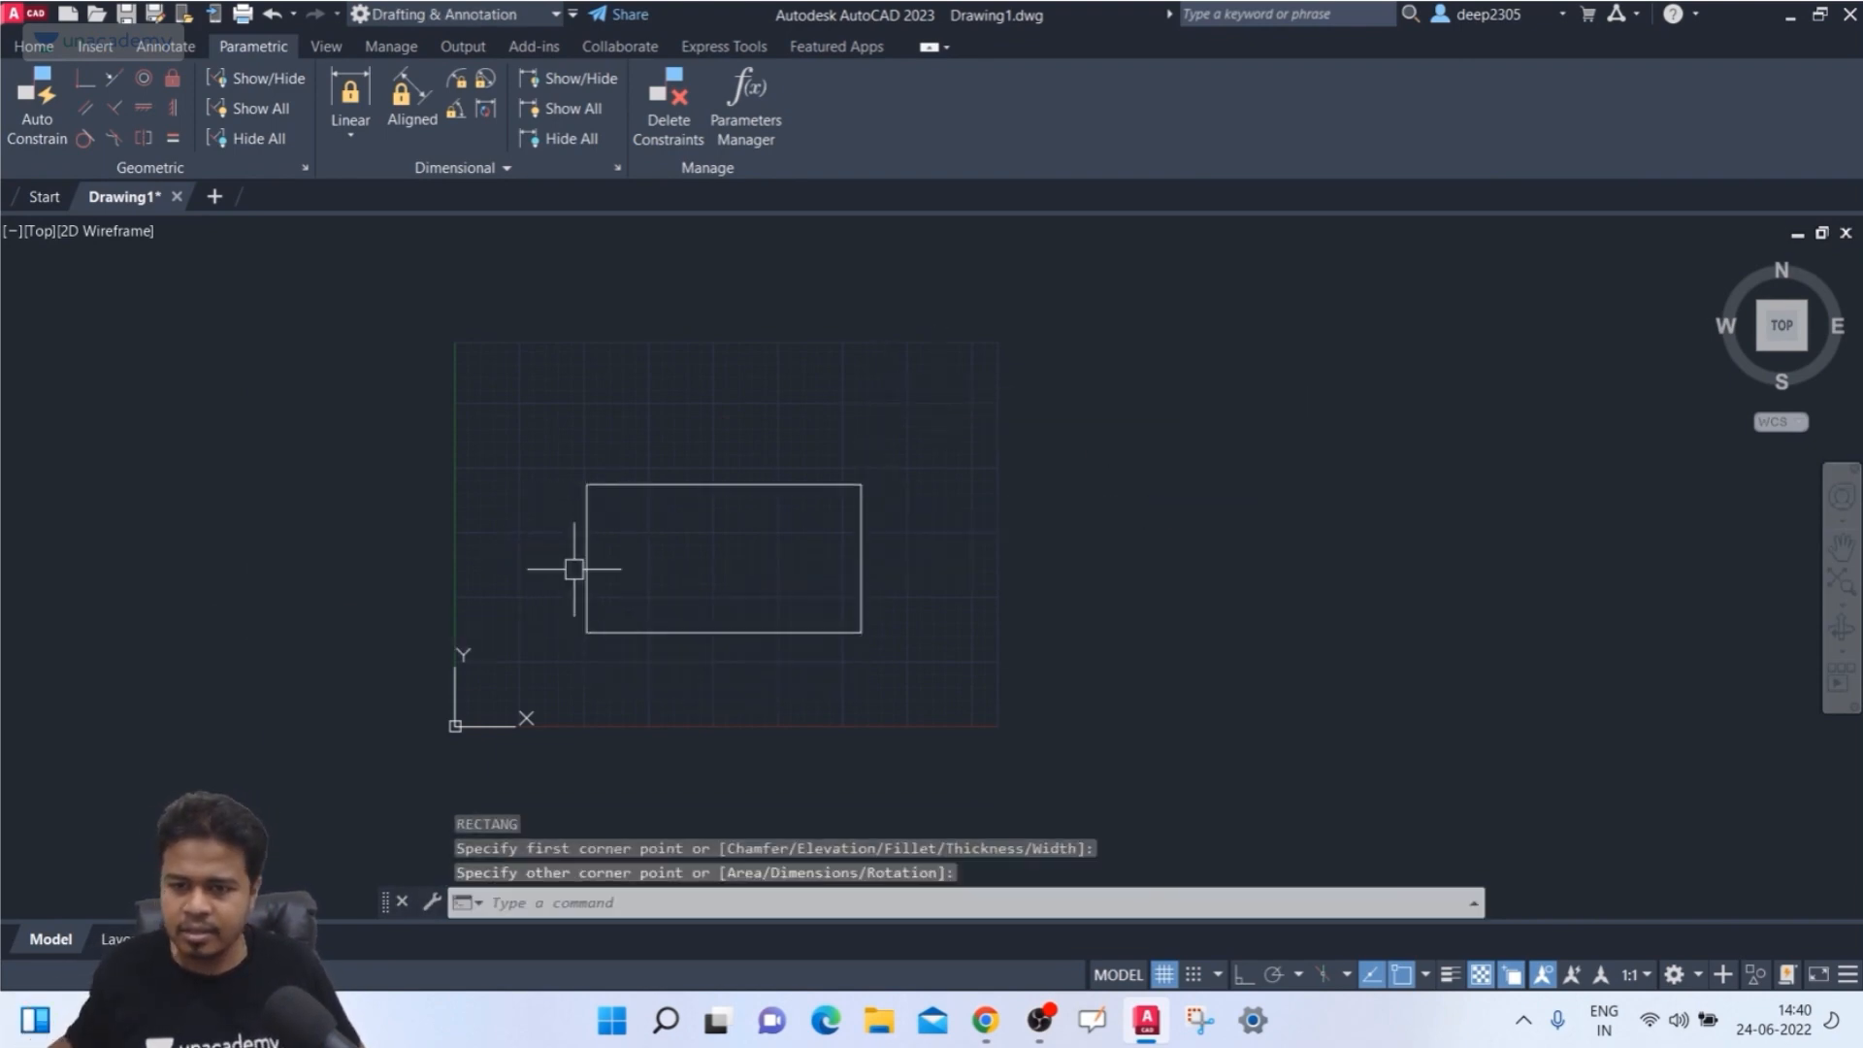
- Add a linear dimensional constraint across the rectangle's upper edge, accepting its current length
{"action": "mouse_move", "coordinate": [770, 505]}
{"action": "middle_mouse_down"}
{"action": "mouse_move", "coordinate": [644, 515]}
{"action": "mouse_move", "coordinate": [728, 481]}
{"action": "middle_mouse_up"}
{"action": "scroll", "coordinate": [690, 490], "scroll_direction": "up", "scroll_amount": 2}
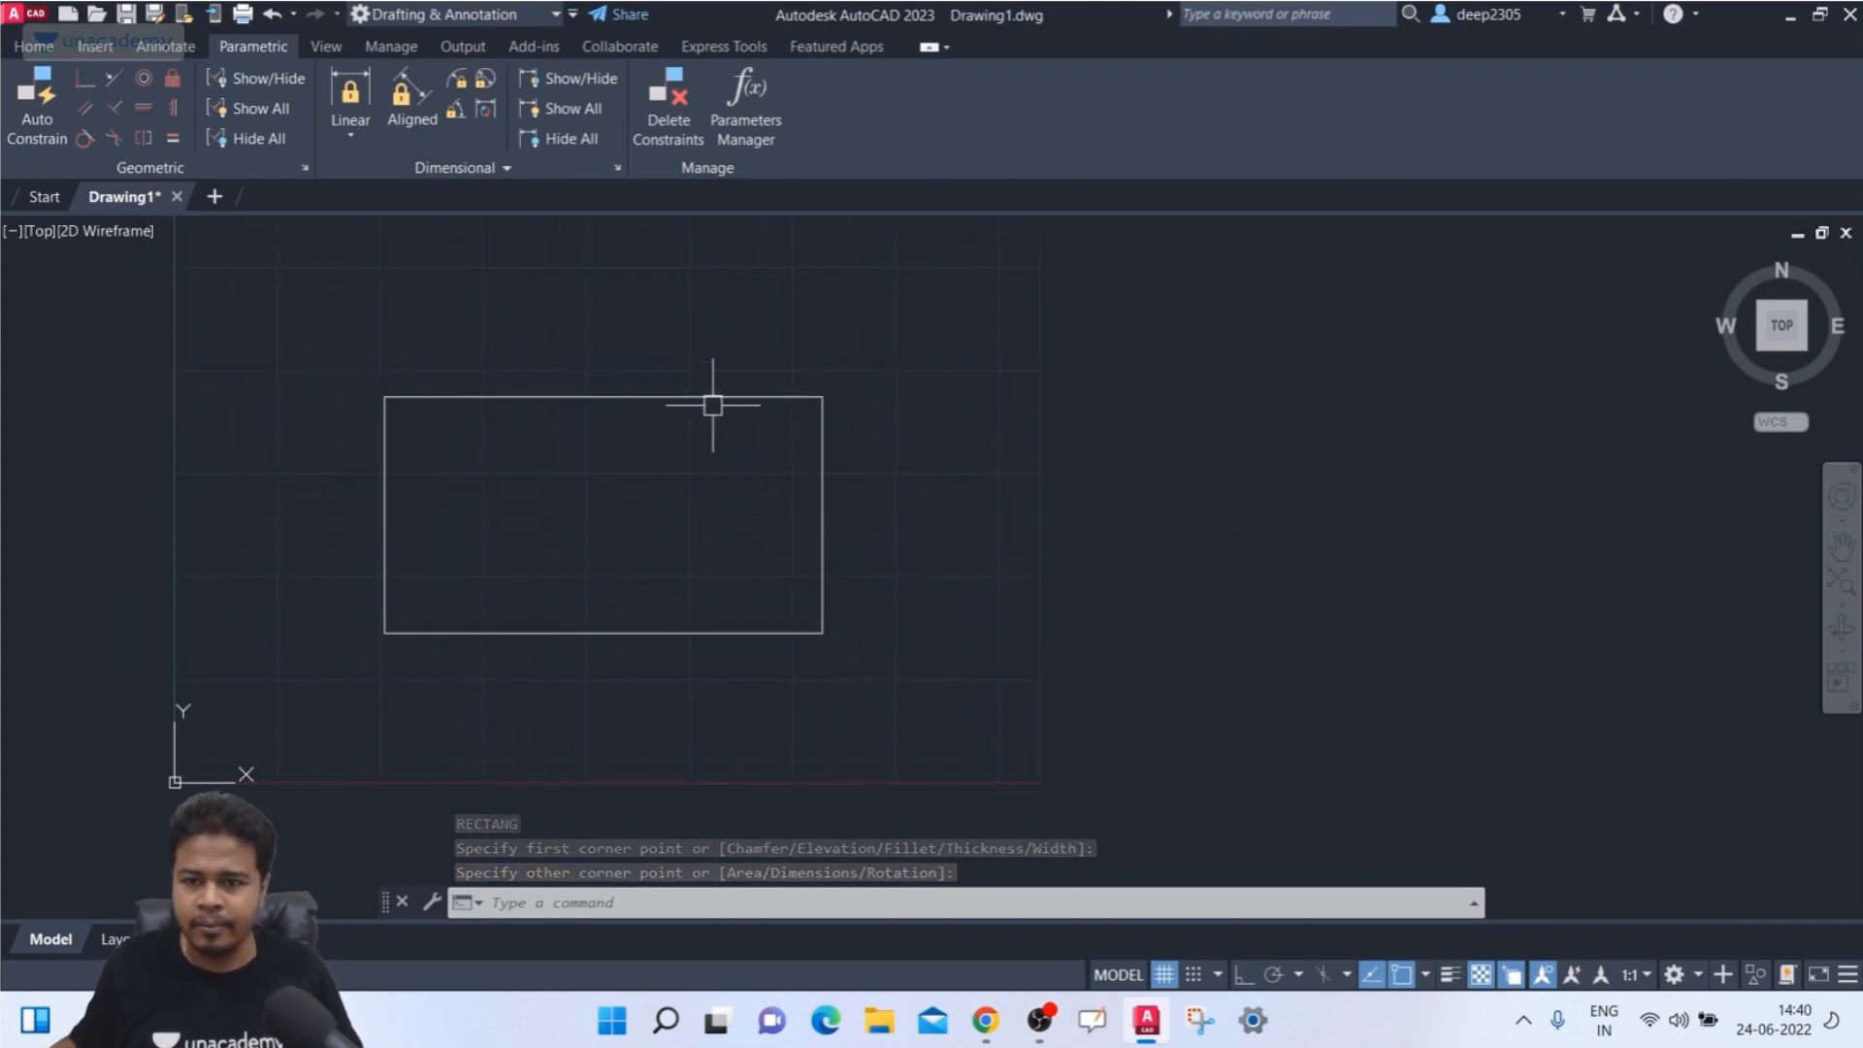
{"action": "left_click", "coordinate": [350, 133]}
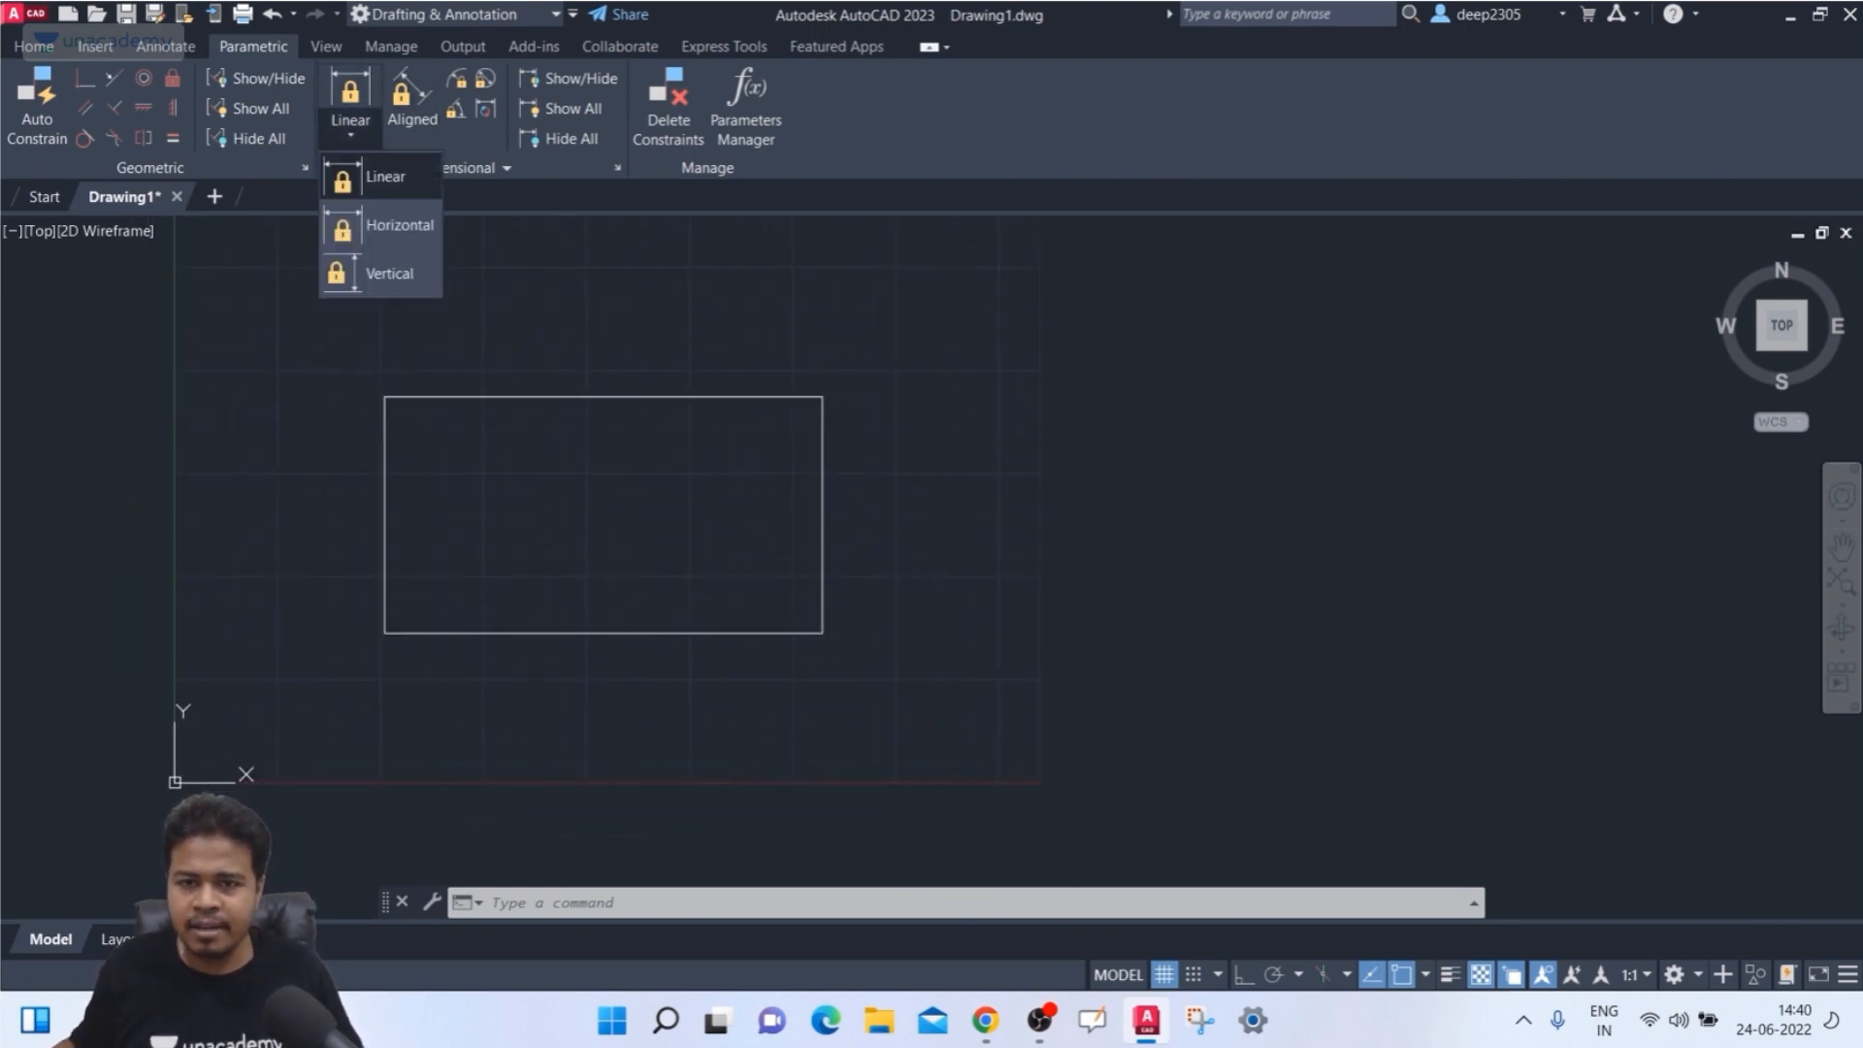
{"action": "left_click", "coordinate": [380, 175]}
{"action": "left_click", "coordinate": [385, 397]}
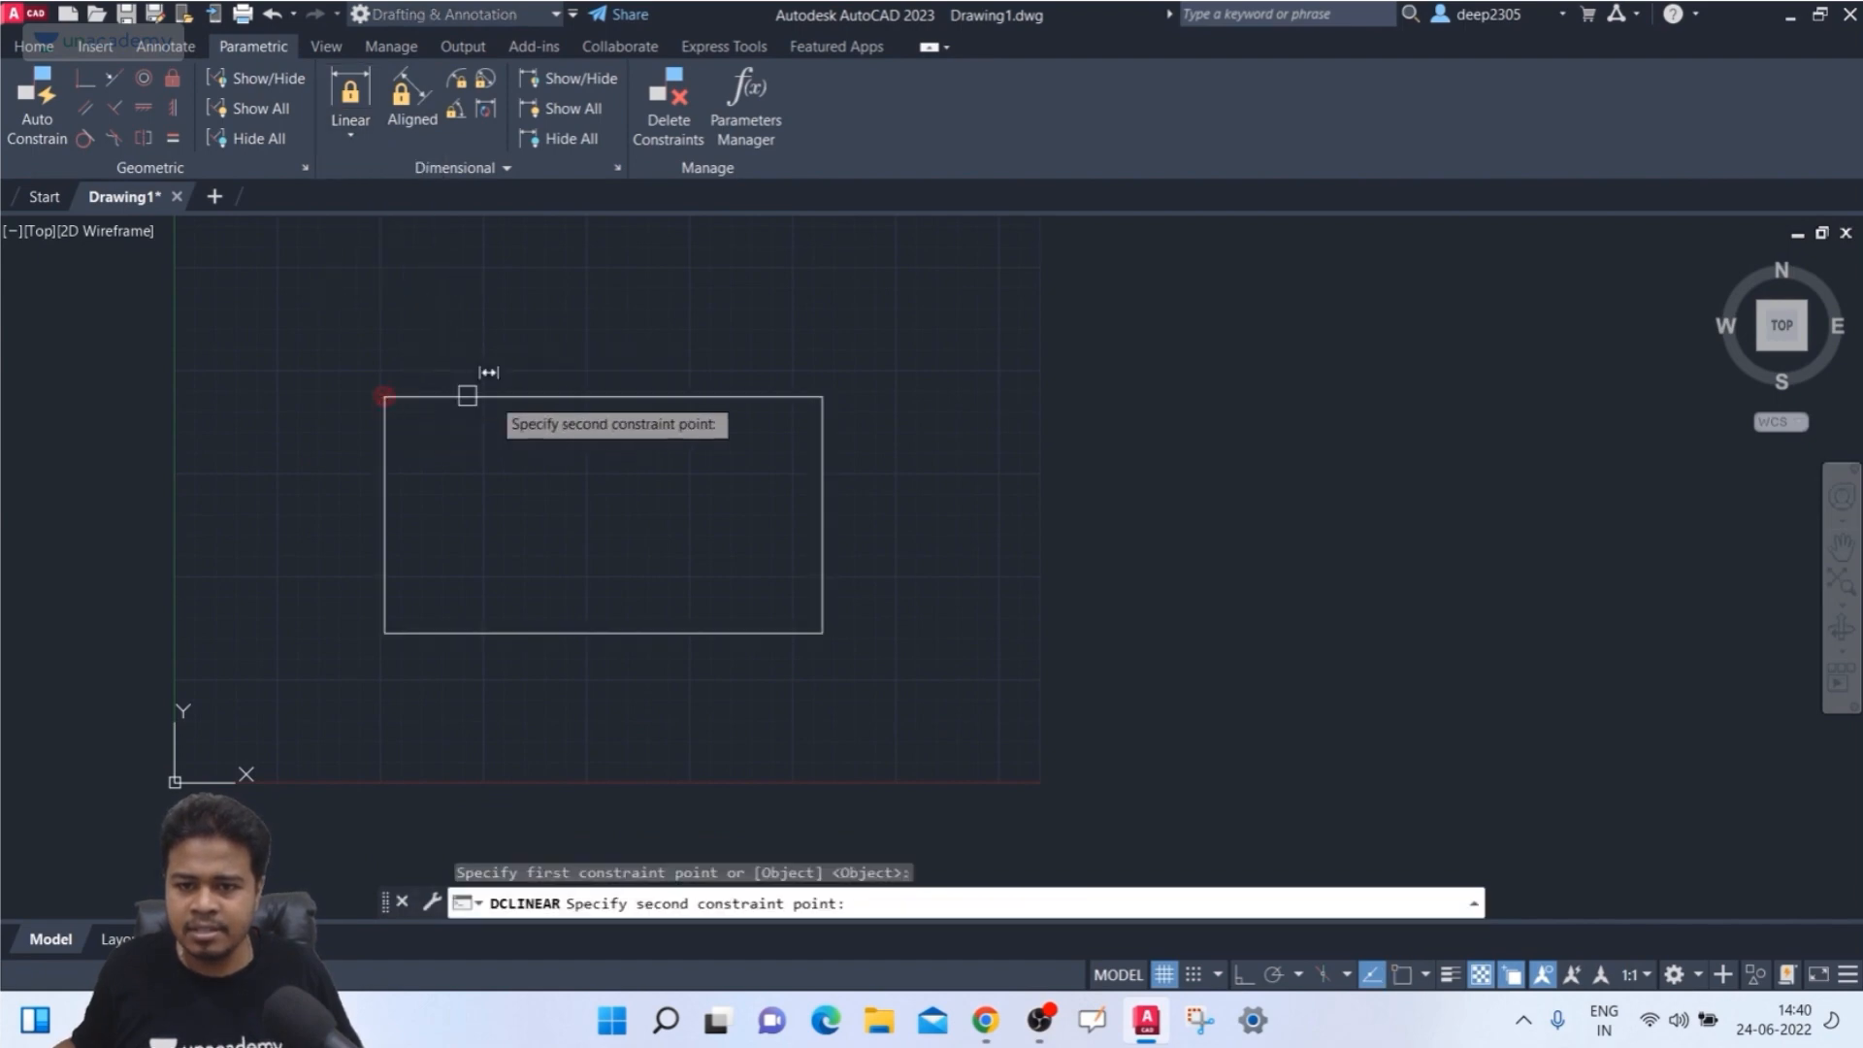
{"action": "left_click", "coordinate": [822, 397]}
{"action": "left_click", "coordinate": [698, 346]}
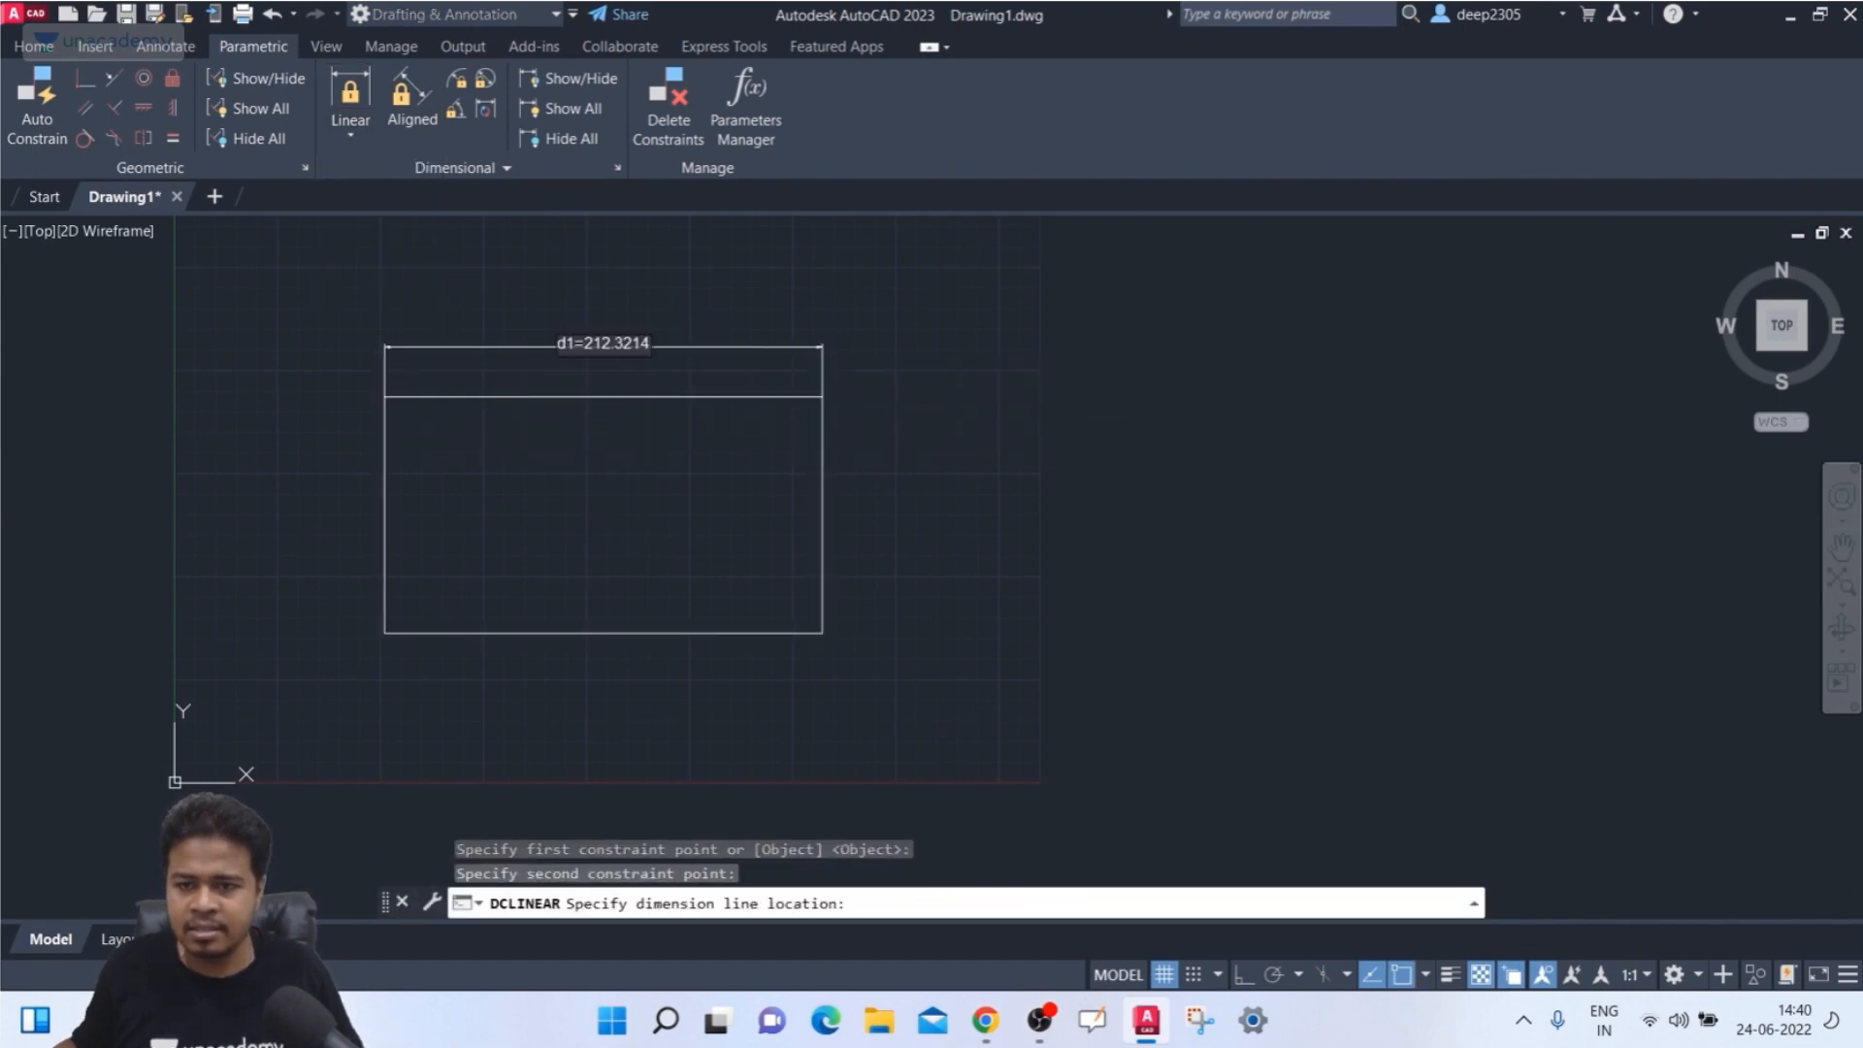
{"action": "key", "text": "Return"}
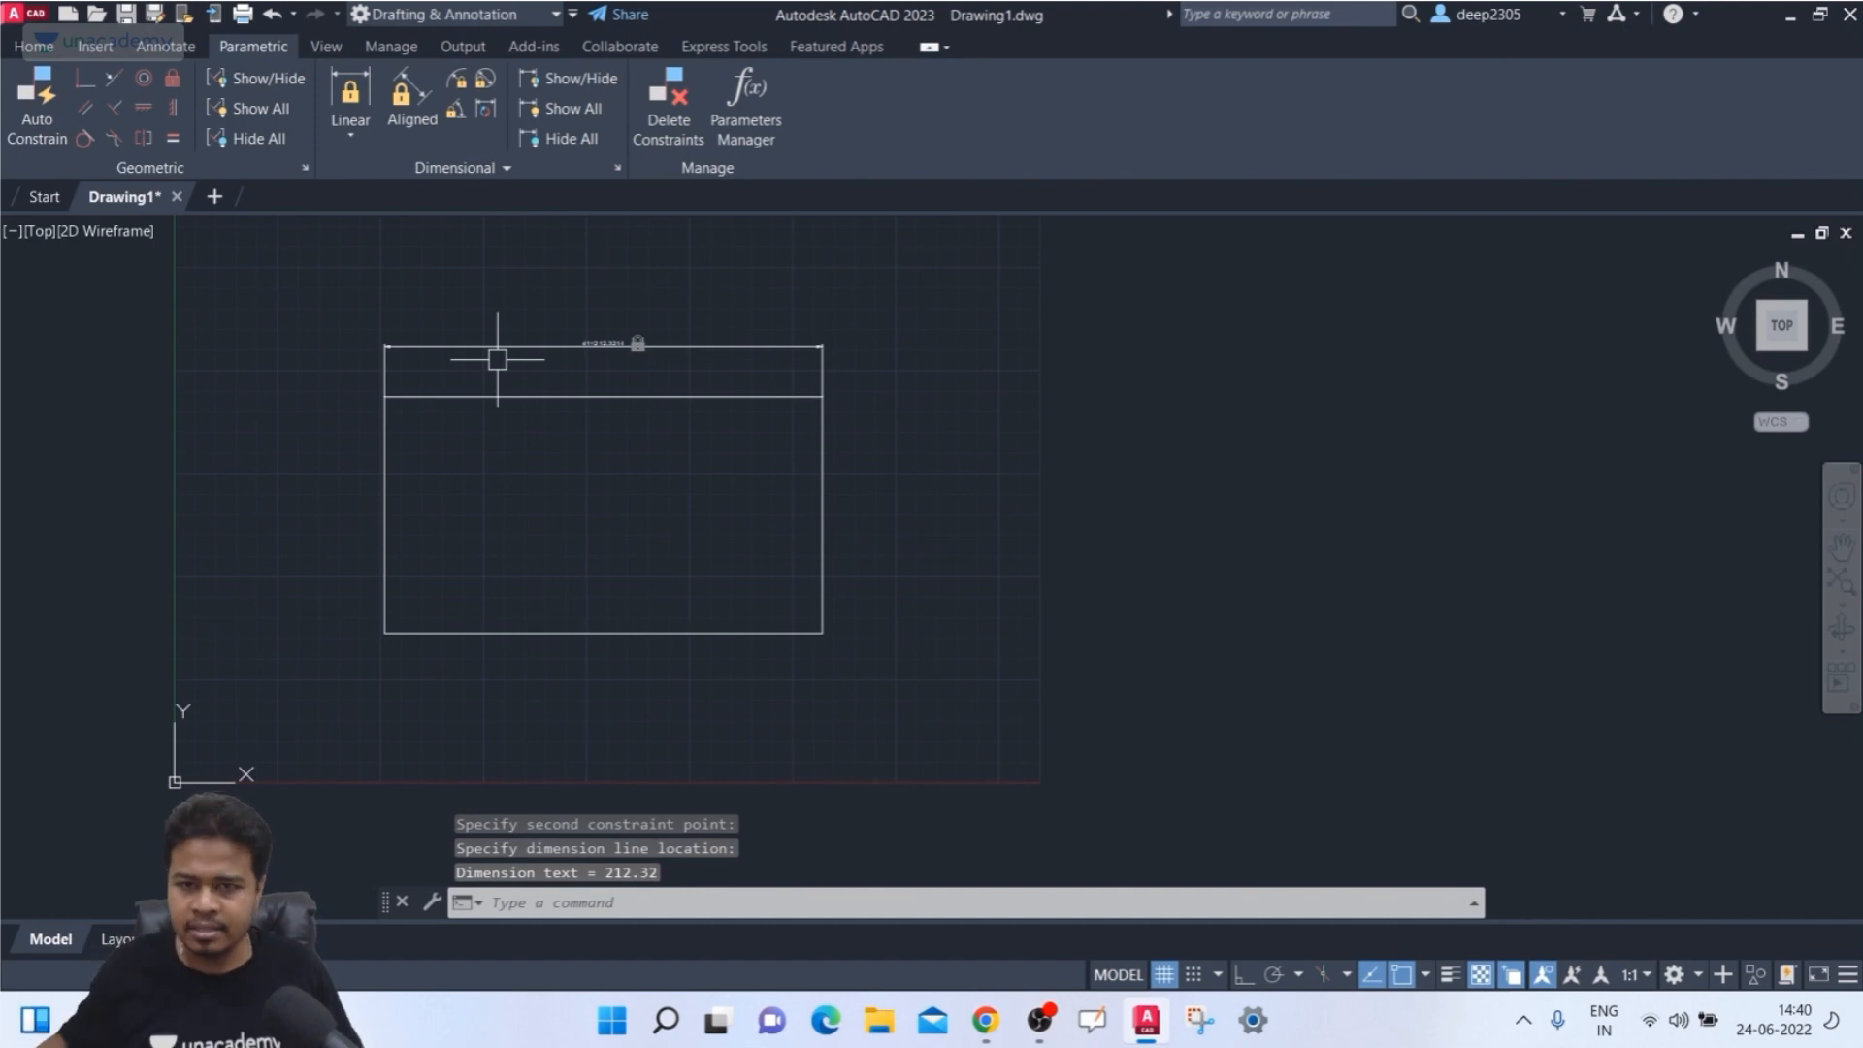
- Add a linear dimensional constraint to the rectangle's right edge, picking the polyline's corners and accepting the current length
{"action": "left_click", "coordinate": [350, 134]}
{"action": "left_click", "coordinate": [385, 177]}
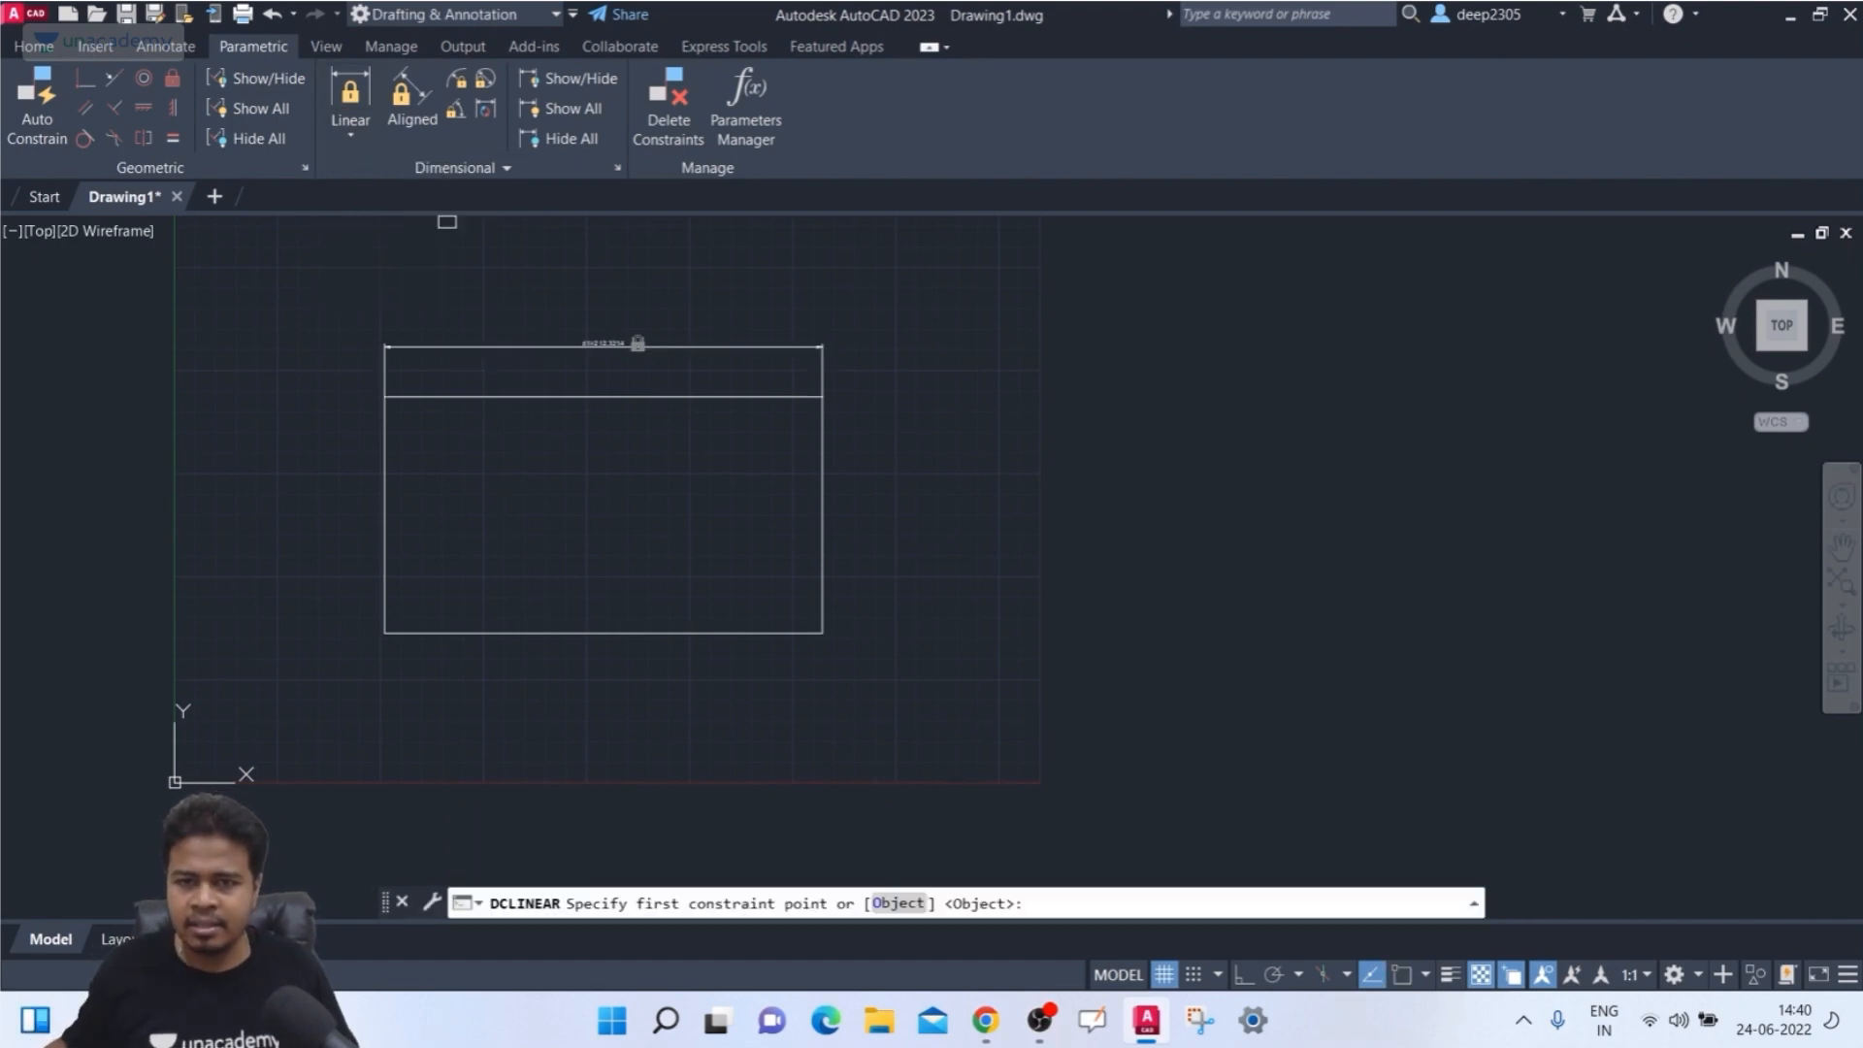
{"action": "left_click", "coordinate": [822, 397]}
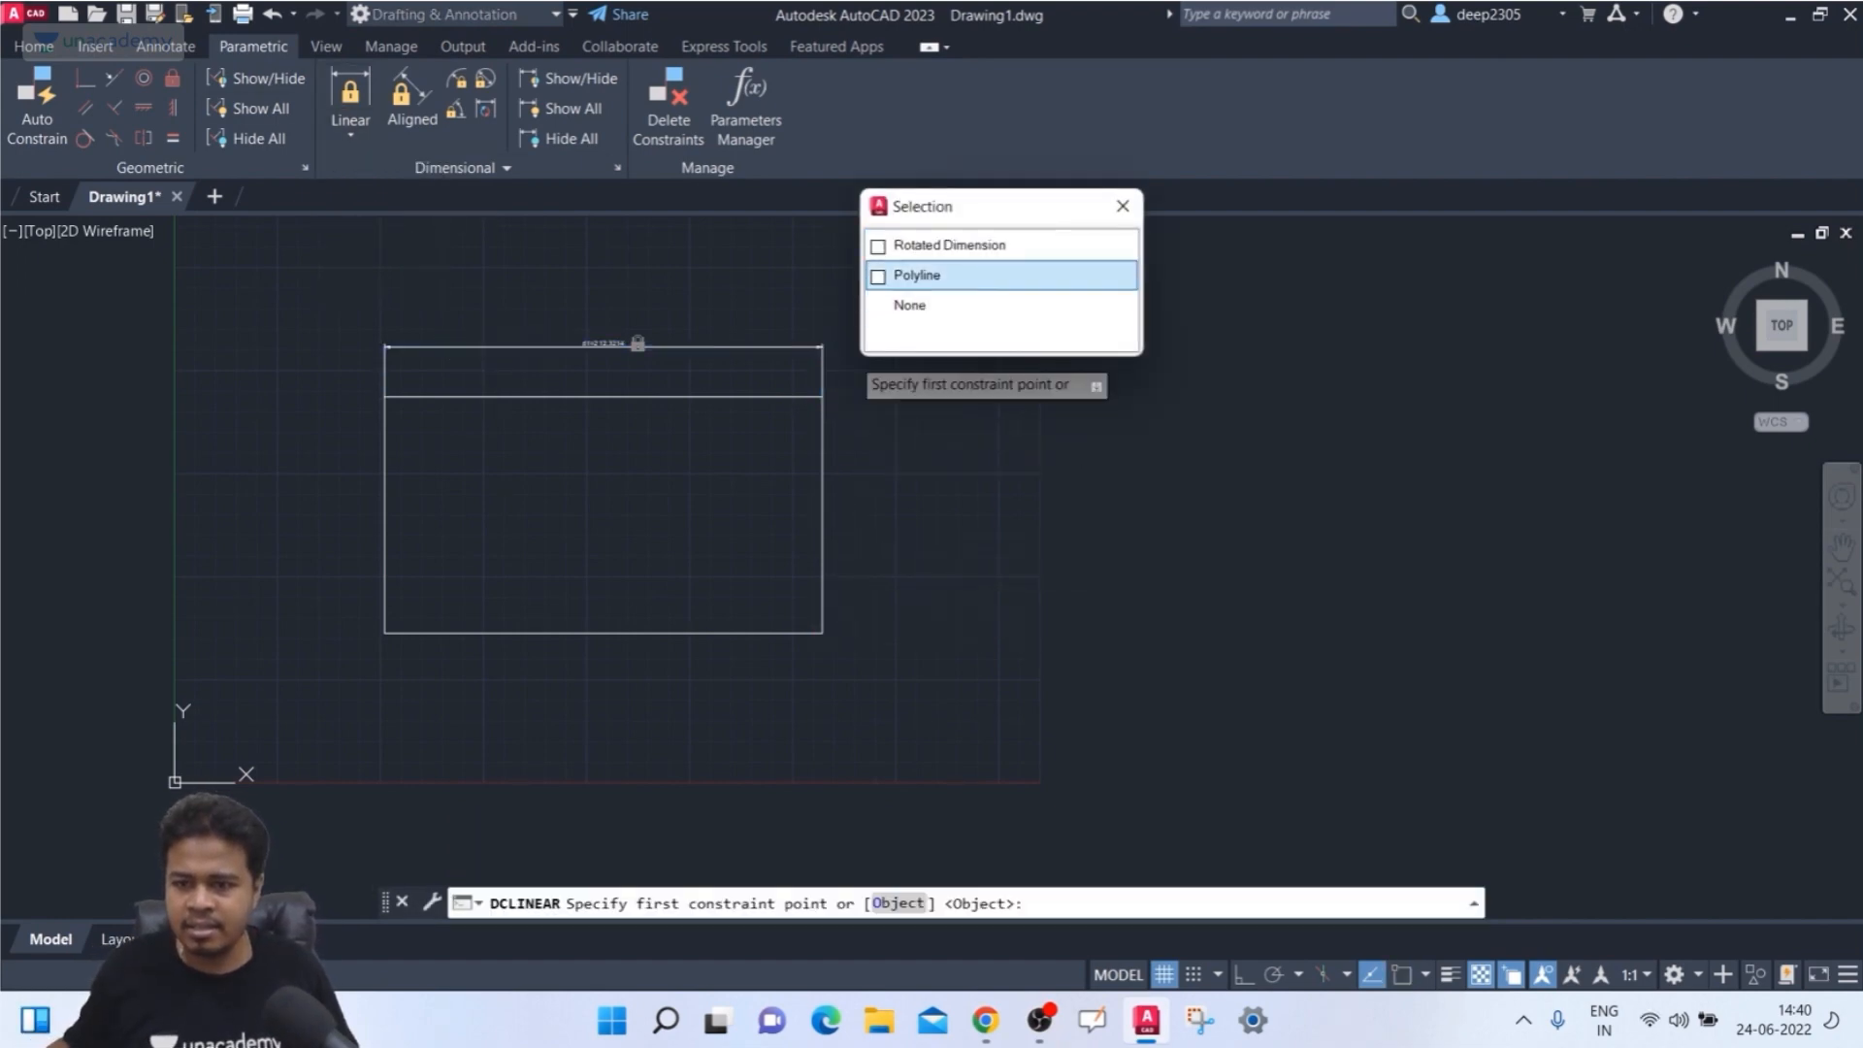
{"action": "left_click", "coordinate": [912, 276]}
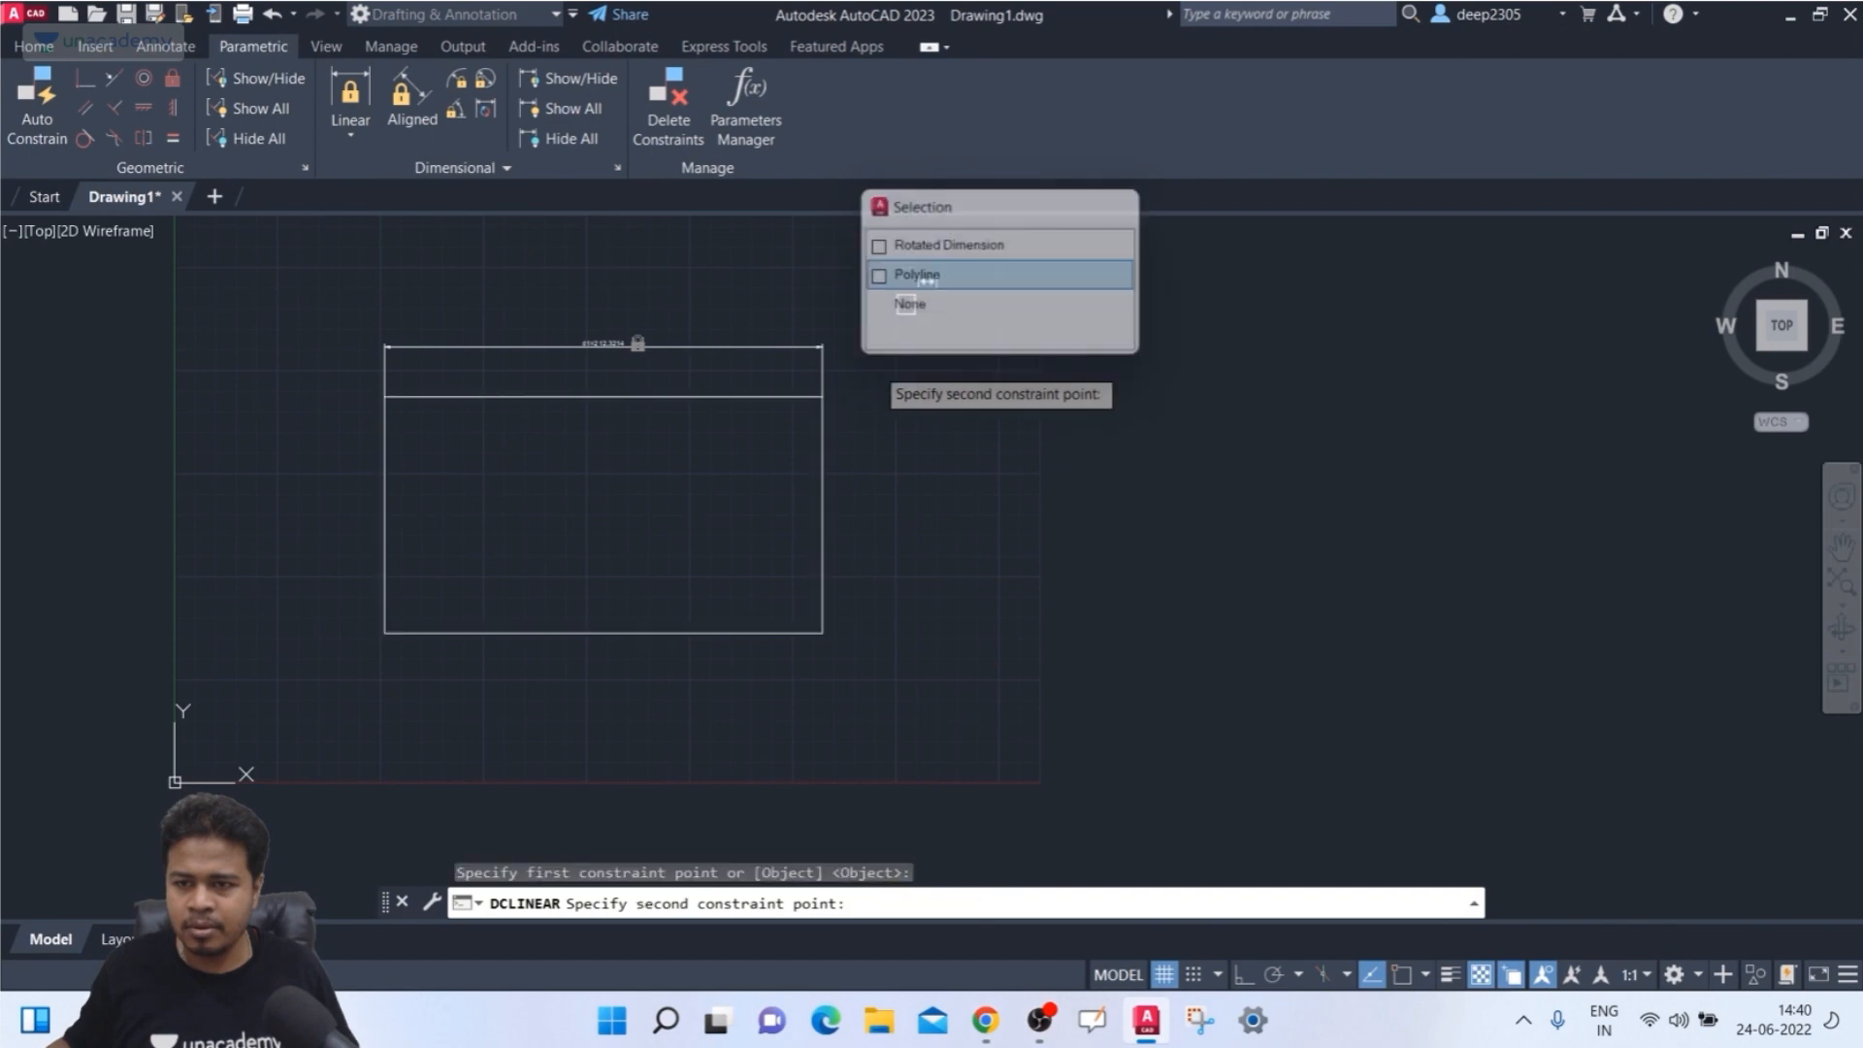
{"action": "left_click", "coordinate": [821, 632]}
{"action": "left_click", "coordinate": [873, 516]}
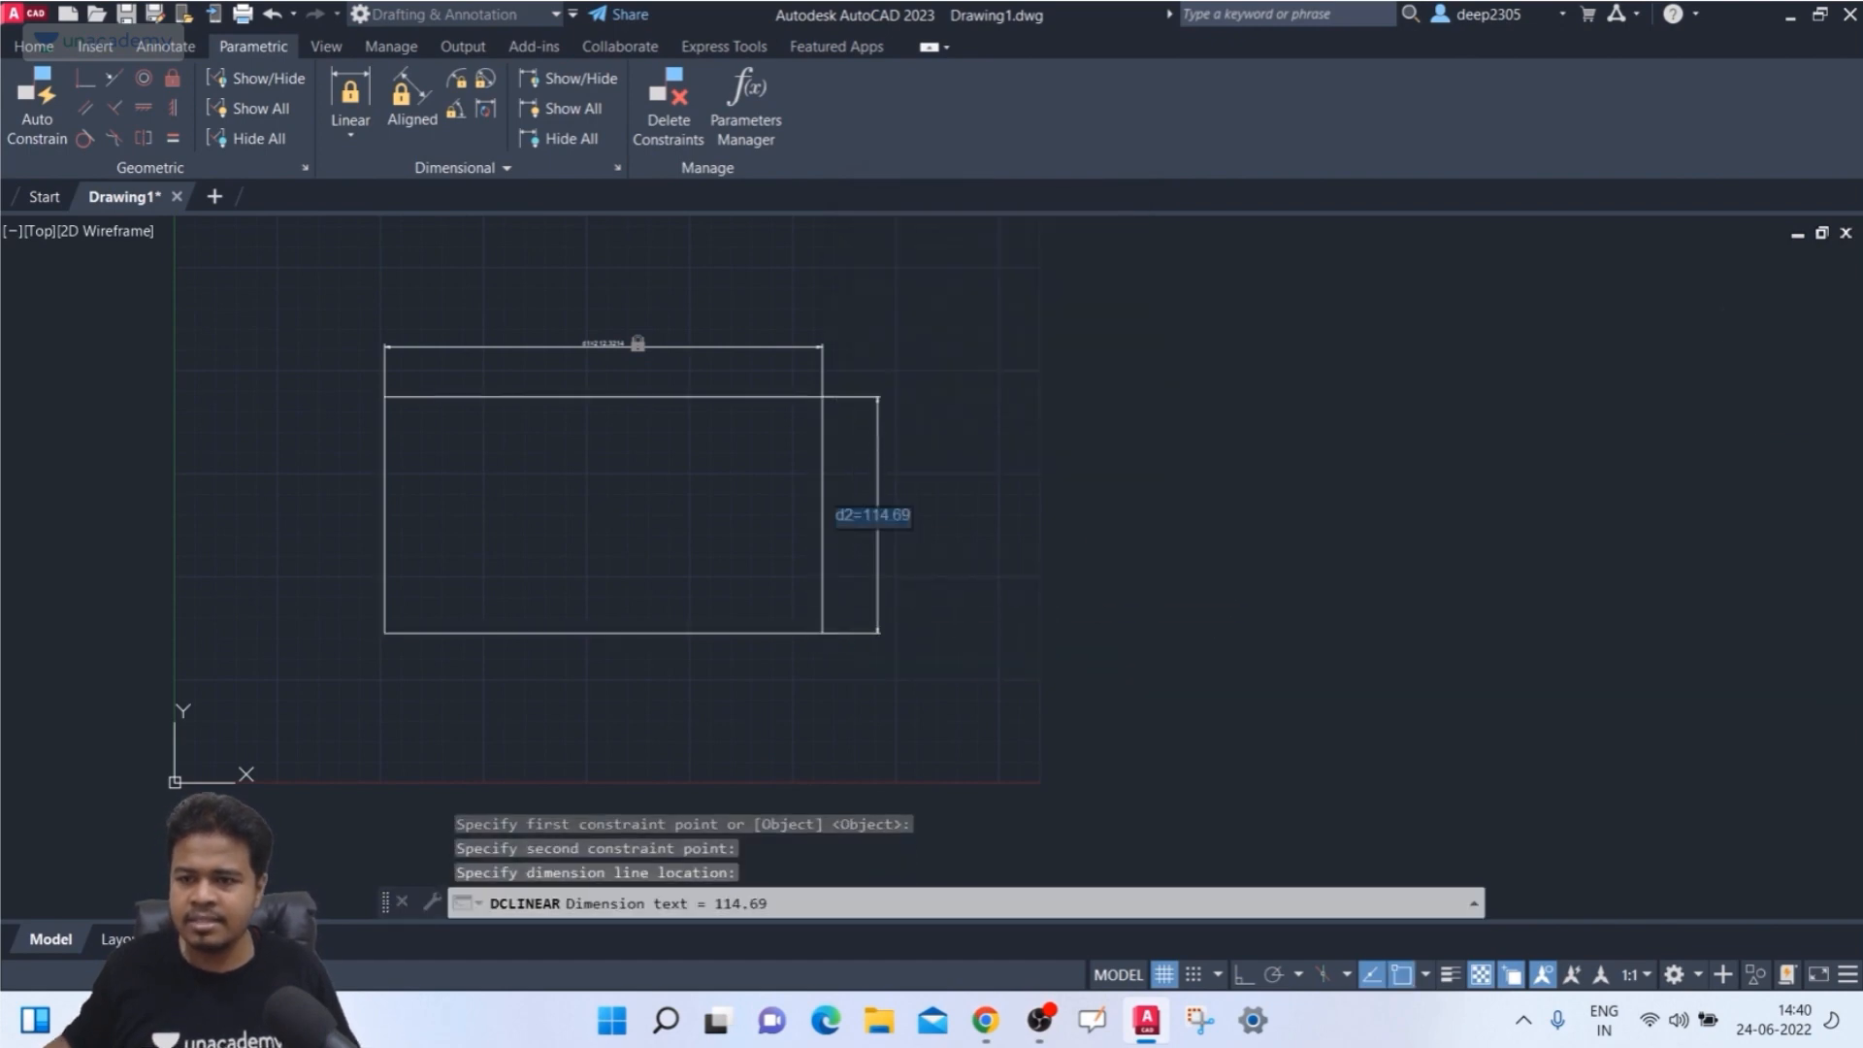
{"action": "key", "text": "Return"}
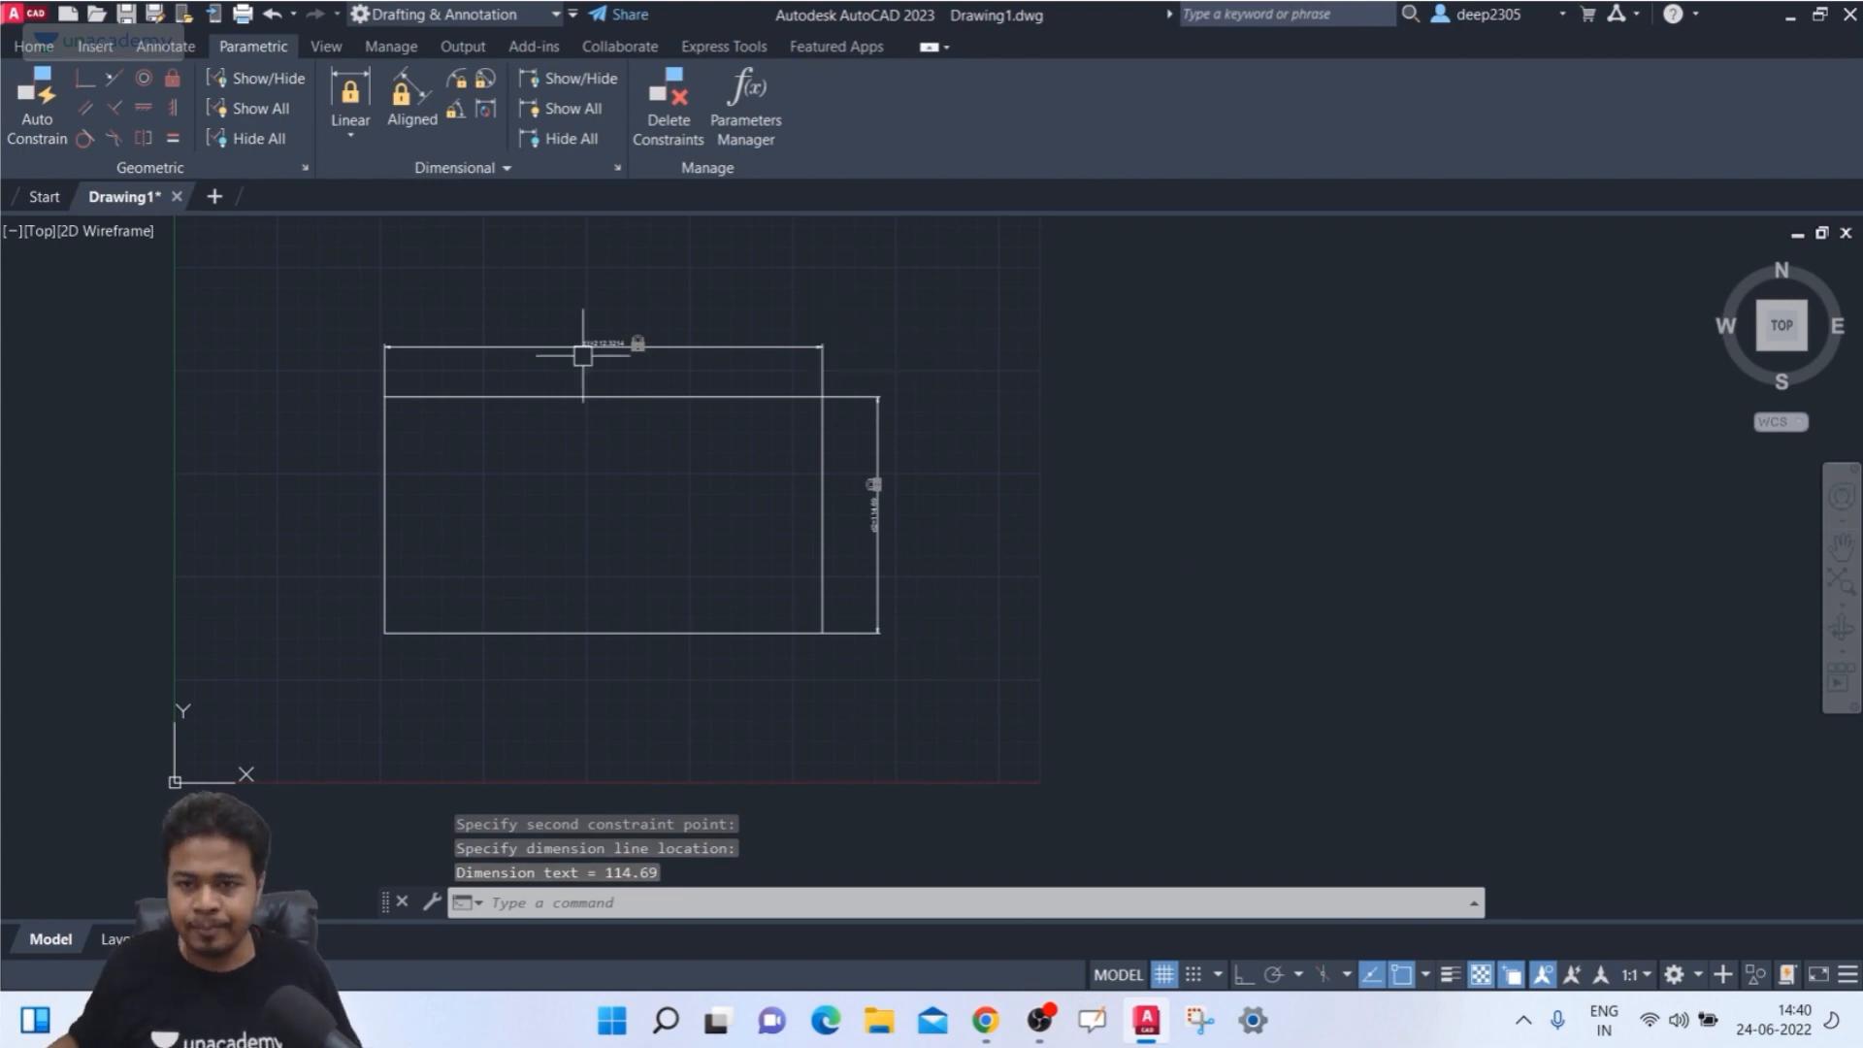
{"action": "key", "text": "Escape"}
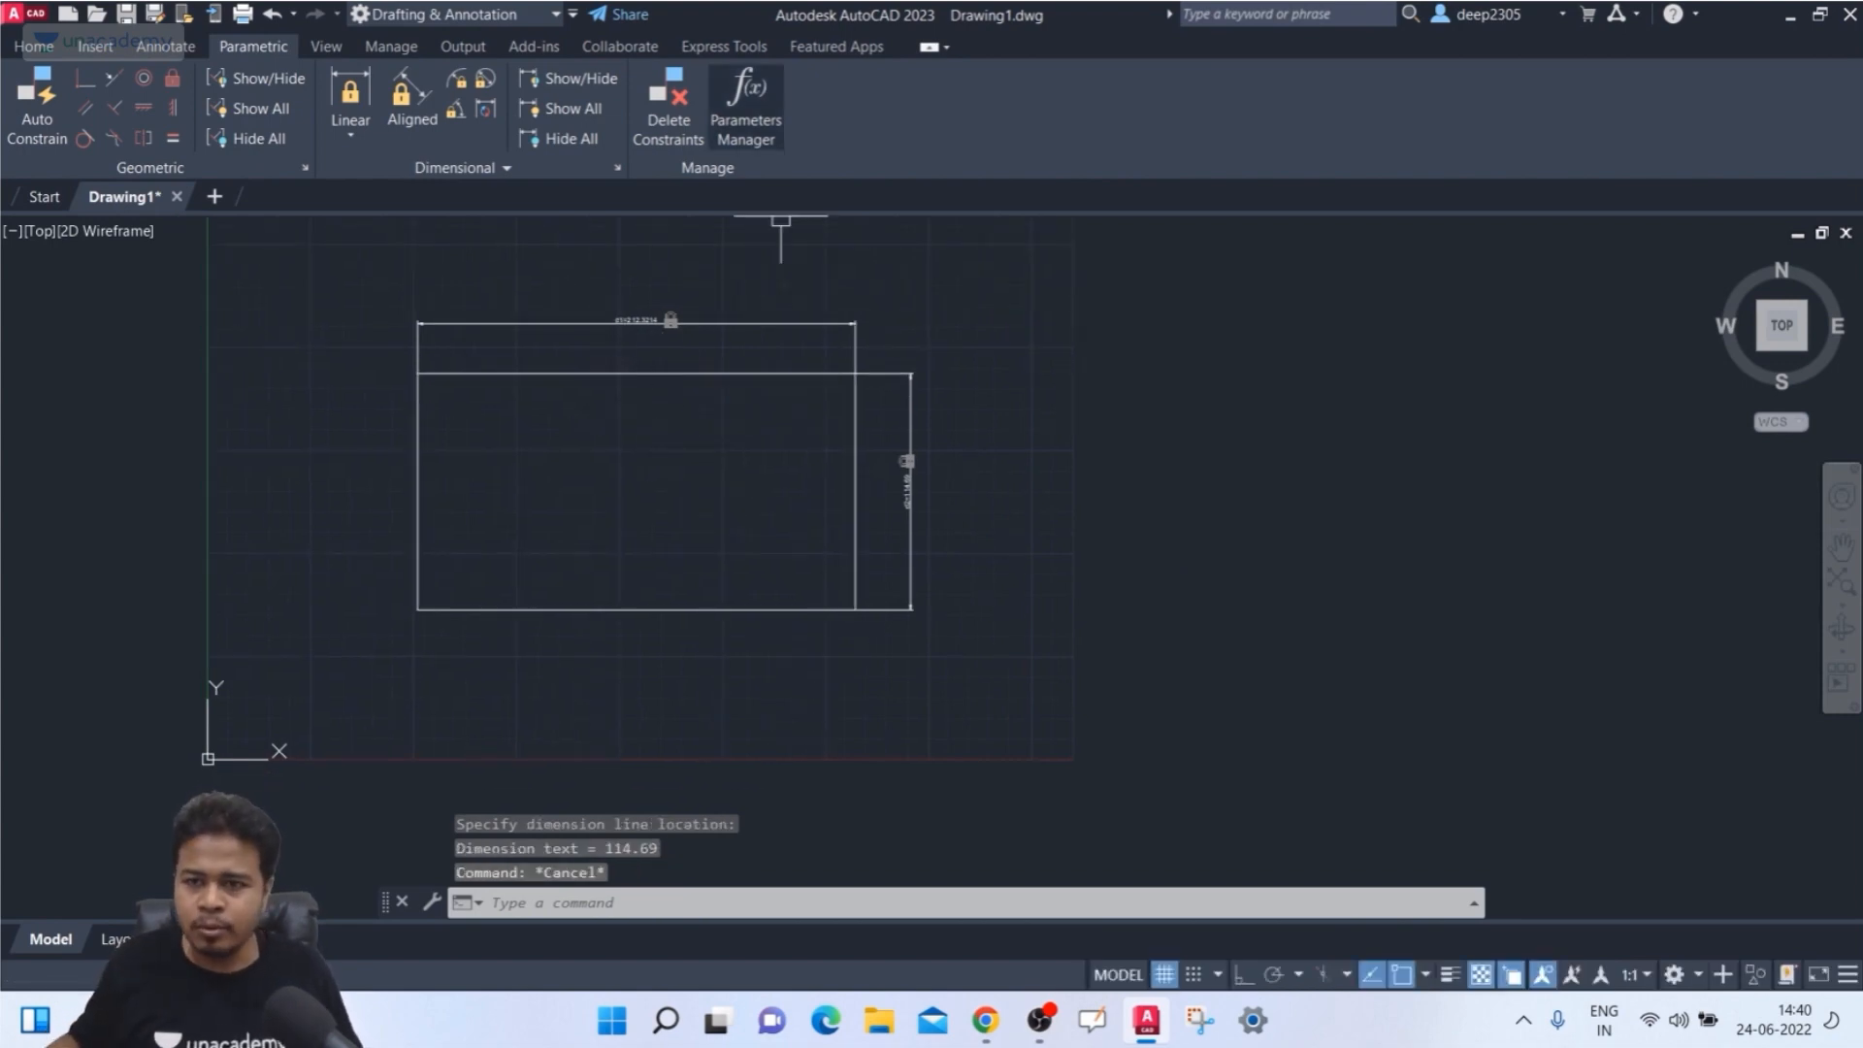
- Open the Parameters Manager and set the d1 width parameter's expression to 200
{"action": "left_click", "coordinate": [745, 97]}
{"action": "middle_click_drag", "start_coordinate": [766, 526], "coordinate": [928, 524]}
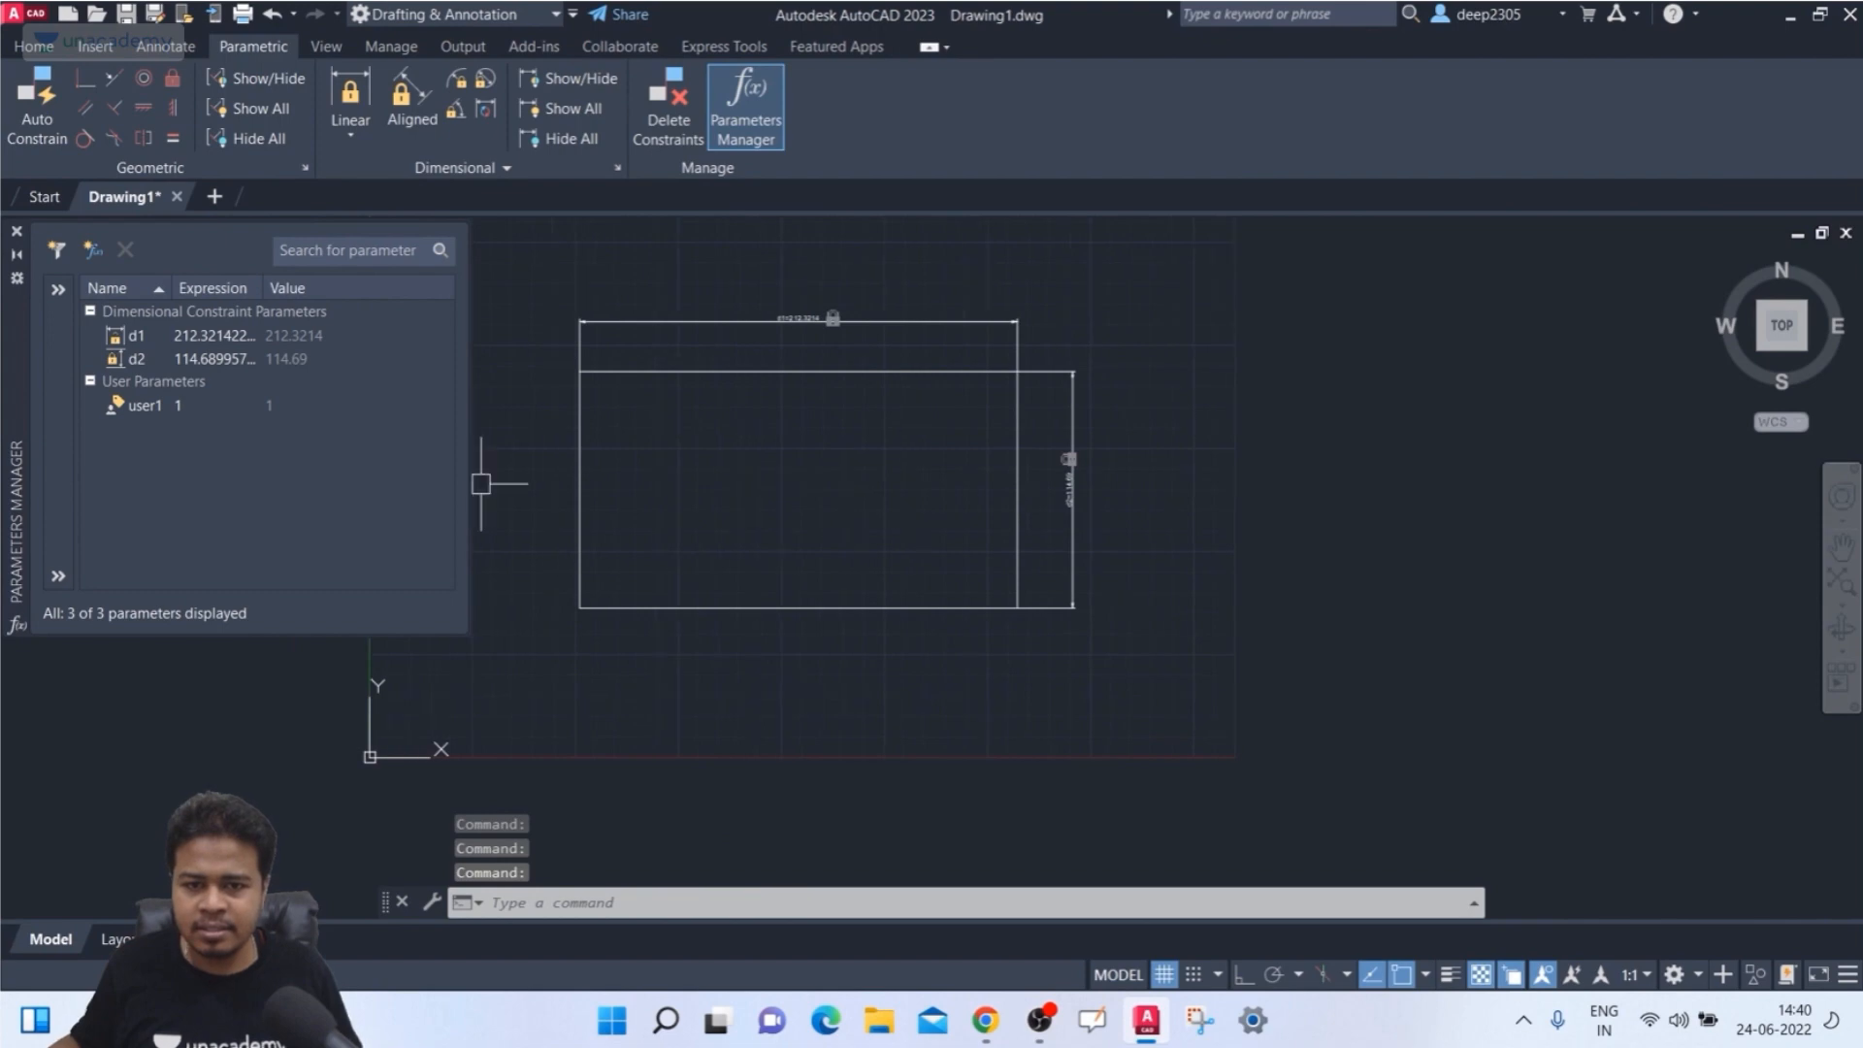
{"action": "left_click", "coordinate": [216, 335]}
{"action": "left_click", "coordinate": [216, 335]}
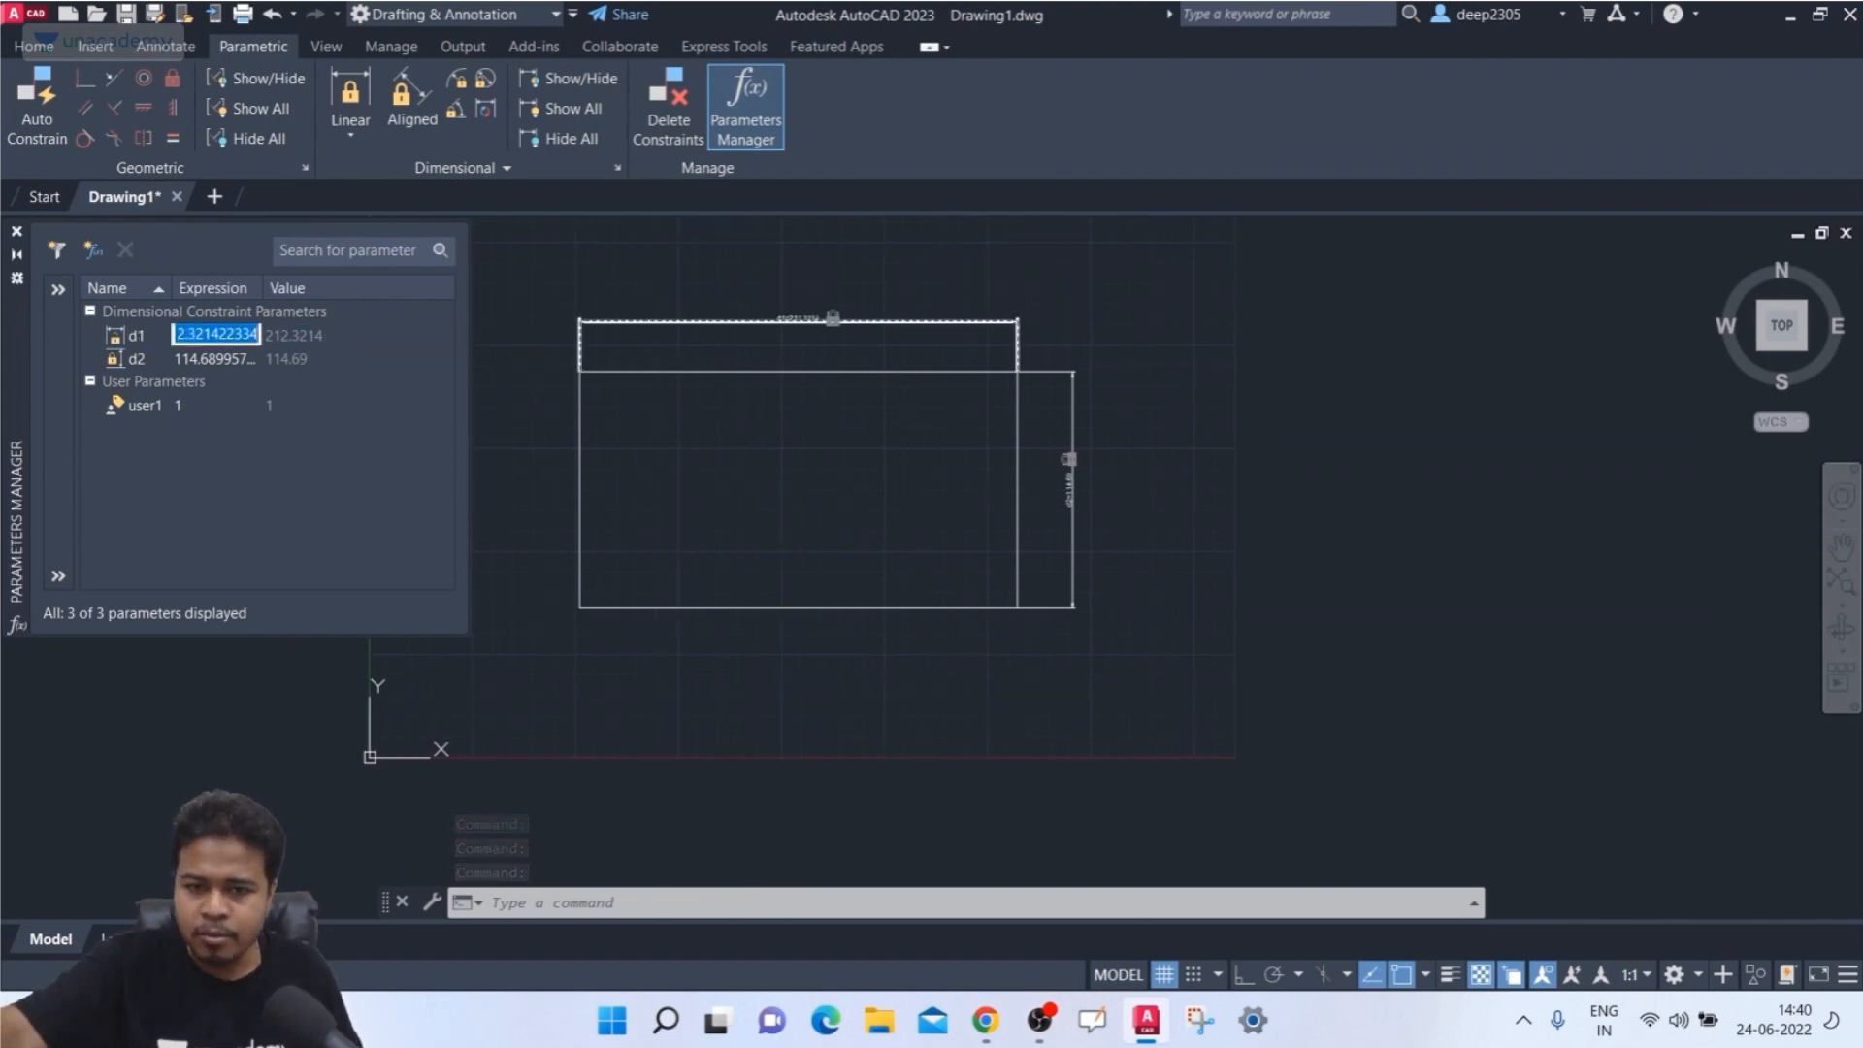
{"action": "type", "text": "200"}
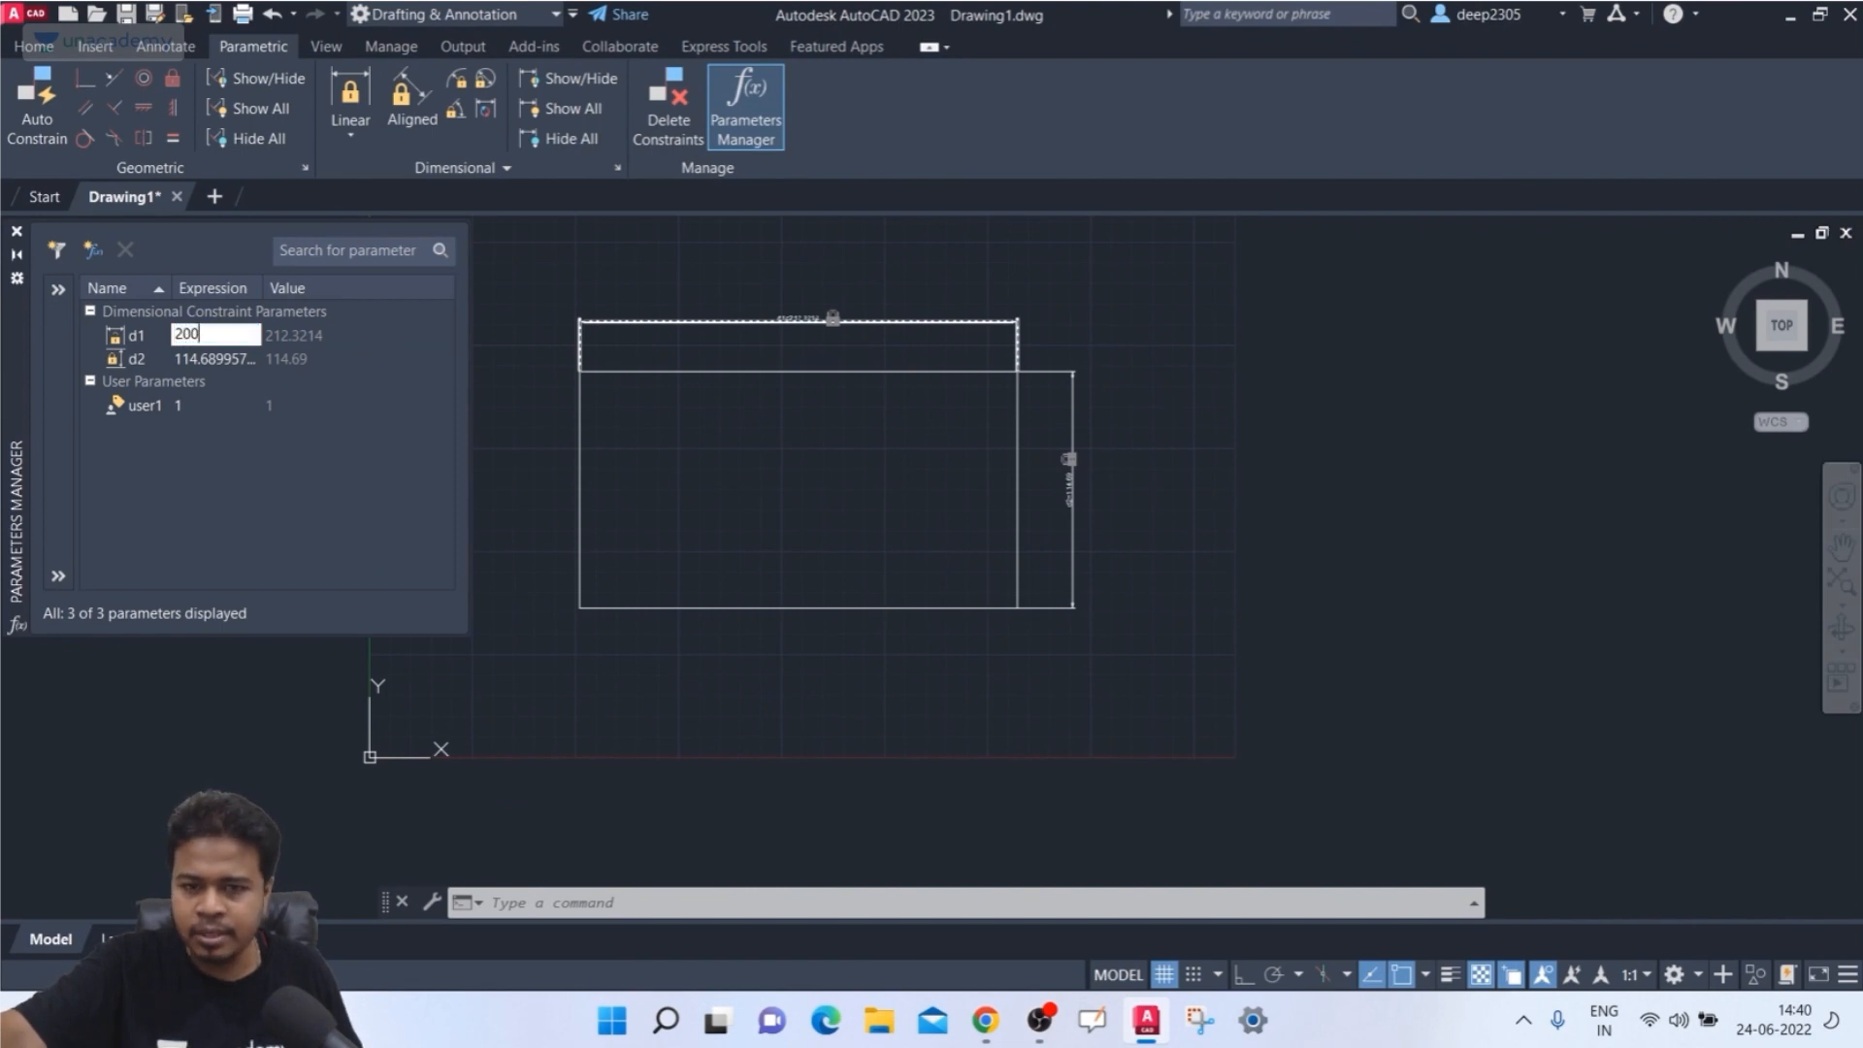
{"action": "key", "text": "Return"}
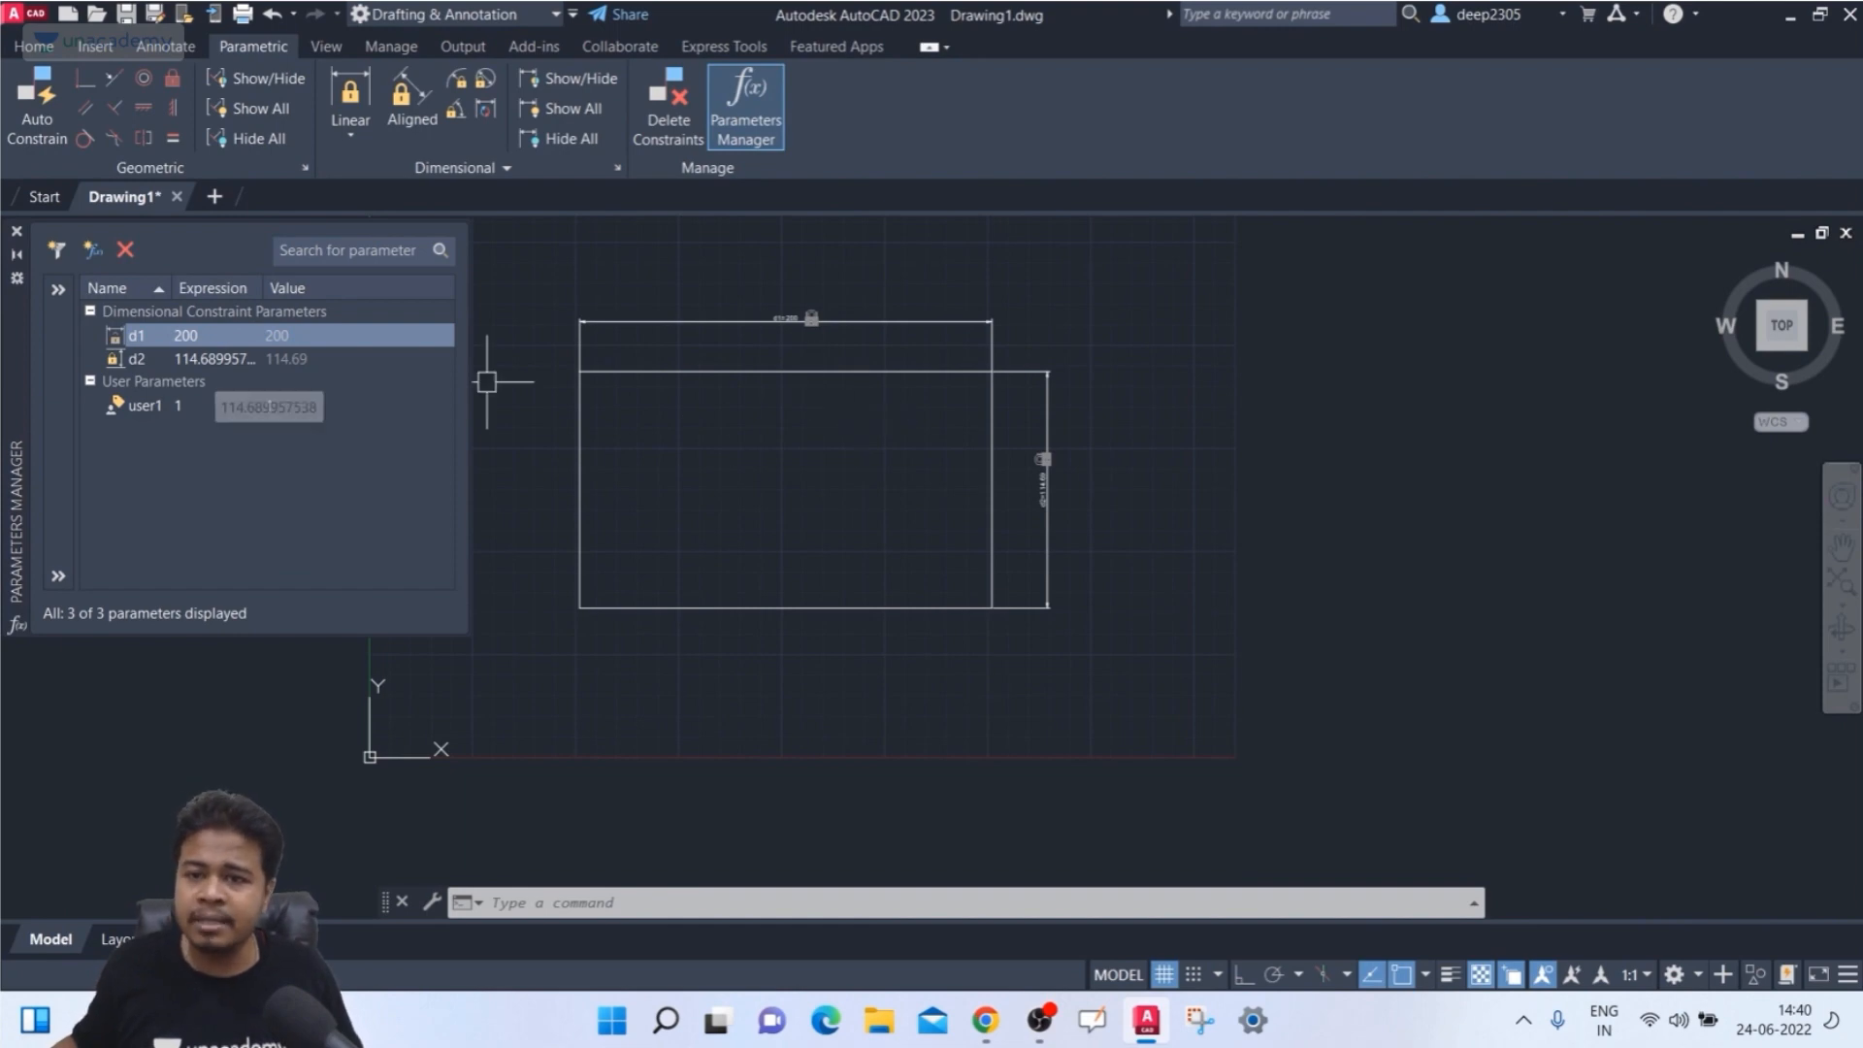
- Set the d2 height parameter's expression to d1/2 so it is linked to the width
{"action": "left_click", "coordinate": [137, 358]}
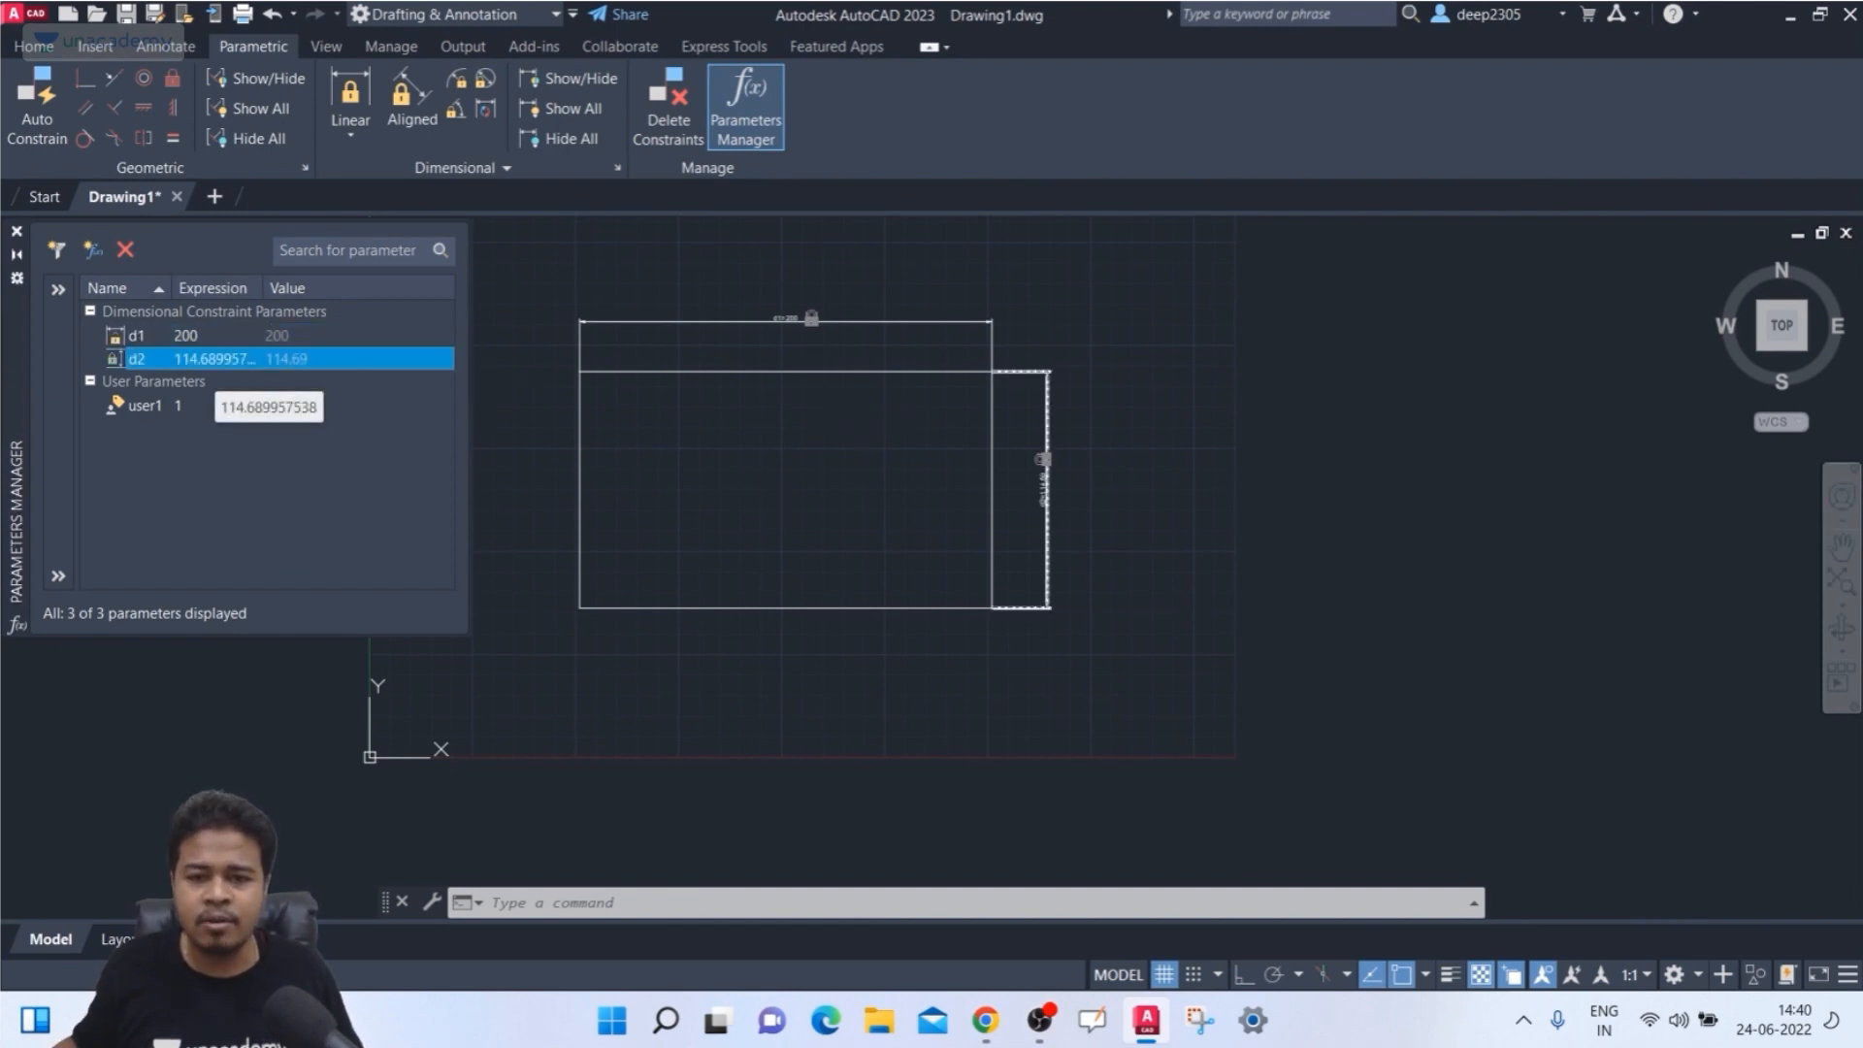
{"action": "double_click", "coordinate": [214, 358]}
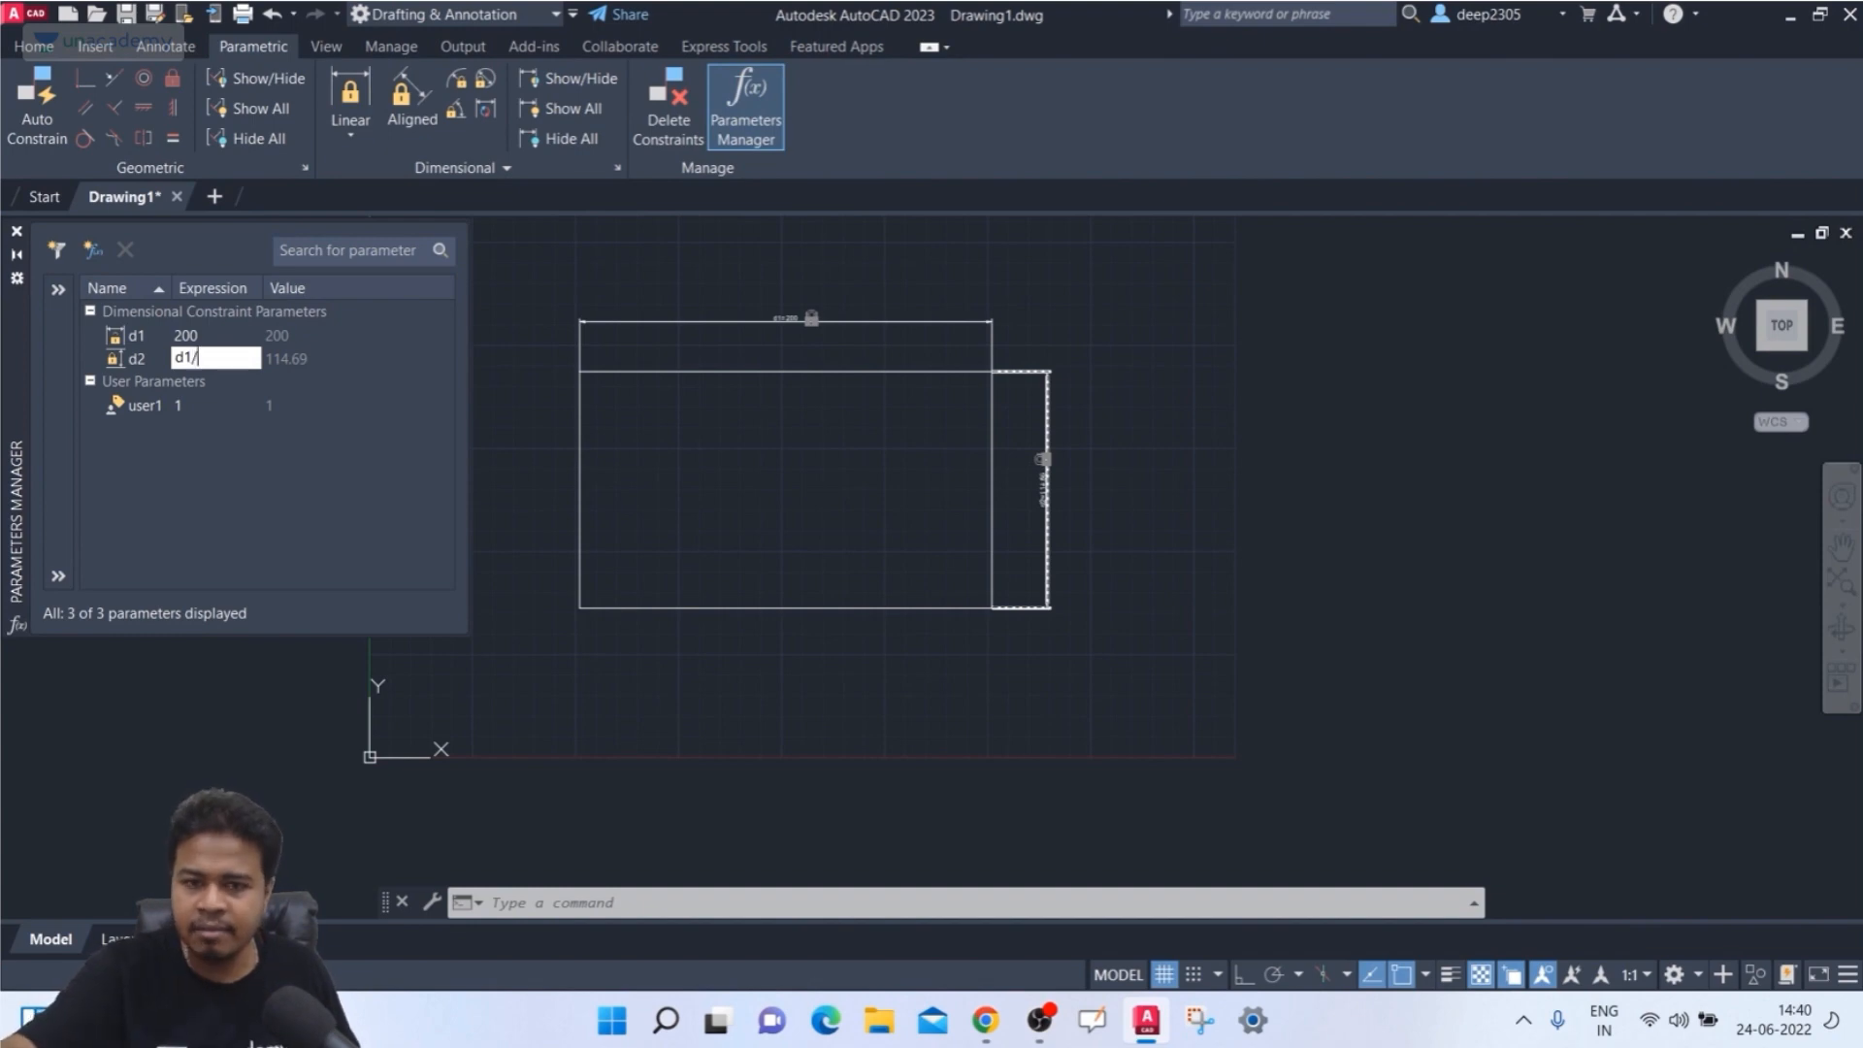
{"action": "key", "text": "Return"}
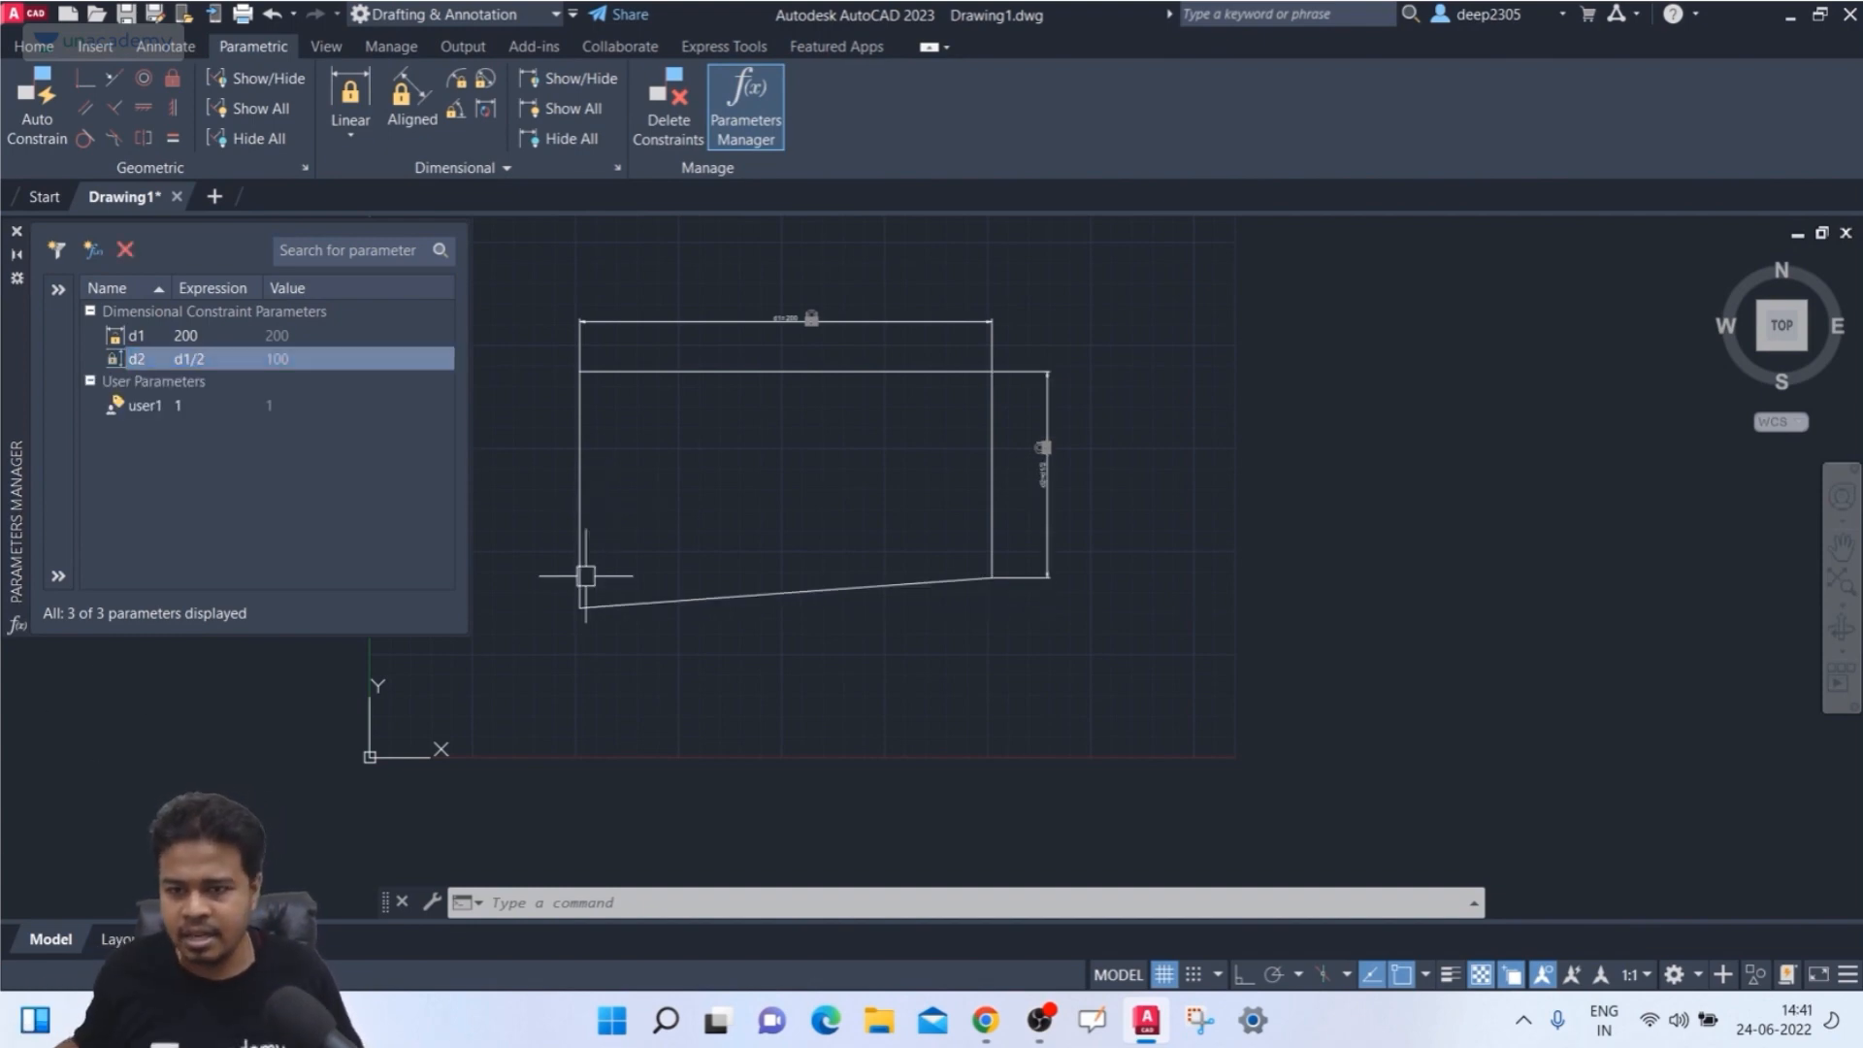
- Close the Parameters Manager and apply an Equal constraint between the right and left edges of the shape
{"action": "scroll", "coordinate": [850, 598], "scroll_direction": "up", "scroll_amount": 3}
{"action": "scroll", "coordinate": [849, 595], "scroll_direction": "down", "scroll_amount": 3}
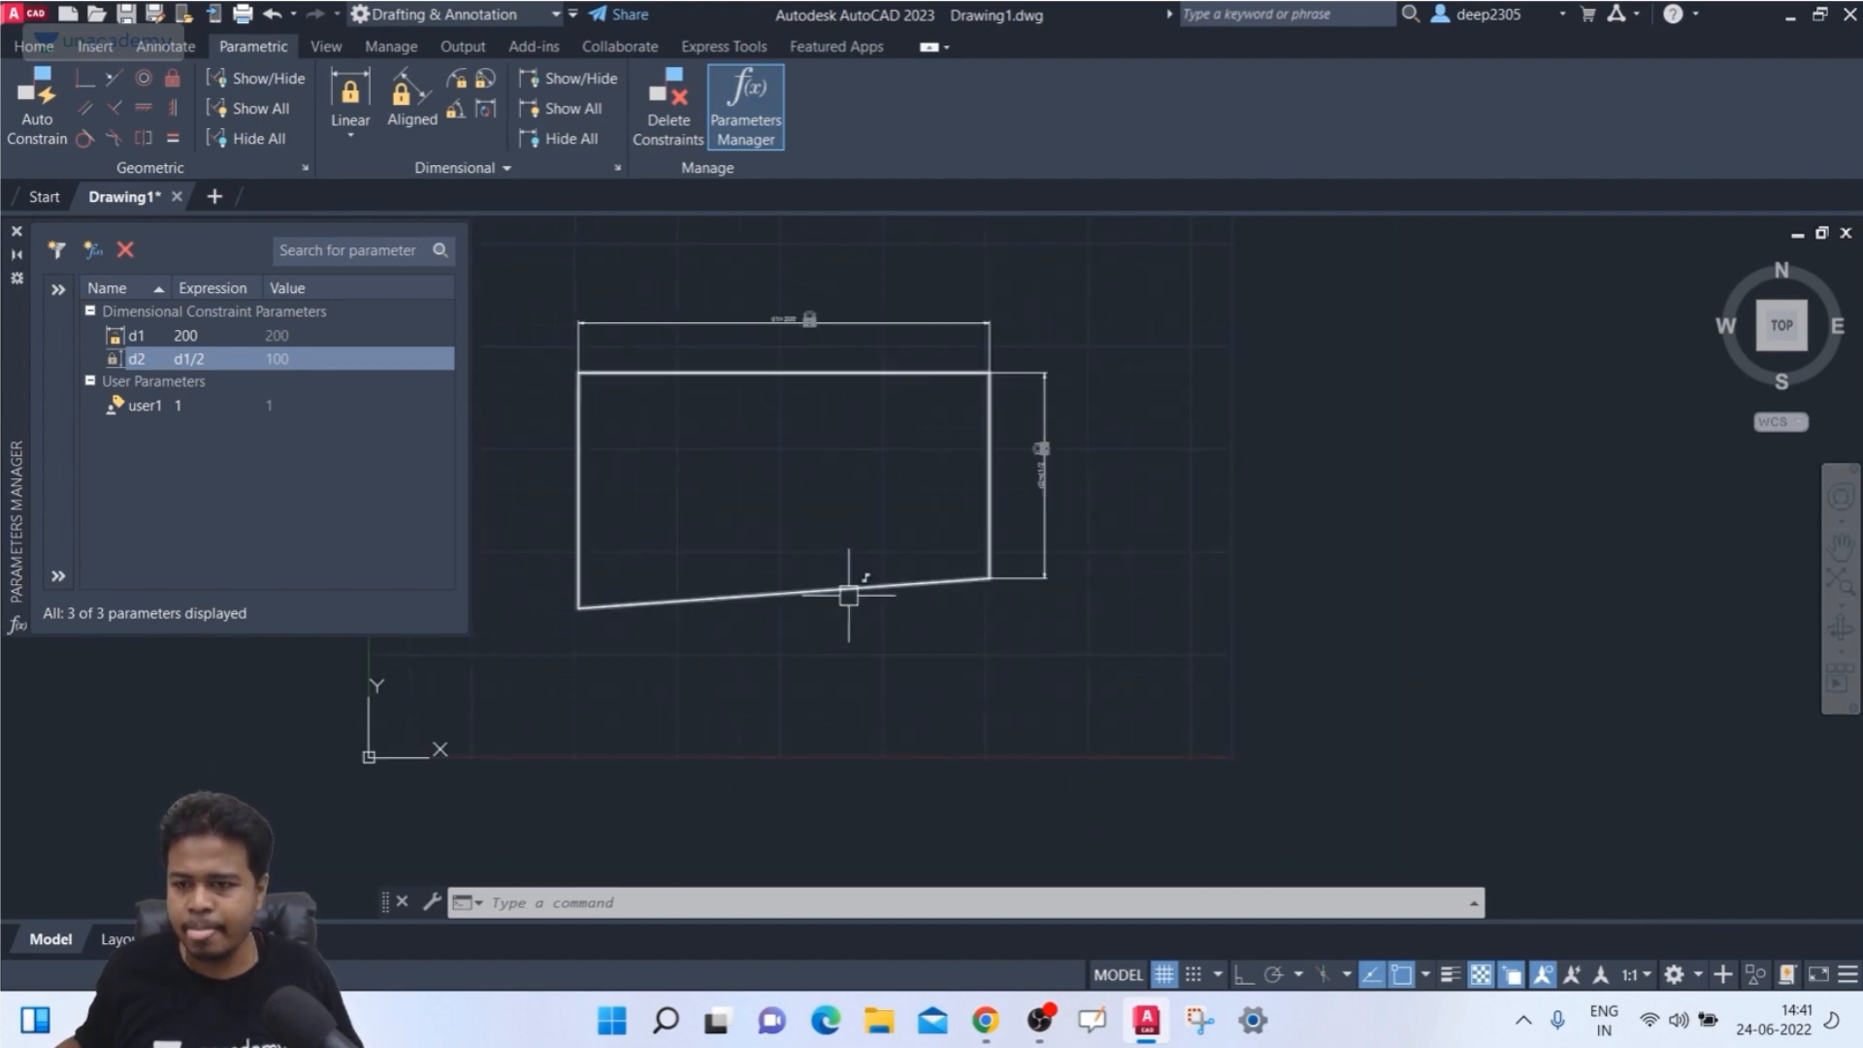
{"action": "middle_click_drag", "start_coordinate": [848, 594], "coordinate": [1008, 612]}
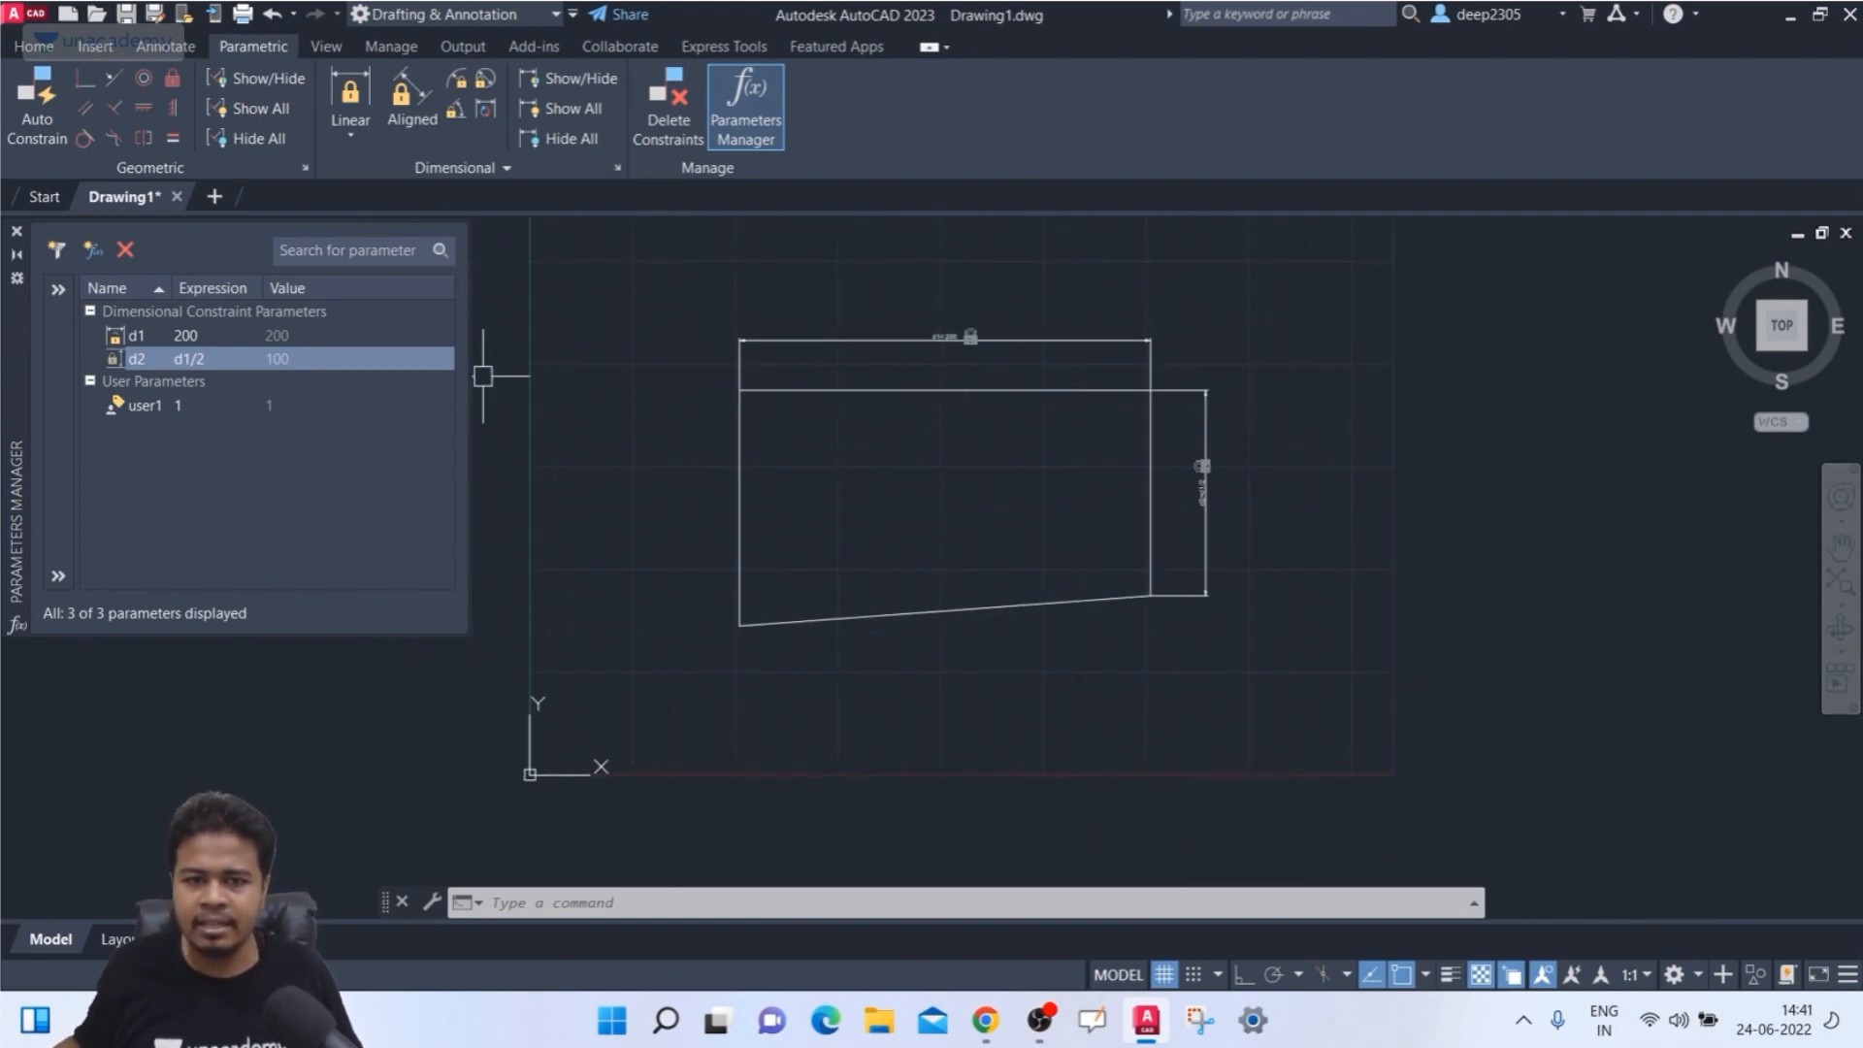
{"action": "left_click", "coordinate": [17, 232]}
{"action": "scroll", "coordinate": [549, 449], "scroll_direction": "up", "scroll_amount": 3}
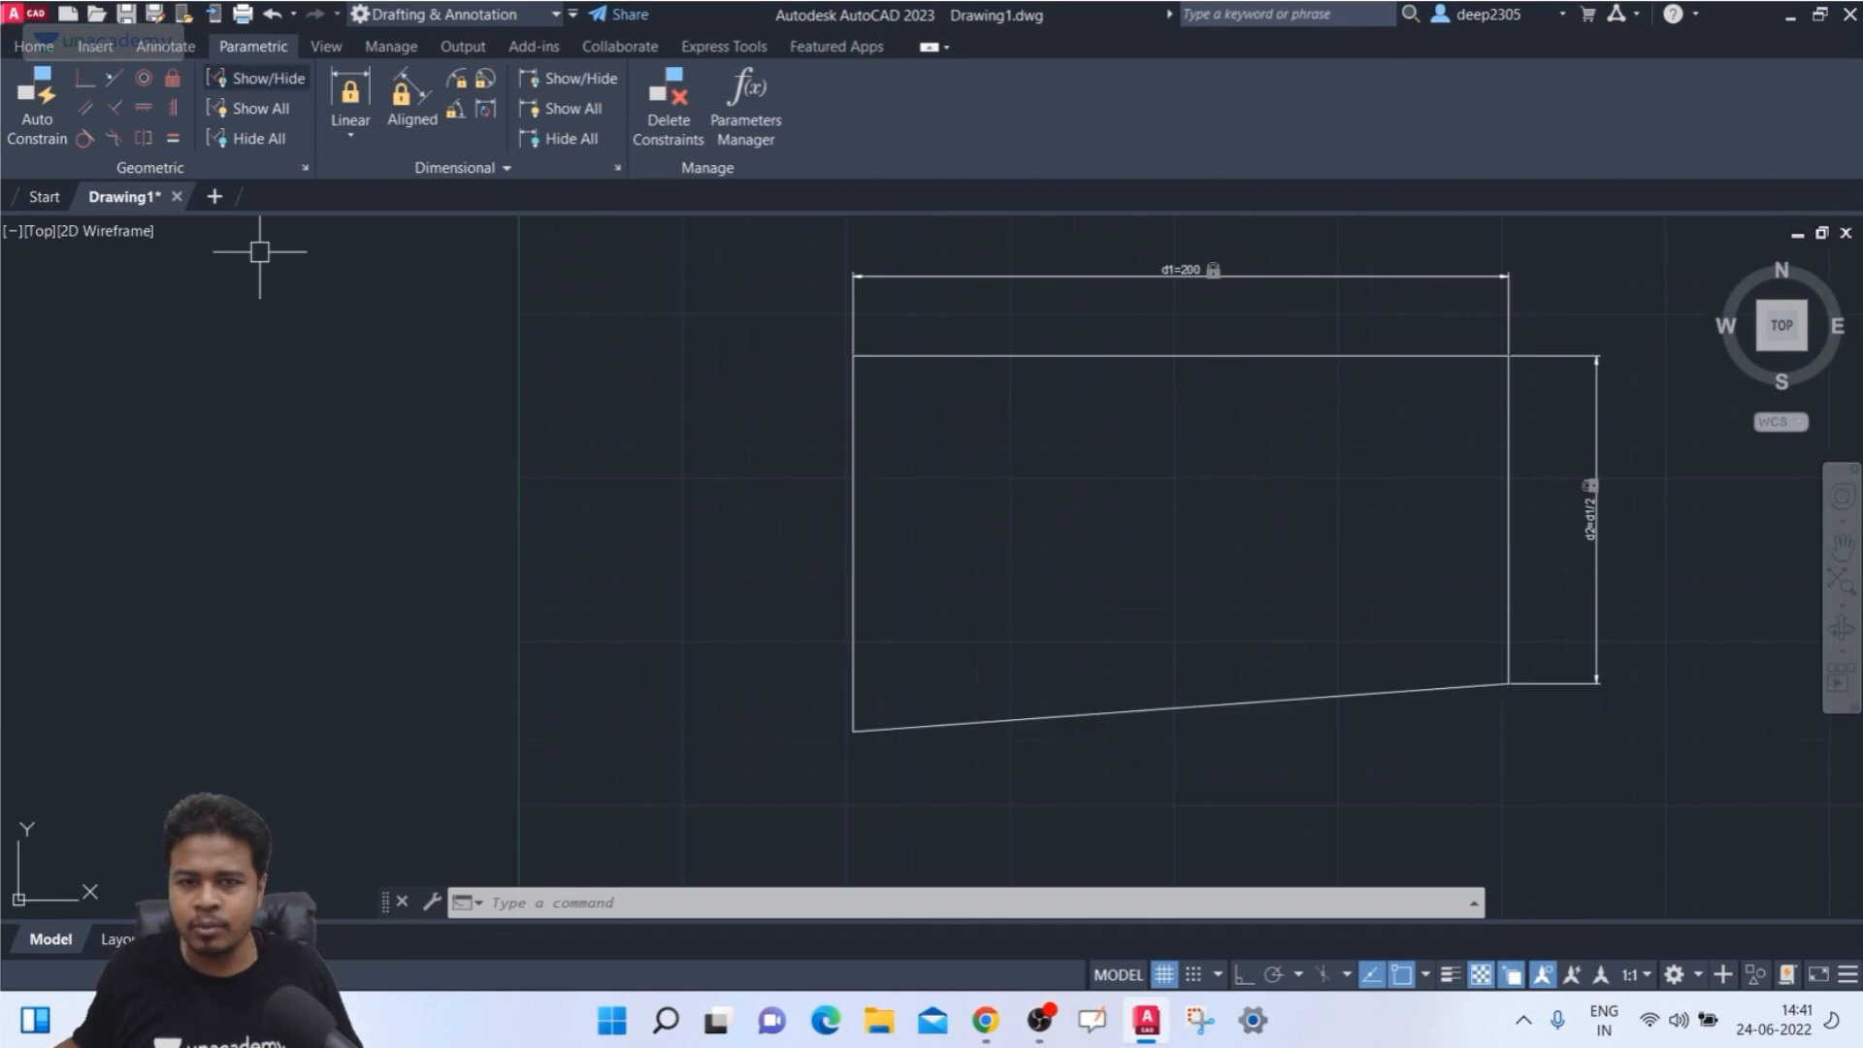
{"action": "left_click", "coordinate": [173, 138]}
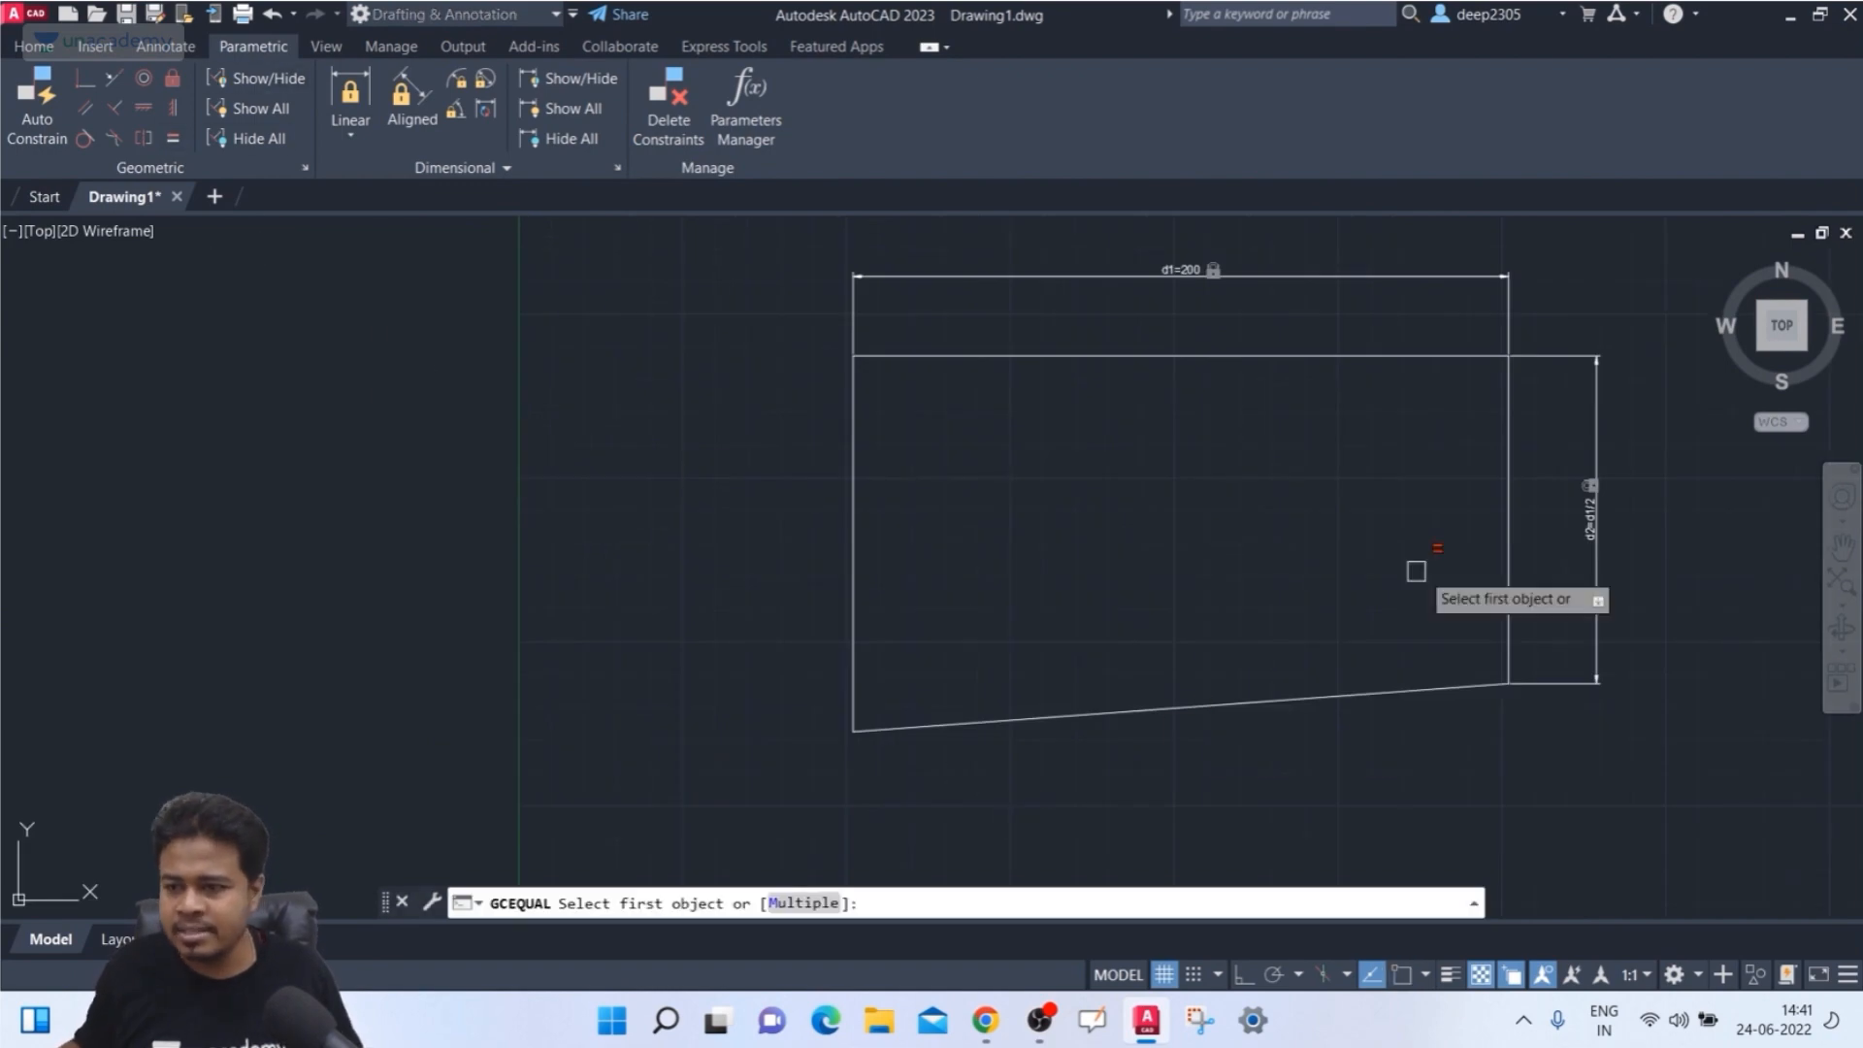
{"action": "left_click", "coordinate": [1510, 521]}
{"action": "left_click", "coordinate": [855, 542]}
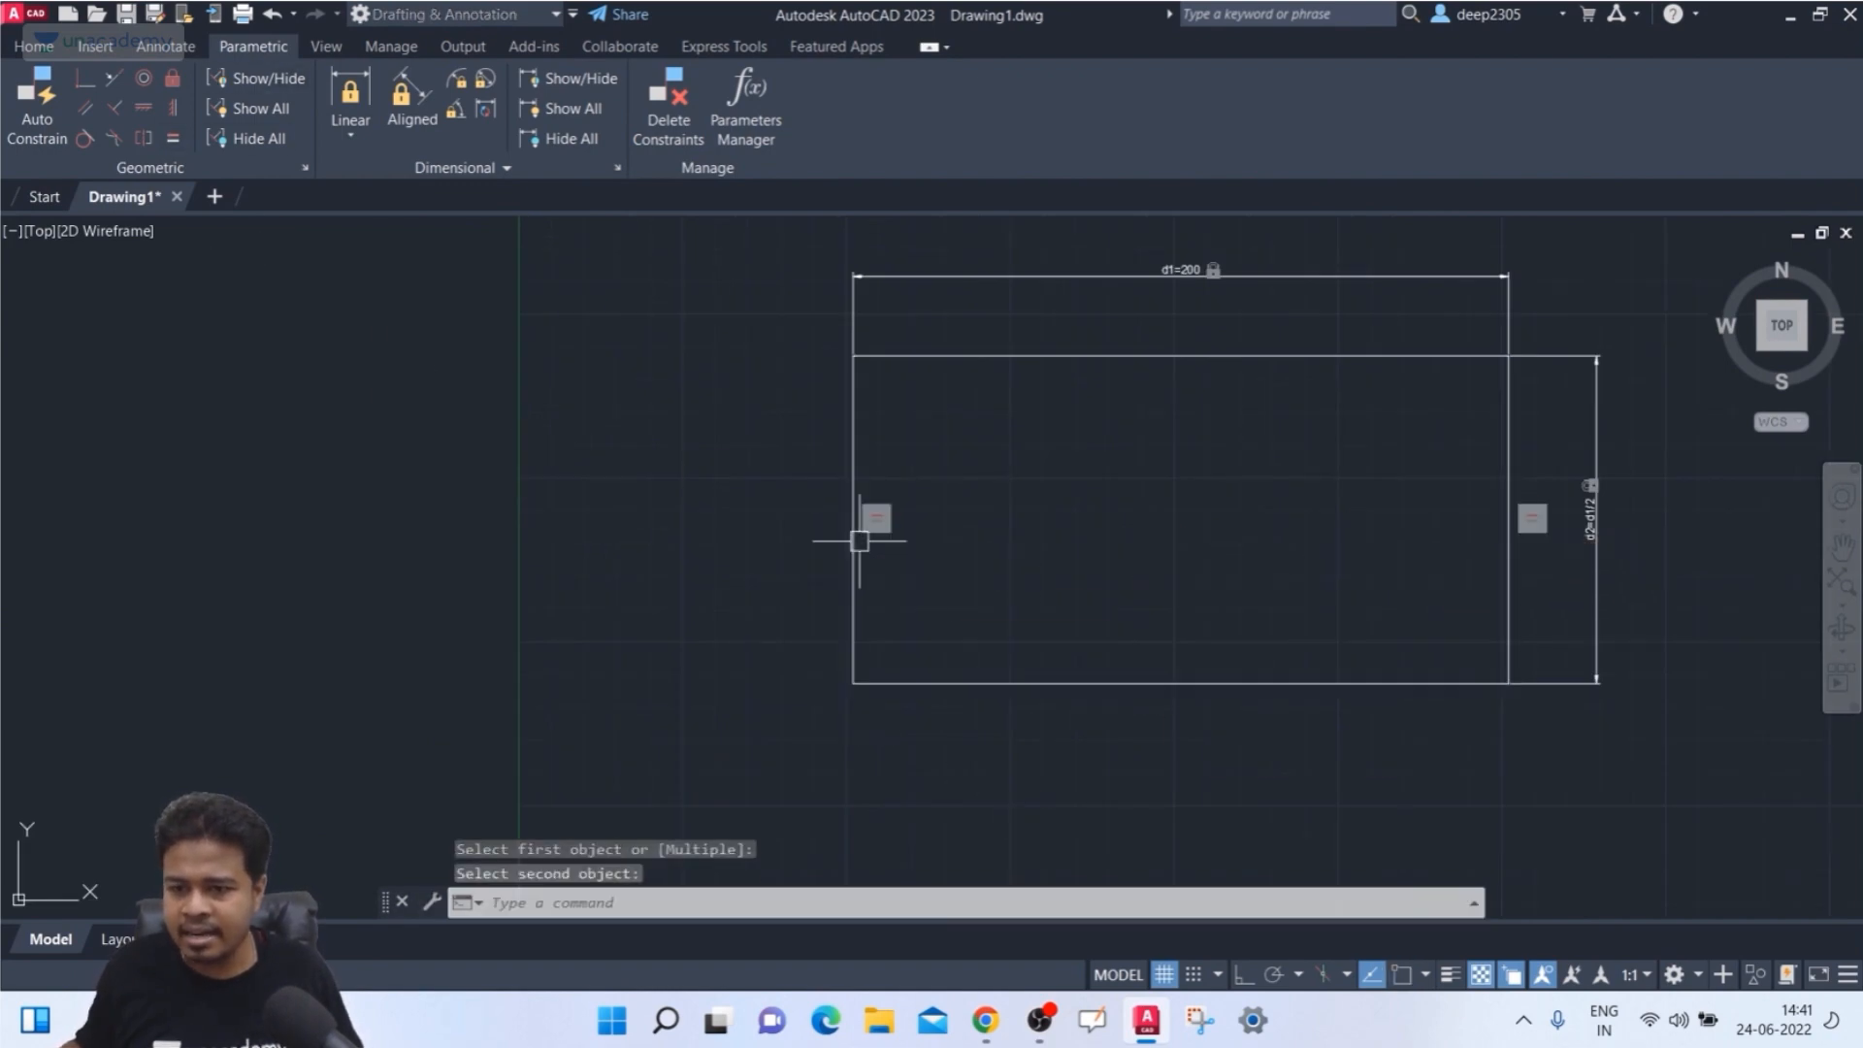
- Apply an Equal constraint between the rectangle's upper and lower edges
{"action": "key", "text": "Return"}
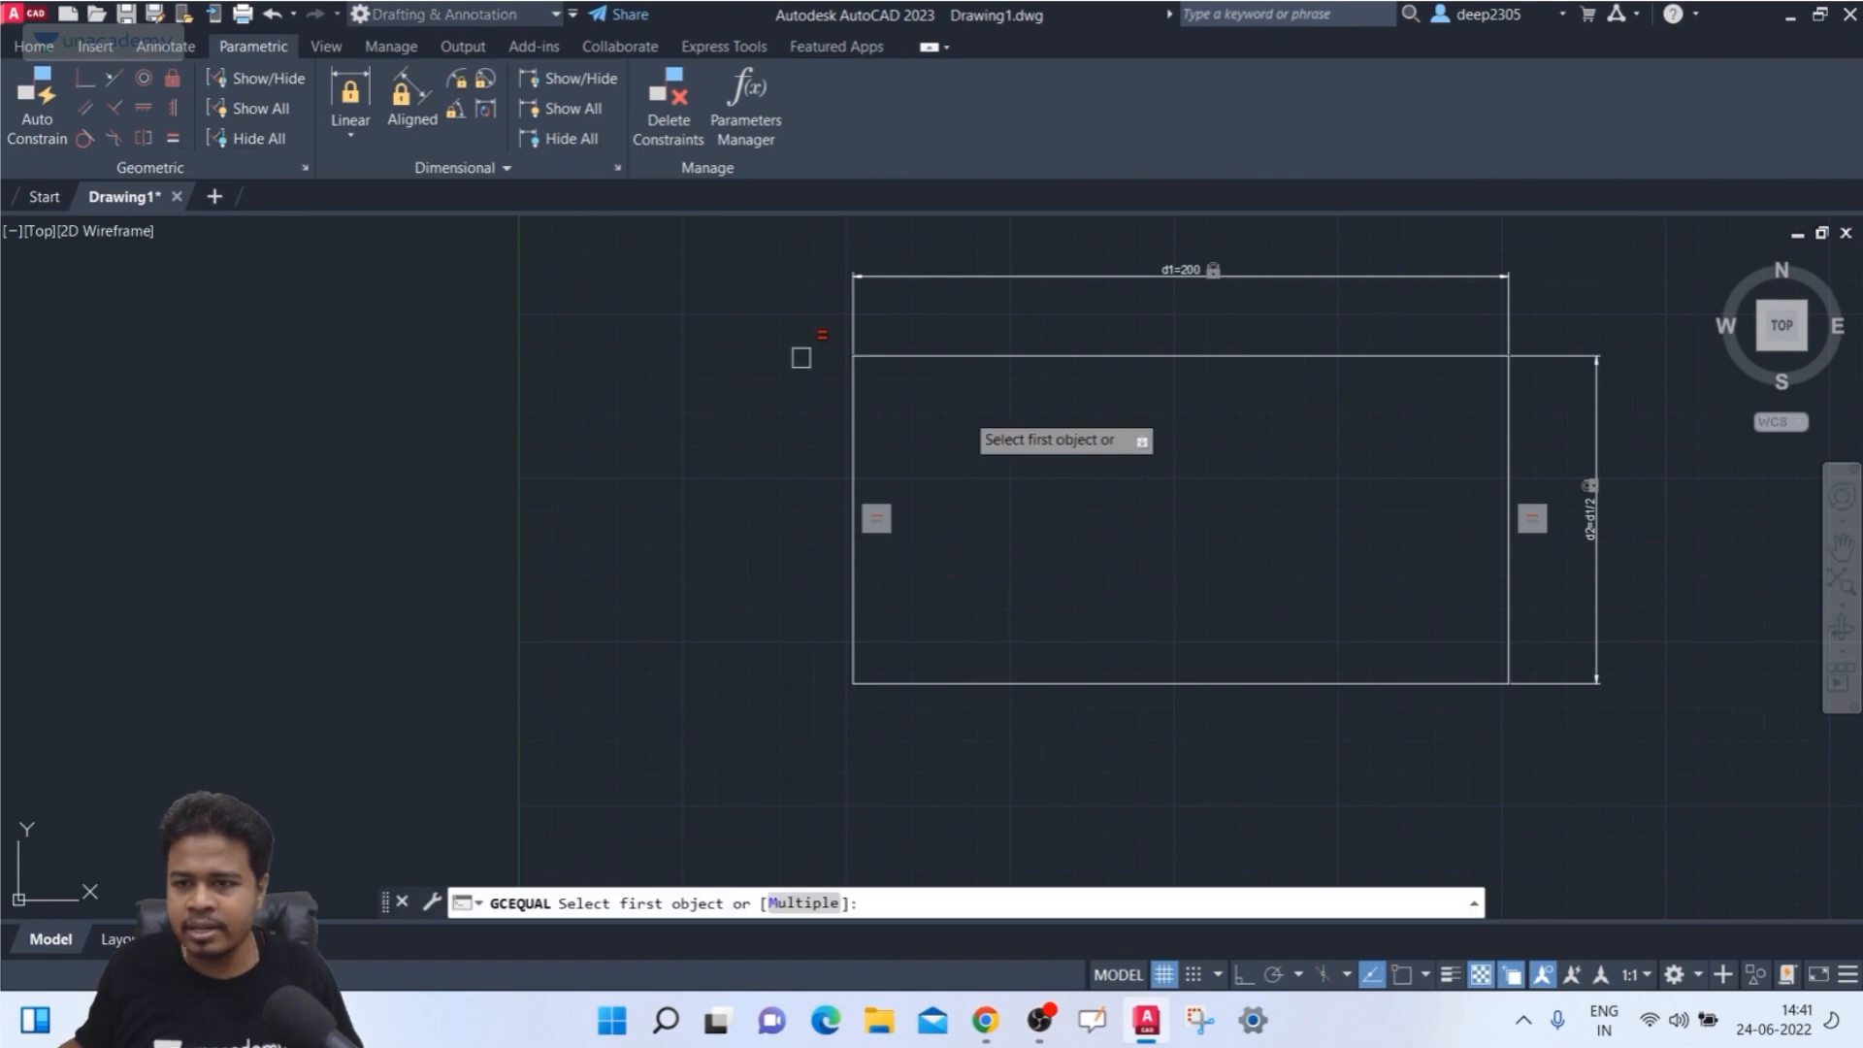
{"action": "left_click", "coordinate": [1019, 356]}
{"action": "left_click", "coordinate": [1067, 675]}
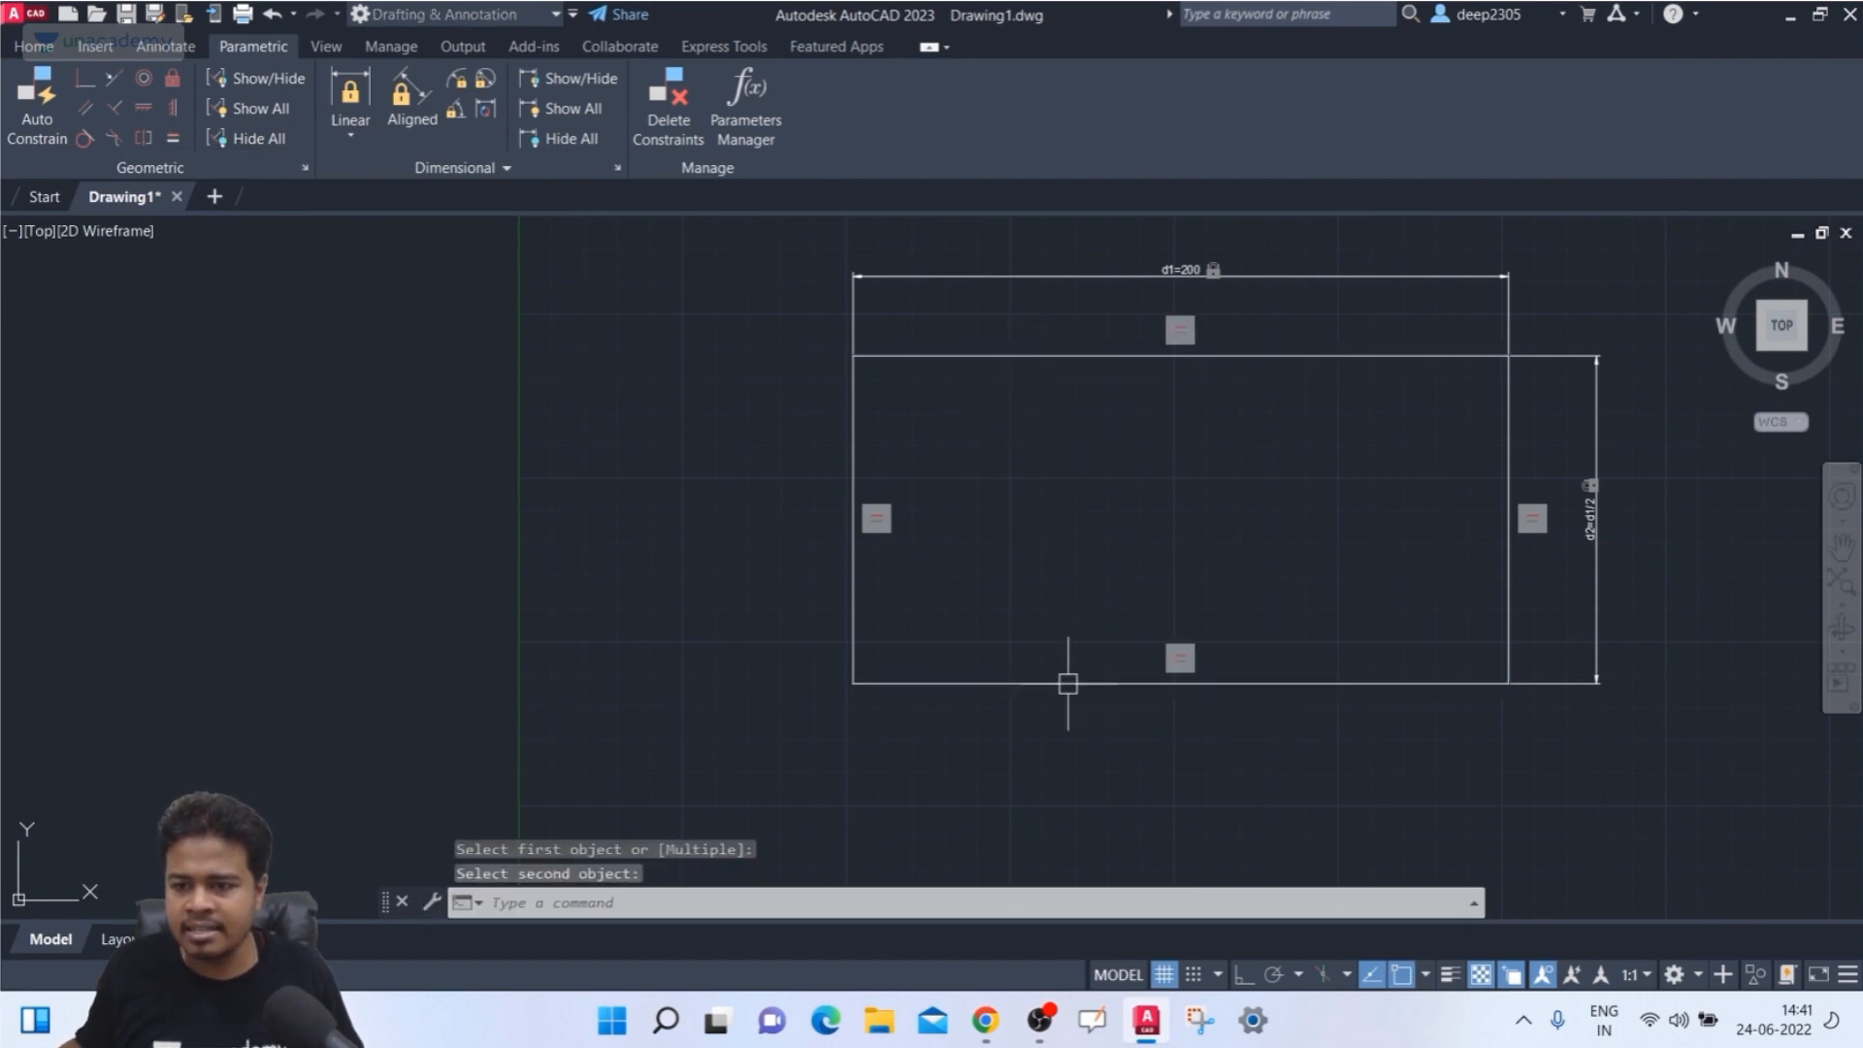
{"action": "key", "text": "Escape"}
{"action": "key", "text": "Escape"}
- Reopen the Parameters Manager and view the available options for the d2 parameter without applying any
{"action": "left_click", "coordinate": [746, 104]}
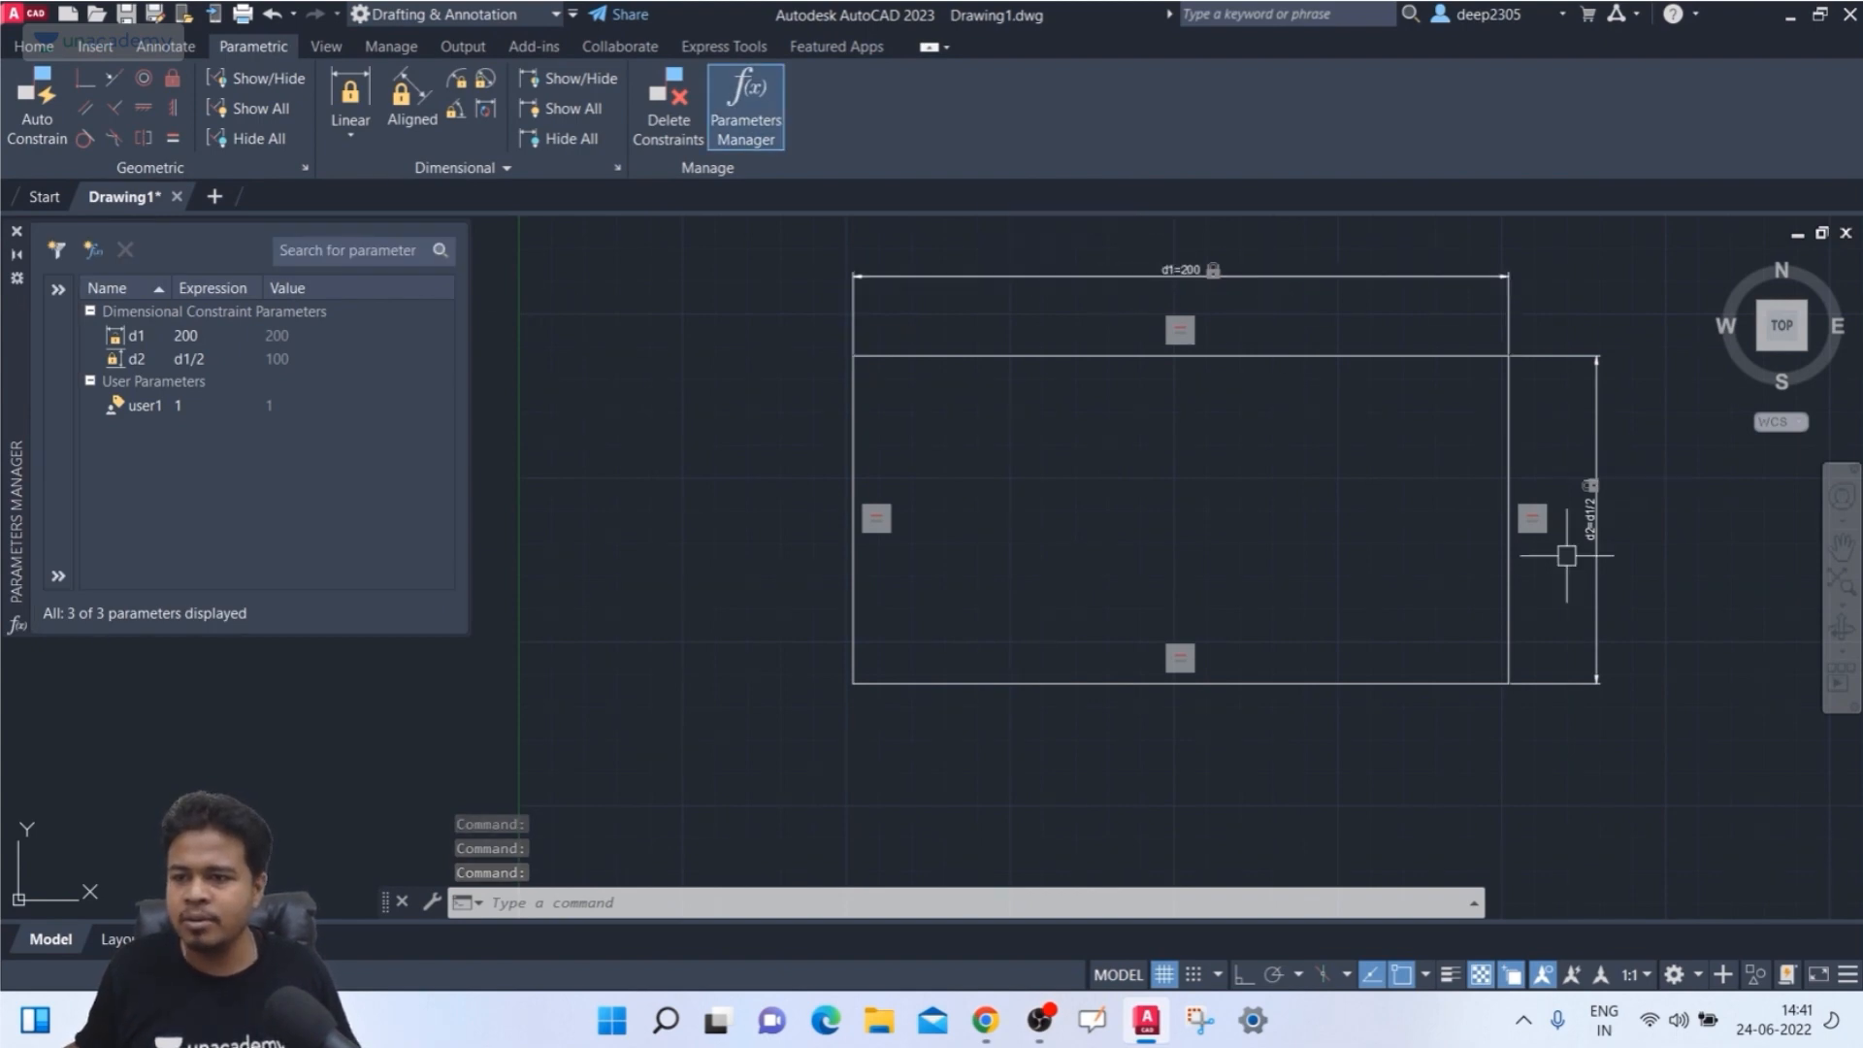
{"action": "scroll", "coordinate": [986, 379], "scroll_direction": "up", "scroll_amount": 3}
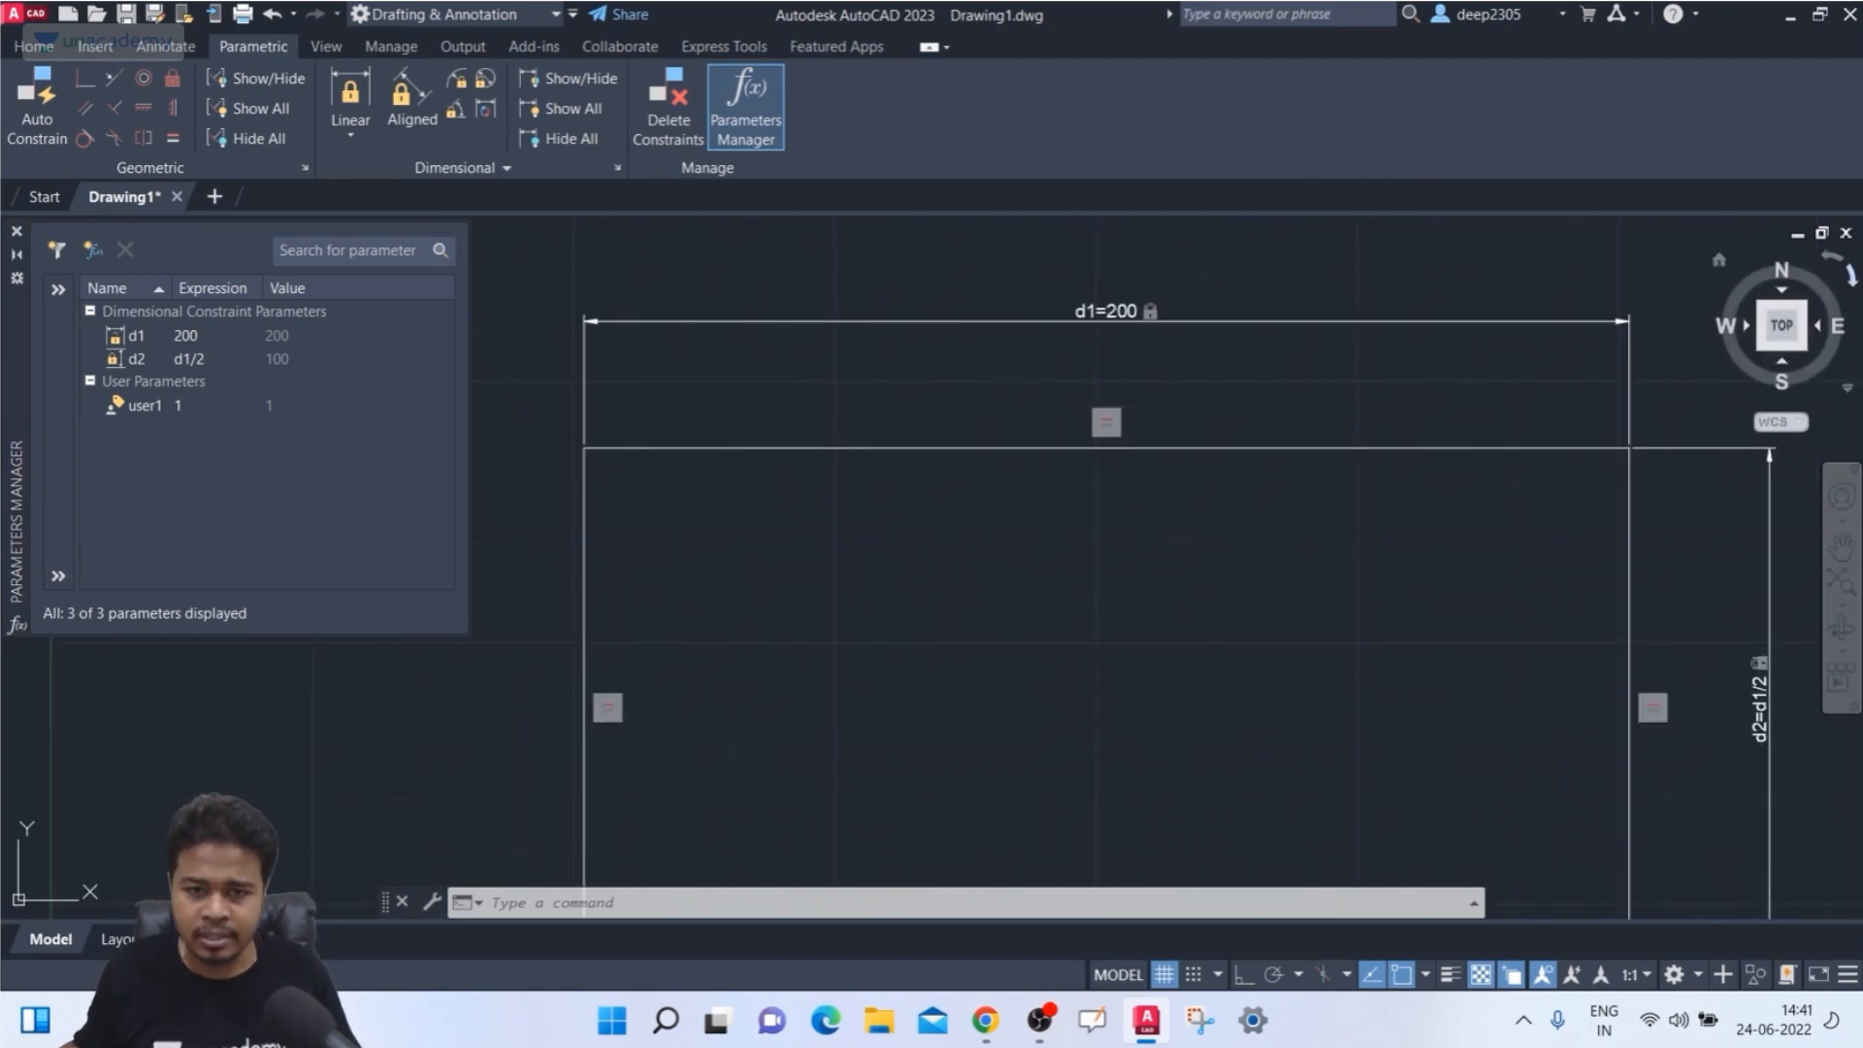
{"action": "right_click", "coordinate": [132, 359]}
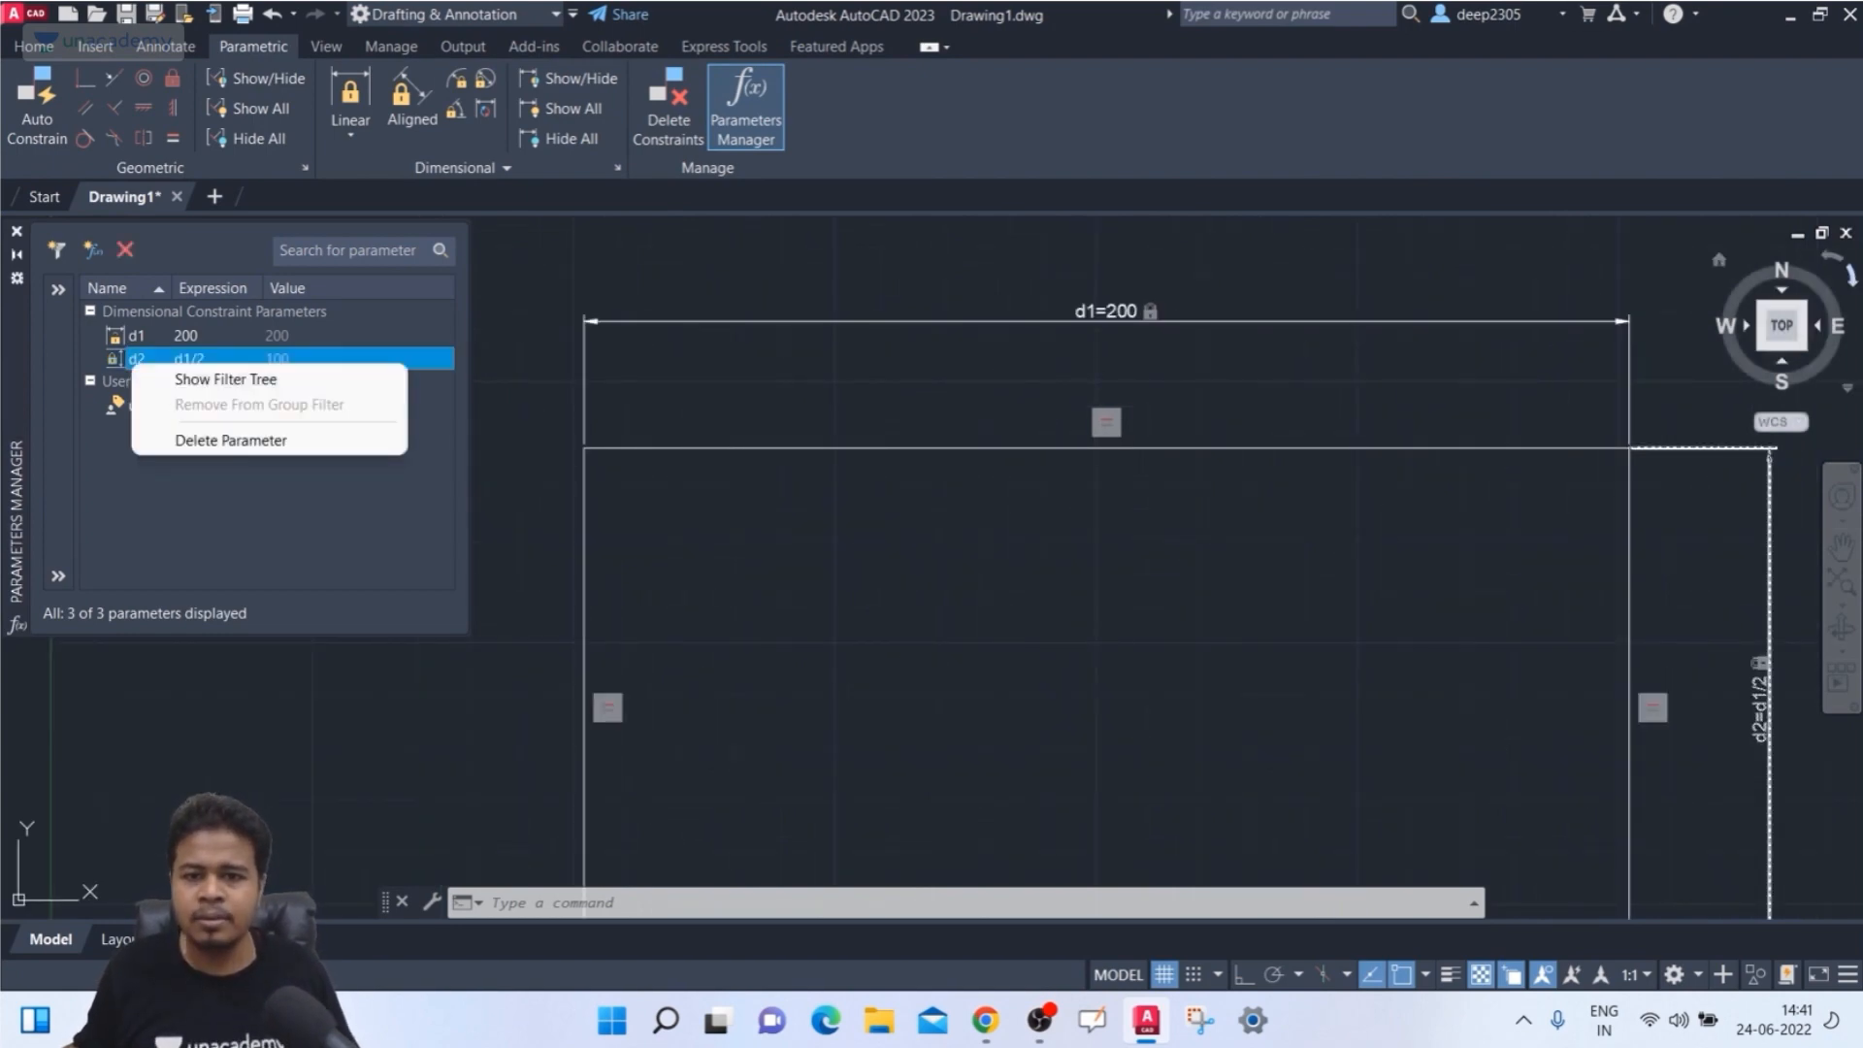
{"action": "left_click", "coordinate": [137, 359]}
{"action": "left_click", "coordinate": [264, 485]}
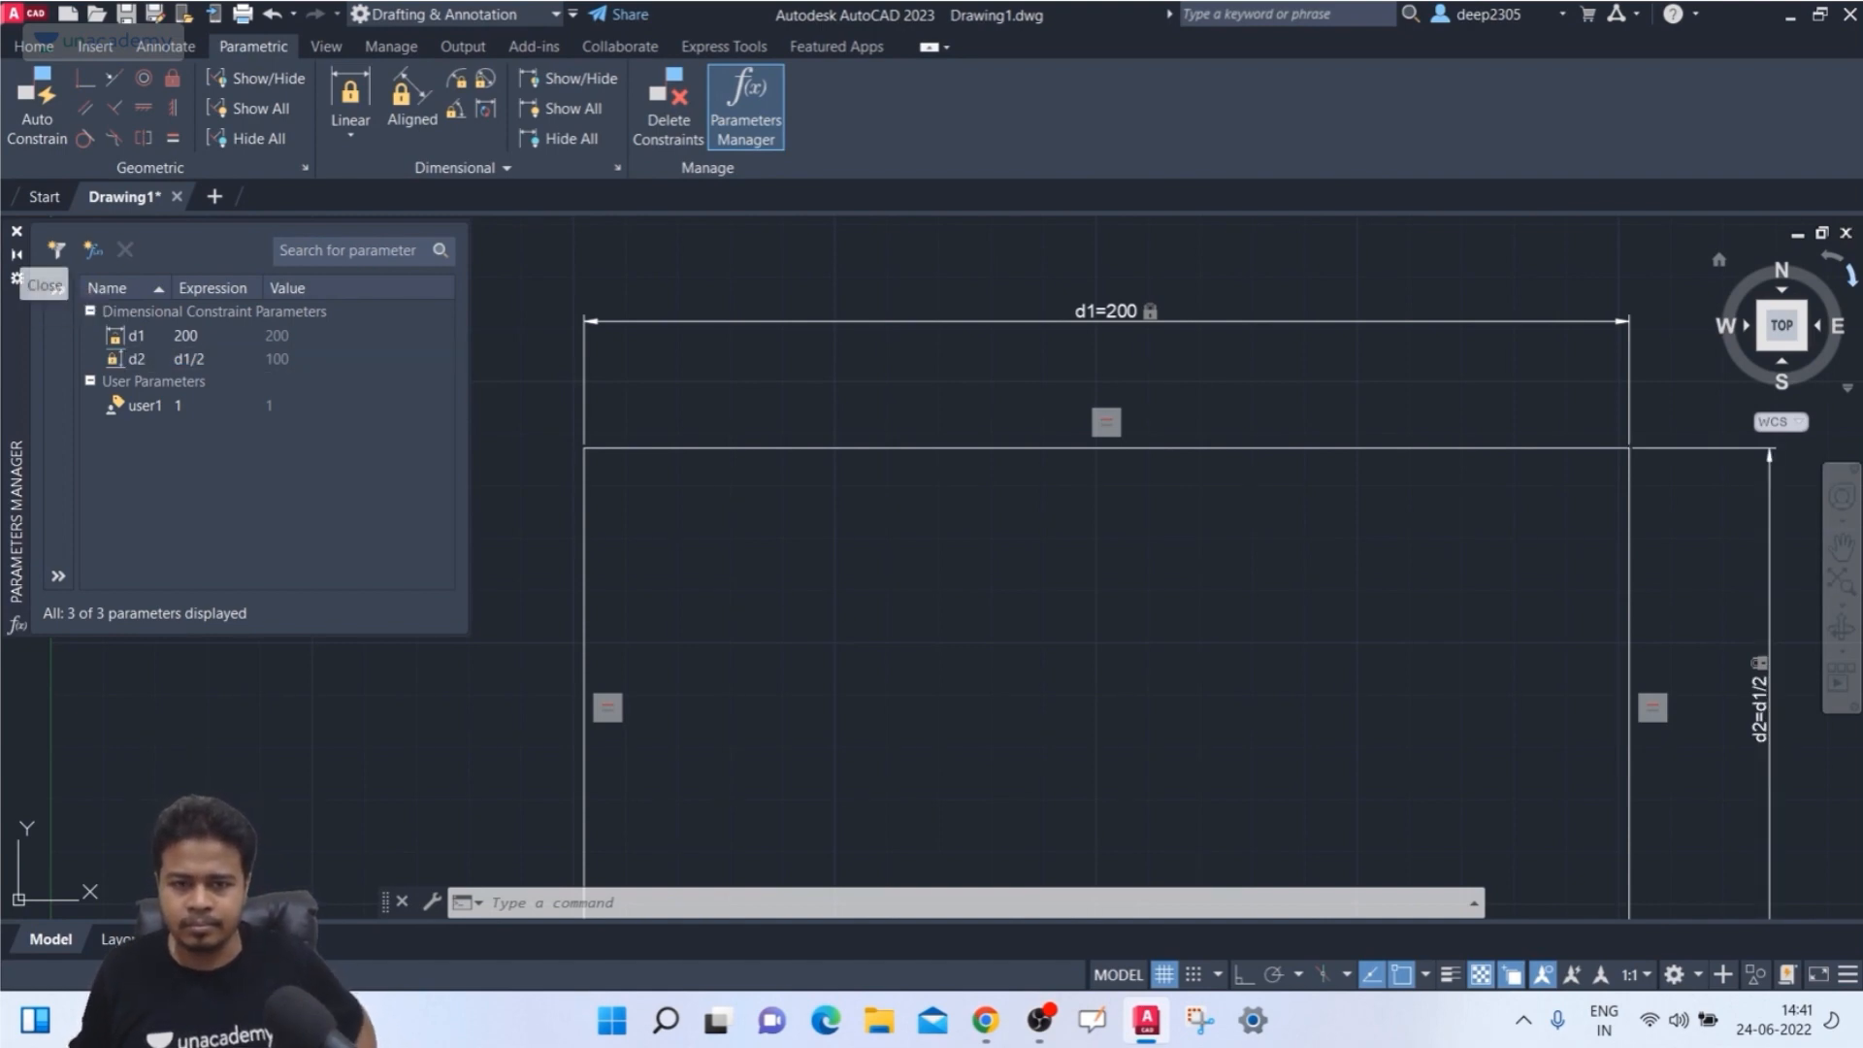
- View the Parameters Manager's palette display options without changing any, and close the Parameters Manager
{"action": "left_click", "coordinate": [17, 279]}
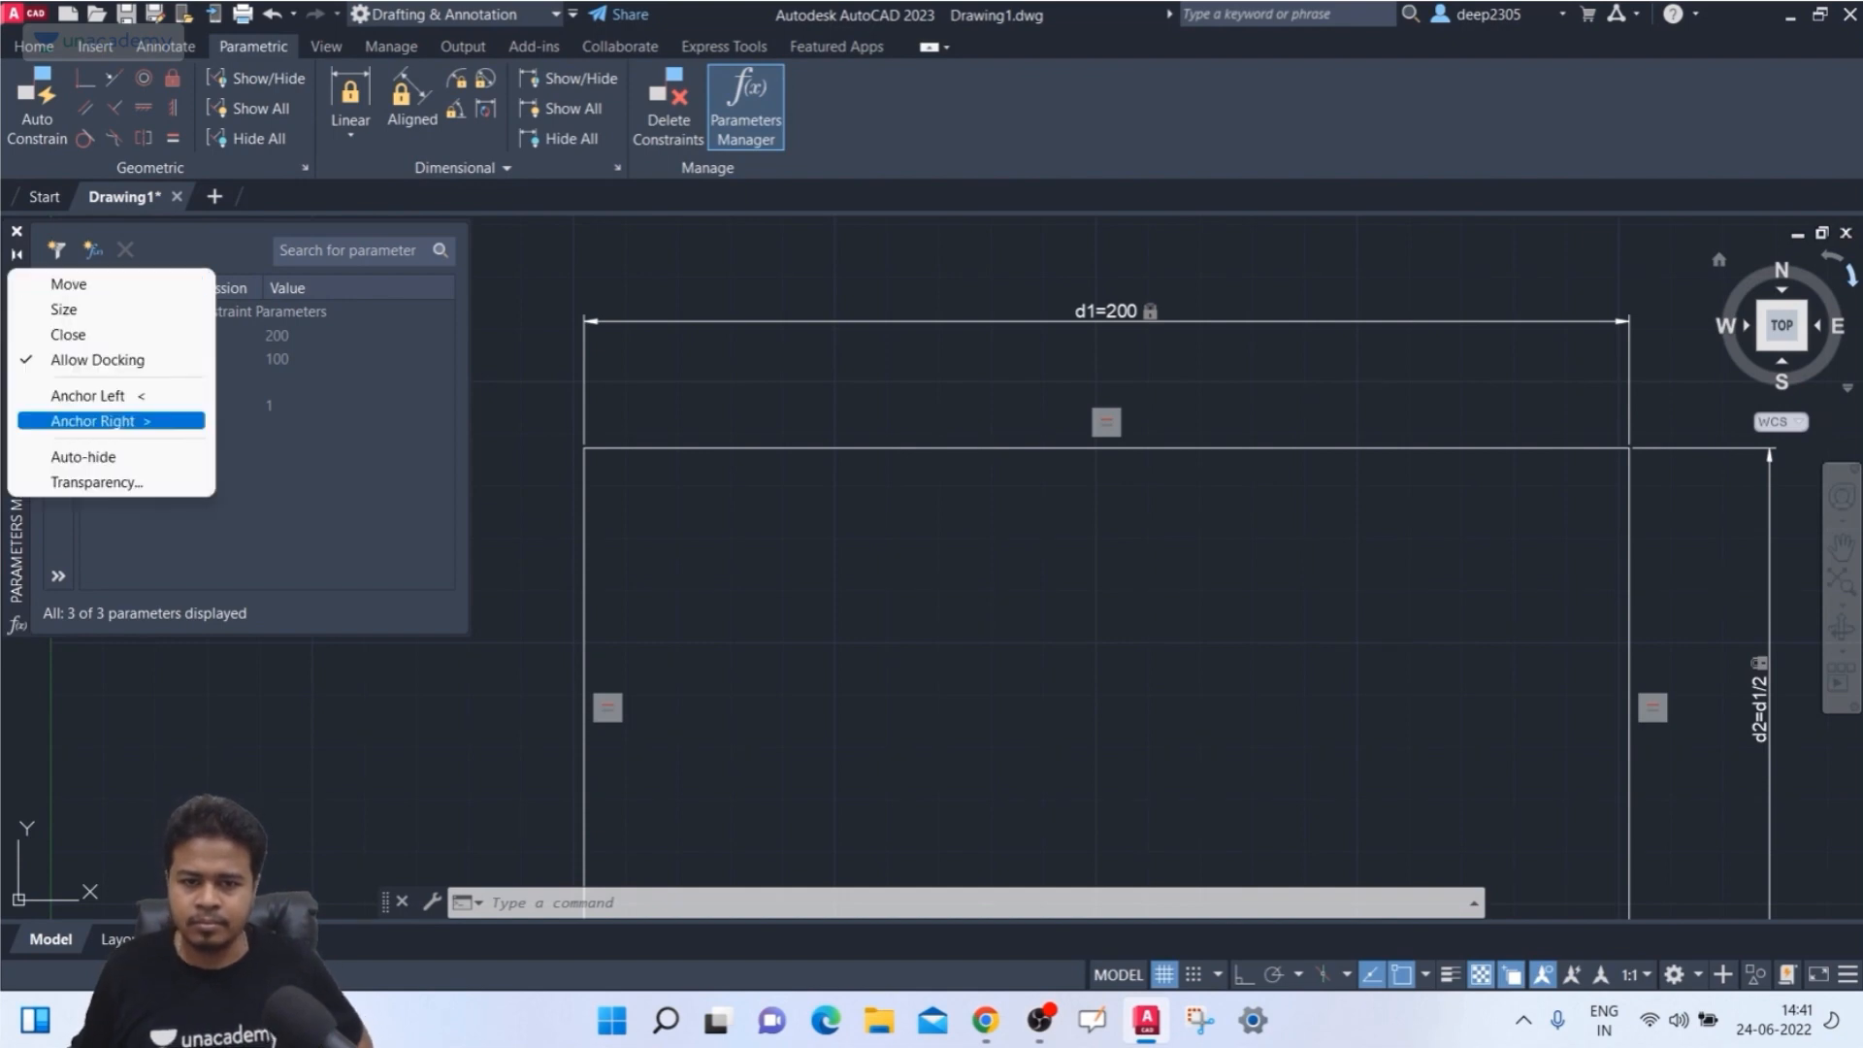
{"action": "left_click", "coordinate": [291, 436]}
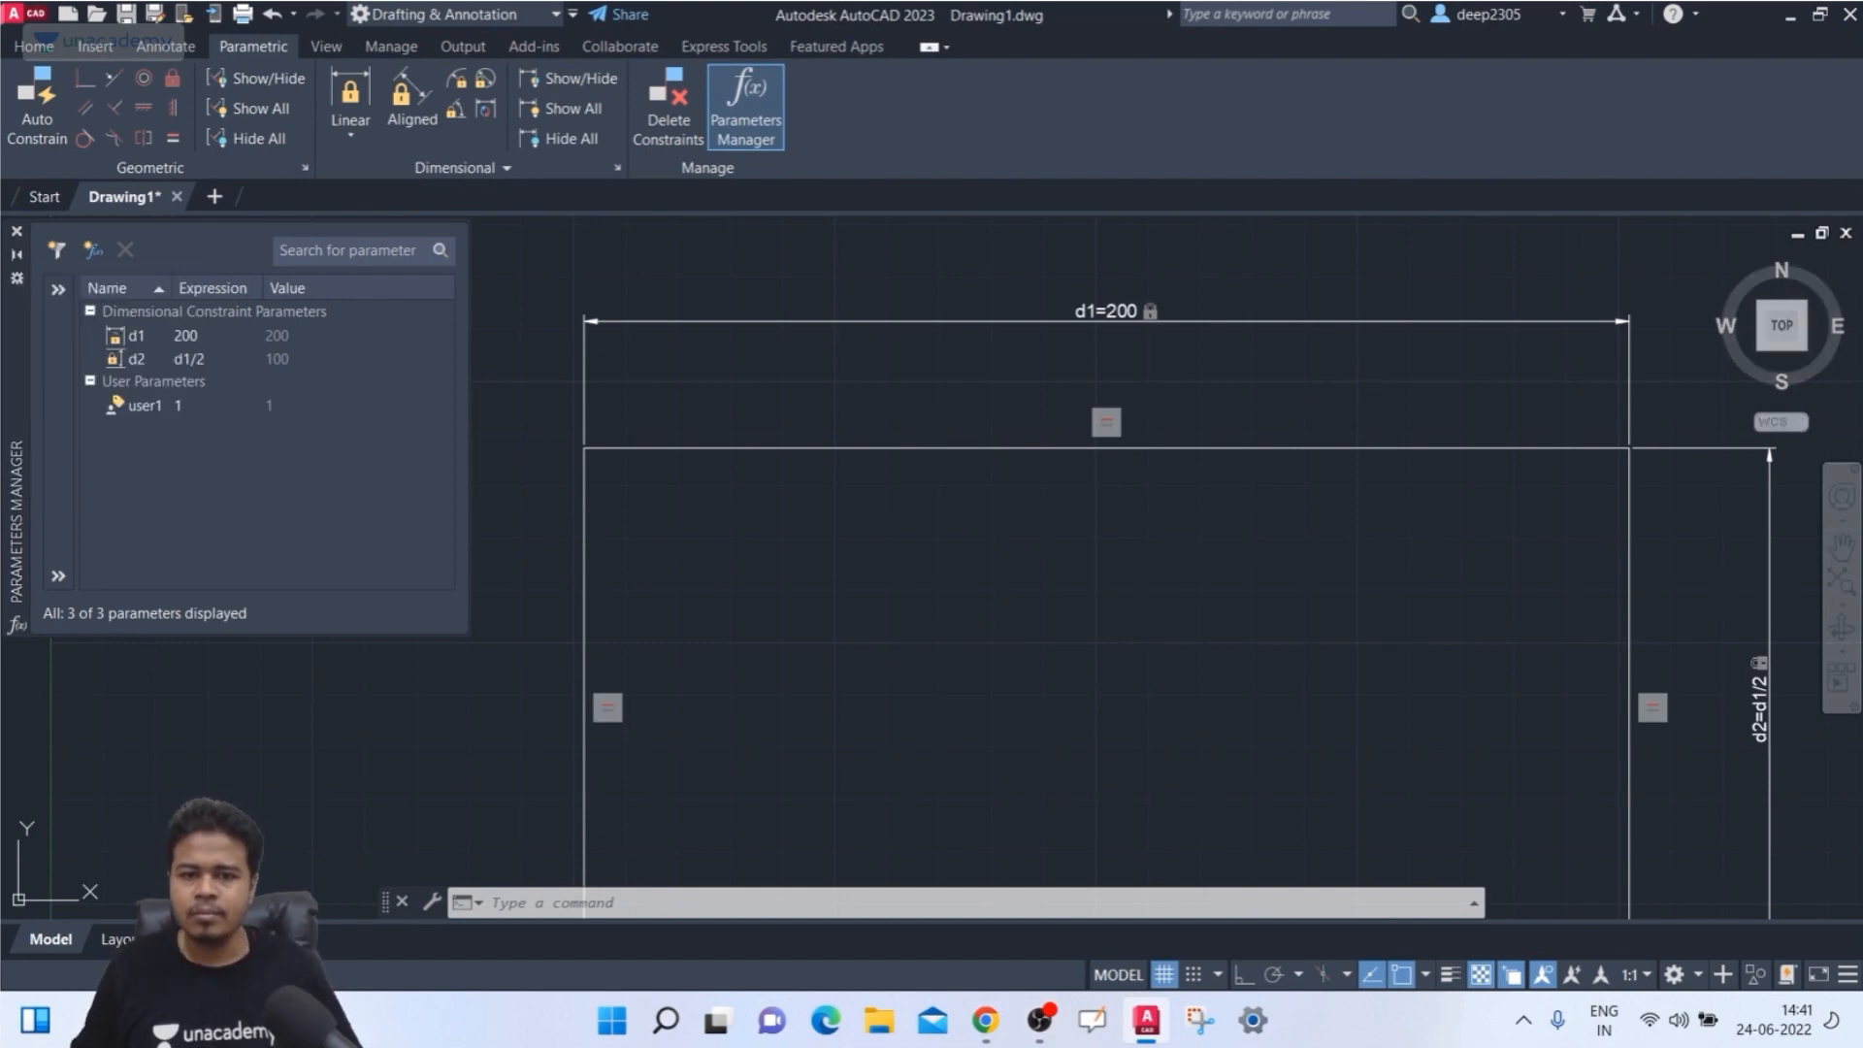
{"action": "left_click", "coordinate": [16, 231]}
{"action": "middle_click_drag", "start_coordinate": [1051, 556], "coordinate": [1022, 546]}
{"action": "scroll", "coordinate": [1023, 546], "scroll_direction": "down", "scroll_amount": 2}
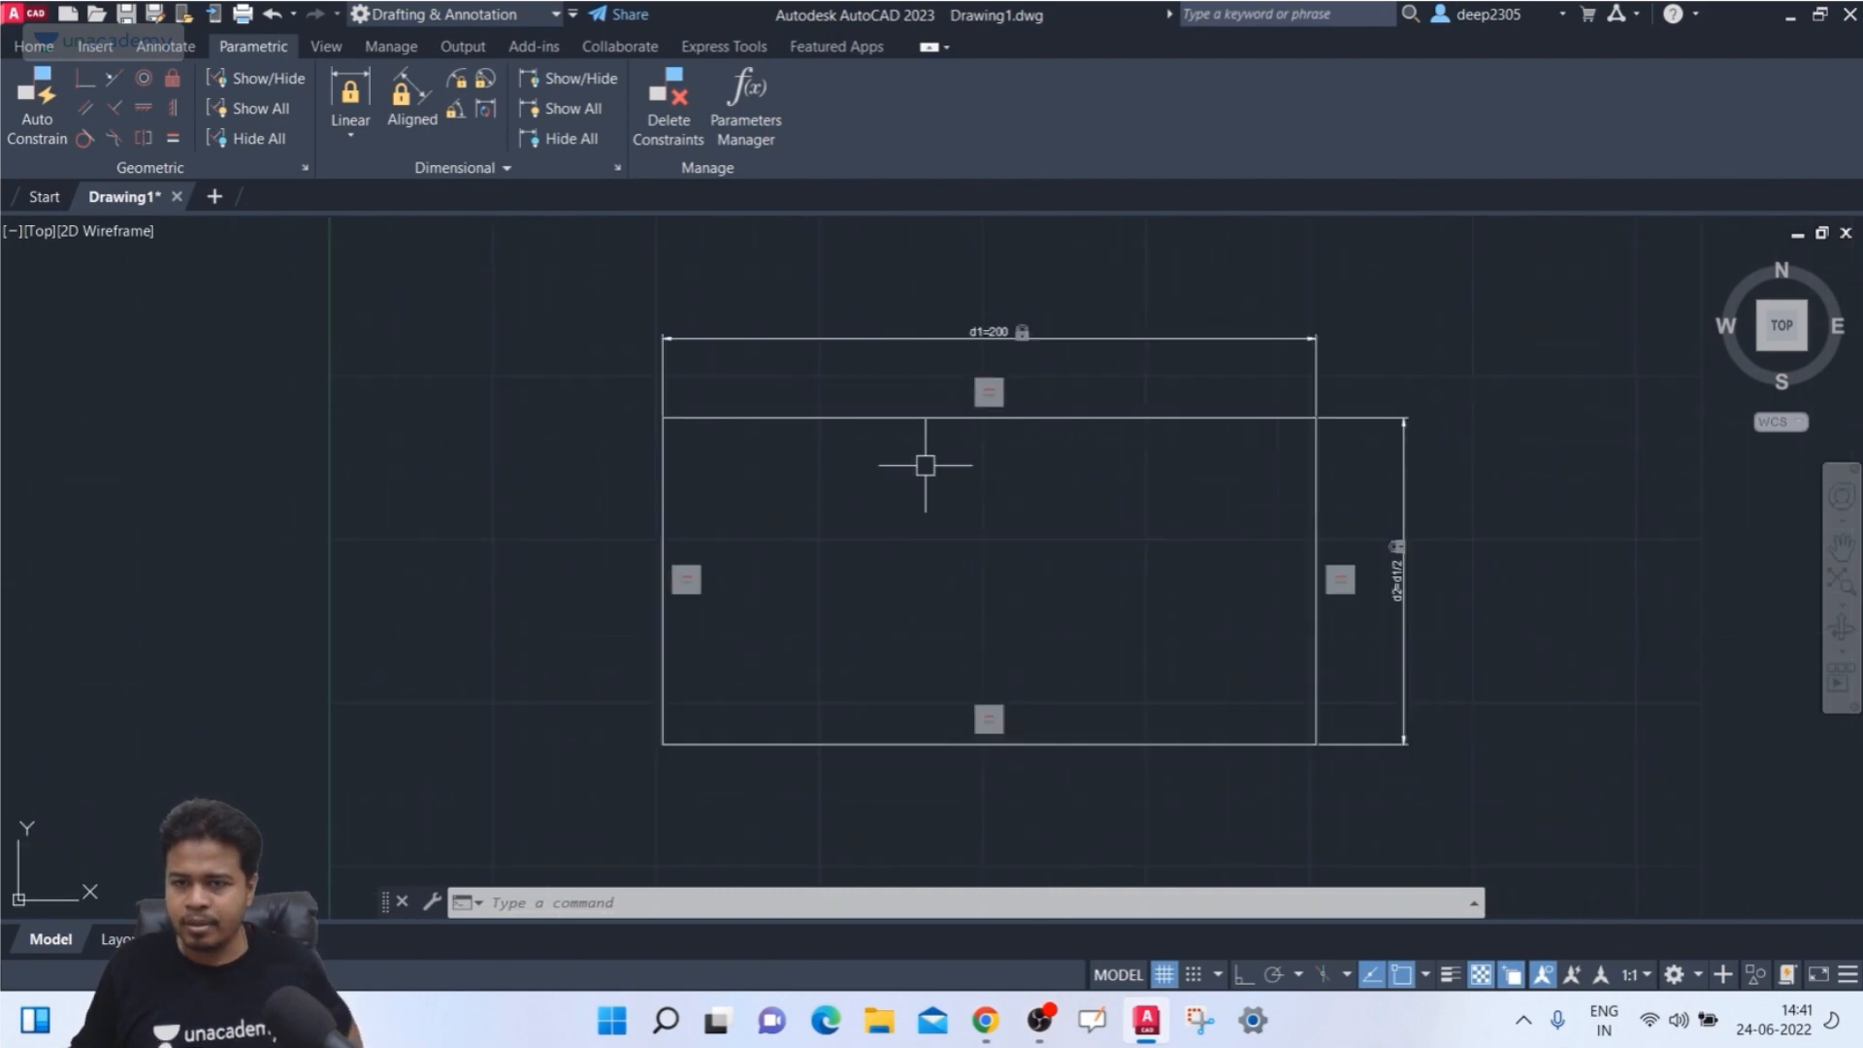
- Switch the form of new dimensional constraints to Dynamic Constraint Mode
{"action": "mouse_move", "coordinate": [923, 462]}
{"action": "middle_mouse_down"}
{"action": "mouse_move", "coordinate": [673, 486]}
{"action": "mouse_move", "coordinate": [725, 505]}
{"action": "middle_mouse_up"}
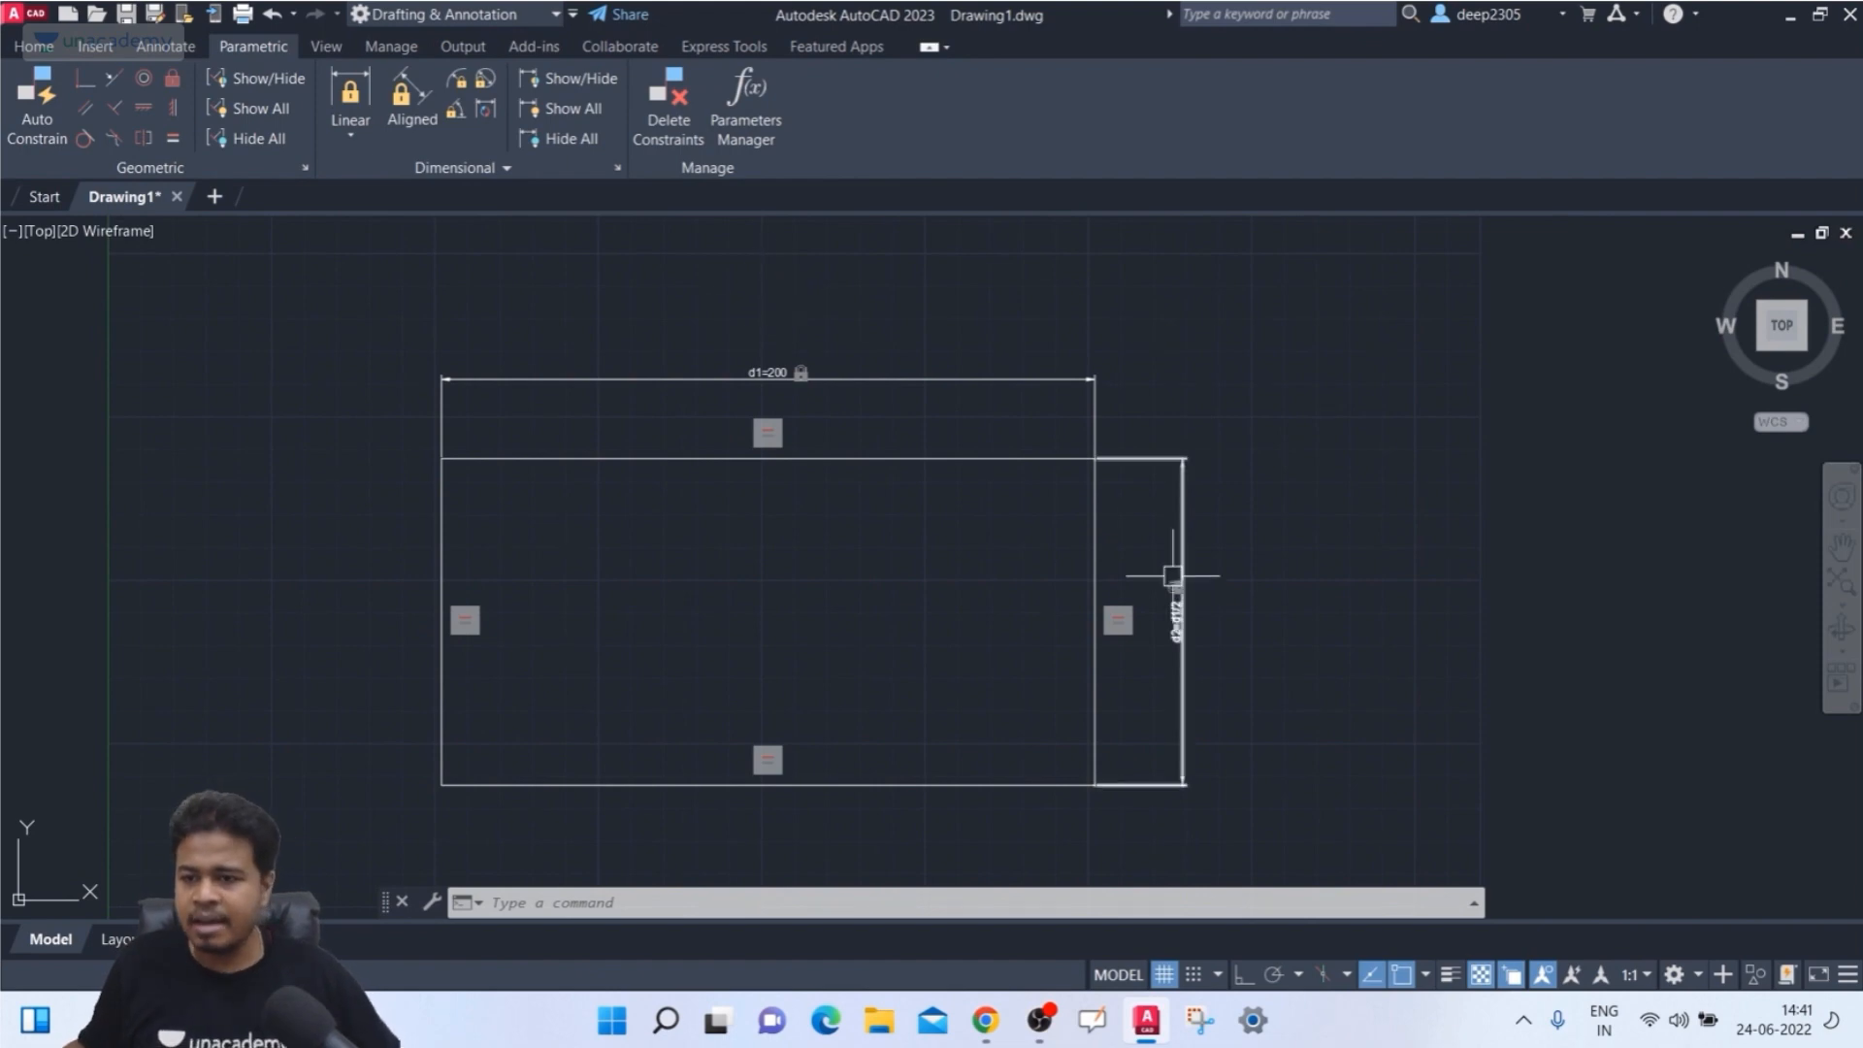
{"action": "mouse_move", "coordinate": [1197, 529]}
{"action": "middle_mouse_down"}
{"action": "mouse_move", "coordinate": [1170, 486]}
{"action": "mouse_move", "coordinate": [1170, 421]}
{"action": "middle_mouse_up"}
{"action": "scroll", "coordinate": [1153, 449], "scroll_direction": "up", "scroll_amount": 3}
{"action": "scroll", "coordinate": [1153, 449], "scroll_direction": "down", "scroll_amount": 3}
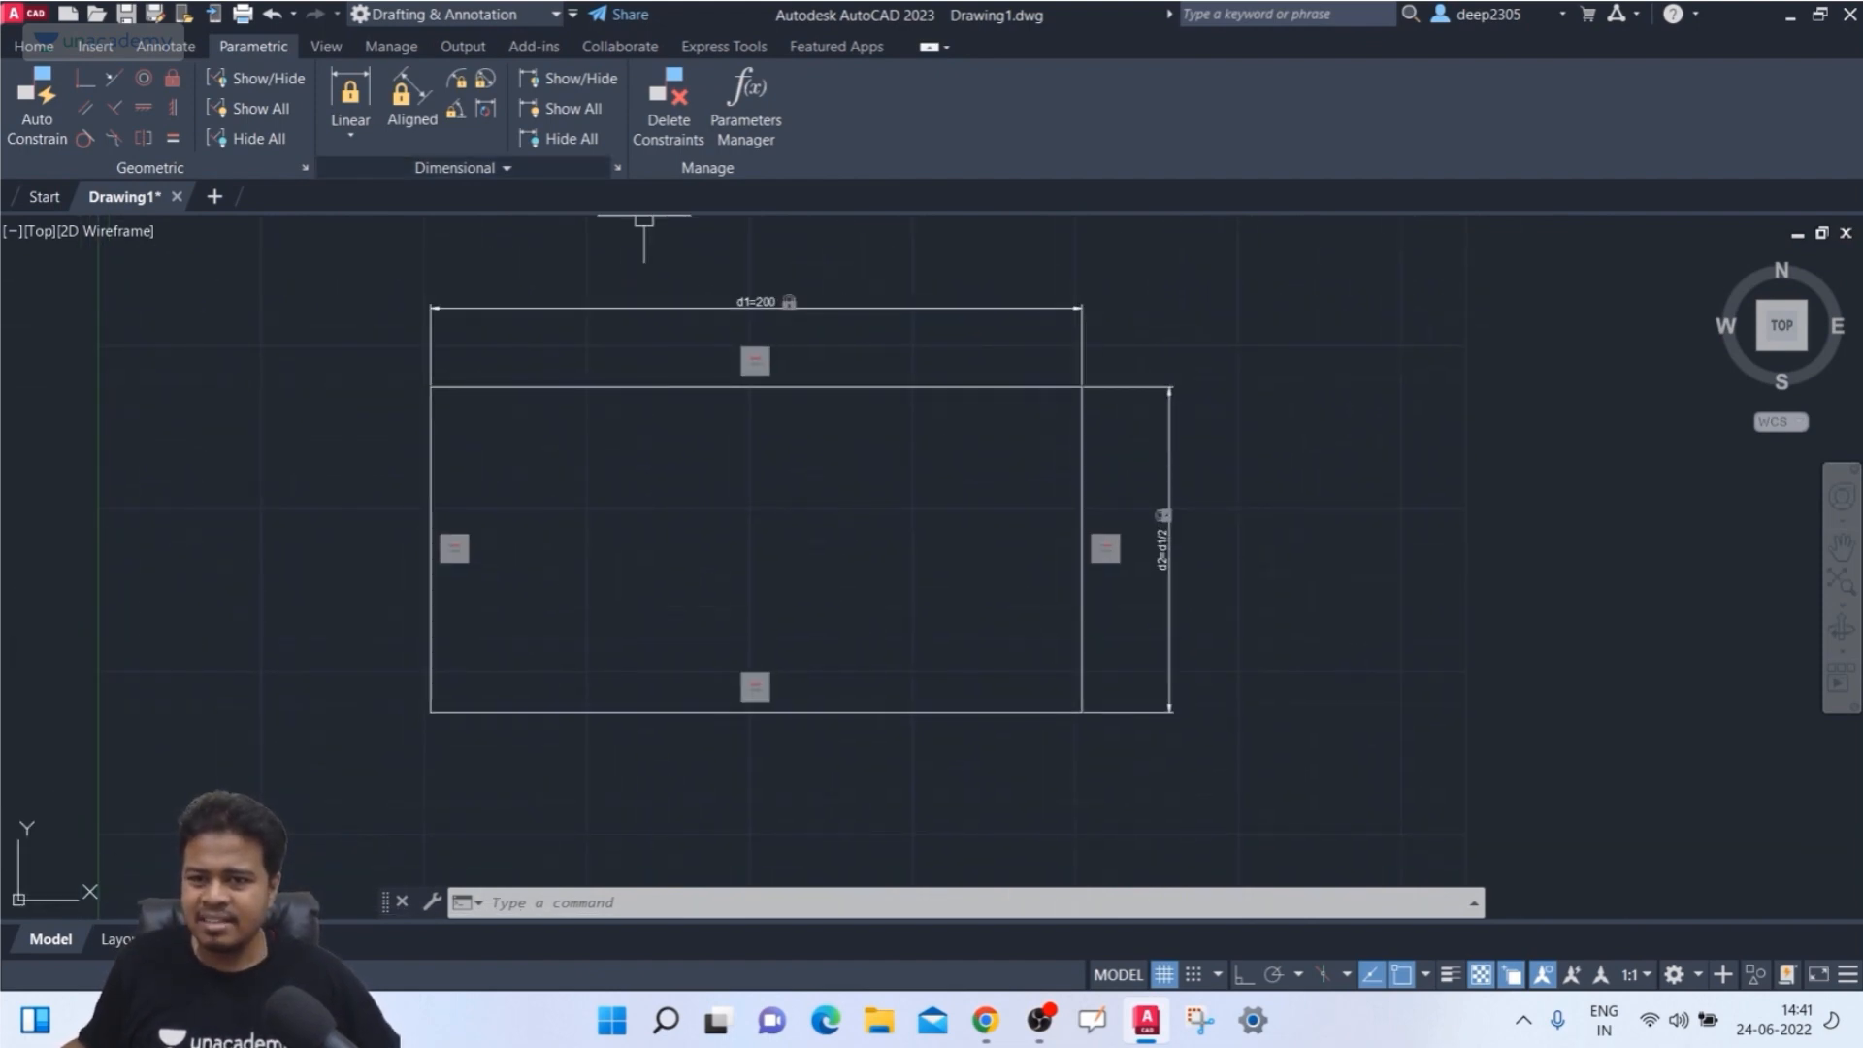
{"action": "left_click", "coordinate": [464, 167]}
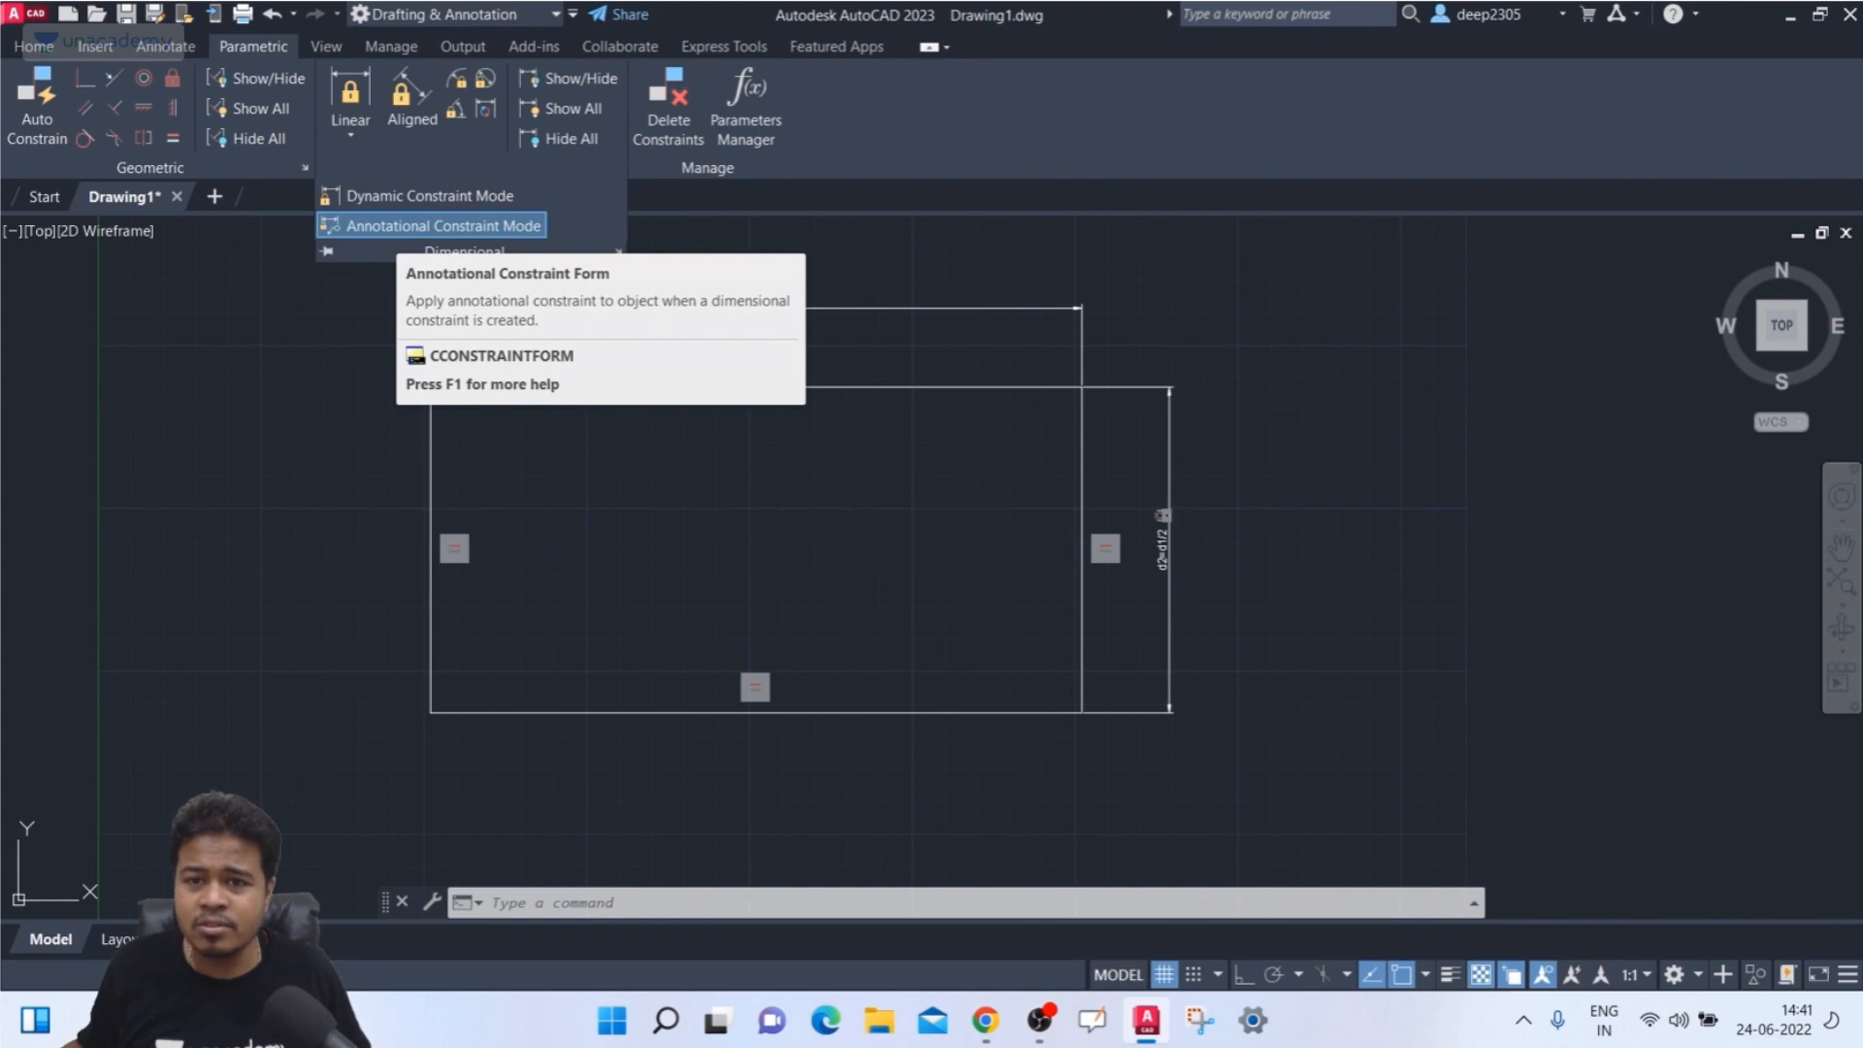
{"action": "left_click", "coordinate": [660, 582]}
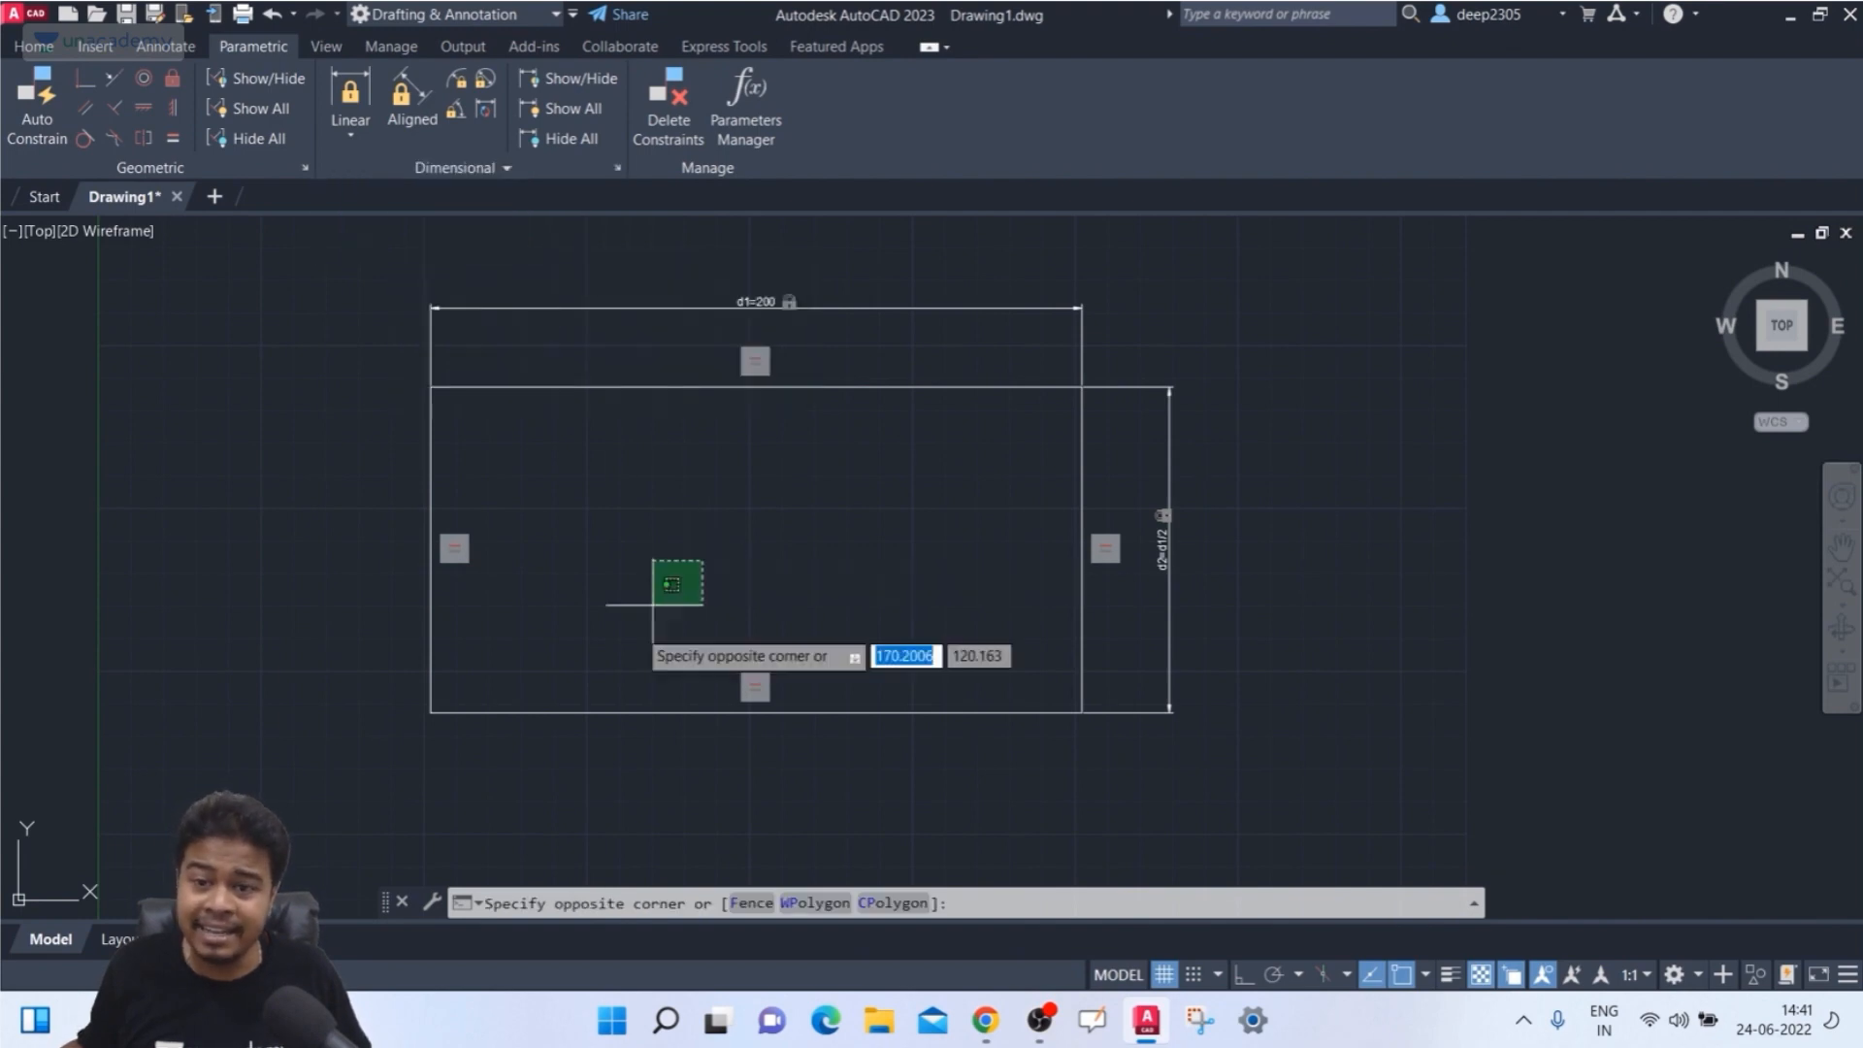
{"action": "key", "text": "Escape"}
{"action": "left_click", "coordinate": [492, 168]}
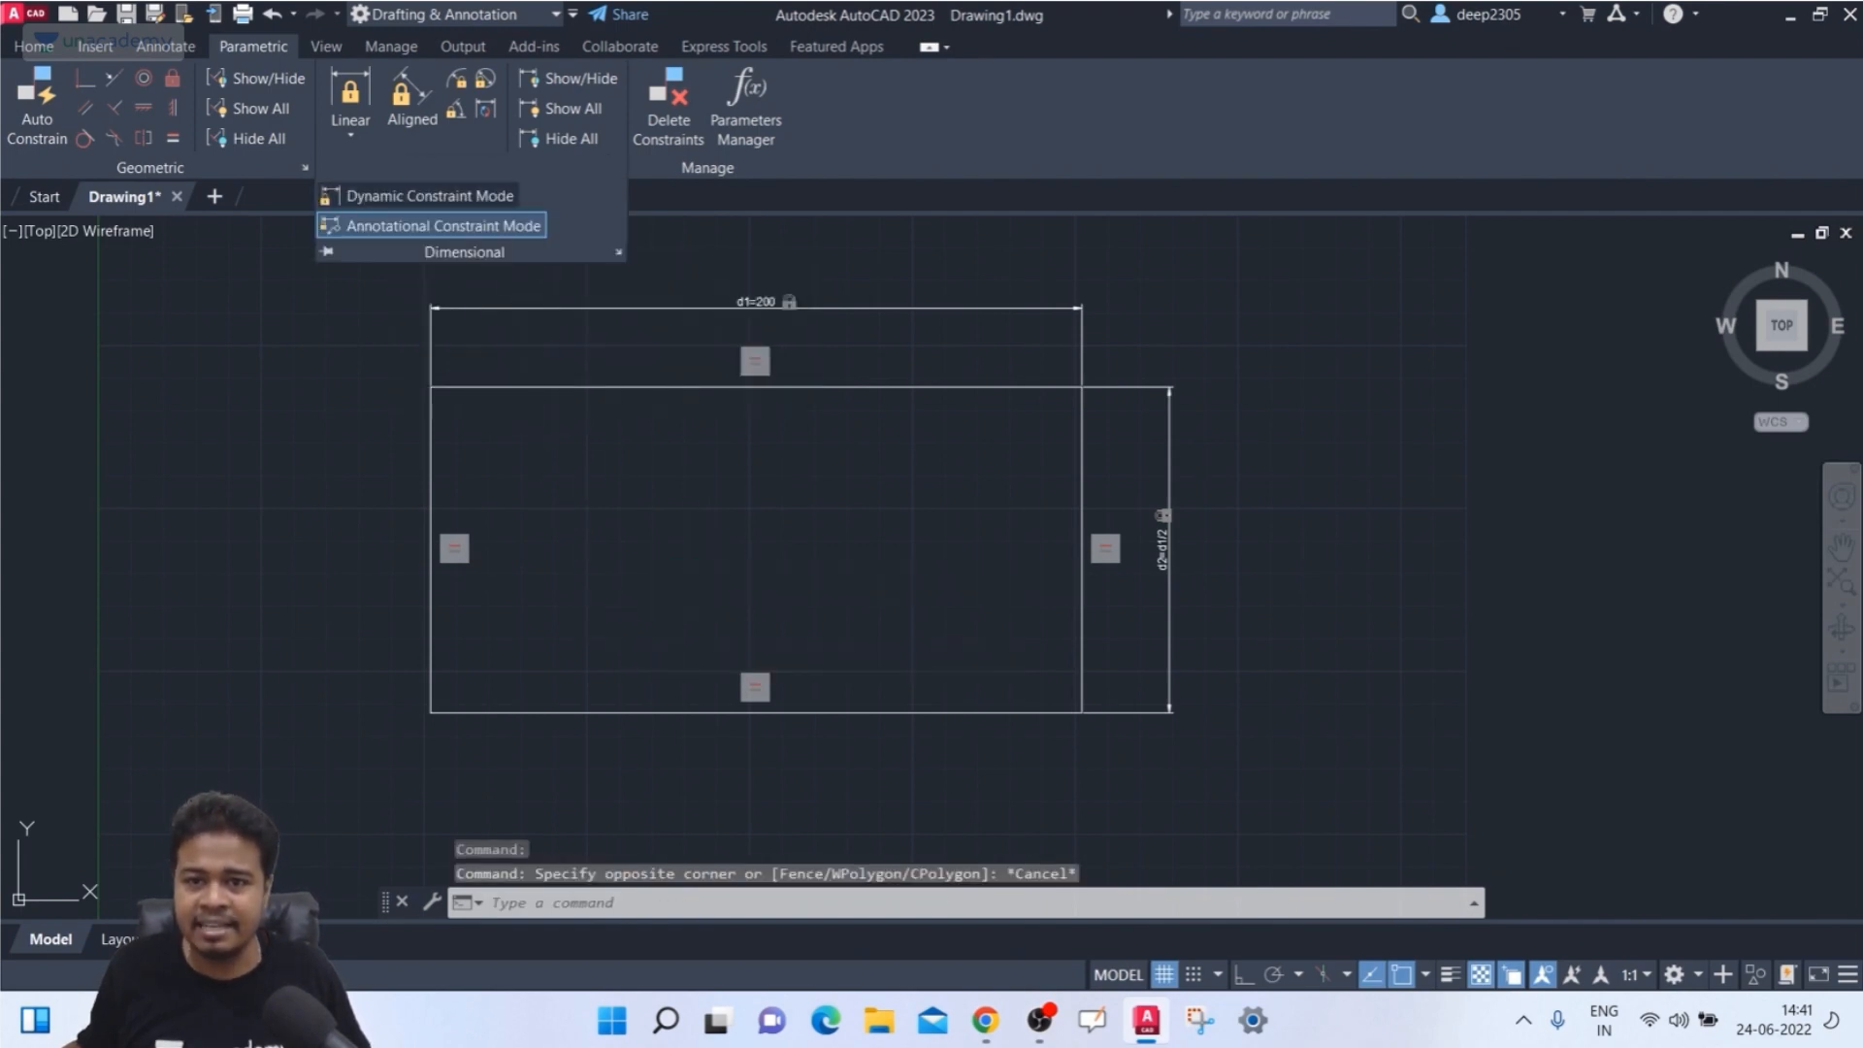
{"action": "left_click", "coordinate": [427, 195]}
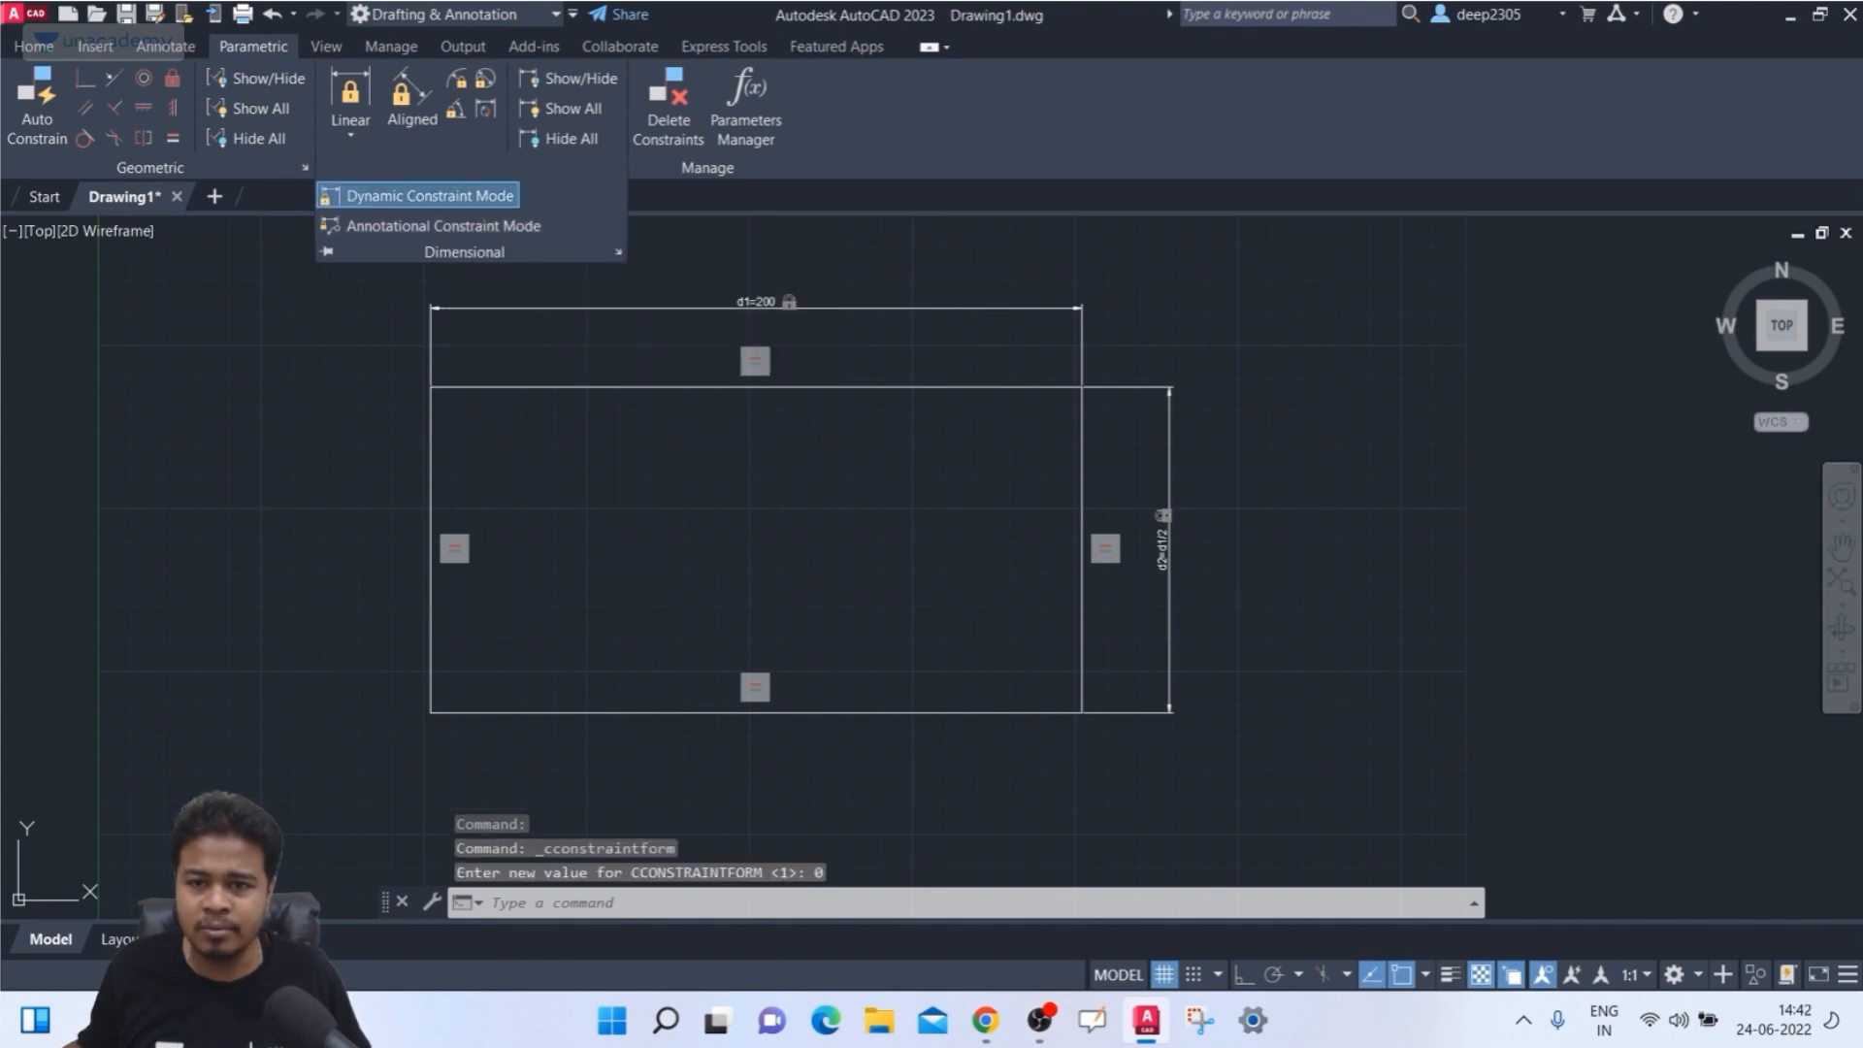
{"action": "key", "text": "Escape"}
{"action": "middle_click_drag", "start_coordinate": [695, 504], "coordinate": [721, 441]}
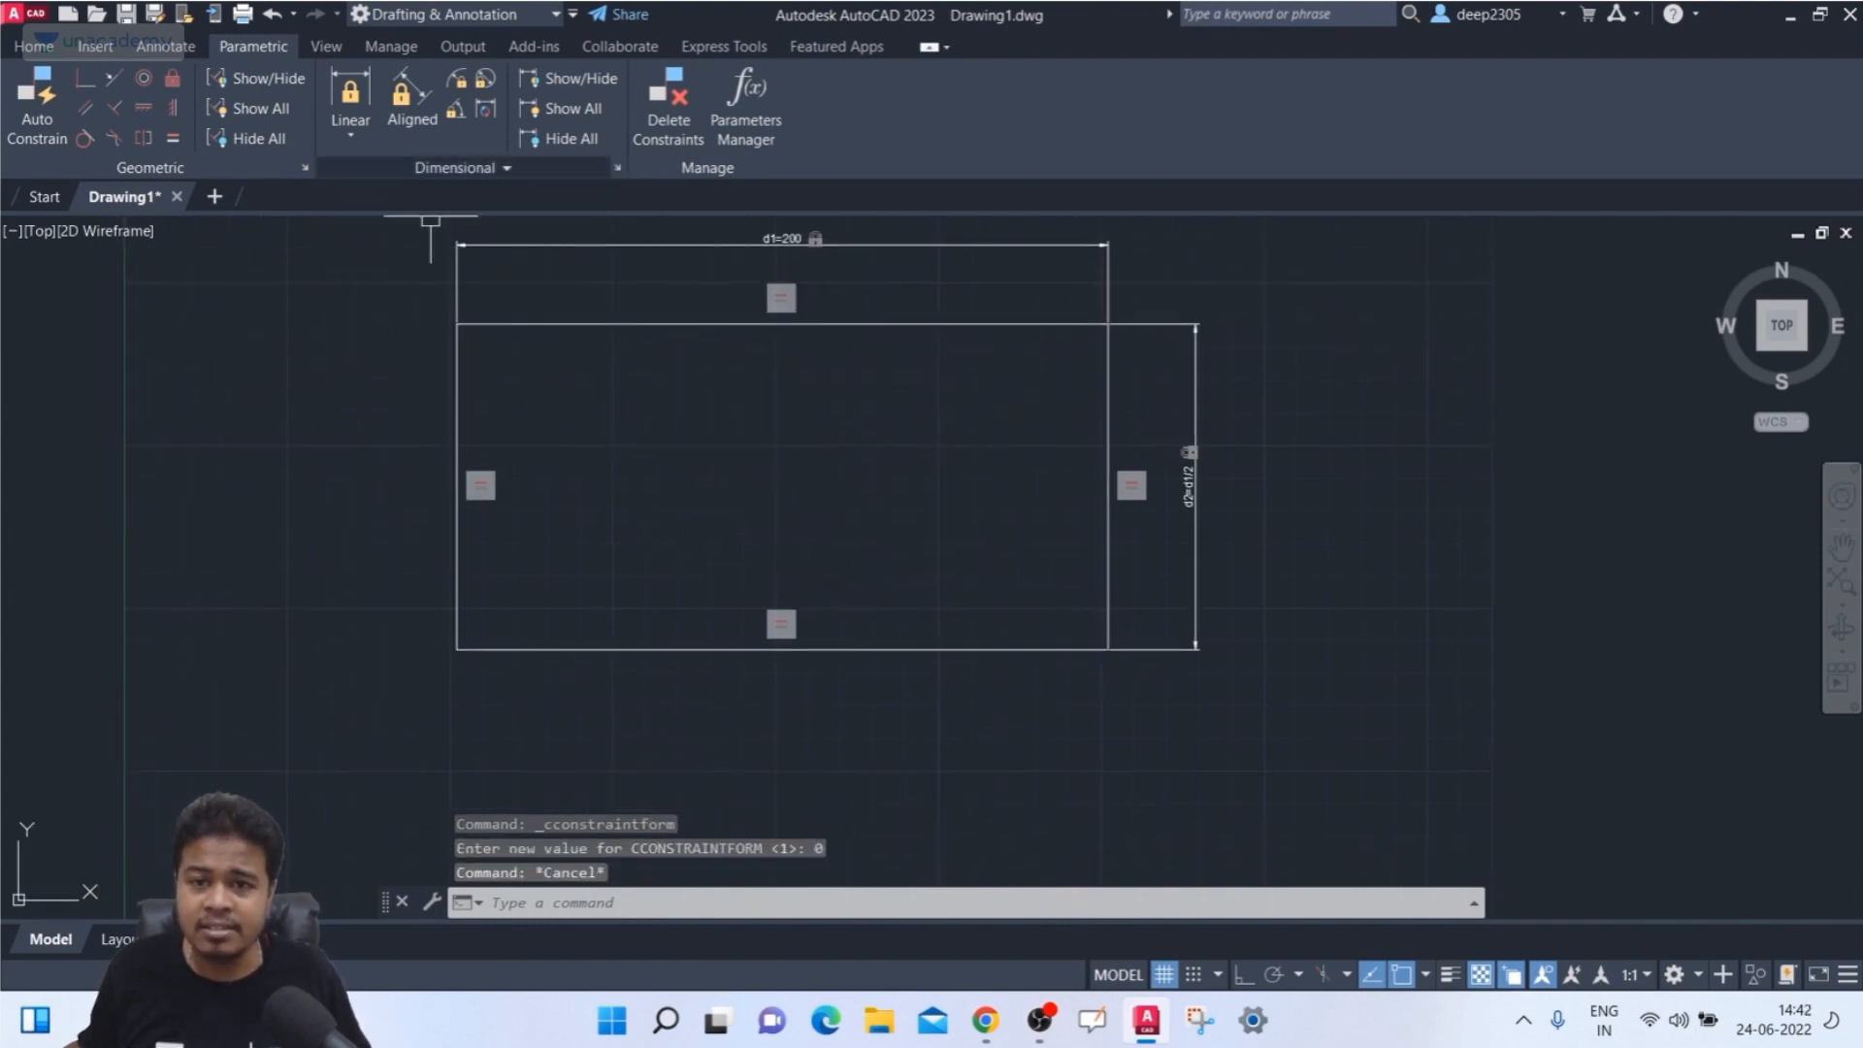
{"action": "left_click", "coordinate": [454, 167]}
{"action": "key", "text": "Escape"}
{"action": "key", "text": "Escape"}
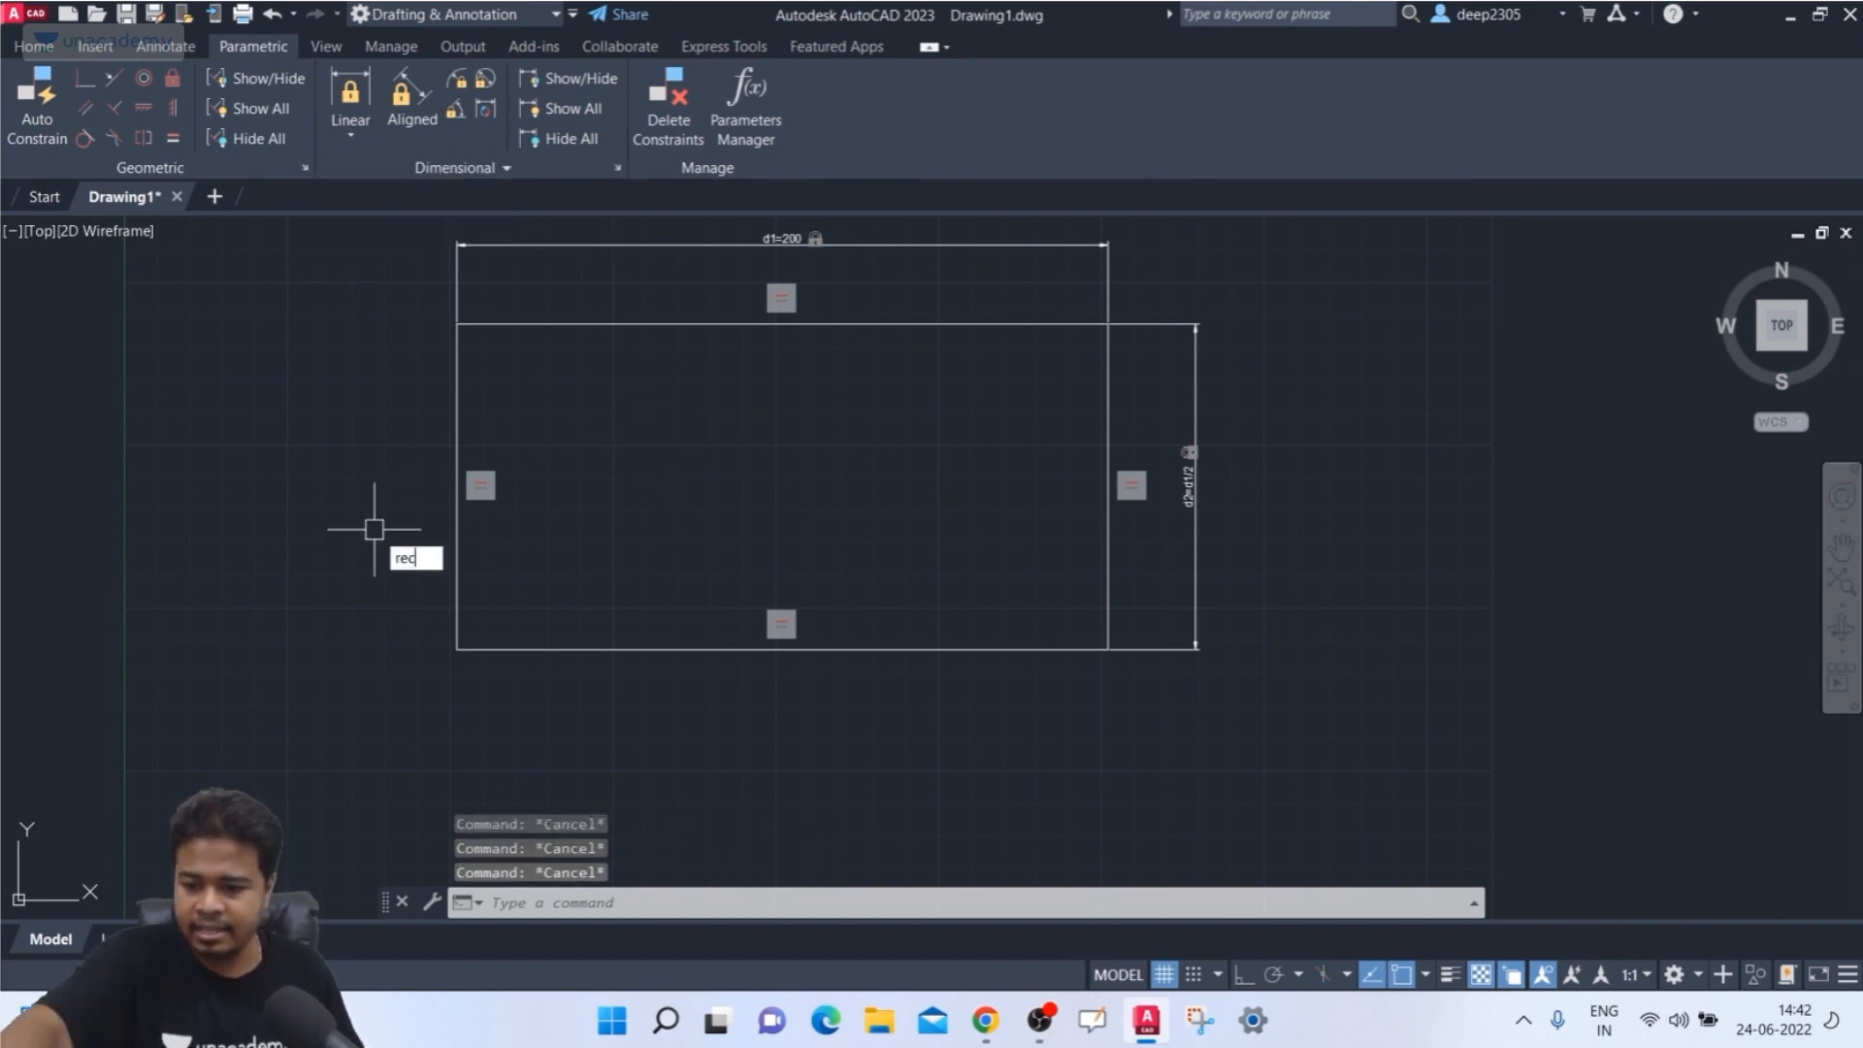
- Draw a second rectangle about 207 by 96 units below the constrained one
{"action": "type", "text": "rec"}
{"action": "key", "text": "Return"}
{"action": "middle_click_drag", "start_coordinate": [660, 609], "coordinate": [610, 482]}
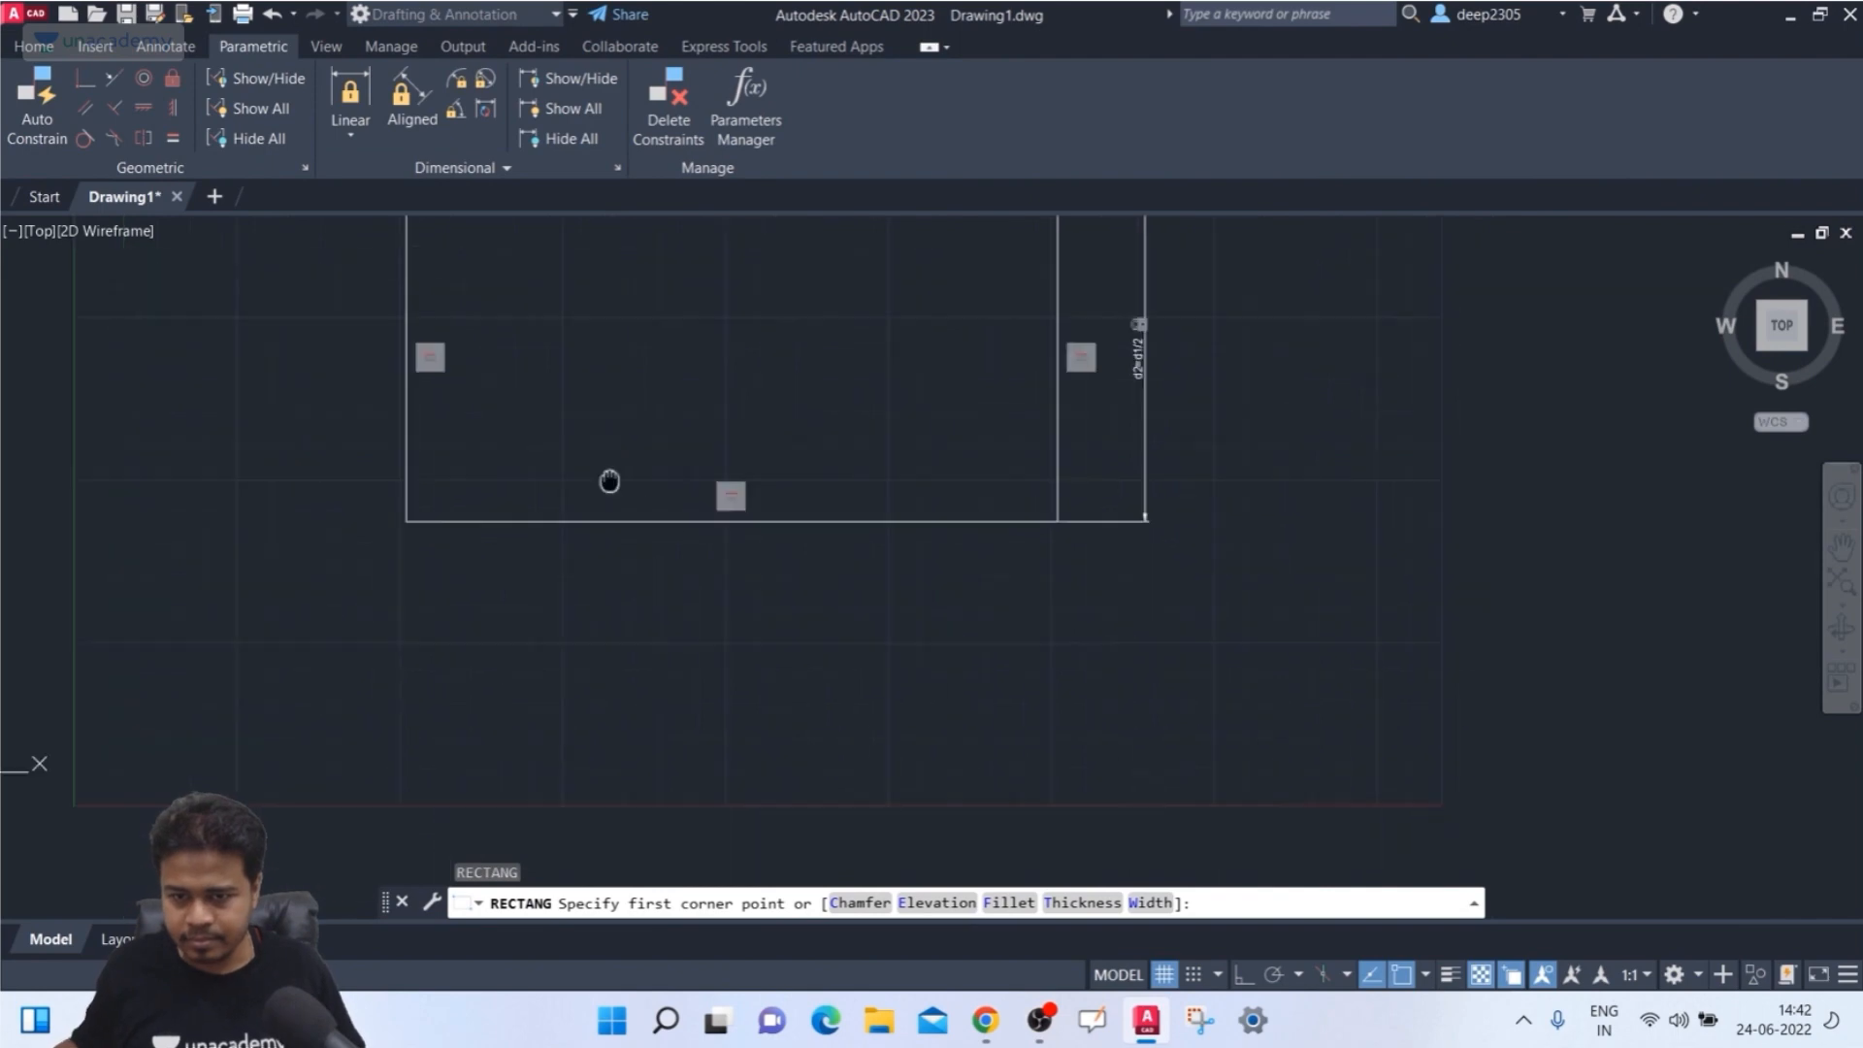
{"action": "scroll", "coordinate": [548, 604], "scroll_direction": "down", "scroll_amount": 2}
{"action": "left_click", "coordinate": [462, 646]}
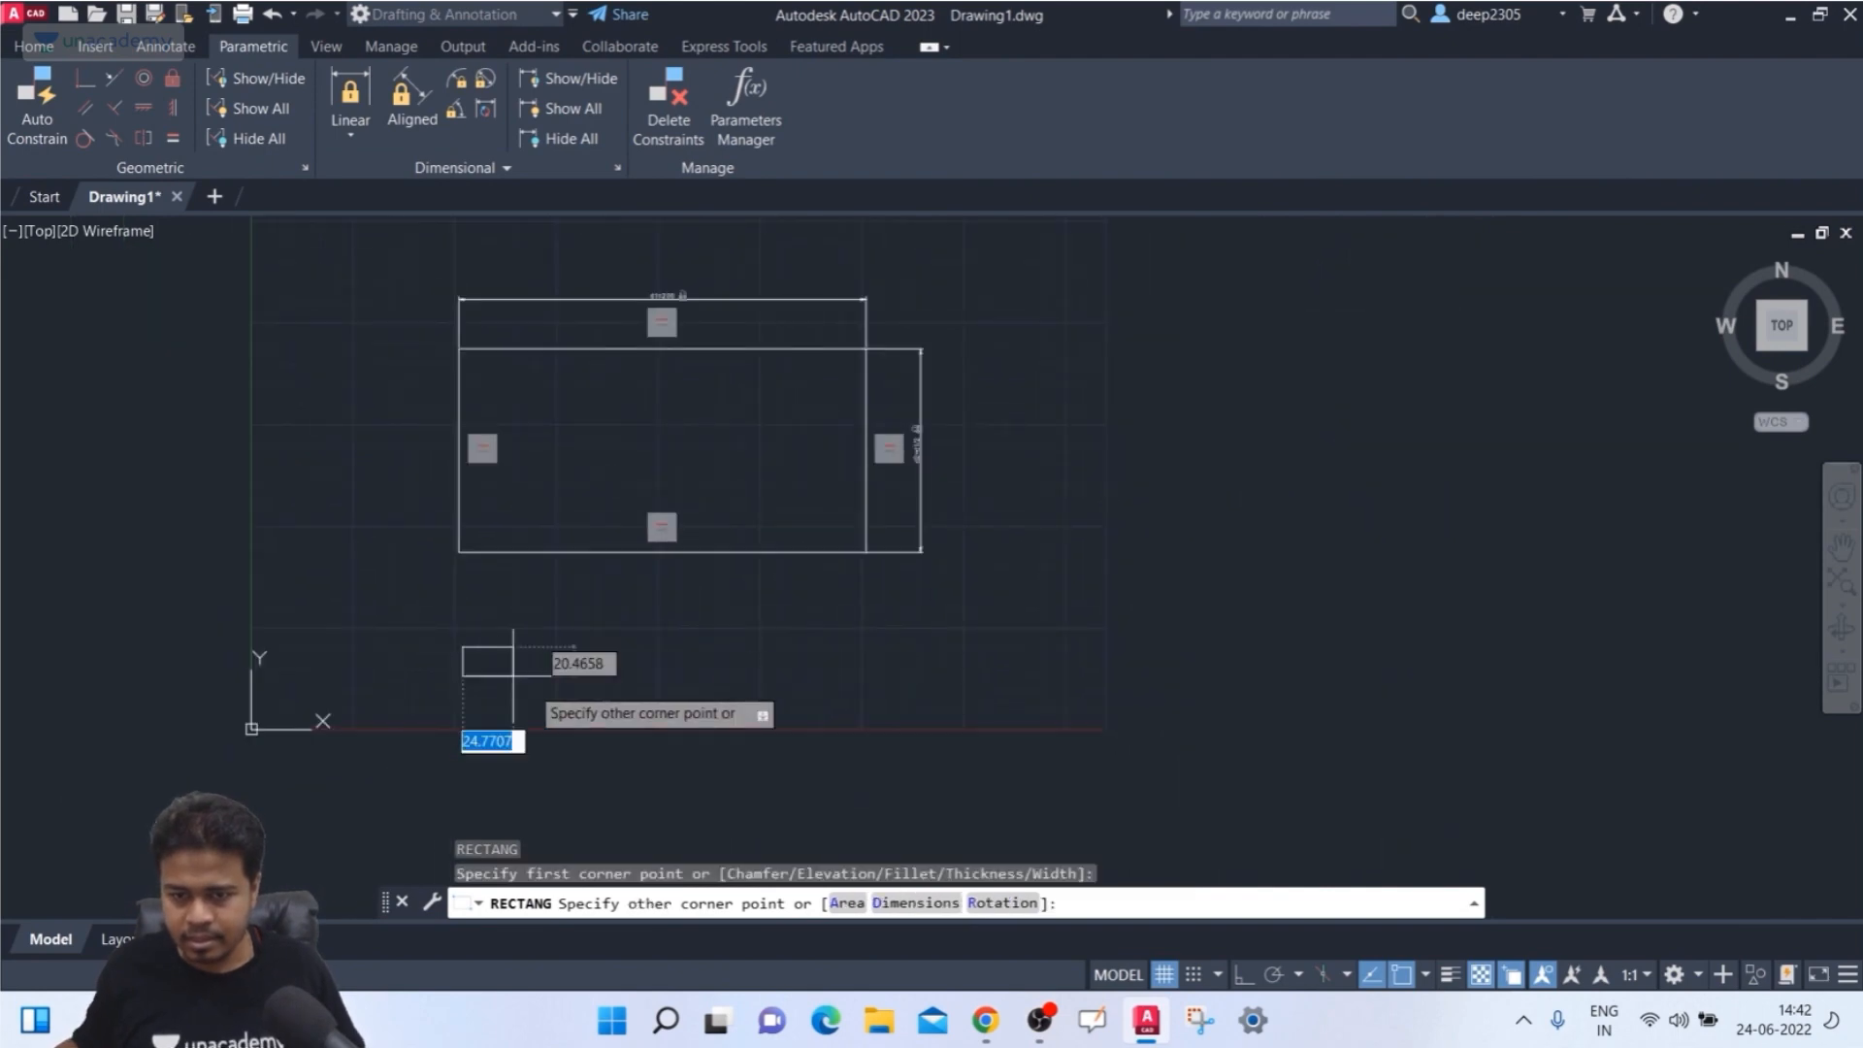
{"action": "left_click", "coordinate": [885, 840]}
{"action": "middle_click_drag", "start_coordinate": [998, 686], "coordinate": [988, 616]}
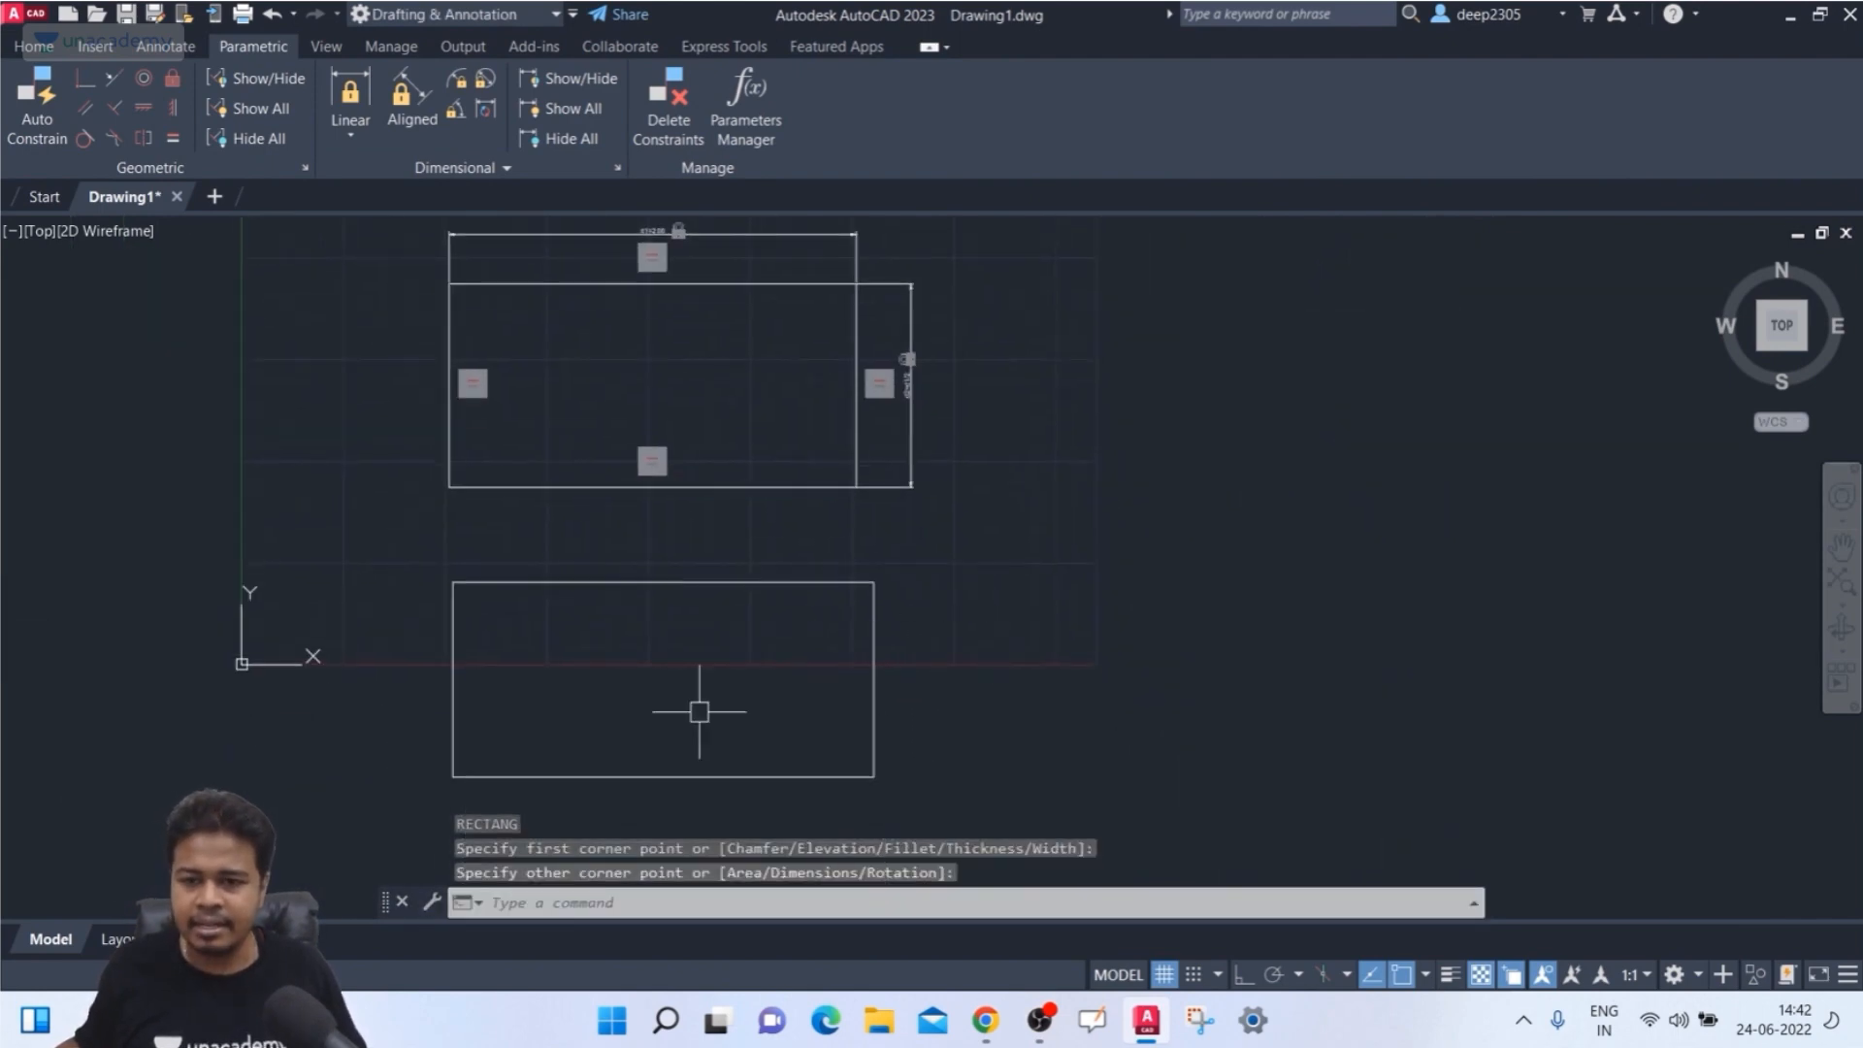
- In Dynamic Constraint Mode, apply a horizontal linear dimensional constraint across the lower rectangle's top edge, accepting its measured value
{"action": "middle_click_drag", "start_coordinate": [1082, 657], "coordinate": [1097, 652]}
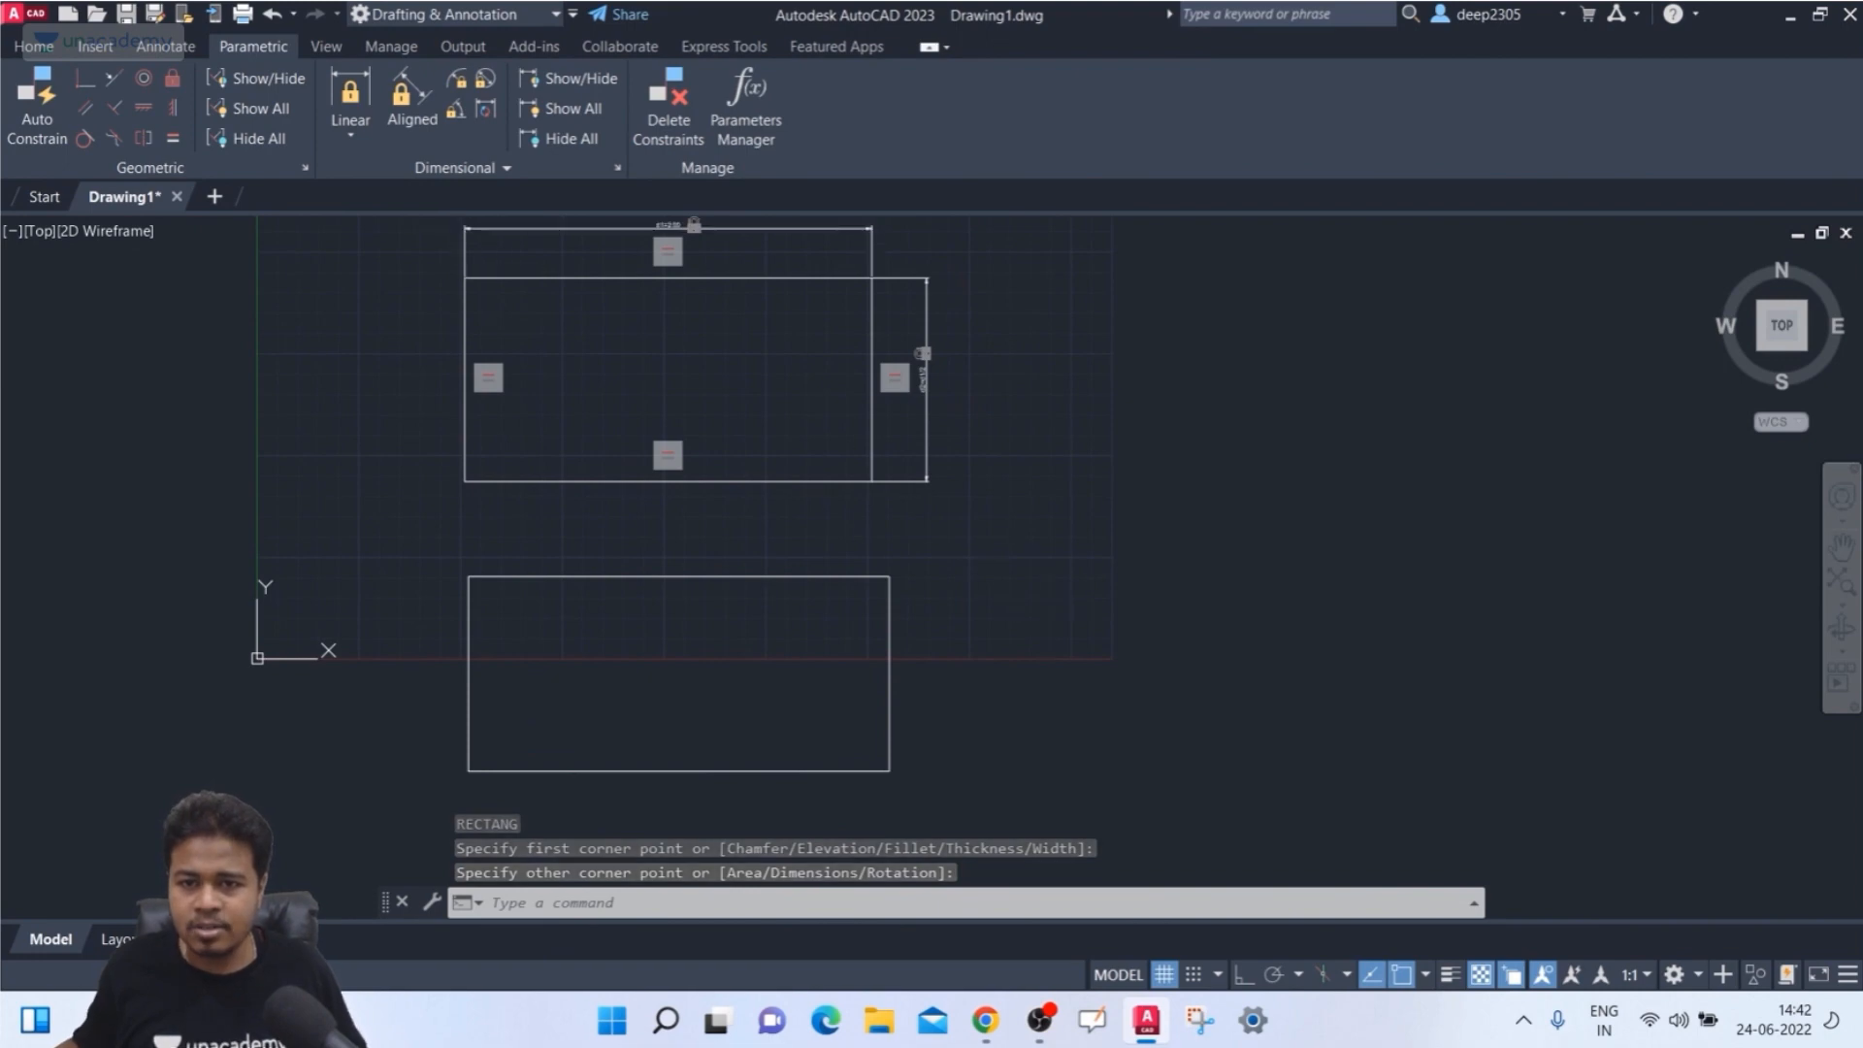
{"action": "left_click", "coordinate": [456, 167]}
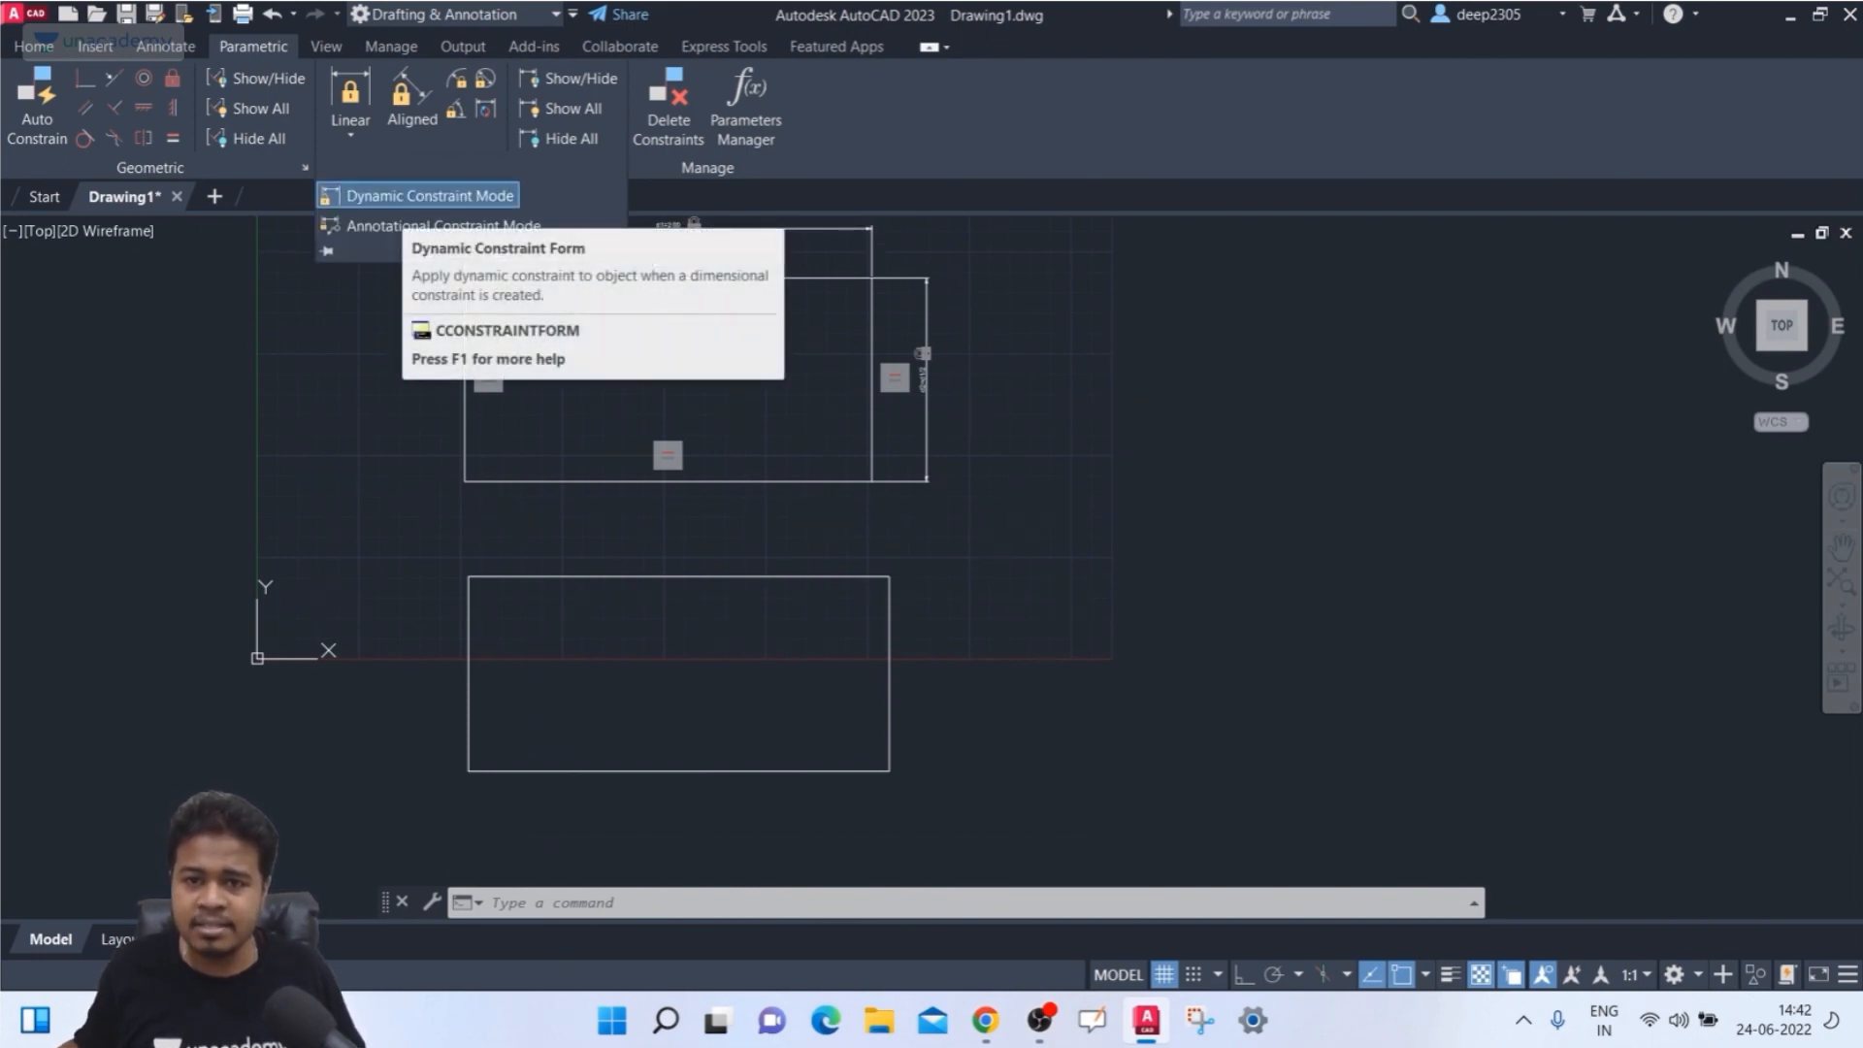
{"action": "left_click", "coordinate": [417, 195]}
{"action": "left_click", "coordinate": [351, 134]}
{"action": "left_click", "coordinate": [349, 177]}
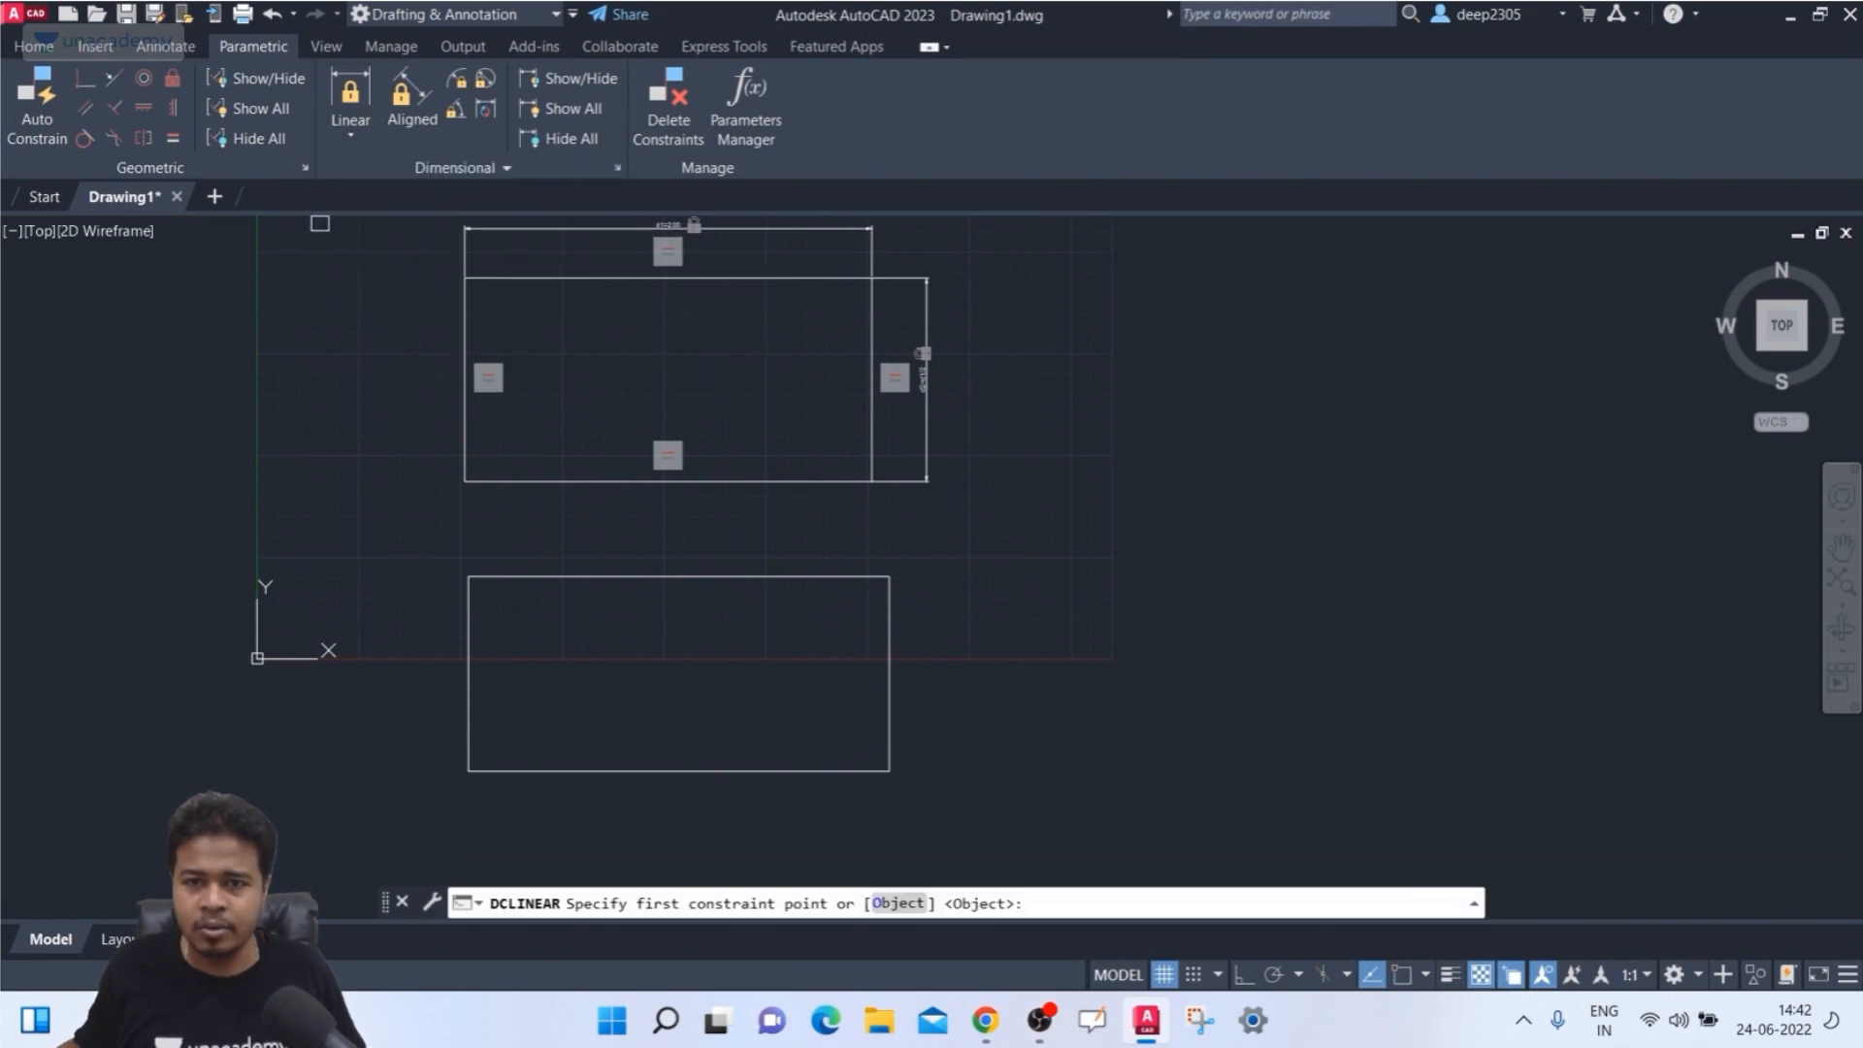
{"action": "left_click", "coordinate": [469, 577]}
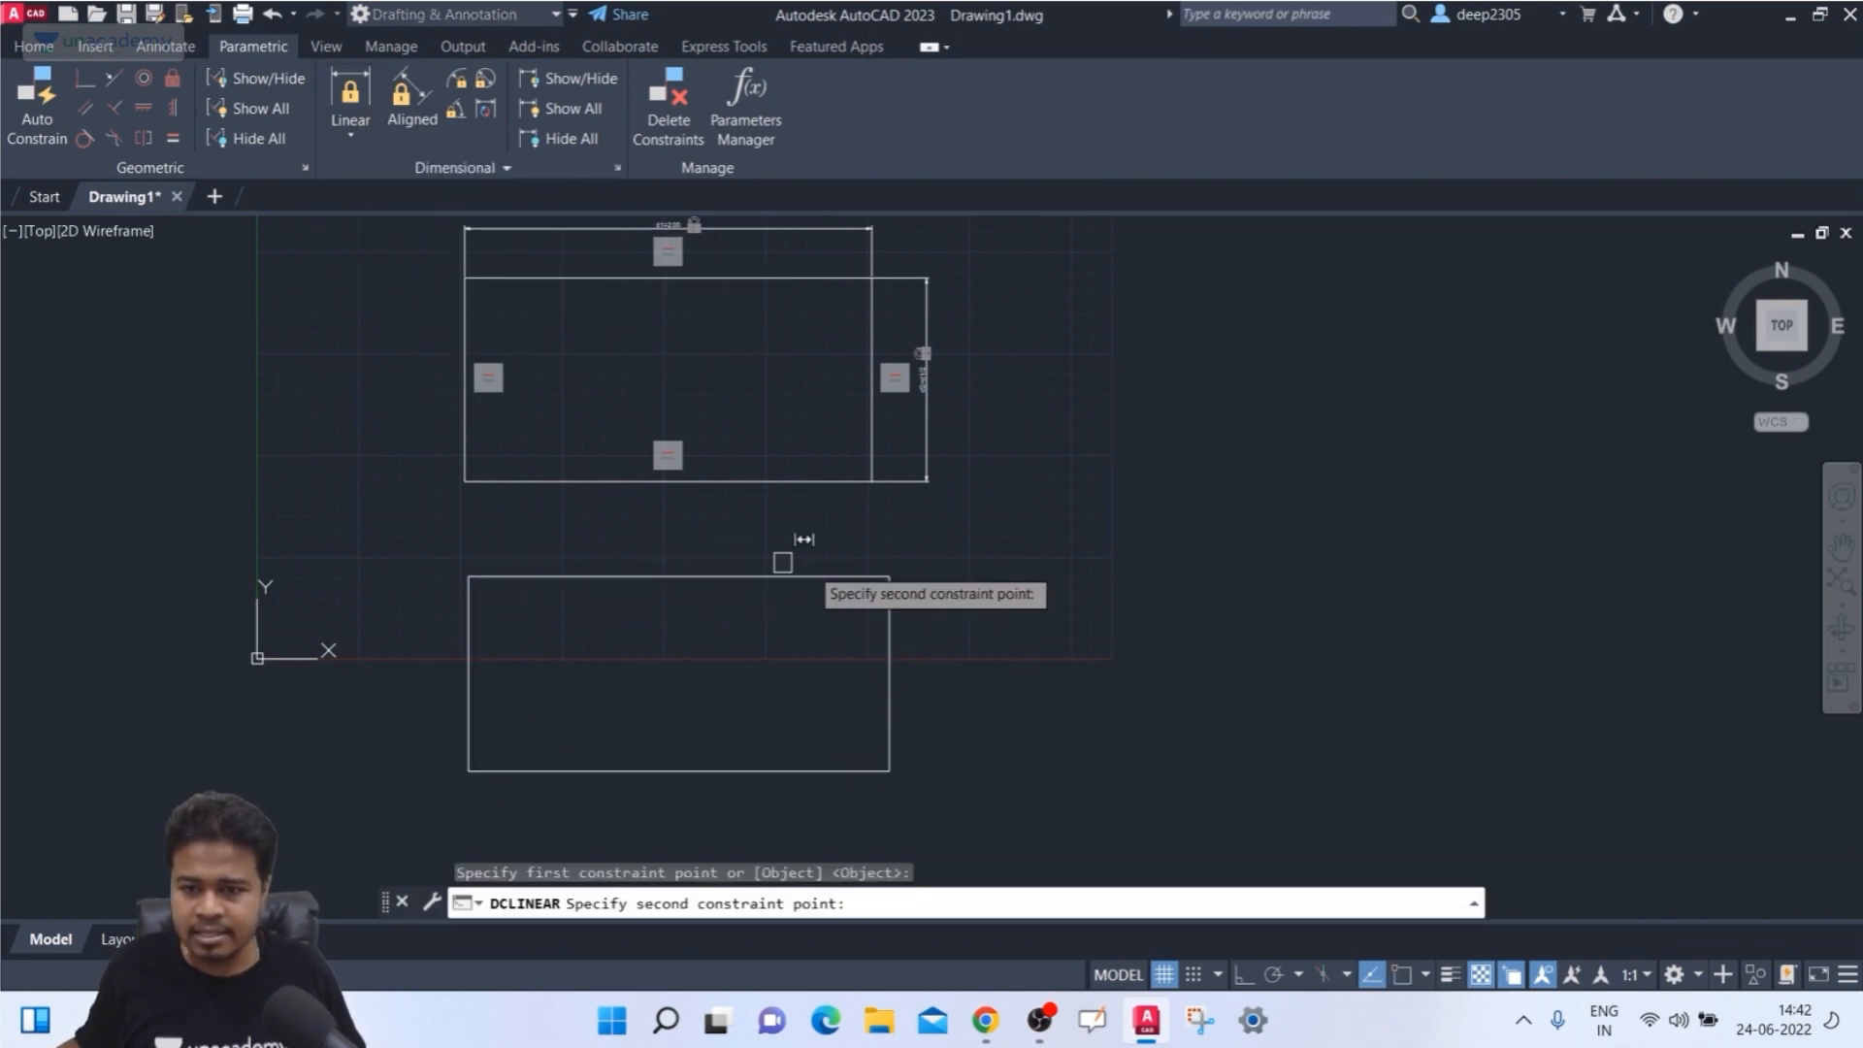
{"action": "left_click", "coordinate": [889, 577]}
{"action": "left_click", "coordinate": [679, 545]}
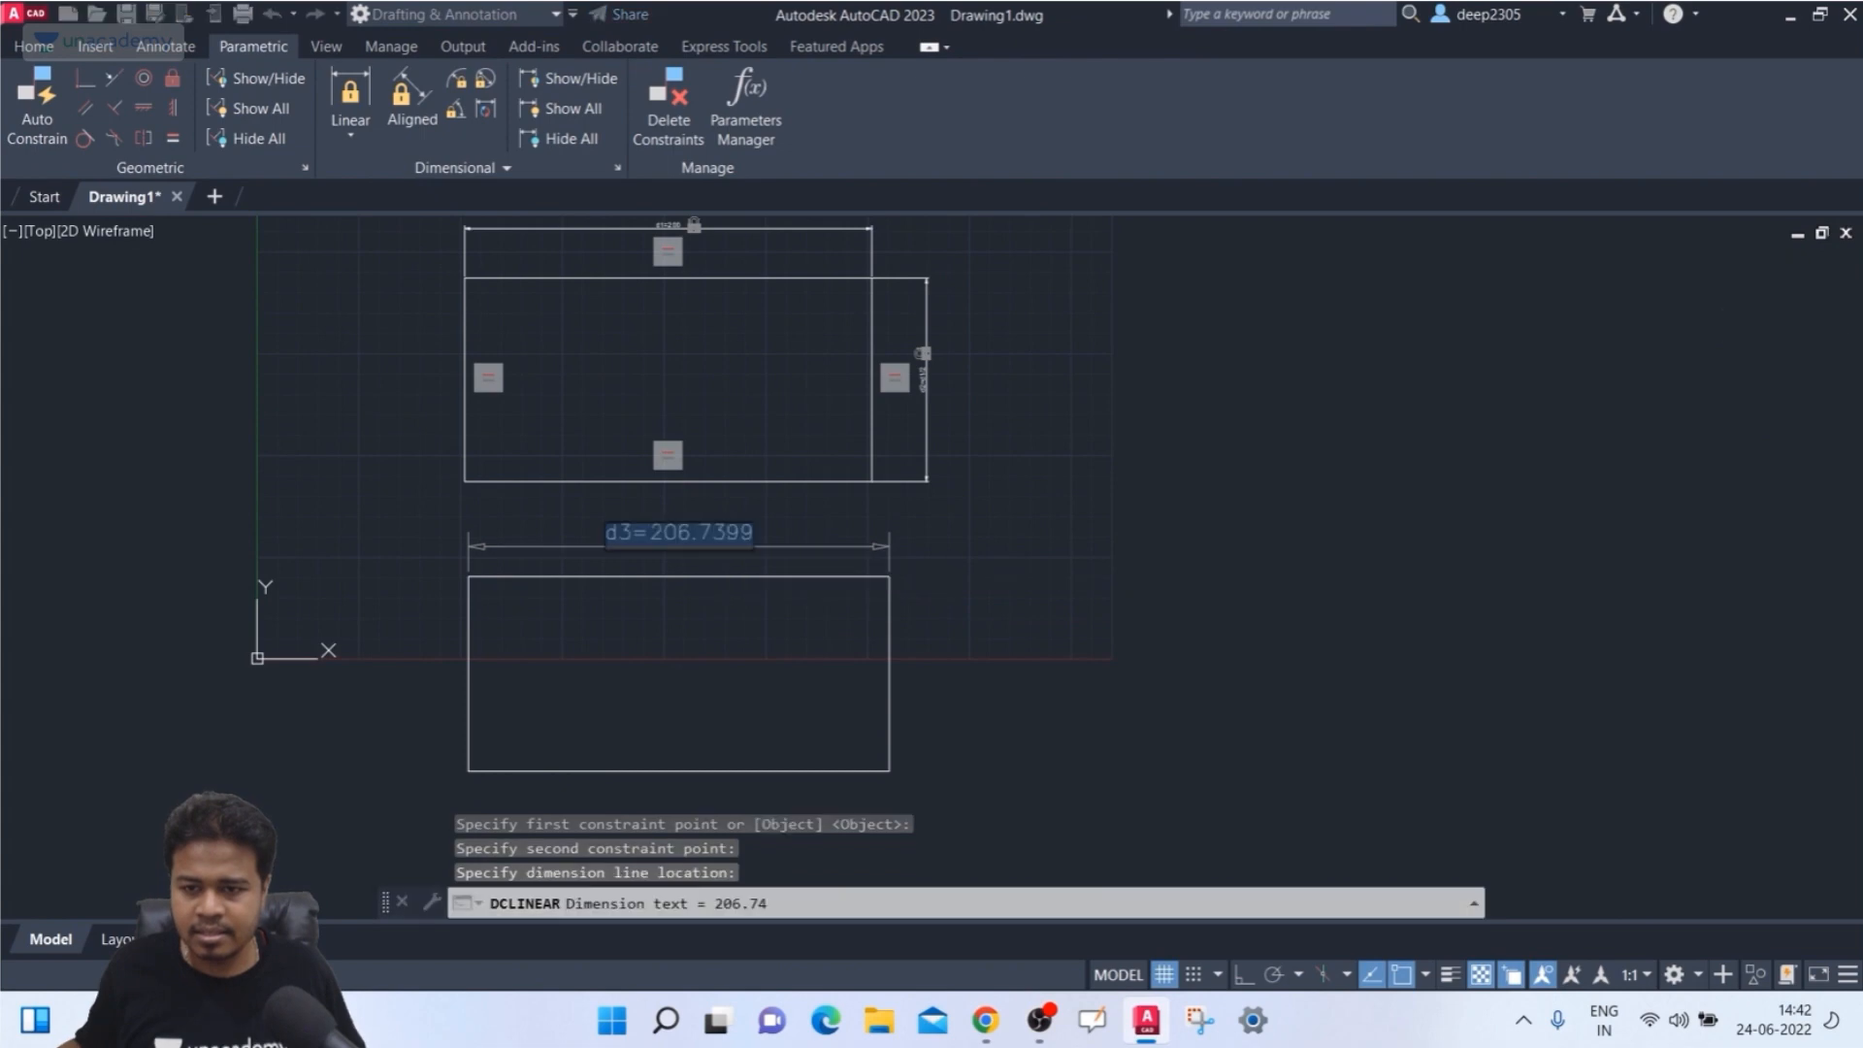
{"action": "key", "text": "Return"}
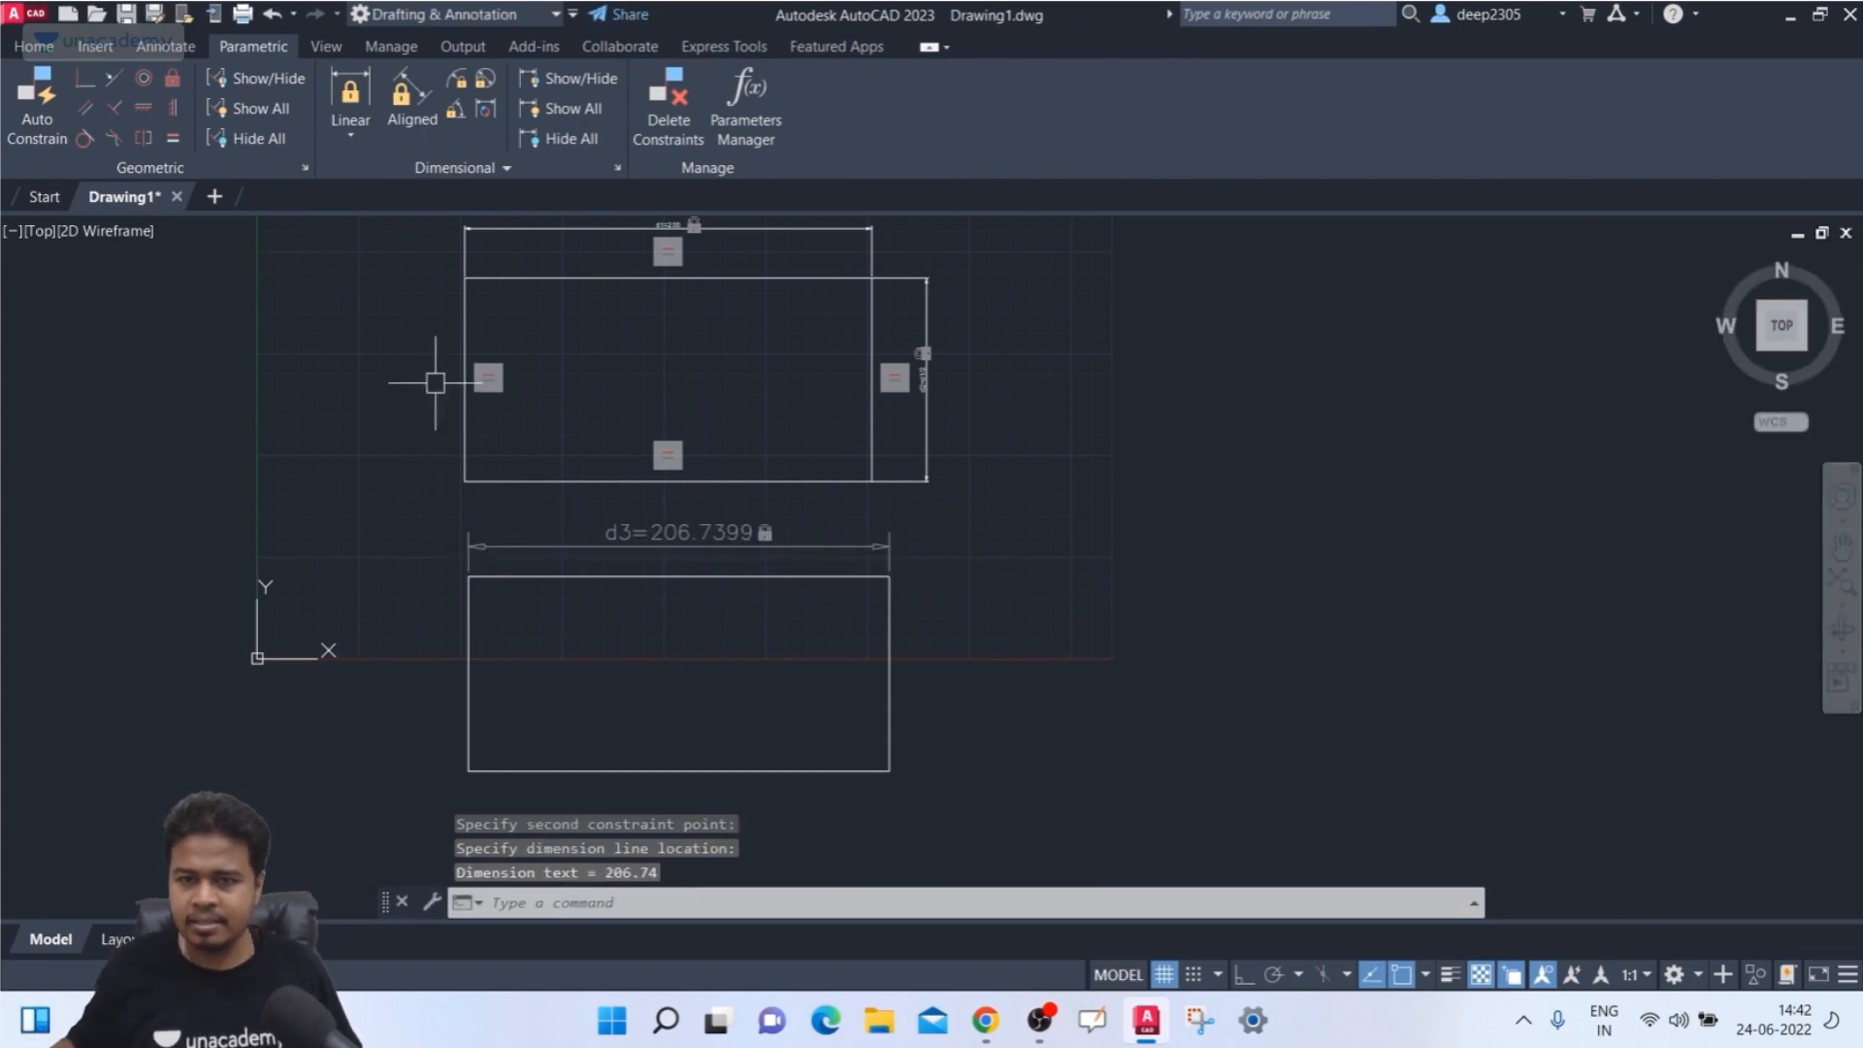
- Apply a vertical linear dimensional constraint along the lower rectangle's right edge, accepting its measured value
{"action": "left_click", "coordinate": [350, 134]}
{"action": "left_click", "coordinate": [387, 178]}
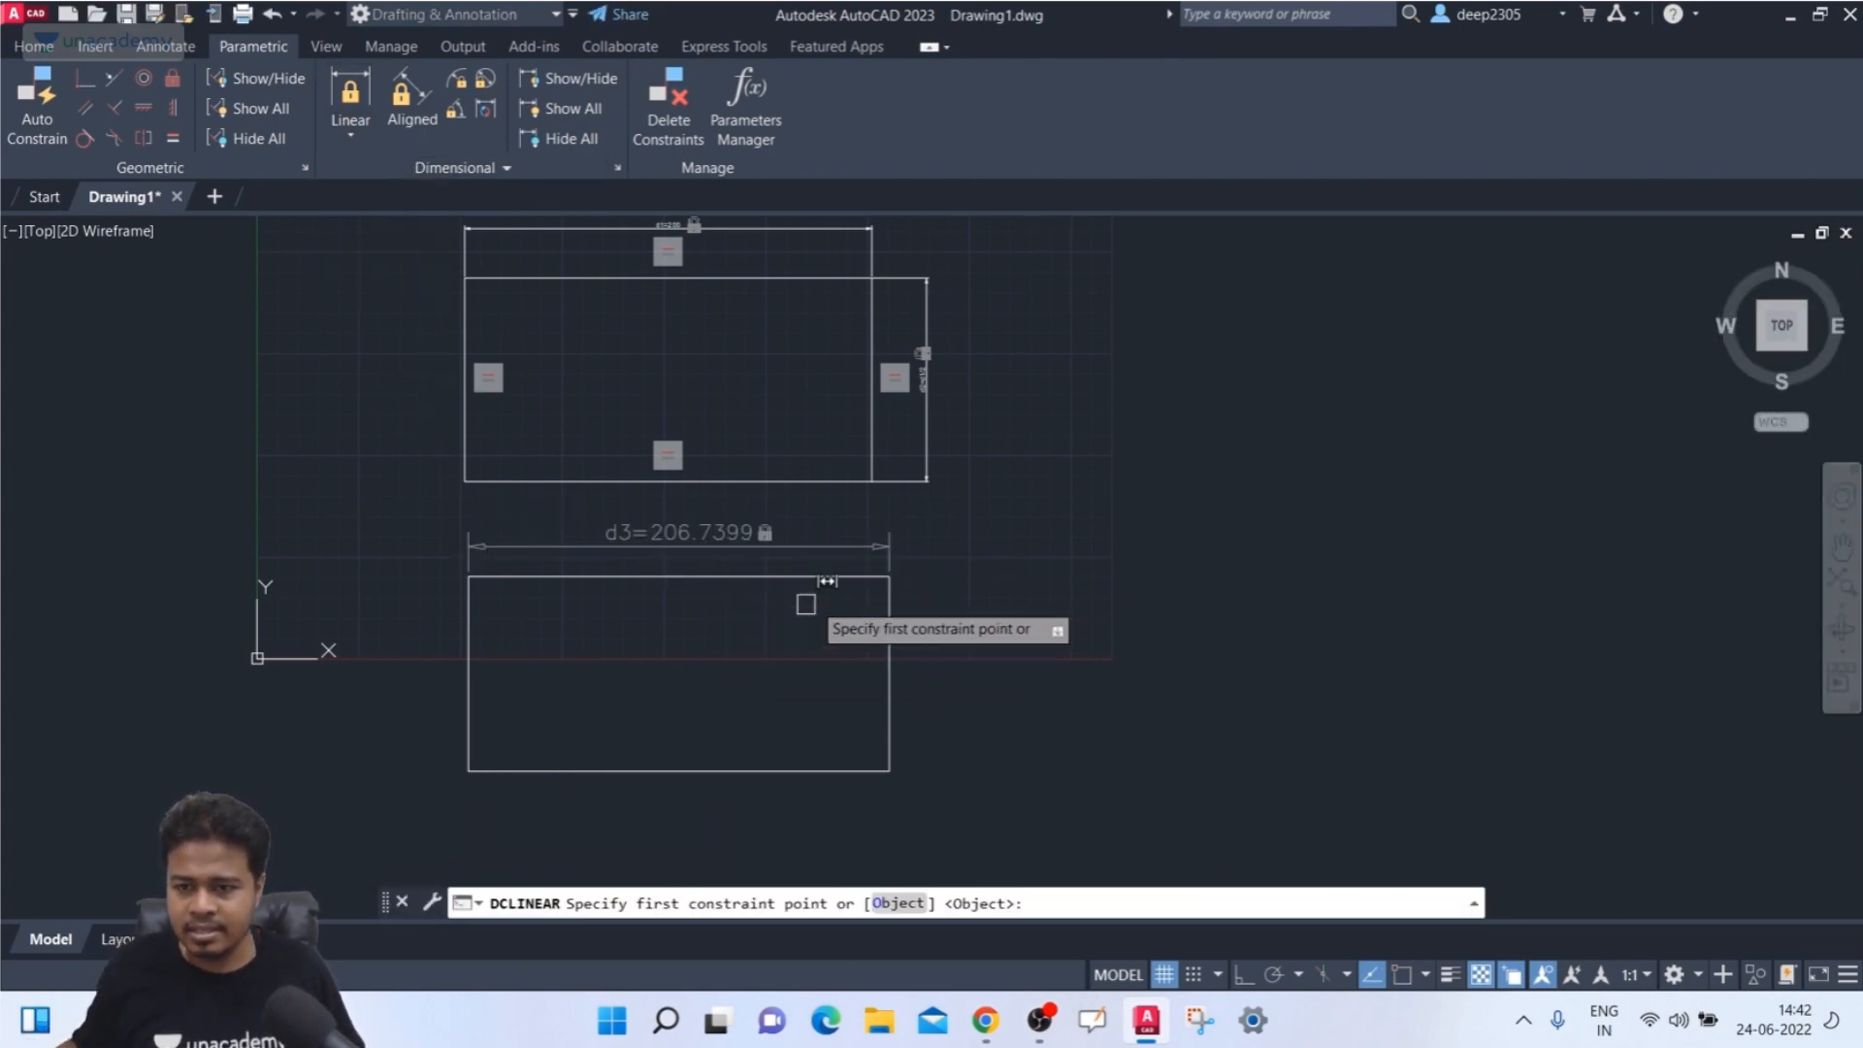
{"action": "left_click", "coordinate": [889, 577]}
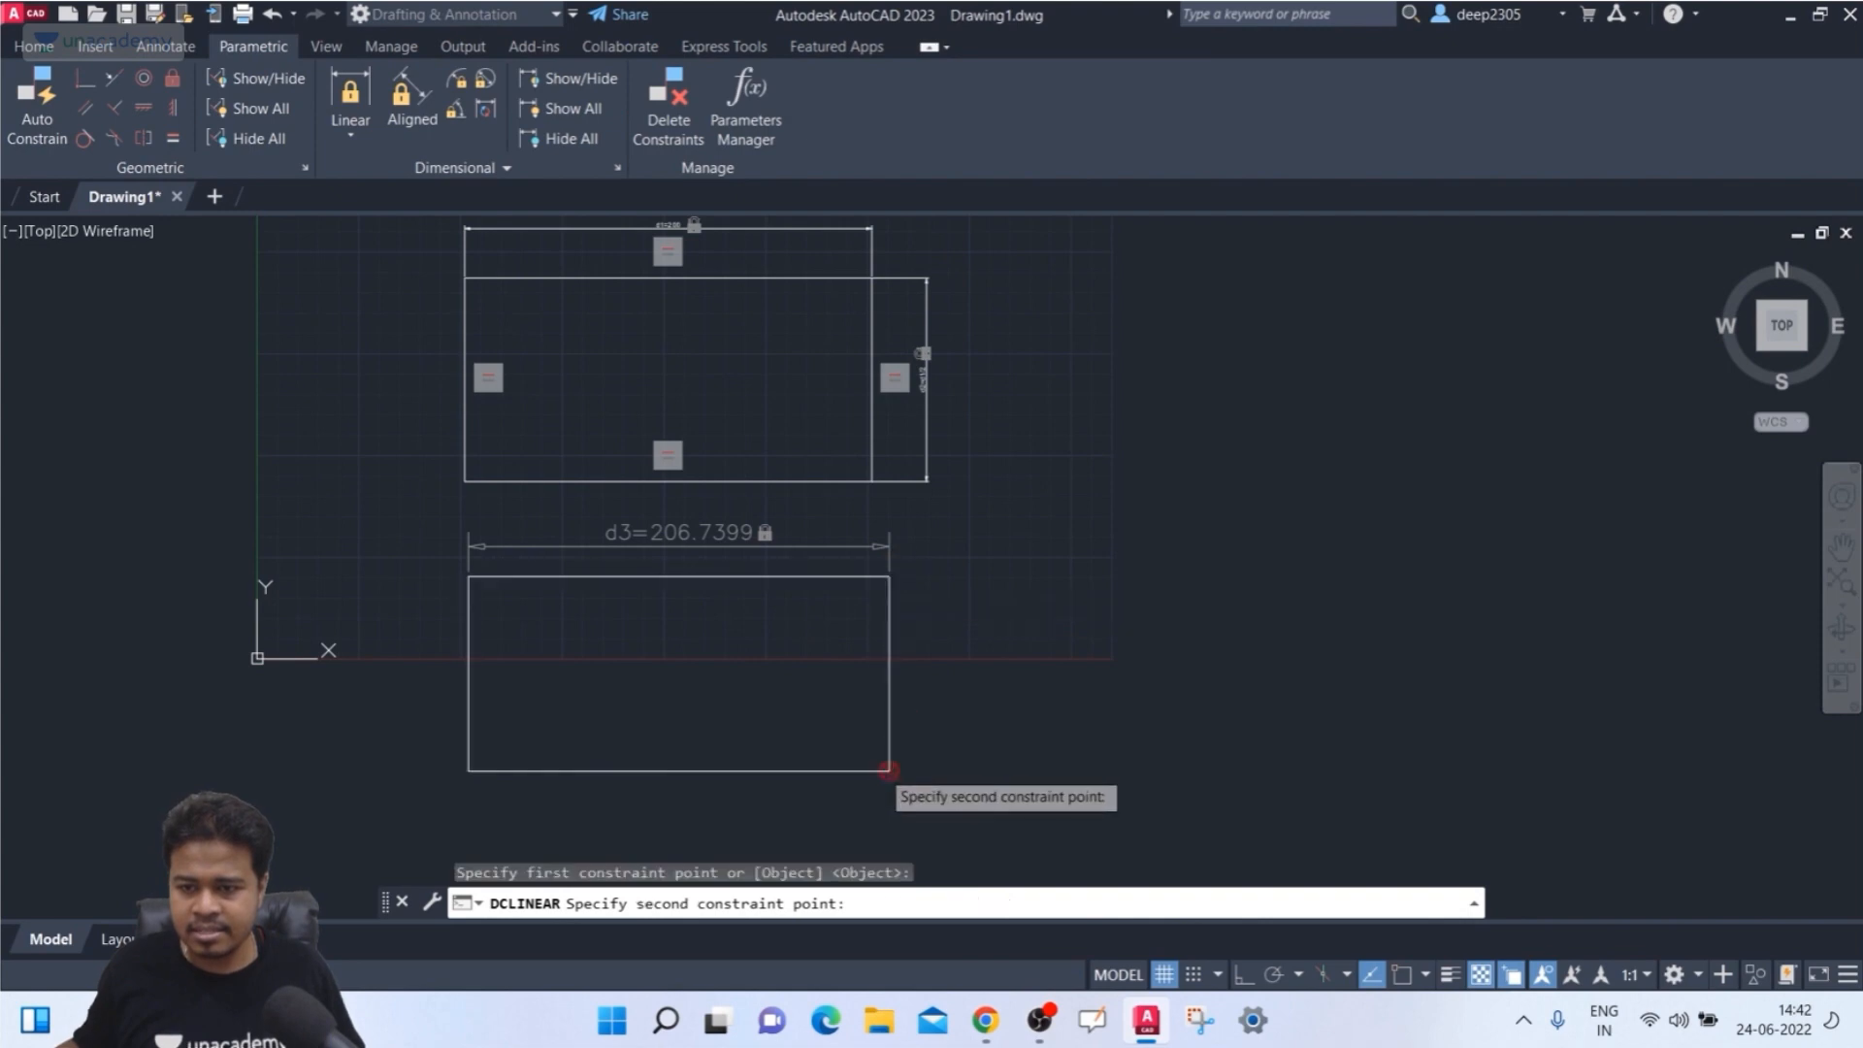
{"action": "left_click", "coordinate": [889, 771]}
{"action": "left_click", "coordinate": [920, 674]}
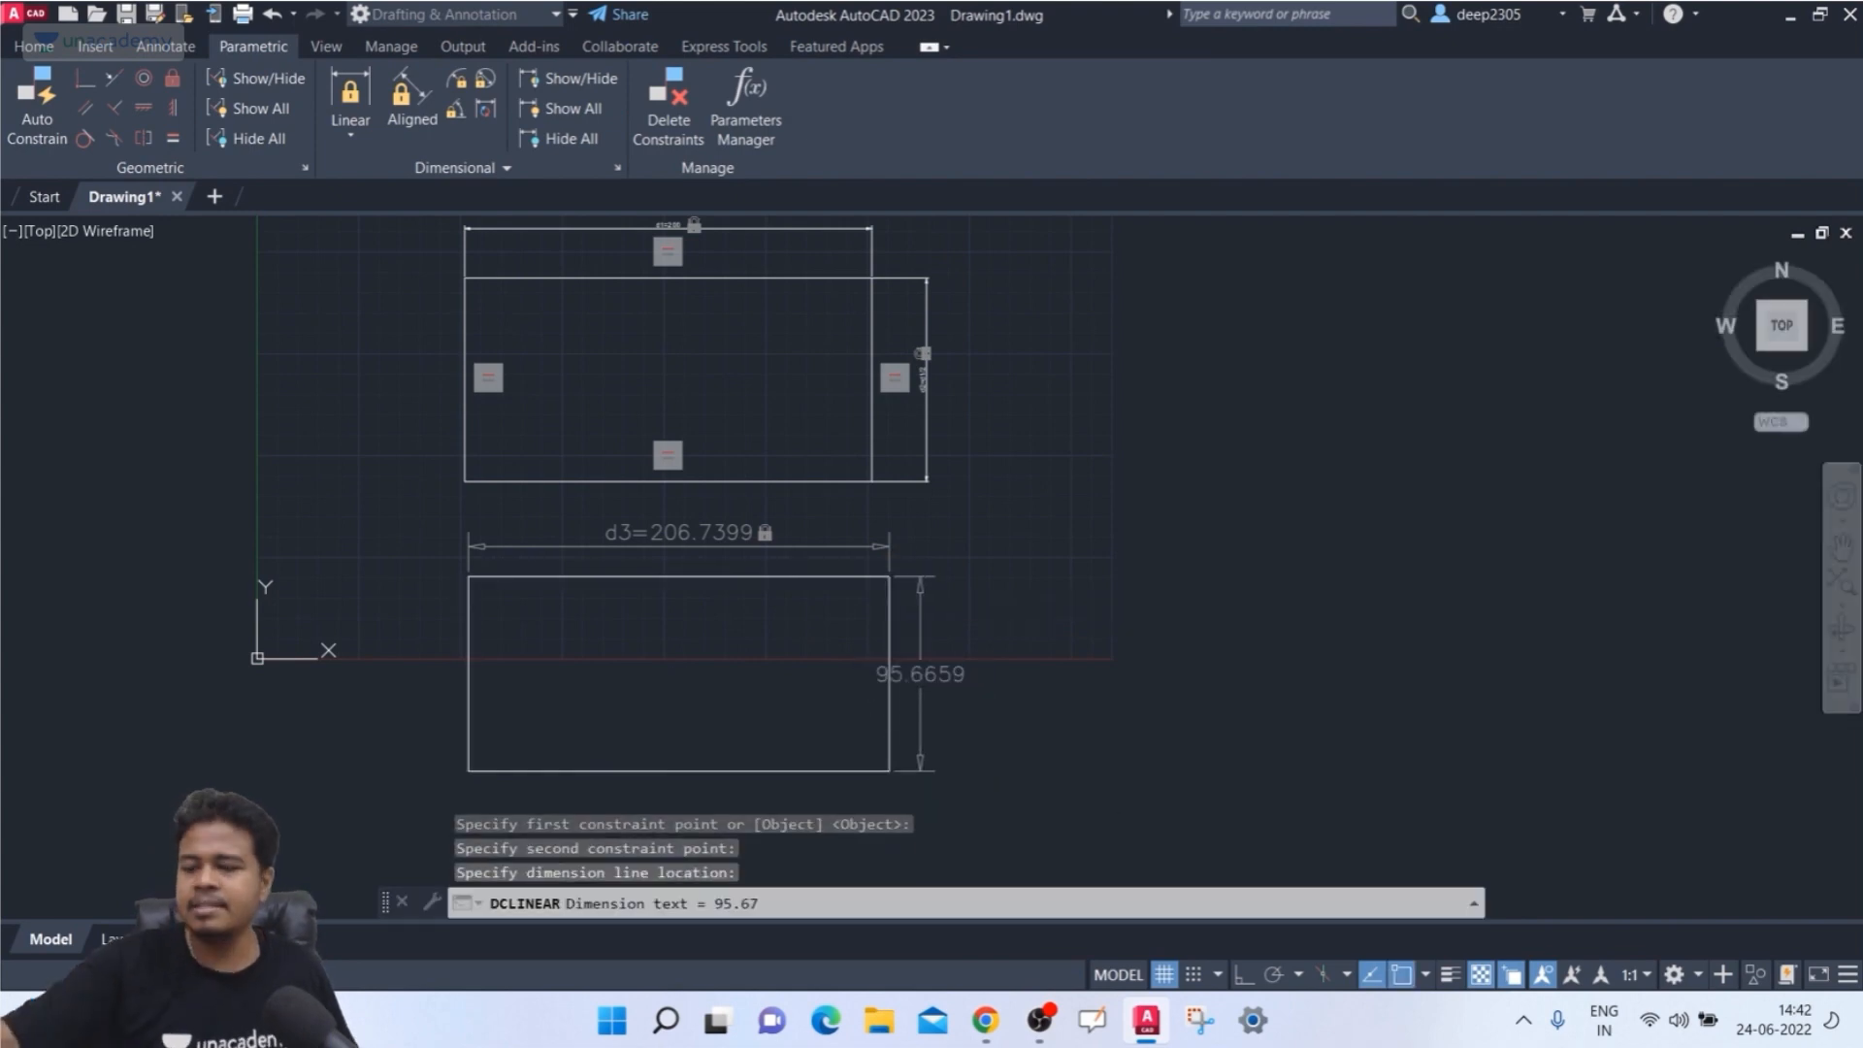
{"action": "key", "text": "Return"}
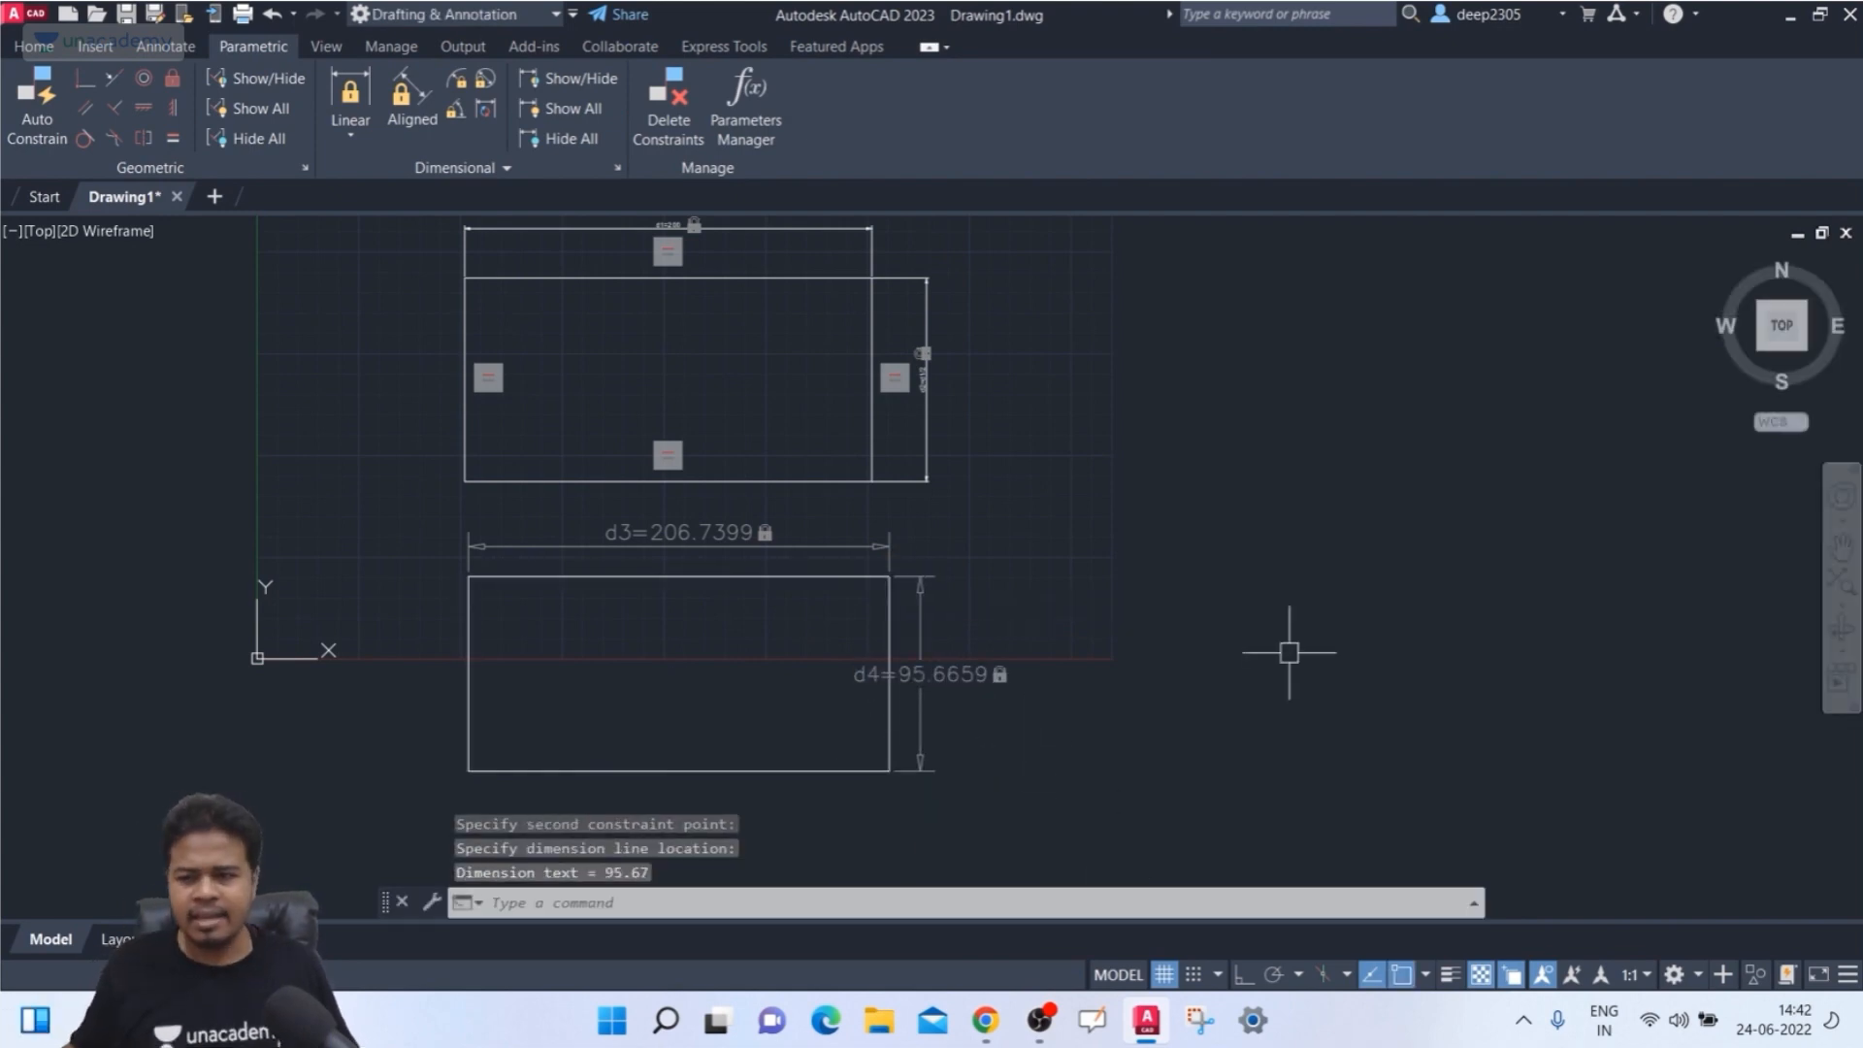
- Delete the upper rectangle together with its d1 and d2 dimensional constraints
{"action": "middle_click_drag", "start_coordinate": [1113, 350], "coordinate": [1110, 378]}
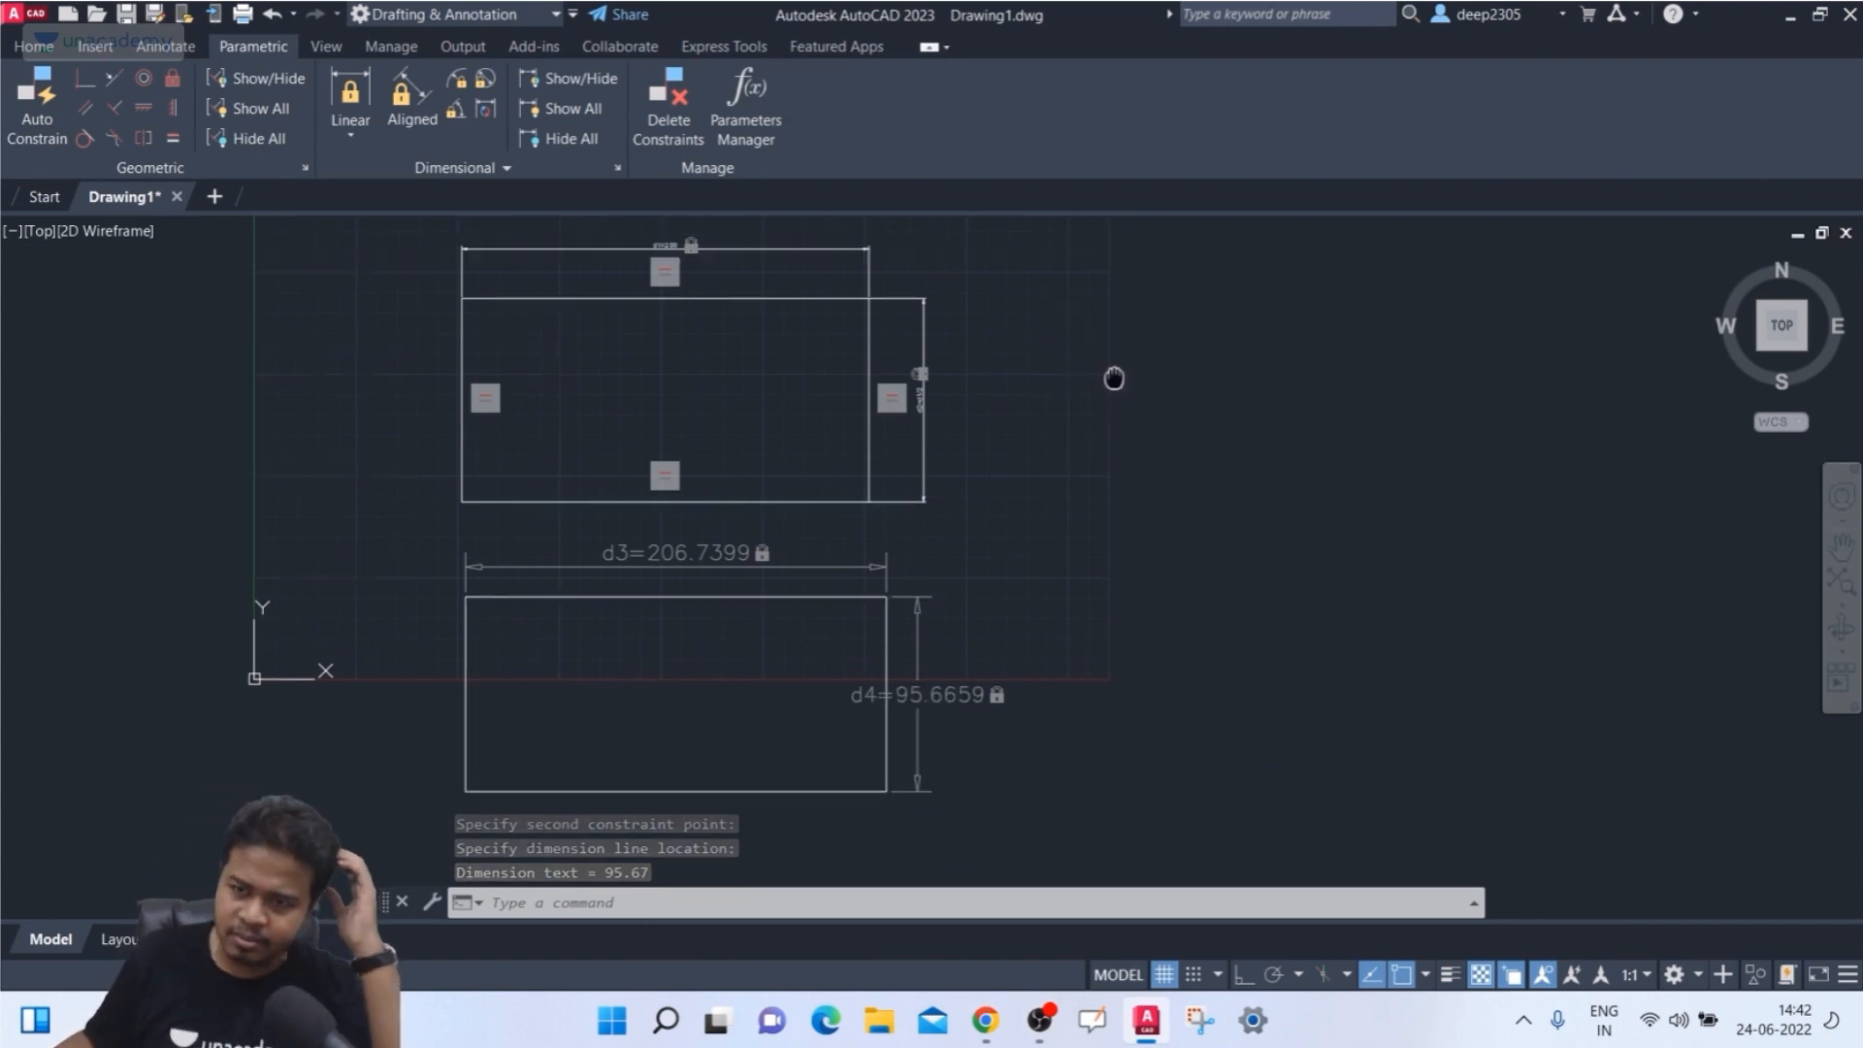
{"action": "scroll", "coordinate": [713, 247], "scroll_direction": "up", "scroll_amount": 4}
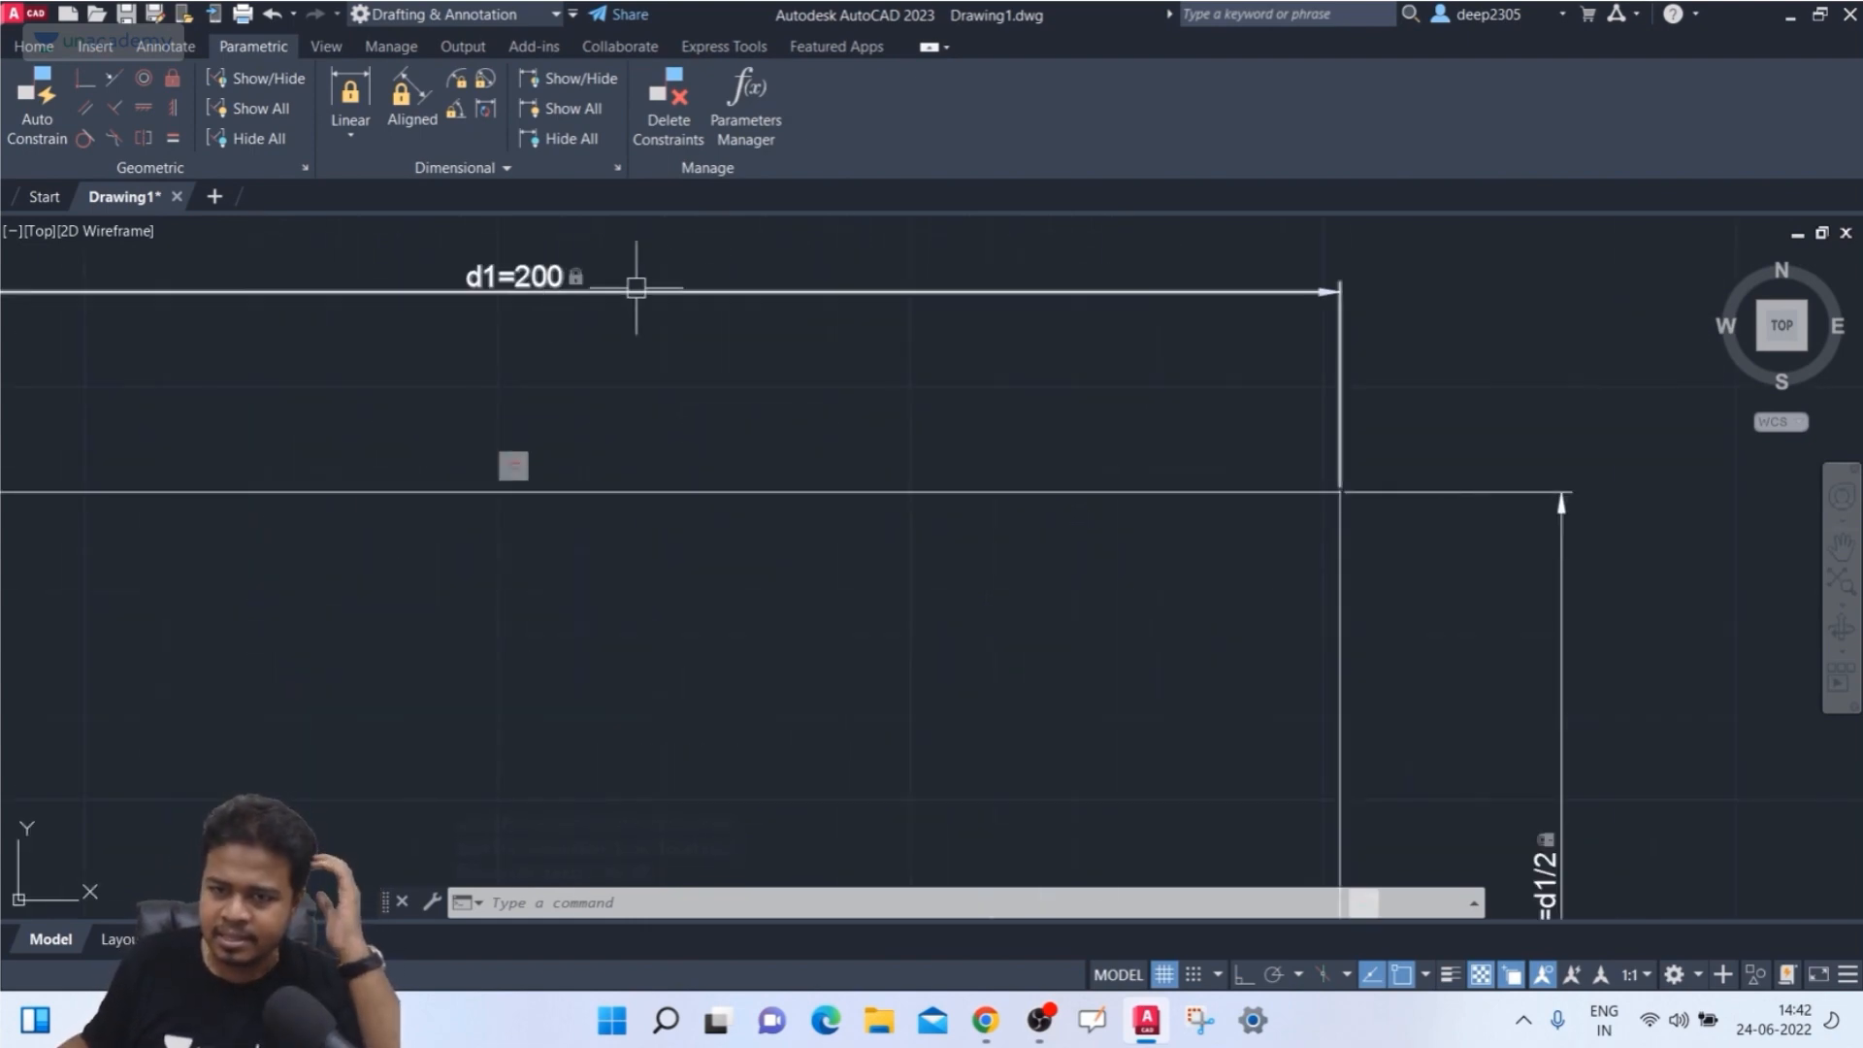
{"action": "scroll", "coordinate": [522, 312], "scroll_direction": "down", "scroll_amount": 4}
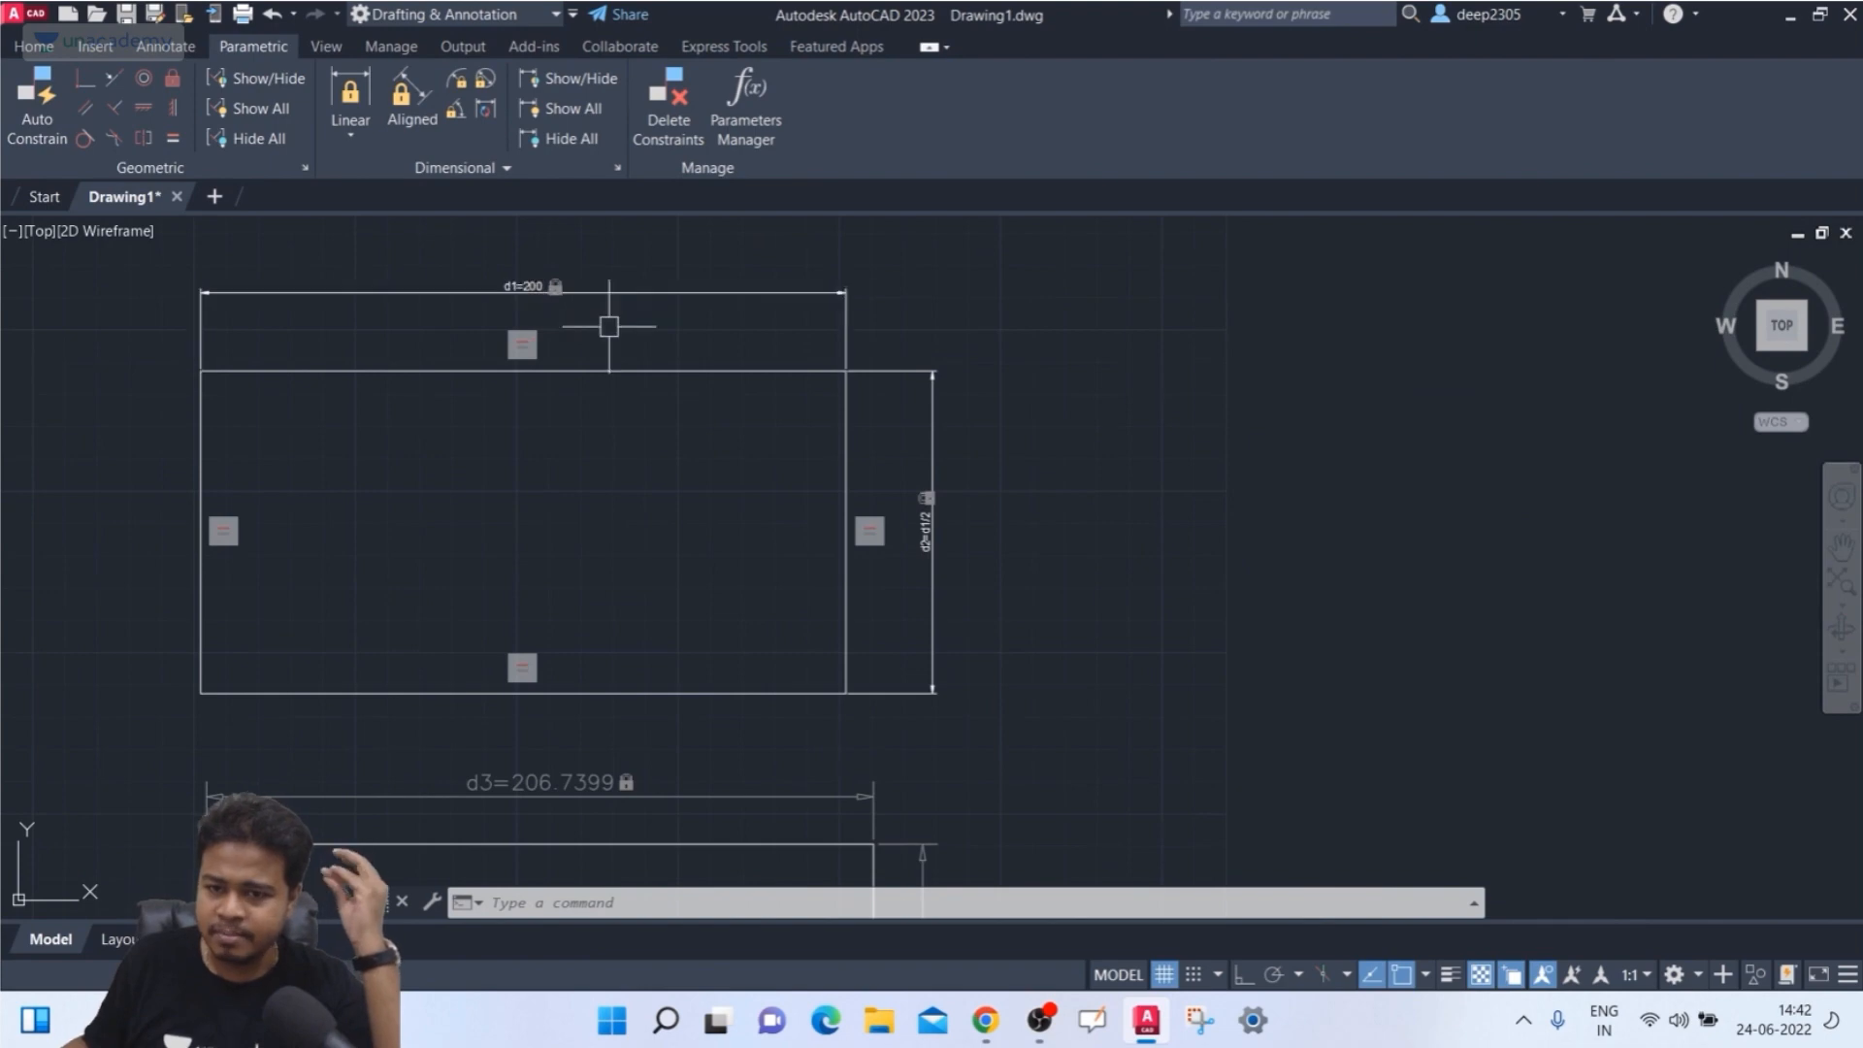
{"action": "left_click", "coordinate": [999, 332]}
{"action": "left_click", "coordinate": [210, 586]}
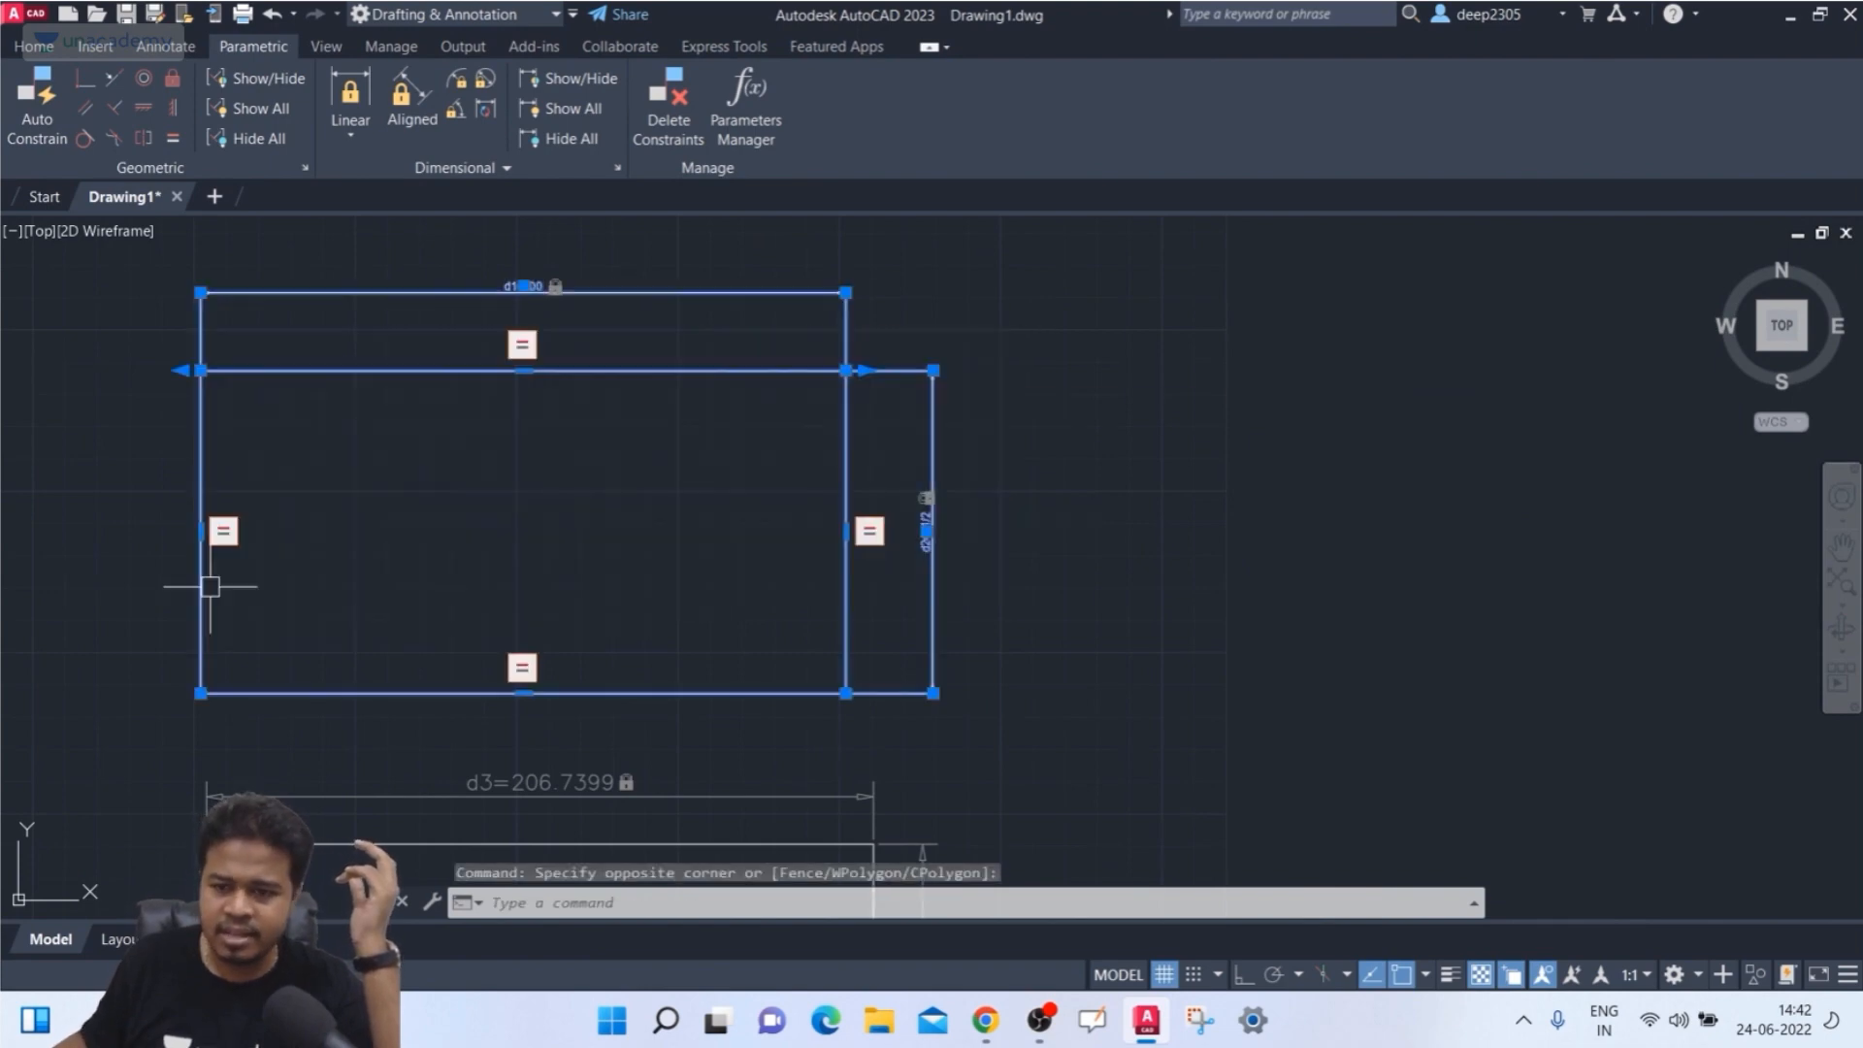
{"action": "key", "text": "Delete"}
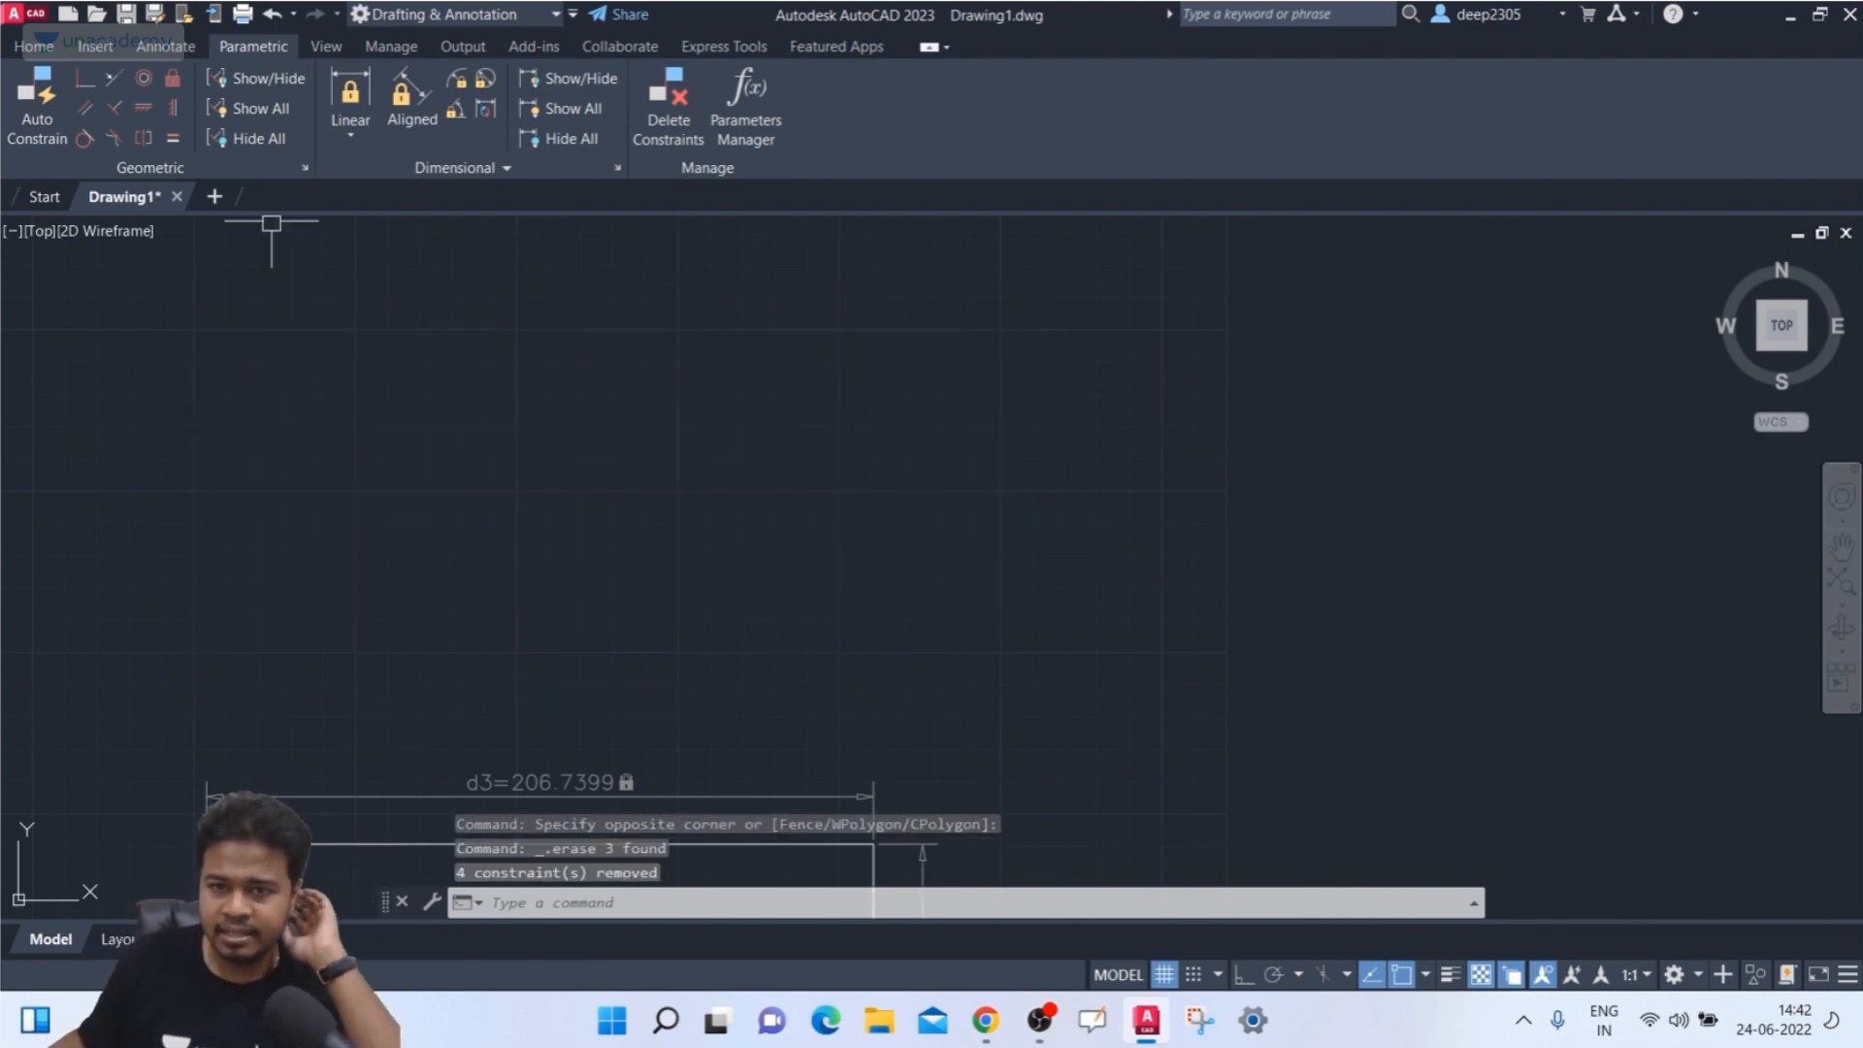
- Switch the form of new dimensional constraints to Annotational Constraint Mode
{"action": "left_click", "coordinate": [455, 168]}
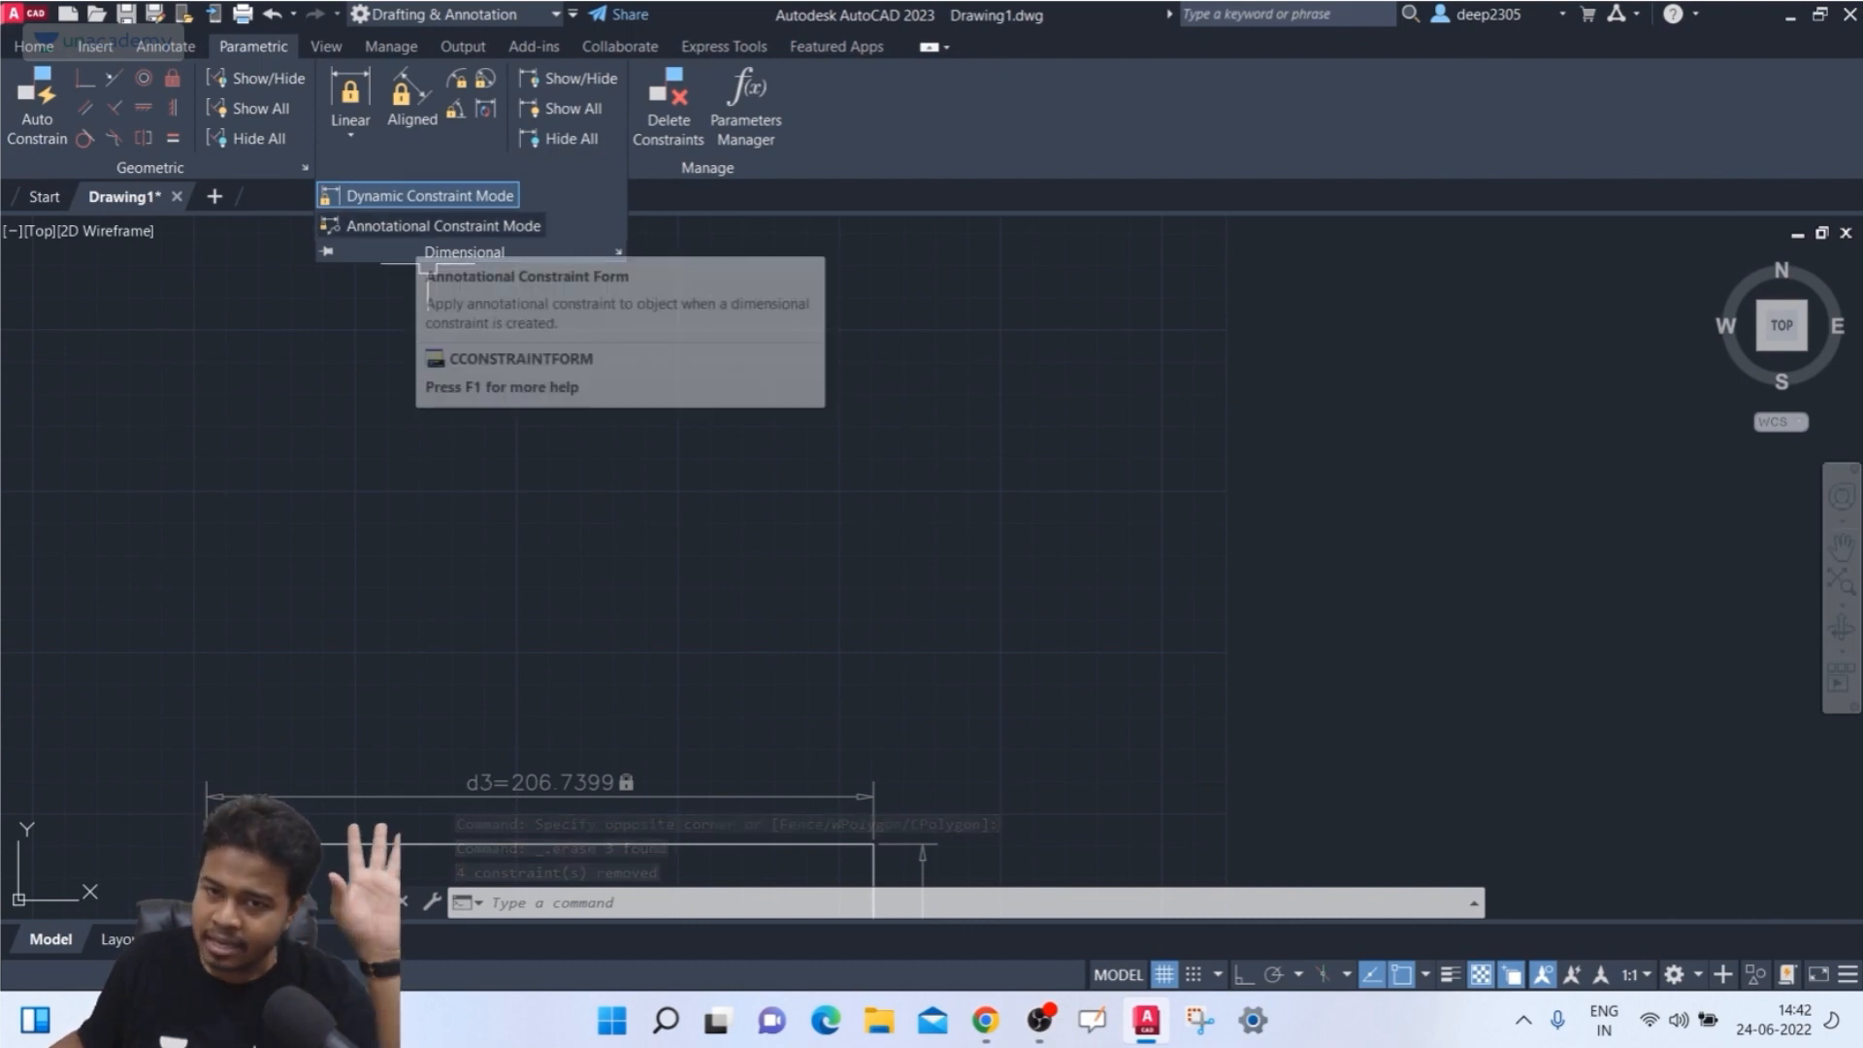
{"action": "left_click", "coordinate": [432, 378]}
{"action": "scroll", "coordinate": [437, 454], "scroll_direction": "down", "scroll_amount": 2}
{"action": "middle_click_drag", "start_coordinate": [280, 665], "coordinate": [345, 510]}
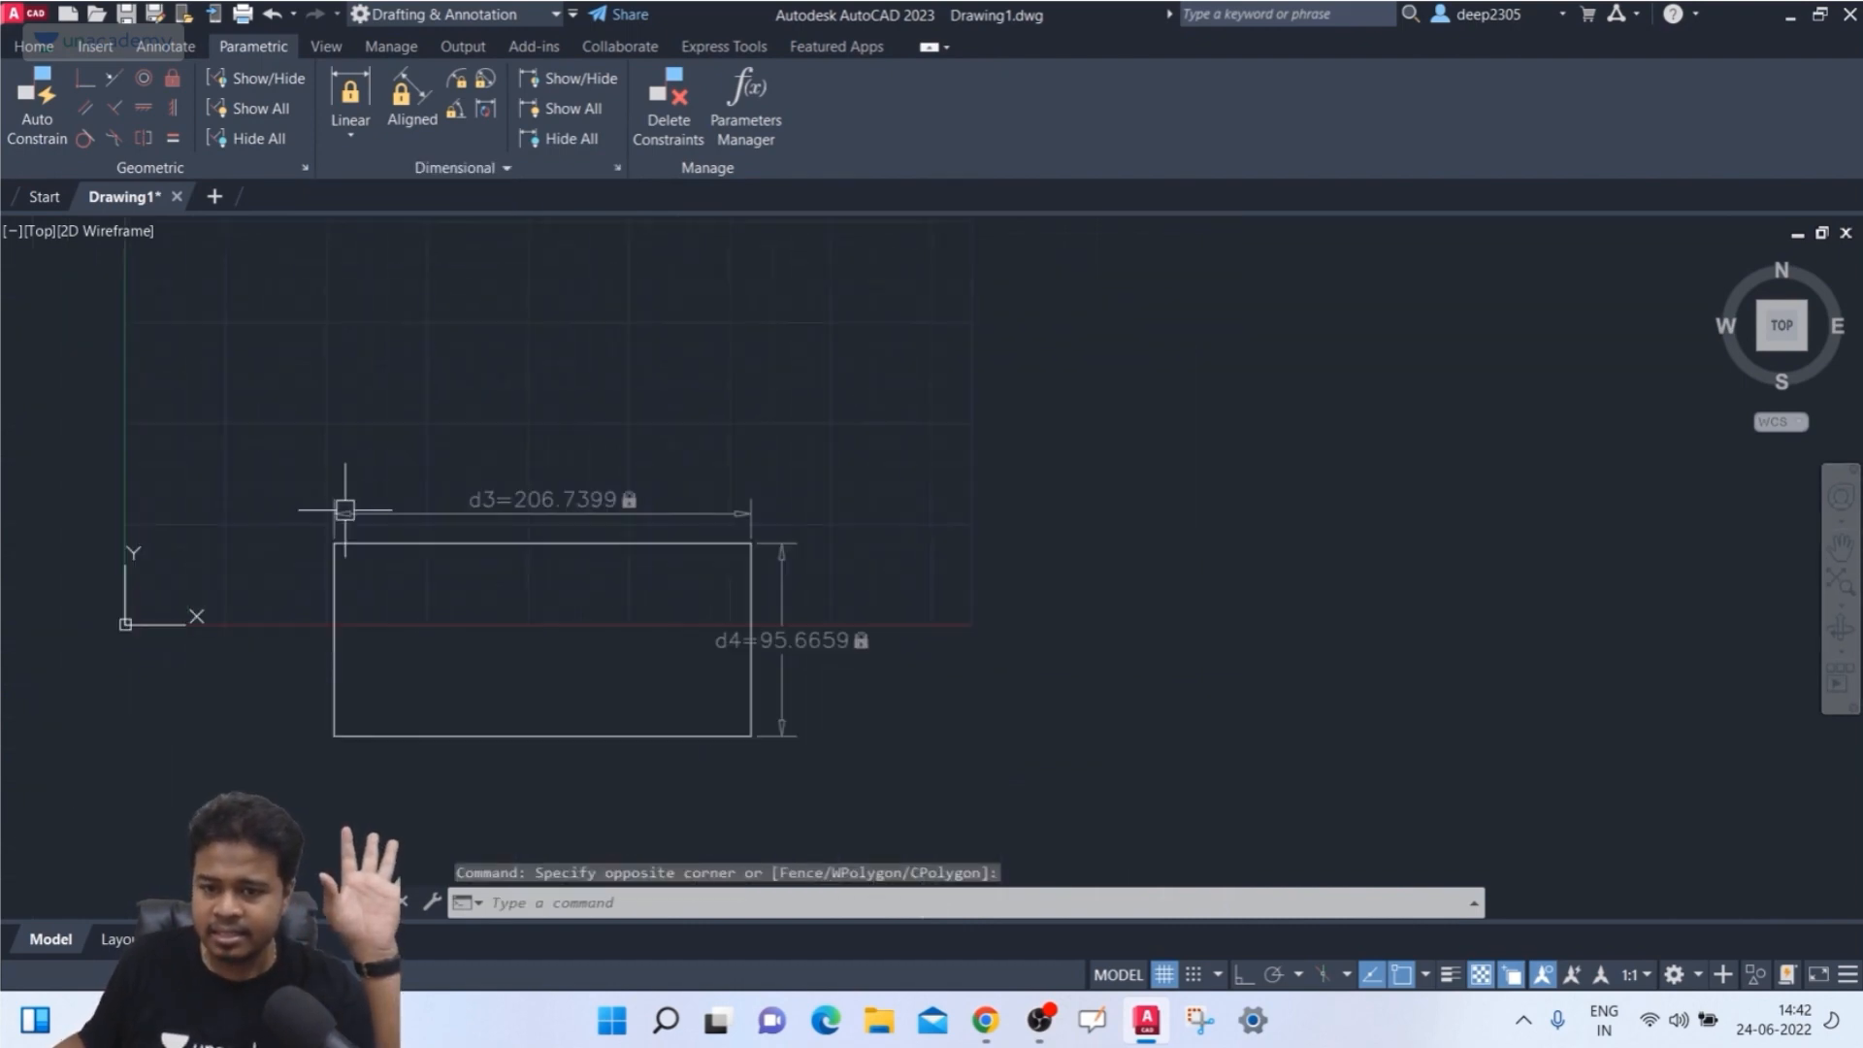
{"action": "left_click", "coordinate": [454, 167]}
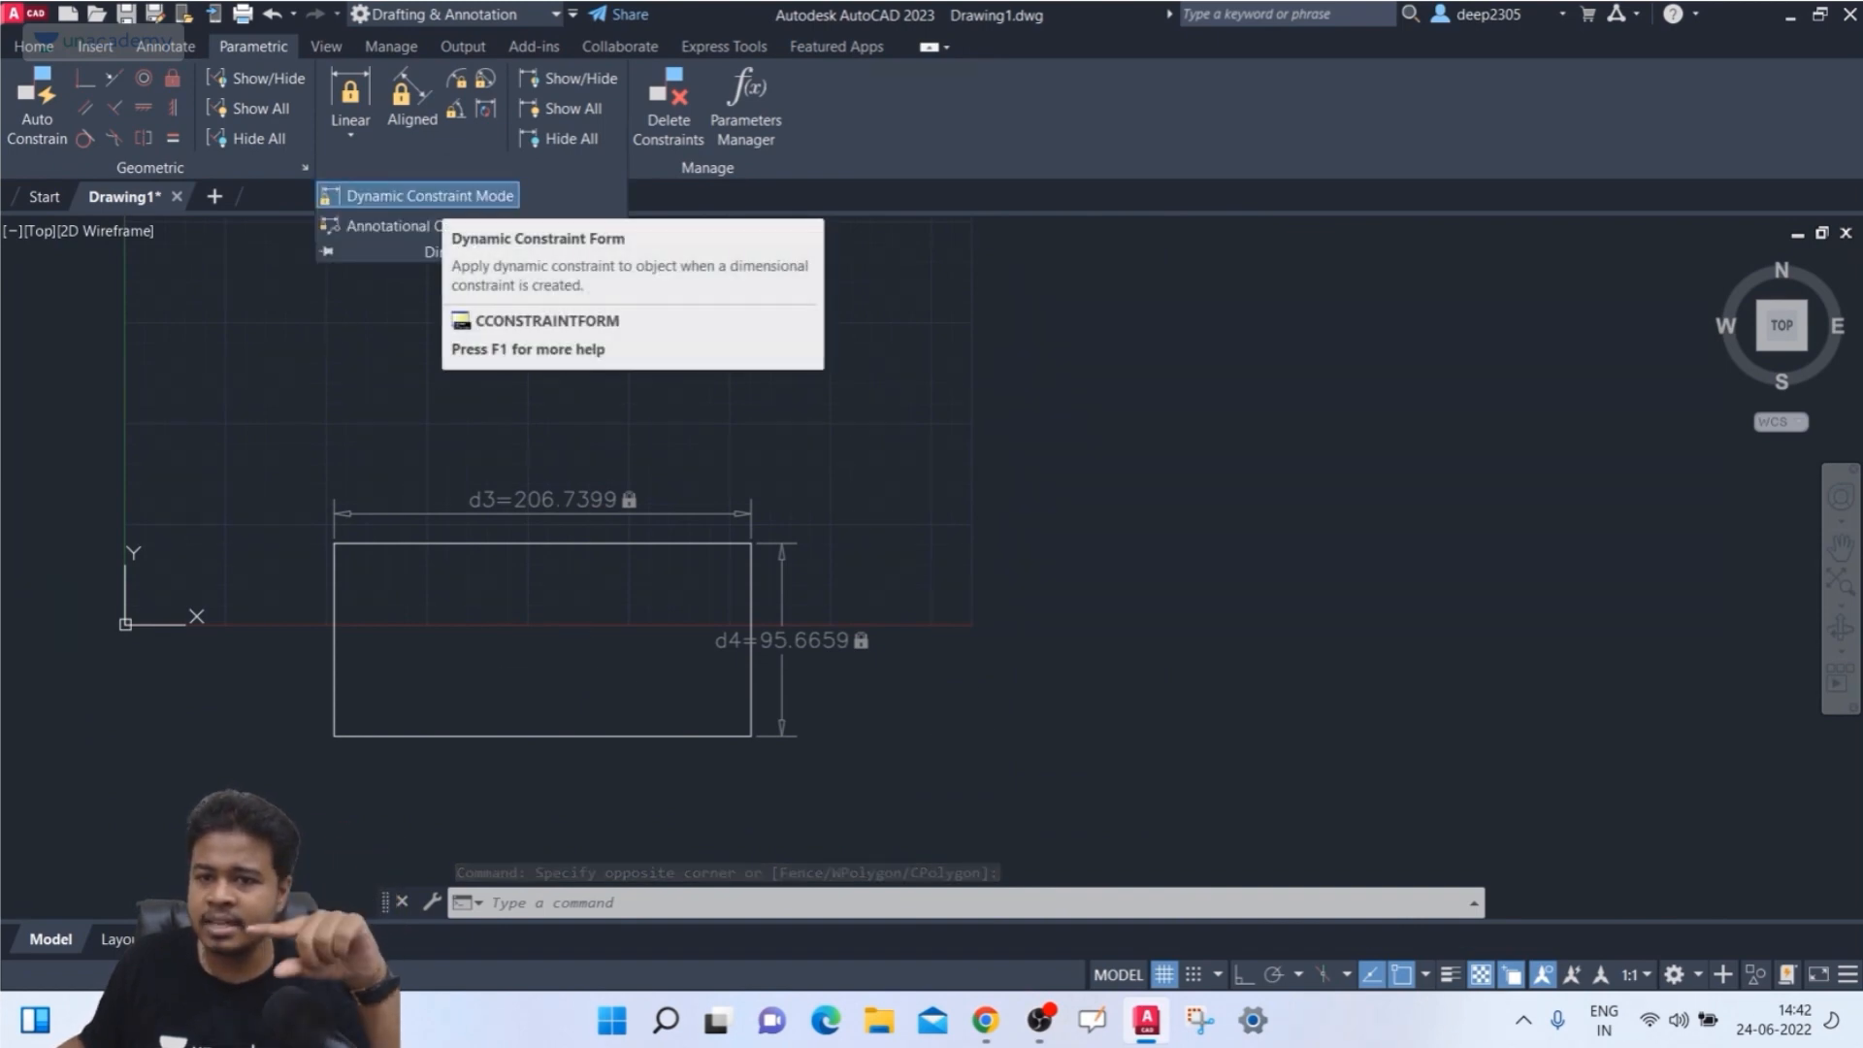
{"action": "left_click", "coordinate": [432, 226]}
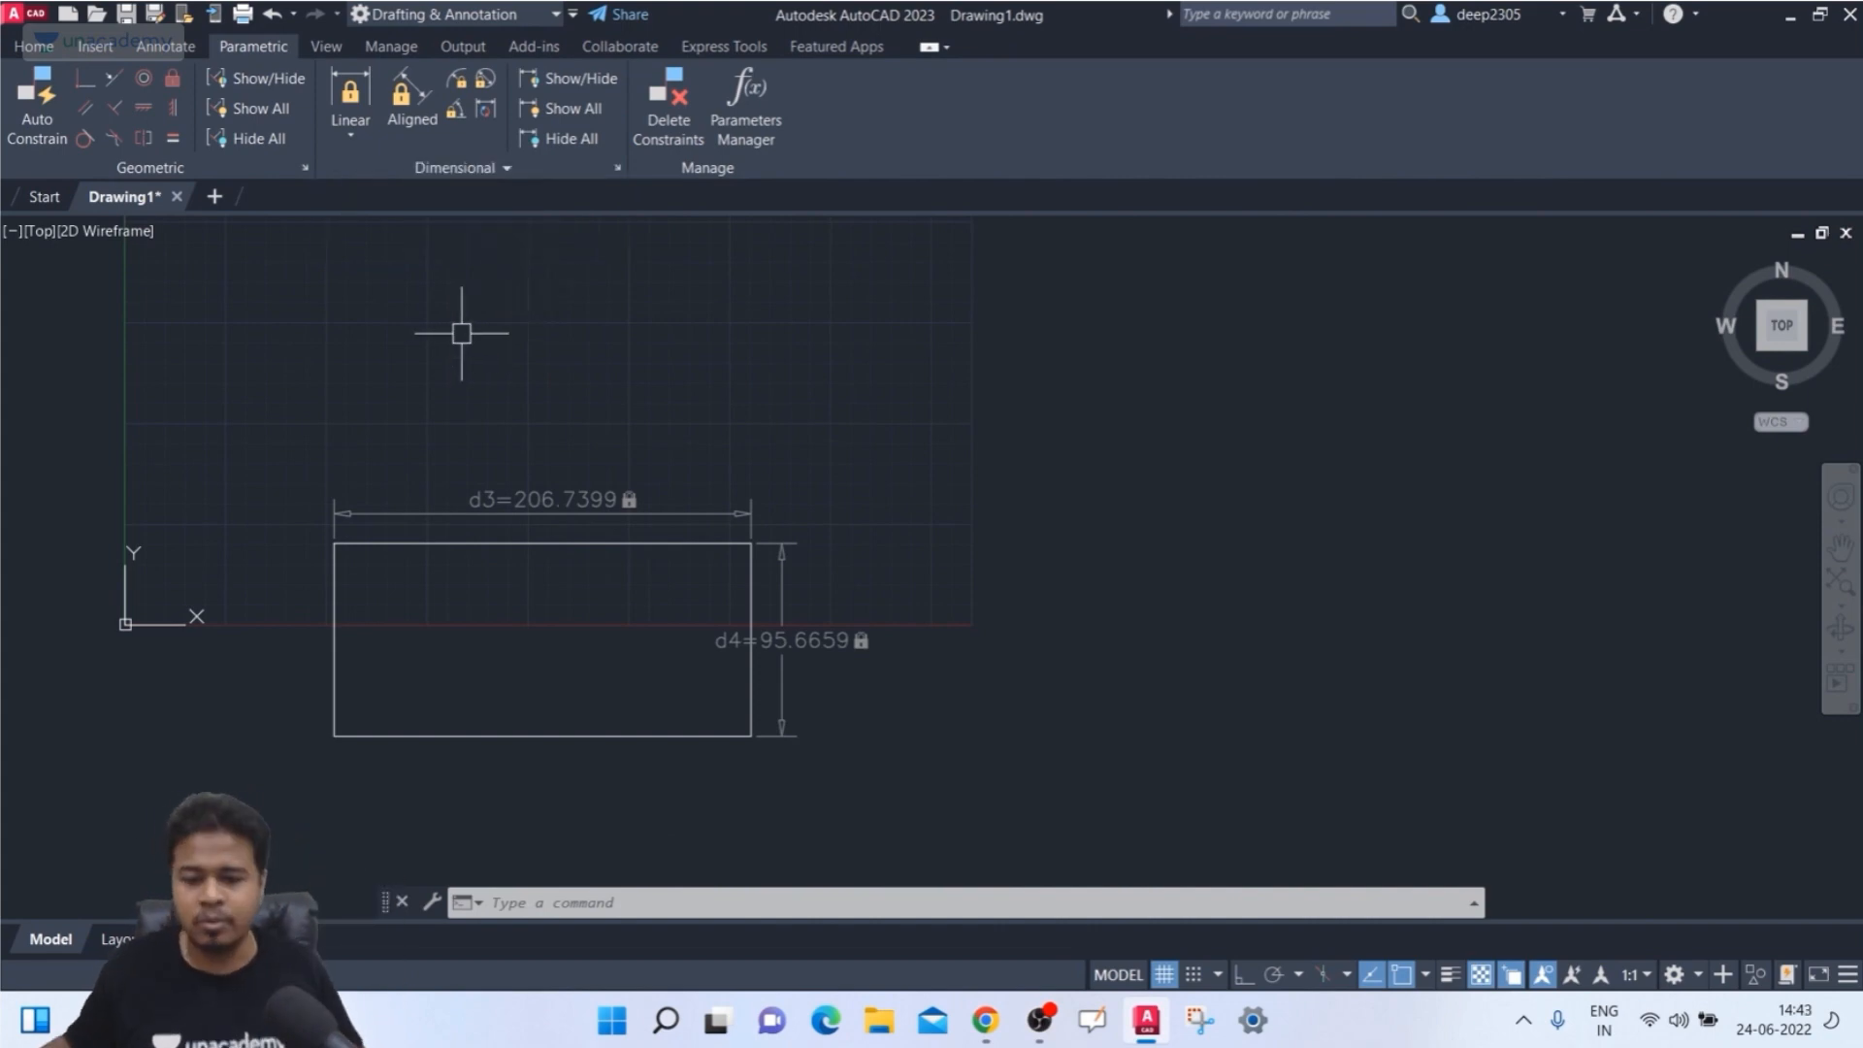
- Draw a rectangle about 184.64 by 74.46 units above the existing constrained rectangle
{"action": "key", "text": "Return"}
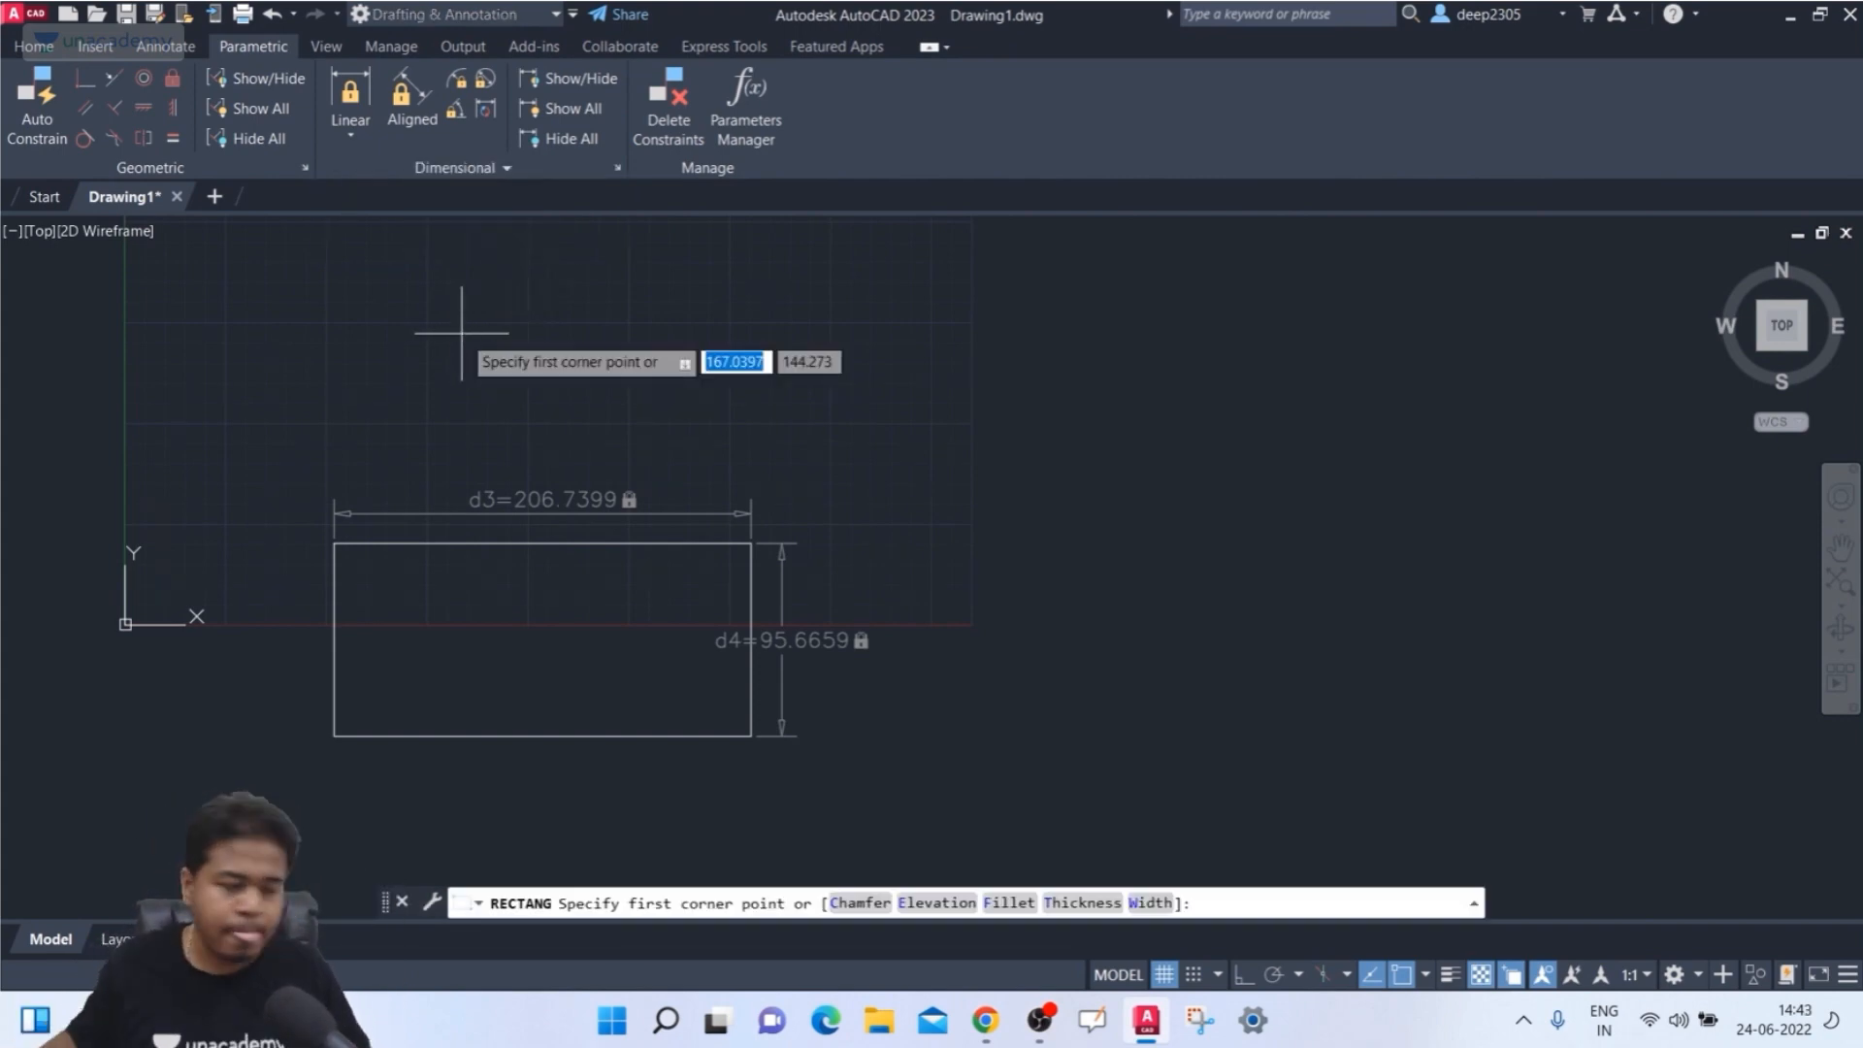
{"action": "middle_click_drag", "start_coordinate": [375, 314], "coordinate": [406, 392]}
{"action": "left_click", "coordinate": [330, 316]}
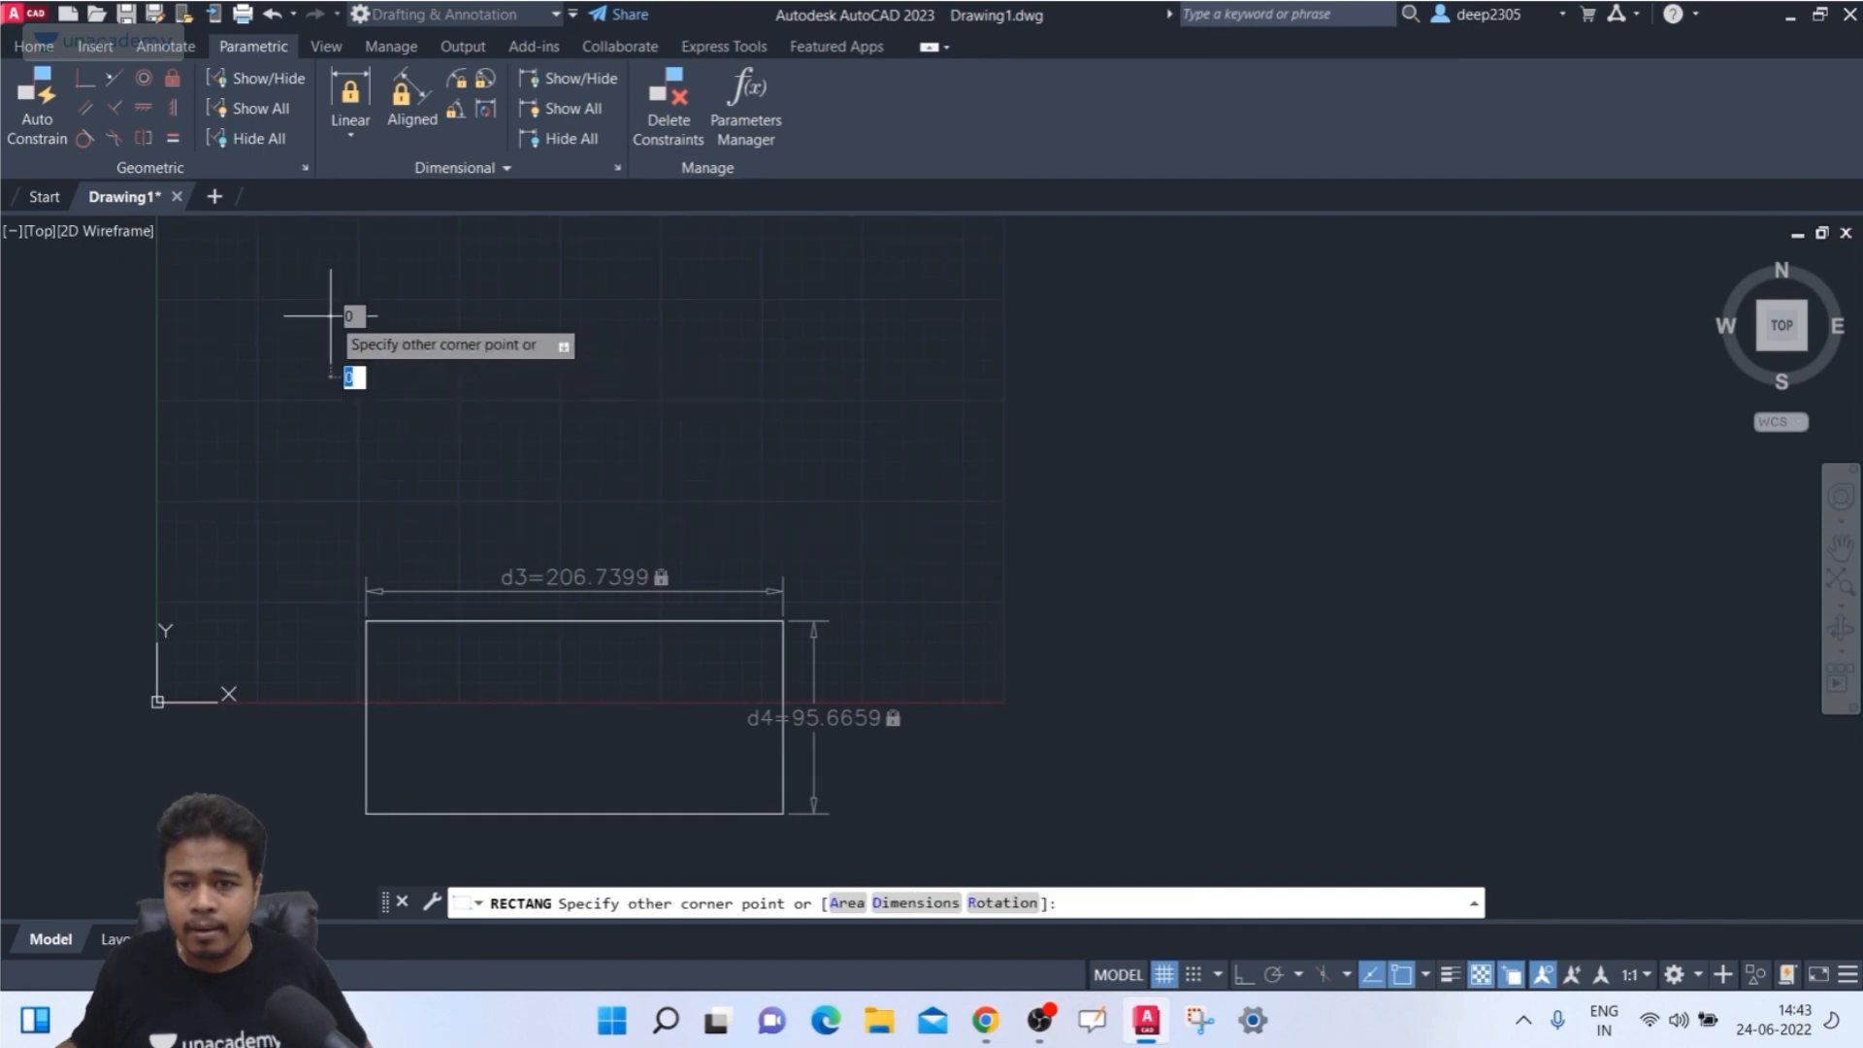
{"action": "left_click", "coordinate": [704, 467]}
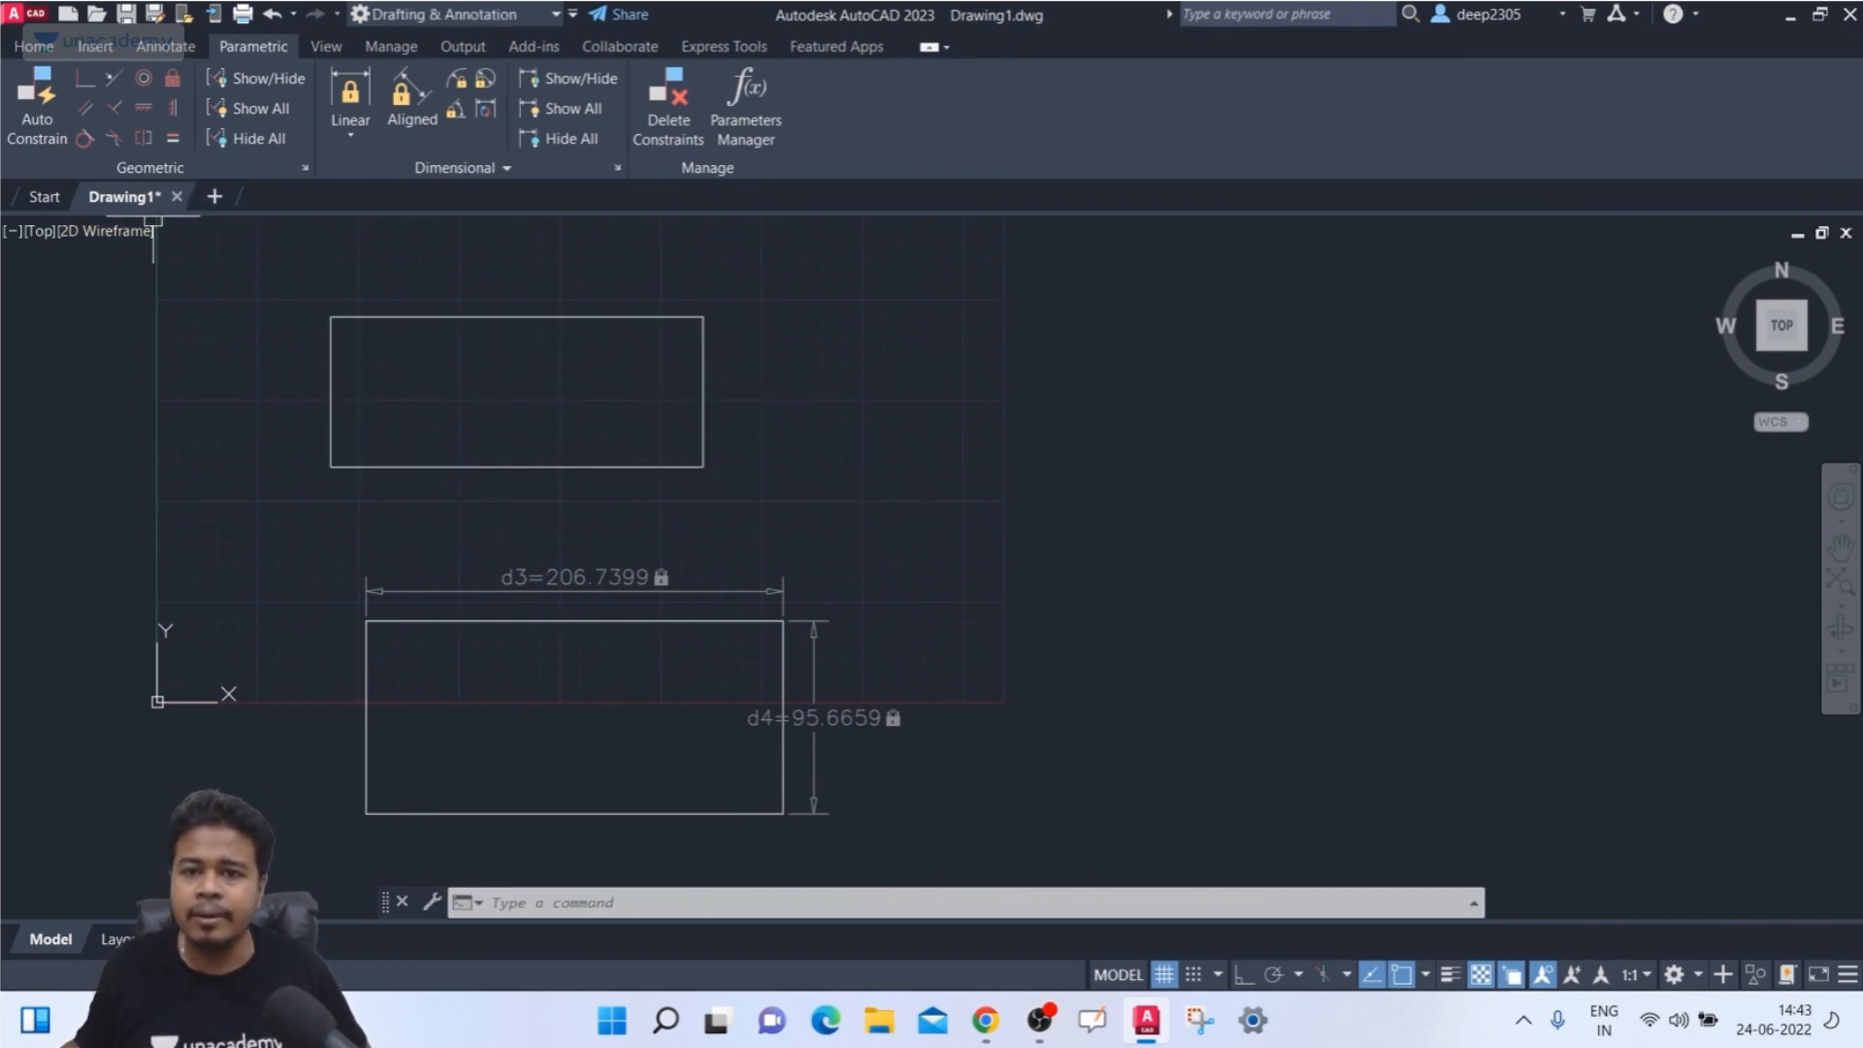
- Apply a horizontal linear dimensional constraint across the upper rectangle's top edge, accepting its measured value
{"action": "left_click", "coordinate": [351, 131]}
{"action": "left_click", "coordinate": [381, 176]}
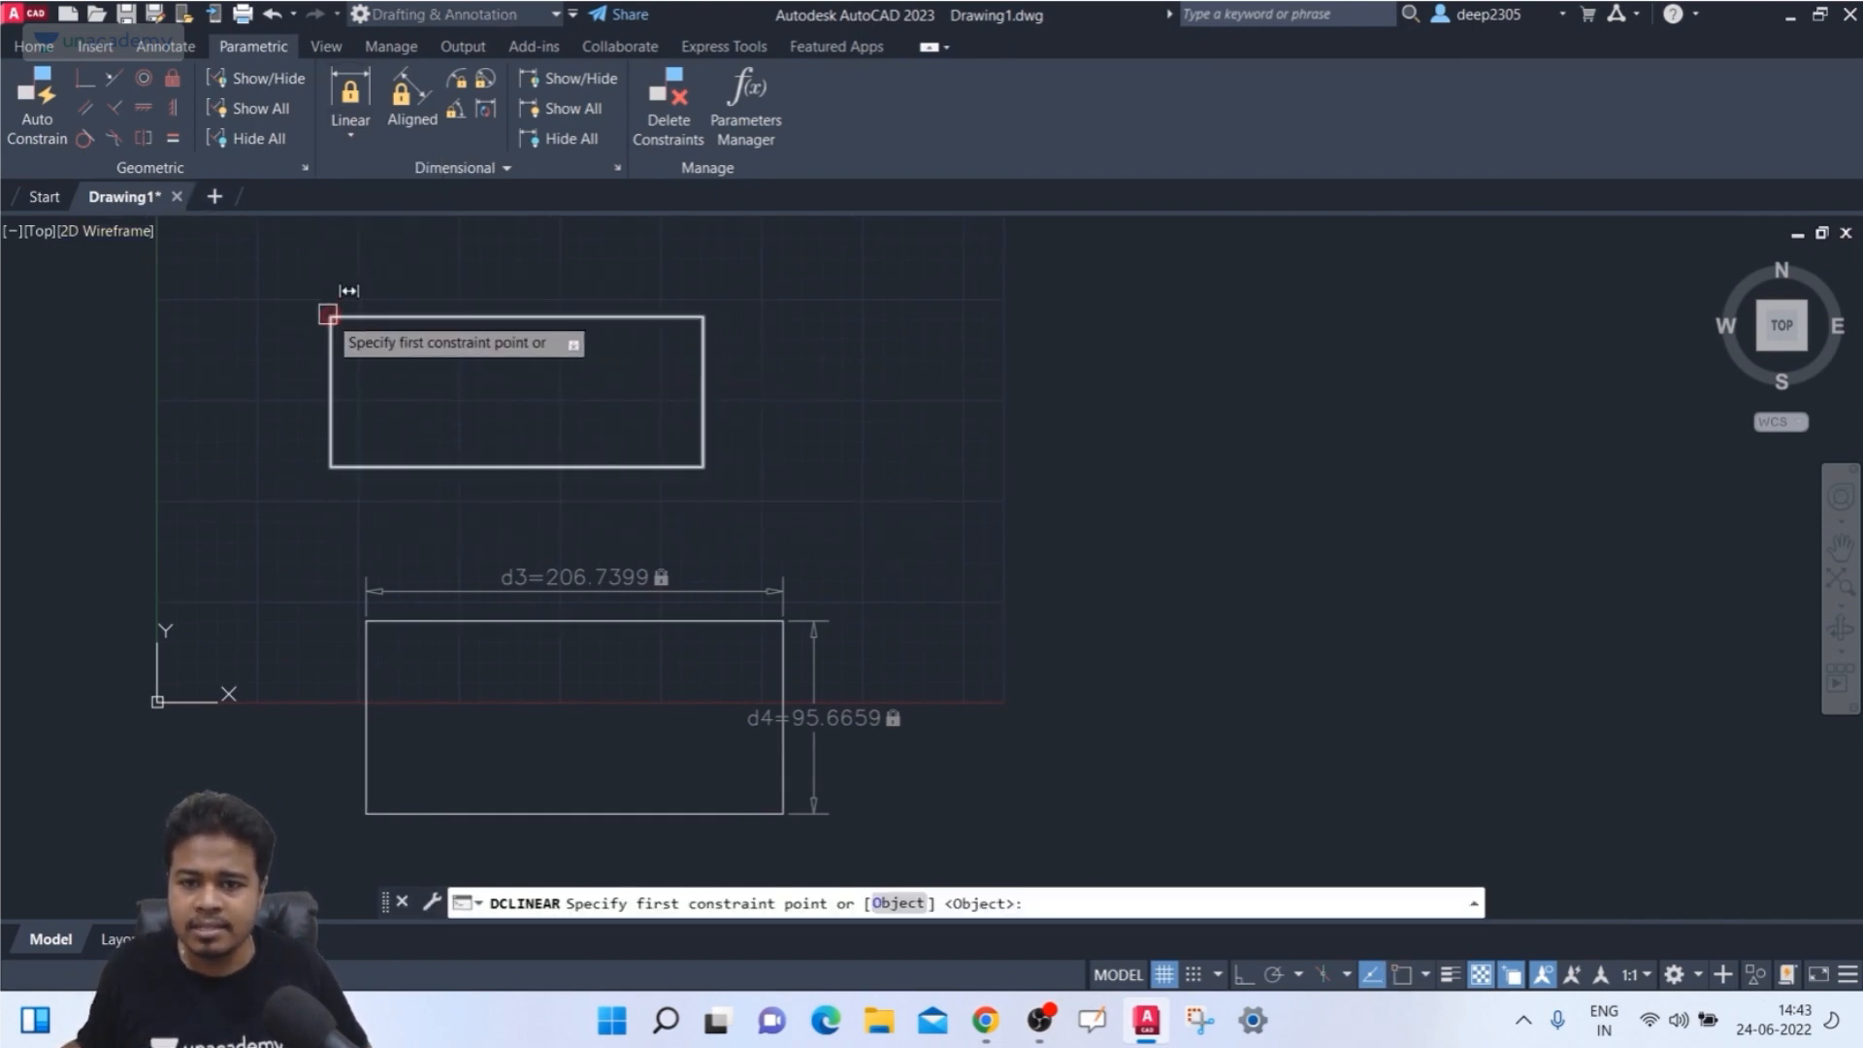
{"action": "left_click", "coordinate": [328, 314]}
{"action": "left_click", "coordinate": [703, 316]}
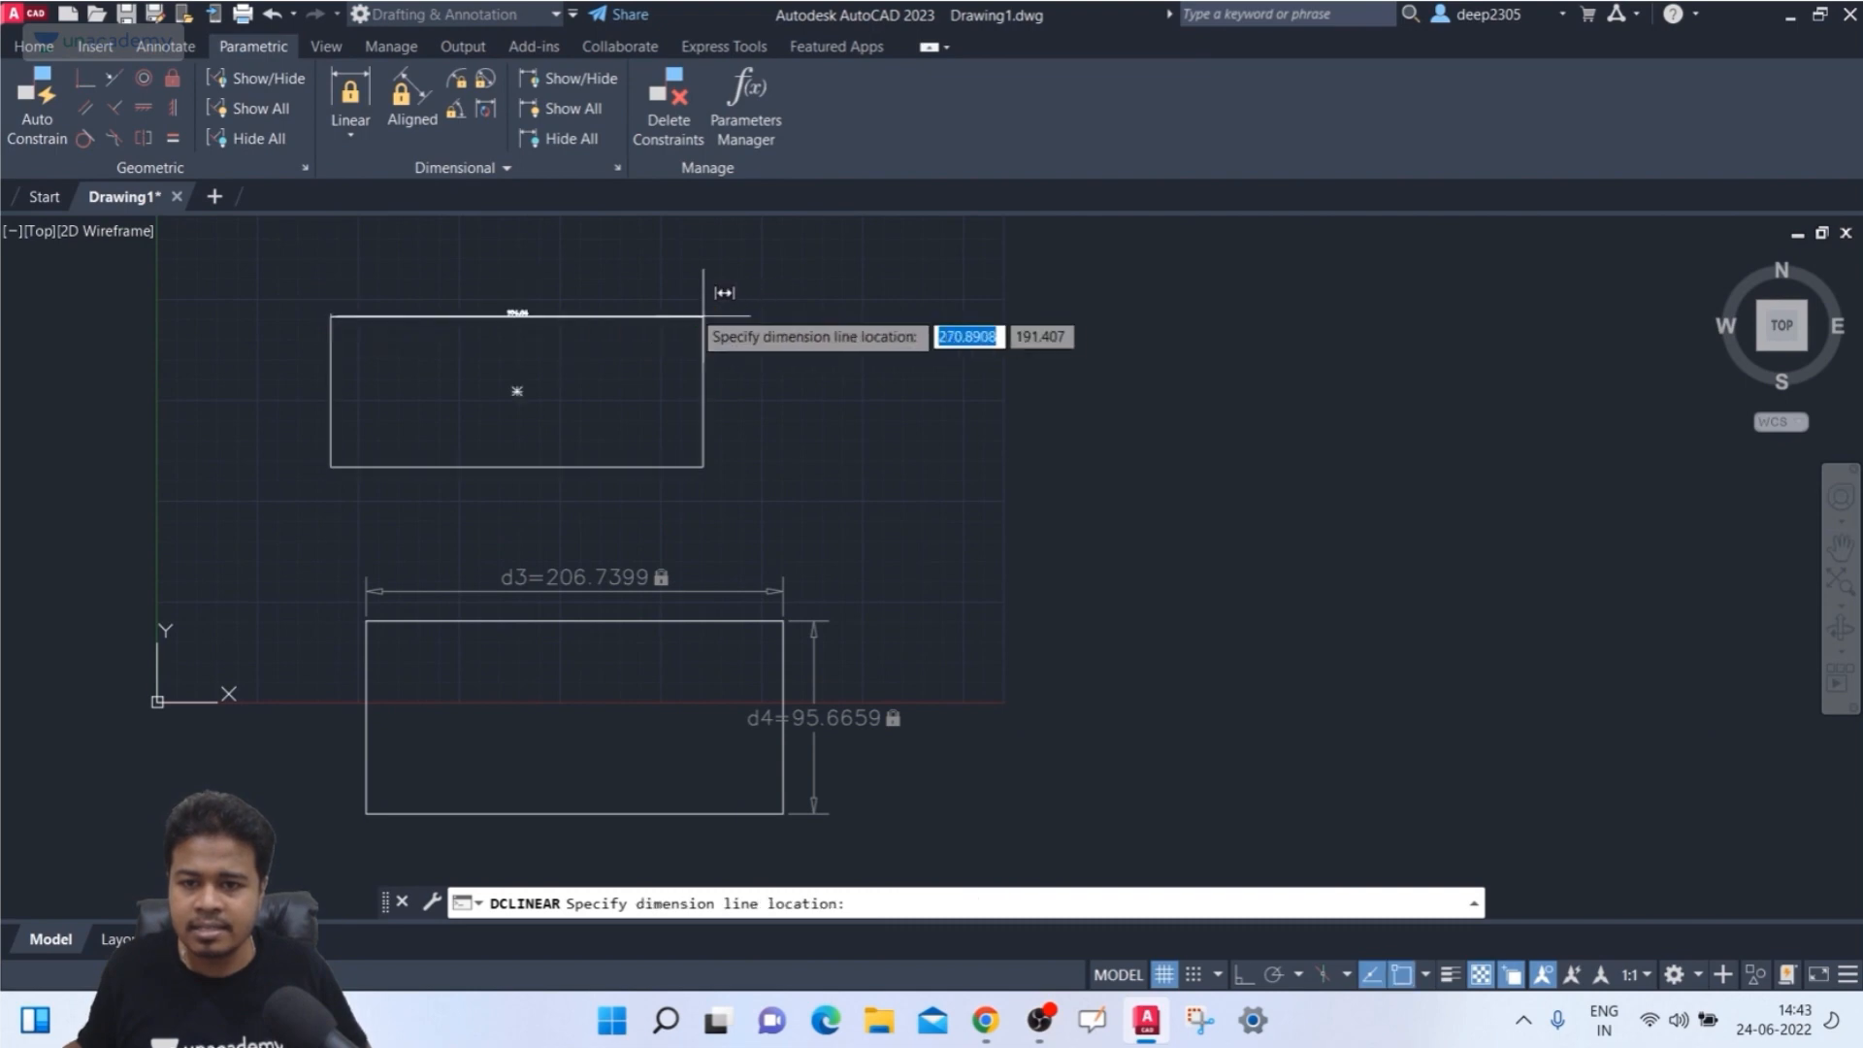
{"action": "left_click", "coordinate": [532, 282]}
{"action": "key", "text": "Return"}
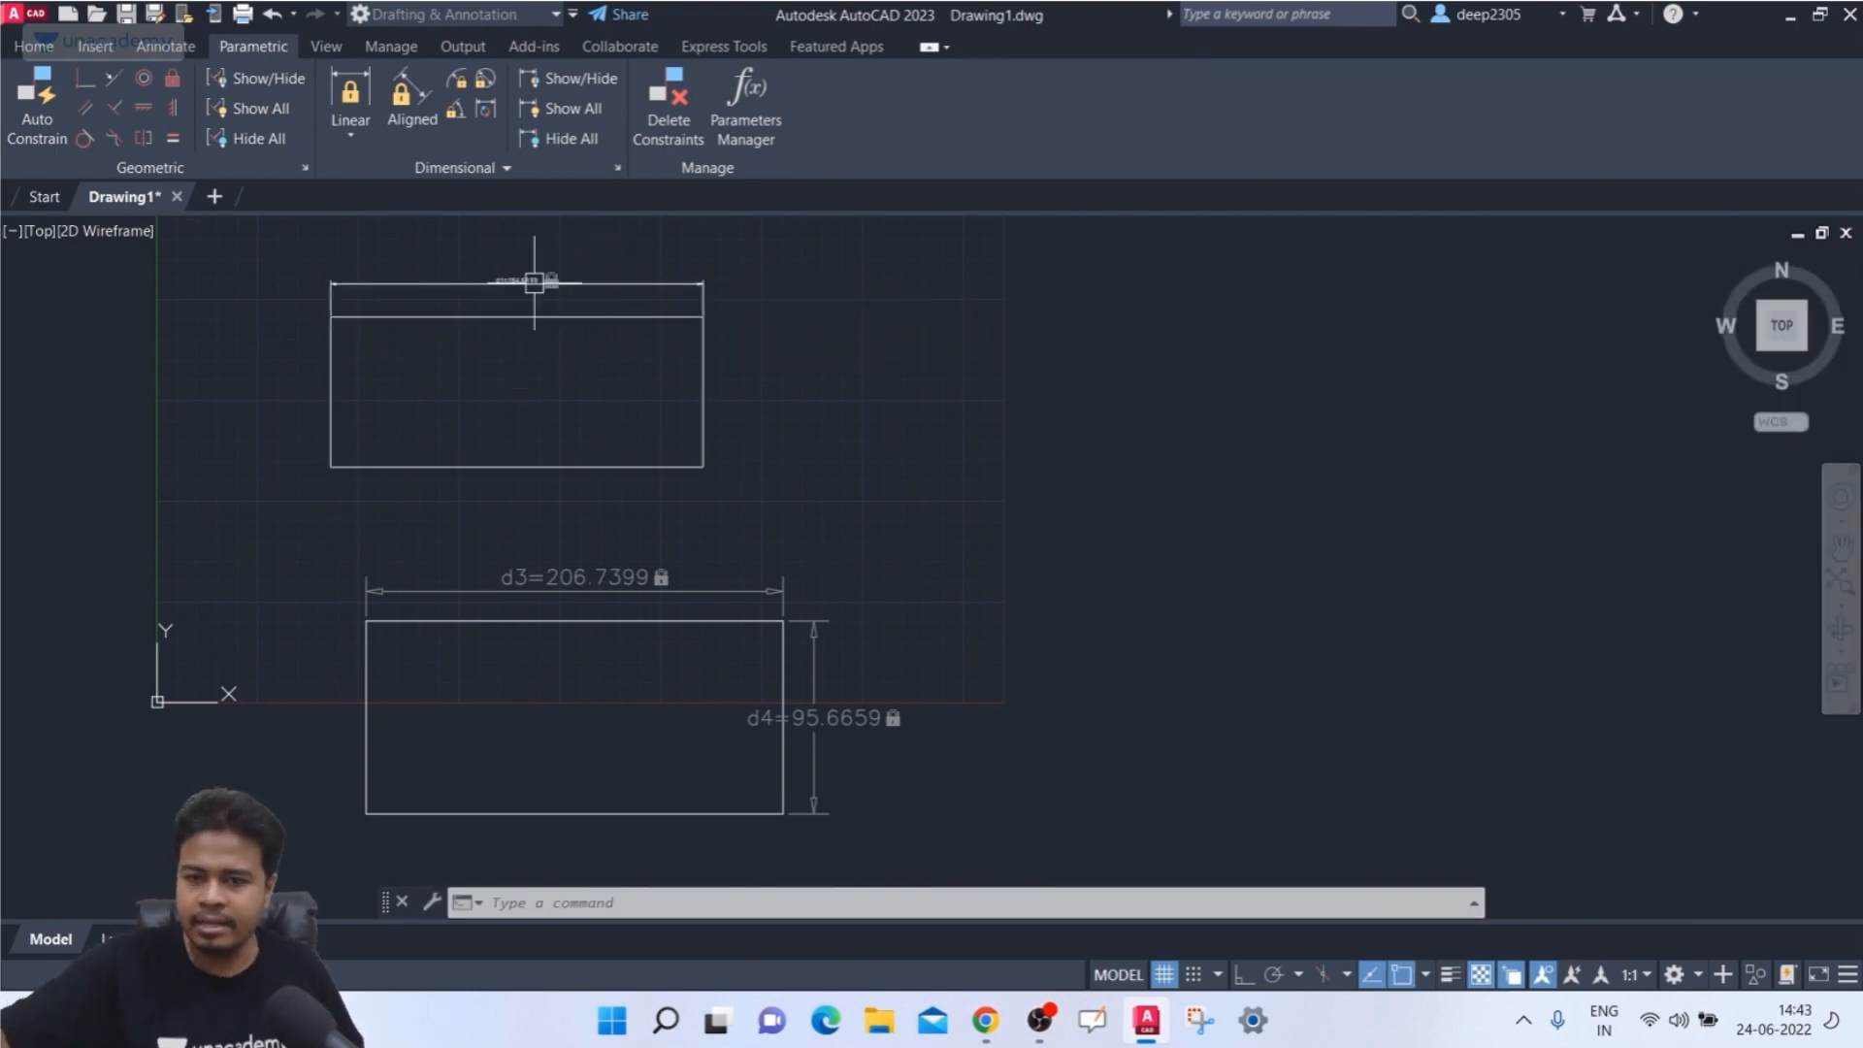
- Apply a vertical linear dimensional constraint along the upper rectangle's right edge, choosing the polyline as the object and accepting the measured value
{"action": "left_click", "coordinate": [350, 134]}
{"action": "left_click", "coordinate": [381, 176]}
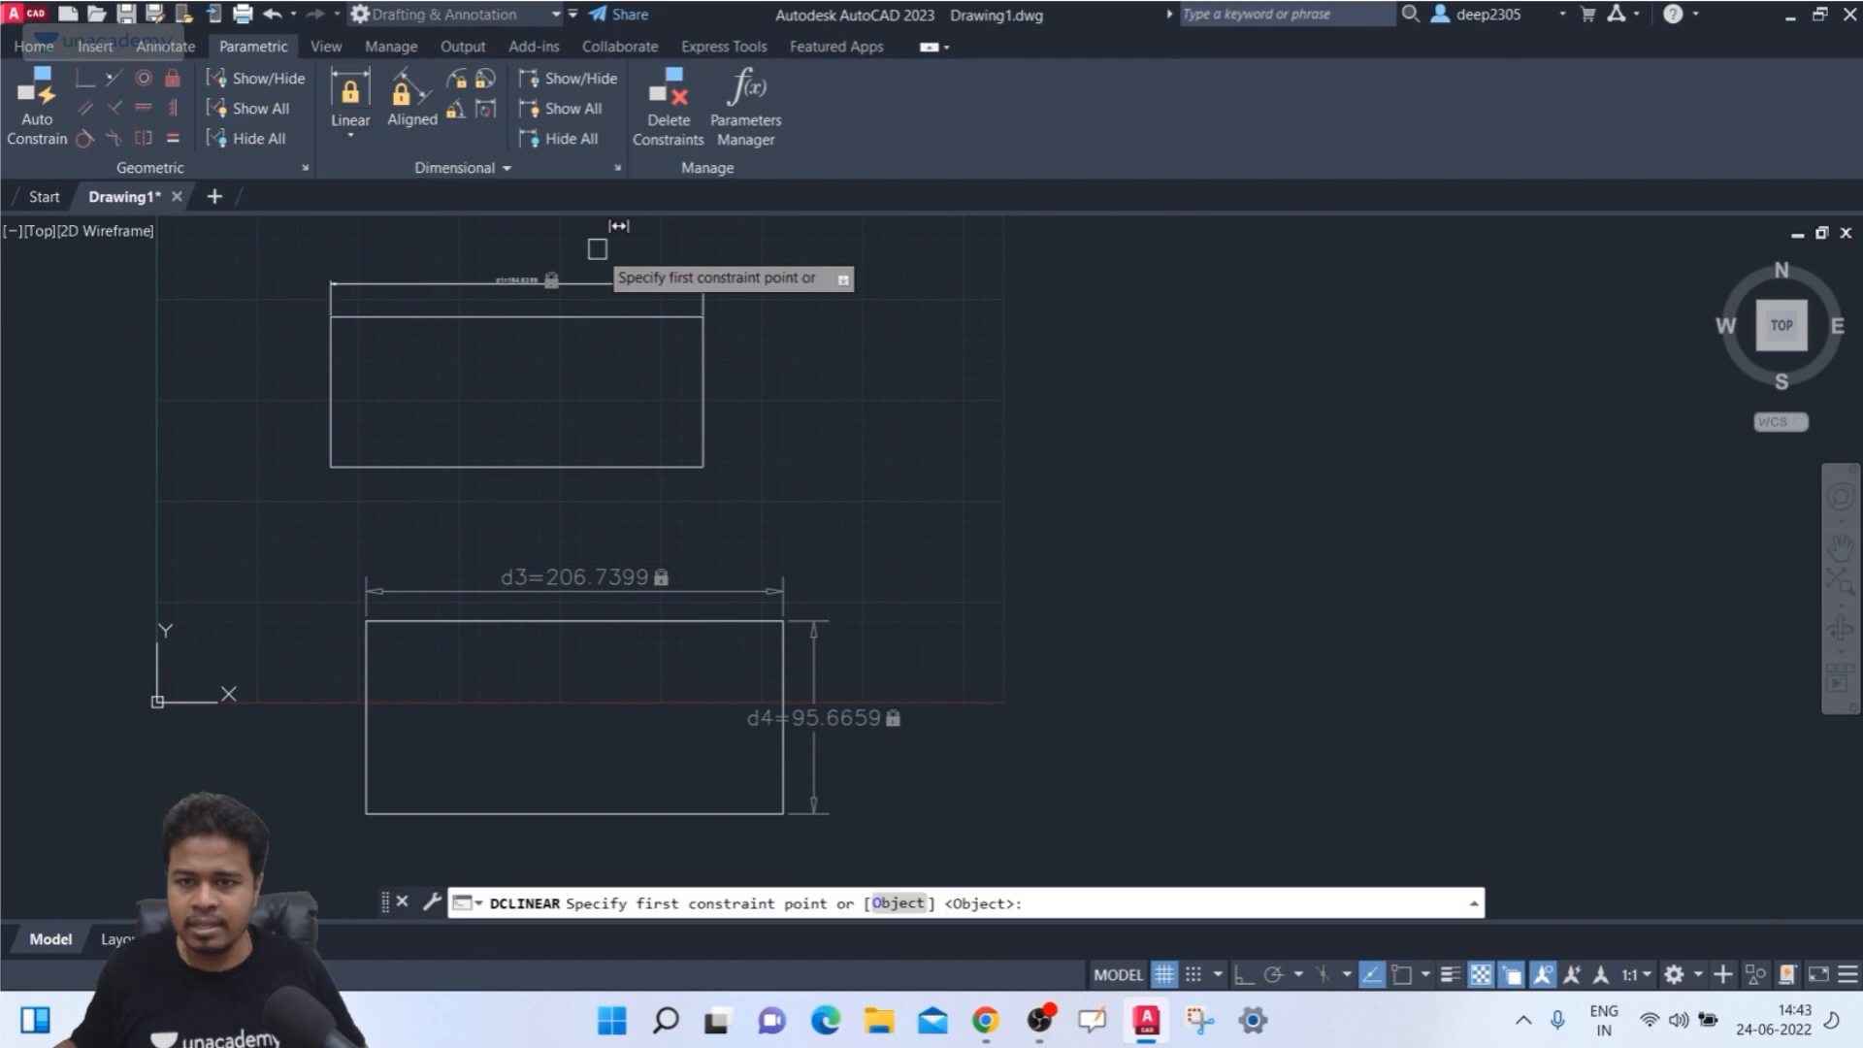
{"action": "left_click", "coordinate": [701, 316]}
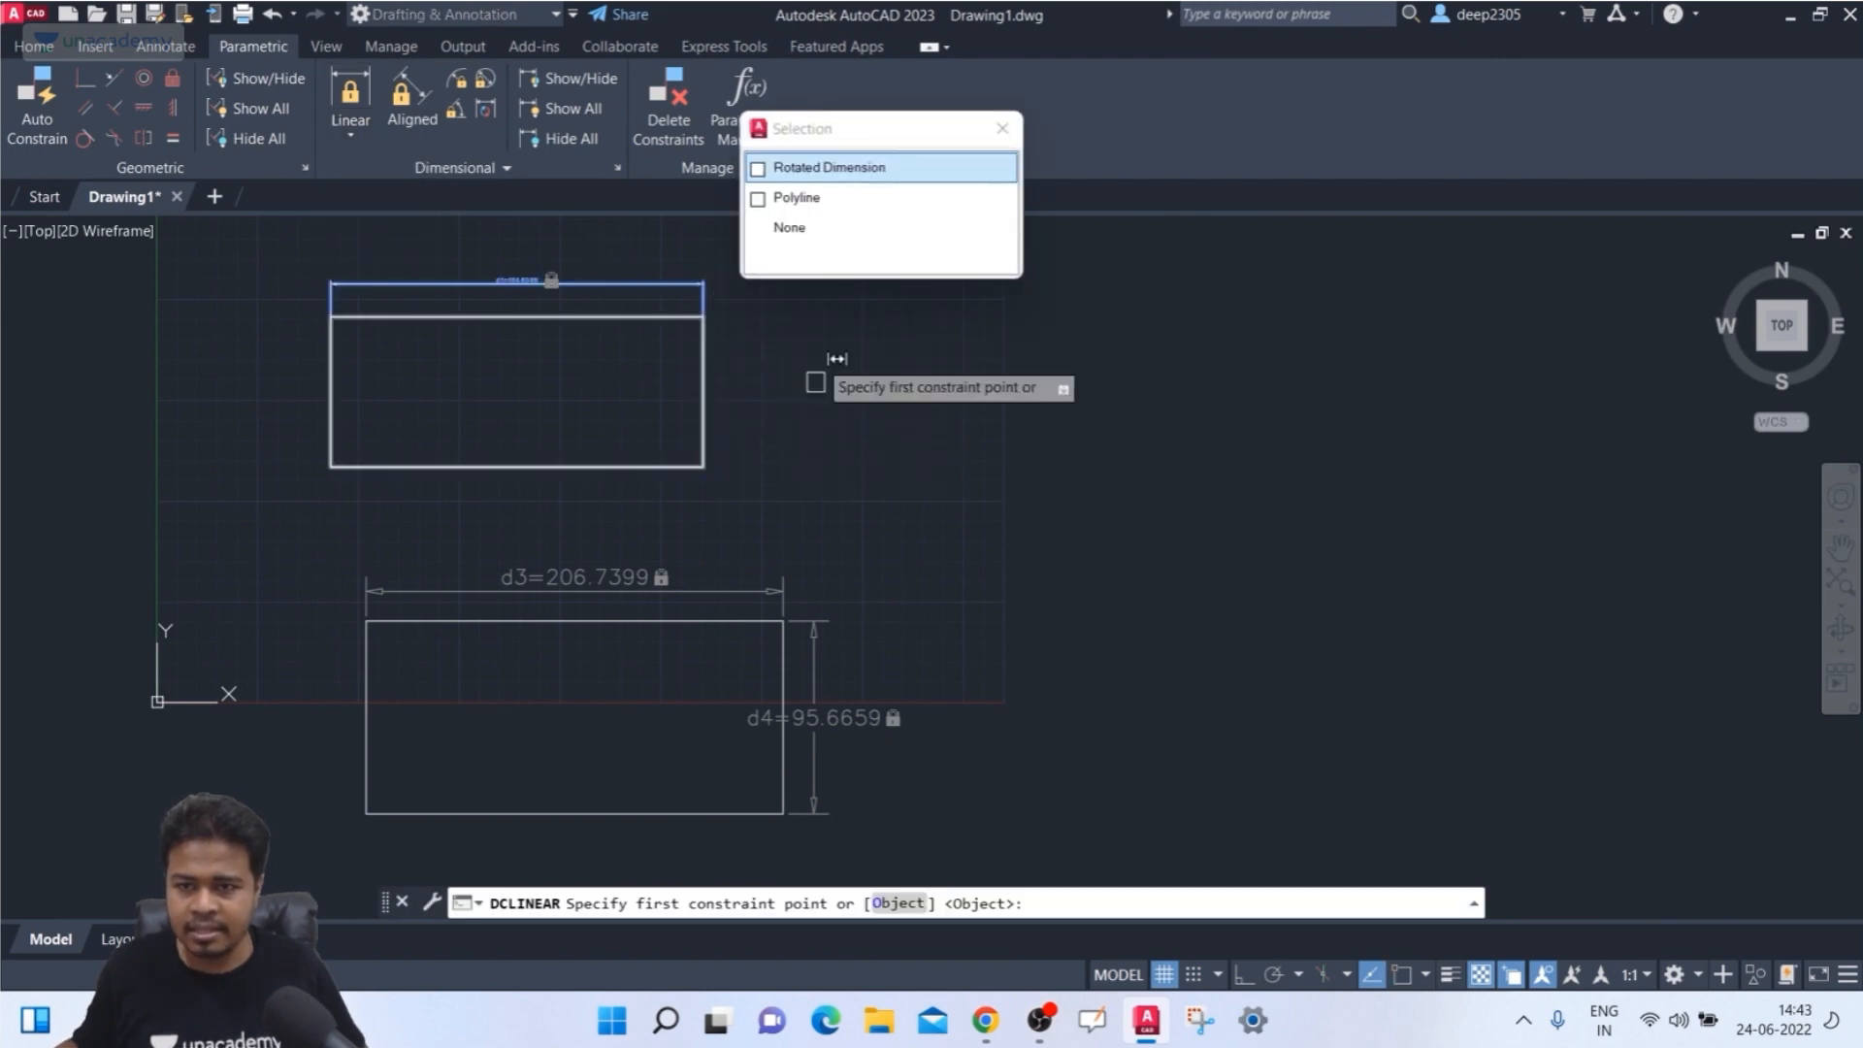
{"action": "left_click", "coordinate": [781, 195]}
{"action": "left_click", "coordinate": [703, 467]}
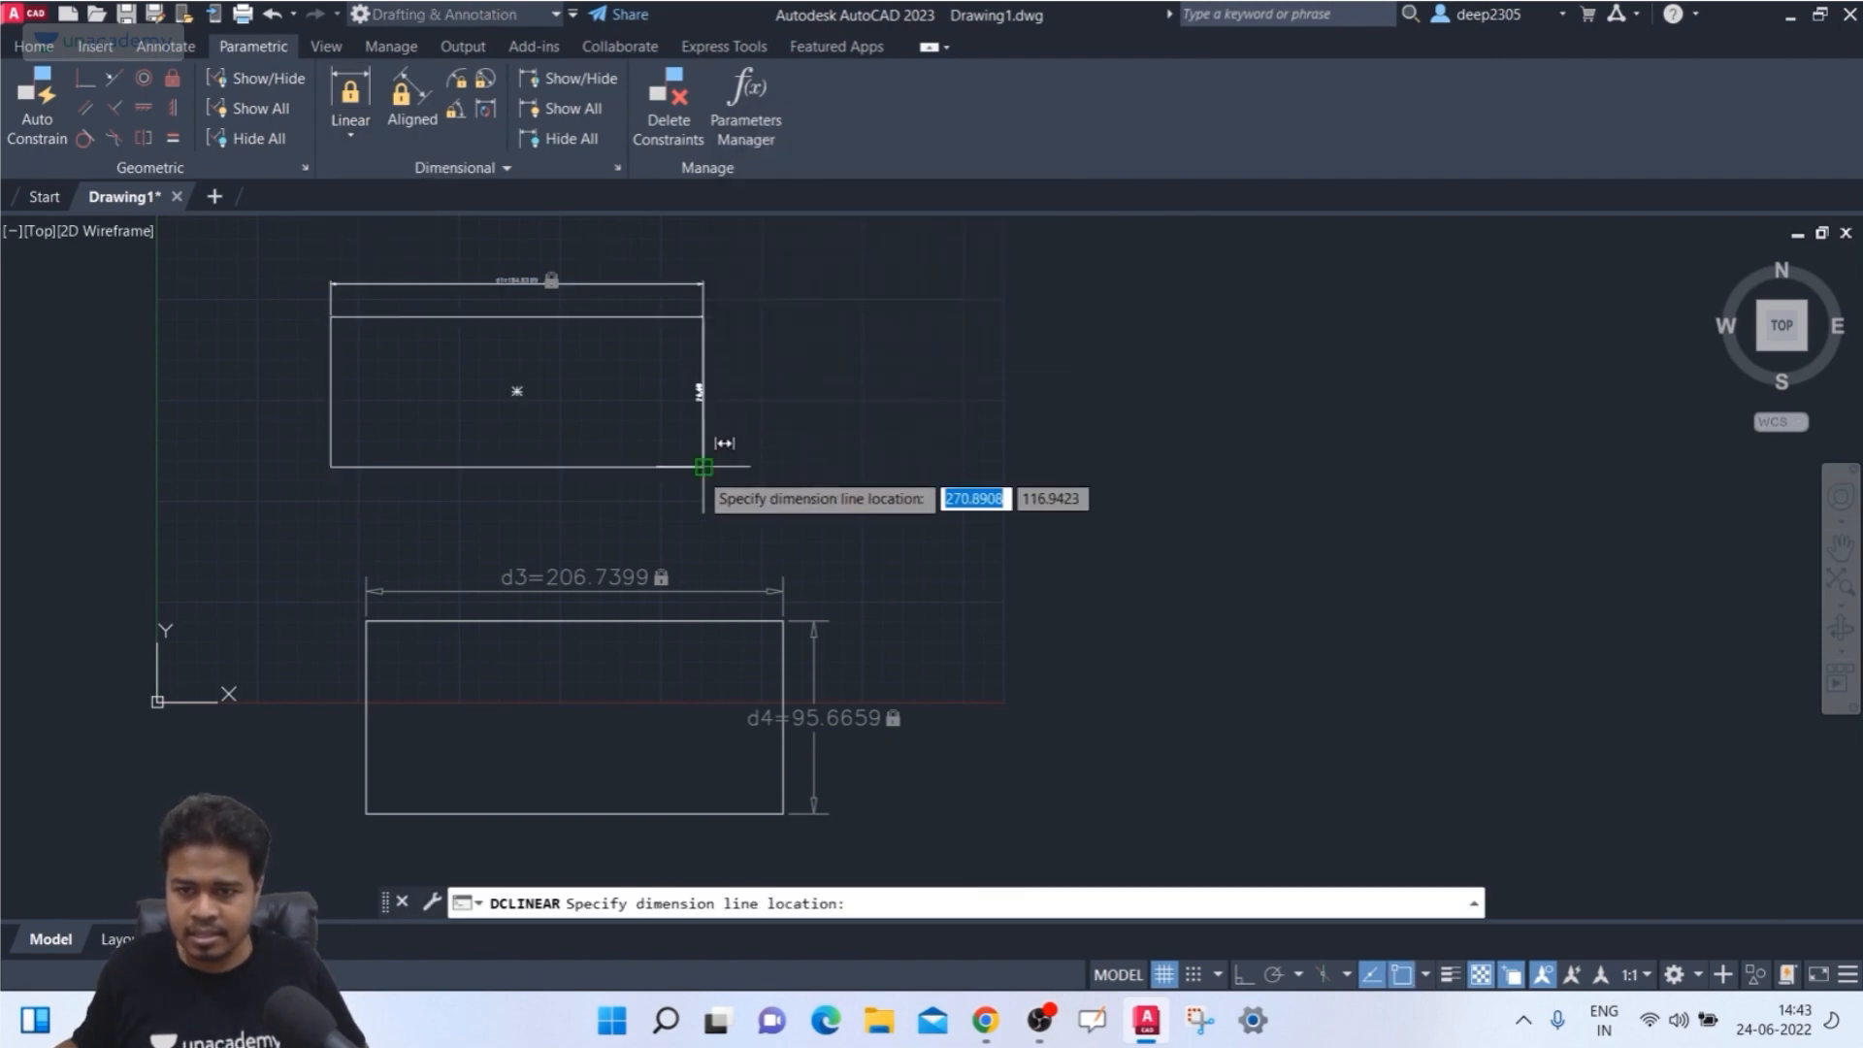
{"action": "left_click", "coordinate": [753, 391]}
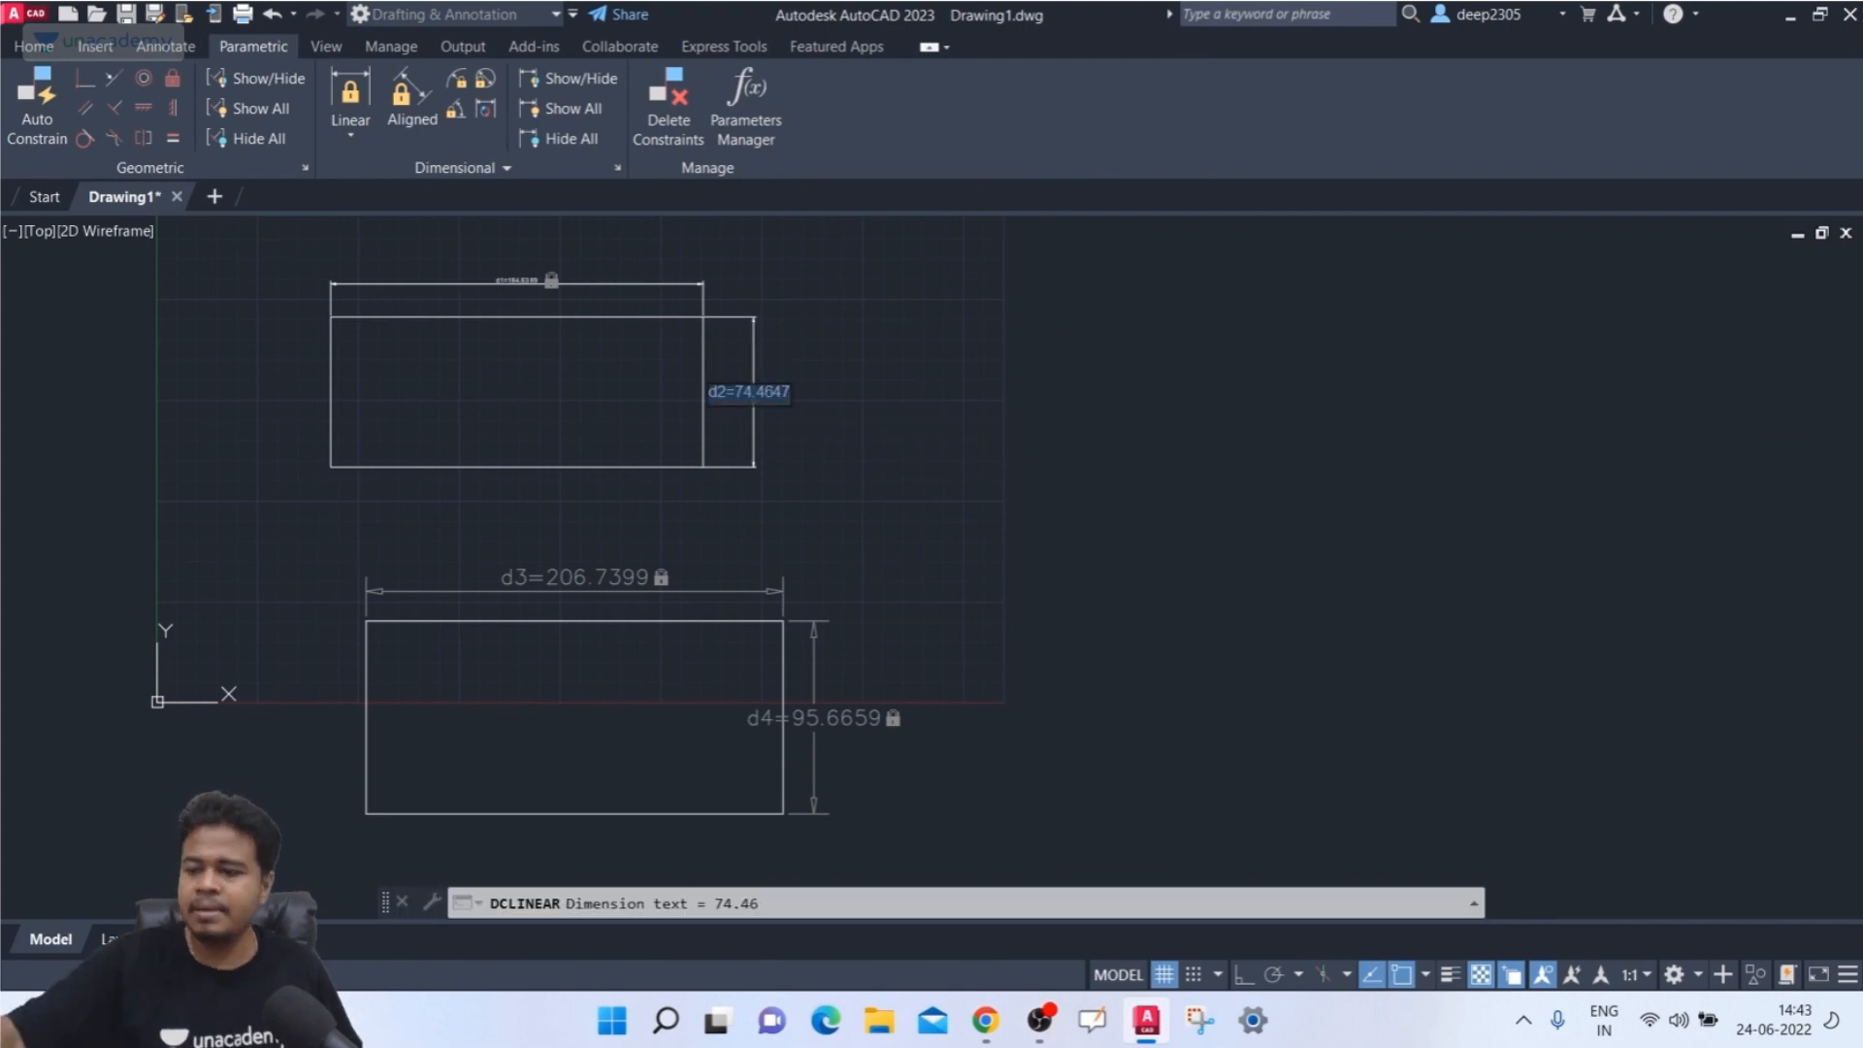
{"action": "key", "text": "Return"}
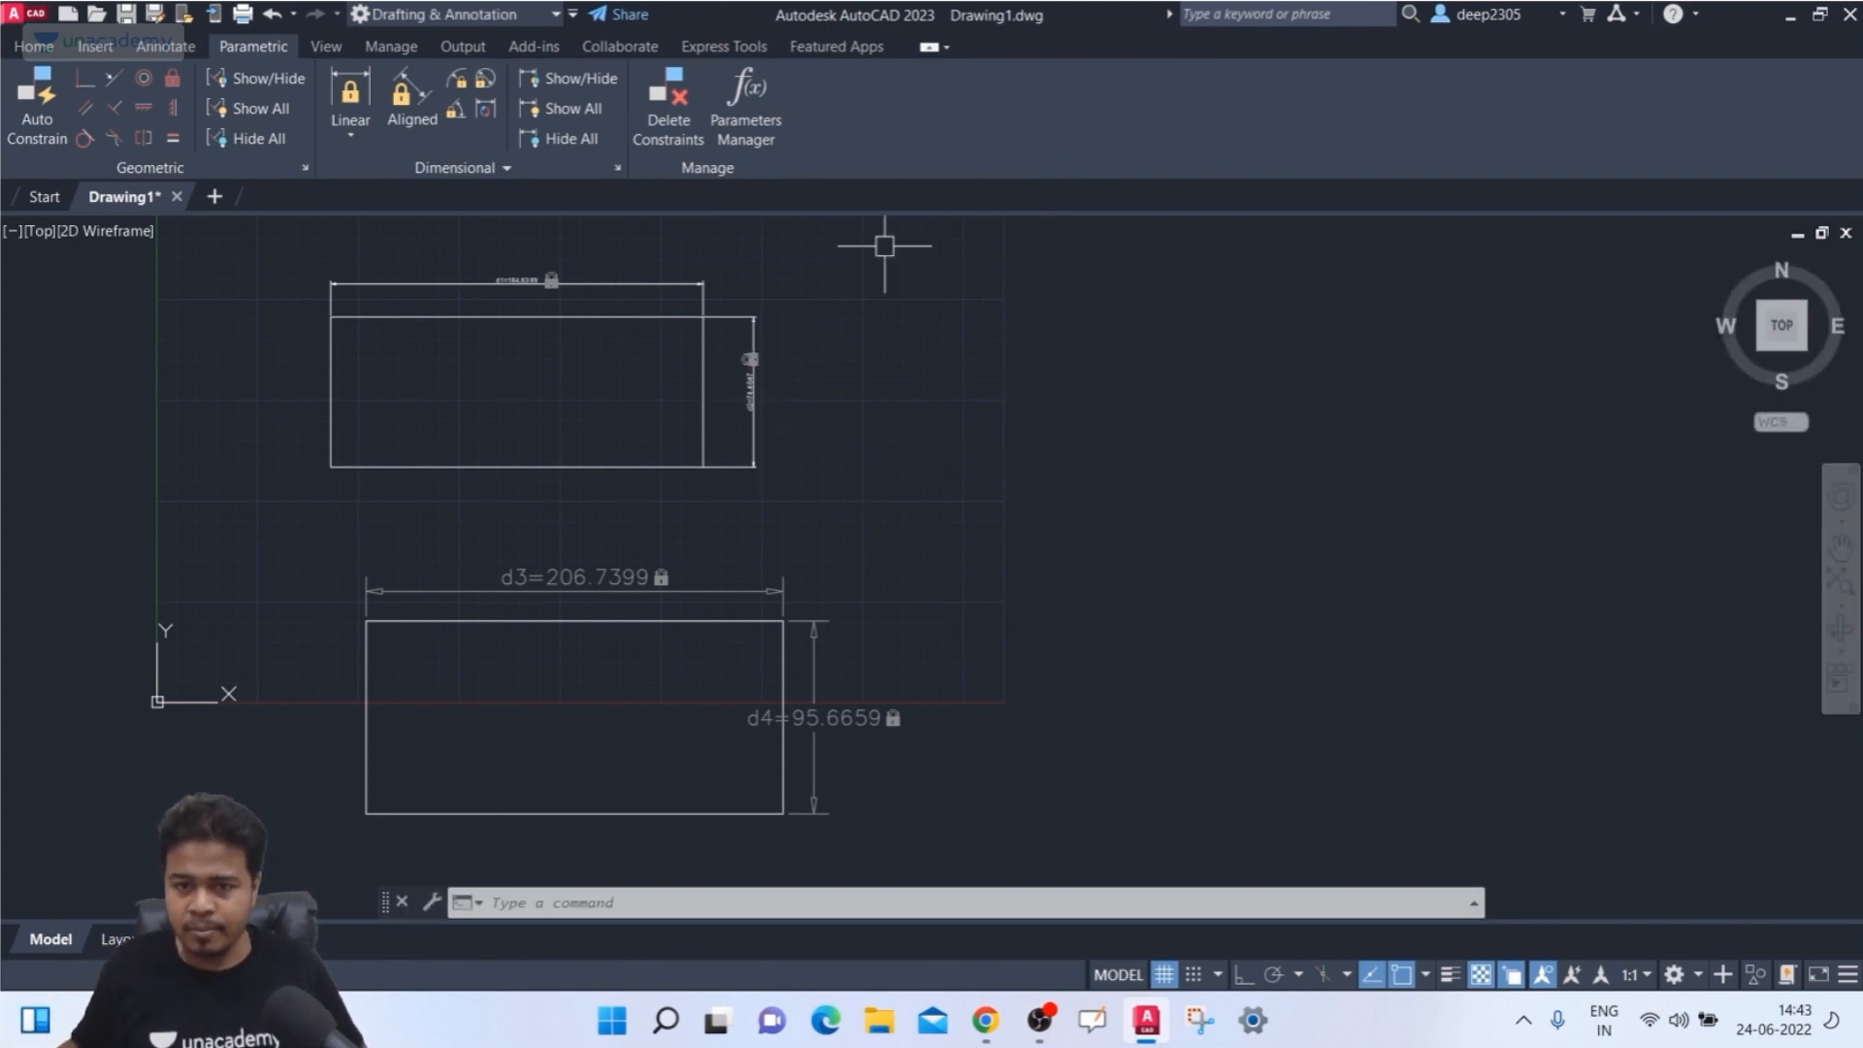
- Check the active dimensional constraint mode and compare how the constraints on the upper and lower rectangles are displayed
{"action": "scroll", "coordinate": [544, 243], "scroll_direction": "up", "scroll_amount": 2}
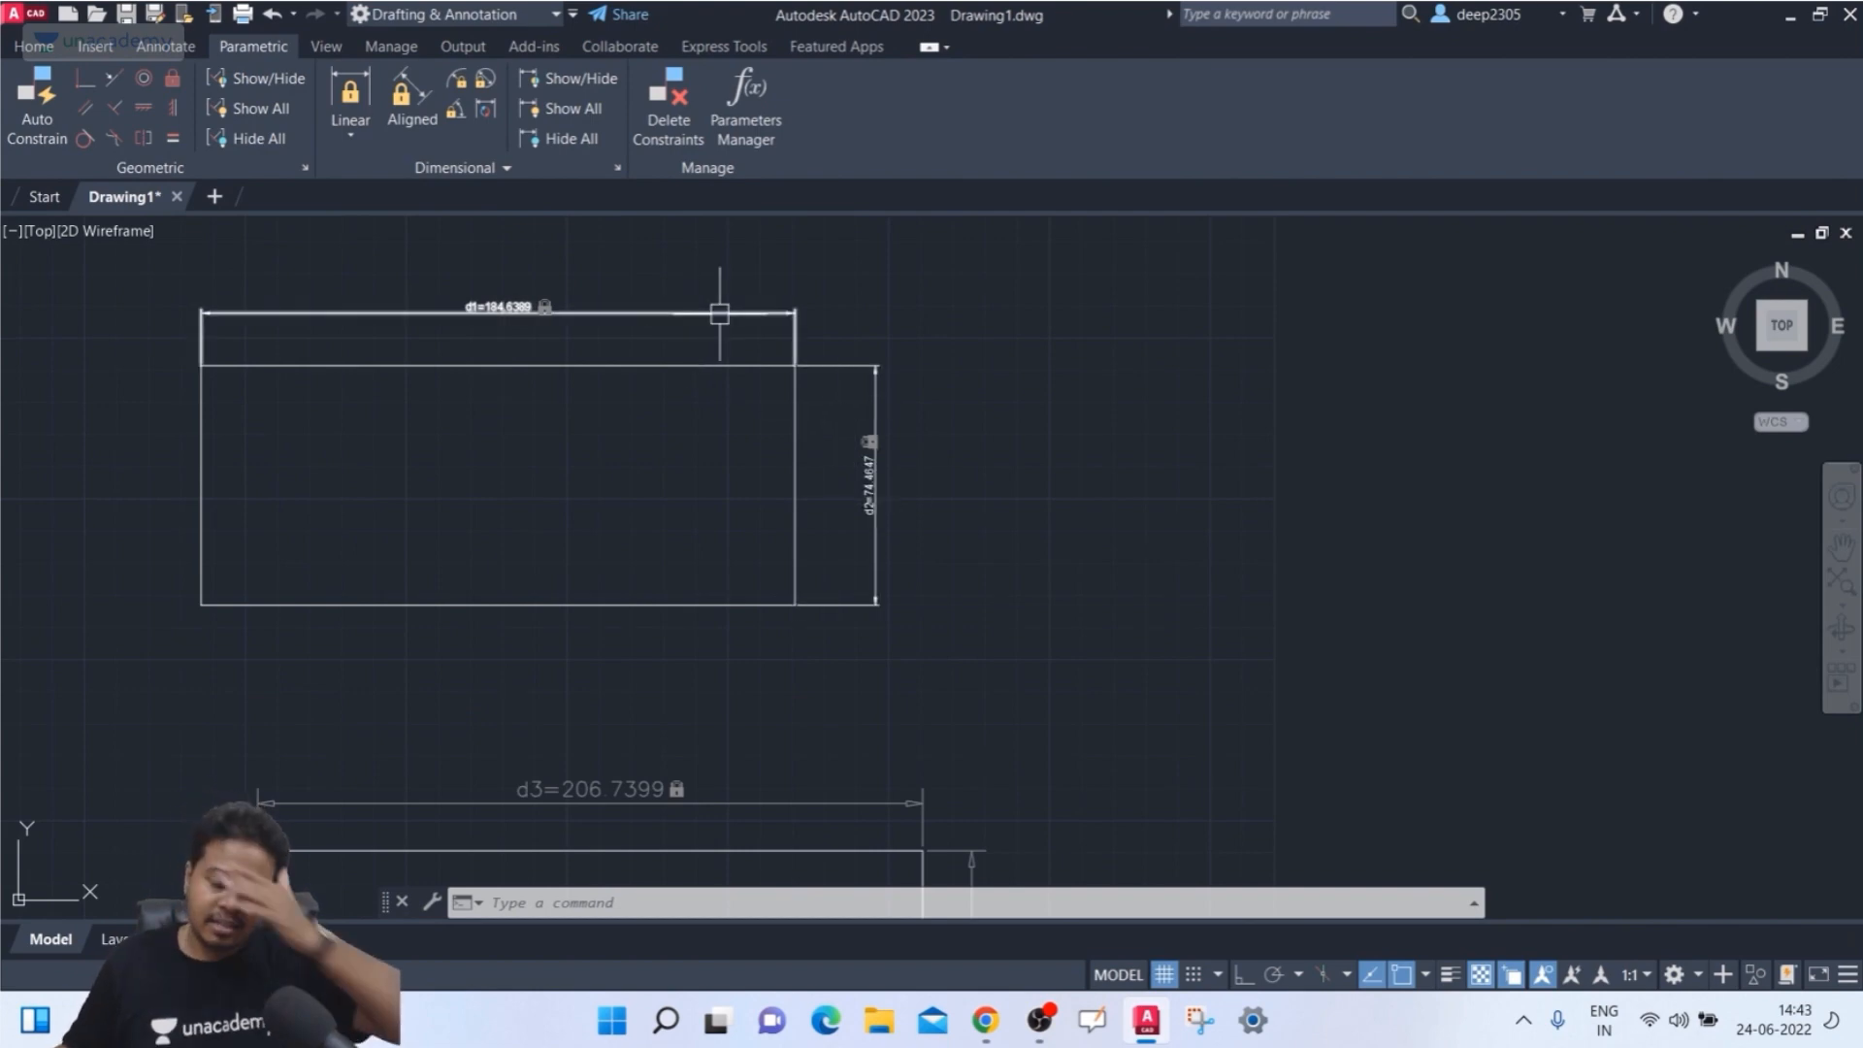
{"action": "left_click", "coordinate": [456, 167]}
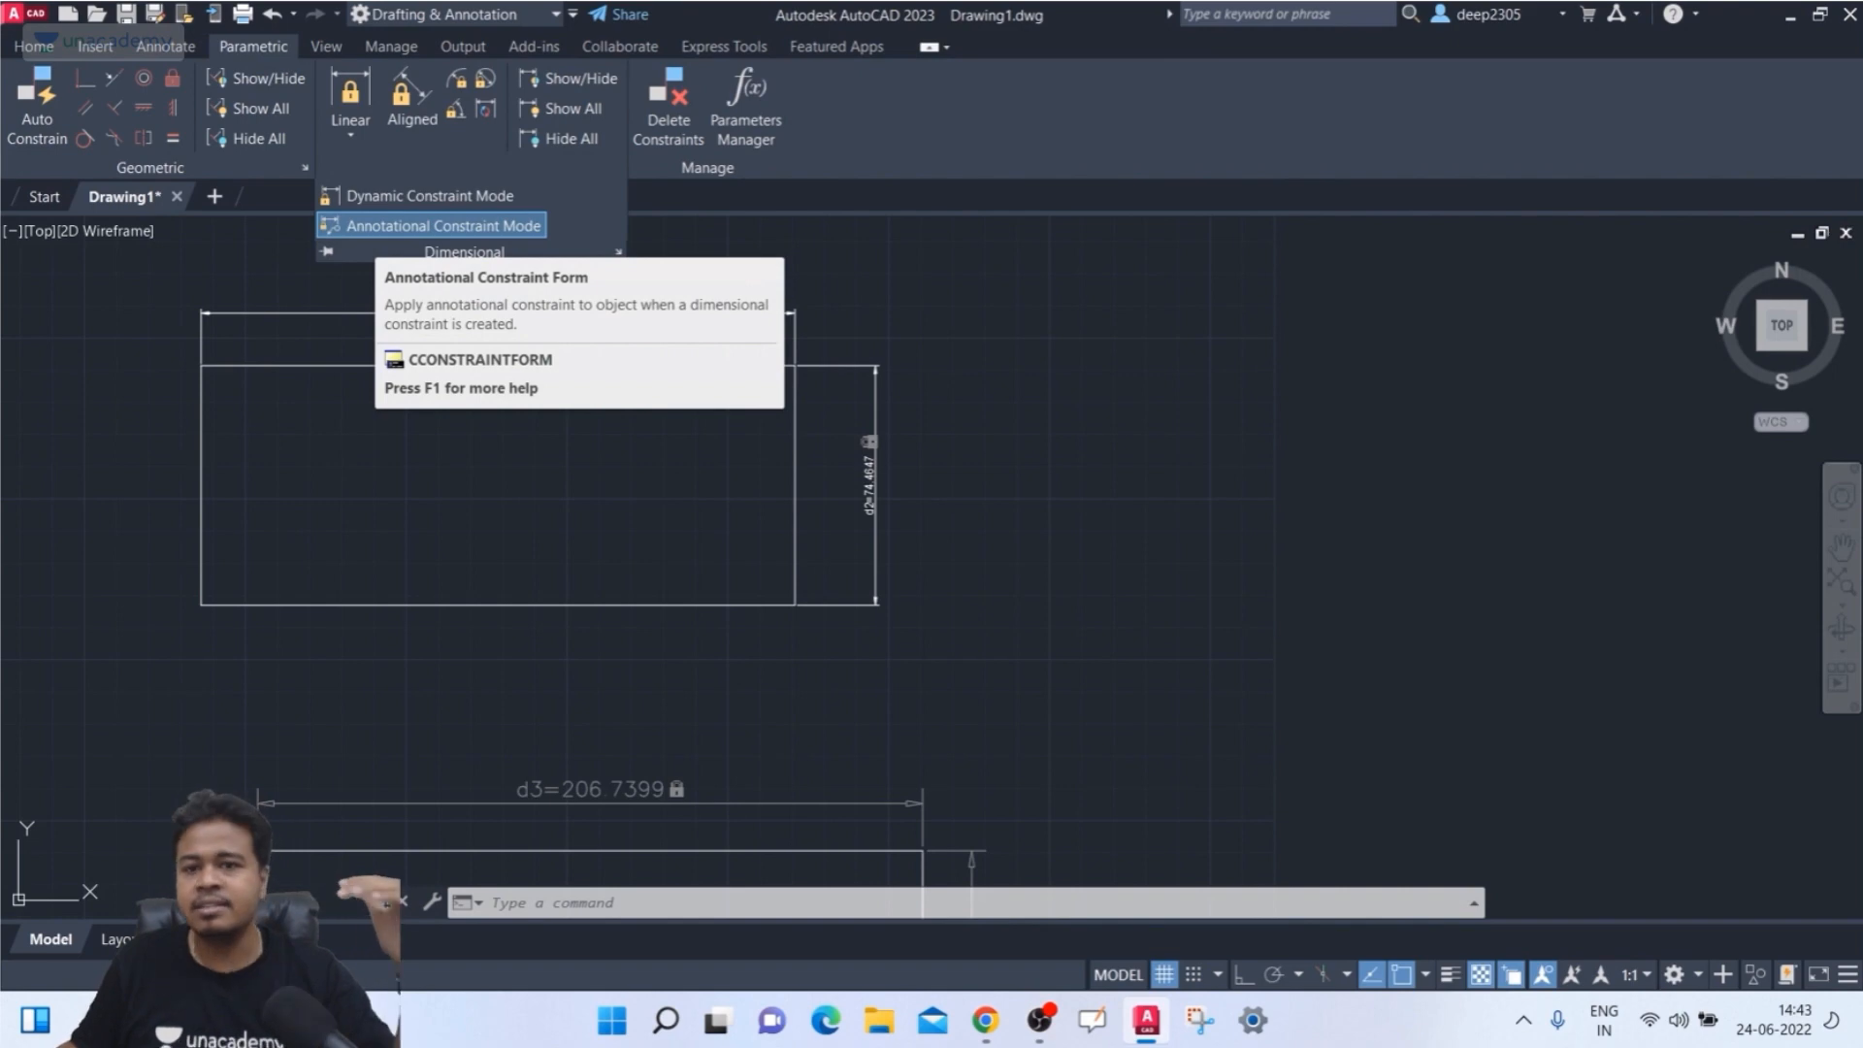
{"action": "left_click", "coordinate": [437, 225]}
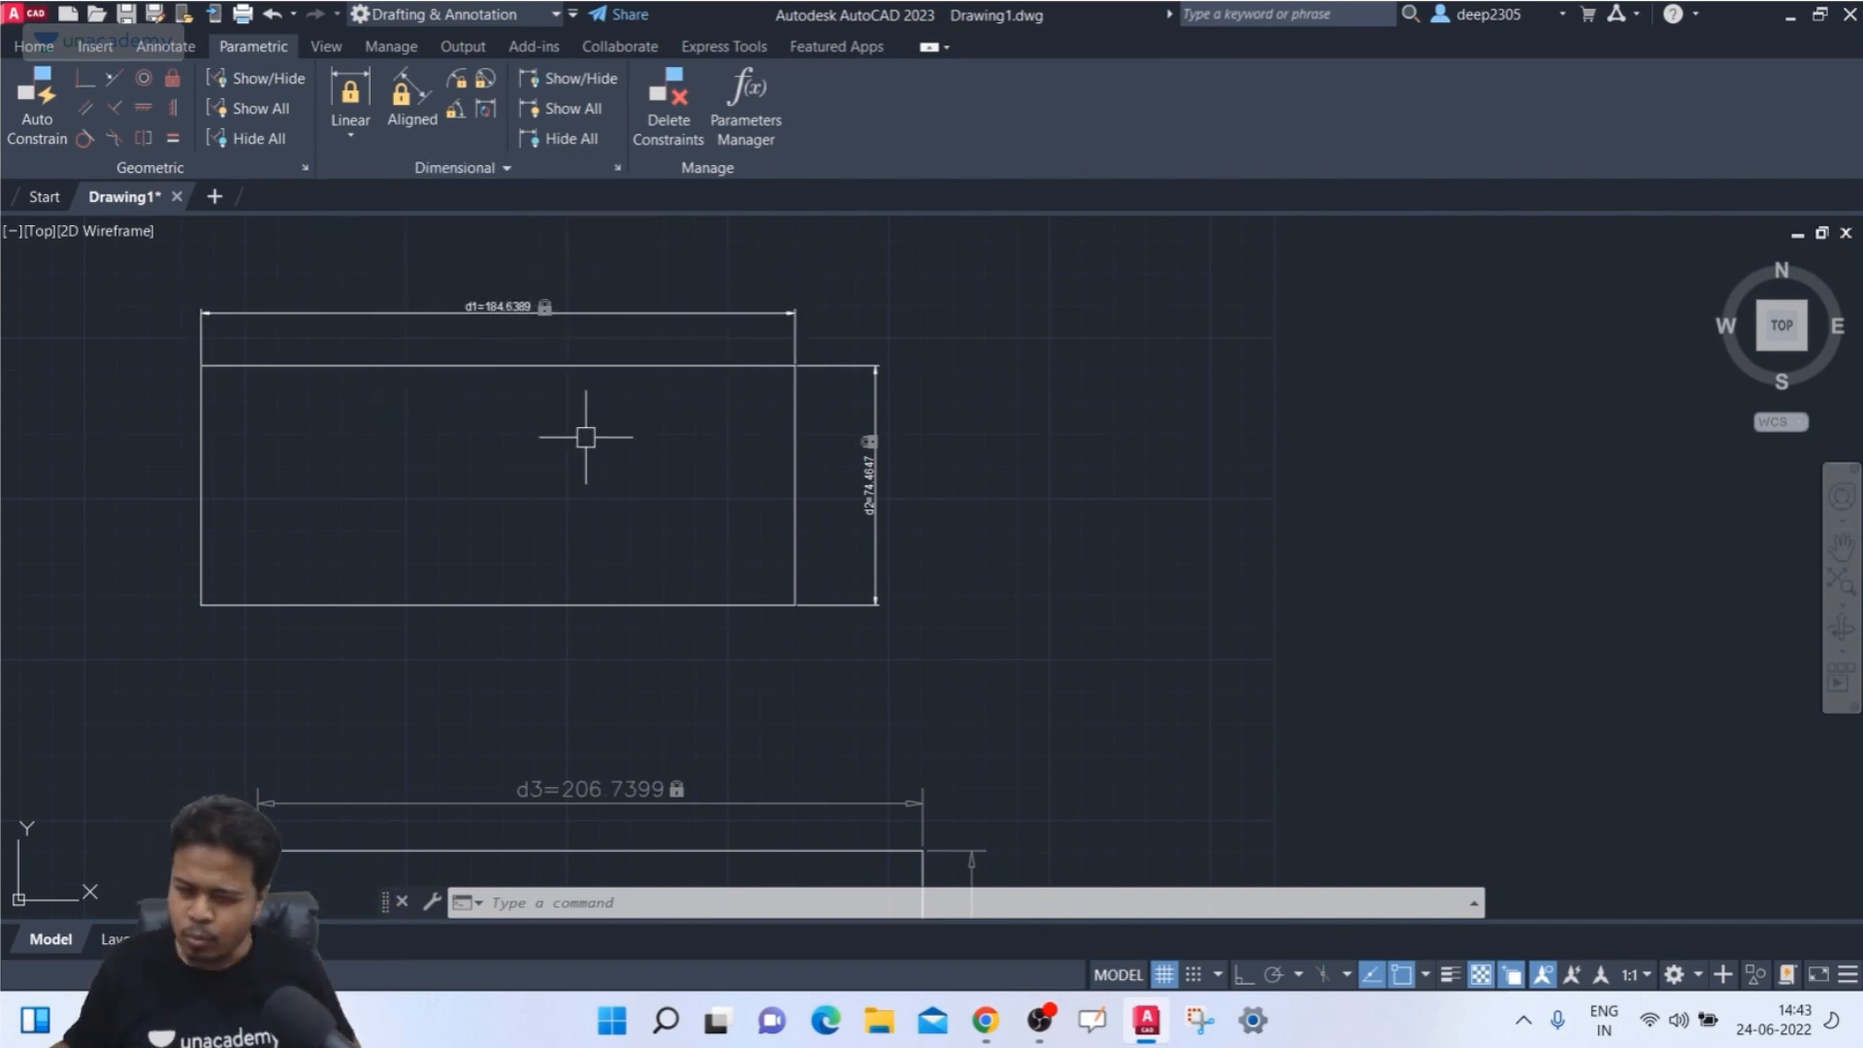
{"action": "scroll", "coordinate": [585, 437], "scroll_direction": "down", "scroll_amount": 2}
{"action": "scroll", "coordinate": [586, 437], "scroll_direction": "down", "scroll_amount": 3}
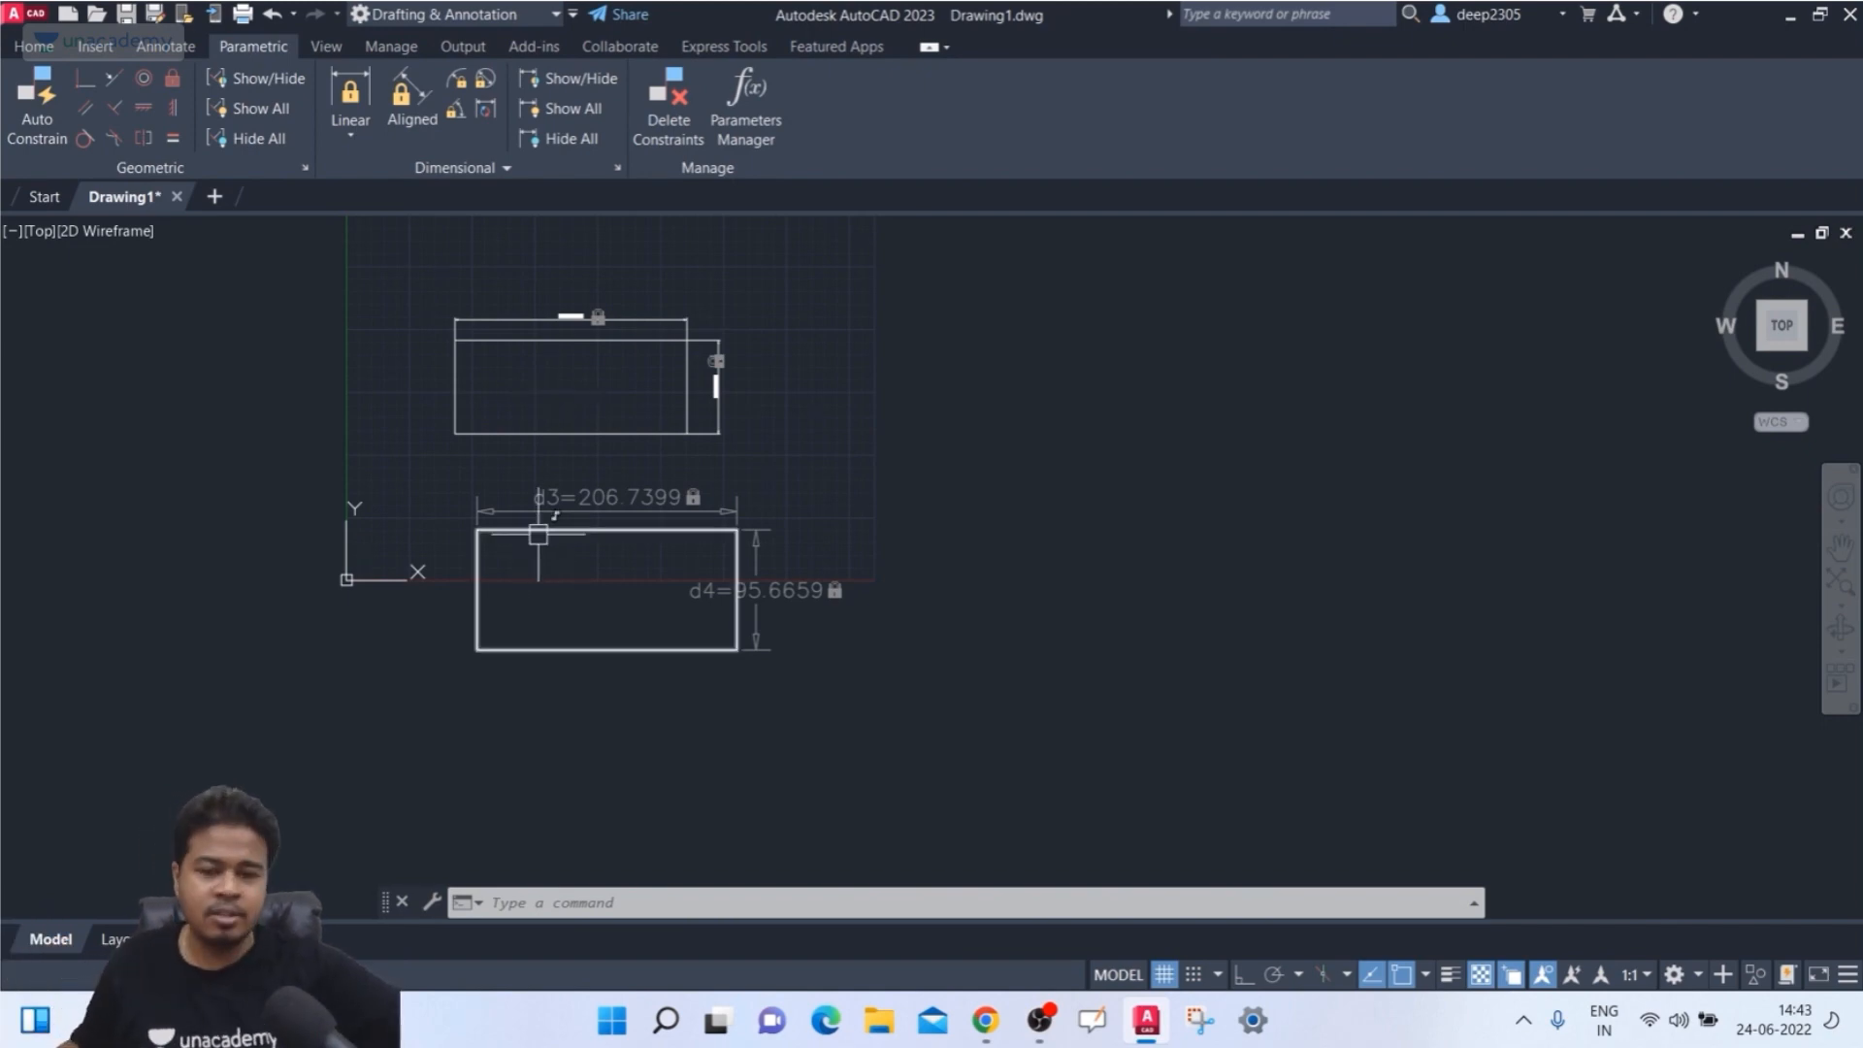
{"action": "left_click", "coordinate": [463, 166]}
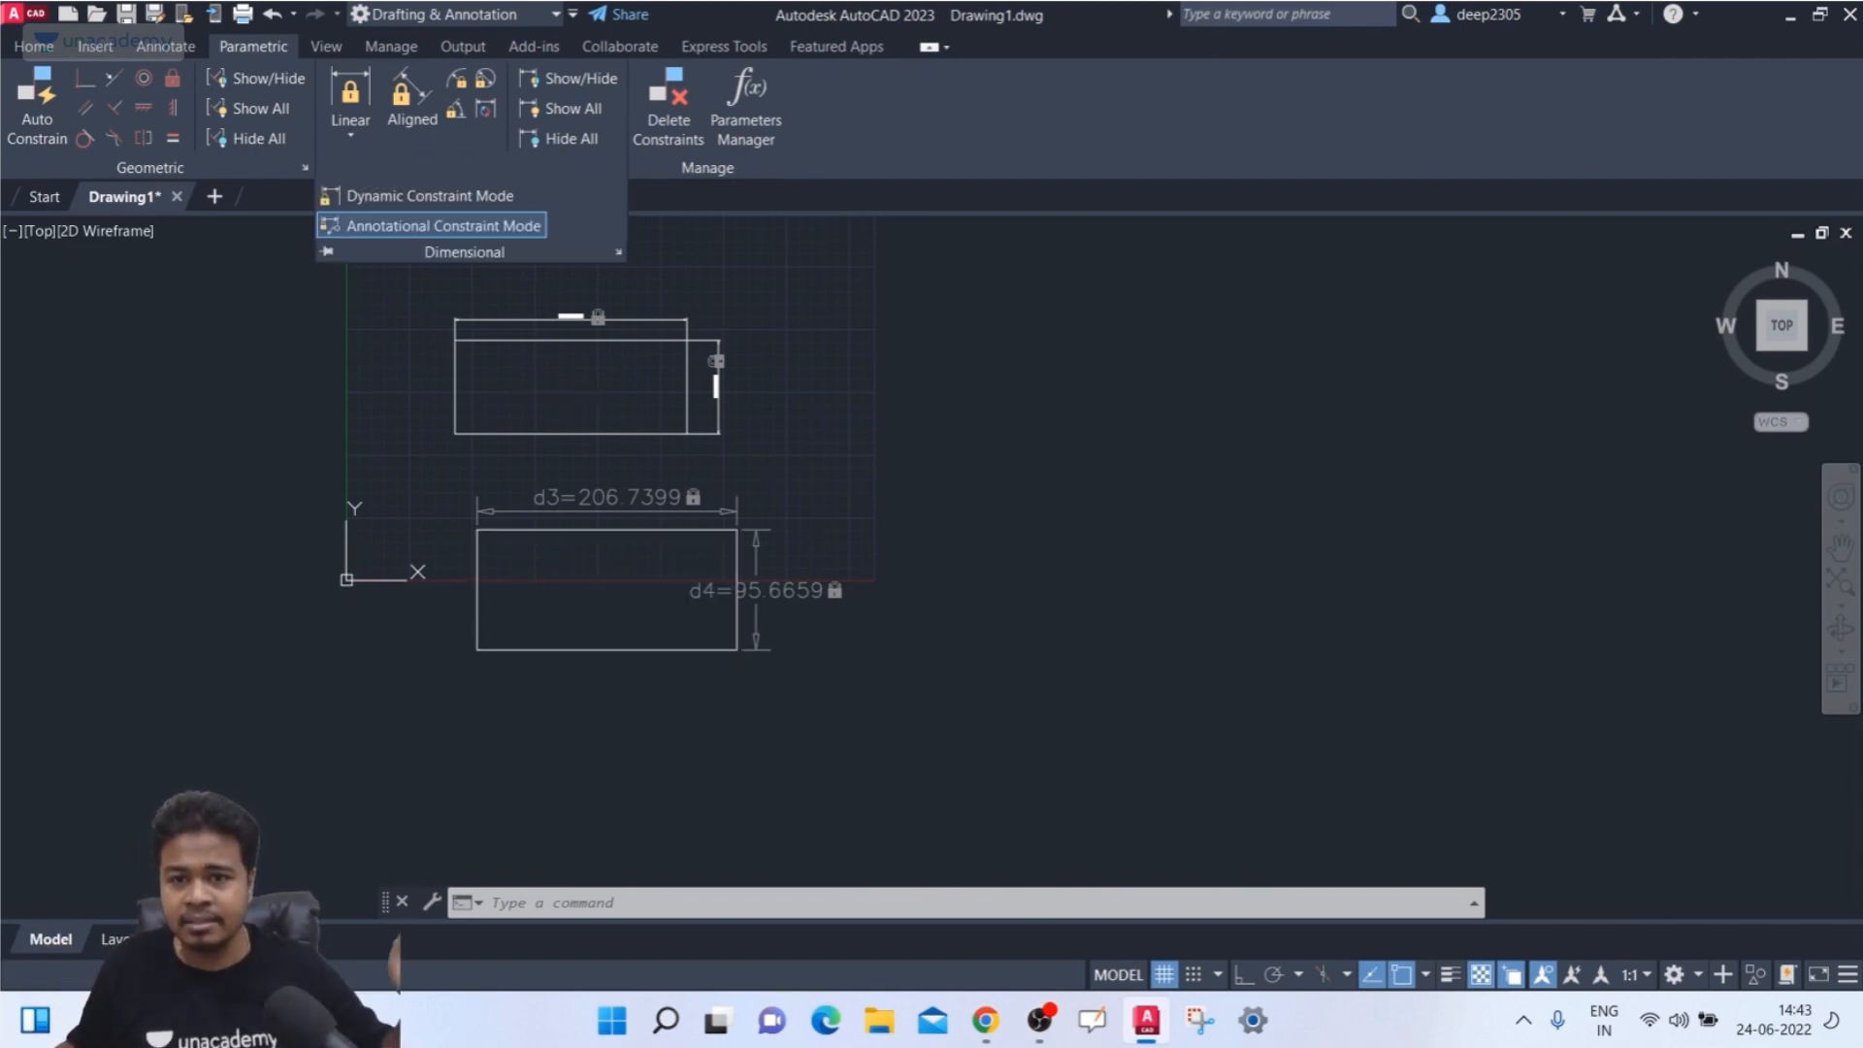
{"action": "left_click", "coordinate": [996, 327]}
{"action": "left_click", "coordinate": [920, 416]}
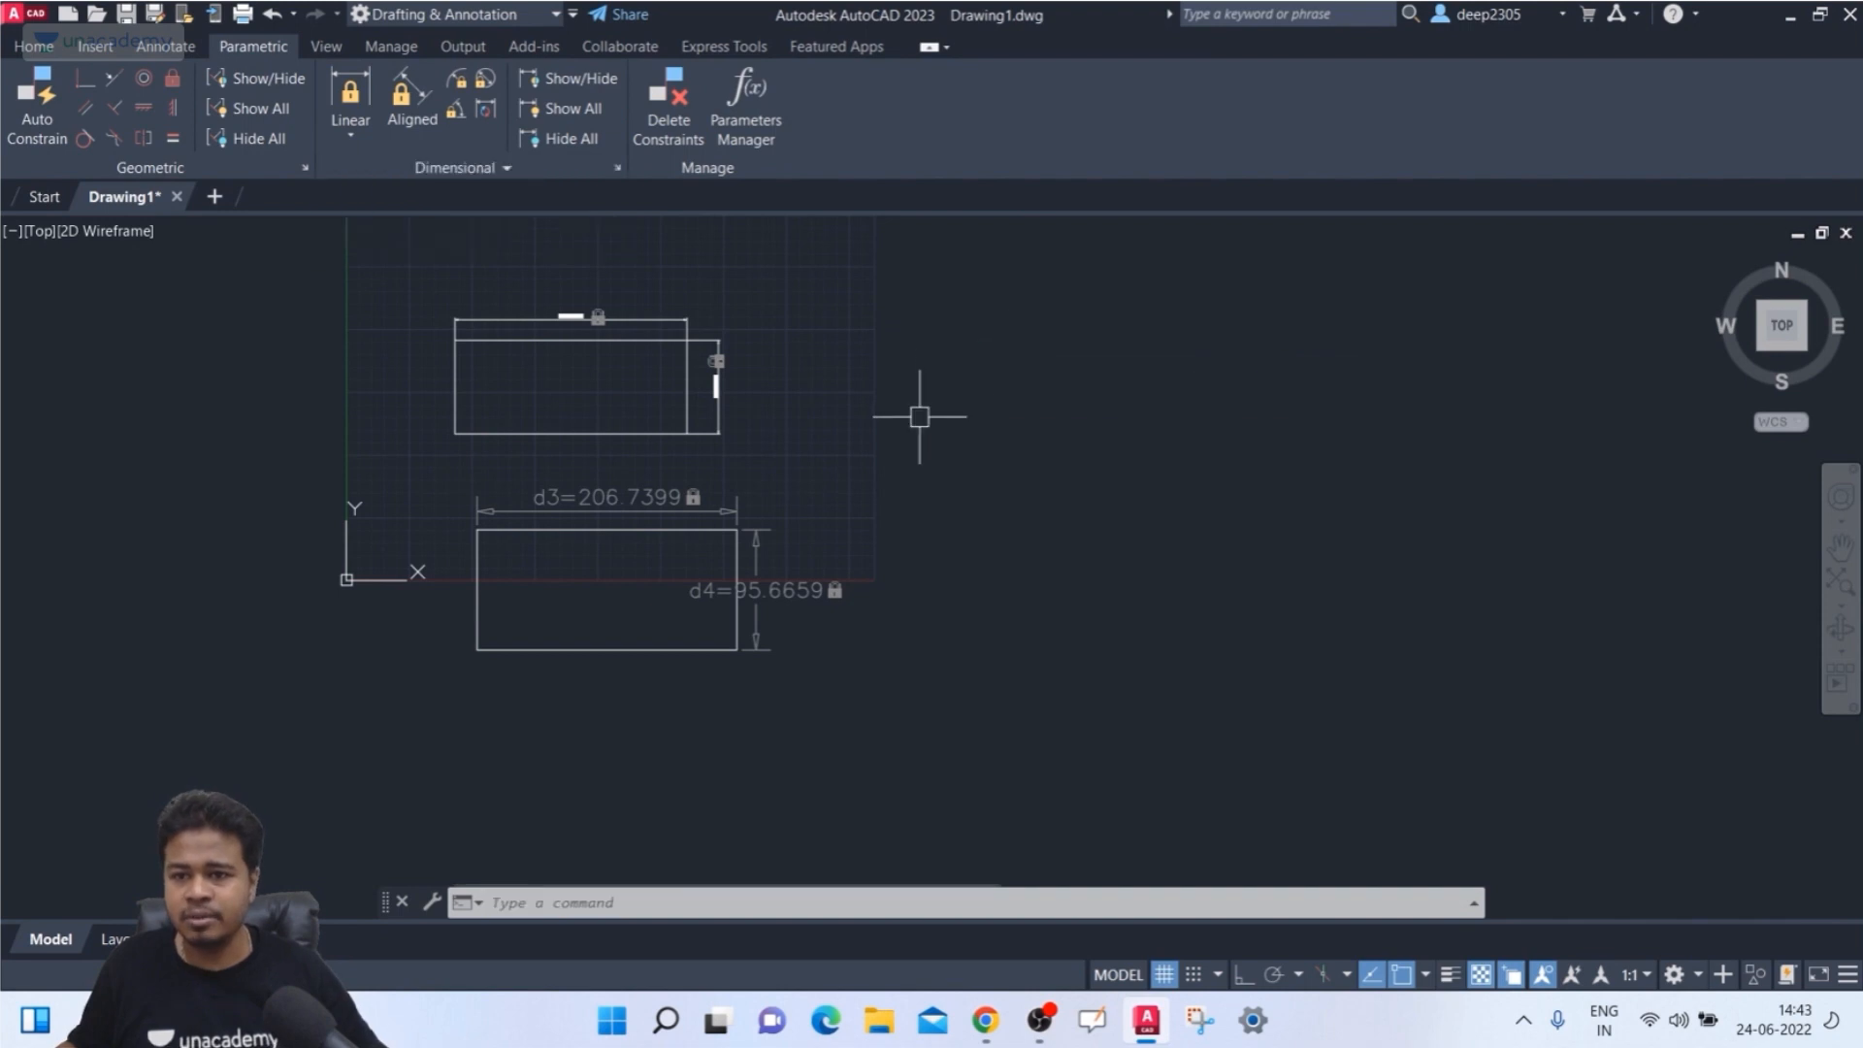
{"action": "middle_click_drag", "start_coordinate": [929, 457], "coordinate": [917, 456]}
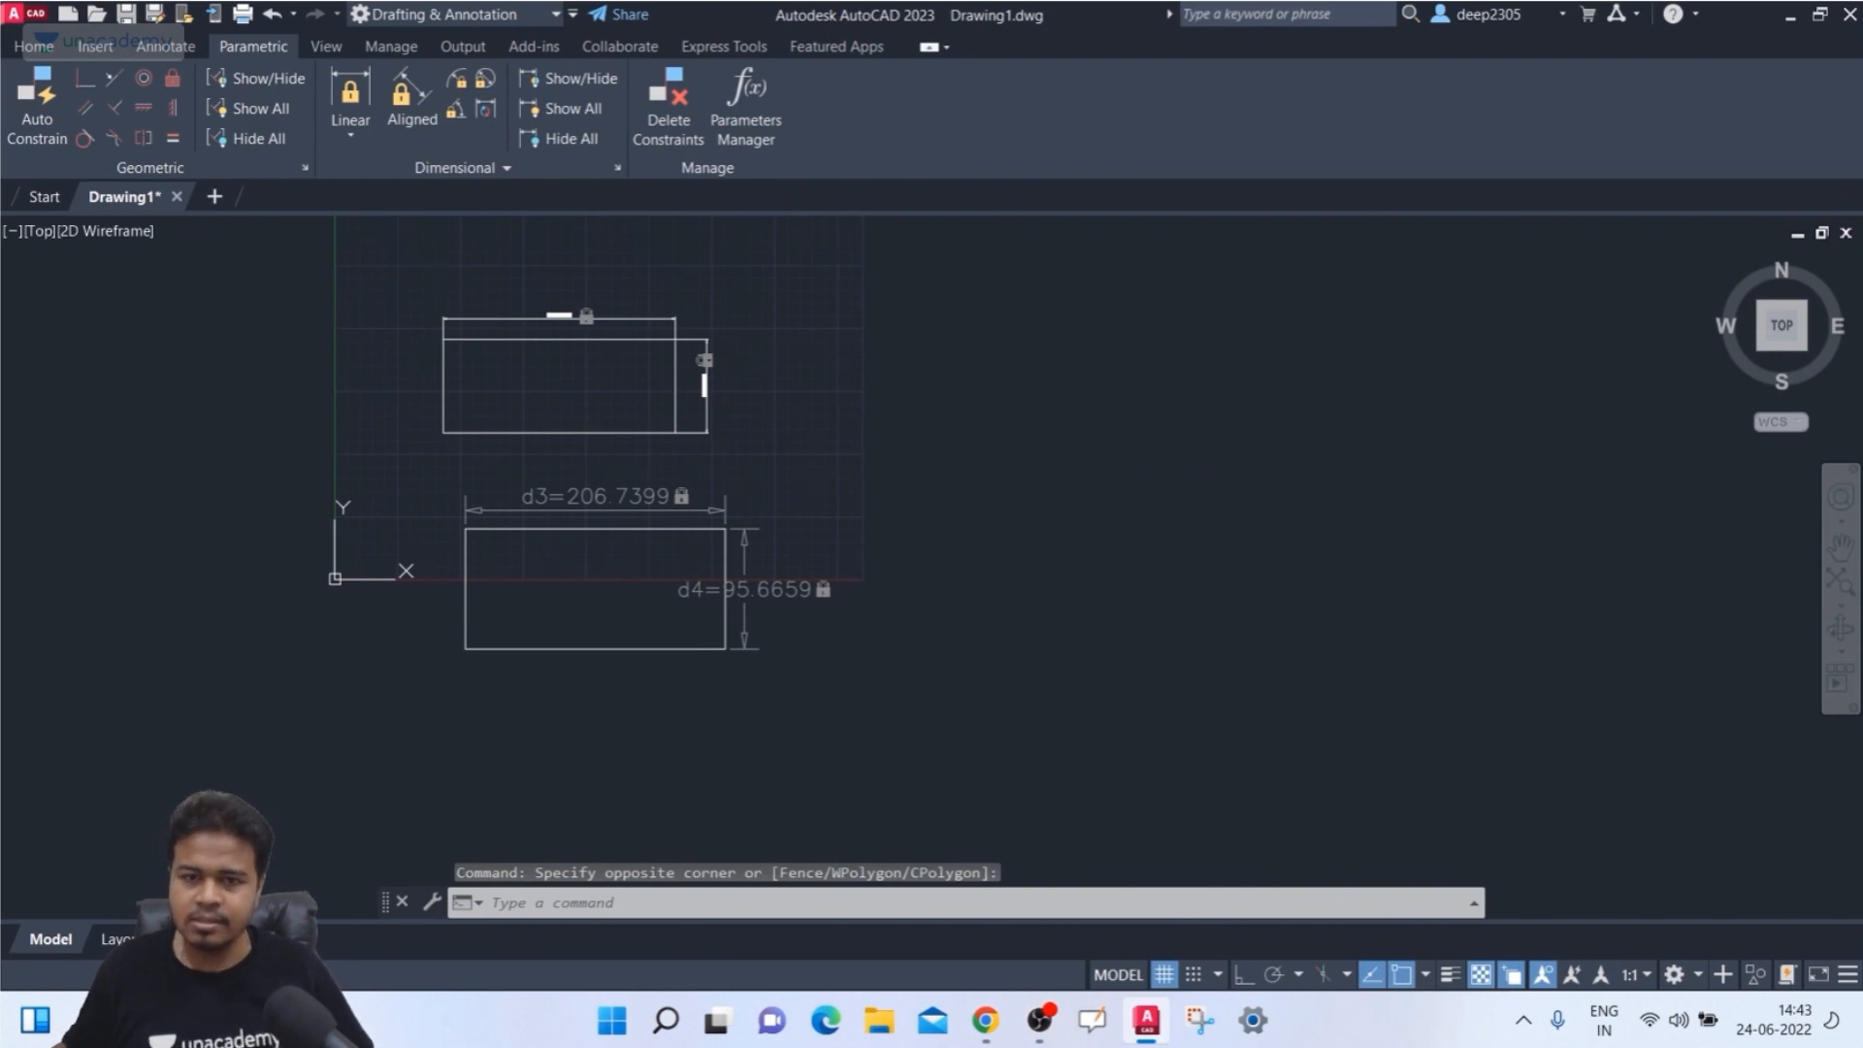
- Set up a plot with the DWG To PDF.pc3 plotter and a window plot area enclosing both rectangles
{"action": "key", "text": "ctrl+p"}
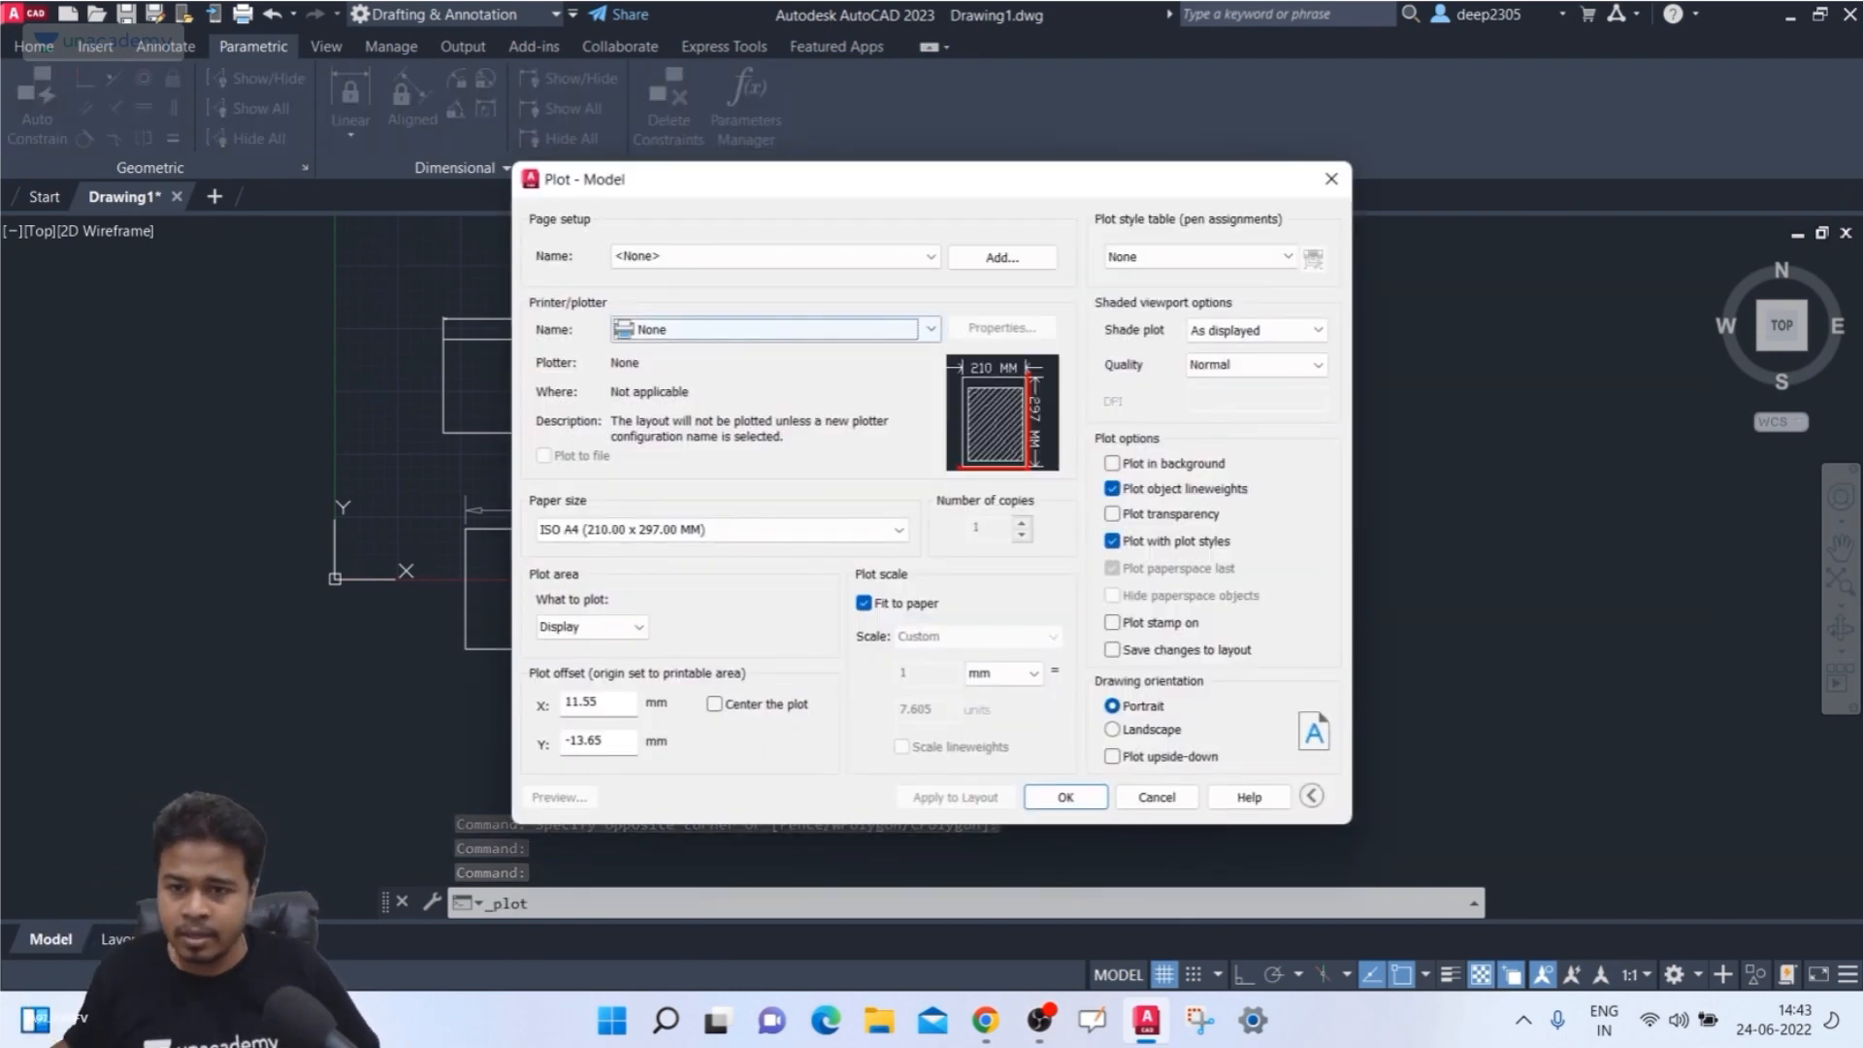
{"action": "left_click", "coordinate": [776, 329]}
{"action": "left_click", "coordinate": [683, 633]}
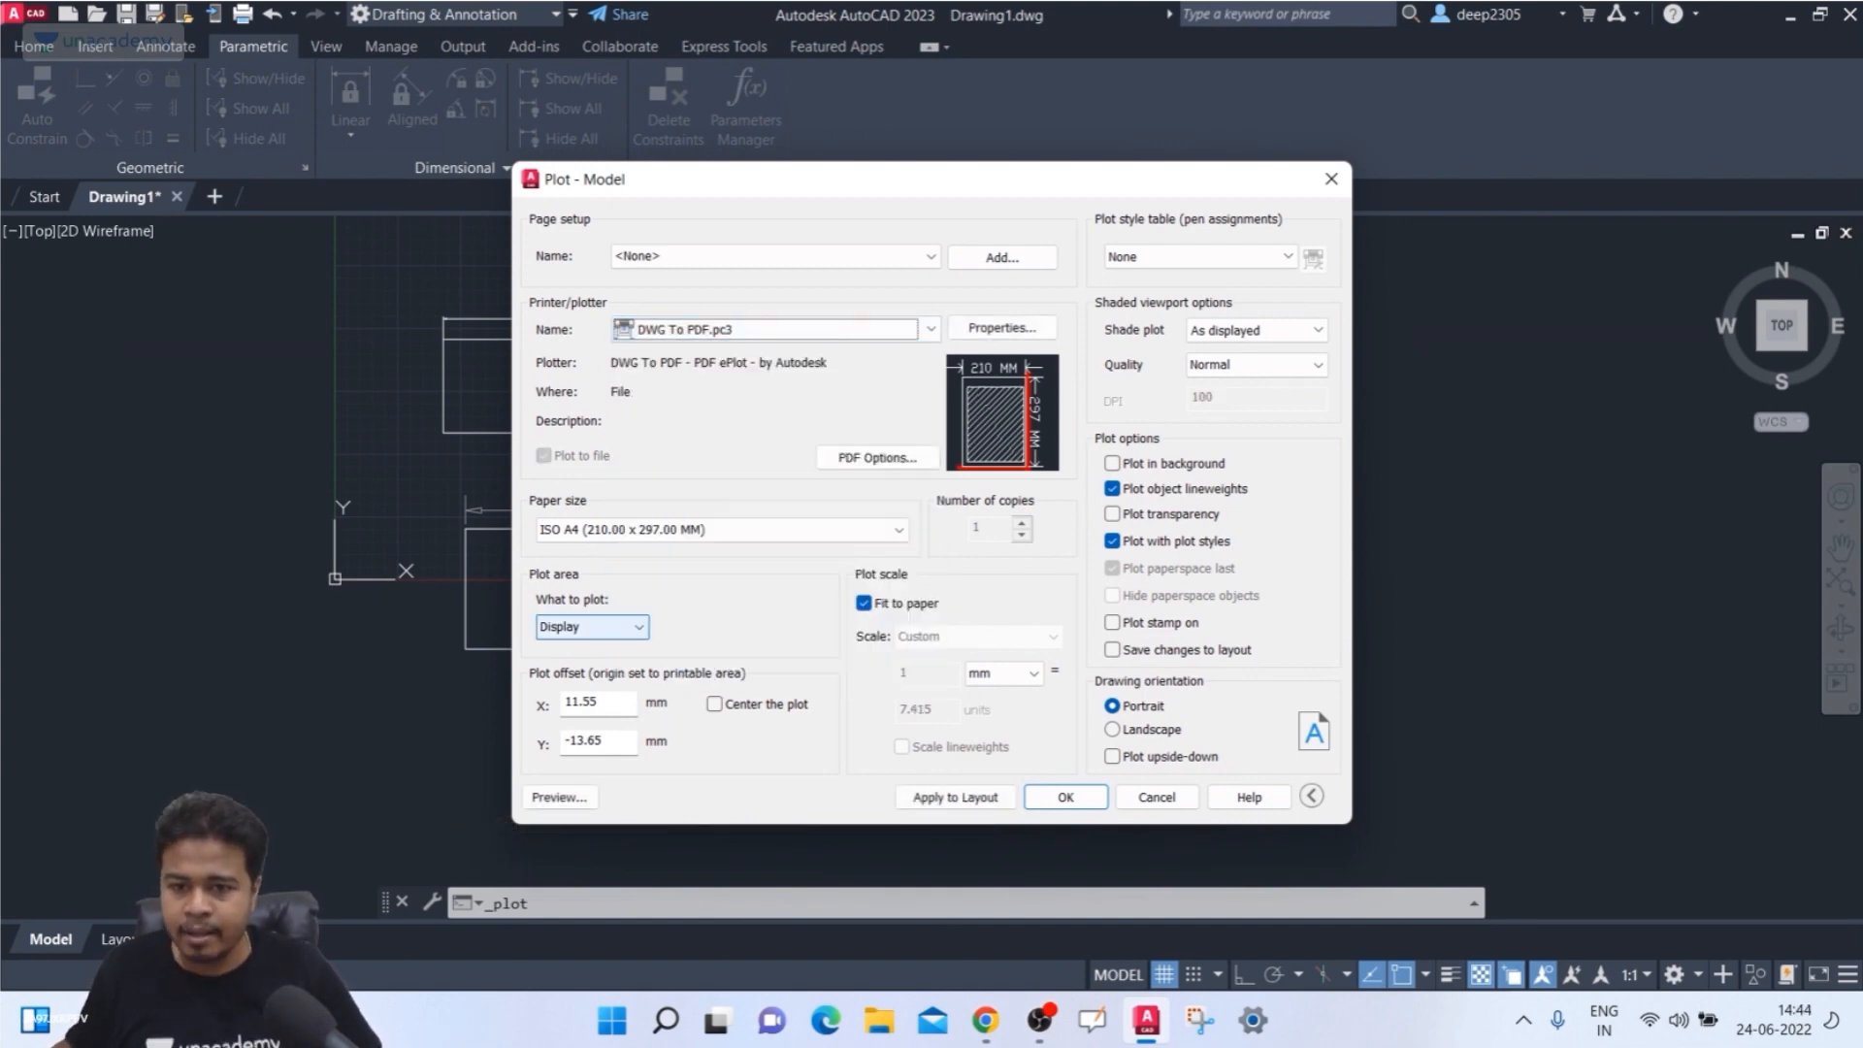
{"action": "left_click", "coordinate": [591, 626]}
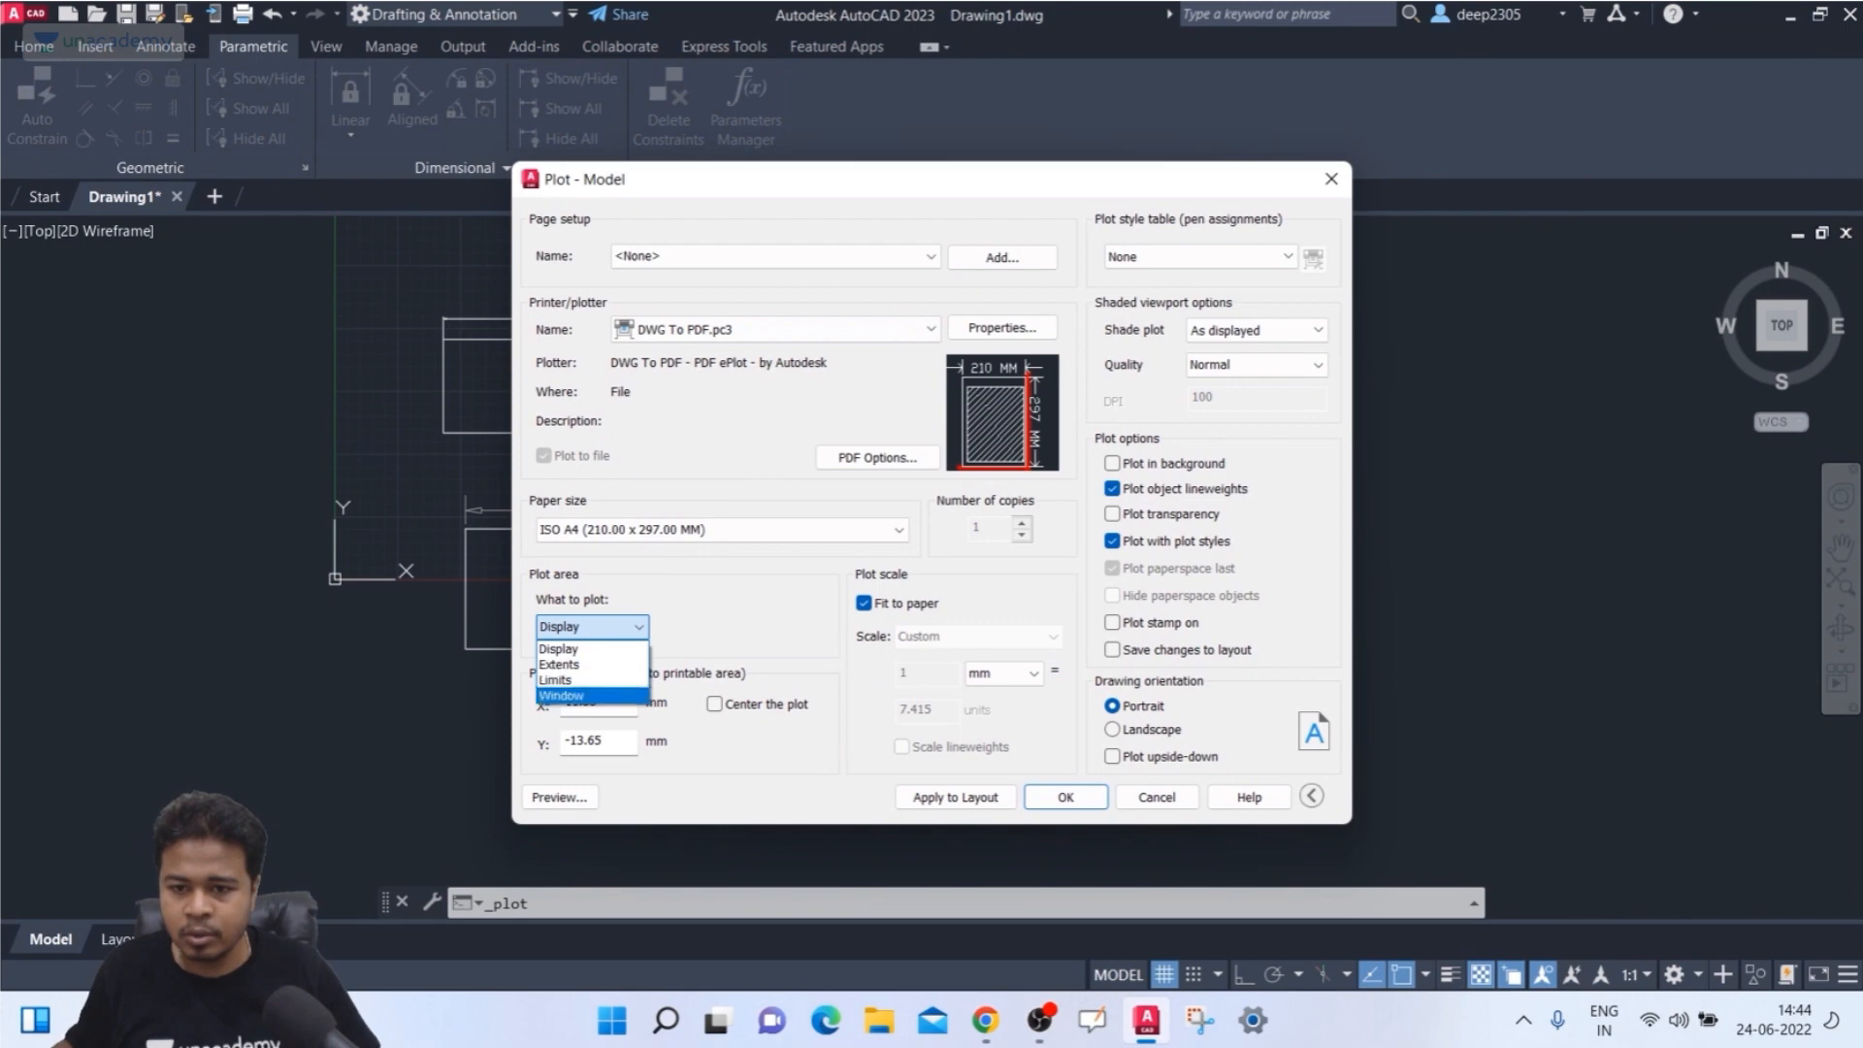
{"action": "left_click", "coordinate": [573, 695]}
{"action": "left_click", "coordinate": [341, 286]}
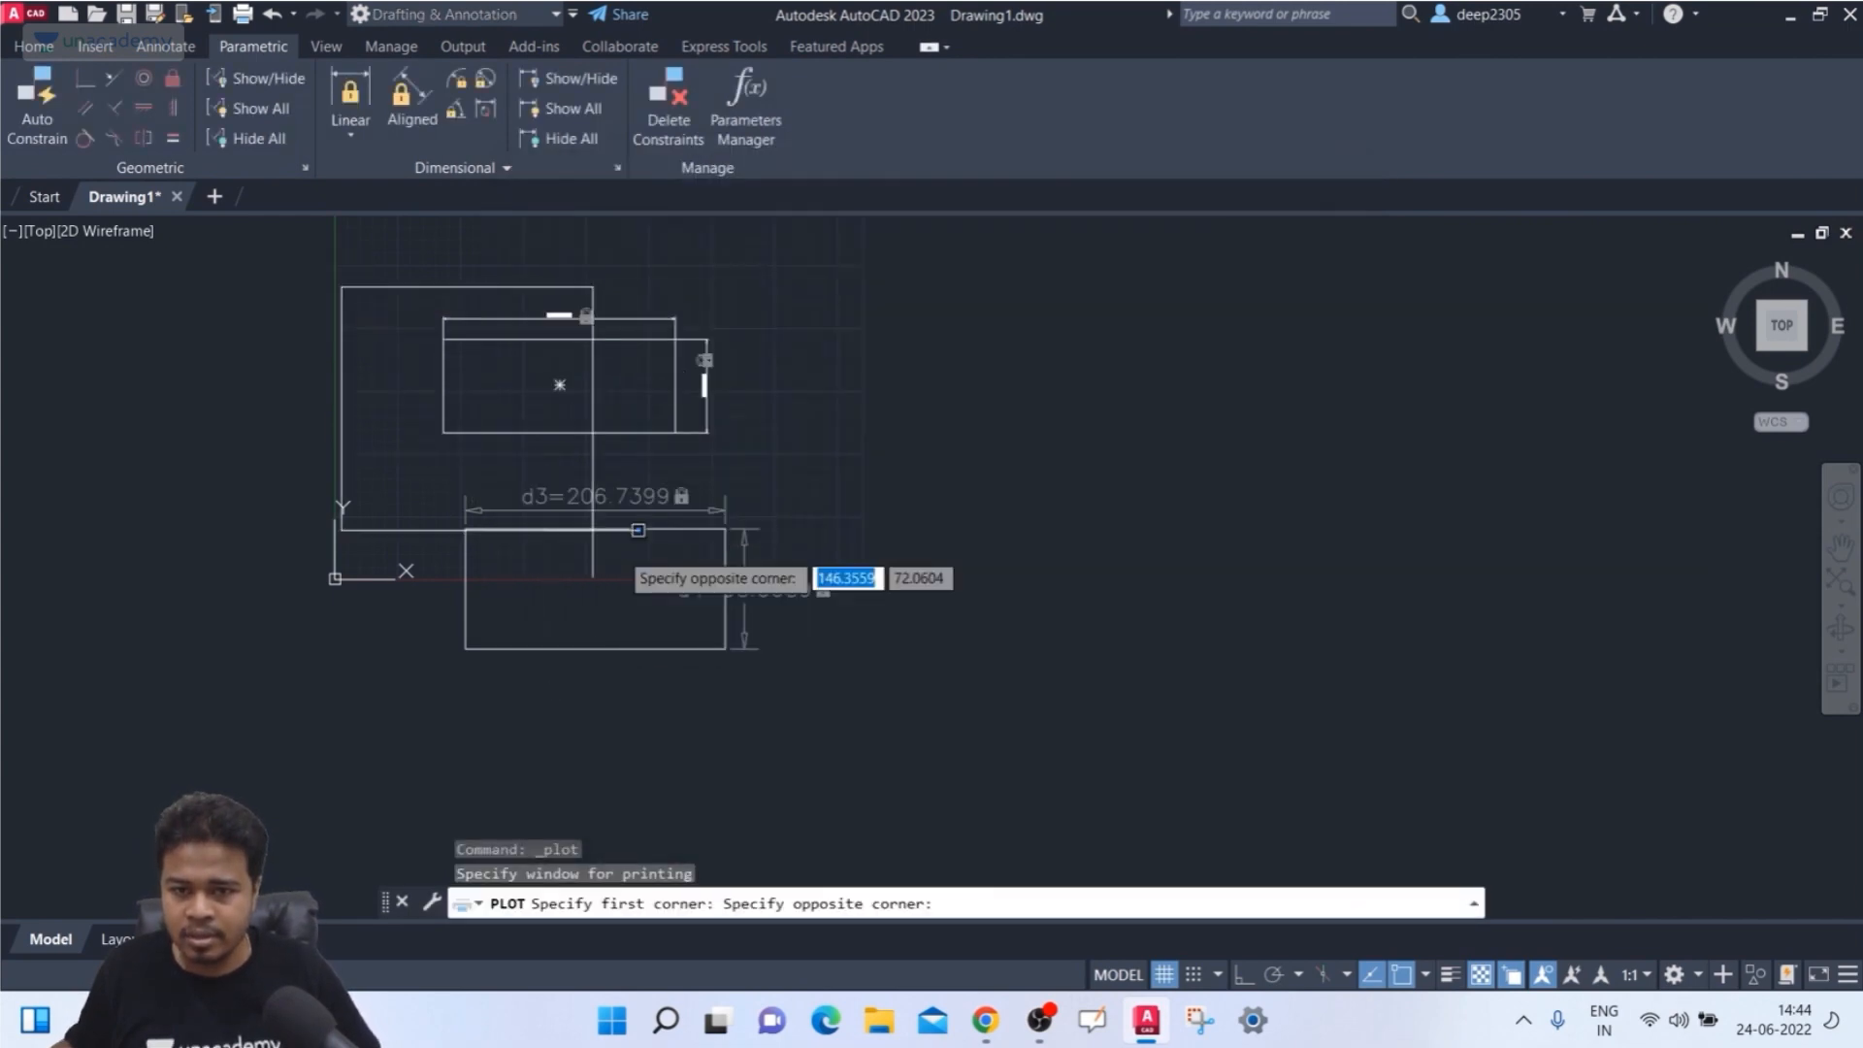
{"action": "left_click", "coordinate": [907, 697]}
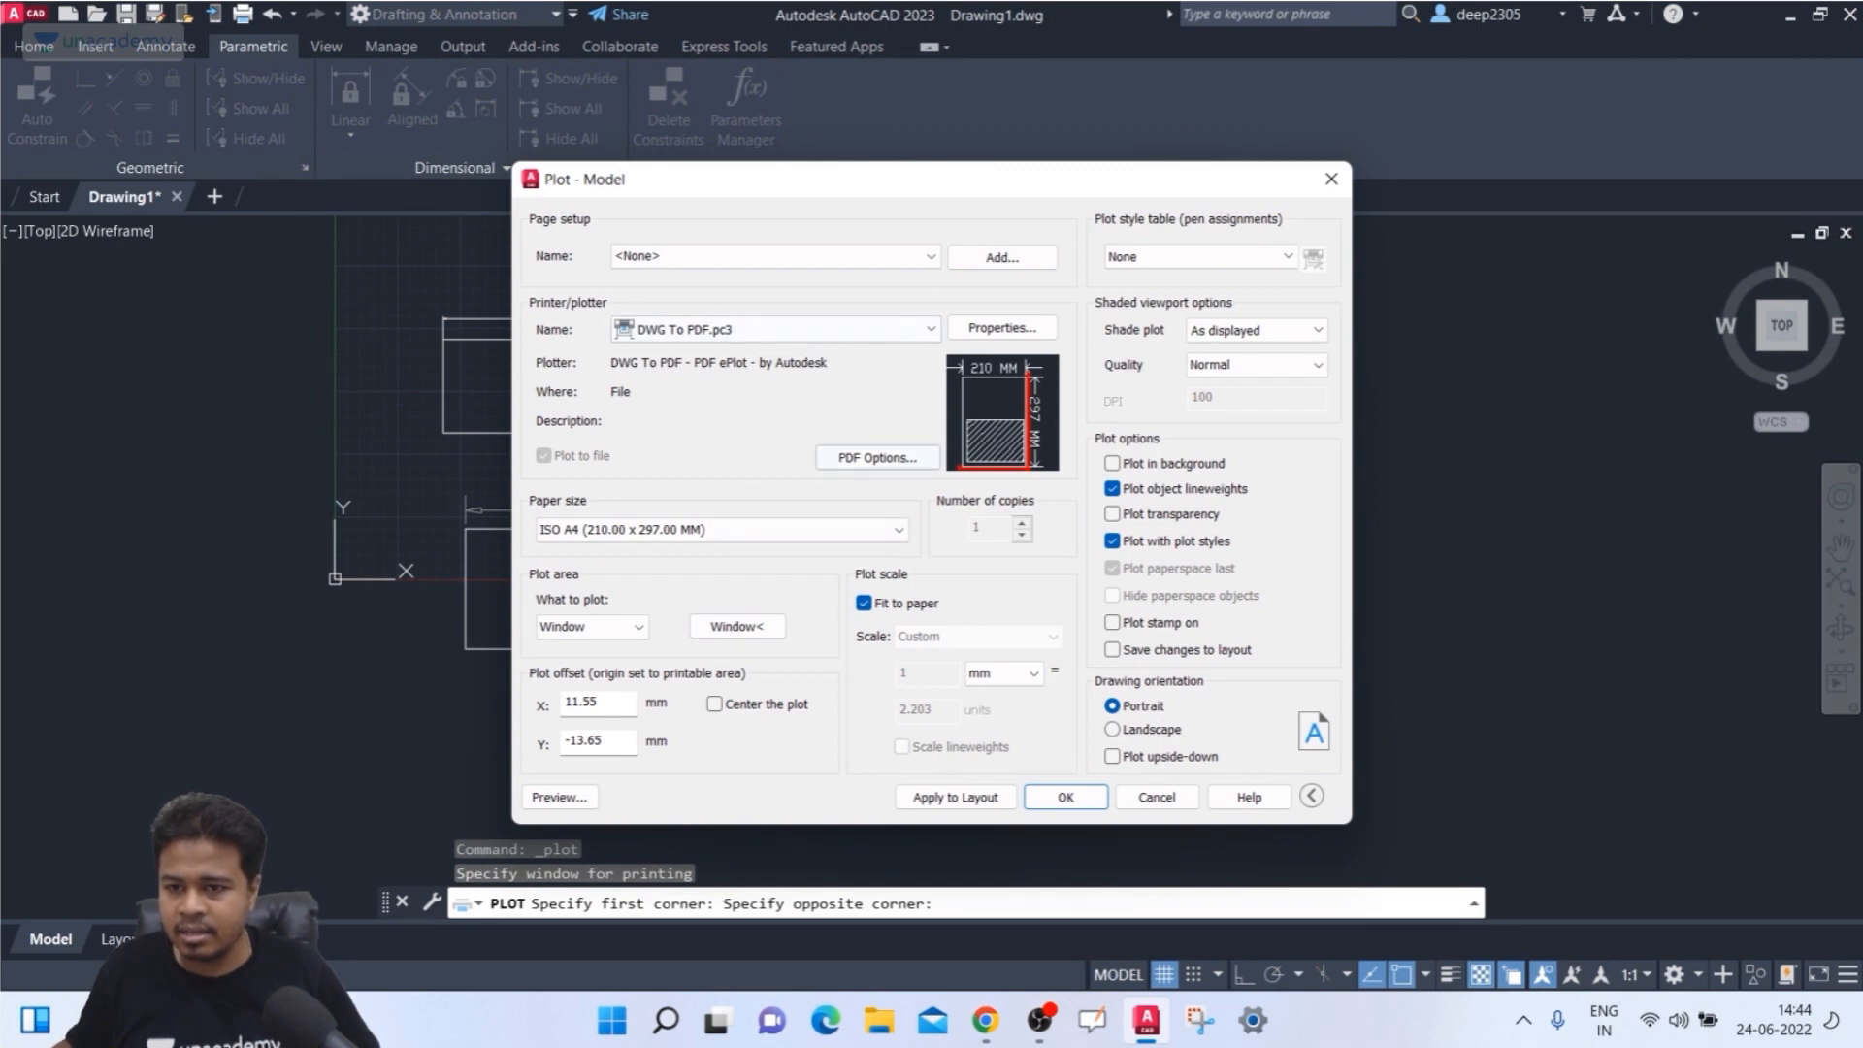
- Center the plot and set the paper size to ISO A4 (297.00 x 210.00 MM)
{"action": "left_click", "coordinate": [714, 704]}
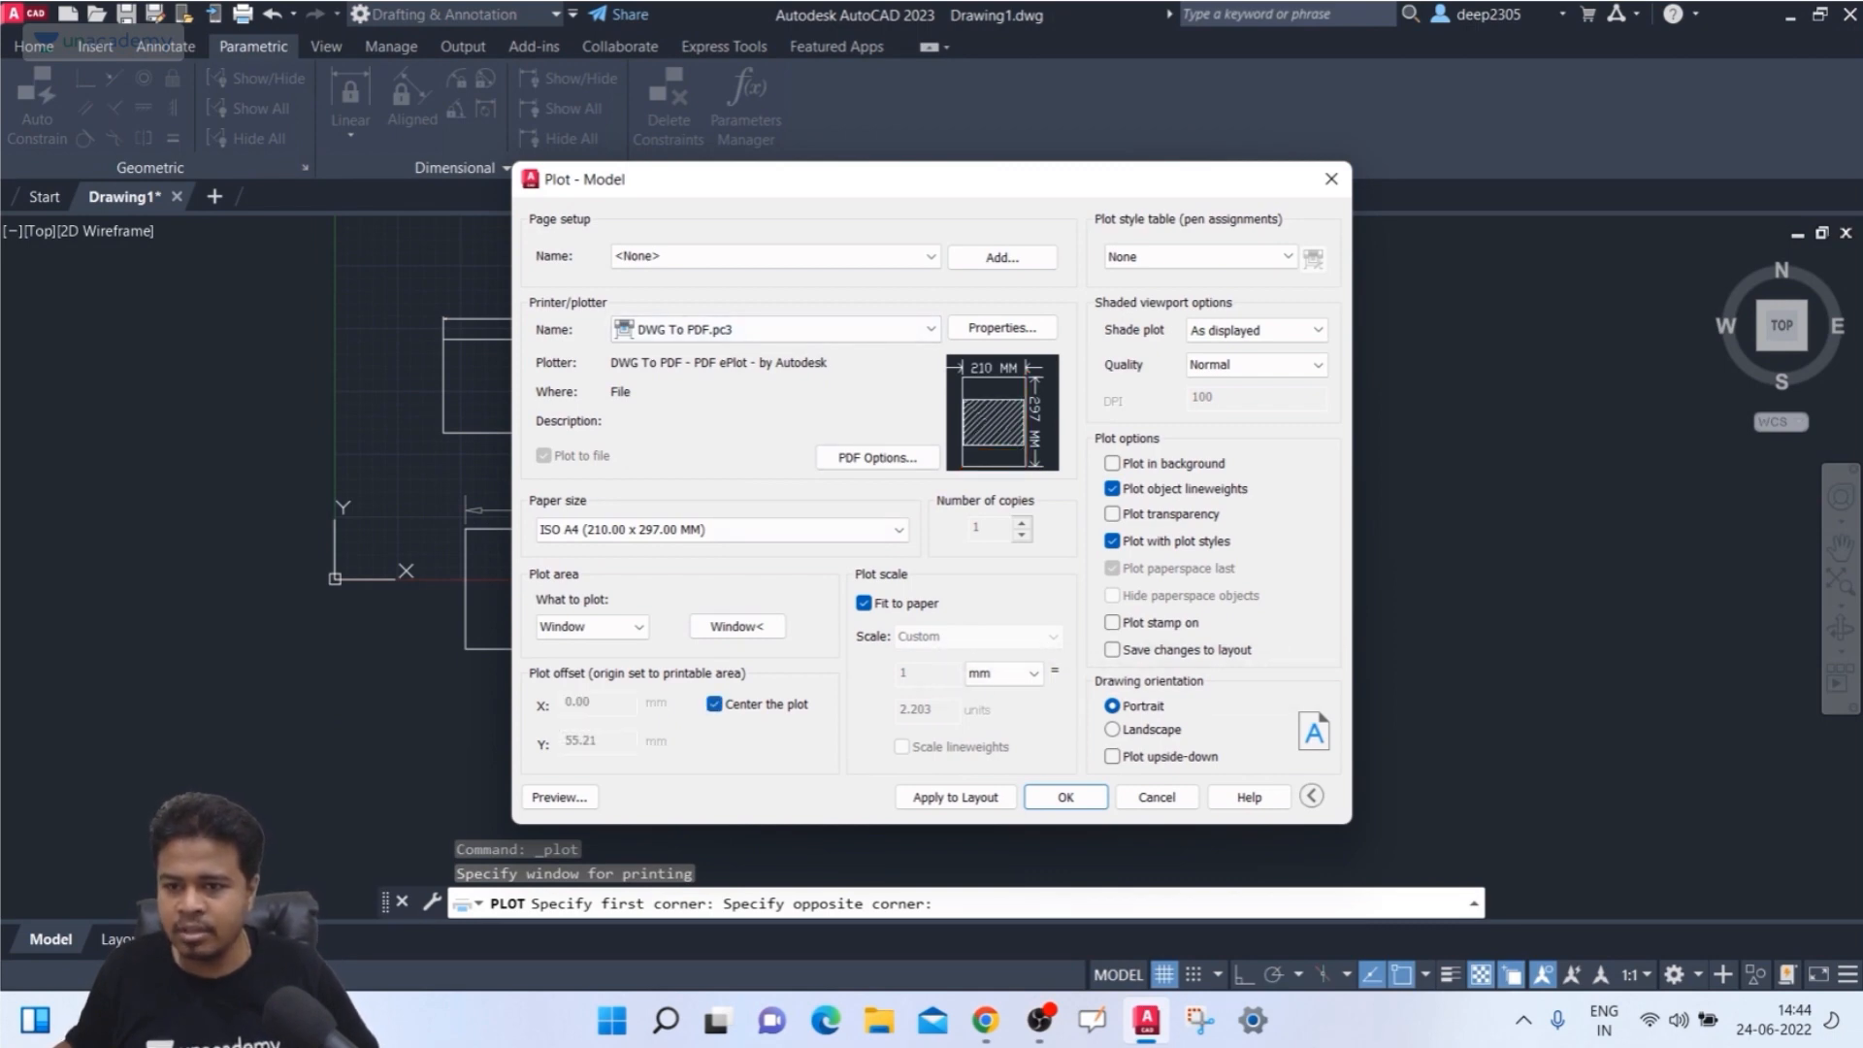
{"action": "left_click", "coordinate": [723, 530]}
{"action": "left_click", "coordinate": [713, 567]}
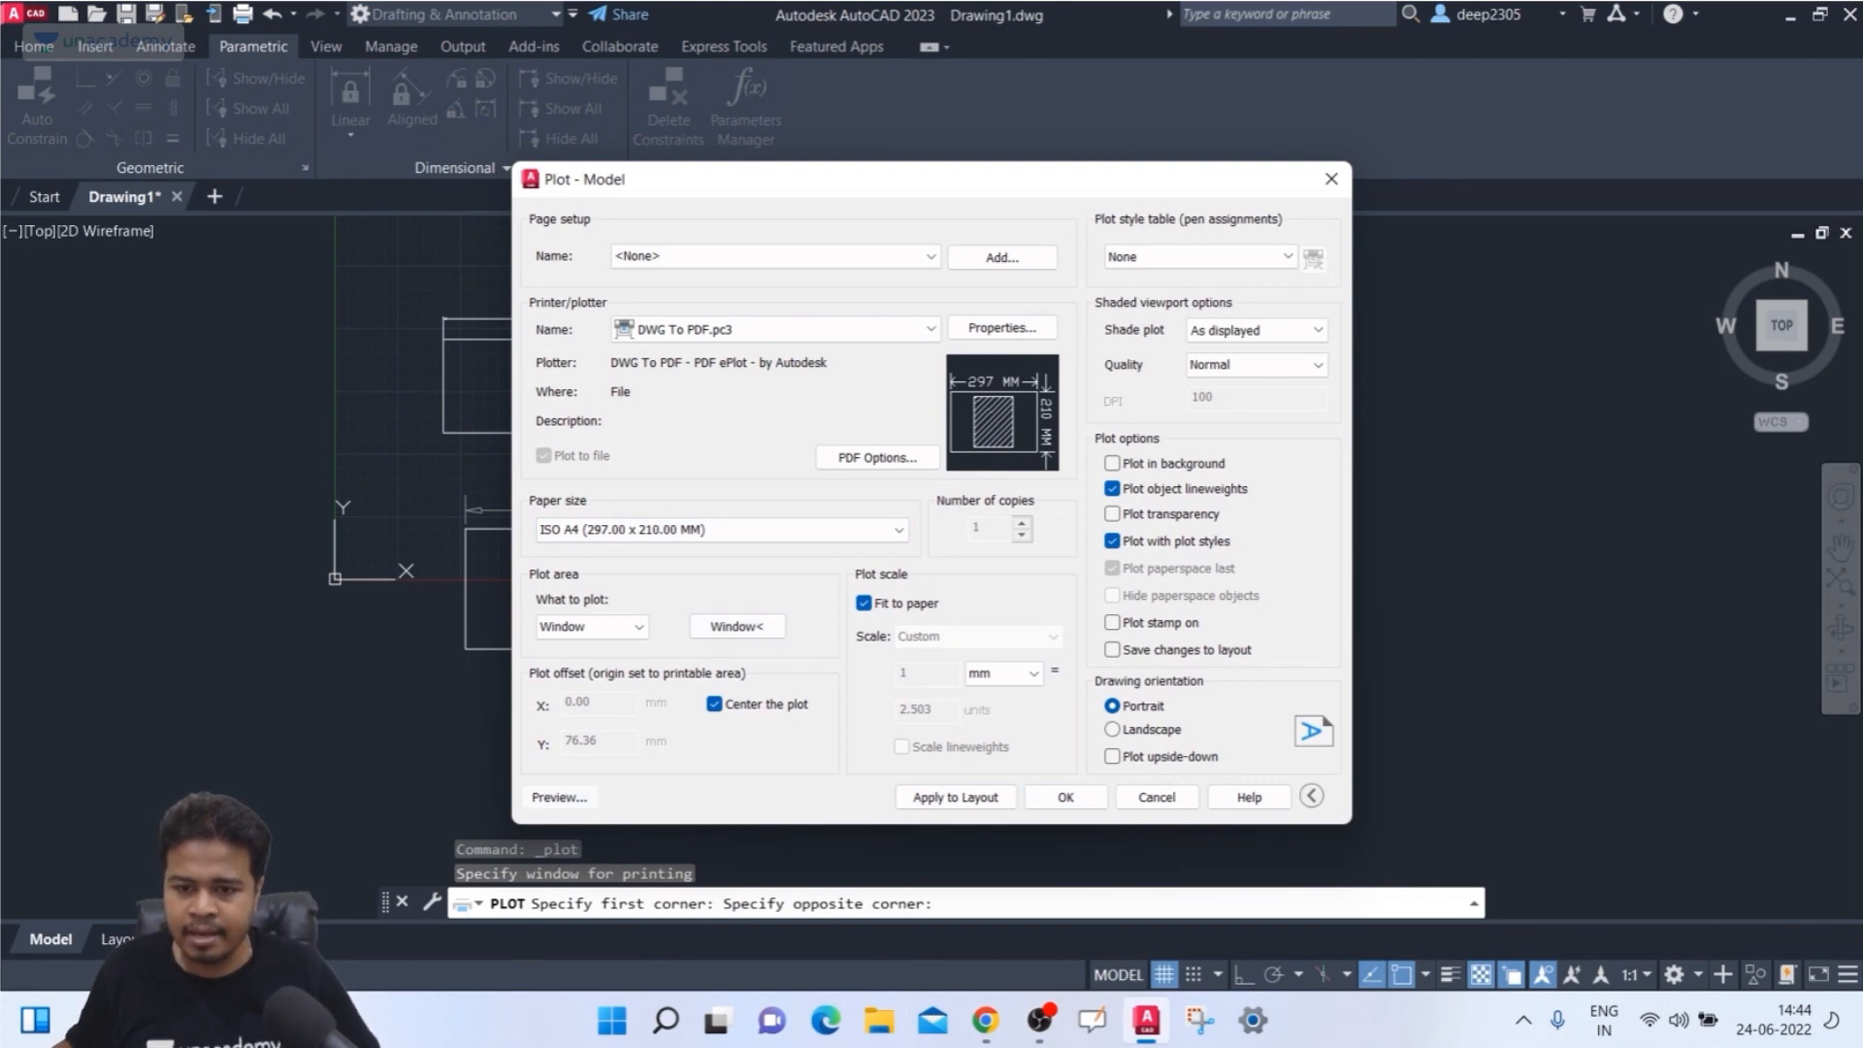
- Preview the plot to compare how both rectangles and their dimensional constraints print, and exit without plotting
{"action": "left_click", "coordinate": [559, 797]}
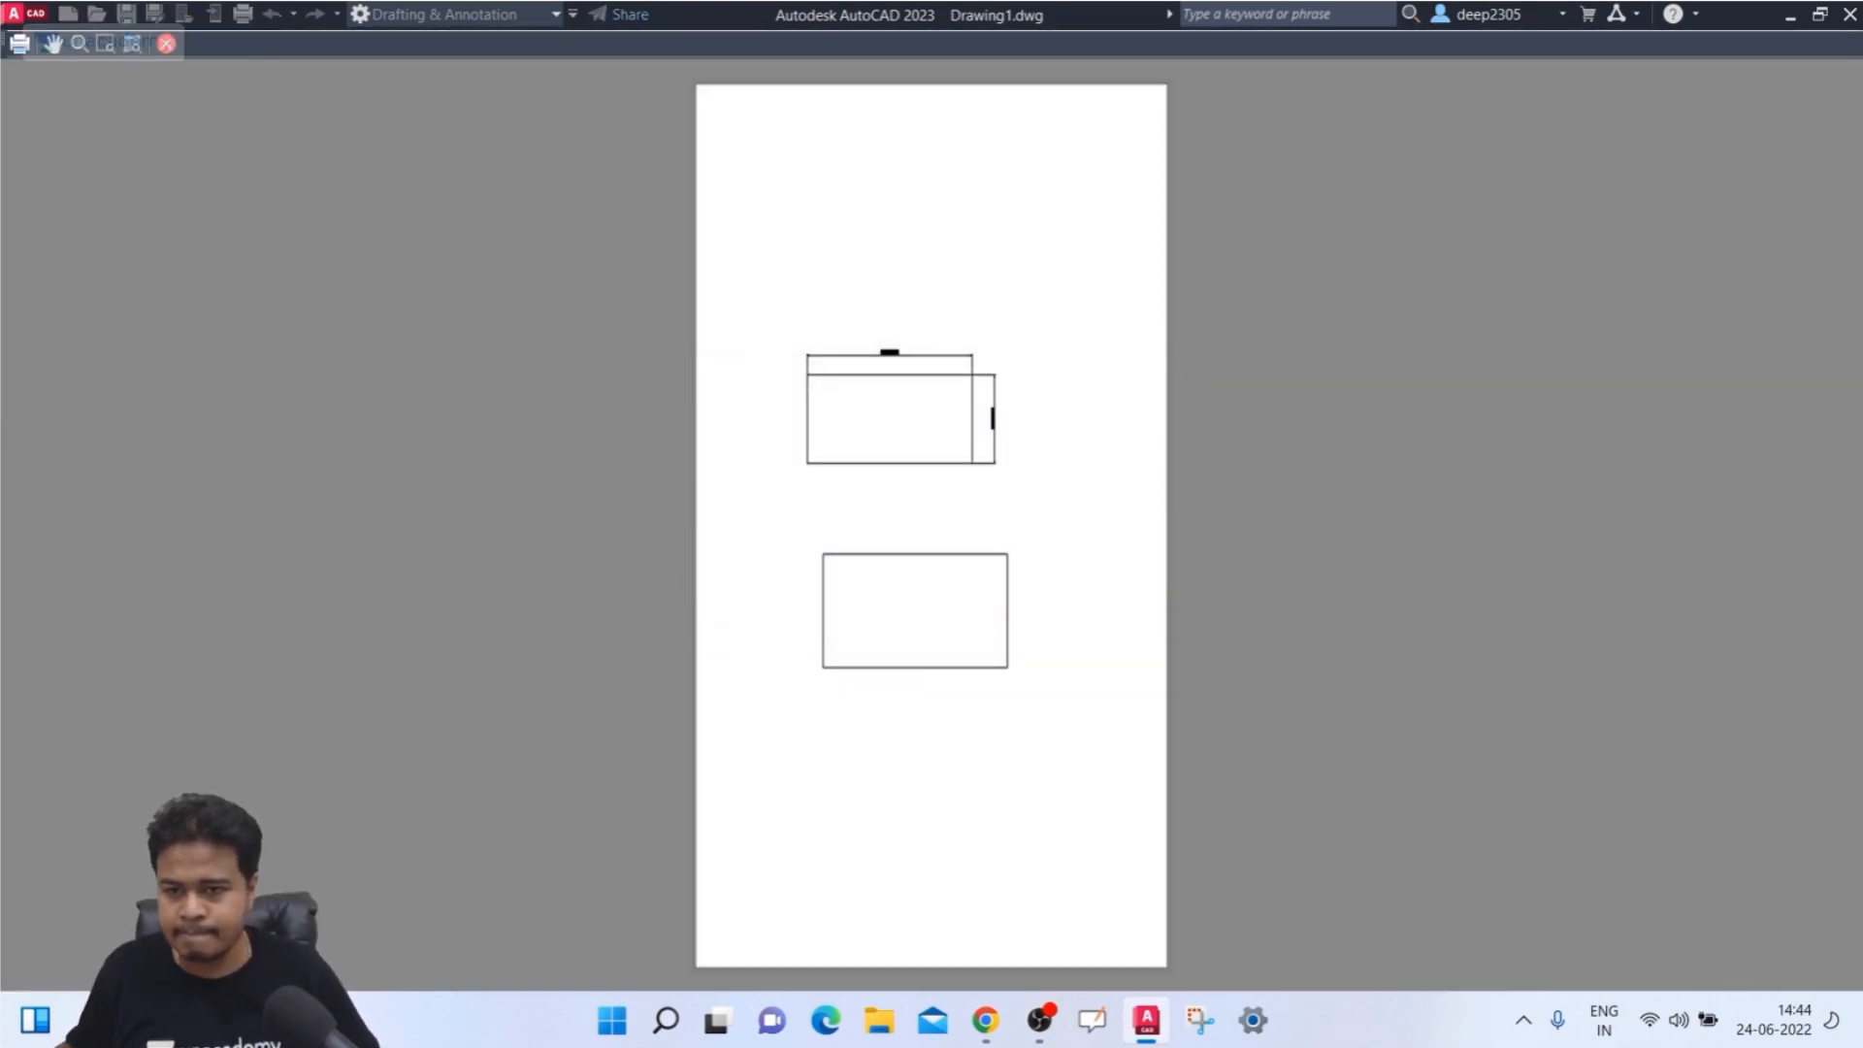
{"action": "scroll", "coordinate": [917, 500], "scroll_direction": "up", "scroll_amount": 6}
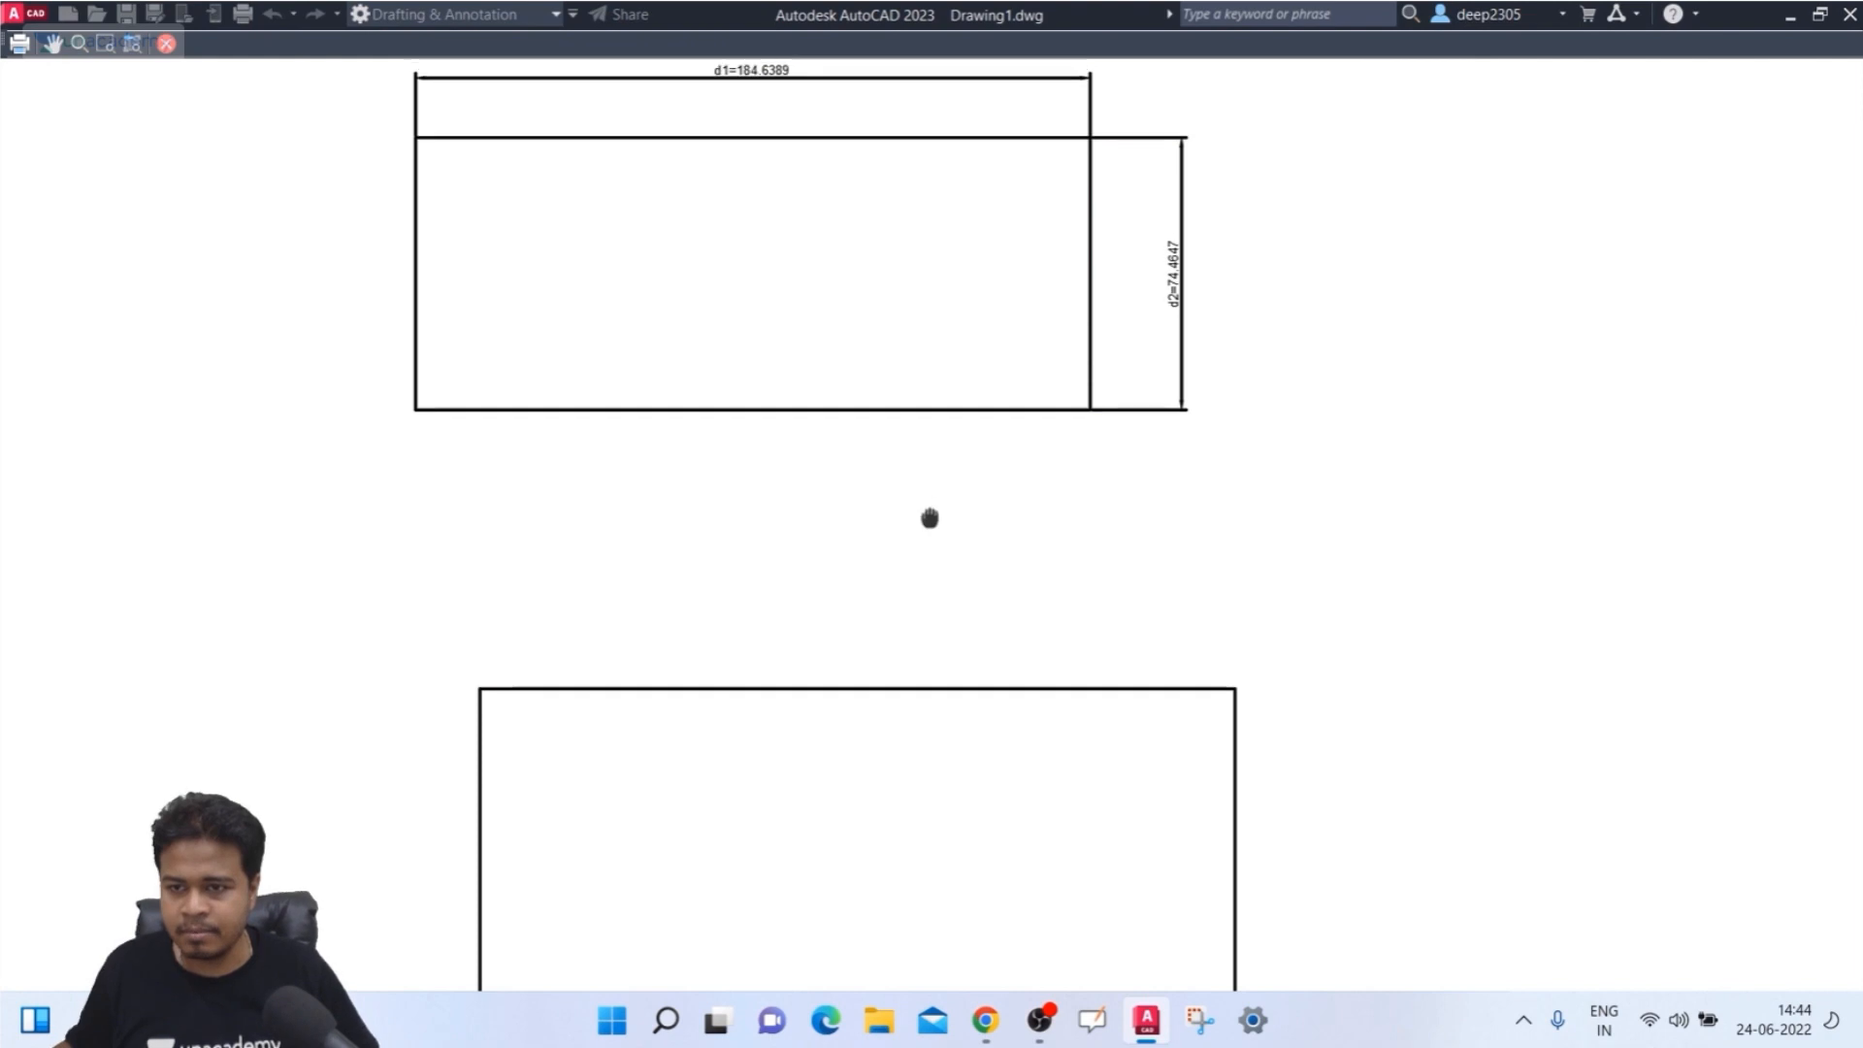
{"action": "left_click_drag", "start_coordinate": [930, 519], "coordinate": [917, 632]}
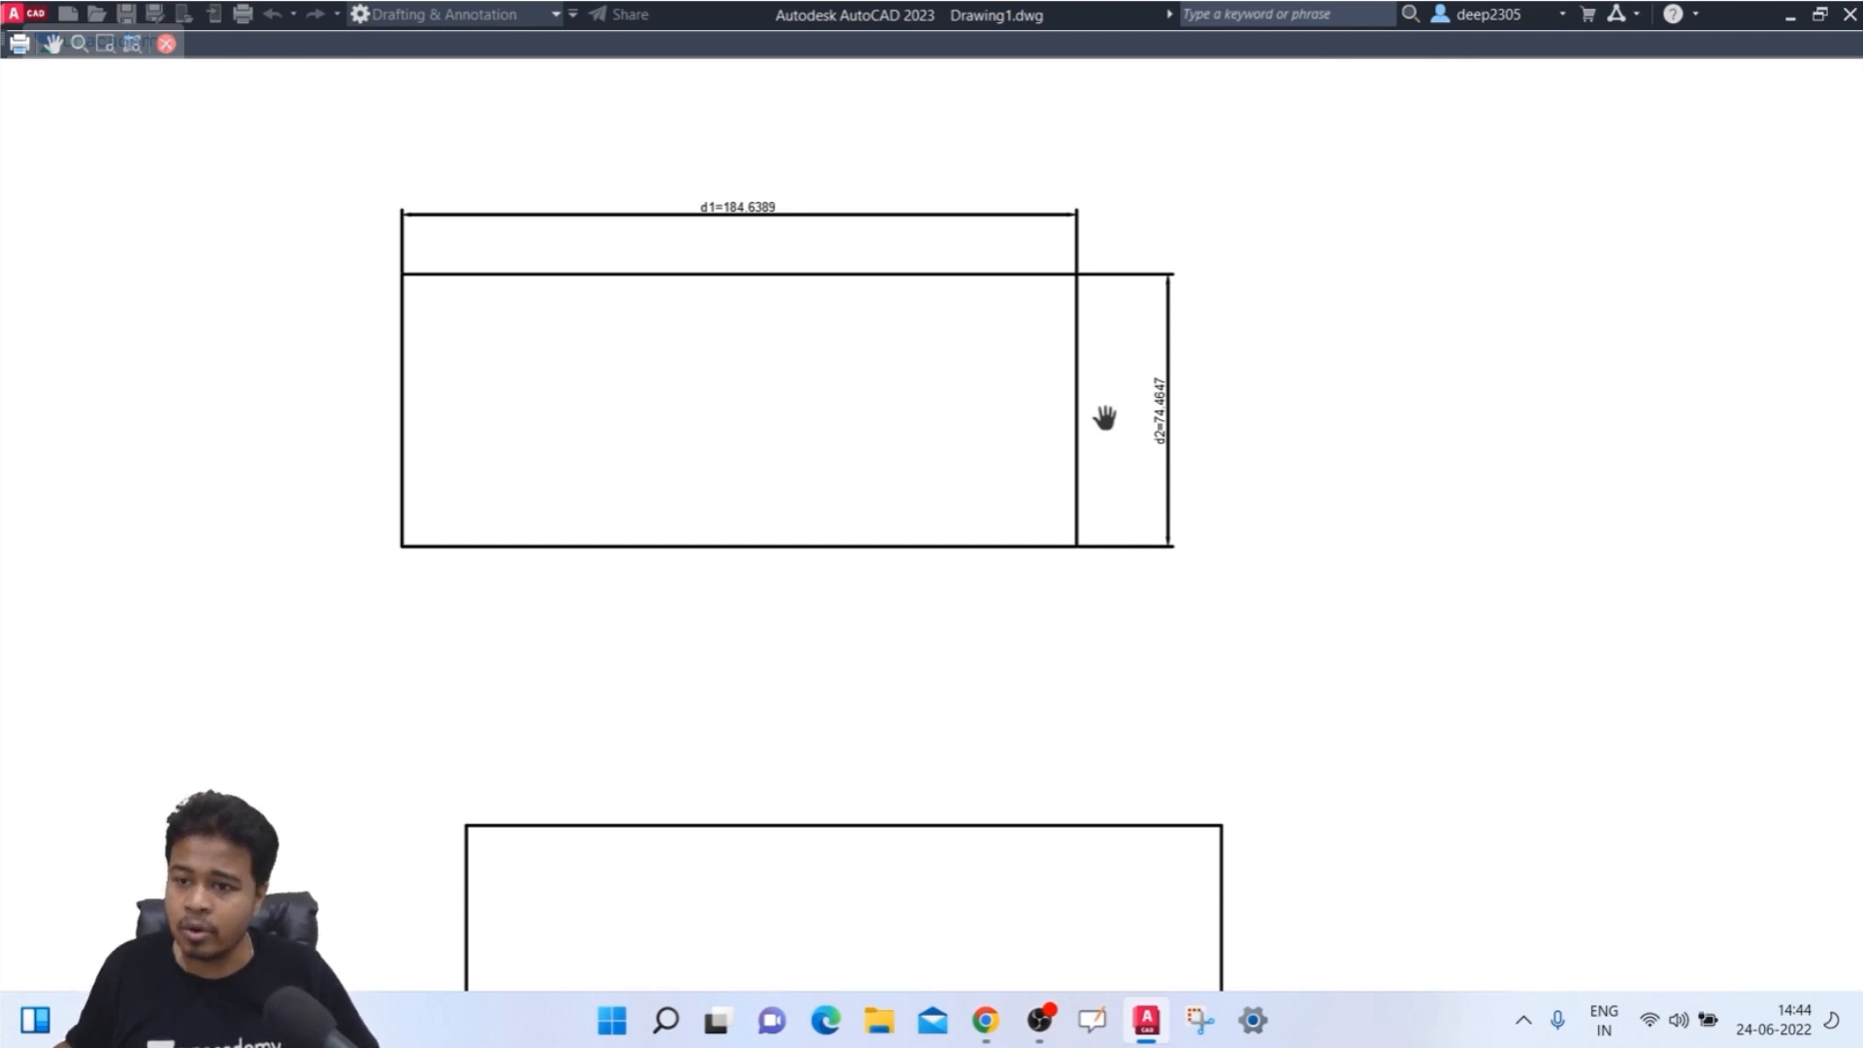
{"action": "left_click_drag", "start_coordinate": [1031, 667], "coordinate": [969, 326]}
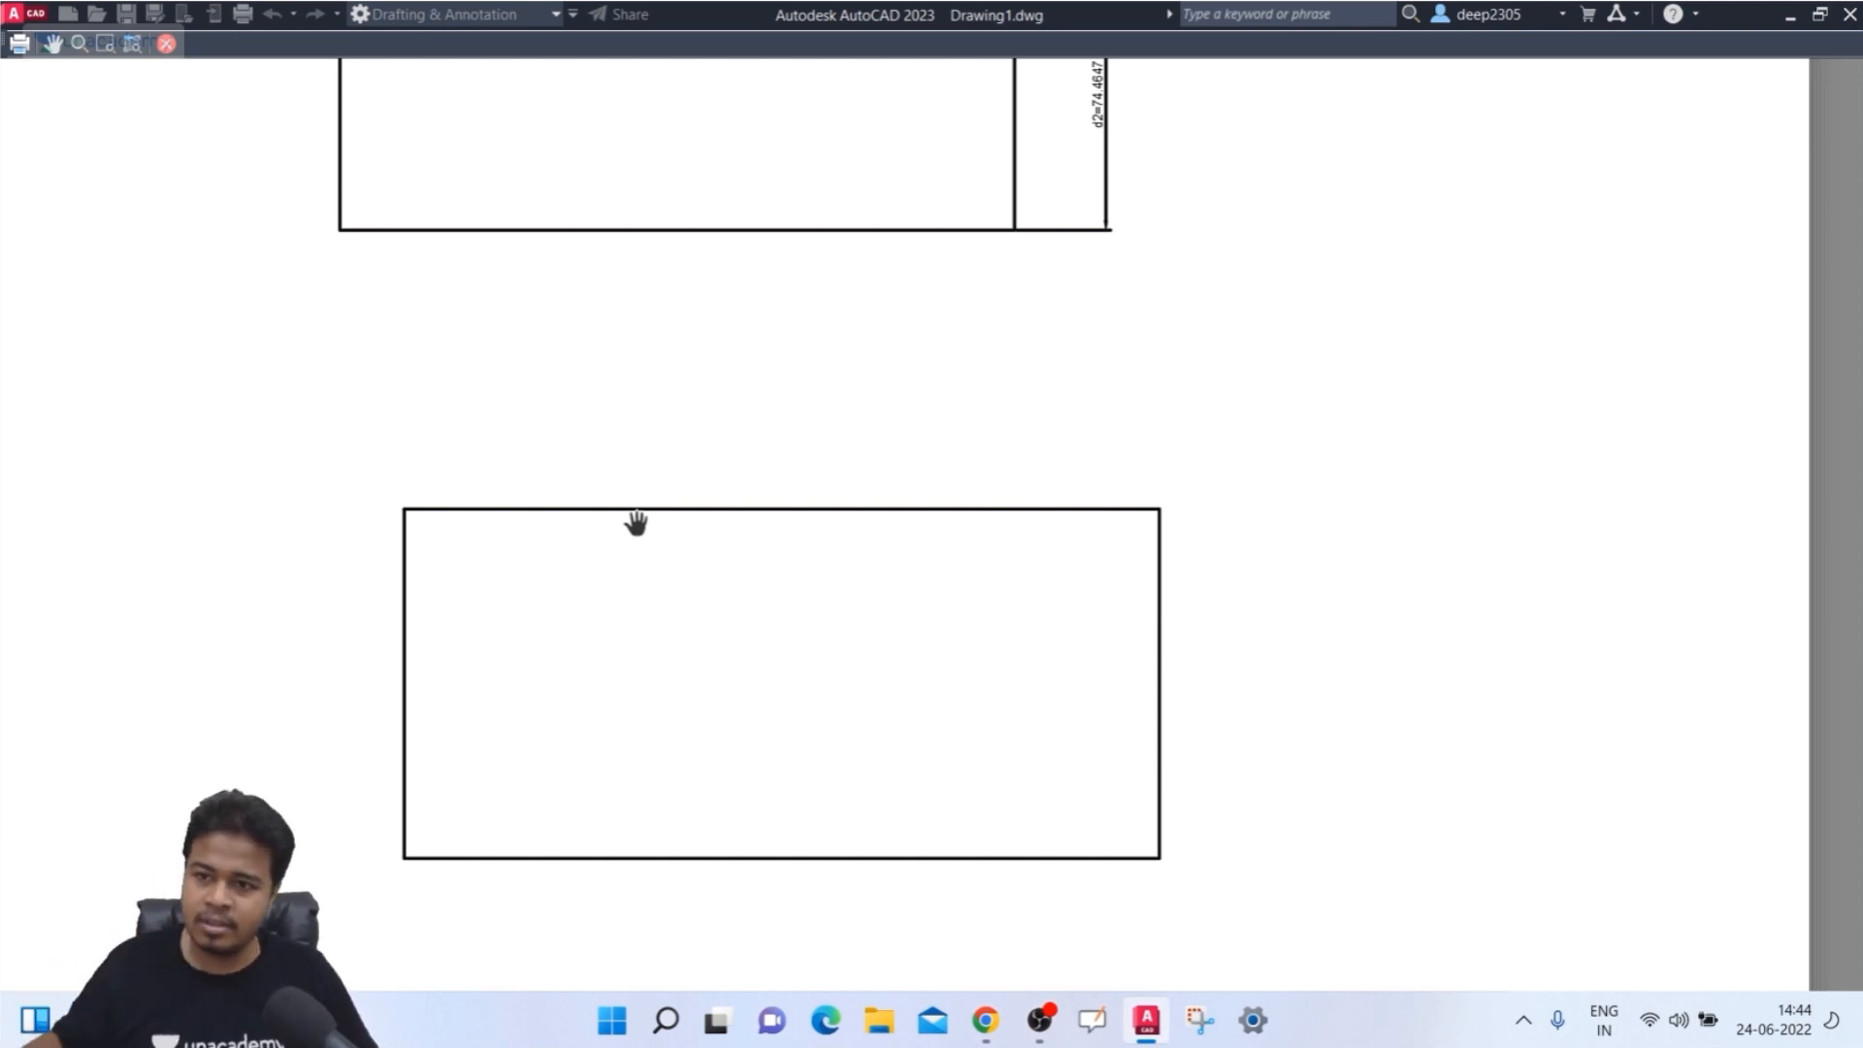
{"action": "left_click_drag", "start_coordinate": [951, 320], "coordinate": [1006, 653]}
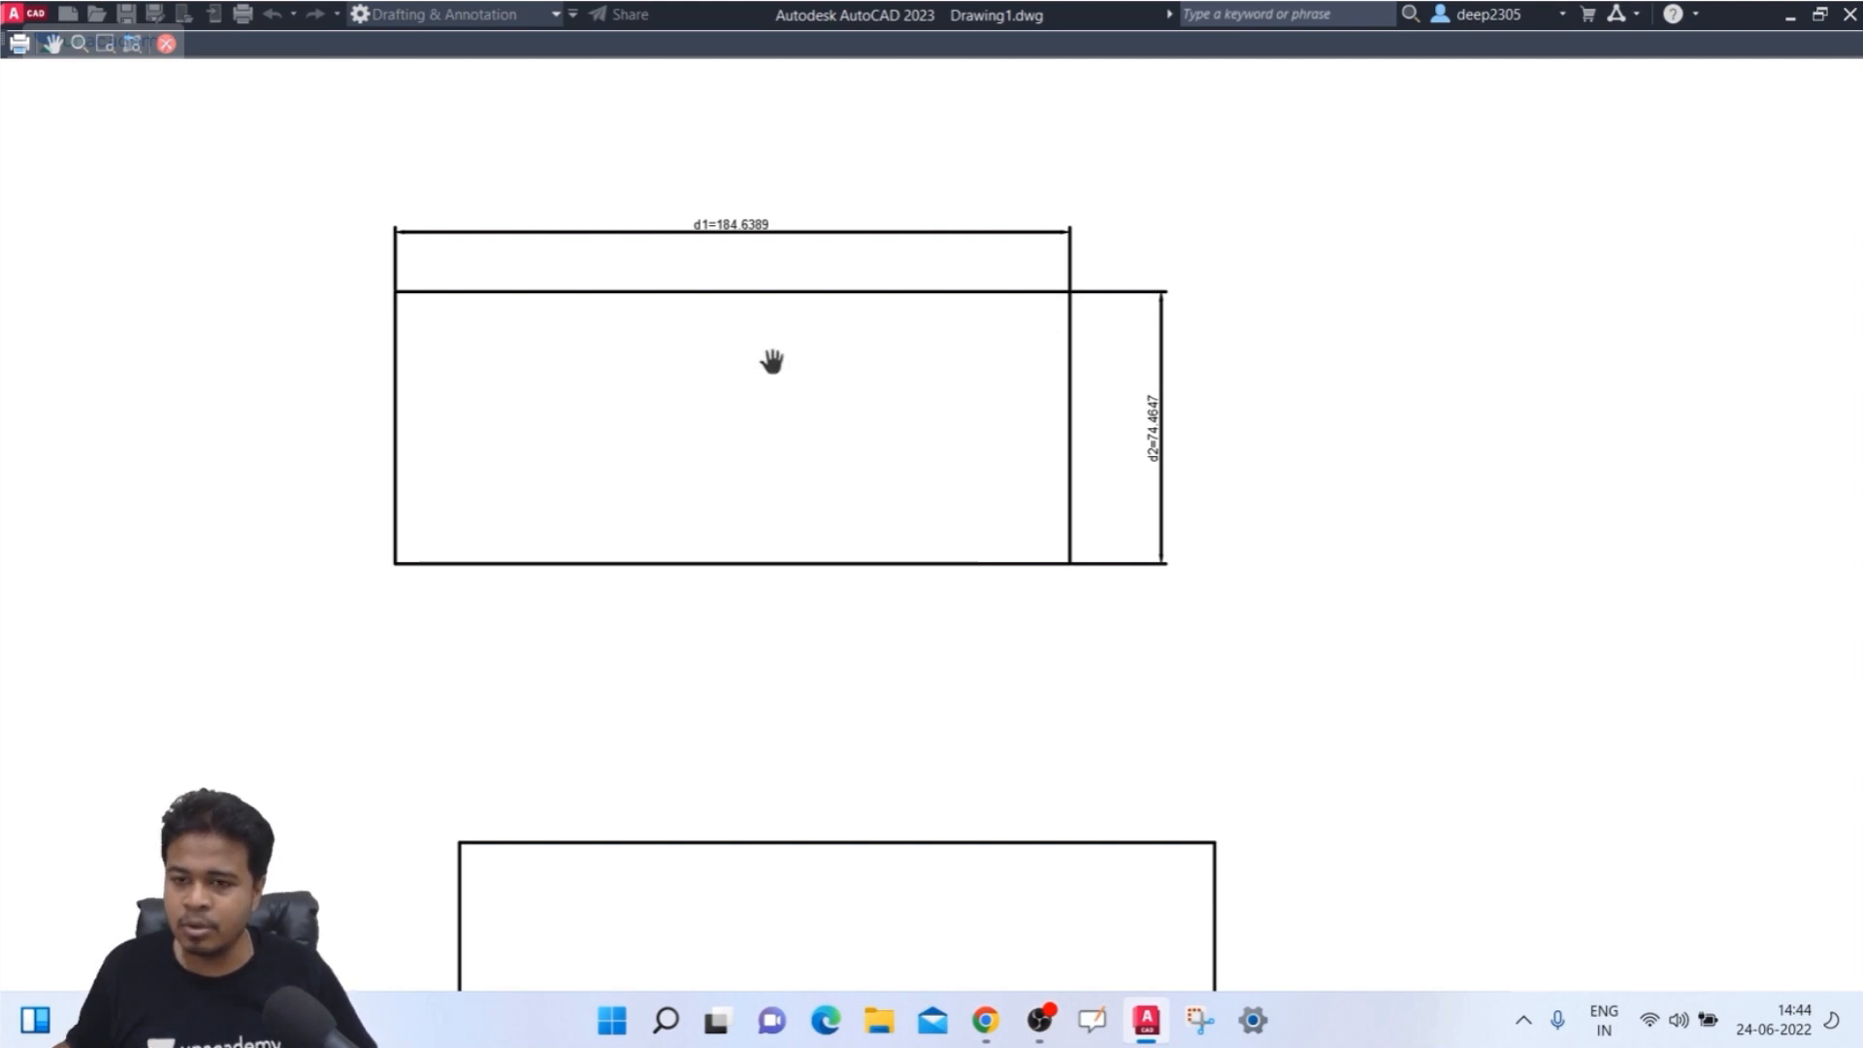
{"action": "left_click_drag", "start_coordinate": [780, 950], "coordinate": [735, 569]}
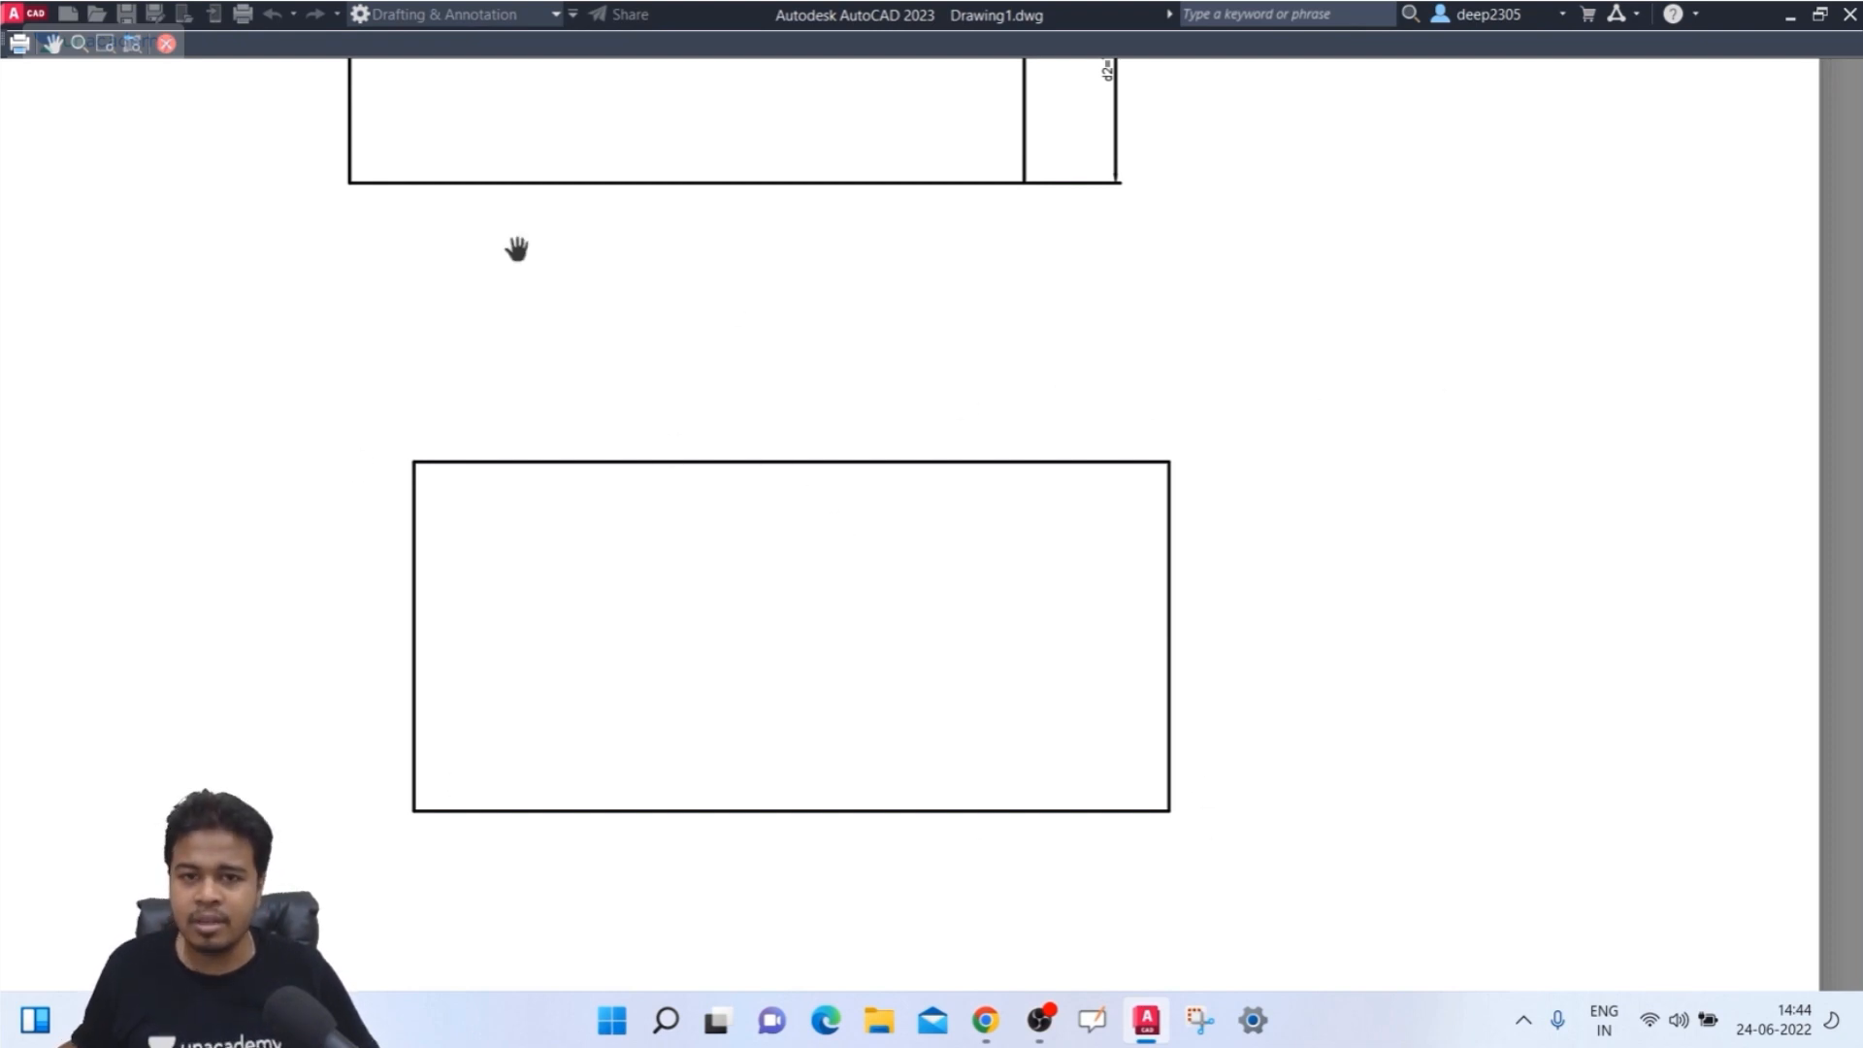
{"action": "left_click", "coordinate": [165, 44]}
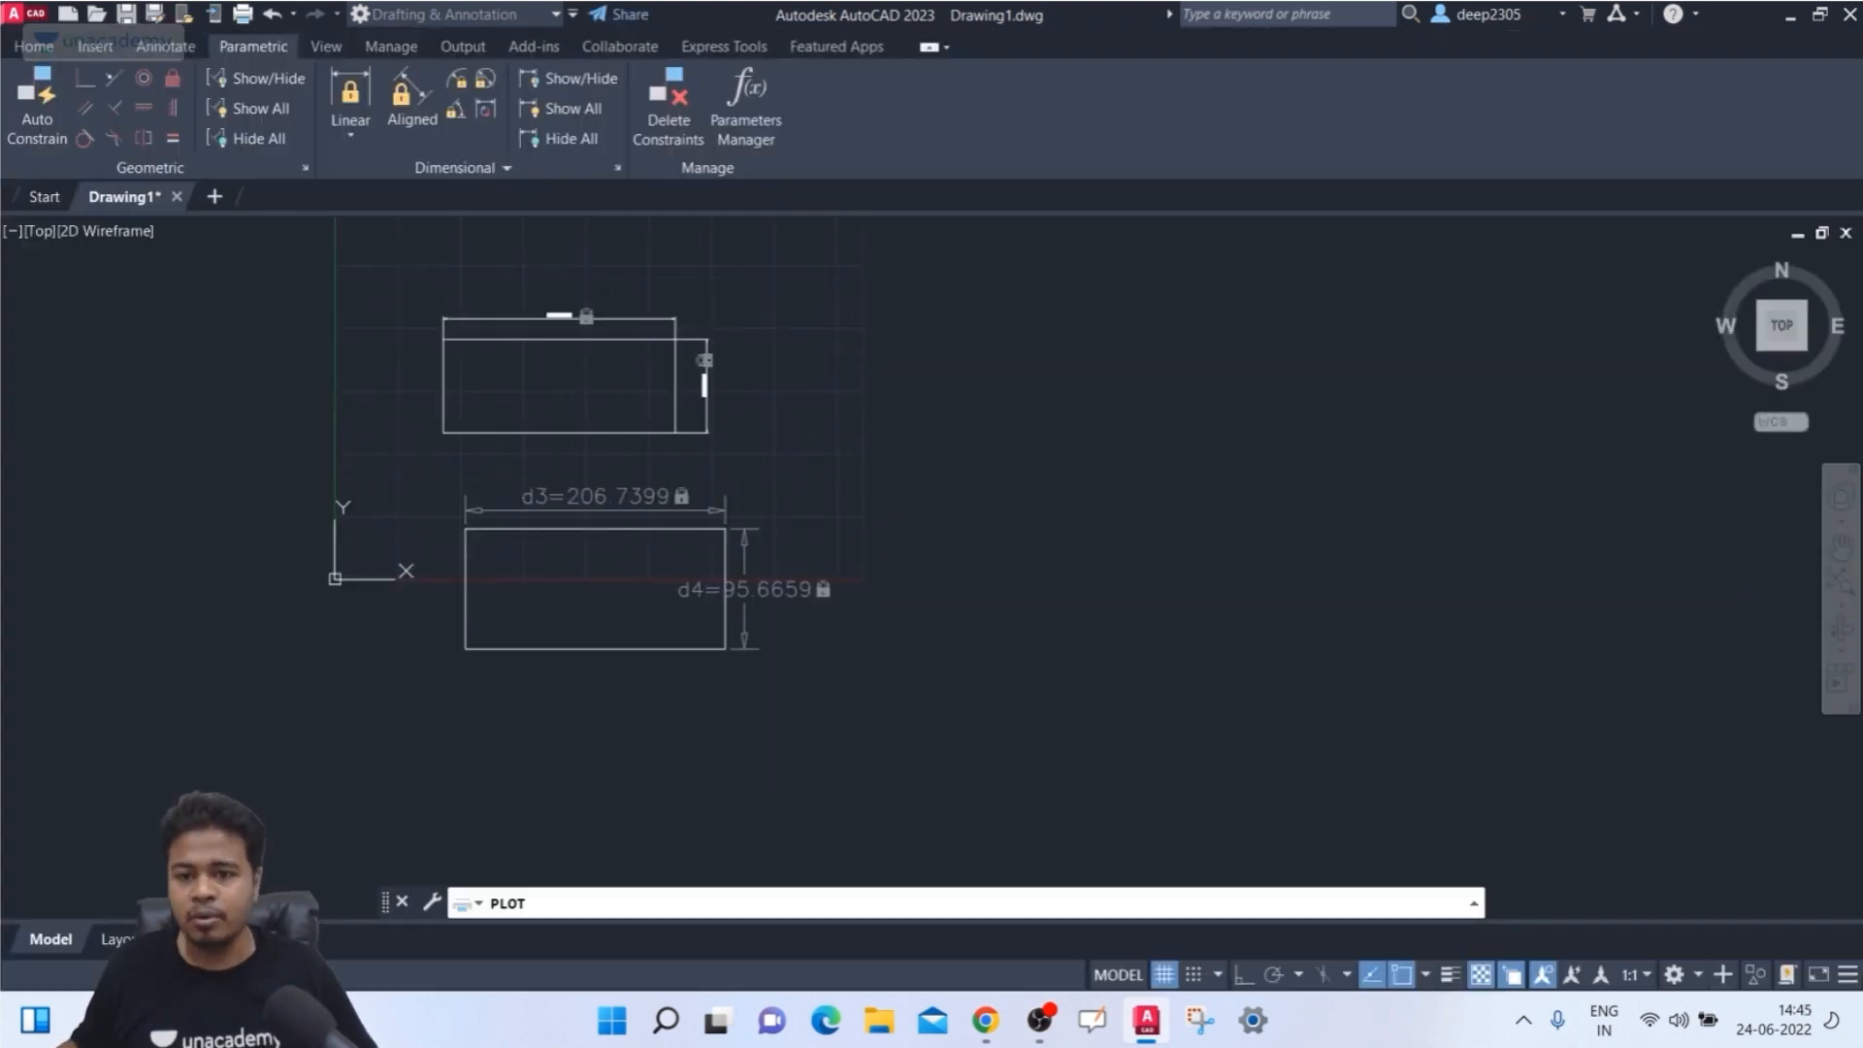
{"action": "left_click", "coordinate": [1308, 815]}
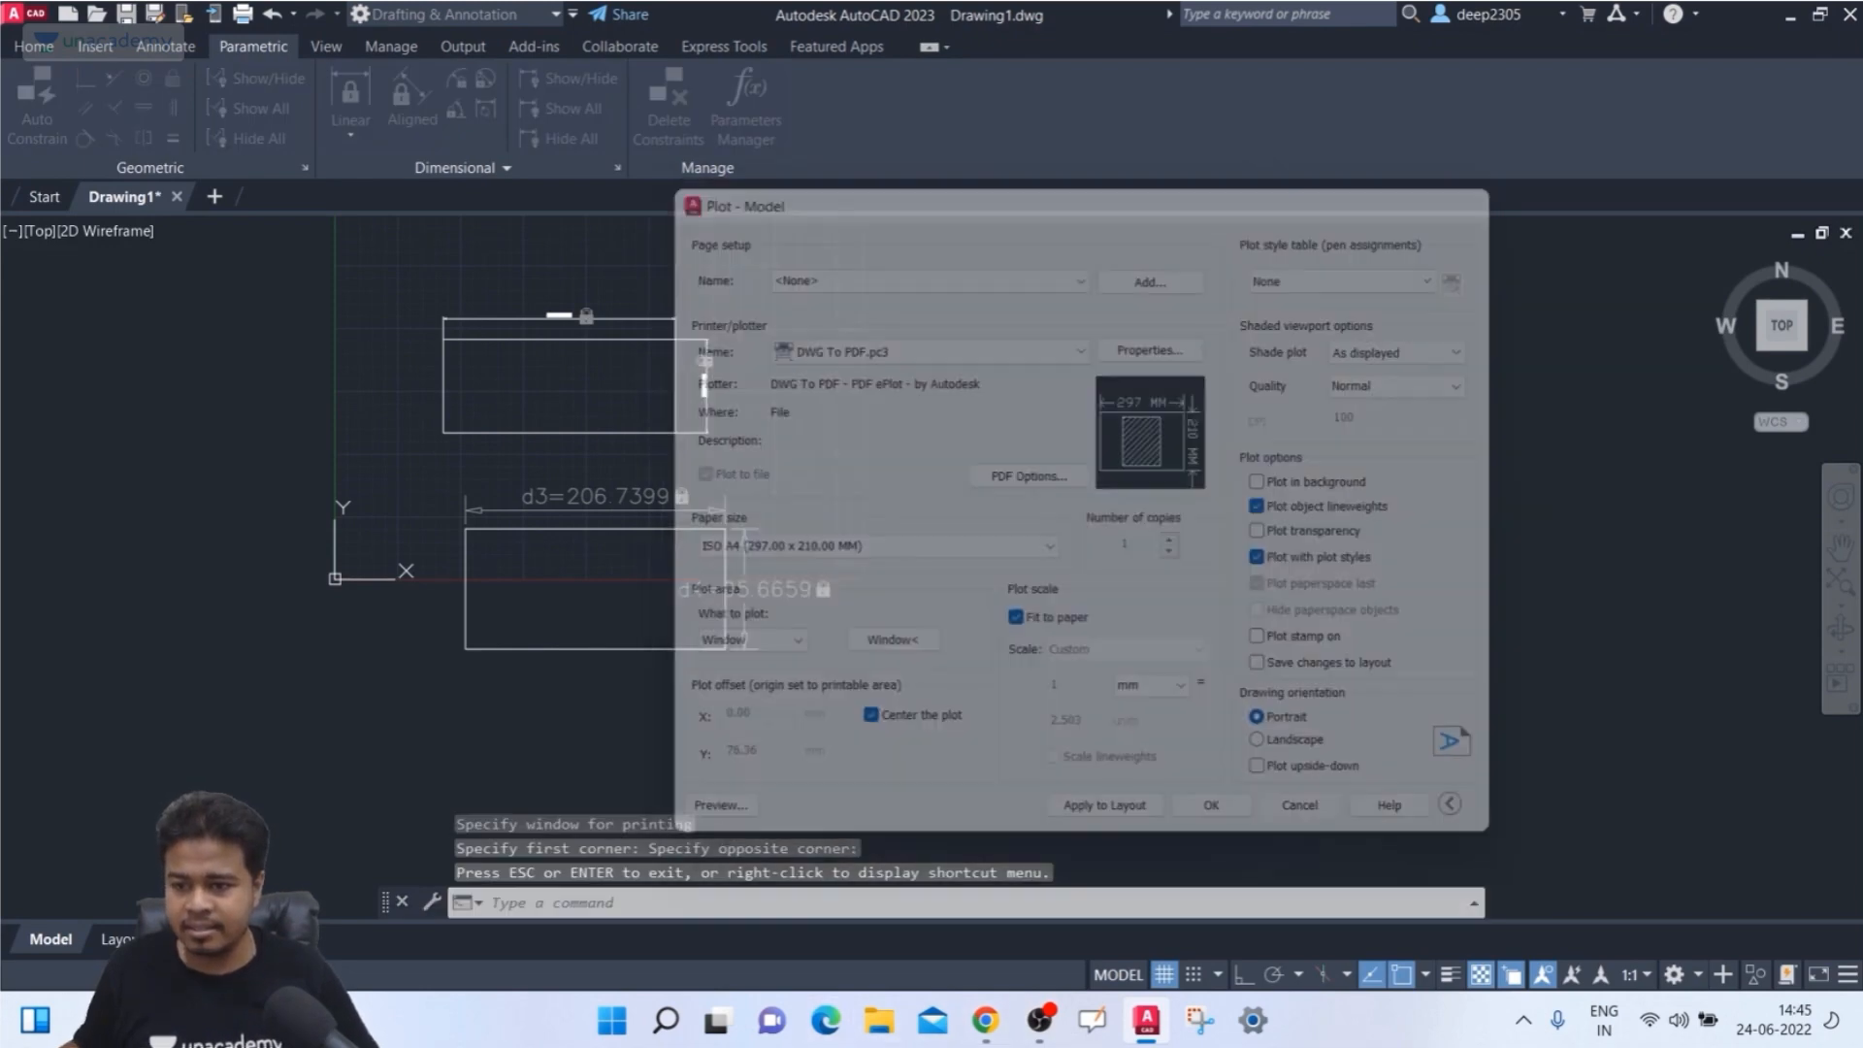
{"action": "scroll", "coordinate": [621, 514], "scroll_direction": "up", "scroll_amount": 2}
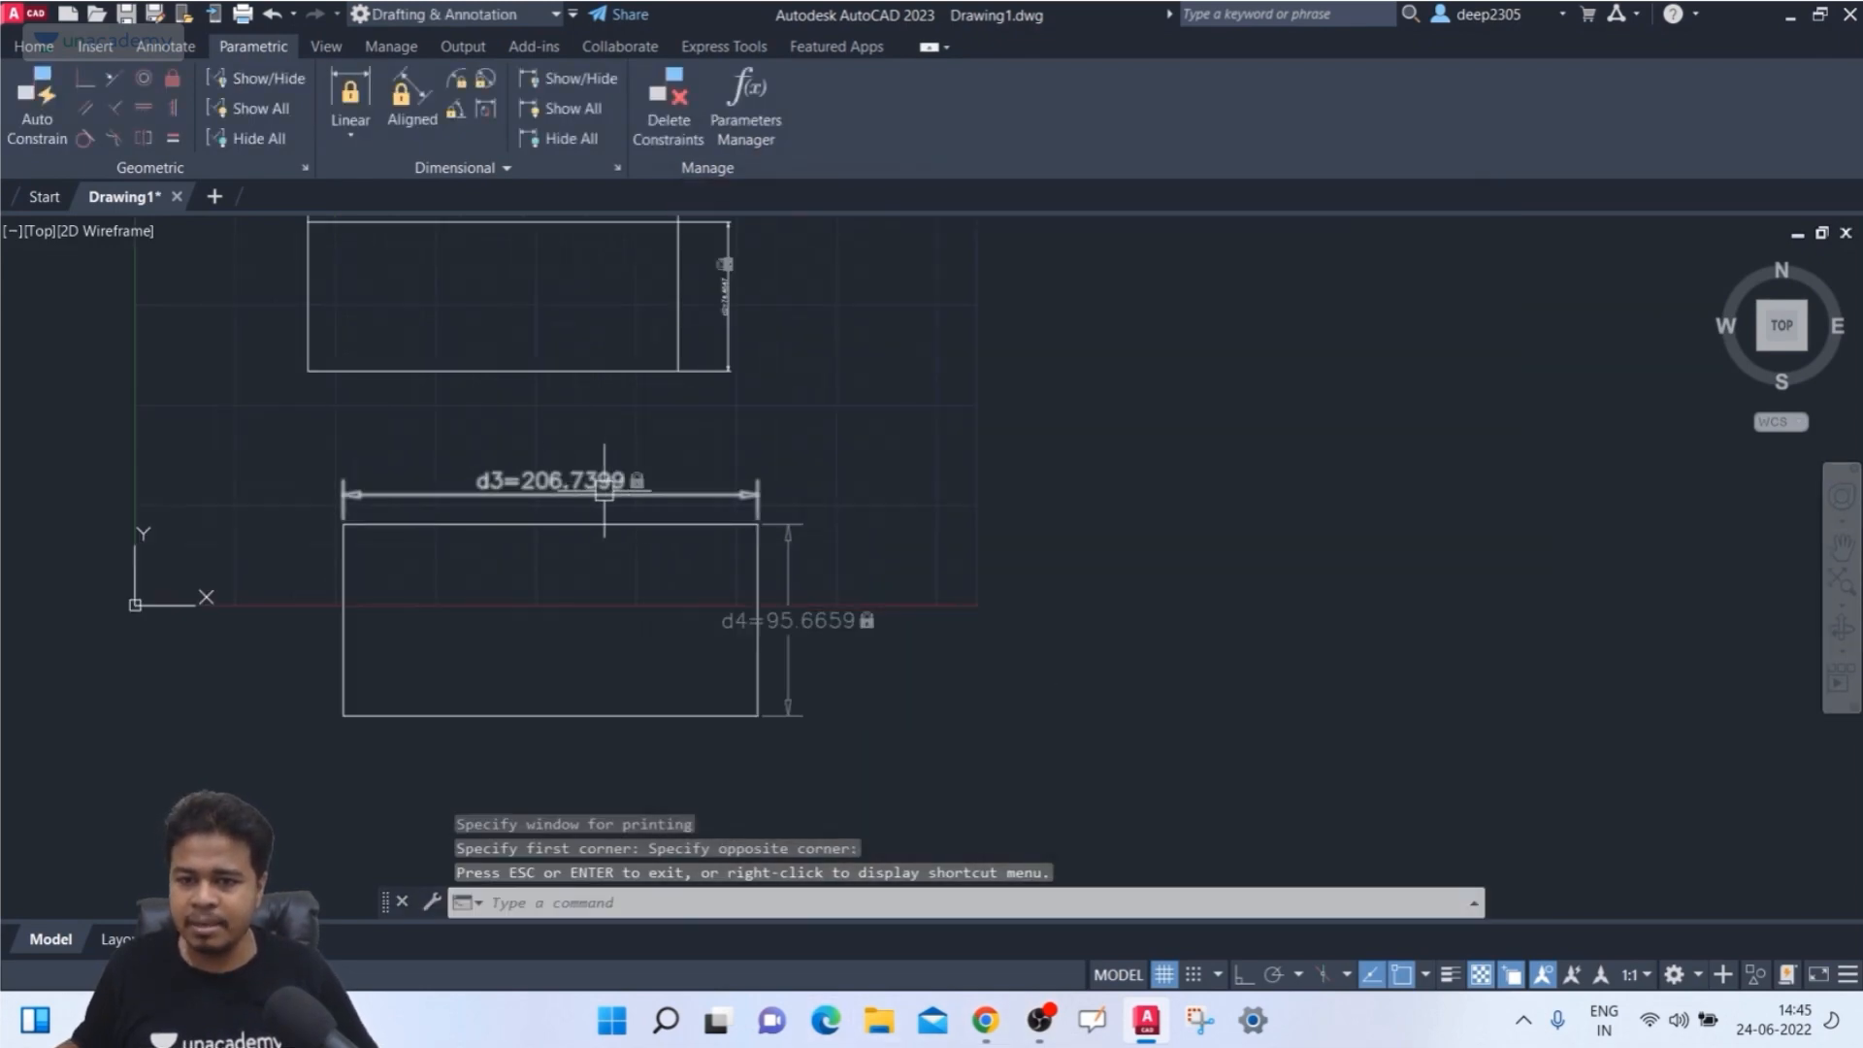
{"action": "middle_click_drag", "start_coordinate": [603, 493], "coordinate": [621, 669]}
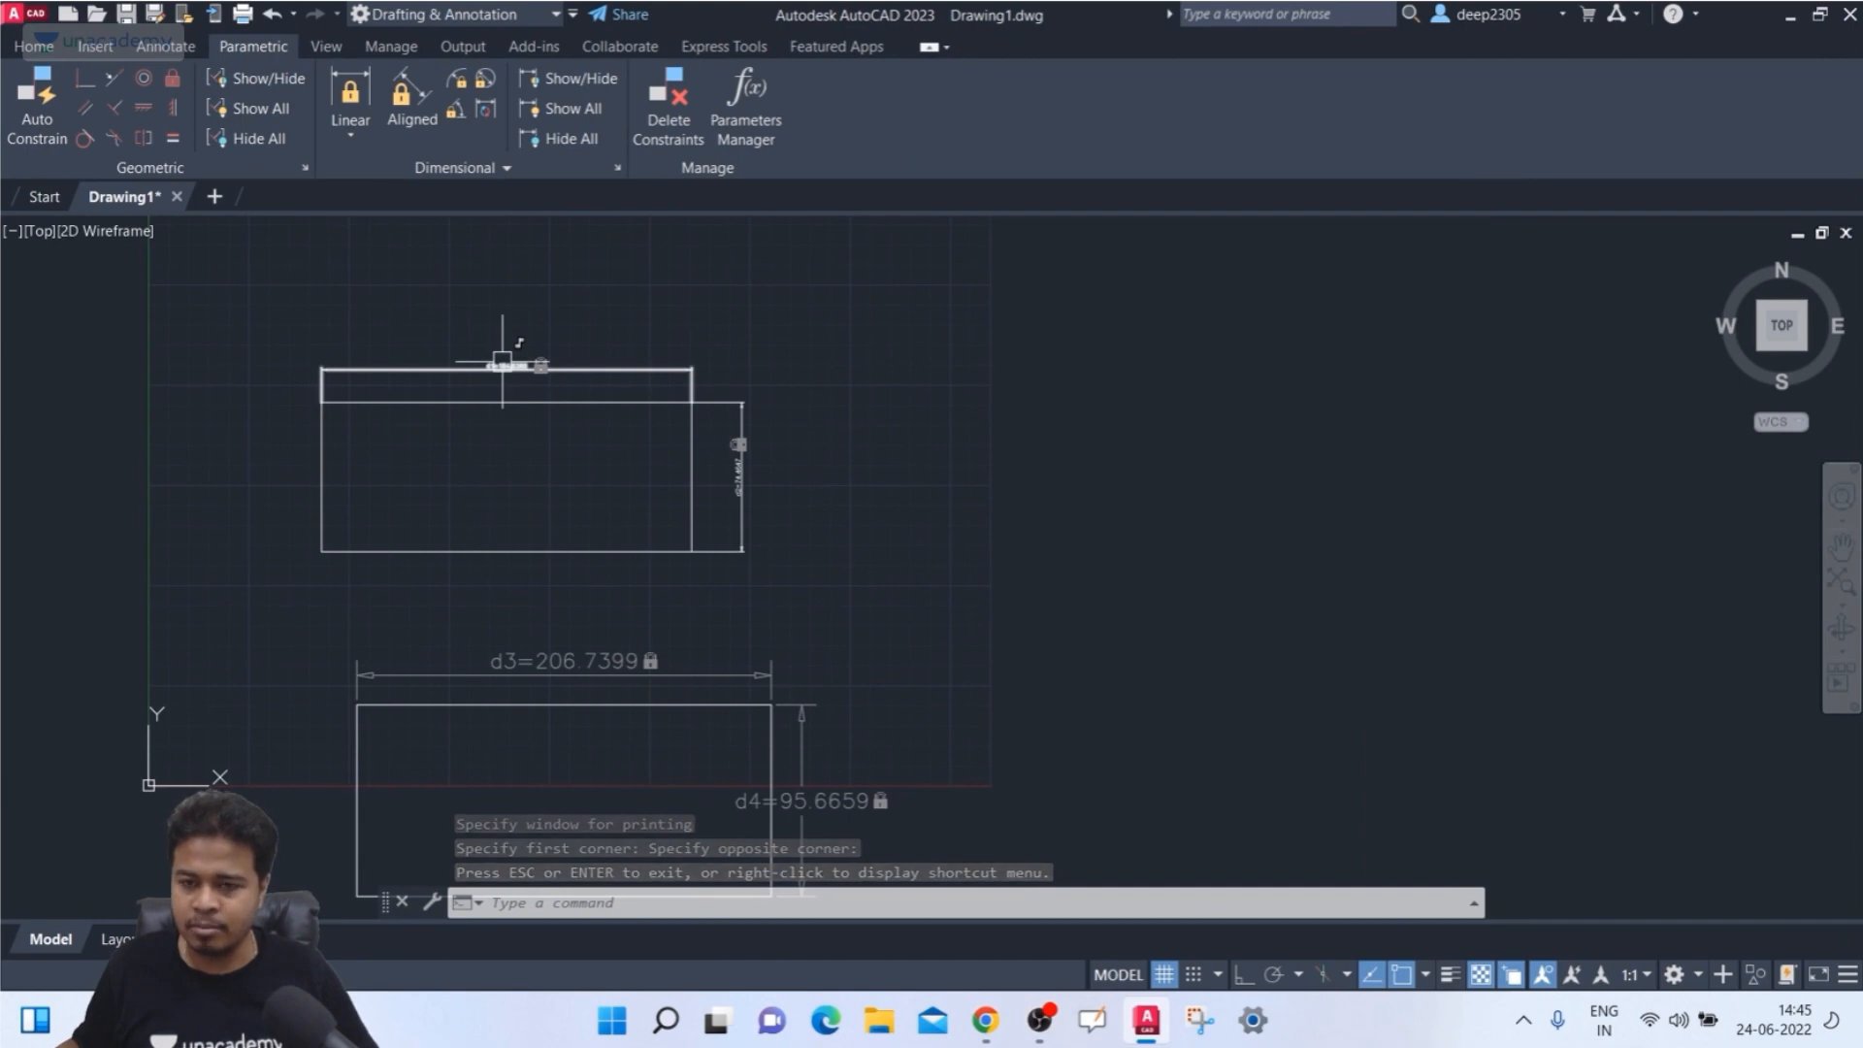
- Delete the horizontal and vertical dimensional constraints of the upper rectangle
{"action": "middle_click_drag", "start_coordinate": [504, 432], "coordinate": [504, 409]}
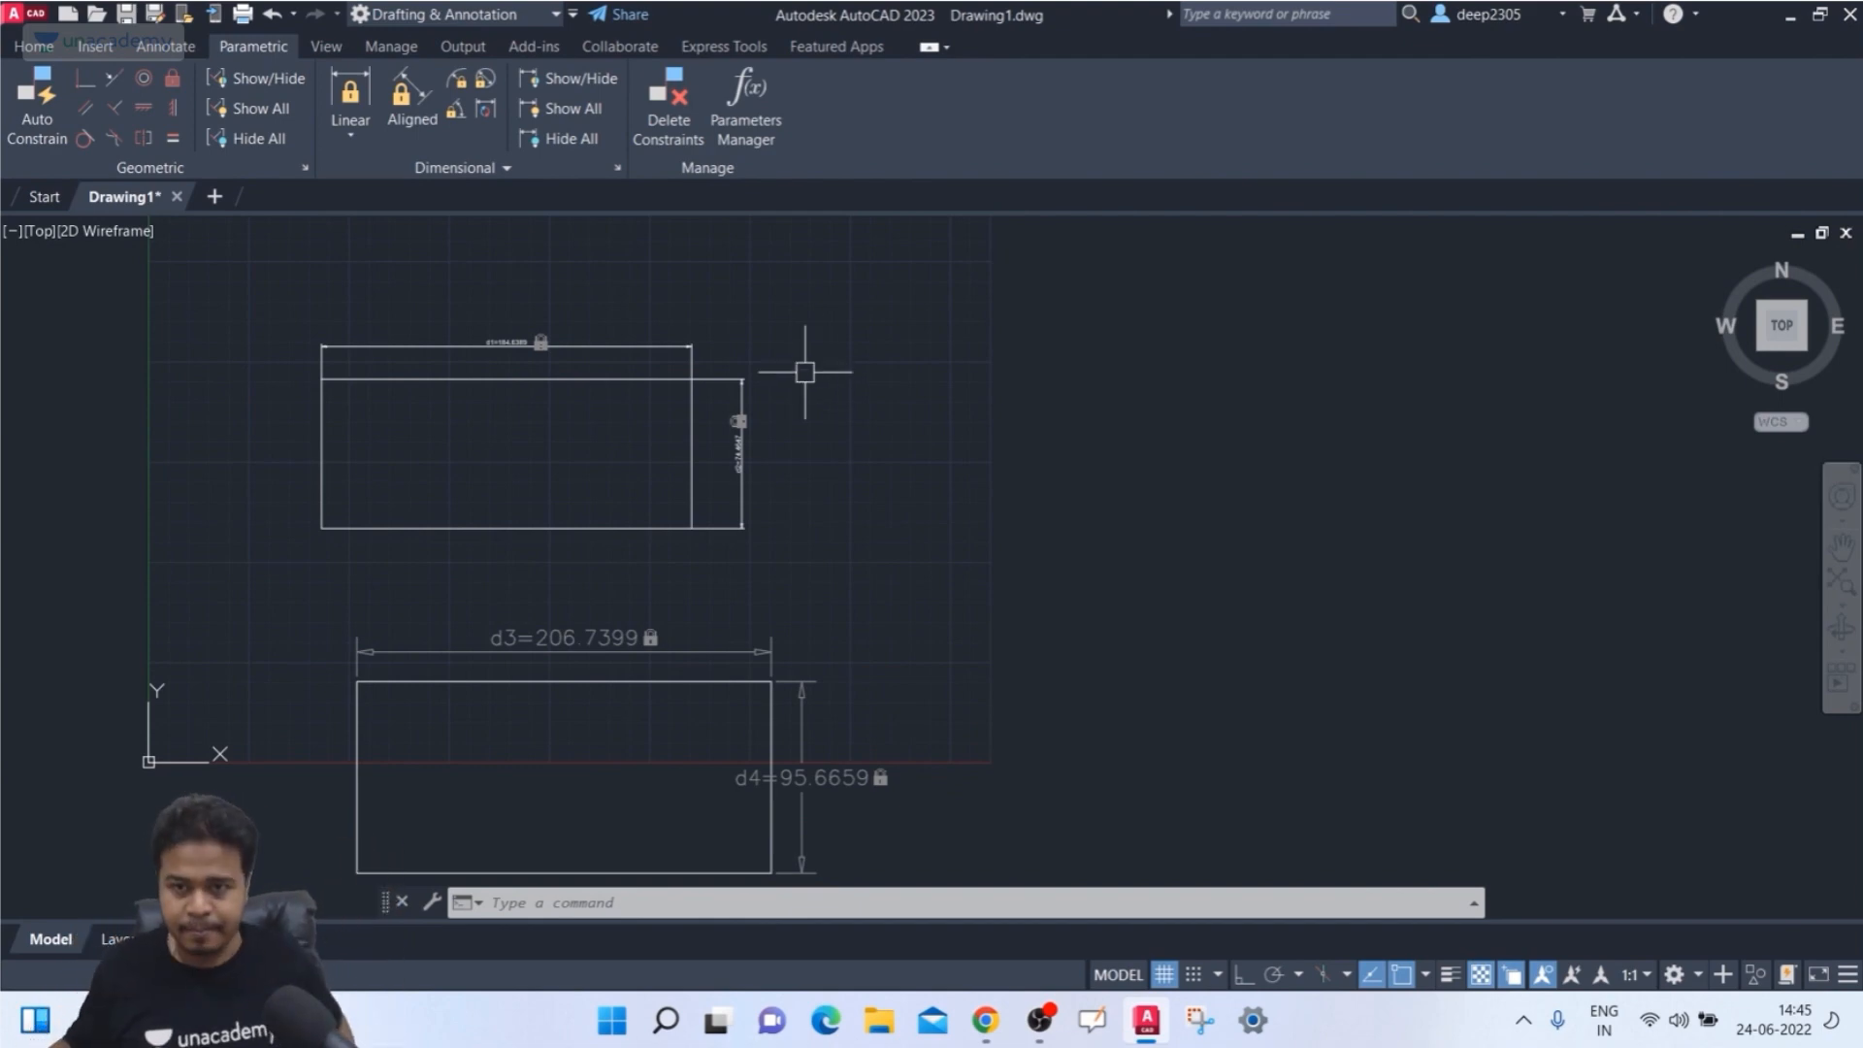
{"action": "key", "text": "Escape"}
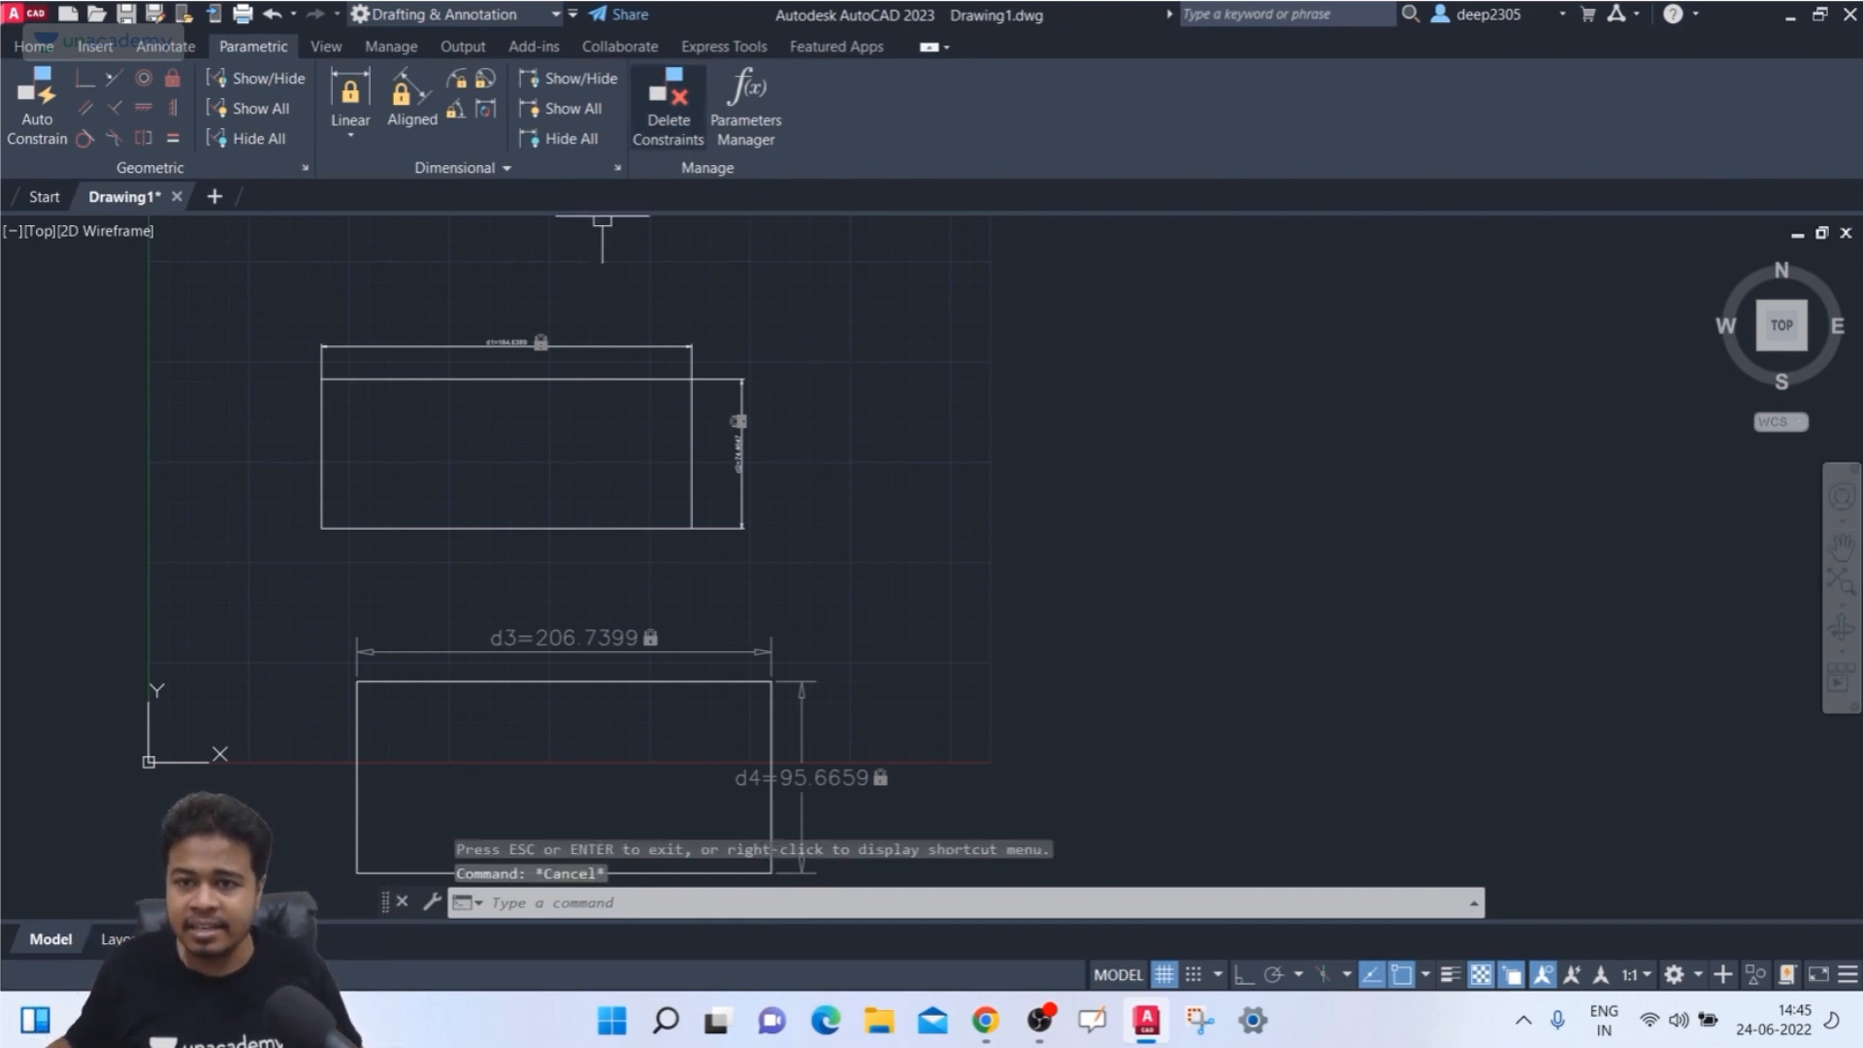
{"action": "left_click", "coordinate": [668, 102]}
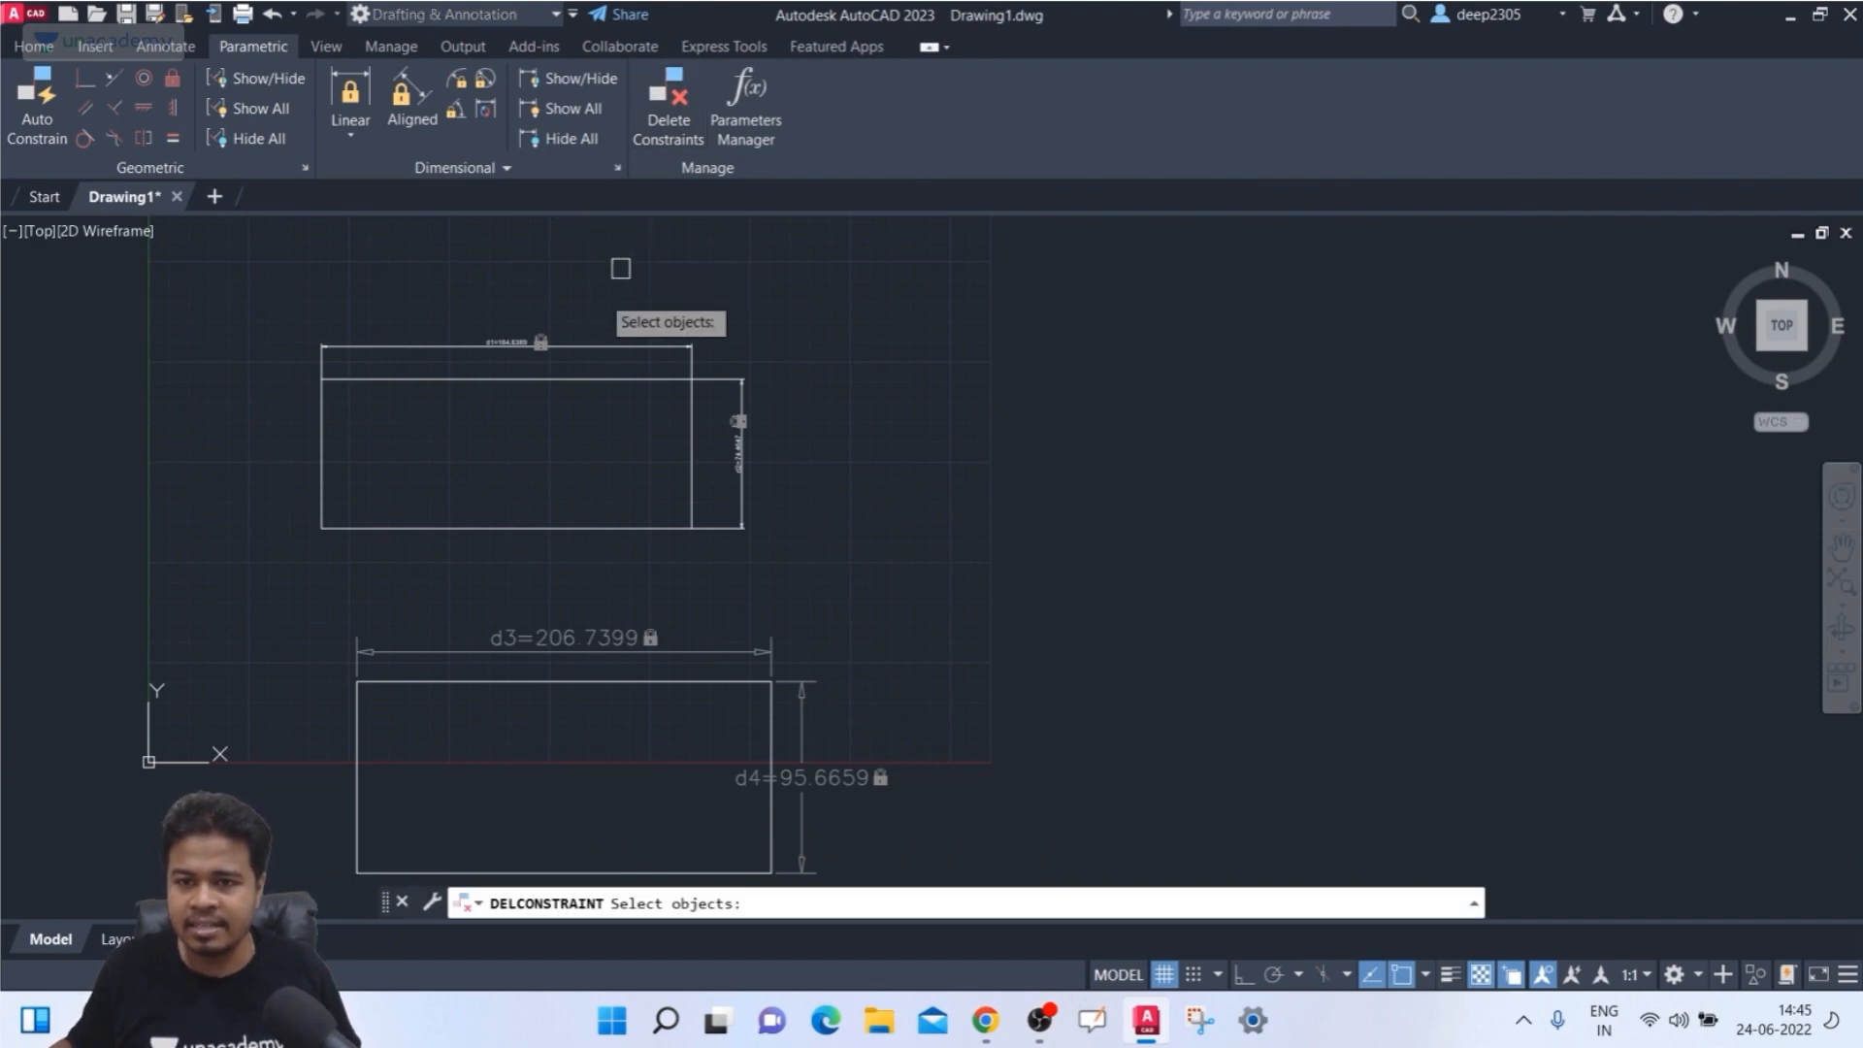
{"action": "left_click", "coordinate": [531, 343]}
{"action": "key", "text": "Return"}
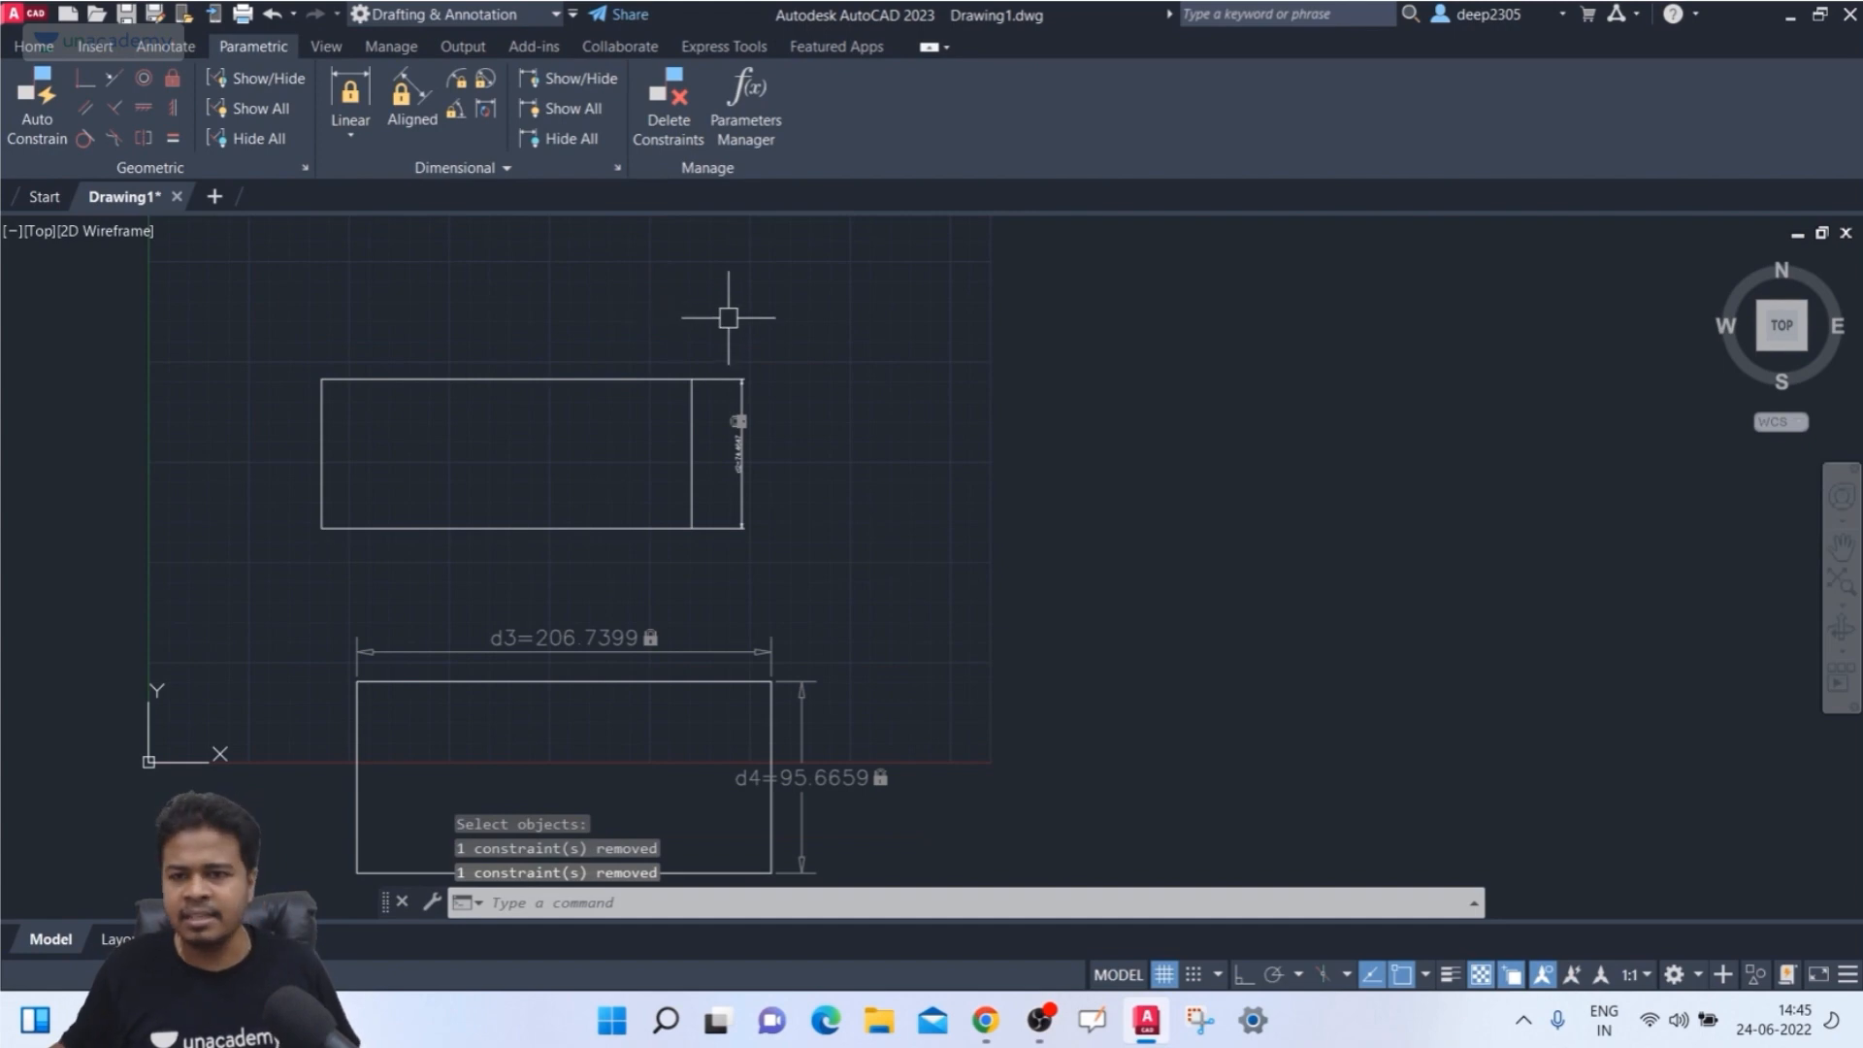
{"action": "left_click", "coordinate": [669, 102]}
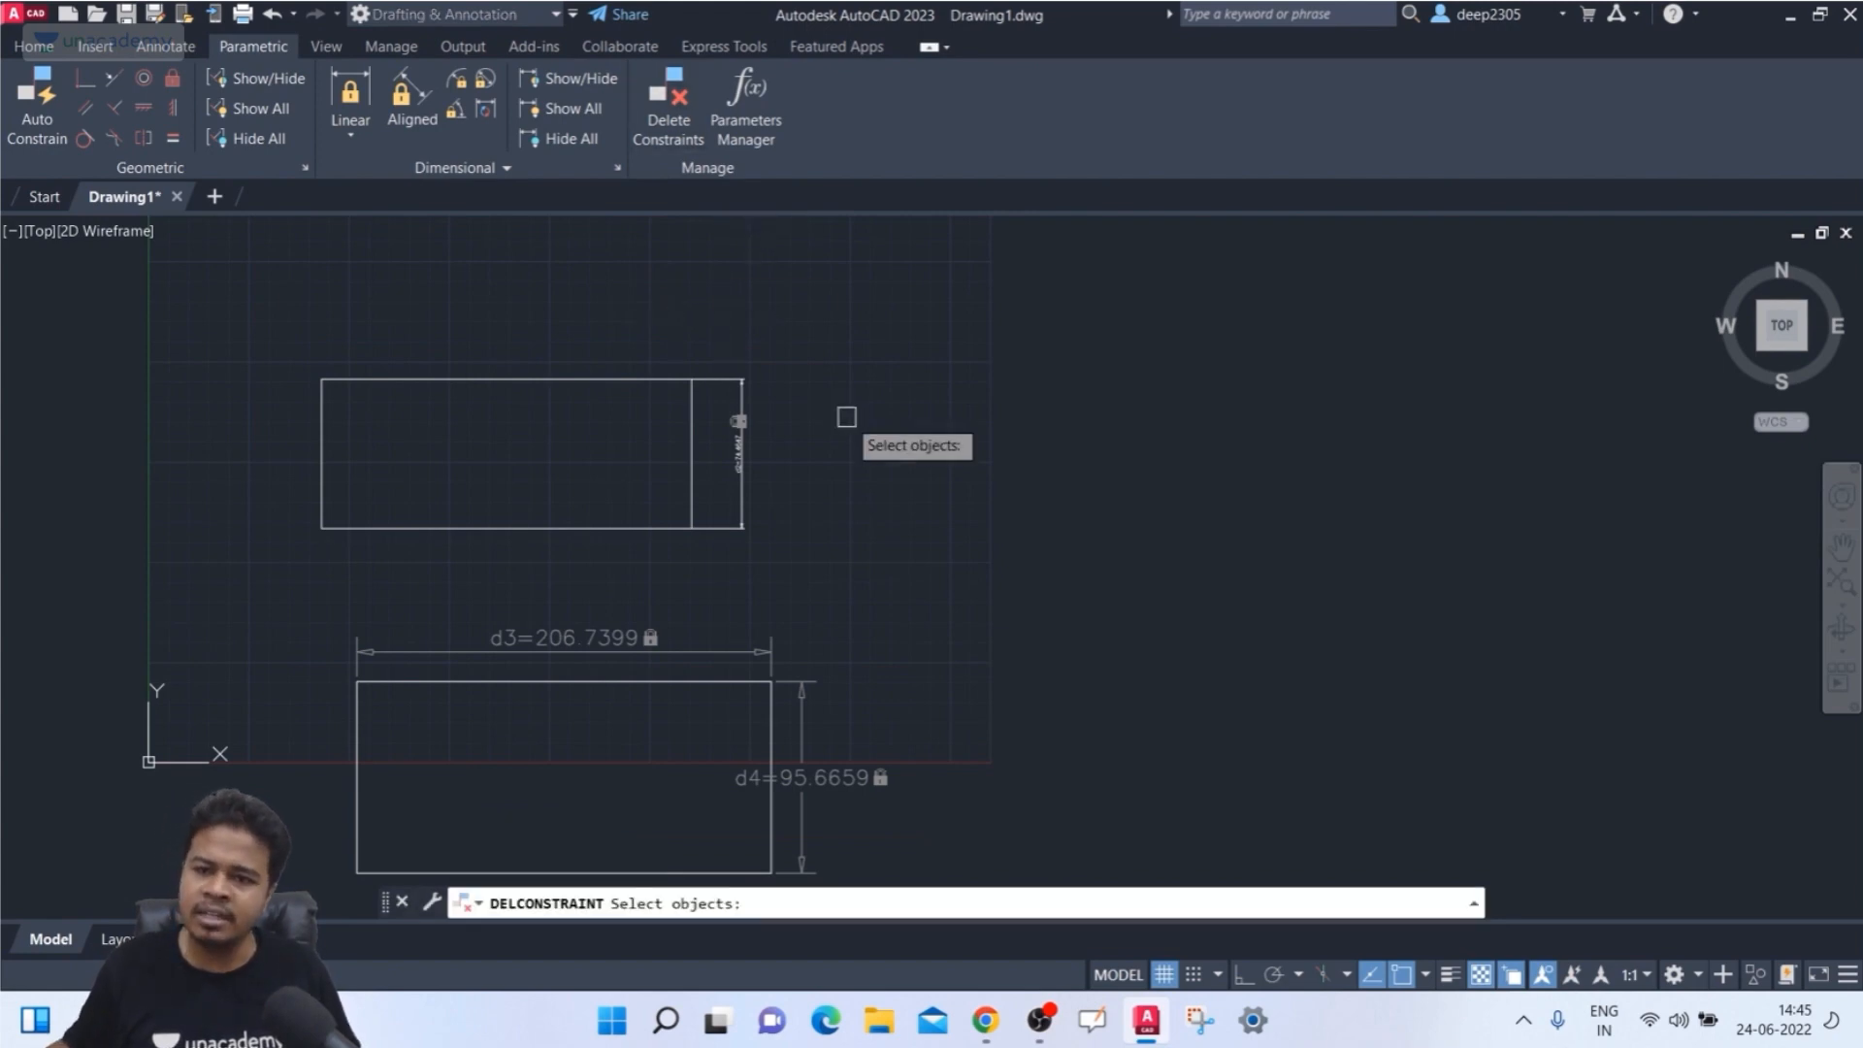
{"action": "scroll", "coordinate": [846, 416], "scroll_direction": "up", "scroll_amount": 3}
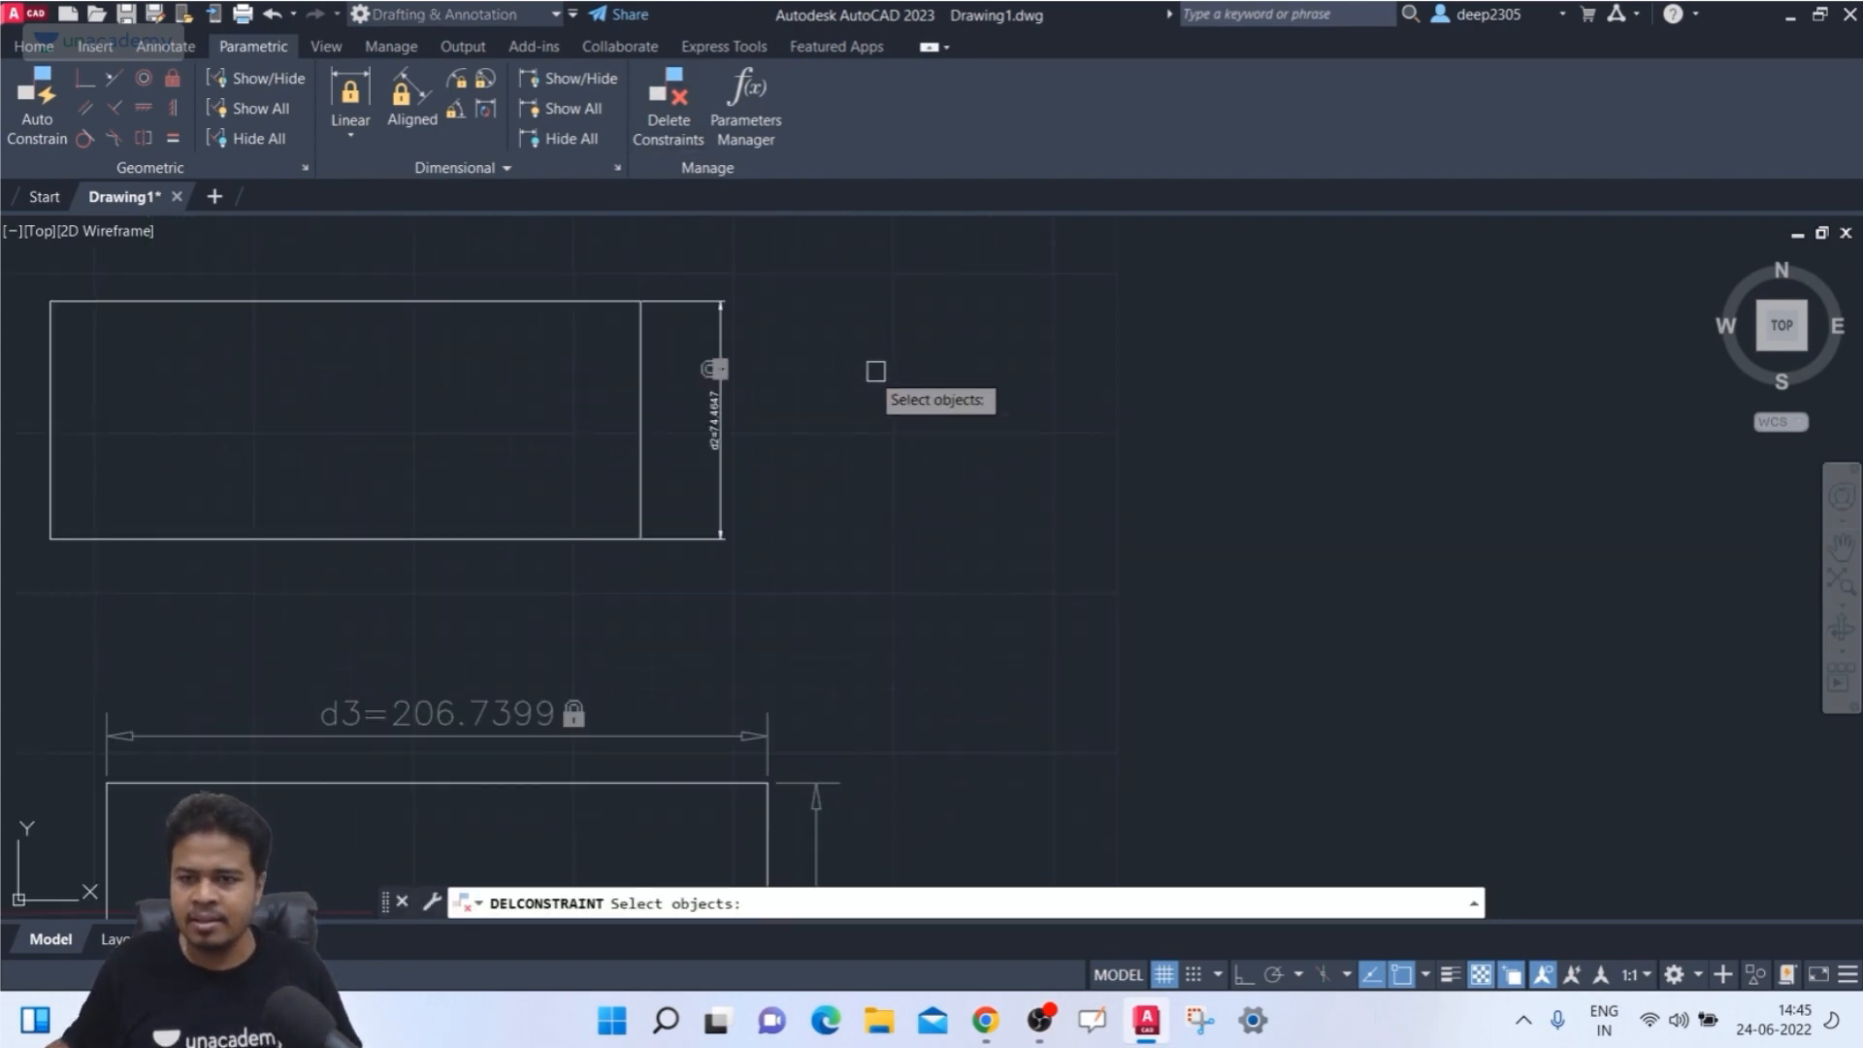
{"action": "left_click", "coordinate": [724, 399]}
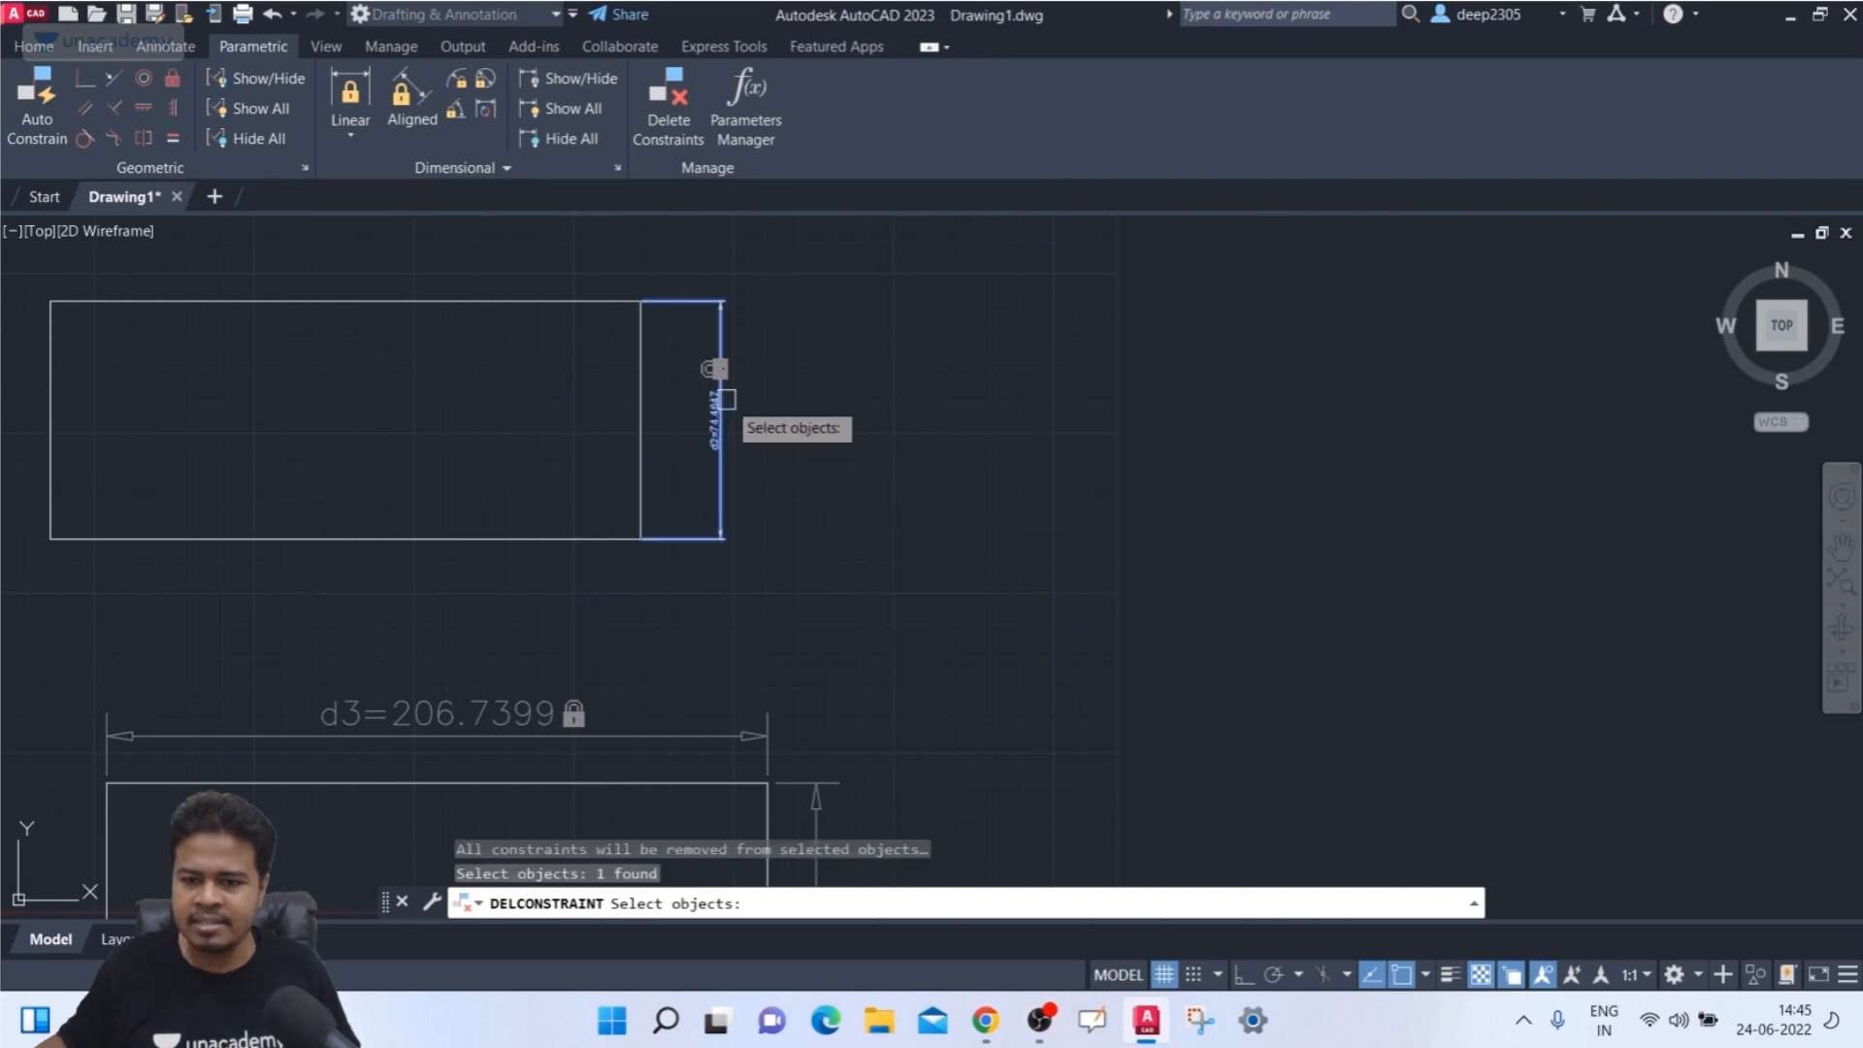
{"action": "key", "text": "Return"}
{"action": "key", "text": "Escape"}
{"action": "key", "text": "Escape"}
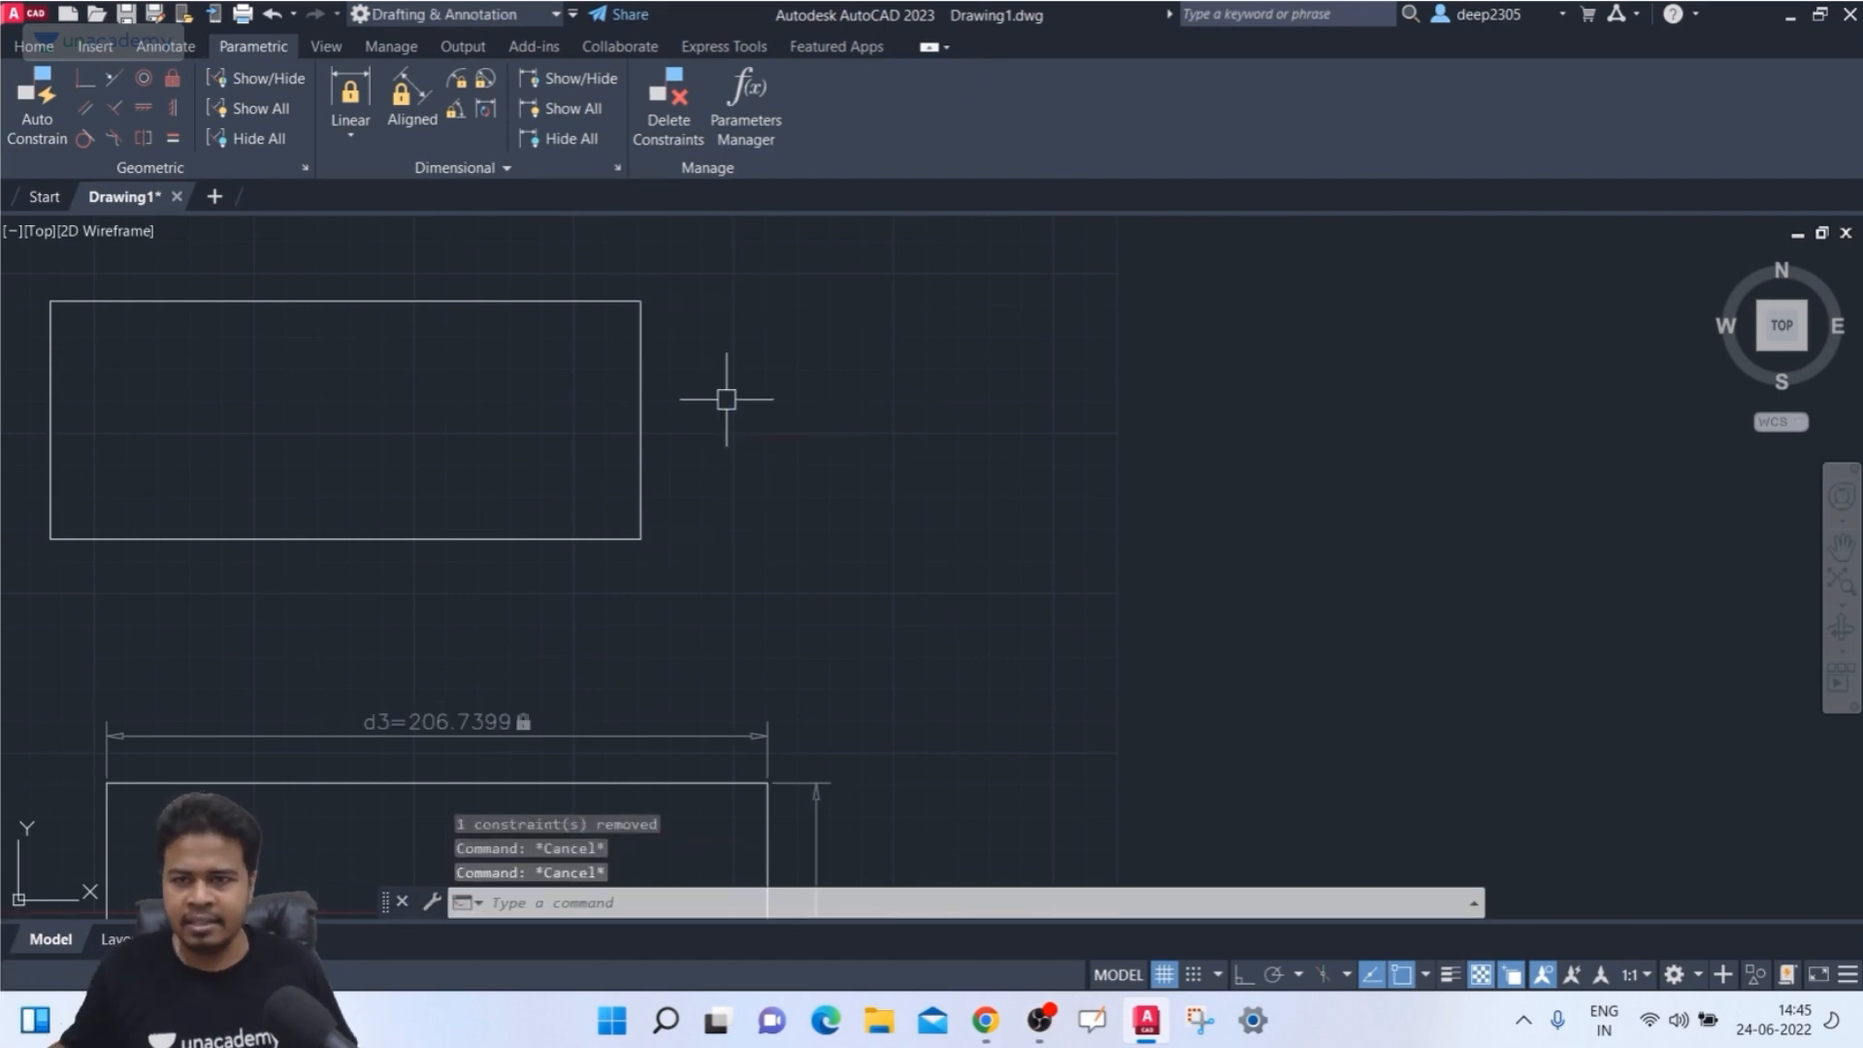
- Hide all dynamic dimensional constraints, show them all again, and start and cancel the per-object show/hide command
{"action": "scroll", "coordinate": [731, 394], "scroll_direction": "down", "scroll_amount": 2}
{"action": "middle_click_drag", "start_coordinate": [732, 394], "coordinate": [740, 320]}
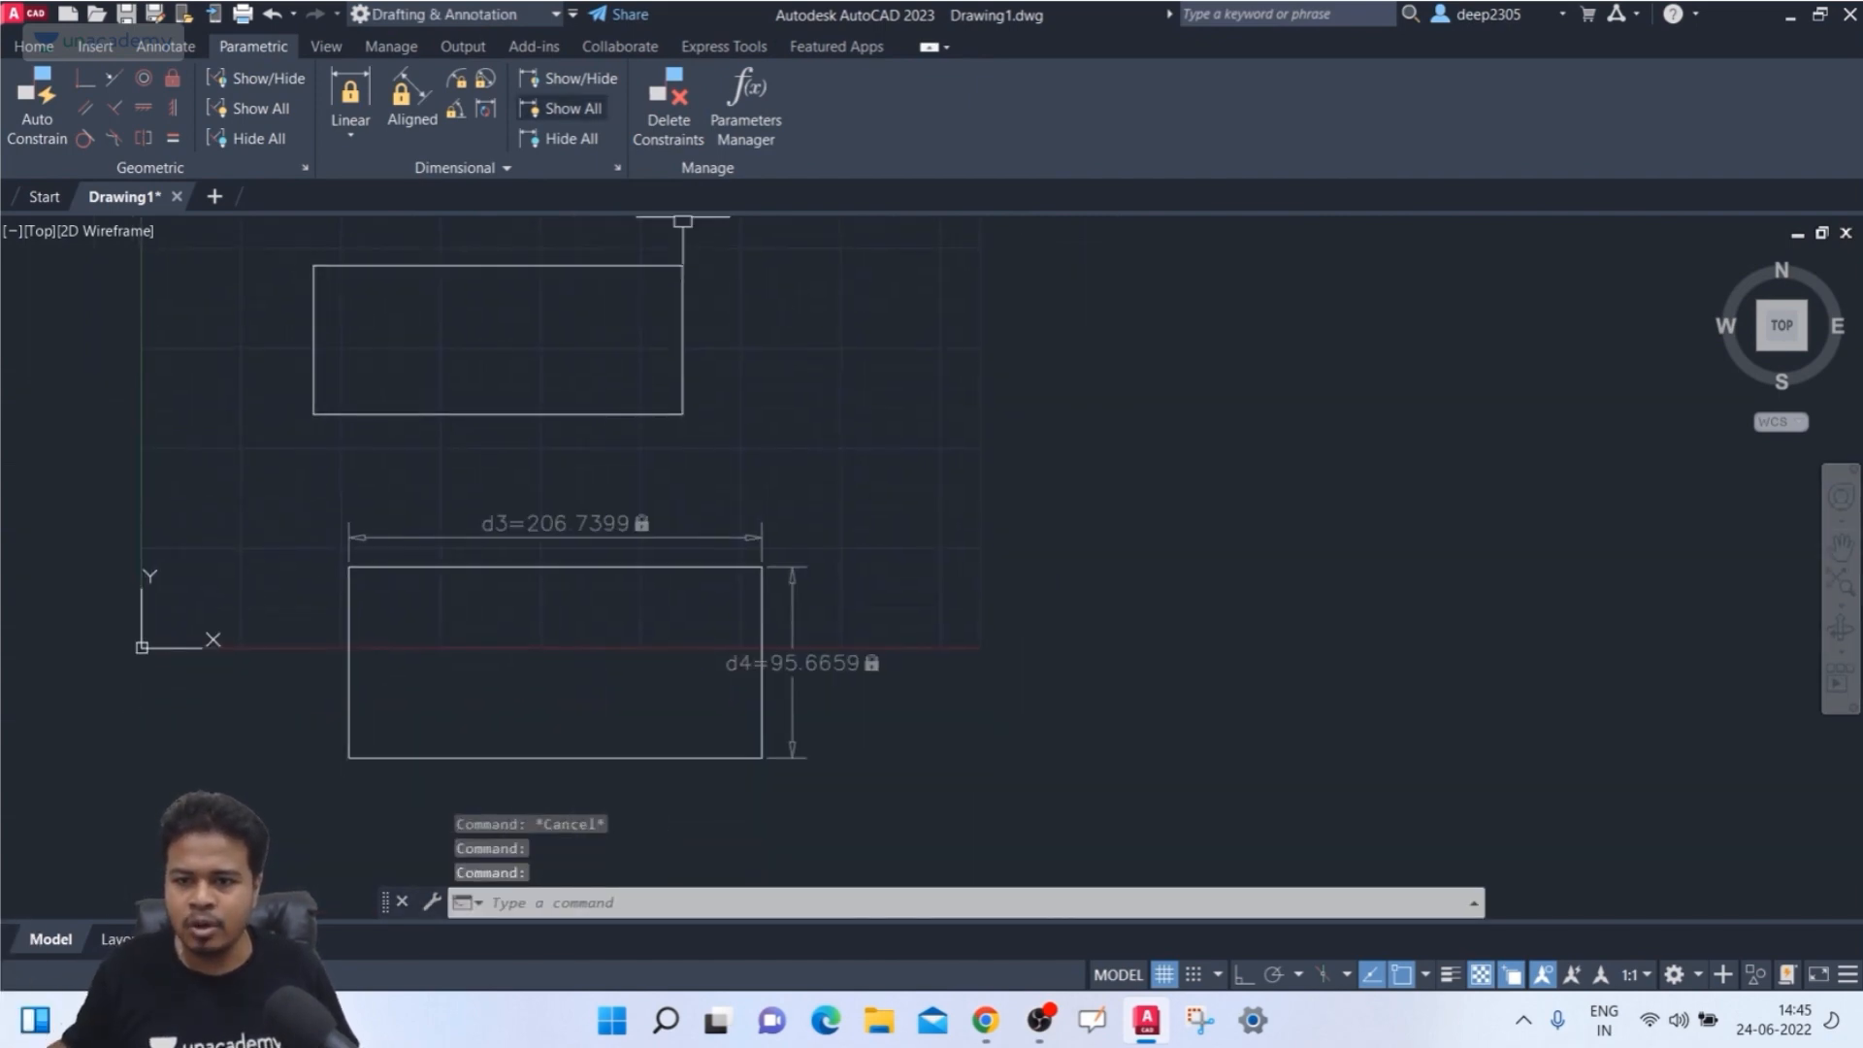
{"action": "left_click", "coordinate": [560, 139]}
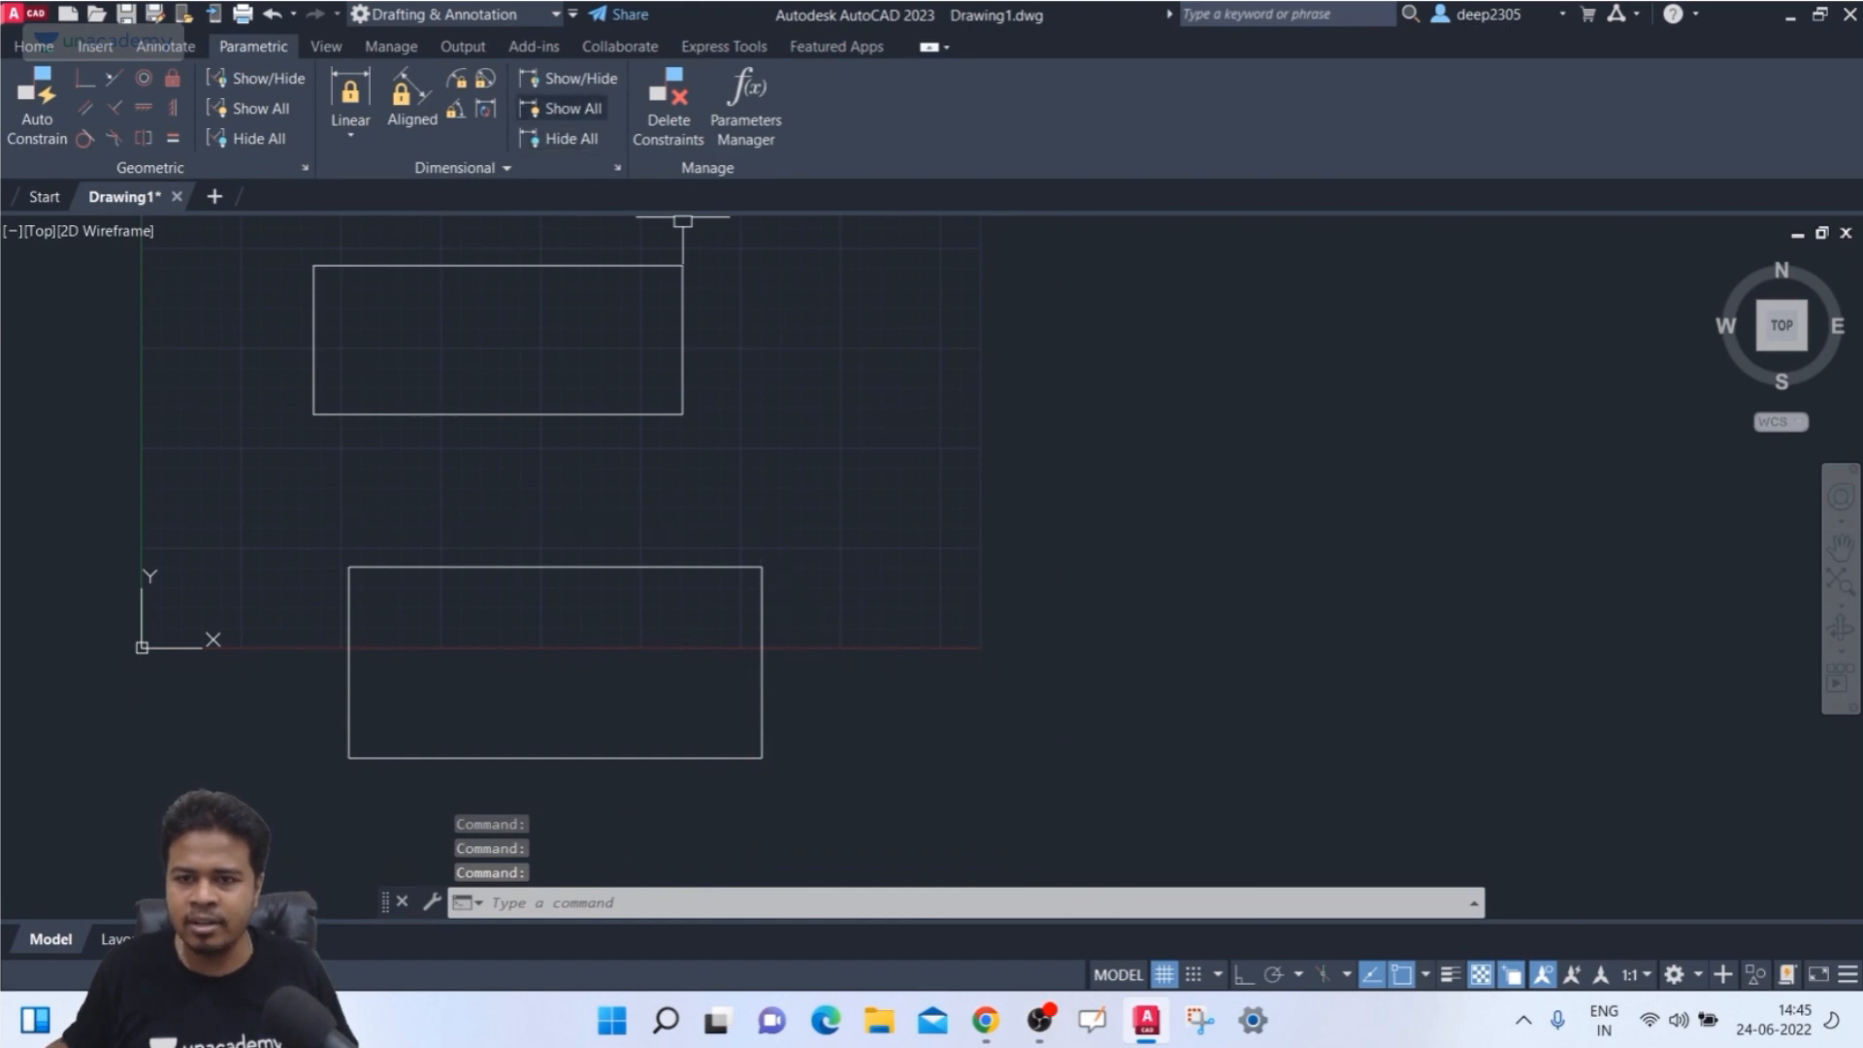
{"action": "left_click", "coordinate": [561, 108]}
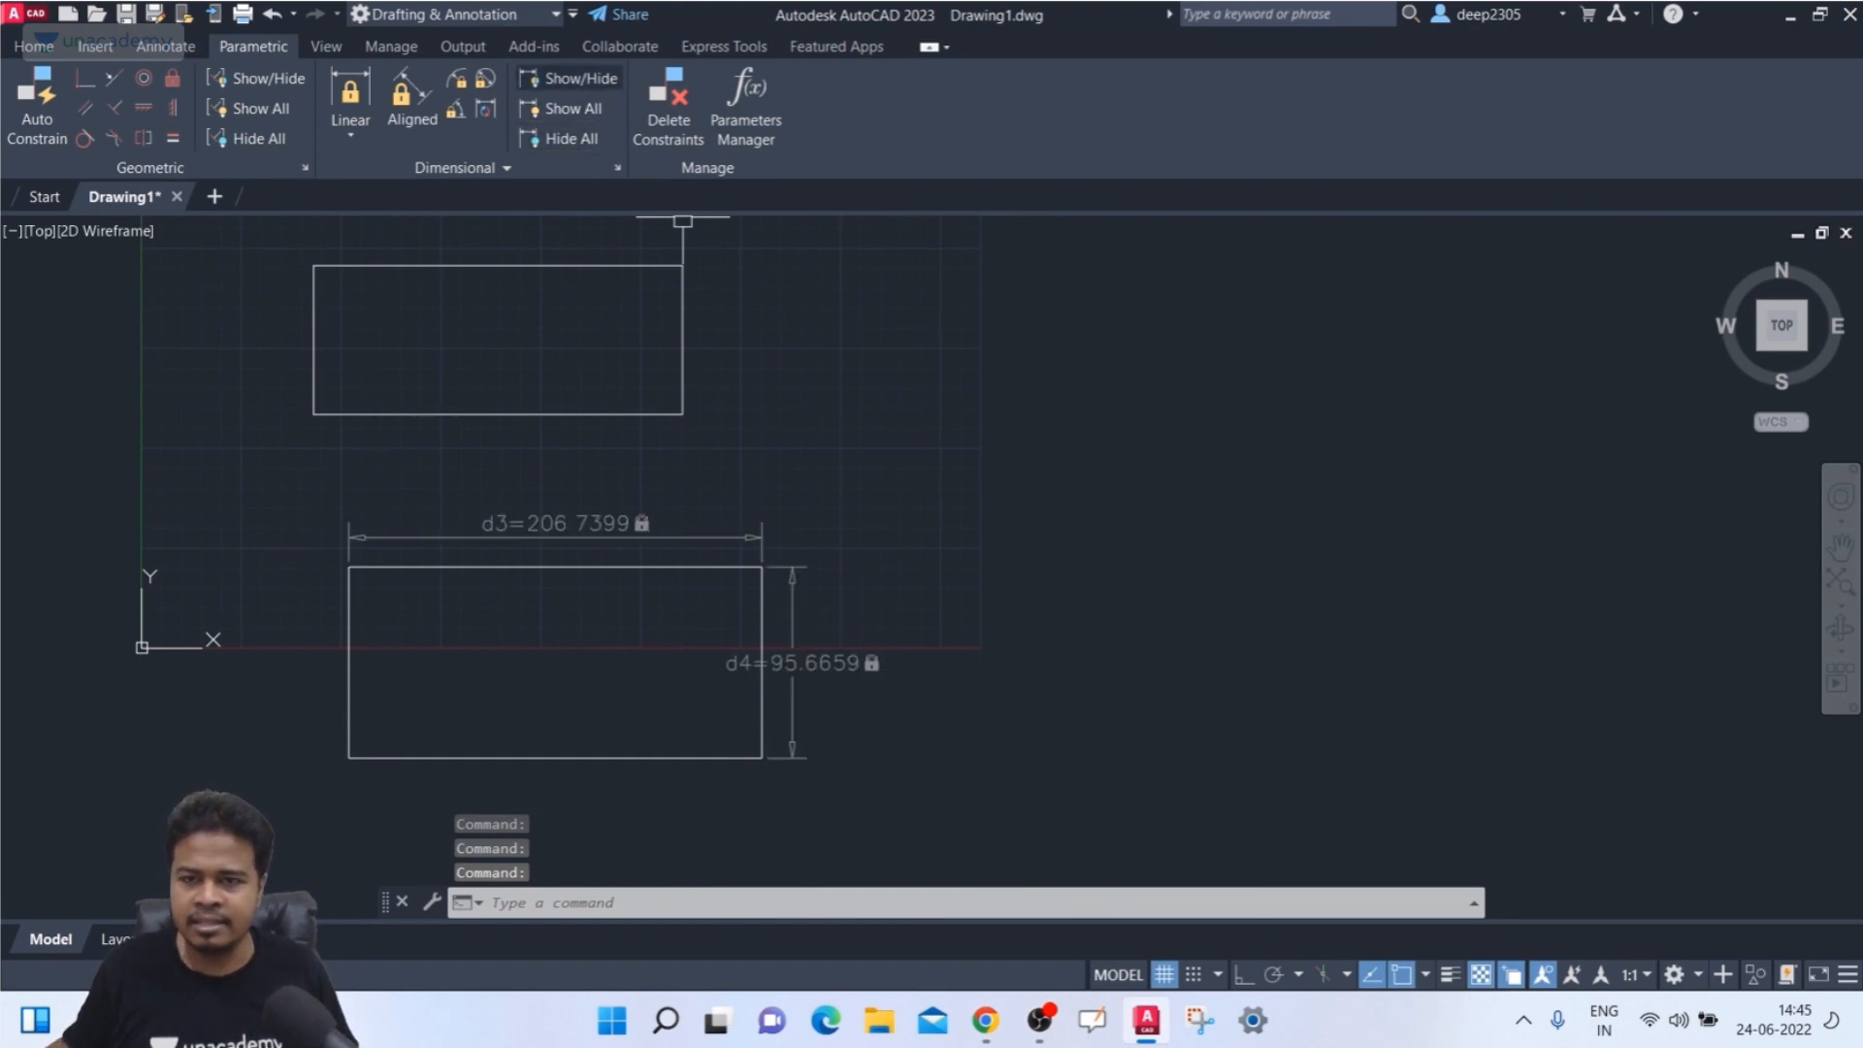
{"action": "left_click", "coordinate": [570, 77]}
{"action": "key", "text": "Escape"}
{"action": "key", "text": "Escape"}
- Draw a zigzag chain of five connected line segments to the right of the upper rectangle
{"action": "middle_click_drag", "start_coordinate": [923, 415], "coordinate": [1225, 415]}
{"action": "middle_click_drag", "start_coordinate": [678, 324], "coordinate": [636, 295]}
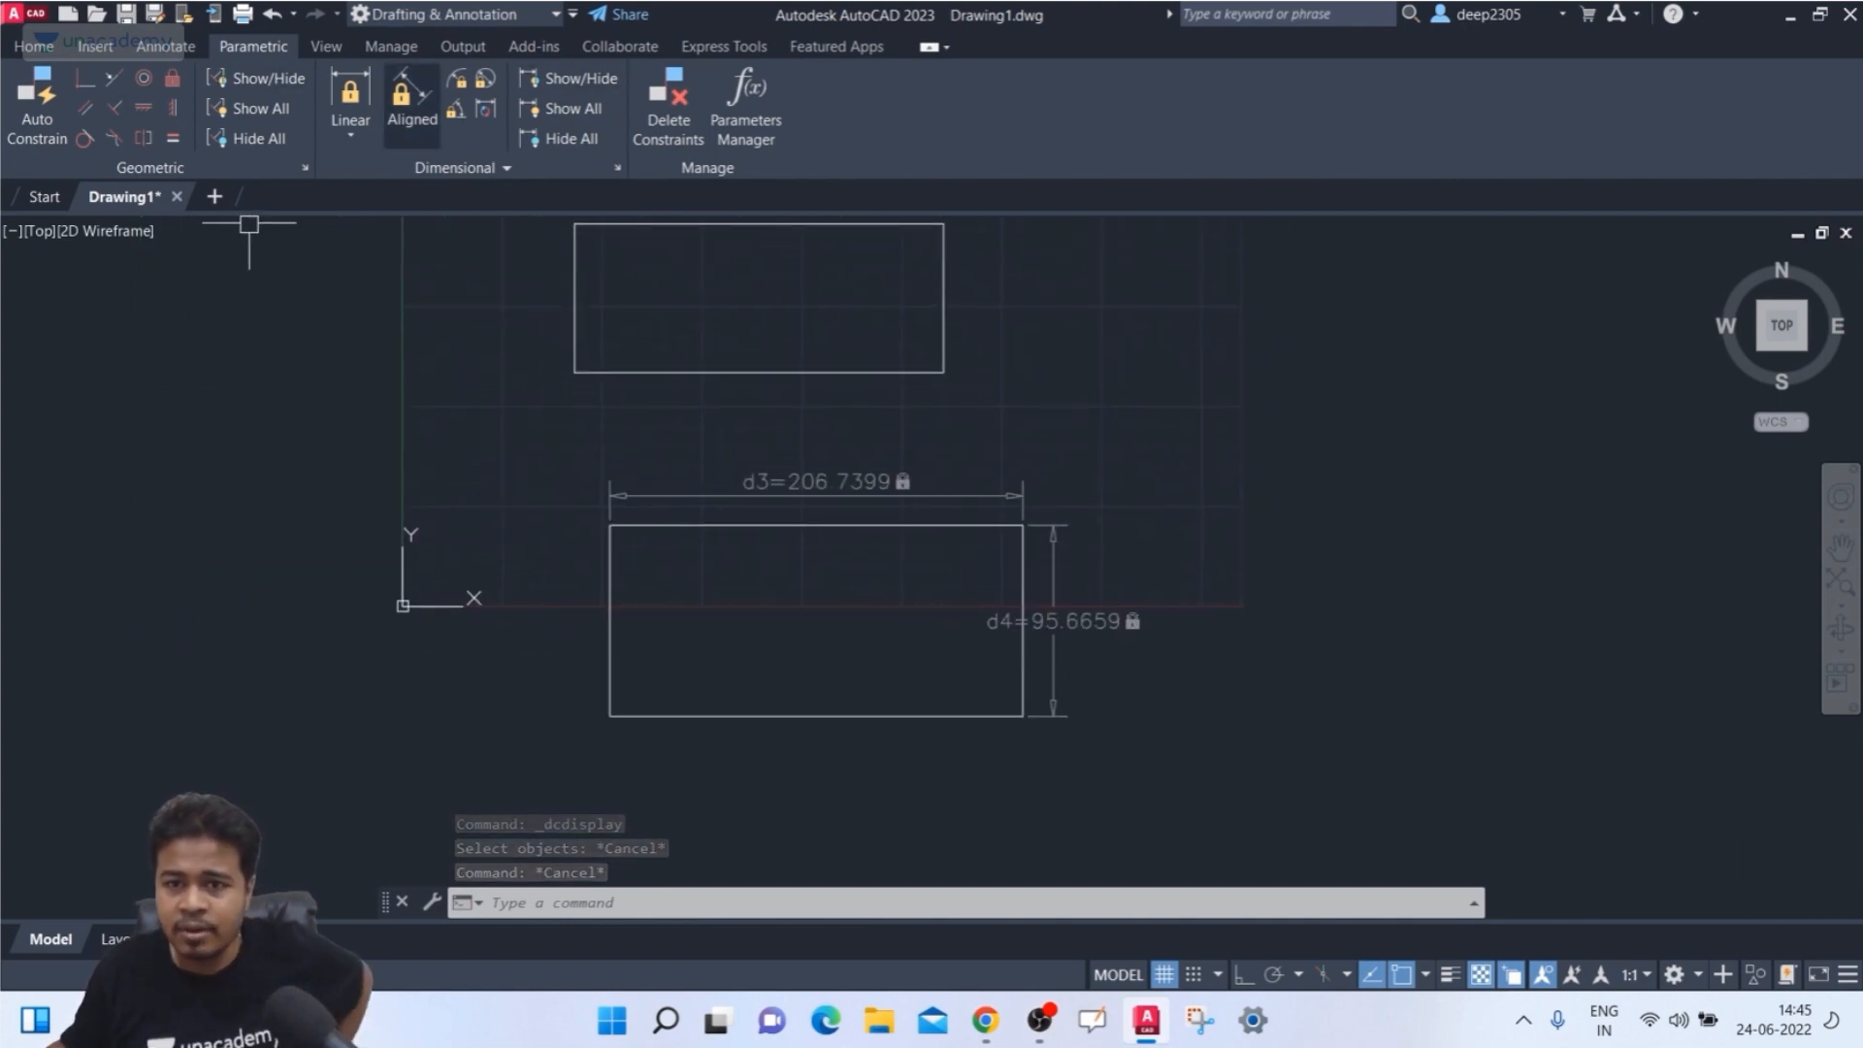
{"action": "middle_click_drag", "start_coordinate": [591, 366], "coordinate": [576, 465]}
{"action": "type", "text": "l"}
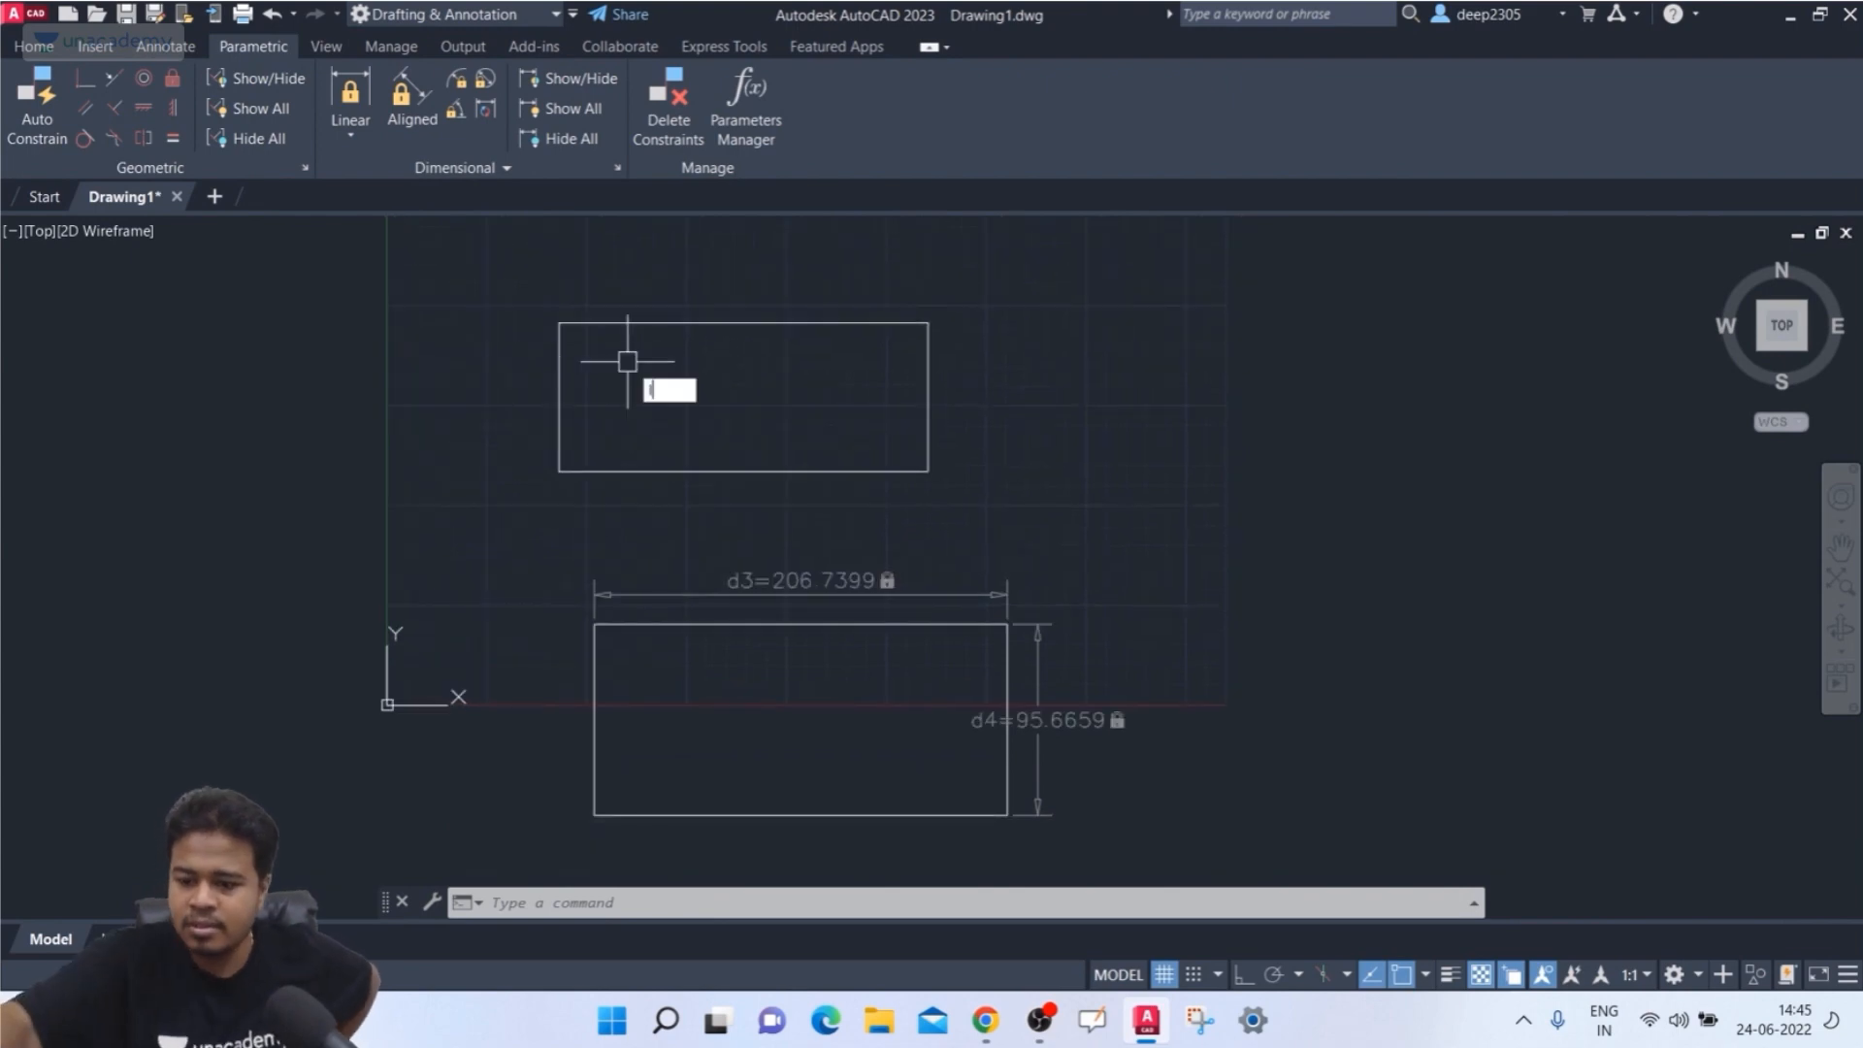
{"action": "key", "text": "Return"}
{"action": "left_click", "coordinate": [993, 296]}
{"action": "left_click", "coordinate": [1006, 485]}
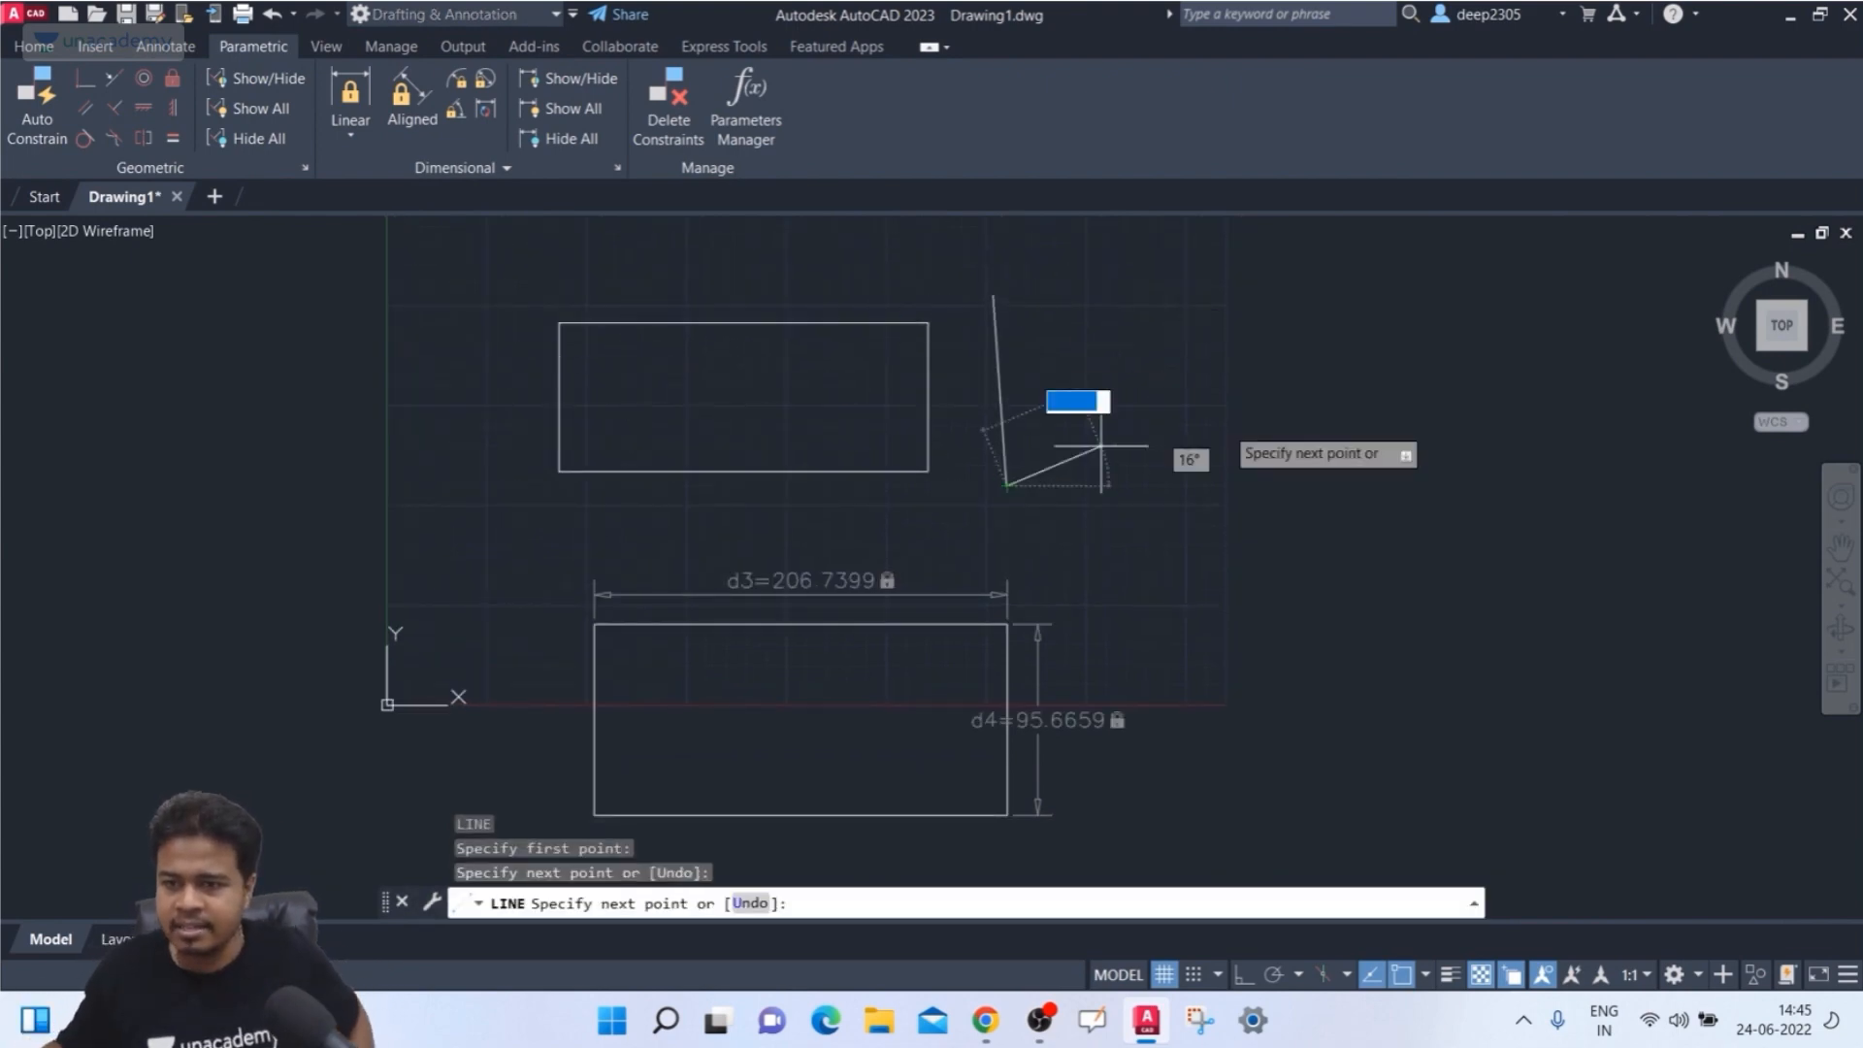
{"action": "left_click", "coordinate": [1287, 405]}
{"action": "left_click", "coordinate": [1382, 492]}
{"action": "left_click", "coordinate": [1611, 466]}
{"action": "left_click", "coordinate": [1613, 504]}
{"action": "key", "text": "Escape"}
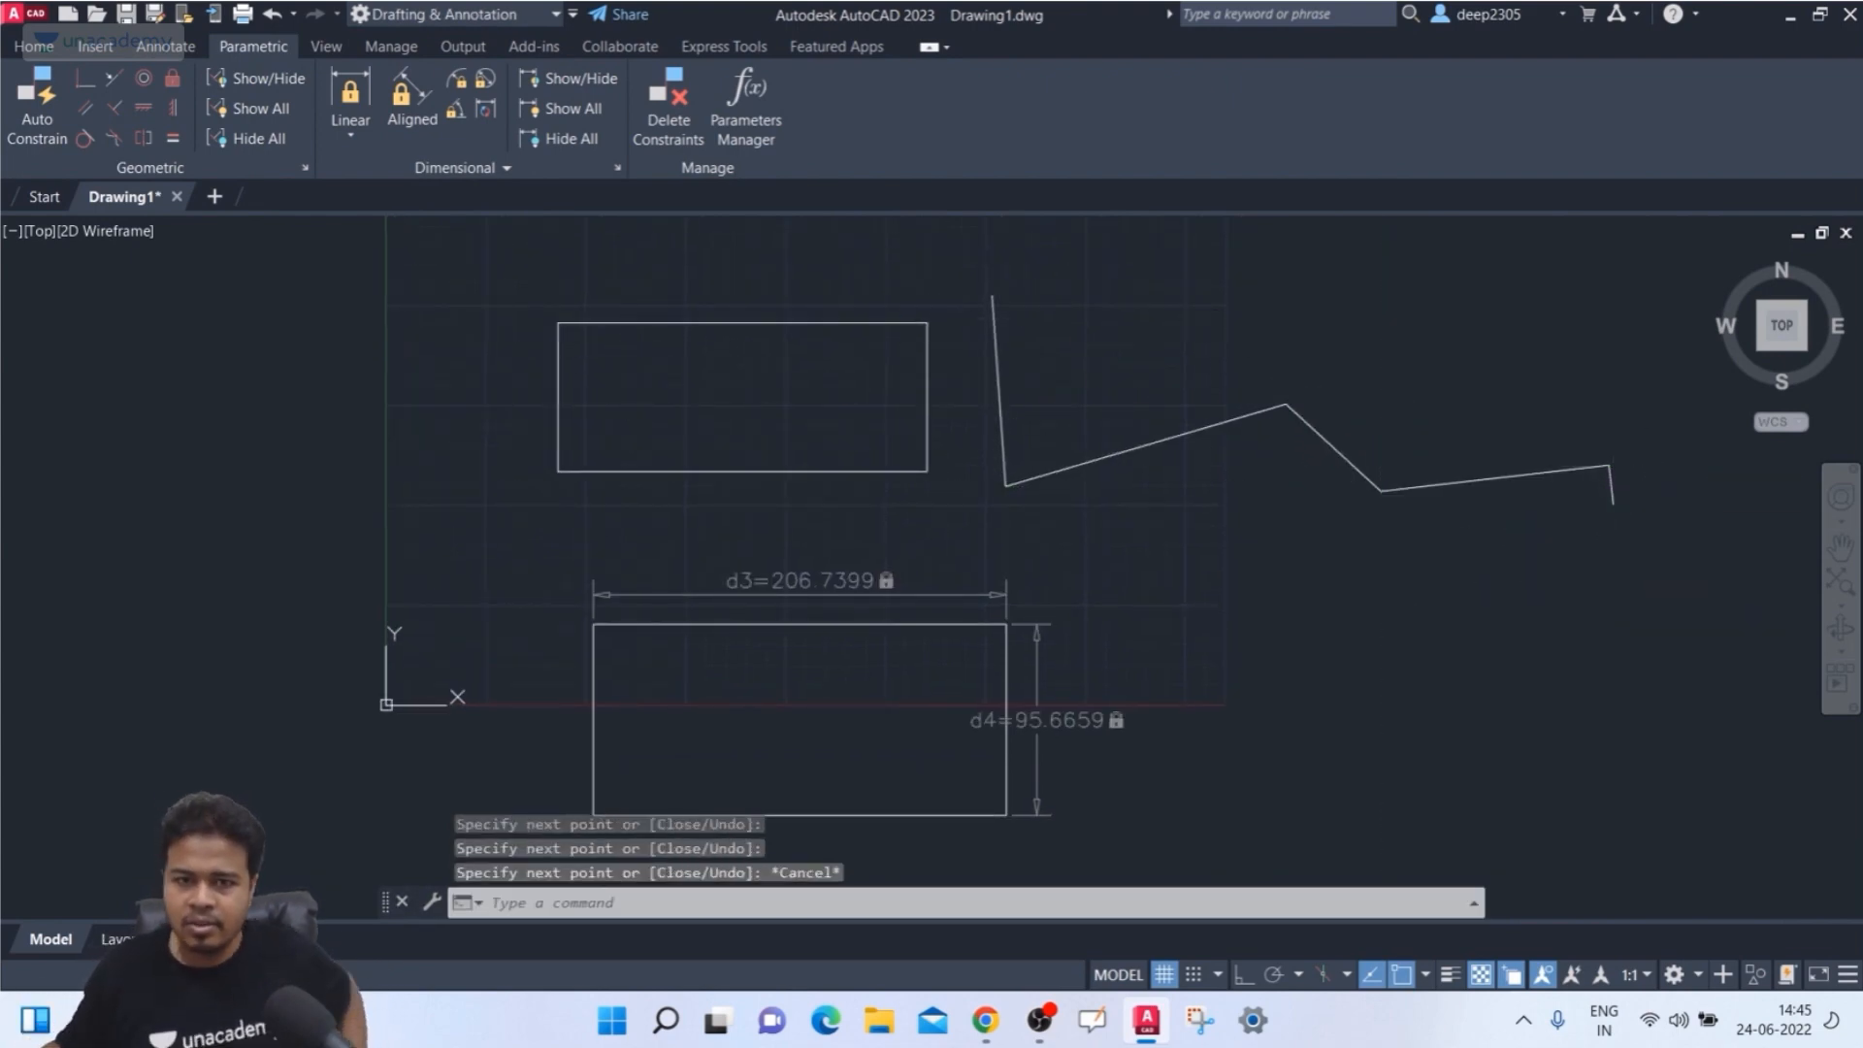
- Apply a coincident constraint between the midpoints of the first and second segments of the line chain
{"action": "left_click", "coordinate": [86, 78]}
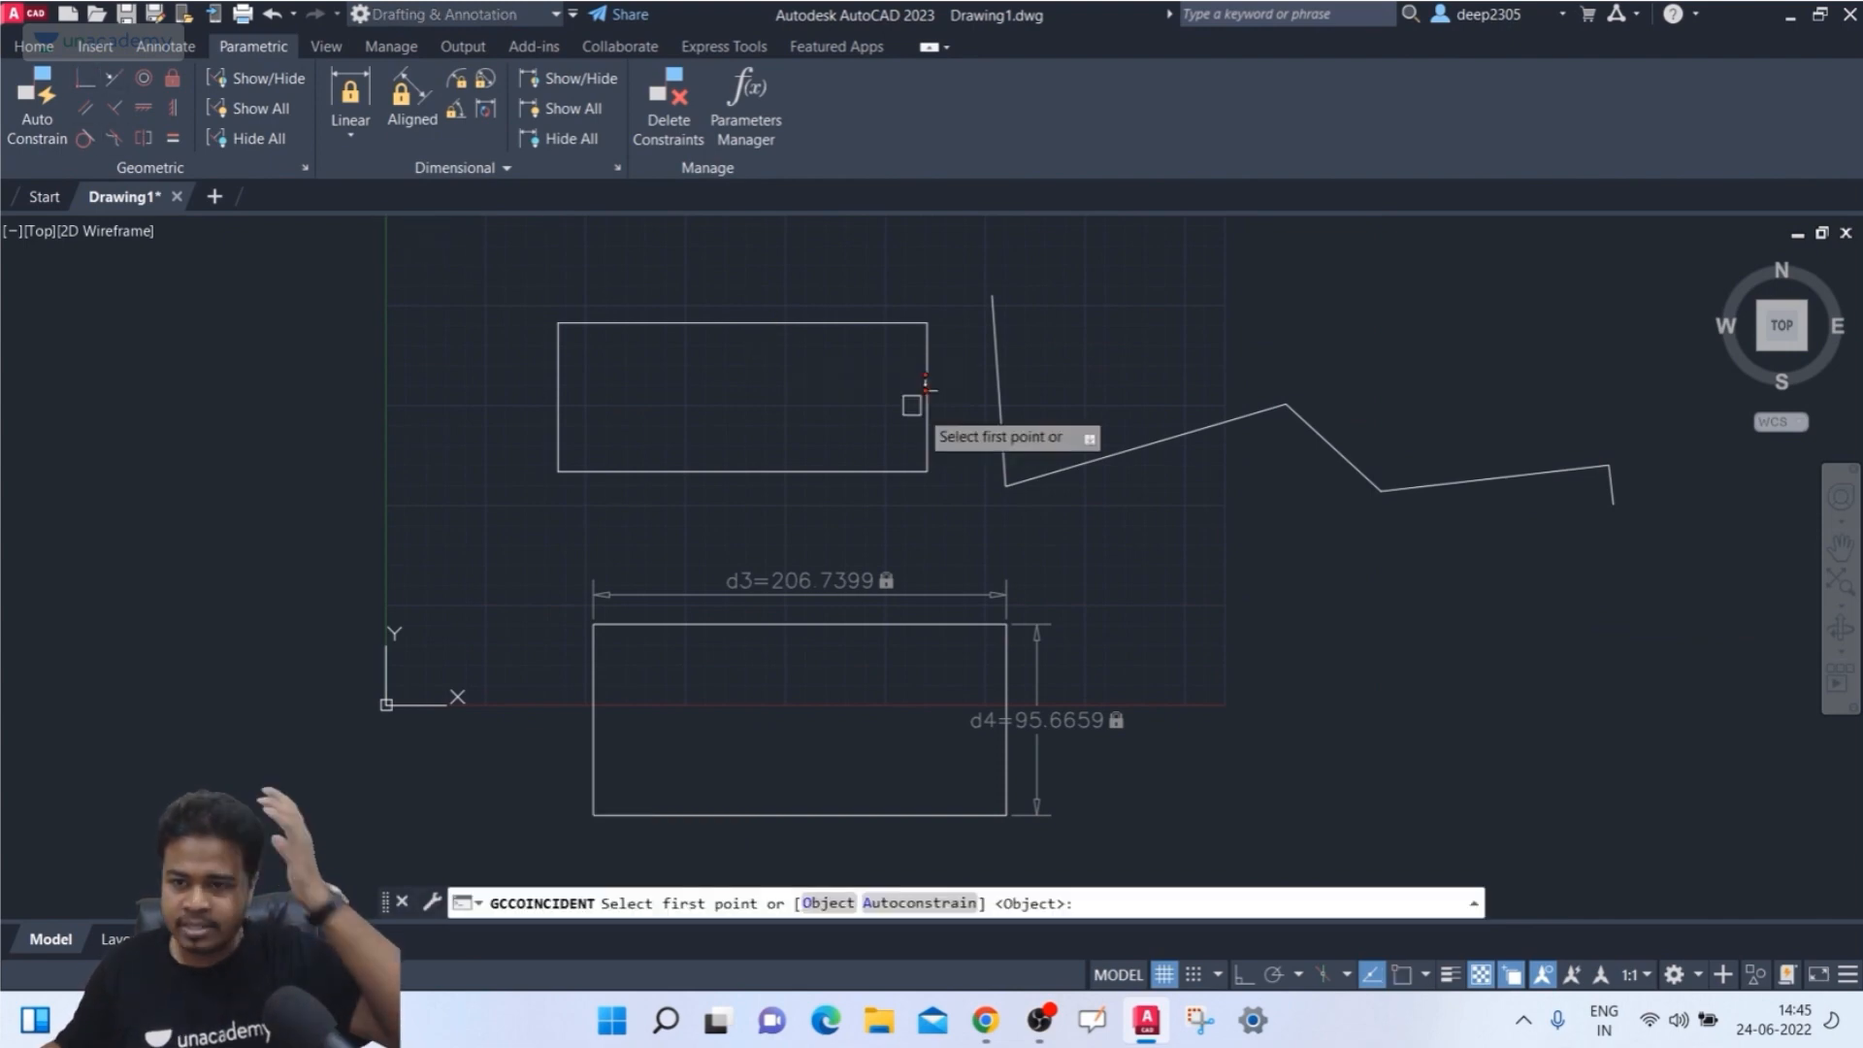
{"action": "left_click", "coordinate": [1009, 416]}
{"action": "left_click", "coordinate": [1146, 440]}
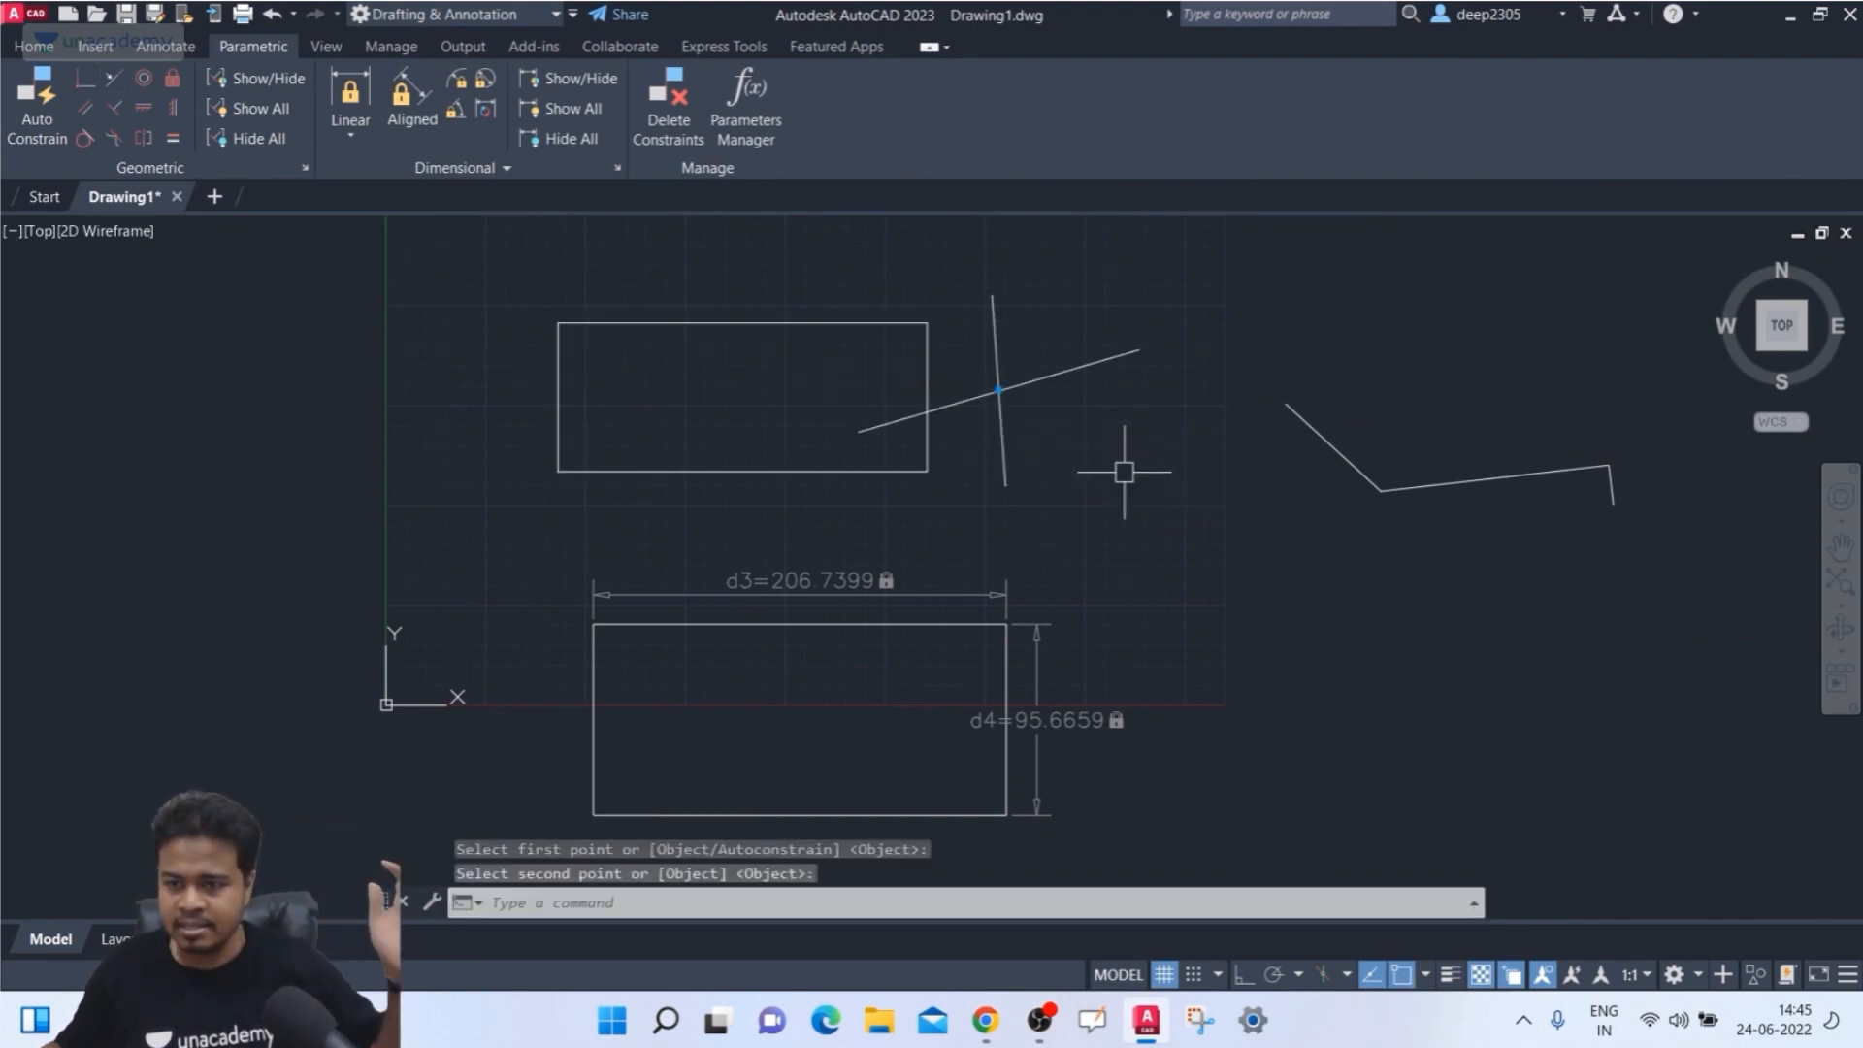
- Hide all geometric constraint markers in the drawing and show them again
{"action": "scroll", "coordinate": [1038, 390], "scroll_direction": "up", "scroll_amount": 2}
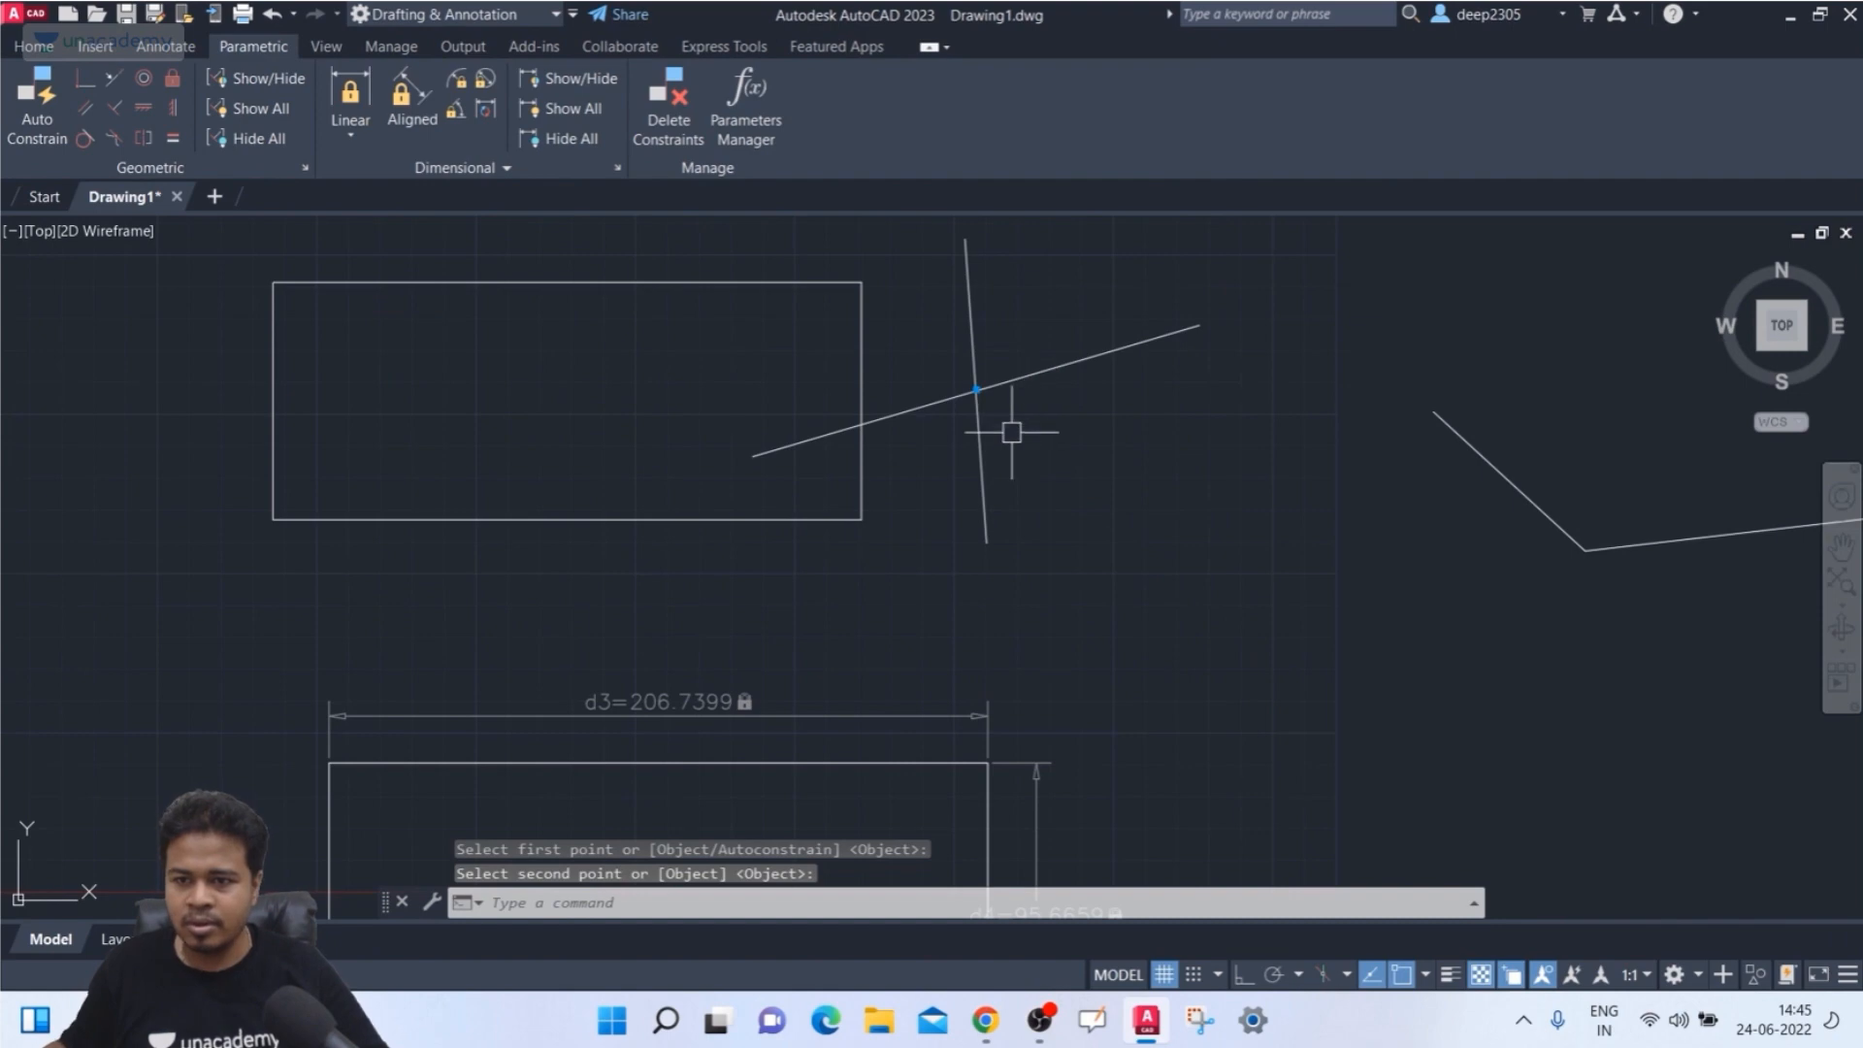
{"action": "left_click", "coordinate": [250, 138]}
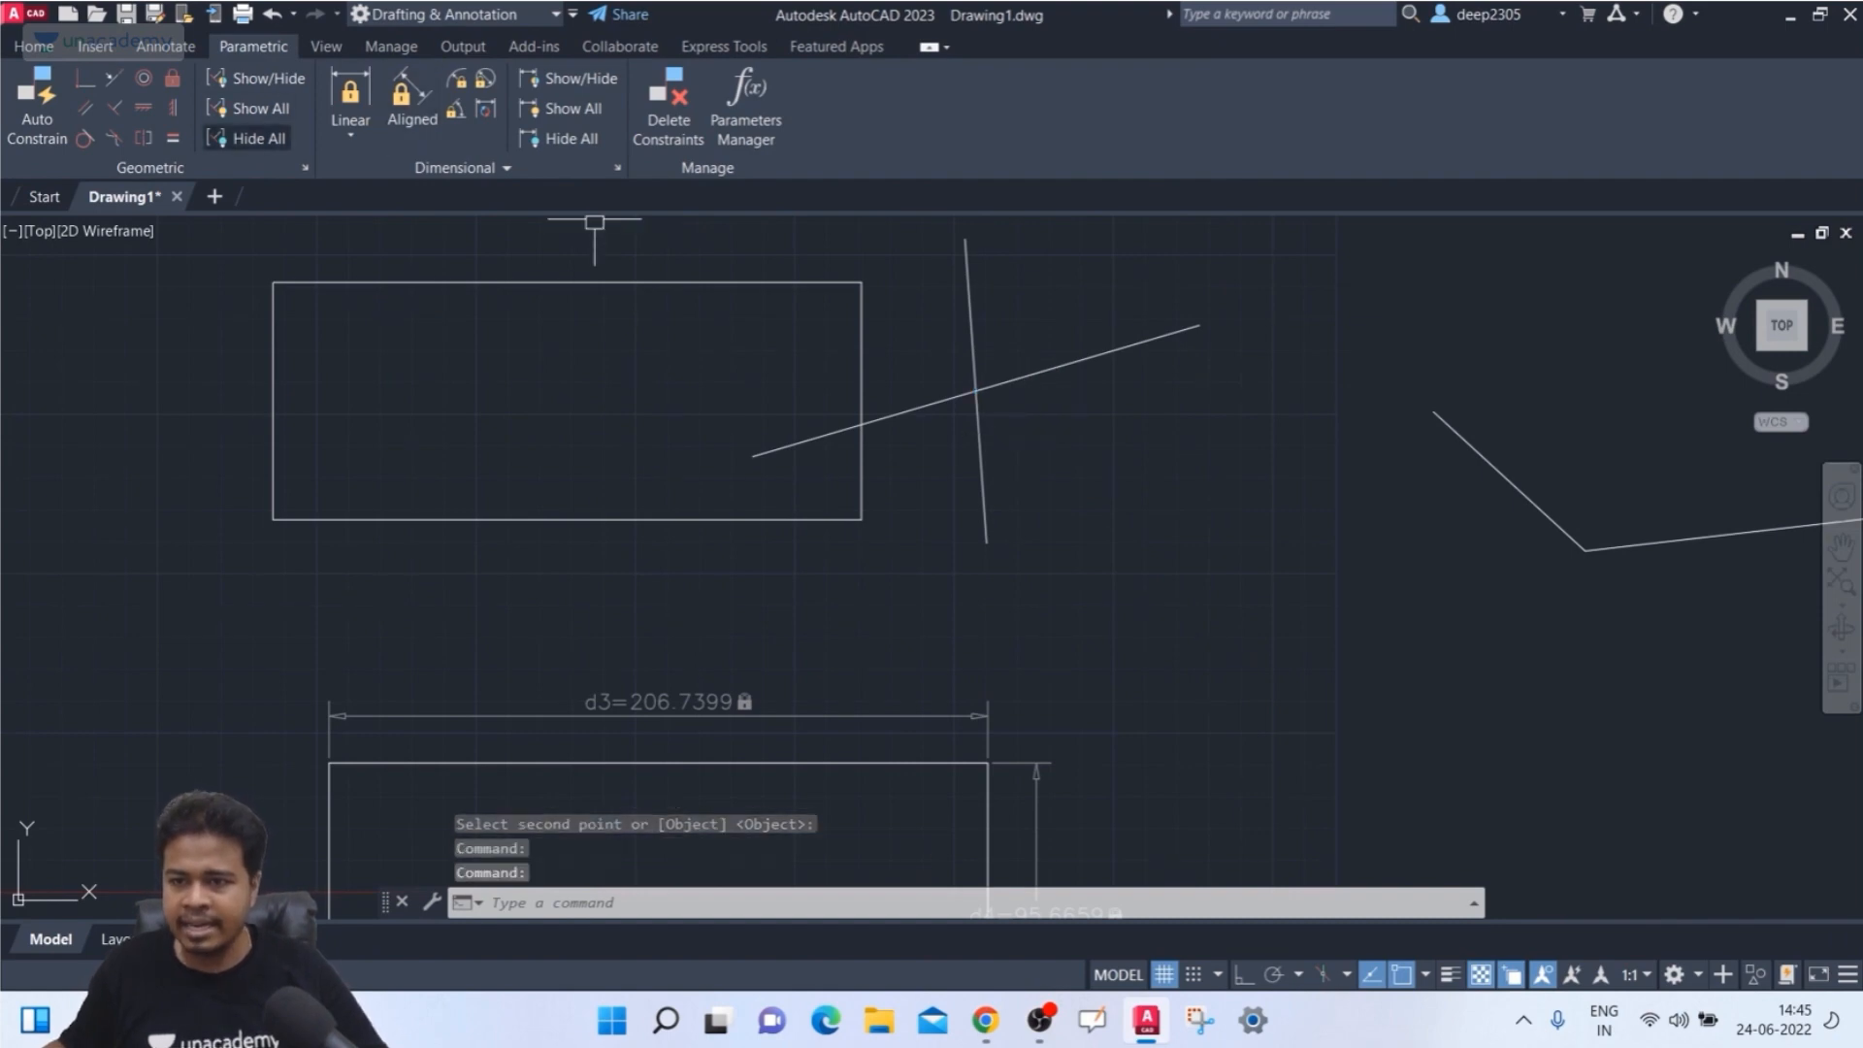
{"action": "left_click", "coordinate": [249, 109]}
{"action": "left_click", "coordinate": [249, 139]}
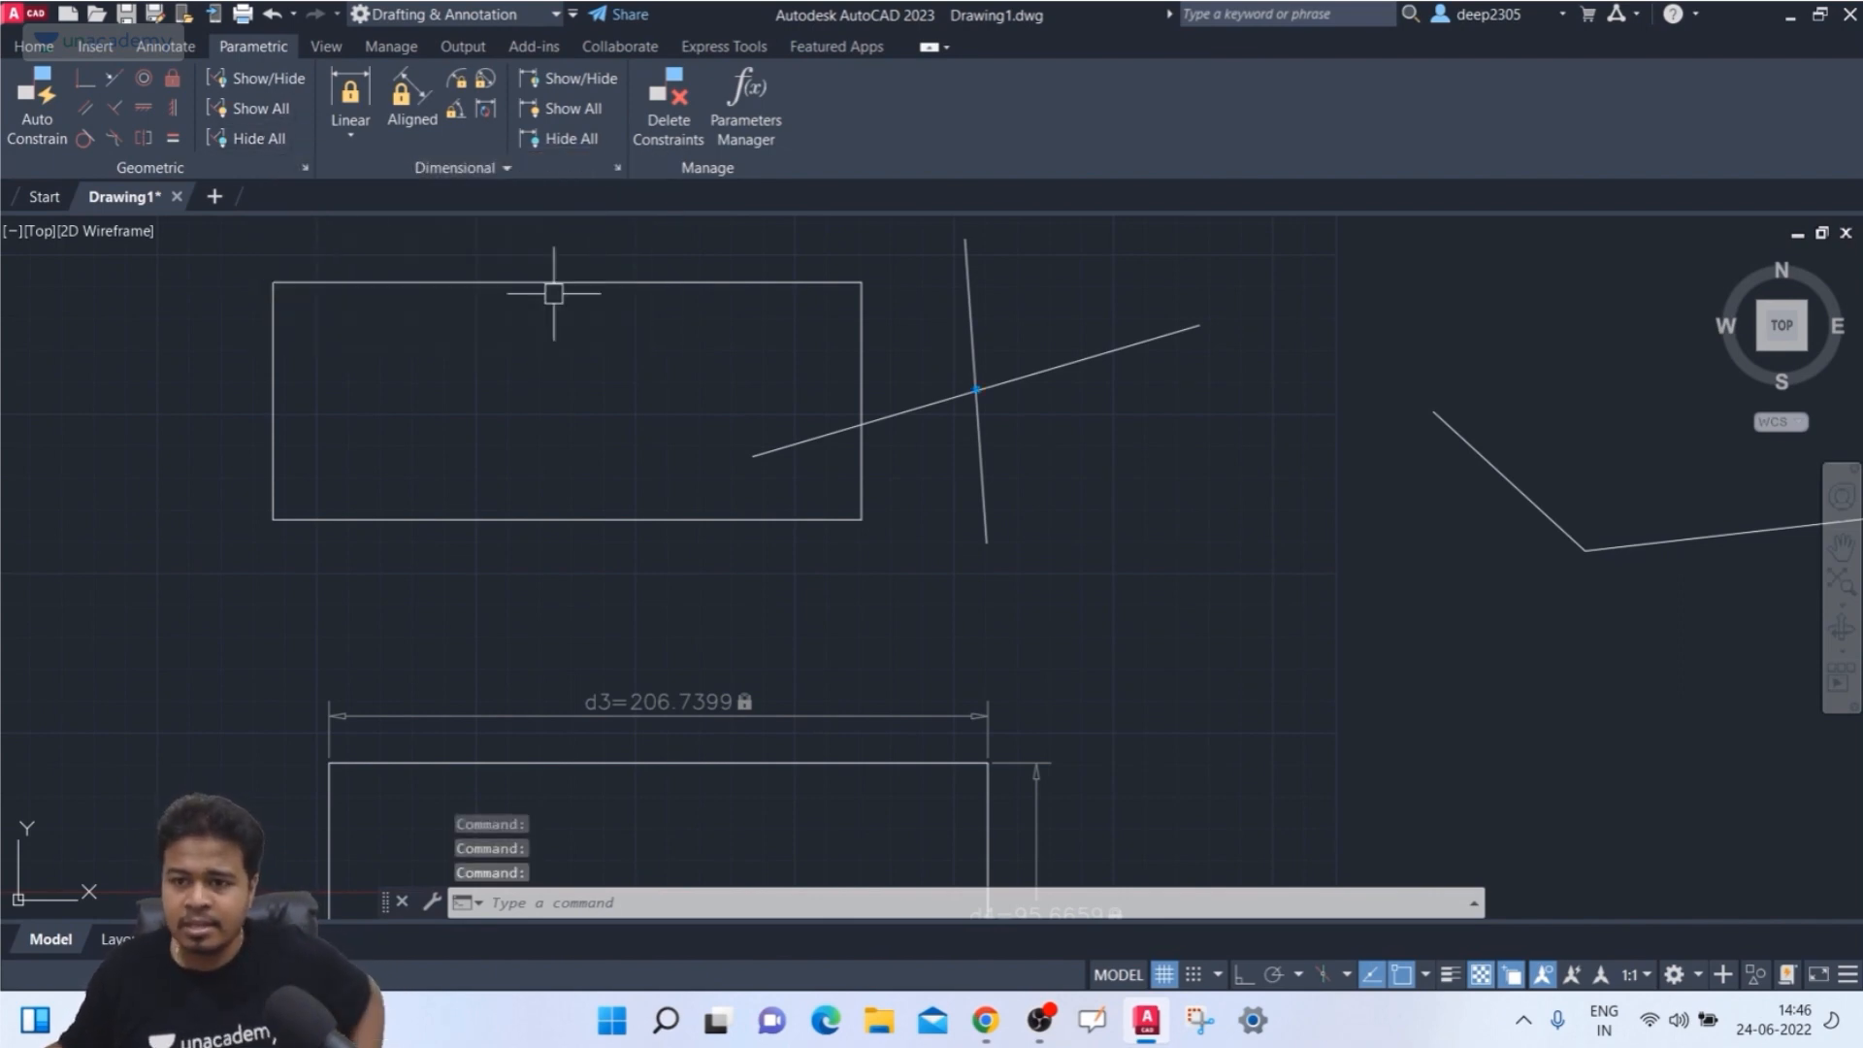
{"action": "scroll", "coordinate": [1291, 442], "scroll_direction": "down", "scroll_amount": 2}
{"action": "middle_click_drag", "start_coordinate": [1291, 441], "coordinate": [1037, 378]}
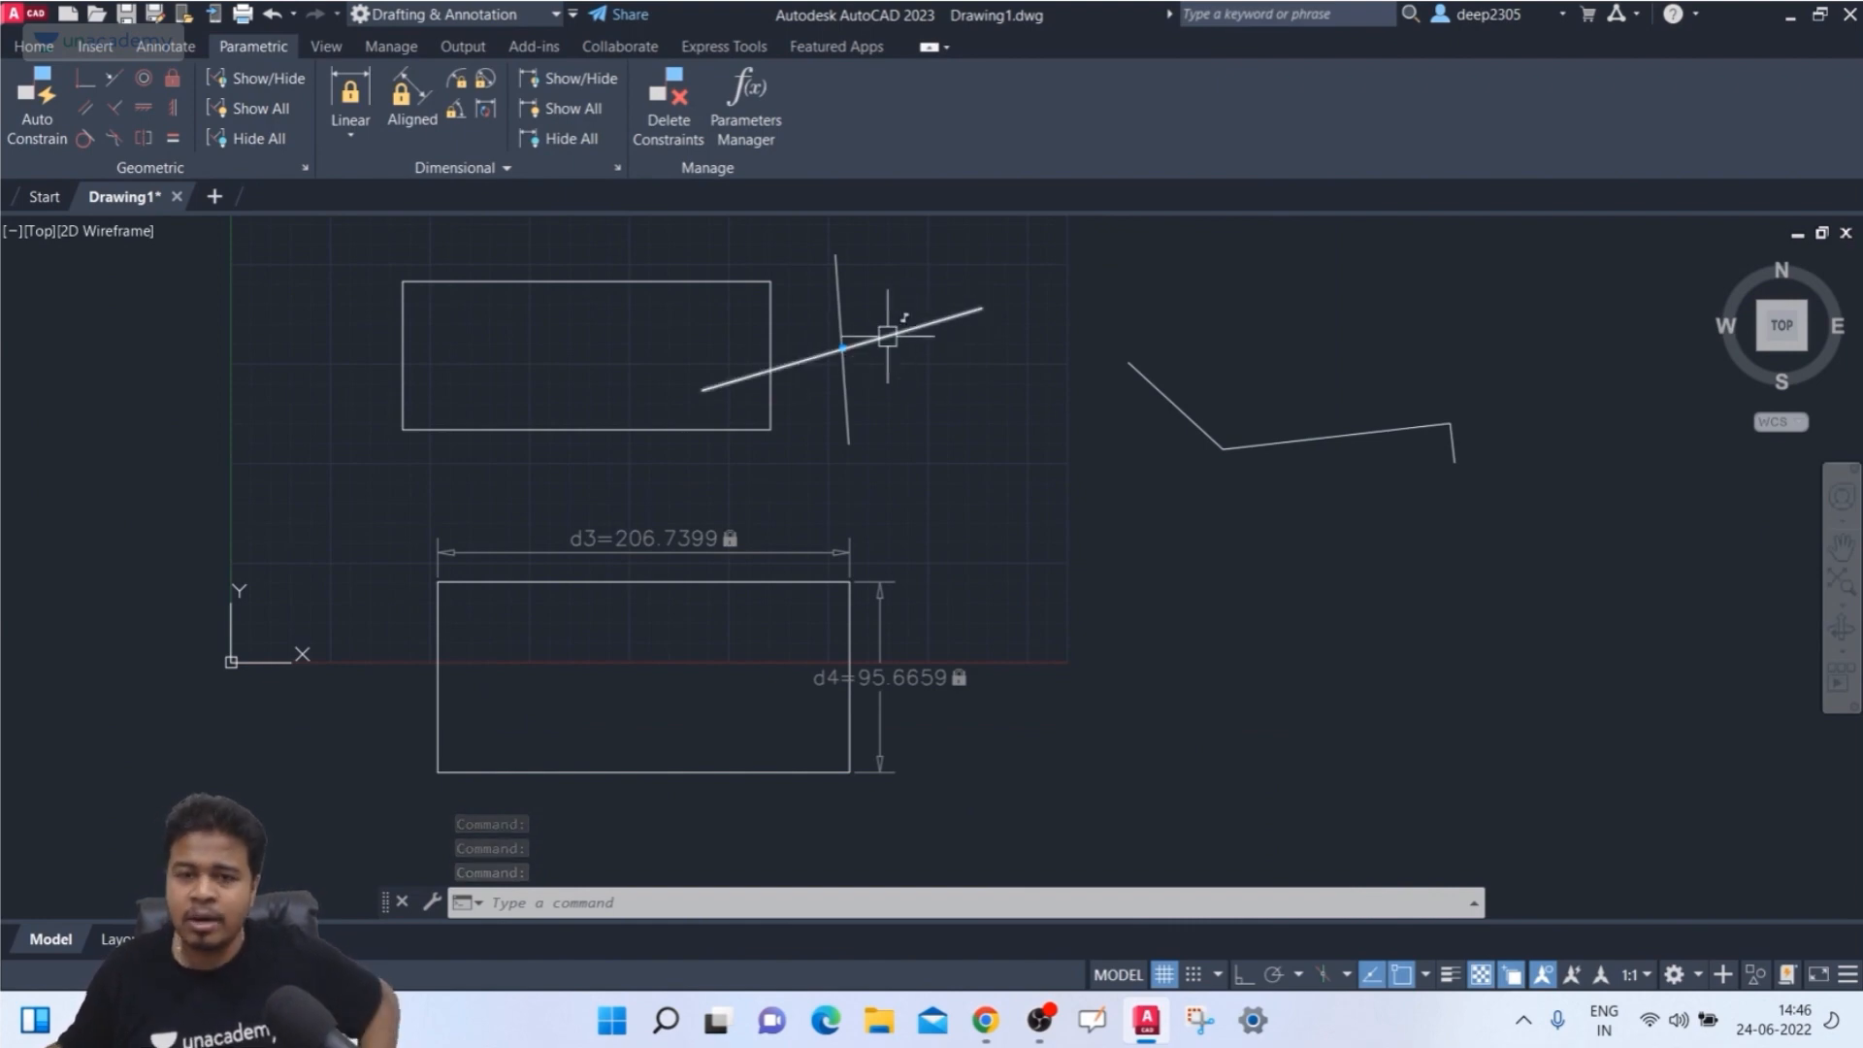
{"action": "key", "text": "Escape"}
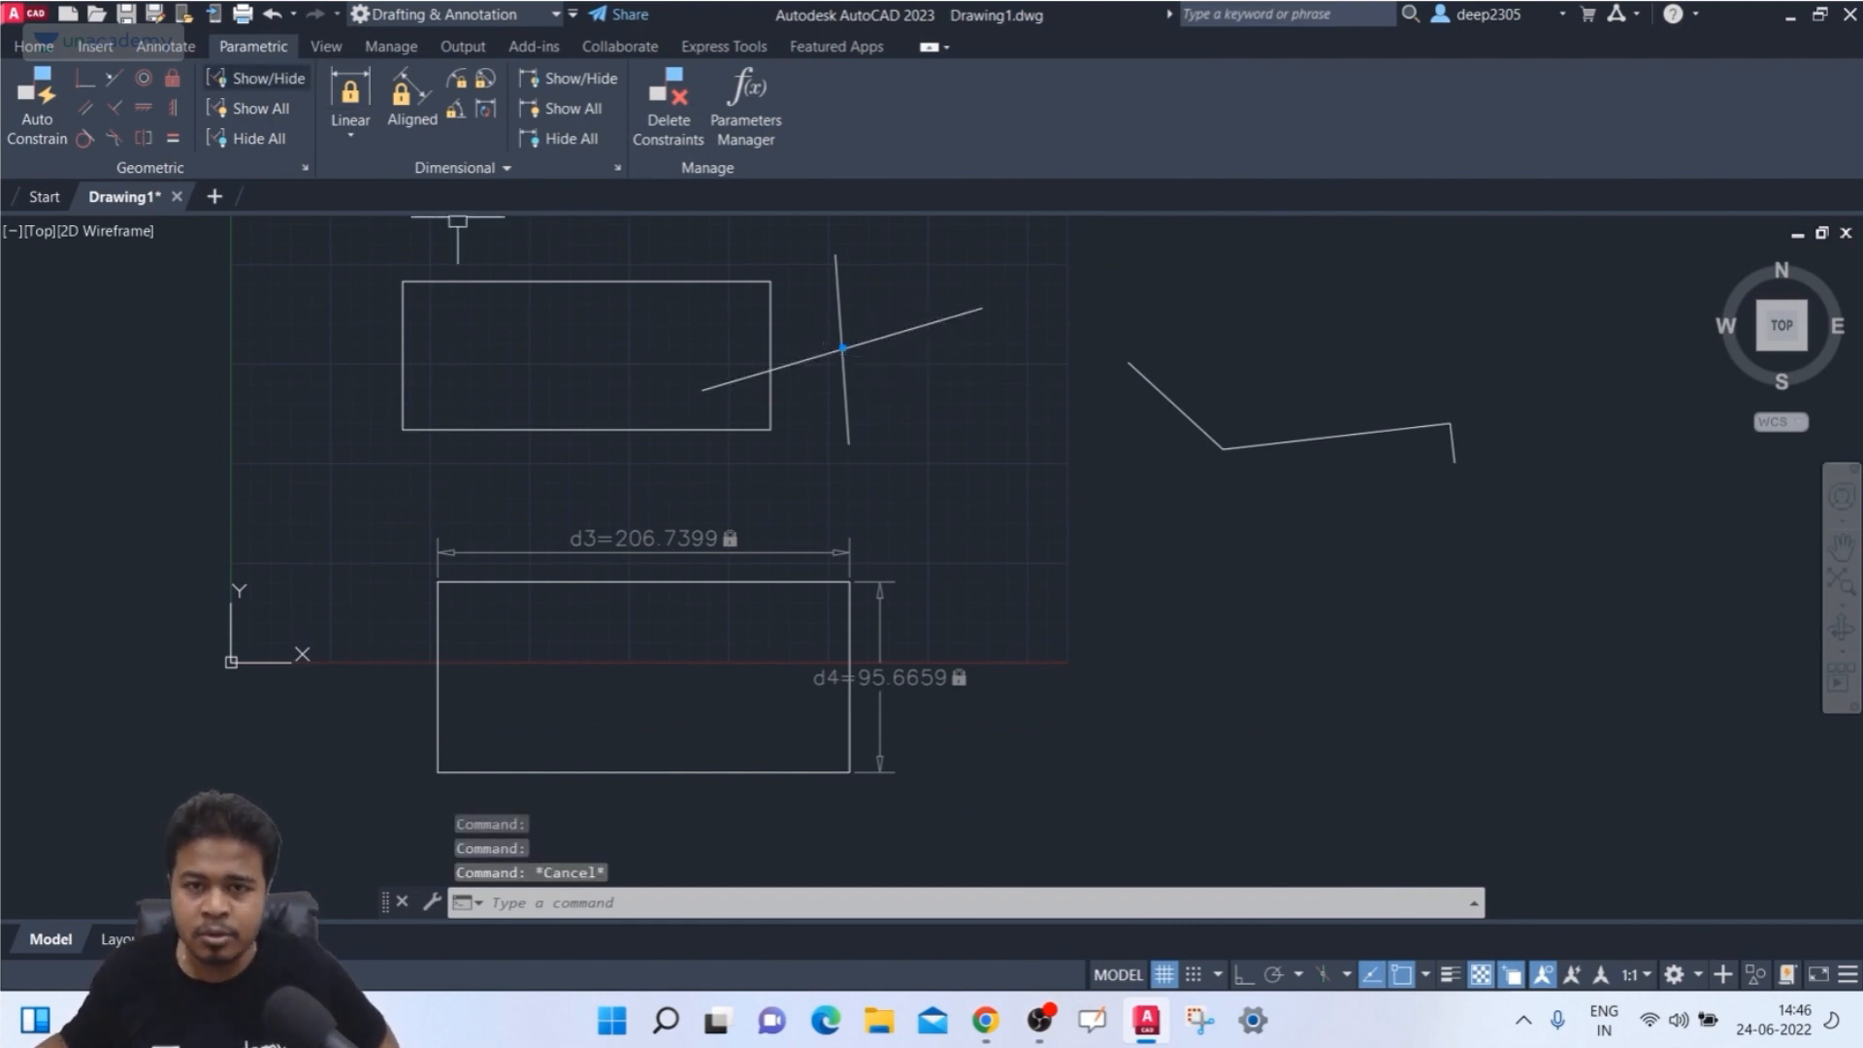
{"action": "middle_click_drag", "start_coordinate": [1080, 533], "coordinate": [982, 549]}
{"action": "key", "text": "Escape"}
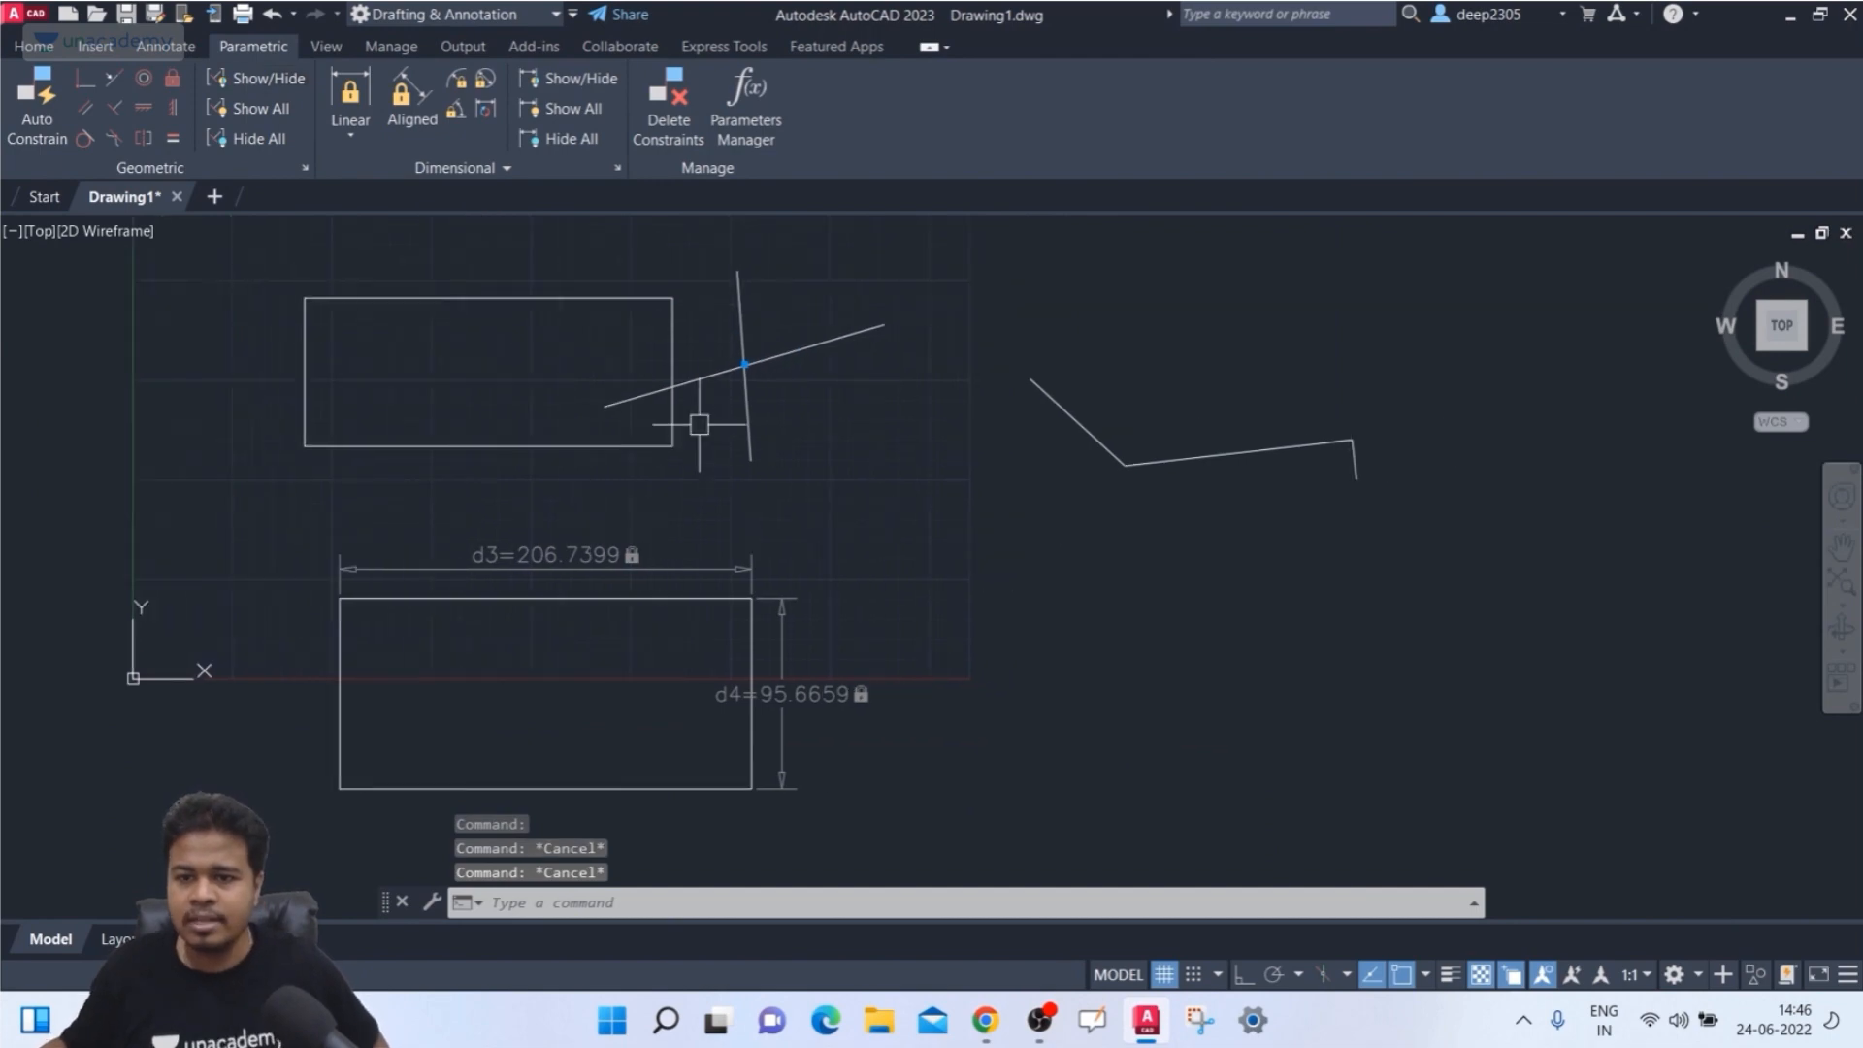
{"action": "left_click", "coordinate": [257, 77]}
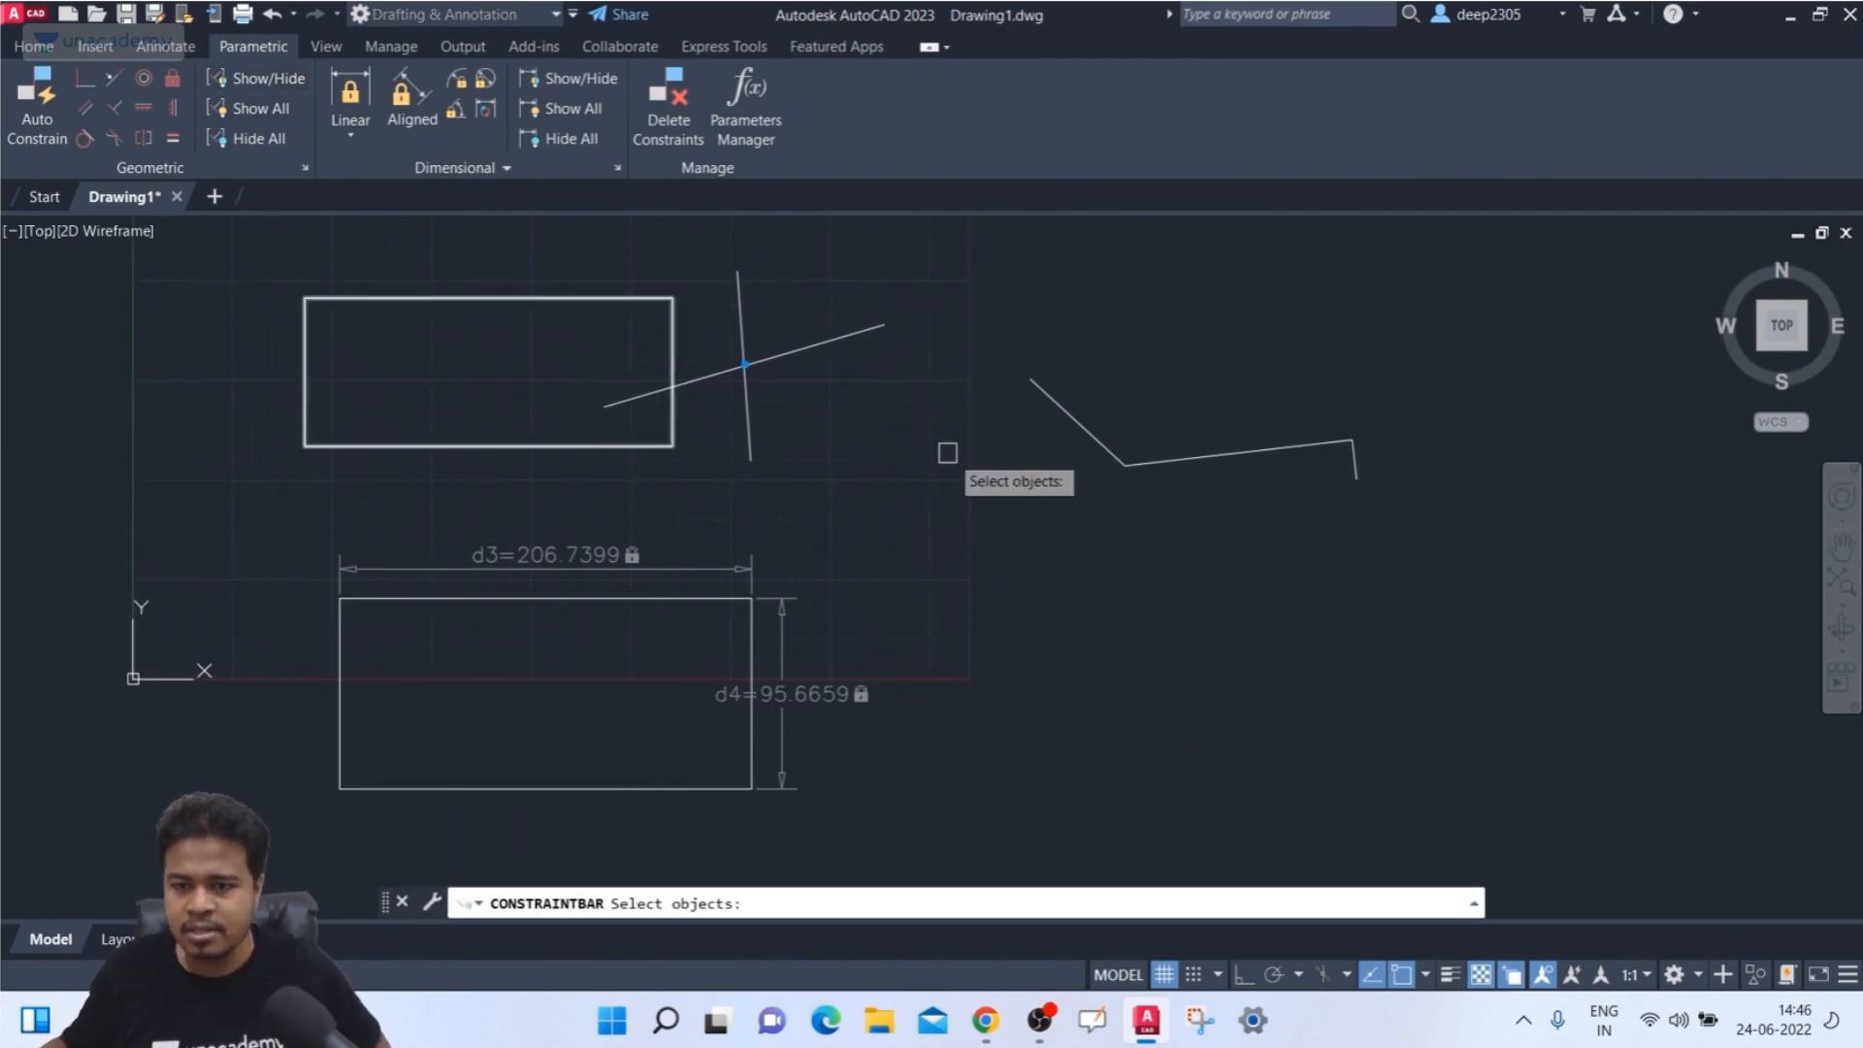
{"action": "scroll", "coordinate": [701, 367], "scroll_direction": "up", "scroll_amount": 3}
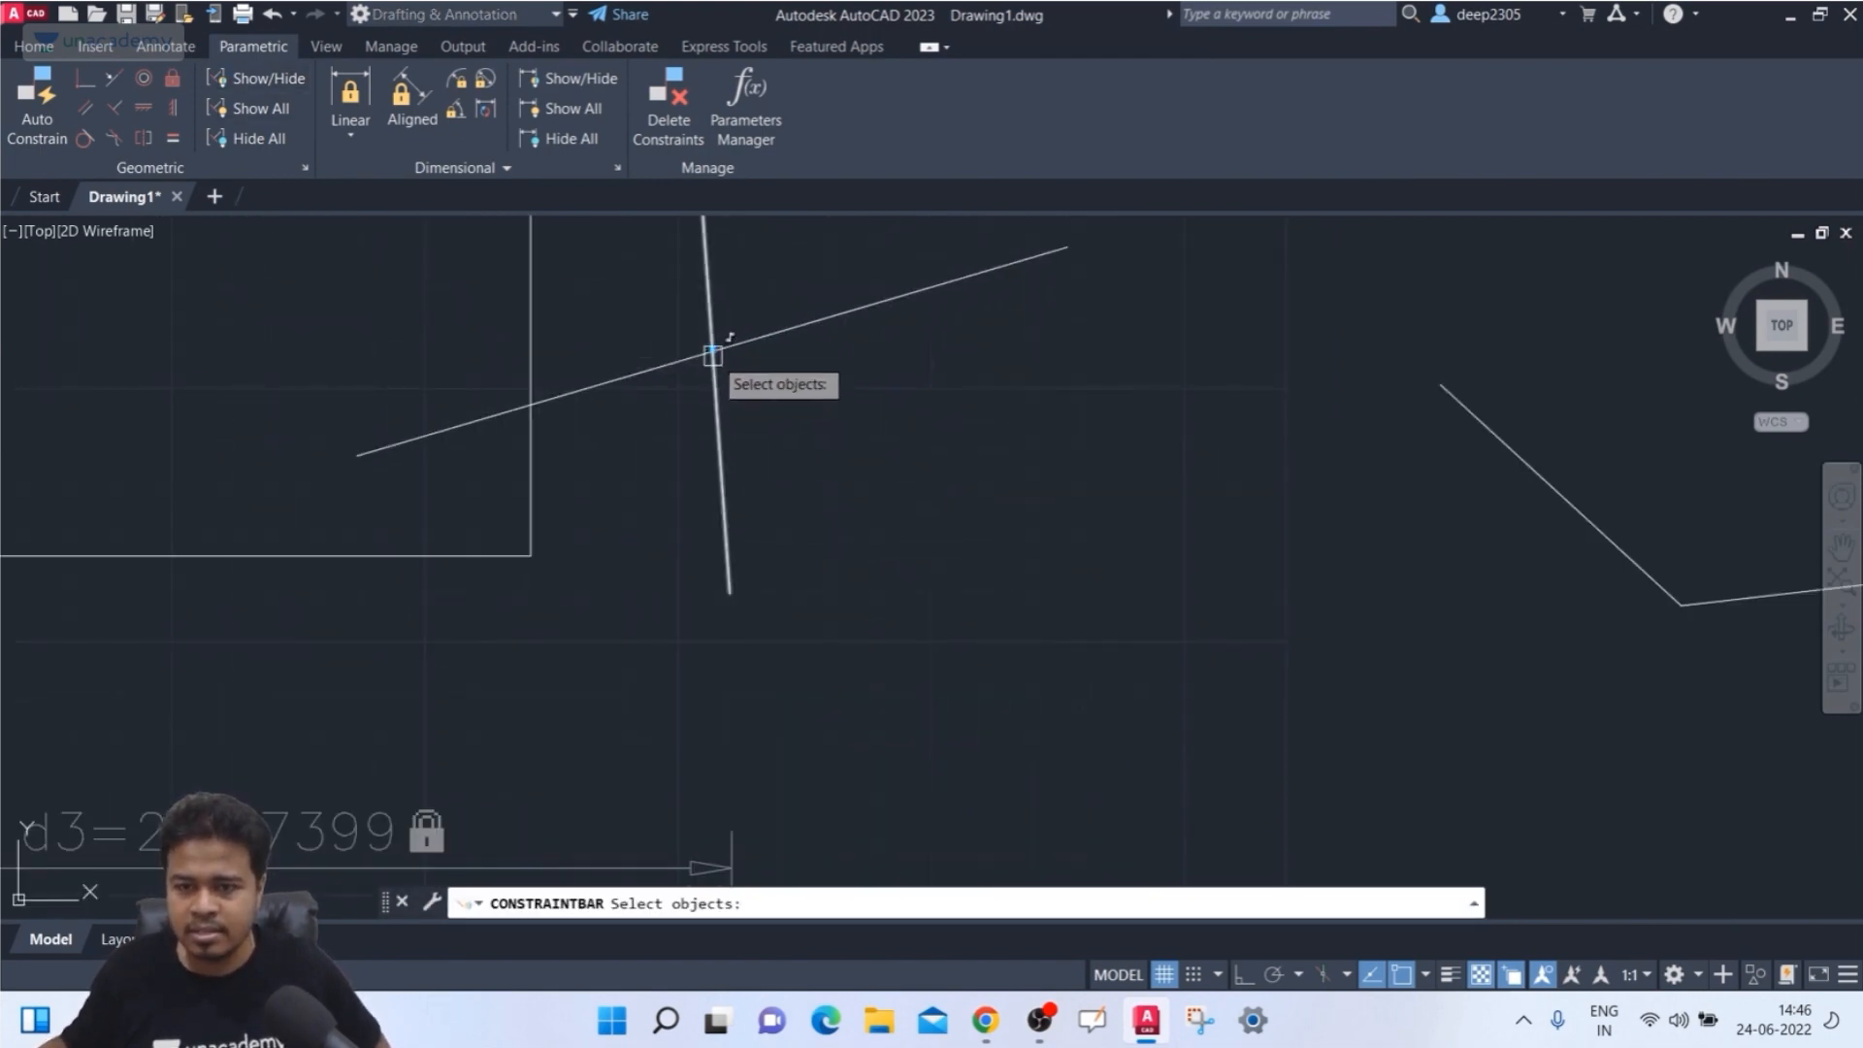
{"action": "key", "text": "Escape"}
{"action": "key", "text": "Escape"}
{"action": "key", "text": "Escape"}
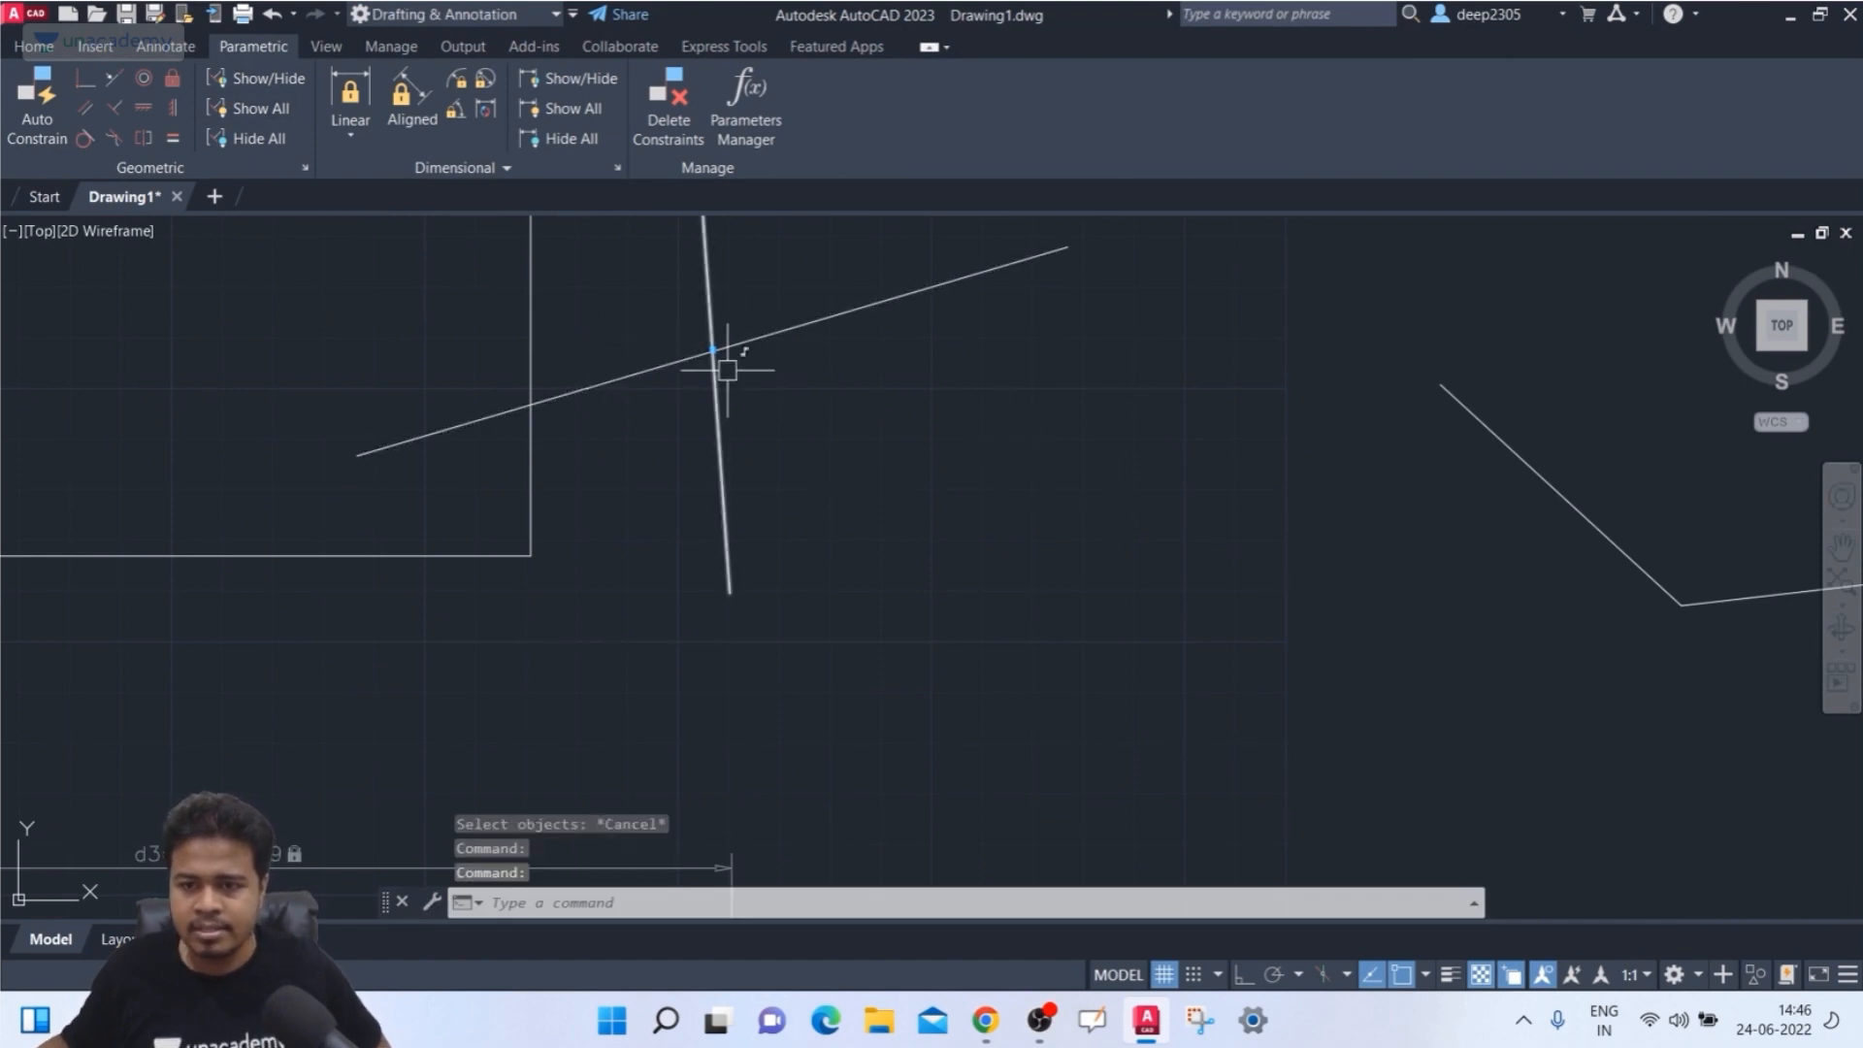
- Hide the coincident constraint's bar at the two crossing lines, and delete that constraint
{"action": "mouse_move", "coordinate": [736, 371]}
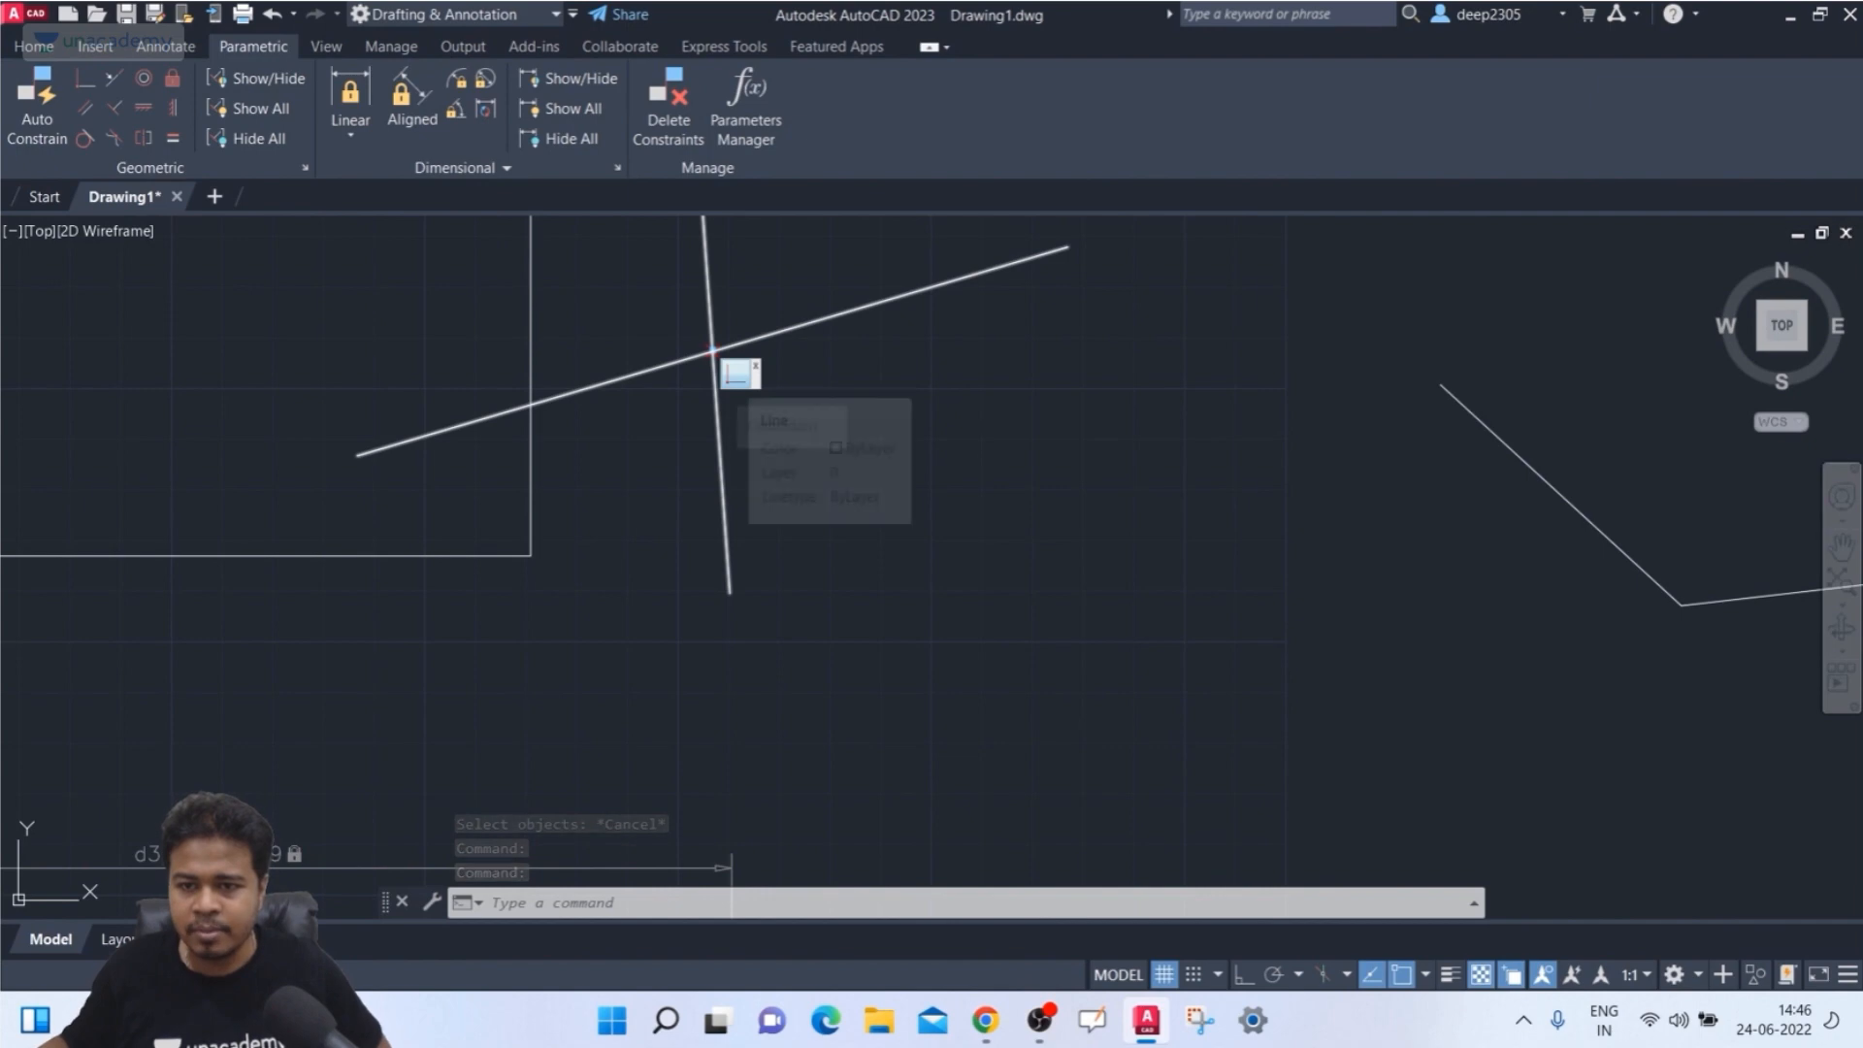
{"action": "right_click", "coordinate": [736, 371]}
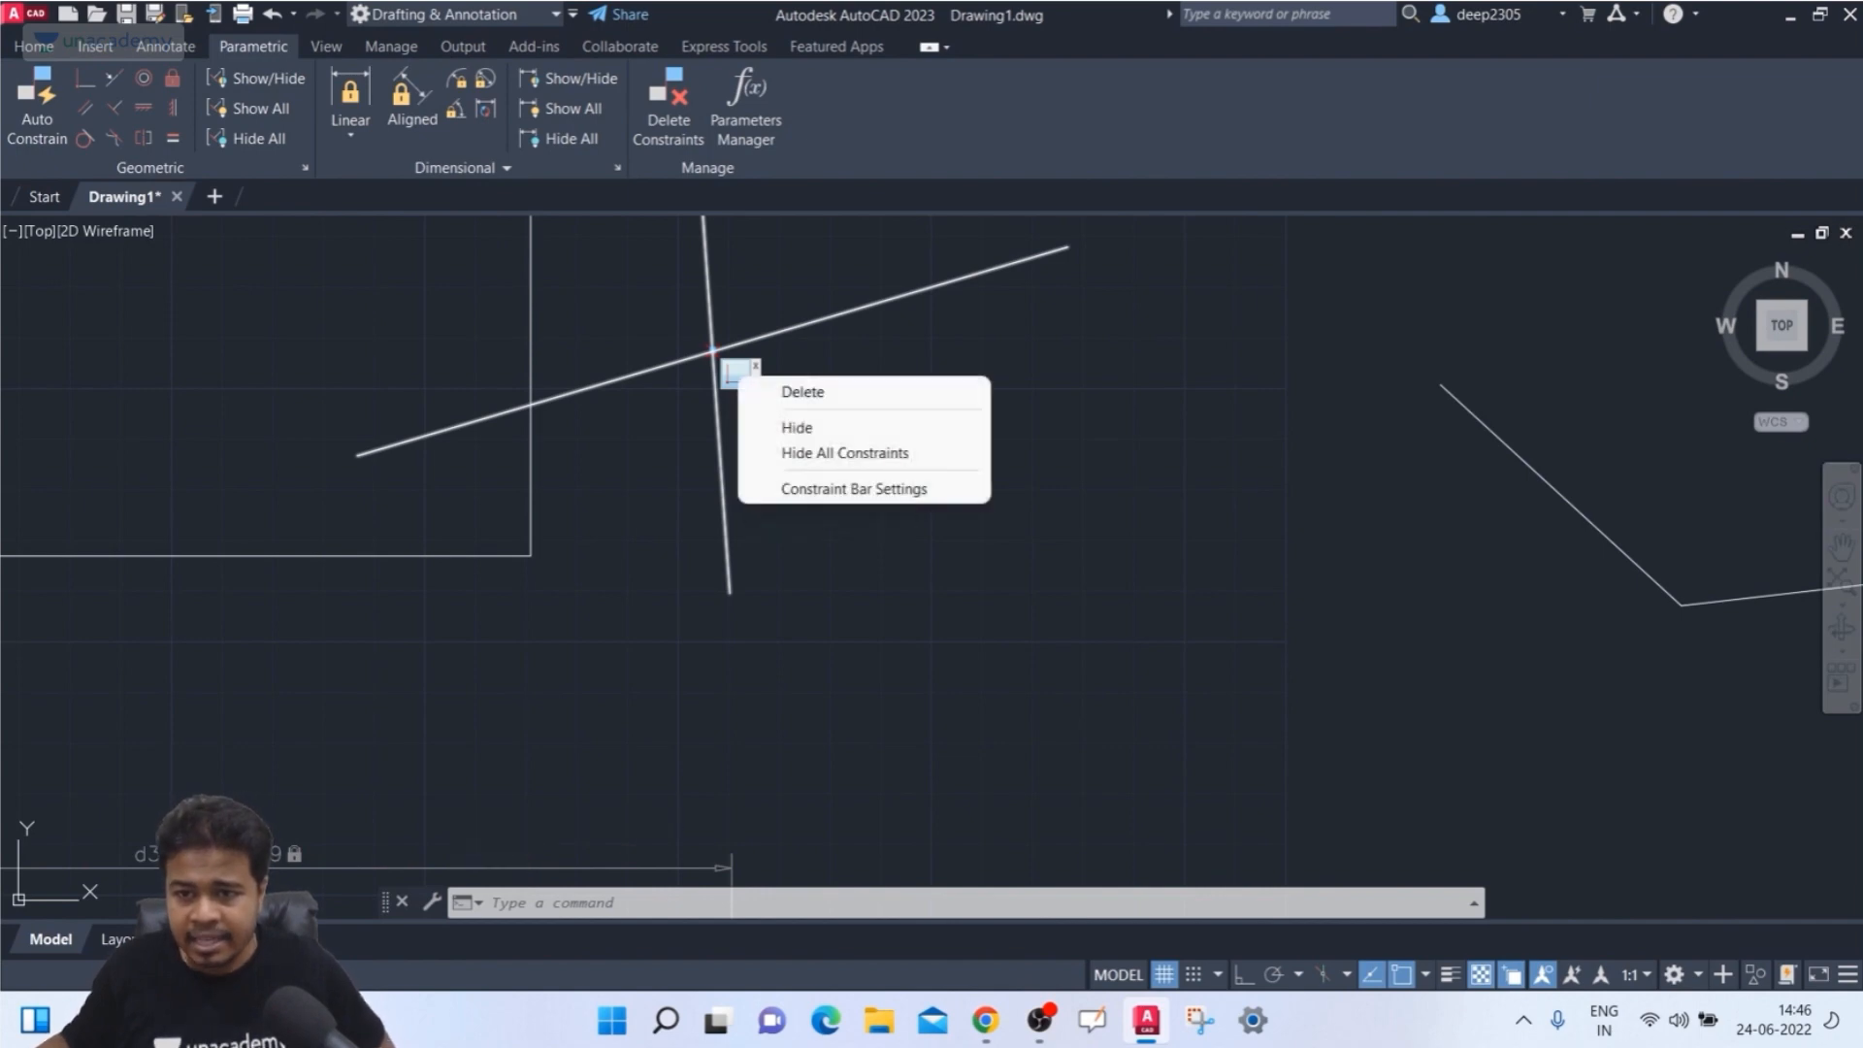
{"action": "left_click", "coordinate": [797, 427]}
{"action": "scroll", "coordinate": [819, 411], "scroll_direction": "down", "scroll_amount": 3}
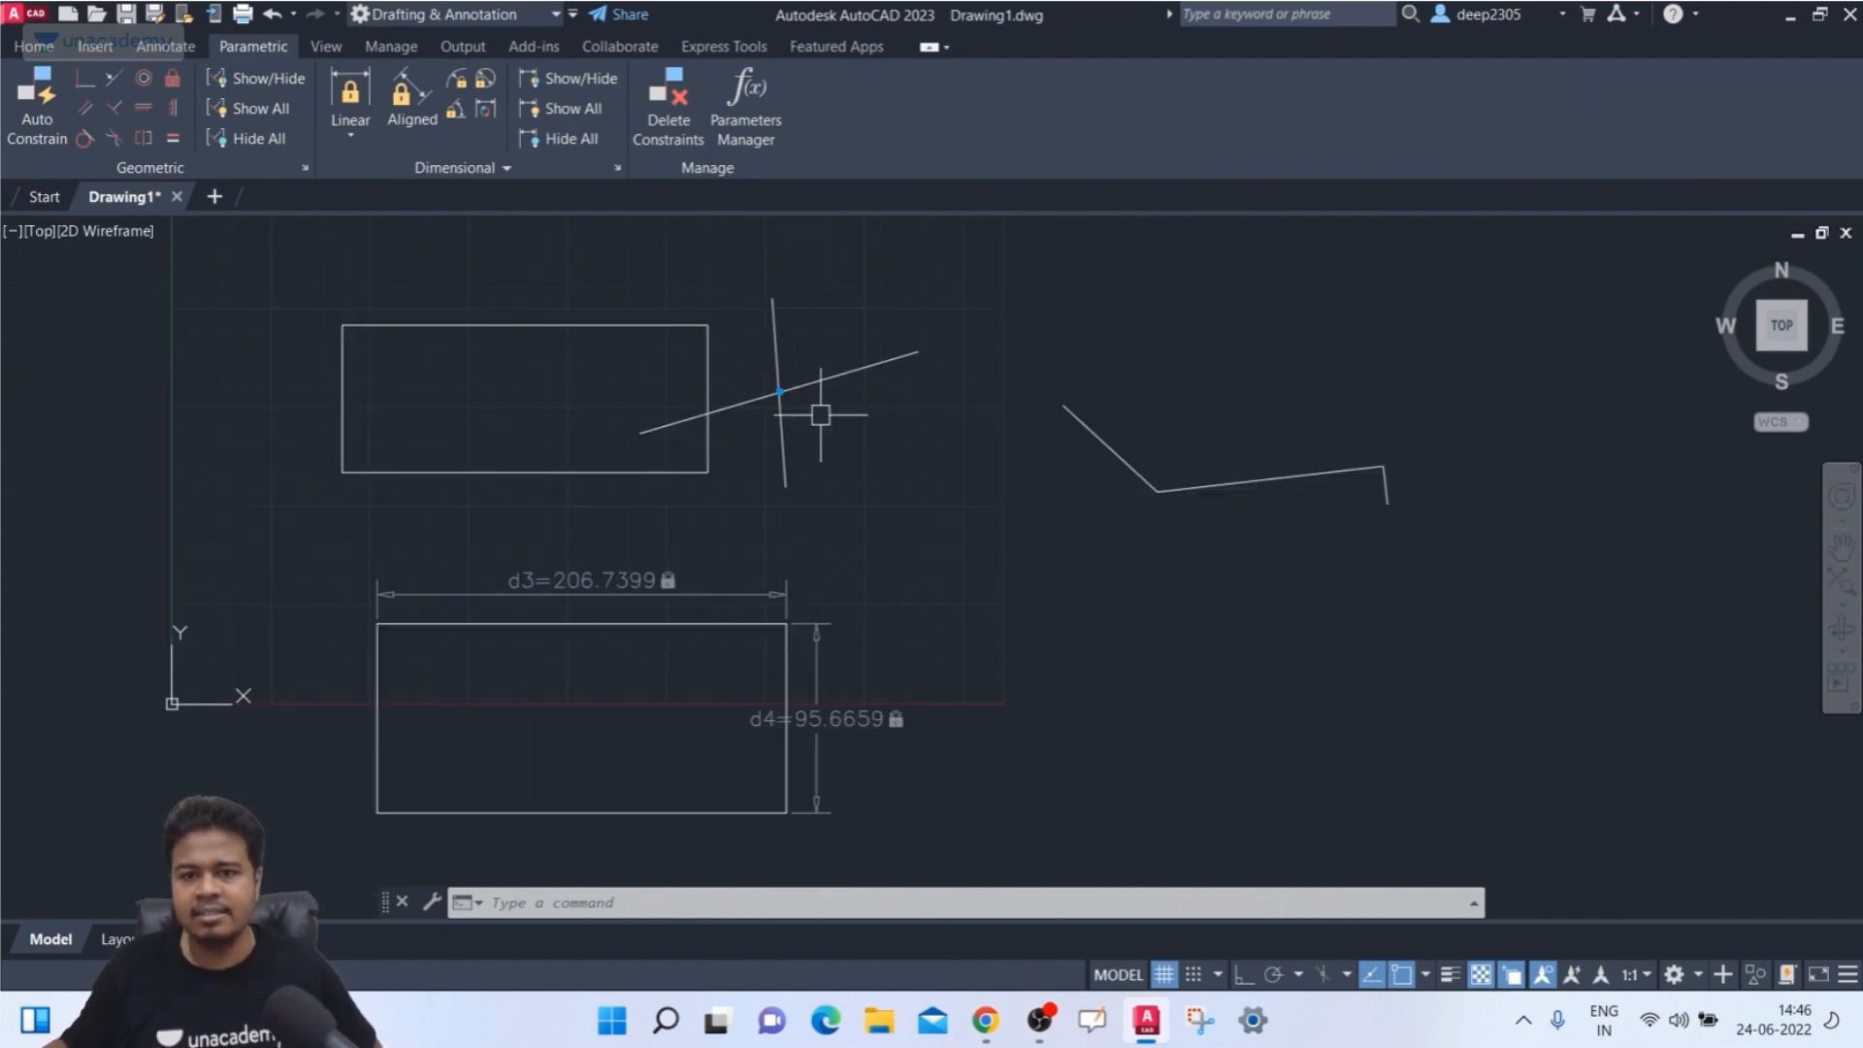
{"action": "right_click", "coordinate": [797, 412]}
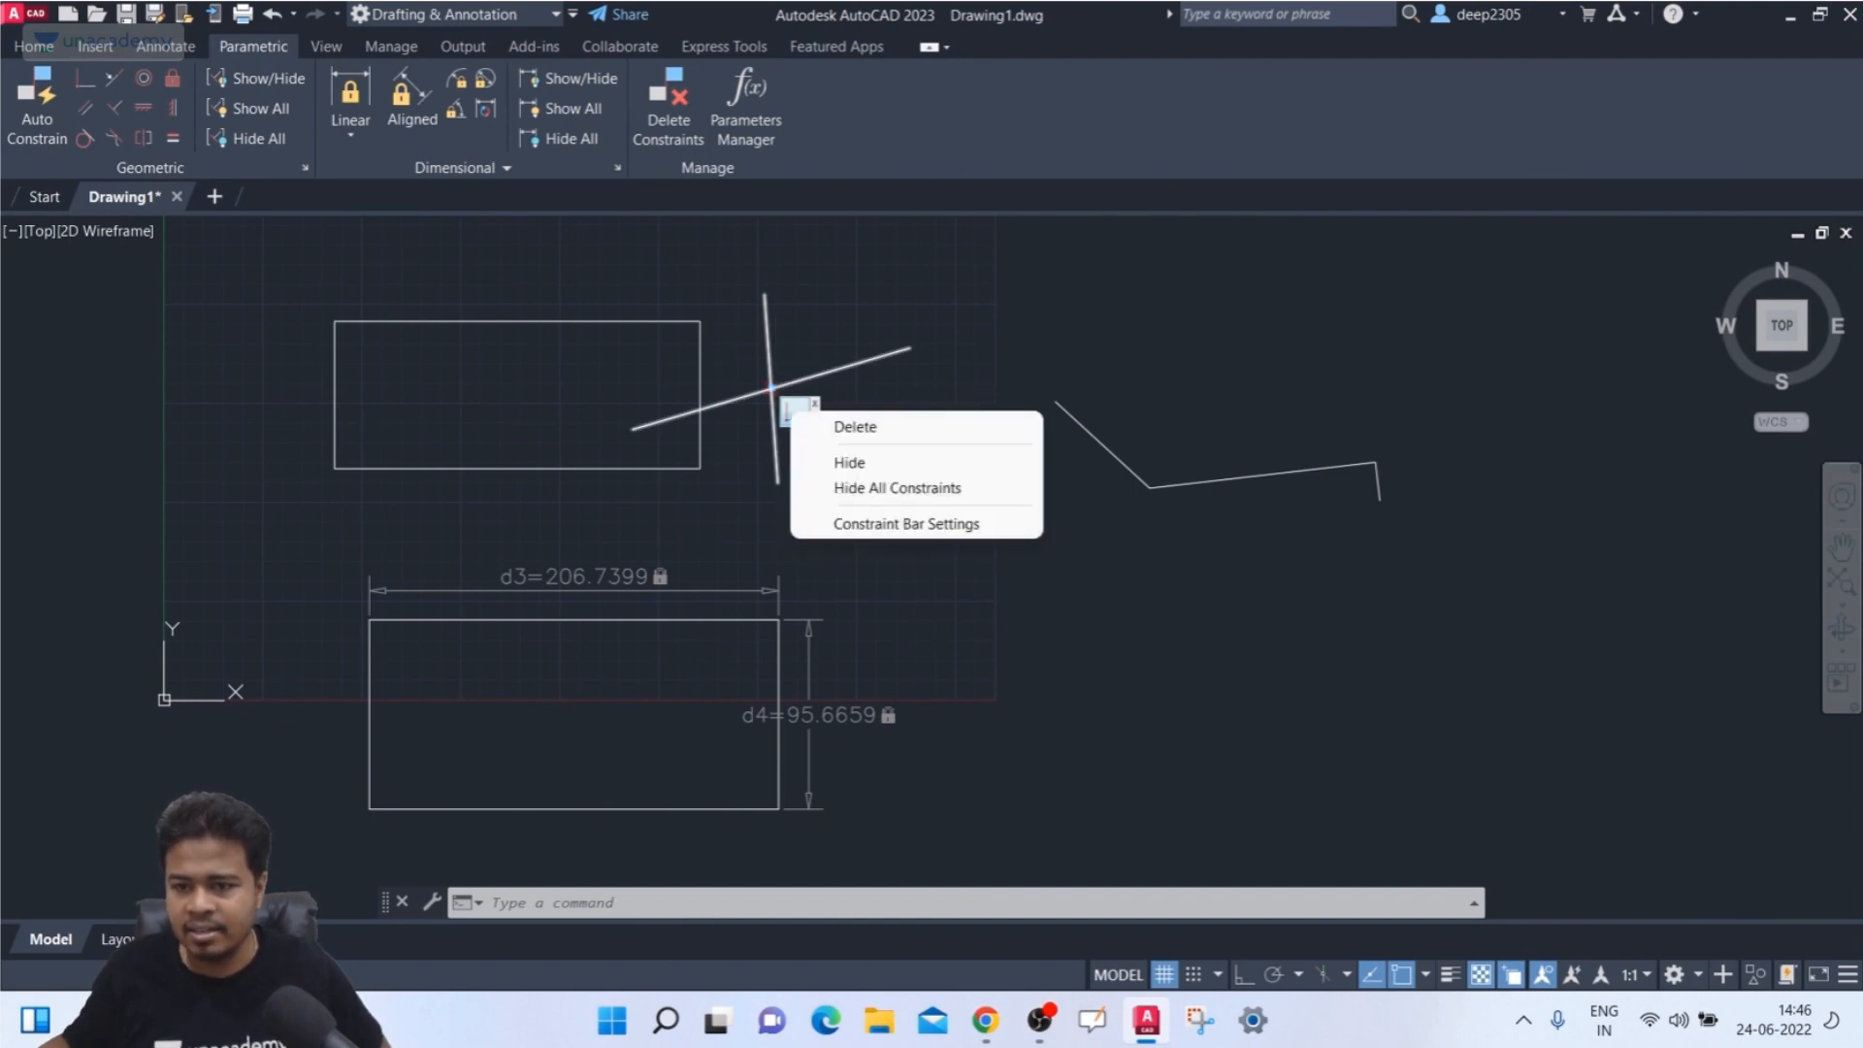
{"action": "left_click", "coordinate": [856, 427]}
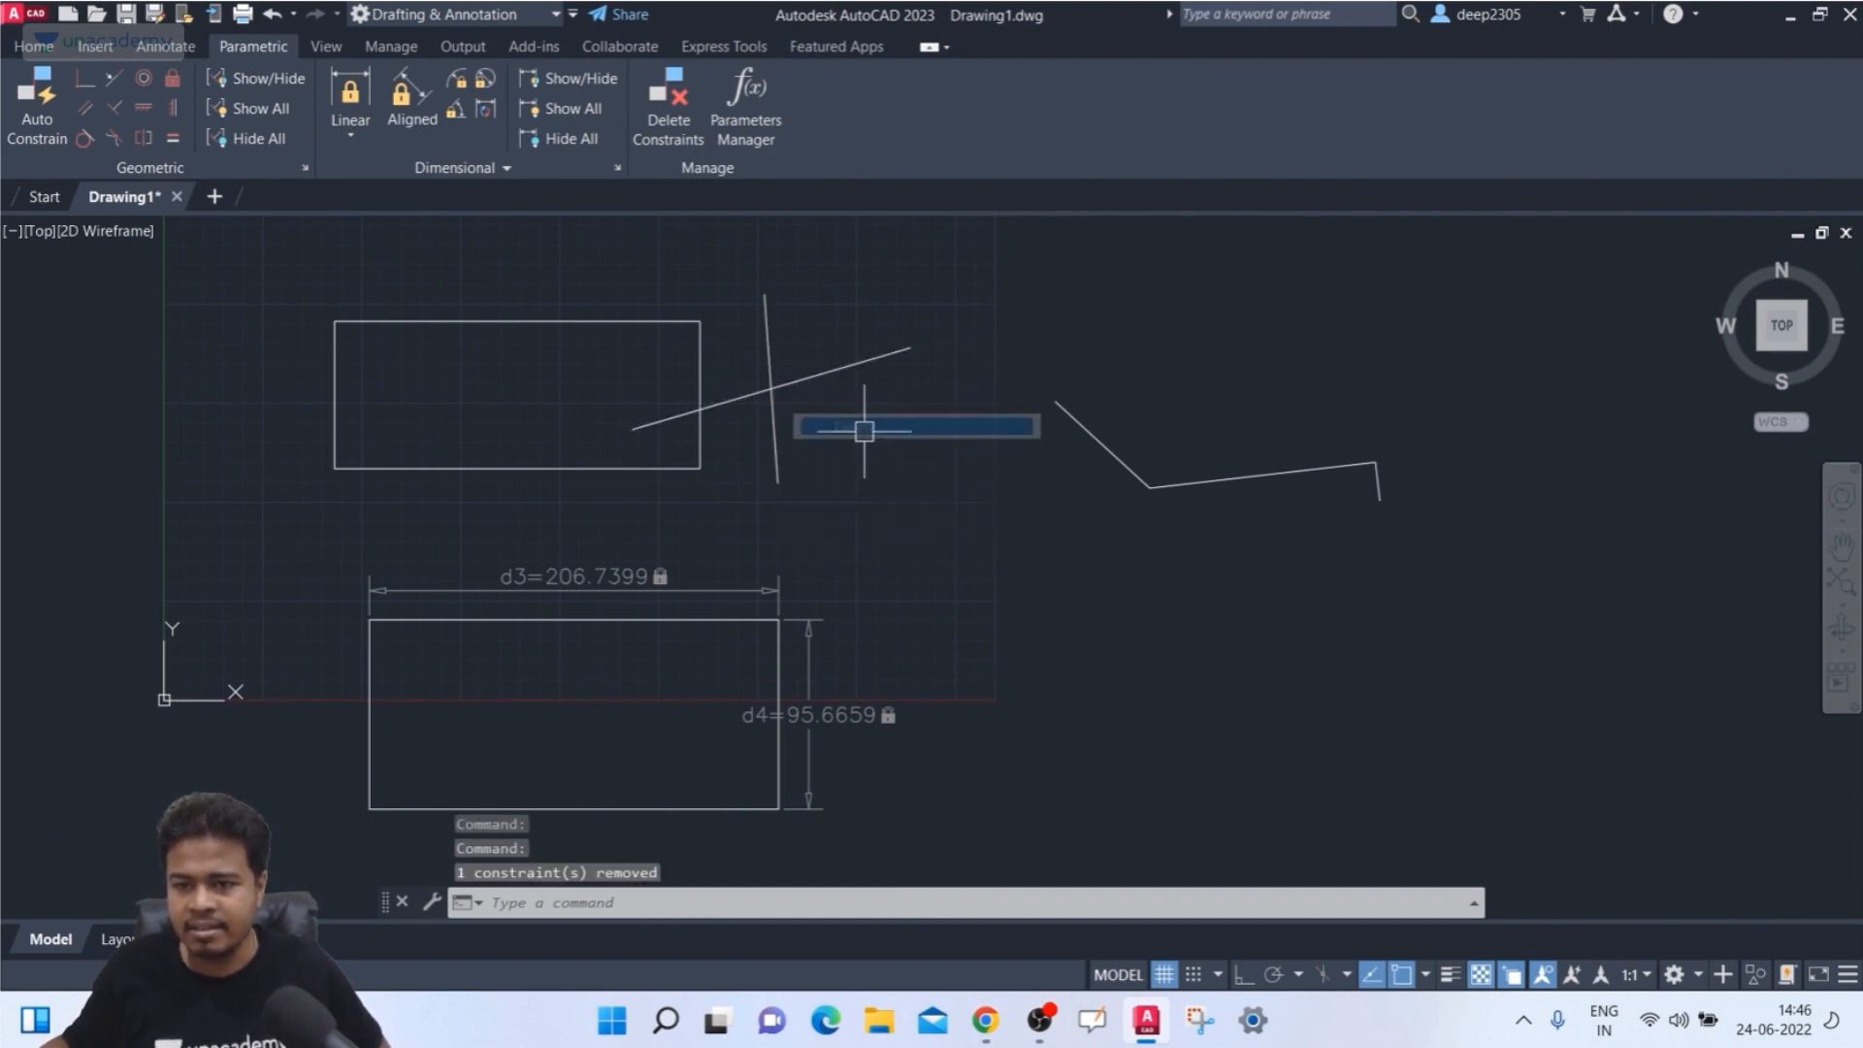
{"action": "key", "text": "Escape"}
- Draw a wavy spline through five fit points in the empty area to the left of the two rectangles
{"action": "middle_click_drag", "start_coordinate": [786, 341], "coordinate": [894, 337]}
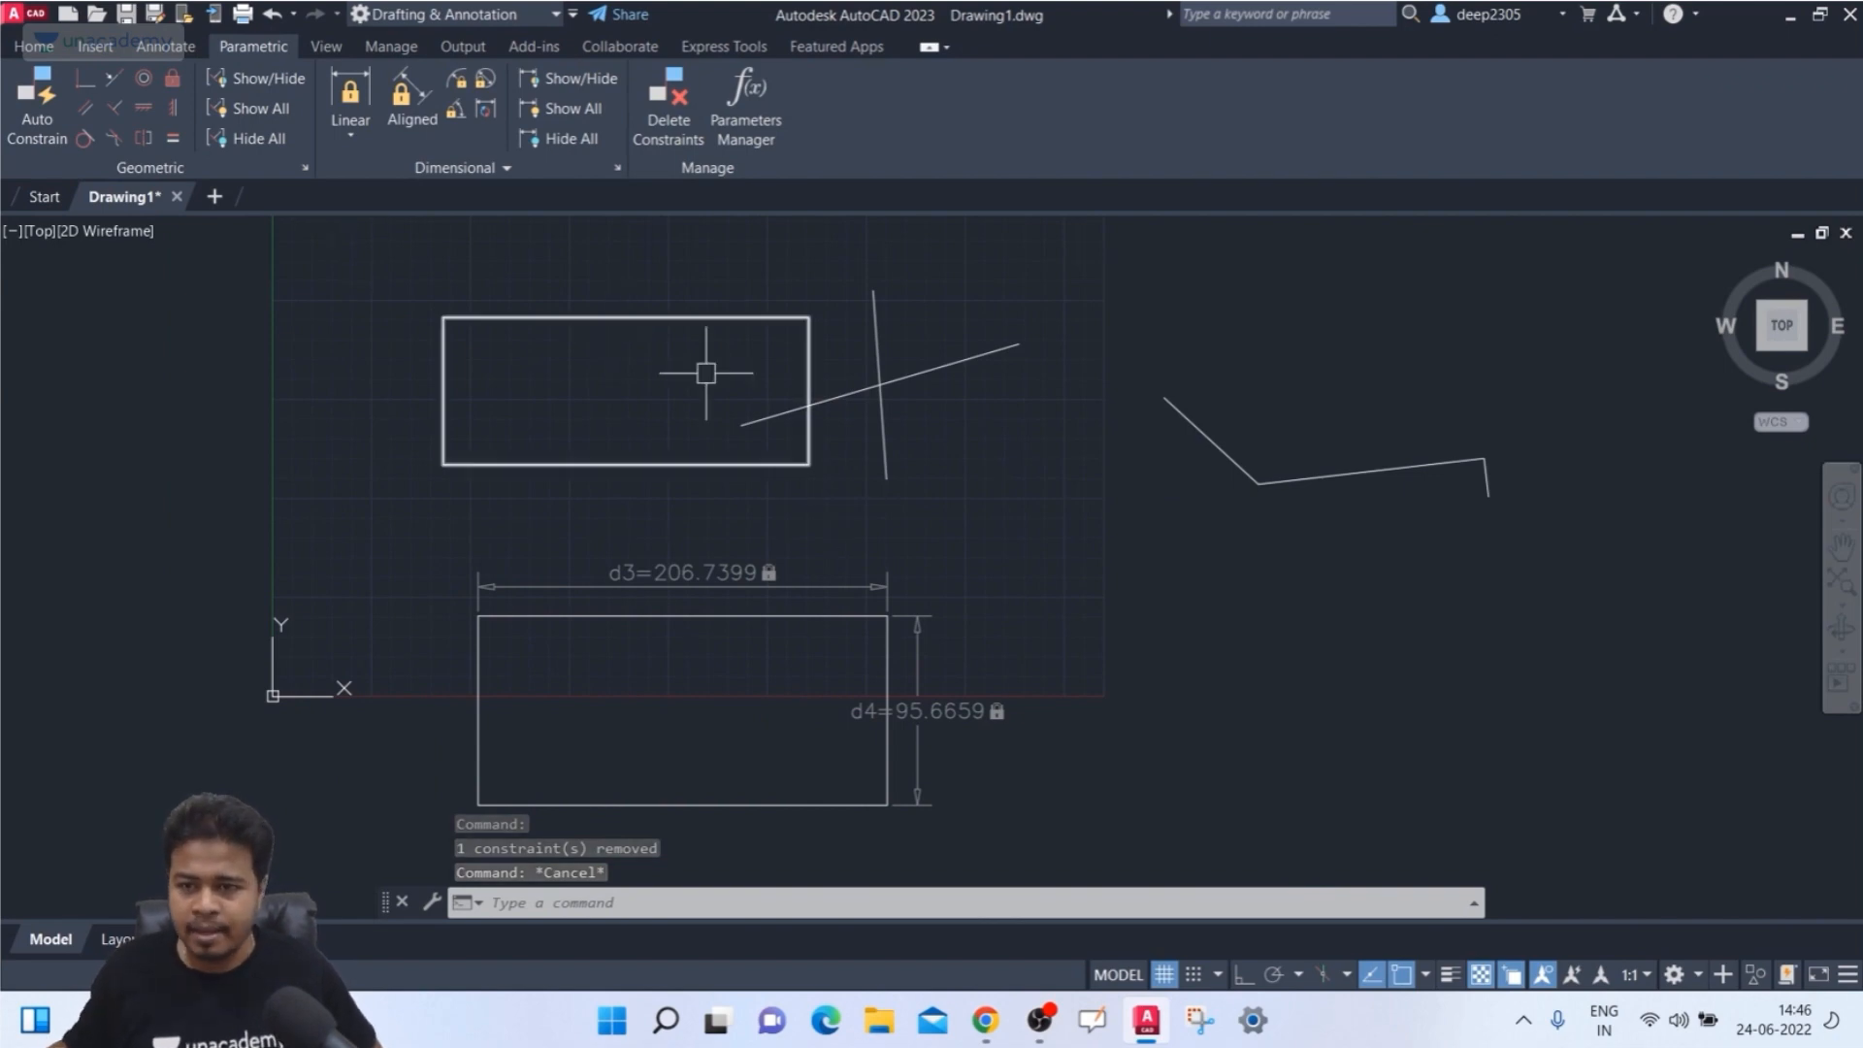
{"action": "middle_click_drag", "start_coordinate": [708, 370], "coordinate": [1058, 304]}
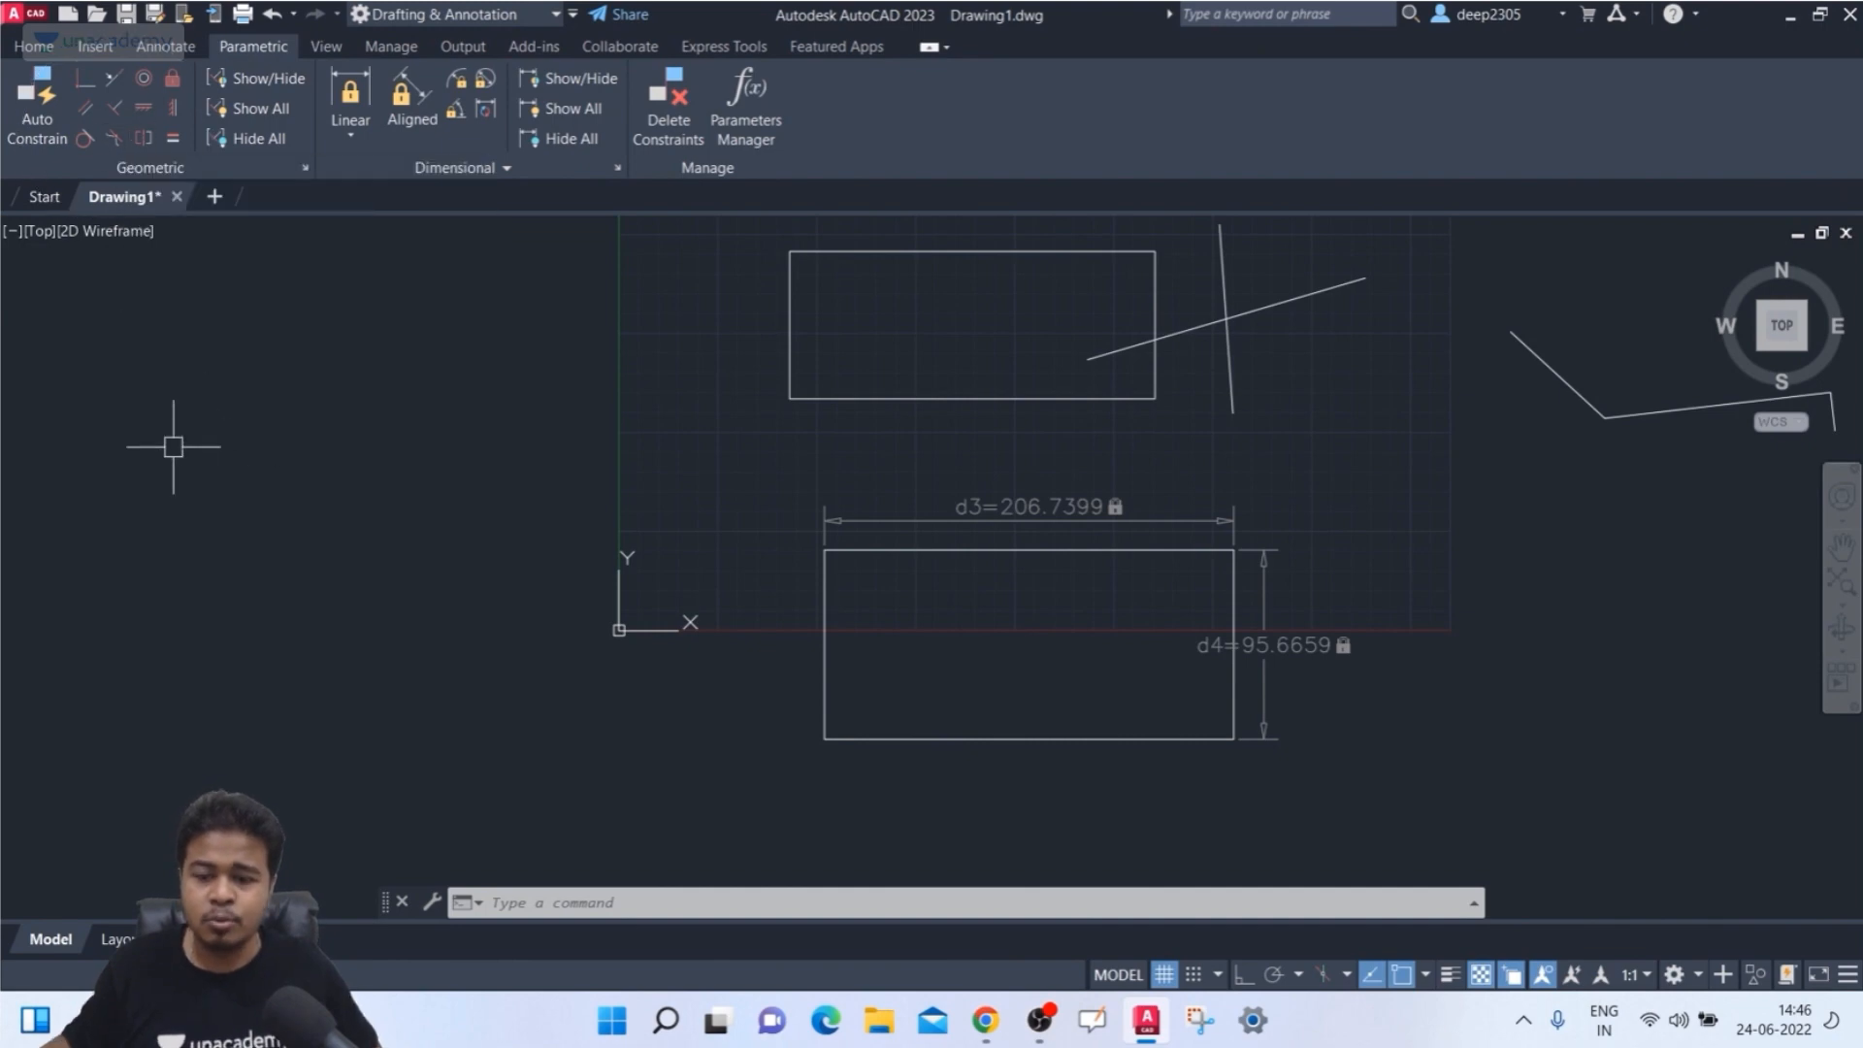
{"action": "type", "text": "spl"}
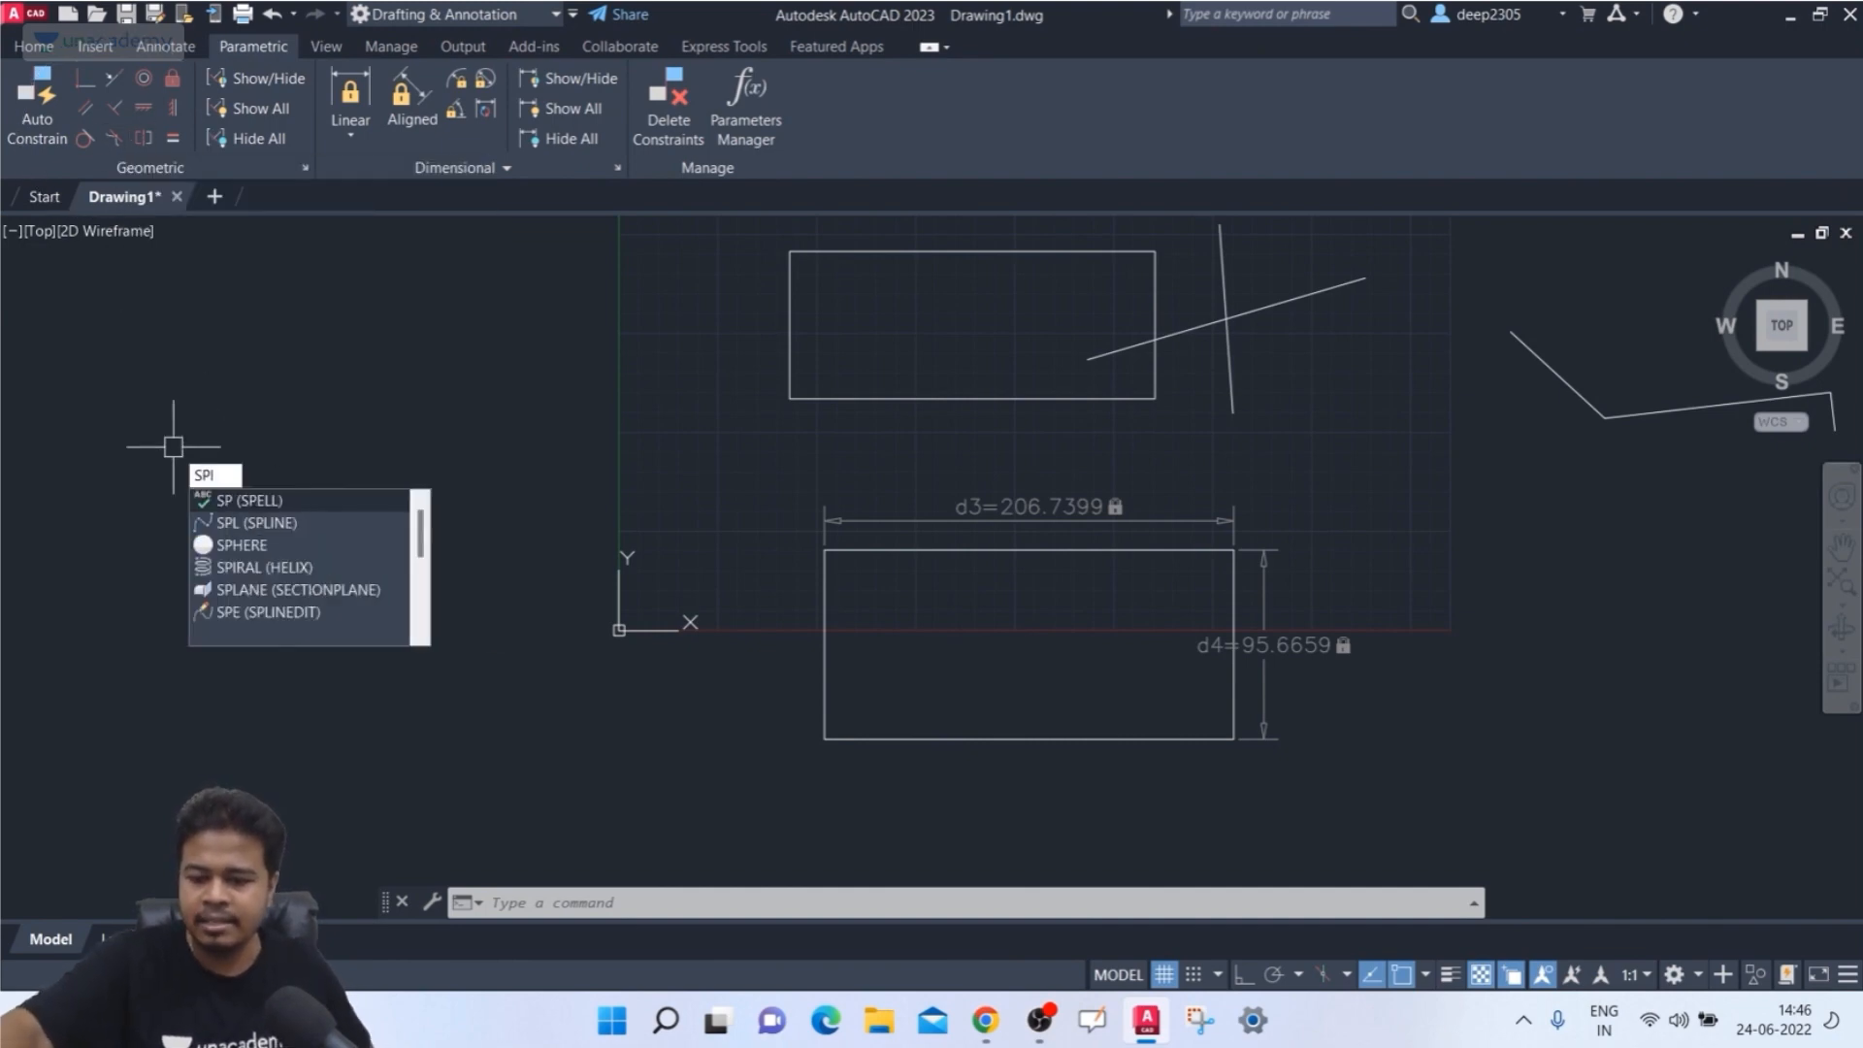
{"action": "key", "text": "Return"}
{"action": "left_click", "coordinate": [179, 433]}
{"action": "left_click", "coordinate": [292, 374]}
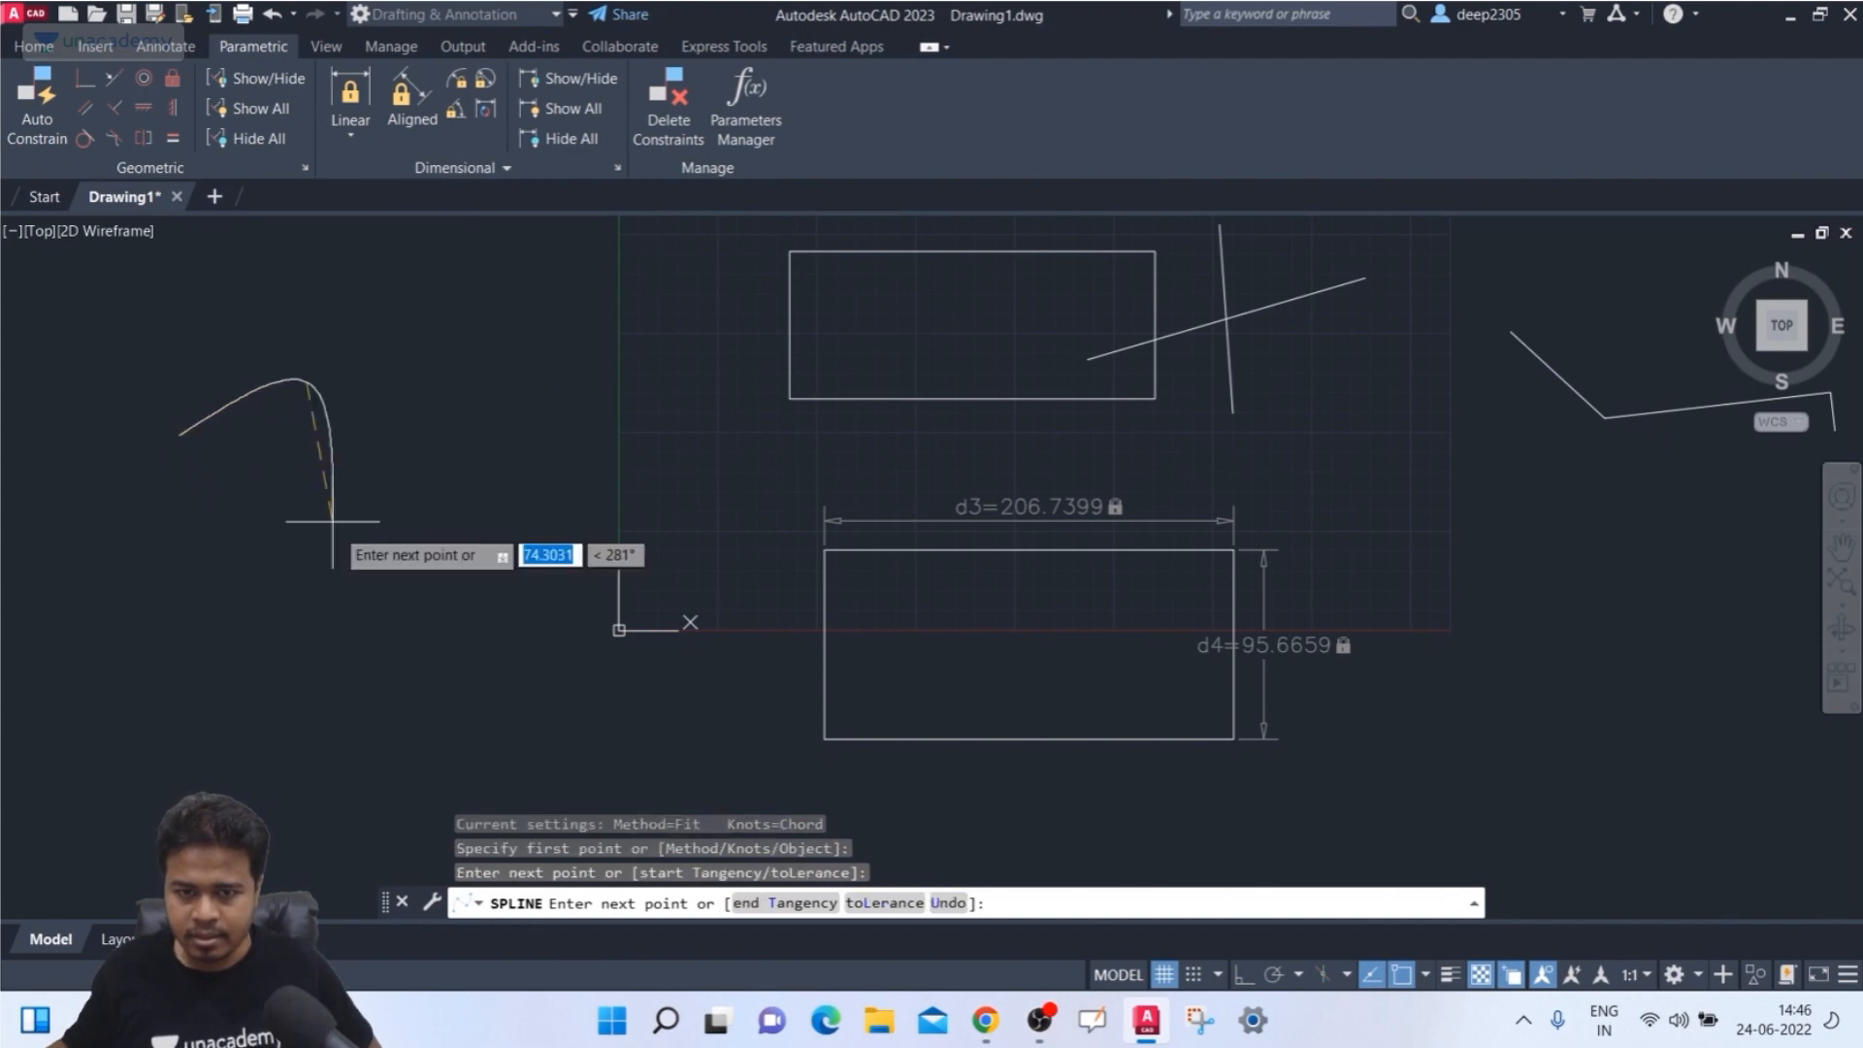
{"action": "left_click", "coordinate": [336, 527]}
{"action": "left_click", "coordinate": [445, 493]}
{"action": "key", "text": "Return"}
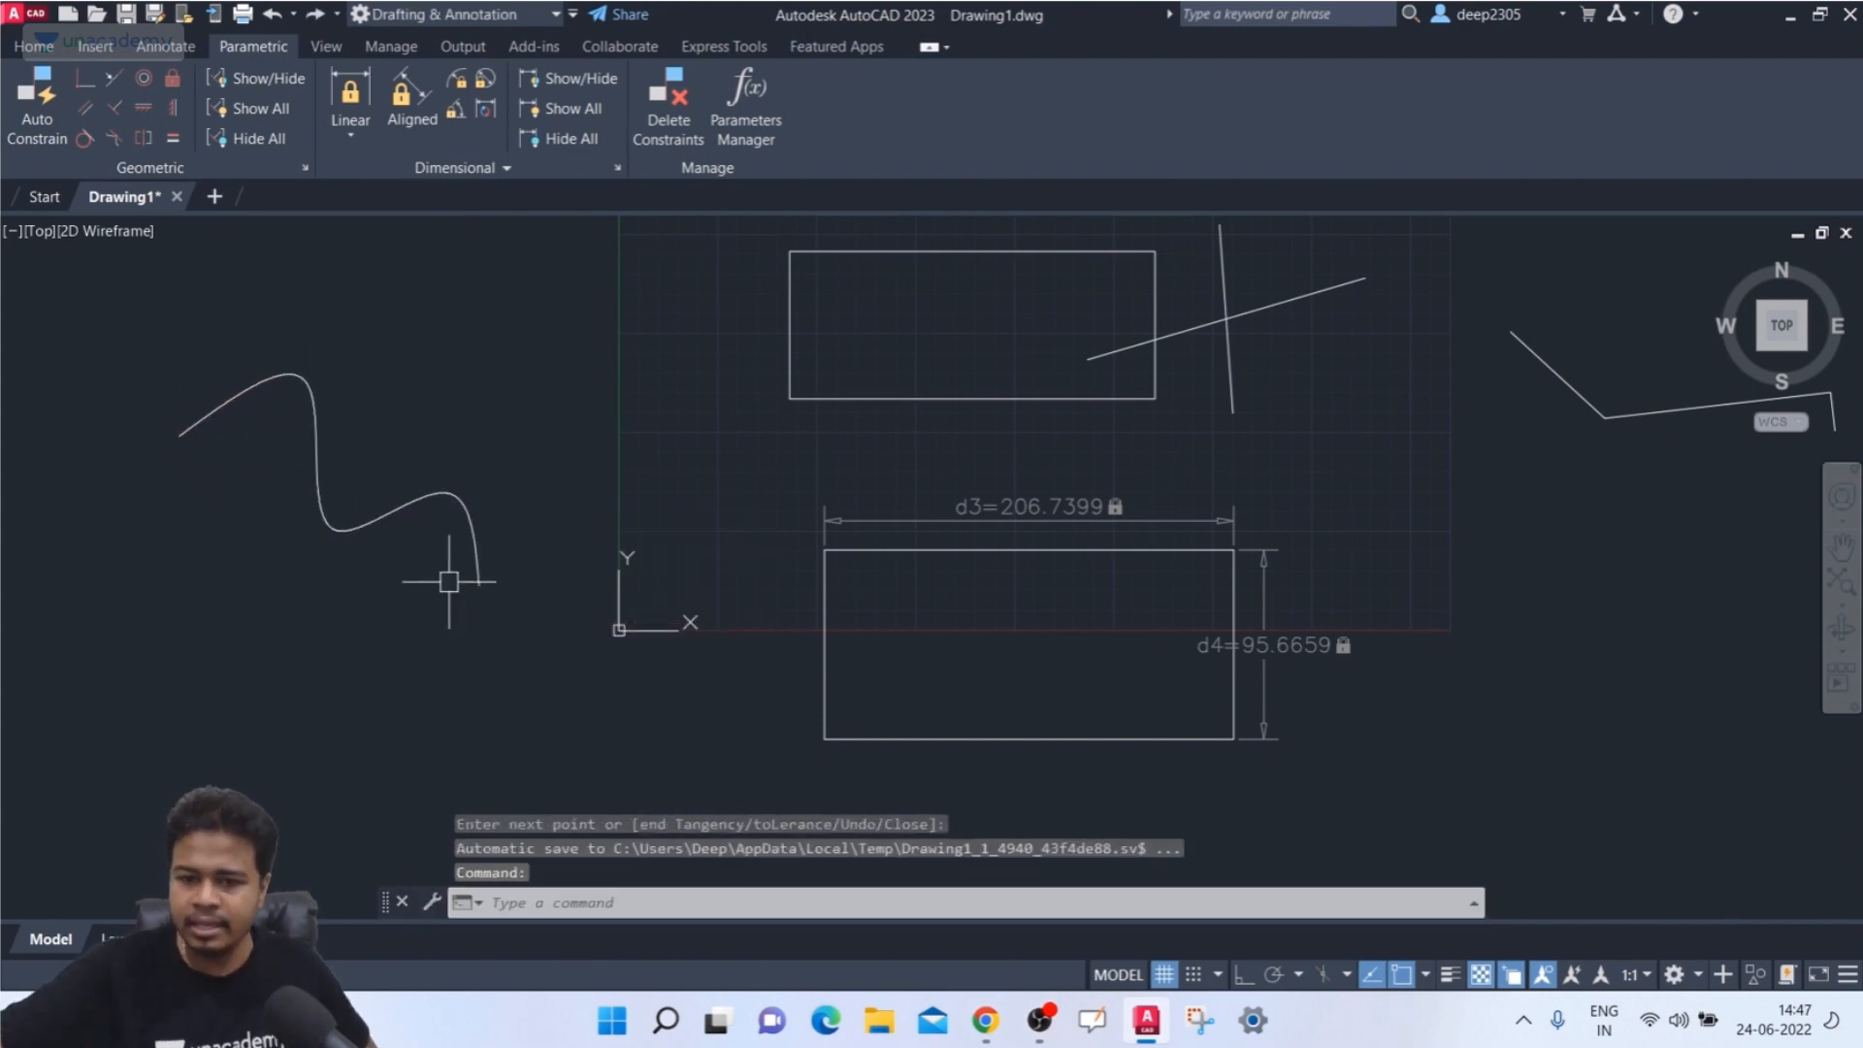
- Draw a second wavy spline through six fit points just below the first spline
{"action": "key", "text": "Return"}
{"action": "left_click", "coordinate": [316, 657]}
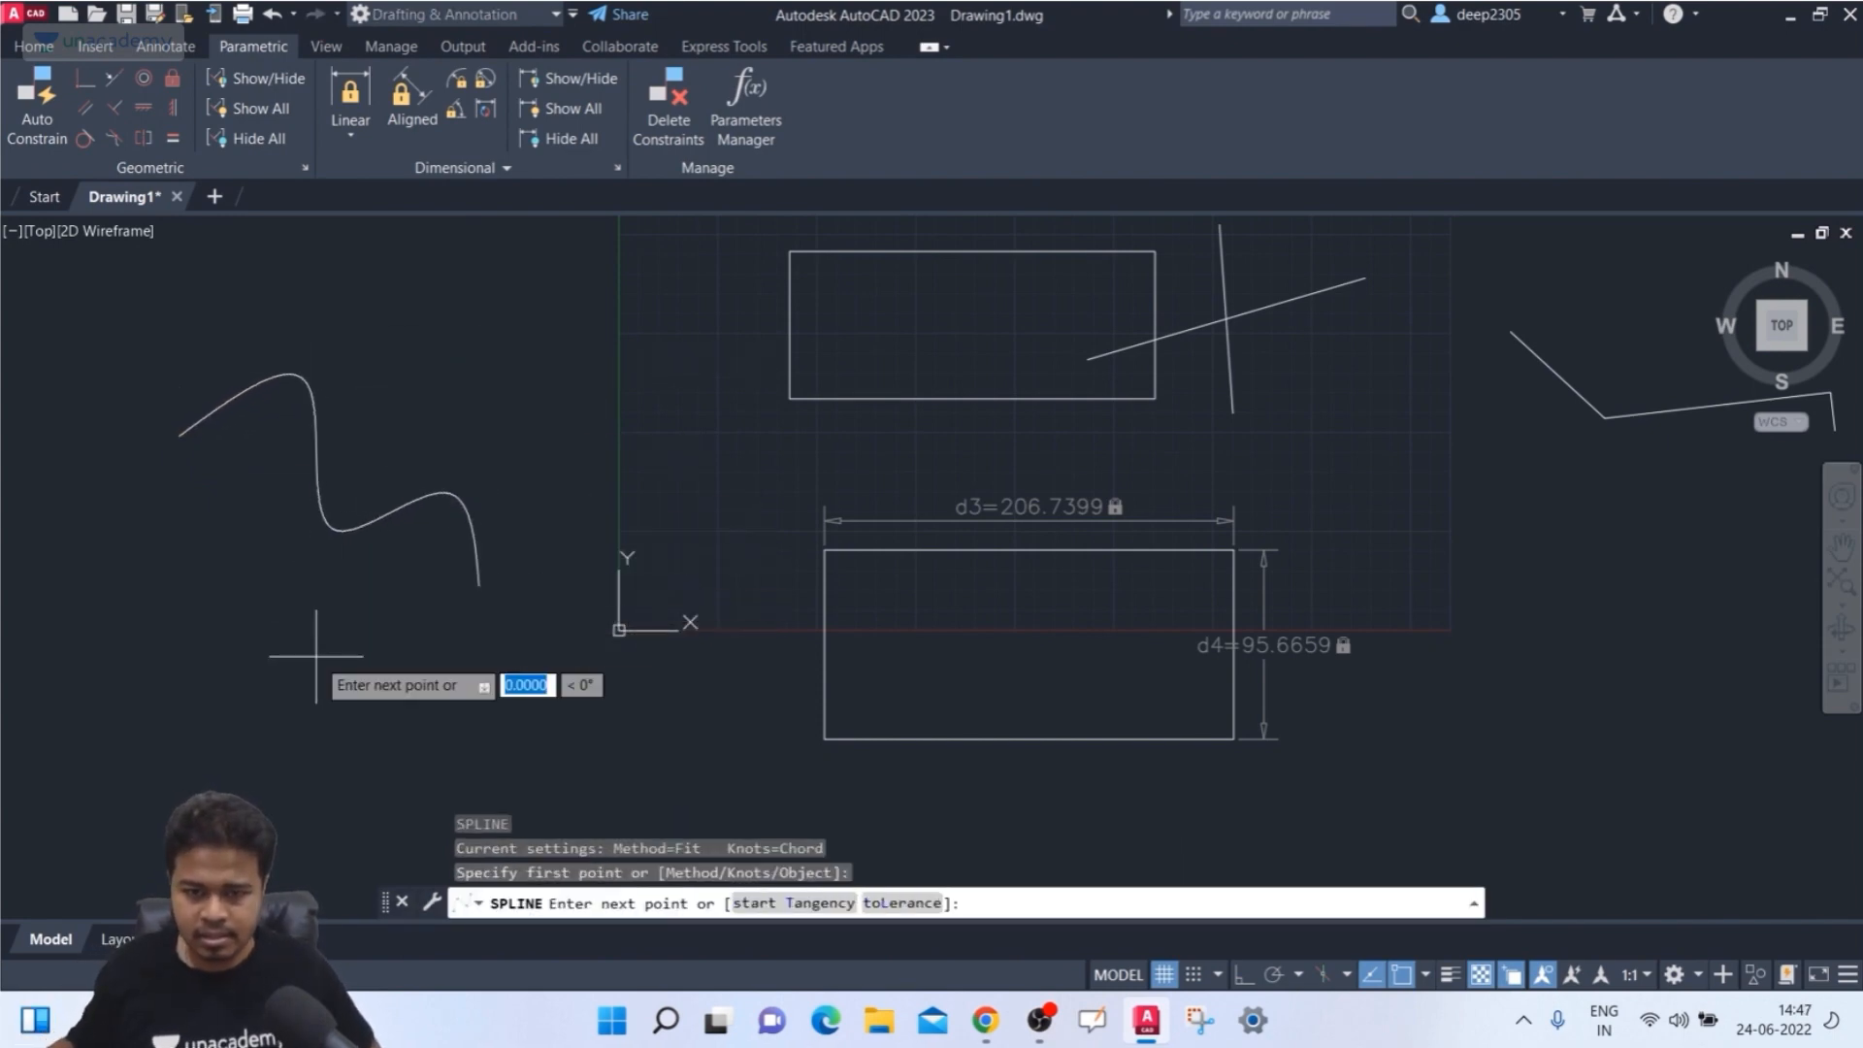
{"action": "left_click", "coordinate": [318, 750]}
{"action": "left_click", "coordinate": [444, 705]}
{"action": "left_click", "coordinate": [492, 768]}
{"action": "left_click", "coordinate": [549, 732]}
{"action": "left_click", "coordinate": [588, 772]}
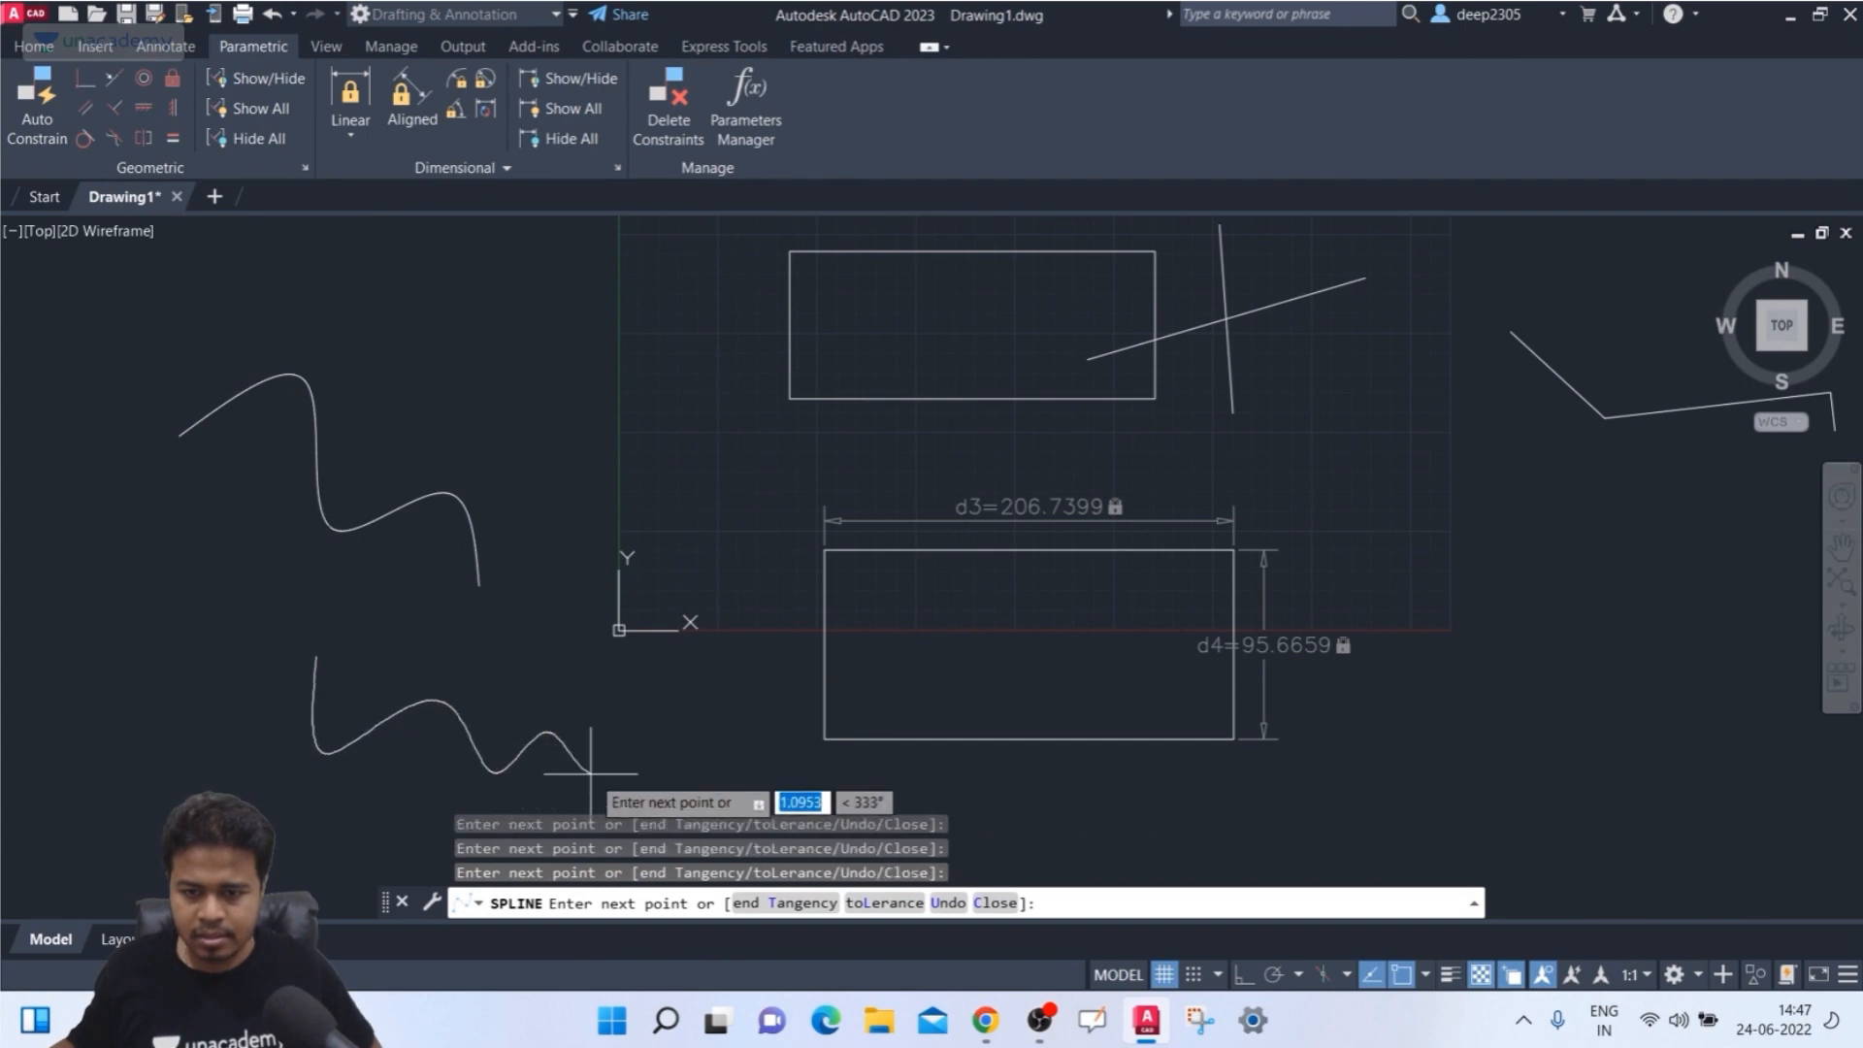
{"action": "key", "text": "Return"}
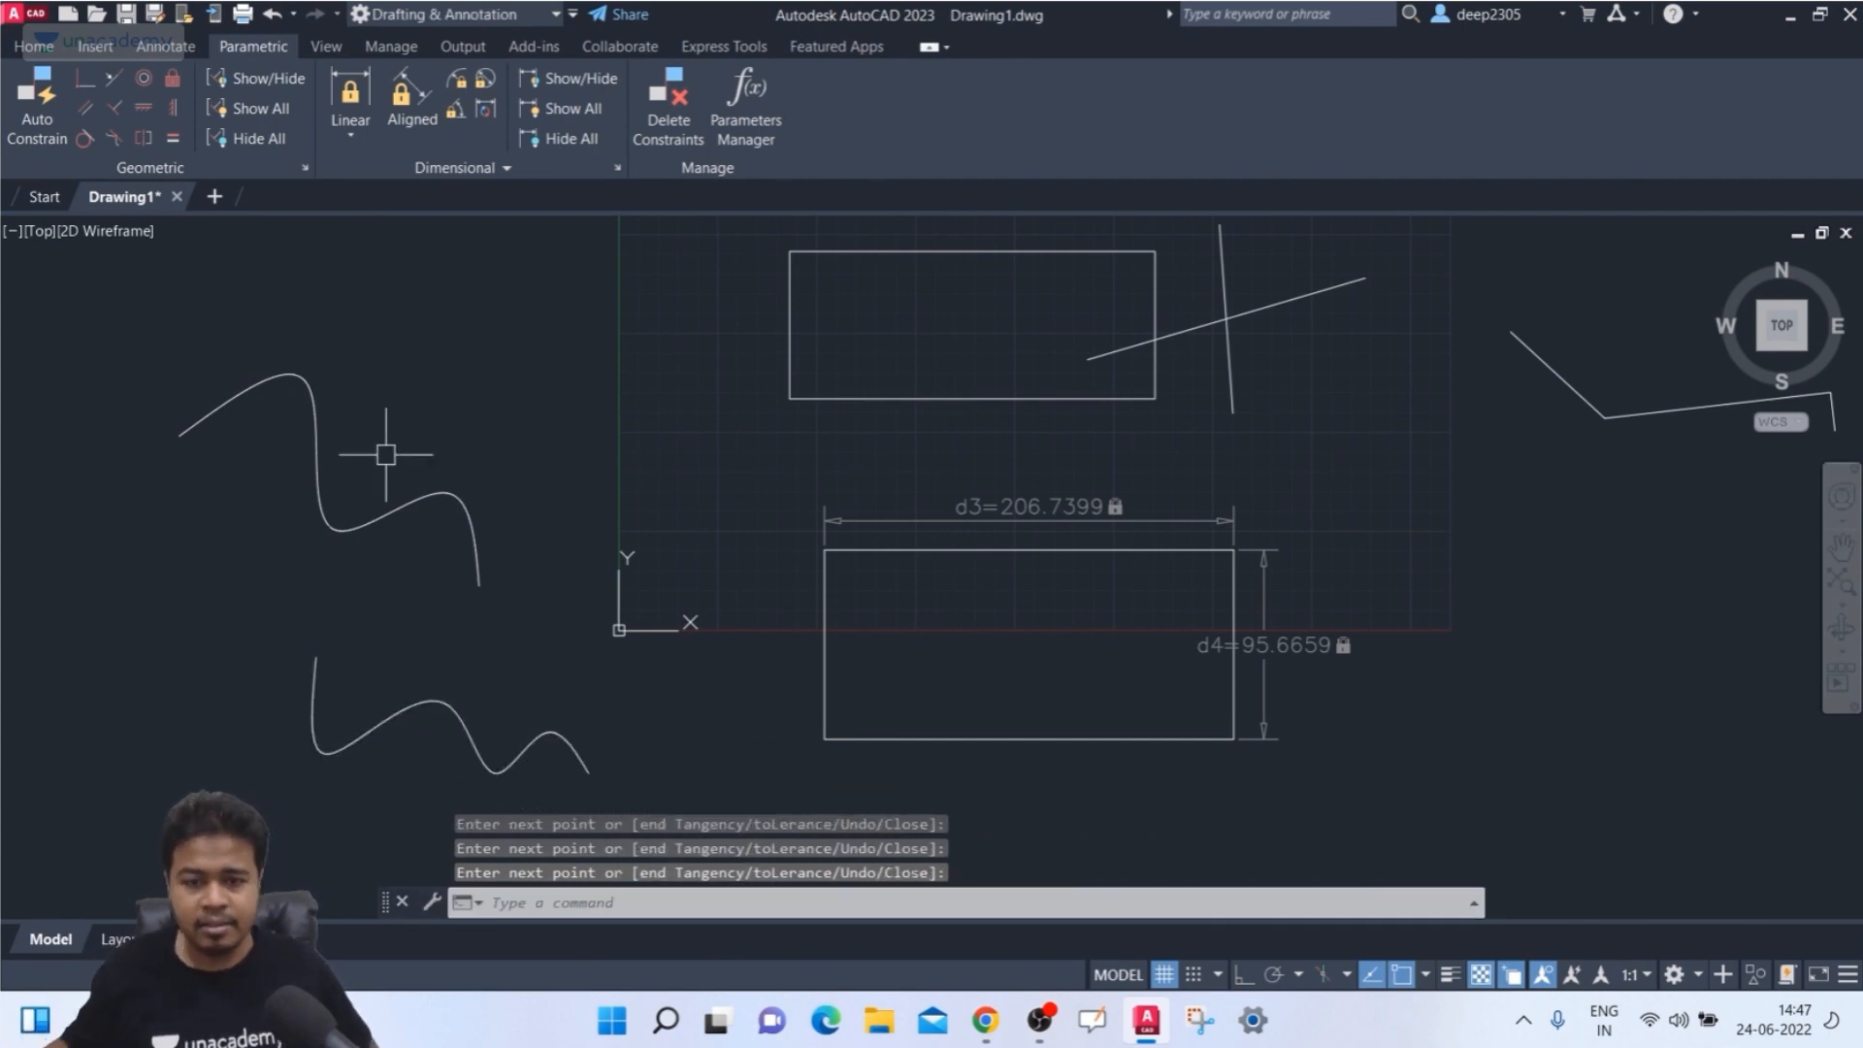
- Apply a smooth constraint between the lower end of the upper spline and the start of the lower spline
{"action": "middle_click_drag", "start_coordinate": [351, 425], "coordinate": [378, 366]}
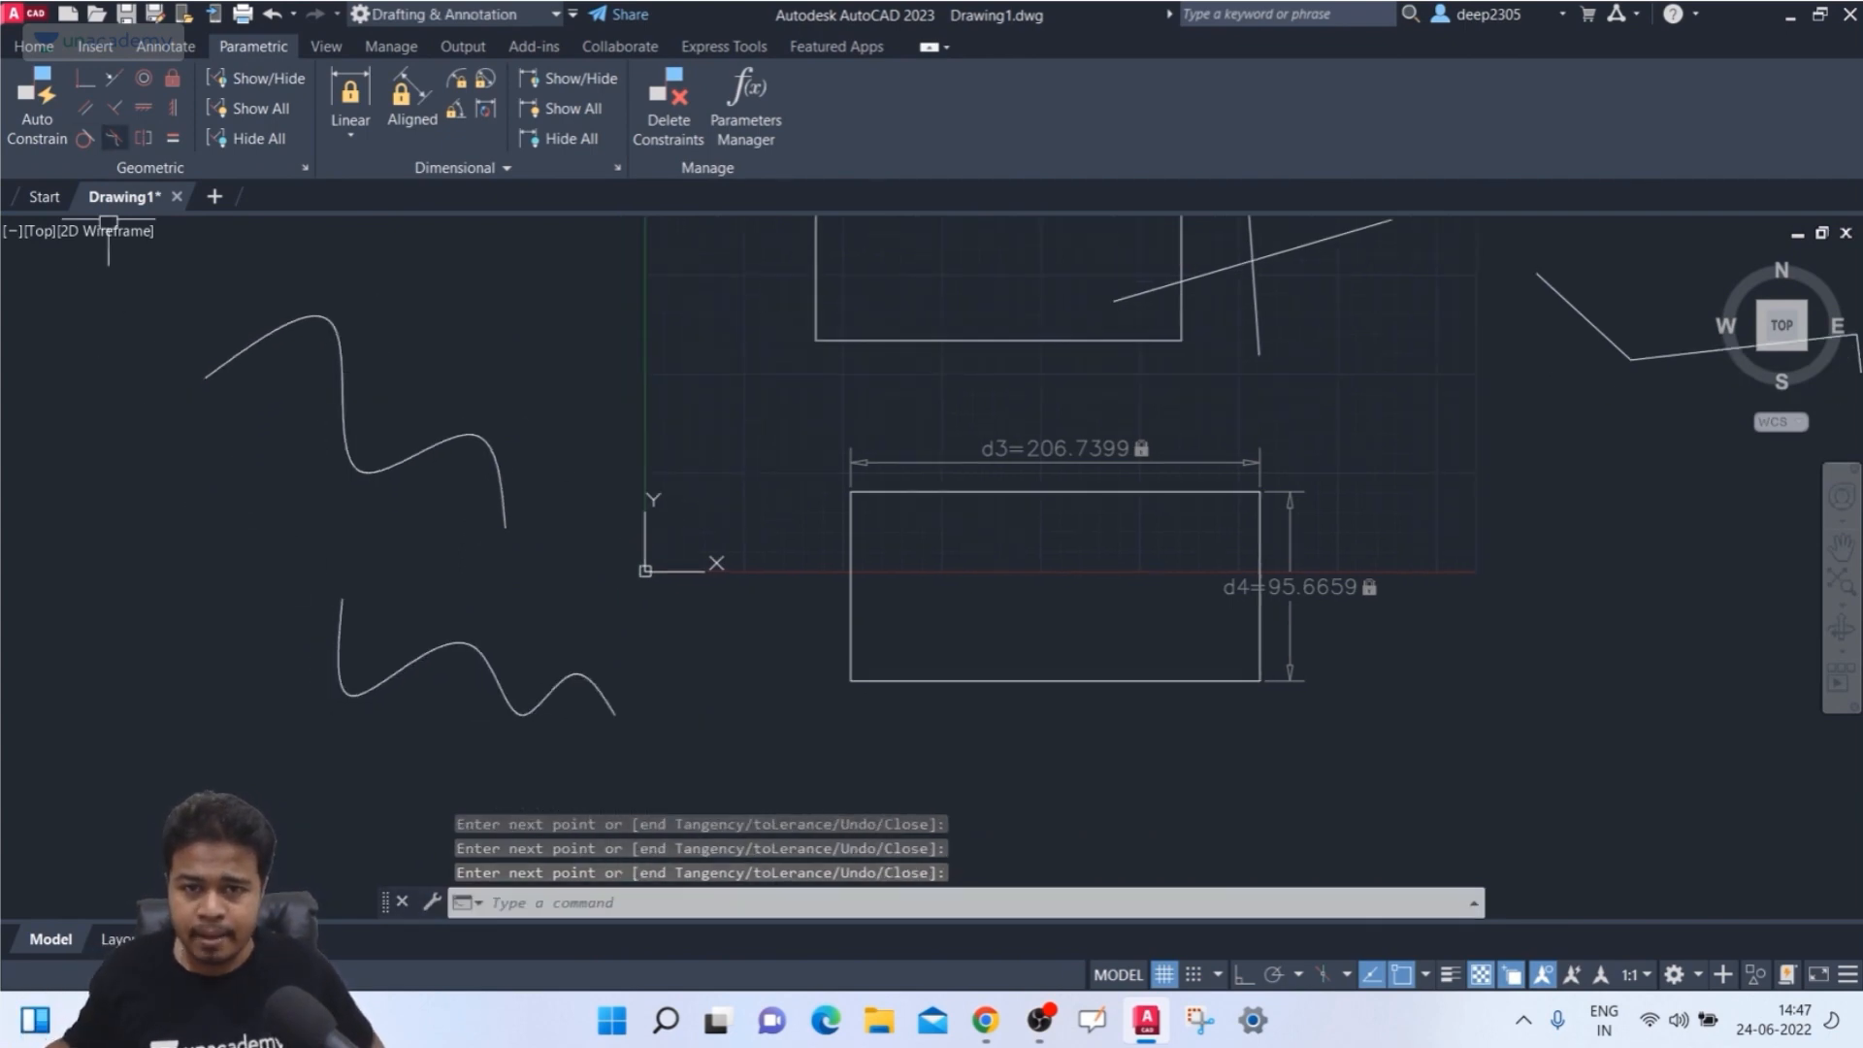
{"action": "left_click", "coordinate": [113, 138]}
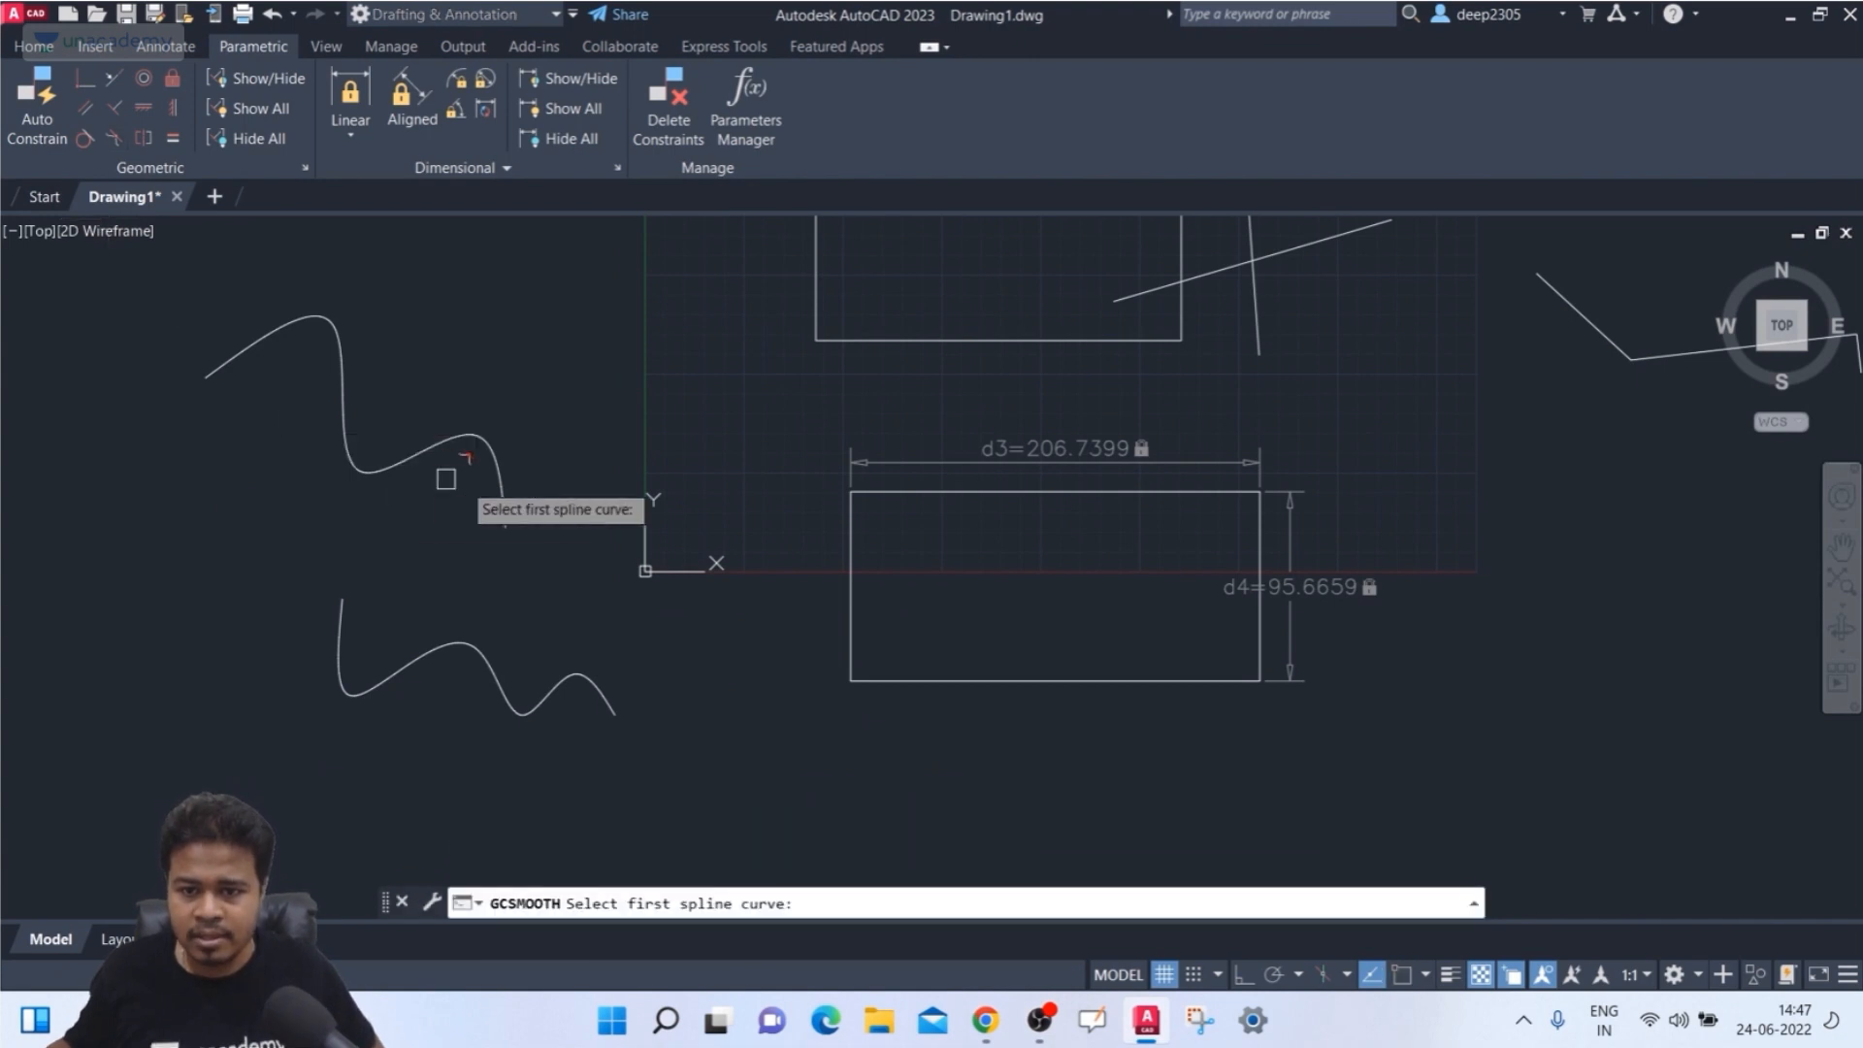
{"action": "left_click", "coordinate": [499, 500]}
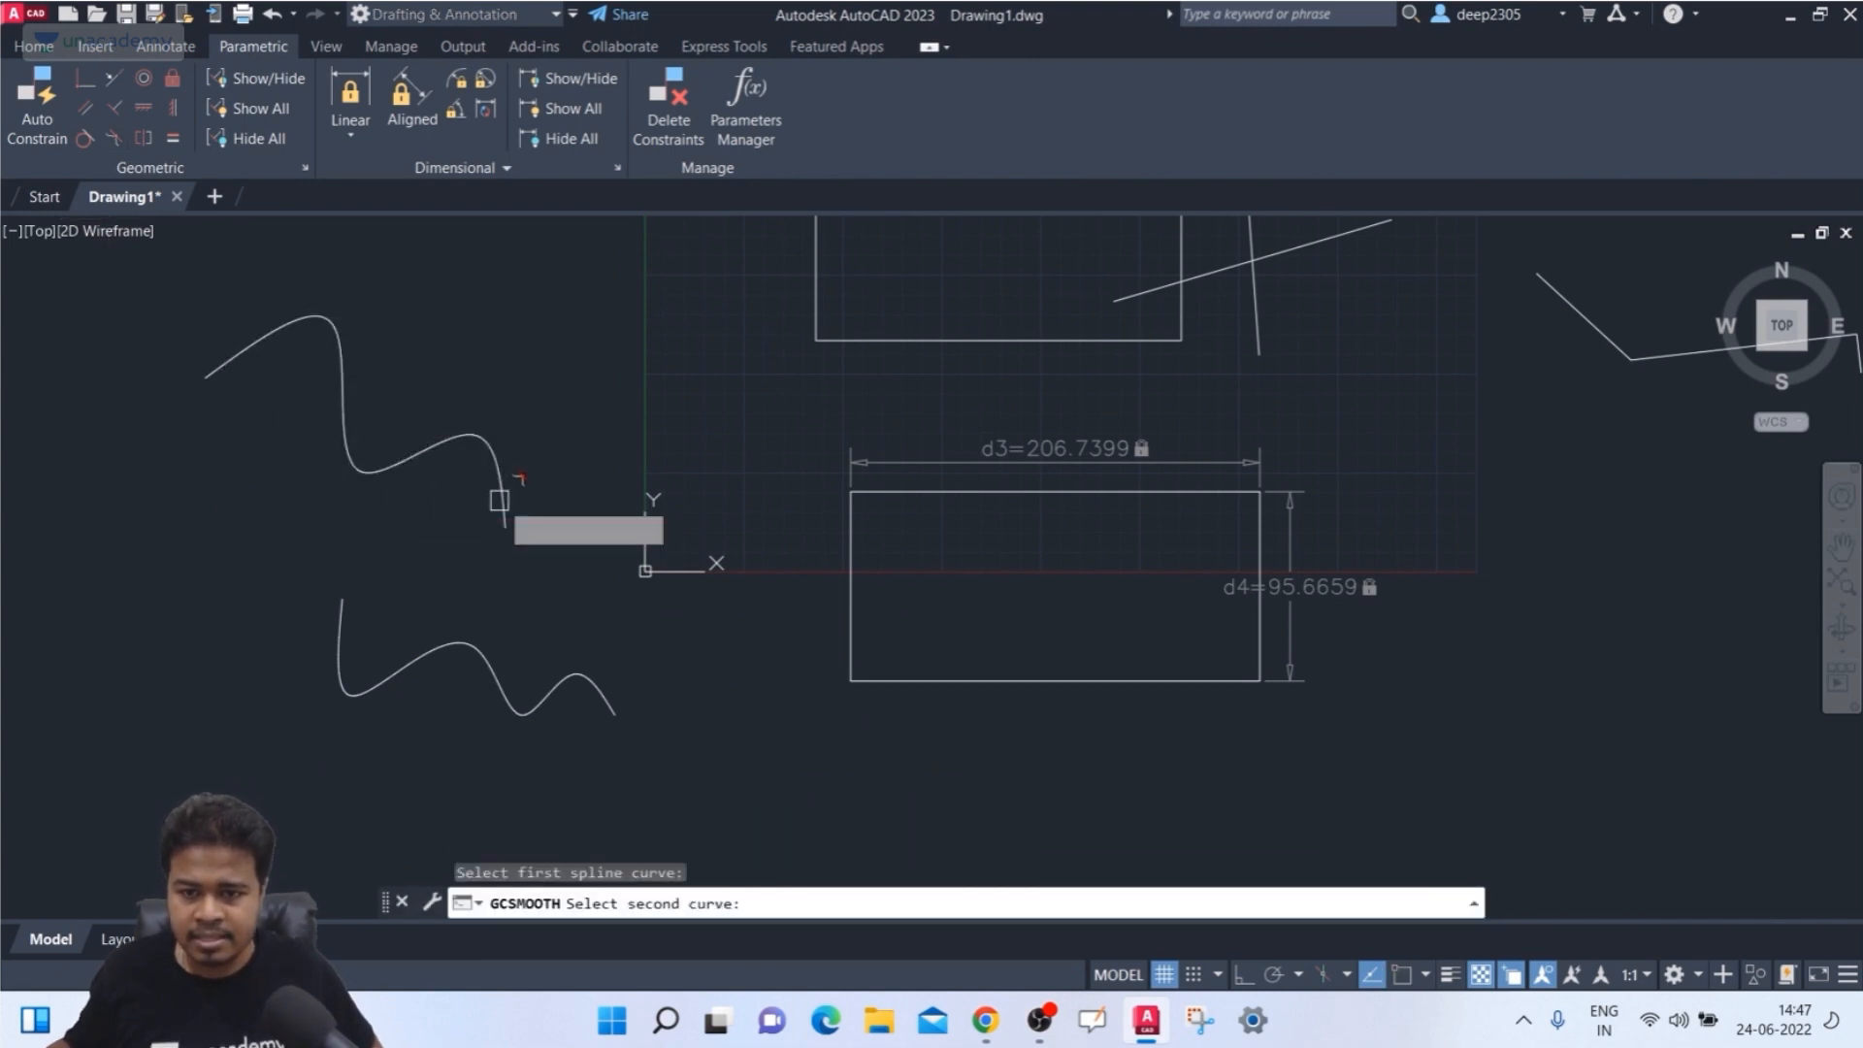
{"action": "left_click", "coordinate": [347, 608]}
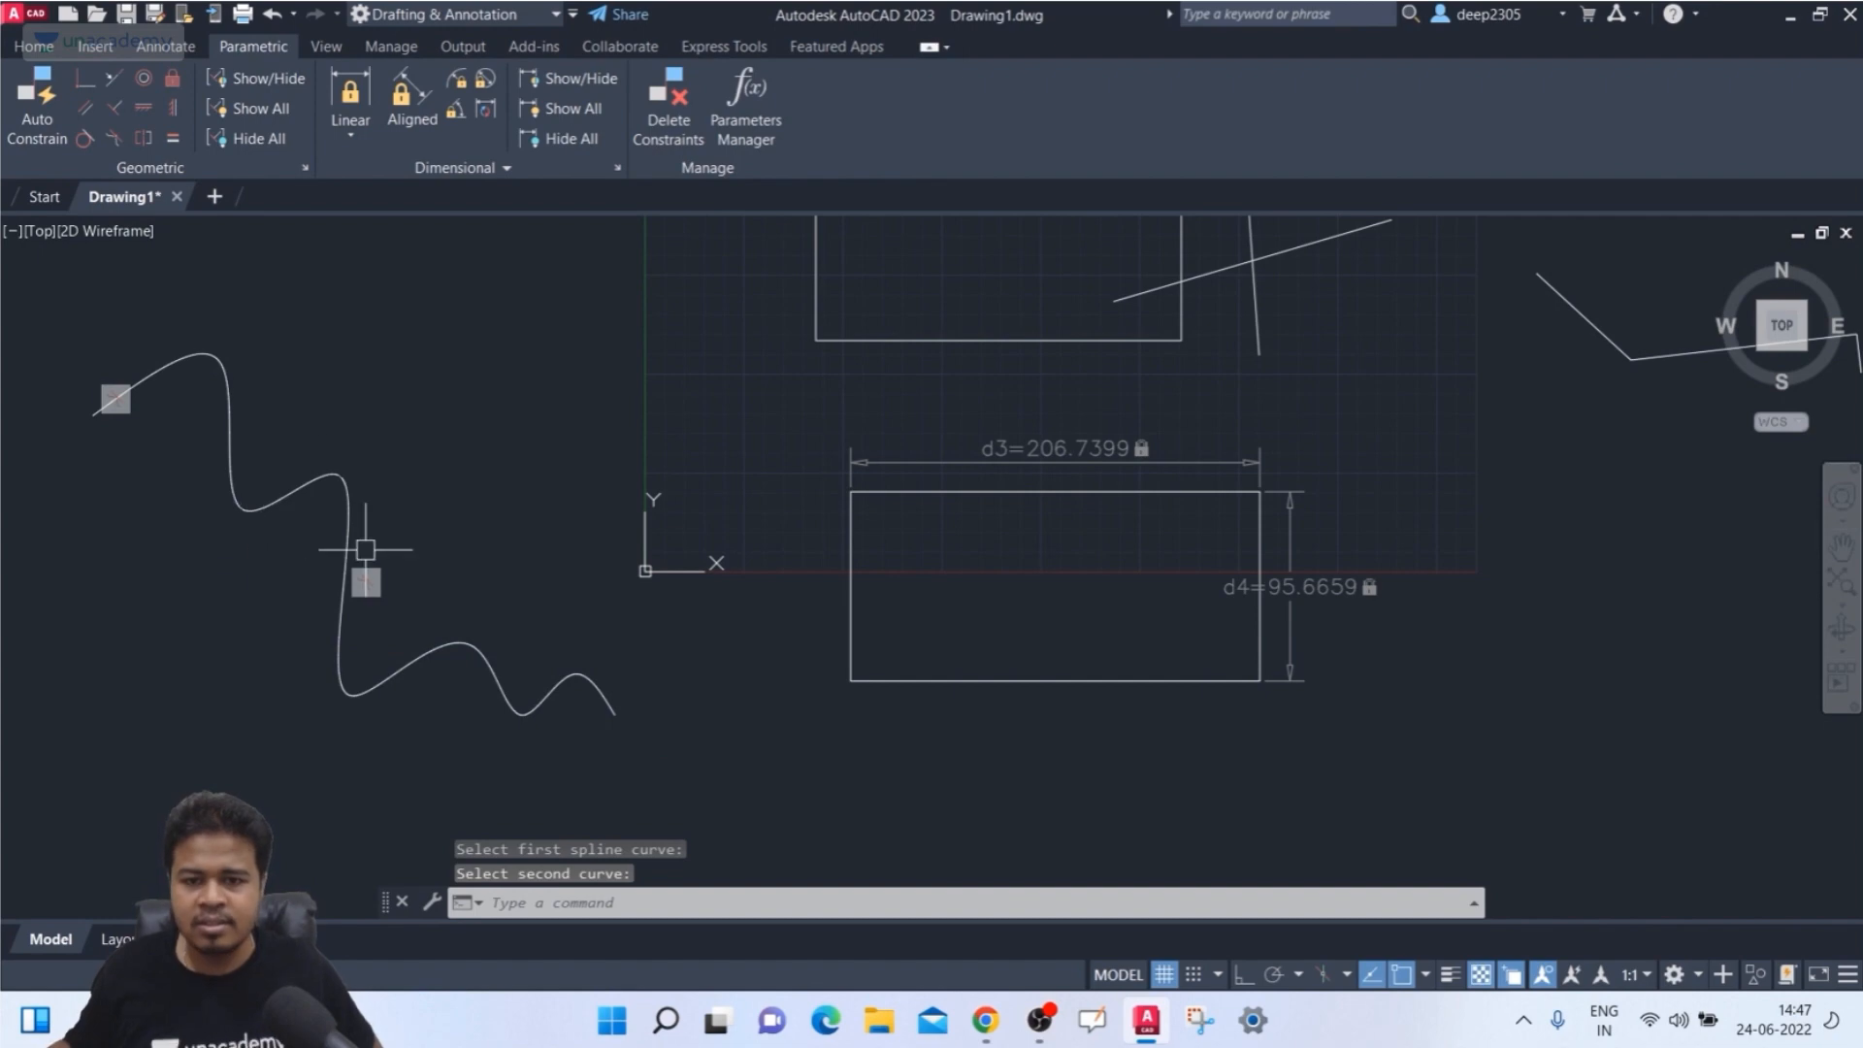
- Inspect the smooth junction of the two splines with both curves selected, and clear the selection
{"action": "middle_click_drag", "start_coordinate": [315, 553], "coordinate": [351, 506]}
{"action": "scroll", "coordinate": [367, 489], "scroll_direction": "up", "scroll_amount": 2}
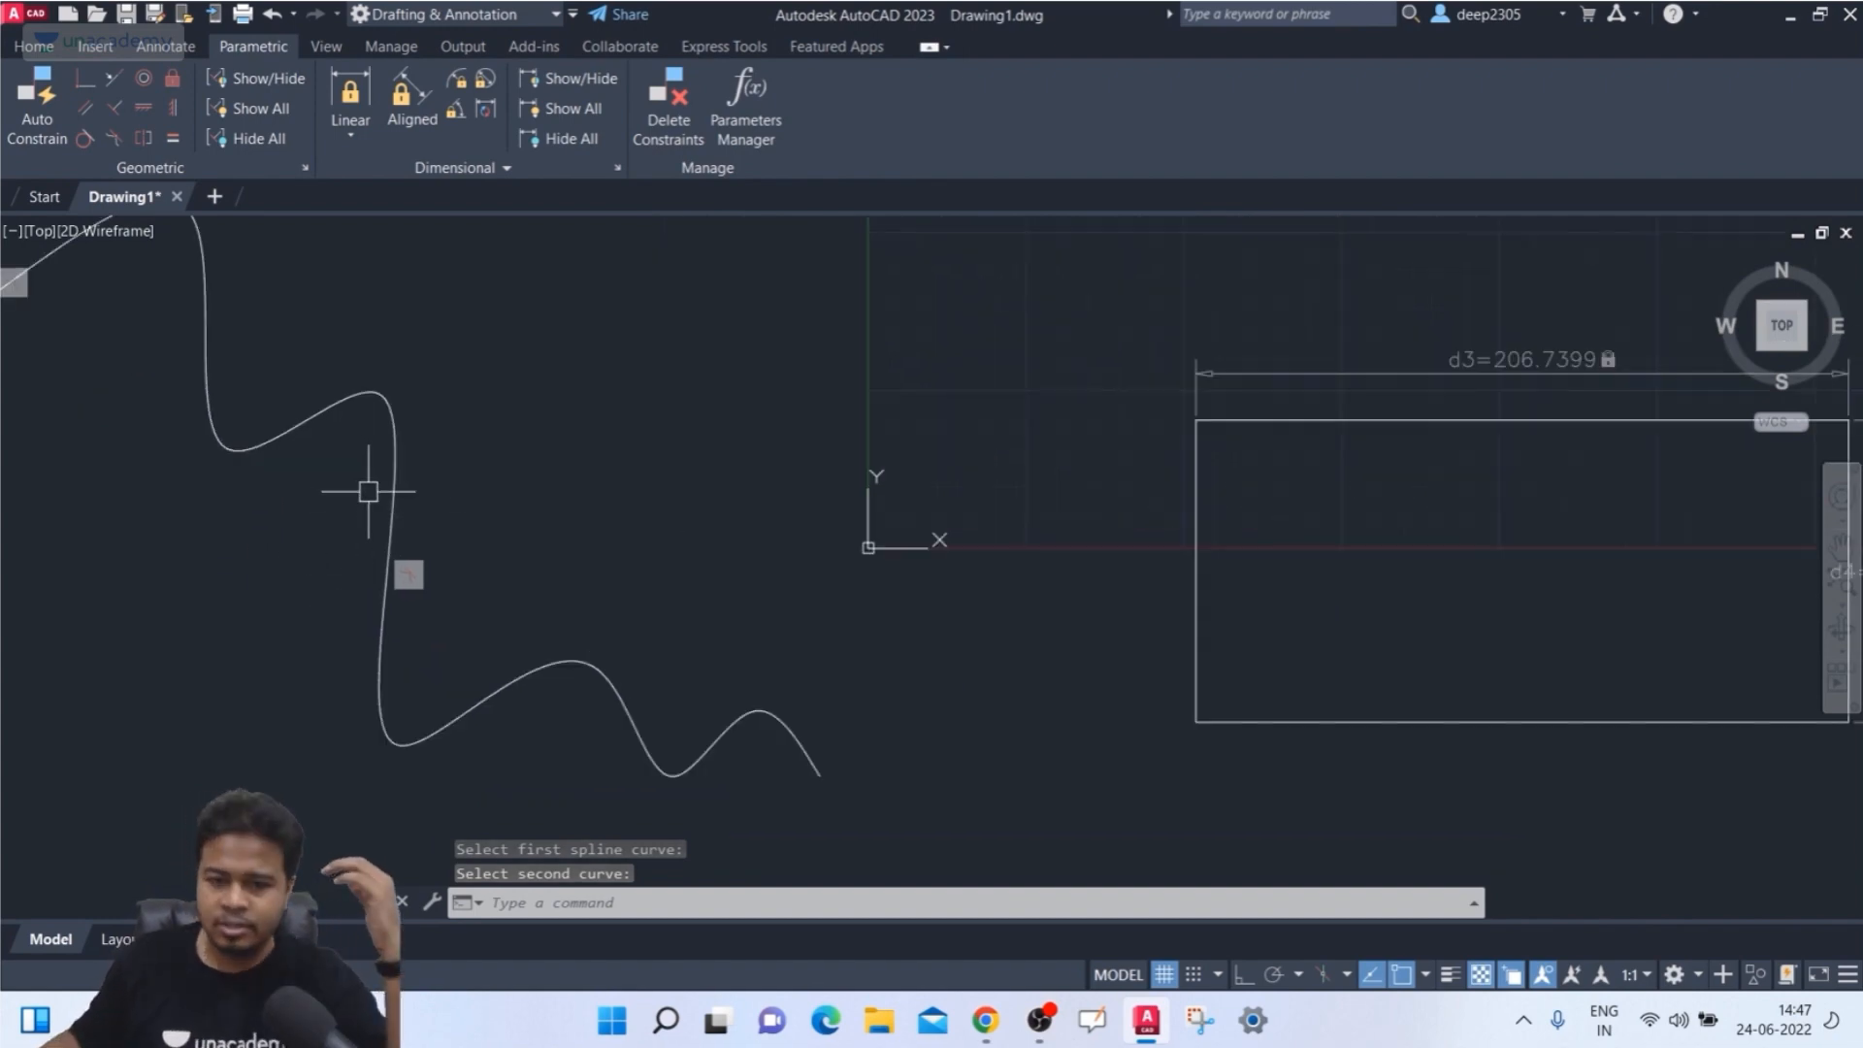
{"action": "left_click", "coordinate": [394, 498]}
{"action": "left_click", "coordinate": [375, 671]}
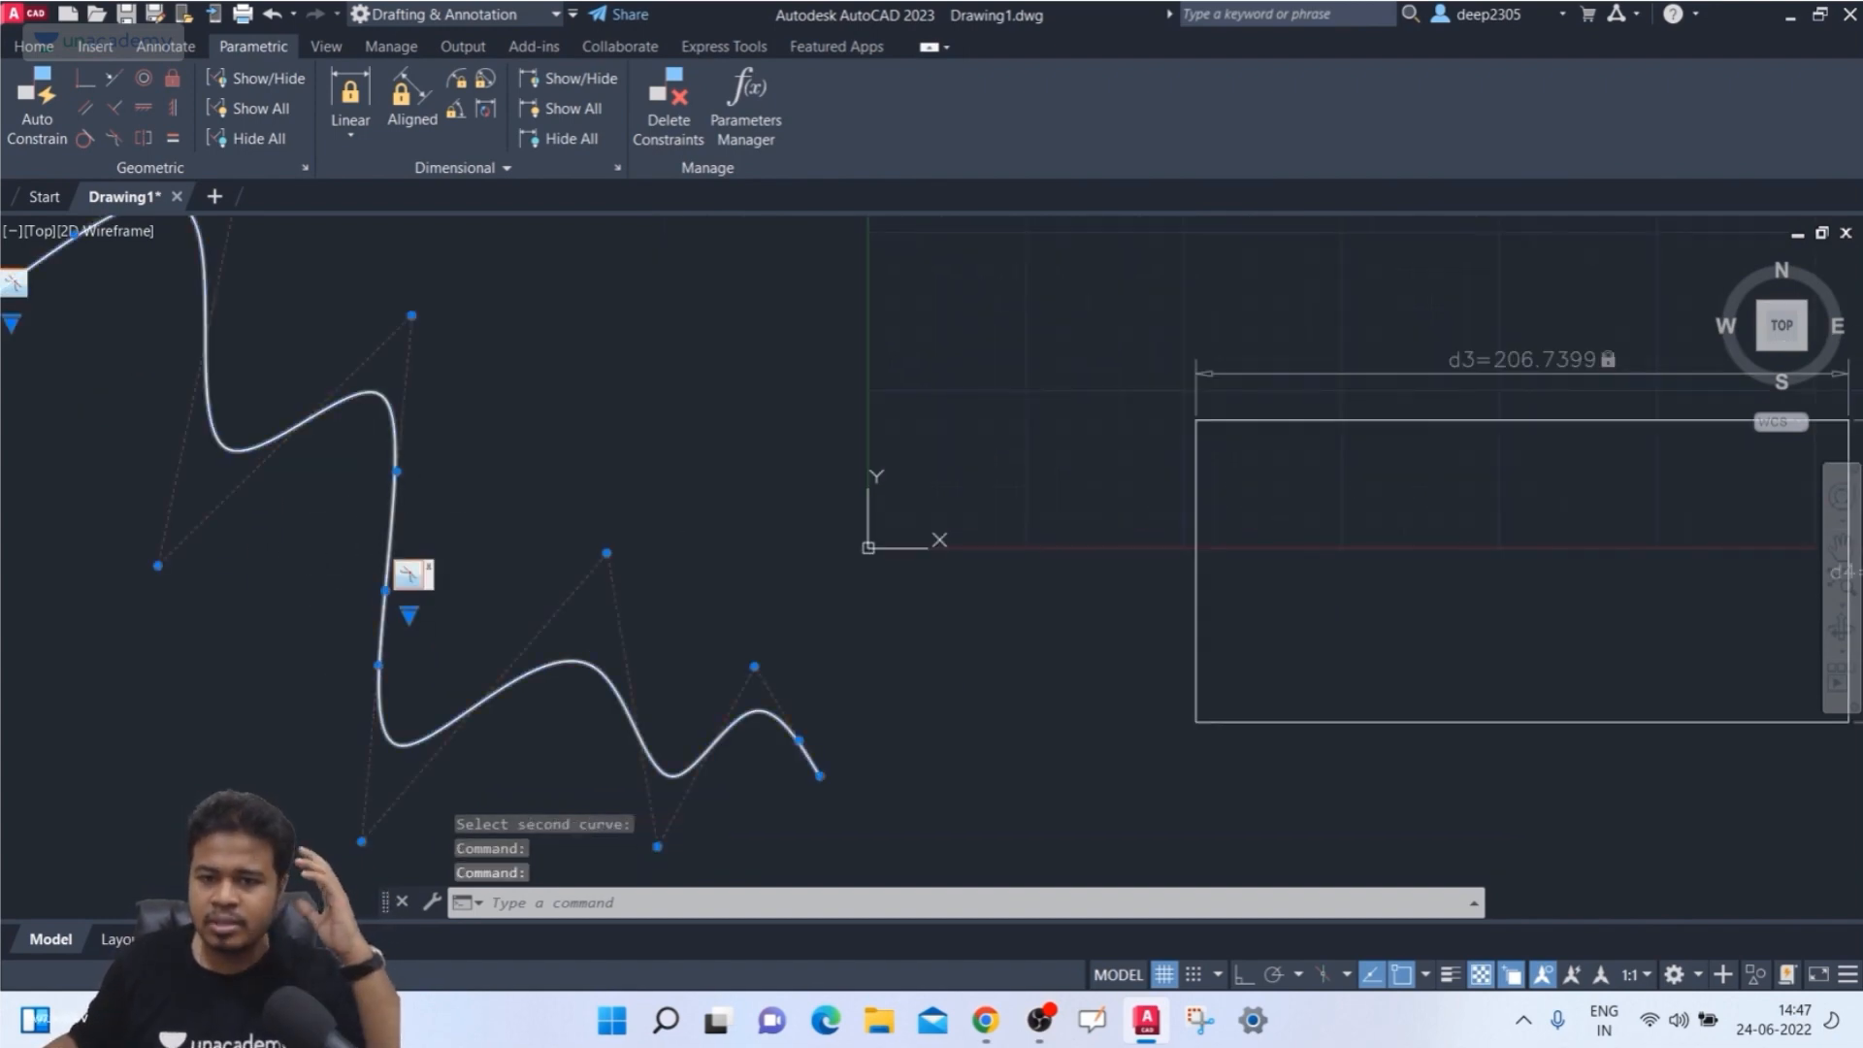
{"action": "scroll", "coordinate": [407, 577], "scroll_direction": "down", "scroll_amount": 1}
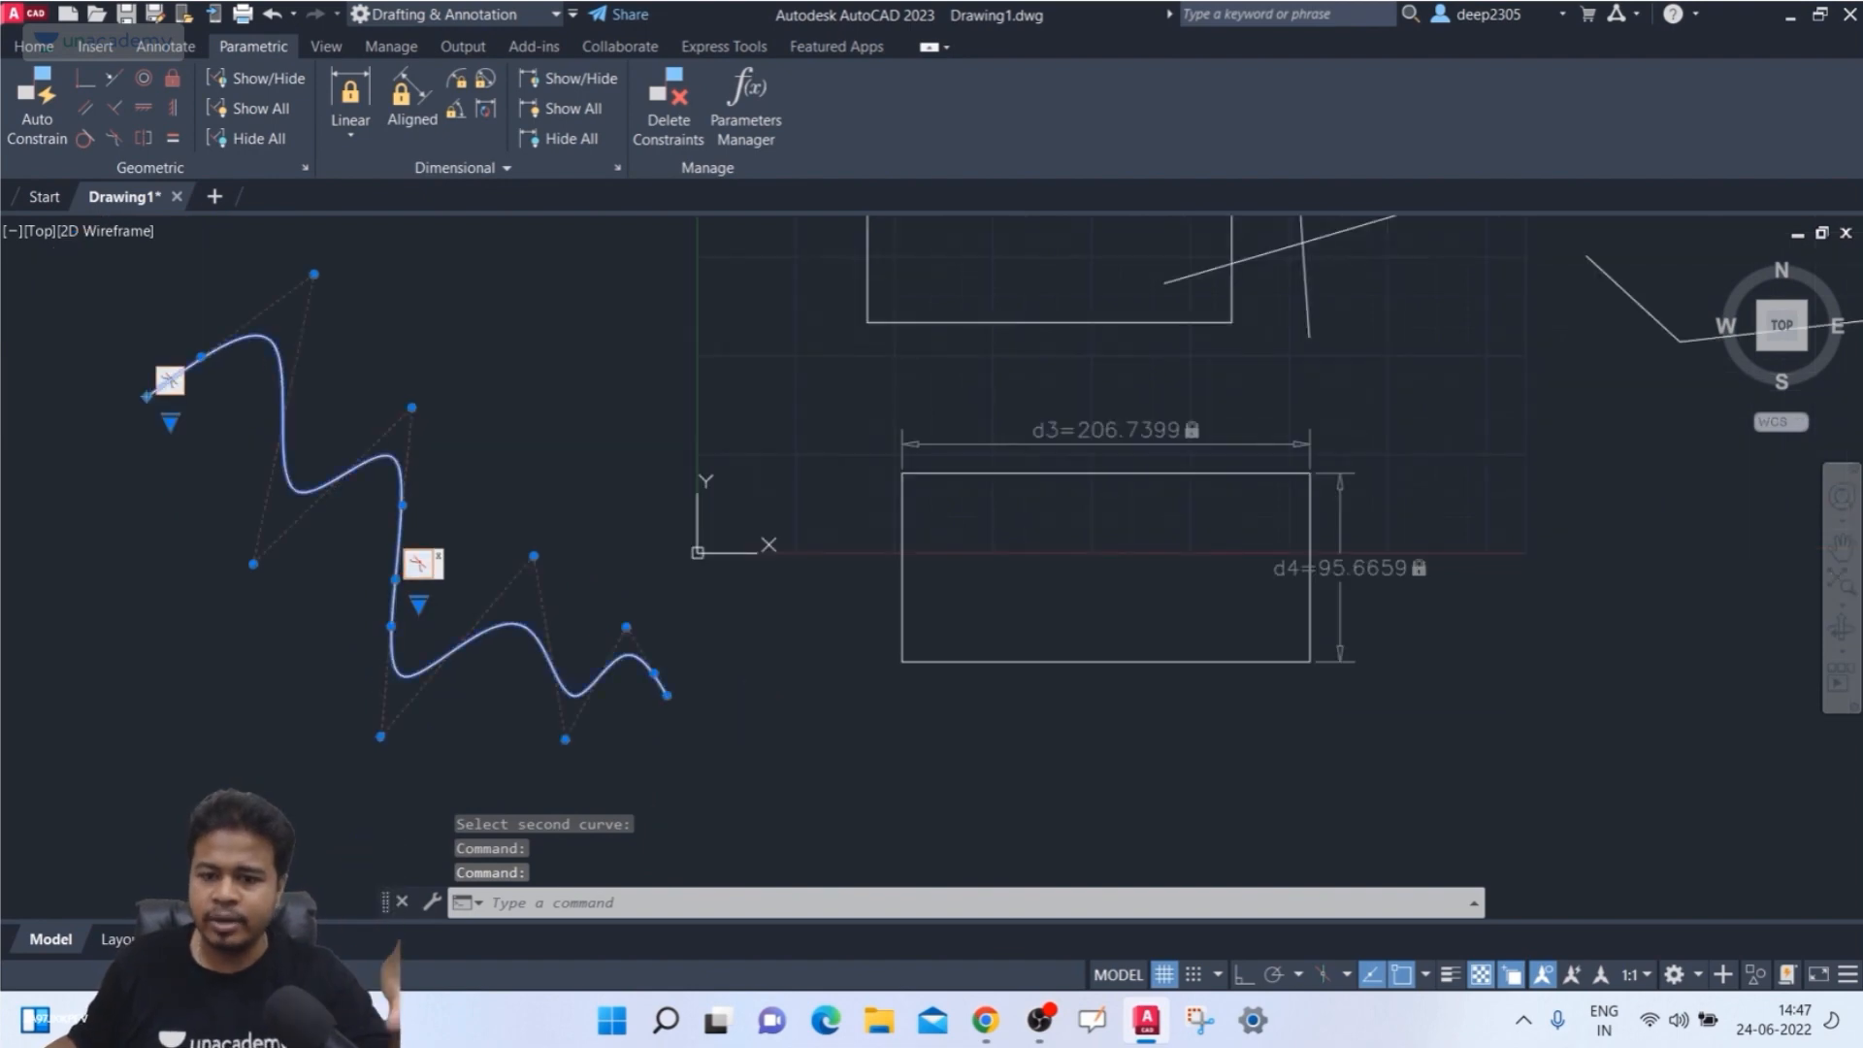
{"action": "middle_click_drag", "start_coordinate": [432, 534], "coordinate": [449, 512]}
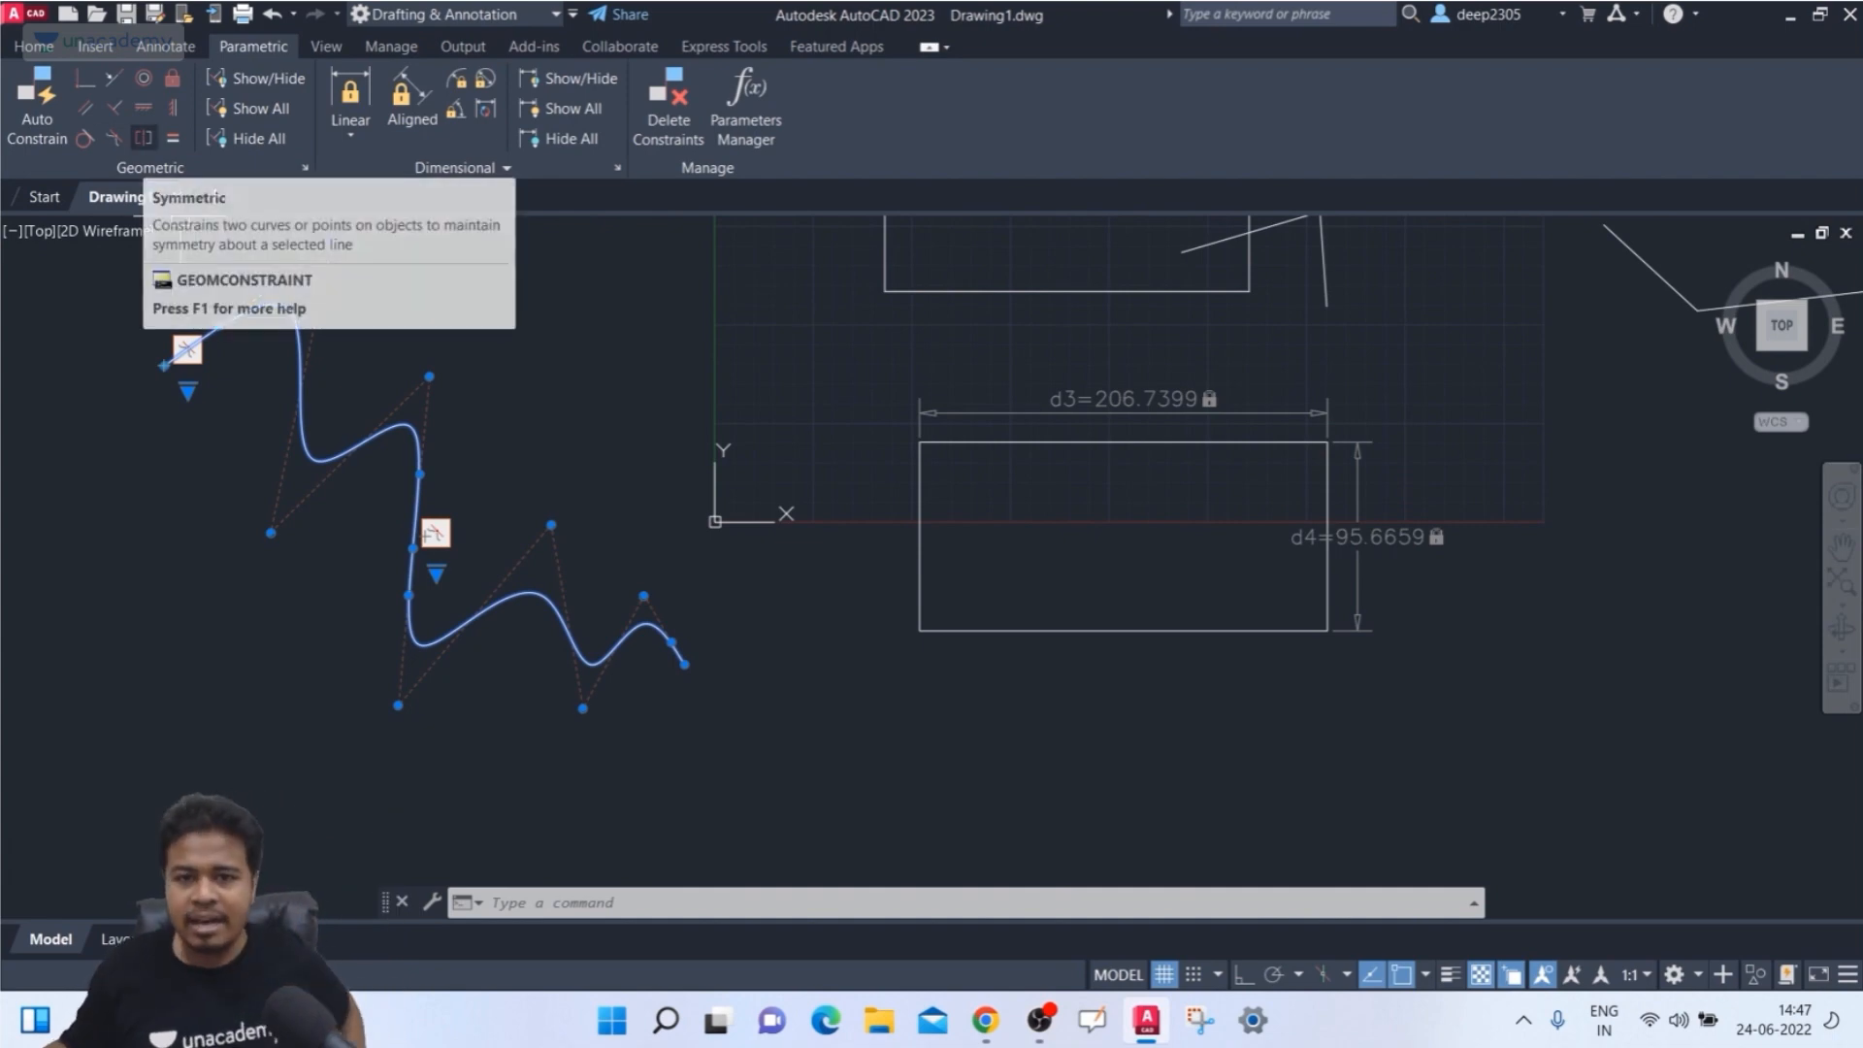
{"action": "key", "text": "Escape"}
{"action": "key", "text": "Escape"}
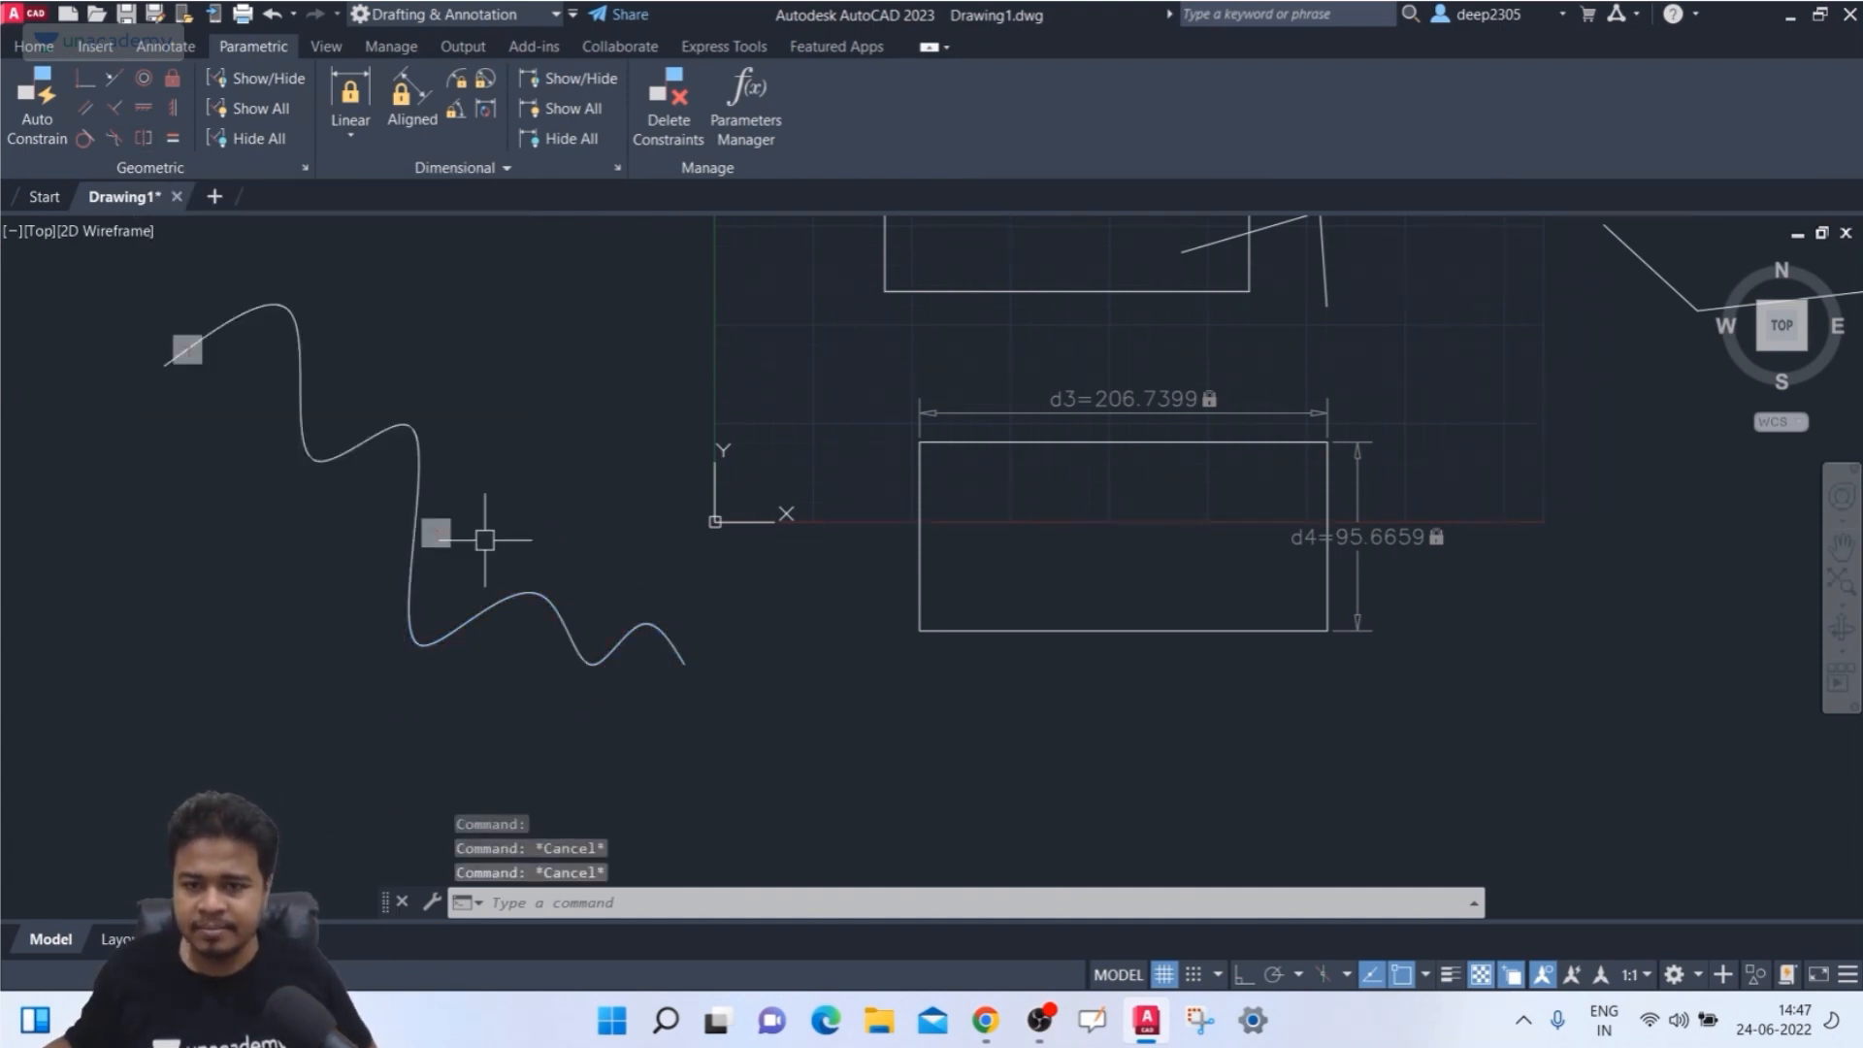
- Erase the two joined splines and all remaining rectangles, lines and dimensional constraints from the drawing
{"action": "left_click", "coordinate": [520, 499]}
{"action": "left_click", "coordinate": [314, 639]}
{"action": "key", "text": "Delete"}
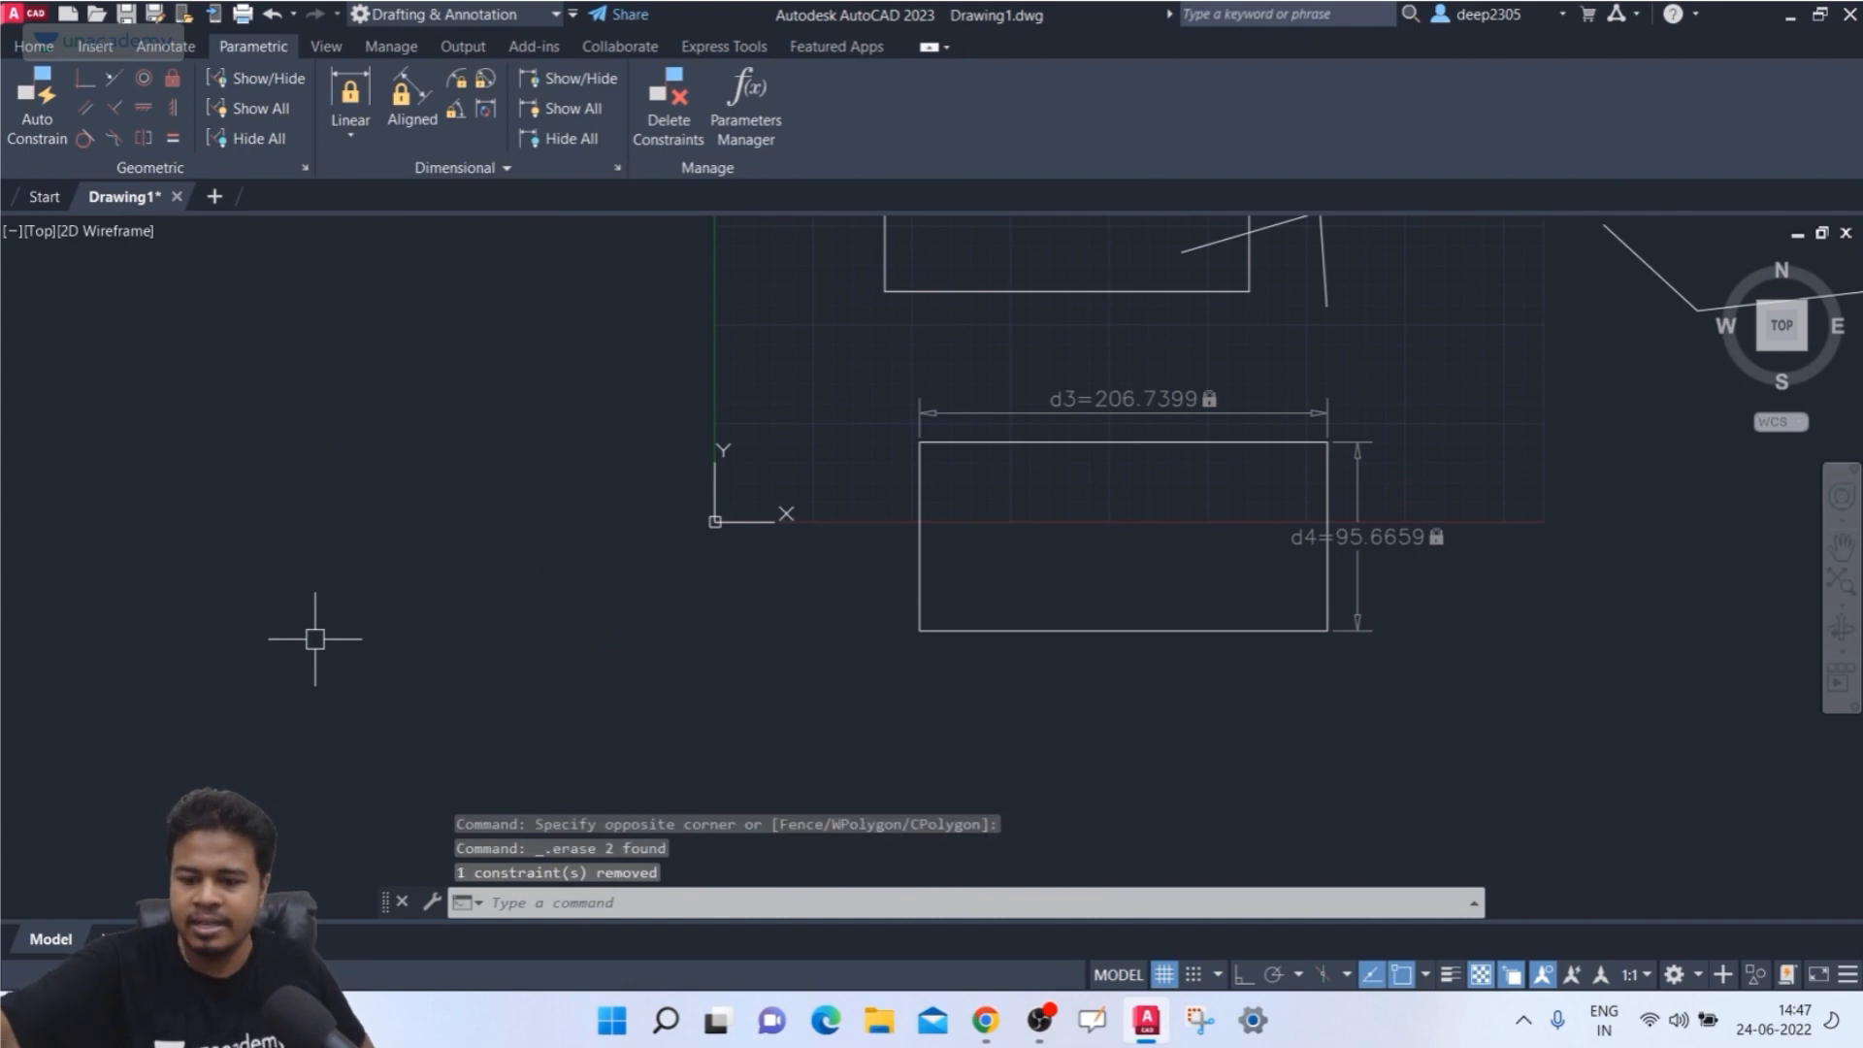
{"action": "scroll", "coordinate": [325, 618], "scroll_direction": "down", "scroll_amount": 4}
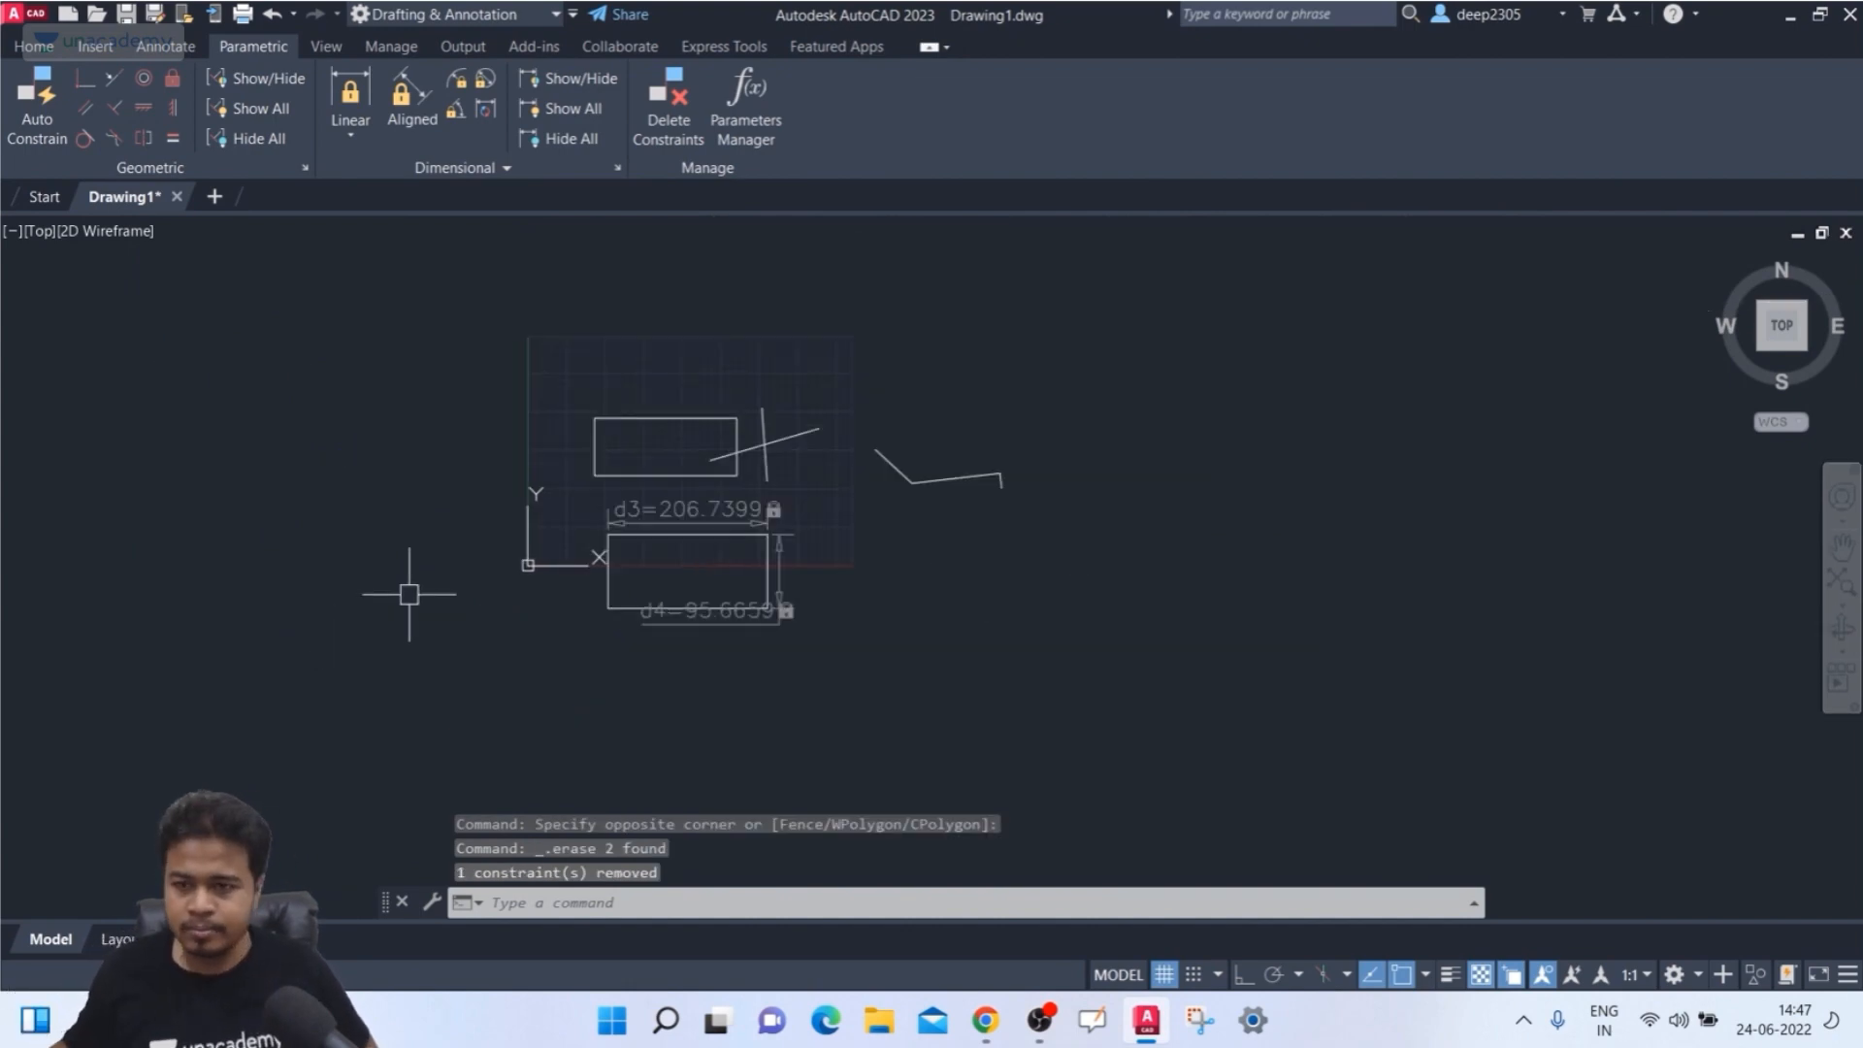
{"action": "left_click", "coordinate": [1197, 416]}
{"action": "left_click", "coordinate": [372, 698]}
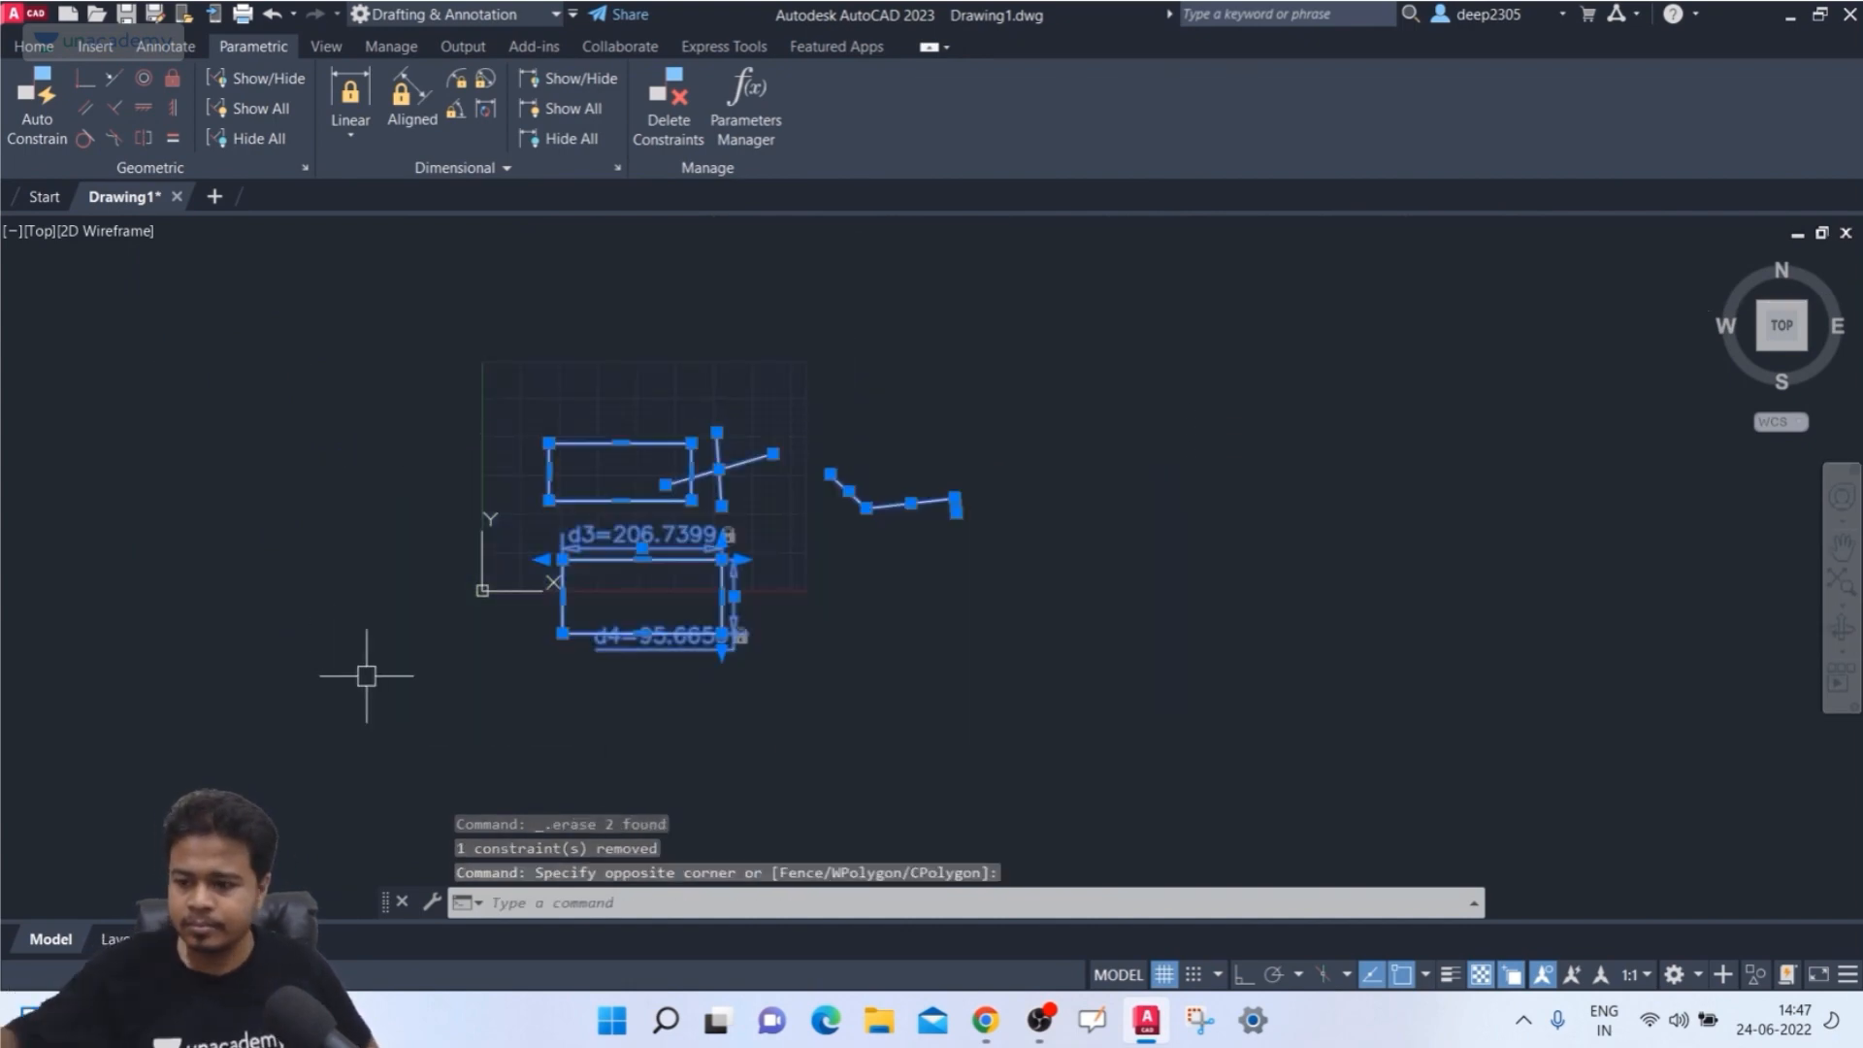
{"action": "key", "text": "Delete"}
- Draw an upright rectangle just above the X axis, to the right of the origin
{"action": "type", "text": "rec"}
{"action": "key", "text": "Return"}
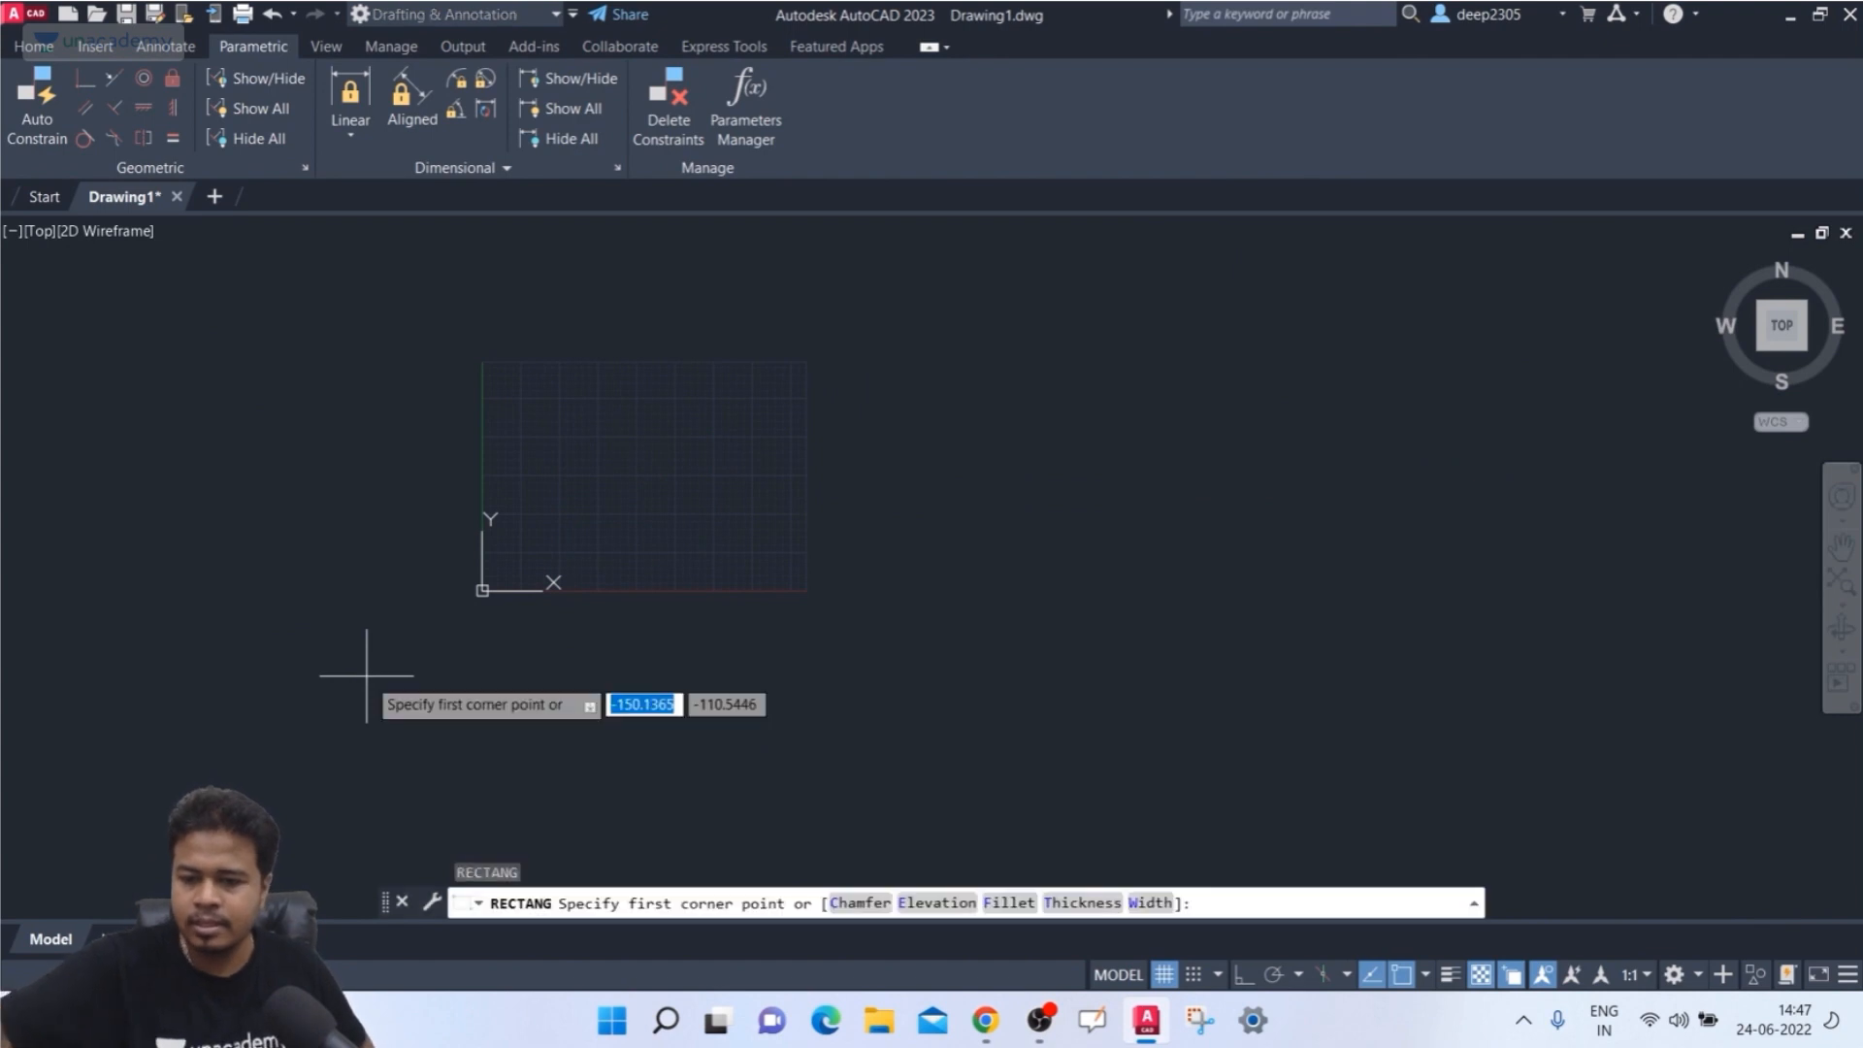
{"action": "left_click", "coordinate": [585, 549]}
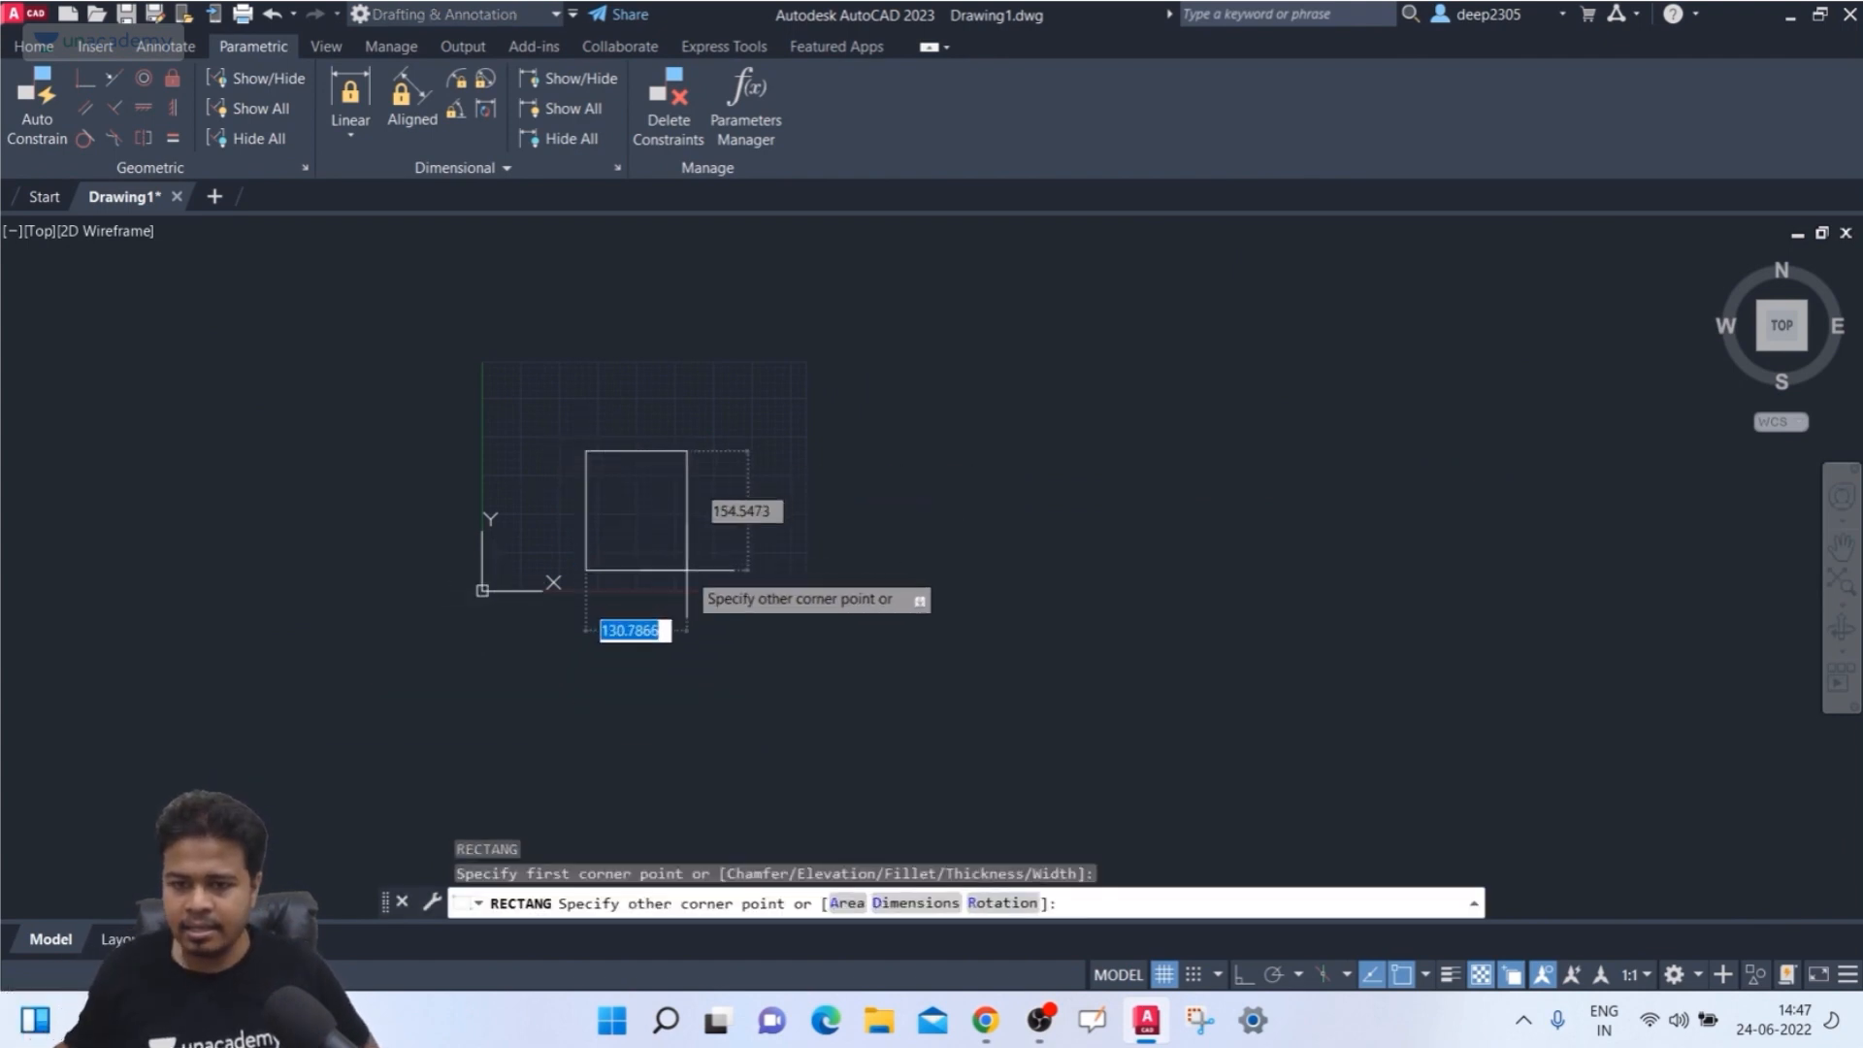
{"action": "left_click", "coordinate": [681, 586]}
{"action": "key", "text": "Escape"}
{"action": "key", "text": "Escape"}
- Draw a slightly slanted, nearly vertical line crossing the rectangle from above its upper edge to below its lower edge
{"action": "type", "text": "l"}
{"action": "key", "text": "Return"}
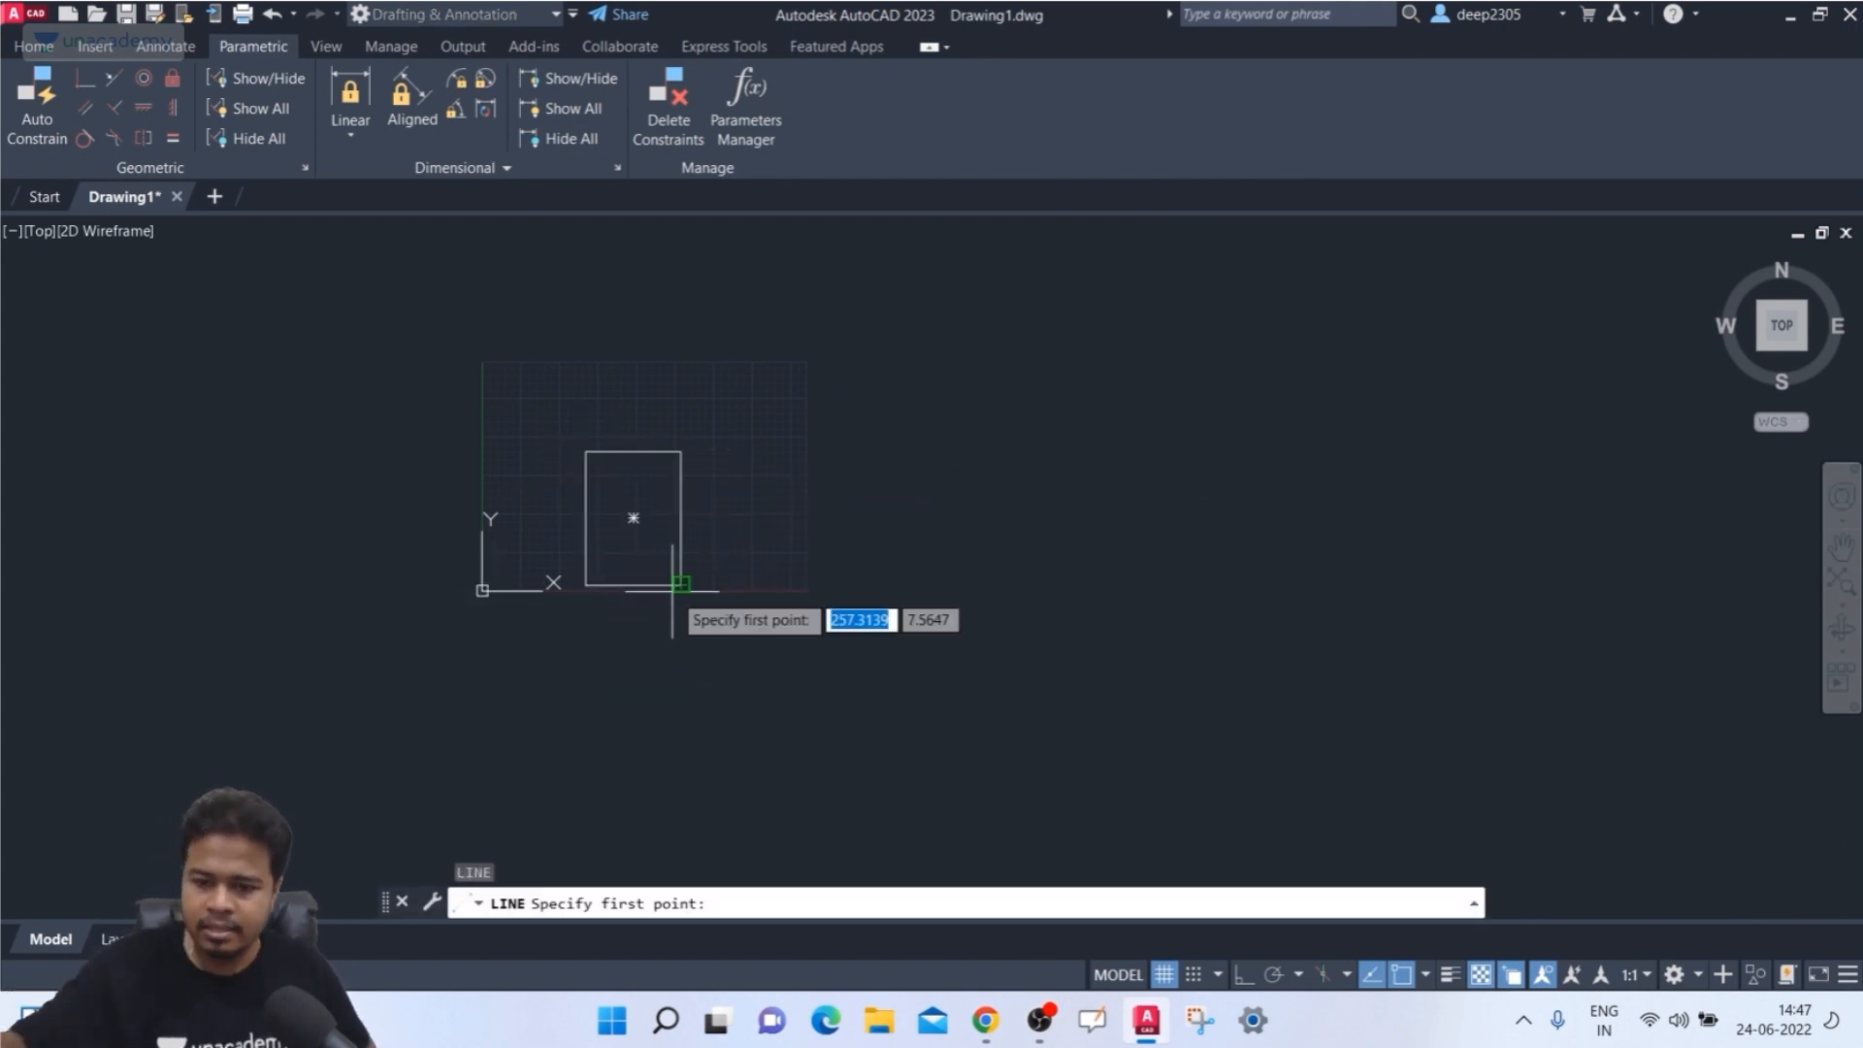
{"action": "scroll", "coordinate": [741, 436], "scroll_direction": "up", "scroll_amount": 2}
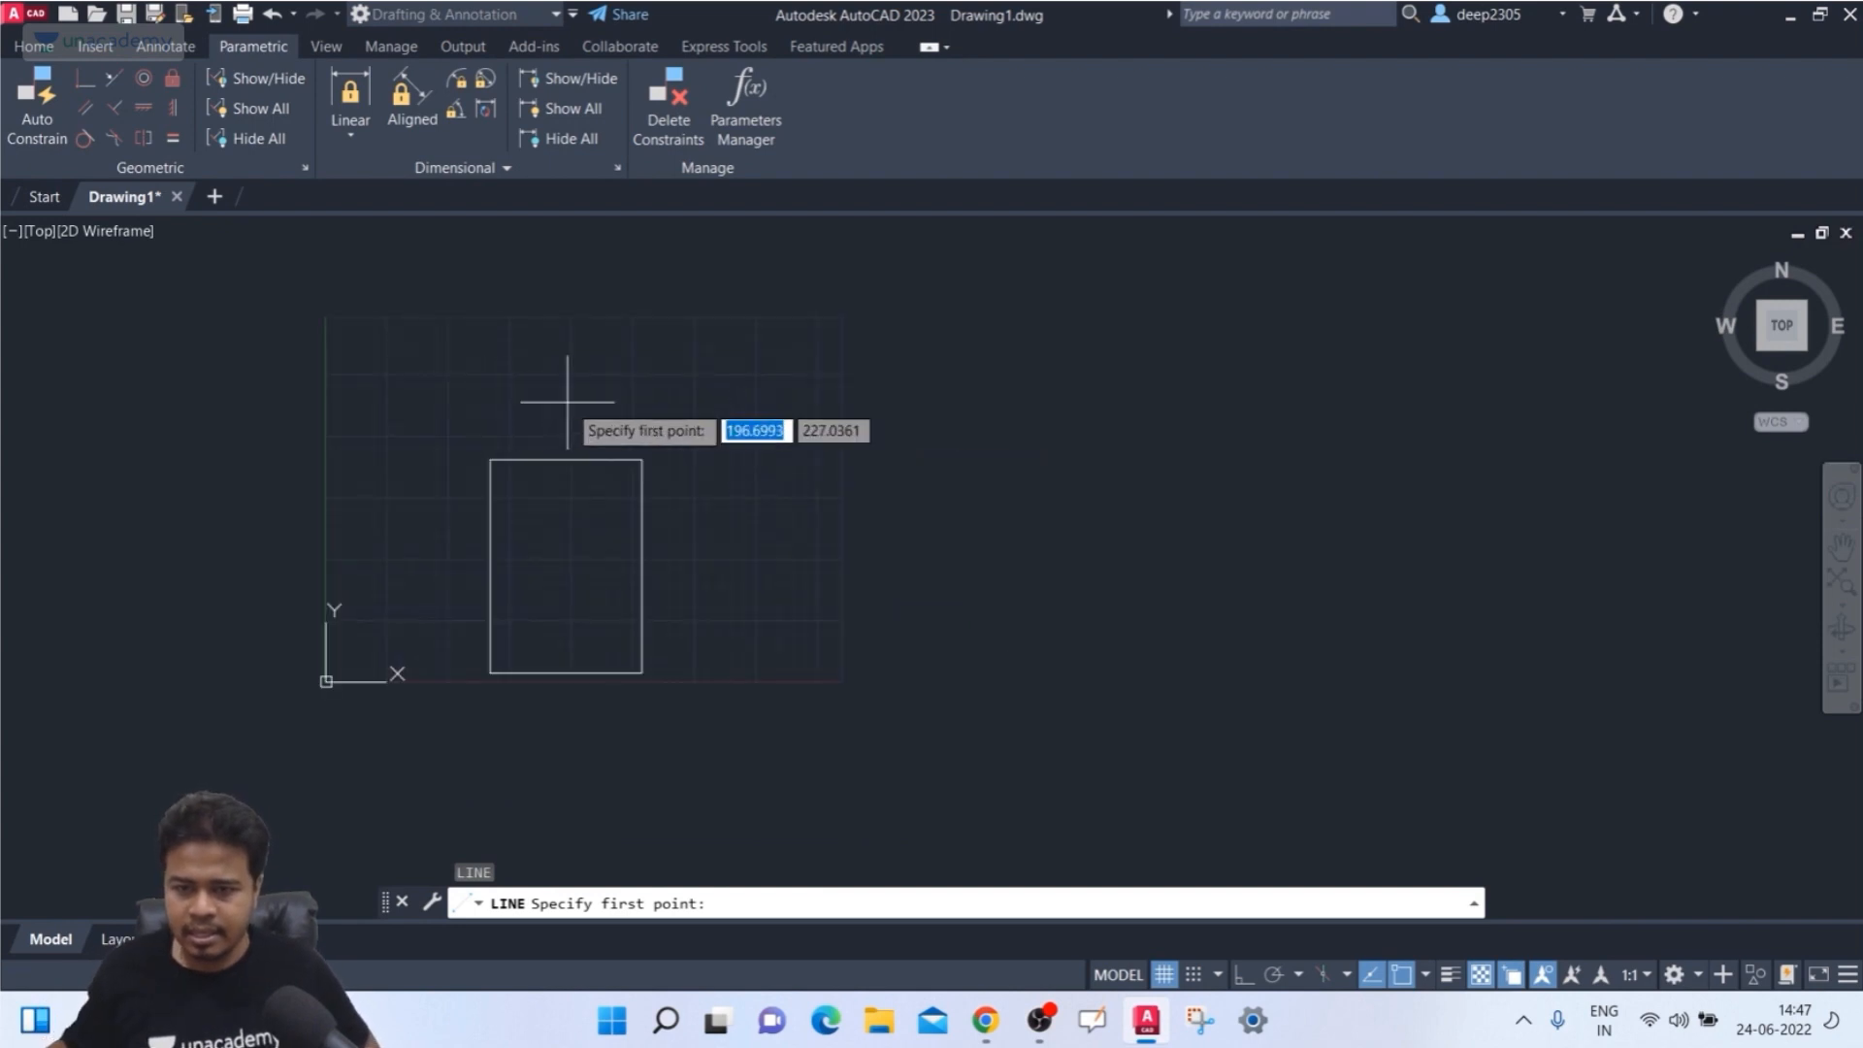
{"action": "left_click", "coordinate": [569, 402]}
{"action": "key", "text": "Escape"}
{"action": "middle_click_drag", "start_coordinate": [777, 634], "coordinate": [742, 570]}
{"action": "key", "text": "Escape"}
- Try to apply a symmetric constraint to the rectangle's upper and lower edges
{"action": "left_click", "coordinate": [144, 138]}
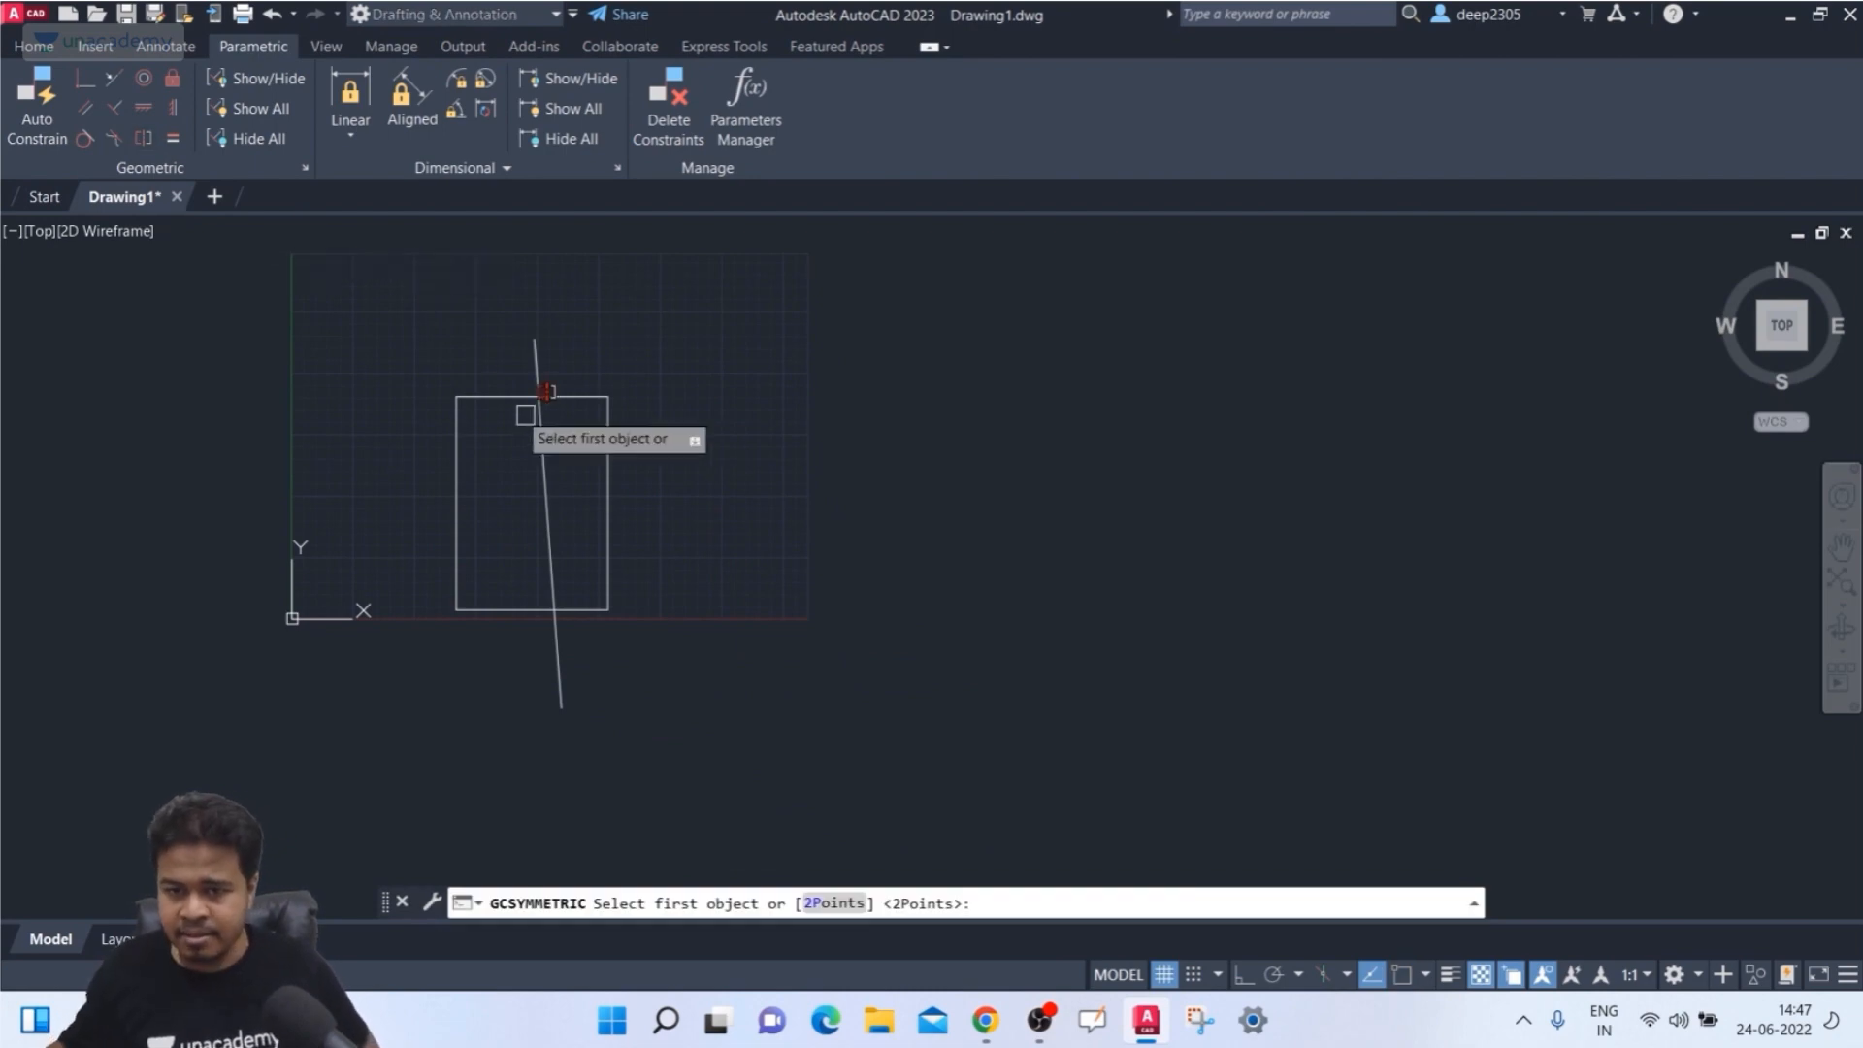
{"action": "left_click", "coordinate": [482, 400]}
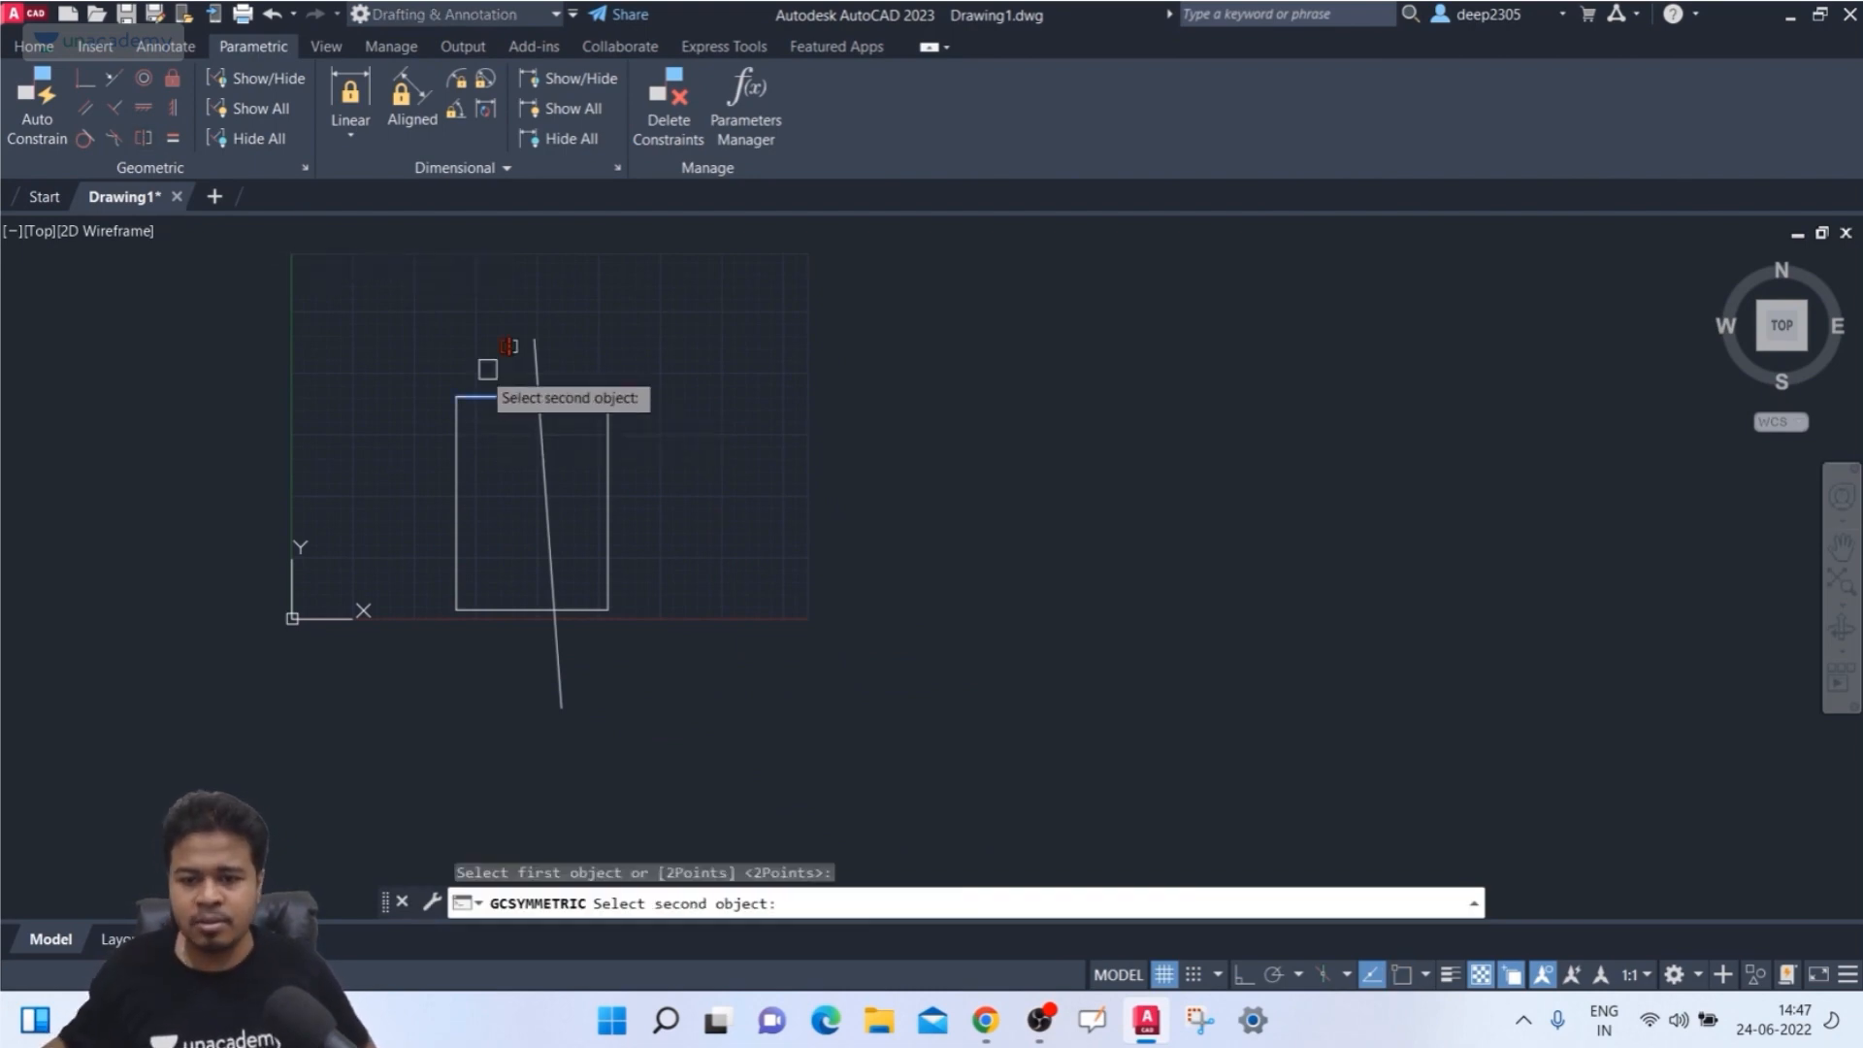
{"action": "left_click", "coordinate": [516, 608]}
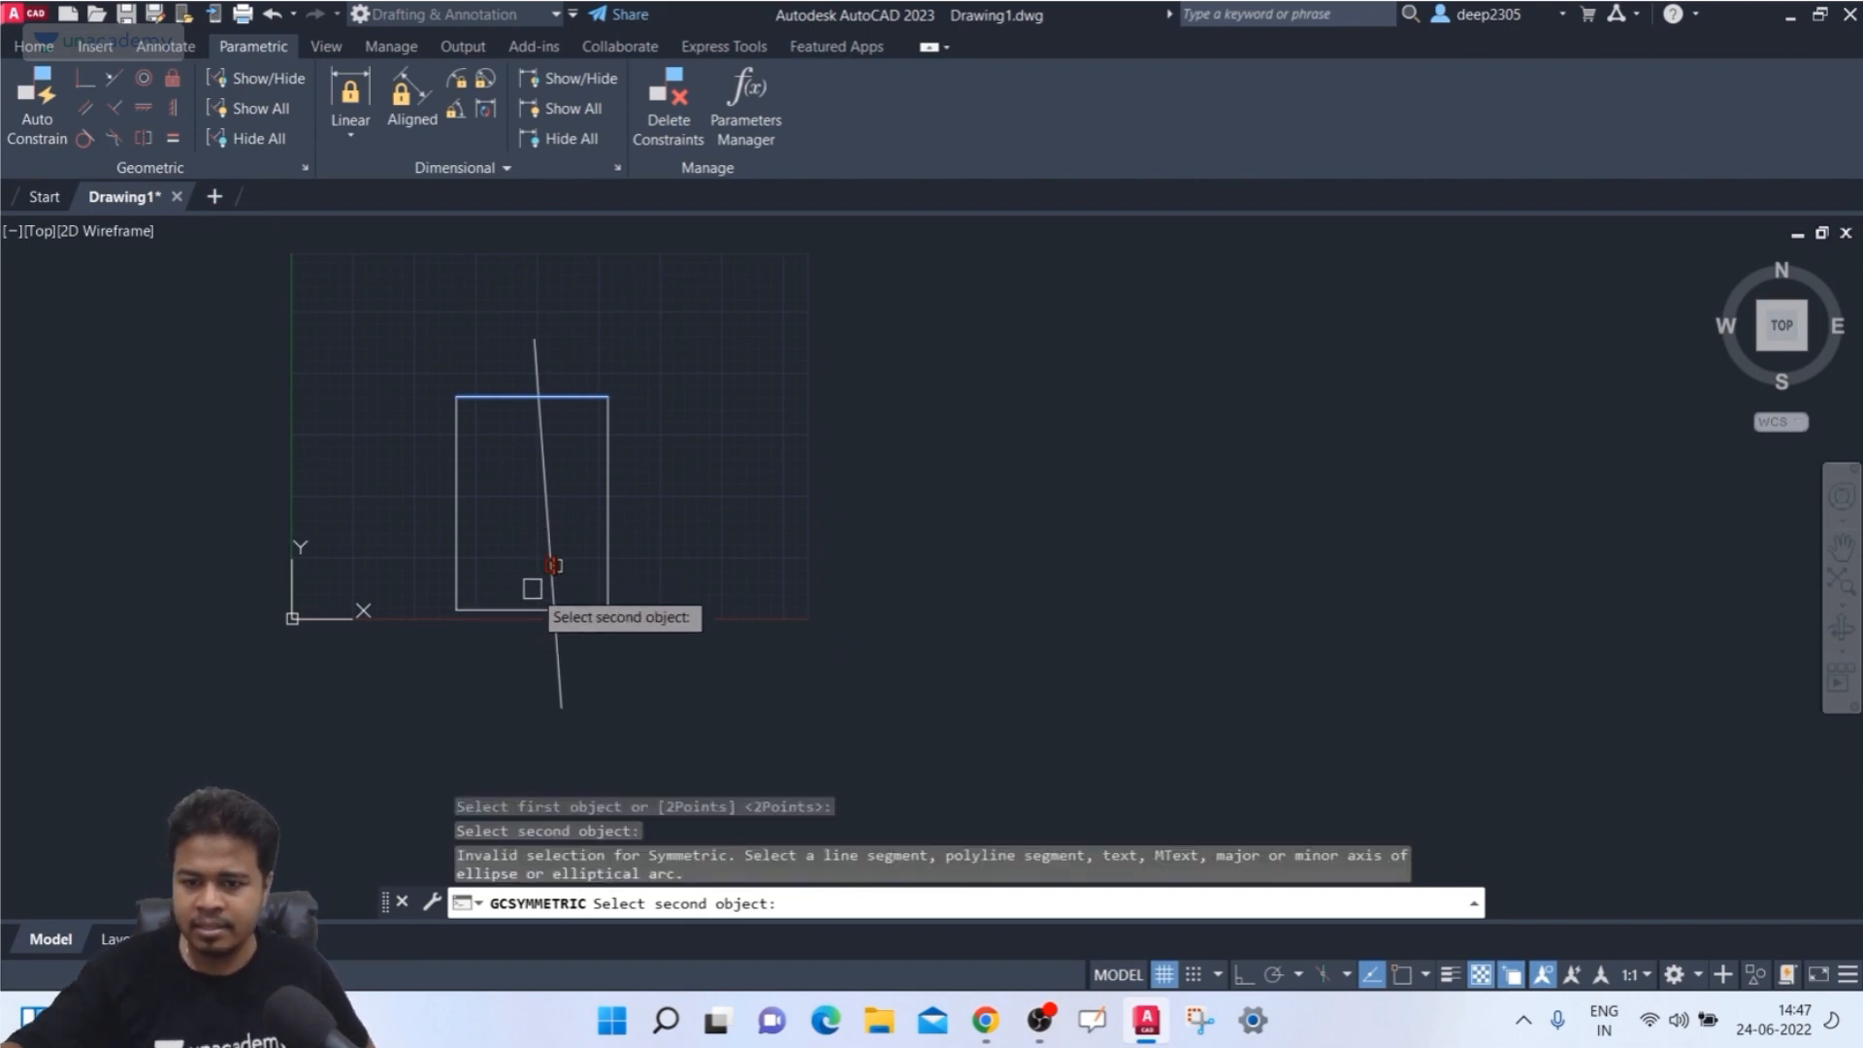
{"action": "key", "text": "Escape"}
{"action": "key", "text": "Escape"}
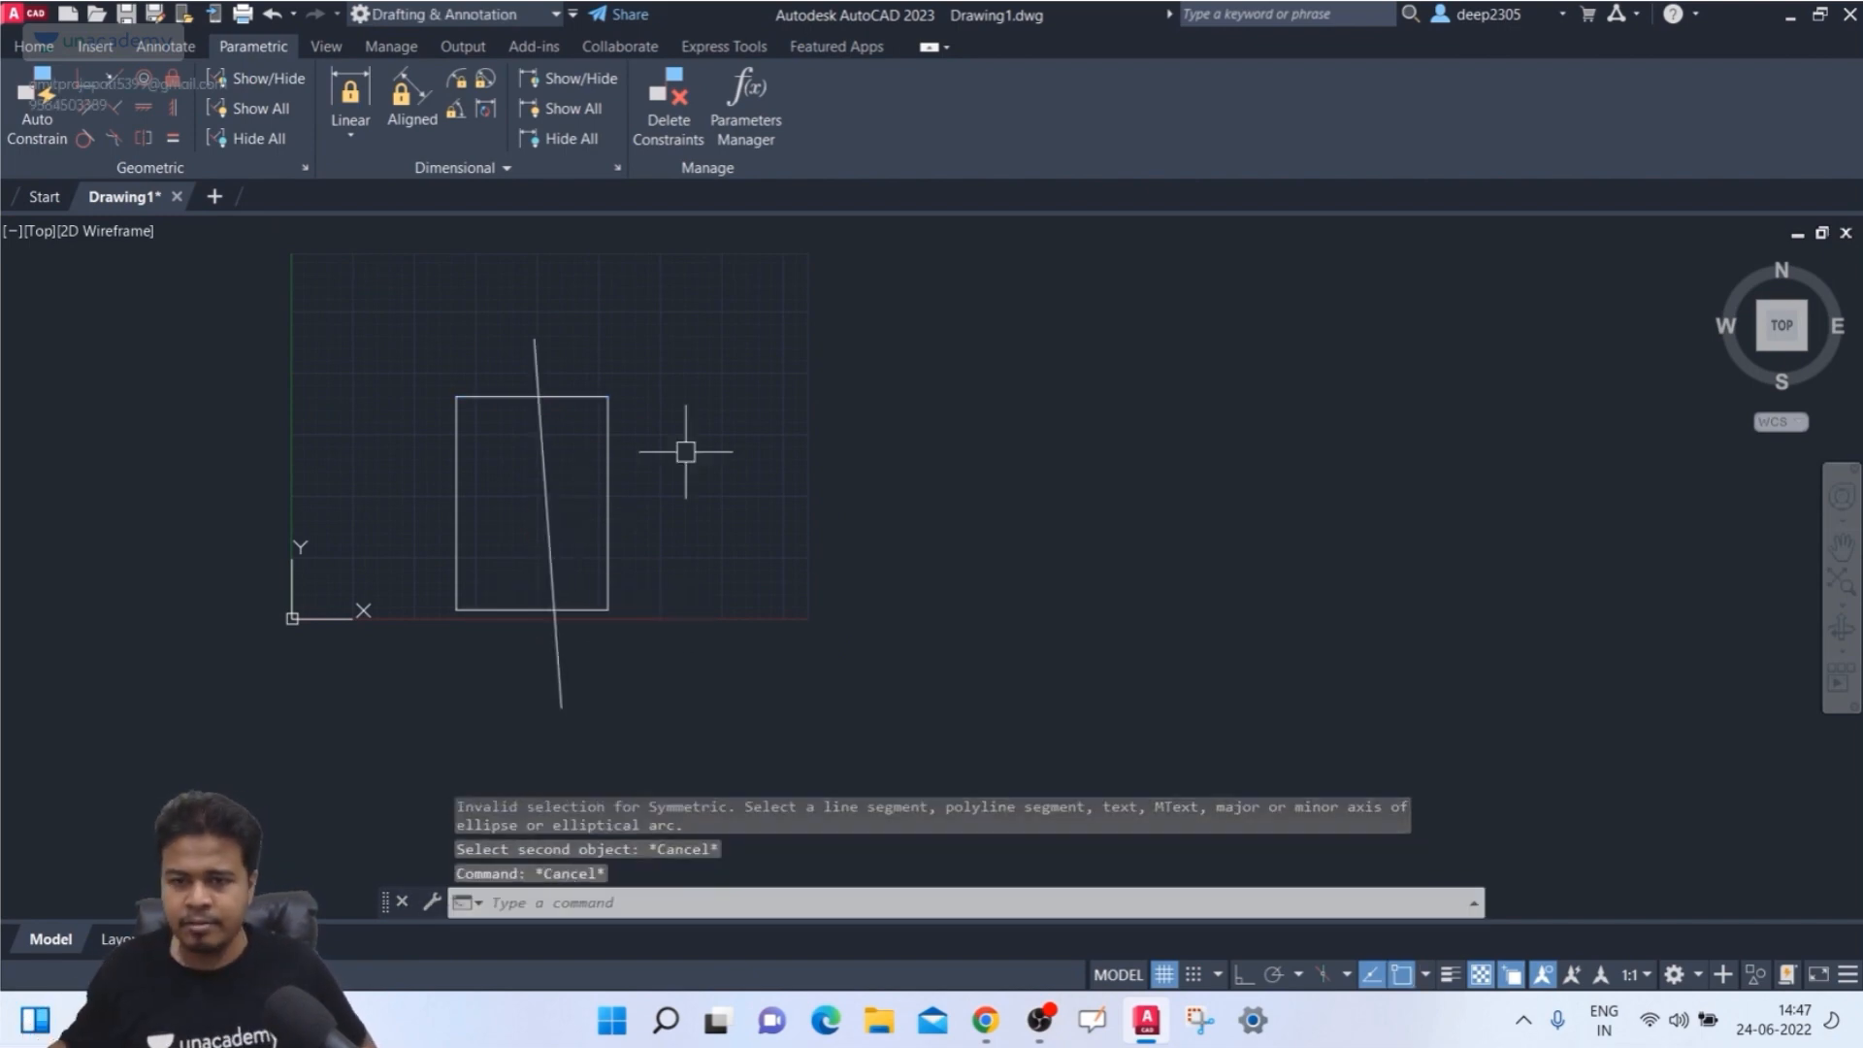
- Erase the rectangle together with the line crossing it
{"action": "middle_click_drag", "start_coordinate": [653, 445], "coordinate": [621, 439]}
{"action": "left_click", "coordinate": [678, 345]}
{"action": "left_click", "coordinate": [355, 691]}
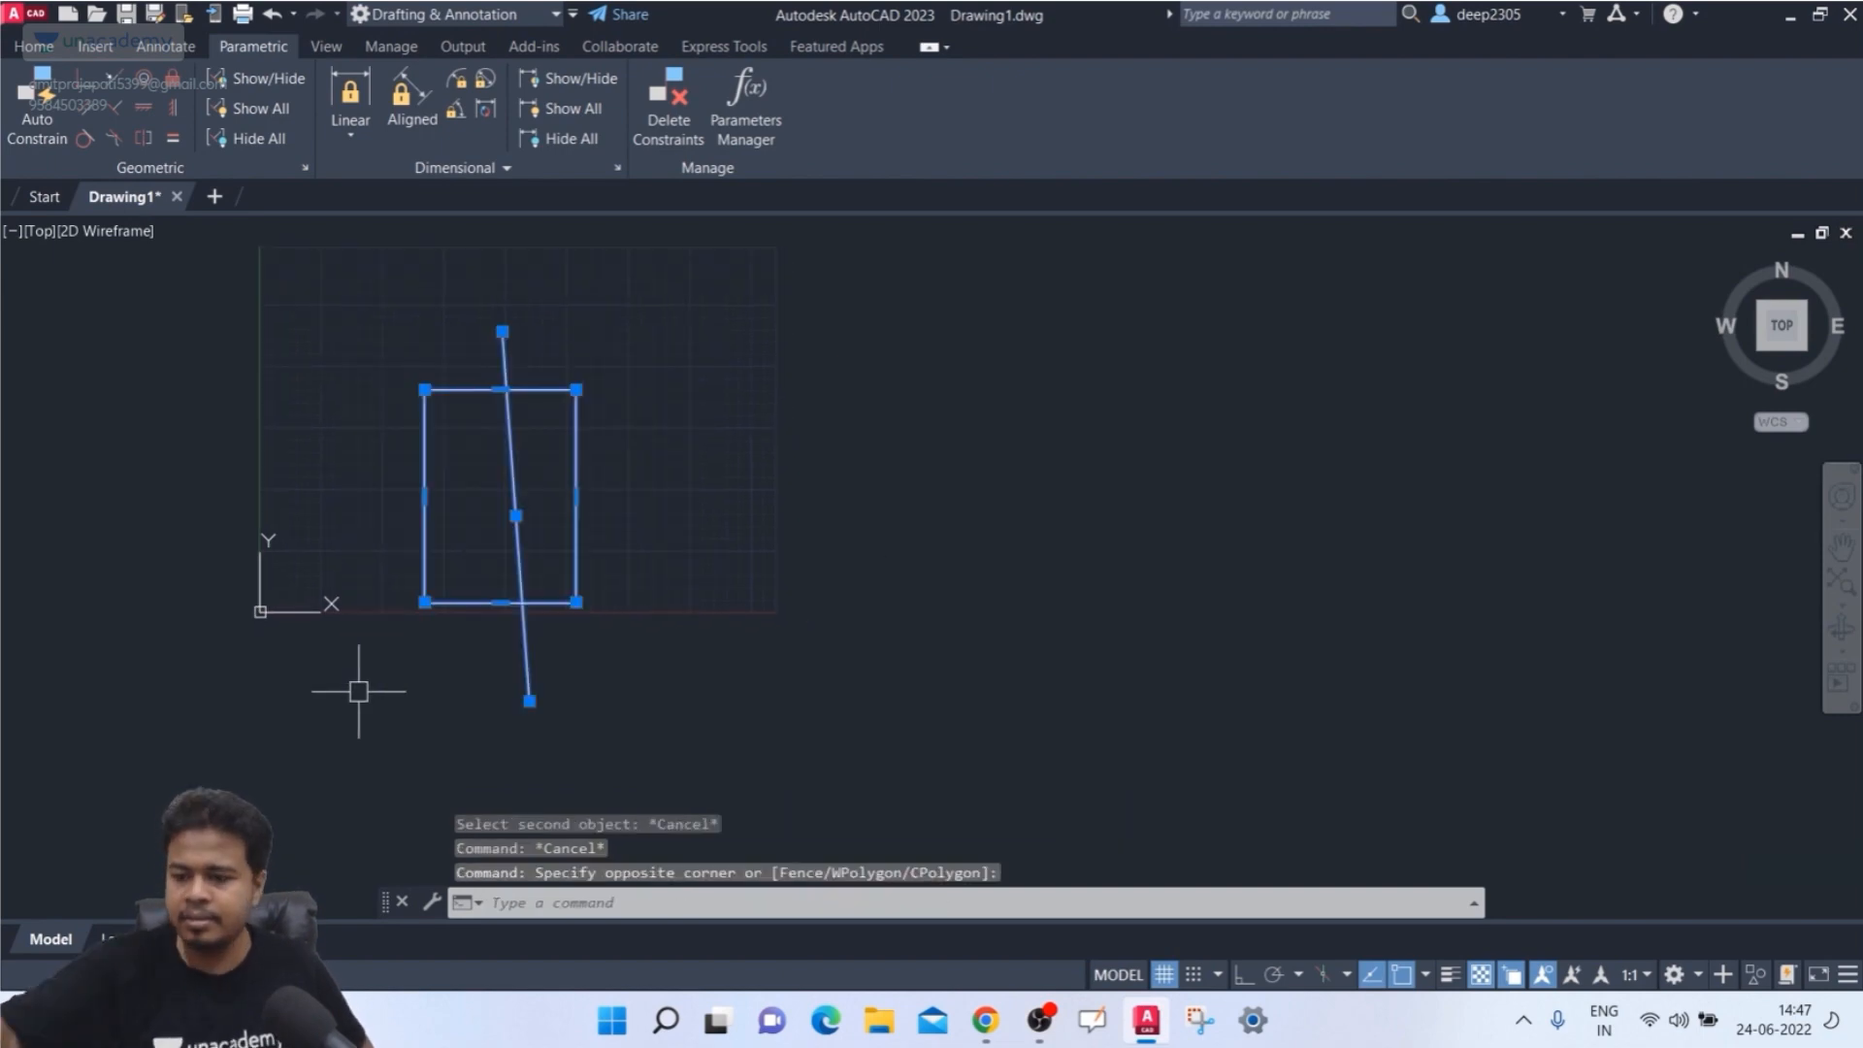
{"action": "key", "text": "Delete"}
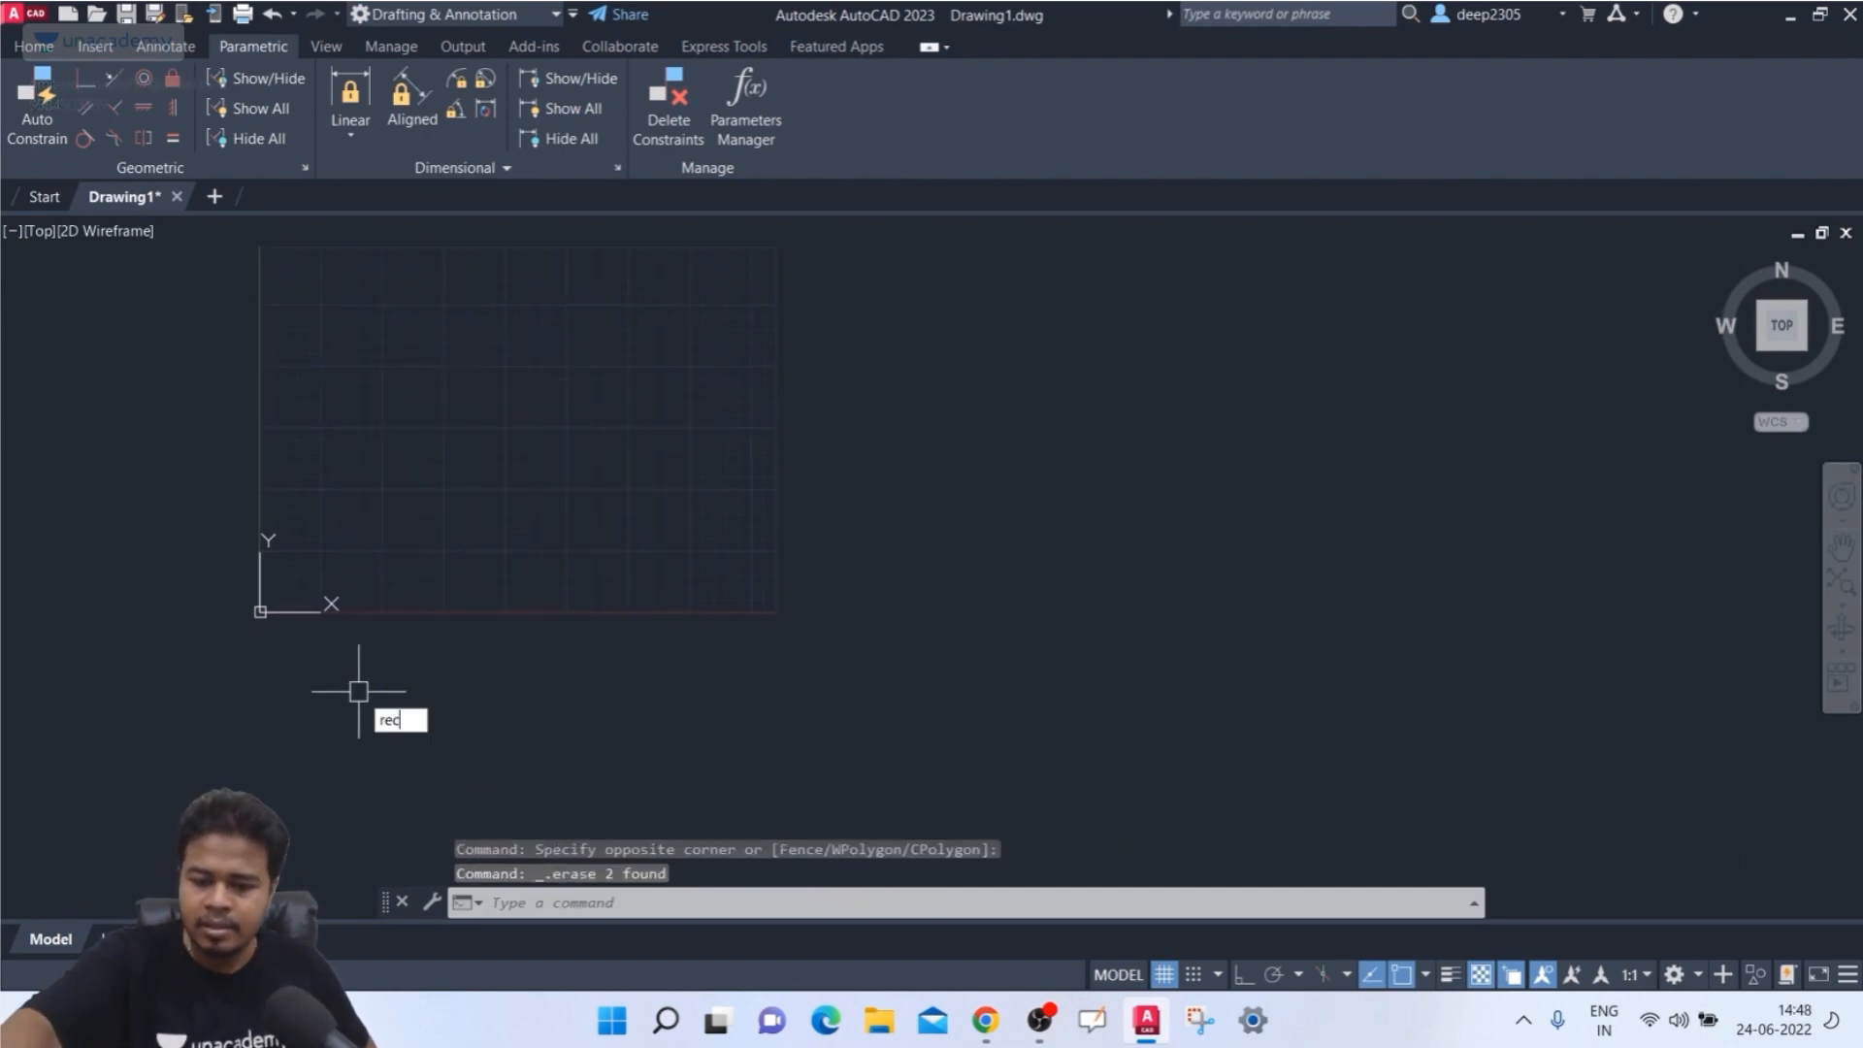
- Draw two separate upright rectangles side by side, the first near the origin and the second farther along the X axis
{"action": "key", "text": "Return"}
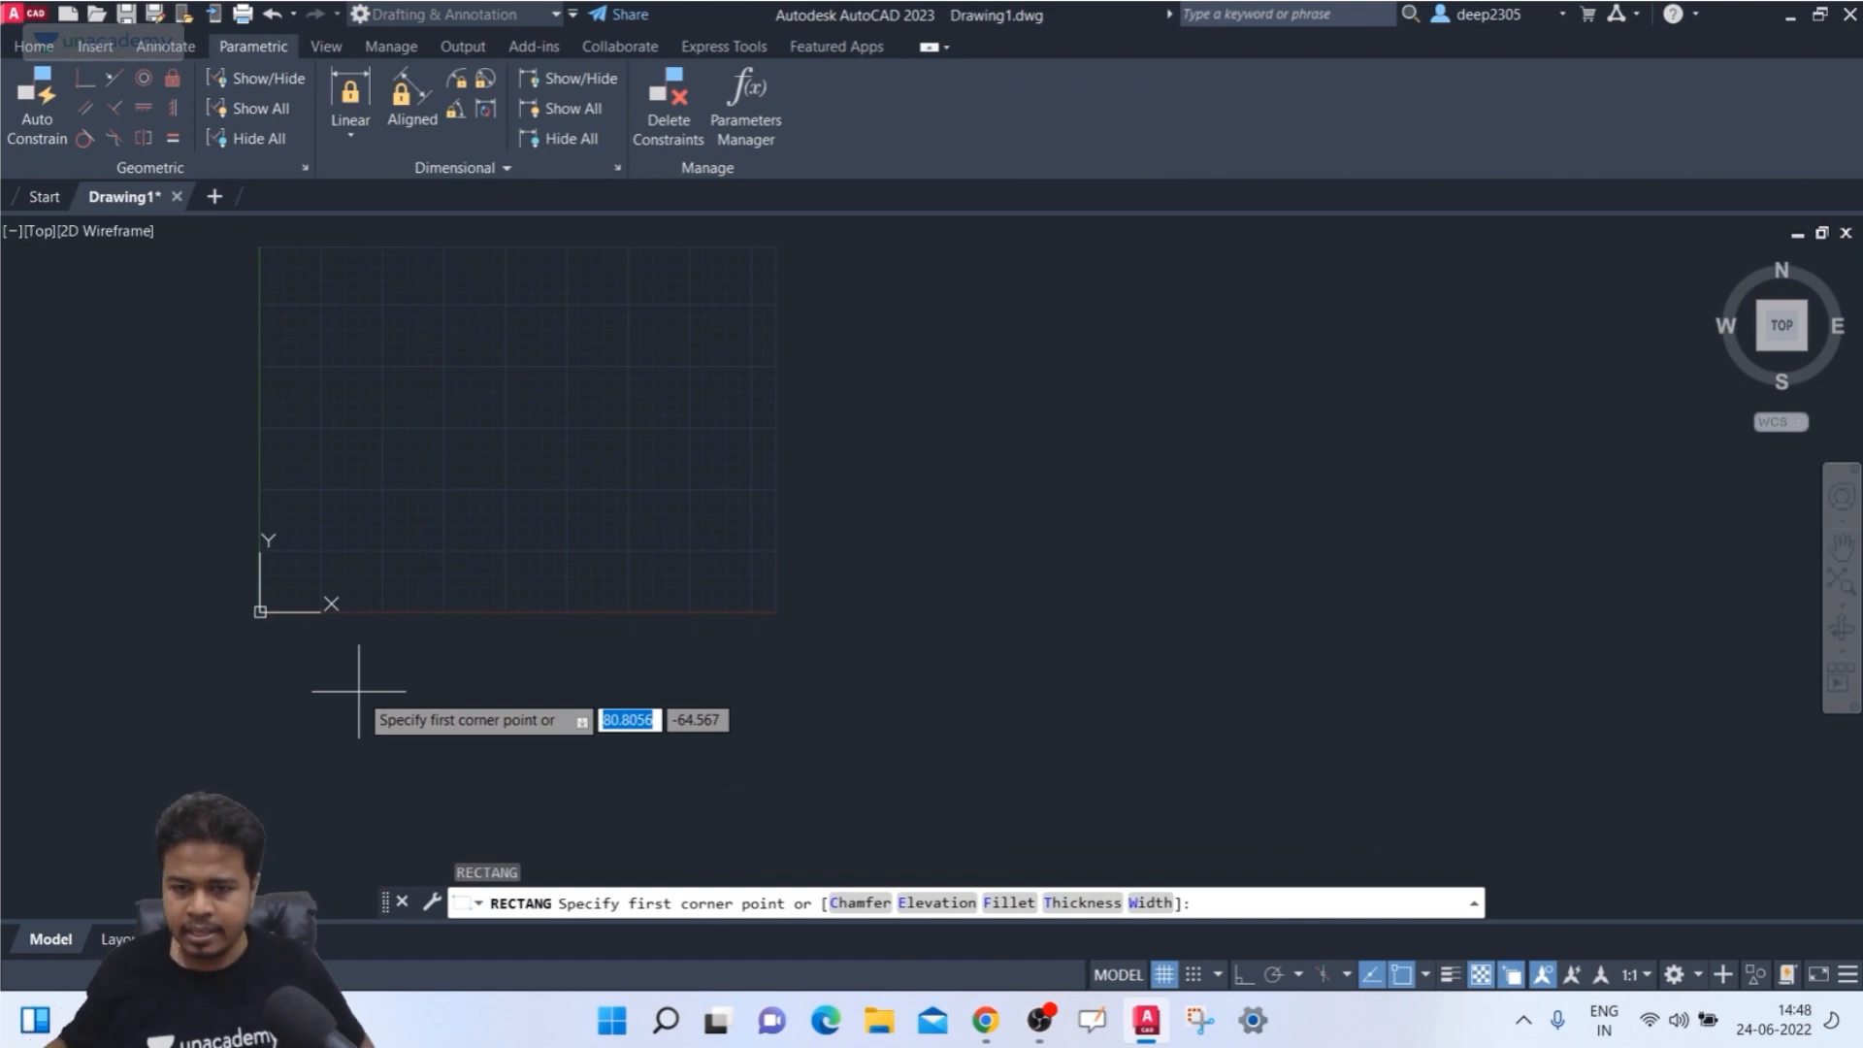
{"action": "left_click", "coordinate": [350, 409]}
{"action": "left_click", "coordinate": [492, 580]}
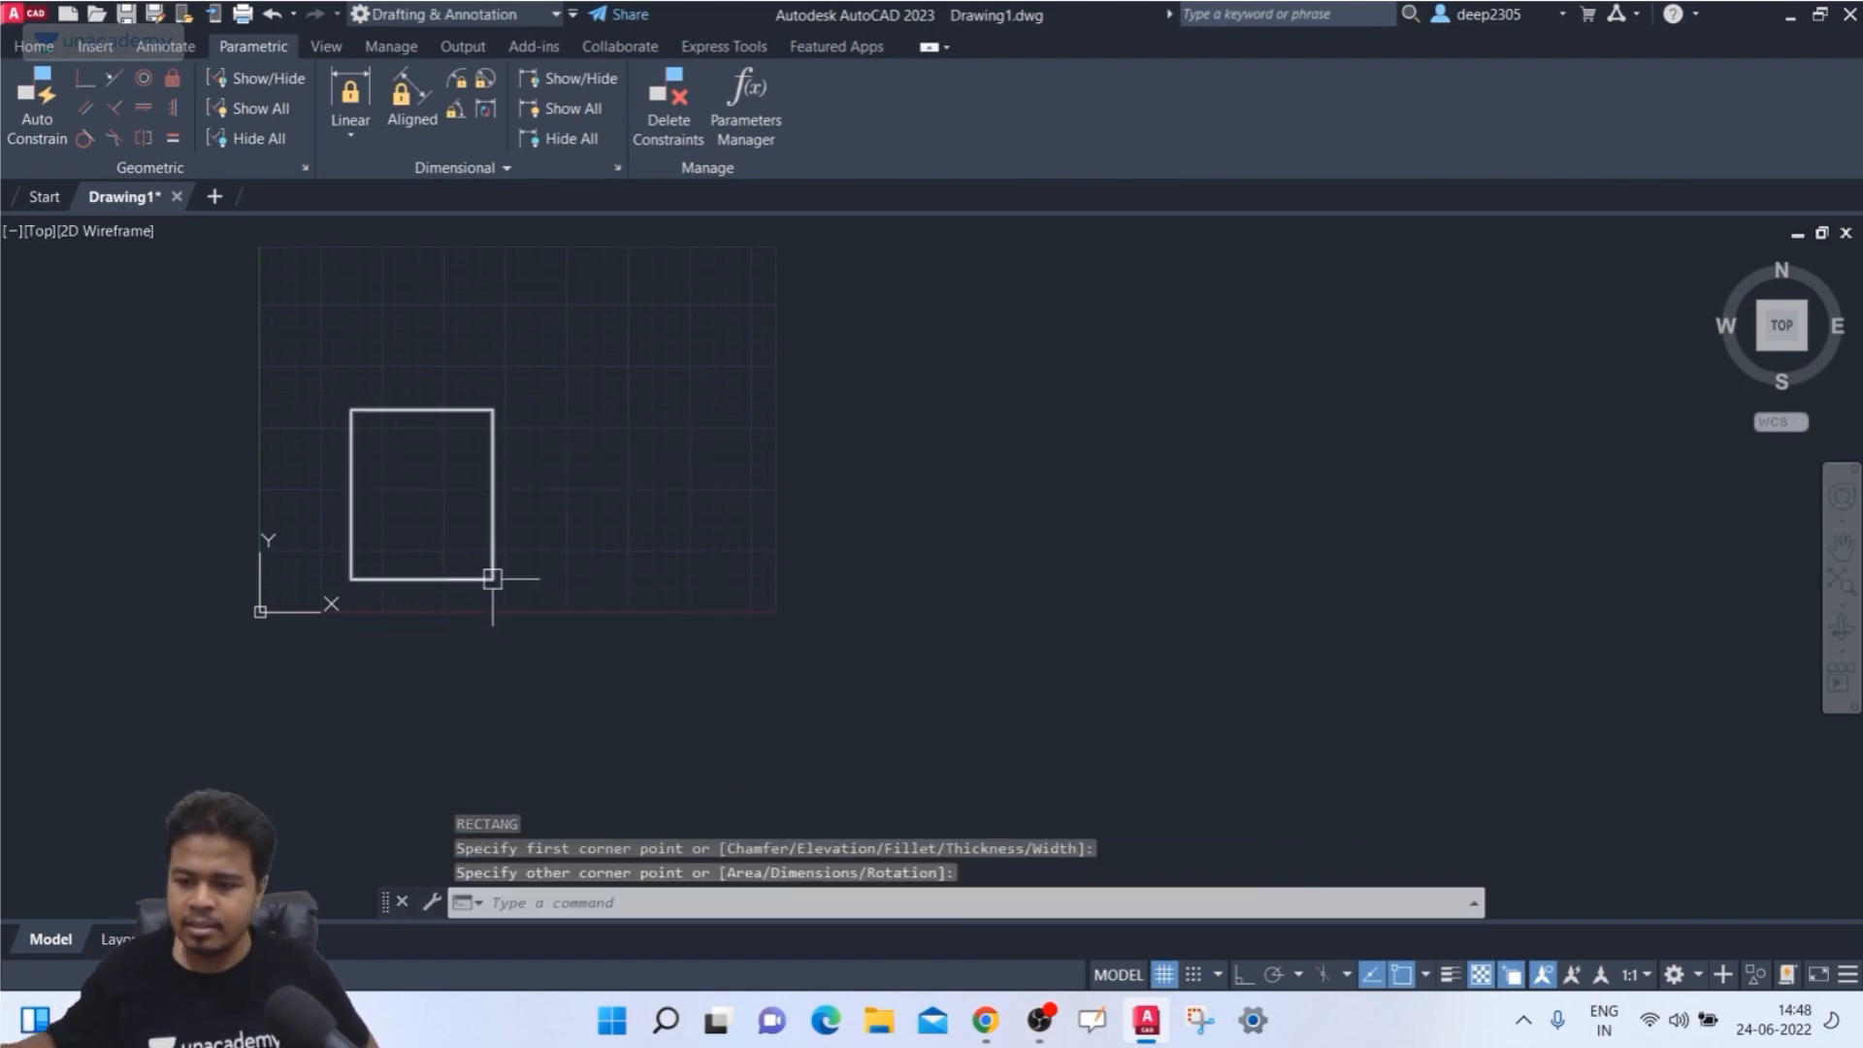
{"action": "key", "text": "Return"}
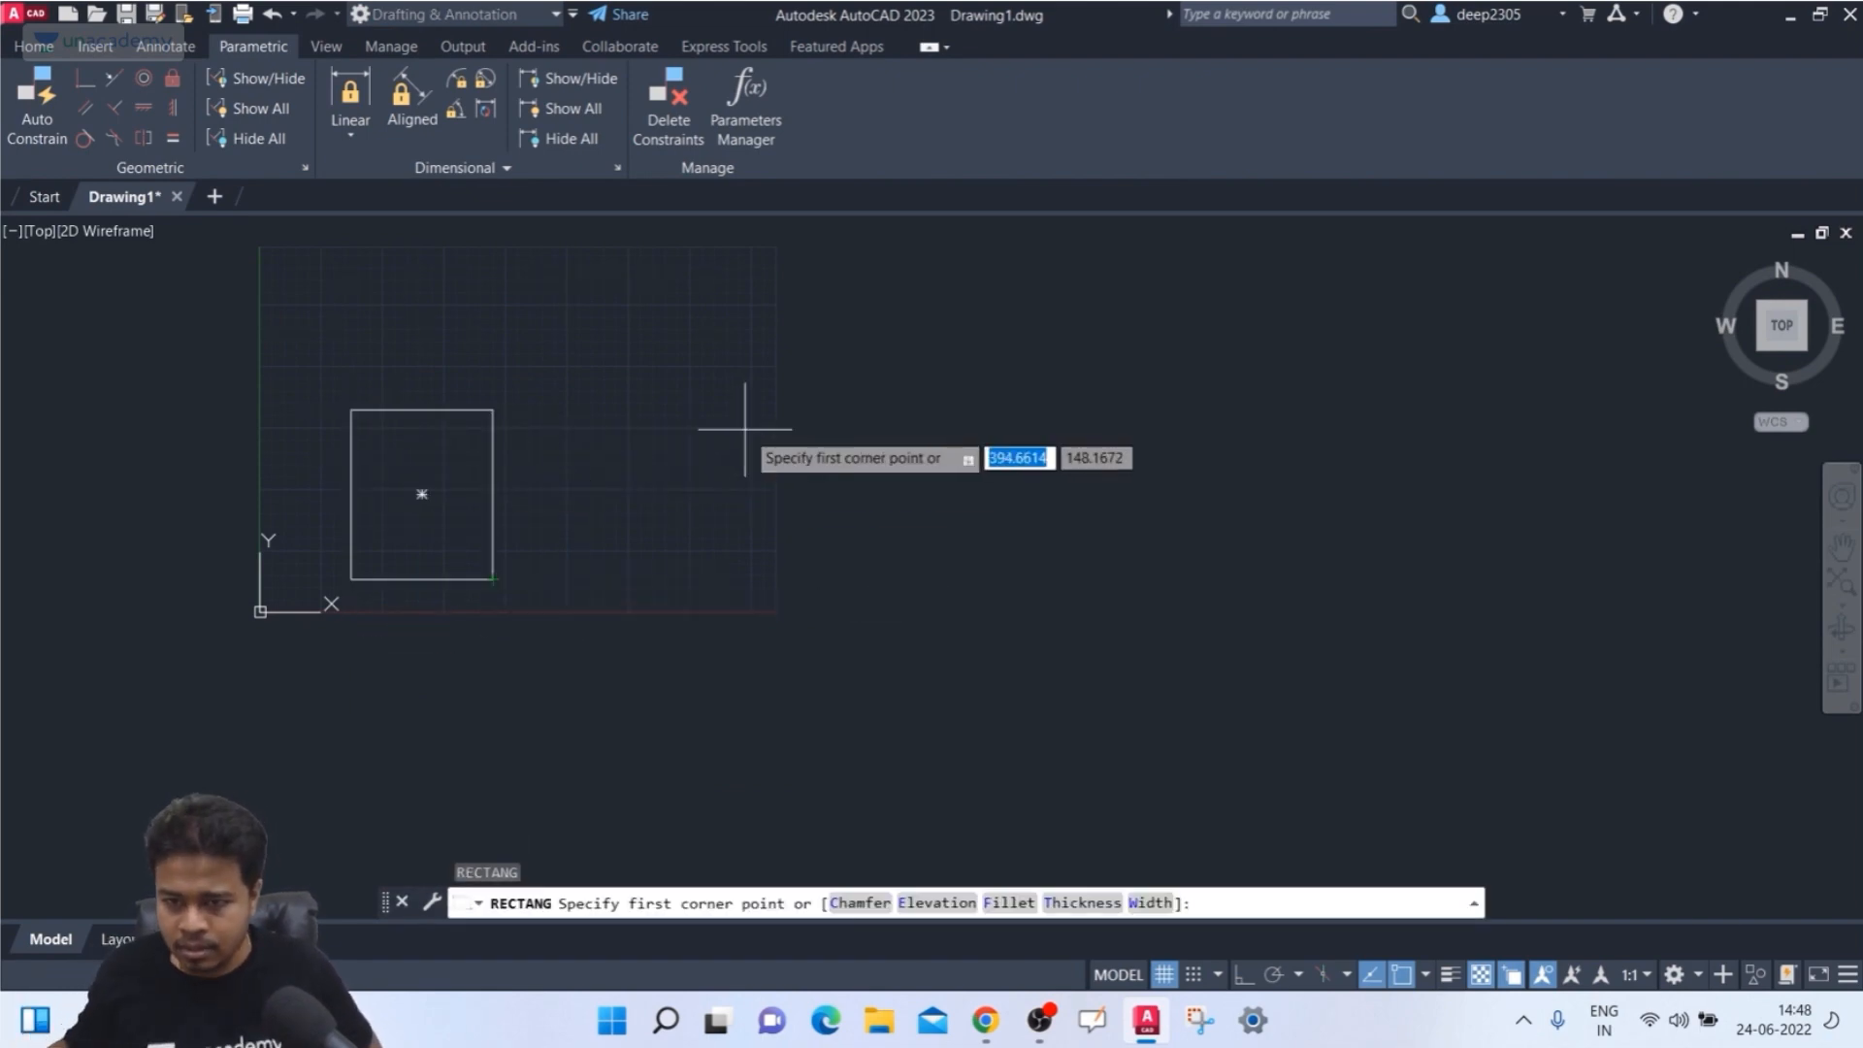
{"action": "left_click", "coordinate": [748, 410]}
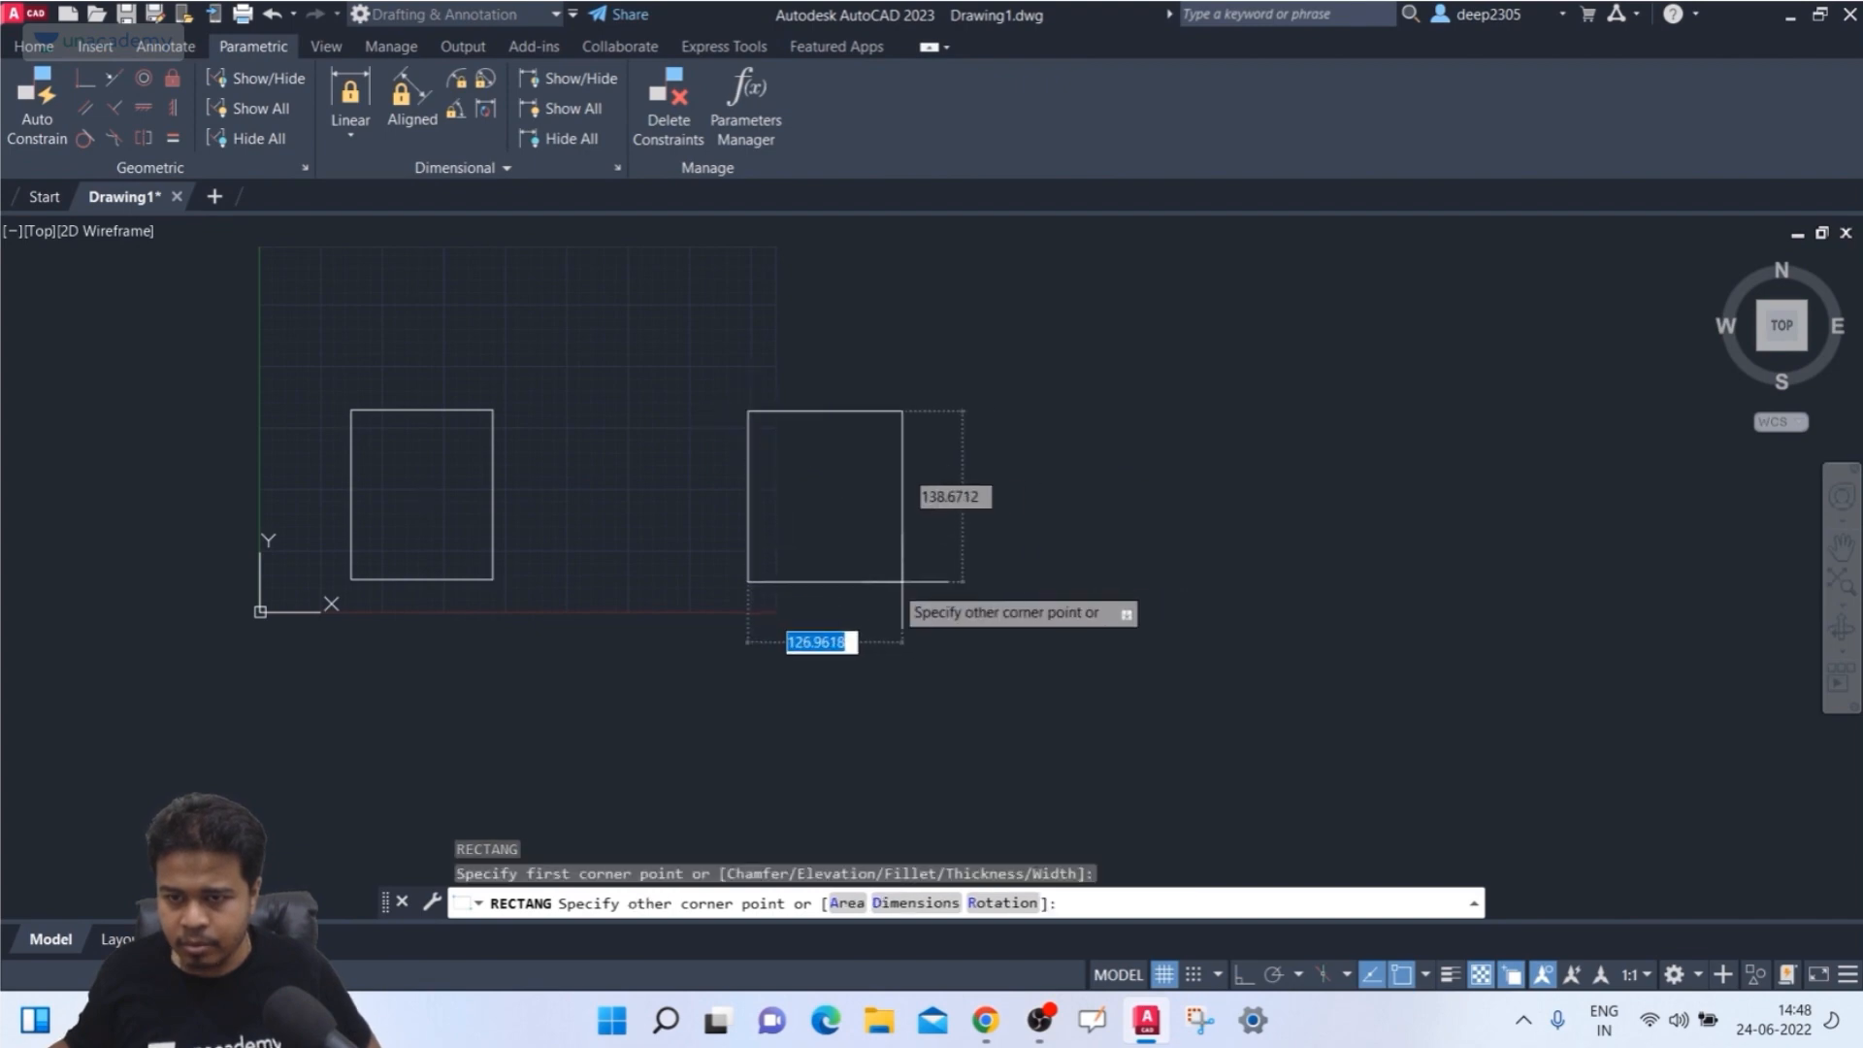
{"action": "left_click", "coordinate": [869, 591]}
{"action": "key", "text": "Escape"}
{"action": "middle_click_drag", "start_coordinate": [732, 520], "coordinate": [708, 505]}
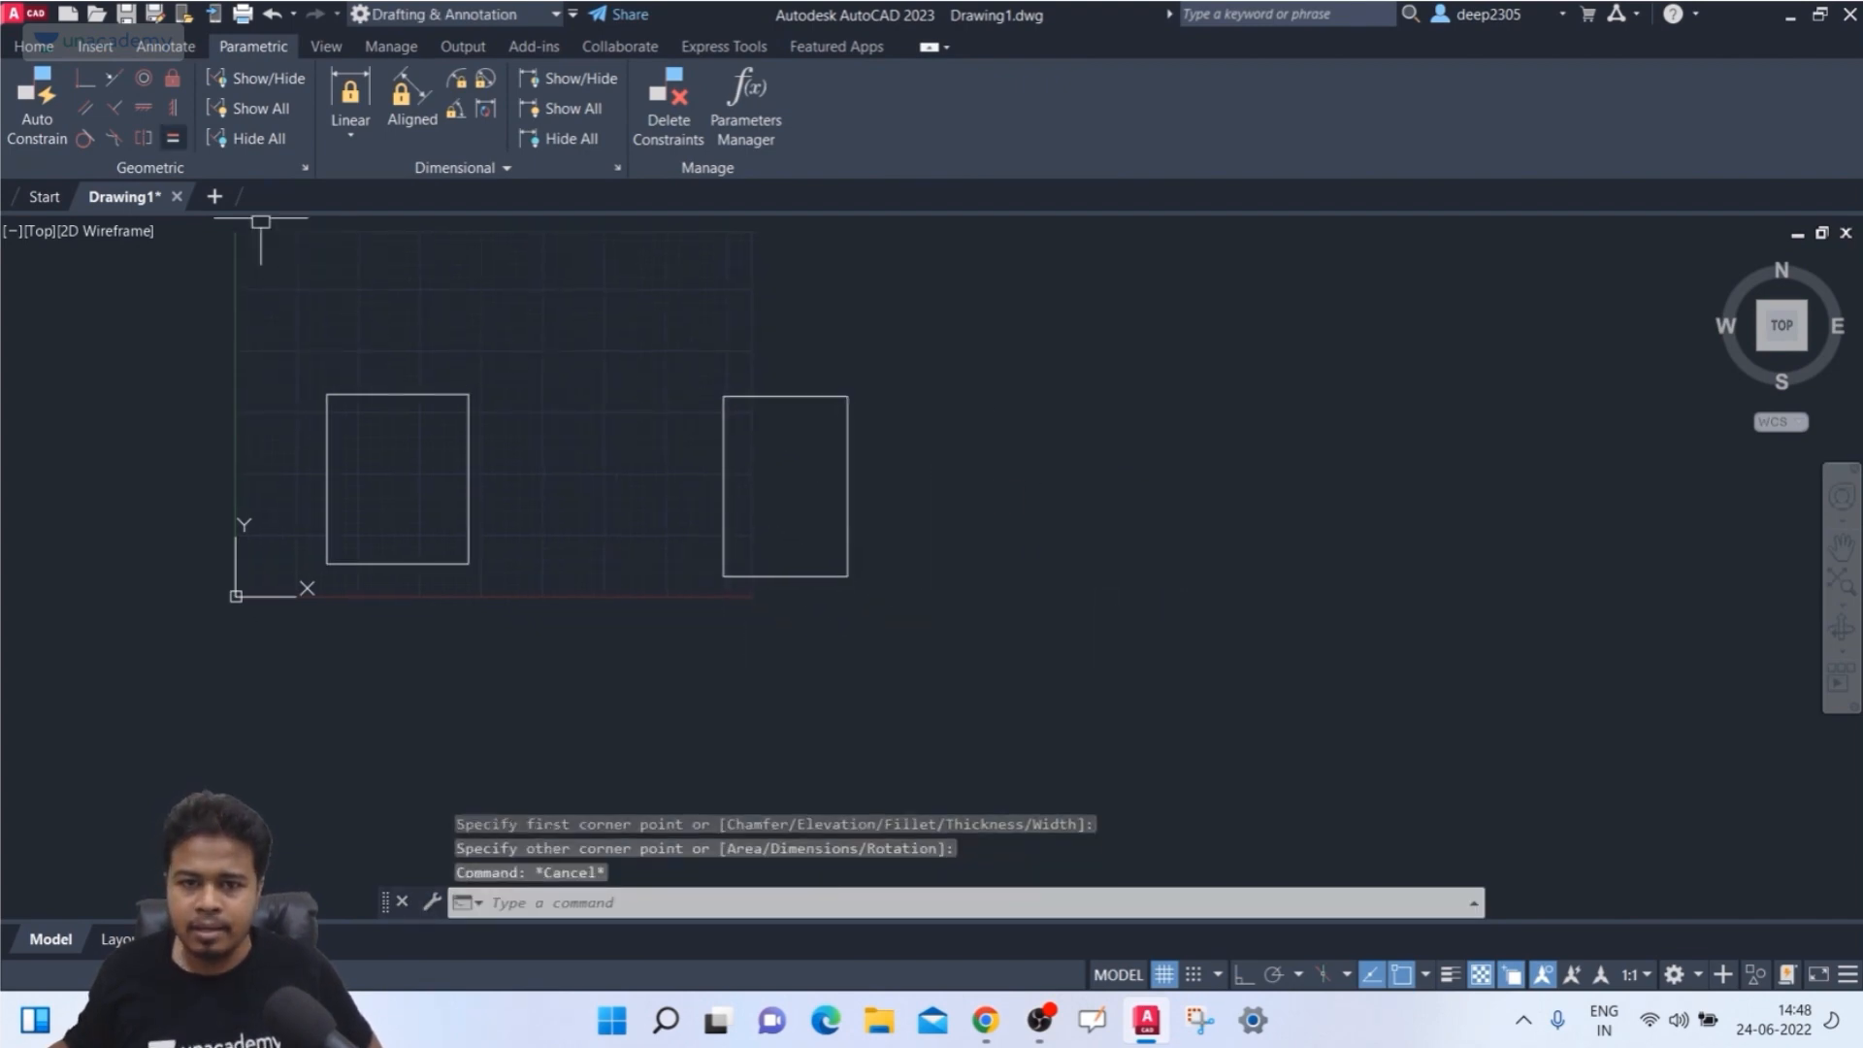
- Apply a symmetric constraint to the left edges of both rectangles, using the first rectangle's right edge as the symmetry line
{"action": "left_click", "coordinate": [143, 137]}
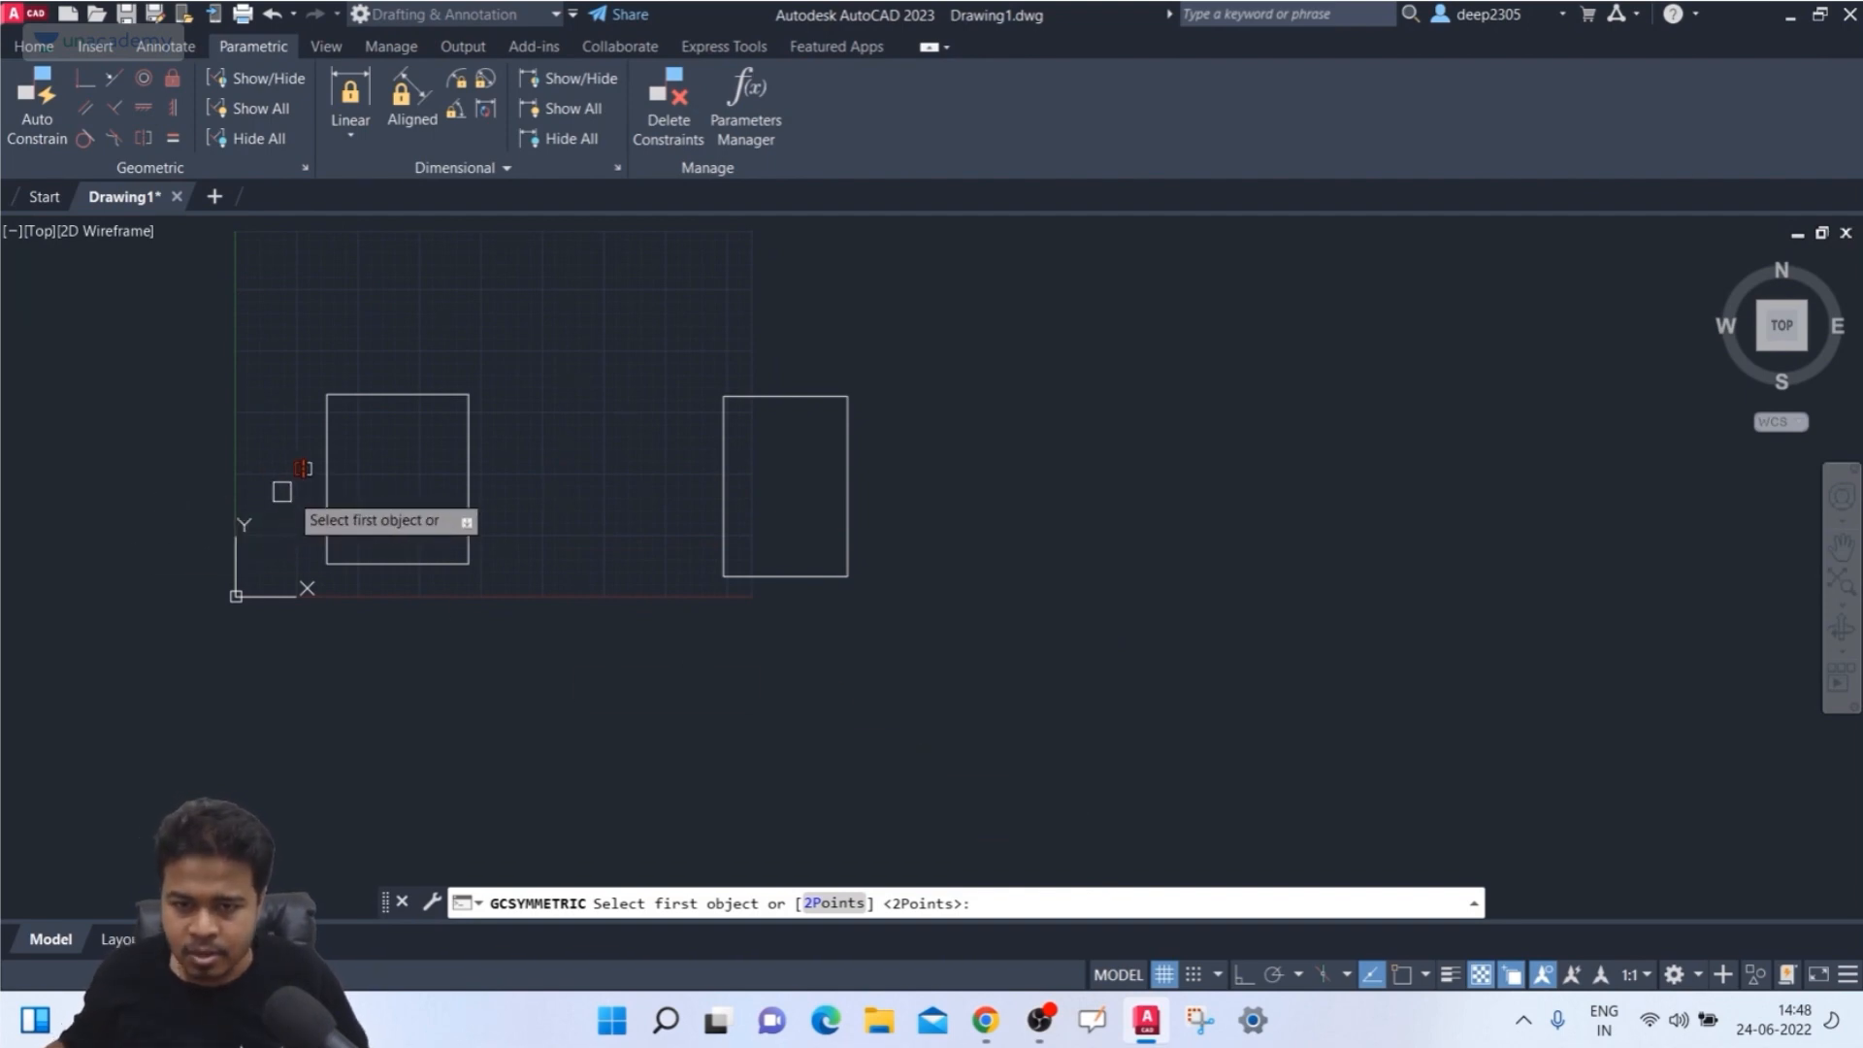
{"action": "left_click", "coordinate": [328, 483]}
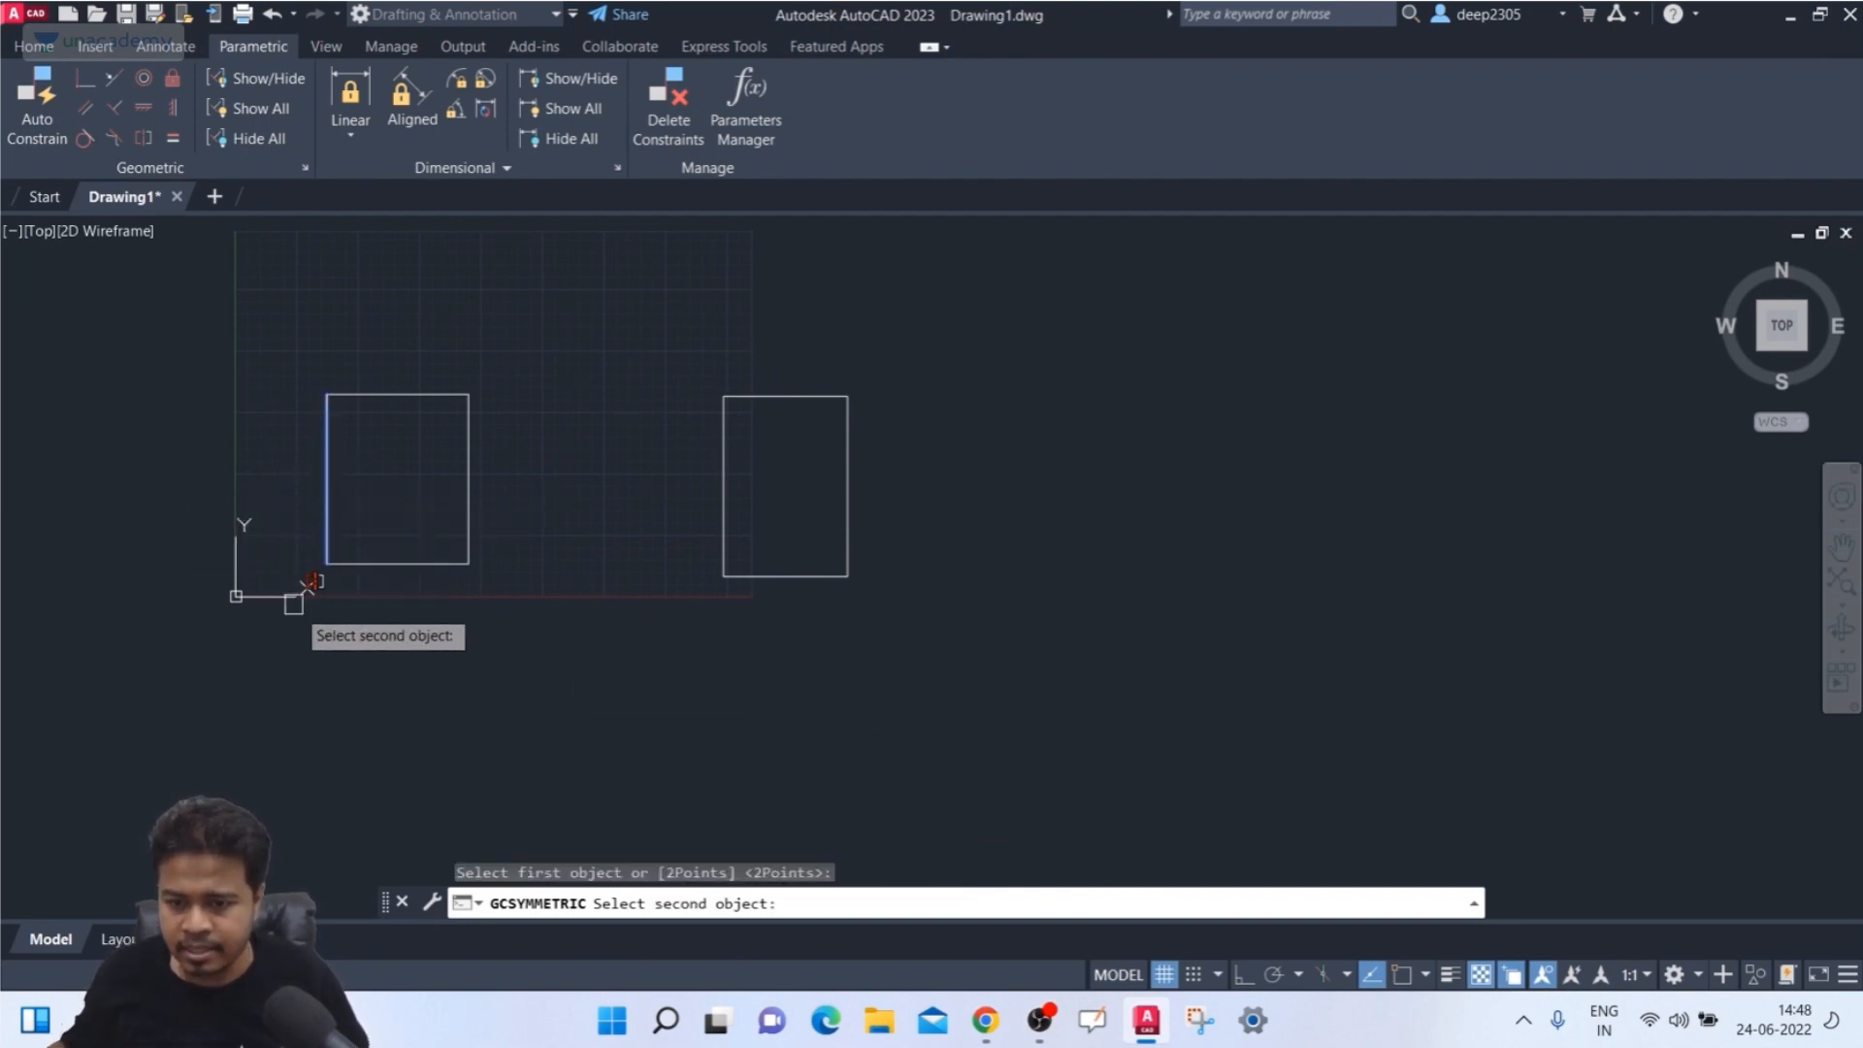
{"action": "left_click", "coordinate": [723, 534]}
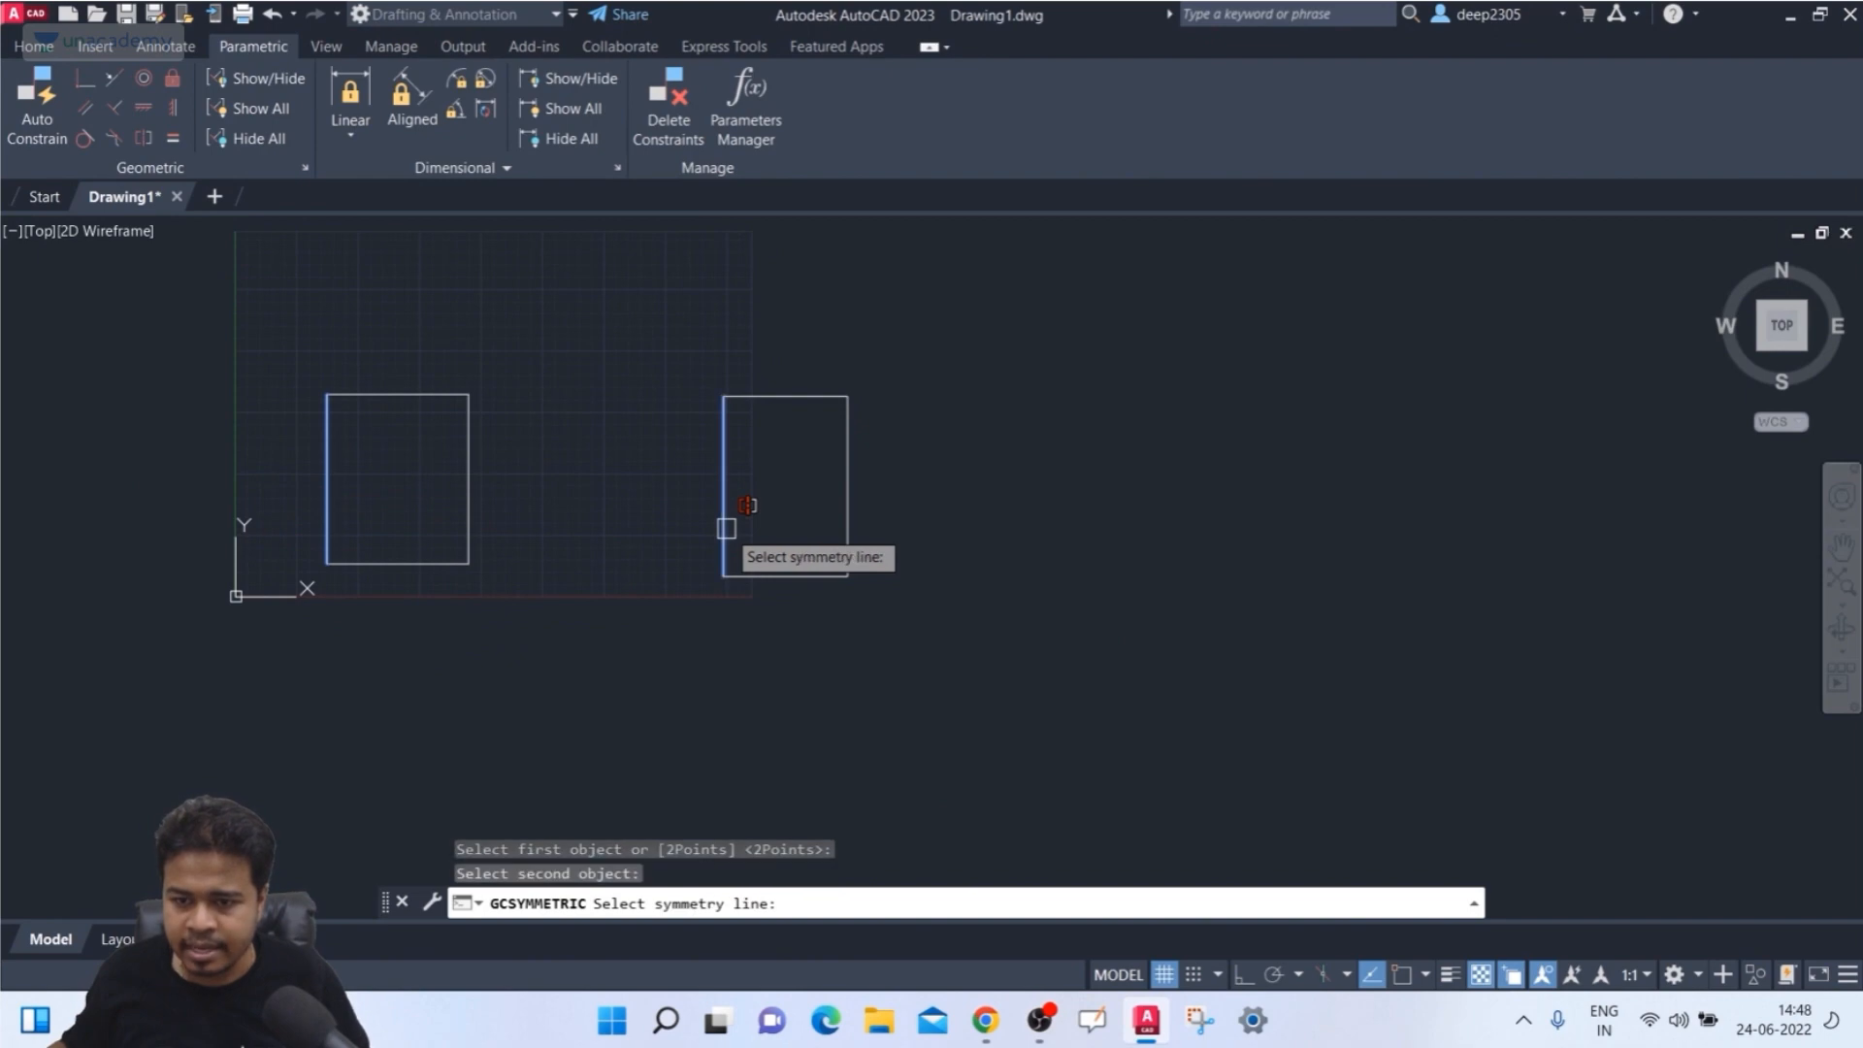
{"action": "left_click", "coordinate": [472, 430]}
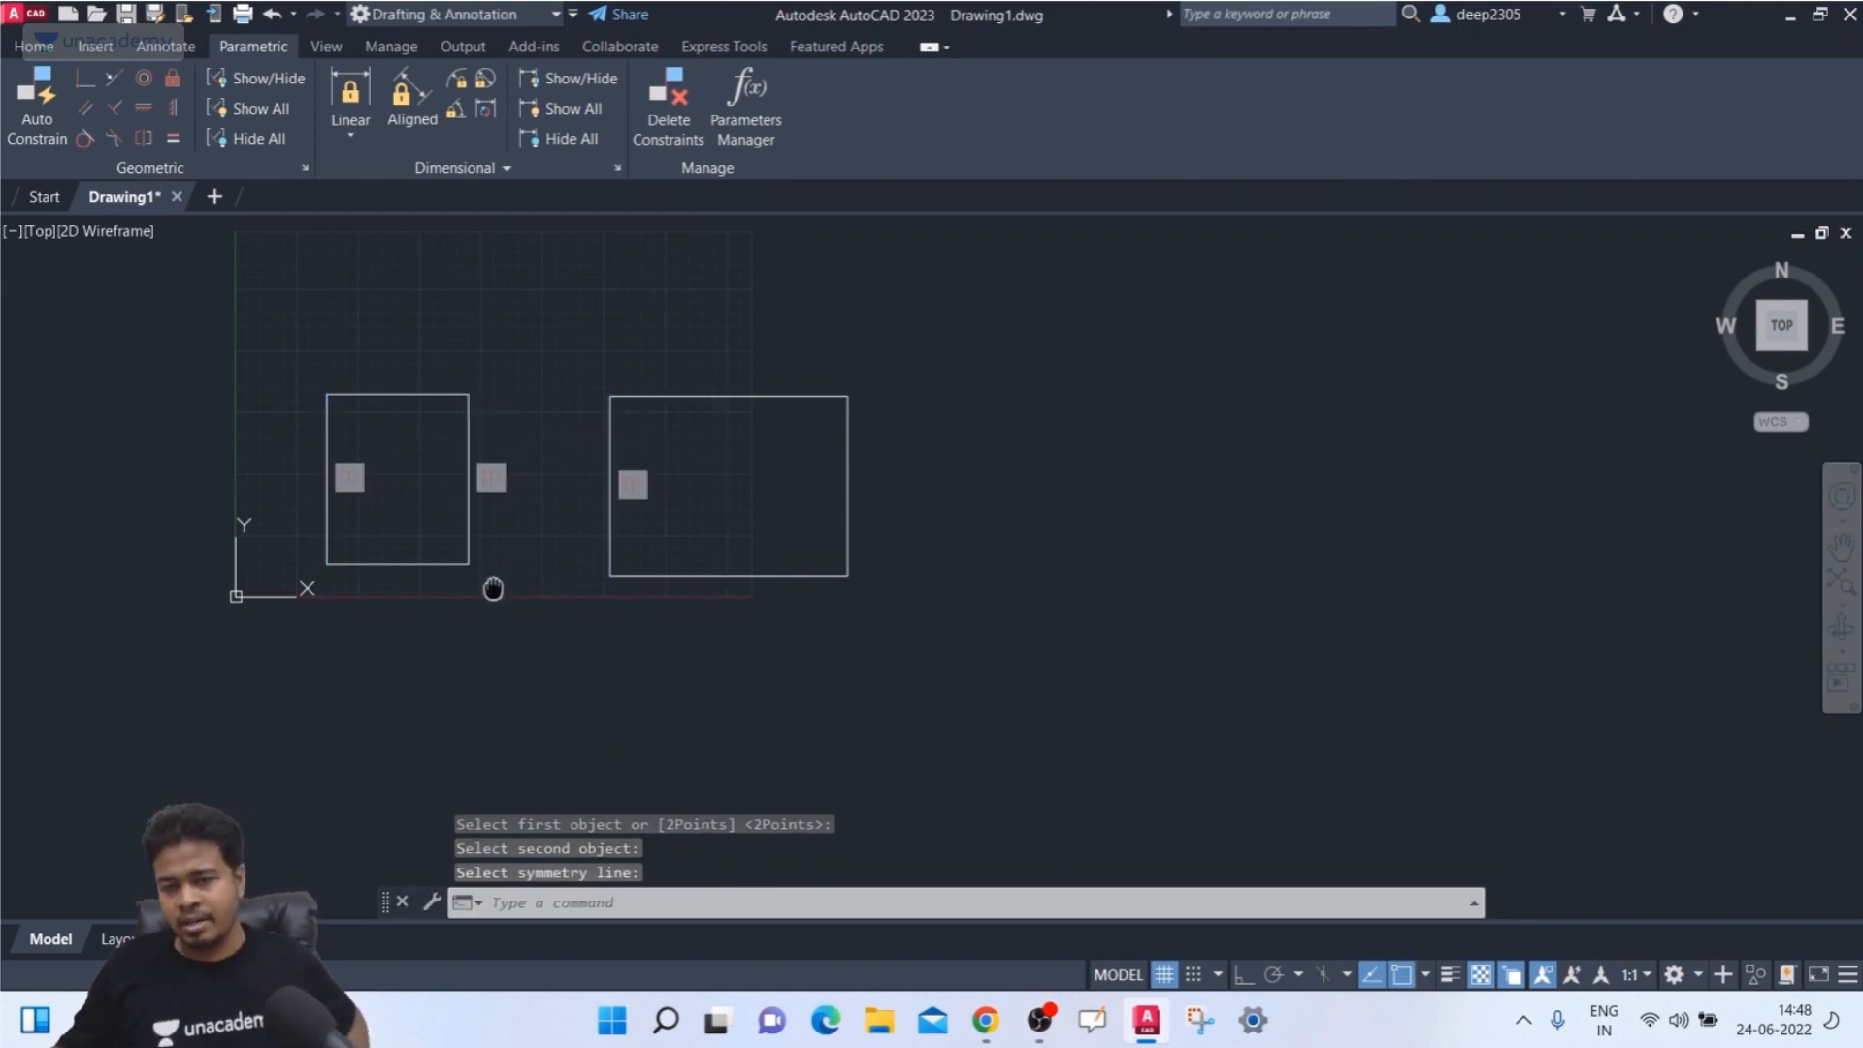
{"action": "middle_click_drag", "start_coordinate": [493, 589], "coordinate": [487, 631]}
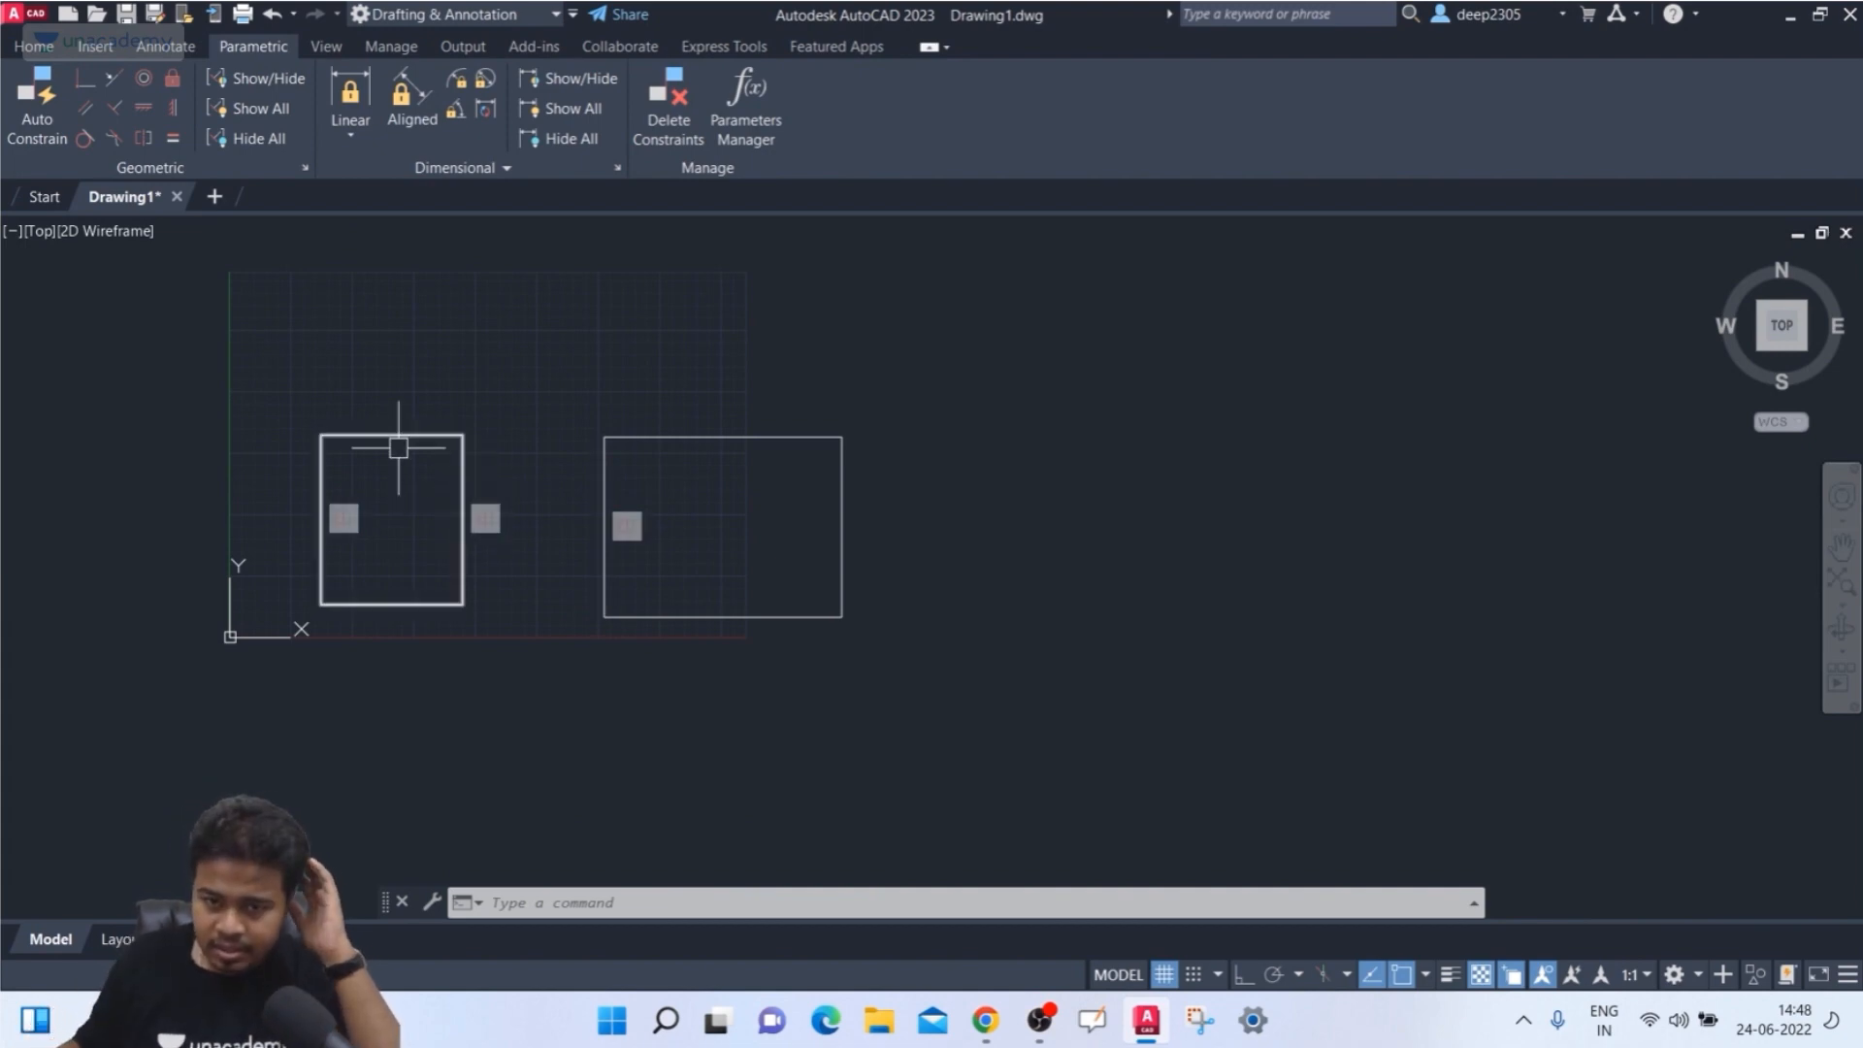
- Test the symmetric constraint by stretching the first rectangle's left edge outward toward the Y axis and back inward
{"action": "left_click", "coordinate": [319, 494]}
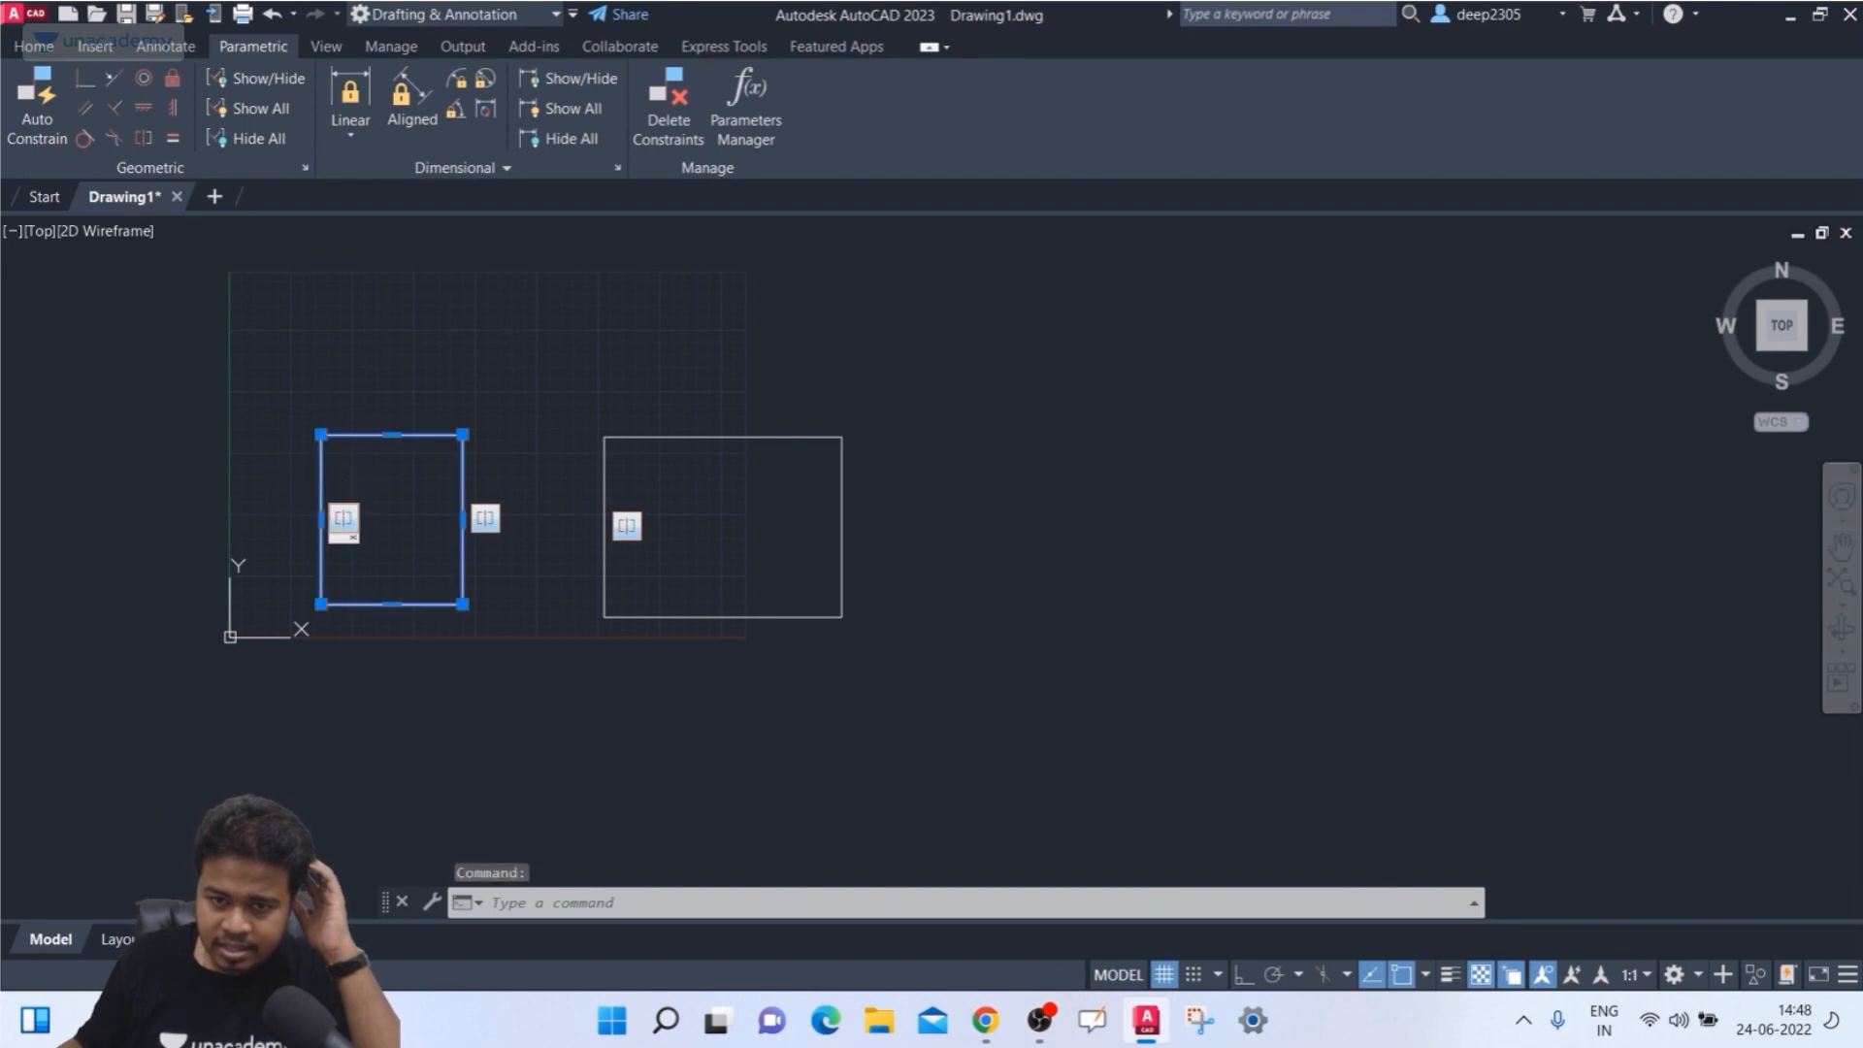
{"action": "left_click", "coordinate": [321, 519]}
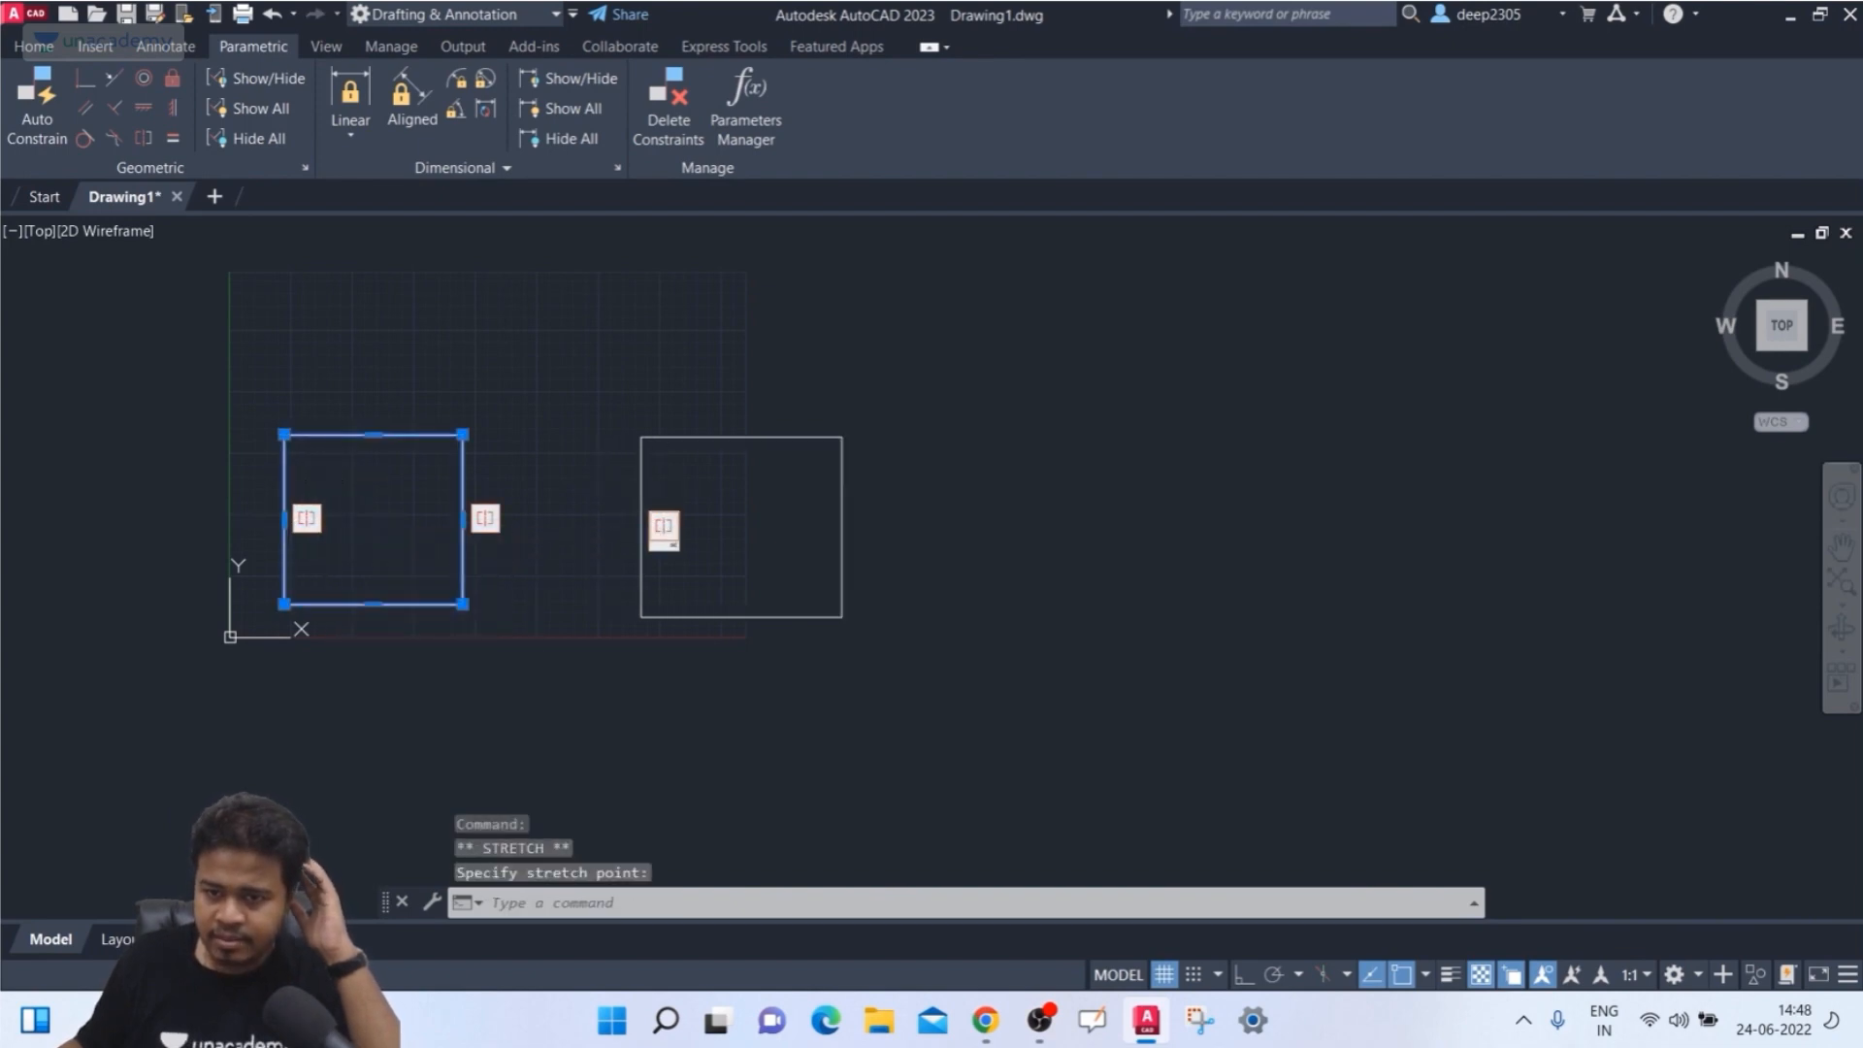
{"action": "left_click", "coordinate": [283, 519]}
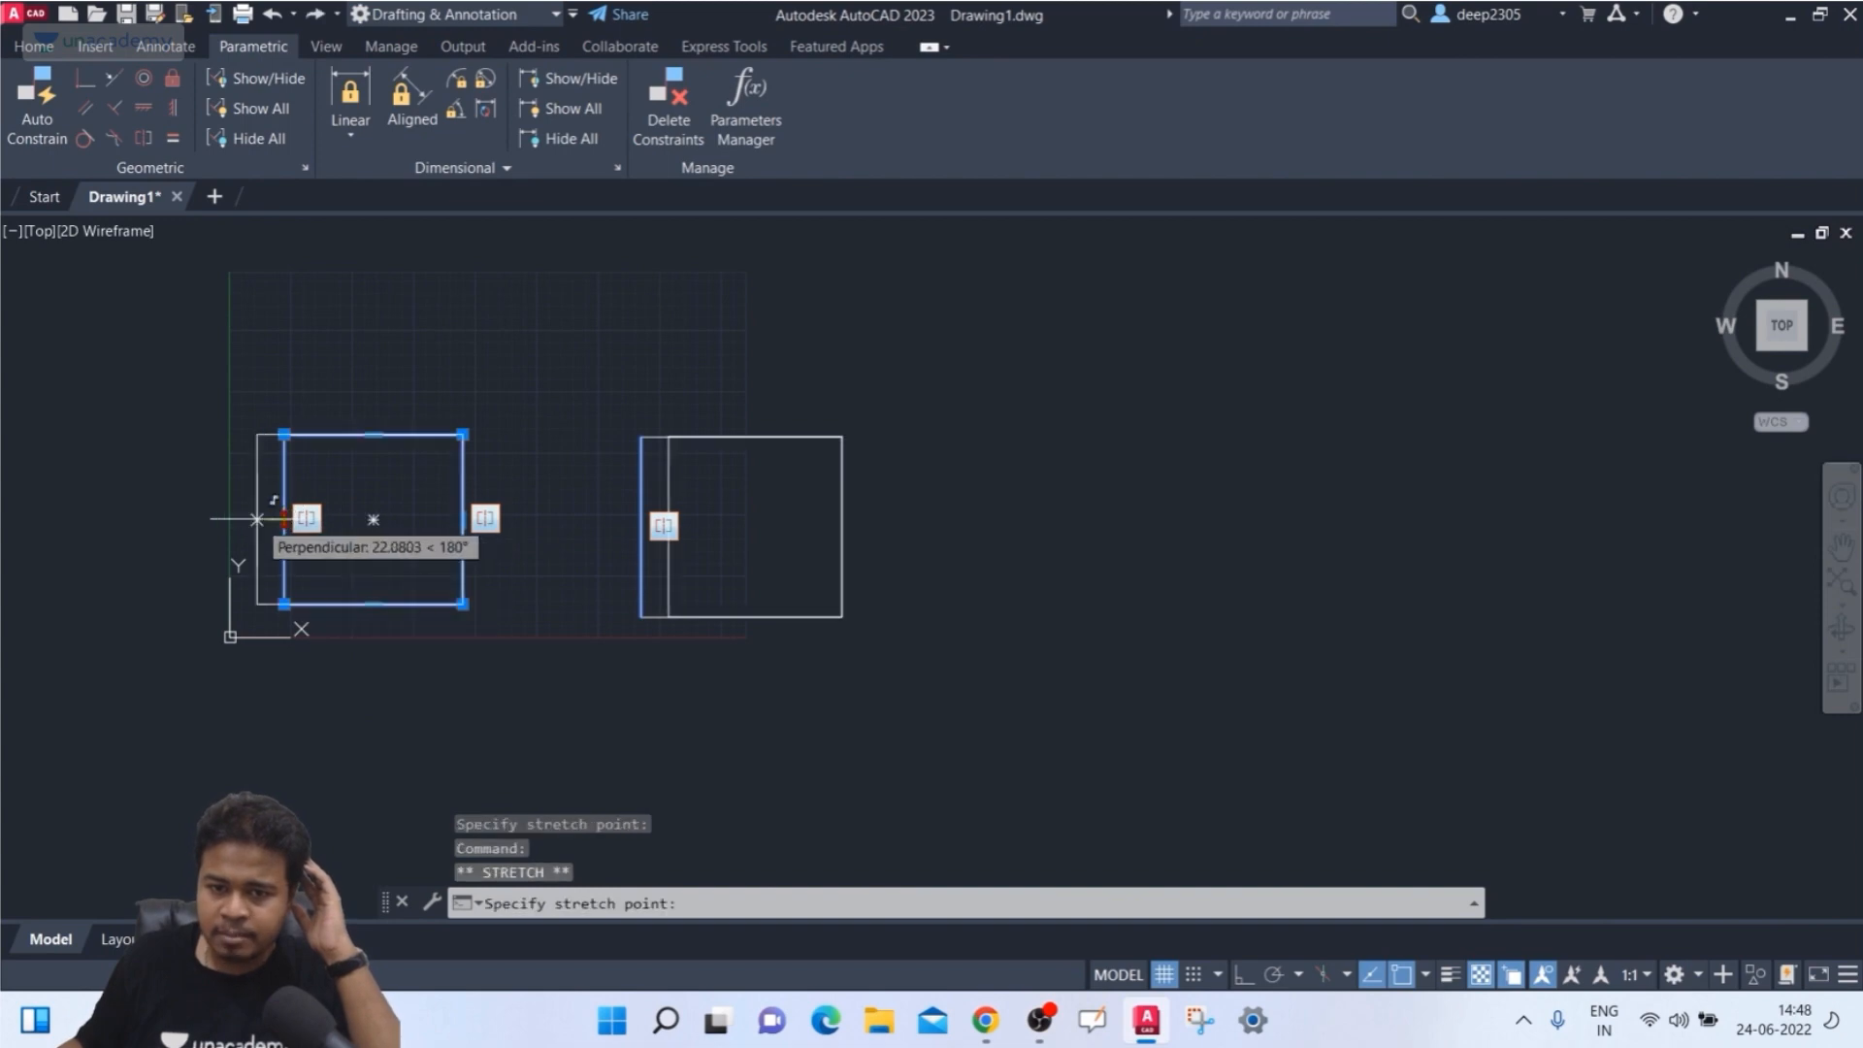
{"action": "left_click", "coordinate": [331, 519]}
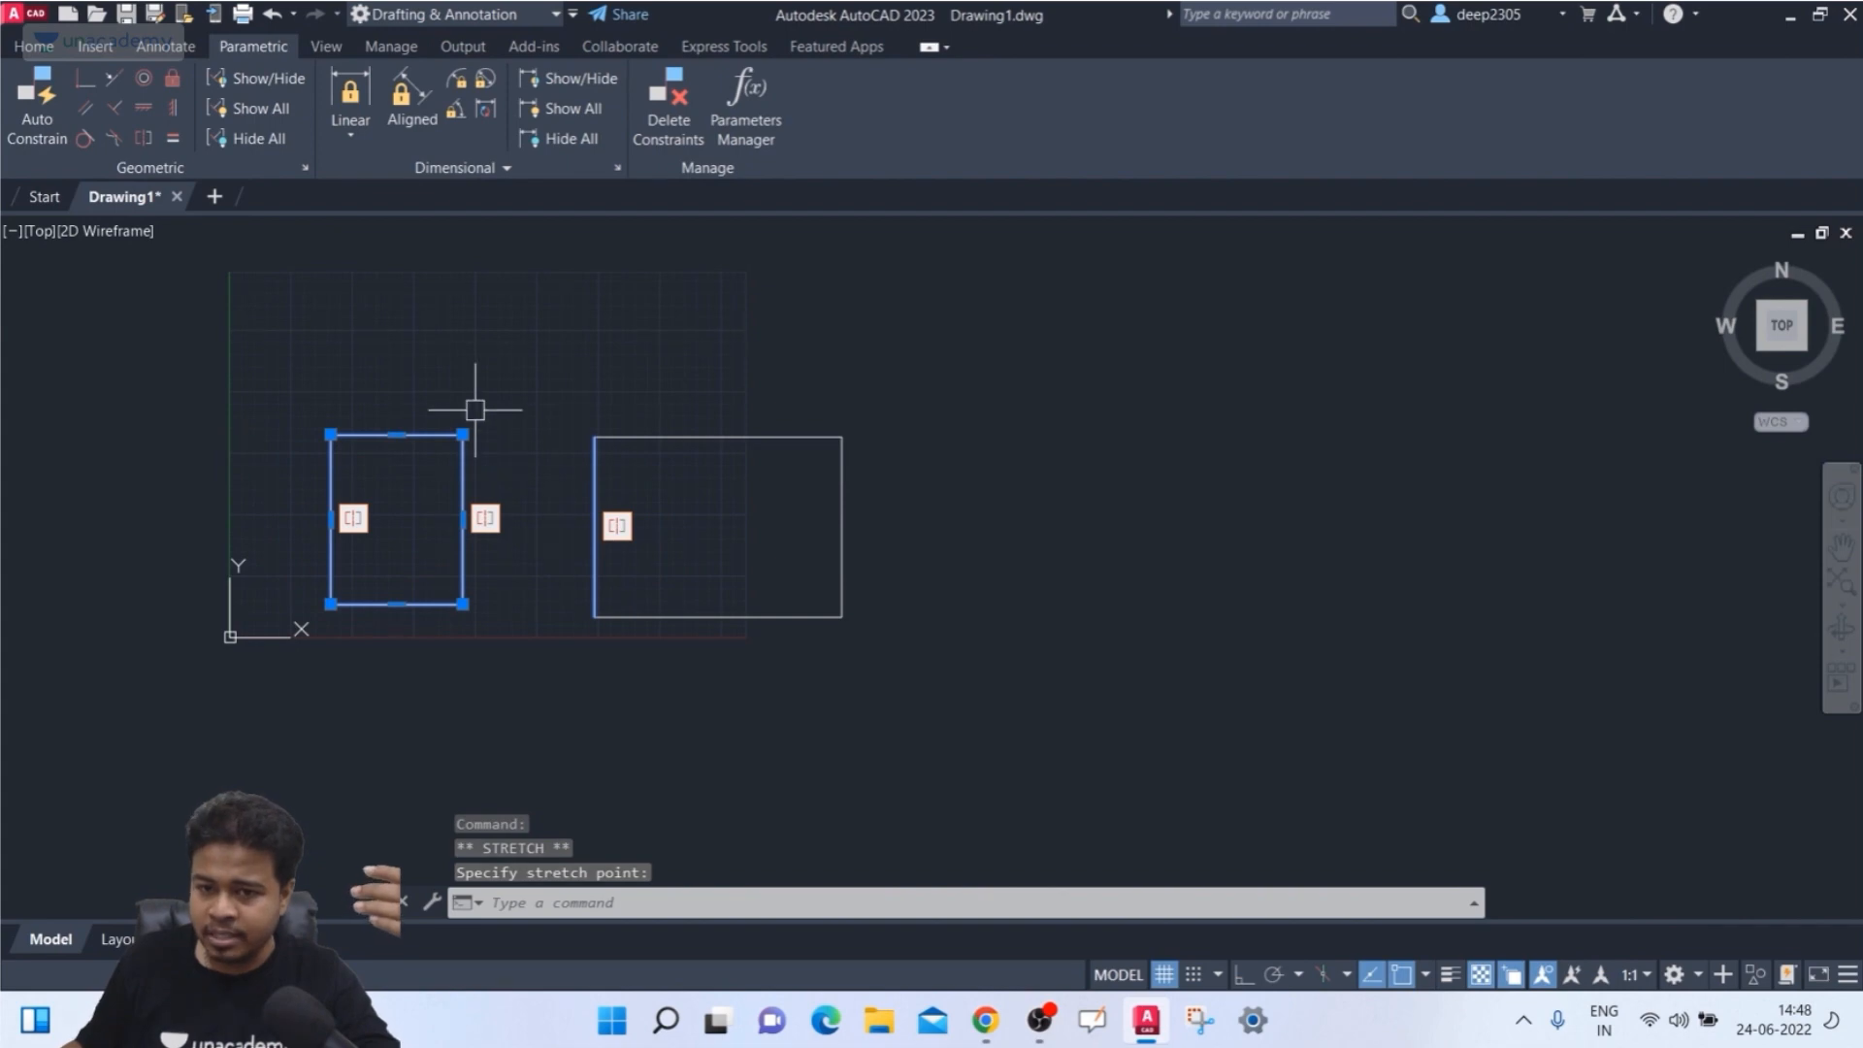
- Erase both constrained rectangles
{"action": "left_click", "coordinate": [906, 378]}
{"action": "left_click", "coordinate": [353, 626]}
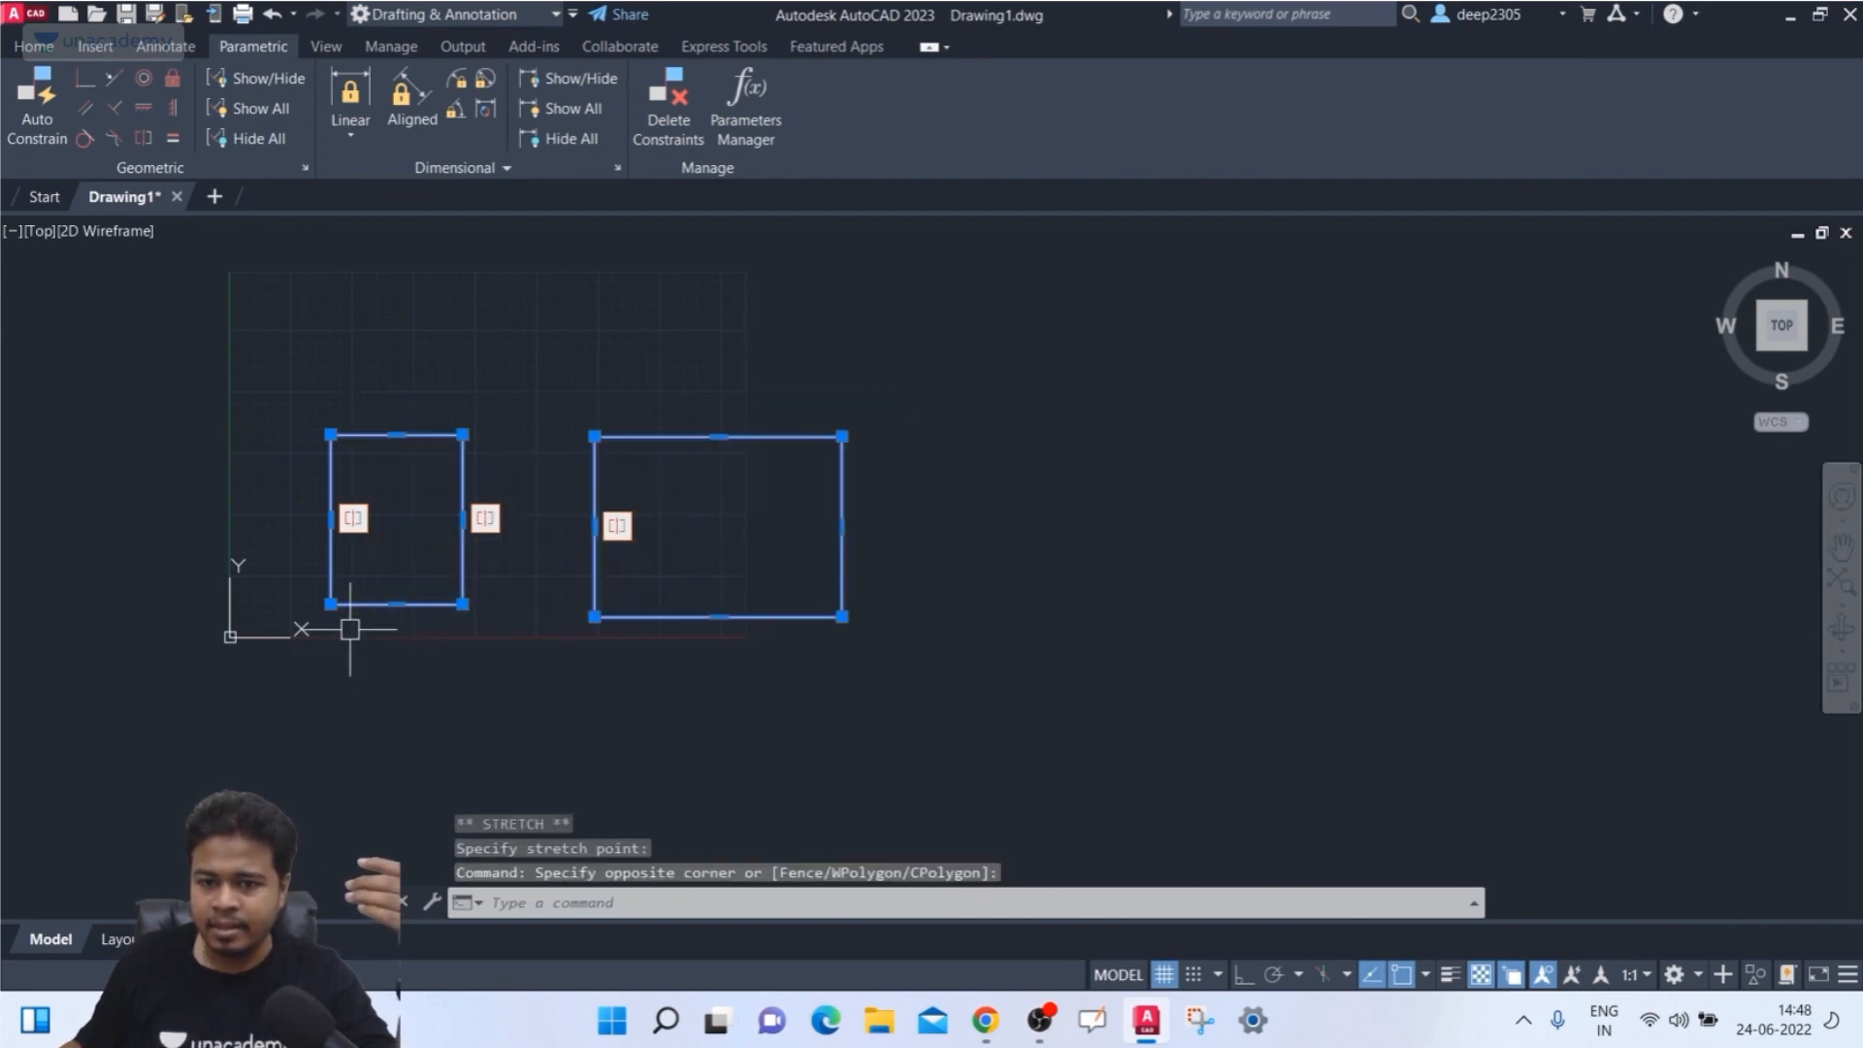
{"action": "key", "text": "Delete"}
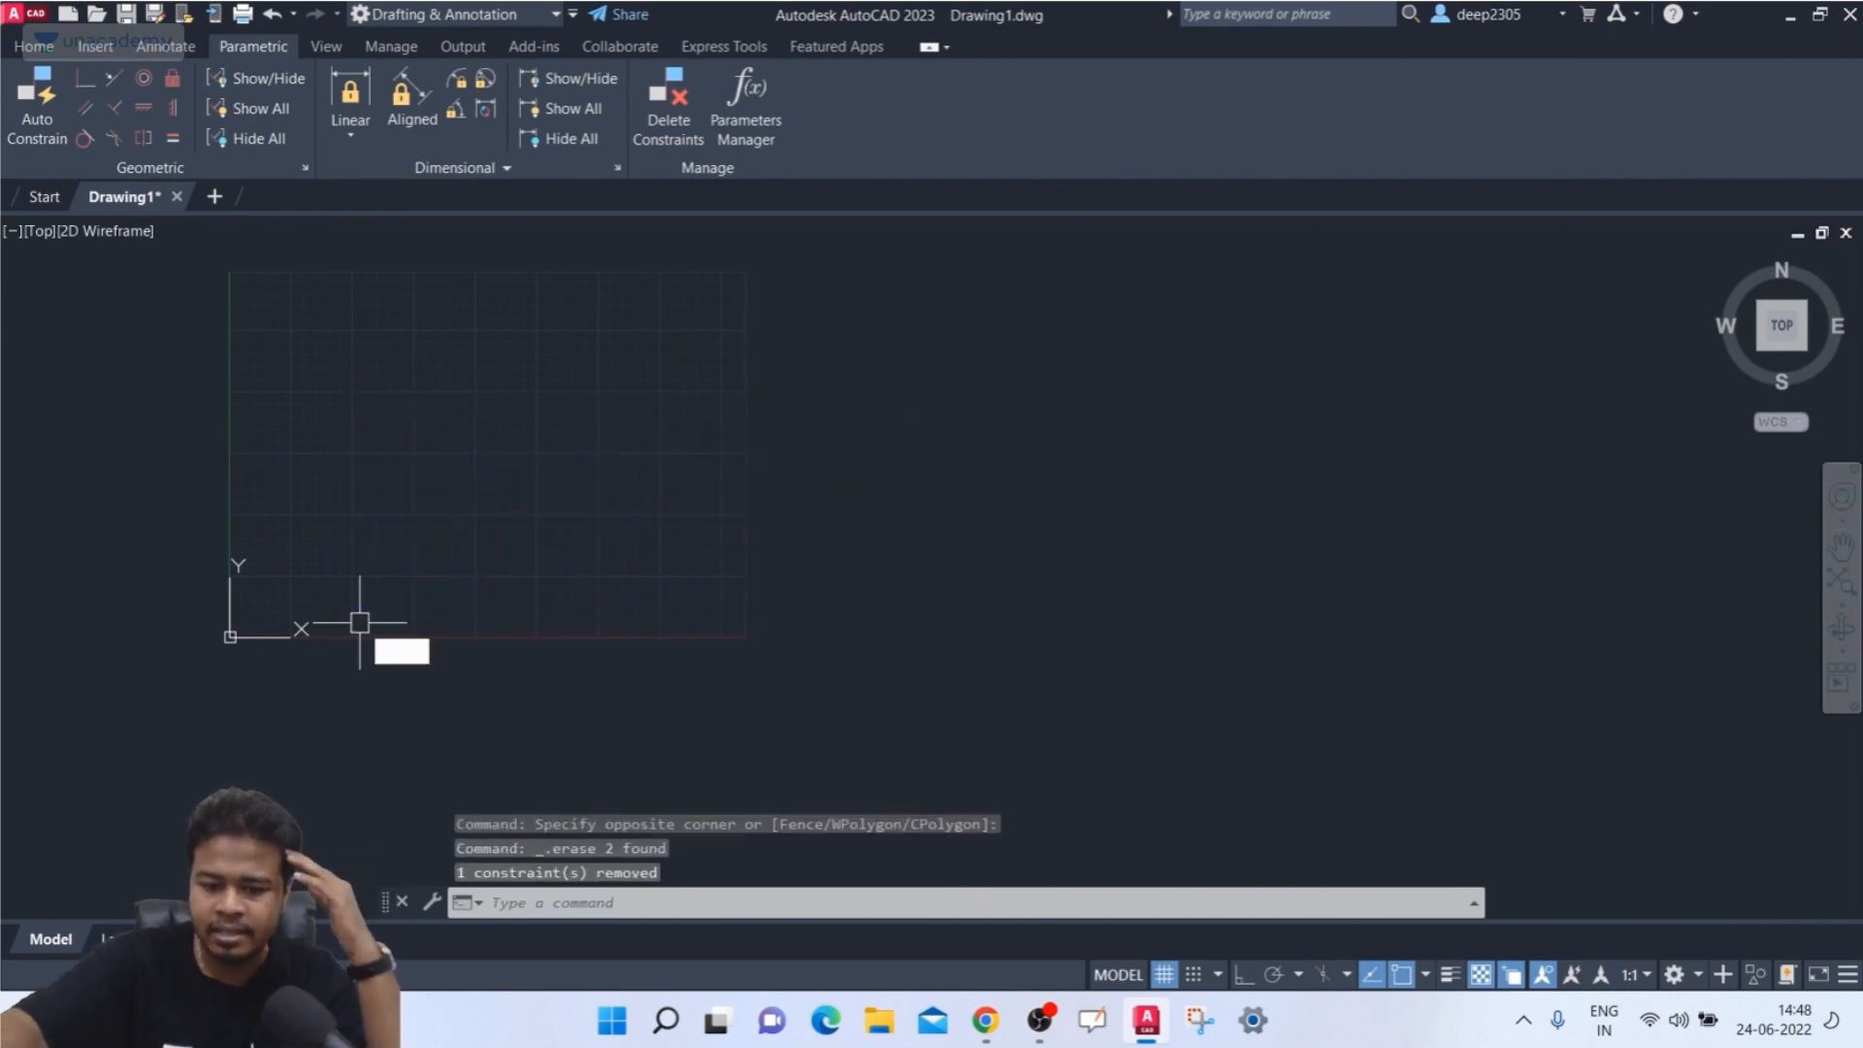
- Draw a narrow upright rectangle near the origin and a separate wider rectangle farther along the X axis, leaving a gap between them
{"action": "type", "text": "rec"}
{"action": "key", "text": "Return"}
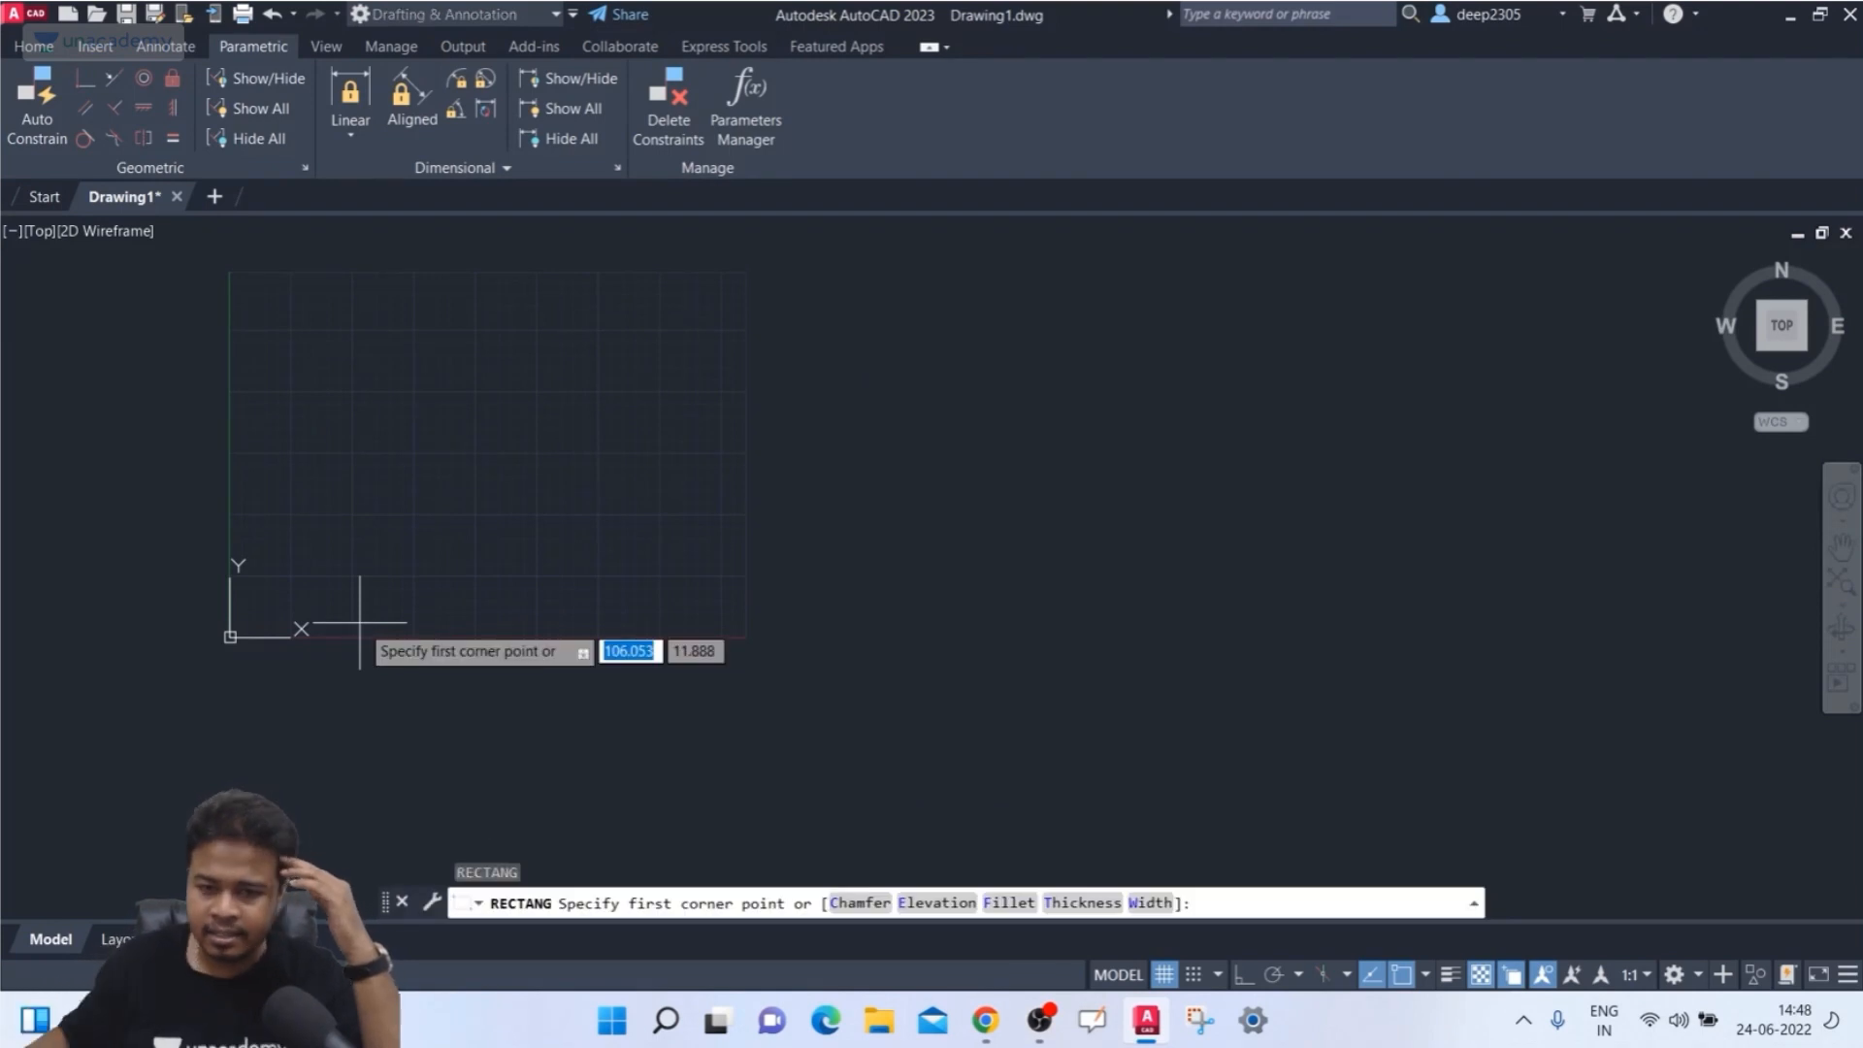
{"action": "left_click", "coordinate": [346, 513]}
{"action": "left_click", "coordinate": [471, 615]}
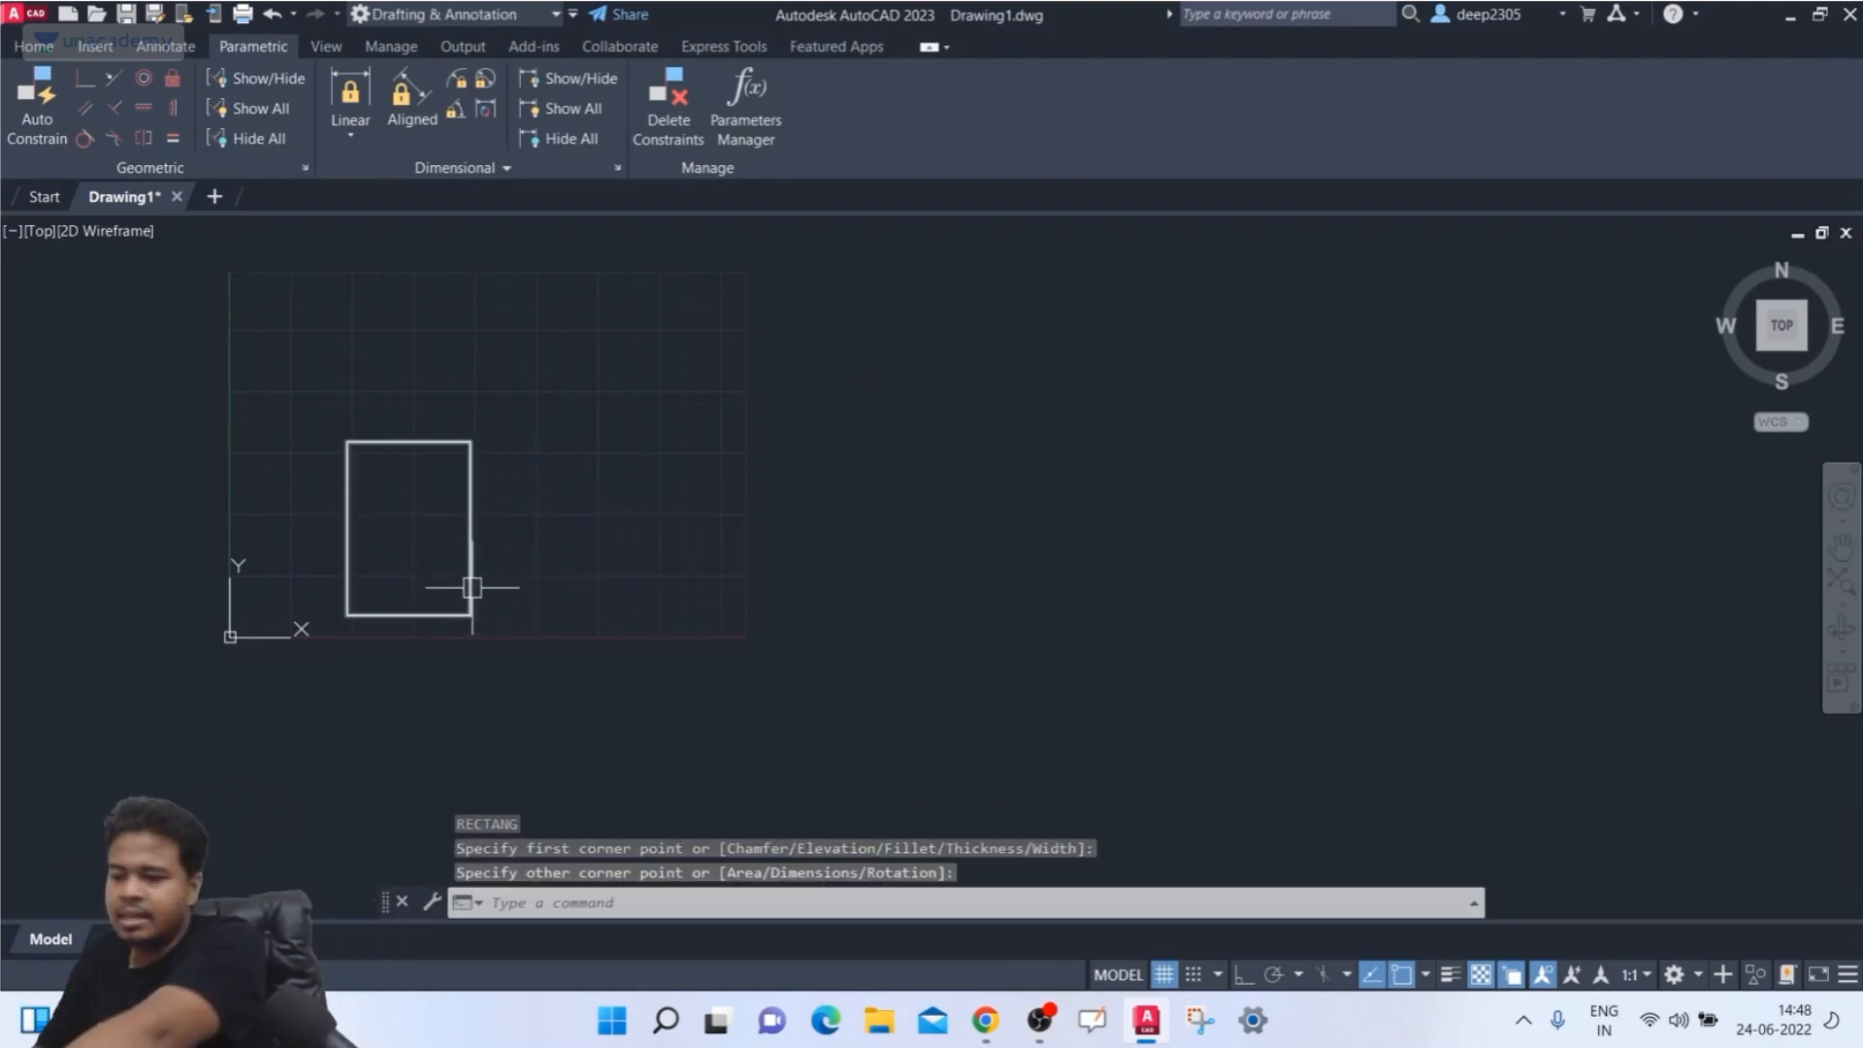
{"action": "key", "text": "Return"}
{"action": "left_click", "coordinate": [683, 449]}
{"action": "left_click", "coordinate": [899, 615]}
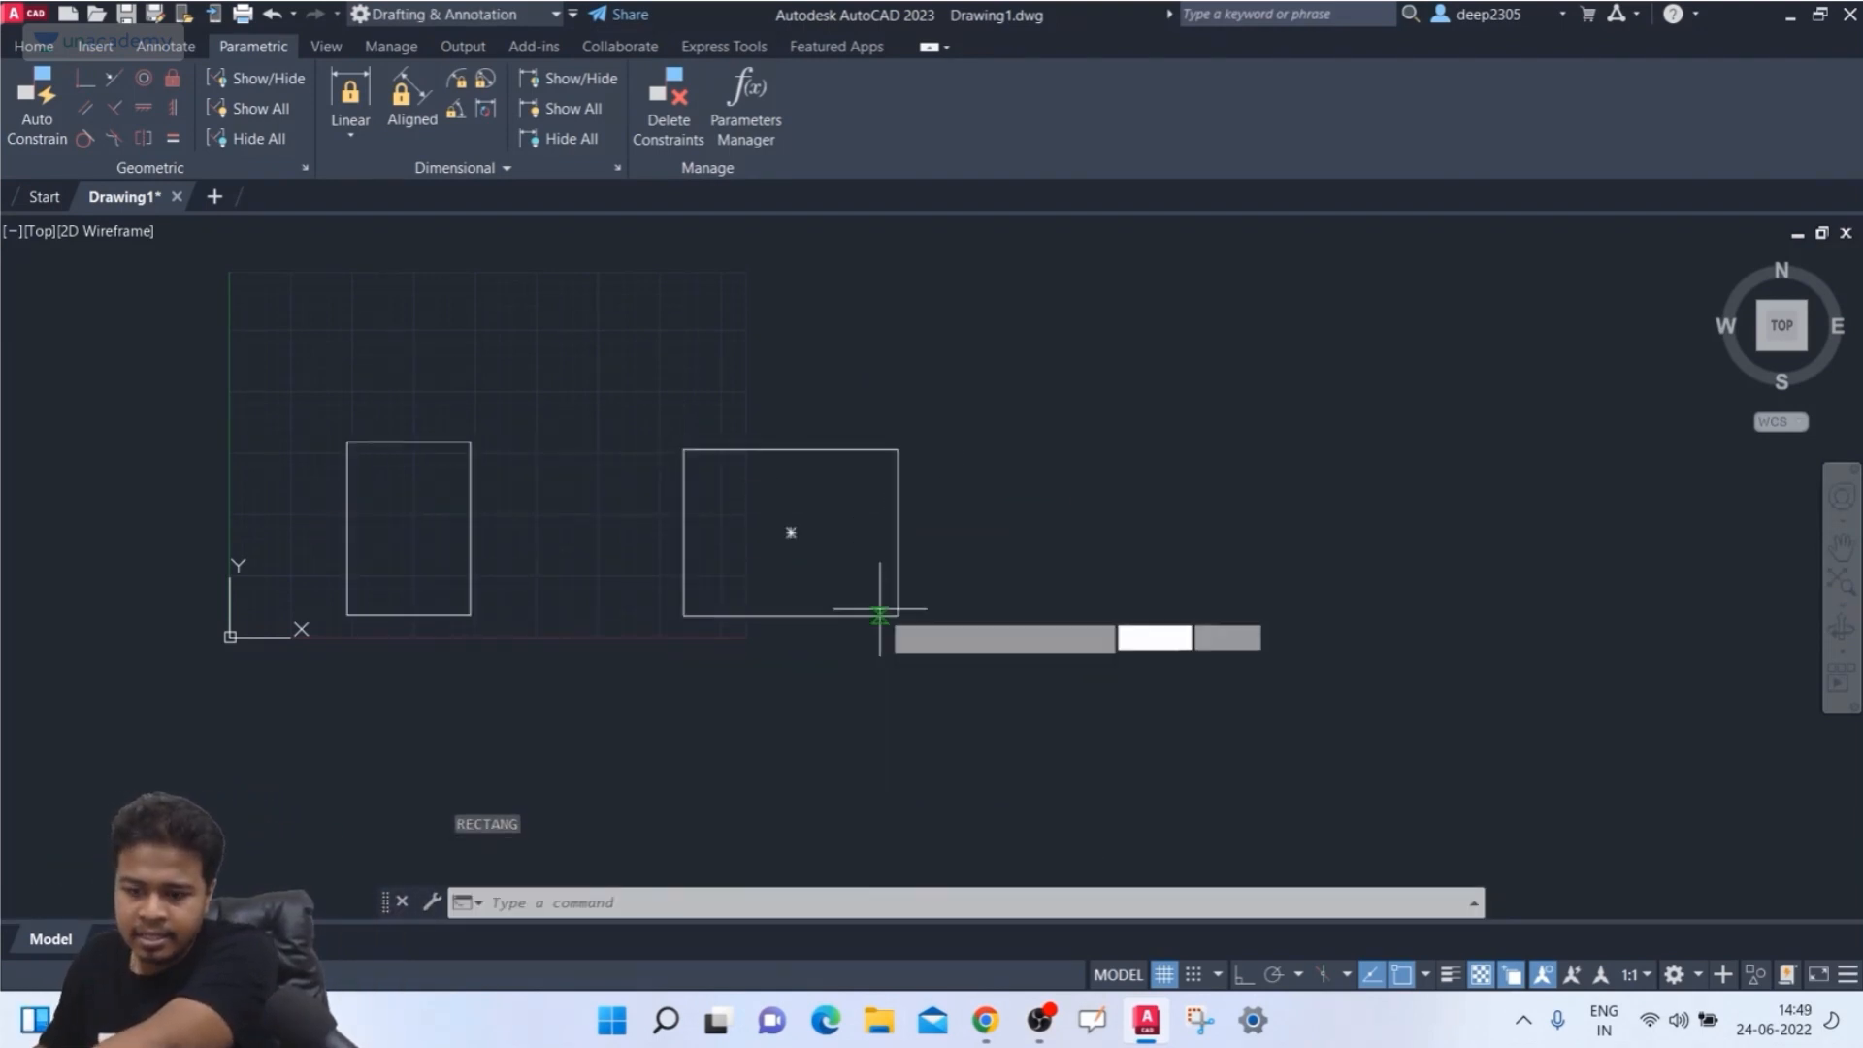
{"action": "key", "text": "Return"}
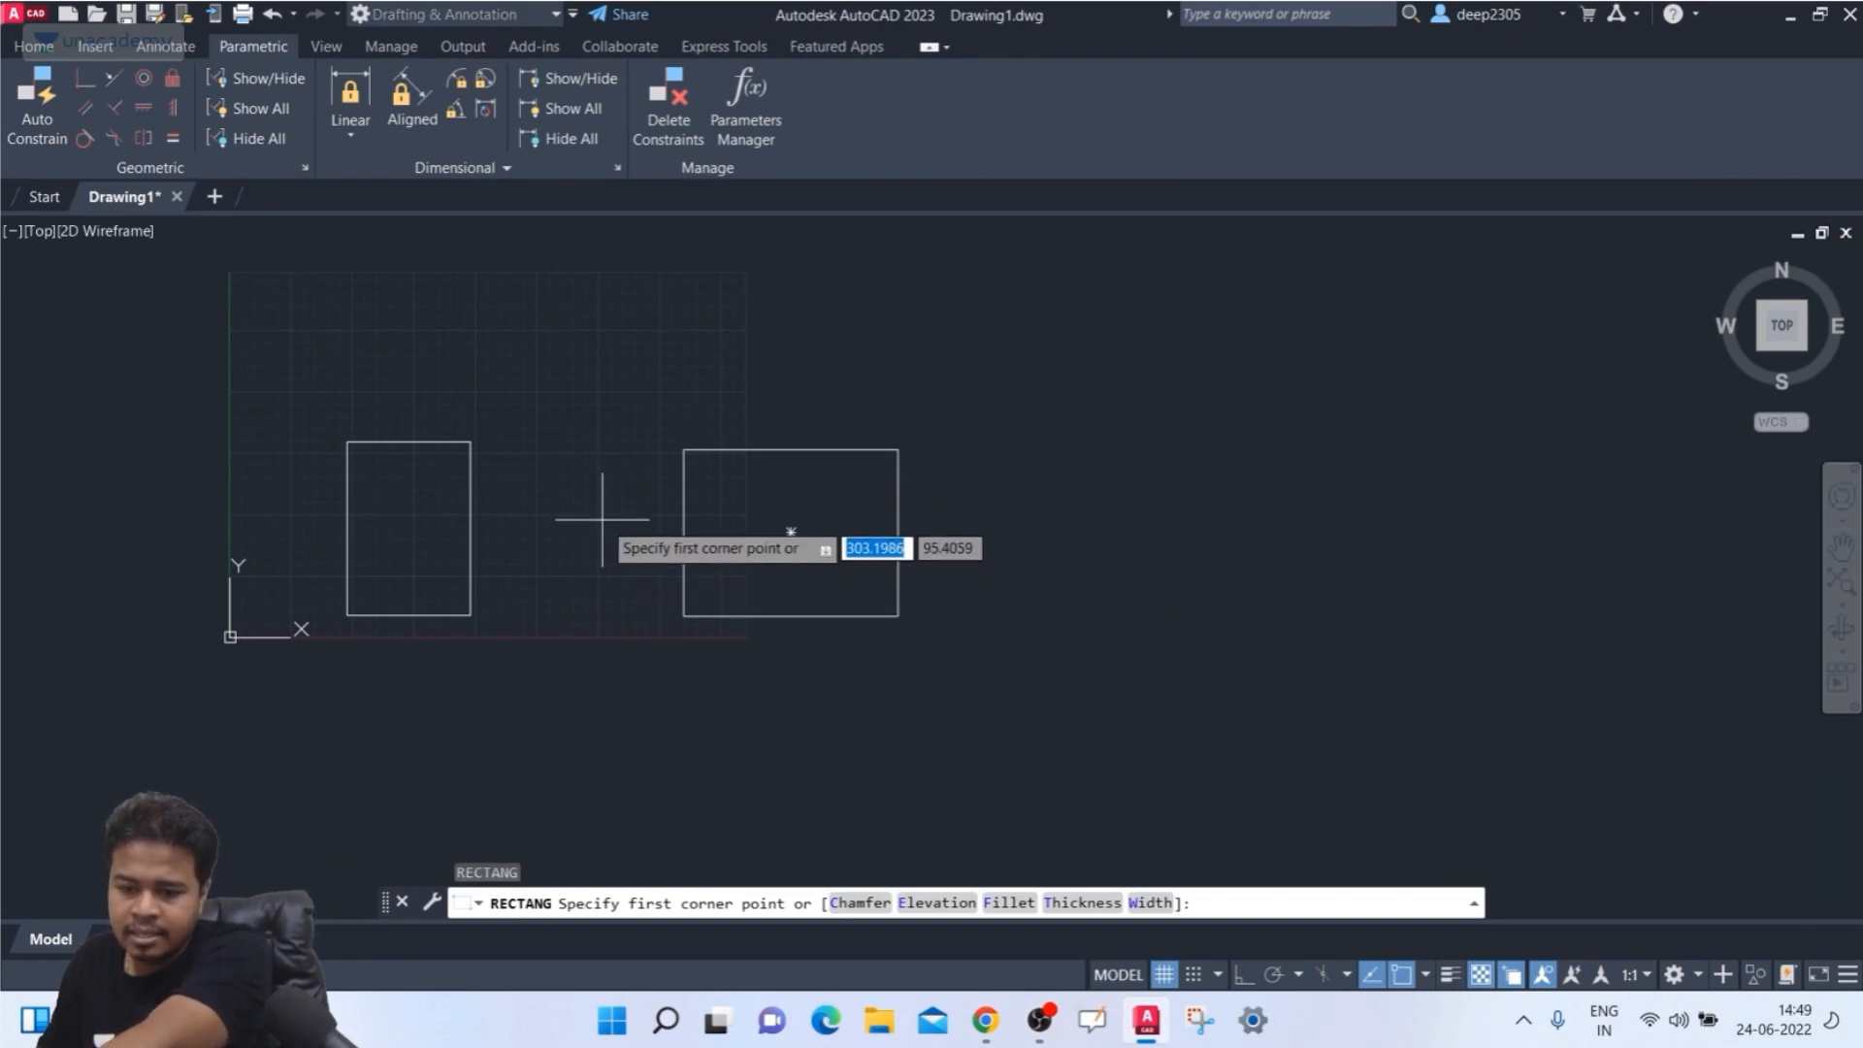
{"action": "key", "text": "Escape"}
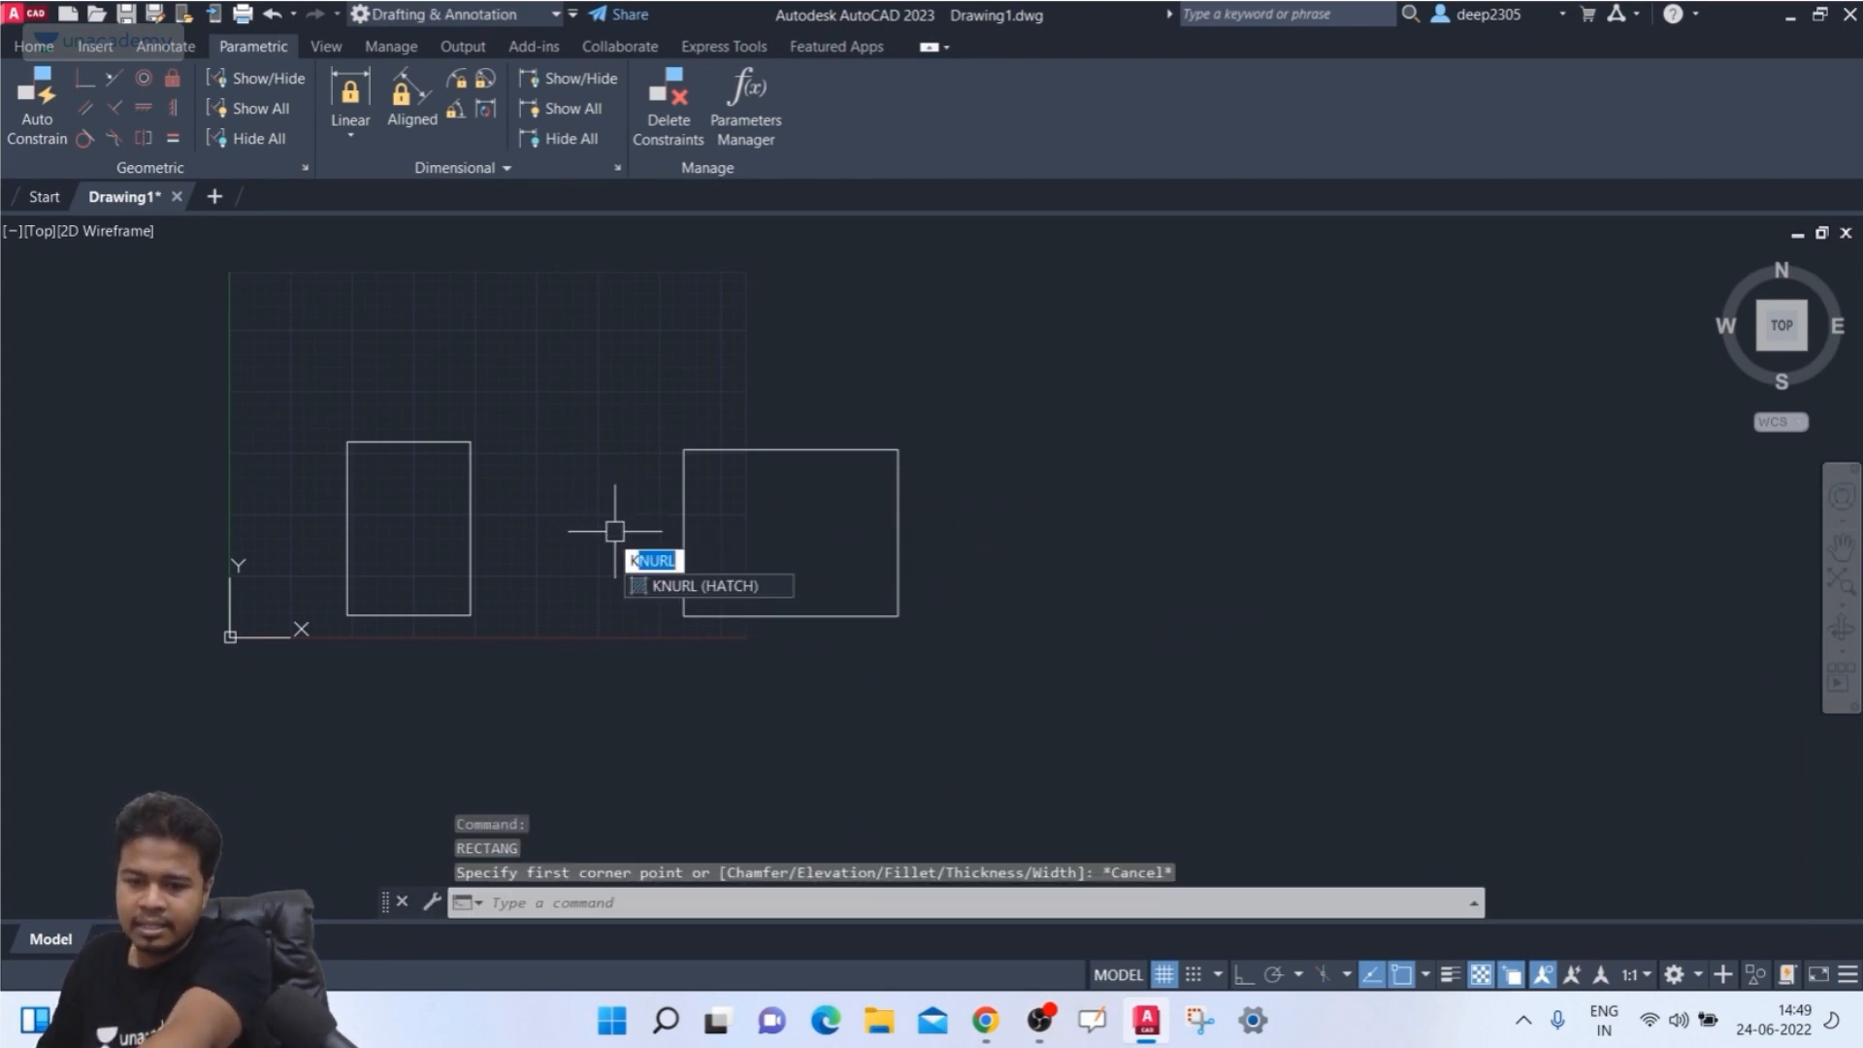
- Draw a nearly vertical line in the gap between the two rectangles, extending above and below both of them
{"action": "type", "text": "l"}
{"action": "key", "text": "BackSpace"}
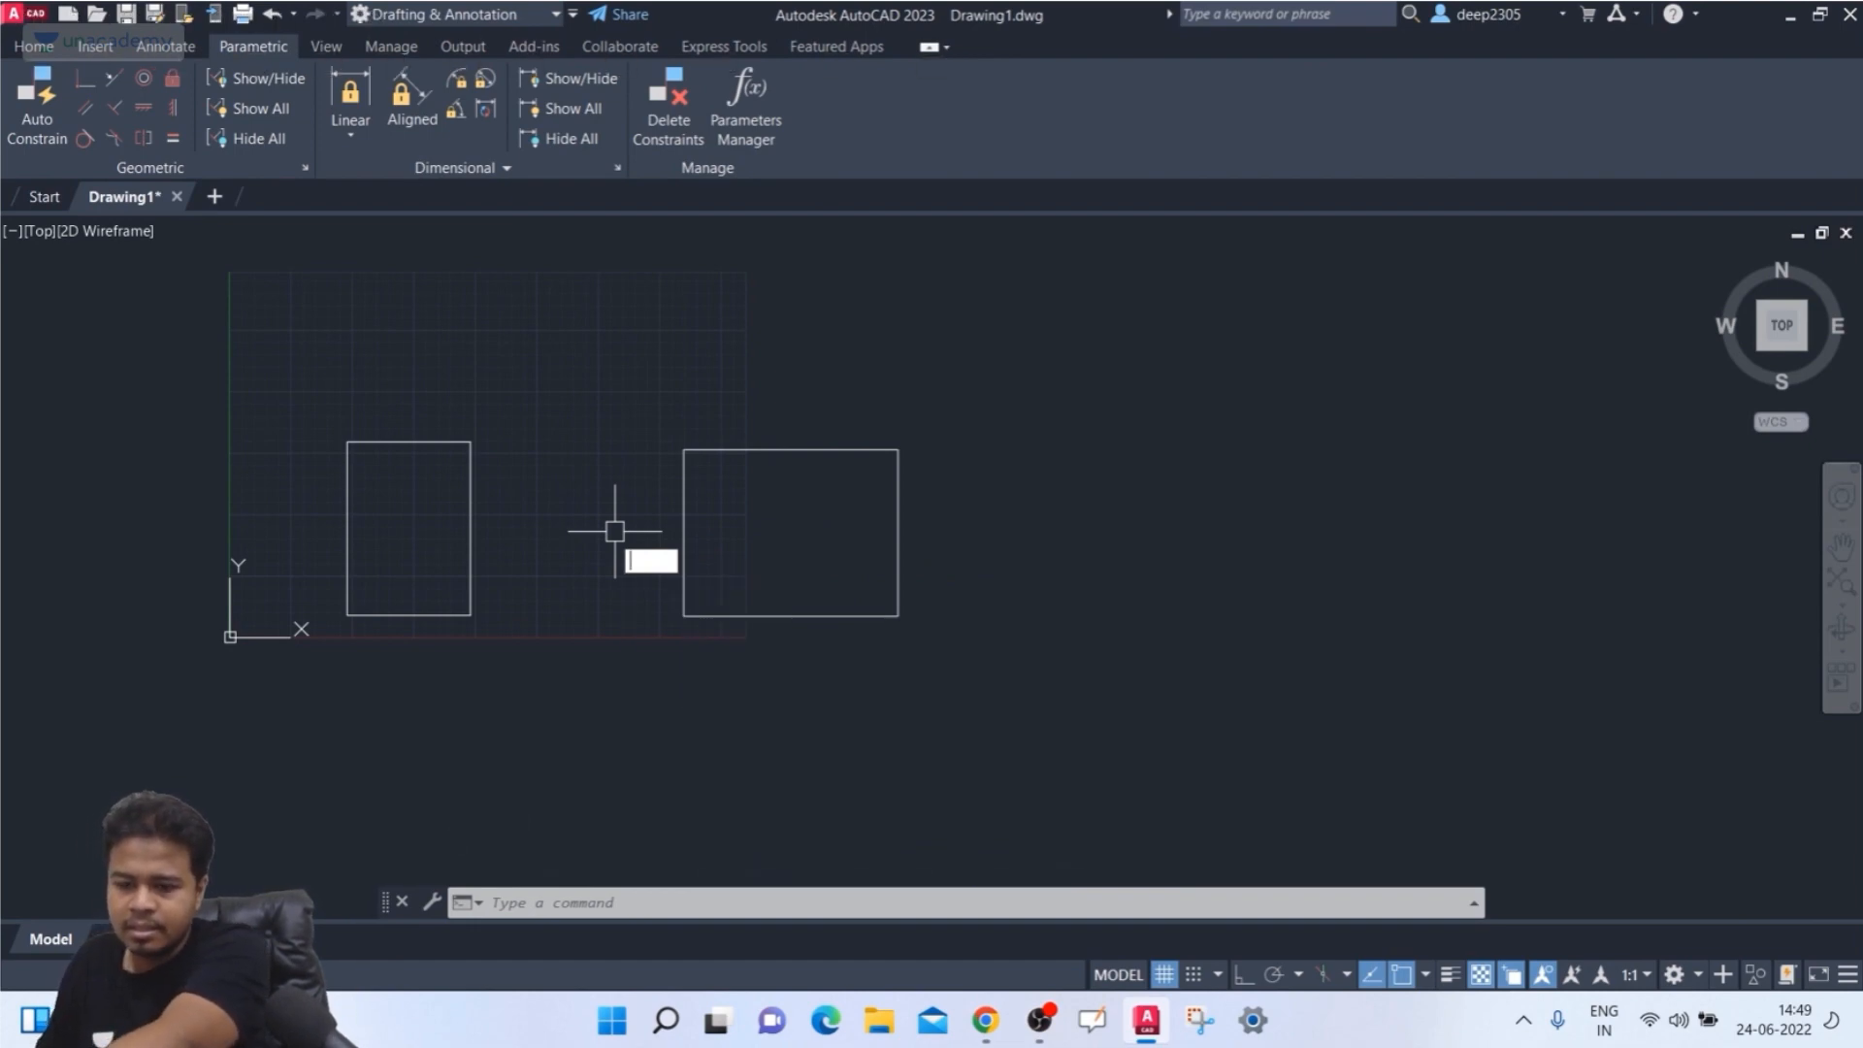
{"action": "type", "text": "l"}
{"action": "key", "text": "Return"}
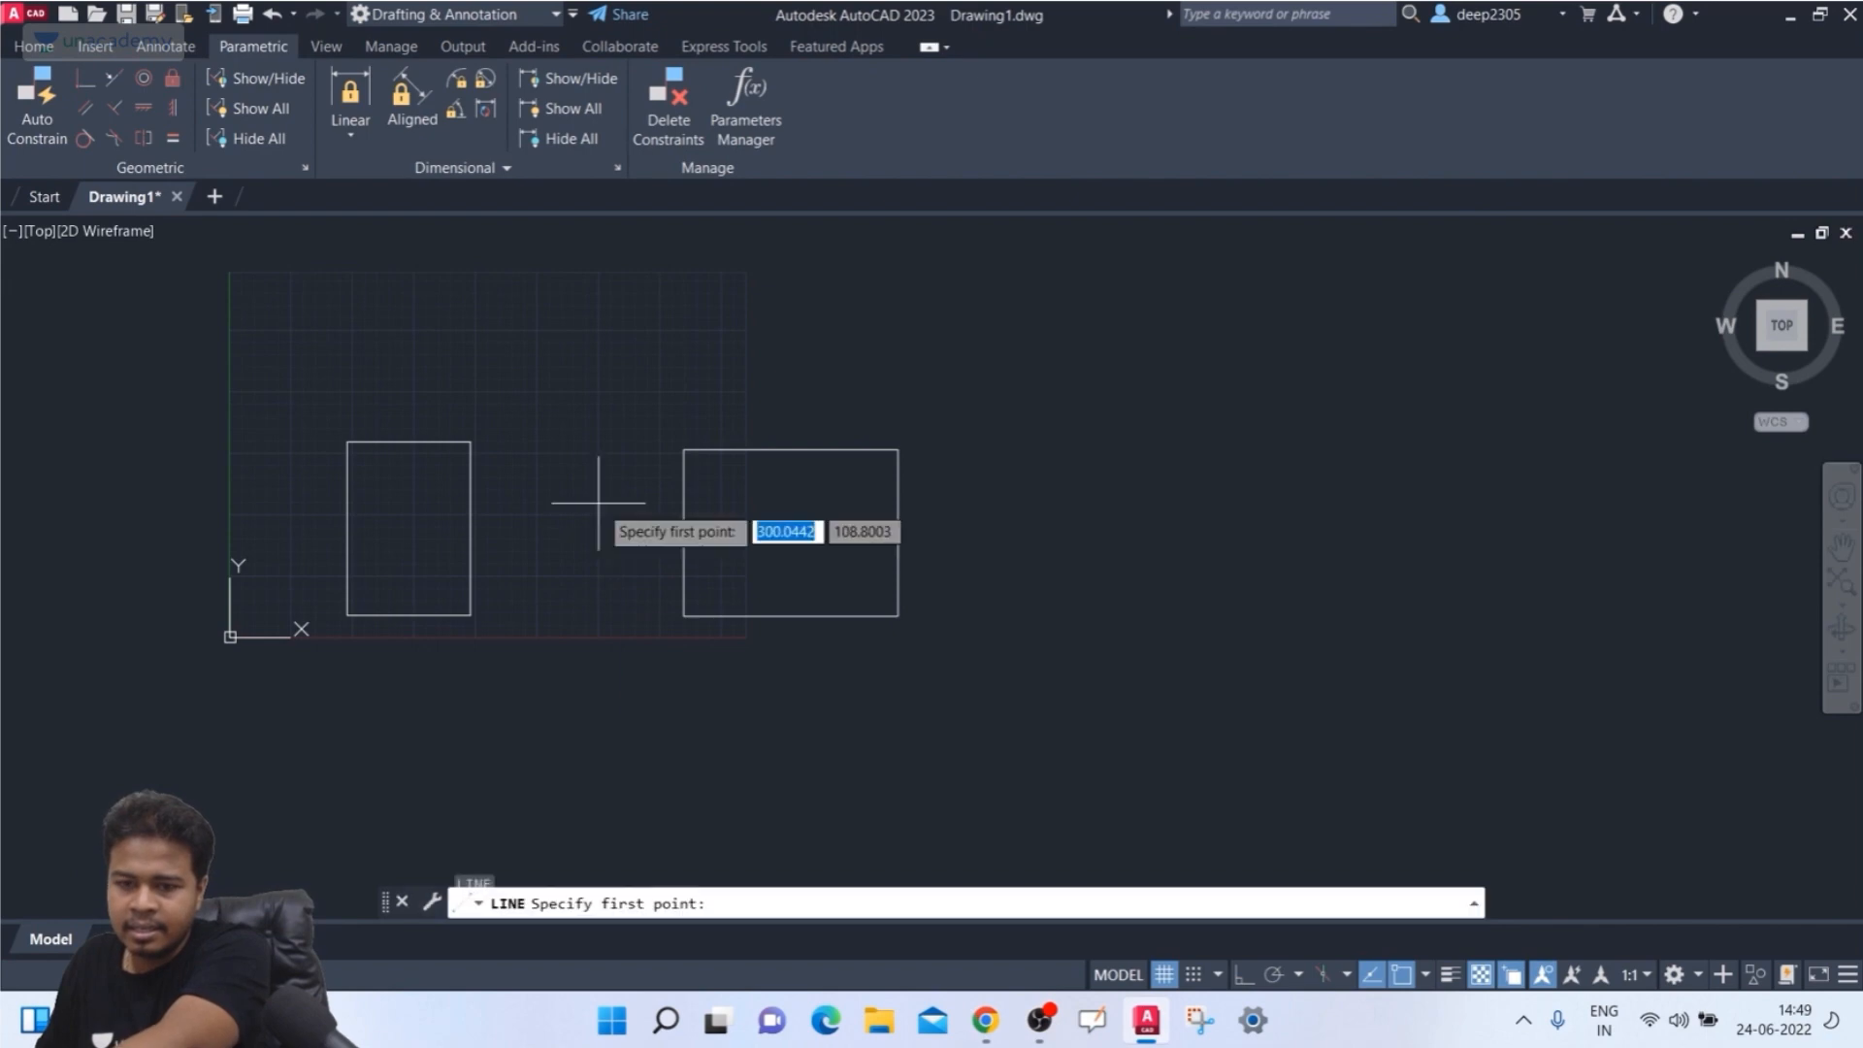
{"action": "left_click", "coordinate": [575, 376]}
{"action": "left_click", "coordinate": [579, 706]}
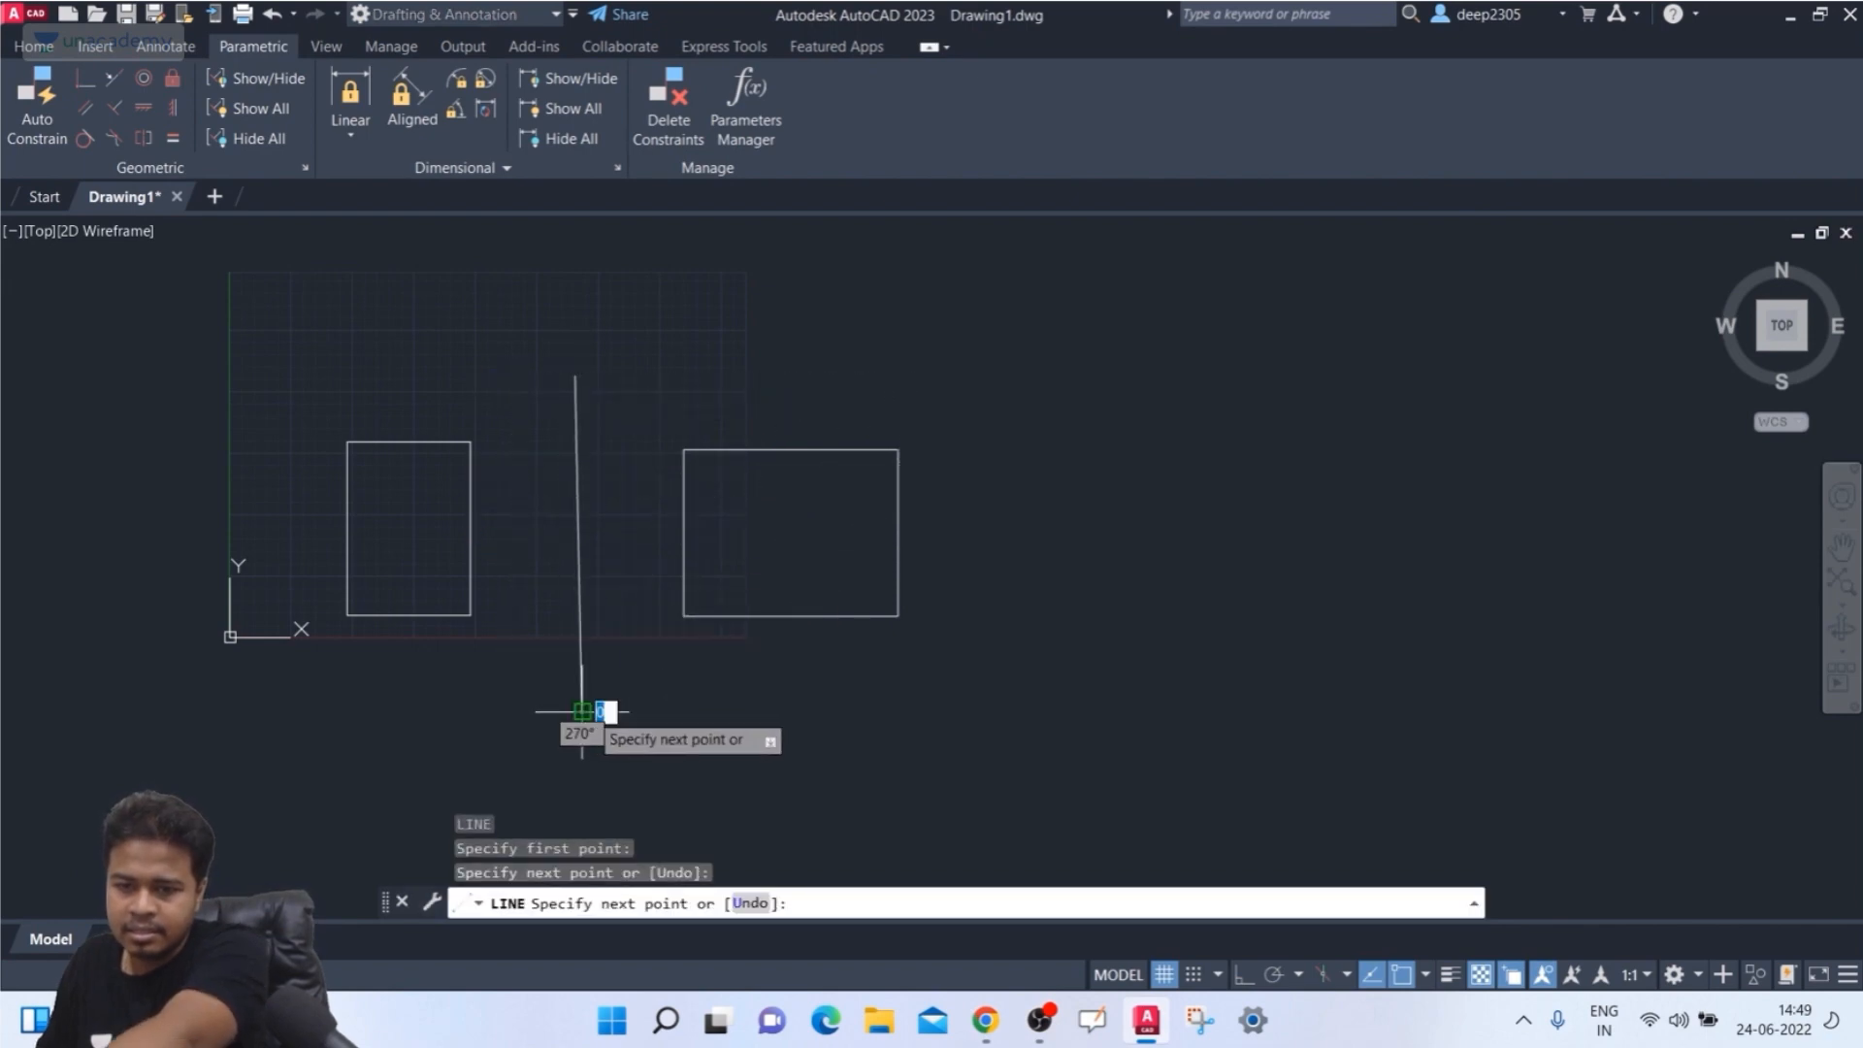
{"action": "key", "text": "Escape"}
{"action": "middle_click_drag", "start_coordinate": [591, 699], "coordinate": [600, 701]}
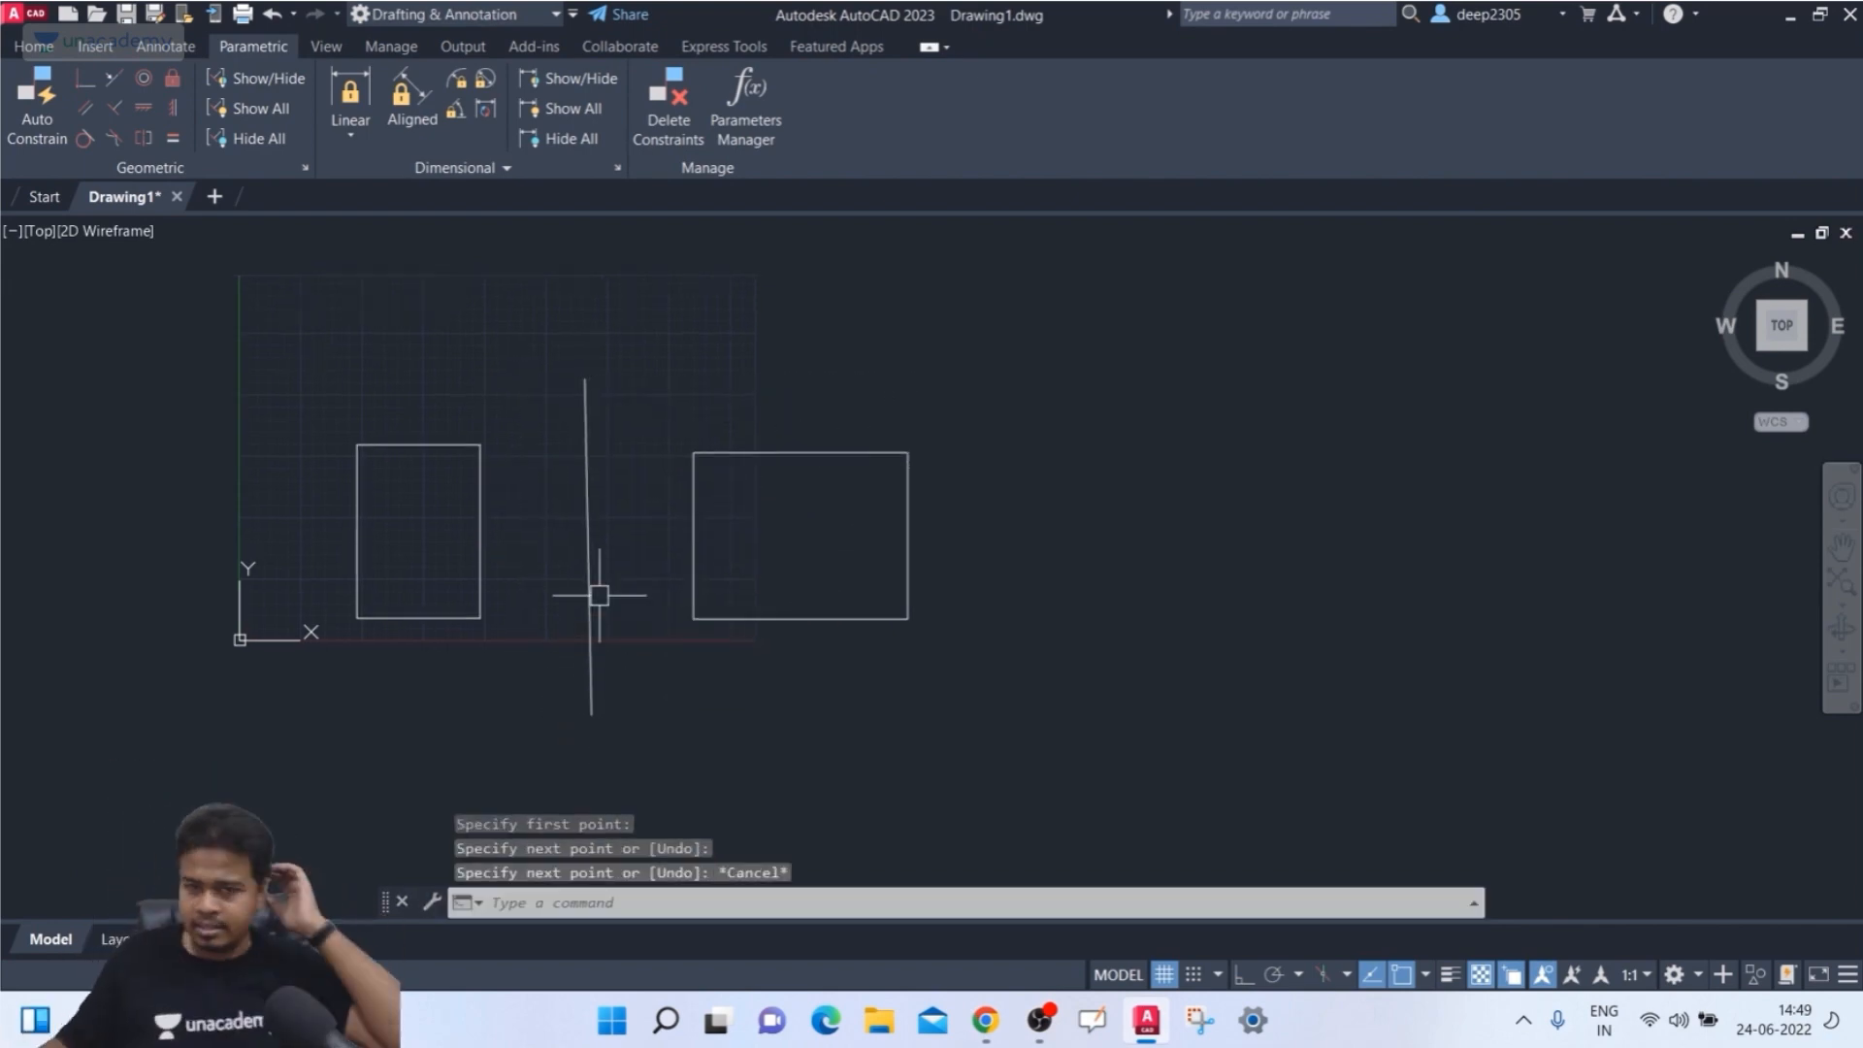
- Apply a vertical constraint to the line between the two rectangles
{"action": "left_click", "coordinate": [173, 108]}
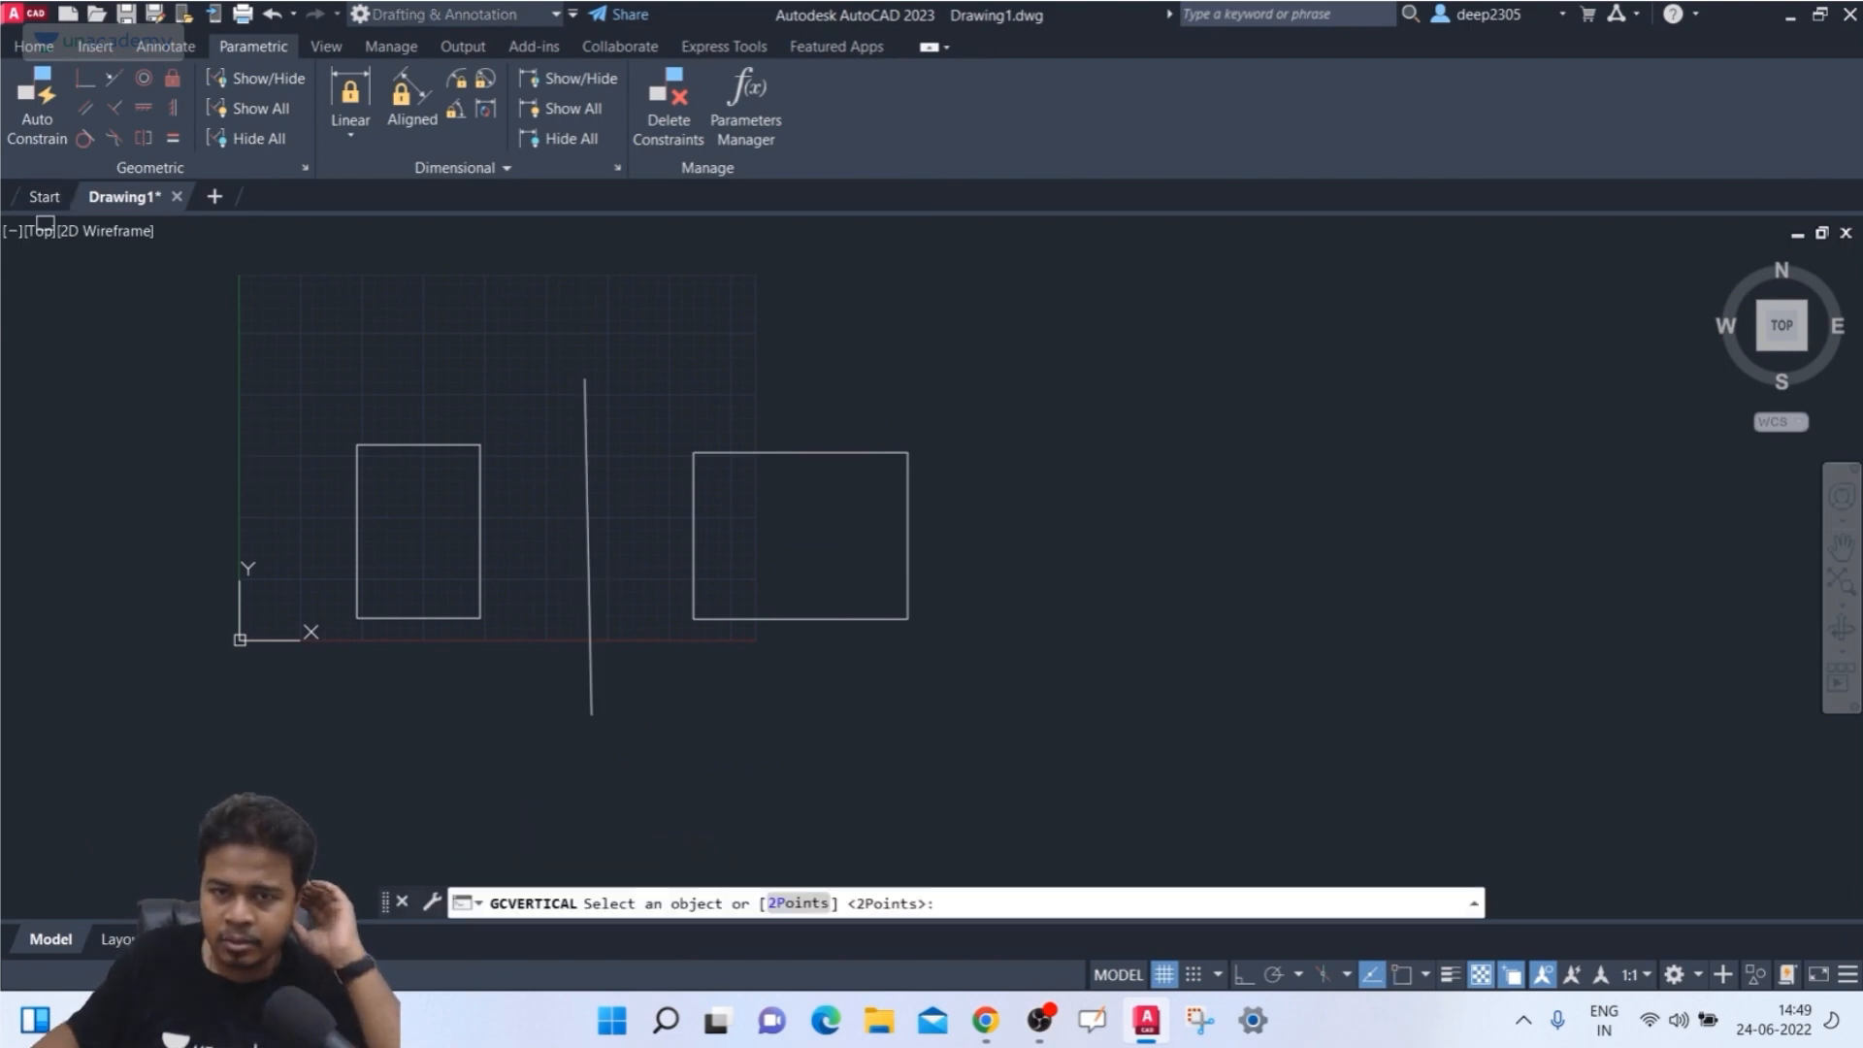
{"action": "left_click", "coordinate": [586, 468]}
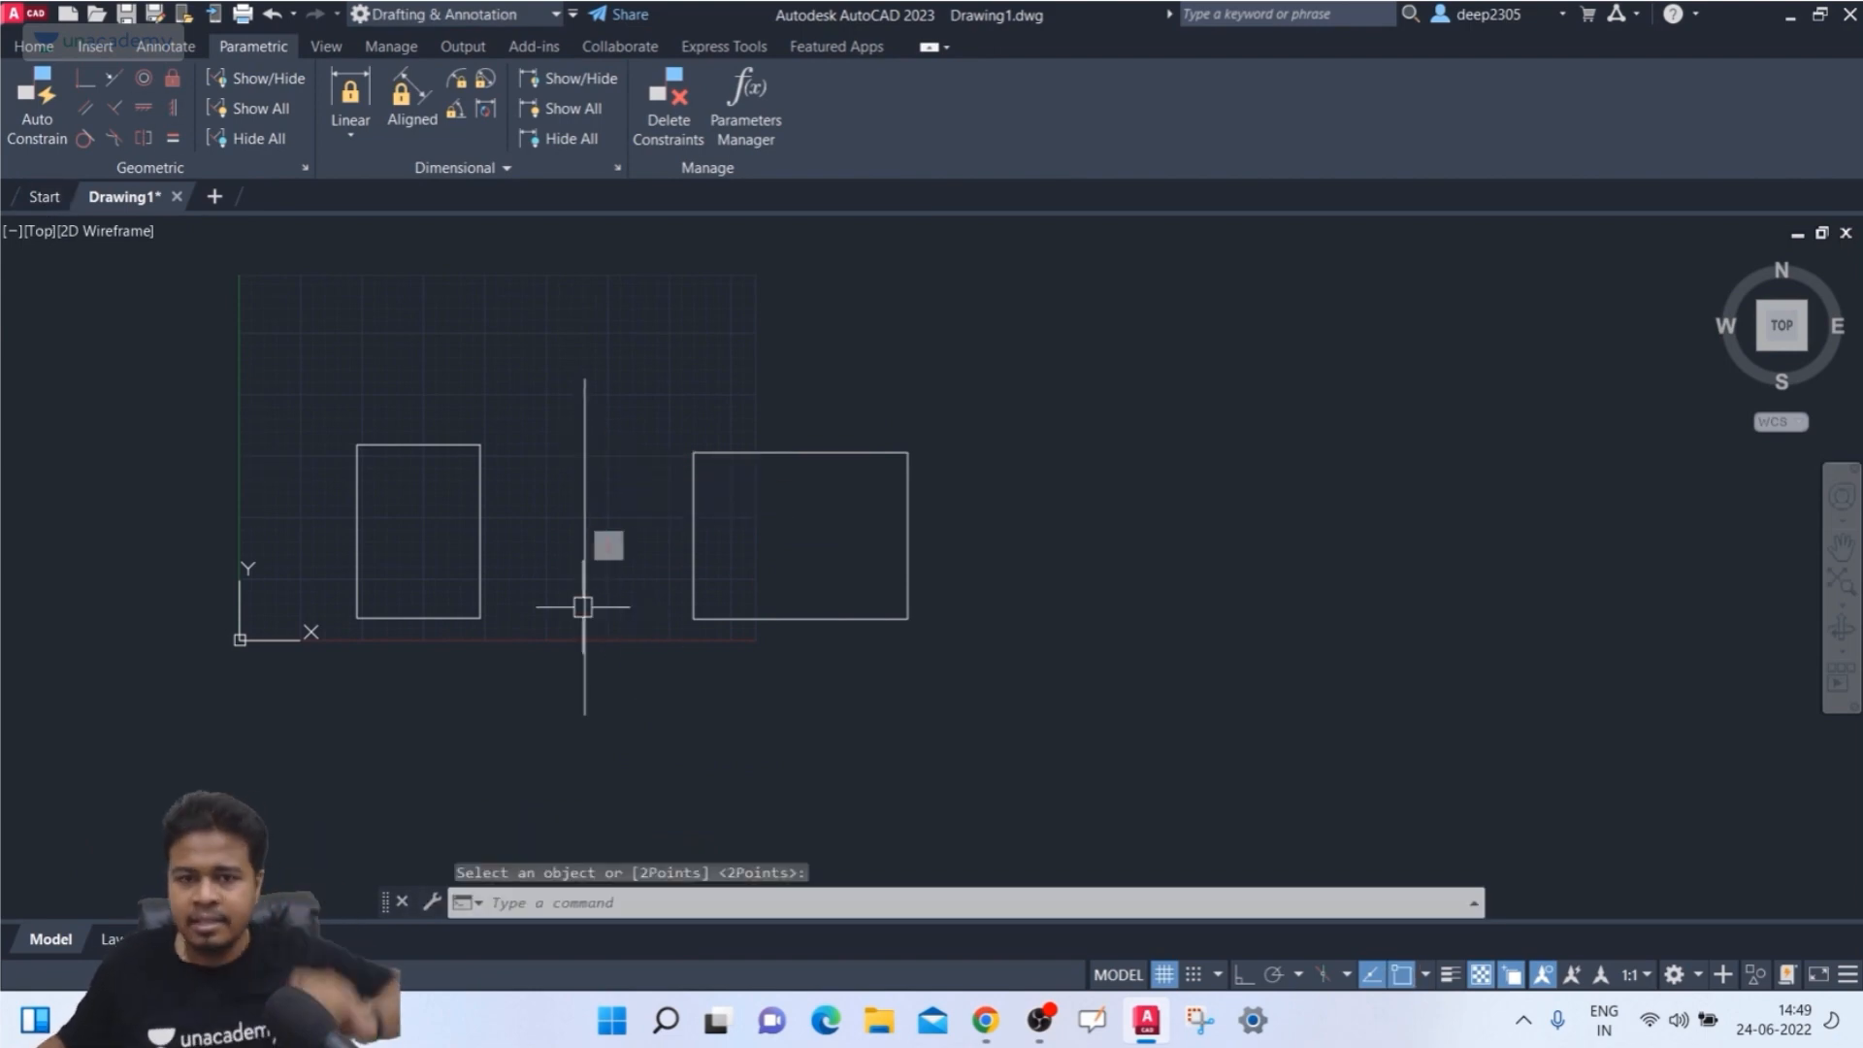
{"action": "key", "text": "Escape"}
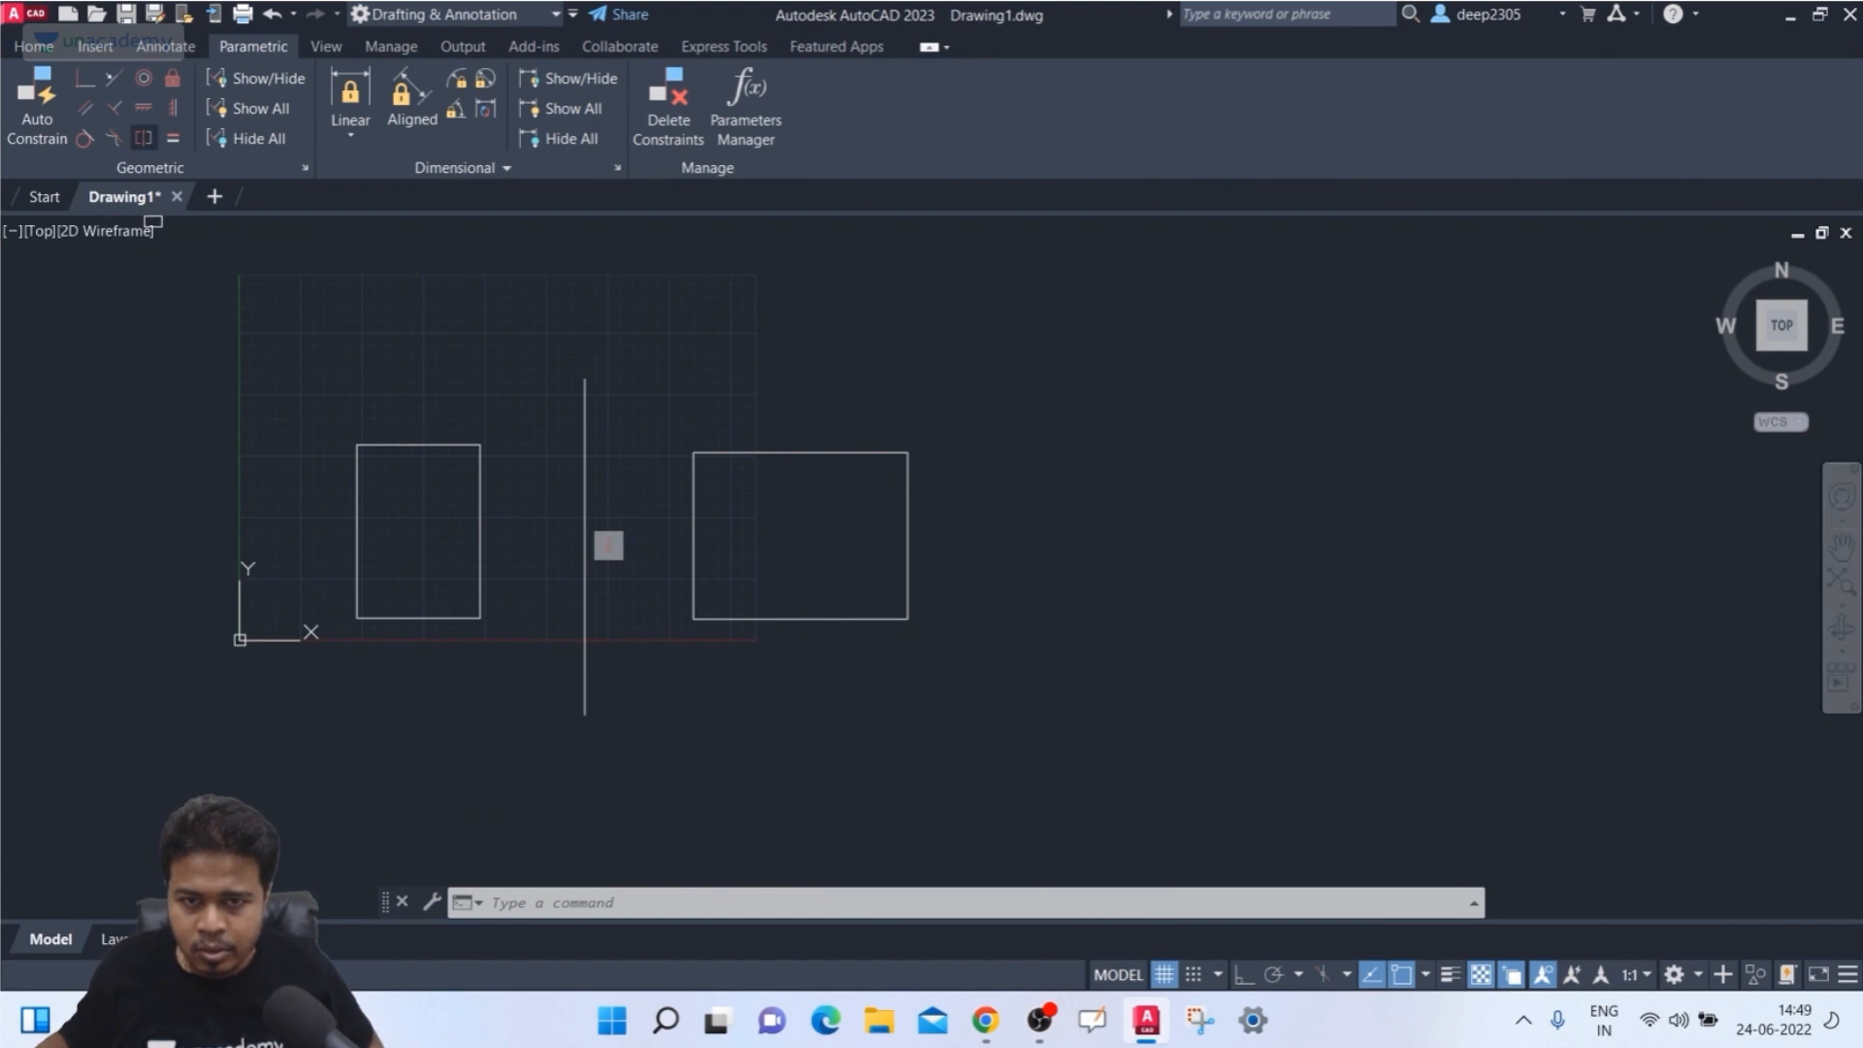
- Apply a symmetric constraint to the rectangles' facing edges, using the vertical line between them as the symmetry line
{"action": "left_click", "coordinate": [143, 137]}
{"action": "left_click", "coordinate": [479, 567]}
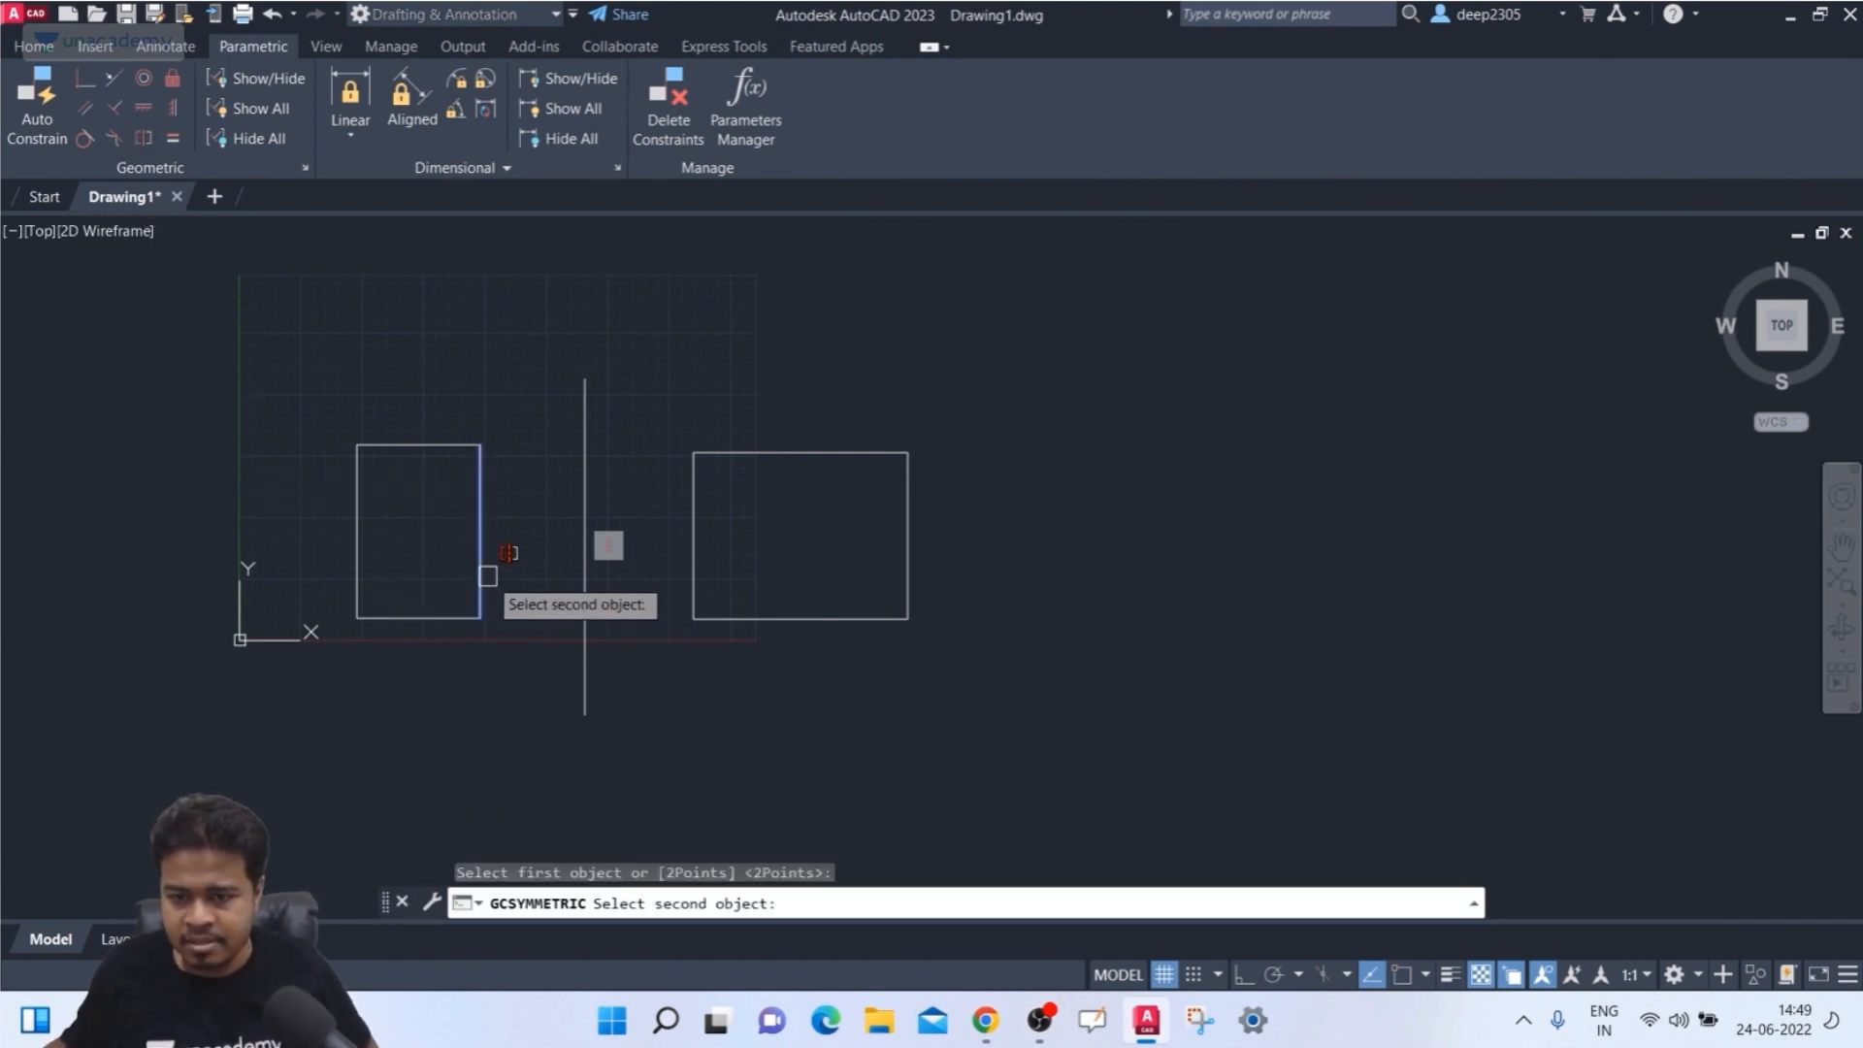
{"action": "left_click", "coordinate": [691, 555]}
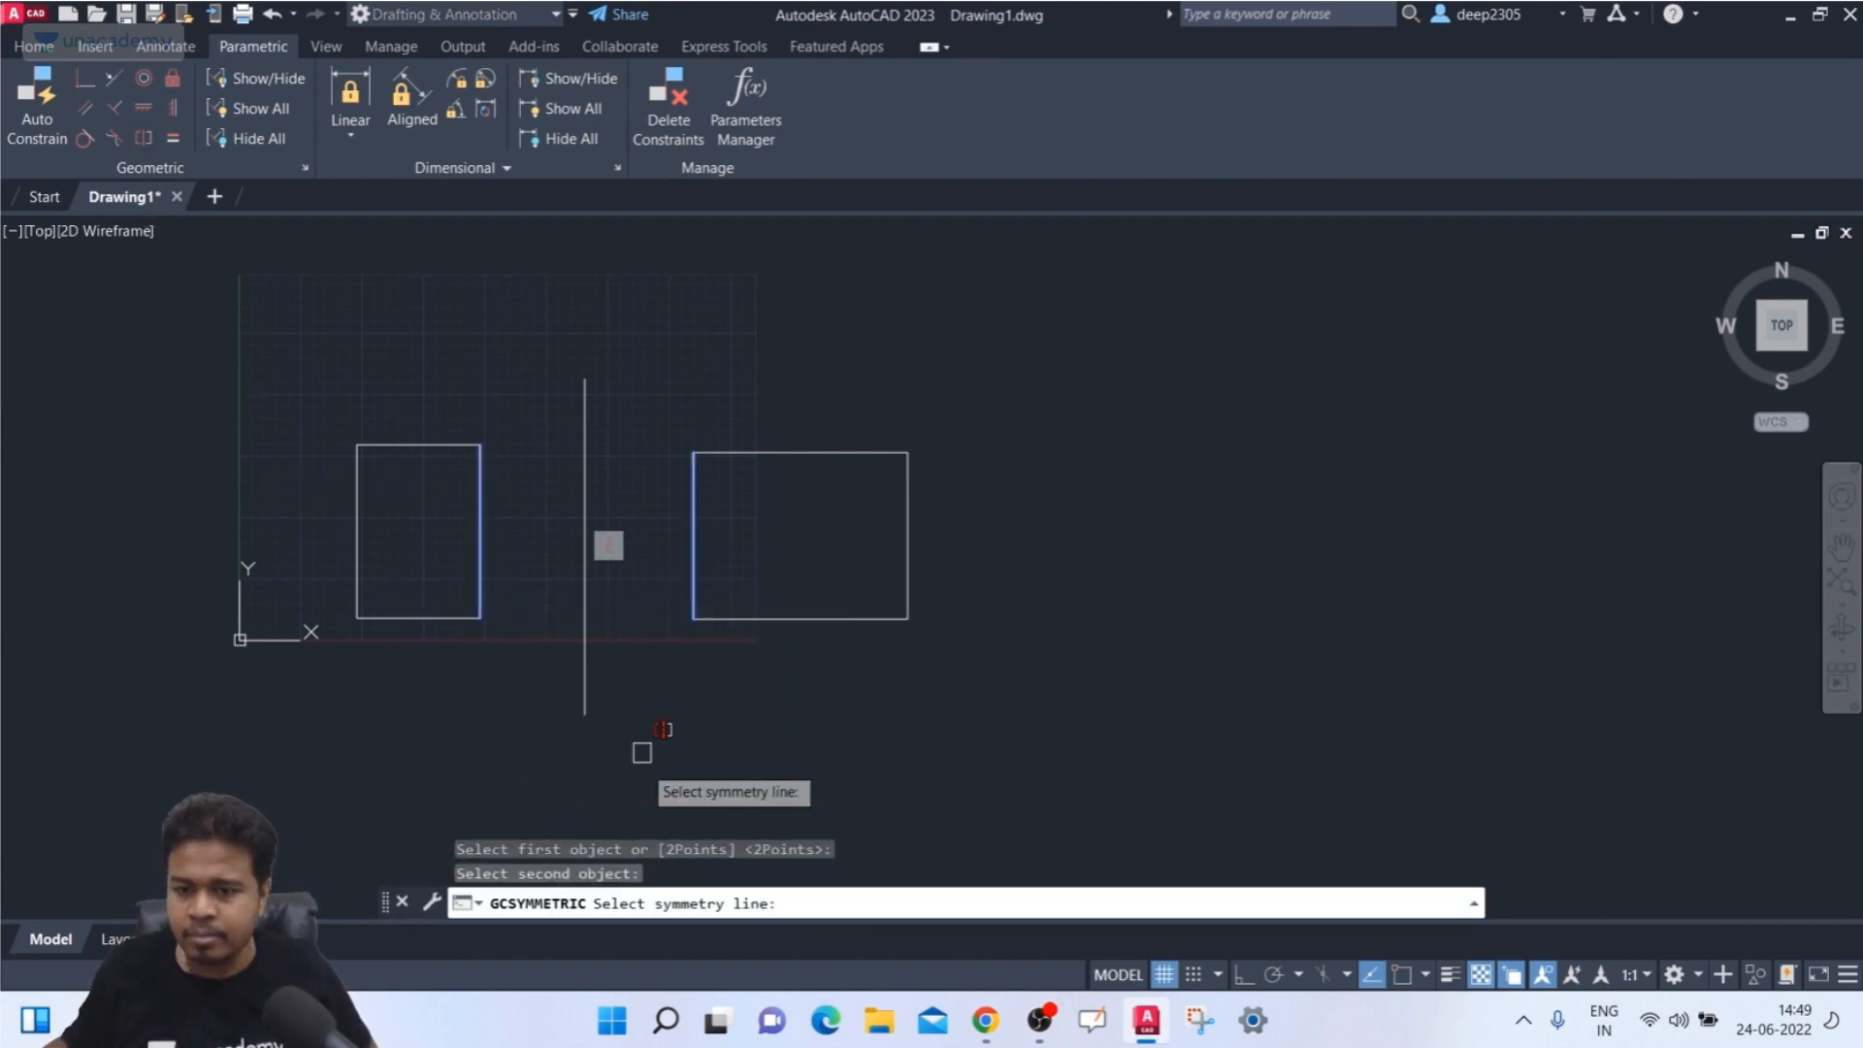
{"action": "left_click", "coordinate": [585, 681]}
- Test the symmetry by stretching the narrow rectangle's right edge inward, away from the vertical line, and clear the selection
{"action": "left_click", "coordinate": [485, 472]}
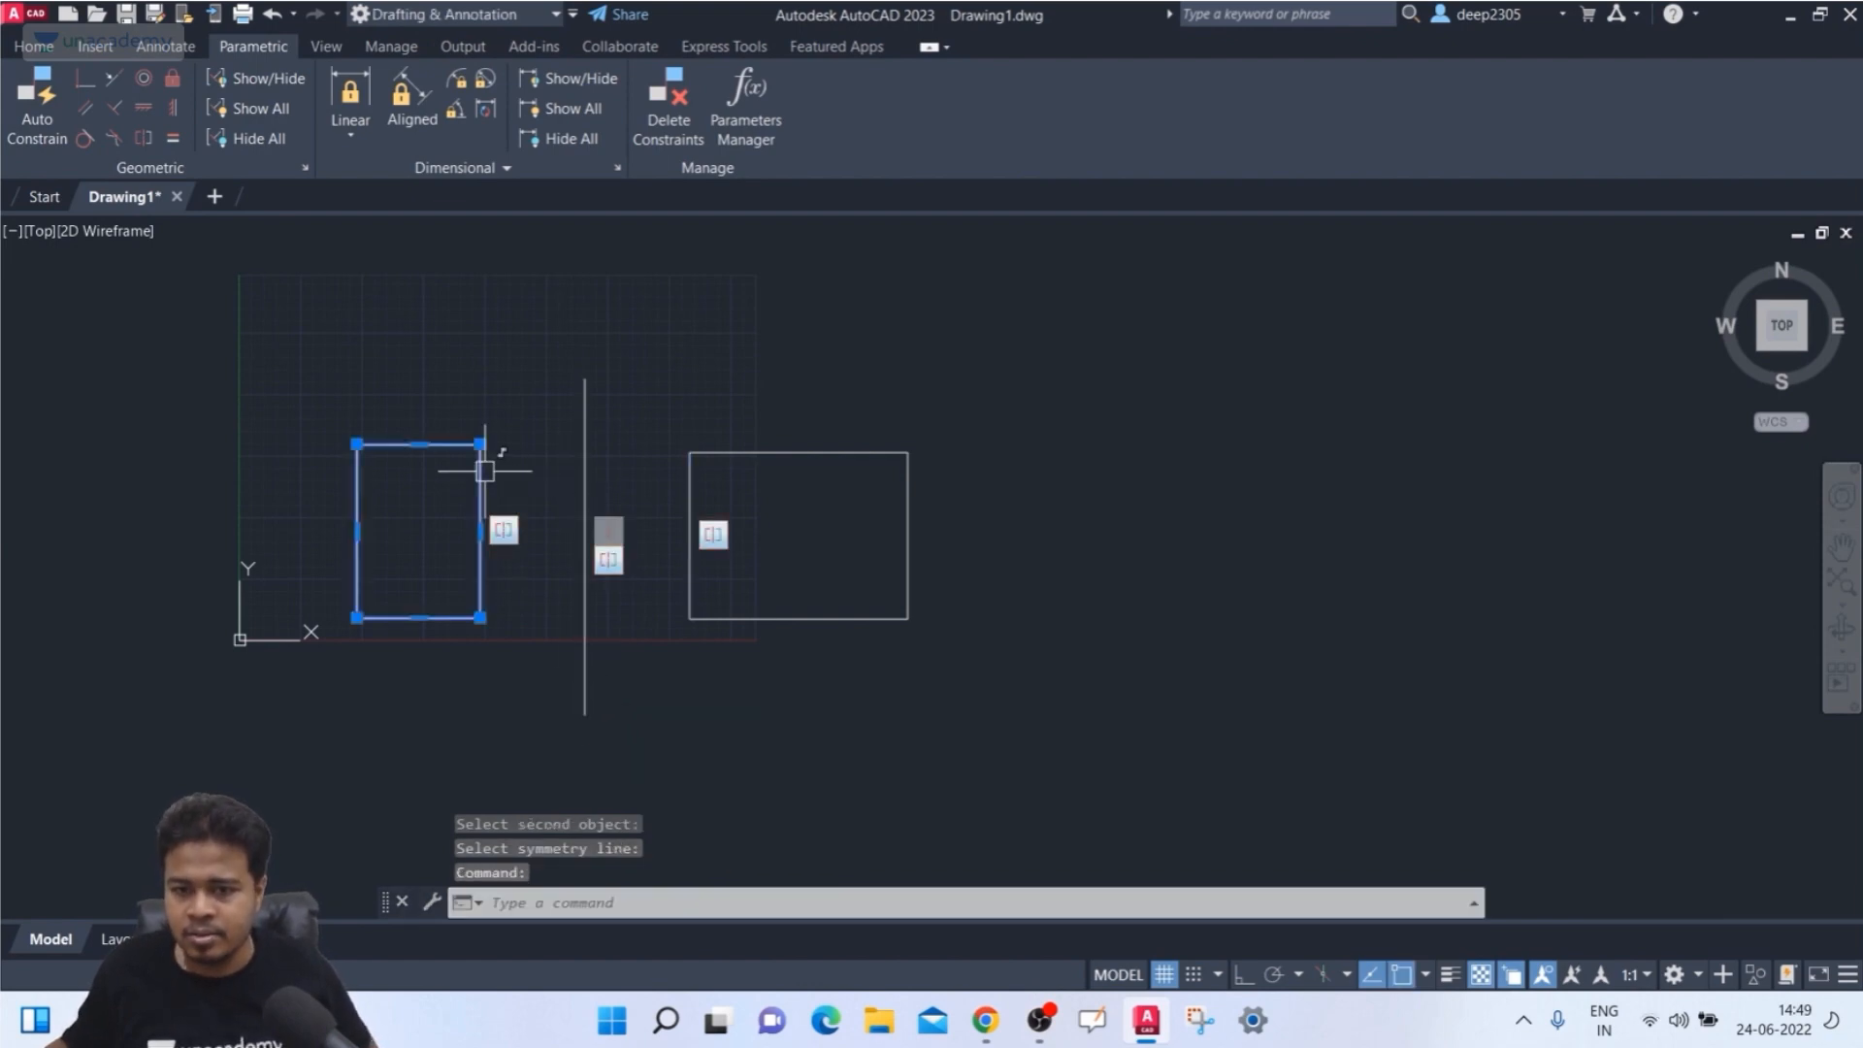
{"action": "left_click", "coordinate": [479, 532]}
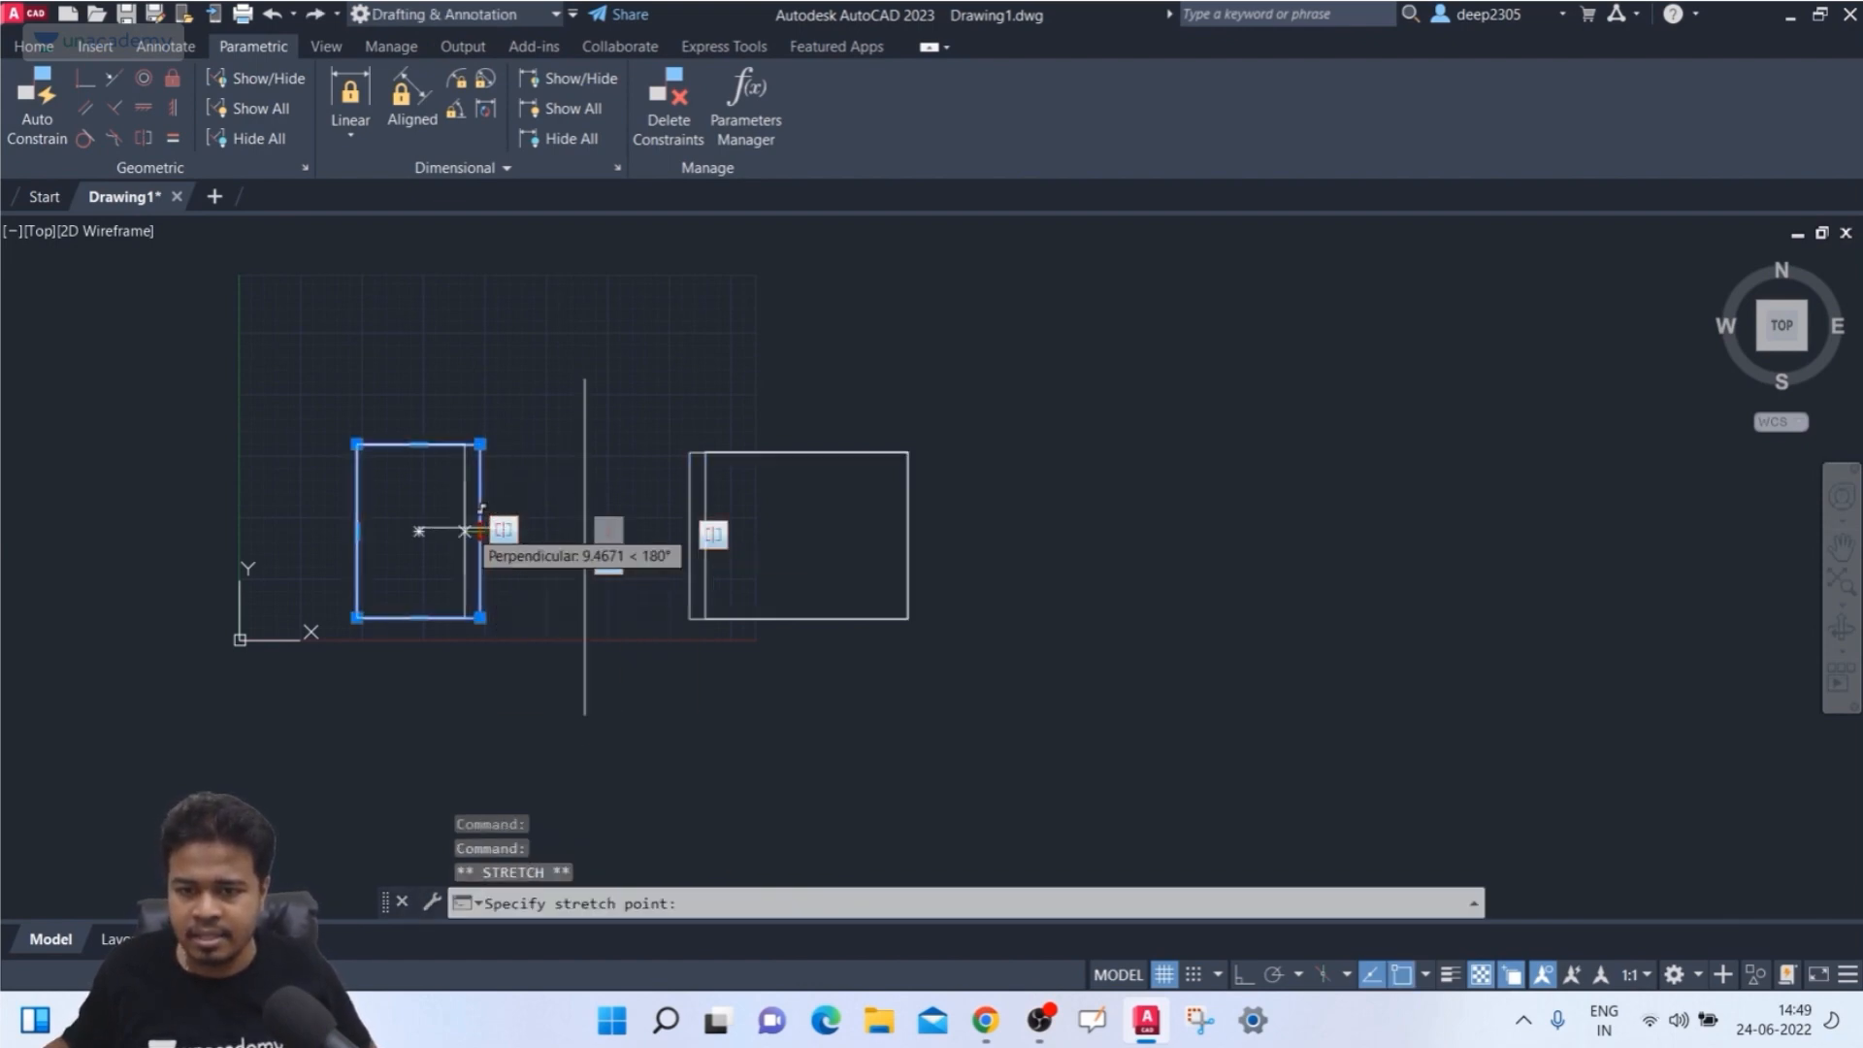
{"action": "left_click", "coordinate": [718, 534]}
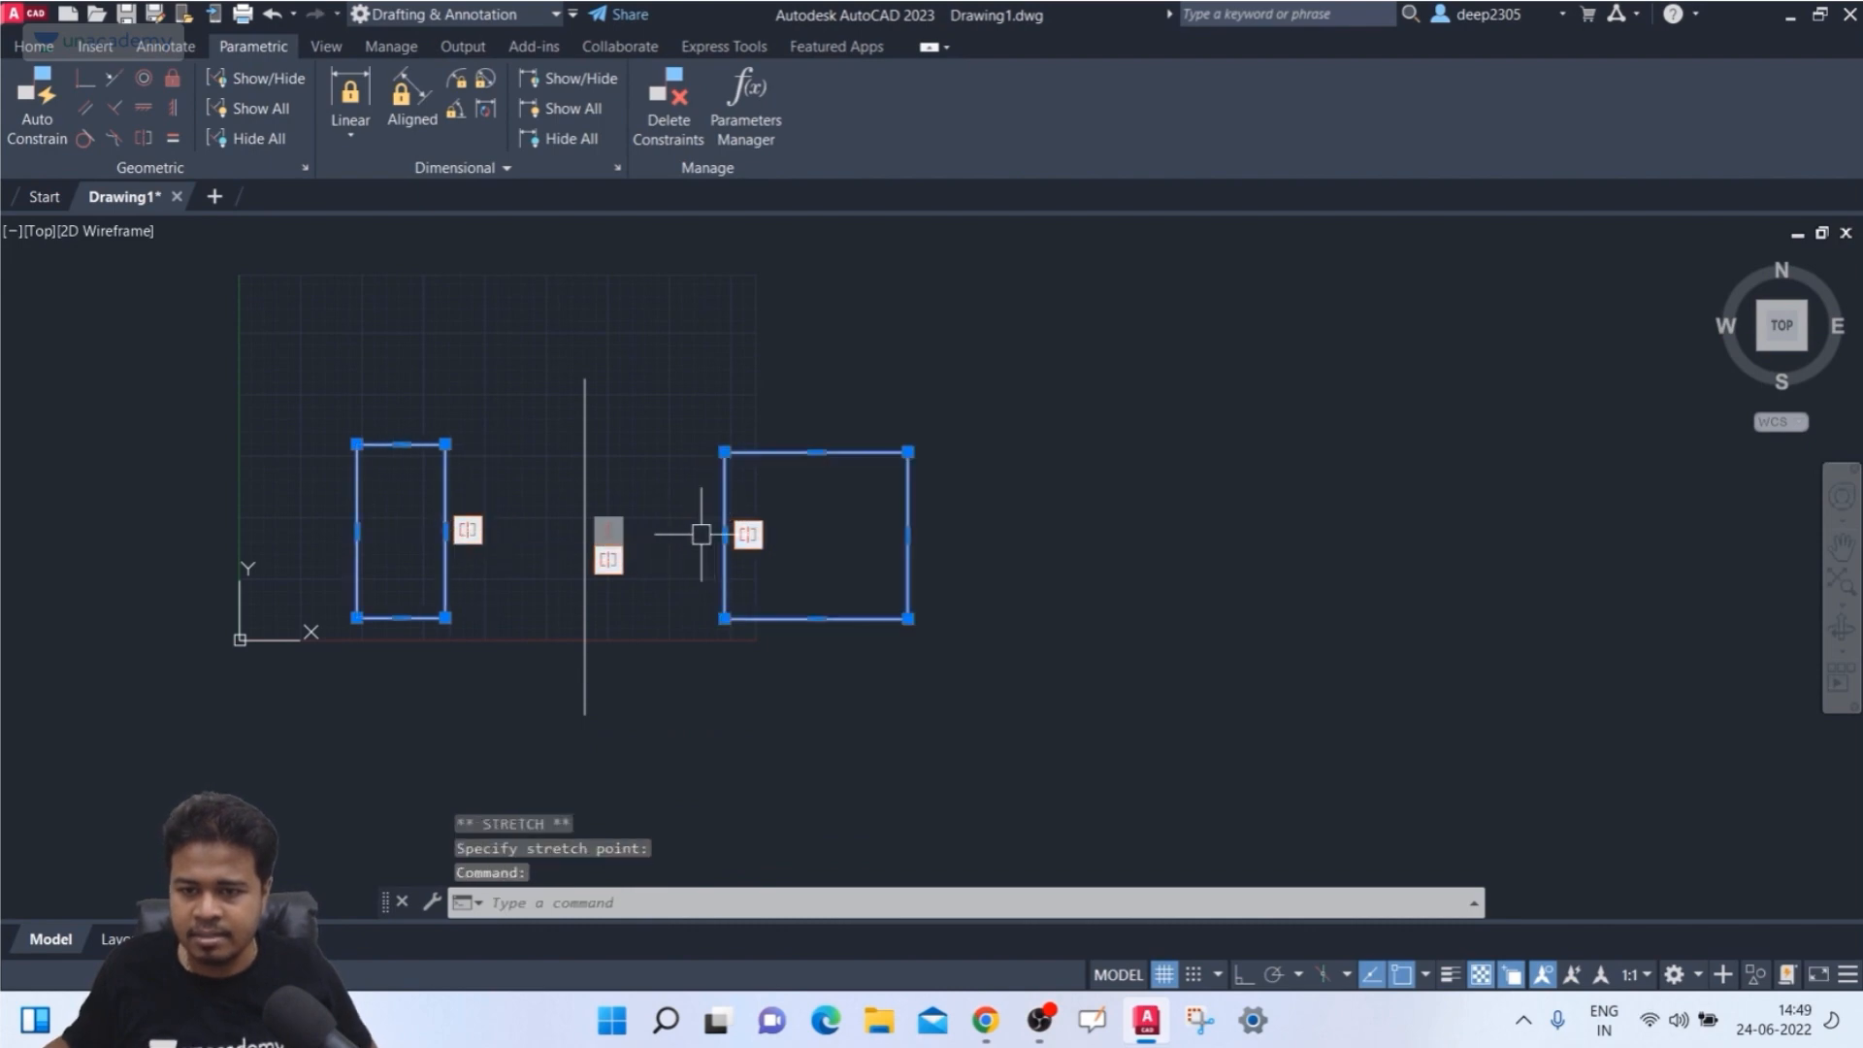
{"action": "key", "text": "Escape"}
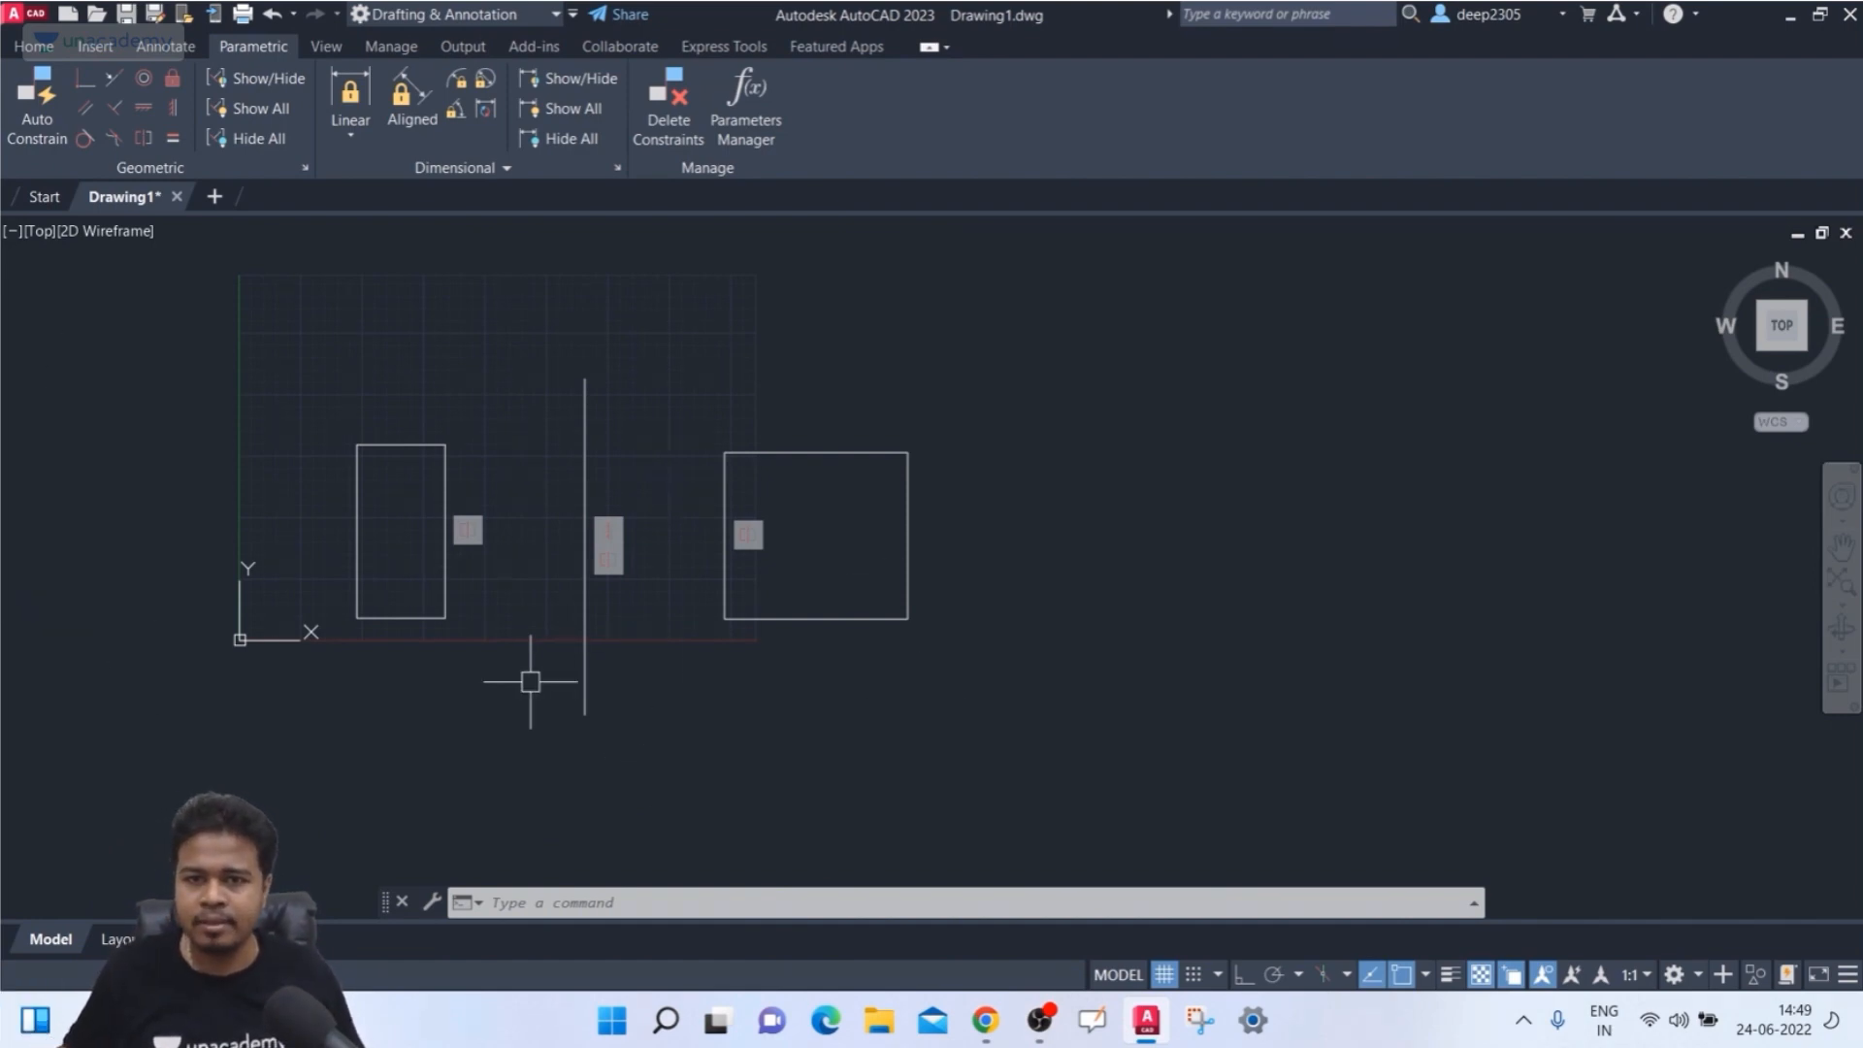
{"action": "key", "text": "Escape"}
{"action": "key", "text": "Escape"}
{"action": "key", "text": "Escape"}
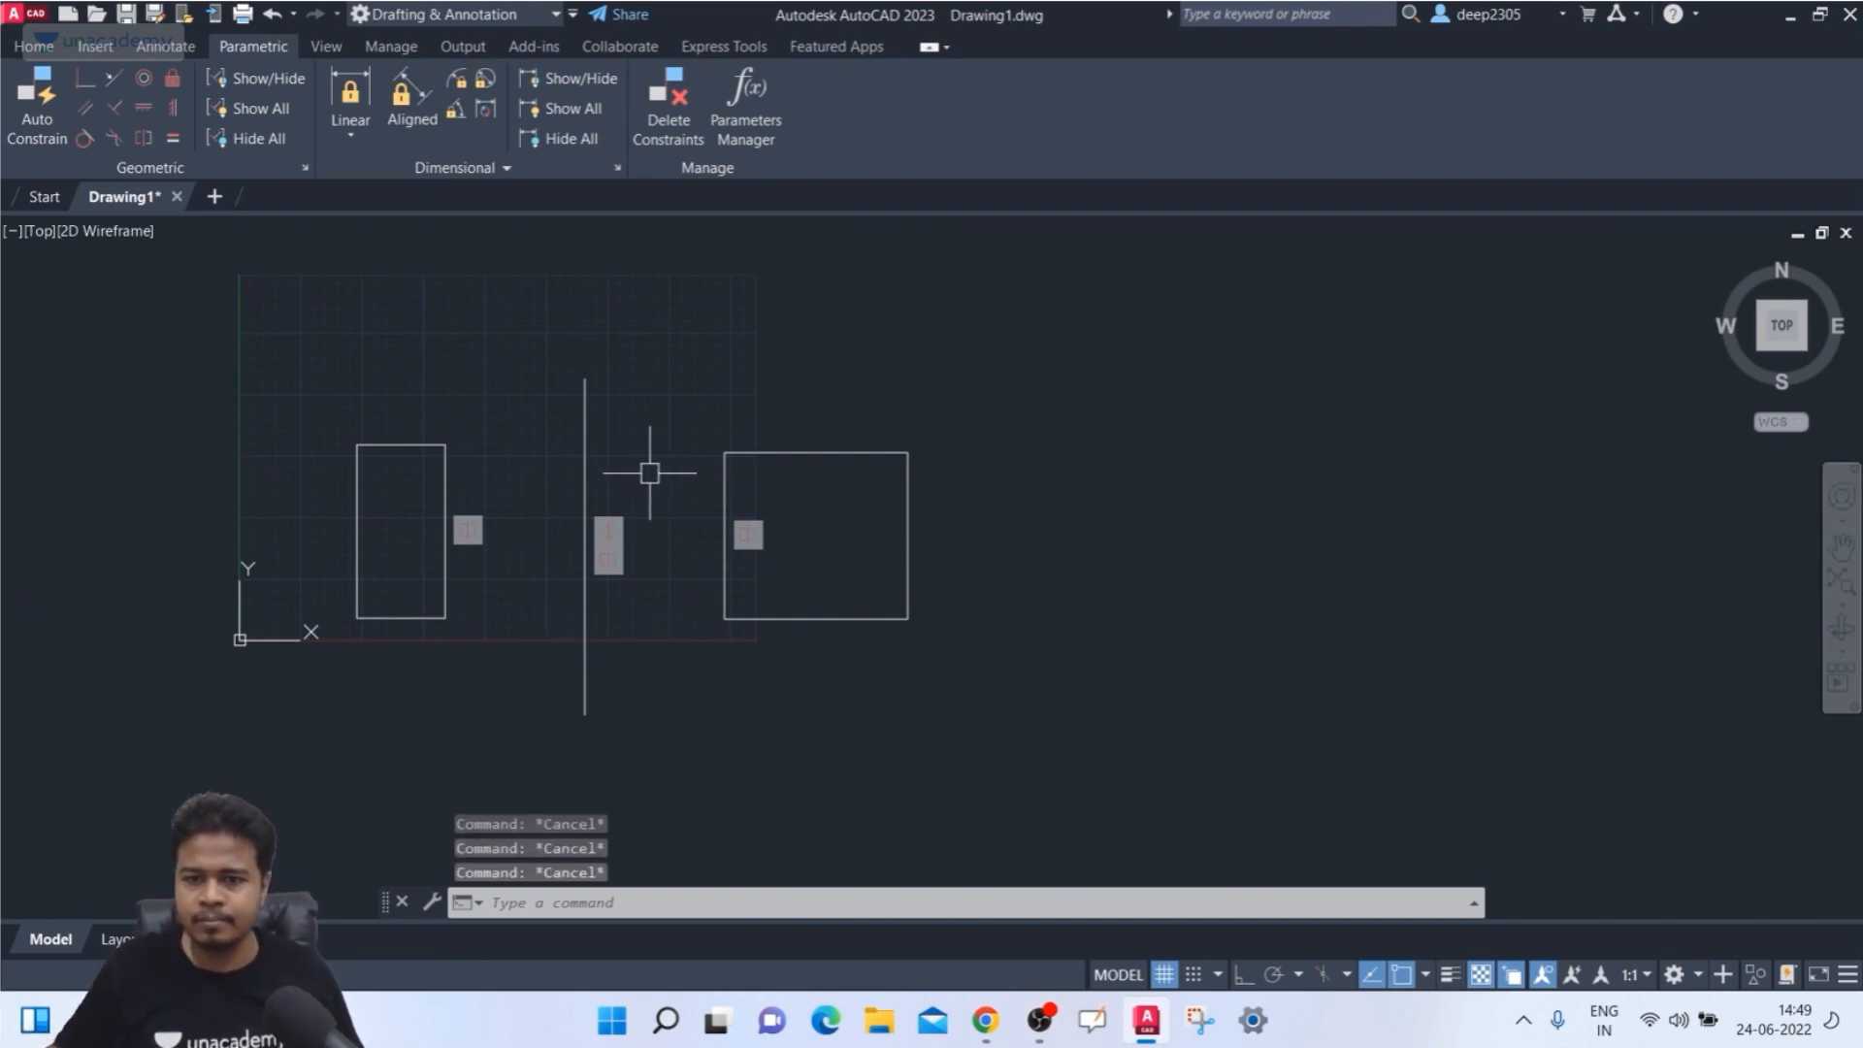
{"action": "middle_click_drag", "start_coordinate": [646, 473], "coordinate": [624, 434]}
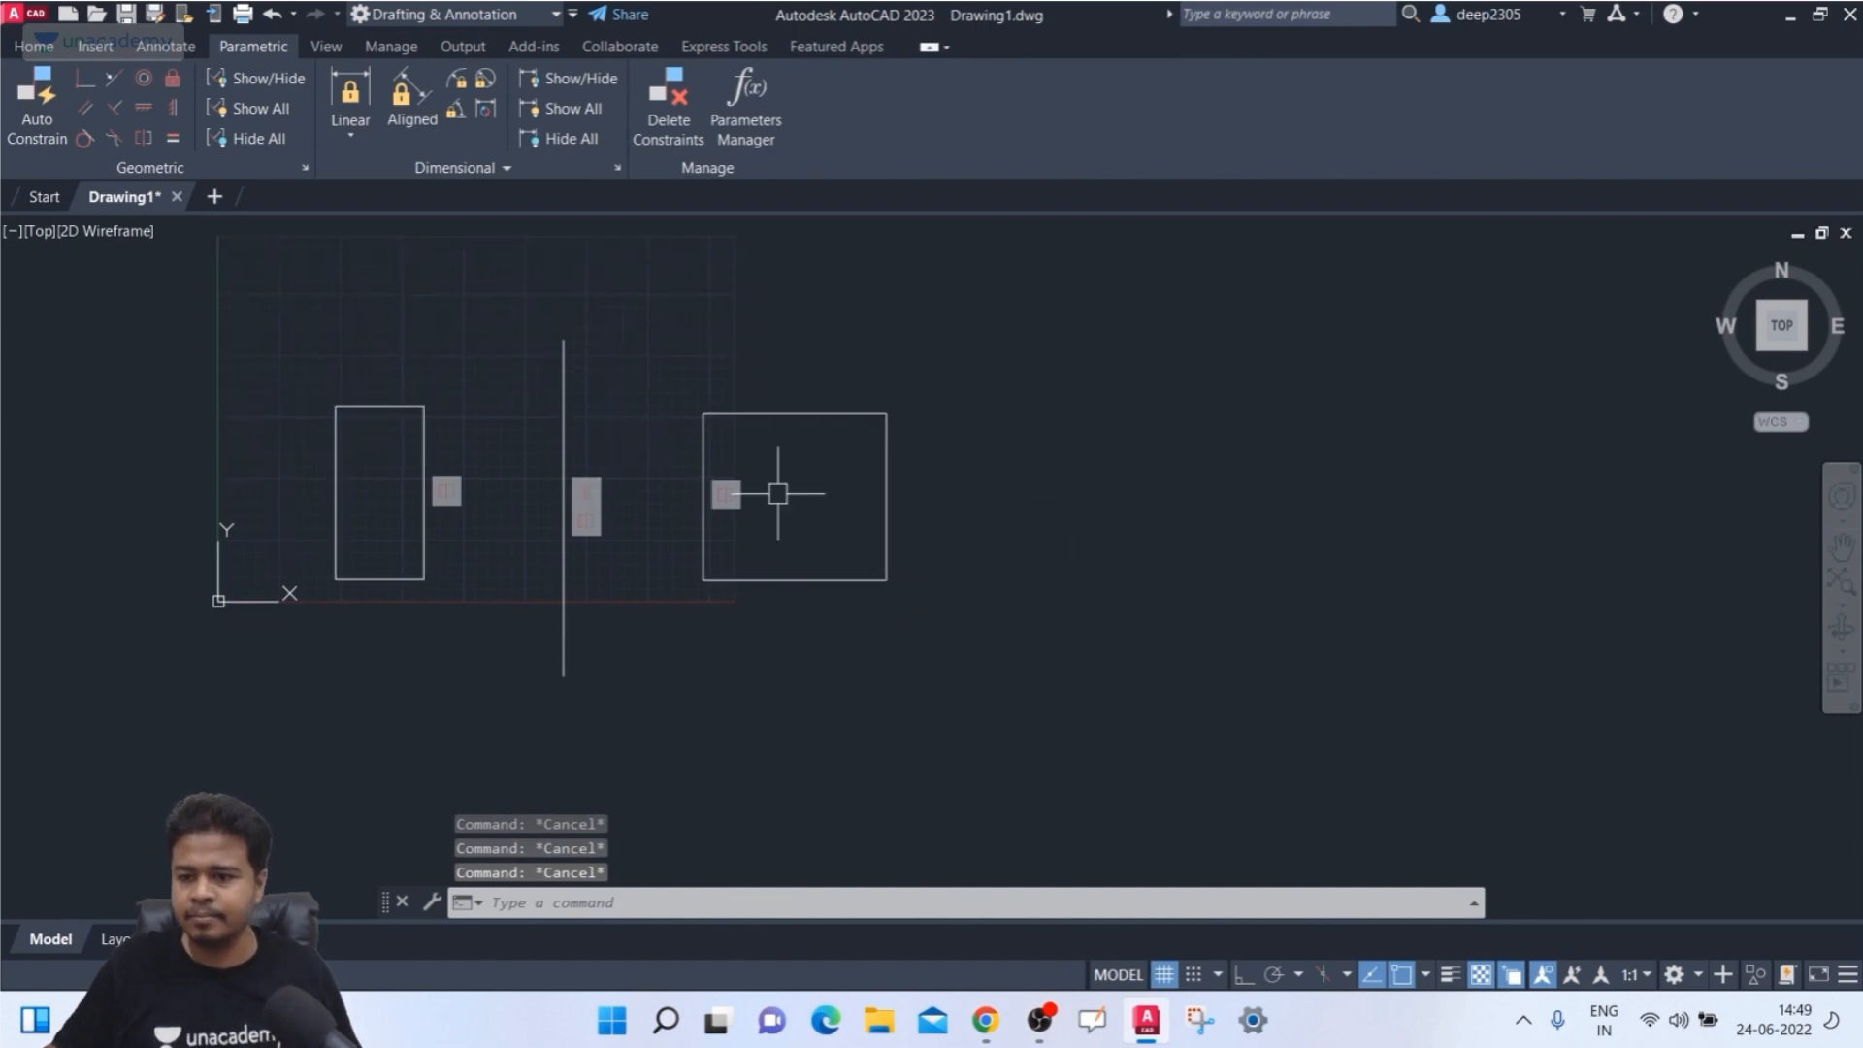